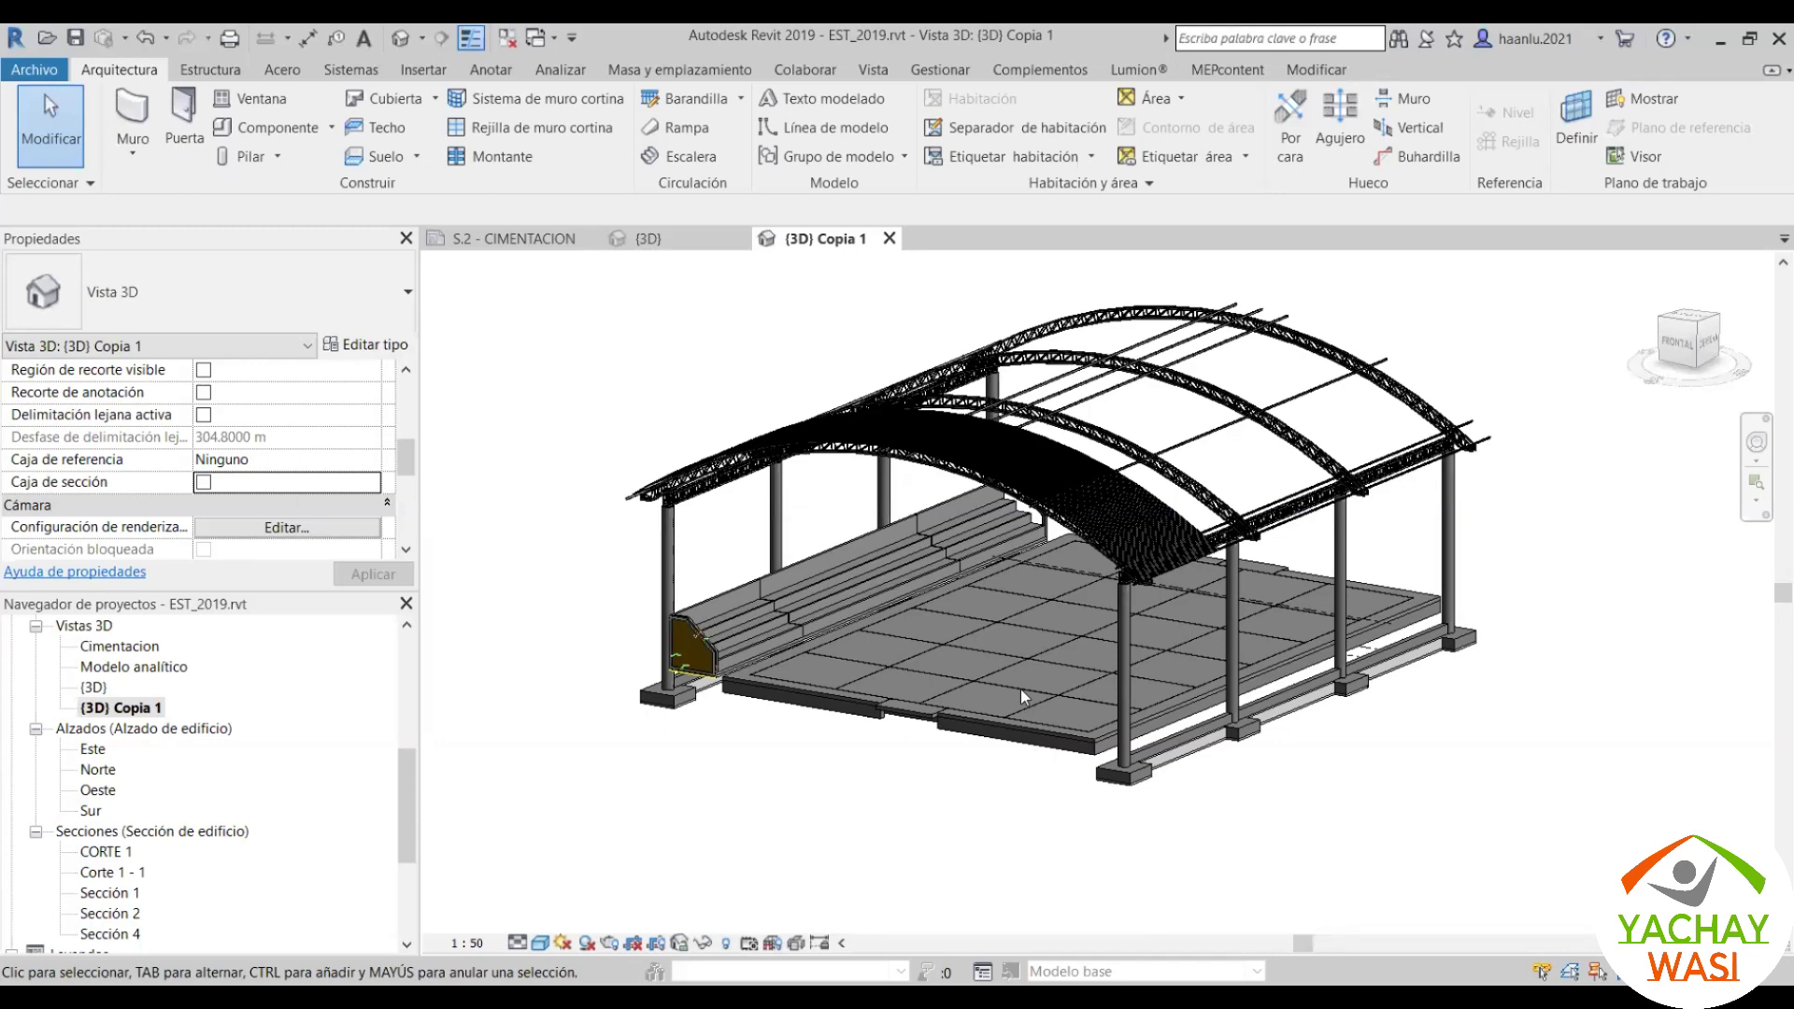
Step: Orbit and zoom the 3D model to inspect the arched roof closely
{"action": "middle_click_drag", "start_coordinate": [1020, 688], "coordinate": [1284, 383], "text": "shift"}
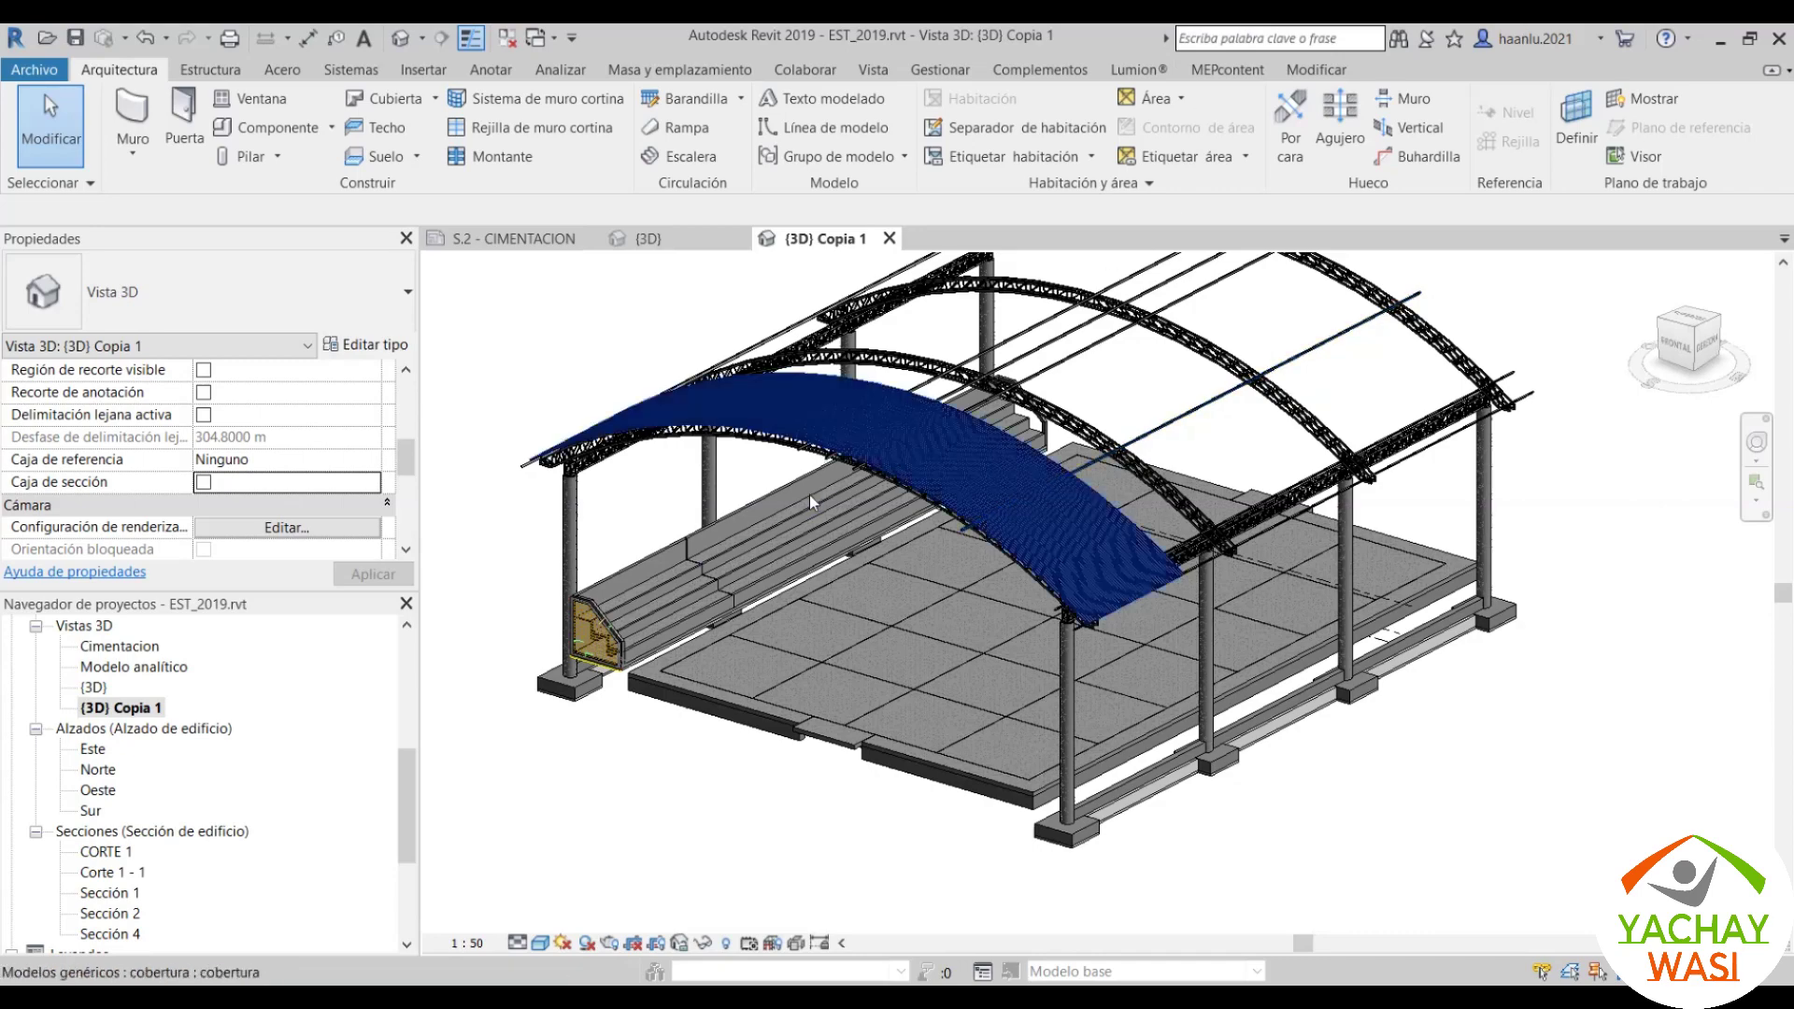
{"action": "scroll", "coordinate": [654, 570], "scroll_direction": "up", "scroll_amount": 2}
{"action": "scroll", "coordinate": [640, 575], "scroll_direction": "up", "scroll_amount": 2}
{"action": "scroll", "coordinate": [641, 575], "scroll_direction": "up", "scroll_amount": 2}
{"action": "scroll", "coordinate": [625, 592], "scroll_direction": "up", "scroll_amount": 2}
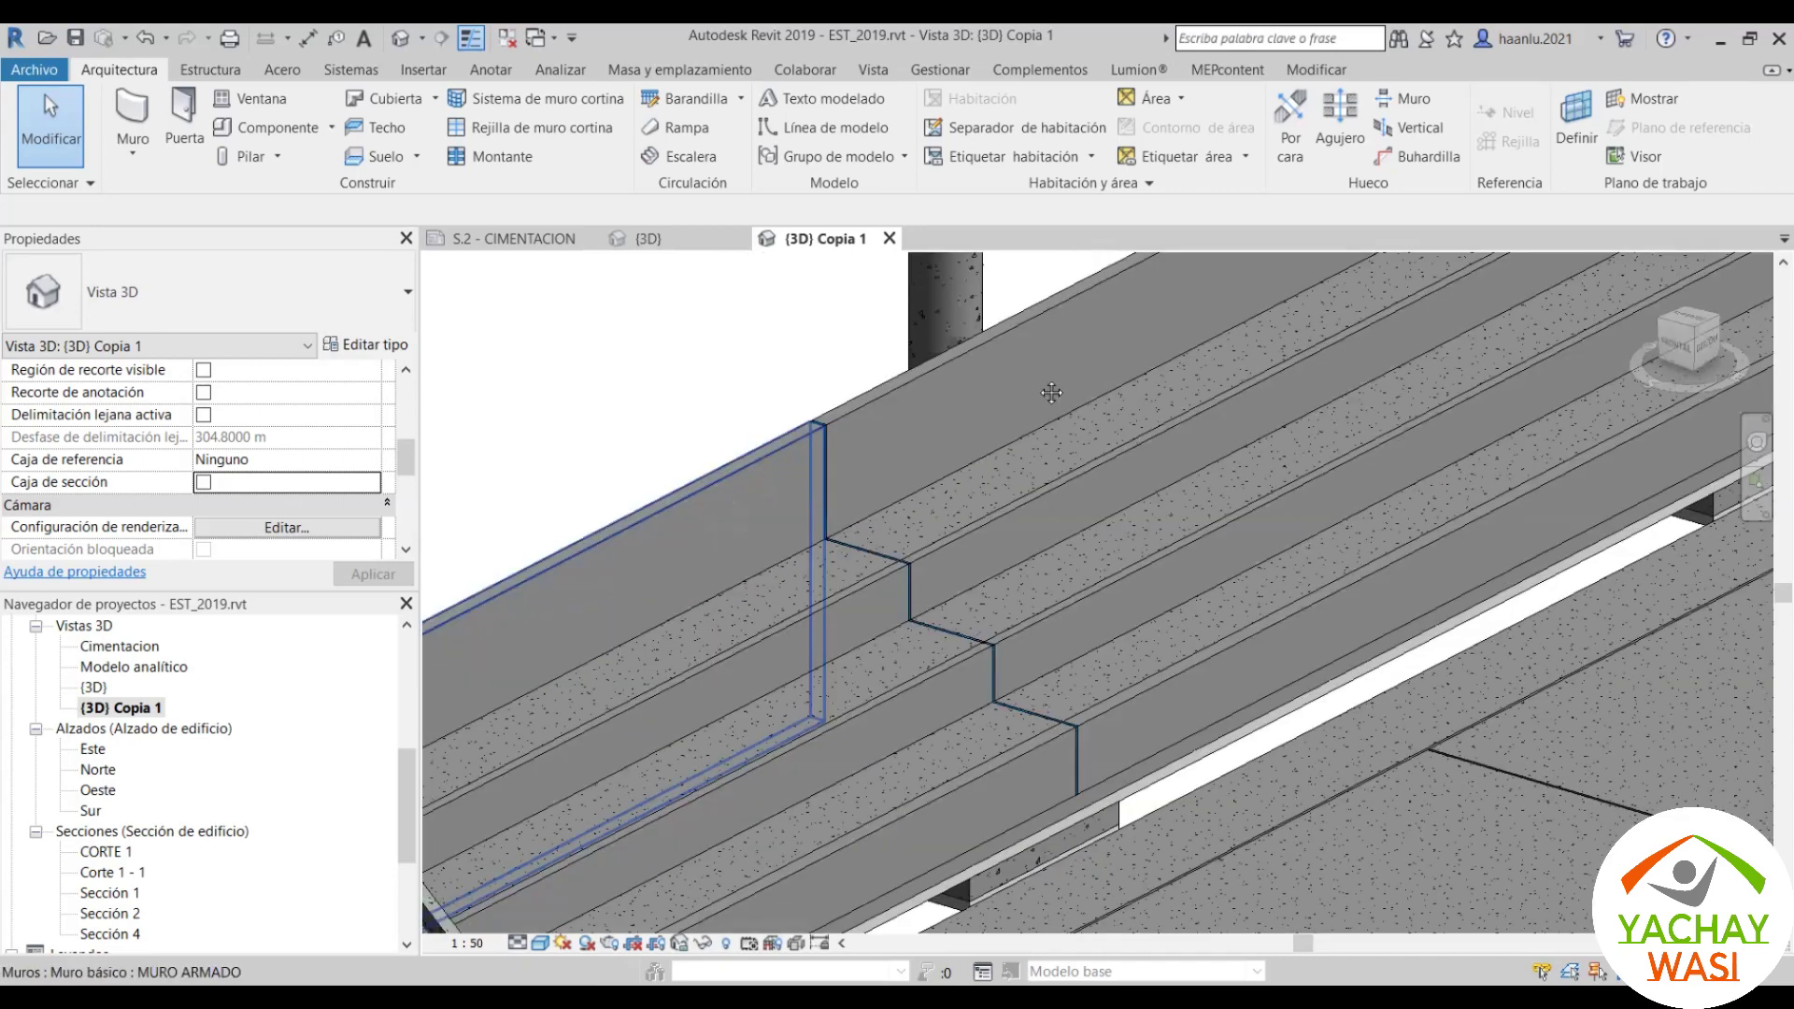
{"action": "scroll", "coordinate": [887, 385], "scroll_direction": "down", "scroll_amount": 2}
{"action": "scroll", "coordinate": [904, 415], "scroll_direction": "up", "scroll_amount": 1}
{"action": "scroll", "coordinate": [859, 420], "scroll_direction": "up", "scroll_amount": 1}
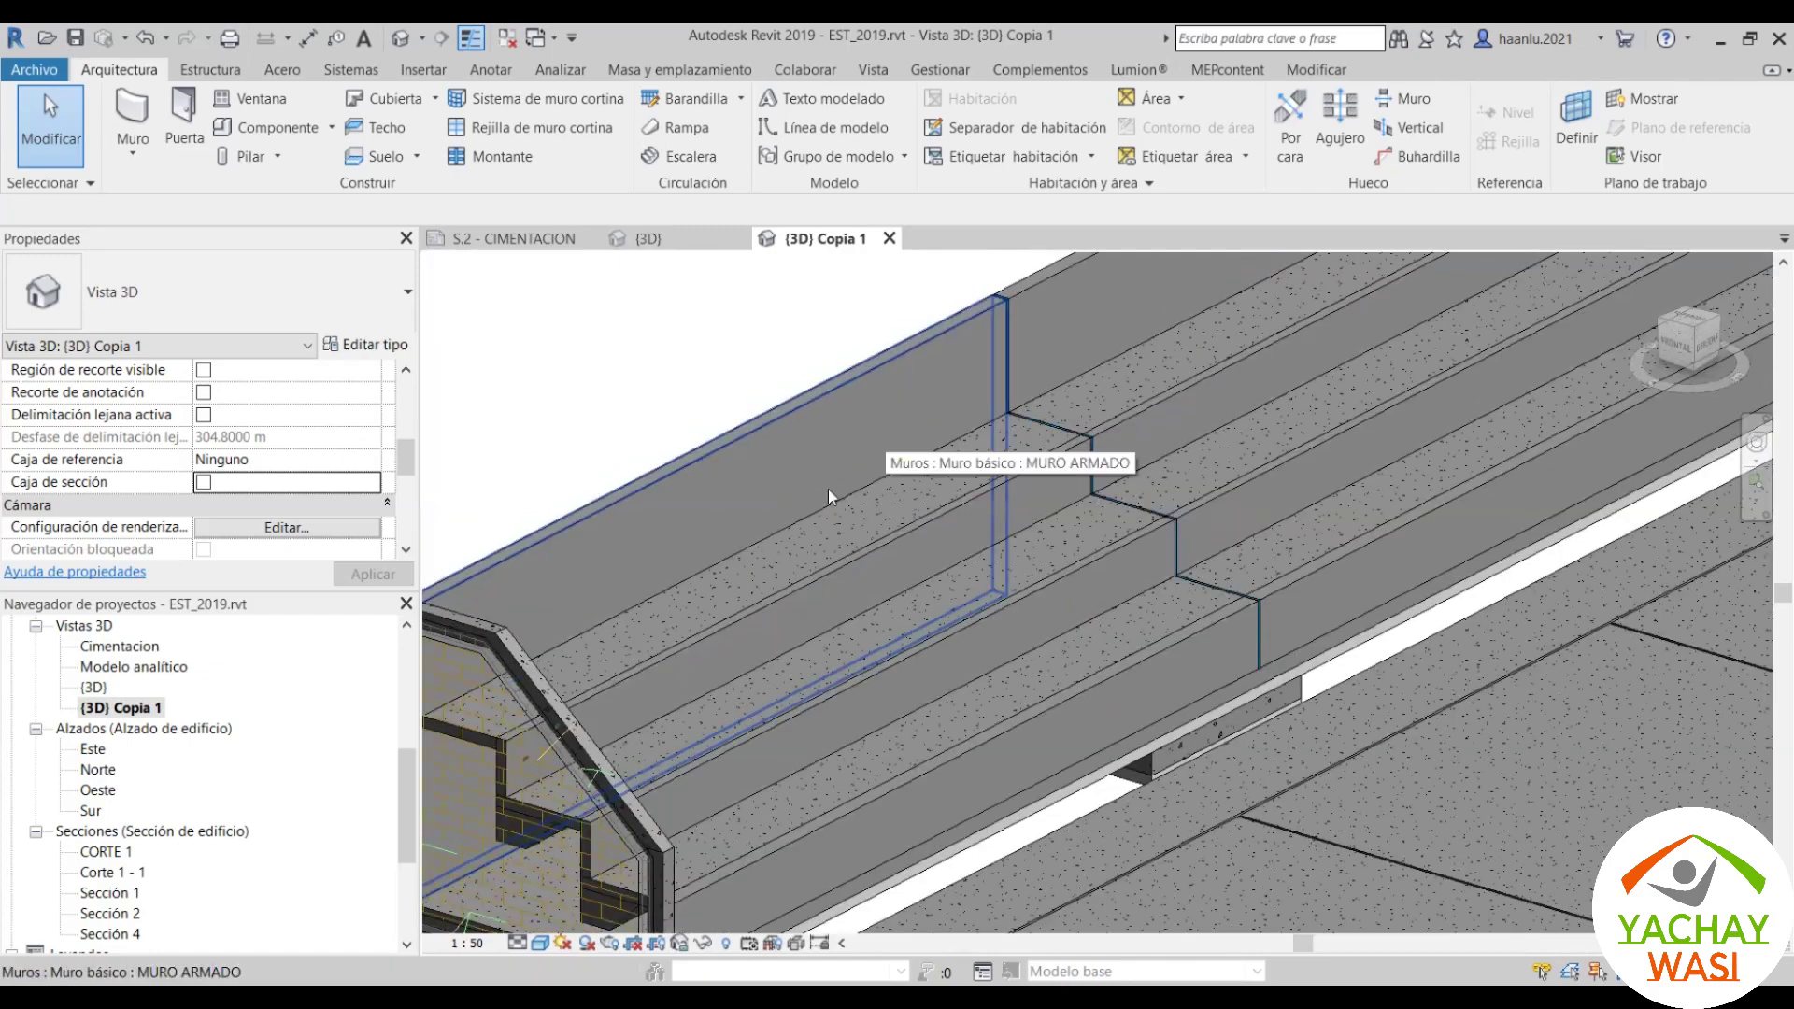
{"action": "scroll", "coordinate": [828, 490], "scroll_direction": "down", "scroll_amount": 3}
{"action": "scroll", "coordinate": [821, 519], "scroll_direction": "up", "scroll_amount": 2}
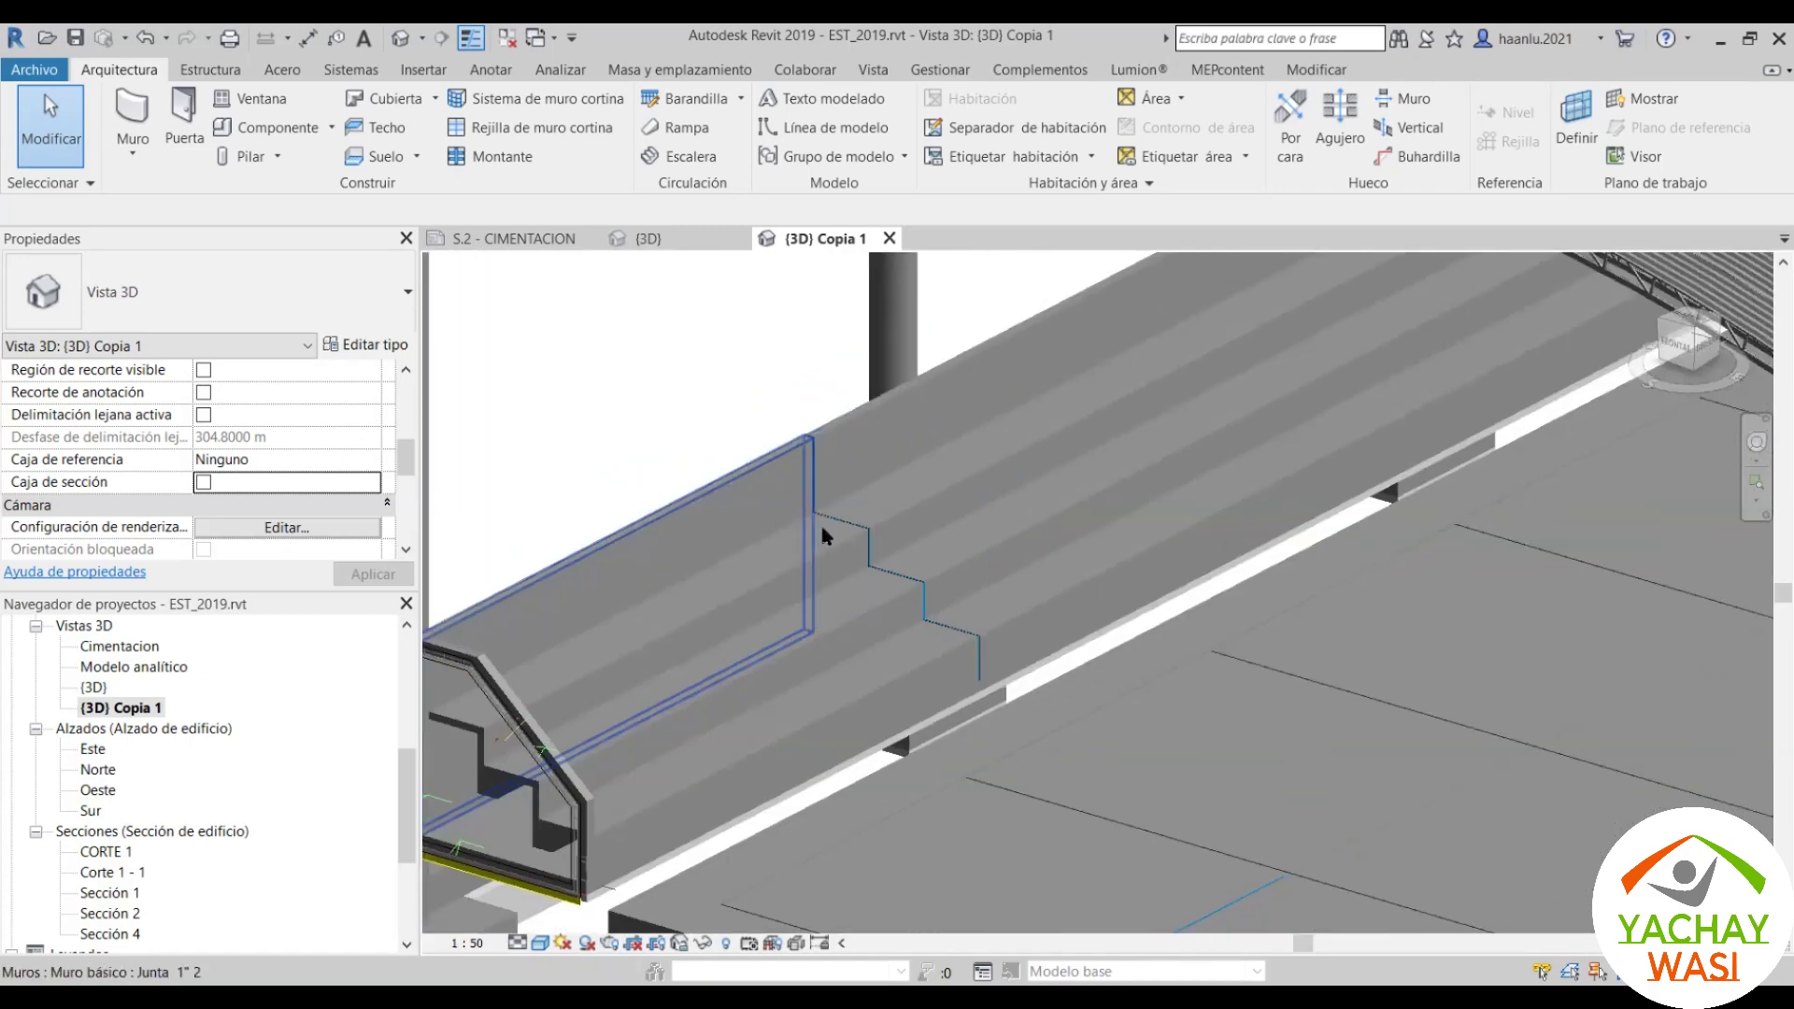
{"action": "scroll", "coordinate": [824, 507], "scroll_direction": "up", "scroll_amount": 1}
{"action": "scroll", "coordinate": [887, 503], "scroll_direction": "up", "scroll_amount": 1}
{"action": "scroll", "coordinate": [888, 503], "scroll_direction": "down", "scroll_amount": 2}
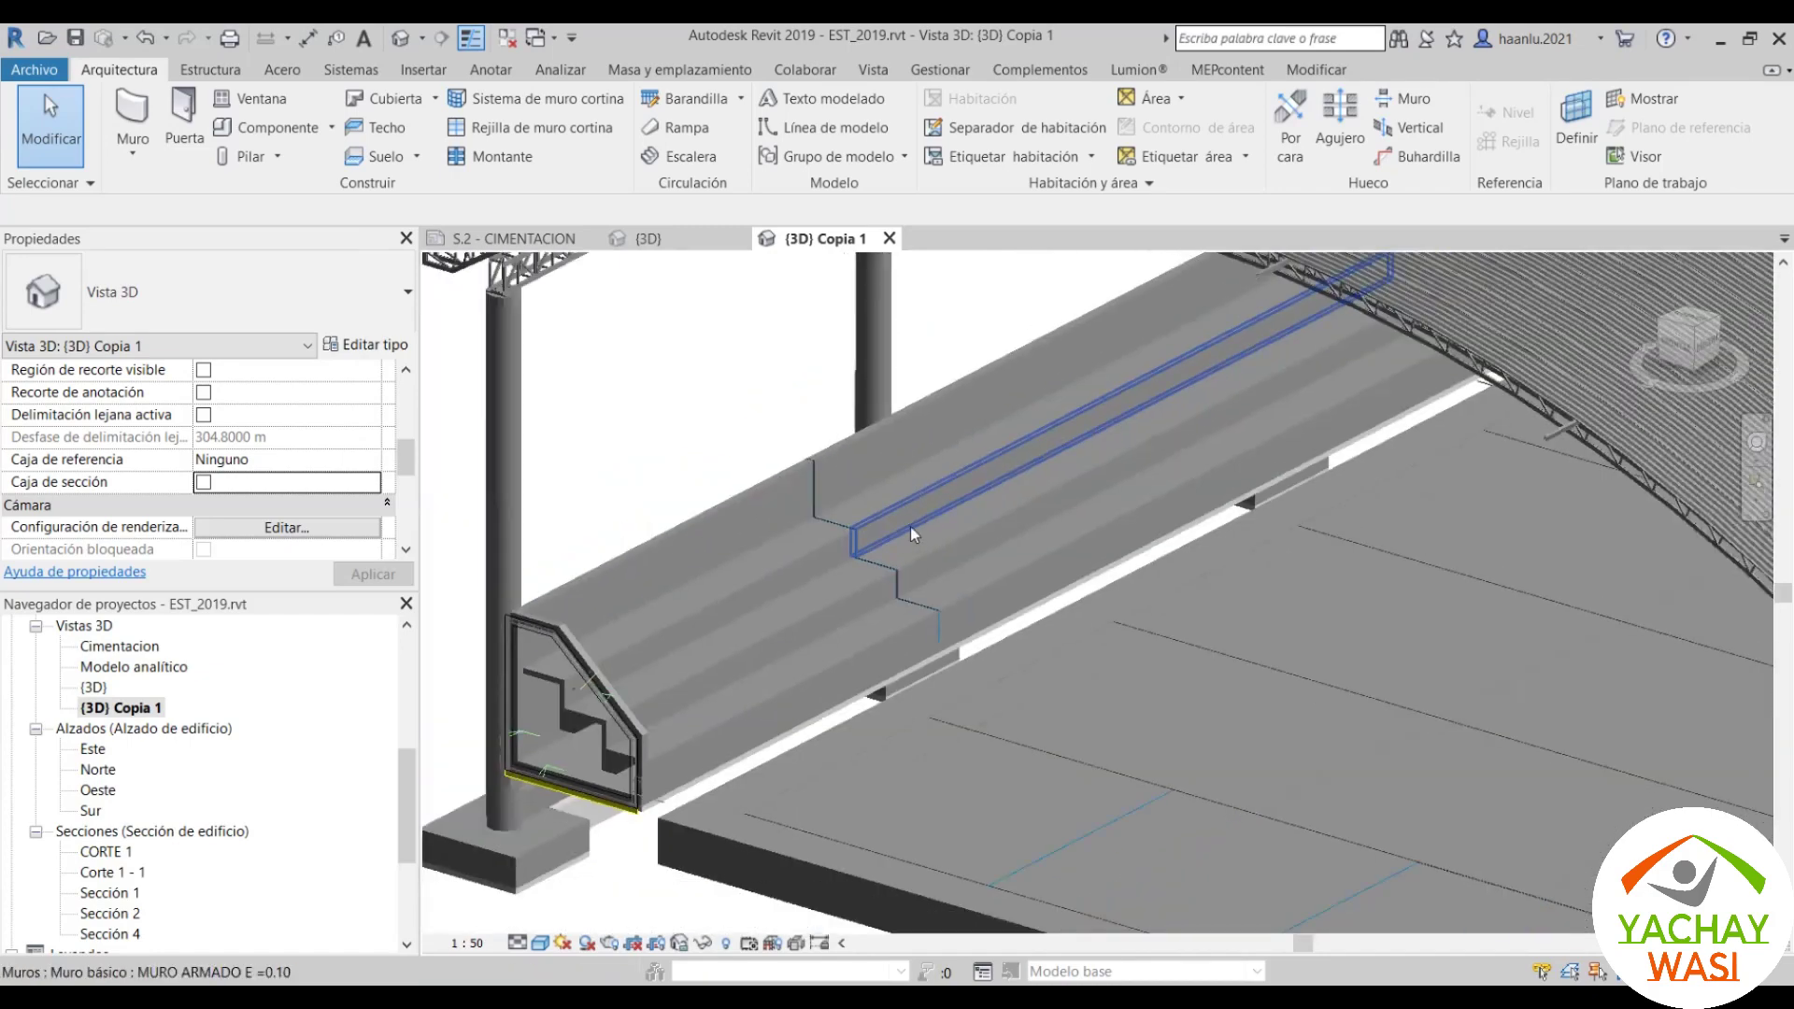
{"action": "scroll", "coordinate": [874, 461], "scroll_direction": "up", "scroll_amount": 2}
{"action": "scroll", "coordinate": [727, 417], "scroll_direction": "up", "scroll_amount": 1}
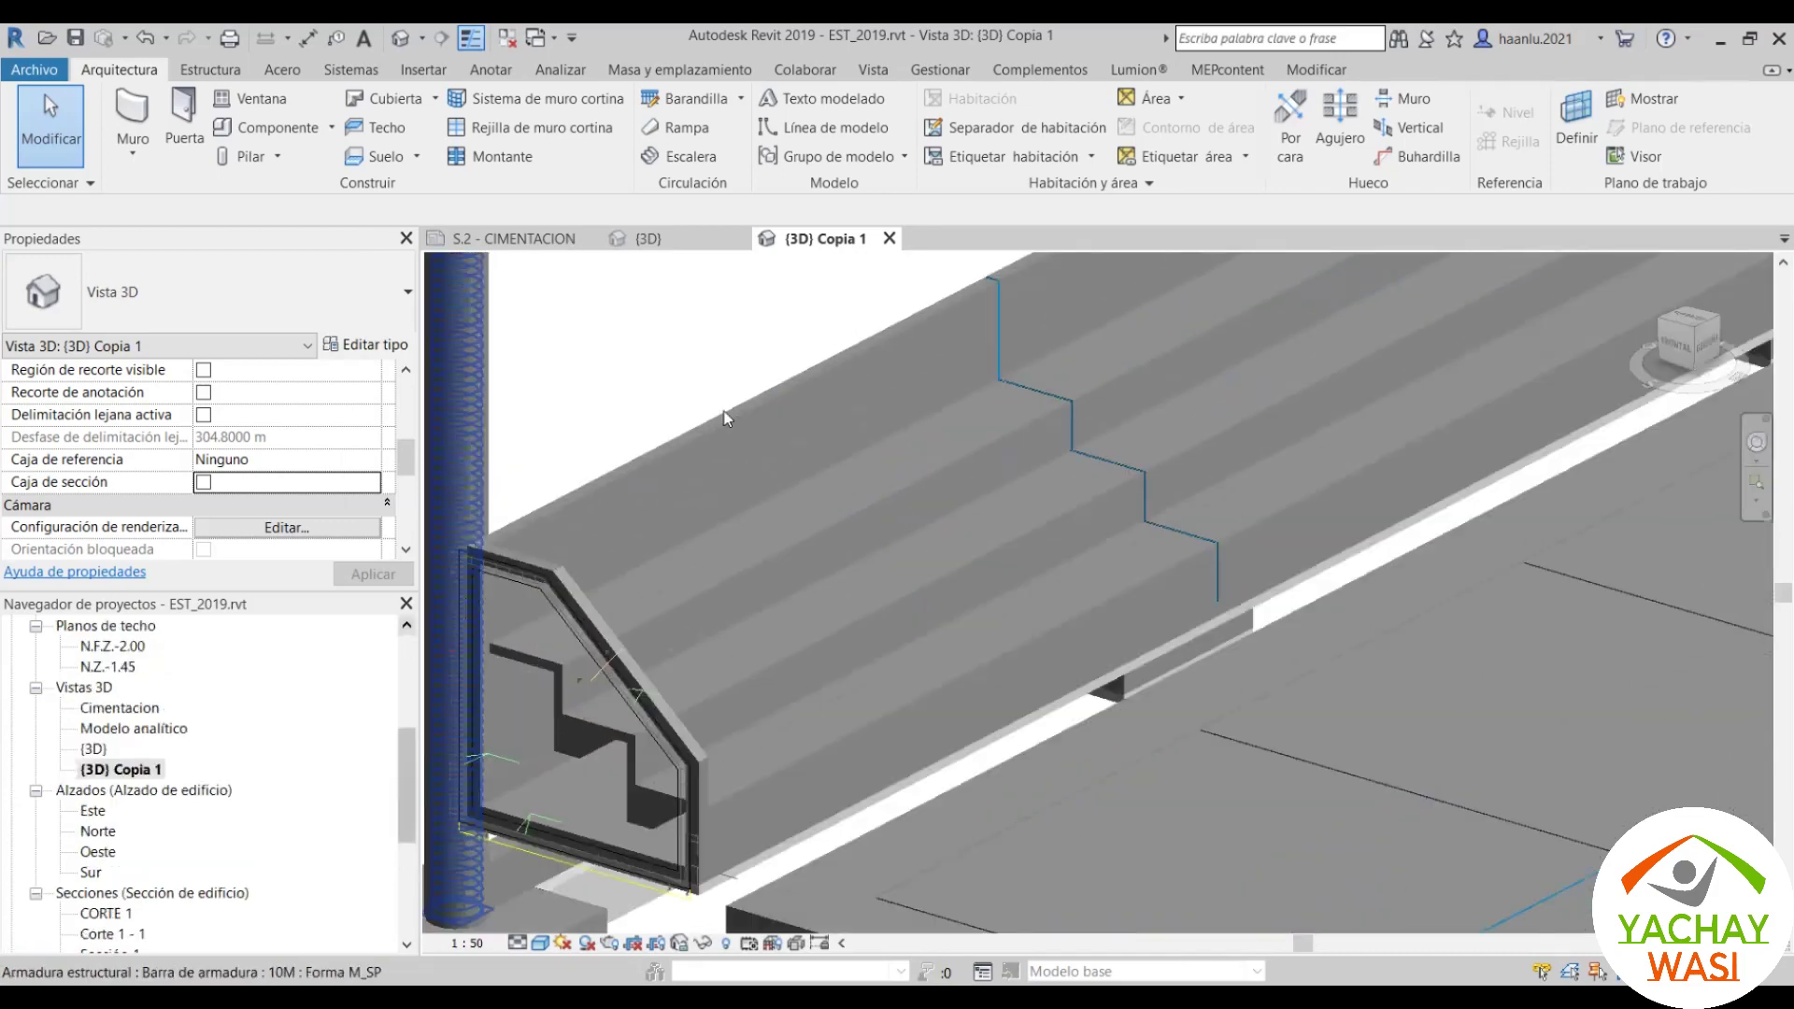
{"action": "scroll", "coordinate": [727, 418], "scroll_direction": "up", "scroll_amount": 1}
{"action": "scroll", "coordinate": [671, 377], "scroll_direction": "up", "scroll_amount": 2}
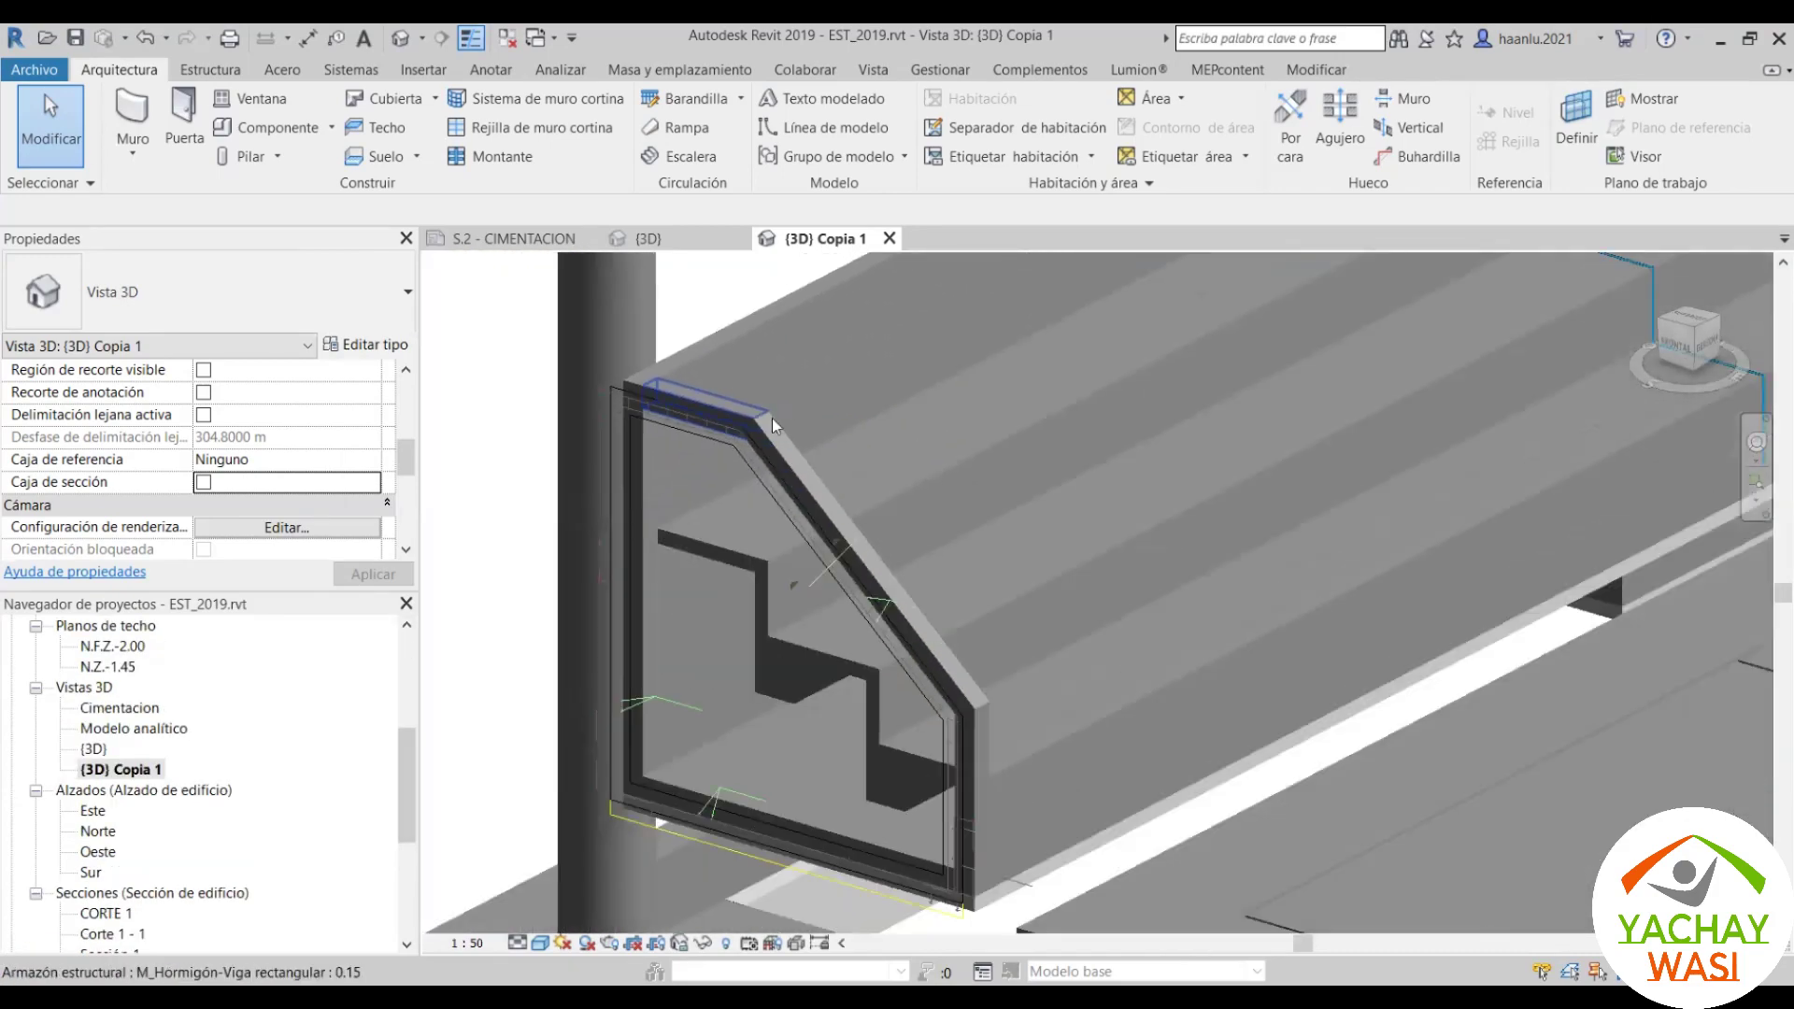
{"action": "scroll", "coordinate": [731, 377], "scroll_direction": "down", "scroll_amount": 2}
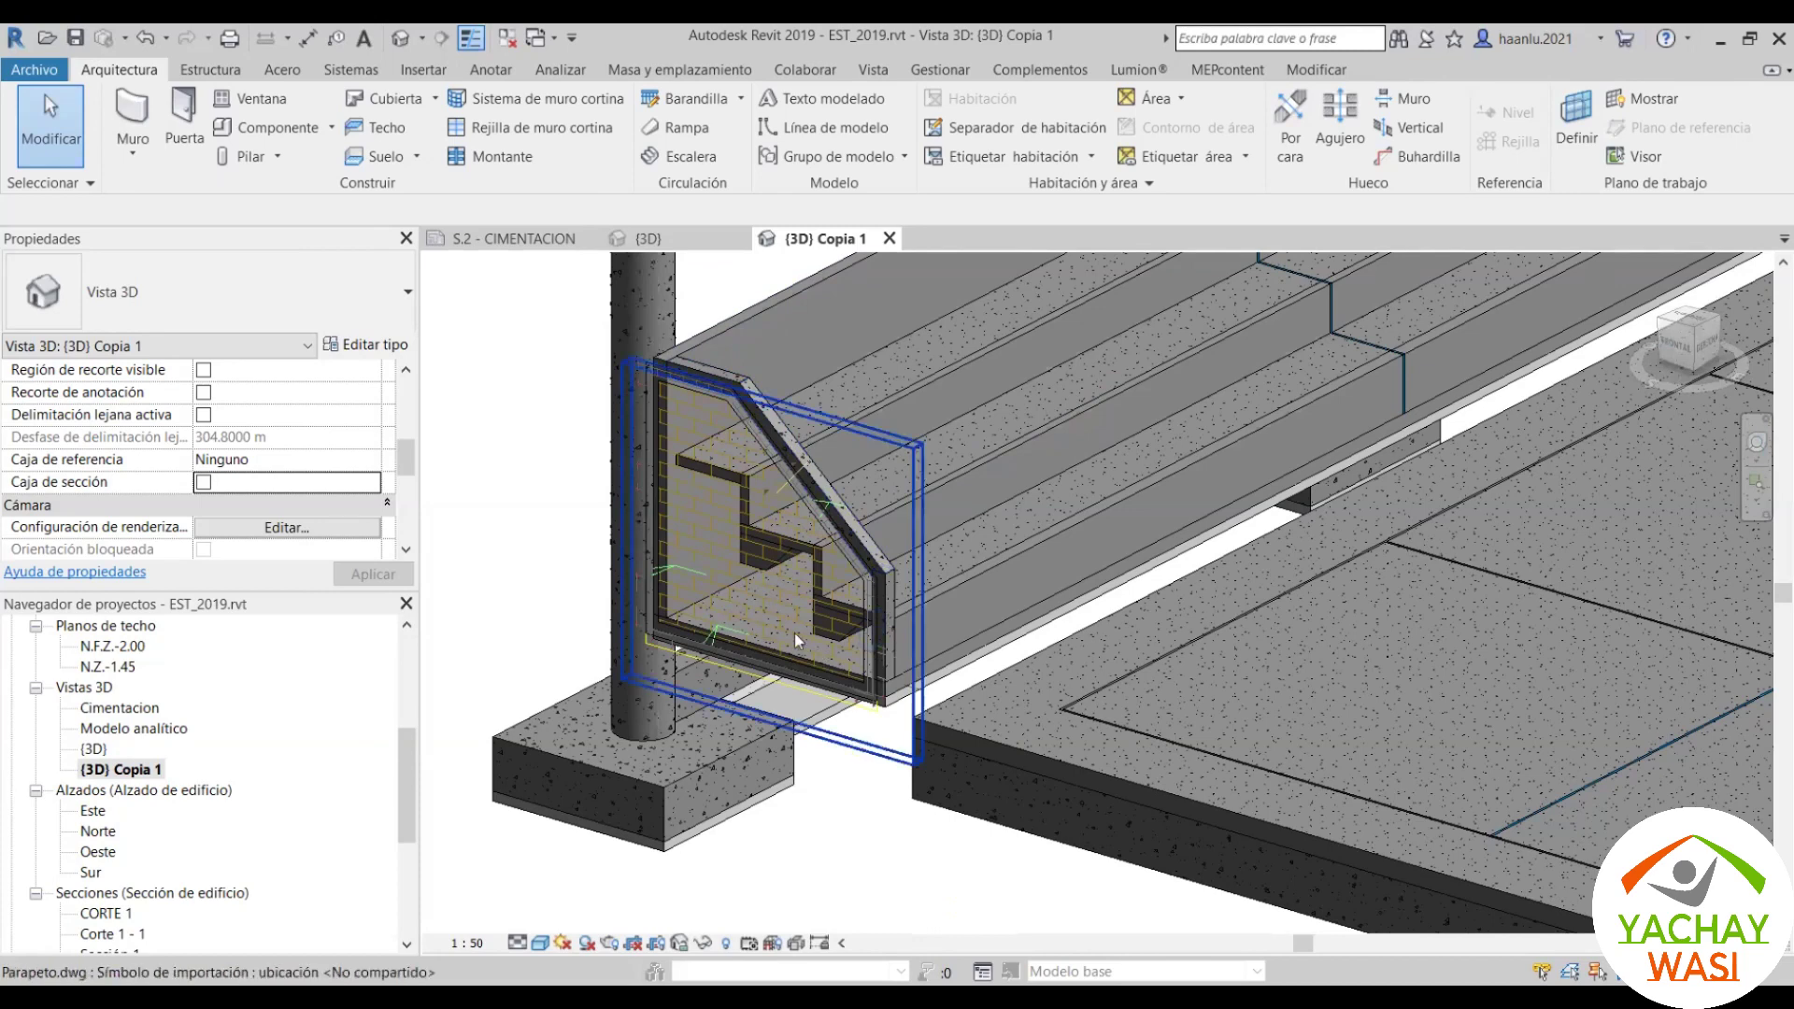
{"action": "scroll", "coordinate": [712, 656], "scroll_direction": "down", "scroll_amount": 2}
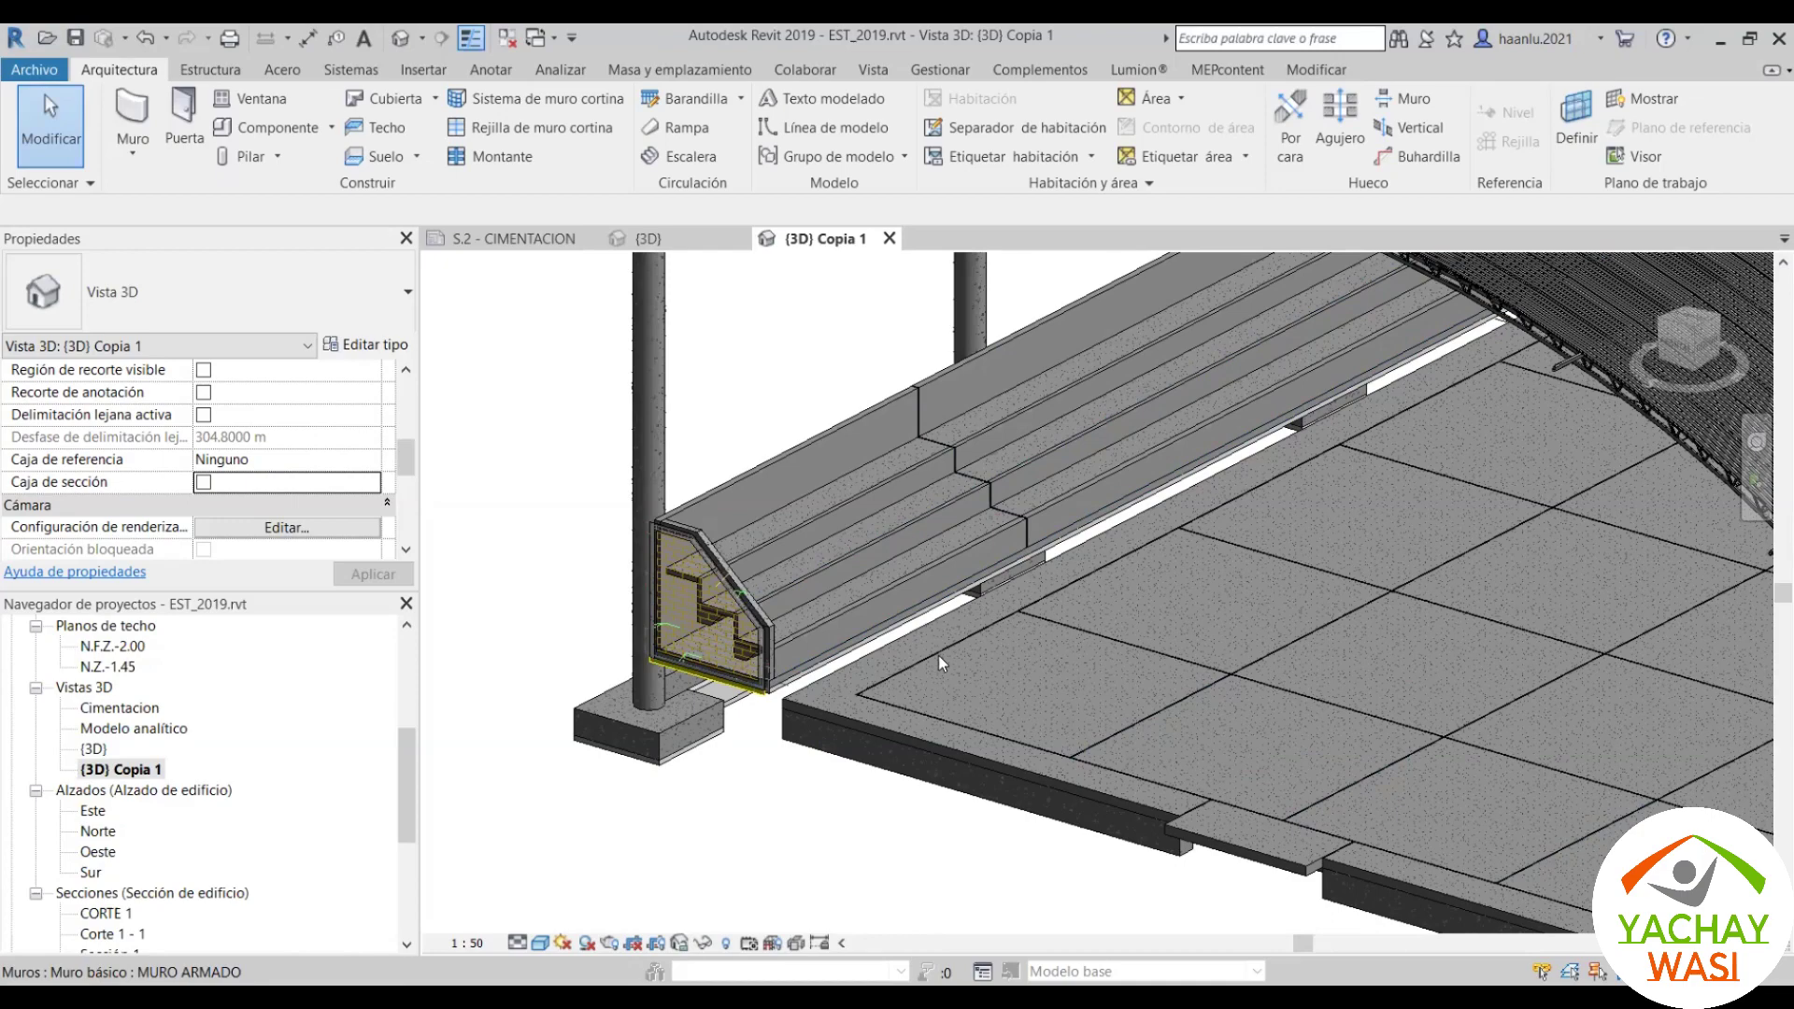
{"action": "scroll", "coordinate": [938, 653], "scroll_direction": "up", "scroll_amount": 2}
{"action": "scroll", "coordinate": [270, 749], "scroll_direction": "down", "scroll_amount": 4}
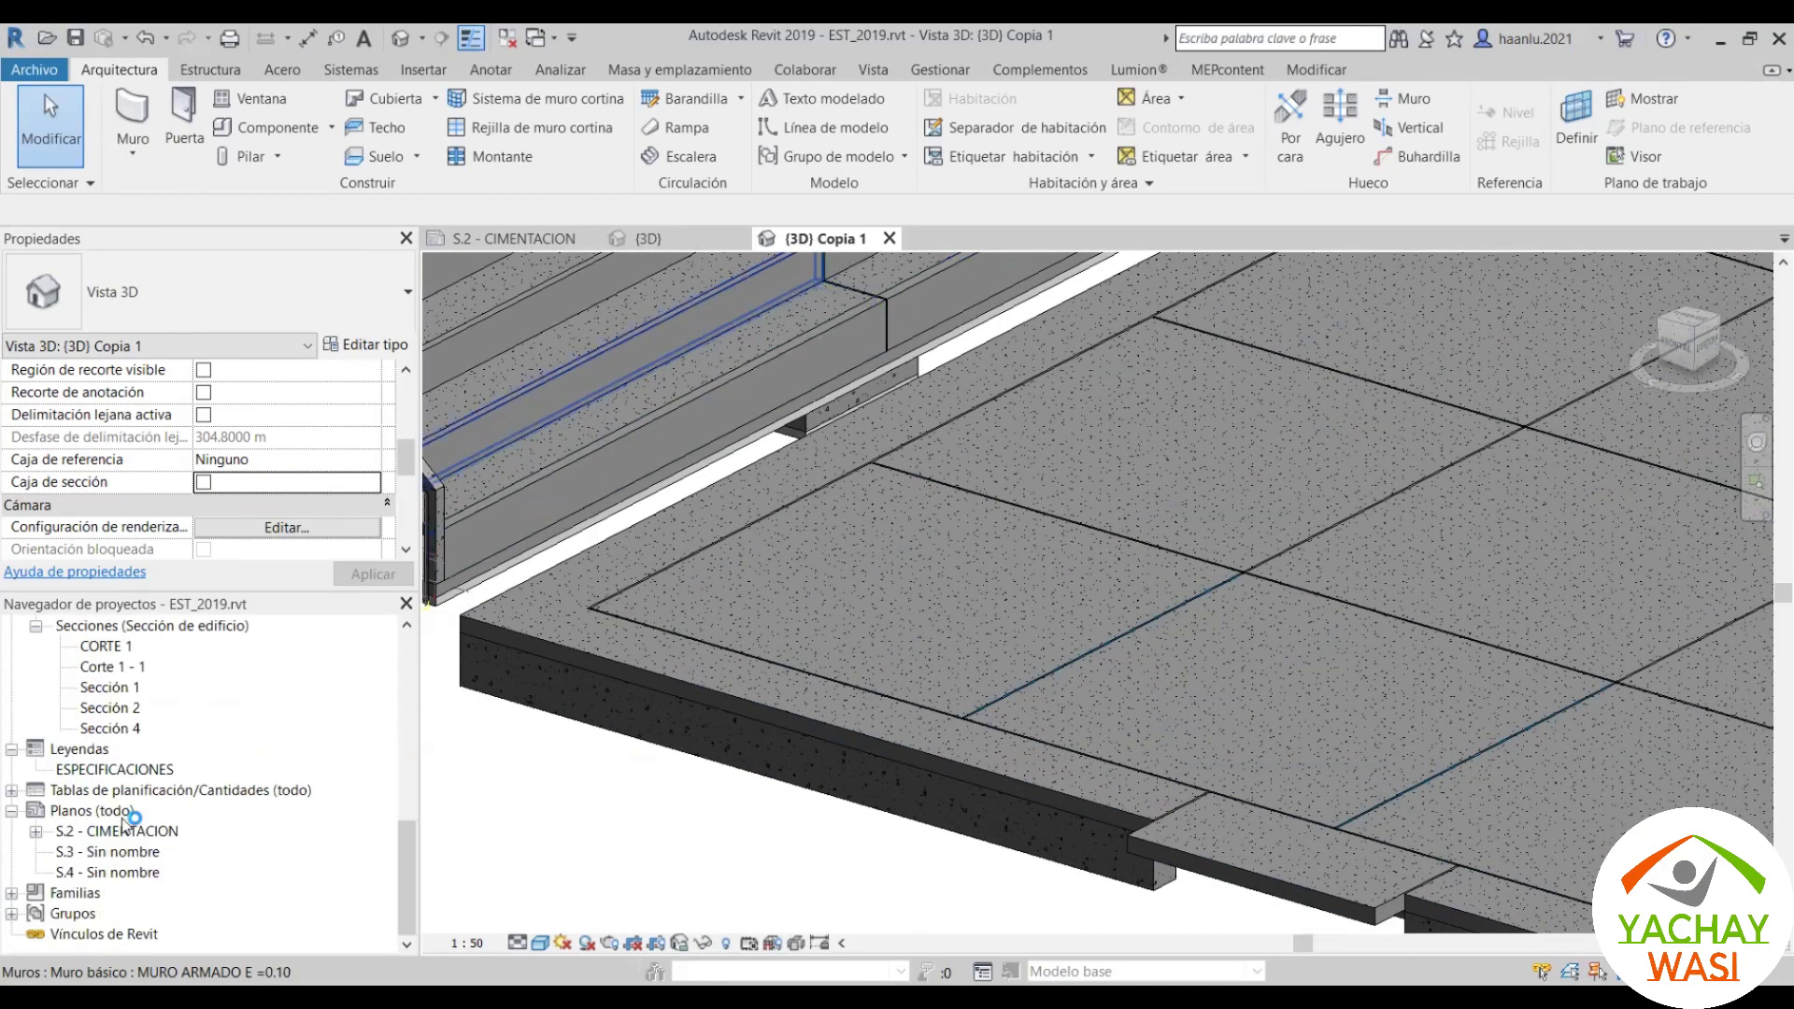
Step: Open sheet S.2 - CIMENTACION and pan across the slab joint note to the N.P.T.+0.00 level mark
{"action": "left_click", "coordinate": [114, 832]}
{"action": "double_click", "coordinate": [114, 833]}
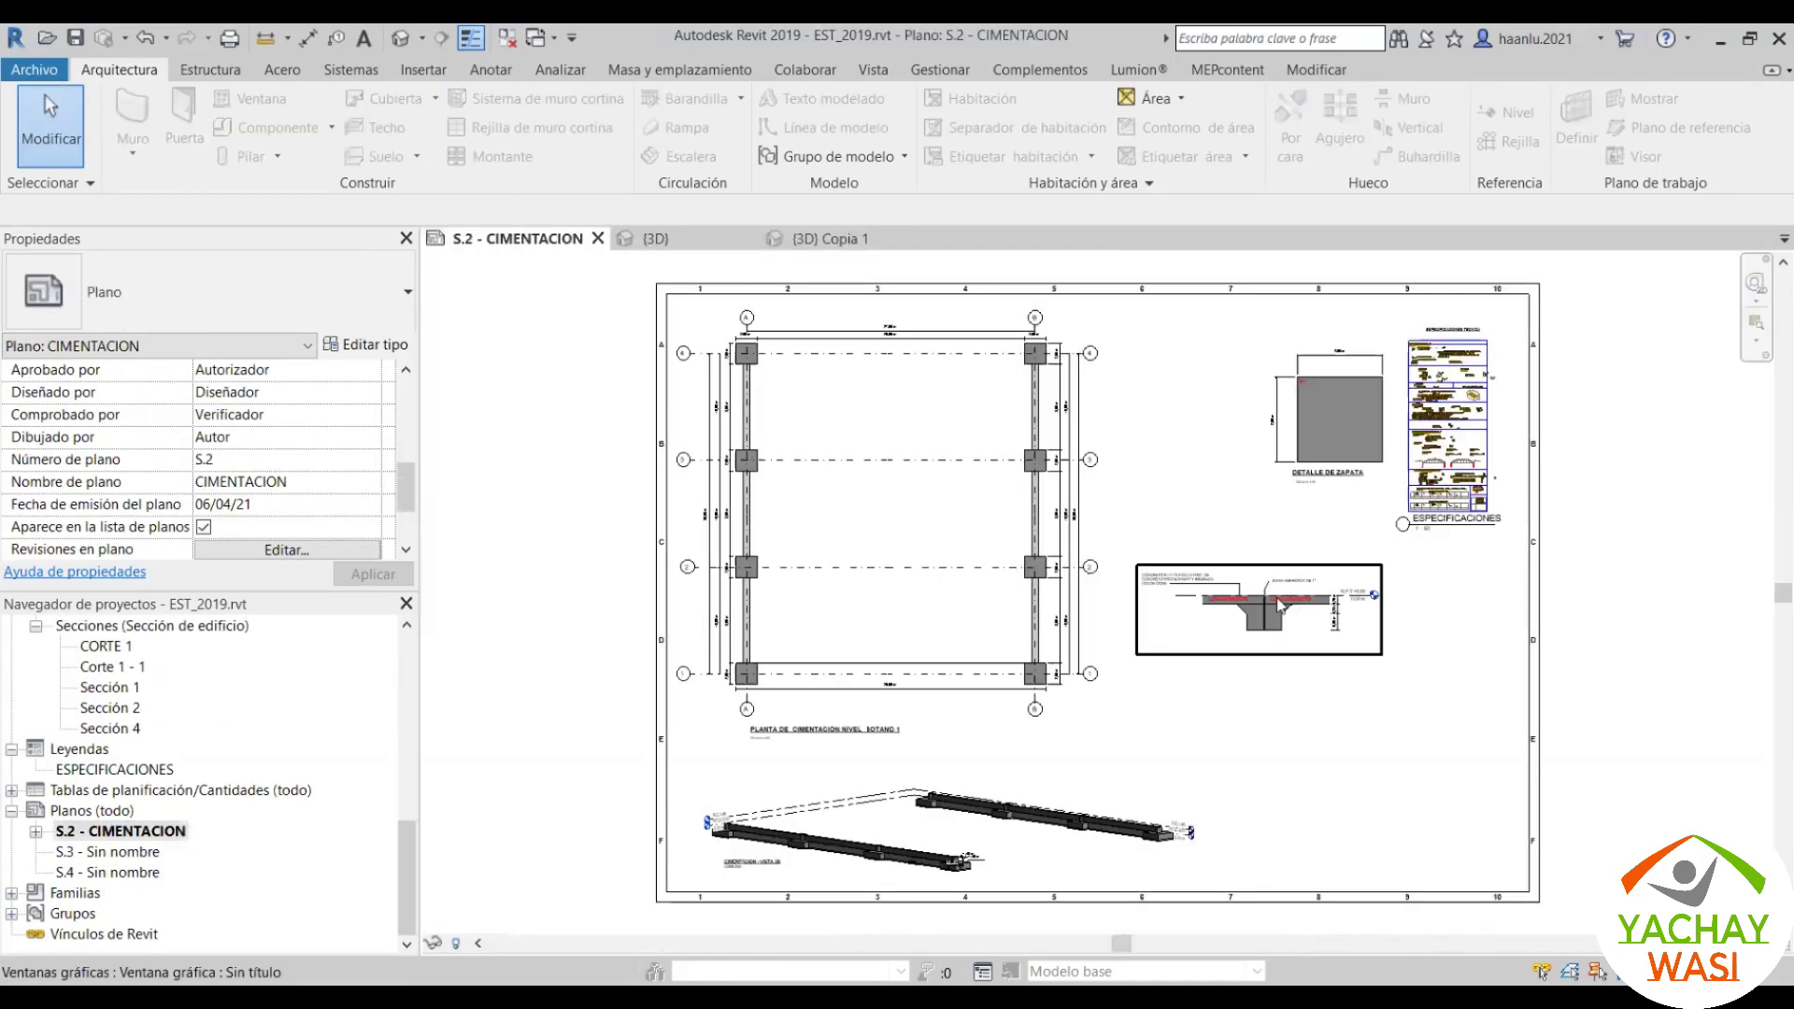
{"action": "scroll", "coordinate": [1190, 535], "scroll_direction": "up", "scroll_amount": 3}
{"action": "scroll", "coordinate": [1190, 536], "scroll_direction": "up", "scroll_amount": 2}
{"action": "middle_click_drag", "start_coordinate": [1189, 535], "coordinate": [1342, 516]}
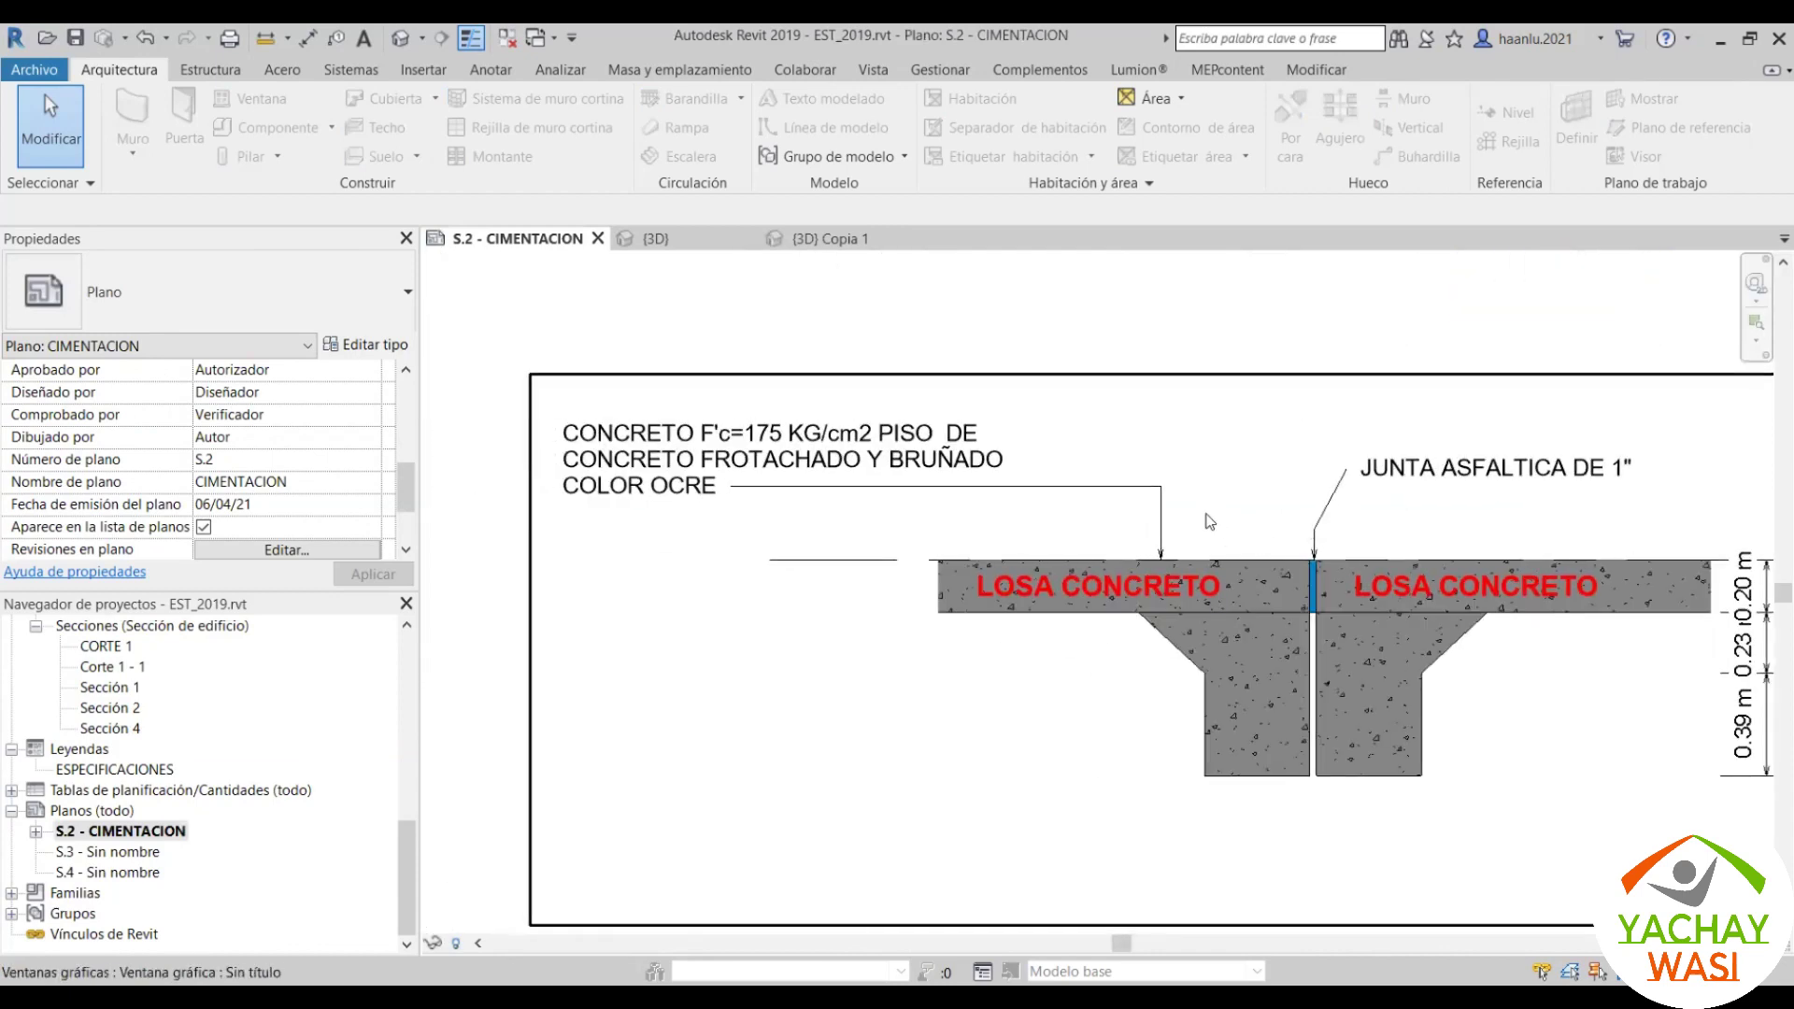
{"action": "middle_click_drag", "start_coordinate": [1188, 519], "coordinate": [1105, 519]}
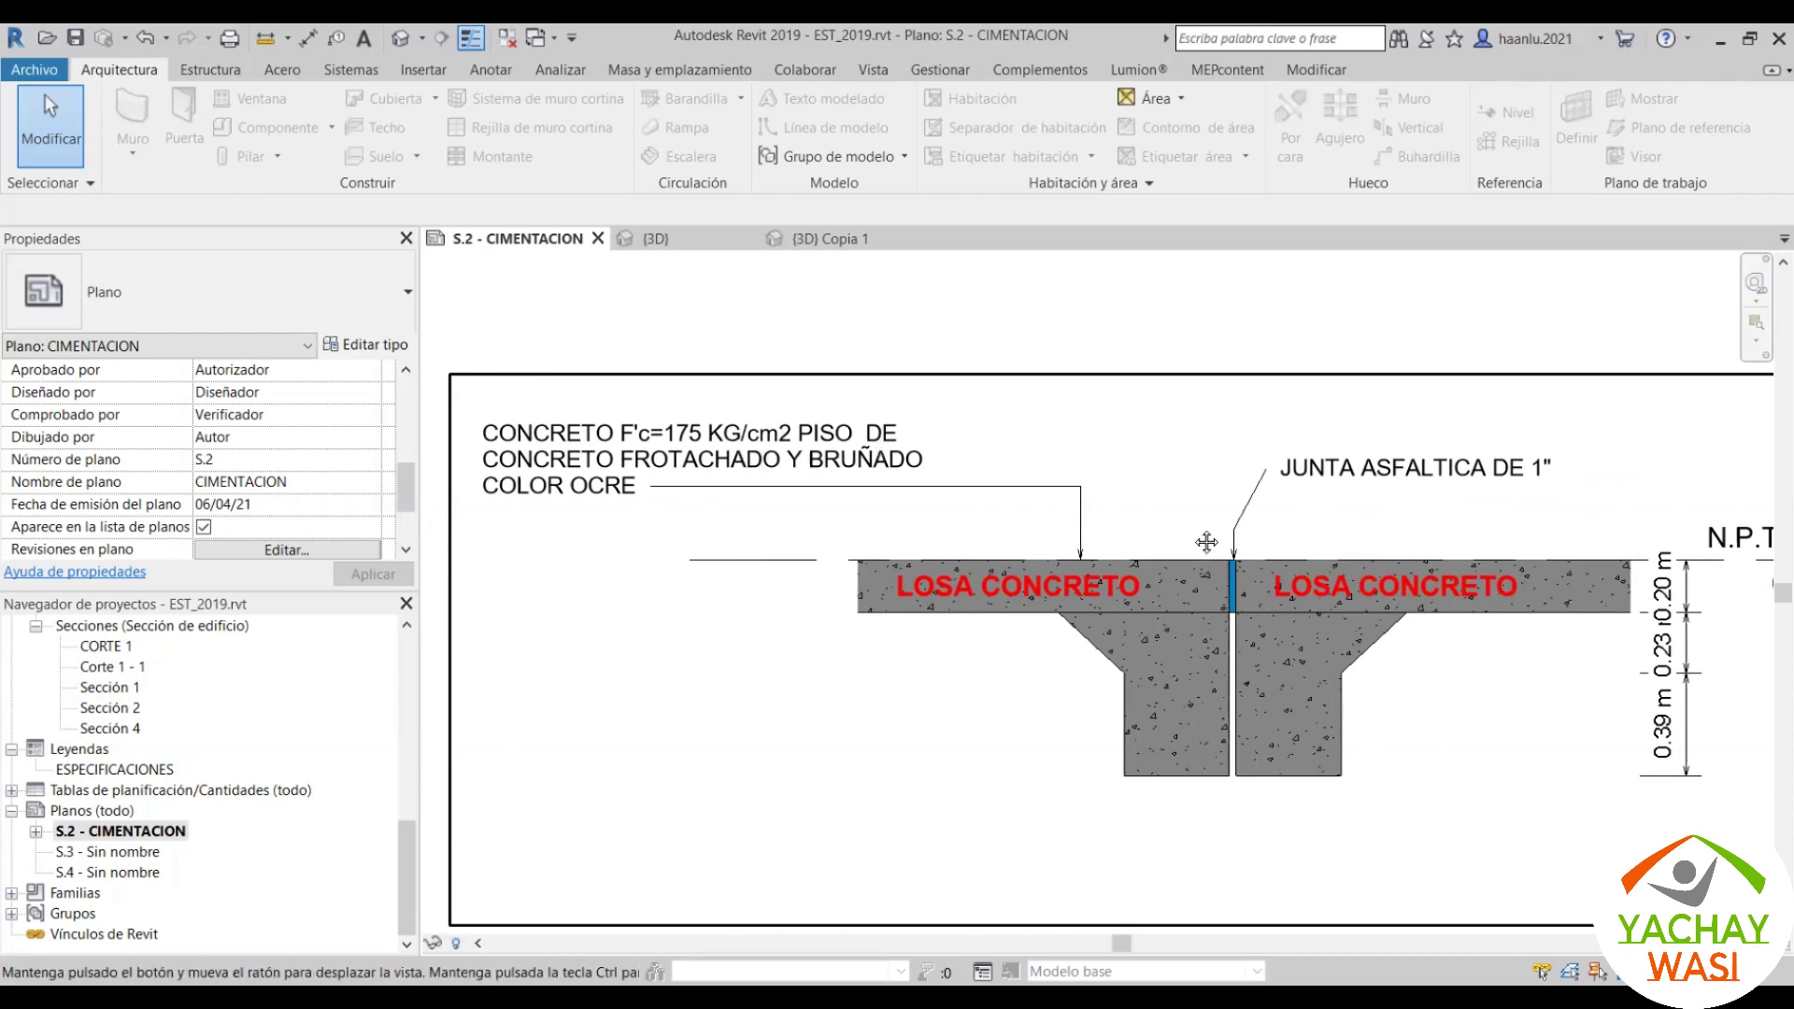
{"action": "middle_click_drag", "start_coordinate": [1304, 528], "coordinate": [834, 584]}
Step: Zoom in and out over the slab joint detail and foundation plan on S.2
{"action": "scroll", "coordinate": [834, 584], "scroll_direction": "up", "scroll_amount": 2}
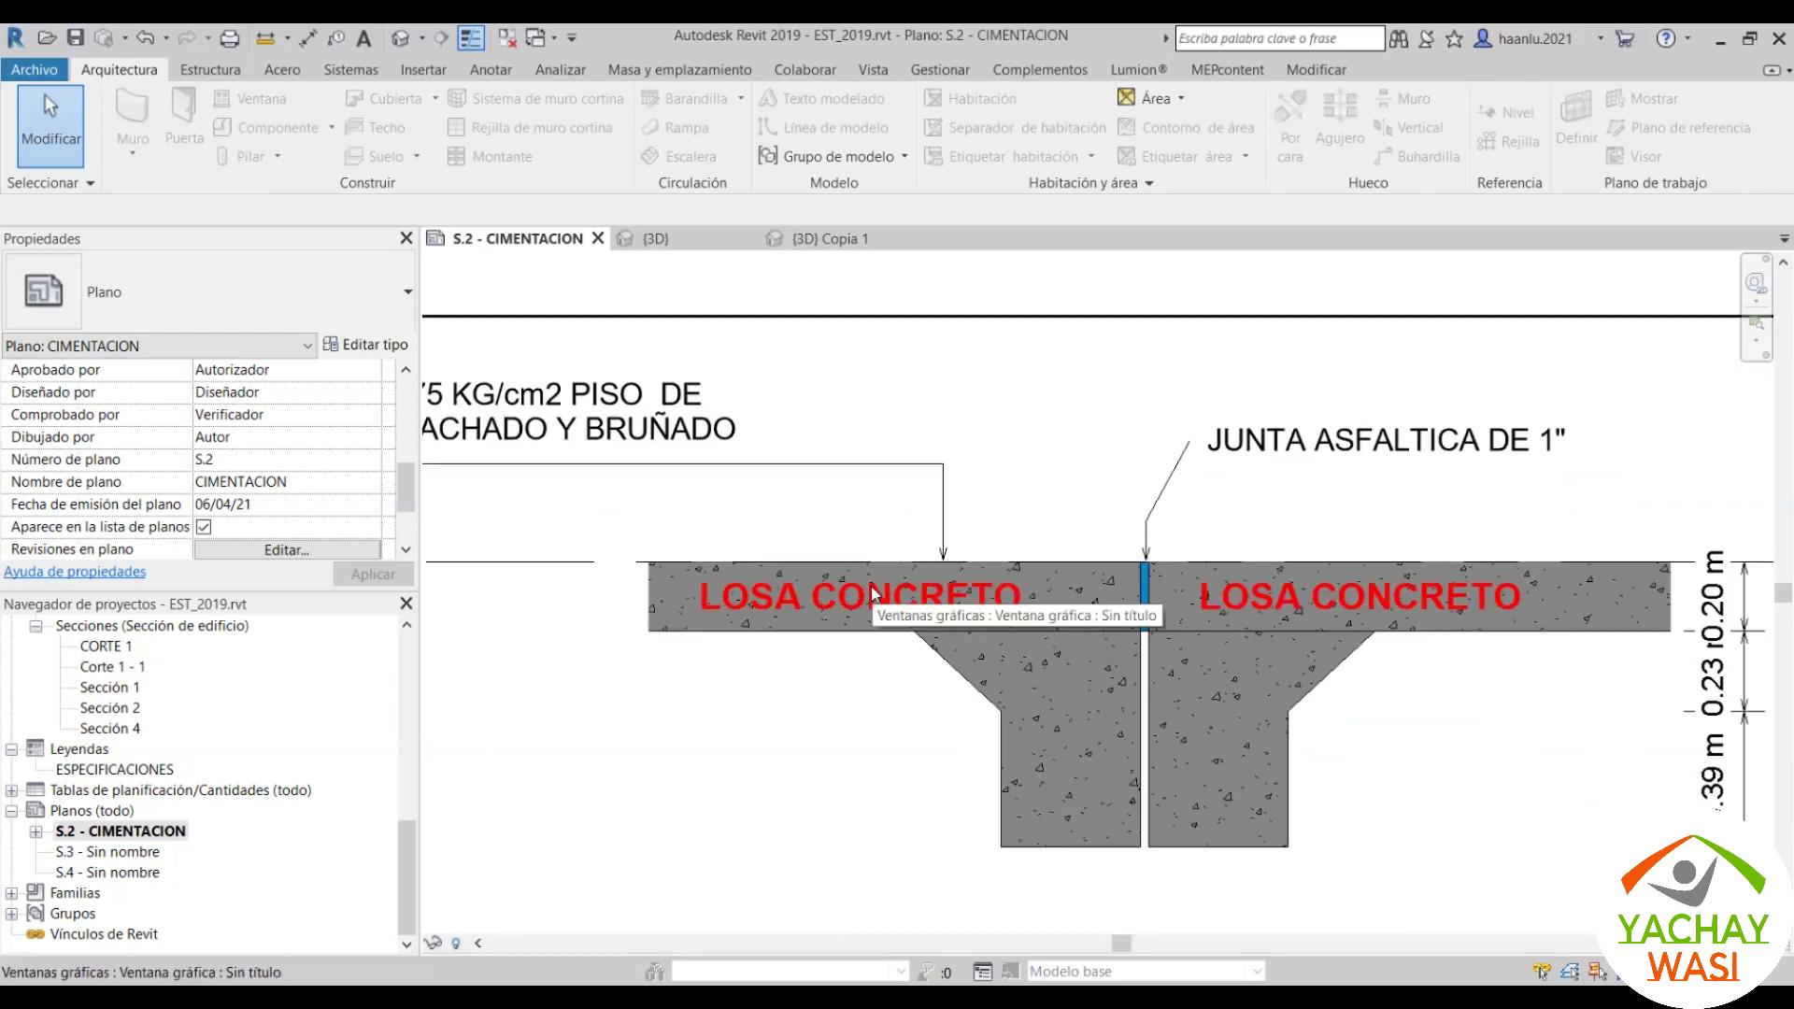
{"action": "scroll", "coordinate": [1149, 551], "scroll_direction": "down", "scroll_amount": 2}
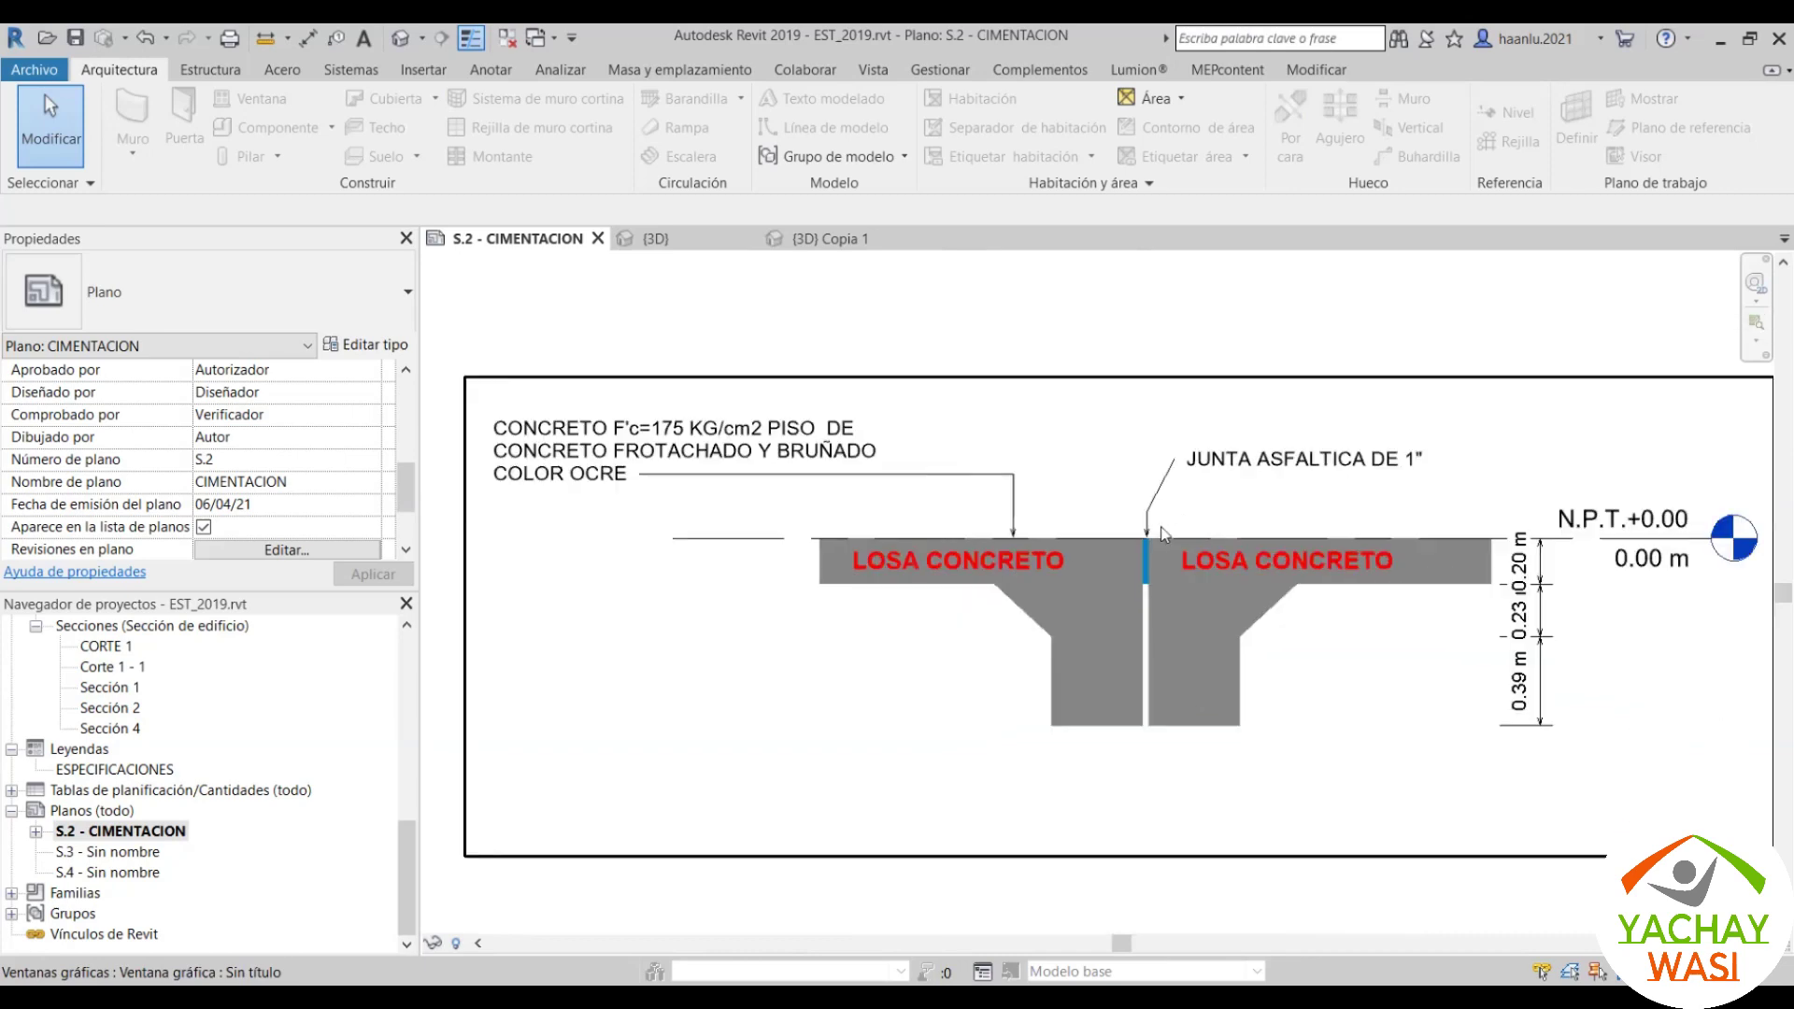
{"action": "scroll", "coordinate": [1151, 557], "scroll_direction": "up", "scroll_amount": 2}
{"action": "scroll", "coordinate": [1151, 556], "scroll_direction": "up", "scroll_amount": 2}
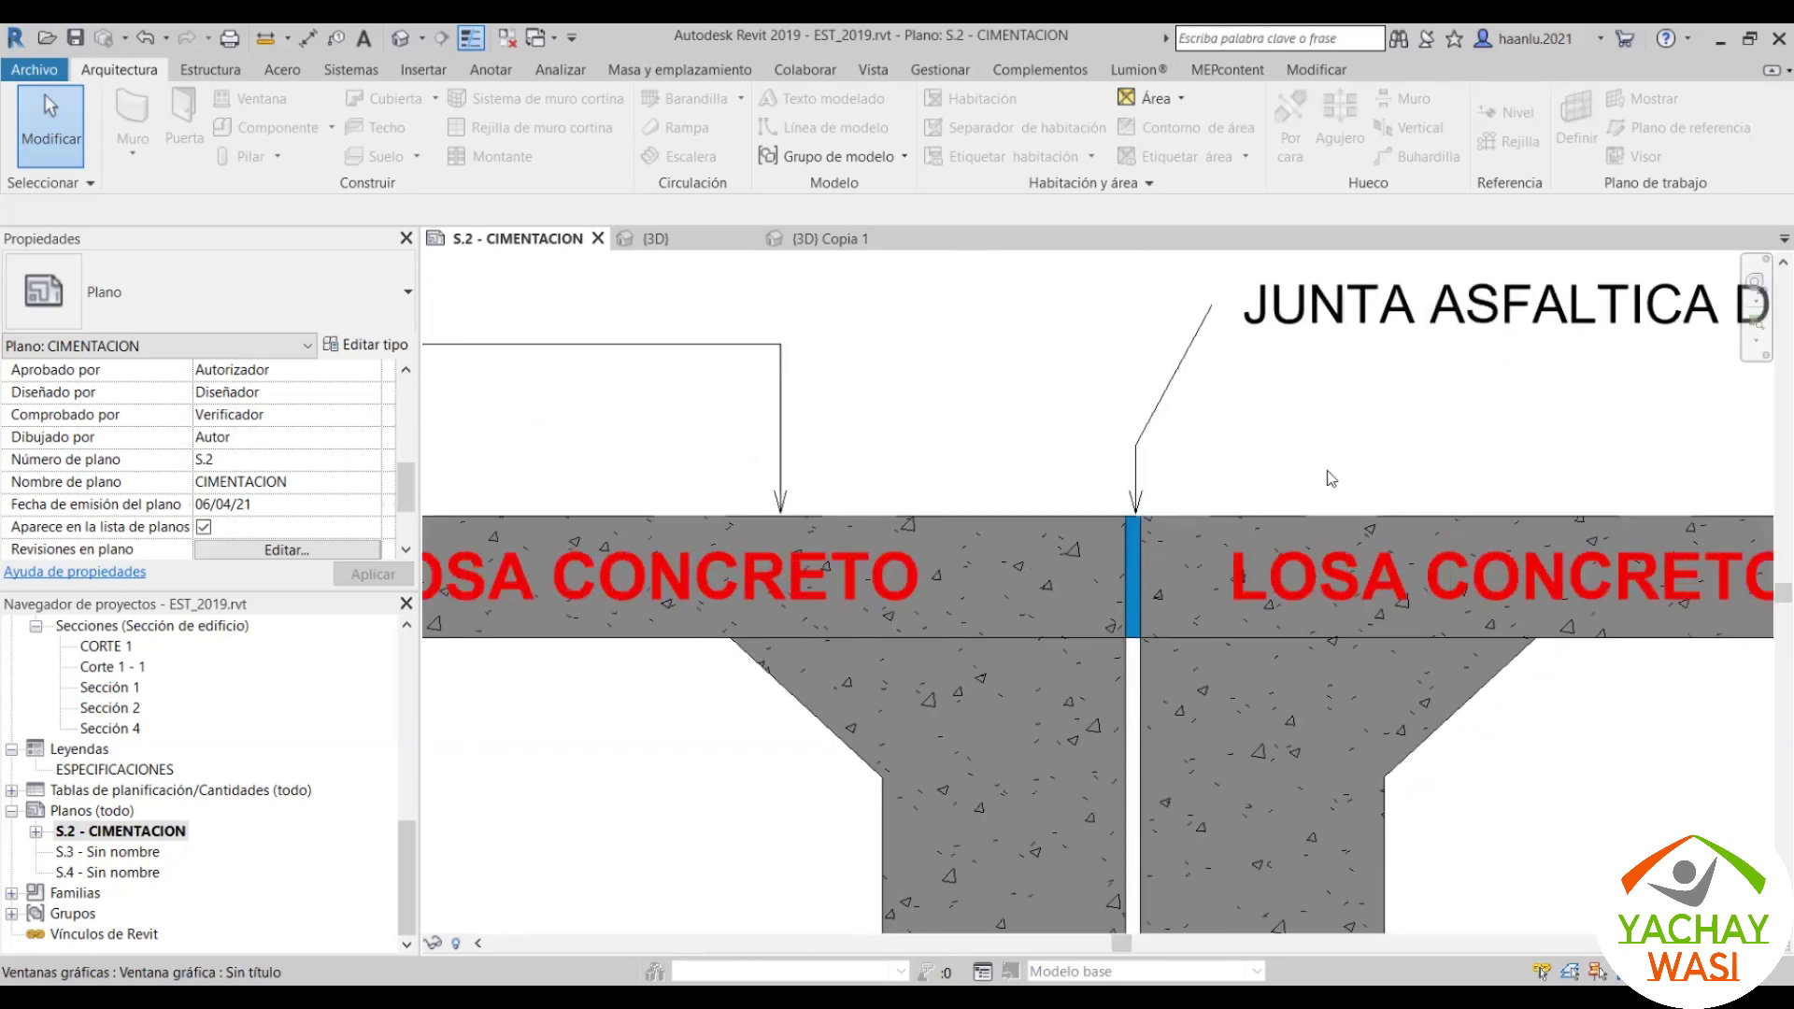
{"action": "scroll", "coordinate": [1332, 478], "scroll_direction": "down", "scroll_amount": 5}
{"action": "scroll", "coordinate": [1424, 547], "scroll_direction": "down", "scroll_amount": 3}
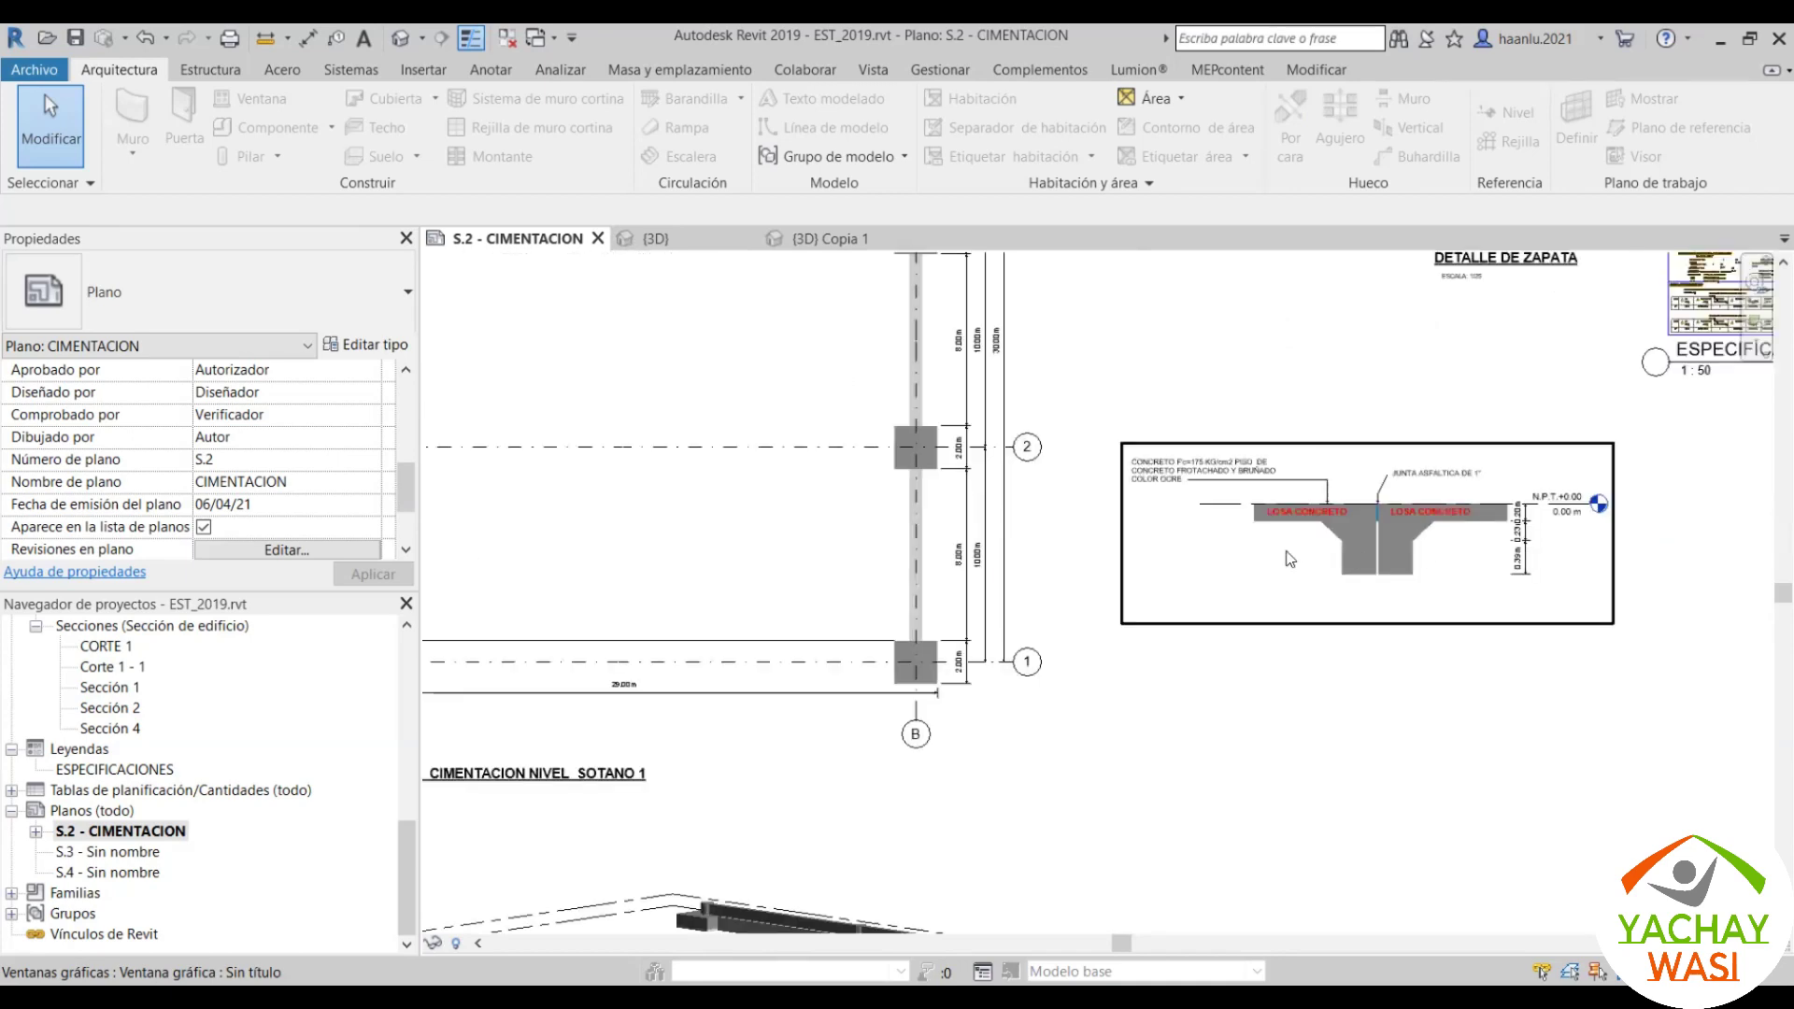
{"action": "scroll", "coordinate": [1425, 546], "scroll_direction": "down", "scroll_amount": 2}
{"action": "scroll", "coordinate": [1027, 616], "scroll_direction": "up", "scroll_amount": 1}
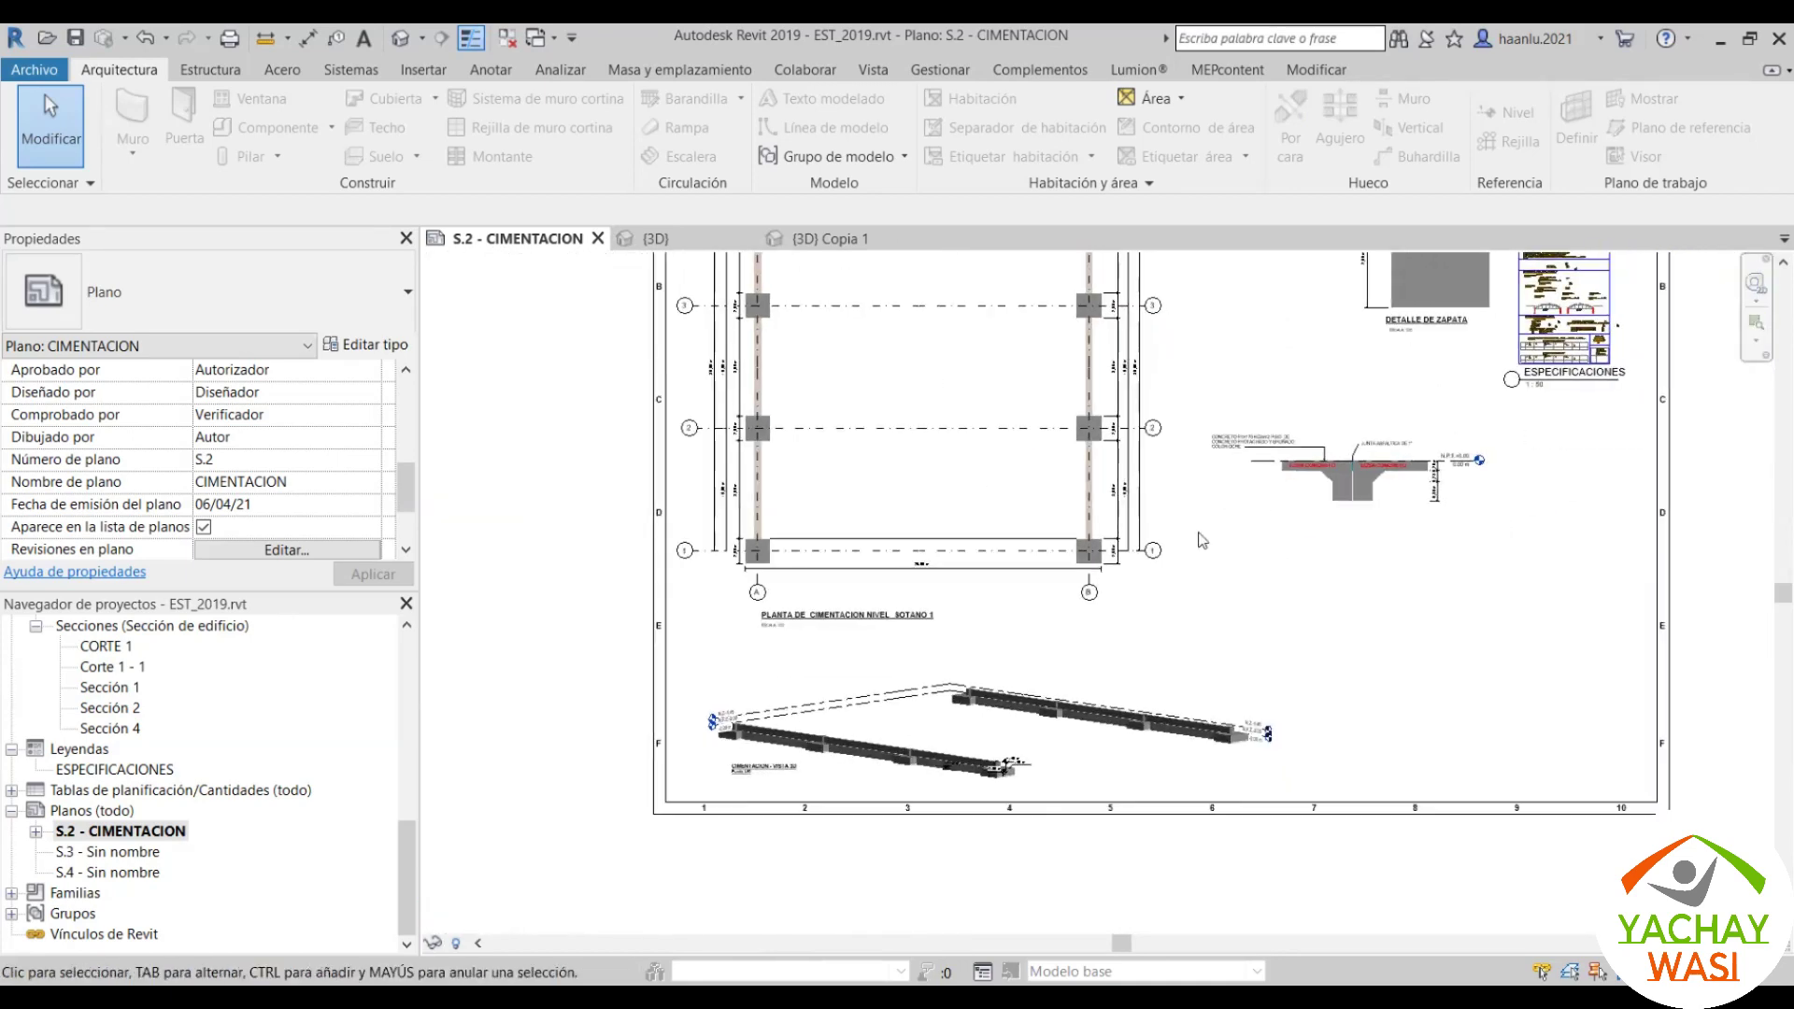
{"action": "scroll", "coordinate": [748, 573], "scroll_direction": "up", "scroll_amount": 1}
{"action": "scroll", "coordinate": [747, 572], "scroll_direction": "up", "scroll_amount": 1}
{"action": "scroll", "coordinate": [730, 547], "scroll_direction": "up", "scroll_amount": 3}
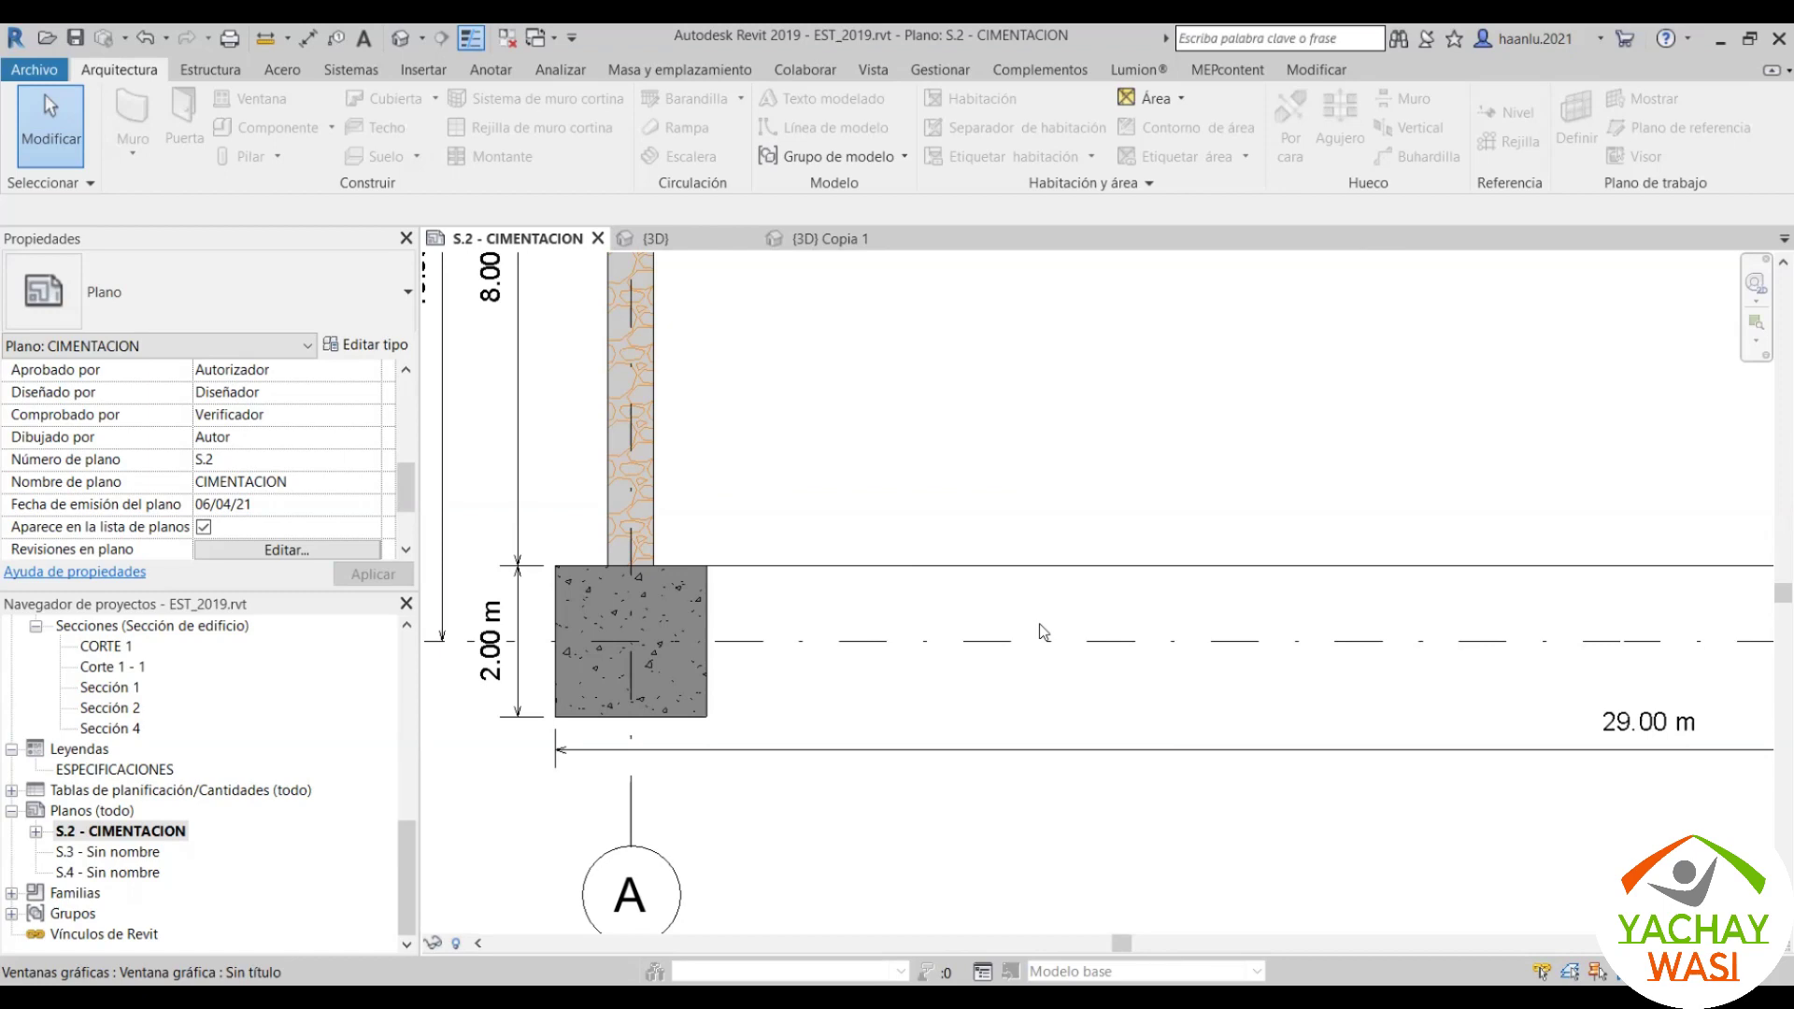
{"action": "scroll", "coordinate": [807, 614], "scroll_direction": "down", "scroll_amount": 1}
{"action": "scroll", "coordinate": [832, 613], "scroll_direction": "down", "scroll_amount": 2}
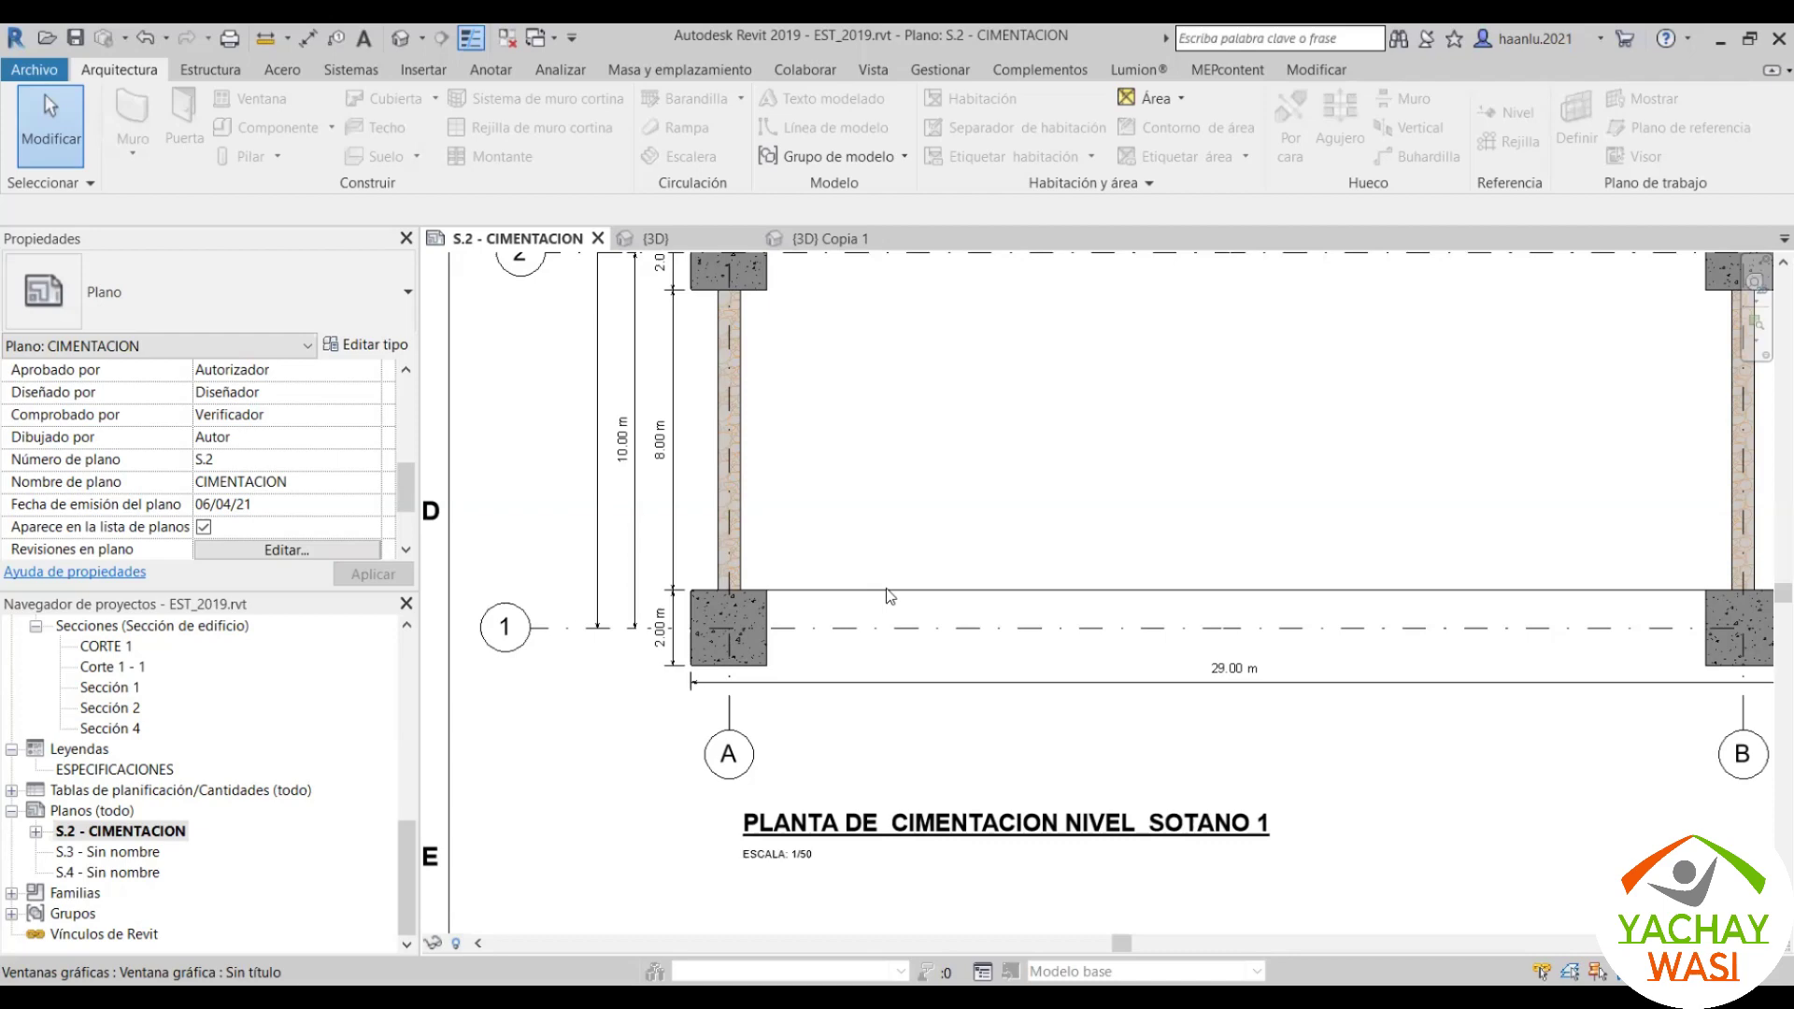
{"action": "scroll", "coordinate": [738, 671], "scroll_direction": "down", "scroll_amount": 2}
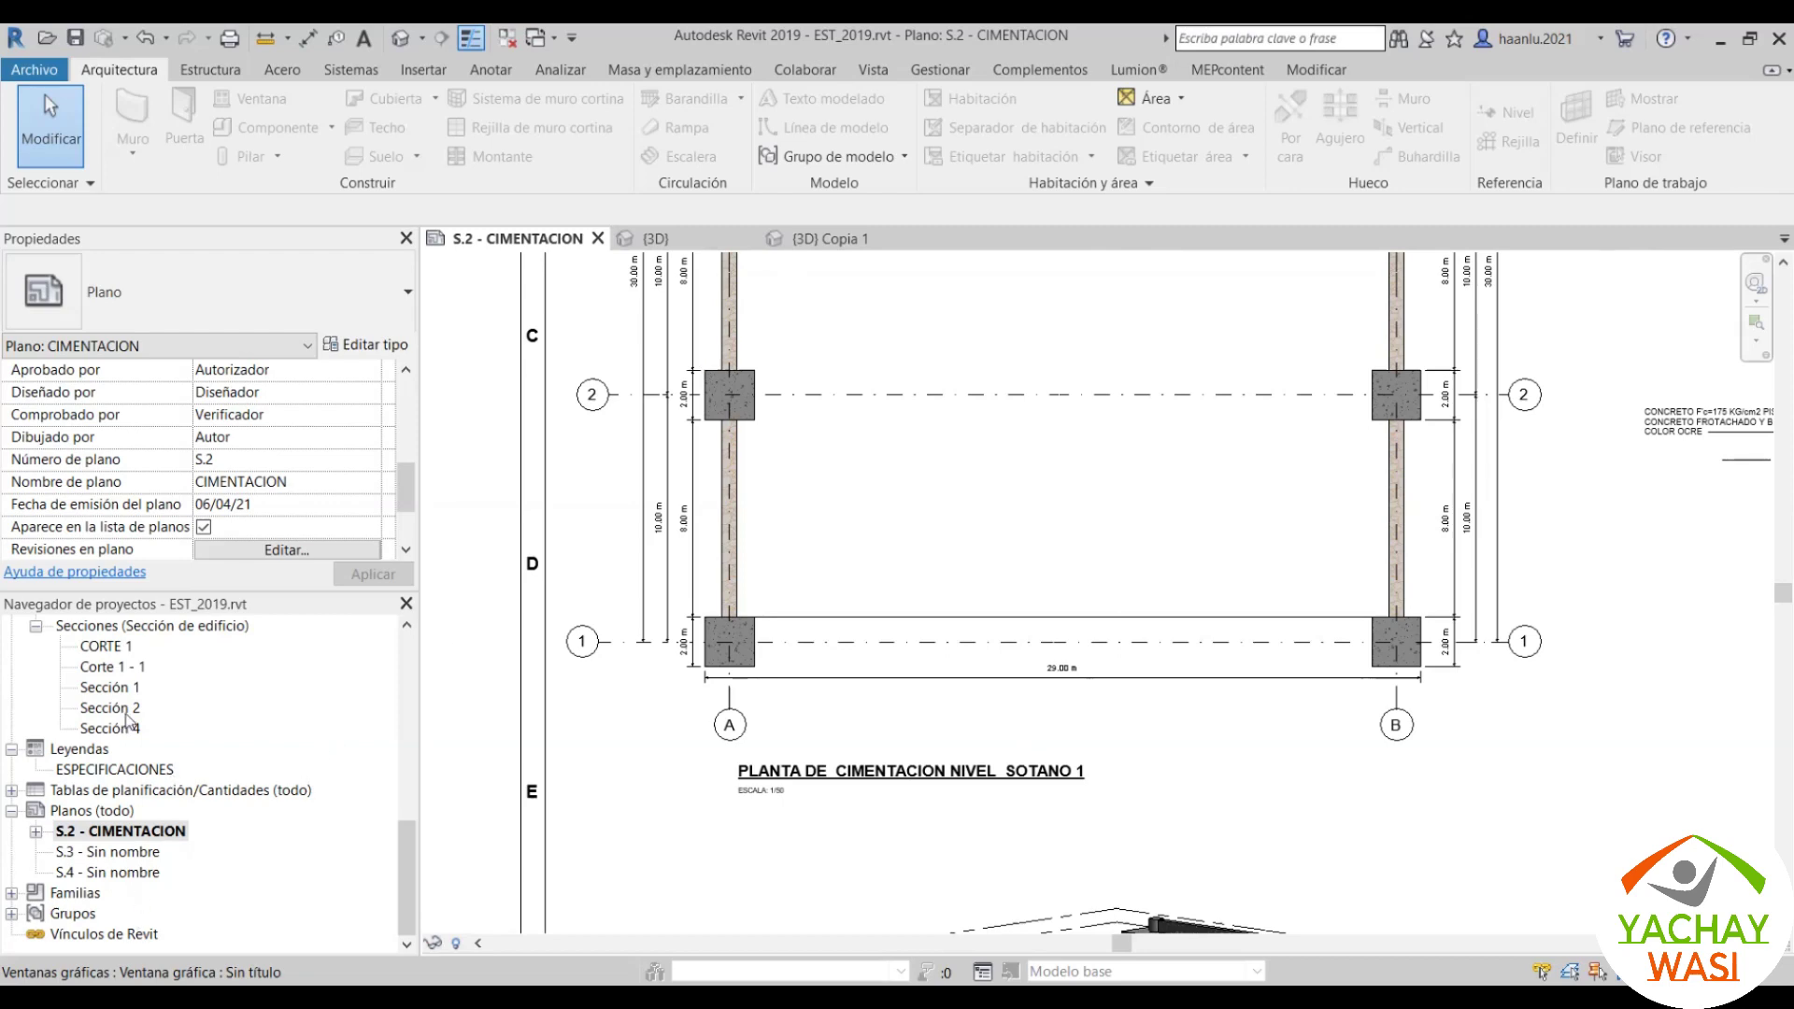
{"action": "scroll", "coordinate": [128, 720], "scroll_direction": "up", "scroll_amount": 2}
Step: Switch to the {3D} Copia 1 view and orbit to a near-front view of the canopy
{"action": "left_click", "coordinate": [654, 238]}
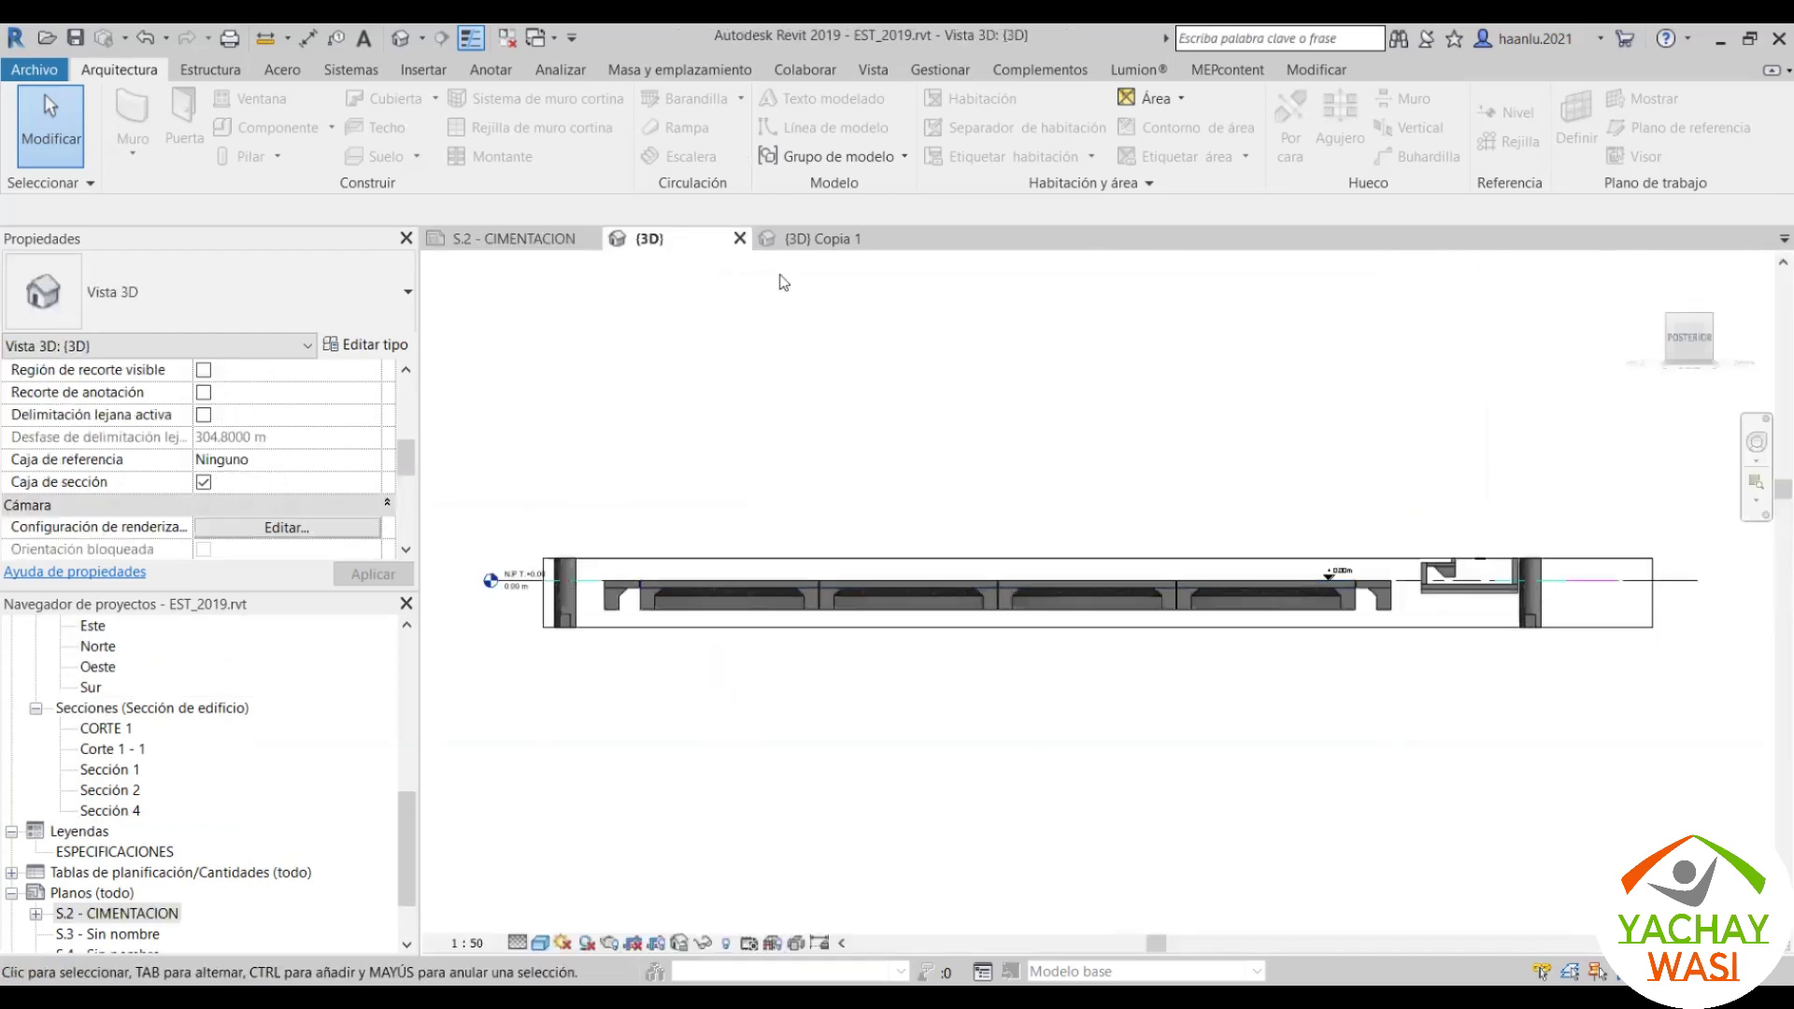
{"action": "left_click", "coordinate": [817, 238]}
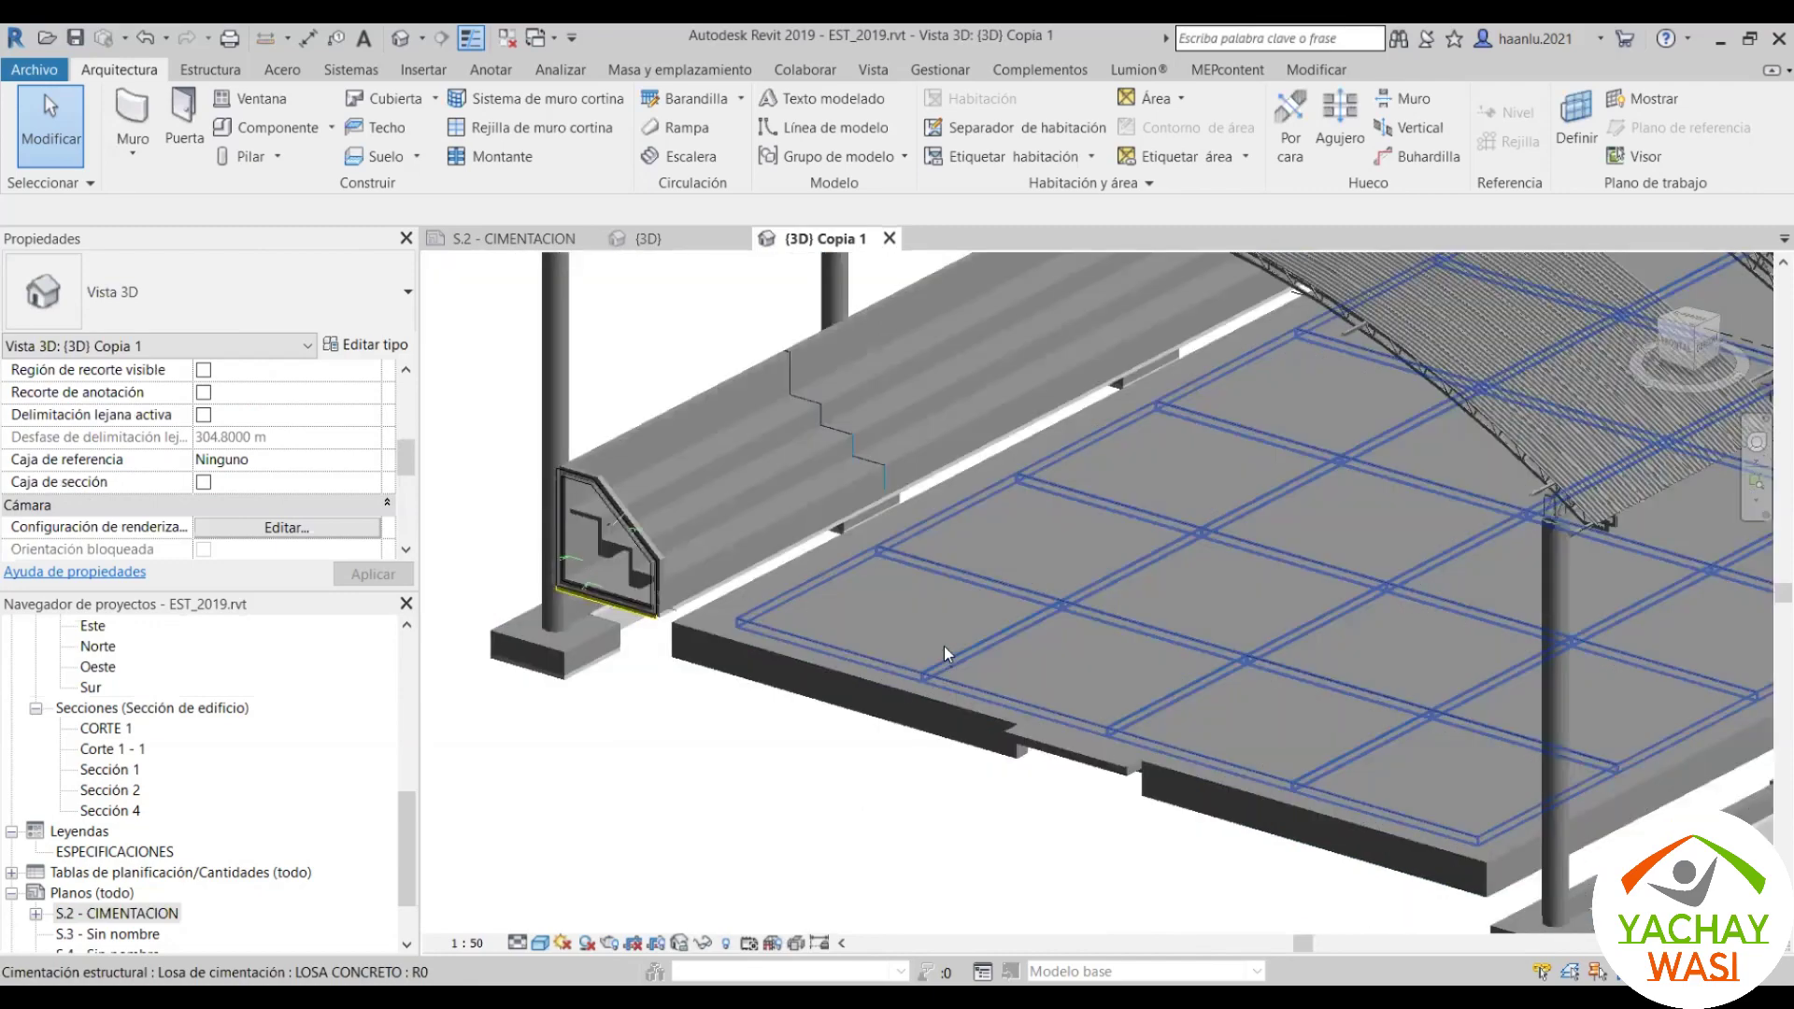
{"action": "scroll", "coordinate": [933, 603], "scroll_direction": "down", "scroll_amount": 8}
{"action": "middle_click_drag", "start_coordinate": [932, 603], "coordinate": [868, 617], "text": "shift"}
{"action": "scroll", "coordinate": [850, 619], "scroll_direction": "up", "scroll_amount": 4}
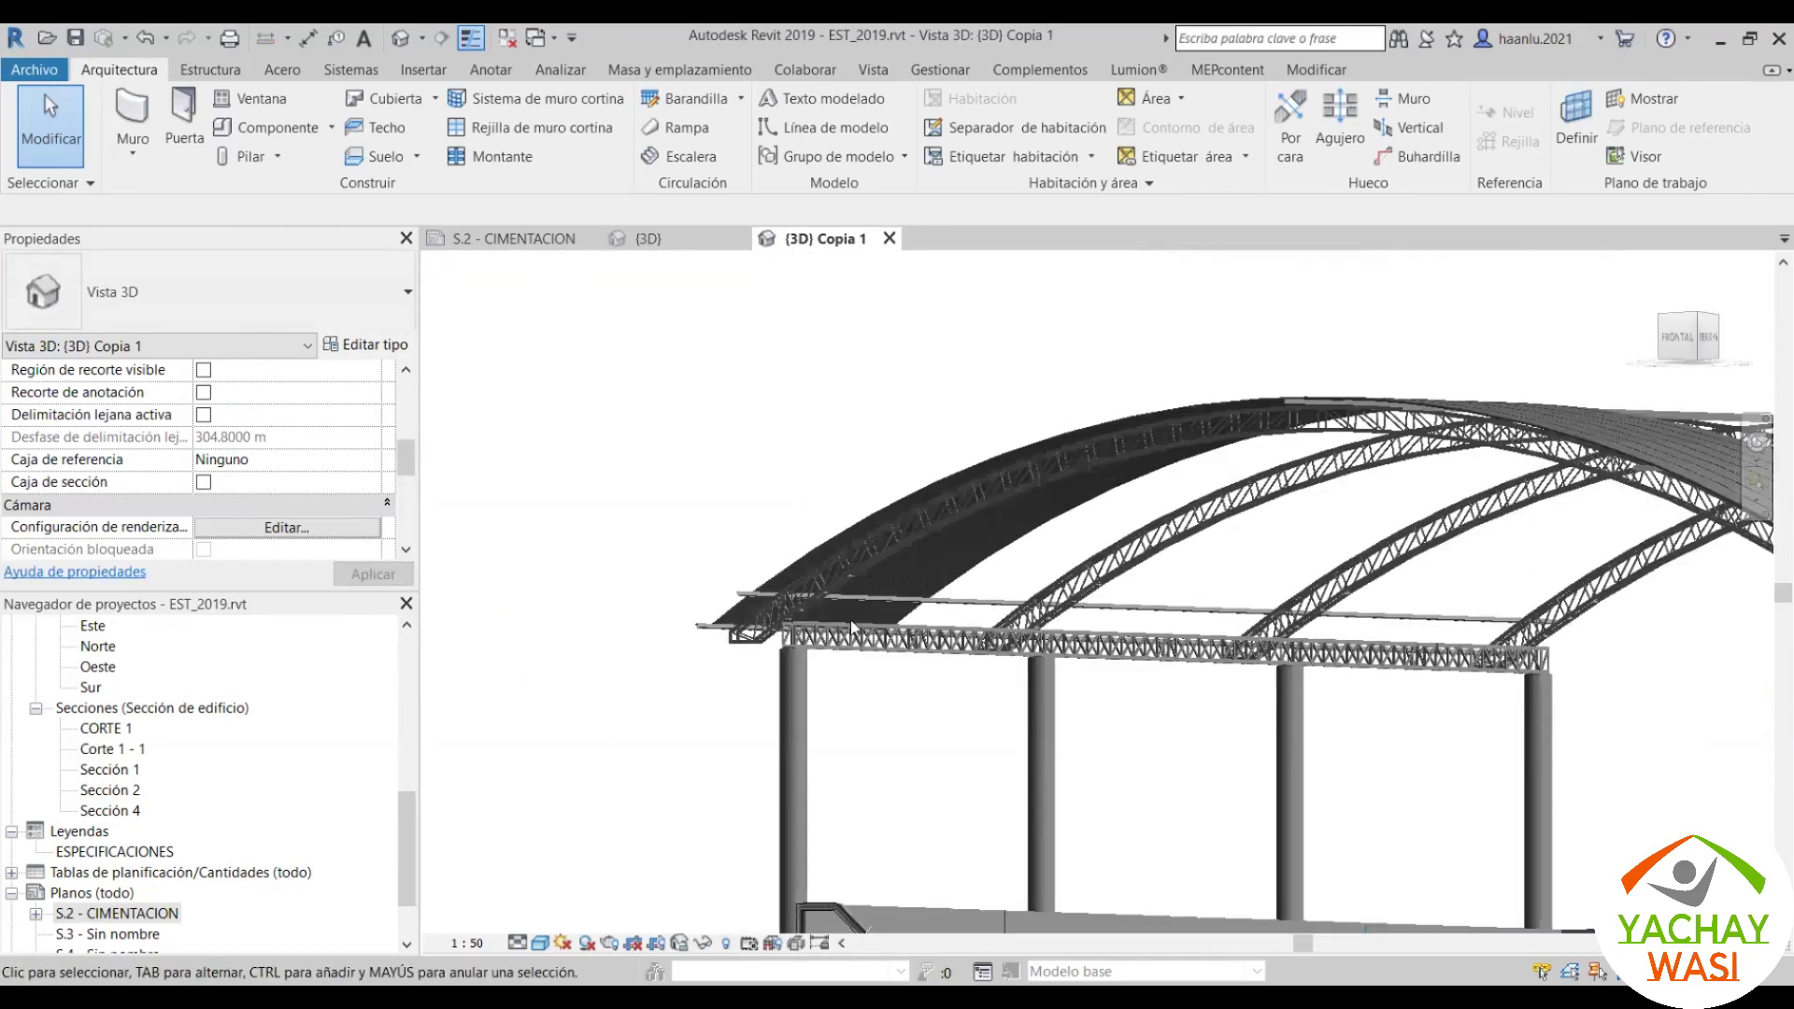
{"action": "scroll", "coordinate": [850, 620], "scroll_direction": "up", "scroll_amount": 3}
{"action": "scroll", "coordinate": [912, 463], "scroll_direction": "up", "scroll_amount": 3}
{"action": "scroll", "coordinate": [873, 503], "scroll_direction": "up", "scroll_amount": 2}
Step: Orbit to a side-on close-up of a roof truss, revealing the beams above
{"action": "mouse_move", "coordinate": [873, 503]}
{"action": "middle_mouse_down", "text": "shift"}
{"action": "mouse_move", "coordinate": [1006, 516]}
{"action": "mouse_move", "coordinate": [1015, 420]}
{"action": "middle_mouse_up", "text": "shift"}
{"action": "scroll", "coordinate": [1014, 420], "scroll_direction": "down", "scroll_amount": 5}
{"action": "scroll", "coordinate": [1166, 465], "scroll_direction": "up", "scroll_amount": 4}
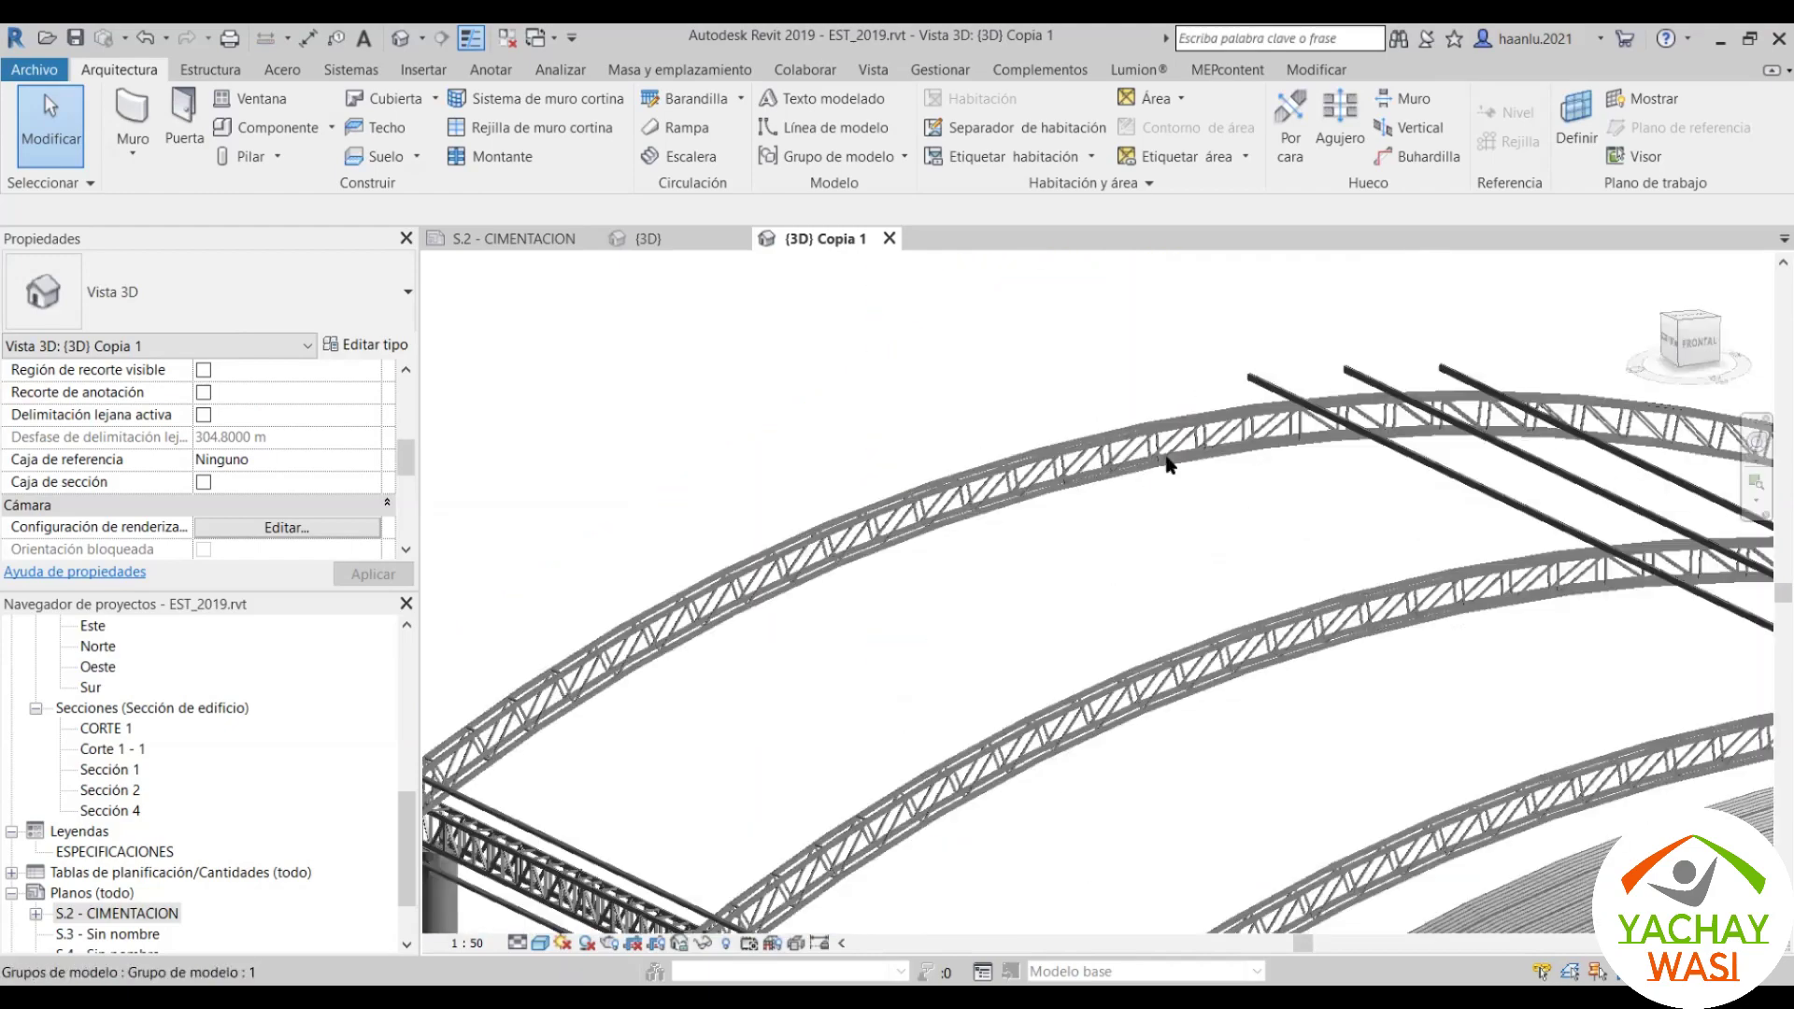
{"action": "scroll", "coordinate": [1166, 464], "scroll_direction": "up", "scroll_amount": 5}
{"action": "middle_click_drag", "start_coordinate": [1033, 618], "coordinate": [1214, 561], "text": "shift"}
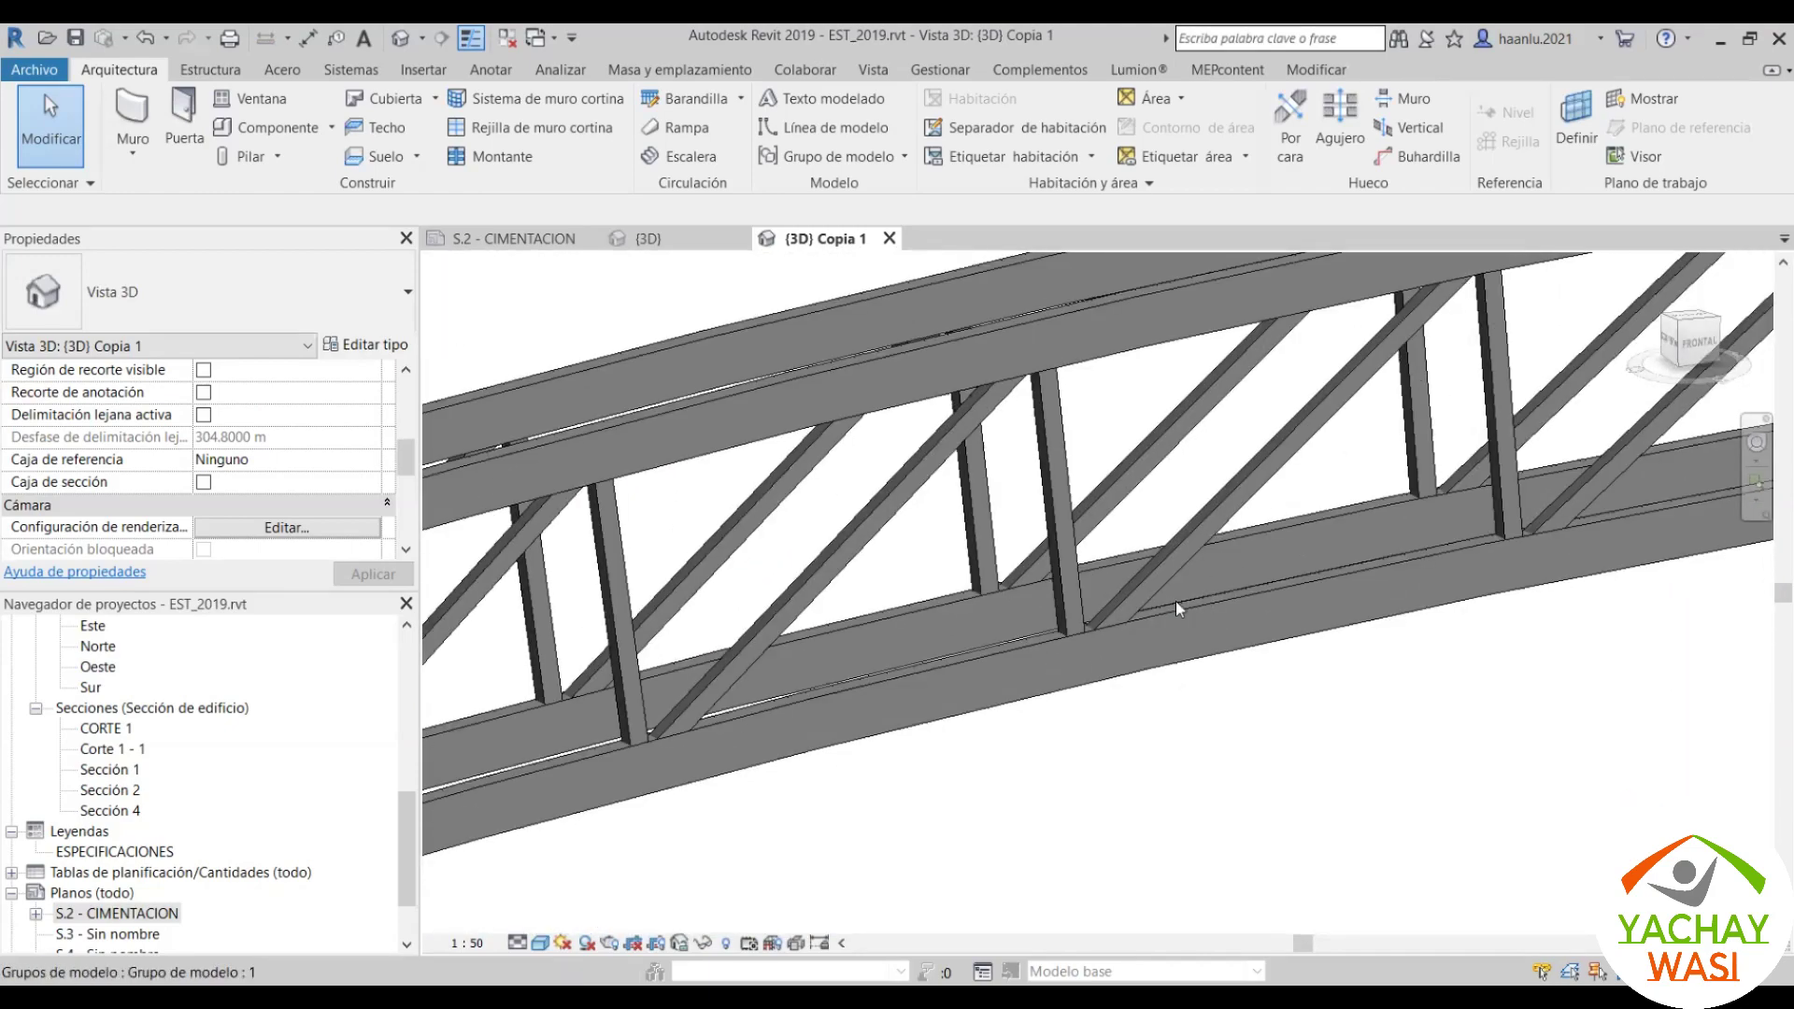
{"action": "scroll", "coordinate": [1050, 637], "scroll_direction": "down", "scroll_amount": 3}
{"action": "middle_click_drag", "start_coordinate": [1224, 506], "coordinate": [1243, 511], "text": "shift"}
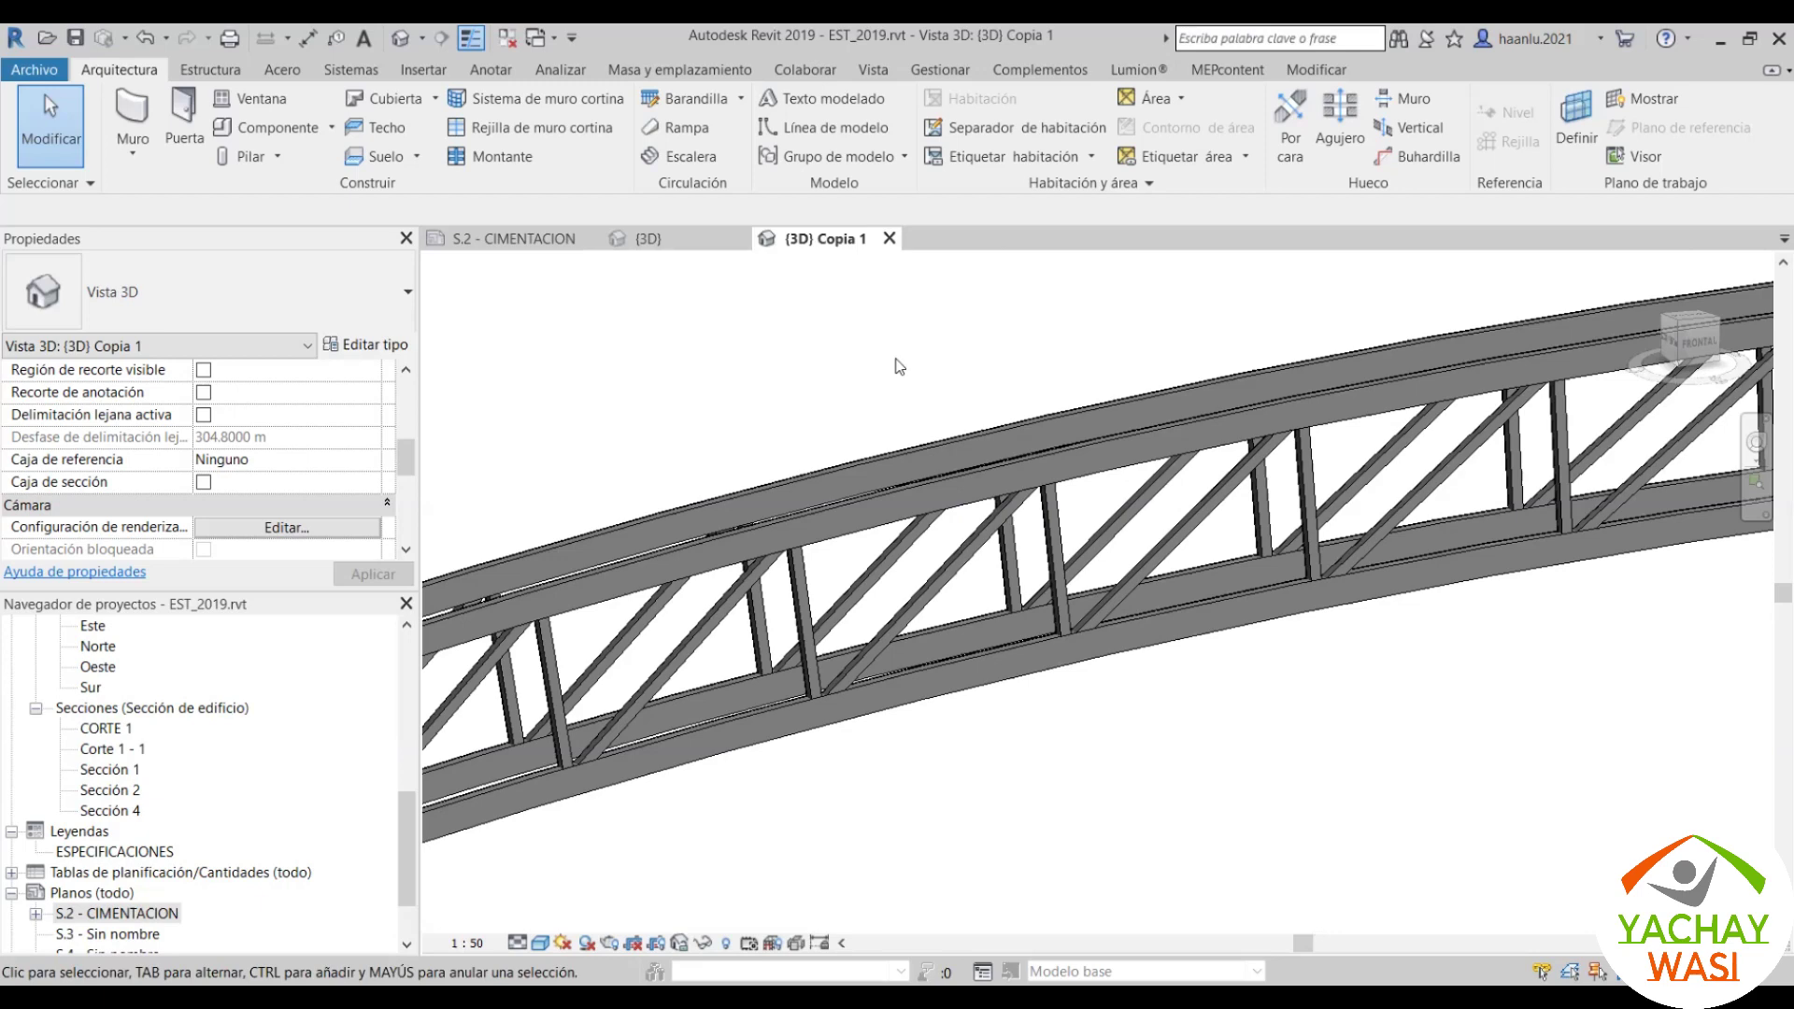
{"action": "mouse_move", "coordinate": [962, 538]}
{"action": "middle_mouse_down", "text": "shift"}
{"action": "mouse_move", "coordinate": [1090, 535]}
{"action": "mouse_move", "coordinate": [969, 632]}
{"action": "middle_mouse_up", "text": "shift"}
{"action": "scroll", "coordinate": [969, 633], "scroll_direction": "down", "scroll_amount": 2}
{"action": "scroll", "coordinate": [1027, 633], "scroll_direction": "up", "scroll_amount": 3}
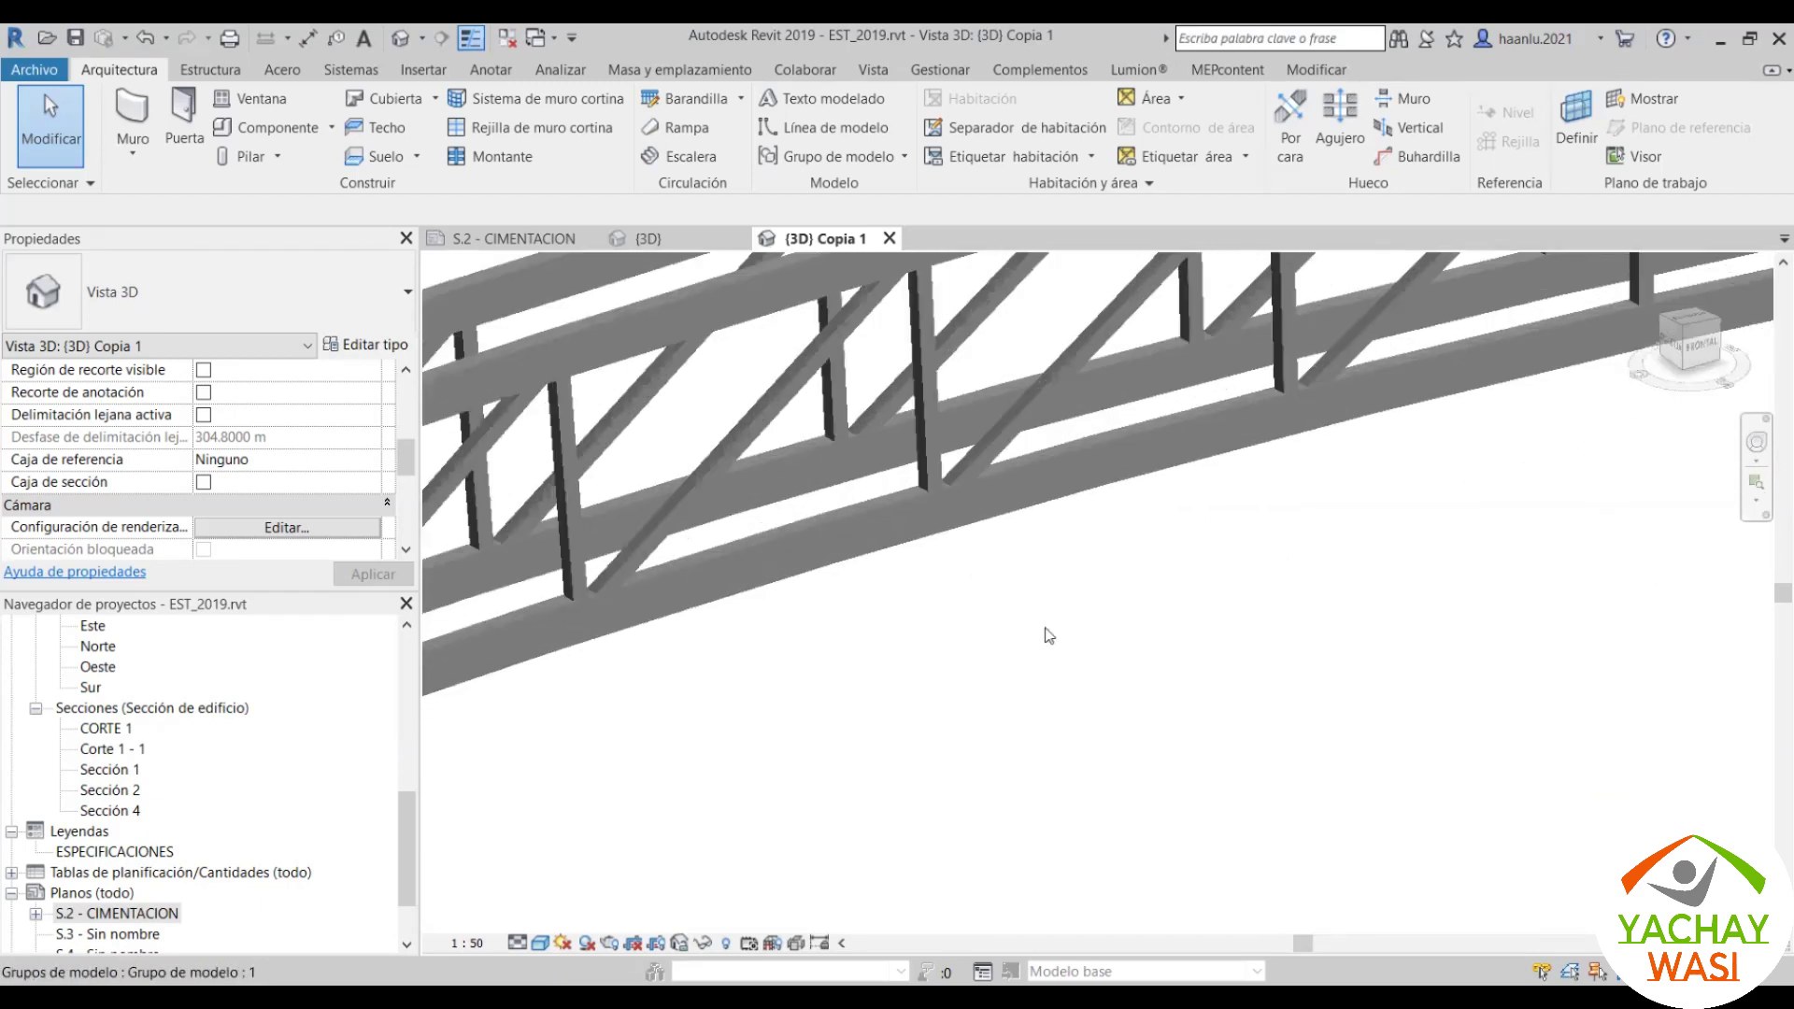
{"action": "scroll", "coordinate": [1045, 635], "scroll_direction": "up", "scroll_amount": 2}
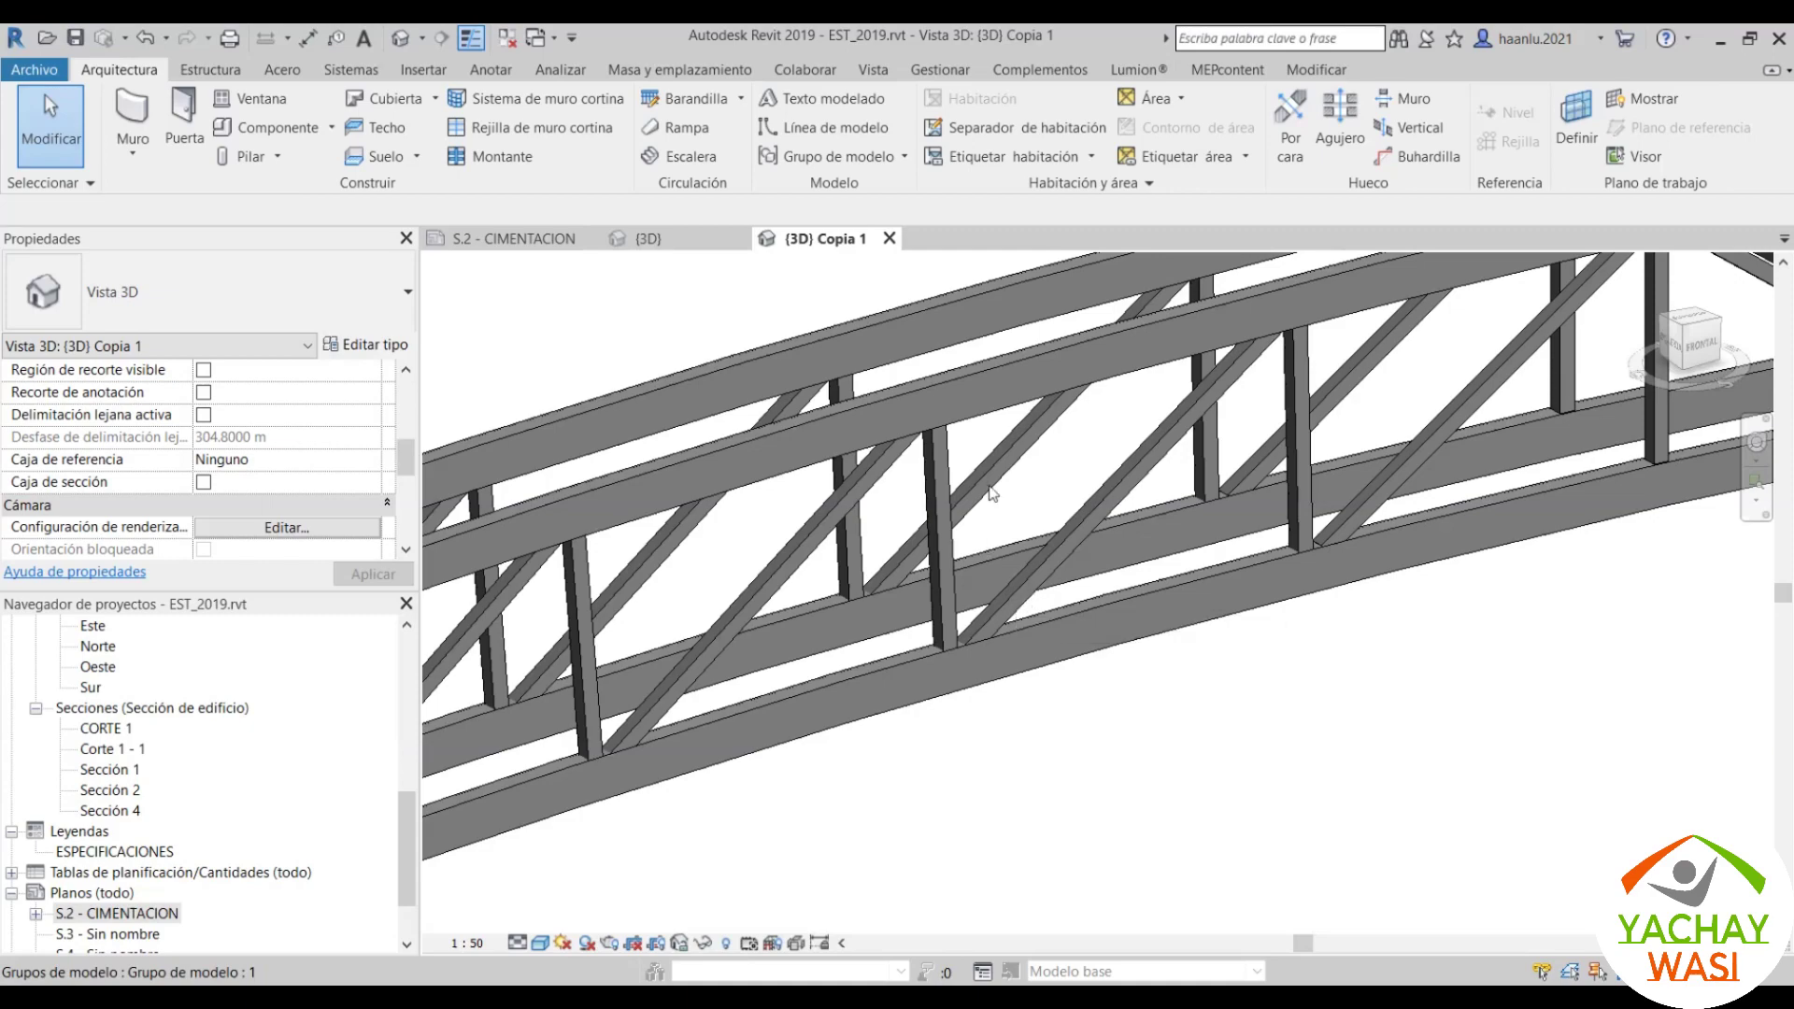
Step: Zoom out to see the whole roof, then zoom in on the straight lattice truss
{"action": "scroll", "coordinate": [1033, 564], "scroll_direction": "down", "scroll_amount": 5}
{"action": "scroll", "coordinate": [1446, 620], "scroll_direction": "down", "scroll_amount": 2}
{"action": "scroll", "coordinate": [1446, 620], "scroll_direction": "down", "scroll_amount": 2}
{"action": "scroll", "coordinate": [1385, 598], "scroll_direction": "down", "scroll_amount": 2}
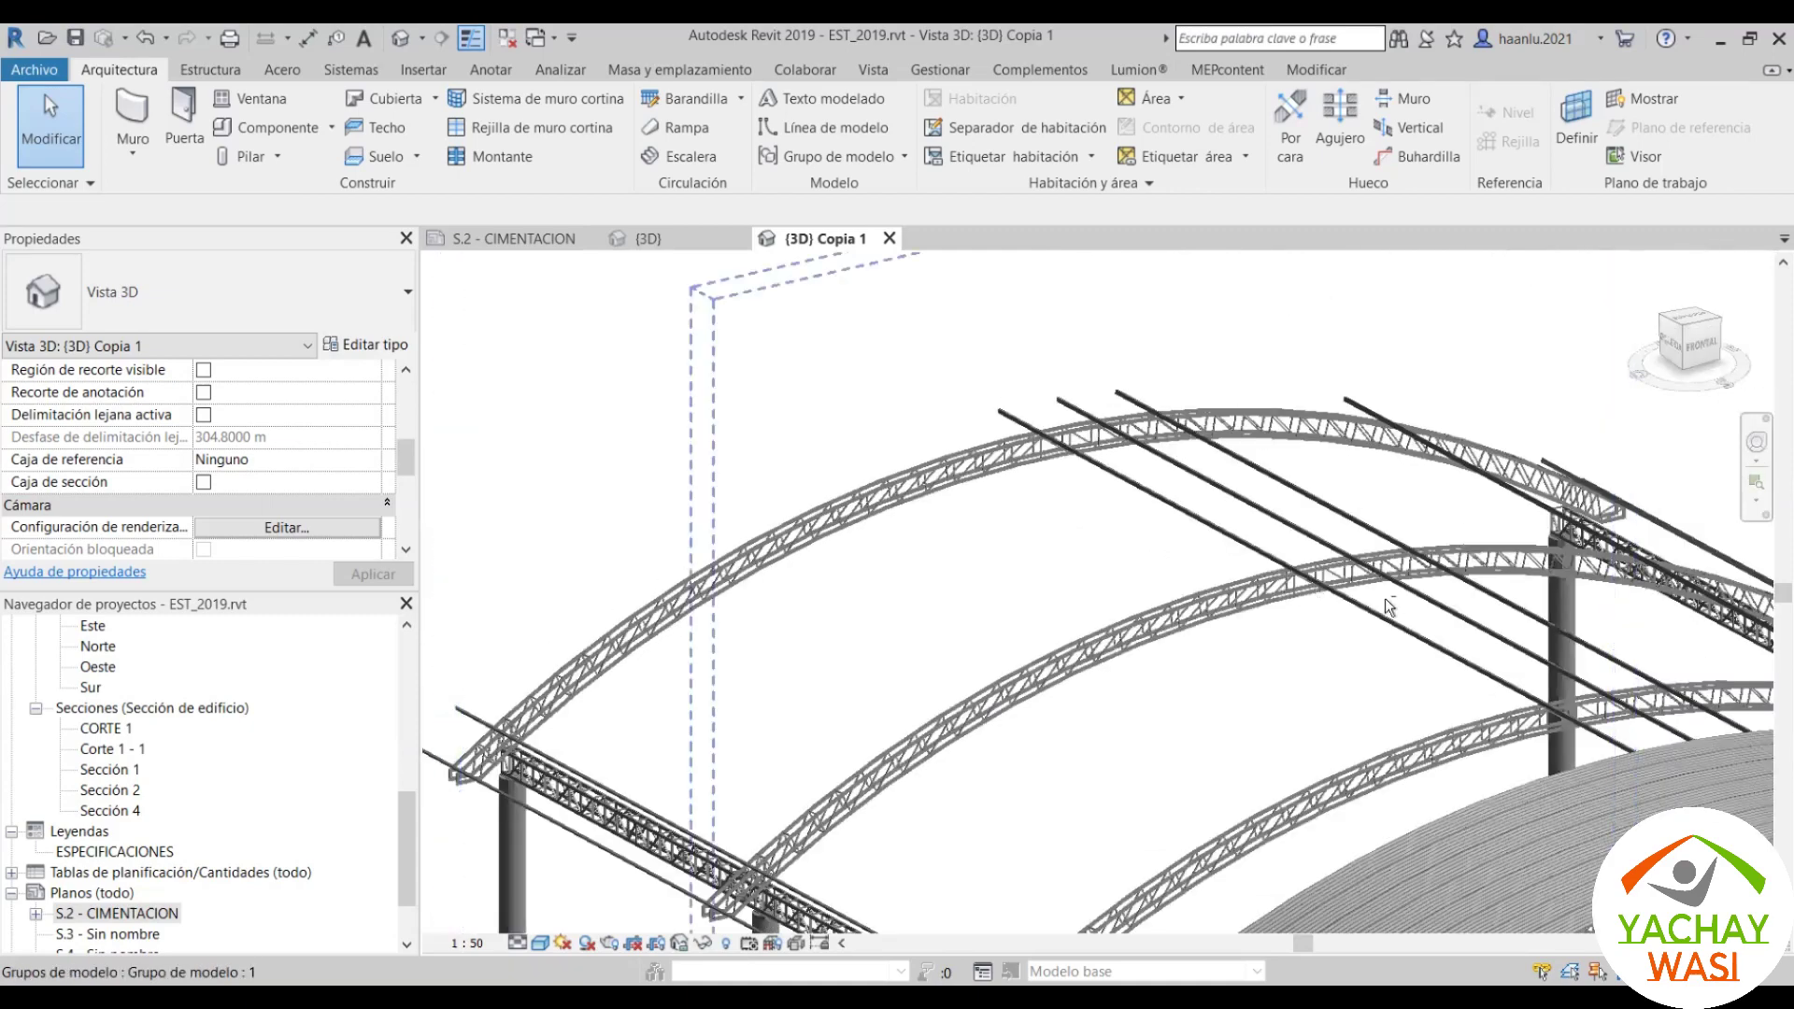
{"action": "mouse_move", "coordinate": [1463, 614]}
{"action": "middle_mouse_down", "text": "shift"}
{"action": "mouse_move", "coordinate": [1729, 581]}
{"action": "mouse_move", "coordinate": [772, 589]}
{"action": "middle_mouse_up", "text": "shift"}
{"action": "scroll", "coordinate": [955, 514], "scroll_direction": "up", "scroll_amount": 5}
{"action": "scroll", "coordinate": [957, 523], "scroll_direction": "up", "scroll_amount": 2}
{"action": "scroll", "coordinate": [1039, 440], "scroll_direction": "up", "scroll_amount": 3}
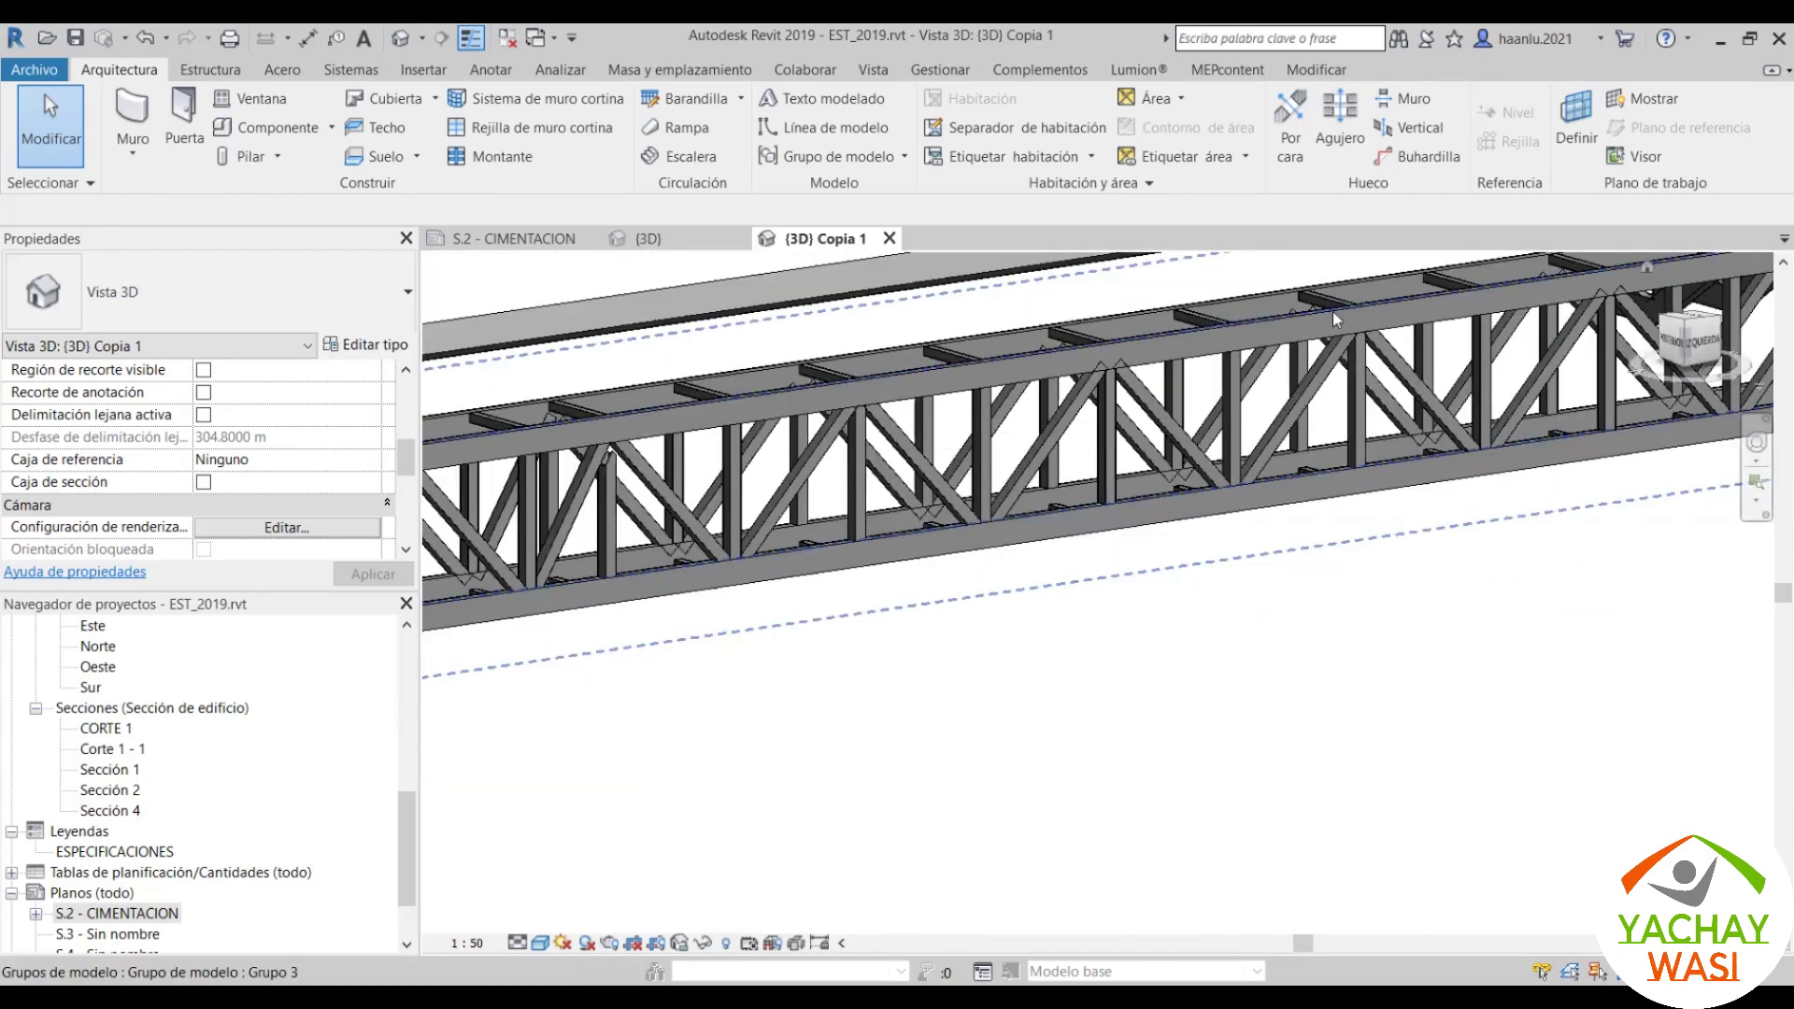
Step: Enter the truss's nested member group and try Trim/Extend on a diagonal brace, then cancel
{"action": "scroll", "coordinate": [542, 423], "scroll_direction": "up", "scroll_amount": 2}
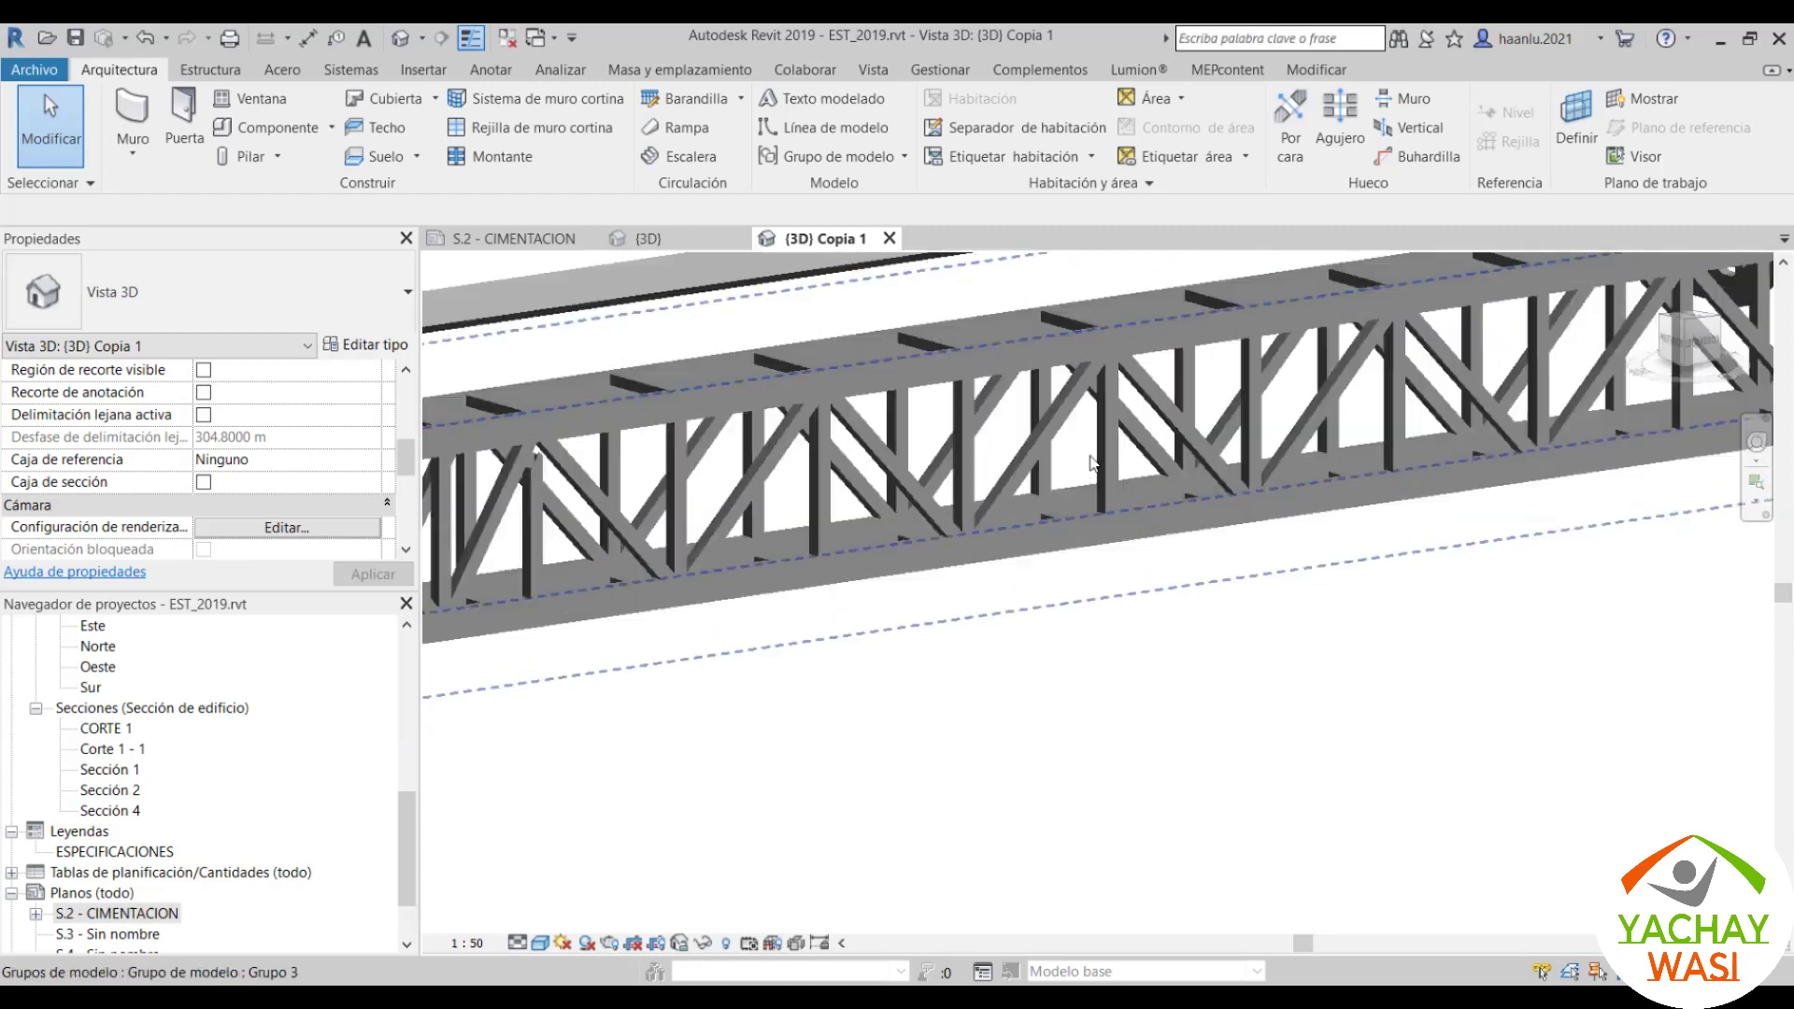
{"action": "double_click", "coordinate": [561, 439]}
{"action": "left_click", "coordinate": [1014, 149]}
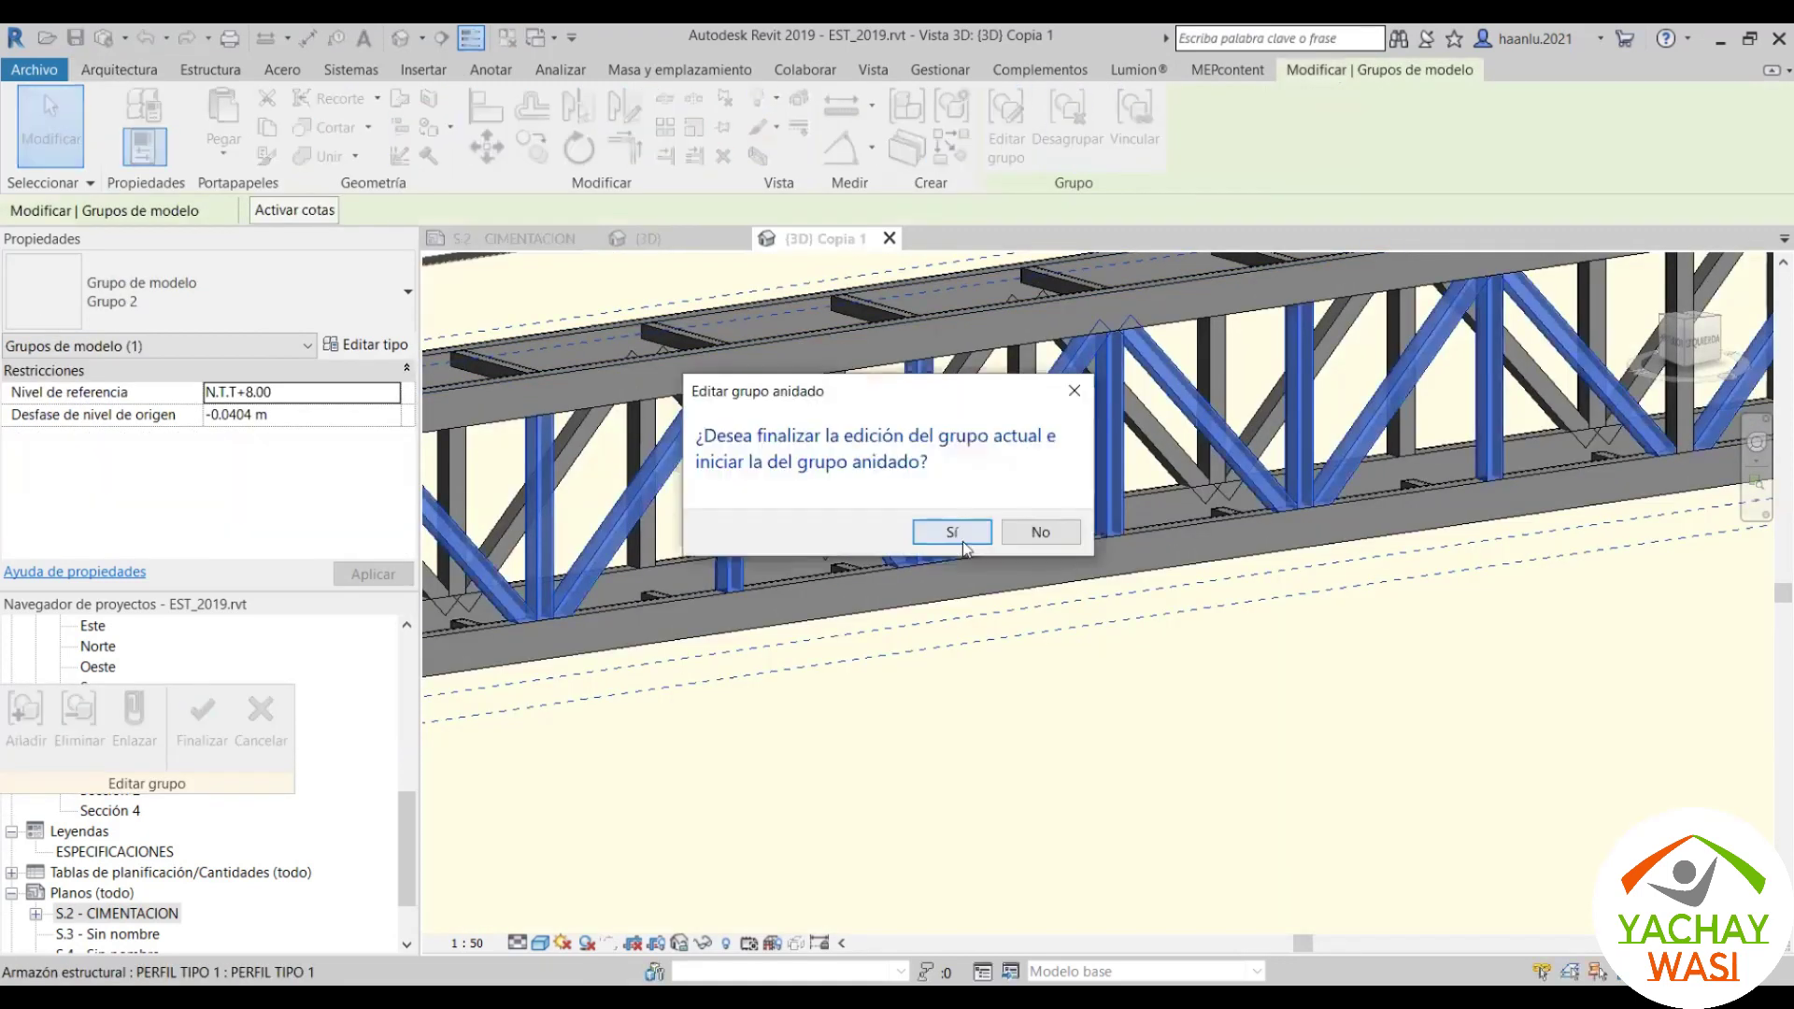
{"action": "key", "text": "Return"}
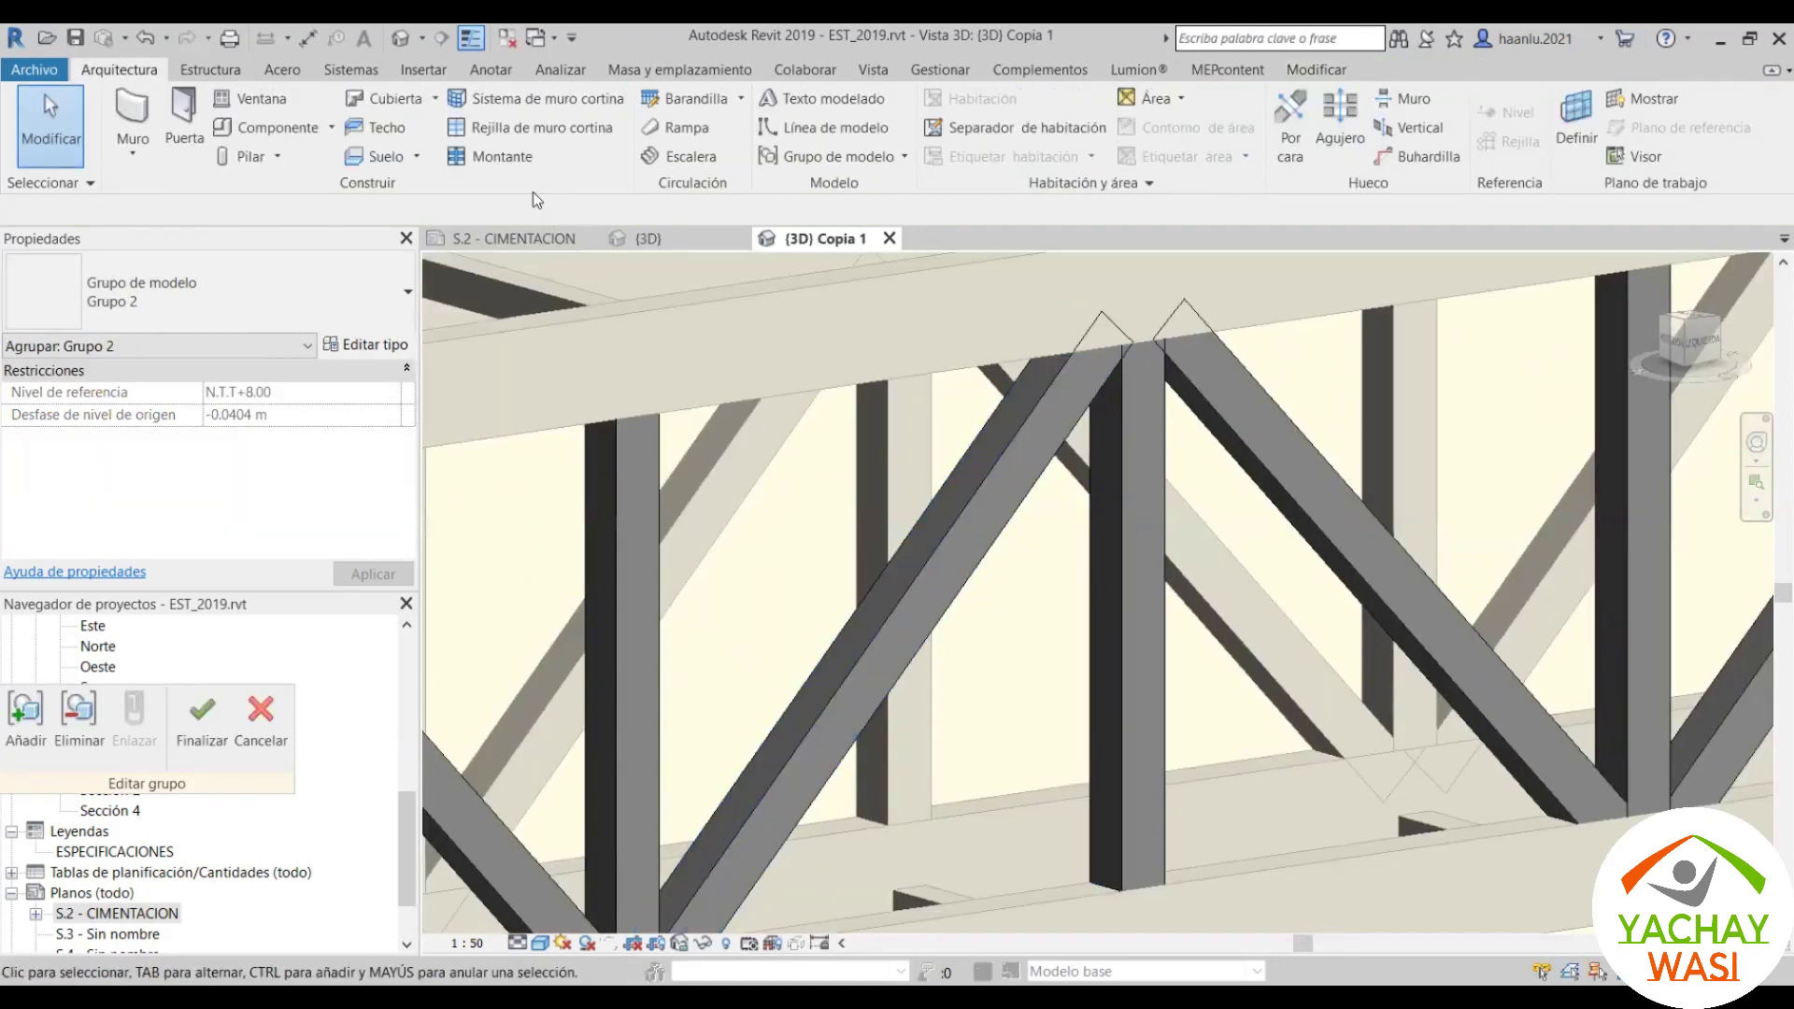
{"action": "left_click", "coordinate": [1315, 69]}
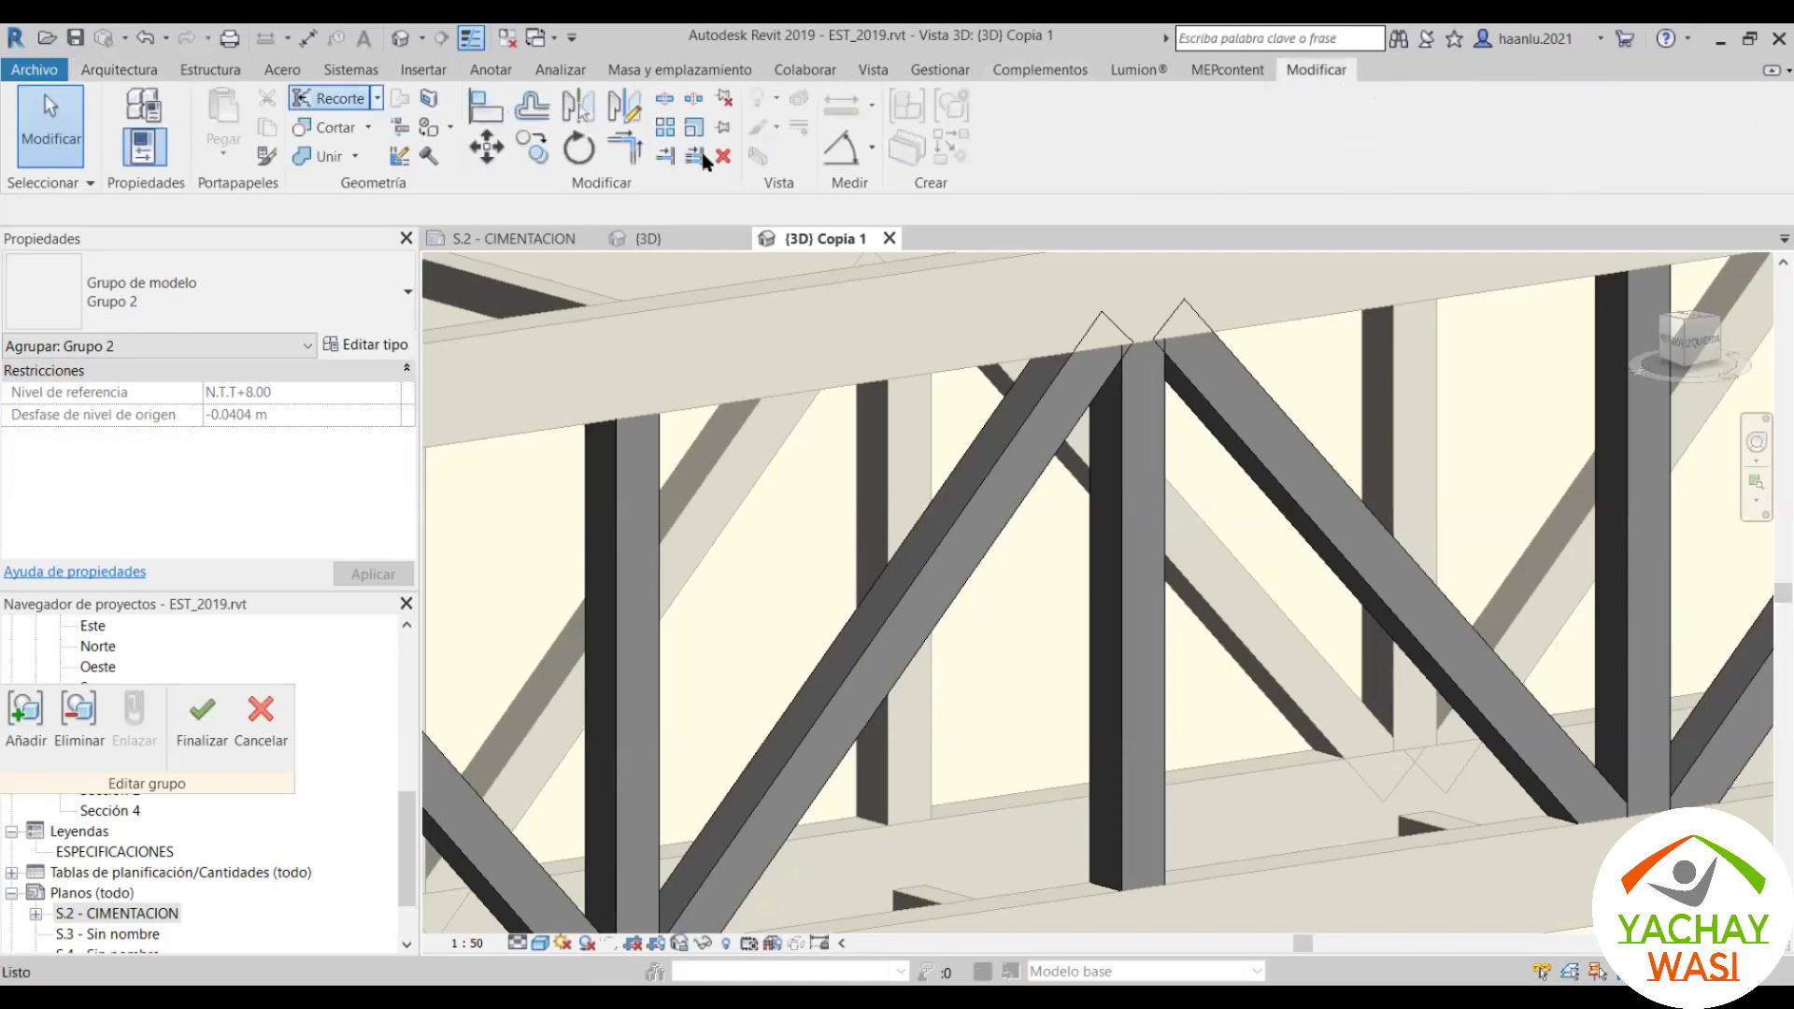
{"action": "left_click", "coordinate": [329, 98]}
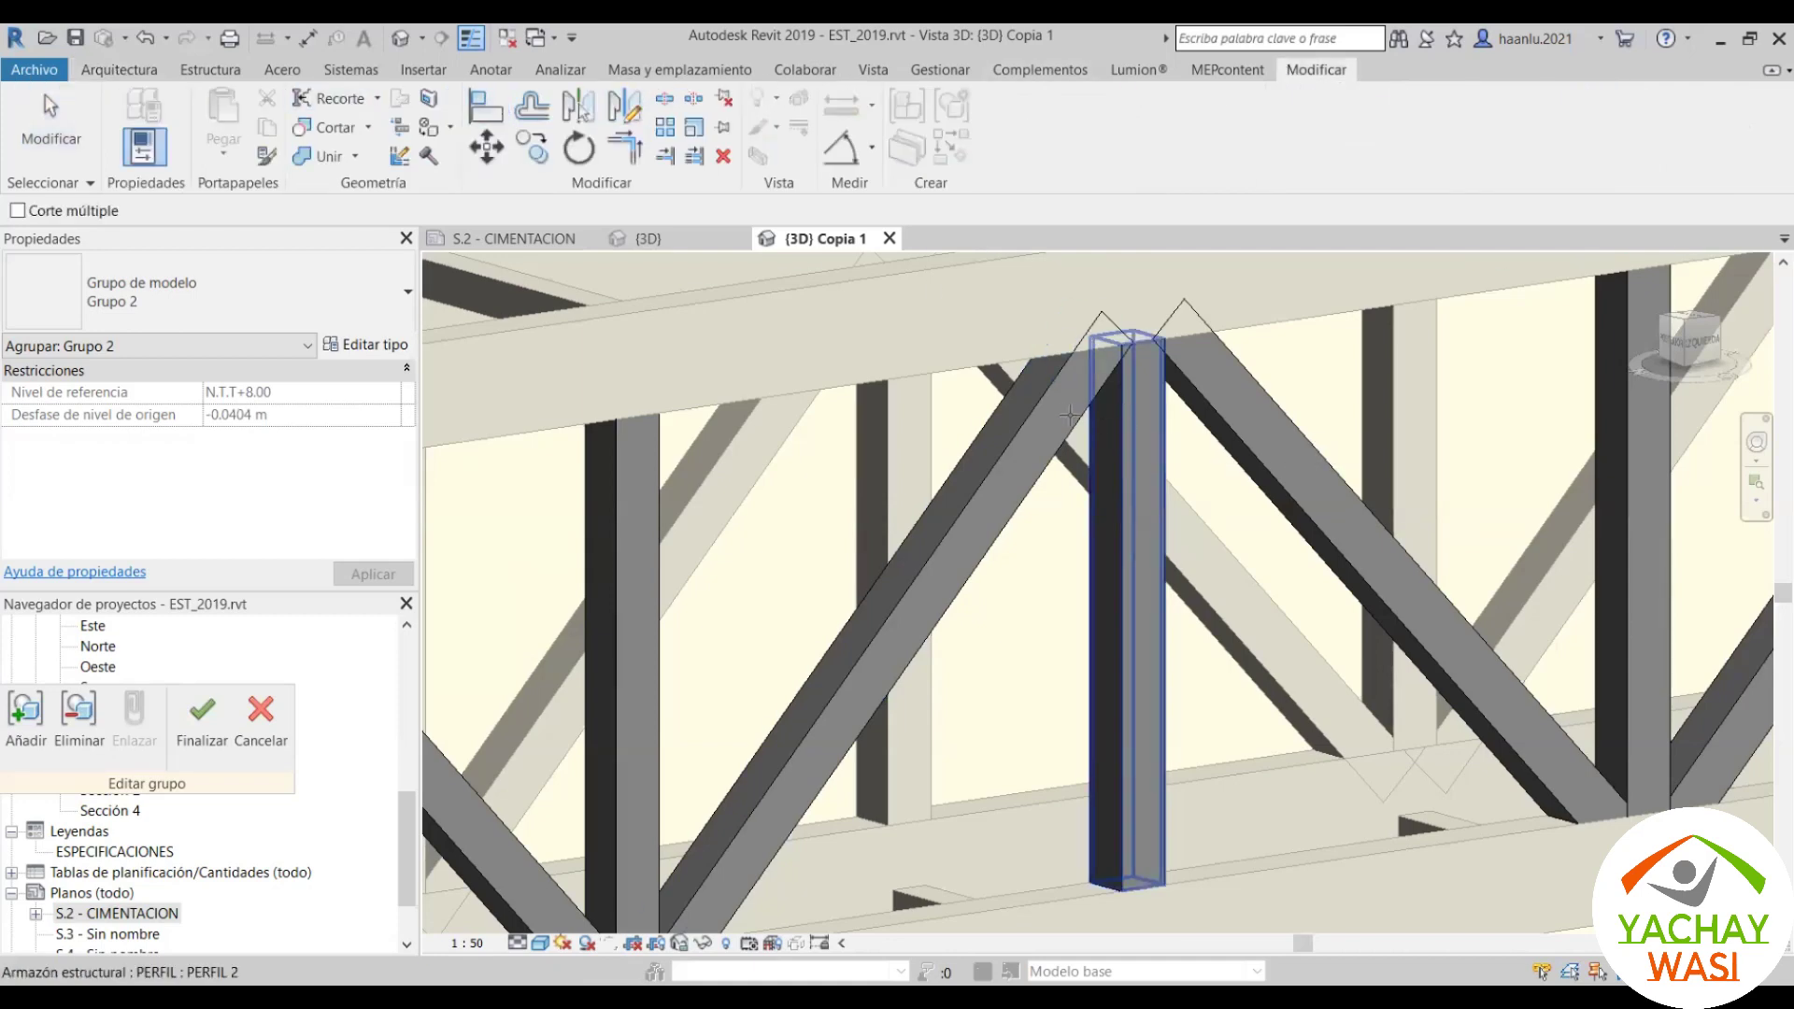
{"action": "left_click", "coordinate": [1139, 430]}
{"action": "scroll", "coordinate": [1150, 365], "scroll_direction": "up", "scroll_amount": 2}
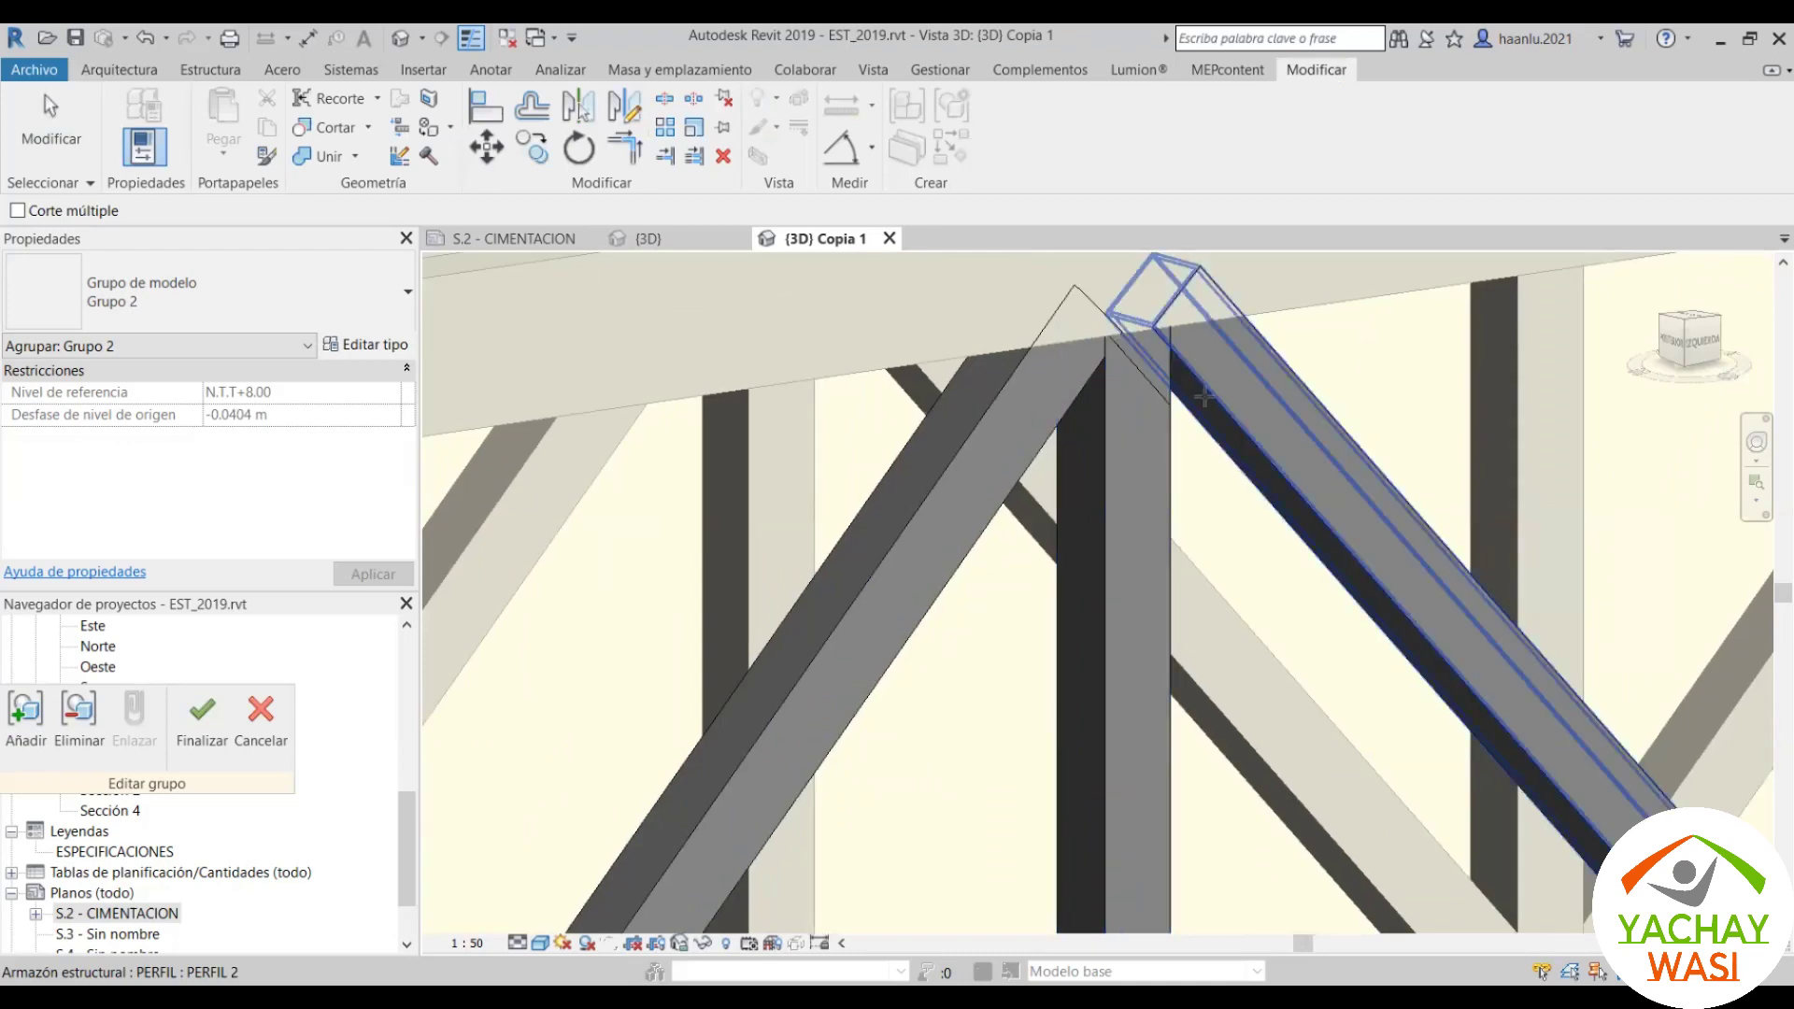
{"action": "scroll", "coordinate": [785, 521], "scroll_direction": "down", "scroll_amount": 3}
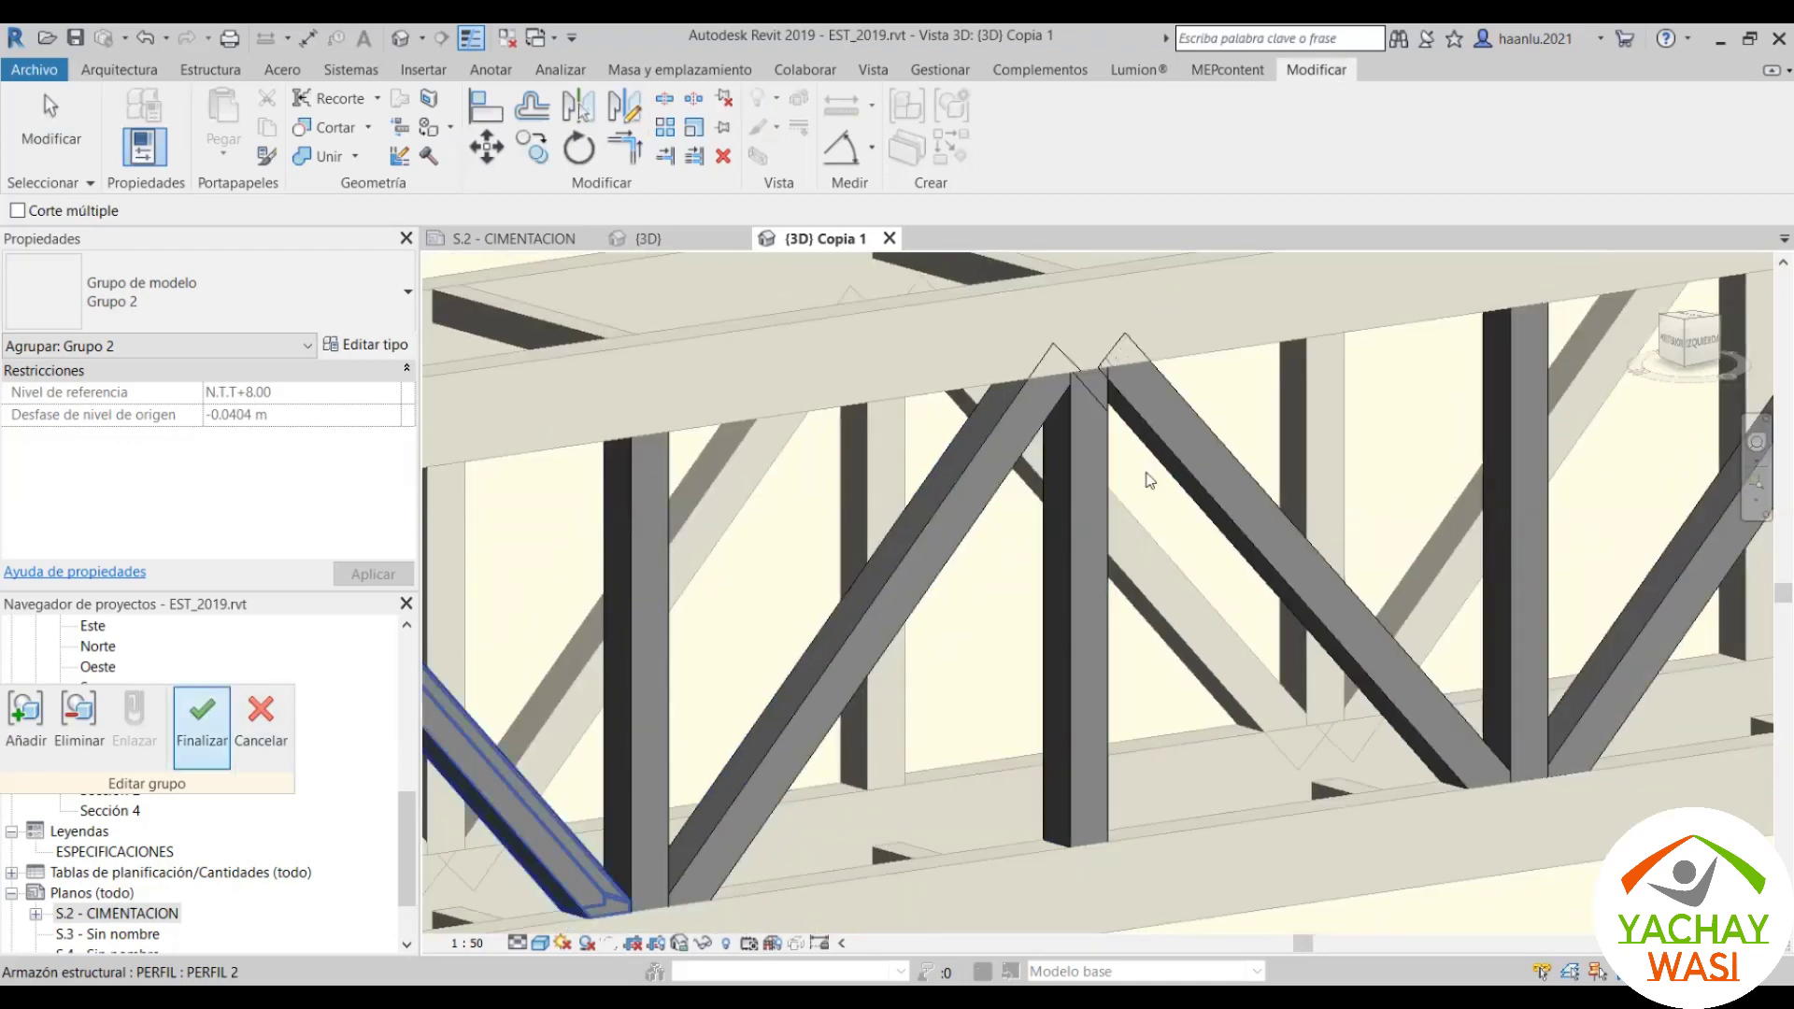
{"action": "key", "text": "Escape"}
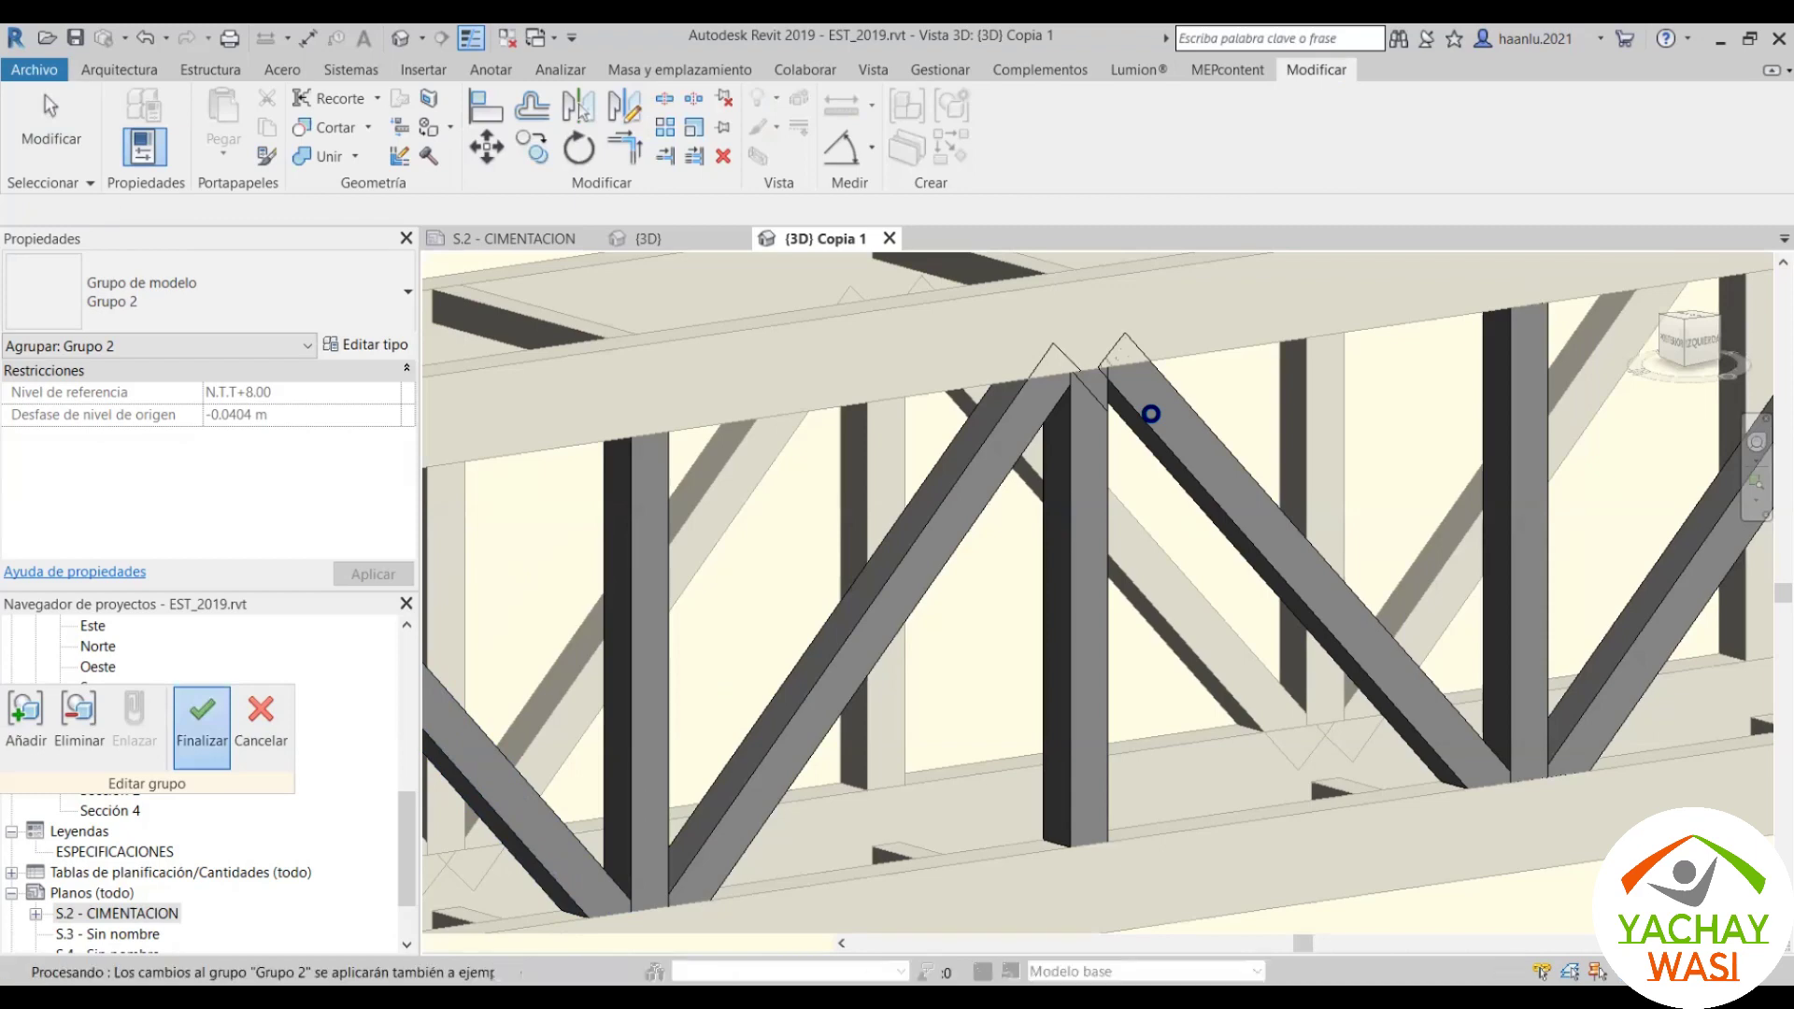
Step: Leave the truss group edit, clear the selection and re-zoom on the truss
{"action": "left_click", "coordinate": [1150, 413]}
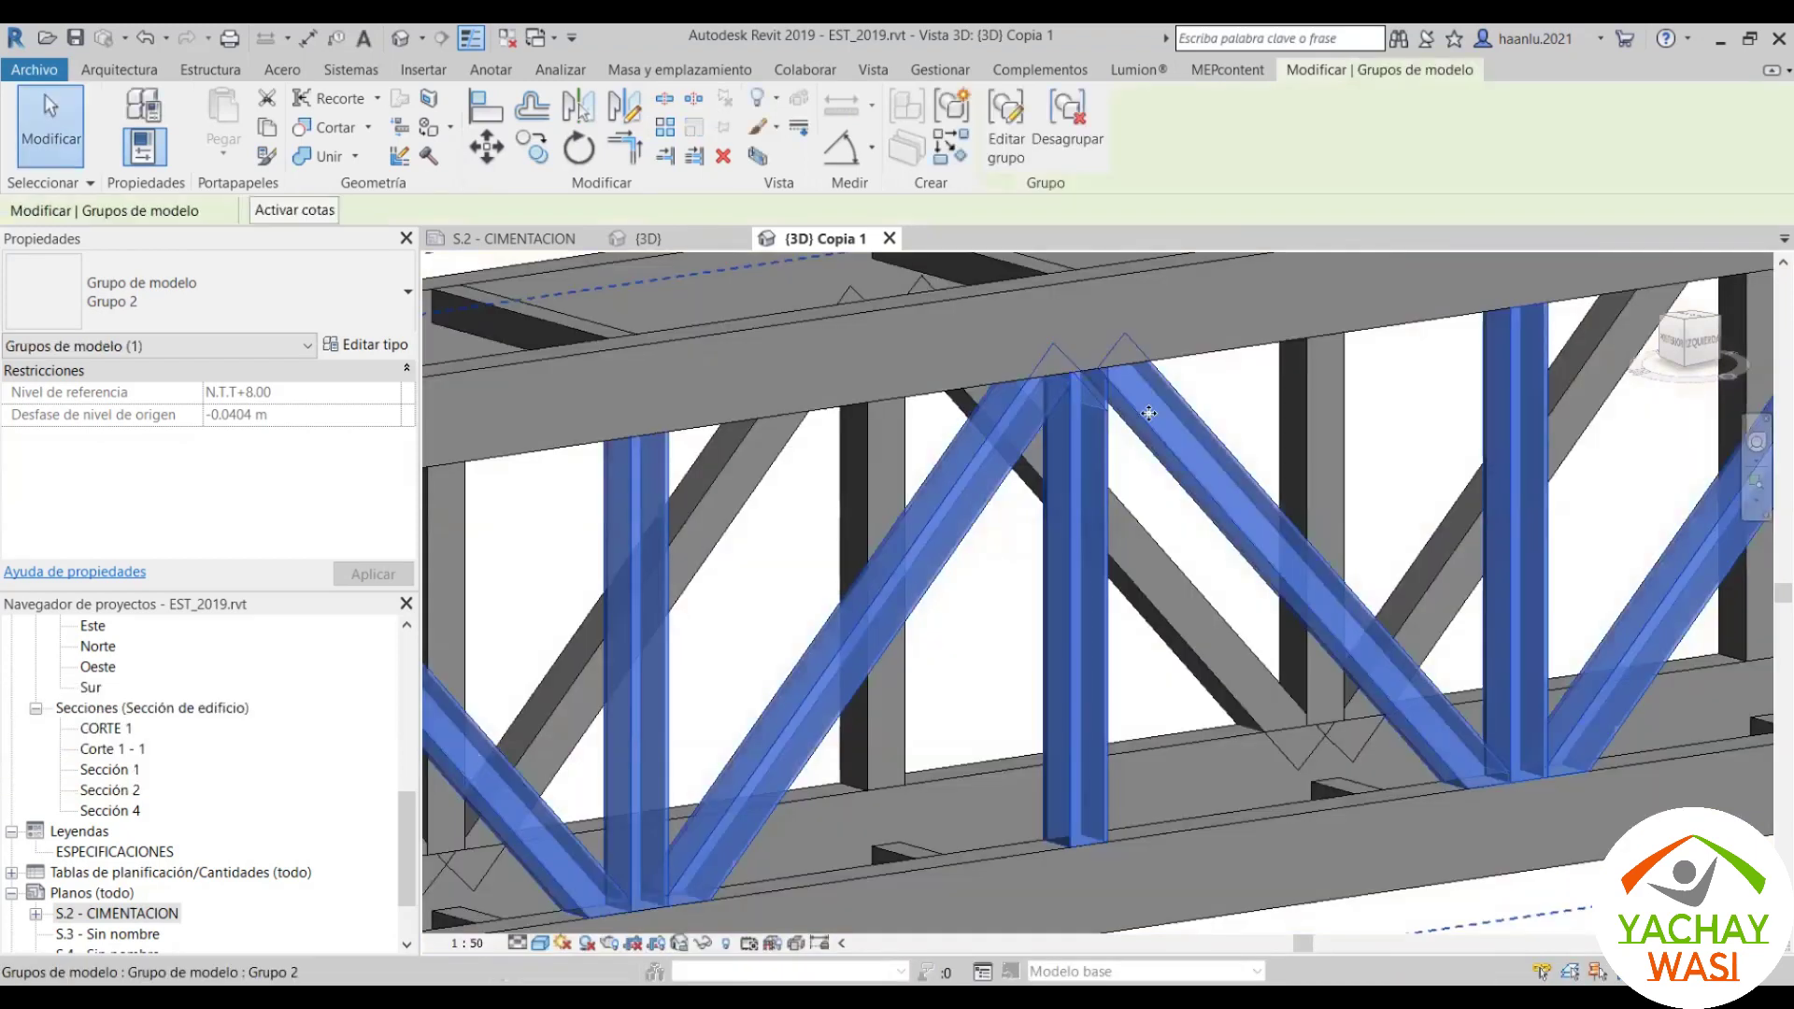
{"action": "scroll", "coordinate": [1136, 434], "scroll_direction": "down", "scroll_amount": 2}
{"action": "scroll", "coordinate": [1136, 434], "scroll_direction": "down", "scroll_amount": 1}
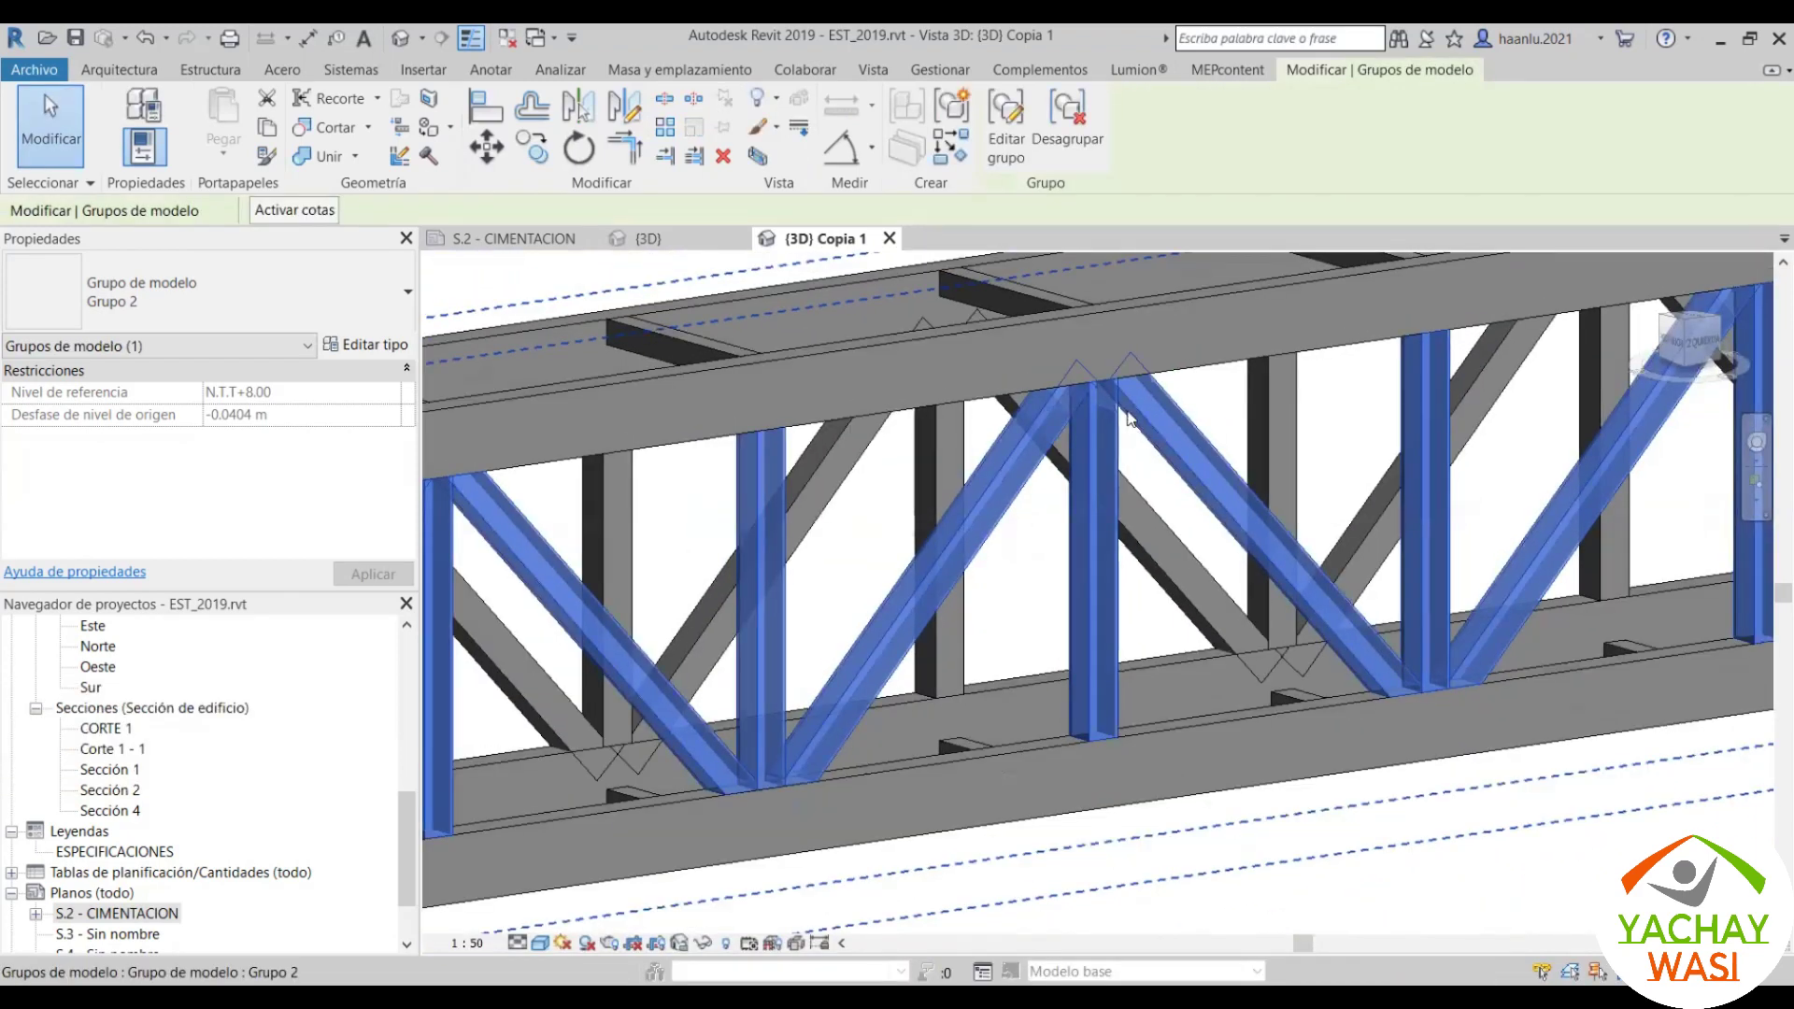
{"action": "key", "text": "Escape"}
{"action": "scroll", "coordinate": [1080, 428], "scroll_direction": "up", "scroll_amount": 3}
{"action": "scroll", "coordinate": [1056, 454], "scroll_direction": "down", "scroll_amount": 2}
{"action": "scroll", "coordinate": [994, 547], "scroll_direction": "down", "scroll_amount": 2}
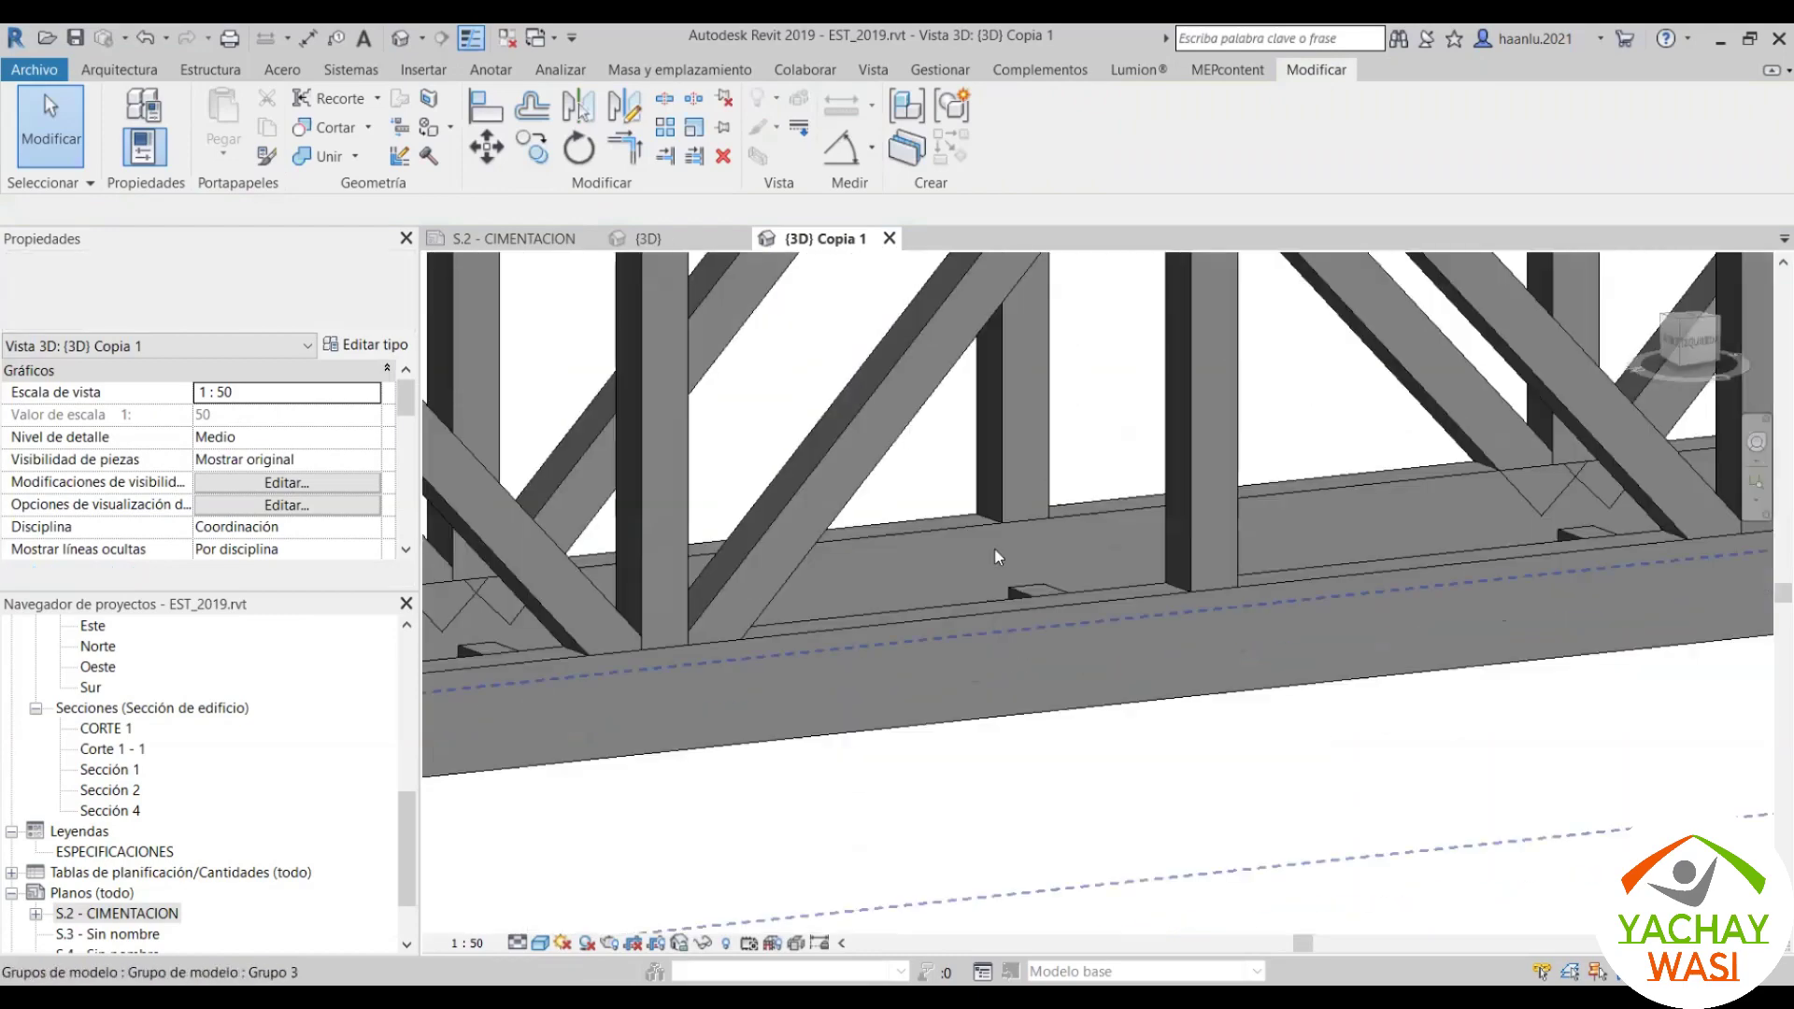
{"action": "scroll", "coordinate": [1097, 542], "scroll_direction": "down", "scroll_amount": 2}
{"action": "scroll", "coordinate": [787, 603], "scroll_direction": "up", "scroll_amount": 2}
{"action": "scroll", "coordinate": [786, 603], "scroll_direction": "up", "scroll_amount": 1}
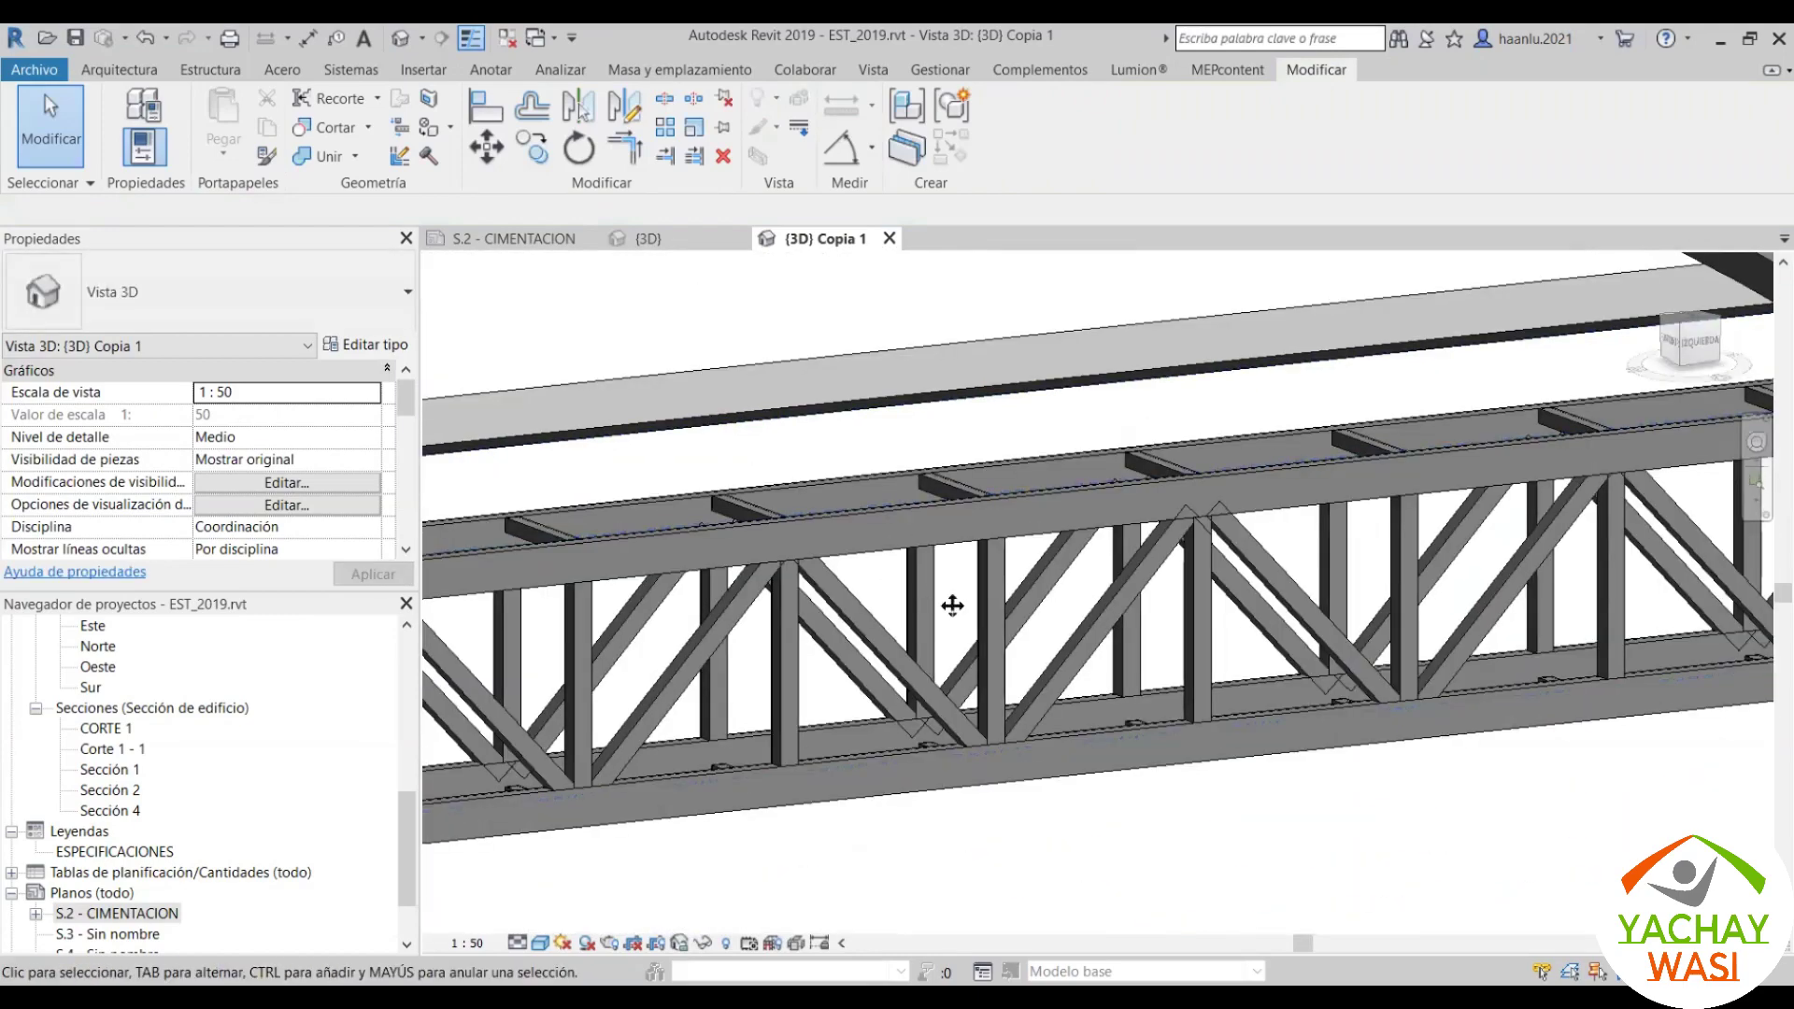
{"action": "scroll", "coordinate": [803, 596], "scroll_direction": "up", "scroll_amount": 1}
{"action": "scroll", "coordinate": [803, 596], "scroll_direction": "up", "scroll_amount": 1}
{"action": "scroll", "coordinate": [818, 560], "scroll_direction": "up", "scroll_amount": 1}
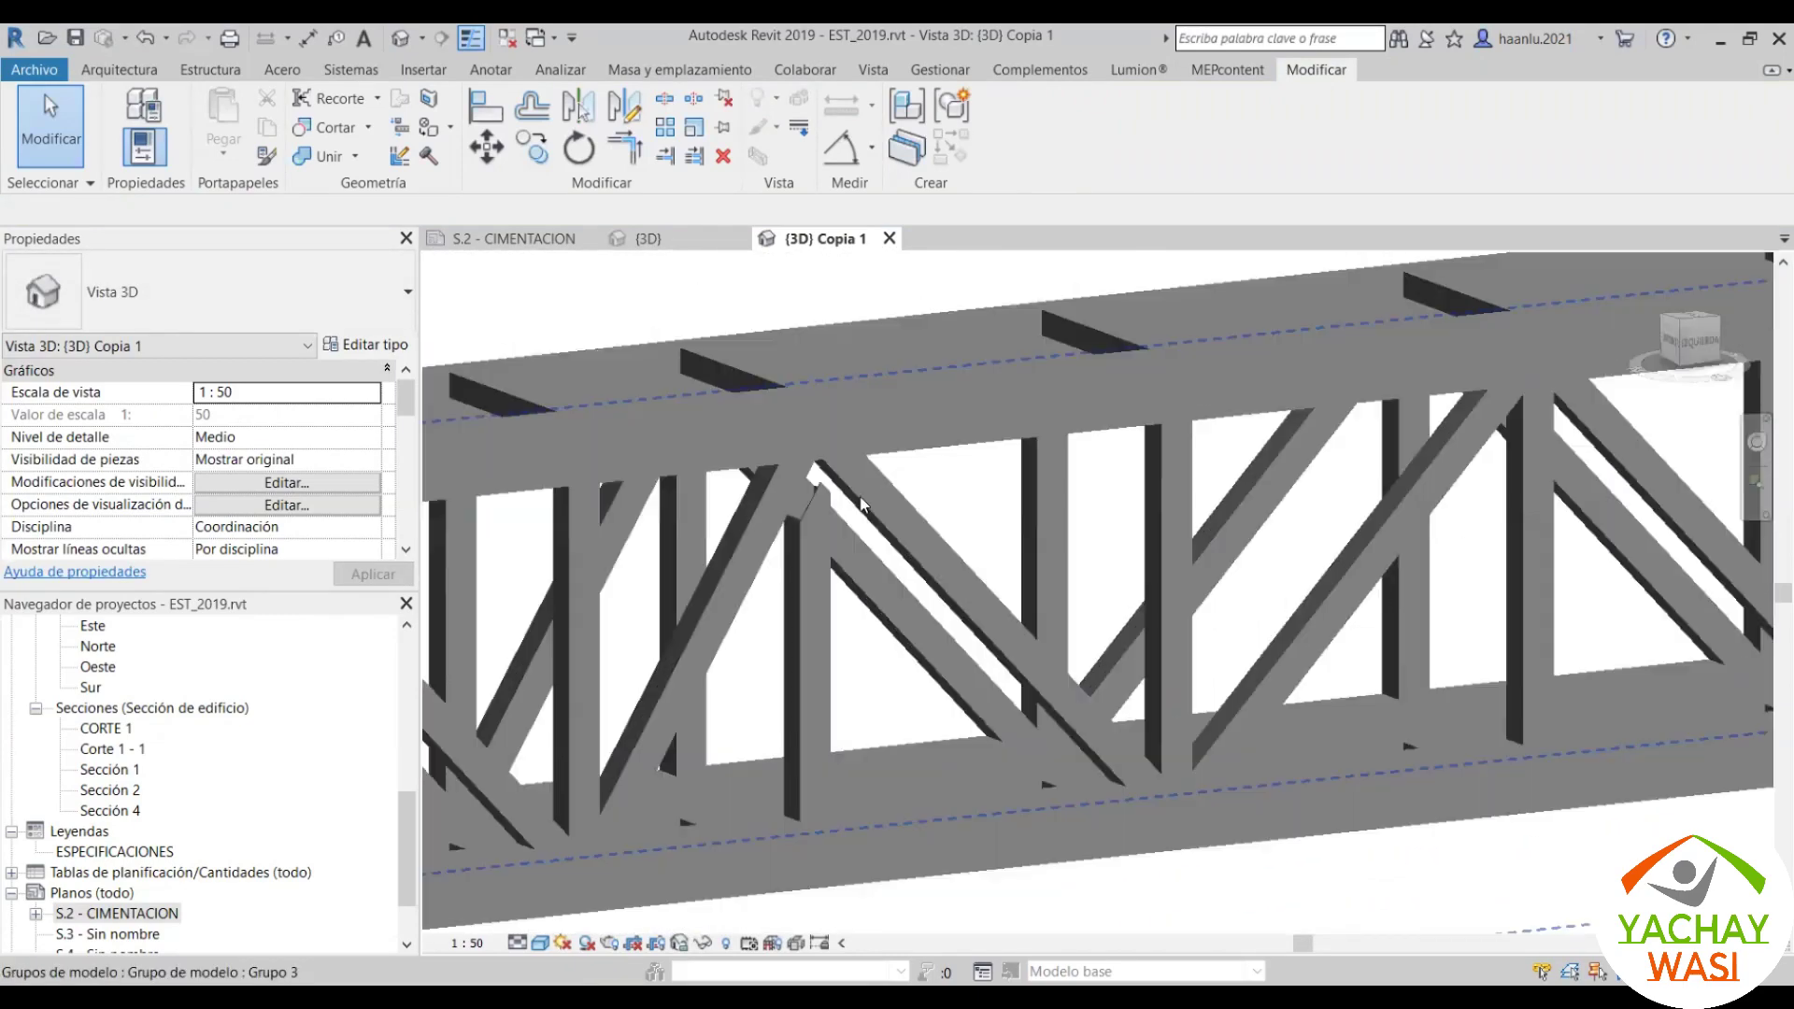
{"action": "scroll", "coordinate": [833, 510], "scroll_direction": "up", "scroll_amount": 1}
Step: Reopen the nested member group and set the vertical post's Distancia de recorte to 0
{"action": "left_click", "coordinate": [834, 510]}
{"action": "double_click", "coordinate": [833, 510]}
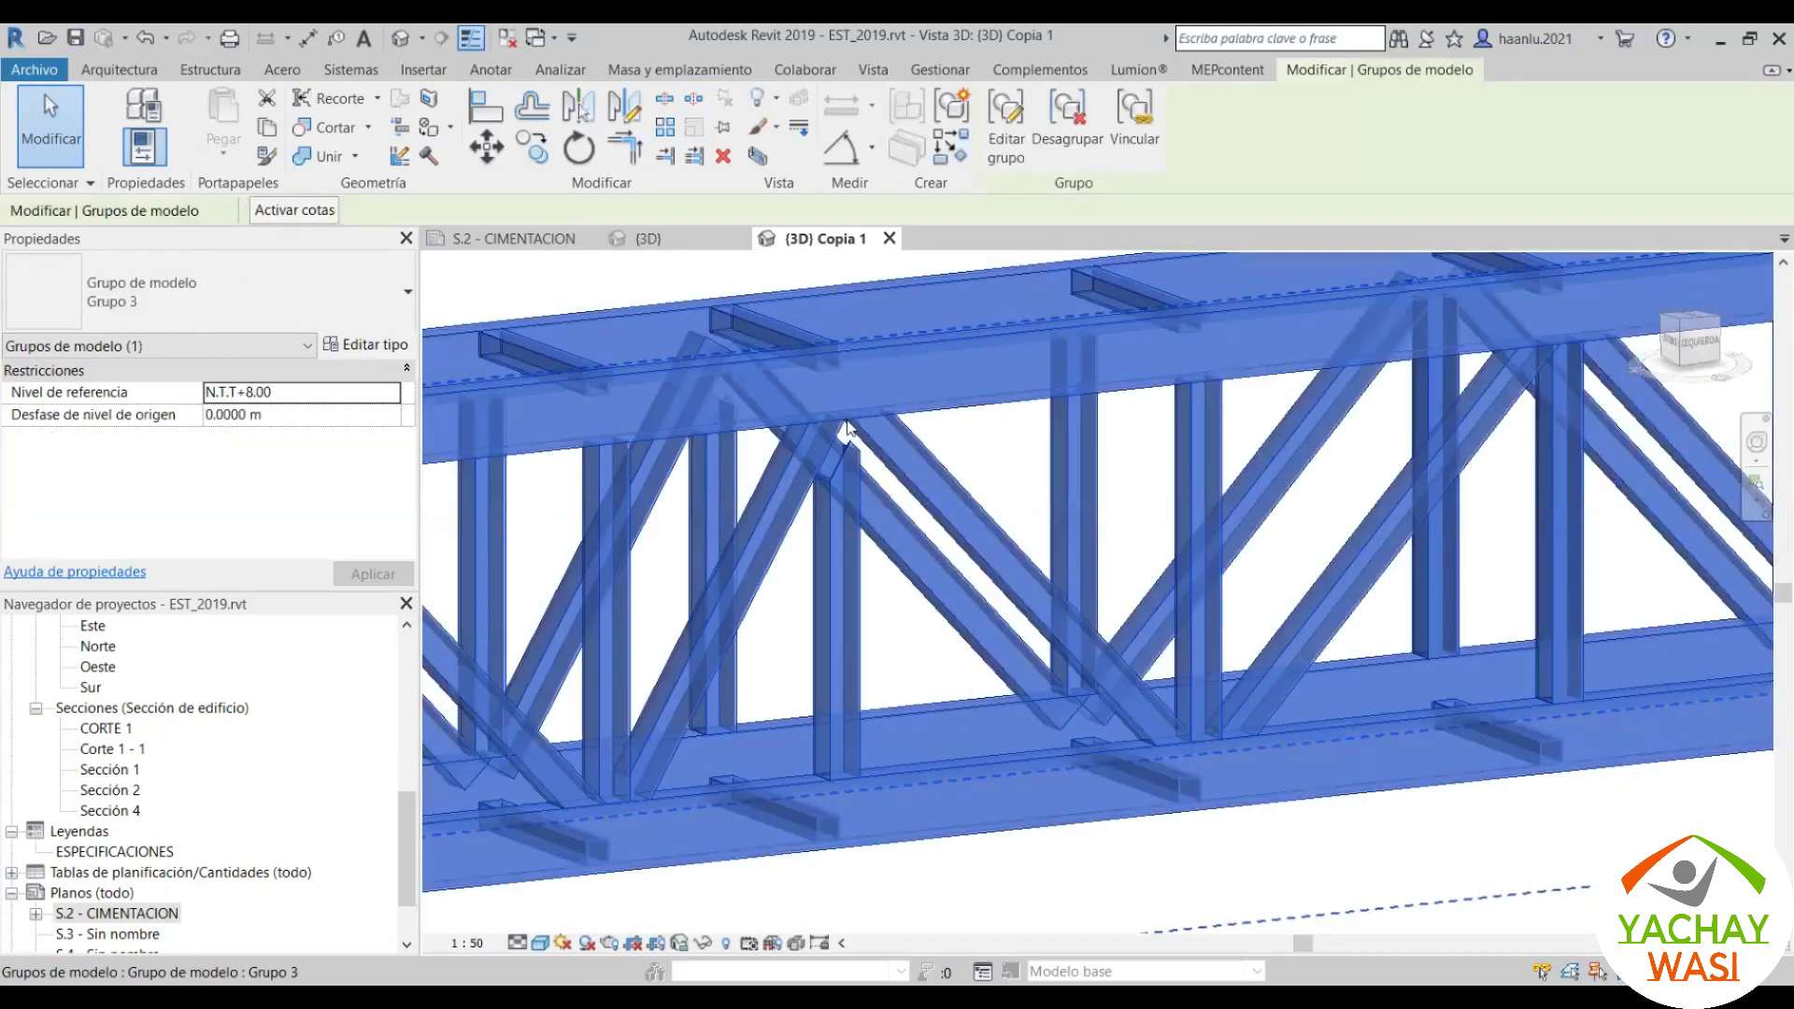
{"action": "left_click", "coordinate": [840, 501]}
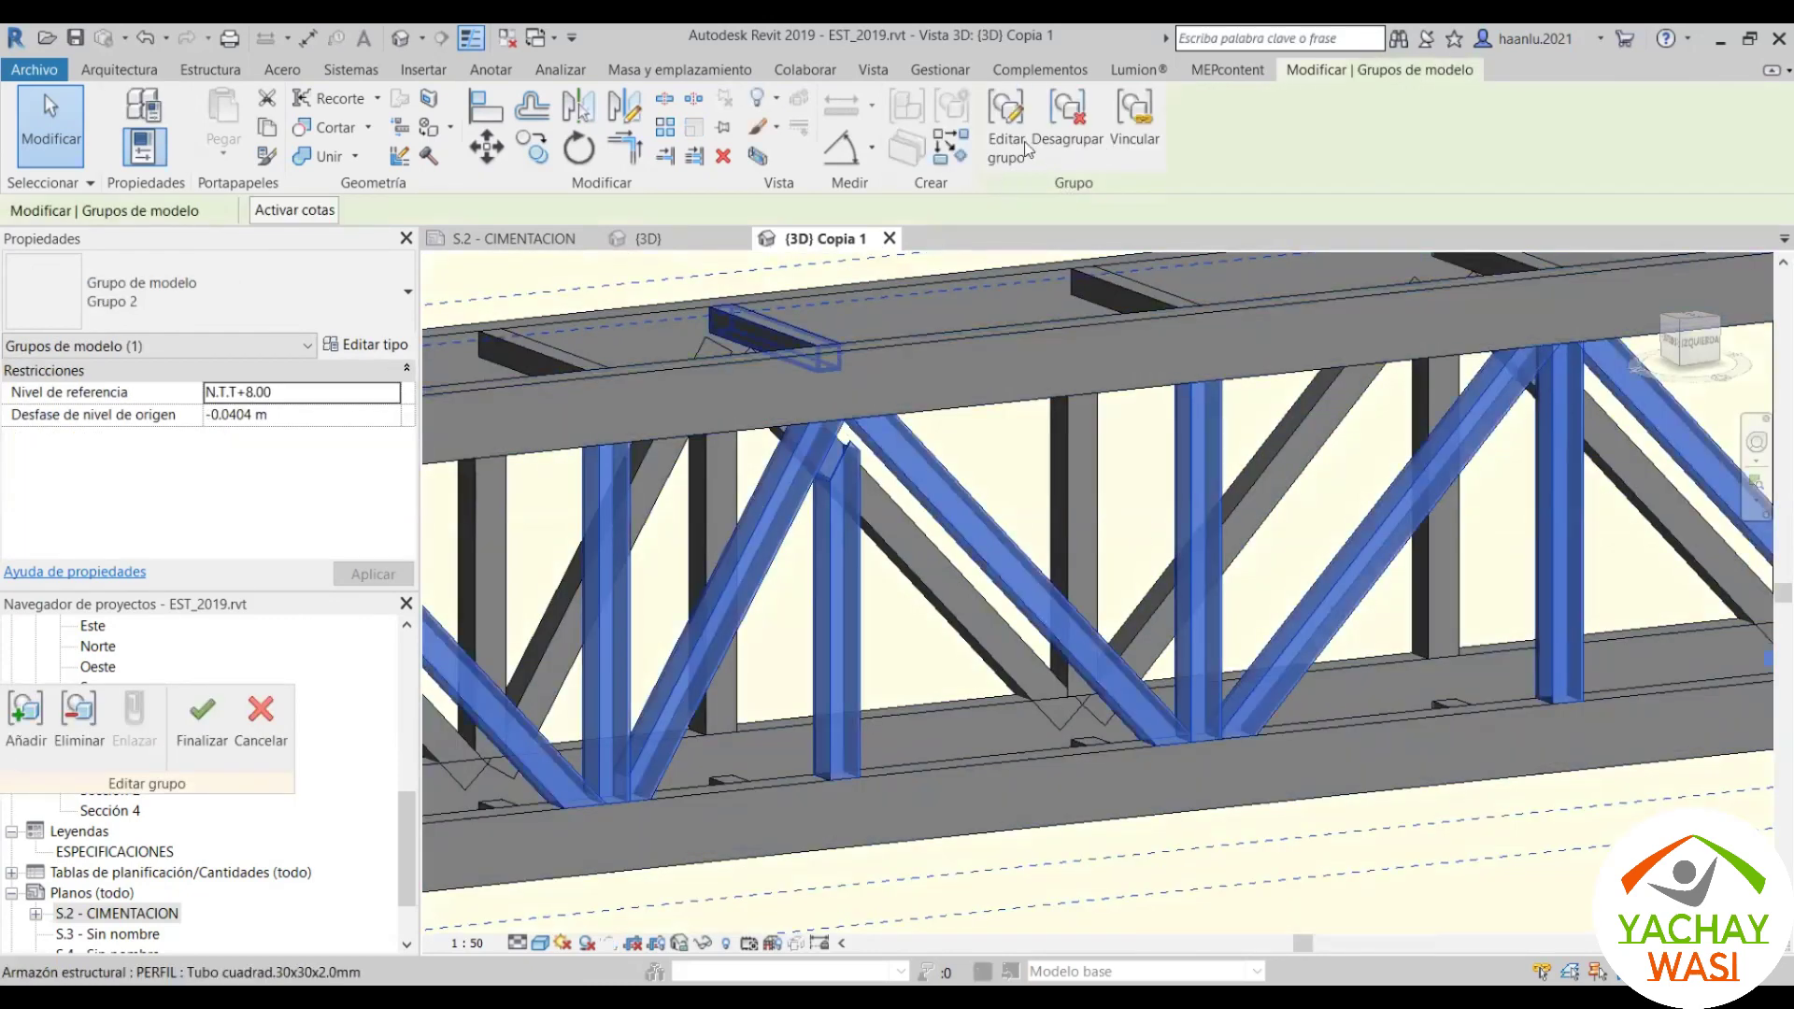
{"action": "double_click", "coordinate": [927, 520]}
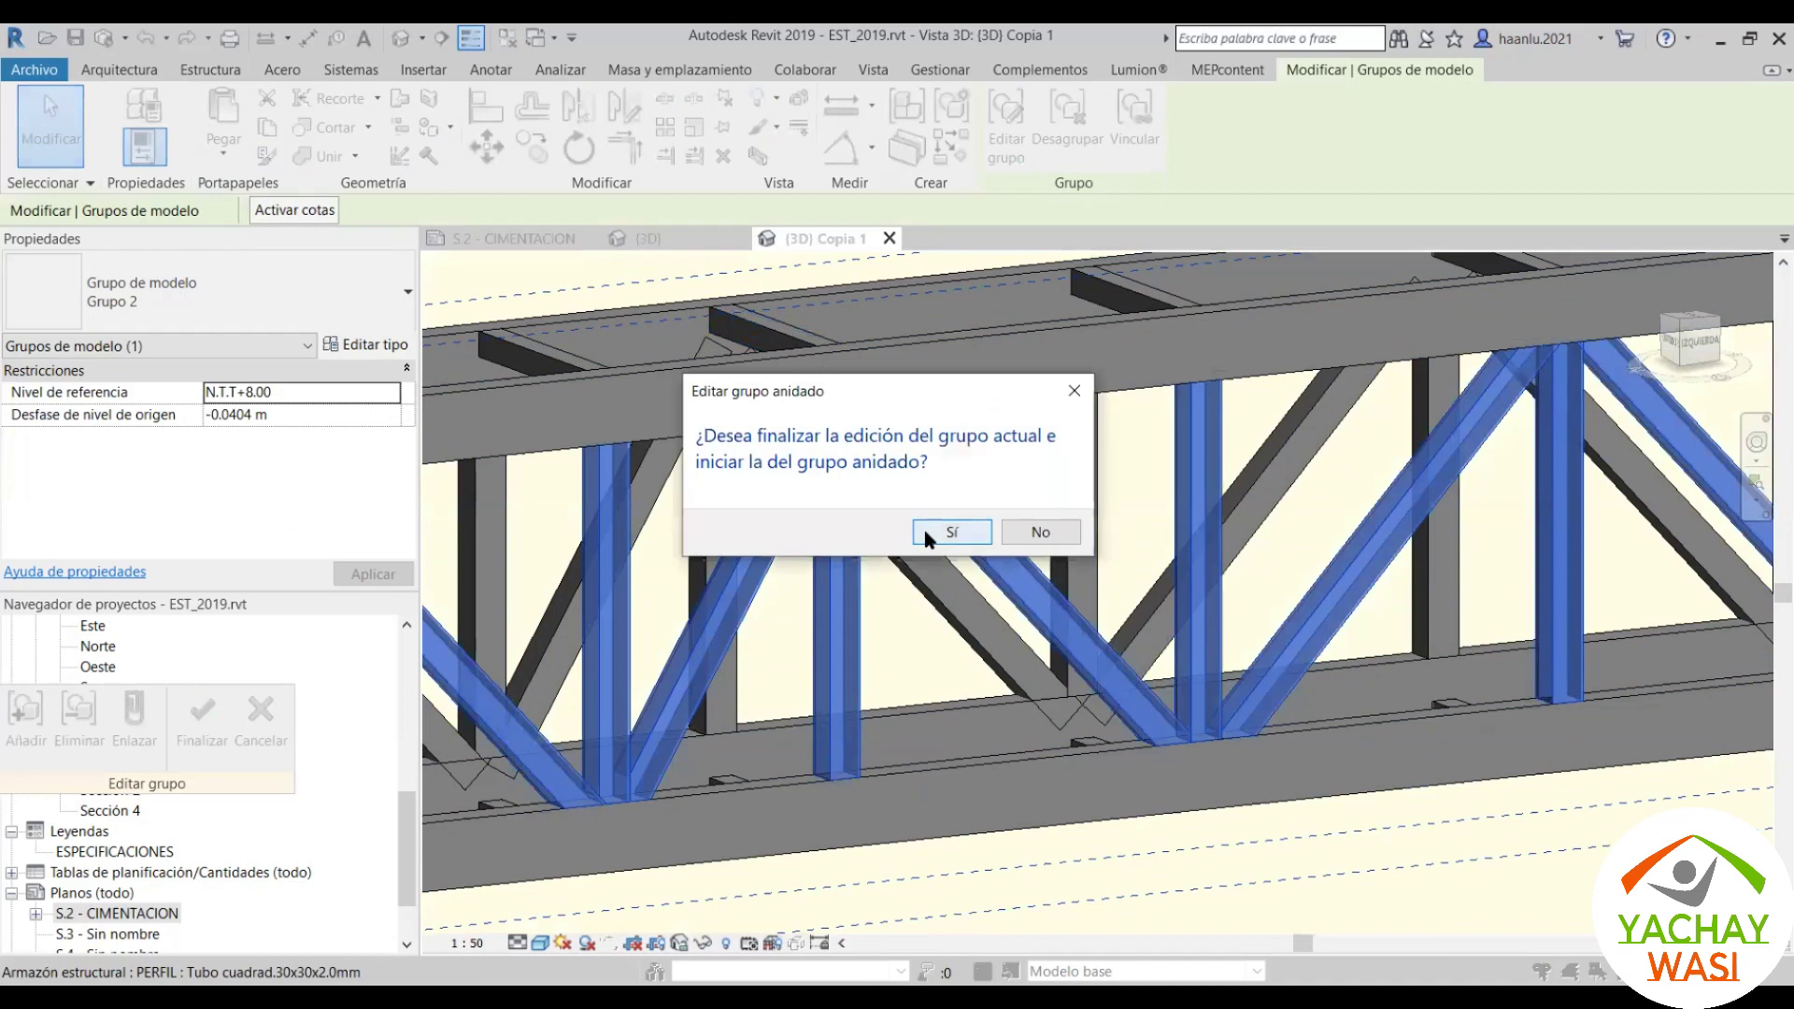
{"action": "key", "text": "Return"}
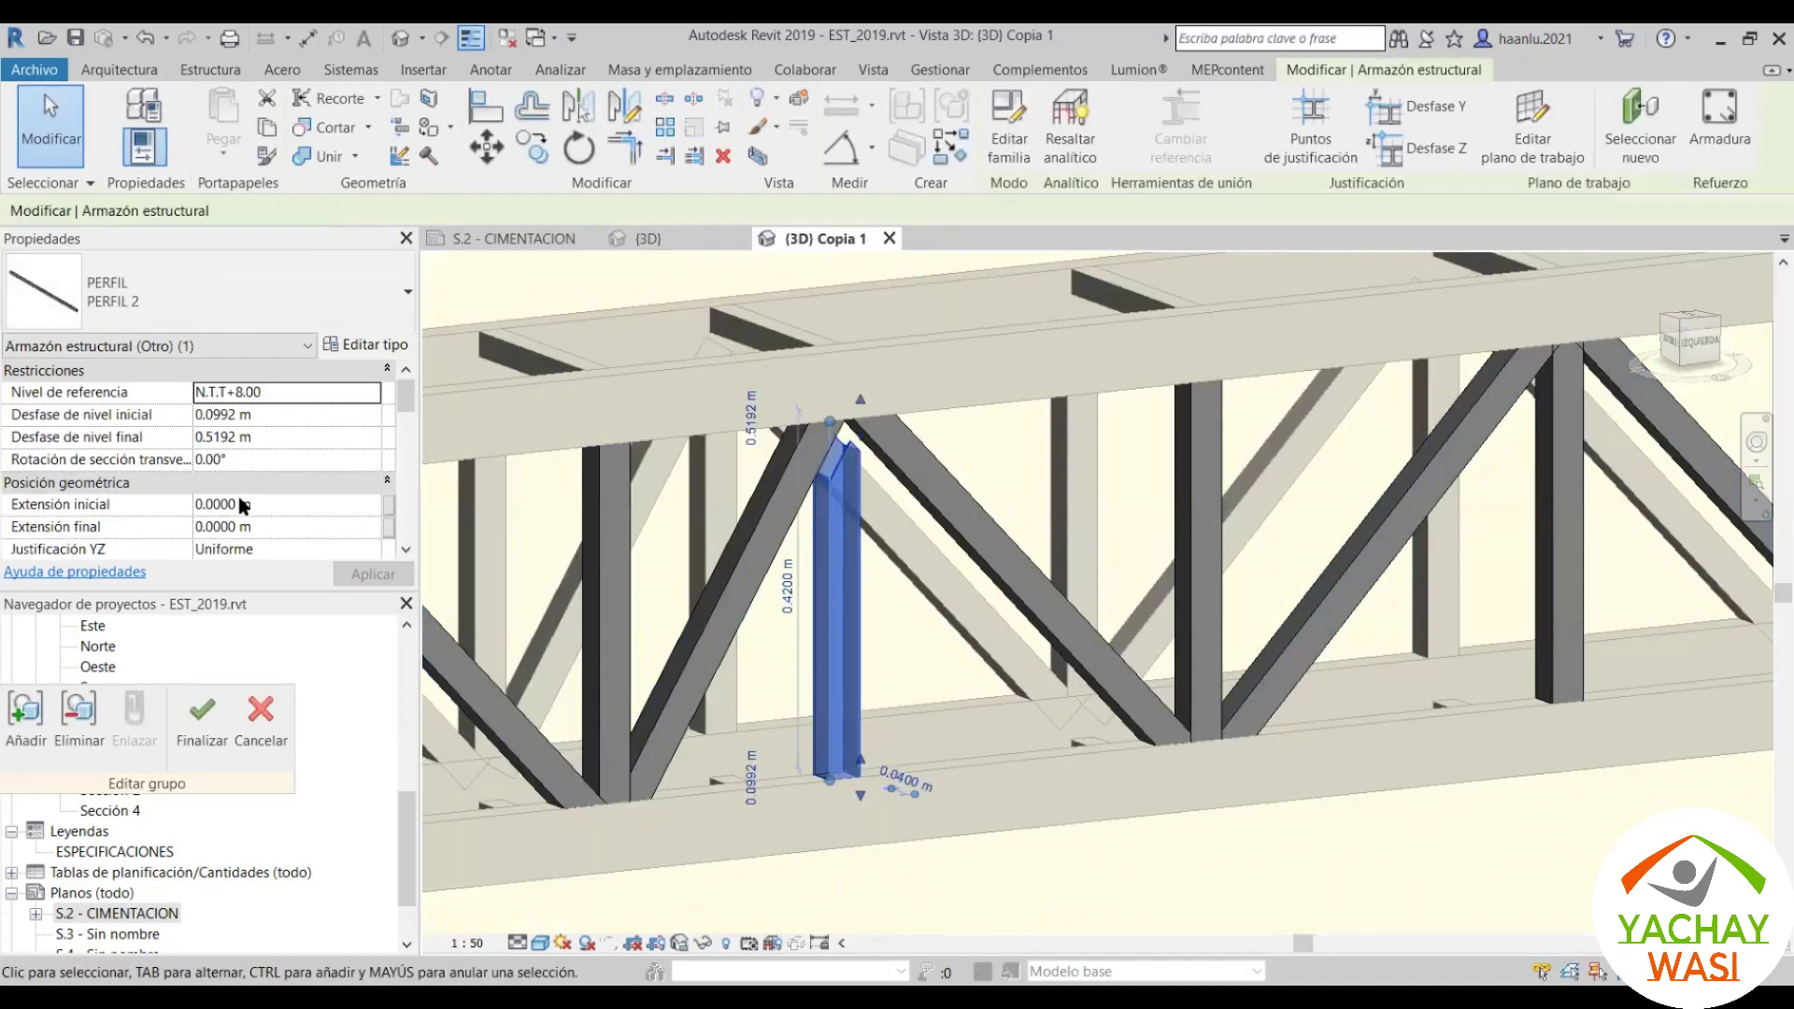
{"action": "scroll", "coordinate": [234, 496], "scroll_direction": "down", "scroll_amount": 3}
{"action": "scroll", "coordinate": [234, 497], "scroll_direction": "down", "scroll_amount": 3}
{"action": "left_click", "coordinate": [297, 482]}
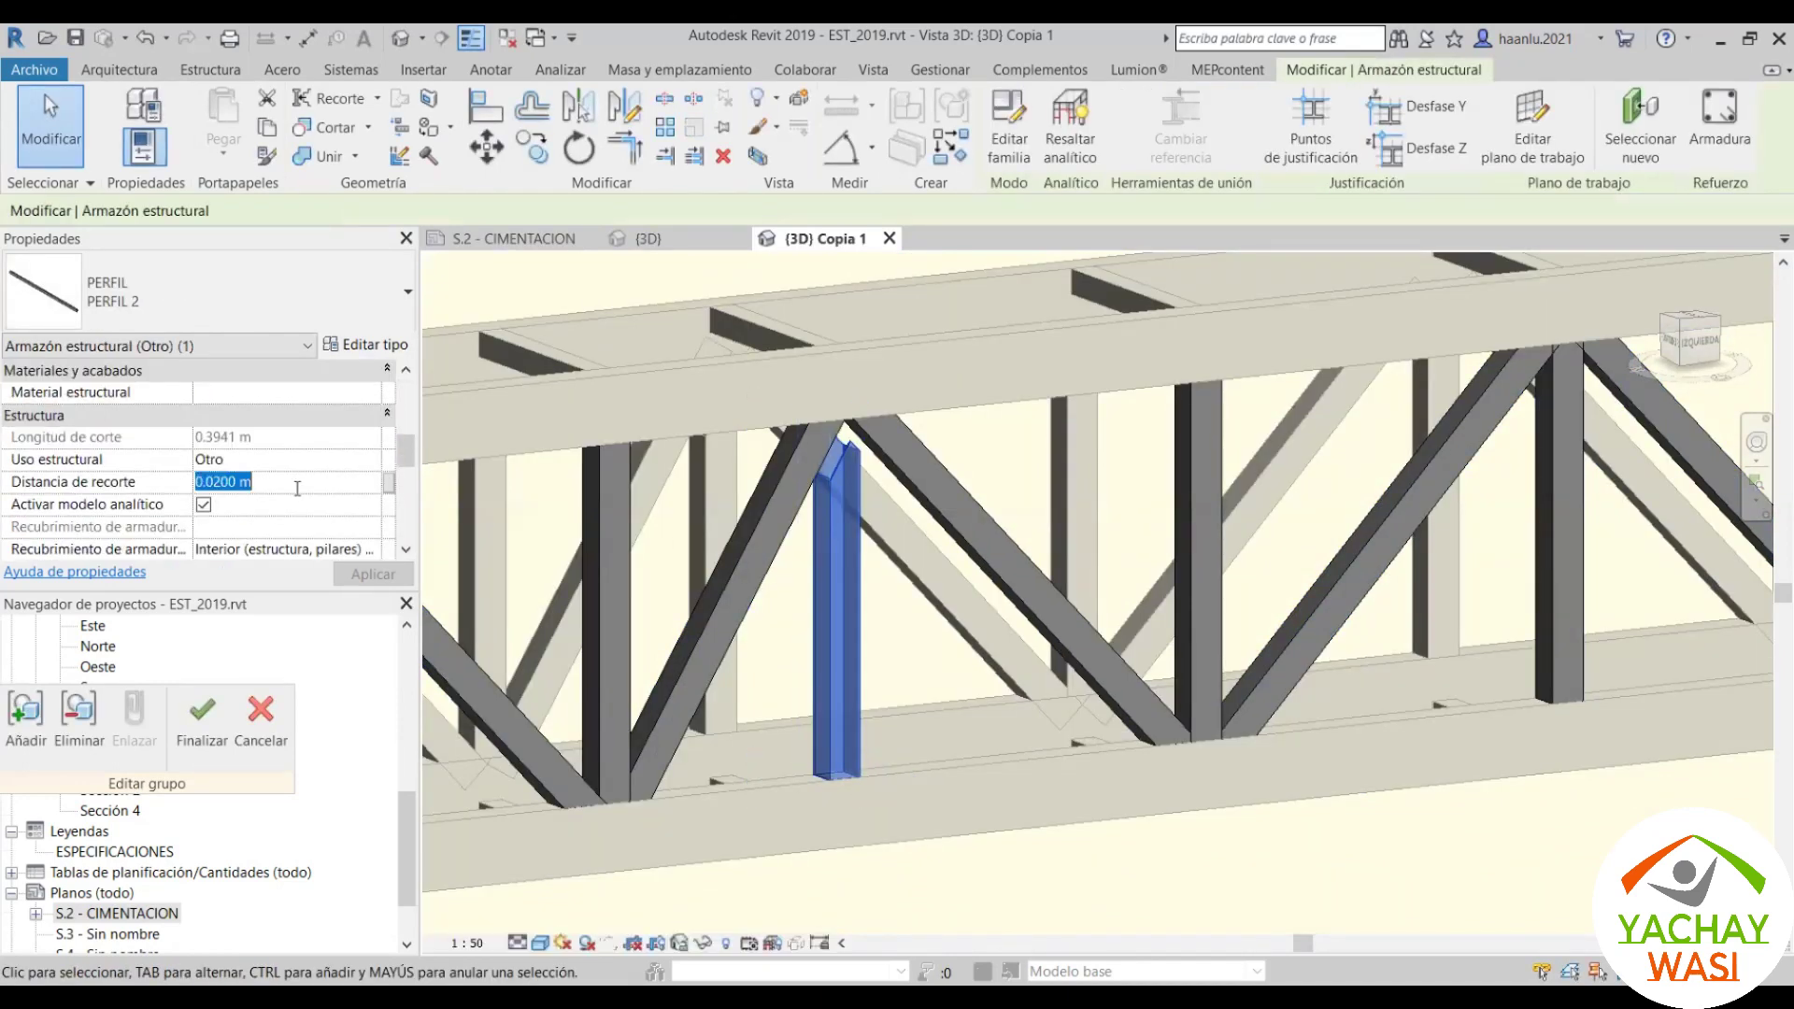
{"action": "type", "text": "0"}
{"action": "left_click", "coordinate": [369, 573]}
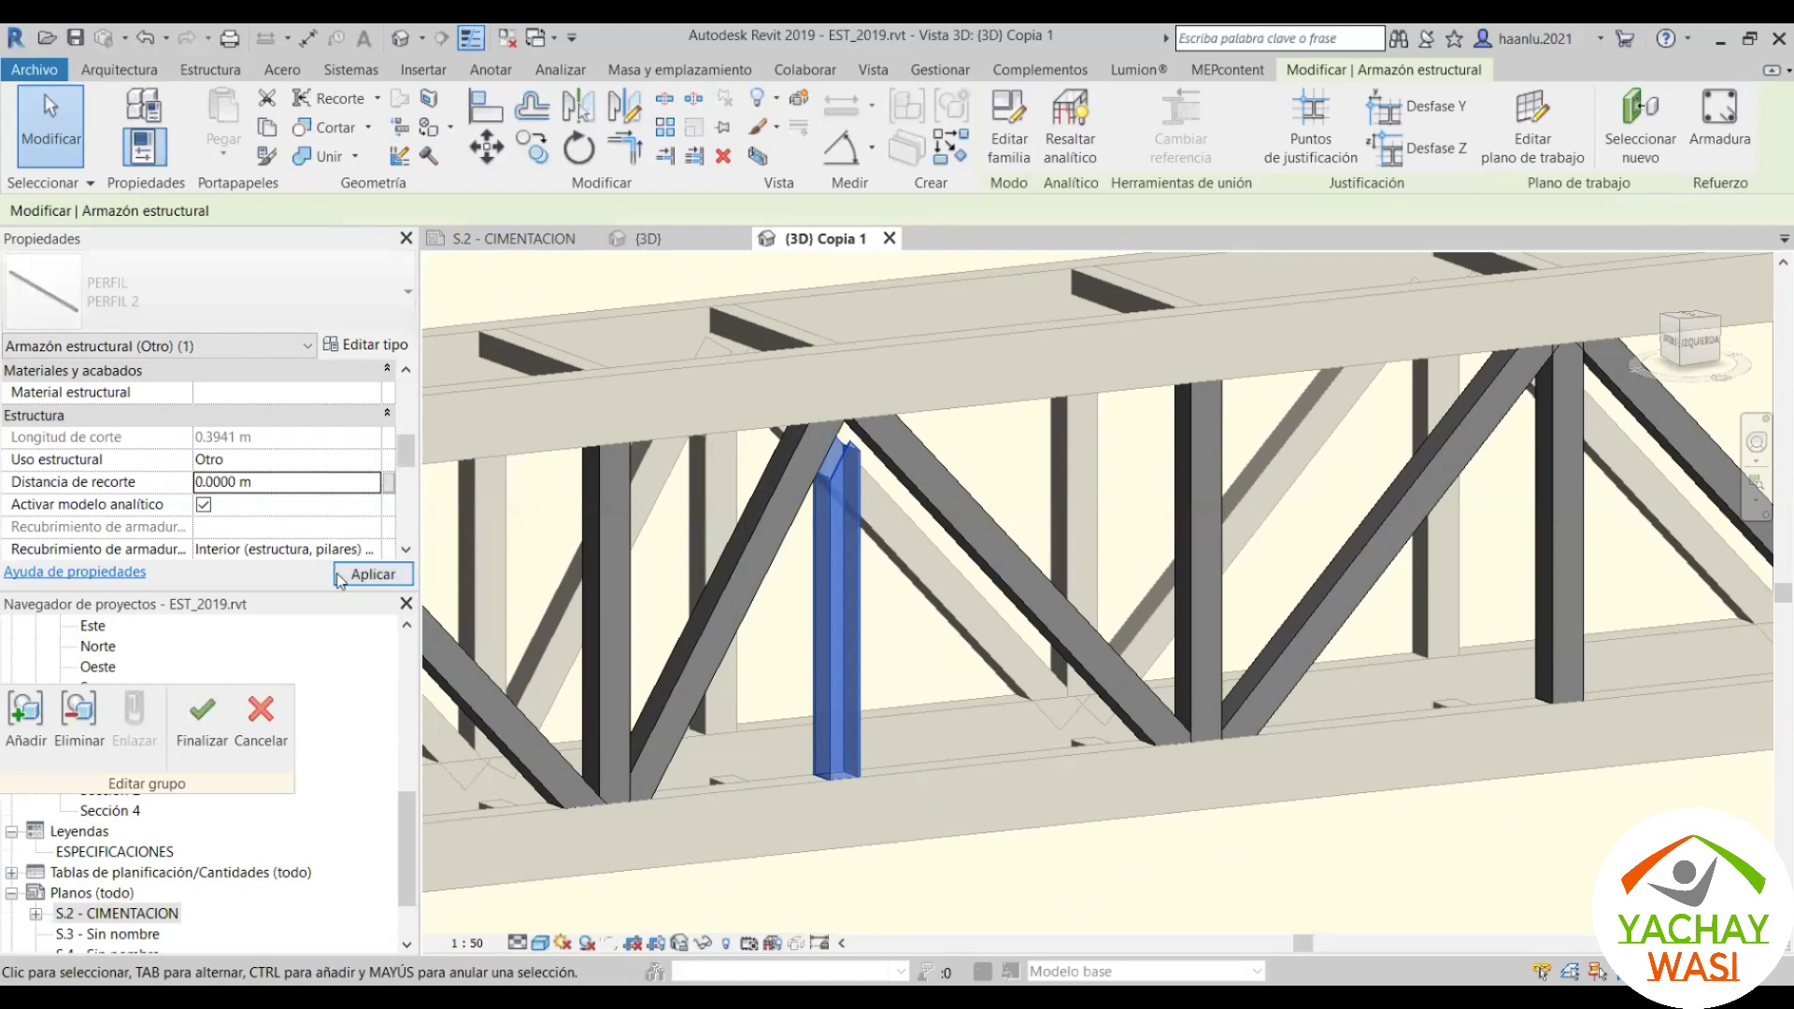
{"action": "key", "text": "Escape"}
{"action": "scroll", "coordinate": [855, 439], "scroll_direction": "up", "scroll_amount": 3}
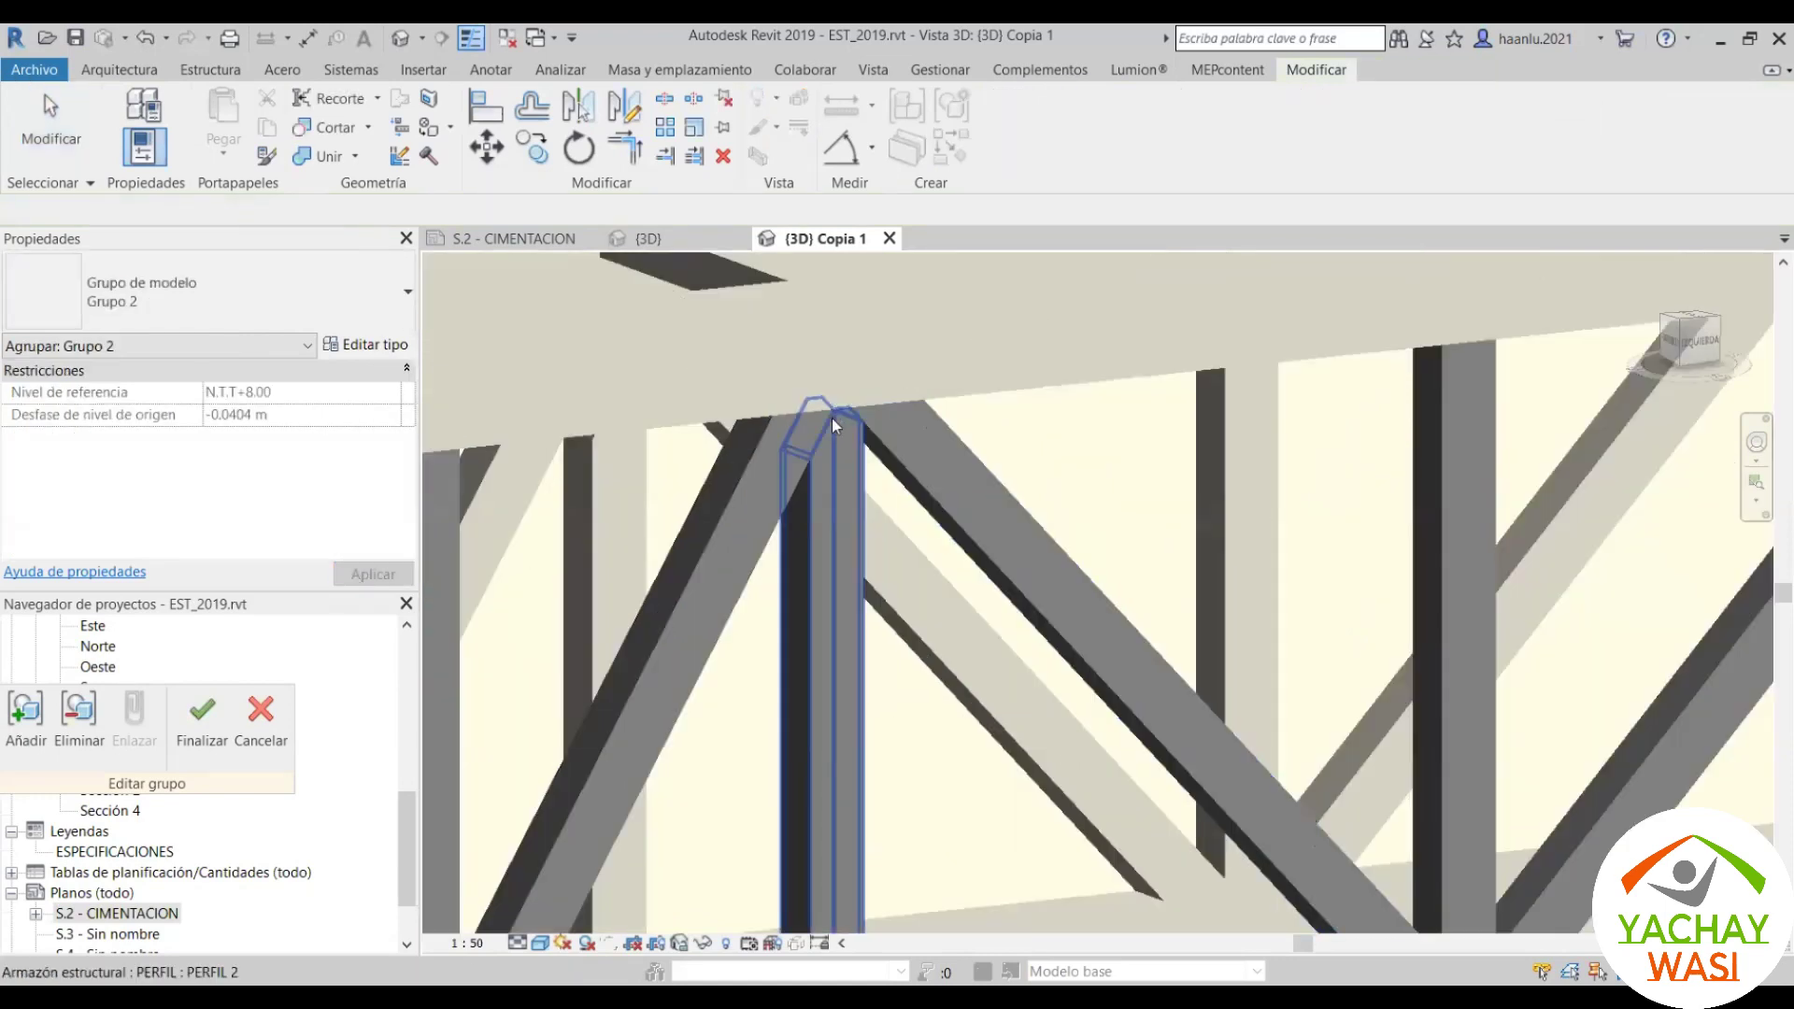
{"action": "scroll", "coordinate": [831, 417], "scroll_direction": "up", "scroll_amount": 2}
{"action": "scroll", "coordinate": [871, 484], "scroll_direction": "down", "scroll_amount": 5}
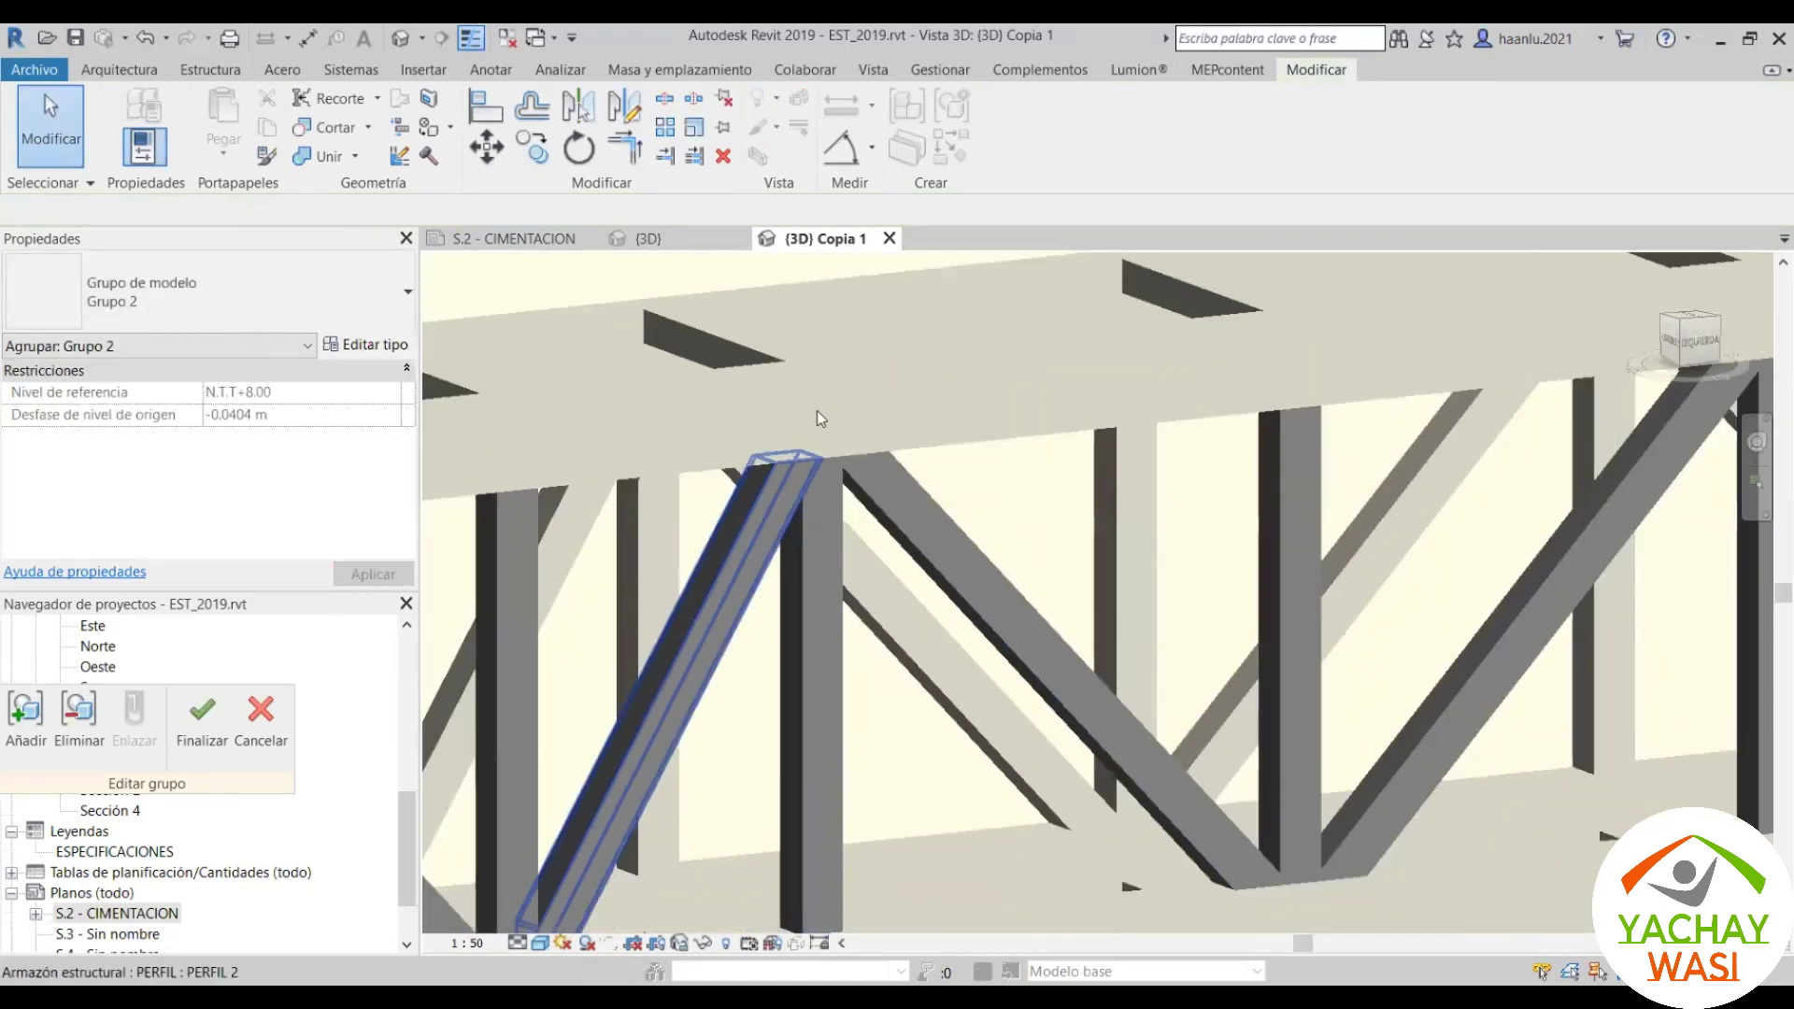
{"action": "scroll", "coordinate": [817, 411], "scroll_direction": "down", "scroll_amount": 3}
{"action": "scroll", "coordinate": [980, 494], "scroll_direction": "down", "scroll_amount": 3}
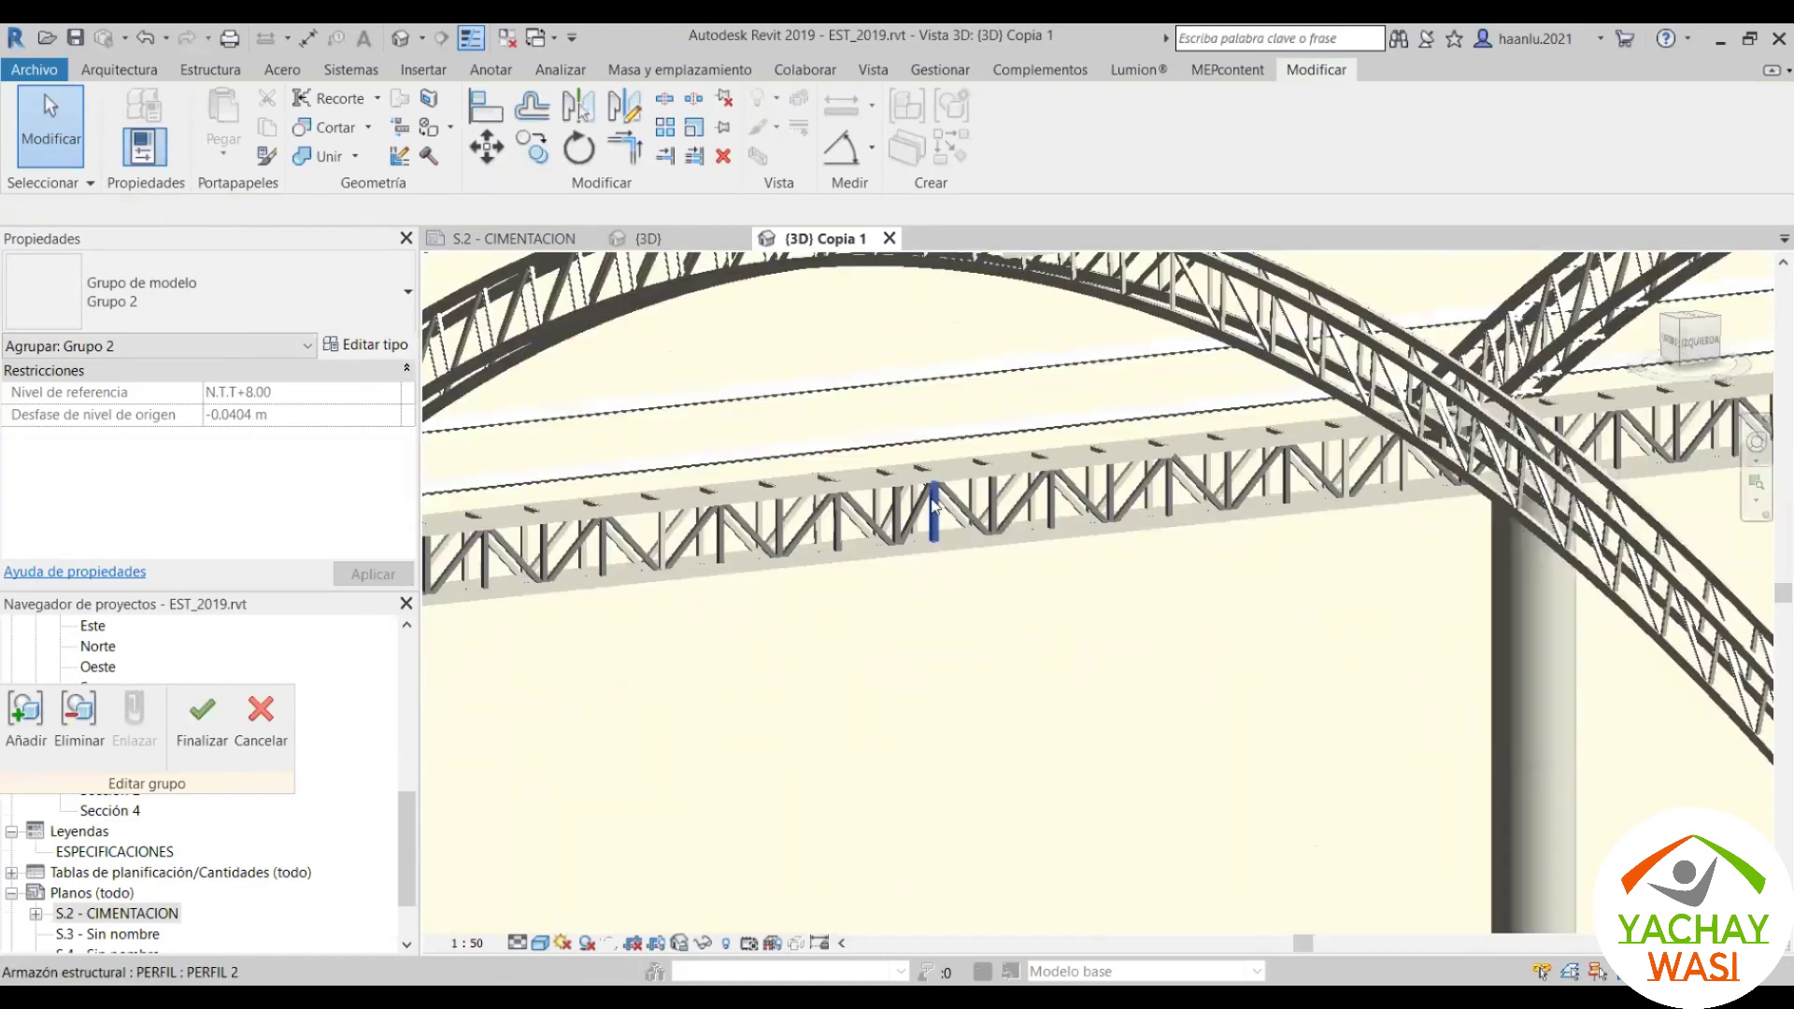
{"action": "scroll", "coordinate": [937, 507], "scroll_direction": "down", "scroll_amount": 2}
{"action": "middle_click_drag", "start_coordinate": [1075, 482], "coordinate": [954, 532], "text": "shift"}
{"action": "scroll", "coordinate": [954, 533], "scroll_direction": "down", "scroll_amount": 3}
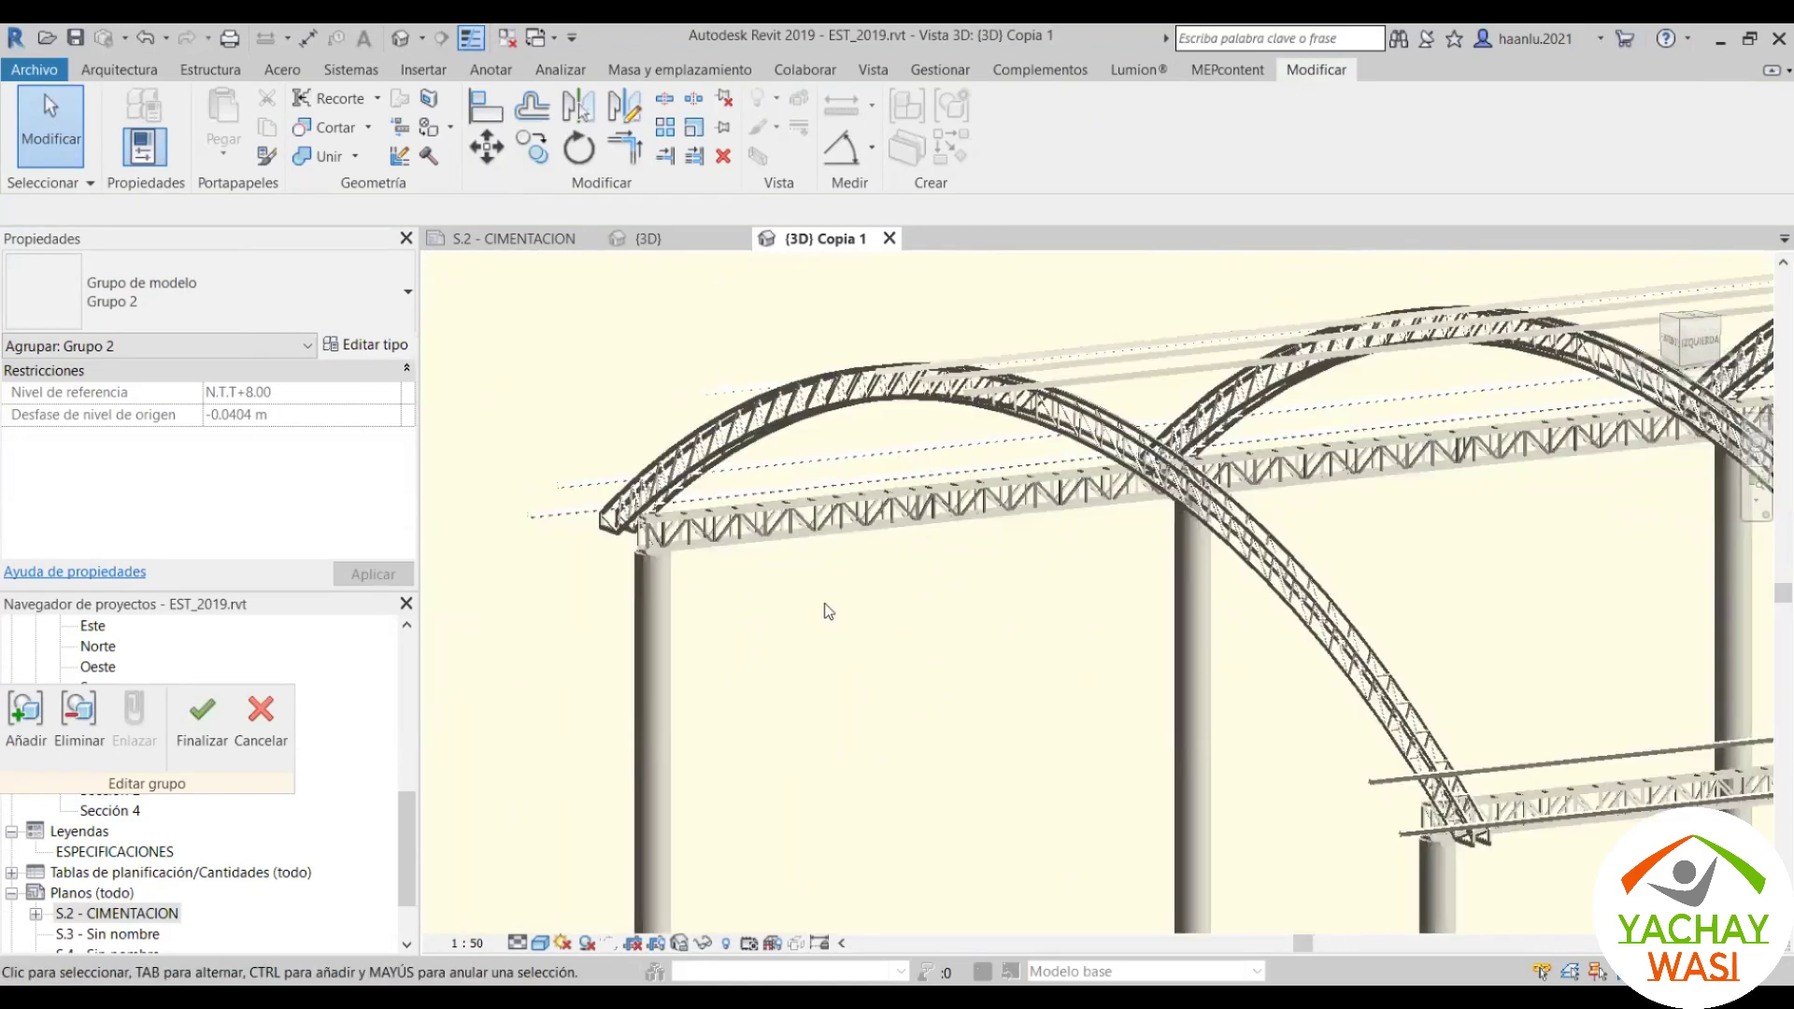
{"action": "mouse_move", "coordinate": [806, 720]}
{"action": "middle_mouse_down", "text": "shift"}
{"action": "mouse_move", "coordinate": [873, 714]}
{"action": "mouse_move", "coordinate": [846, 666]}
{"action": "mouse_move", "coordinate": [759, 650]}
{"action": "mouse_move", "coordinate": [860, 428]}
{"action": "middle_mouse_up", "text": "shift"}
{"action": "scroll", "coordinate": [878, 768], "scroll_direction": "down", "scroll_amount": 4}
{"action": "scroll", "coordinate": [858, 434], "scroll_direction": "up", "scroll_amount": 2}
{"action": "scroll", "coordinate": [1122, 515], "scroll_direction": "up", "scroll_amount": 4}
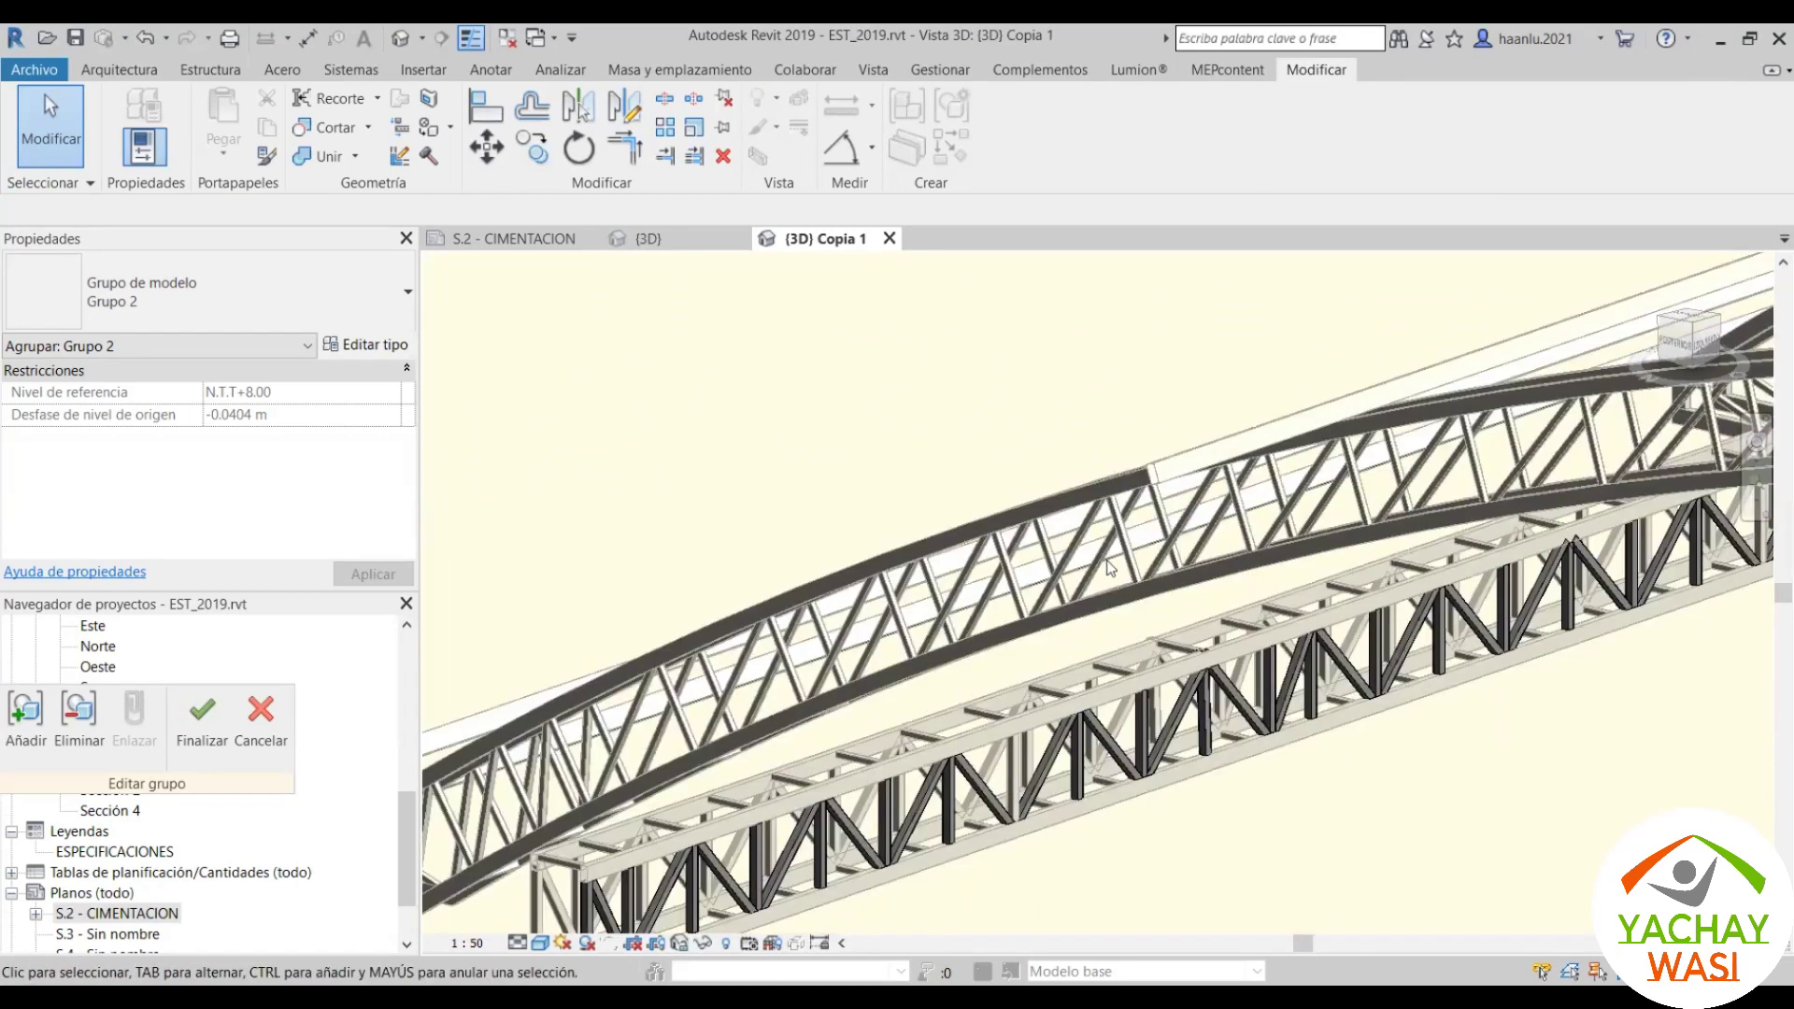
{"action": "scroll", "coordinate": [1121, 538], "scroll_direction": "down", "scroll_amount": 4}
{"action": "mouse_move", "coordinate": [1037, 525]}
{"action": "middle_mouse_down", "text": "shift"}
{"action": "mouse_move", "coordinate": [1204, 588]}
{"action": "mouse_move", "coordinate": [1230, 562]}
{"action": "middle_mouse_up", "text": "shift"}
{"action": "scroll", "coordinate": [1230, 563], "scroll_direction": "up", "scroll_amount": 3}
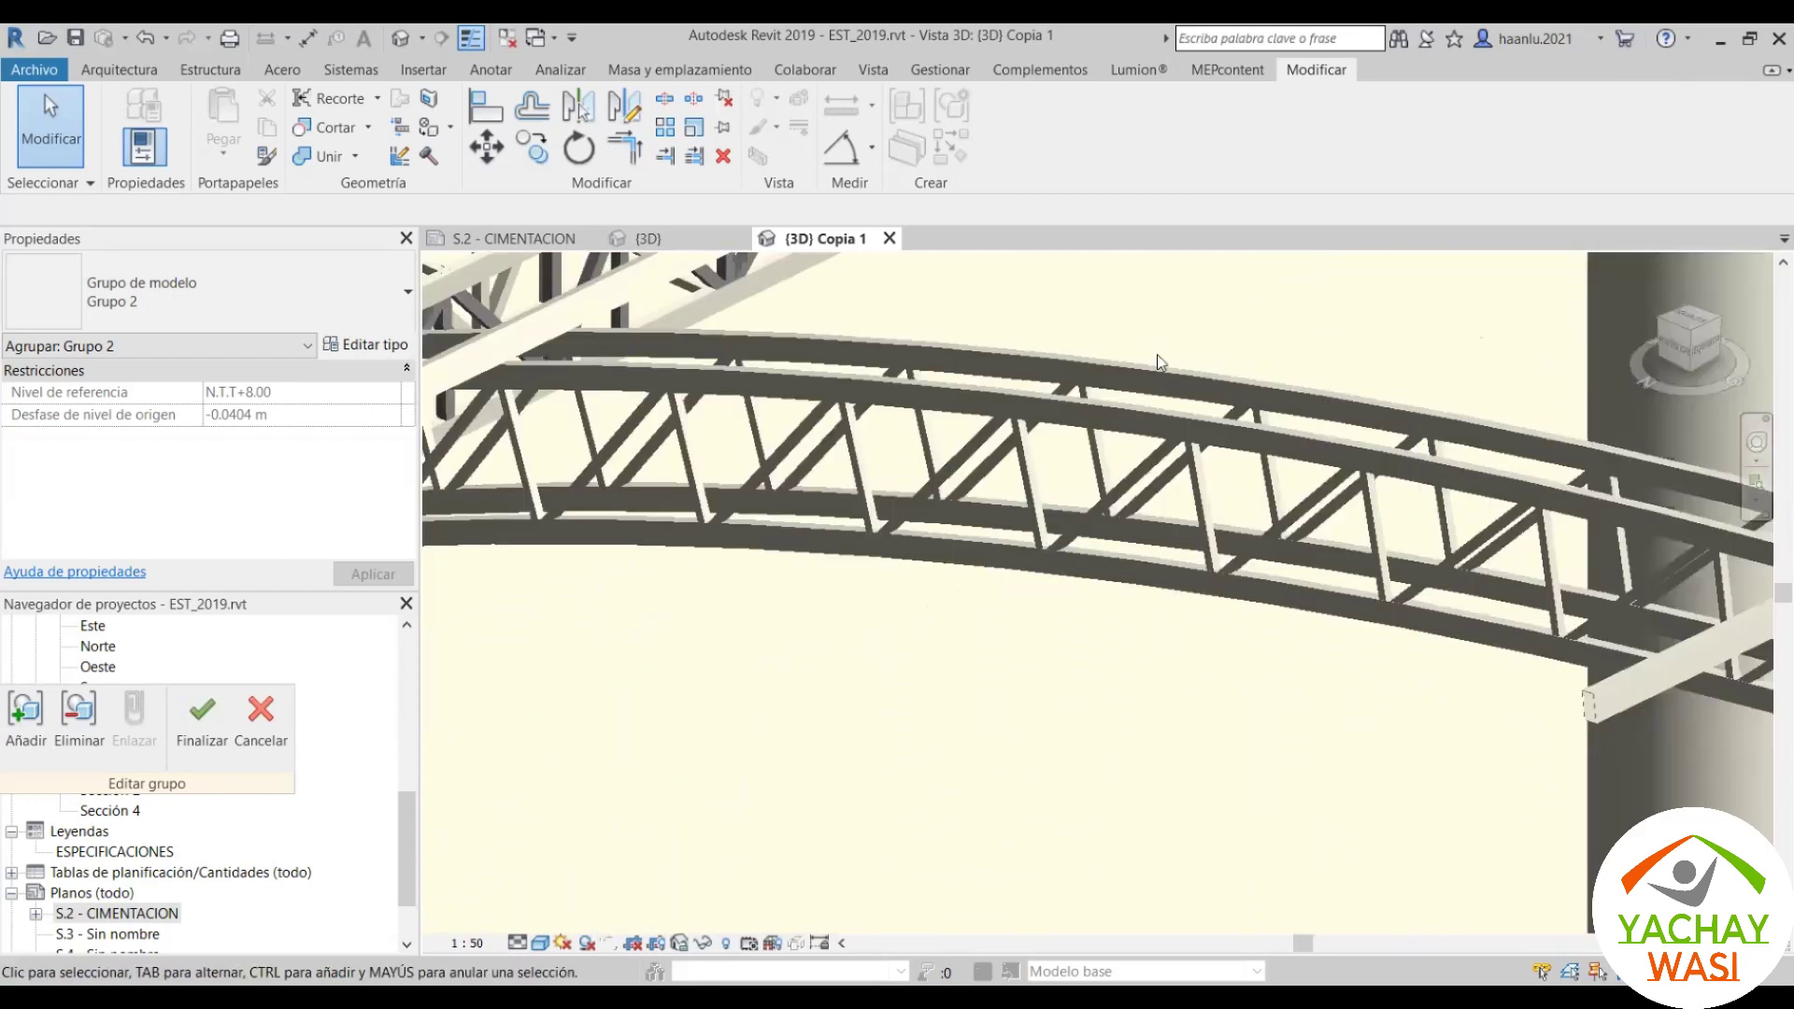
{"action": "scroll", "coordinate": [1215, 565], "scroll_direction": "up", "scroll_amount": 2}
{"action": "scroll", "coordinate": [1205, 574], "scroll_direction": "down", "scroll_amount": 1}
{"action": "scroll", "coordinate": [1206, 579], "scroll_direction": "up", "scroll_amount": 3}
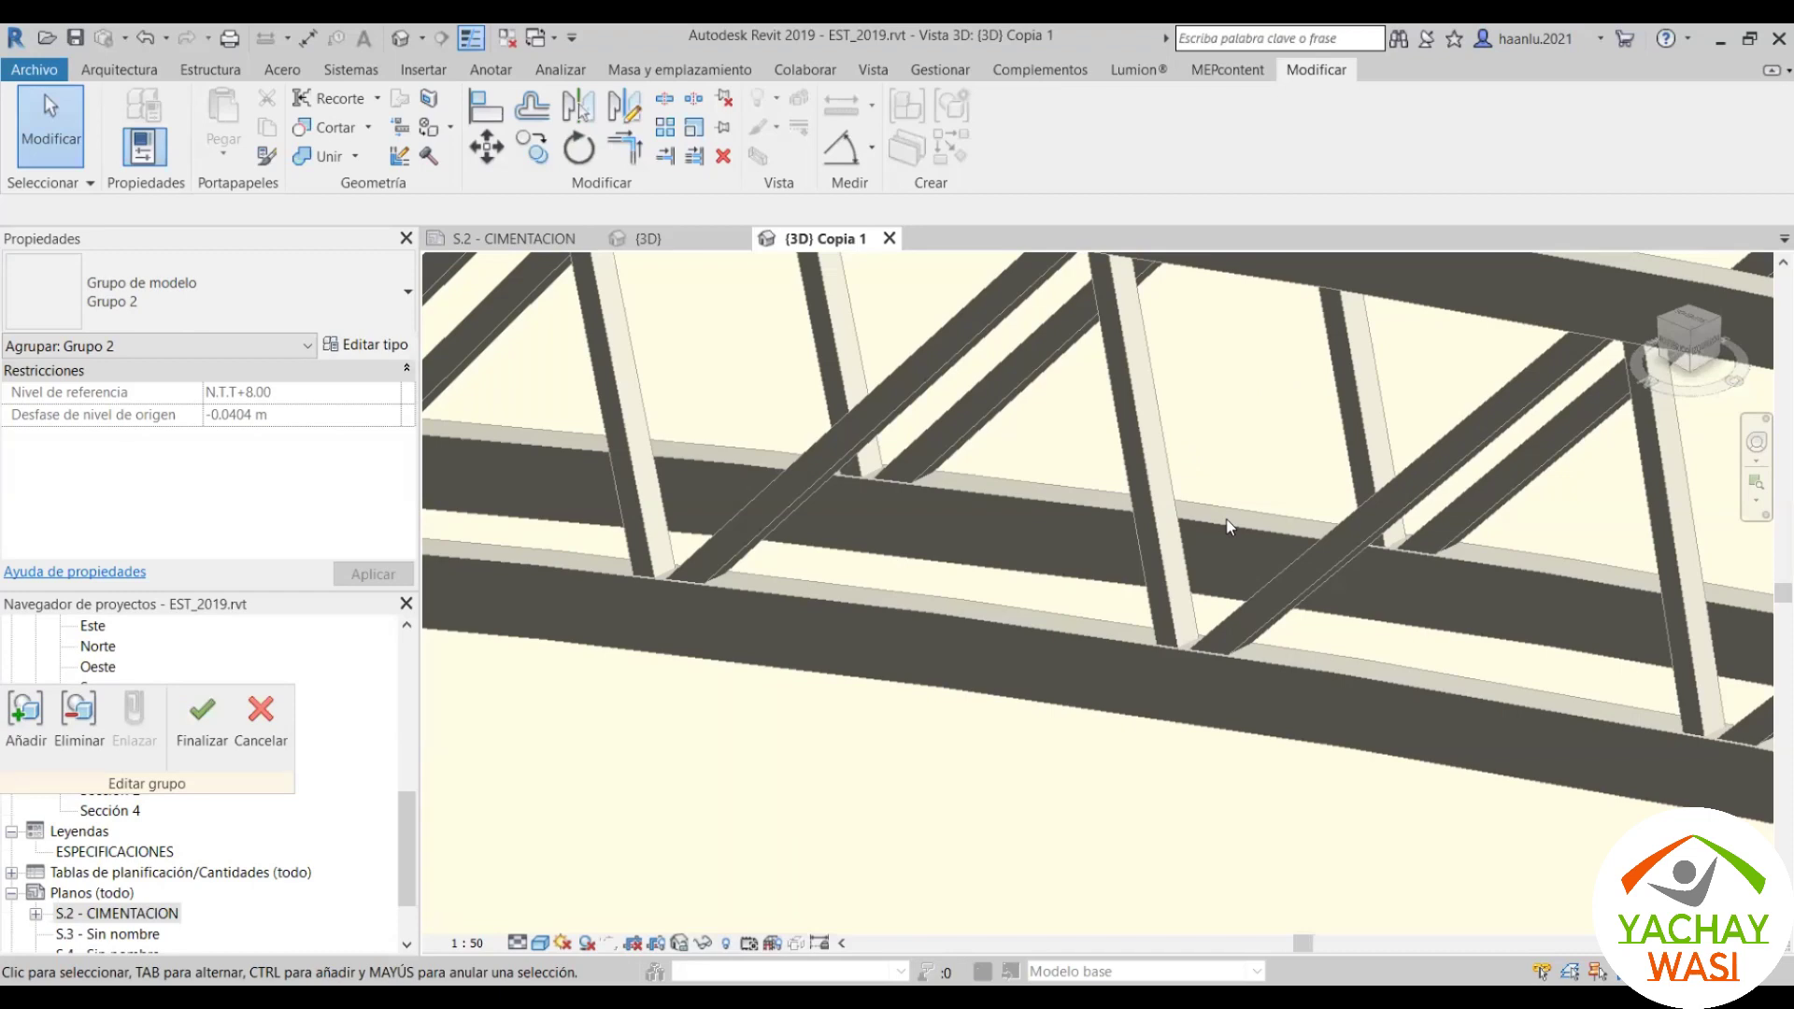
{"action": "scroll", "coordinate": [1170, 635], "scroll_direction": "down", "scroll_amount": 3}
{"action": "scroll", "coordinate": [1159, 664], "scroll_direction": "down", "scroll_amount": 3}
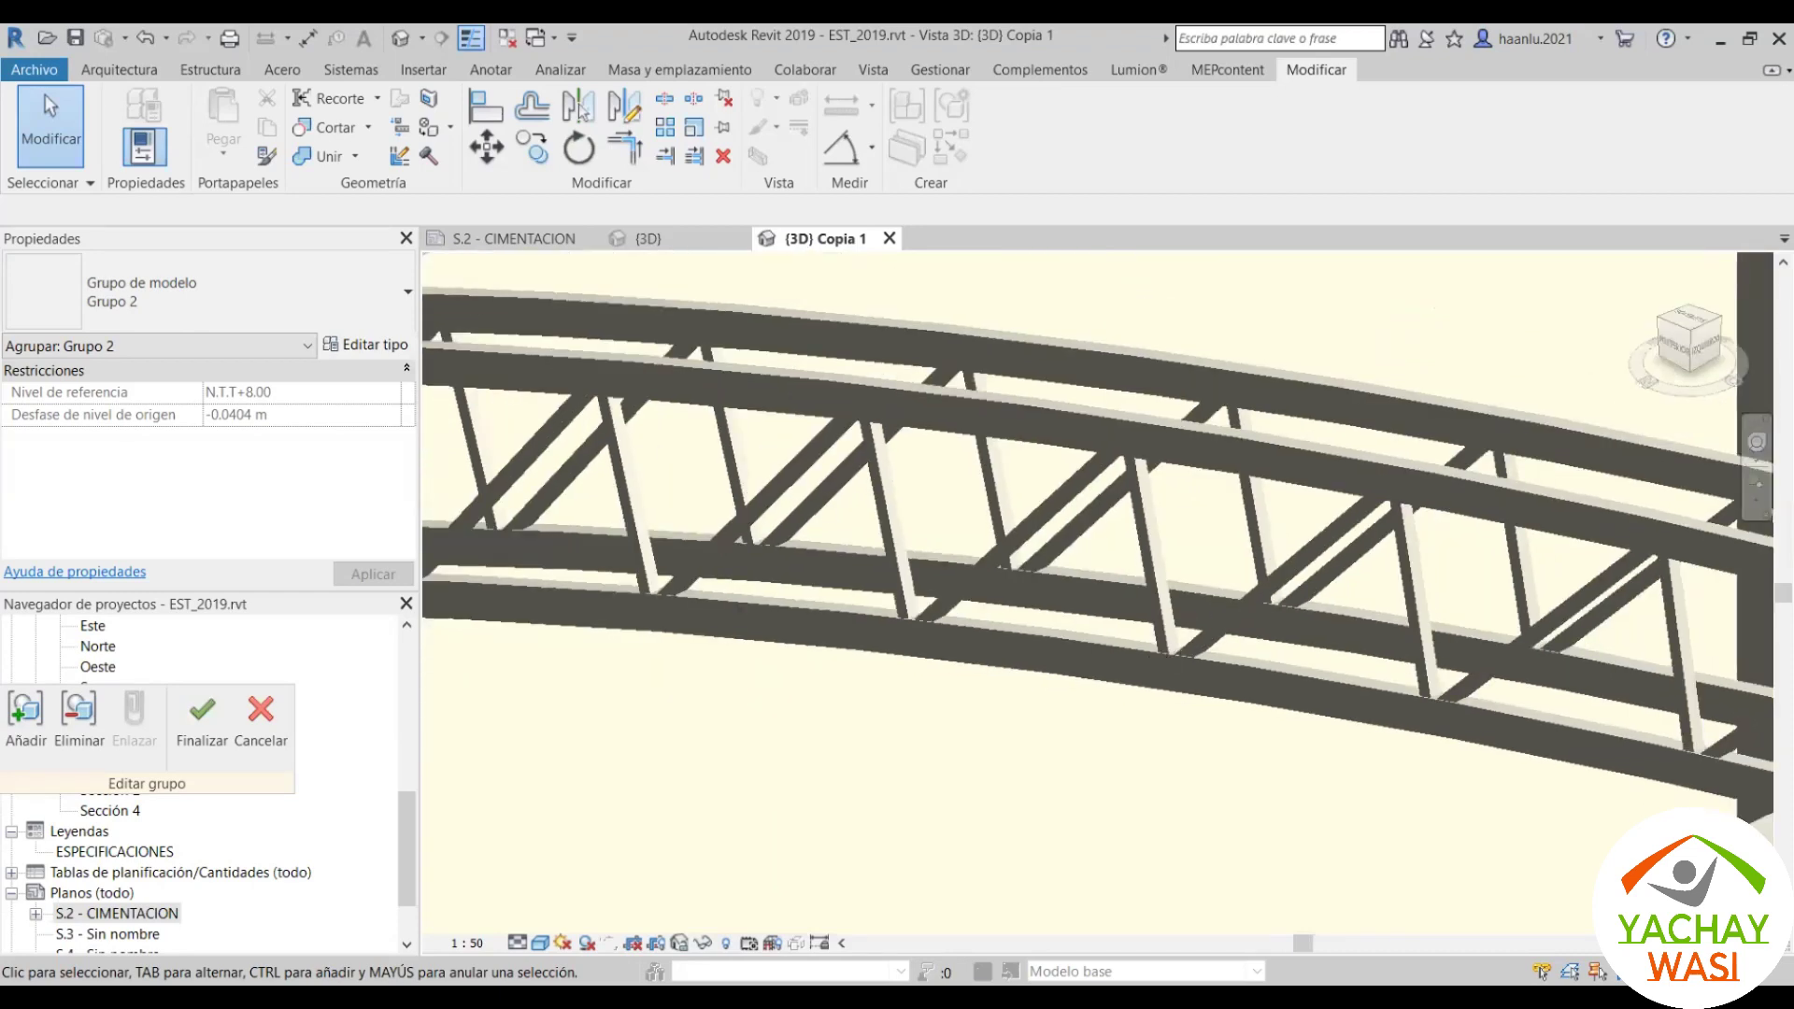
{"action": "middle_click_drag", "start_coordinate": [1158, 664], "coordinate": [790, 954], "text": "shift"}
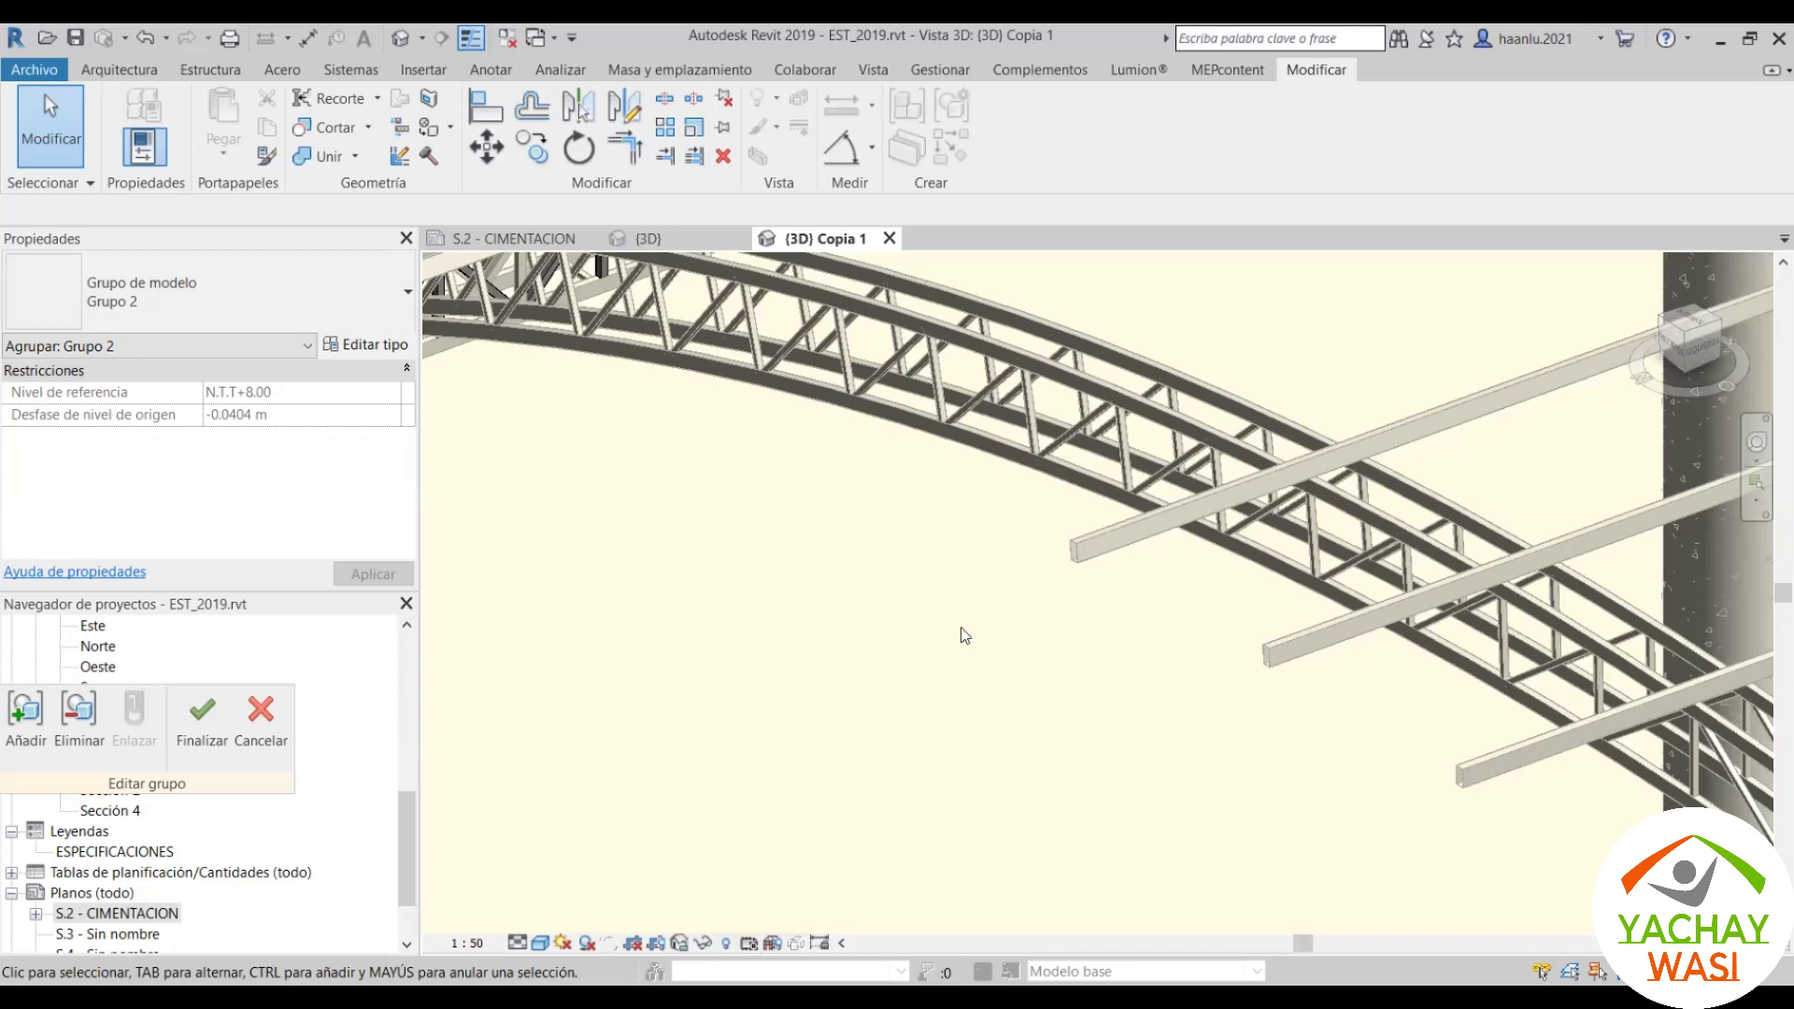
{"action": "scroll", "coordinate": [965, 635], "scroll_direction": "down", "scroll_amount": 2}
{"action": "scroll", "coordinate": [1134, 640], "scroll_direction": "down", "scroll_amount": 2}
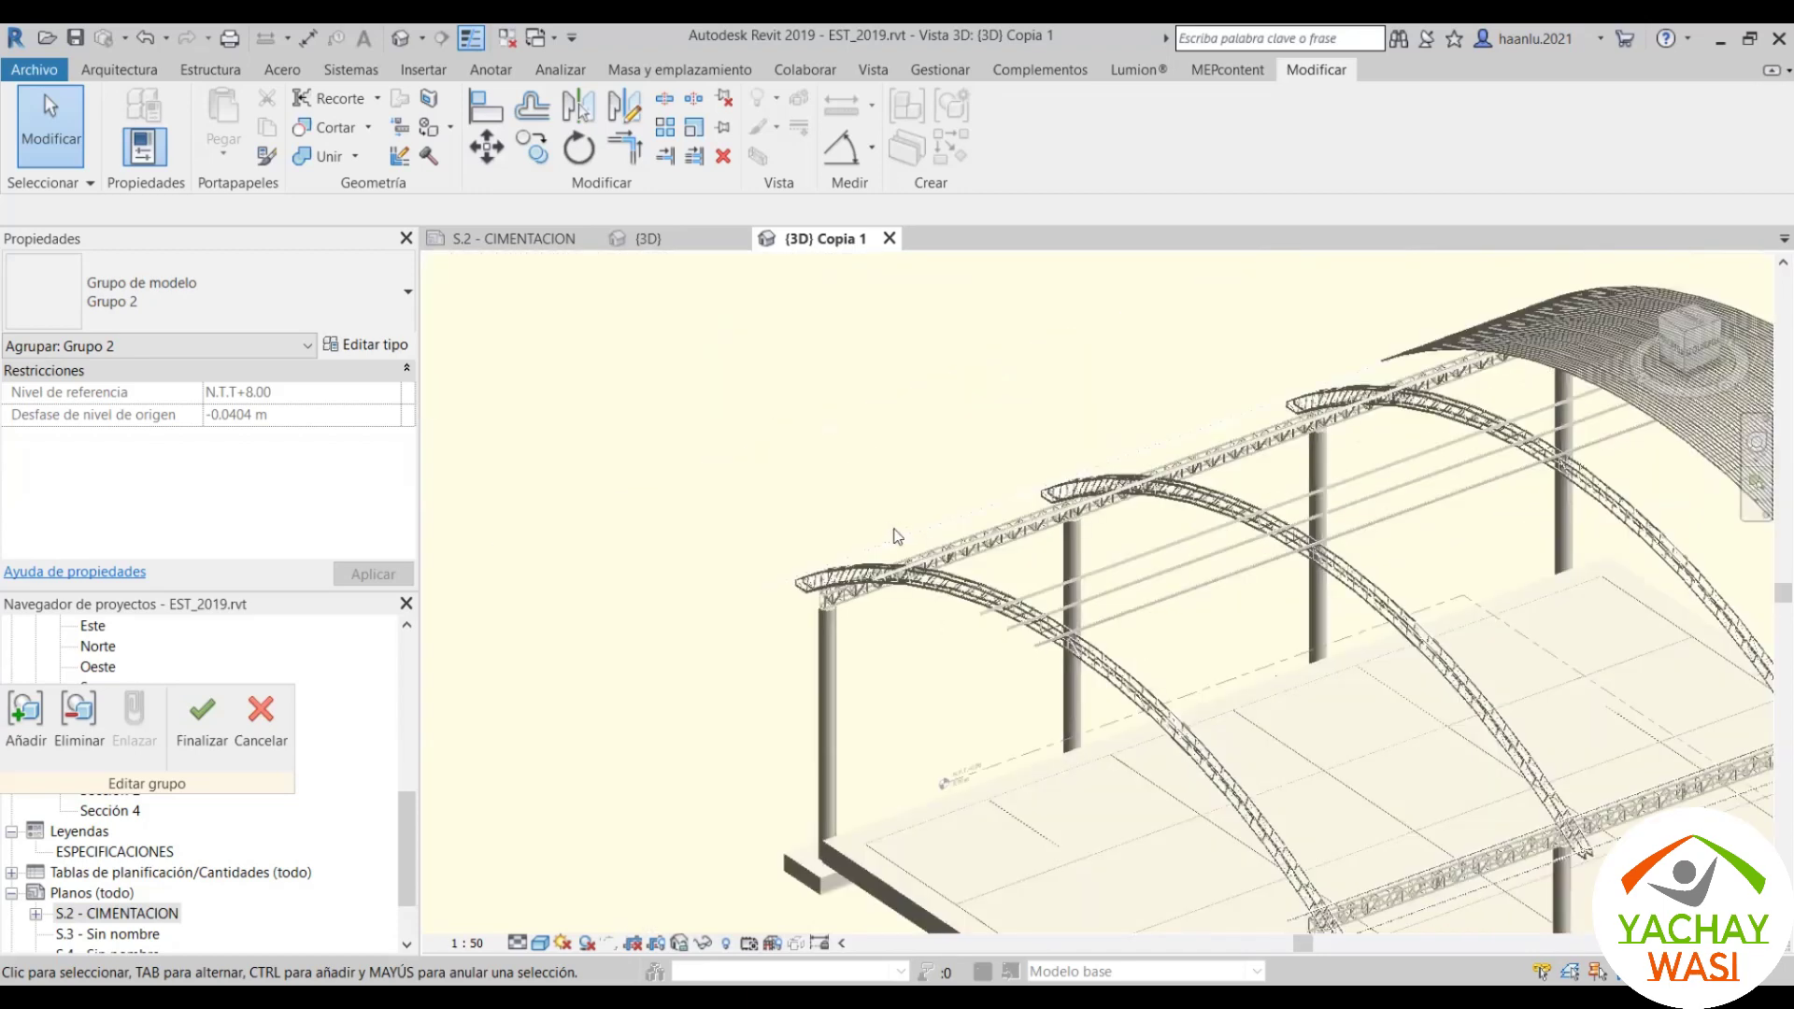
{"action": "scroll", "coordinate": [895, 535], "scroll_direction": "down", "scroll_amount": 2}
{"action": "scroll", "coordinate": [1119, 549], "scroll_direction": "down", "scroll_amount": 2}
{"action": "mouse_move", "coordinate": [790, 546]}
{"action": "middle_mouse_down", "text": "shift"}
{"action": "mouse_move", "coordinate": [1132, 497]}
{"action": "mouse_move", "coordinate": [928, 496]}
{"action": "mouse_move", "coordinate": [1099, 393]}
{"action": "middle_mouse_up", "text": "shift"}
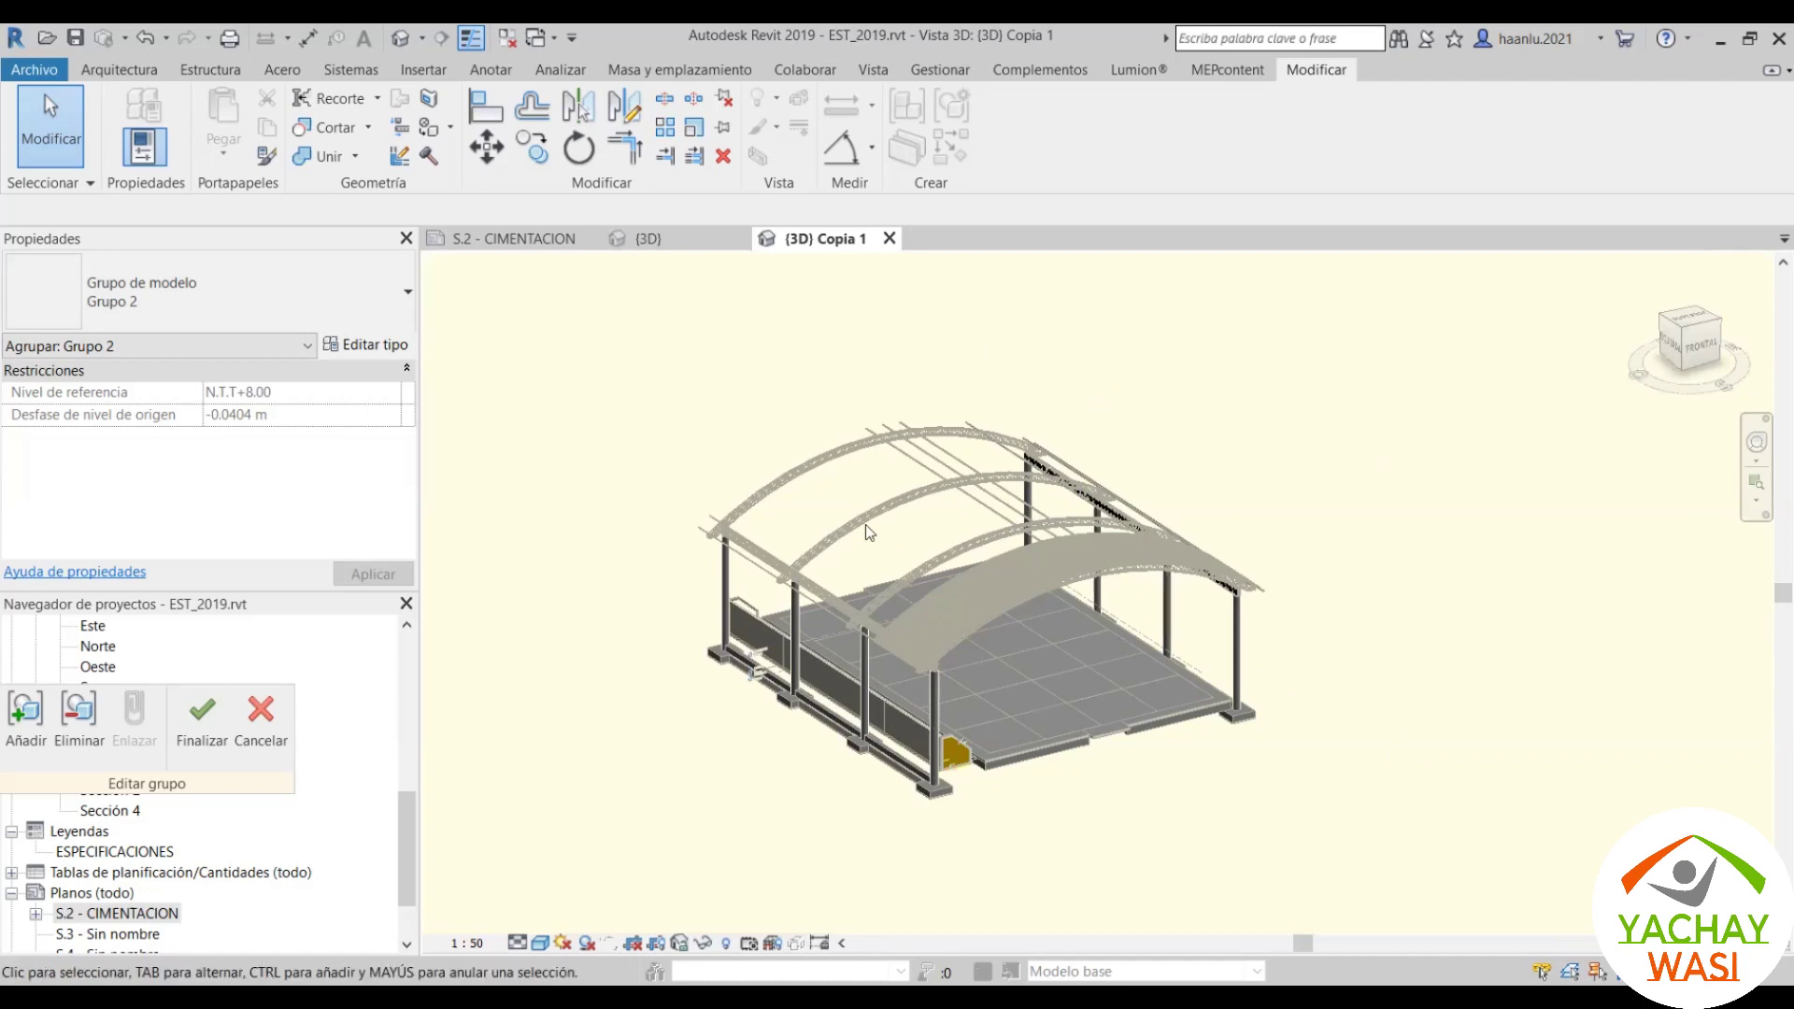
{"action": "middle_click_drag", "start_coordinate": [865, 526], "coordinate": [755, 575], "text": "shift"}
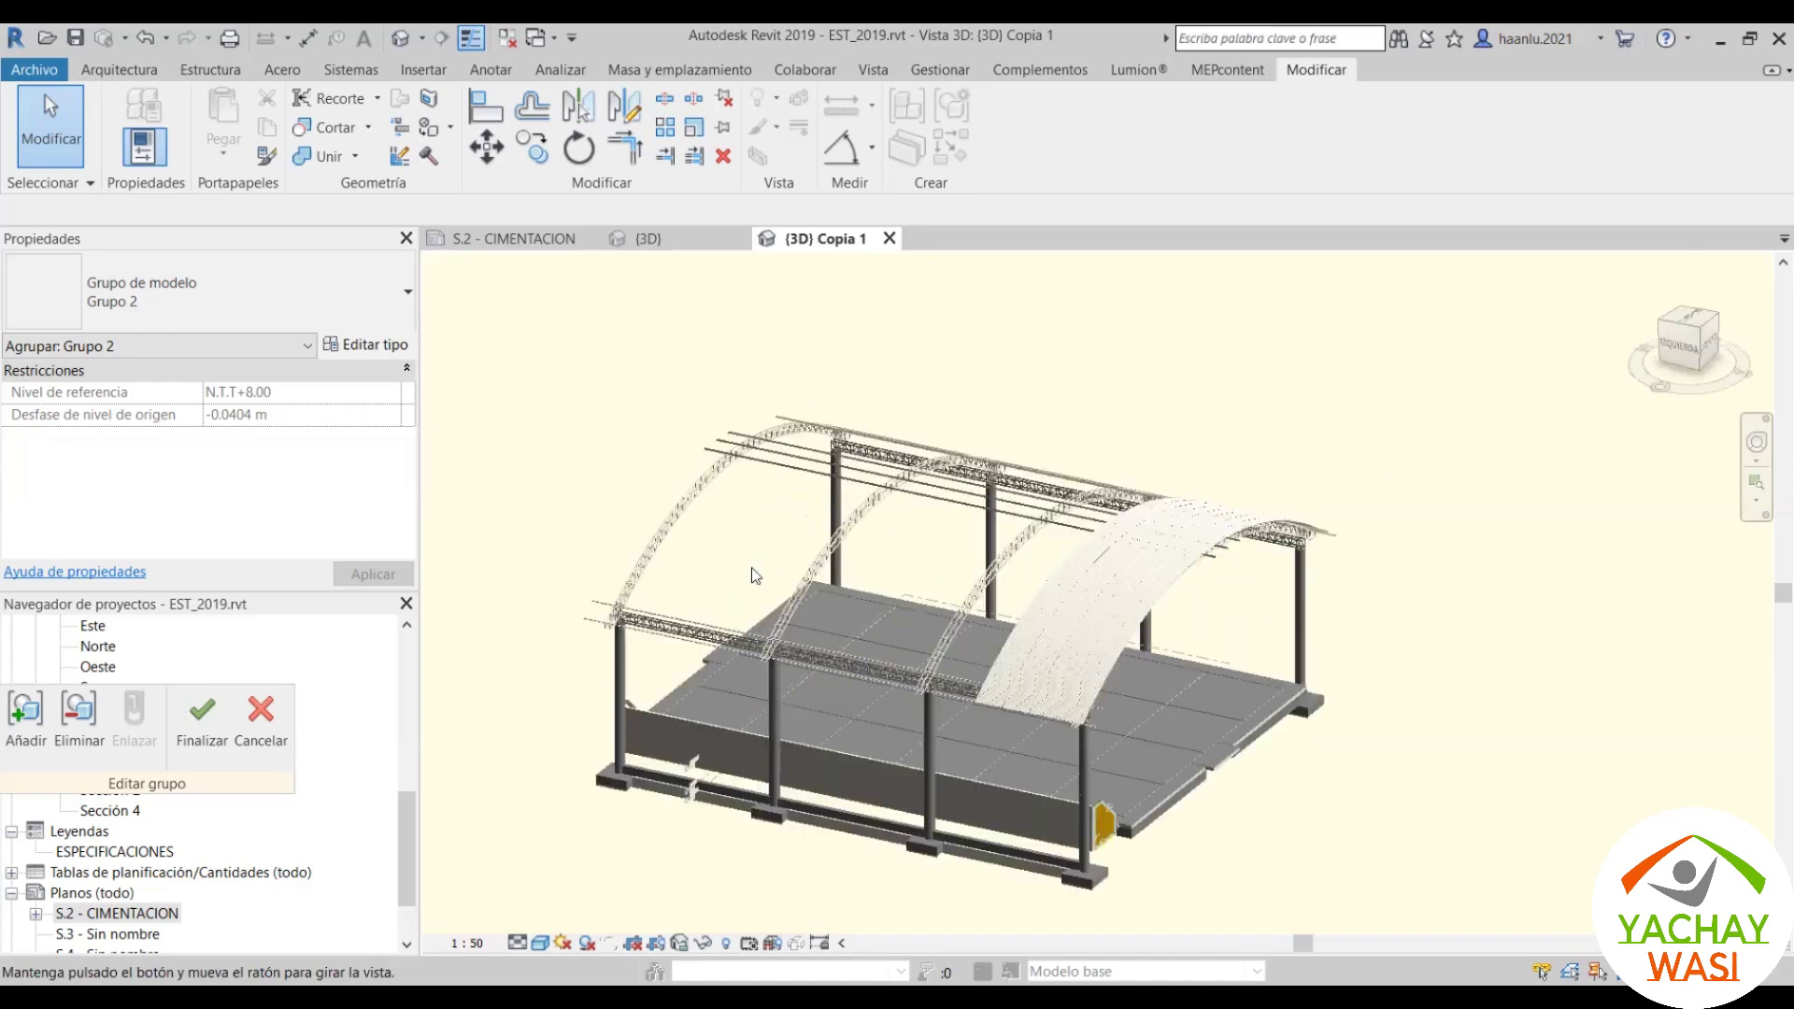
{"action": "scroll", "coordinate": [892, 513], "scroll_direction": "up", "scroll_amount": 4}
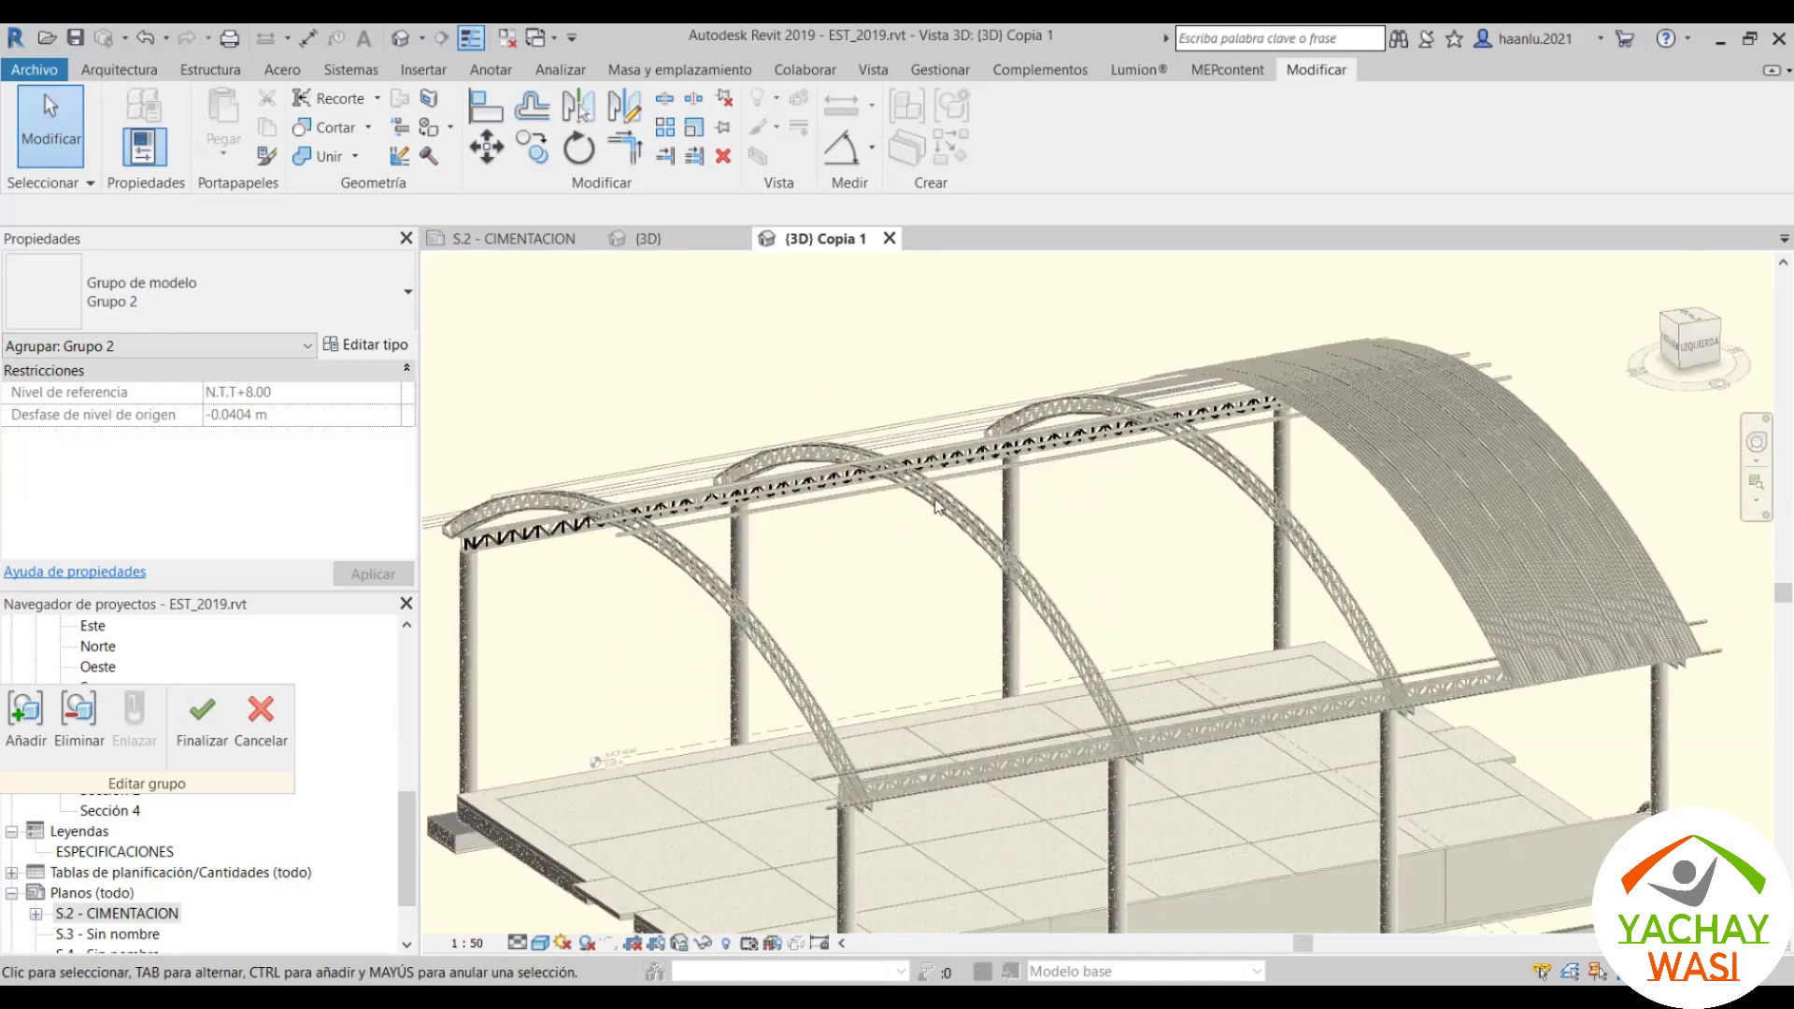
{"action": "scroll", "coordinate": [701, 564], "scroll_direction": "down", "scroll_amount": 3}
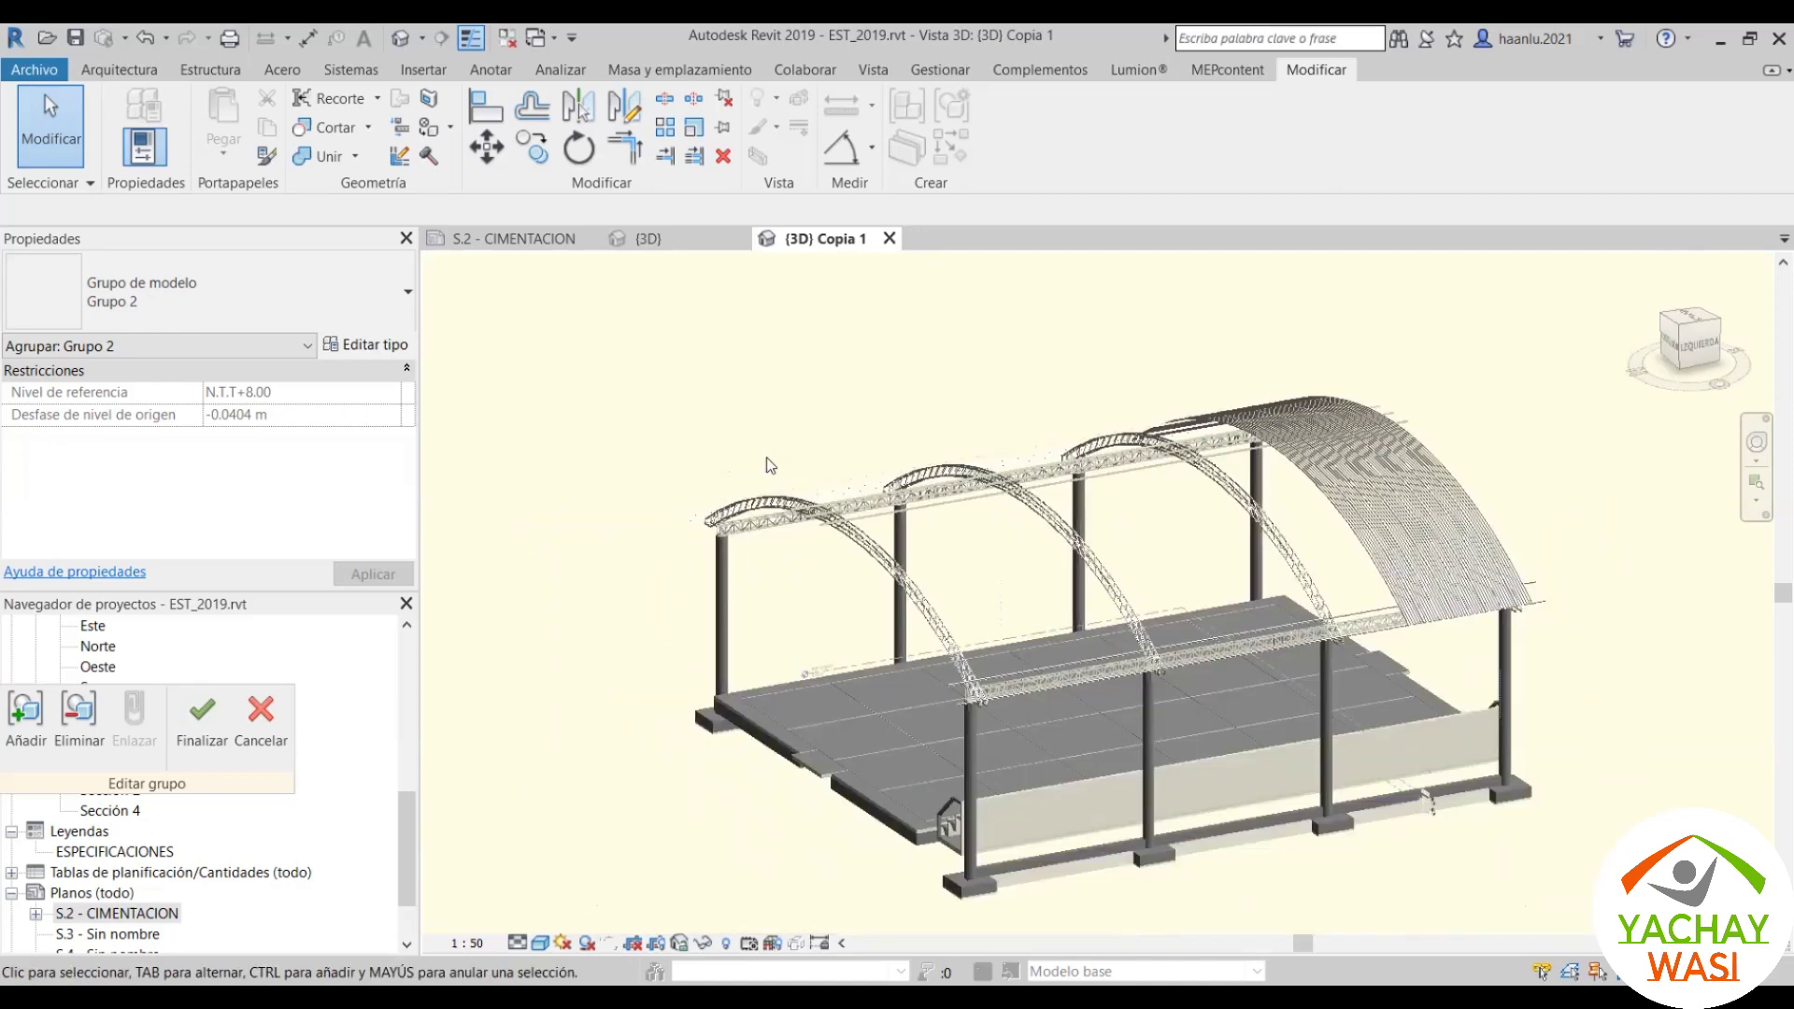
{"action": "scroll", "coordinate": [770, 465], "scroll_direction": "up", "scroll_amount": 3}
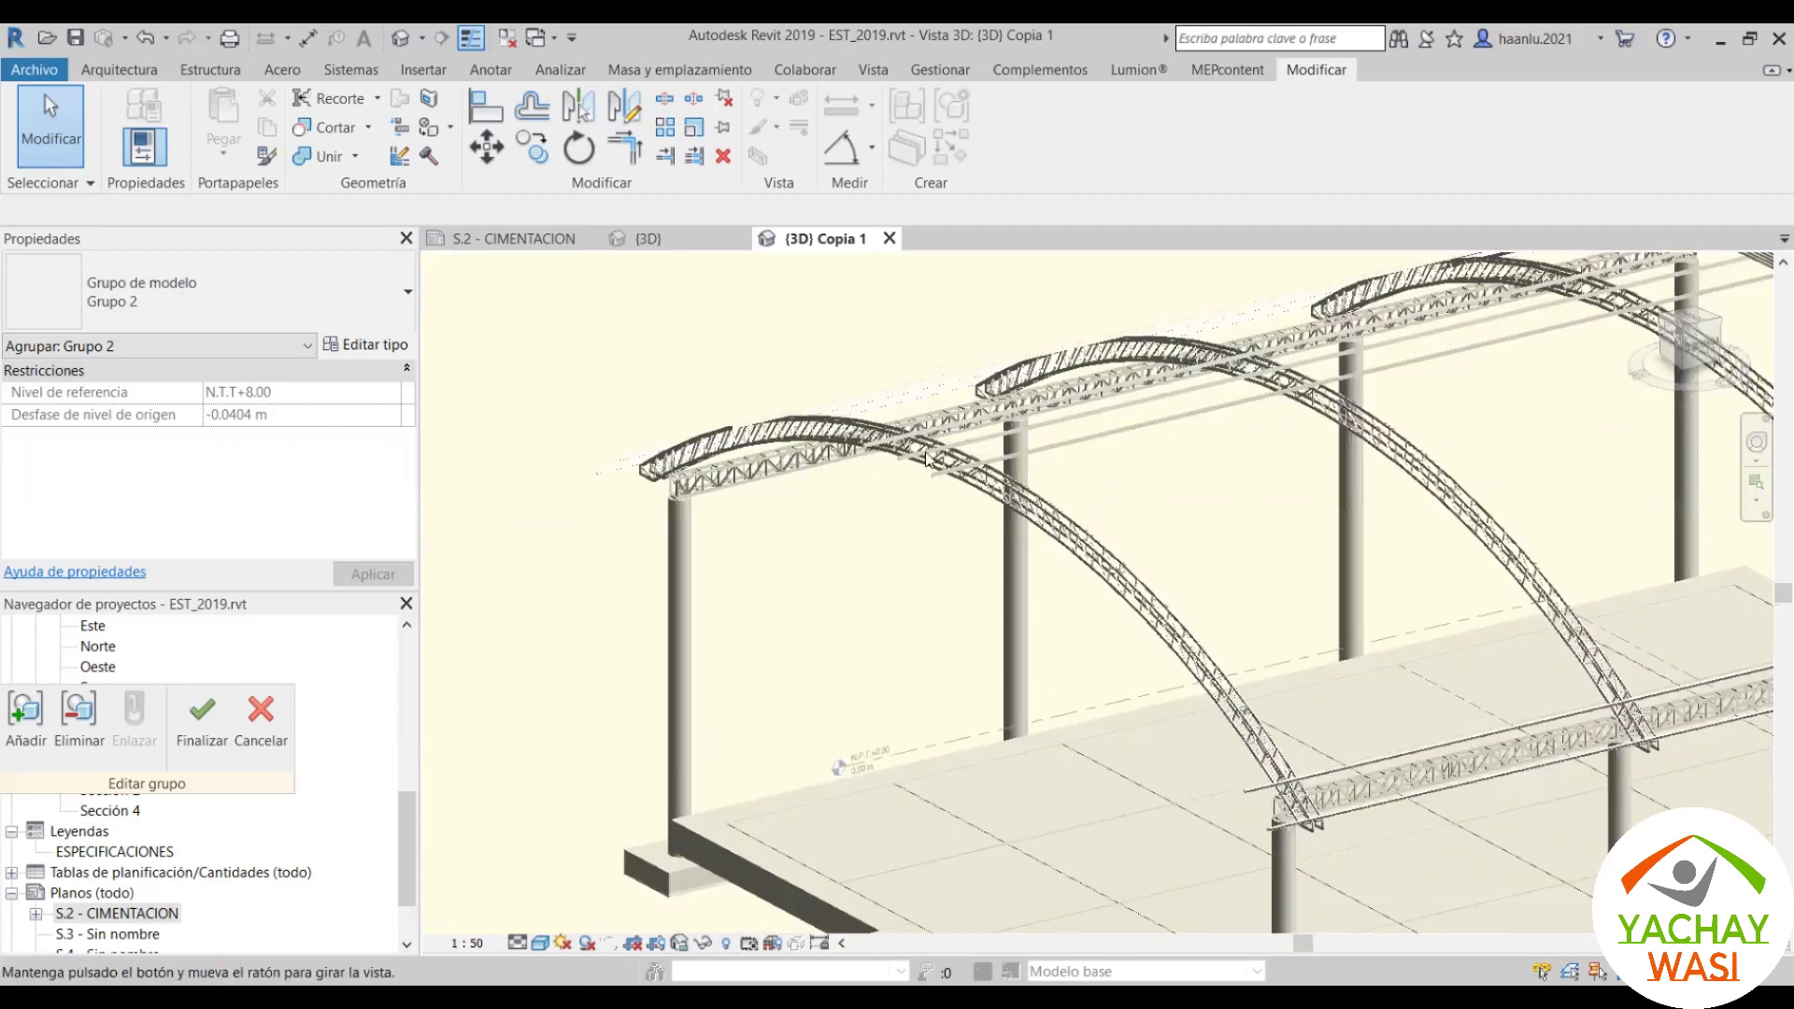
{"action": "scroll", "coordinate": [953, 455], "scroll_direction": "up", "scroll_amount": 5}
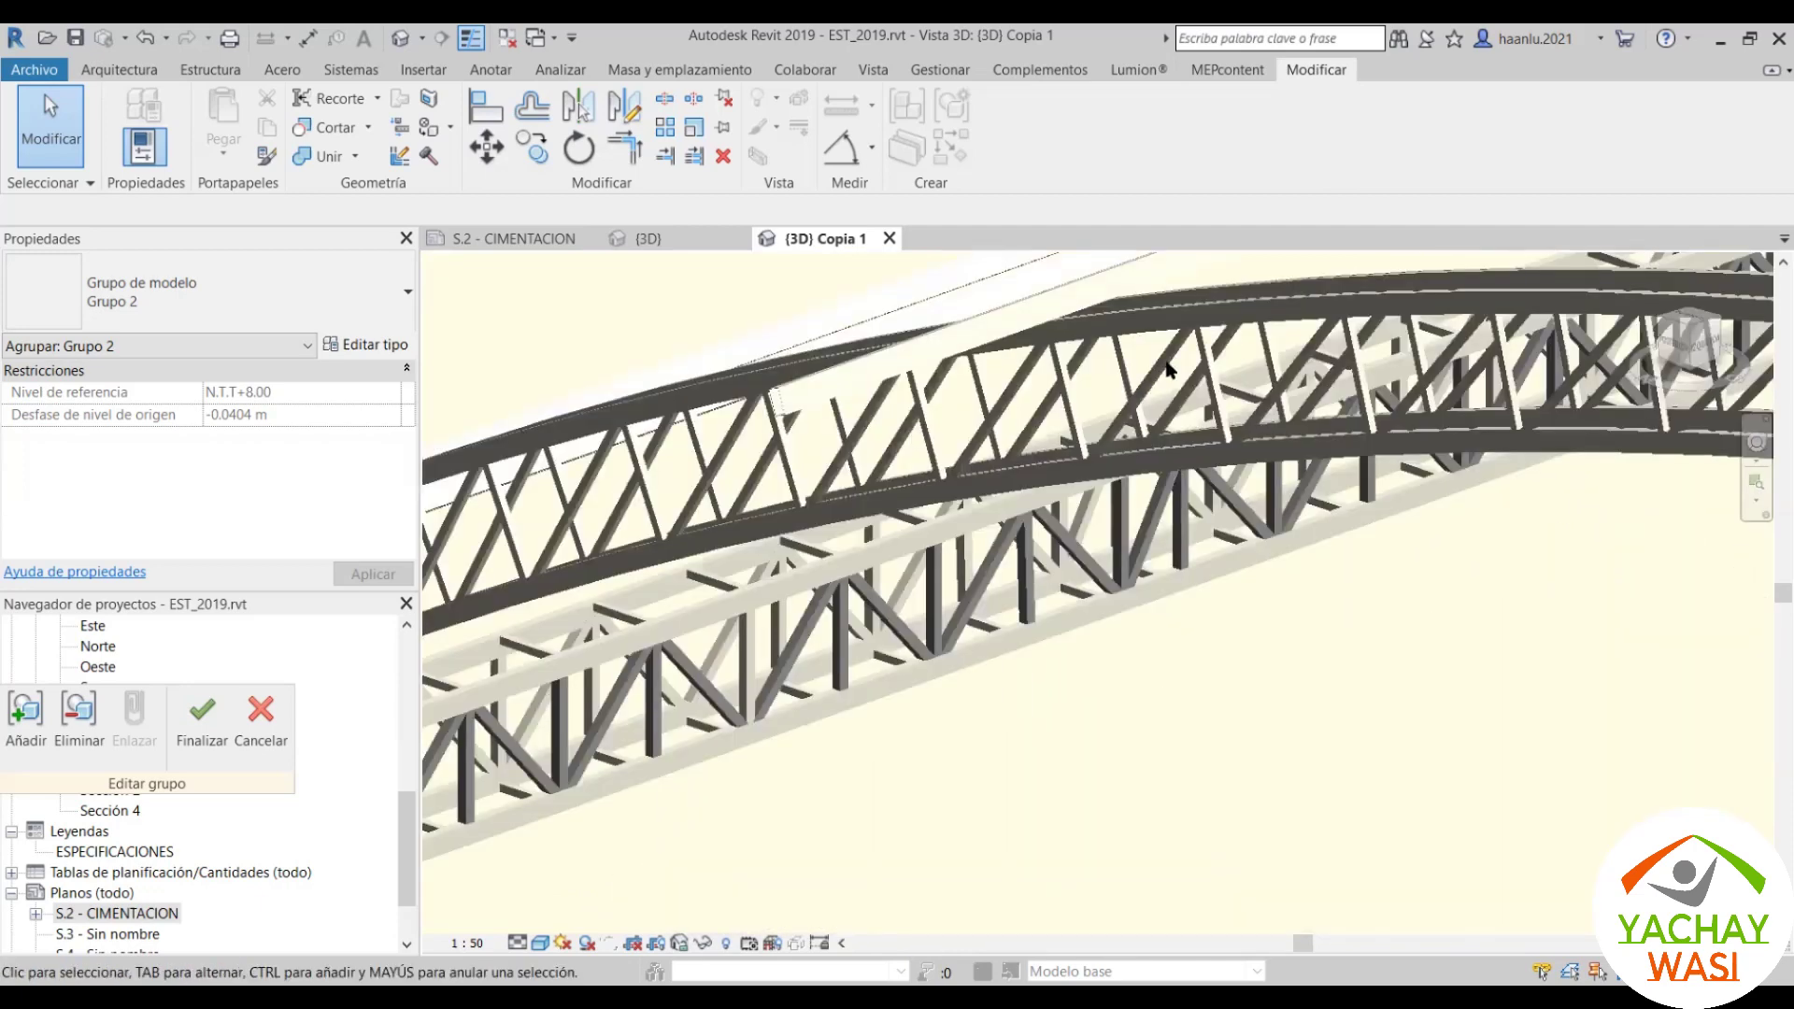
{"action": "scroll", "coordinate": [1167, 369], "scroll_direction": "up", "scroll_amount": 2}
{"action": "scroll", "coordinate": [1056, 498], "scroll_direction": "up", "scroll_amount": 2}
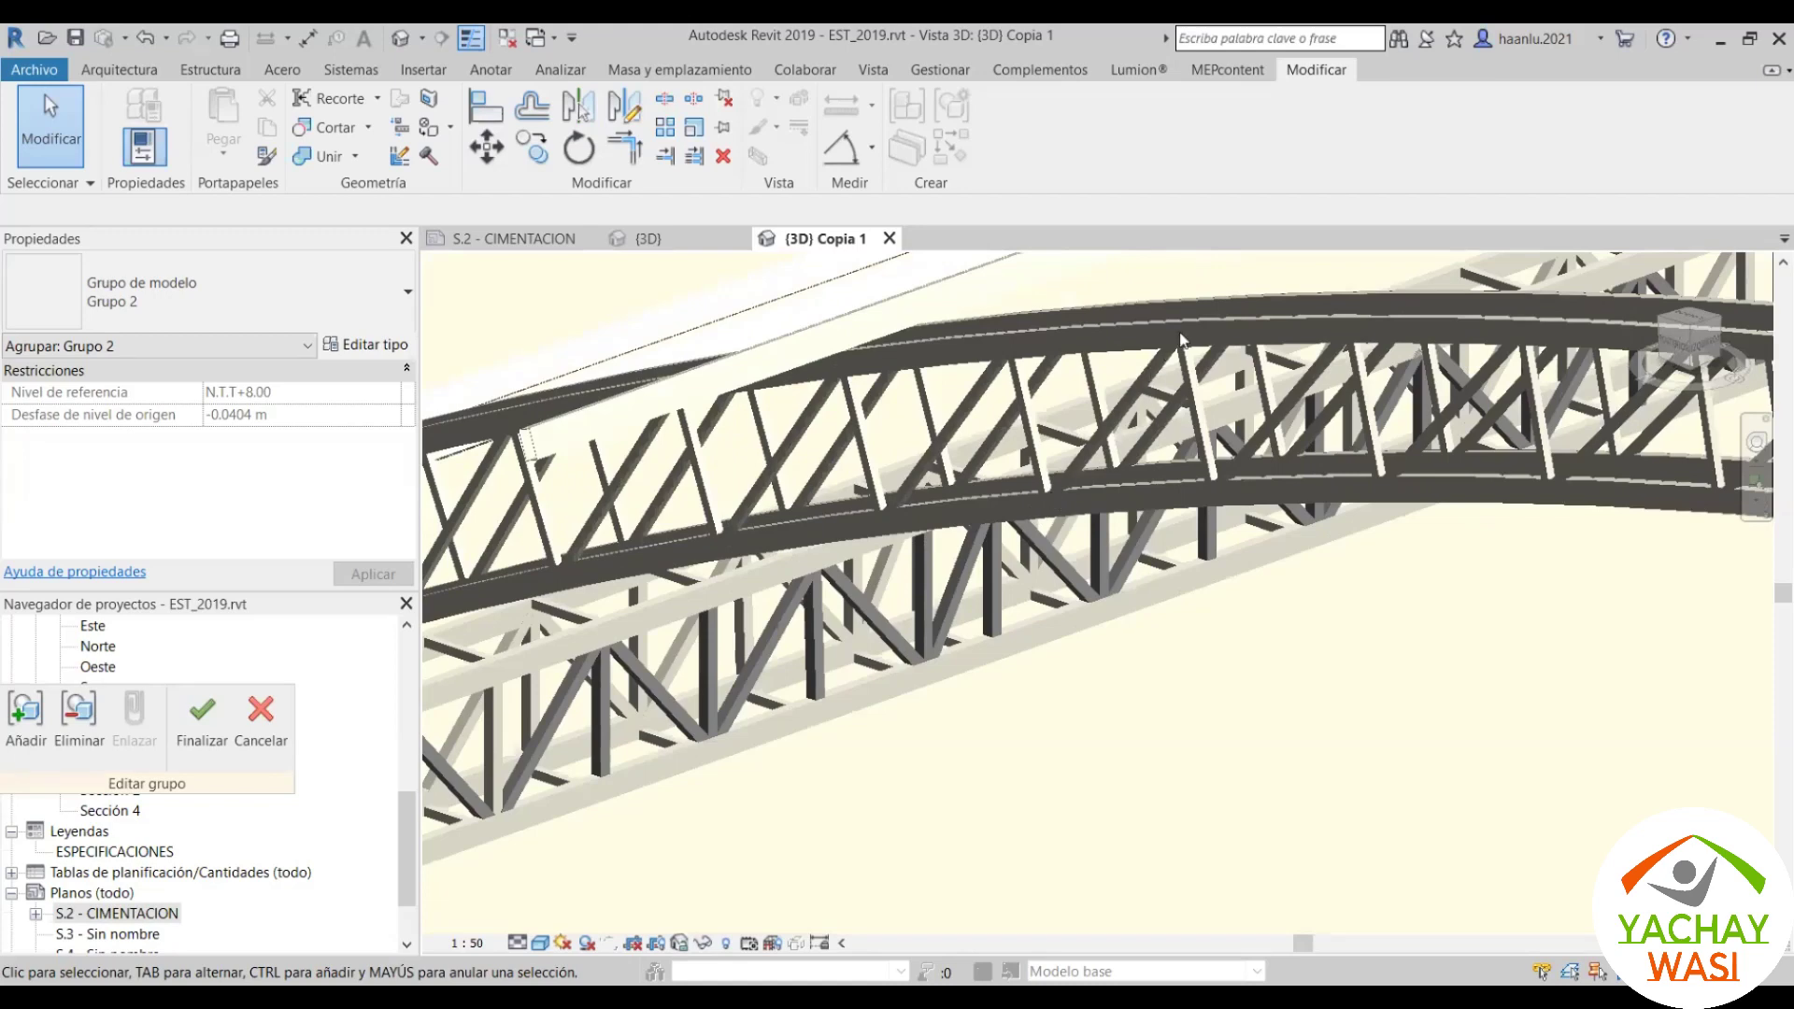
{"action": "scroll", "coordinate": [1182, 341], "scroll_direction": "up", "scroll_amount": 1}
{"action": "scroll", "coordinate": [1144, 388], "scroll_direction": "up", "scroll_amount": 1}
{"action": "scroll", "coordinate": [979, 620], "scroll_direction": "up", "scroll_amount": 1}
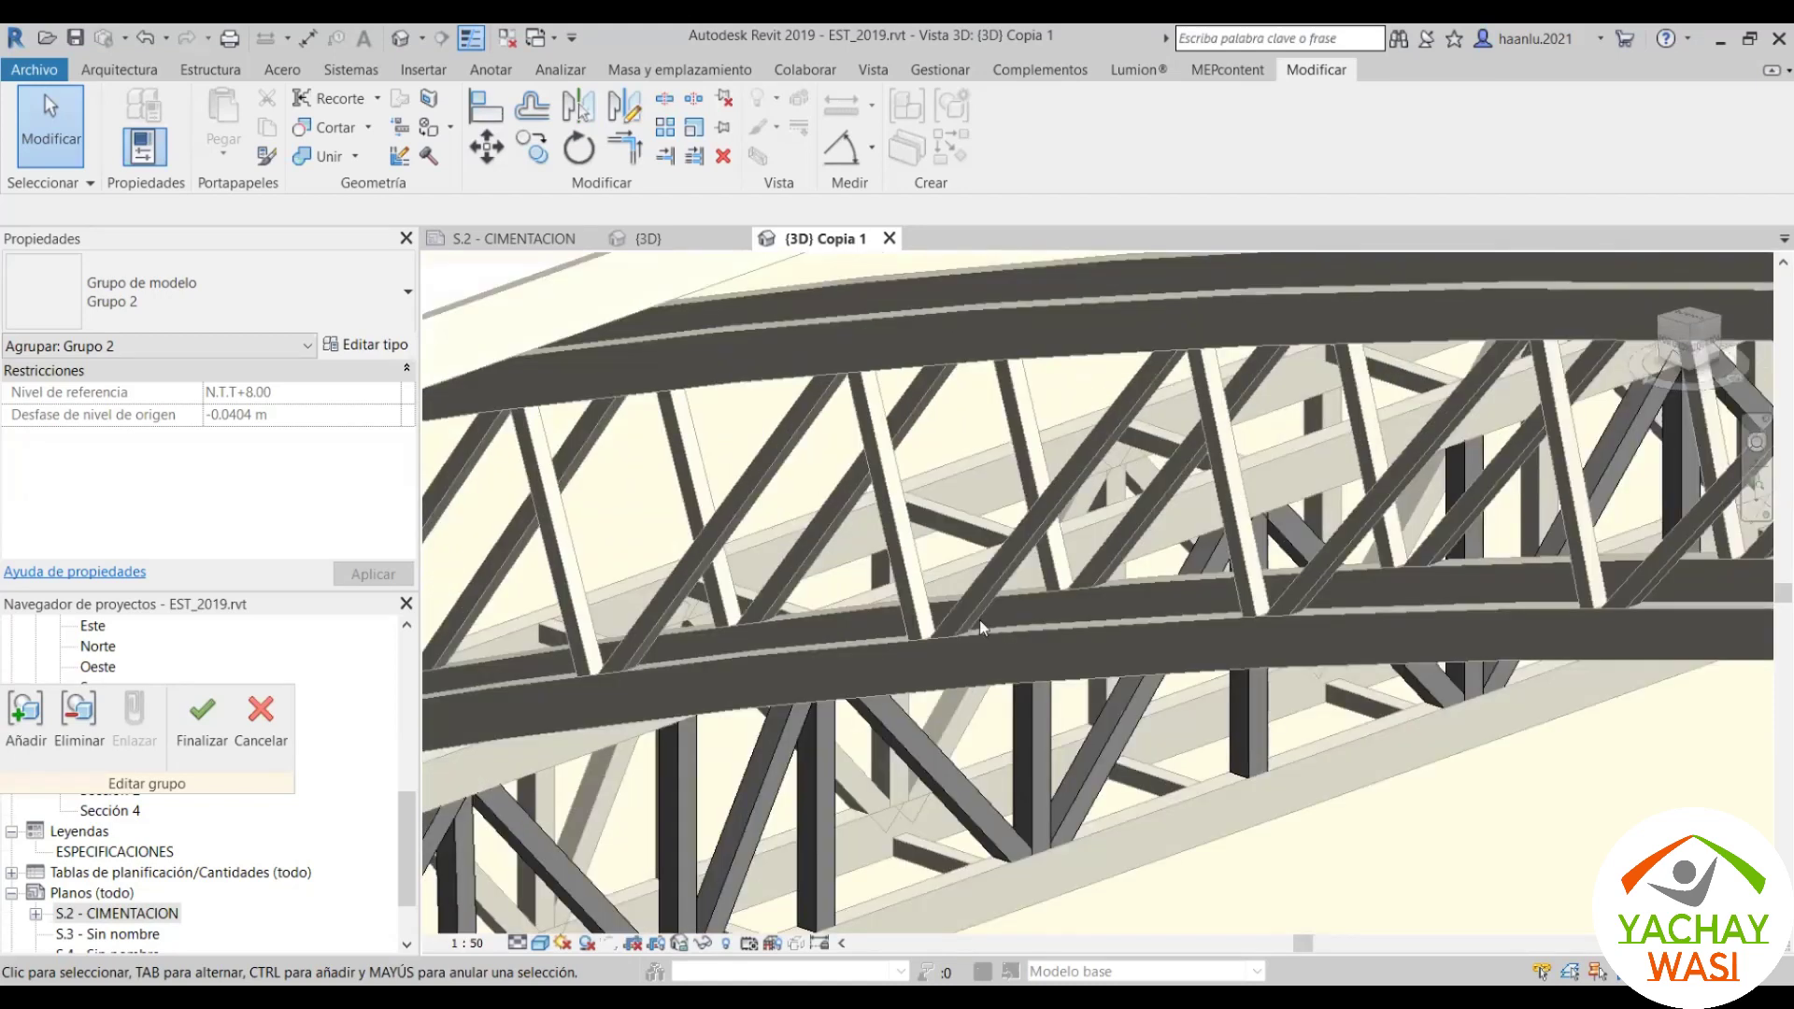
{"action": "scroll", "coordinate": [980, 620], "scroll_direction": "up", "scroll_amount": 2}
{"action": "scroll", "coordinate": [979, 619], "scroll_direction": "up", "scroll_amount": 2}
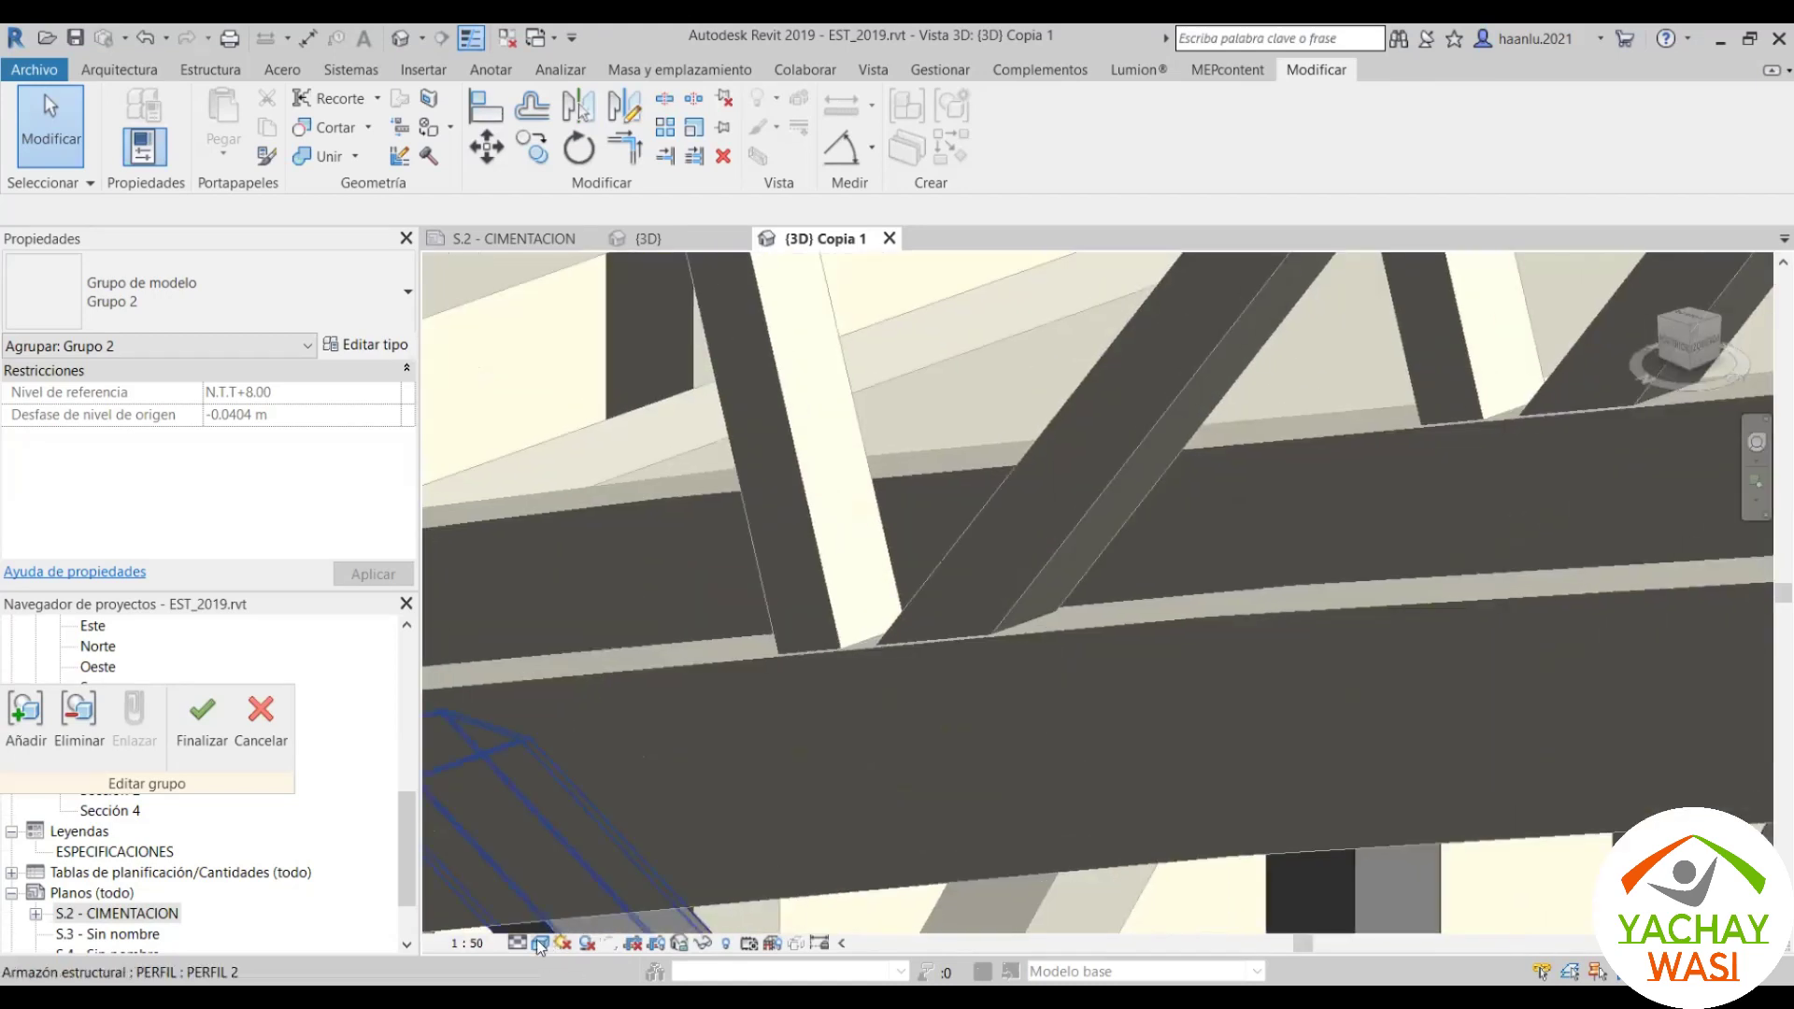
{"action": "scroll", "coordinate": [122, 887], "scroll_direction": "up", "scroll_amount": 1}
{"action": "scroll", "coordinate": [121, 888], "scroll_direction": "up", "scroll_amount": 1}
{"action": "scroll", "coordinate": [122, 887], "scroll_direction": "up", "scroll_amount": 1}
{"action": "scroll", "coordinate": [122, 887], "scroll_direction": "up", "scroll_amount": 1}
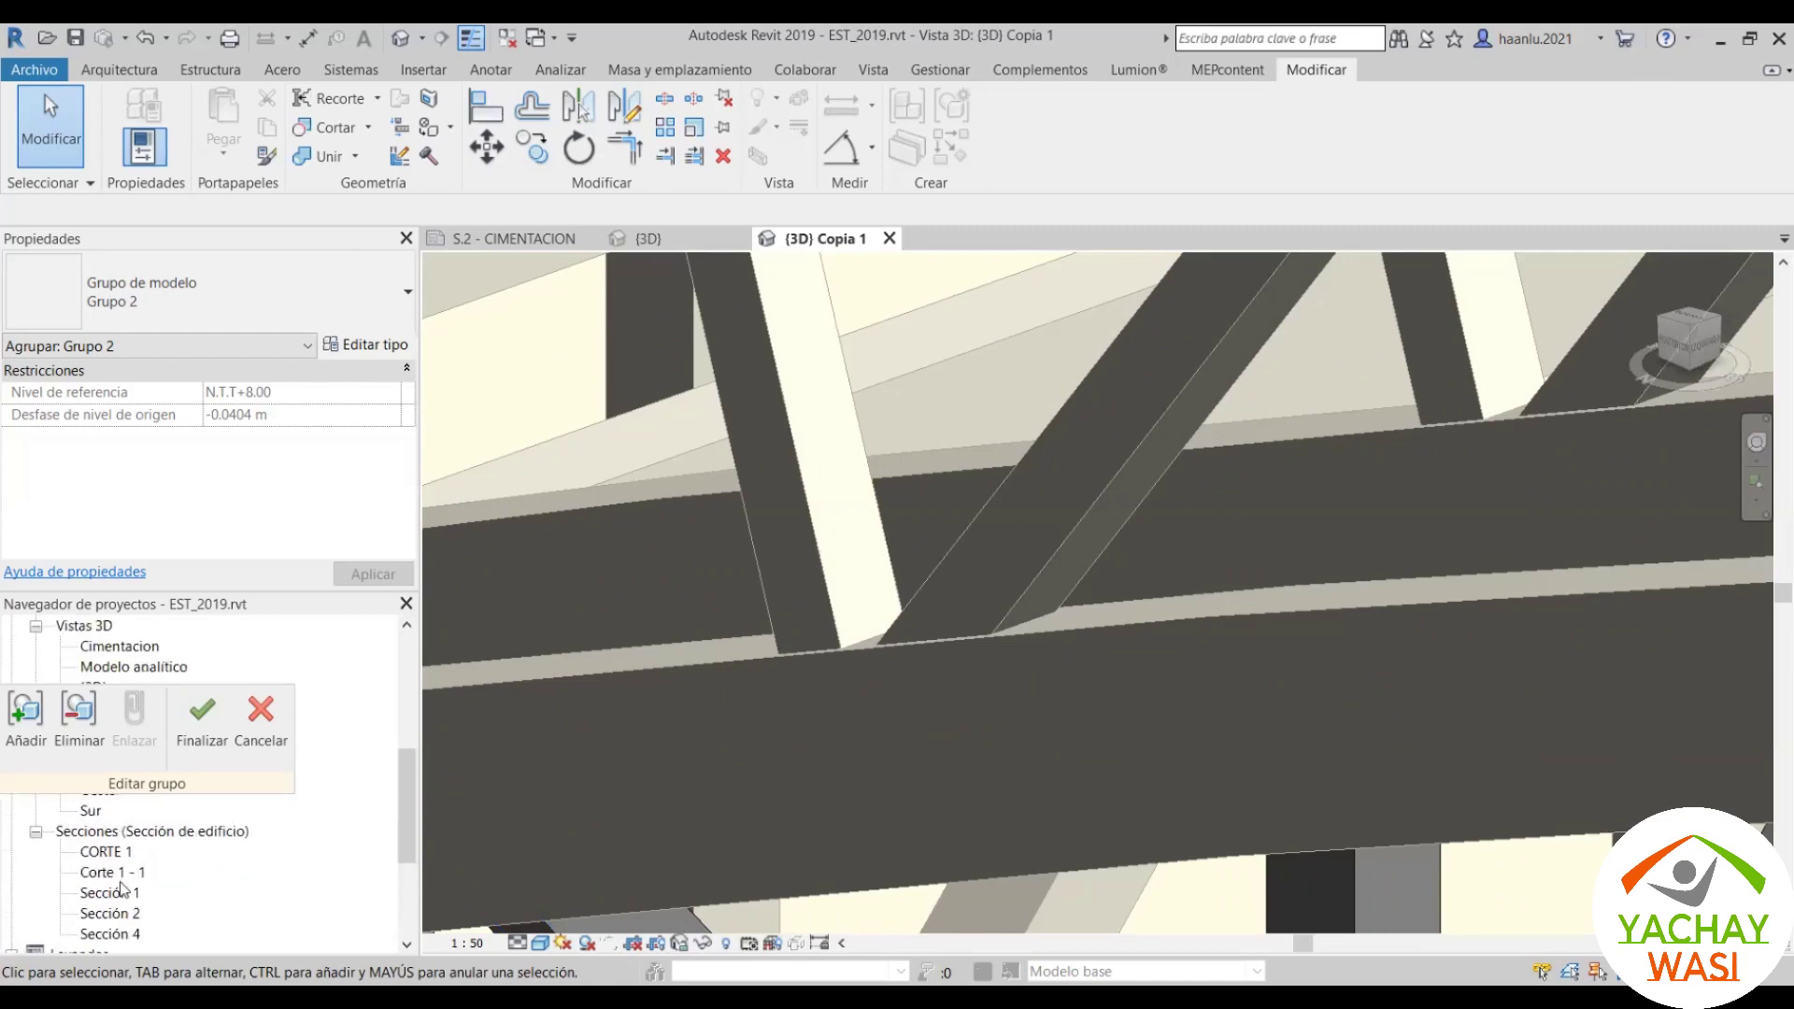
Step: Open section Sección 1 and switch it to hidden-line display with HL
{"action": "double_click", "coordinate": [121, 892]}
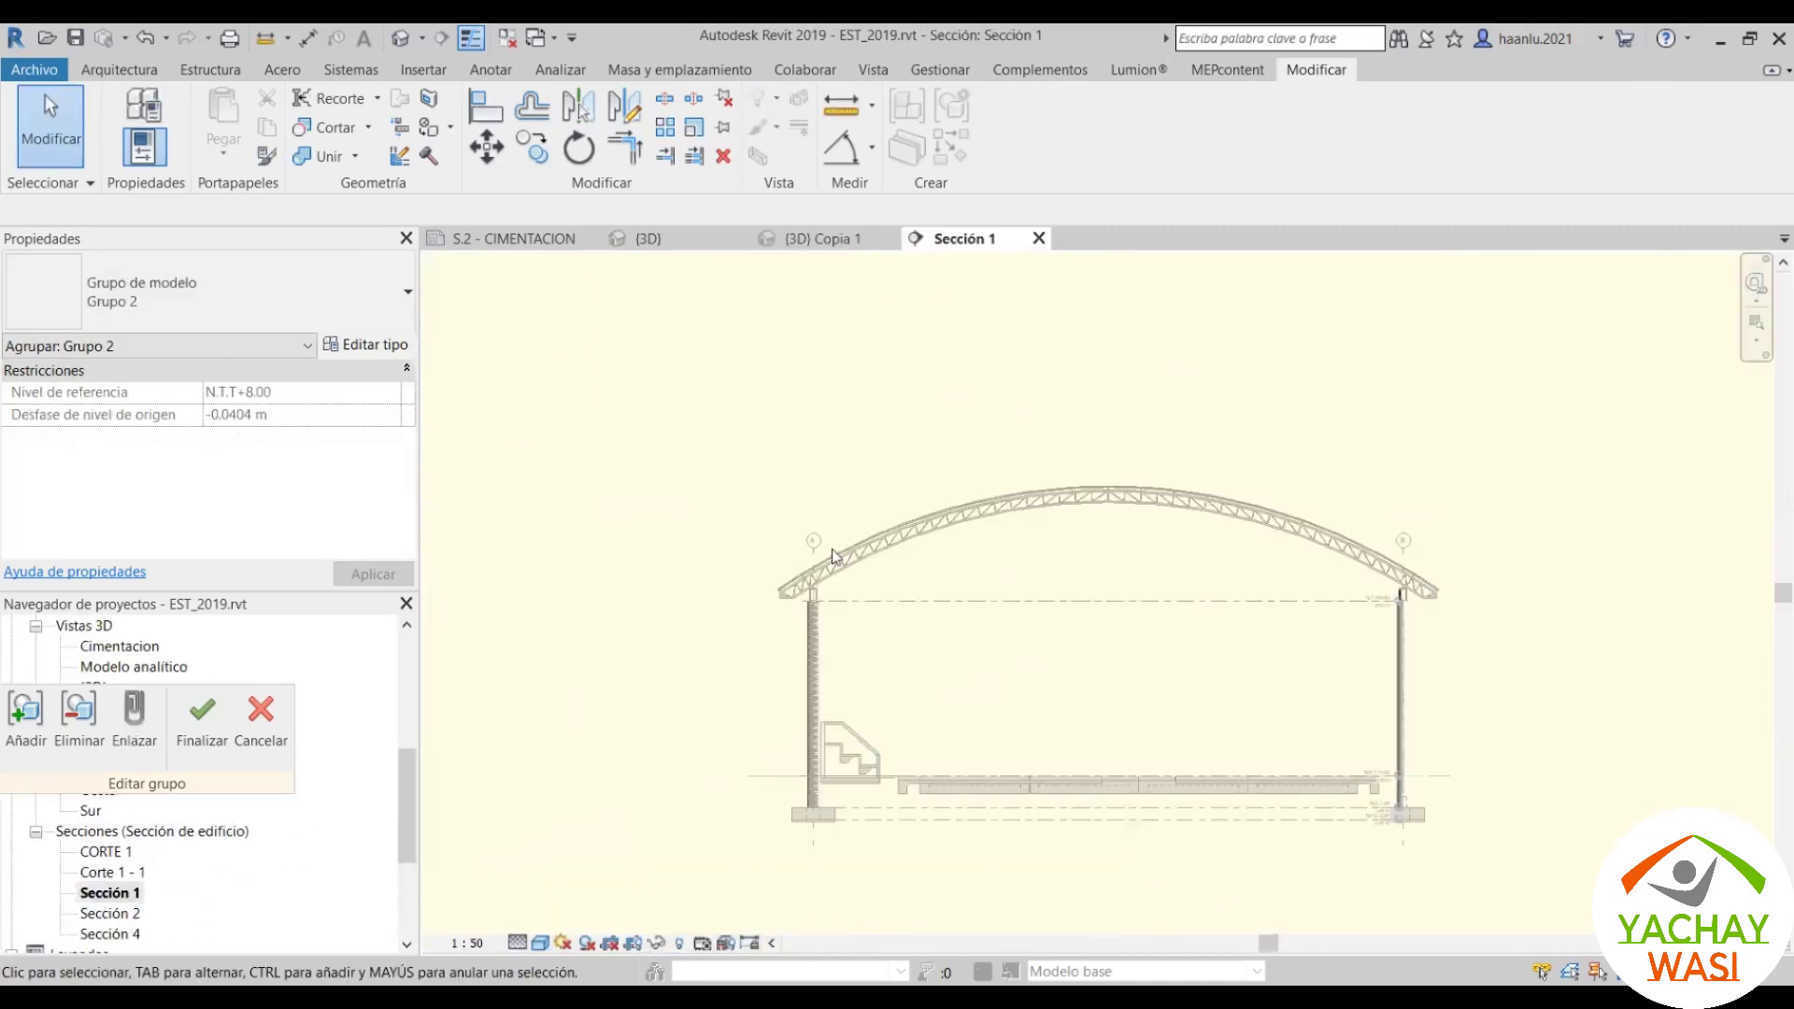
{"action": "scroll", "coordinate": [835, 556], "scroll_direction": "up", "scroll_amount": 2}
{"action": "scroll", "coordinate": [834, 557], "scroll_direction": "up", "scroll_amount": 2}
{"action": "scroll", "coordinate": [834, 557], "scroll_direction": "up", "scroll_amount": 2}
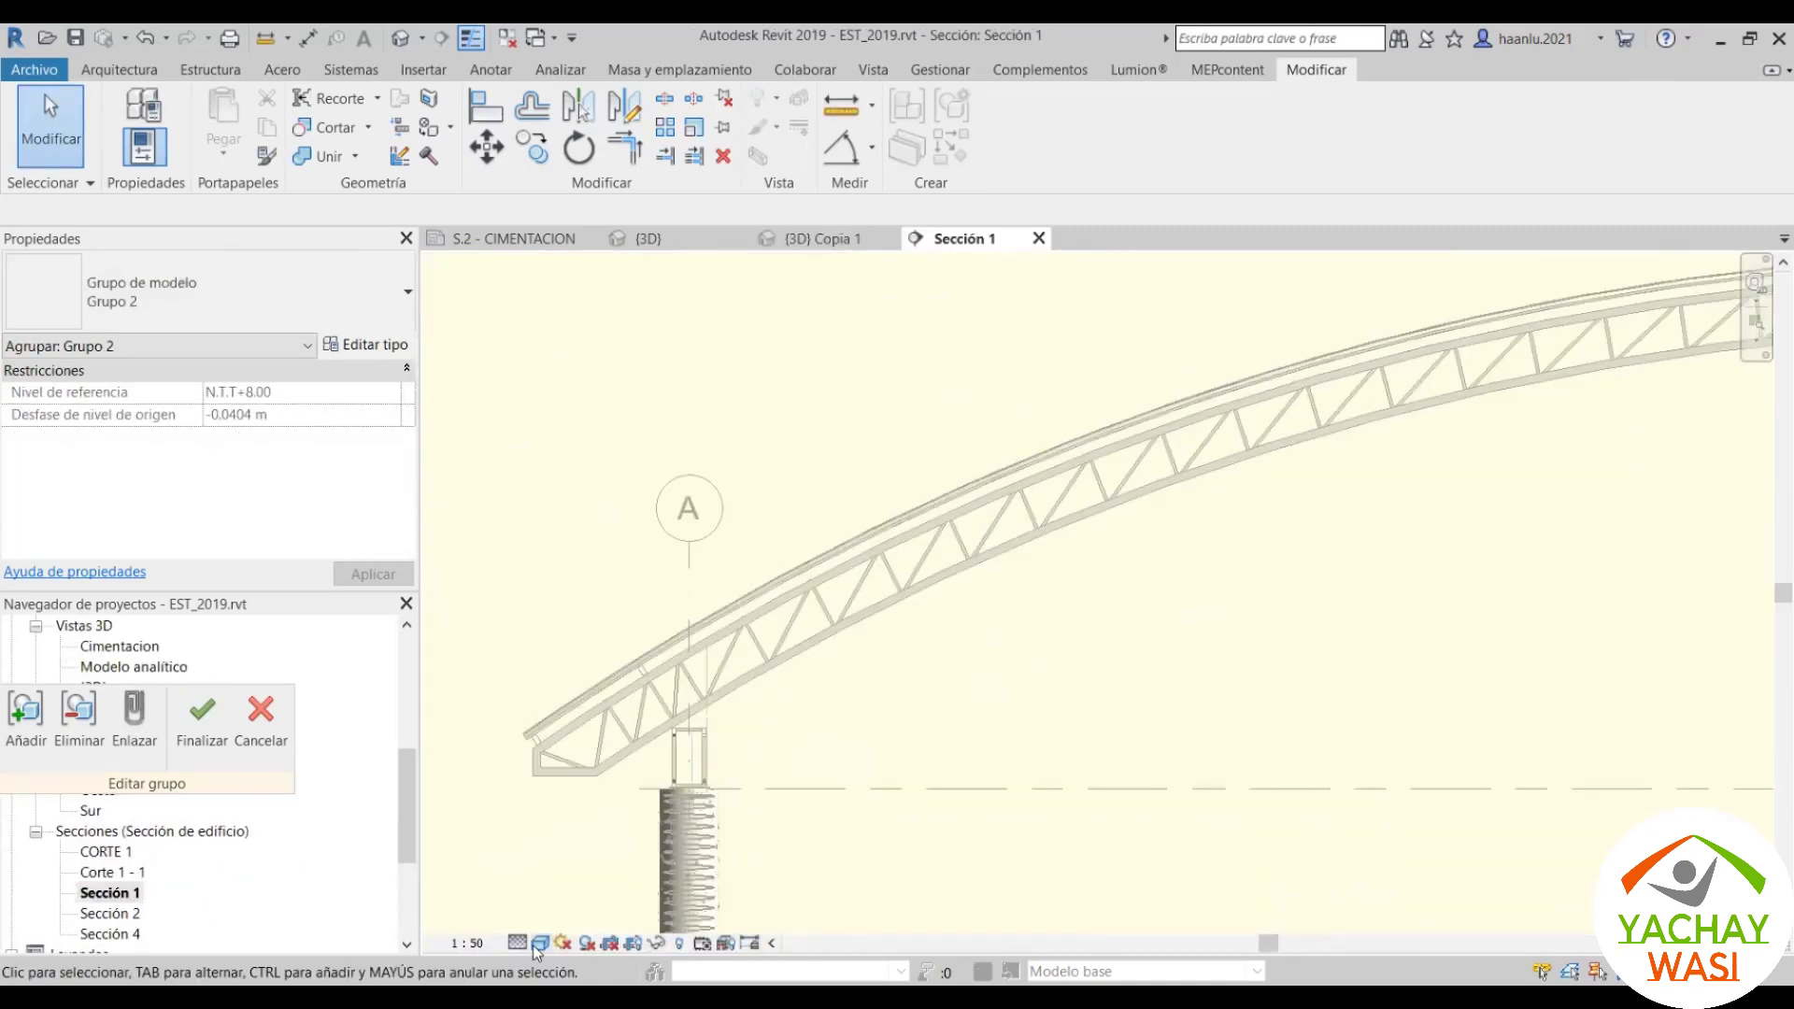
{"action": "key", "text": "h"}
{"action": "key", "text": "l"}
{"action": "scroll", "coordinate": [1051, 527], "scroll_direction": "up", "scroll_amount": 1}
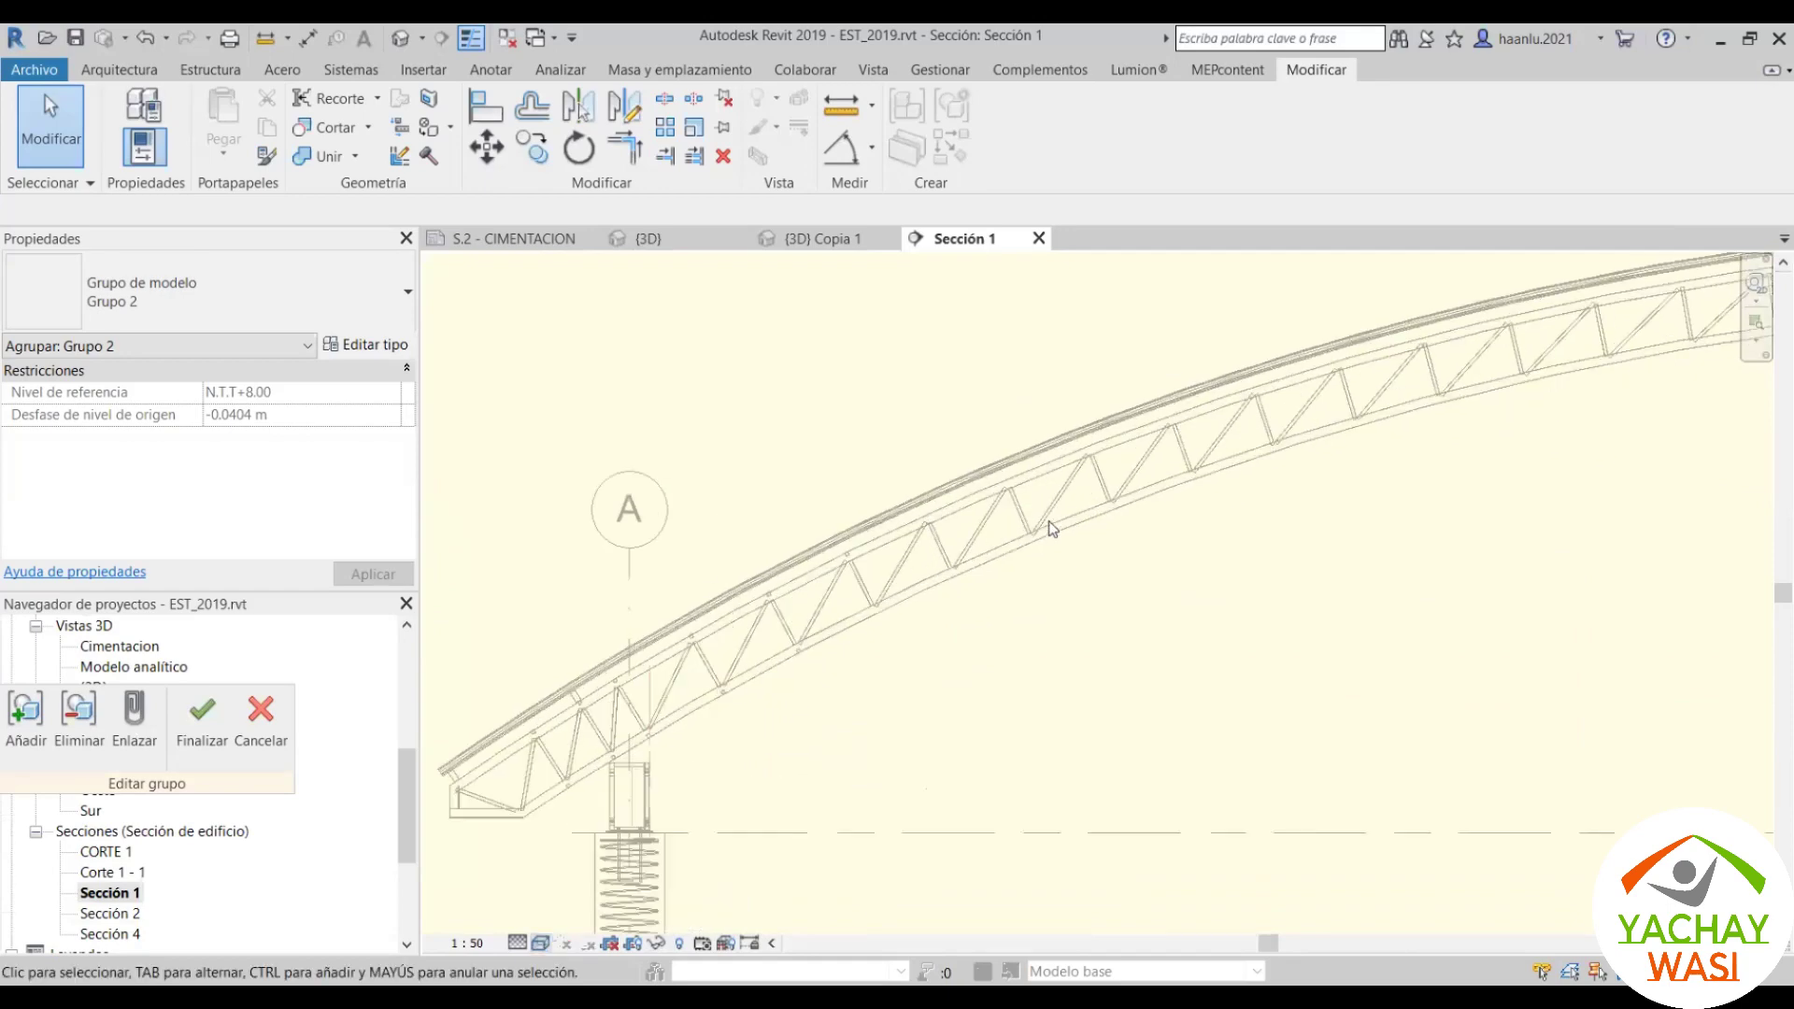
{"action": "scroll", "coordinate": [1051, 527], "scroll_direction": "up", "scroll_amount": 1}
{"action": "scroll", "coordinate": [995, 566], "scroll_direction": "up", "scroll_amount": 1}
{"action": "scroll", "coordinate": [1023, 514], "scroll_direction": "up", "scroll_amount": 2}
{"action": "scroll", "coordinate": [993, 474], "scroll_direction": "up", "scroll_amount": 1}
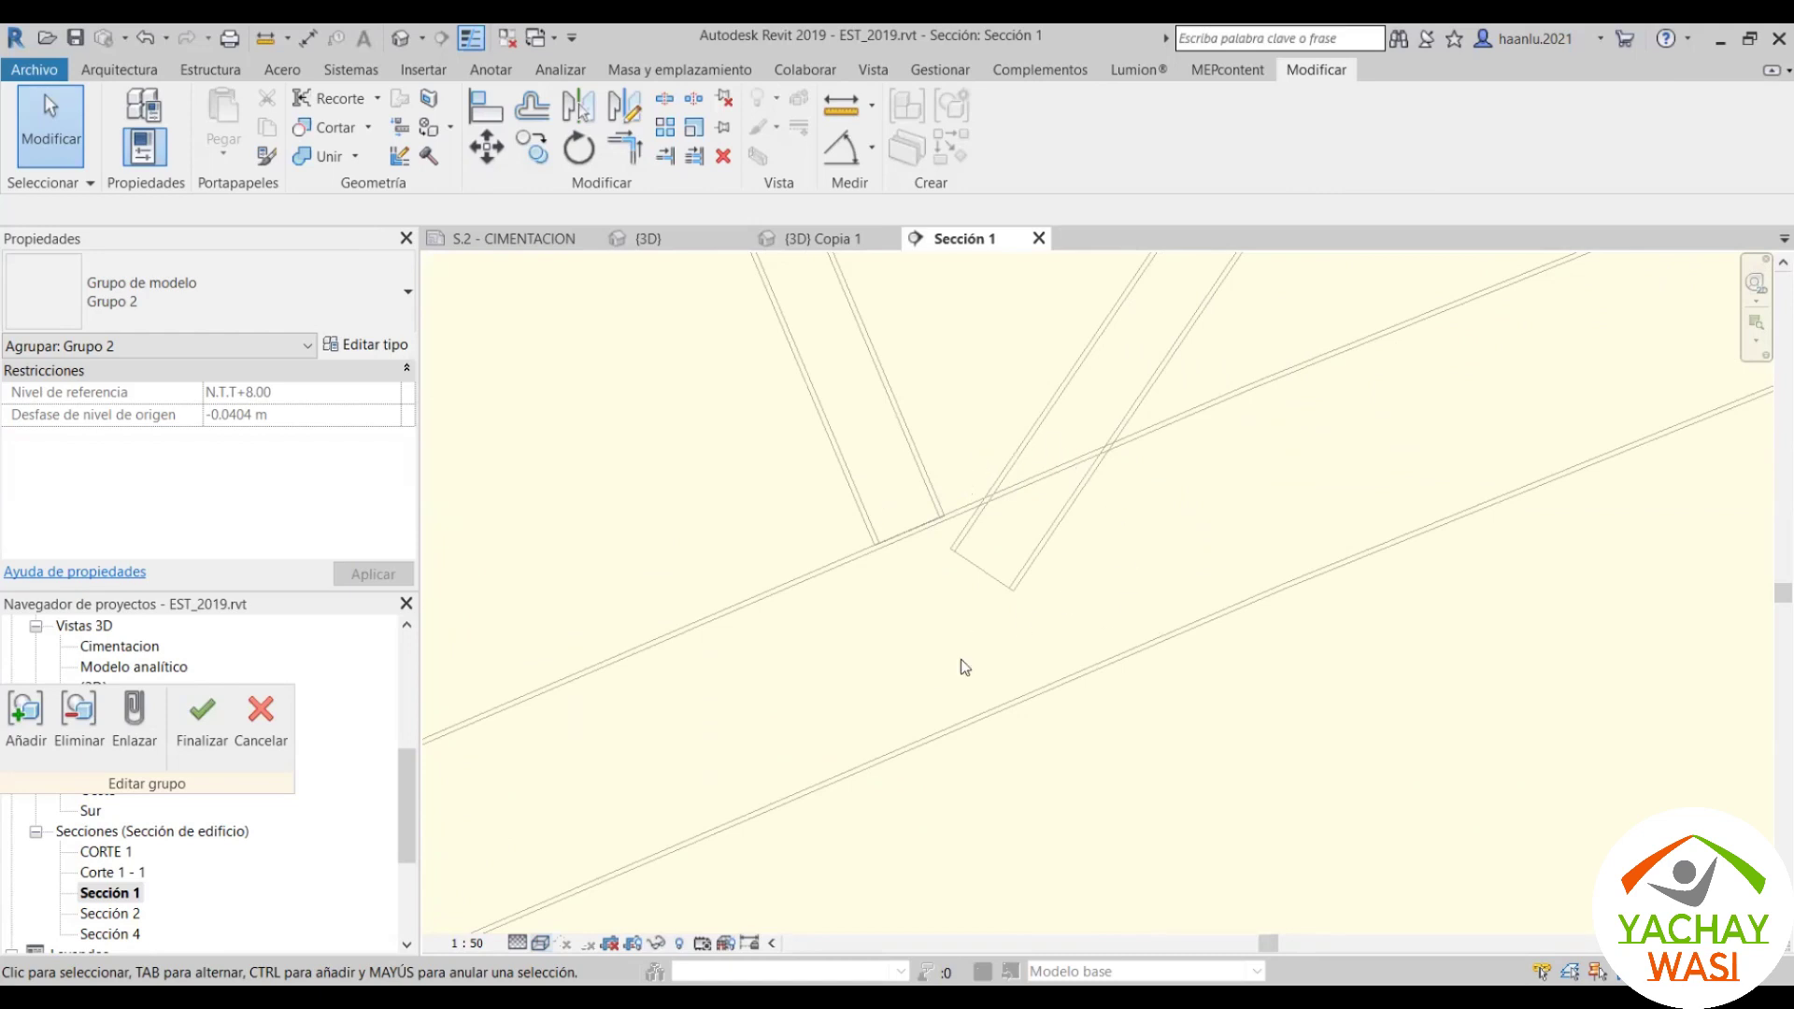
Step: Zoom out and back in over the arched truss in Sección 1
{"action": "scroll", "coordinate": [995, 598], "scroll_direction": "down", "scroll_amount": 1}
{"action": "scroll", "coordinate": [1226, 463], "scroll_direction": "down", "scroll_amount": 1}
{"action": "scroll", "coordinate": [1045, 535], "scroll_direction": "down", "scroll_amount": 1}
{"action": "scroll", "coordinate": [839, 690], "scroll_direction": "down", "scroll_amount": 1}
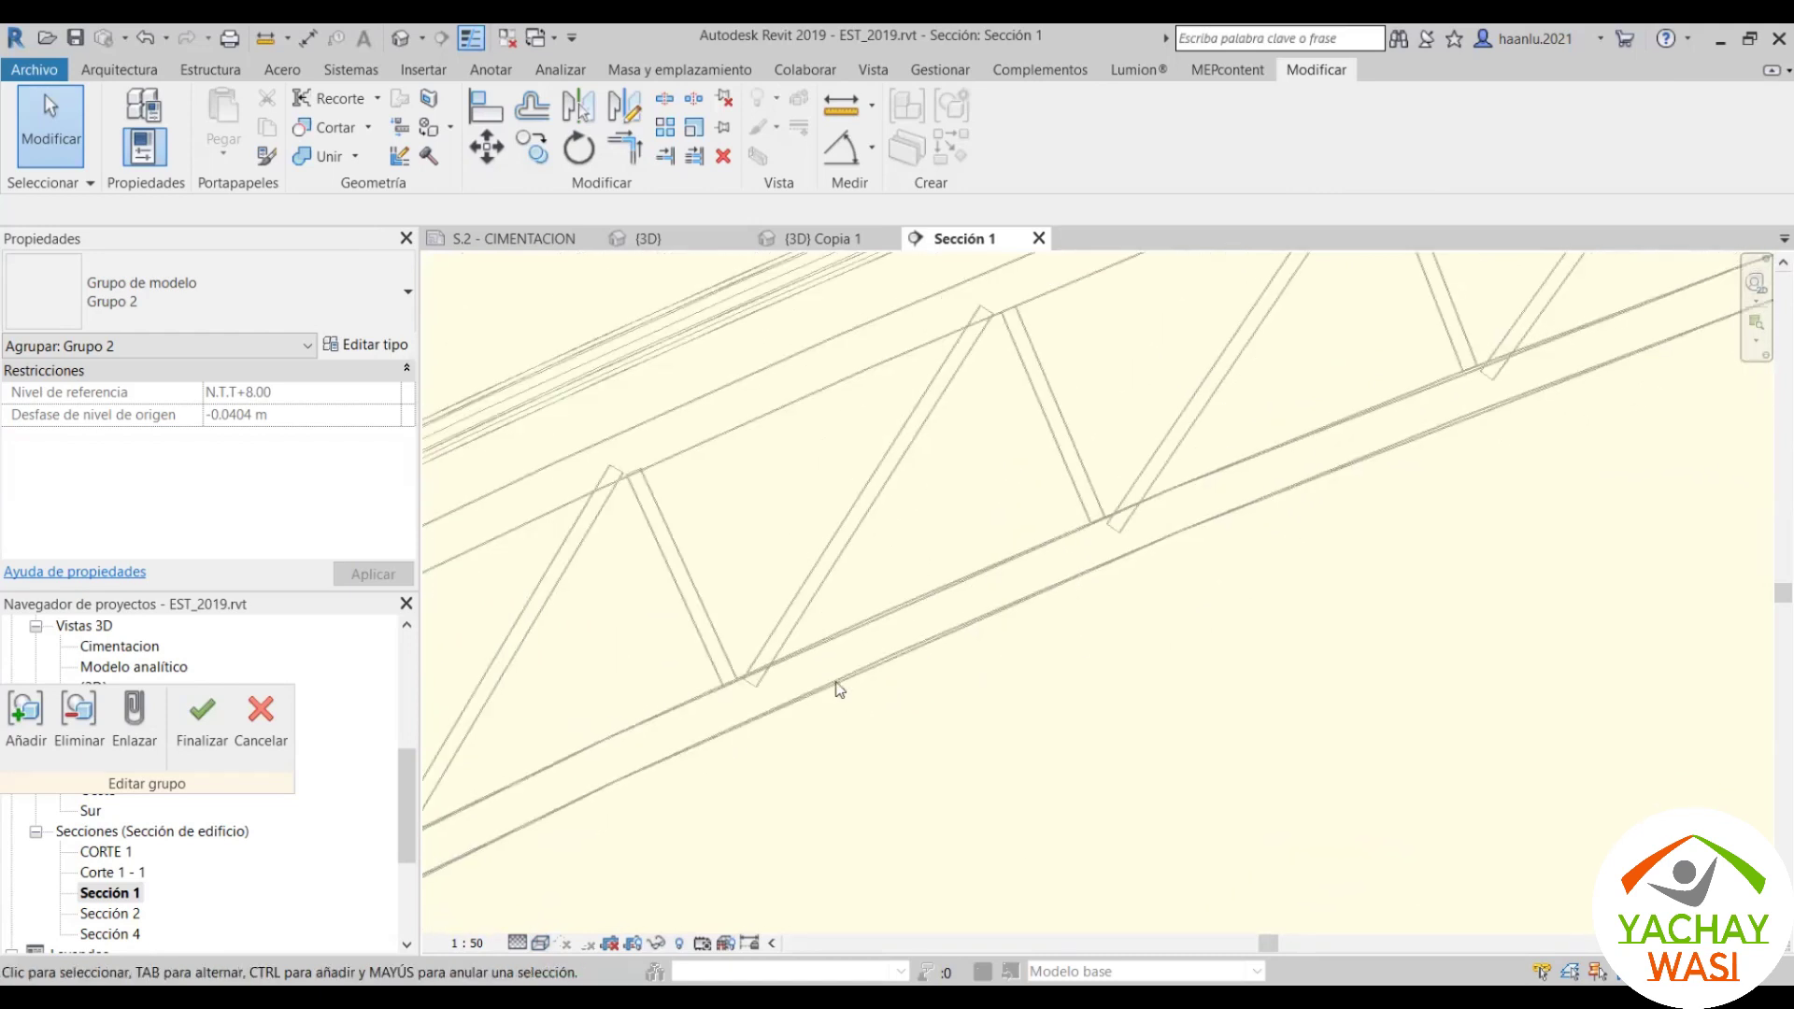
{"action": "scroll", "coordinate": [839, 690], "scroll_direction": "down", "scroll_amount": 2}
{"action": "scroll", "coordinate": [838, 690], "scroll_direction": "down", "scroll_amount": 1}
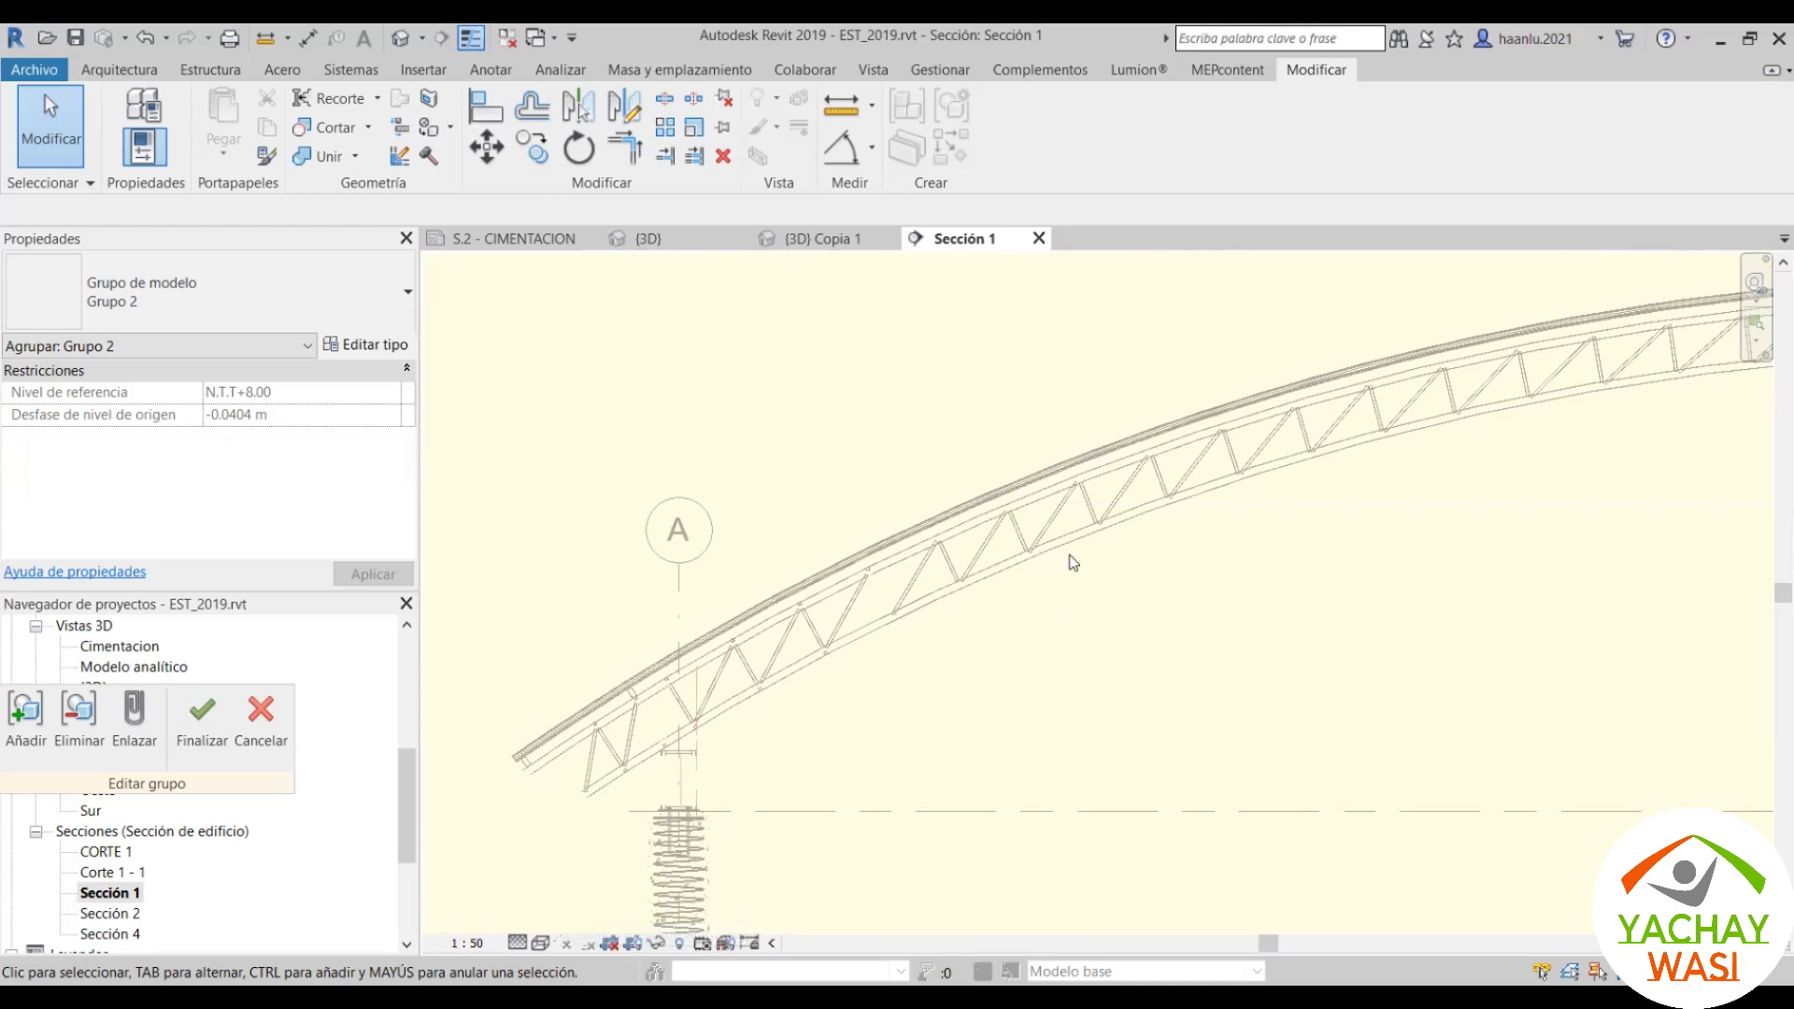
{"action": "scroll", "coordinate": [1088, 514], "scroll_direction": "up", "scroll_amount": 2}
{"action": "scroll", "coordinate": [1108, 411], "scroll_direction": "up", "scroll_amount": 2}
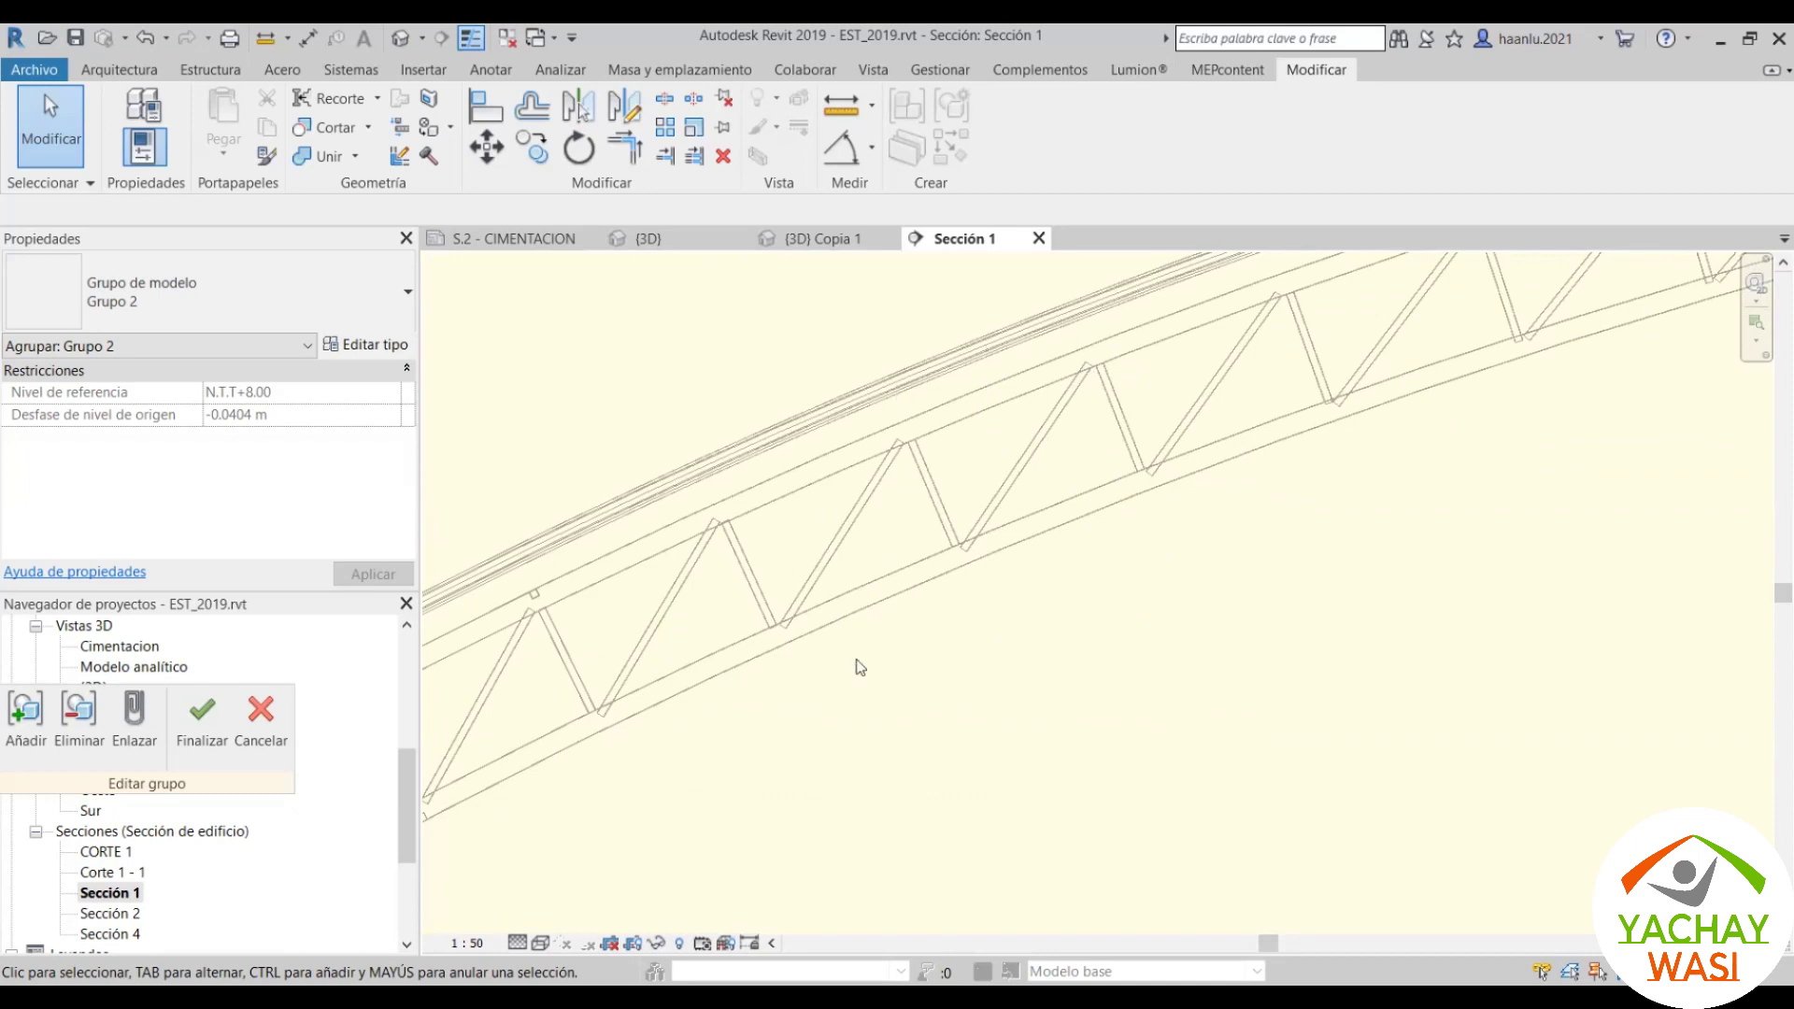
{"action": "scroll", "coordinate": [956, 542], "scroll_direction": "up", "scroll_amount": 2}
{"action": "scroll", "coordinate": [990, 504], "scroll_direction": "up", "scroll_amount": 2}
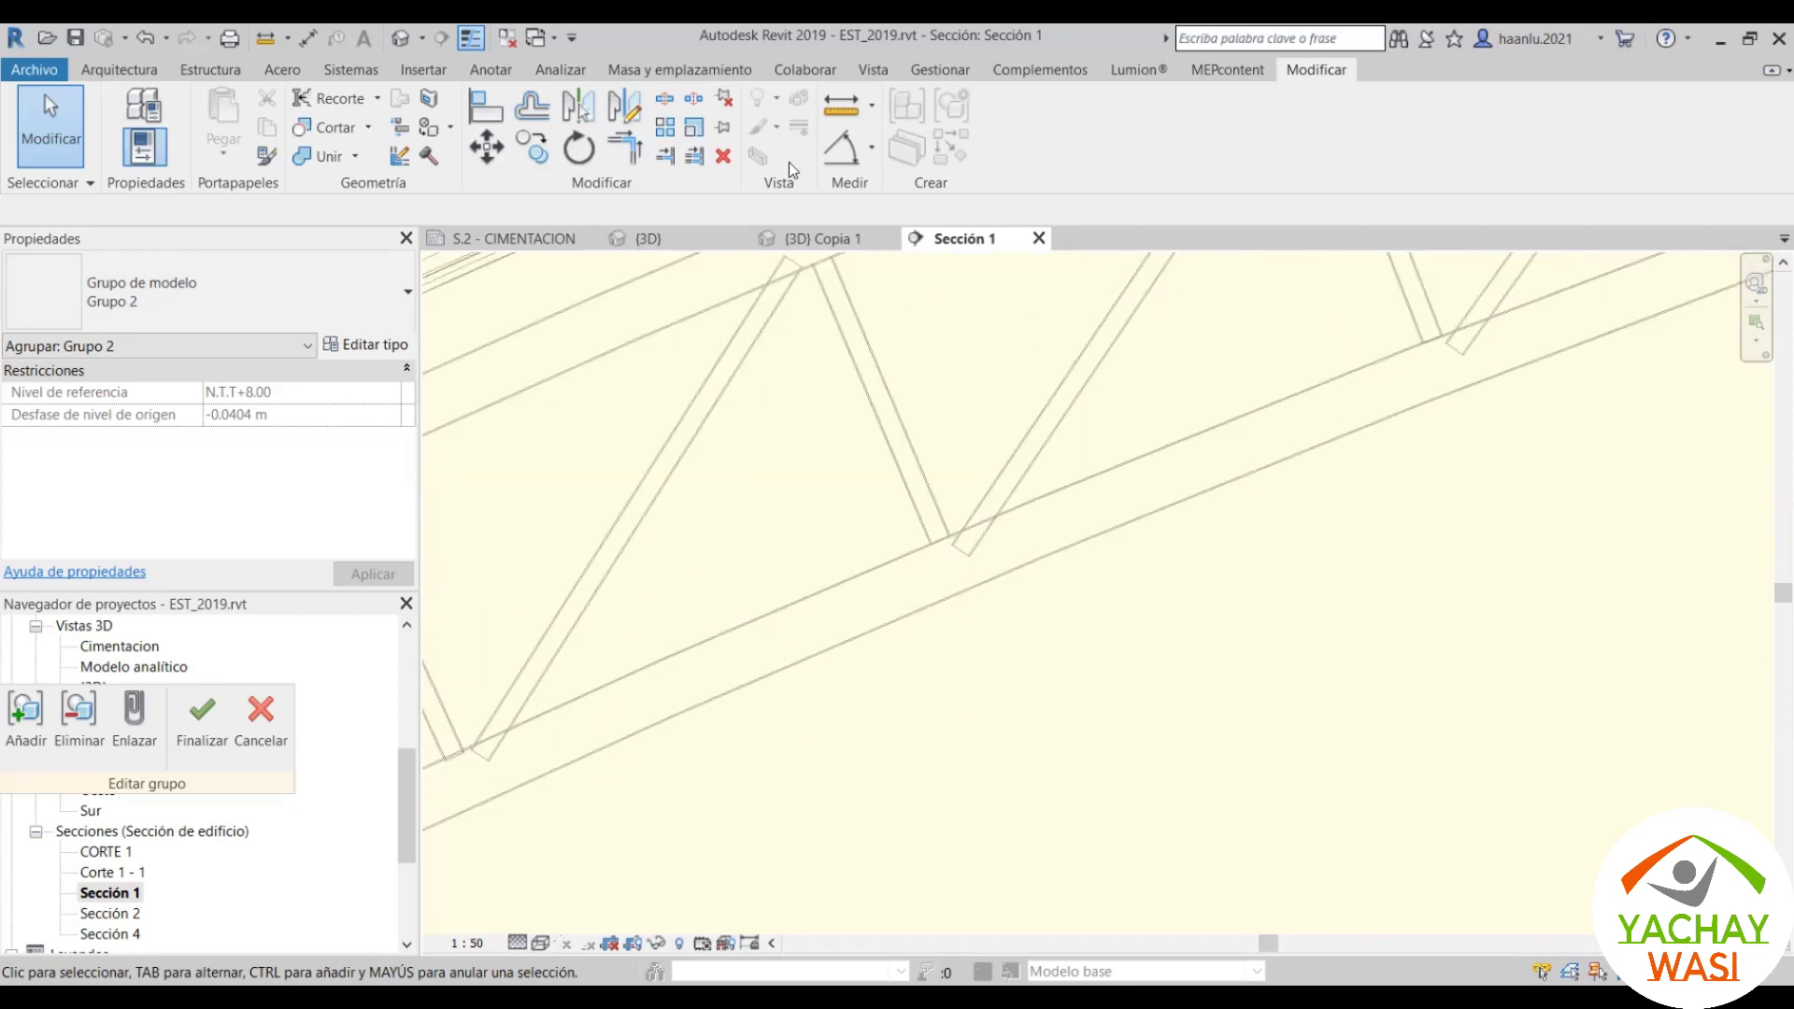
{"action": "scroll", "coordinate": [995, 519], "scroll_direction": "up", "scroll_amount": 2}
{"action": "scroll", "coordinate": [995, 525], "scroll_direction": "up", "scroll_amount": 2}
{"action": "key", "text": "m"}
{"action": "key", "text": "e"}
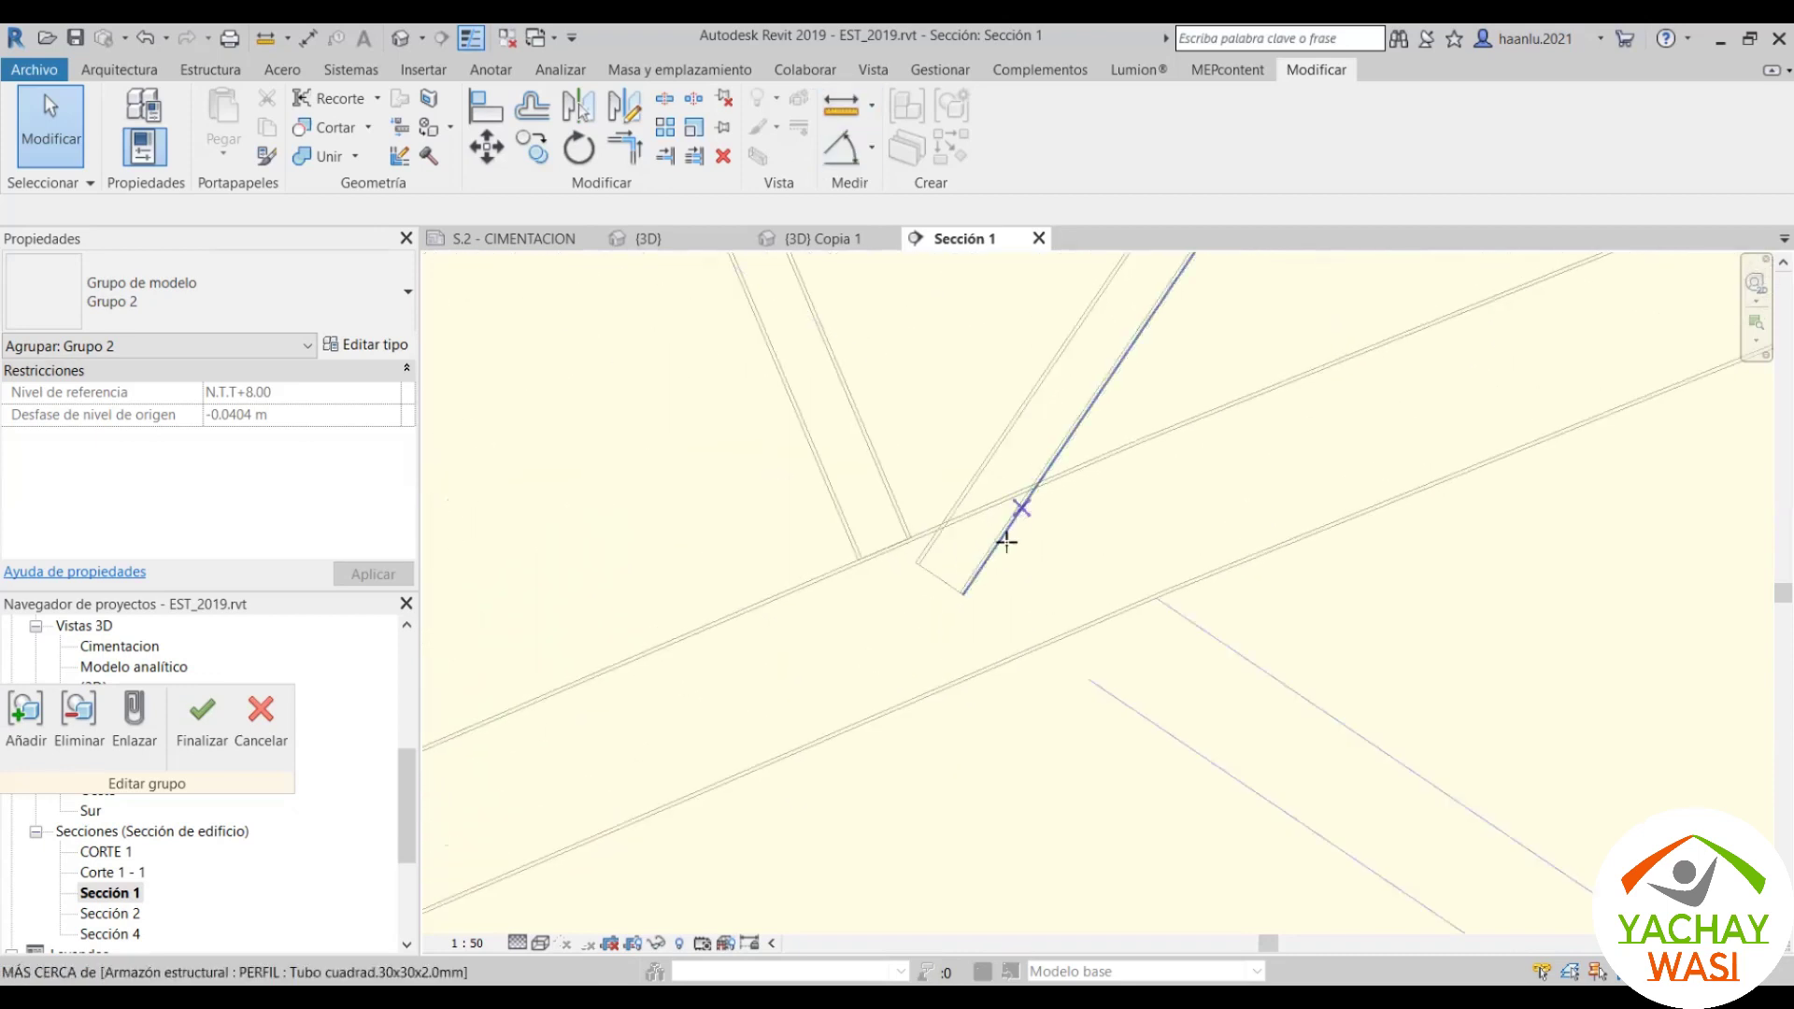
{"action": "left_click", "coordinate": [965, 591]}
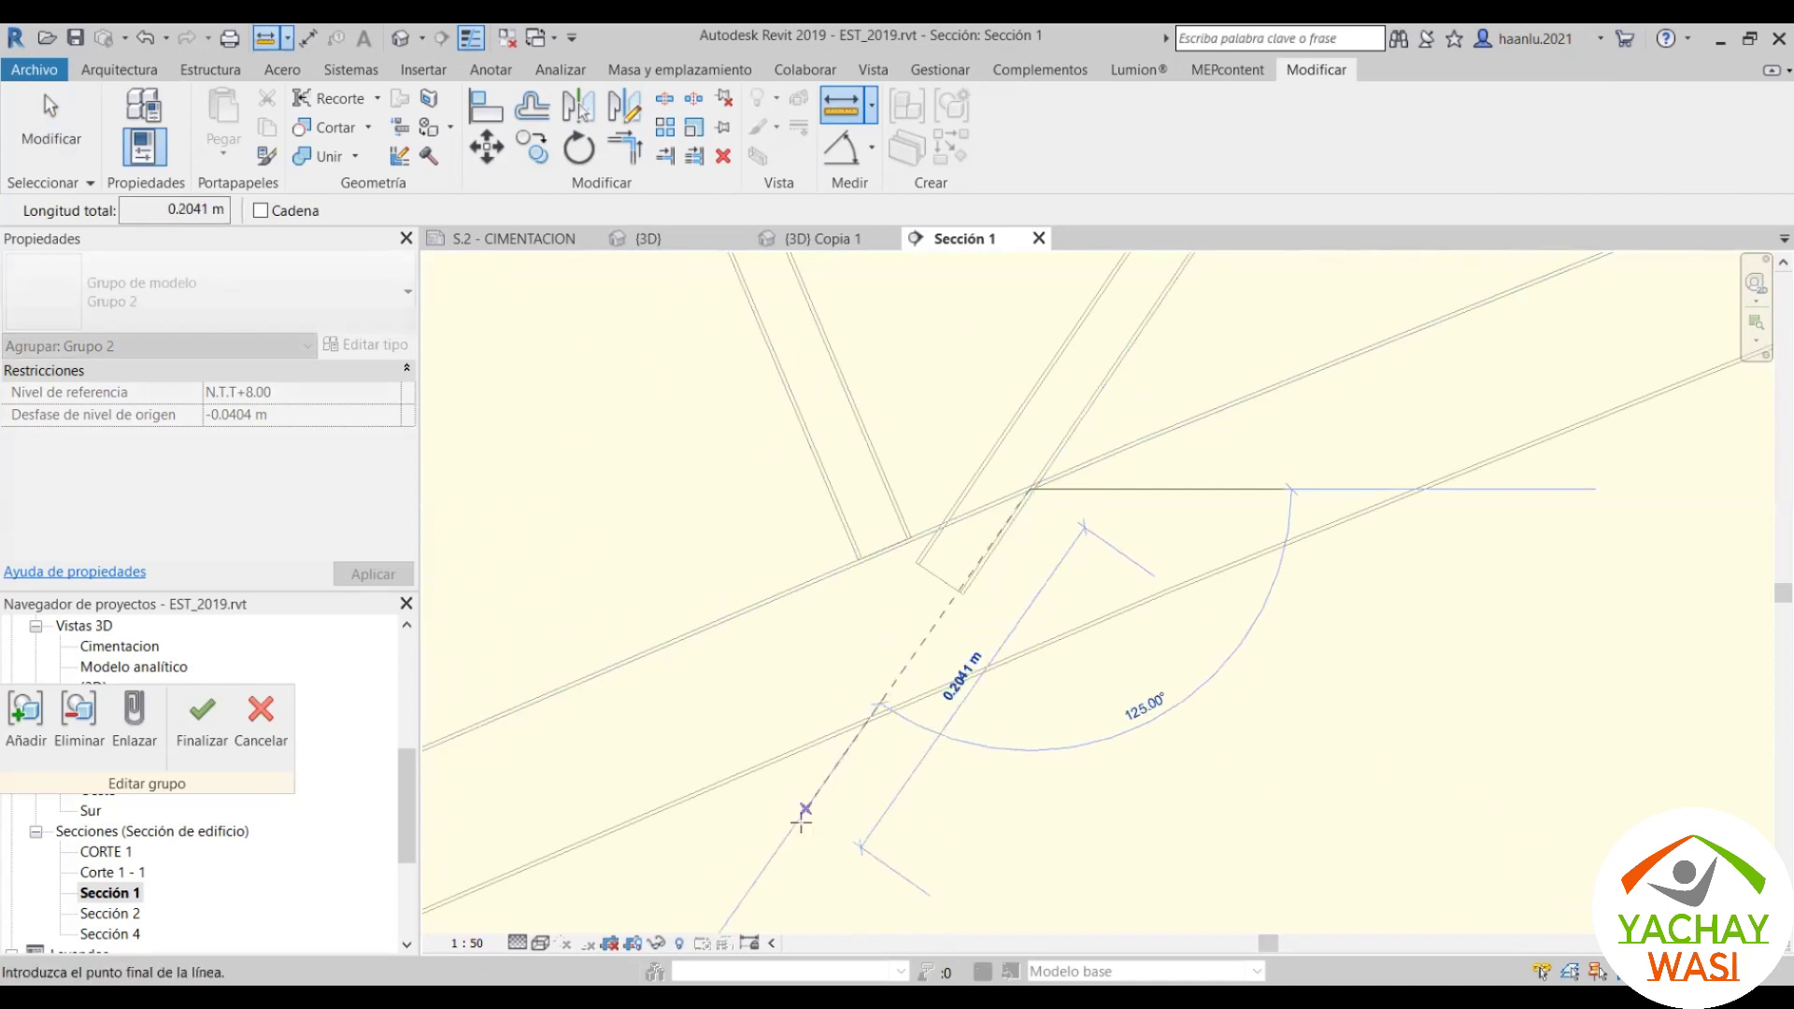
{"action": "scroll", "coordinate": [899, 766], "scroll_direction": "down", "scroll_amount": 2}
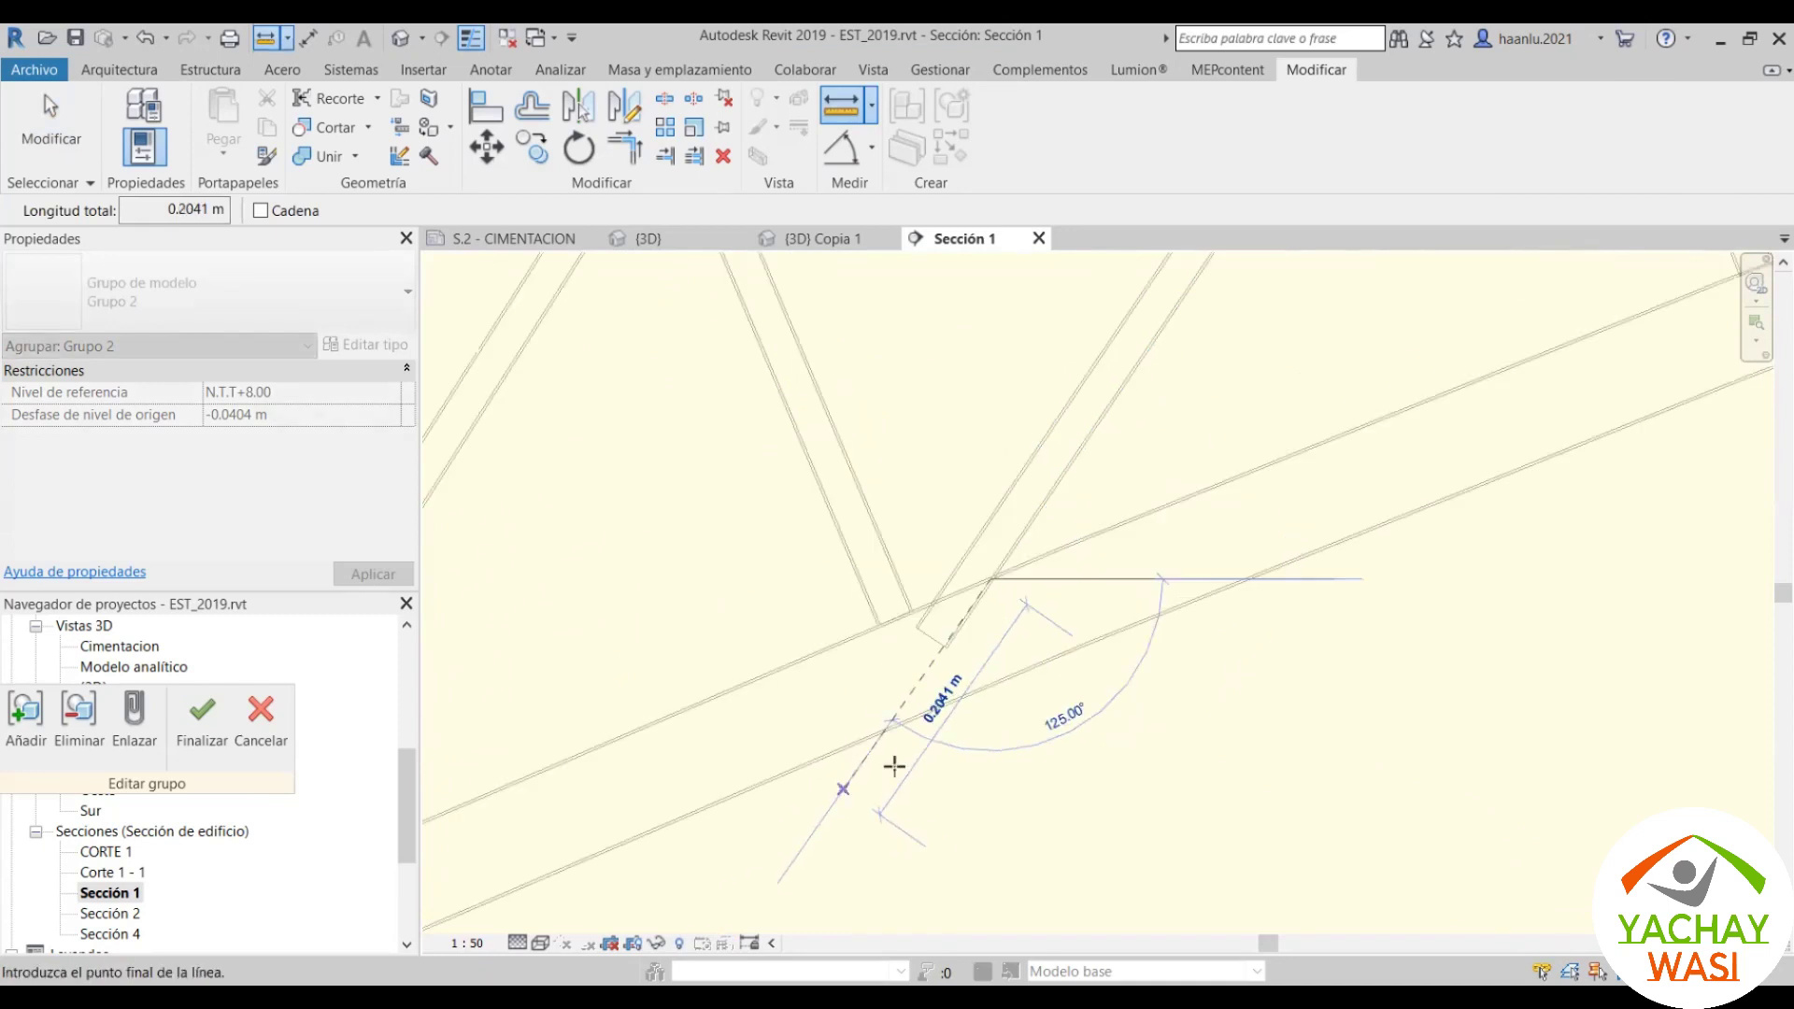
{"action": "scroll", "coordinate": [898, 766], "scroll_direction": "down", "scroll_amount": 3}
{"action": "scroll", "coordinate": [1115, 421], "scroll_direction": "up", "scroll_amount": 2}
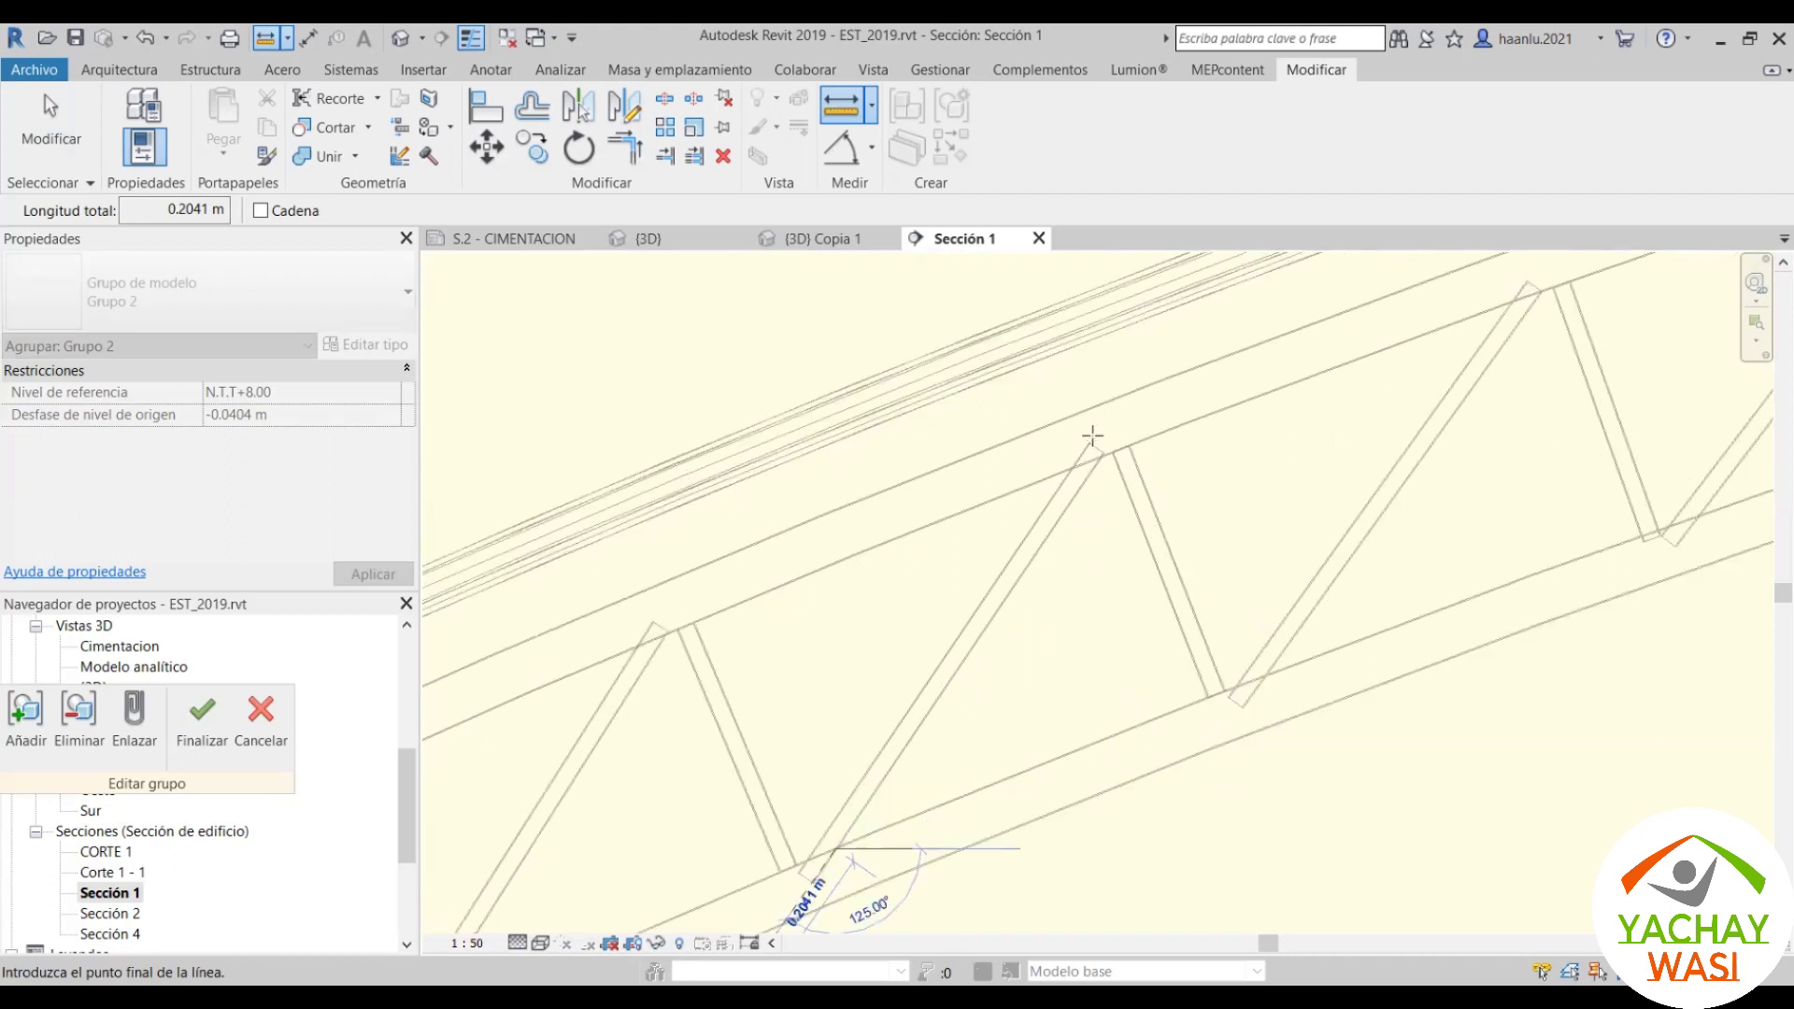
{"action": "scroll", "coordinate": [1089, 432], "scroll_direction": "up", "scroll_amount": 3}
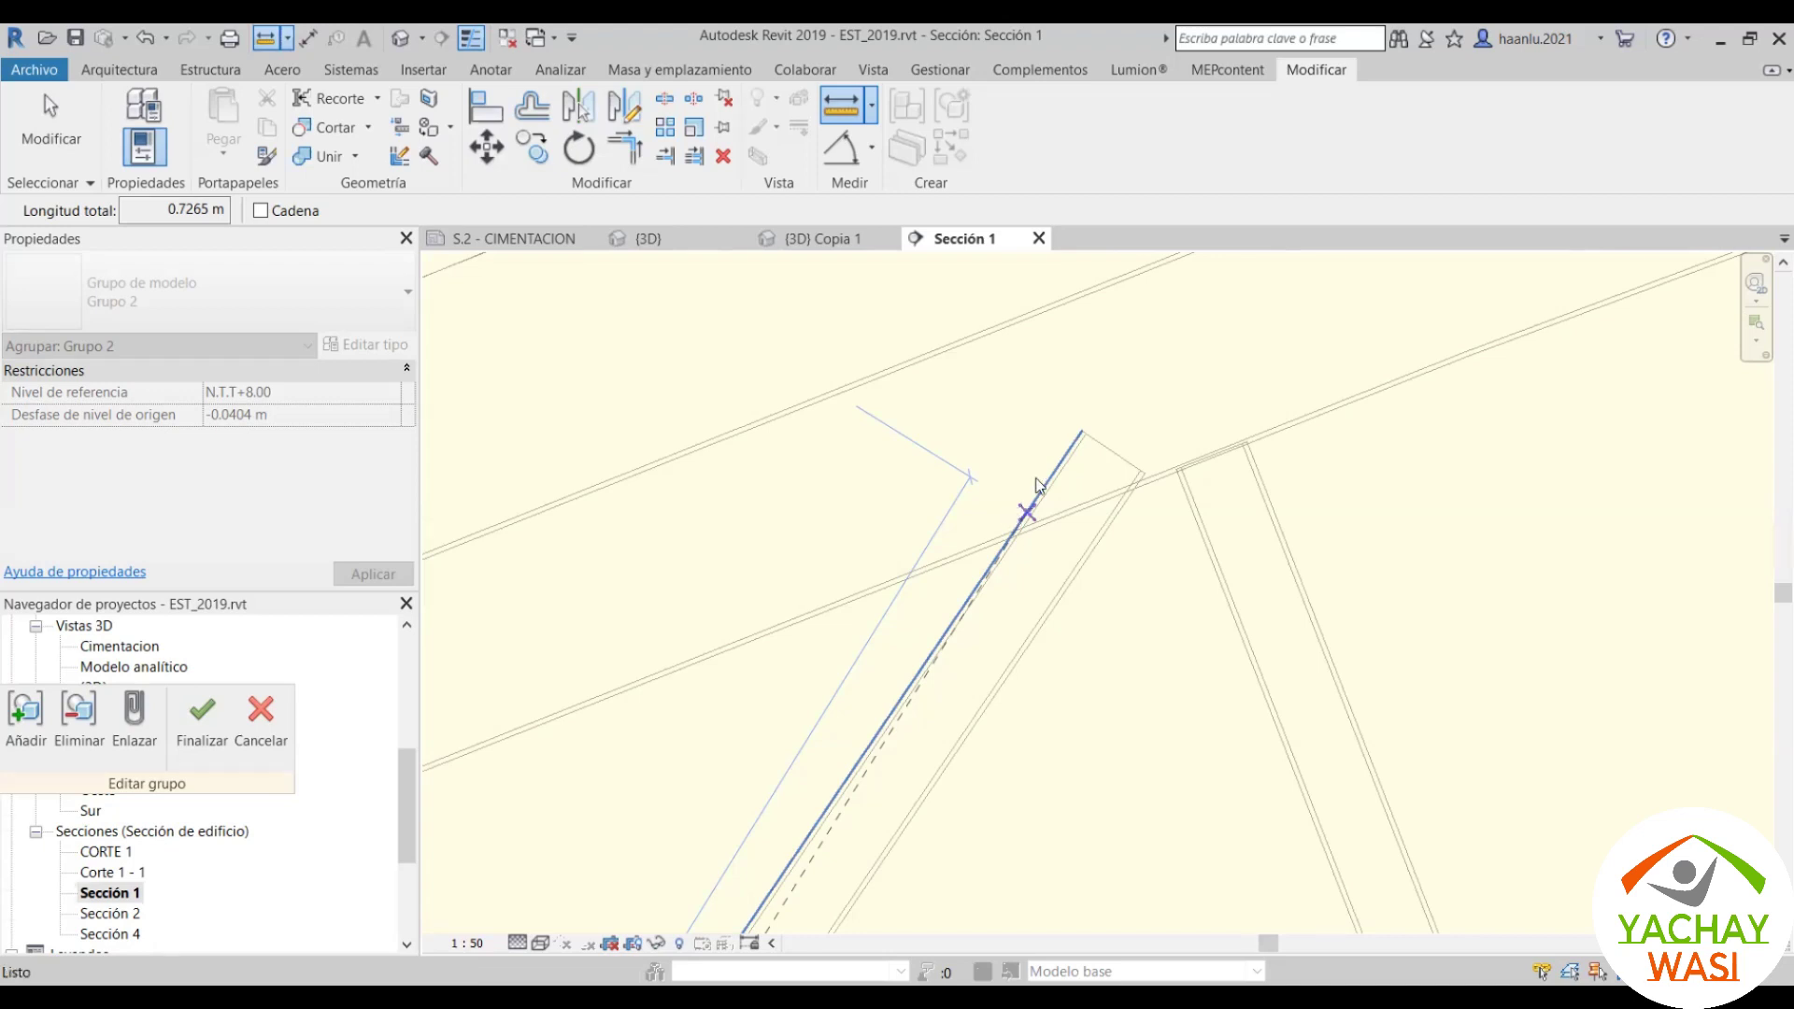
{"action": "key", "text": "Escape"}
{"action": "key", "text": "Escape"}
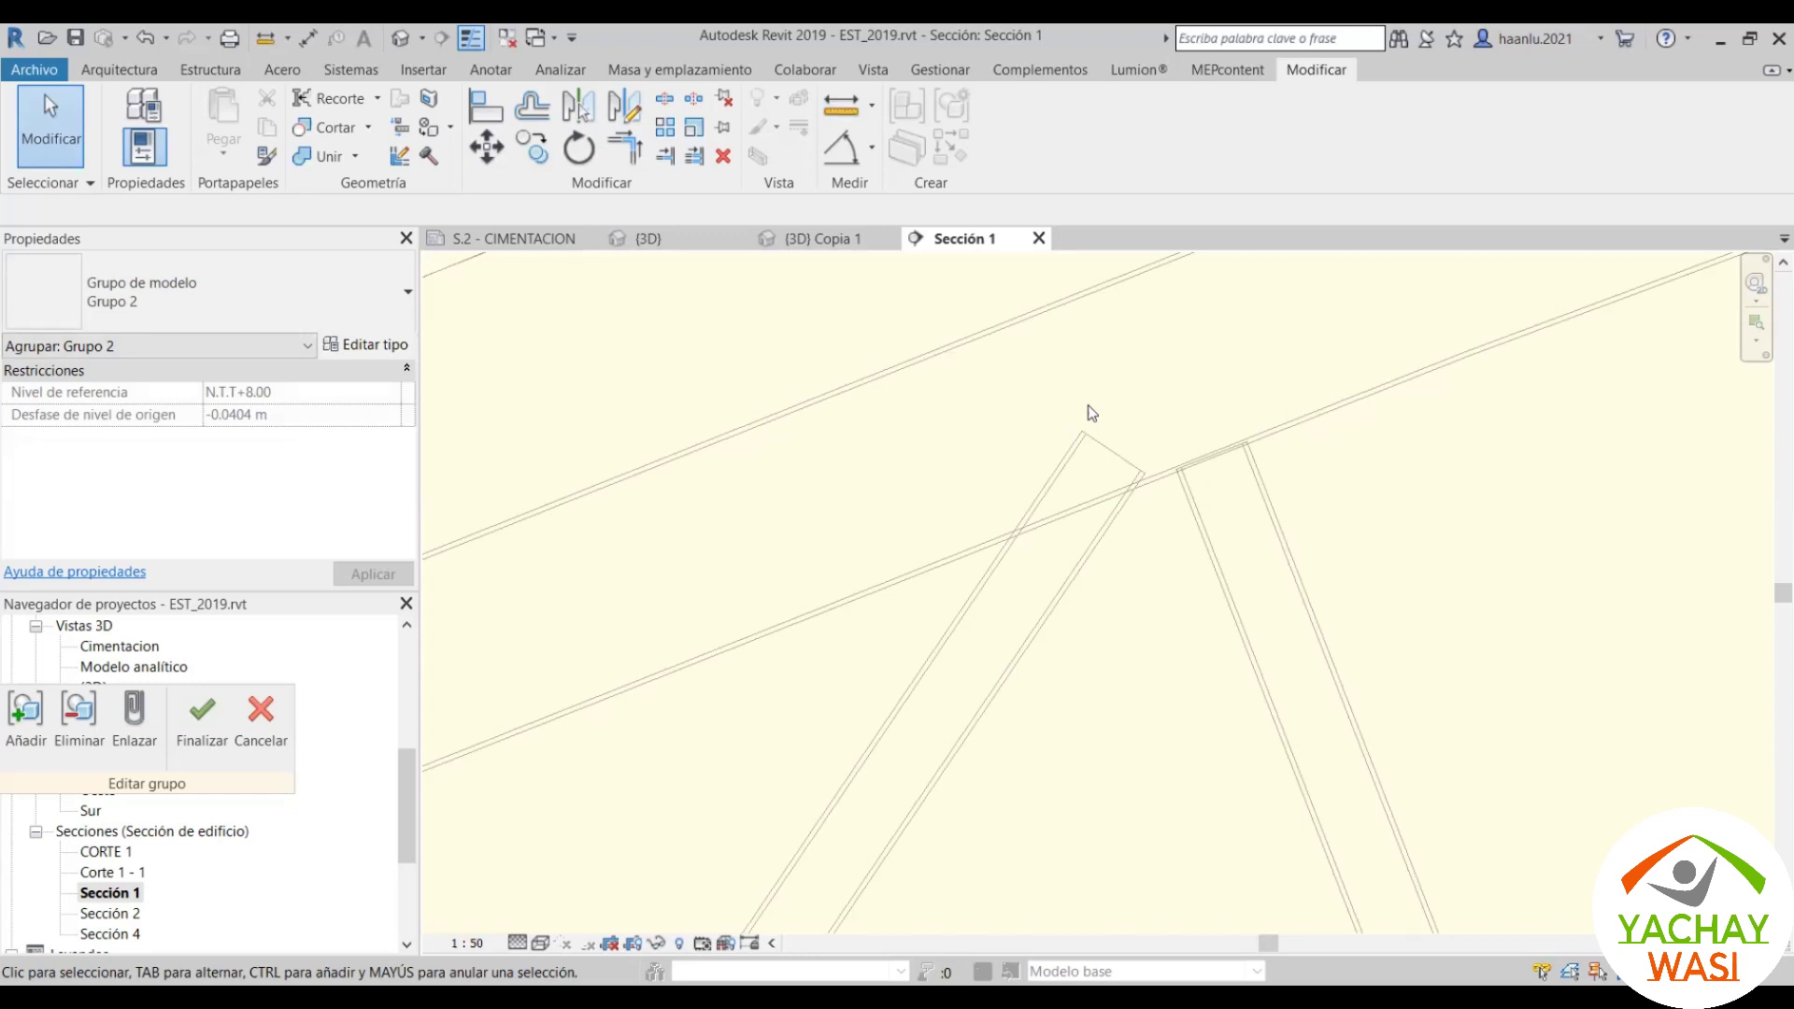
Step: Finish editing Grupo 2 and clear the group selection in Sección 1
{"action": "scroll", "coordinate": [1068, 469], "scroll_direction": "down", "scroll_amount": 2}
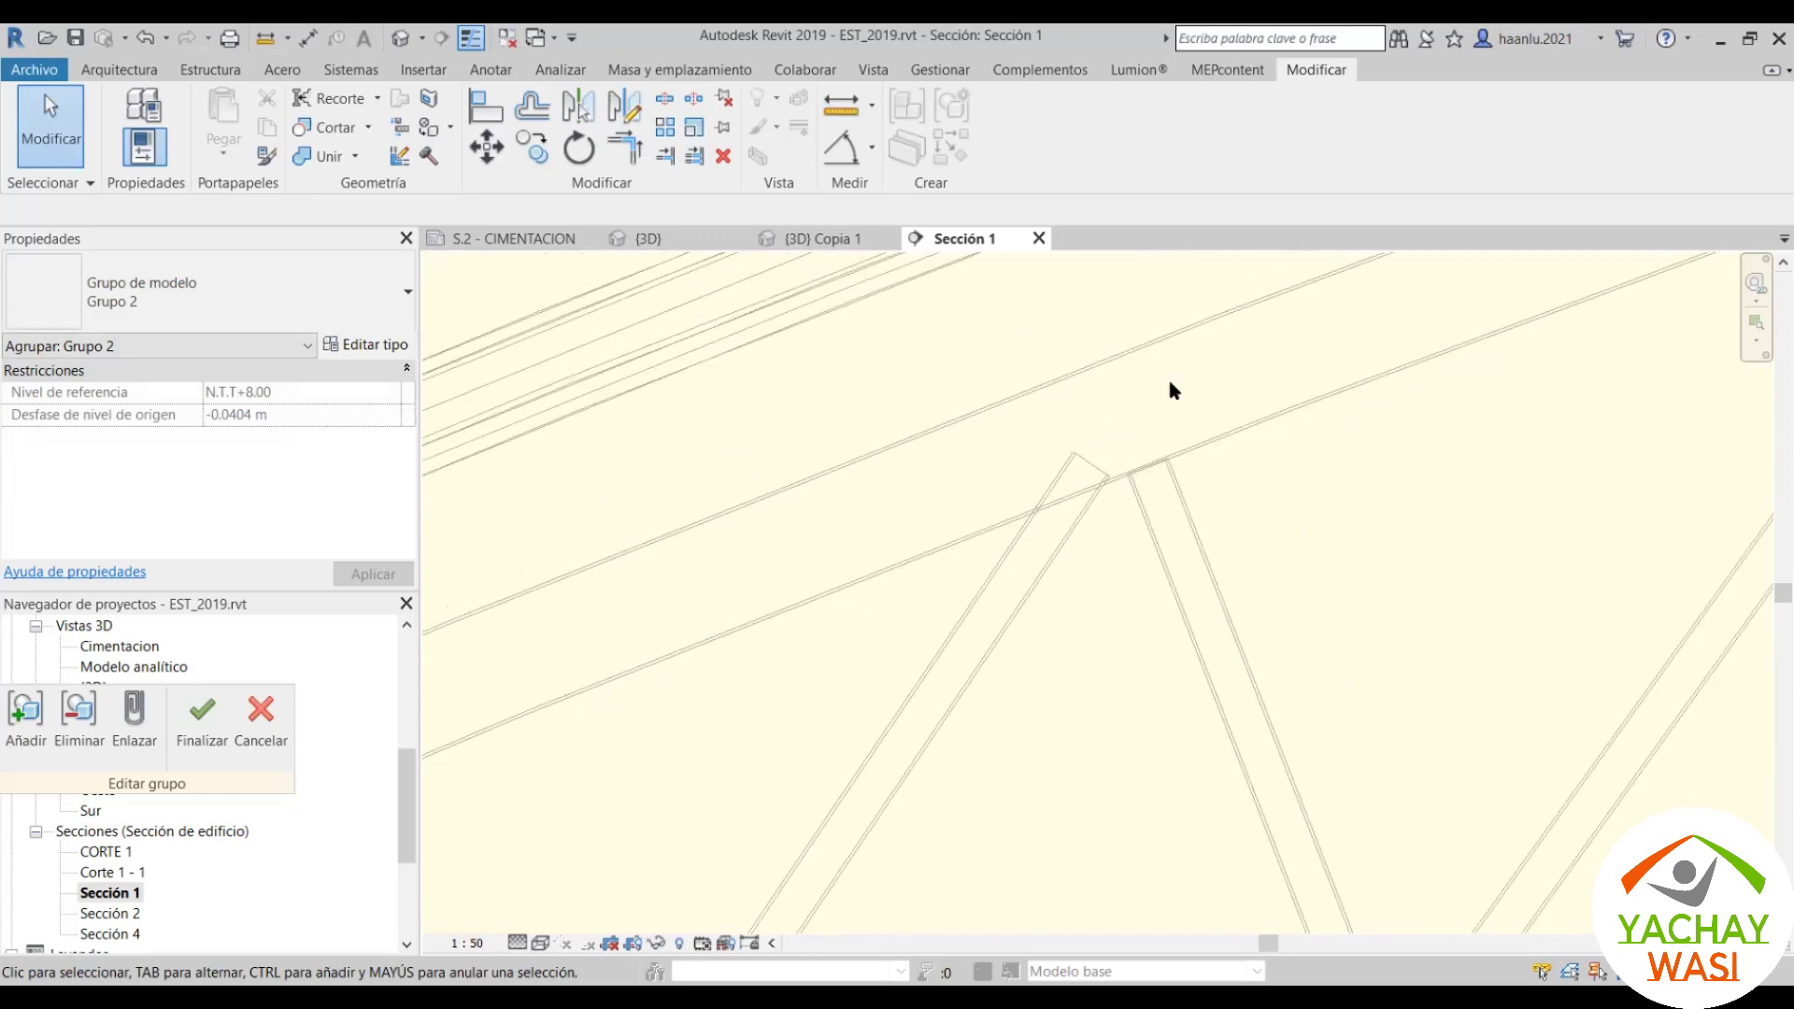
{"action": "scroll", "coordinate": [1171, 390], "scroll_direction": "down", "scroll_amount": 1}
{"action": "scroll", "coordinate": [1025, 519], "scroll_direction": "down", "scroll_amount": 1}
{"action": "scroll", "coordinate": [1022, 518], "scroll_direction": "down", "scroll_amount": 1}
{"action": "scroll", "coordinate": [1075, 500], "scroll_direction": "down", "scroll_amount": 1}
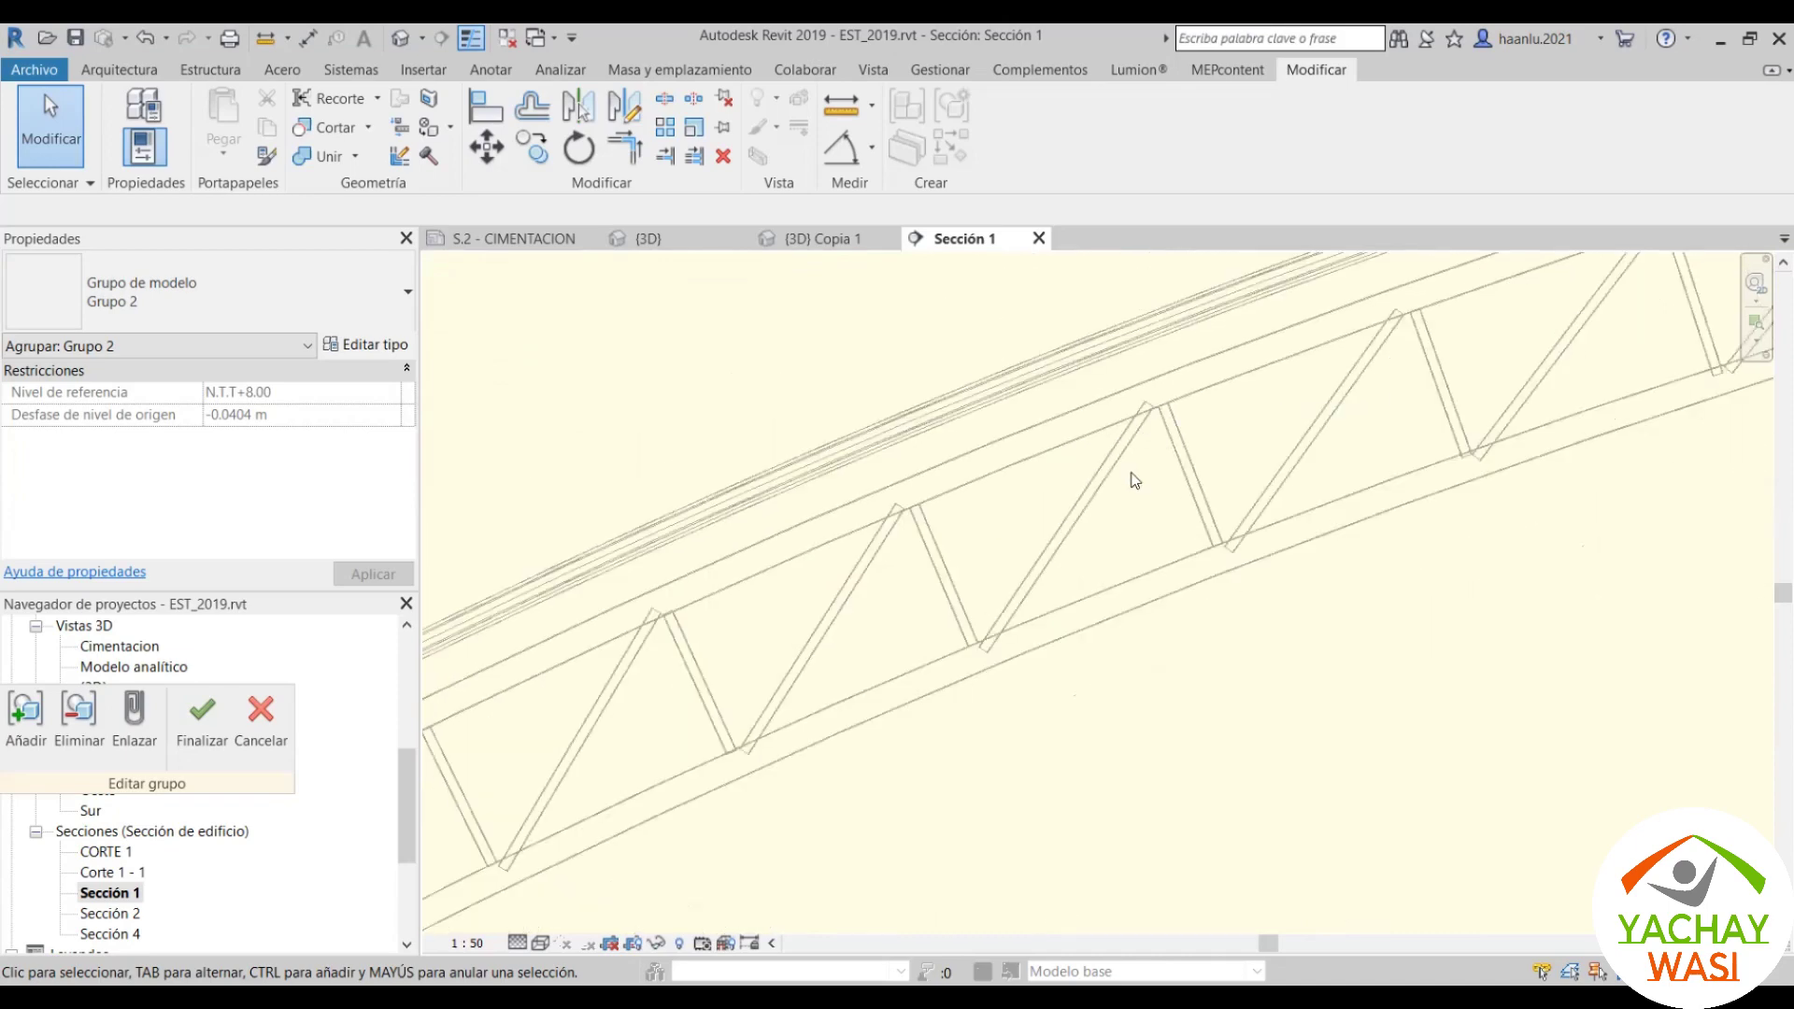
{"action": "scroll", "coordinate": [1135, 481], "scroll_direction": "up", "scroll_amount": 1}
{"action": "scroll", "coordinate": [1054, 622], "scroll_direction": "down", "scroll_amount": 1}
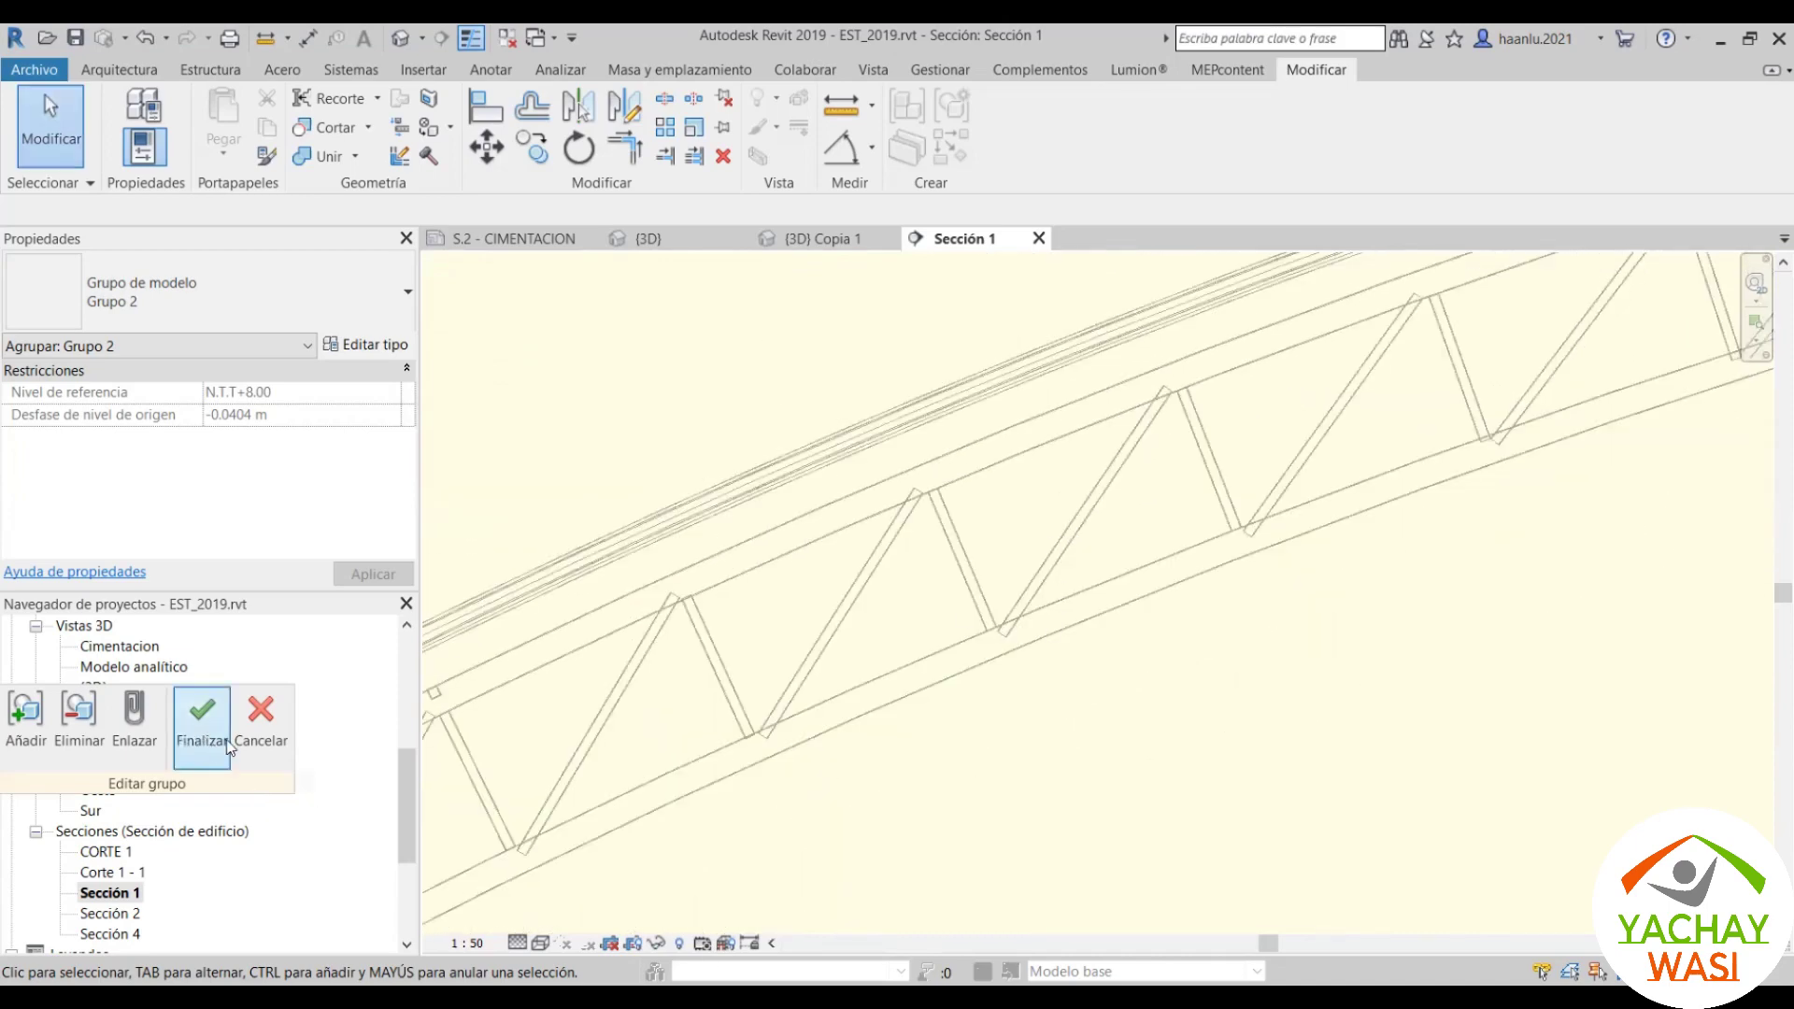
{"action": "double_click", "coordinate": [601, 633]}
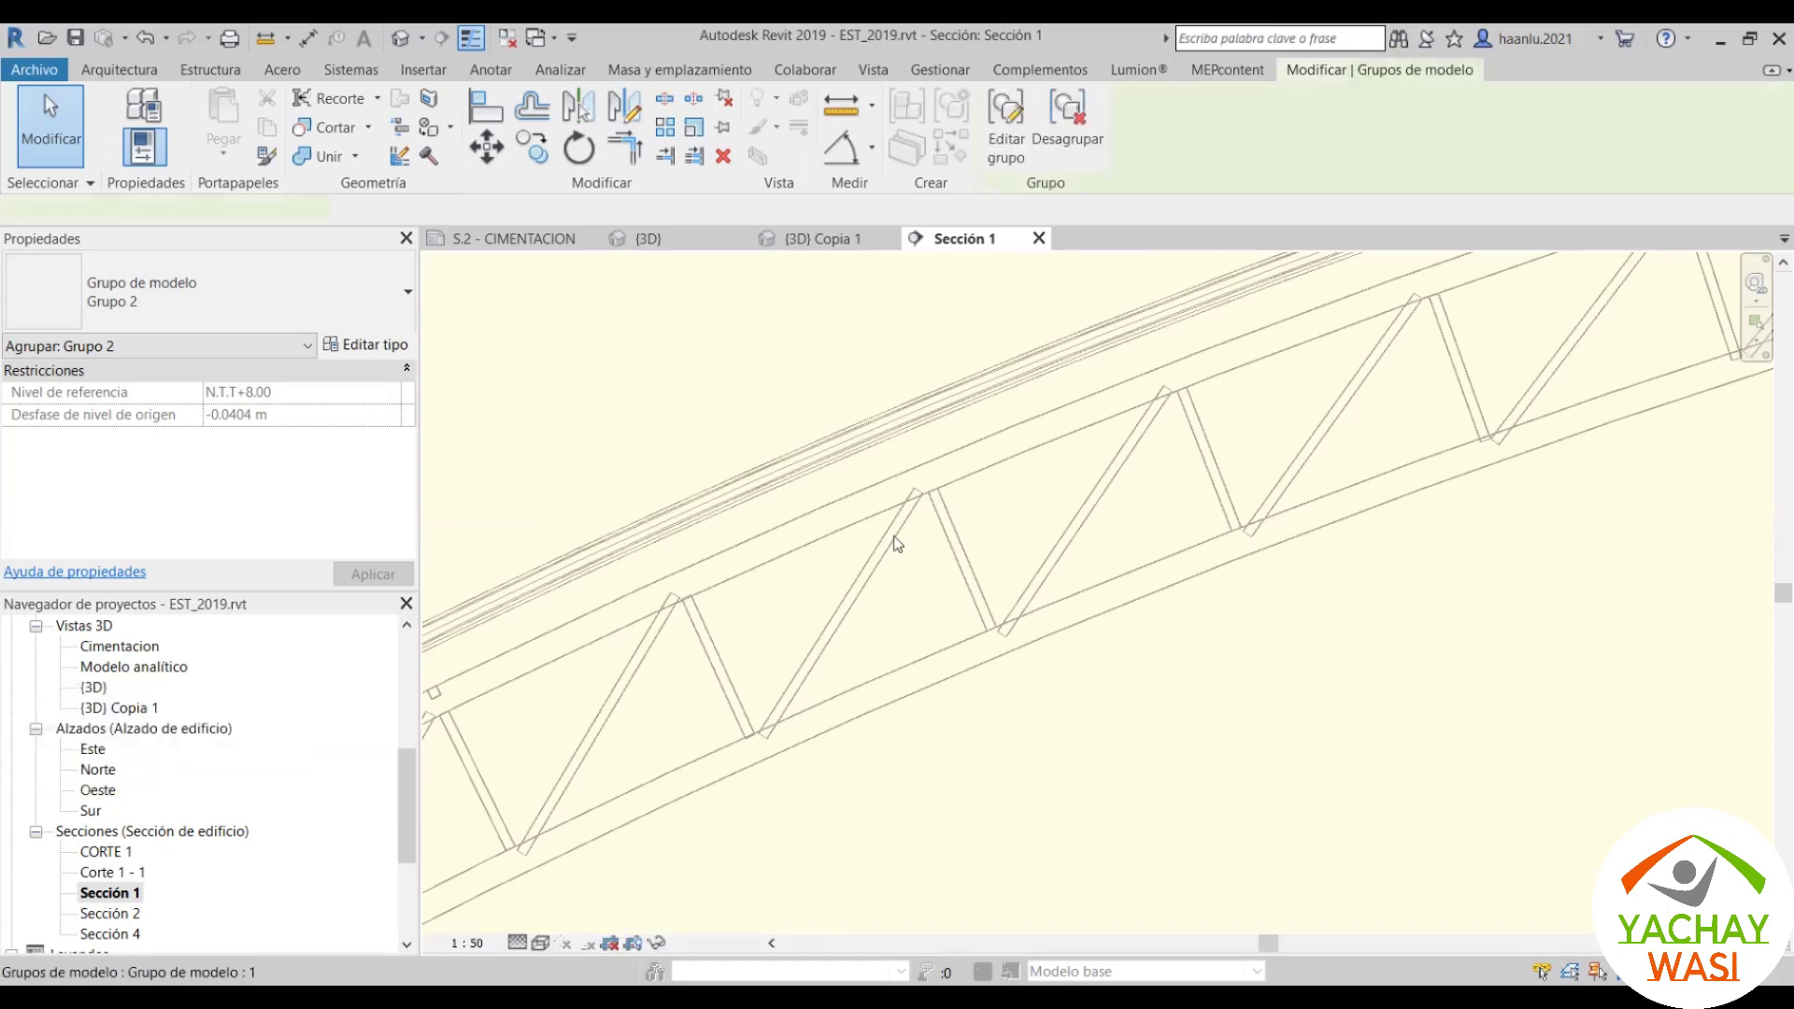
{"action": "key", "text": "Escape"}
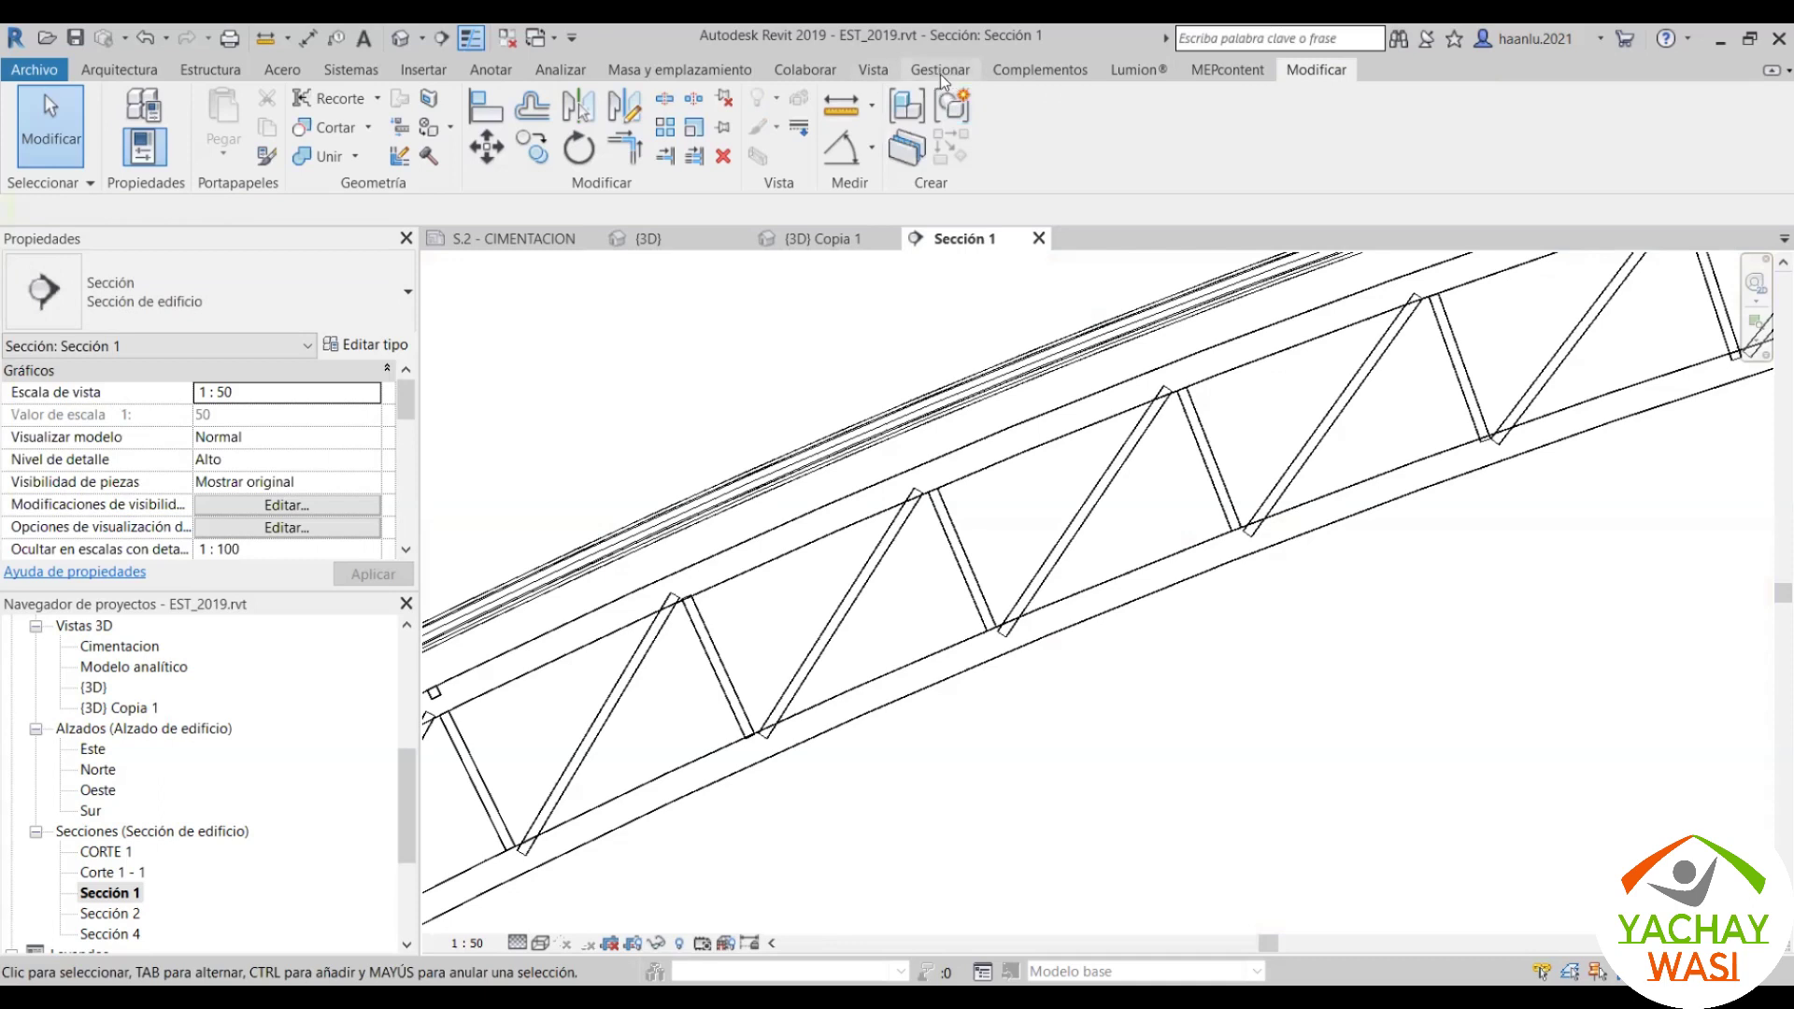
{"action": "left_click", "coordinate": [809, 75]}
Step: Start a Vista quantity schedule for Armazón estructural, keeping the default name 'Tabla de planificación de armazones estructurales 2'
{"action": "left_click", "coordinate": [874, 75]}
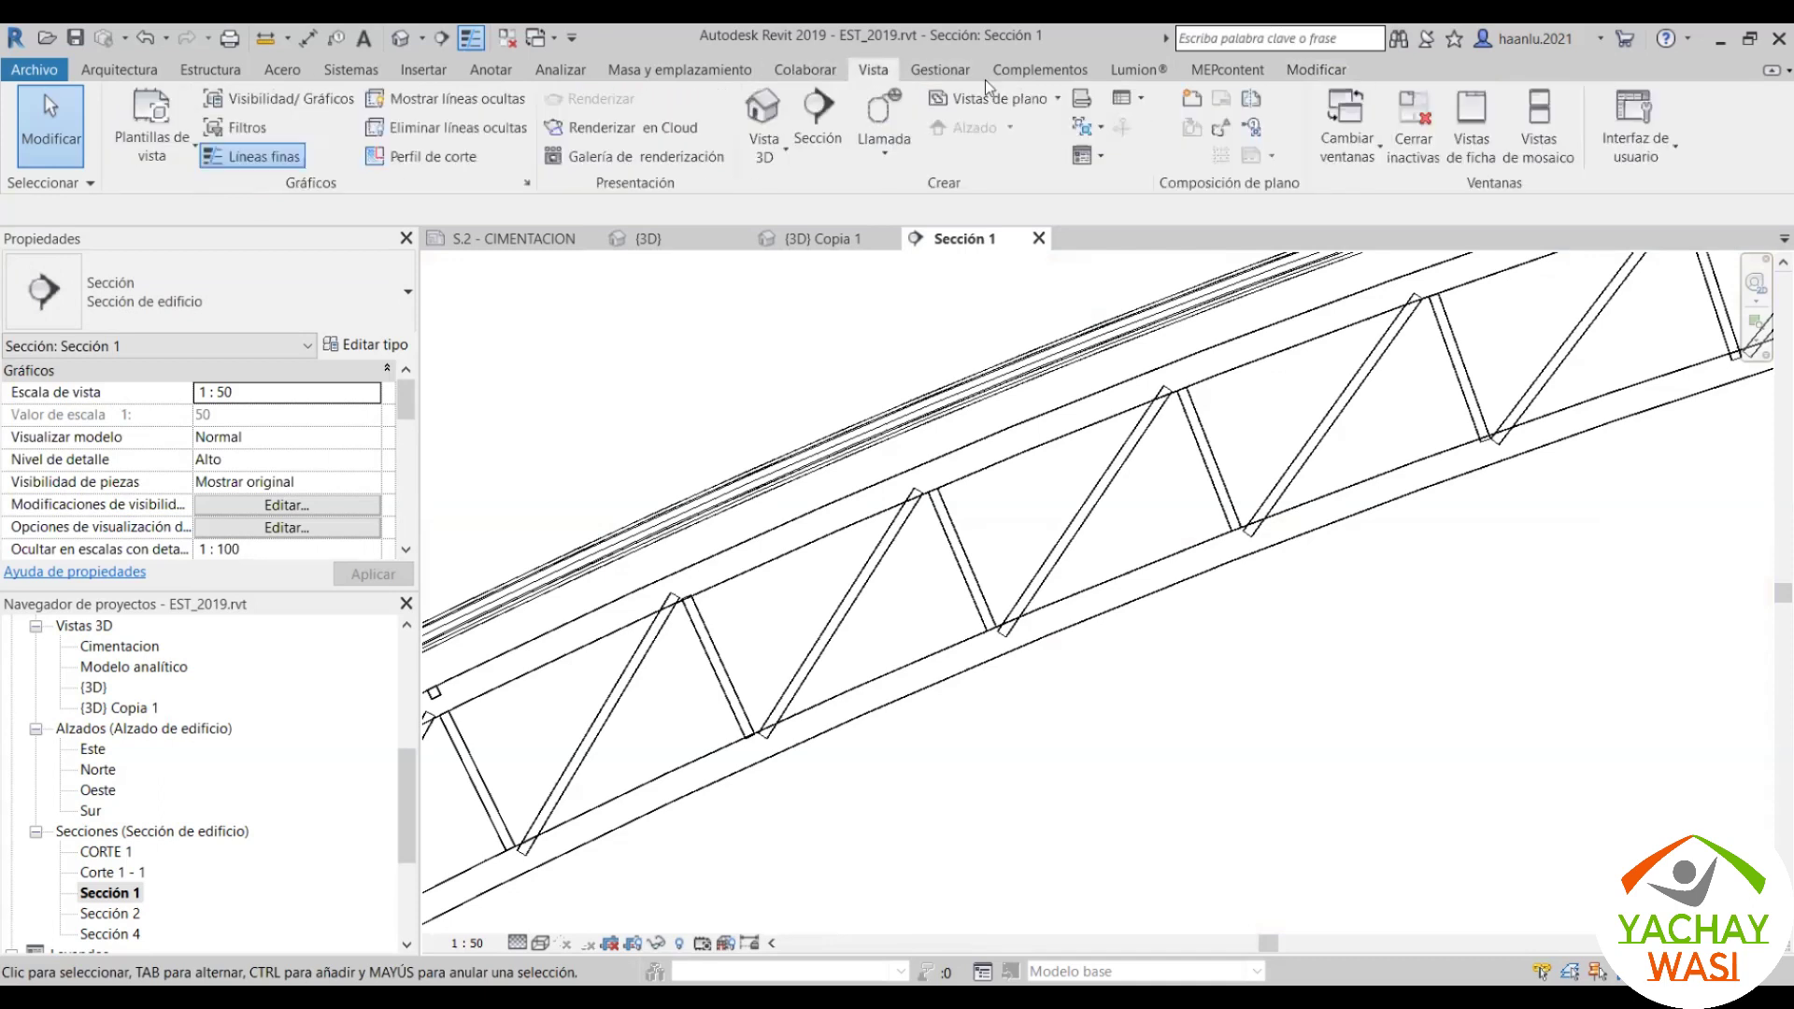
{"action": "left_click", "coordinate": [1137, 110]}
{"action": "left_click", "coordinate": [1136, 110]}
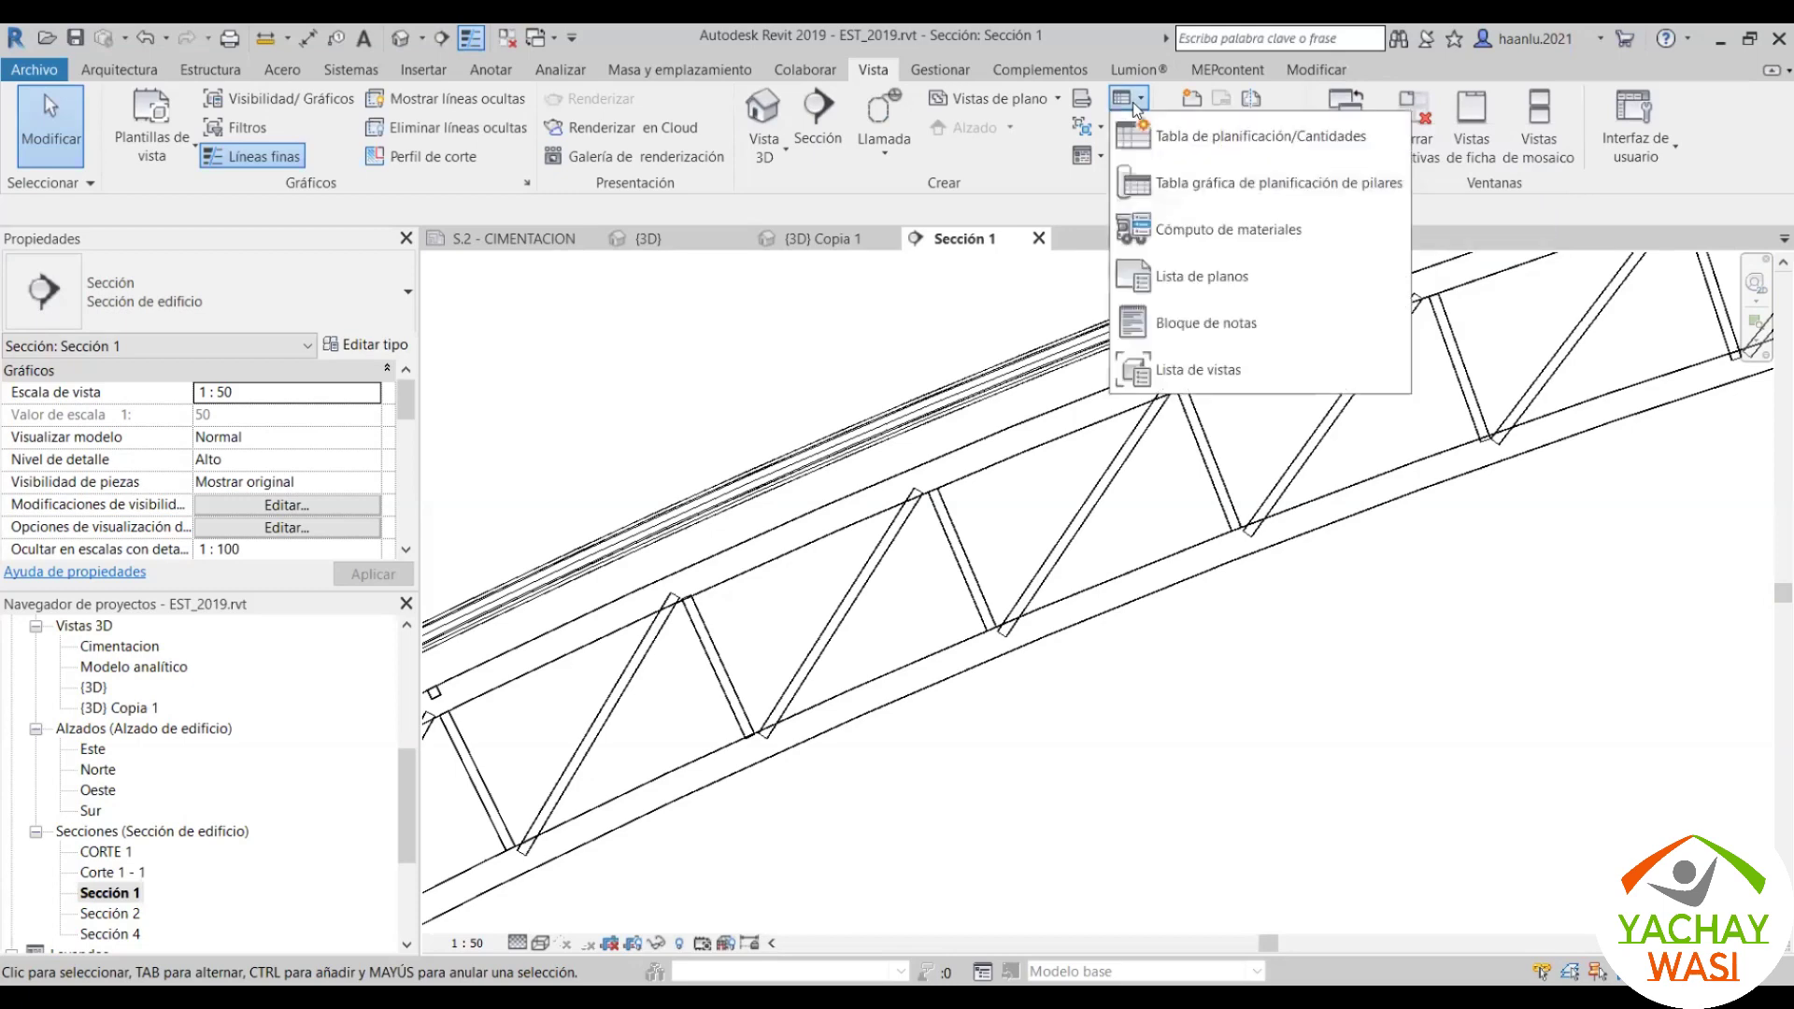
{"action": "left_click", "coordinate": [1207, 140]}
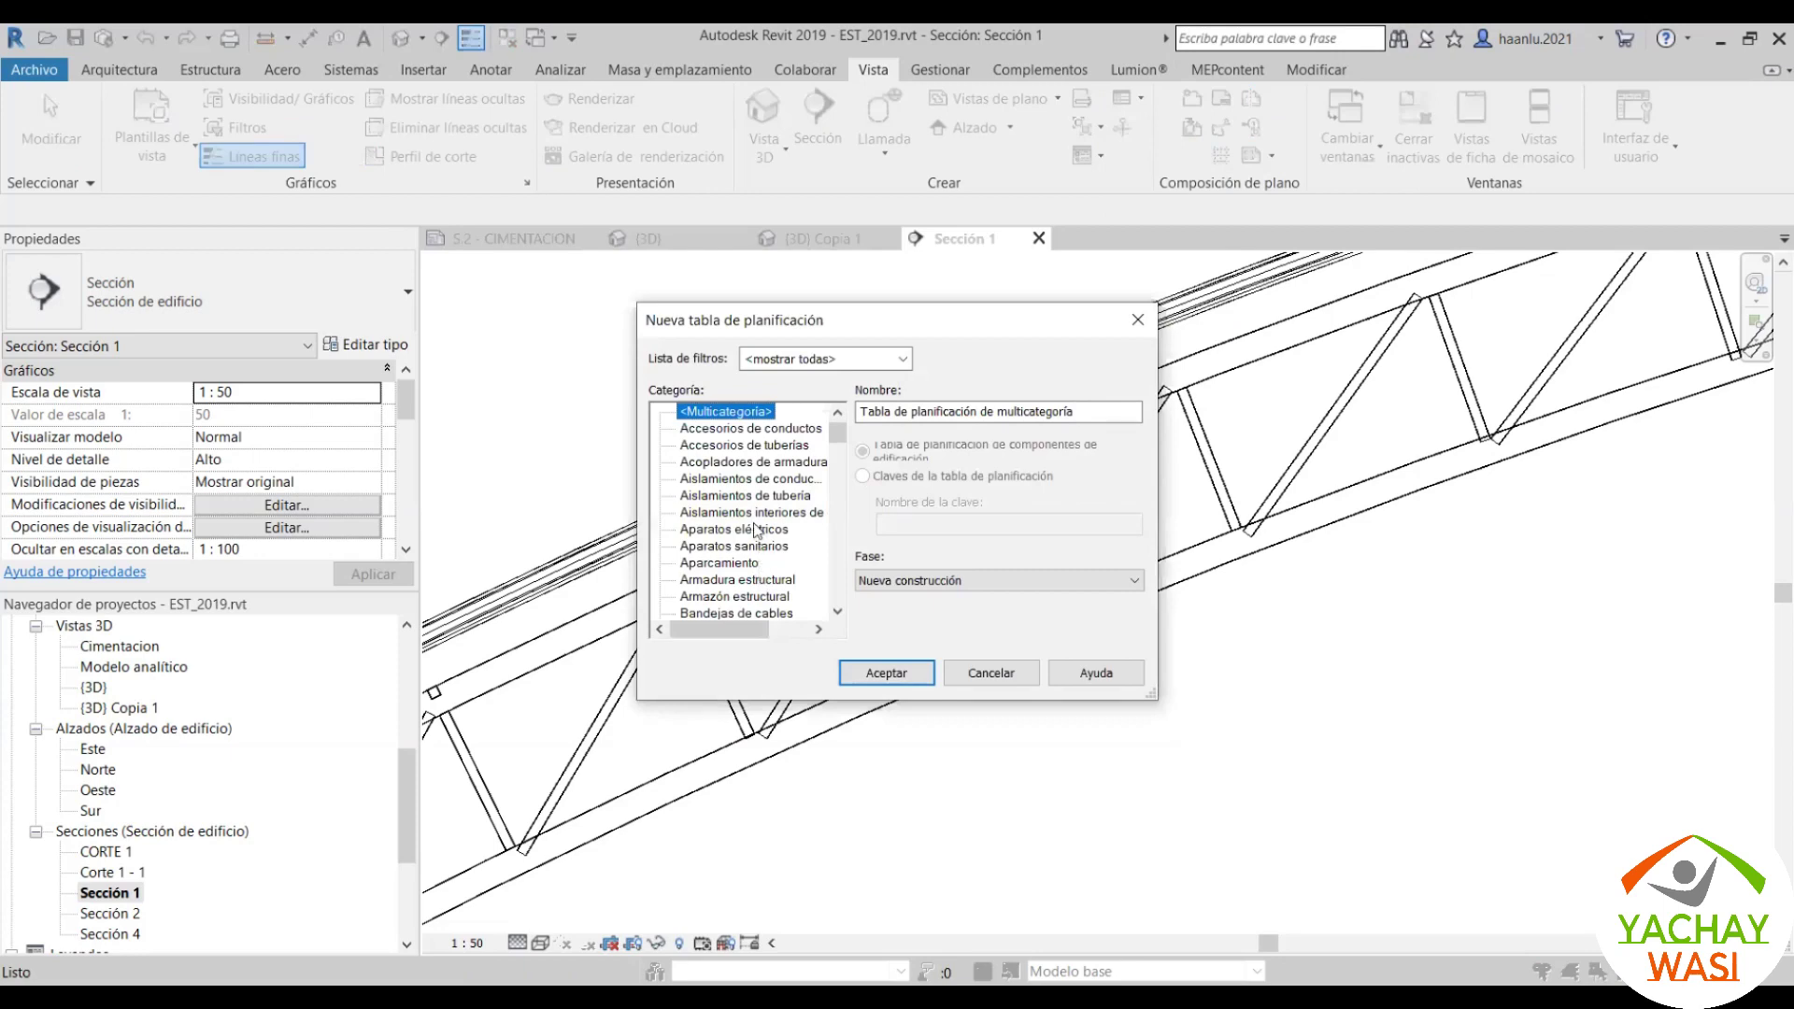
{"action": "scroll", "coordinate": [755, 529], "scroll_direction": "down", "scroll_amount": 1}
{"action": "left_click", "coordinate": [727, 580]}
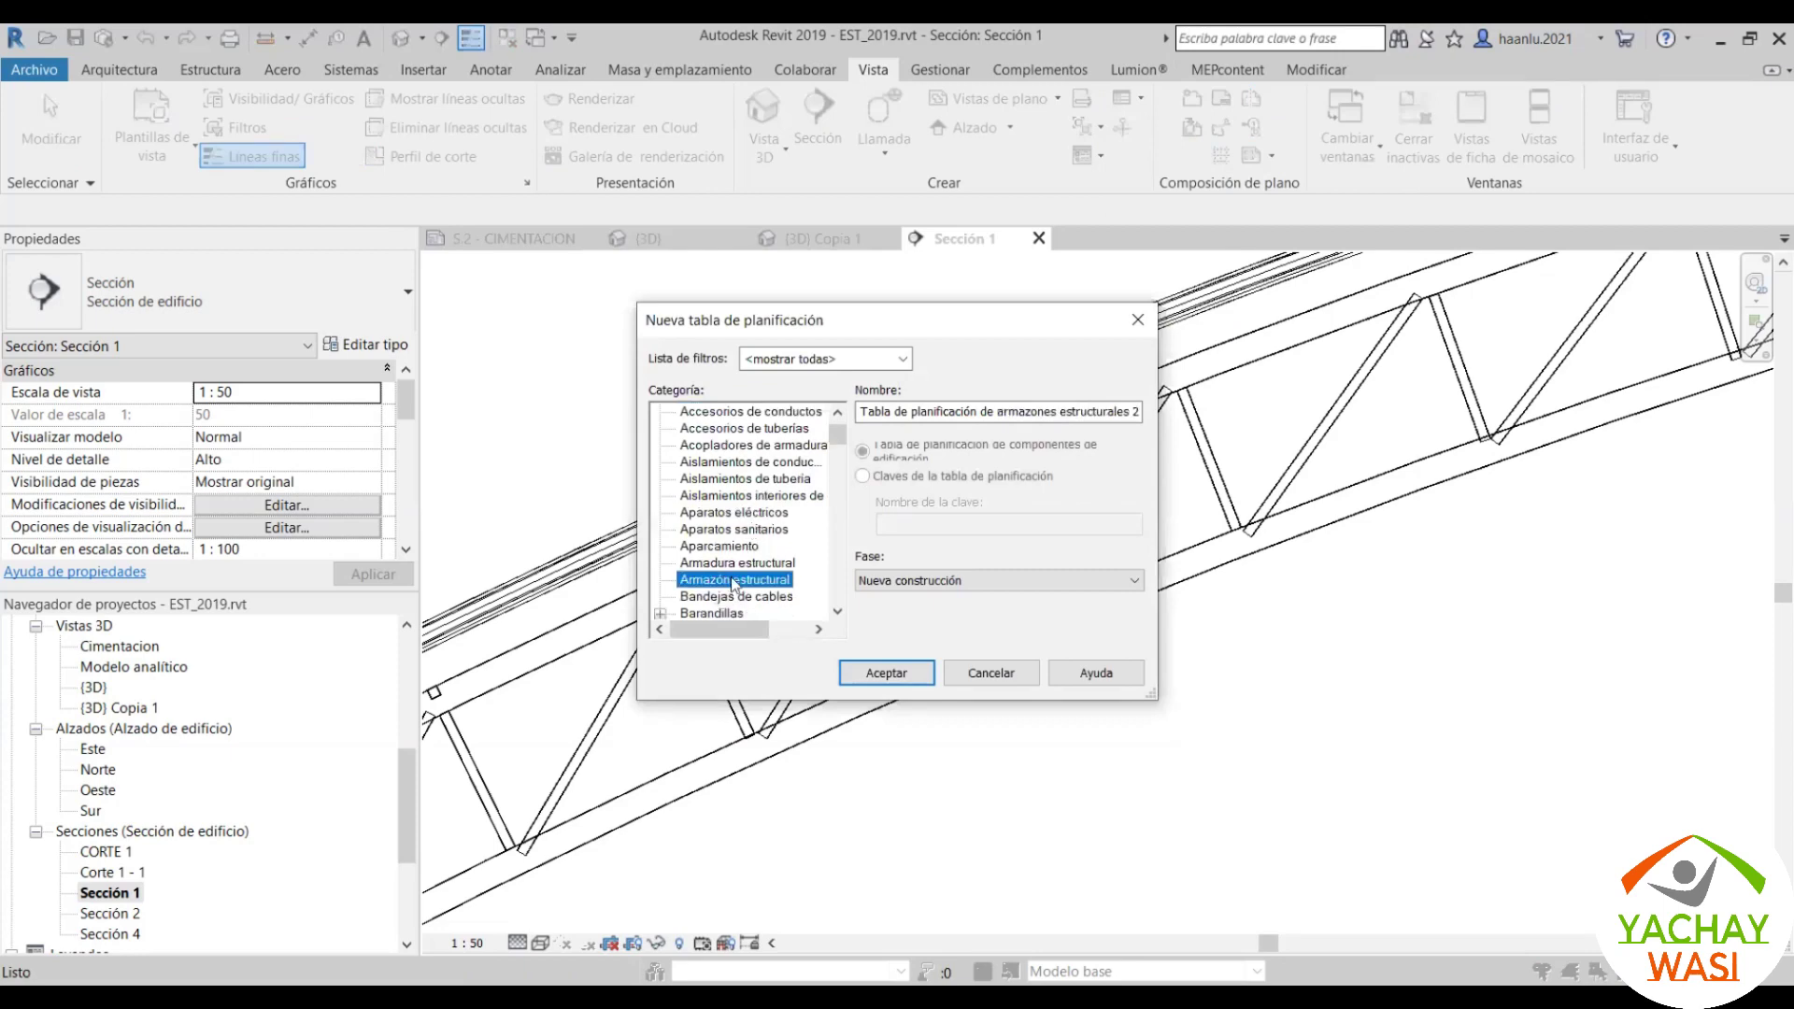
{"action": "left_click", "coordinate": [868, 411]}
{"action": "left_click_drag", "start_coordinate": [869, 411], "coordinate": [1199, 414]}
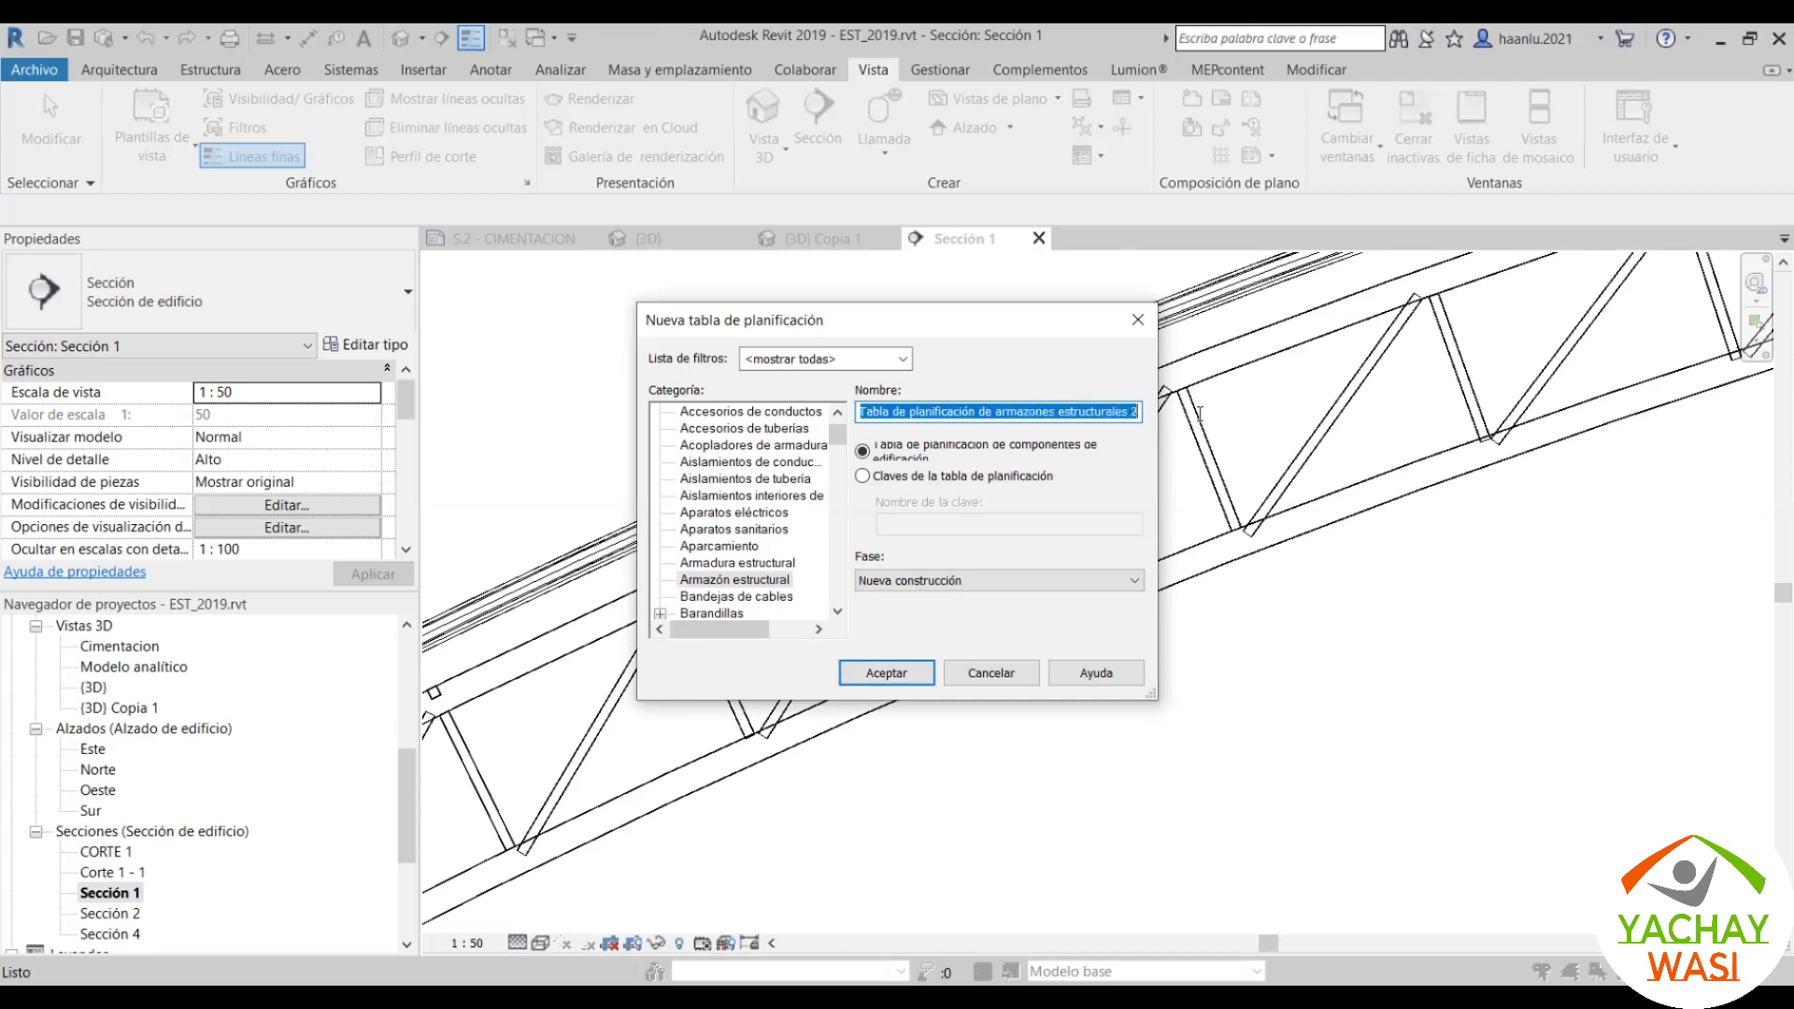
{"action": "left_click", "coordinate": [864, 412]}
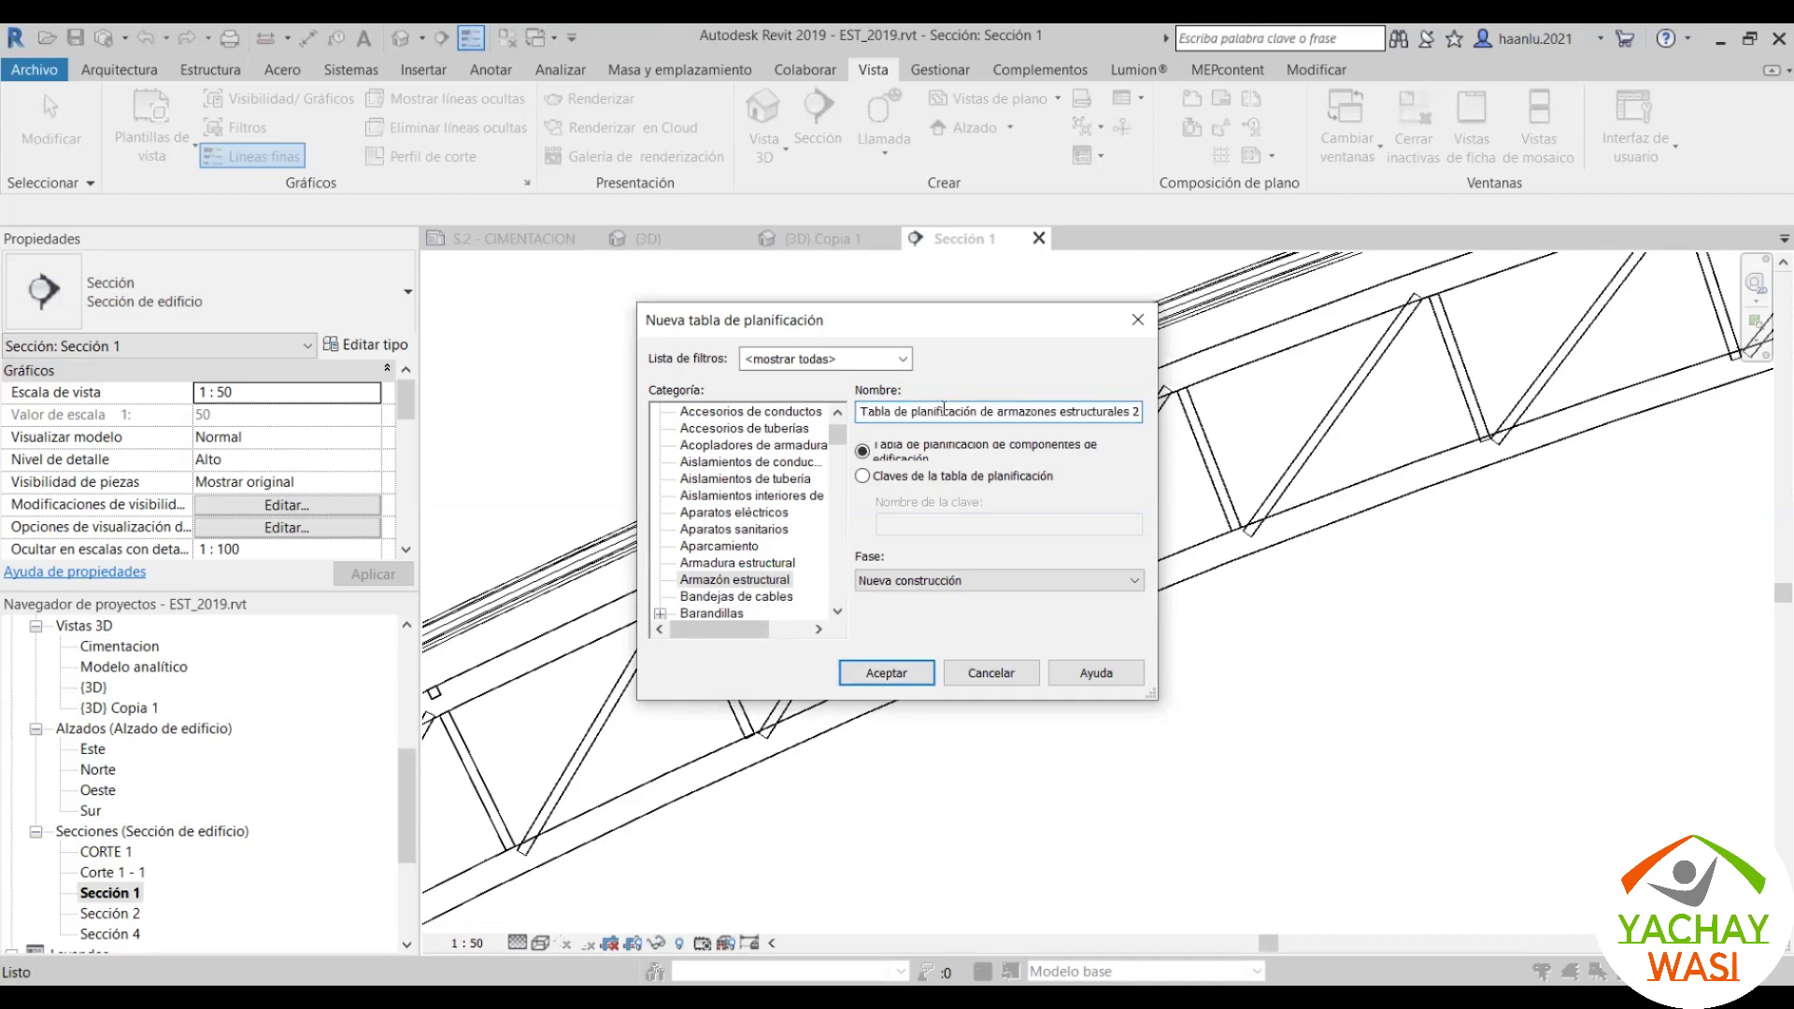
{"action": "left_click_drag", "start_coordinate": [861, 412], "coordinate": [1151, 415]}
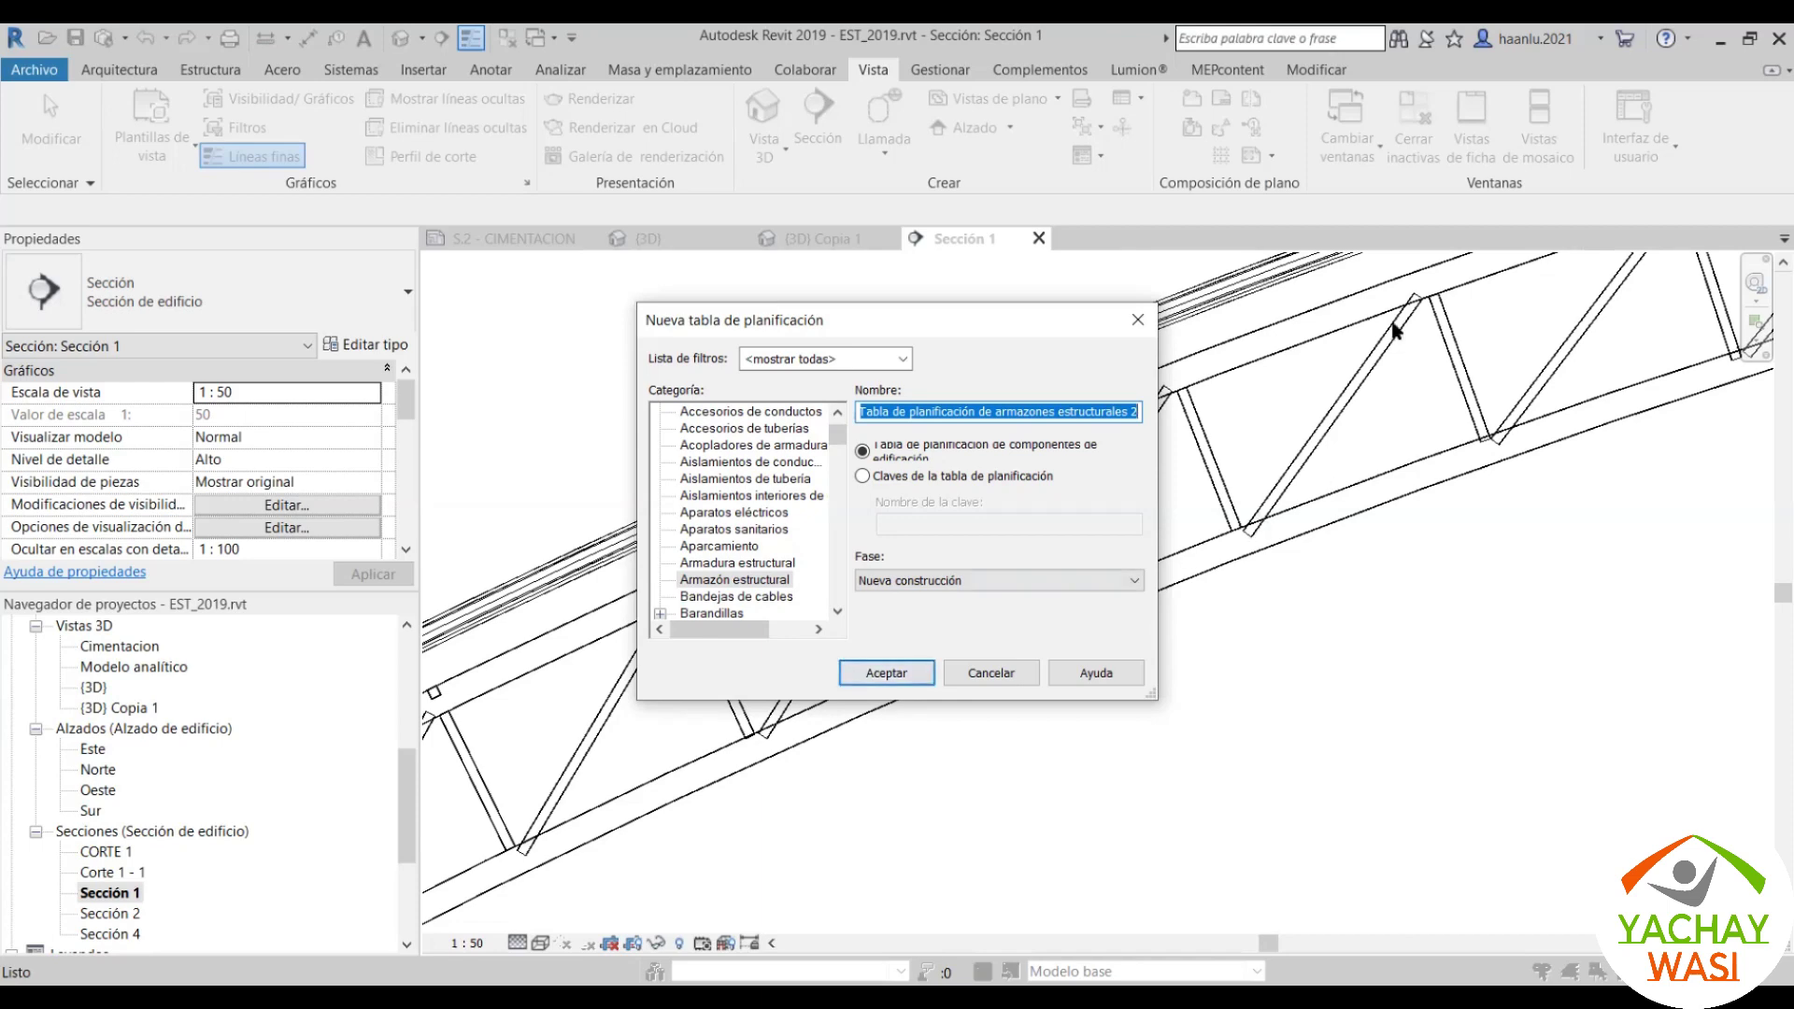
Step: Confirm the new schedule and add Longitud as its first field
{"action": "left_click", "coordinate": [917, 674]}
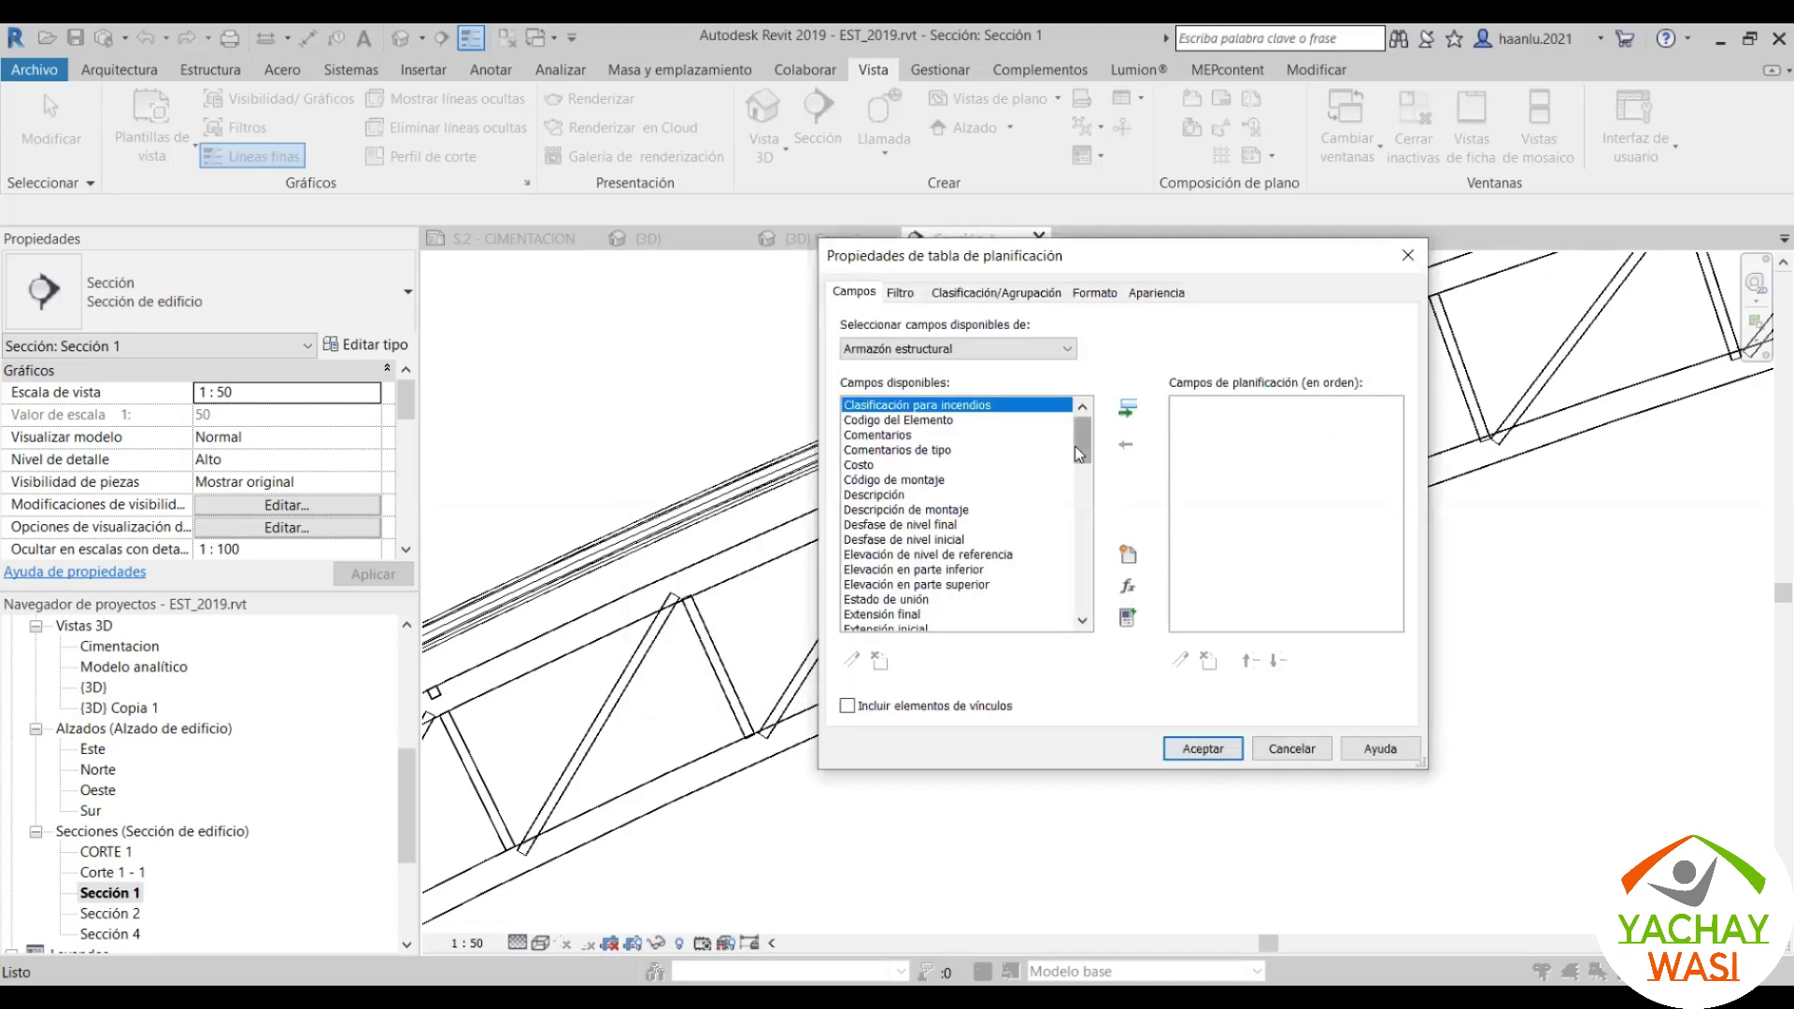
{"action": "scroll", "coordinate": [1034, 562], "scroll_direction": "down", "scroll_amount": 2}
{"action": "scroll", "coordinate": [1034, 561], "scroll_direction": "down", "scroll_amount": 3}
{"action": "scroll", "coordinate": [1034, 562], "scroll_direction": "down", "scroll_amount": 2}
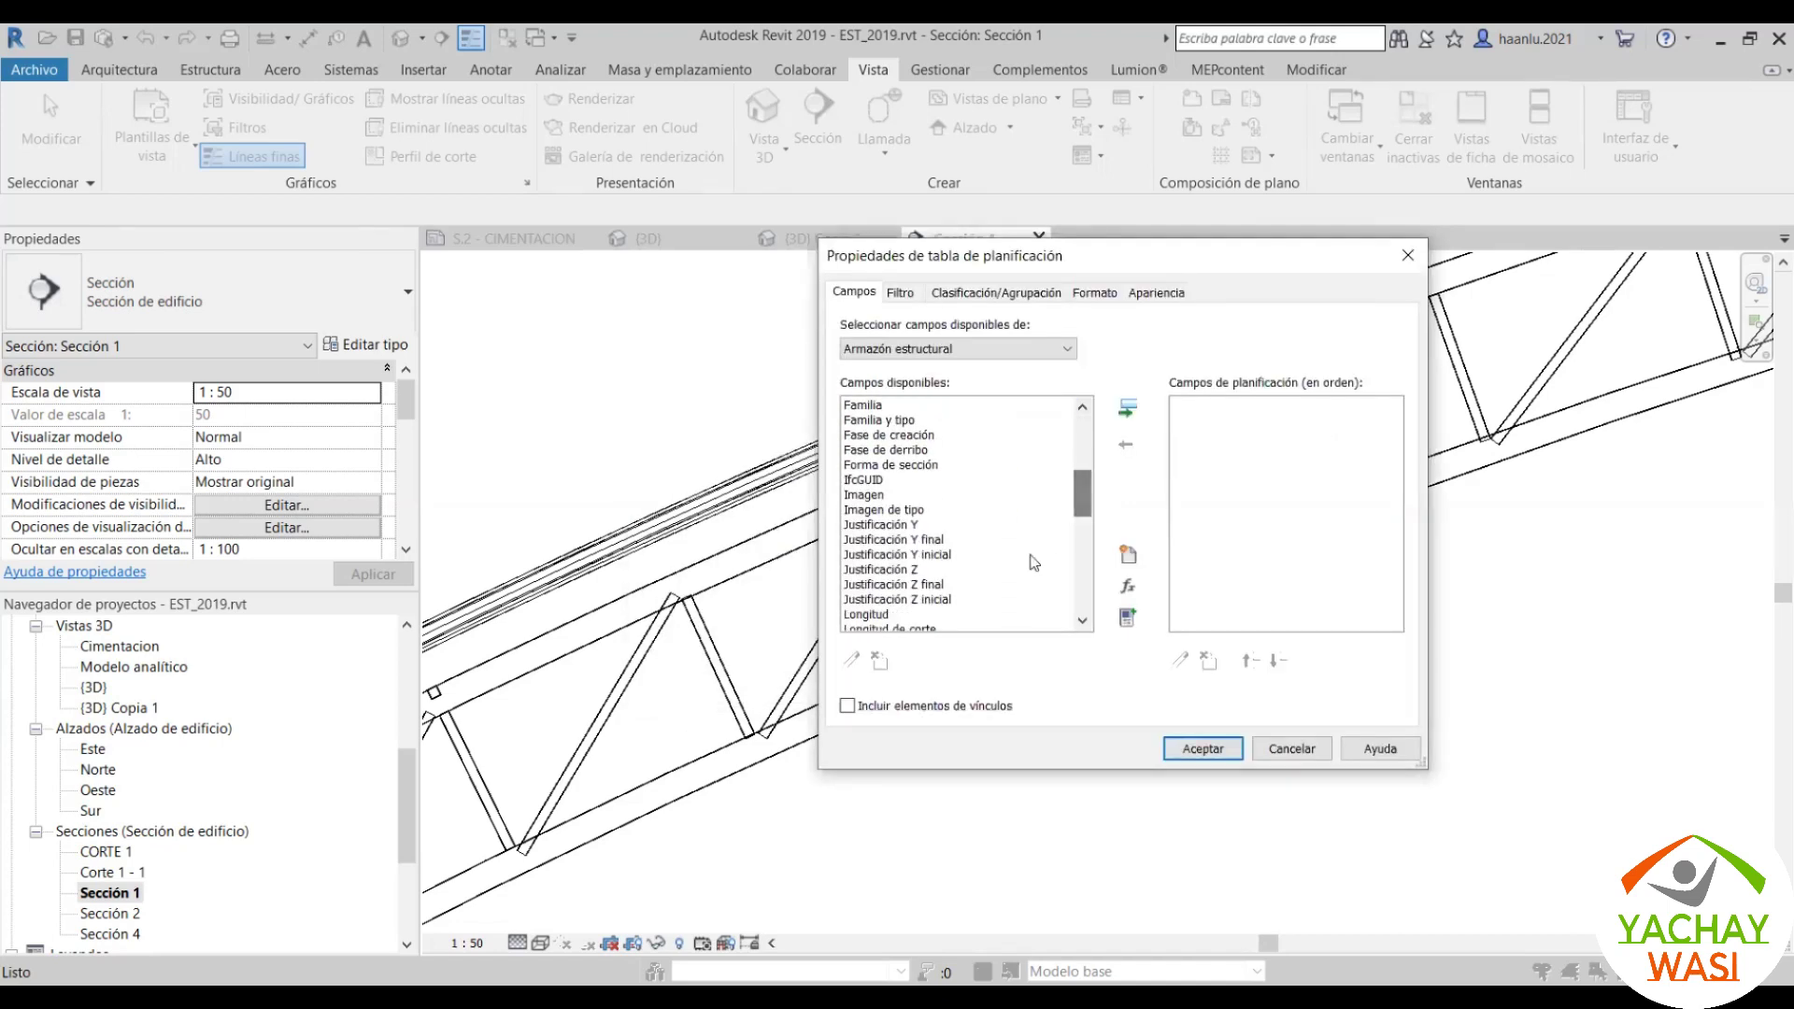
{"action": "scroll", "coordinate": [1034, 562], "scroll_direction": "down", "scroll_amount": 2}
{"action": "scroll", "coordinate": [1034, 561], "scroll_direction": "down", "scroll_amount": 1}
{"action": "left_click", "coordinate": [934, 480]}
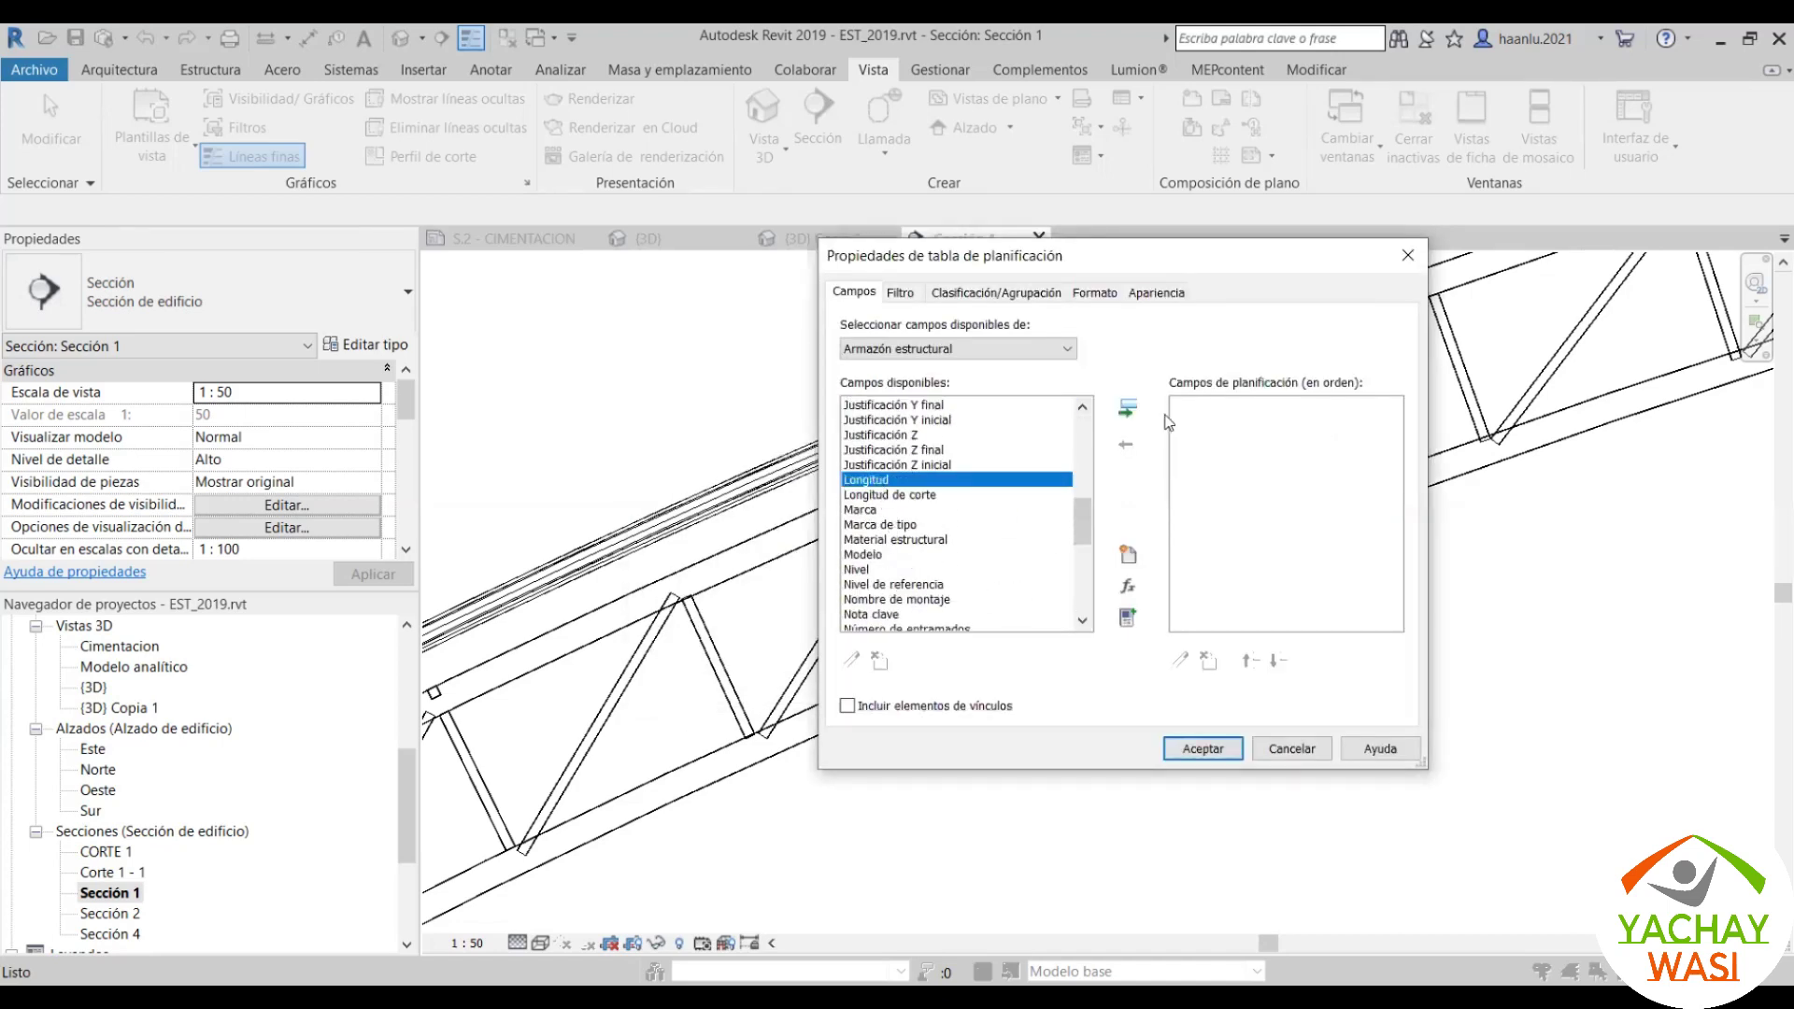
{"action": "left_click", "coordinate": [1127, 407]}
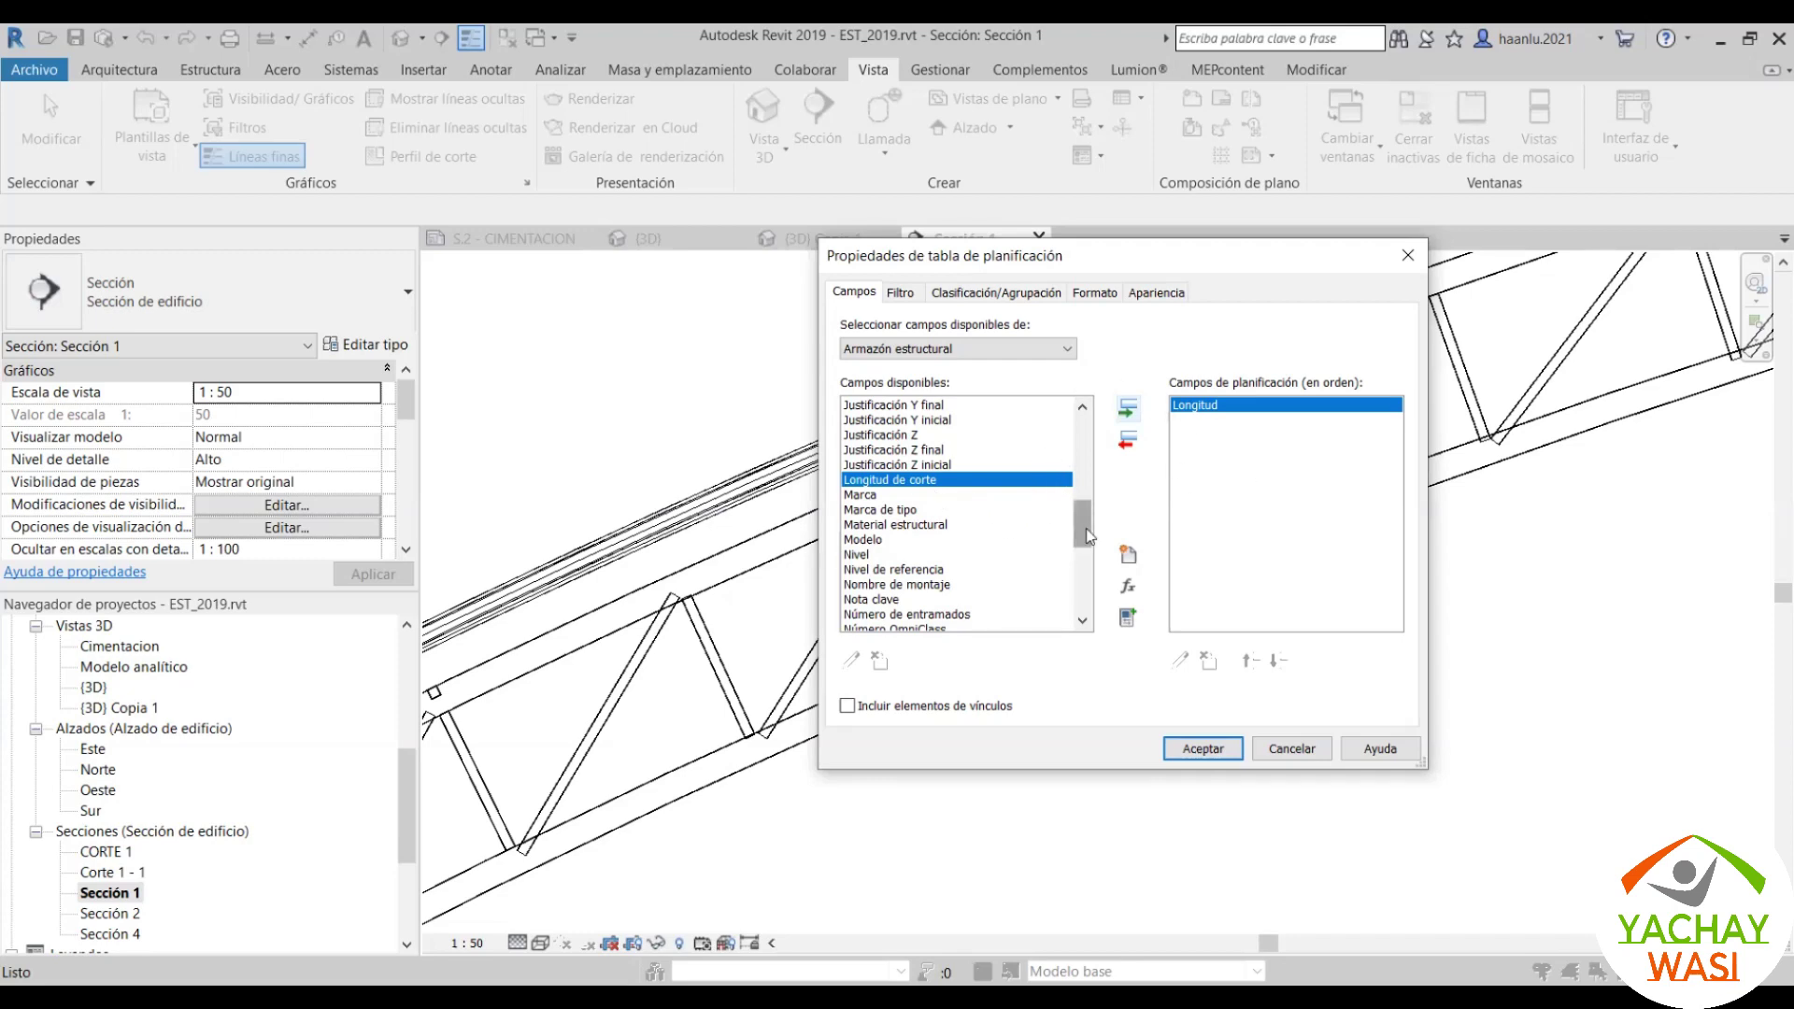
Step: Add the Tipo field to the schedule columns
{"action": "scroll", "coordinate": [1088, 535], "scroll_direction": "down", "scroll_amount": 1}
{"action": "scroll", "coordinate": [1089, 542], "scroll_direction": "down", "scroll_amount": 1}
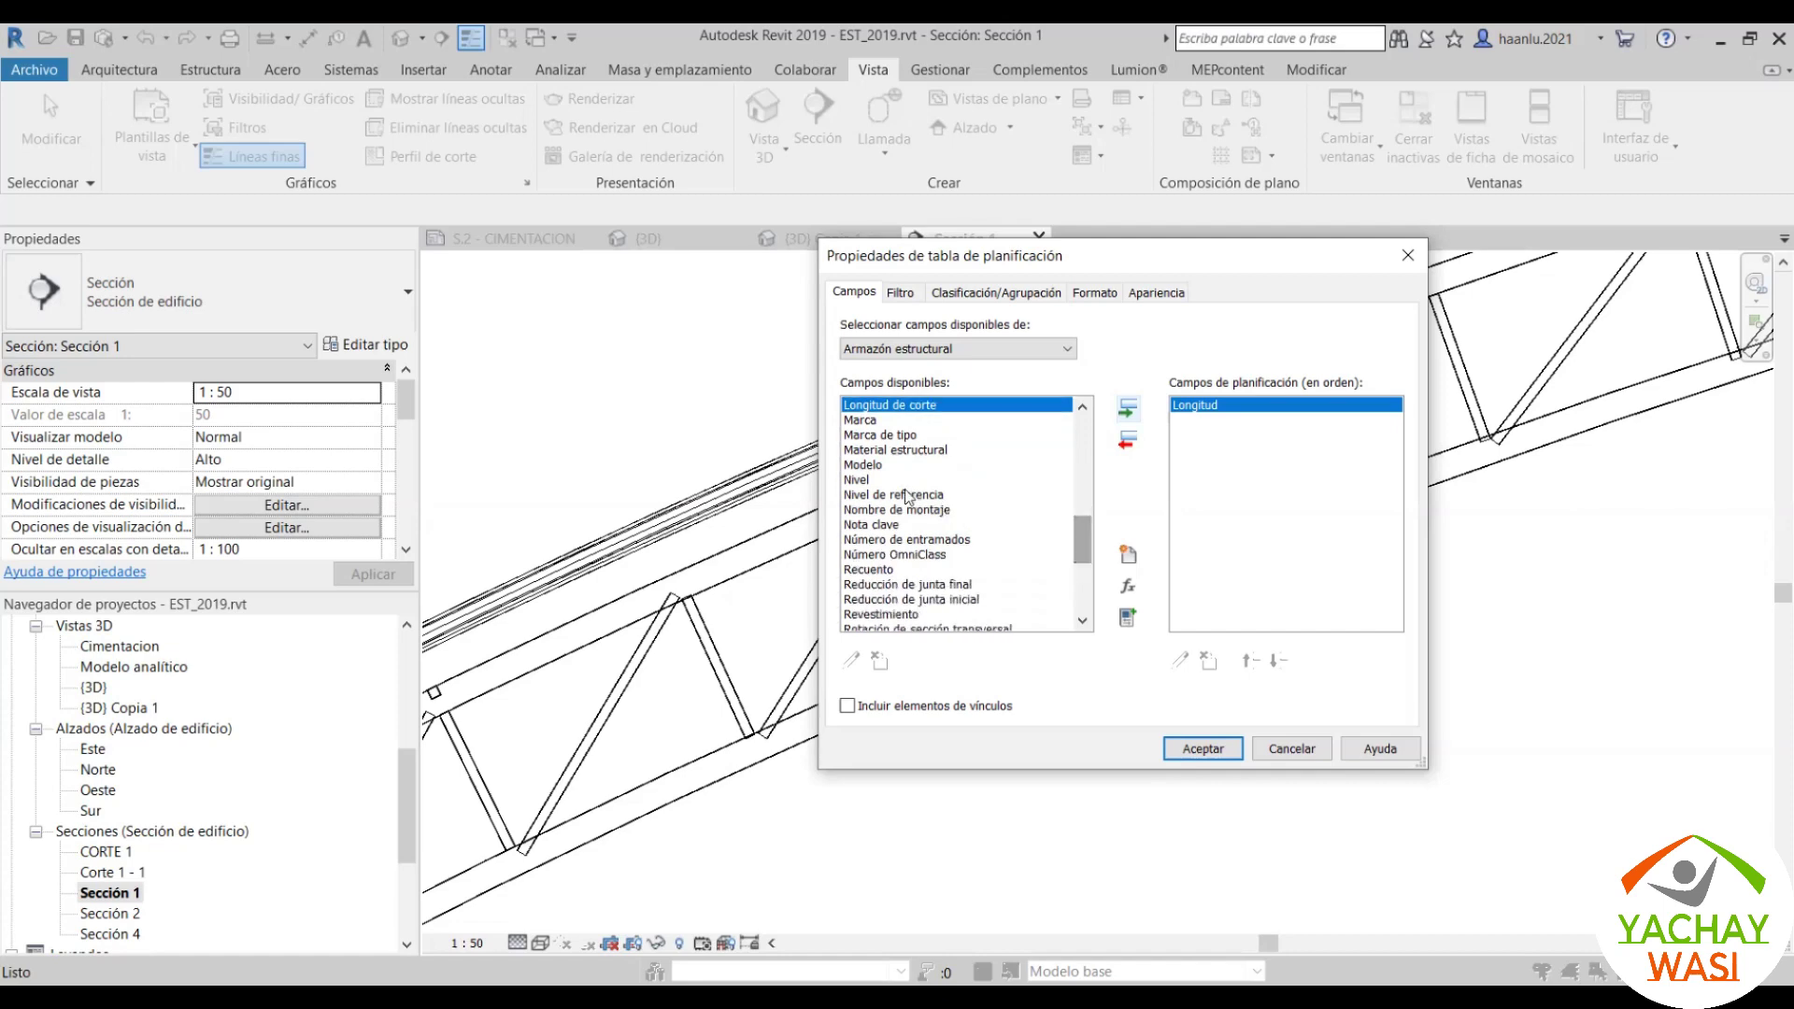
{"action": "scroll", "coordinate": [911, 528], "scroll_direction": "down", "scroll_amount": 1}
{"action": "scroll", "coordinate": [910, 528], "scroll_direction": "down", "scroll_amount": 2}
{"action": "left_click", "coordinate": [867, 525]}
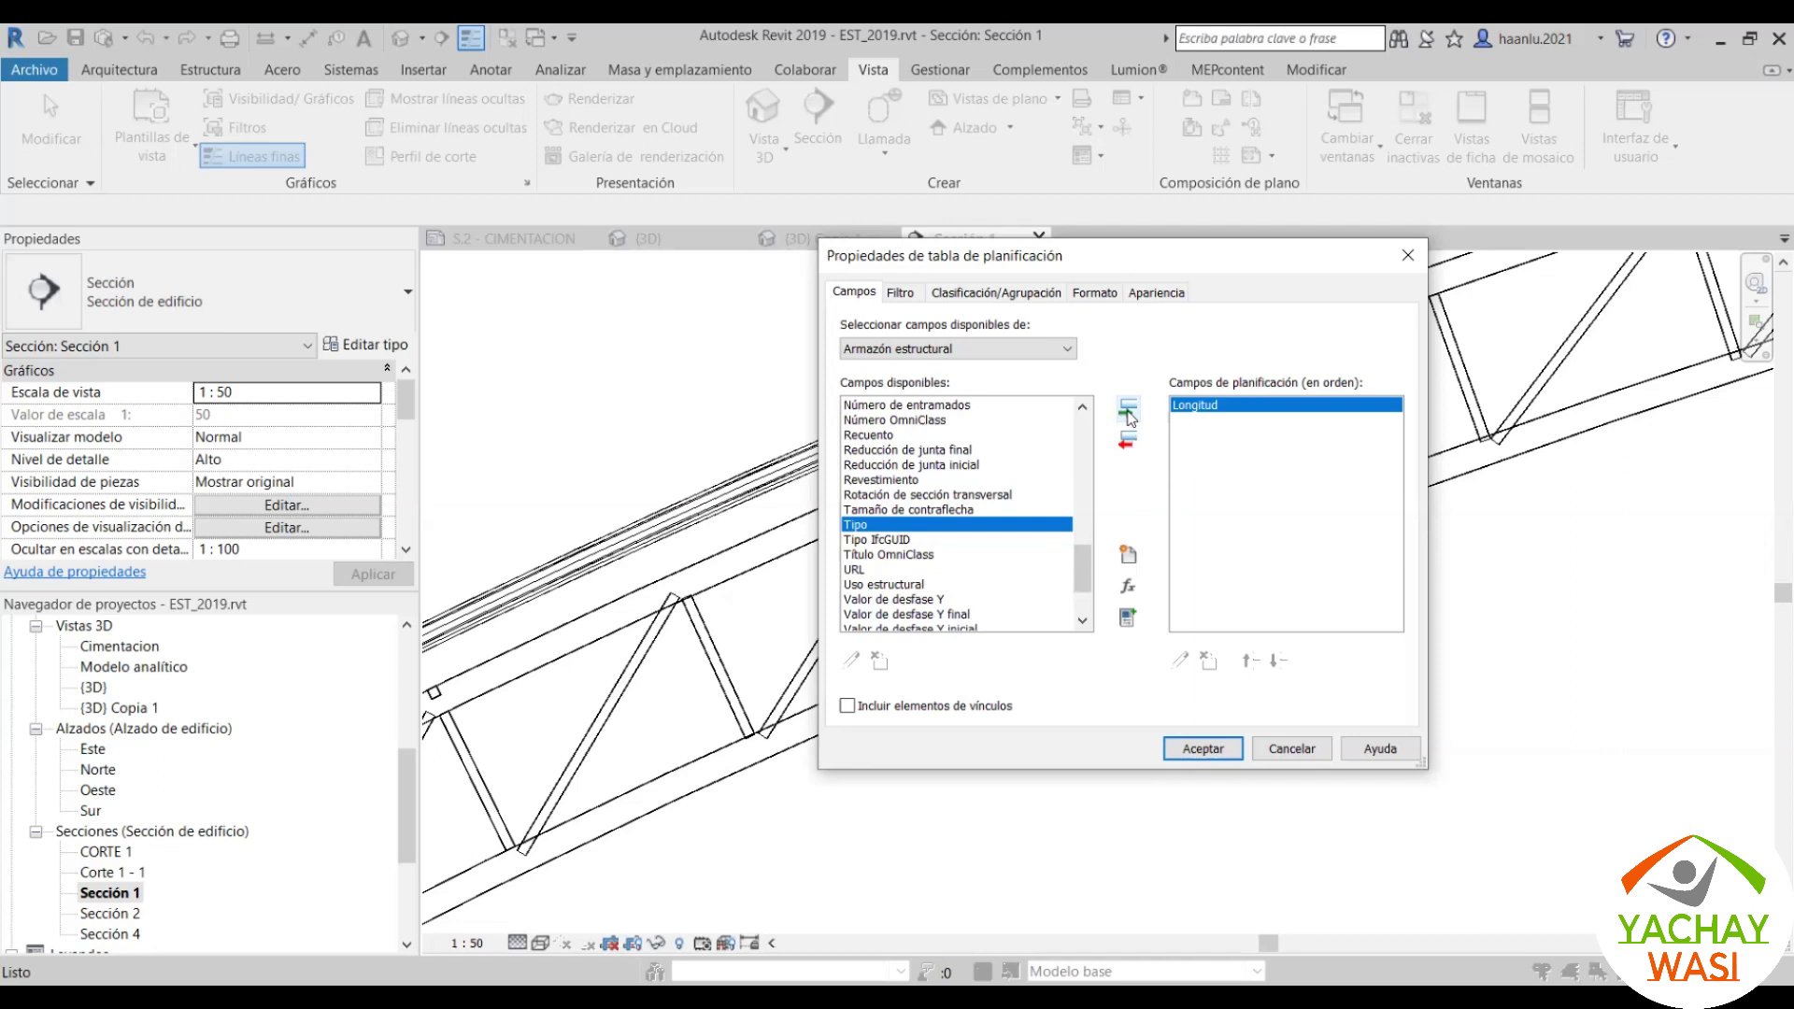
{"action": "double_click", "coordinate": [971, 524]}
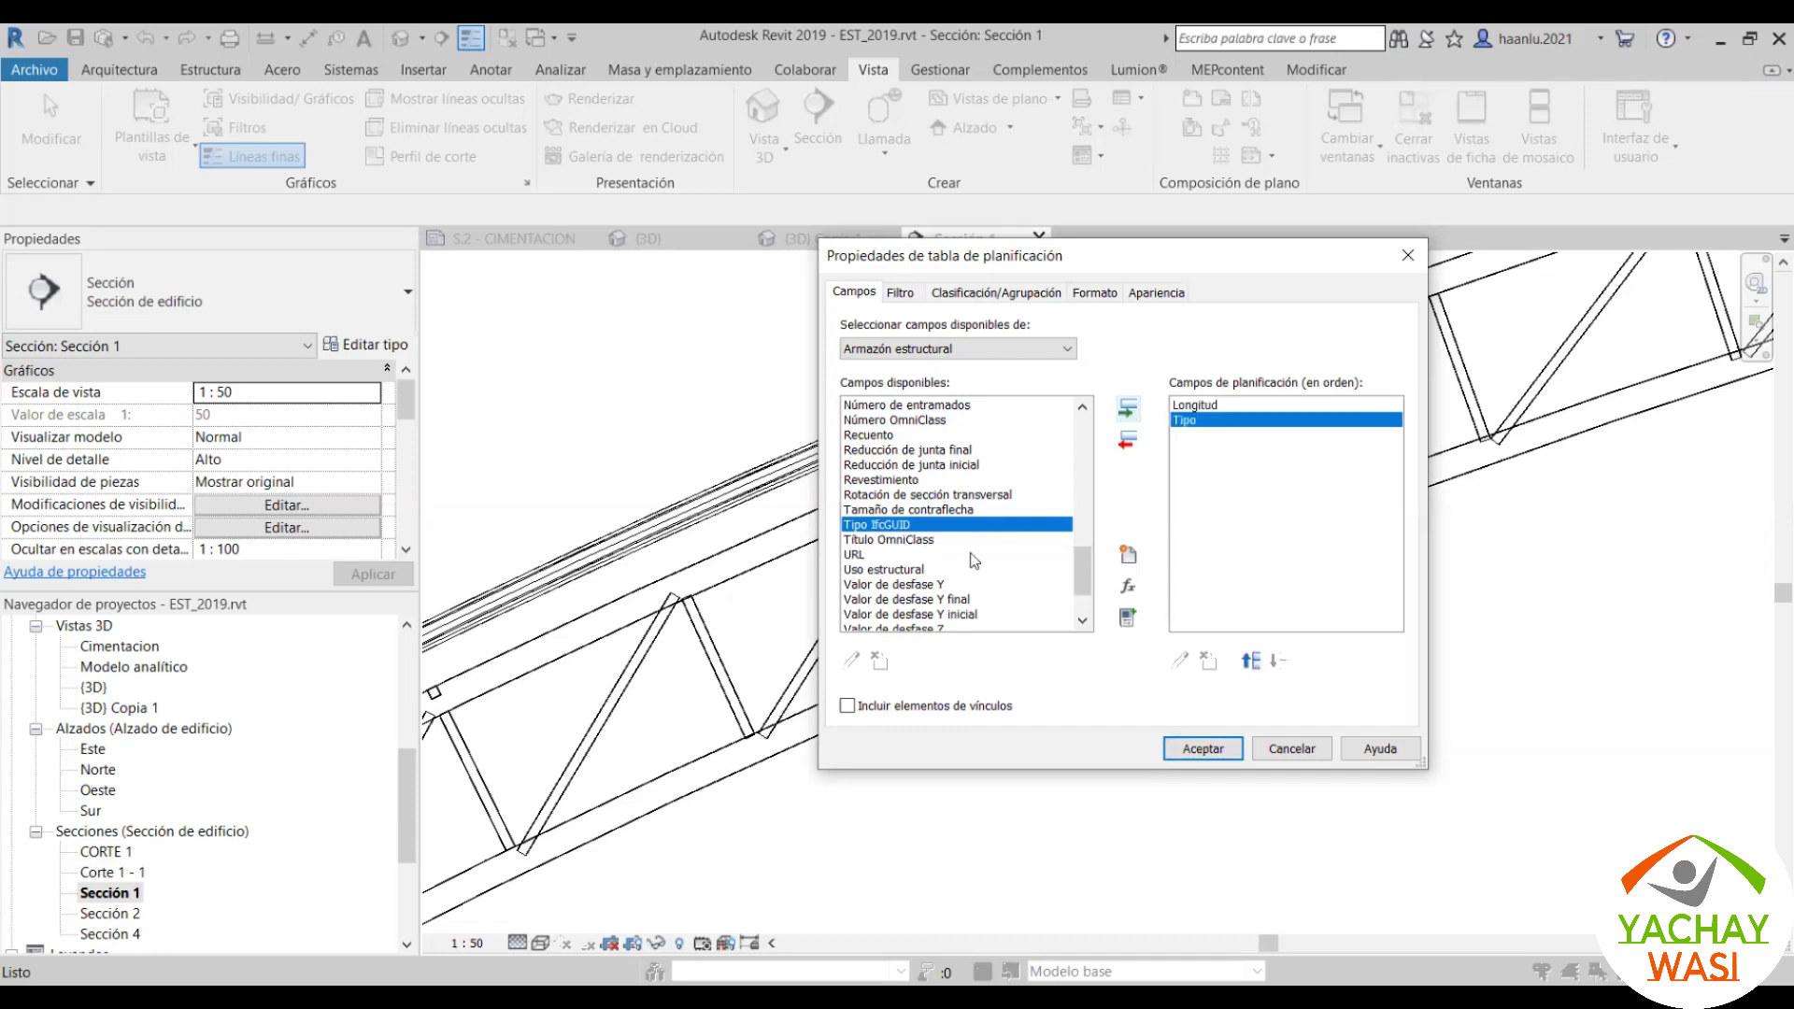
{"action": "scroll", "coordinate": [953, 560], "scroll_direction": "down", "scroll_amount": 2}
{"action": "scroll", "coordinate": [878, 589], "scroll_direction": "up", "scroll_amount": 2}
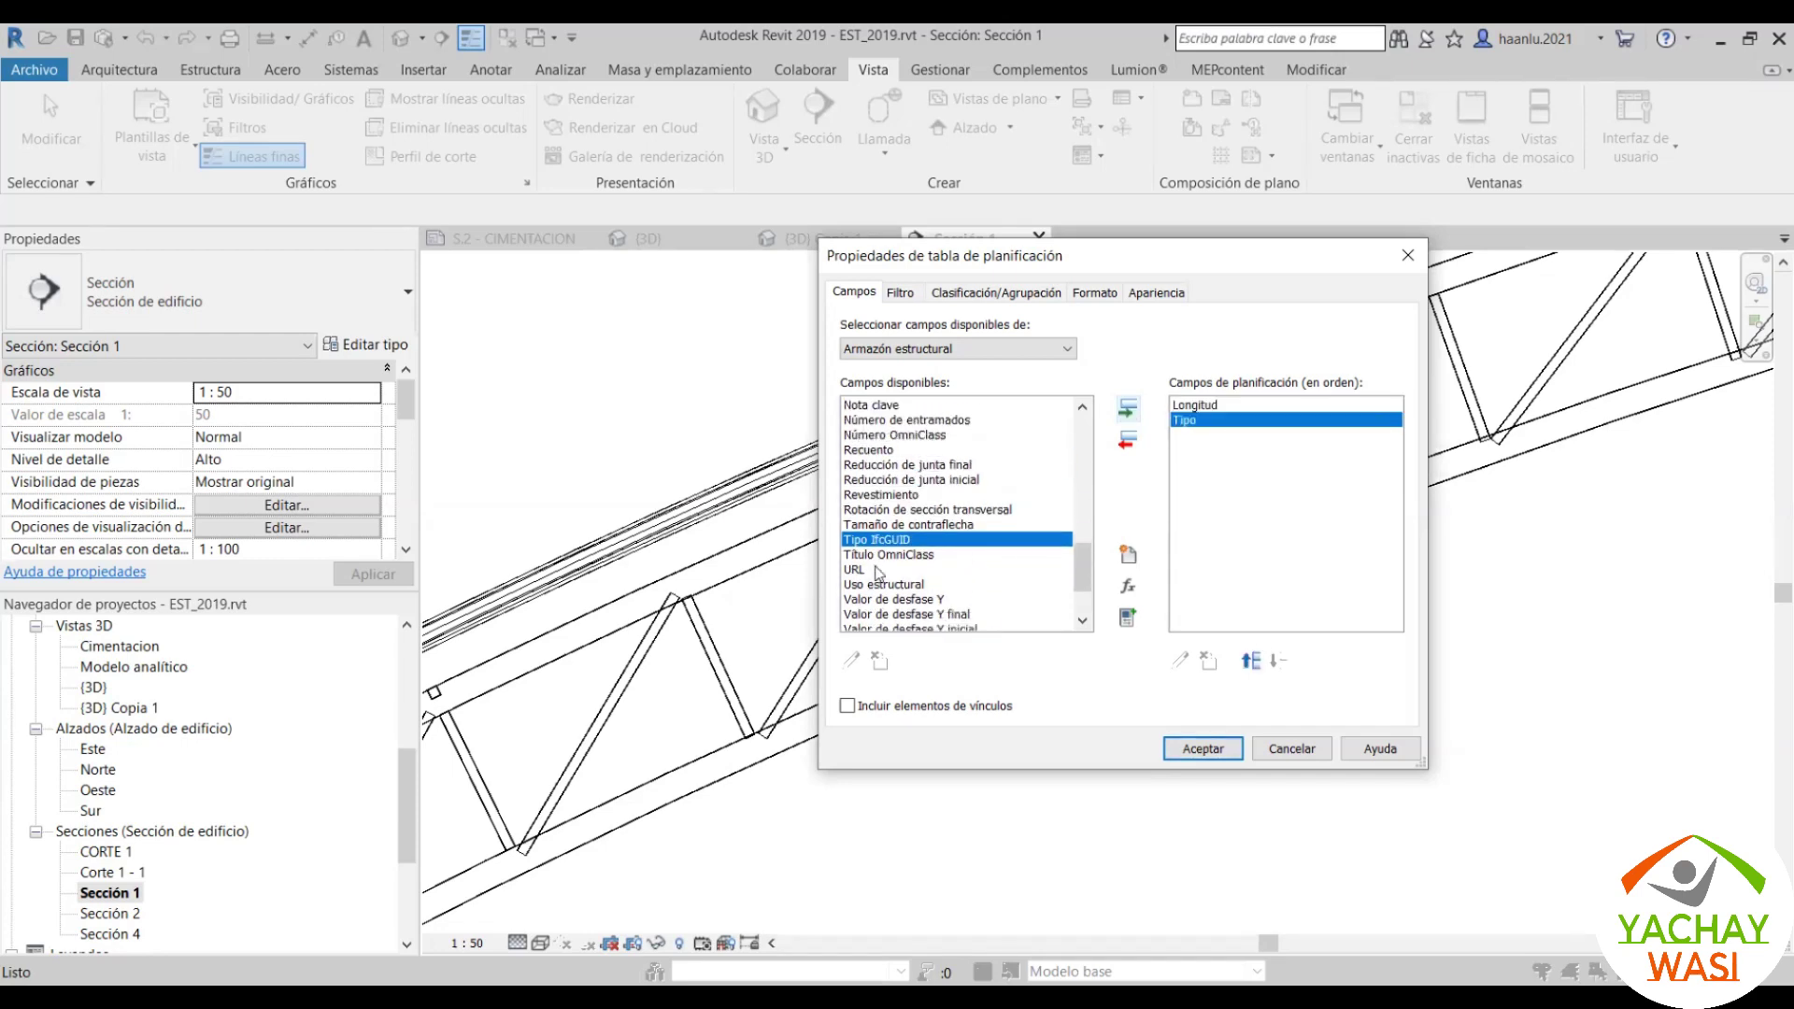
Step: Add the Marca field to the schedule columns
{"action": "left_click", "coordinate": [871, 455]}
{"action": "scroll", "coordinate": [874, 463], "scroll_direction": "up", "scroll_amount": 1}
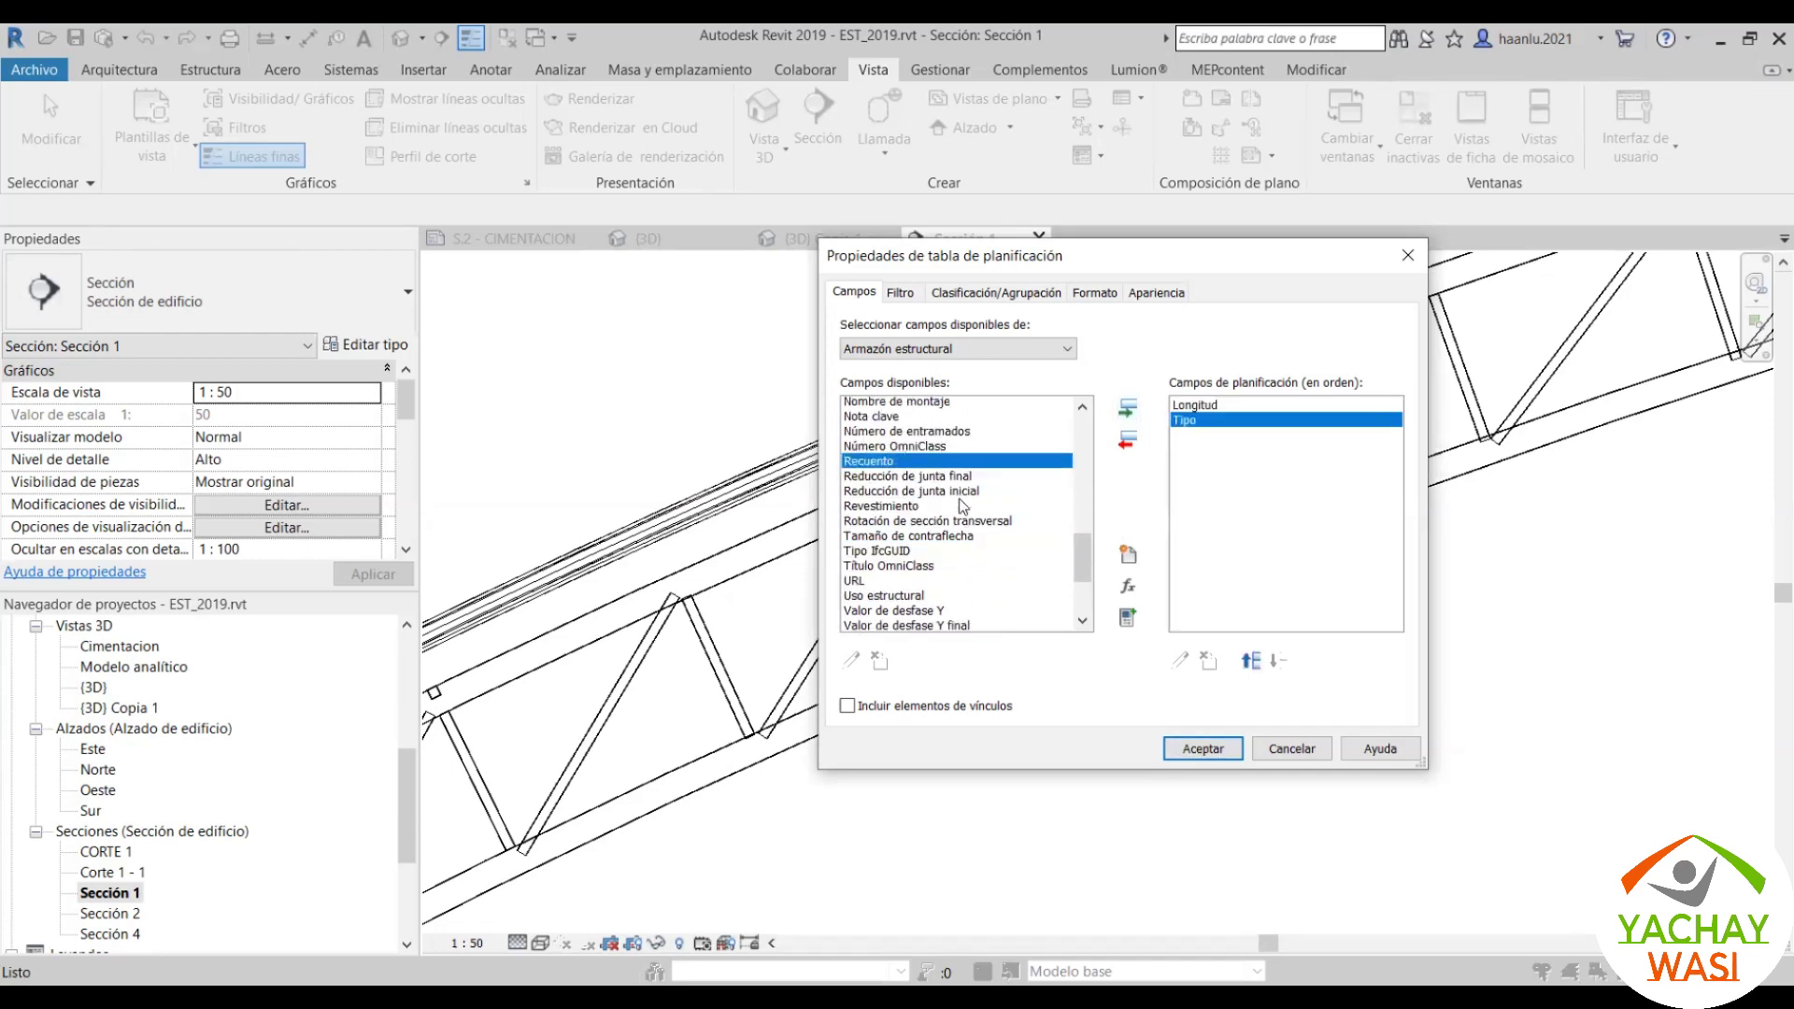
{"action": "scroll", "coordinate": [878, 467], "scroll_direction": "up", "scroll_amount": 1}
{"action": "scroll", "coordinate": [882, 473], "scroll_direction": "up", "scroll_amount": 1}
{"action": "scroll", "coordinate": [883, 471], "scroll_direction": "up", "scroll_amount": 1}
{"action": "scroll", "coordinate": [886, 467], "scroll_direction": "up", "scroll_amount": 1}
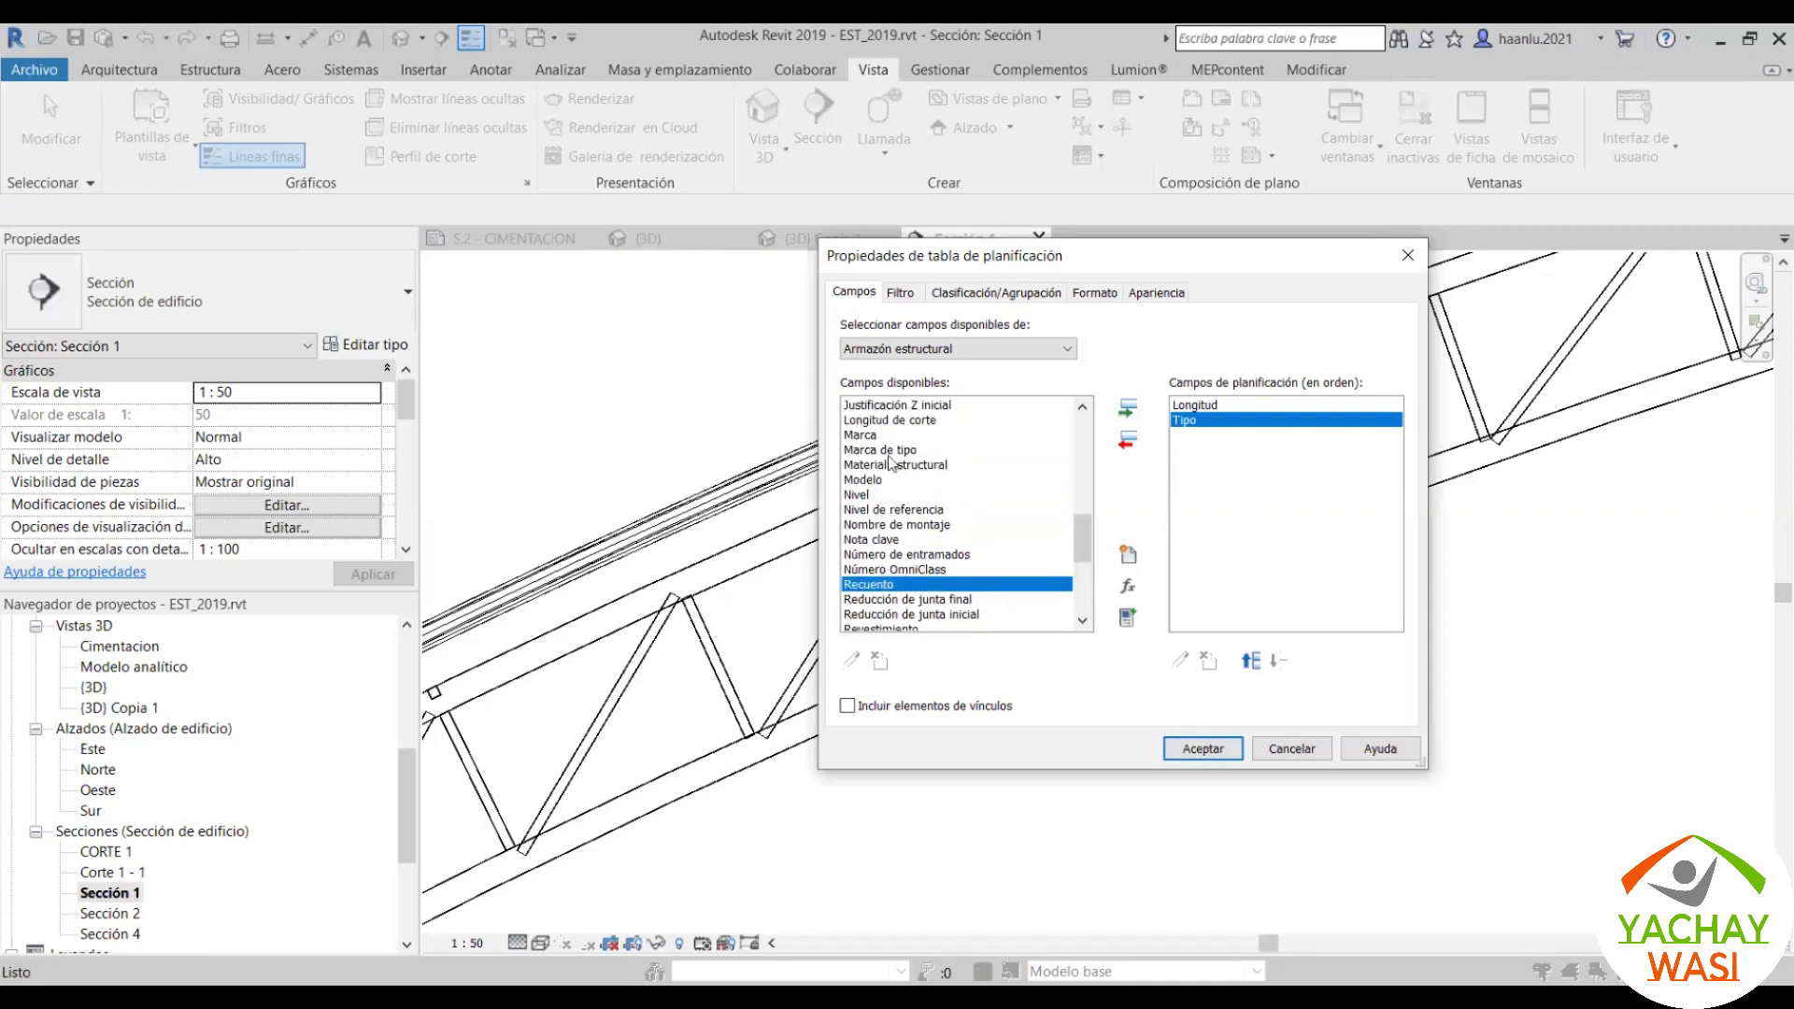
{"action": "left_click_drag", "start_coordinate": [869, 450], "coordinate": [935, 441]}
{"action": "left_click", "coordinate": [1053, 437]}
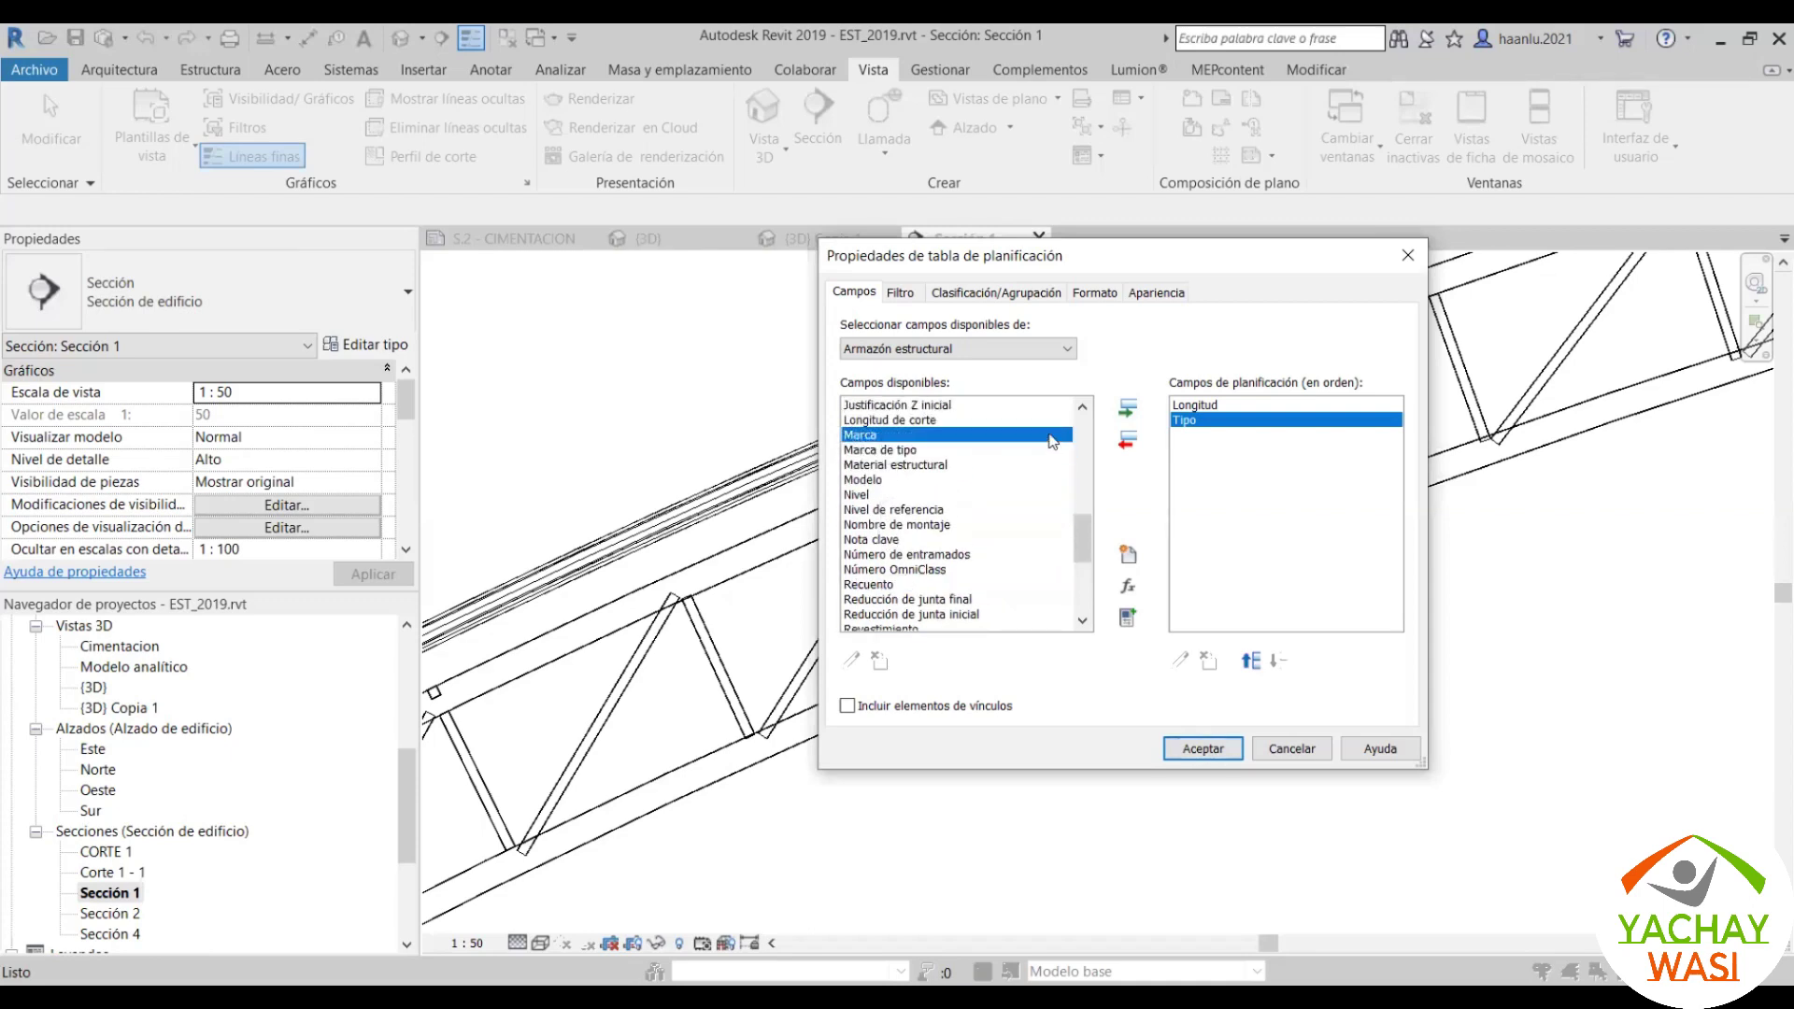
{"action": "left_click", "coordinate": [1128, 411]}
Step: Add Descripción and accept the fields to create the schedule
{"action": "scroll", "coordinate": [934, 486], "scroll_direction": "up", "scroll_amount": 3}
{"action": "scroll", "coordinate": [897, 503], "scroll_direction": "up", "scroll_amount": 4}
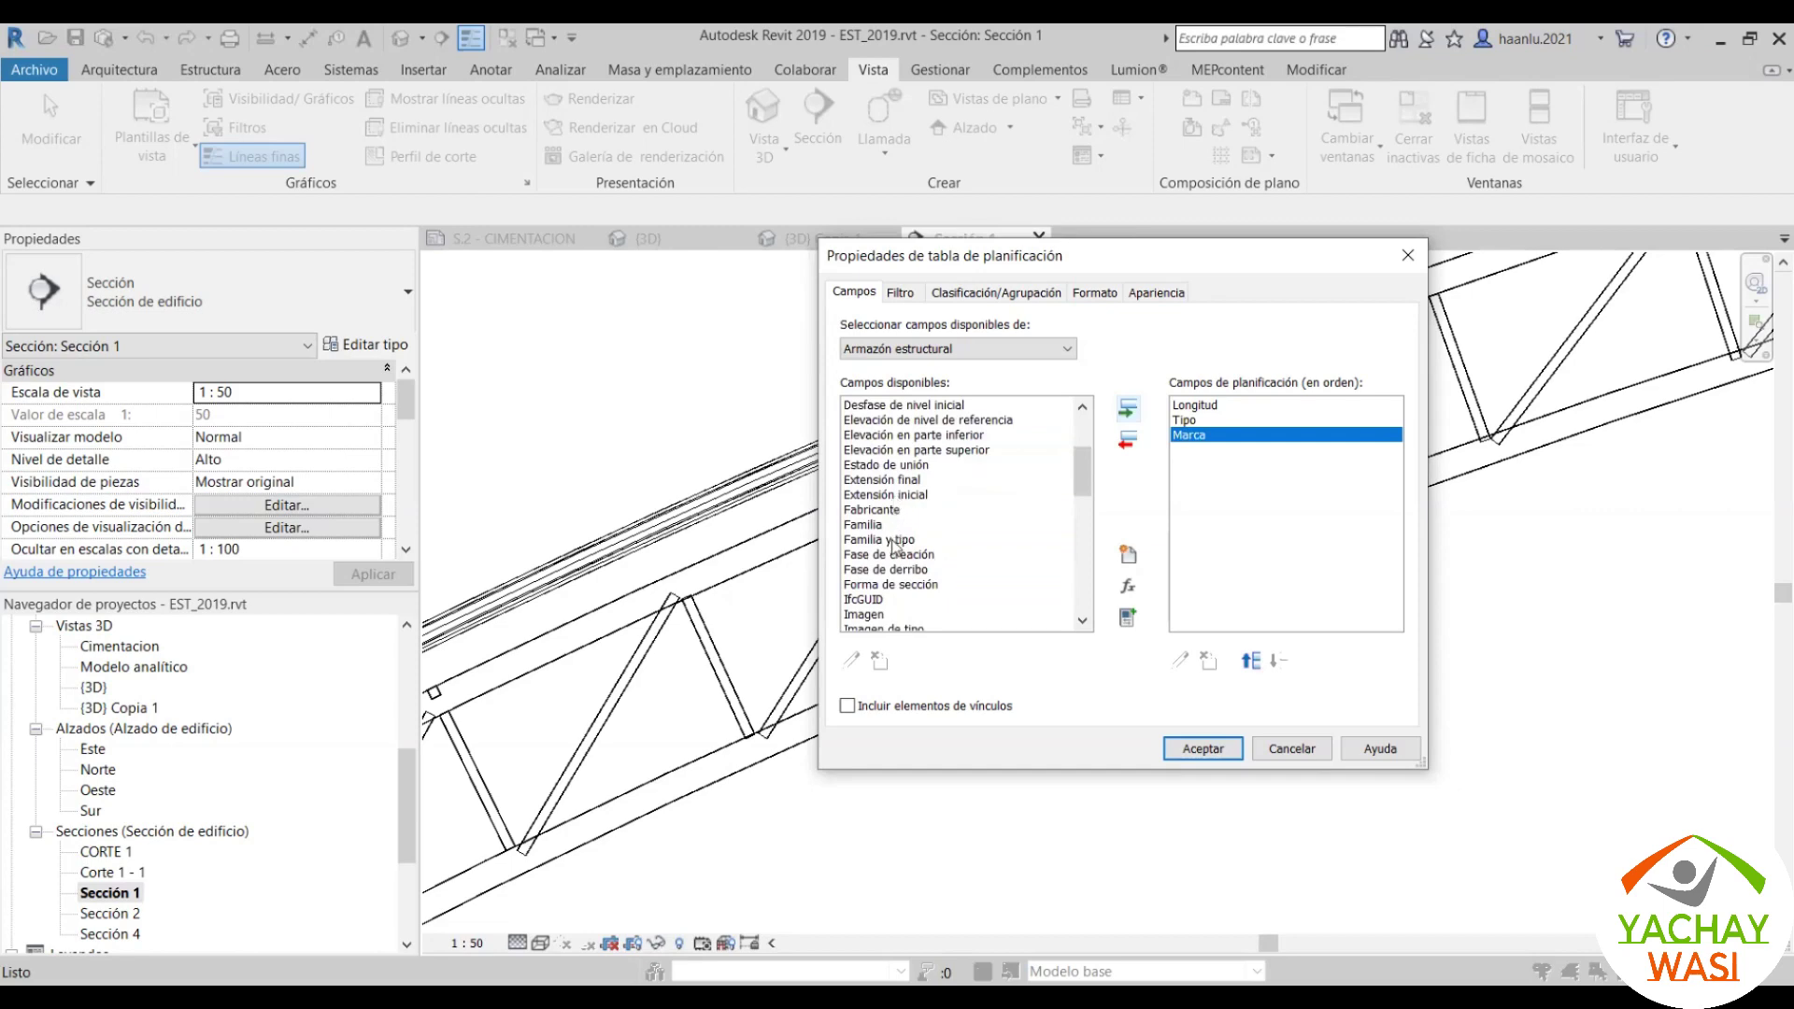
{"action": "scroll", "coordinate": [895, 546], "scroll_direction": "up", "scroll_amount": 2}
{"action": "scroll", "coordinate": [892, 533], "scroll_direction": "up", "scroll_amount": 1}
{"action": "left_click", "coordinate": [883, 495]}
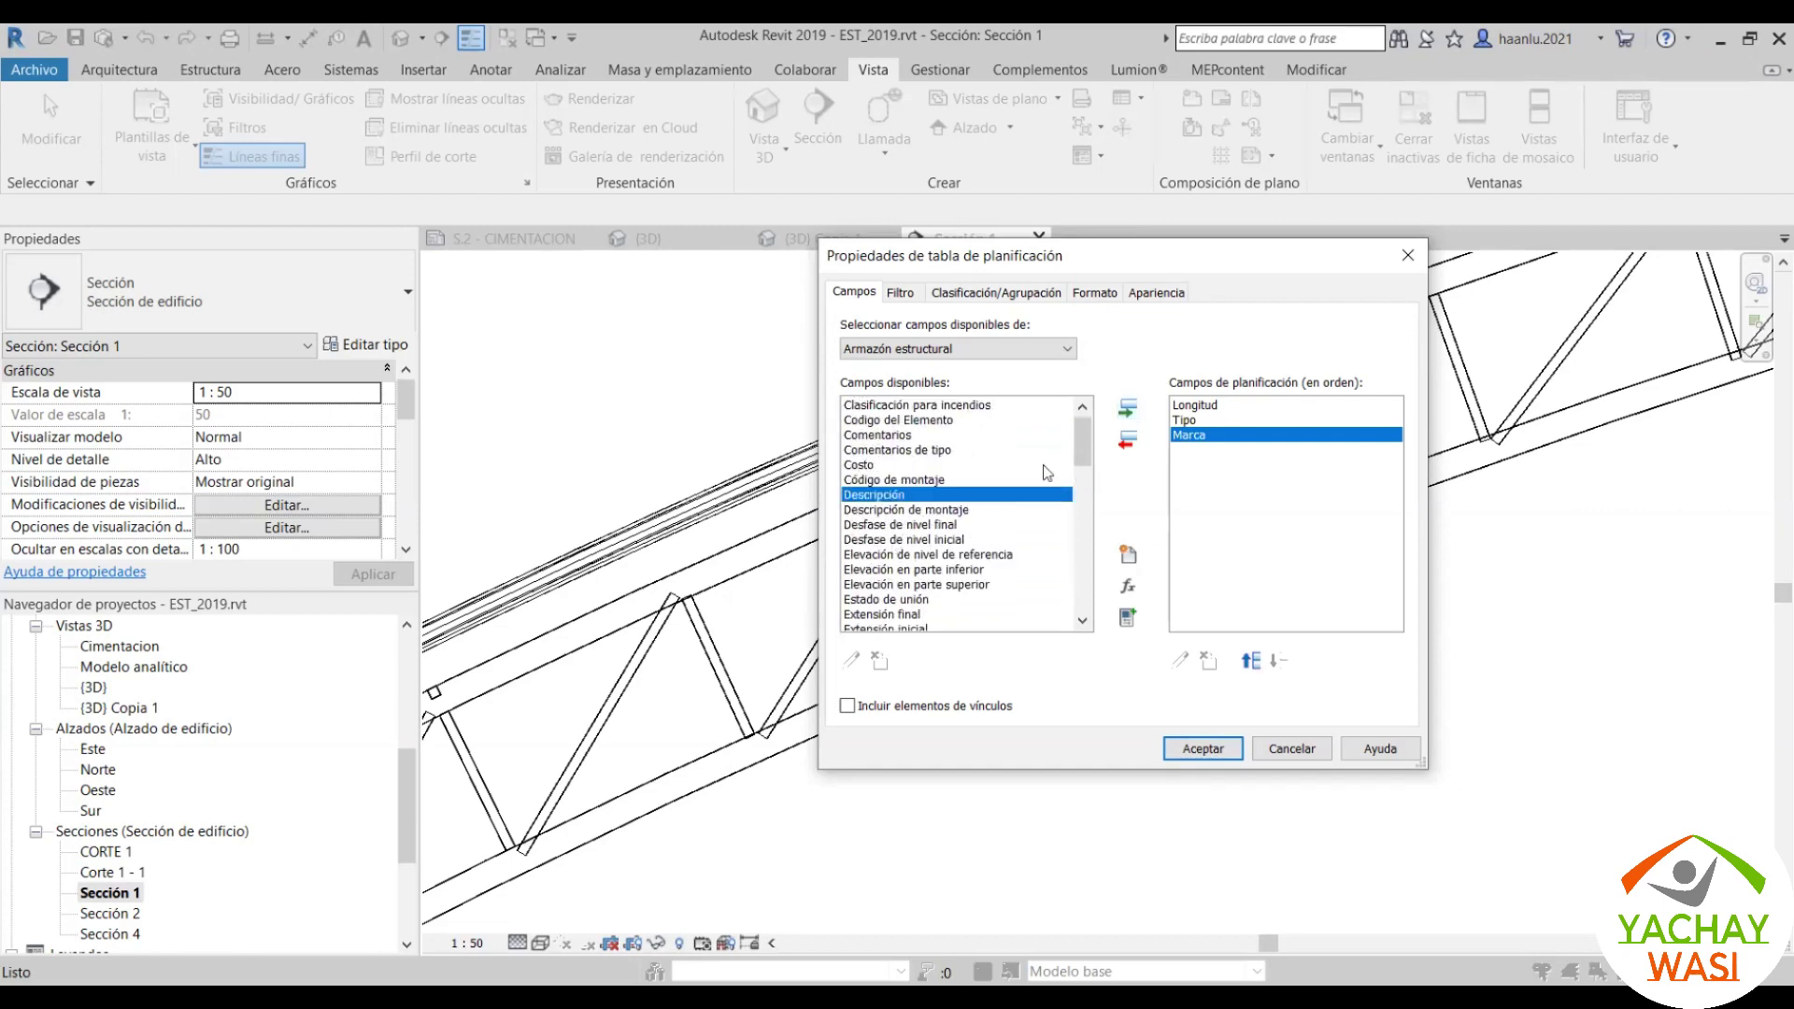
{"action": "left_click", "coordinate": [1127, 411]}
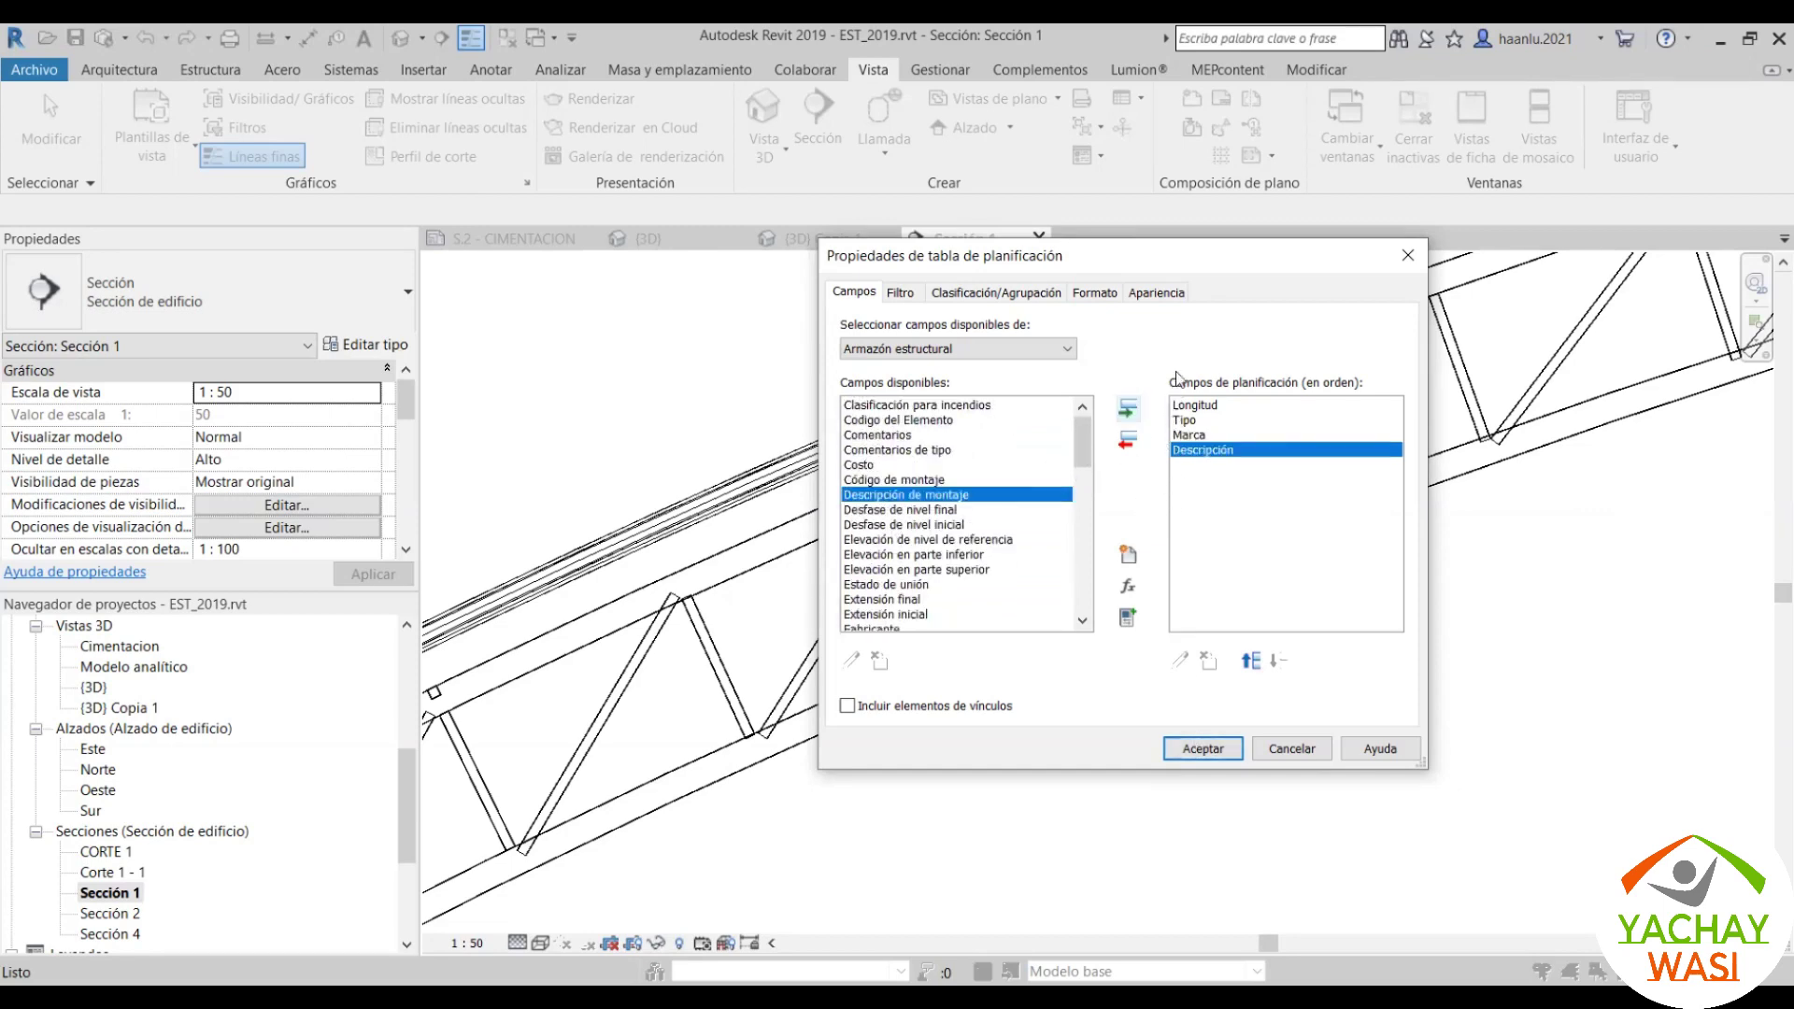
{"action": "left_click", "coordinate": [1203, 750]}
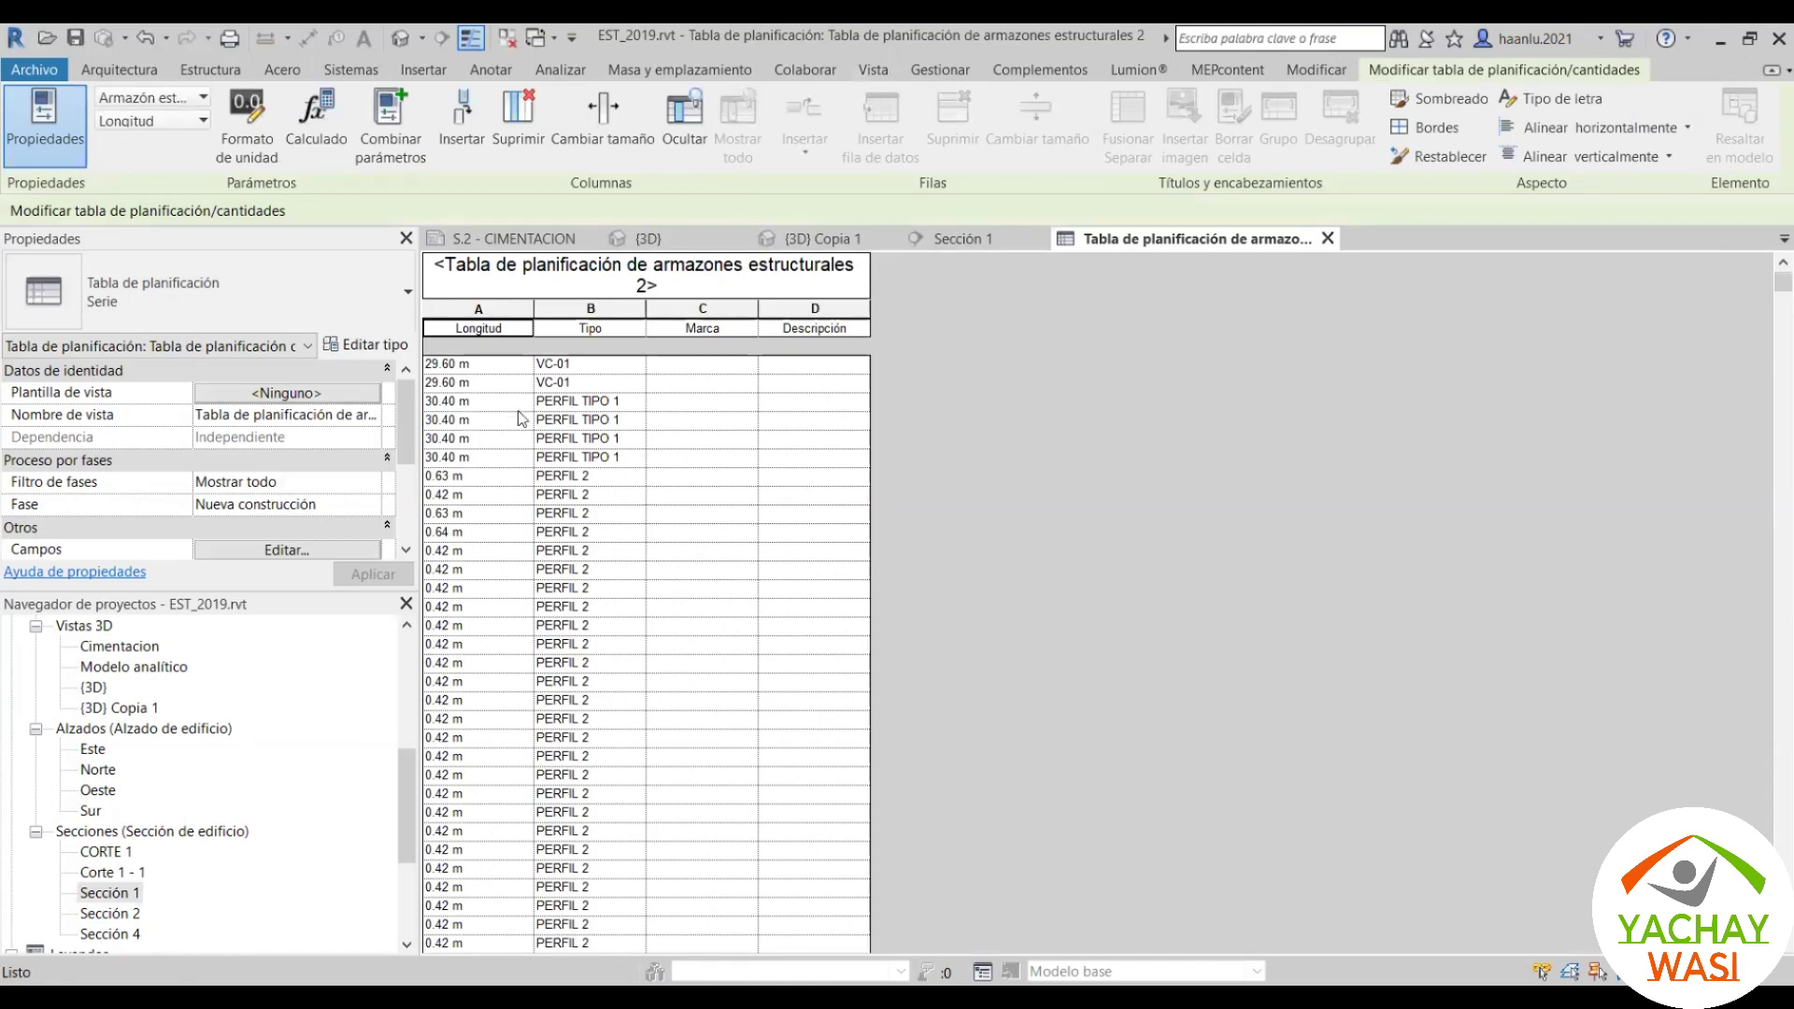
Step: Select a Tipo cell in the schedule and view the highlighted truss in {3D} Copia 1
{"action": "left_click", "coordinate": [616, 408]}
{"action": "scroll", "coordinate": [624, 510], "scroll_direction": "down", "scroll_amount": 3}
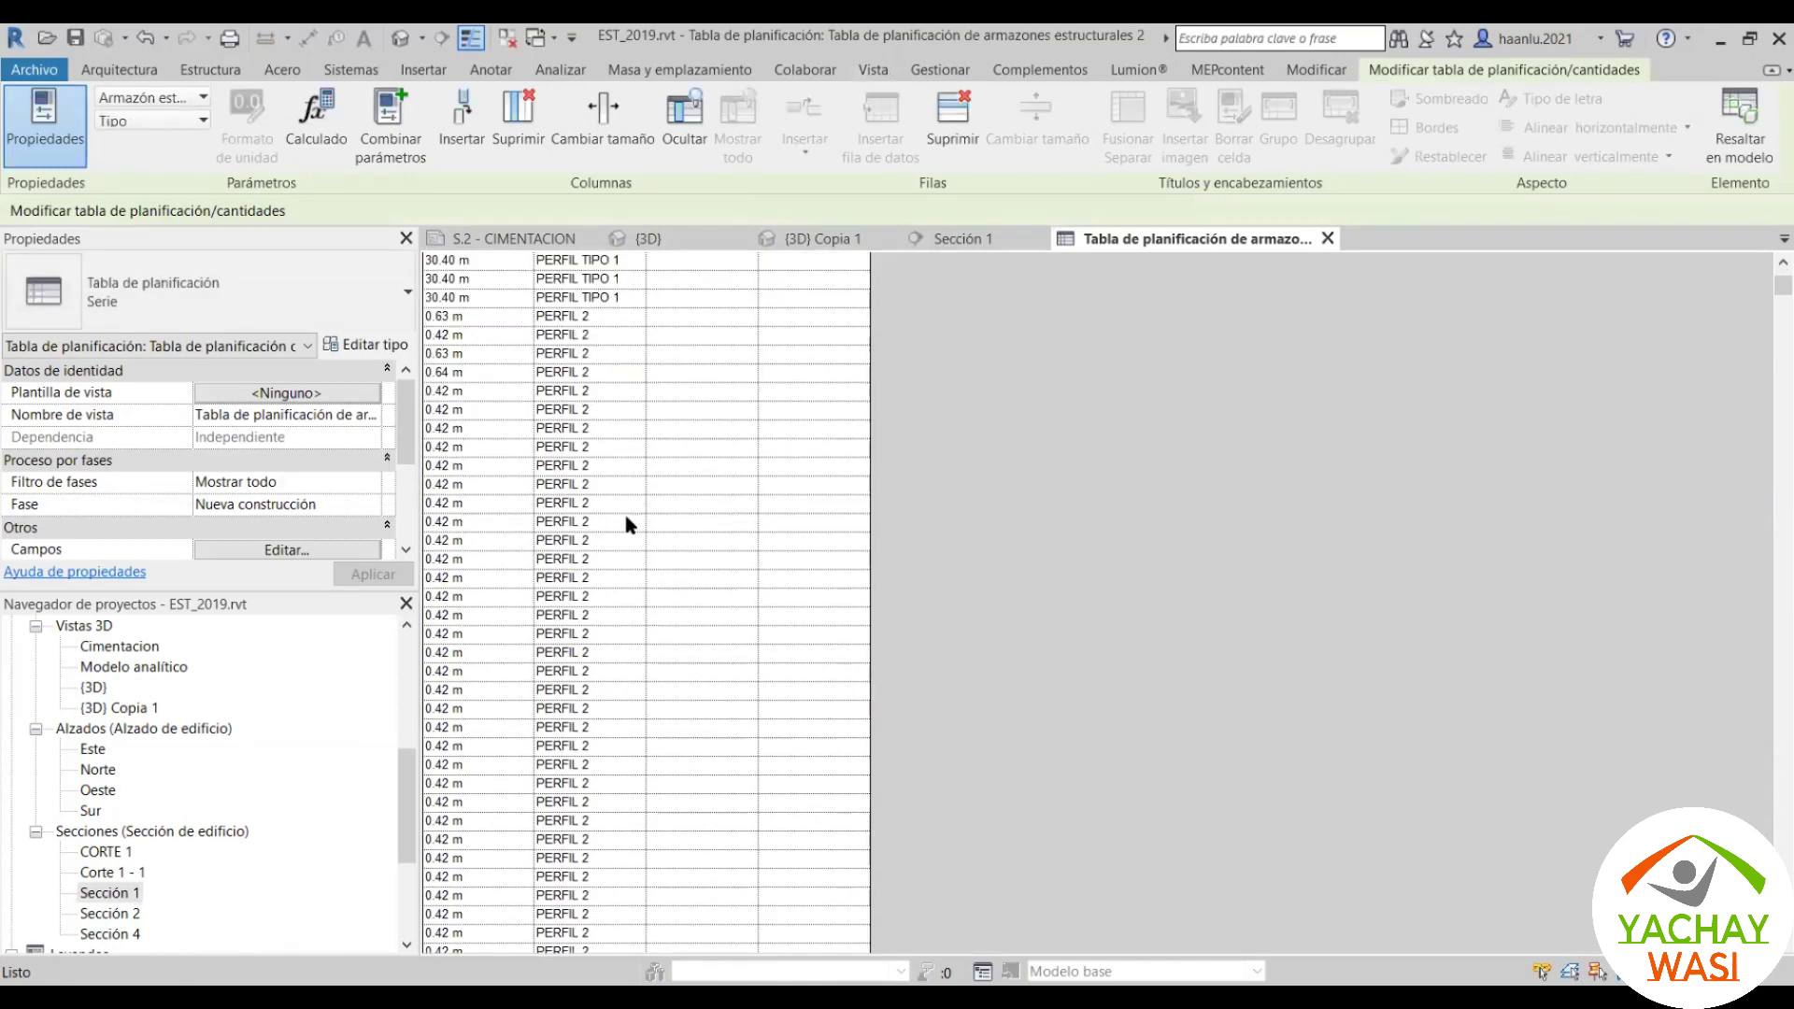
{"action": "scroll", "coordinate": [625, 517], "scroll_direction": "down", "scroll_amount": 3}
{"action": "scroll", "coordinate": [673, 547], "scroll_direction": "down", "scroll_amount": 3}
{"action": "scroll", "coordinate": [708, 563], "scroll_direction": "down", "scroll_amount": 3}
{"action": "scroll", "coordinate": [722, 572], "scroll_direction": "down", "scroll_amount": 3}
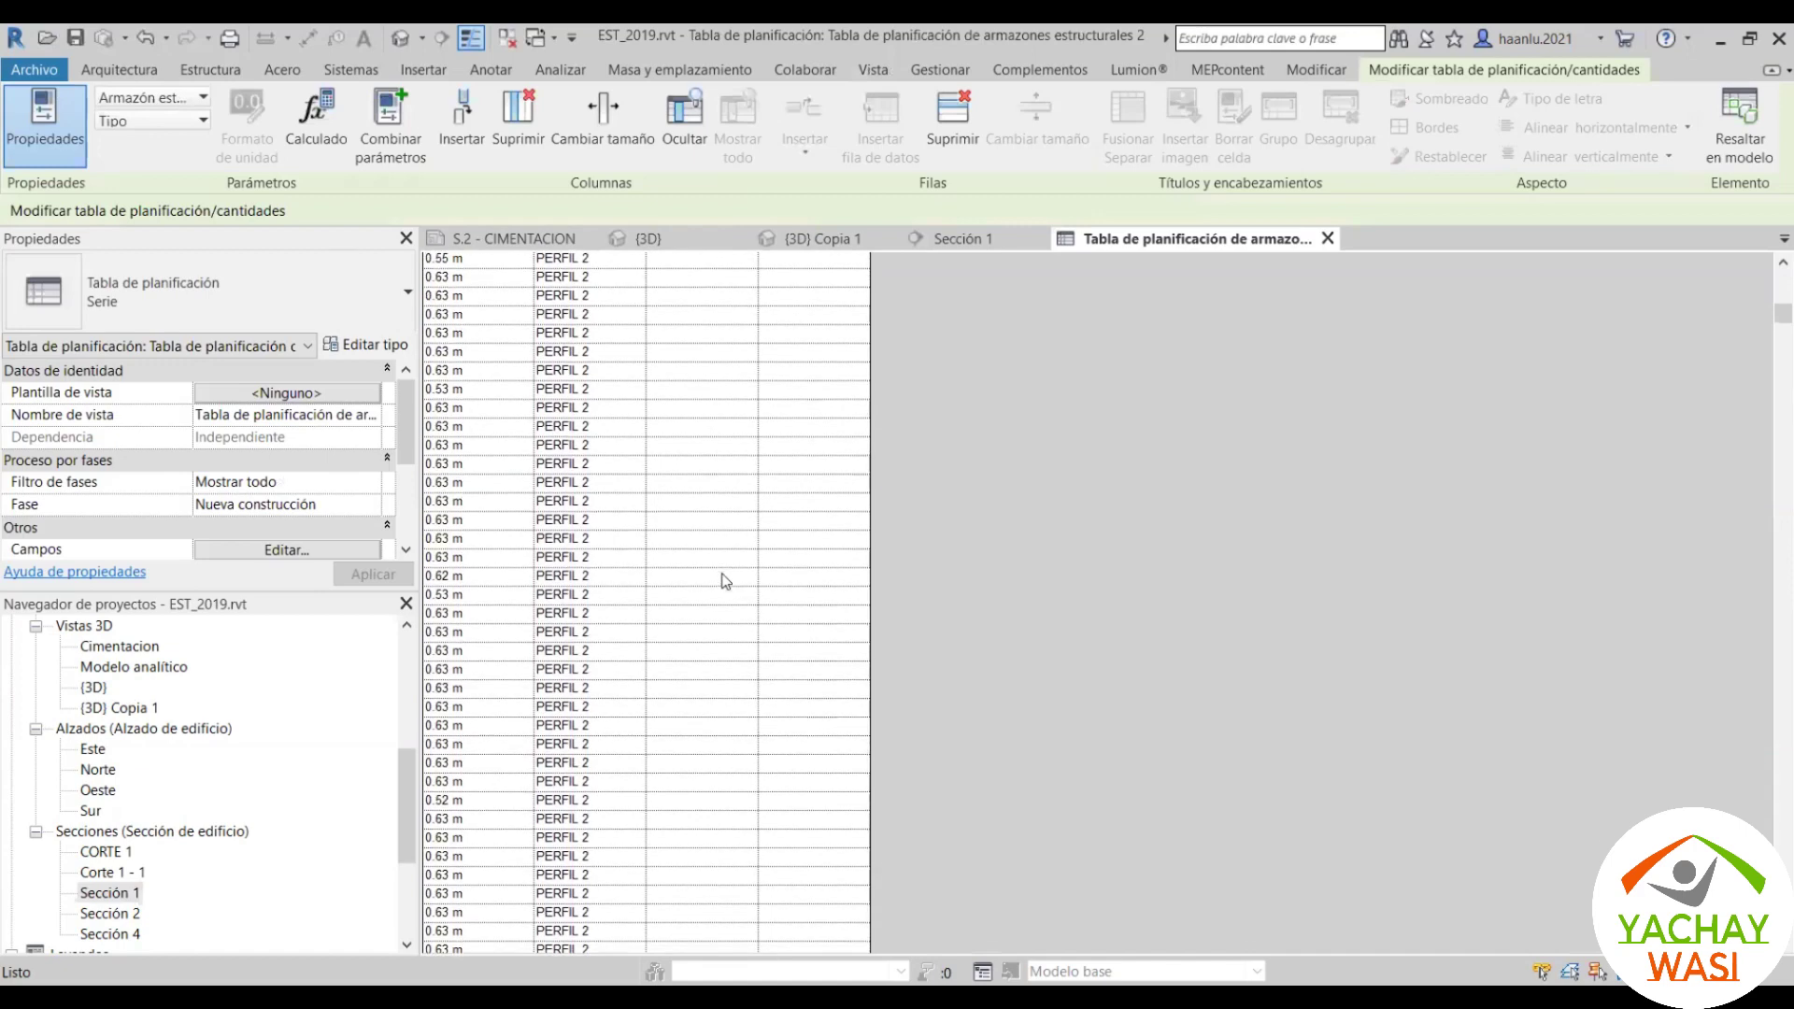
{"action": "scroll", "coordinate": [721, 579], "scroll_direction": "down", "scroll_amount": 3}
{"action": "left_click", "coordinate": [822, 238]}
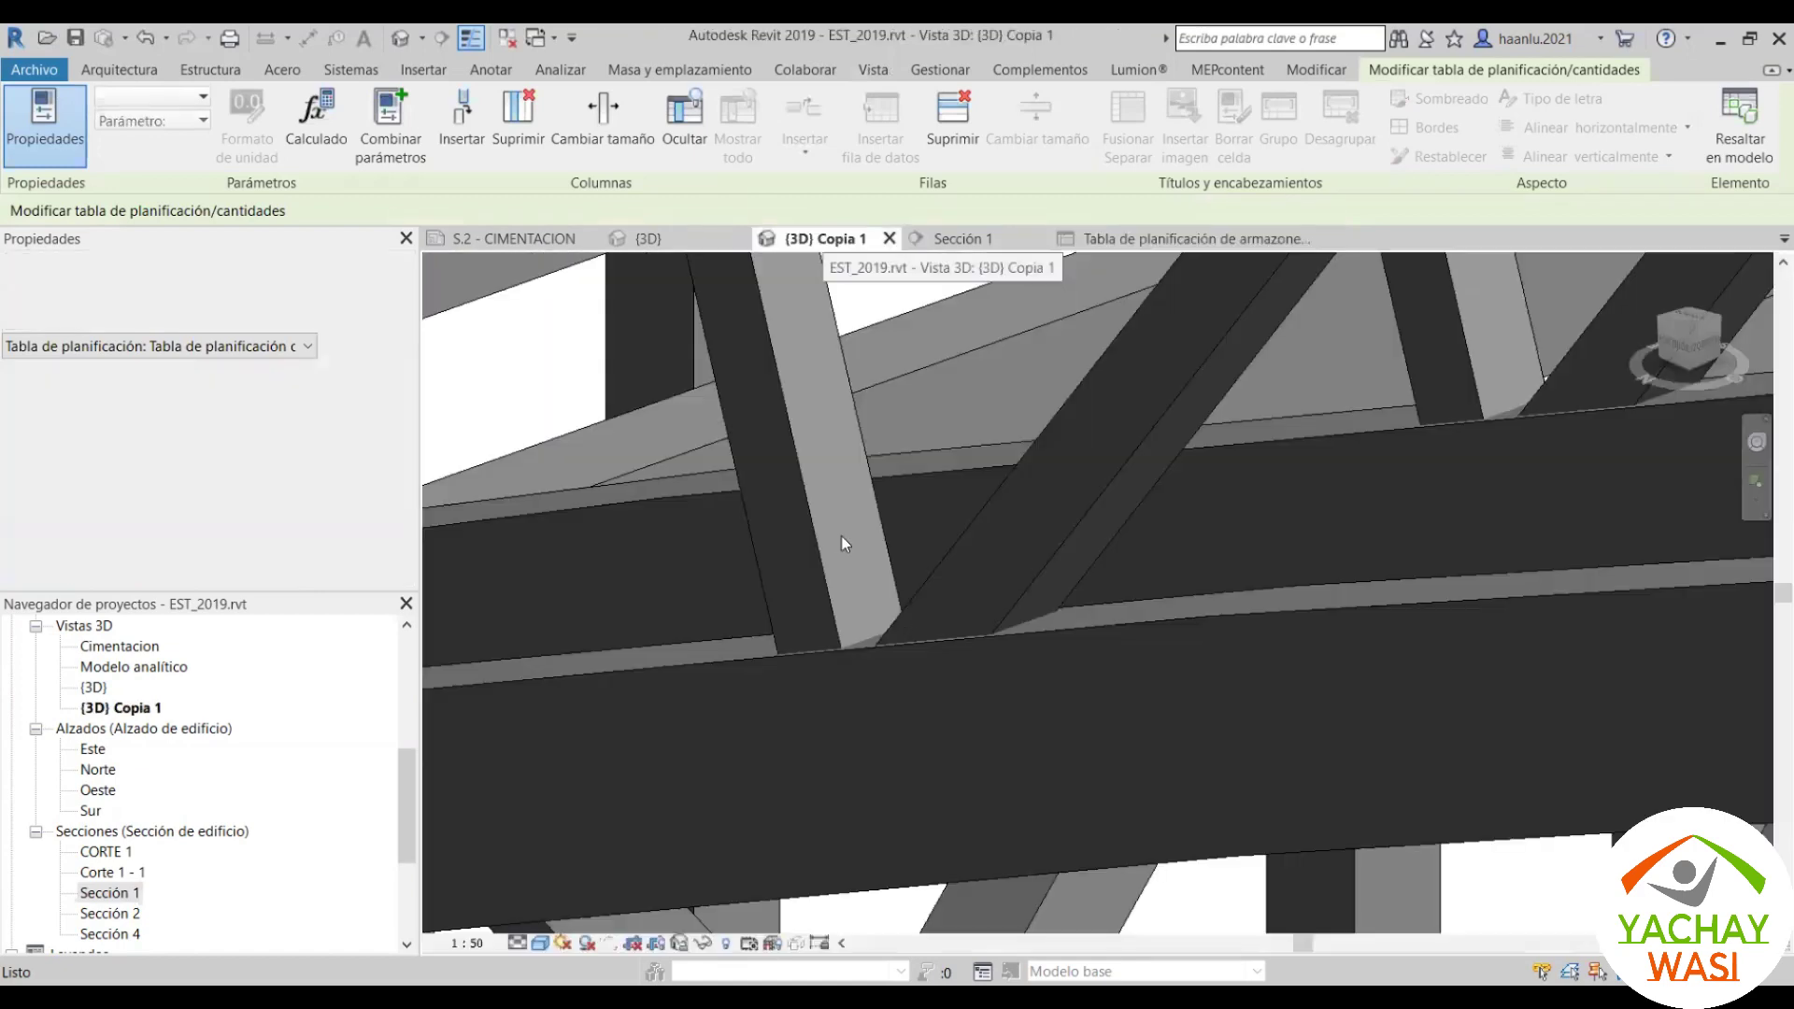
{"action": "scroll", "coordinate": [793, 510], "scroll_direction": "down", "scroll_amount": 5}
{"action": "scroll", "coordinate": [792, 512], "scroll_direction": "down", "scroll_amount": 3}
{"action": "middle_click_drag", "start_coordinate": [813, 535], "coordinate": [859, 558], "text": "shift"}
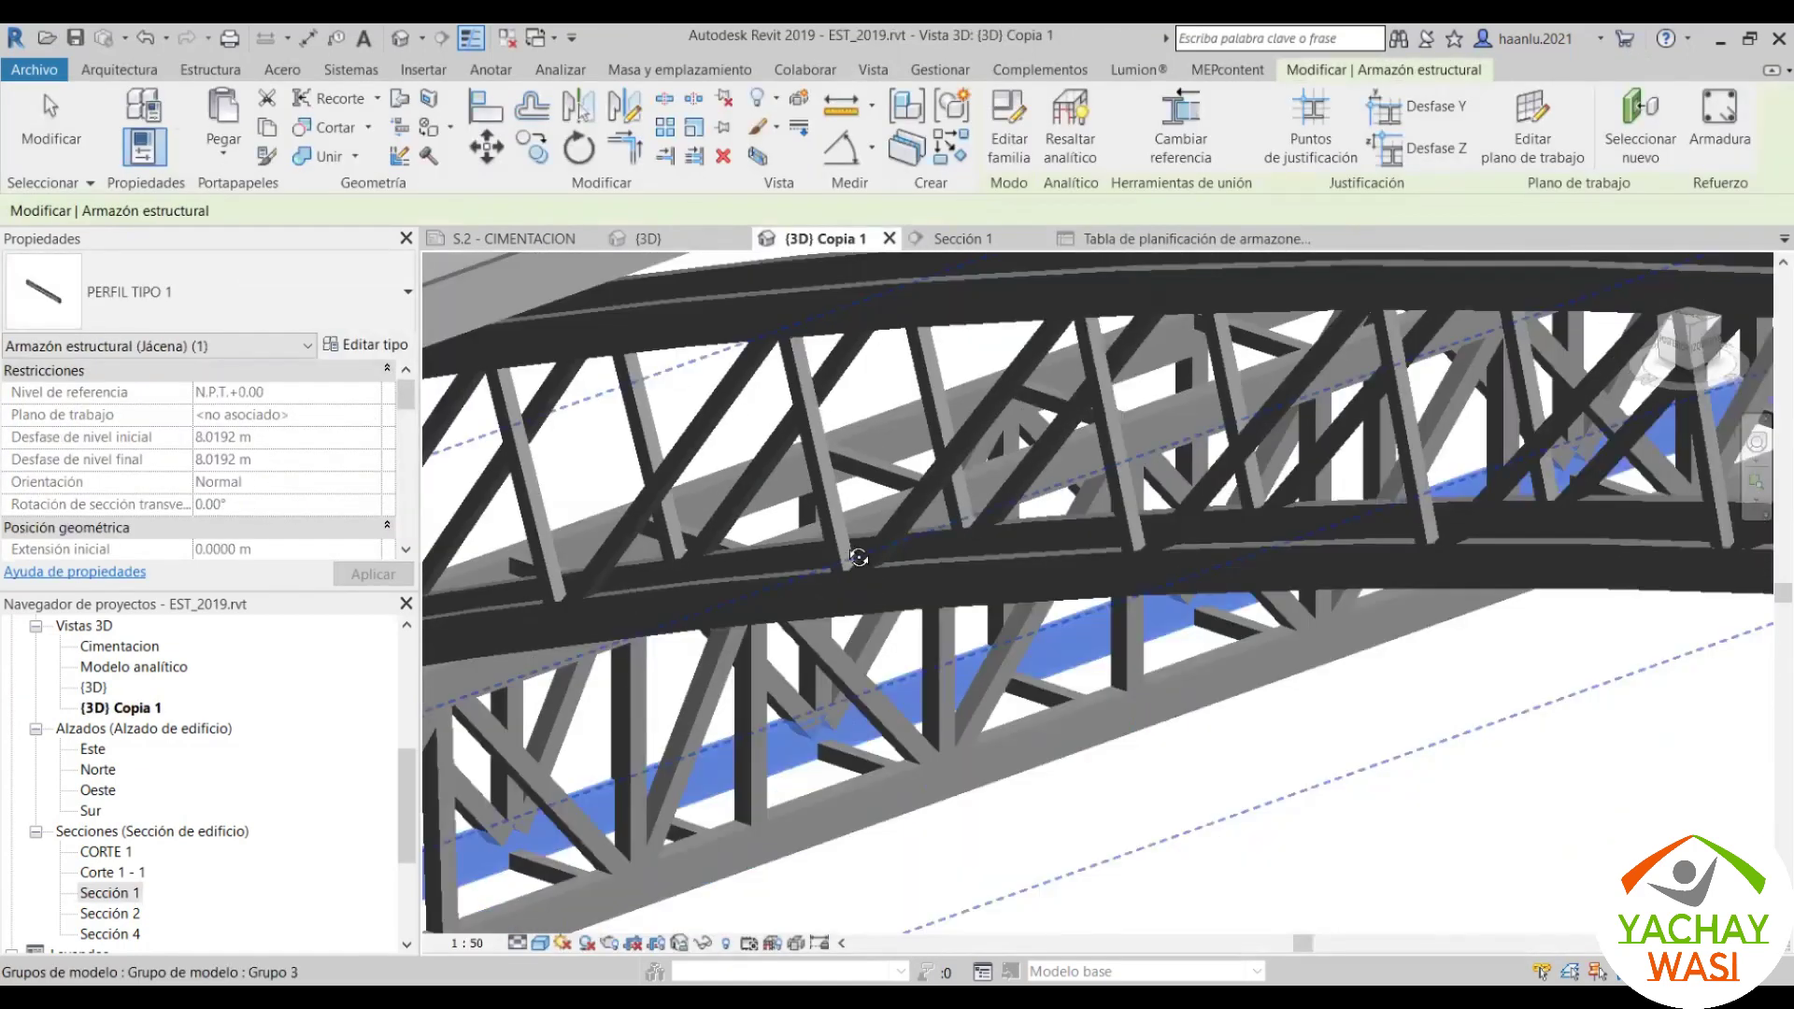
{"action": "scroll", "coordinate": [654, 637], "scroll_direction": "down", "scroll_amount": 5}
{"action": "scroll", "coordinate": [649, 644], "scroll_direction": "up", "scroll_amount": 1}
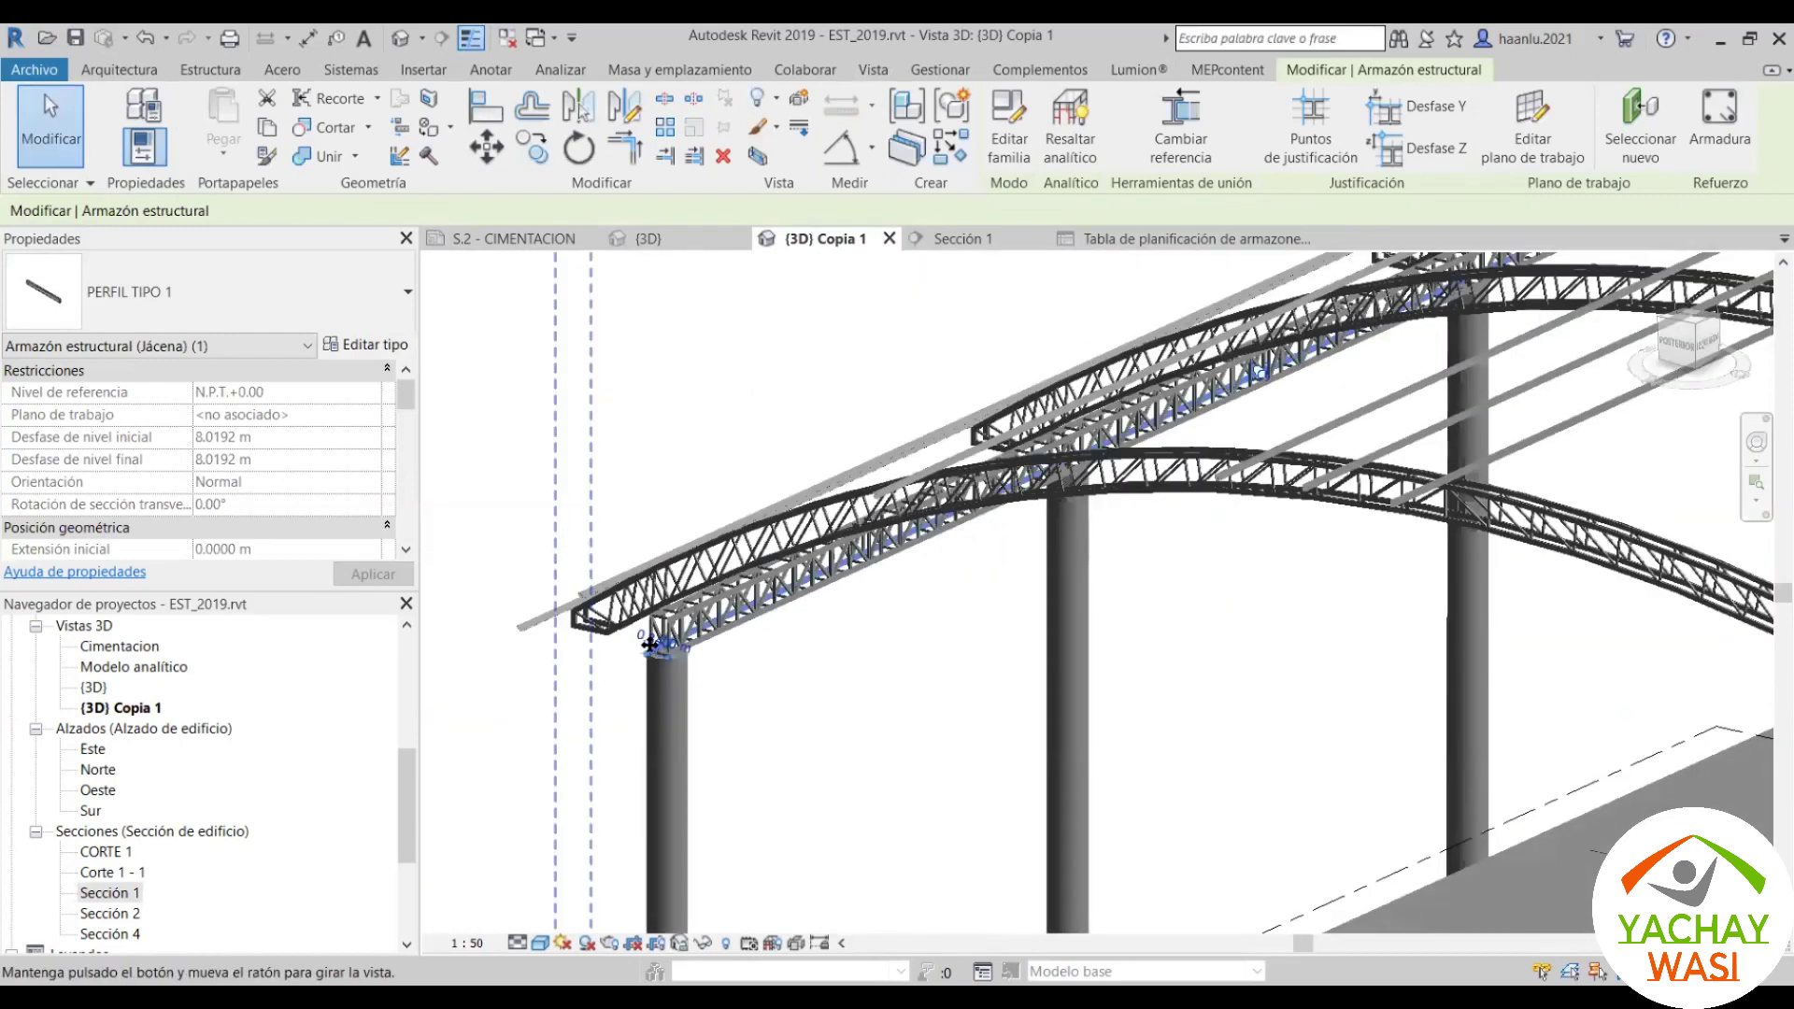
{"action": "scroll", "coordinate": [649, 644], "scroll_direction": "up", "scroll_amount": 2}
{"action": "scroll", "coordinate": [649, 645], "scroll_direction": "up", "scroll_amount": 3}
{"action": "scroll", "coordinate": [649, 644], "scroll_direction": "up", "scroll_amount": 3}
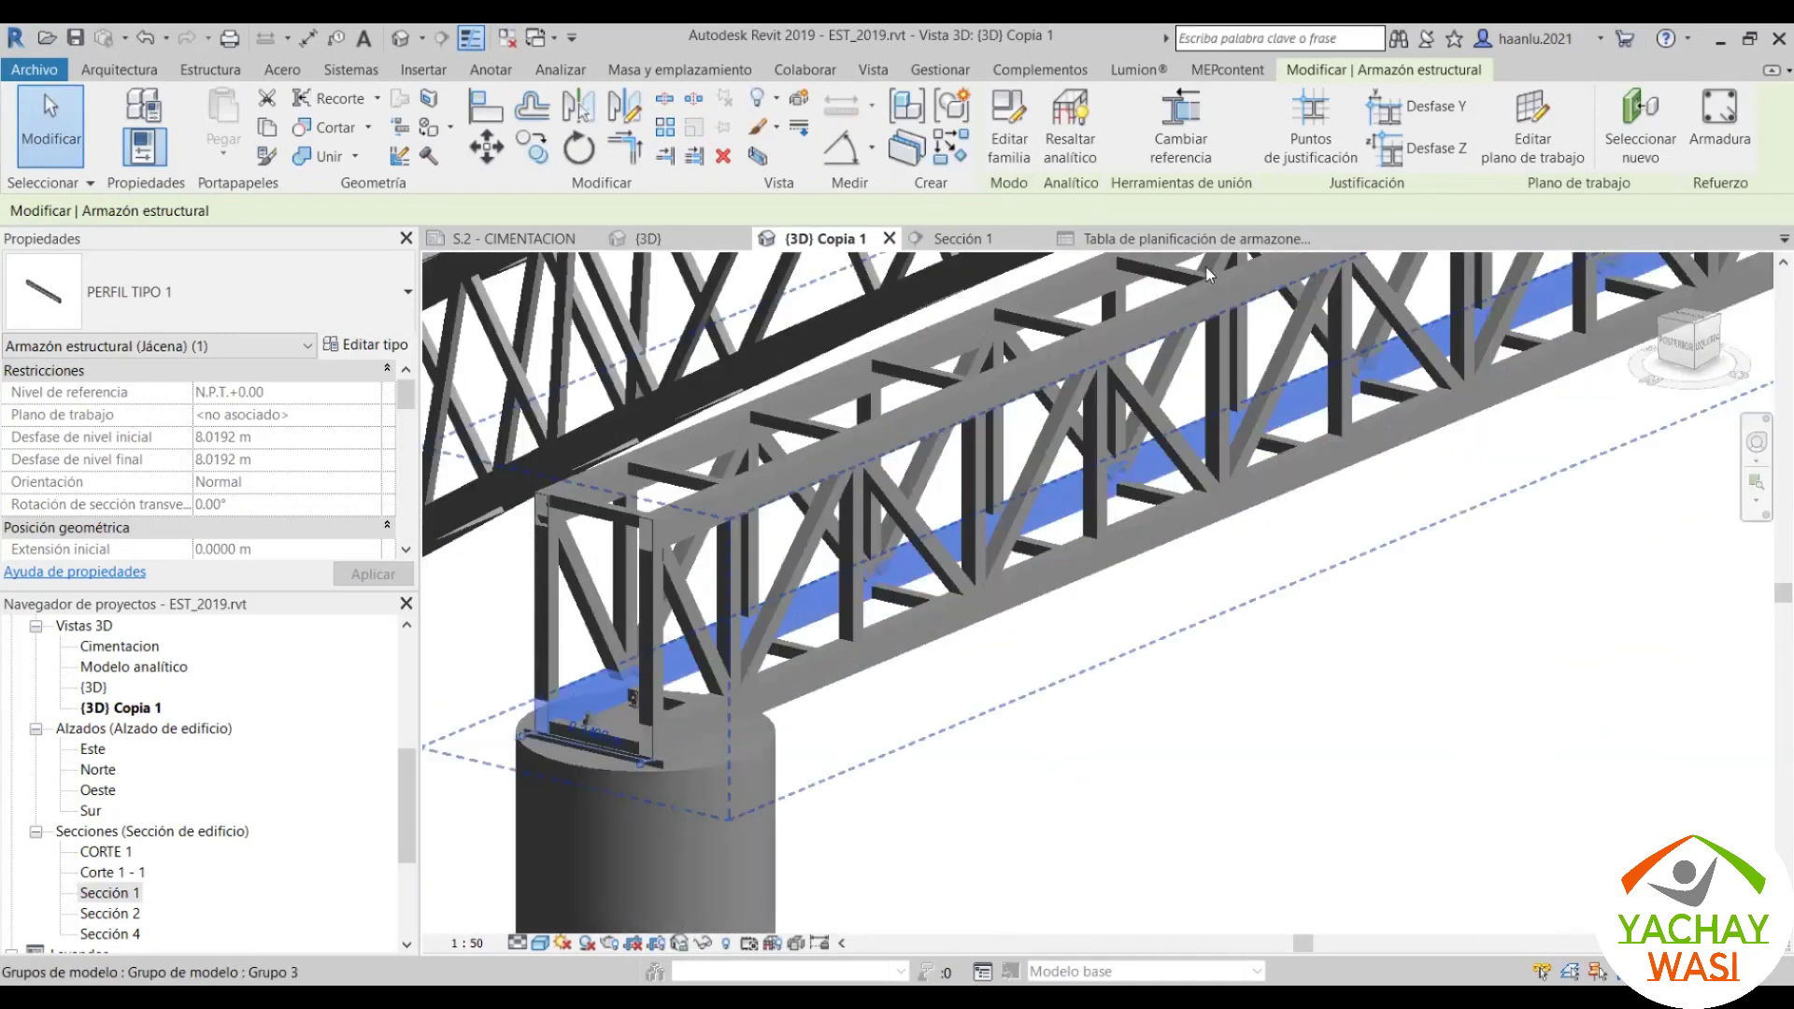
Step: Trace the two 30.40 m PERFIL TIPO 1 schedule rows to their beams in 3D
{"action": "left_click", "coordinate": [1191, 238]}
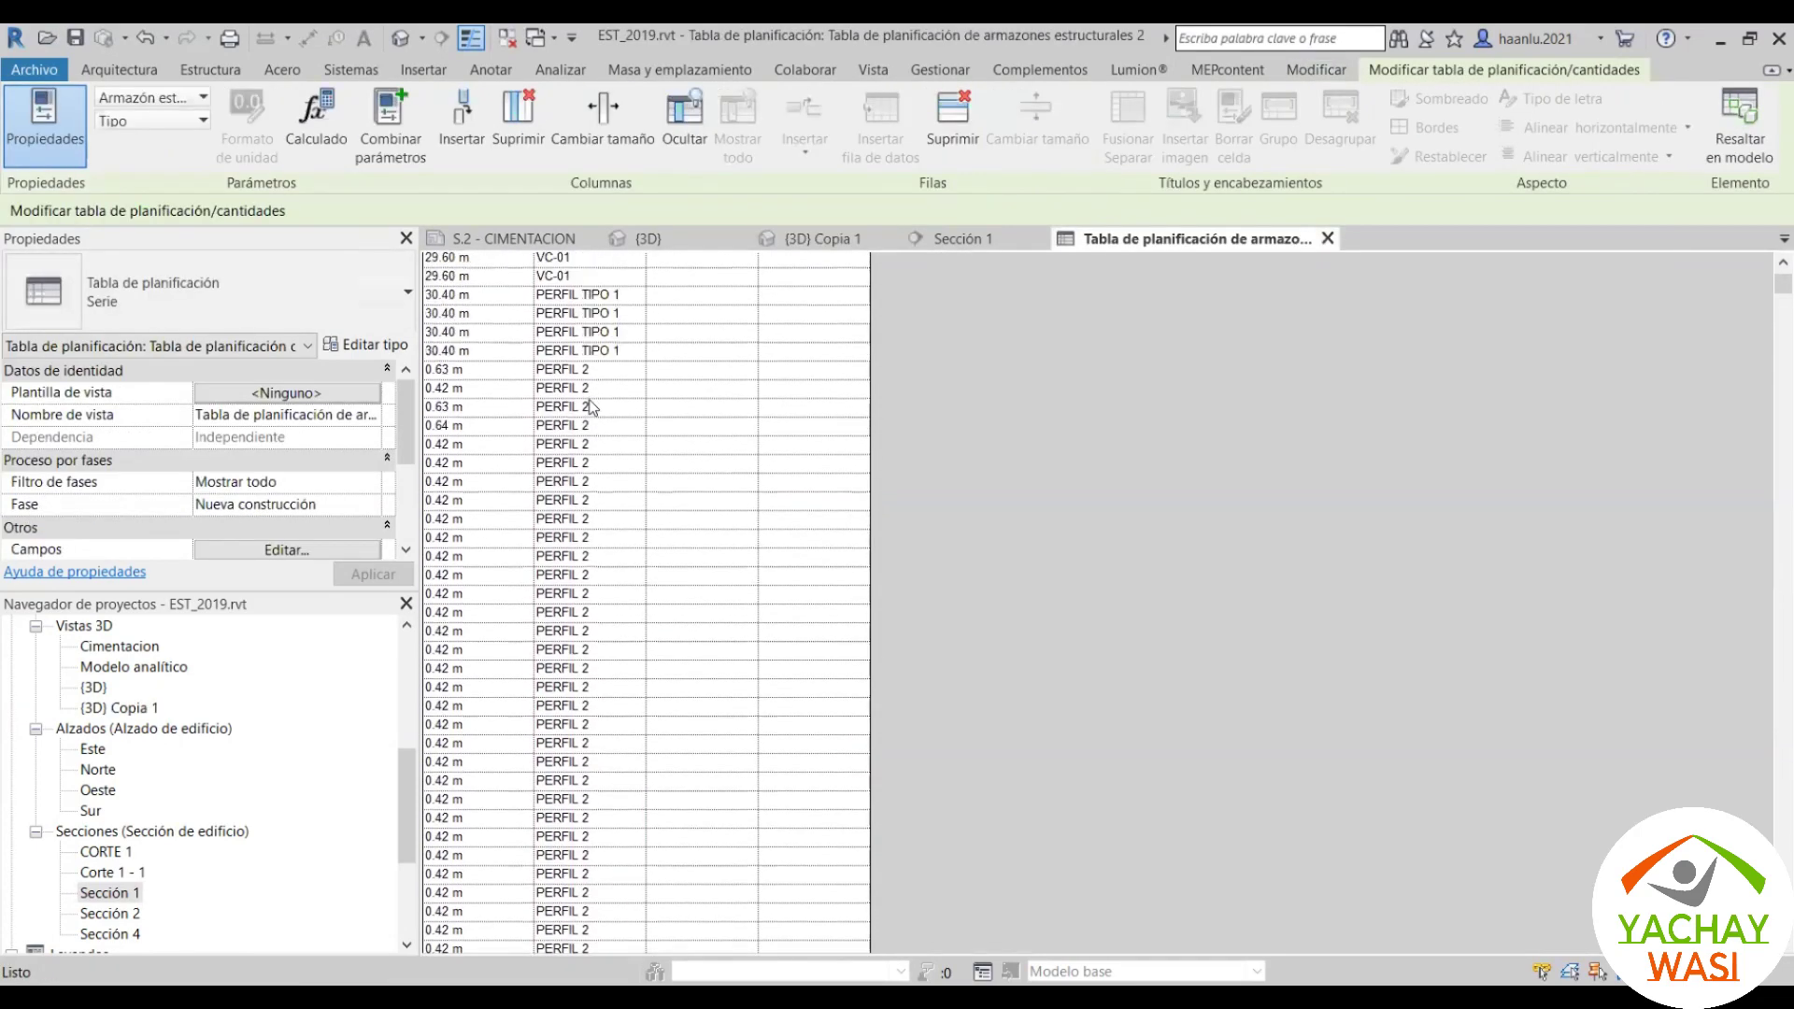
{"action": "scroll", "coordinate": [588, 406], "scroll_direction": "up", "scroll_amount": 2}
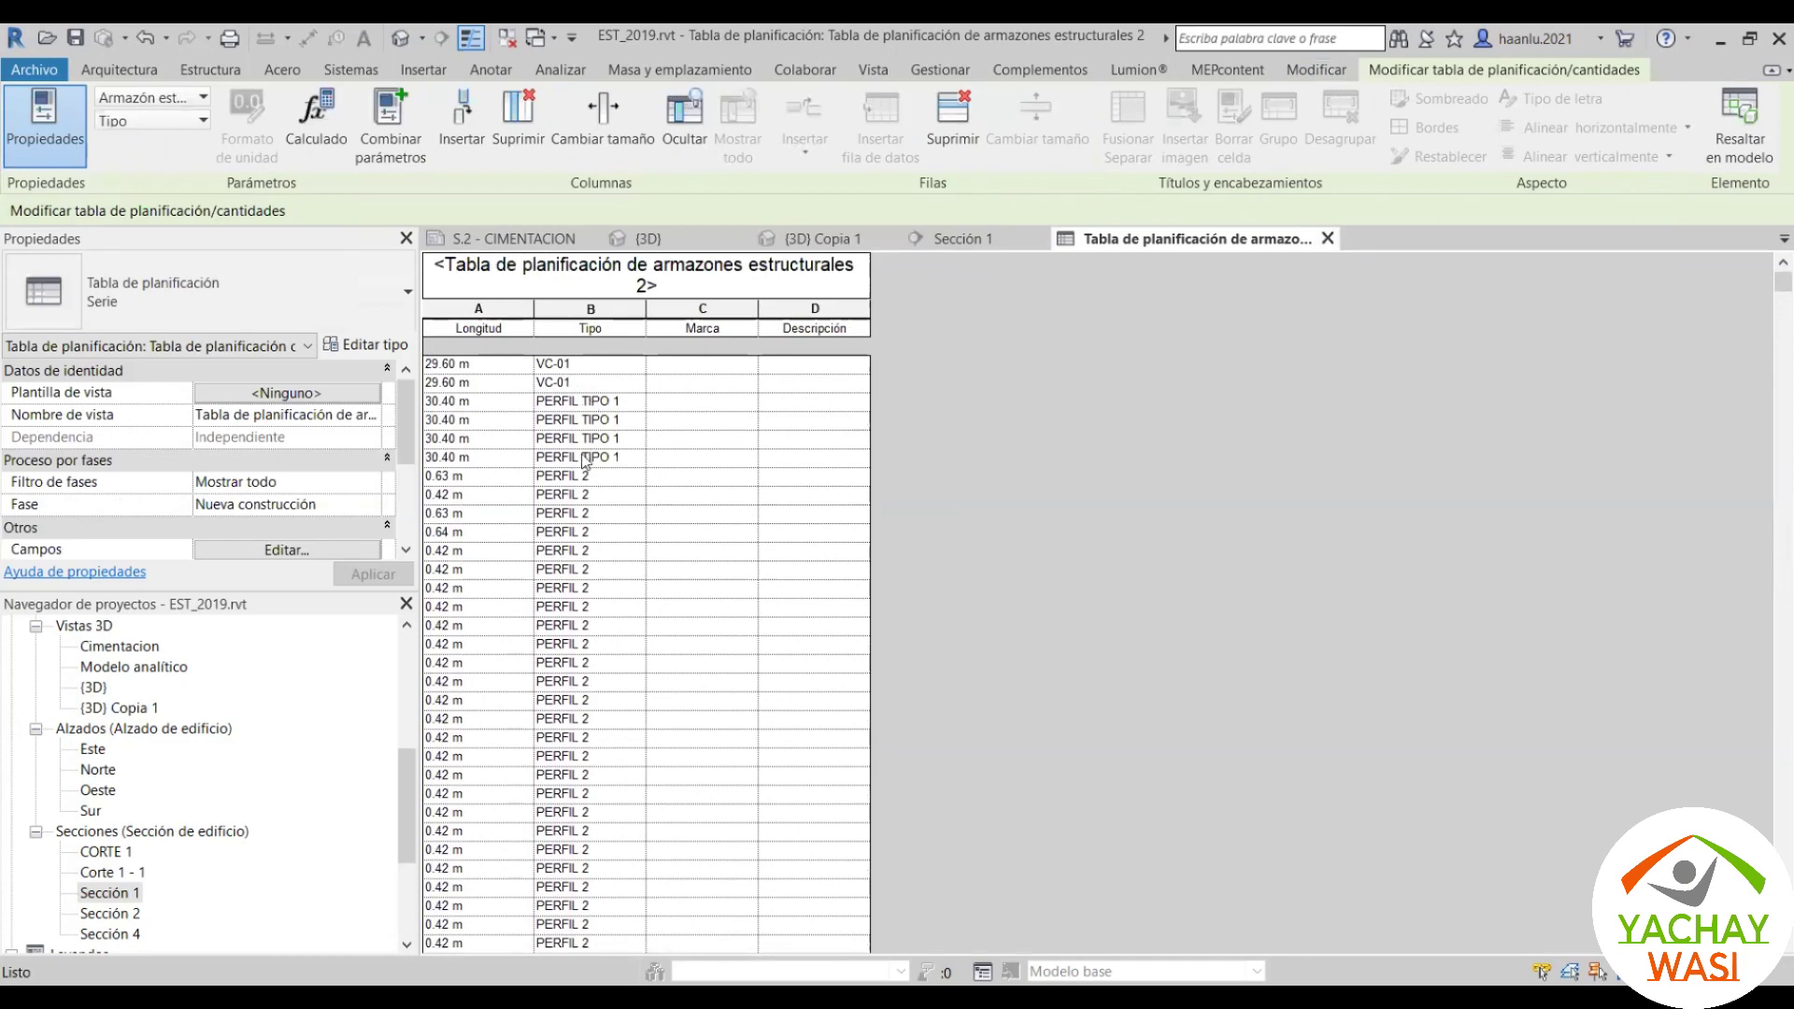
{"action": "left_click", "coordinate": [474, 395]}
{"action": "left_click", "coordinate": [852, 240]}
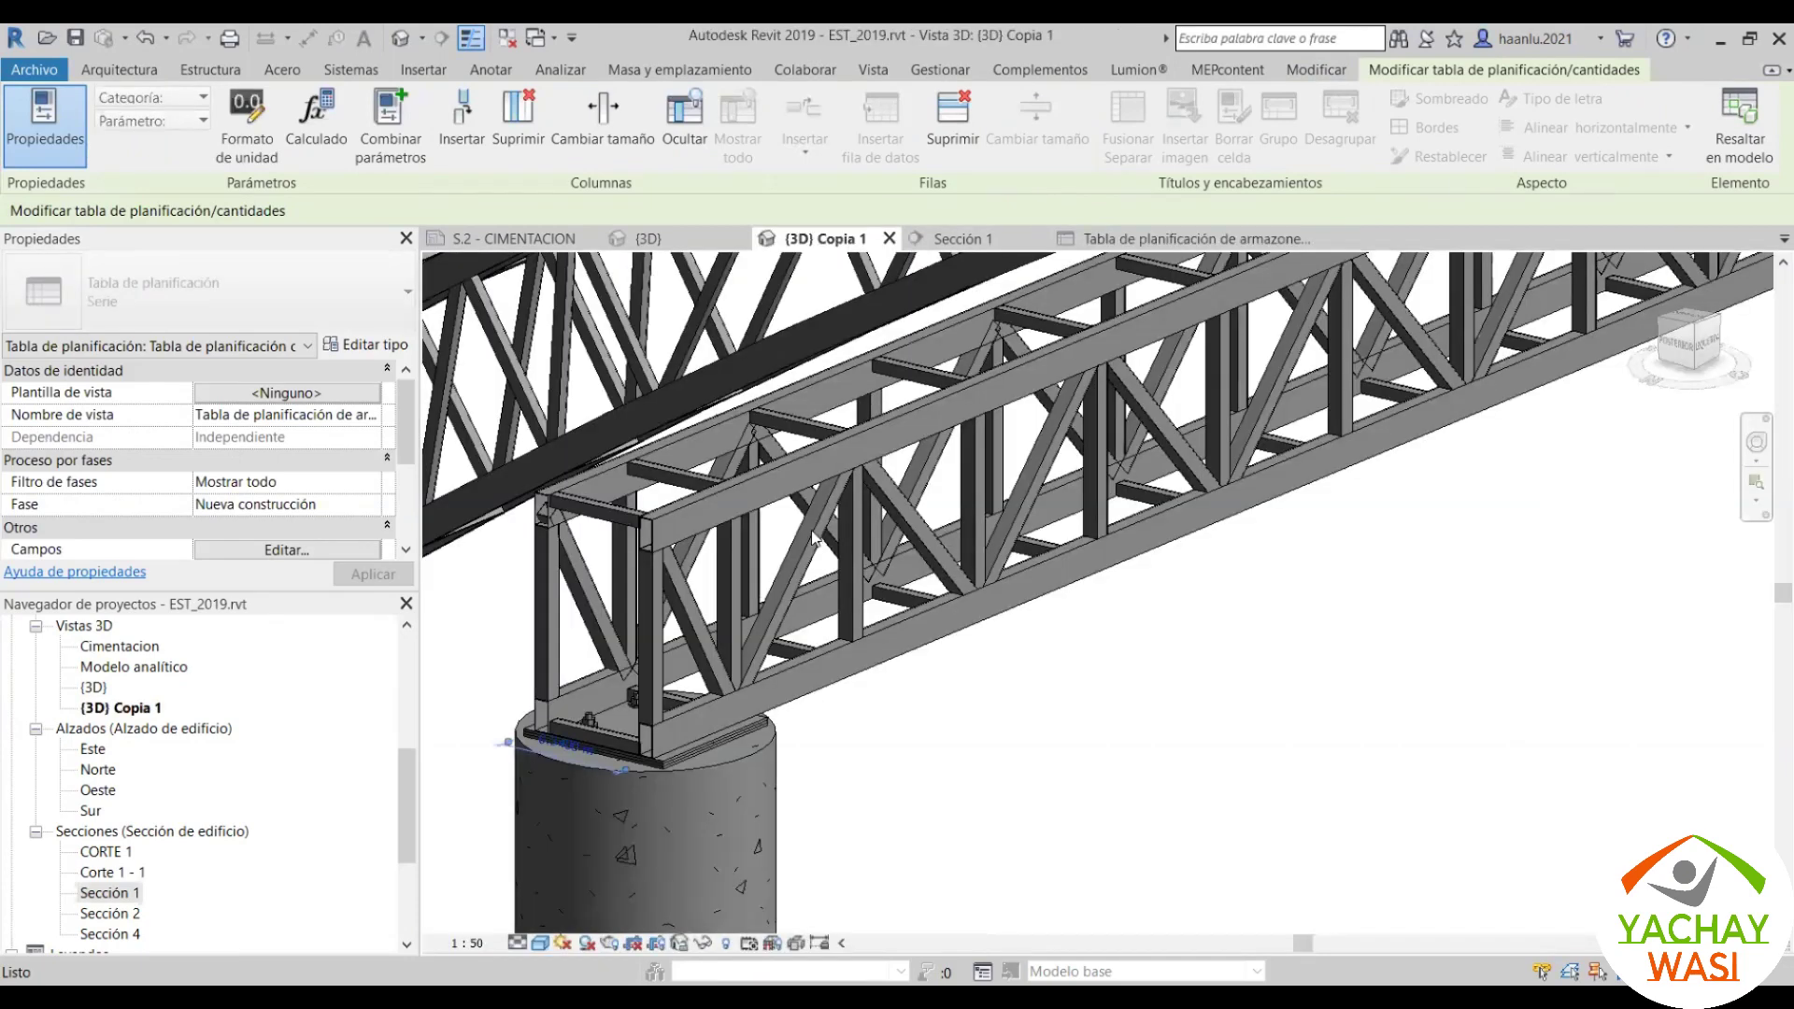
{"action": "left_click", "coordinate": [1233, 245]}
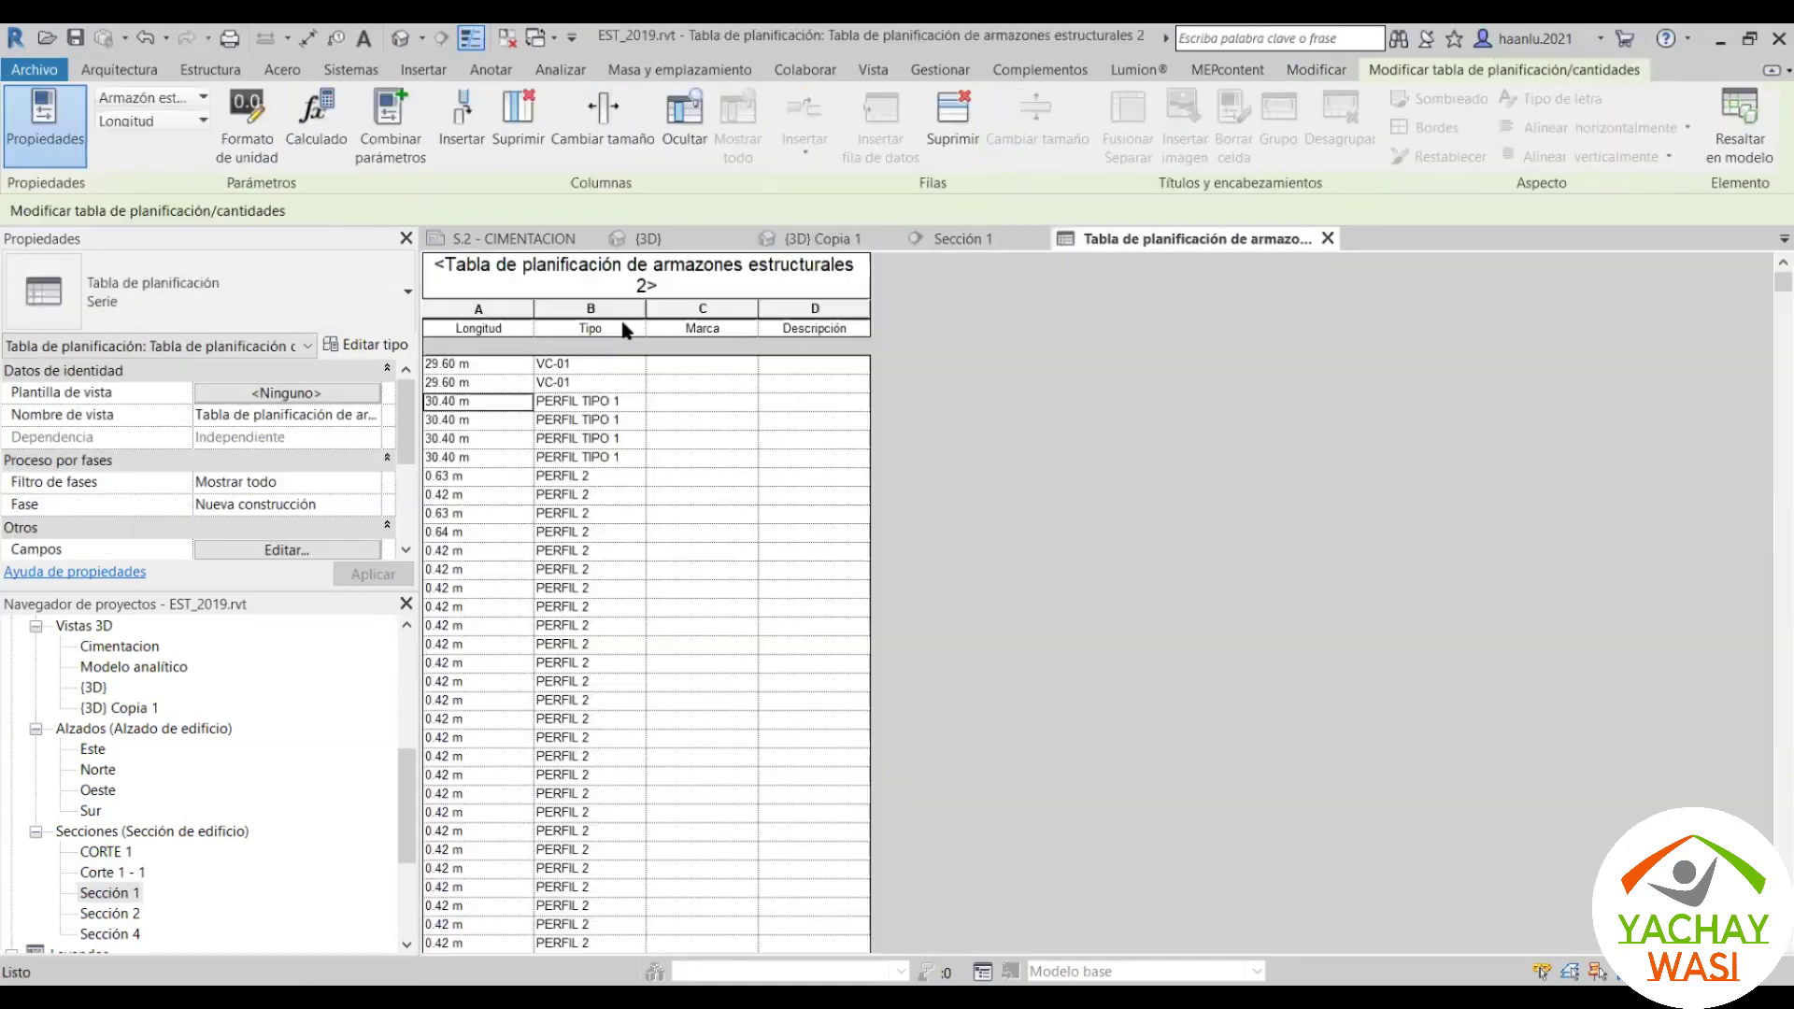
{"action": "left_click", "coordinate": [511, 424]}
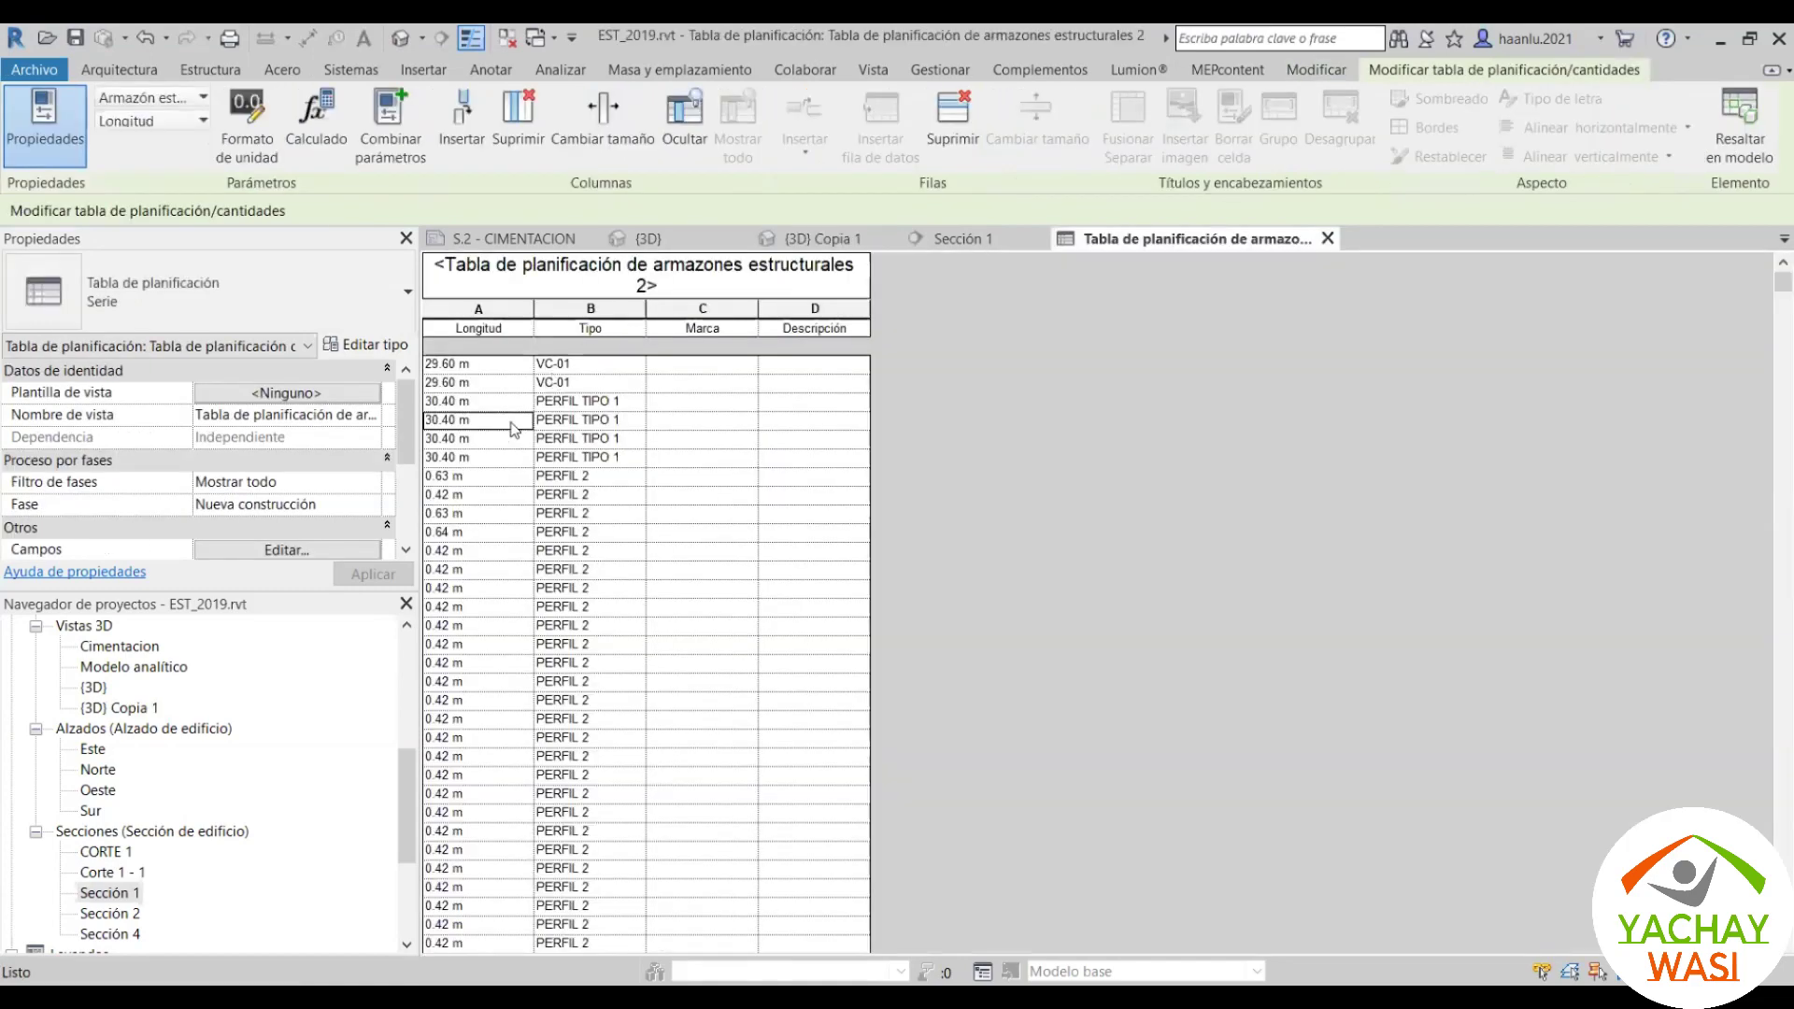
{"action": "left_click", "coordinate": [823, 241]}
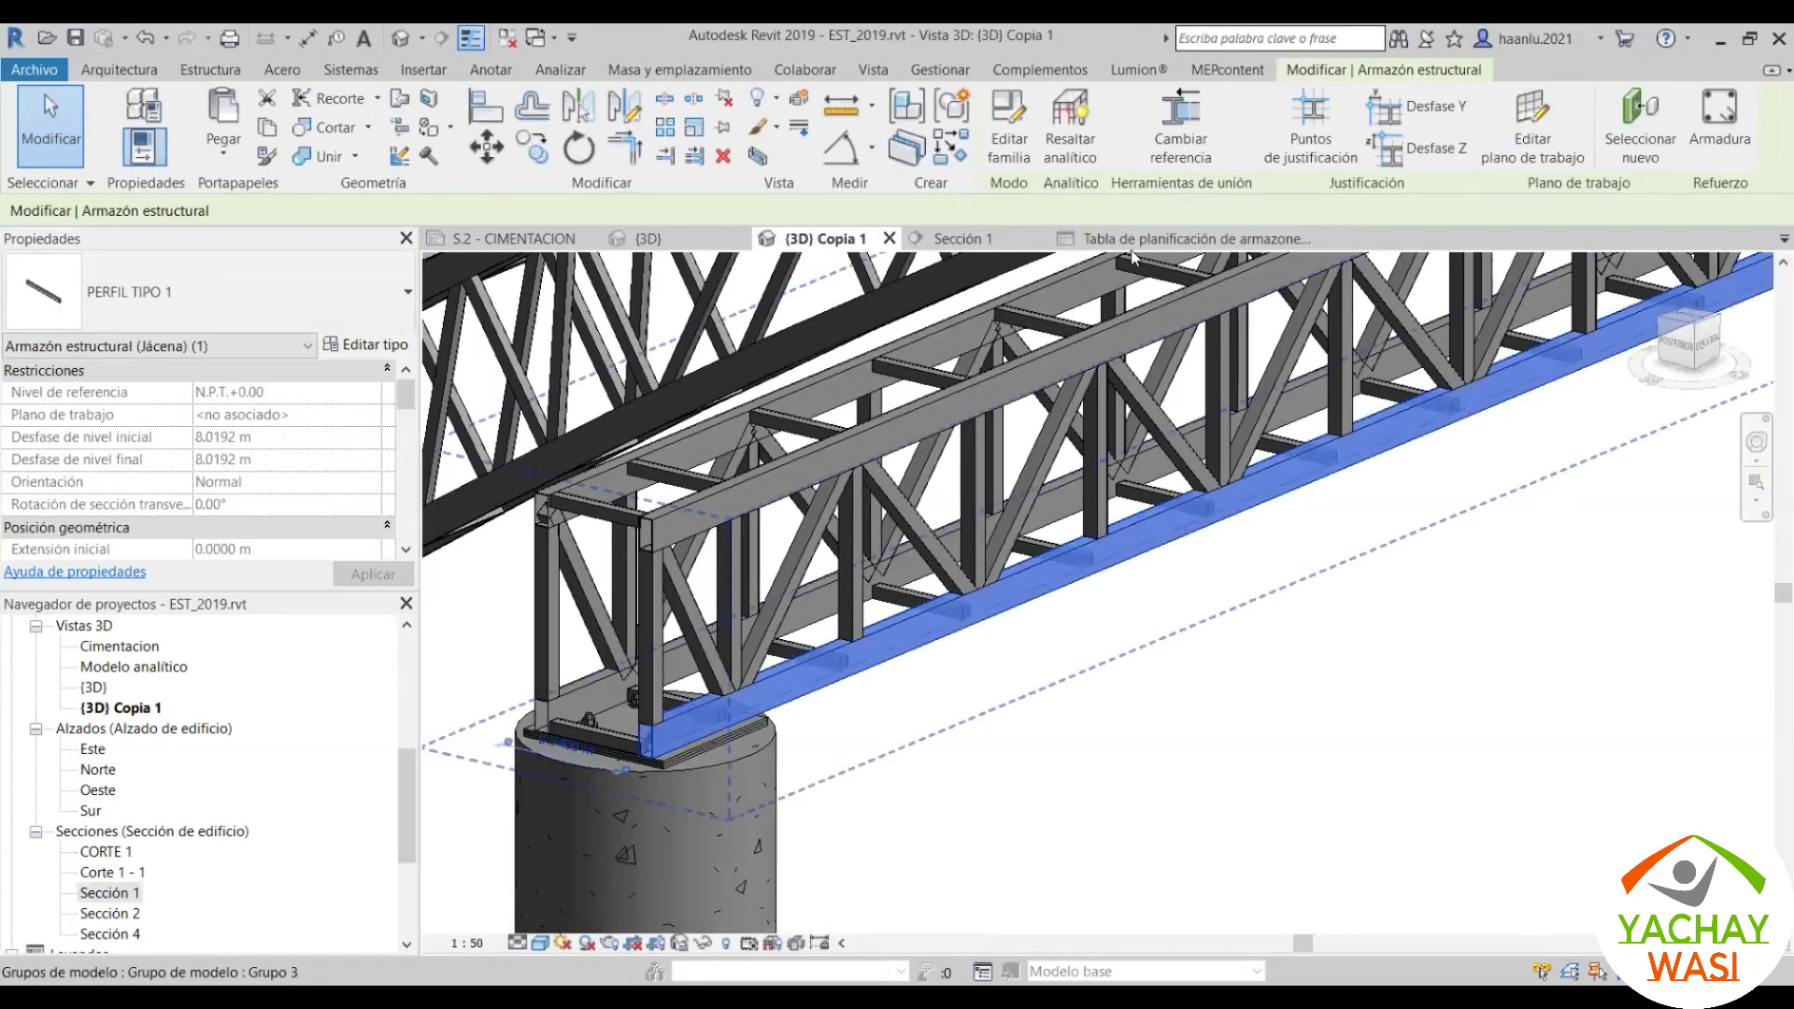
Step: Reselect the previous 30.40 m row and pick its beam along the column top
{"action": "left_click", "coordinate": [1135, 241]}
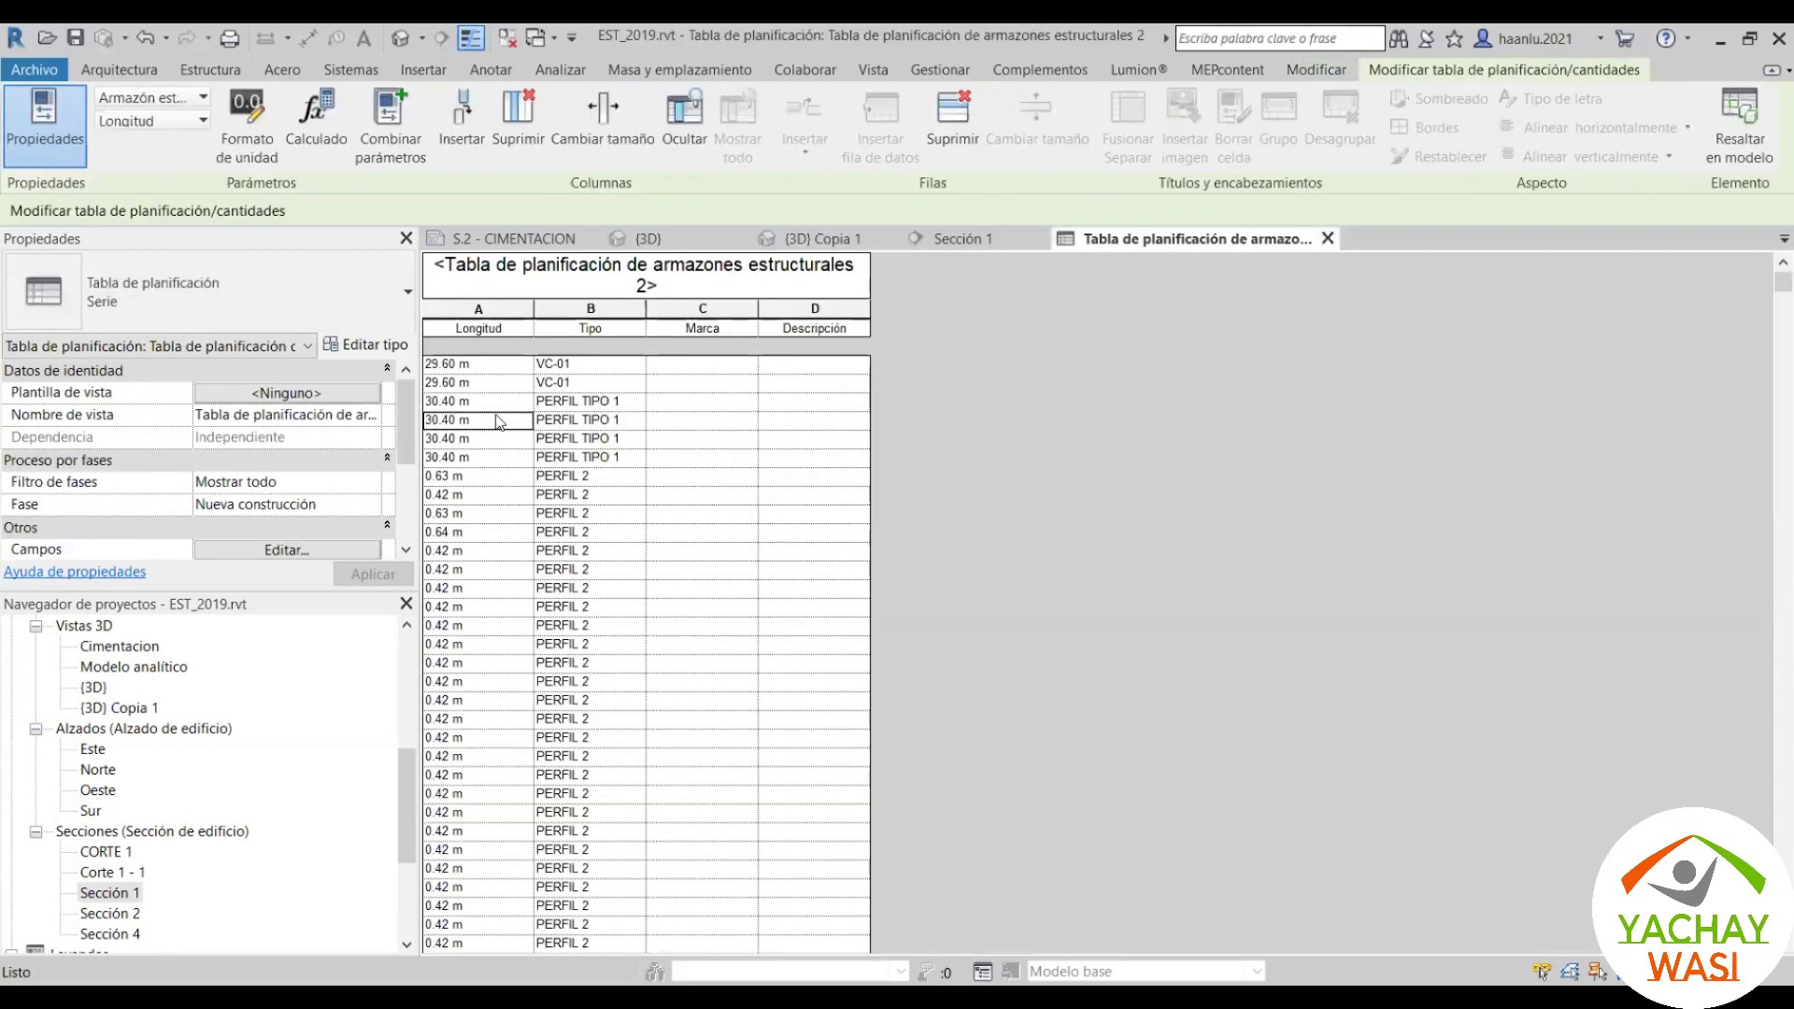
{"action": "key", "text": "Up"}
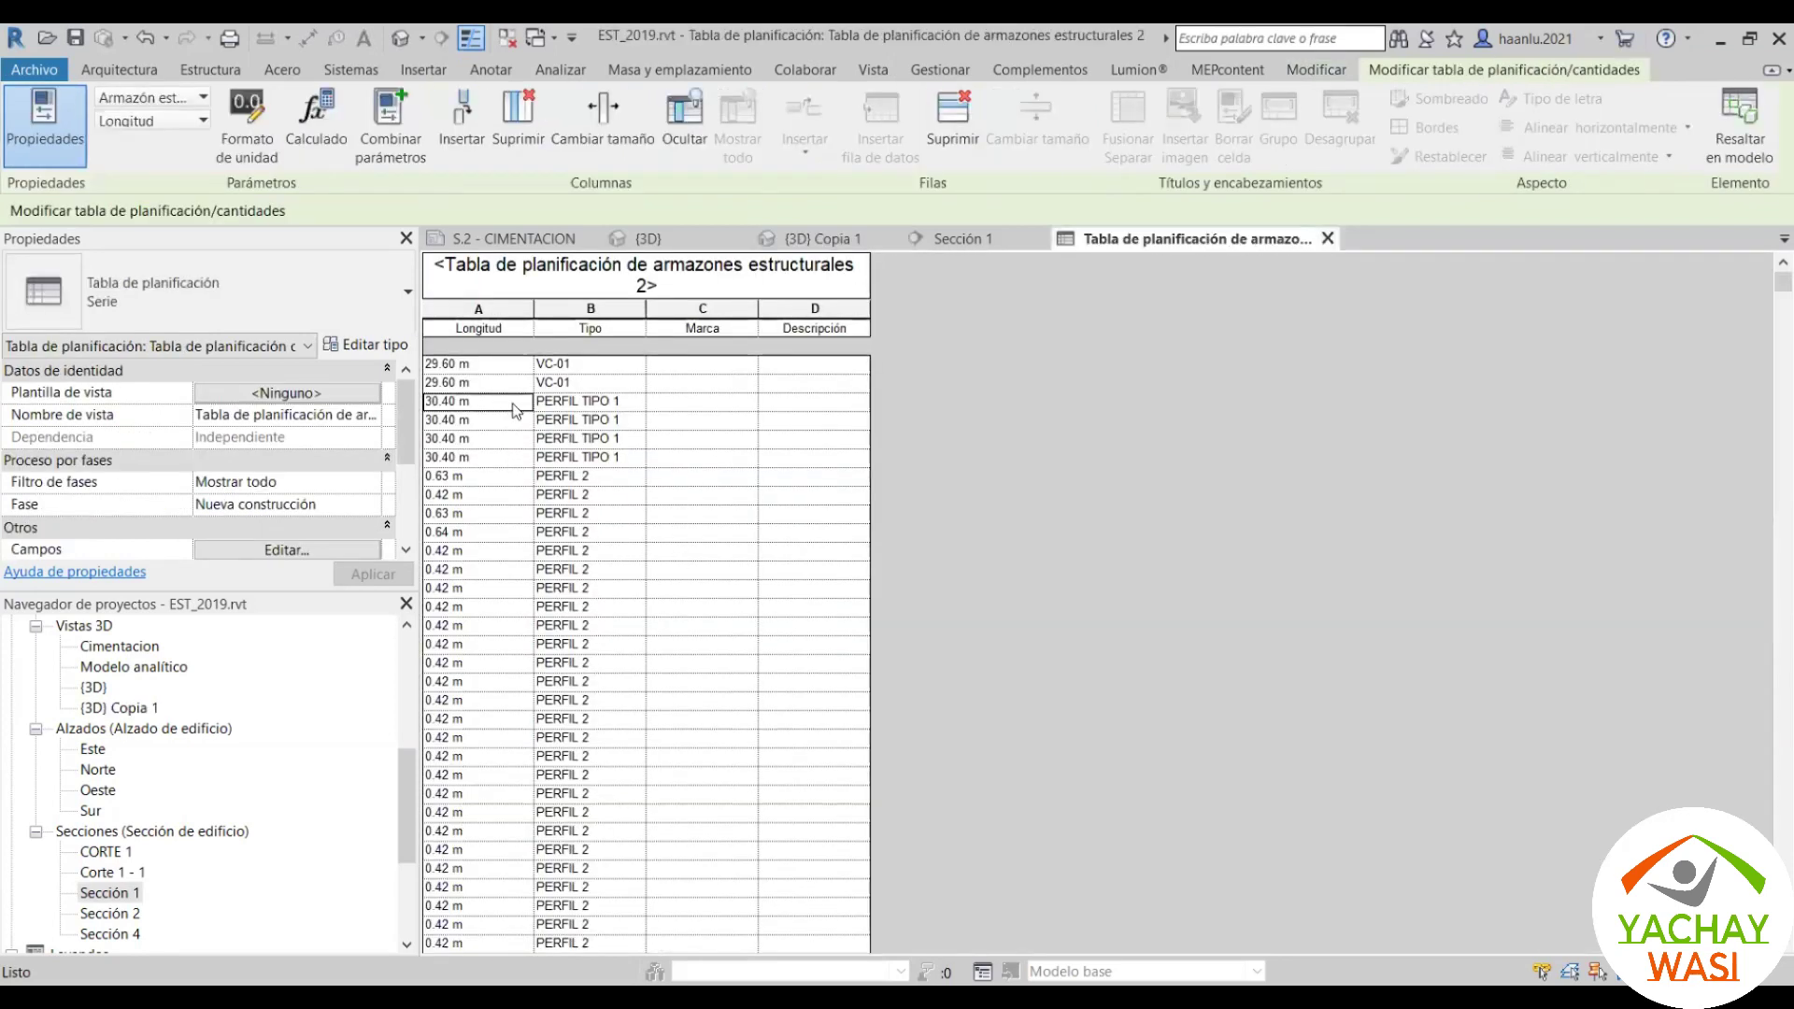
{"action": "left_click", "coordinate": [845, 240]}
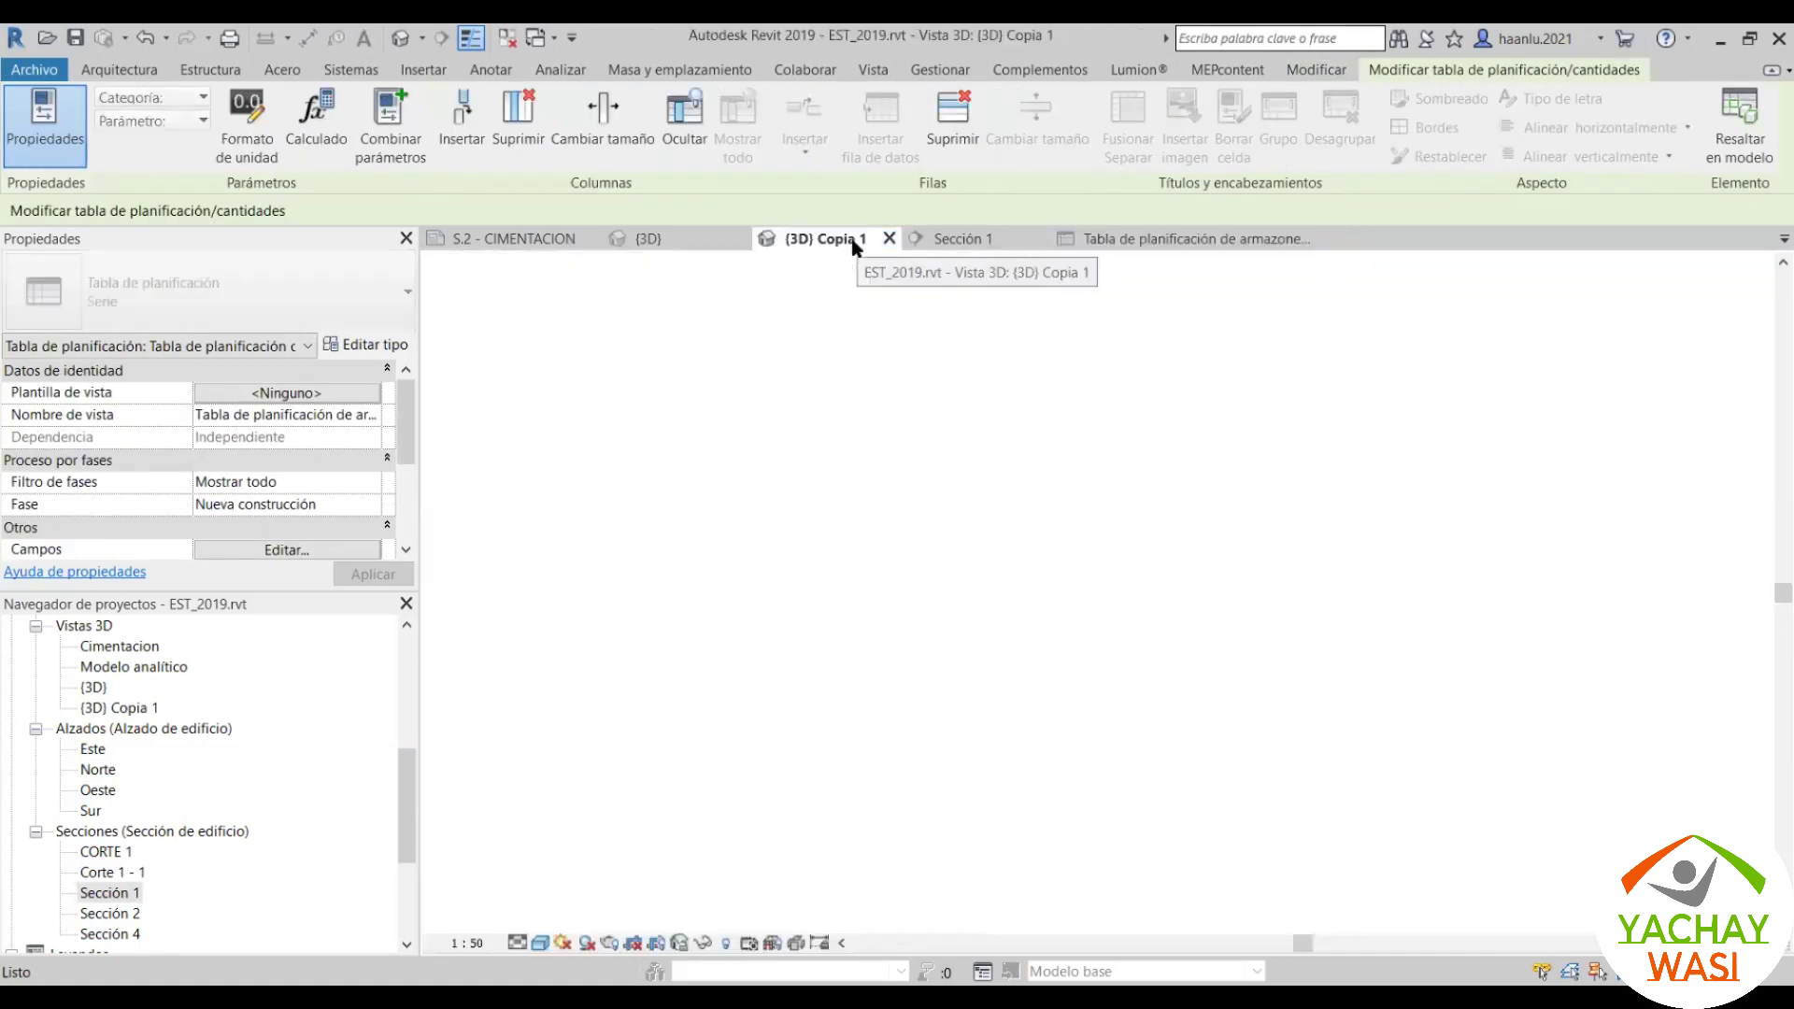
{"action": "left_click", "coordinate": [685, 685]}
{"action": "scroll", "coordinate": [696, 668], "scroll_direction": "up", "scroll_amount": 2}
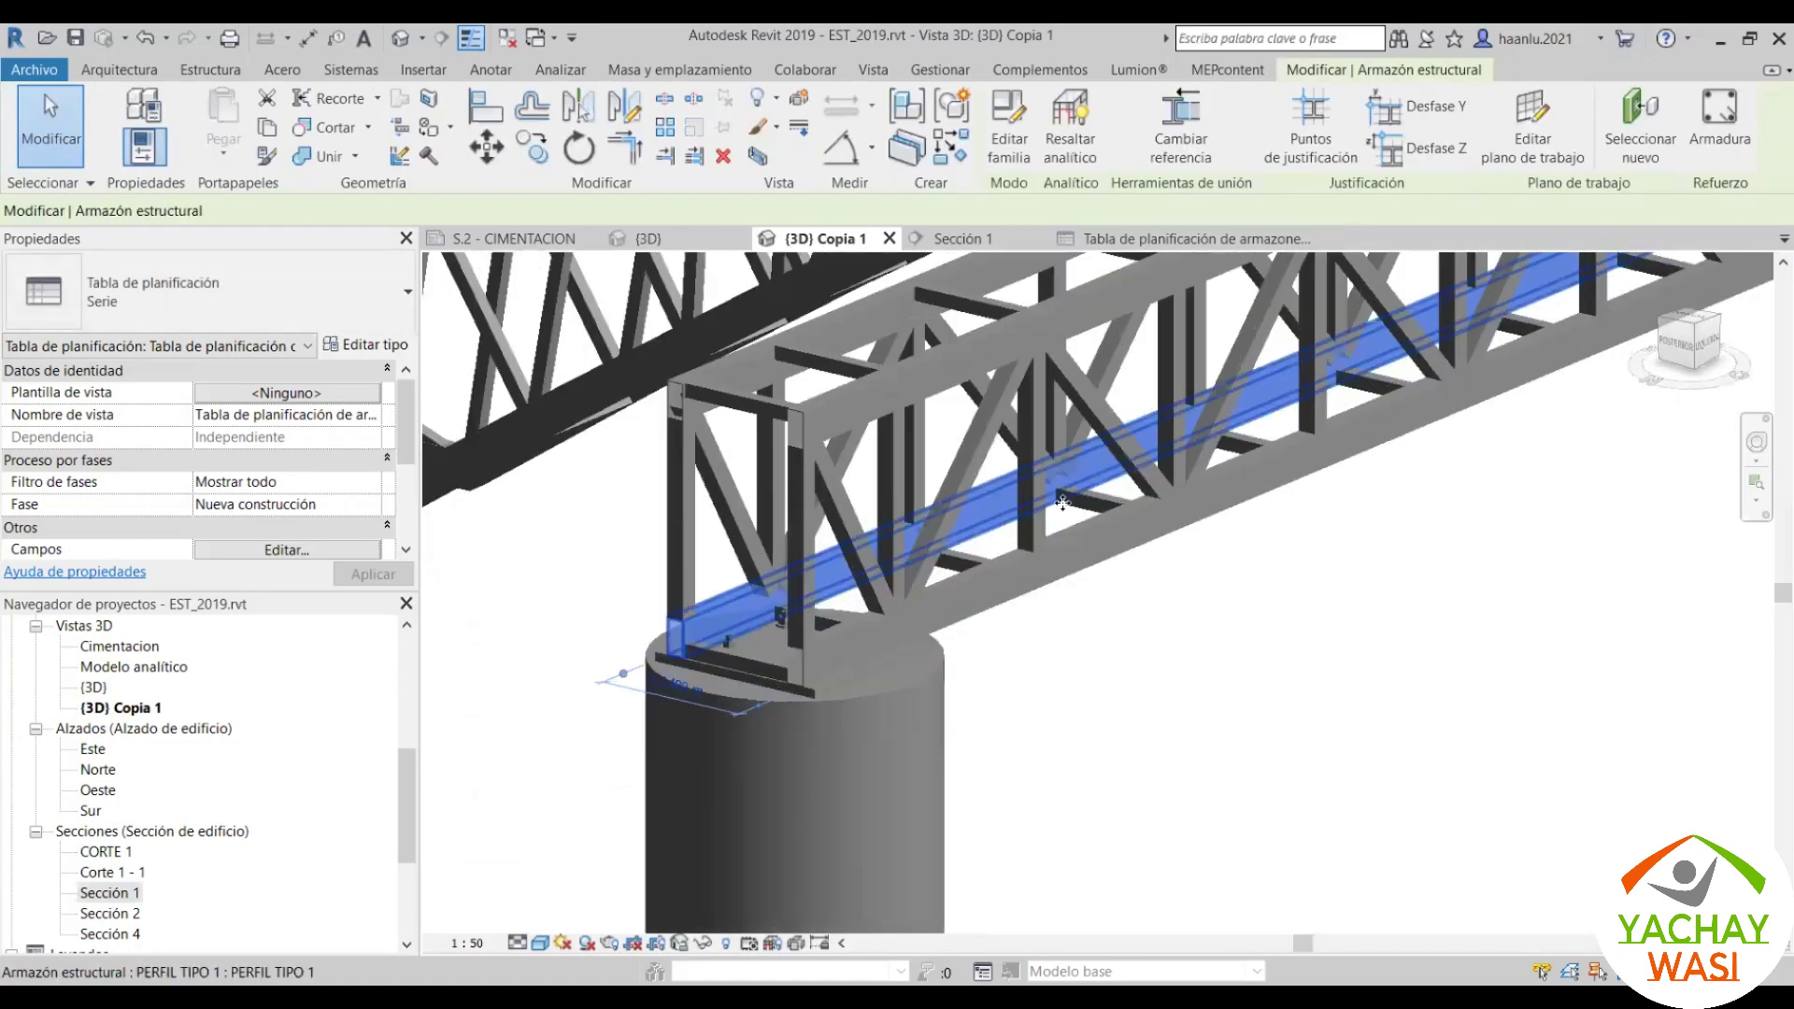
{"action": "scroll", "coordinate": [724, 626], "scroll_direction": "up", "scroll_amount": 2}
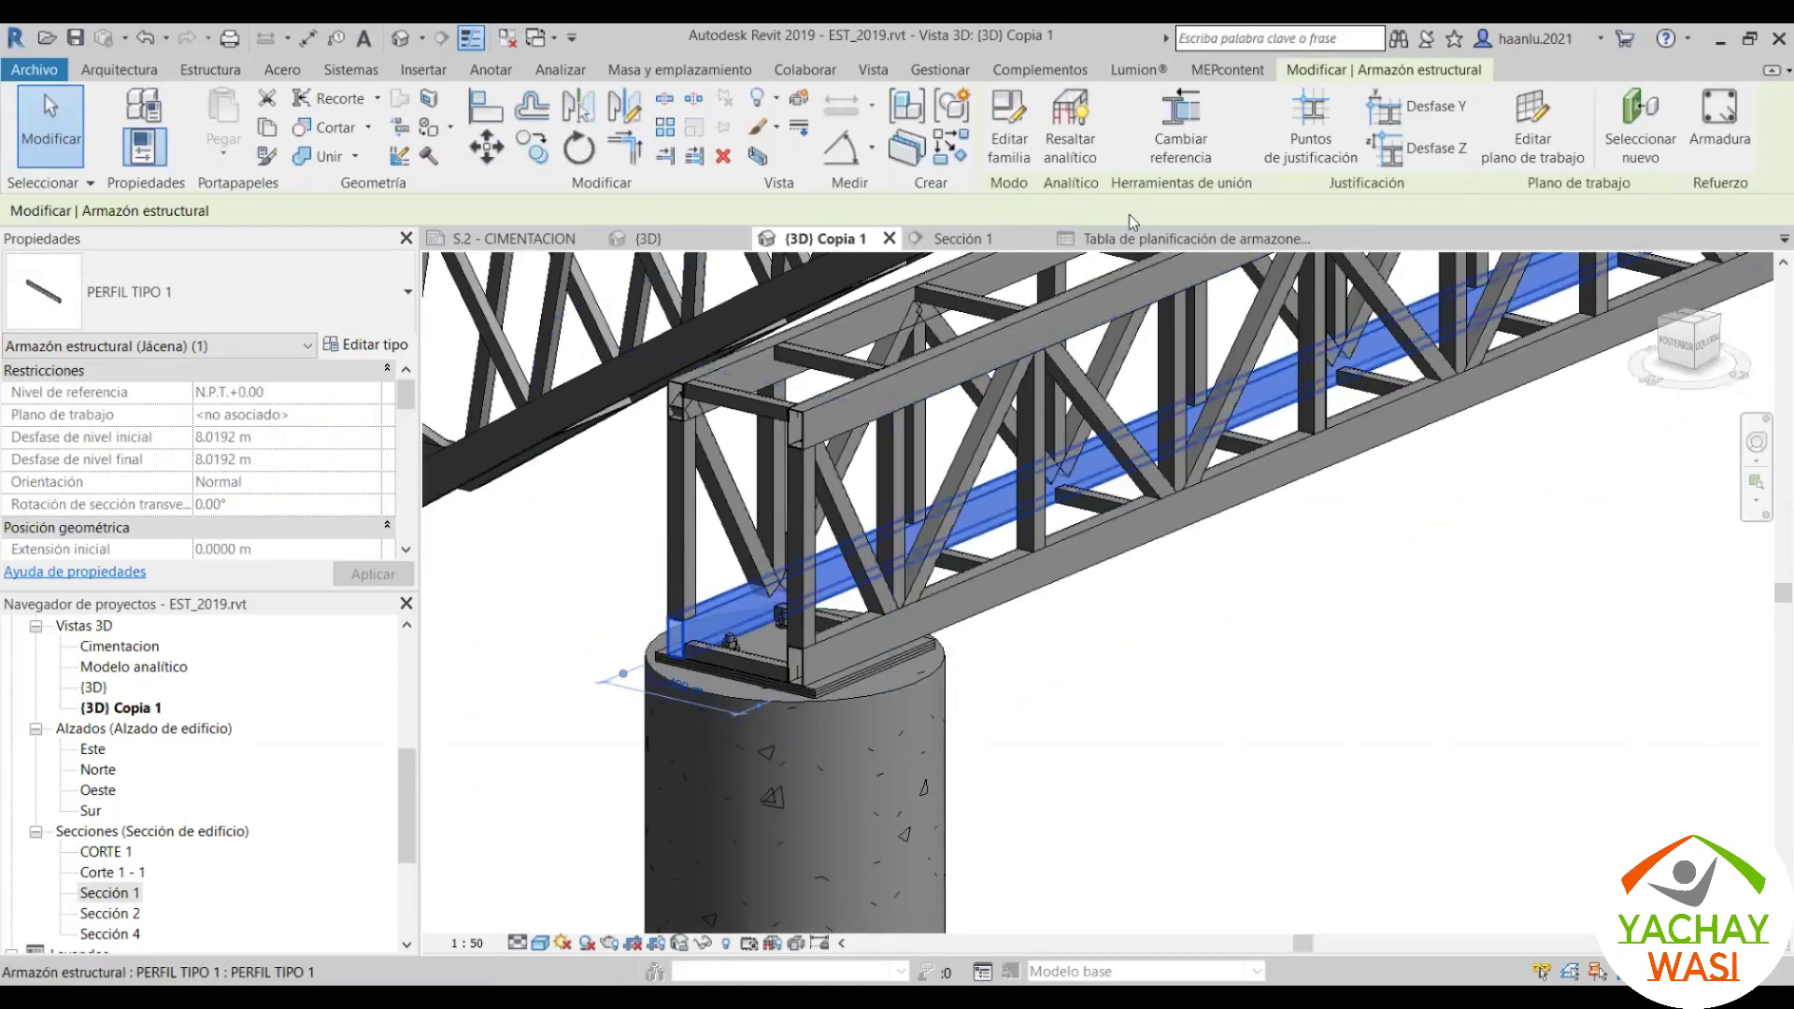
Step: Pick the first Tubo cuadrad. 30x30 row and locate that square-tube member in 3D
{"action": "key", "text": "ctrl+Tab"}
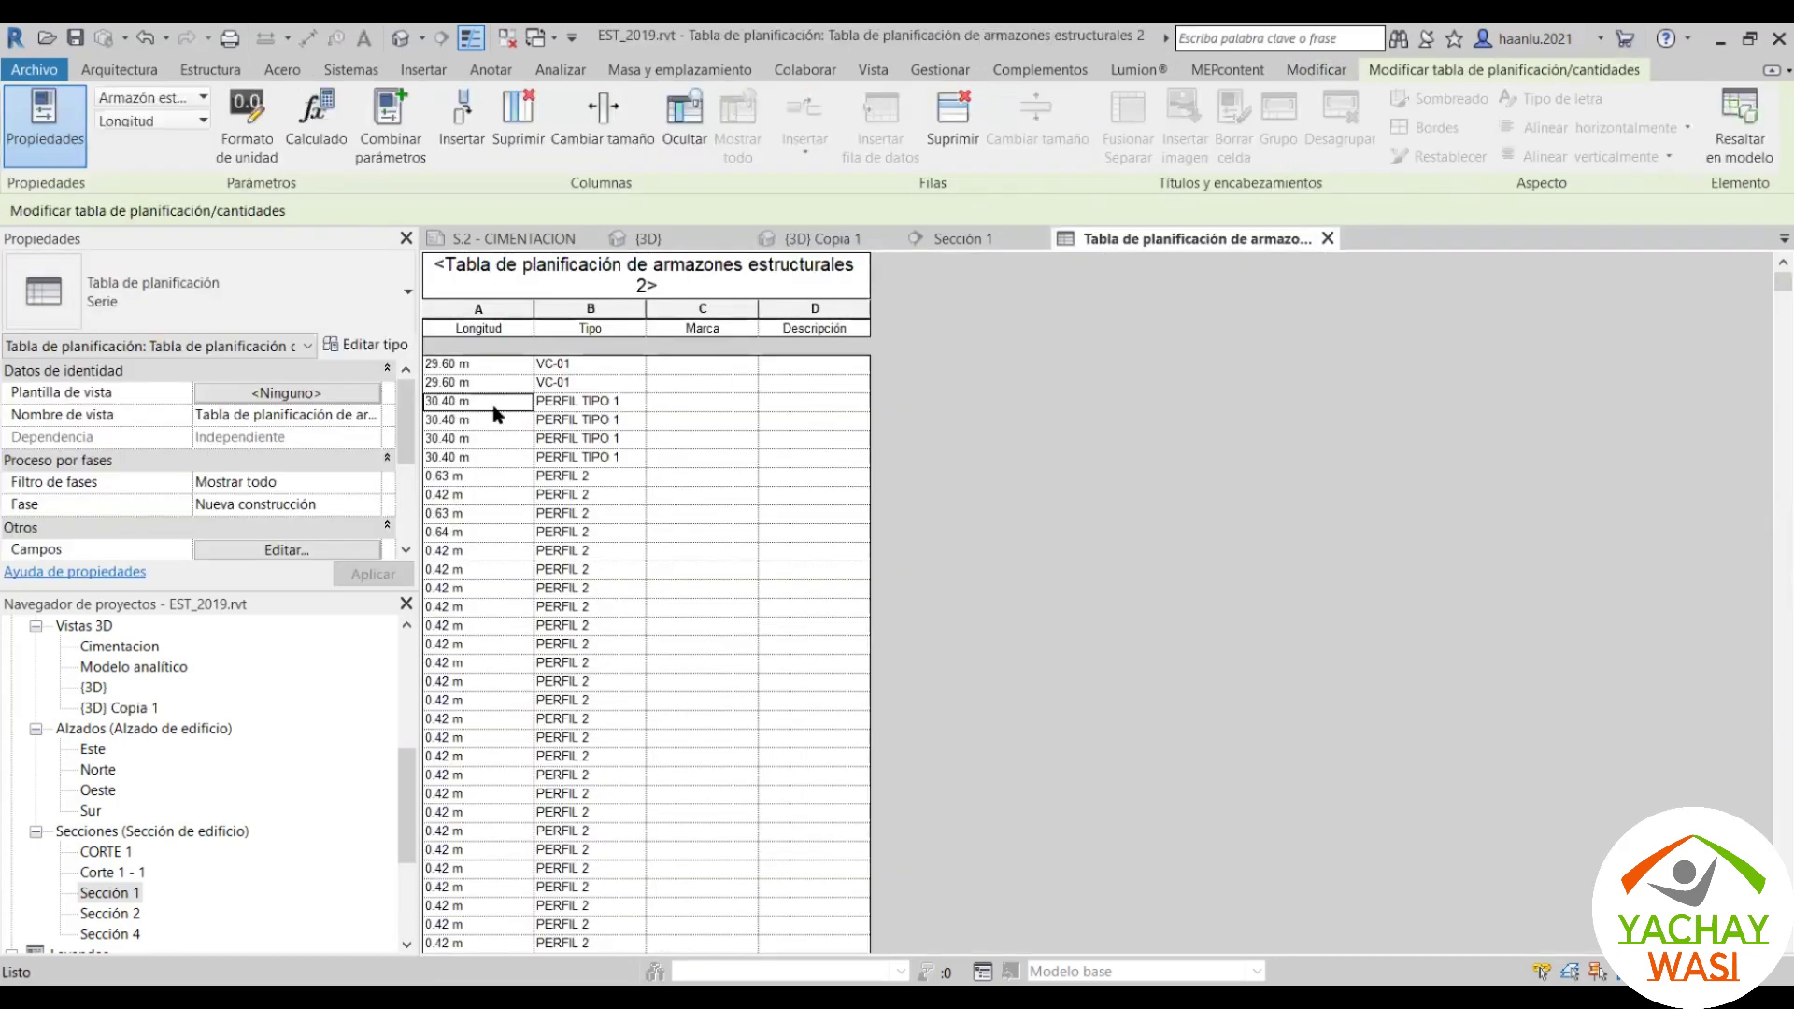
{"action": "scroll", "coordinate": [679, 518], "scroll_direction": "down", "scroll_amount": 5}
{"action": "scroll", "coordinate": [679, 519], "scroll_direction": "down", "scroll_amount": 5}
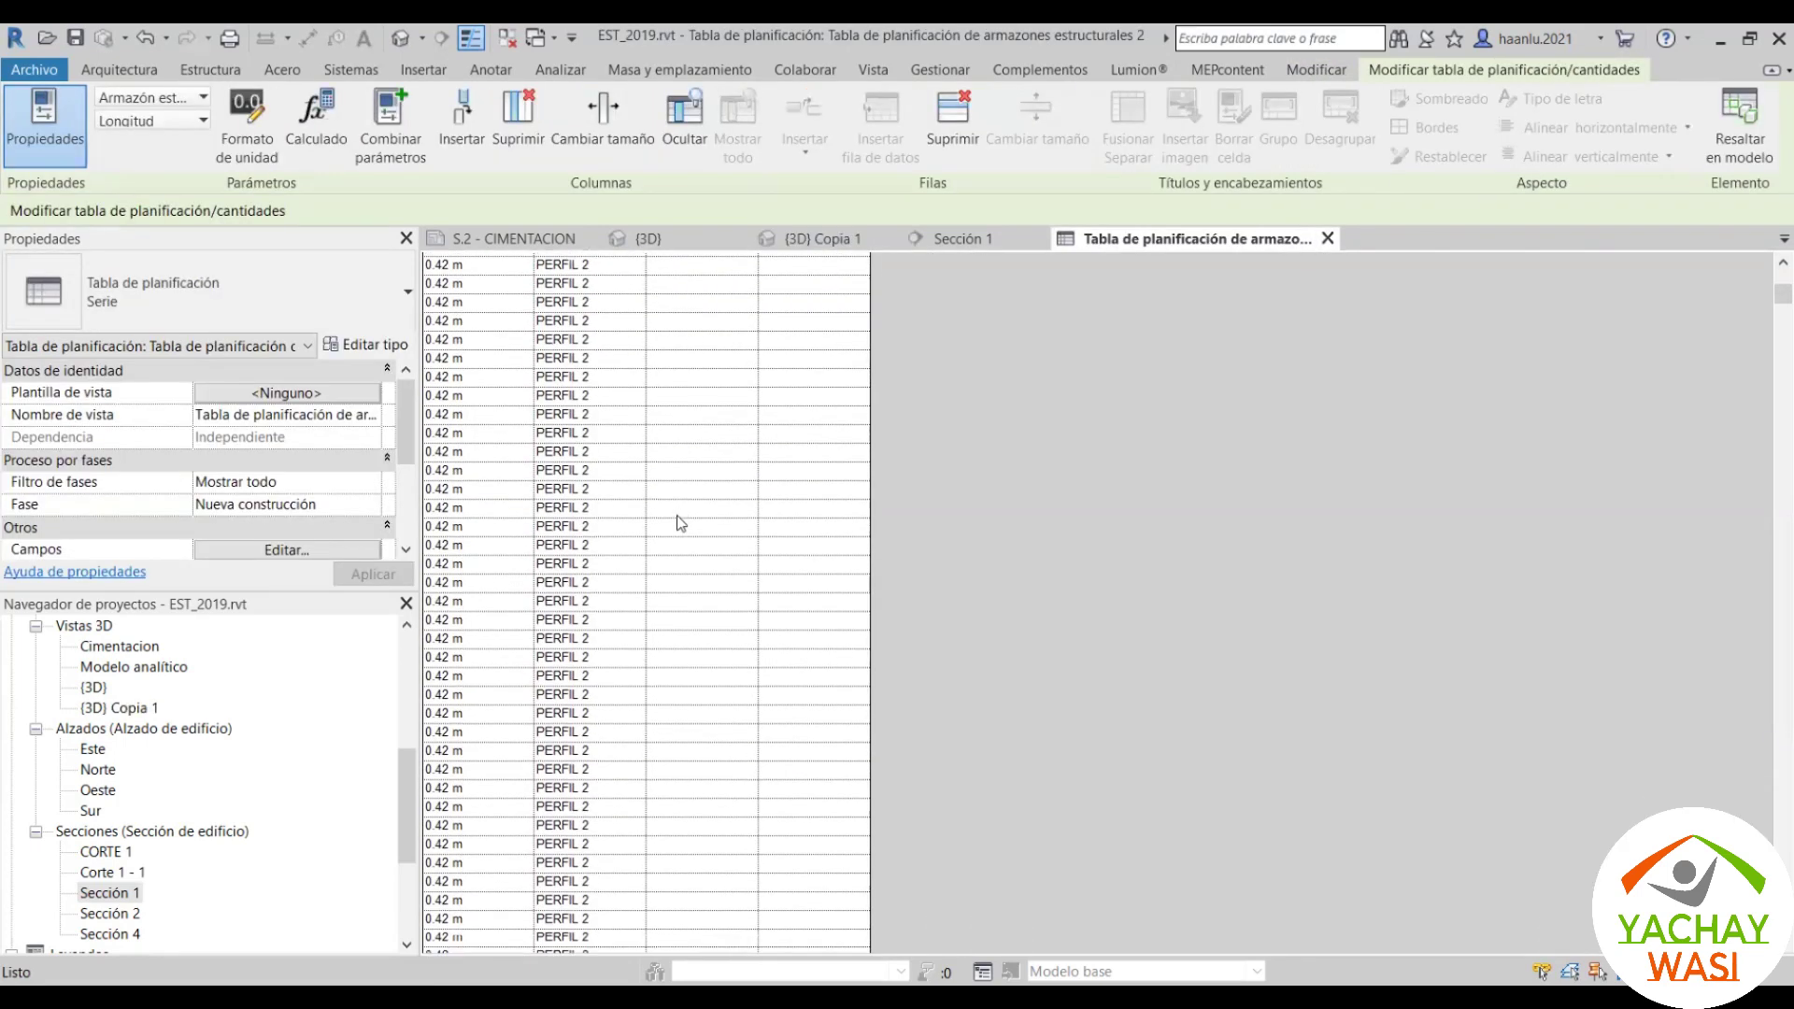
{"action": "scroll", "coordinate": [679, 518], "scroll_direction": "down", "scroll_amount": 5}
{"action": "scroll", "coordinate": [679, 518], "scroll_direction": "down", "scroll_amount": 5}
{"action": "scroll", "coordinate": [678, 516], "scroll_direction": "down", "scroll_amount": 5}
{"action": "scroll", "coordinate": [663, 514], "scroll_direction": "down", "scroll_amount": 5}
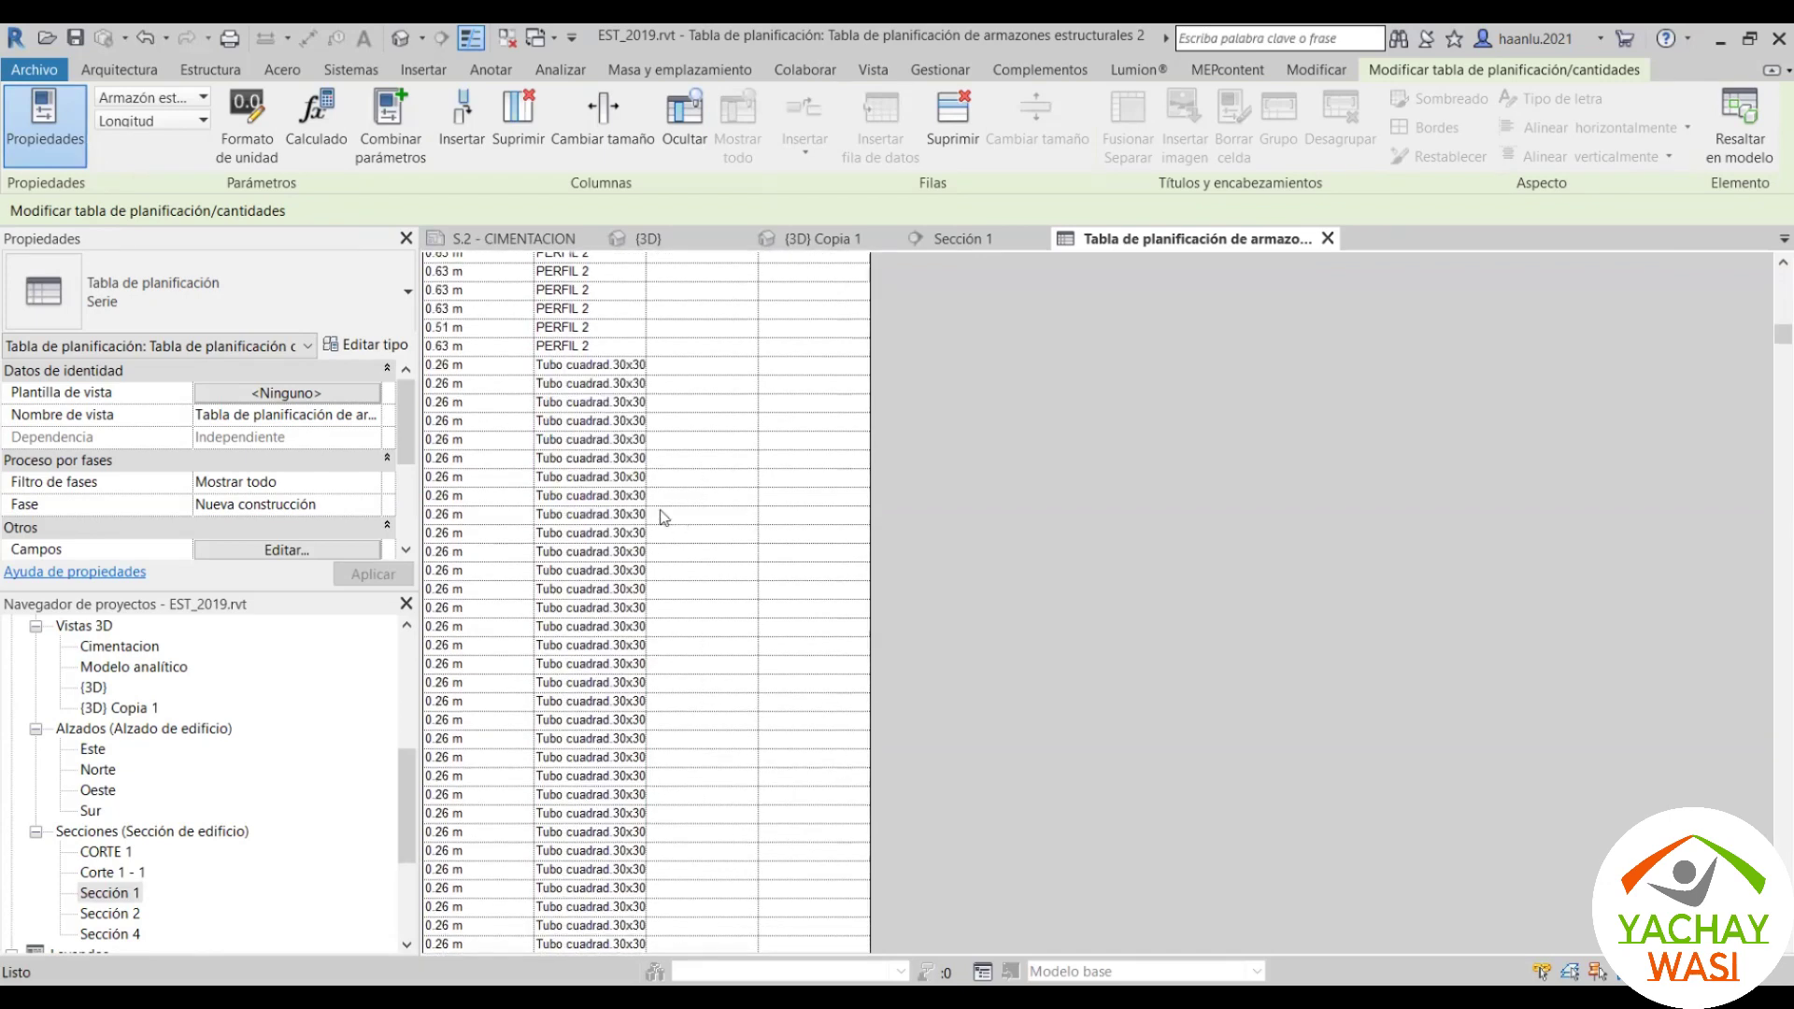
{"action": "left_click", "coordinate": [565, 368]}
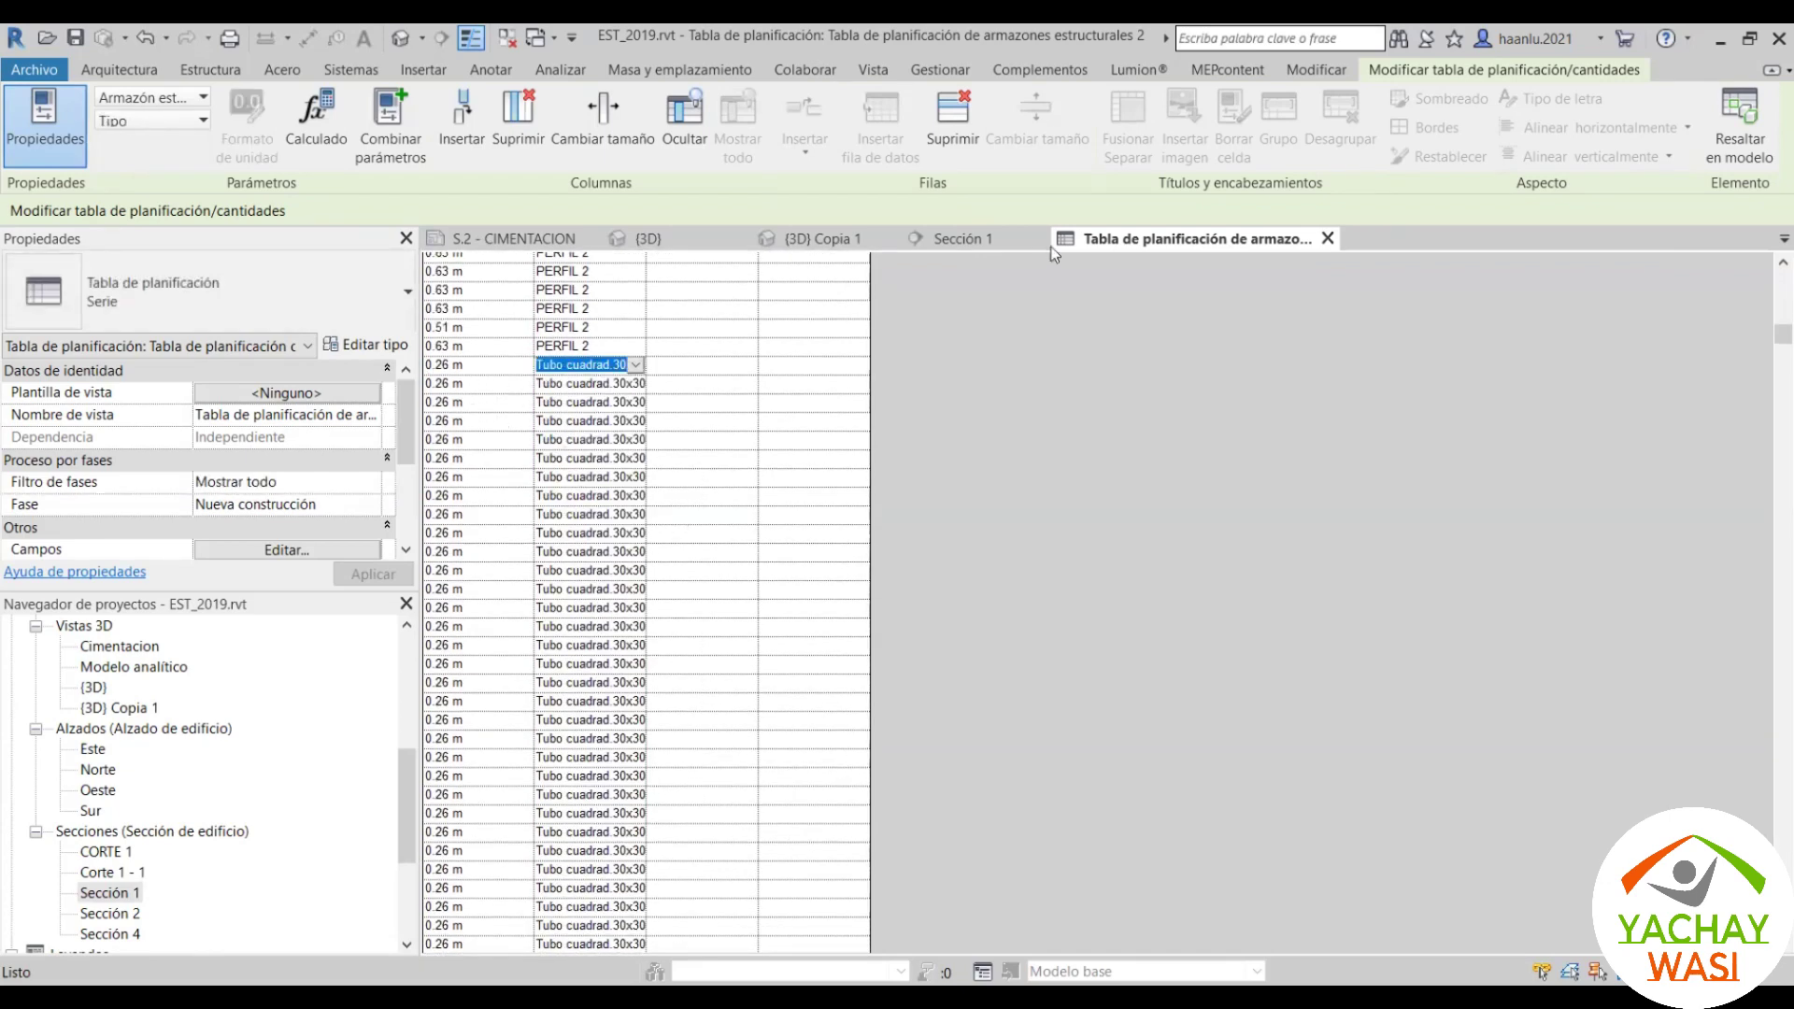
{"action": "left_click", "coordinate": [827, 241]}
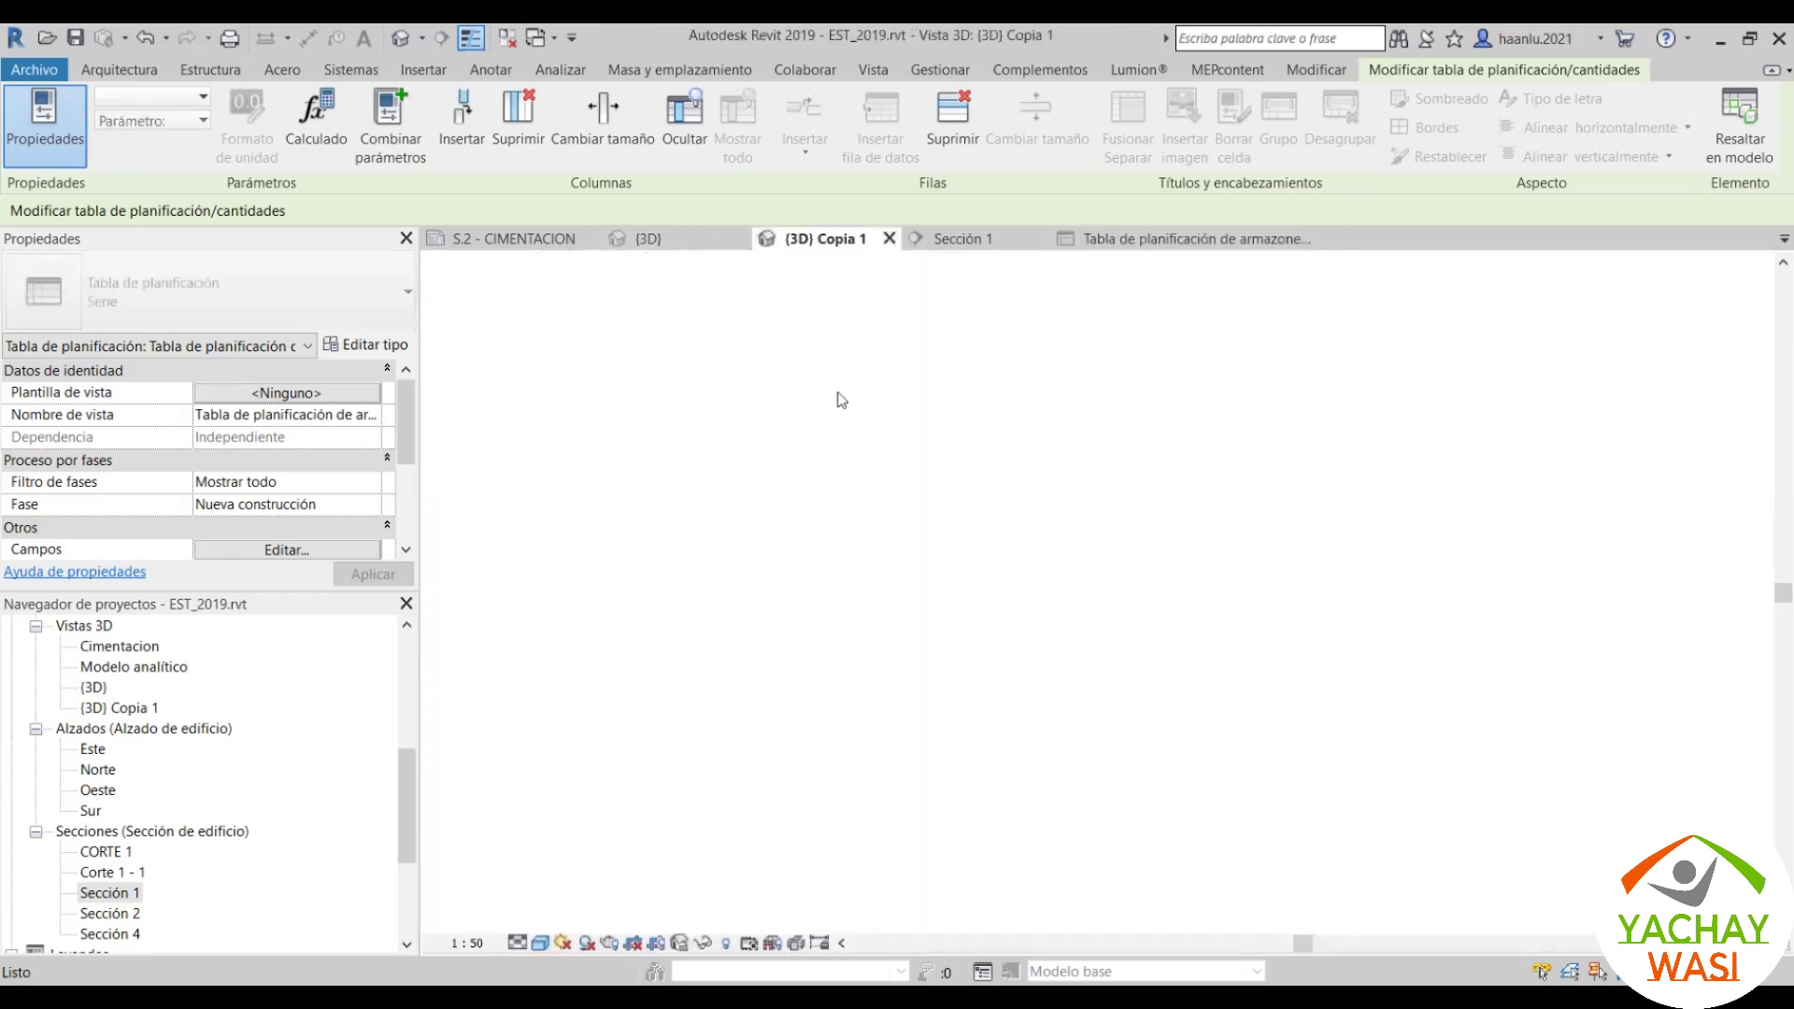
{"action": "left_click", "coordinate": [724, 553]}
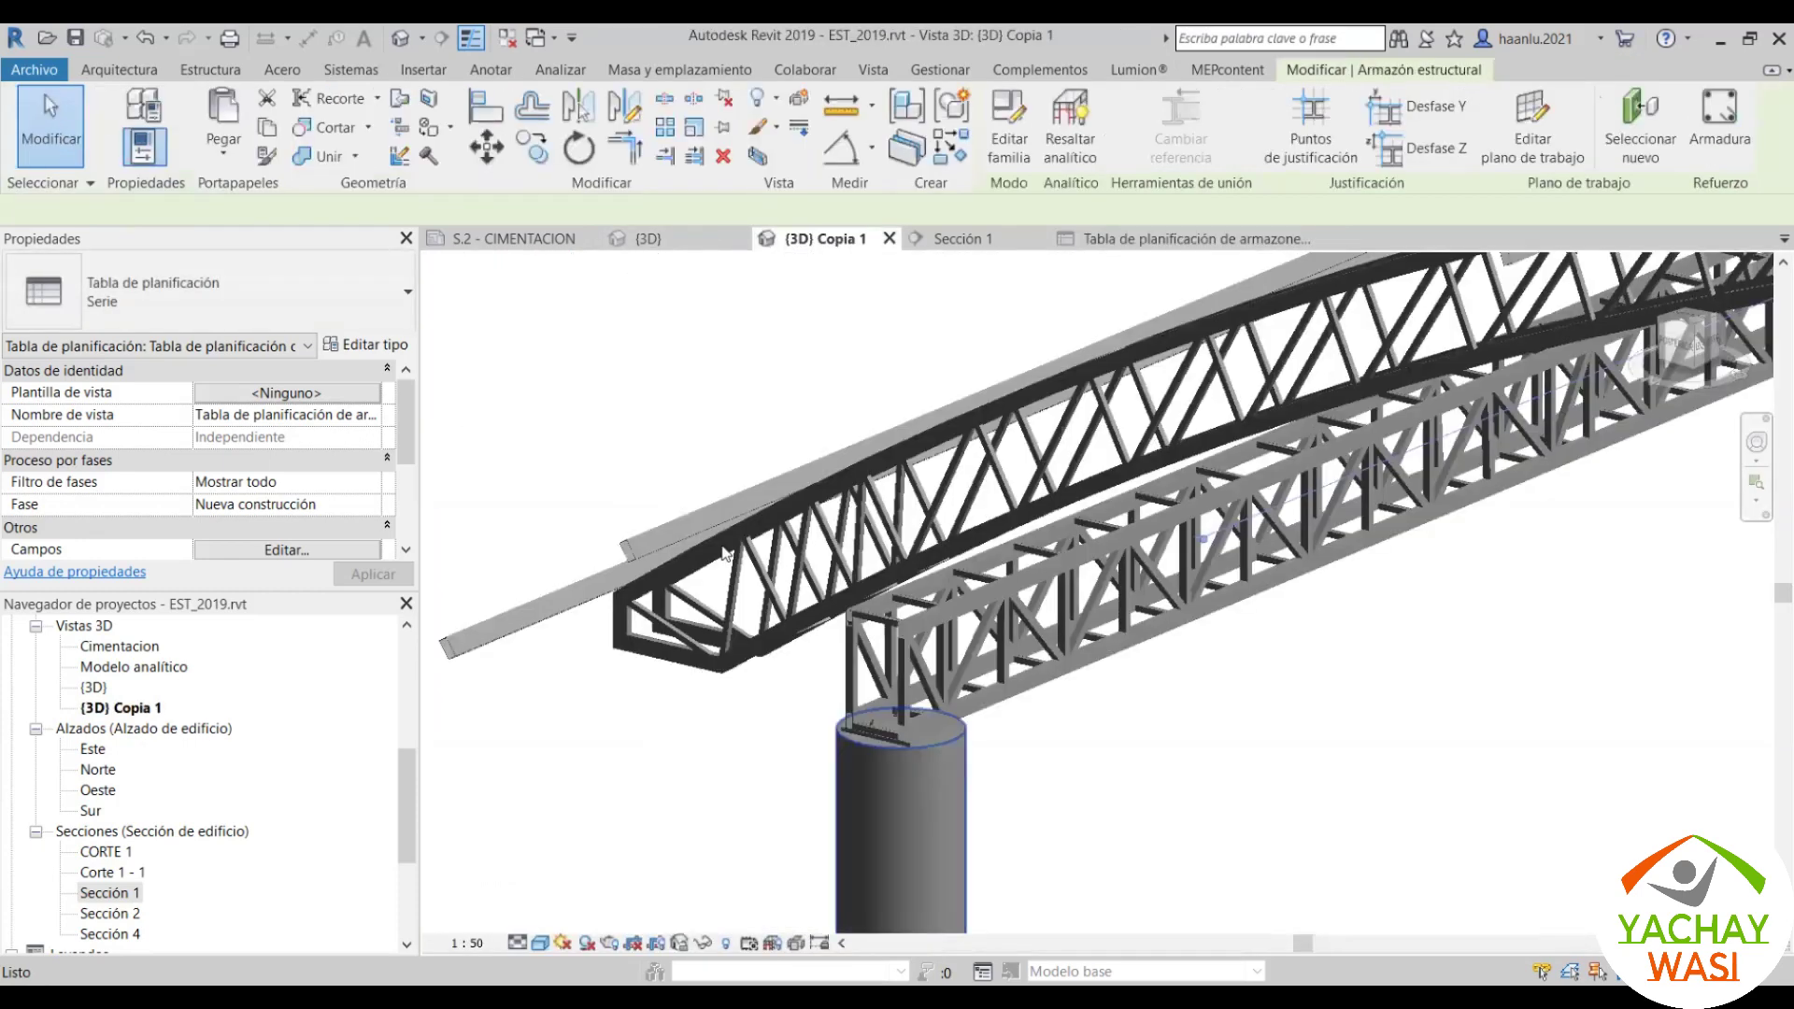
Step: Orbit and zoom around the arched roof to inspect the 0.26 m square tube
{"action": "scroll", "coordinate": [1215, 468], "scroll_direction": "down", "scroll_amount": 5}
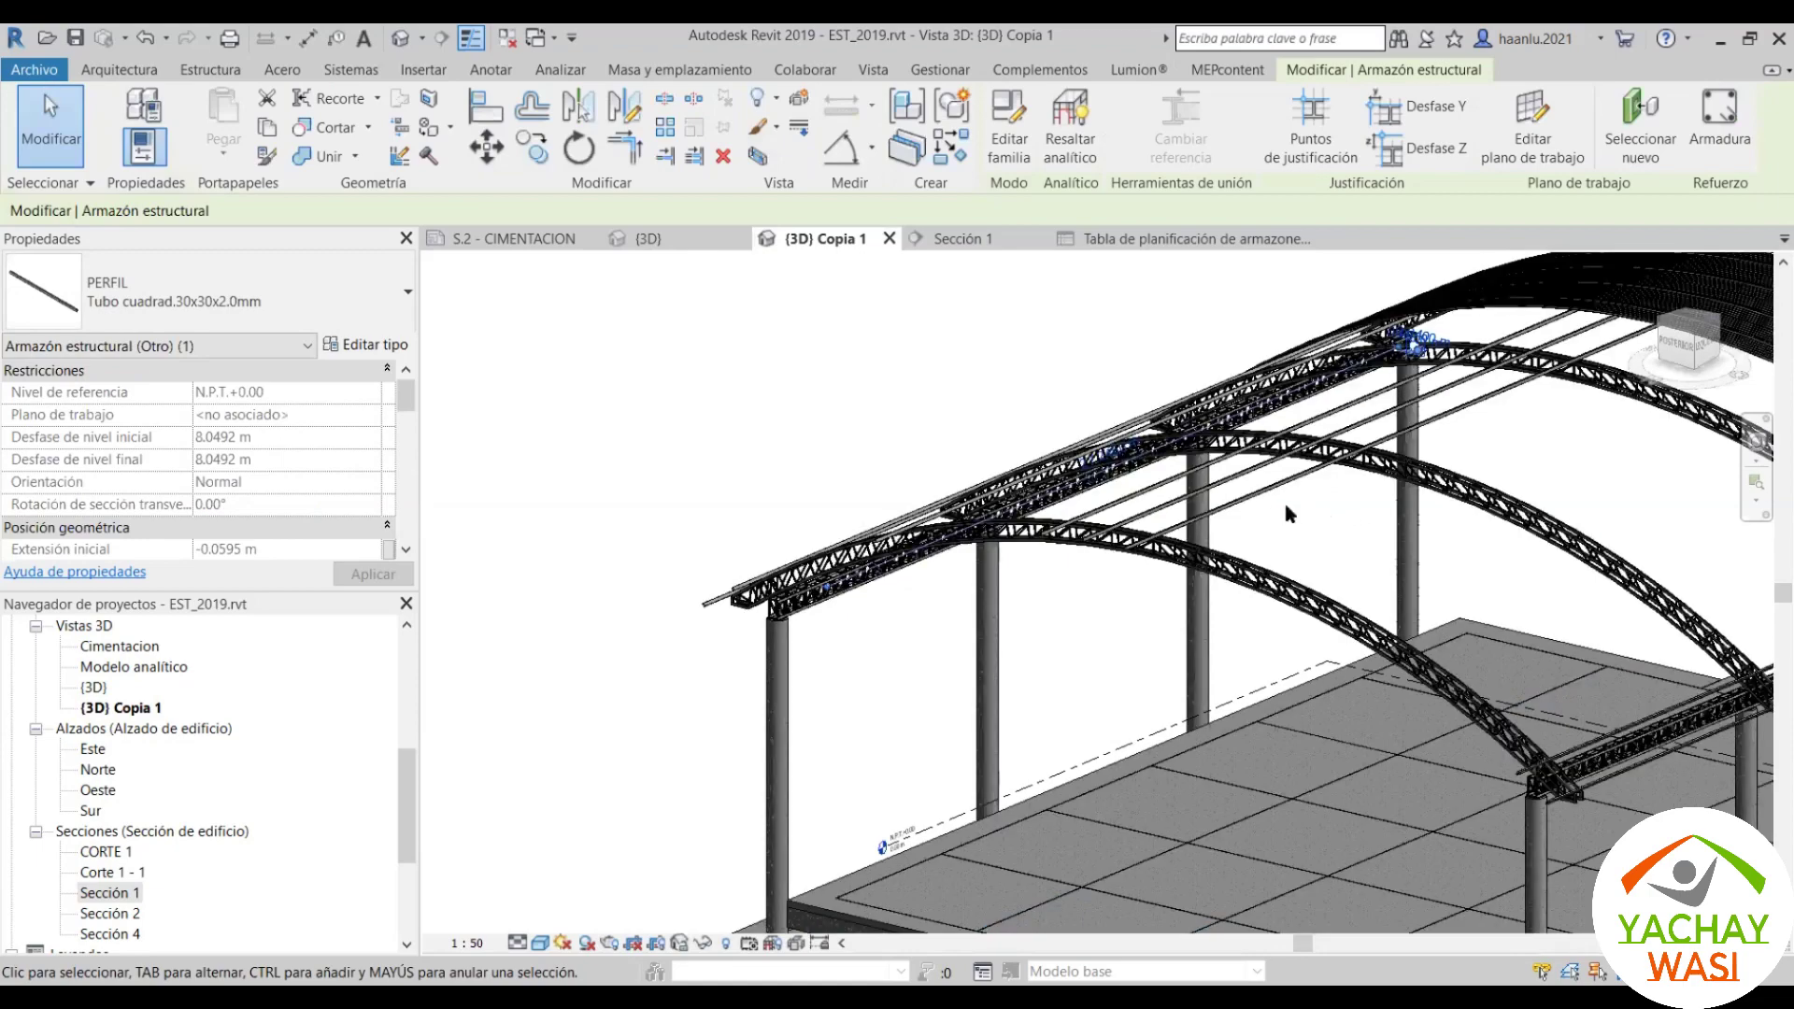
{"action": "scroll", "coordinate": [1287, 512], "scroll_direction": "up", "scroll_amount": 5}
{"action": "scroll", "coordinate": [1005, 430], "scroll_direction": "up", "scroll_amount": 3}
{"action": "scroll", "coordinate": [1192, 456], "scroll_direction": "up", "scroll_amount": 2}
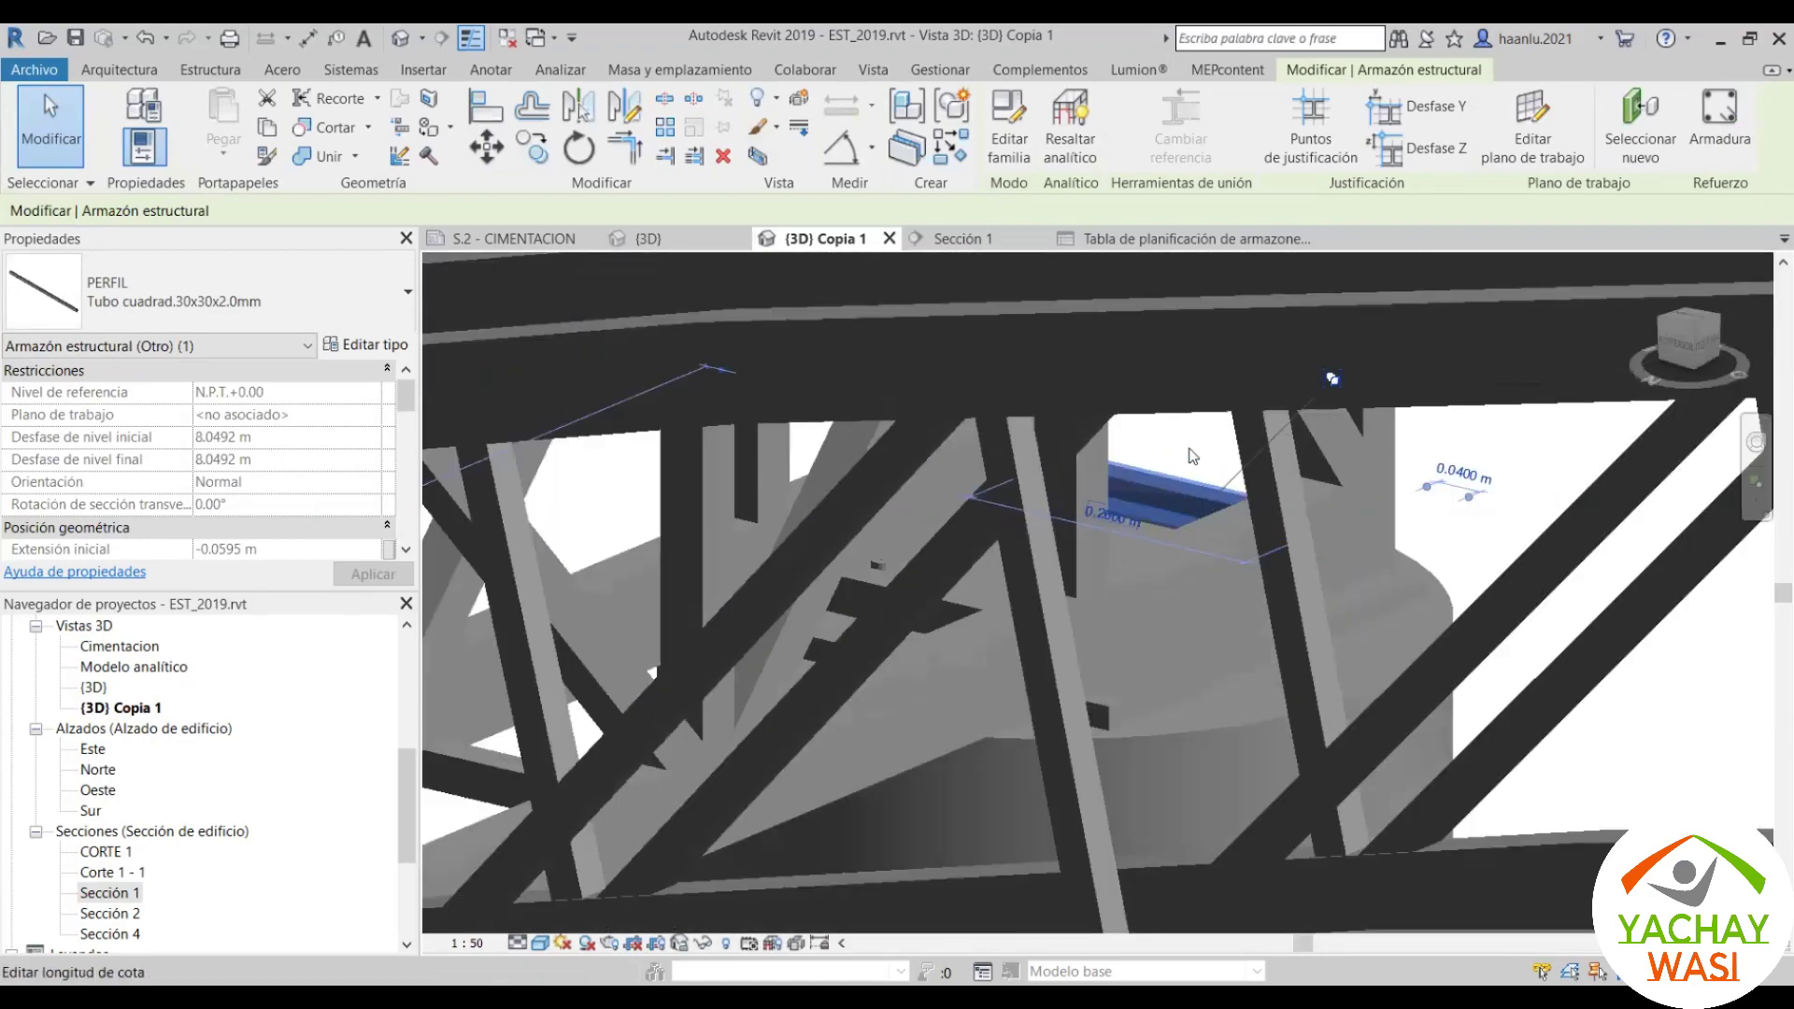
{"action": "scroll", "coordinate": [1192, 456], "scroll_direction": "down", "scroll_amount": 3}
{"action": "scroll", "coordinate": [1122, 448], "scroll_direction": "down", "scroll_amount": 4}
{"action": "mouse_move", "coordinate": [1046, 439]}
{"action": "middle_mouse_down", "text": "shift"}
{"action": "mouse_move", "coordinate": [1013, 423]}
{"action": "mouse_move", "coordinate": [979, 495]}
{"action": "middle_mouse_up", "text": "shift"}
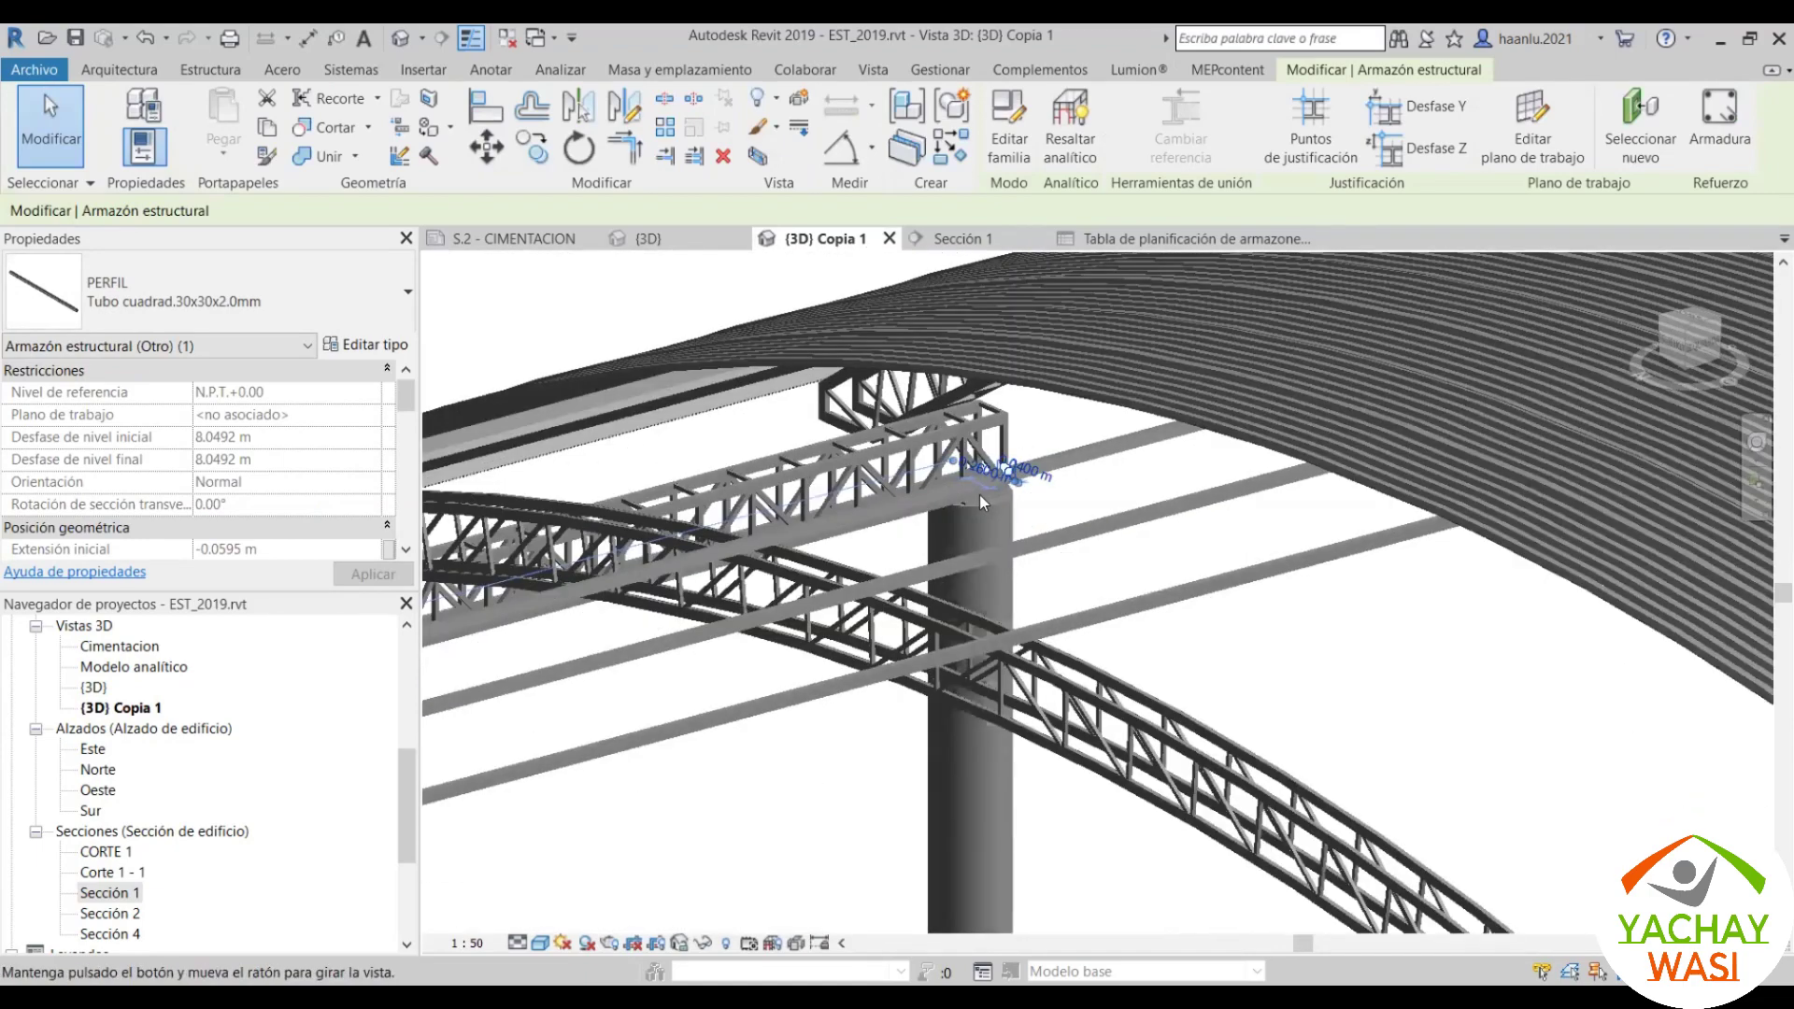
{"action": "scroll", "coordinate": [979, 495], "scroll_direction": "up", "scroll_amount": 3}
{"action": "scroll", "coordinate": [983, 533], "scroll_direction": "up", "scroll_amount": 2}
{"action": "scroll", "coordinate": [998, 620], "scroll_direction": "up", "scroll_amount": 2}
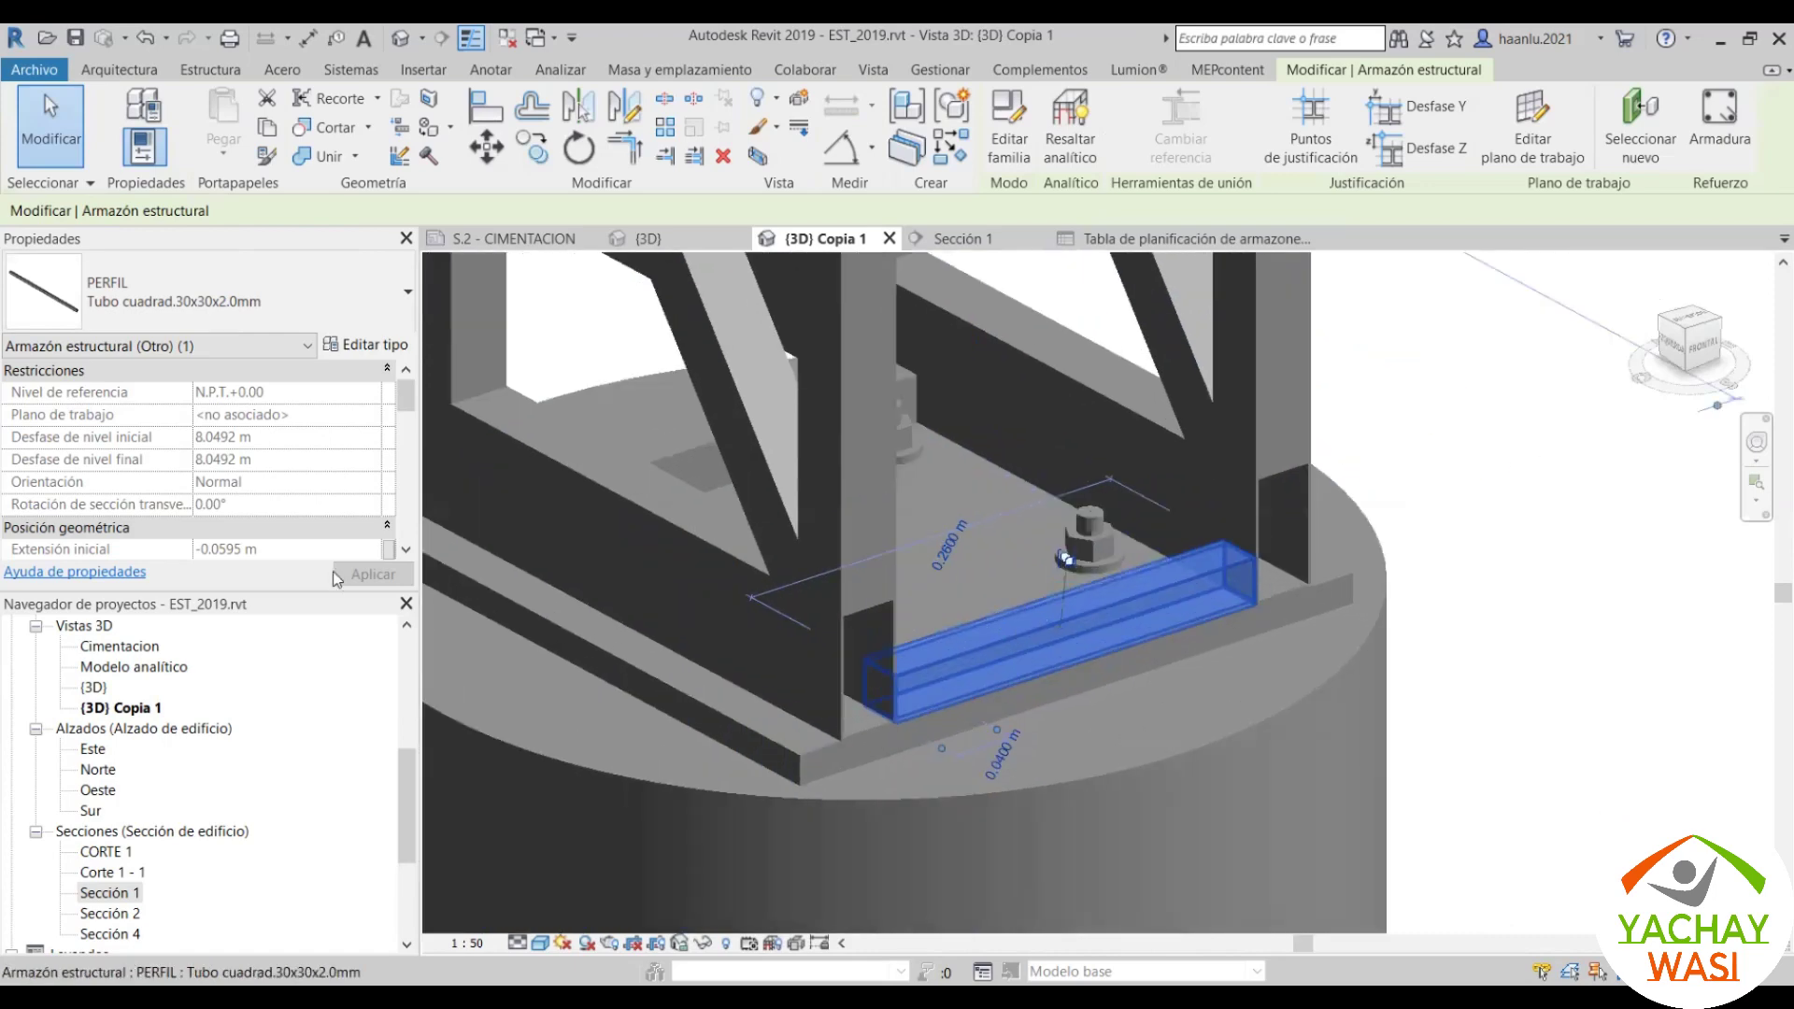
{"action": "scroll", "coordinate": [312, 501], "scroll_direction": "down", "scroll_amount": 5}
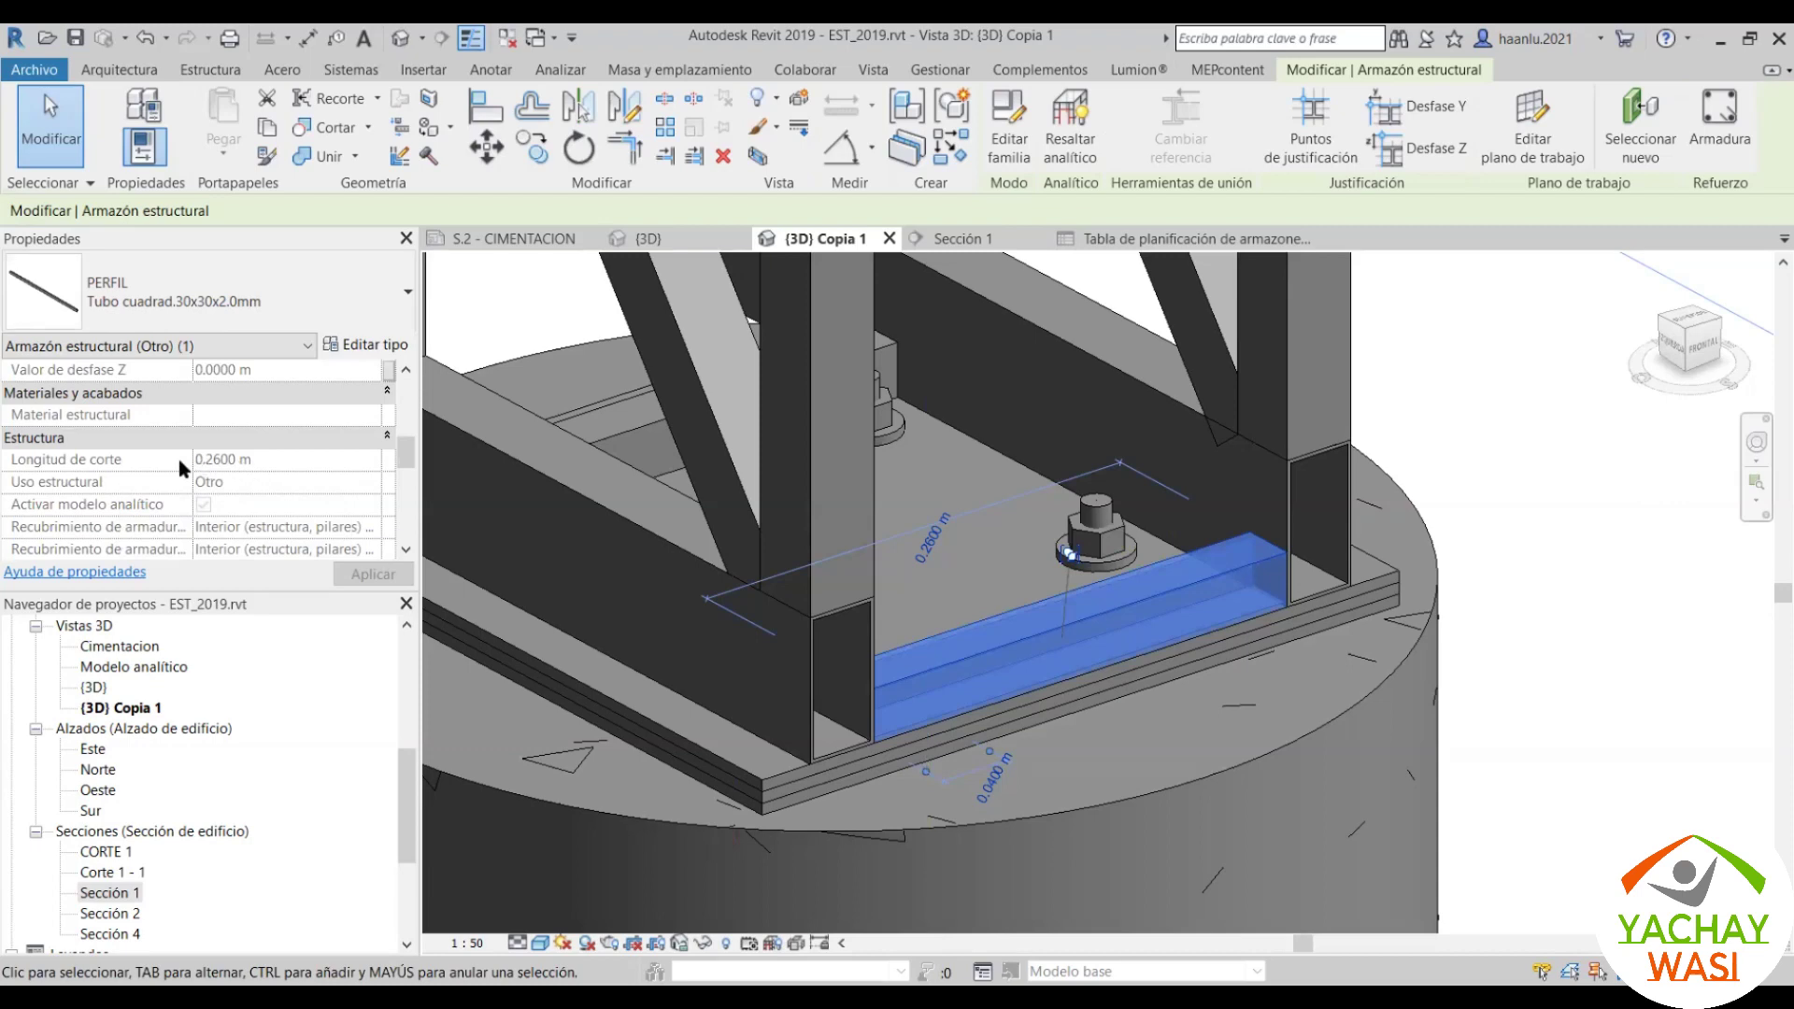
Step: Pick a 0.63 m PERFIL 5 CURVO schedule row and view it in {3D} Copia 1
{"action": "left_click", "coordinate": [1194, 240]}
{"action": "scroll", "coordinate": [580, 602], "scroll_direction": "down", "scroll_amount": 3}
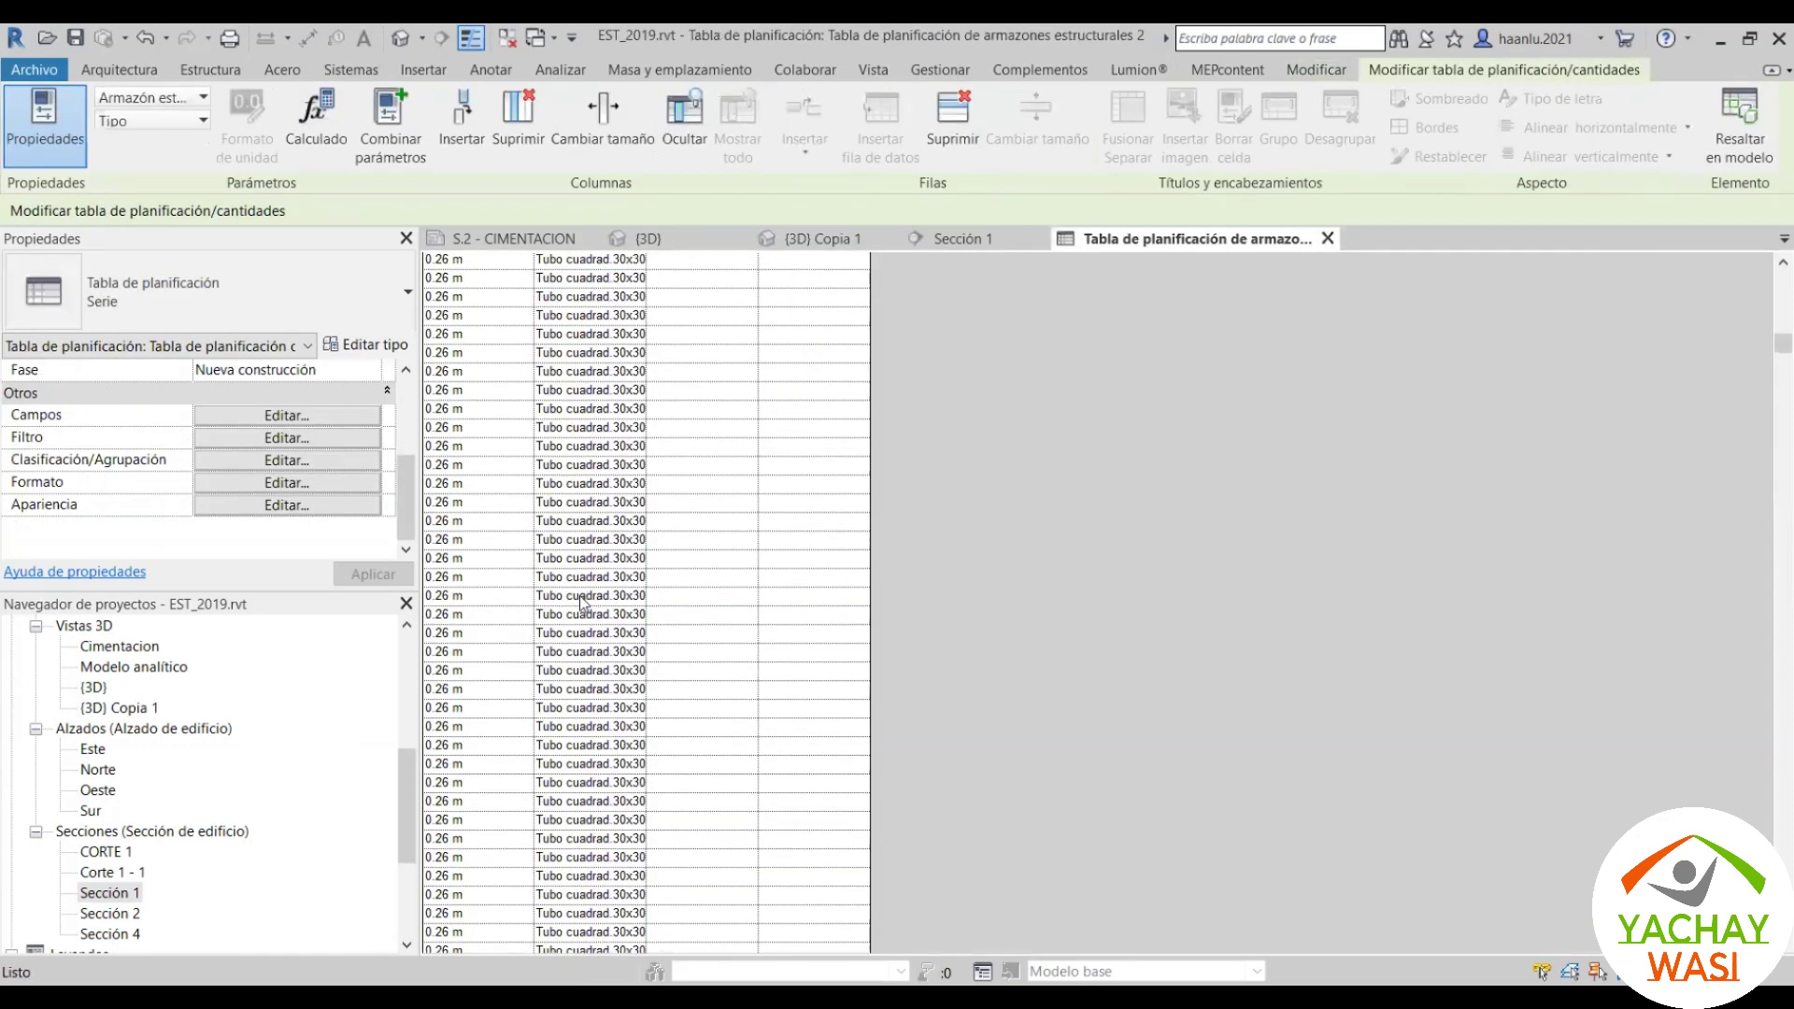
{"action": "scroll", "coordinate": [580, 602], "scroll_direction": "down", "scroll_amount": 2}
{"action": "scroll", "coordinate": [580, 603], "scroll_direction": "down", "scroll_amount": 2}
{"action": "scroll", "coordinate": [580, 603], "scroll_direction": "down", "scroll_amount": 4}
{"action": "scroll", "coordinate": [583, 603], "scroll_direction": "down", "scroll_amount": 4}
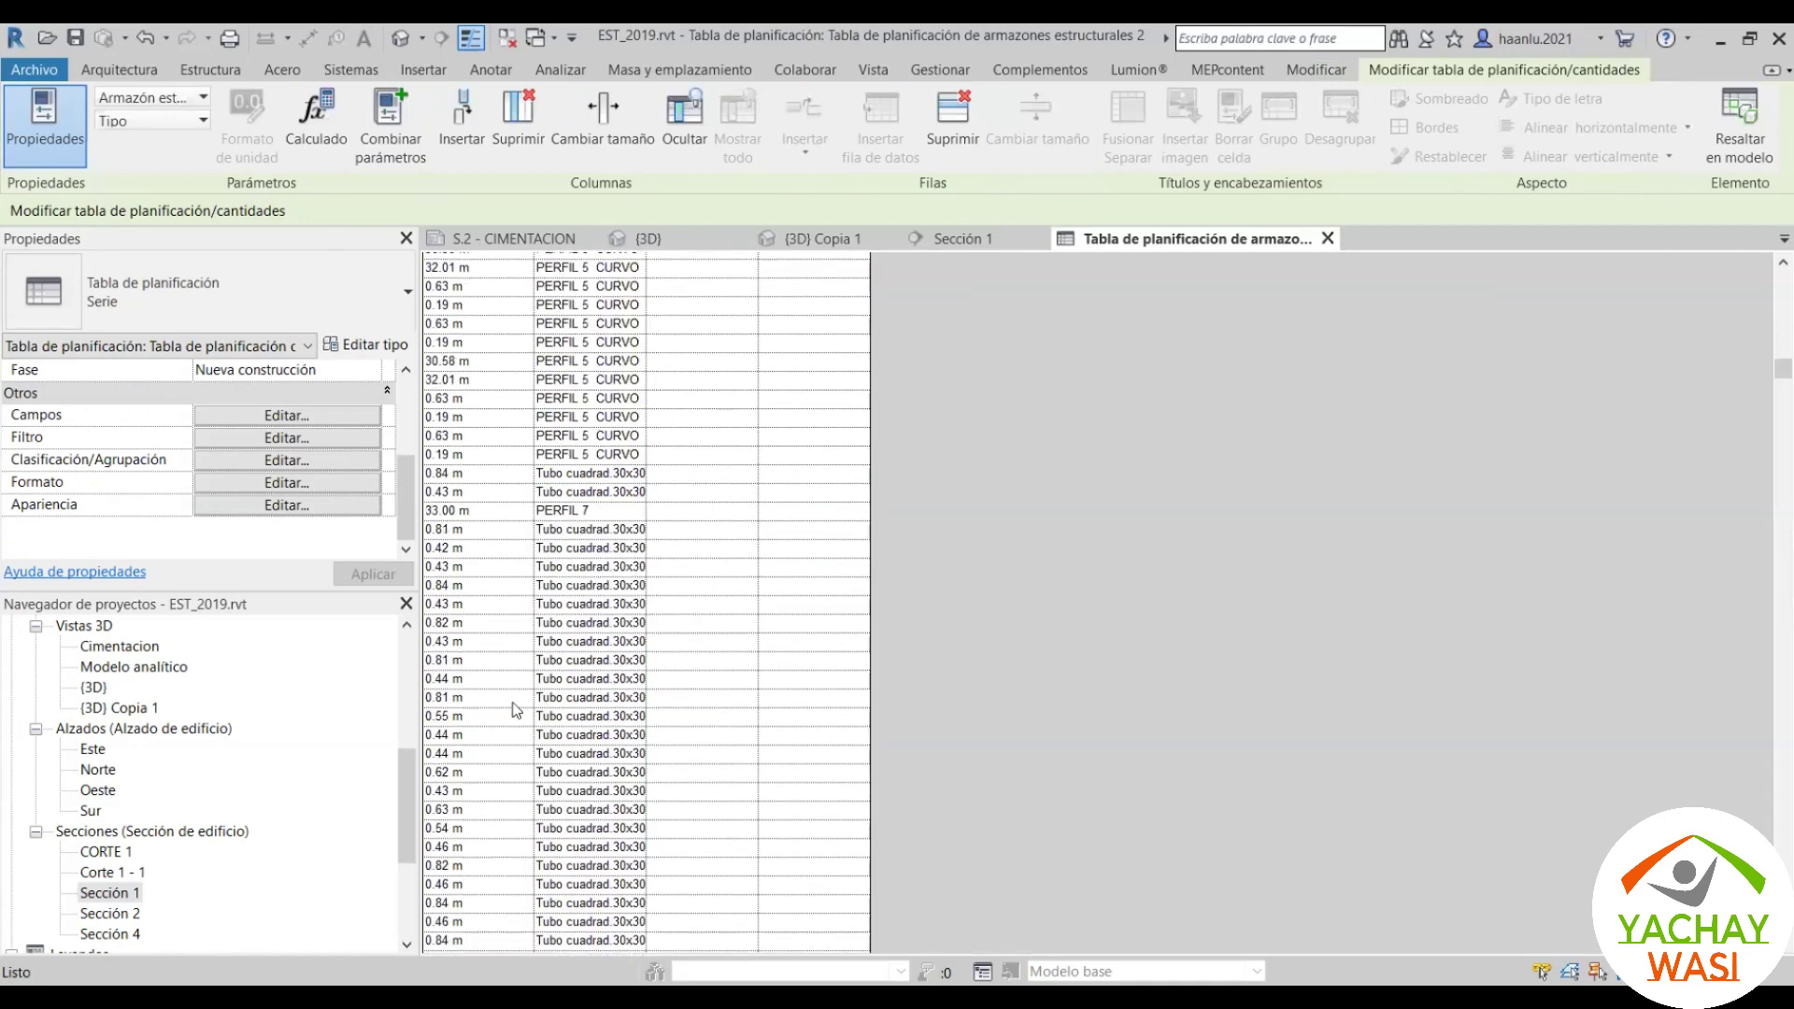
{"action": "left_click", "coordinate": [474, 439]}
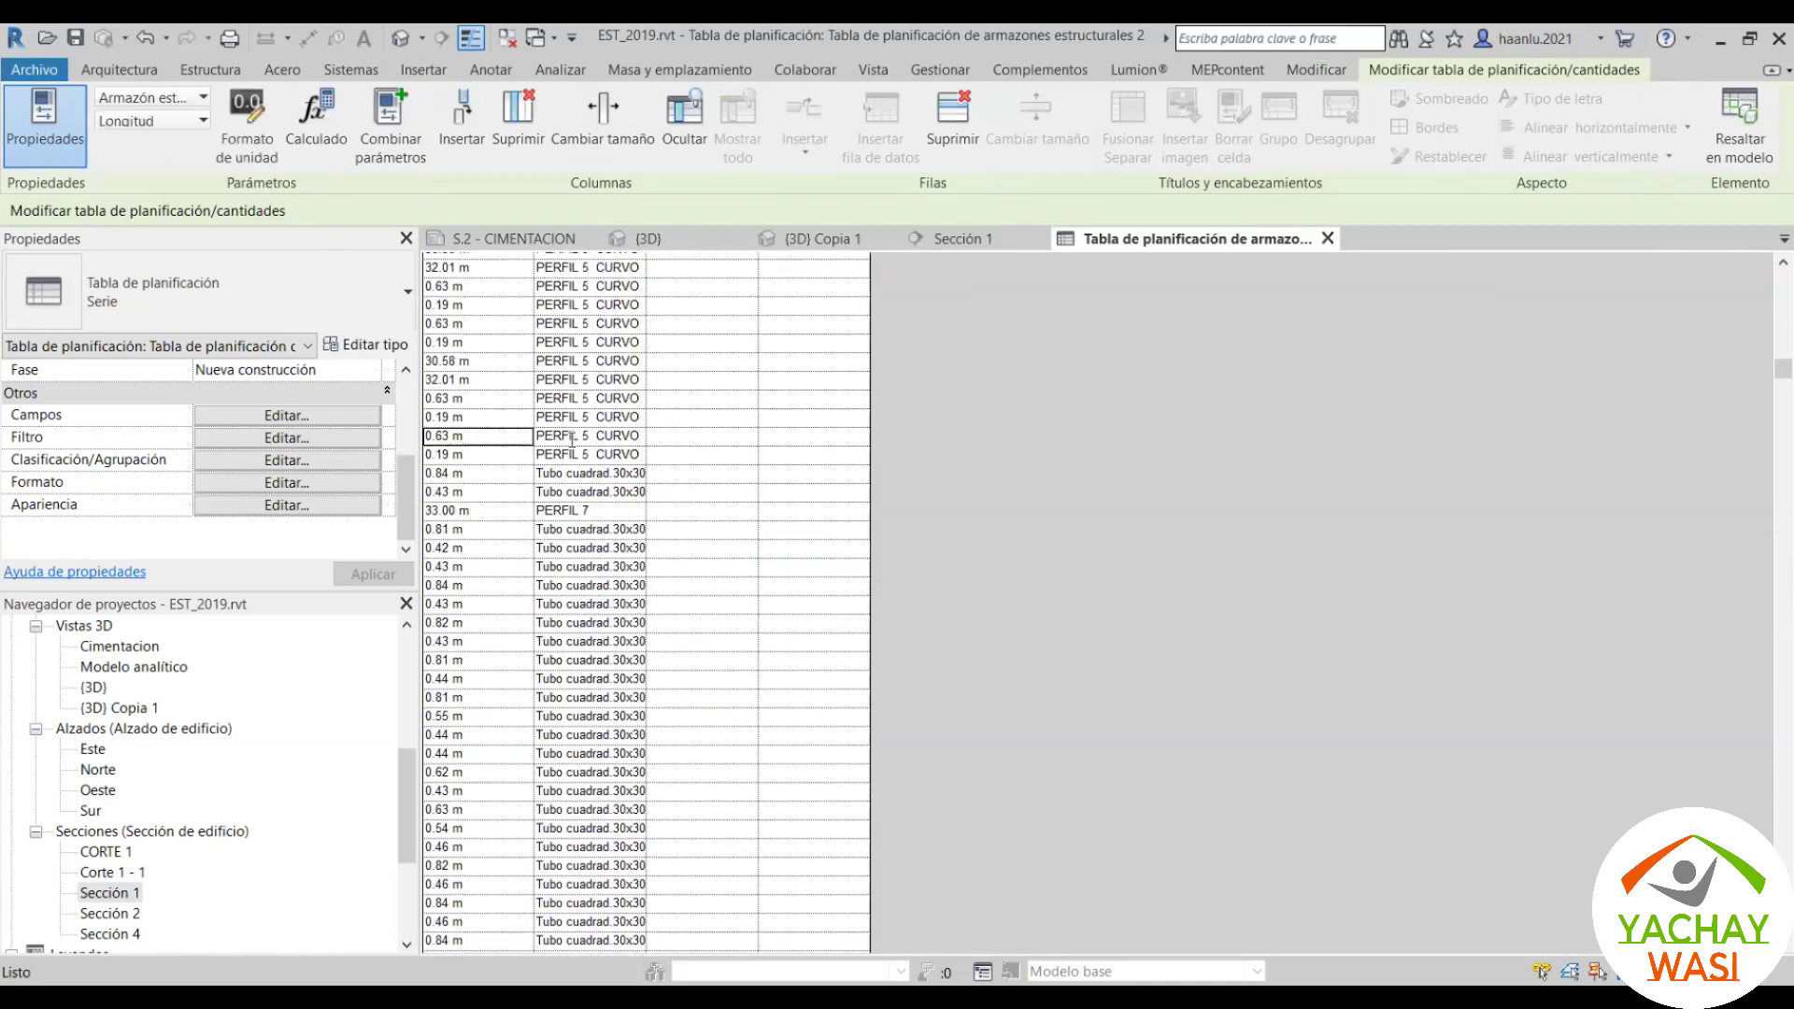
{"action": "left_click", "coordinate": [820, 238]}
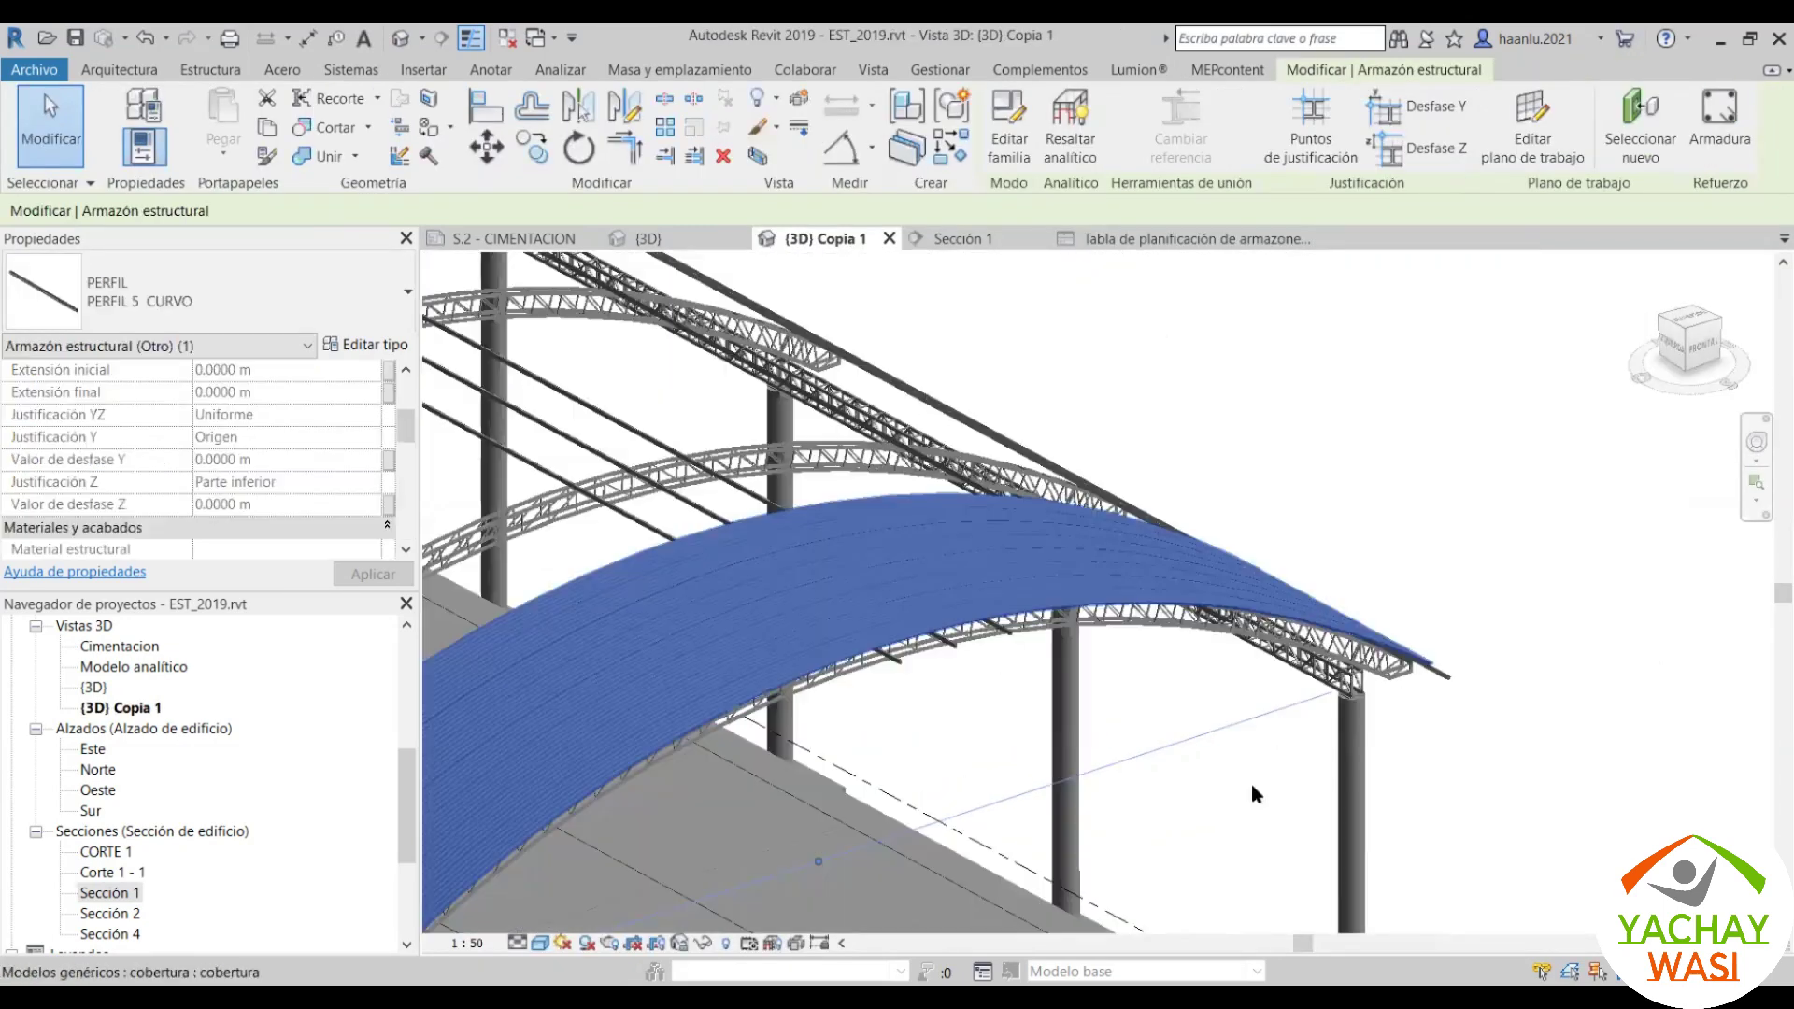
Step: Orbit and zoom around the roof-column junction to inspect the curved profile
{"action": "scroll", "coordinate": [1121, 780], "scroll_direction": "down", "scroll_amount": 2}
{"action": "scroll", "coordinate": [1016, 776], "scroll_direction": "down", "scroll_amount": 3}
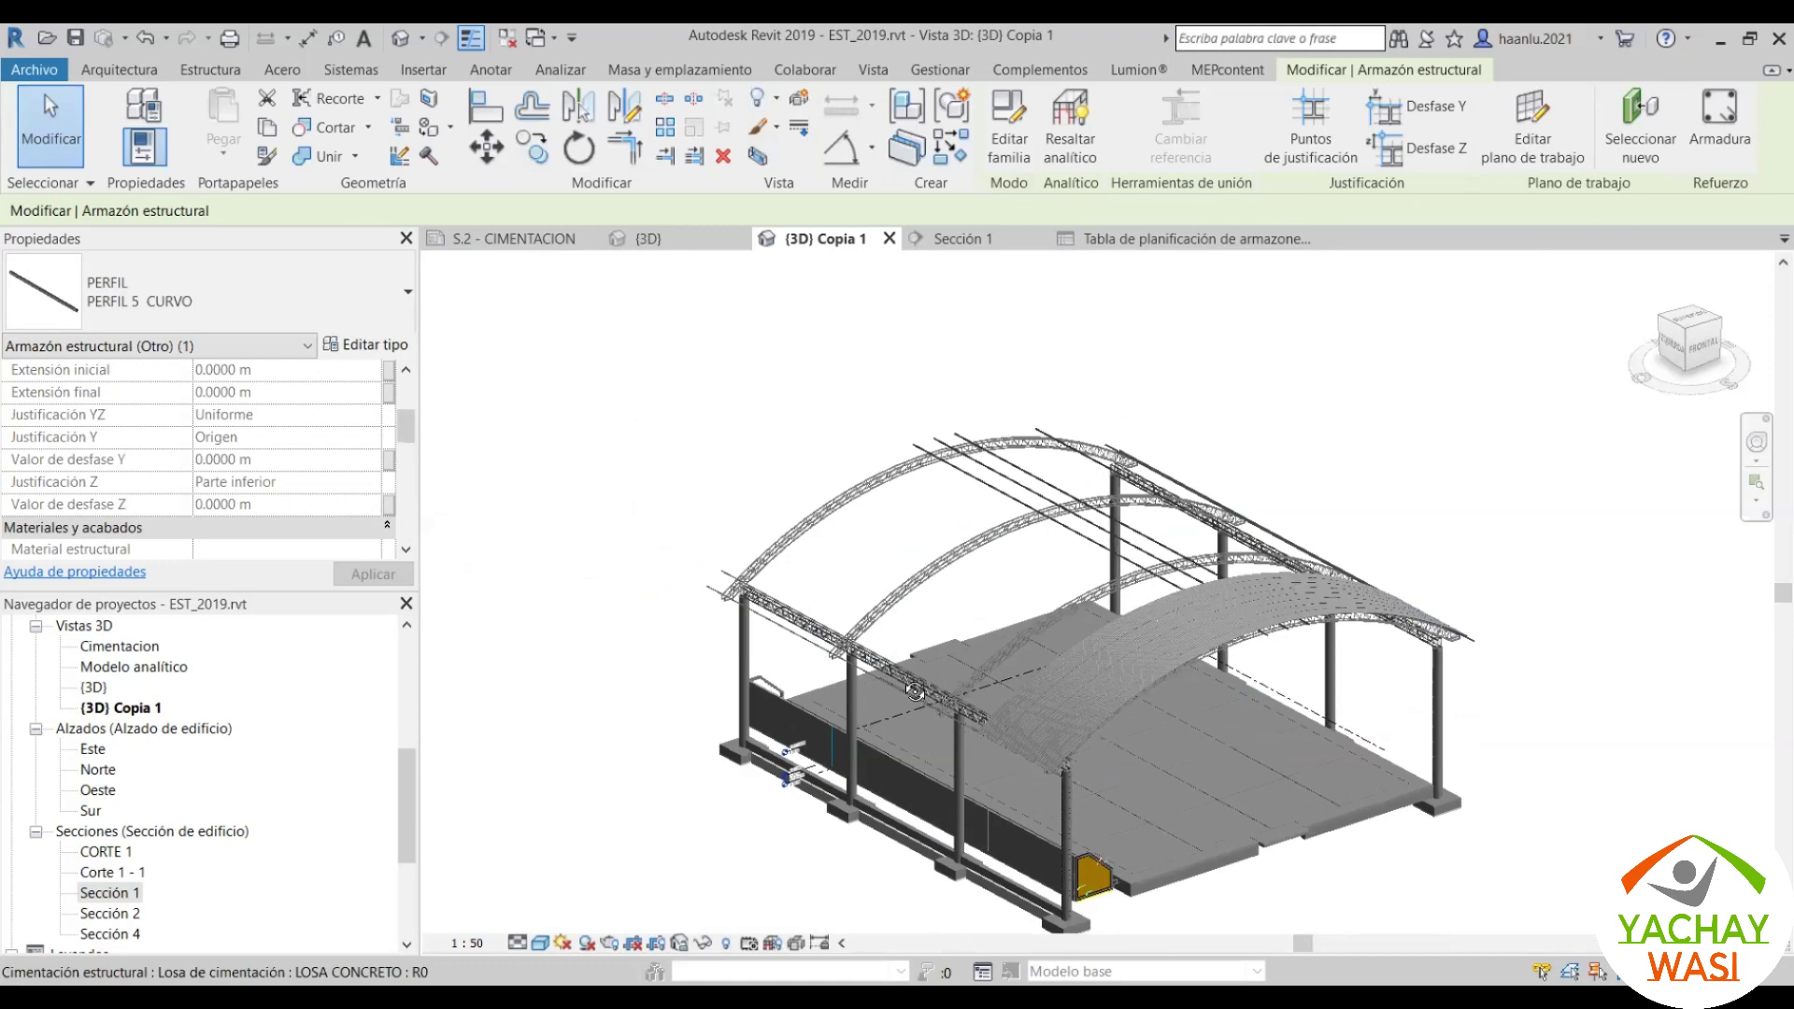
{"action": "scroll", "coordinate": [914, 691], "scroll_direction": "up", "scroll_amount": 5}
{"action": "scroll", "coordinate": [884, 697], "scroll_direction": "up", "scroll_amount": 2}
{"action": "middle_click_drag", "start_coordinate": [938, 719], "coordinate": [1022, 764], "text": "shift"}
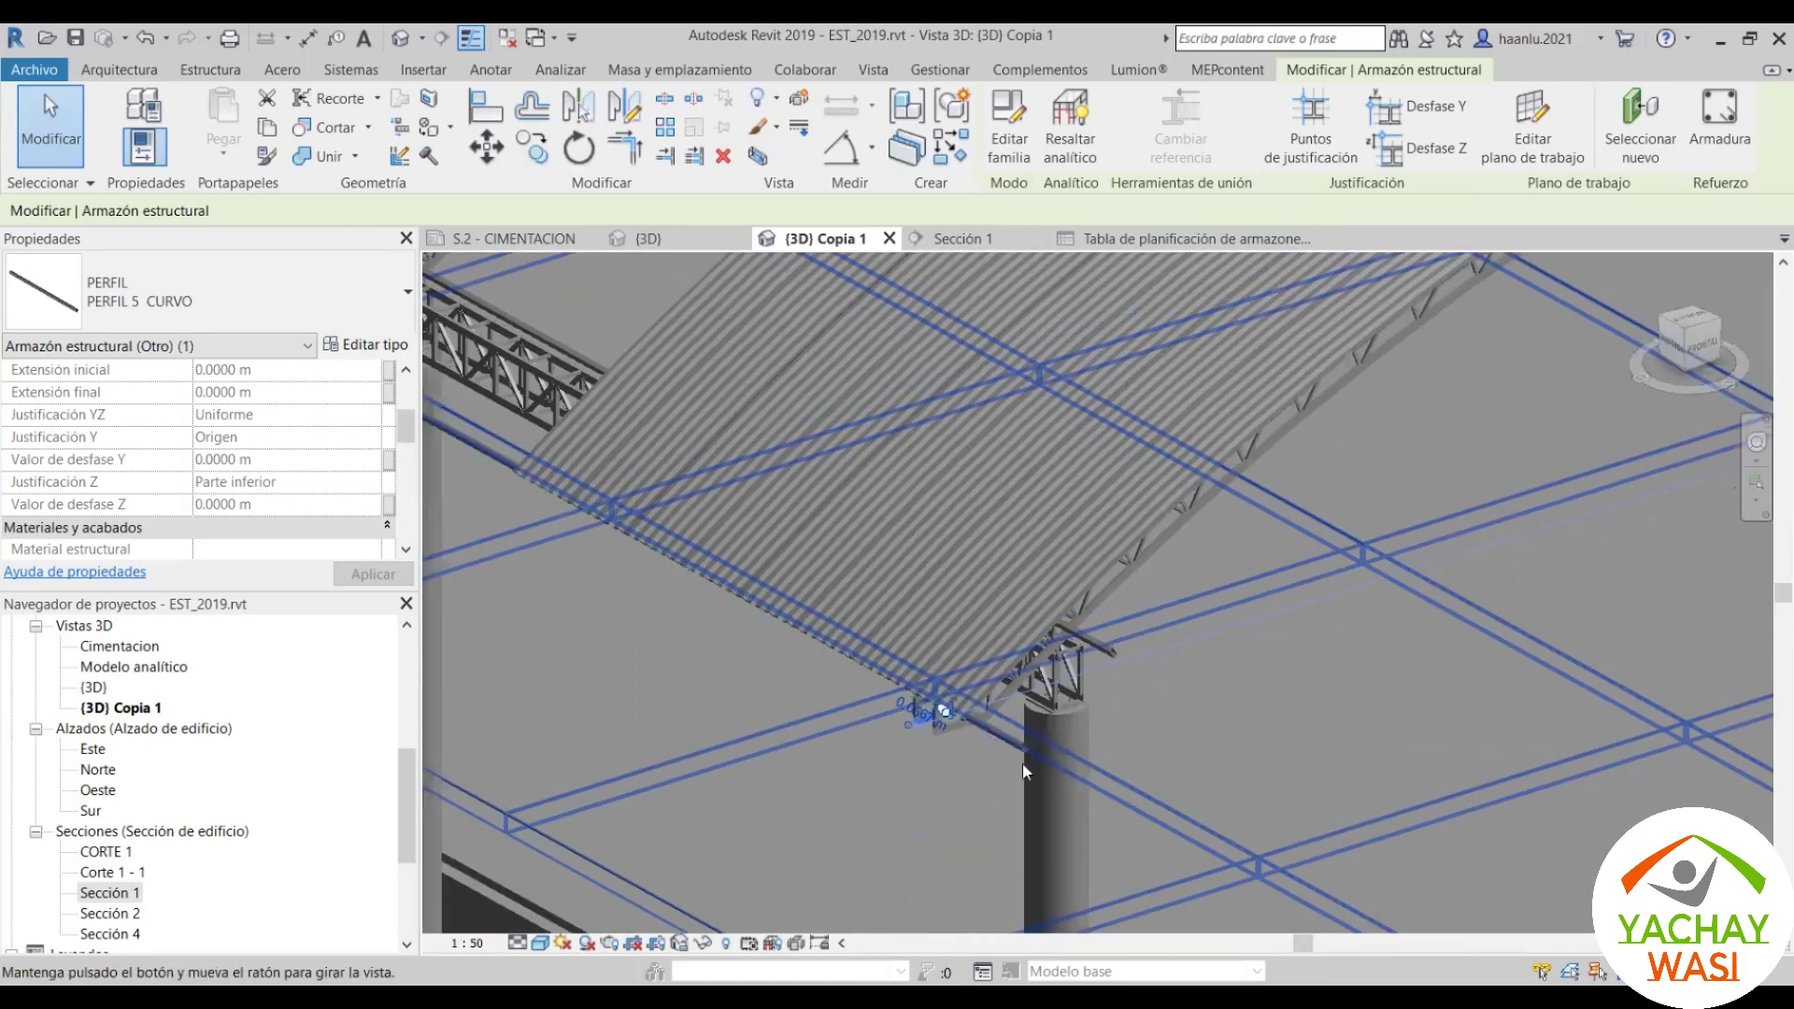
{"action": "scroll", "coordinate": [990, 755], "scroll_direction": "up", "scroll_amount": 2}
{"action": "scroll", "coordinate": [957, 744], "scroll_direction": "up", "scroll_amount": 2}
{"action": "scroll", "coordinate": [934, 691], "scroll_direction": "up", "scroll_amount": 2}
{"action": "scroll", "coordinate": [913, 624], "scroll_direction": "up", "scroll_amount": 2}
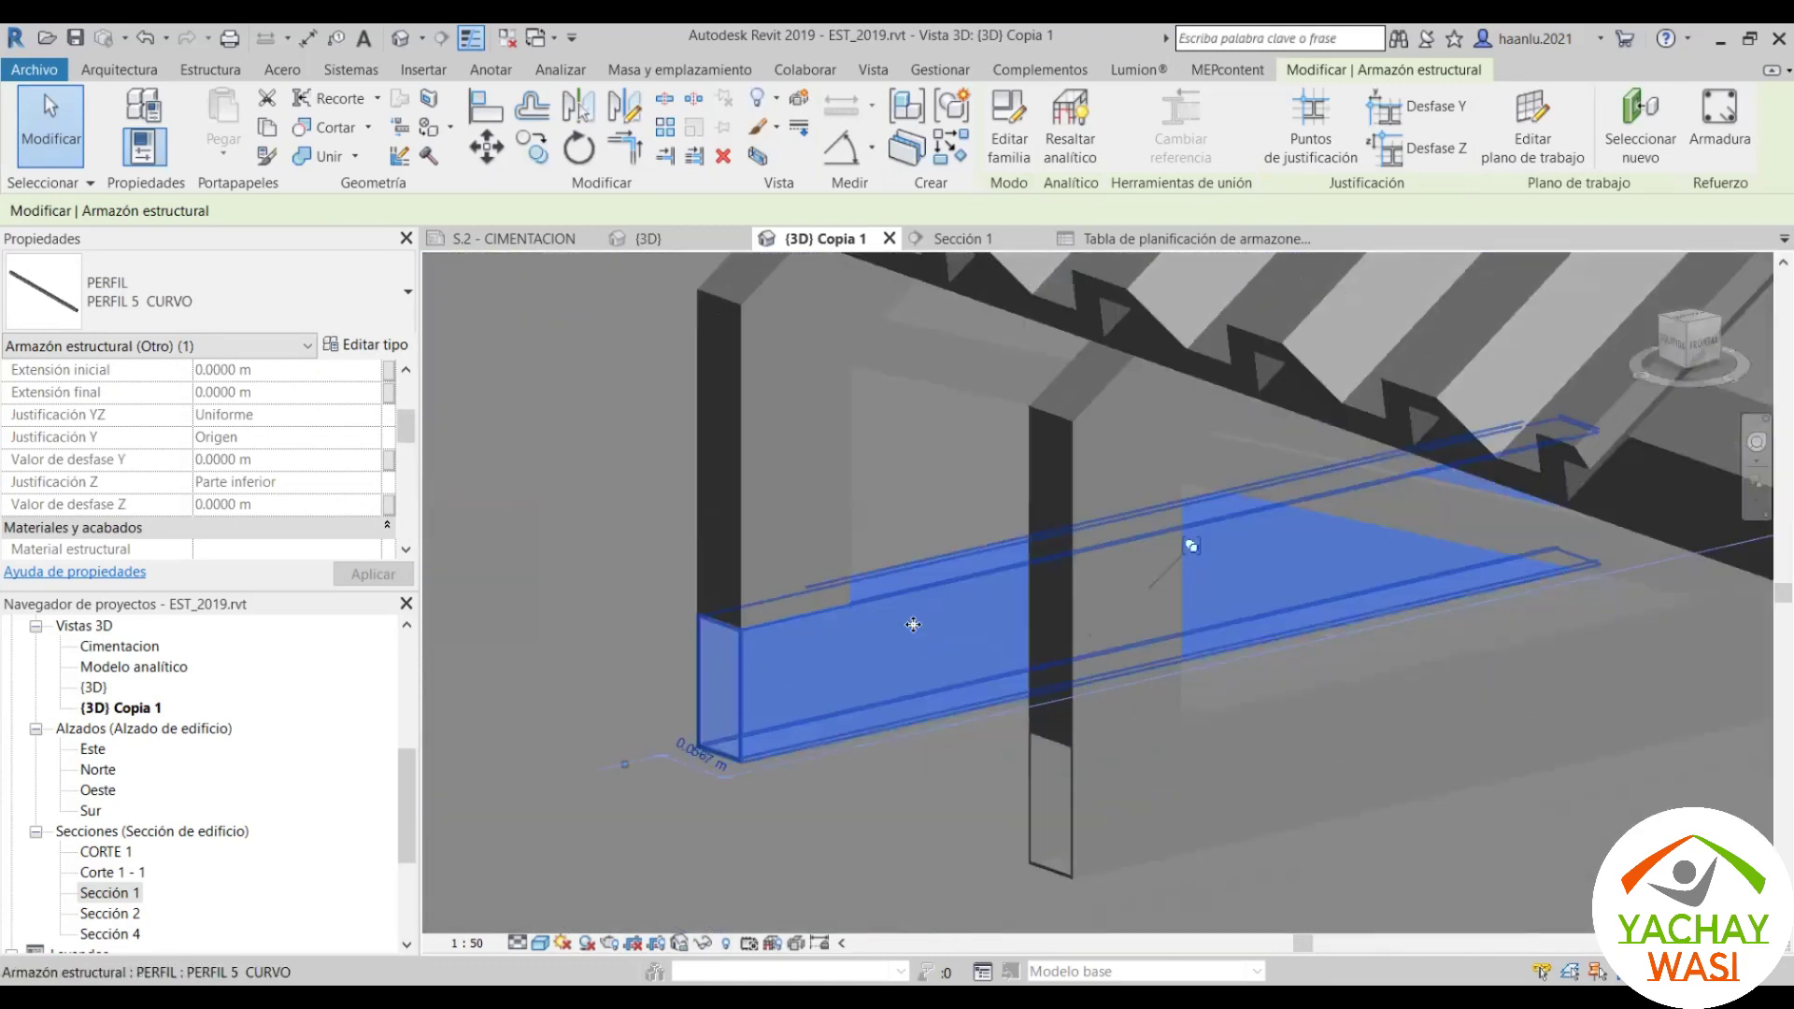
{"action": "scroll", "coordinate": [913, 624], "scroll_direction": "down", "scroll_amount": 5}
{"action": "mouse_move", "coordinate": [1075, 572]}
{"action": "middle_mouse_down", "text": "shift"}
{"action": "mouse_move", "coordinate": [955, 582]}
{"action": "mouse_move", "coordinate": [842, 640]}
{"action": "middle_mouse_up", "text": "shift"}
{"action": "scroll", "coordinate": [843, 640], "scroll_direction": "up", "scroll_amount": 3}
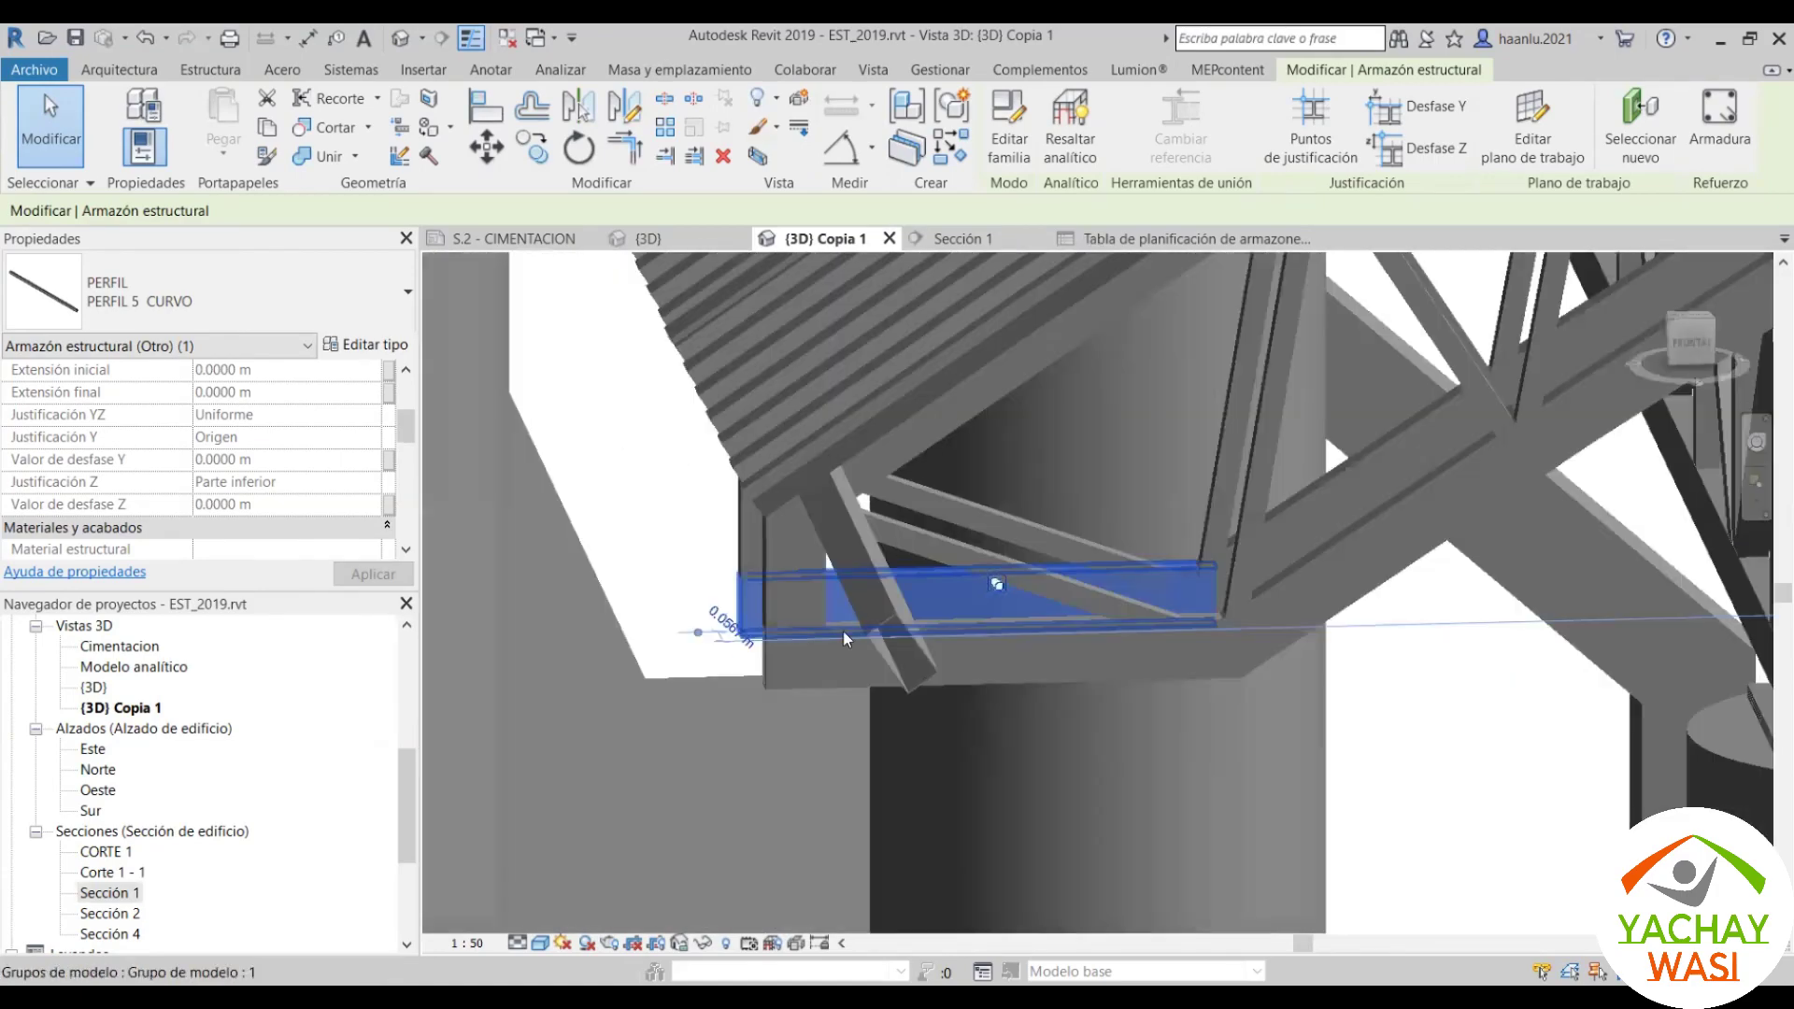
{"action": "scroll", "coordinate": [843, 631], "scroll_direction": "down", "scroll_amount": 2}
Step: Select another 0.63 m PERFIL 5 CURVO row and view that member in 3D
{"action": "key", "text": "ctrl+Tab"}
{"action": "scroll", "coordinate": [761, 682], "scroll_direction": "down", "scroll_amount": 5}
{"action": "scroll", "coordinate": [766, 691], "scroll_direction": "down", "scroll_amount": 5}
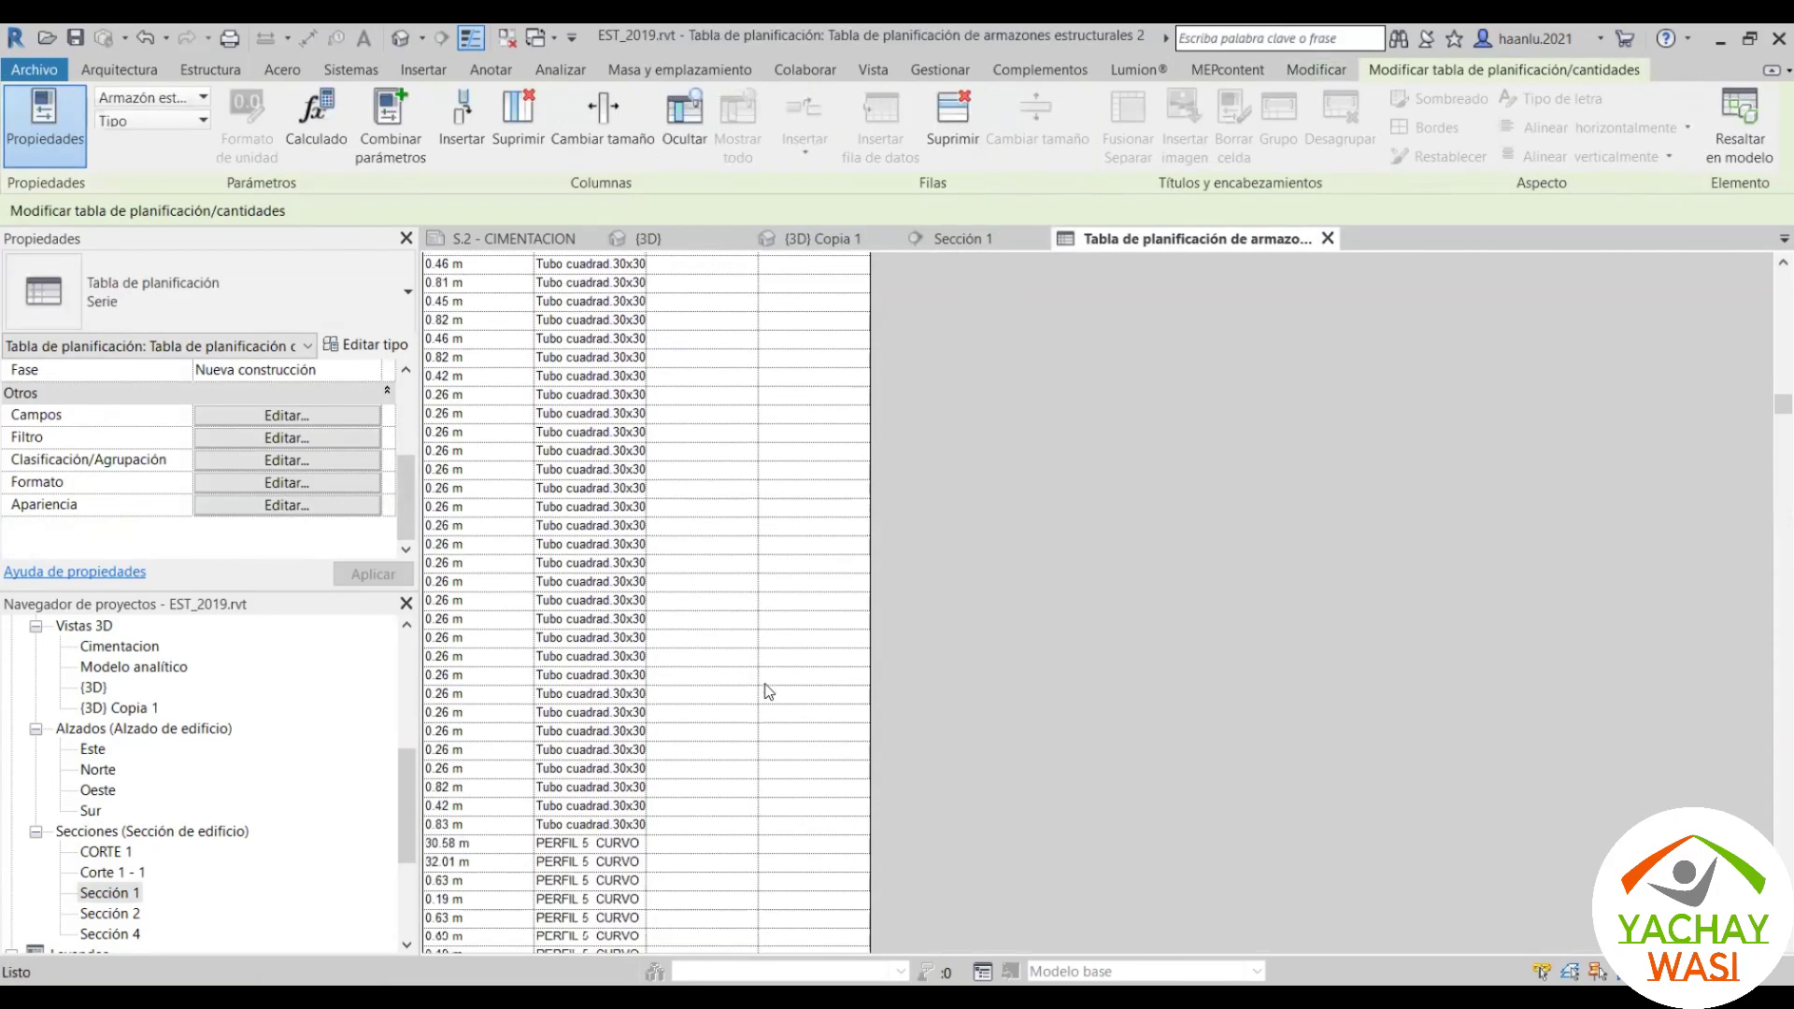
{"action": "scroll", "coordinate": [767, 692], "scroll_direction": "down", "scroll_amount": 5}
{"action": "scroll", "coordinate": [766, 692], "scroll_direction": "down", "scroll_amount": 4}
{"action": "left_click", "coordinate": [467, 497]}
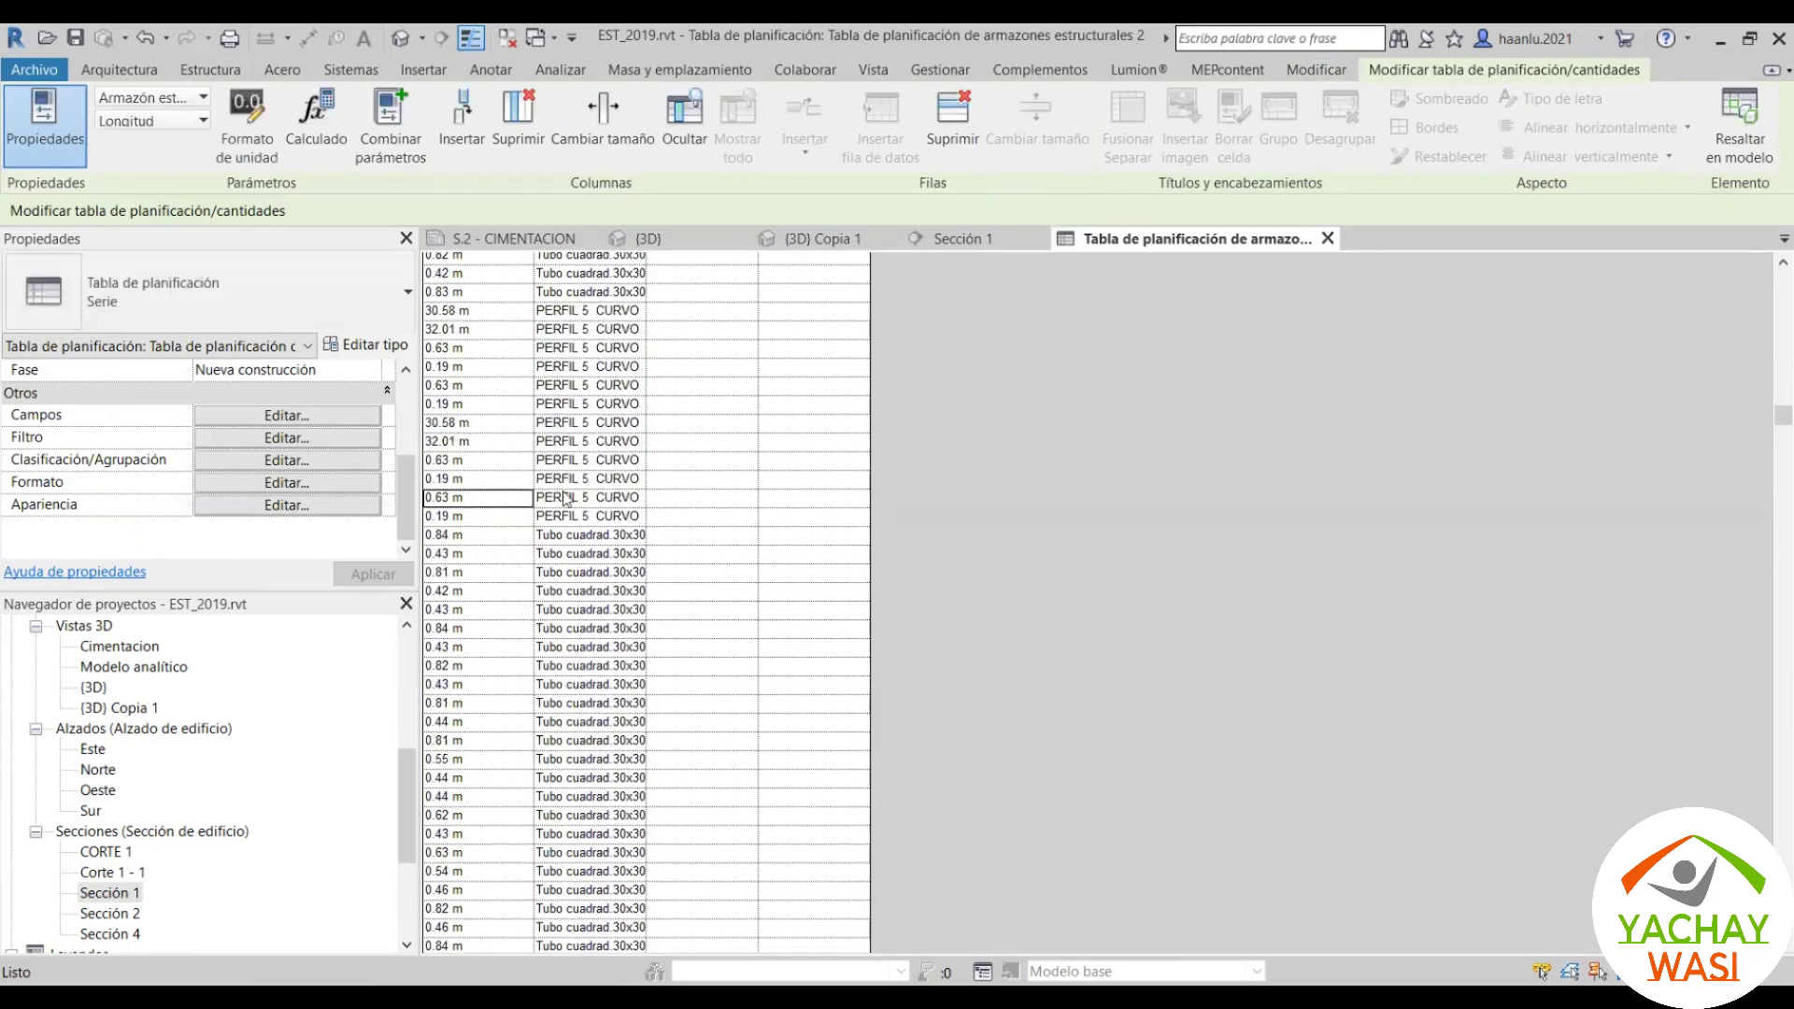
{"action": "left_click", "coordinate": [565, 495]}
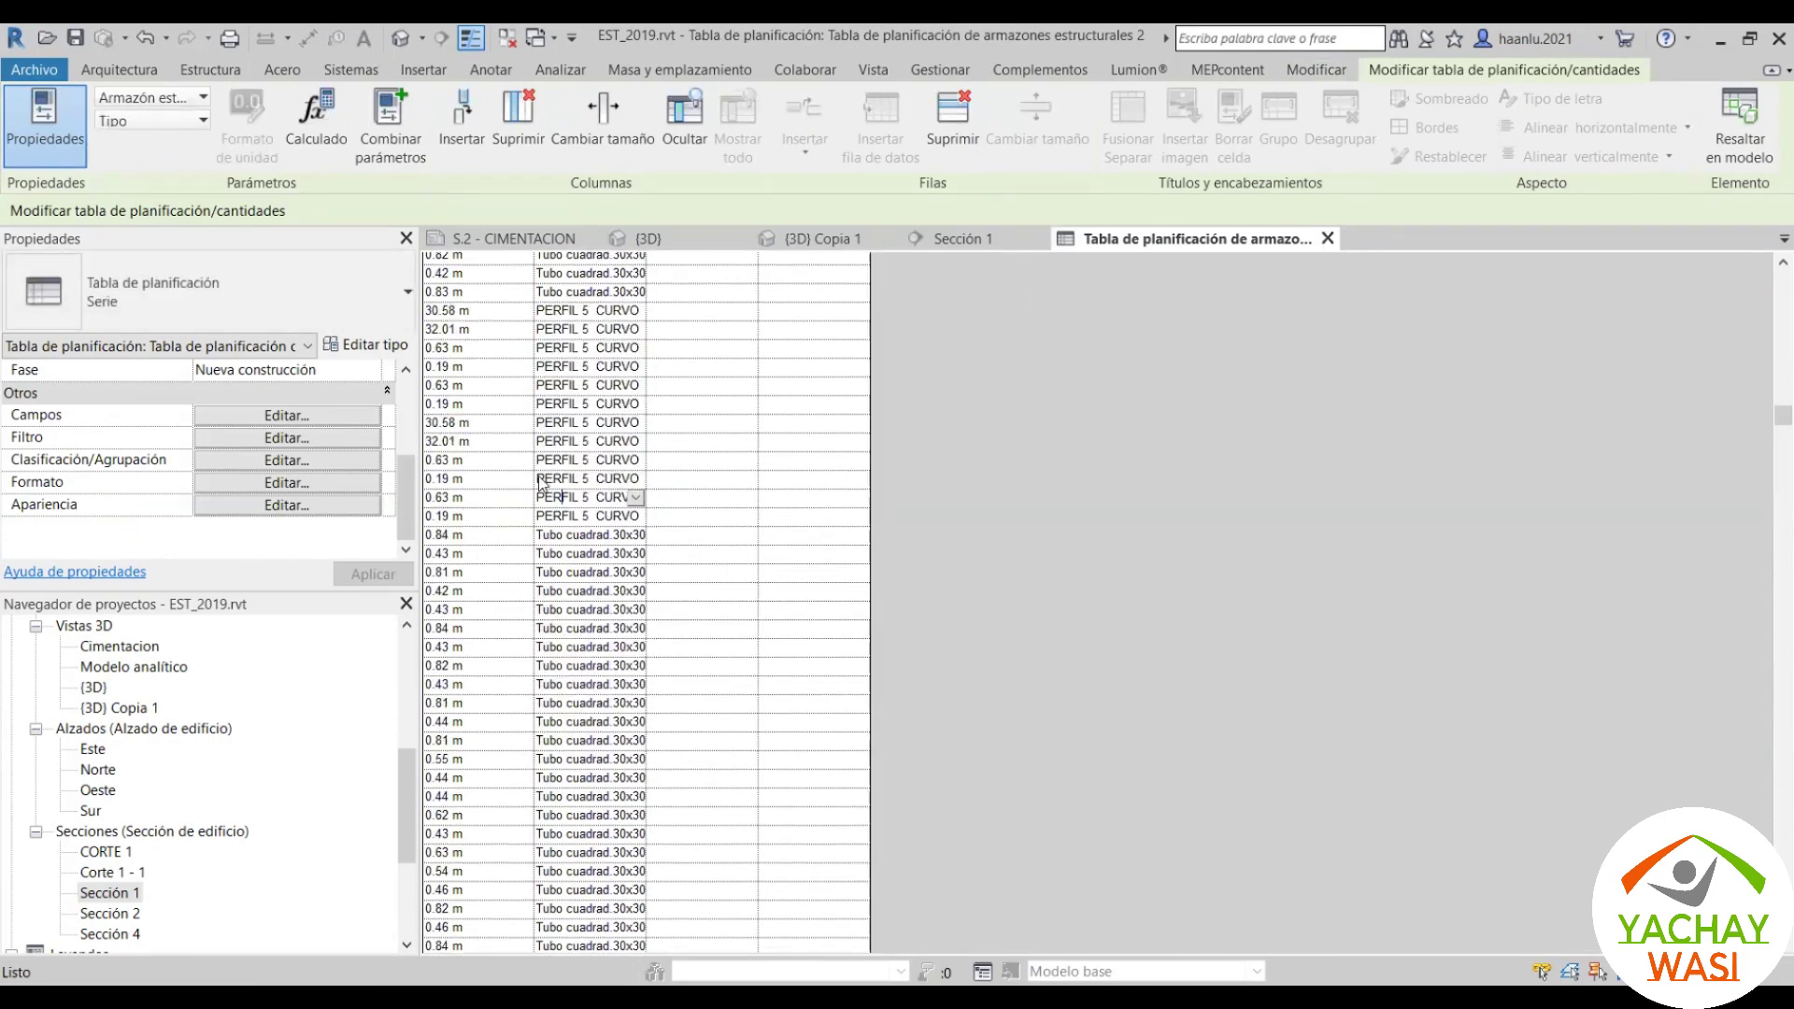
{"action": "left_click", "coordinate": [841, 239]}
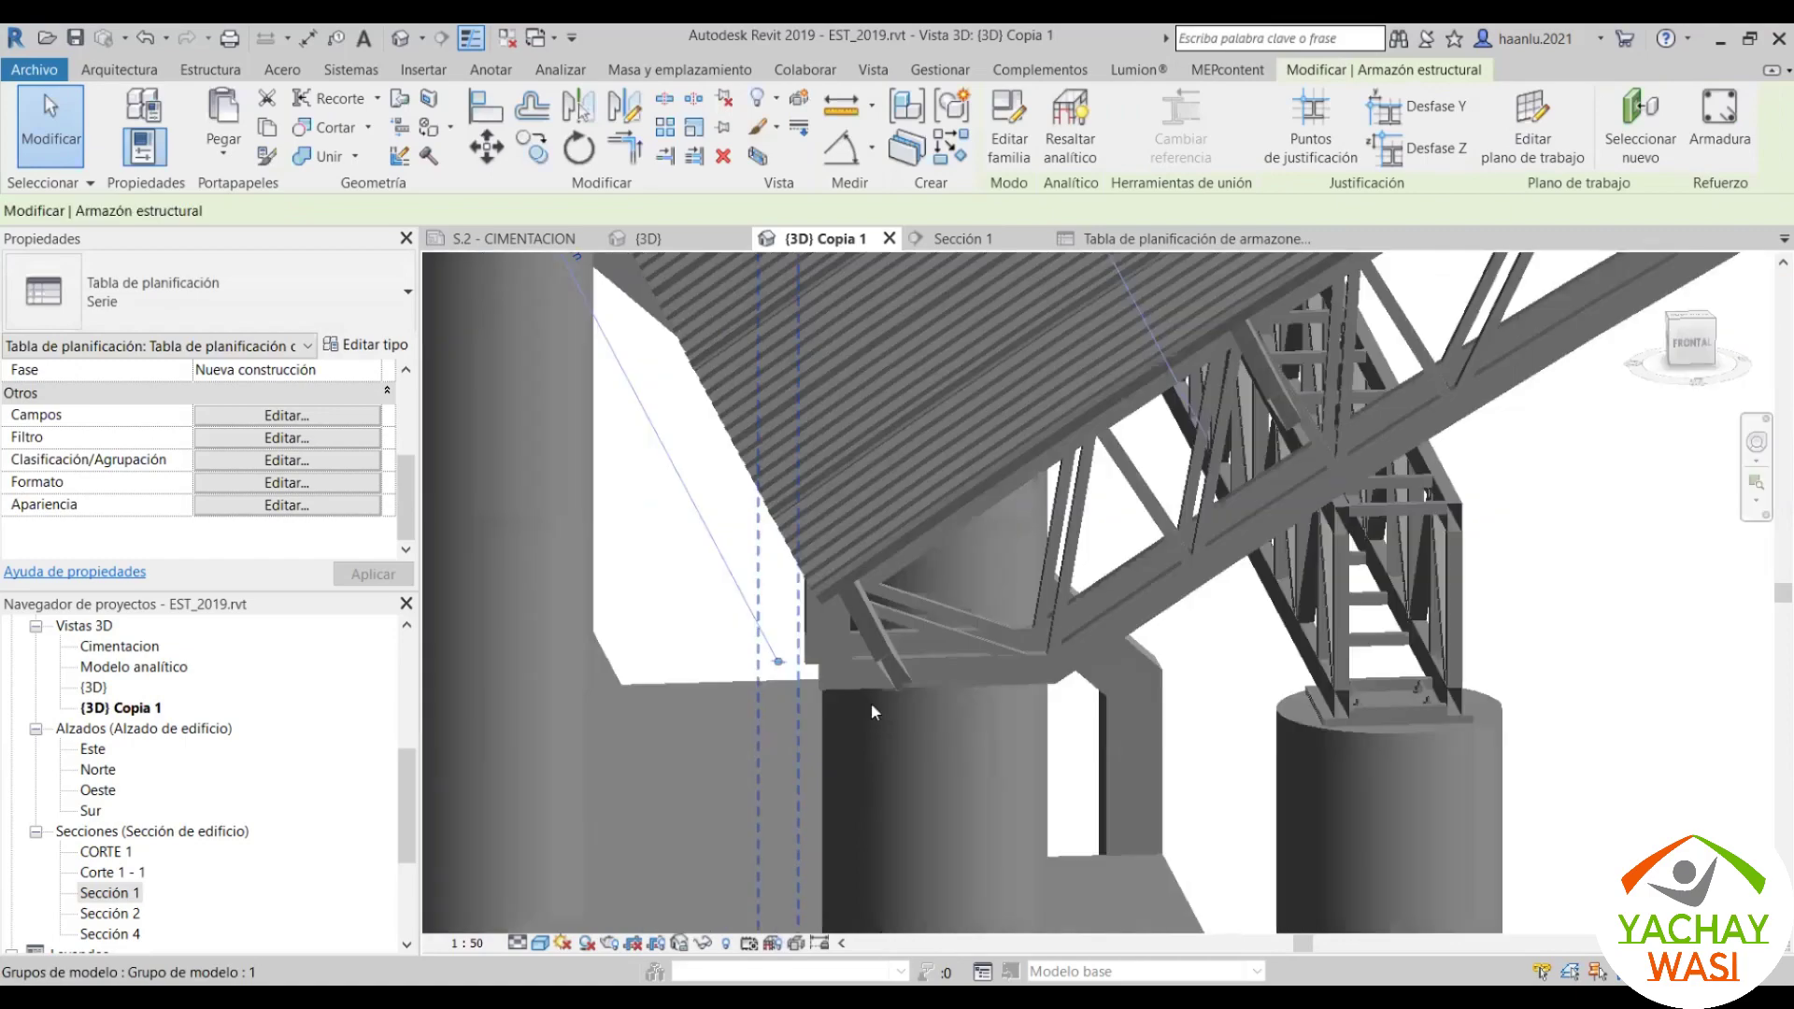
Step: Zoom around the arched trusses in 3D, then switch with Ctrl+Tab to Sección 1
{"action": "scroll", "coordinate": [867, 701], "scroll_direction": "down", "scroll_amount": 5}
{"action": "scroll", "coordinate": [1000, 624], "scroll_direction": "down", "scroll_amount": 3}
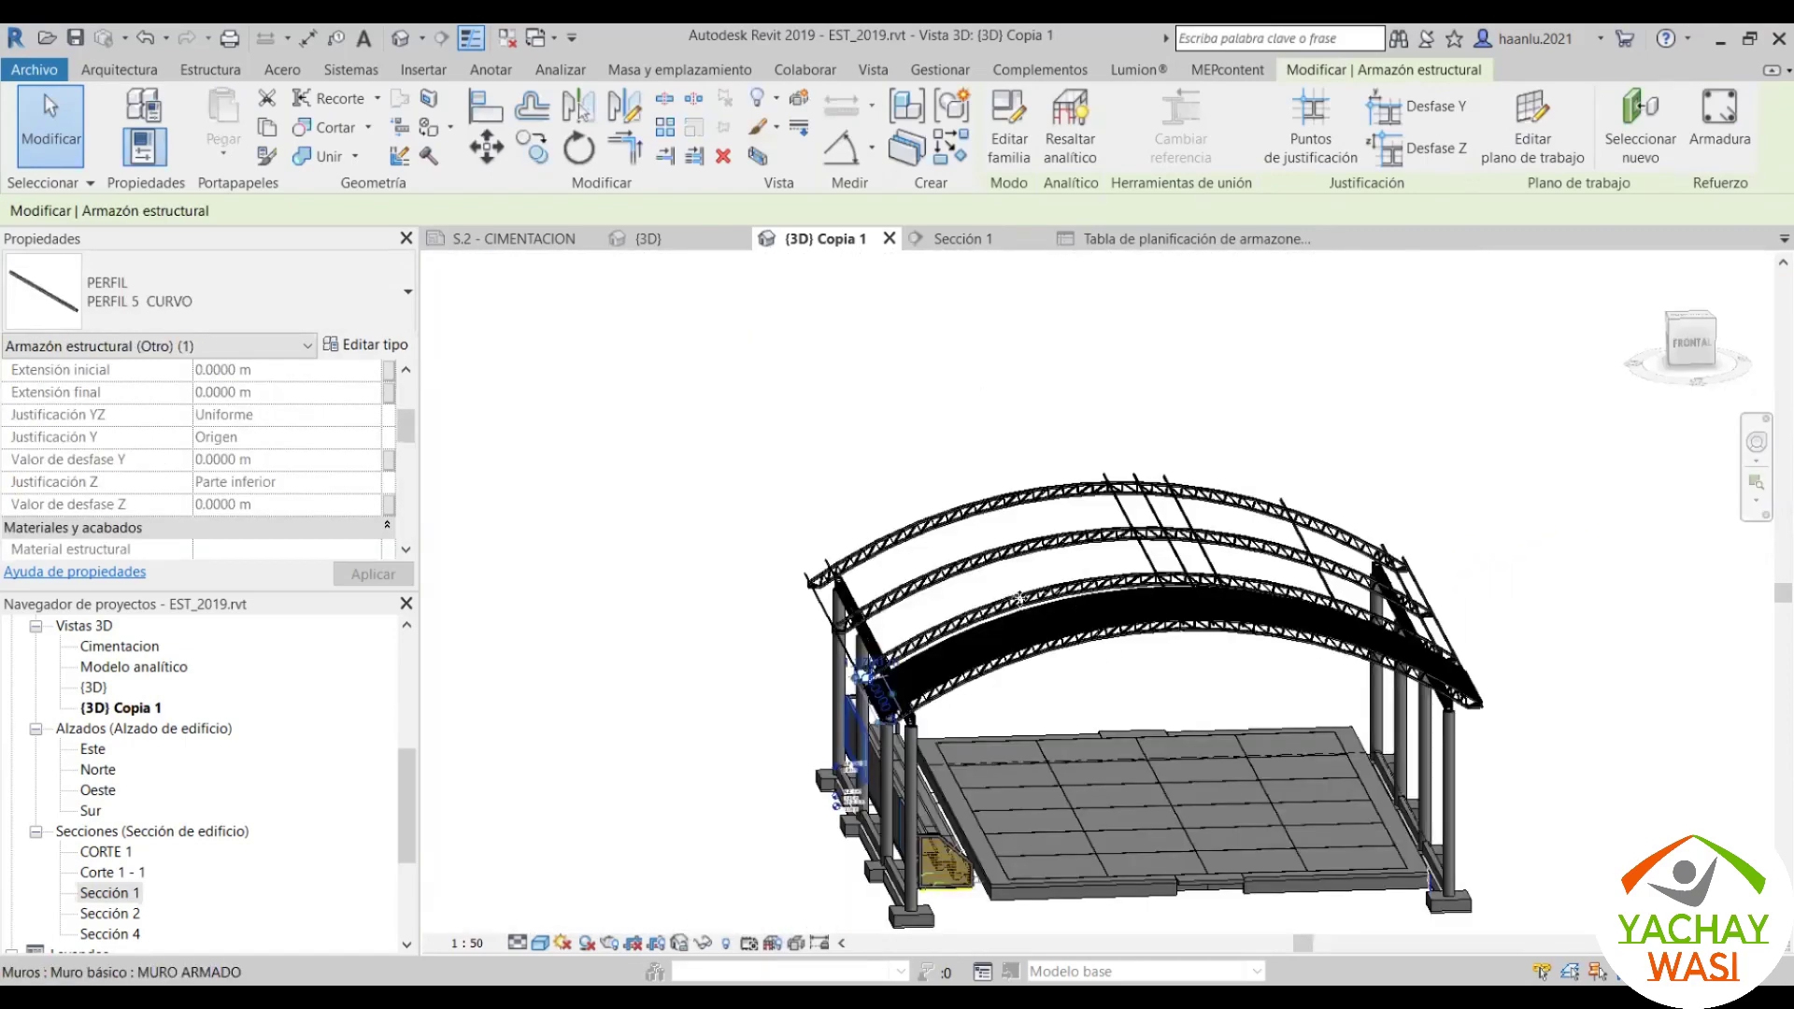
{"action": "scroll", "coordinate": [1019, 598], "scroll_direction": "up", "scroll_amount": 2}
{"action": "scroll", "coordinate": [1009, 613], "scroll_direction": "up", "scroll_amount": 5}
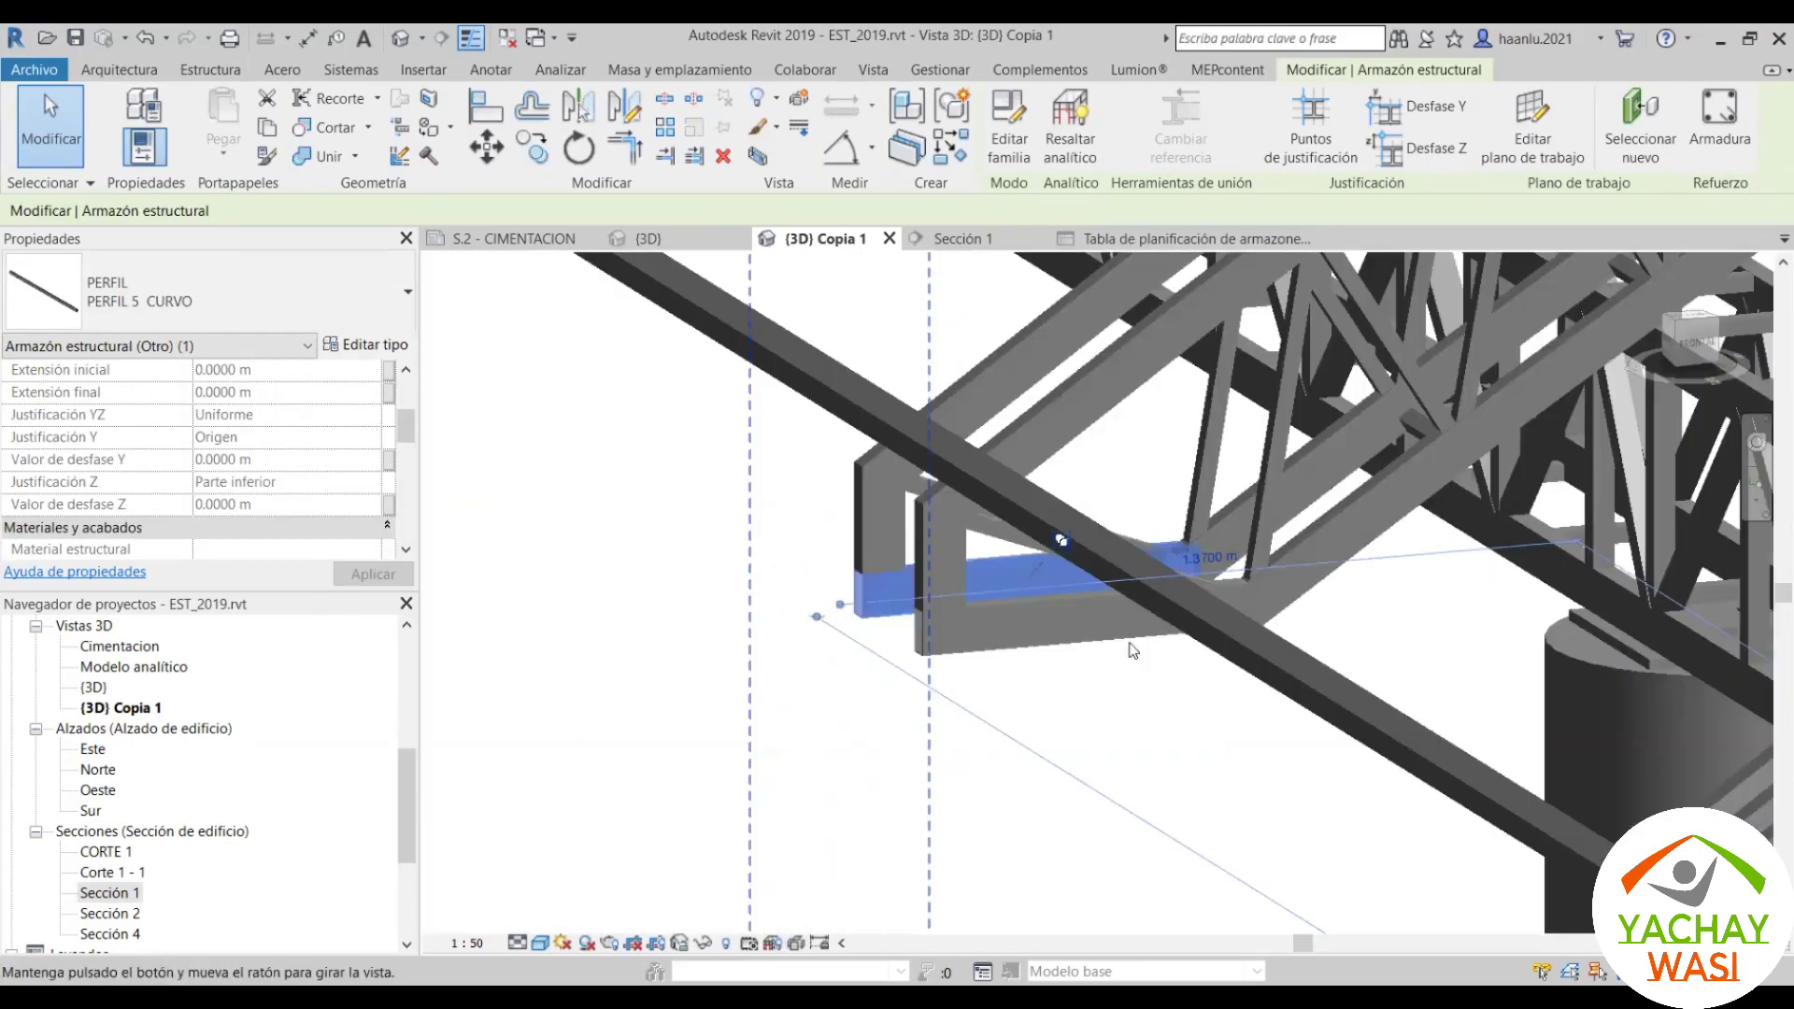
{"action": "scroll", "coordinate": [1132, 650], "scroll_direction": "down", "scroll_amount": 3}
{"action": "scroll", "coordinate": [1599, 687], "scroll_direction": "down", "scroll_amount": 3}
{"action": "scroll", "coordinate": [1495, 607], "scroll_direction": "down", "scroll_amount": 2}
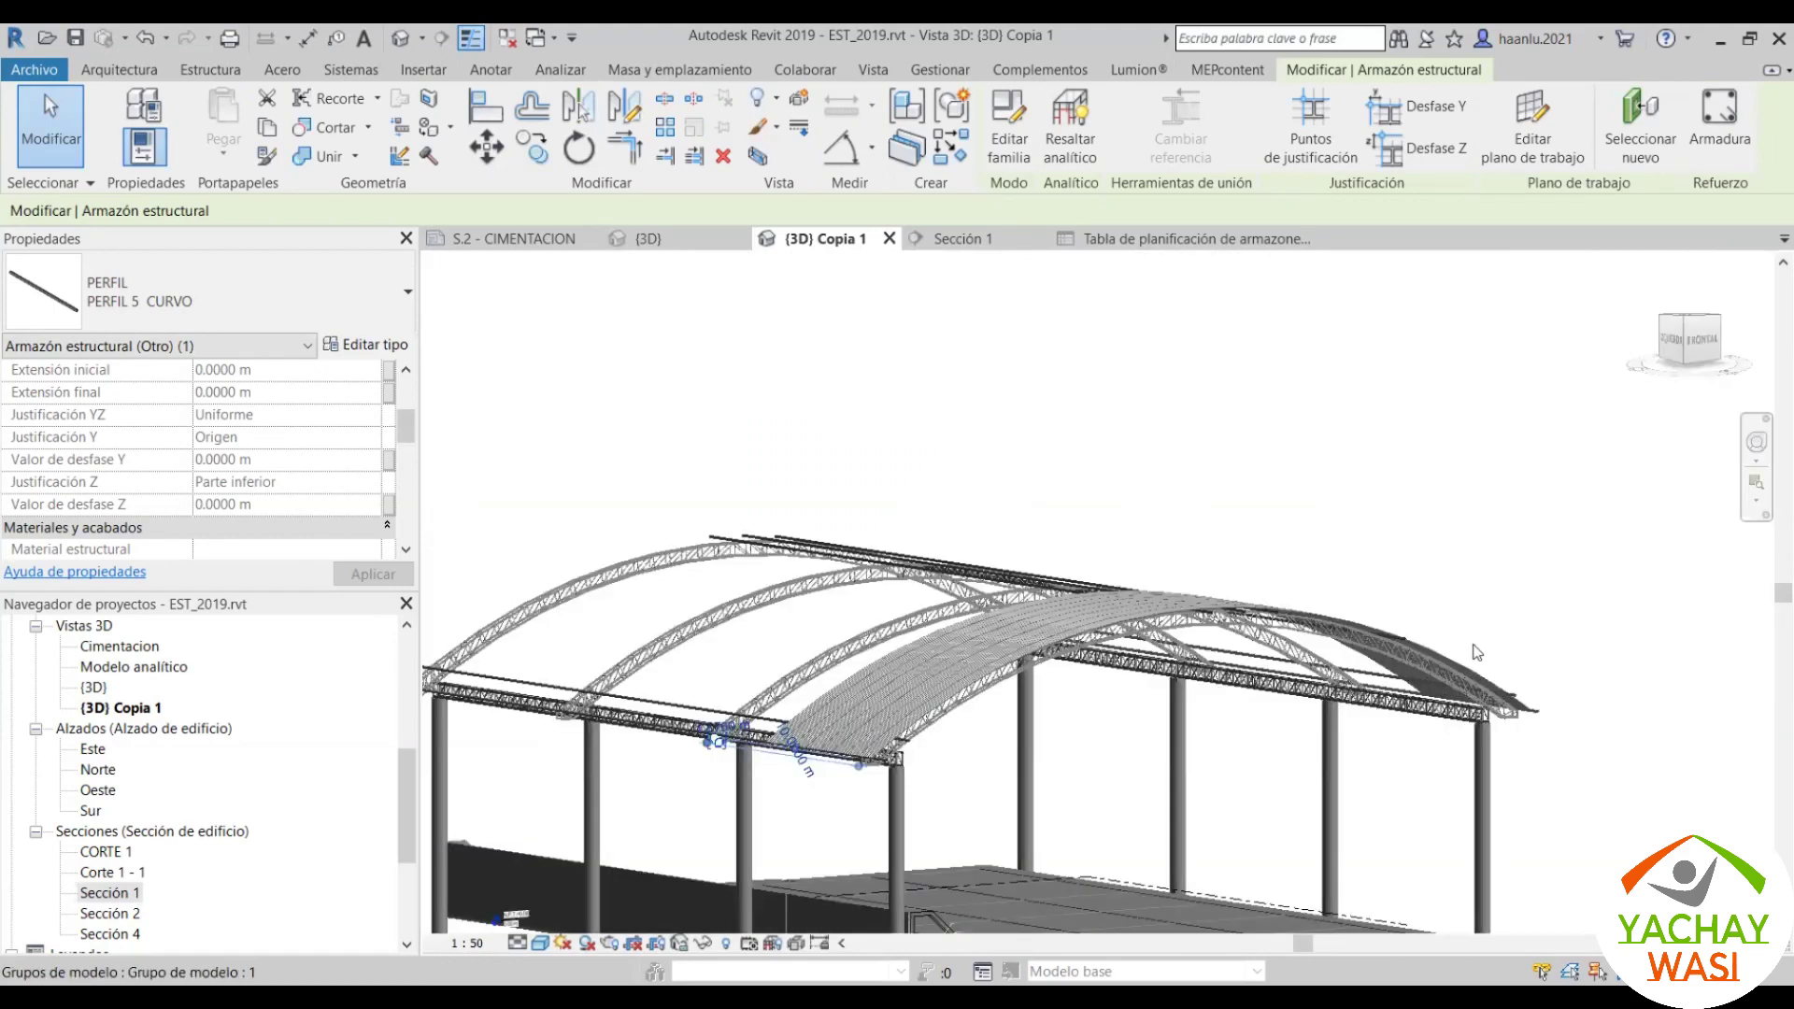
{"action": "scroll", "coordinate": [1534, 793], "scroll_direction": "up", "scroll_amount": 3}
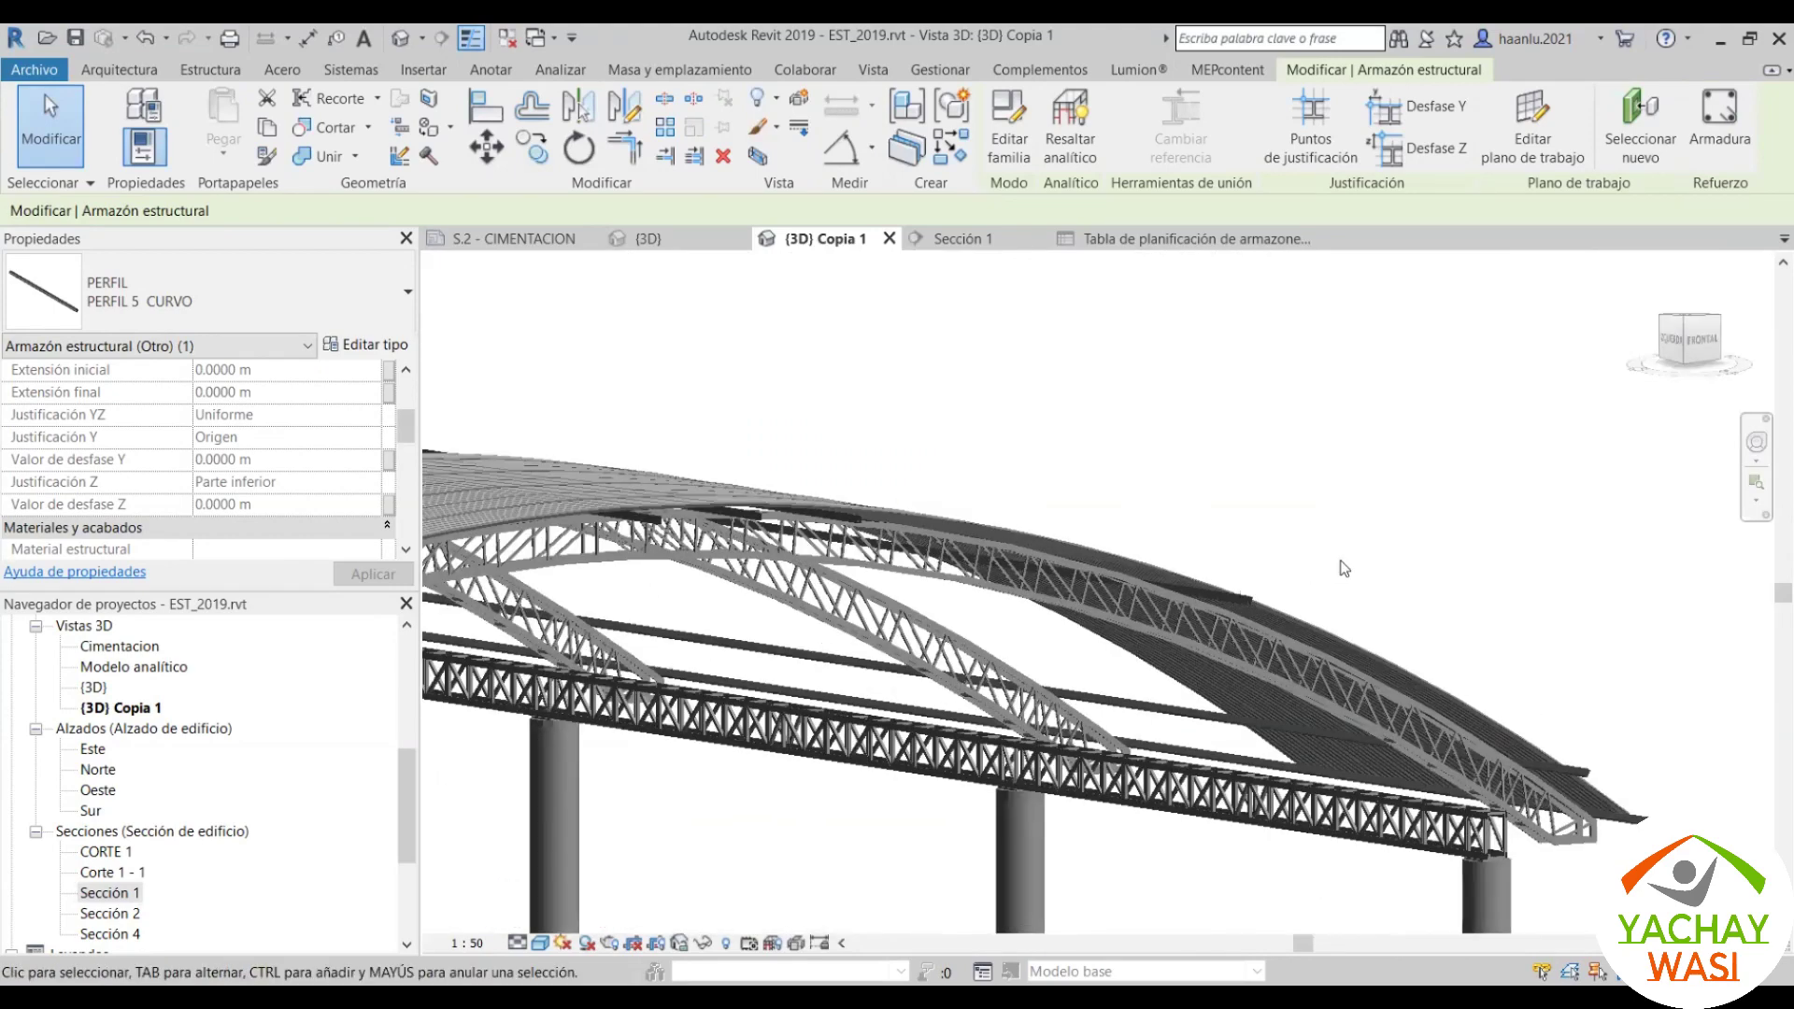
{"action": "scroll", "coordinate": [1343, 568], "scroll_direction": "up", "scroll_amount": 2}
{"action": "scroll", "coordinate": [1028, 401], "scroll_direction": "up", "scroll_amount": 1}
{"action": "scroll", "coordinate": [1080, 446], "scroll_direction": "up", "scroll_amount": 2}
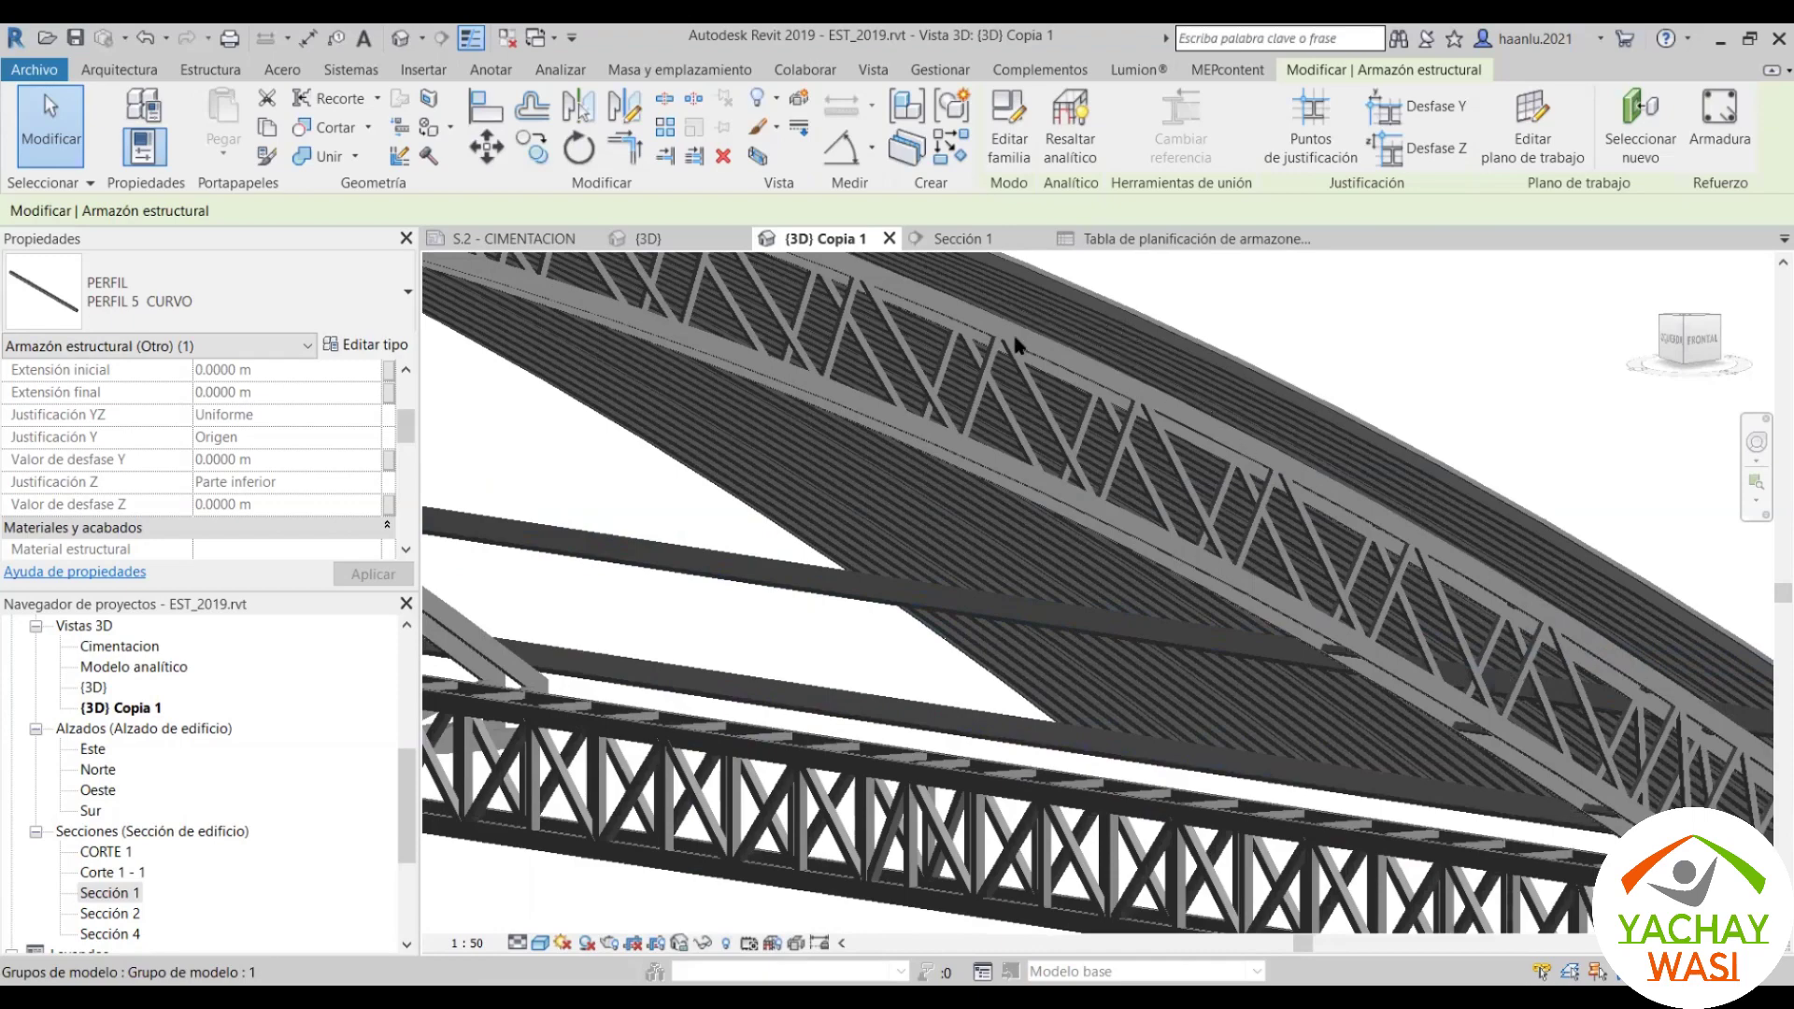
{"action": "key", "text": "ctrl+Tab"}
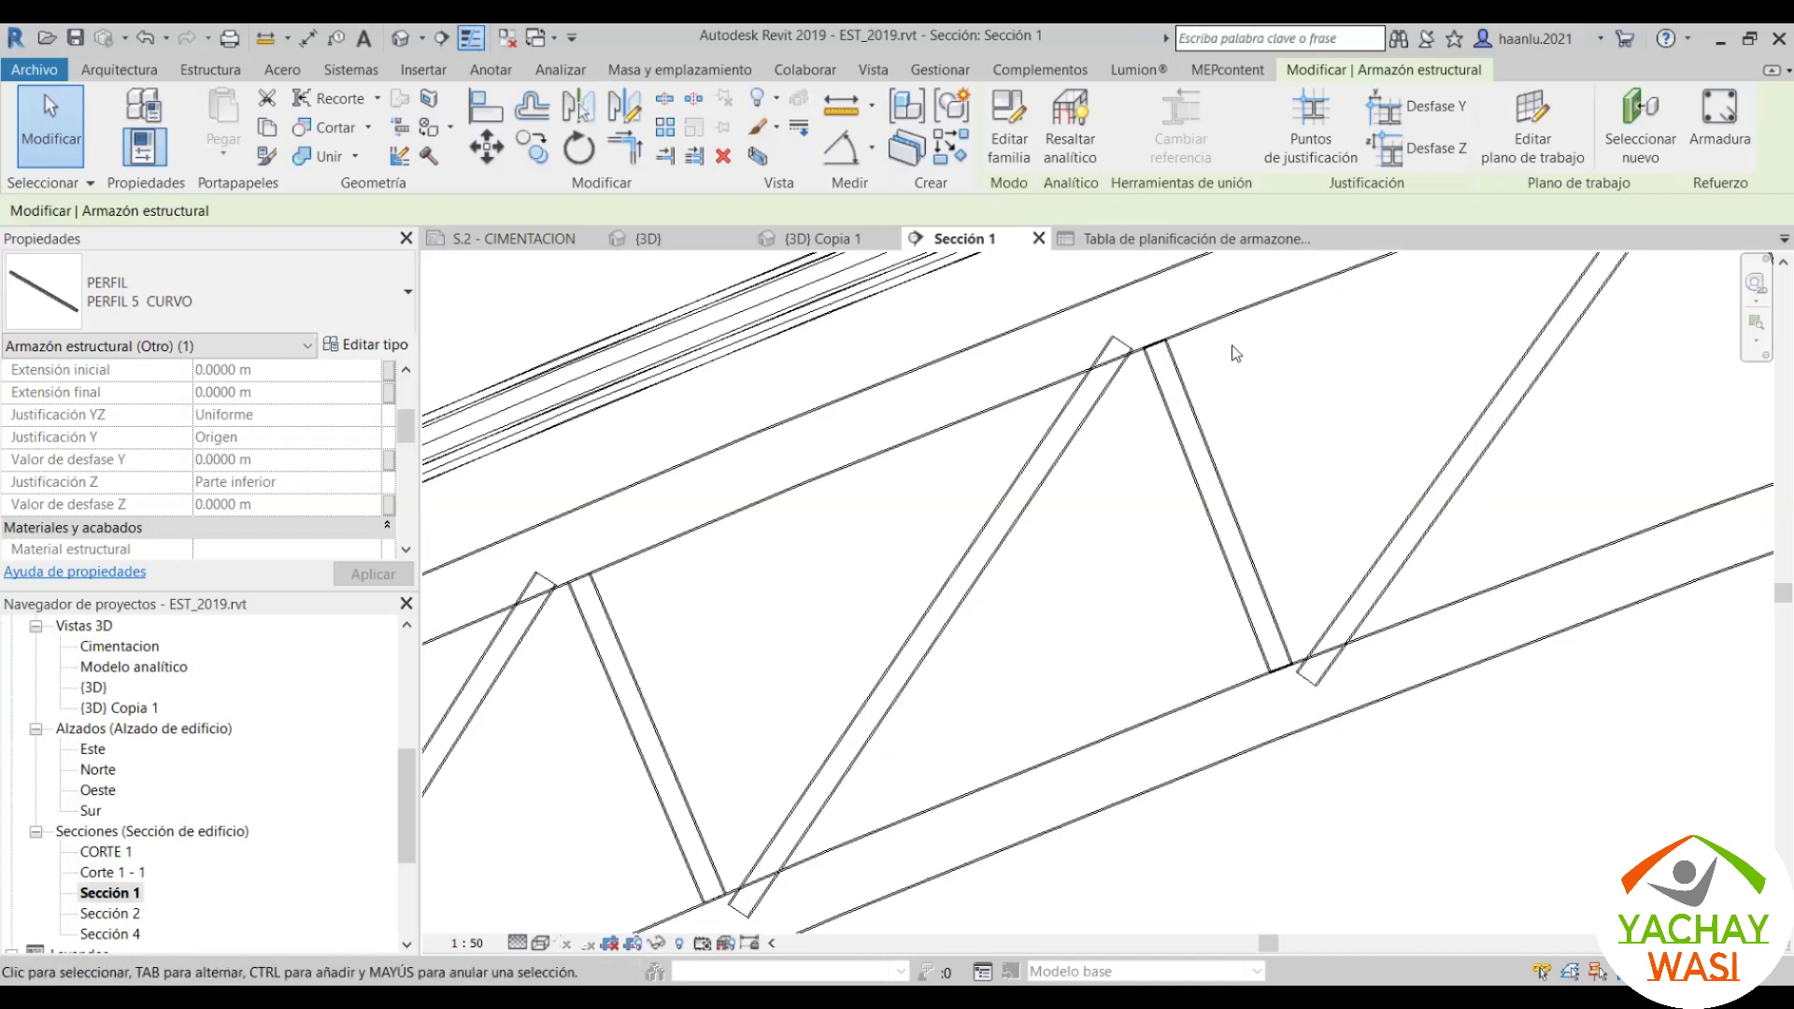
Step: Set Sección 1's visual style to Shaded and zoom in on the arched truss
{"action": "left_click", "coordinate": [542, 943]}
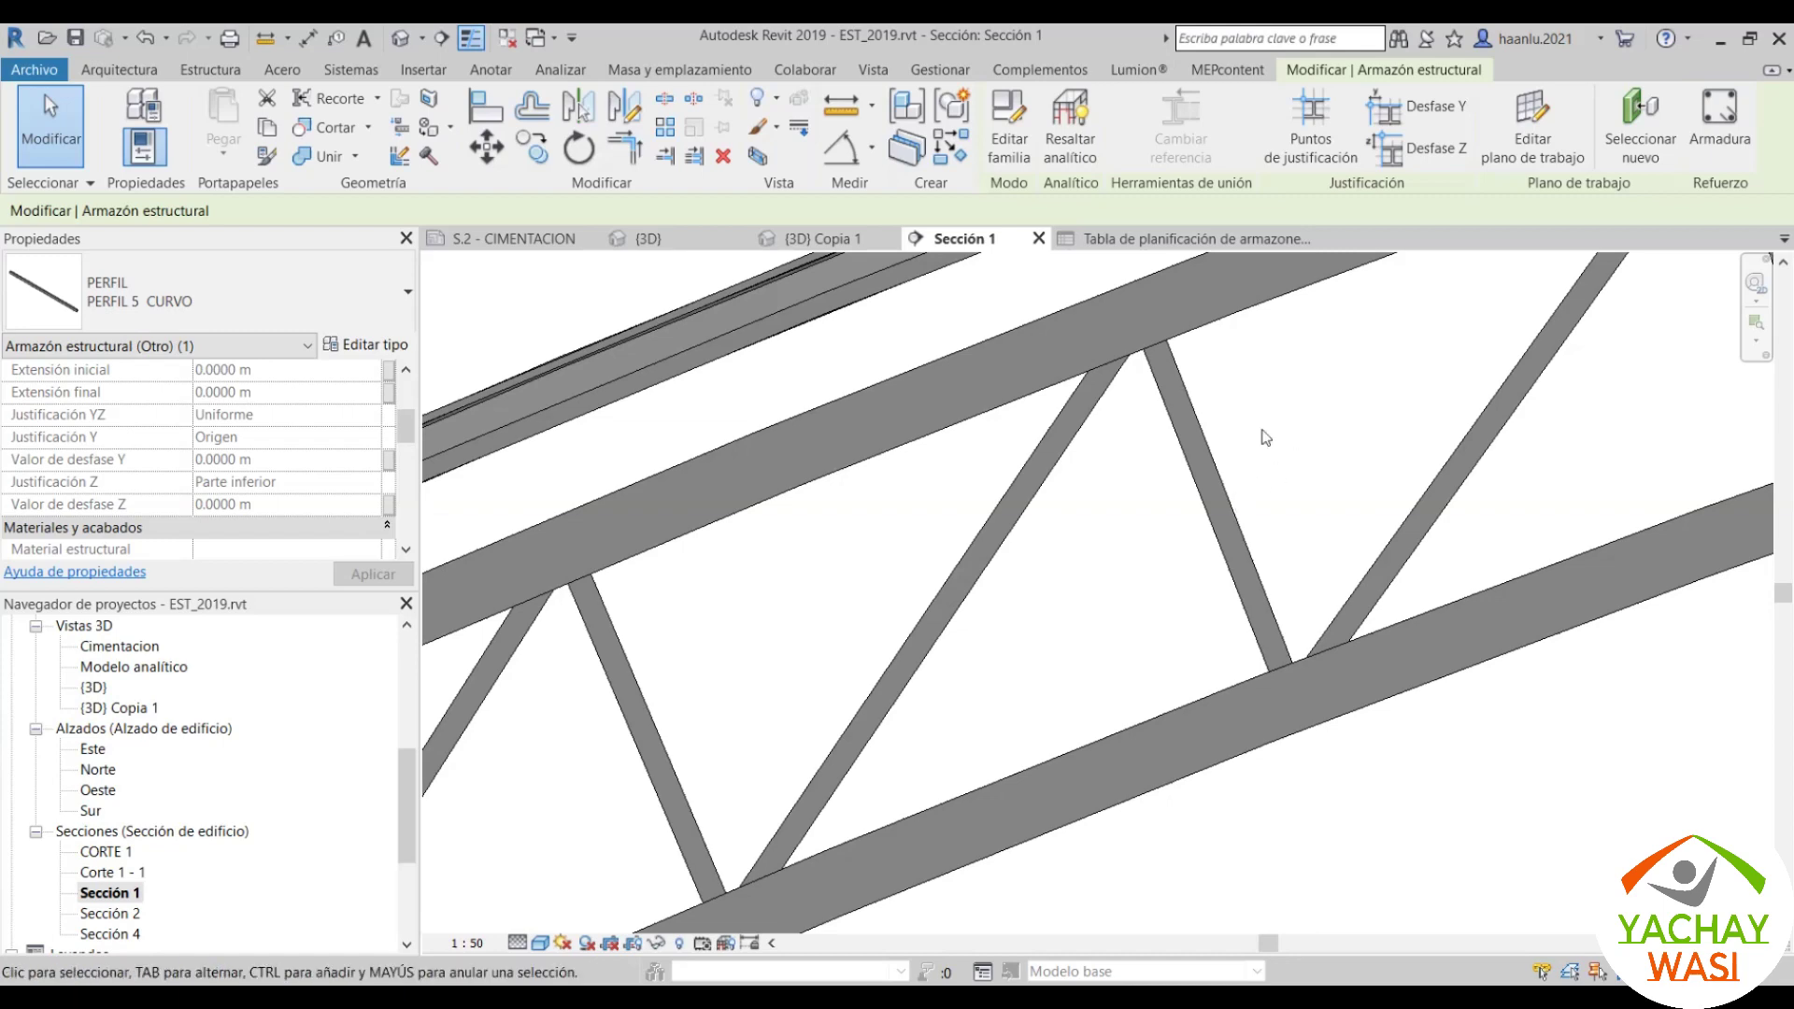
{"action": "scroll", "coordinate": [1304, 415], "scroll_direction": "down", "scroll_amount": 3}
{"action": "scroll", "coordinate": [1280, 430], "scroll_direction": "down", "scroll_amount": 1}
{"action": "scroll", "coordinate": [1214, 467], "scroll_direction": "up", "scroll_amount": 3}
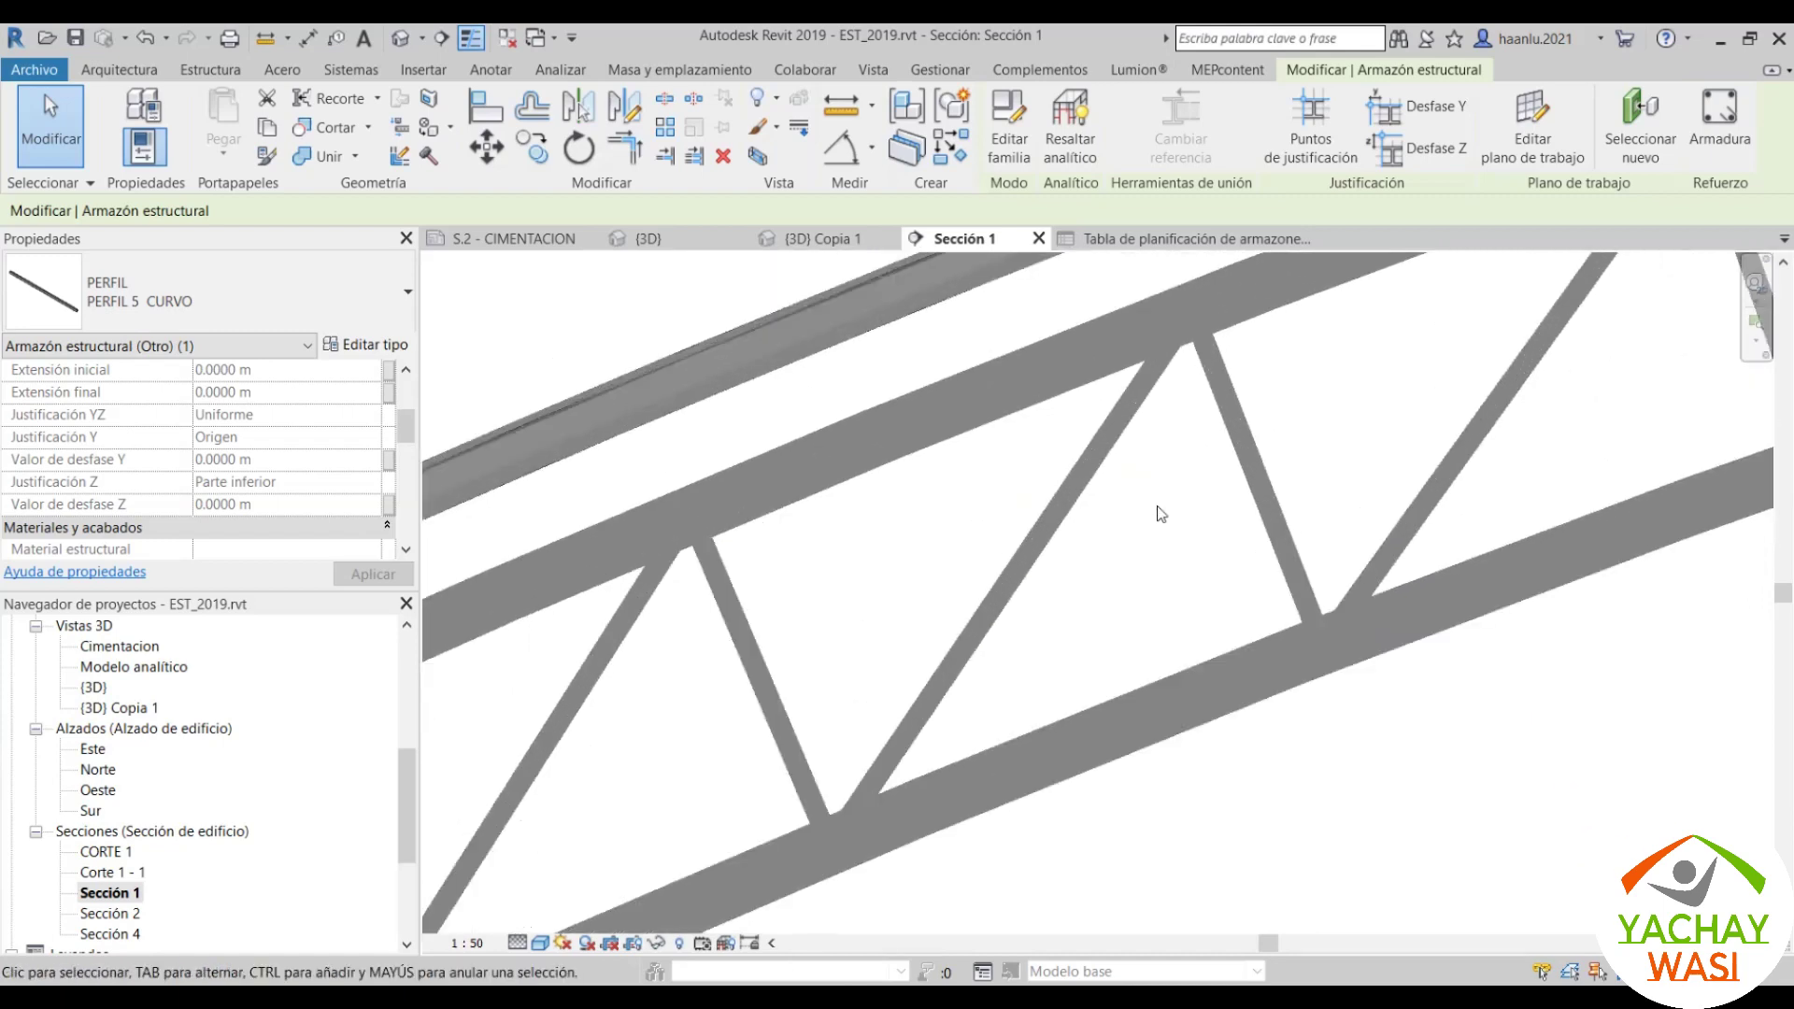
{"action": "scroll", "coordinate": [1177, 448], "scroll_direction": "up", "scroll_amount": 1}
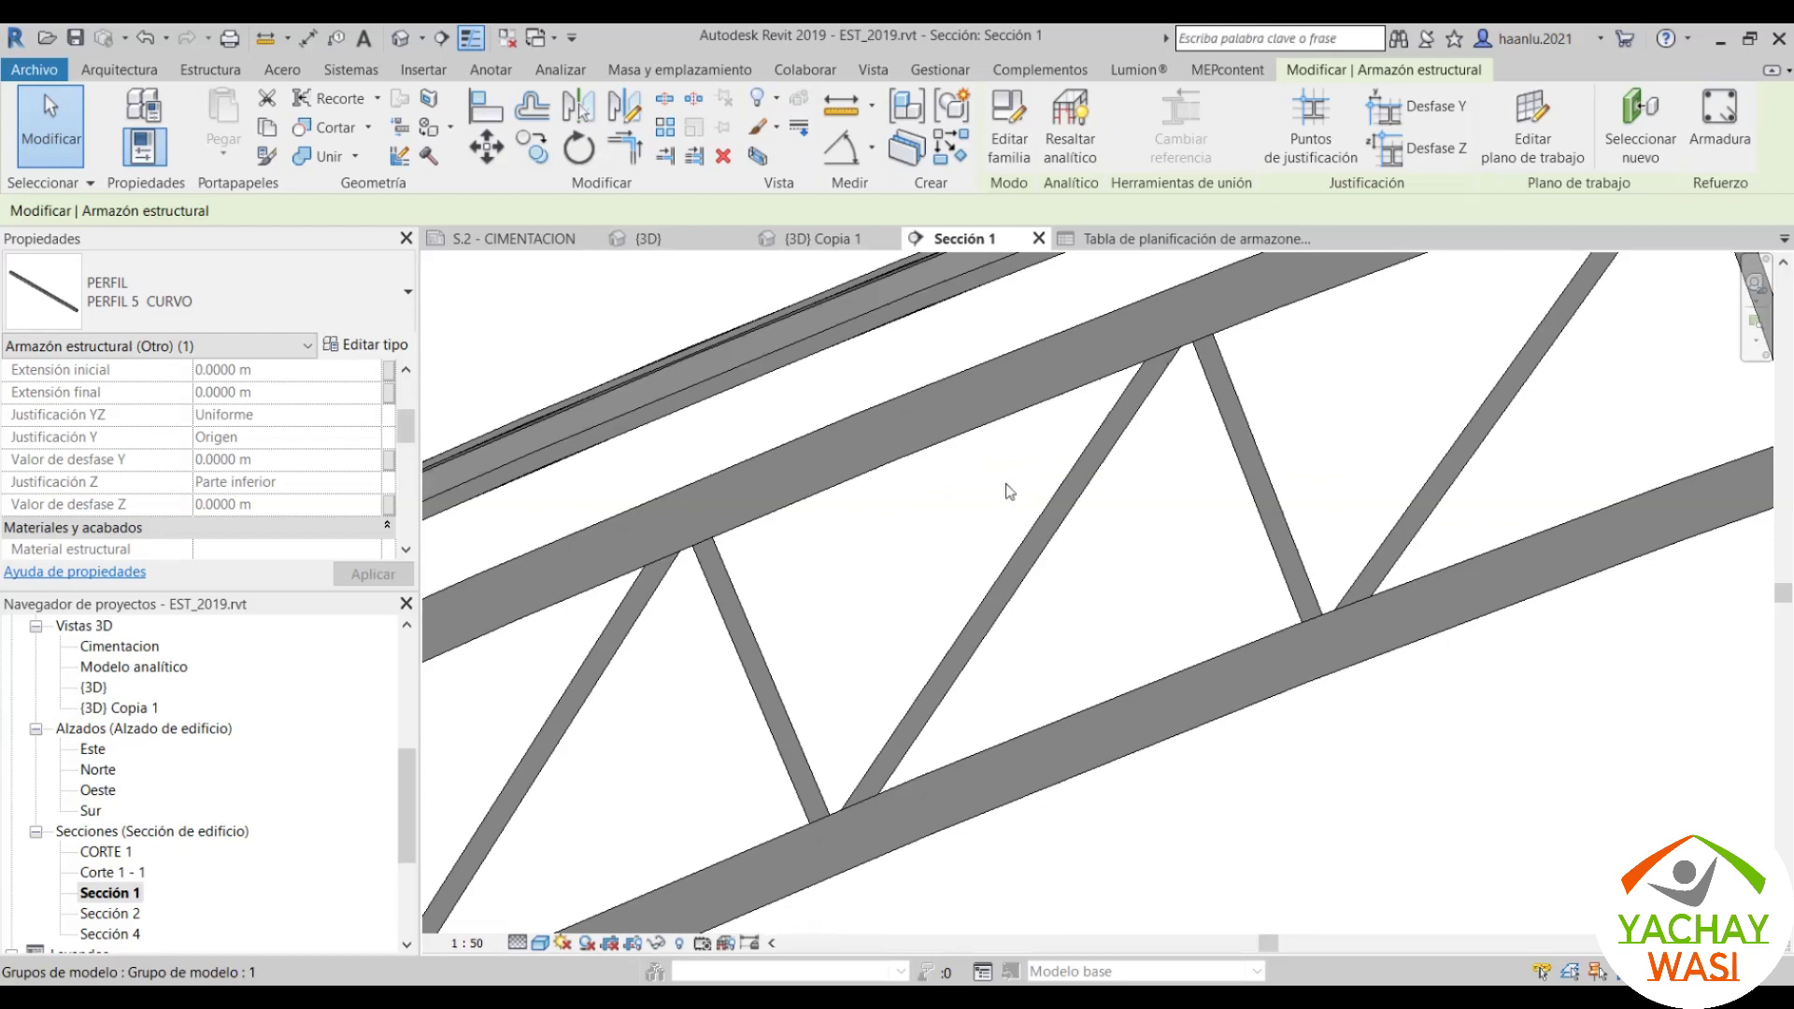
{"action": "scroll", "coordinate": [1000, 496], "scroll_direction": "down", "scroll_amount": 2}
{"action": "scroll", "coordinate": [1000, 496], "scroll_direction": "down", "scroll_amount": 2}
{"action": "scroll", "coordinate": [934, 477], "scroll_direction": "down", "scroll_amount": 2}
{"action": "scroll", "coordinate": [856, 456], "scroll_direction": "down", "scroll_amount": 2}
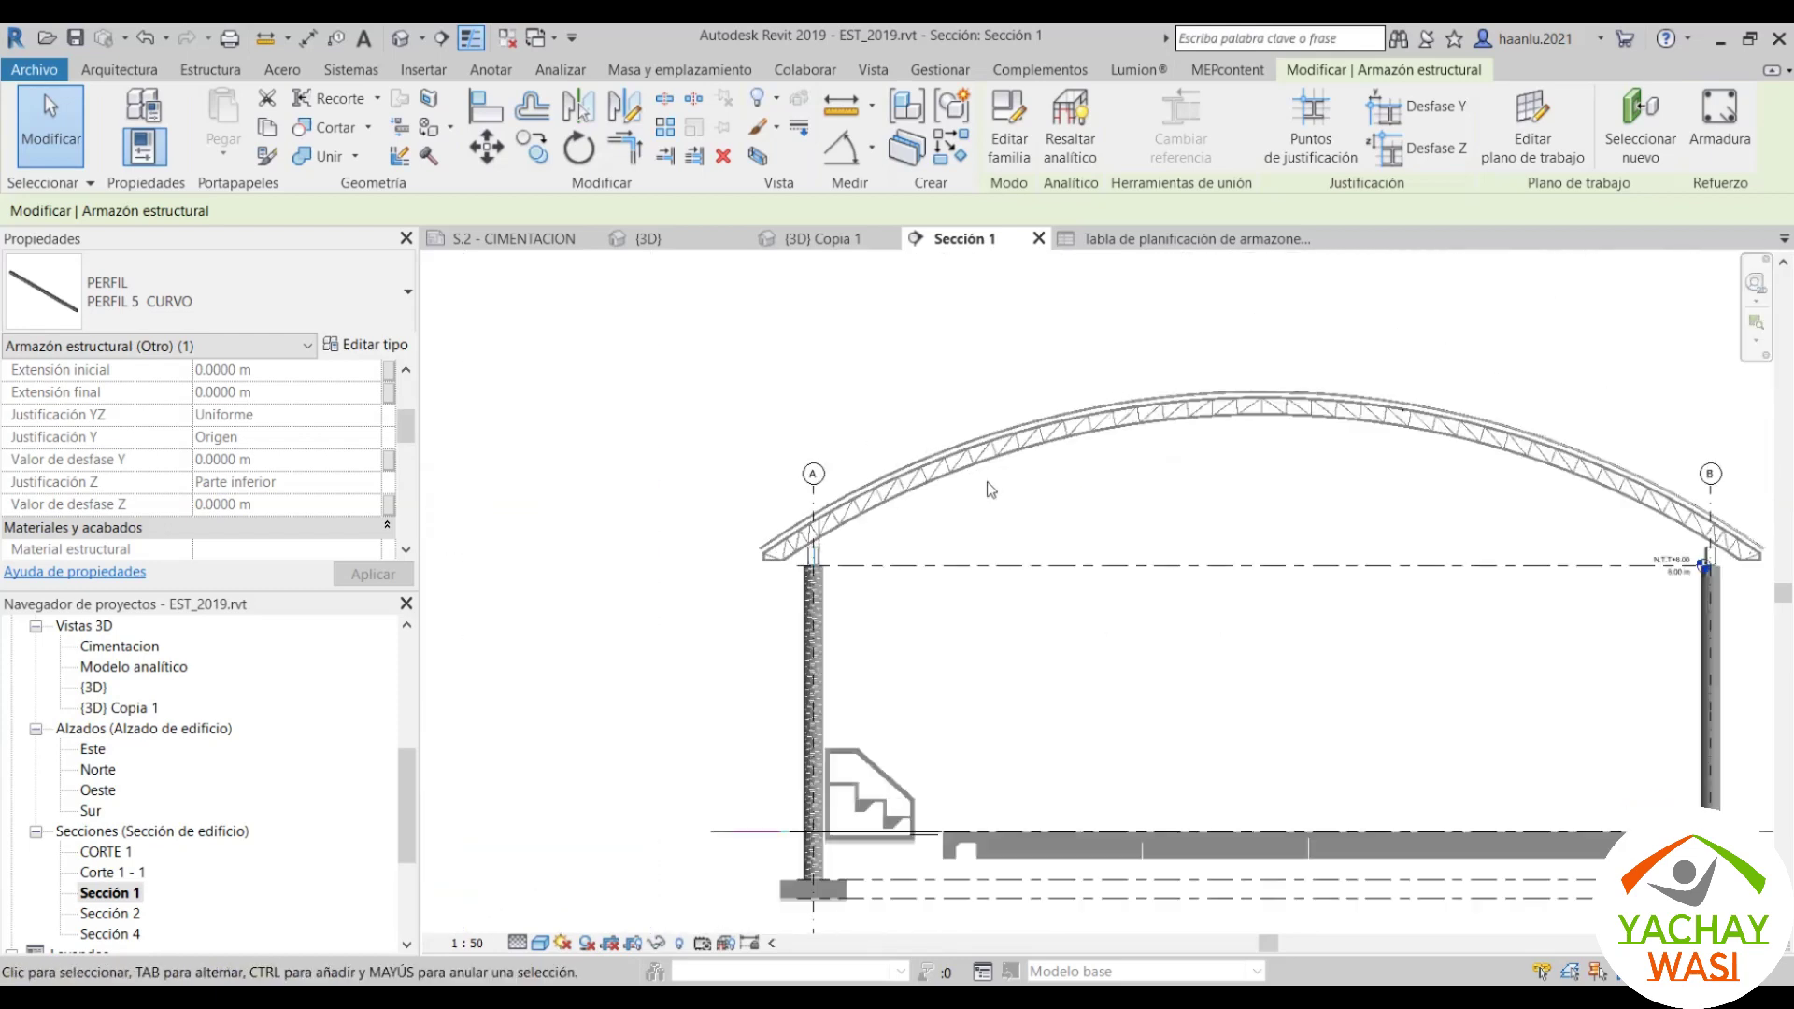
{"action": "scroll", "coordinate": [1384, 361], "scroll_direction": "up", "scroll_amount": 3}
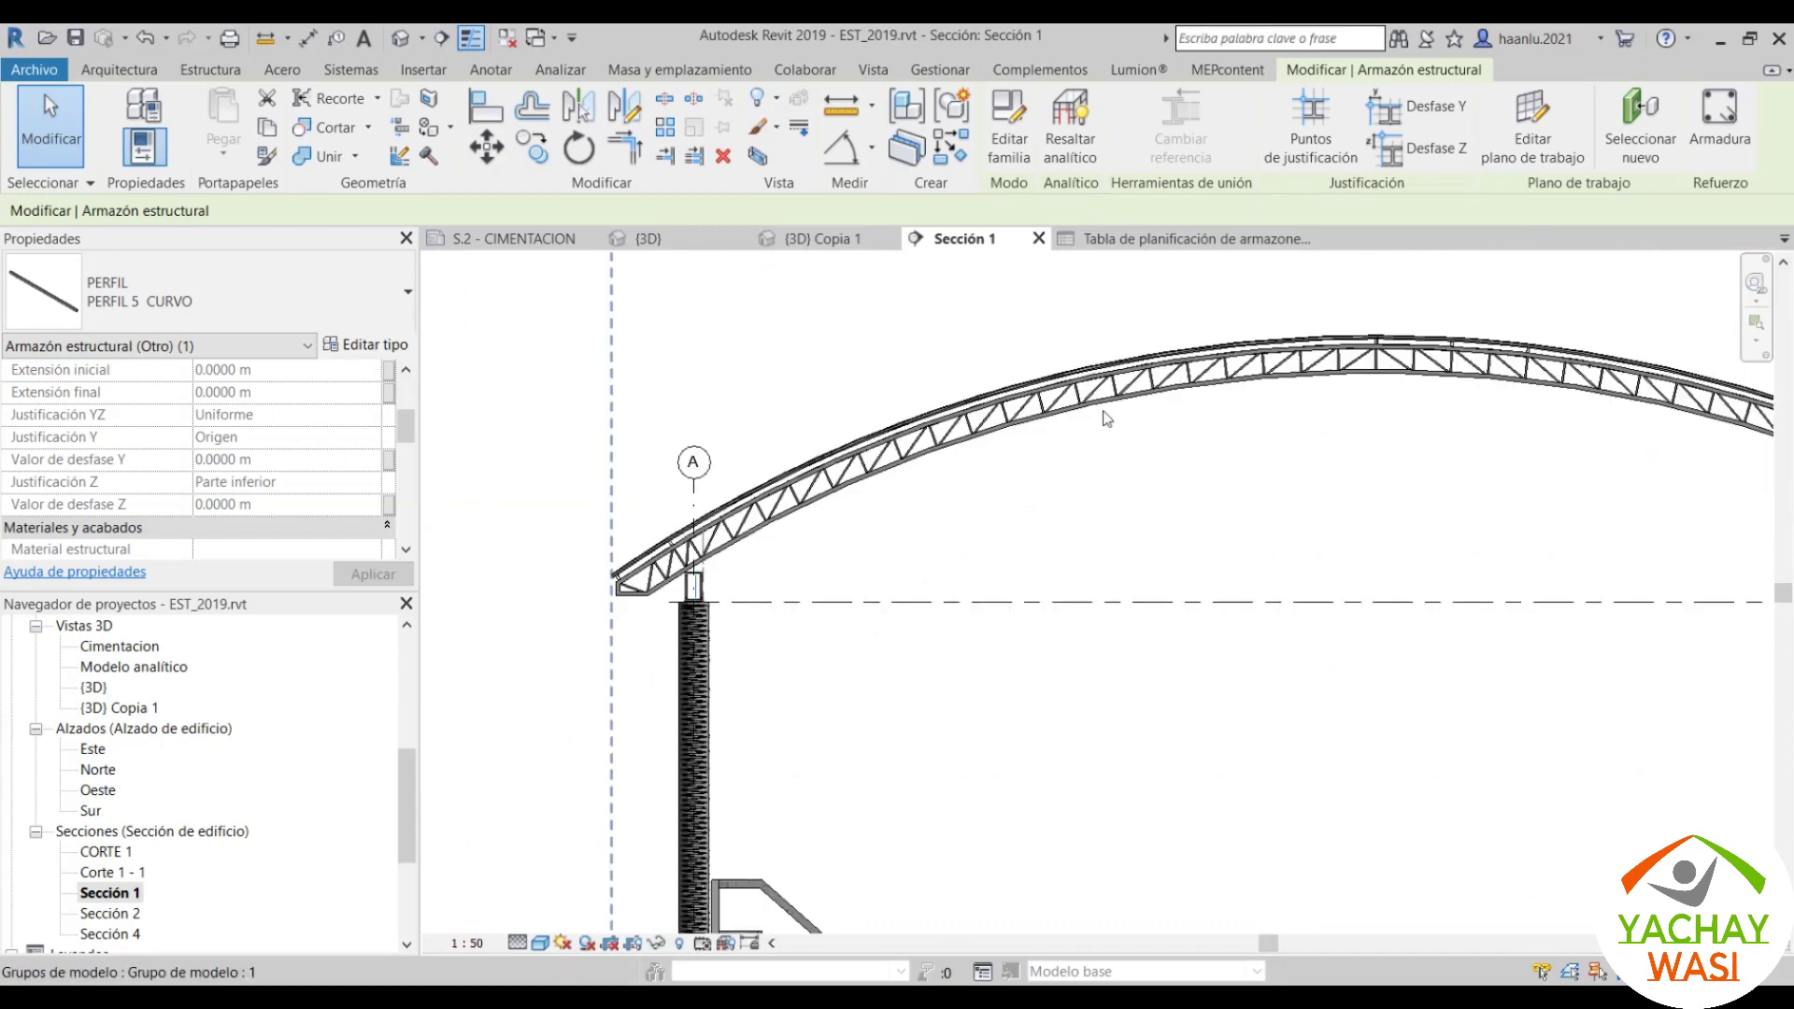
Step: Pan along the shaded truss from the arch crown to column B and inspect it
{"action": "middle_click_drag", "start_coordinate": [1320, 370], "coordinate": [1213, 377]}
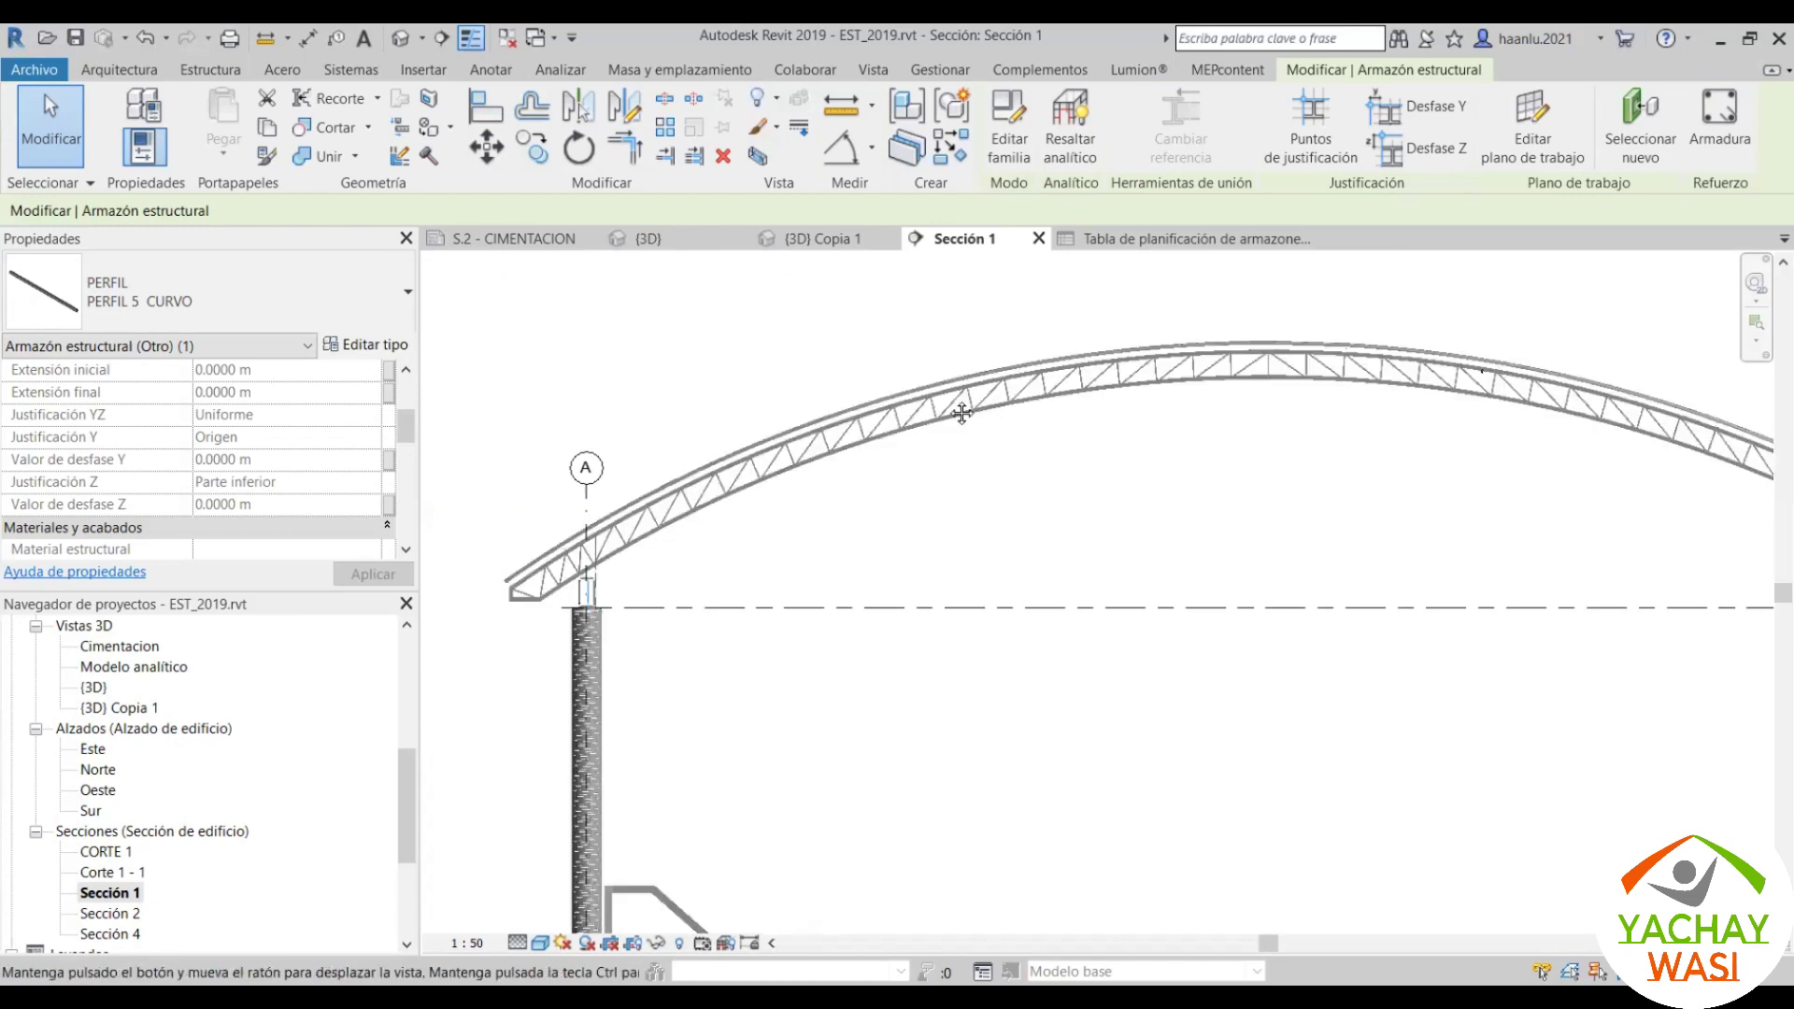
{"action": "middle_click_drag", "start_coordinate": [1319, 418], "coordinate": [834, 388]}
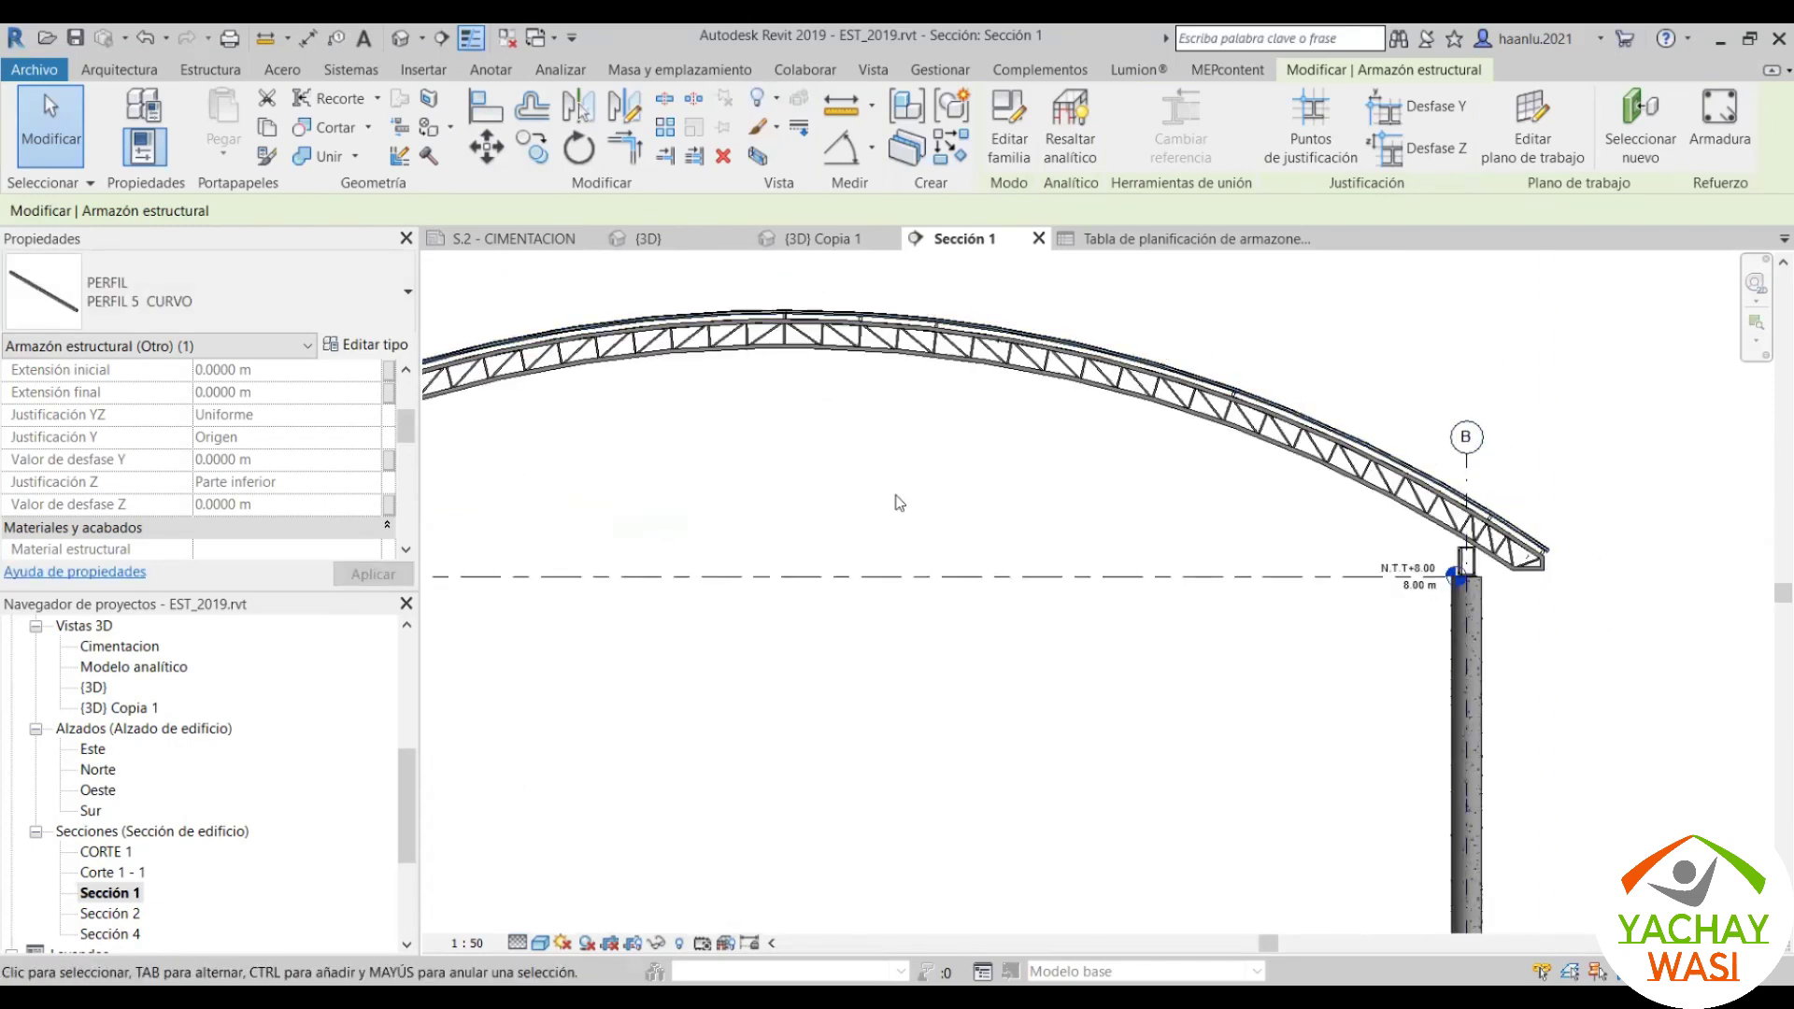
{"action": "scroll", "coordinate": [1556, 514], "scroll_direction": "down", "scroll_amount": 4}
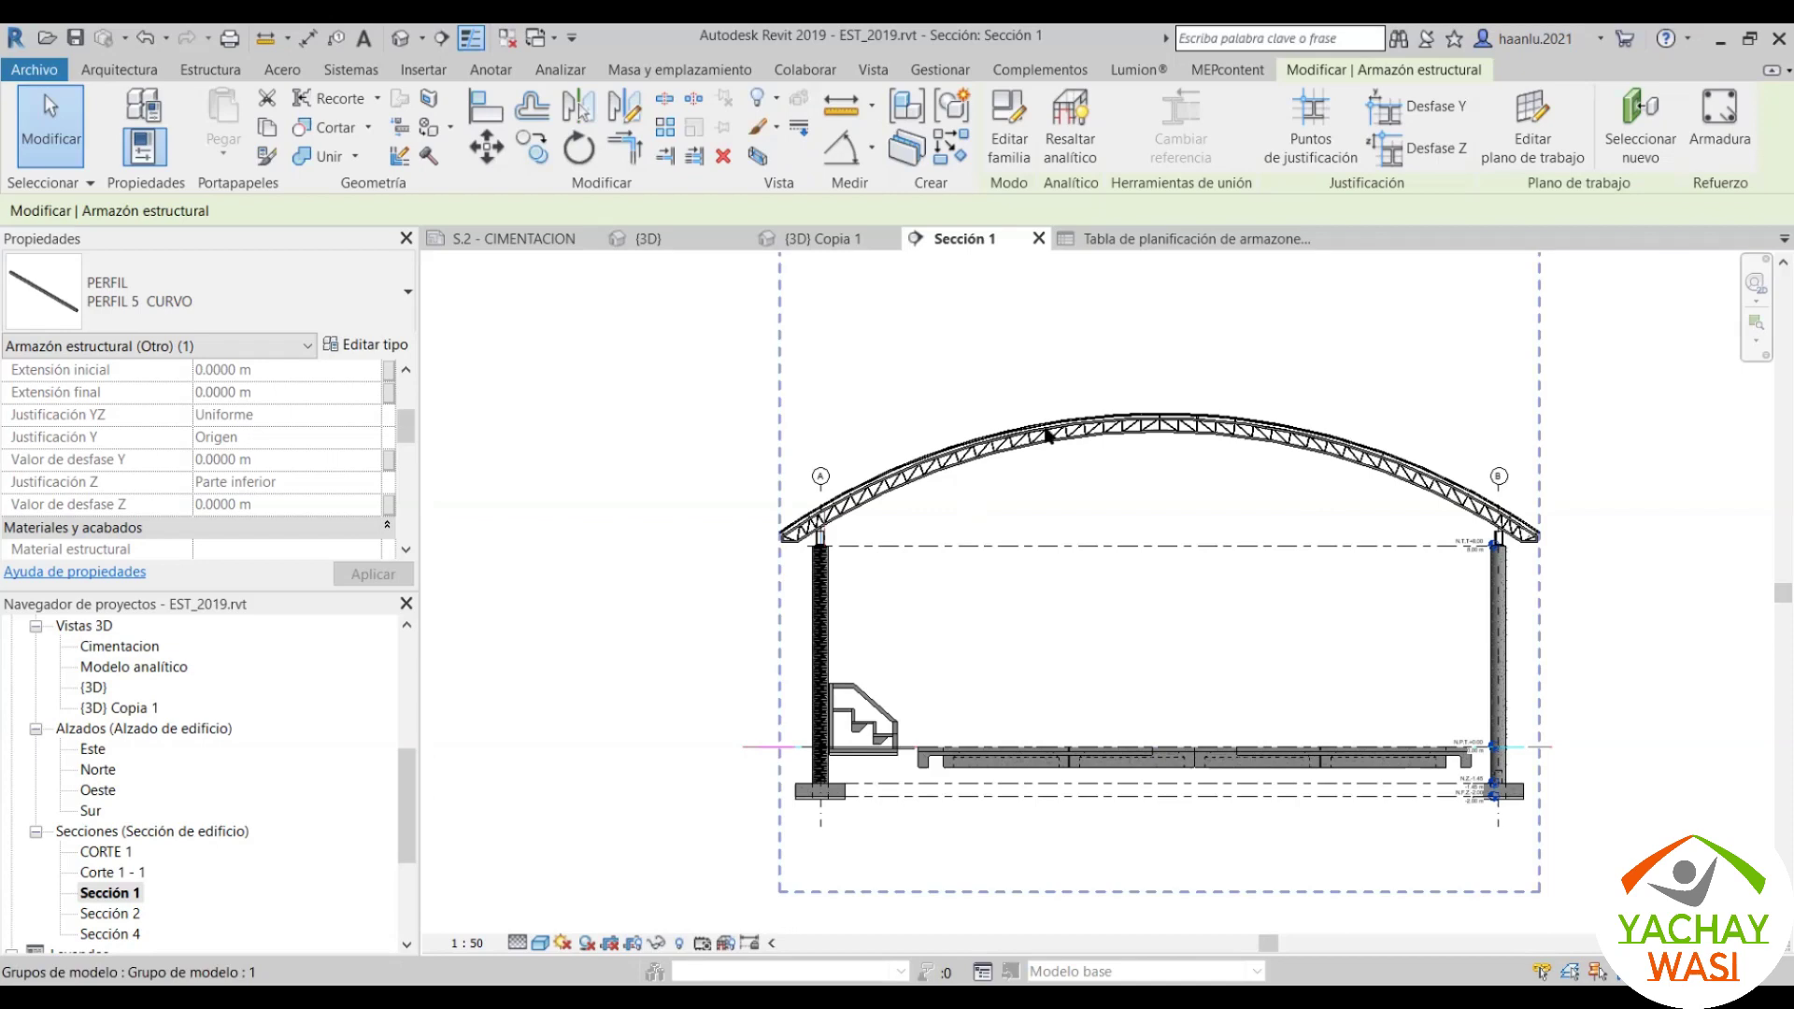
{"action": "scroll", "coordinate": [1046, 434], "scroll_direction": "up", "scroll_amount": 2}
{"action": "scroll", "coordinate": [1046, 434], "scroll_direction": "up", "scroll_amount": 4}
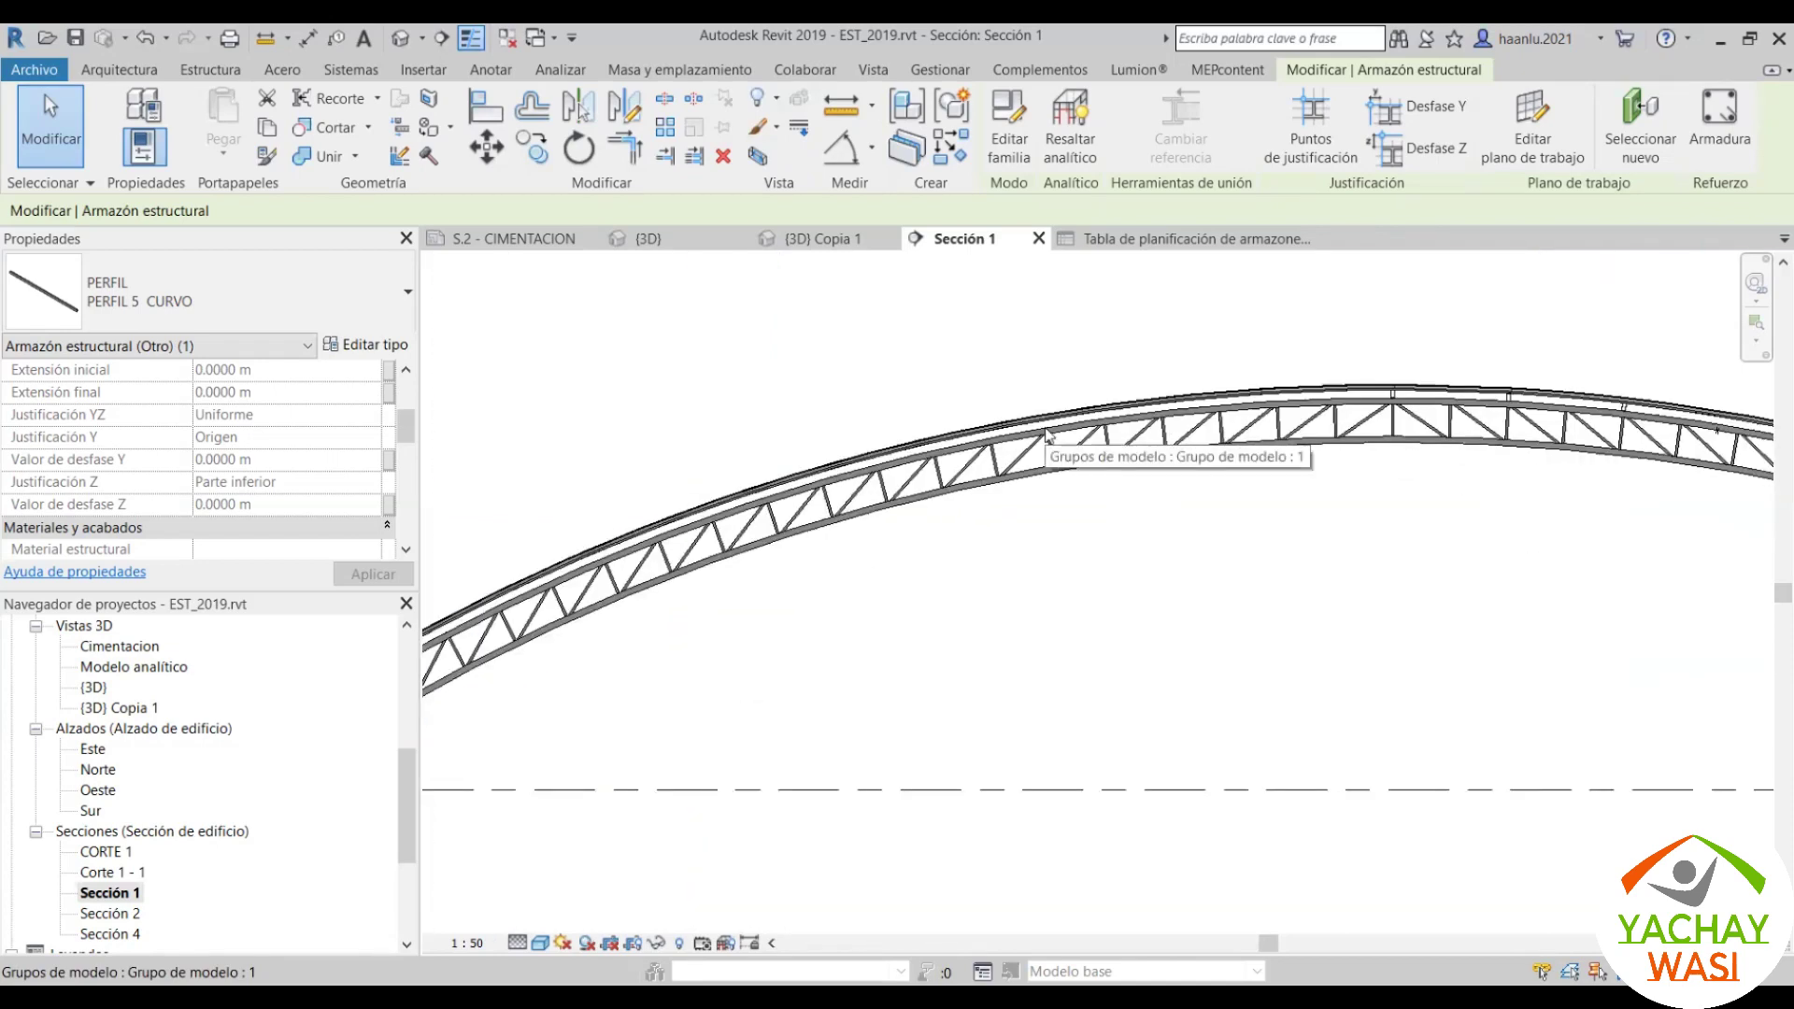
{"action": "scroll", "coordinate": [1046, 432], "scroll_direction": "up", "scroll_amount": 2}
{"action": "scroll", "coordinate": [1046, 433], "scroll_direction": "up", "scroll_amount": 2}
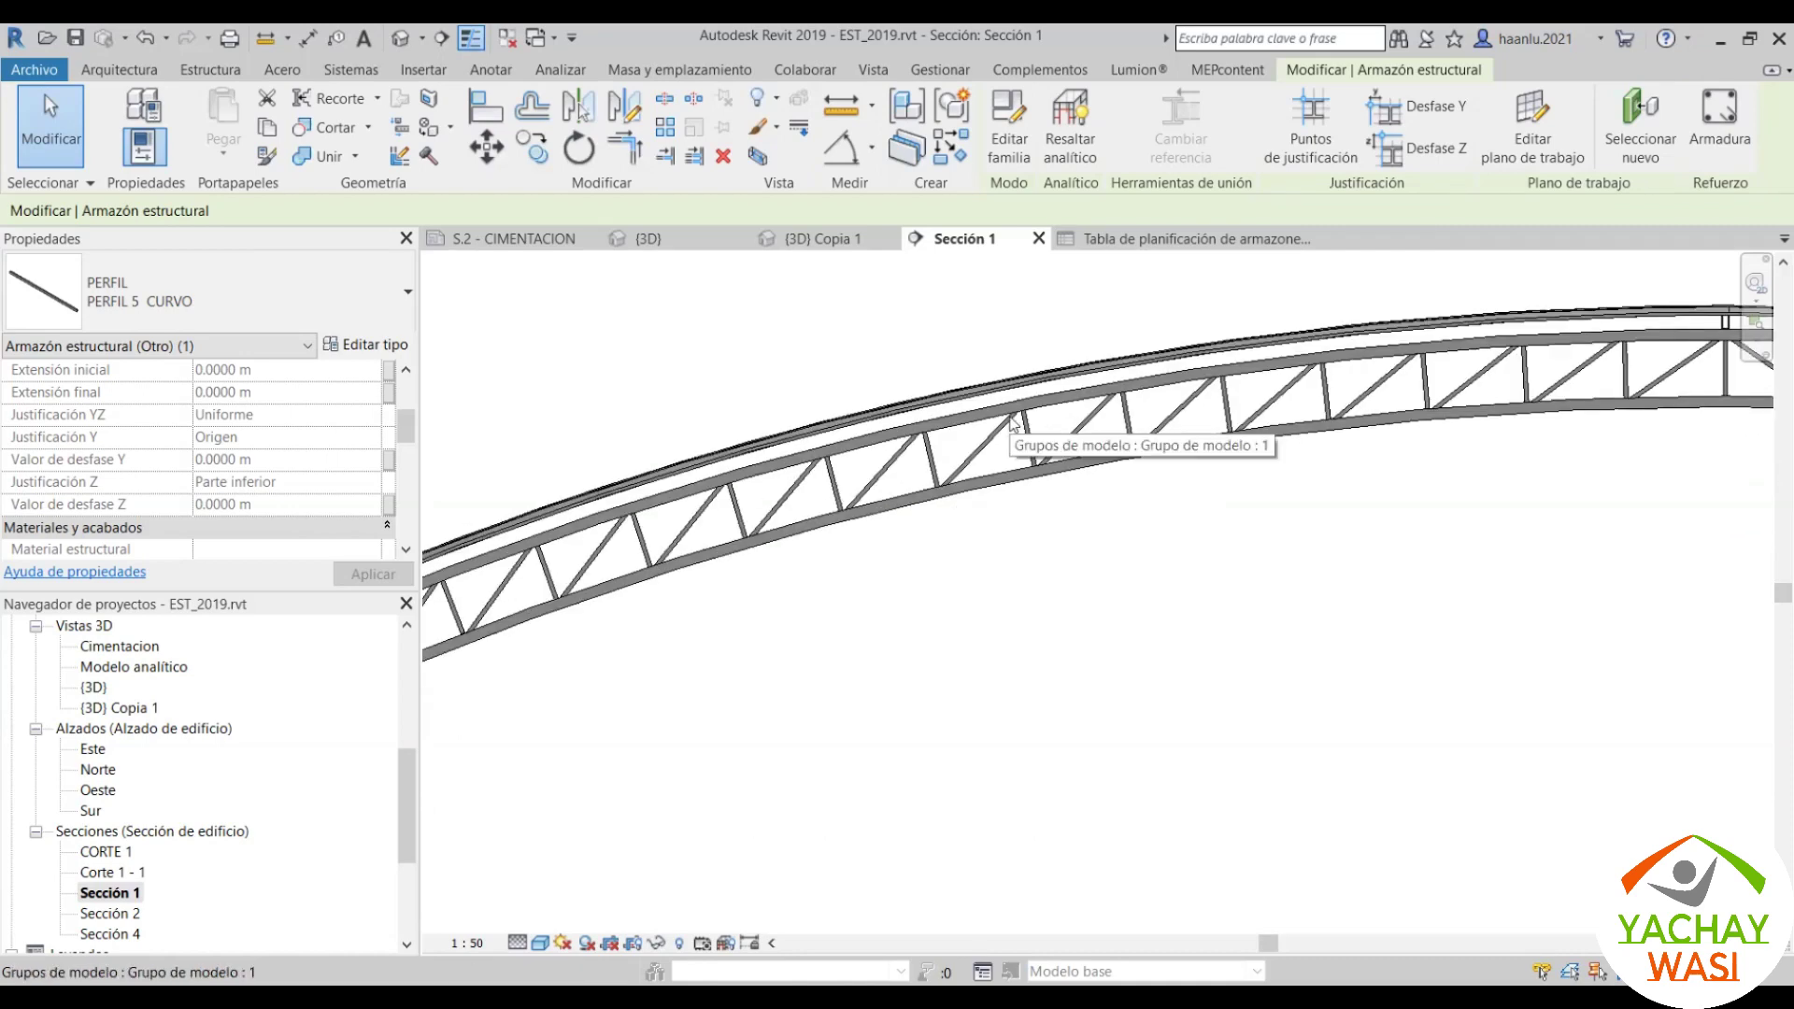
{"action": "scroll", "coordinate": [1011, 422], "scroll_direction": "up", "scroll_amount": 1}
{"action": "scroll", "coordinate": [991, 392], "scroll_direction": "up", "scroll_amount": 2}
{"action": "scroll", "coordinate": [967, 359], "scroll_direction": "up", "scroll_amount": 2}
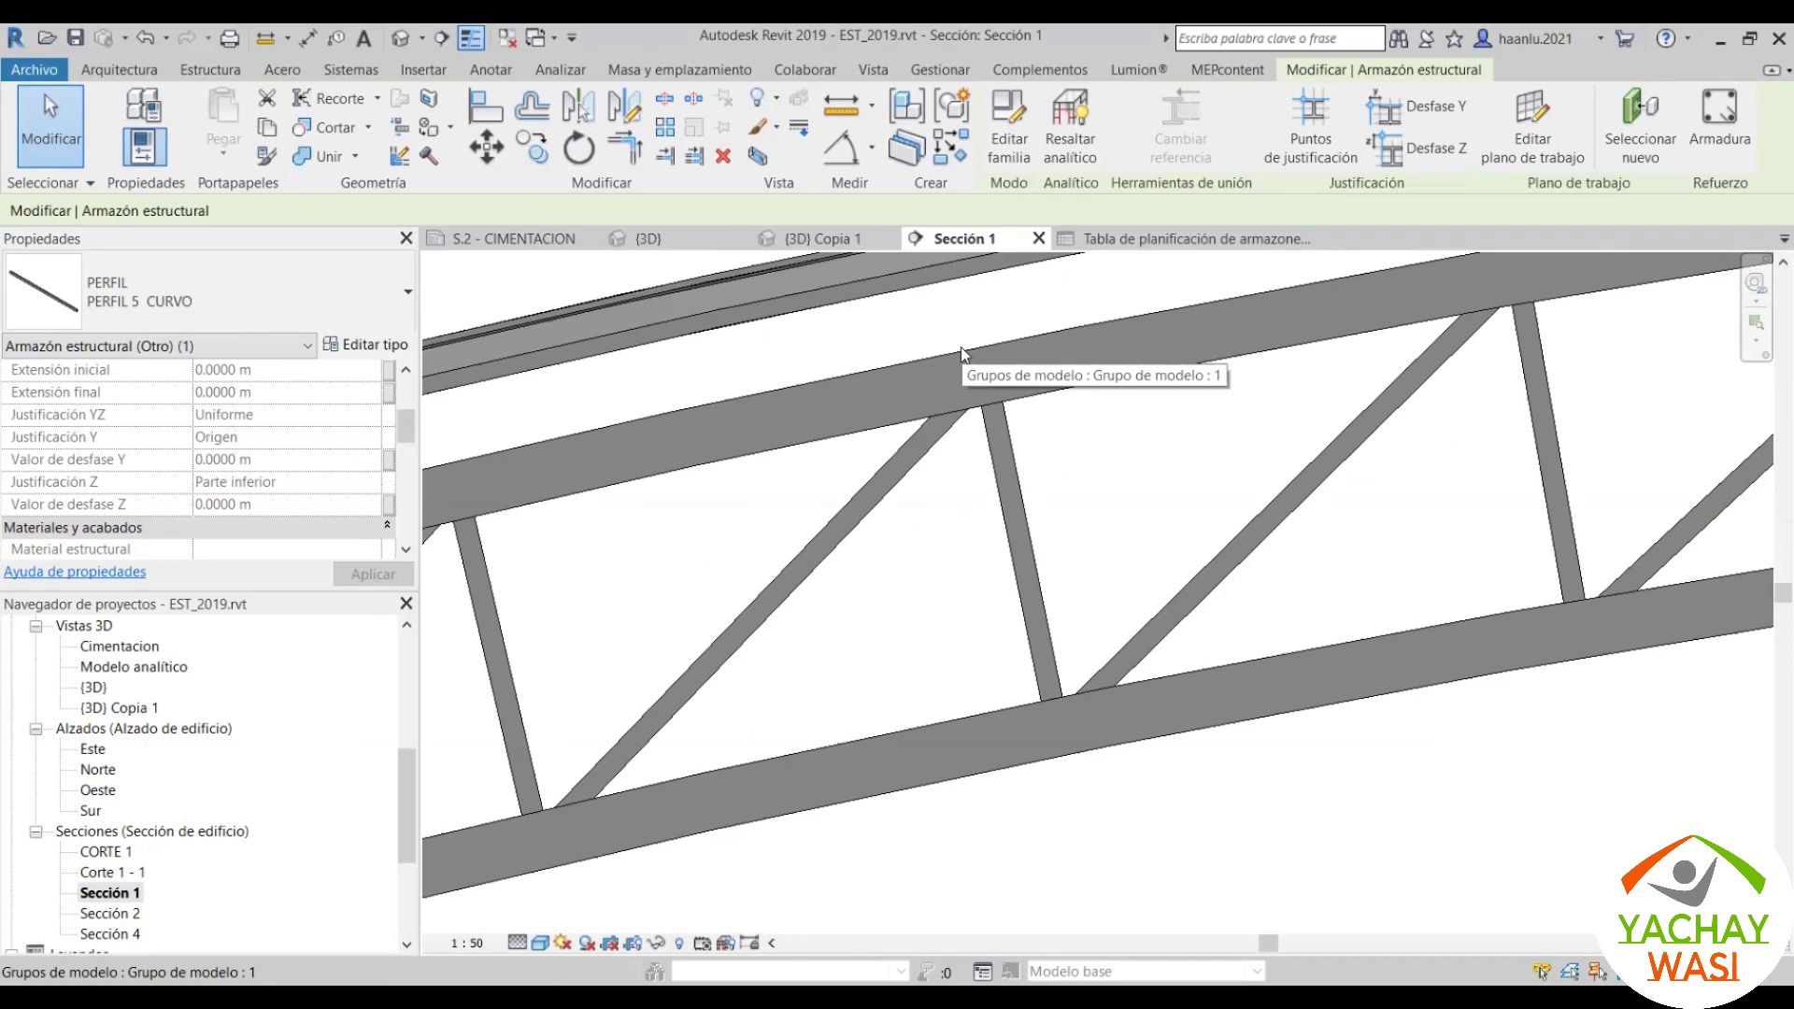
Step: Select the arched truss model group and switch Sección 1 to Wireframe with the WF shortcut
{"action": "left_click", "coordinate": [929, 433]}
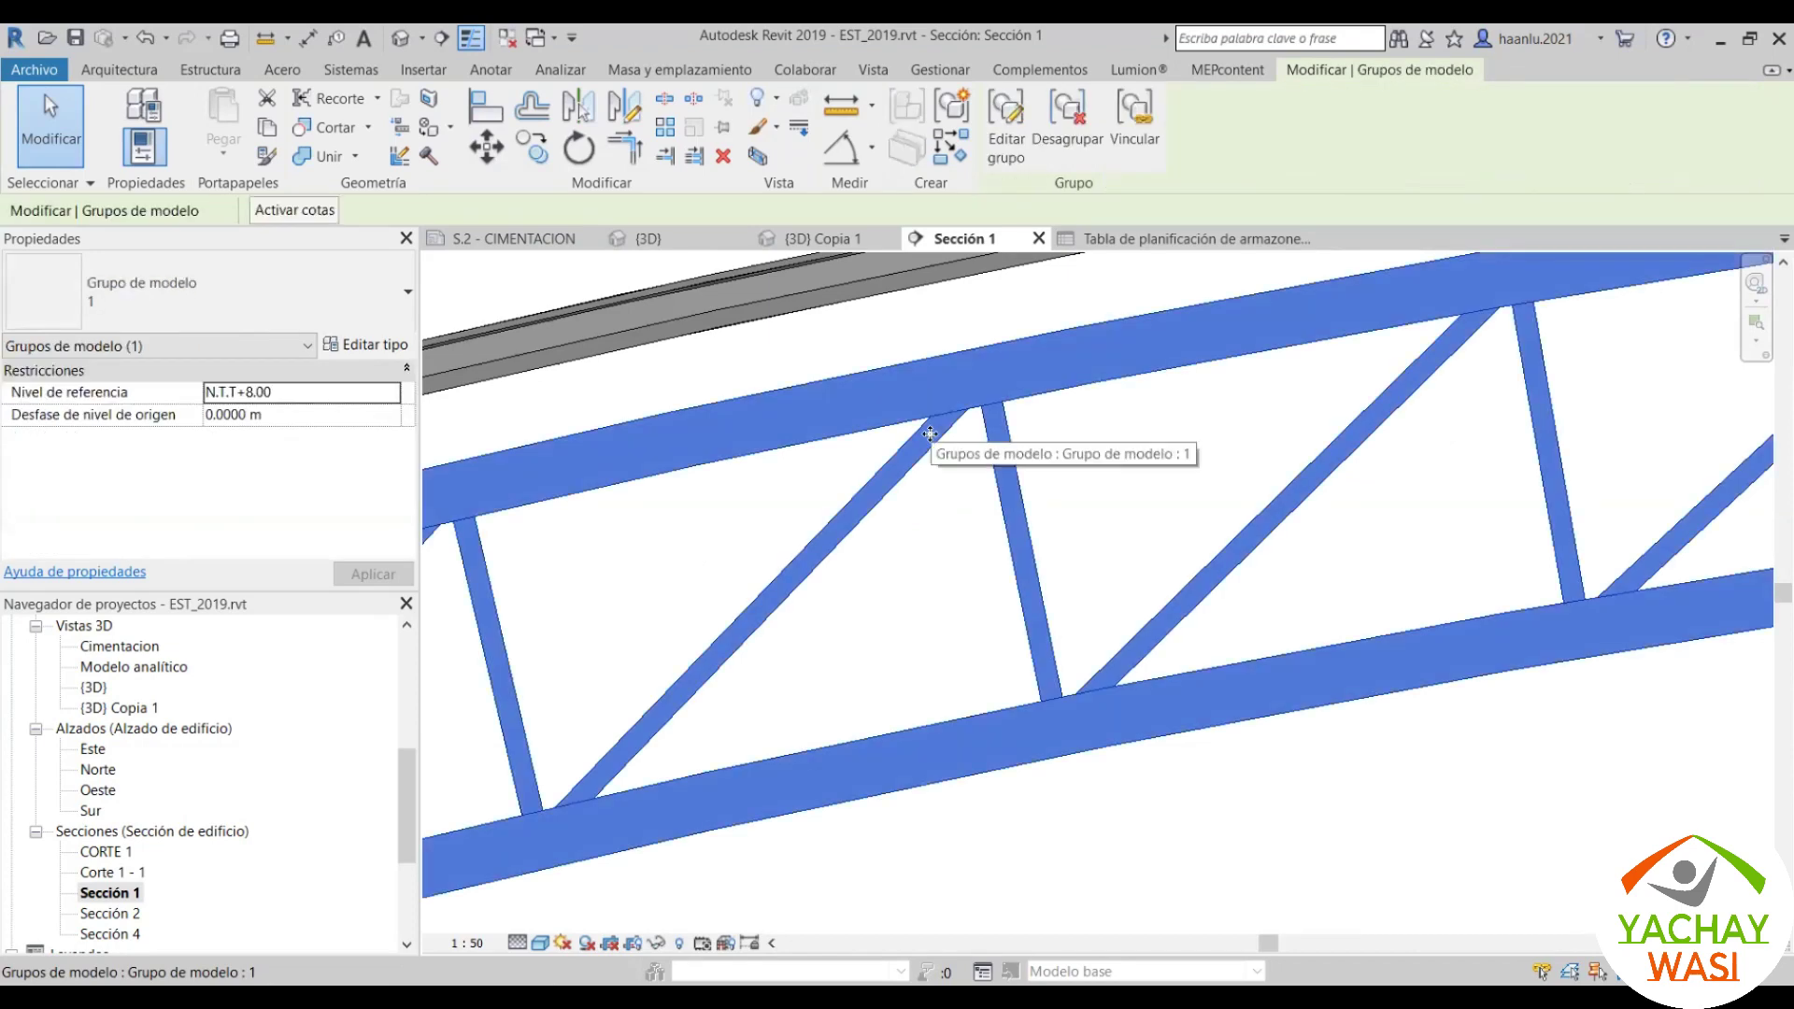
{"action": "scroll", "coordinate": [939, 364], "scroll_direction": "down", "scroll_amount": 2}
{"action": "scroll", "coordinate": [953, 449], "scroll_direction": "up", "scroll_amount": 1}
{"action": "scroll", "coordinate": [949, 329], "scroll_direction": "up", "scroll_amount": 2}
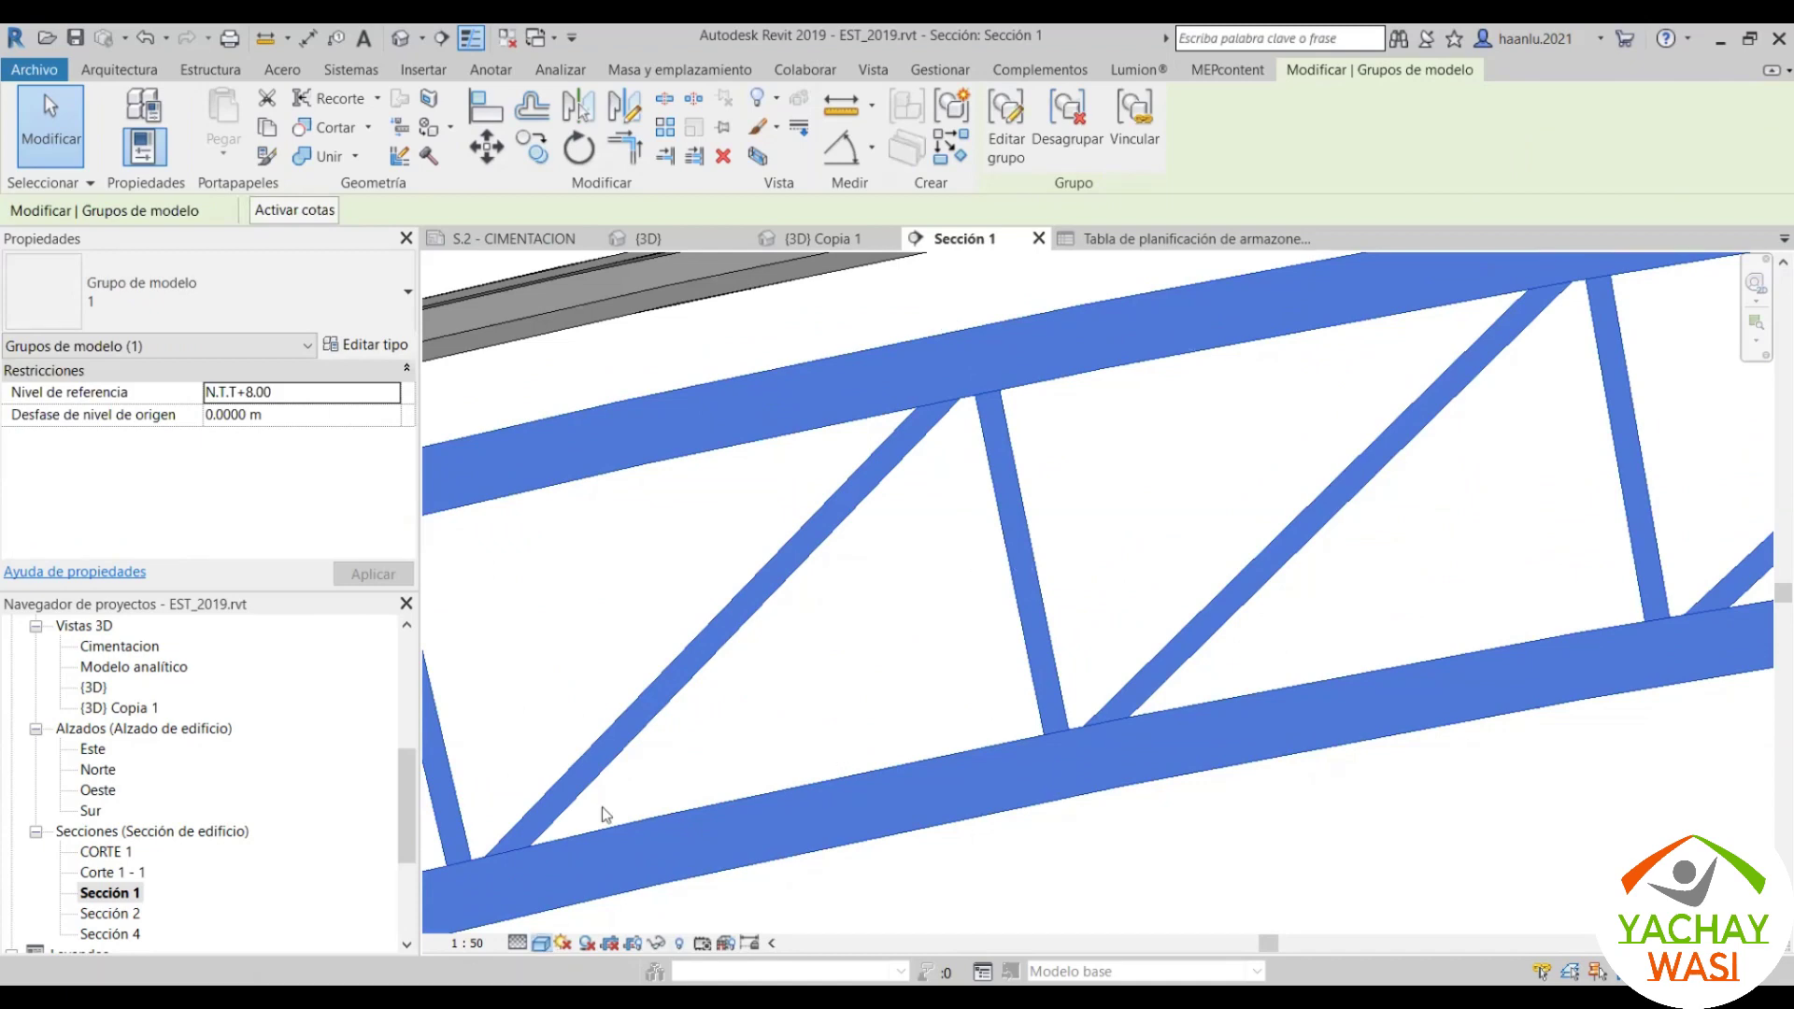
{"action": "key", "text": "w"}
{"action": "key", "text": "f"}
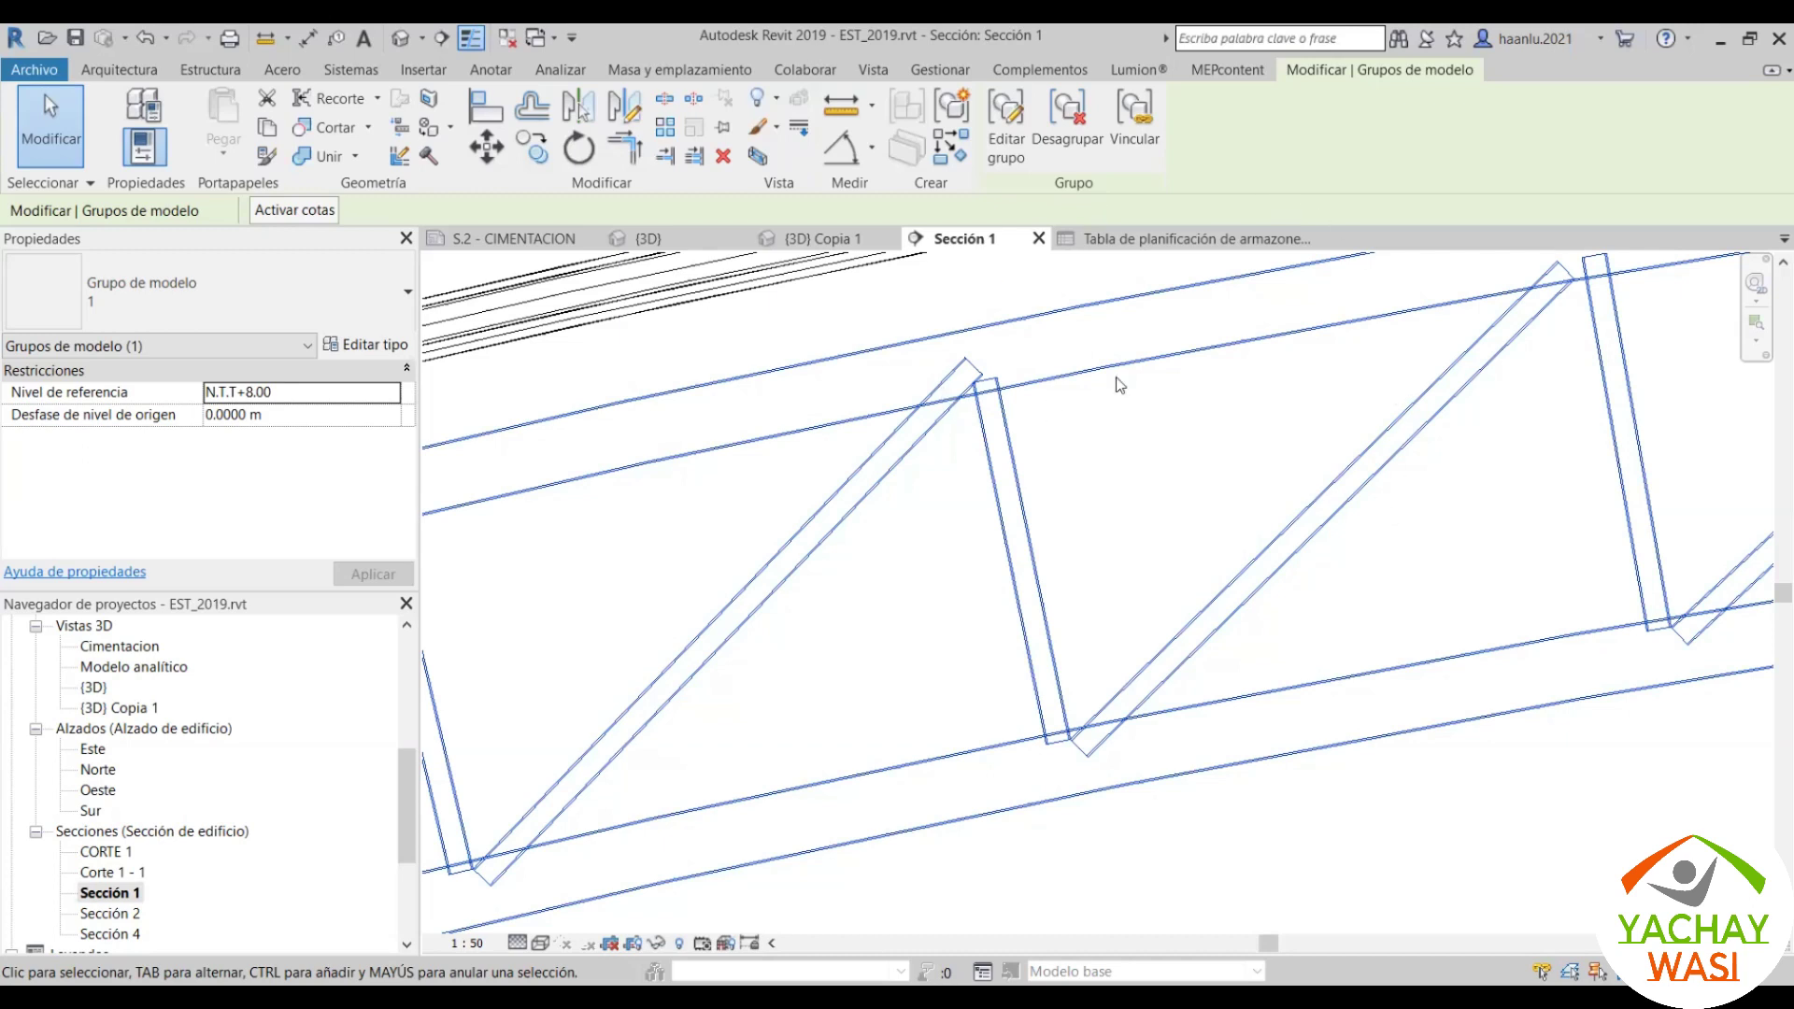
{"action": "scroll", "coordinate": [910, 481], "scroll_direction": "down", "scroll_amount": 3}
{"action": "scroll", "coordinate": [921, 443], "scroll_direction": "down", "scroll_amount": 2}
{"action": "scroll", "coordinate": [748, 602], "scroll_direction": "down", "scroll_amount": 2}
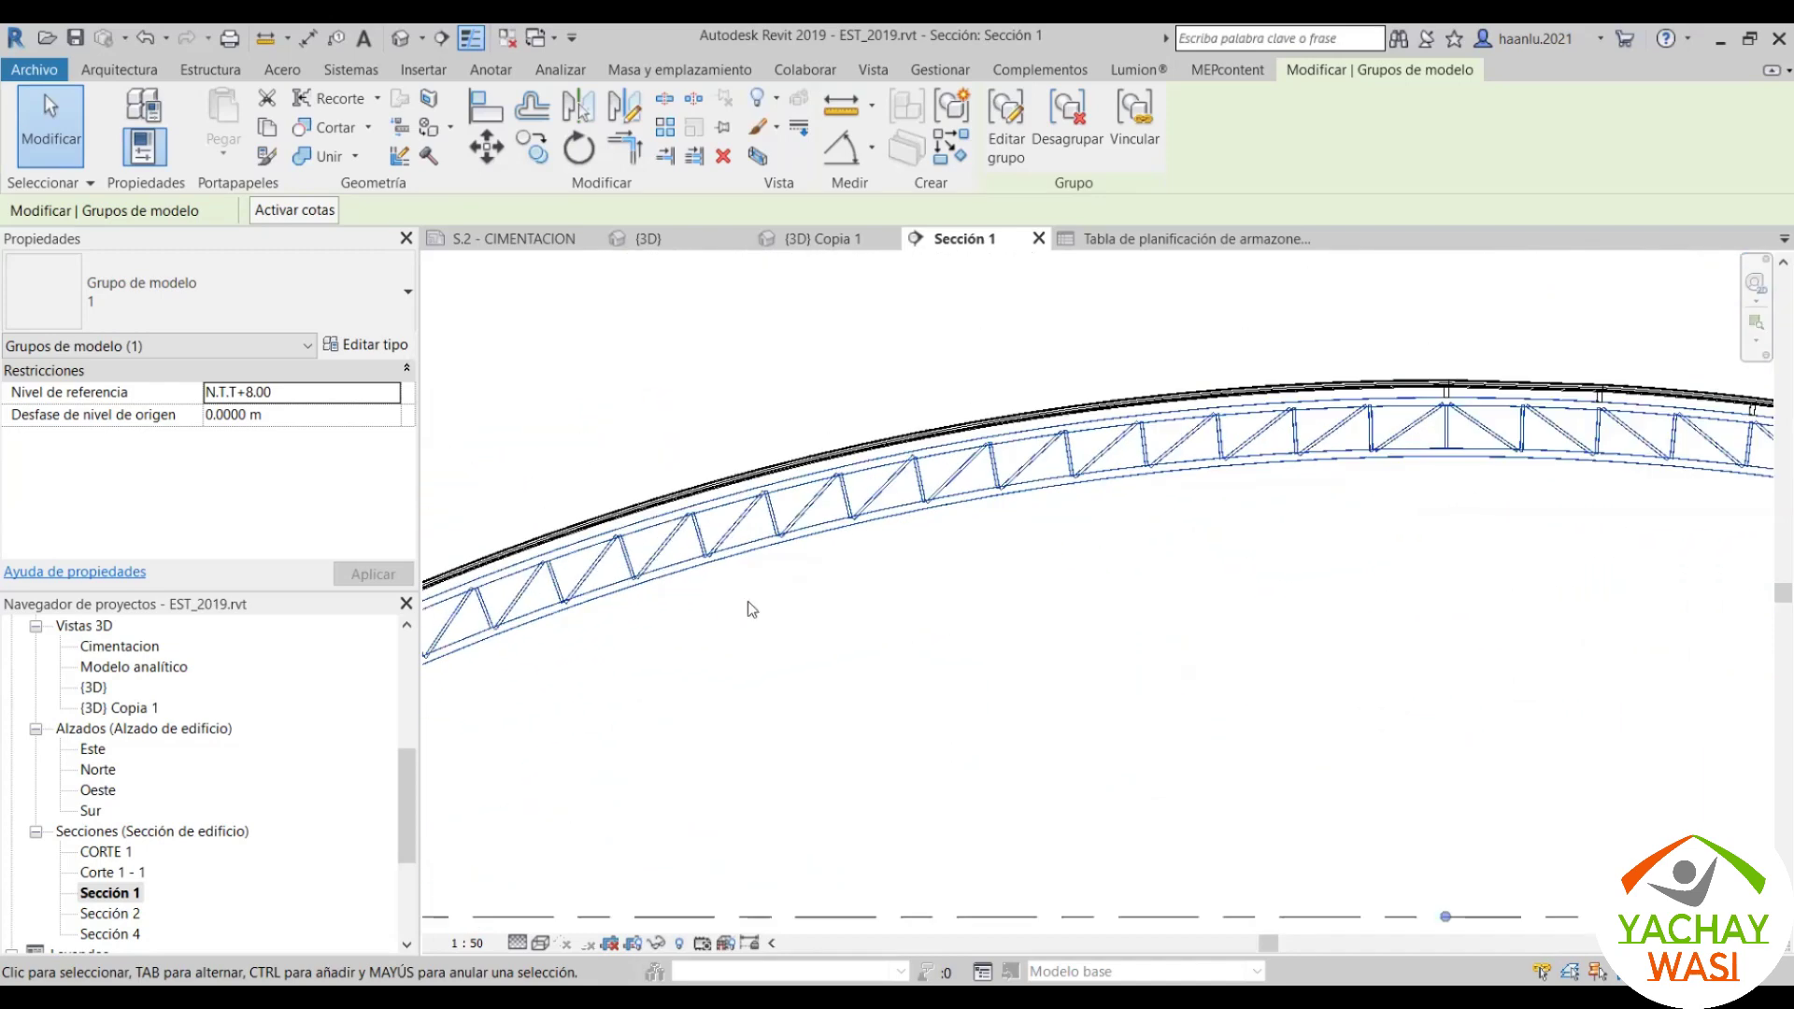
{"action": "scroll", "coordinate": [654, 635], "scroll_direction": "down", "scroll_amount": 2}
{"action": "scroll", "coordinate": [491, 689], "scroll_direction": "down", "scroll_amount": 1}
{"action": "scroll", "coordinate": [493, 687], "scroll_direction": "up", "scroll_amount": 3}
{"action": "scroll", "coordinate": [504, 677], "scroll_direction": "up", "scroll_amount": 1}
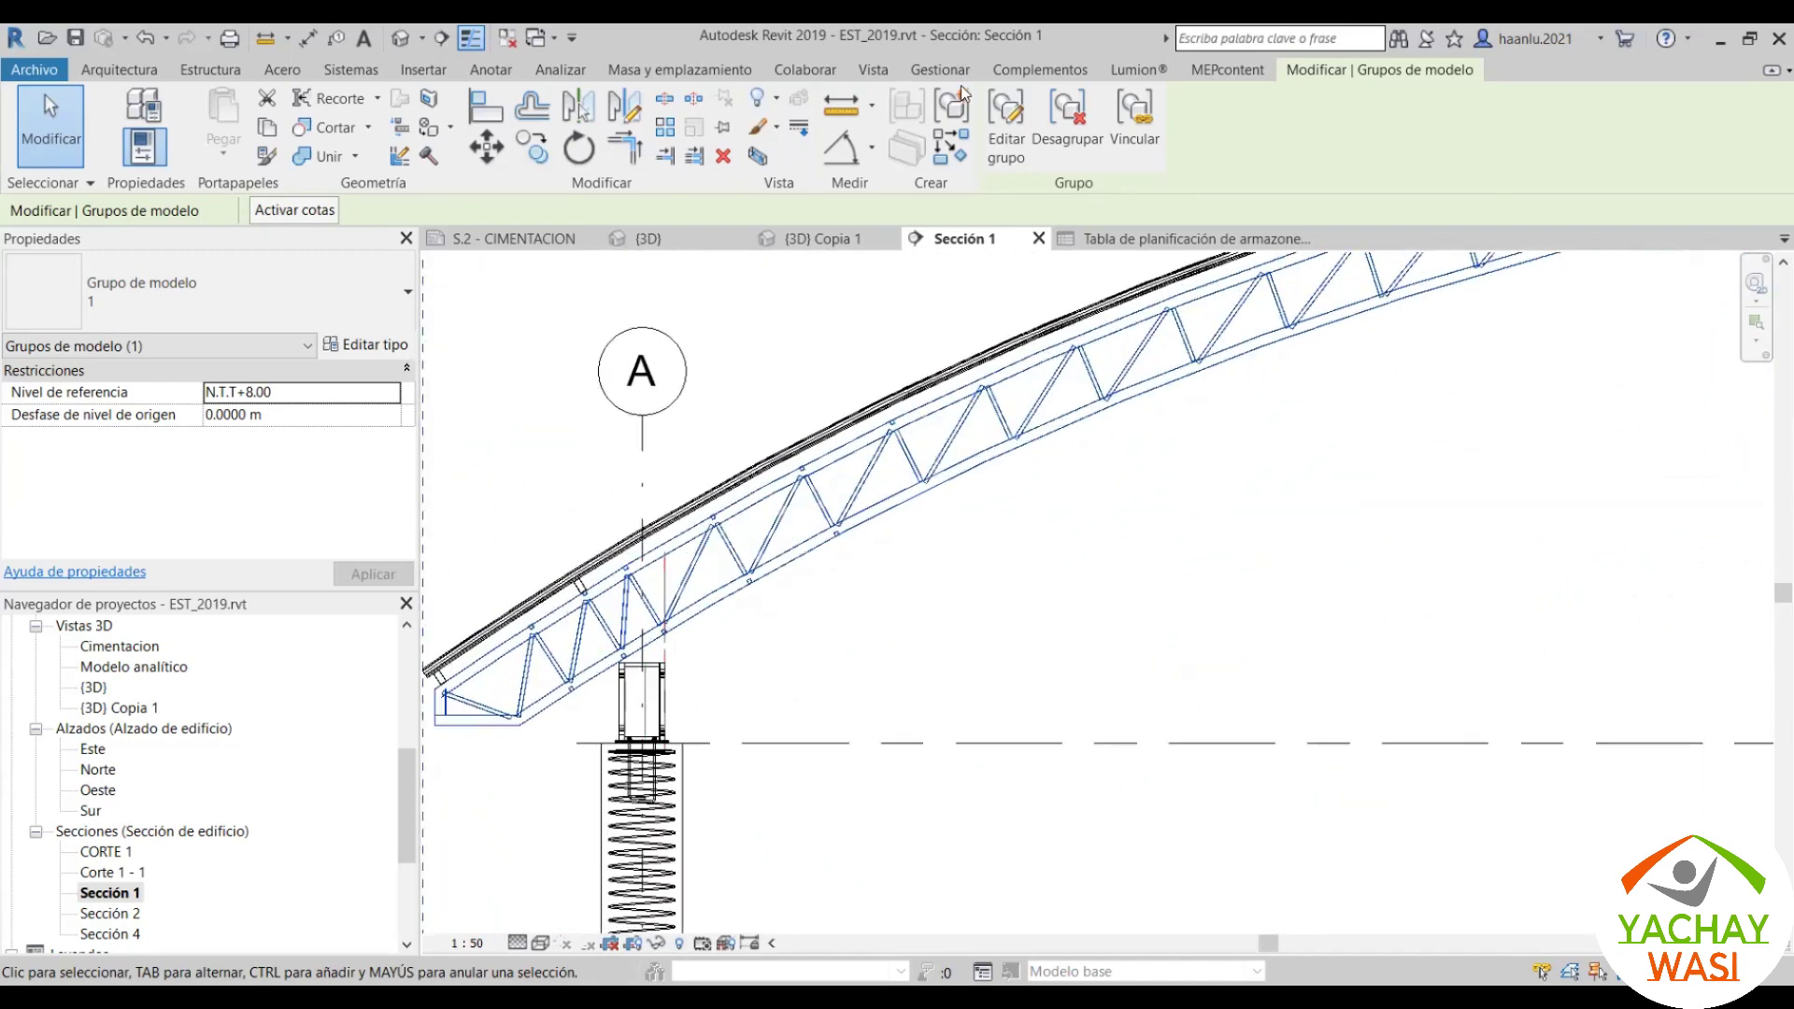
{"action": "scroll", "coordinate": [579, 607], "scroll_direction": "up", "scroll_amount": 2}
{"action": "scroll", "coordinate": [673, 532], "scroll_direction": "up", "scroll_amount": 2}
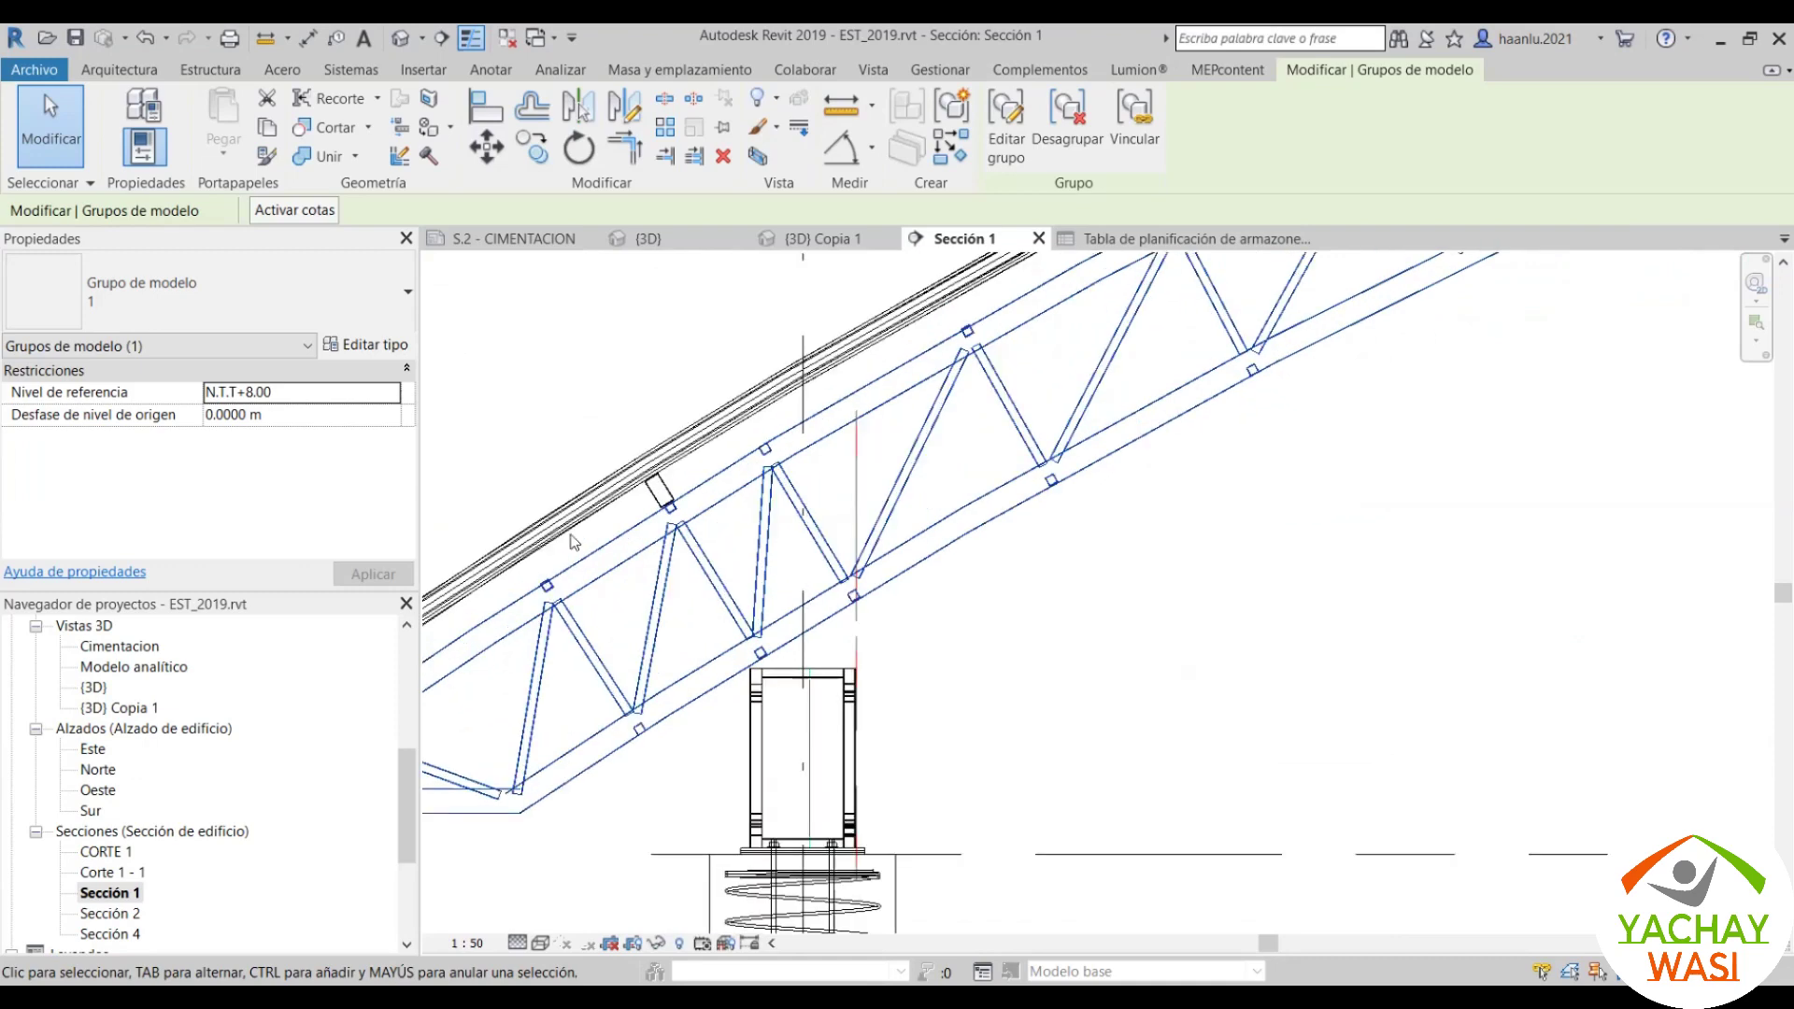
{"action": "scroll", "coordinate": [759, 468], "scroll_direction": "up", "scroll_amount": 2}
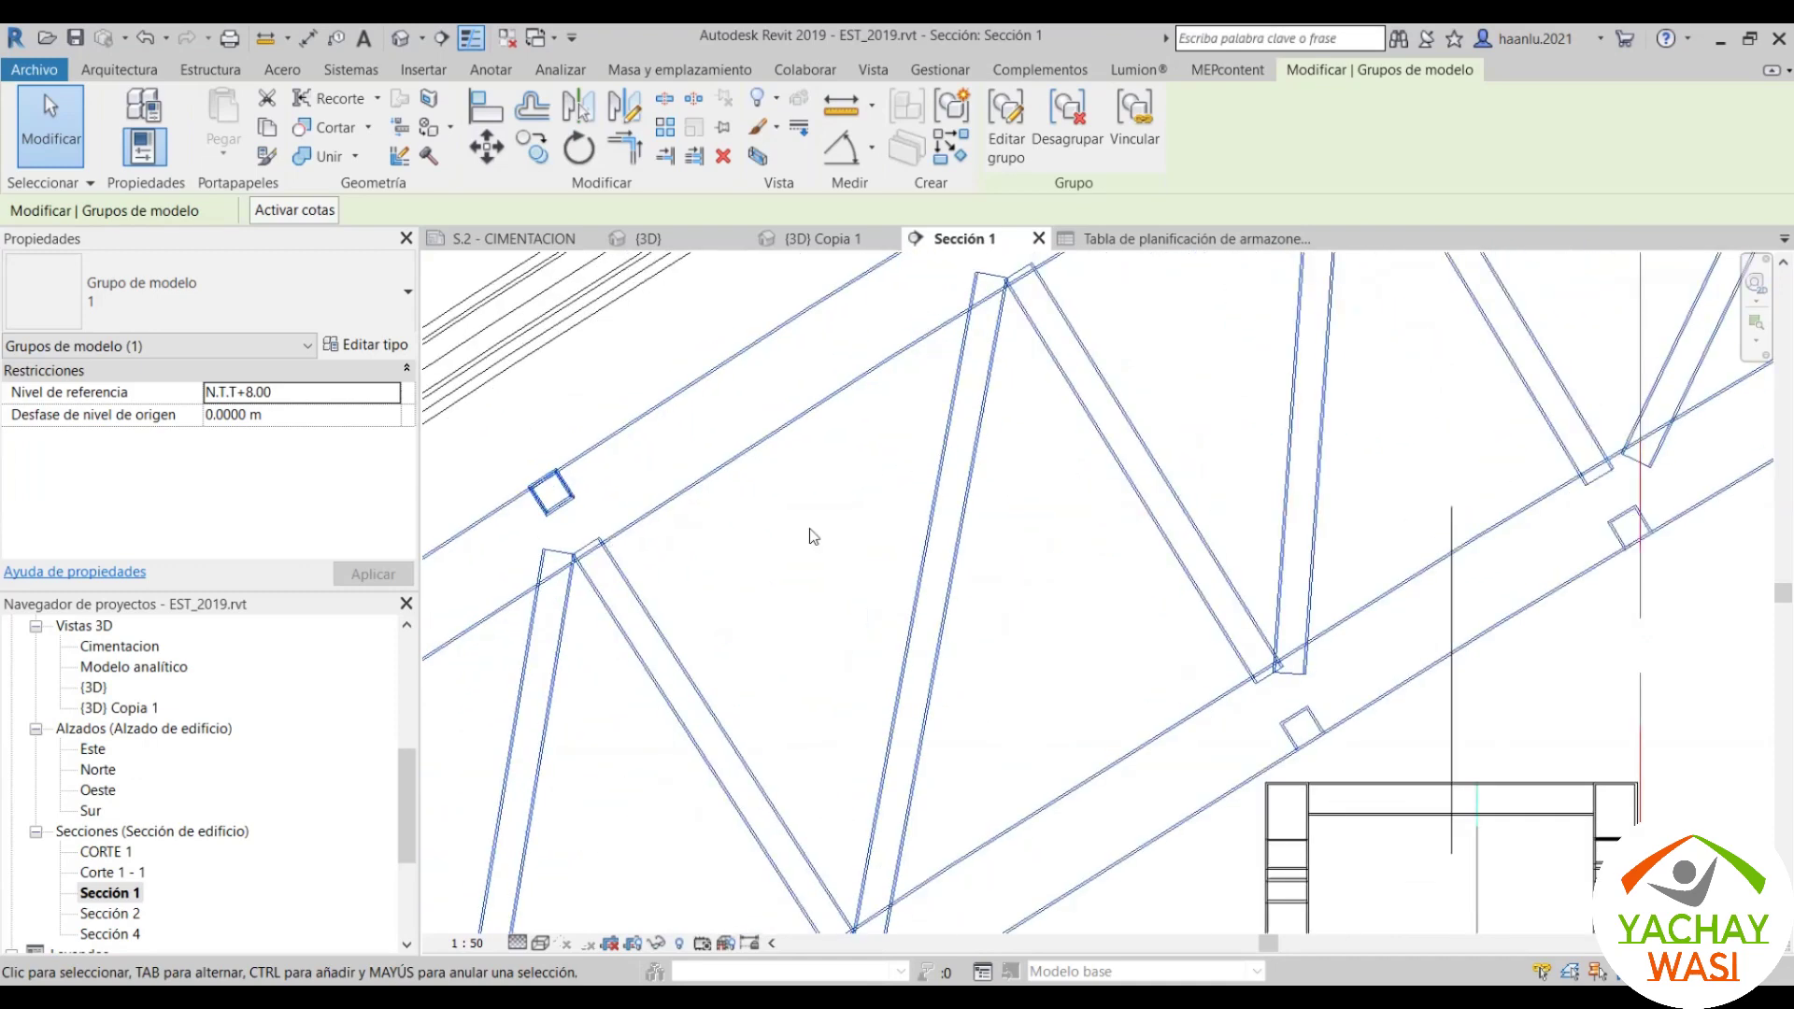
{"action": "scroll", "coordinate": [790, 514], "scroll_direction": "down", "scroll_amount": 1}
{"action": "scroll", "coordinate": [794, 538], "scroll_direction": "down", "scroll_amount": 1}
{"action": "scroll", "coordinate": [766, 540], "scroll_direction": "up", "scroll_amount": 1}
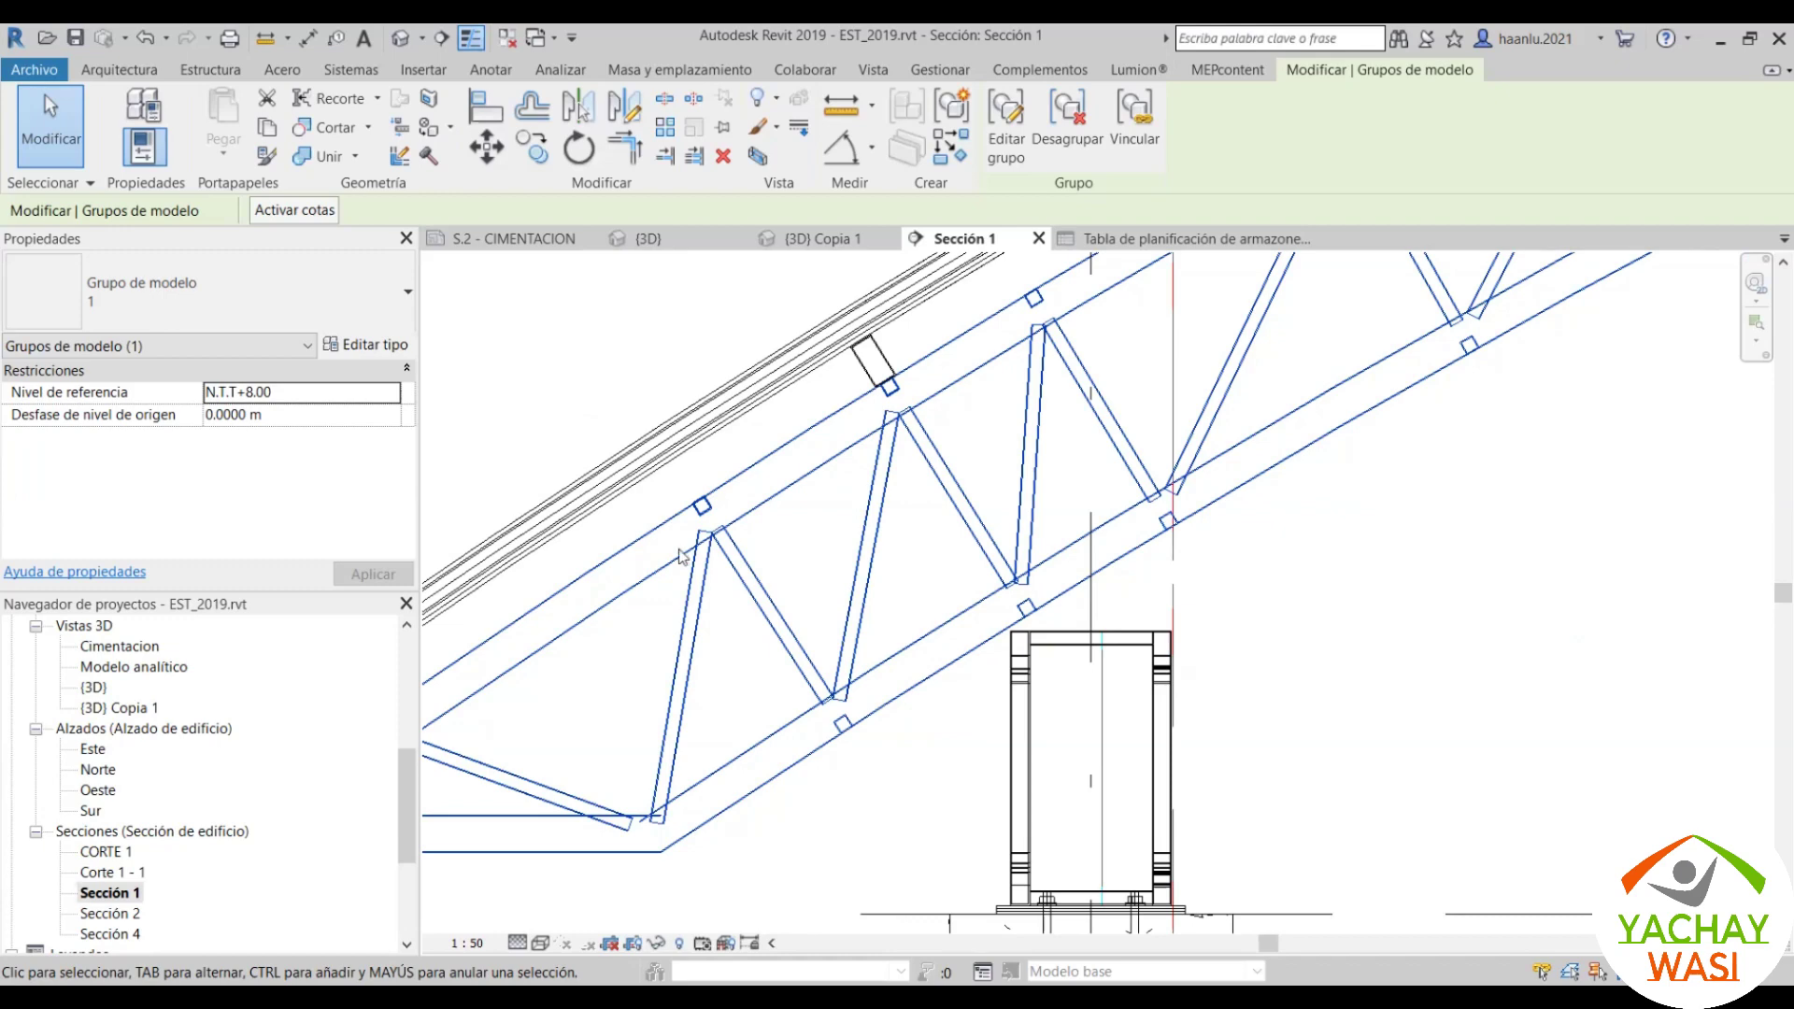
{"action": "scroll", "coordinate": [710, 537], "scroll_direction": "down", "scroll_amount": 4}
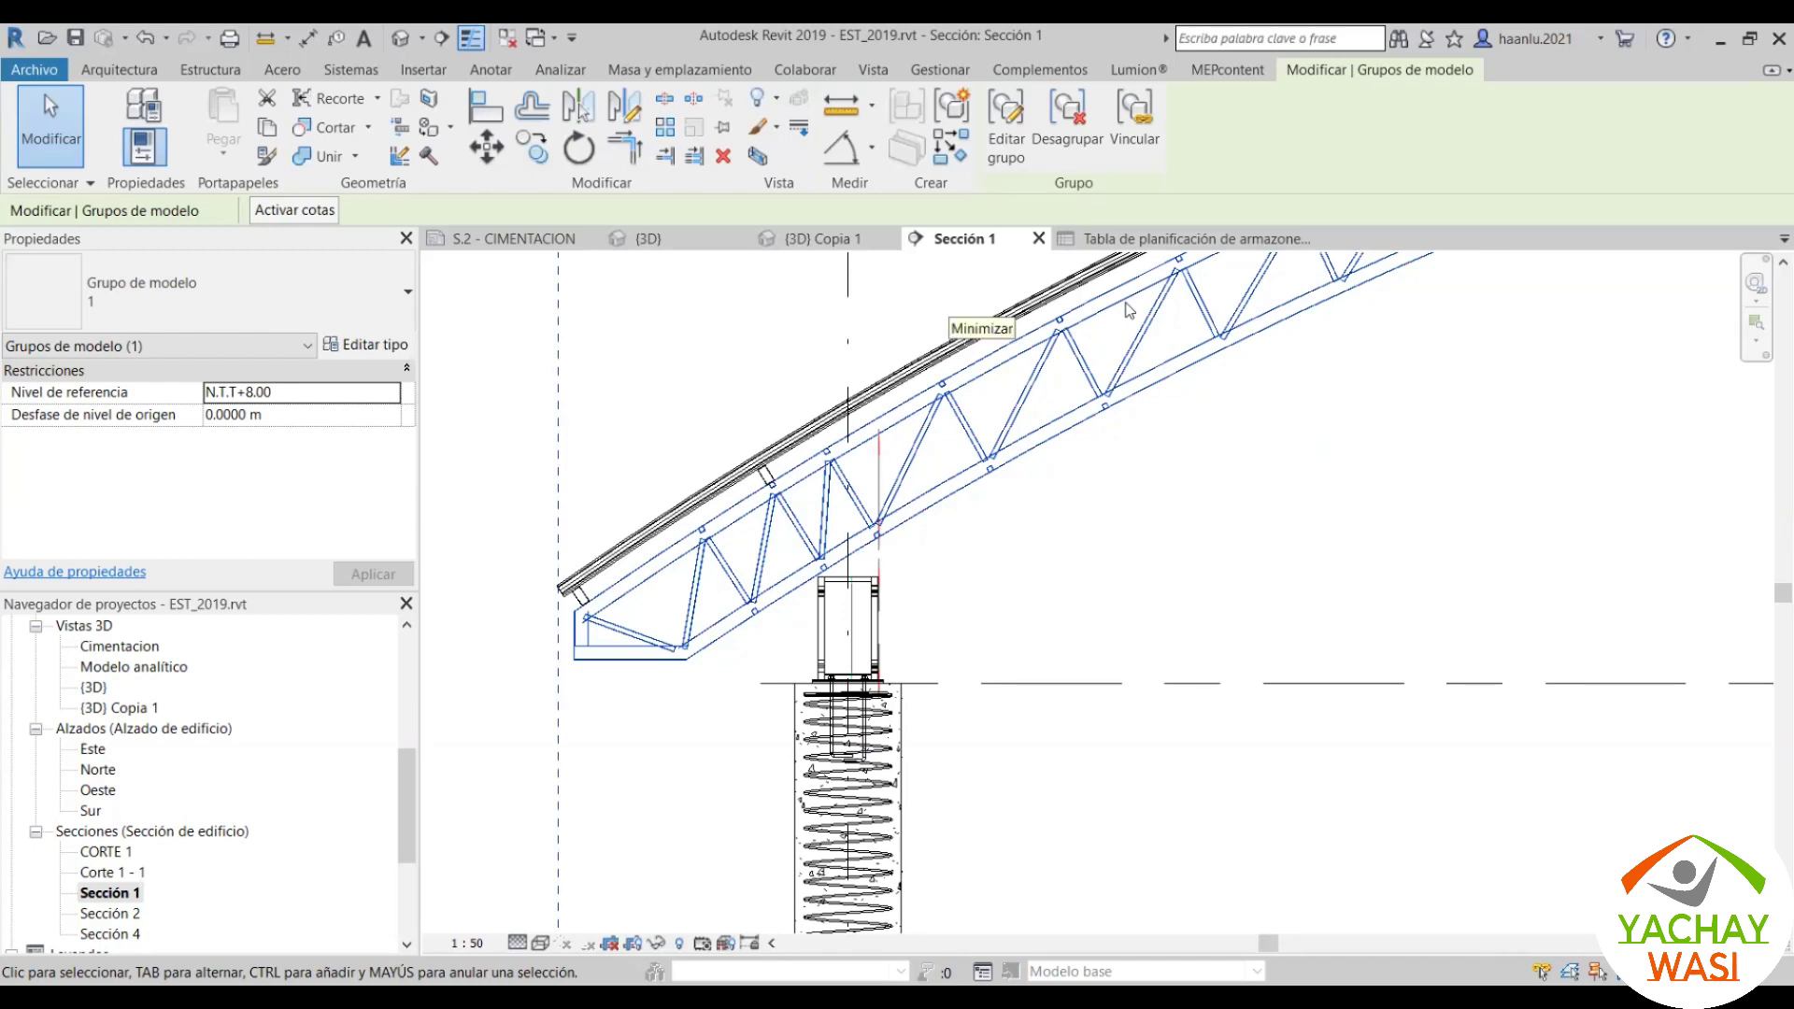
{"action": "scroll", "coordinate": [999, 390], "scroll_direction": "up", "scroll_amount": 1}
{"action": "scroll", "coordinate": [1186, 336], "scroll_direction": "up", "scroll_amount": 3}
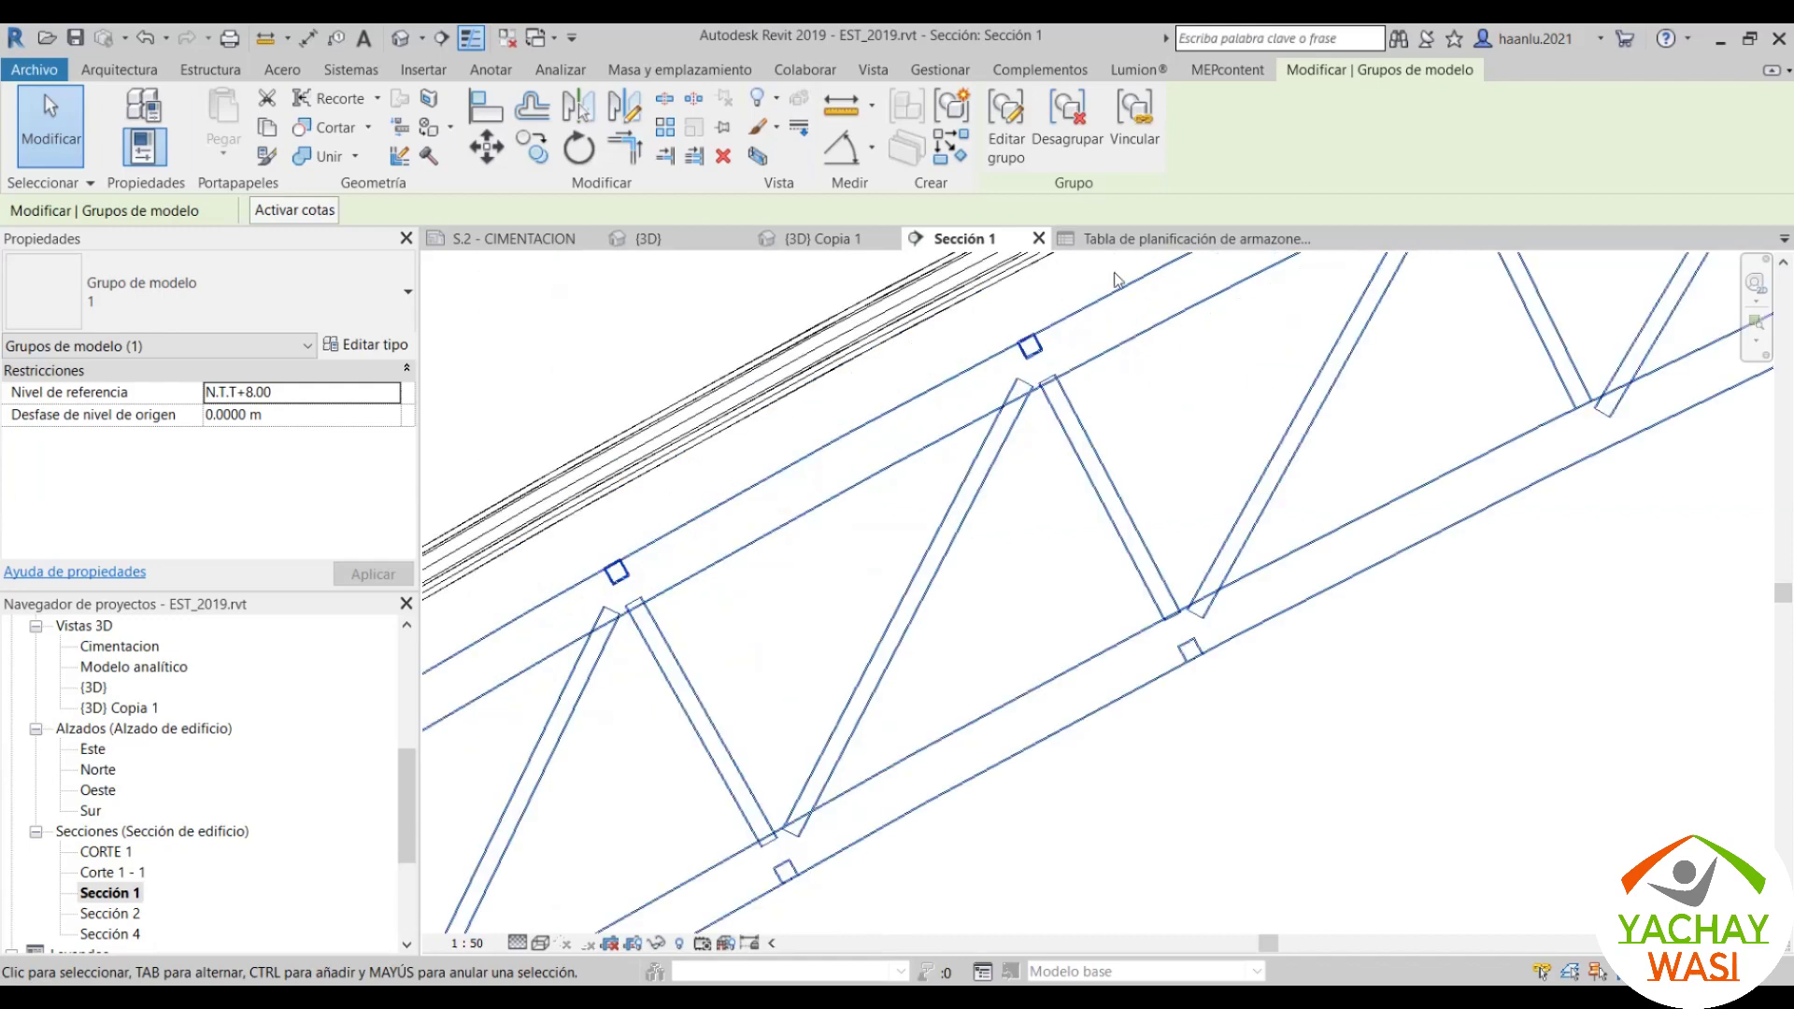
{"action": "scroll", "coordinate": [1163, 565], "scroll_direction": "up", "scroll_amount": 2}
{"action": "scroll", "coordinate": [1083, 439], "scroll_direction": "down", "scroll_amount": 1}
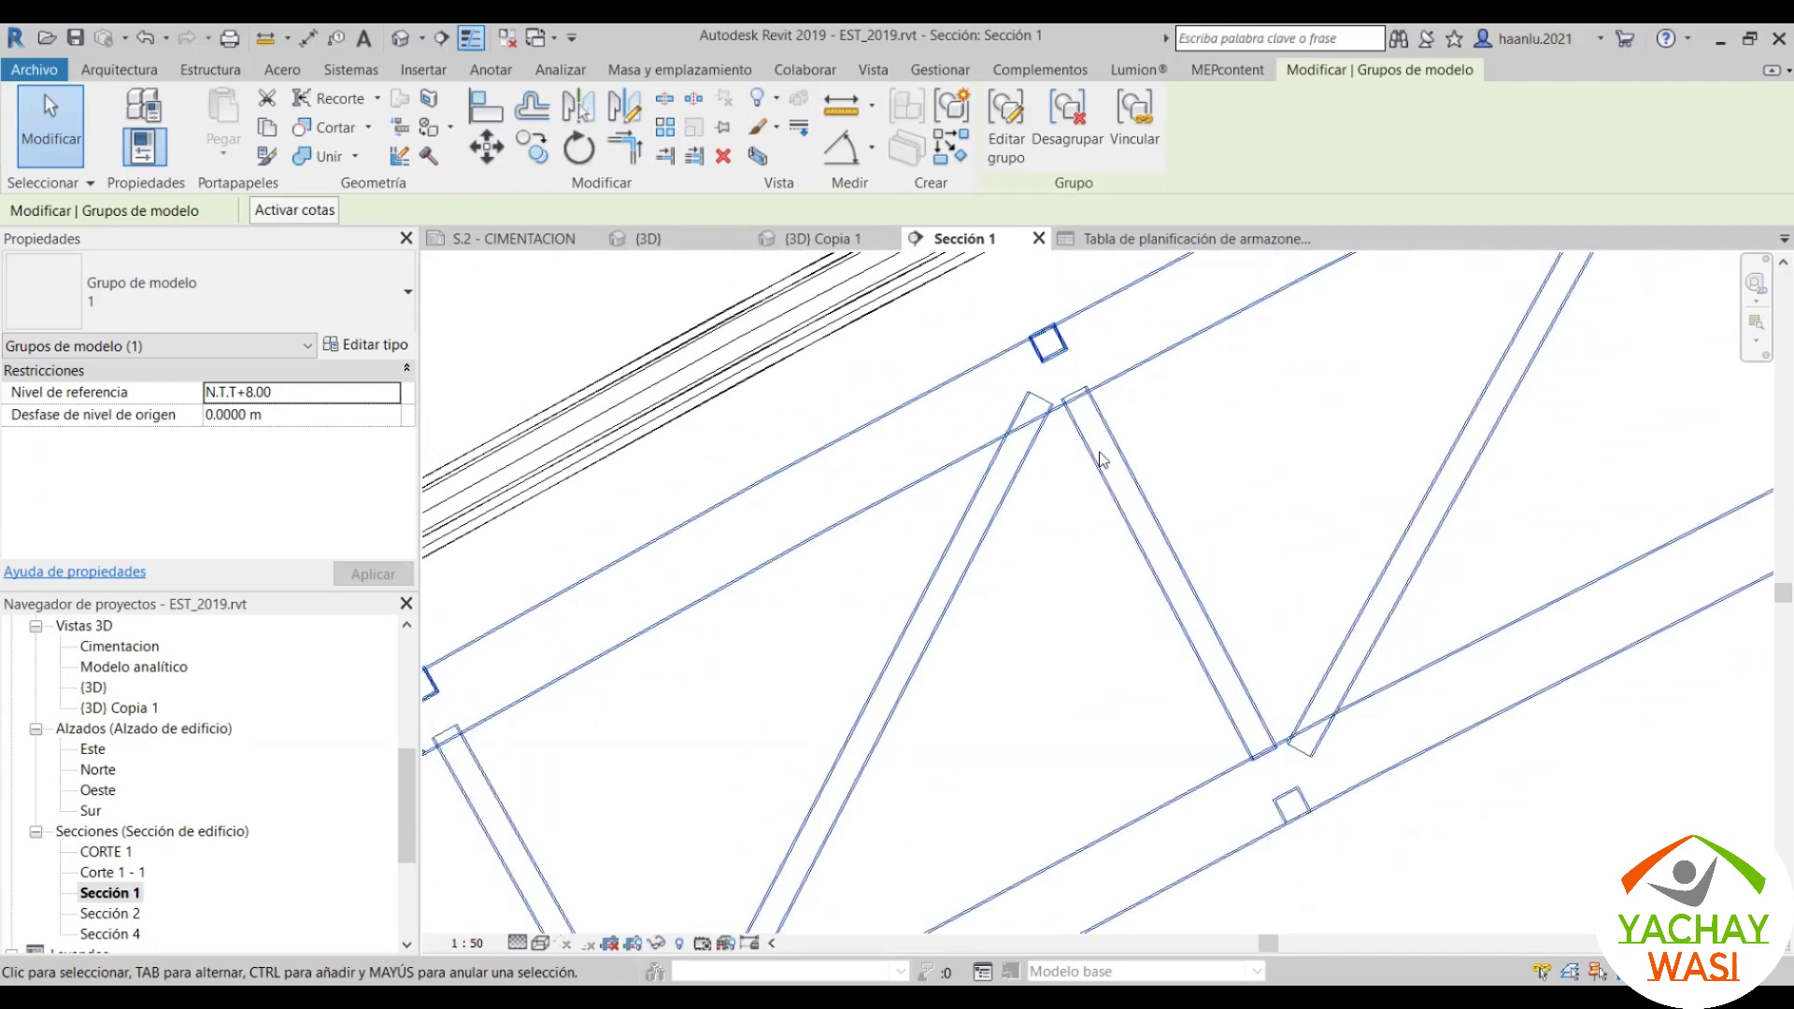
{"action": "scroll", "coordinate": [1100, 352], "scroll_direction": "down", "scroll_amount": 1}
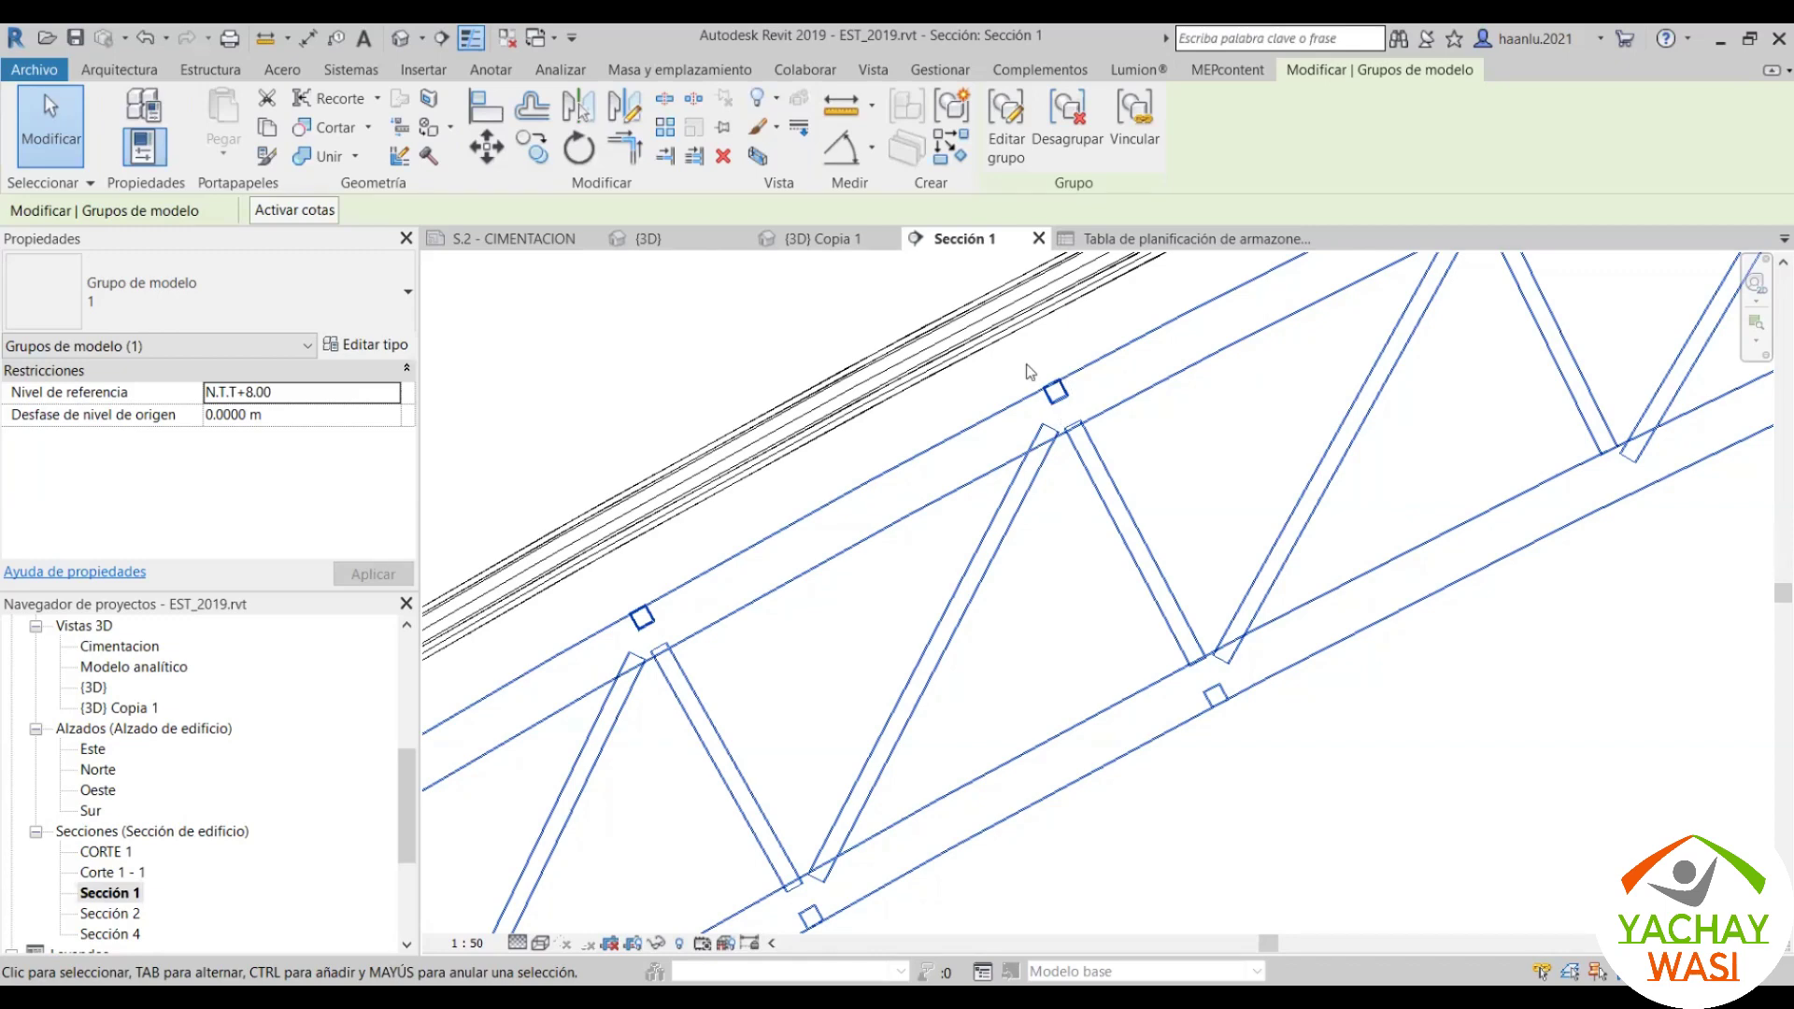
{"action": "key", "text": "z"}
{"action": "key", "text": "f"}
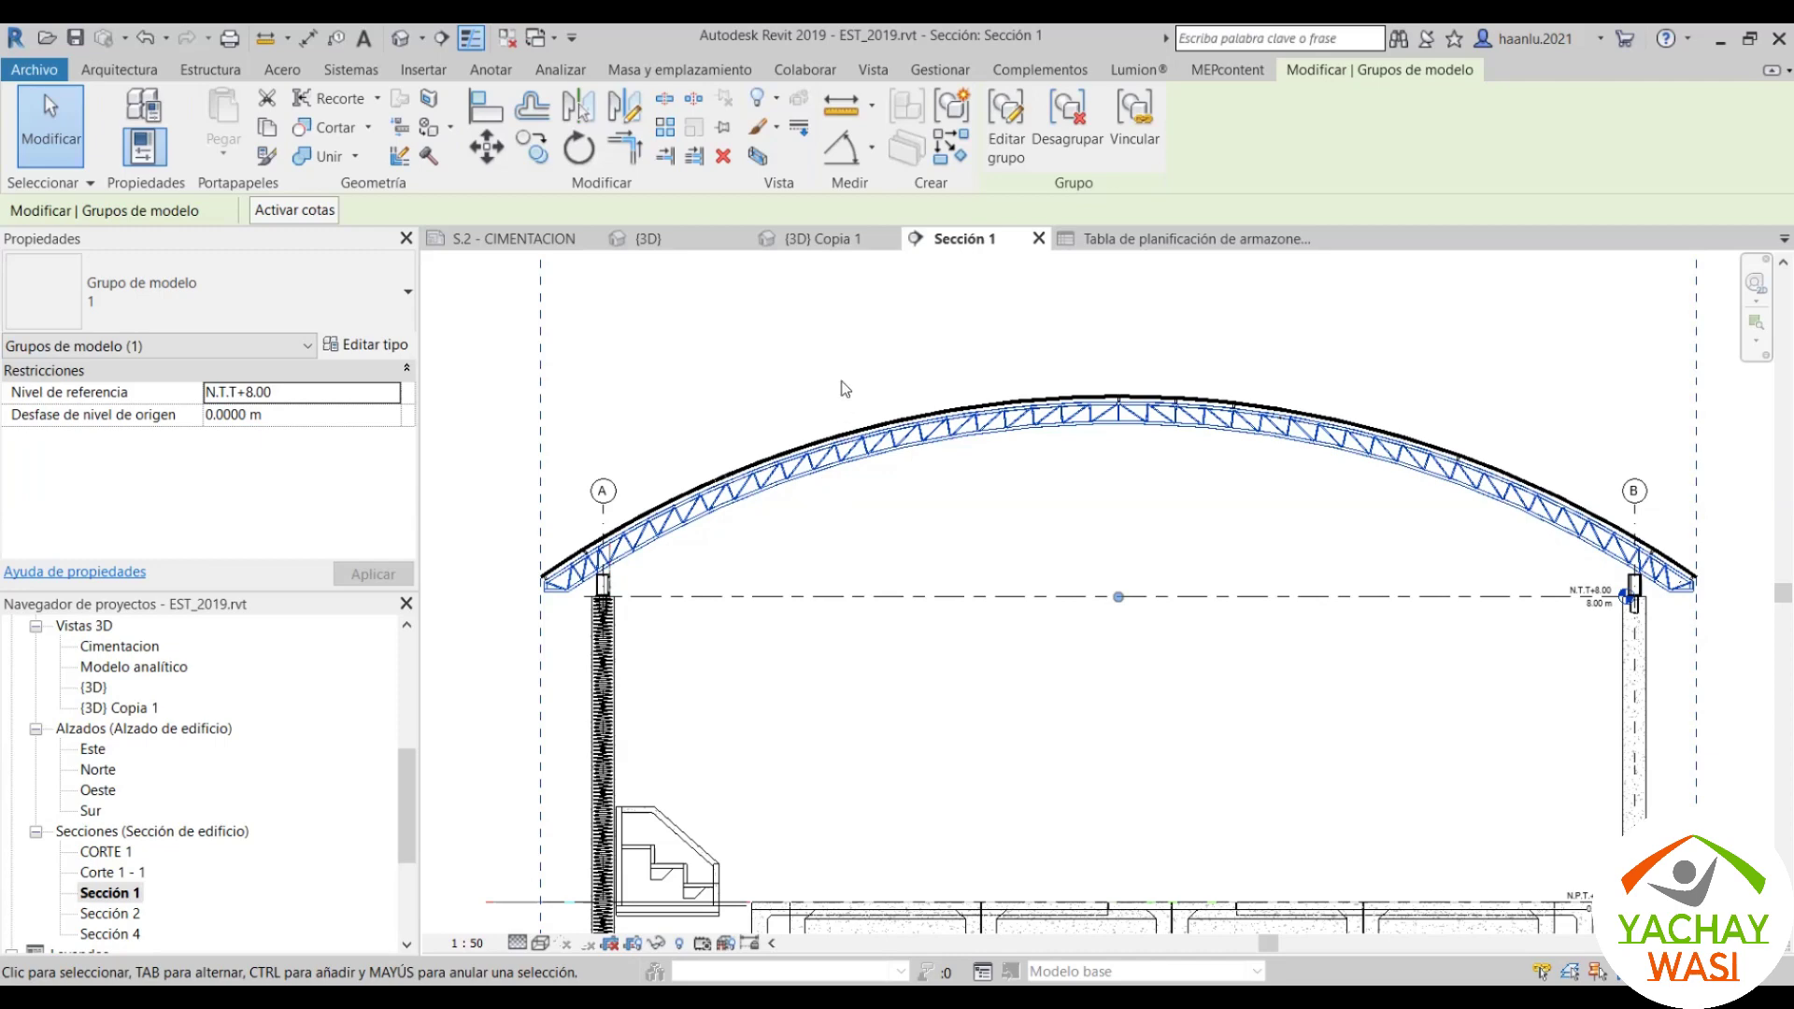
{"action": "scroll", "coordinate": [845, 390], "scroll_direction": "up", "scroll_amount": 2}
{"action": "scroll", "coordinate": [853, 397], "scroll_direction": "up", "scroll_amount": 2}
{"action": "scroll", "coordinate": [853, 398], "scroll_direction": "up", "scroll_amount": 1}
{"action": "scroll", "coordinate": [937, 545], "scroll_direction": "up", "scroll_amount": 1}
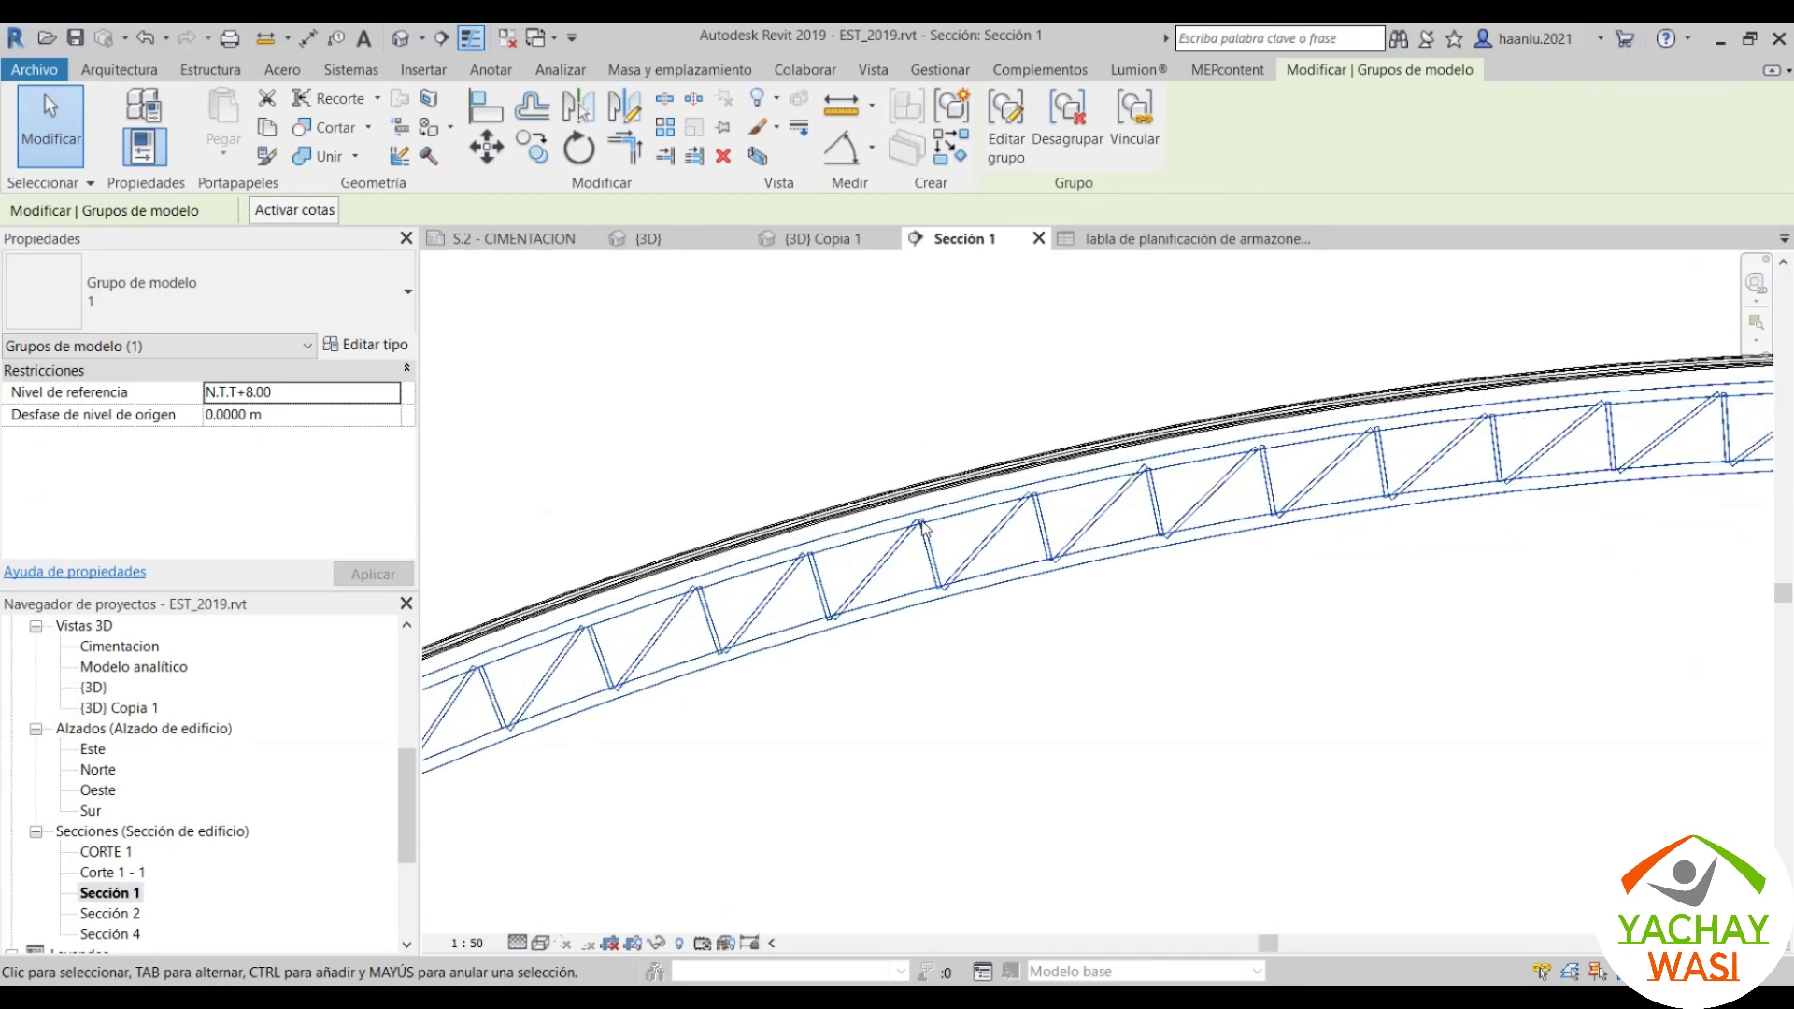
{"action": "scroll", "coordinate": [881, 487], "scroll_direction": "up", "scroll_amount": 2}
{"action": "scroll", "coordinate": [904, 455], "scroll_direction": "up", "scroll_amount": 1}
{"action": "scroll", "coordinate": [904, 455], "scroll_direction": "up", "scroll_amount": 2}
{"action": "scroll", "coordinate": [904, 455], "scroll_direction": "up", "scroll_amount": 2}
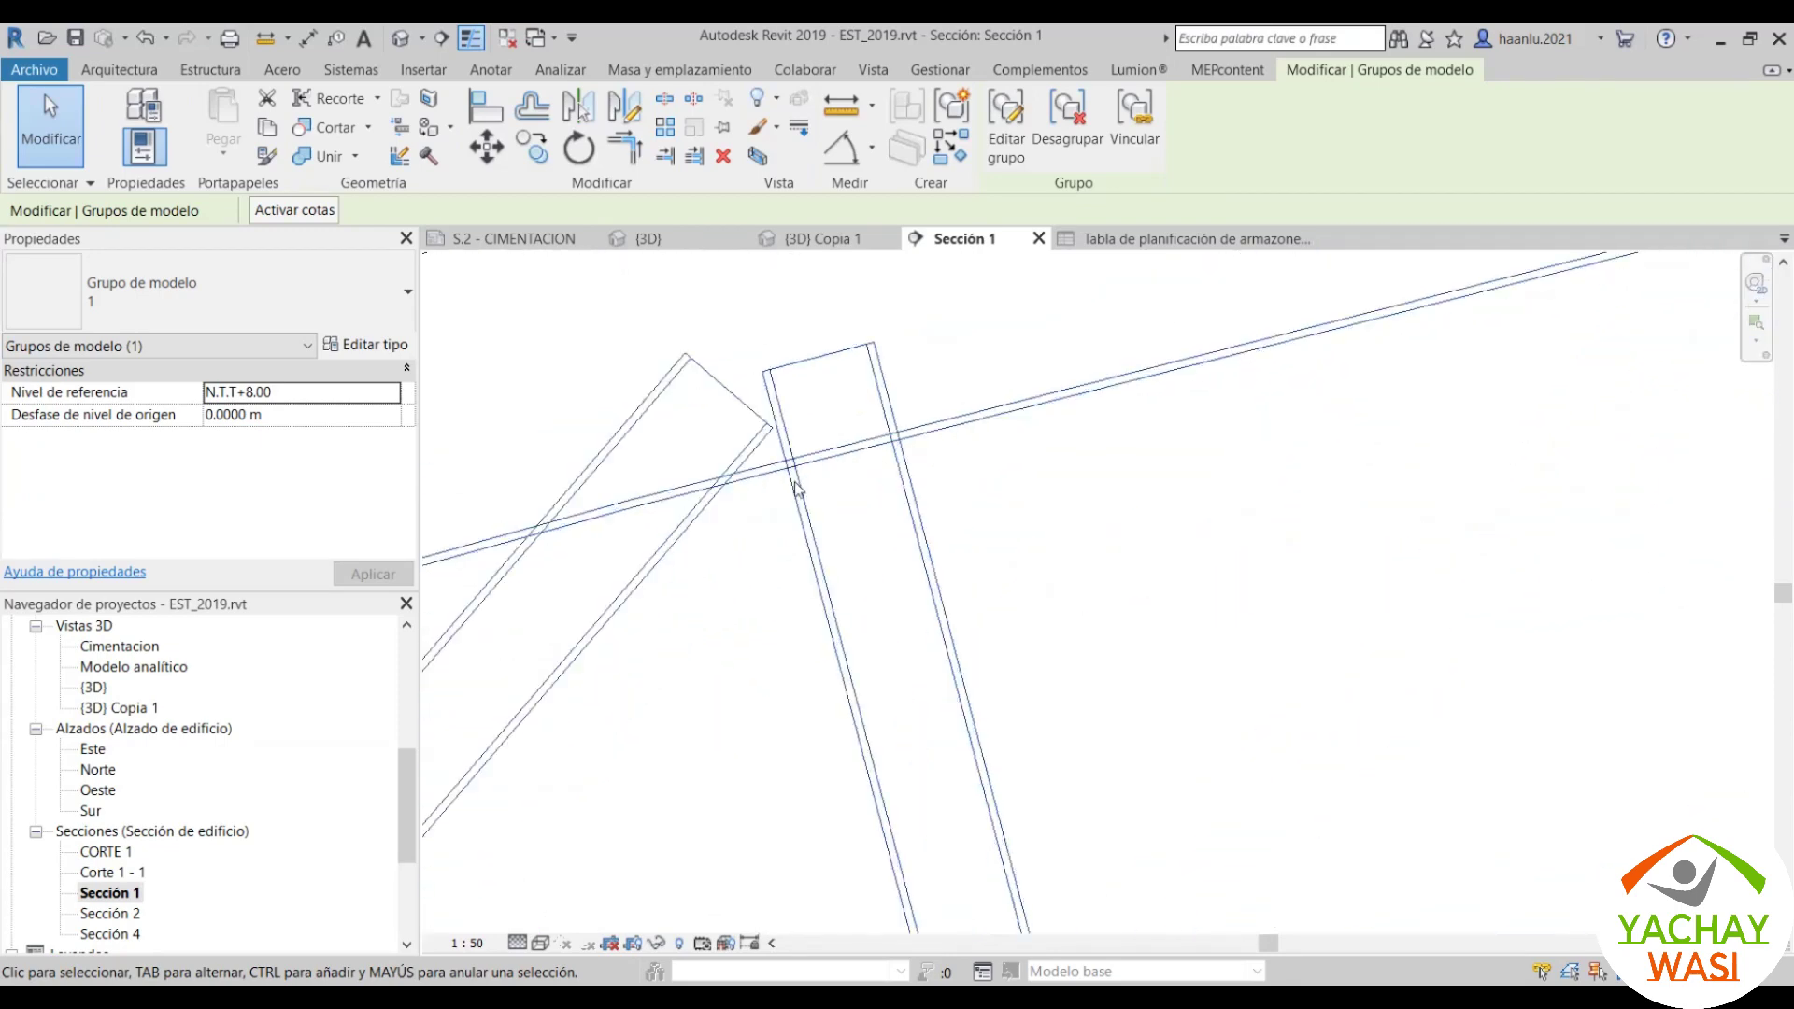
{"action": "scroll", "coordinate": [859, 480], "scroll_direction": "down", "scroll_amount": 1}
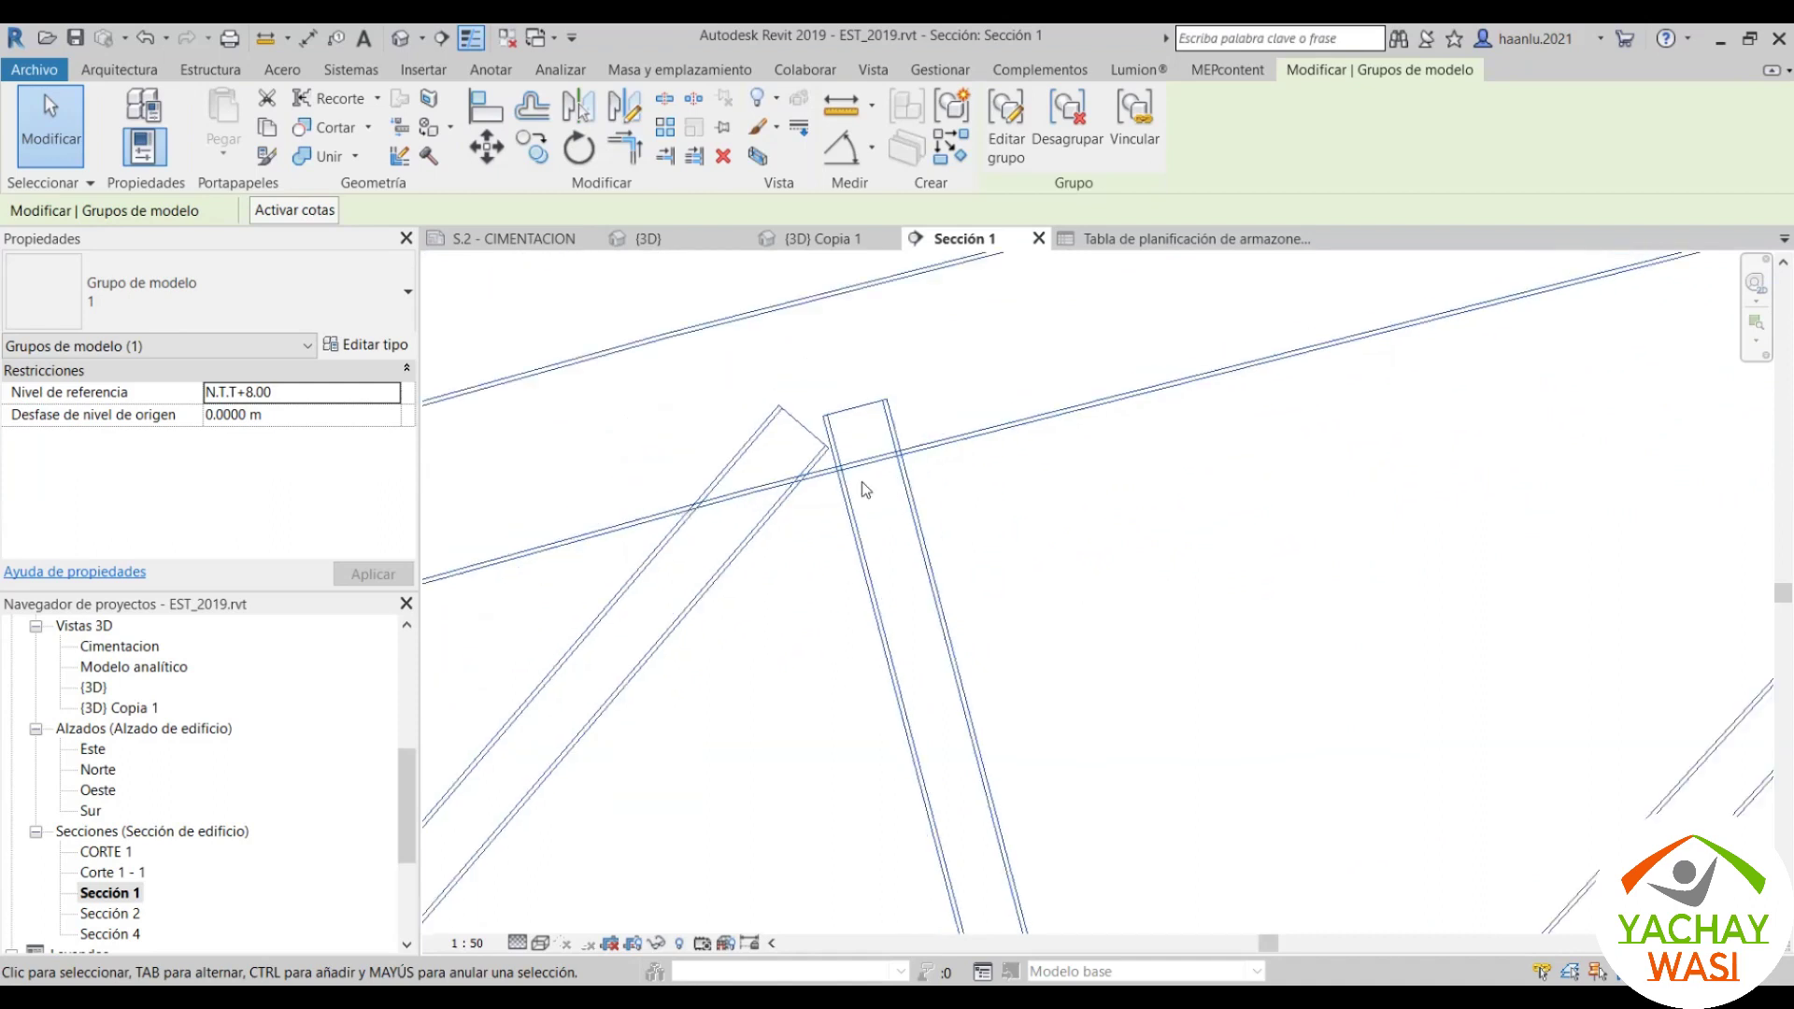
{"action": "scroll", "coordinate": [897, 484], "scroll_direction": "down", "scroll_amount": 1}
{"action": "scroll", "coordinate": [927, 487], "scroll_direction": "up", "scroll_amount": 1}
{"action": "scroll", "coordinate": [928, 487], "scroll_direction": "up", "scroll_amount": 1}
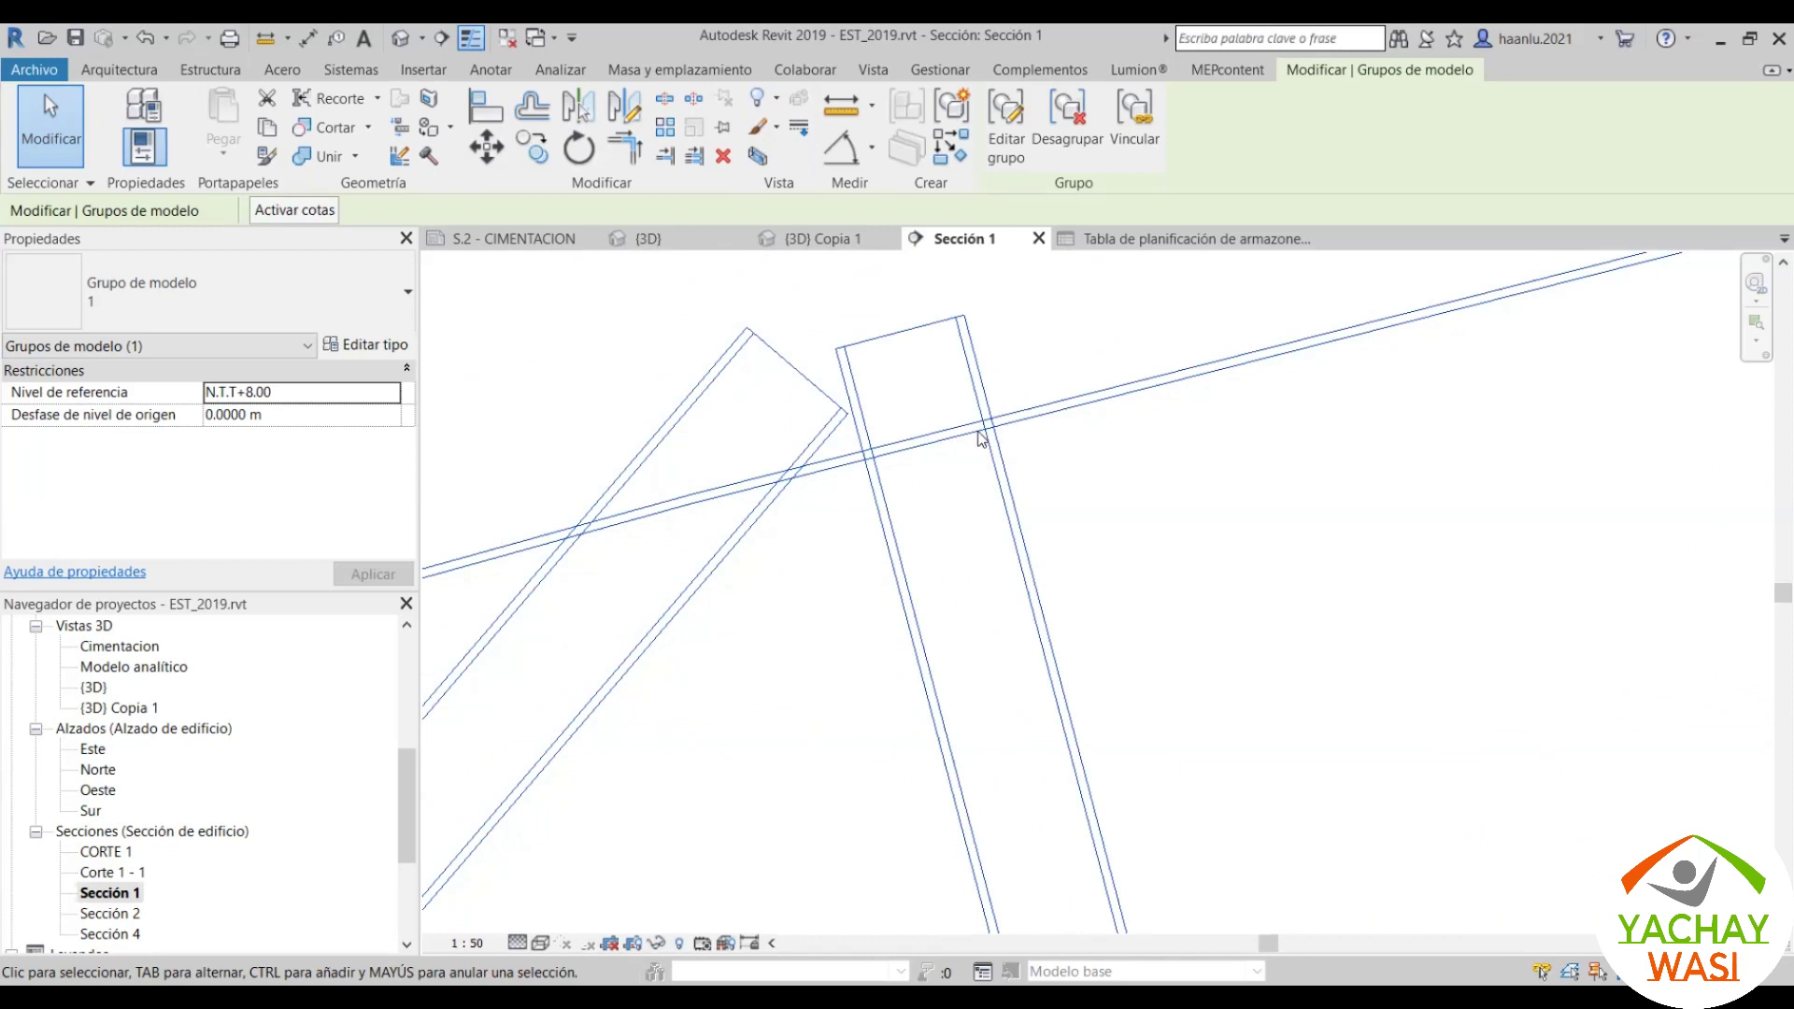
{"action": "scroll", "coordinate": [976, 490], "scroll_direction": "down", "scroll_amount": 2}
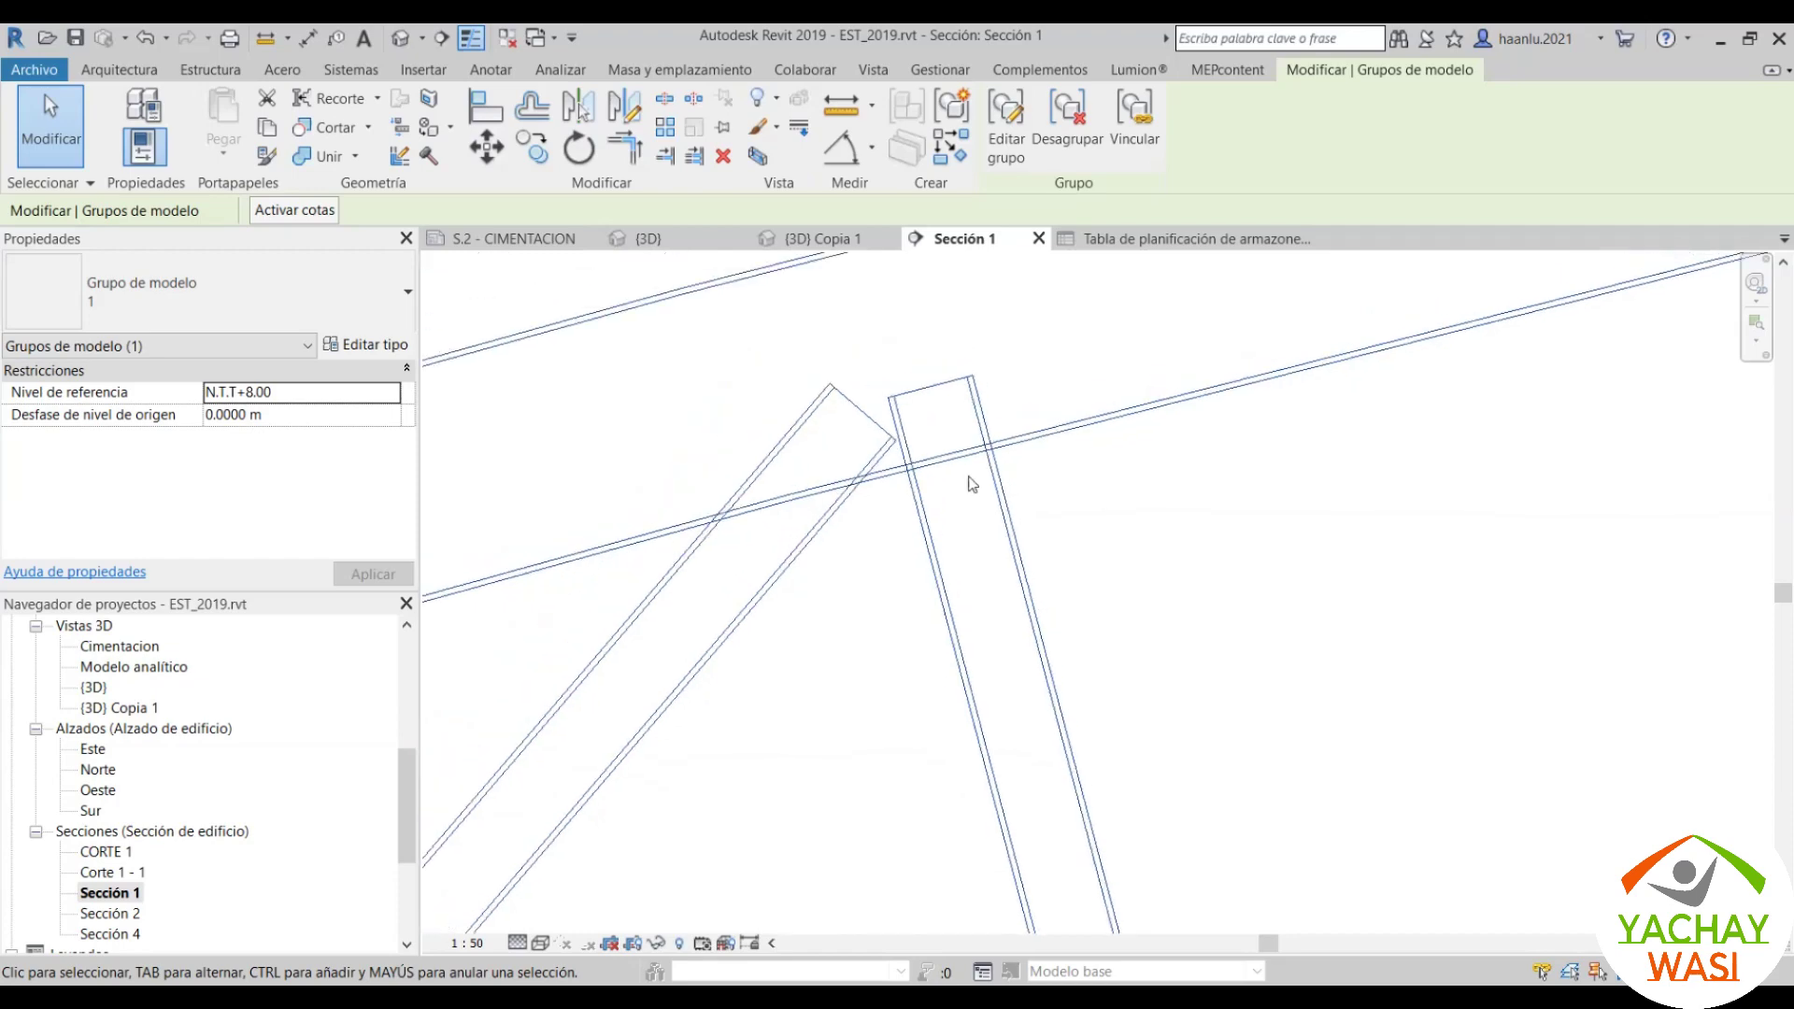
{"action": "scroll", "coordinate": [915, 467], "scroll_direction": "down", "scroll_amount": 1}
{"action": "scroll", "coordinate": [903, 456], "scroll_direction": "down", "scroll_amount": 2}
{"action": "scroll", "coordinate": [904, 456], "scroll_direction": "down", "scroll_amount": 2}
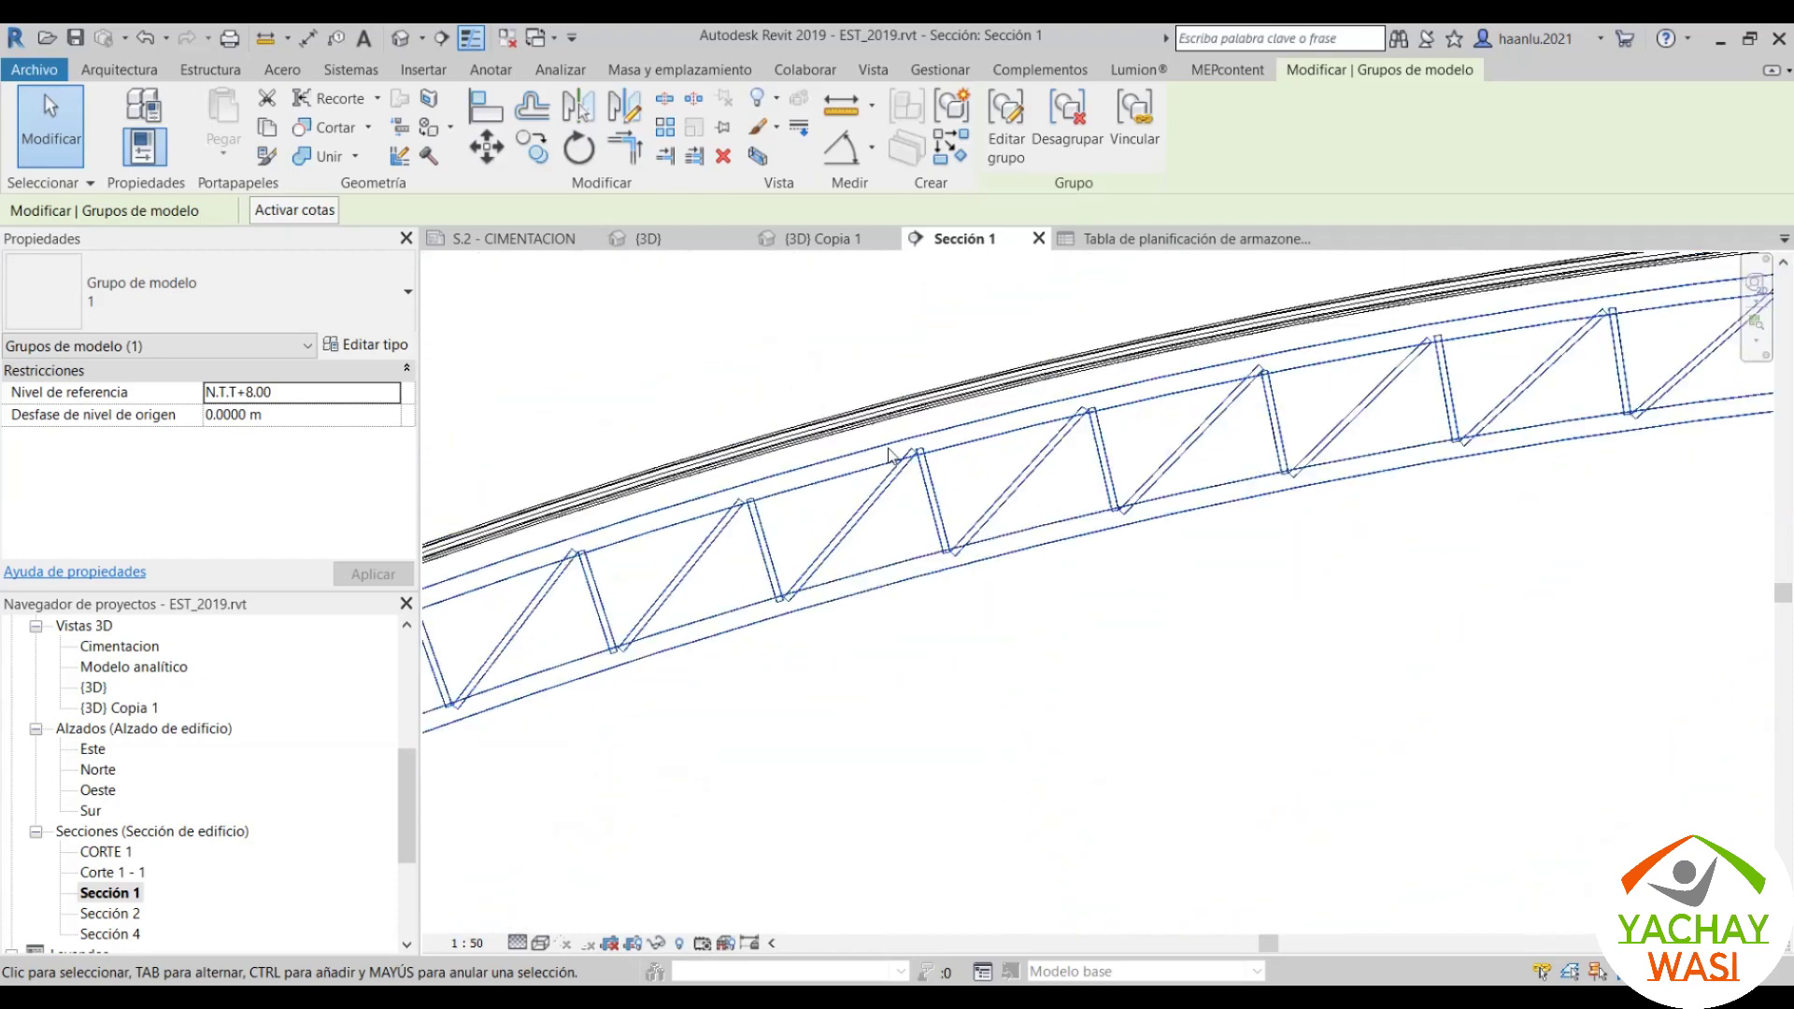
{"action": "scroll", "coordinate": [904, 456], "scroll_direction": "up", "scroll_amount": 1}
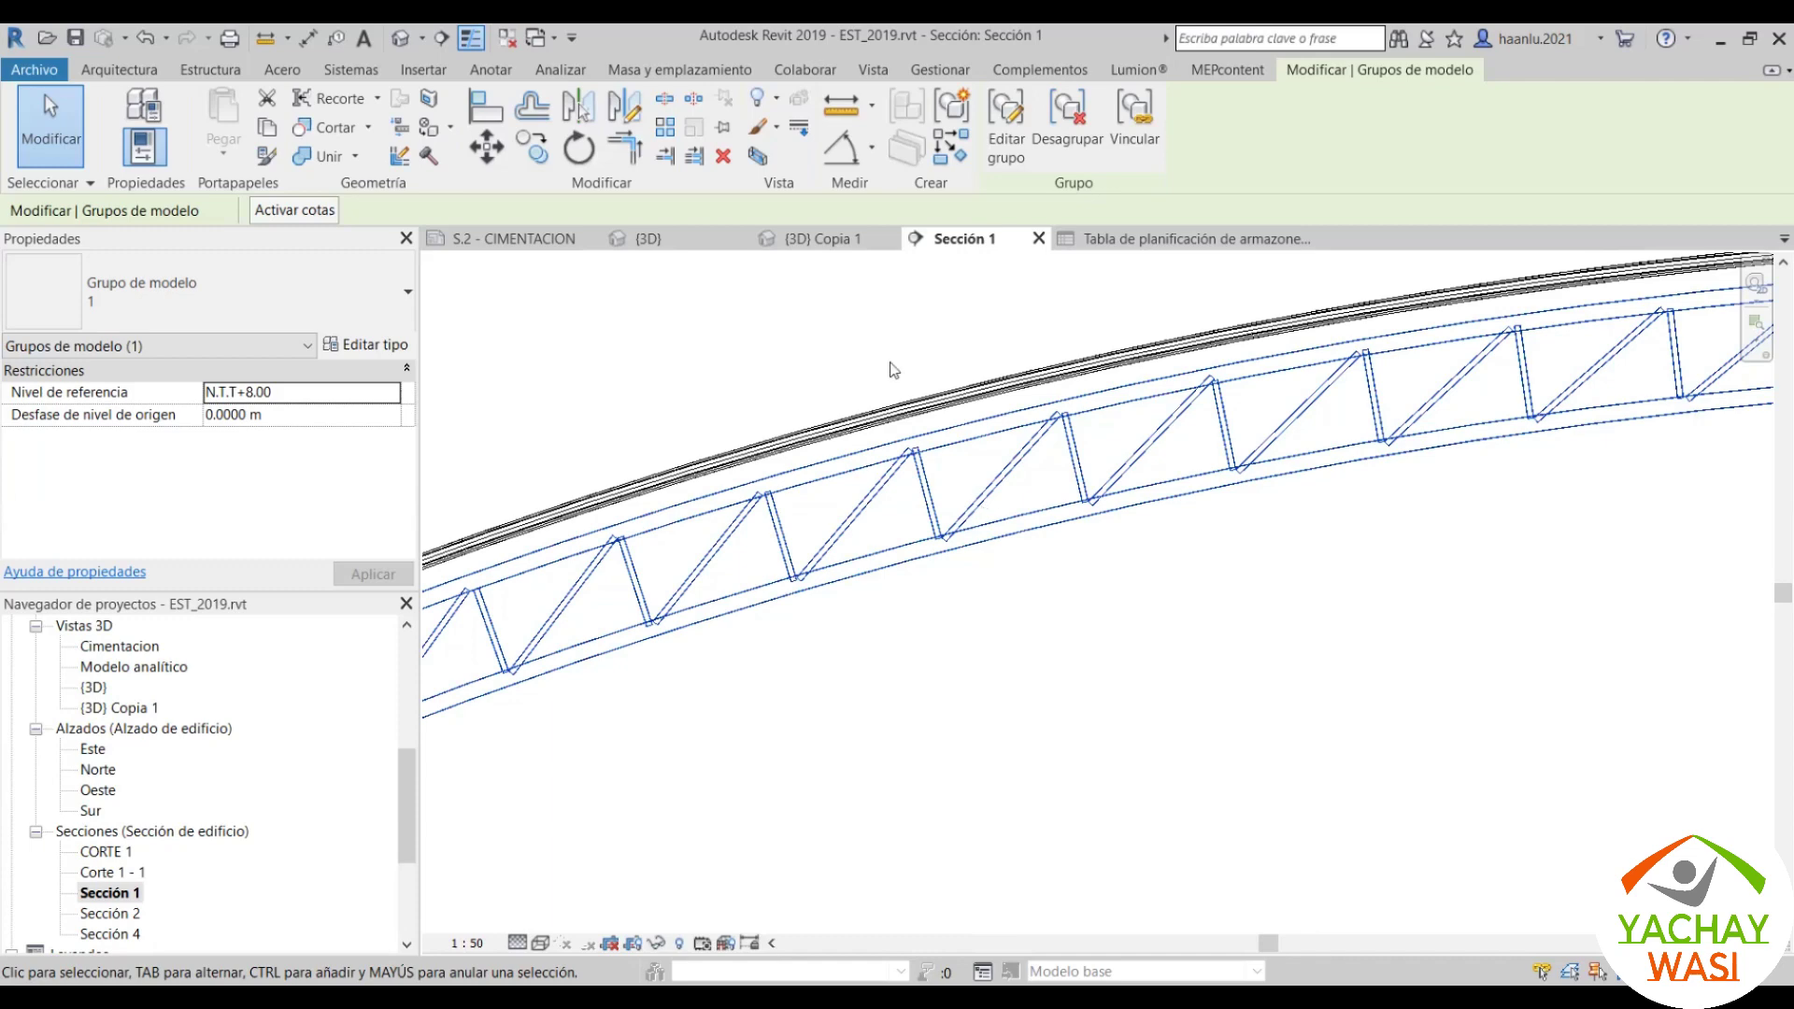
{"action": "scroll", "coordinate": [974, 506], "scroll_direction": "down", "scroll_amount": 2}
{"action": "scroll", "coordinate": [913, 500], "scroll_direction": "down", "scroll_amount": 2}
{"action": "scroll", "coordinate": [1089, 471], "scroll_direction": "down", "scroll_amount": 2}
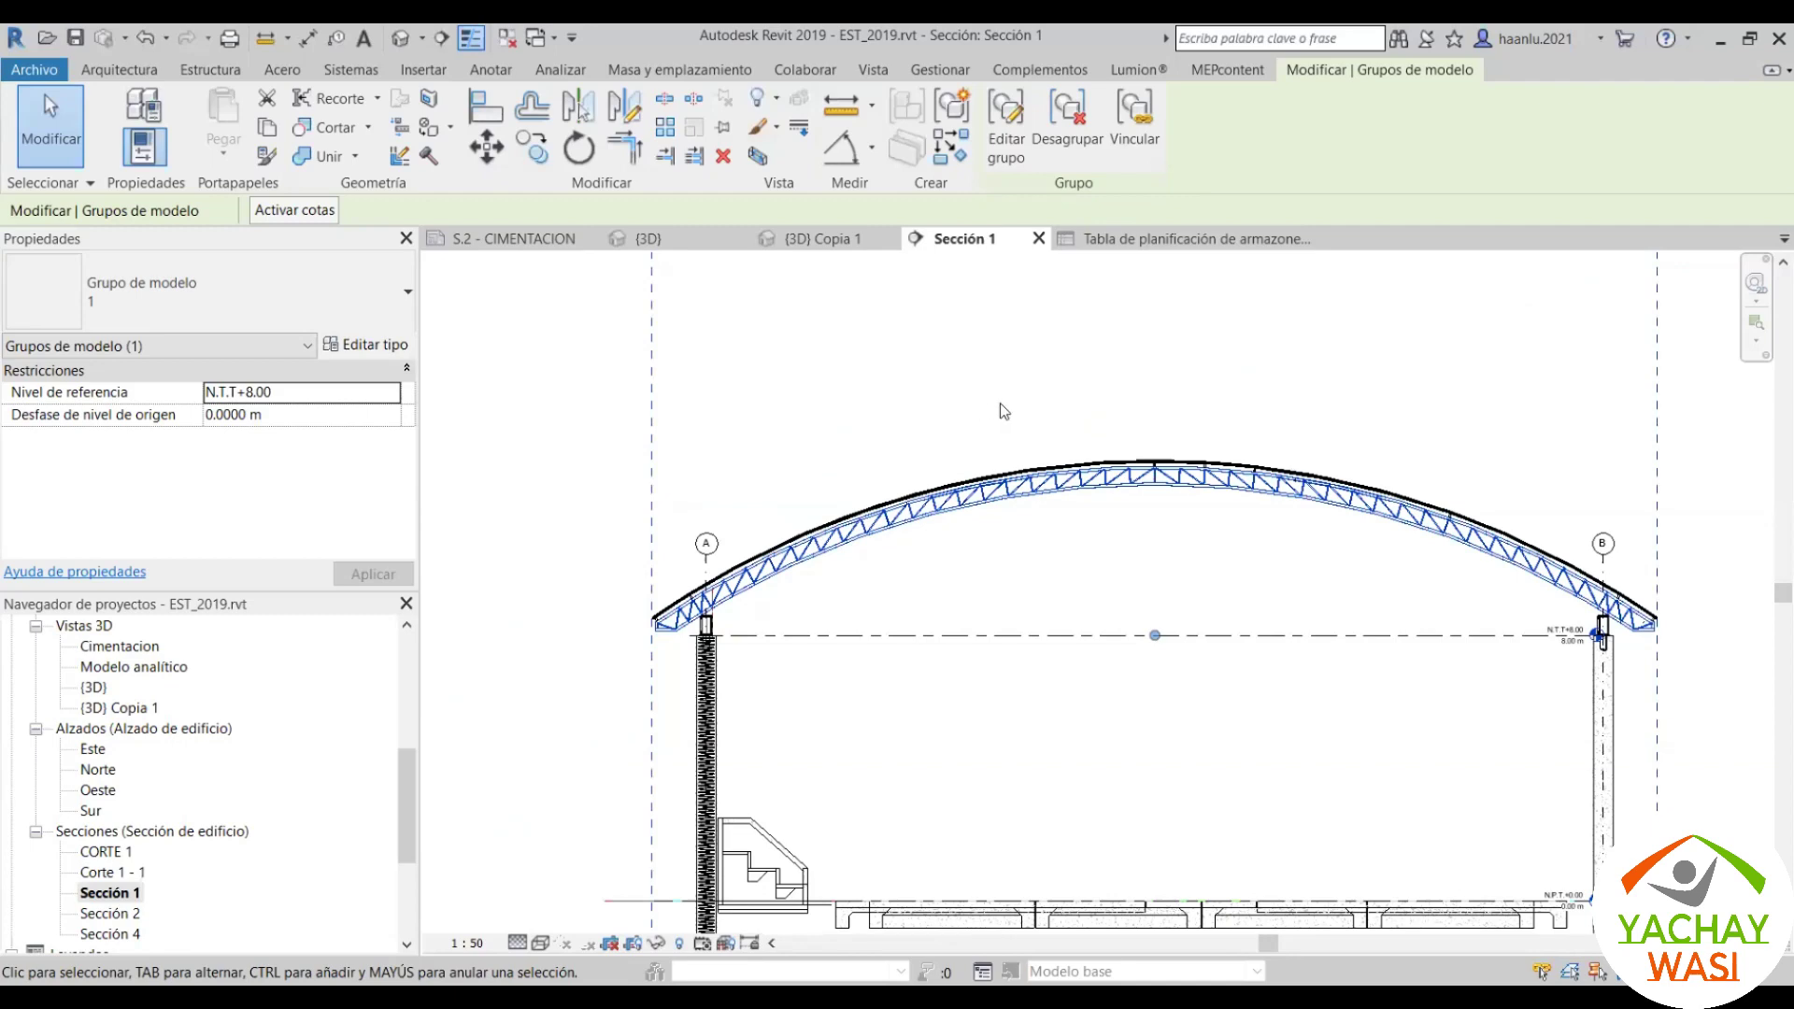
{"action": "scroll", "coordinate": [996, 503], "scroll_direction": "up", "scroll_amount": 2}
{"action": "scroll", "coordinate": [925, 421], "scroll_direction": "up", "scroll_amount": 3}
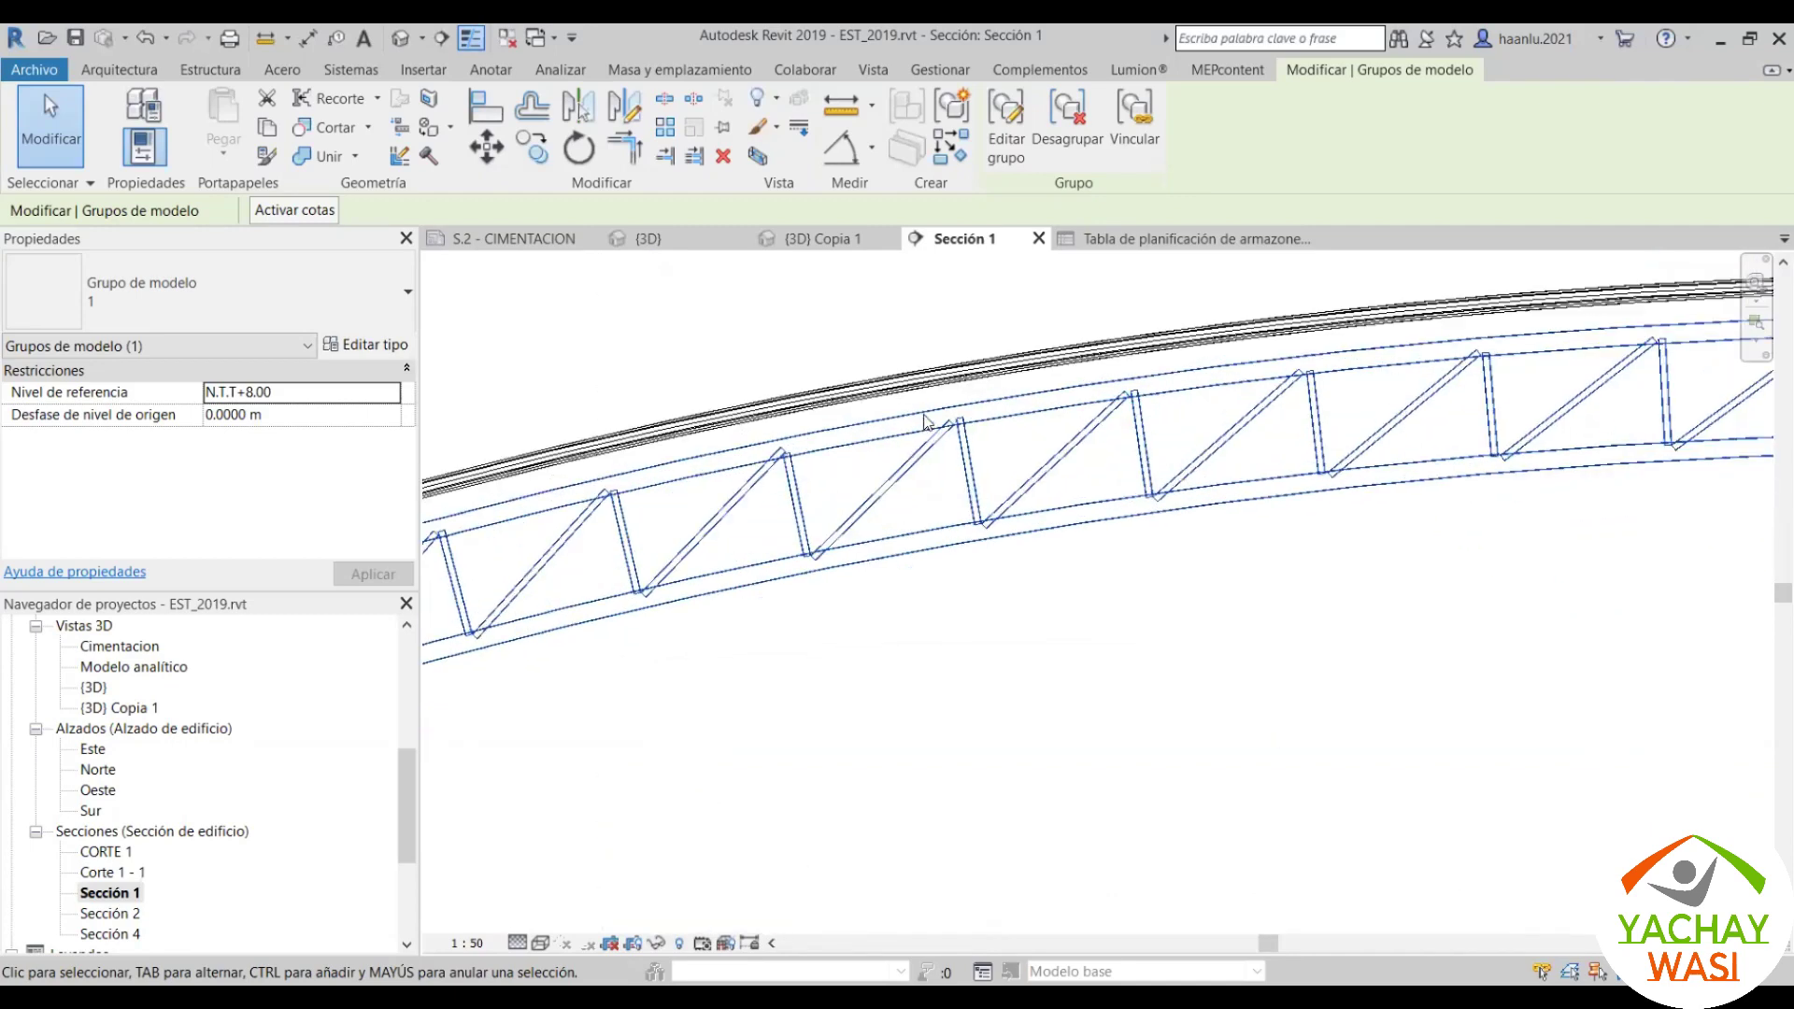
{"action": "scroll", "coordinate": [925, 421], "scroll_direction": "up", "scroll_amount": 2}
{"action": "scroll", "coordinate": [927, 418], "scroll_direction": "up", "scroll_amount": 2}
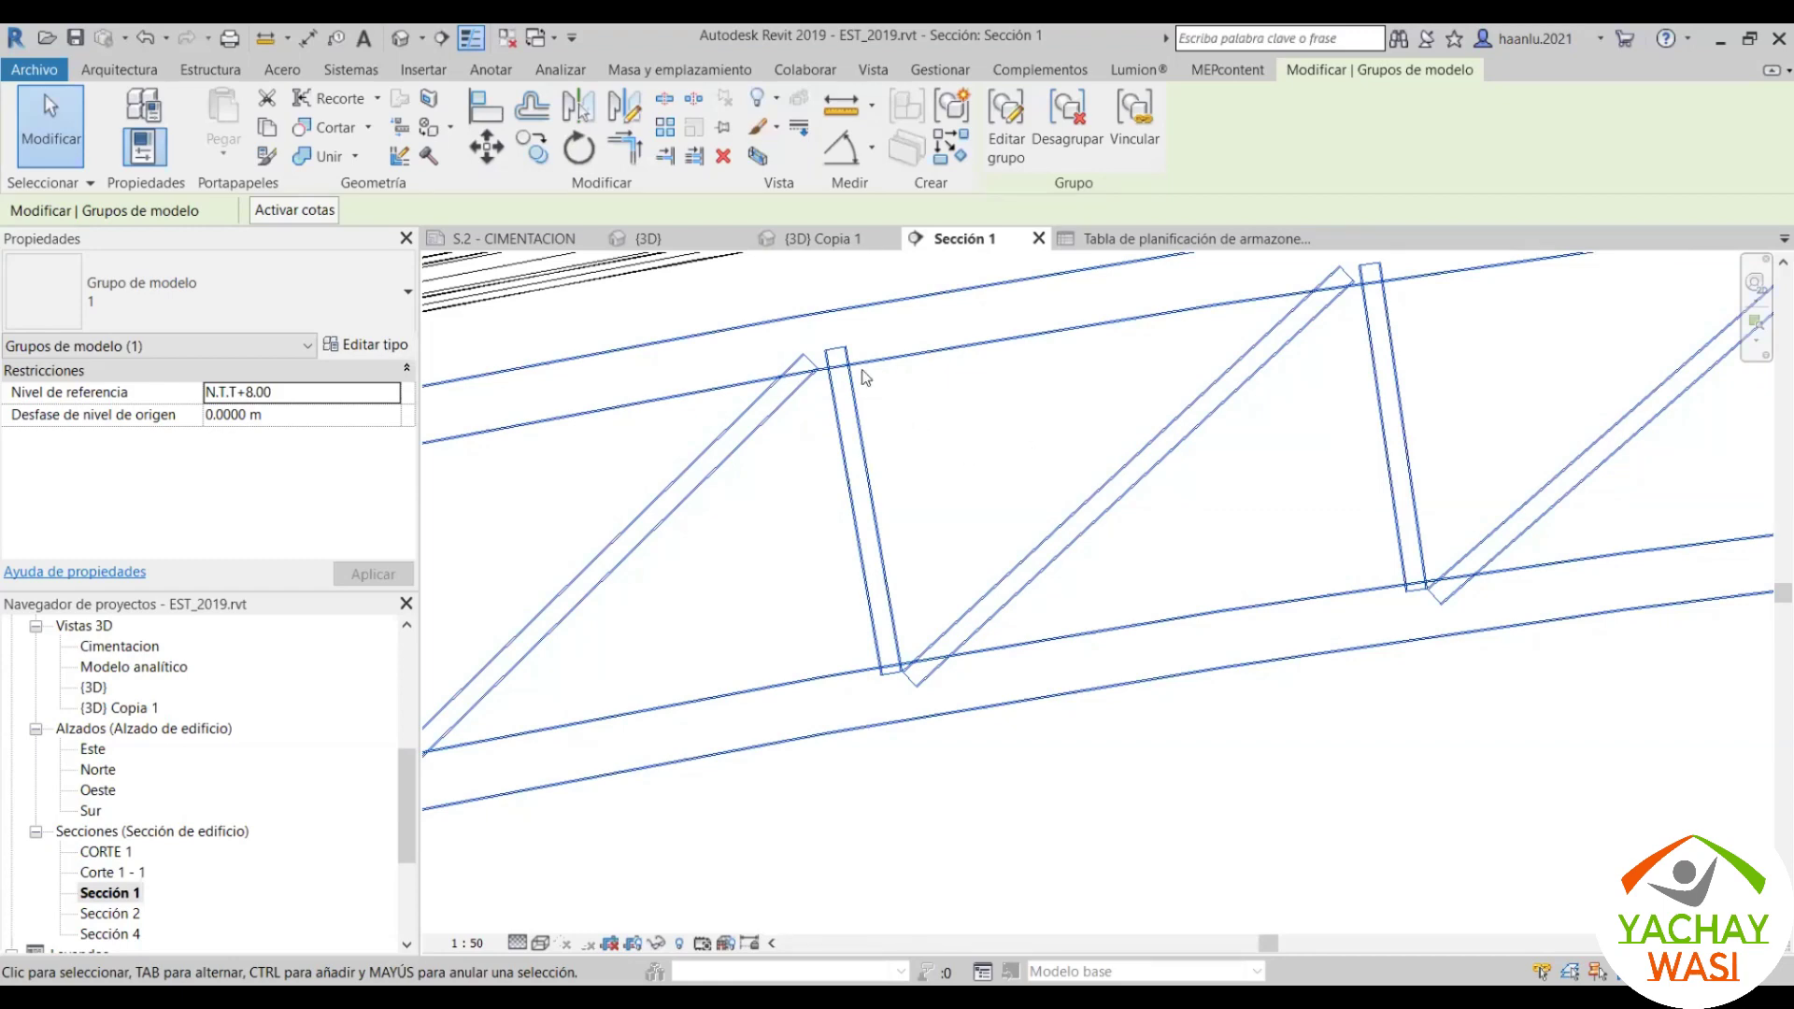
{"action": "scroll", "coordinate": [864, 377], "scroll_direction": "up", "scroll_amount": 3}
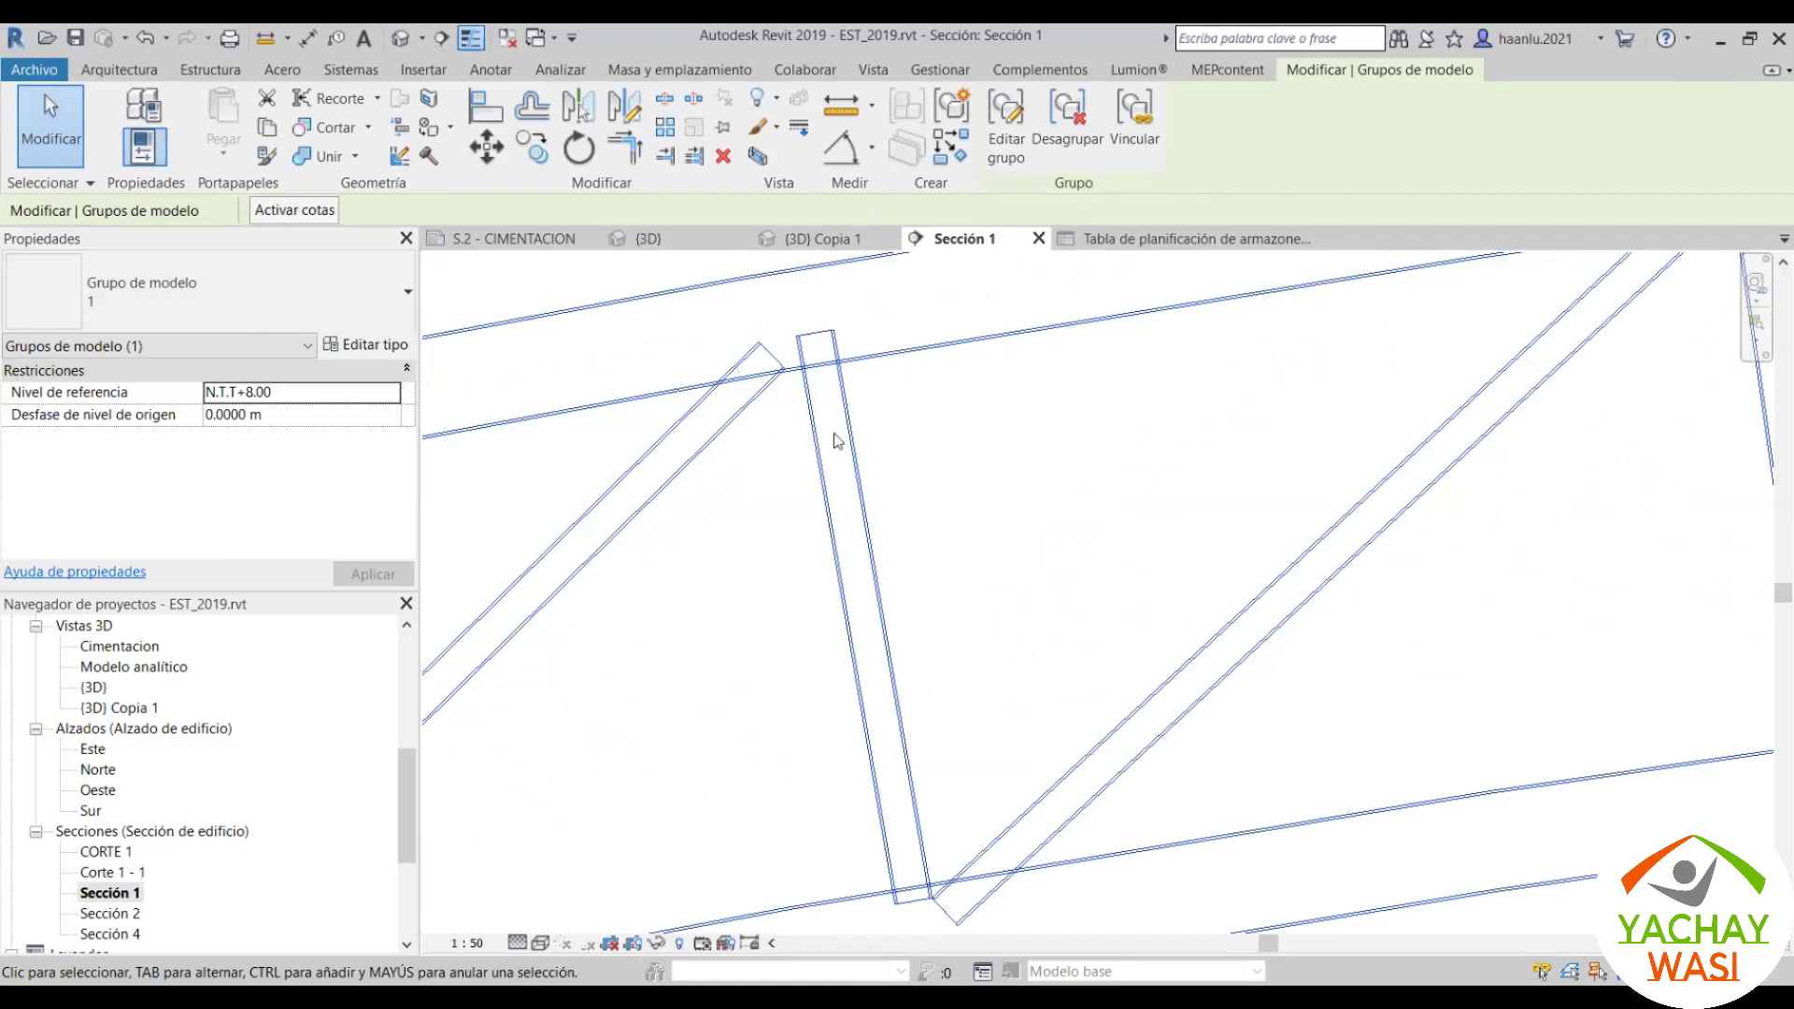
{"action": "scroll", "coordinate": [963, 402], "scroll_direction": "down", "scroll_amount": 2}
{"action": "scroll", "coordinate": [939, 322], "scroll_direction": "down", "scroll_amount": 2}
{"action": "scroll", "coordinate": [715, 285], "scroll_direction": "down", "scroll_amount": 2}
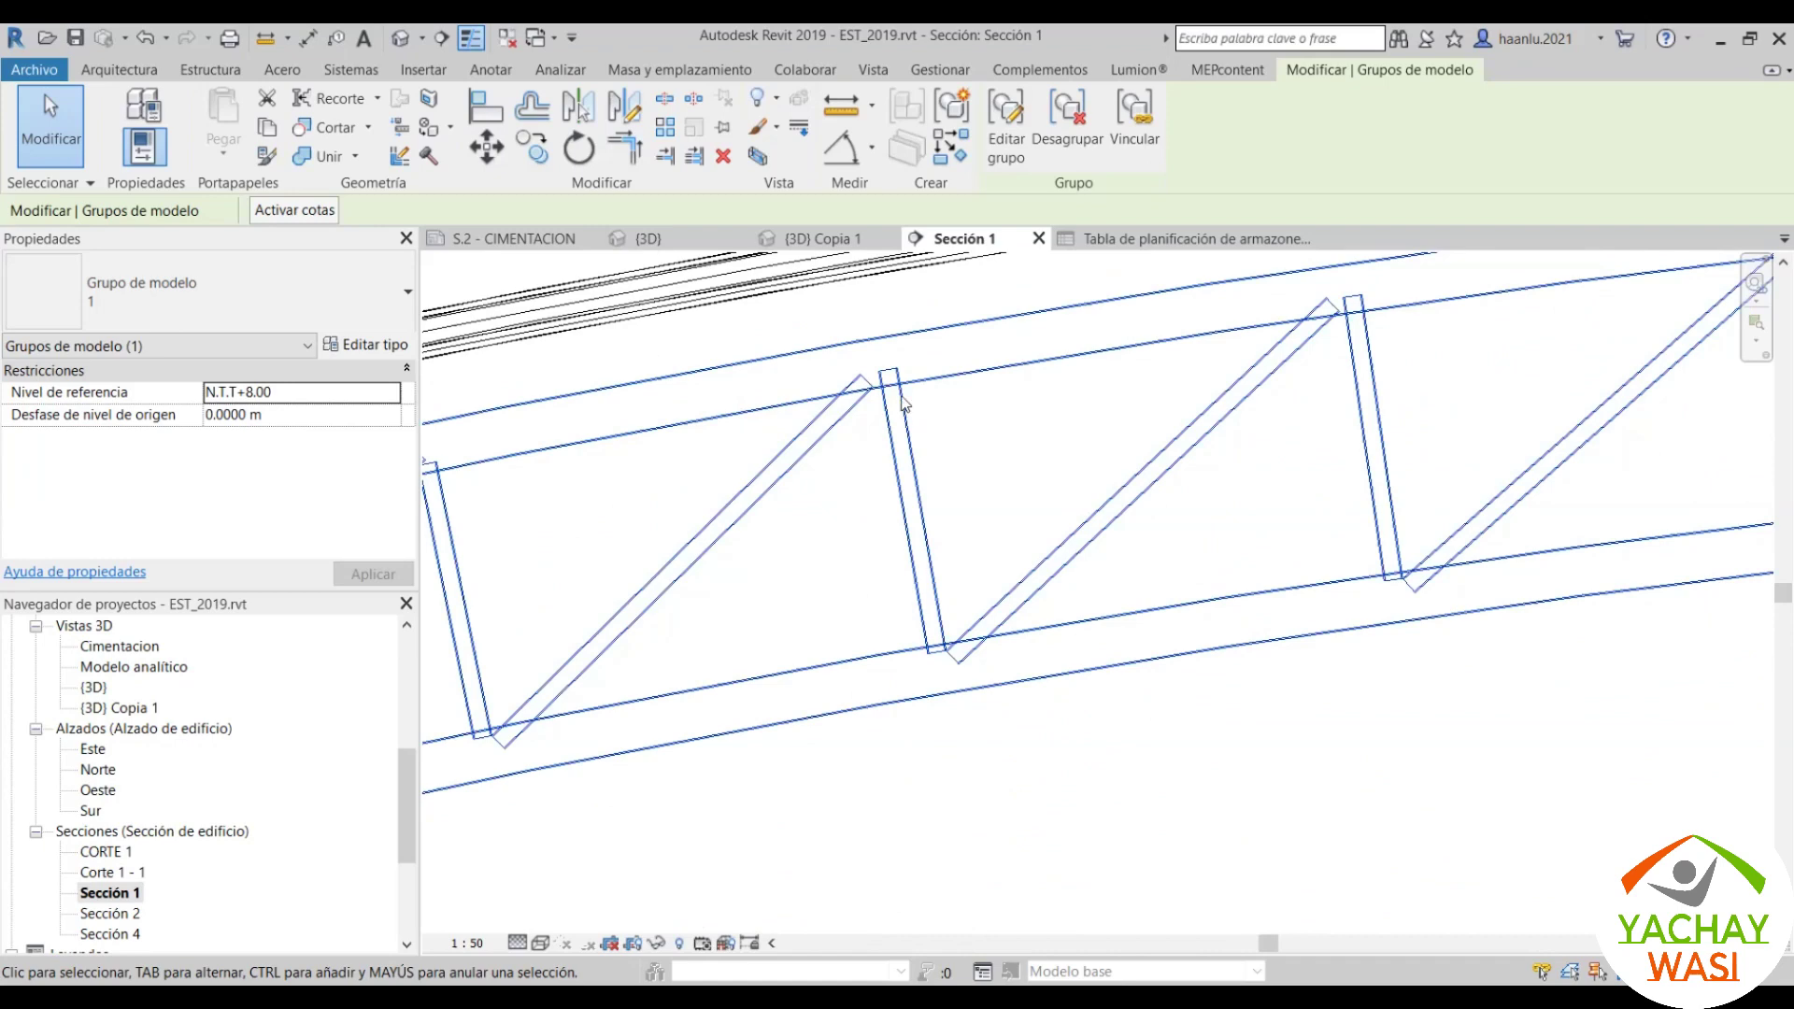
{"action": "scroll", "coordinate": [925, 397], "scroll_direction": "up", "scroll_amount": 2}
{"action": "scroll", "coordinate": [943, 384], "scroll_direction": "down", "scroll_amount": 1}
{"action": "scroll", "coordinate": [944, 384], "scroll_direction": "down", "scroll_amount": 1}
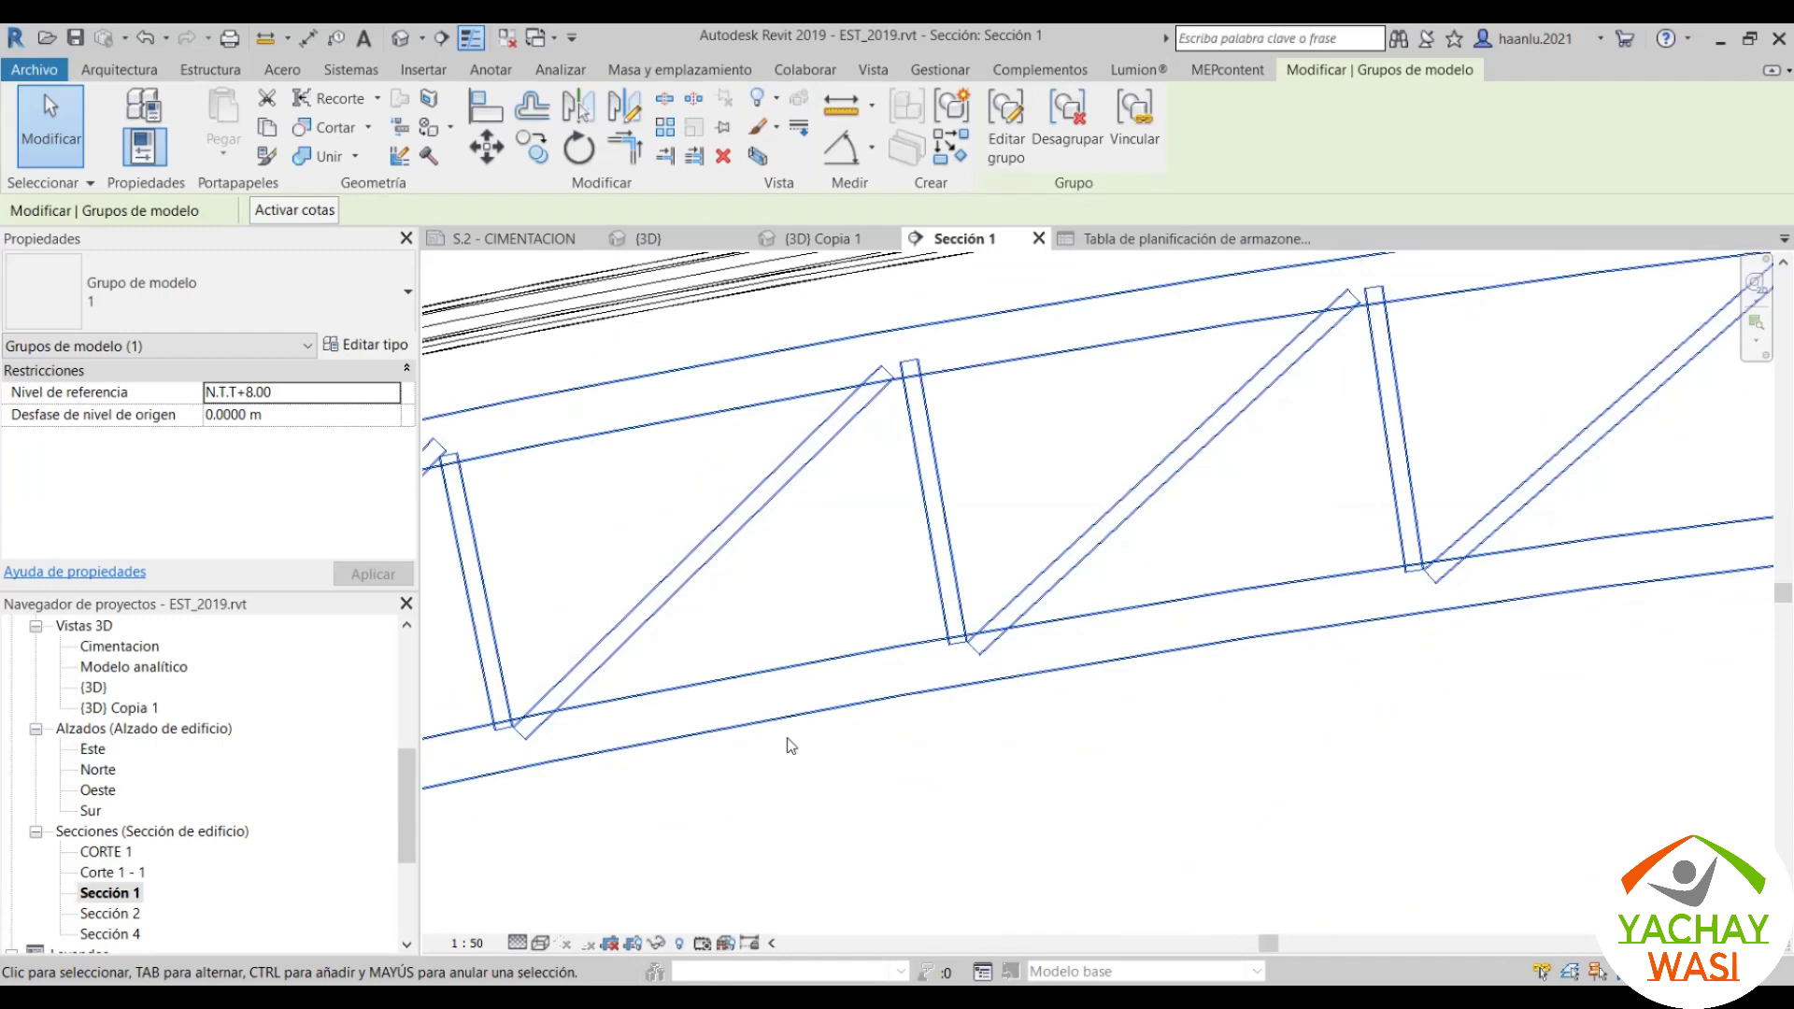
{"action": "scroll", "coordinate": [791, 744], "scroll_direction": "down", "scroll_amount": 5}
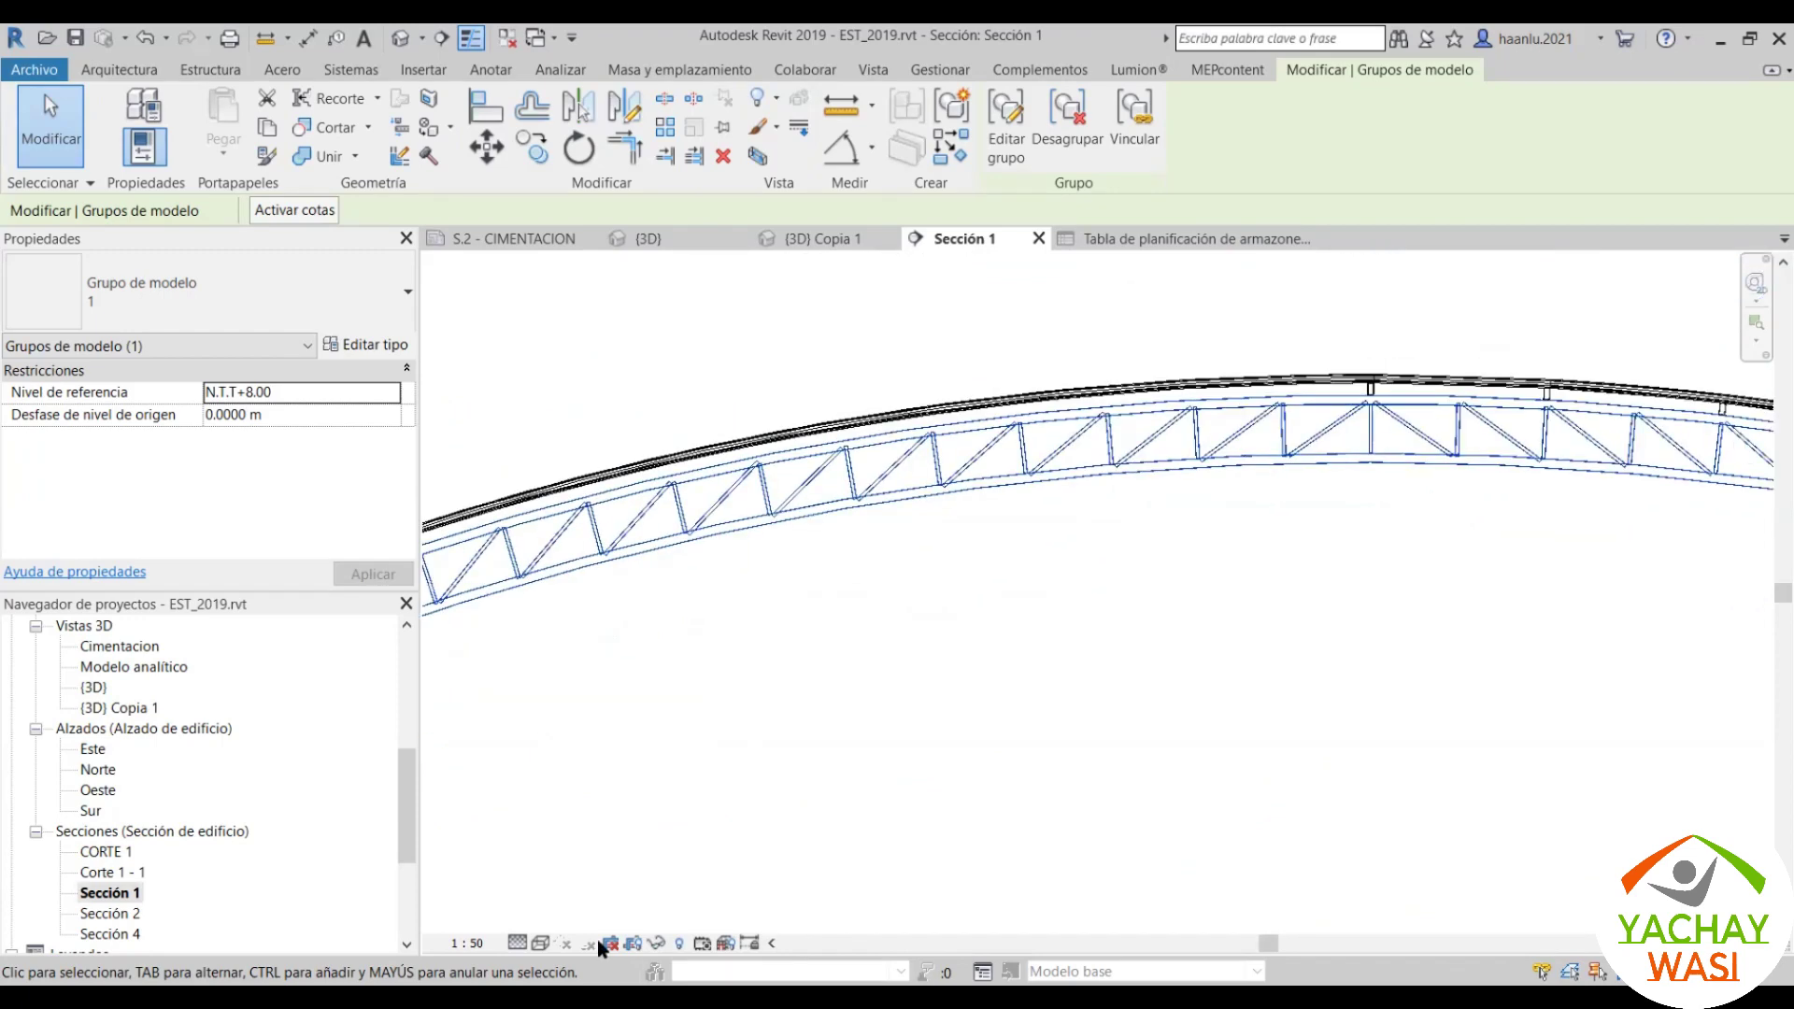
Step: Open the visual style list on the view control bar and zoom the current view
{"action": "left_click", "coordinate": [540, 943]}
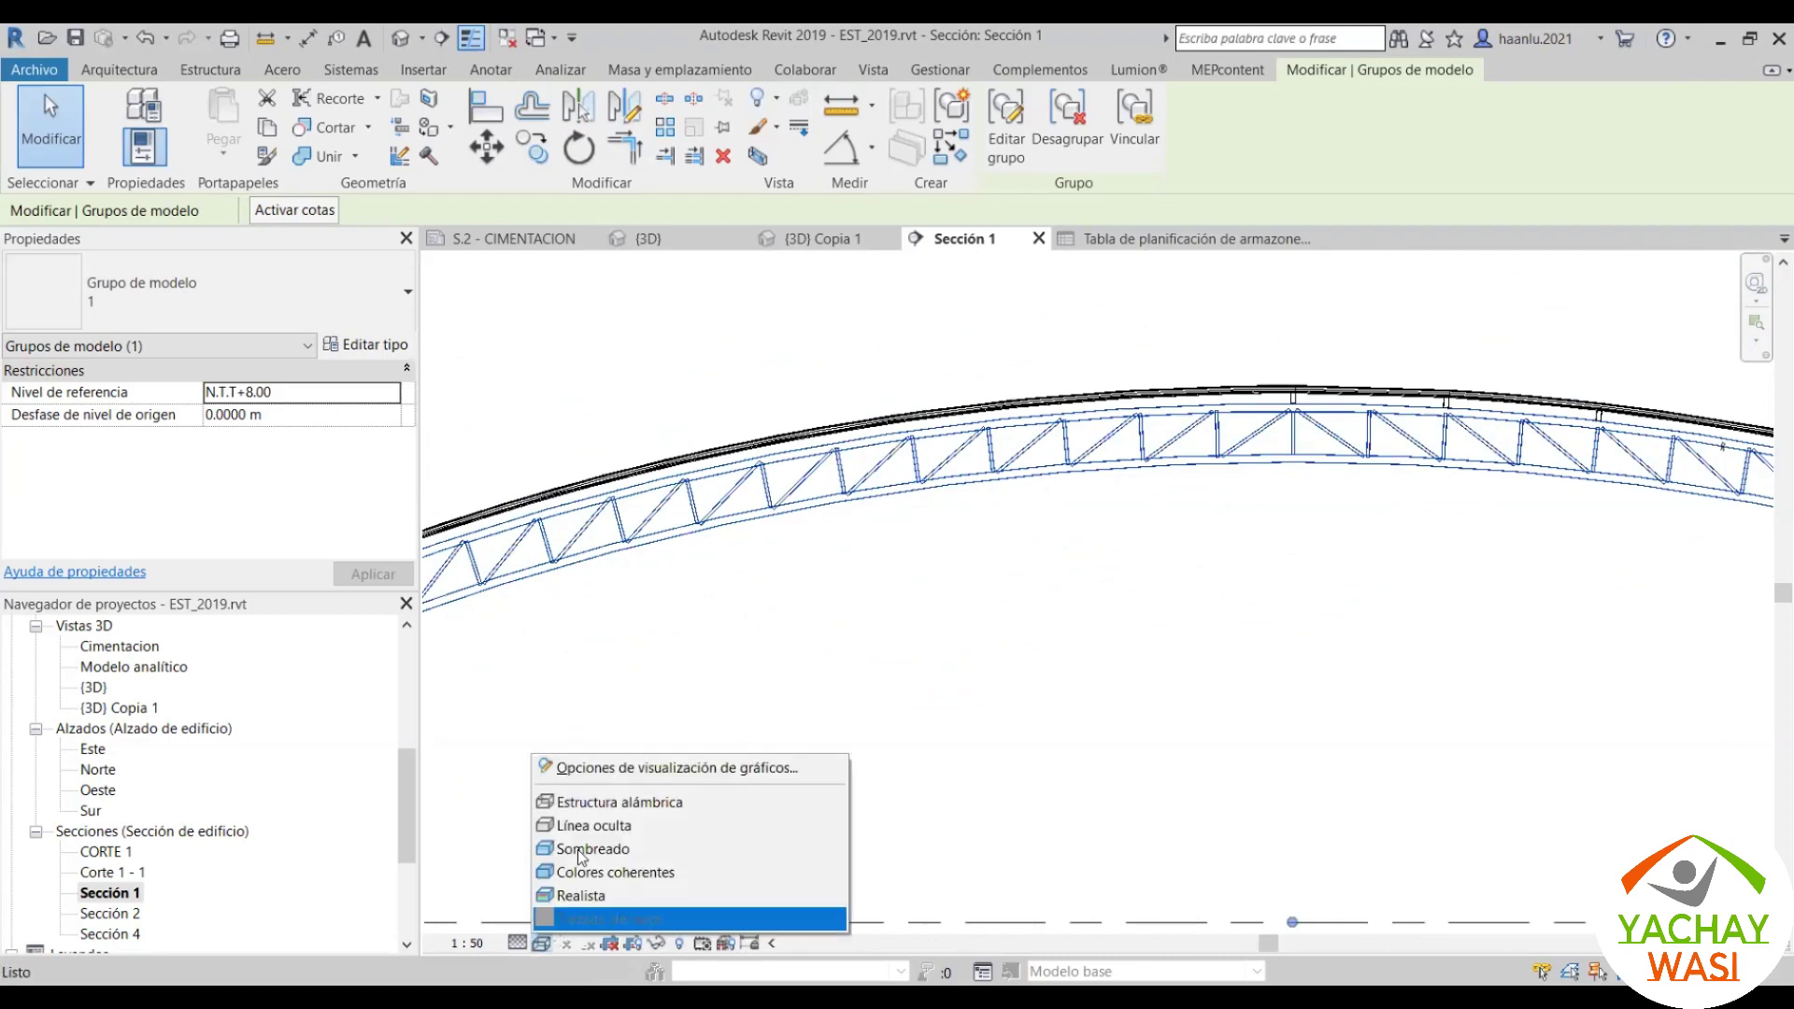
{"action": "scroll", "coordinate": [901, 405], "scroll_direction": "down", "scroll_amount": 2}
{"action": "scroll", "coordinate": [1425, 531], "scroll_direction": "down", "scroll_amount": 2}
{"action": "scroll", "coordinate": [1424, 530], "scroll_direction": "down", "scroll_amount": 1}
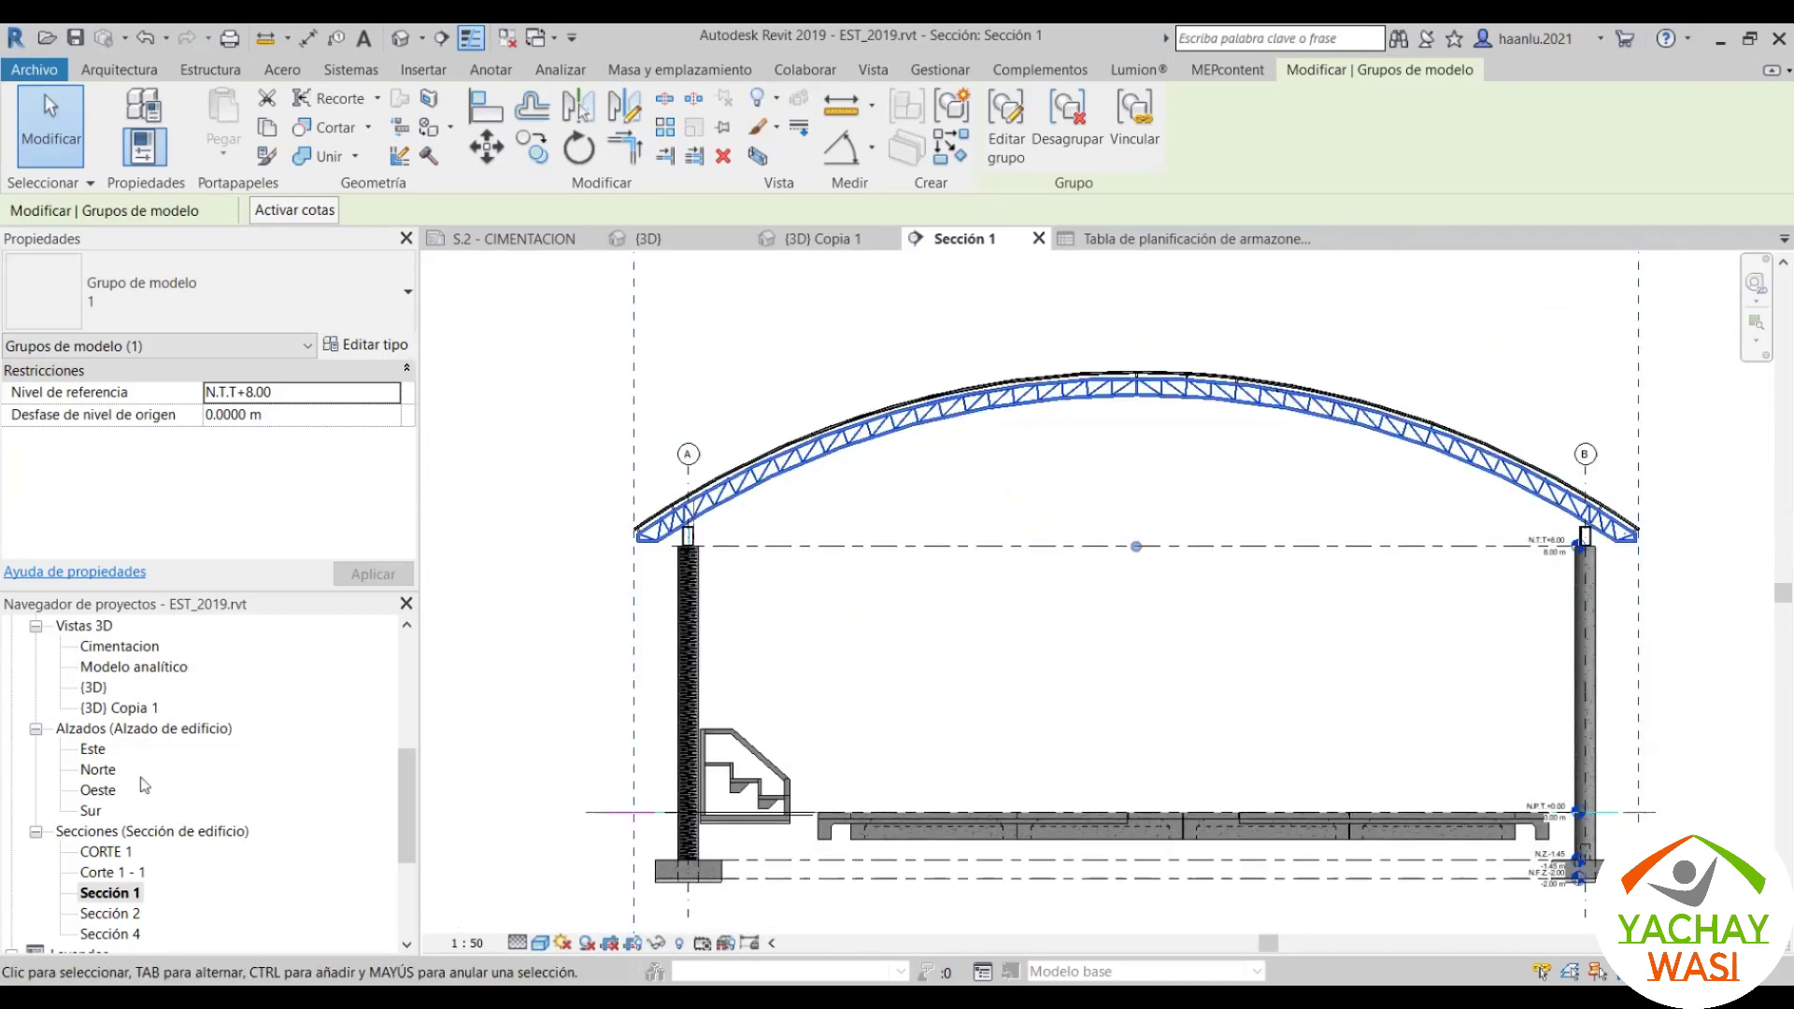
{"action": "scroll", "coordinate": [140, 783], "scroll_direction": "up", "scroll_amount": 2}
{"action": "scroll", "coordinate": [141, 783], "scroll_direction": "up", "scroll_amount": 2}
{"action": "scroll", "coordinate": [140, 783], "scroll_direction": "up", "scroll_amount": 2}
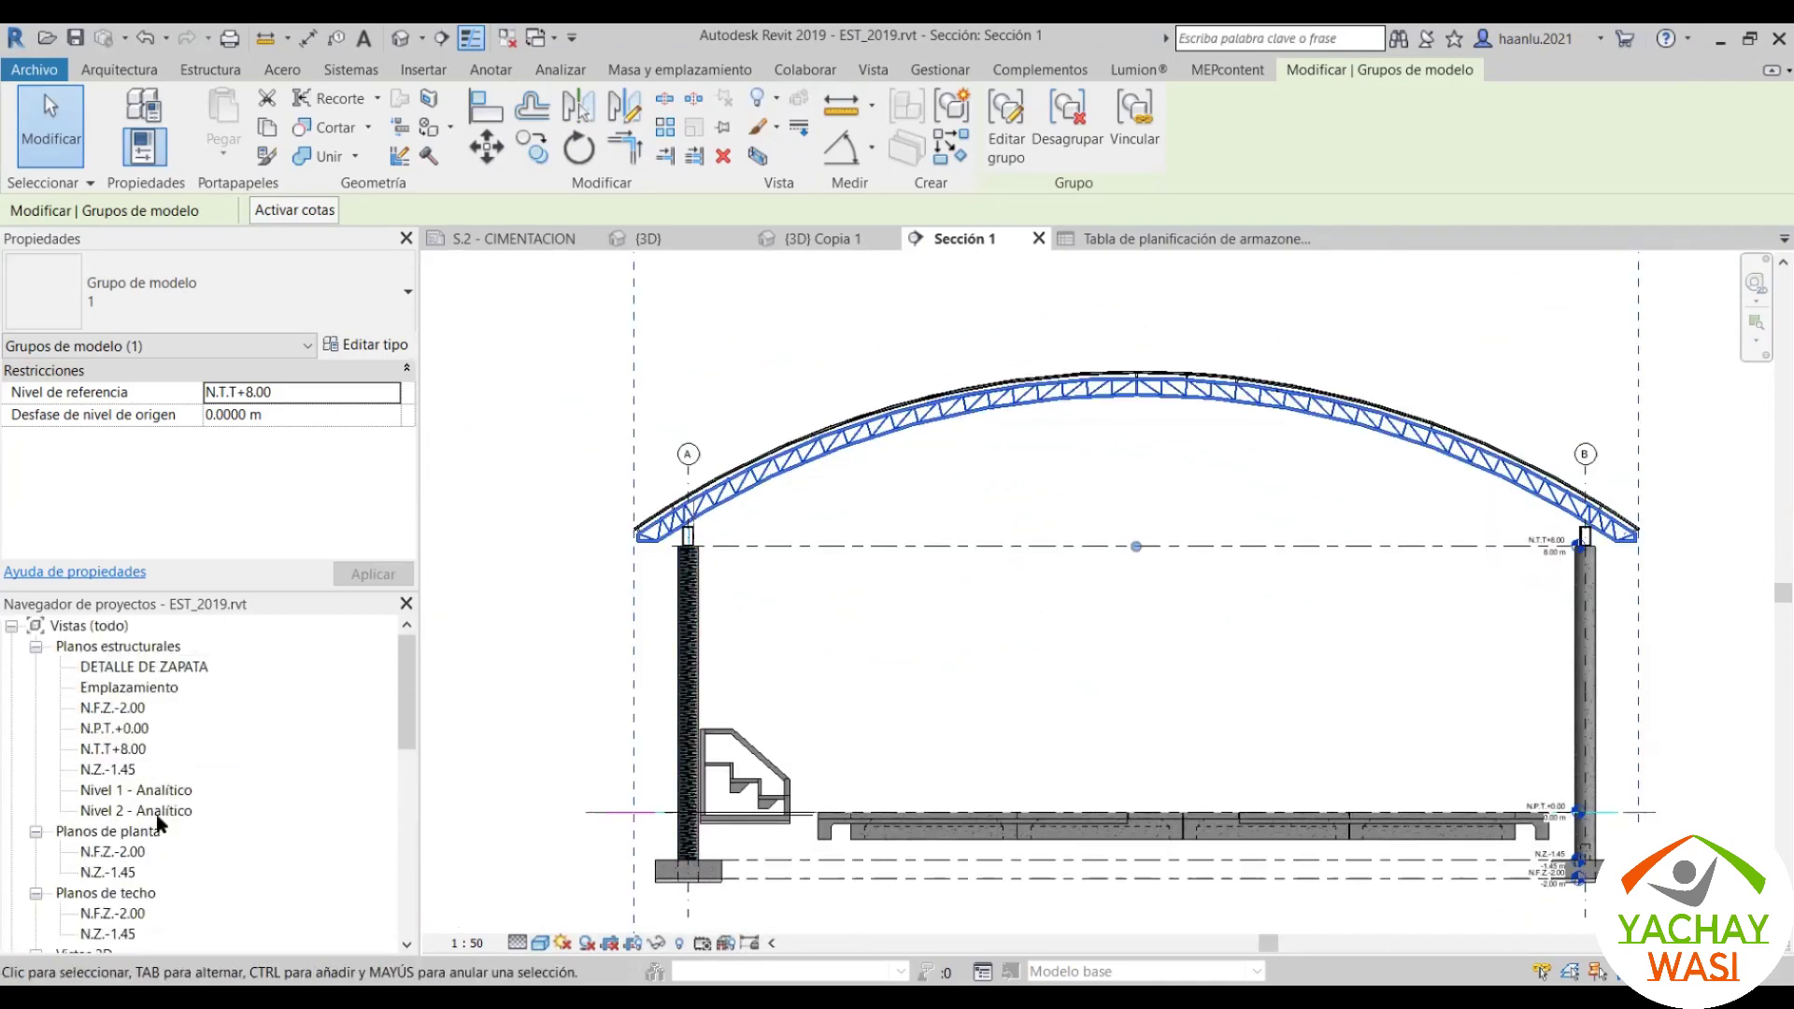
Step: Open the N.P.T.+0.00 structural plan, select its model group, and zoom toward grids A and 4
{"action": "left_click", "coordinate": [111, 730]}
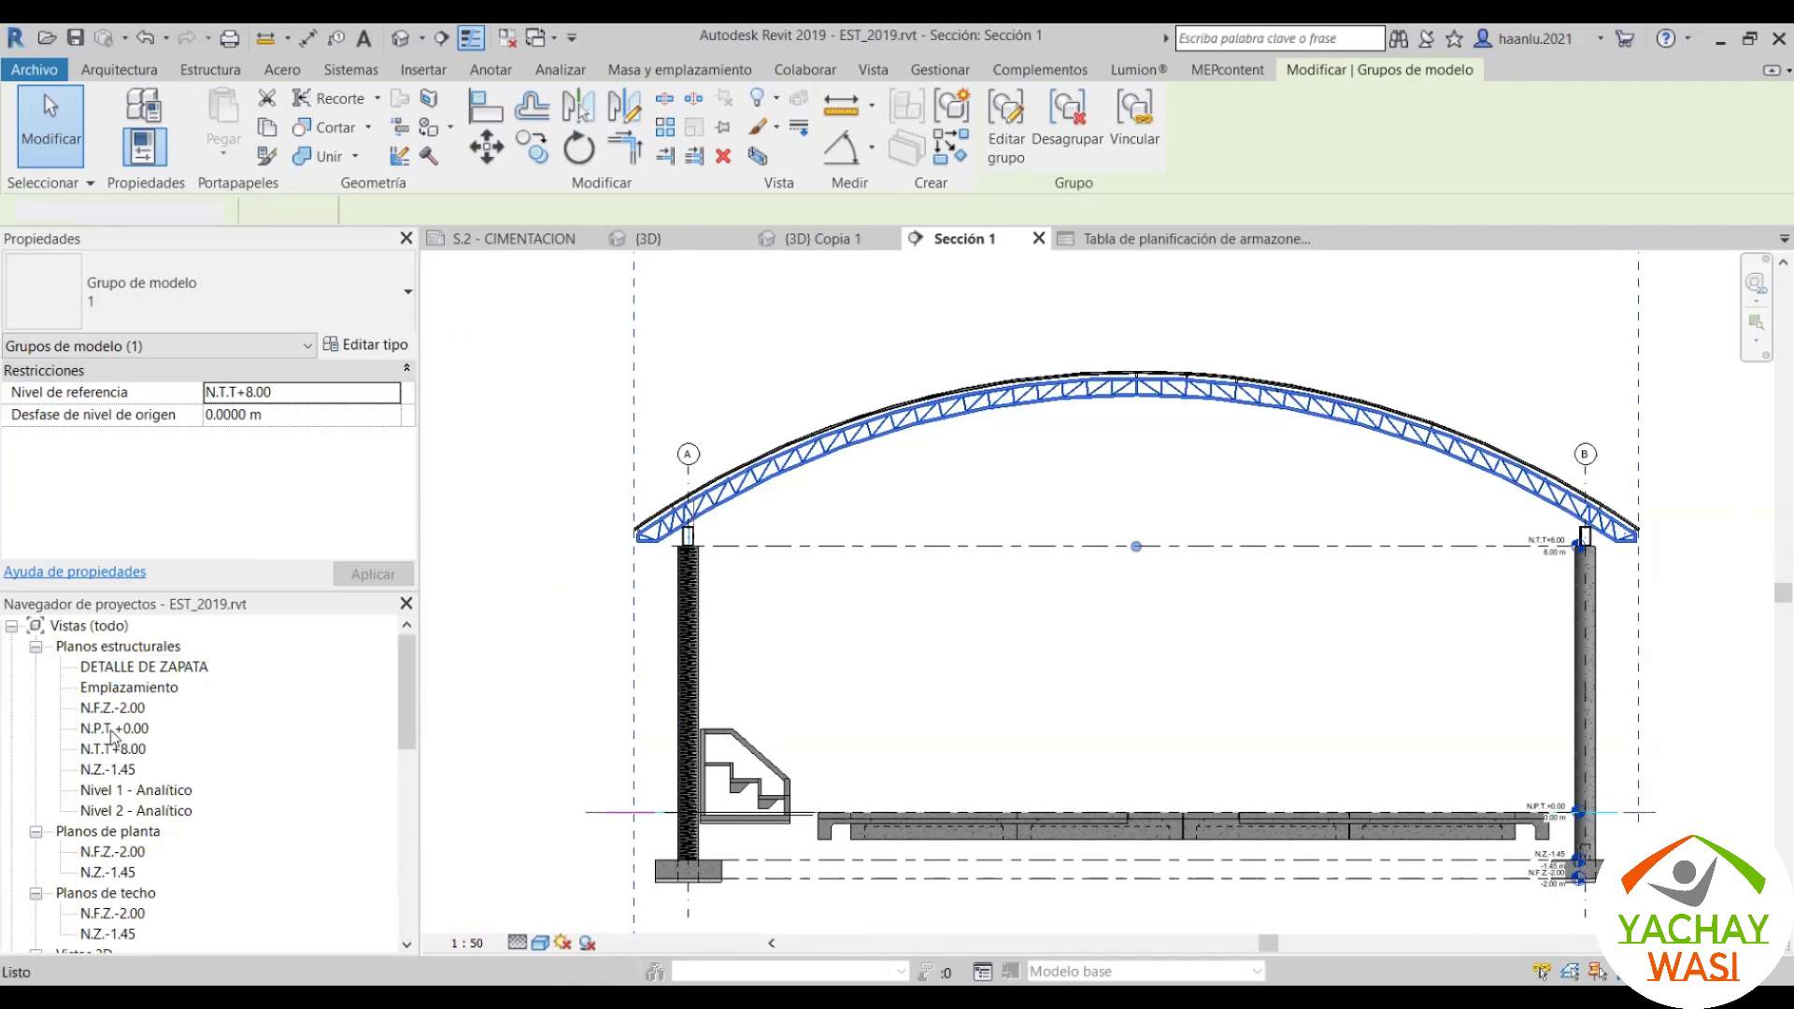
{"action": "double_click", "coordinate": [195, 728]}
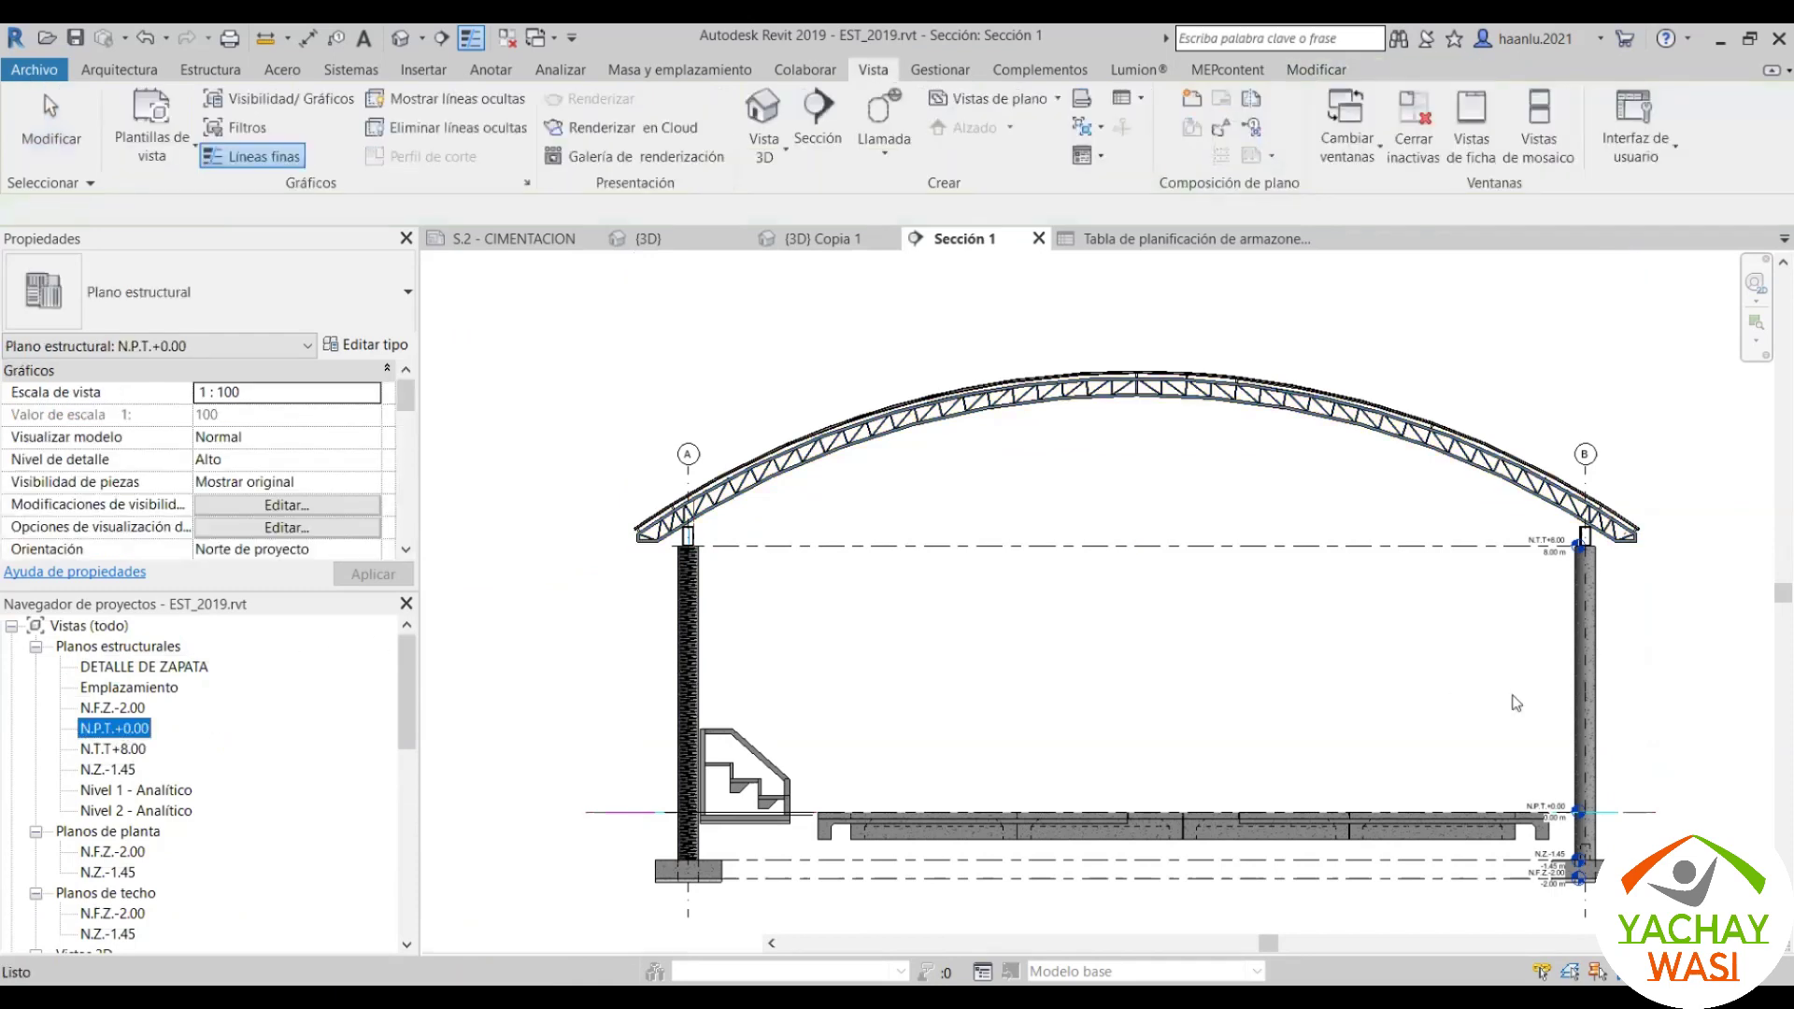
{"action": "left_click", "coordinate": [1167, 476]}
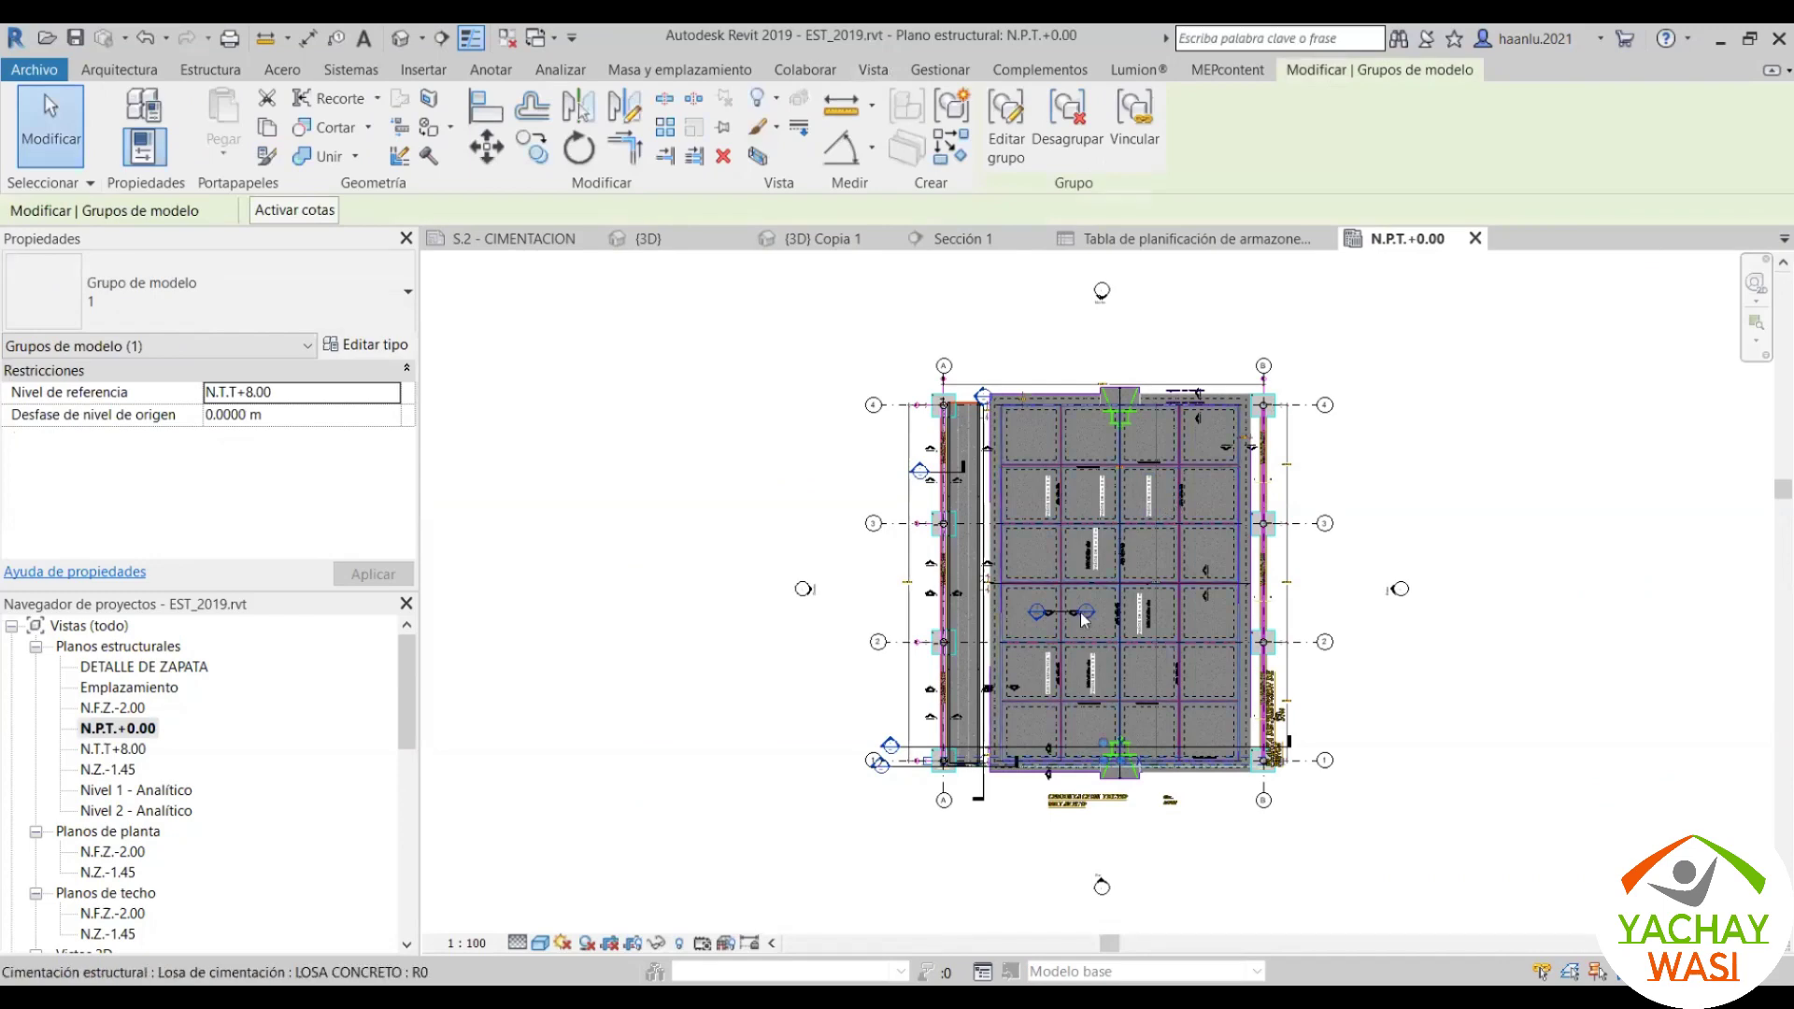
{"action": "scroll", "coordinate": [1001, 485], "scroll_direction": "up", "scroll_amount": 1}
{"action": "scroll", "coordinate": [1002, 485], "scroll_direction": "up", "scroll_amount": 1}
{"action": "scroll", "coordinate": [852, 353], "scroll_direction": "up", "scroll_amount": 1}
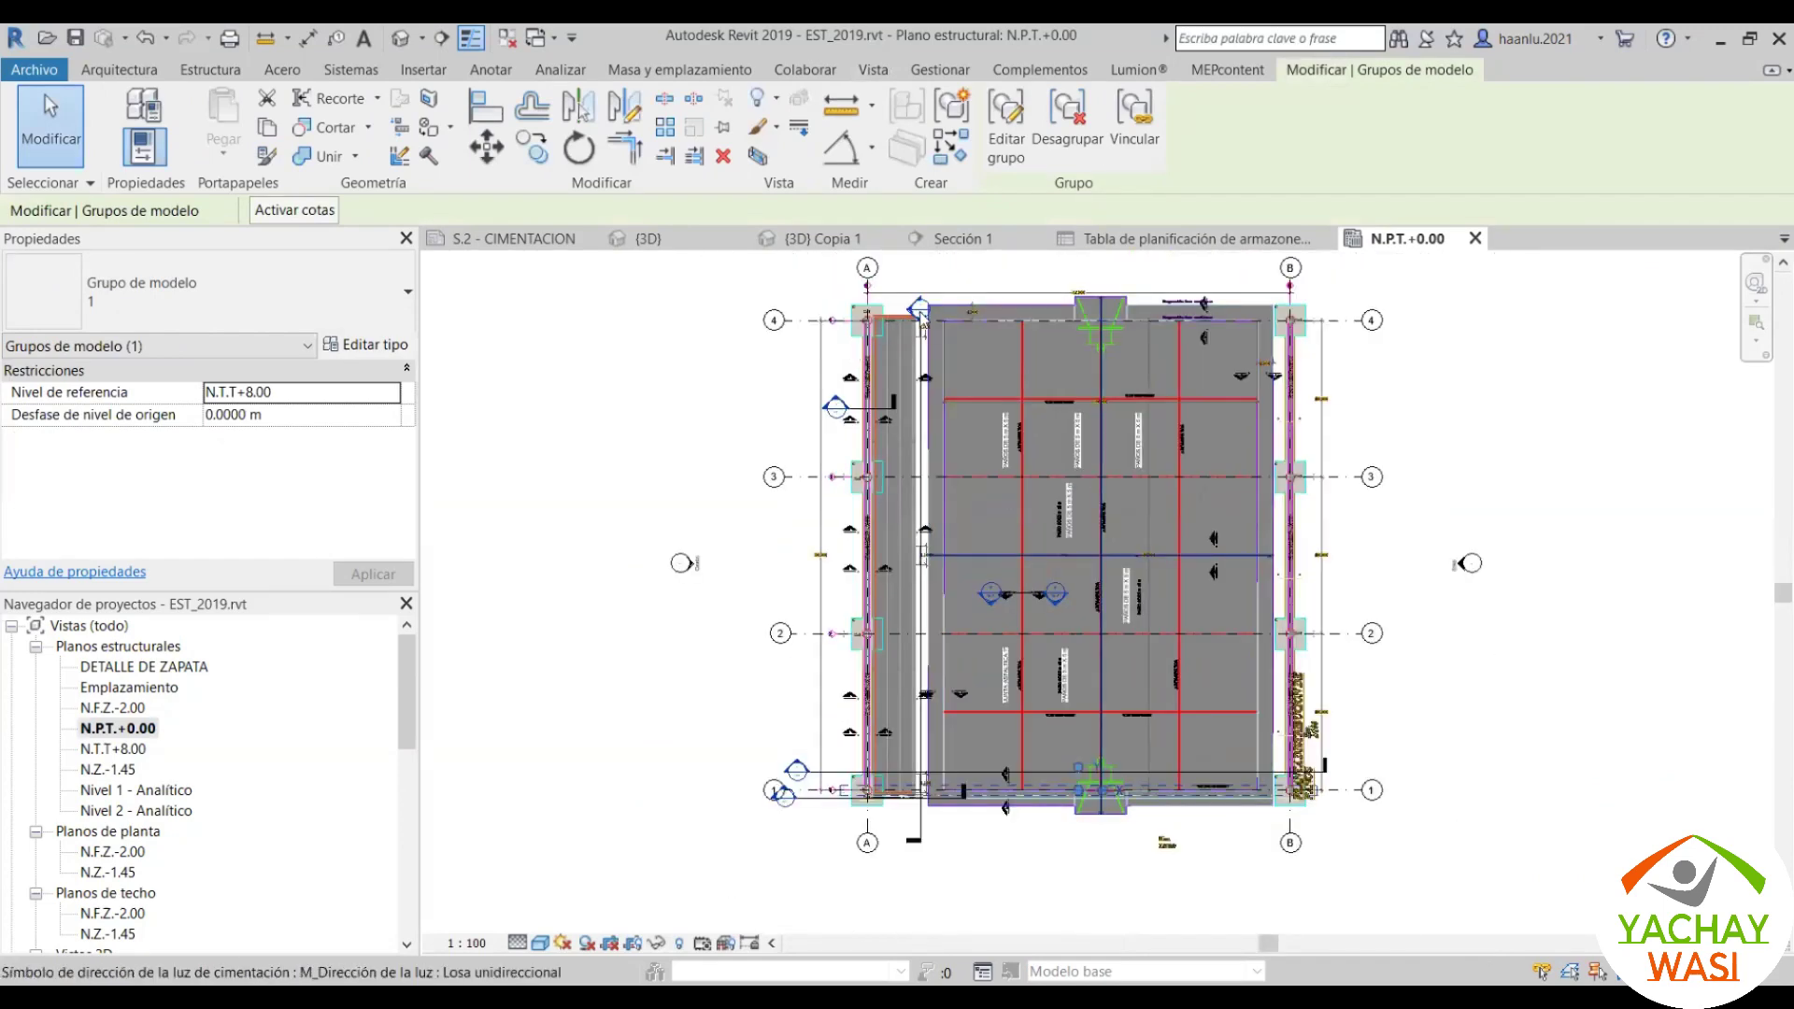
{"action": "scroll", "coordinate": [1072, 519], "scroll_direction": "up", "scroll_amount": 1}
{"action": "scroll", "coordinate": [1120, 548], "scroll_direction": "up", "scroll_amount": 2}
{"action": "scroll", "coordinate": [1119, 559], "scroll_direction": "up", "scroll_amount": 1}
{"action": "scroll", "coordinate": [1119, 559], "scroll_direction": "down", "scroll_amount": 1}
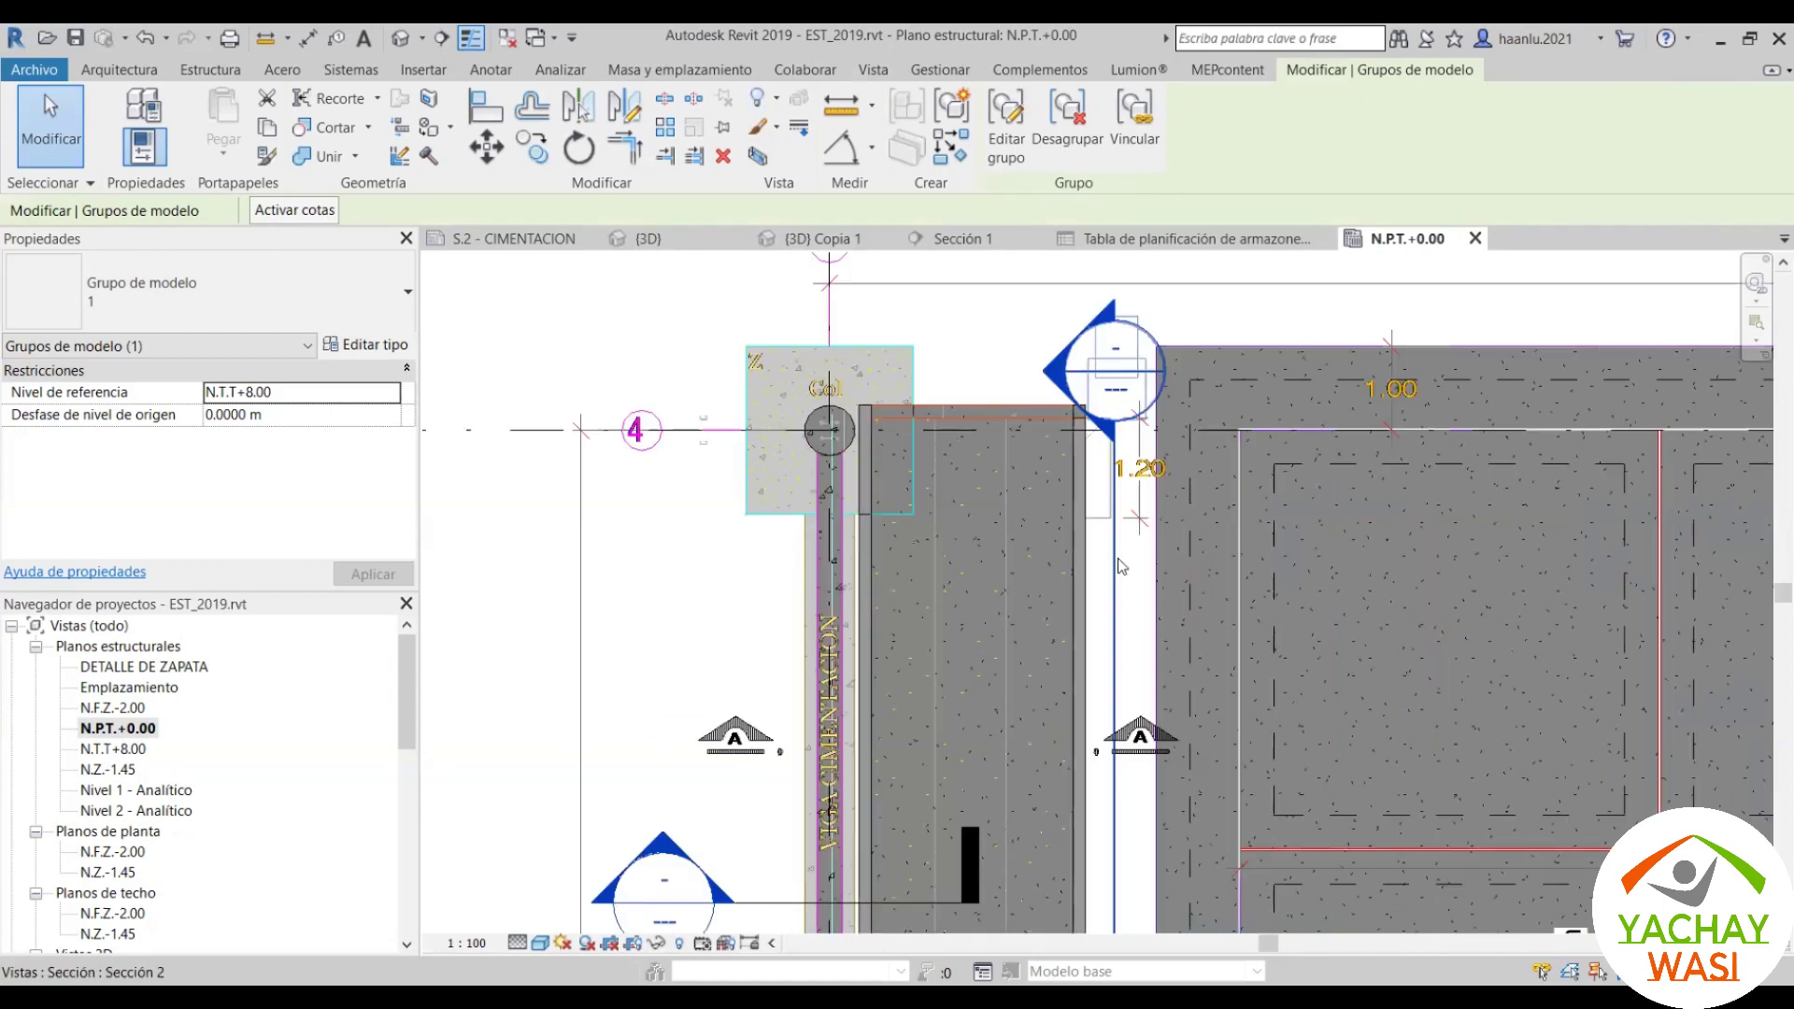
Step: Select the section line drawn across the N.P.T.+0.00 plan
{"action": "left_click", "coordinate": [893, 308]}
{"action": "scroll", "coordinate": [892, 344], "scroll_direction": "down", "scroll_amount": 1}
{"action": "scroll", "coordinate": [892, 344], "scroll_direction": "down", "scroll_amount": 1}
Step: Select the building section on the plan and bring grid 1 and the slab into view
{"action": "left_click", "coordinate": [902, 348]}
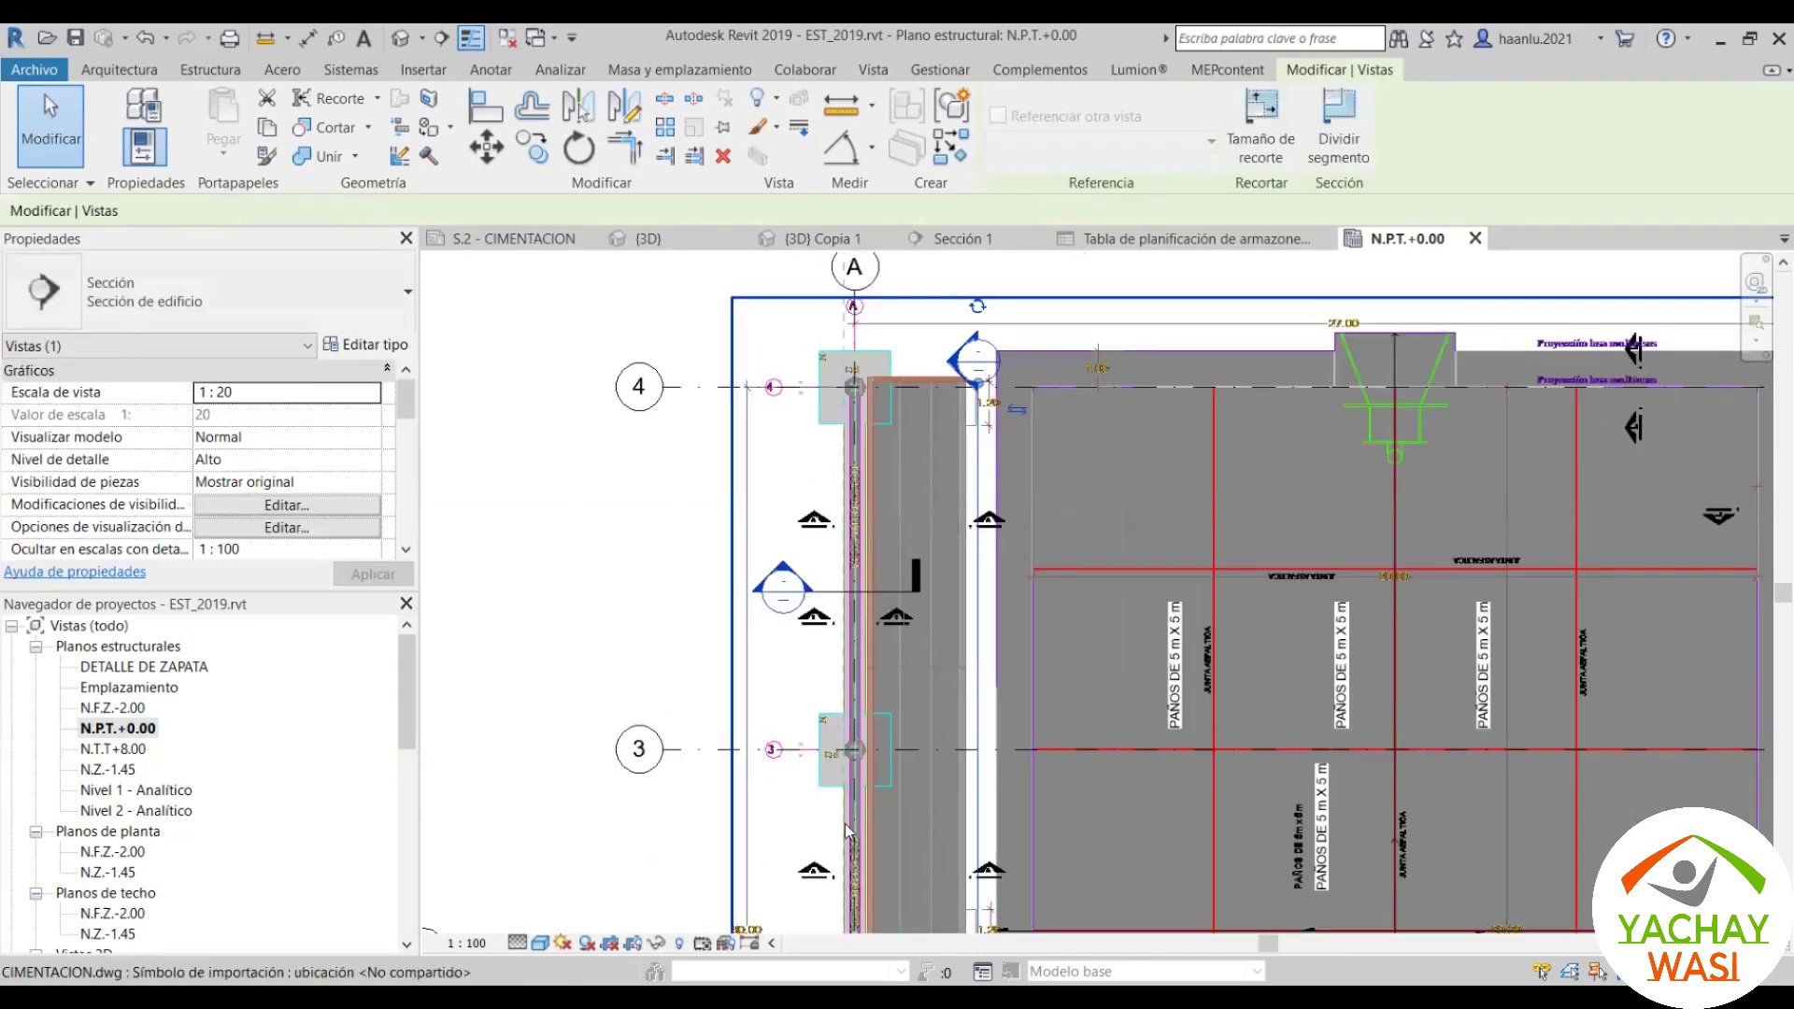
{"action": "scroll", "coordinate": [904, 351], "scroll_direction": "down", "scroll_amount": 1}
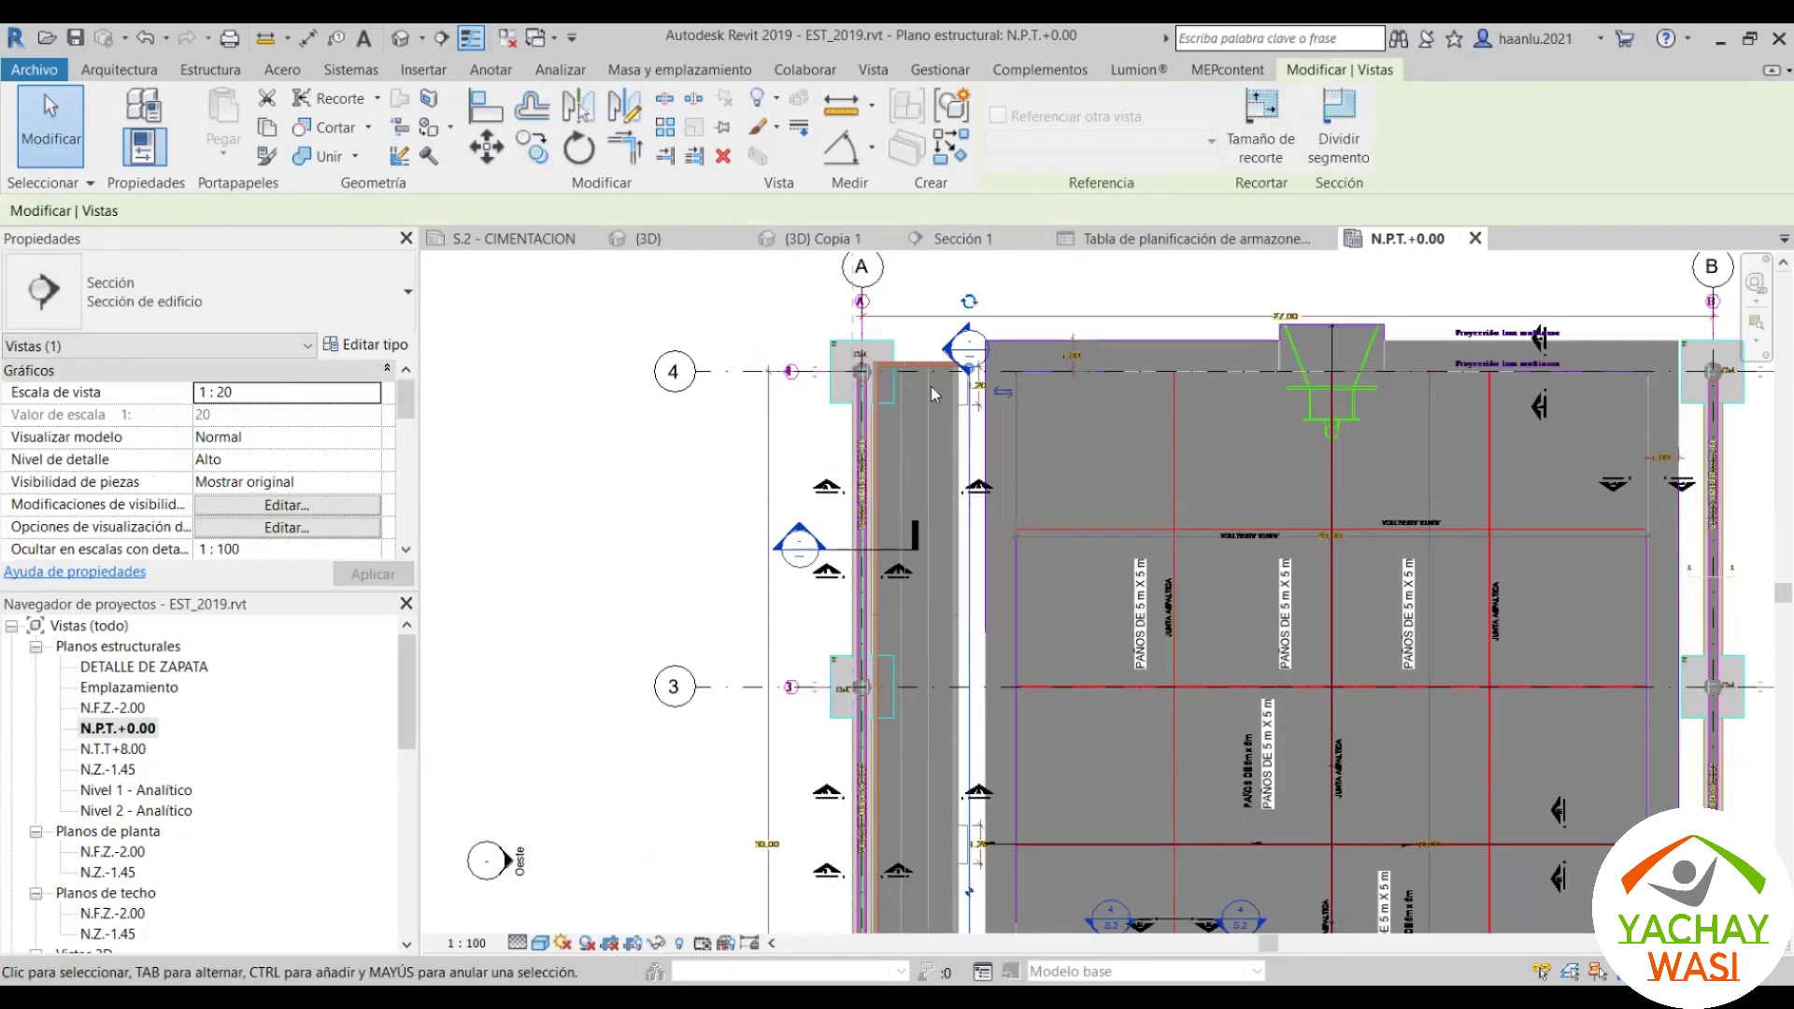
{"action": "scroll", "coordinate": [934, 289], "scroll_direction": "down", "scroll_amount": 1}
{"action": "scroll", "coordinate": [940, 282], "scroll_direction": "down", "scroll_amount": 2}
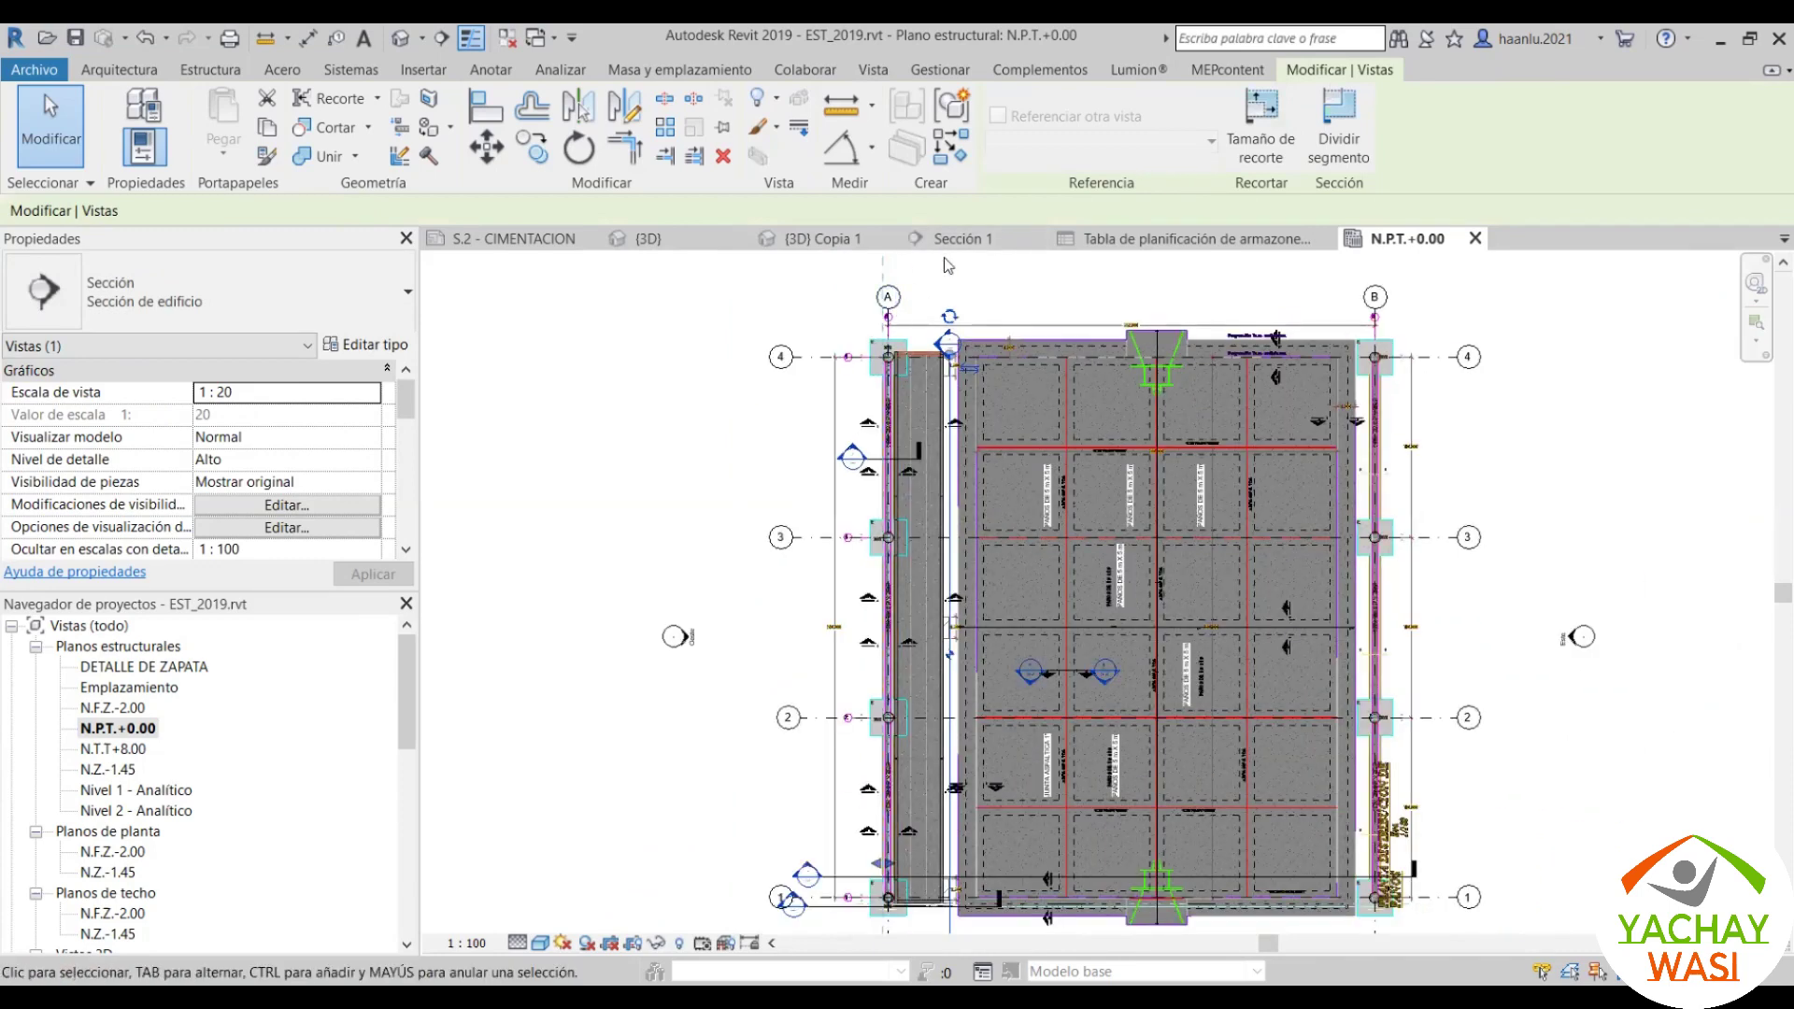
{"action": "middle_click_drag", "start_coordinate": [635, 935], "coordinate": [622, 679]}
{"action": "scroll", "coordinate": [622, 679], "scroll_direction": "up", "scroll_amount": 1}
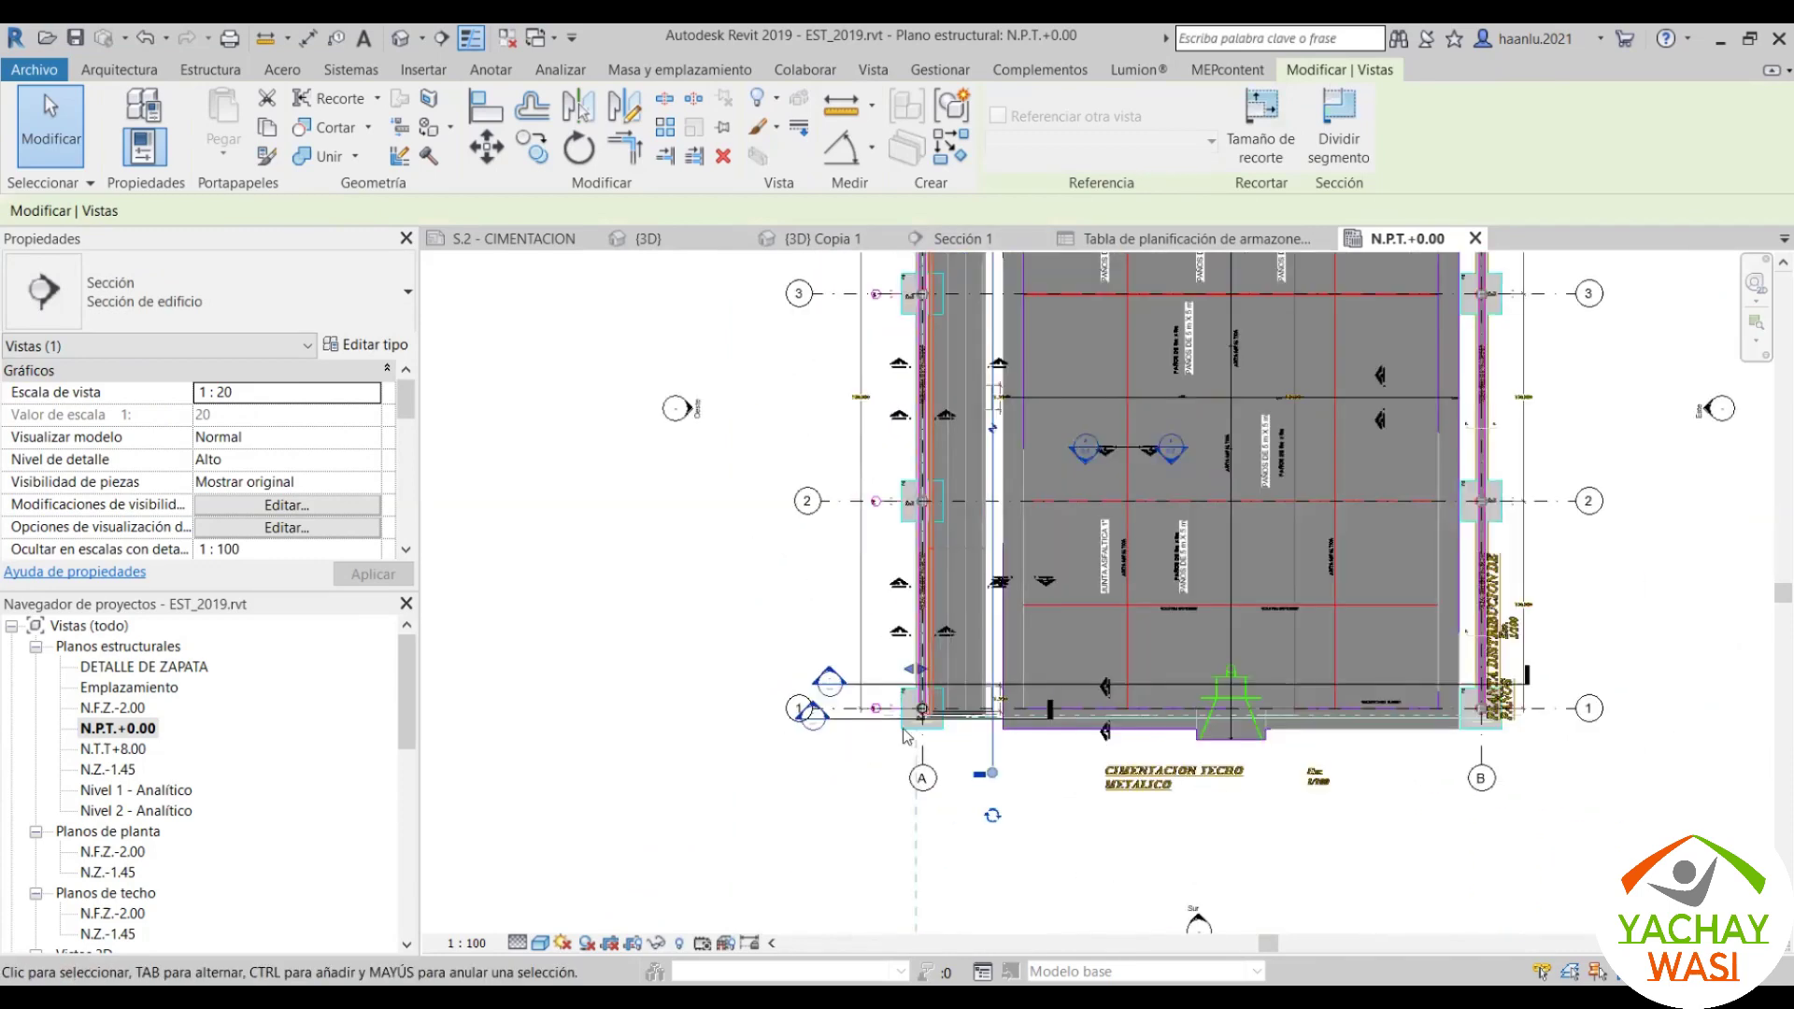
{"action": "scroll", "coordinate": [622, 679], "scroll_direction": "up", "scroll_amount": 1}
{"action": "scroll", "coordinate": [622, 678], "scroll_direction": "up", "scroll_amount": 1}
{"action": "scroll", "coordinate": [626, 684], "scroll_direction": "down", "scroll_amount": 1}
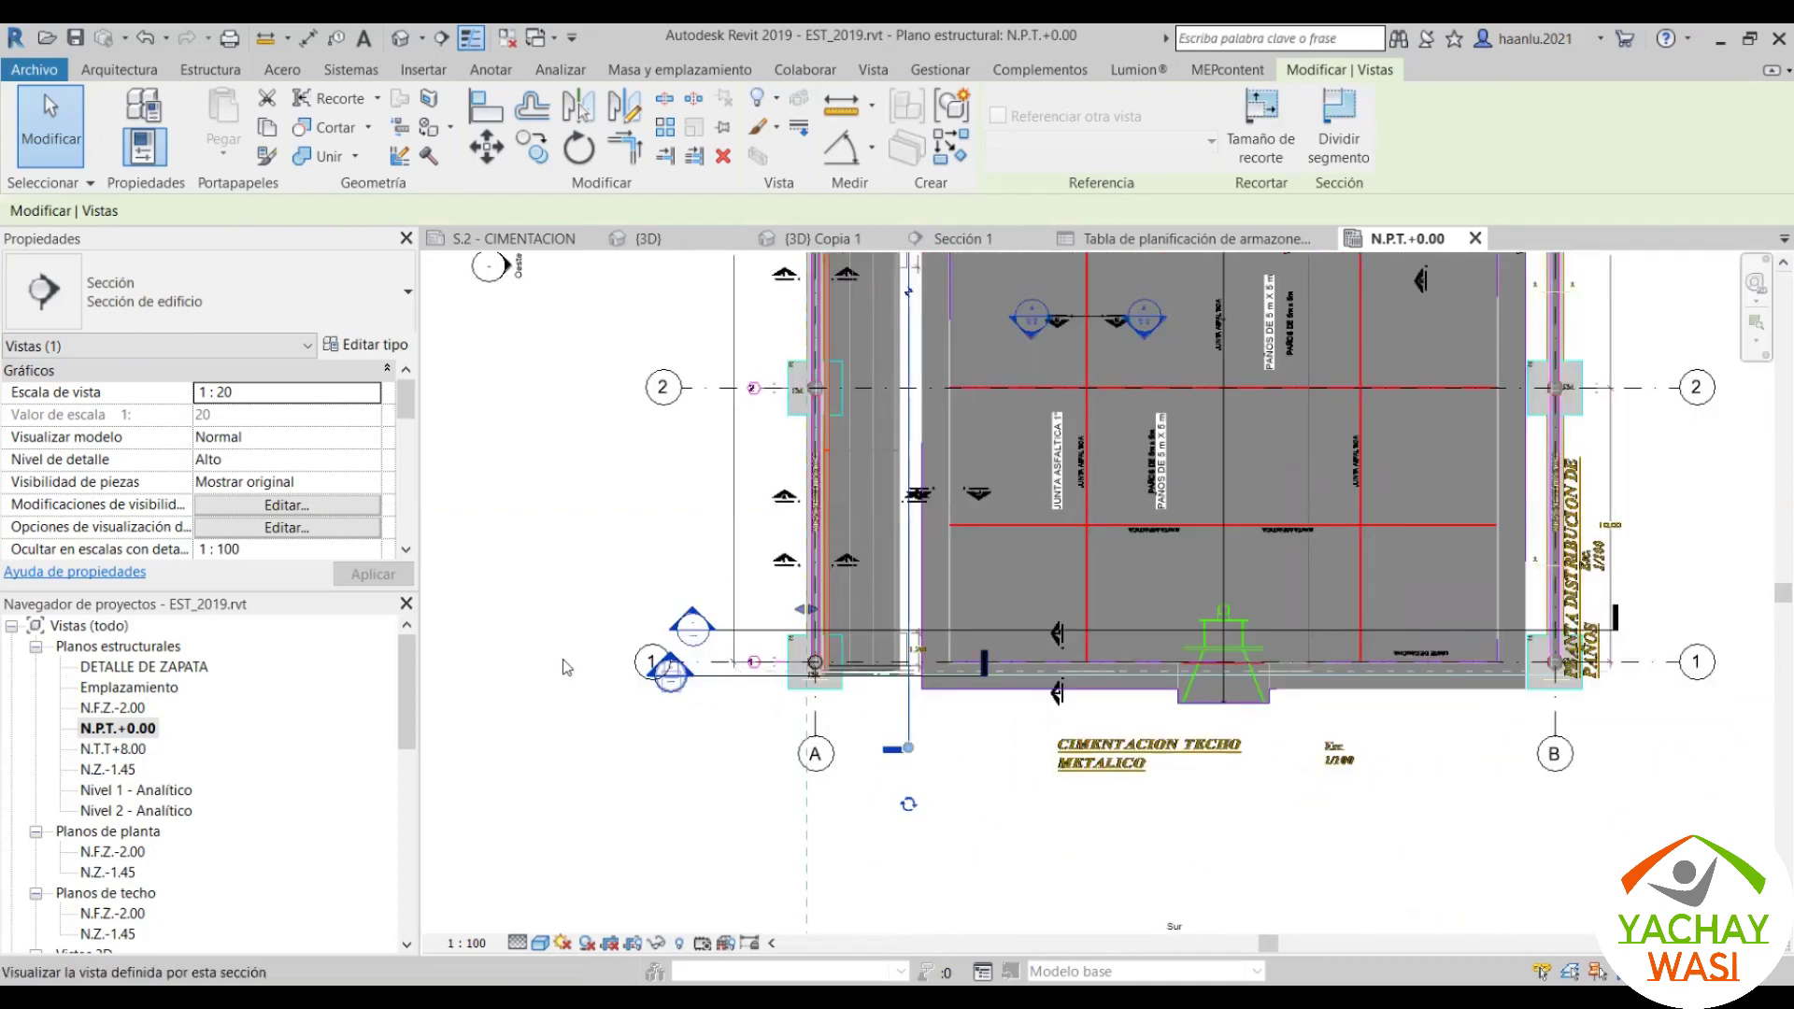
{"action": "scroll", "coordinate": [627, 686], "scroll_direction": "up", "scroll_amount": 1}
{"action": "scroll", "coordinate": [628, 687], "scroll_direction": "up", "scroll_amount": 1}
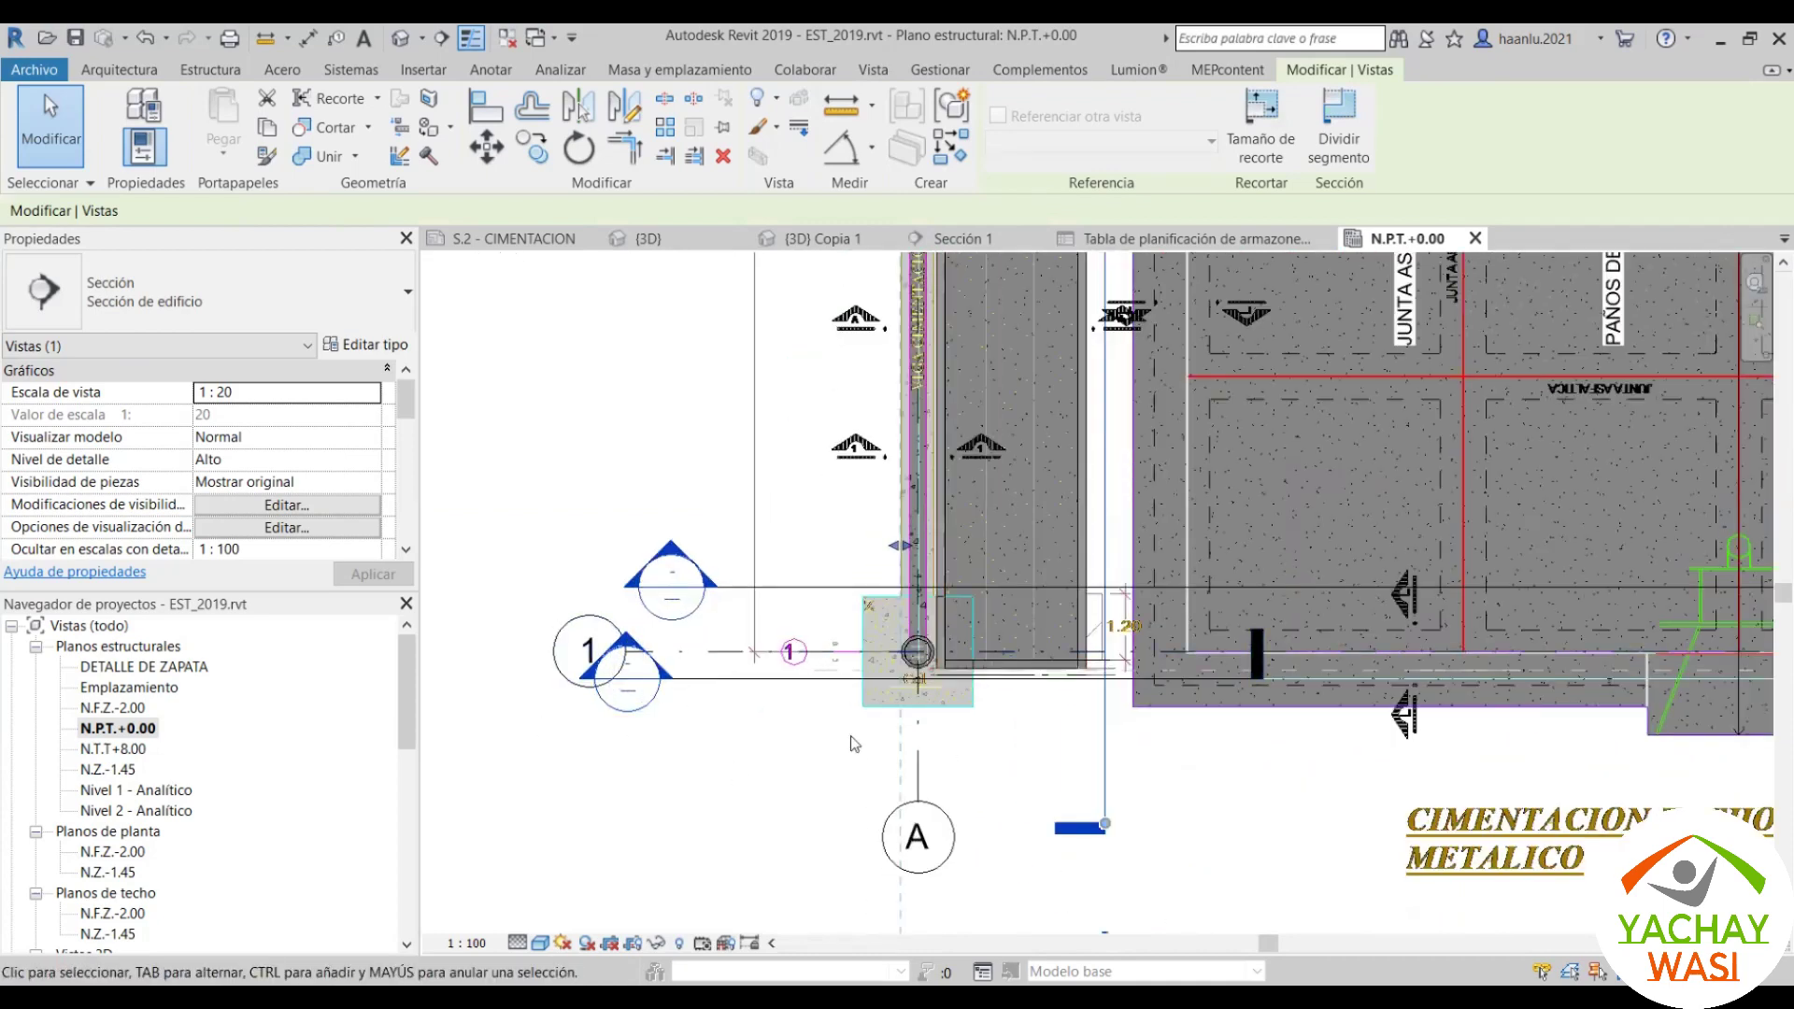
{"action": "scroll", "coordinate": [981, 692], "scroll_direction": "down", "scroll_amount": 2}
{"action": "scroll", "coordinate": [949, 669], "scroll_direction": "down", "scroll_amount": 2}
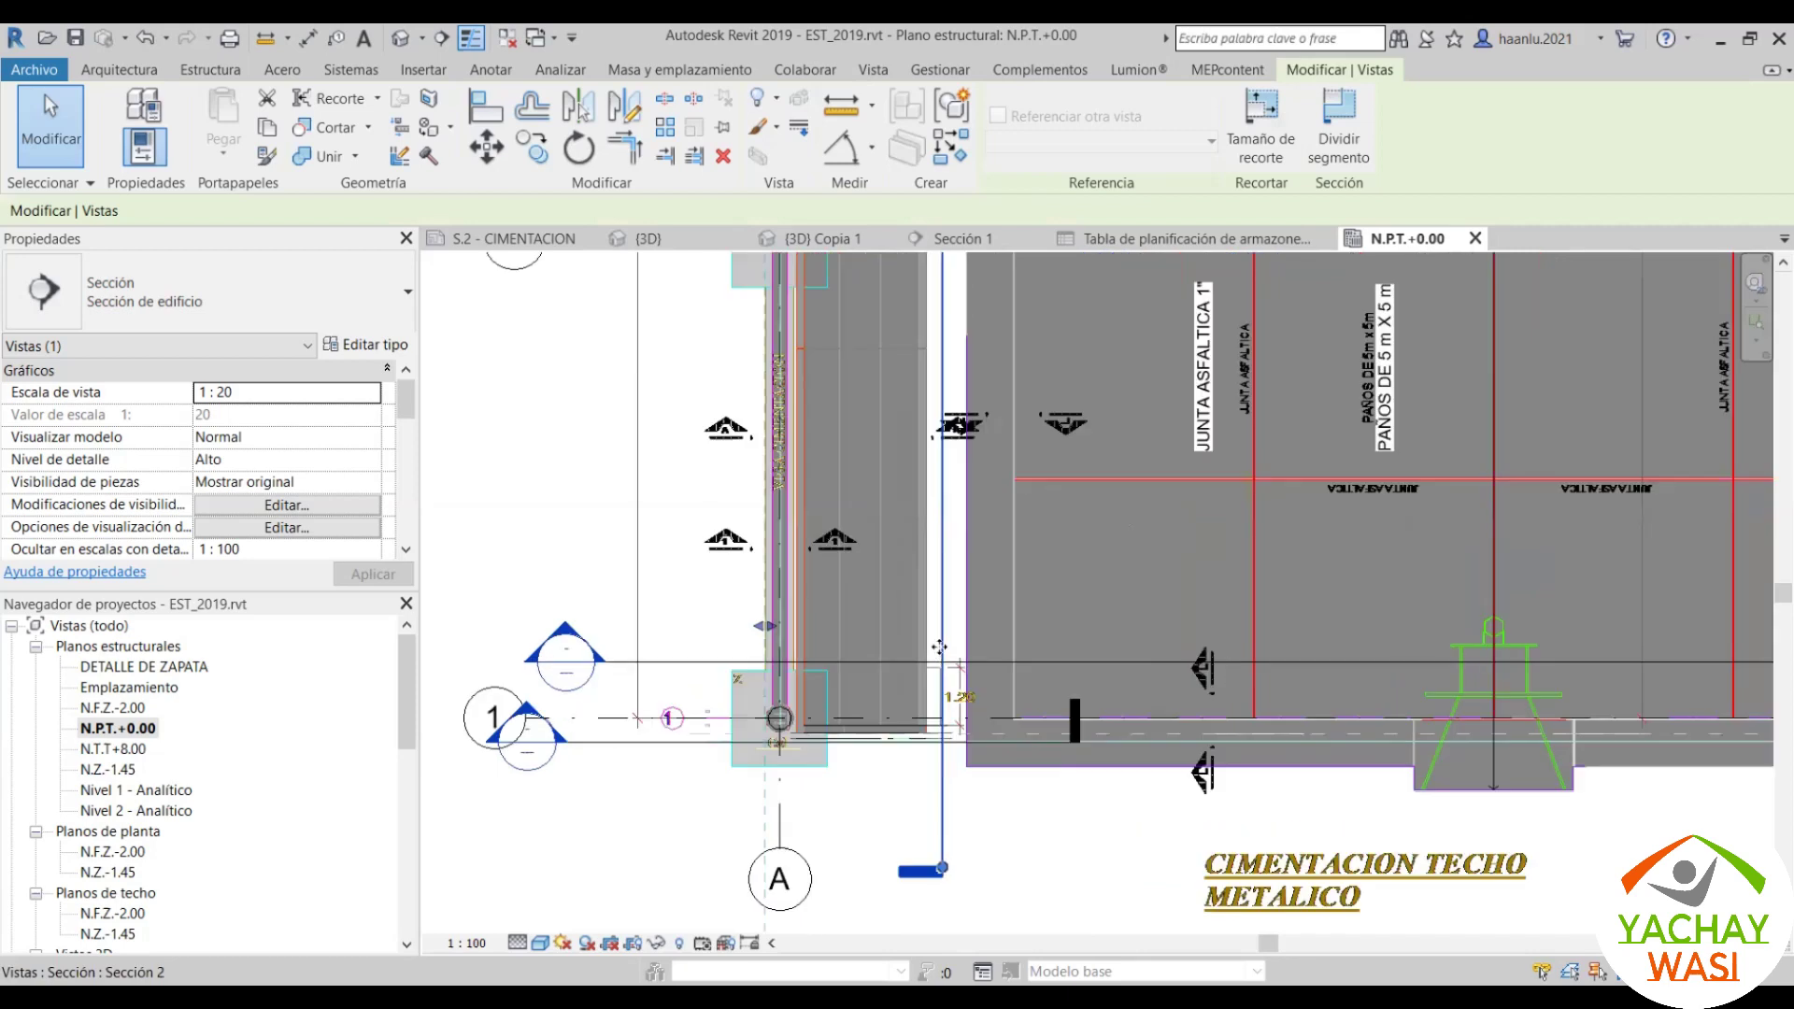
{"action": "scroll", "coordinate": [876, 571], "scroll_direction": "down", "scroll_amount": 3}
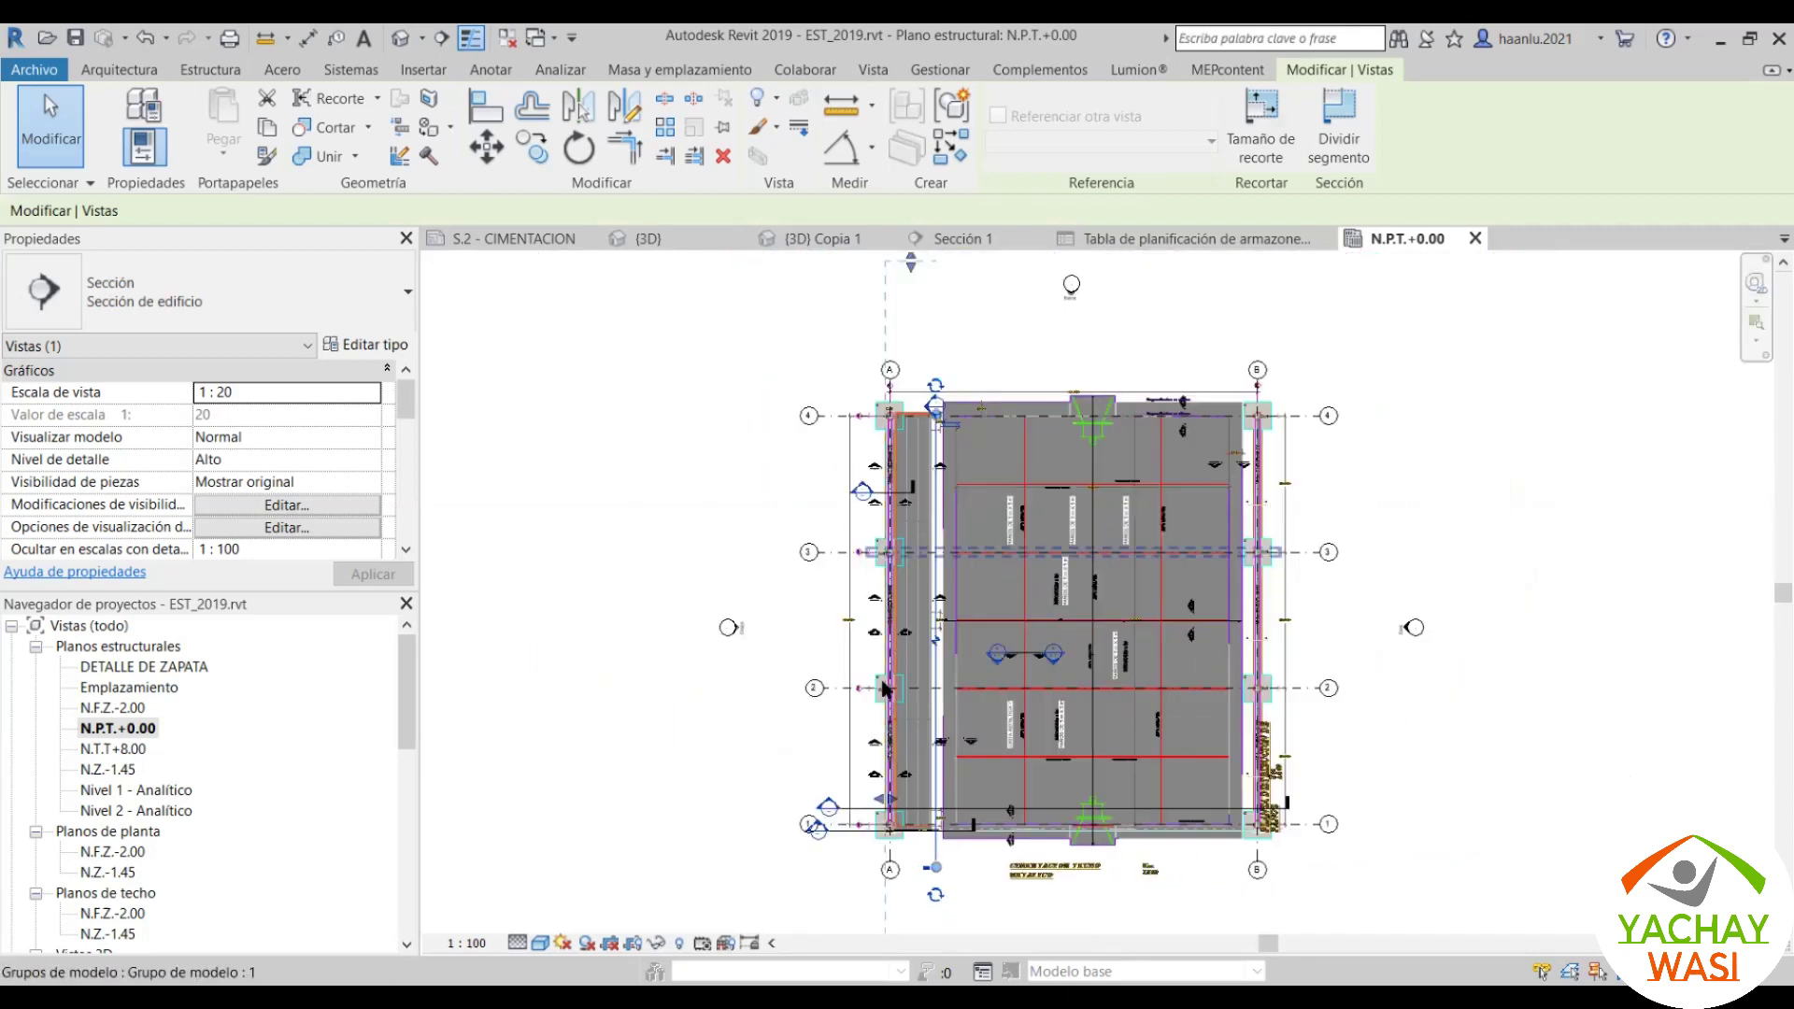
{"action": "scroll", "coordinate": [955, 663], "scroll_direction": "up", "scroll_amount": 5}
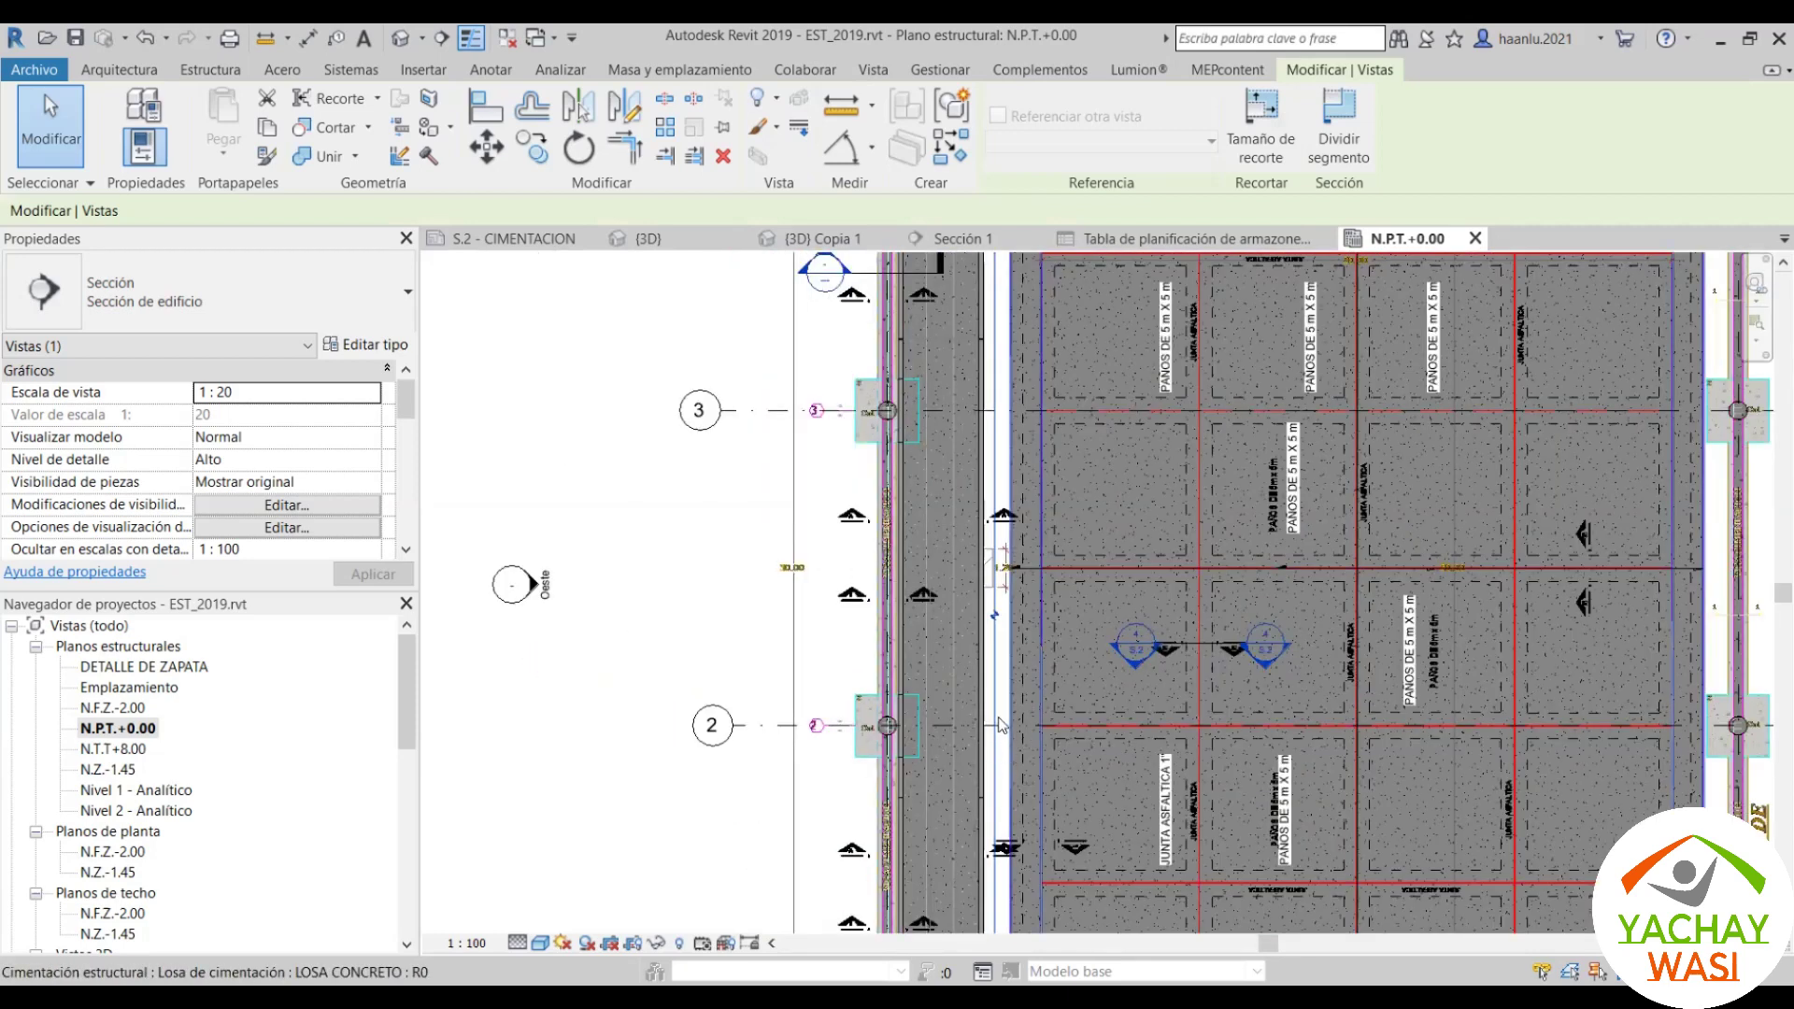
Step: Reselect the Sección 2 line and drag its extent toward the wall beside grid 1
{"action": "key", "text": "Escape"}
{"action": "left_click", "coordinate": [988, 692]}
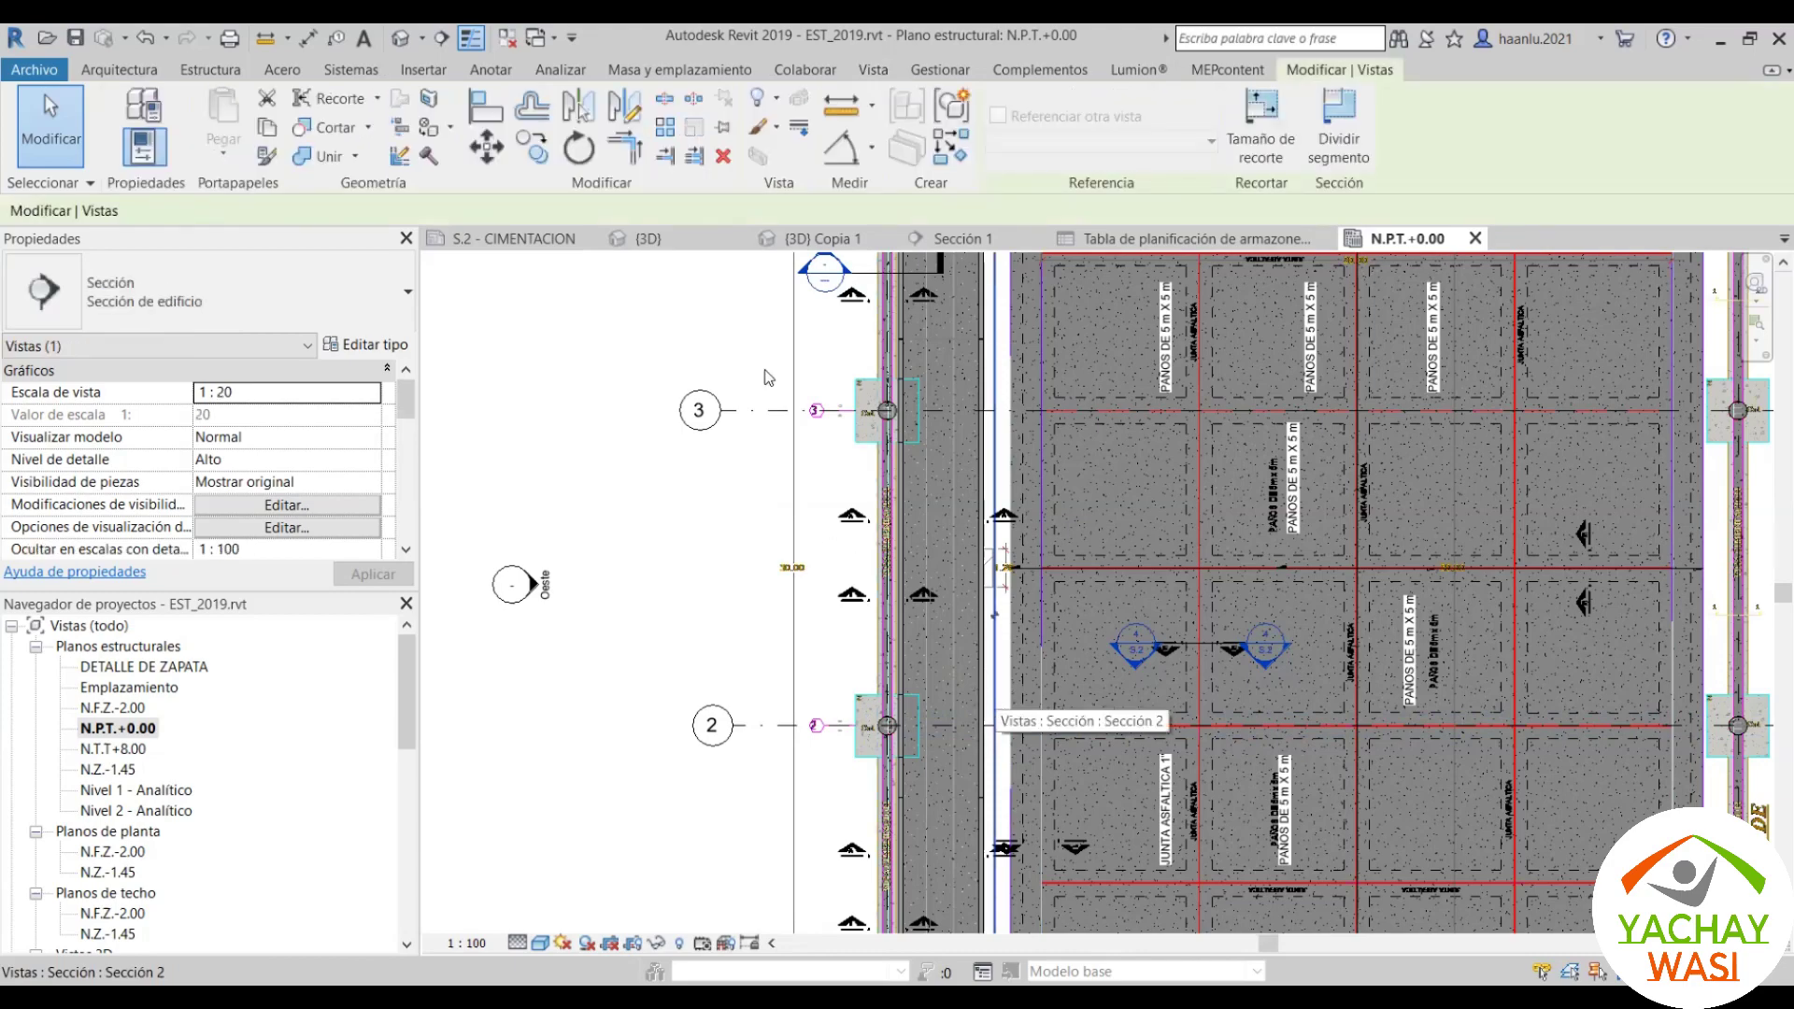
{"action": "scroll", "coordinate": [797, 654], "scroll_direction": "down", "scroll_amount": 5}
{"action": "scroll", "coordinate": [822, 617], "scroll_direction": "up", "scroll_amount": 2}
{"action": "scroll", "coordinate": [841, 587], "scroll_direction": "up", "scroll_amount": 1}
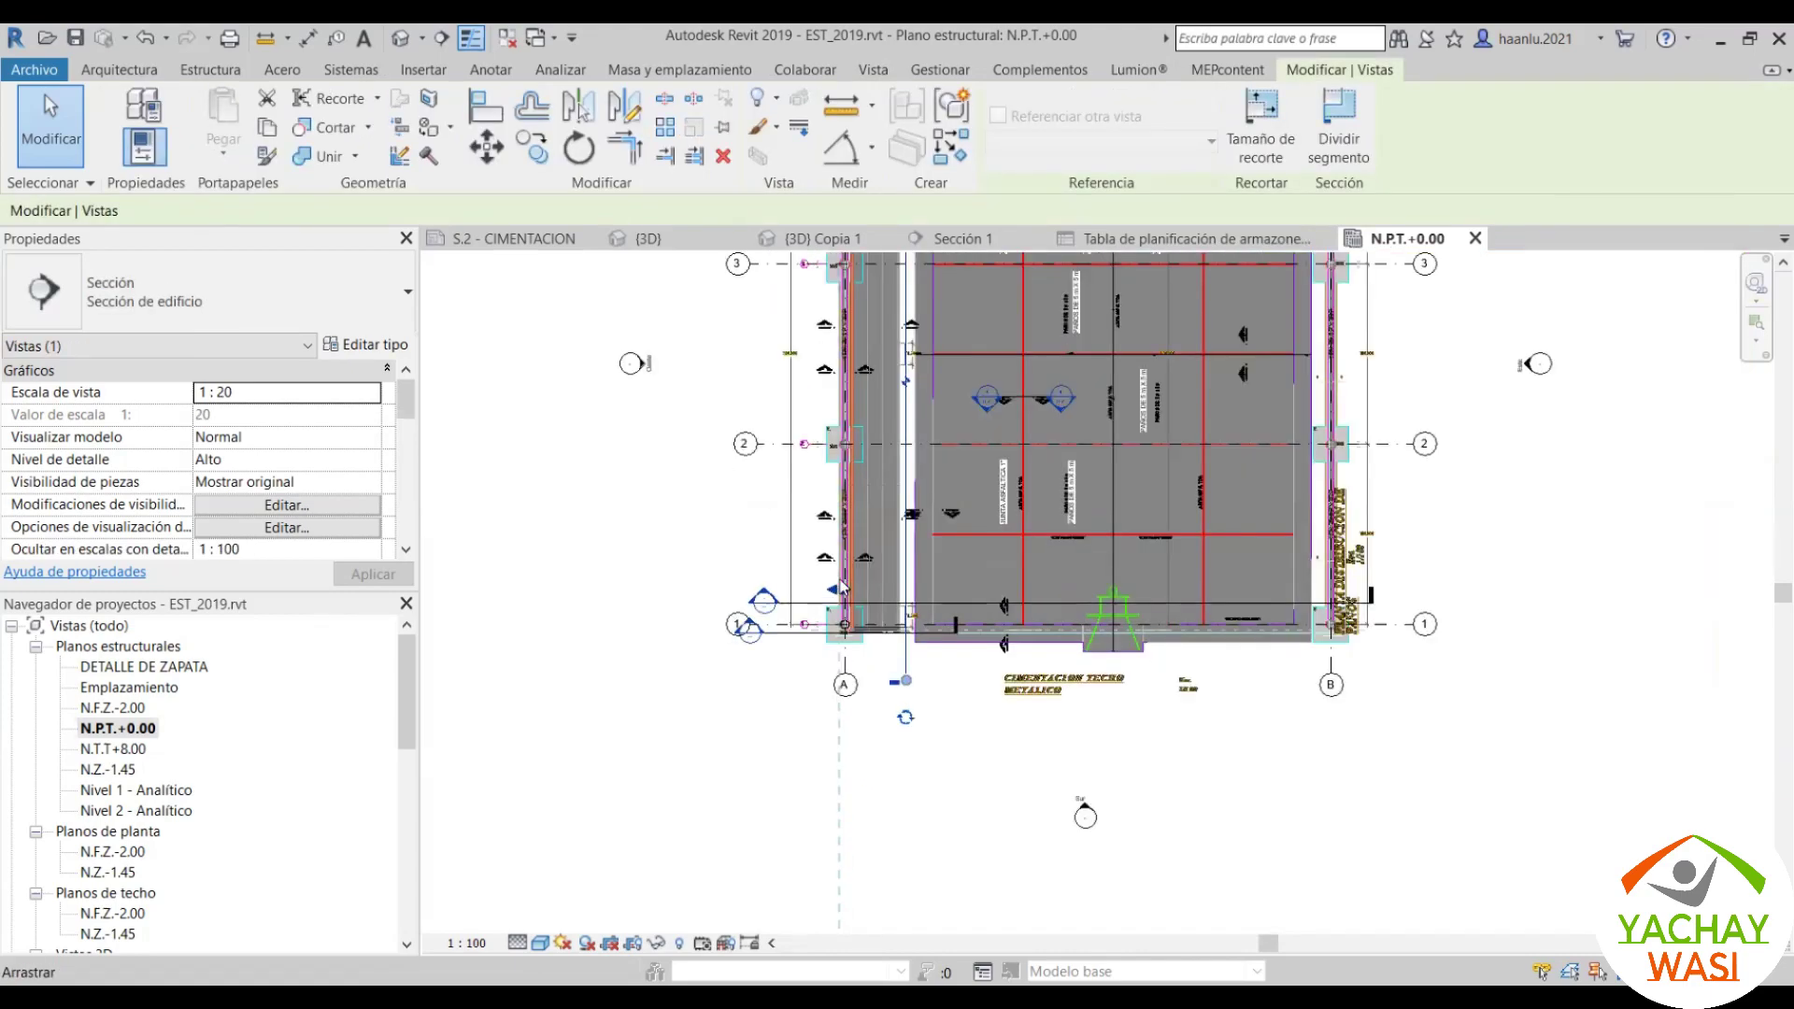
{"action": "scroll", "coordinate": [845, 591], "scroll_direction": "up", "scroll_amount": 3}
{"action": "scroll", "coordinate": [878, 598], "scroll_direction": "up", "scroll_amount": 3}
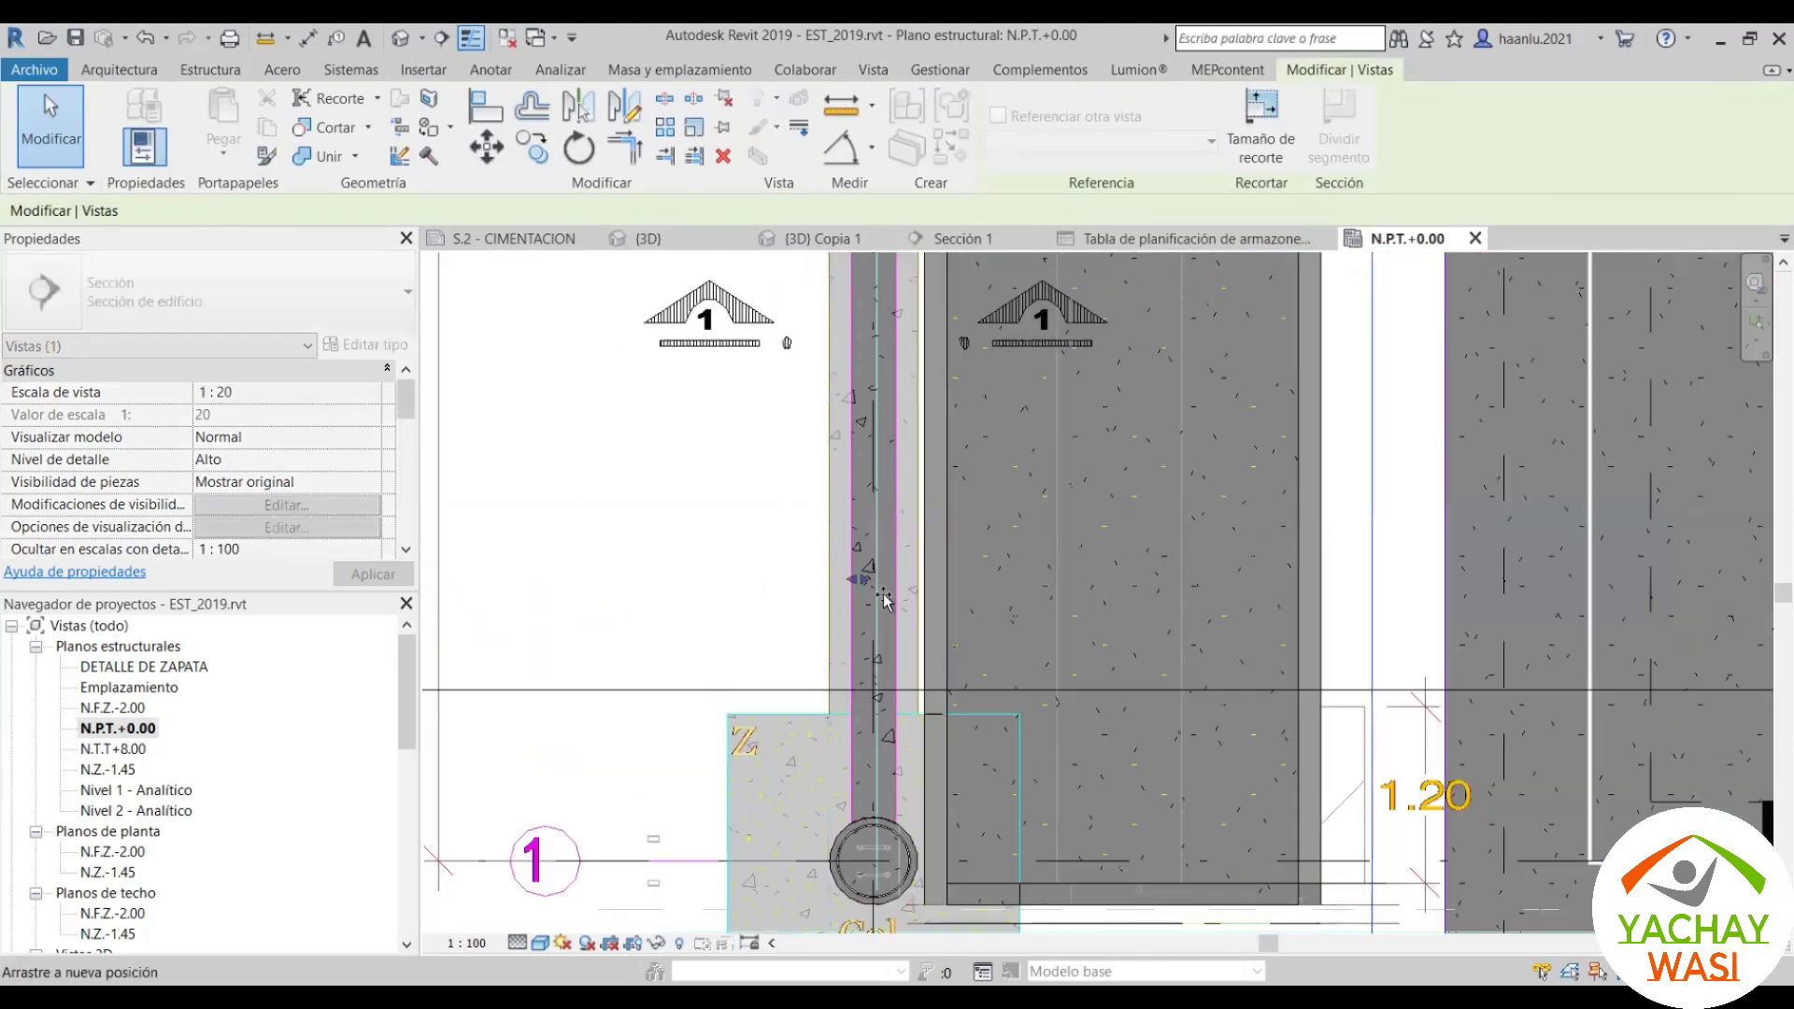
{"action": "left_click_drag", "start_coordinate": [884, 601], "coordinate": [907, 617]}
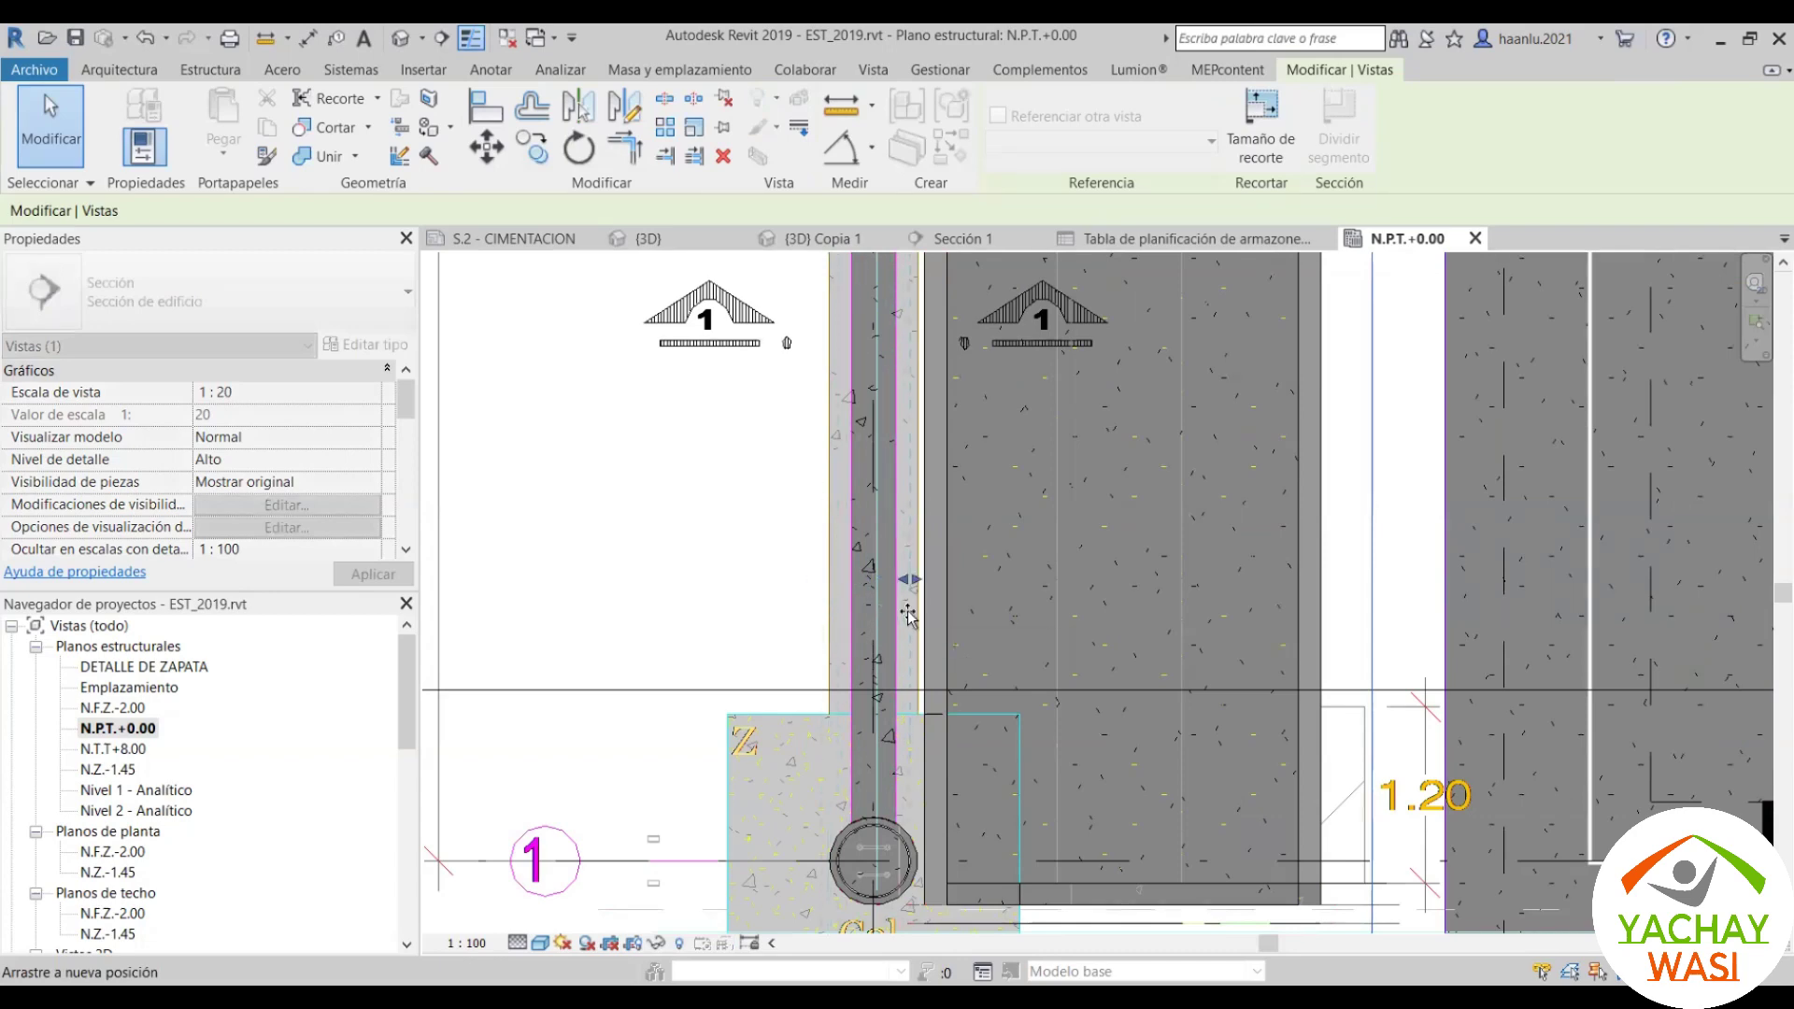
{"action": "left_click_drag", "start_coordinate": [907, 616], "coordinate": [907, 616]}
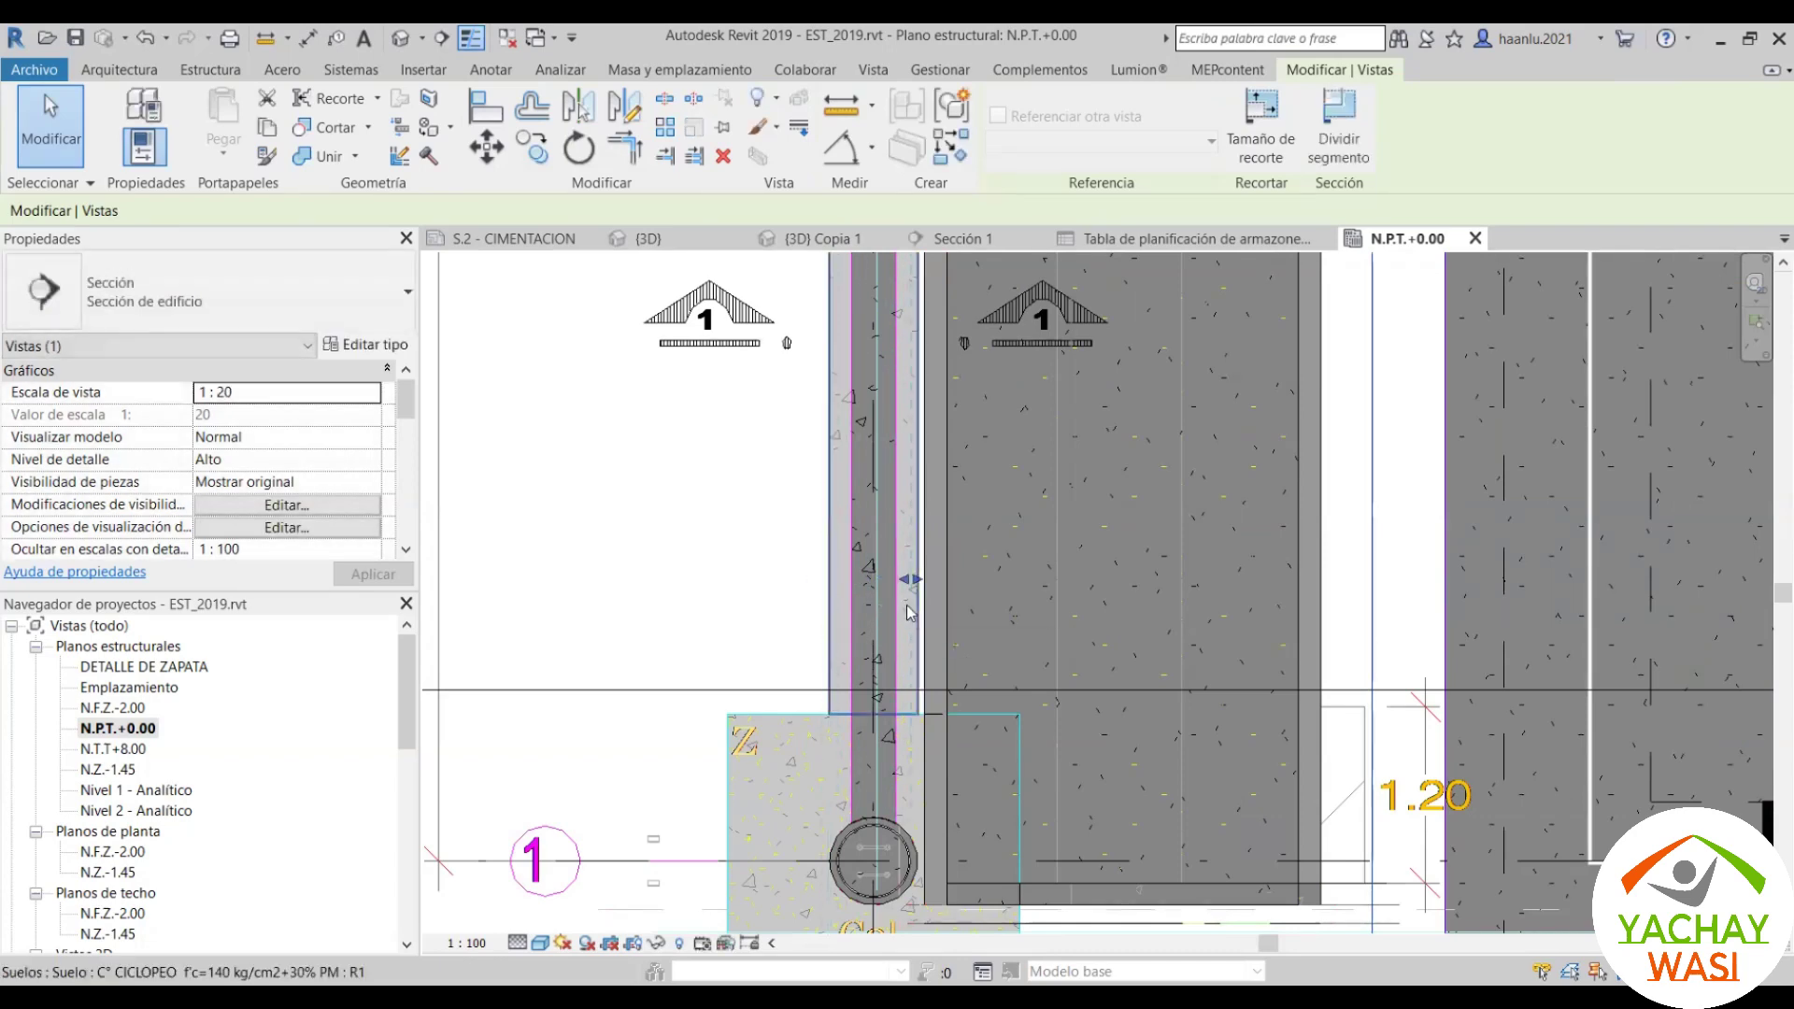
{"action": "scroll", "coordinate": [869, 535], "scroll_direction": "down", "scroll_amount": 2}
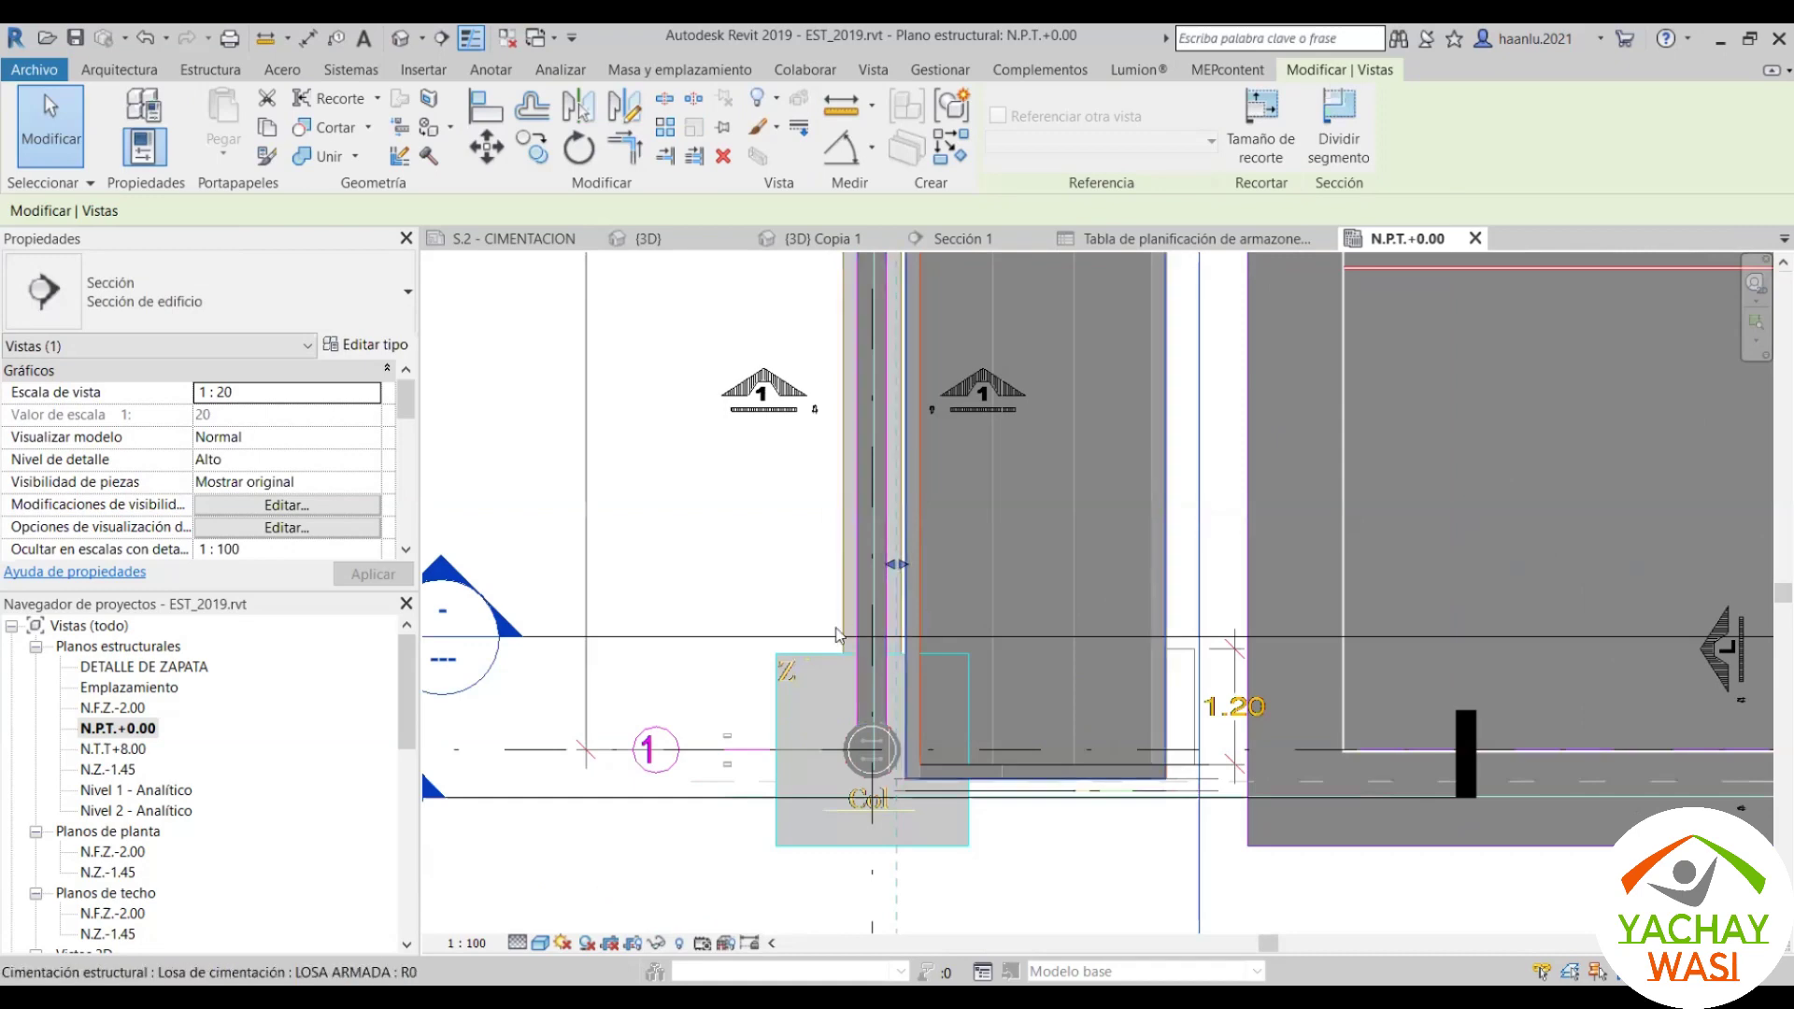
{"action": "scroll", "coordinate": [1016, 581], "scroll_direction": "down", "scroll_amount": 3}
Step: Go to the Sección 2 view via Ir a la vista and inspect the slab beside the MURO ARMADO wall
{"action": "right_click", "coordinate": [1017, 583]}
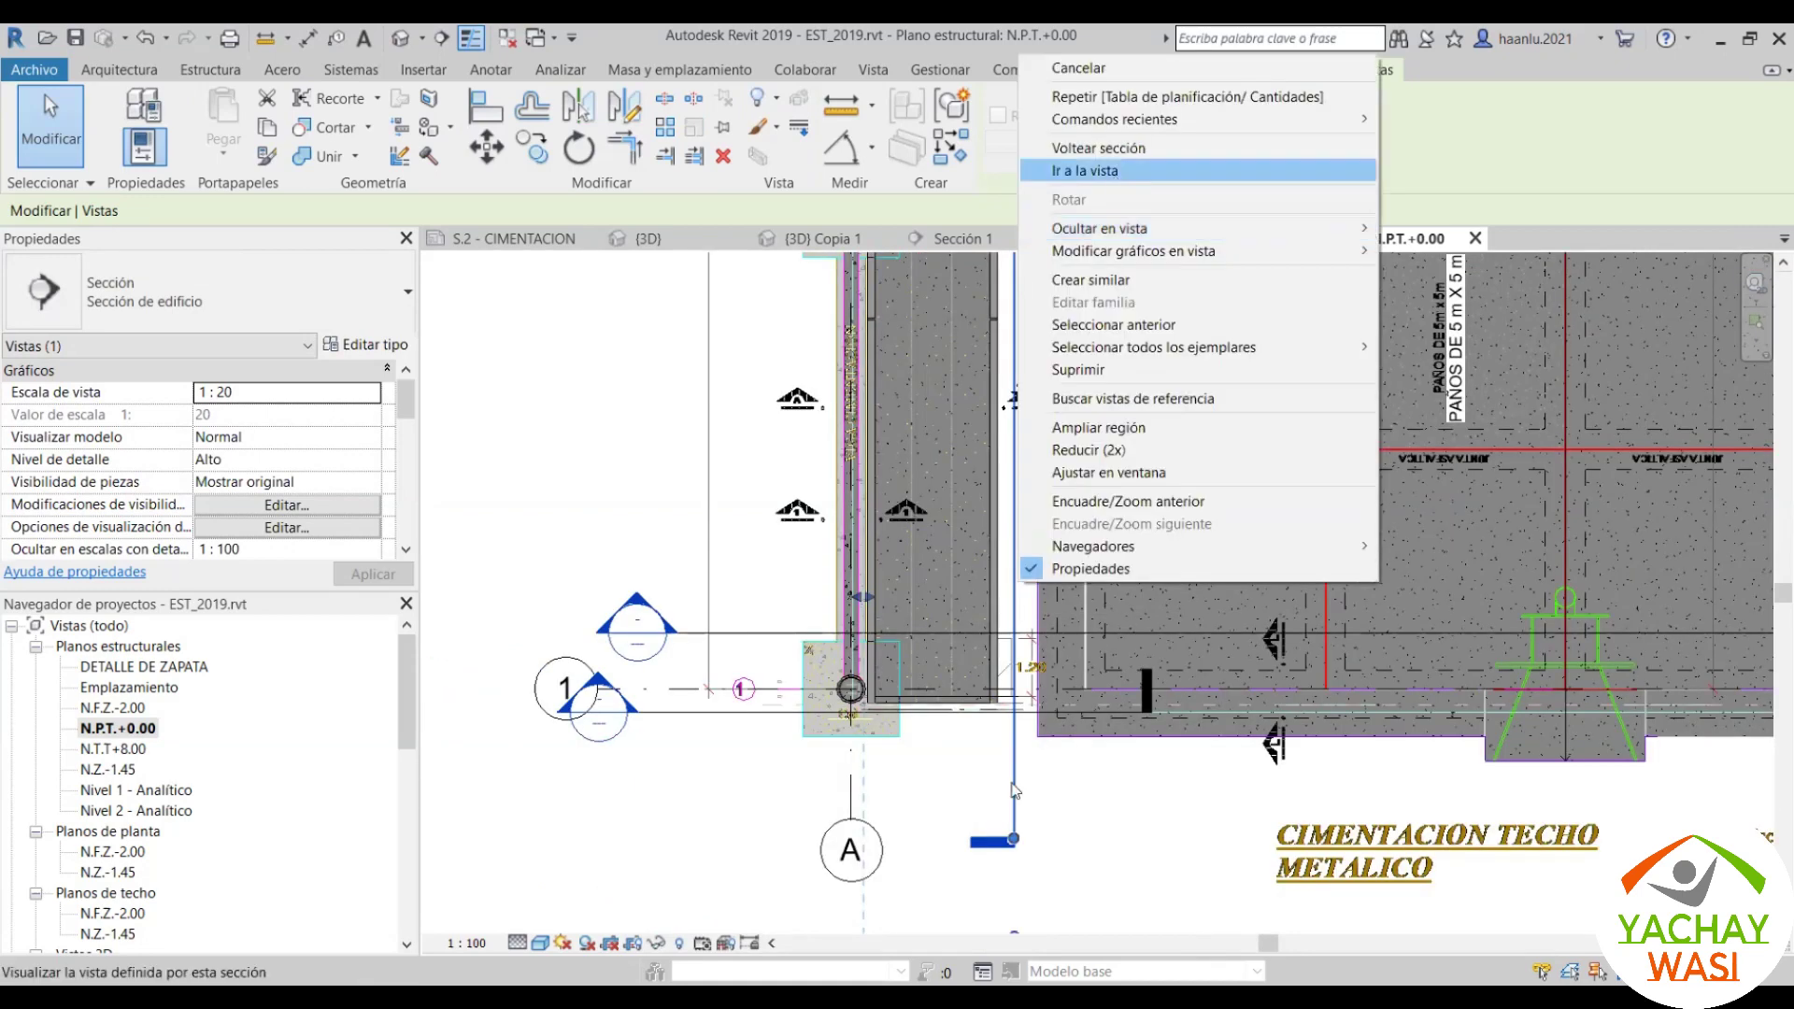
{"action": "key", "text": "Return"}
{"action": "middle_click_drag", "start_coordinate": [1180, 630], "coordinate": [1167, 558]}
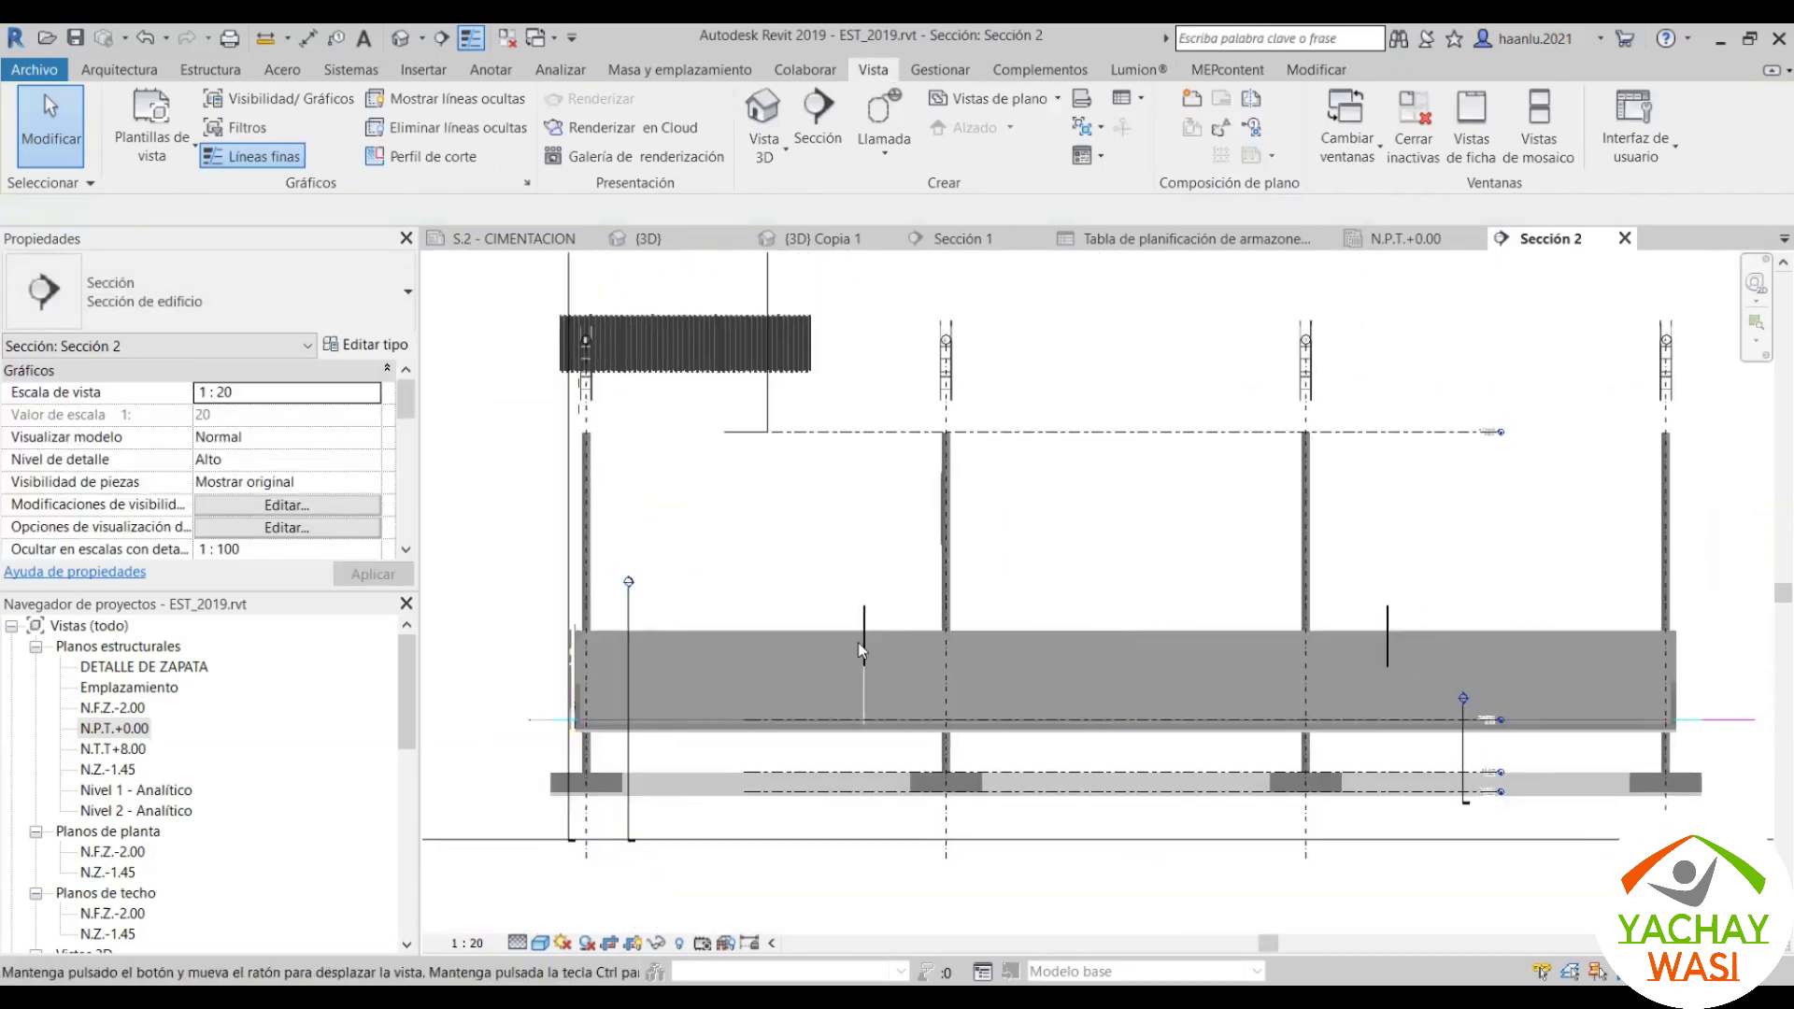
{"action": "scroll", "coordinate": [805, 646], "scroll_direction": "up", "scroll_amount": 5}
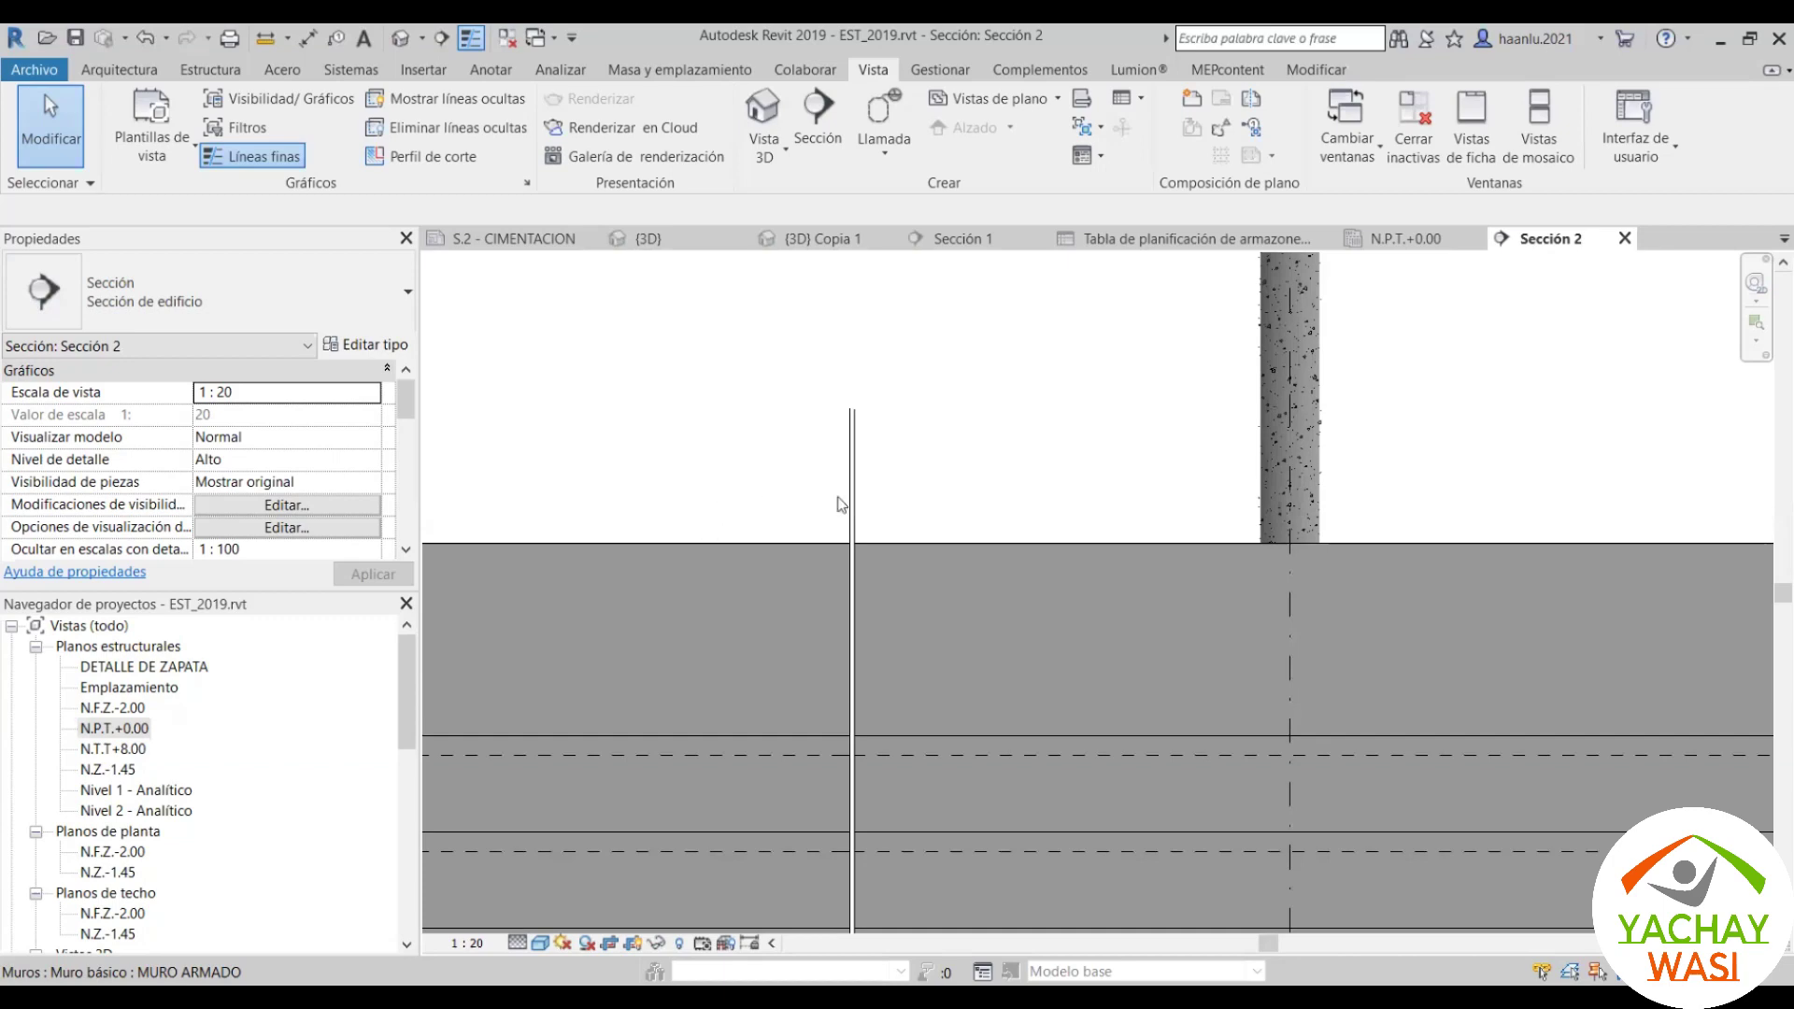
{"action": "scroll", "coordinate": [841, 500], "scroll_direction": "down", "scroll_amount": 3}
{"action": "scroll", "coordinate": [949, 513], "scroll_direction": "up", "scroll_amount": 1}
{"action": "scroll", "coordinate": [846, 541], "scroll_direction": "up", "scroll_amount": 1}
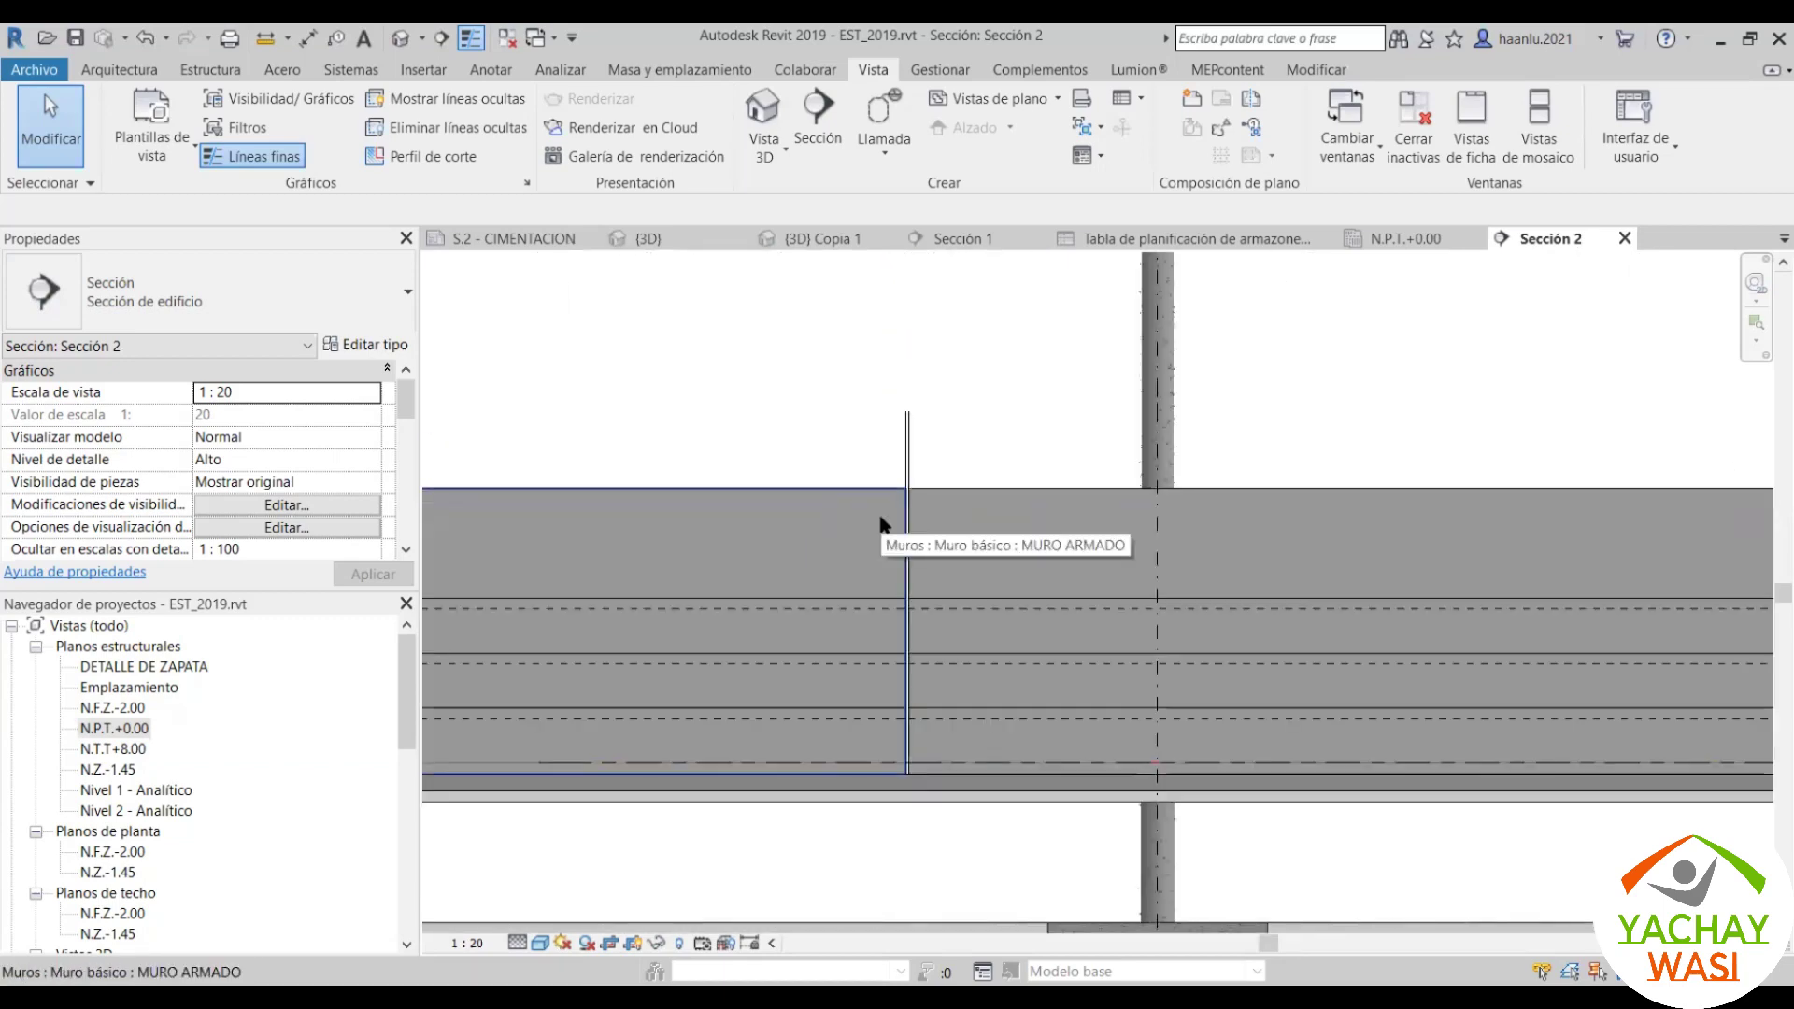
{"action": "scroll", "coordinate": [841, 654], "scroll_direction": "down", "scroll_amount": 2}
{"action": "scroll", "coordinate": [751, 648], "scroll_direction": "up", "scroll_amount": 1}
{"action": "scroll", "coordinate": [732, 318], "scroll_direction": "up", "scroll_amount": 1}
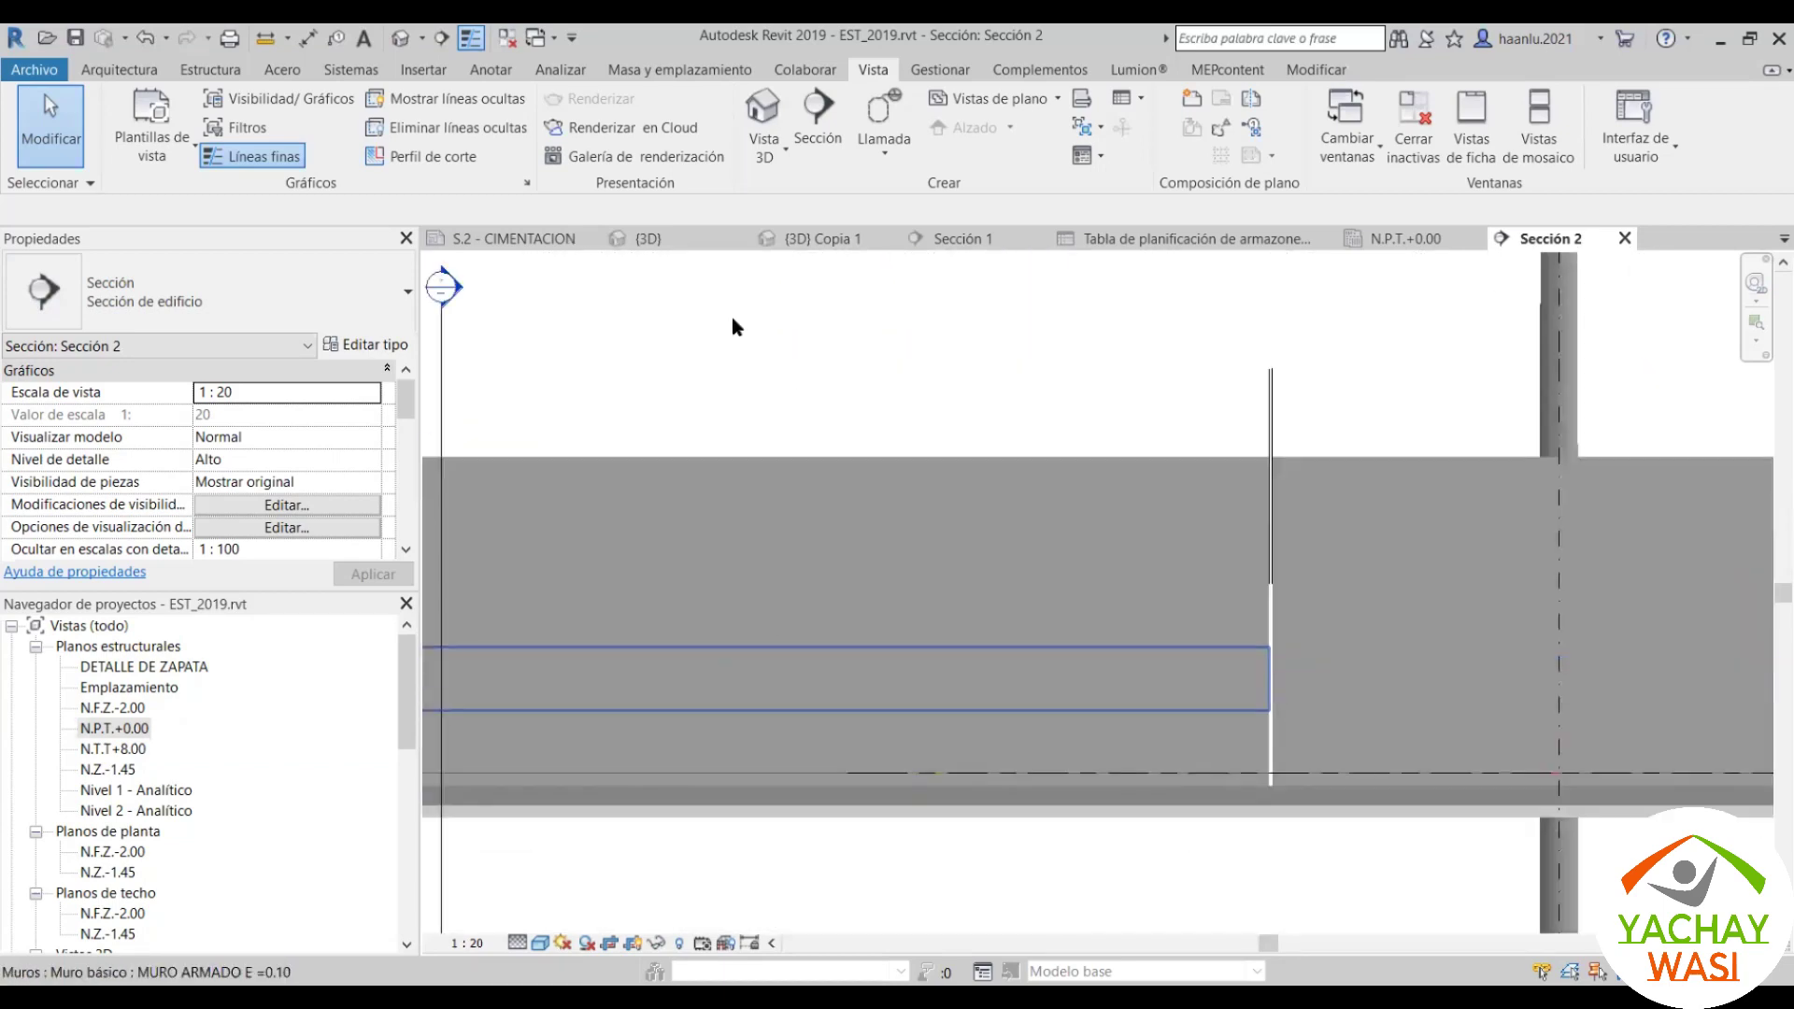
Step: Switch to {3D} Copia 1 and orbit past the roof truss to the tribune steps
{"action": "left_click", "coordinate": [647, 239]}
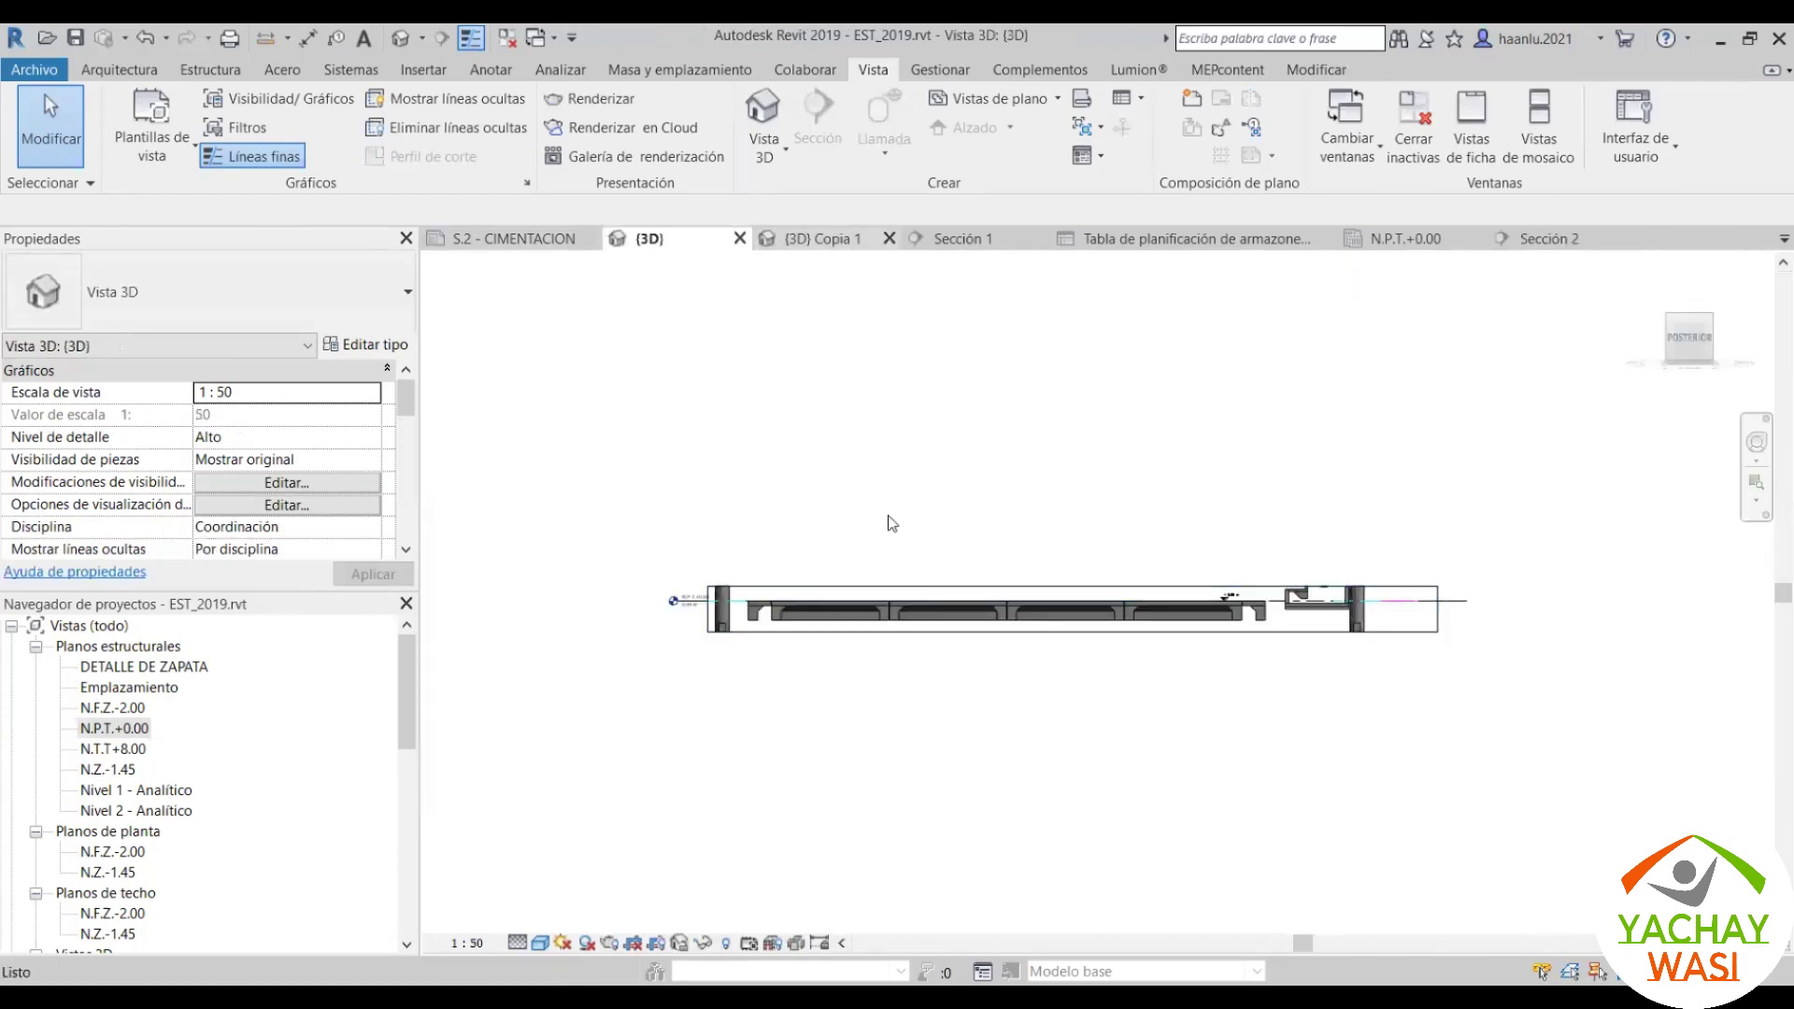
{"action": "key", "text": "ctrl+Tab"}
{"action": "mouse_move", "coordinate": [916, 546]}
{"action": "middle_mouse_down", "text": "shift"}
{"action": "mouse_move", "coordinate": [858, 601]}
{"action": "mouse_move", "coordinate": [1501, 471]}
{"action": "middle_mouse_up", "text": "shift"}
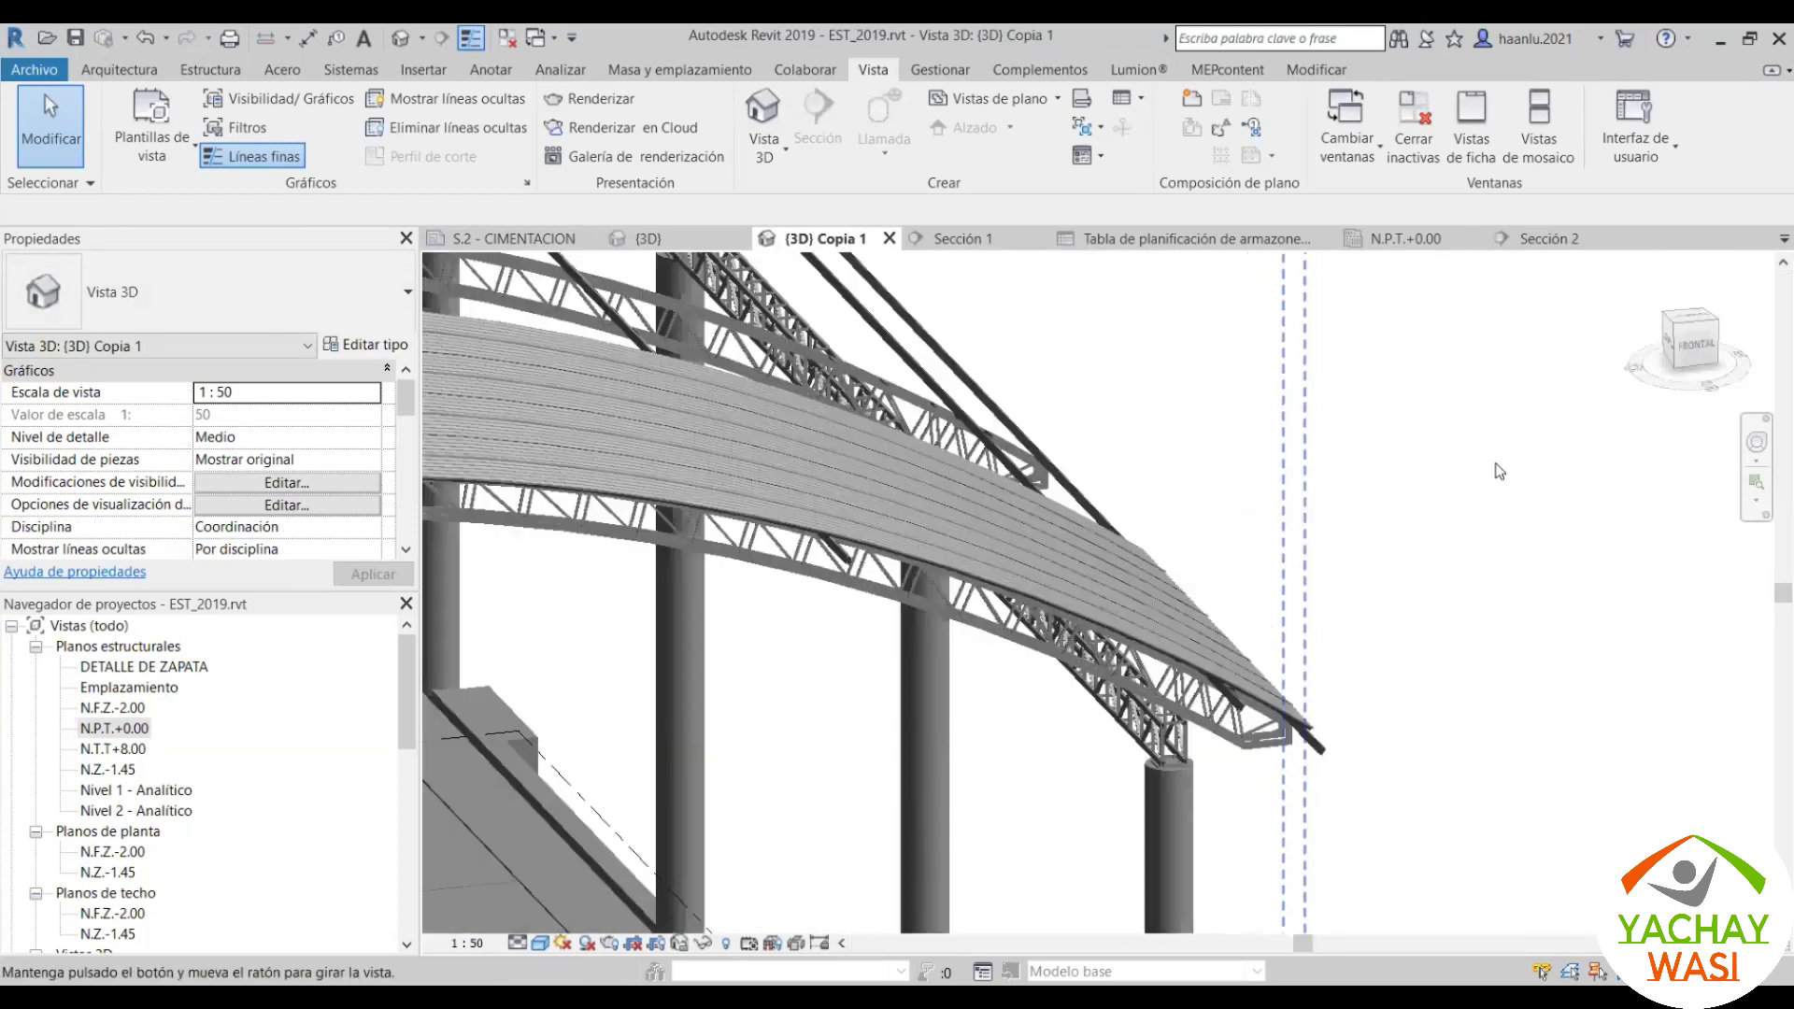
{"action": "scroll", "coordinate": [1318, 671], "scroll_direction": "down", "scroll_amount": 5}
{"action": "mouse_move", "coordinate": [1318, 671]}
{"action": "middle_mouse_down", "text": "shift"}
{"action": "mouse_move", "coordinate": [864, 671]}
{"action": "mouse_move", "coordinate": [924, 669]}
{"action": "middle_mouse_up", "text": "shift"}
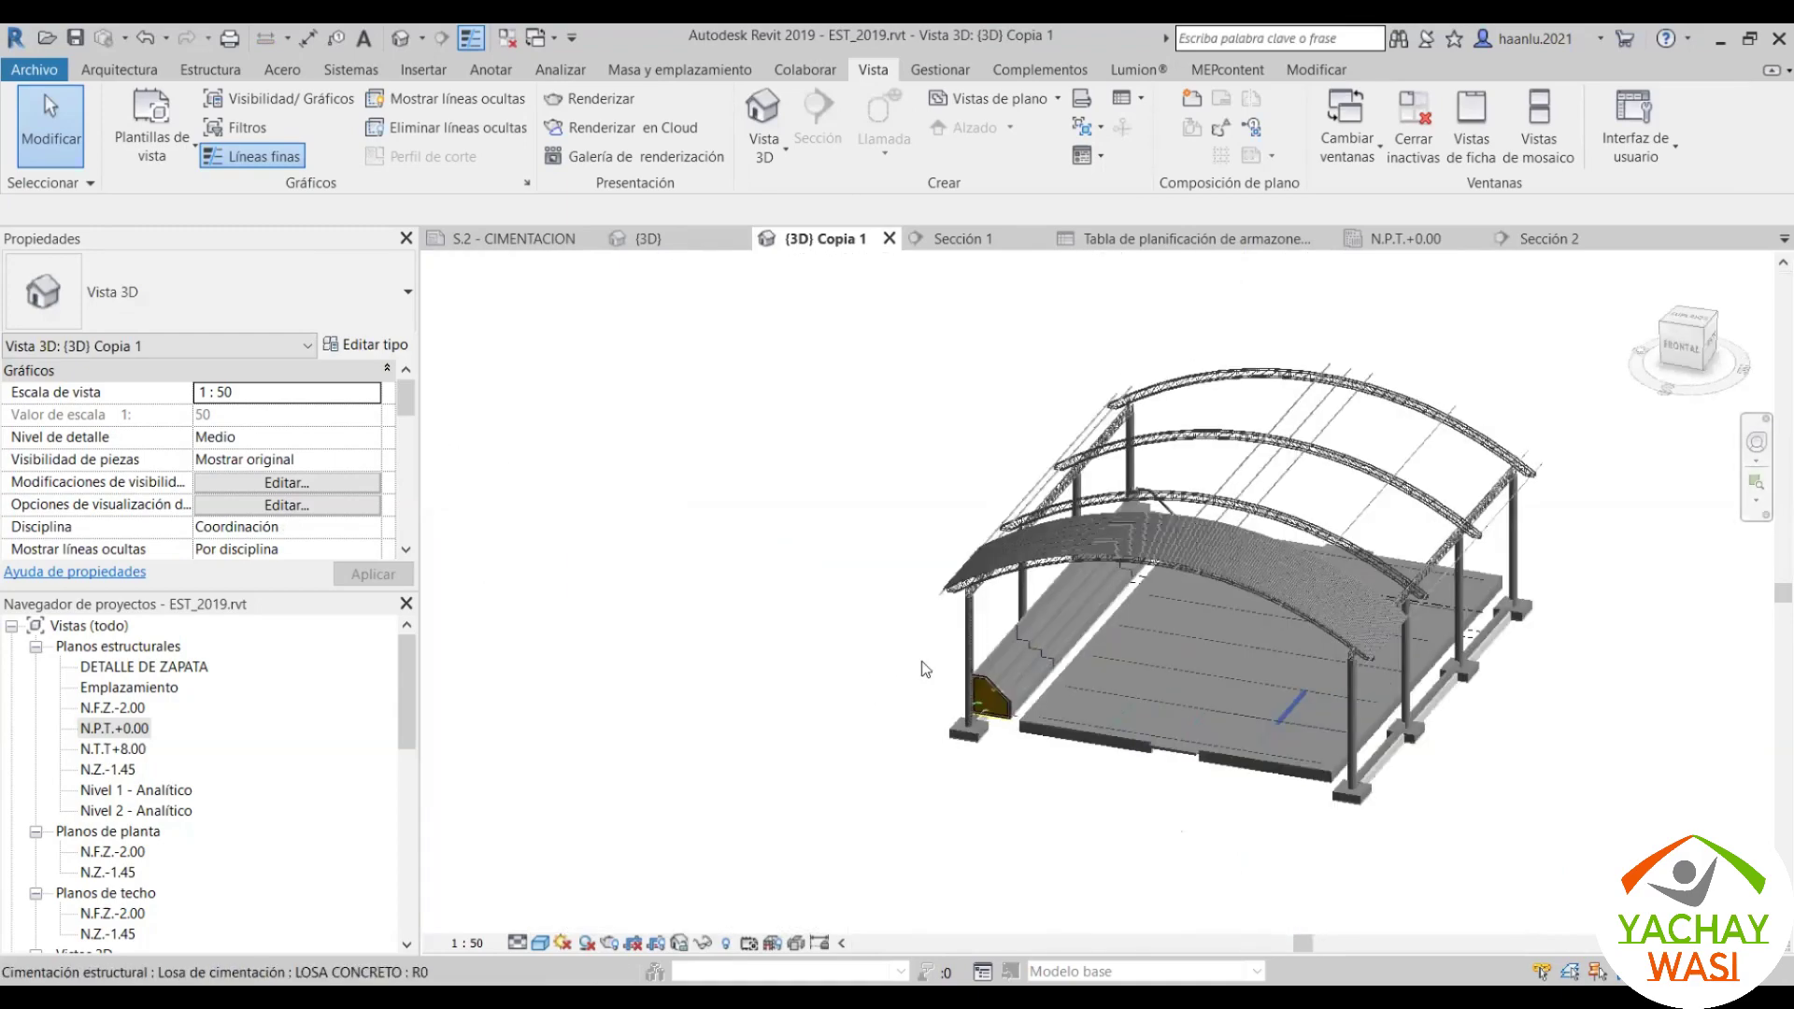
{"action": "scroll", "coordinate": [920, 675], "scroll_direction": "up", "scroll_amount": 5}
{"action": "scroll", "coordinate": [917, 675], "scroll_direction": "up", "scroll_amount": 2}
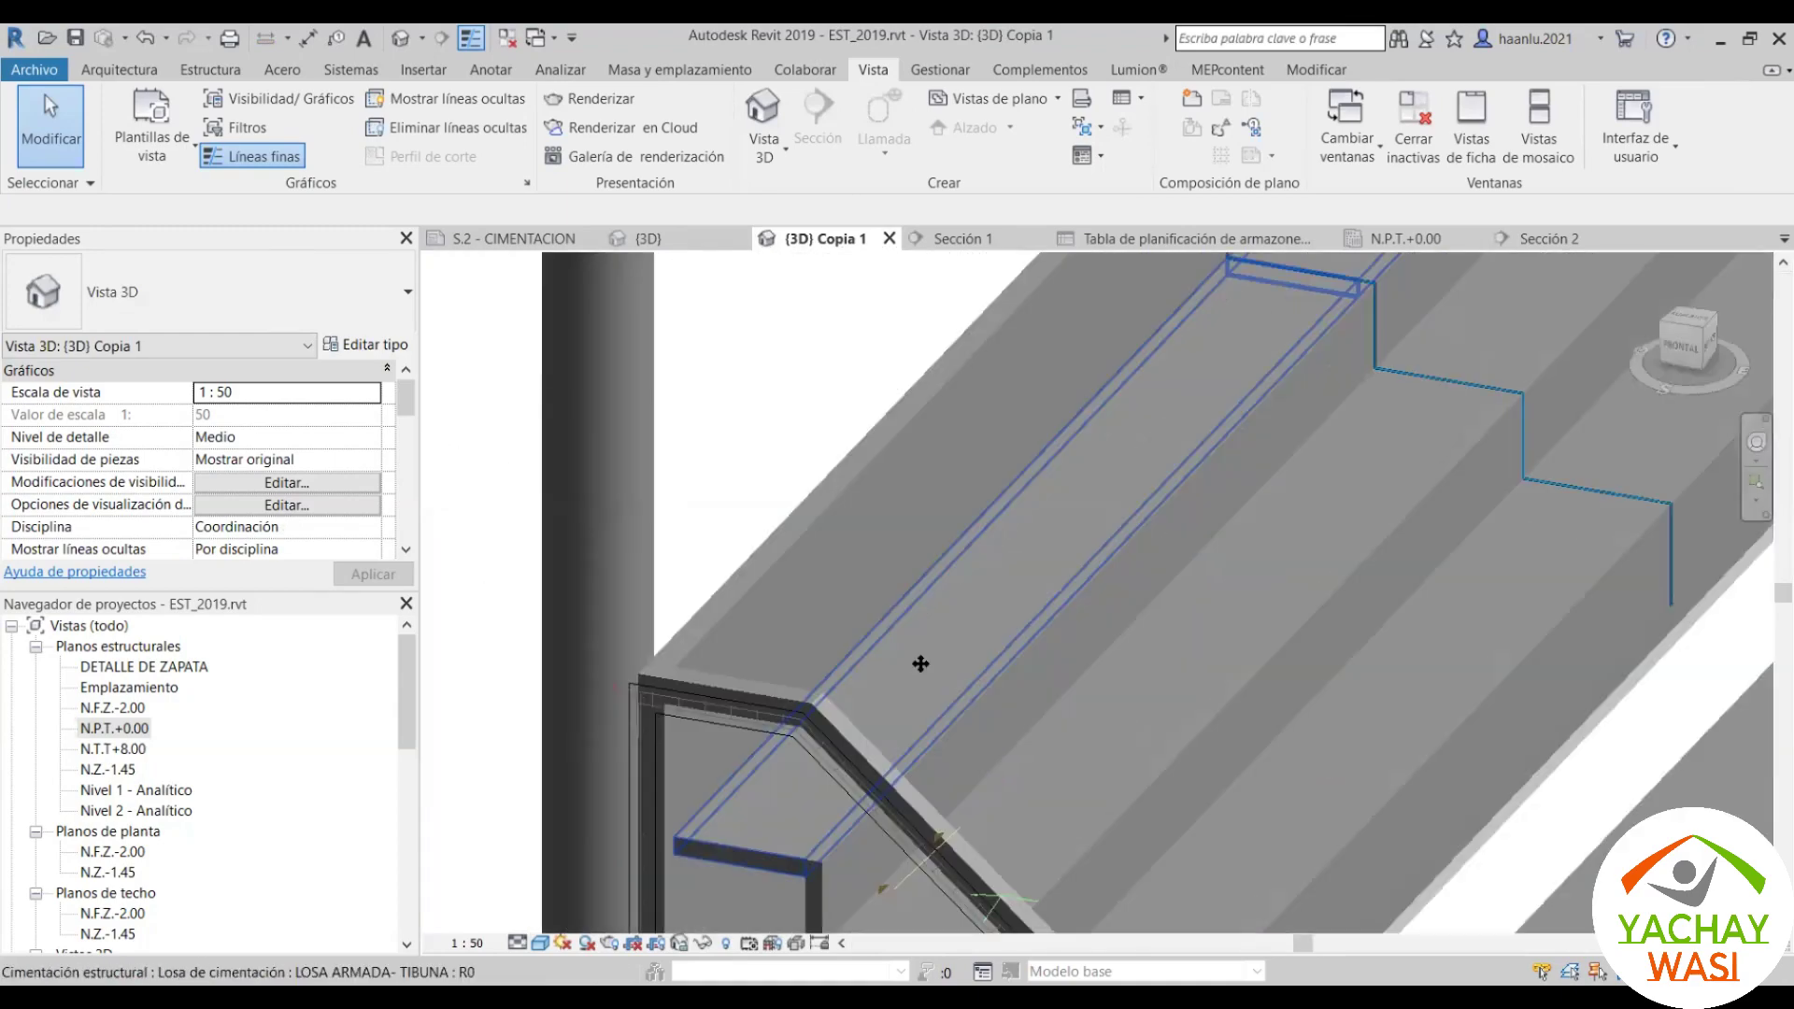
Step: Select the LOSA ARMADA- TIBUNA slab and orbit and zoom around it
{"action": "left_click", "coordinate": [945, 592]}
{"action": "middle_click_drag", "start_coordinate": [944, 593], "coordinate": [1077, 652], "text": "shift"}
{"action": "scroll", "coordinate": [1042, 629], "scroll_direction": "down", "scroll_amount": 1}
{"action": "scroll", "coordinate": [755, 762], "scroll_direction": "down", "scroll_amount": 4}
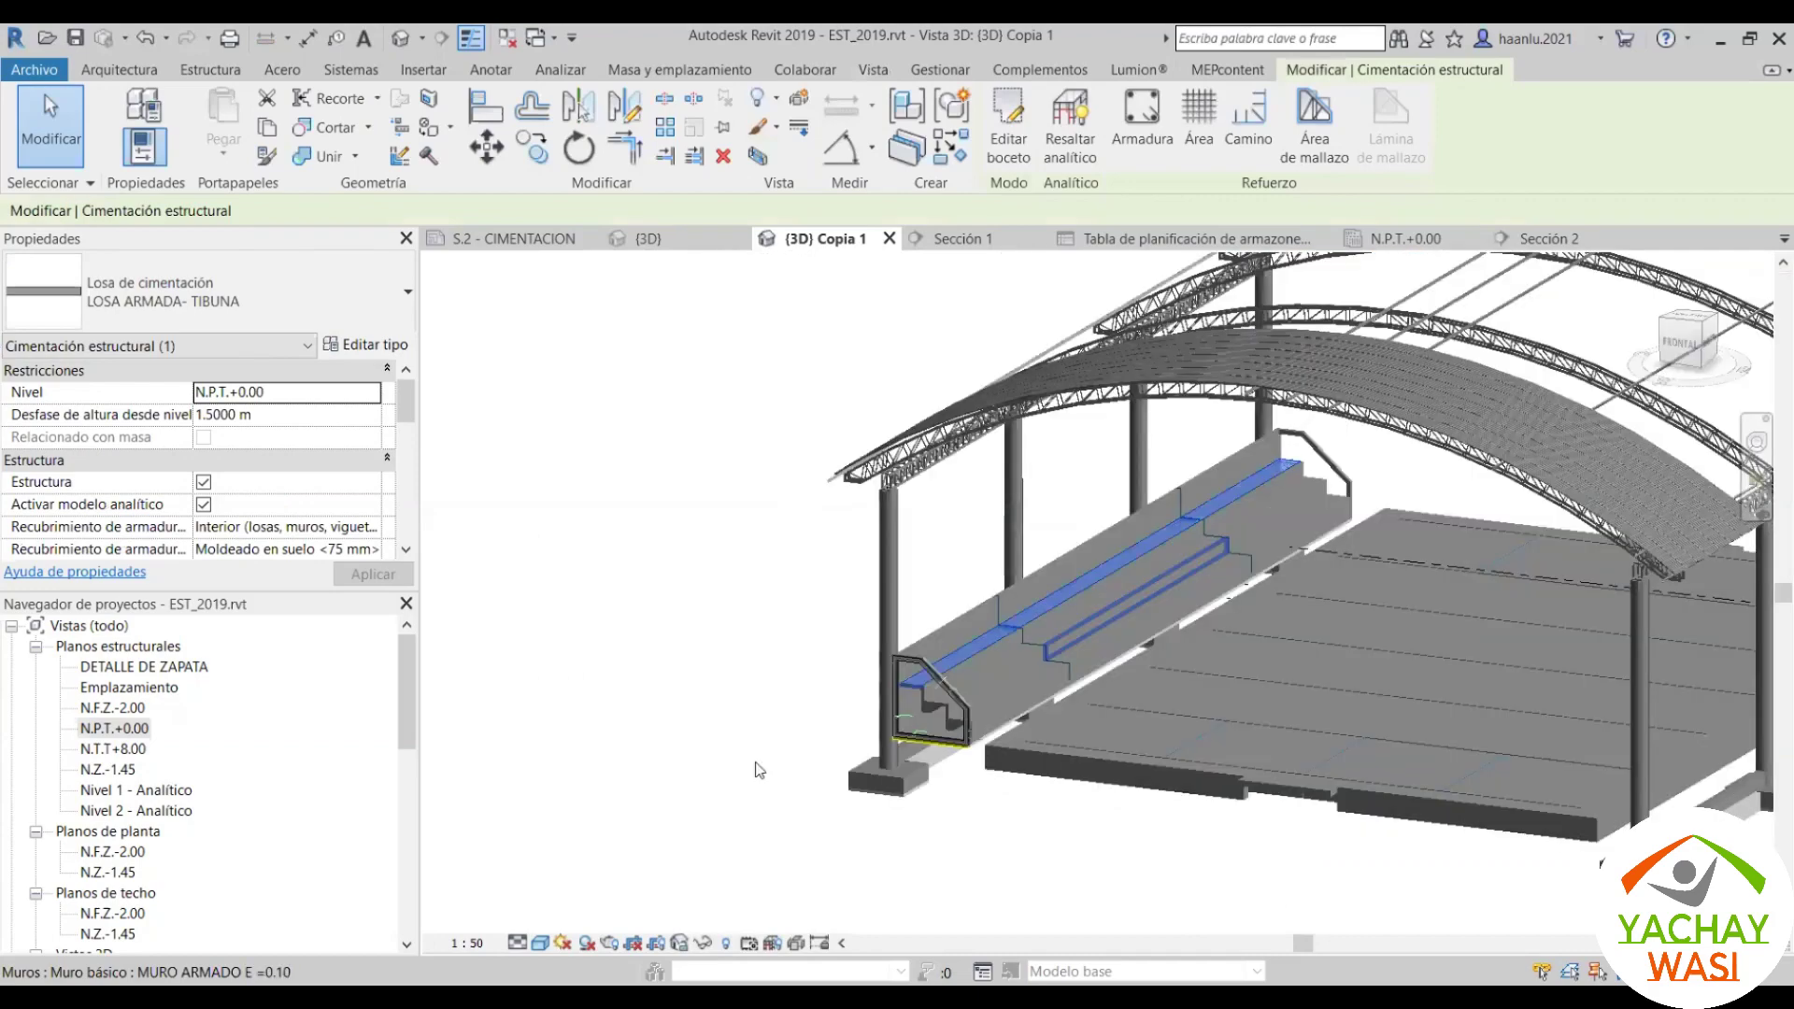
{"action": "scroll", "coordinate": [1147, 553], "scroll_direction": "up", "scroll_amount": 1}
{"action": "scroll", "coordinate": [1147, 553], "scroll_direction": "up", "scroll_amount": 4}
{"action": "scroll", "coordinate": [1147, 553], "scroll_direction": "down", "scroll_amount": 3}
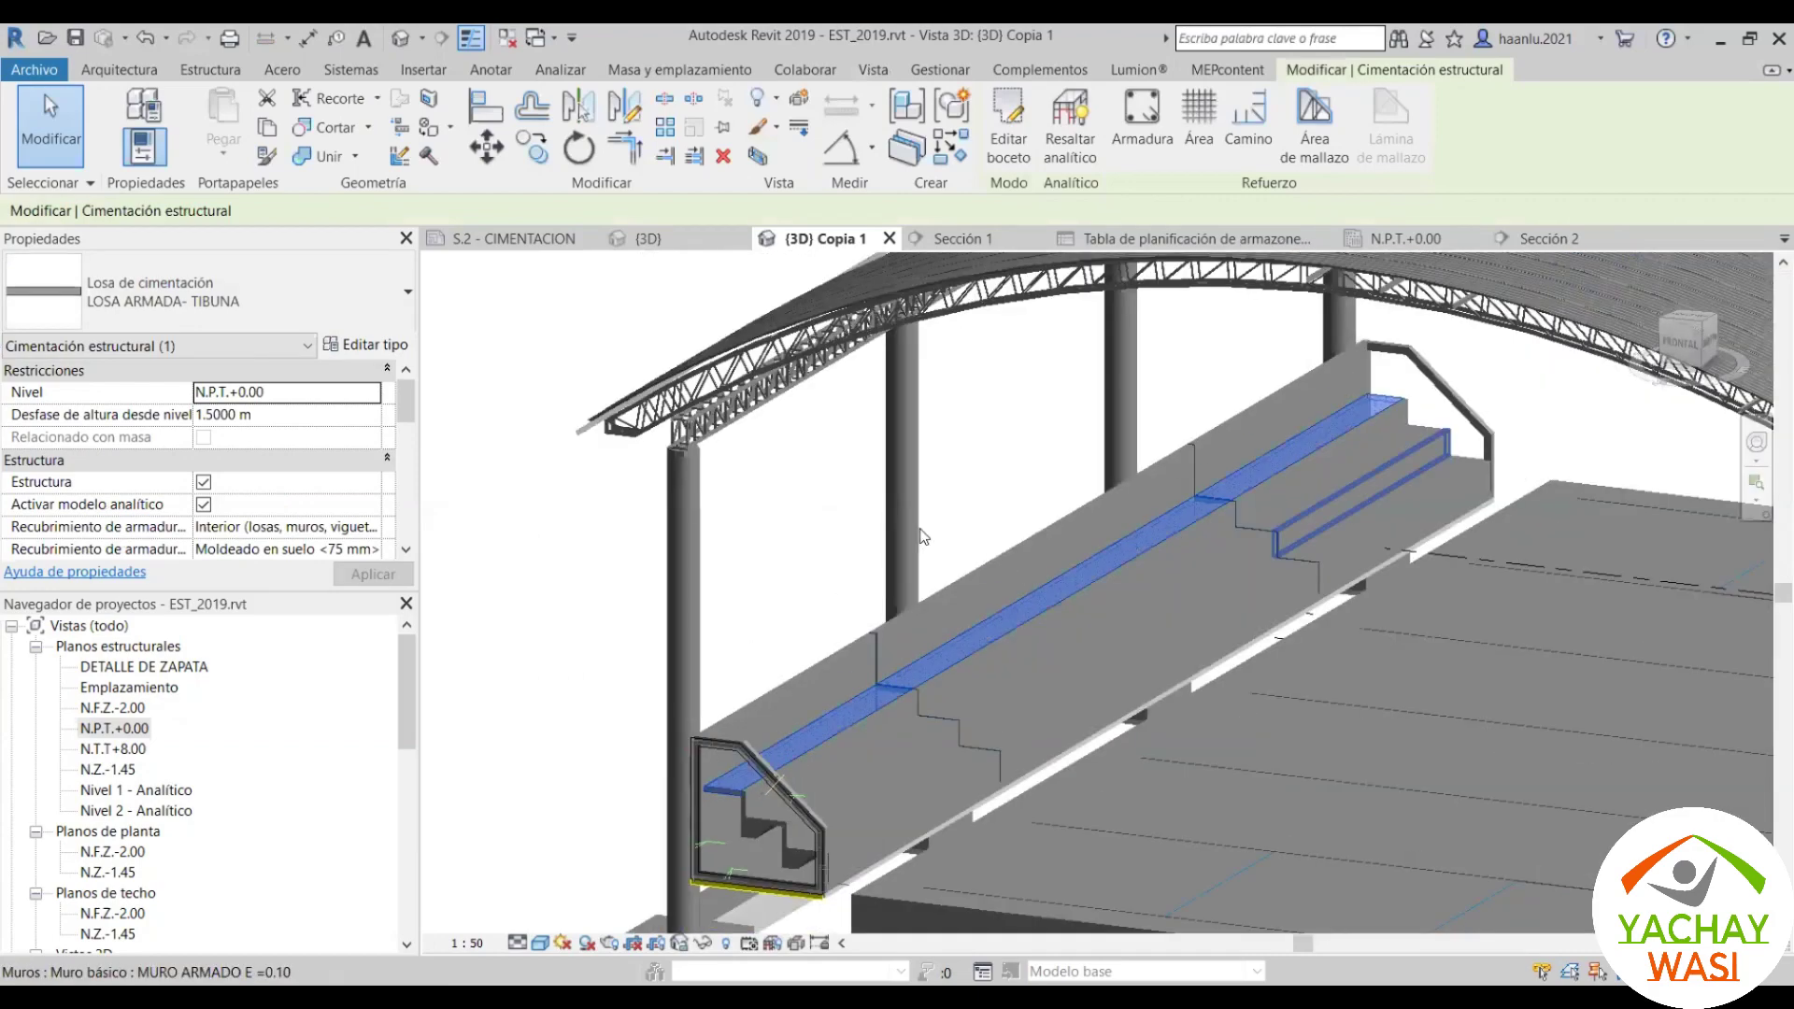
{"action": "scroll", "coordinate": [955, 680], "scroll_direction": "up", "scroll_amount": 1}
{"action": "scroll", "coordinate": [968, 626], "scroll_direction": "up", "scroll_amount": 2}
{"action": "scroll", "coordinate": [802, 730], "scroll_direction": "up", "scroll_amount": 3}
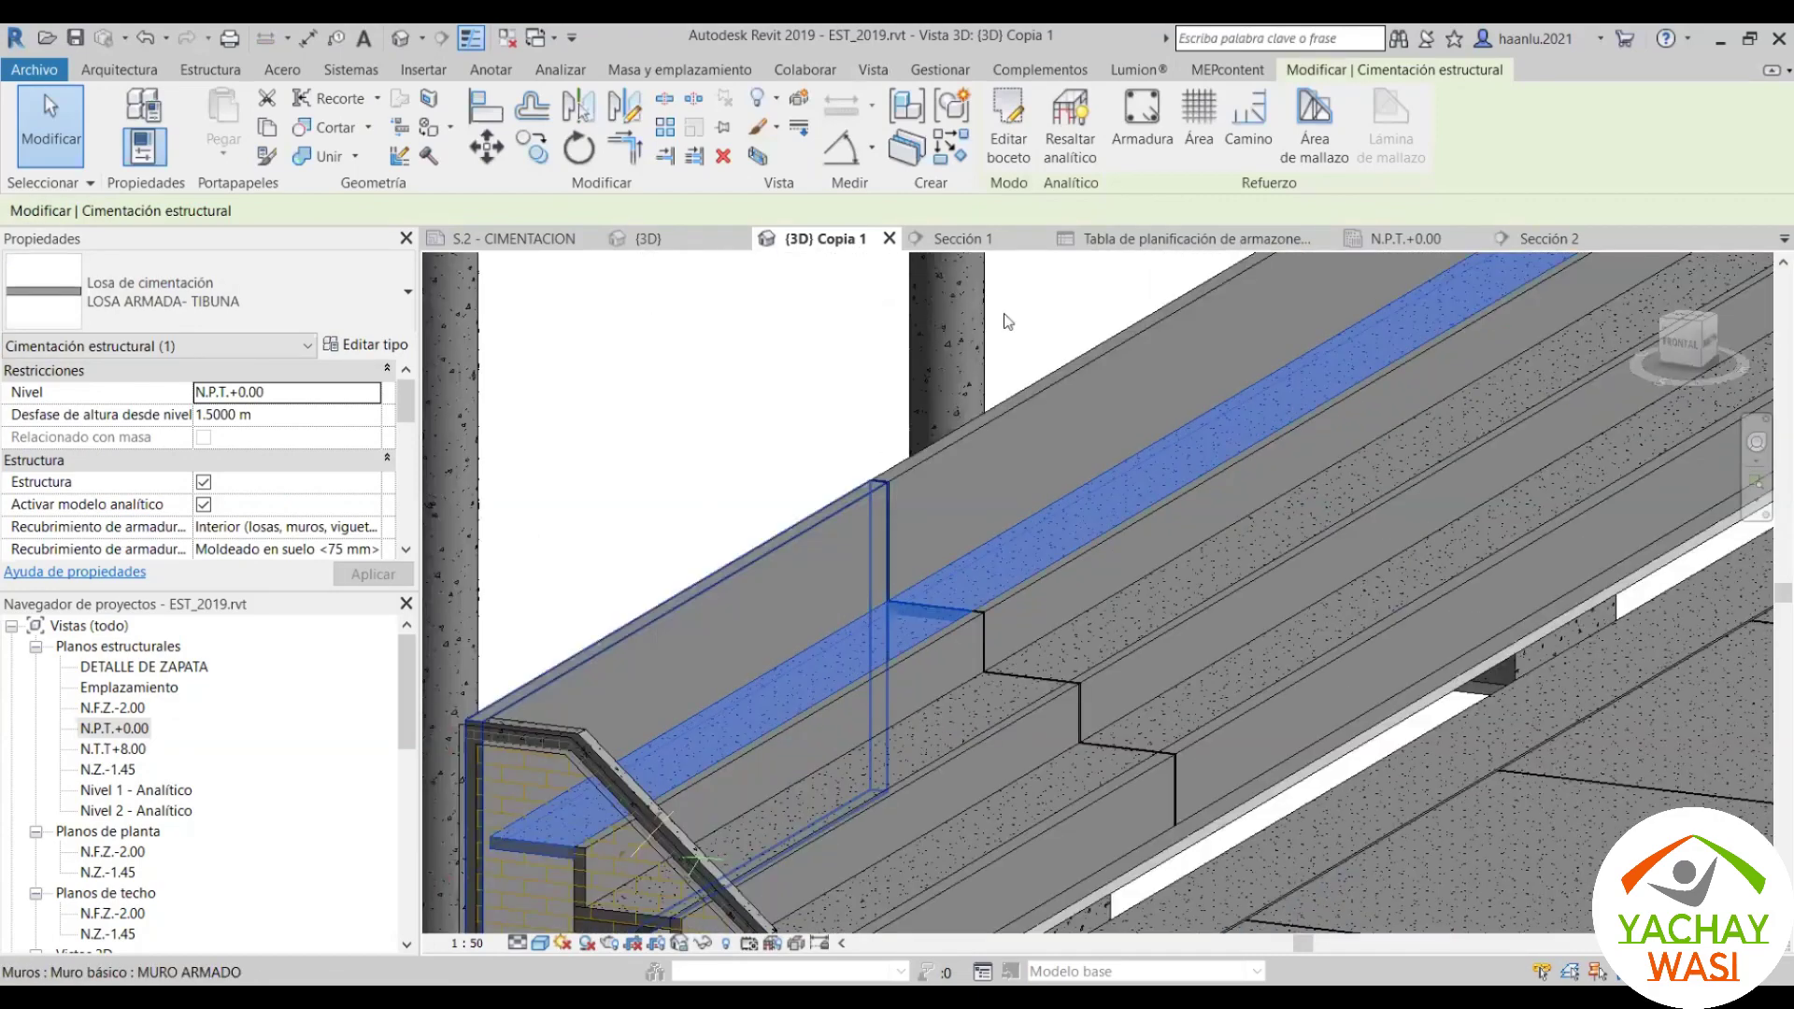
{"action": "scroll", "coordinate": [806, 519], "scroll_direction": "up", "scroll_amount": 1}
{"action": "scroll", "coordinate": [805, 518], "scroll_direction": "up", "scroll_amount": 1}
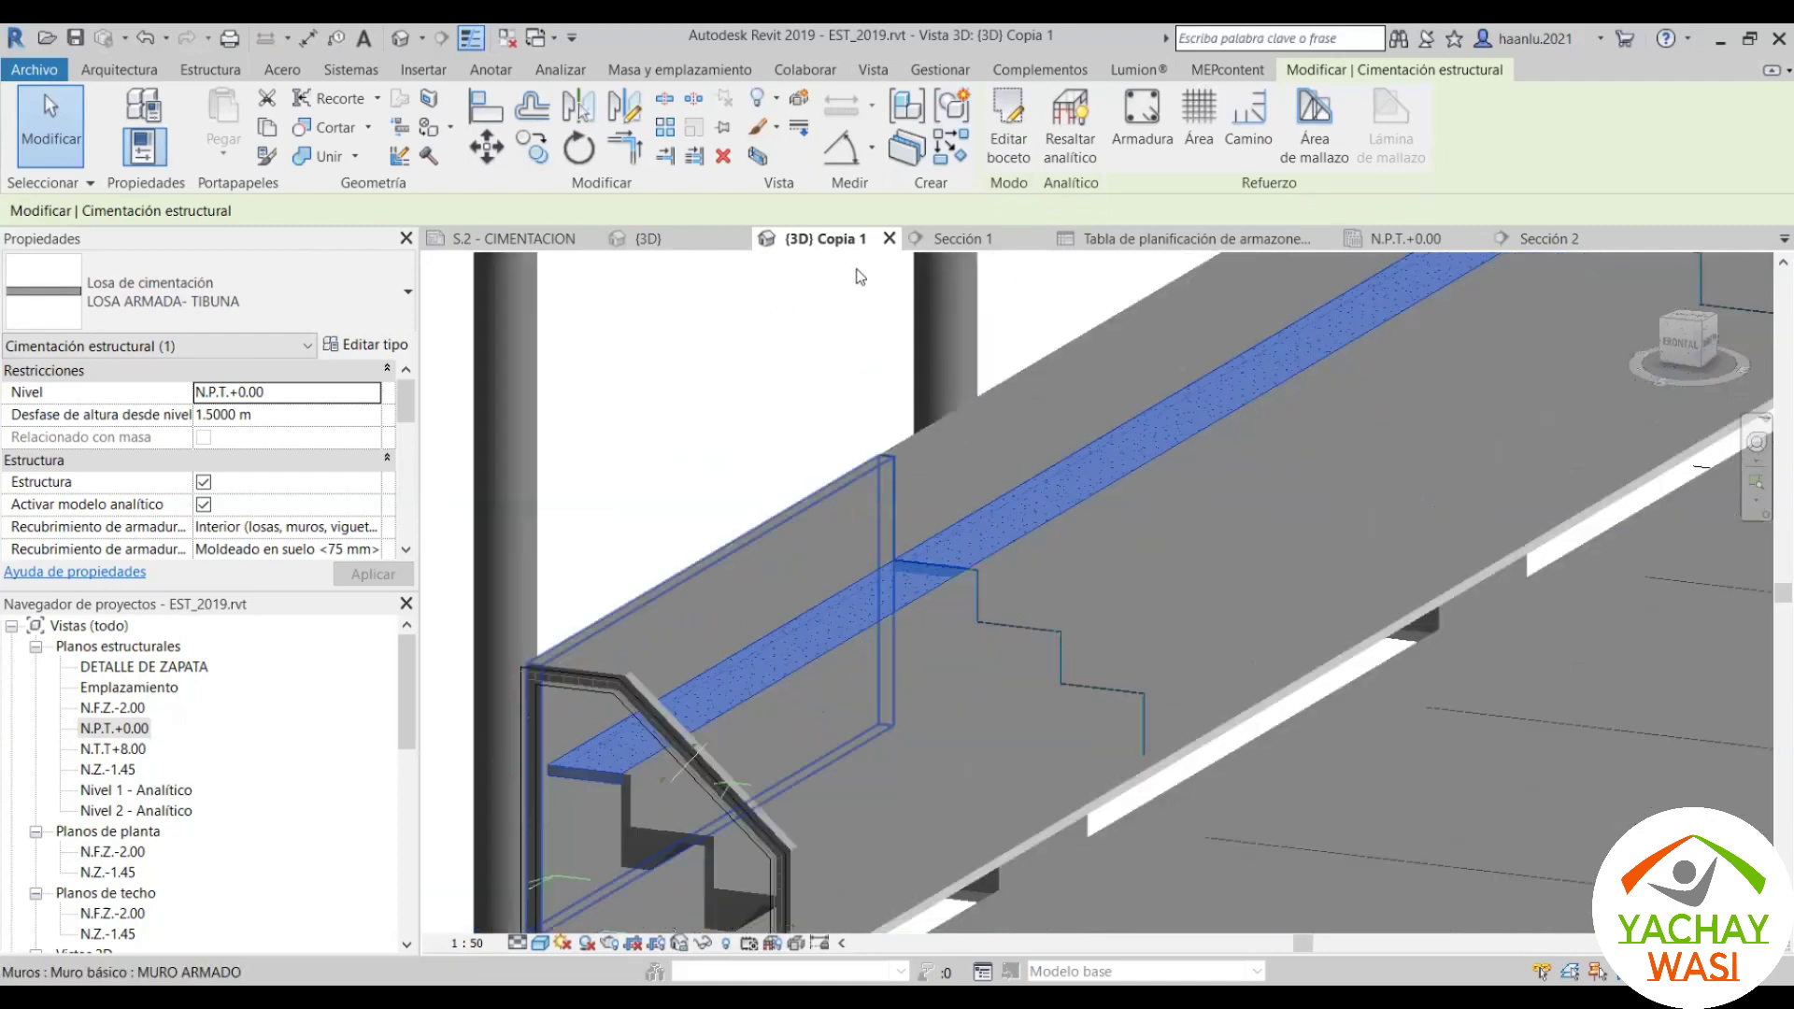
{"action": "scroll", "coordinate": [859, 276], "scroll_direction": "down", "scroll_amount": 3}
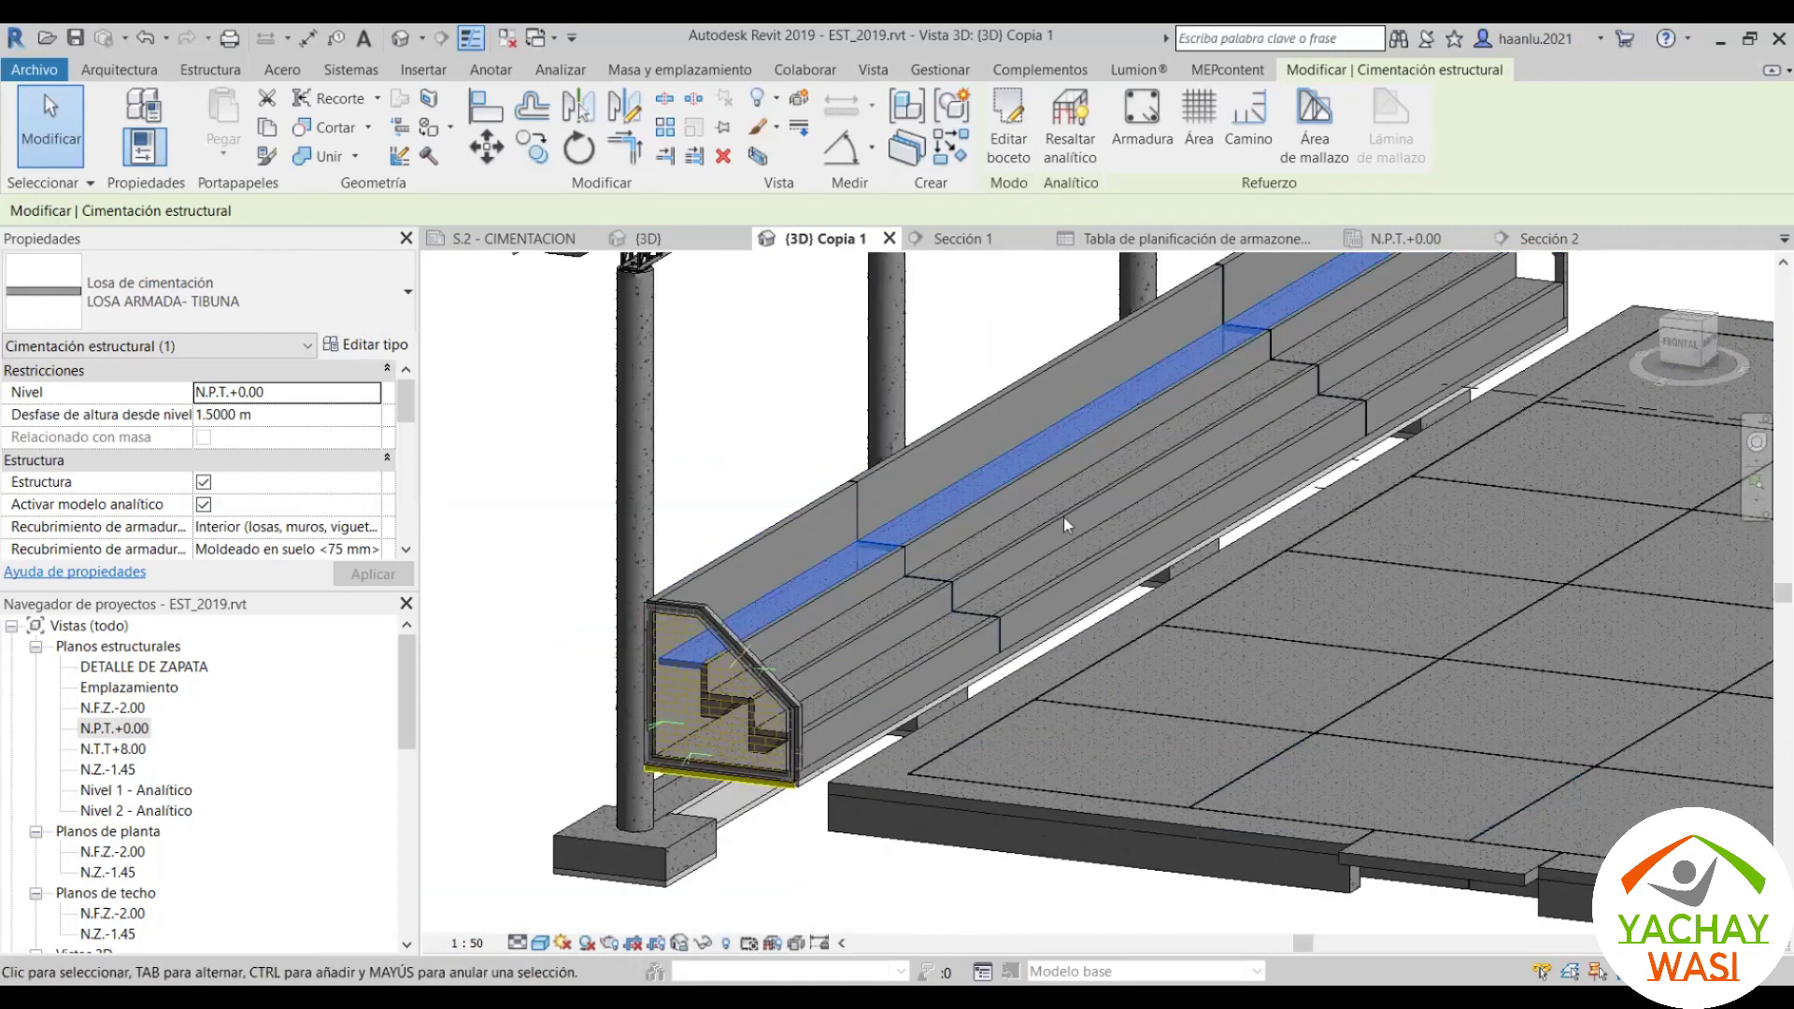
Step: Back in the N.P.T.+0.00 plan, select CIMENTACION.dwg and set its Nivel base to N.F.Z.-2.00
{"action": "key", "text": "ctrl+Tab"}
{"action": "left_click", "coordinate": [766, 710]}
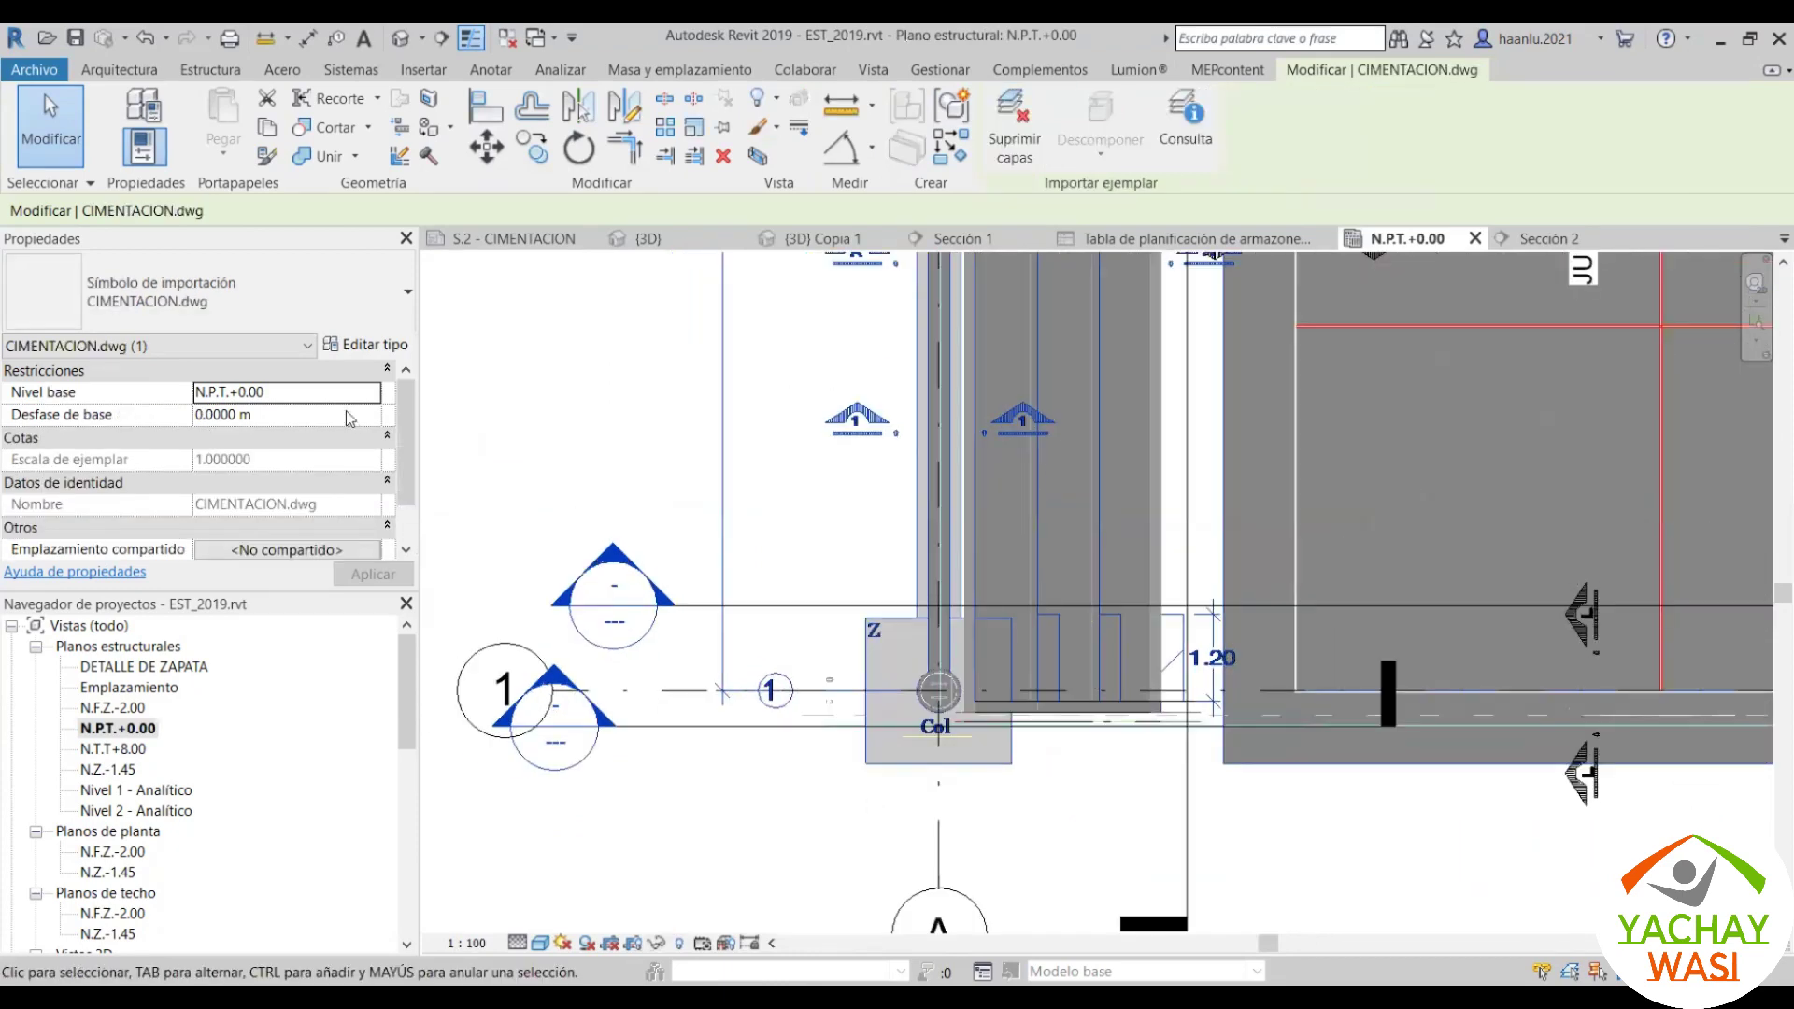
{"action": "left_click", "coordinate": [371, 397]}
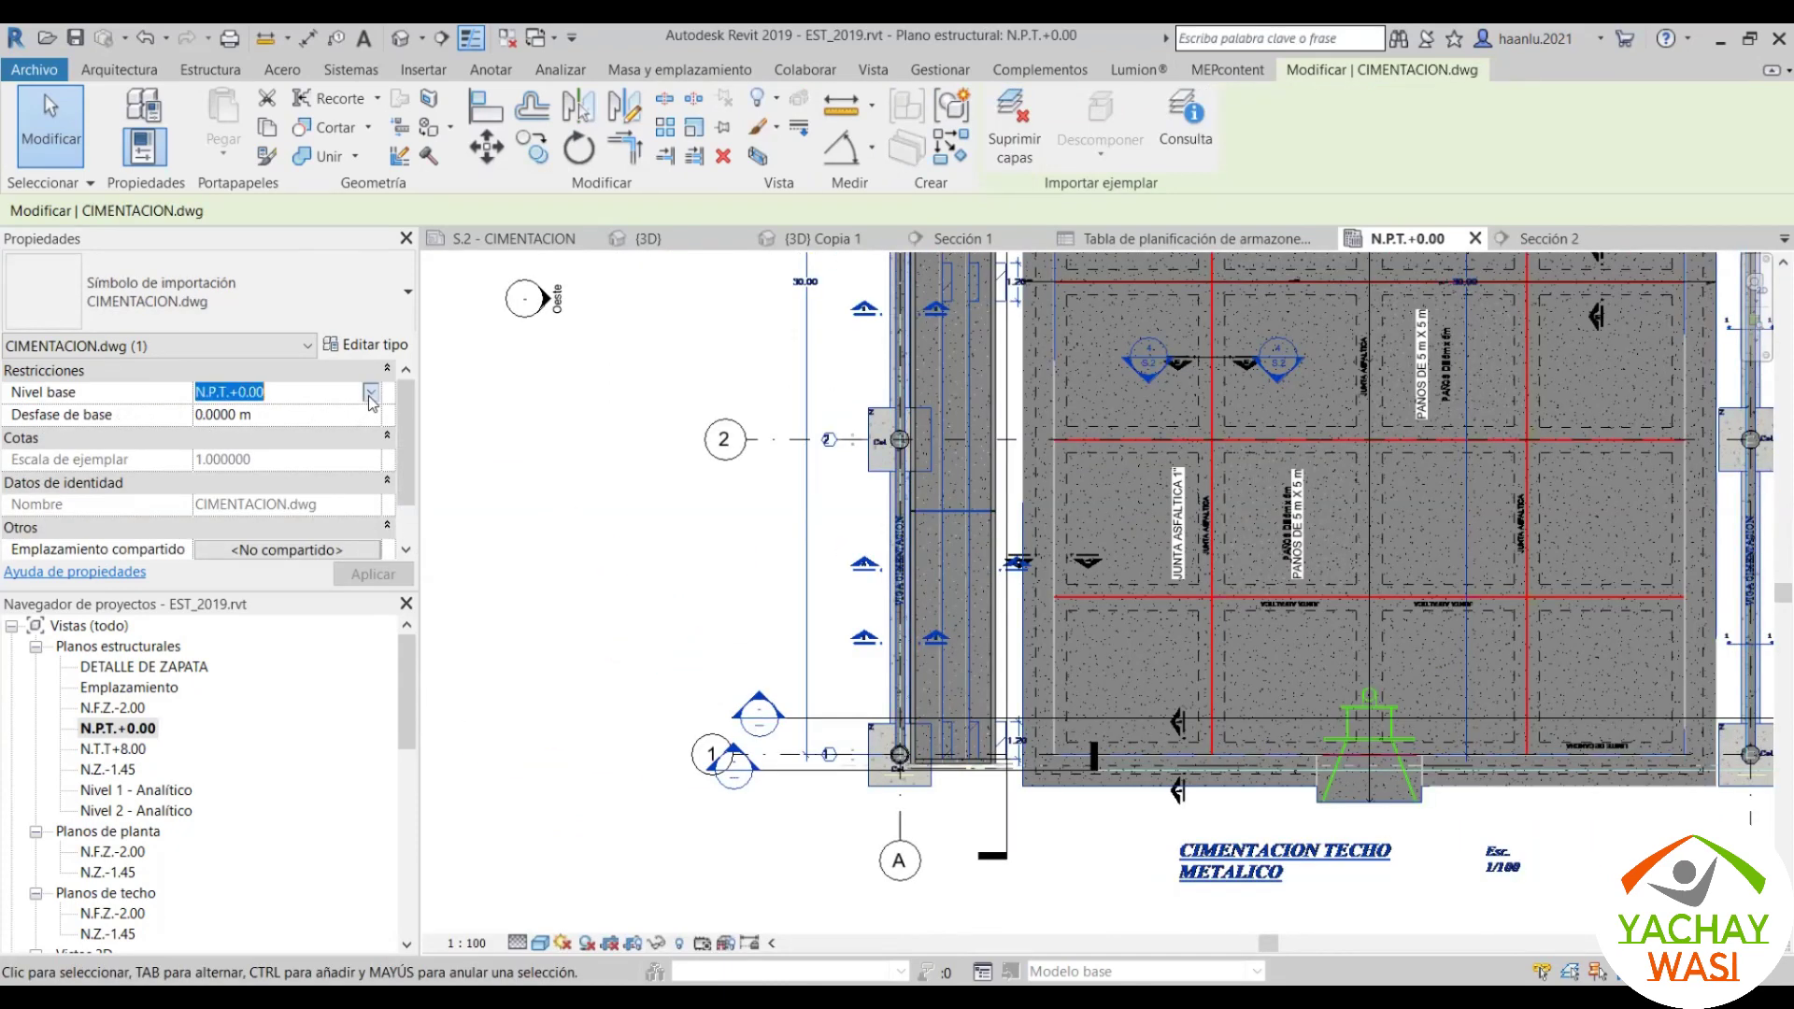
{"action": "key", "text": "alt+Down"}
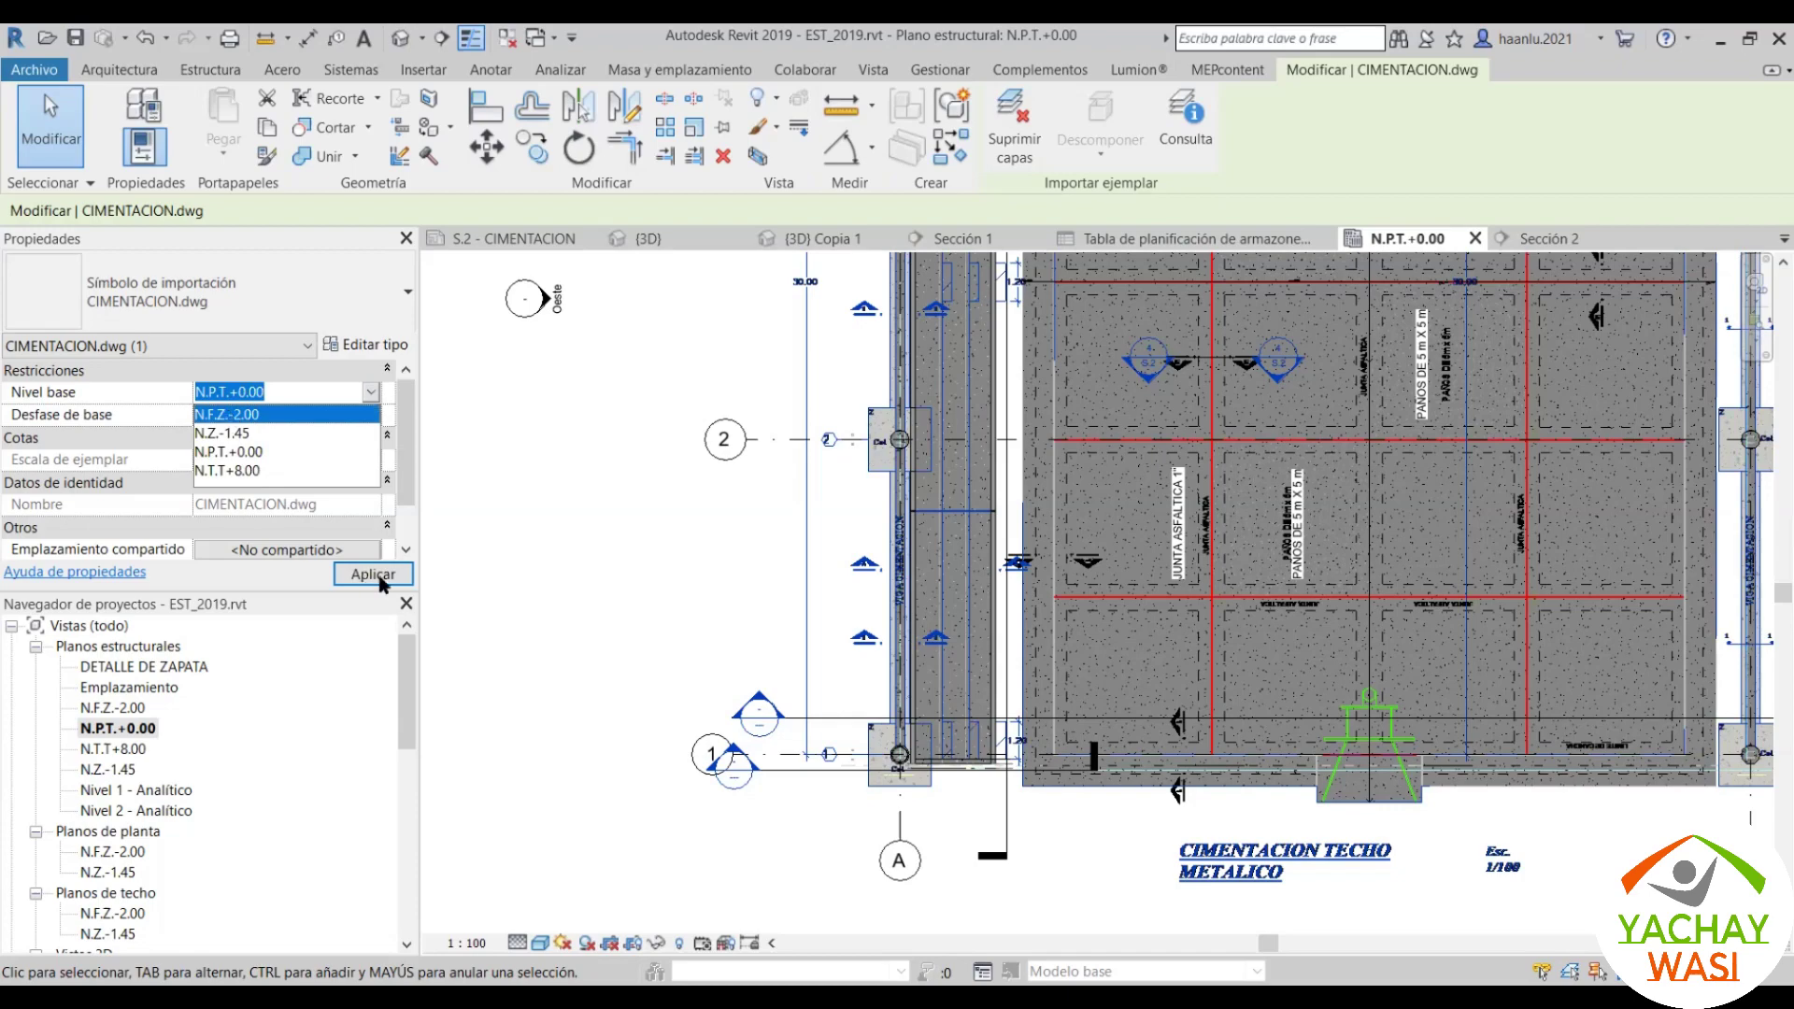
{"action": "key", "text": "Return"}
{"action": "scroll", "coordinate": [1185, 553], "scroll_direction": "up", "scroll_amount": 3}
{"action": "scroll", "coordinate": [946, 376], "scroll_direction": "up", "scroll_amount": 3}
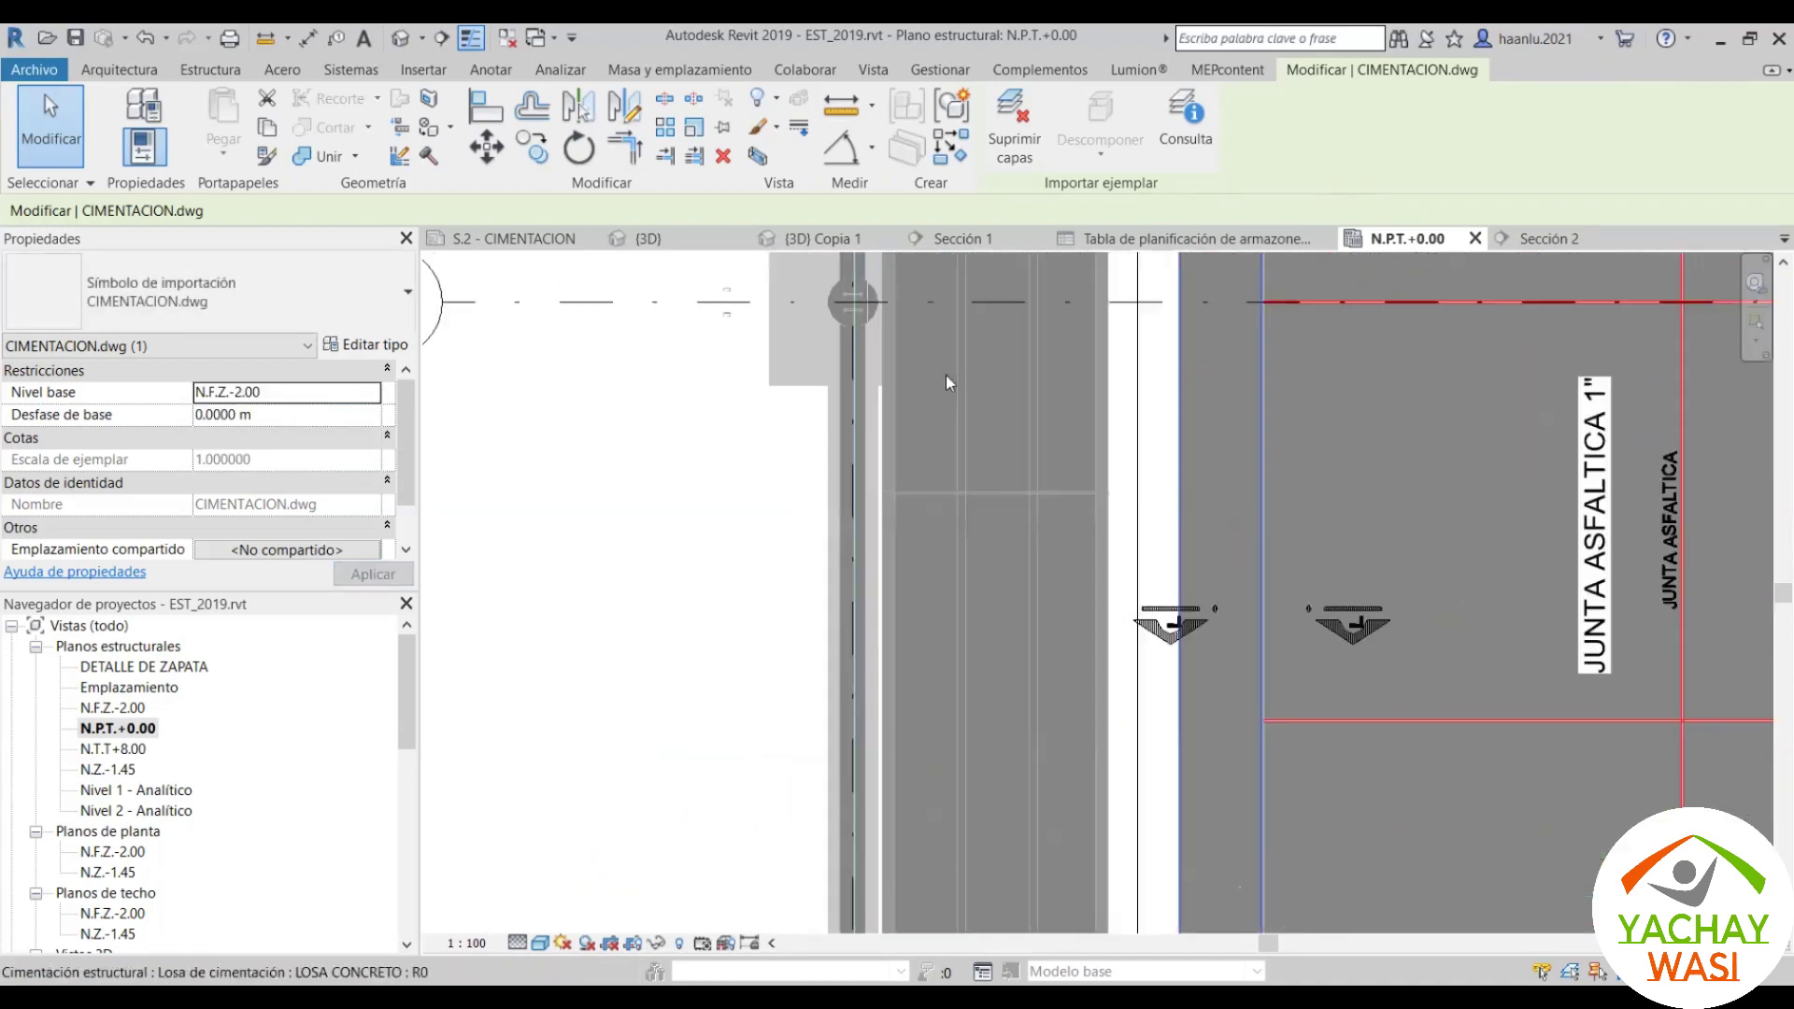
{"action": "scroll", "coordinate": [927, 574], "scroll_direction": "down", "scroll_amount": 3}
{"action": "scroll", "coordinate": [995, 624], "scroll_direction": "down", "scroll_amount": 1}
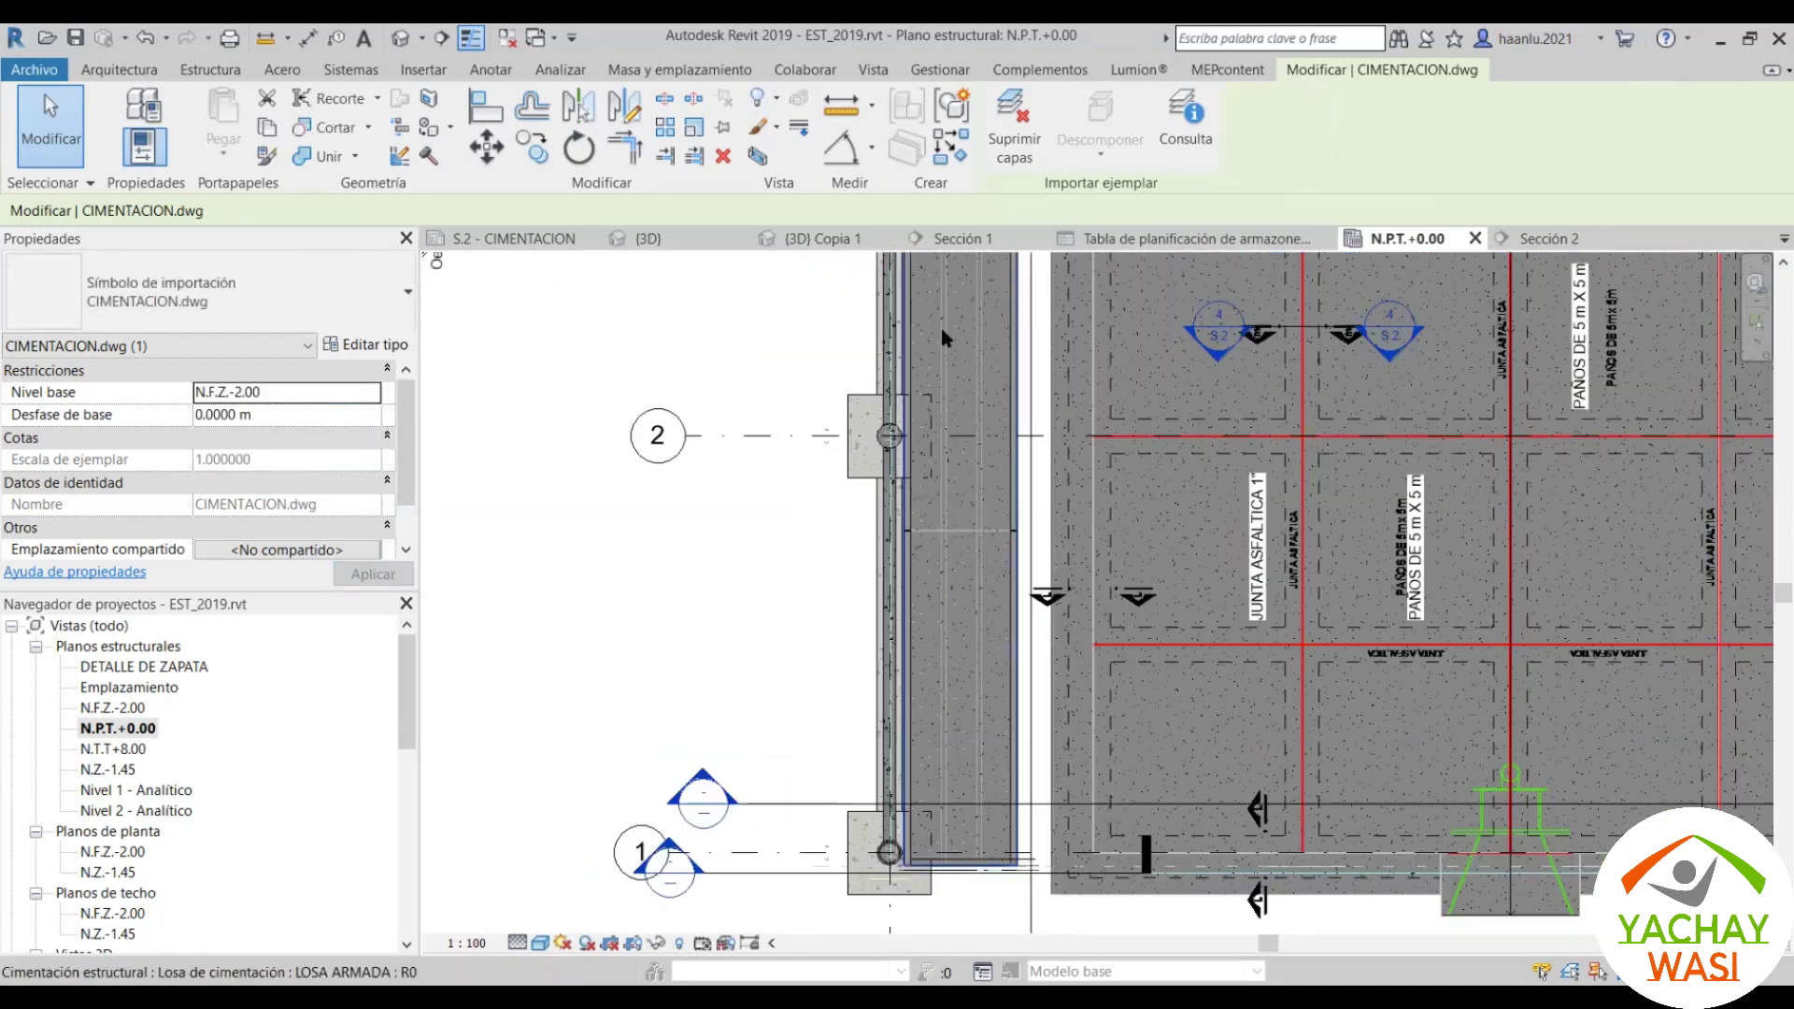
{"action": "key", "text": "z"}
{"action": "key", "text": "f"}
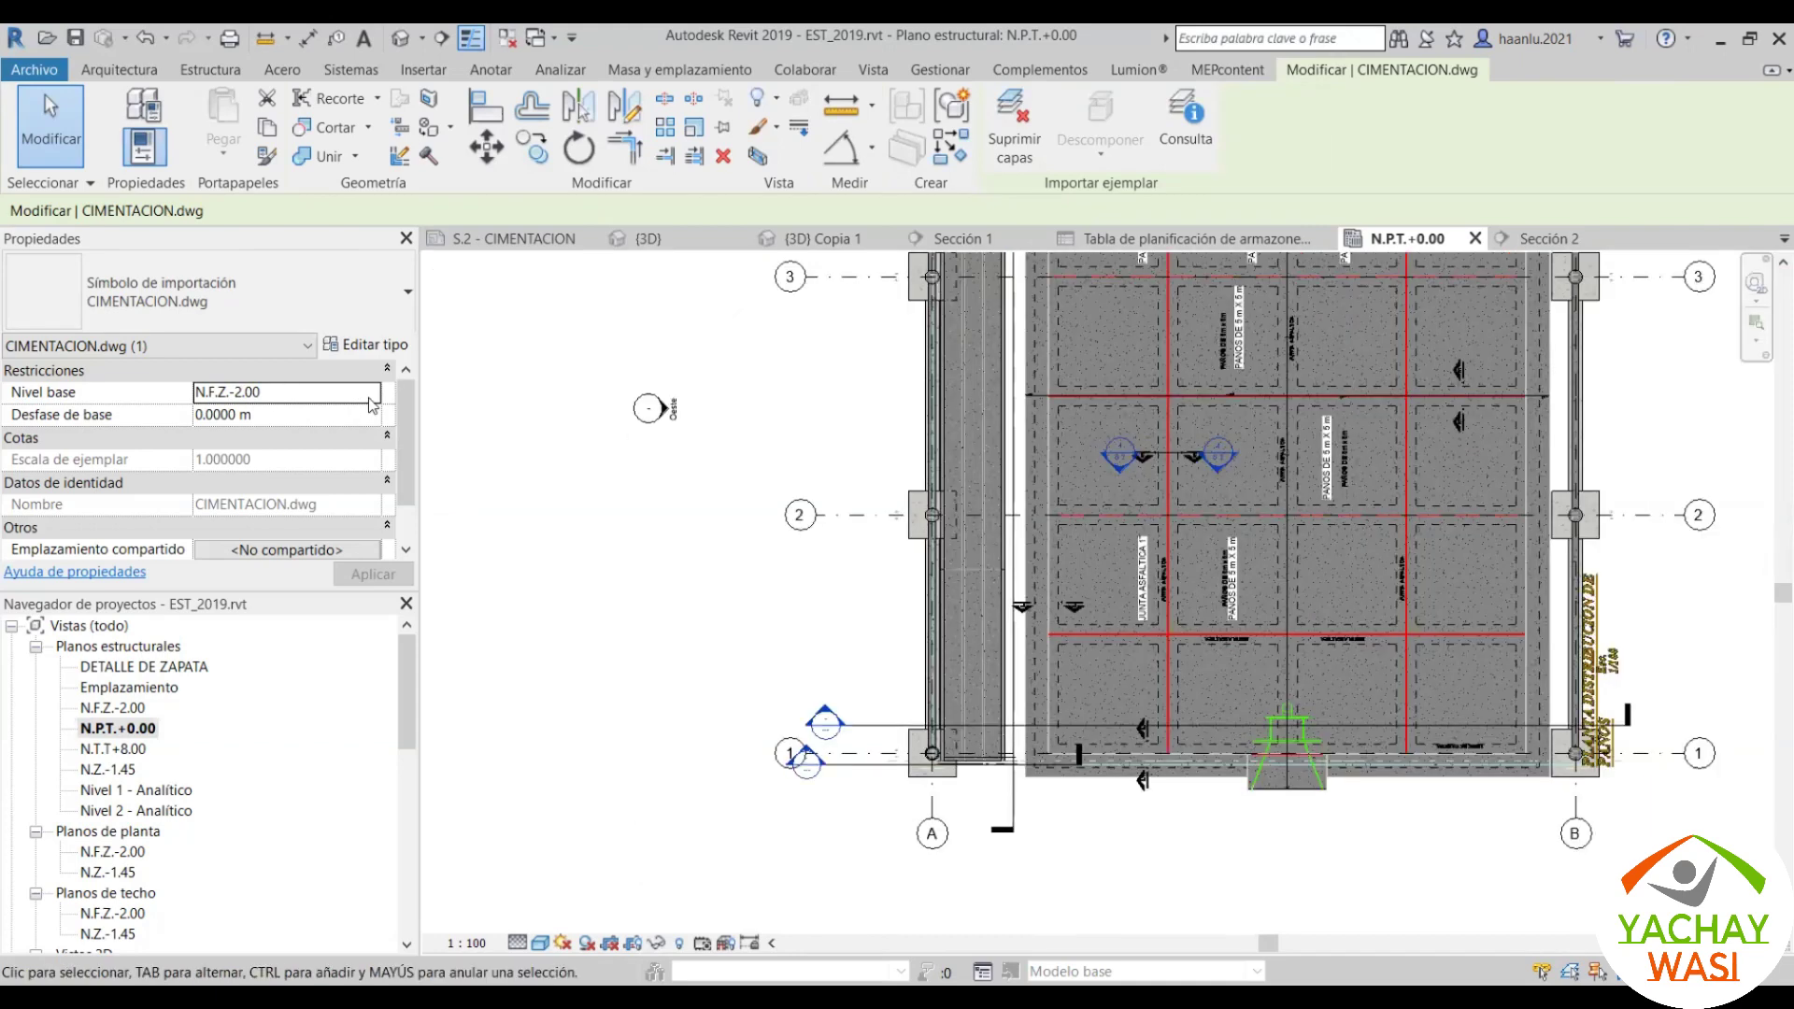
Step: Change CIMENTACION.dwg's Nivel base to N.P.T.+0.00 and apply it
{"action": "left_click", "coordinate": [372, 393]}
{"action": "left_click", "coordinate": [264, 478]}
{"action": "left_click", "coordinate": [373, 574]}
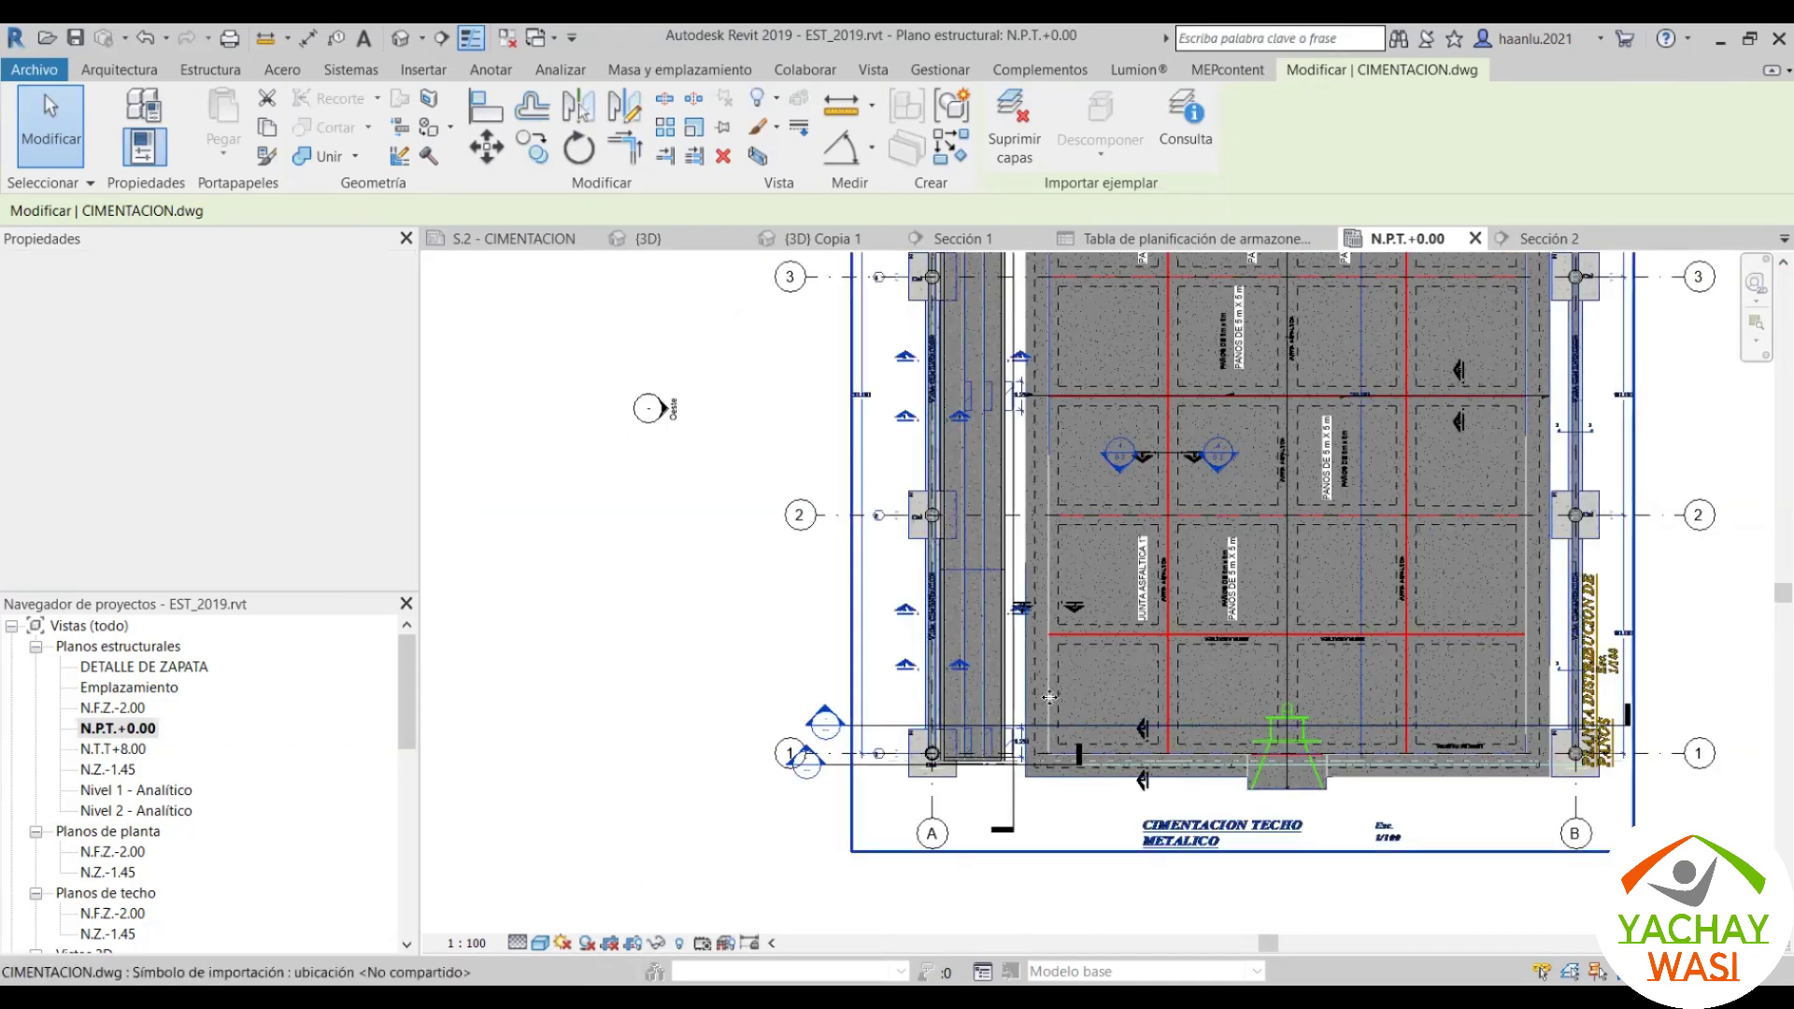
{"action": "scroll", "coordinate": [985, 729], "scroll_direction": "up", "scroll_amount": 3}
{"action": "scroll", "coordinate": [981, 738], "scroll_direction": "up", "scroll_amount": 1}
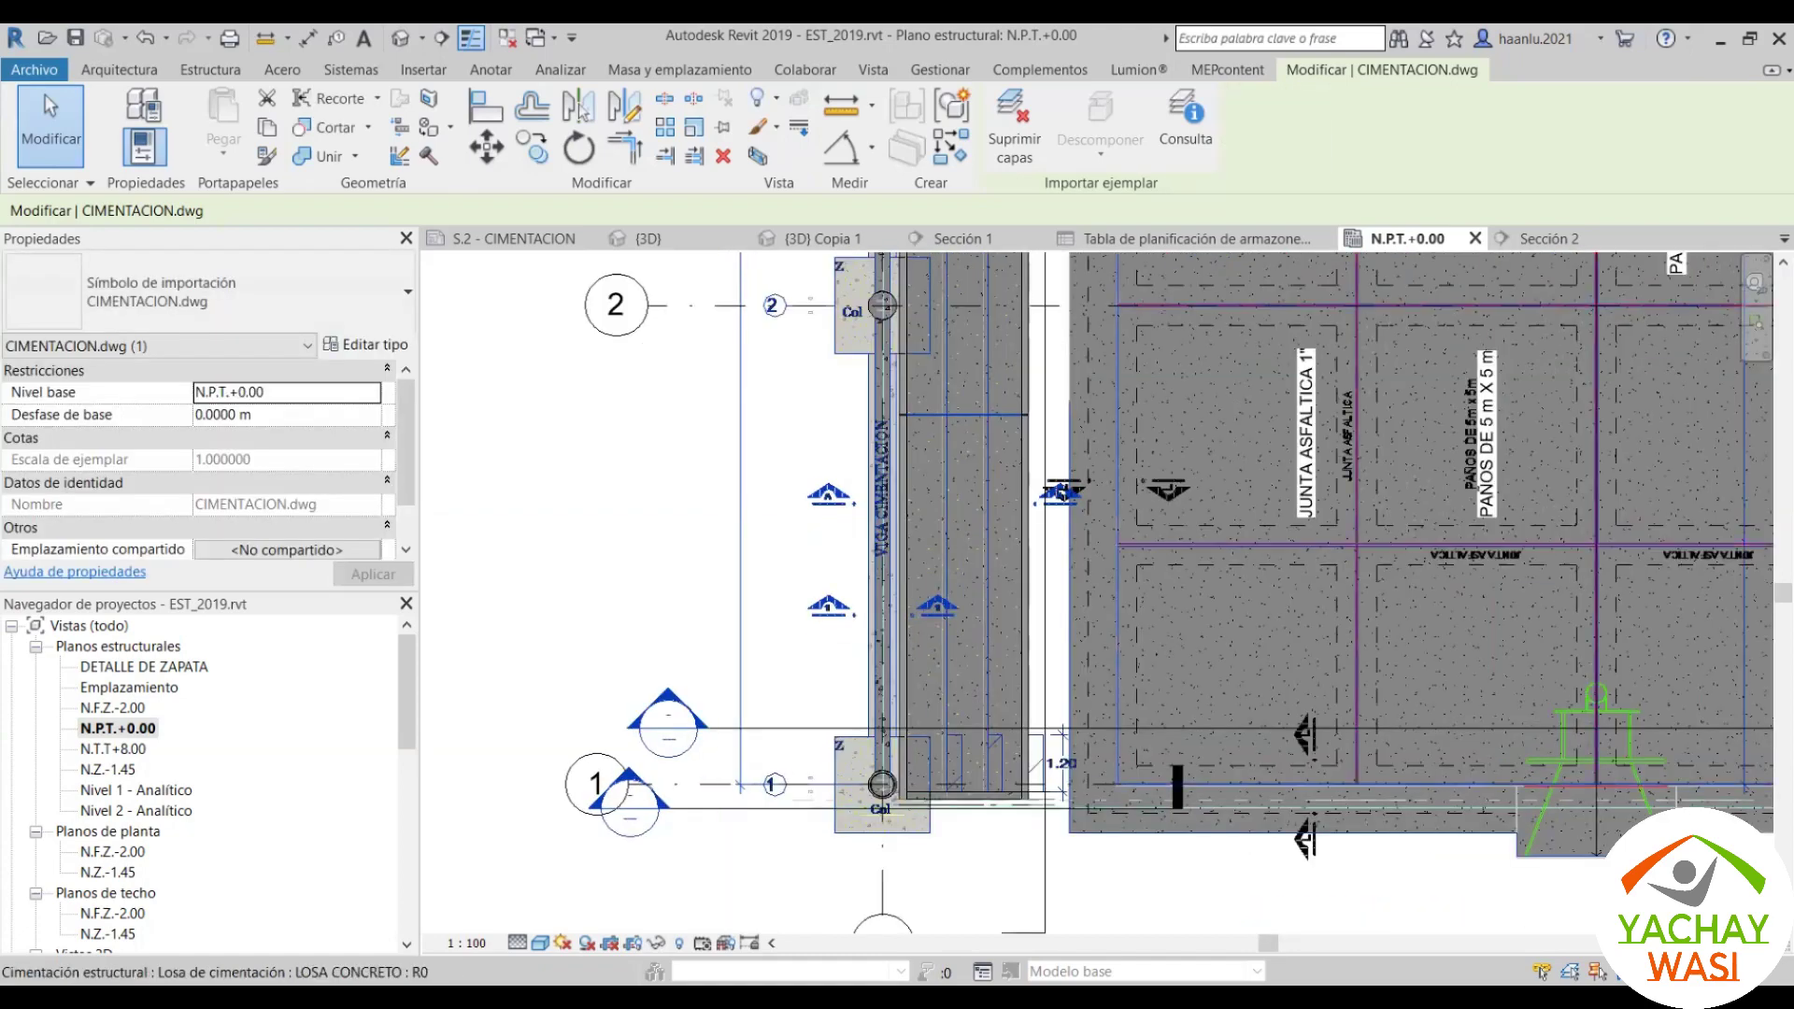
{"action": "scroll", "coordinate": [911, 748], "scroll_direction": "down", "scroll_amount": 1}
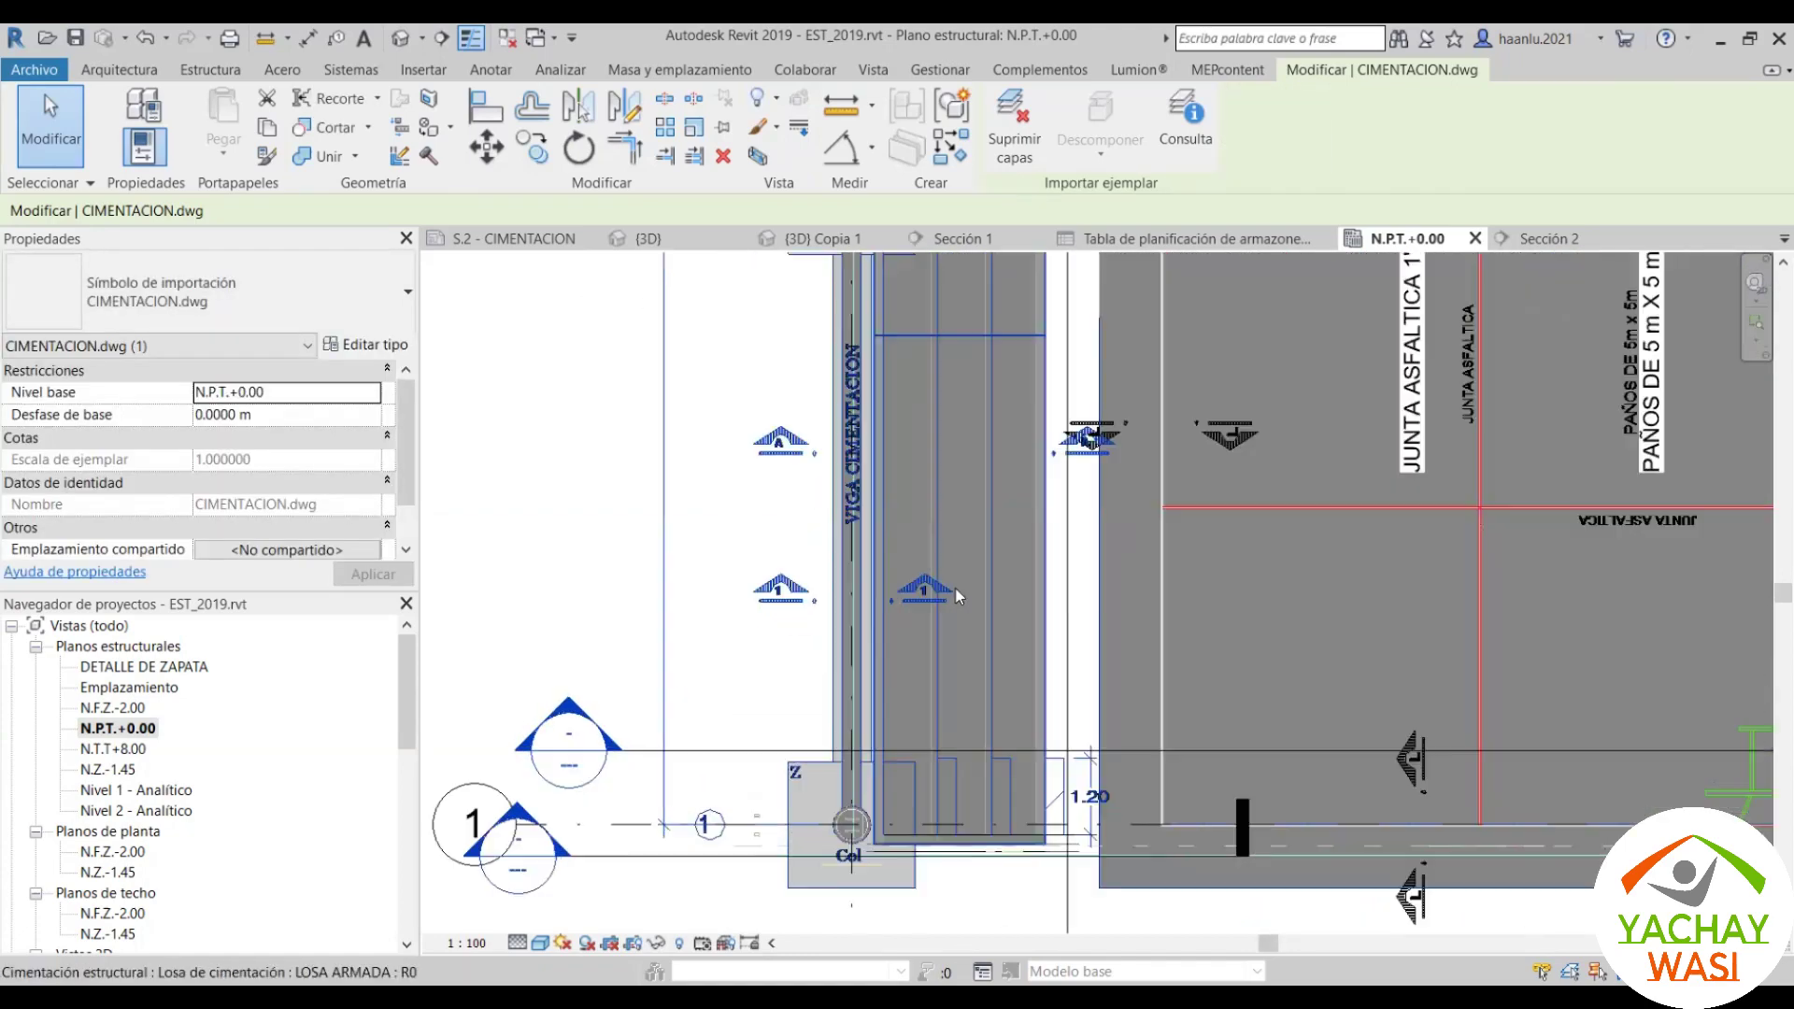
{"action": "scroll", "coordinate": [870, 412], "scroll_direction": "up", "scroll_amount": 2}
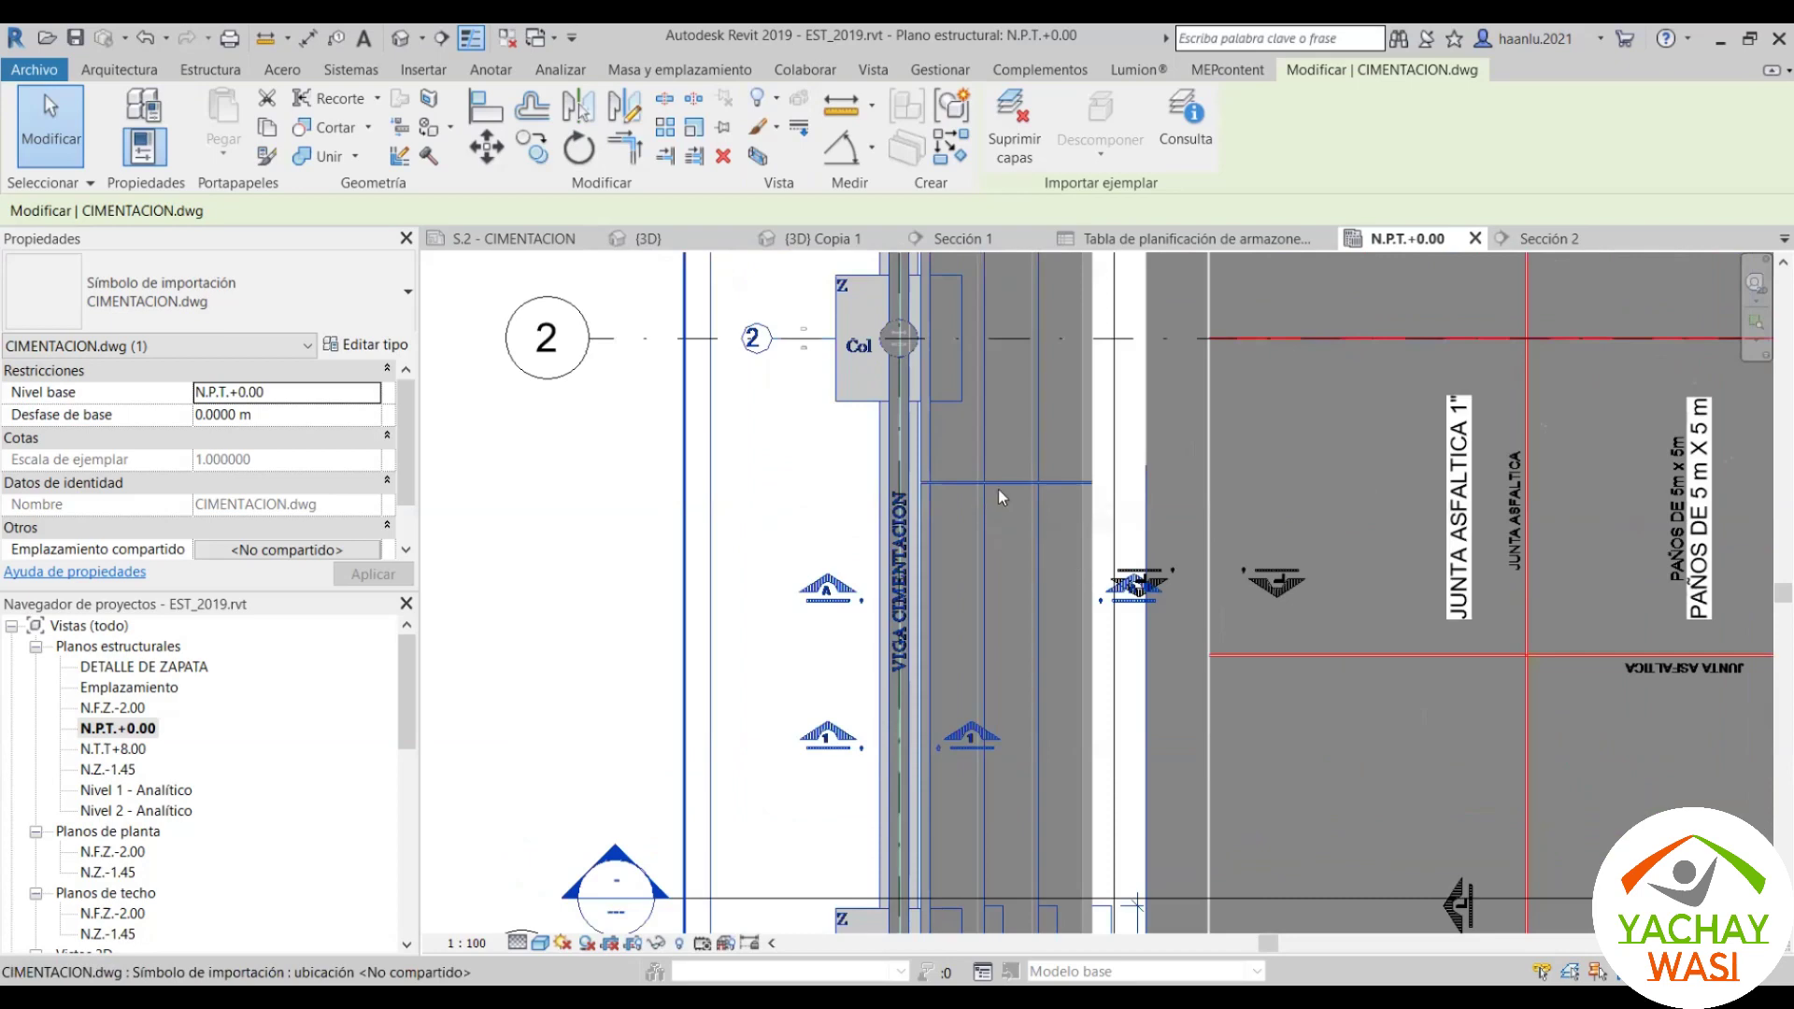
Step: Clear the drawing selection and select the foundation slab strip in the plan
{"action": "key", "text": "Escape"}
{"action": "scroll", "coordinate": [889, 514], "scroll_direction": "up", "scroll_amount": 3}
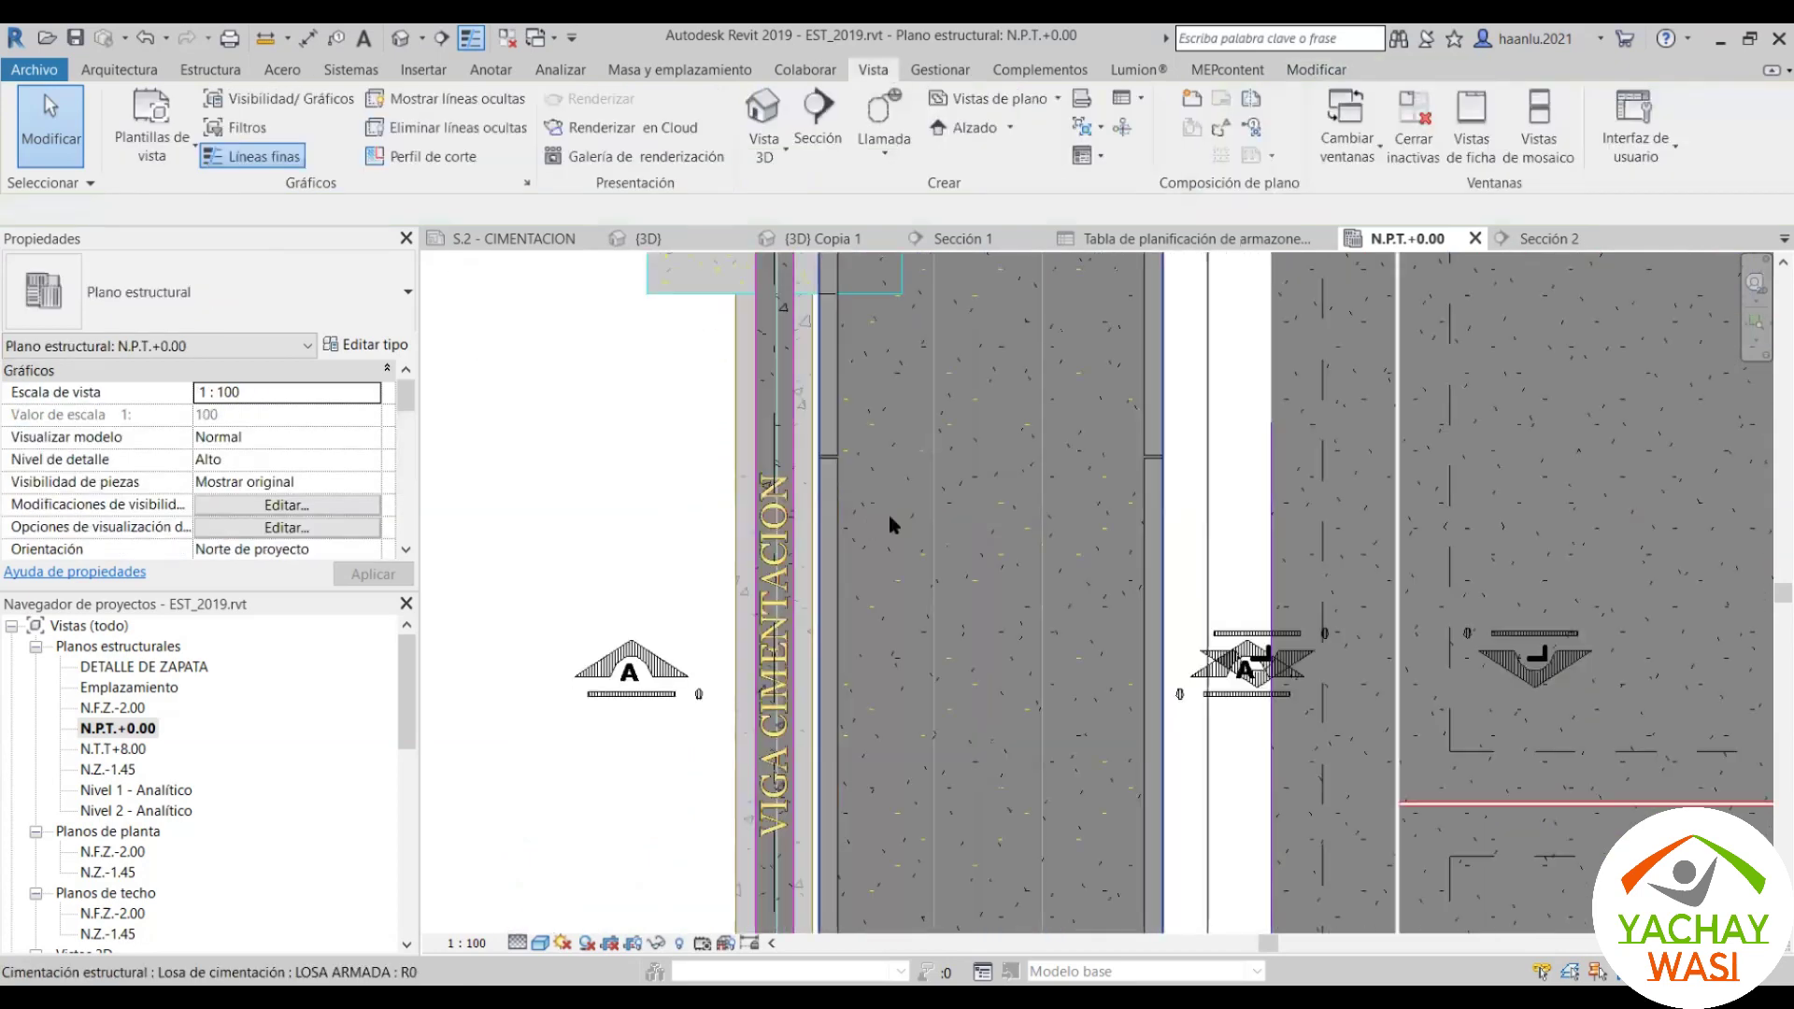
{"action": "left_click", "coordinate": [967, 516]}
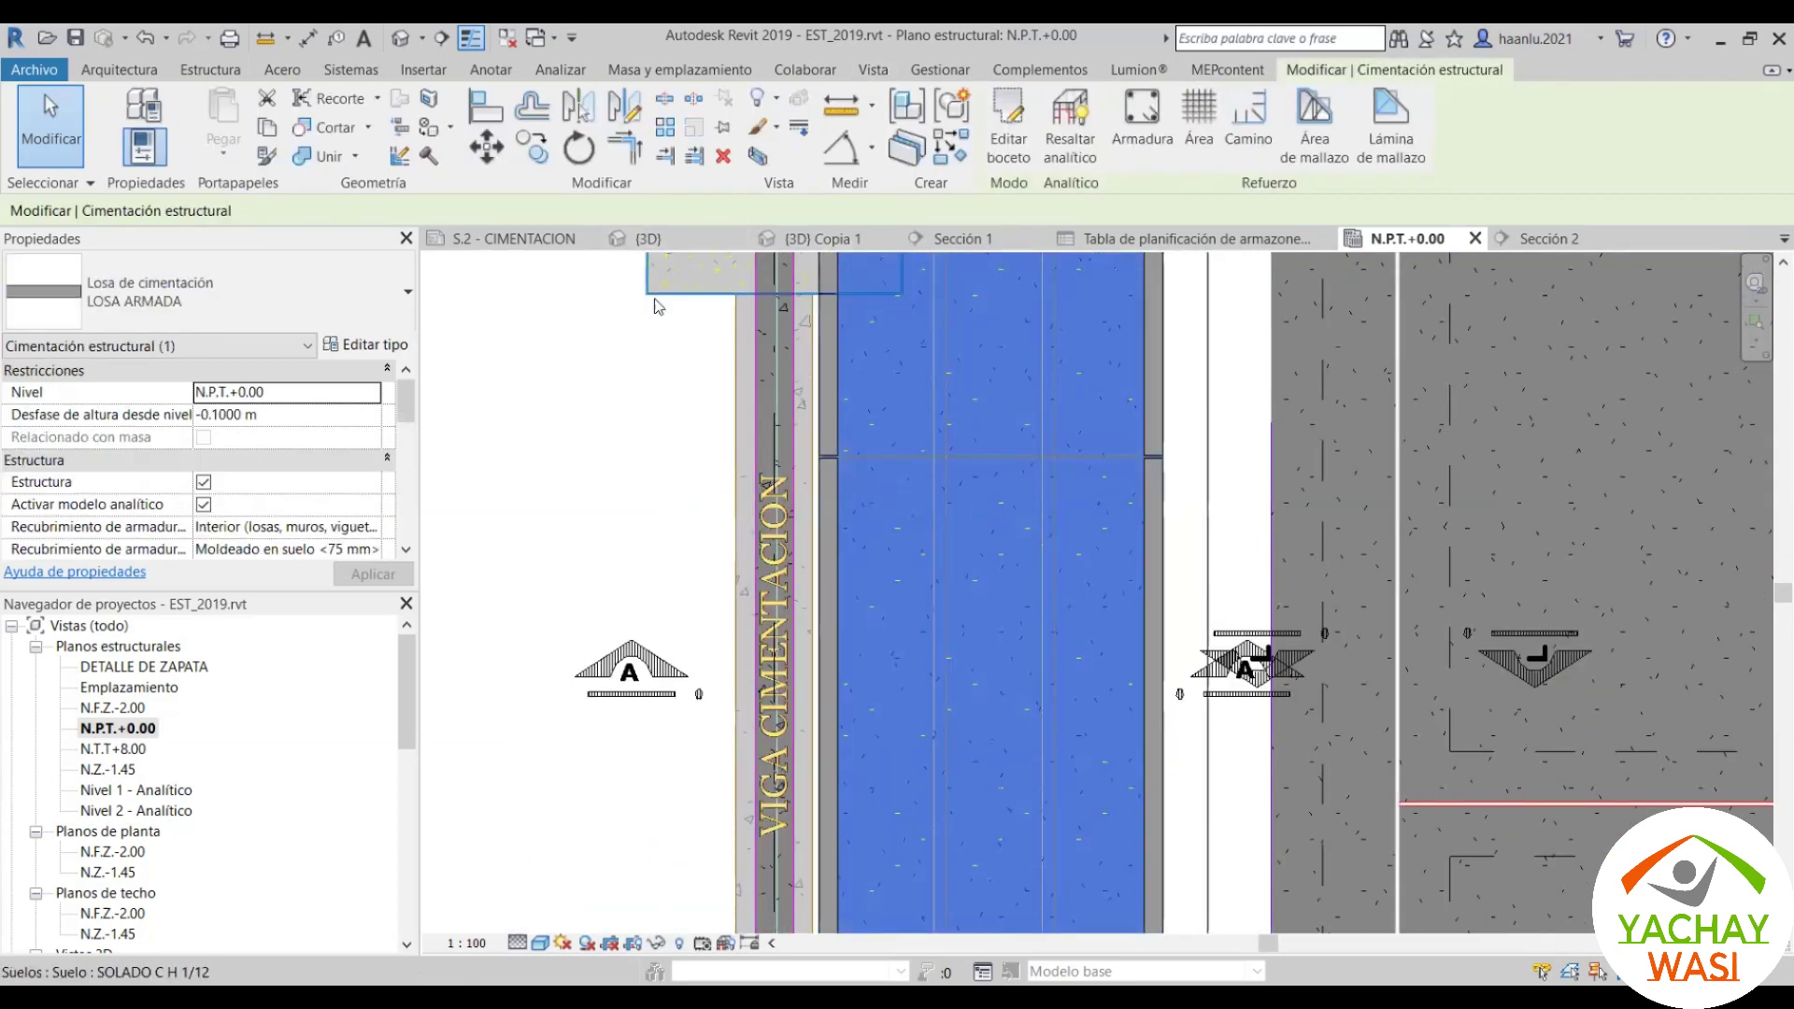
Step: Close the {3D} view, select the tribune slab in {3D} Copia 1, then return to N.P.T.+0.00
{"action": "left_click", "coordinate": [683, 243]}
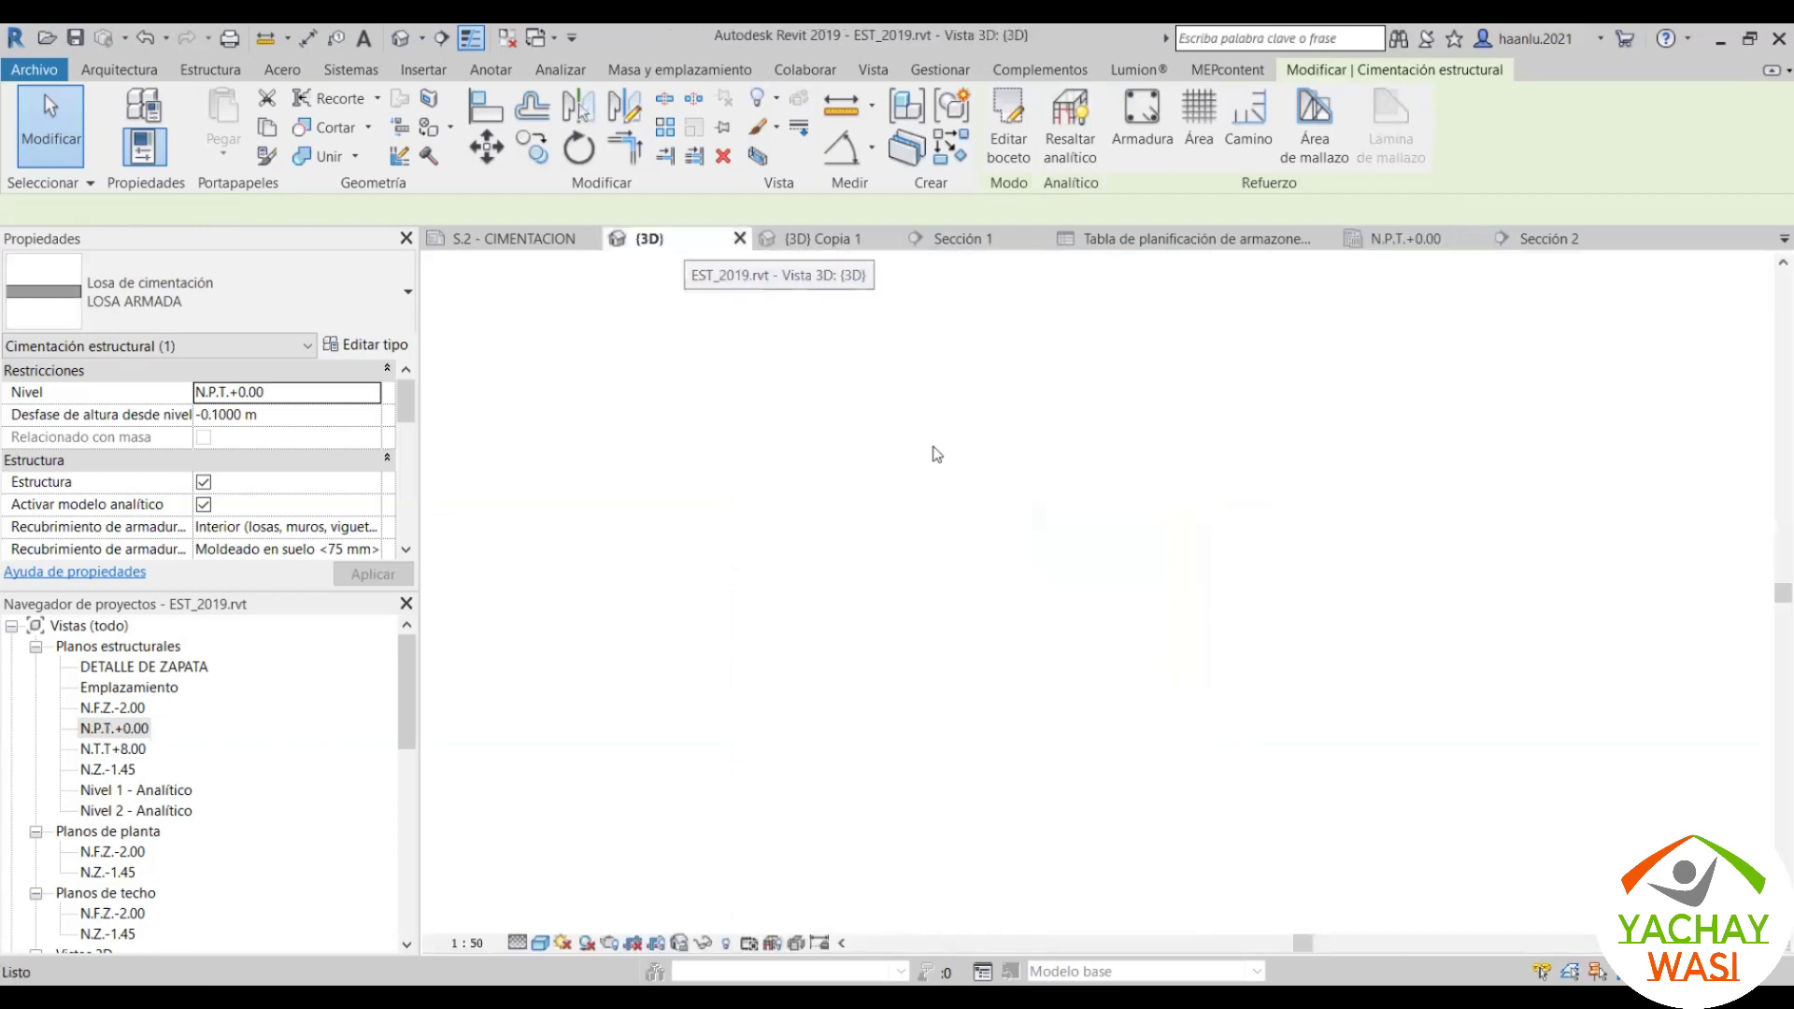
{"action": "left_click", "coordinate": [739, 238]}
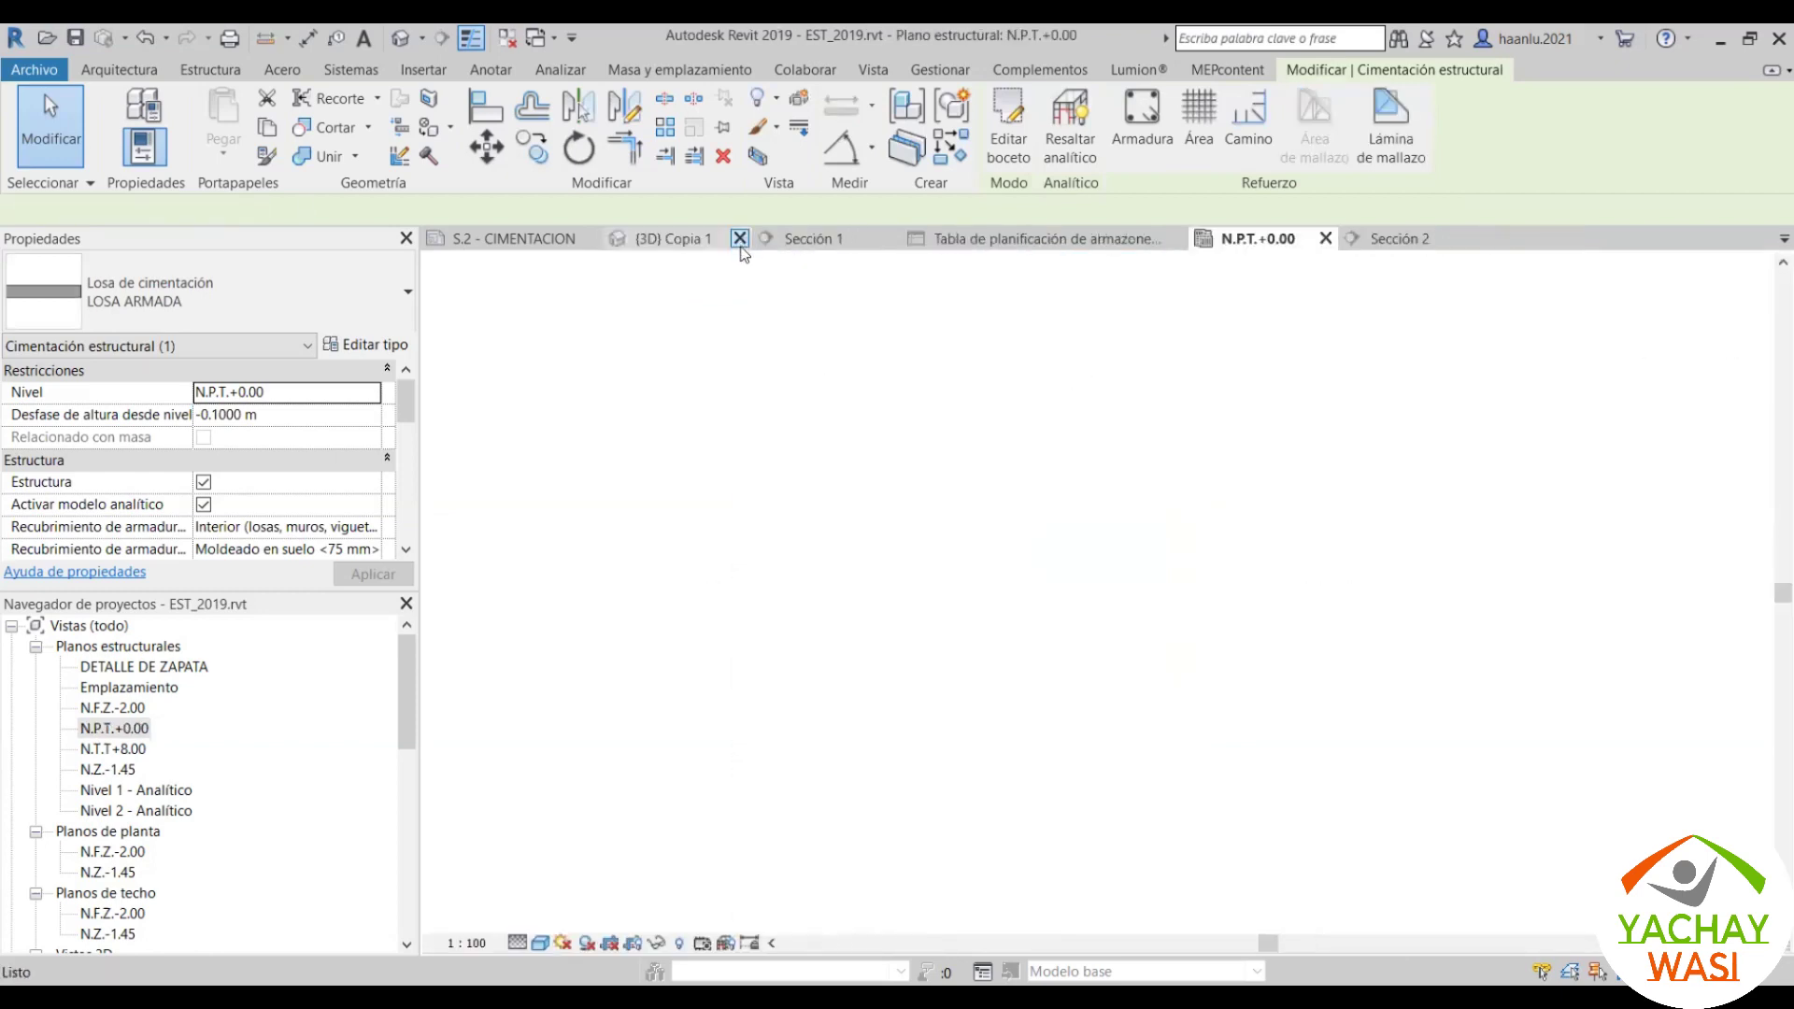
{"action": "left_click", "coordinate": [692, 244]}
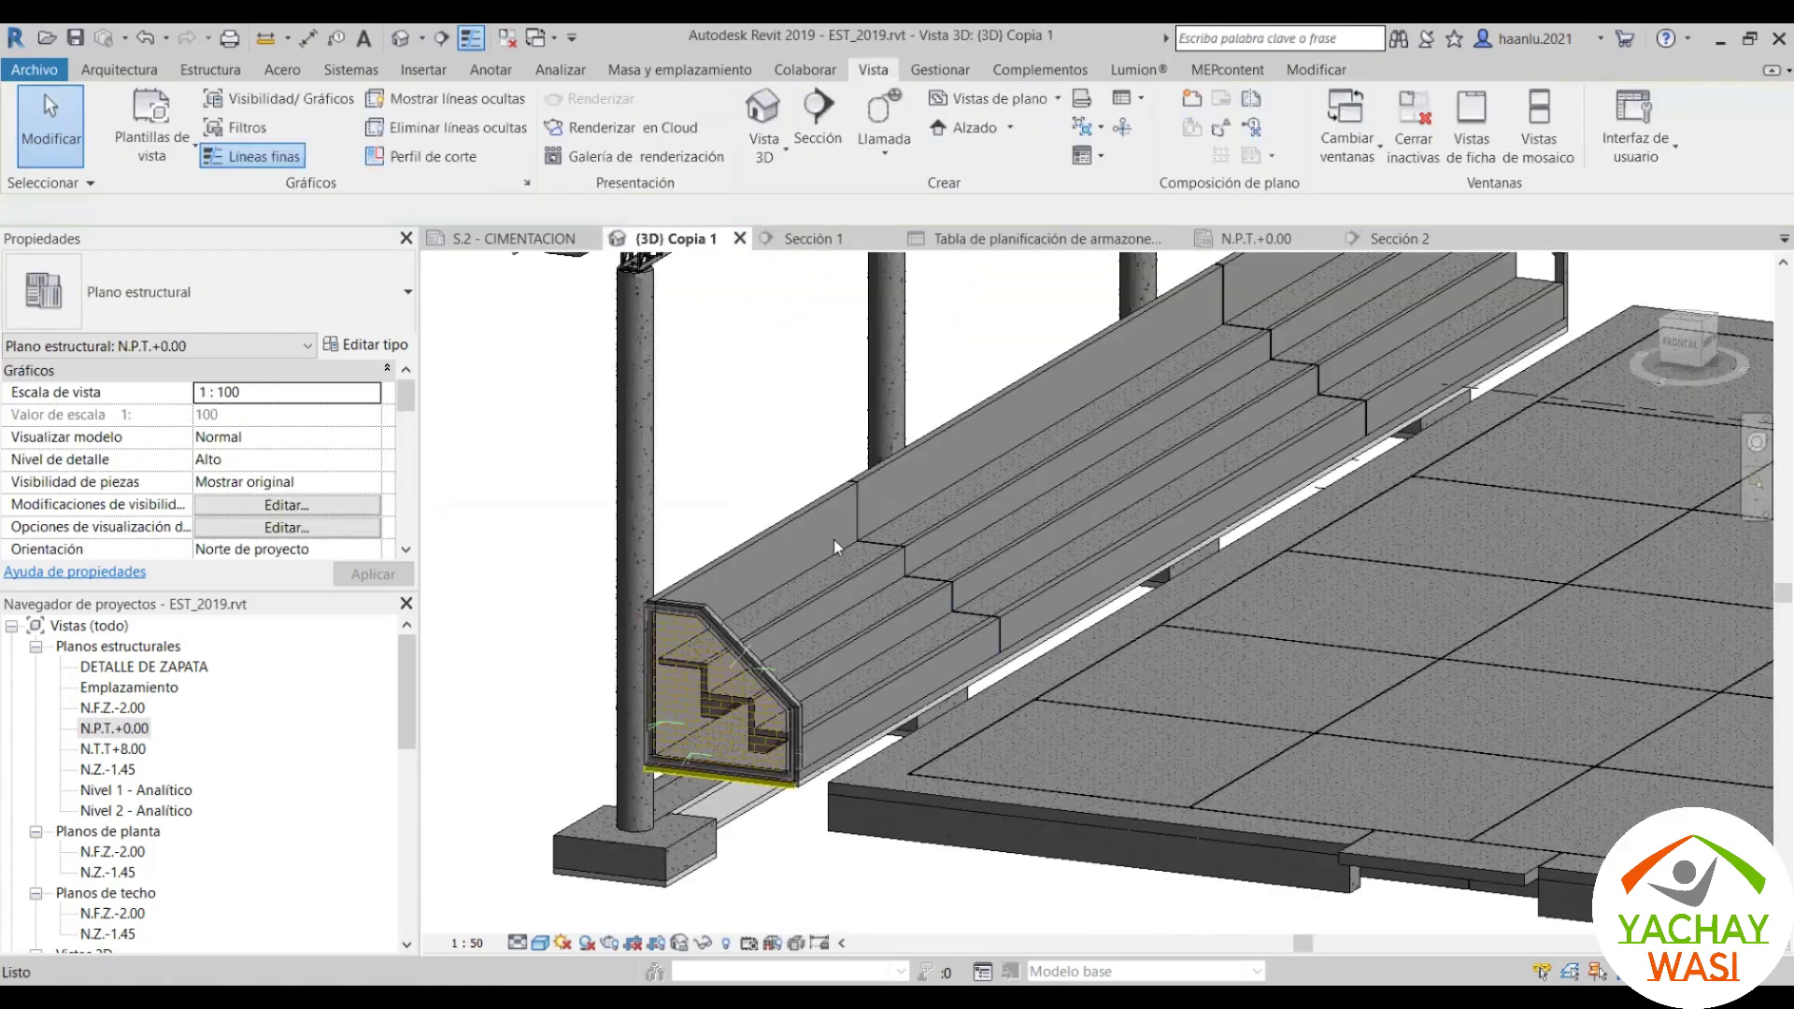
{"action": "scroll", "coordinate": [833, 336], "scroll_direction": "down", "scroll_amount": 5}
{"action": "left_click", "coordinate": [935, 579]}
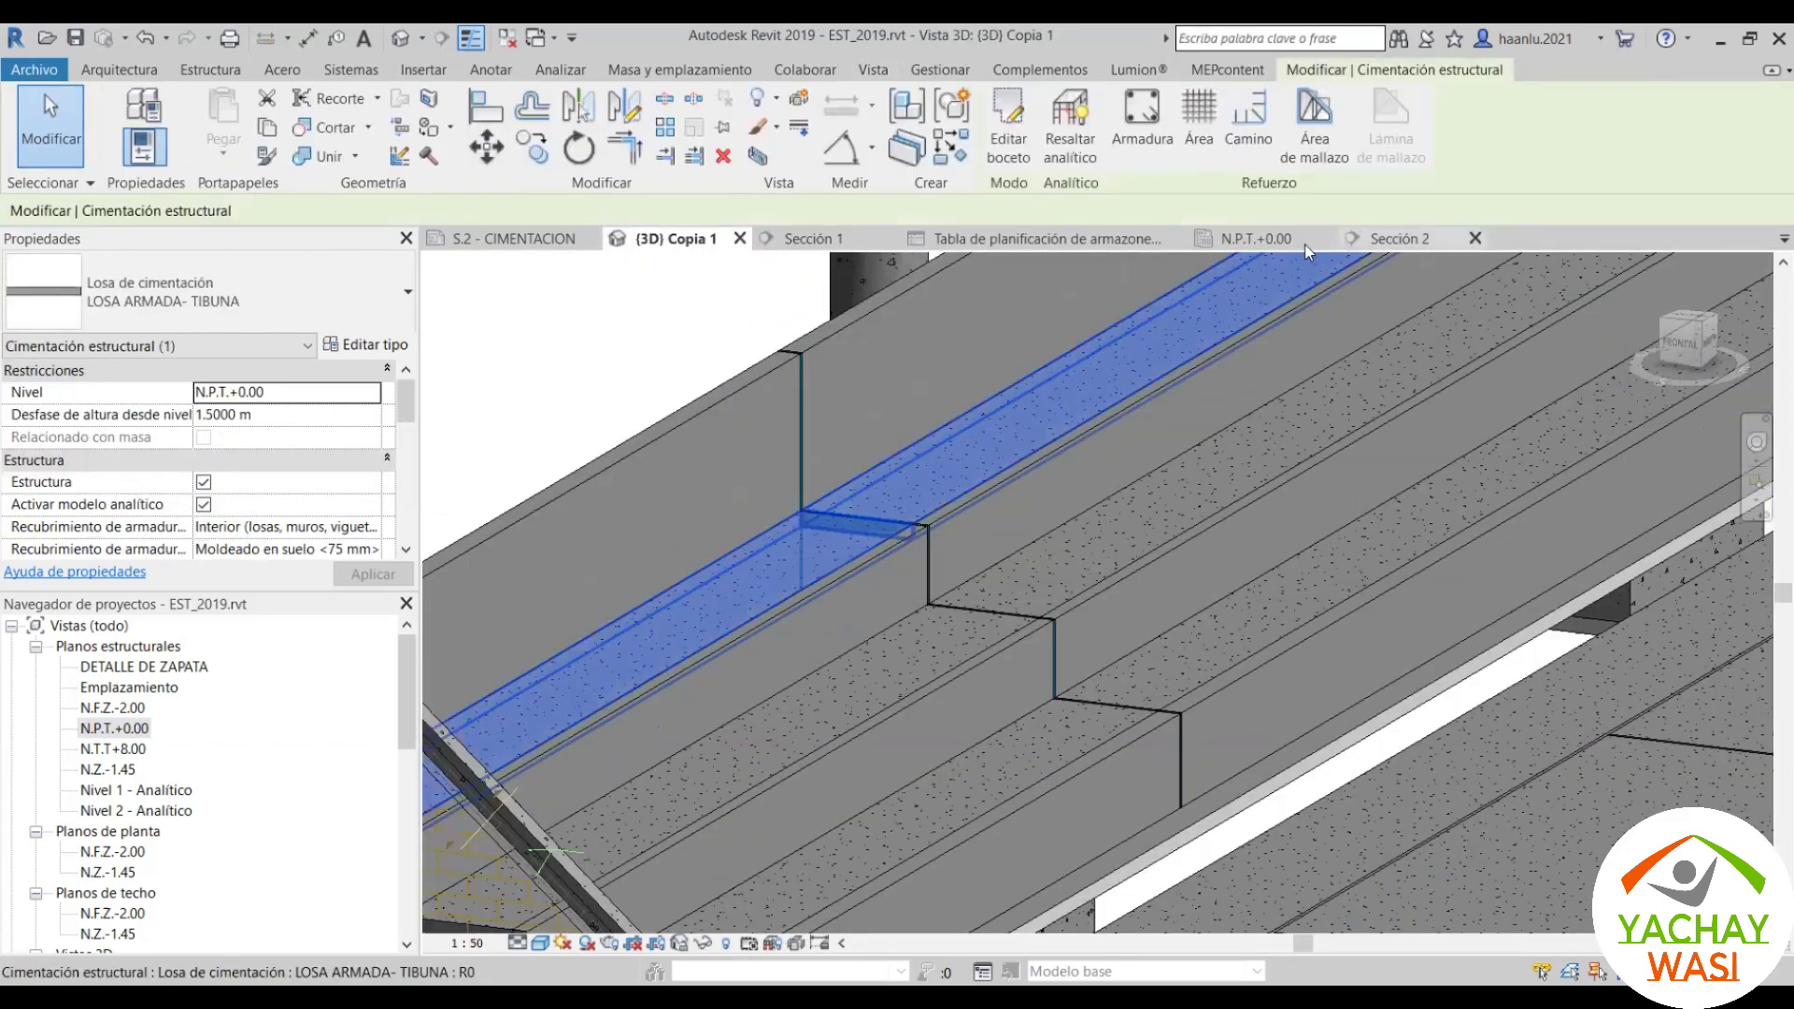
{"action": "left_click", "coordinate": [1257, 238]}
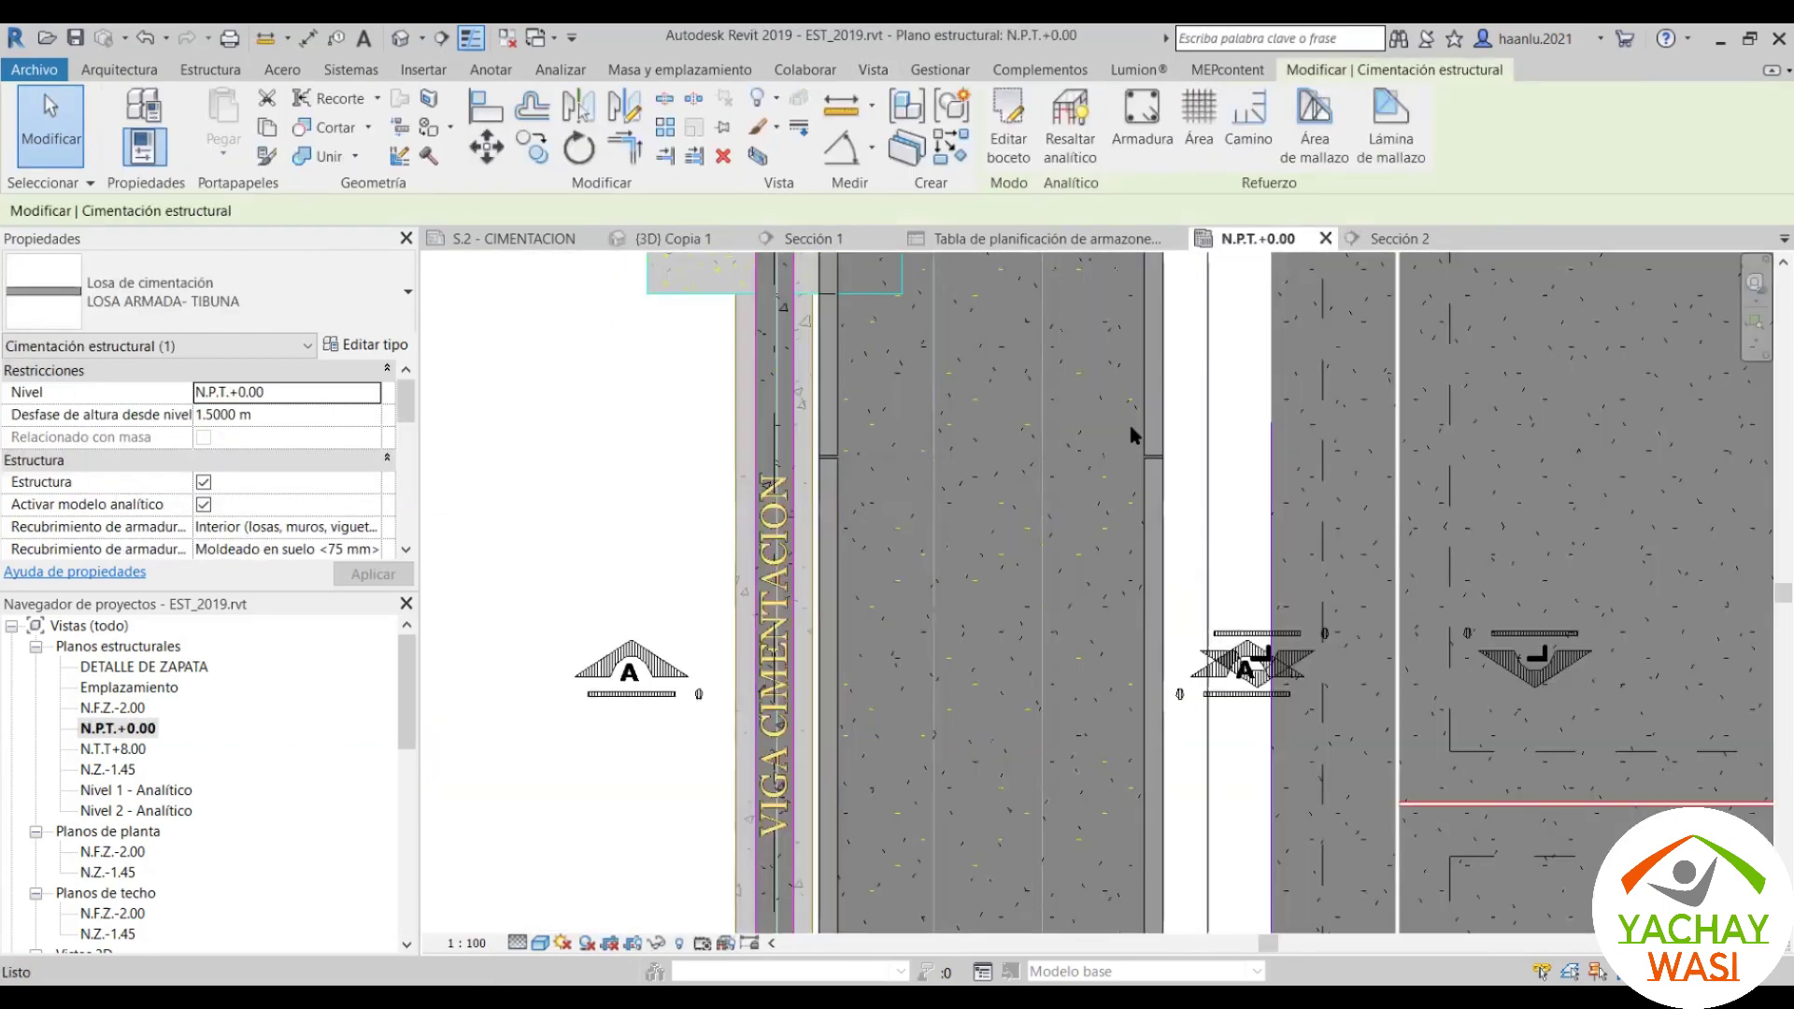
Step: Reopen the tribune slab's boundary sketch and zoom around its magenta outline
{"action": "left_click", "coordinate": [1009, 140]}
{"action": "scroll", "coordinate": [768, 563], "scroll_direction": "up", "scroll_amount": 2}
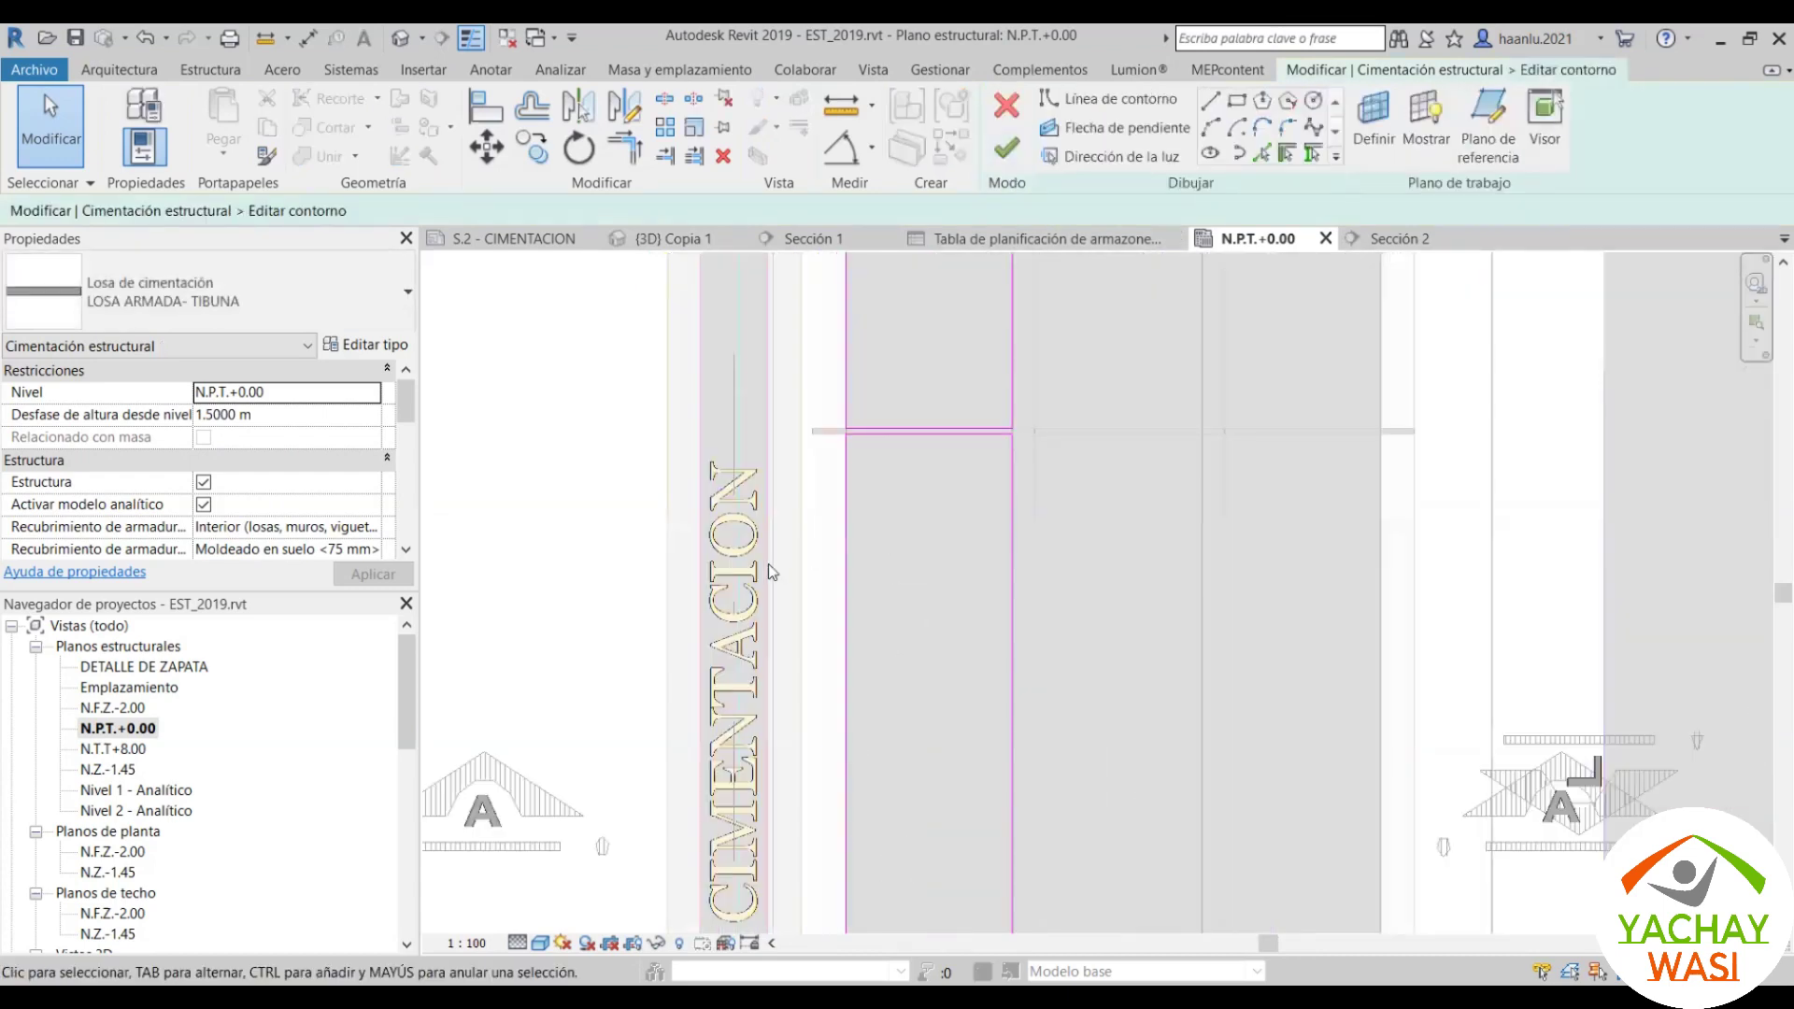
{"action": "scroll", "coordinate": [703, 545], "scroll_direction": "up", "scroll_amount": 4}
{"action": "scroll", "coordinate": [840, 585], "scroll_direction": "down", "scroll_amount": 5}
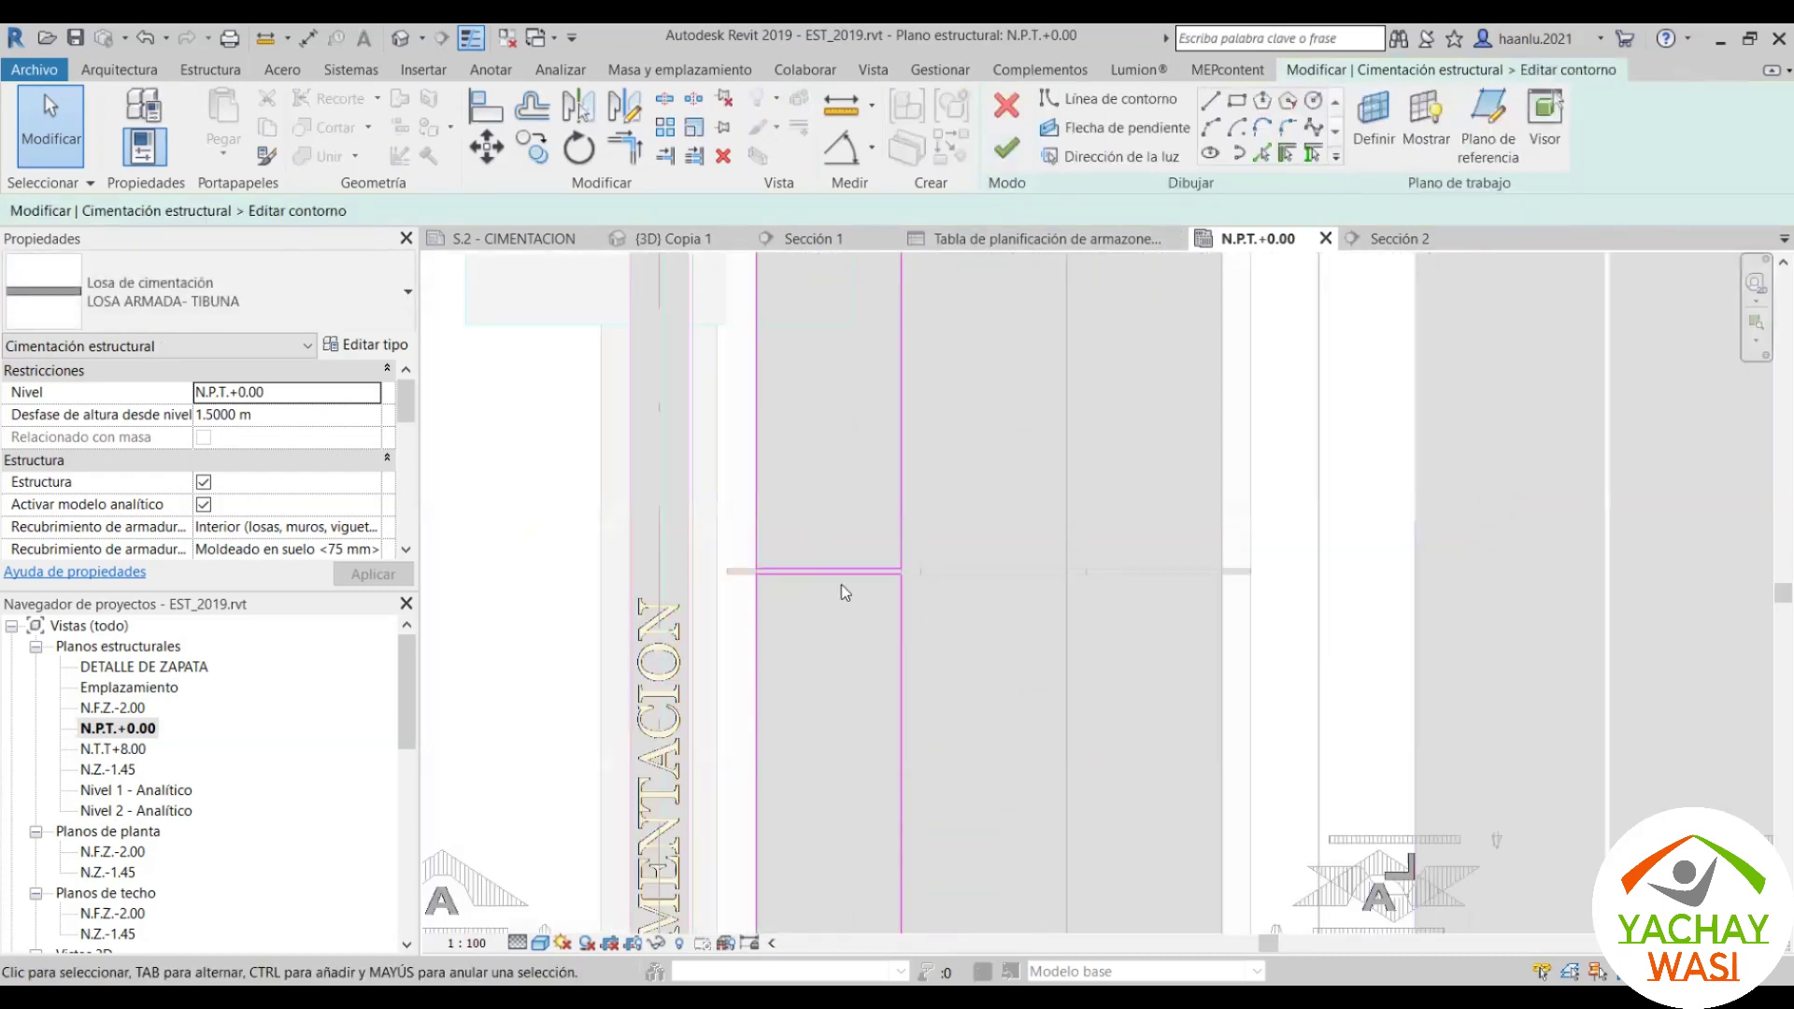
{"action": "scroll", "coordinate": [846, 587], "scroll_direction": "up", "scroll_amount": 2}
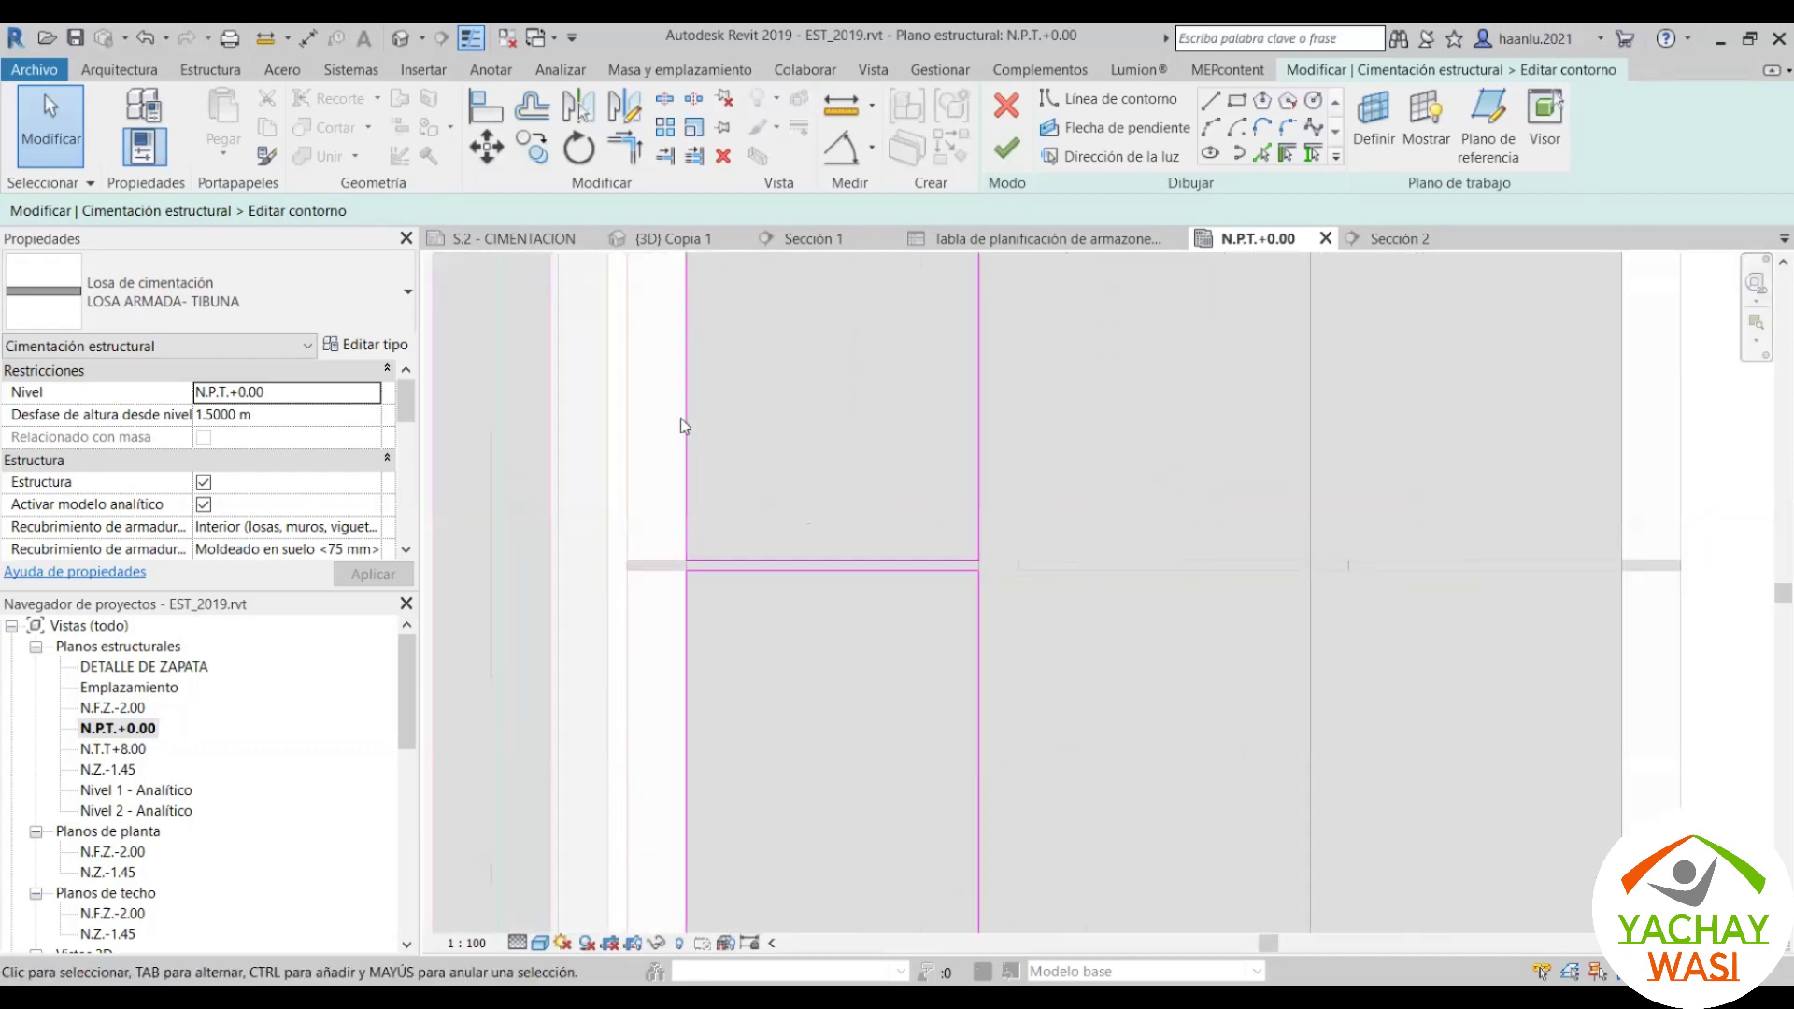
{"action": "scroll", "coordinate": [845, 603], "scroll_direction": "down", "scroll_amount": 2}
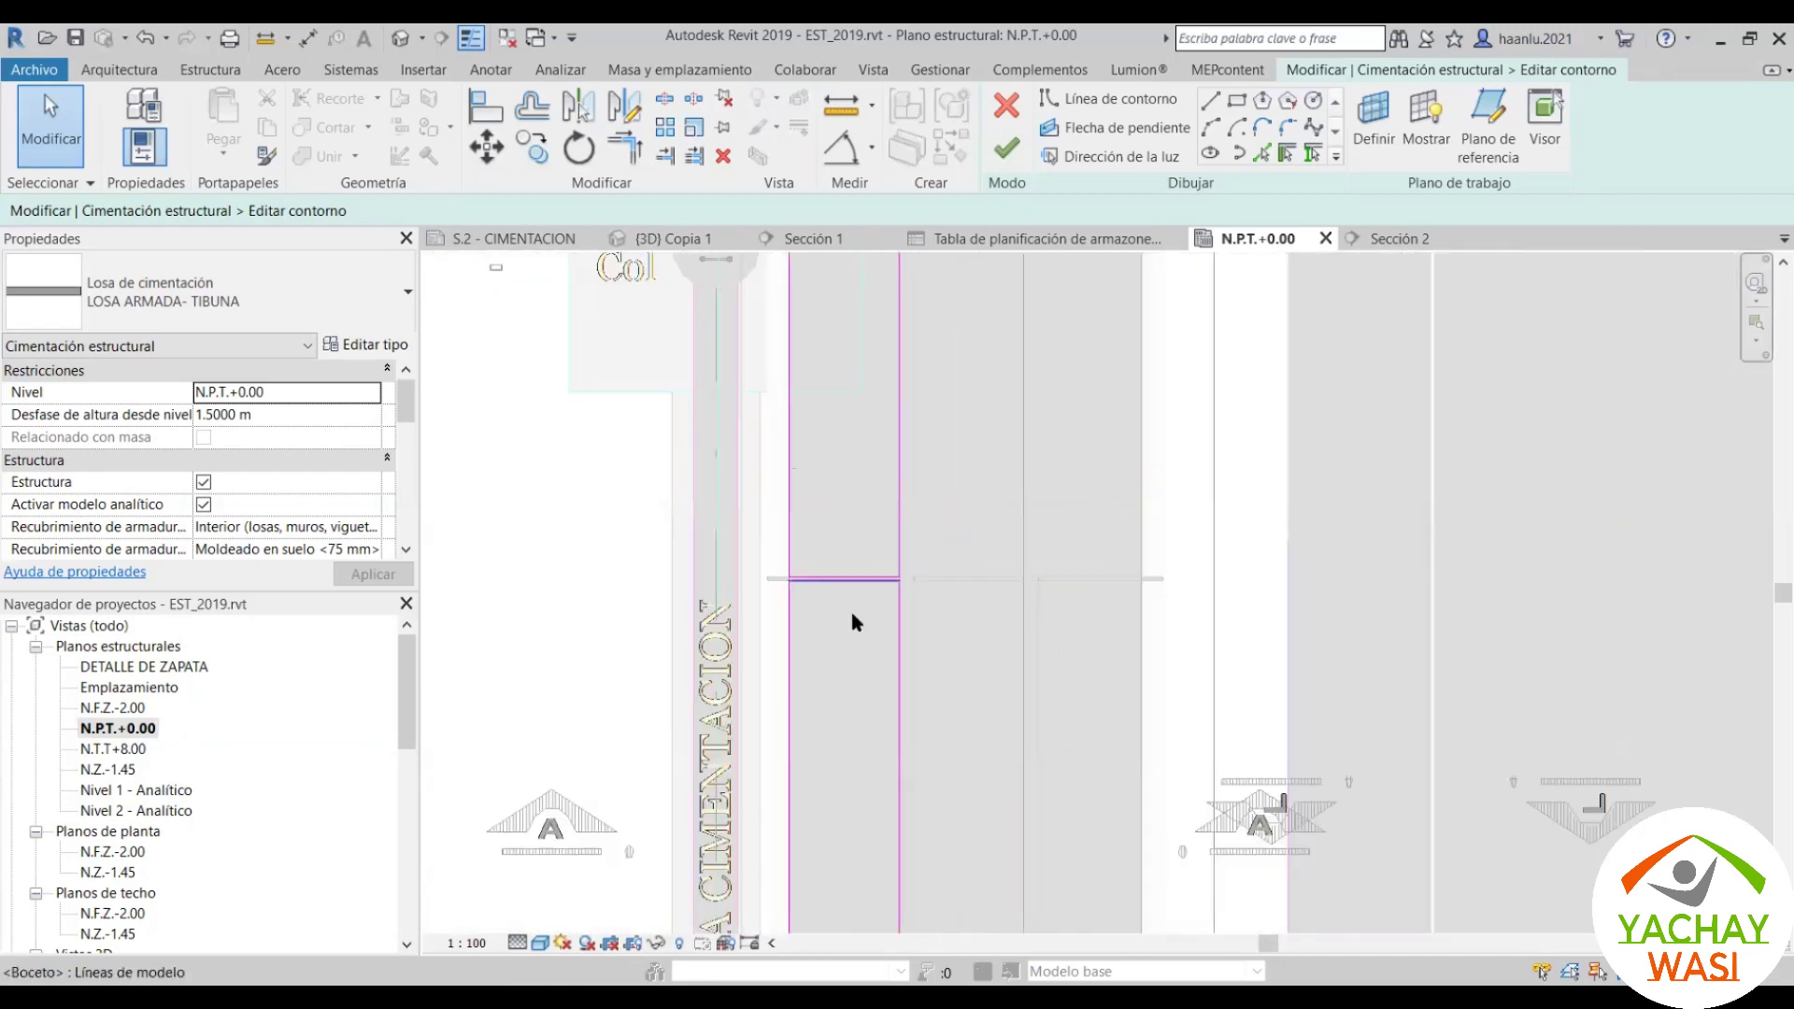
{"action": "scroll", "coordinate": [836, 613], "scroll_direction": "up", "scroll_amount": 1}
{"action": "scroll", "coordinate": [914, 444], "scroll_direction": "down", "scroll_amount": 2}
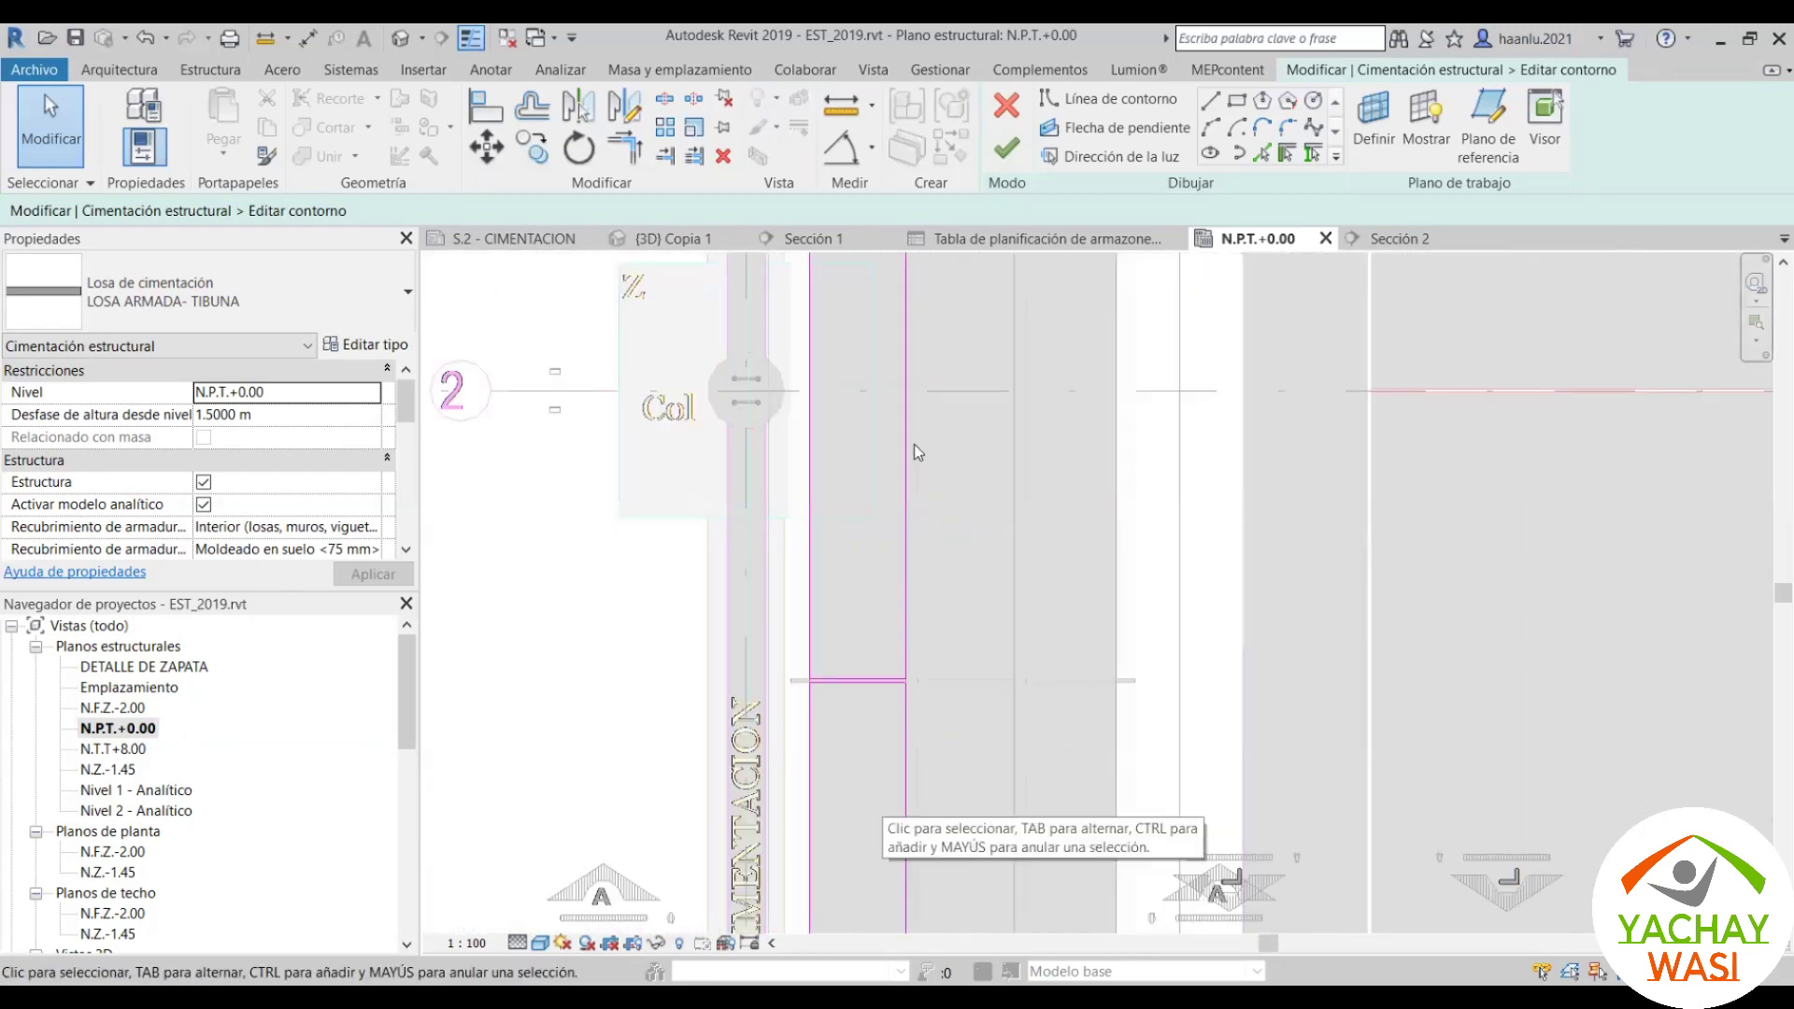
{"action": "scroll", "coordinate": [888, 394], "scroll_direction": "down", "scroll_amount": 1}
{"action": "scroll", "coordinate": [896, 570], "scroll_direction": "down", "scroll_amount": 1}
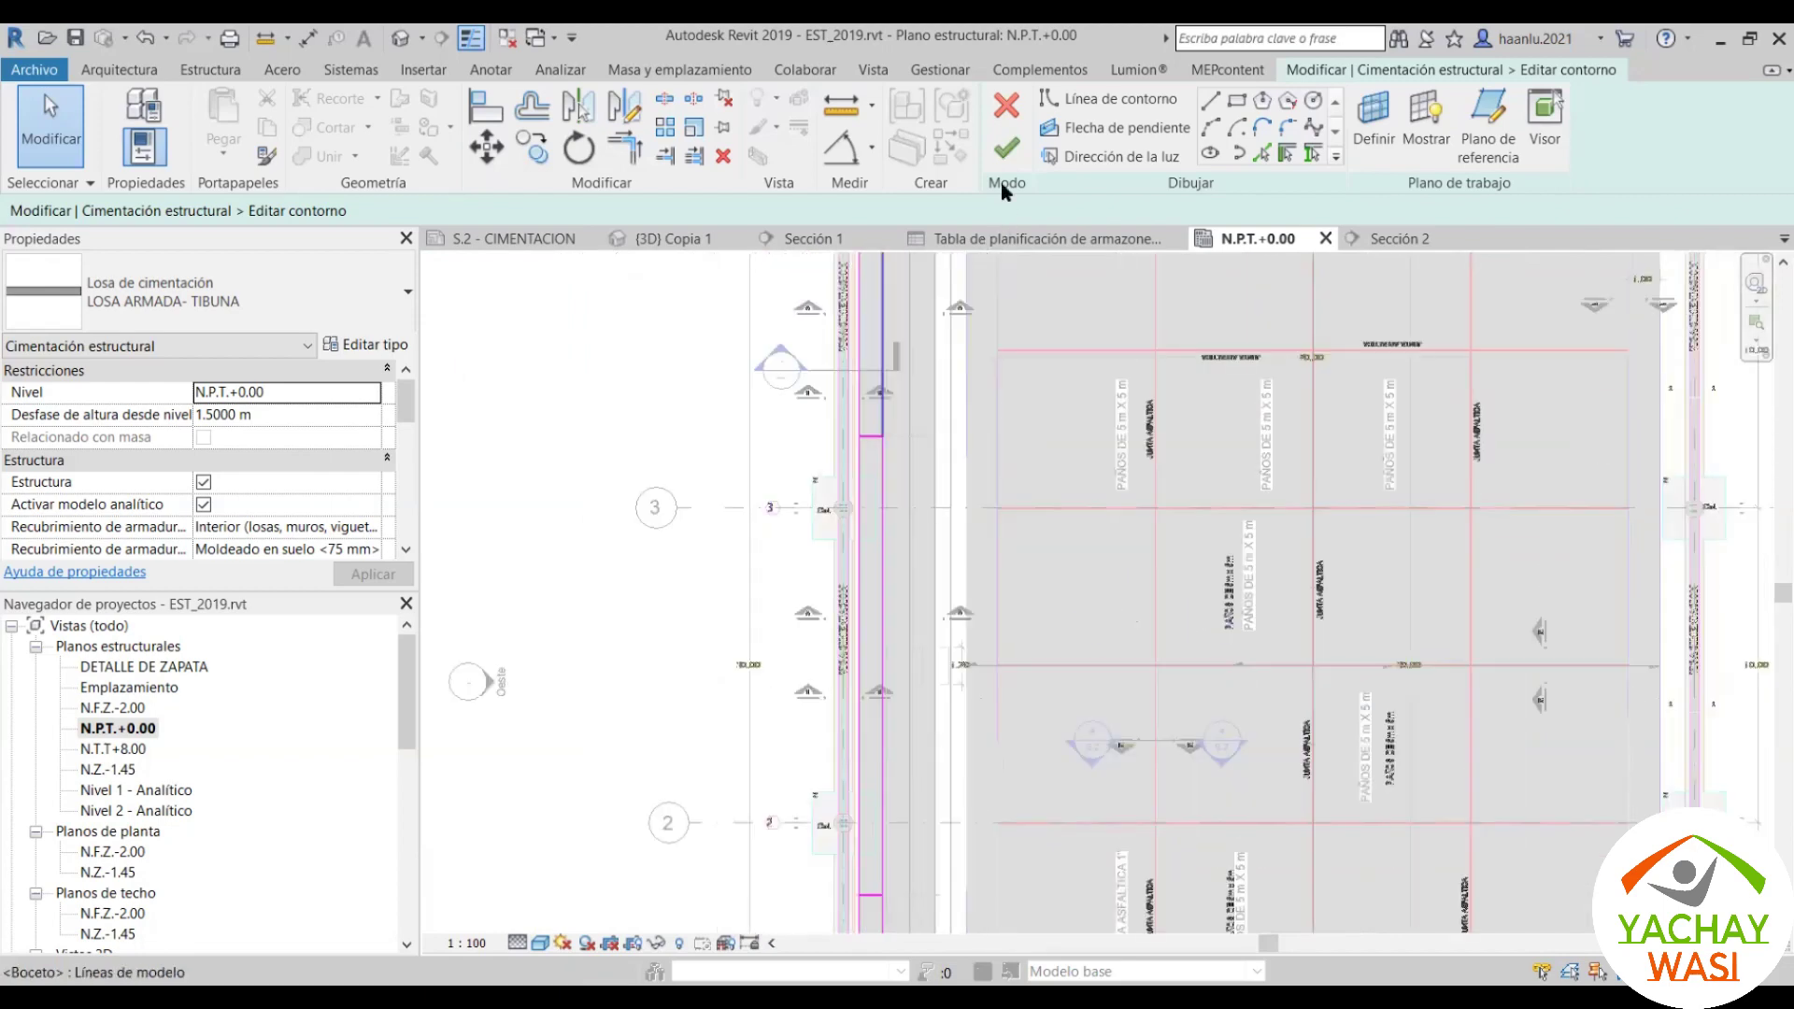
Step: Finish the slab sketch without attaching walls, then return to the {3D} Copia 1 view
{"action": "left_click", "coordinate": [1008, 157]}
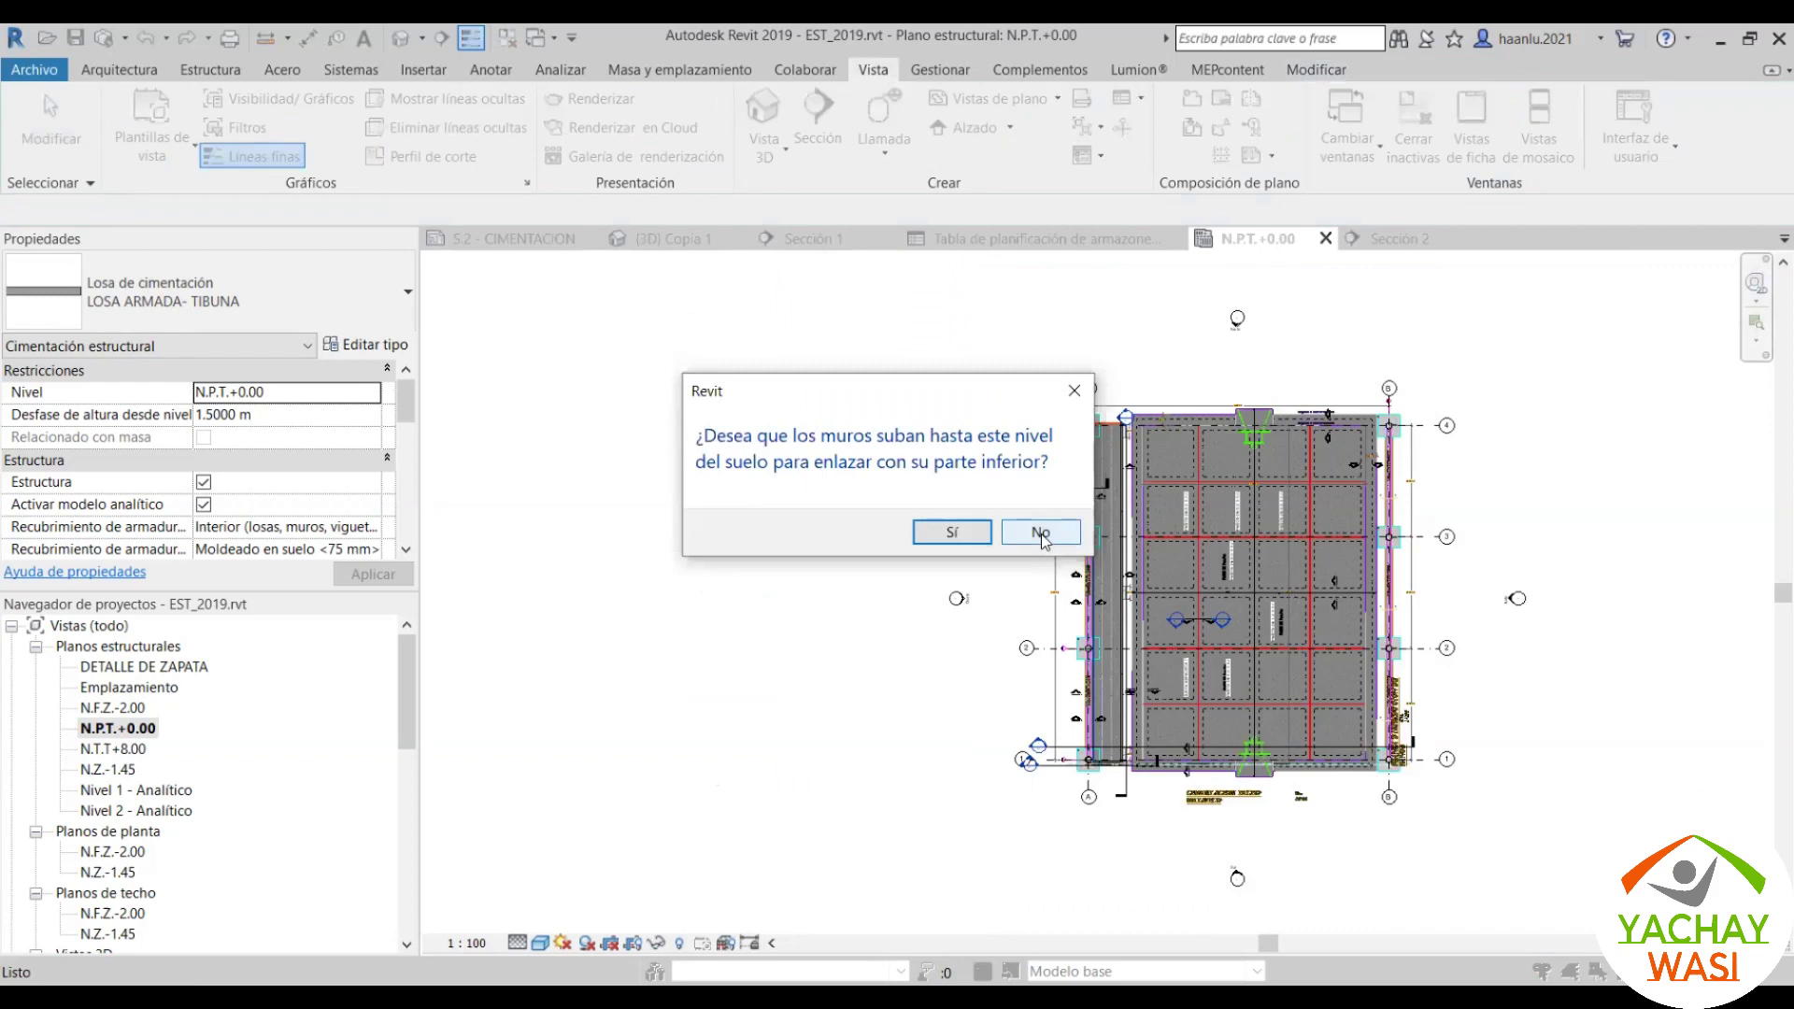
{"action": "left_click", "coordinate": [1040, 534]}
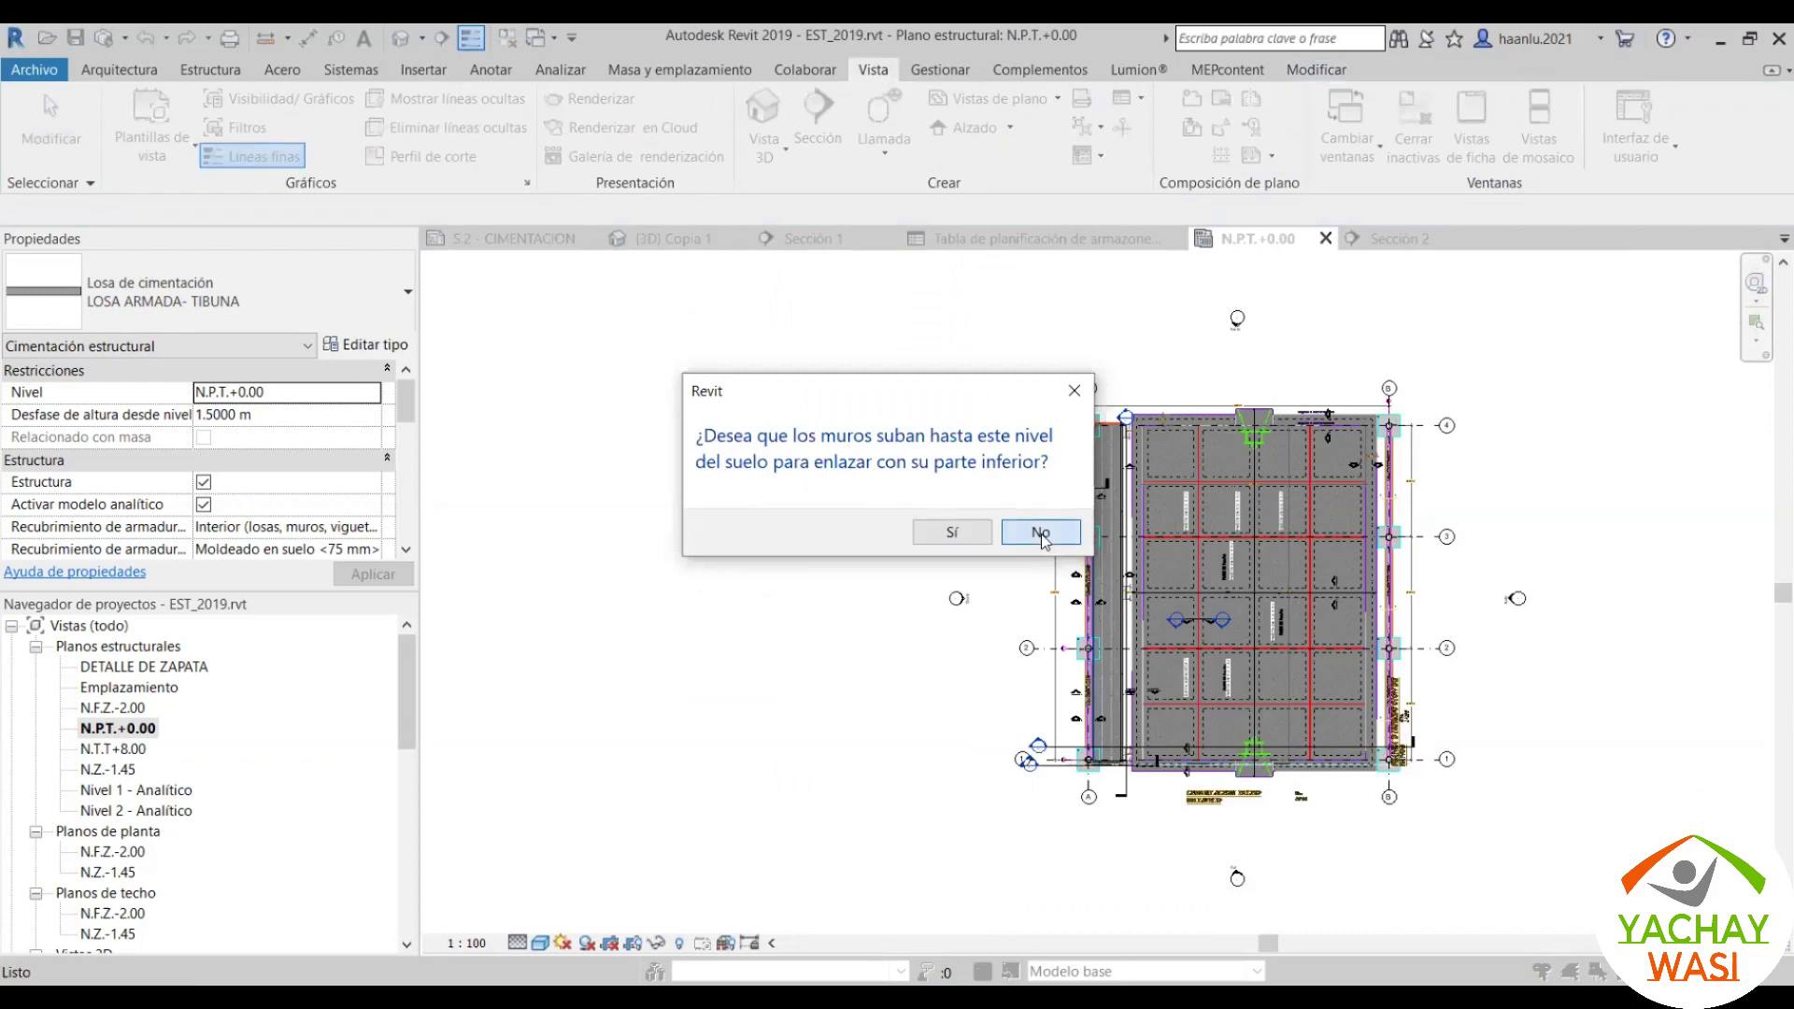
{"action": "left_click", "coordinate": [708, 245]}
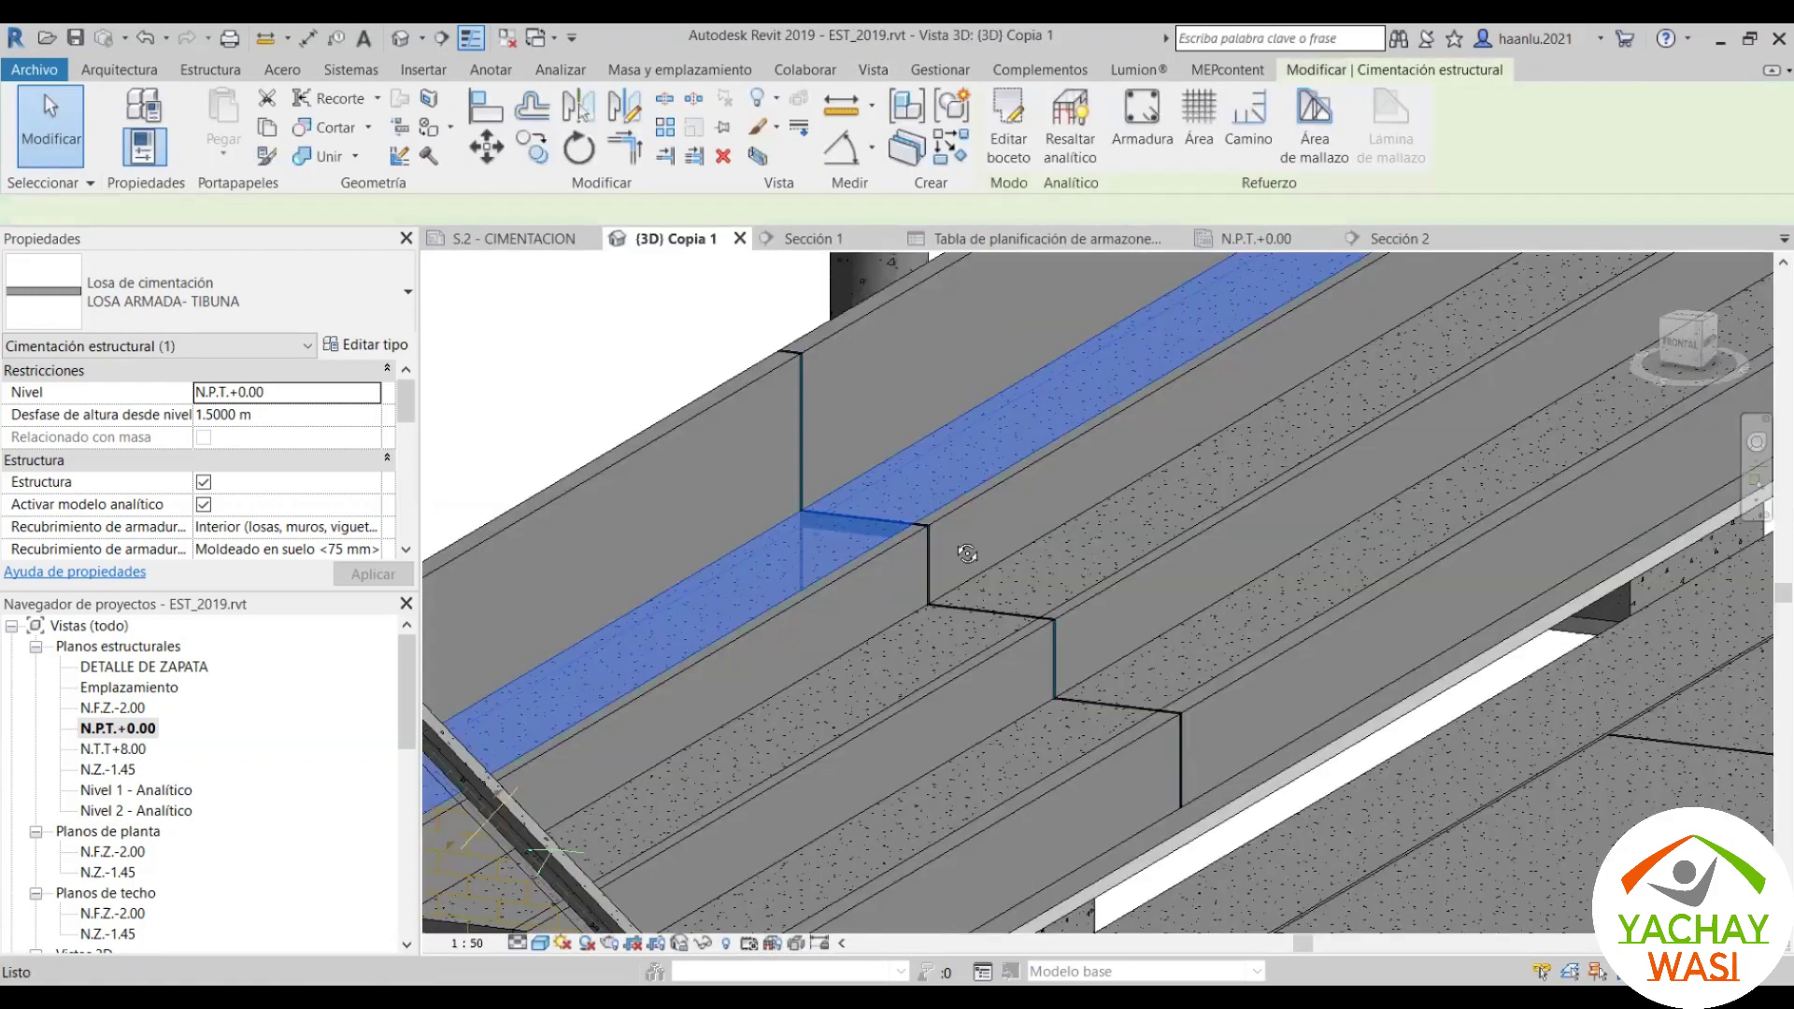
Step: Deselect the slab and zoom in on the stepped tribune wall corner in {3D} Copia 1
{"action": "scroll", "coordinate": [968, 535], "scroll_direction": "down", "scroll_amount": 5}
{"action": "key", "text": "Escape"}
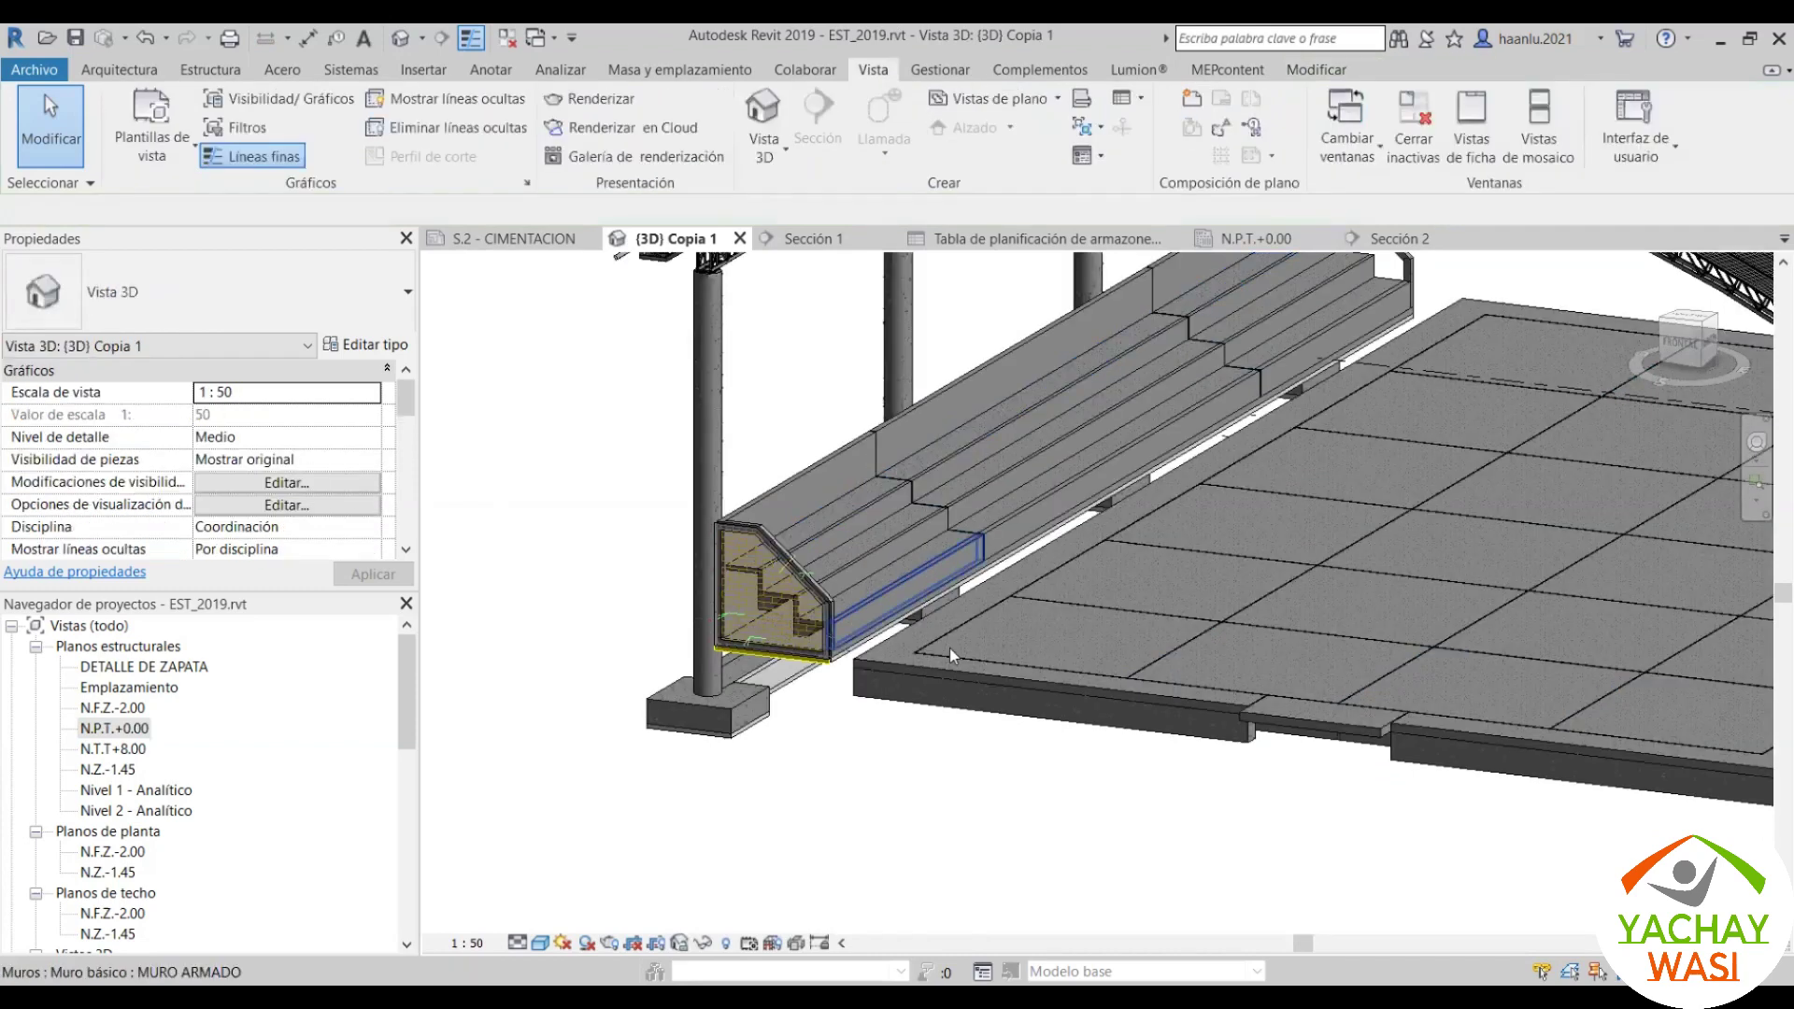
{"action": "scroll", "coordinate": [949, 647], "scroll_direction": "up", "scroll_amount": 4}
{"action": "scroll", "coordinate": [883, 564], "scroll_direction": "up", "scroll_amount": 3}
{"action": "scroll", "coordinate": [985, 632], "scroll_direction": "up", "scroll_amount": 2}
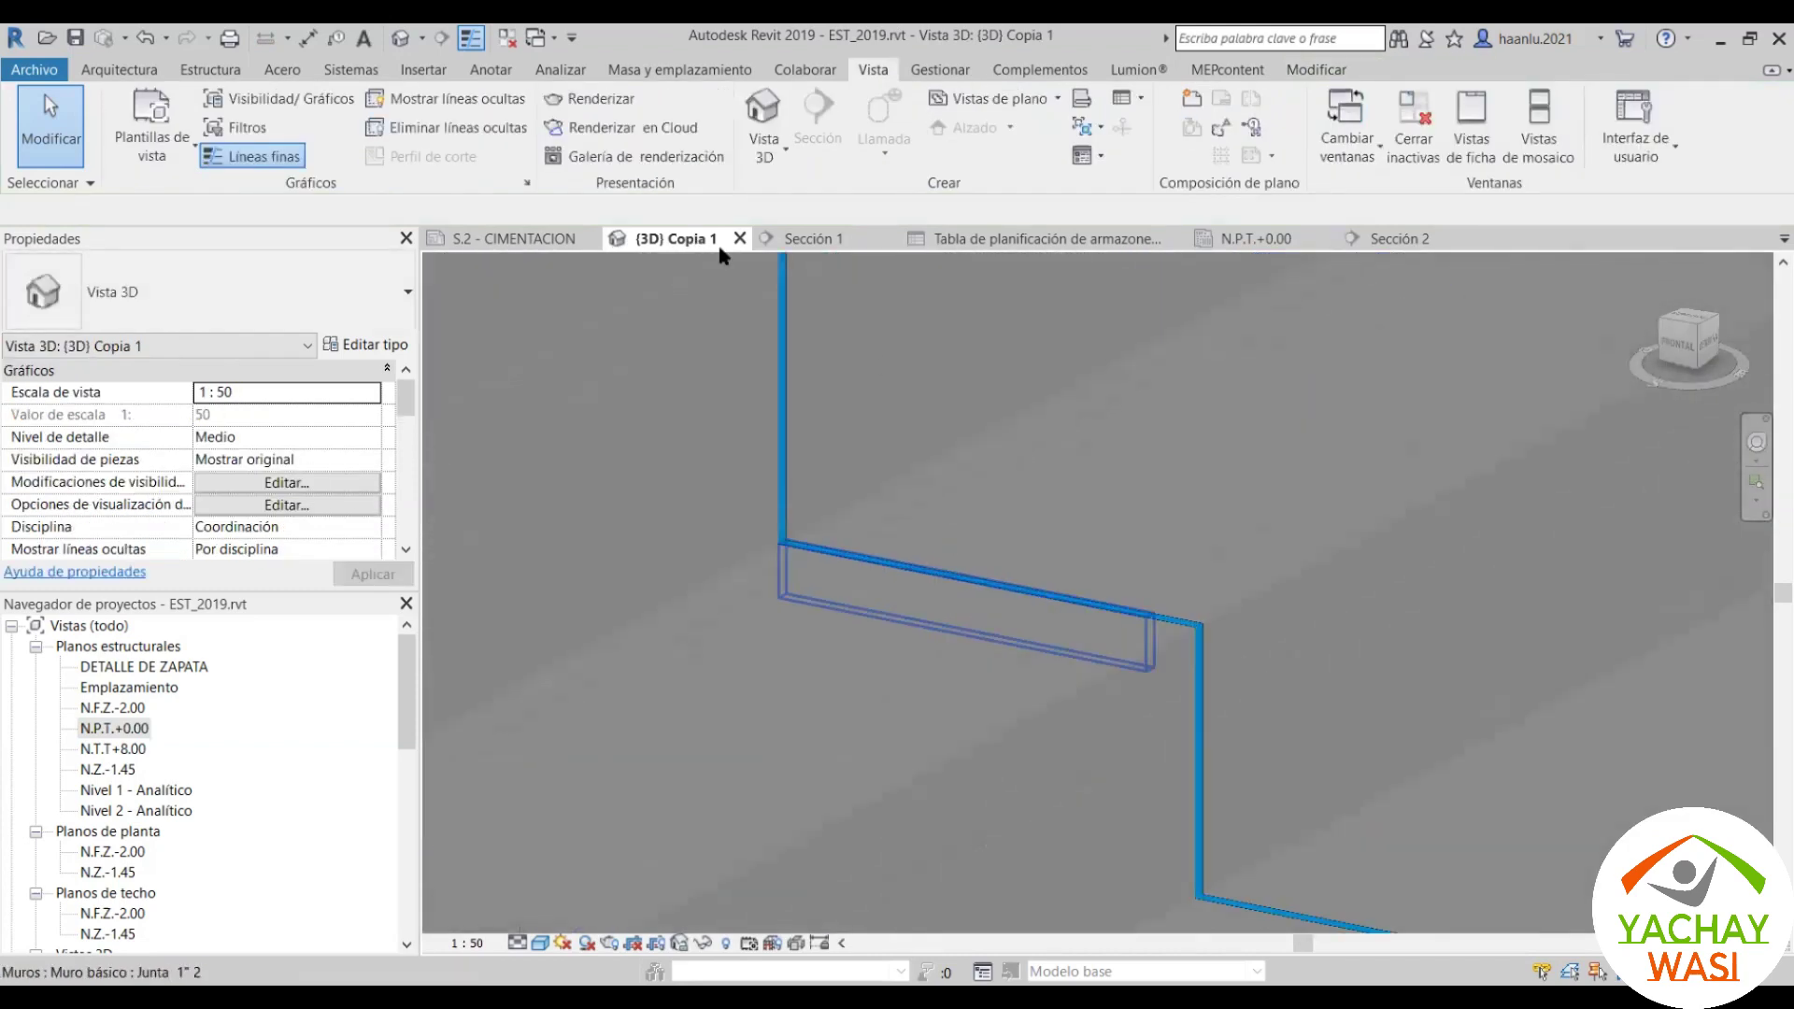
{"action": "scroll", "coordinate": [984, 632], "scroll_direction": "up", "scroll_amount": 2}
{"action": "scroll", "coordinate": [1065, 665], "scroll_direction": "down", "scroll_amount": 2}
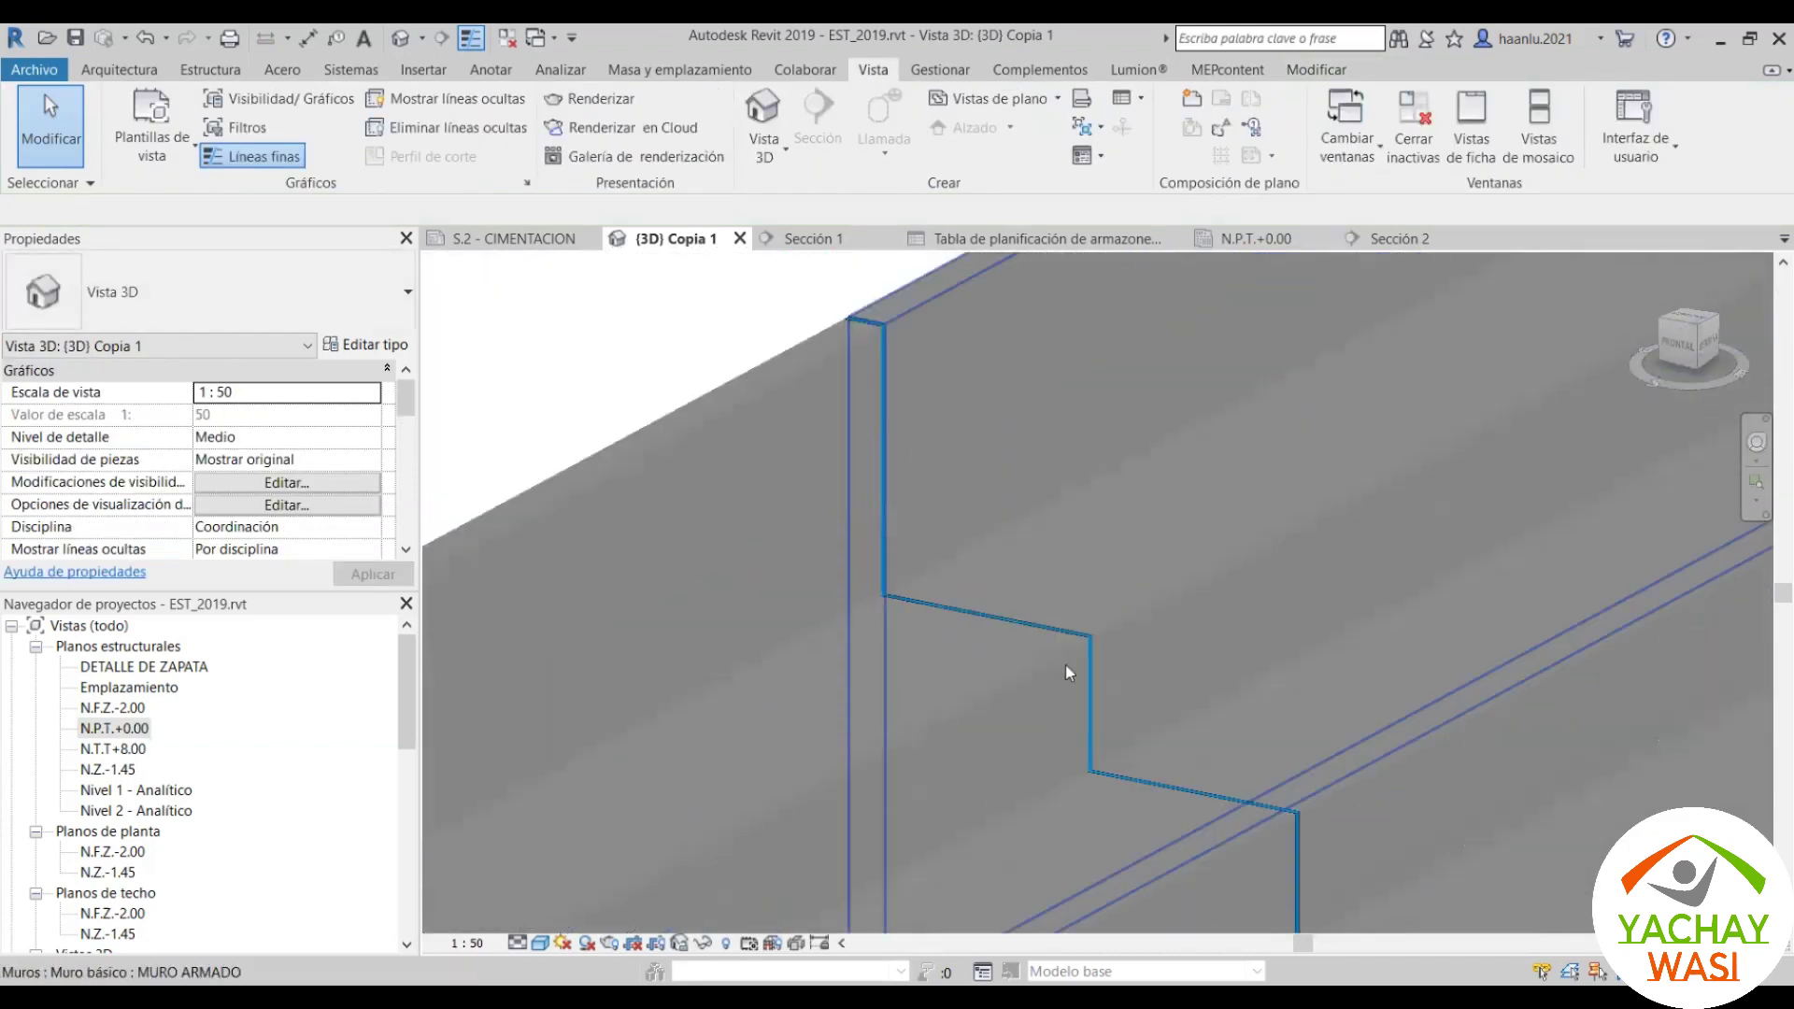
{"action": "scroll", "coordinate": [1029, 630], "scroll_direction": "down", "scroll_amount": 2}
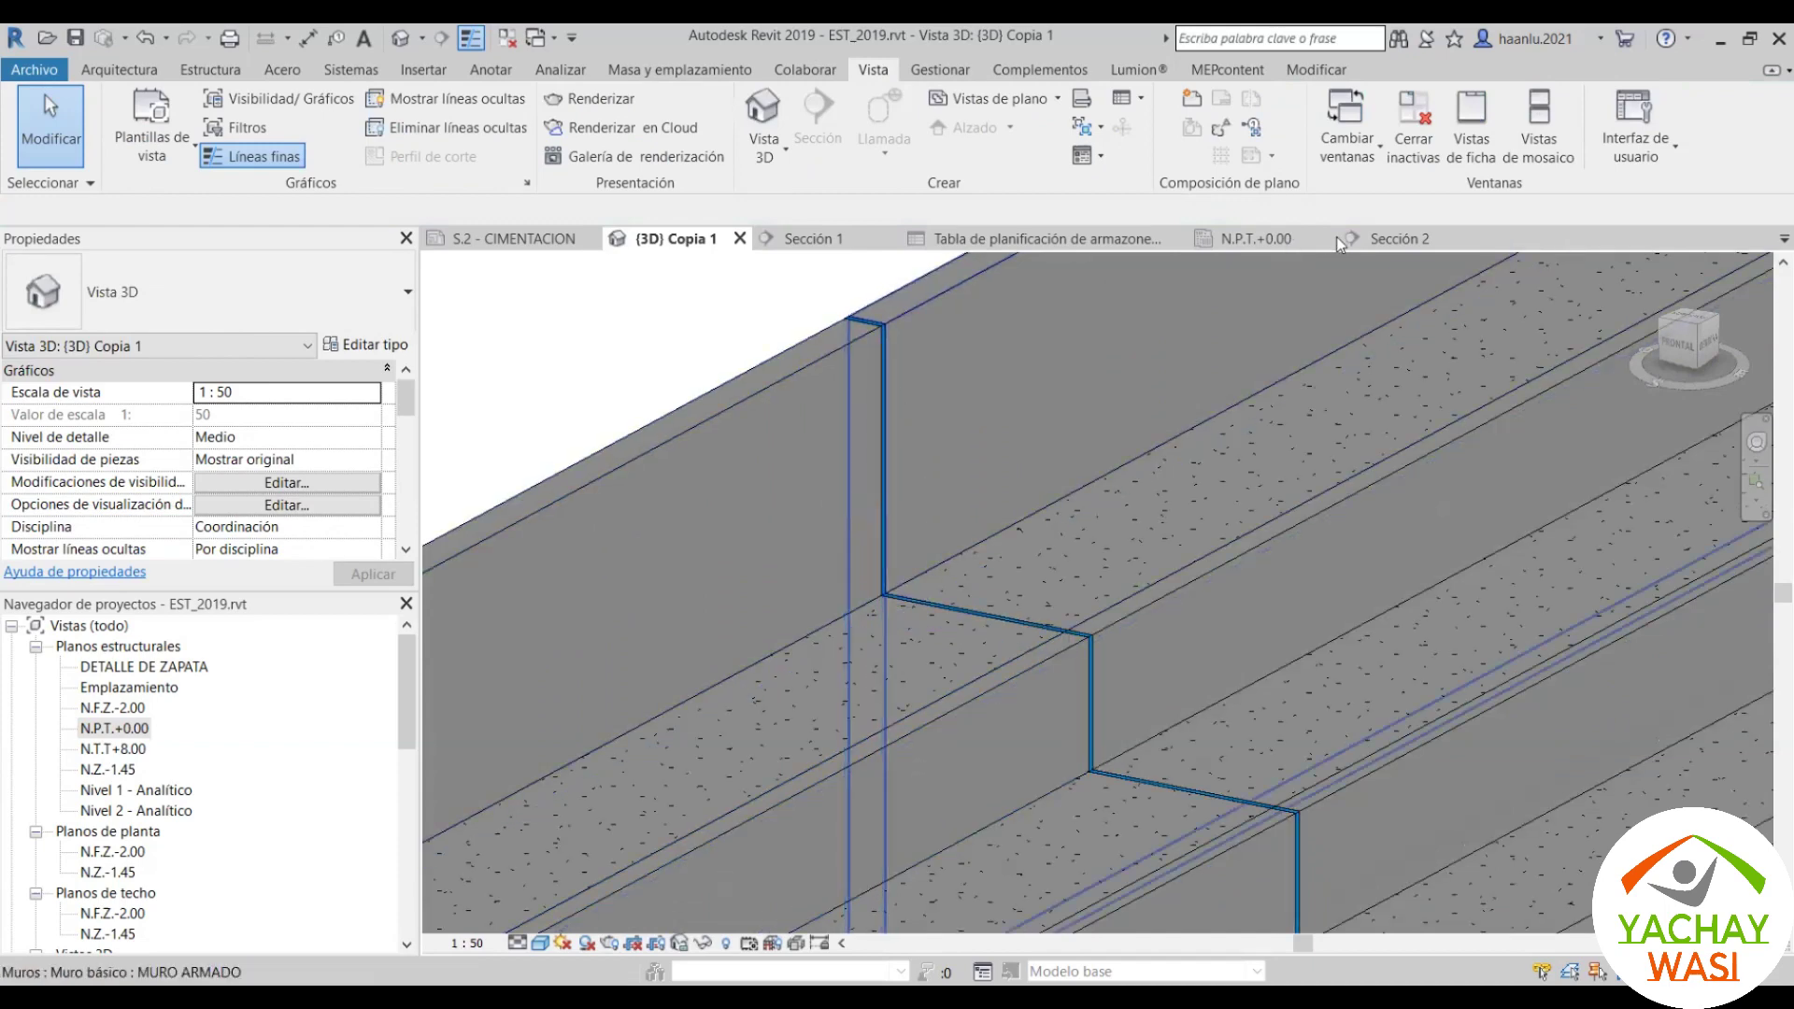
Step: In Sección 2, inspect the 1.7000 m vertical detail line and the MURO ARMADO wall's left end
{"action": "left_click", "coordinate": [1401, 240]}
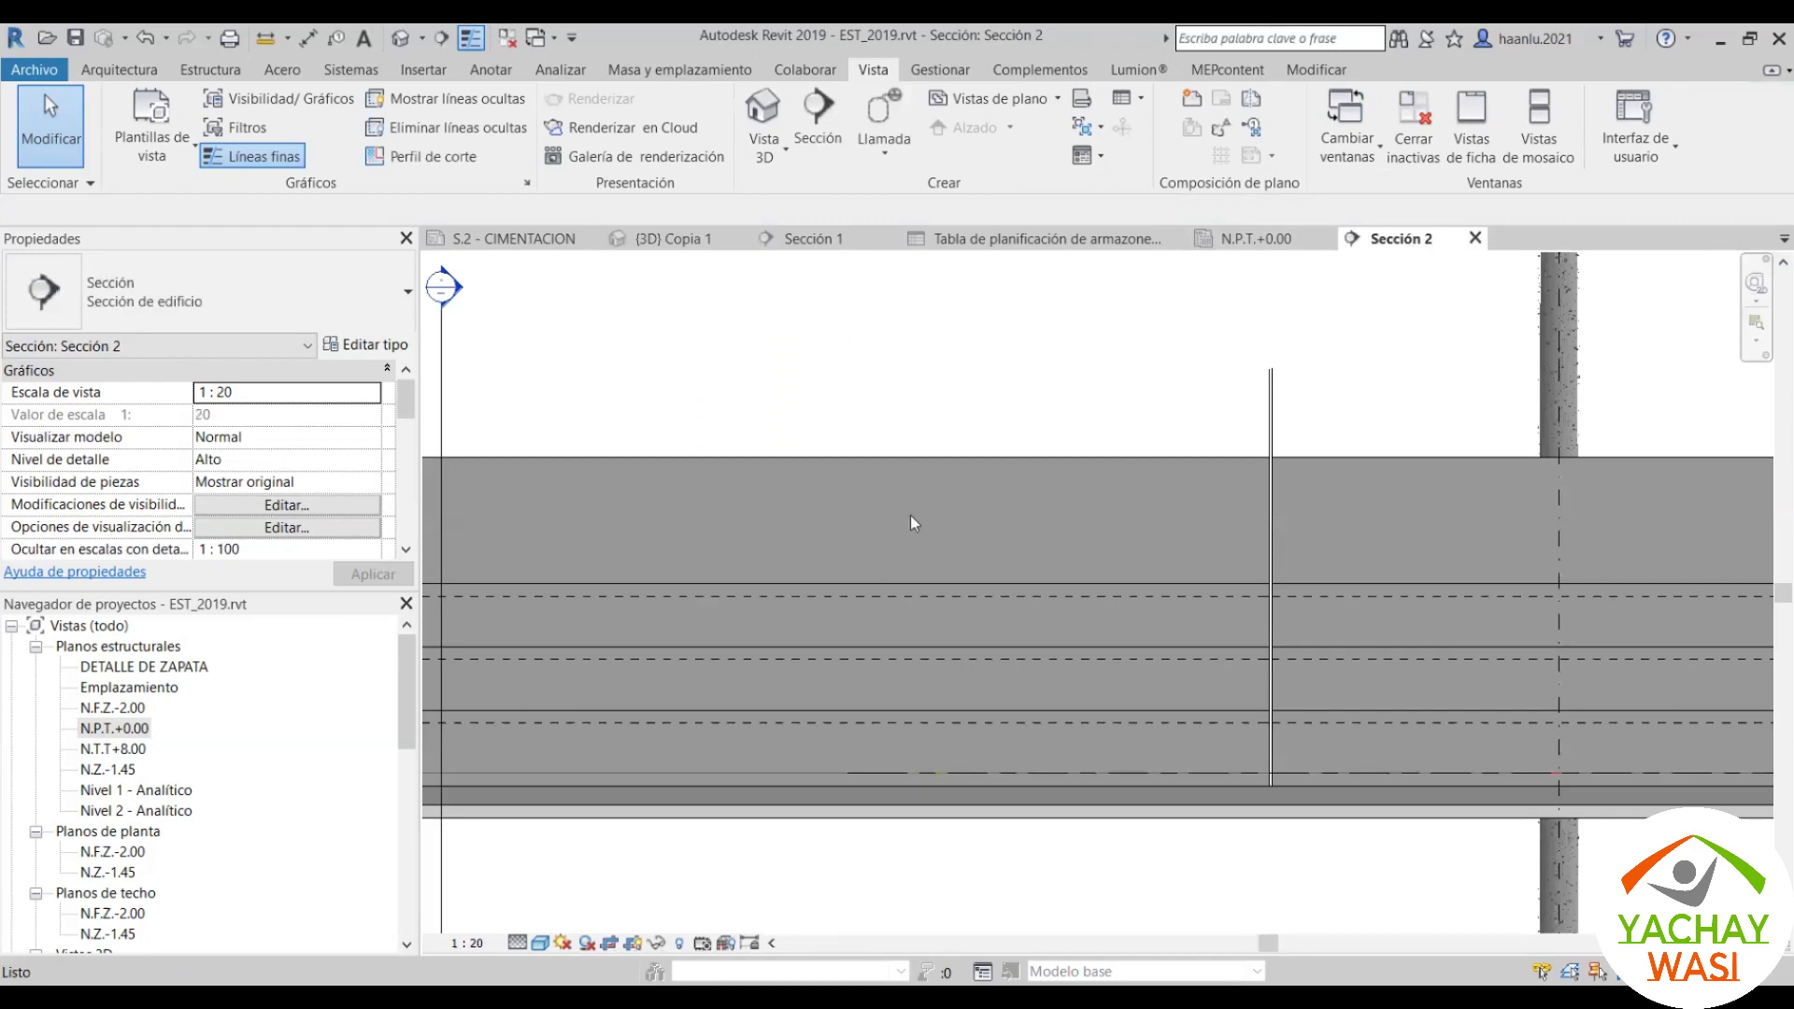
{"action": "middle_click_drag", "start_coordinate": [1069, 541], "coordinate": [888, 458]}
{"action": "scroll", "coordinate": [1041, 400], "scroll_direction": "up", "scroll_amount": 2}
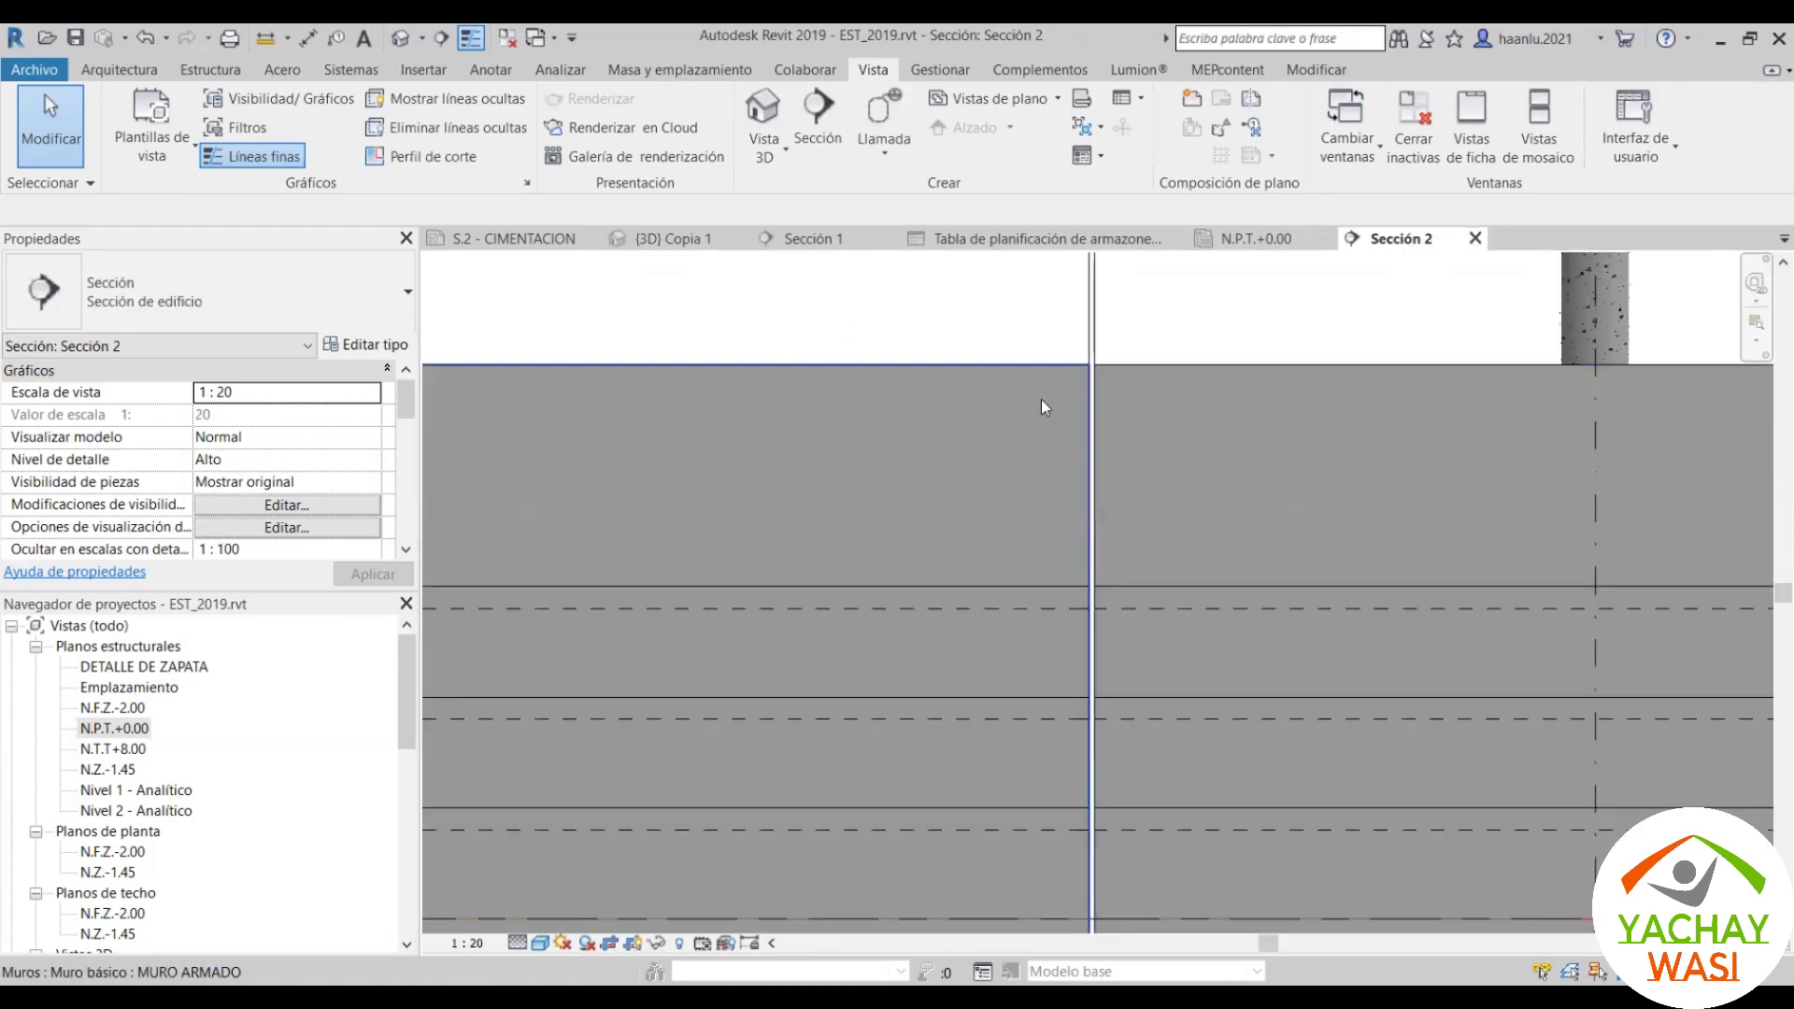
{"action": "left_click", "coordinate": [1068, 394]}
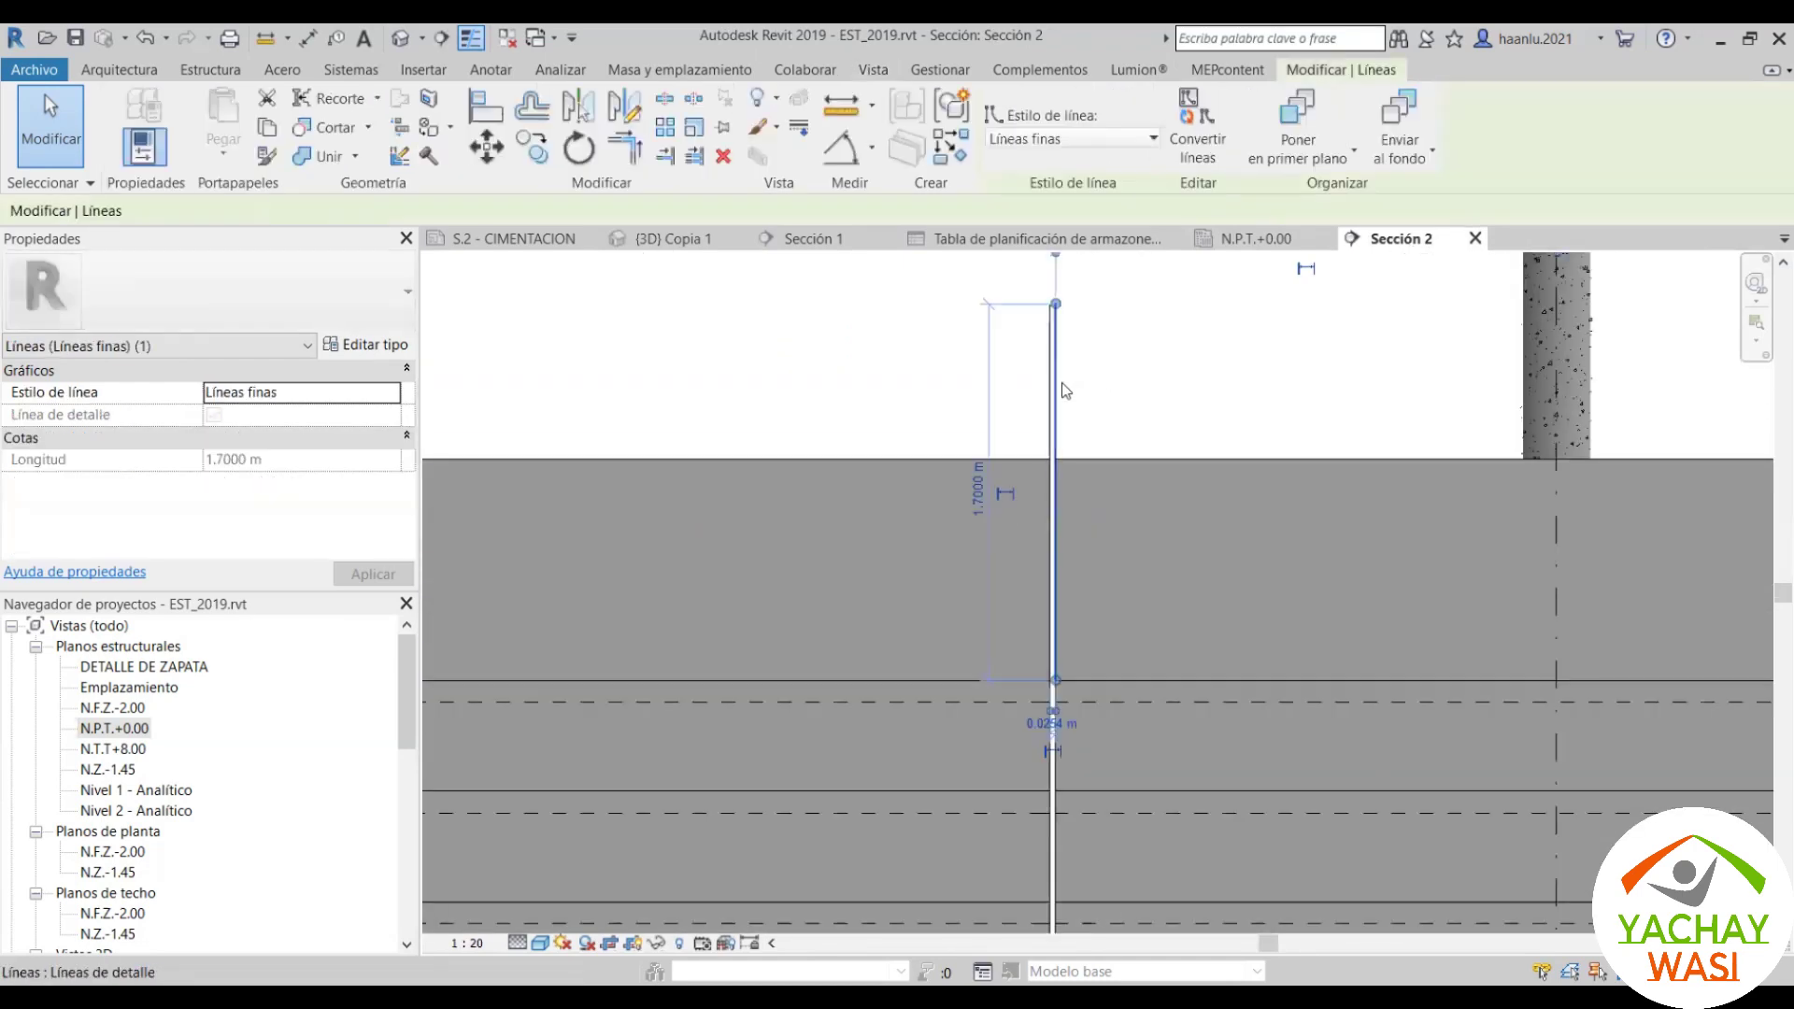
{"action": "key", "text": "Escape"}
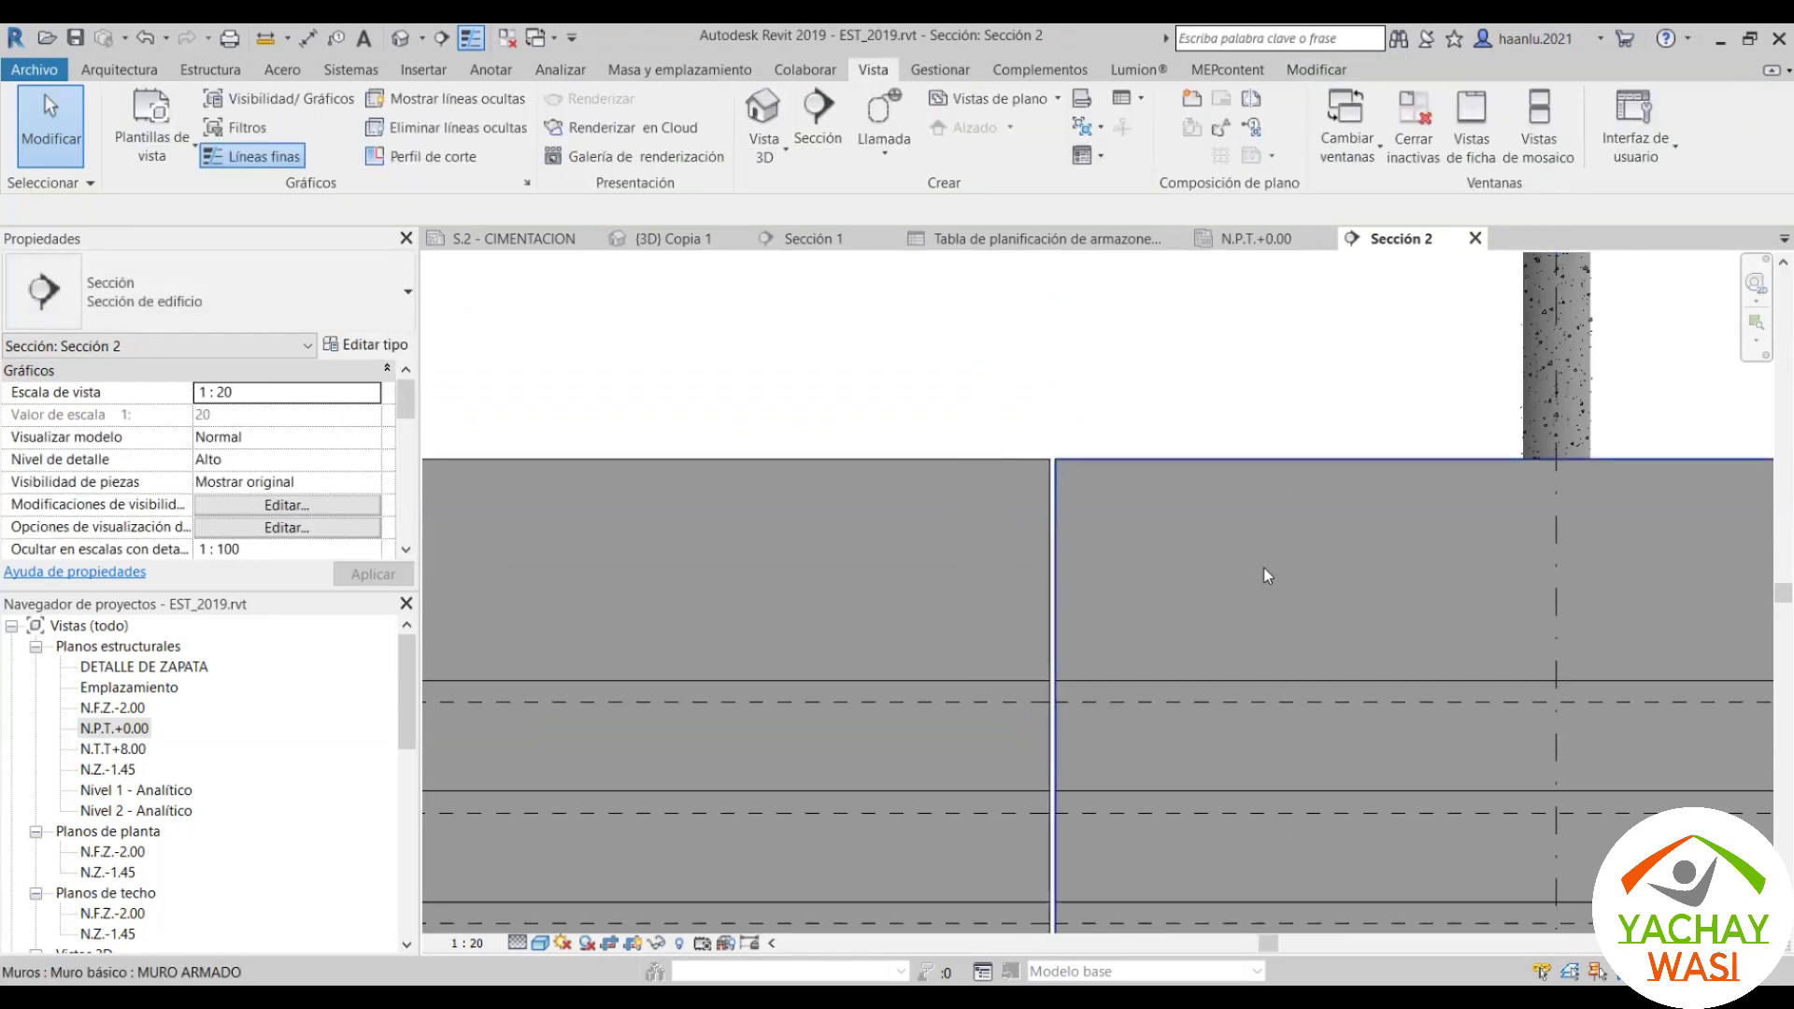
{"action": "mouse_move", "coordinate": [1263, 568]}
{"action": "middle_mouse_down"}
{"action": "mouse_move", "coordinate": [896, 621]}
{"action": "mouse_move", "coordinate": [1022, 541]}
{"action": "middle_mouse_up"}
{"action": "scroll", "coordinate": [1022, 541], "scroll_direction": "up", "scroll_amount": 2}
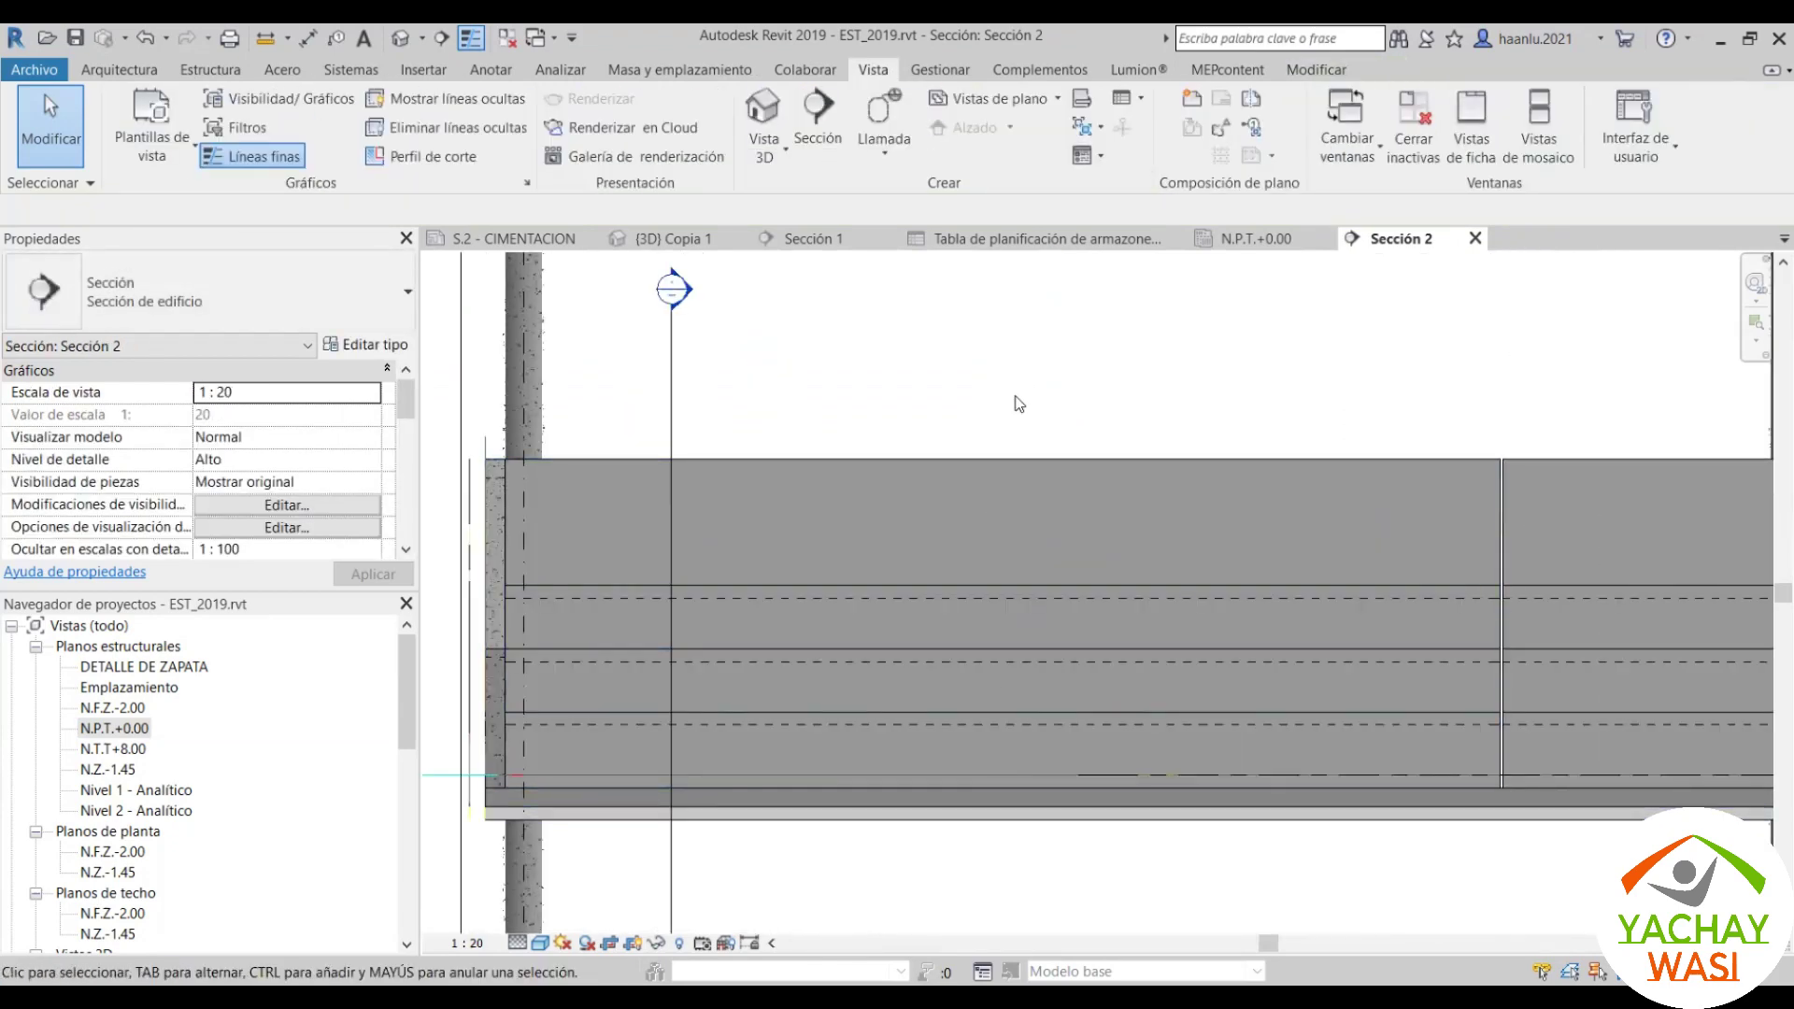
{"action": "left_click", "coordinate": [1317, 73]}
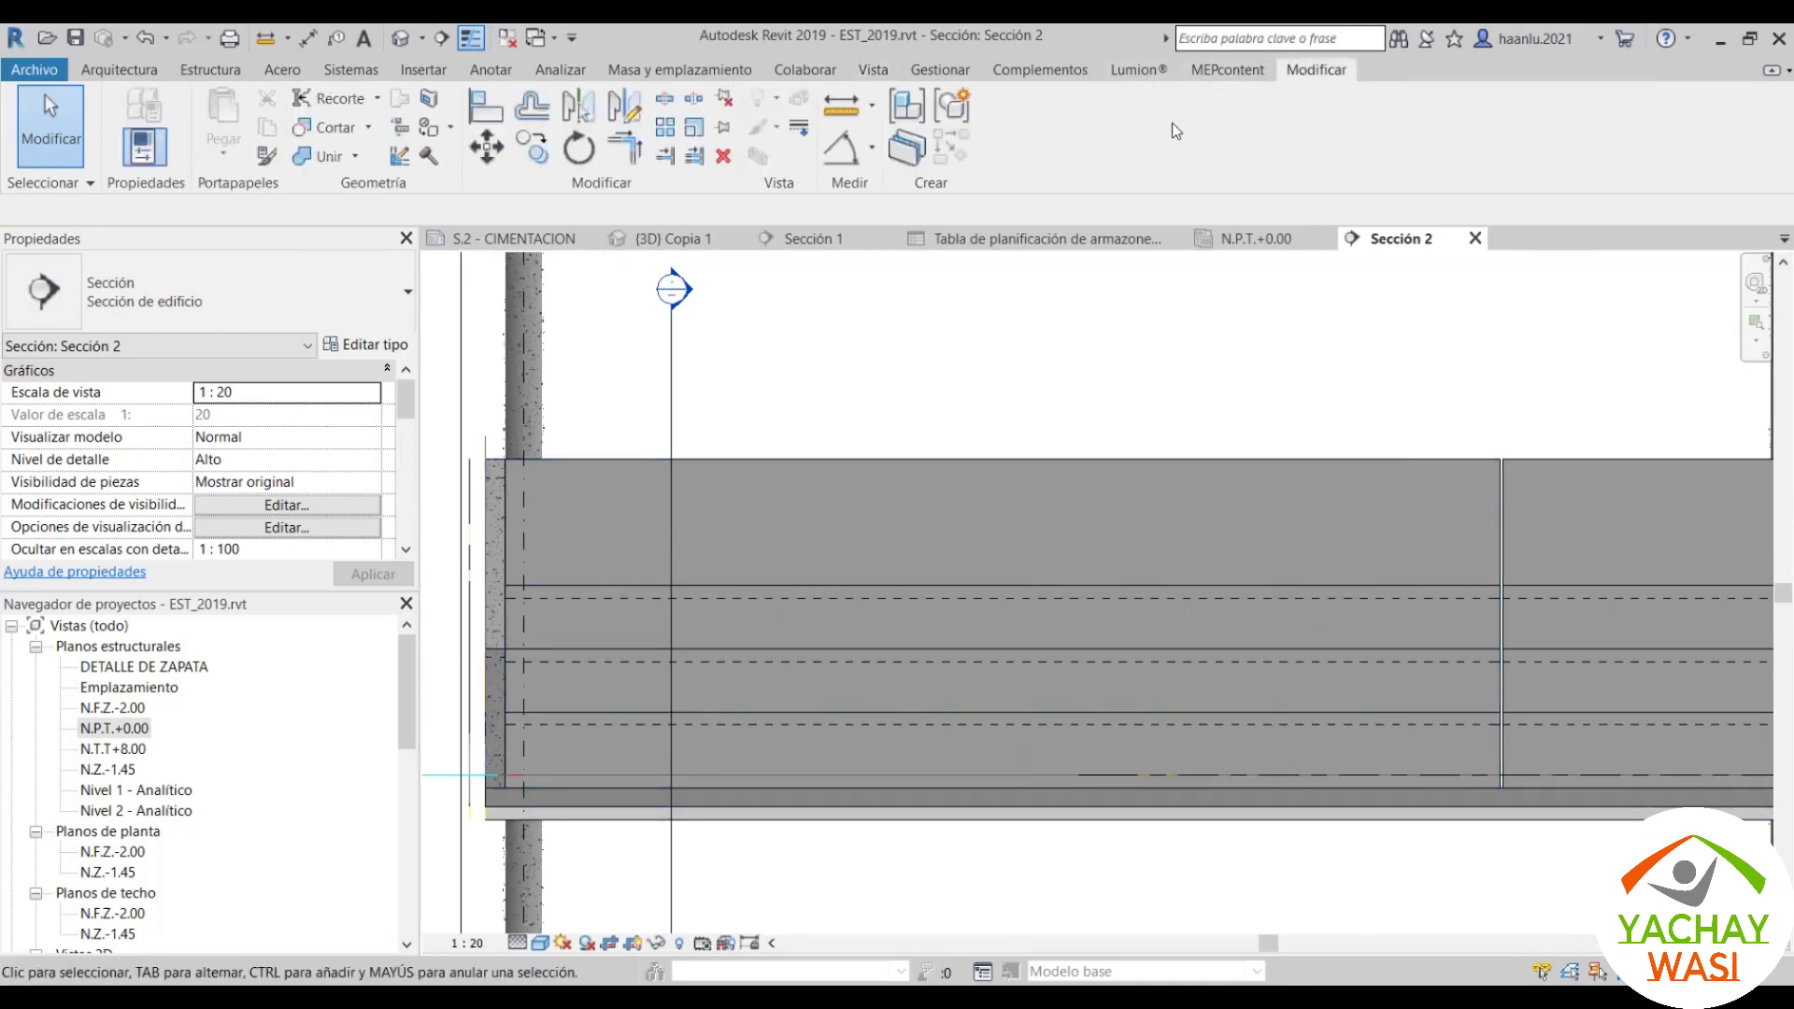
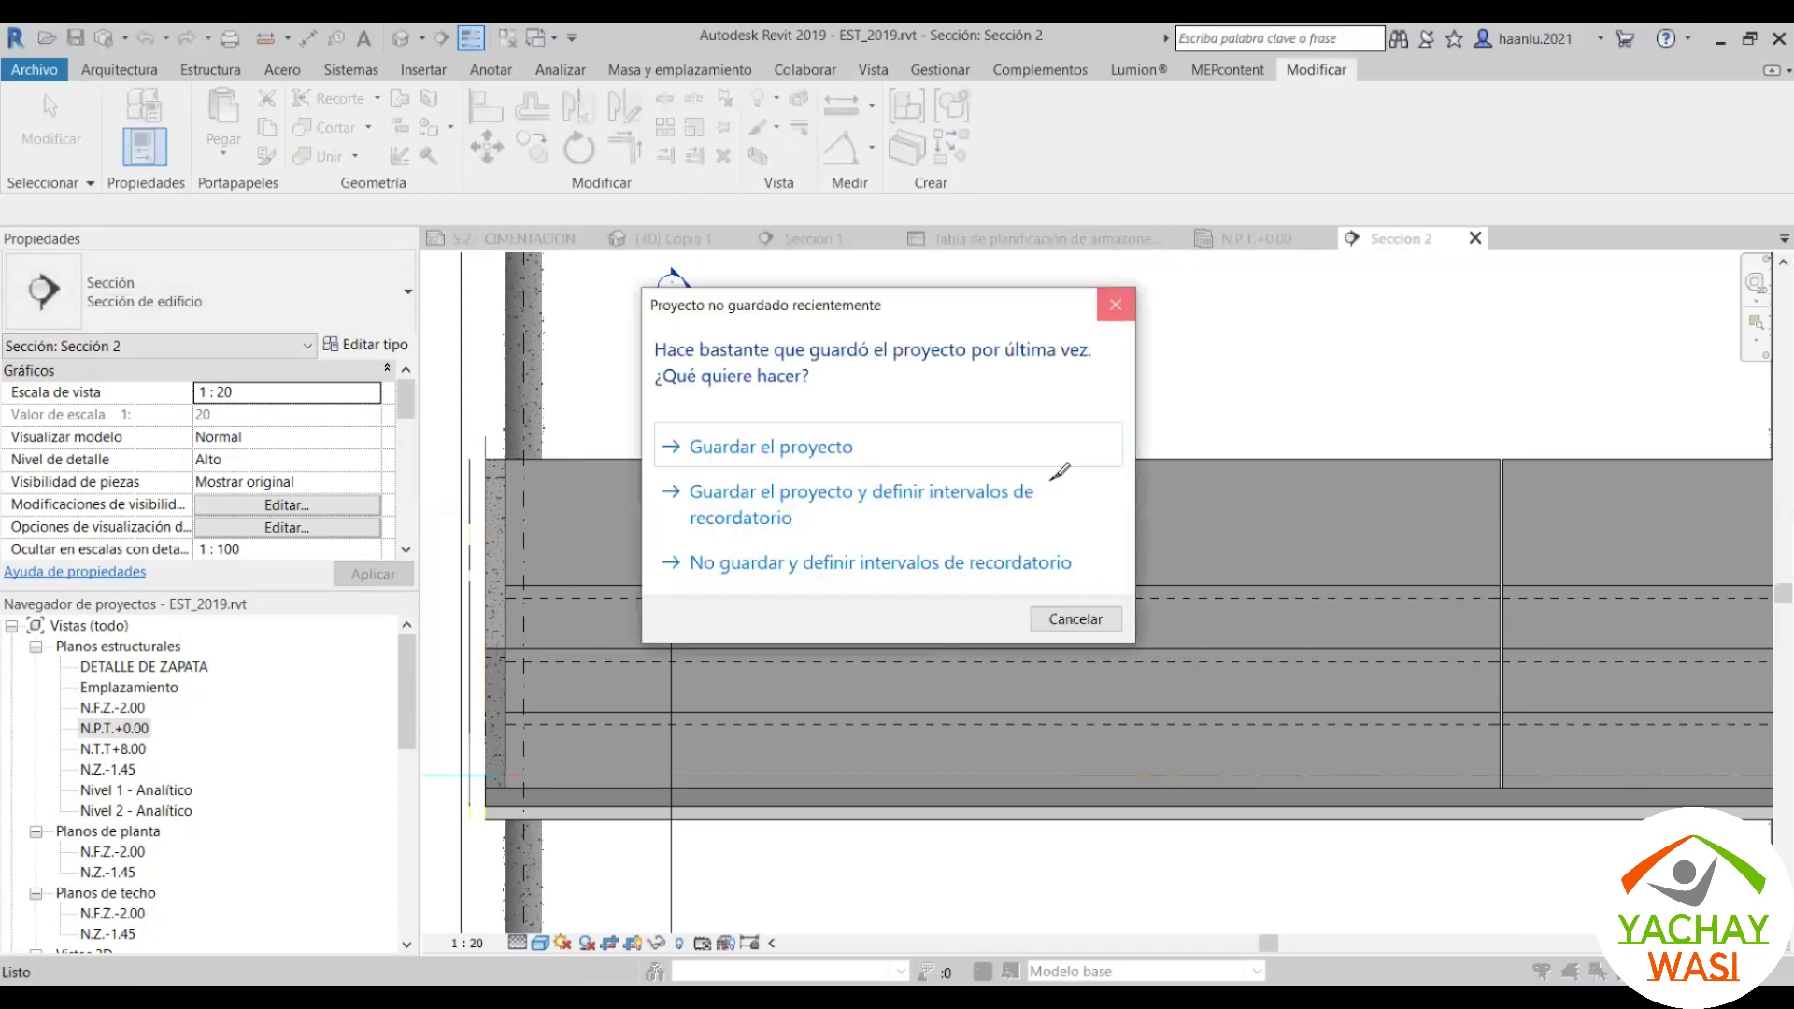
Step: Dismiss the save reminder and set the Split with Gap joint gap to 0.0254 m
{"action": "left_click", "coordinate": [1054, 476]}
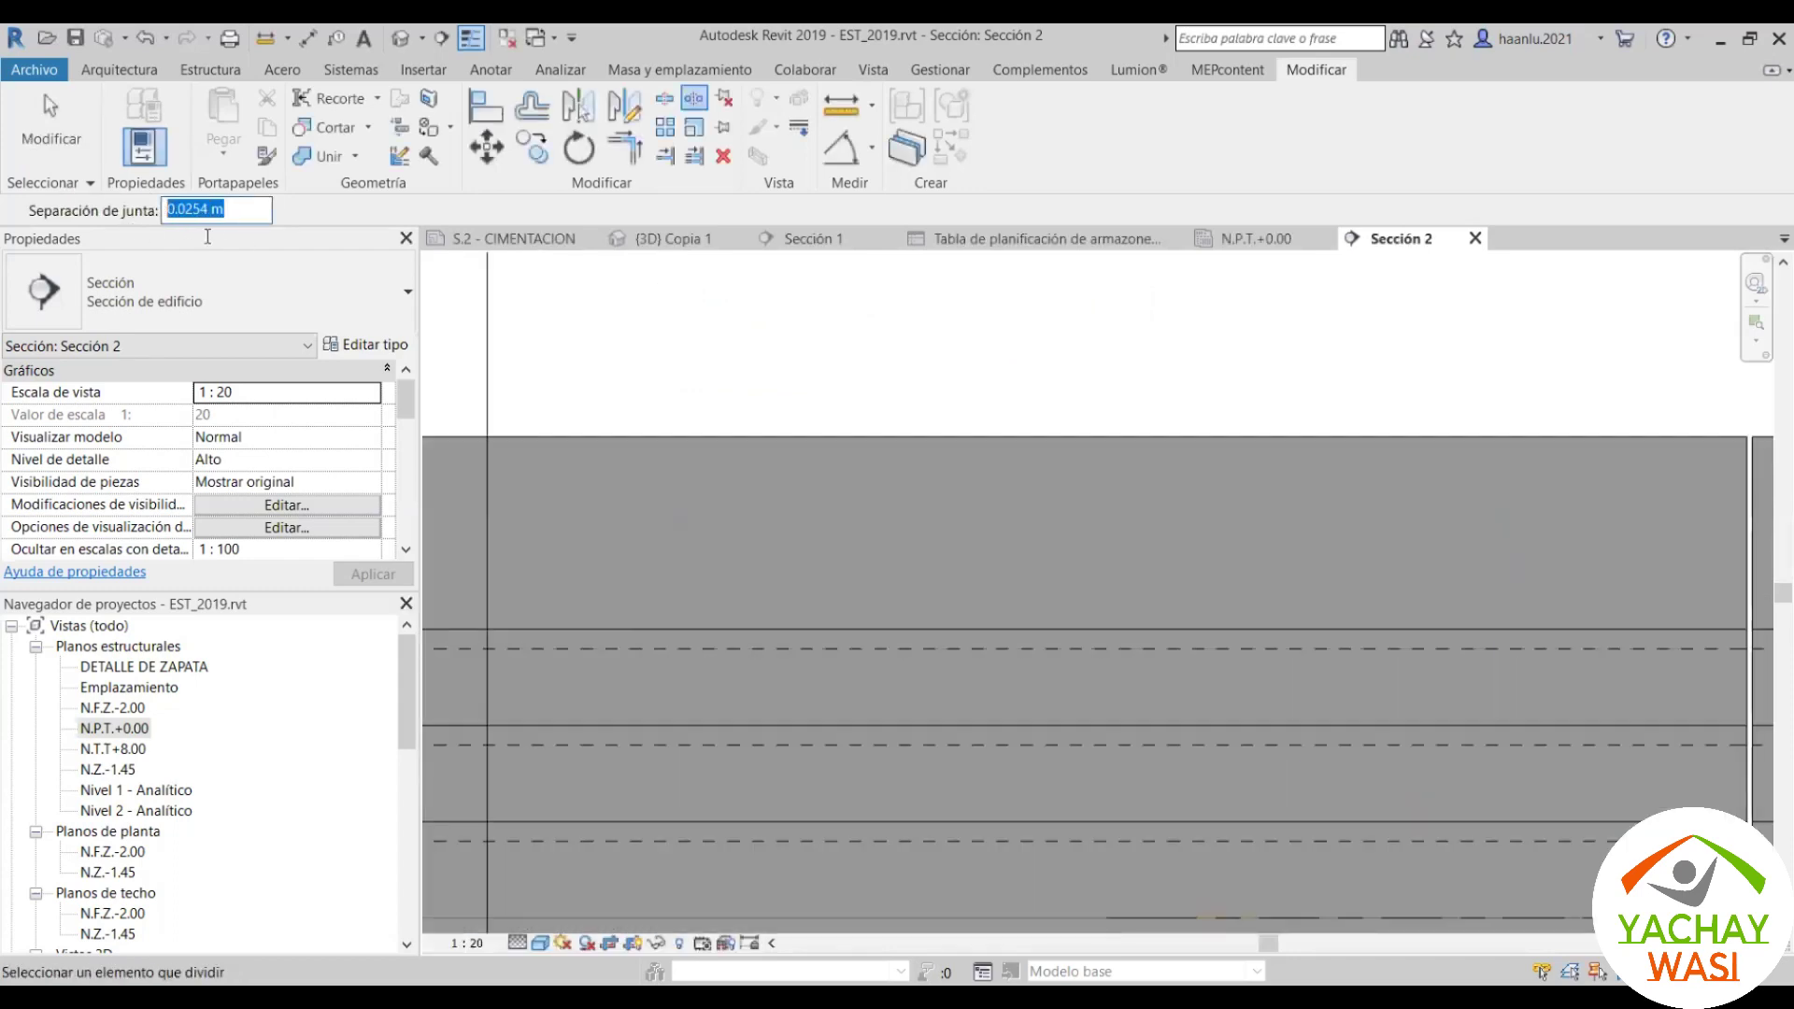
{"action": "key", "text": "End"}
{"action": "key", "text": "shift+Left"}
{"action": "left_click_drag", "start_coordinate": [238, 224], "coordinate": [164, 224]}
{"action": "scroll", "coordinate": [953, 445], "scroll_direction": "down", "scroll_amount": 2}
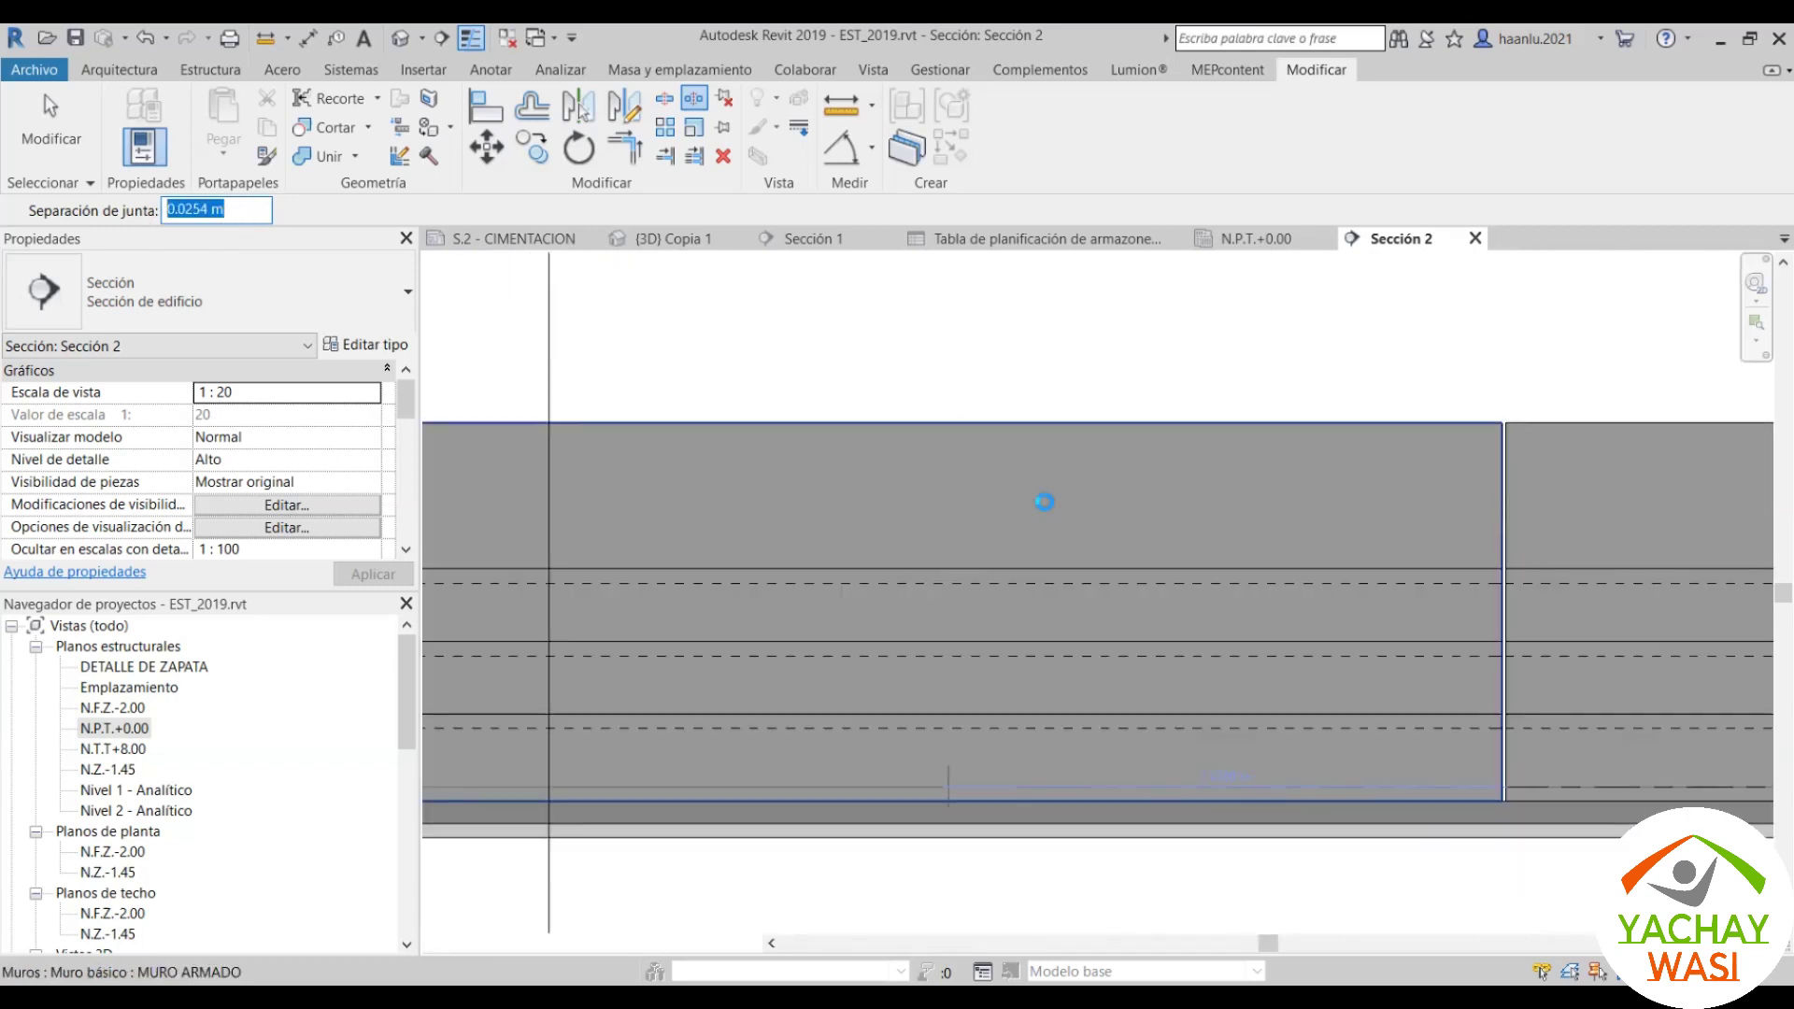
{"action": "scroll", "coordinate": [977, 443], "scroll_direction": "up", "scroll_amount": 3}
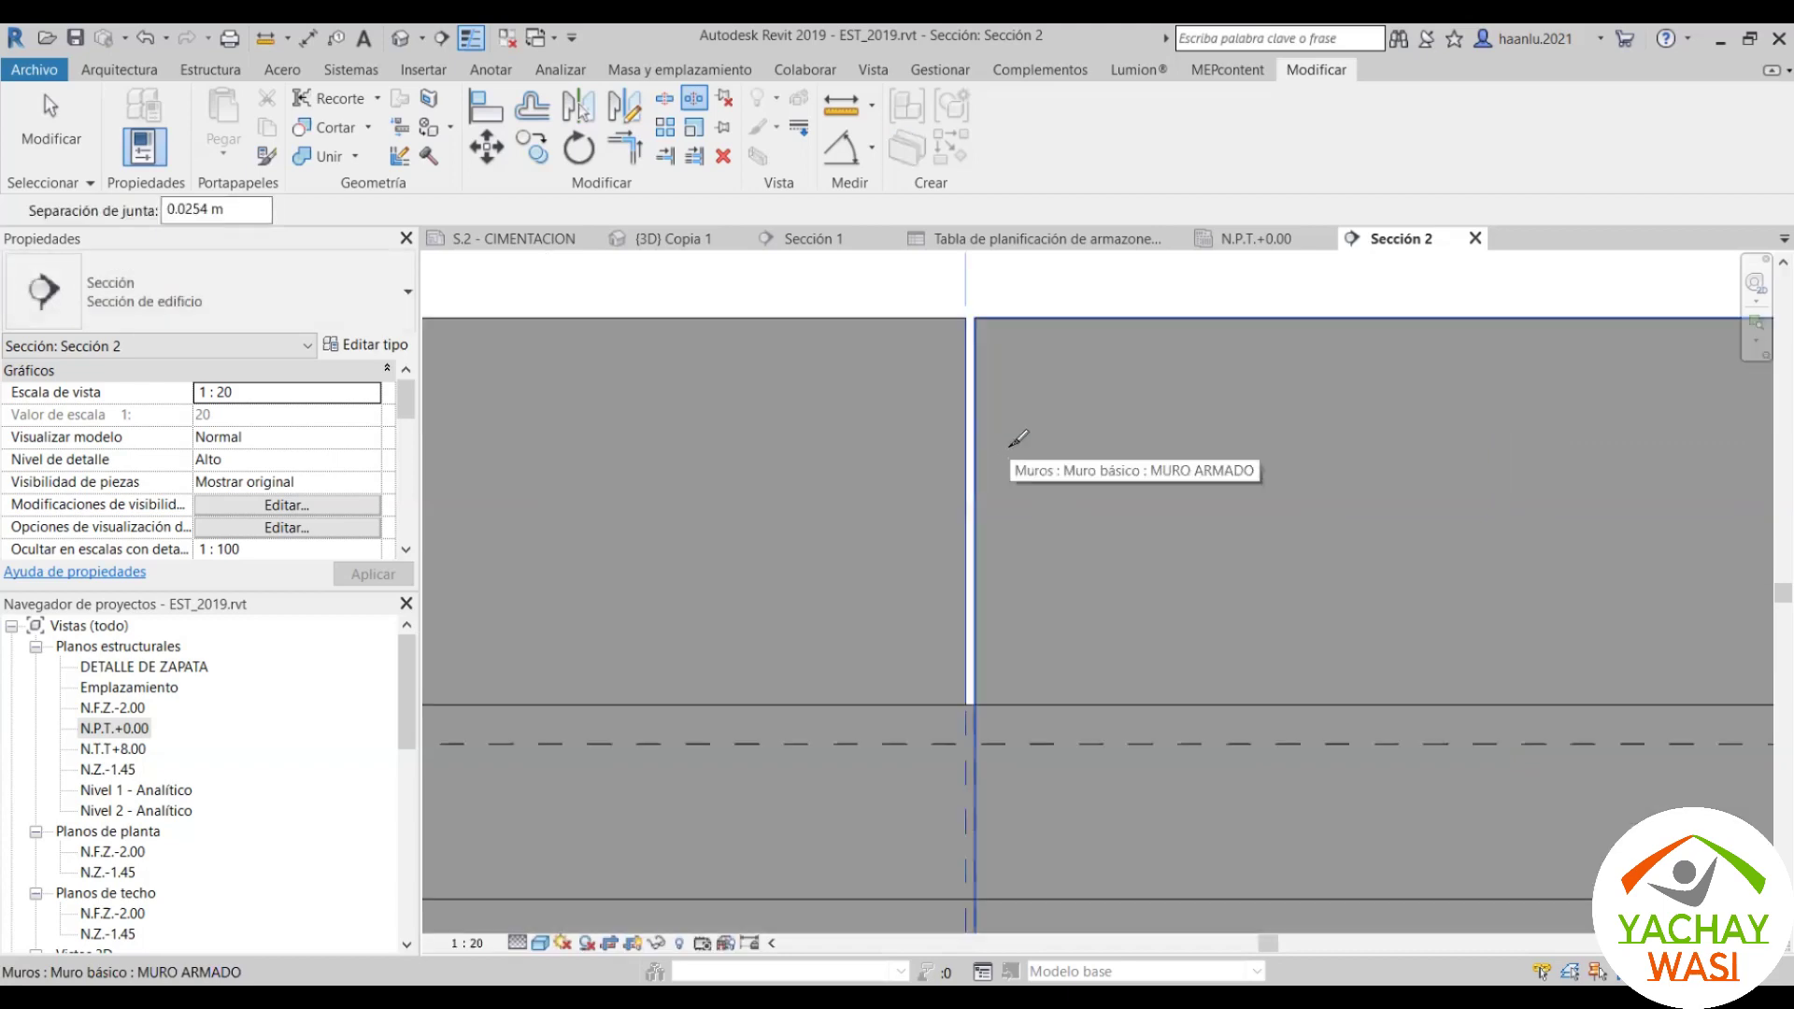
{"action": "key", "text": "Escape"}
{"action": "scroll", "coordinate": [910, 445], "scroll_direction": "down", "scroll_amount": 2}
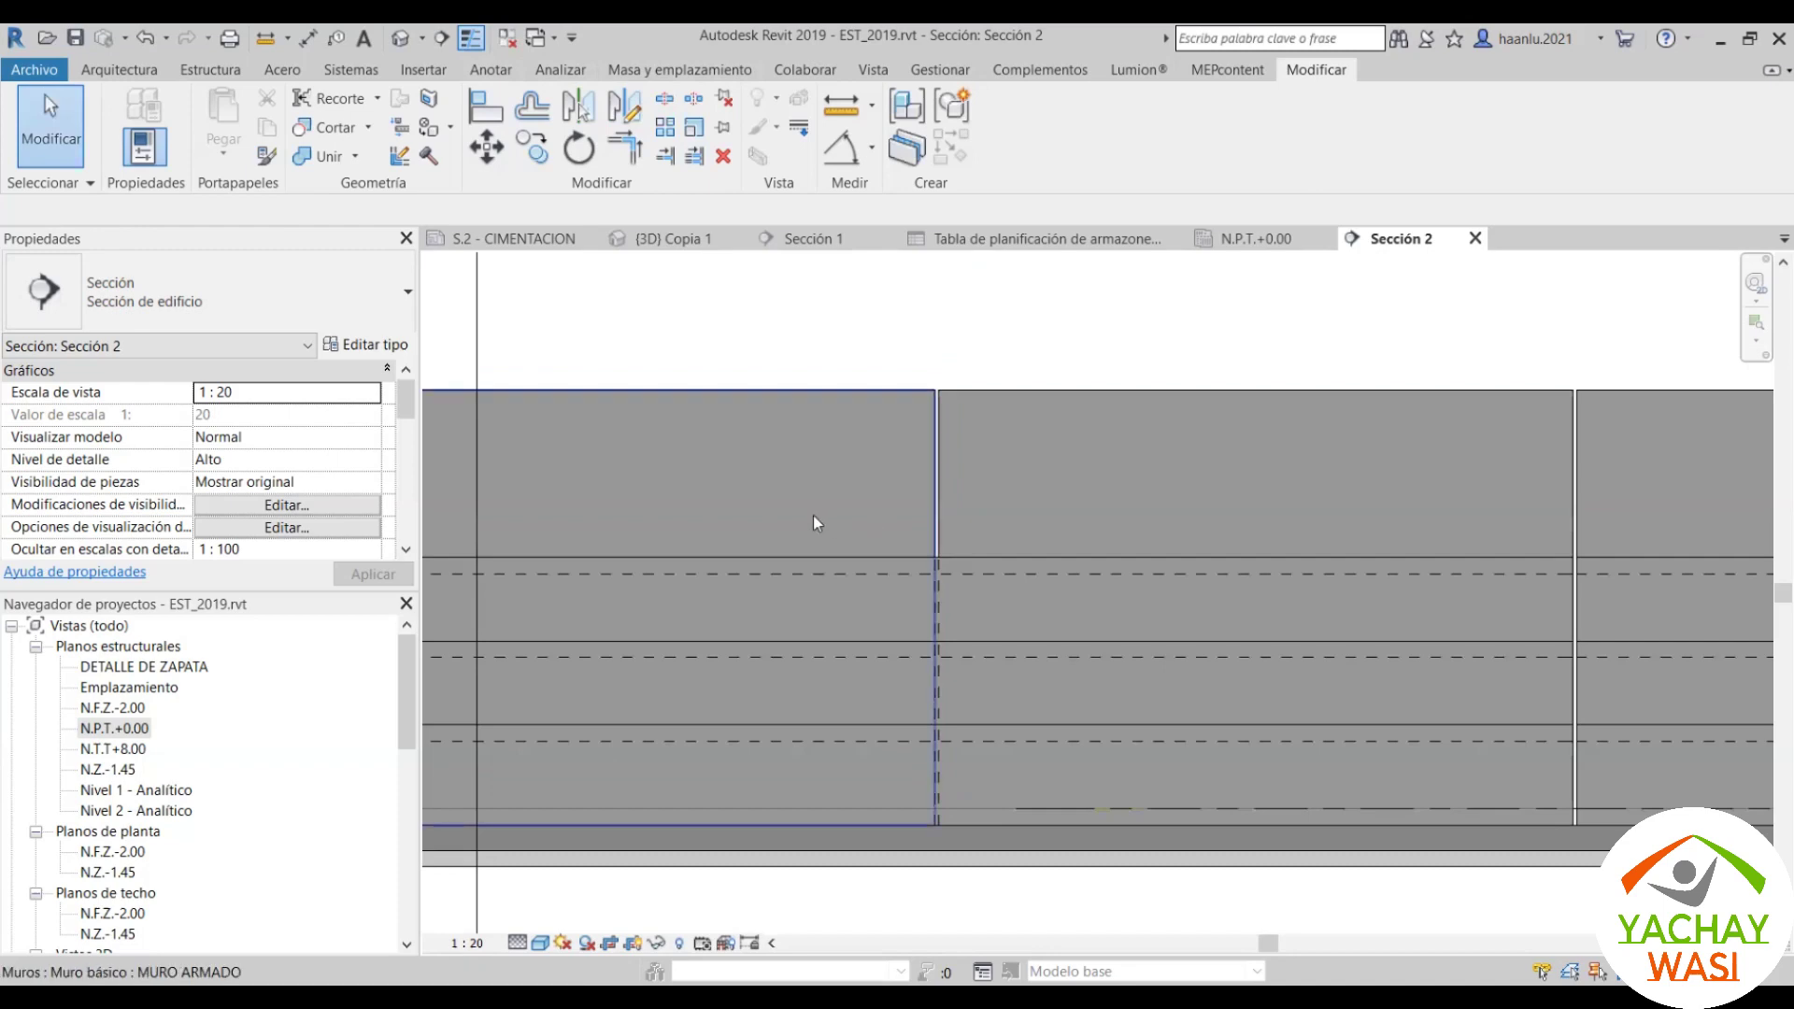
{"action": "scroll", "coordinate": [816, 523], "scroll_direction": "down", "scroll_amount": 2}
{"action": "scroll", "coordinate": [1068, 541], "scroll_direction": "down", "scroll_amount": 2}
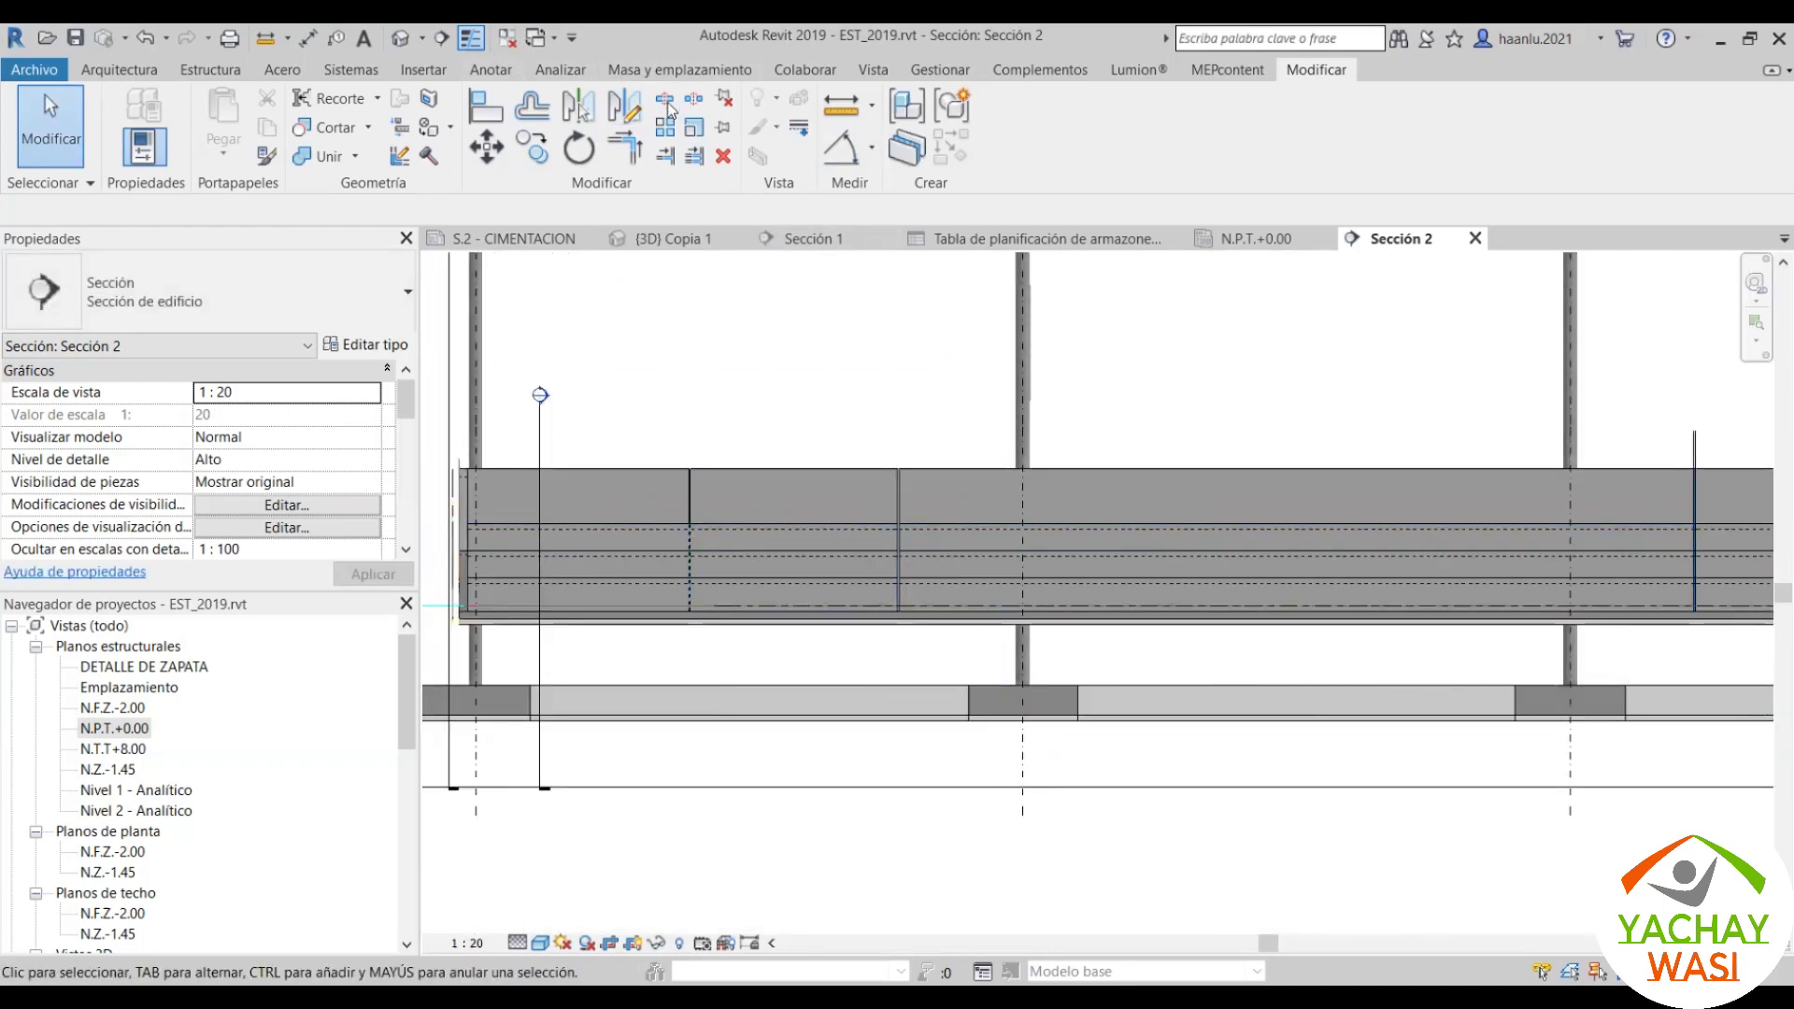
Step: Split the reinforced wall with a 0.0254 m gap at the two step locations
{"action": "left_click", "coordinate": [694, 100]}
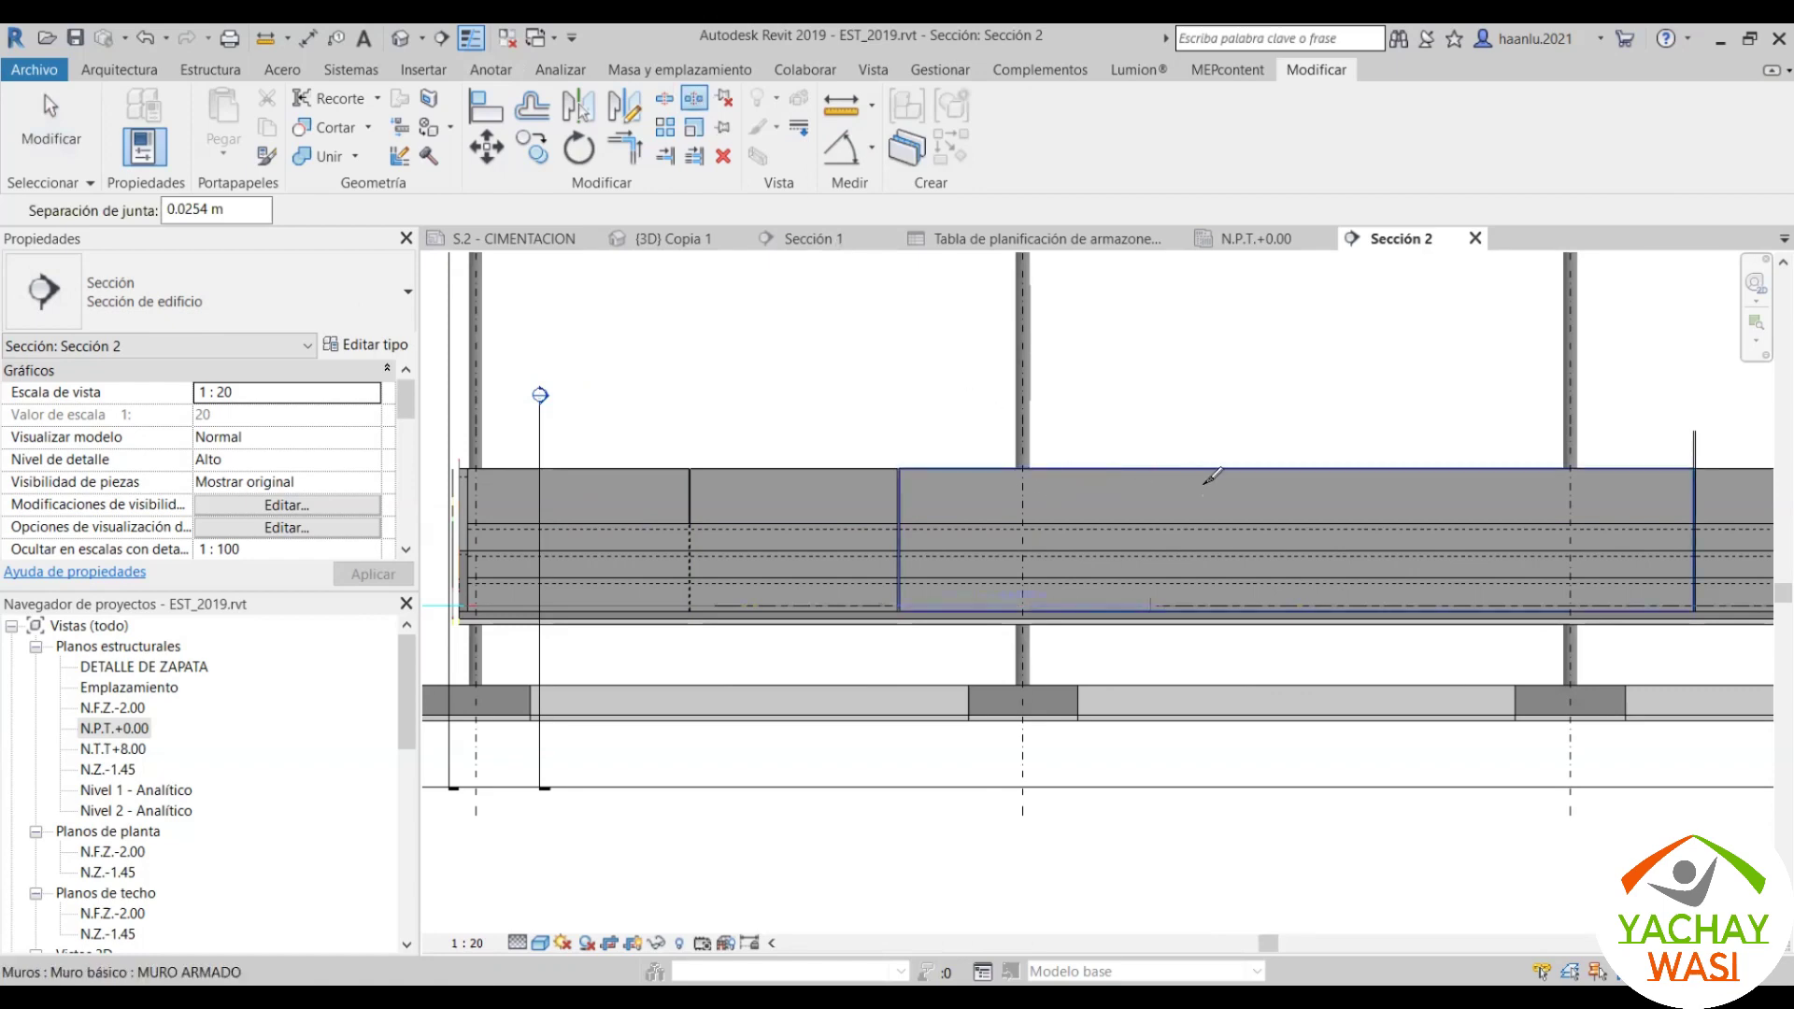
{"action": "left_click", "coordinate": [1289, 480]}
{"action": "scroll", "coordinate": [962, 504], "scroll_direction": "down", "scroll_amount": 2}
{"action": "scroll", "coordinate": [1666, 493], "scroll_direction": "up", "scroll_amount": 2}
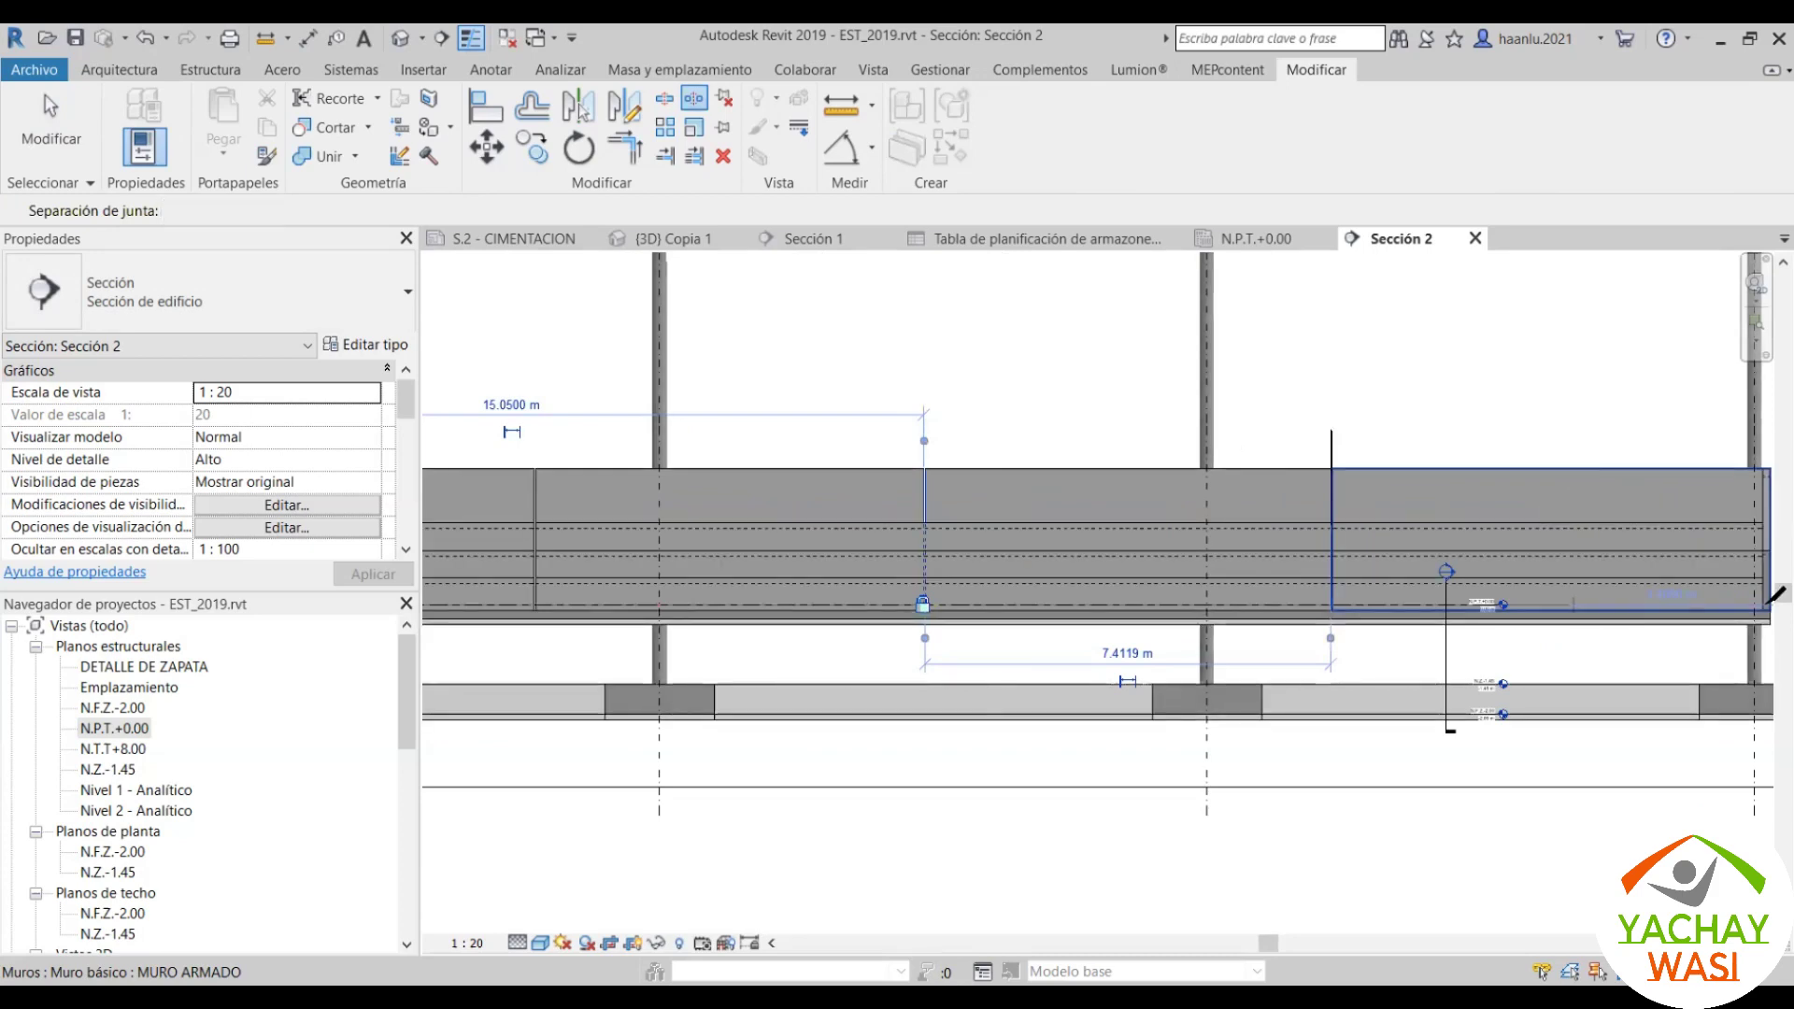
{"action": "left_click", "coordinate": [1678, 546]}
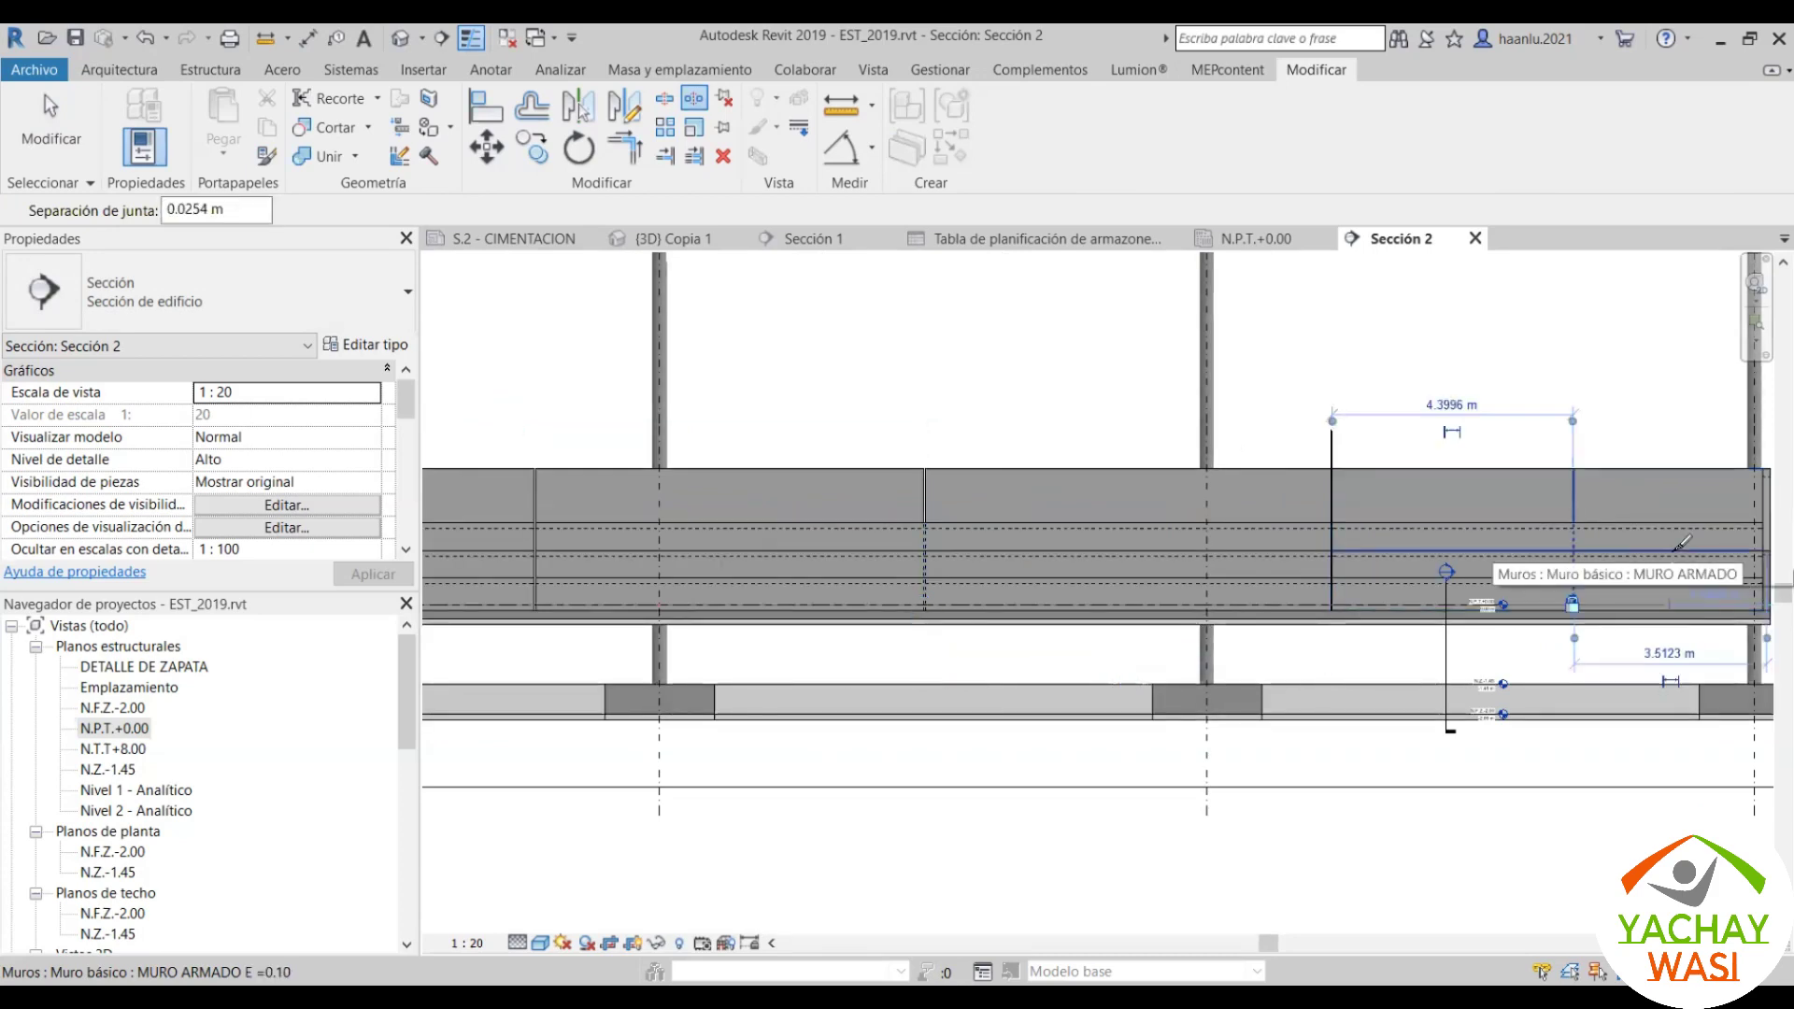
{"action": "scroll", "coordinate": [713, 480], "scroll_direction": "up", "scroll_amount": 3}
{"action": "scroll", "coordinate": [1309, 421], "scroll_direction": "up", "scroll_amount": 3}
{"action": "scroll", "coordinate": [822, 425], "scroll_direction": "up", "scroll_amount": 2}
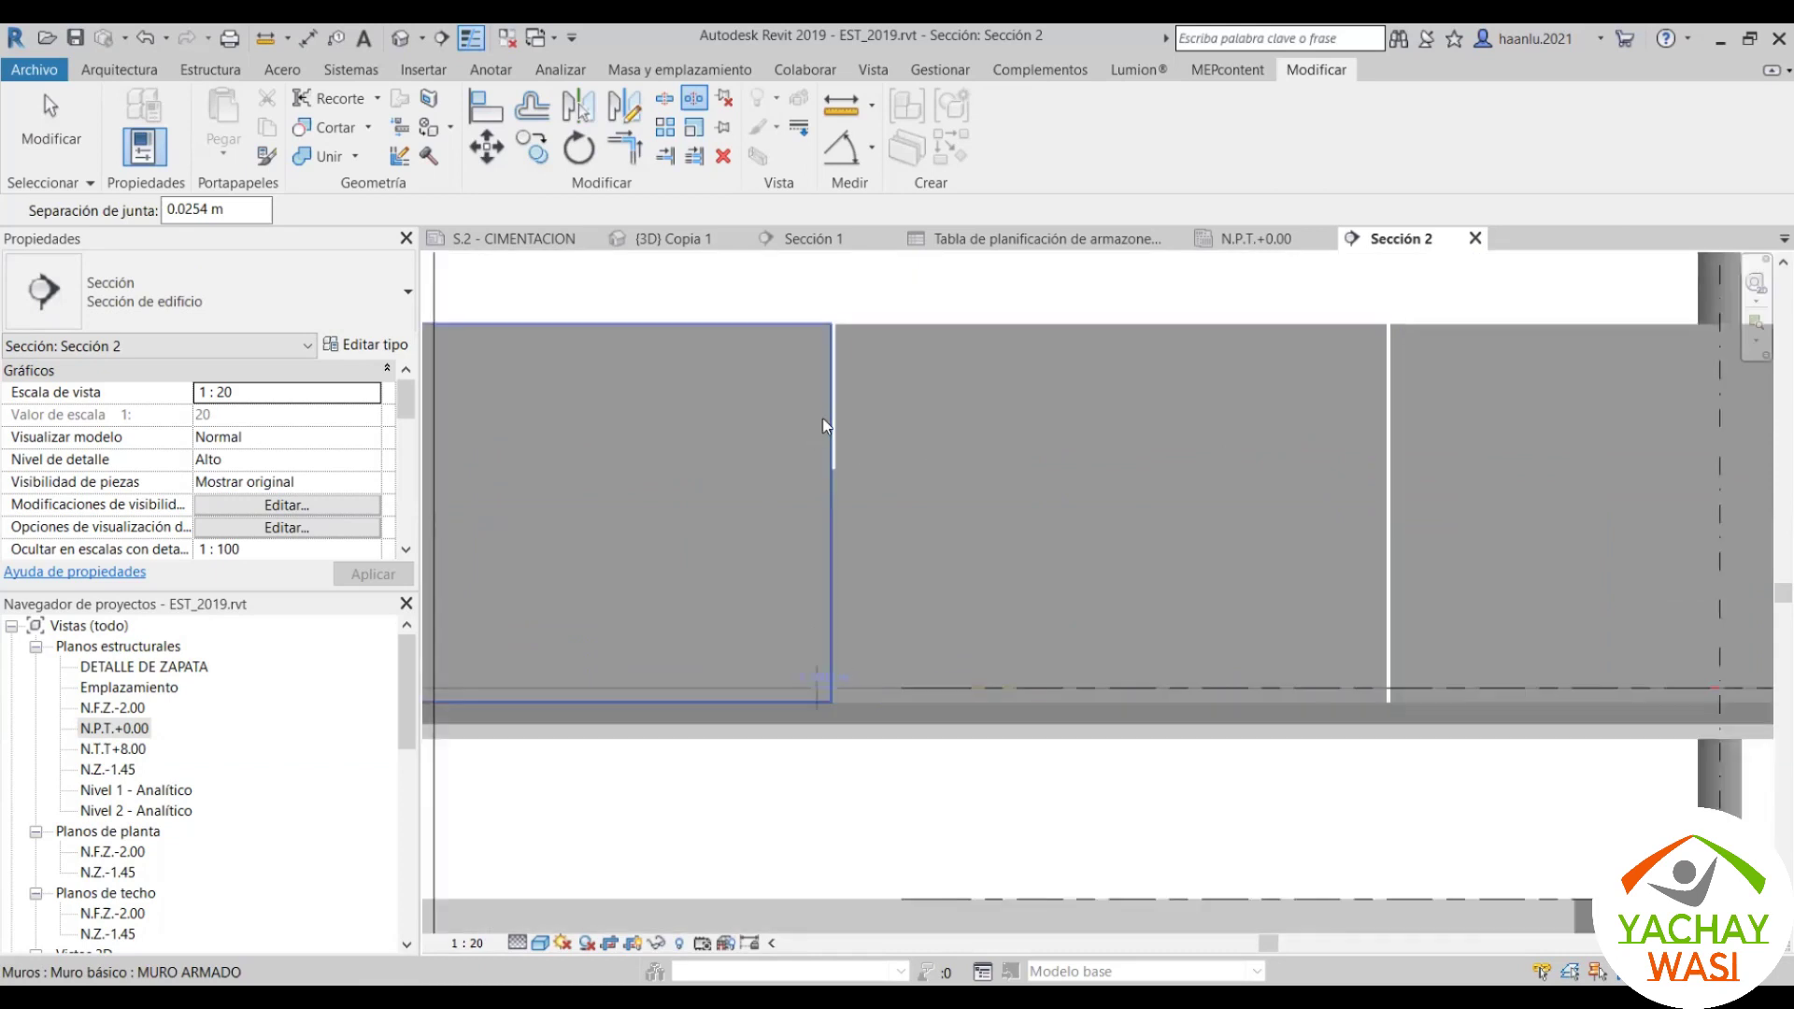
{"action": "key", "text": "Escape"}
{"action": "scroll", "coordinate": [822, 425], "scroll_direction": "up", "scroll_amount": 3}
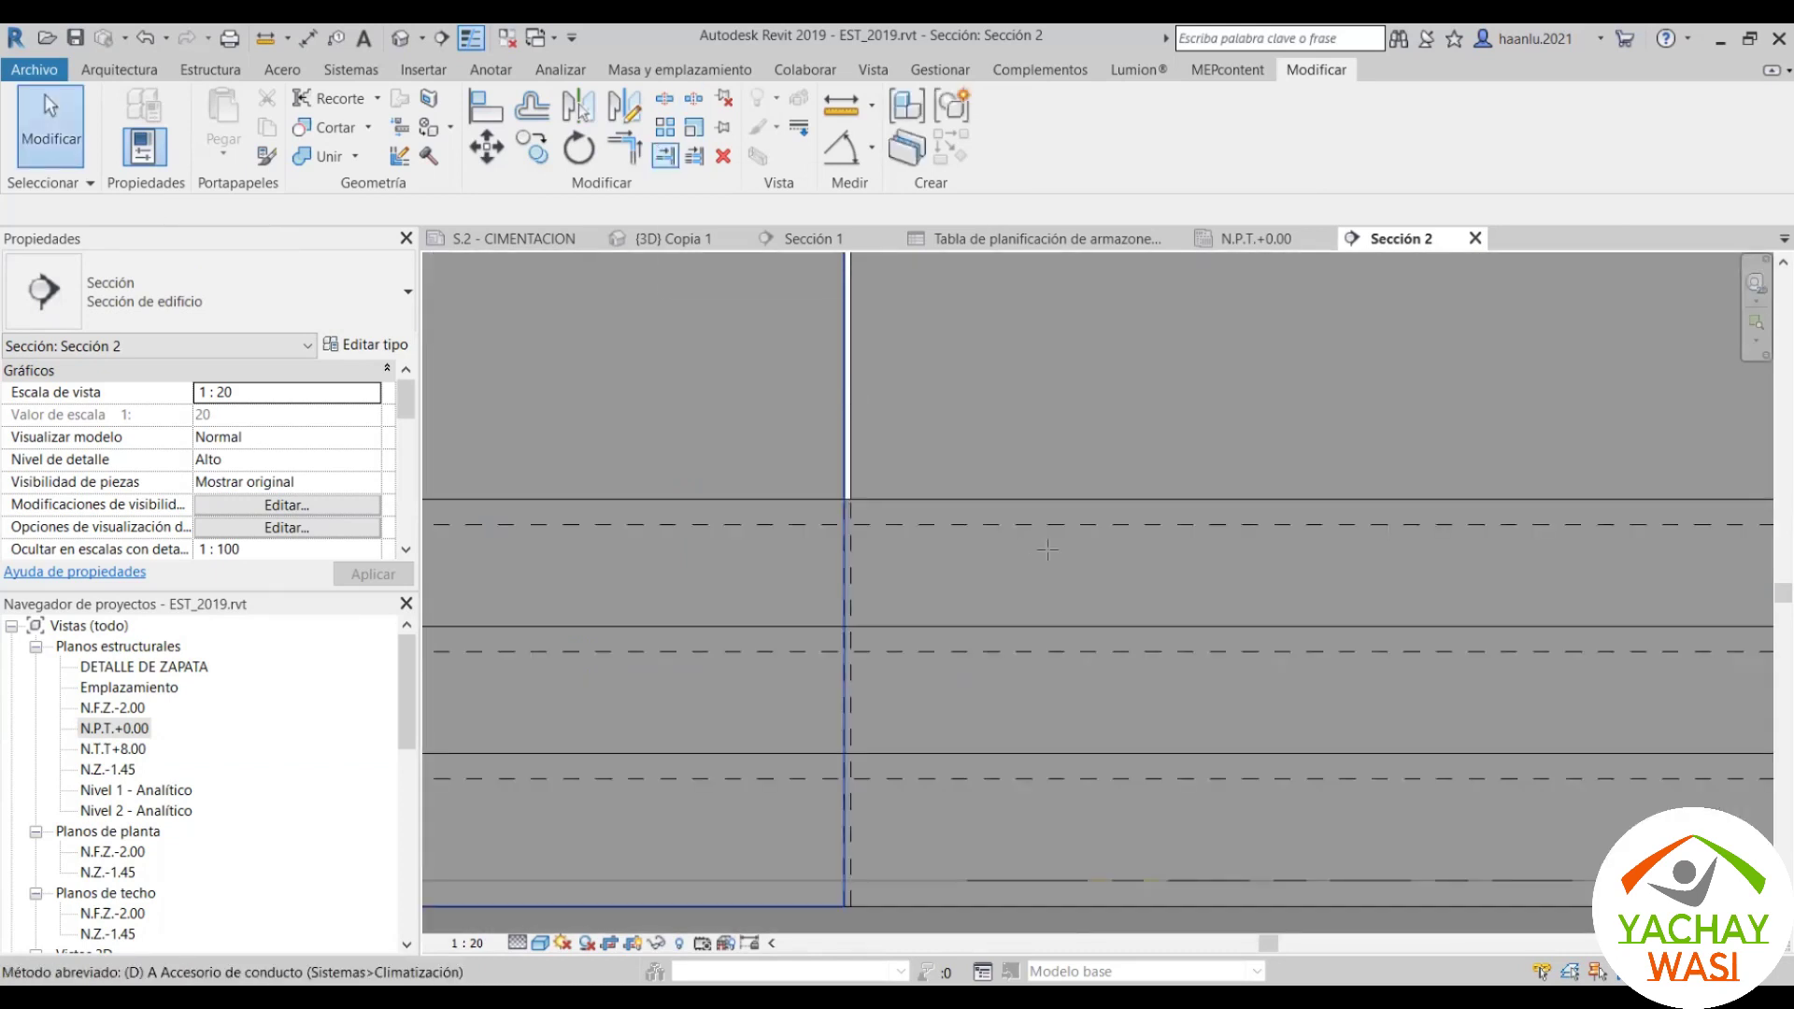
Step: Draw a vertical reference detail line (DL) at the wall joint up to the slab edge
{"action": "key", "text": "d"}
{"action": "key", "text": "l"}
{"action": "scroll", "coordinate": [1040, 439], "scroll_direction": "down", "scroll_amount": 3}
{"action": "left_click", "coordinate": [986, 586]}
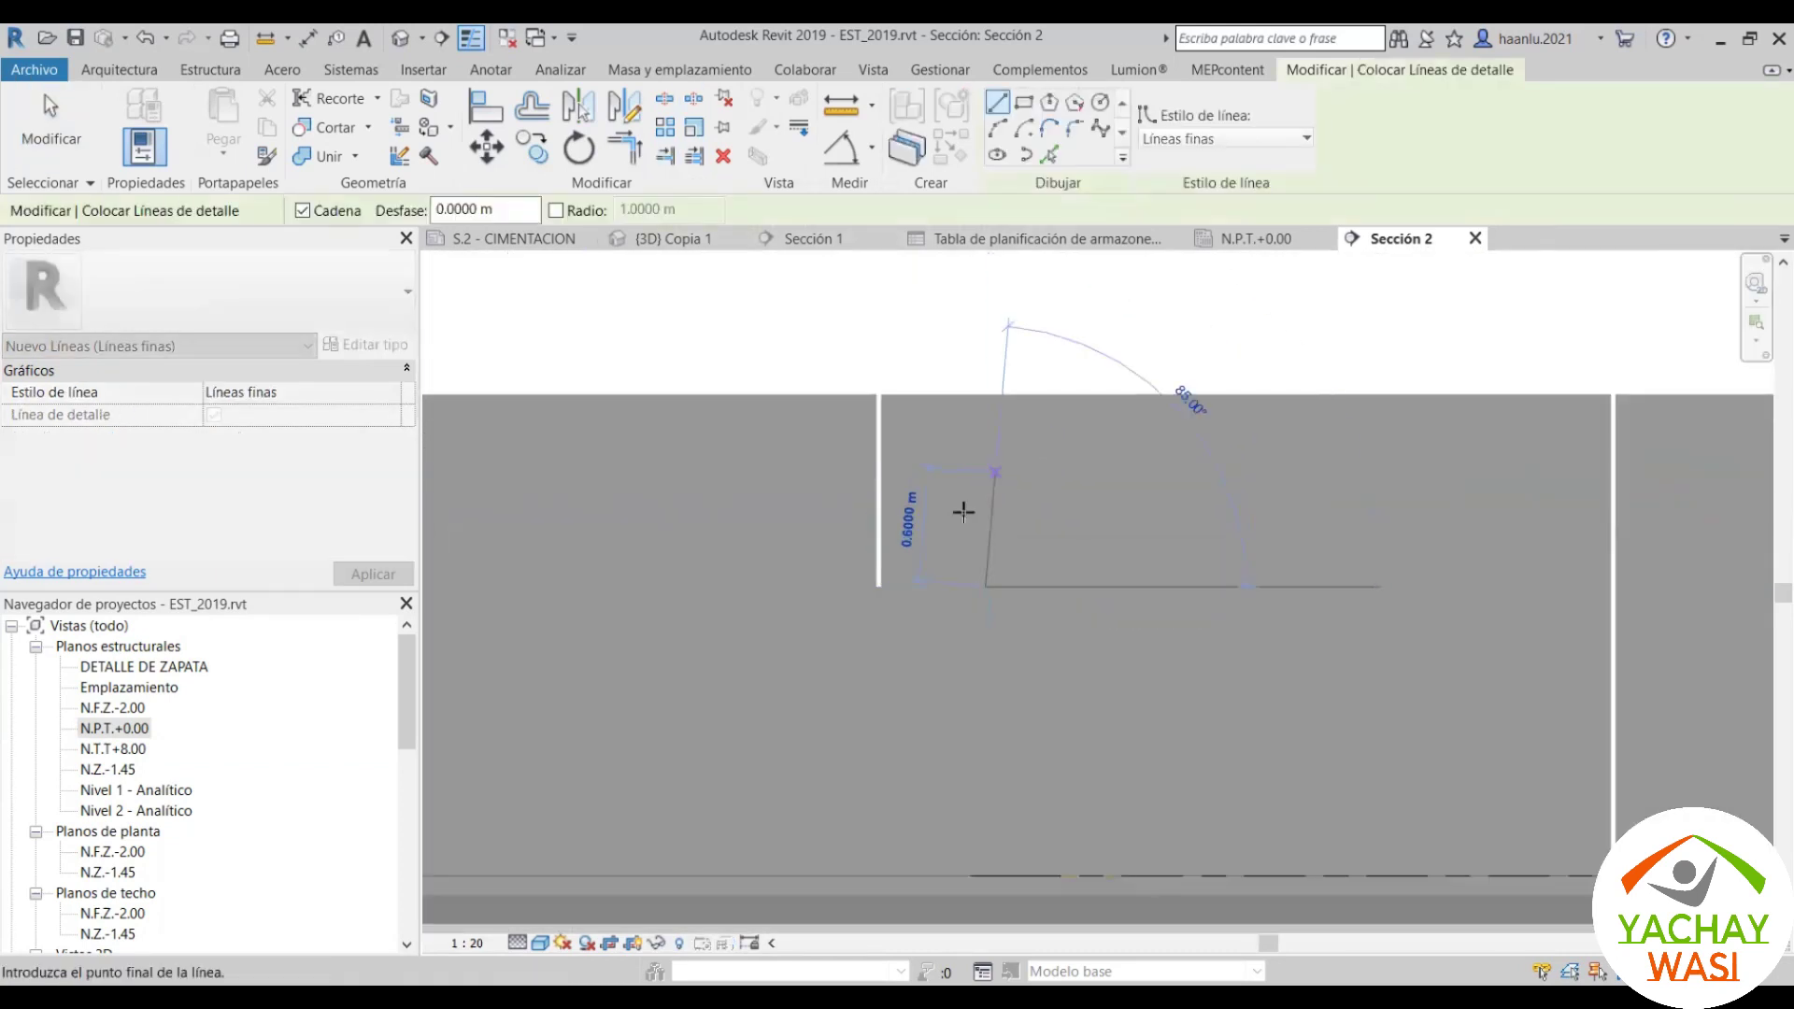
{"action": "scroll", "coordinate": [944, 552], "scroll_direction": "up", "scroll_amount": 1}
{"action": "scroll", "coordinate": [915, 588], "scroll_direction": "up", "scroll_amount": 2}
{"action": "scroll", "coordinate": [897, 612], "scroll_direction": "up", "scroll_amount": 2}
{"action": "scroll", "coordinate": [892, 623], "scroll_direction": "up", "scroll_amount": 1}
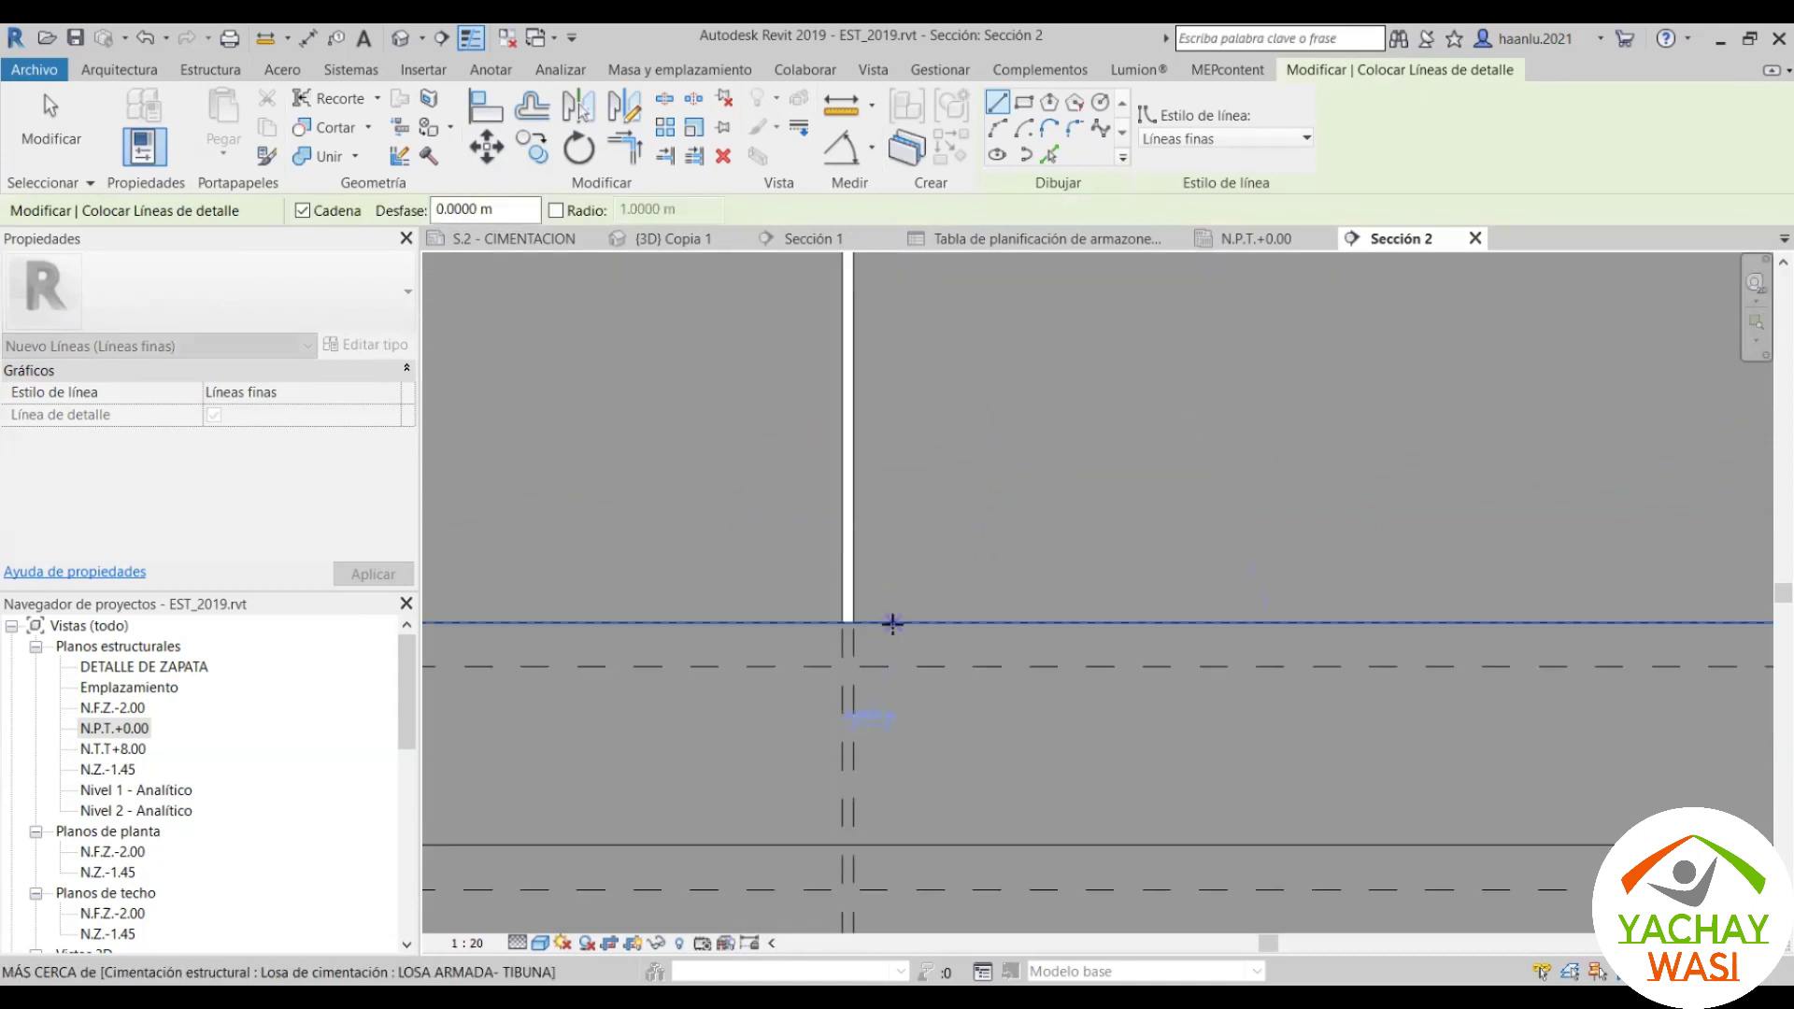
{"action": "left_click", "coordinate": [888, 490]}
{"action": "key", "text": "Escape"}
{"action": "key", "text": "Escape"}
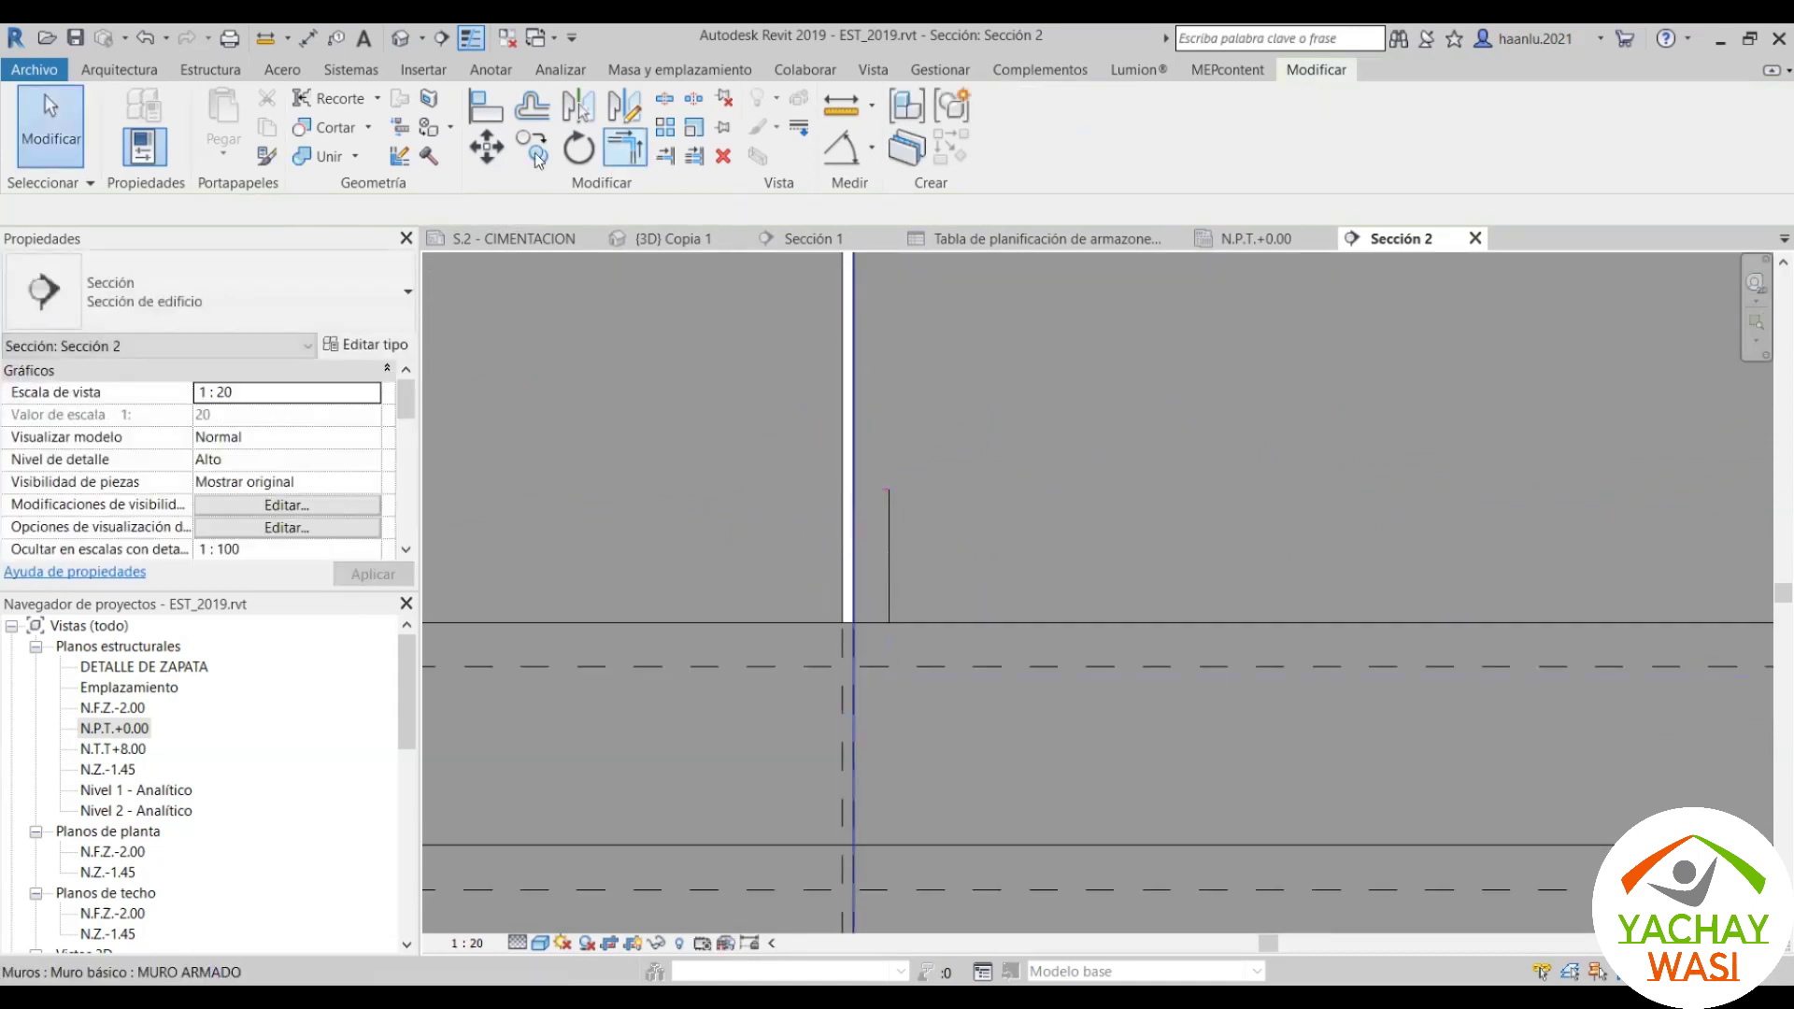
Step: Try aligning the wall face to the reference line, then undo the alignment
{"action": "left_click", "coordinate": [480, 108]}
{"action": "left_click", "coordinate": [888, 585]}
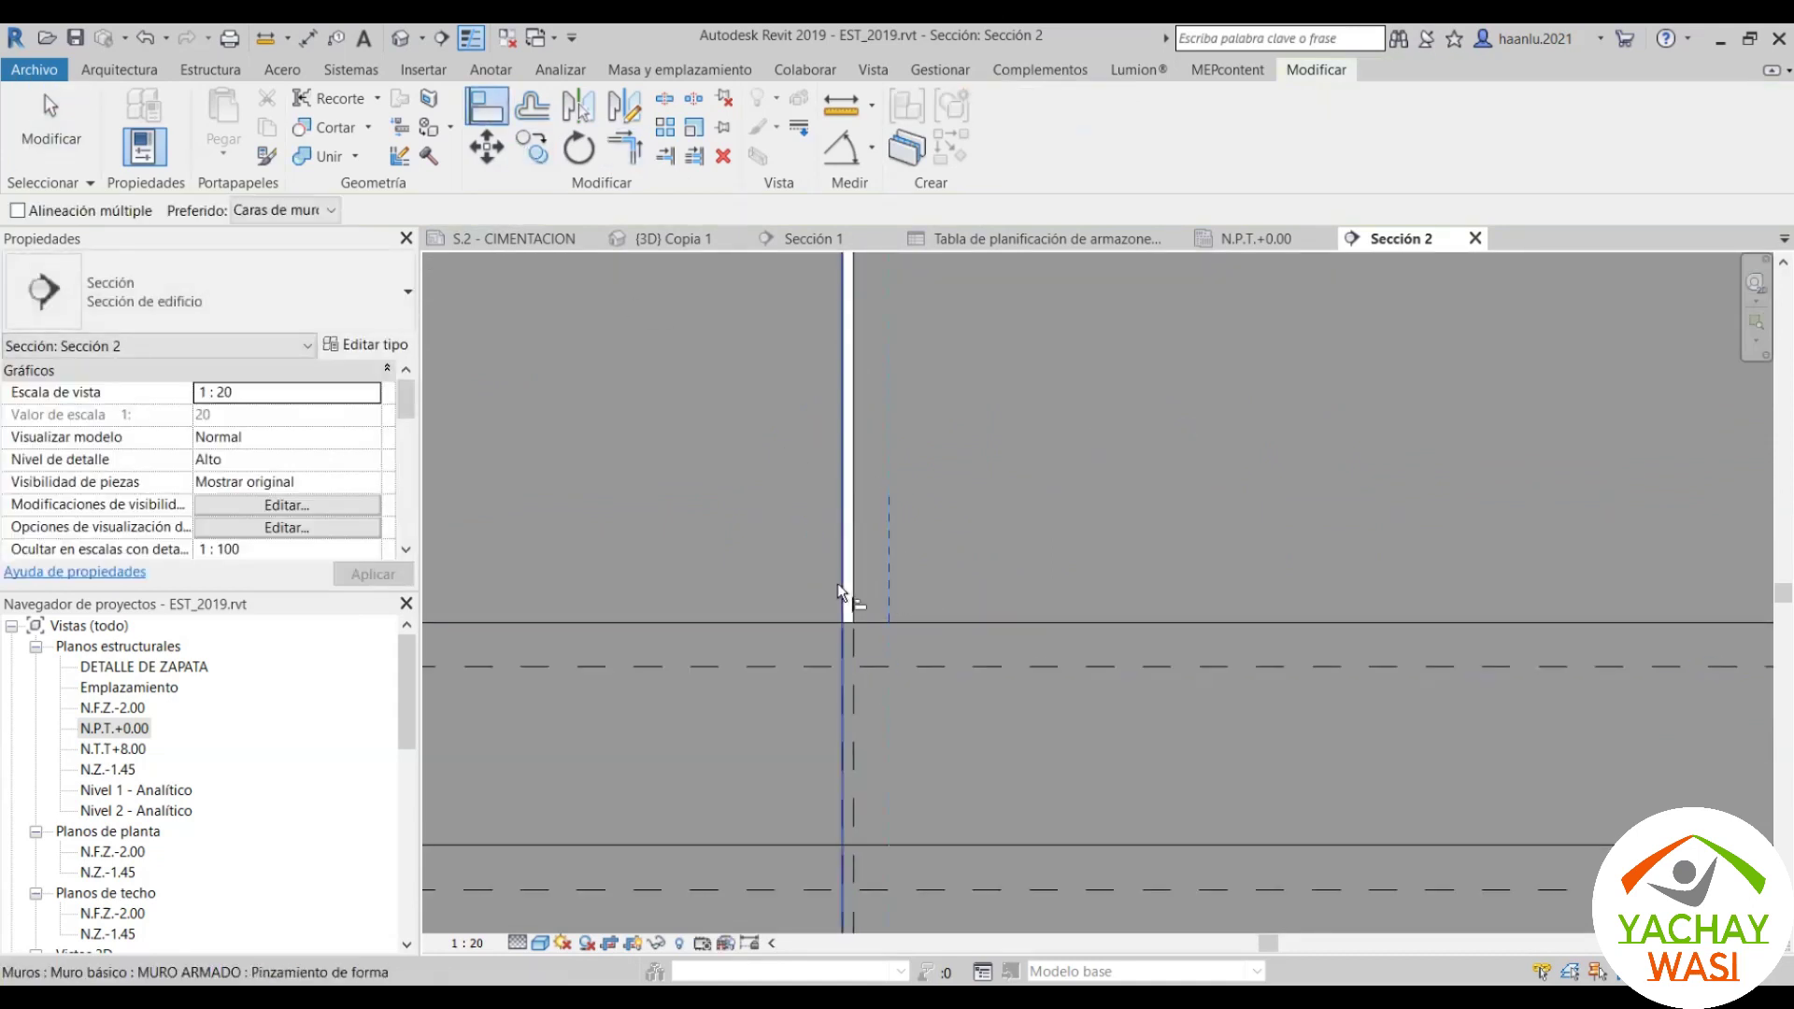
{"action": "left_click", "coordinate": [837, 583]}
{"action": "scroll", "coordinate": [932, 597], "scroll_direction": "down", "scroll_amount": 2}
{"action": "scroll", "coordinate": [990, 596], "scroll_direction": "down", "scroll_amount": 2}
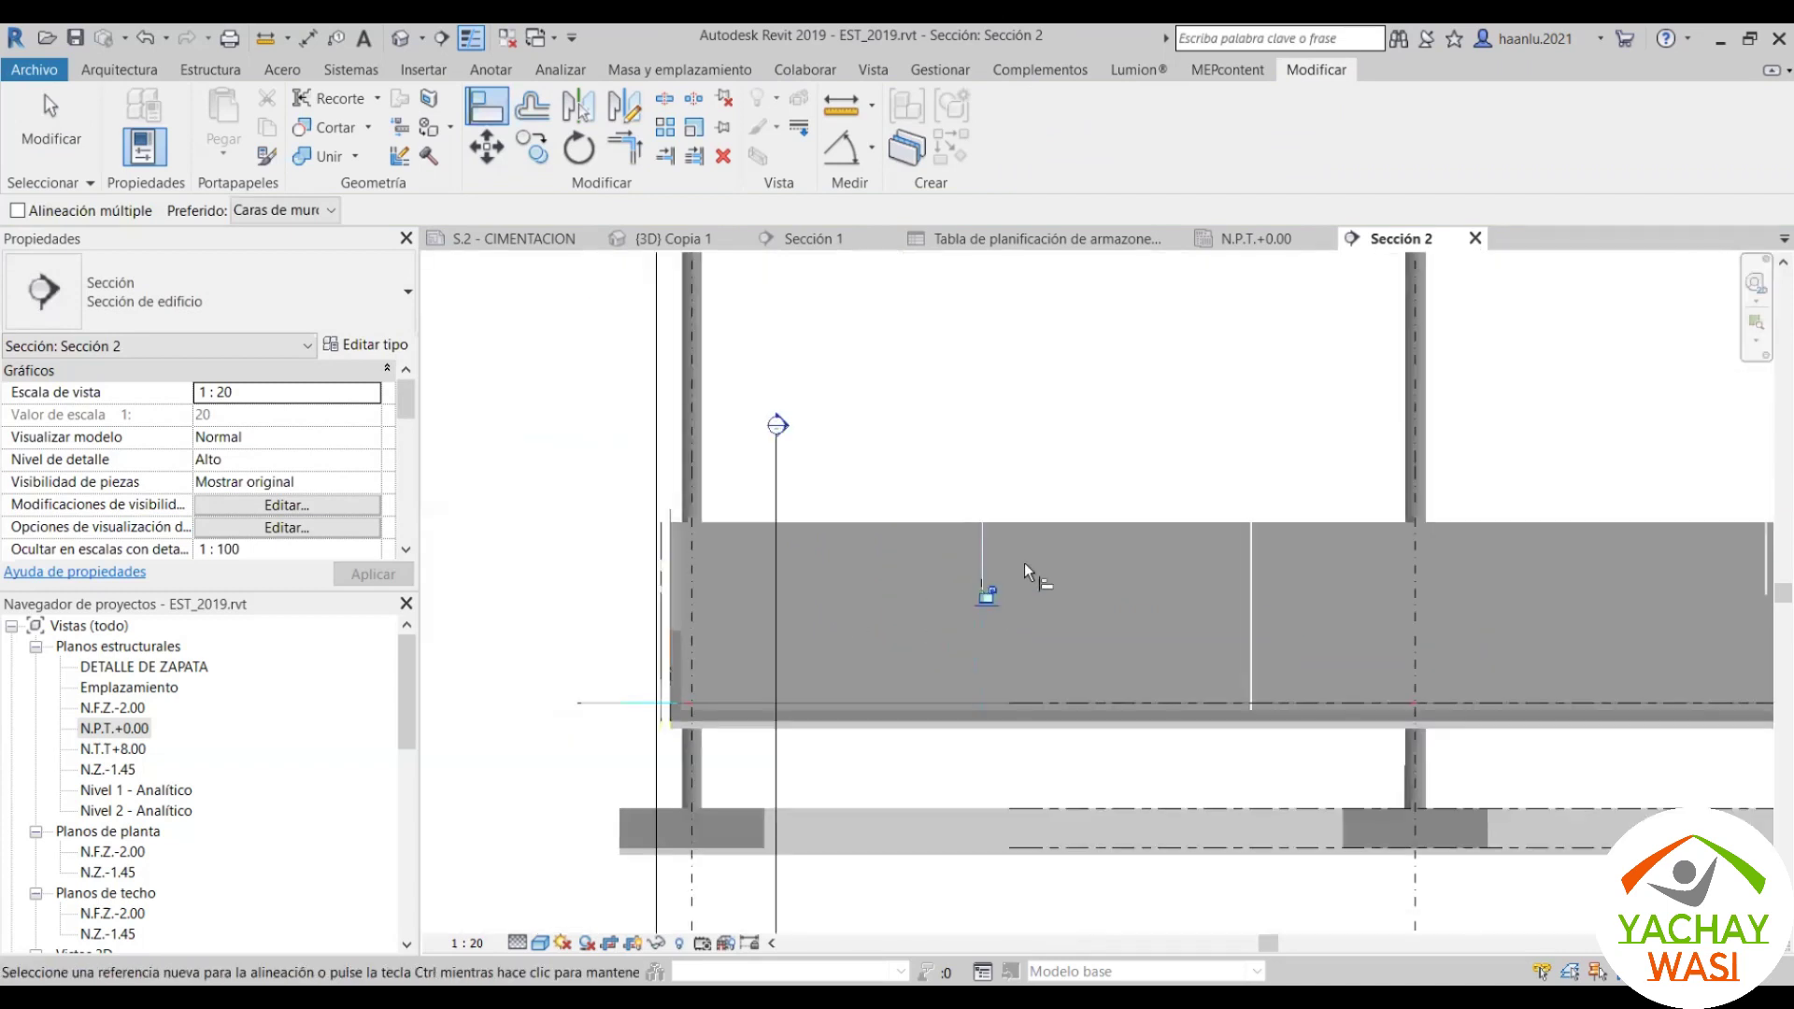
{"action": "scroll", "coordinate": [1000, 607], "scroll_direction": "up", "scroll_amount": 5}
{"action": "scroll", "coordinate": [820, 553], "scroll_direction": "down", "scroll_amount": 1}
{"action": "scroll", "coordinate": [766, 523], "scroll_direction": "down", "scroll_amount": 2}
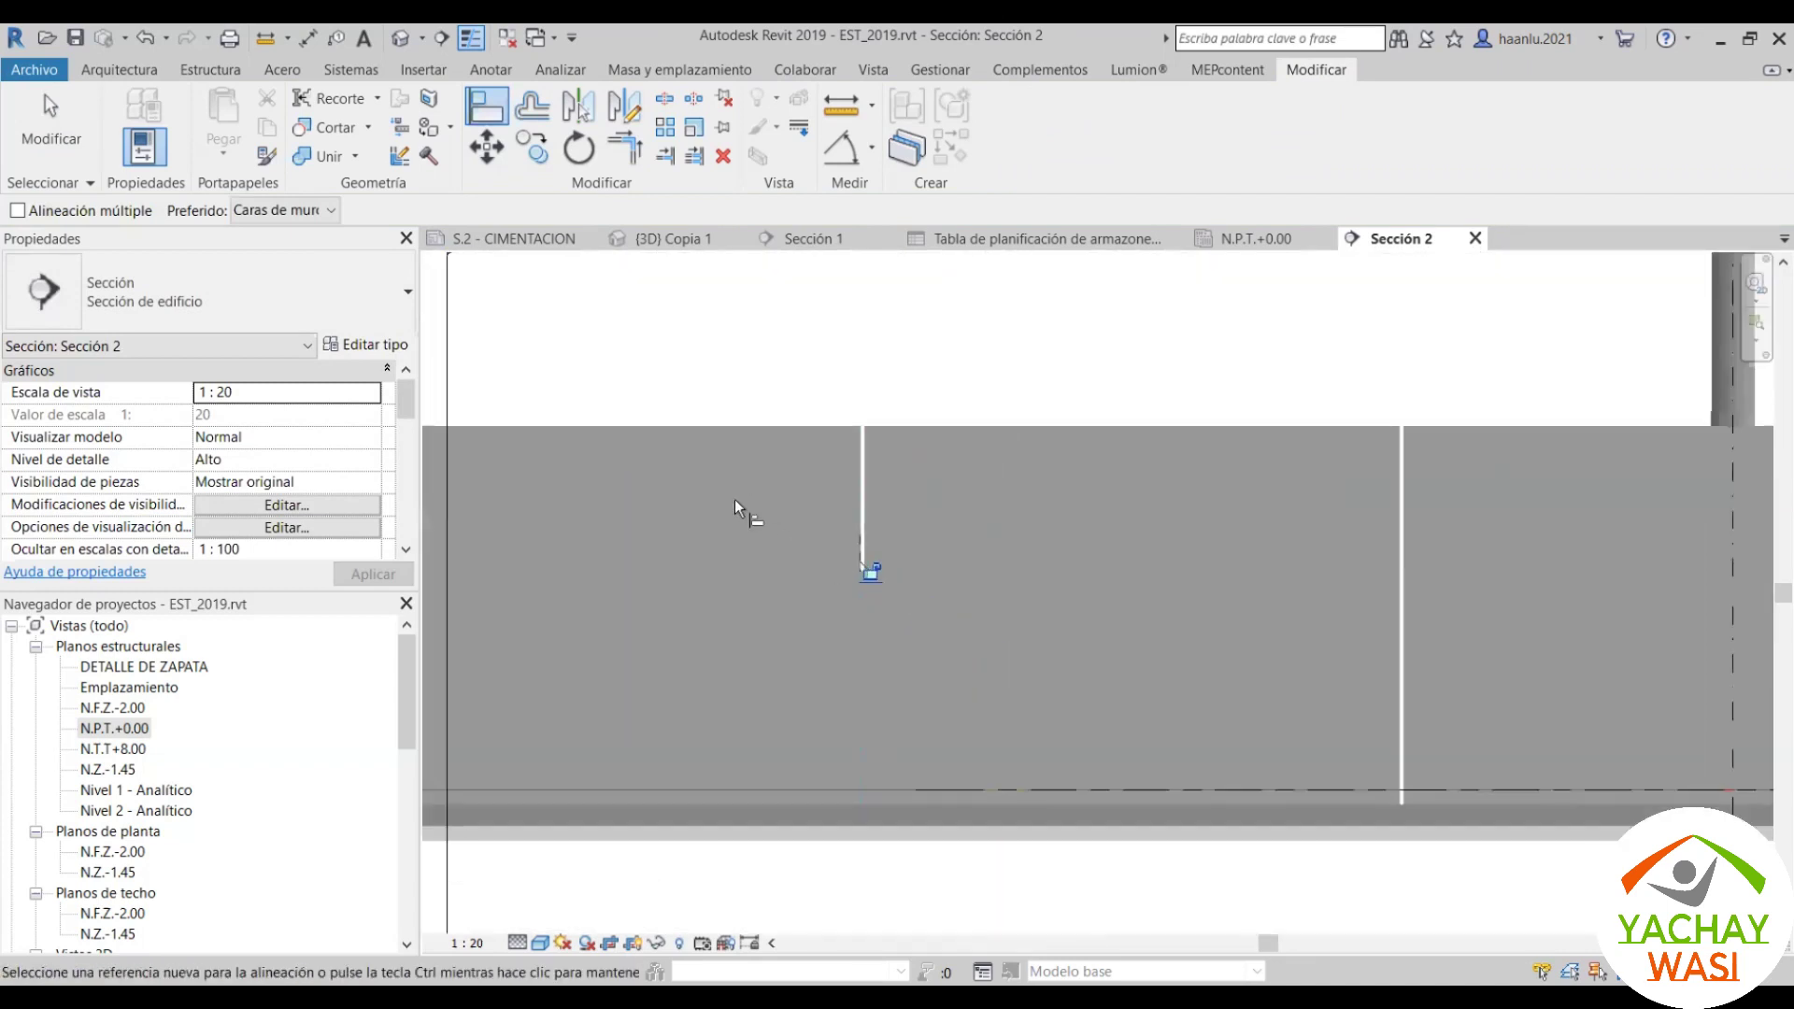
{"action": "scroll", "coordinate": [734, 499], "scroll_direction": "down", "scroll_amount": 2}
{"action": "scroll", "coordinate": [783, 523], "scroll_direction": "up", "scroll_amount": 3}
{"action": "scroll", "coordinate": [852, 551], "scroll_direction": "up", "scroll_amount": 2}
{"action": "scroll", "coordinate": [788, 551], "scroll_direction": "up", "scroll_amount": 1}
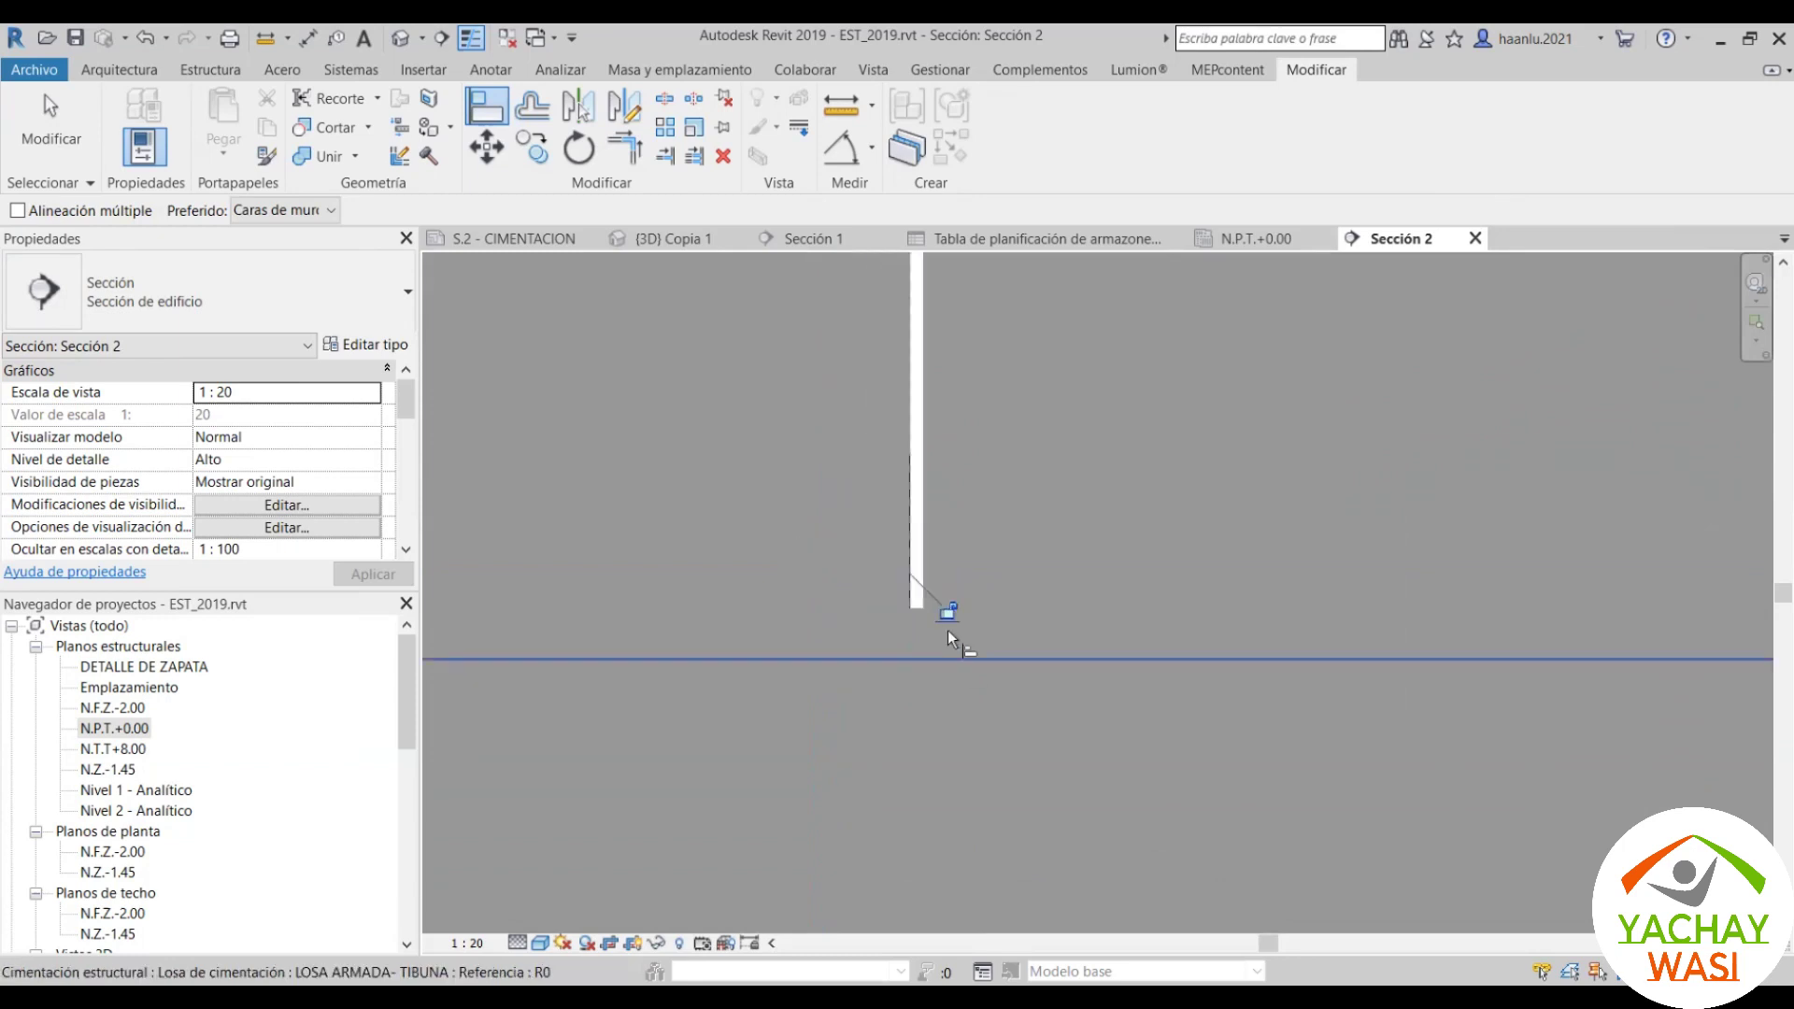
{"action": "scroll", "coordinate": [945, 617], "scroll_direction": "down", "scroll_amount": 3}
{"action": "scroll", "coordinate": [967, 604], "scroll_direction": "up", "scroll_amount": 3}
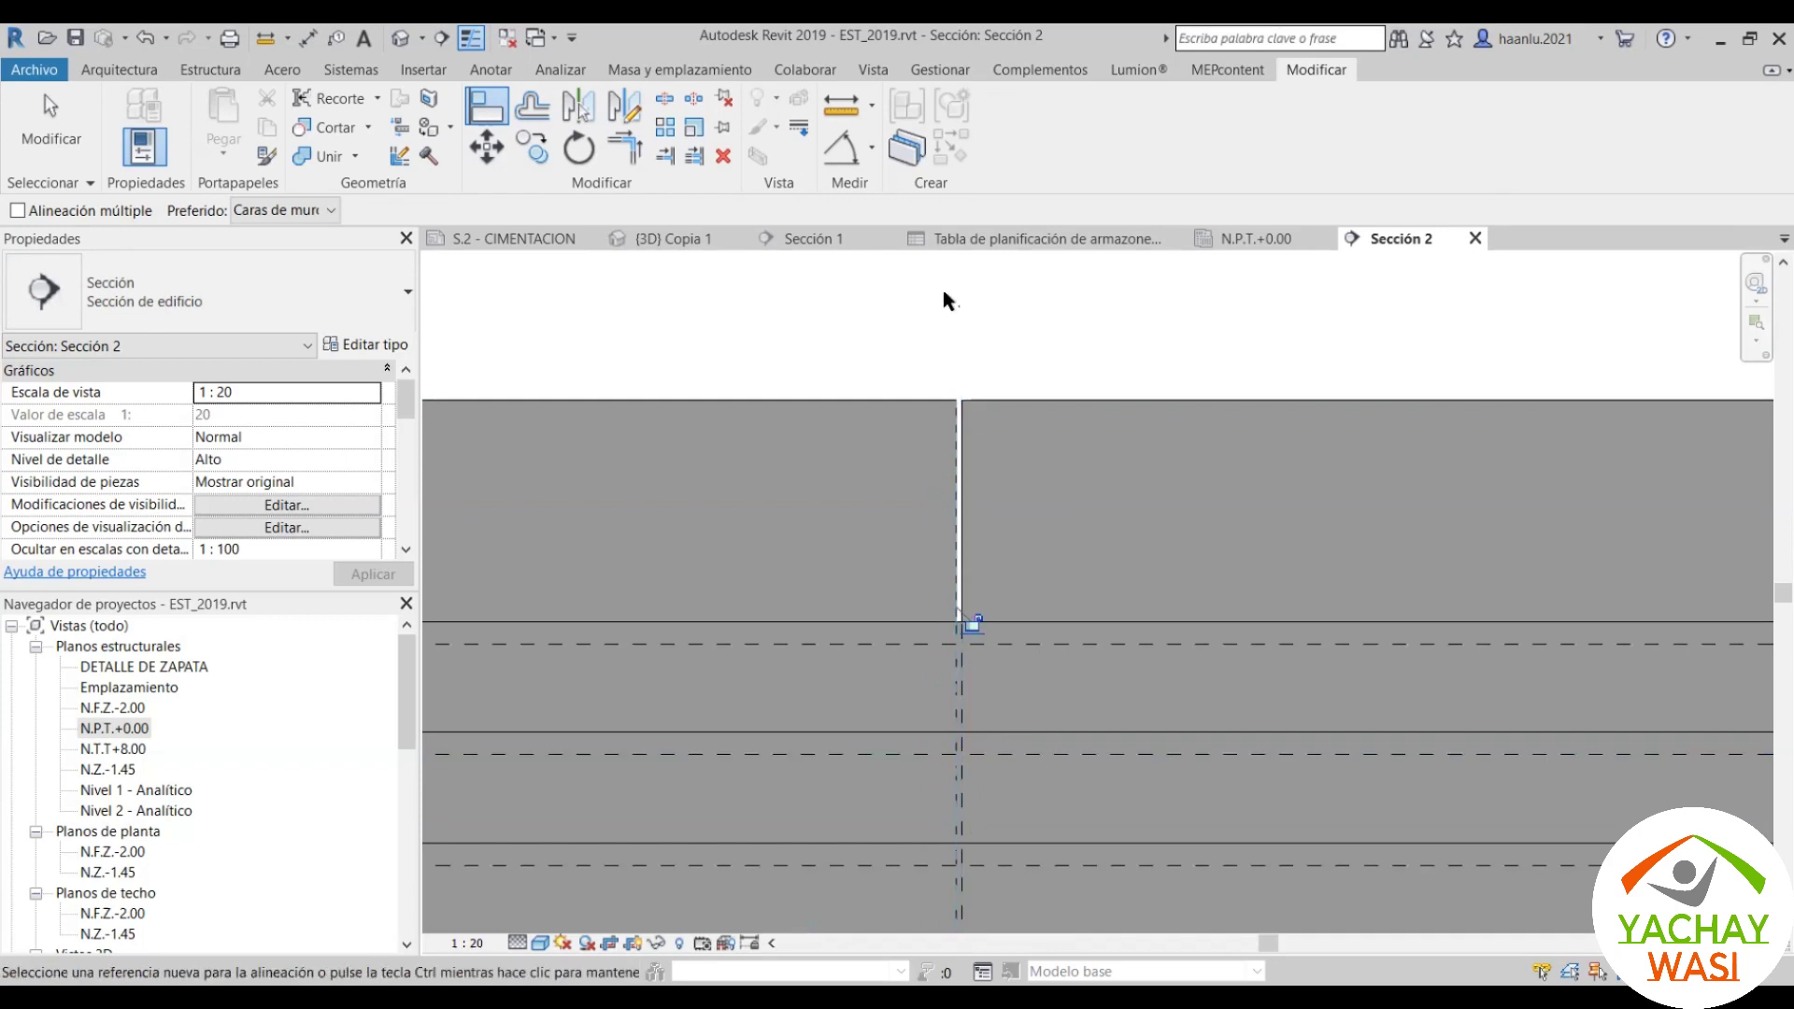
{"action": "scroll", "coordinate": [979, 742], "scroll_direction": "up", "scroll_amount": 3}
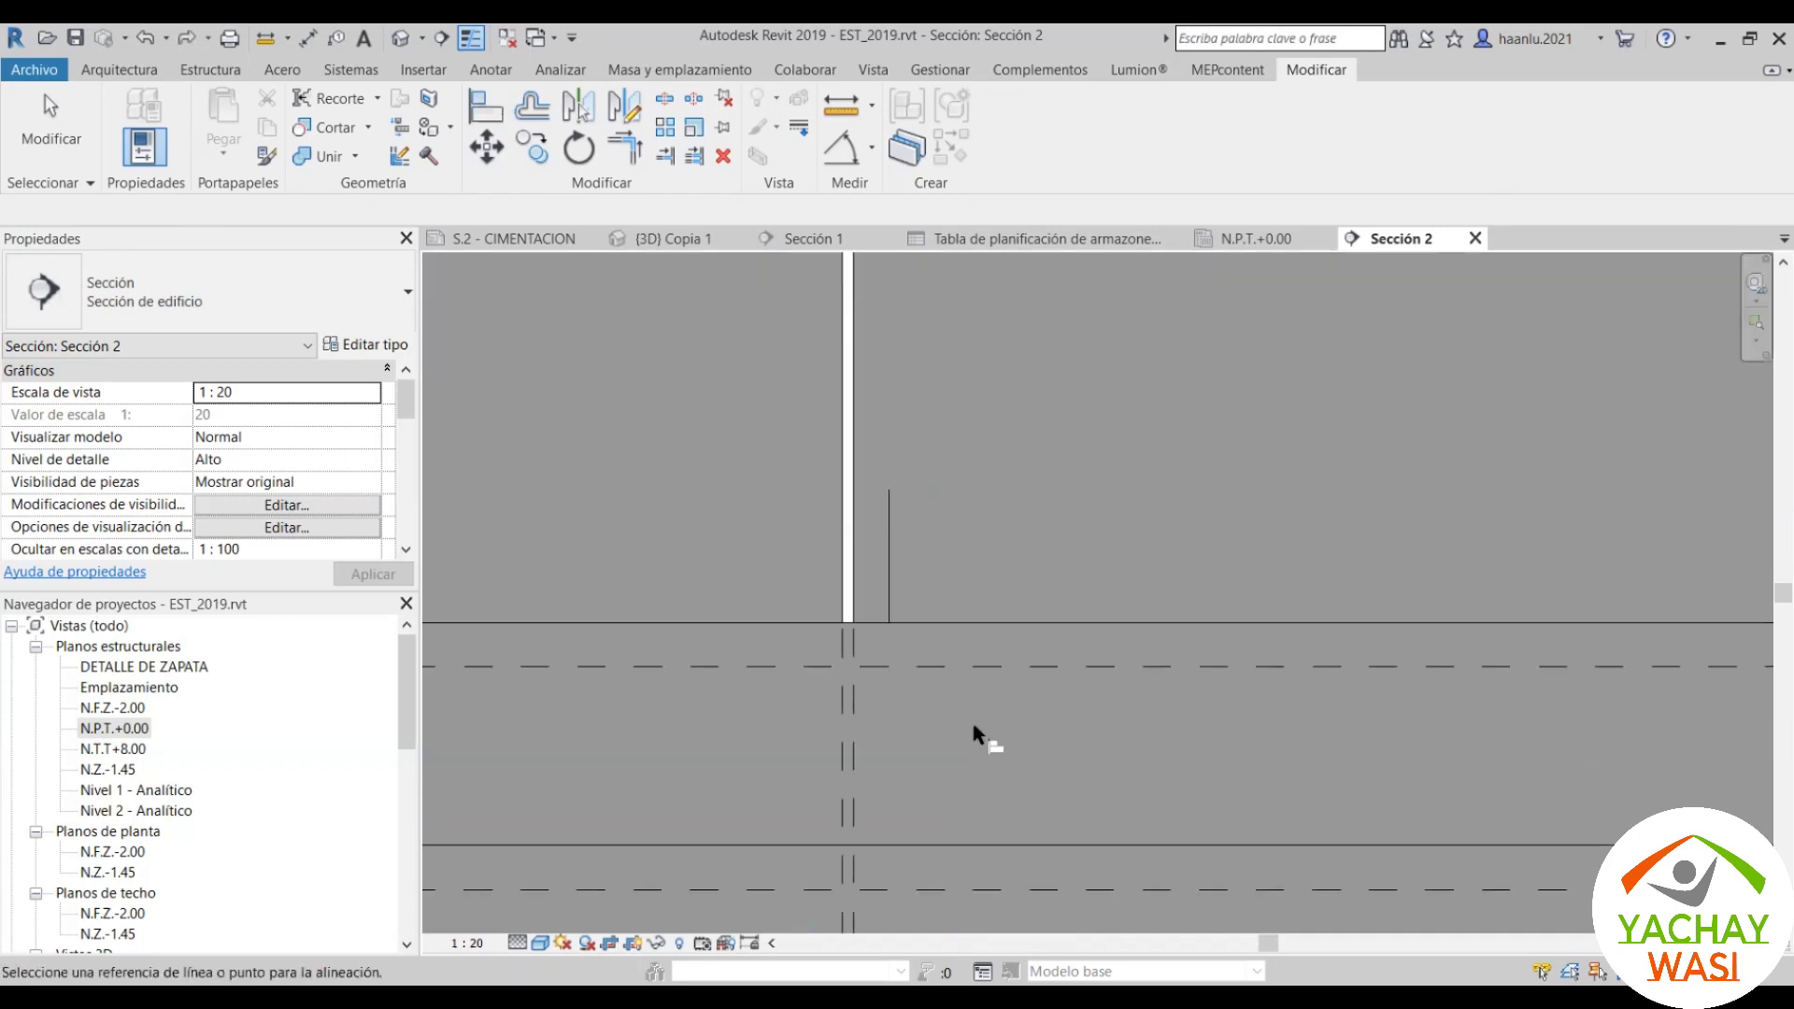
{"action": "scroll", "coordinate": [971, 692], "scroll_direction": "down", "scroll_amount": 2}
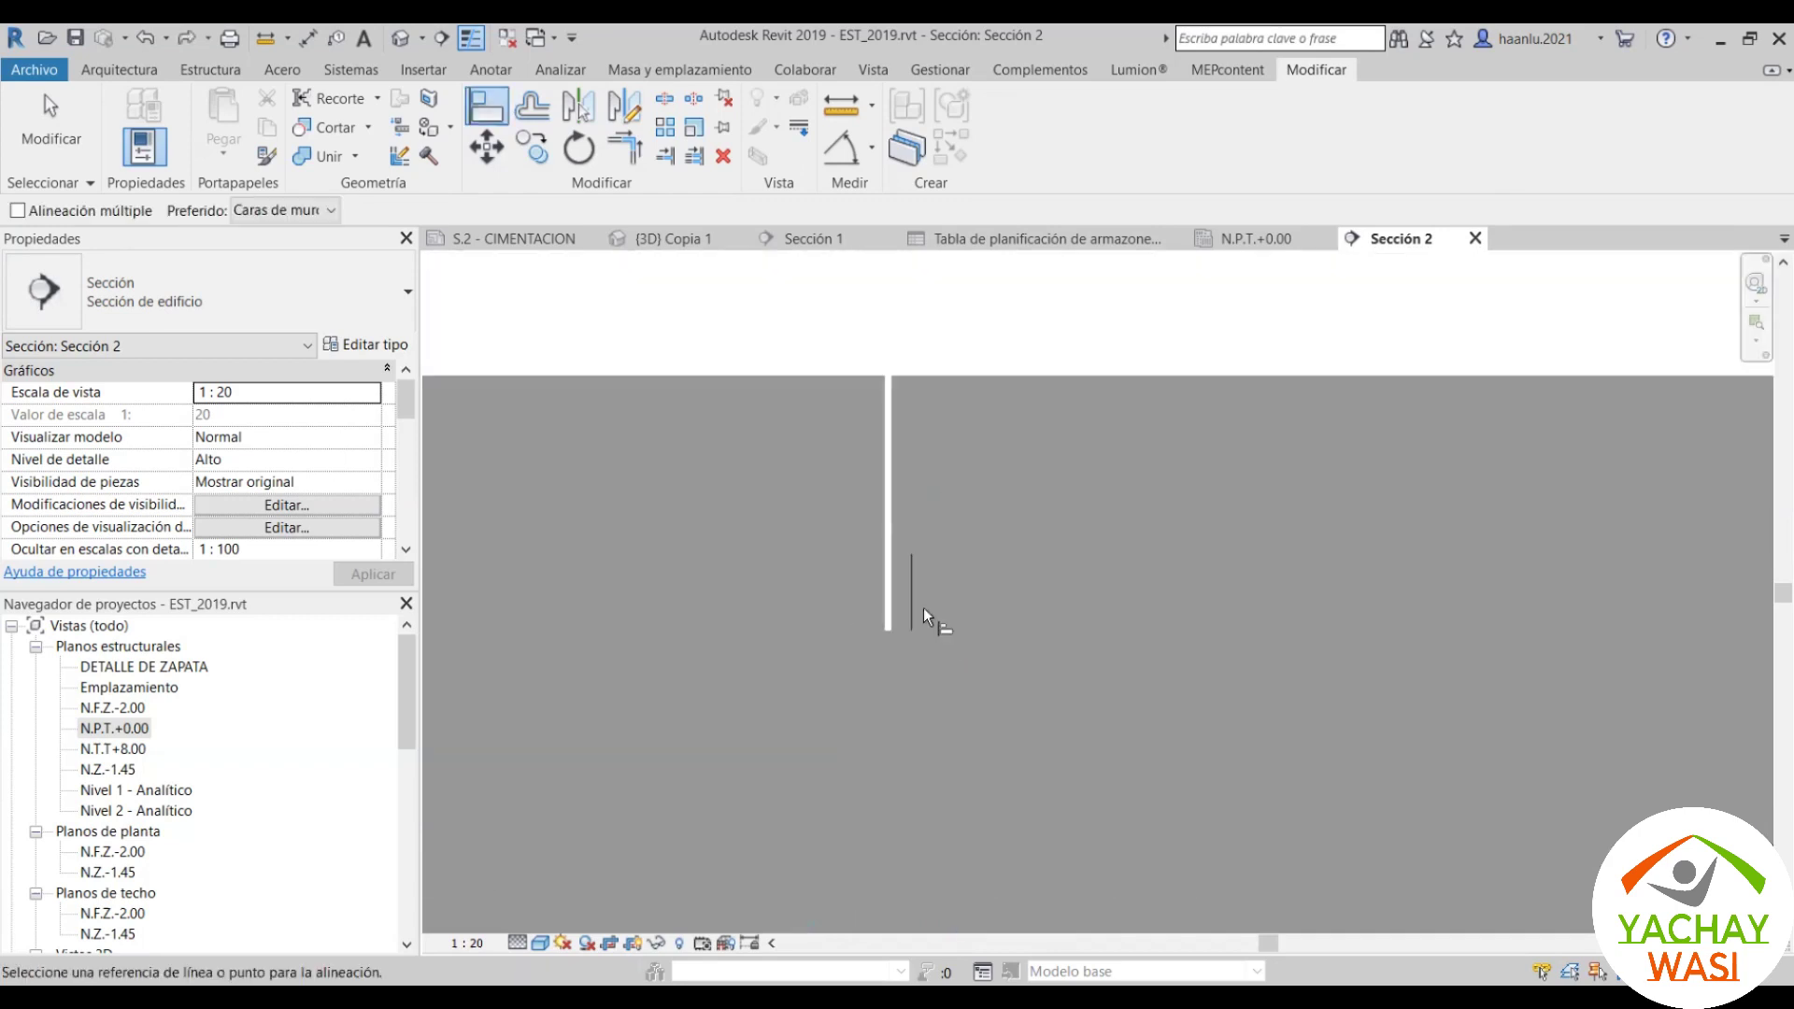
{"action": "left_click", "coordinate": [874, 617]}
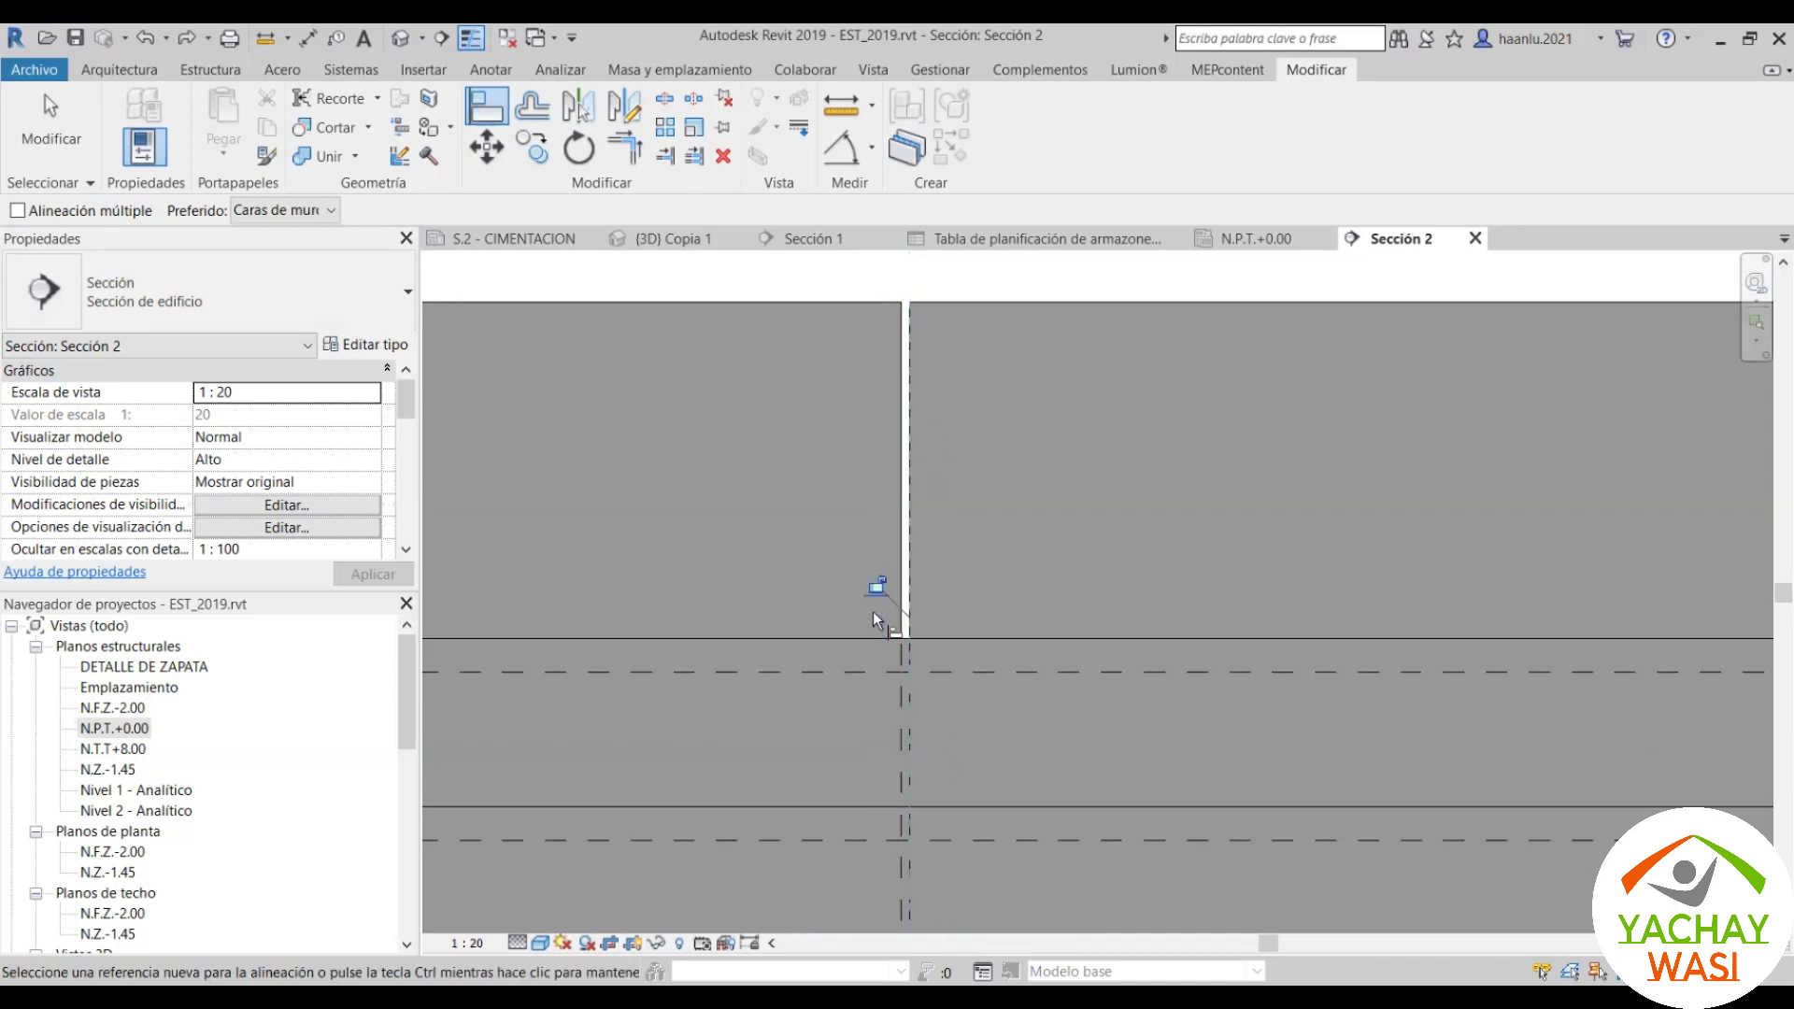
{"action": "key", "text": "ctrl+z"}
{"action": "key", "text": "Escape"}
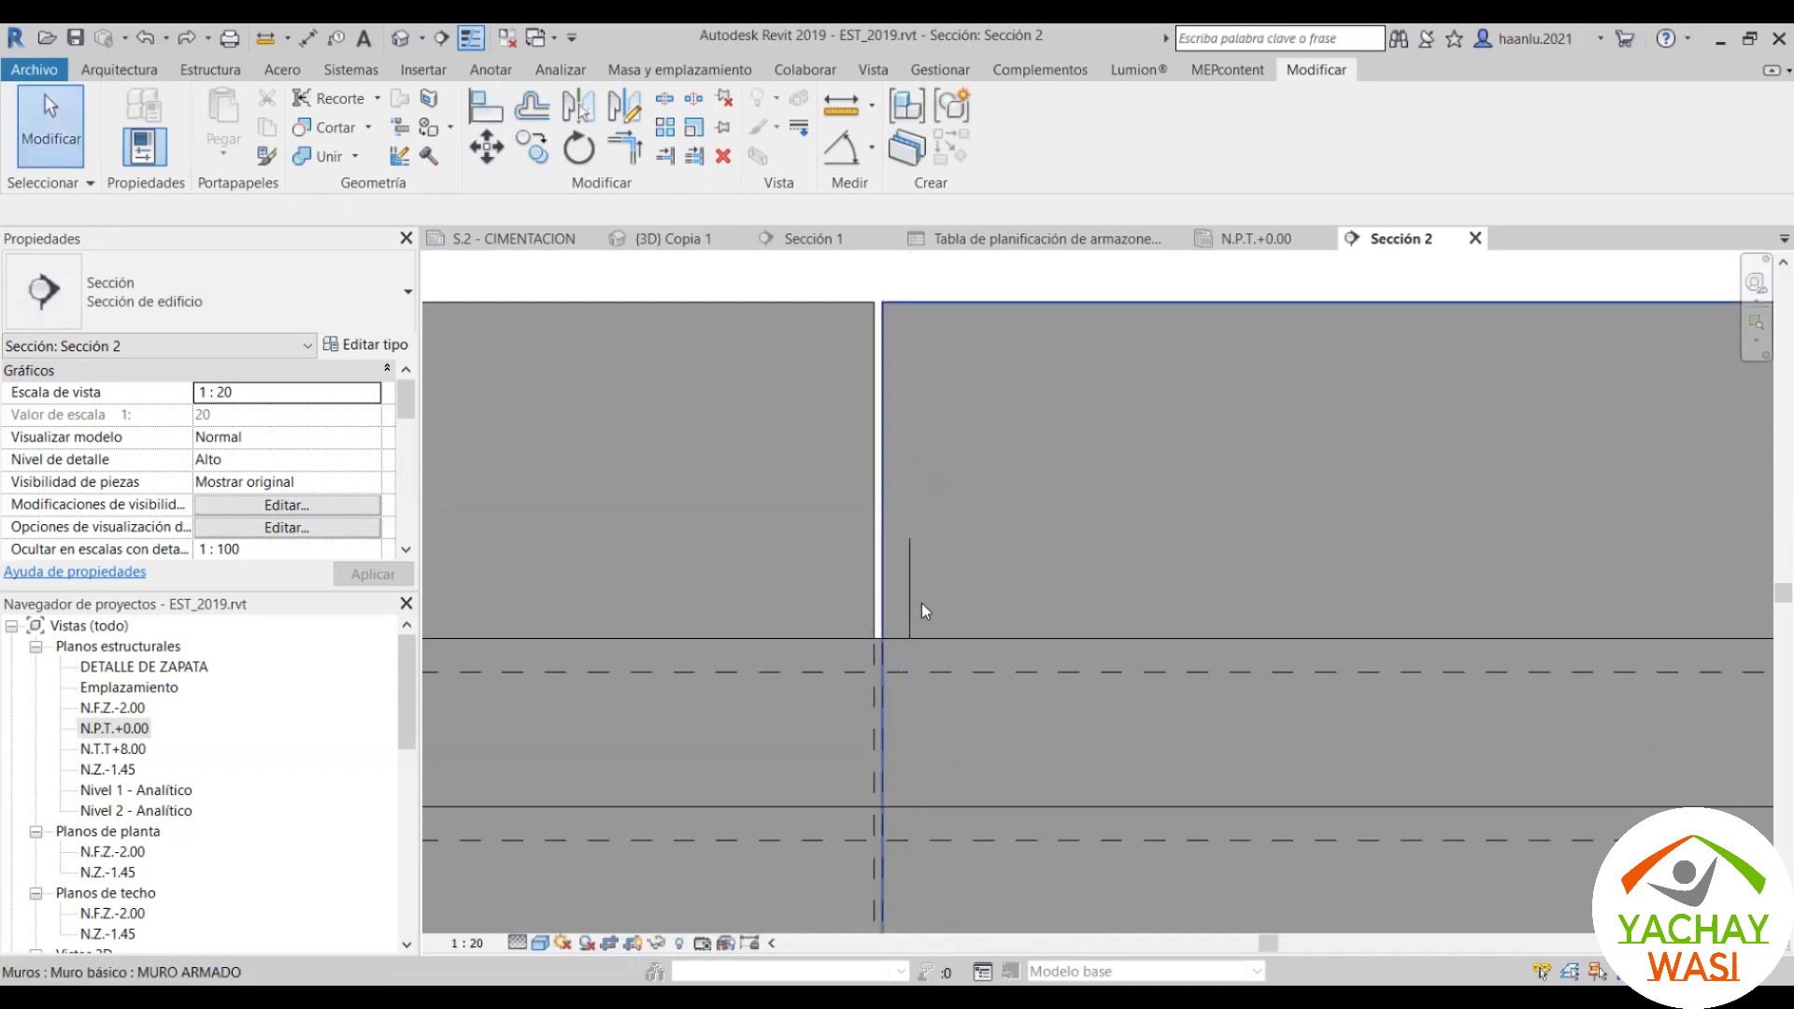
Step: Lengthen the reference detail line upward past the top of the wall
{"action": "left_click", "coordinate": [910, 607]}
{"action": "scroll", "coordinate": [923, 612], "scroll_direction": "down", "scroll_amount": 2}
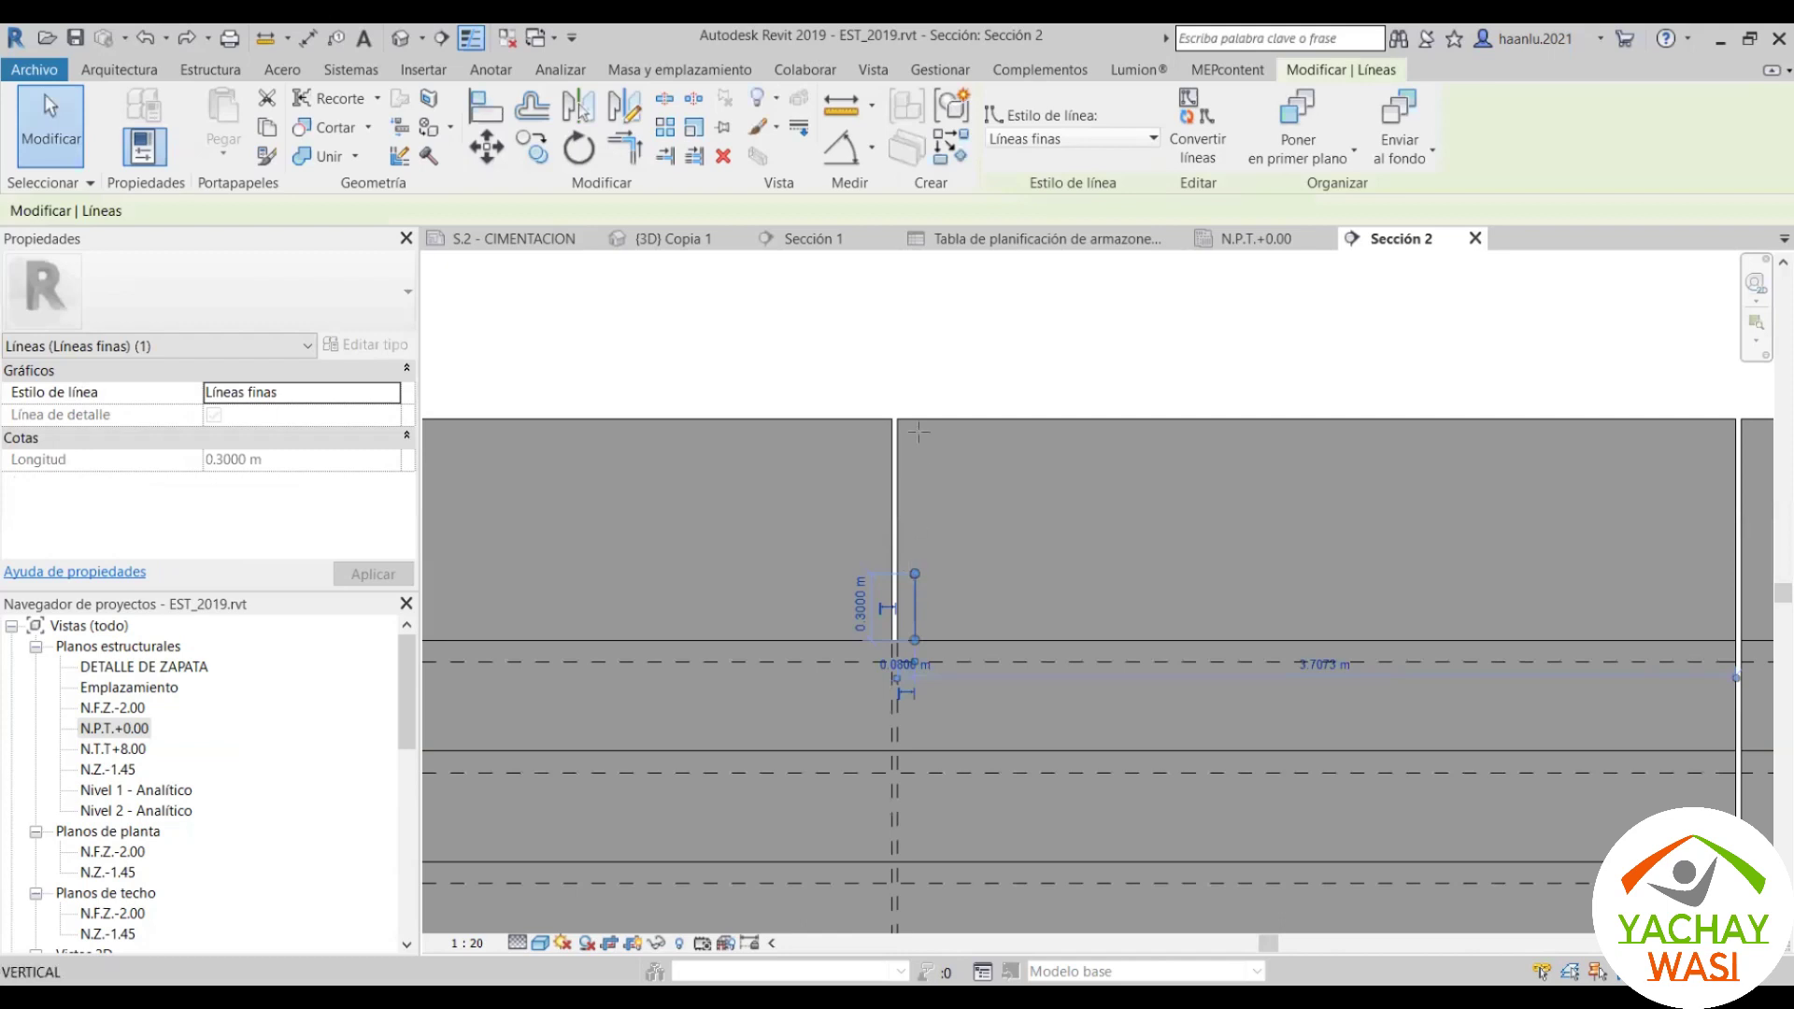
{"action": "left_click_drag", "start_coordinate": [914, 574], "coordinate": [915, 353]}
{"action": "key", "text": "Escape"}
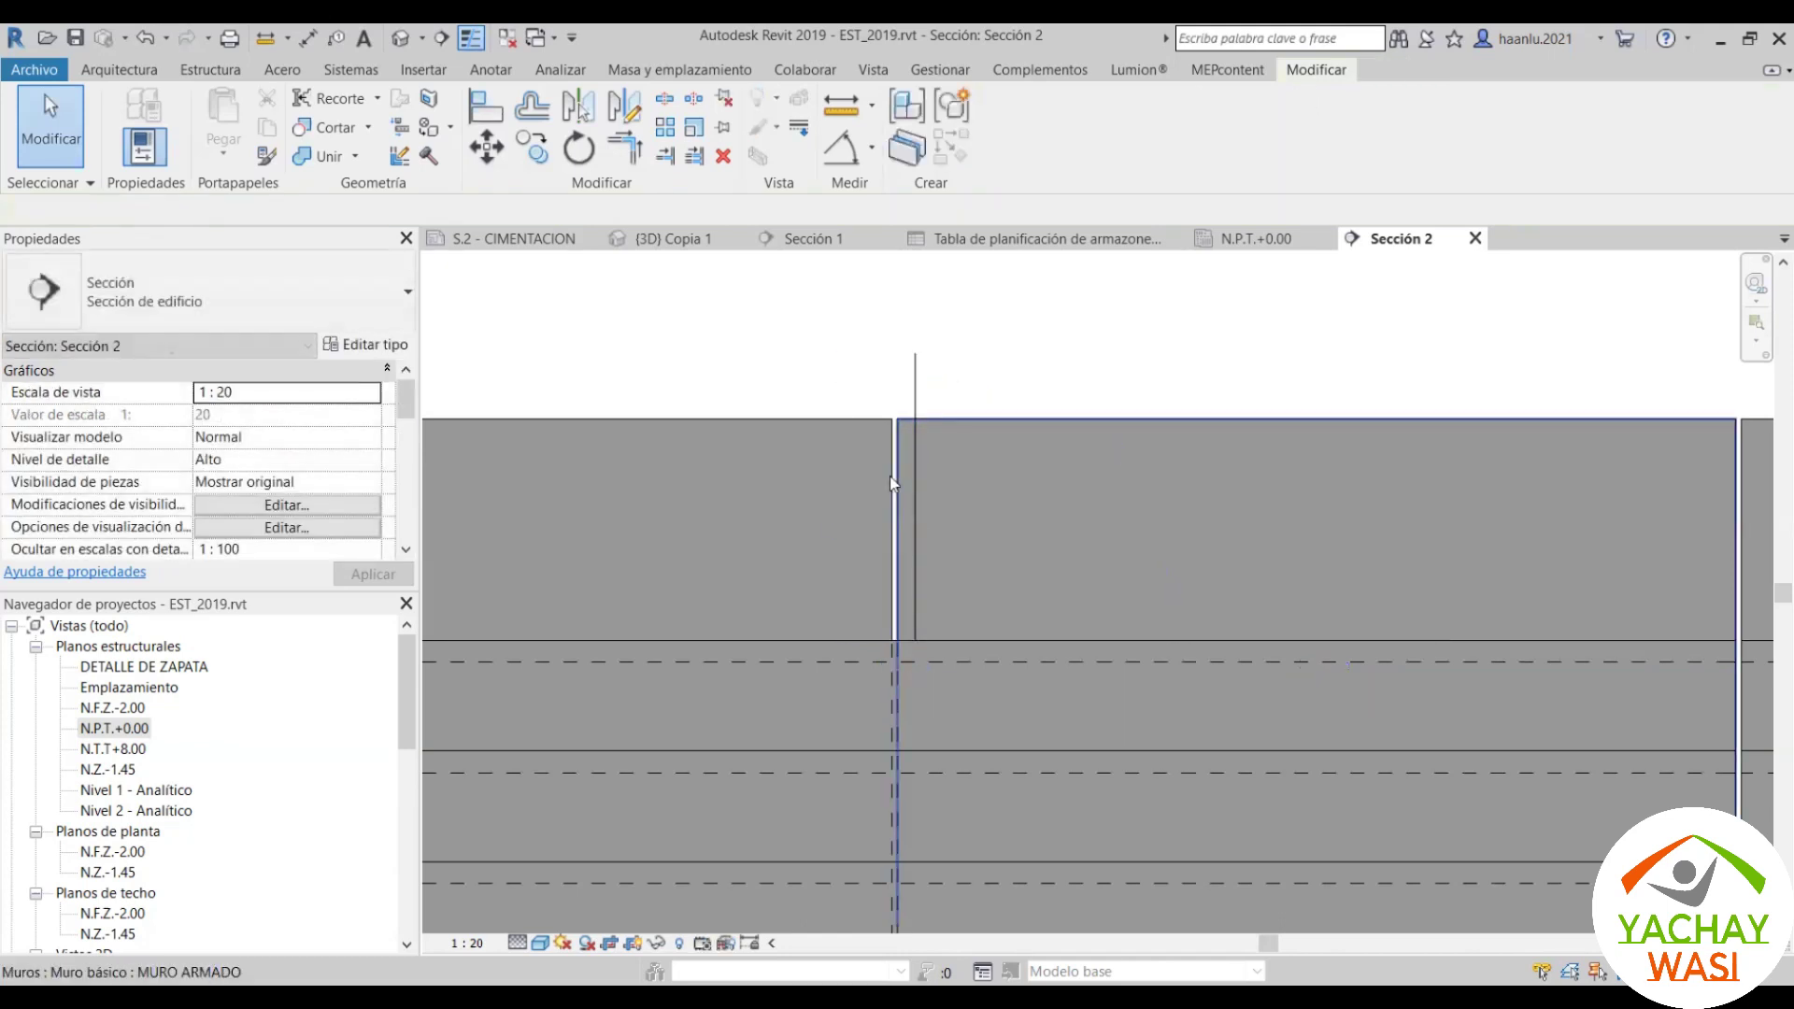
{"action": "left_click", "coordinate": [694, 98]}
Step: Cancel the split and align the wall panel's face to the reference detail line
{"action": "scroll", "coordinate": [937, 500], "scroll_direction": "up", "scroll_amount": 2}
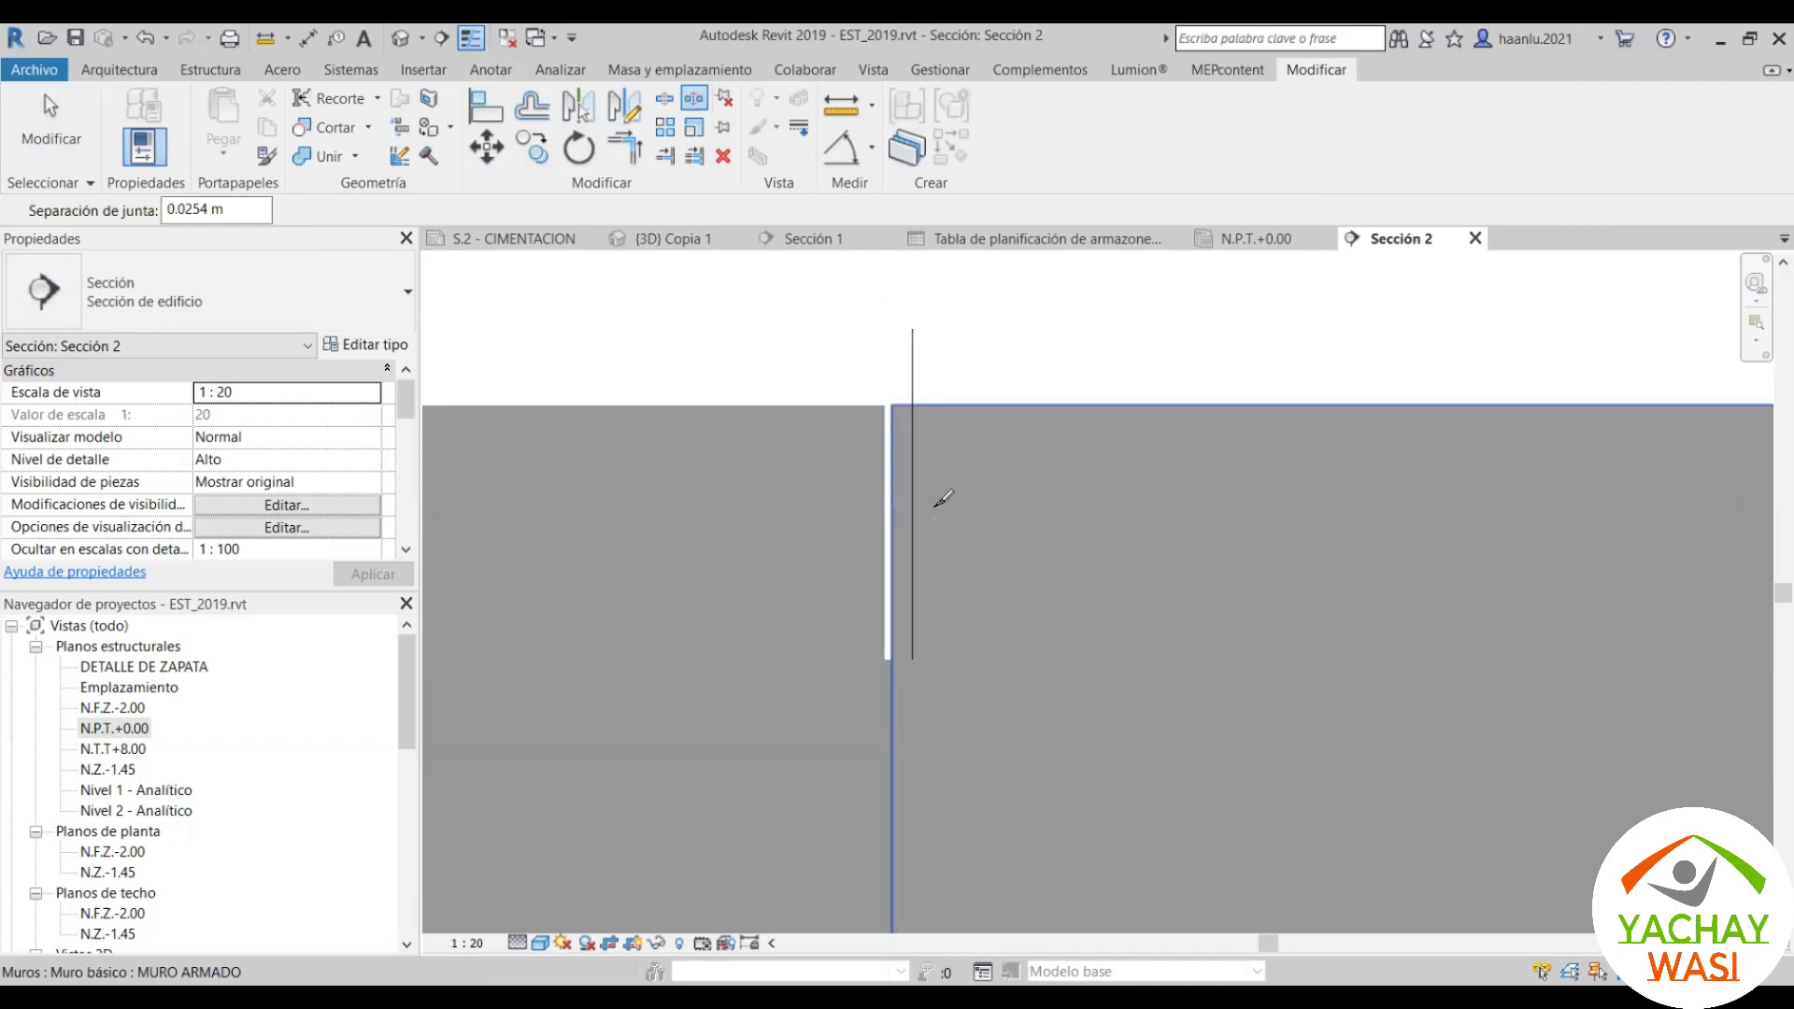
{"action": "scroll", "coordinate": [894, 508], "scroll_direction": "up", "scroll_amount": 3}
{"action": "scroll", "coordinate": [886, 474], "scroll_direction": "down", "scroll_amount": 2}
{"action": "scroll", "coordinate": [1009, 500], "scroll_direction": "down", "scroll_amount": 1}
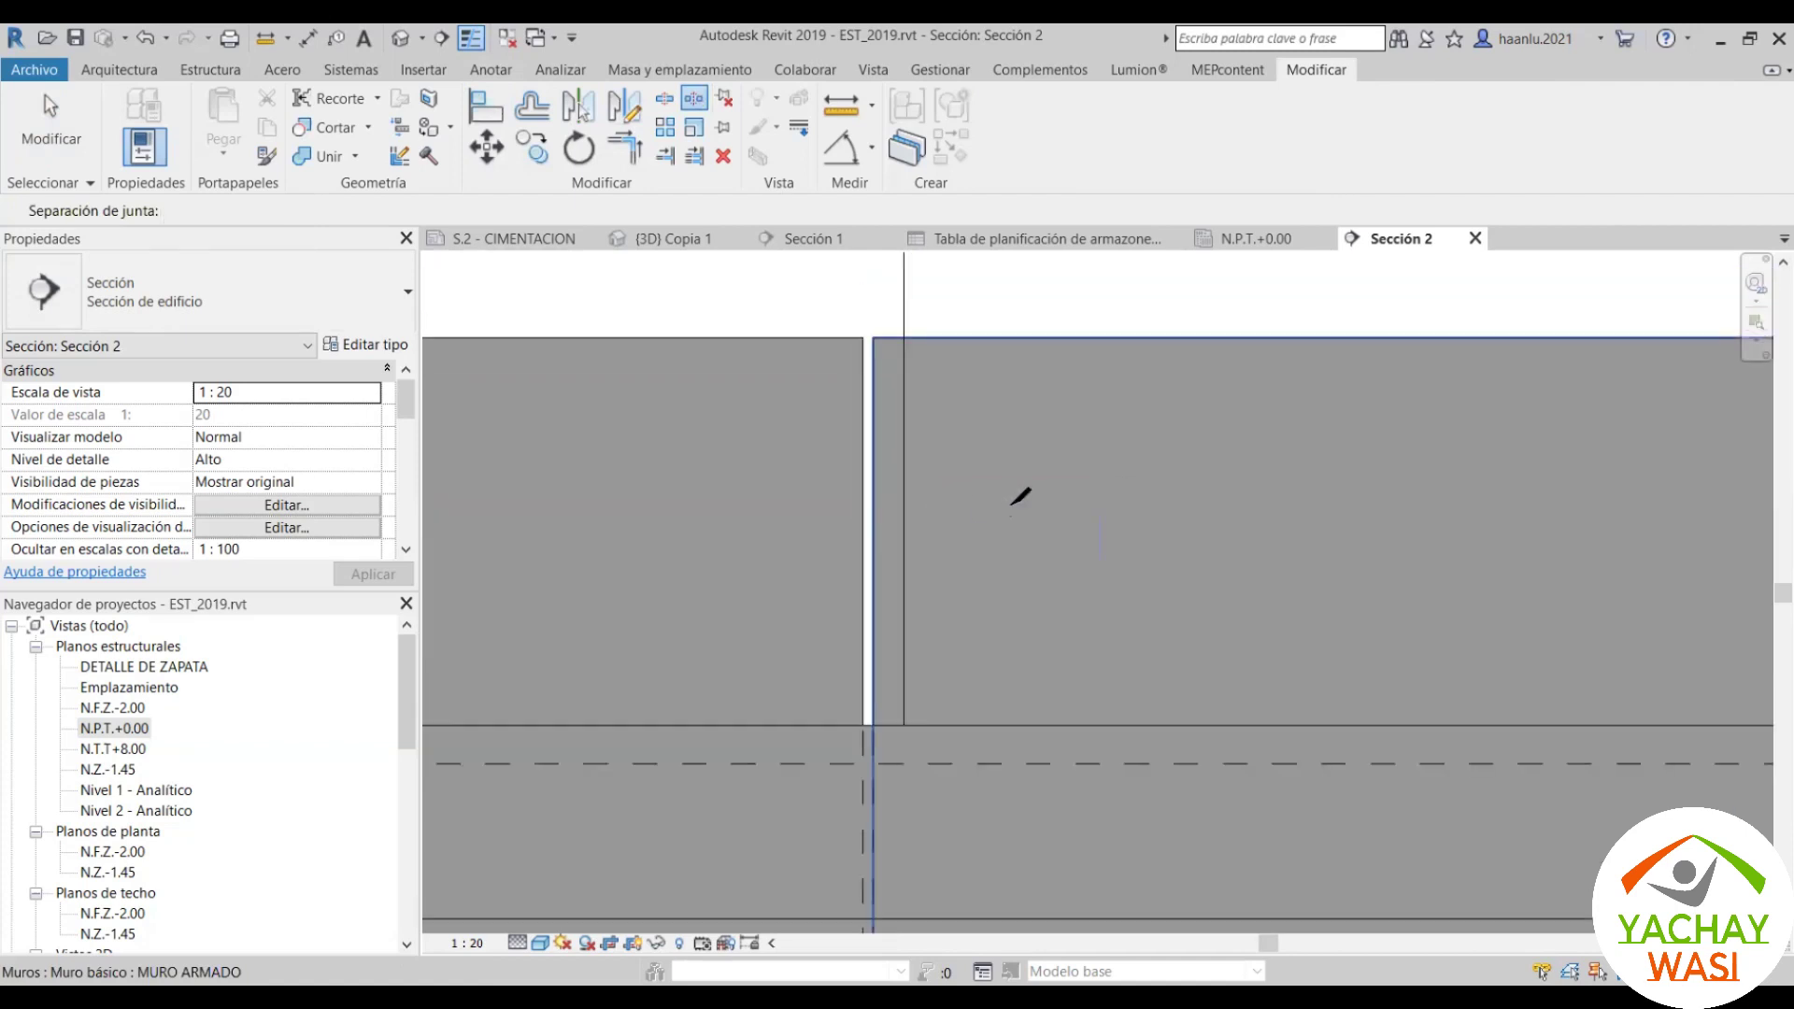
{"action": "key", "text": "Escape"}
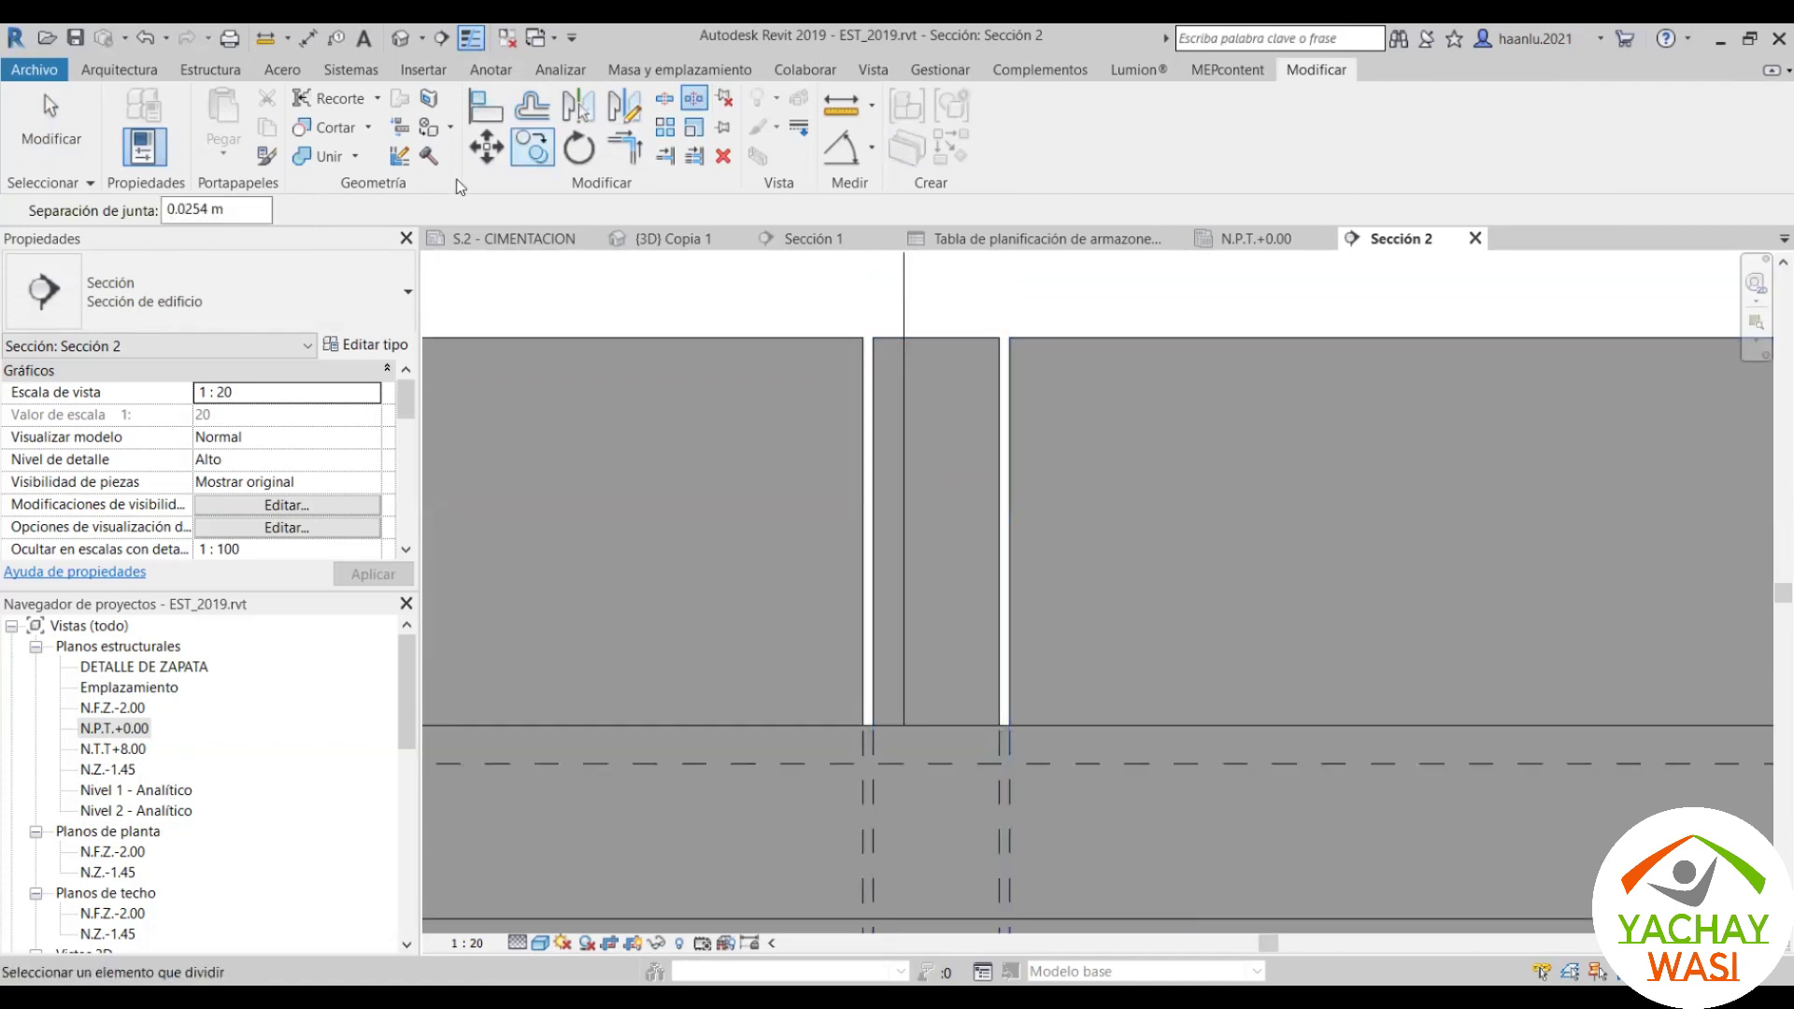
{"action": "key", "text": "Escape"}
{"action": "key", "text": "a"}
{"action": "key", "text": "l"}
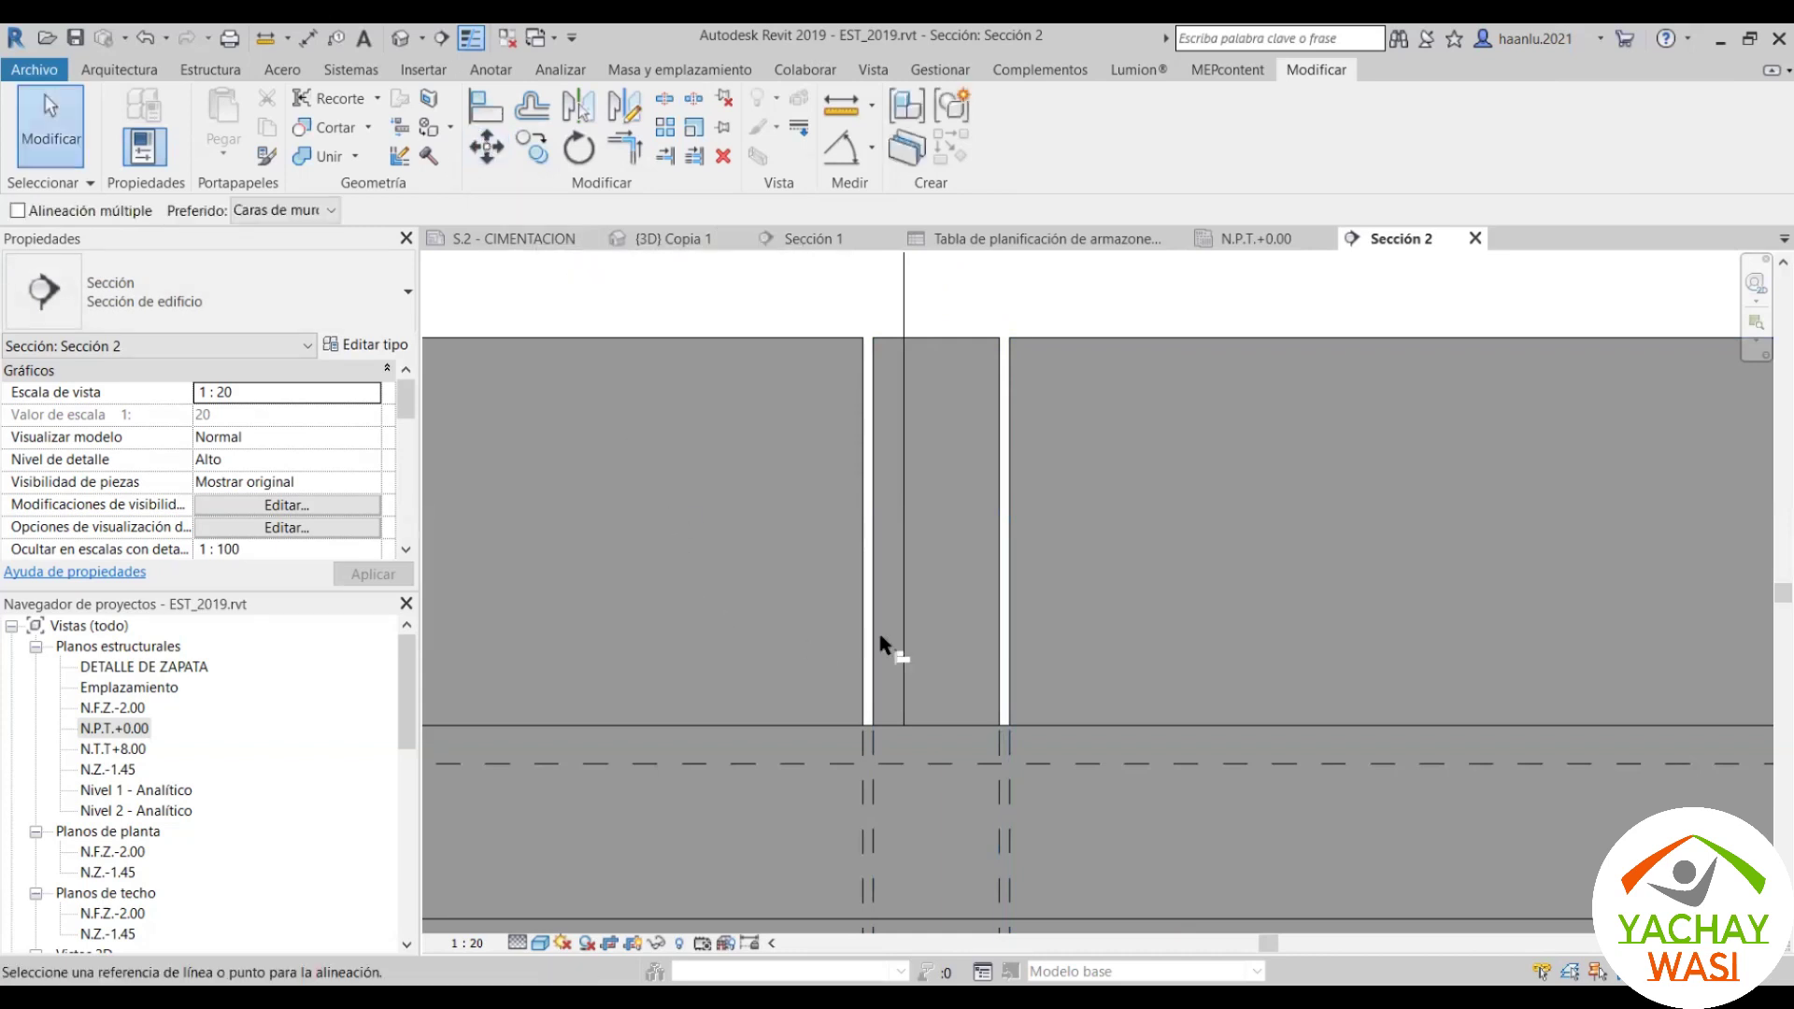
{"action": "left_click", "coordinate": [907, 641]}
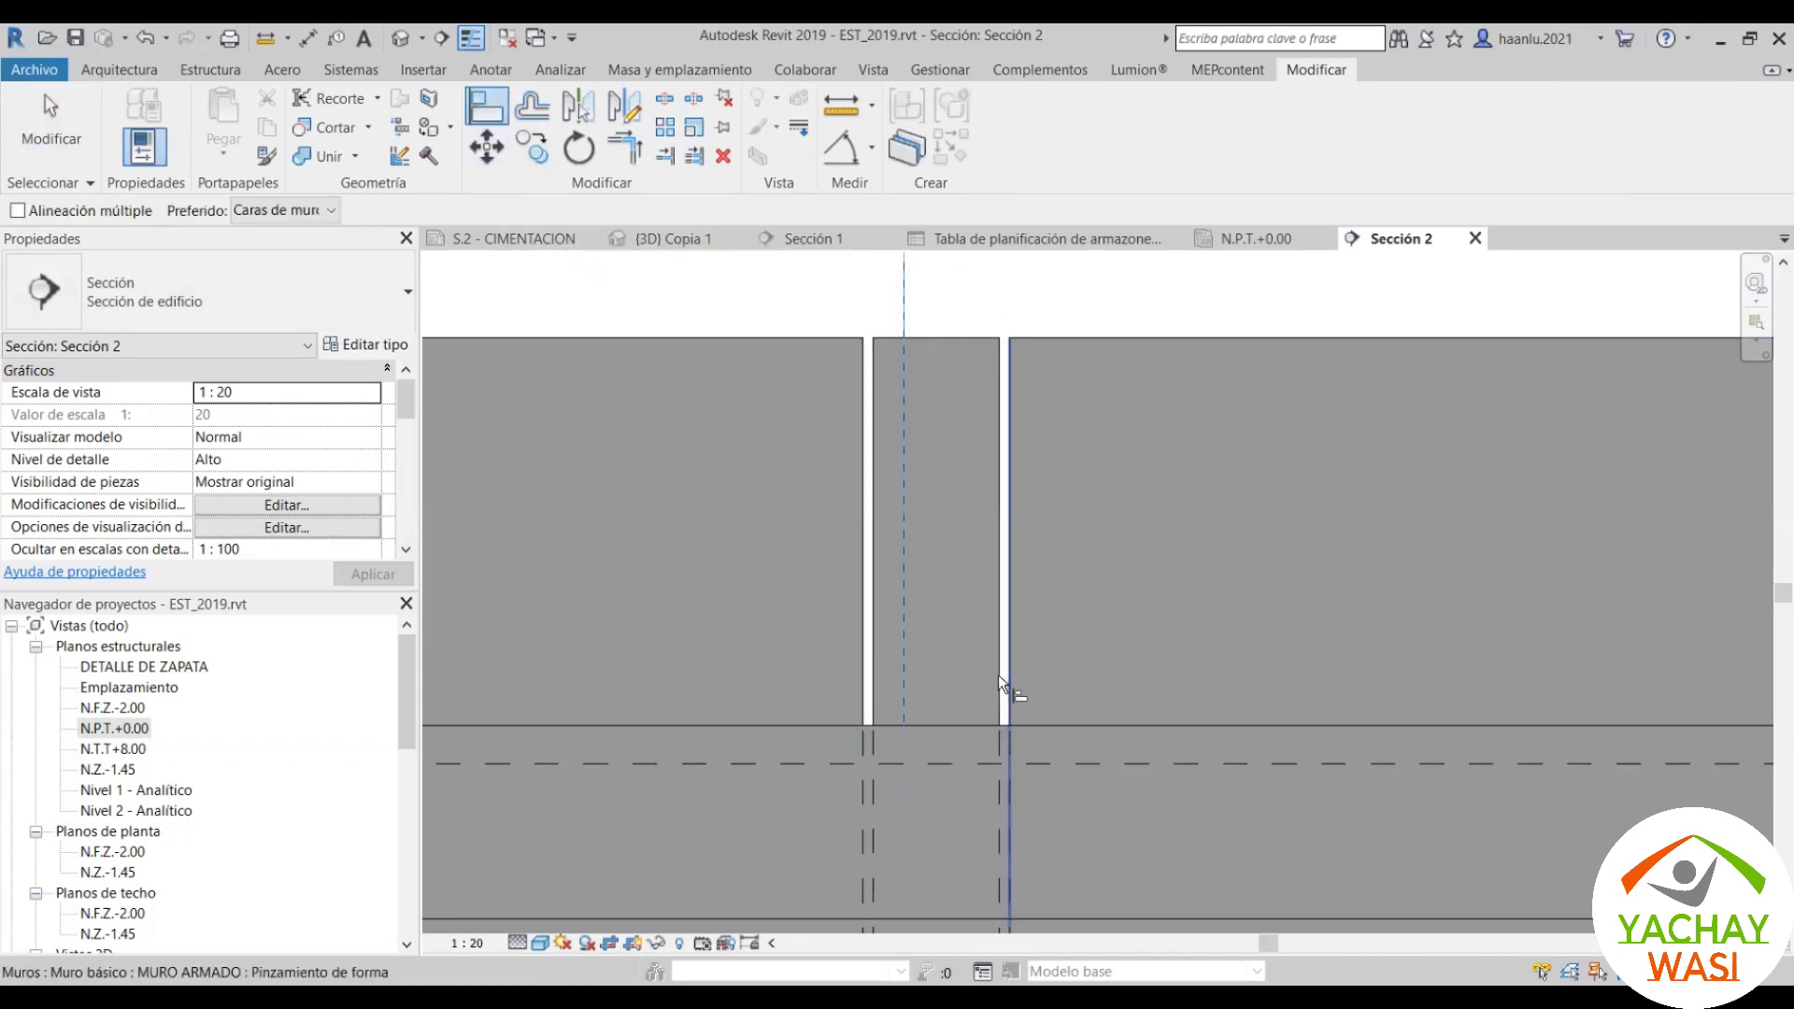
{"action": "left_click", "coordinate": [997, 677]}
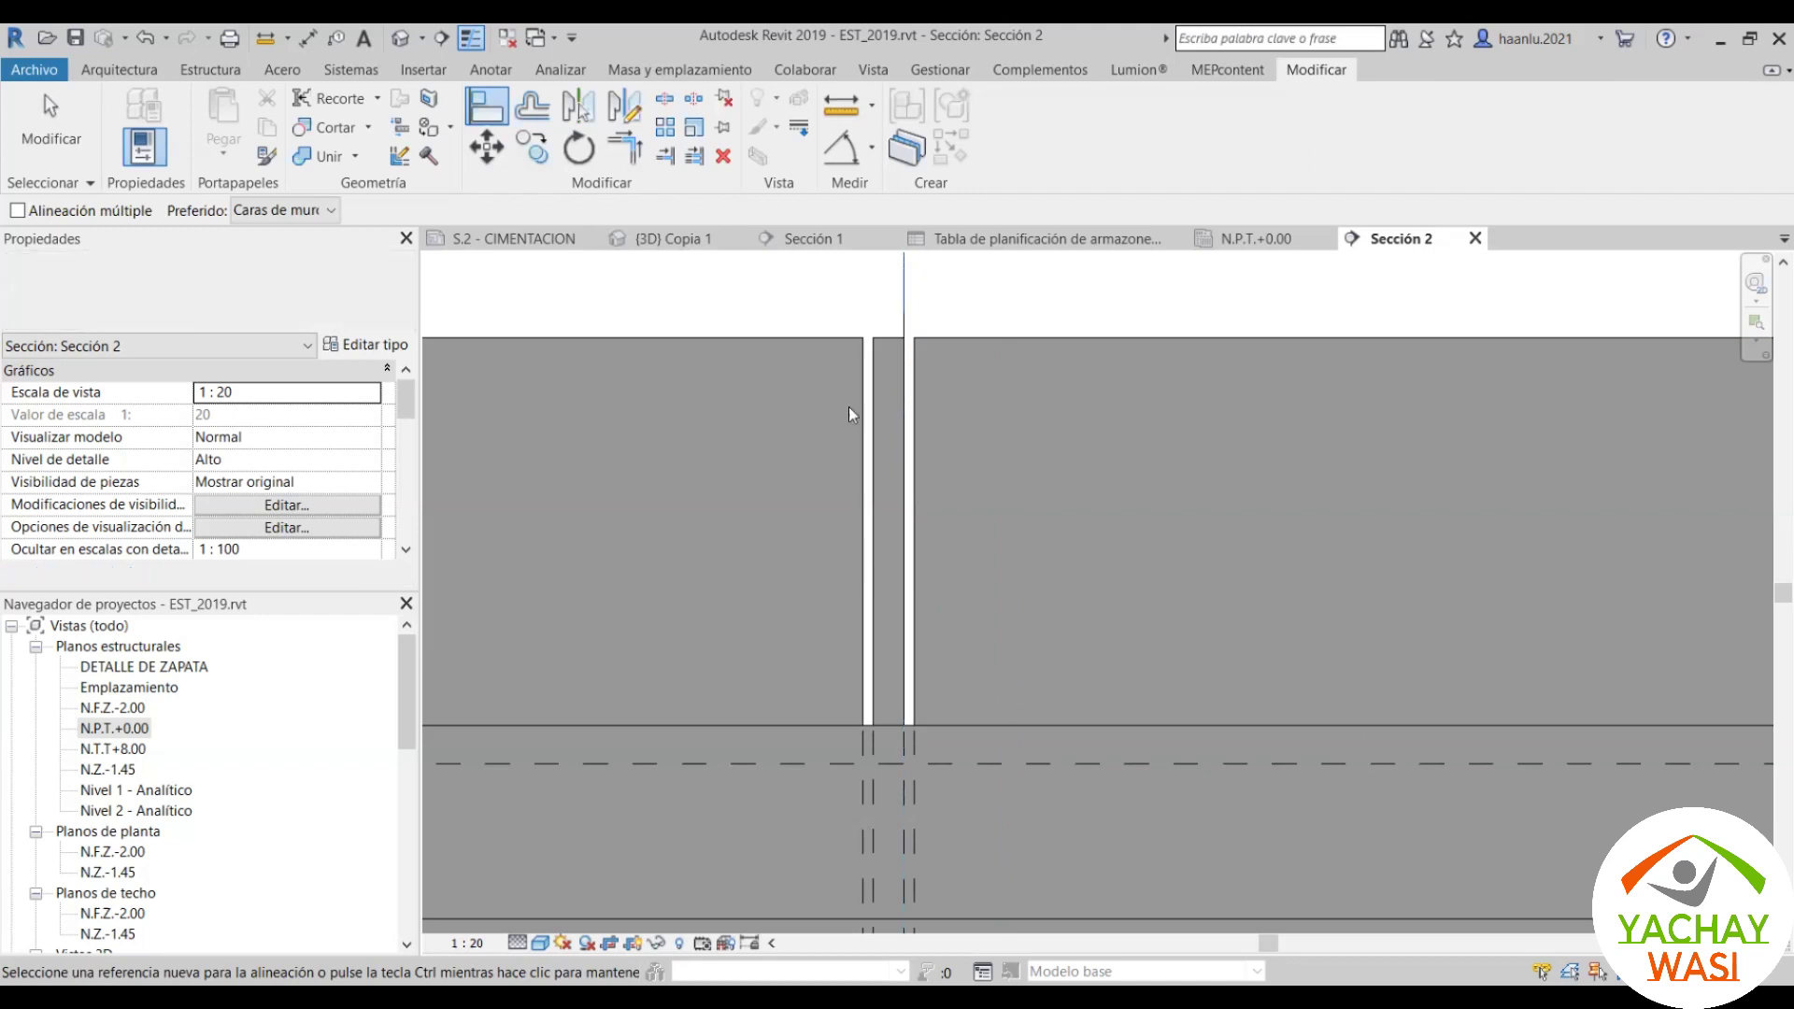
{"action": "key", "text": "Escape"}
{"action": "key", "text": "Escape"}
Step: Delete the short stray line beside the joint, keeping the reference line
{"action": "left_click", "coordinate": [902, 317]}
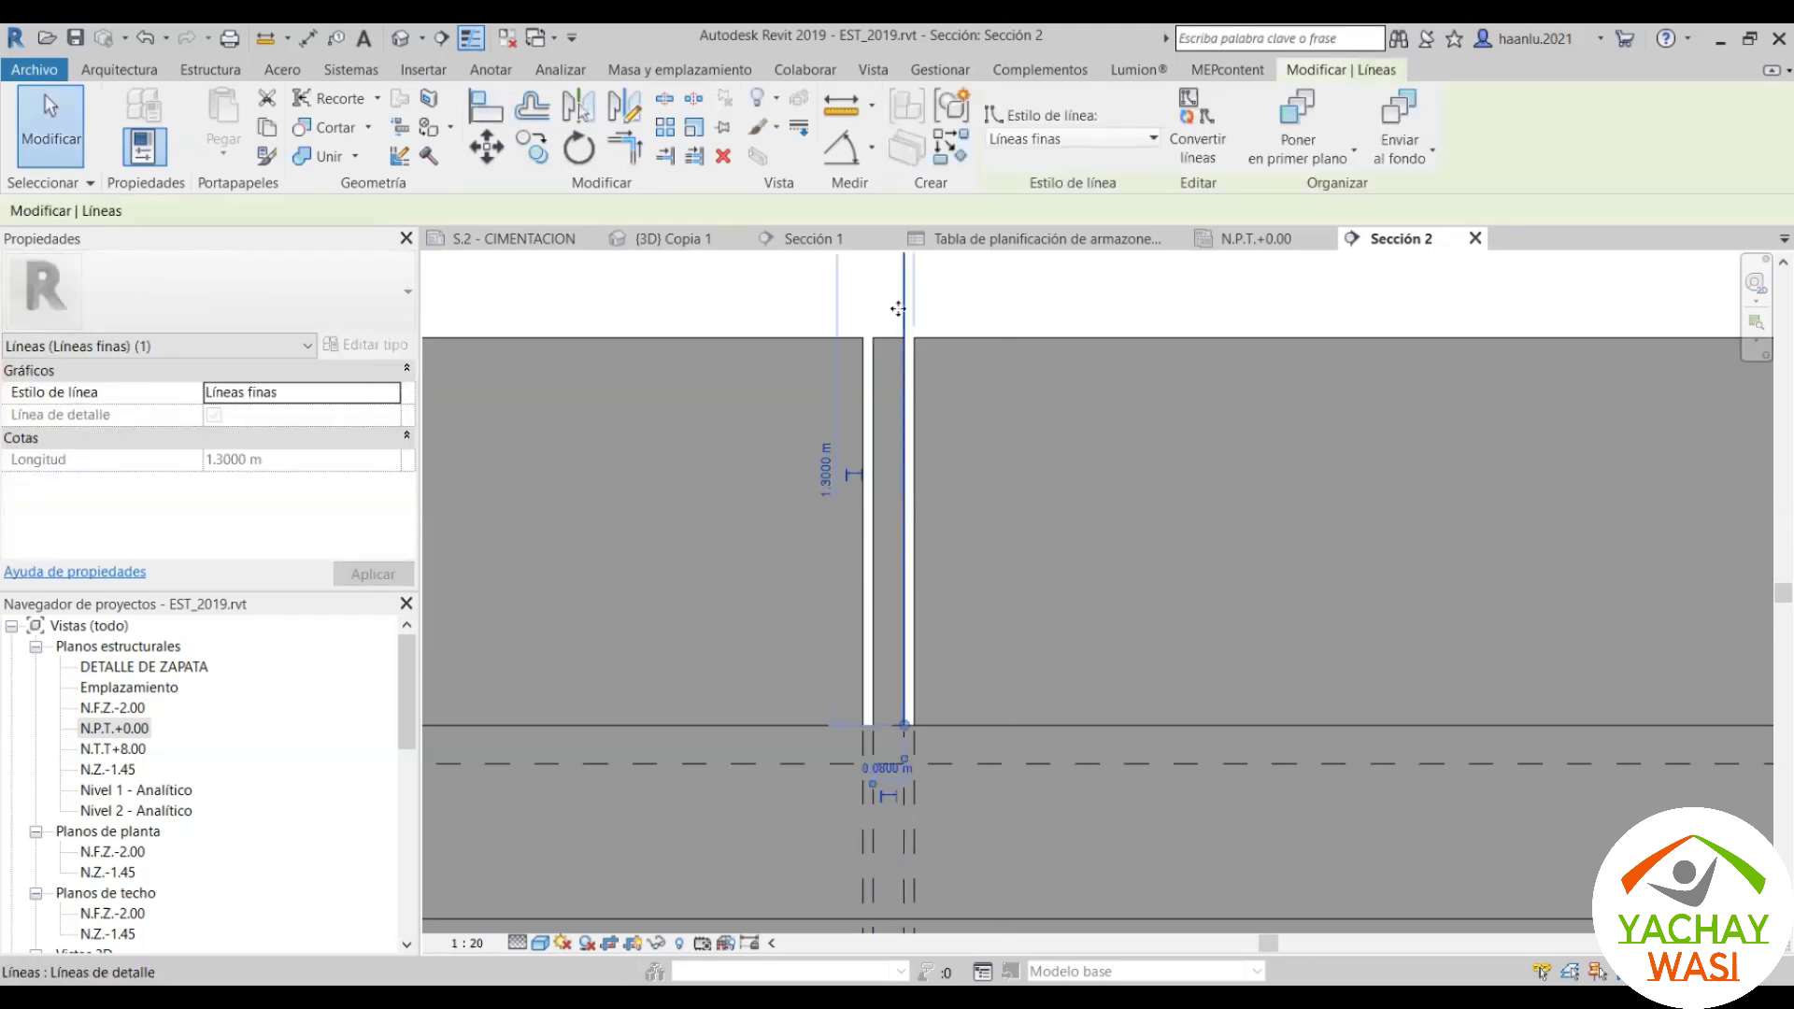
{"action": "key", "text": "Delete"}
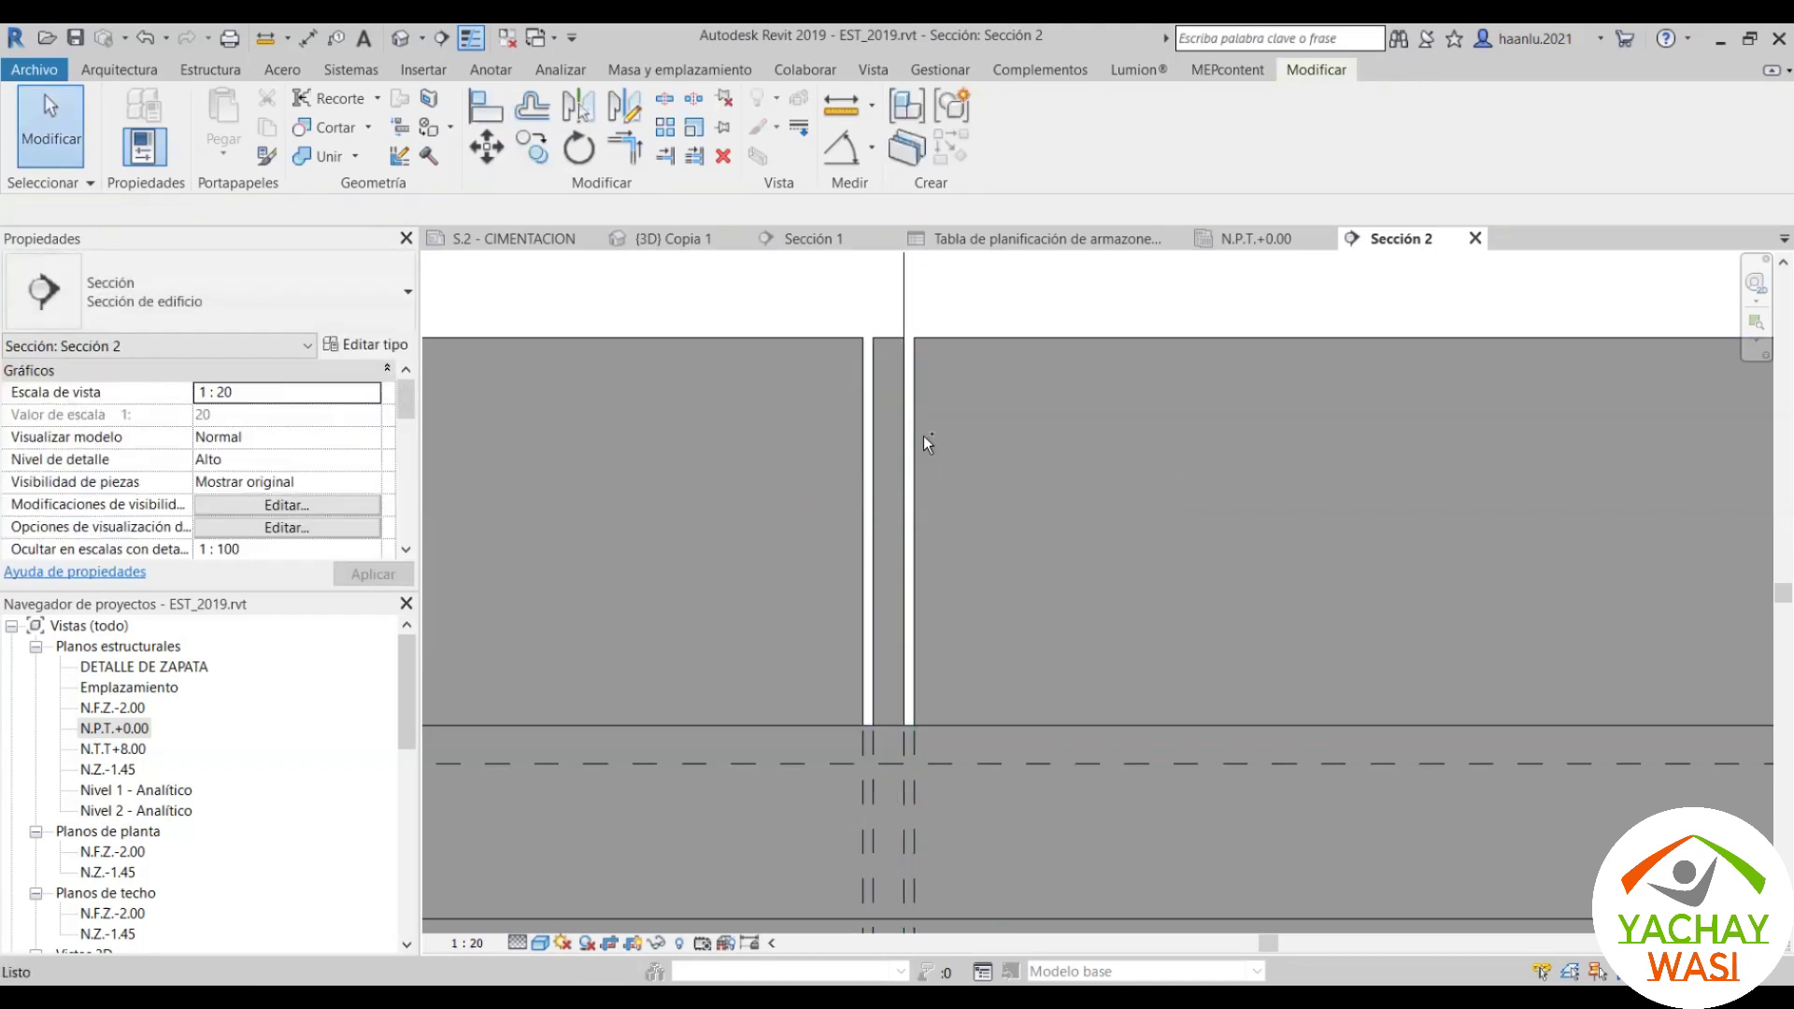
{"action": "key", "text": "ctrl+z"}
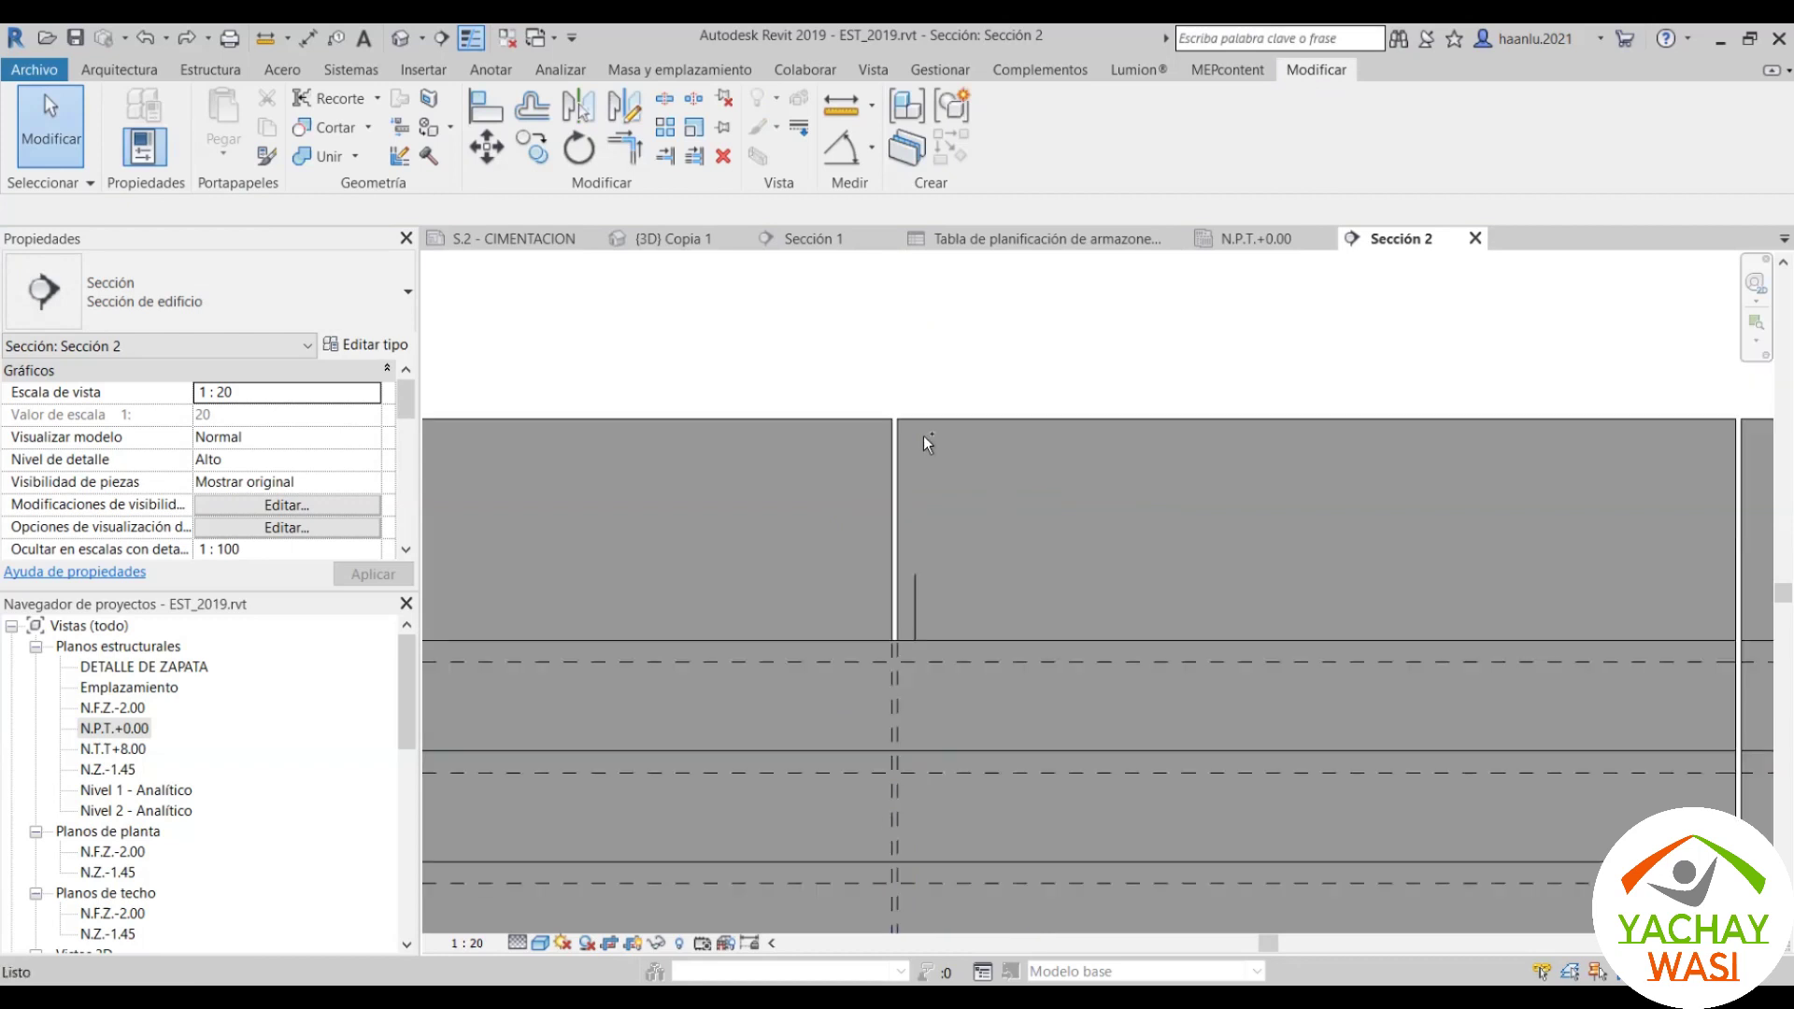
{"action": "left_click", "coordinate": [923, 584]}
{"action": "key", "text": "Delete"}
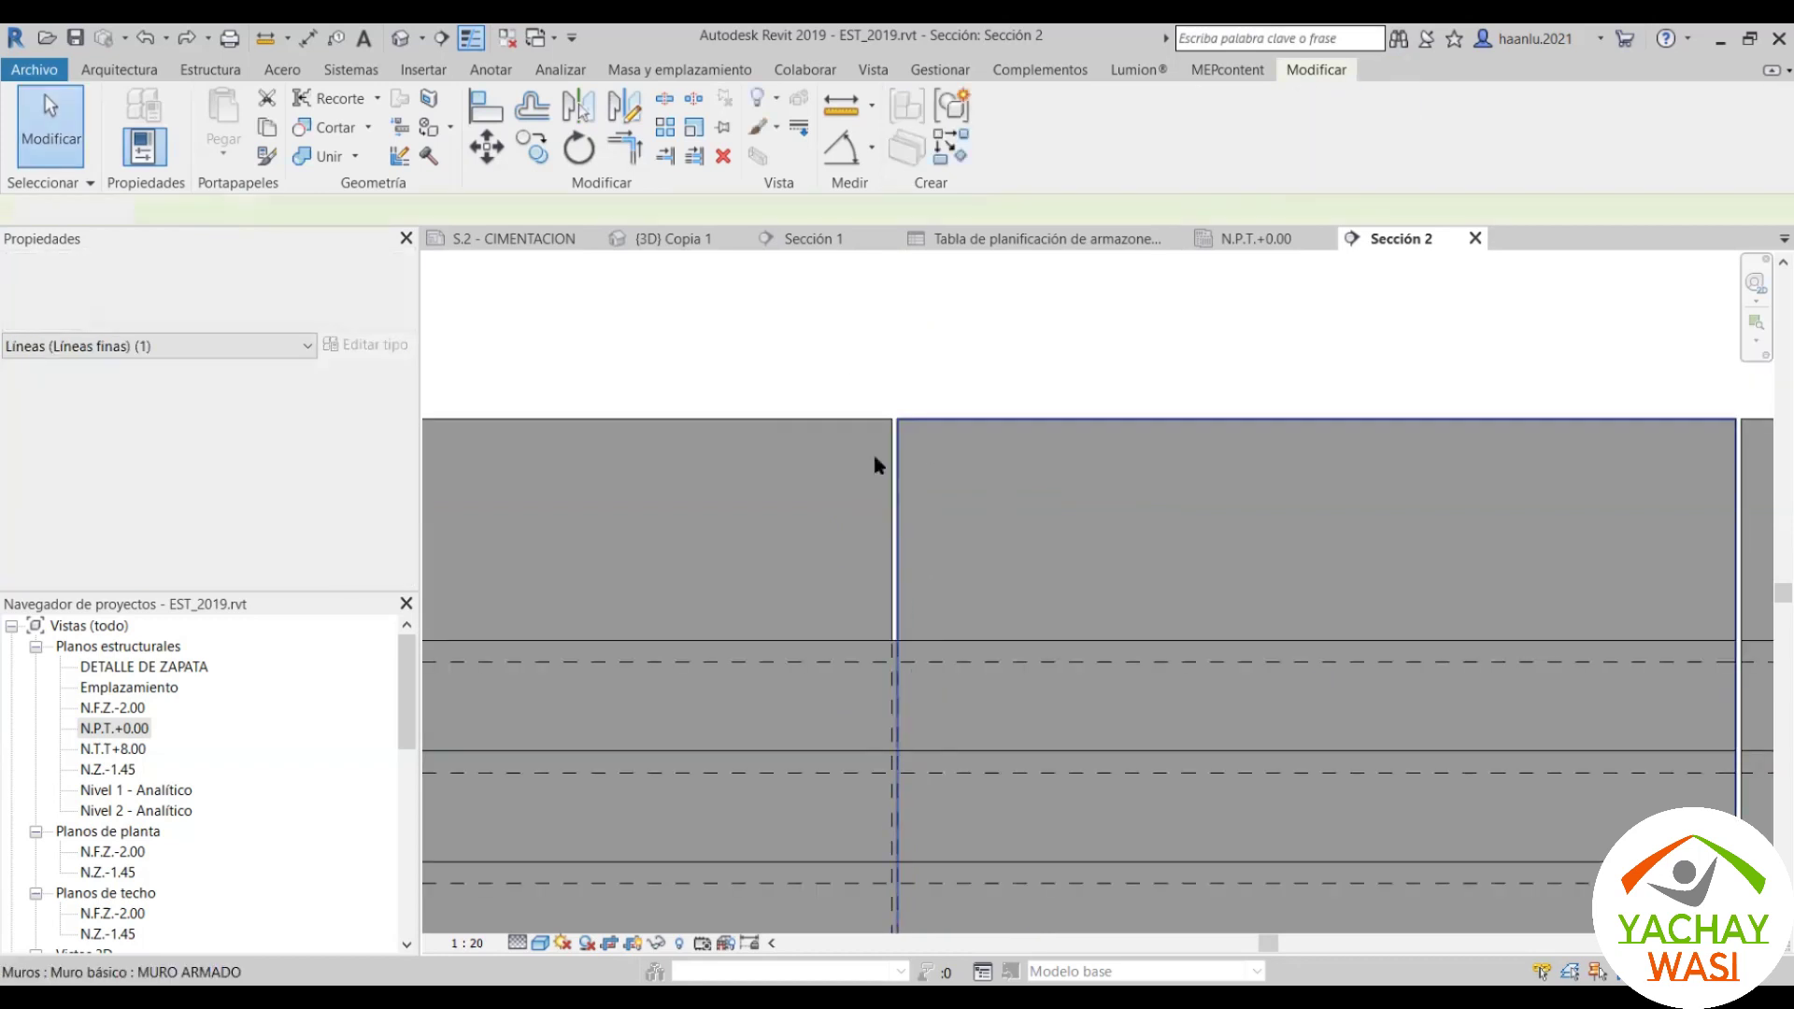
Step: Split the wall twice at the joint and delete the narrow strip between the cuts
{"action": "left_click", "coordinate": [666, 106]}
{"action": "left_click", "coordinate": [987, 540]}
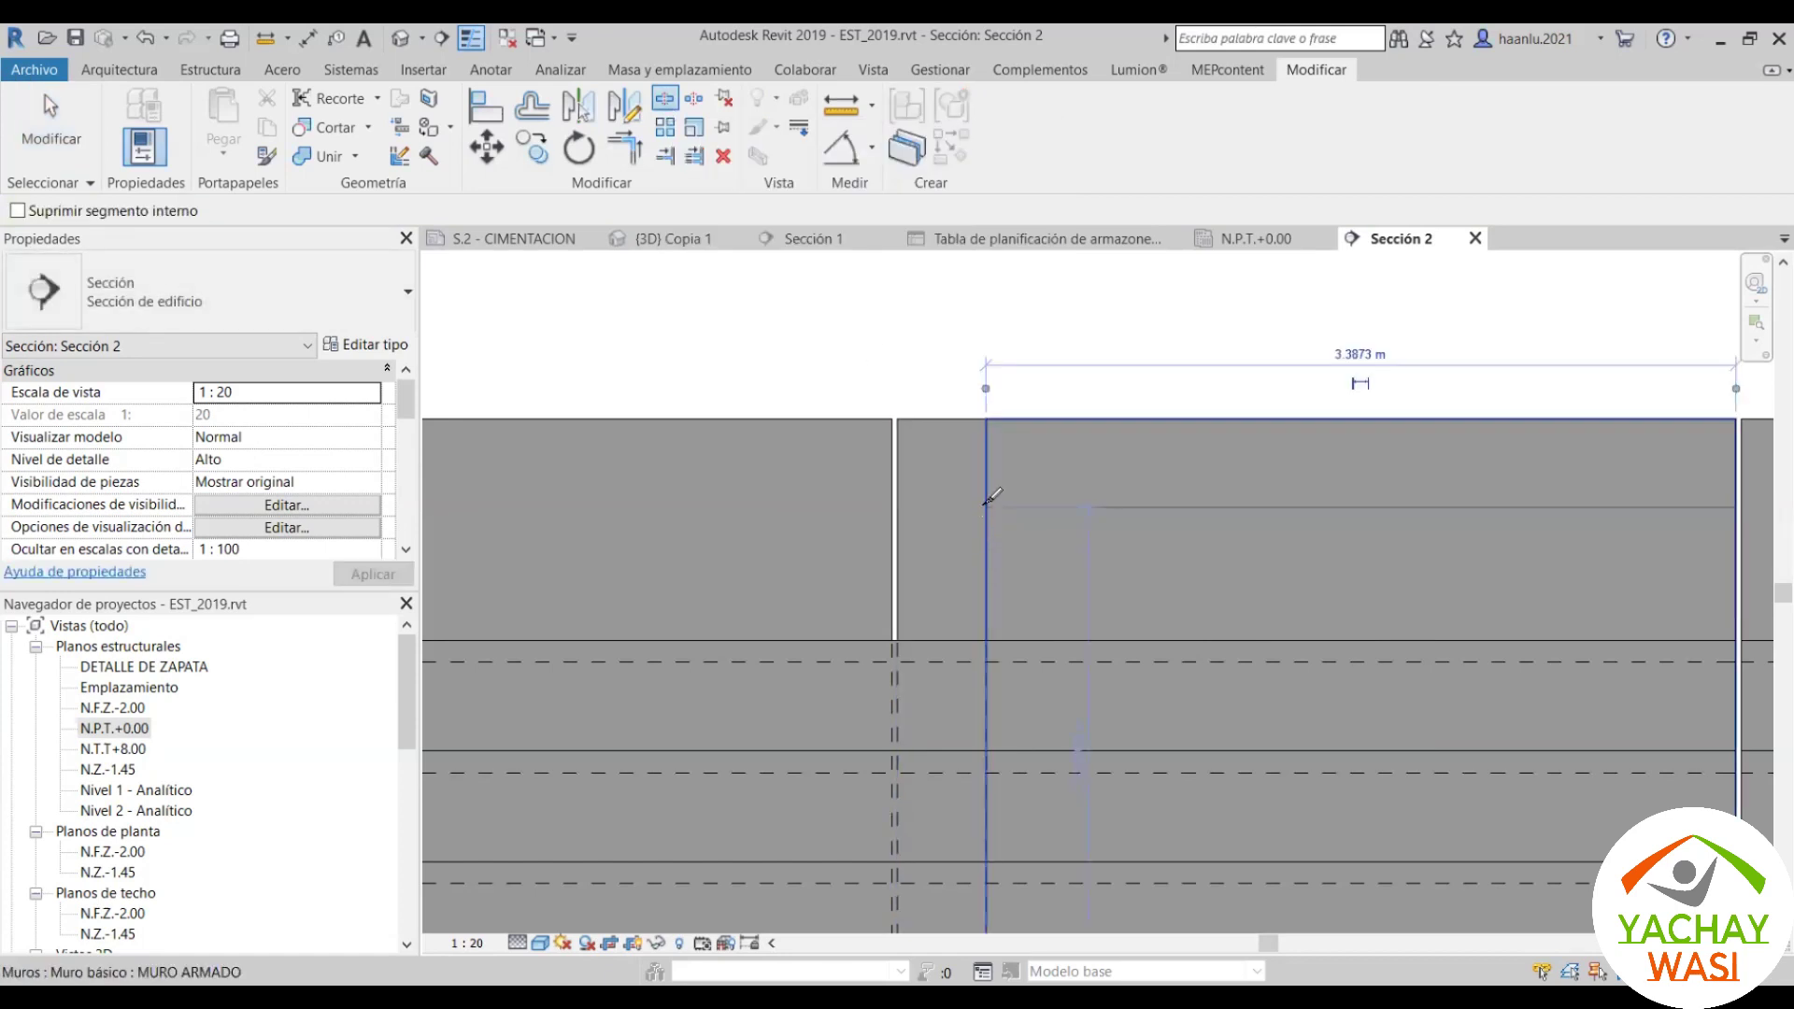
{"action": "scroll", "coordinate": [1010, 550], "scroll_direction": "up", "scroll_amount": 1}
{"action": "scroll", "coordinate": [1015, 553], "scroll_direction": "up", "scroll_amount": 1}
{"action": "left_click", "coordinate": [1016, 554]}
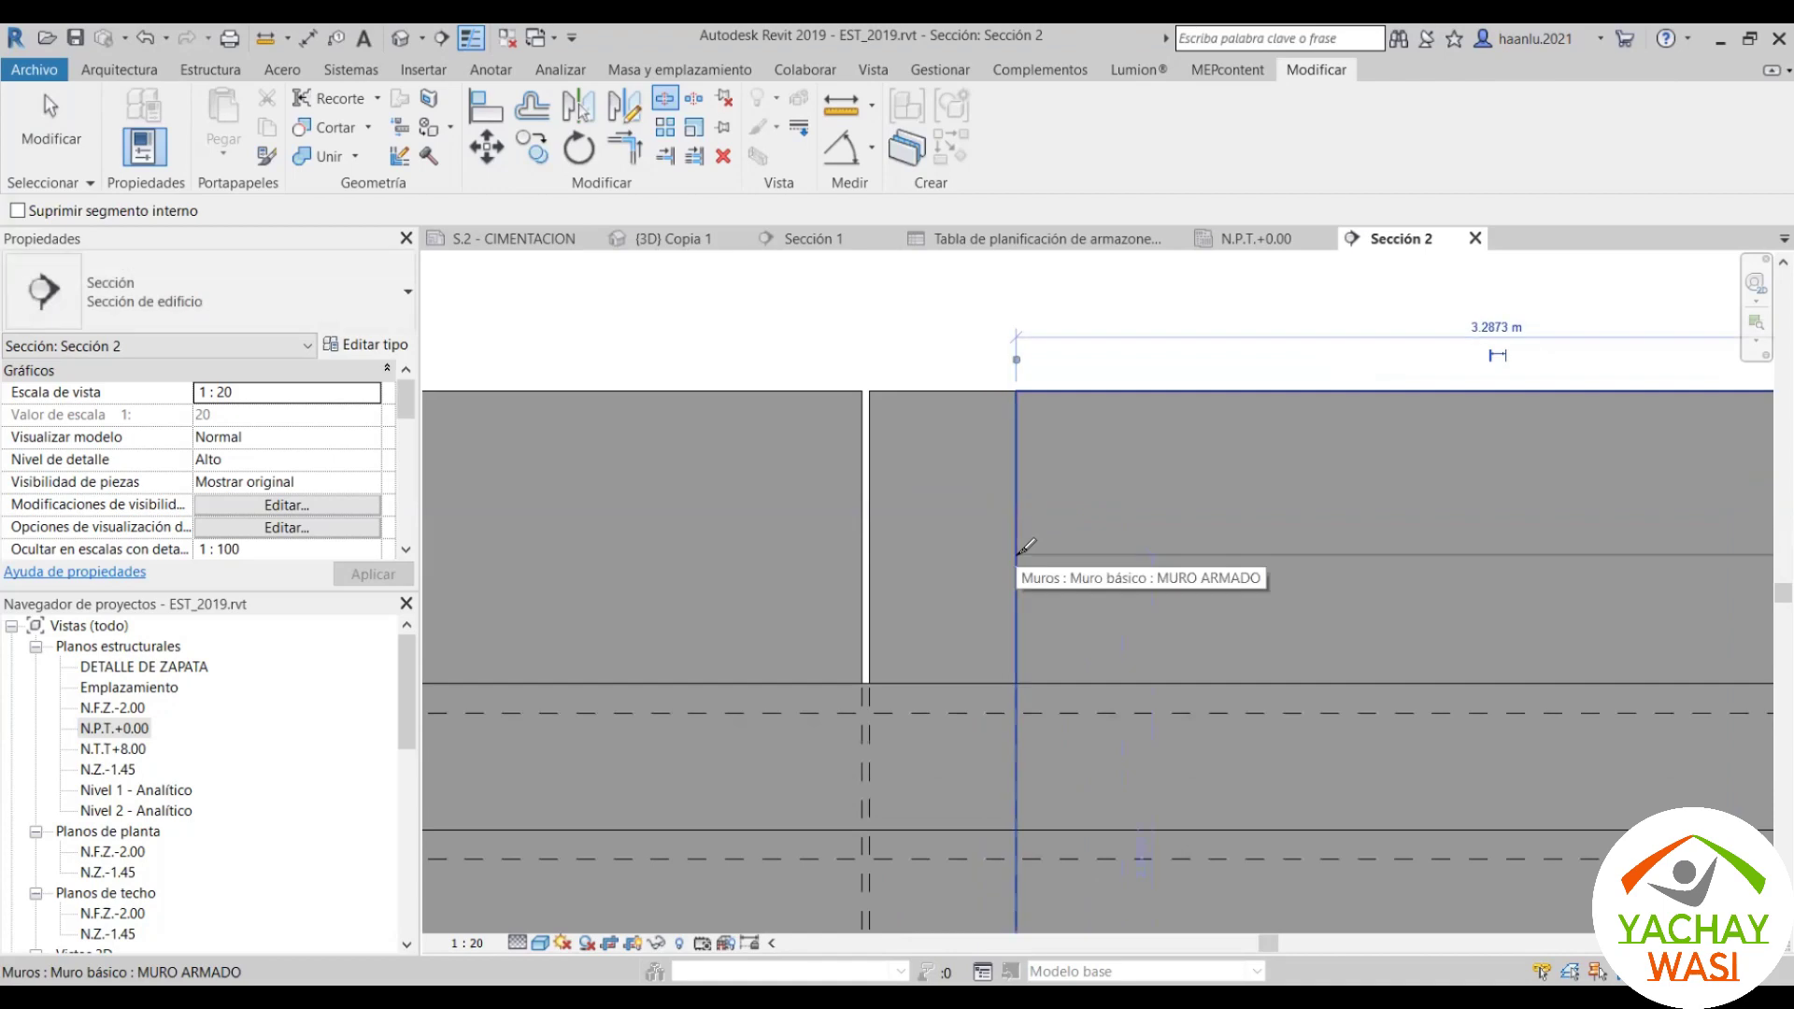
{"action": "key", "text": "Escape"}
{"action": "left_click", "coordinate": [1001, 569]}
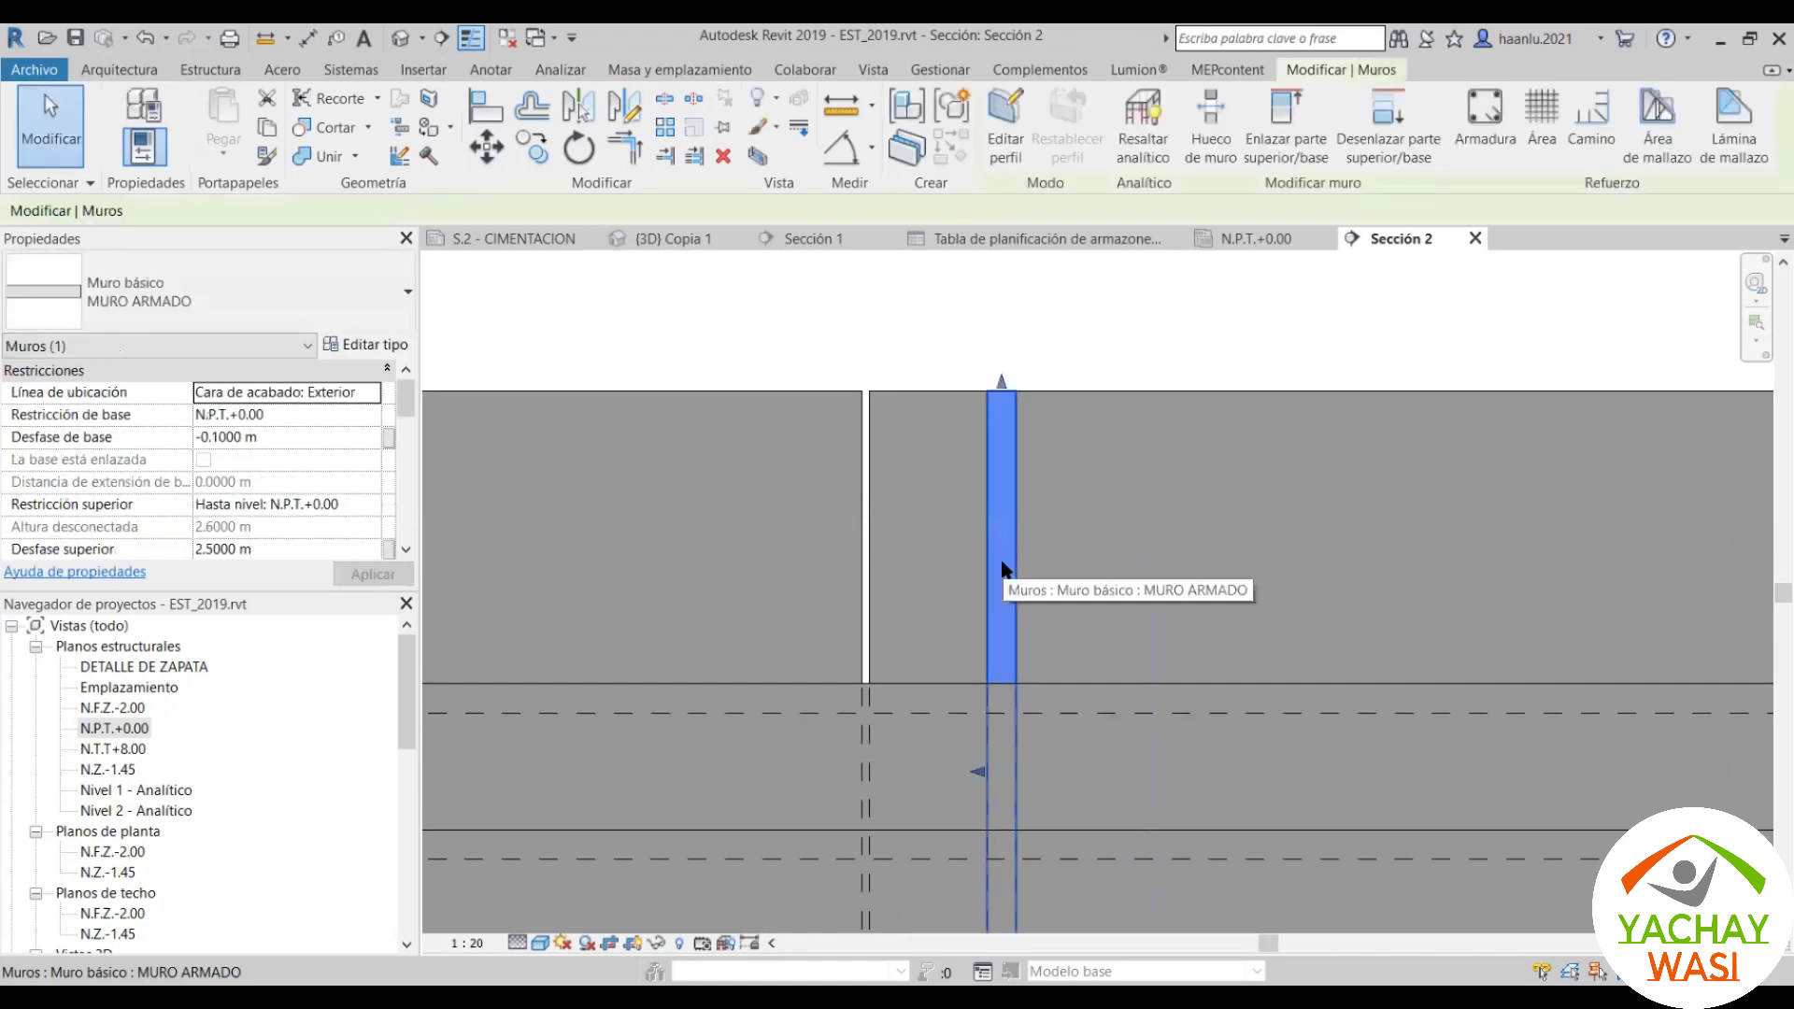
{"action": "key", "text": "Delete"}
Step: Extend the right wall's end to the adjacent wall face and check its extent
{"action": "left_click", "coordinate": [1020, 557]}
{"action": "scroll", "coordinate": [938, 500], "scroll_direction": "up", "scroll_amount": 1}
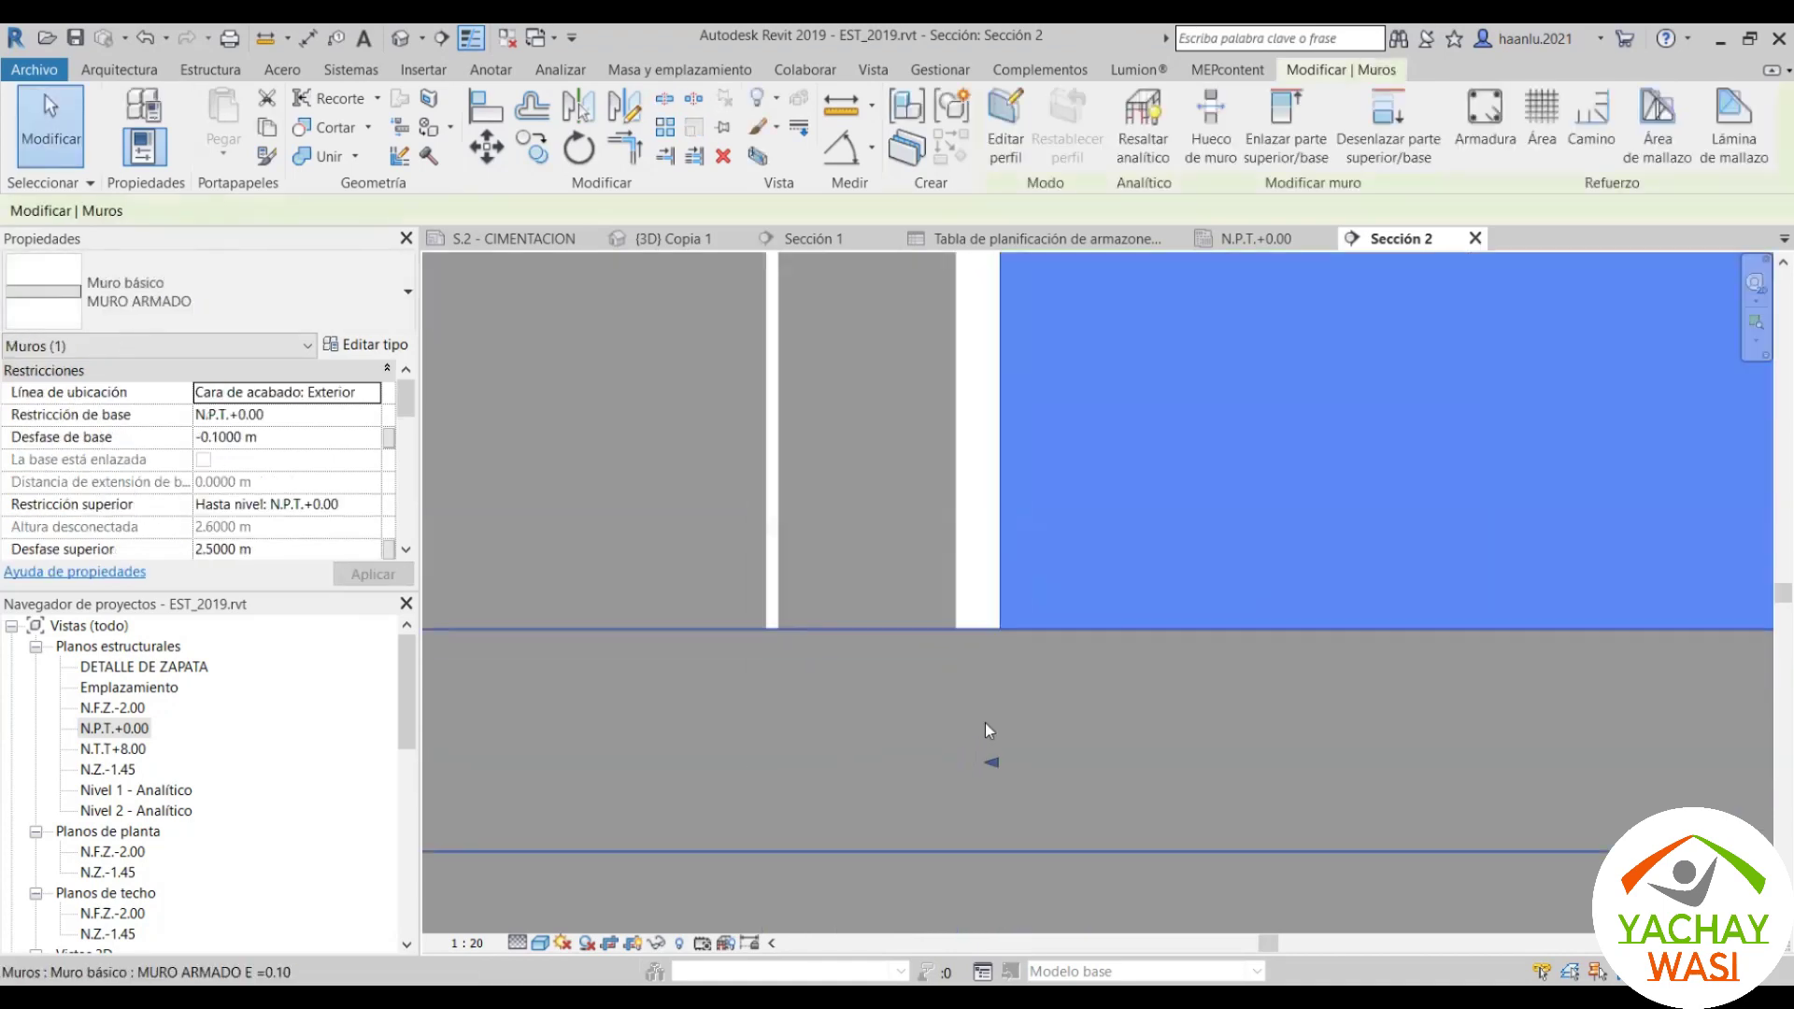
{"action": "left_click_drag", "start_coordinate": [990, 761], "coordinate": [976, 764]}
{"action": "scroll", "coordinate": [943, 709], "scroll_direction": "down", "scroll_amount": 2}
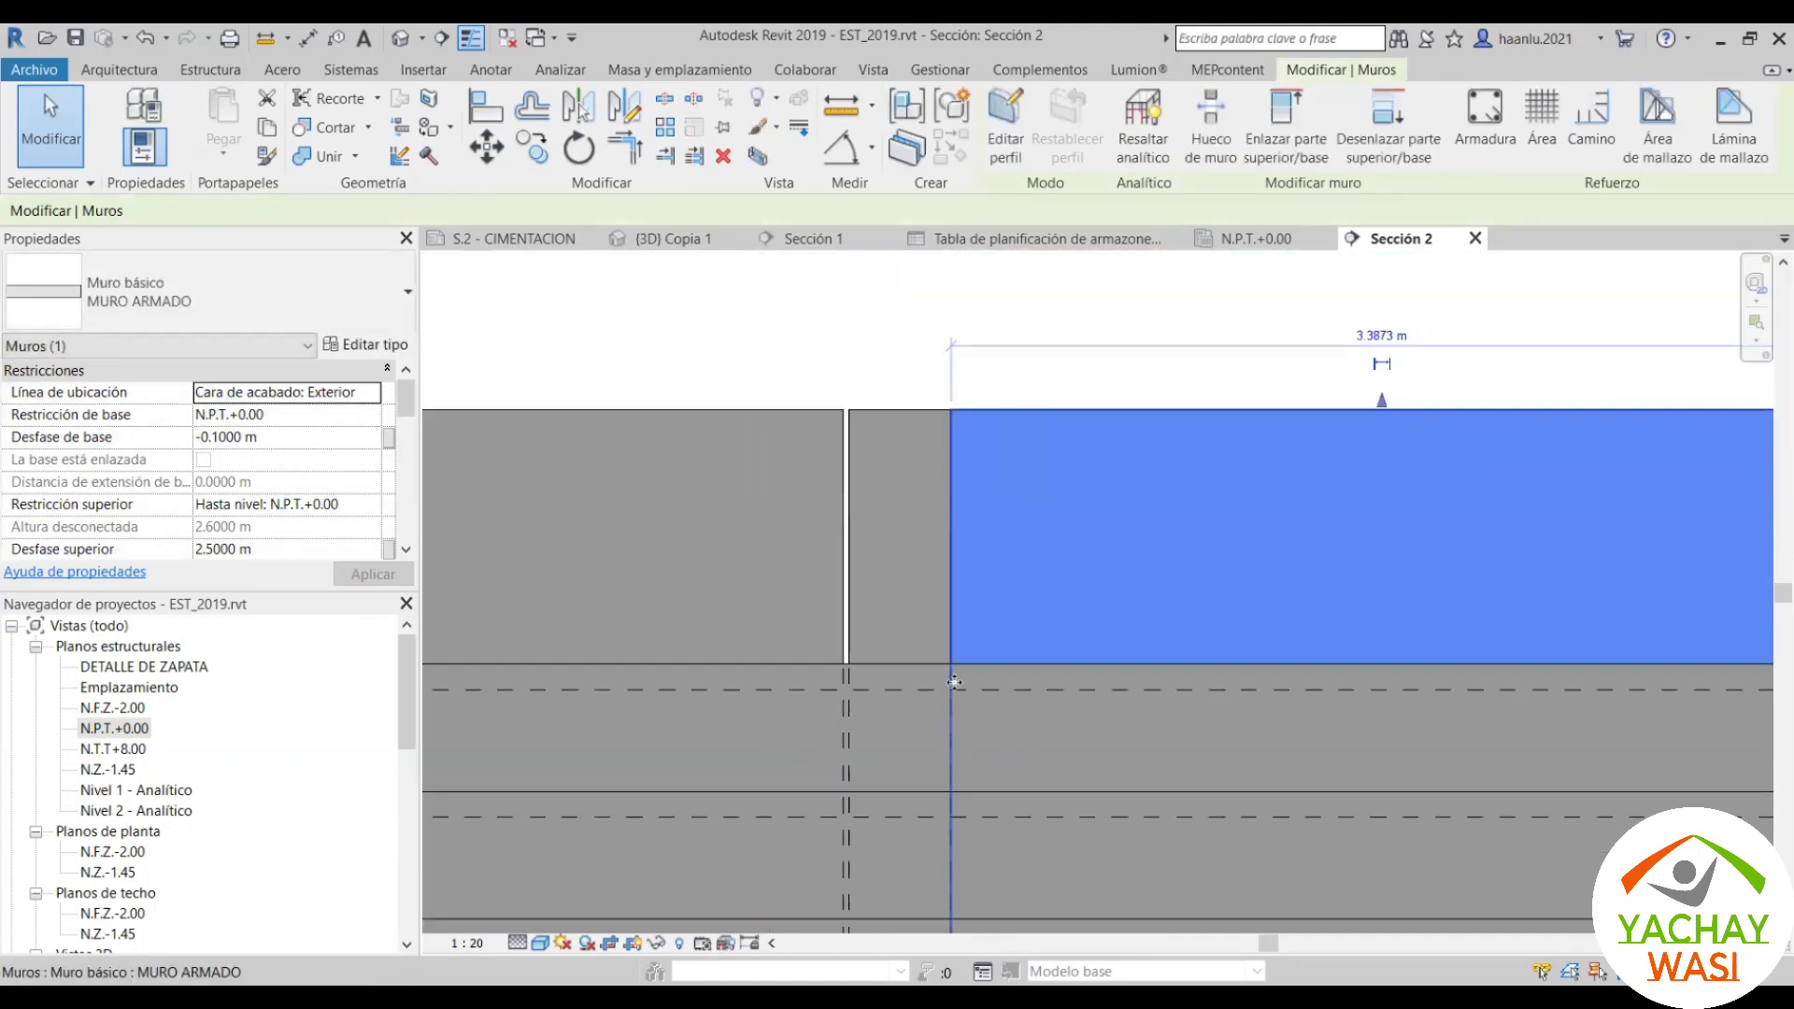
{"action": "key", "text": "Escape"}
{"action": "scroll", "coordinate": [956, 689], "scroll_direction": "down", "scroll_amount": 2}
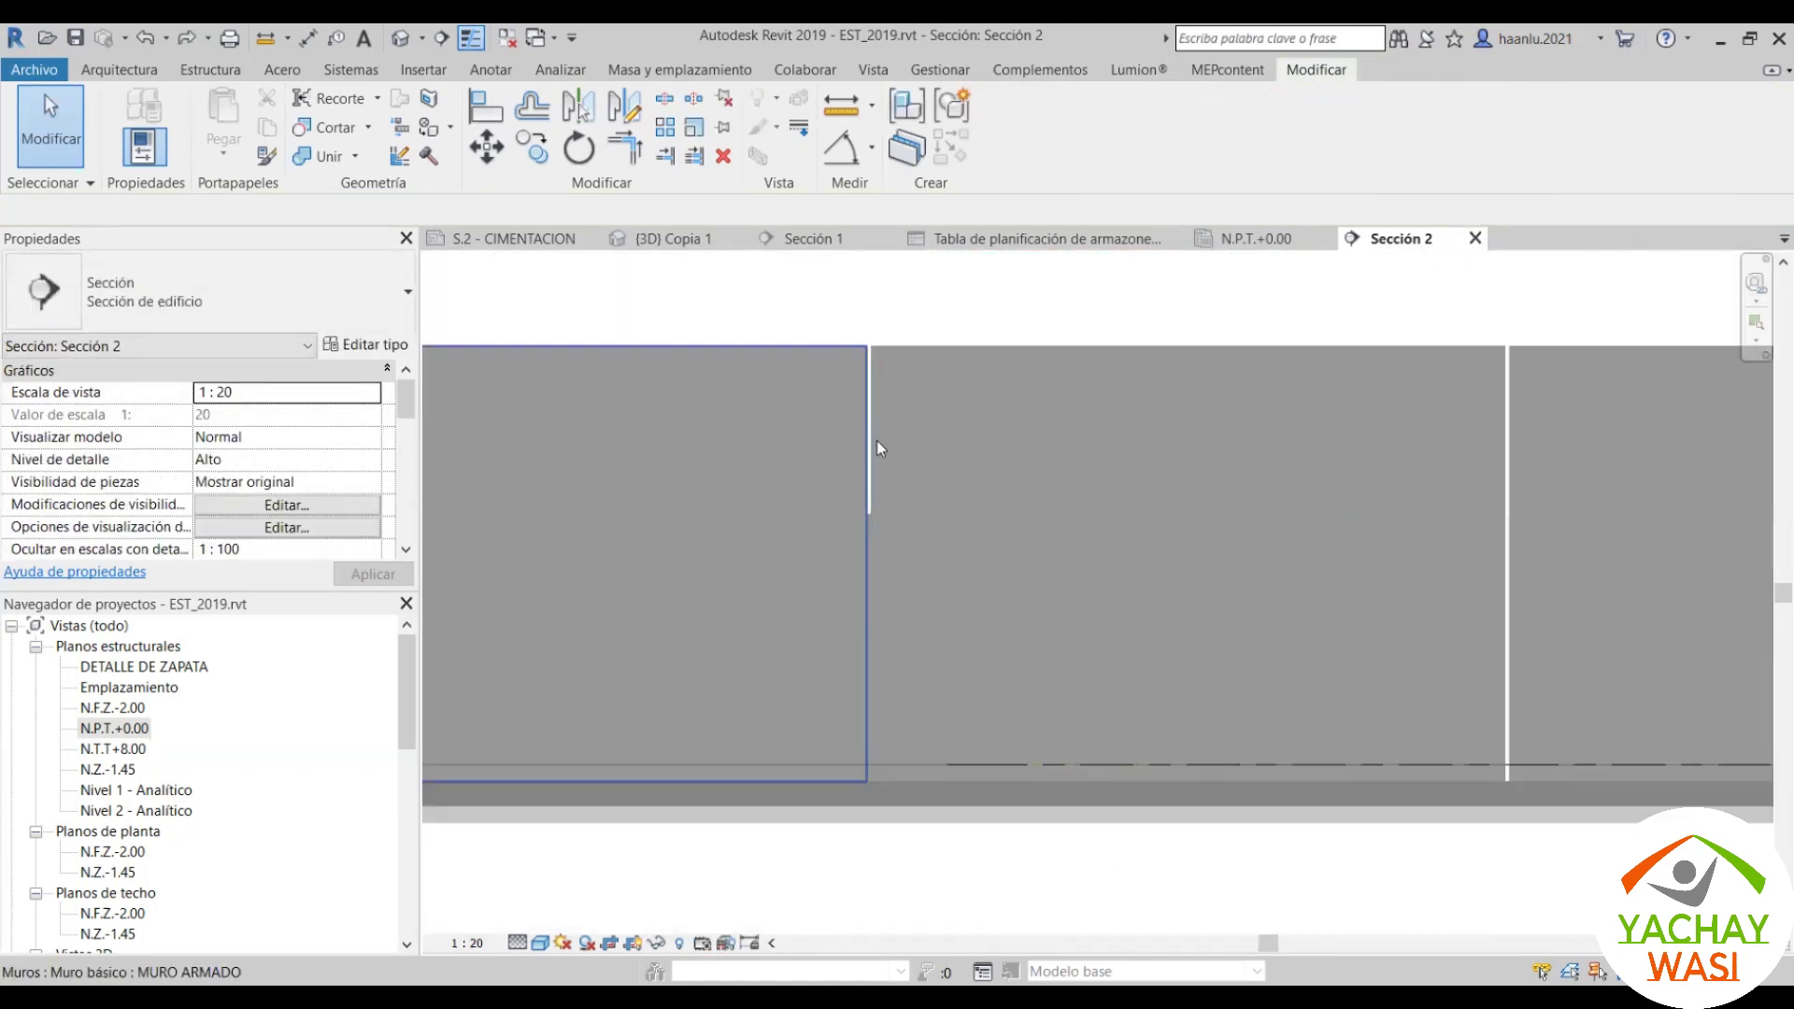
{"action": "scroll", "coordinate": [876, 440], "scroll_direction": "up", "scroll_amount": 1}
{"action": "left_click", "coordinate": [885, 446]}
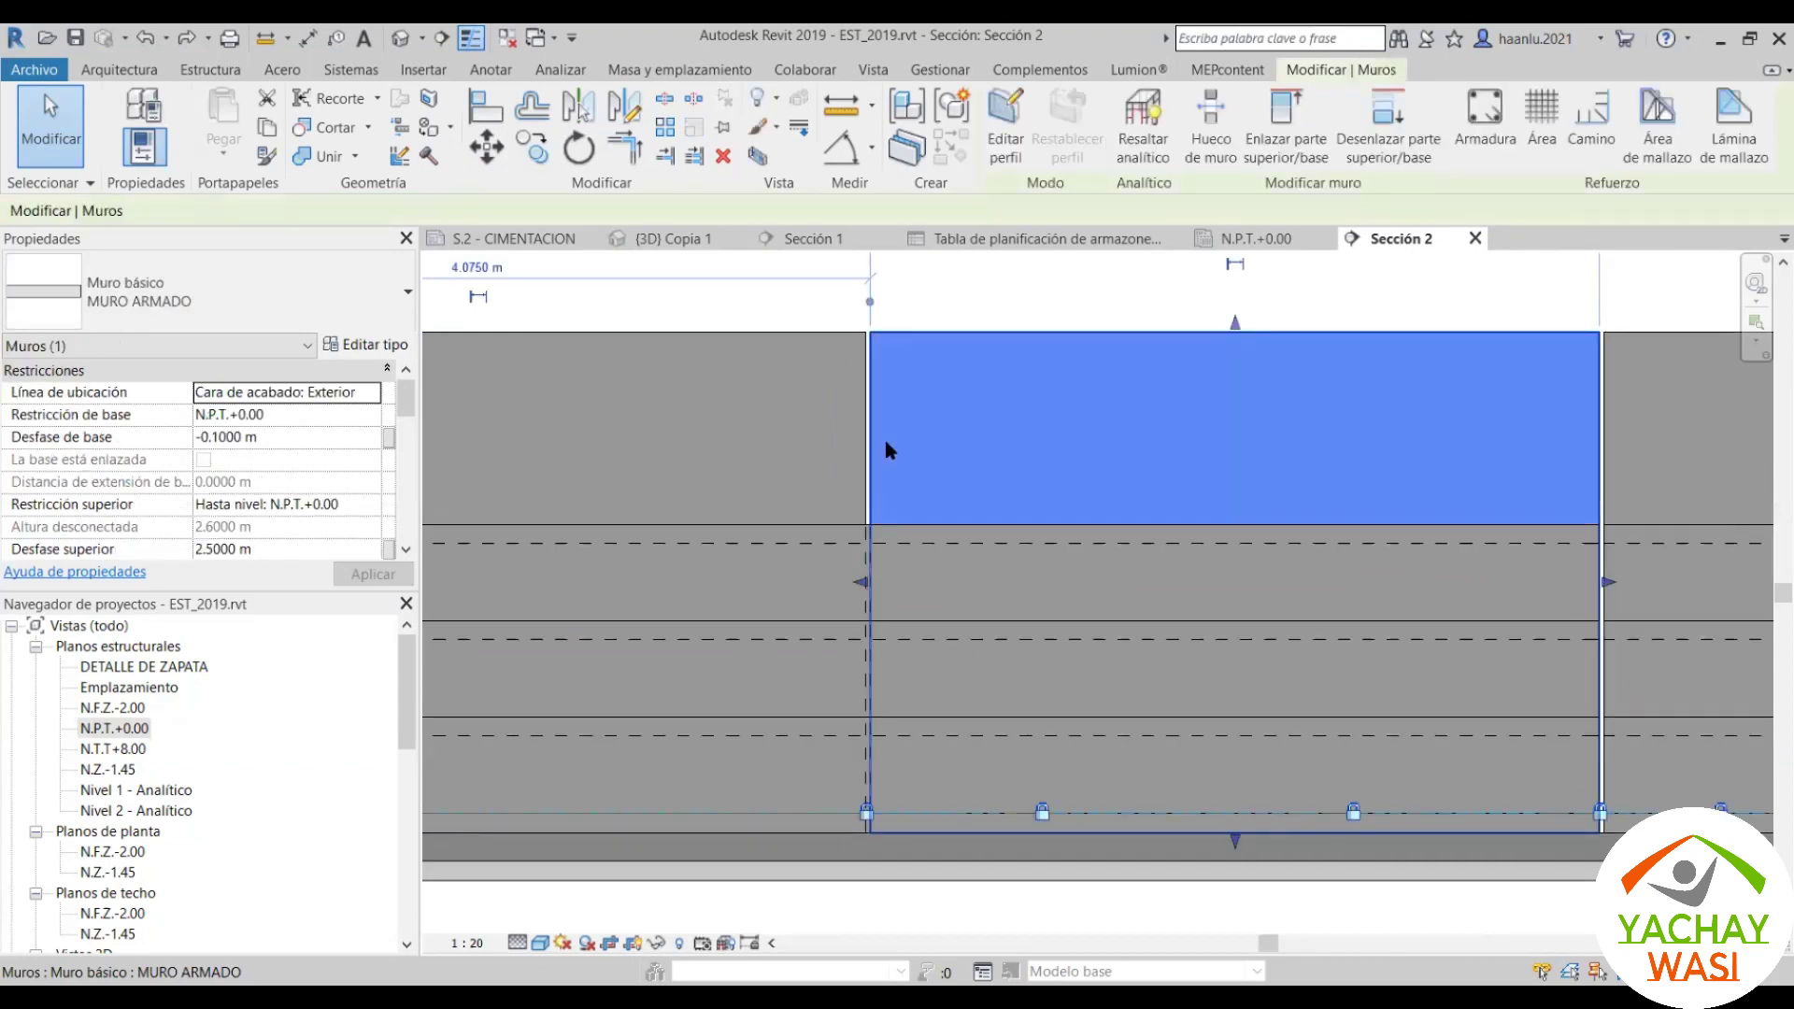
{"action": "scroll", "coordinate": [885, 445], "scroll_direction": "down", "scroll_amount": 2}
{"action": "key", "text": "Escape"}
{"action": "scroll", "coordinate": [1084, 480], "scroll_direction": "up", "scroll_amount": 2}
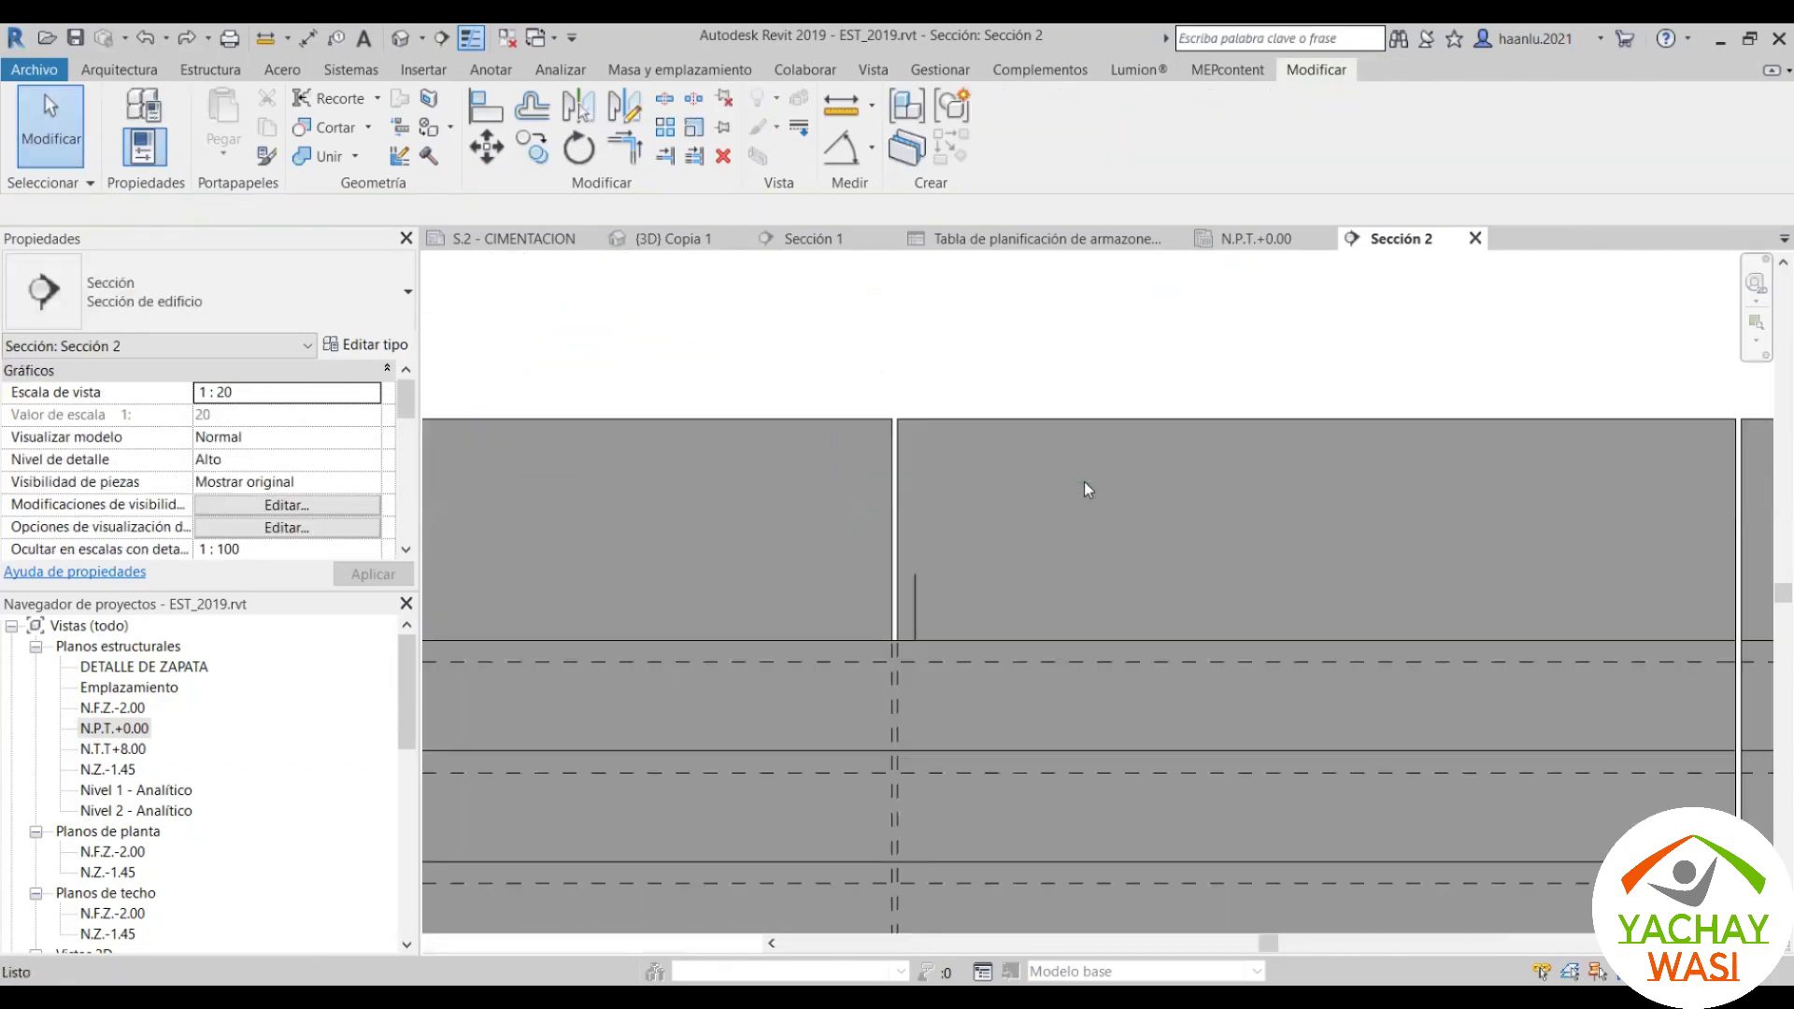
{"action": "scroll", "coordinate": [1083, 480], "scroll_direction": "up", "scroll_amount": 3}
{"action": "scroll", "coordinate": [1084, 481], "scroll_direction": "down", "scroll_amount": 3}
{"action": "scroll", "coordinate": [1084, 480], "scroll_direction": "up", "scroll_amount": 2}
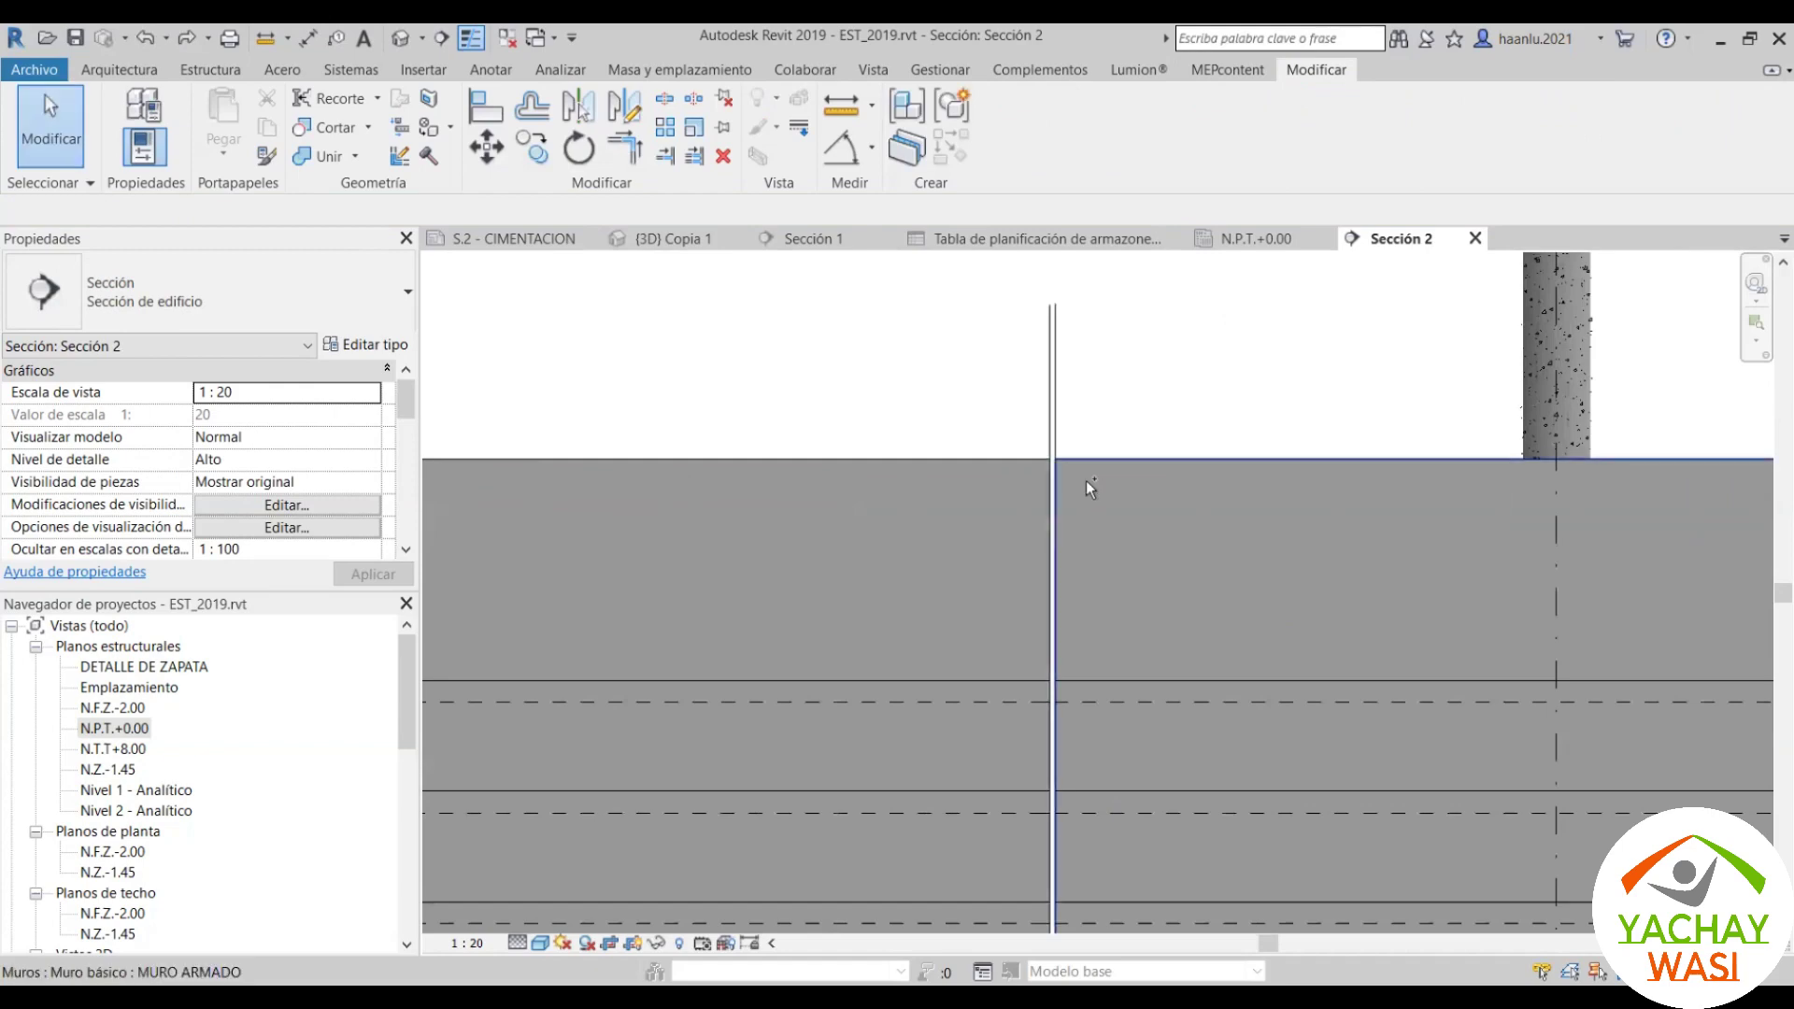
Step: Open and discard the foundation slab outline edit, then switch to (3D) Copia 1
{"action": "double_click", "coordinate": [1086, 480]}
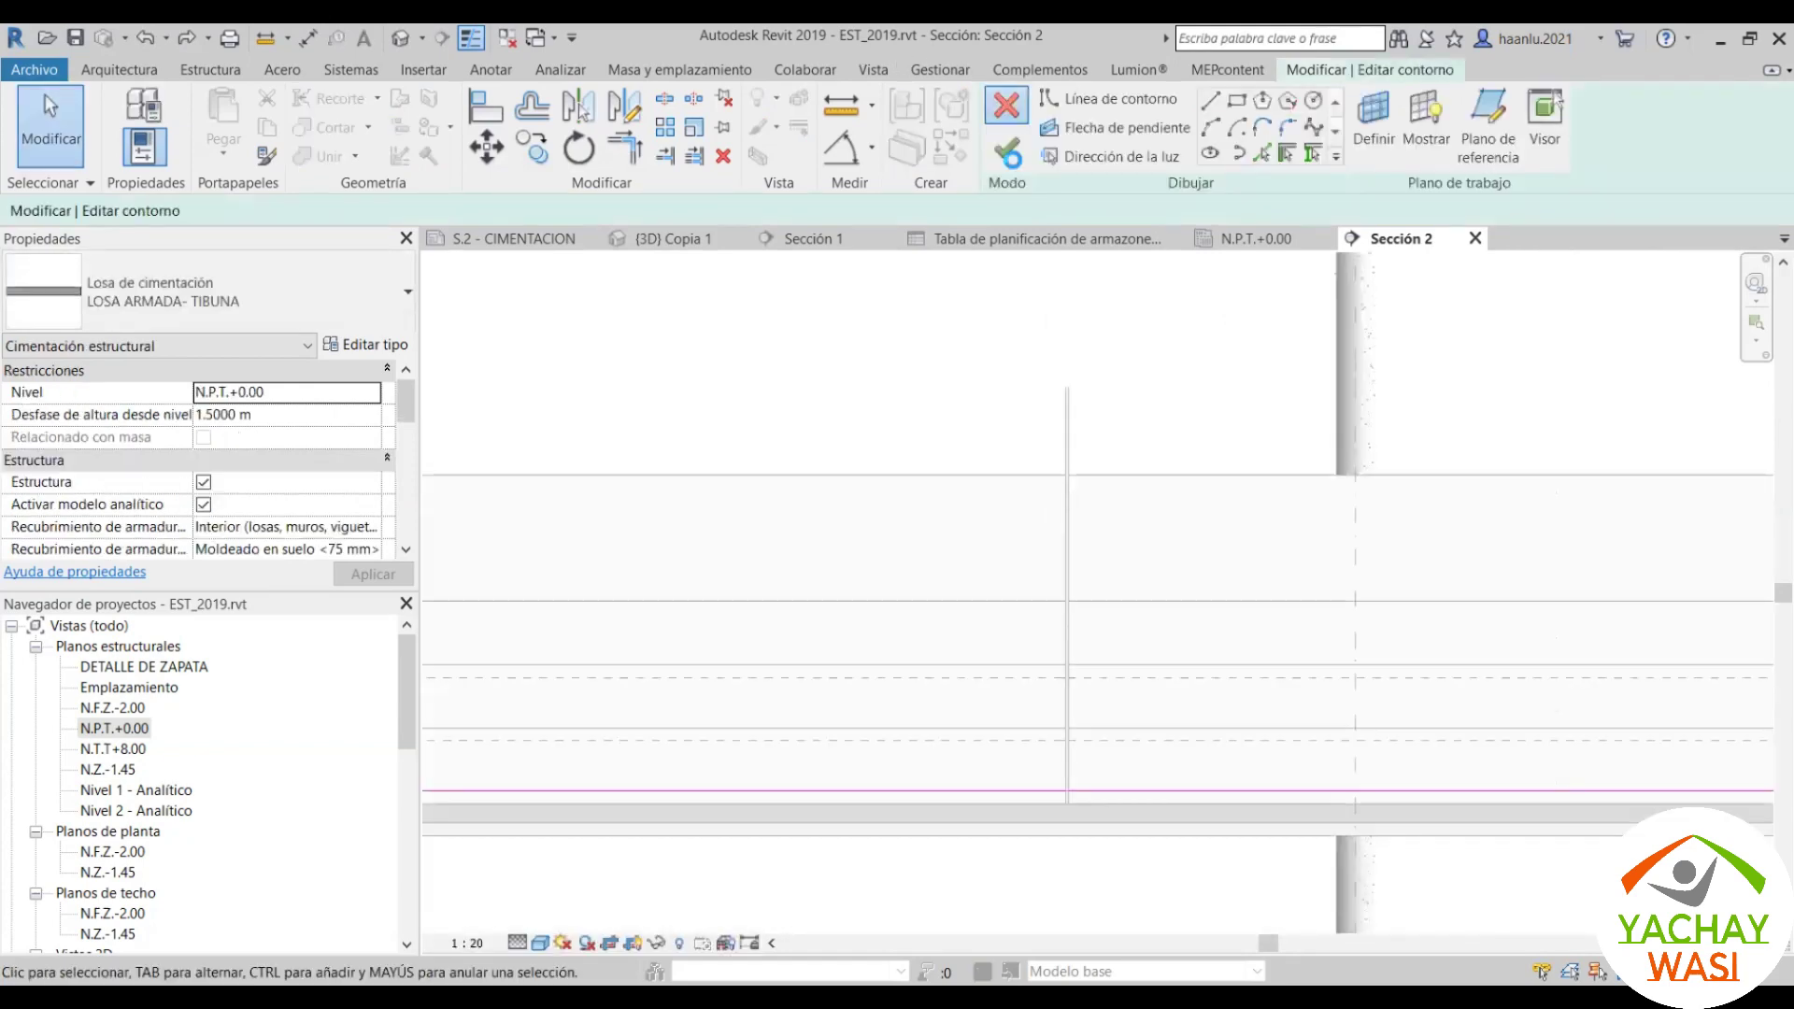
{"action": "left_click", "coordinate": [1007, 105]}
{"action": "left_click", "coordinate": [962, 551]}
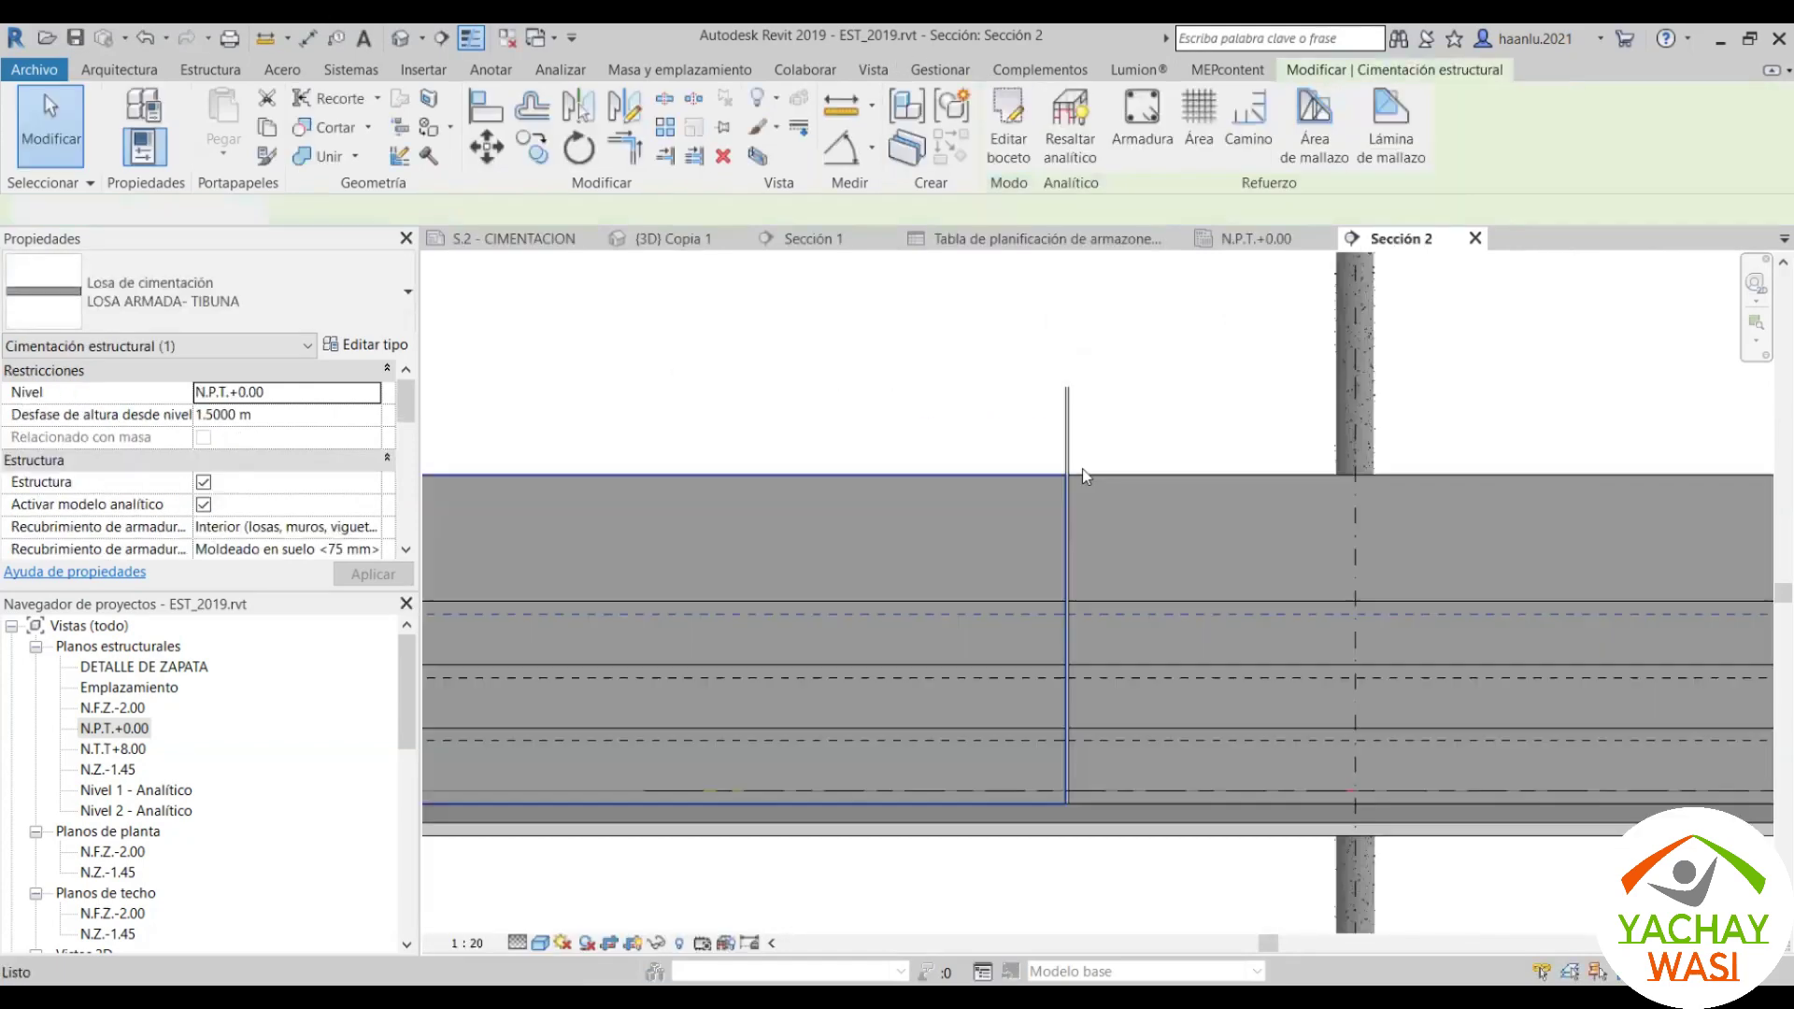
{"action": "left_click", "coordinate": [670, 238]}
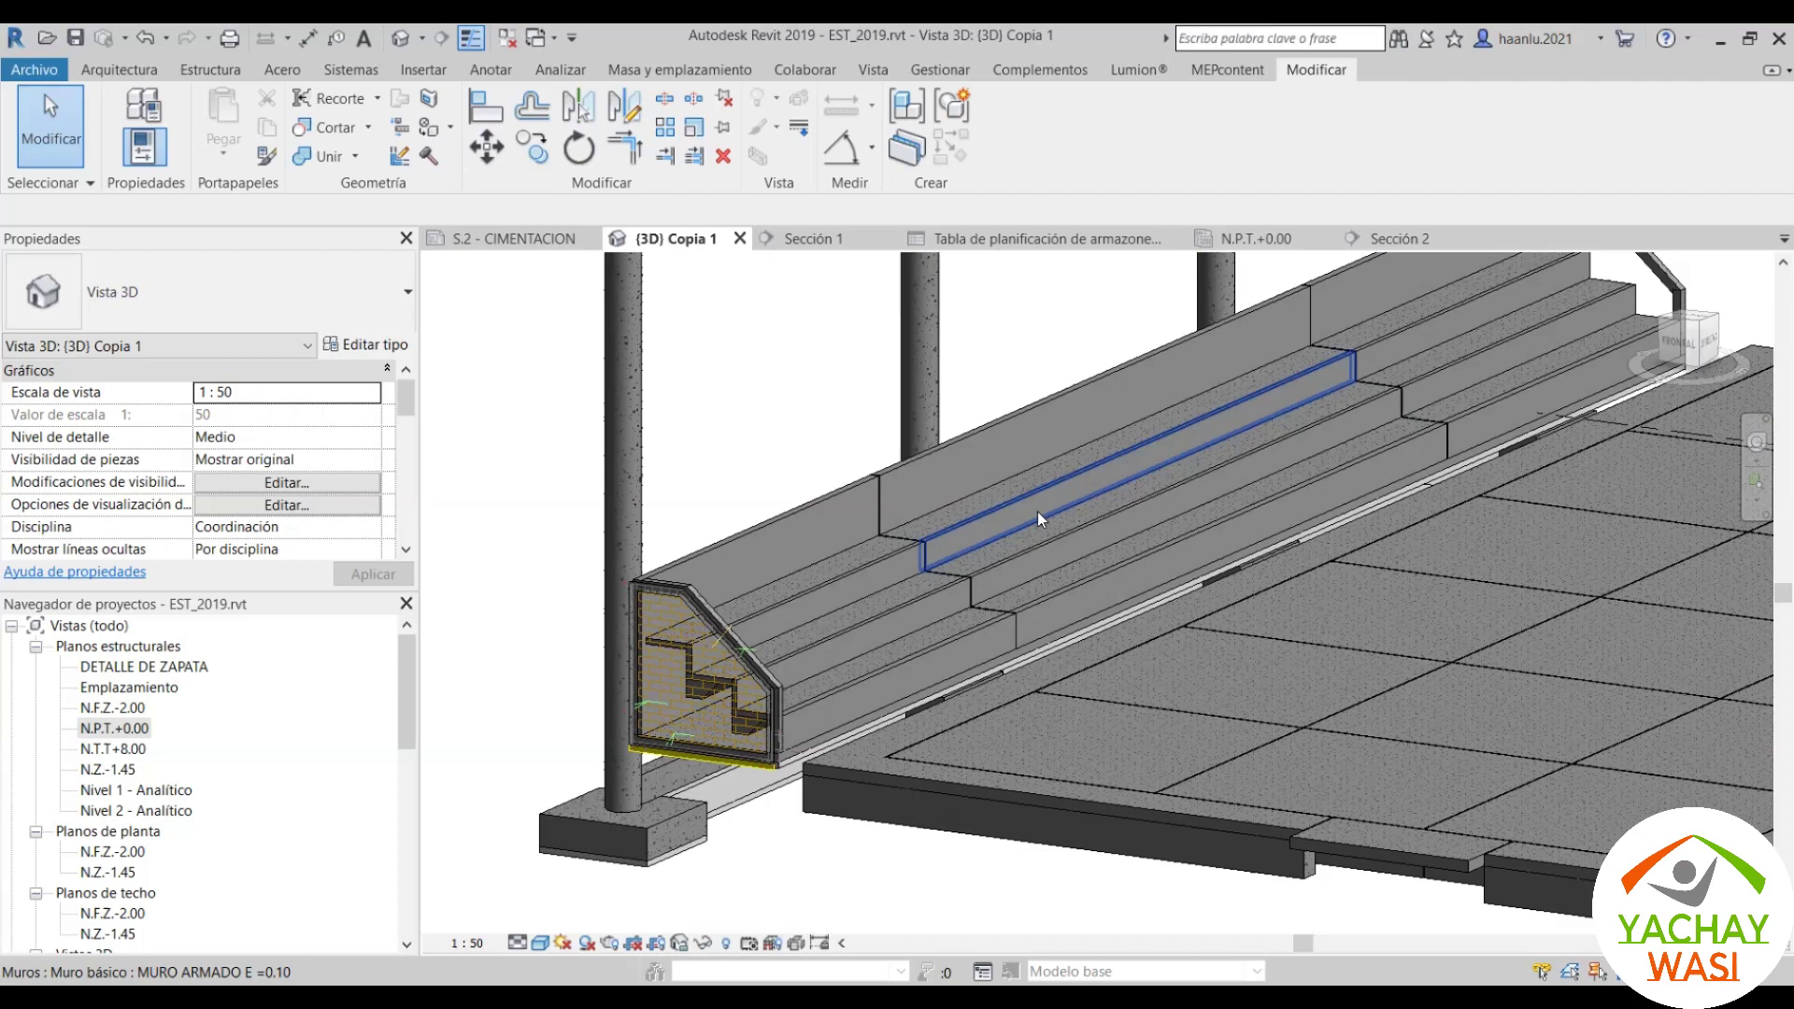
Step: Orbit the 3D view and delete the first extra Junta 1" 2 joint strip
{"action": "middle_click_drag", "start_coordinate": [1037, 512], "coordinate": [789, 506], "text": "shift"}
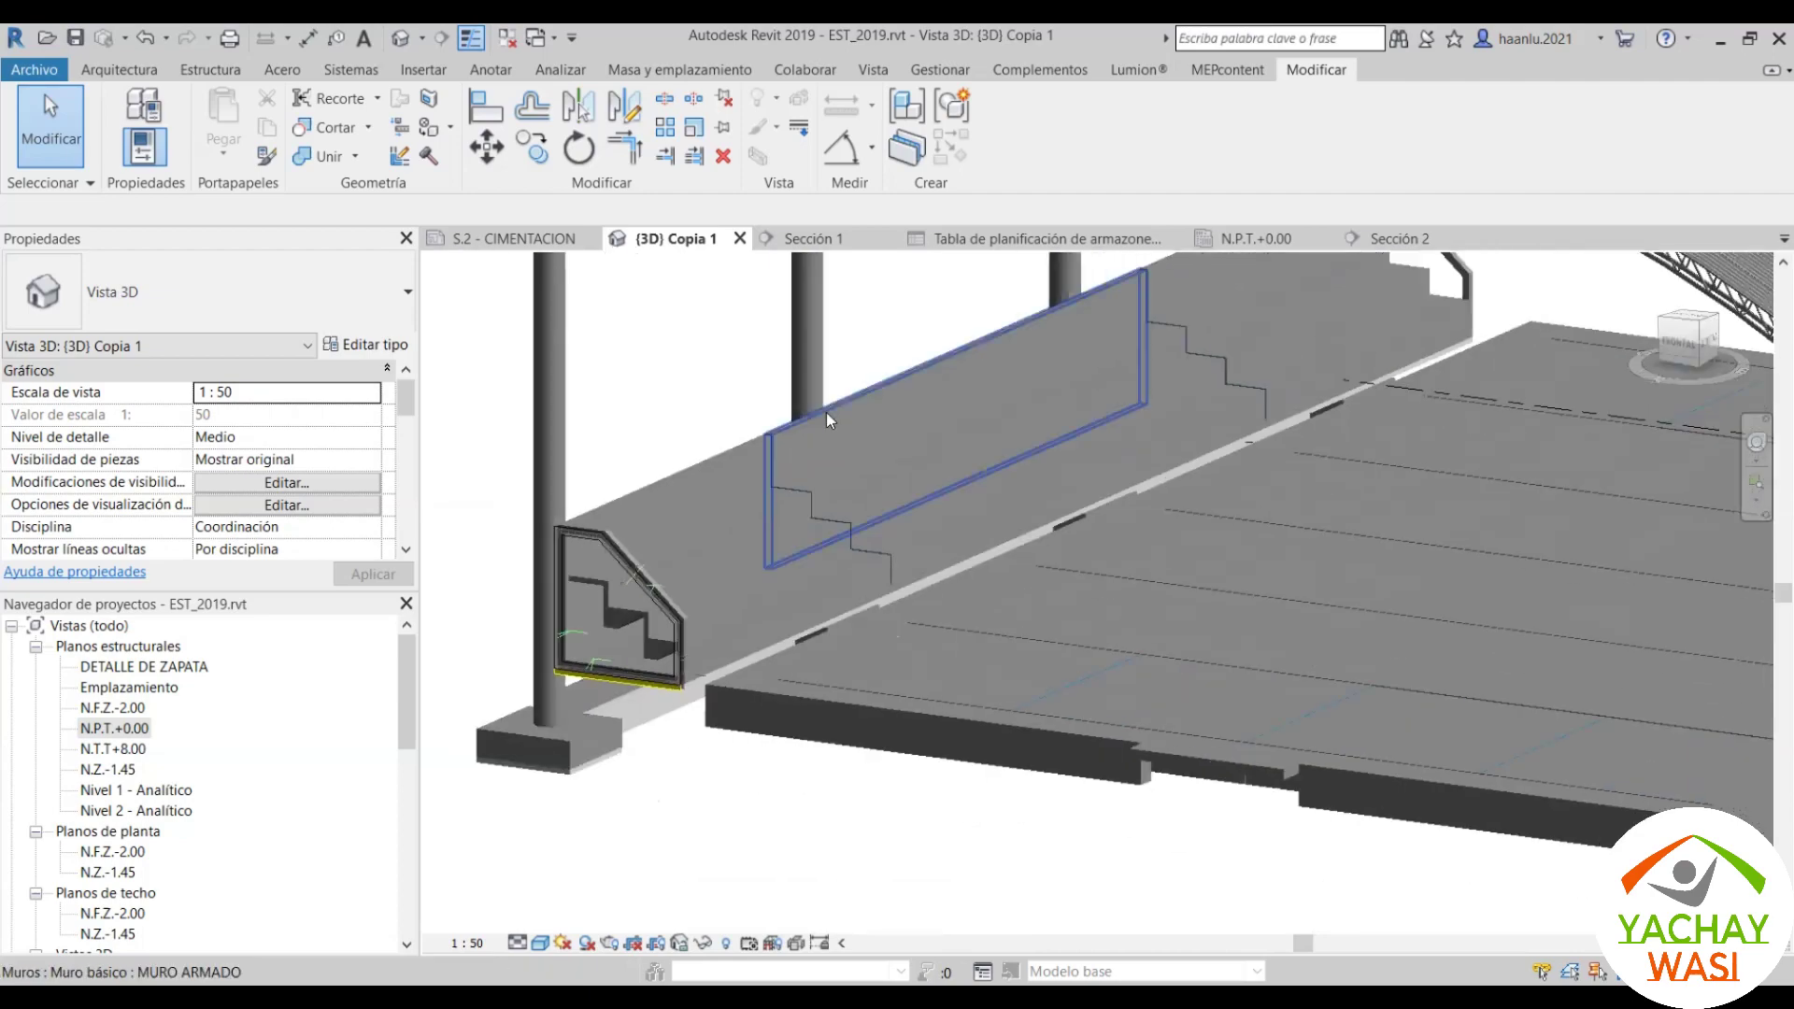
{"action": "scroll", "coordinate": [841, 486], "scroll_direction": "up", "scroll_amount": 5}
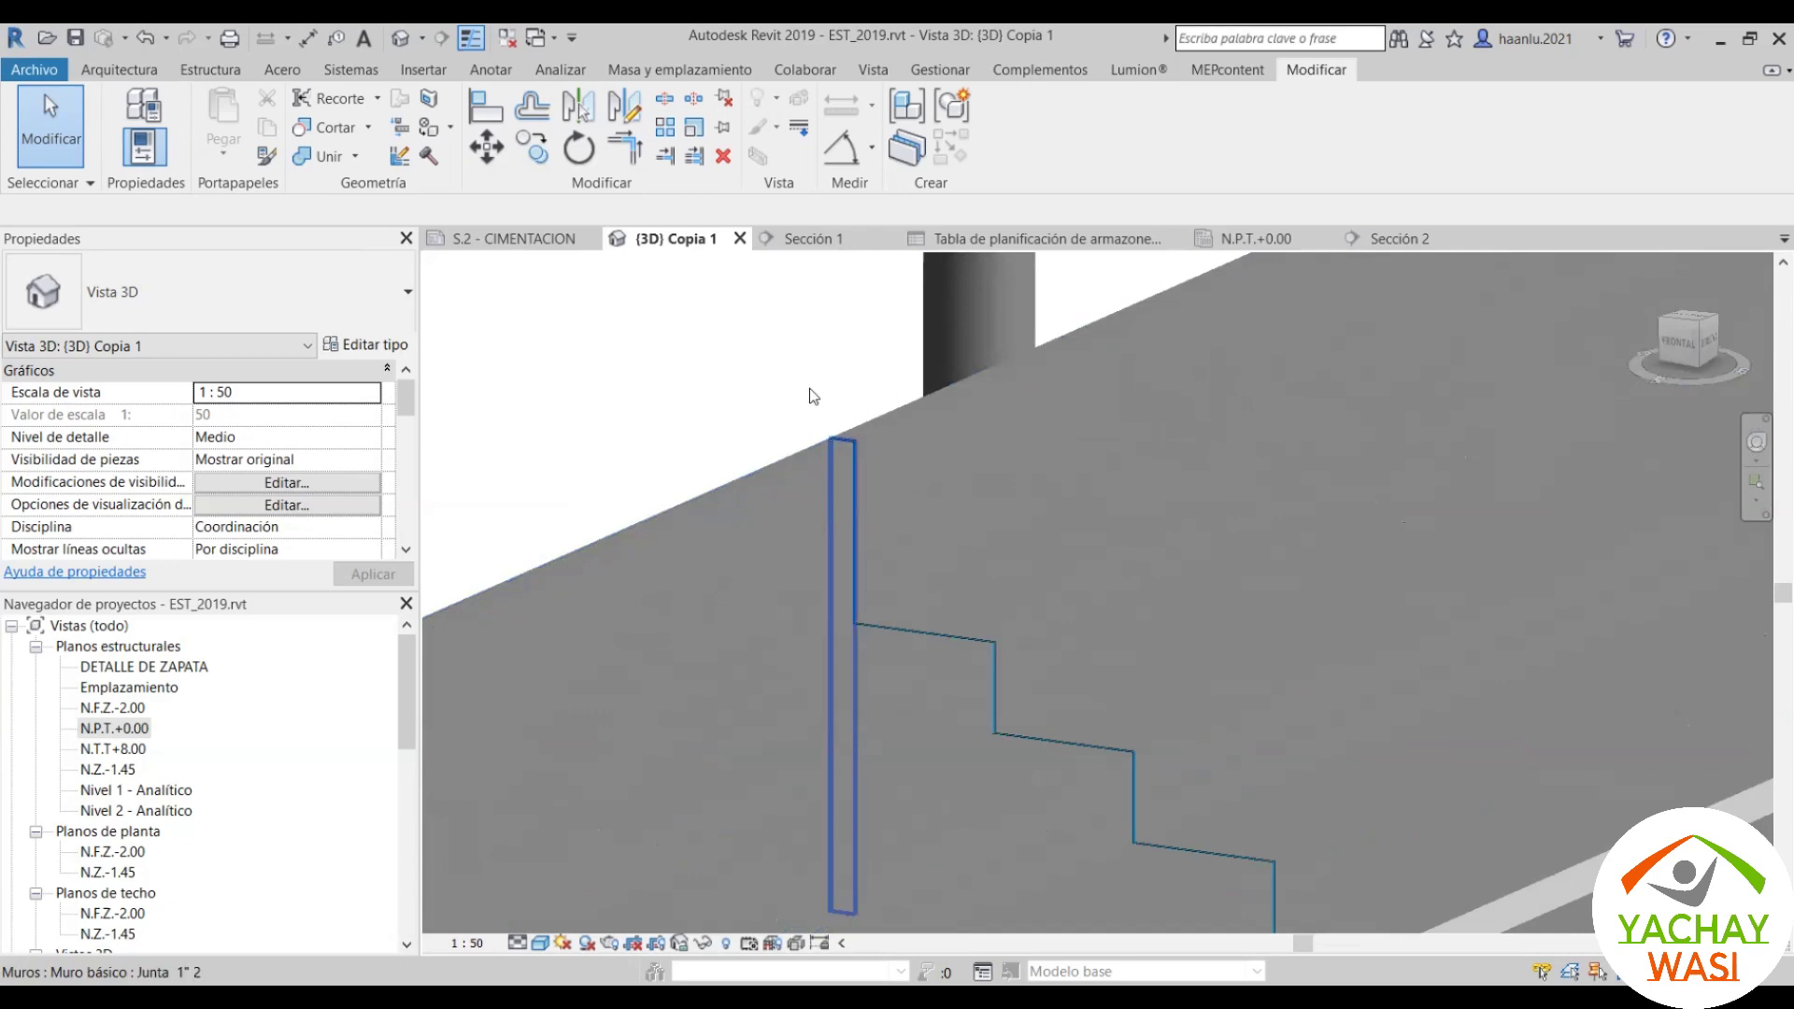
{"action": "scroll", "coordinate": [890, 447], "scroll_direction": "down", "scroll_amount": 2}
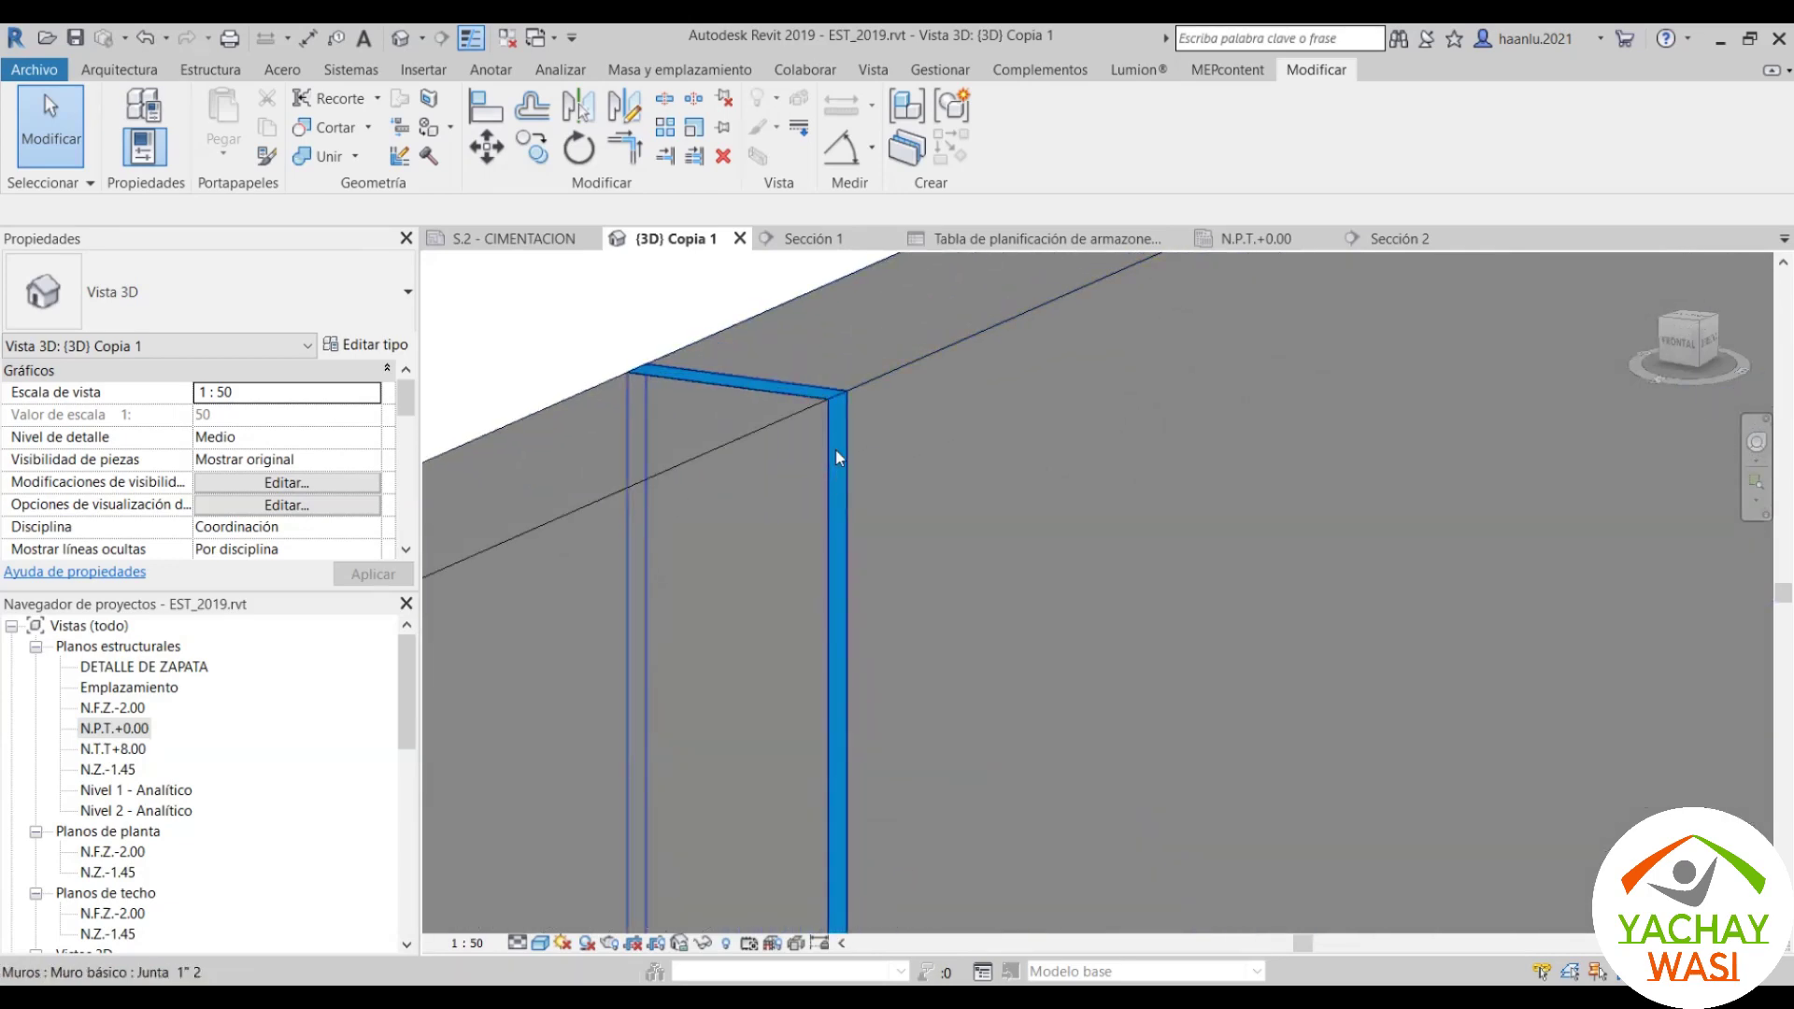
{"action": "left_click", "coordinate": [836, 451]}
{"action": "key", "text": "Escape"}
{"action": "mouse_move", "coordinate": [838, 450]}
{"action": "middle_mouse_down", "text": "shift"}
{"action": "mouse_move", "coordinate": [833, 536]}
{"action": "mouse_move", "coordinate": [967, 642]}
{"action": "mouse_move", "coordinate": [1039, 602]}
{"action": "middle_mouse_up", "text": "shift"}
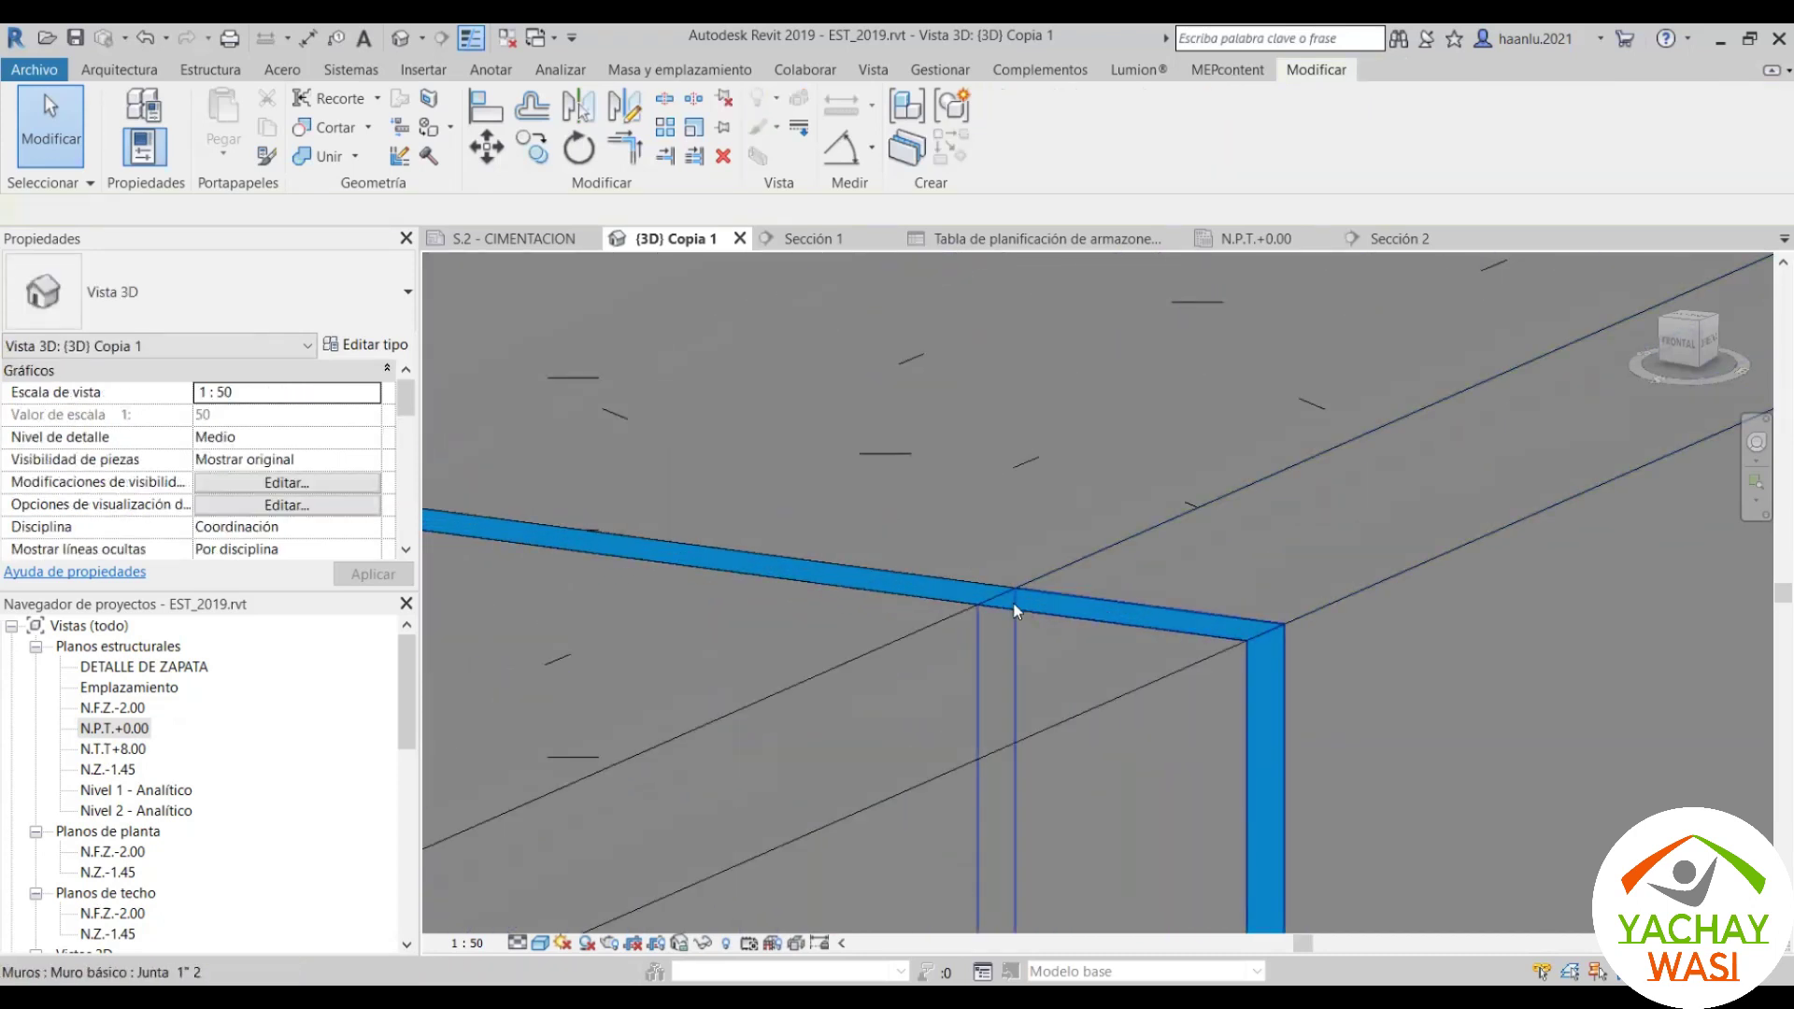
{"action": "left_click", "coordinate": [1141, 618]}
{"action": "key", "text": "Delete"}
Step: Delete the remaining extra Junta 1" 2 strips and orbit to review the slab
{"action": "scroll", "coordinate": [915, 445], "scroll_direction": "up", "scroll_amount": 2}
{"action": "mouse_move", "coordinate": [1003, 512]}
{"action": "middle_mouse_down", "text": "shift"}
{"action": "mouse_move", "coordinate": [1039, 675]}
{"action": "mouse_move", "coordinate": [1074, 691]}
{"action": "middle_mouse_up", "text": "shift"}
{"action": "left_click", "coordinate": [1074, 691]}
{"action": "mouse_move", "coordinate": [913, 579]}
{"action": "middle_mouse_down", "text": "shift"}
{"action": "mouse_move", "coordinate": [918, 453]}
{"action": "mouse_move", "coordinate": [1123, 535]}
{"action": "middle_mouse_up", "text": "shift"}
{"action": "key", "text": "Delete"}
{"action": "key", "text": "Delete"}
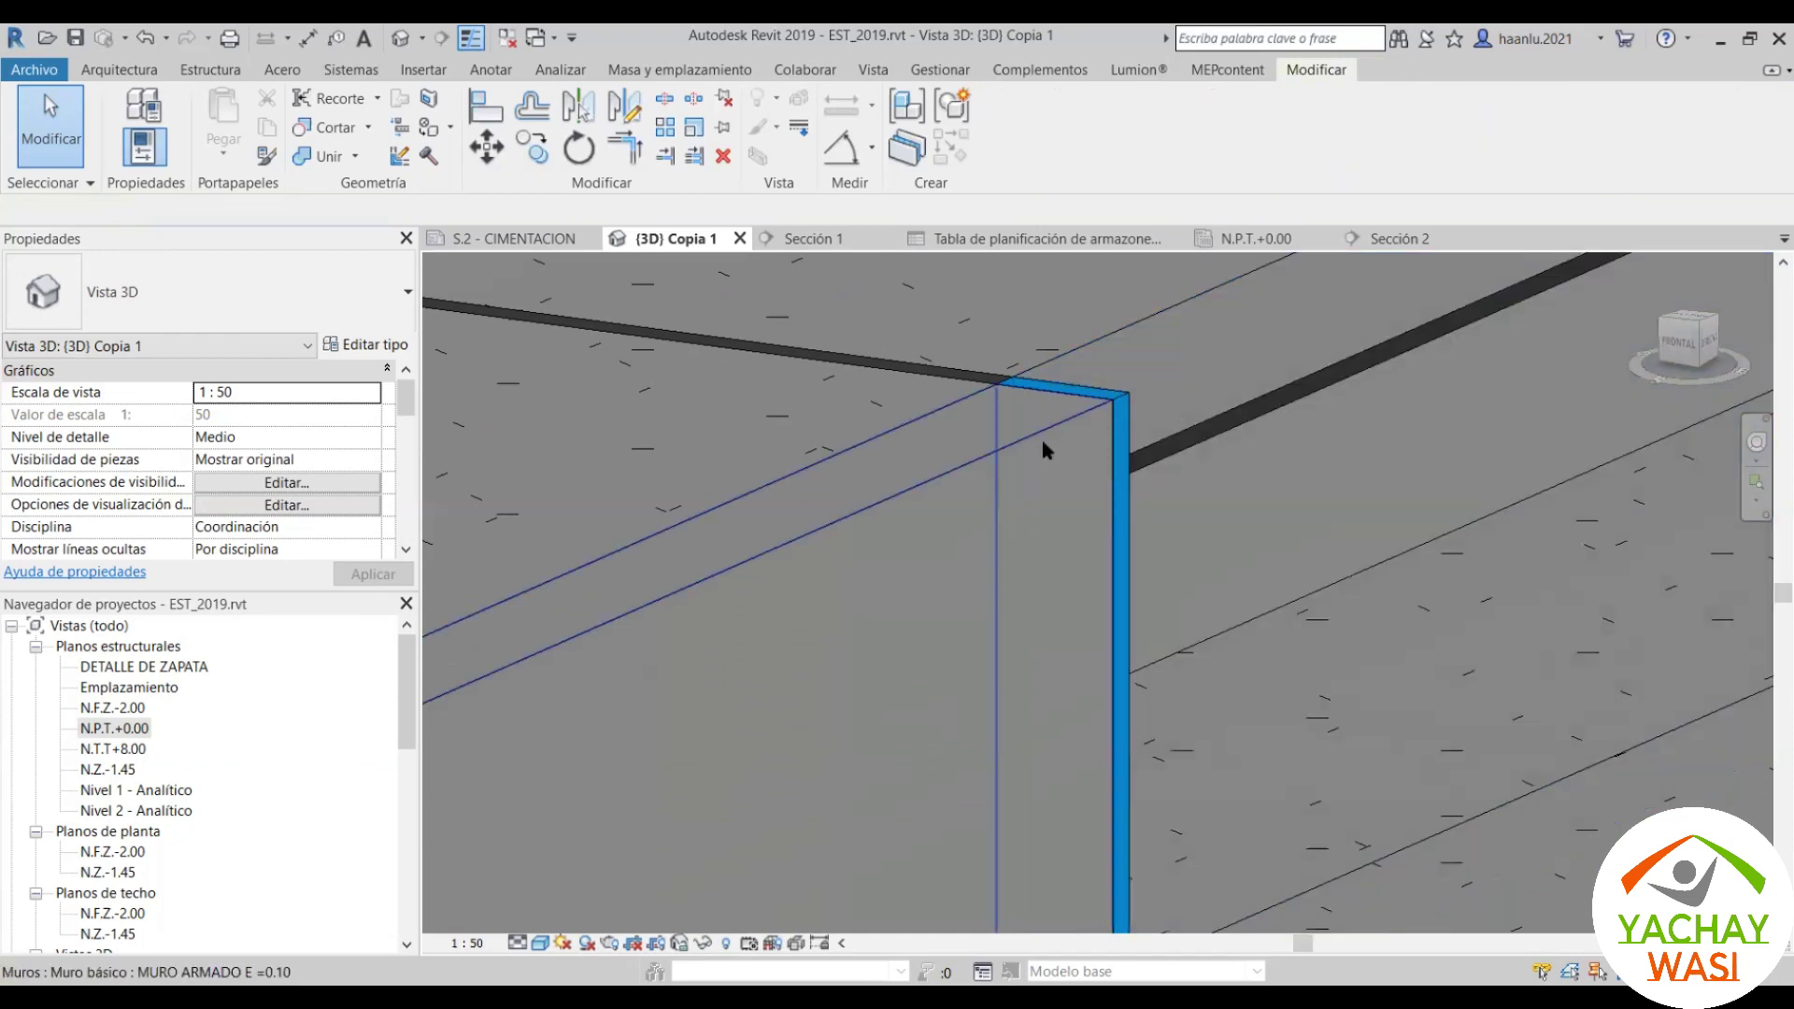
{"action": "left_click", "coordinate": [1123, 471]}
{"action": "key", "text": "Delete"}
{"action": "mouse_move", "coordinate": [1123, 471]}
{"action": "middle_mouse_down", "text": "shift"}
{"action": "mouse_move", "coordinate": [925, 379]}
{"action": "mouse_move", "coordinate": [1035, 524]}
{"action": "mouse_move", "coordinate": [1188, 524]}
{"action": "mouse_move", "coordinate": [1177, 551]}
{"action": "middle_mouse_up", "text": "shift"}
{"action": "left_click", "coordinate": [1244, 581]}
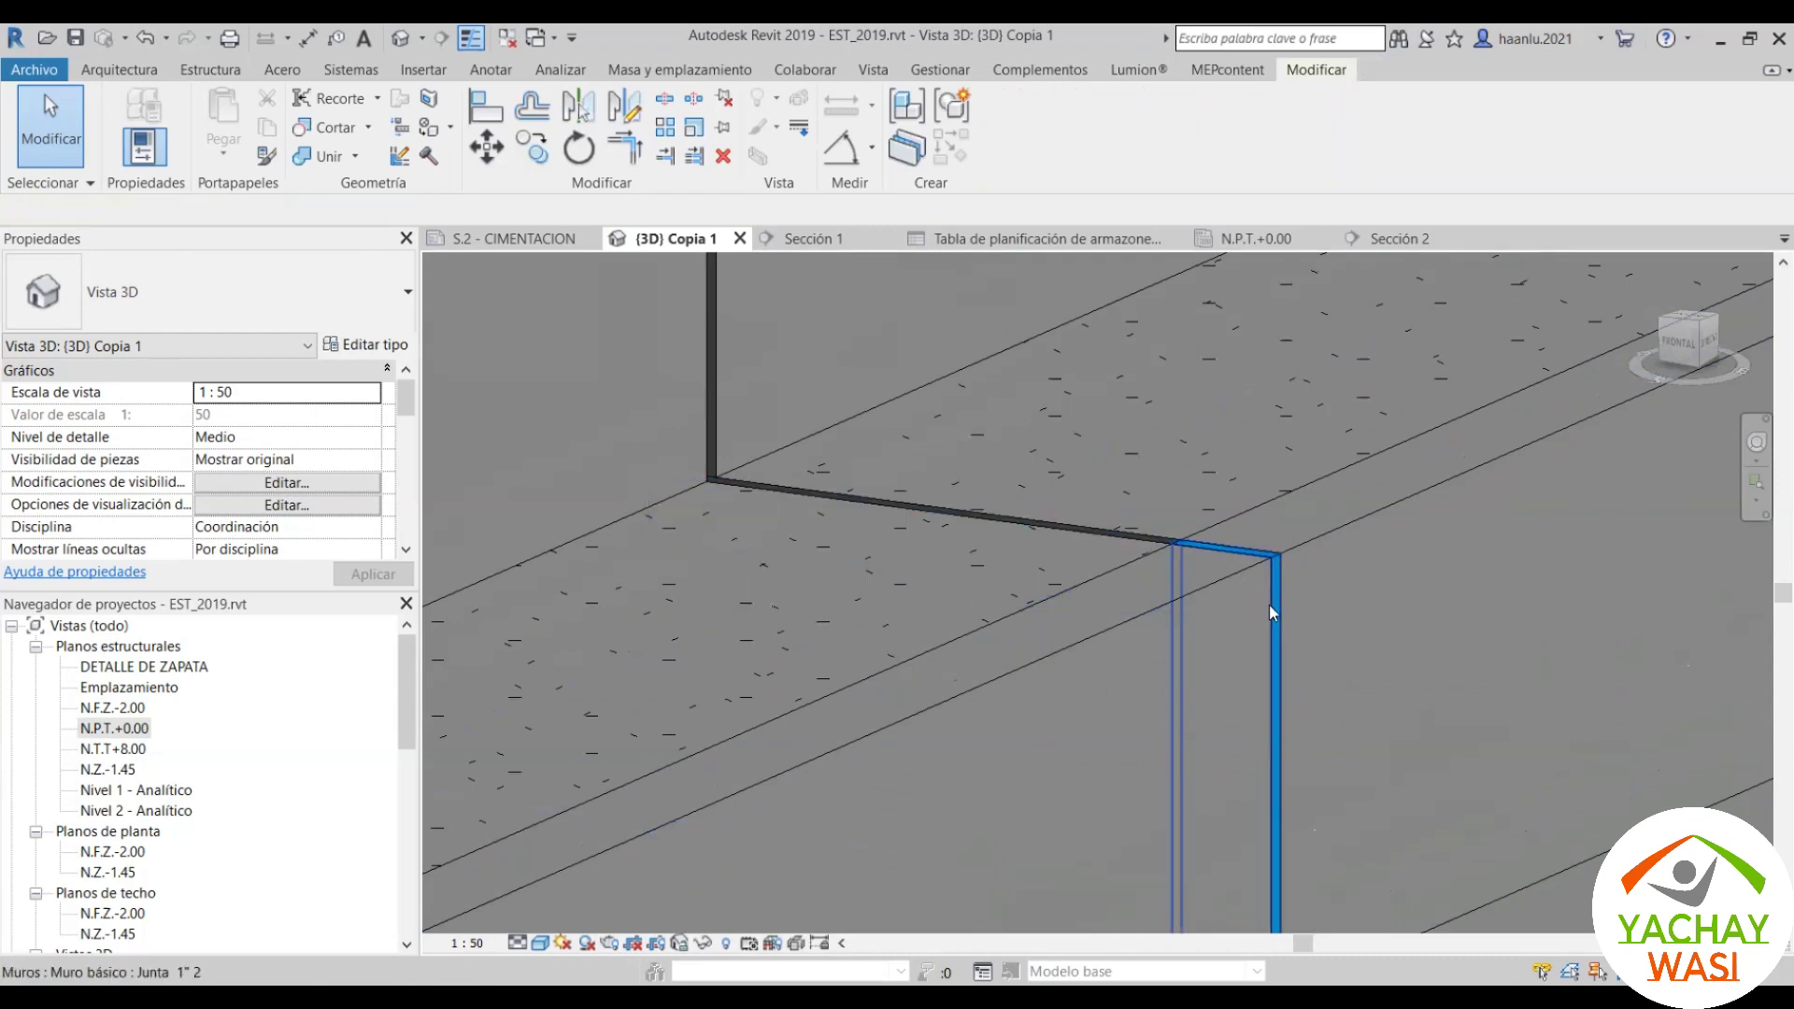
{"action": "key", "text": "Delete"}
{"action": "scroll", "coordinate": [1078, 446], "scroll_direction": "down", "scroll_amount": 3}
{"action": "mouse_move", "coordinate": [1078, 445]}
{"action": "middle_mouse_down", "text": "shift"}
{"action": "mouse_move", "coordinate": [1280, 804]}
{"action": "mouse_move", "coordinate": [1237, 803]}
{"action": "middle_mouse_up", "text": "shift"}
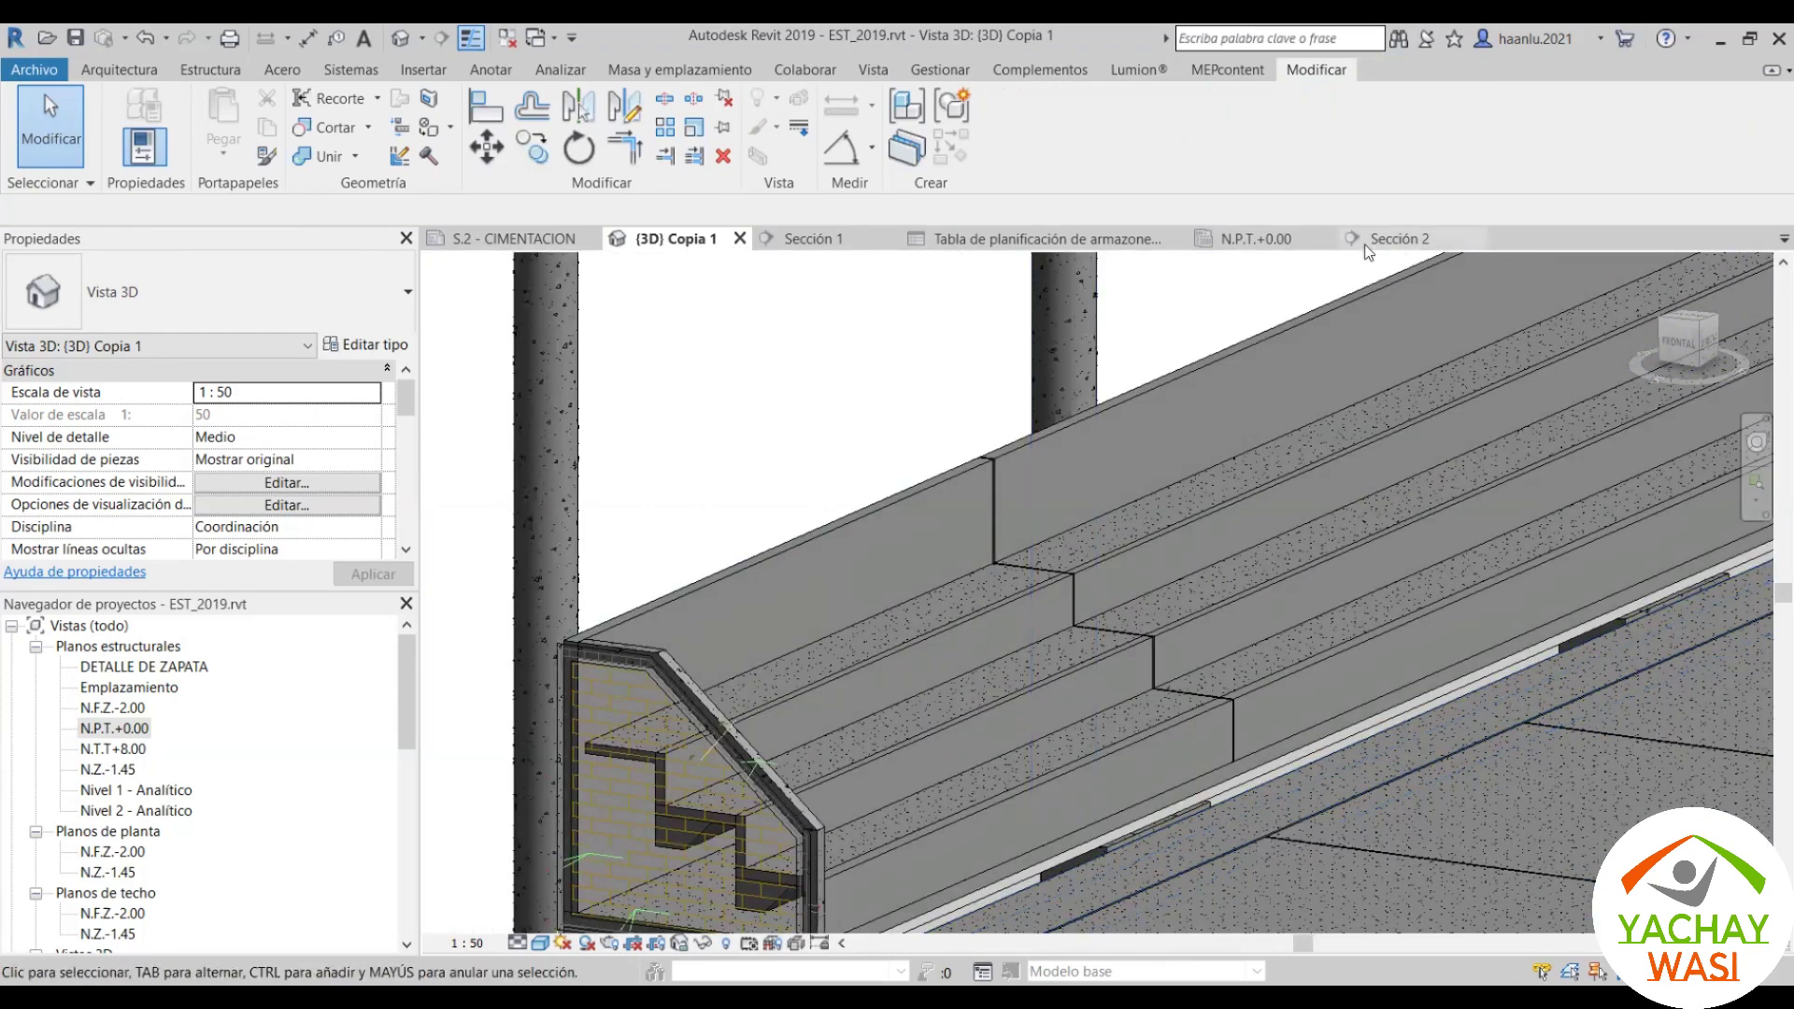
Step: Switch to the N.P.T.+0.00 structural plan and zoom to the slab step
{"action": "left_click", "coordinate": [1250, 246]}
{"action": "scroll", "coordinate": [958, 558], "scroll_direction": "down", "scroll_amount": 5}
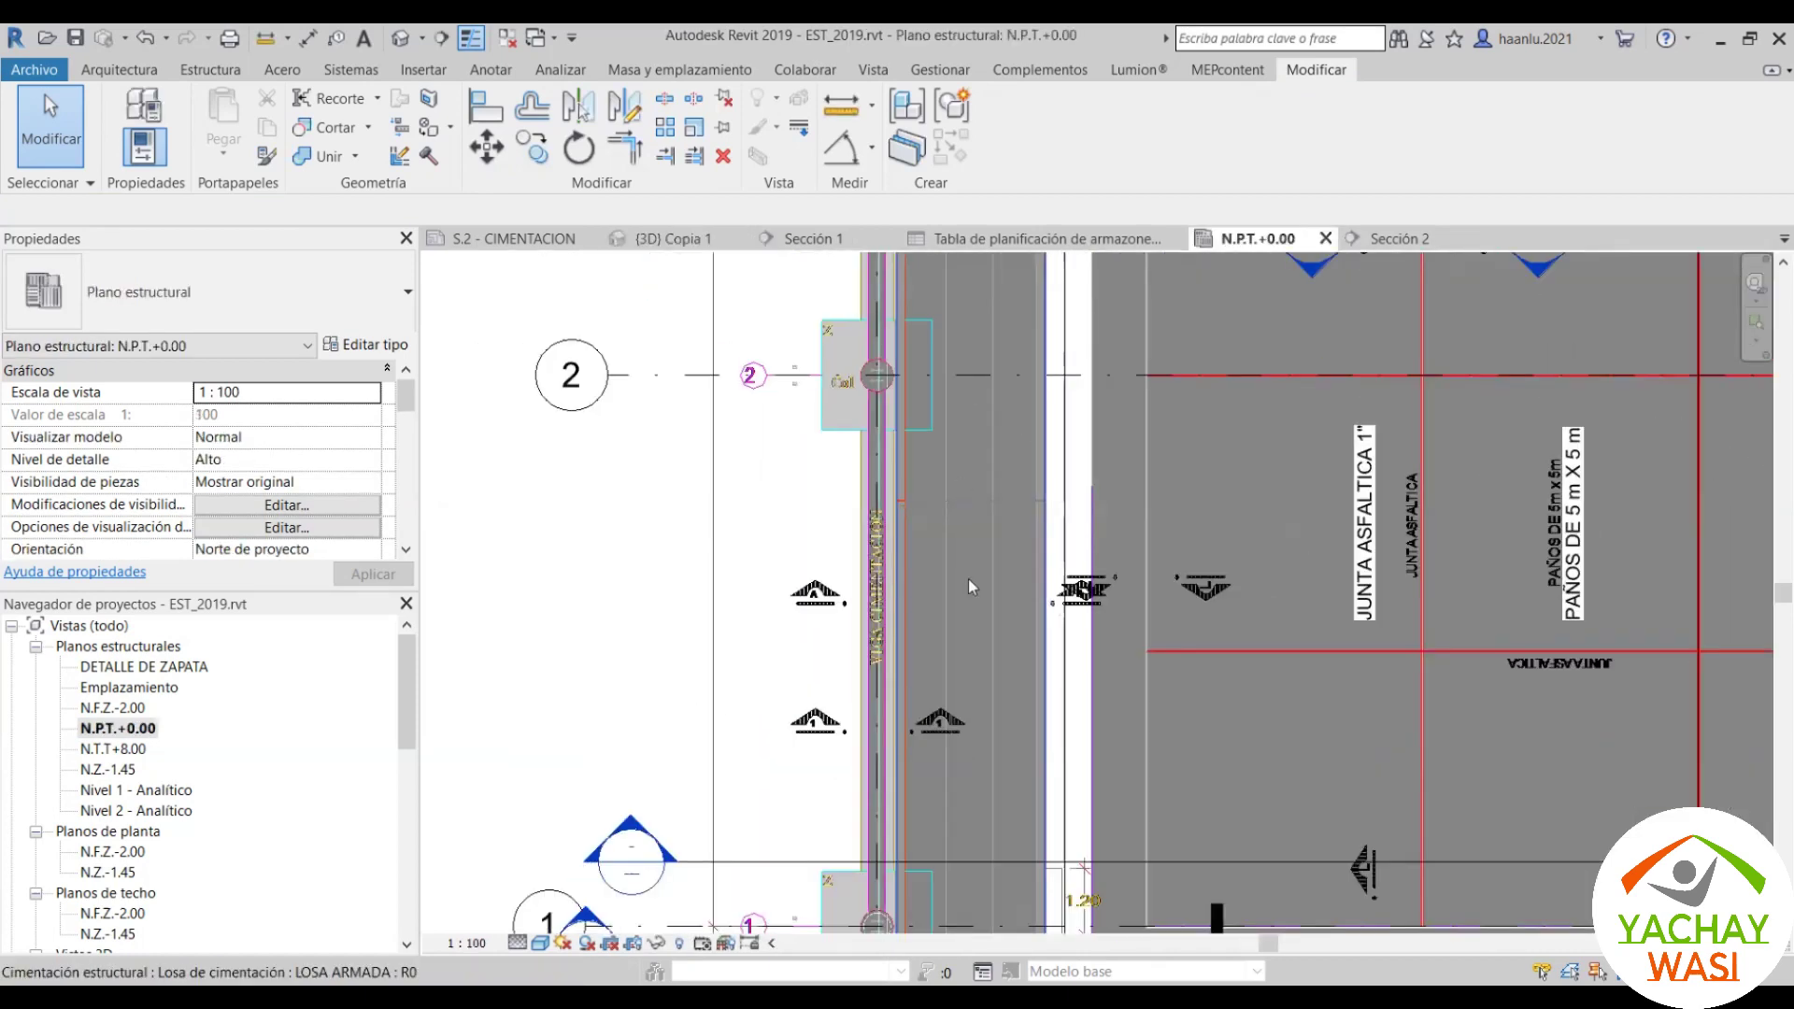
{"action": "scroll", "coordinate": [968, 579], "scroll_direction": "down", "scroll_amount": 2}
{"action": "scroll", "coordinate": [944, 525], "scroll_direction": "up", "scroll_amount": 2}
{"action": "scroll", "coordinate": [826, 529], "scroll_direction": "up", "scroll_amount": 8}
{"action": "scroll", "coordinate": [825, 530], "scroll_direction": "up", "scroll_amount": 5}
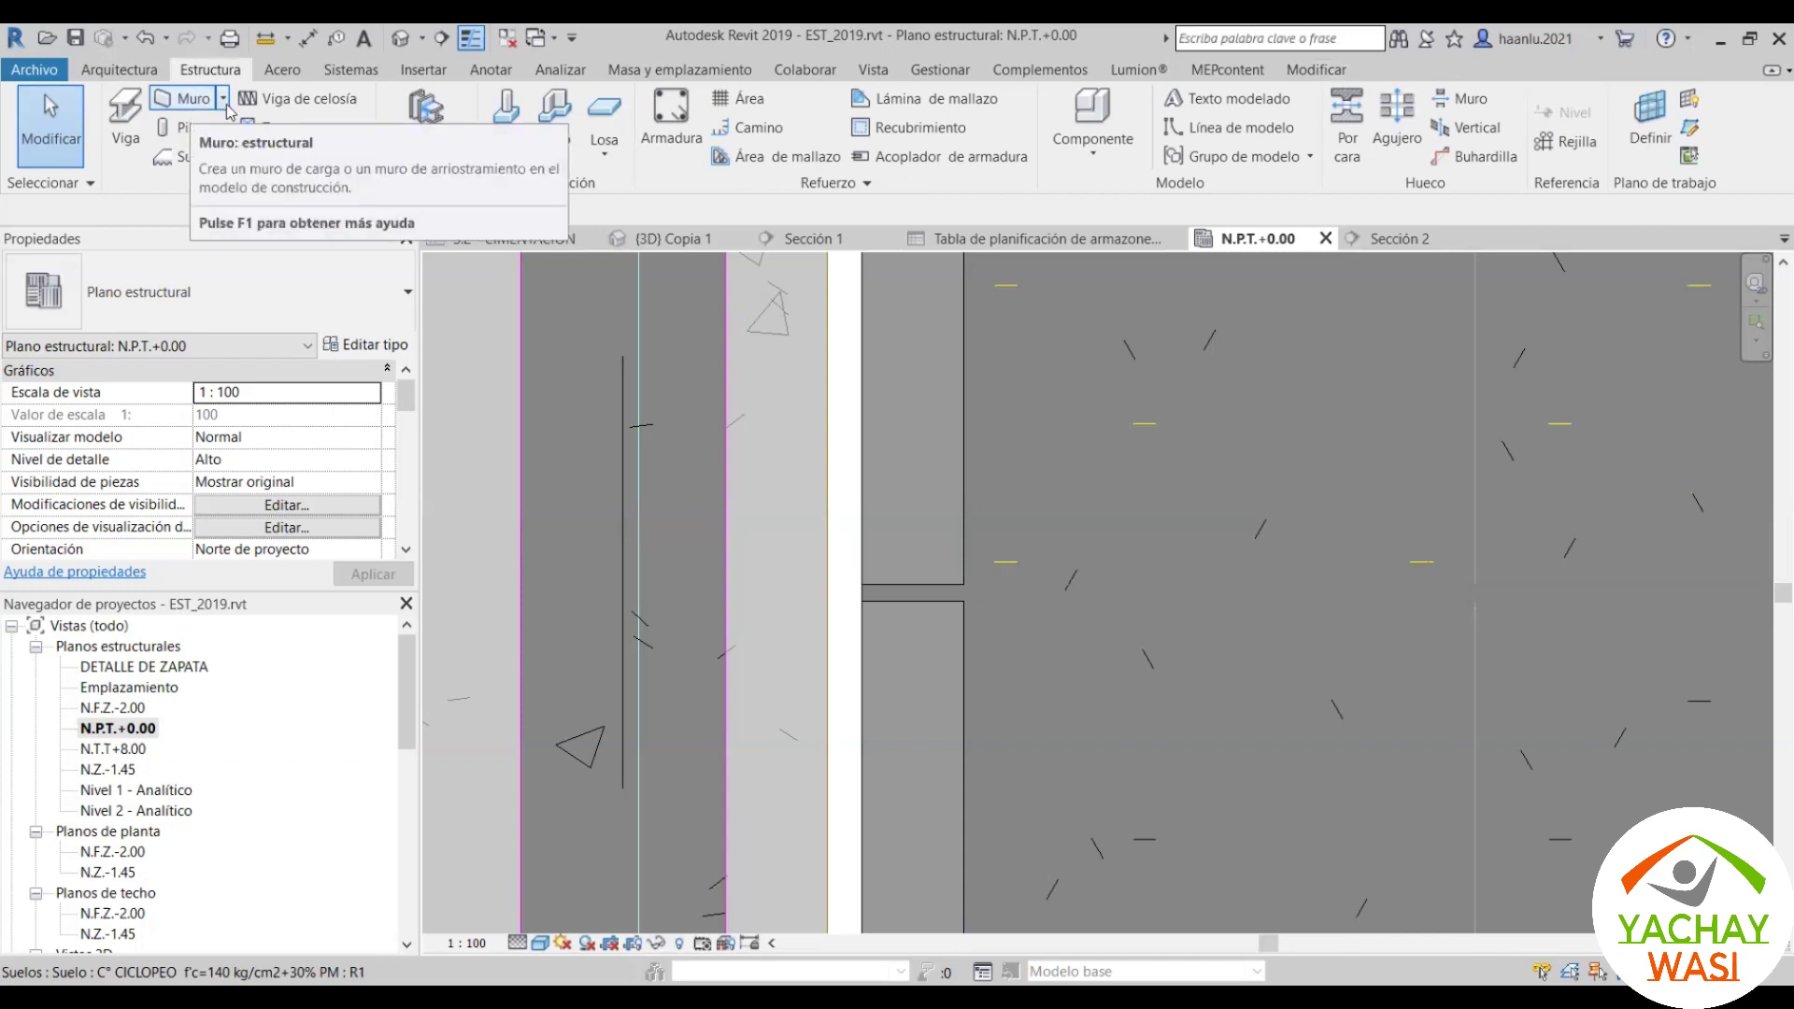
Step: Start placing a Junta 1" structural wall with base offset -0.1000 m
{"action": "left_click", "coordinate": [224, 98]}
{"action": "left_click", "coordinate": [239, 132]}
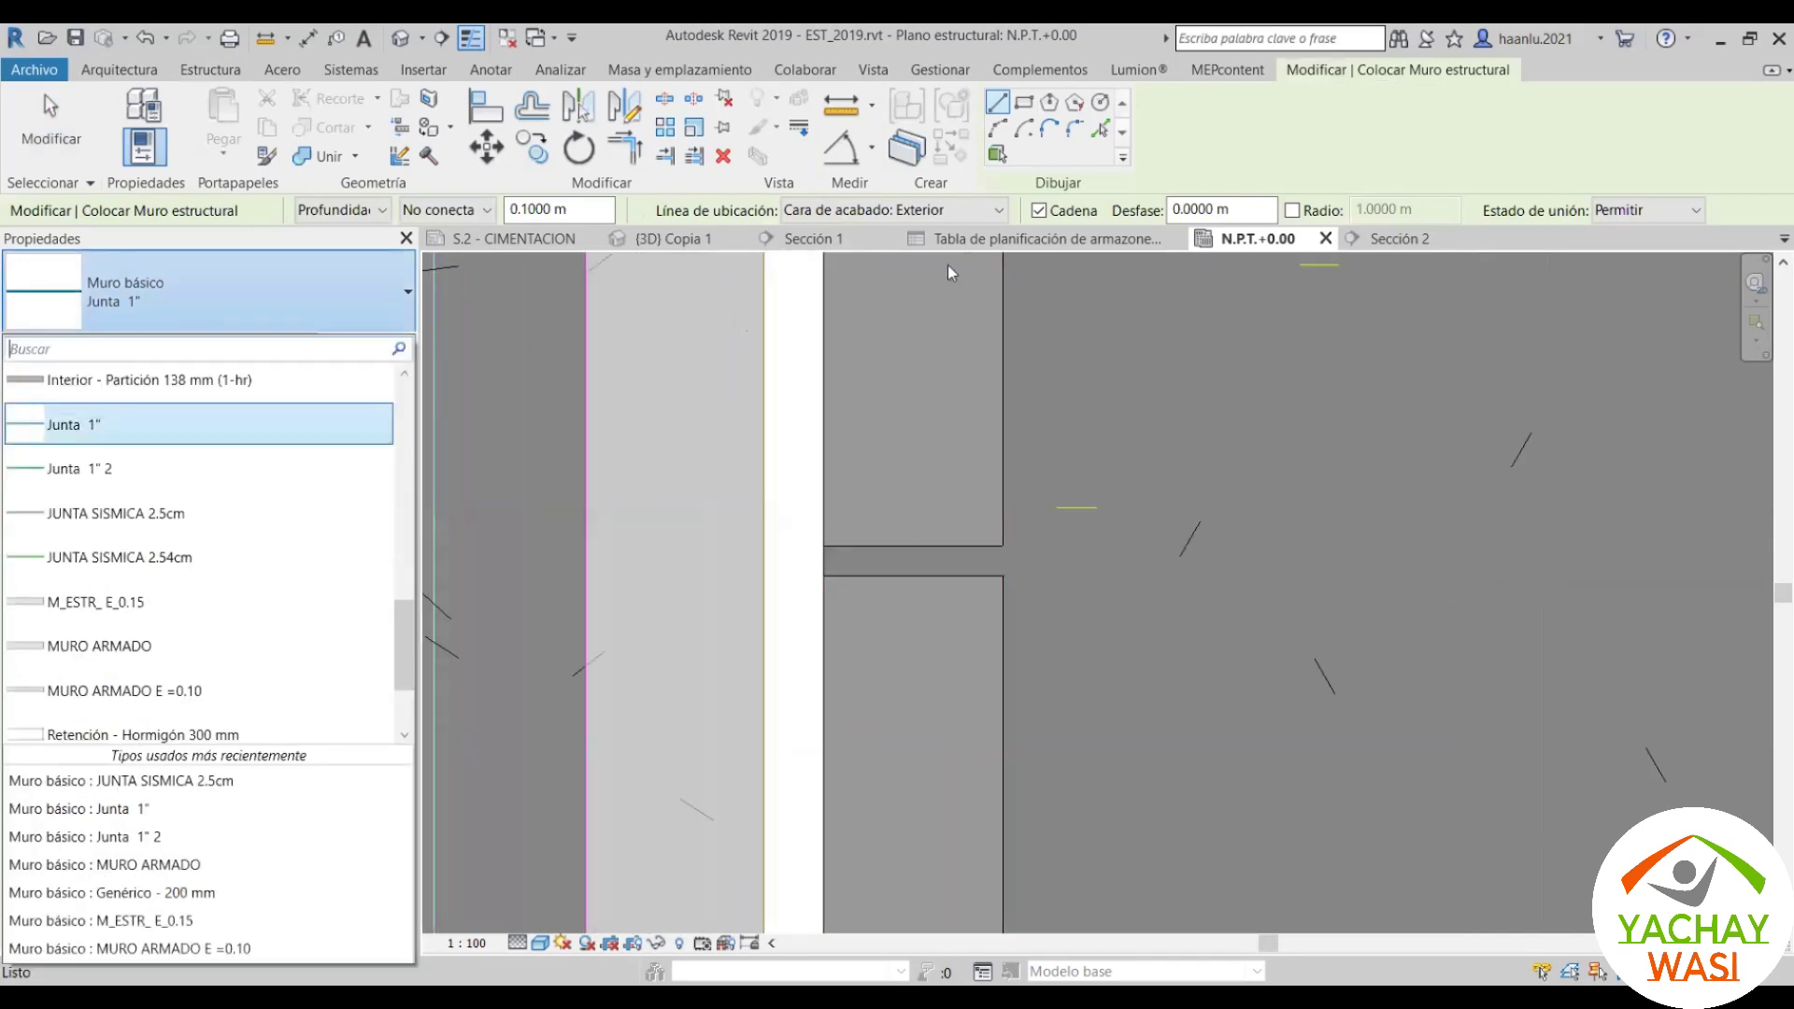
{"action": "scroll", "coordinate": [816, 583], "scroll_direction": "up", "scroll_amount": 3}
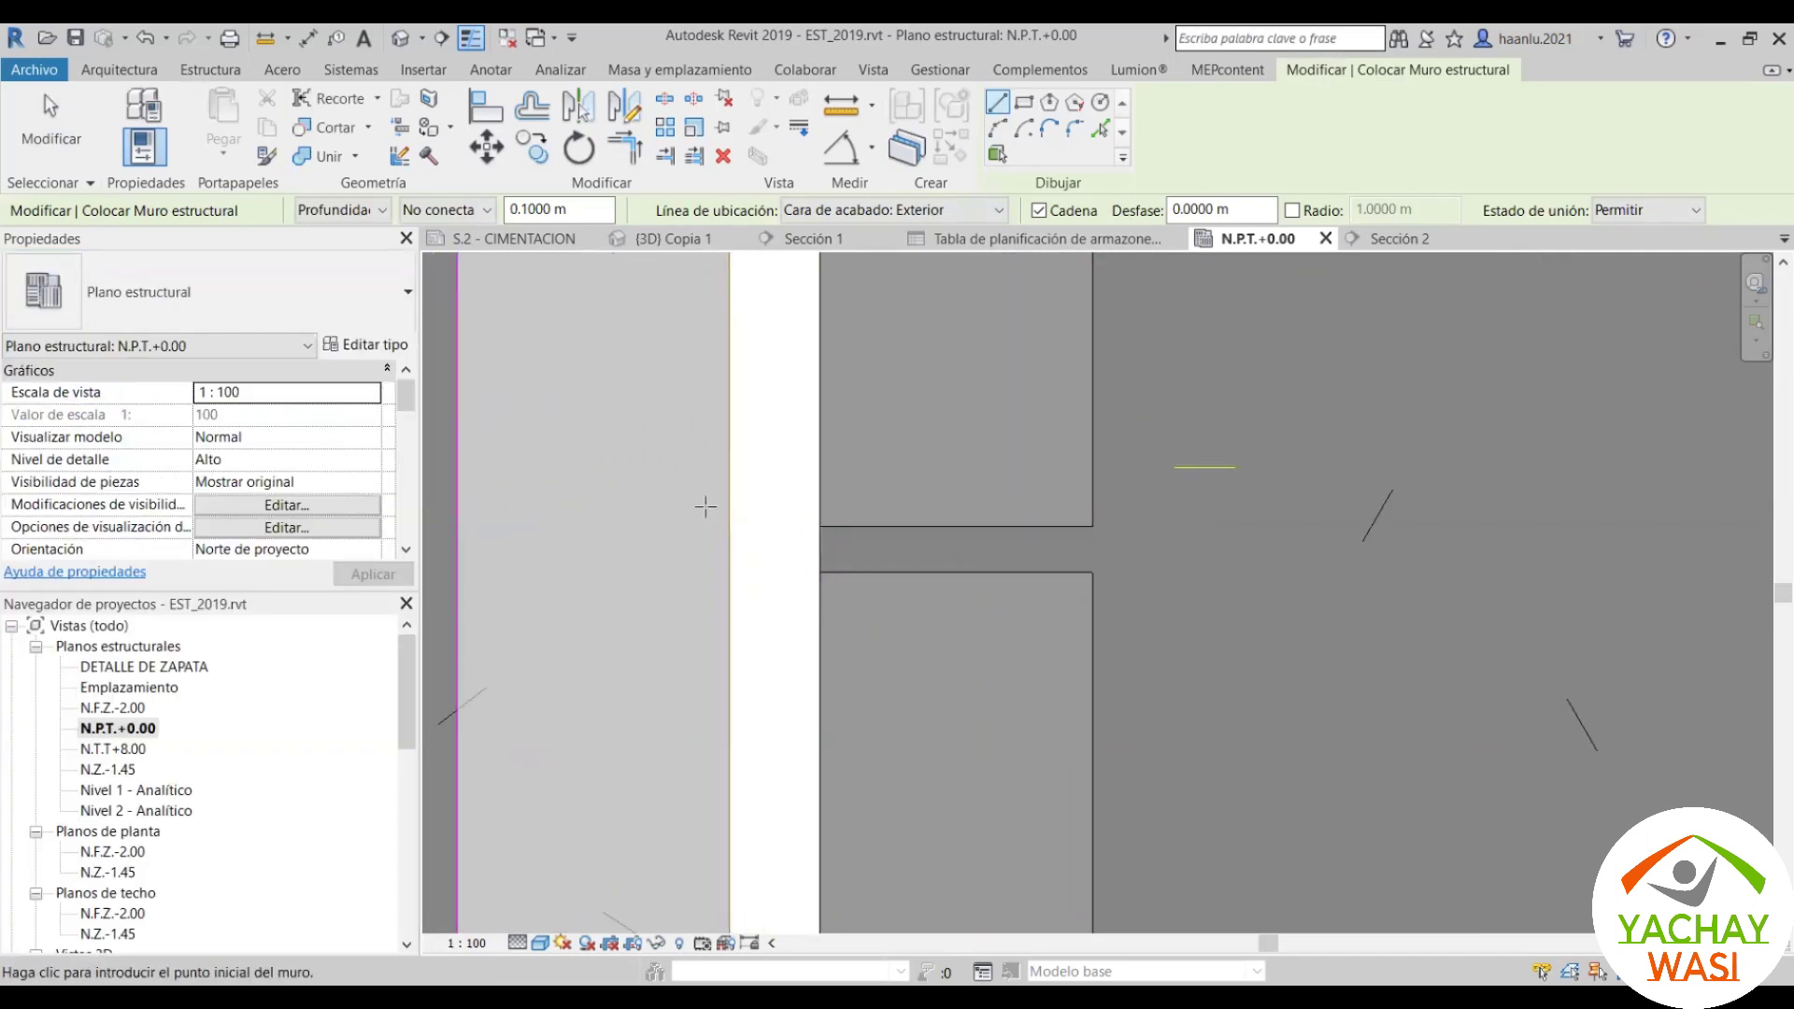
{"action": "key", "text": "Escape"}
{"action": "key", "text": "Escape"}
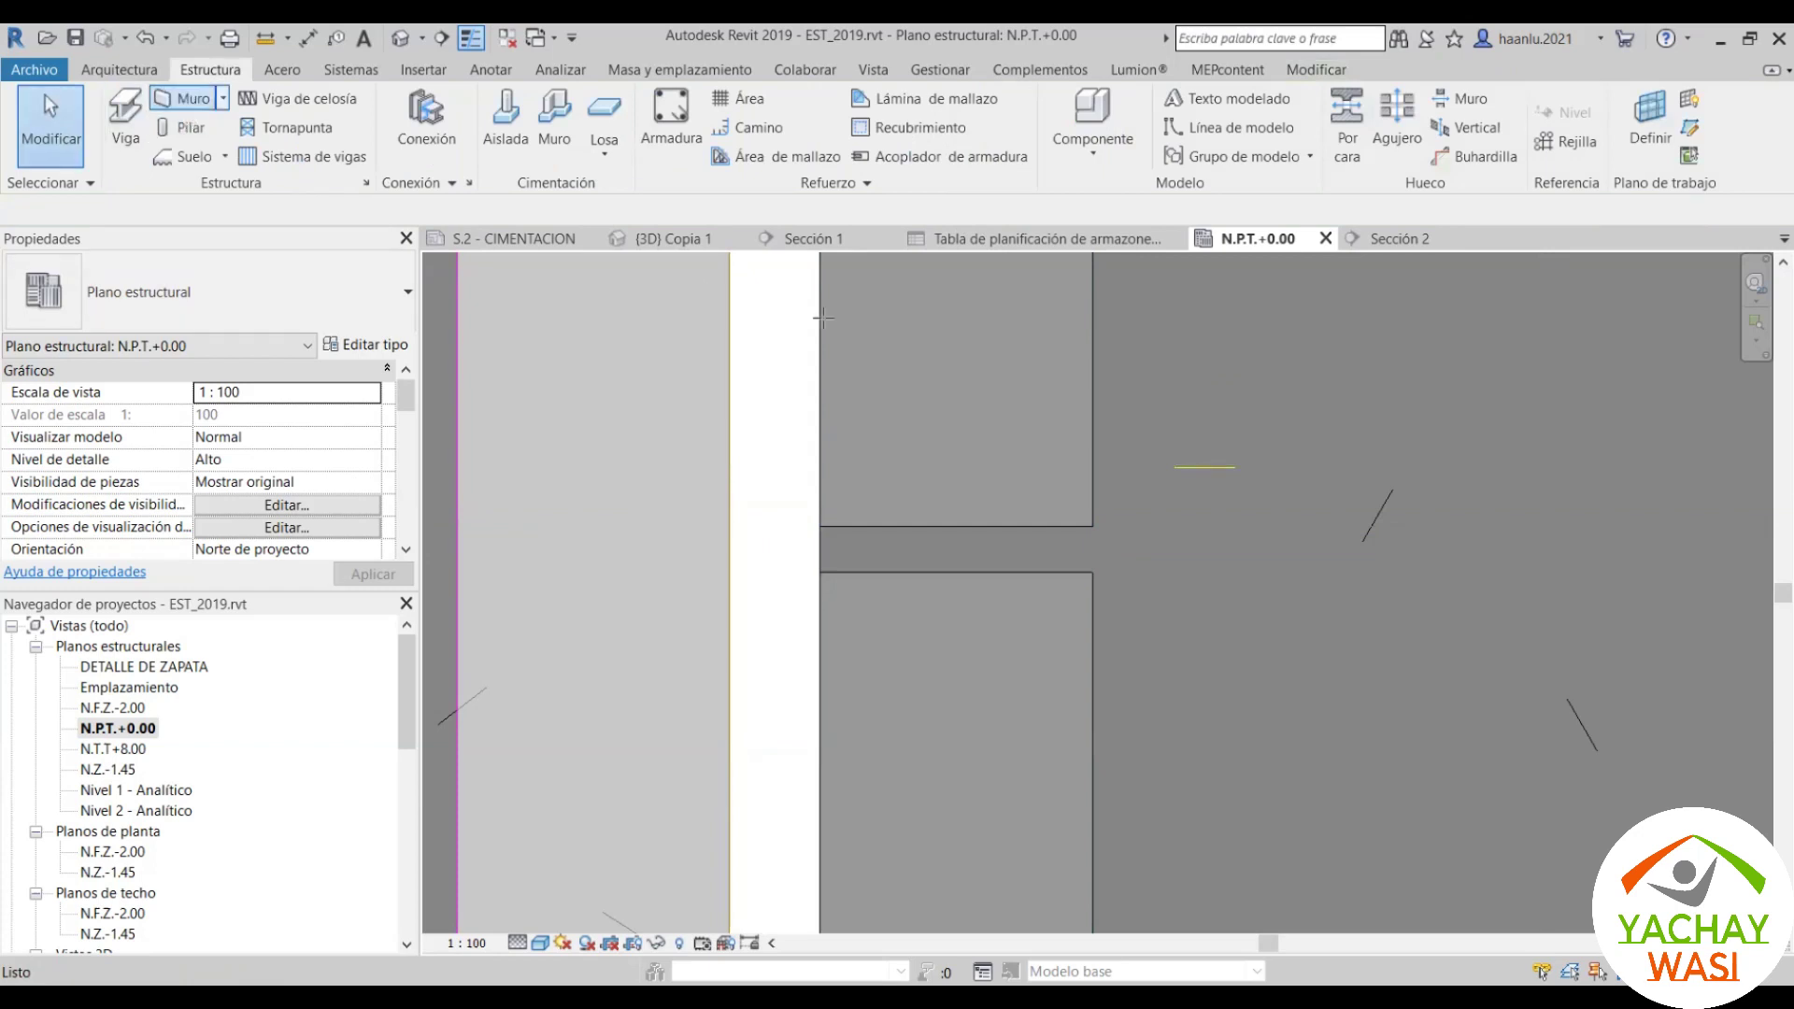
{"action": "left_click", "coordinate": [187, 98]}
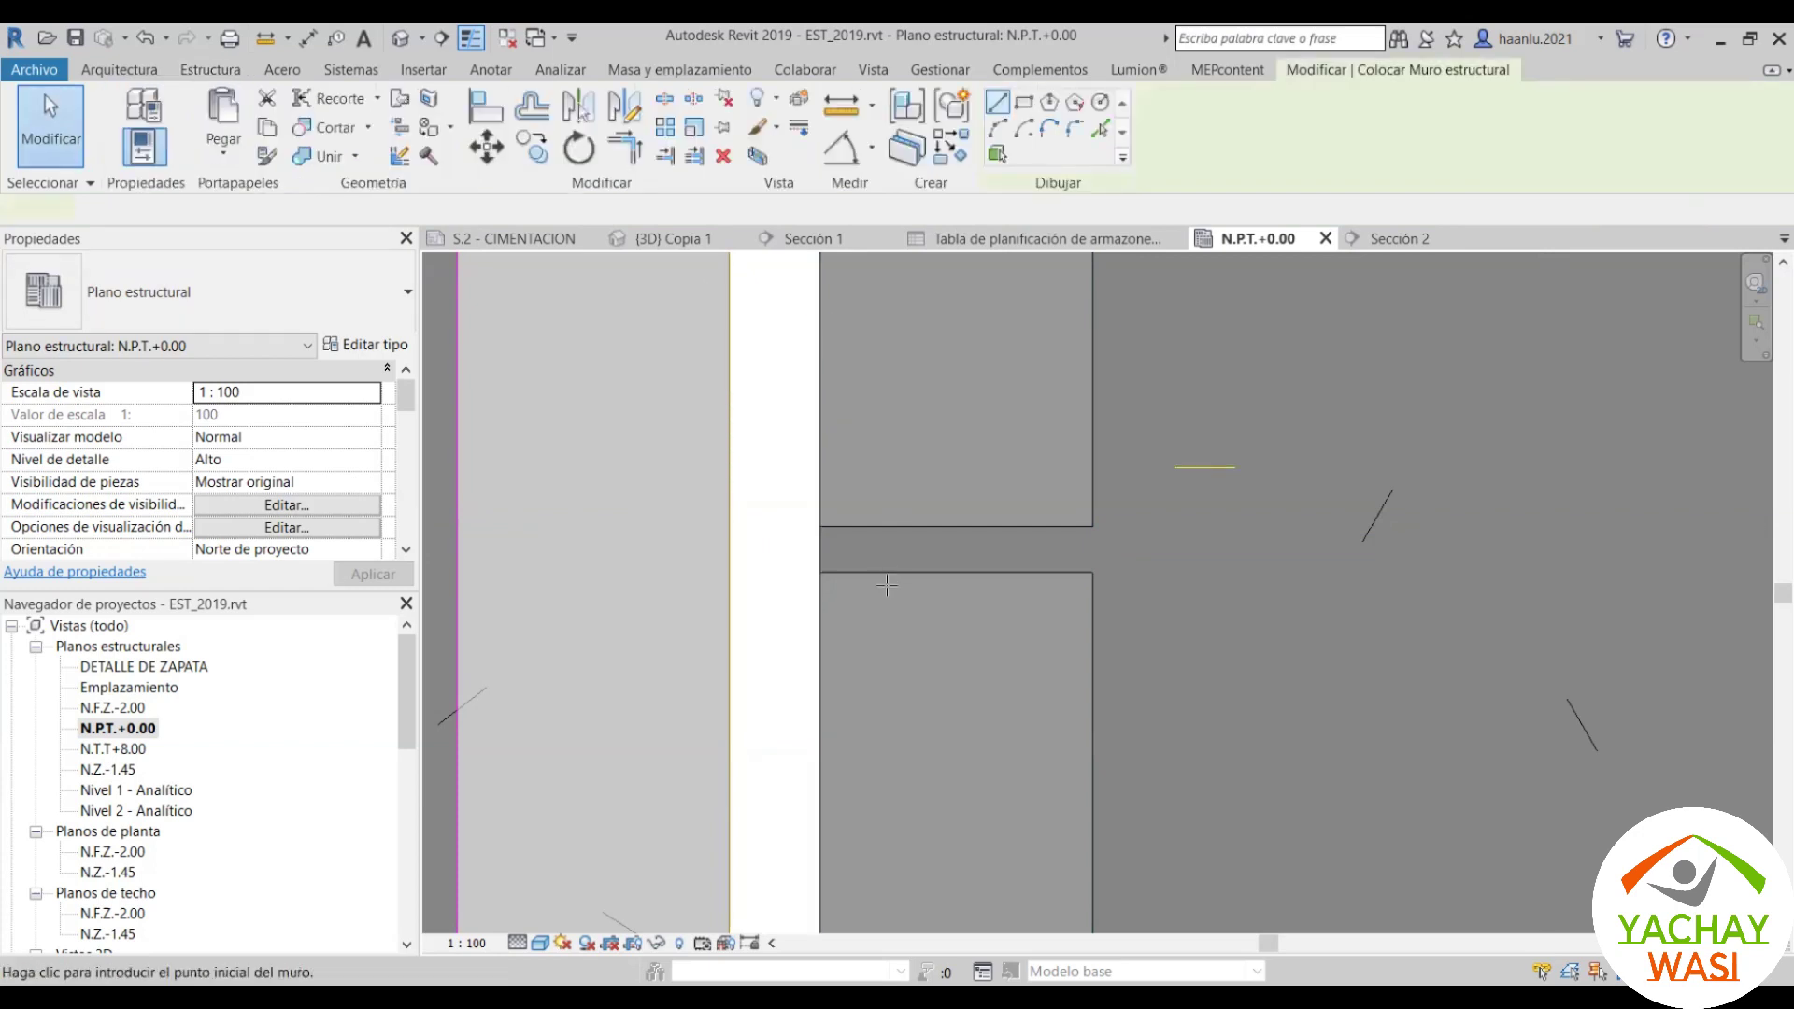
Step: Draw the joint wall from the slab corner to its end point, flipped to the other side
{"action": "left_click", "coordinate": [820, 572]}
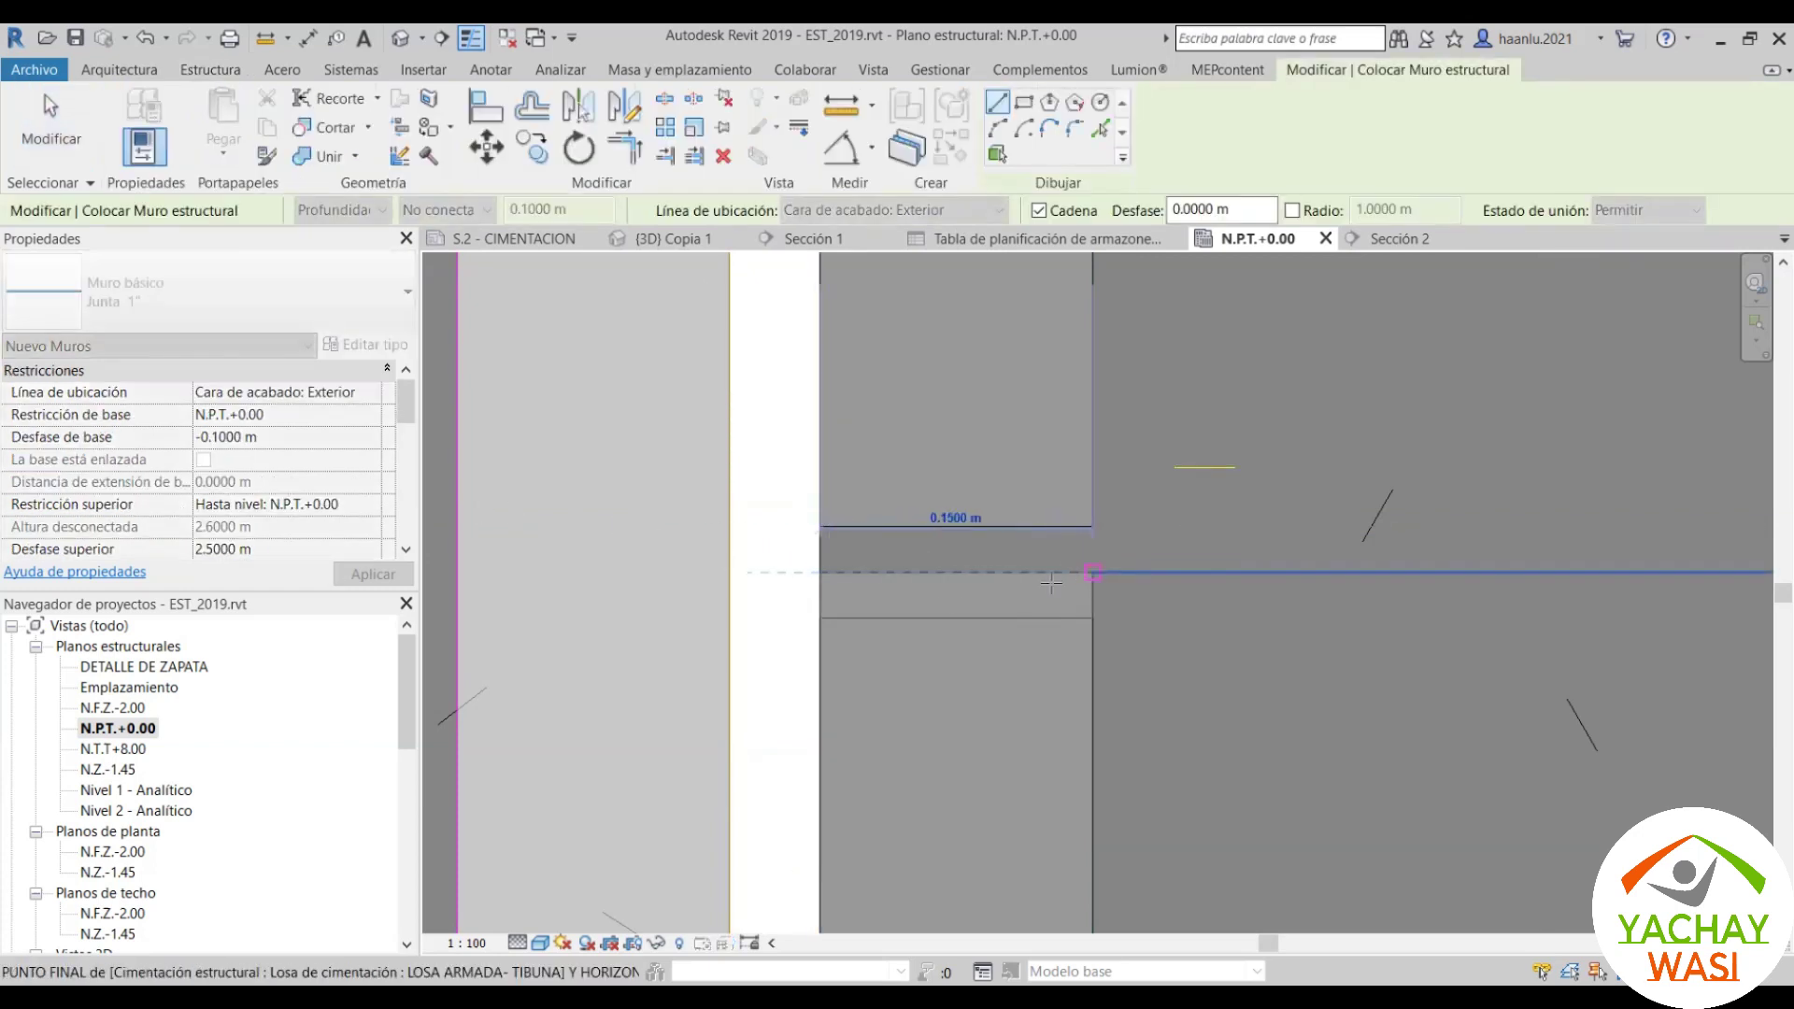
{"action": "scroll", "coordinate": [892, 601], "scroll_direction": "up", "scroll_amount": 2}
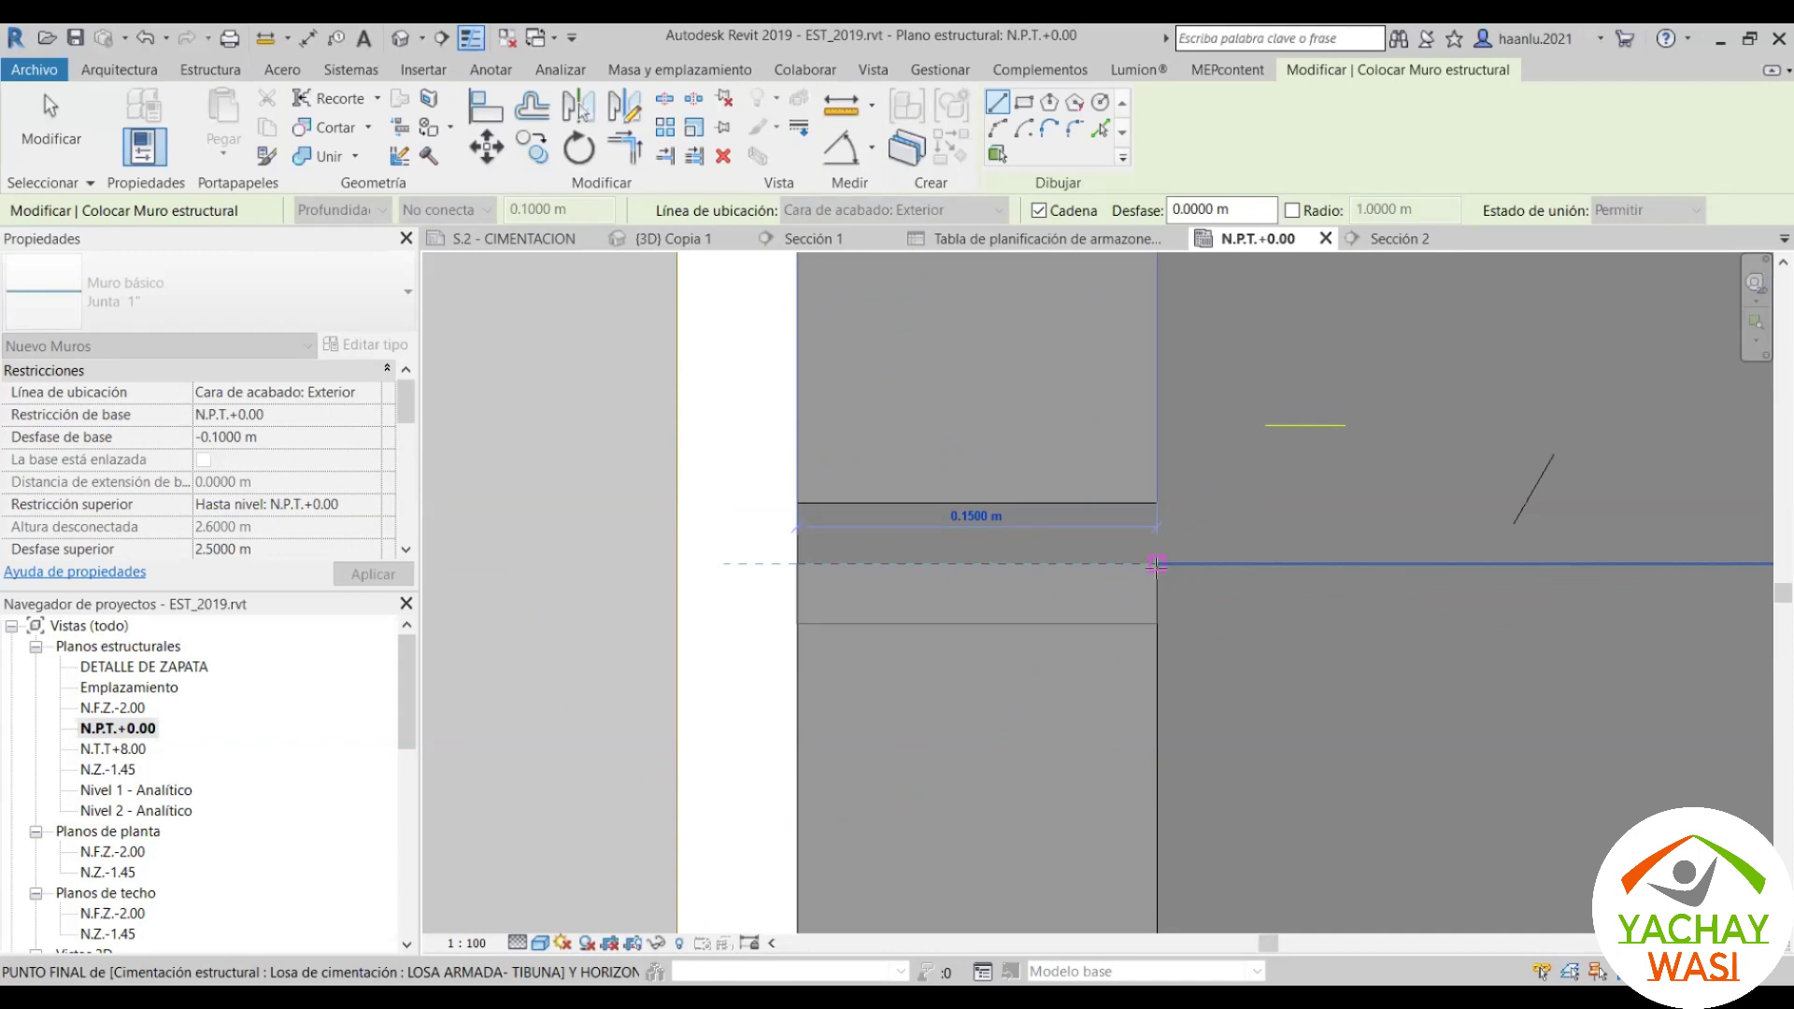
{"action": "key", "text": "space"}
{"action": "left_click", "coordinate": [1156, 563]}
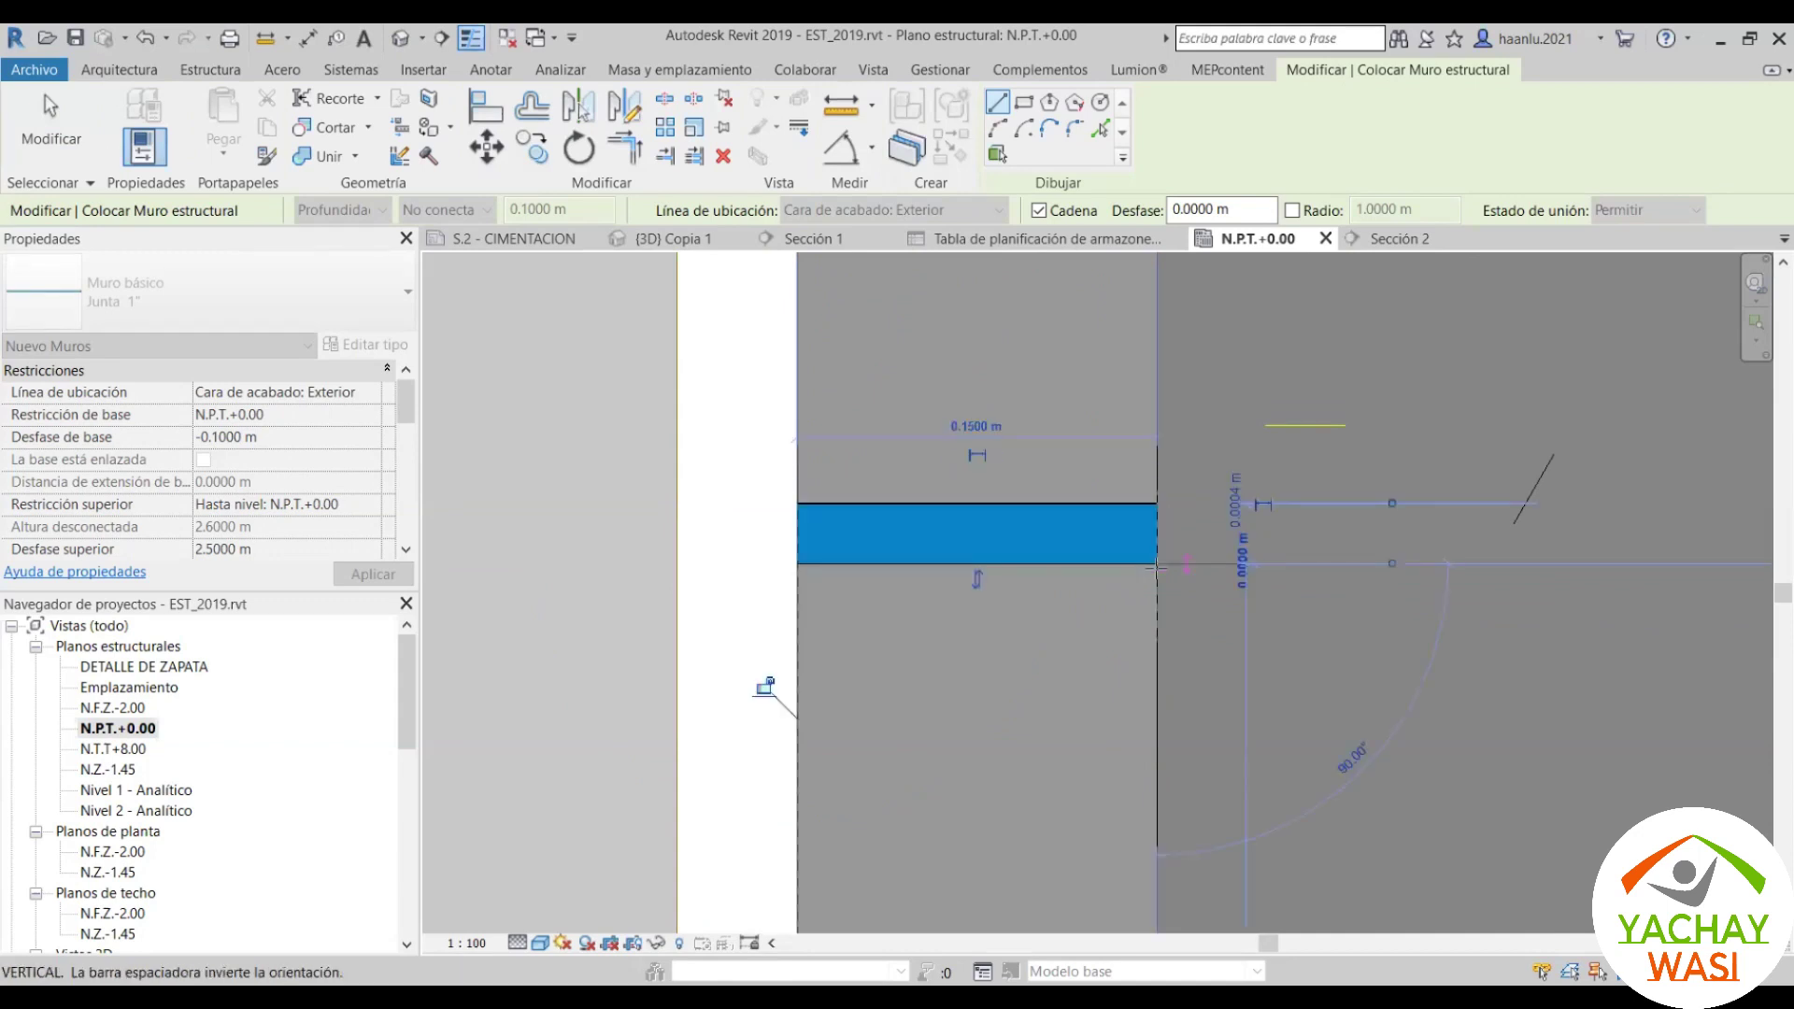
{"action": "key", "text": "Escape"}
{"action": "key", "text": "Escape"}
{"action": "scroll", "coordinate": [861, 535], "scroll_direction": "up", "scroll_amount": 2}
{"action": "scroll", "coordinate": [830, 464], "scroll_direction": "up", "scroll_amount": 2}
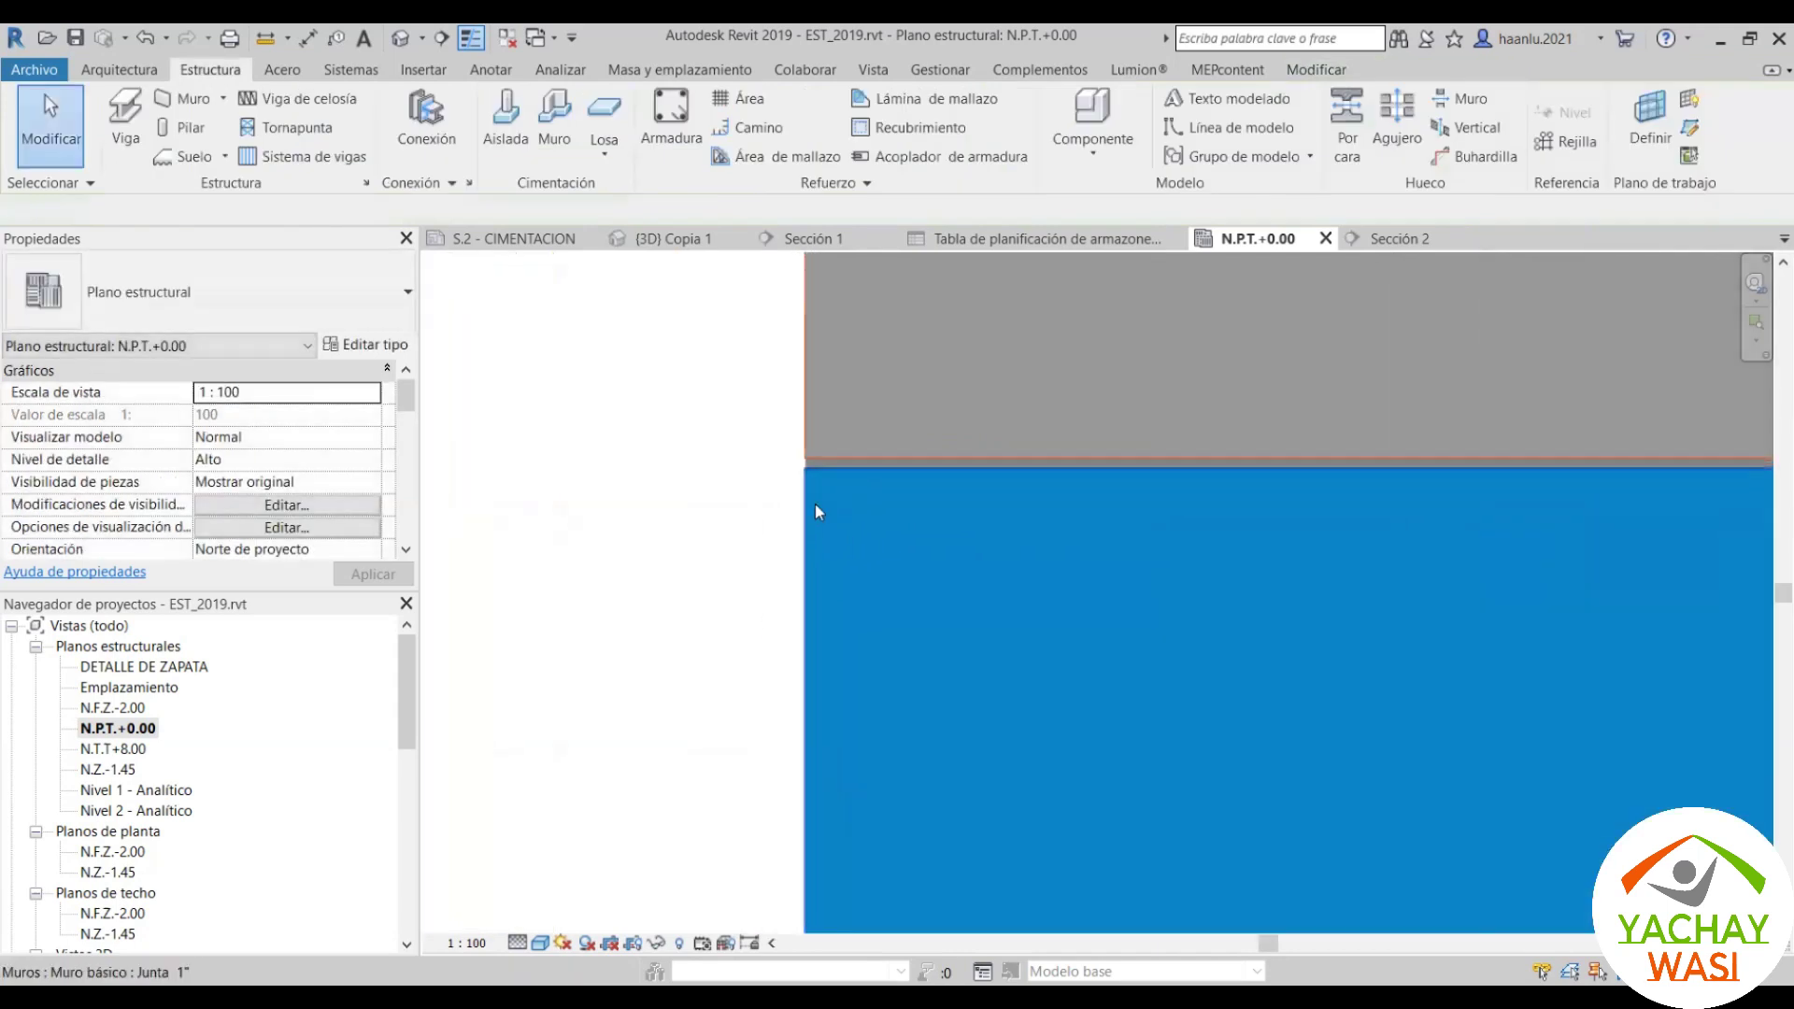
Step: Change the joint wall to the Junta 1" 2 type and confirm its 0.0254 m layer thickness
{"action": "left_click", "coordinate": [804, 495]}
{"action": "scroll", "coordinate": [795, 487], "scroll_direction": "down", "scroll_amount": 2}
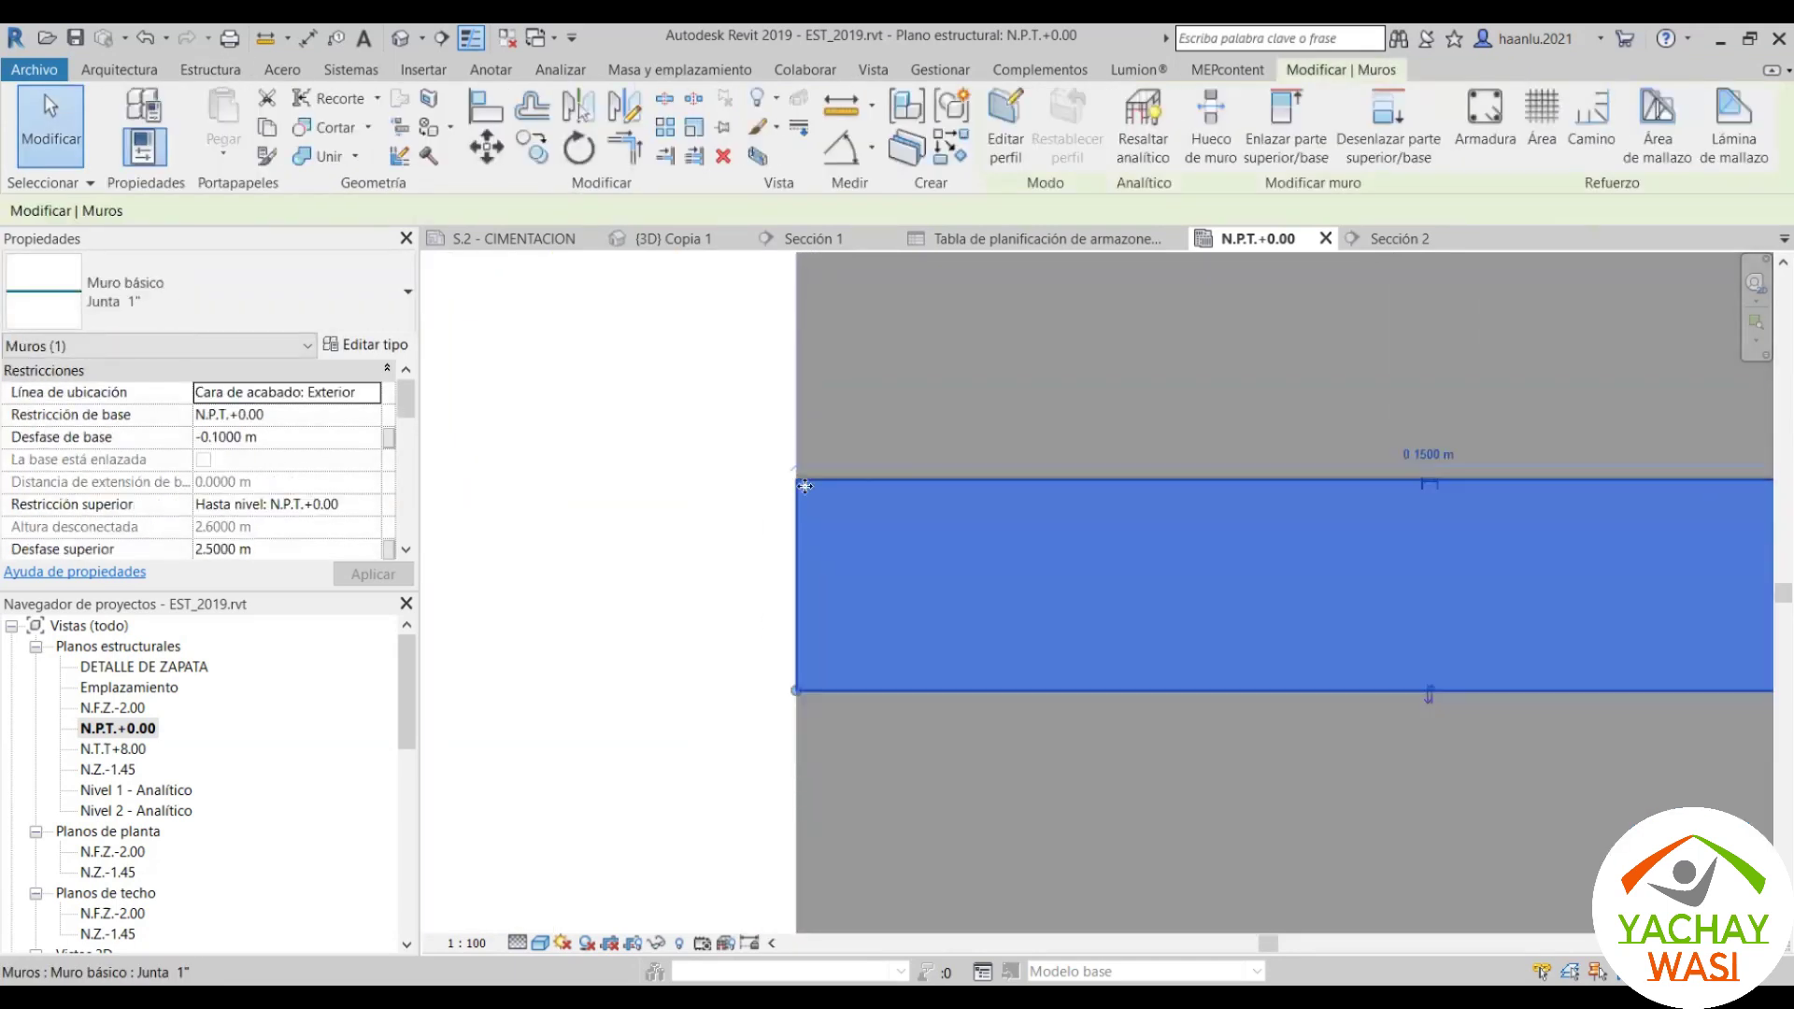
{"action": "scroll", "coordinate": [795, 487], "scroll_direction": "up", "scroll_amount": 1}
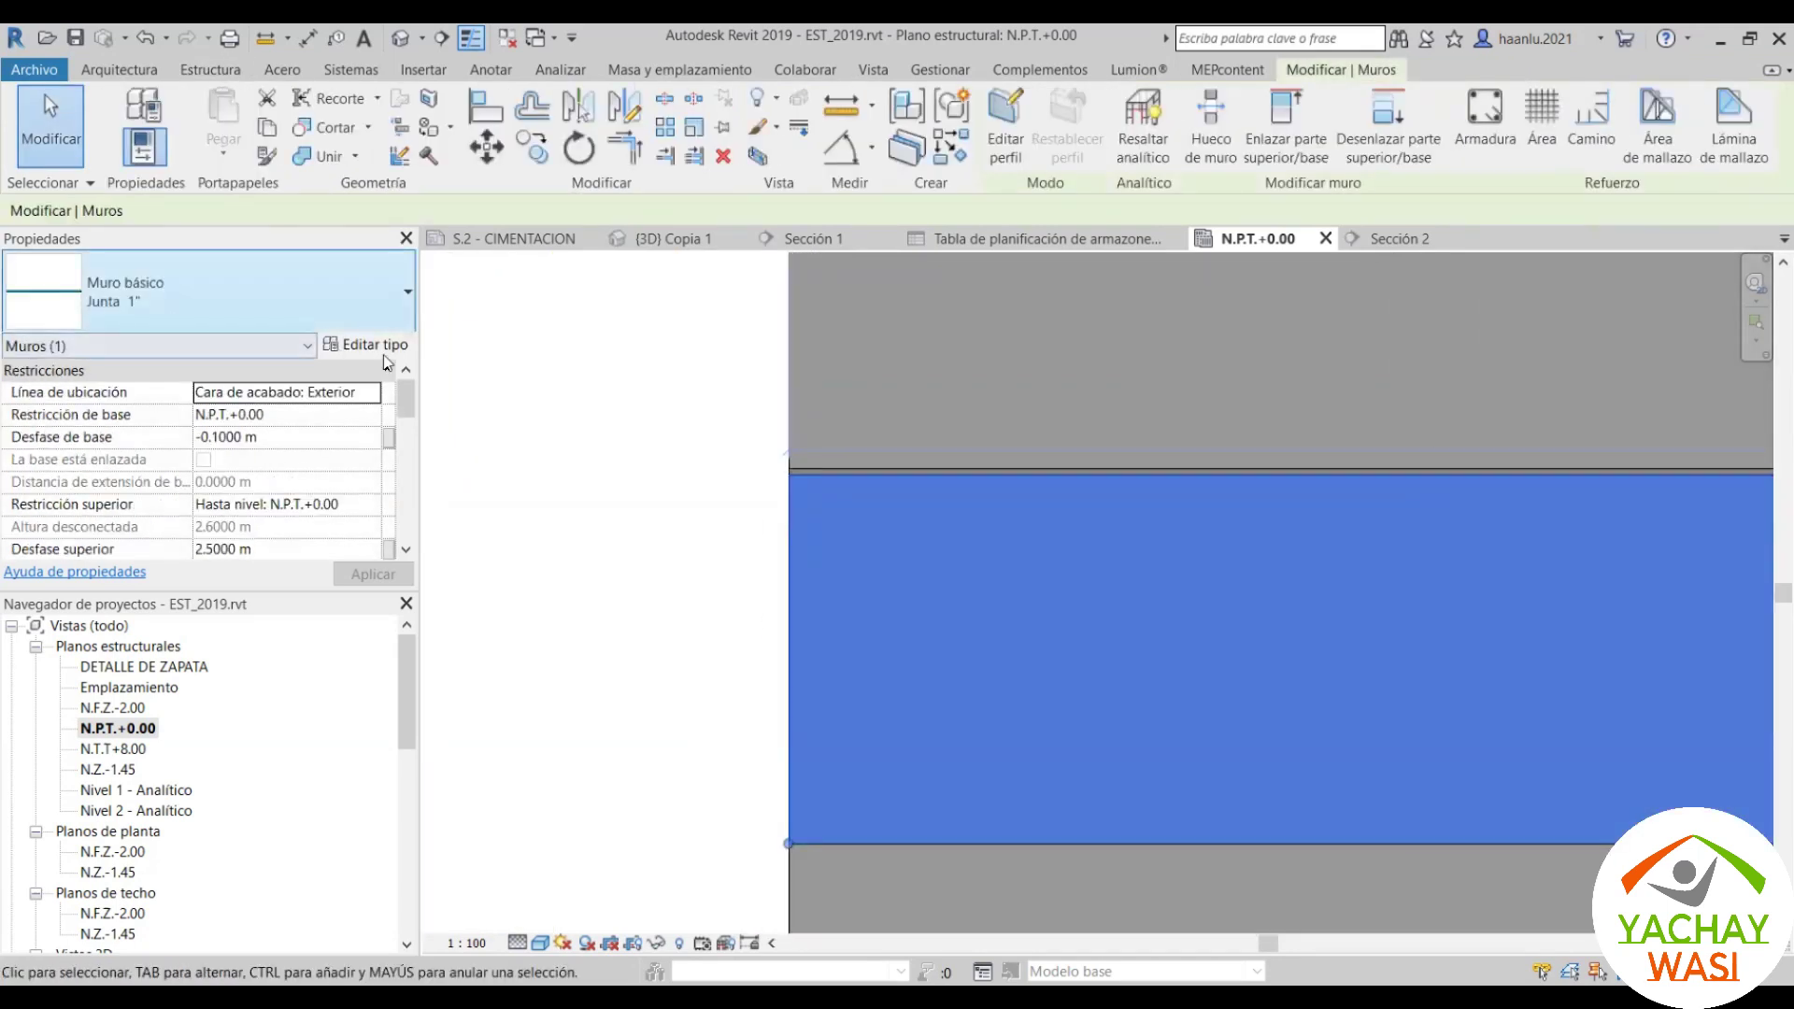
{"action": "left_click", "coordinate": [370, 321]}
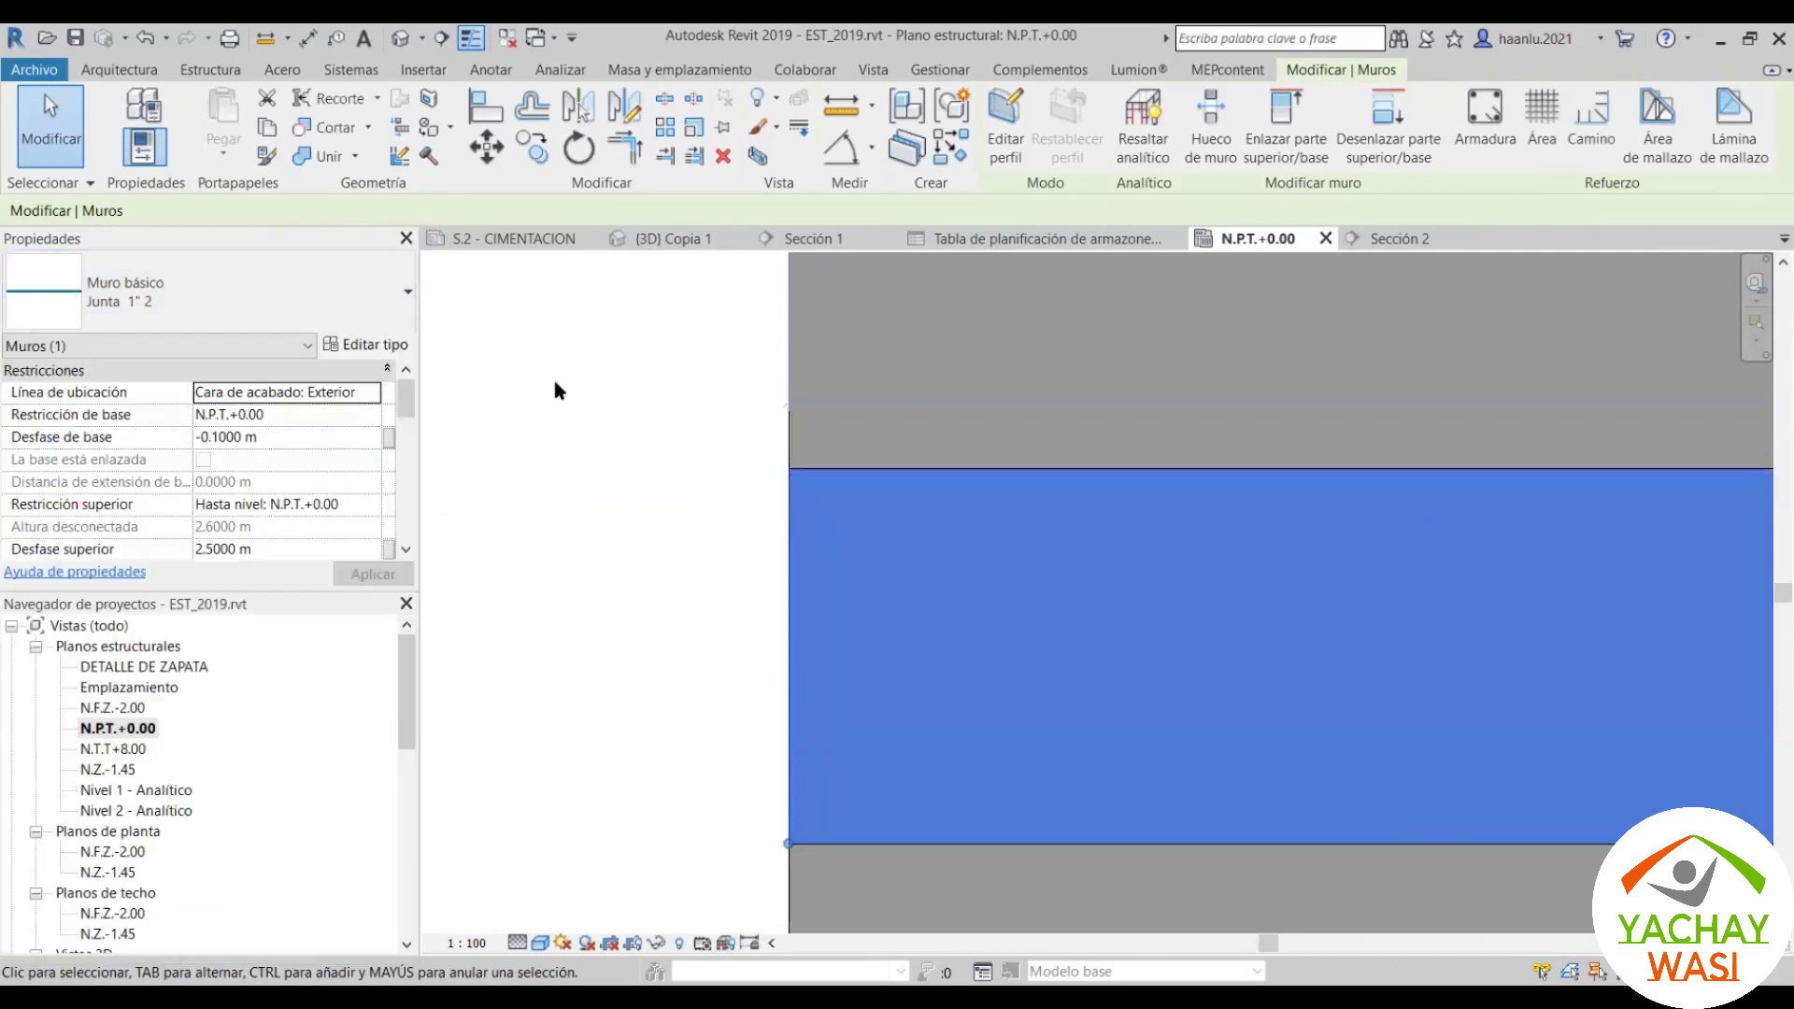
{"action": "left_click", "coordinate": [1004, 521]}
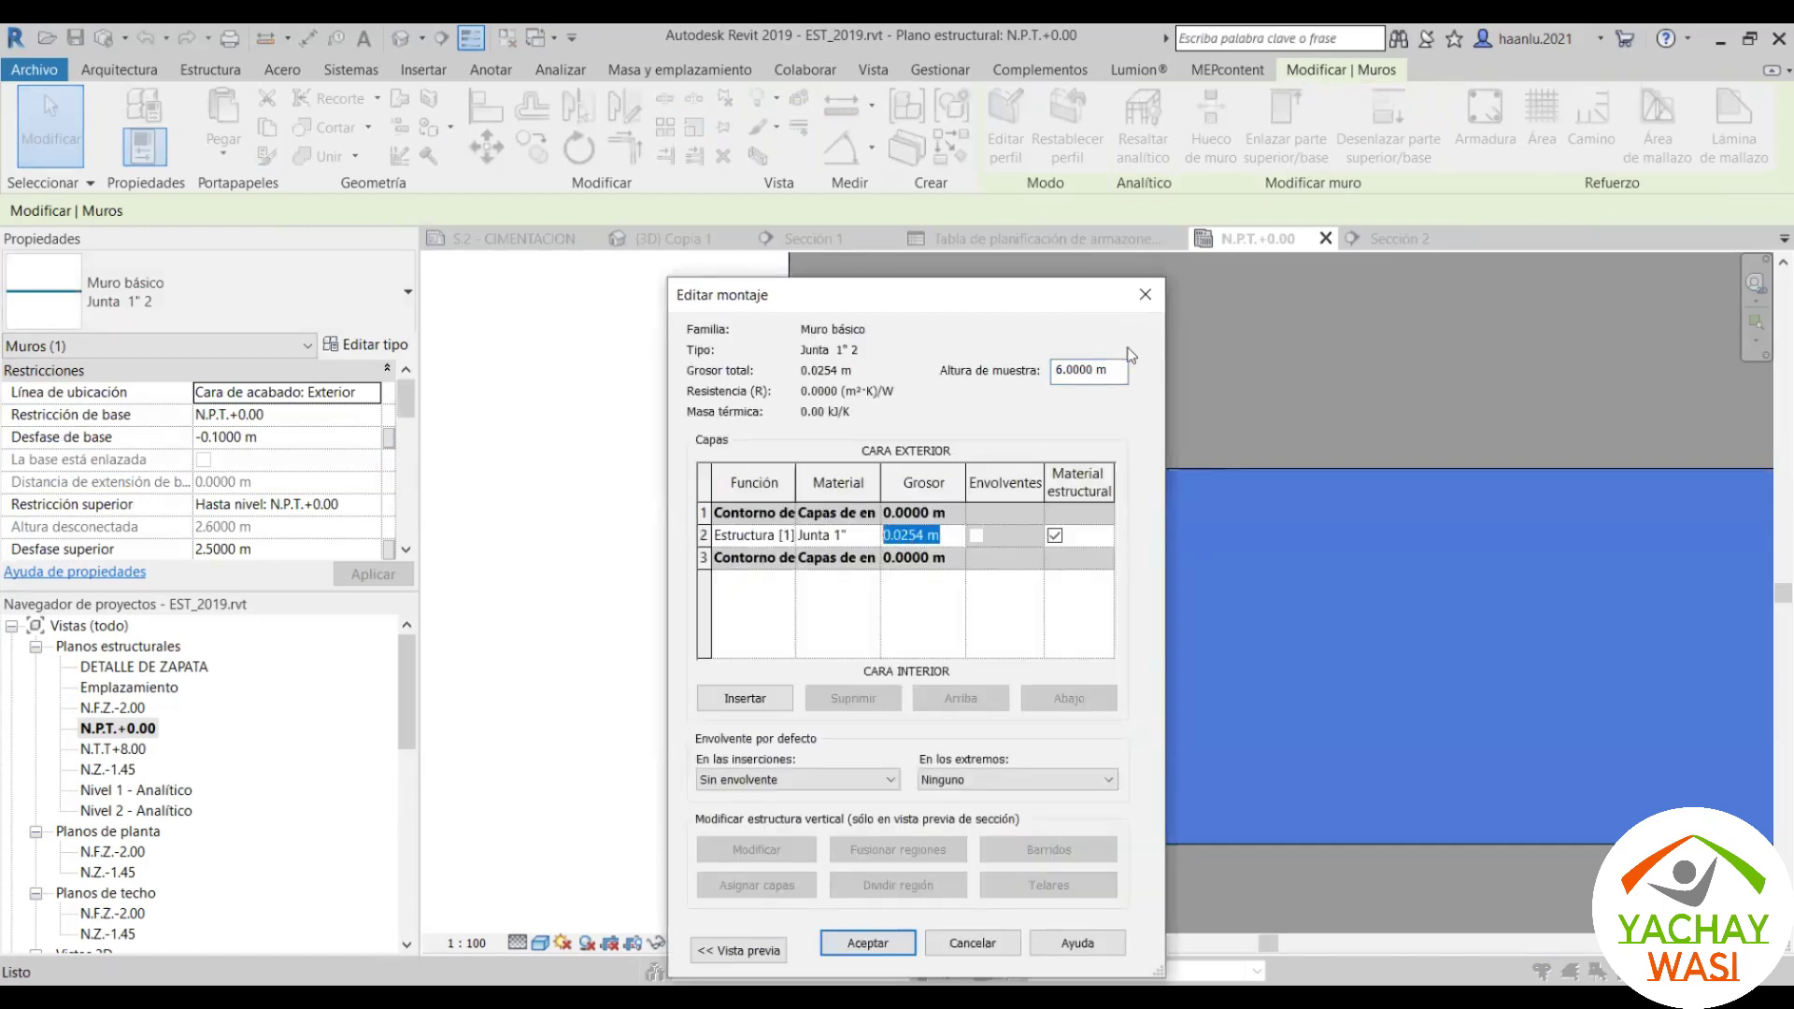
{"action": "left_click", "coordinate": [1143, 291]}
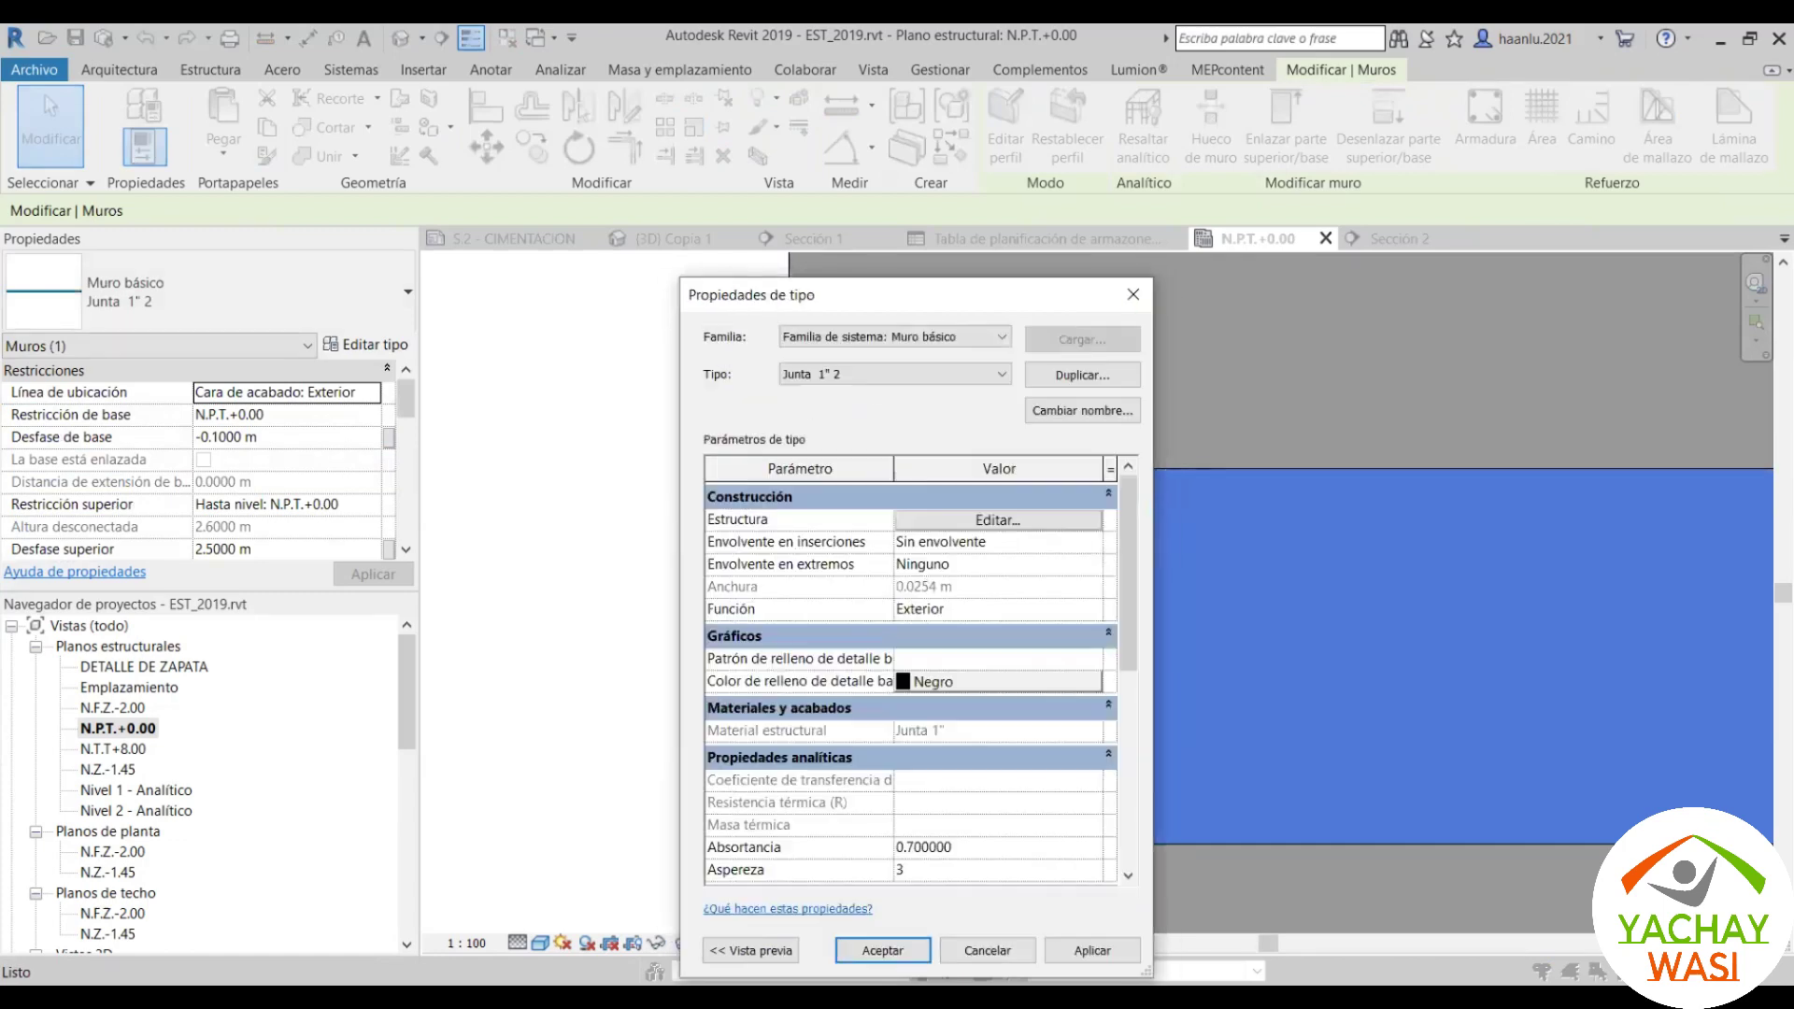
{"action": "left_click", "coordinate": [881, 951]}
{"action": "key", "text": "Escape"}
{"action": "scroll", "coordinate": [934, 560], "scroll_direction": "down", "scroll_amount": 3}
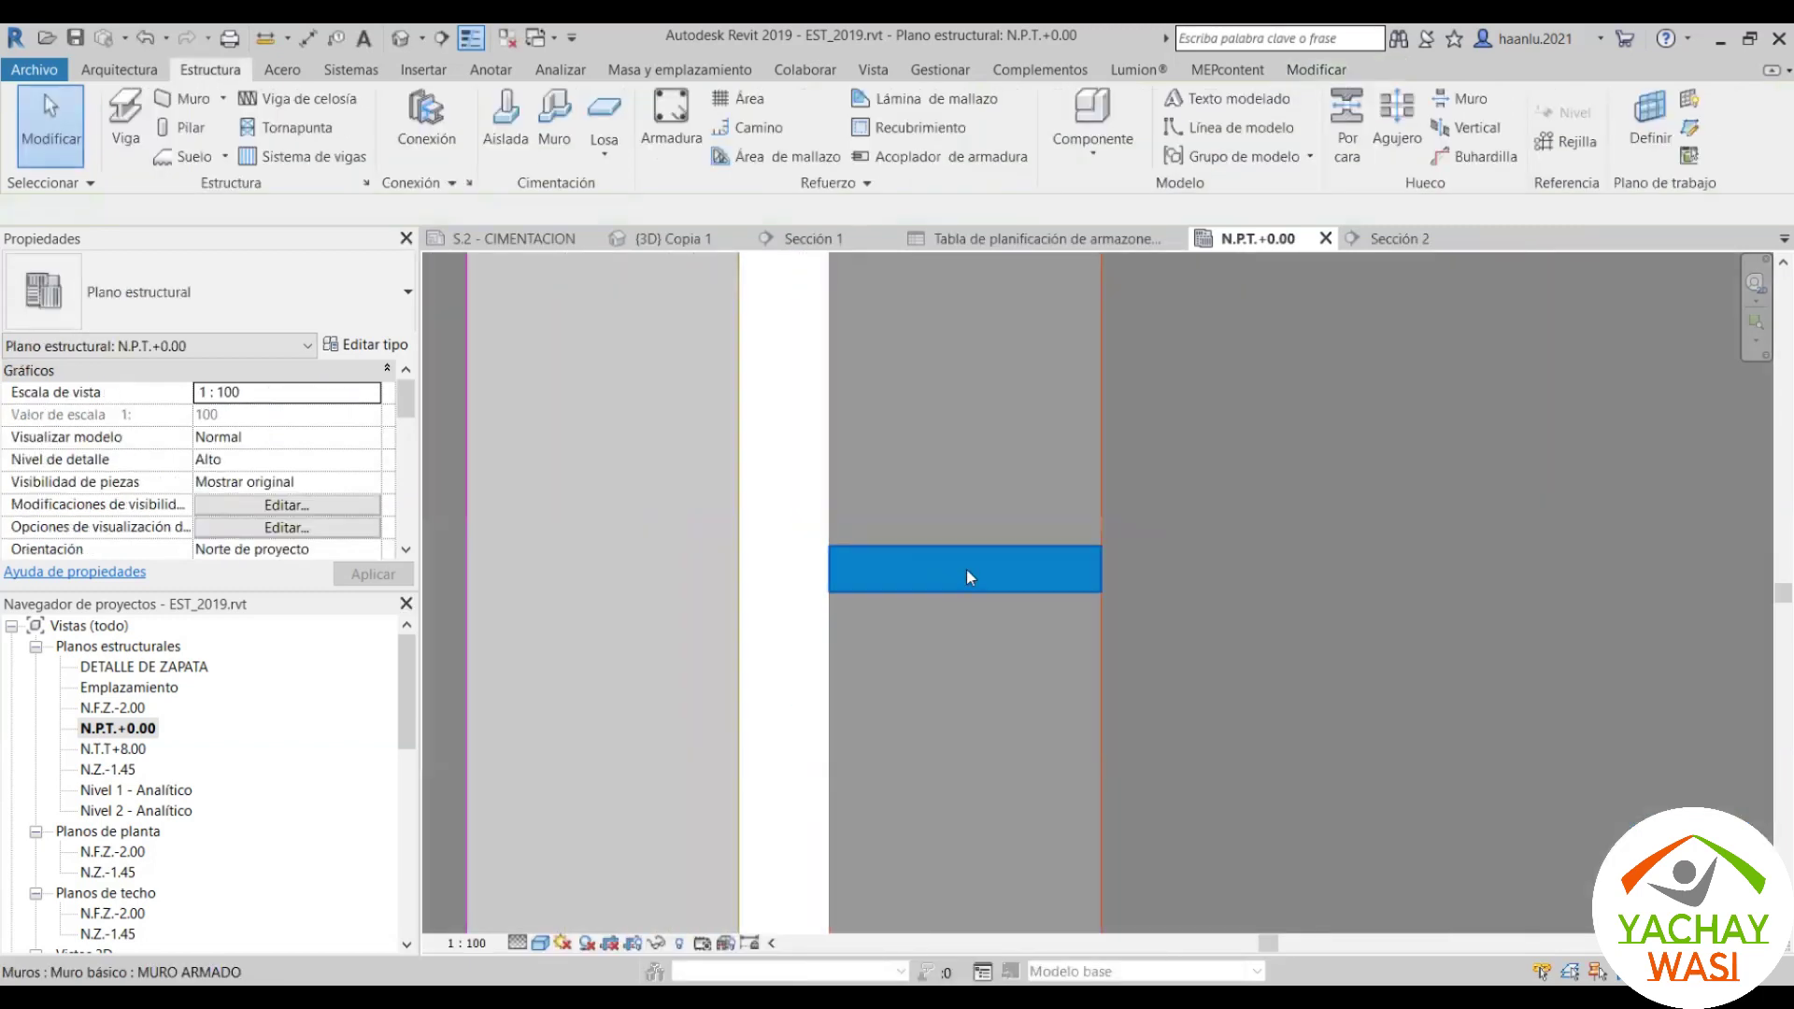
{"action": "left_click", "coordinate": [961, 583]}
{"action": "key", "text": "Escape"}
Step: Select the joint wall in the (3D) Copia 1 view
{"action": "left_click", "coordinate": [668, 239]}
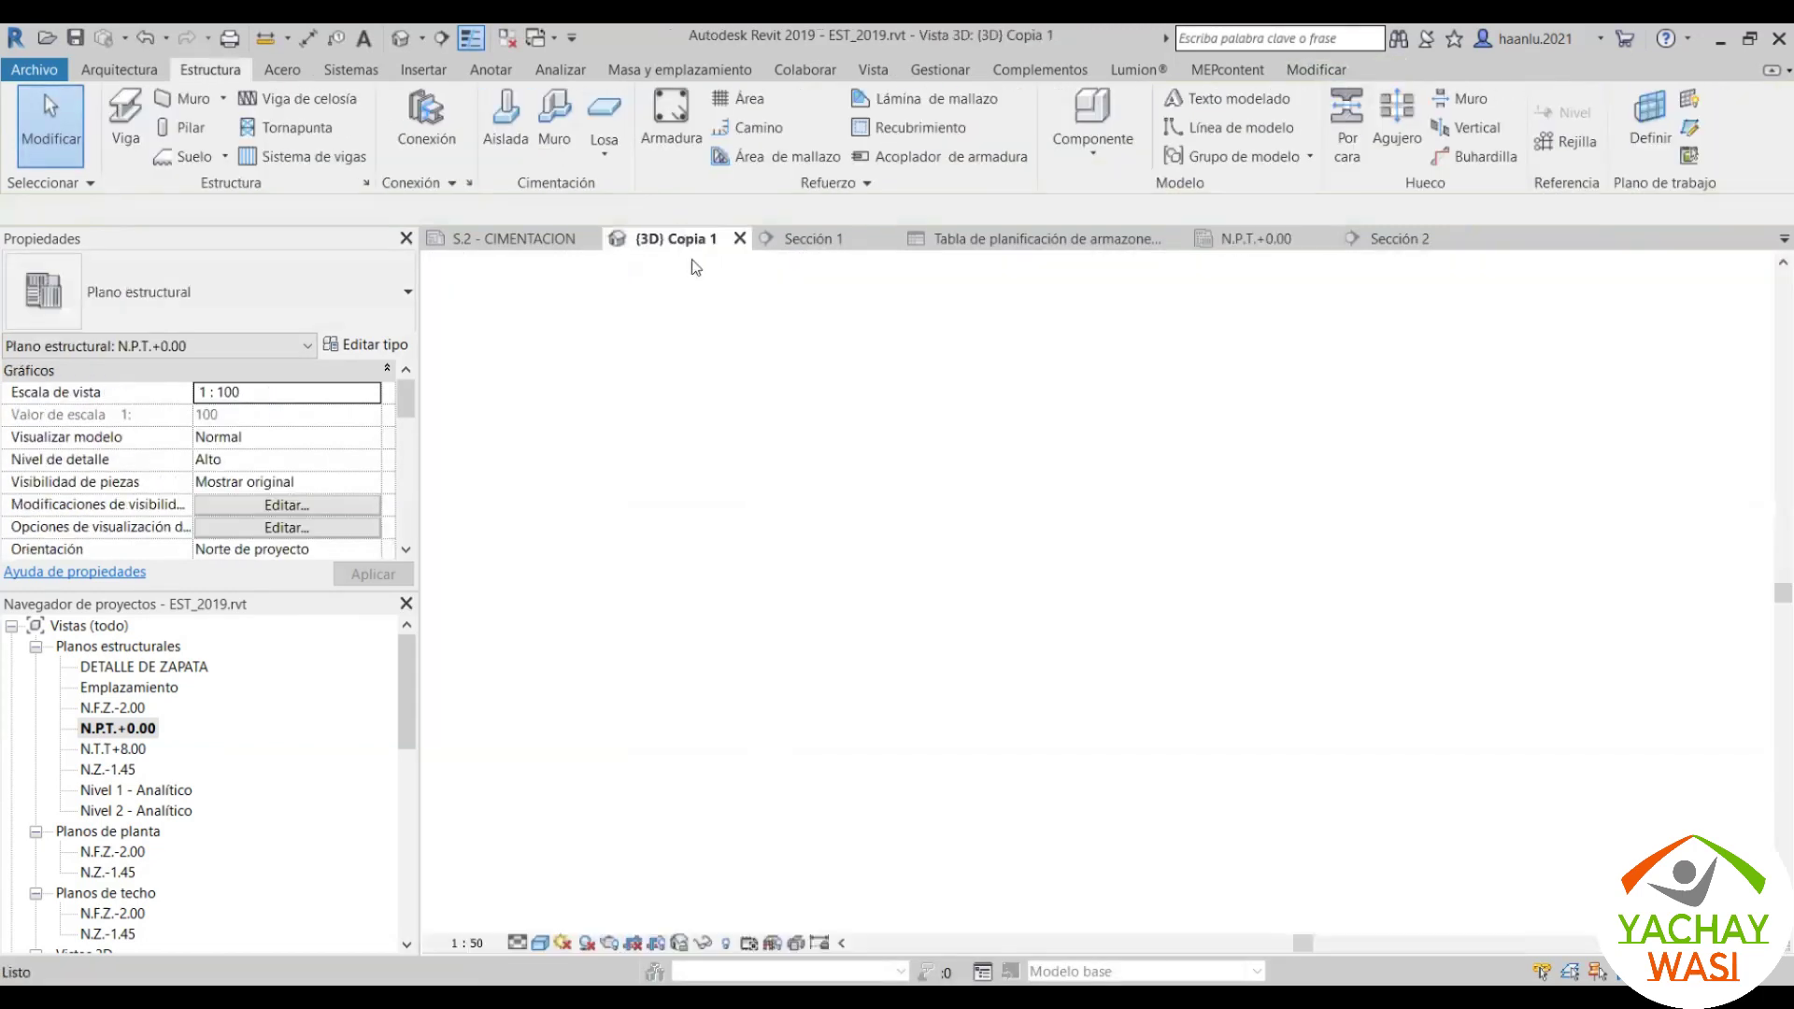
{"action": "scroll", "coordinate": [939, 508], "scroll_direction": "up", "scroll_amount": 3}
{"action": "scroll", "coordinate": [1050, 463], "scroll_direction": "up", "scroll_amount": 2}
{"action": "scroll", "coordinate": [1075, 456], "scroll_direction": "up", "scroll_amount": 2}
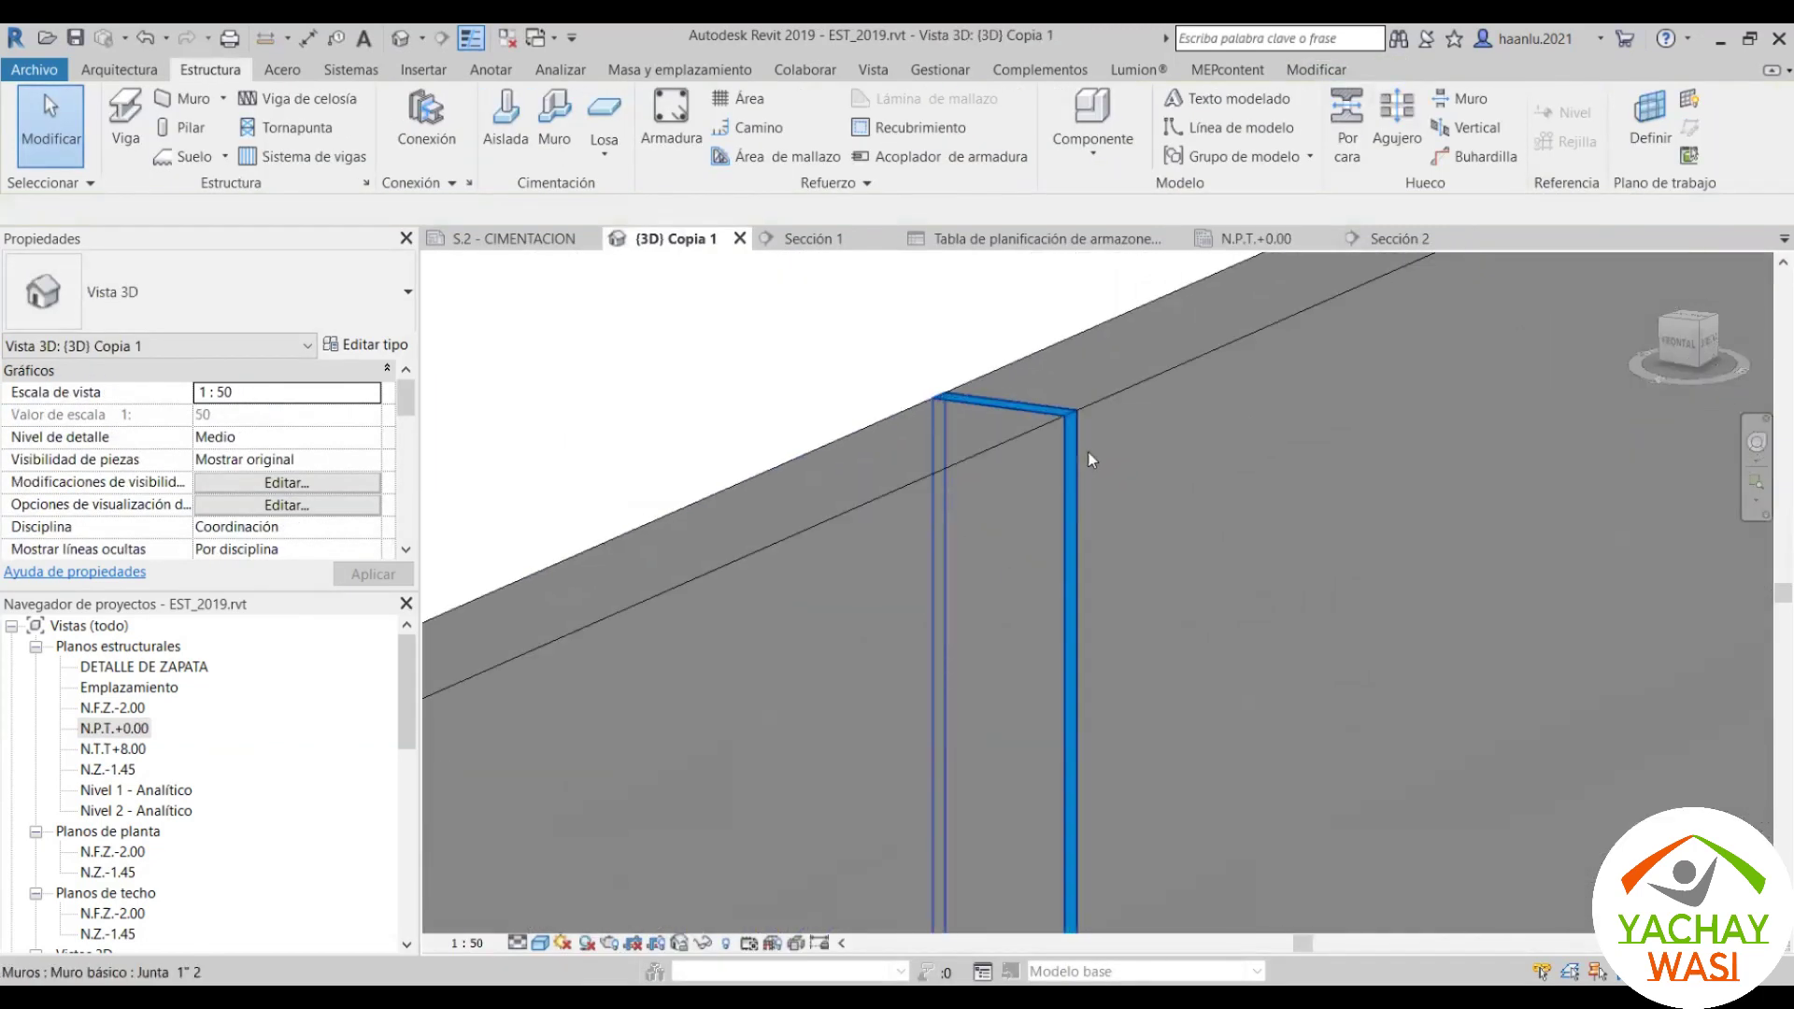
{"action": "left_click", "coordinate": [1082, 455]}
{"action": "scroll", "coordinate": [1039, 401], "scroll_direction": "down", "scroll_amount": 2}
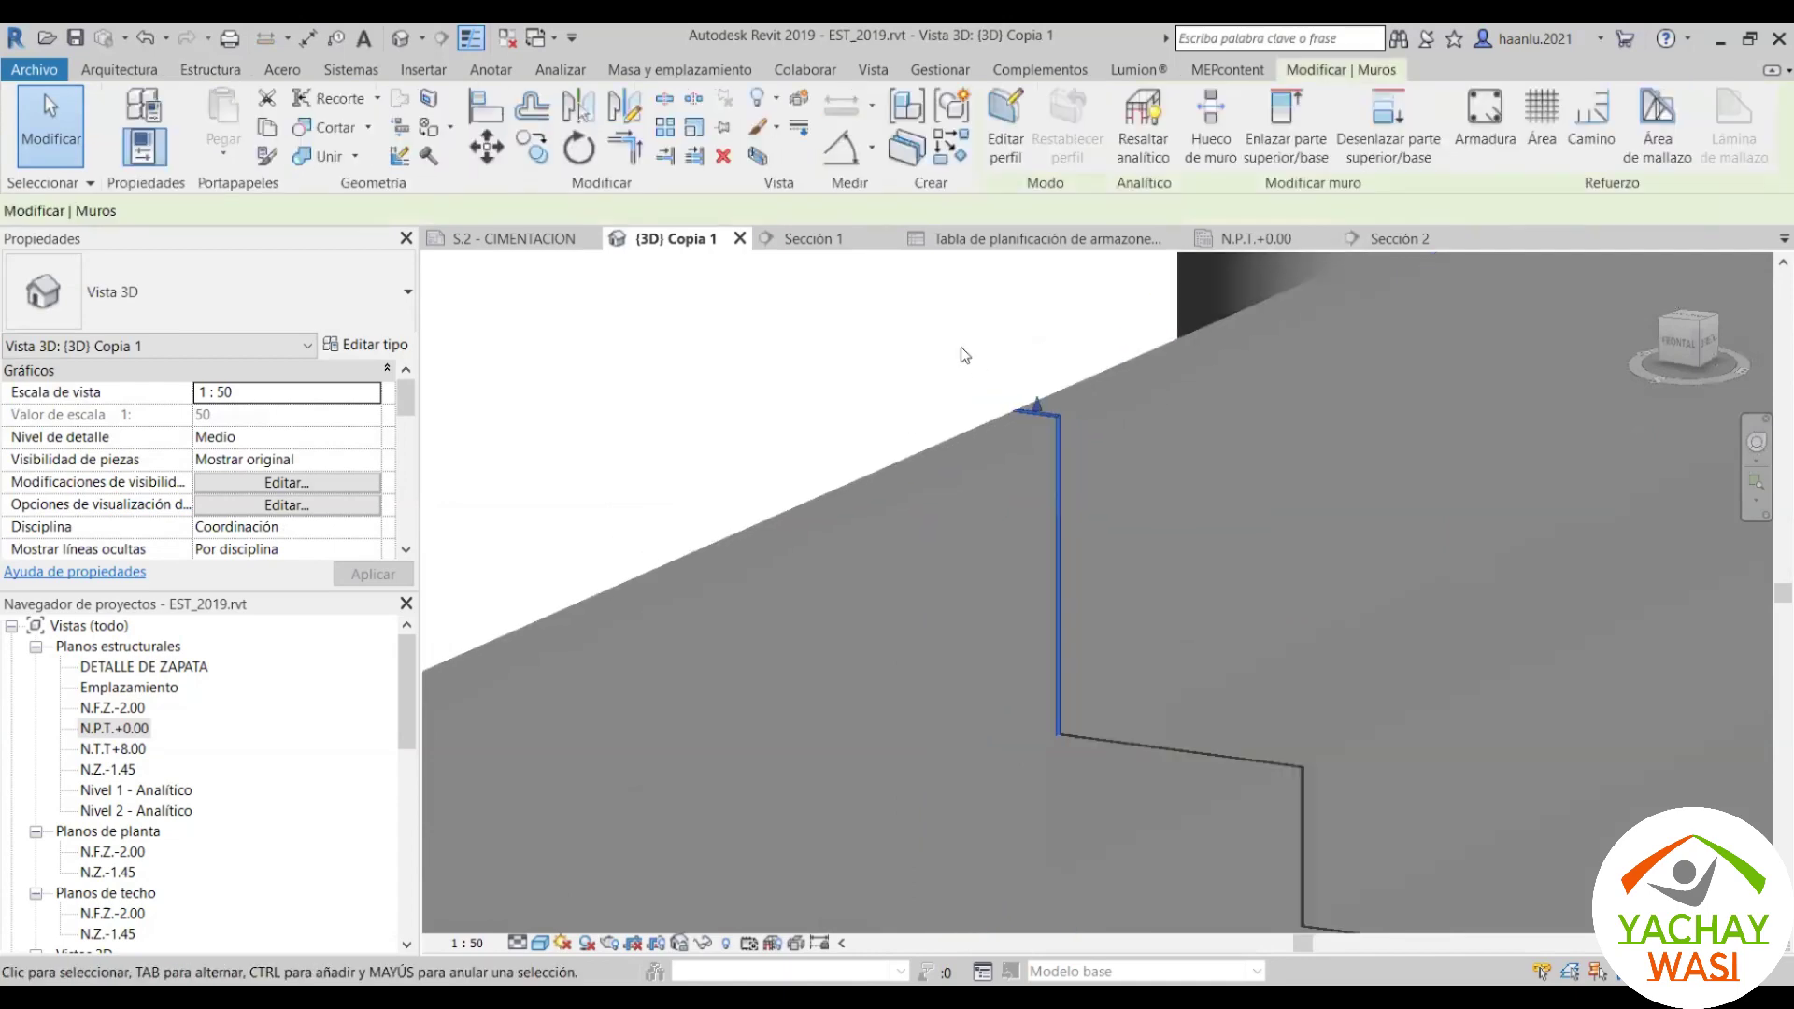
{"action": "scroll", "coordinate": [967, 523], "scroll_direction": "down", "scroll_amount": 2}
Step: Orbit and pan around the joint wall to inspect it against the columns and stepped stands
{"action": "middle_click_drag", "start_coordinate": [967, 524], "coordinate": [1283, 539], "text": "shift"}
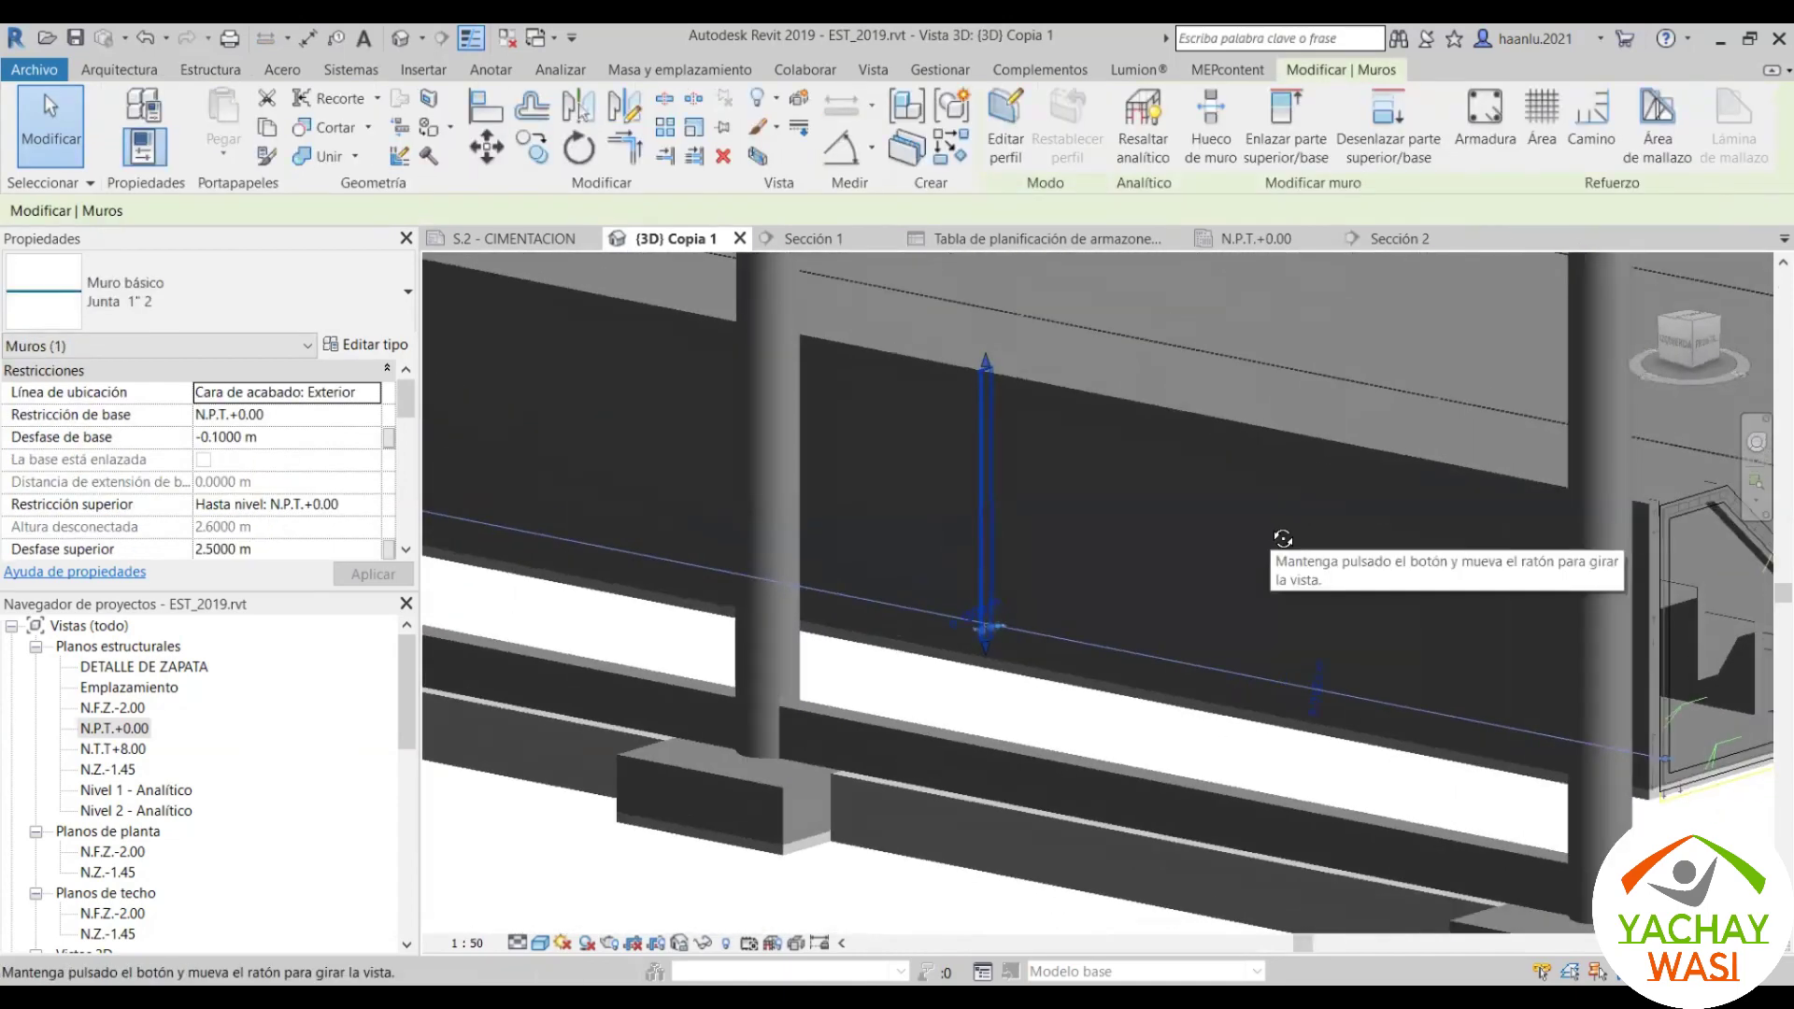
{"action": "scroll", "coordinate": [1012, 339], "scroll_direction": "up", "scroll_amount": 2}
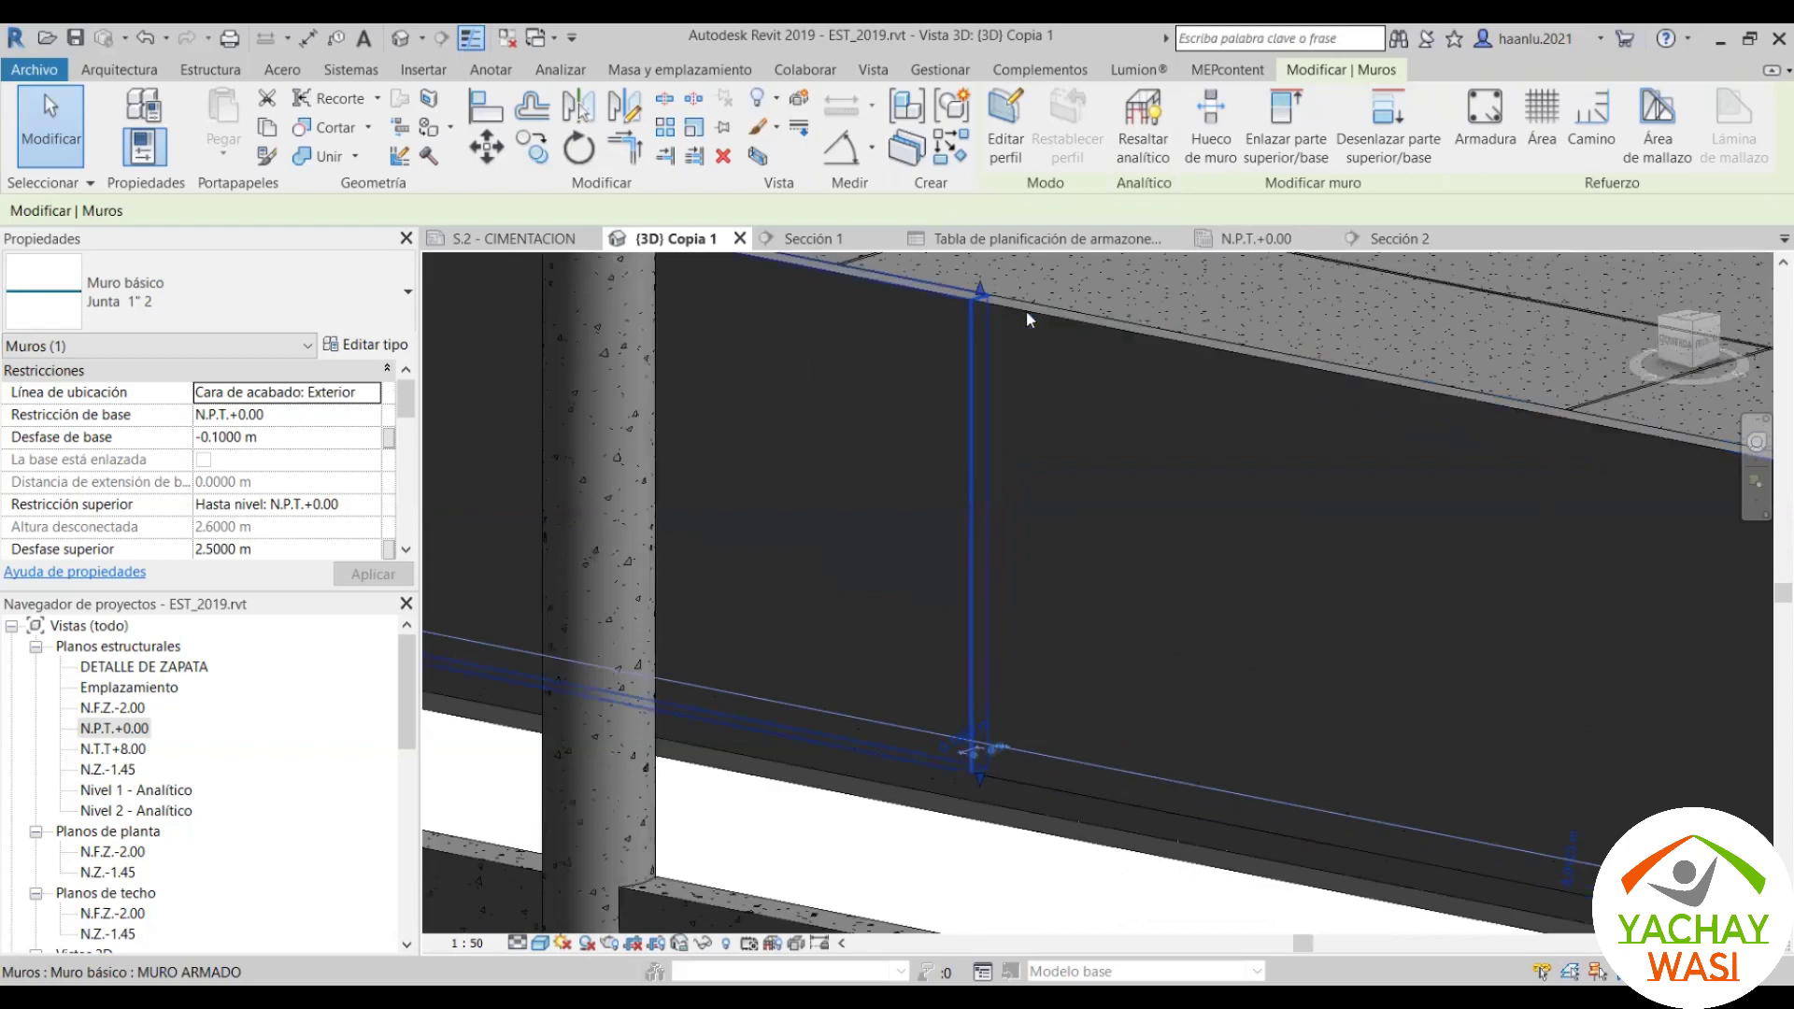
{"action": "scroll", "coordinate": [1026, 310], "scroll_direction": "up", "scroll_amount": 1}
{"action": "middle_click_drag", "start_coordinate": [1024, 349], "coordinate": [1002, 403]}
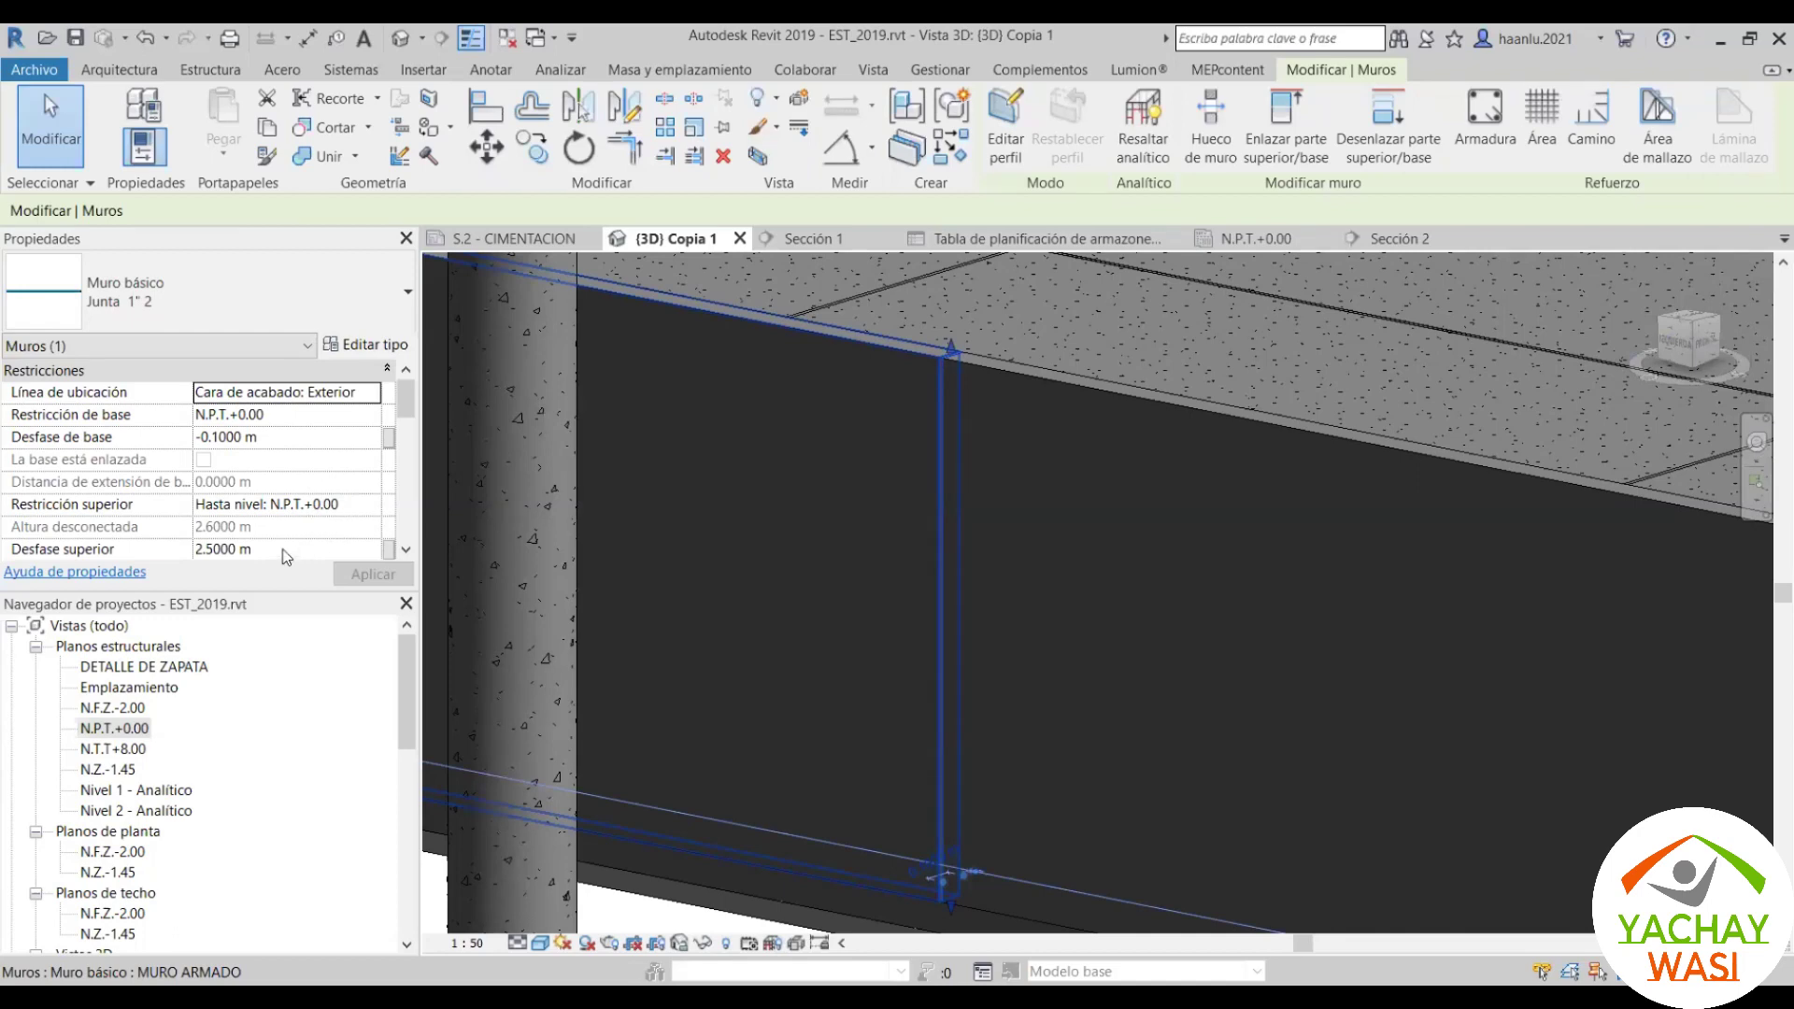
{"action": "mouse_move", "coordinate": [809, 400]}
{"action": "middle_mouse_down", "text": "shift"}
{"action": "mouse_move", "coordinate": [655, 507]}
{"action": "mouse_move", "coordinate": [1285, 214]}
{"action": "middle_mouse_up", "text": "shift"}
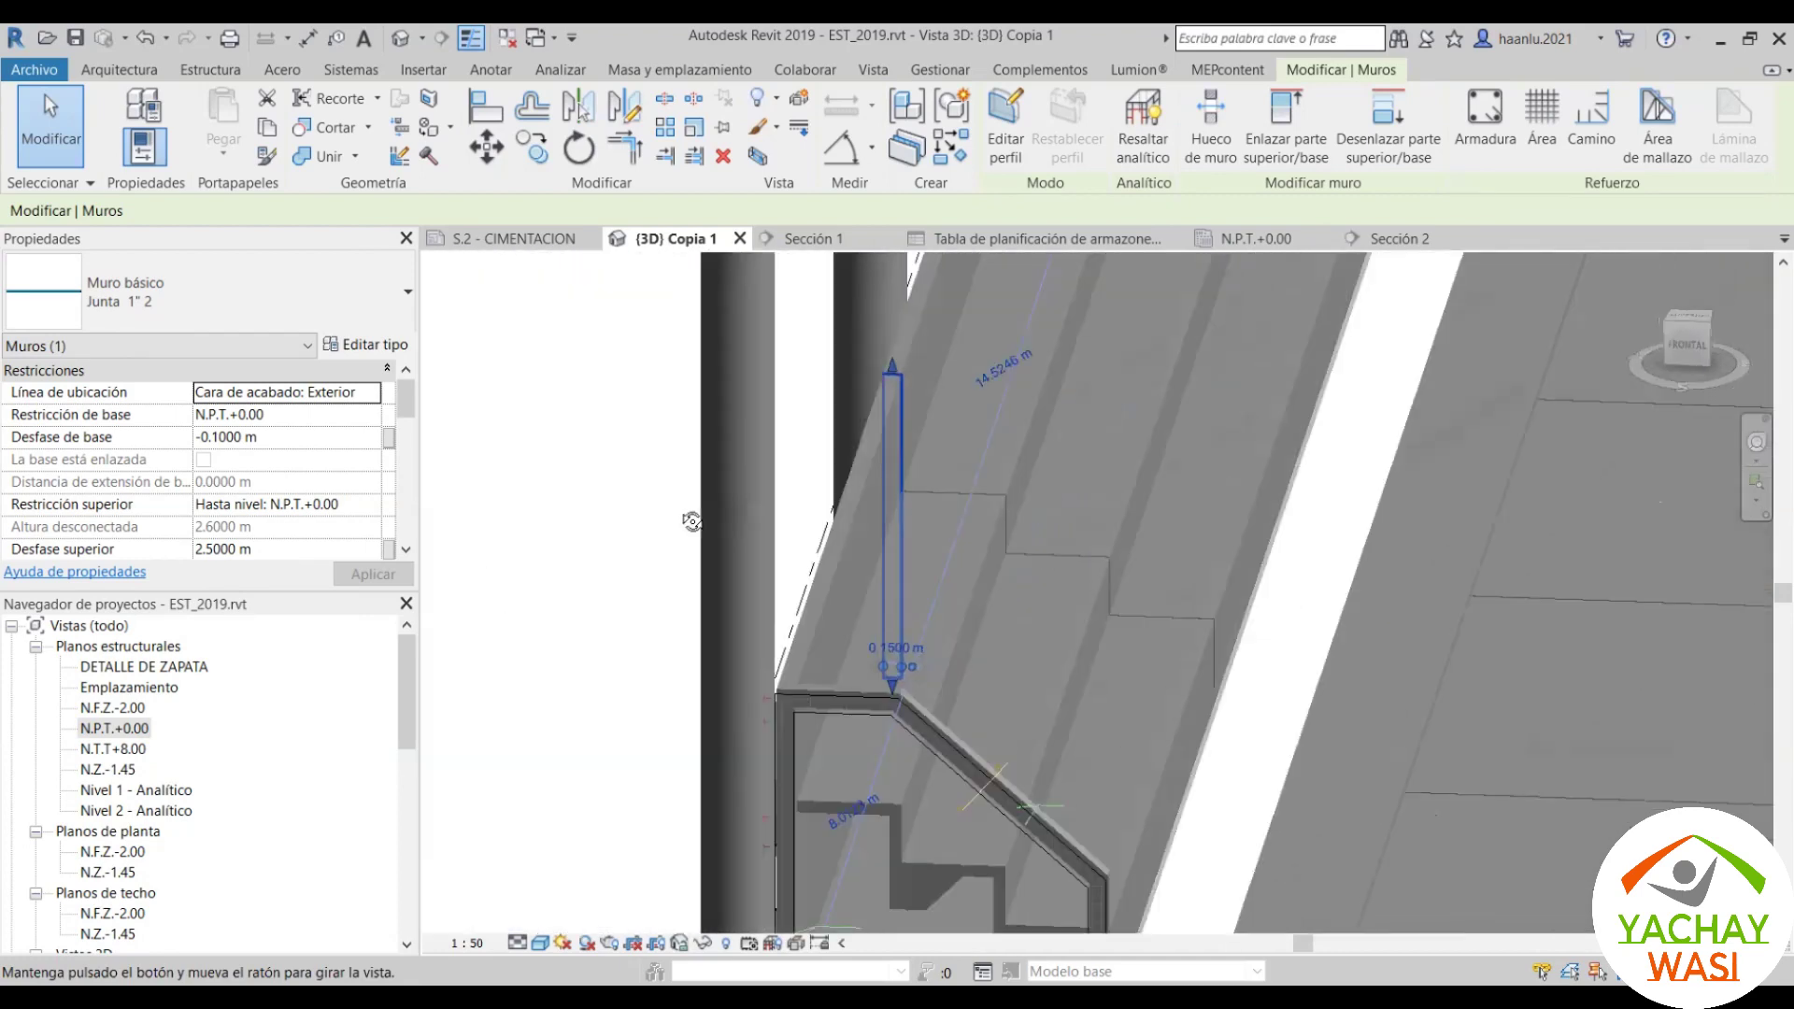
{"action": "left_click", "coordinate": [1258, 242]}
{"action": "scroll", "coordinate": [971, 506], "scroll_direction": "down", "scroll_amount": 3}
Step: Move the section line up across the slab and open the Sección 4 view
{"action": "scroll", "coordinate": [906, 479], "scroll_direction": "down", "scroll_amount": 3}
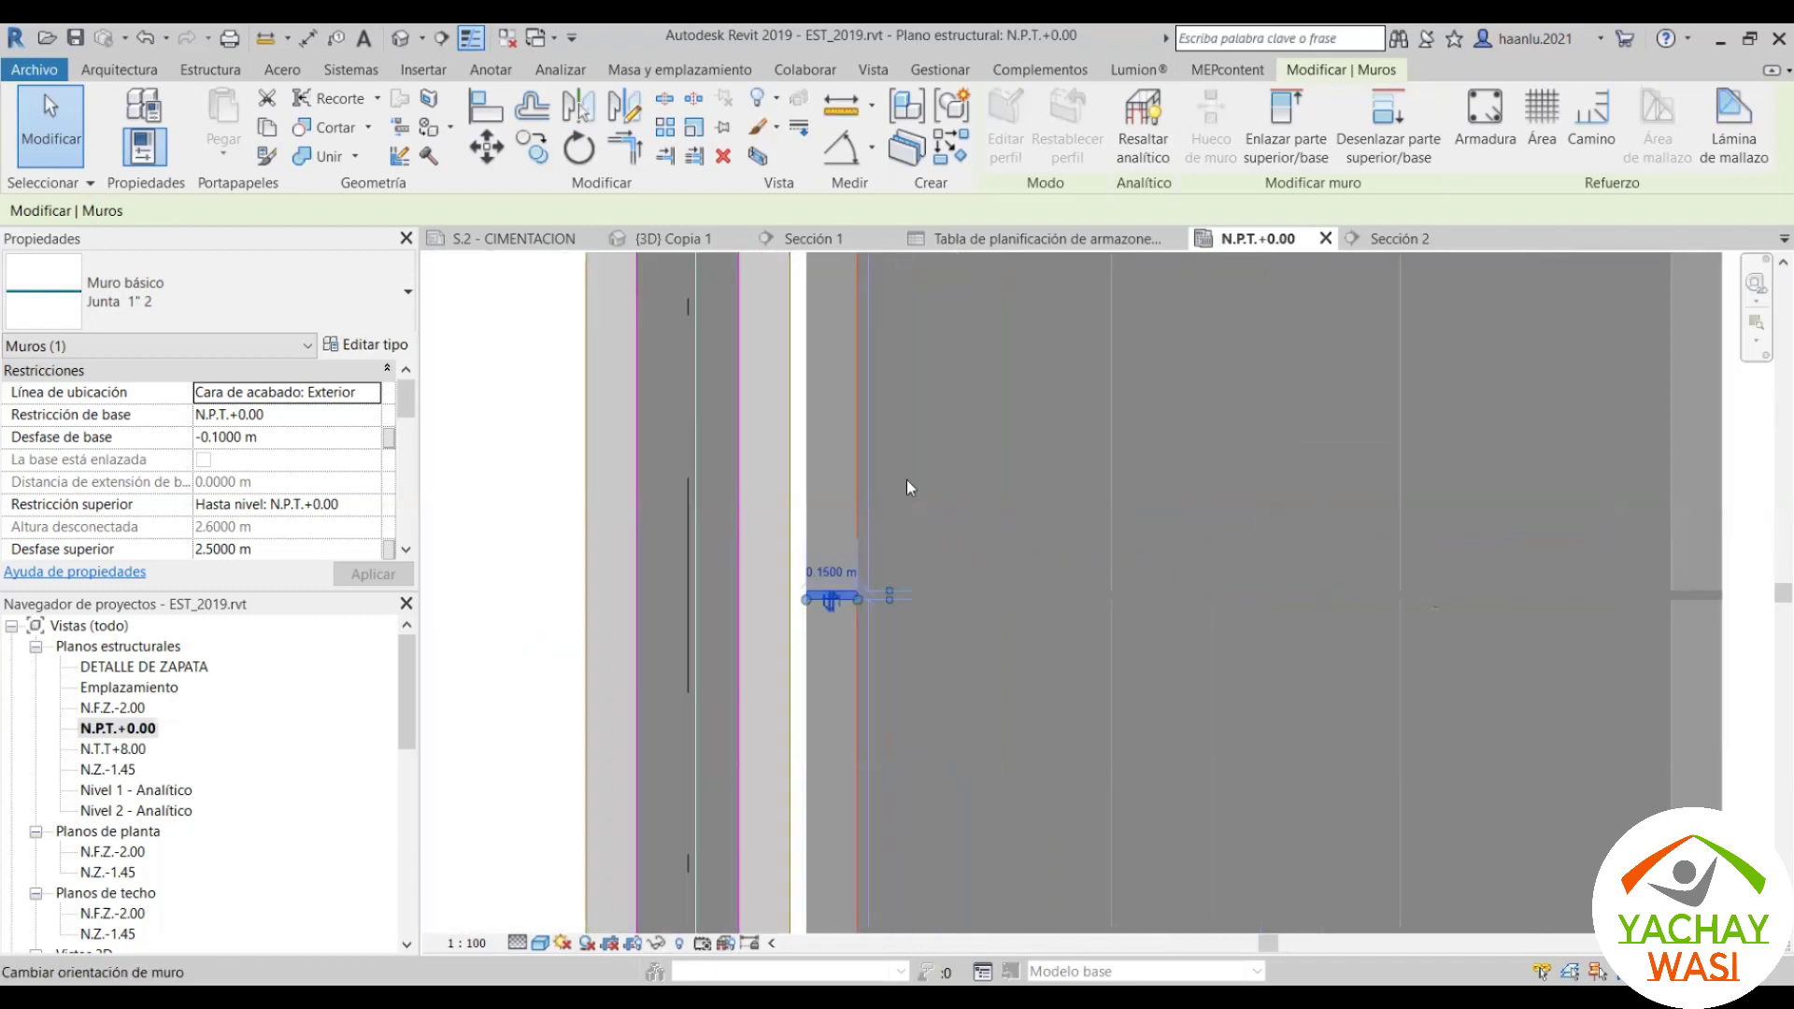
{"action": "key", "text": "Escape"}
{"action": "scroll", "coordinate": [923, 472], "scroll_direction": "up", "scroll_amount": 3}
{"action": "scroll", "coordinate": [768, 378], "scroll_direction": "up", "scroll_amount": 2}
{"action": "scroll", "coordinate": [768, 379], "scroll_direction": "down", "scroll_amount": 2}
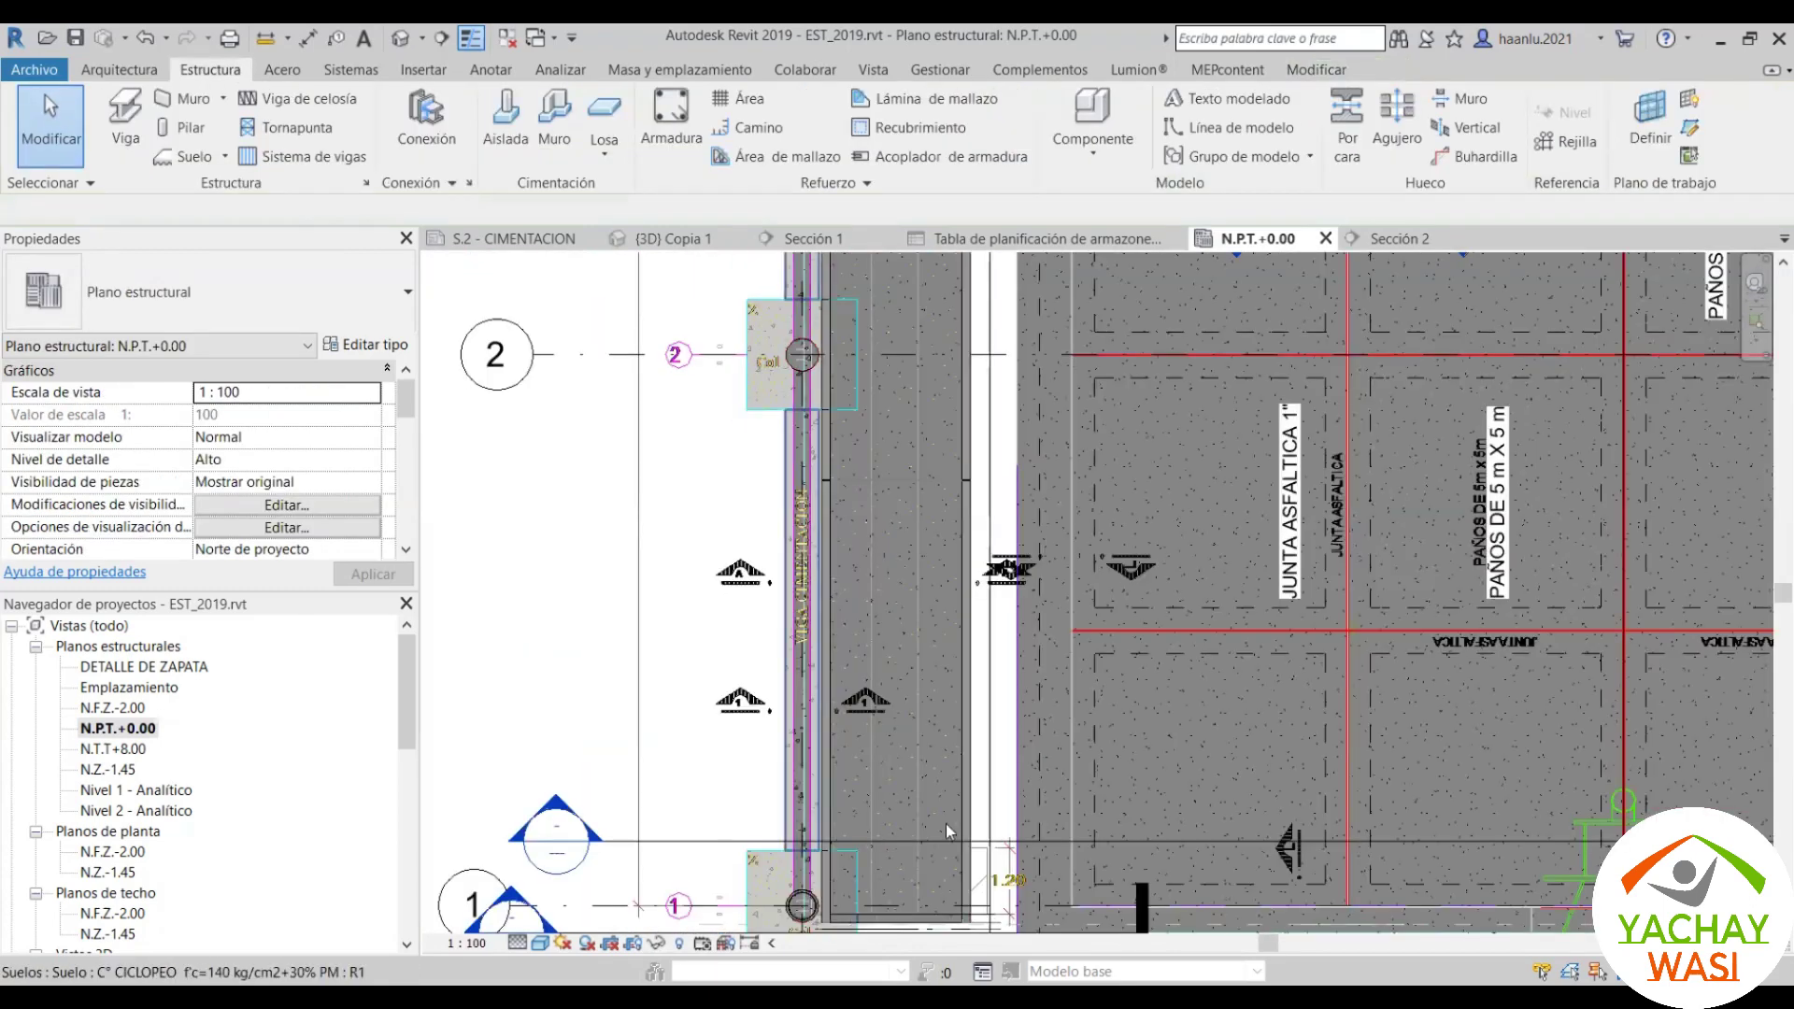
{"action": "left_click", "coordinate": [946, 824]}
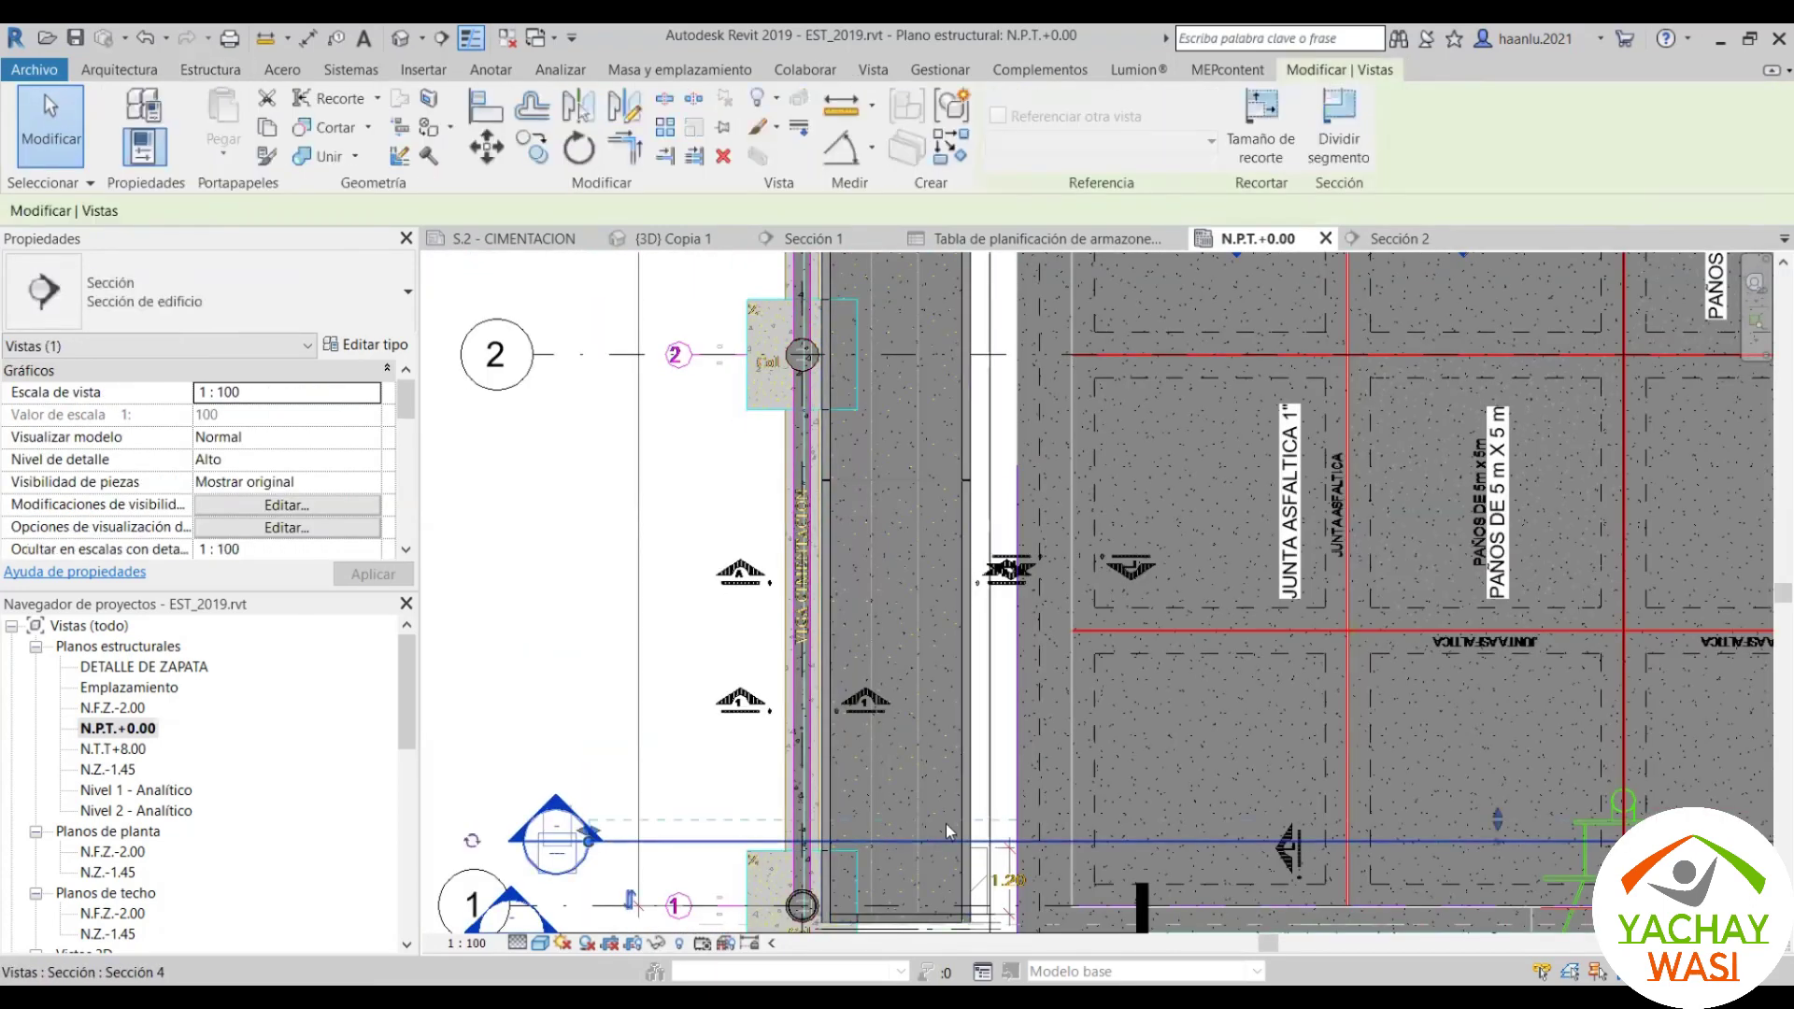
{"action": "mouse_move", "coordinate": [945, 824]}
{"action": "left_mouse_down"}
{"action": "mouse_move", "coordinate": [715, 528]}
{"action": "mouse_move", "coordinate": [710, 491]}
{"action": "left_mouse_up"}
{"action": "double_click", "coordinate": [772, 575]}
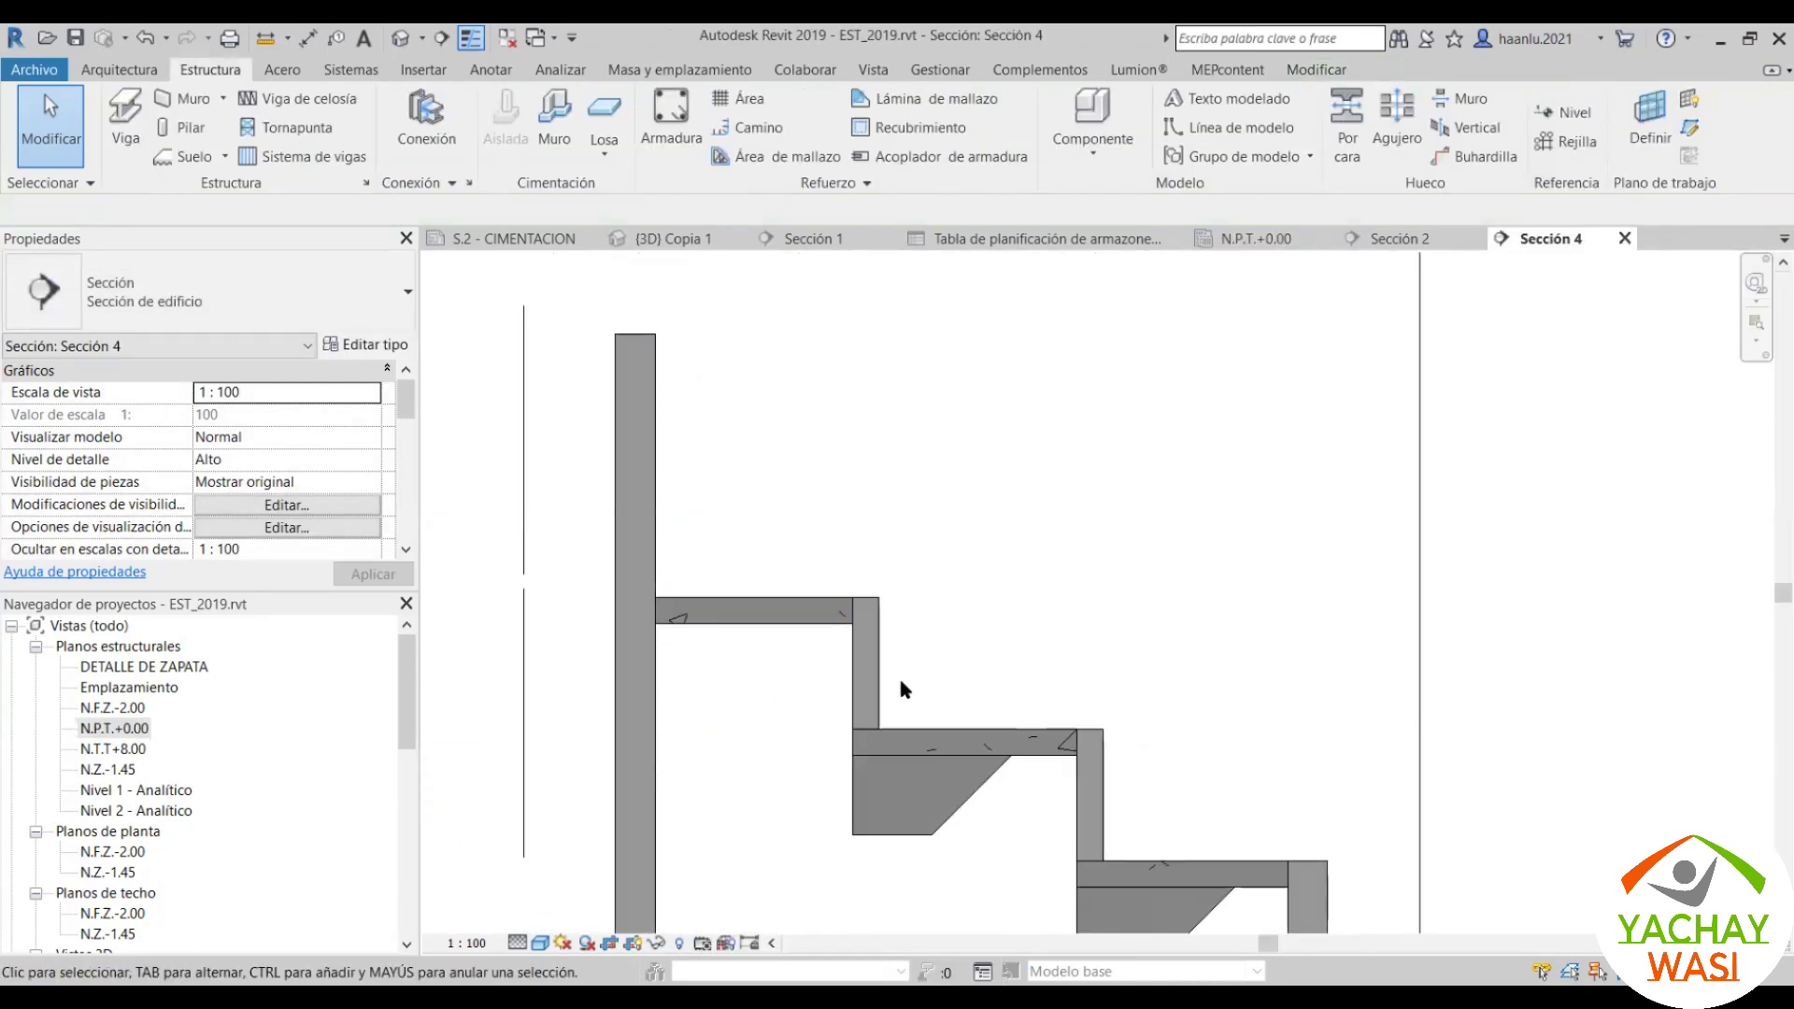
Step: In Sección 2, shift the section boundary to the right and reopen Sección 4
{"action": "left_click", "coordinate": [1428, 241]}
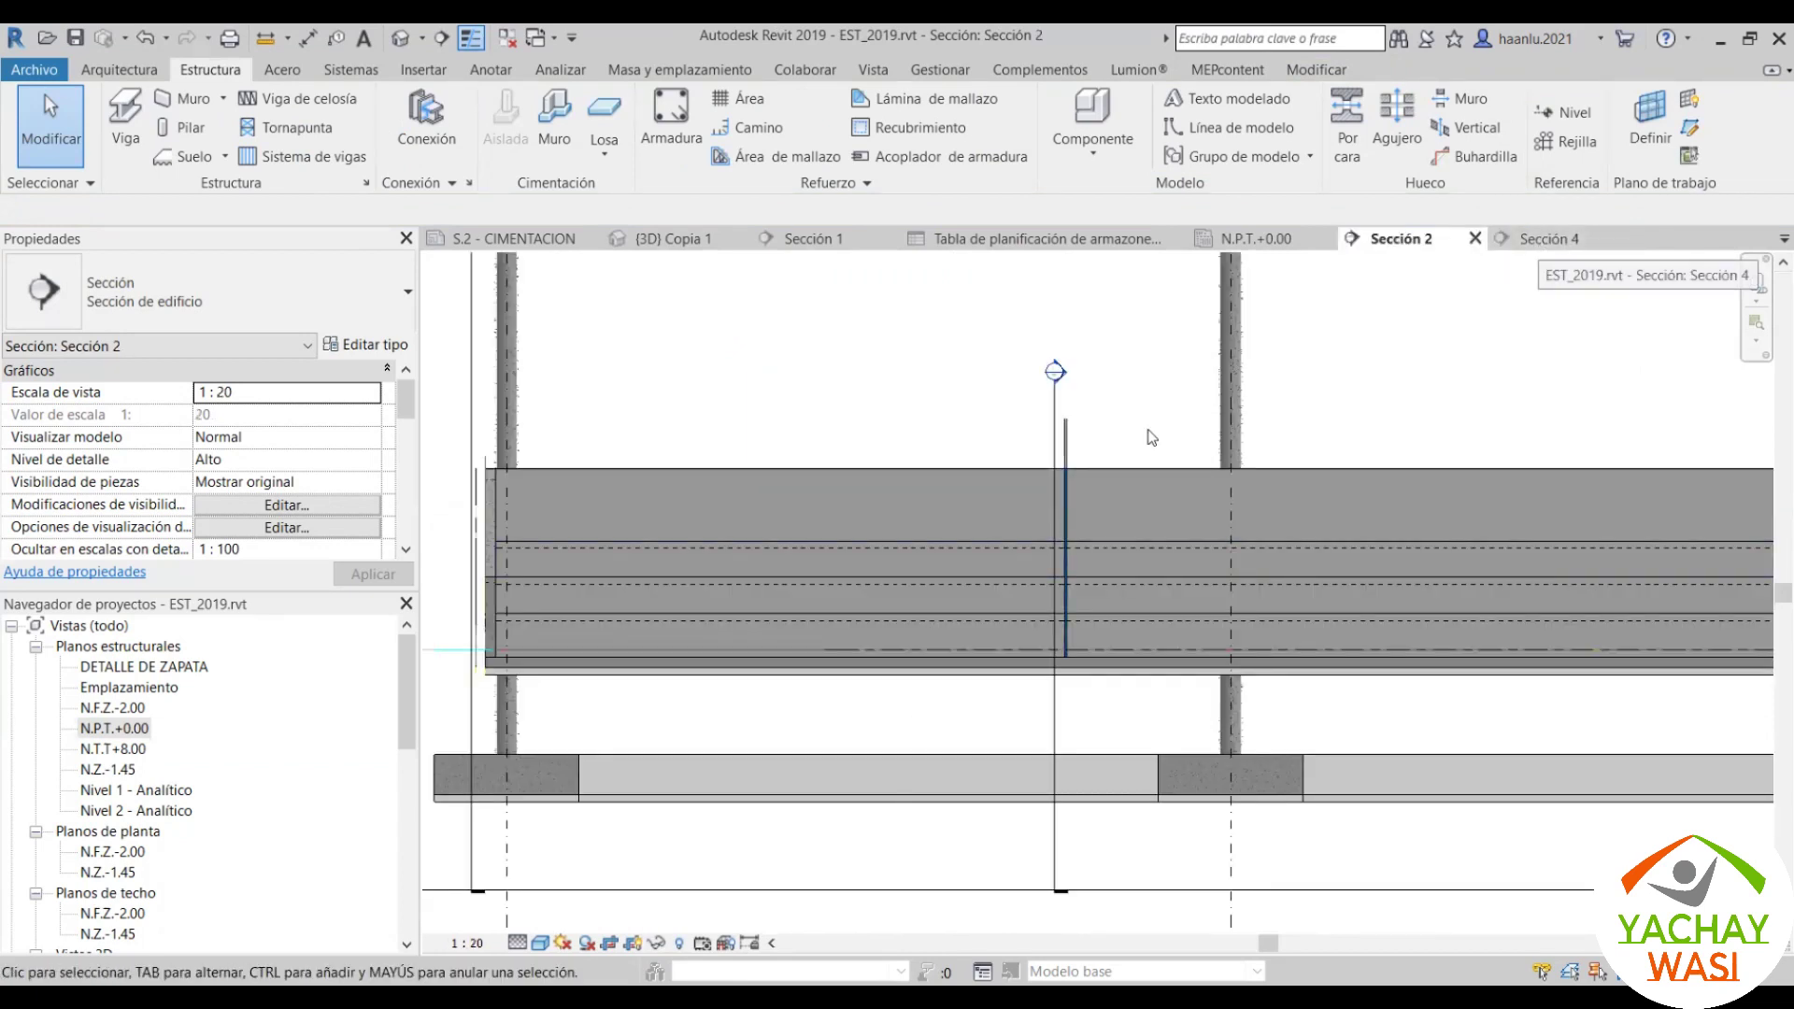
{"action": "scroll", "coordinate": [1151, 437], "scroll_direction": "up", "scroll_amount": 3}
{"action": "scroll", "coordinate": [1074, 449], "scroll_direction": "up", "scroll_amount": 3}
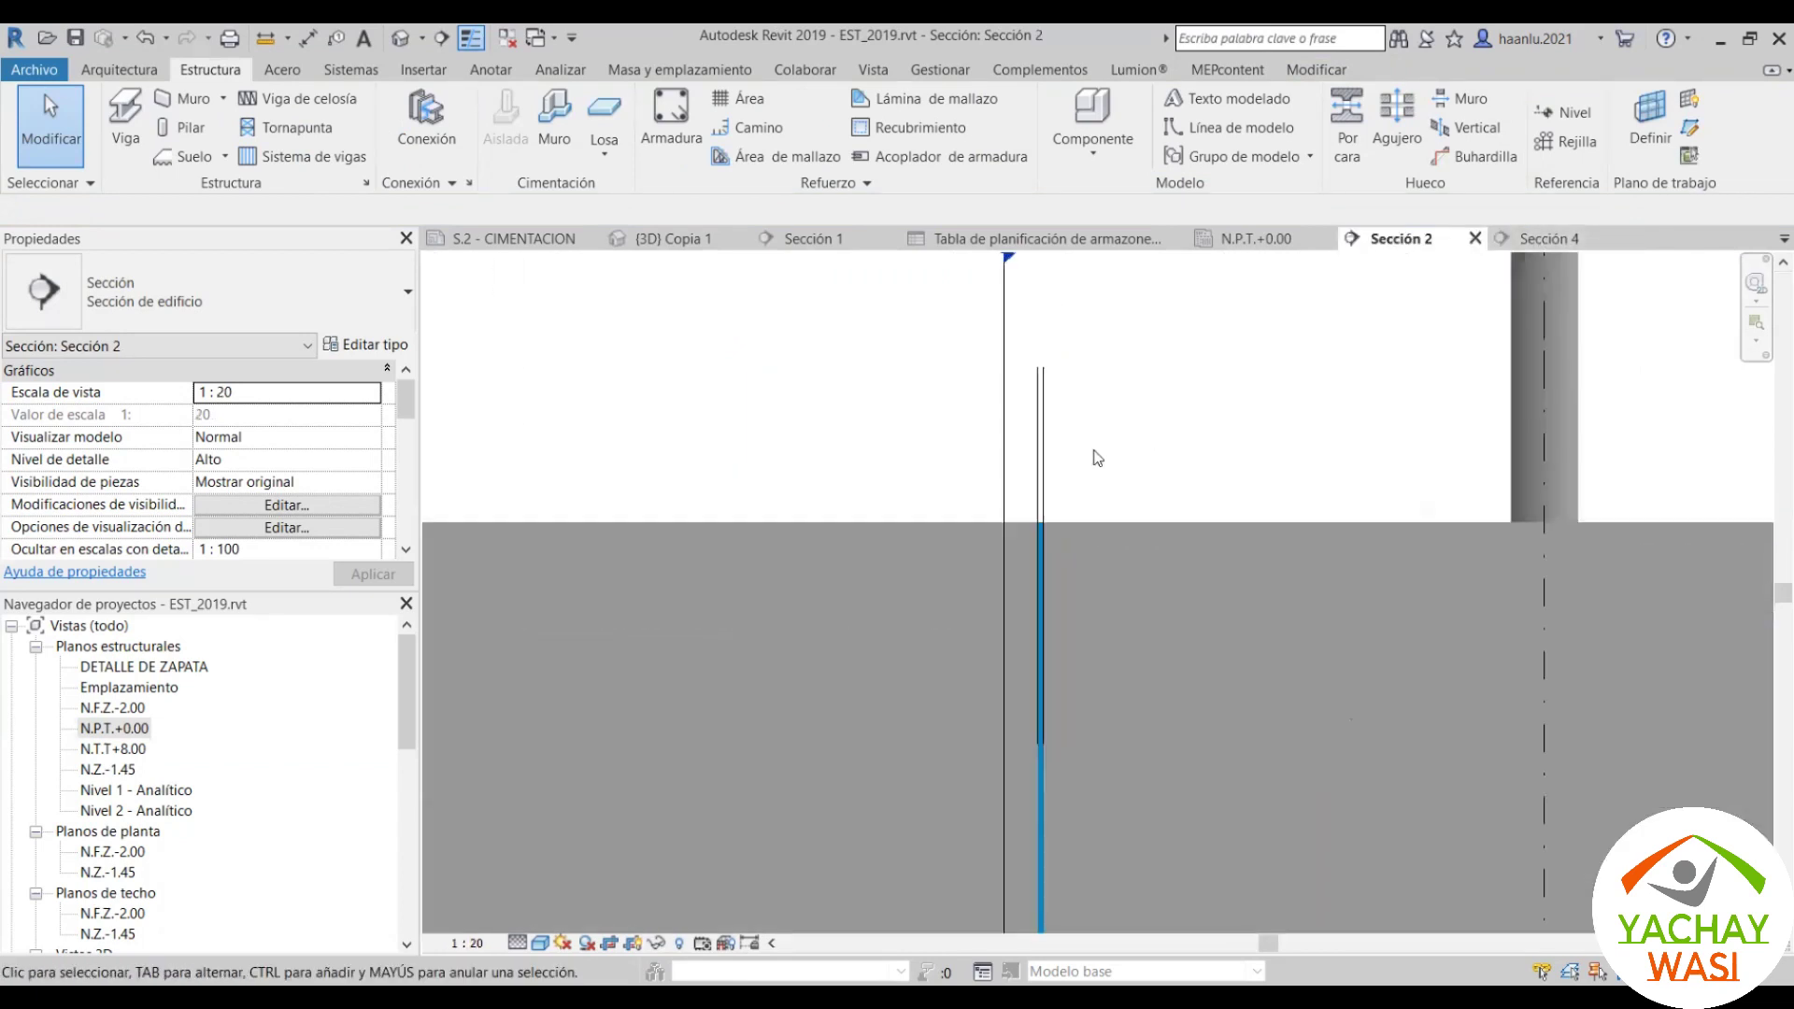
{"action": "left_click", "coordinate": [1005, 445]}
{"action": "scroll", "coordinate": [690, 368], "scroll_direction": "down", "scroll_amount": 2}
{"action": "scroll", "coordinate": [650, 496], "scroll_direction": "up", "scroll_amount": 2}
{"action": "scroll", "coordinate": [661, 476], "scroll_direction": "up", "scroll_amount": 2}
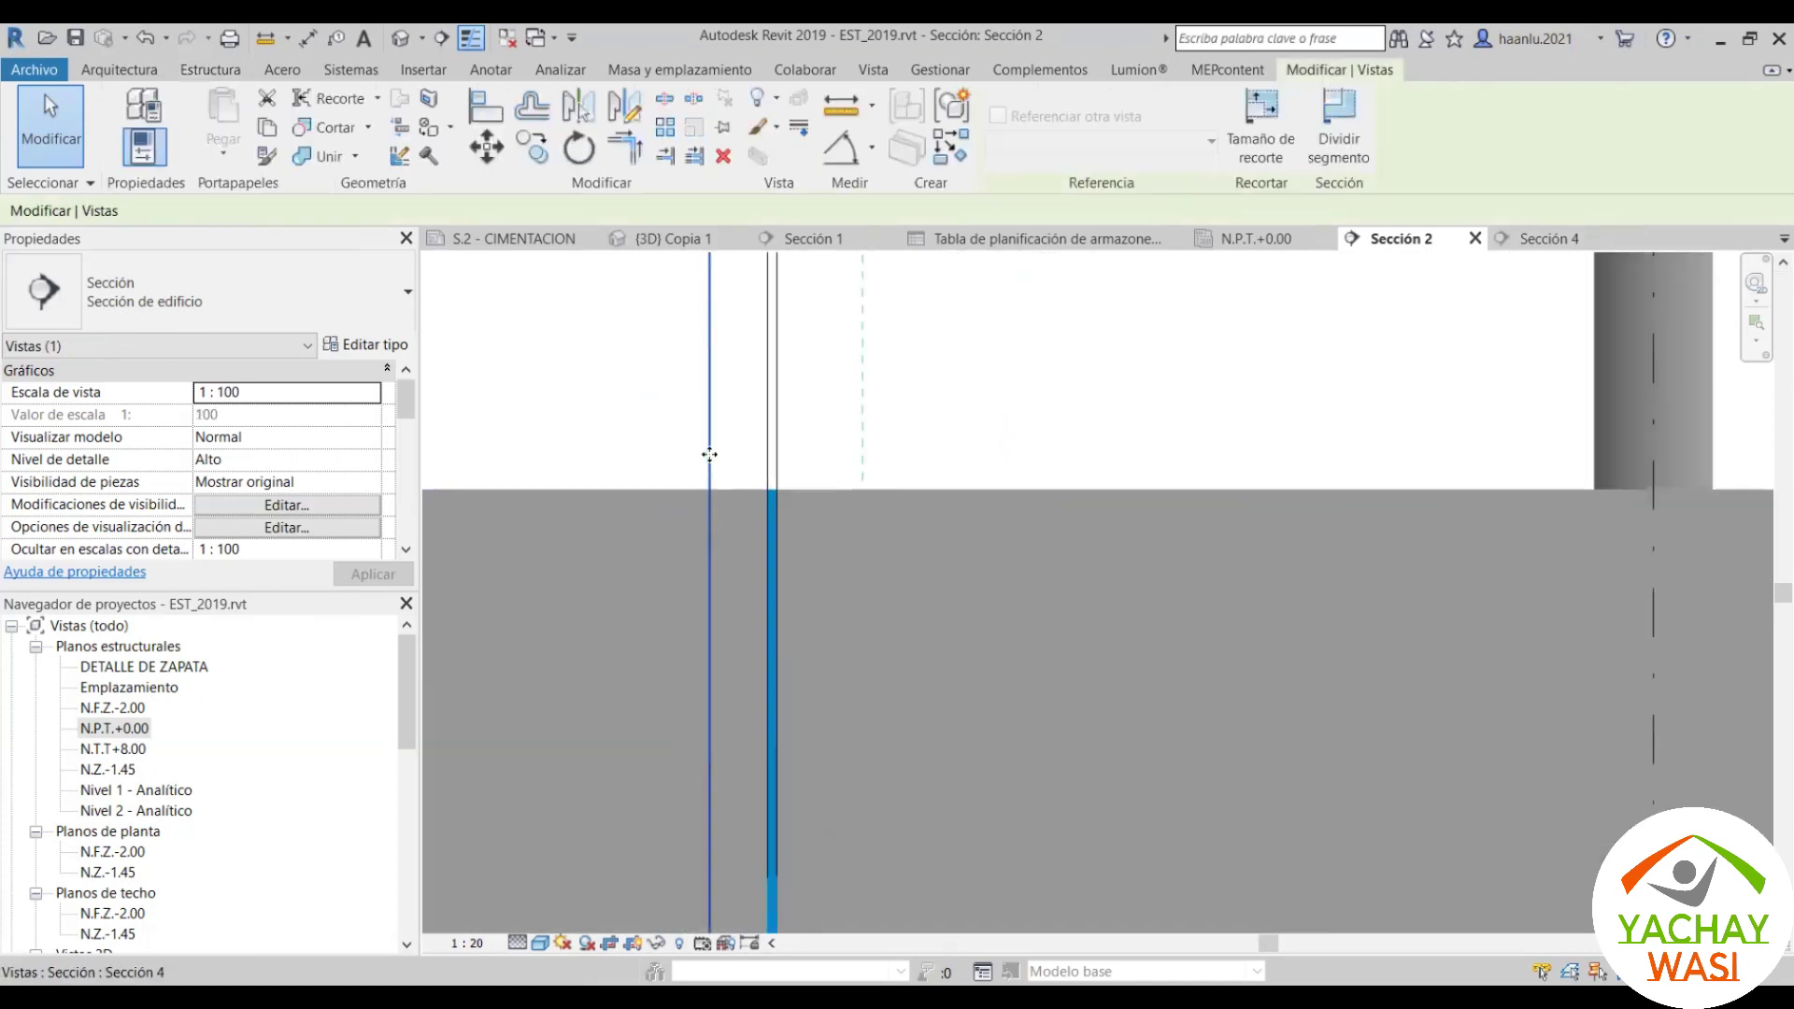
{"action": "left_click_drag", "start_coordinate": [709, 455], "coordinate": [772, 456]}
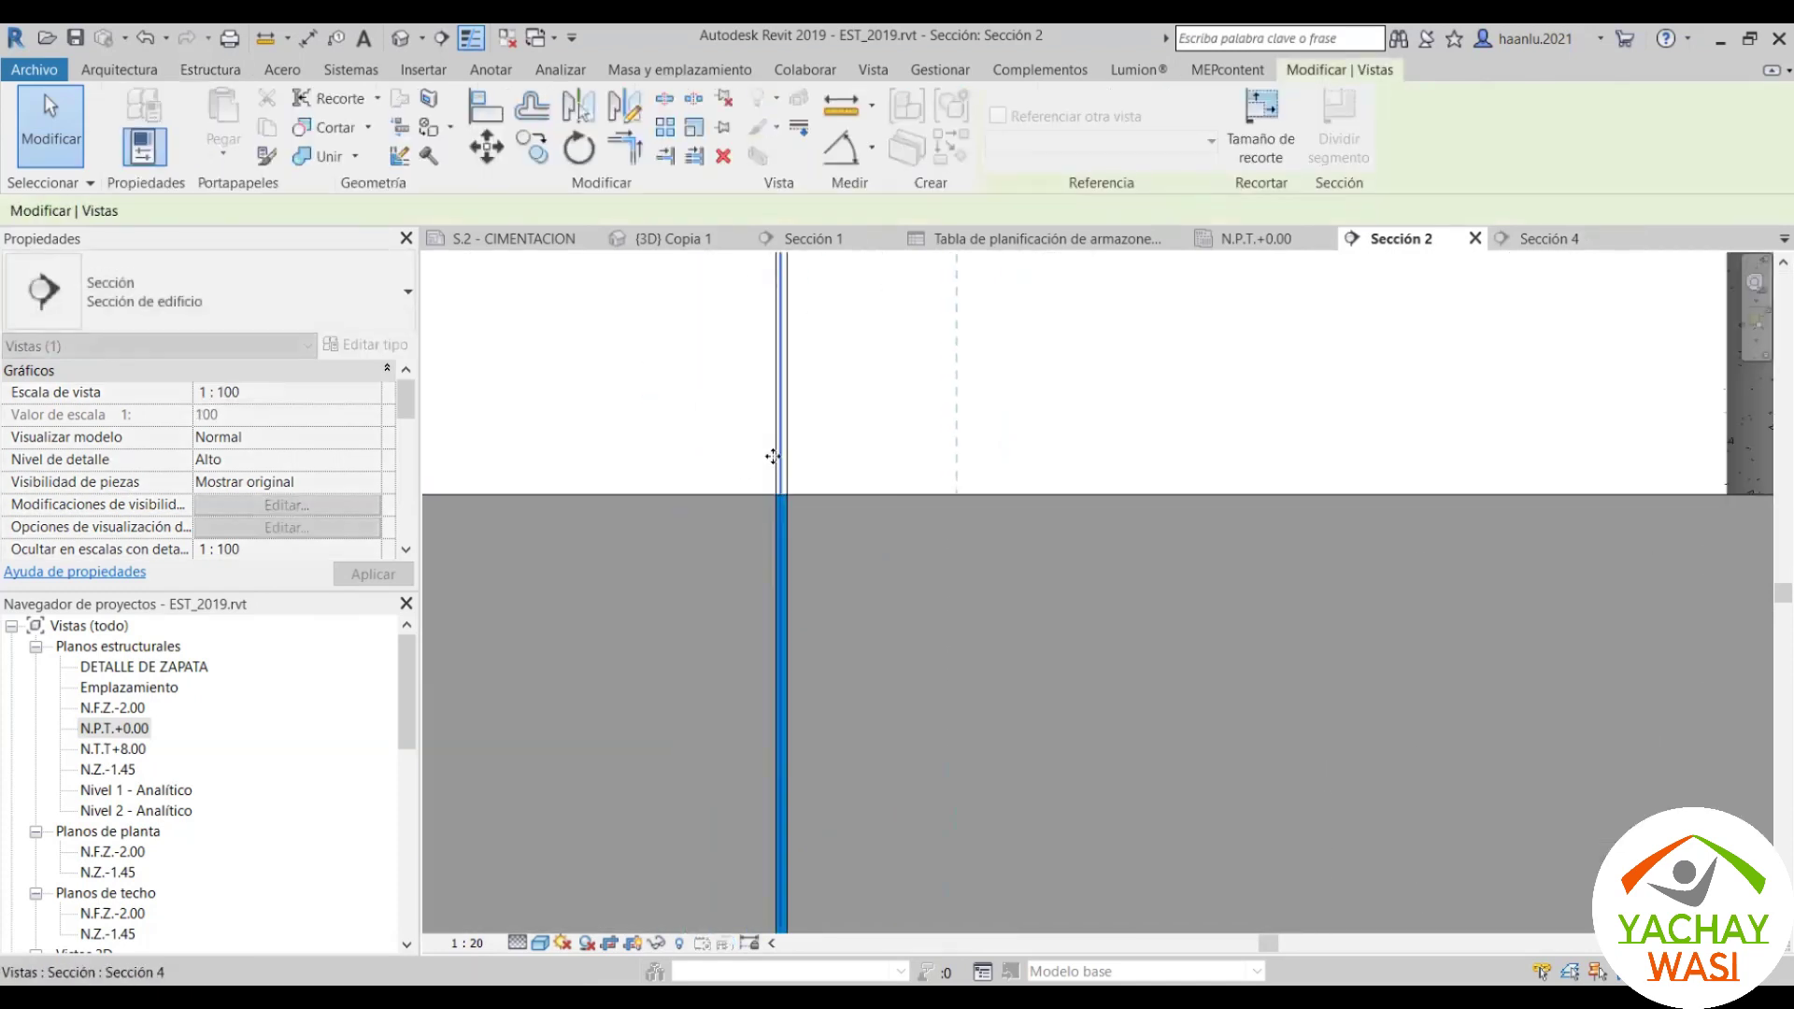
{"action": "double_click", "coordinate": [833, 570]}
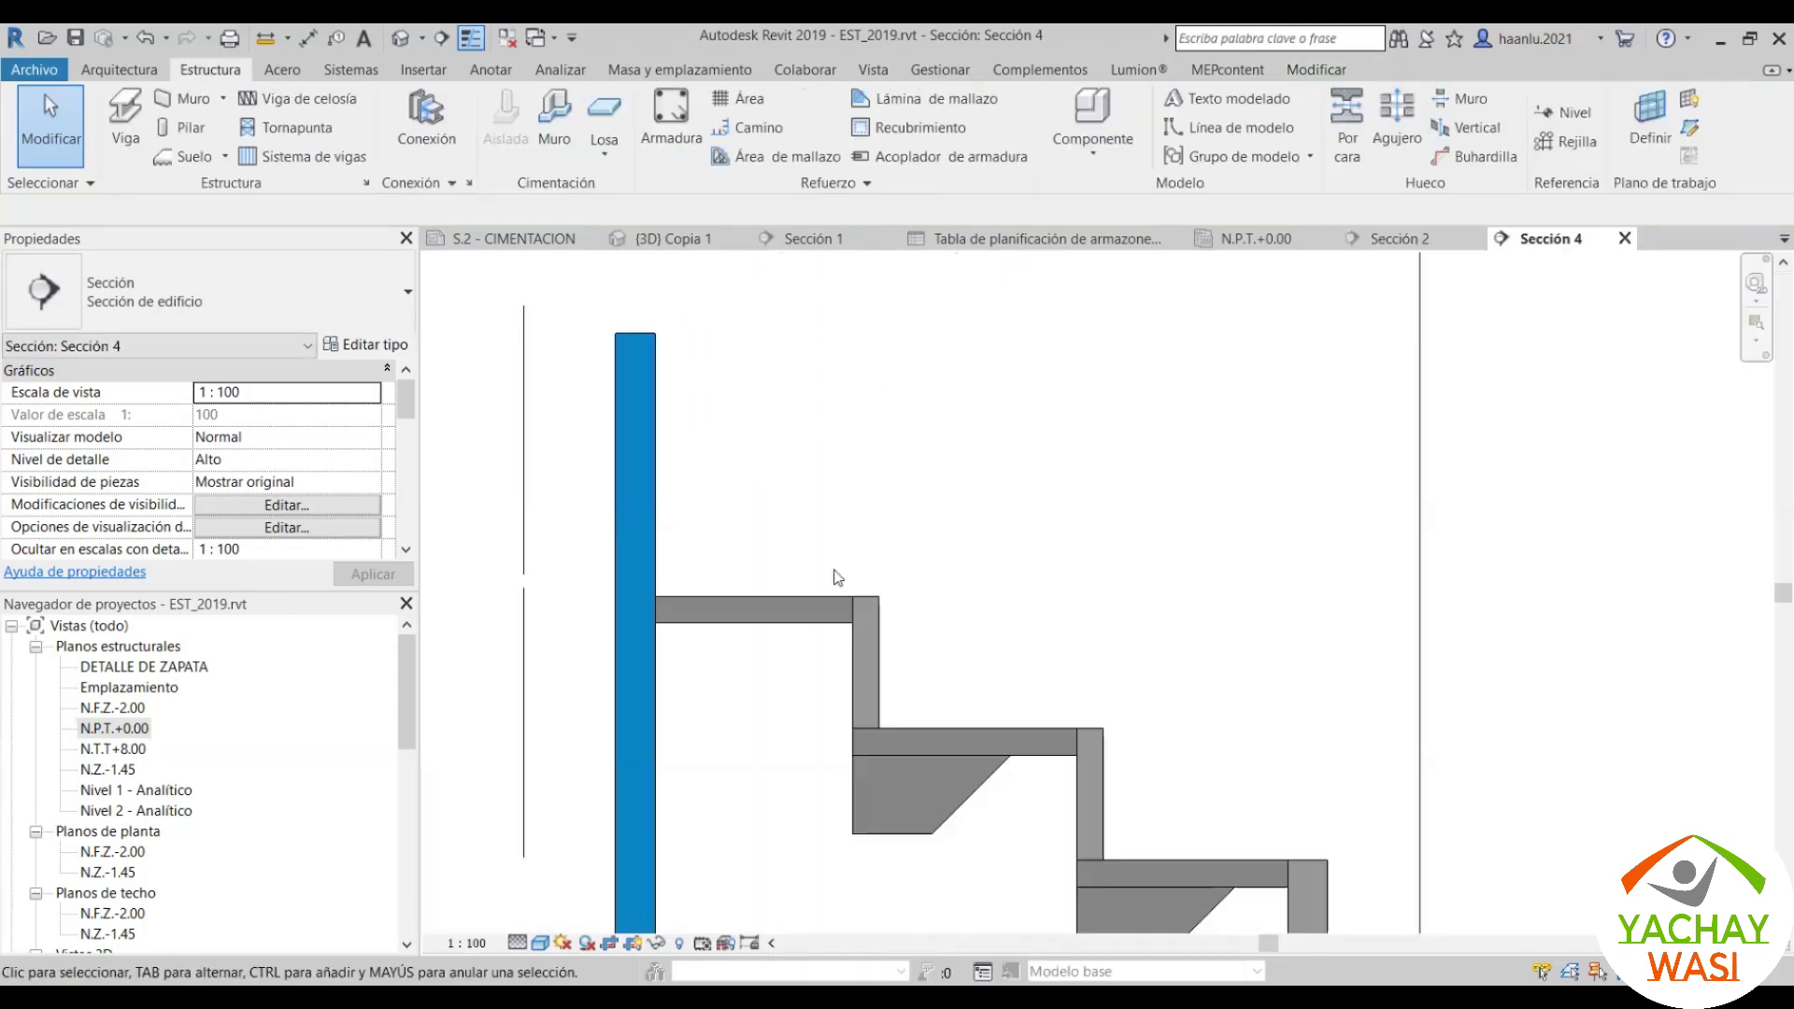
Step: Check the joint wall in Sección 4, compare it with Sección 2, and return to N.P.T.+0.00
{"action": "scroll", "coordinate": [899, 431], "scroll_direction": "down", "scroll_amount": 2}
{"action": "left_click", "coordinate": [784, 450]}
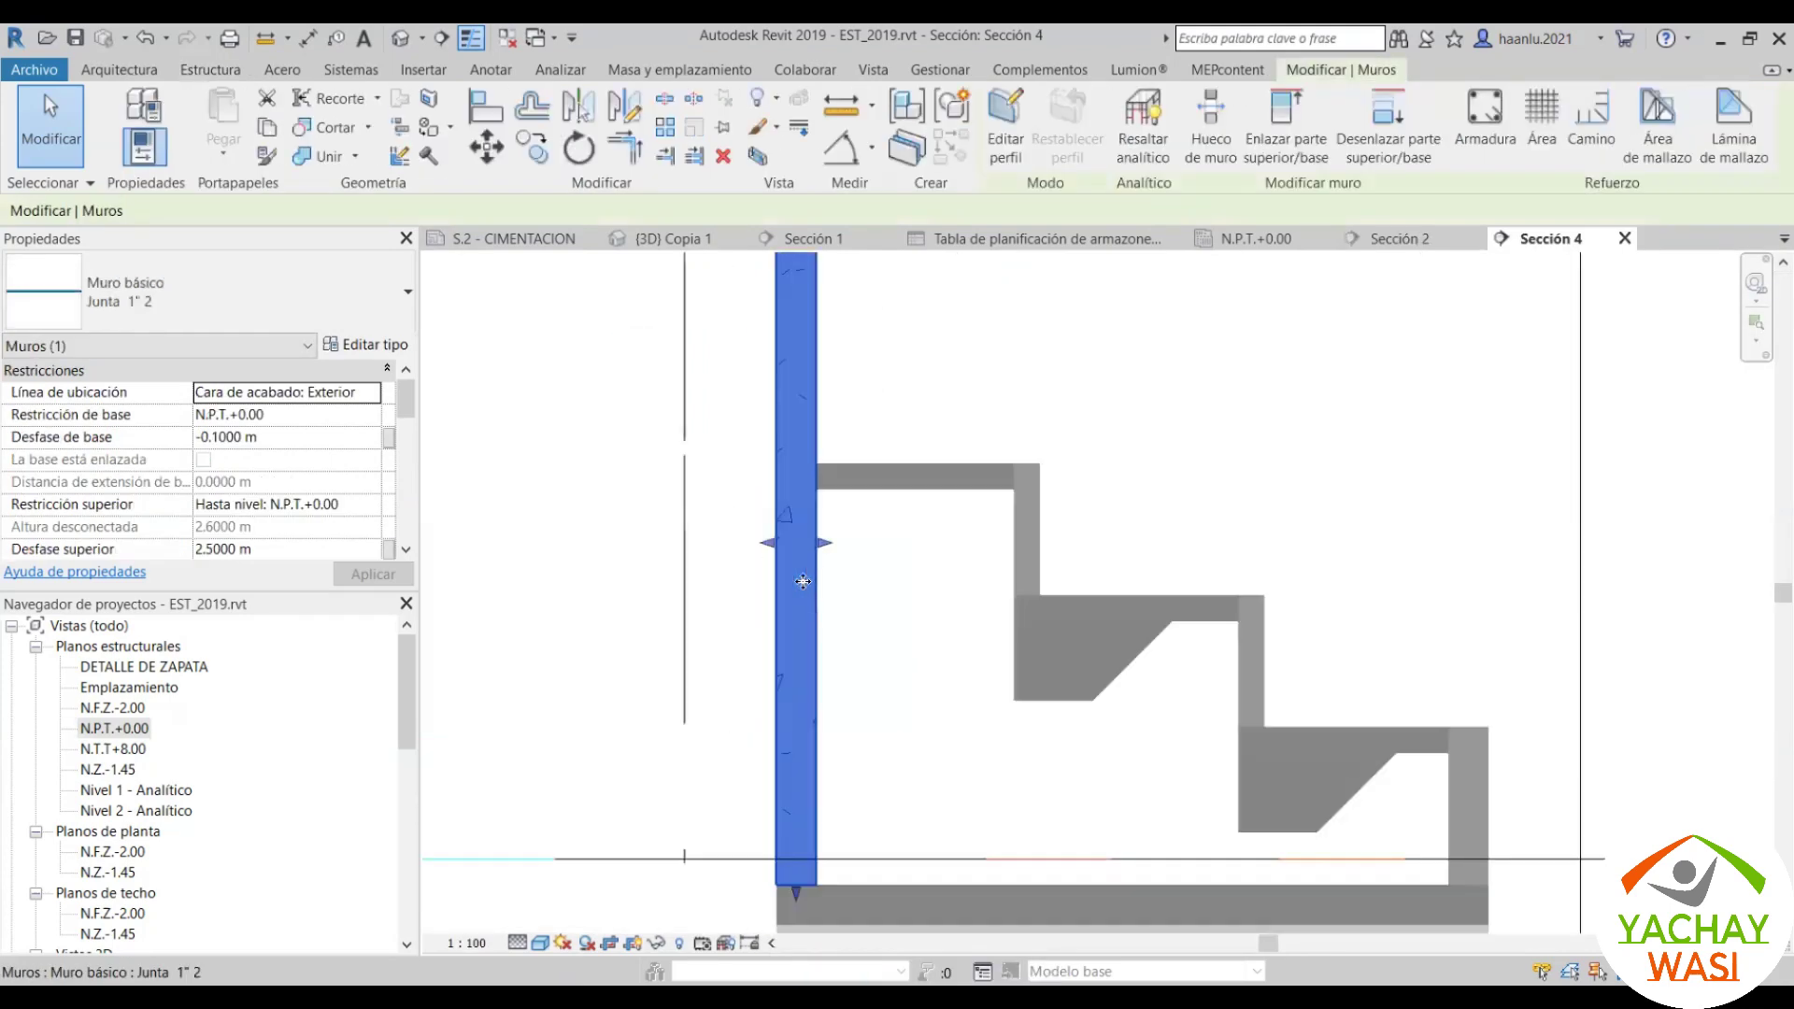
{"action": "scroll", "coordinate": [878, 556], "scroll_direction": "up", "scroll_amount": 1}
{"action": "scroll", "coordinate": [883, 541], "scroll_direction": "up", "scroll_amount": 2}
{"action": "scroll", "coordinate": [897, 564], "scroll_direction": "down", "scroll_amount": 2}
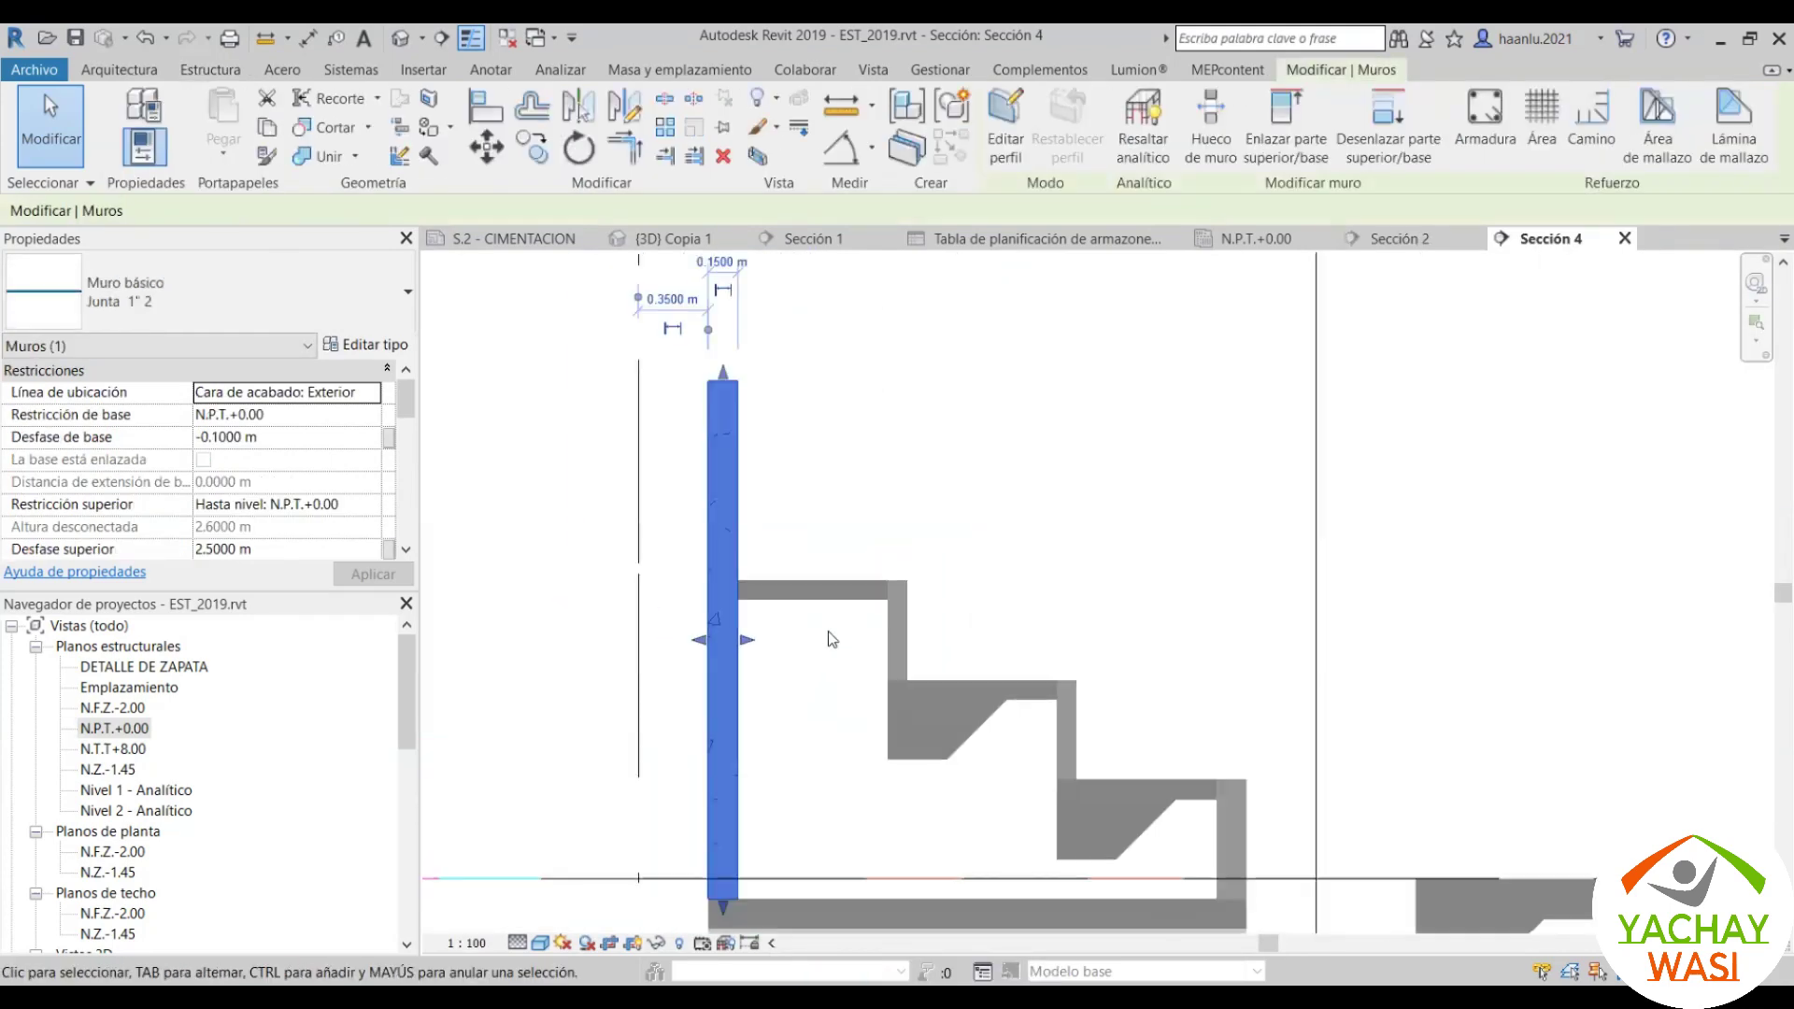
{"action": "left_click", "coordinate": [834, 623]}
{"action": "scroll", "coordinate": [846, 505], "scroll_direction": "down", "scroll_amount": 2}
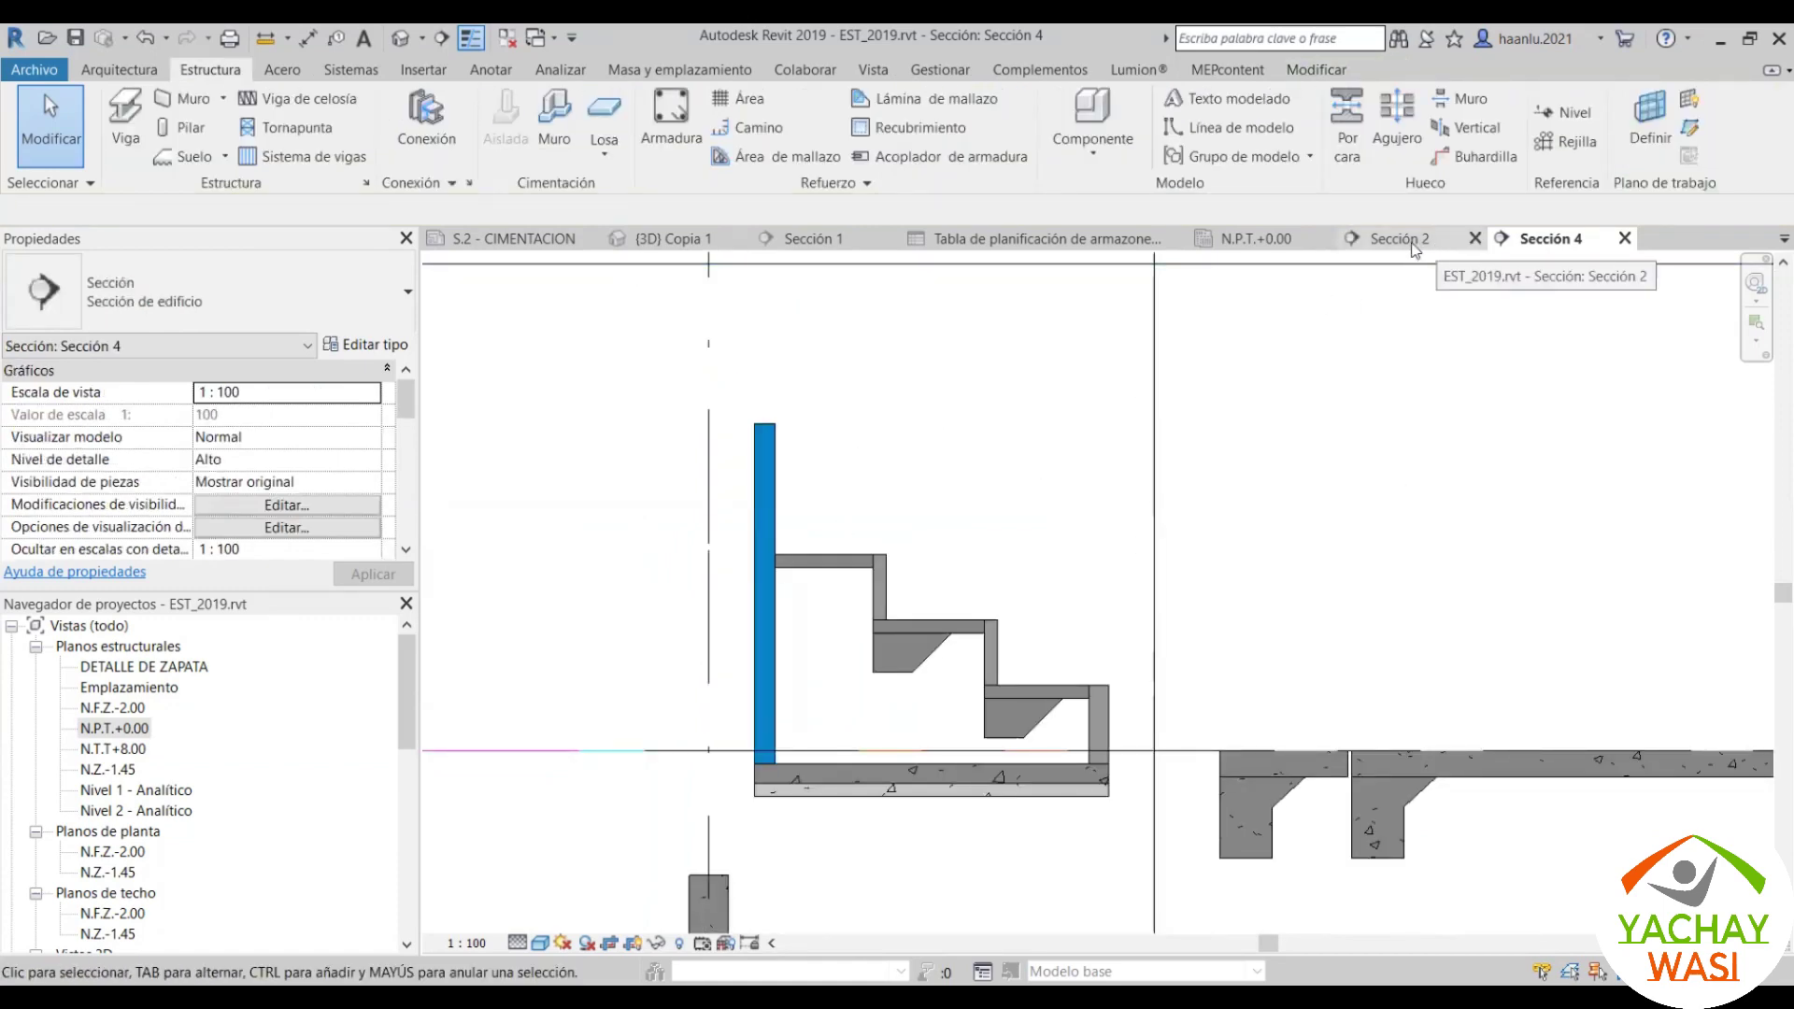
{"action": "left_click", "coordinate": [1398, 239]}
{"action": "scroll", "coordinate": [962, 420], "scroll_direction": "down", "scroll_amount": 3}
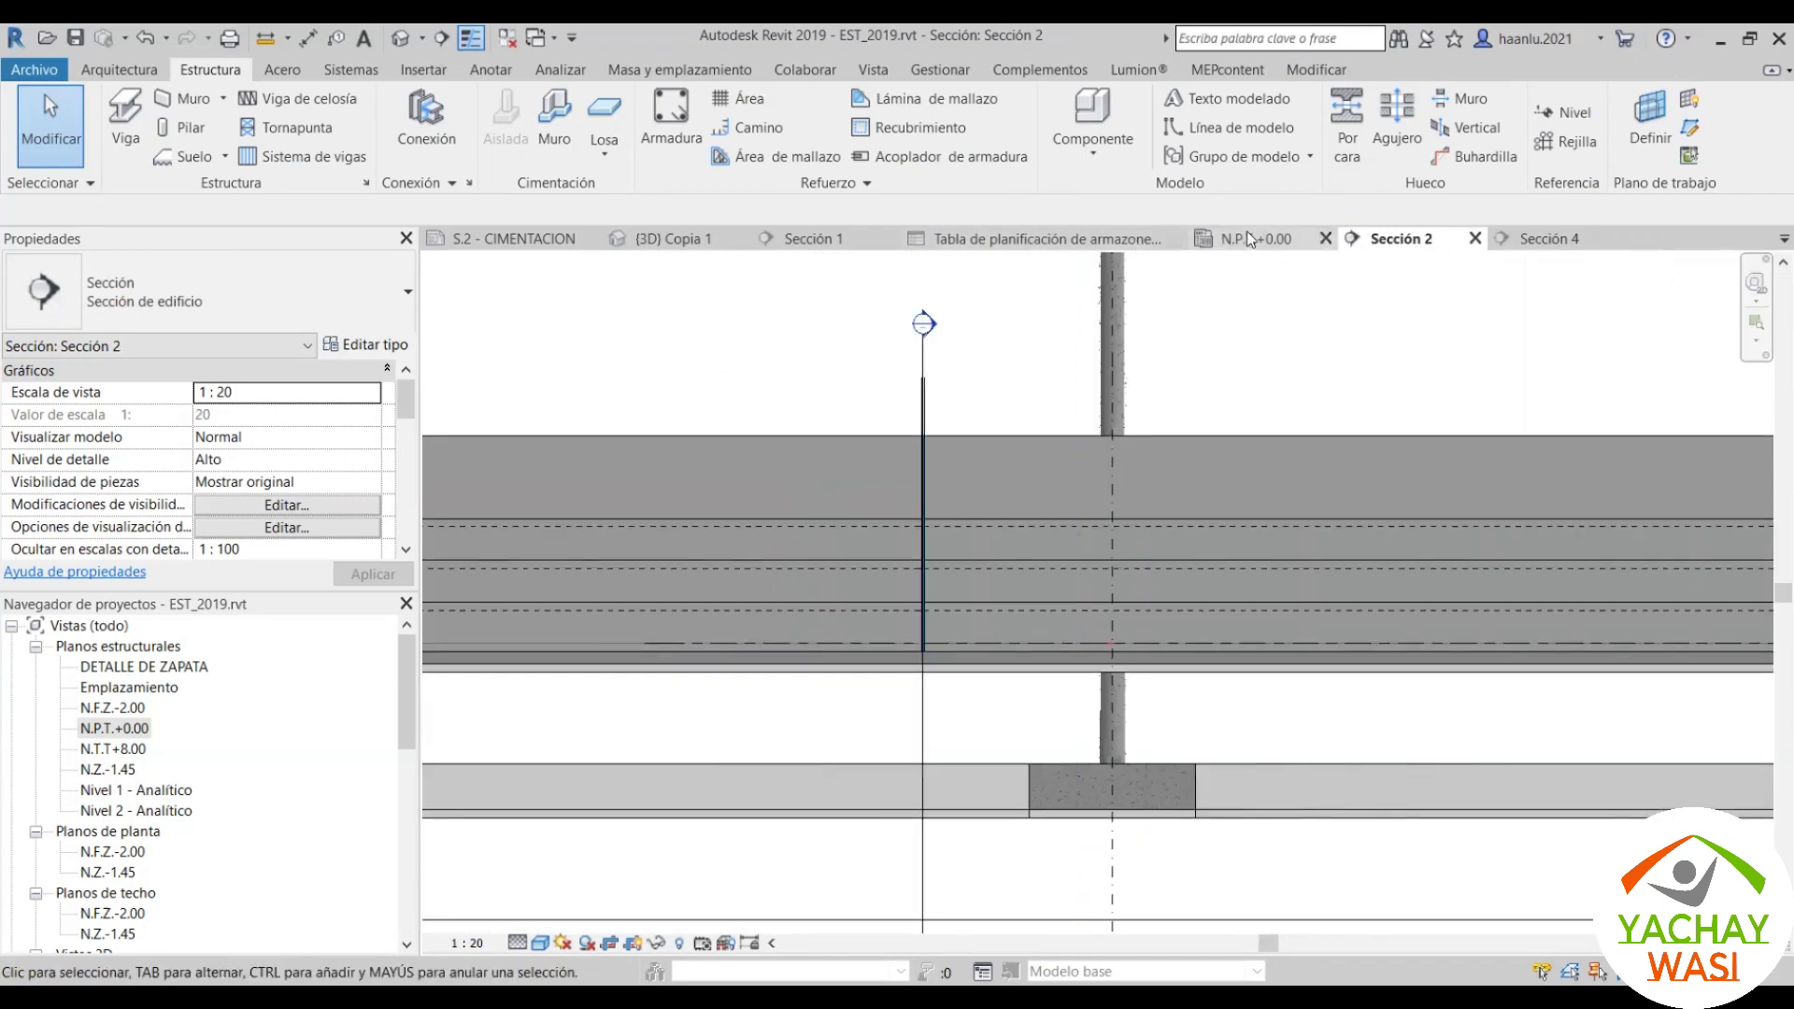
{"action": "left_click", "coordinate": [1246, 238]}
Step: Draw a 0.1000 m Junta 1" 2 joint wall between two grid intersections across the slab step
{"action": "scroll", "coordinate": [867, 499], "scroll_direction": "up", "scroll_amount": 5}
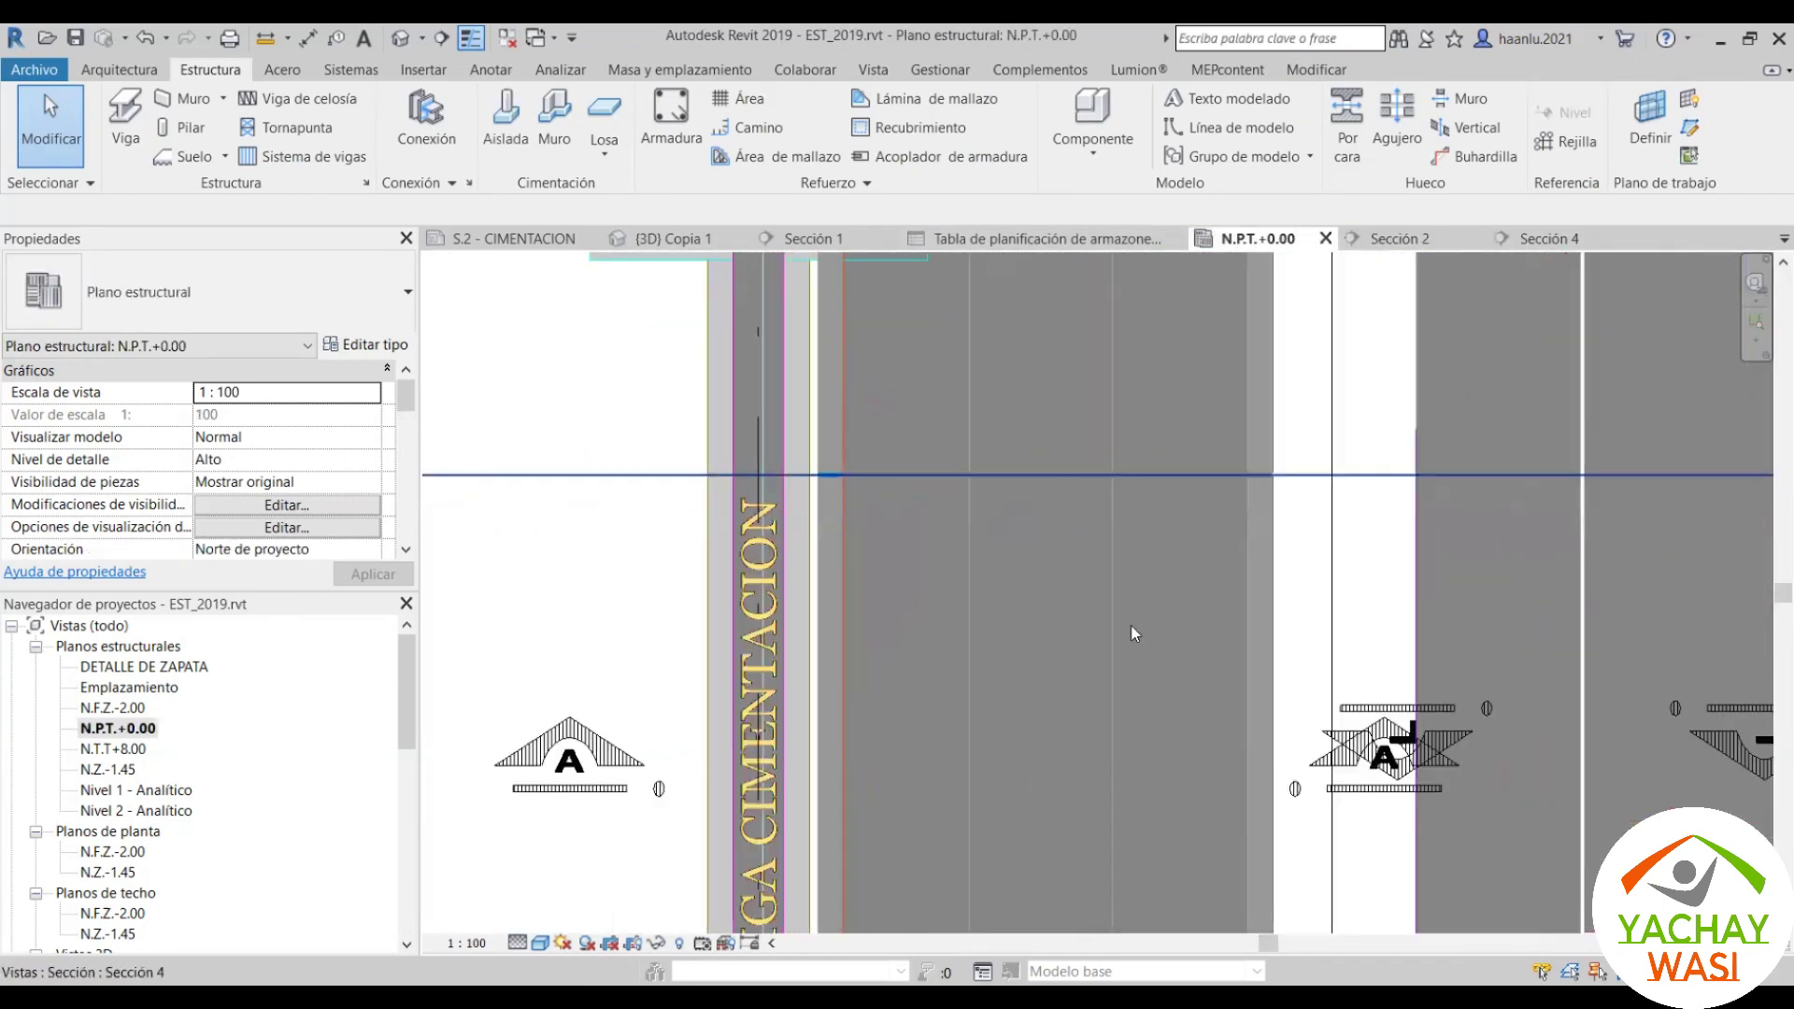
{"action": "scroll", "coordinate": [972, 481], "scroll_direction": "up", "scroll_amount": 2}
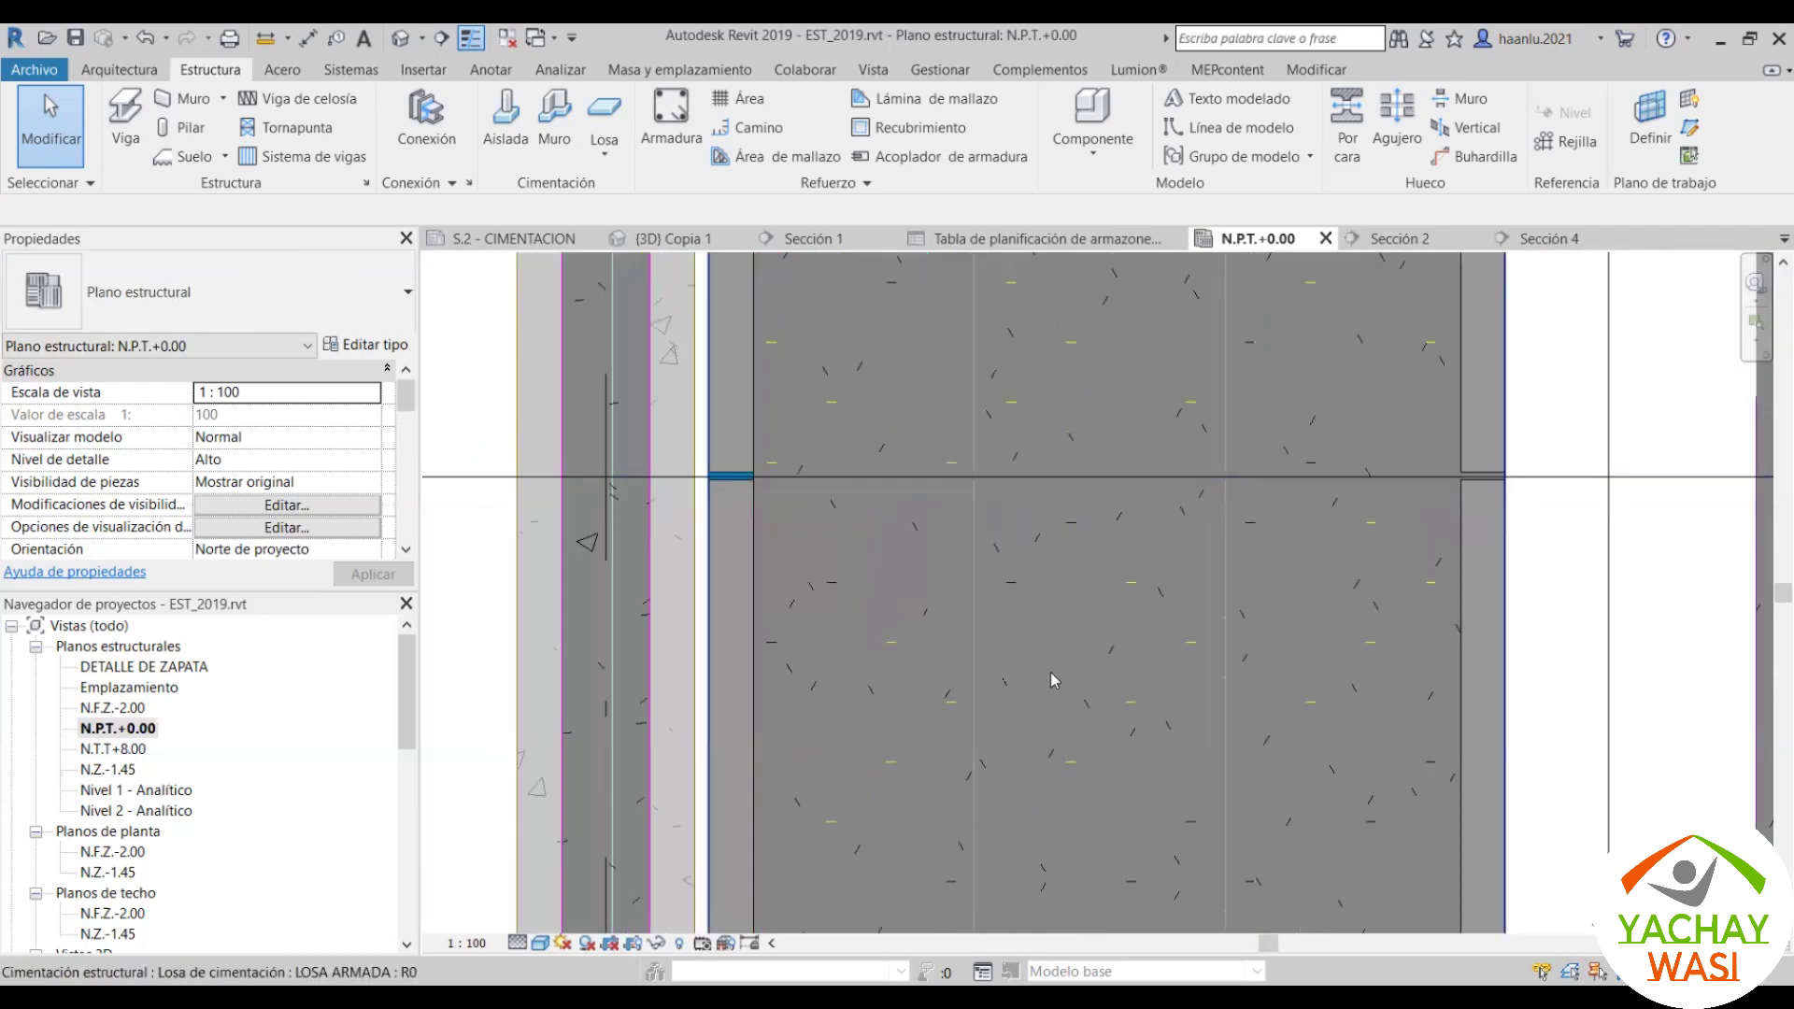
{"action": "scroll", "coordinate": [955, 525], "scroll_direction": "up", "scroll_amount": 1}
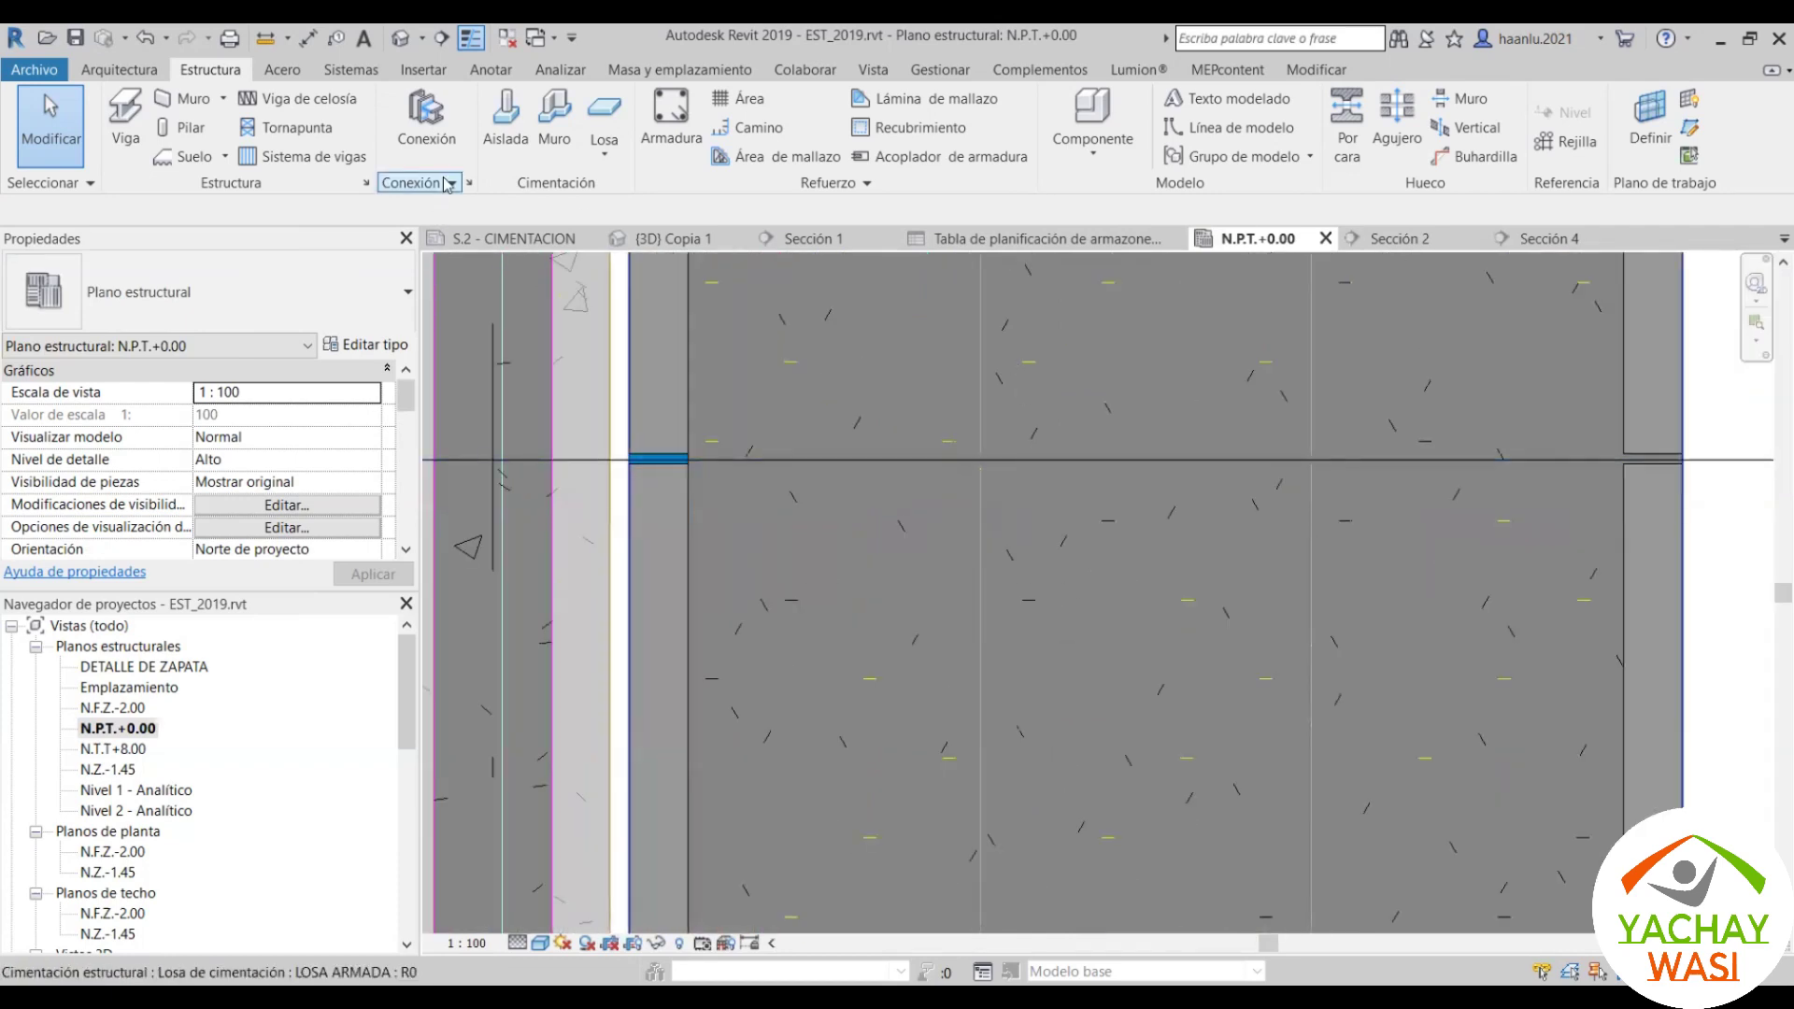
{"action": "left_click", "coordinate": [199, 105]}
{"action": "scroll", "coordinate": [973, 466], "scroll_direction": "up", "scroll_amount": 1}
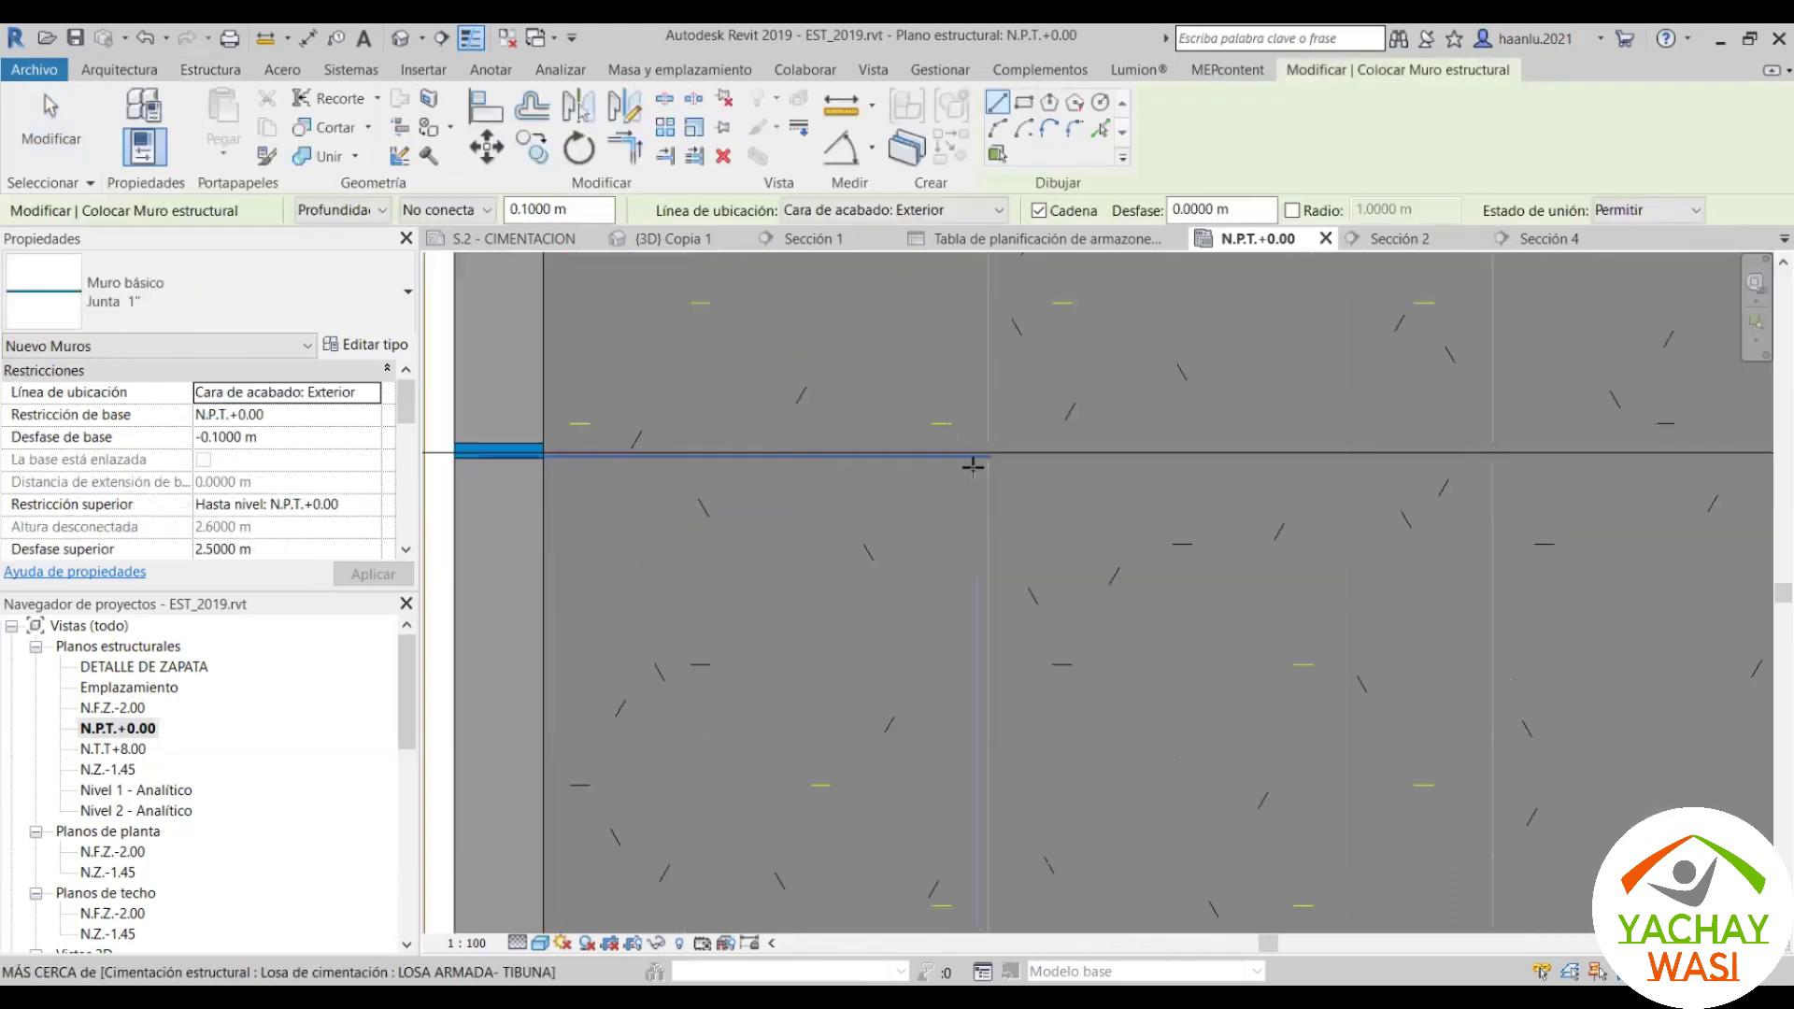
{"action": "scroll", "coordinate": [973, 466], "scroll_direction": "up", "scroll_amount": 2}
{"action": "scroll", "coordinate": [986, 438], "scroll_direction": "up", "scroll_amount": 3}
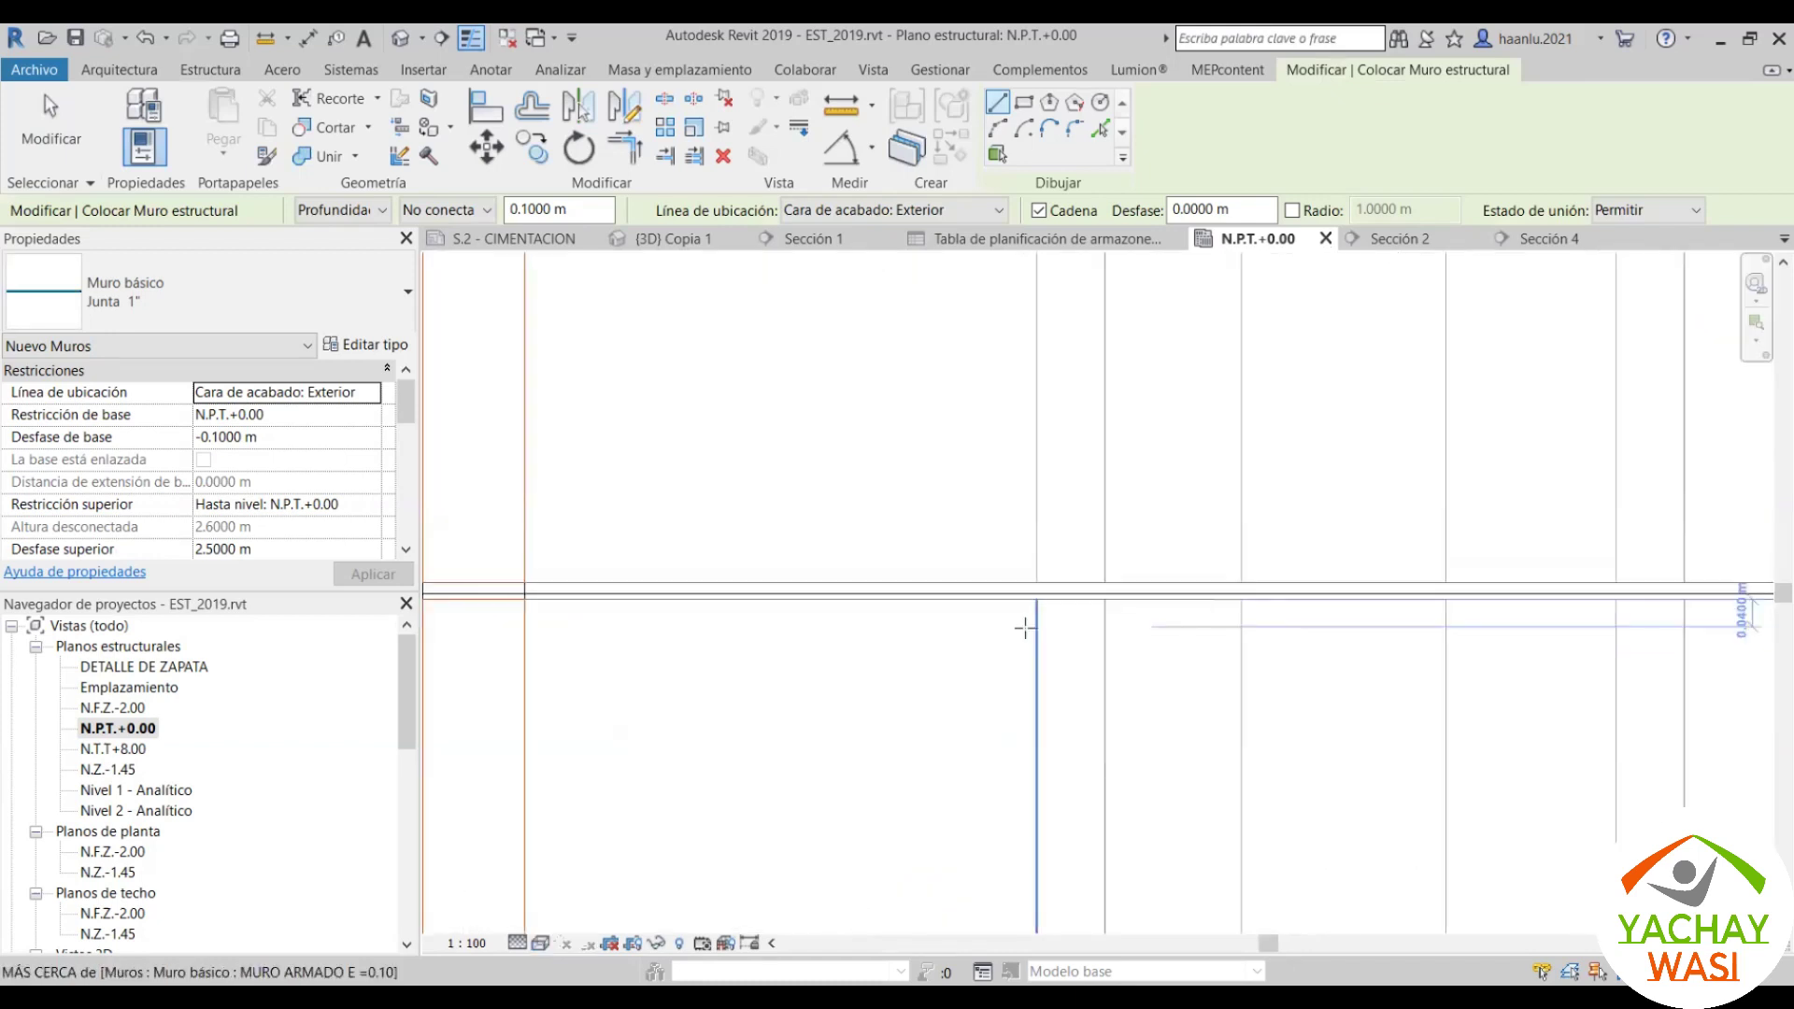
{"action": "scroll", "coordinate": [1029, 628], "scroll_direction": "up", "scroll_amount": 3}
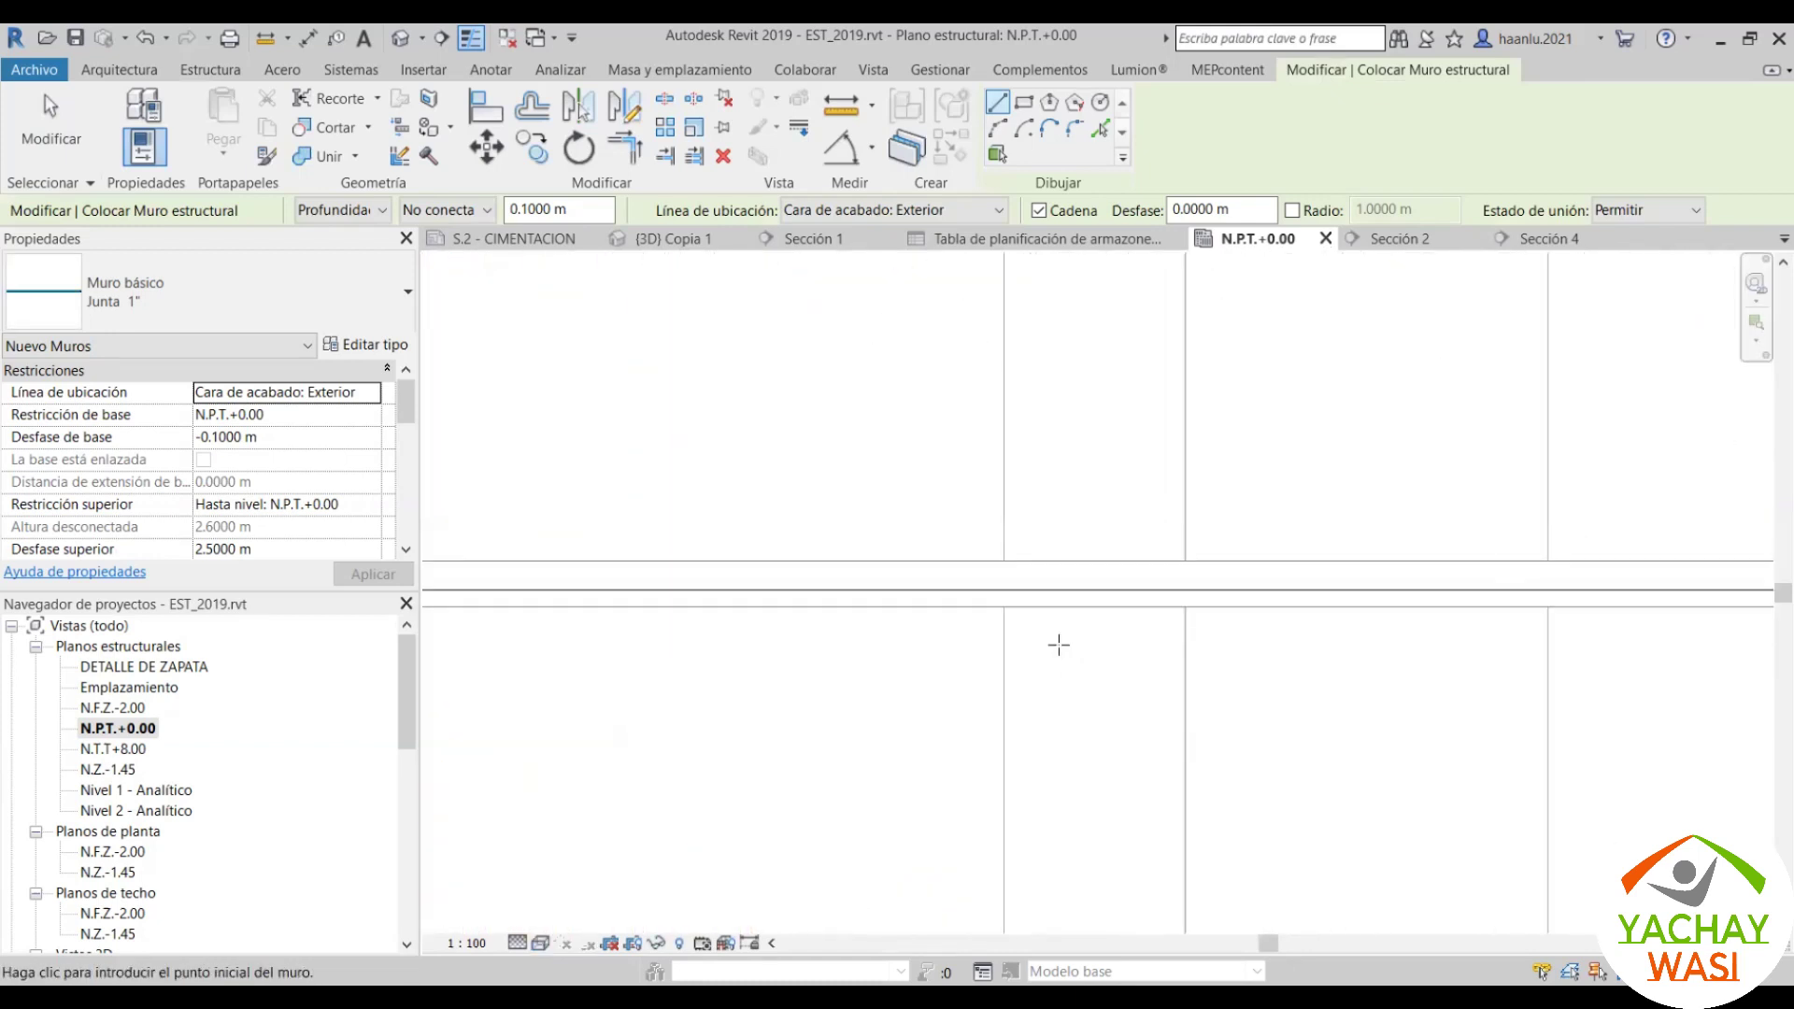
{"action": "left_click", "coordinate": [998, 600]}
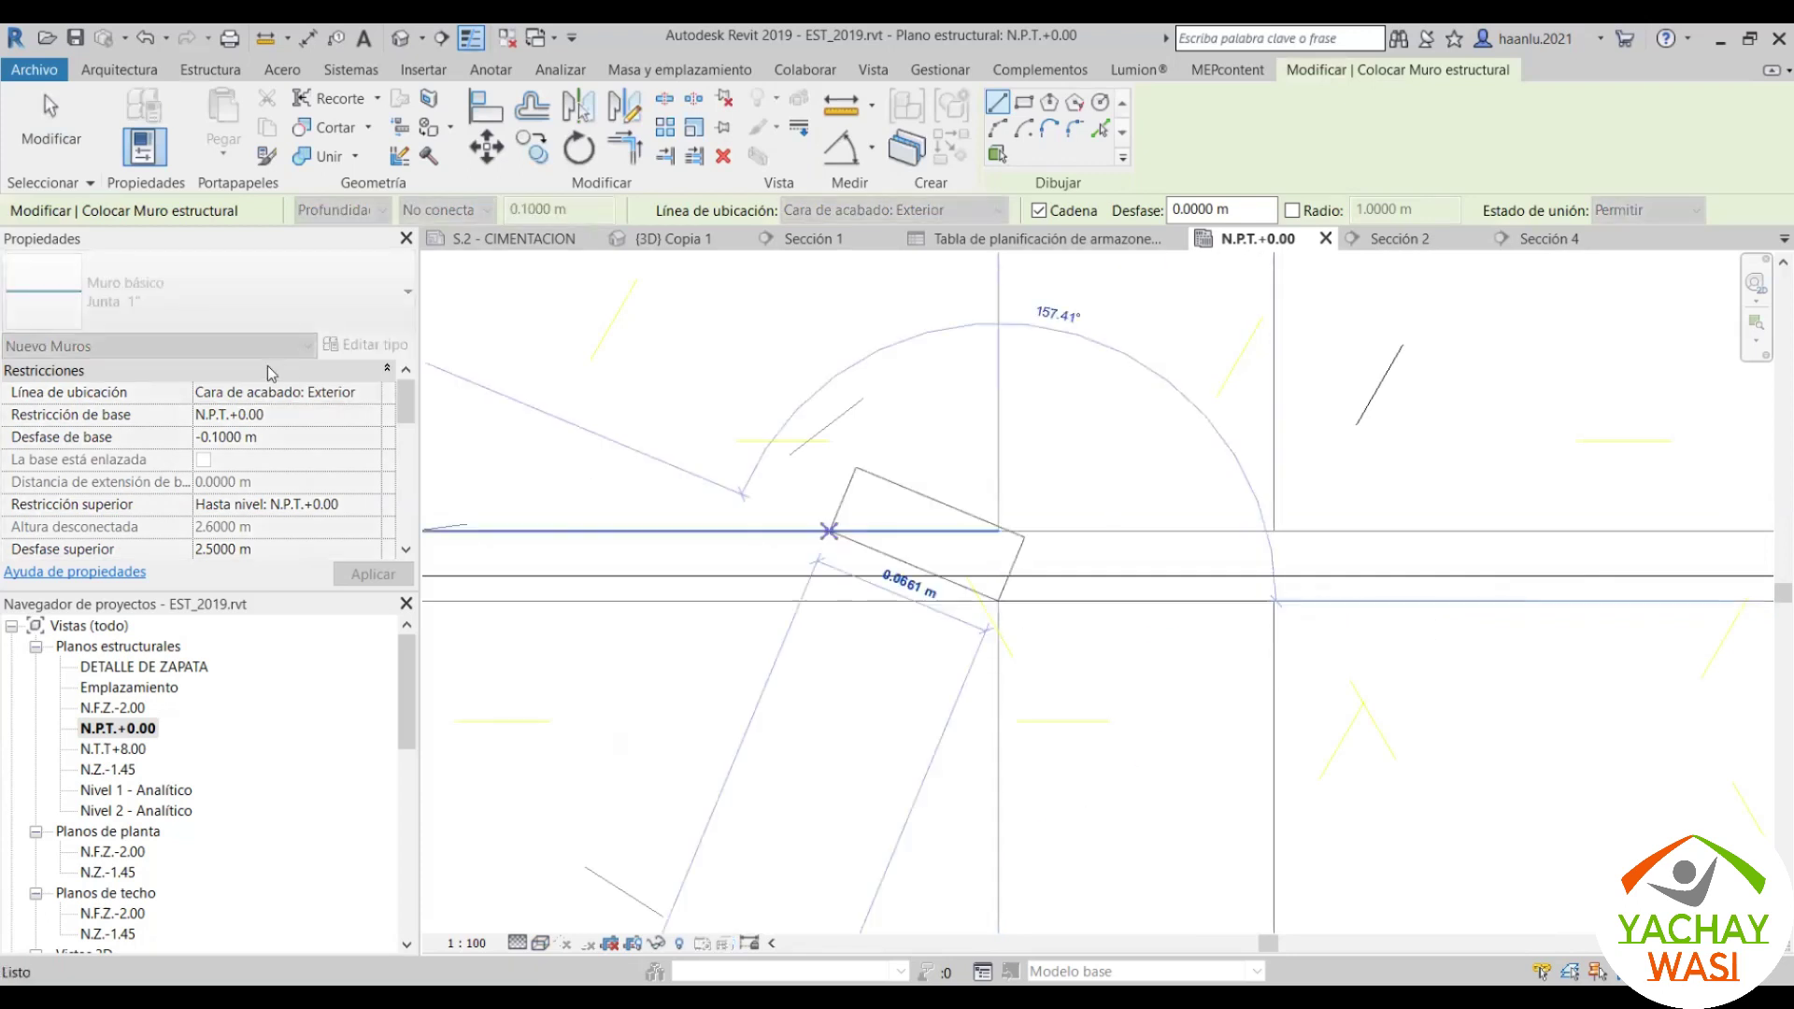
{"action": "key", "text": "Escape"}
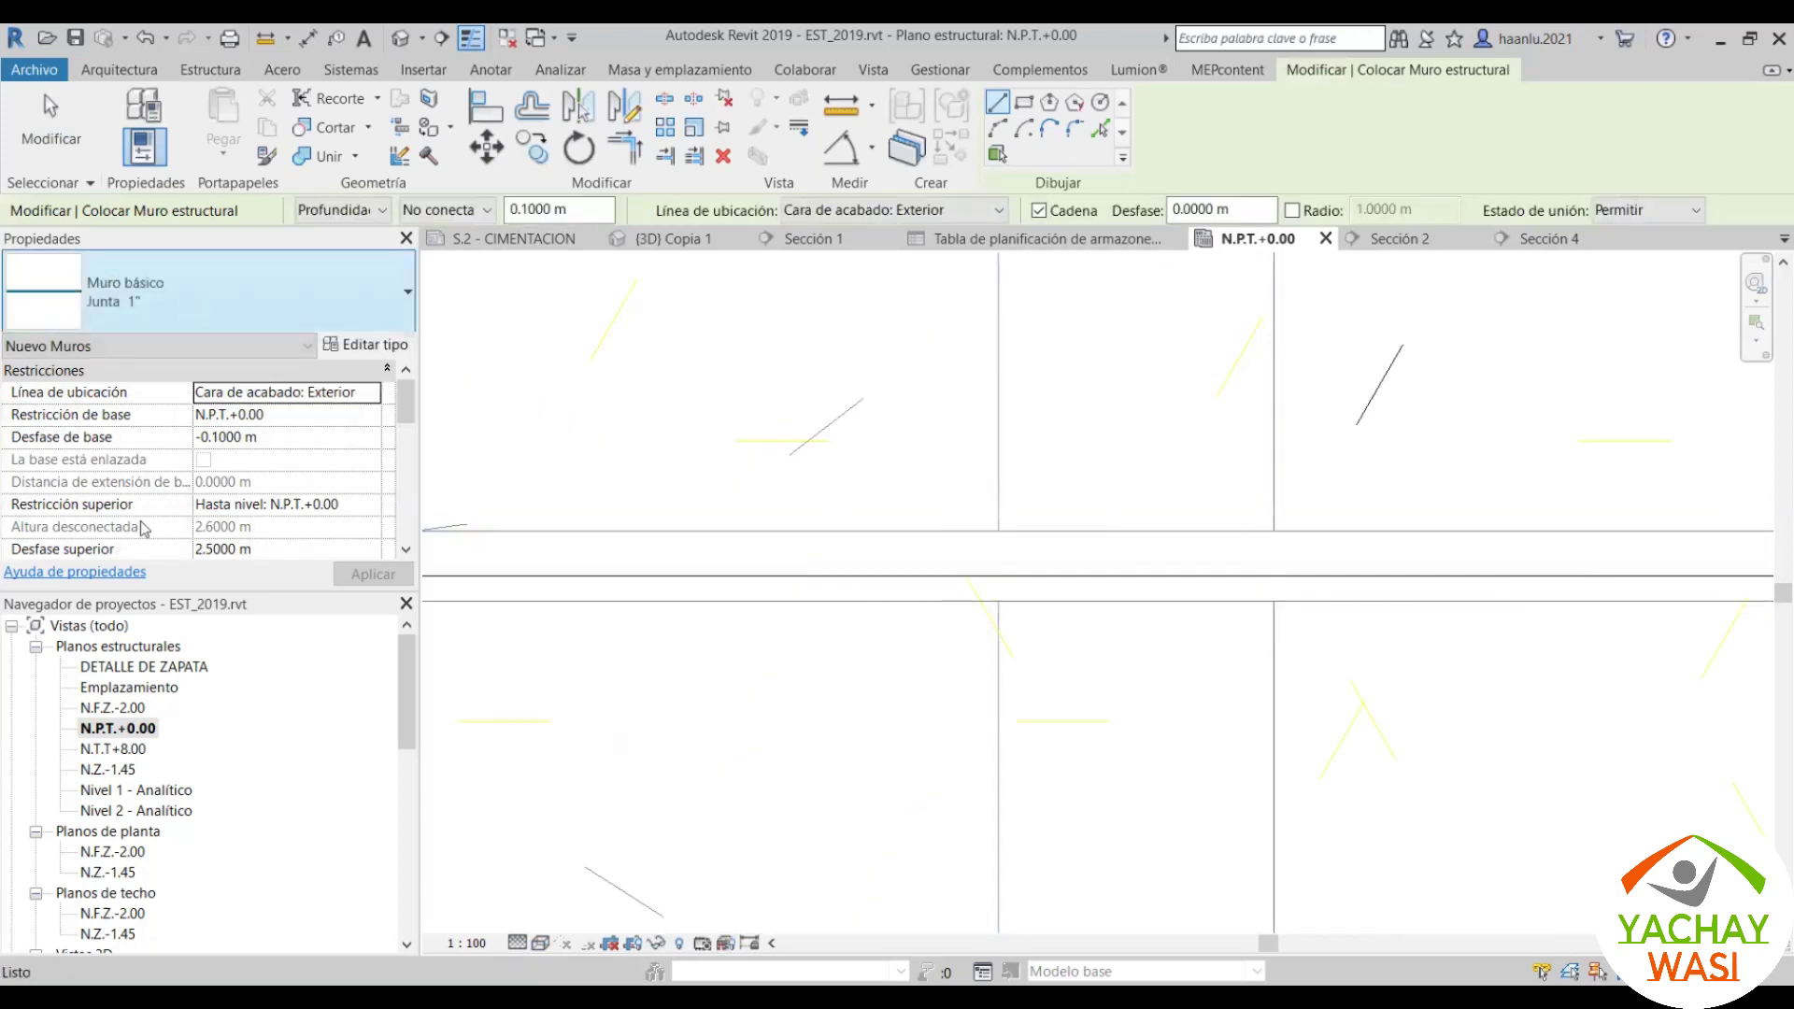
{"action": "left_click", "coordinate": [998, 601]}
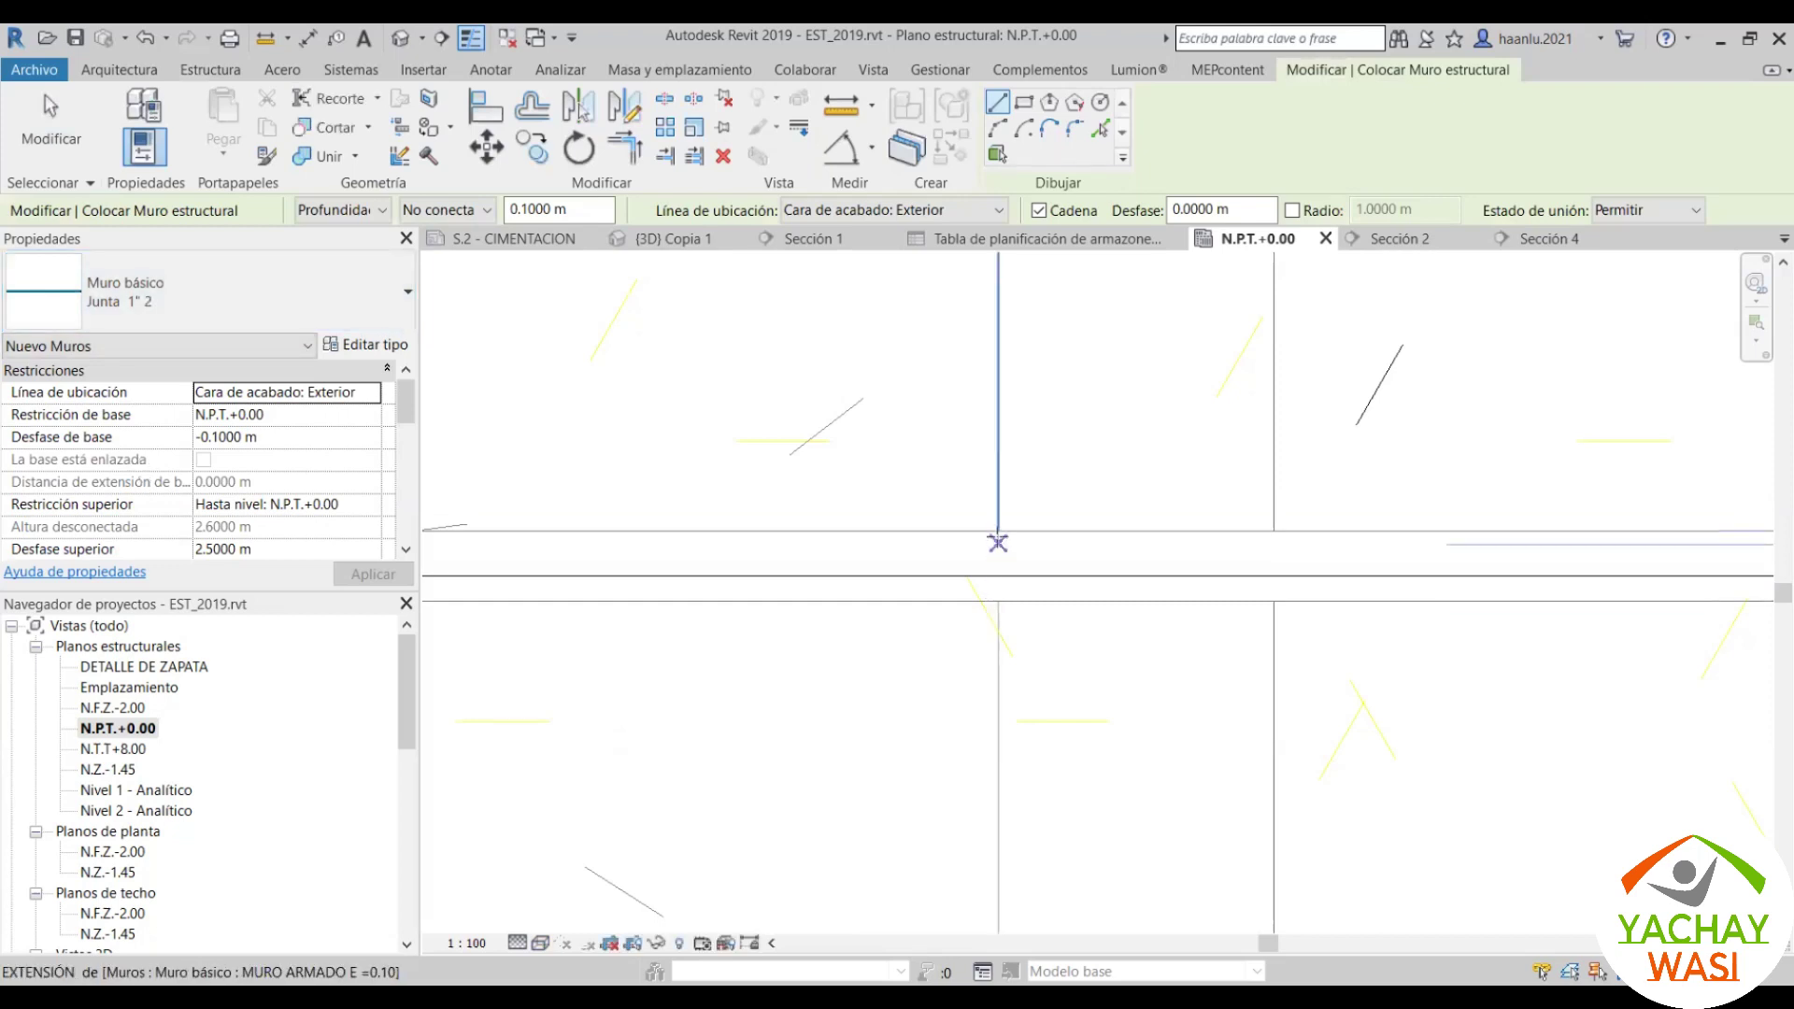
{"action": "left_click", "coordinate": [1272, 533]}
{"action": "key", "text": "Escape"}
{"action": "key", "text": "Escape"}
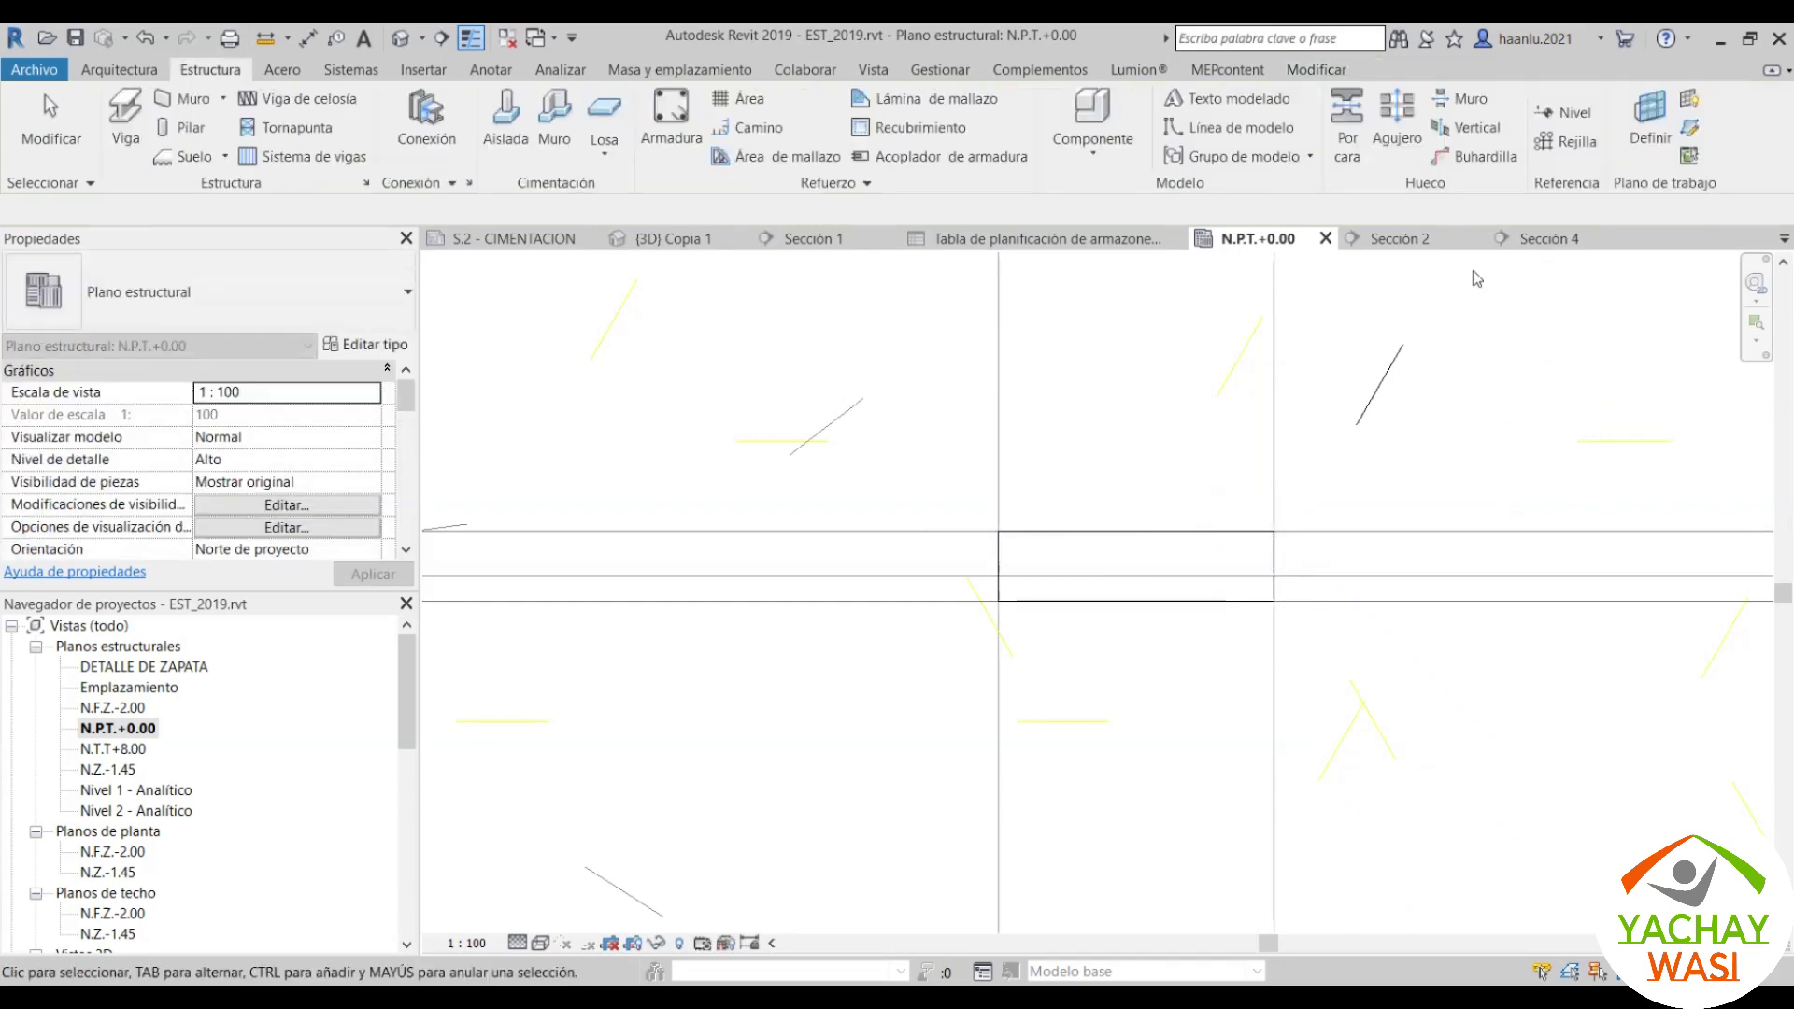
Step: Open Sección 4 and frame the right joint wall
{"action": "left_click", "coordinate": [1551, 238]}
{"action": "scroll", "coordinate": [900, 518], "scroll_direction": "up", "scroll_amount": 2}
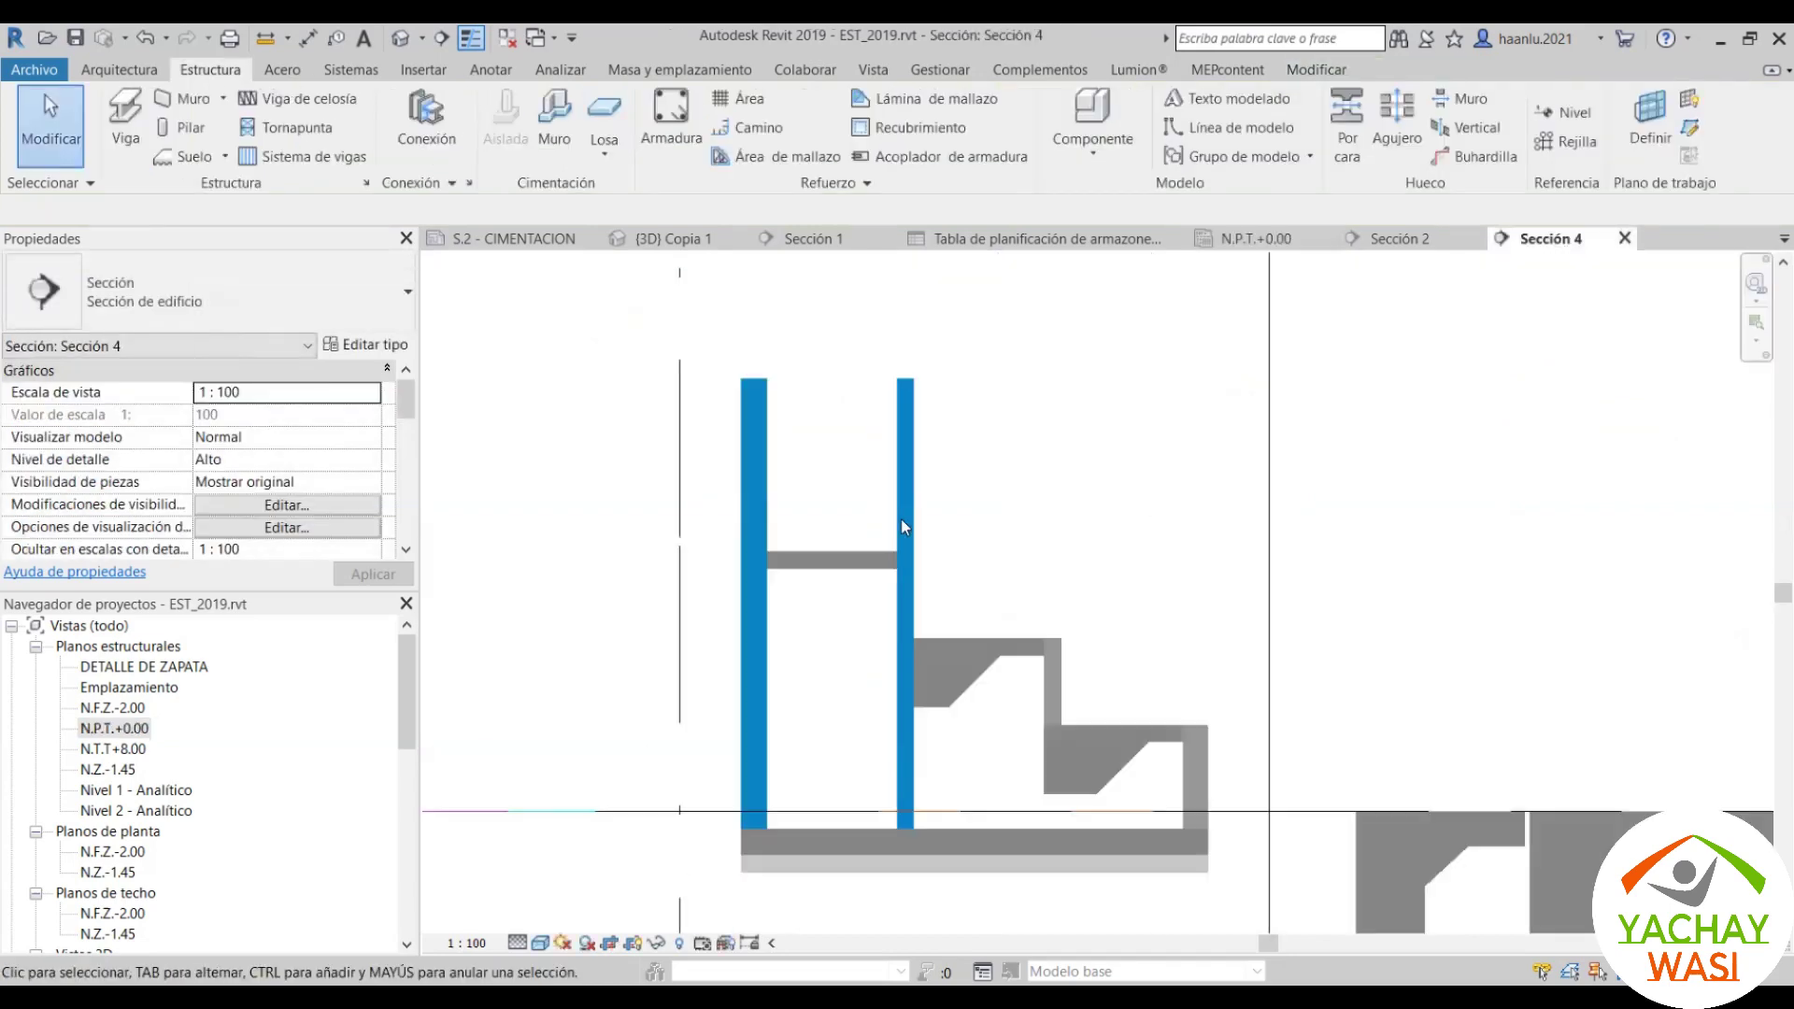
{"action": "scroll", "coordinate": [911, 504], "scroll_direction": "up", "scroll_amount": 2}
{"action": "left_click", "coordinate": [915, 500]}
{"action": "key", "text": "Escape"}
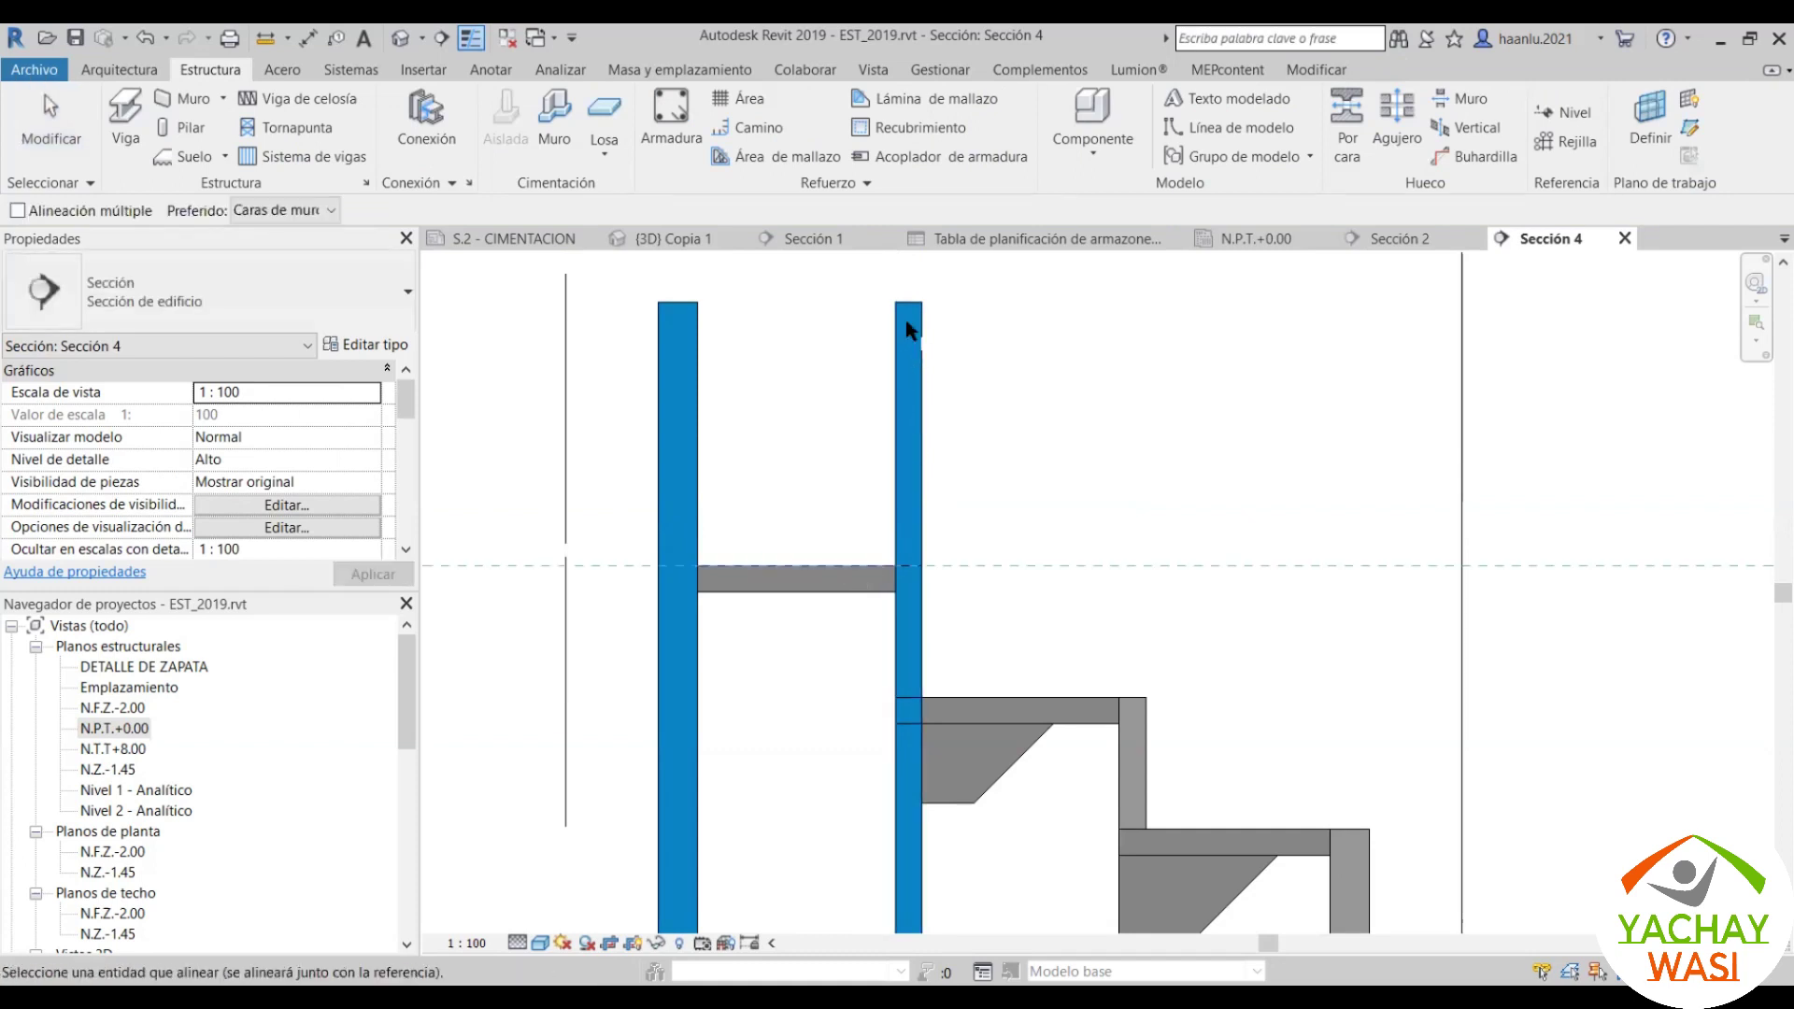
{"action": "scroll", "coordinate": [911, 308], "scroll_direction": "up", "scroll_amount": 2}
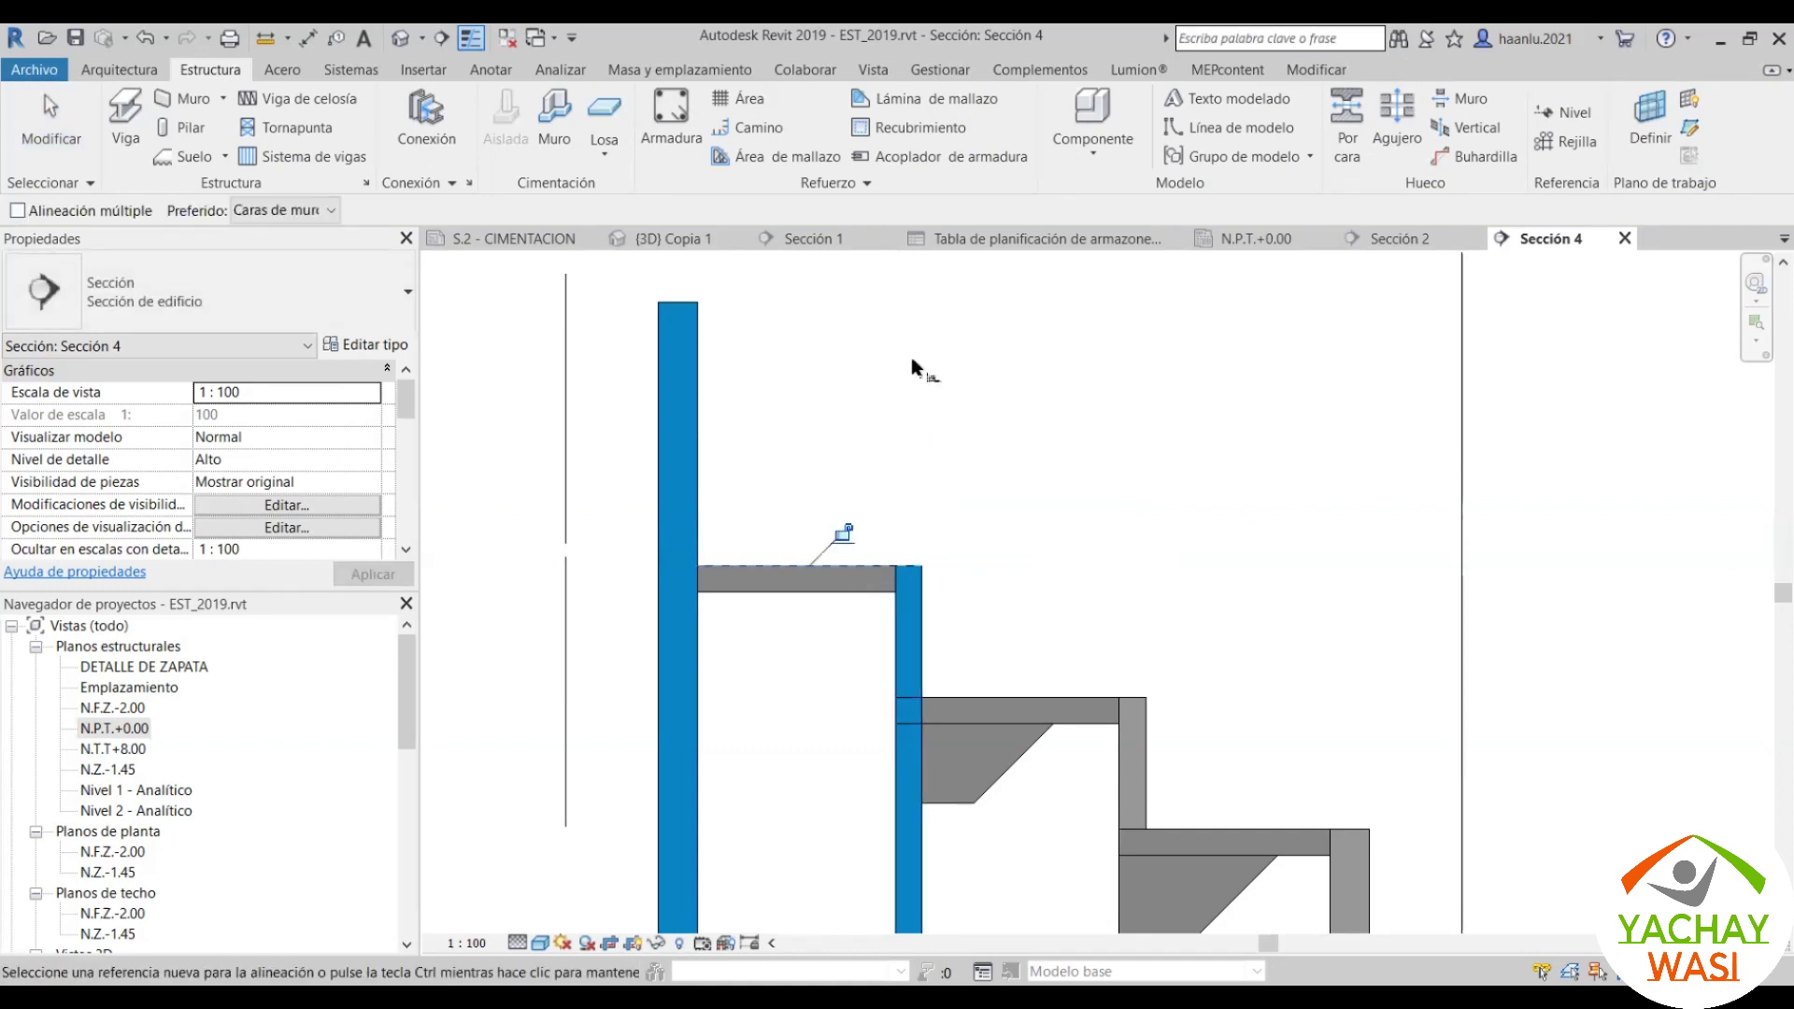
{"action": "middle_click_drag", "start_coordinate": [842, 503], "coordinate": [833, 537]}
{"action": "key", "text": "a"}
{"action": "key", "text": "l"}
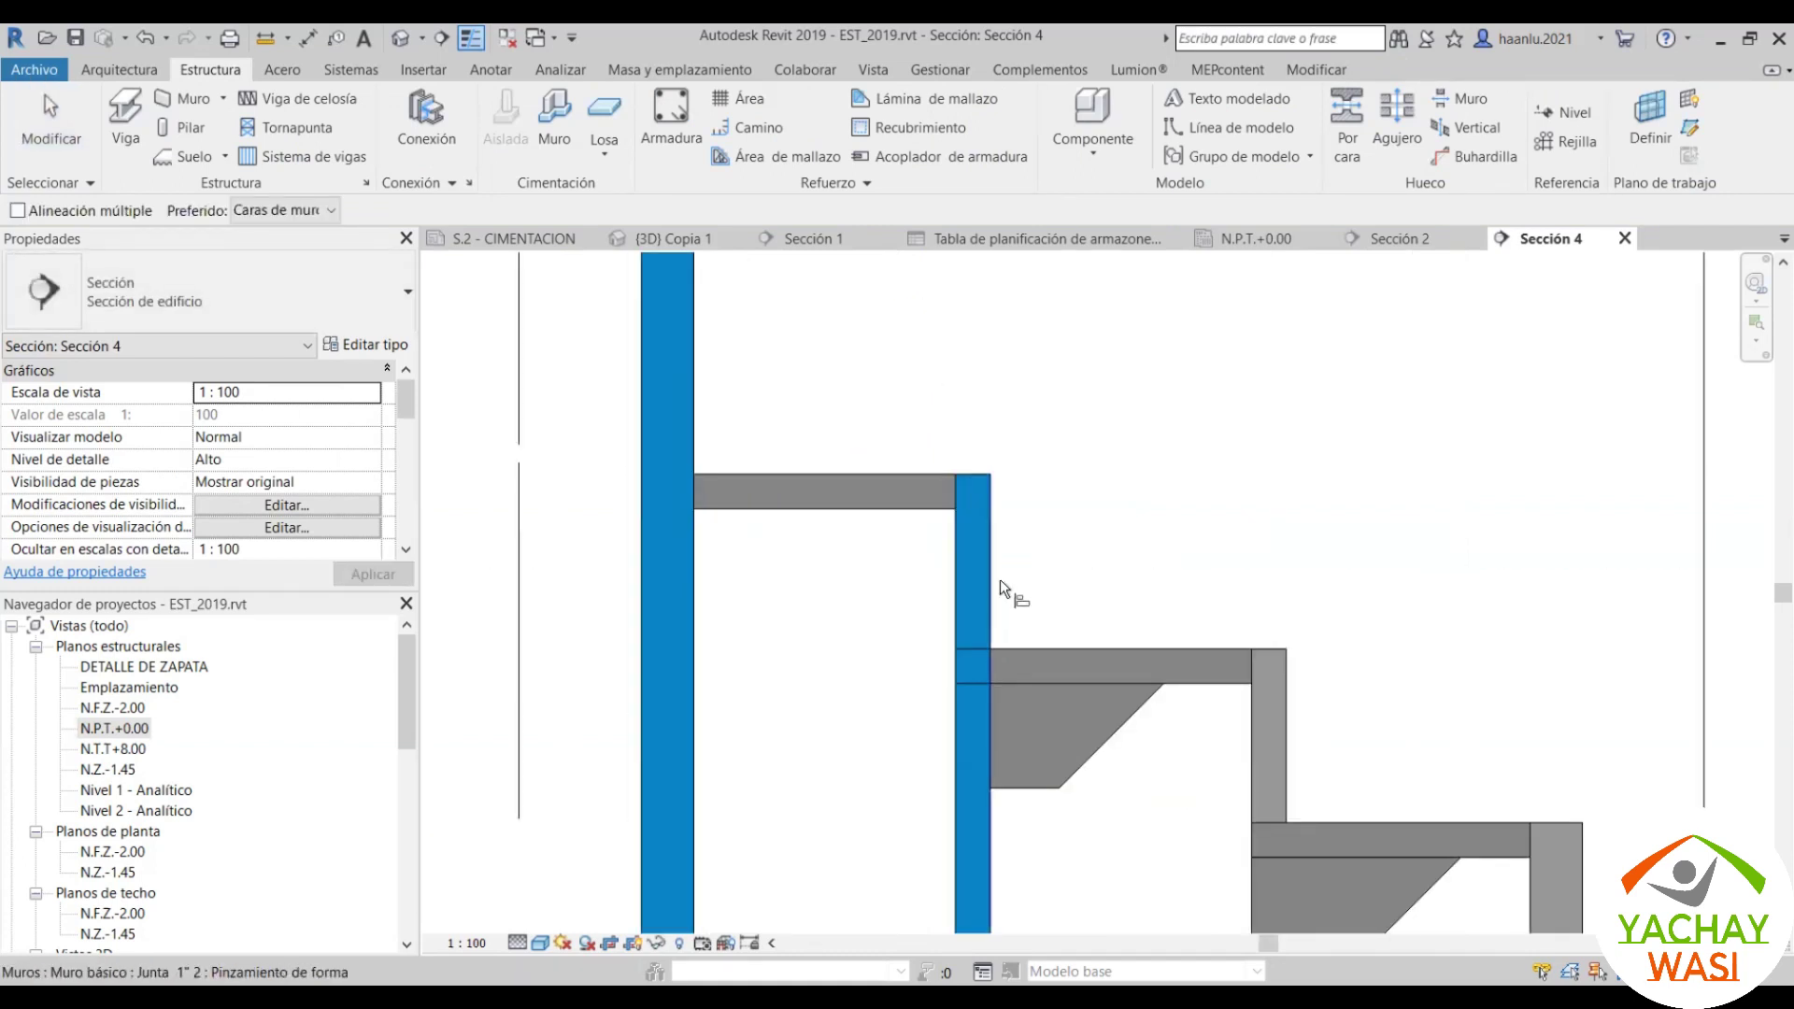
{"action": "key", "text": "Escape"}
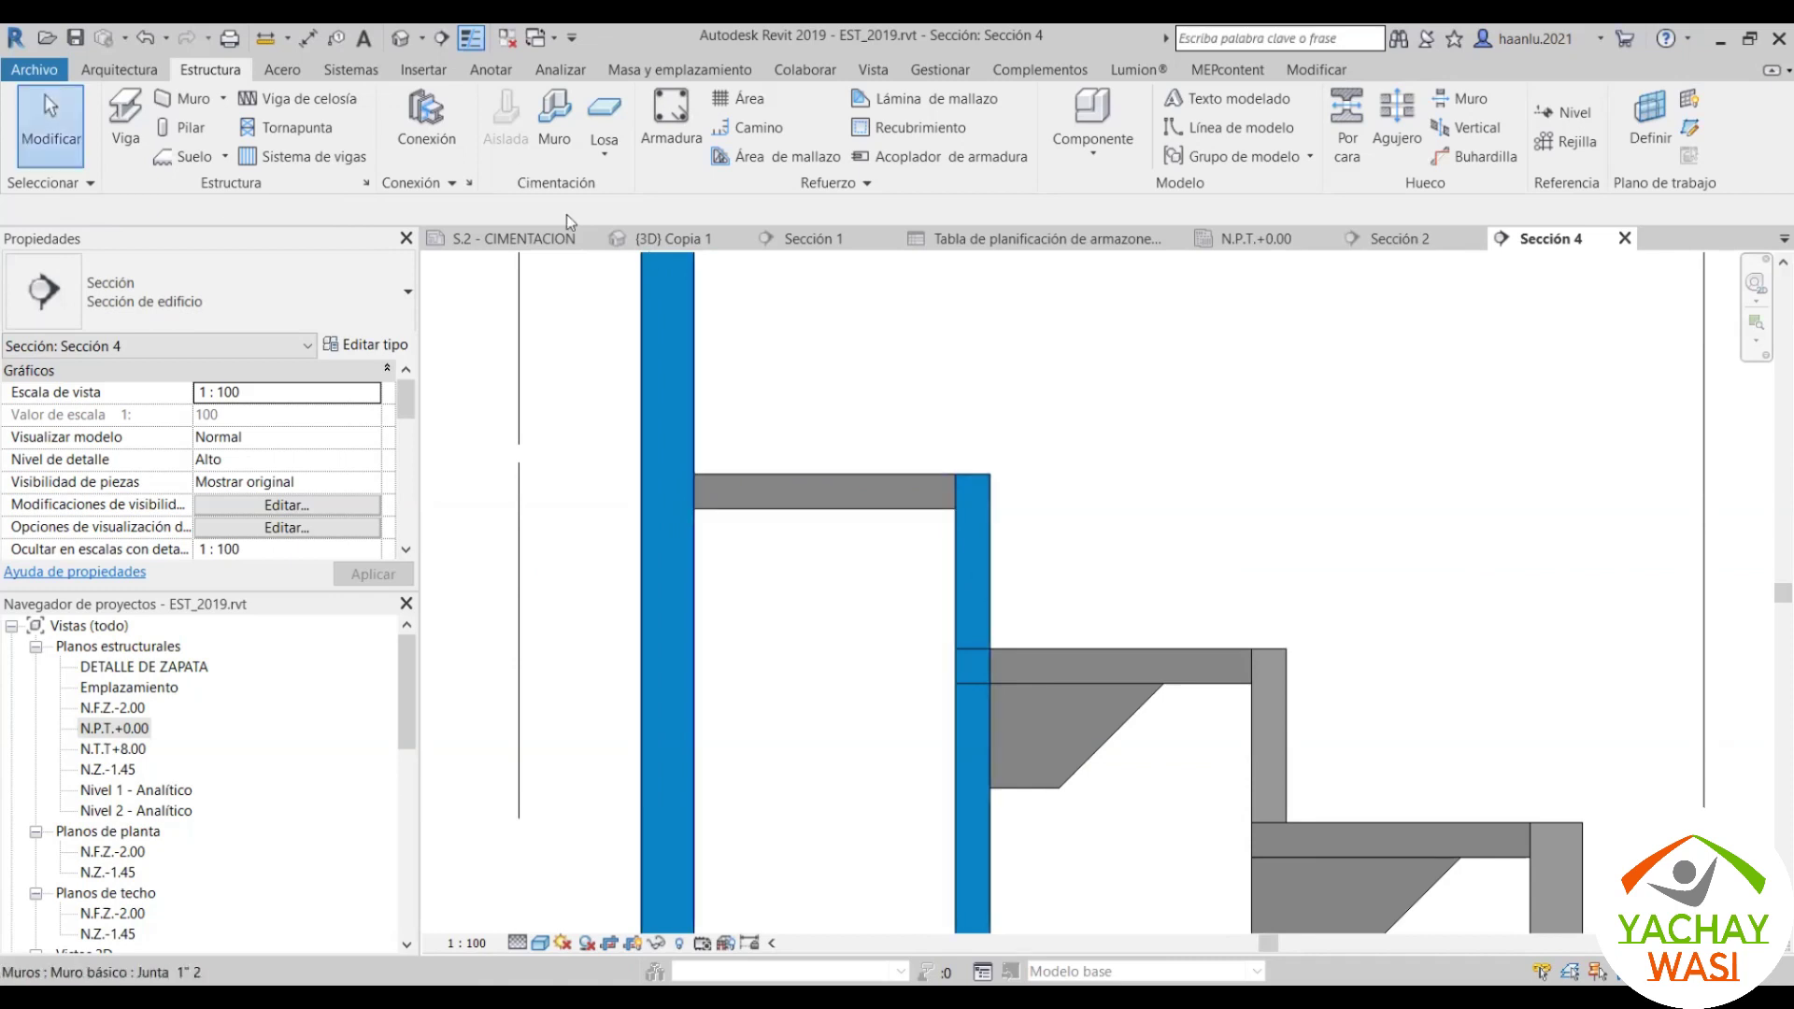
Step: Align the right joint wall's base to the next step's top, giving a 0.9000 m base offset
{"action": "key", "text": "l"}
{"action": "scroll", "coordinate": [898, 493], "scroll_direction": "down", "scroll_amount": 2}
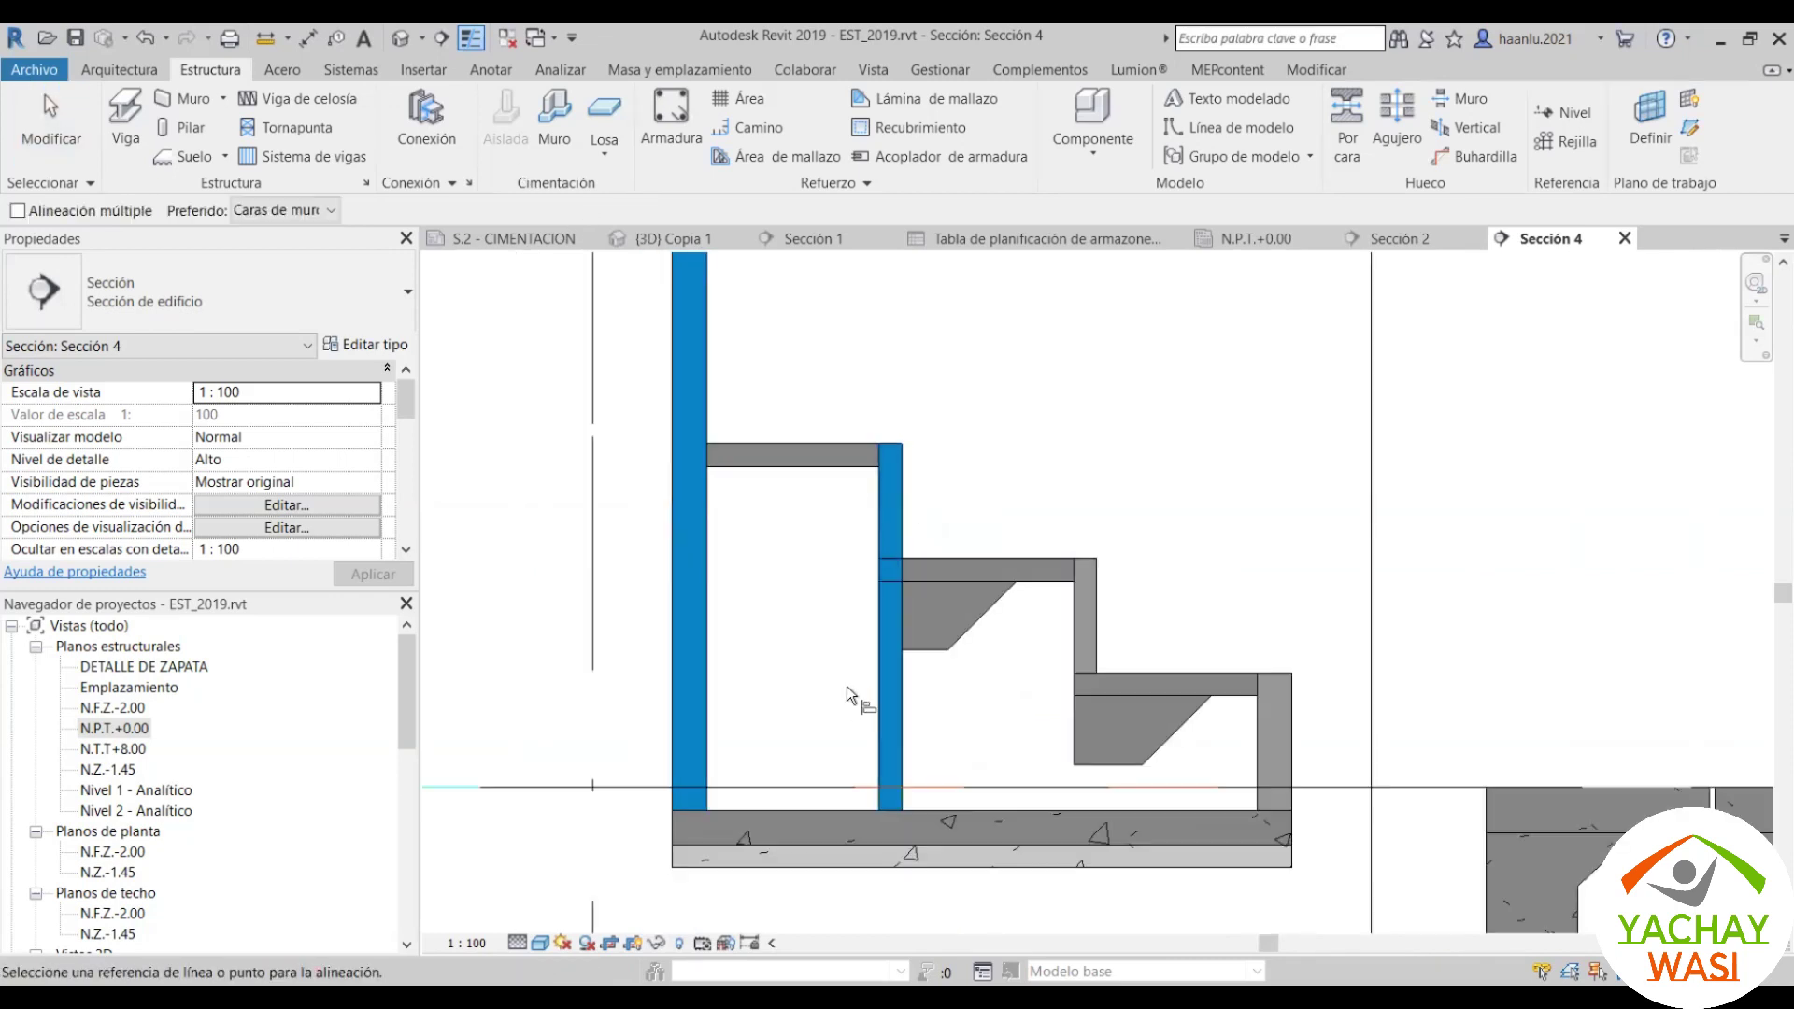
{"action": "scroll", "coordinate": [846, 686], "scroll_direction": "up", "scroll_amount": 2}
{"action": "scroll", "coordinate": [972, 505], "scroll_direction": "up", "scroll_amount": 1}
{"action": "left_click", "coordinate": [1000, 482]}
{"action": "scroll", "coordinate": [913, 822], "scroll_direction": "down", "scroll_amount": 2}
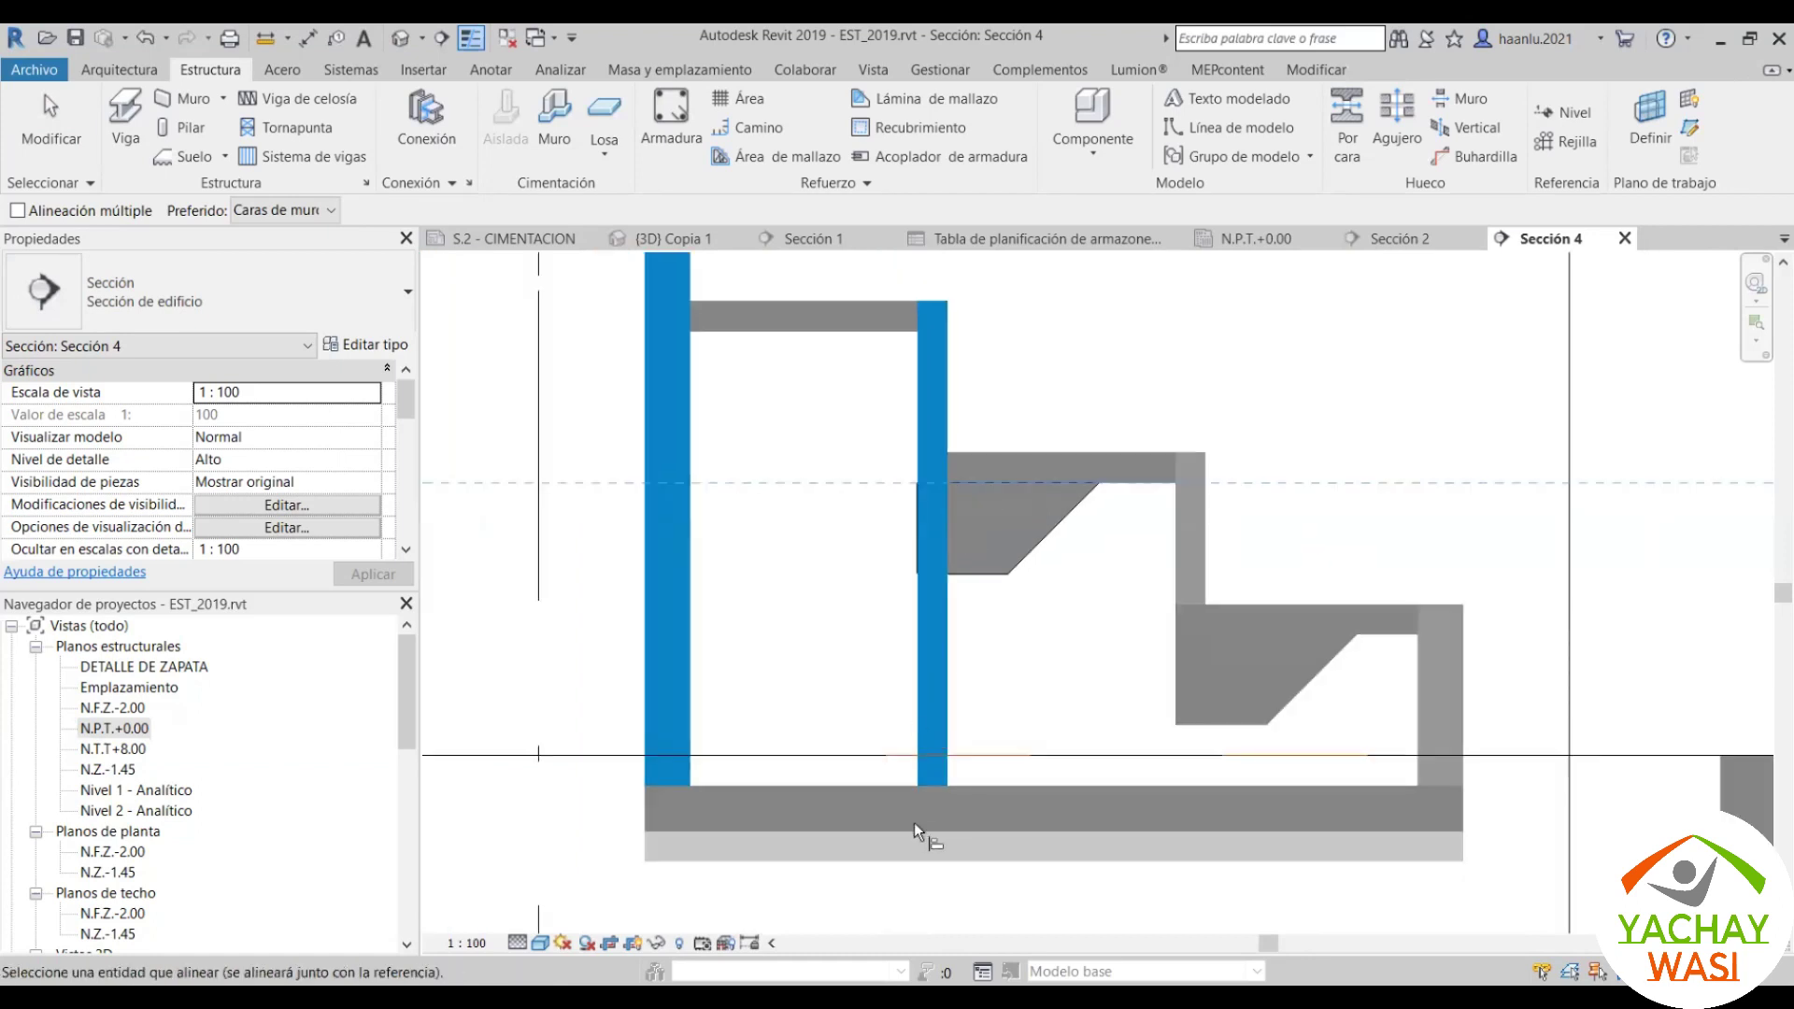
{"action": "left_click", "coordinate": [931, 786]}
{"action": "scroll", "coordinate": [954, 435], "scroll_direction": "up", "scroll_amount": 1}
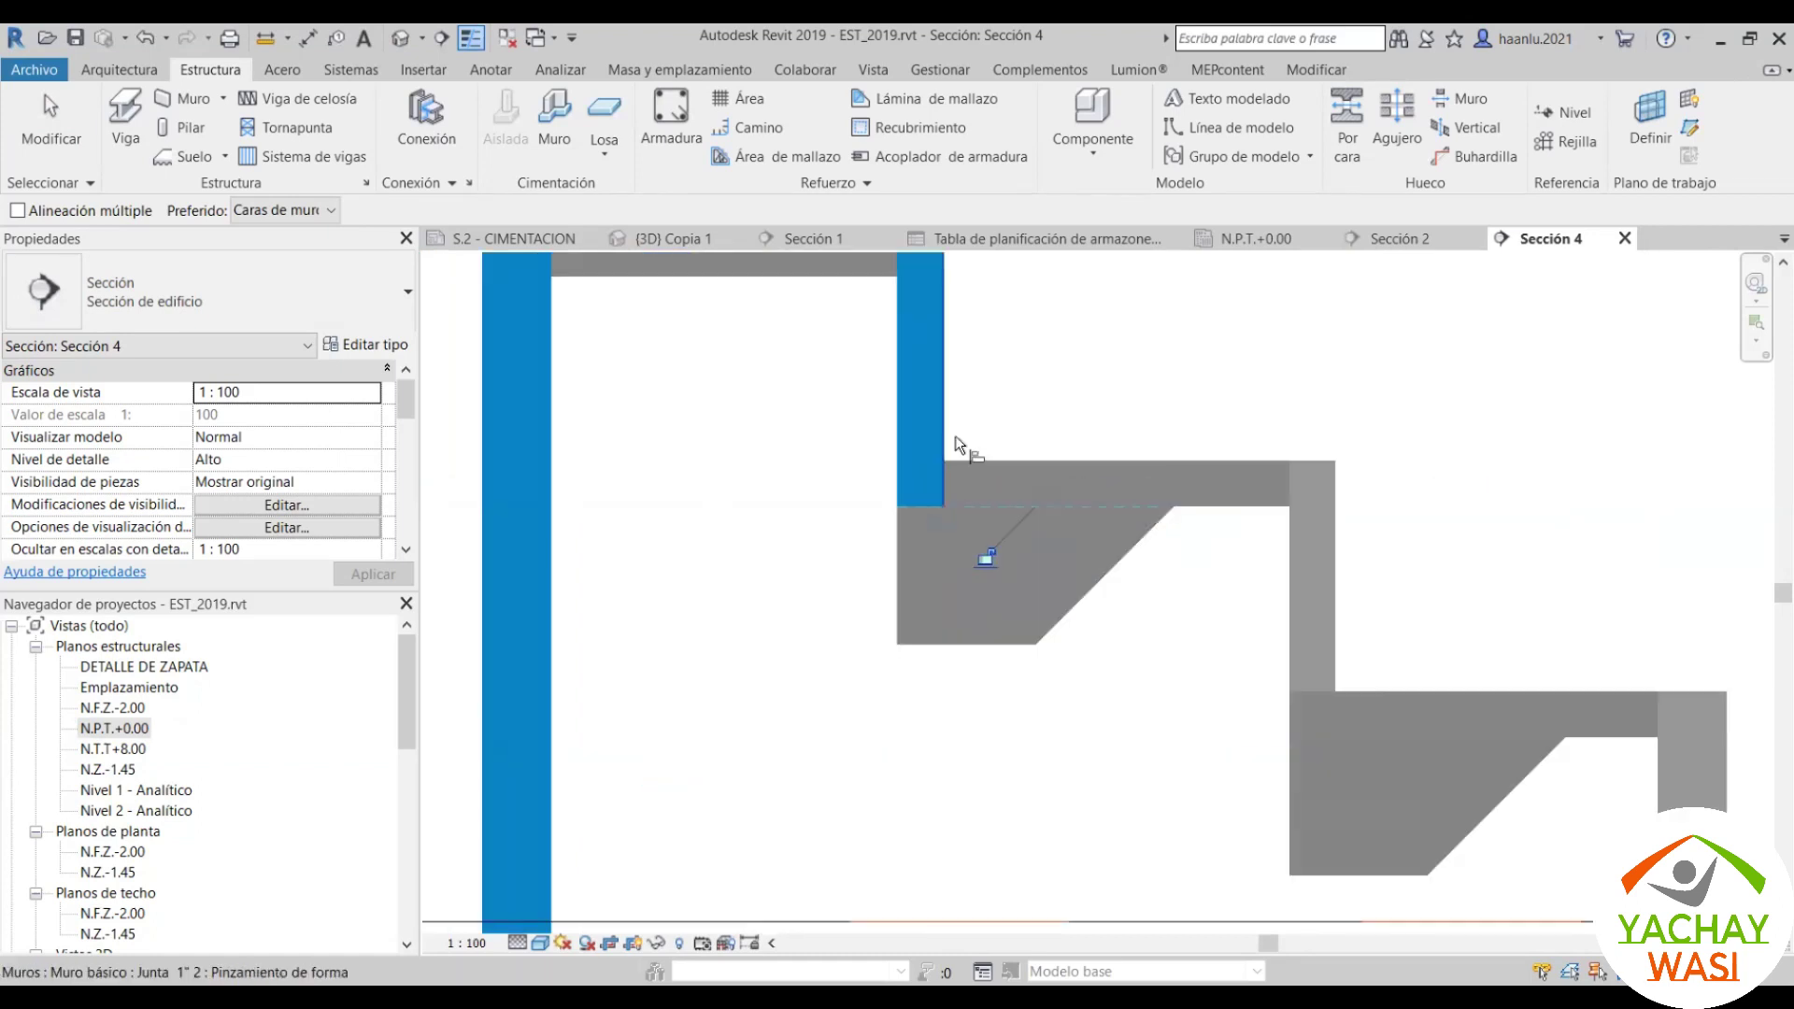
{"action": "scroll", "coordinate": [960, 454], "scroll_direction": "up", "scroll_amount": 1}
{"action": "key", "text": "Escape"}
{"action": "left_click", "coordinate": [929, 446]}
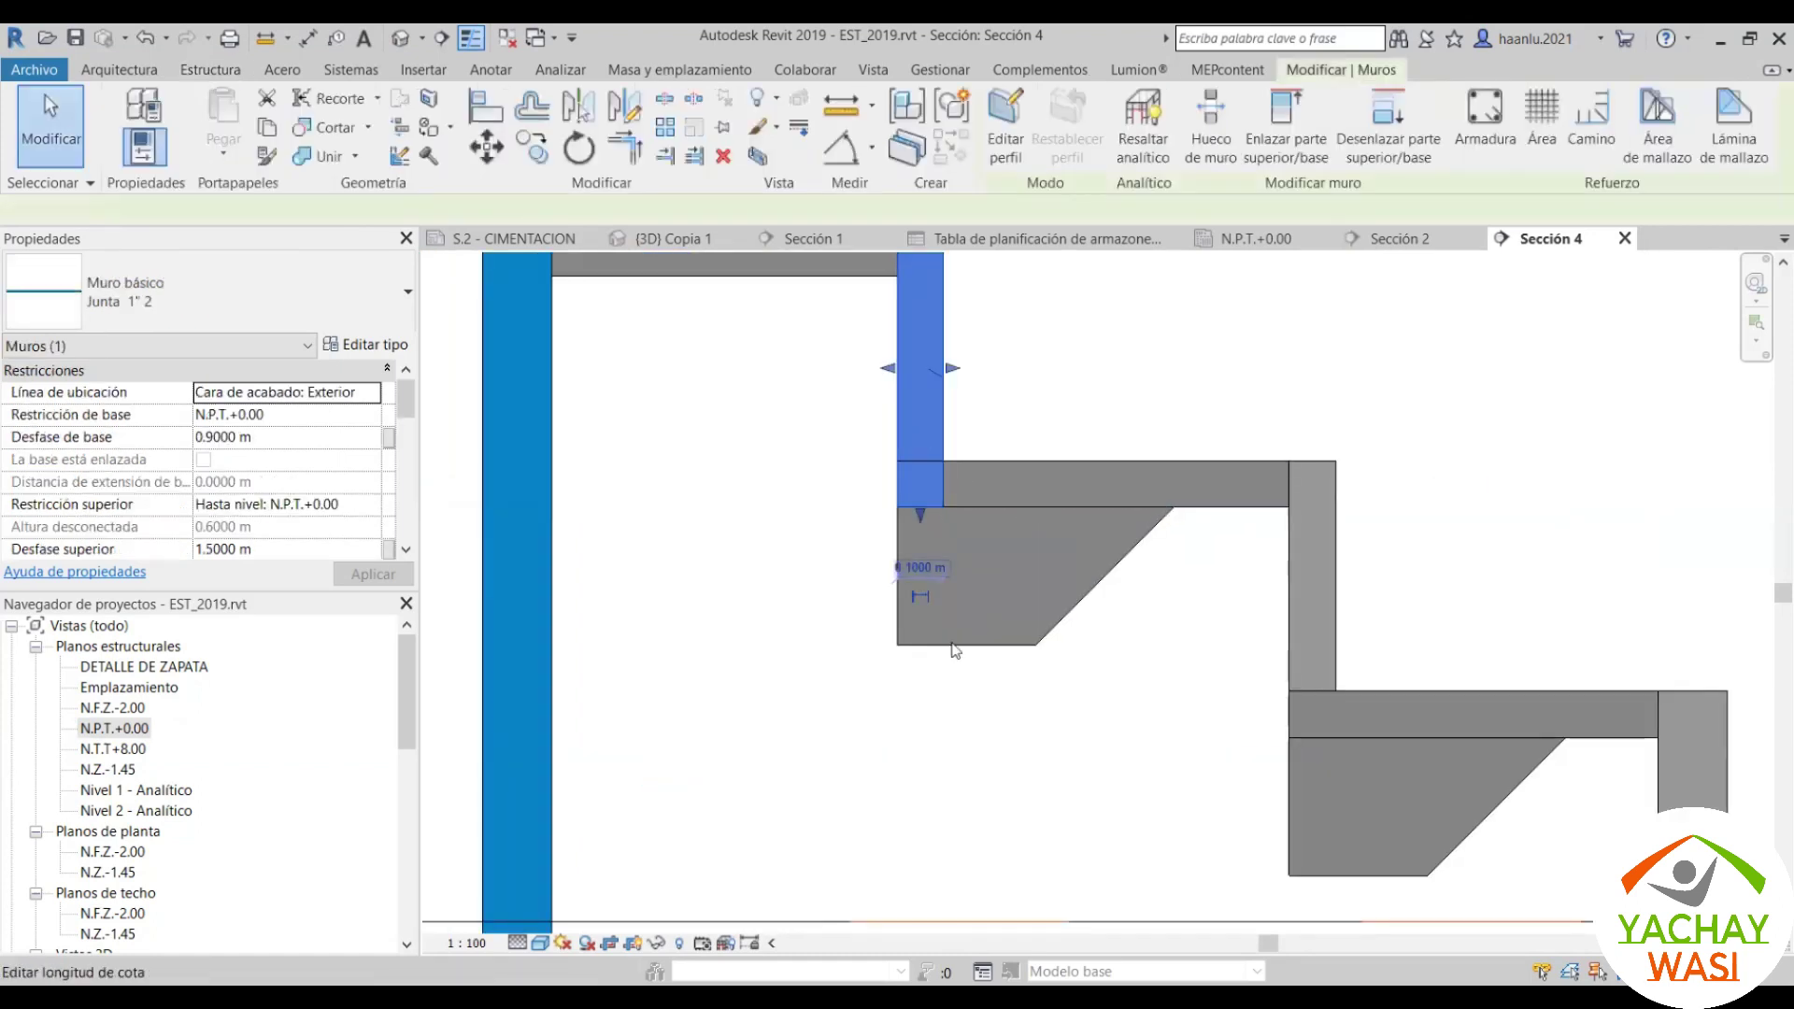
{"action": "scroll", "coordinate": [923, 337], "scroll_direction": "down", "scroll_amount": 2}
{"action": "key", "text": "Escape"}
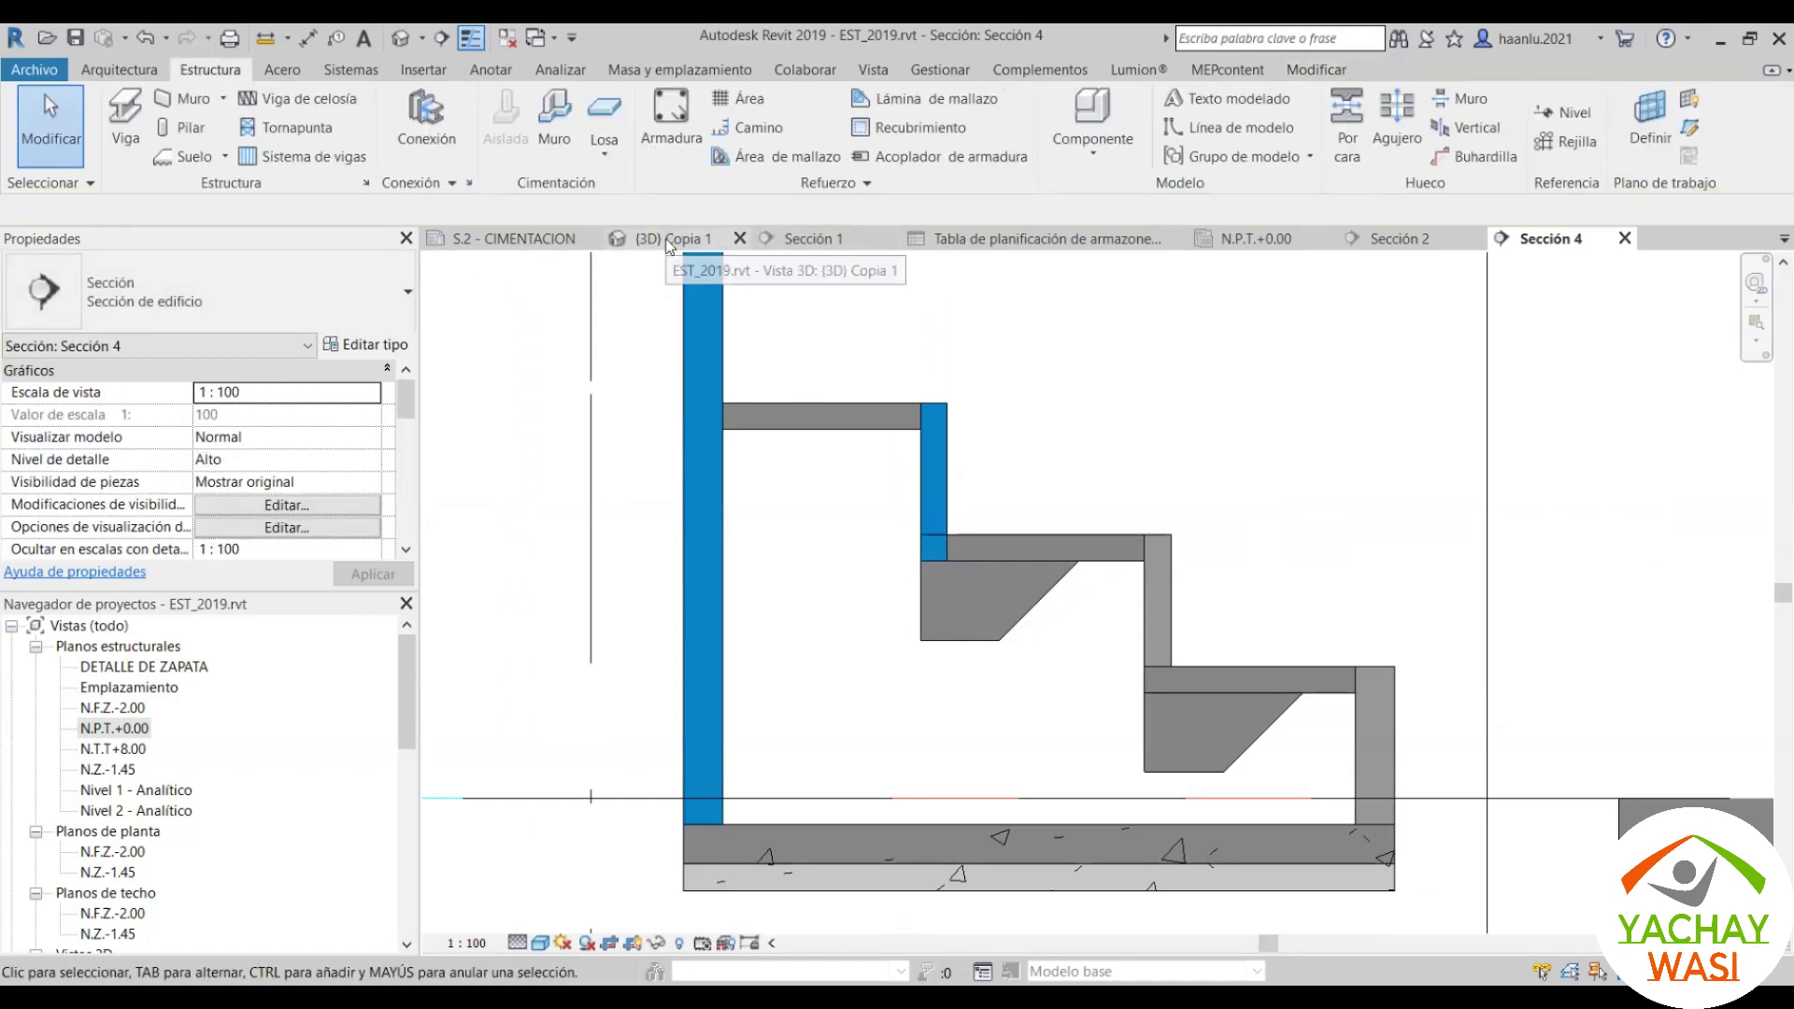
{"action": "left_click", "coordinate": [669, 241]}
{"action": "mouse_move", "coordinate": [908, 485]}
{"action": "middle_mouse_down", "text": "shift"}
{"action": "mouse_move", "coordinate": [1022, 517]}
{"action": "mouse_move", "coordinate": [896, 585]}
{"action": "mouse_move", "coordinate": [930, 542]}
{"action": "middle_mouse_up", "text": "shift"}
{"action": "scroll", "coordinate": [930, 541], "scroll_direction": "up", "scroll_amount": 3}
{"action": "scroll", "coordinate": [979, 503], "scroll_direction": "up", "scroll_amount": 3}
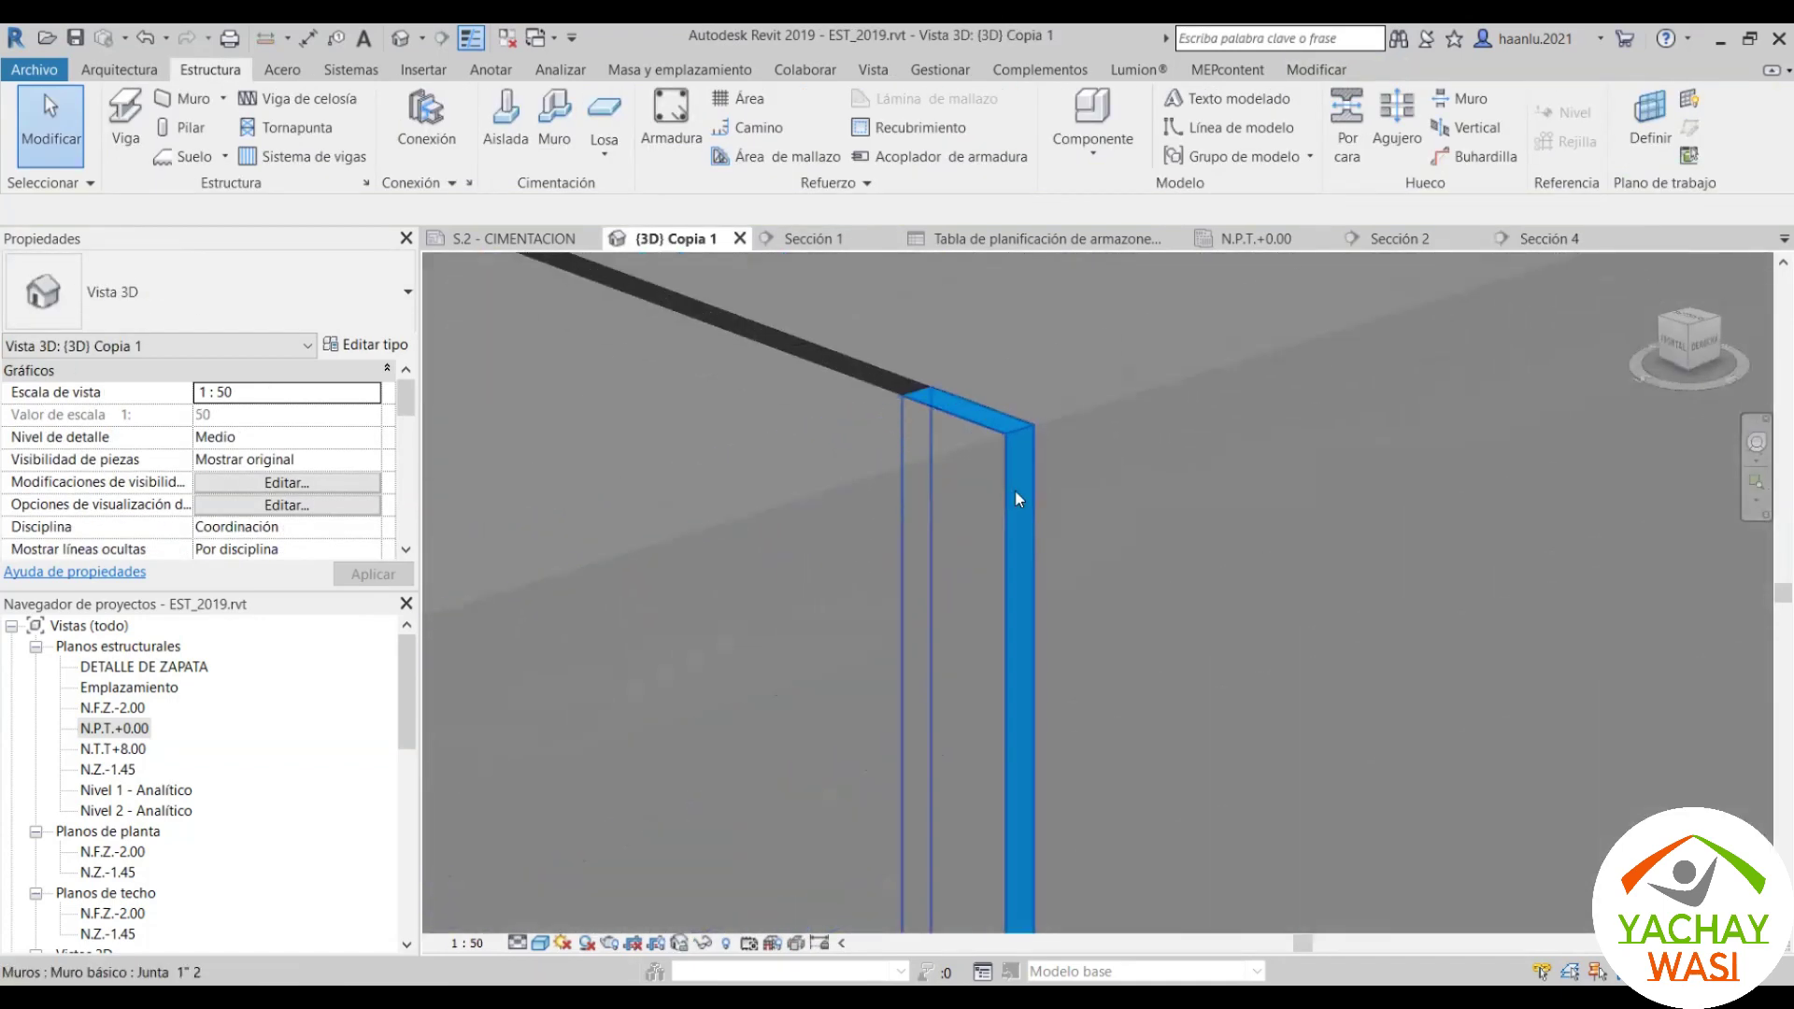
{"action": "left_click", "coordinate": [824, 419]}
{"action": "mouse_move", "coordinate": [824, 427]}
{"action": "middle_mouse_down", "text": "shift"}
{"action": "mouse_move", "coordinate": [820, 458]}
{"action": "mouse_move", "coordinate": [1185, 506]}
{"action": "mouse_move", "coordinate": [961, 520]}
{"action": "mouse_move", "coordinate": [859, 468]}
{"action": "mouse_move", "coordinate": [818, 353]}
{"action": "mouse_move", "coordinate": [1001, 533]}
{"action": "middle_mouse_up", "text": "shift"}
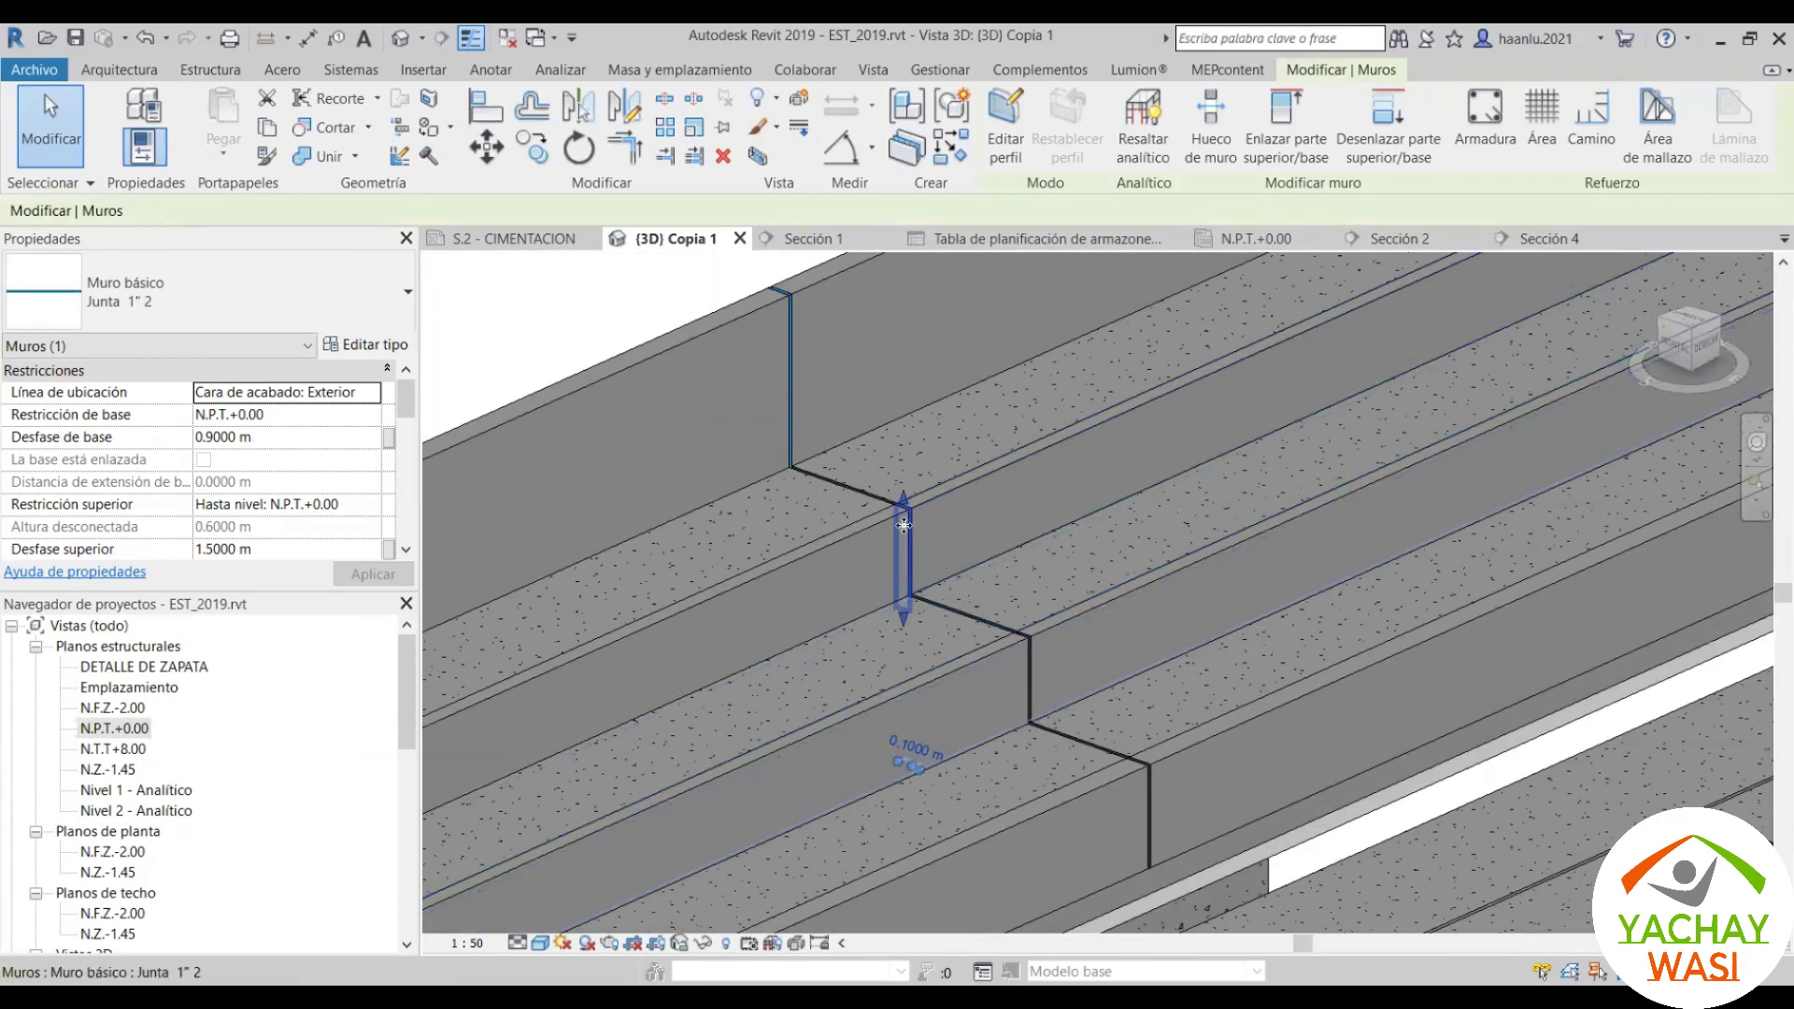
{"action": "scroll", "coordinate": [938, 502], "scroll_direction": "up", "scroll_amount": 3}
{"action": "mouse_move", "coordinate": [962, 544]}
{"action": "middle_mouse_down", "text": "shift"}
{"action": "mouse_move", "coordinate": [906, 579]}
{"action": "mouse_move", "coordinate": [881, 679]}
{"action": "middle_mouse_up", "text": "shift"}
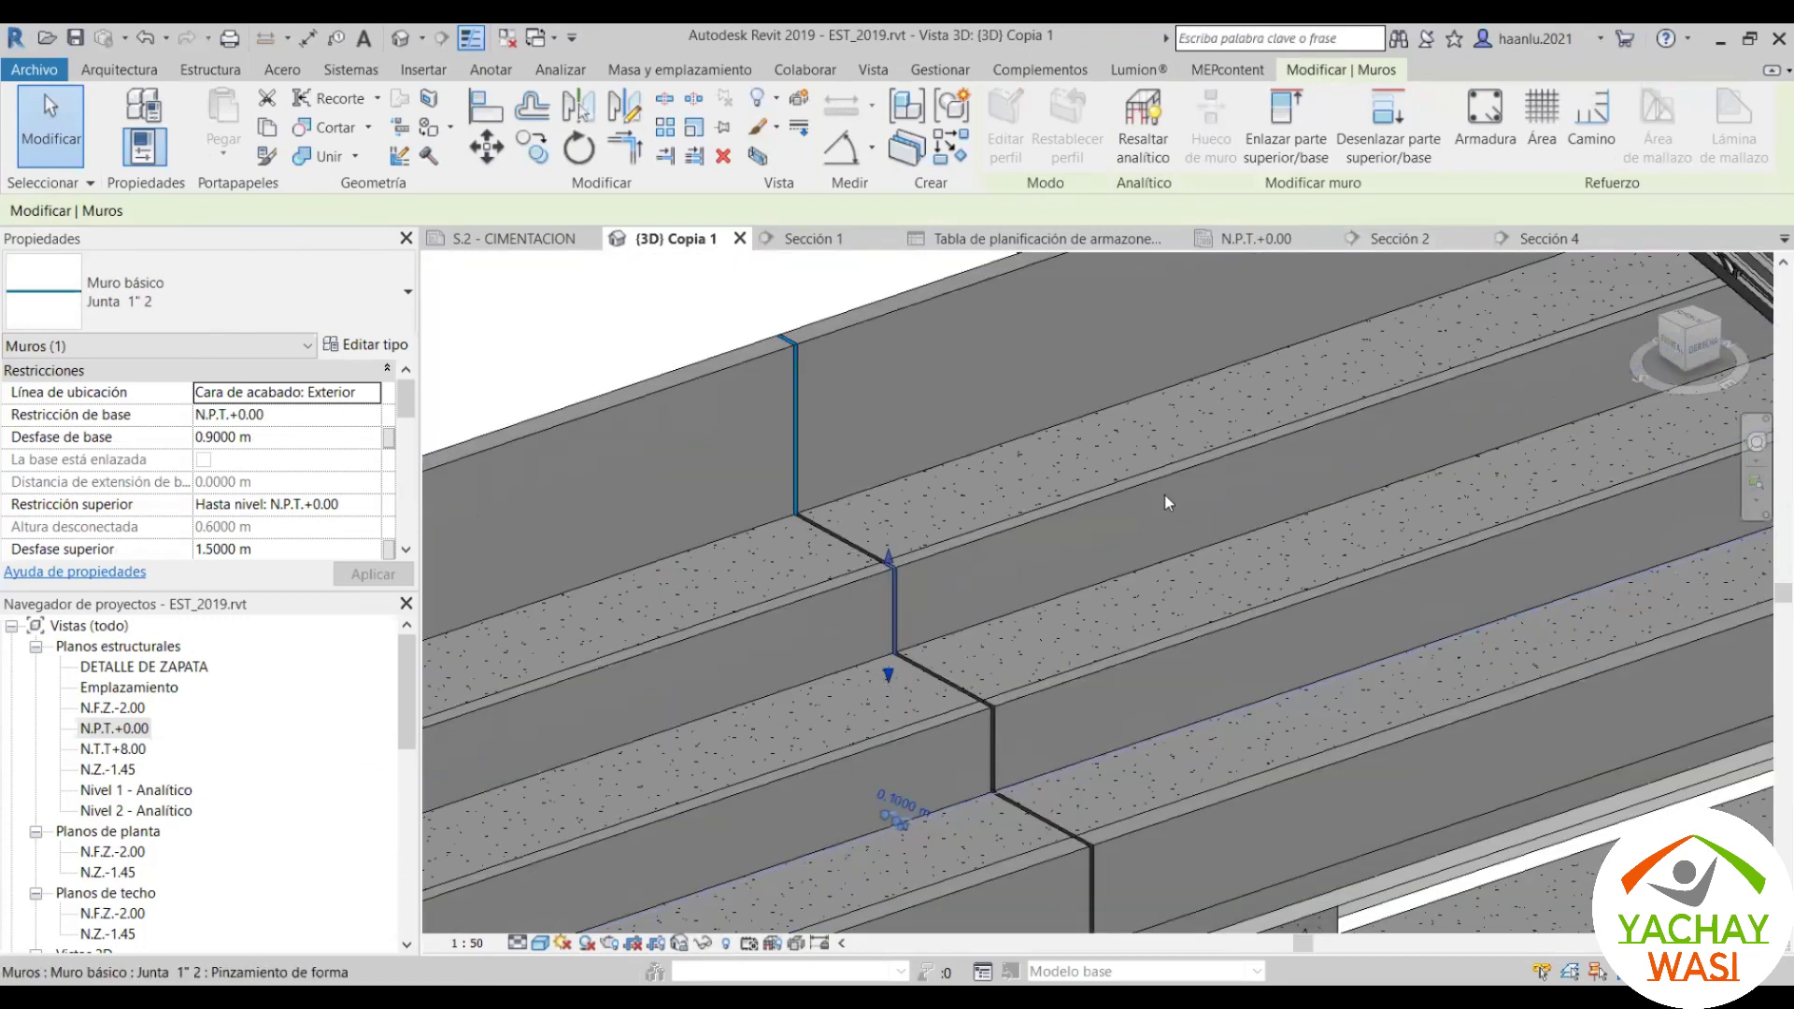
{"action": "left_click", "coordinate": [1555, 240]}
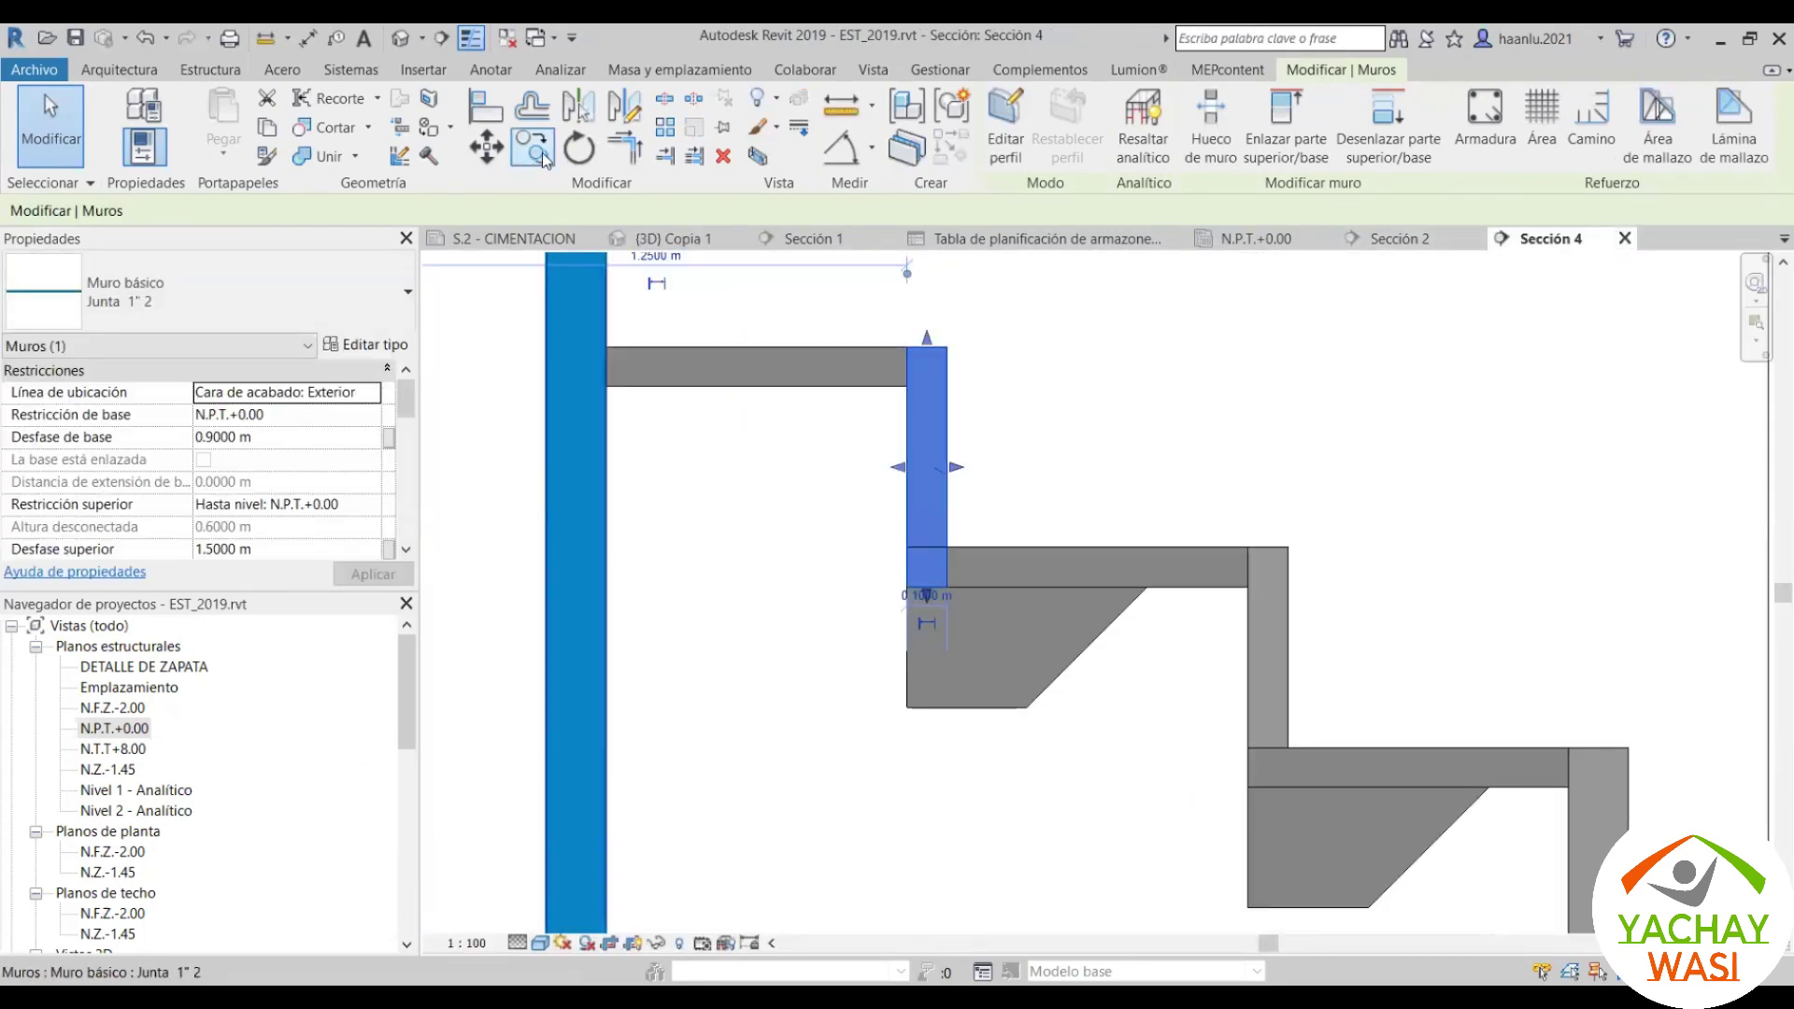
Step: Copy the joint wall, with Múltiple on and Restringir off, onto the next step's corner
{"action": "left_click", "coordinate": [542, 153]}
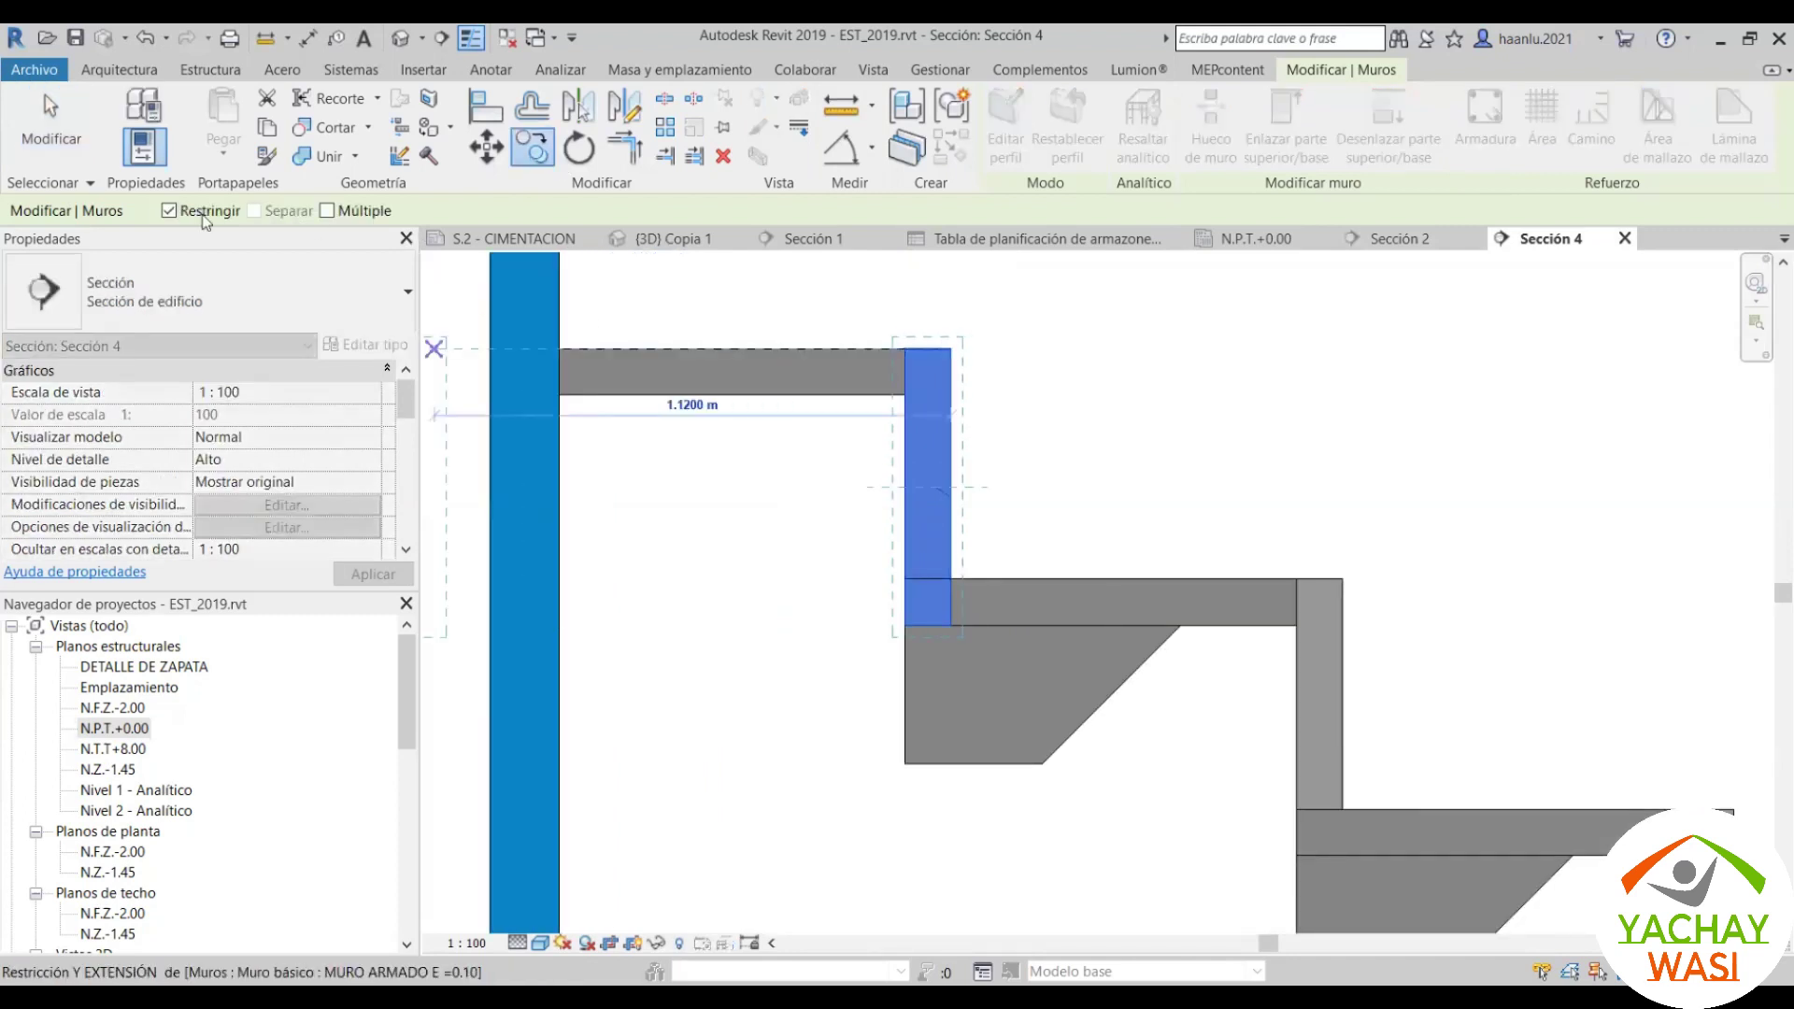
{"action": "left_click", "coordinate": [327, 211]}
{"action": "scroll", "coordinate": [841, 514], "scroll_direction": "down", "scroll_amount": 2}
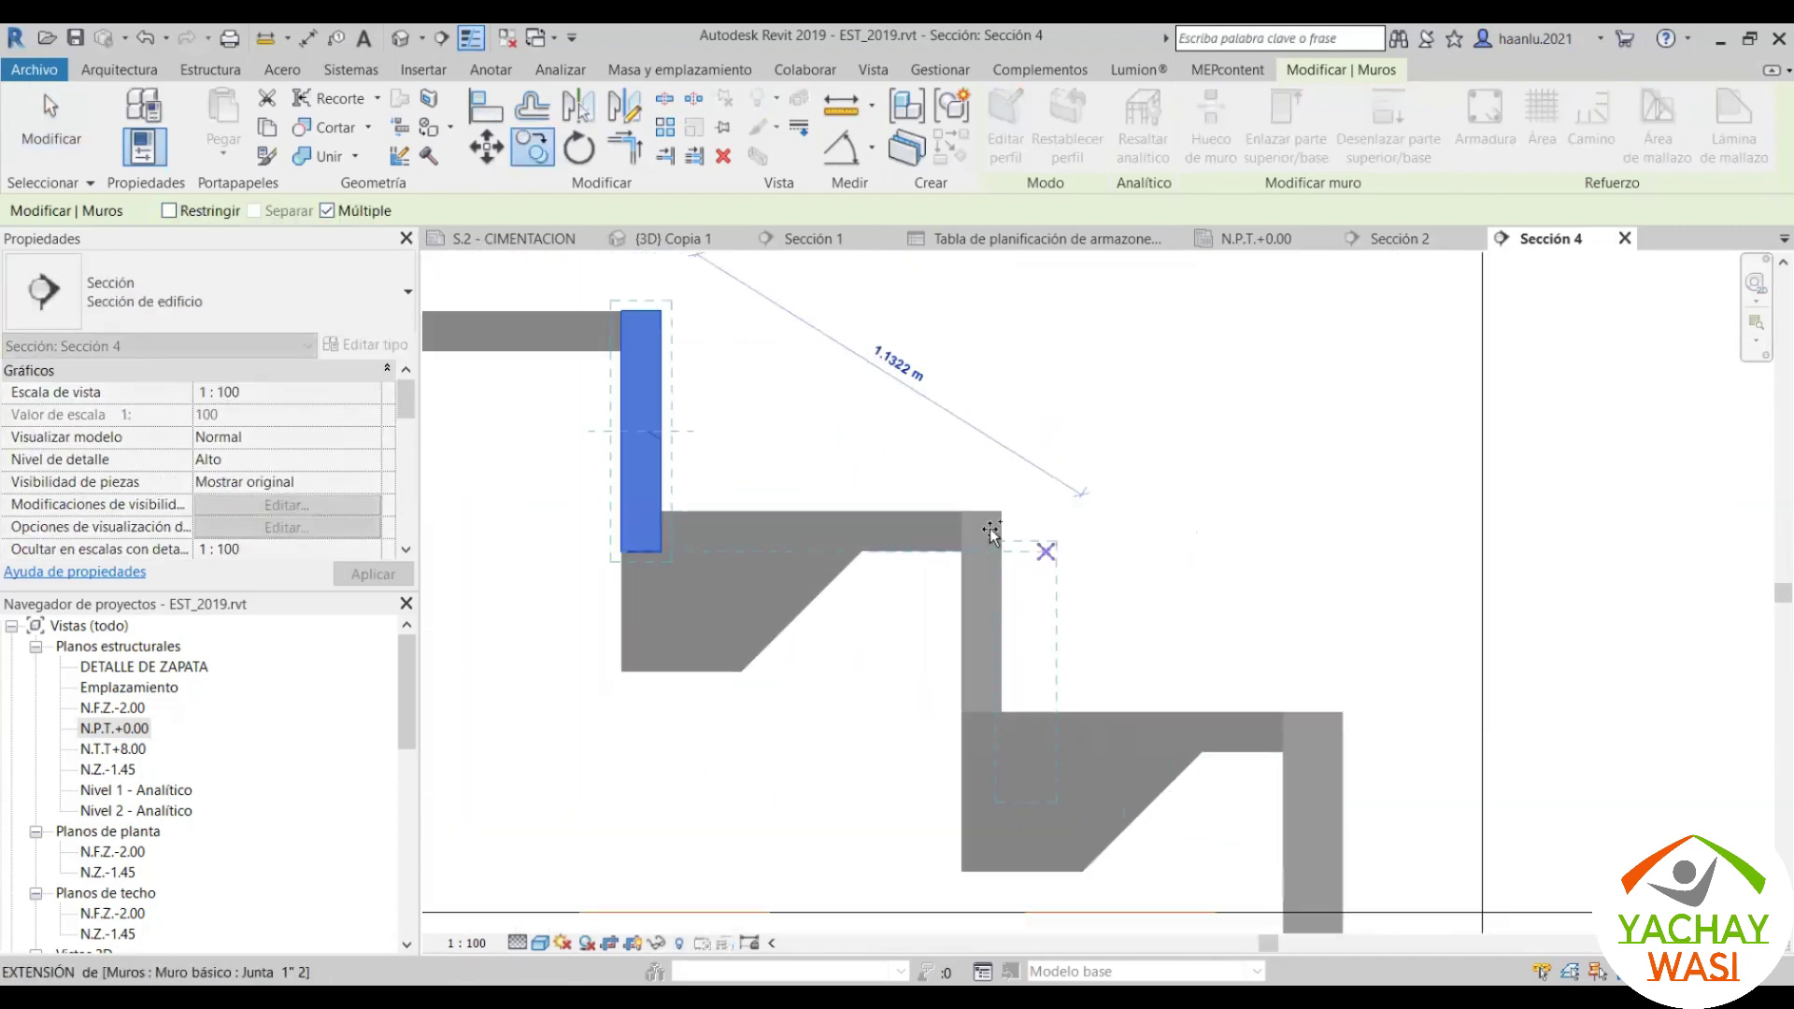
{"action": "scroll", "coordinate": [998, 510], "scroll_direction": "up", "scroll_amount": 2}
{"action": "scroll", "coordinate": [1034, 509], "scroll_direction": "down", "scroll_amount": 2}
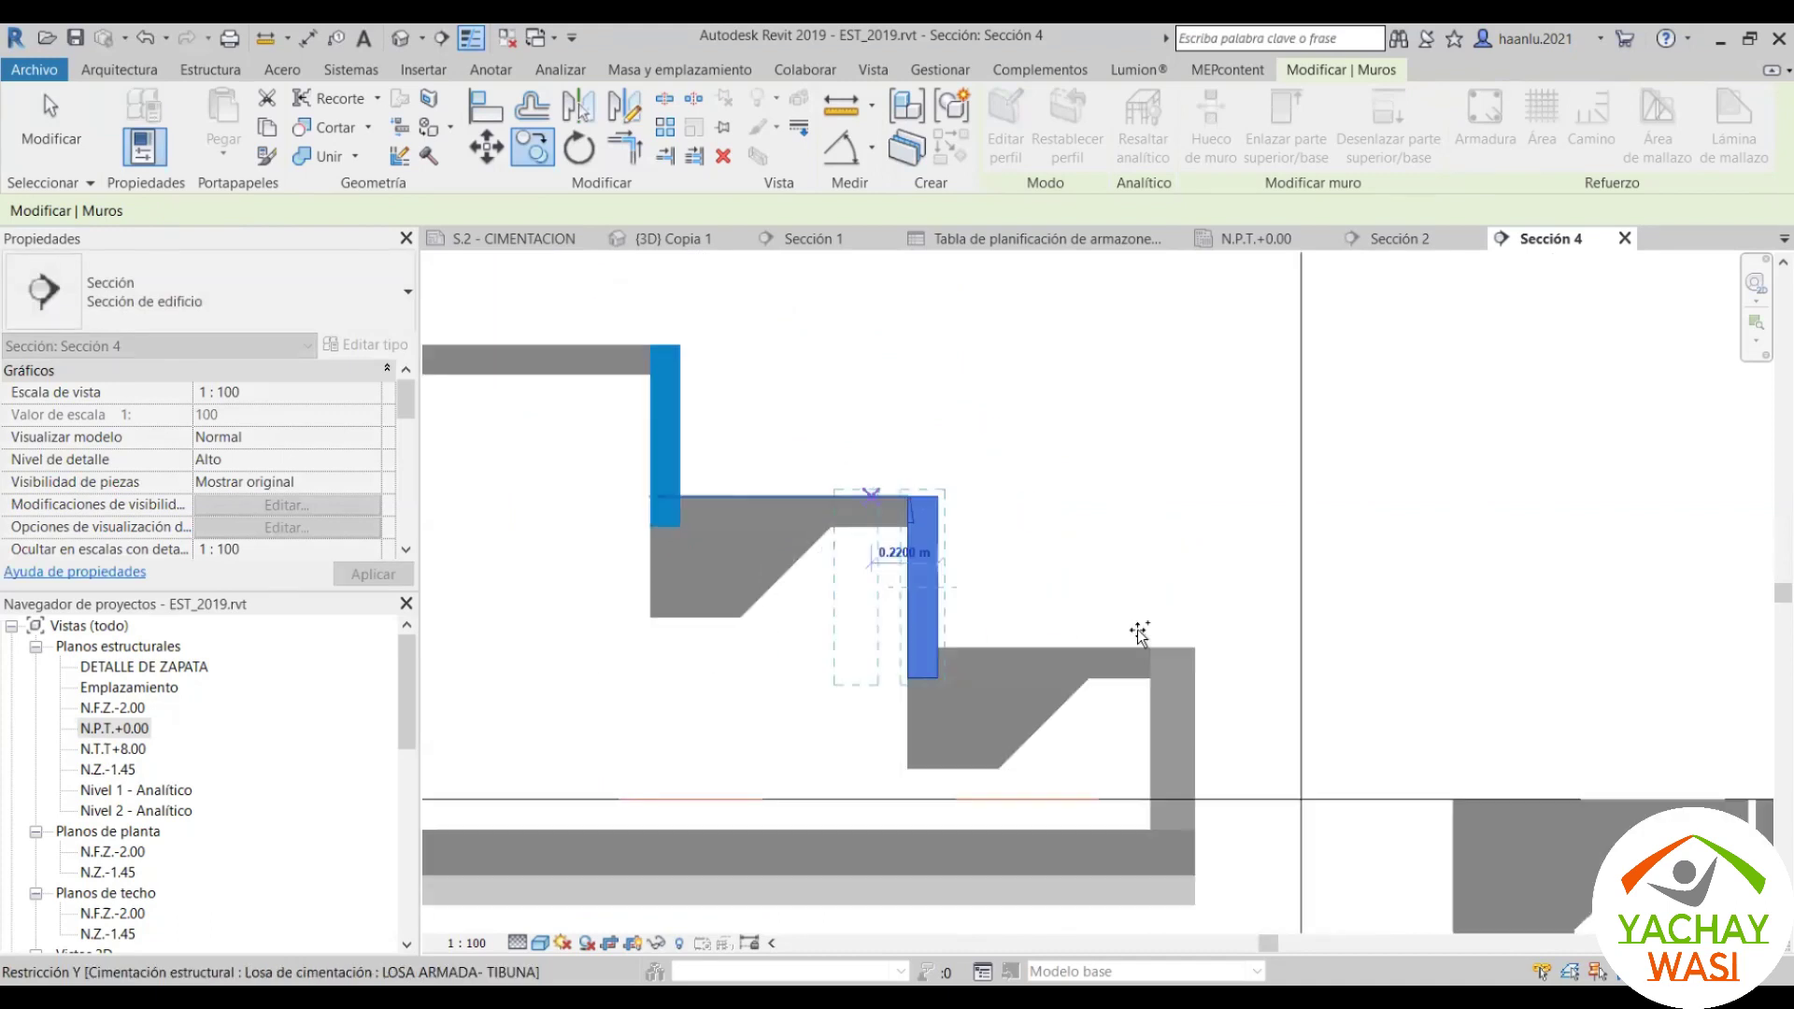
{"action": "scroll", "coordinate": [1205, 598], "scroll_direction": "up", "scroll_amount": 2}
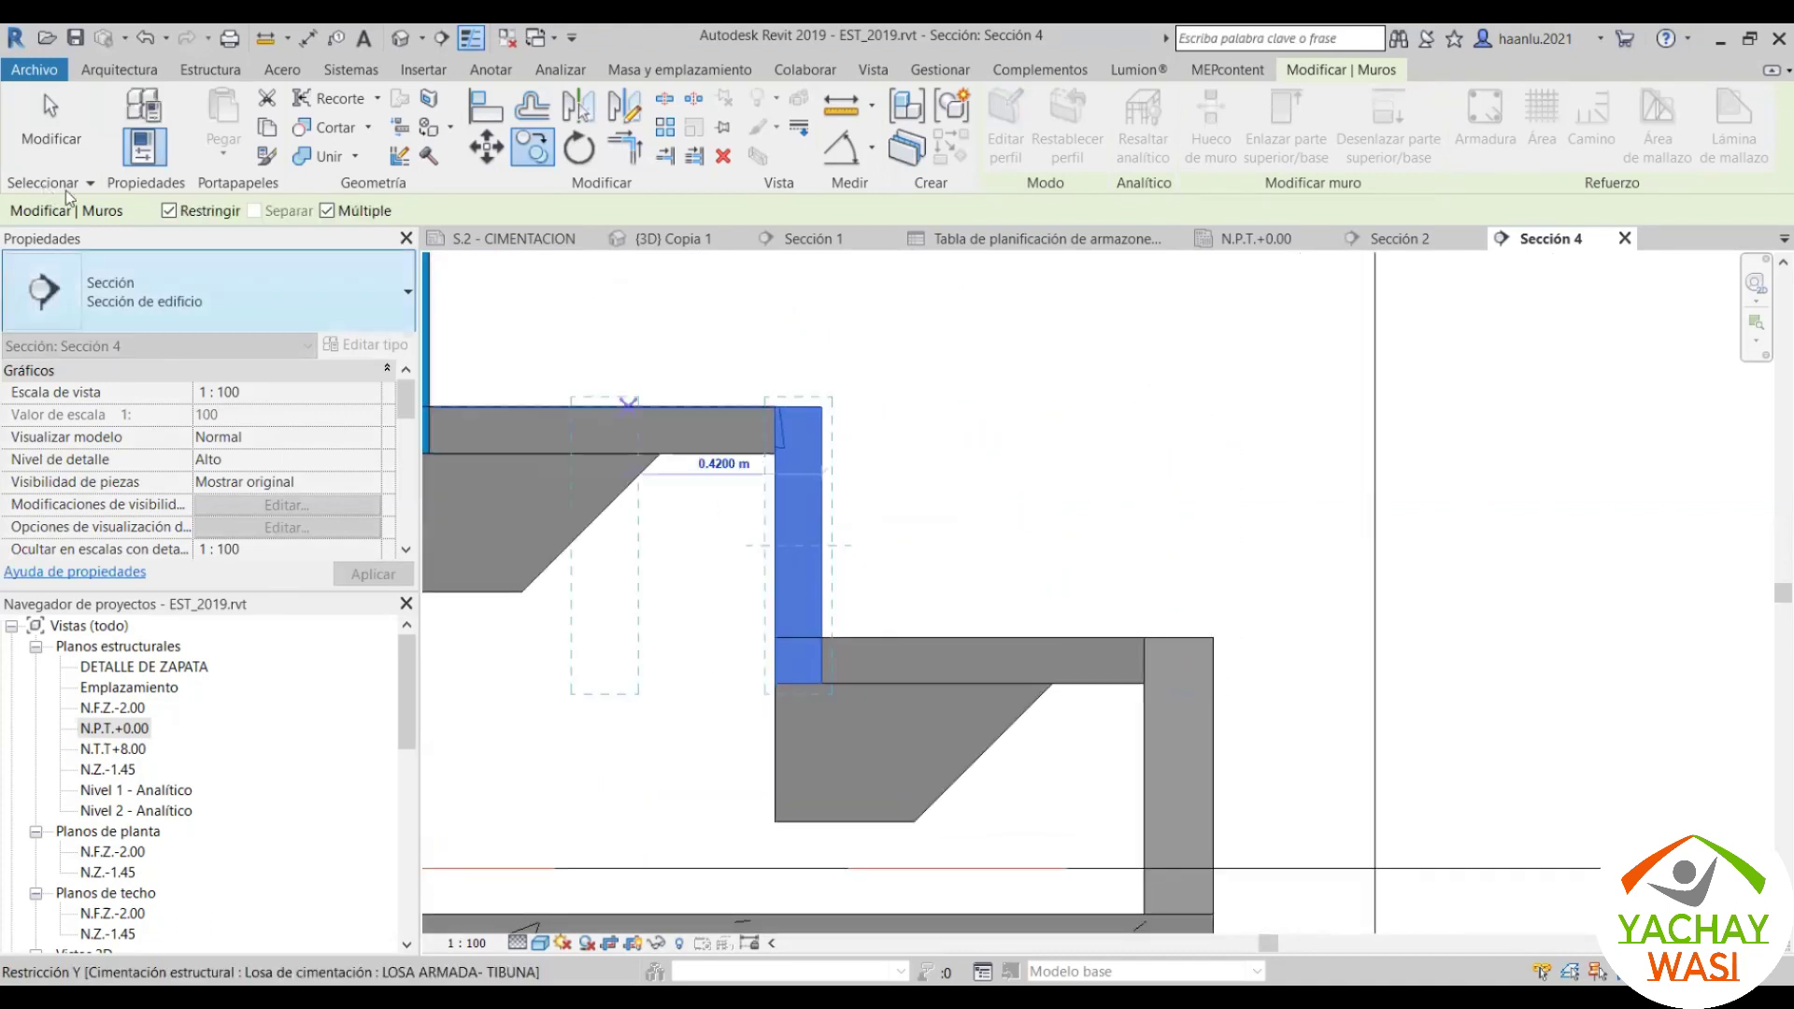
{"action": "left_click", "coordinate": [169, 212]}
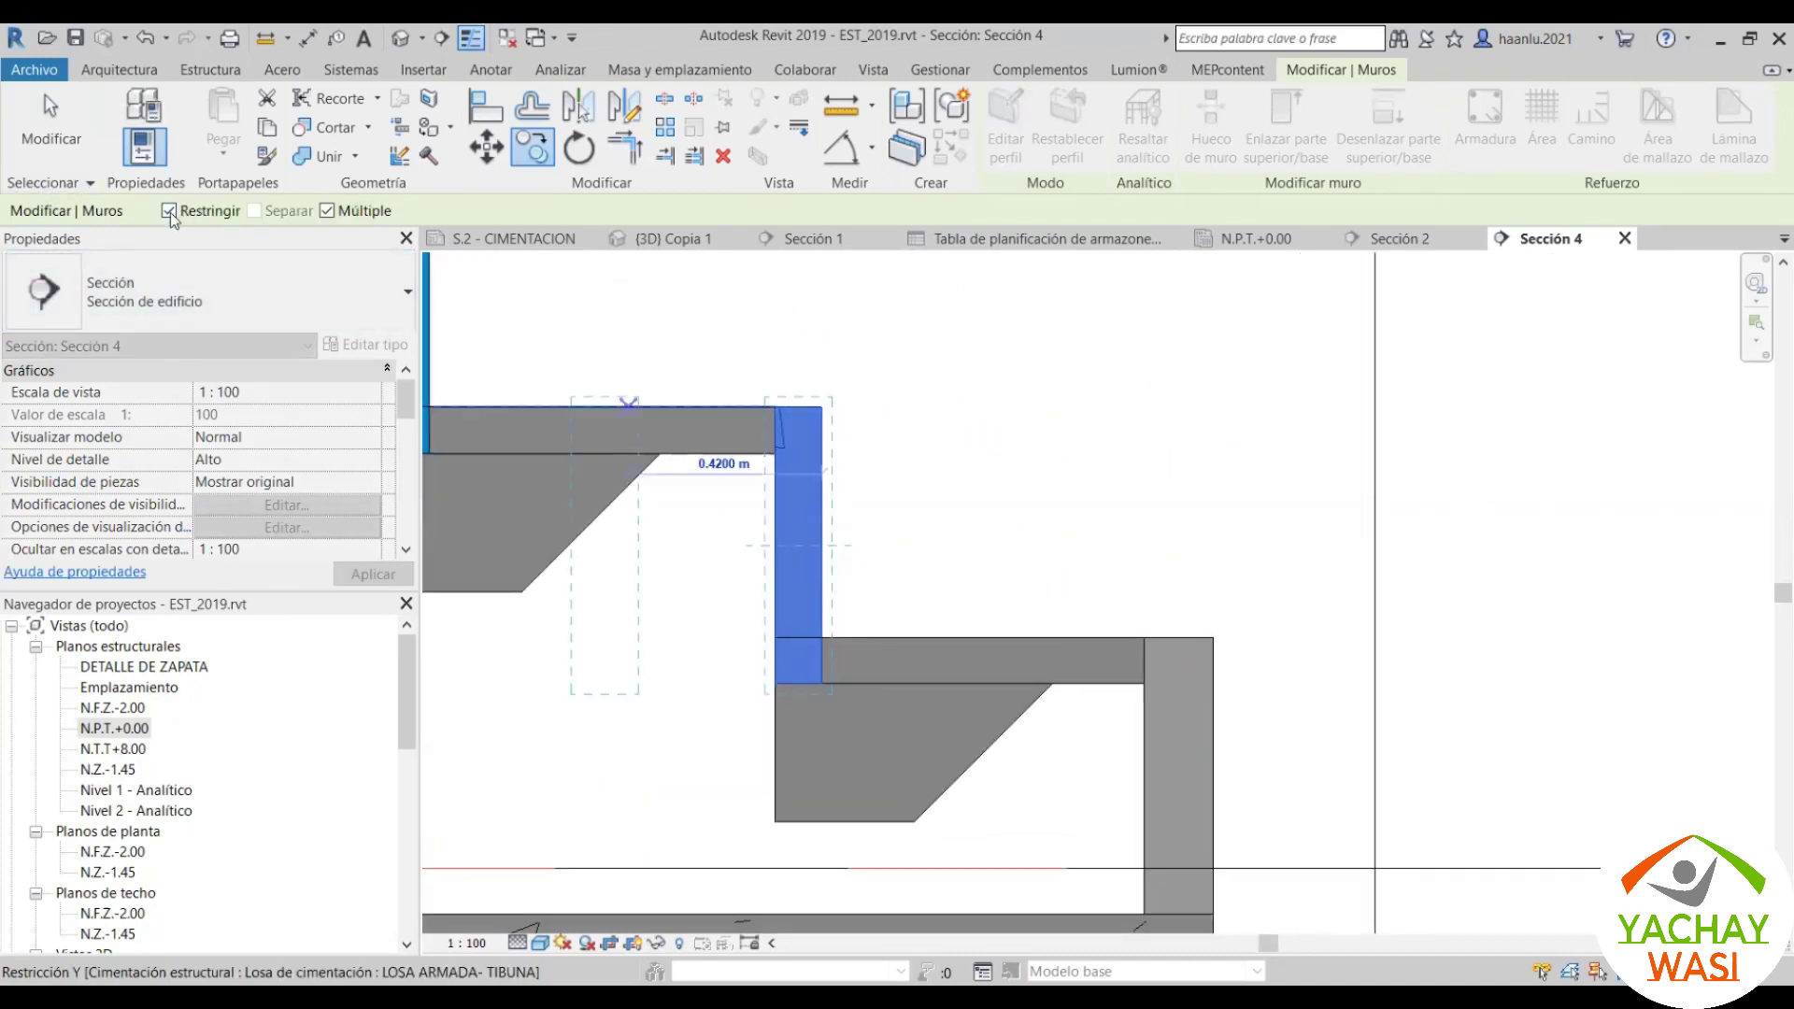
{"action": "left_click", "coordinate": [1224, 638]}
{"action": "scroll", "coordinate": [1188, 522], "scroll_direction": "down", "scroll_amount": 2}
{"action": "scroll", "coordinate": [1153, 665], "scroll_direction": "up", "scroll_amount": 2}
{"action": "key", "text": "Escape"}
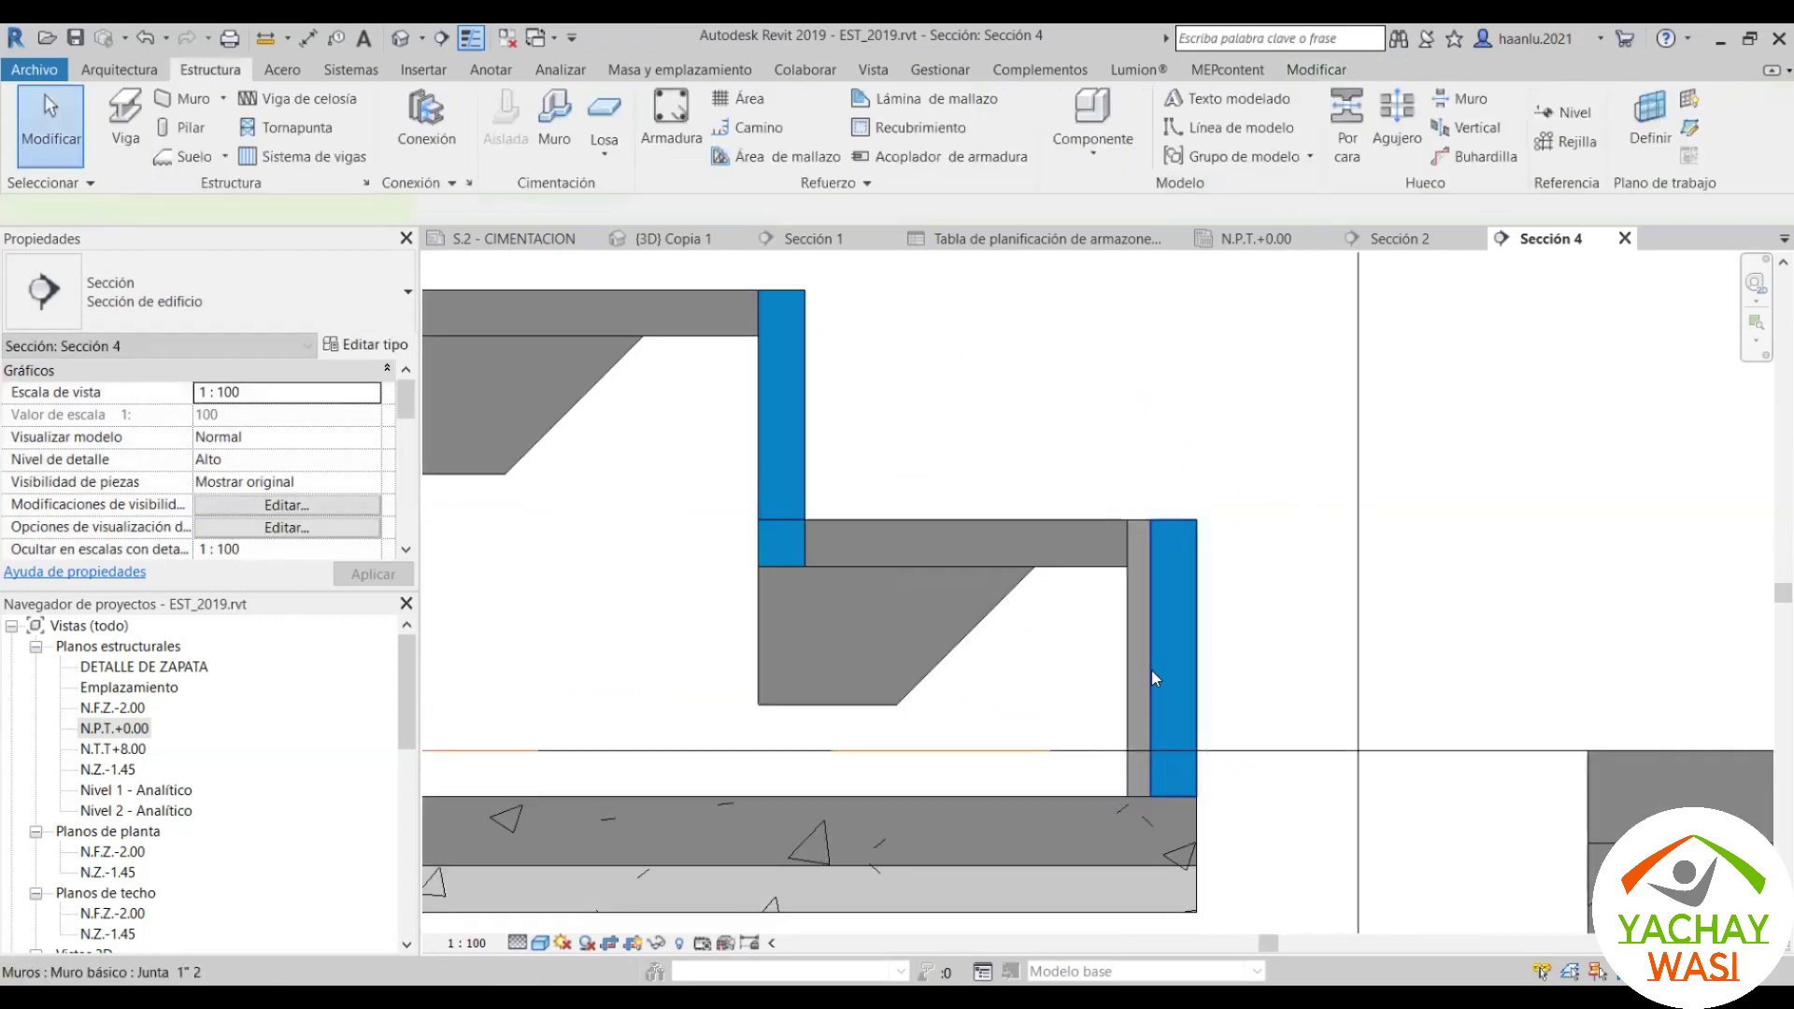
Step: Select the new joint wall copy to check its placement on the step
{"action": "left_click", "coordinate": [1151, 670]}
{"action": "scroll", "coordinate": [1147, 665], "scroll_direction": "up", "scroll_amount": 2}
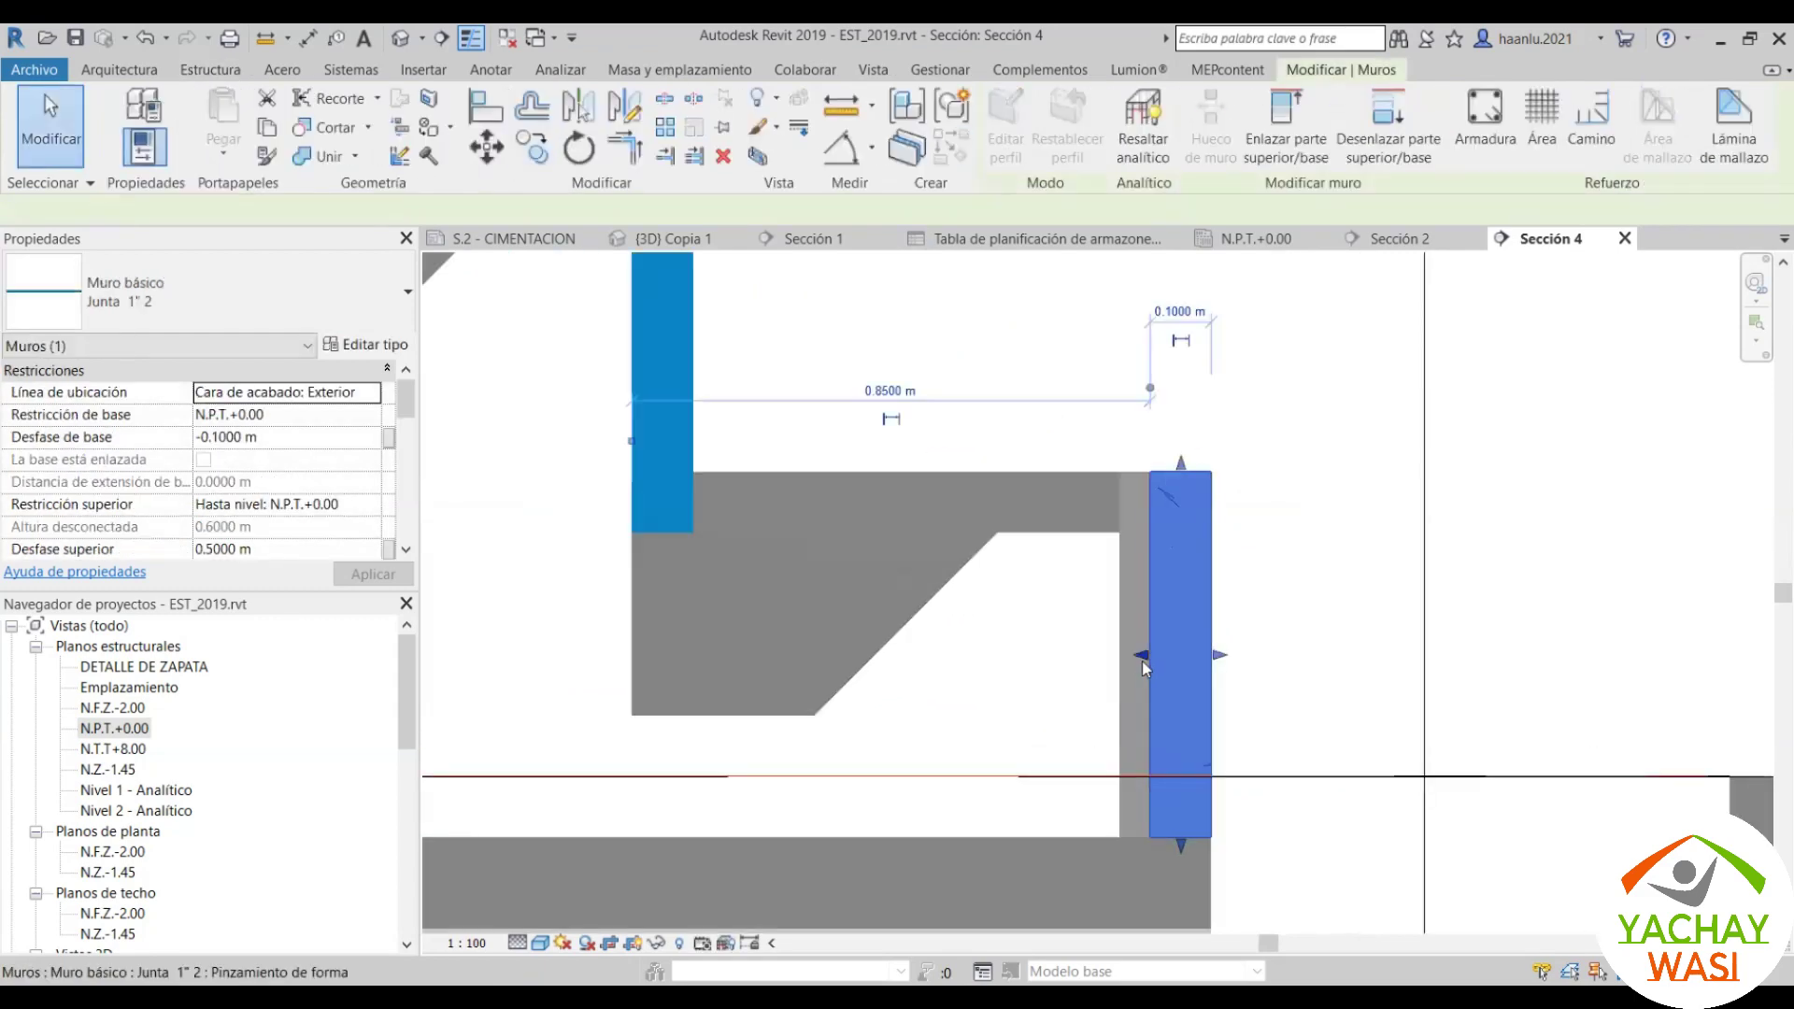
{"action": "left_click", "coordinate": [1341, 628]}
{"action": "scroll", "coordinate": [1341, 628], "scroll_direction": "down", "scroll_amount": 3}
{"action": "scroll", "coordinate": [1056, 579], "scroll_direction": "up", "scroll_amount": 1}
{"action": "scroll", "coordinate": [981, 514], "scroll_direction": "down", "scroll_amount": 1}
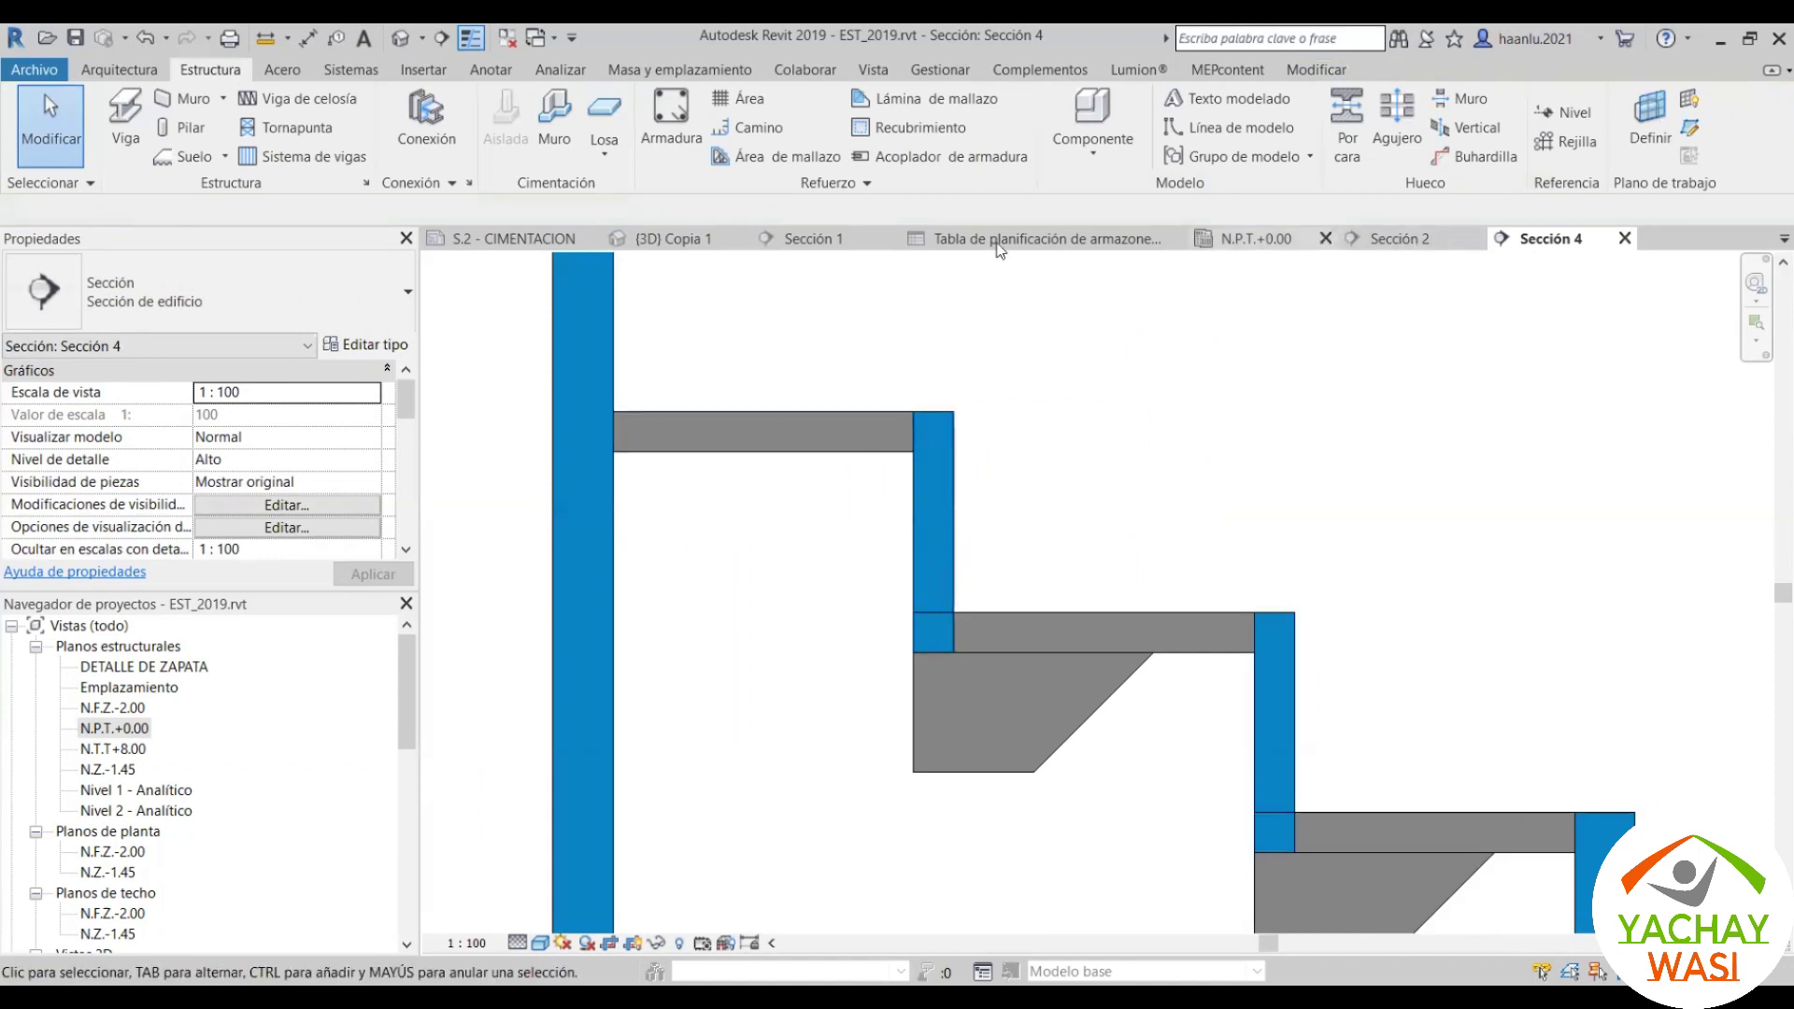
Step: Pass through N.P.T.+0.00, abandoning a started joint wall, and go to (3D) Copia 1
{"action": "left_click", "coordinate": [1251, 238]}
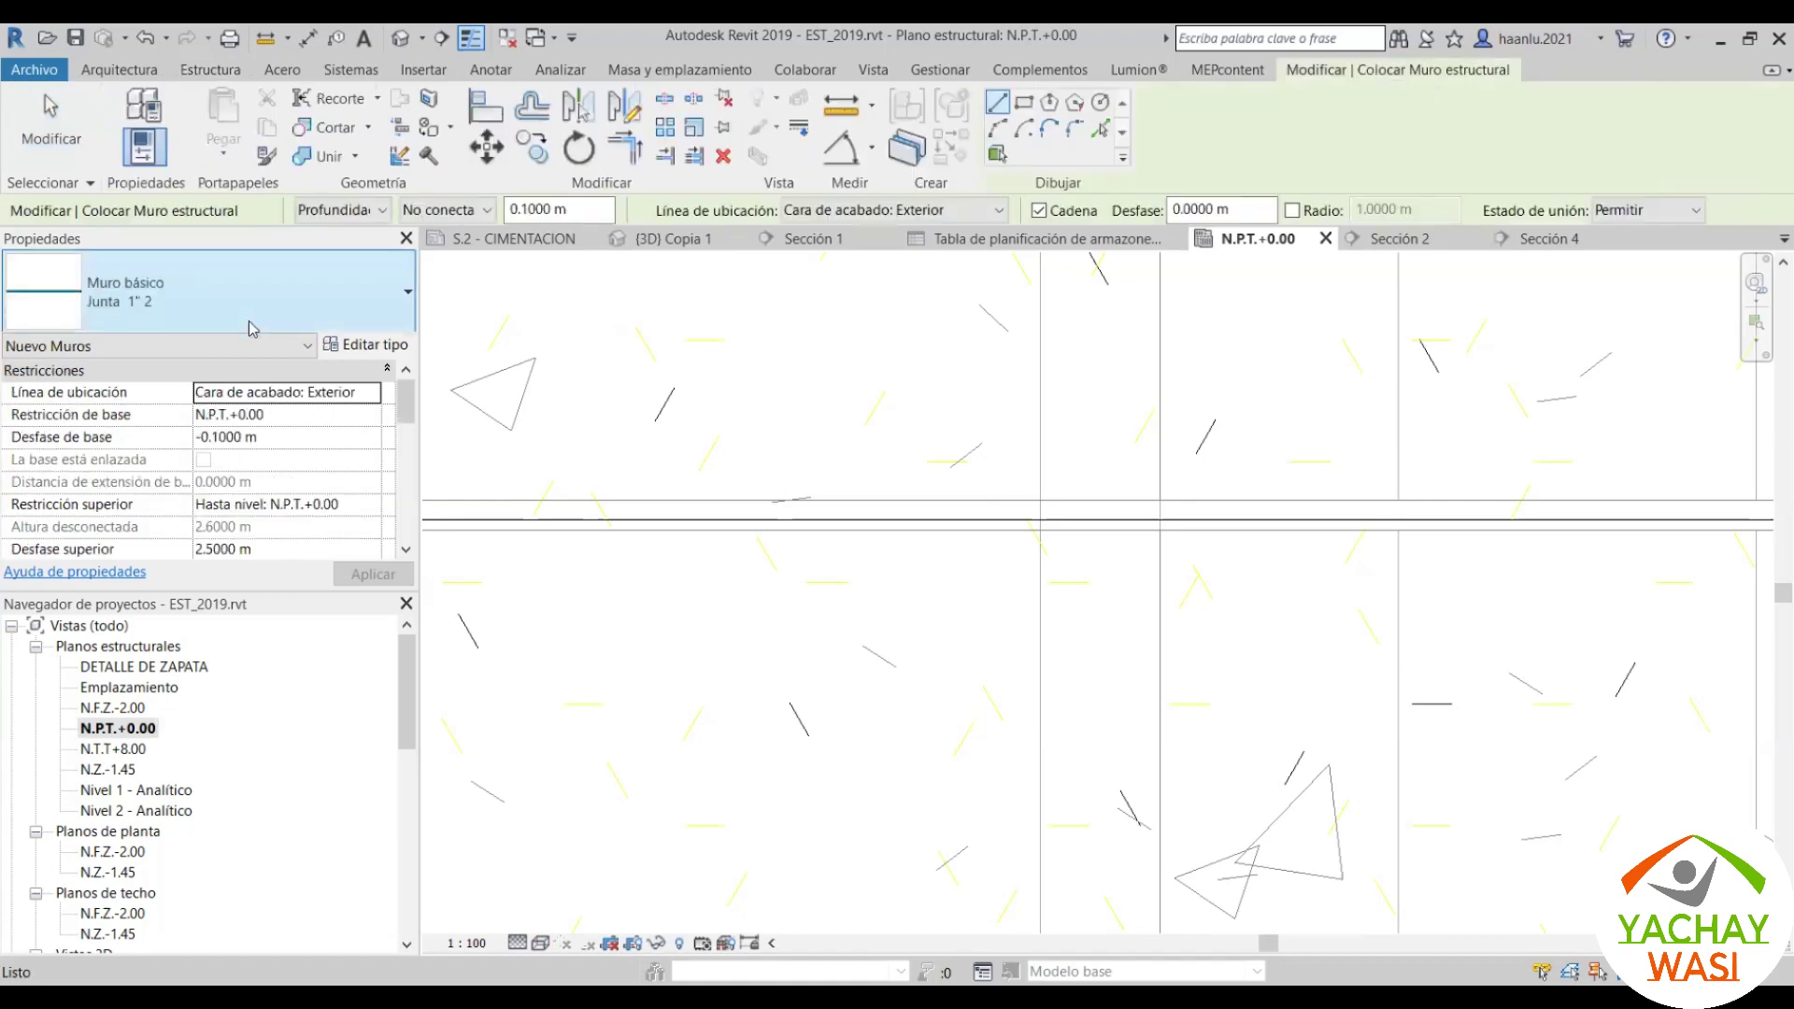
{"action": "scroll", "coordinate": [1025, 507], "scroll_direction": "down", "scroll_amount": 2}
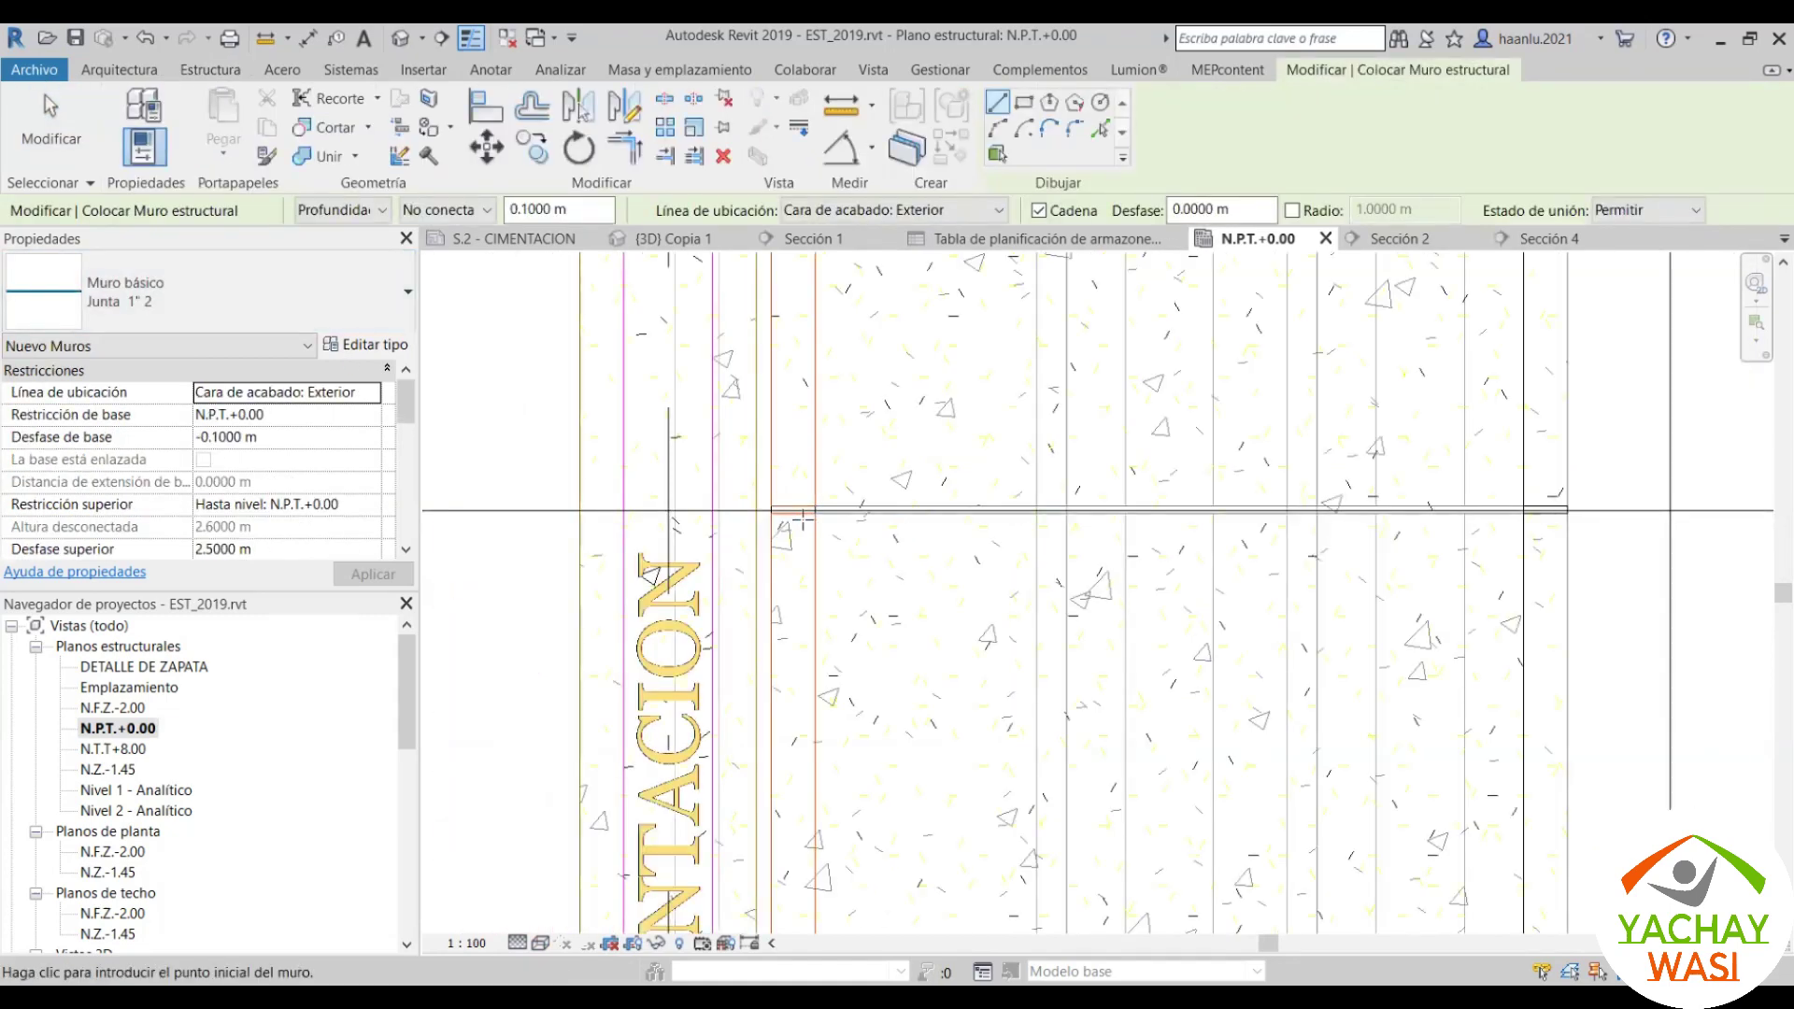
{"action": "scroll", "coordinate": [773, 525], "scroll_direction": "up", "scroll_amount": 2}
{"action": "scroll", "coordinate": [729, 591], "scroll_direction": "down", "scroll_amount": 1}
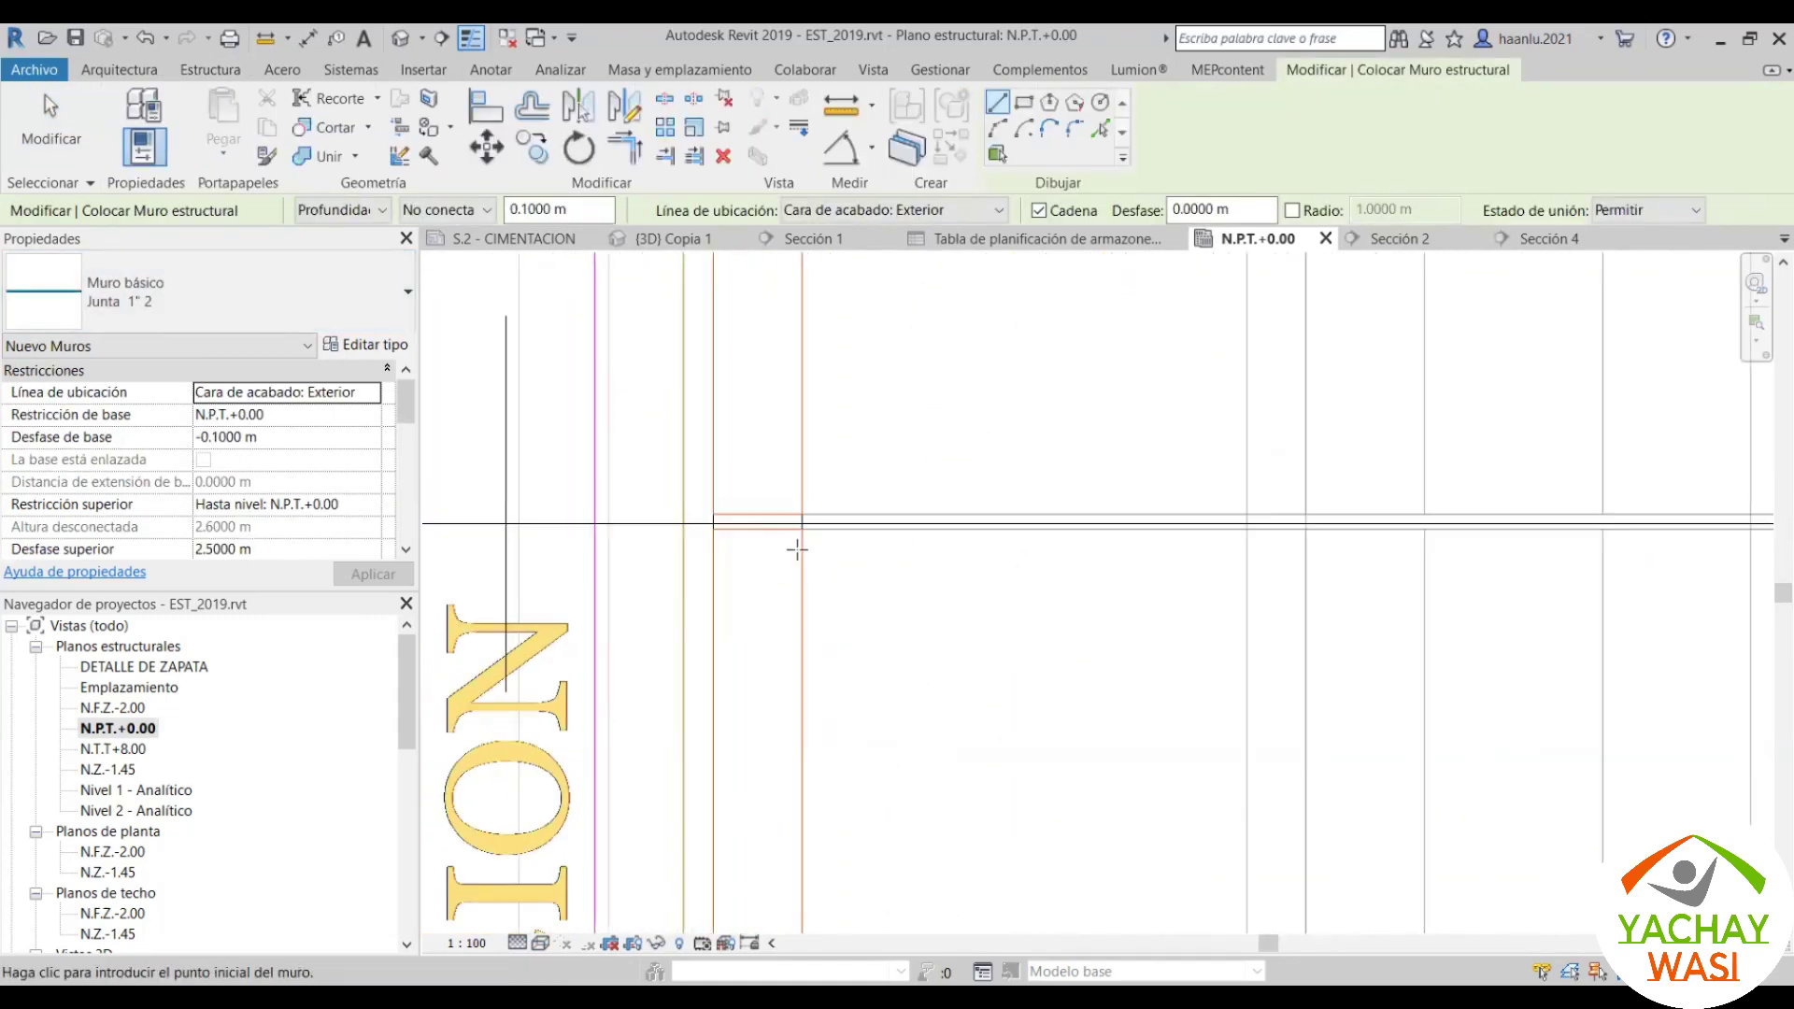
{"action": "scroll", "coordinate": [804, 523], "scroll_direction": "up", "scroll_amount": 1}
{"action": "left_click", "coordinate": [801, 495]}
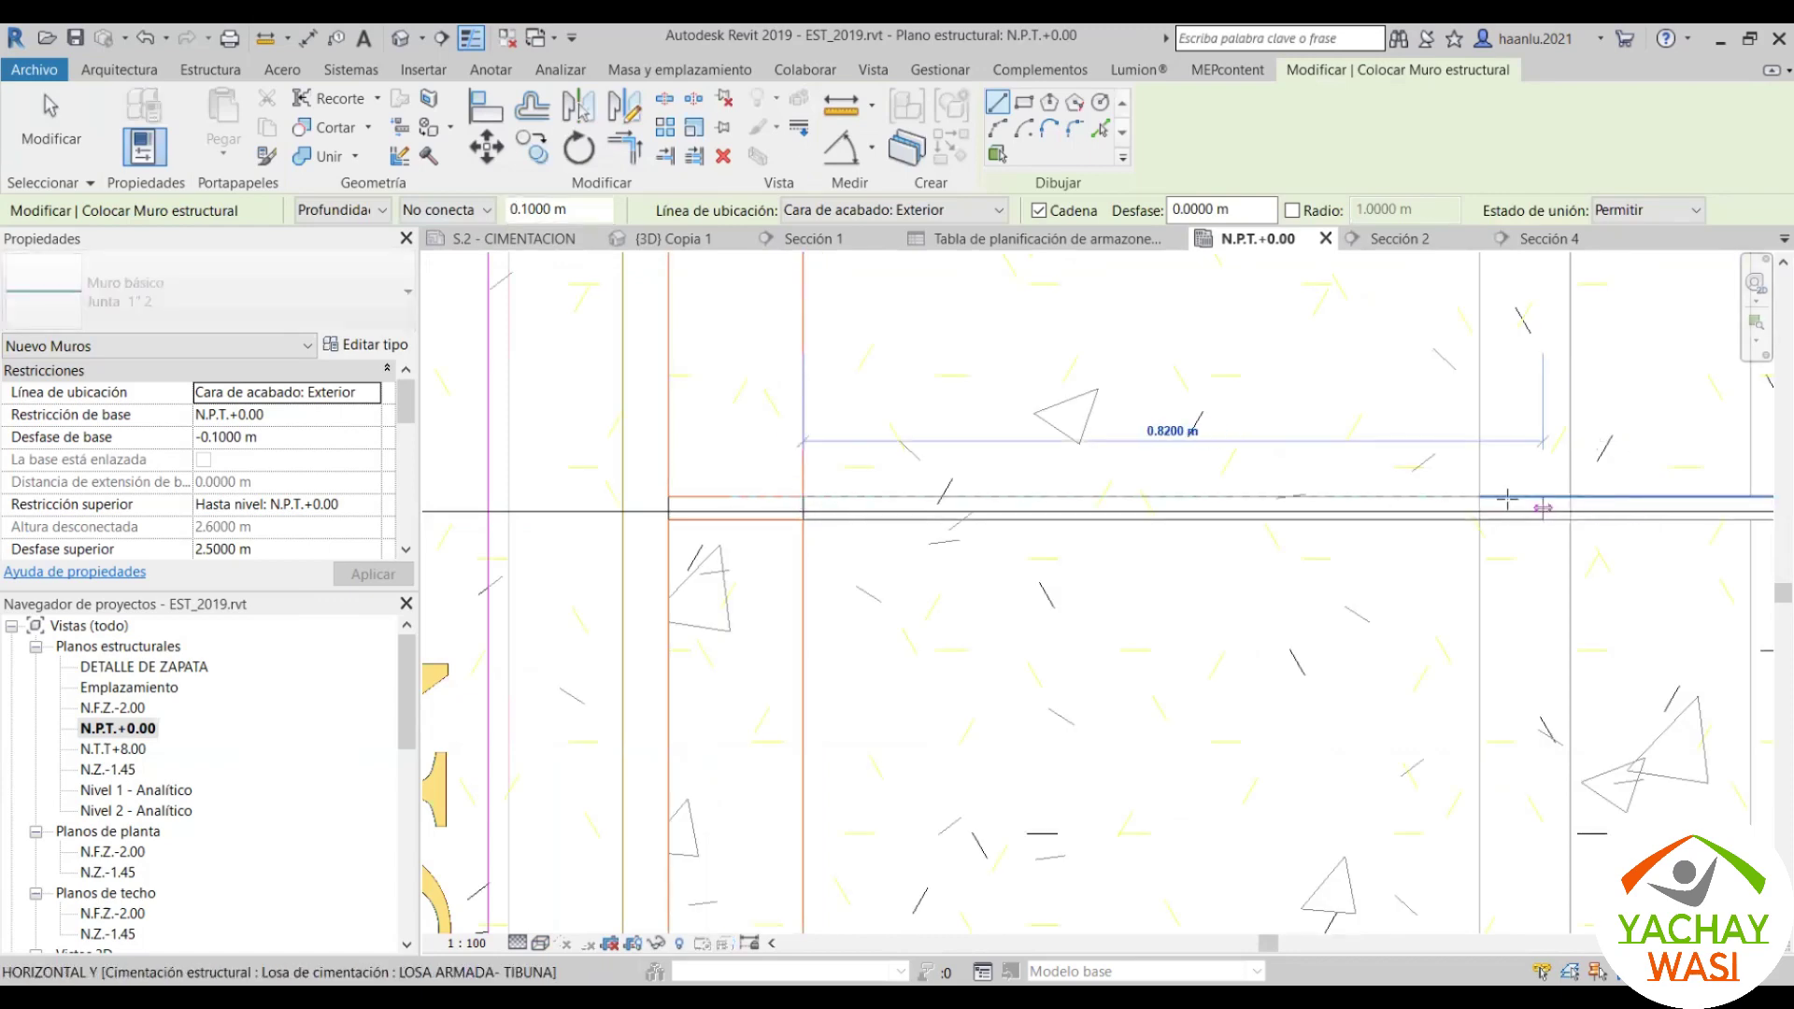
{"action": "scroll", "coordinate": [1521, 504], "scroll_direction": "up", "scroll_amount": 2}
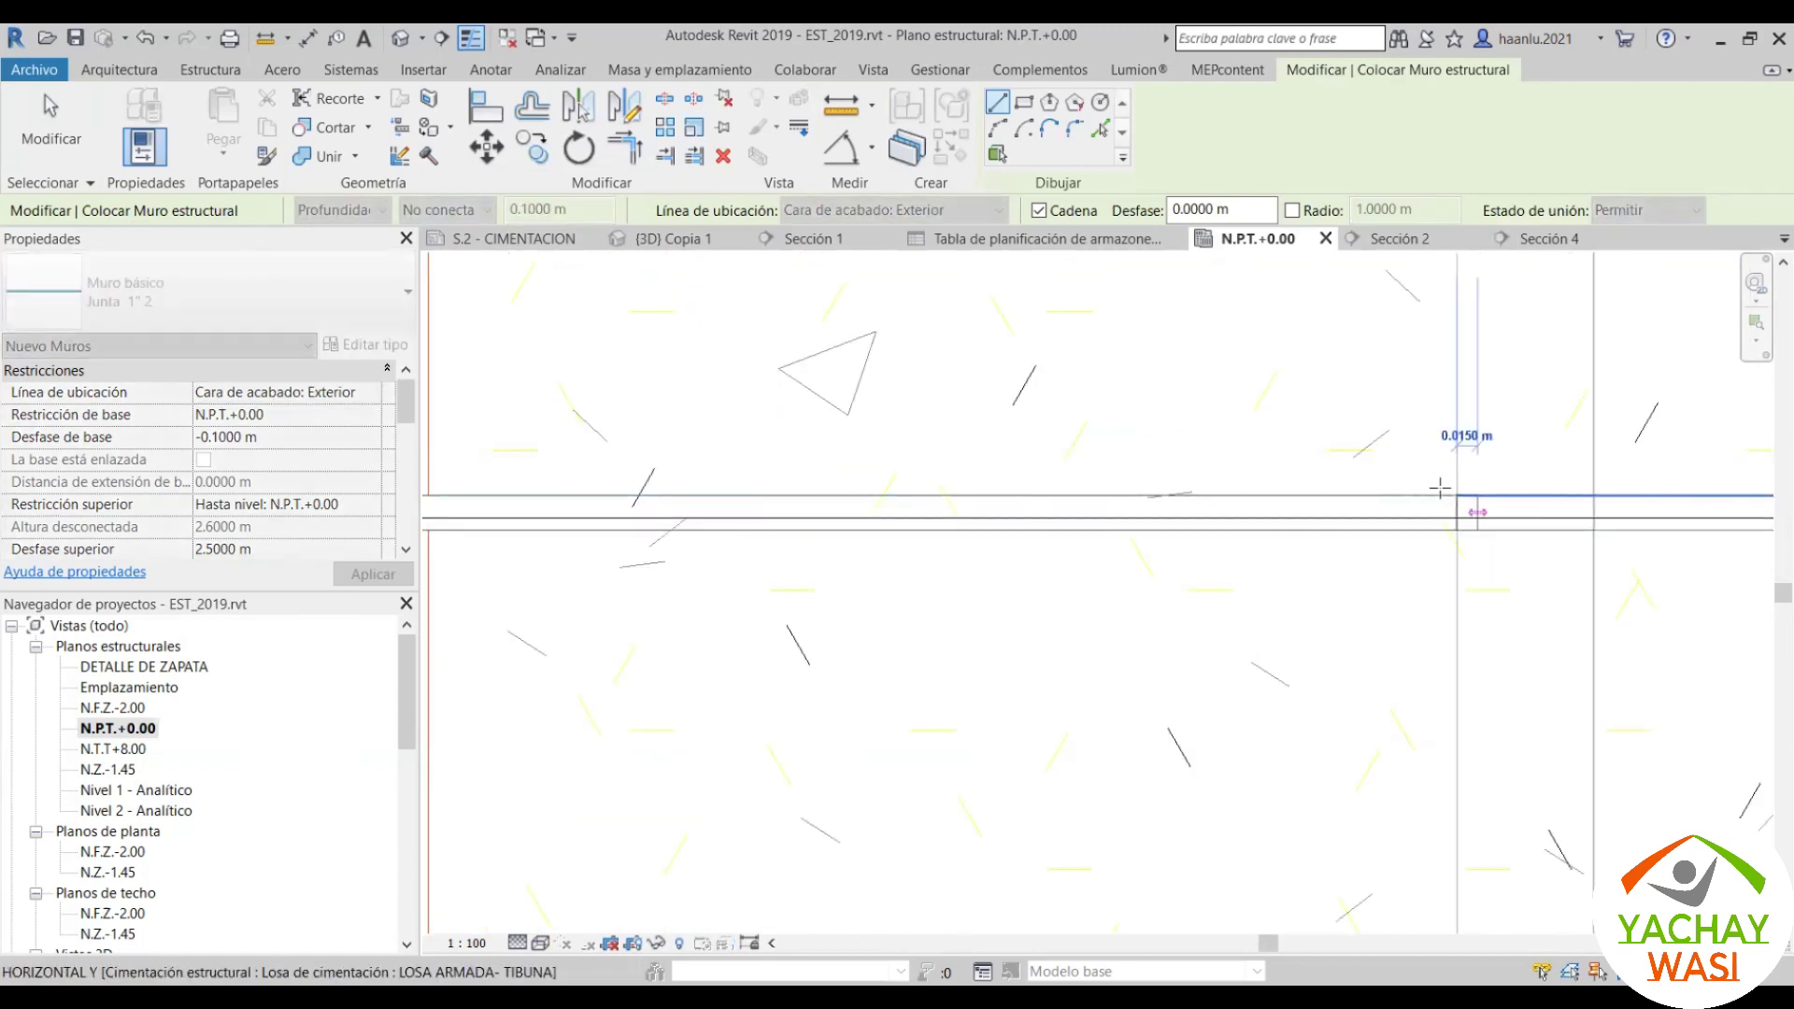
{"action": "left_click", "coordinate": [1006, 244]}
{"action": "left_click", "coordinate": [694, 241]}
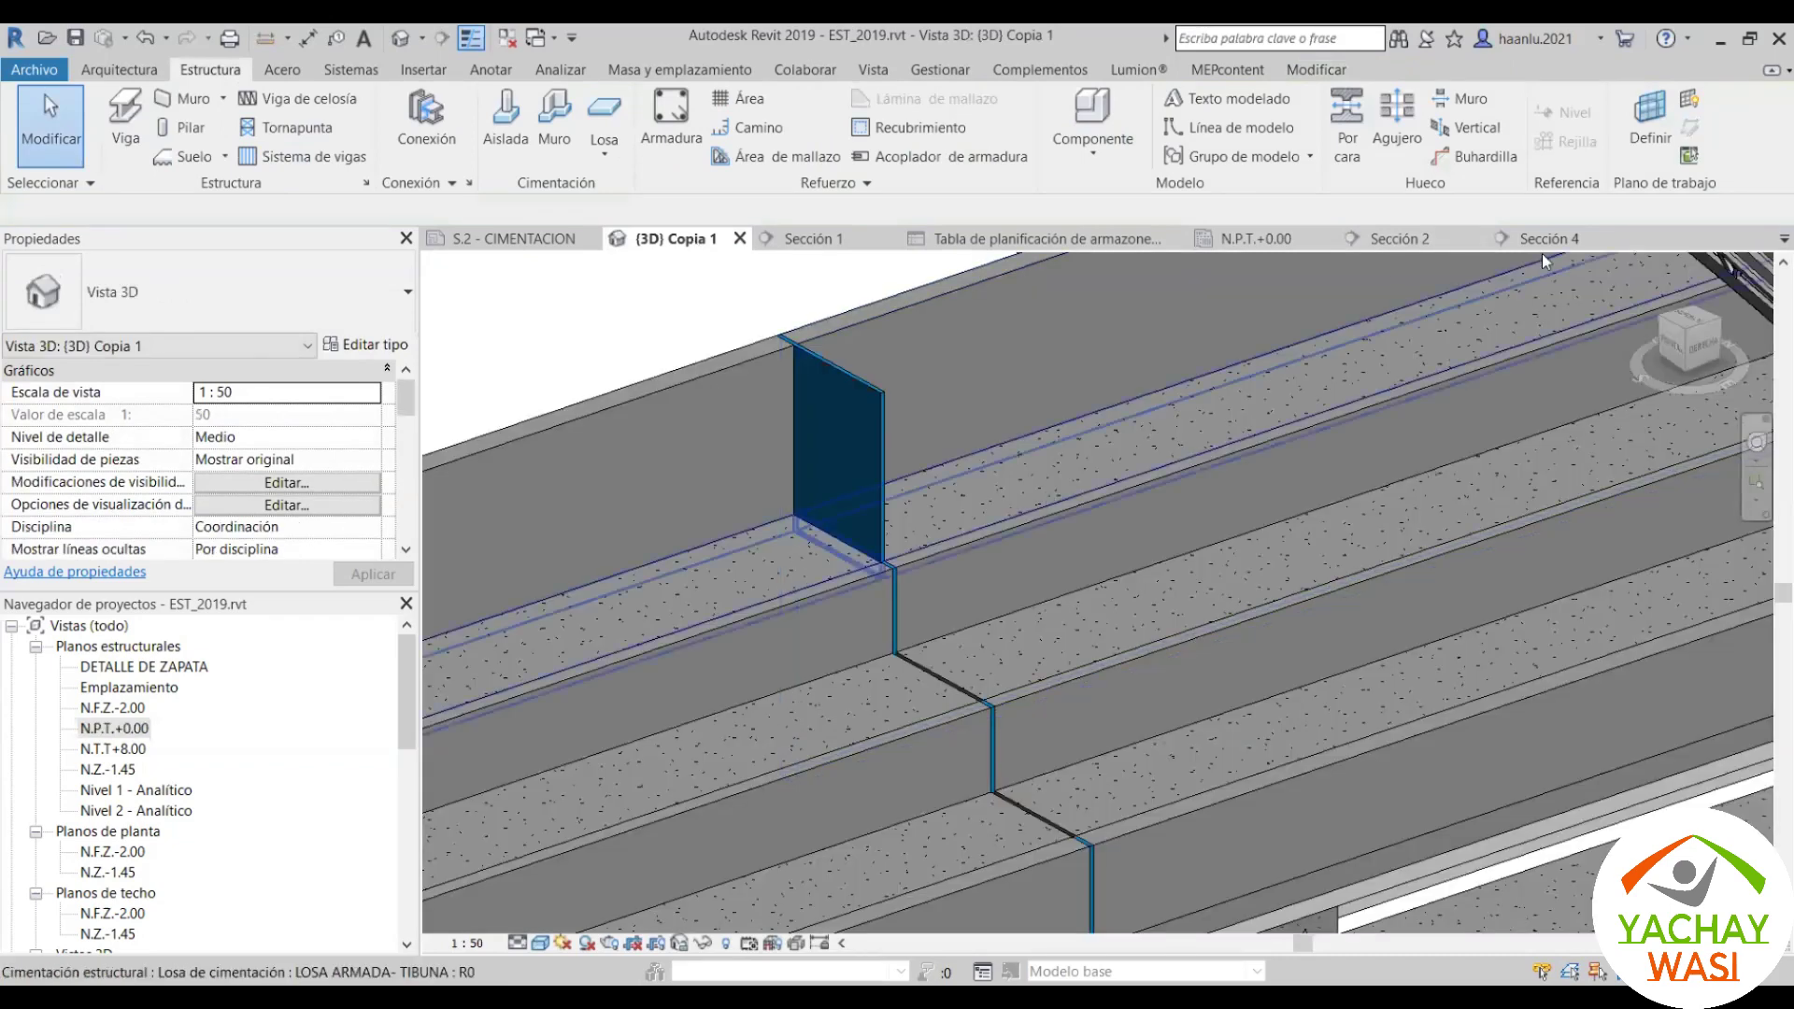
Step: In Sección 4, align the tall wall to the slab-top reference using Align (AL)
{"action": "left_click", "coordinate": [1547, 241]}
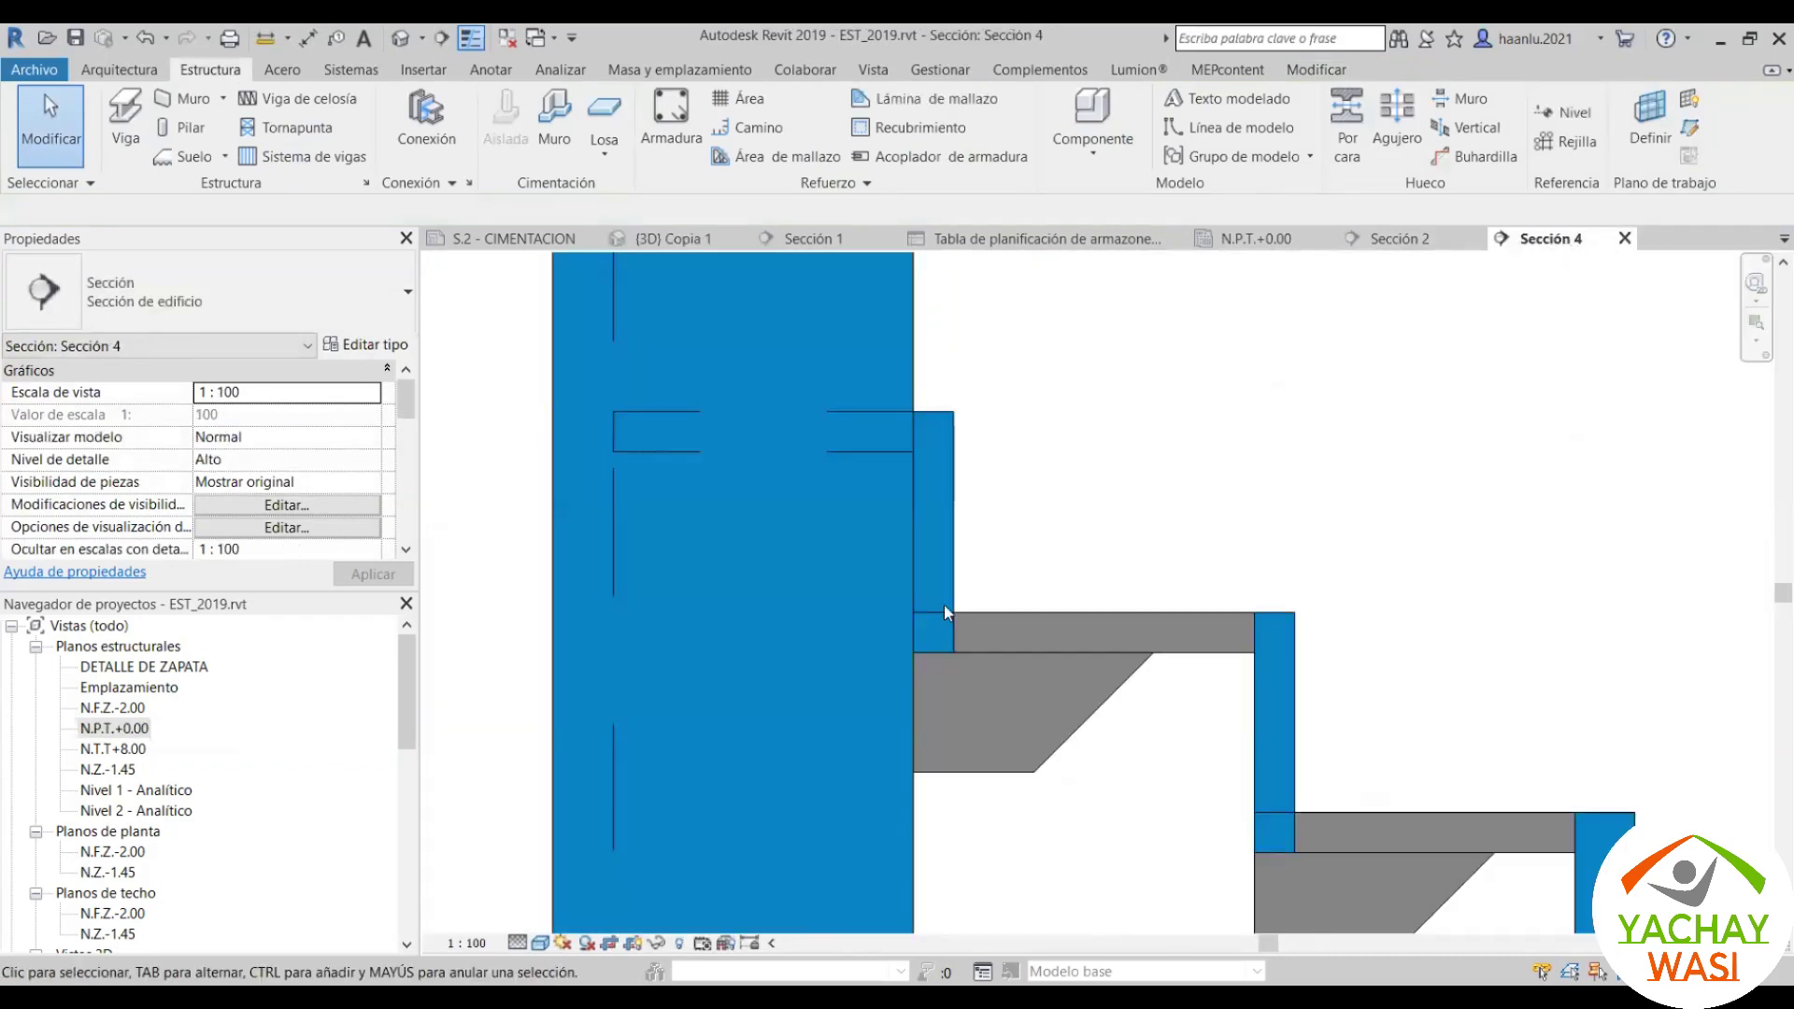
{"action": "left_click", "coordinate": [857, 455]}
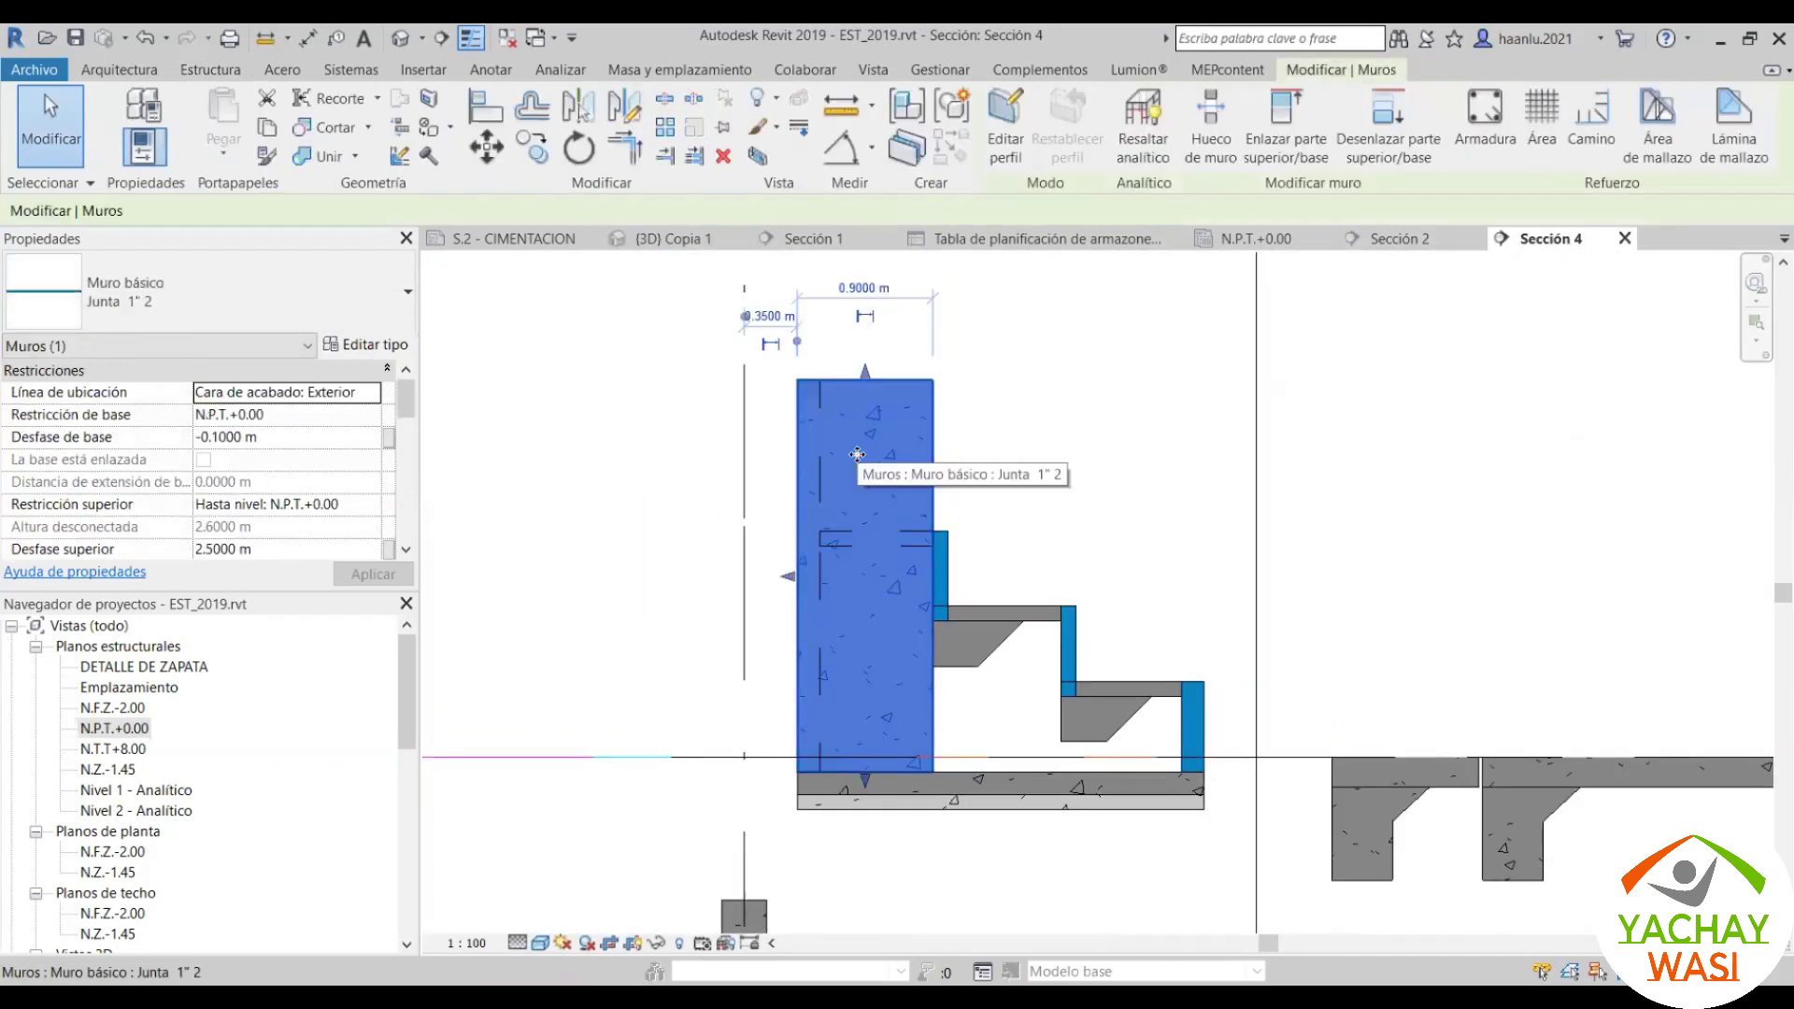
{"action": "key", "text": "Escape"}
{"action": "key", "text": "a"}
{"action": "key", "text": "l"}
{"action": "scroll", "coordinate": [897, 523], "scroll_direction": "up", "scroll_amount": 2}
{"action": "scroll", "coordinate": [924, 571], "scroll_direction": "up", "scroll_amount": 2}
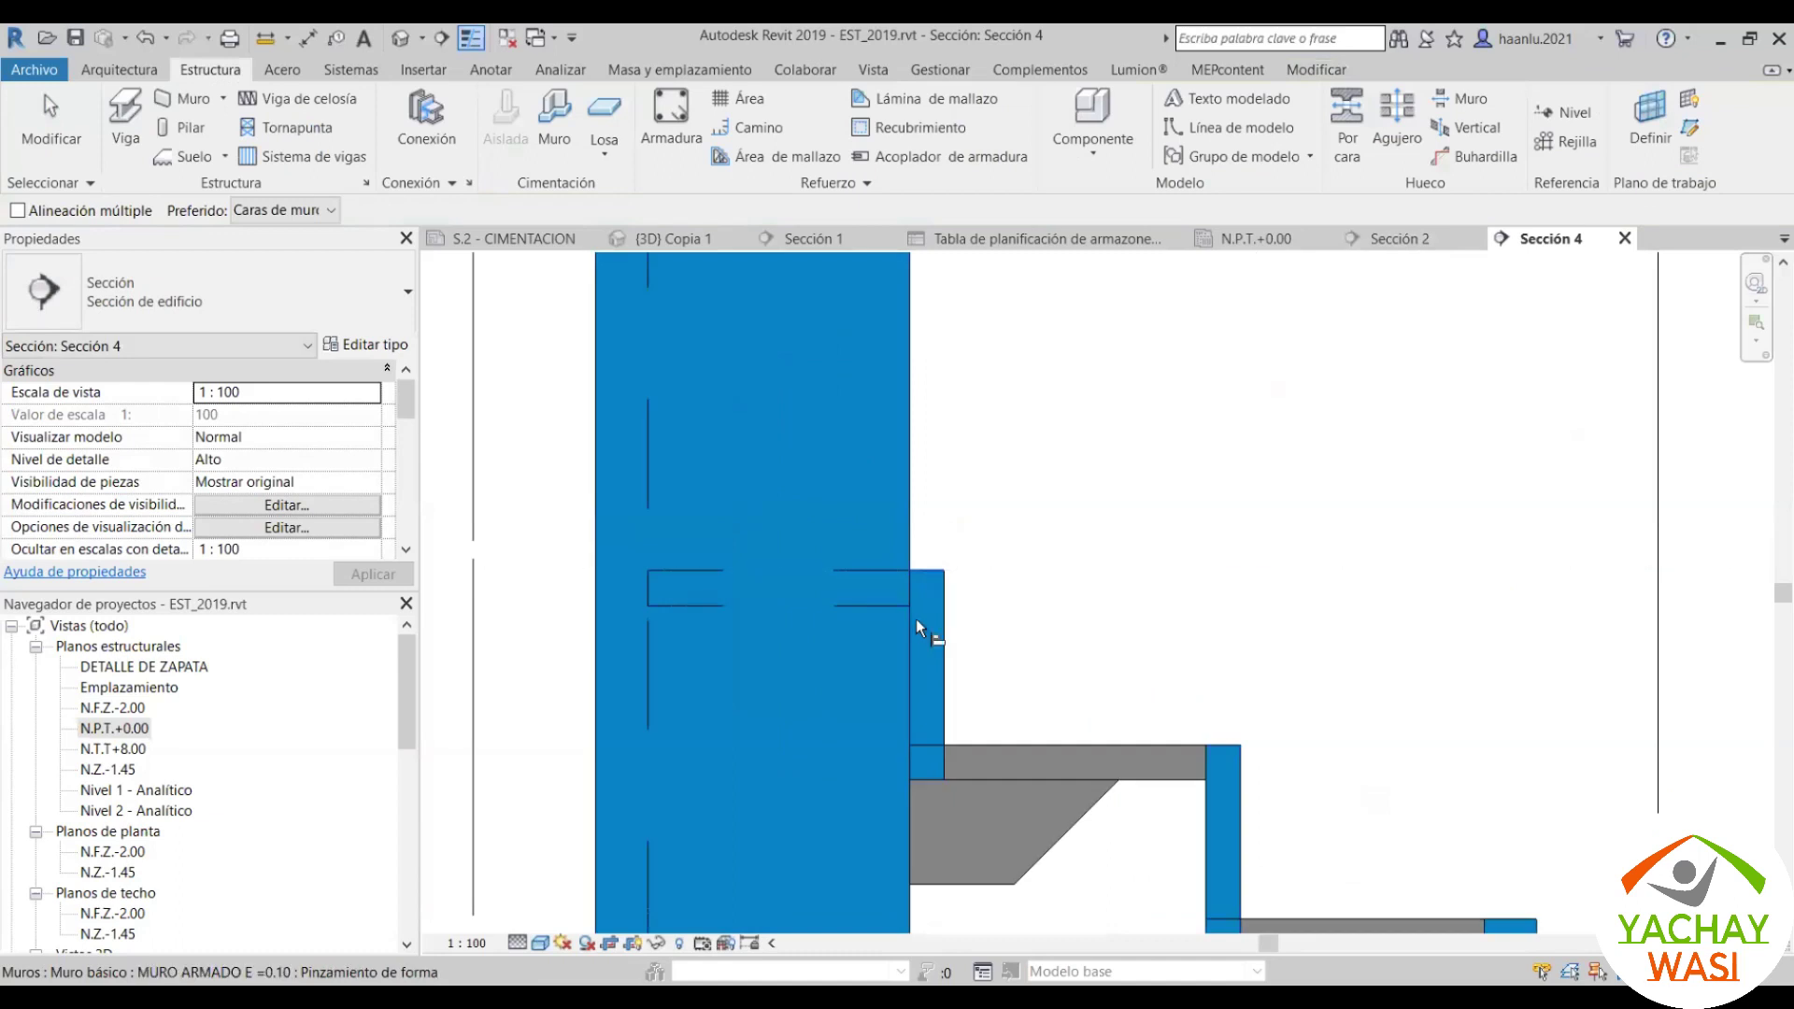
{"action": "scroll", "coordinate": [915, 619], "scroll_direction": "down", "scroll_amount": 3}
{"action": "scroll", "coordinate": [912, 588], "scroll_direction": "down", "scroll_amount": 1}
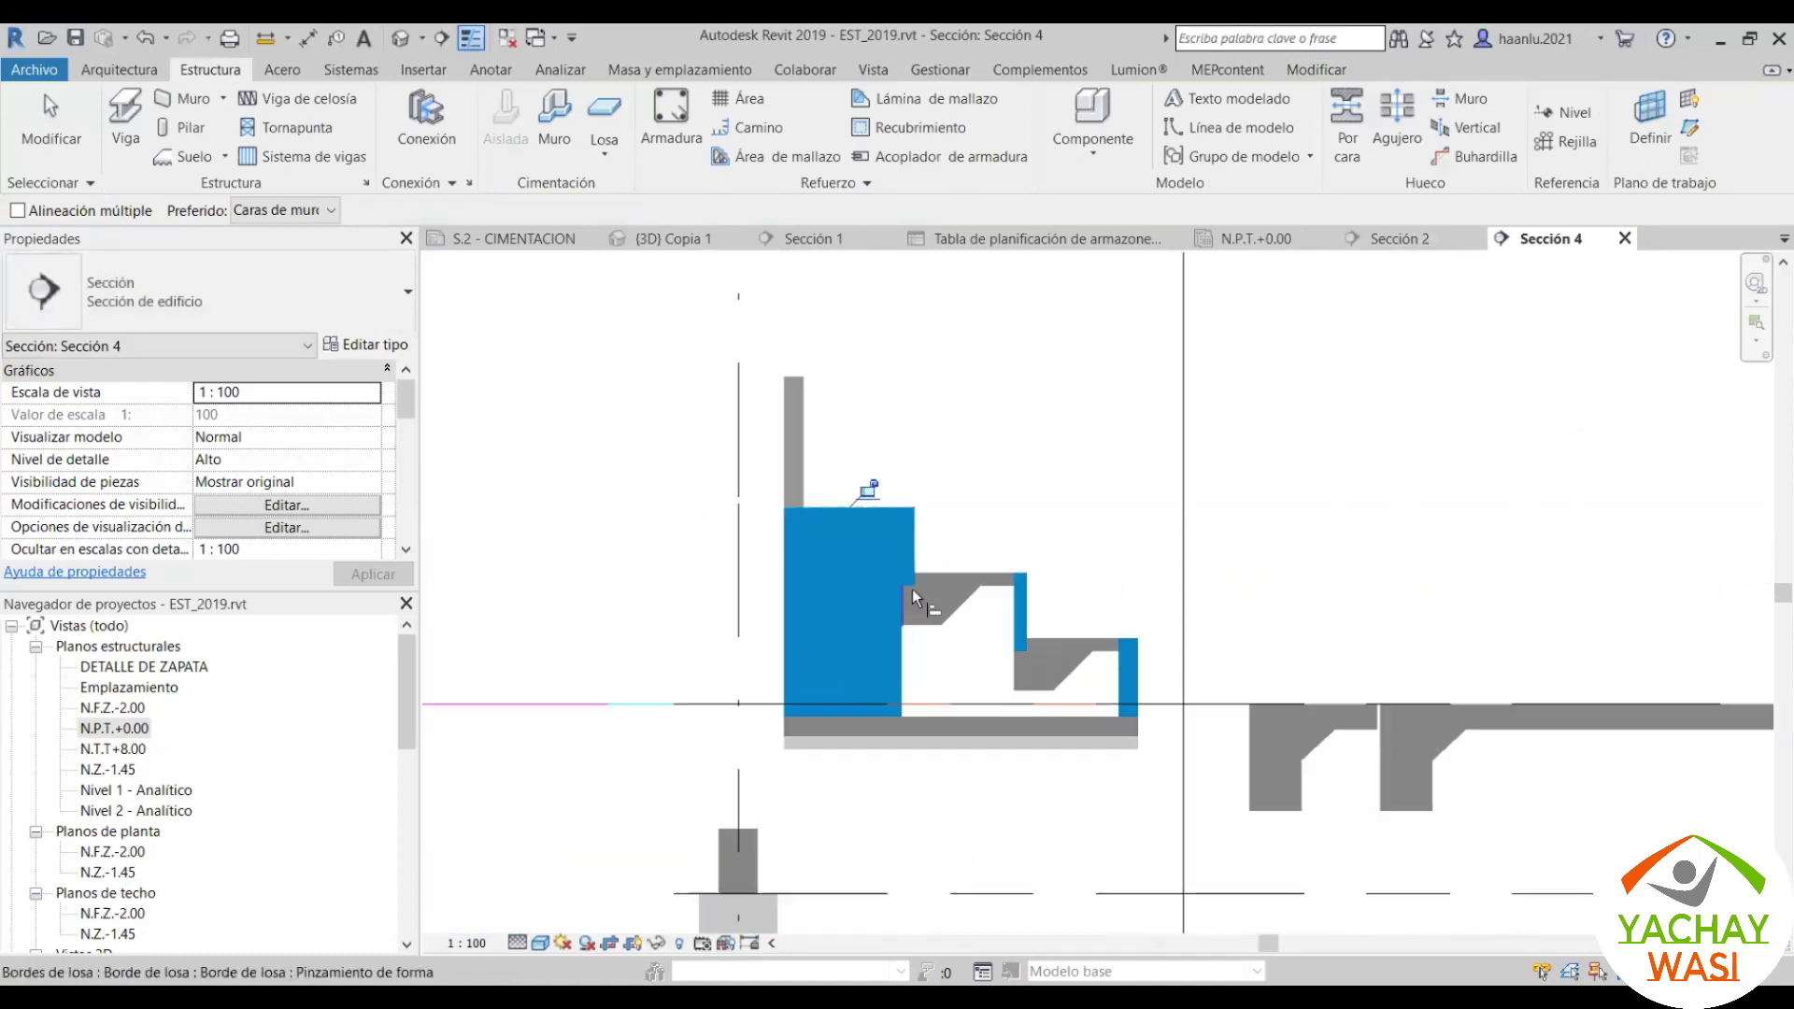
{"action": "scroll", "coordinate": [912, 591], "scroll_direction": "up", "scroll_amount": 4}
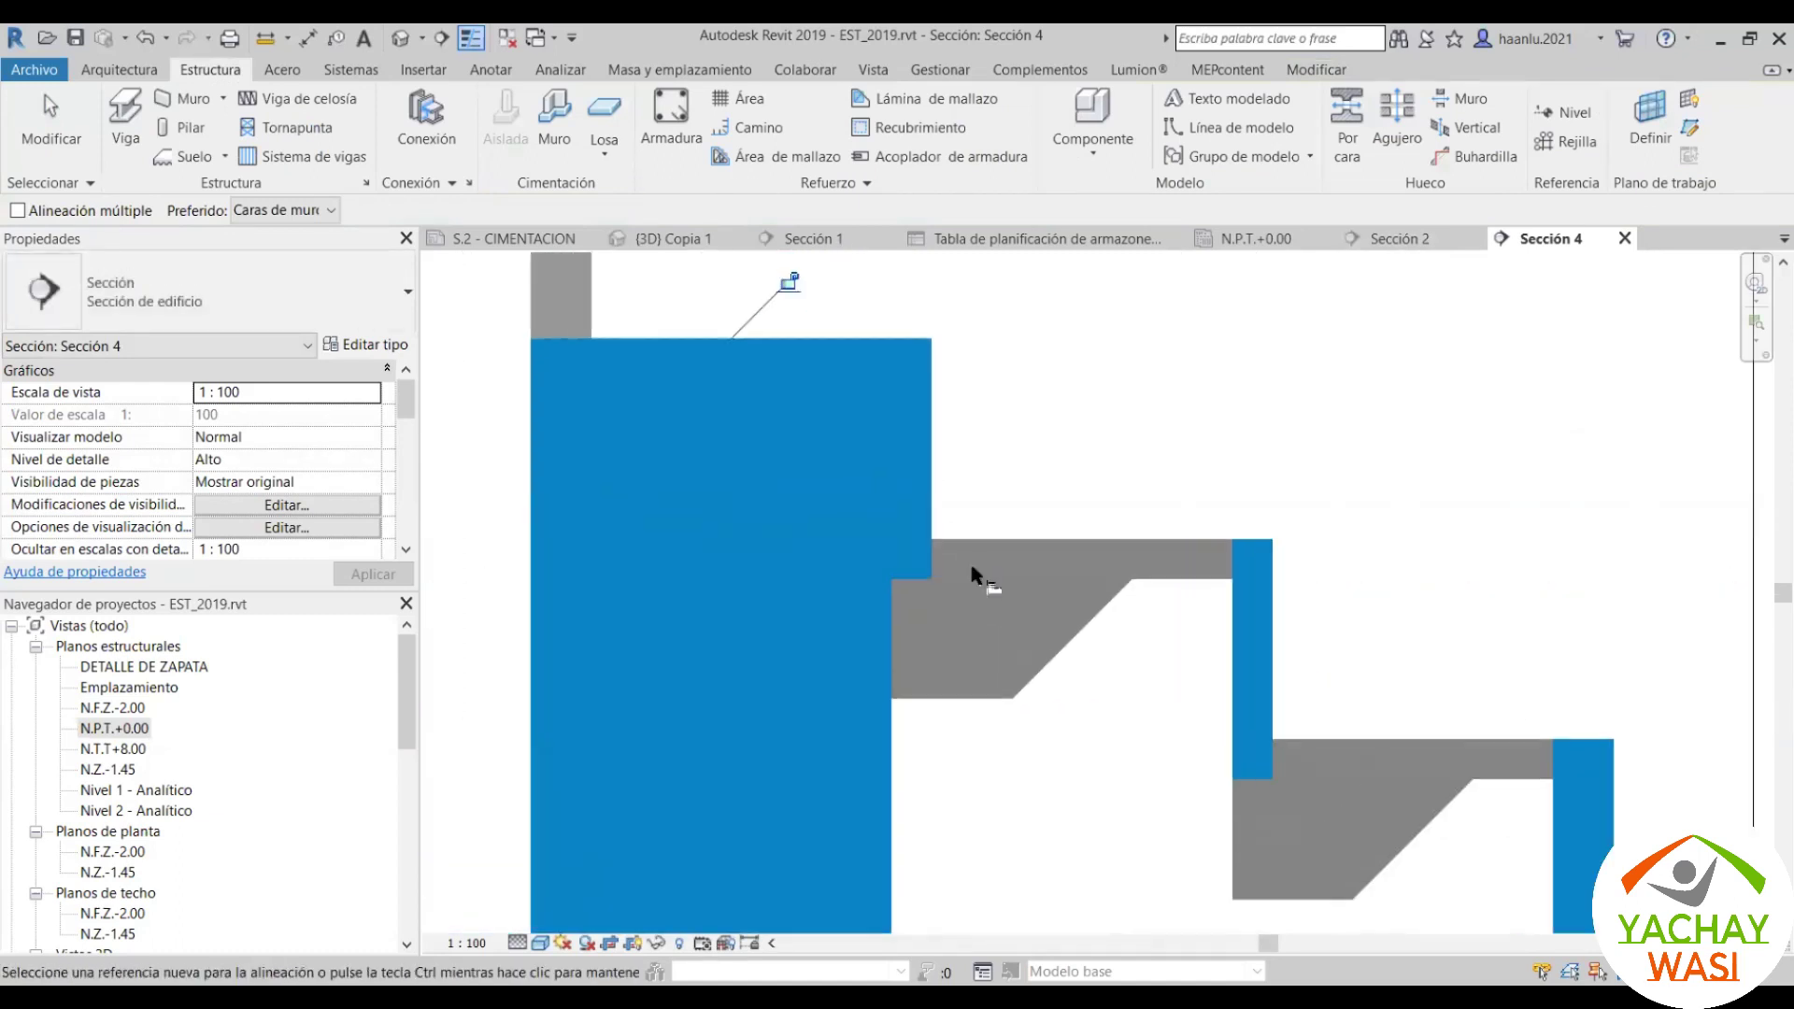
{"action": "left_click", "coordinate": [856, 377]}
{"action": "scroll", "coordinate": [856, 377], "scroll_direction": "down", "scroll_amount": 3}
{"action": "scroll", "coordinate": [852, 654], "scroll_direction": "up", "scroll_amount": 2}
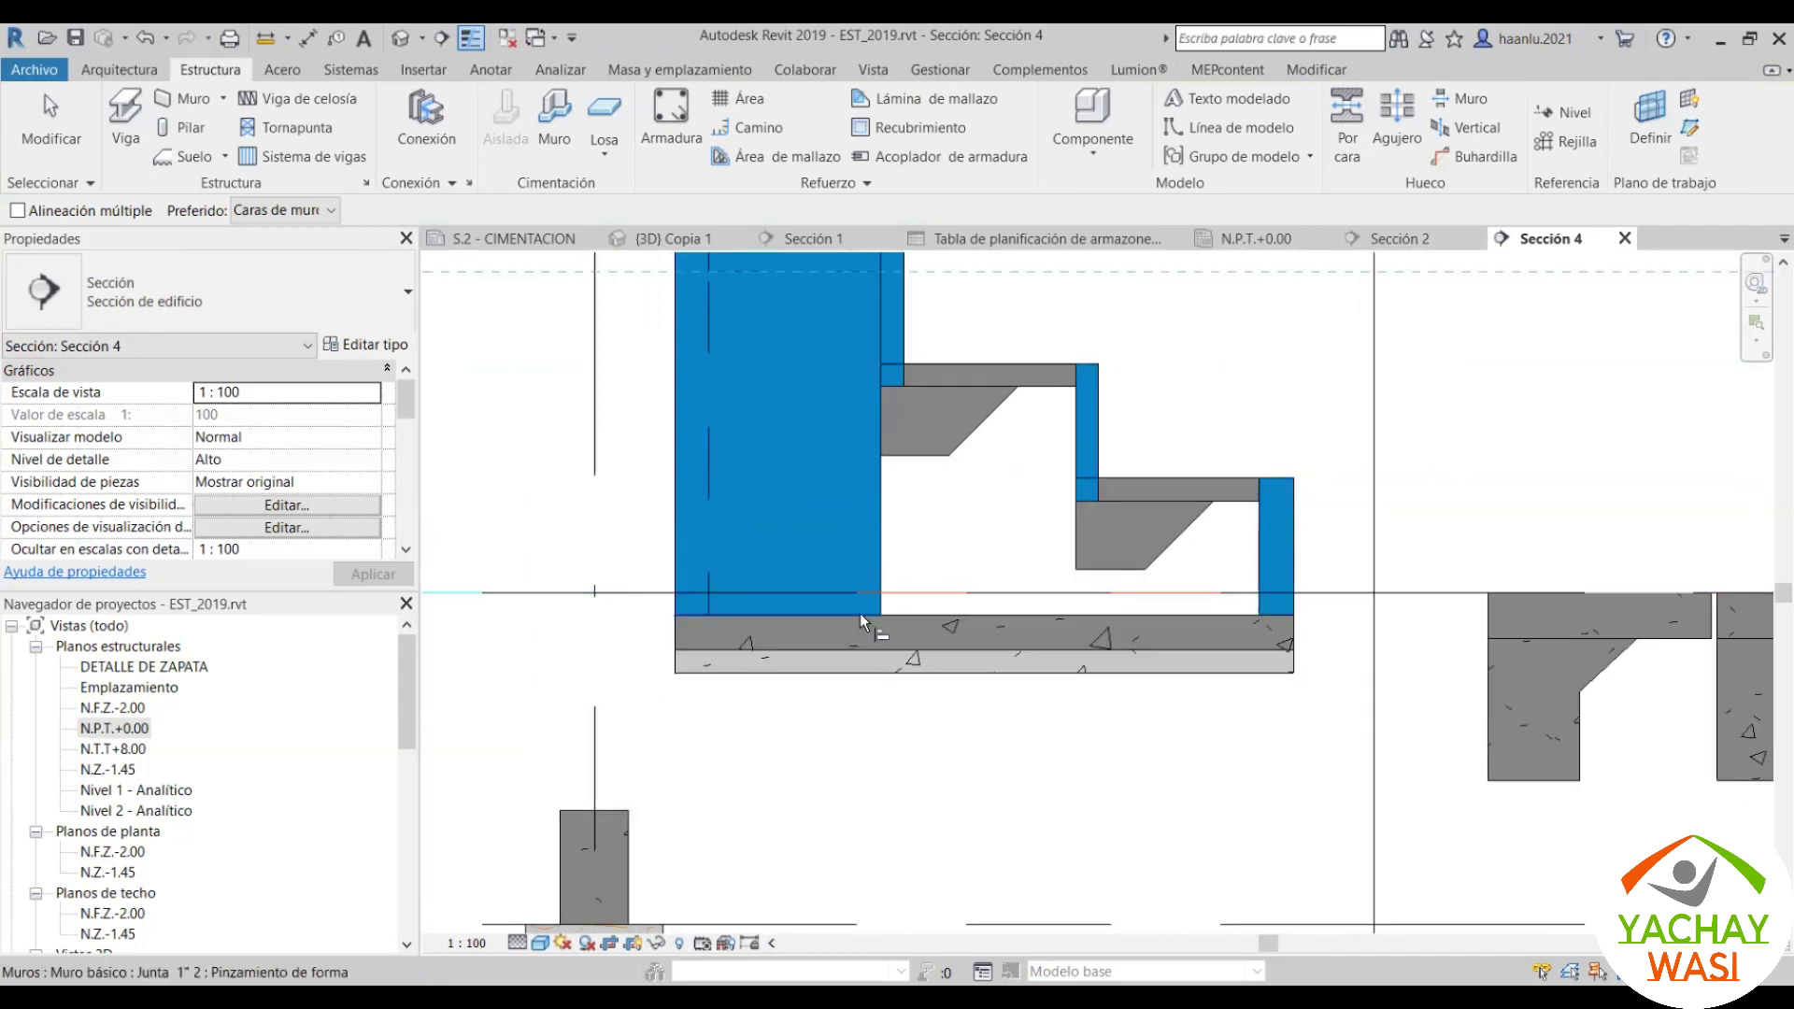
{"action": "left_click", "coordinate": [863, 613]}
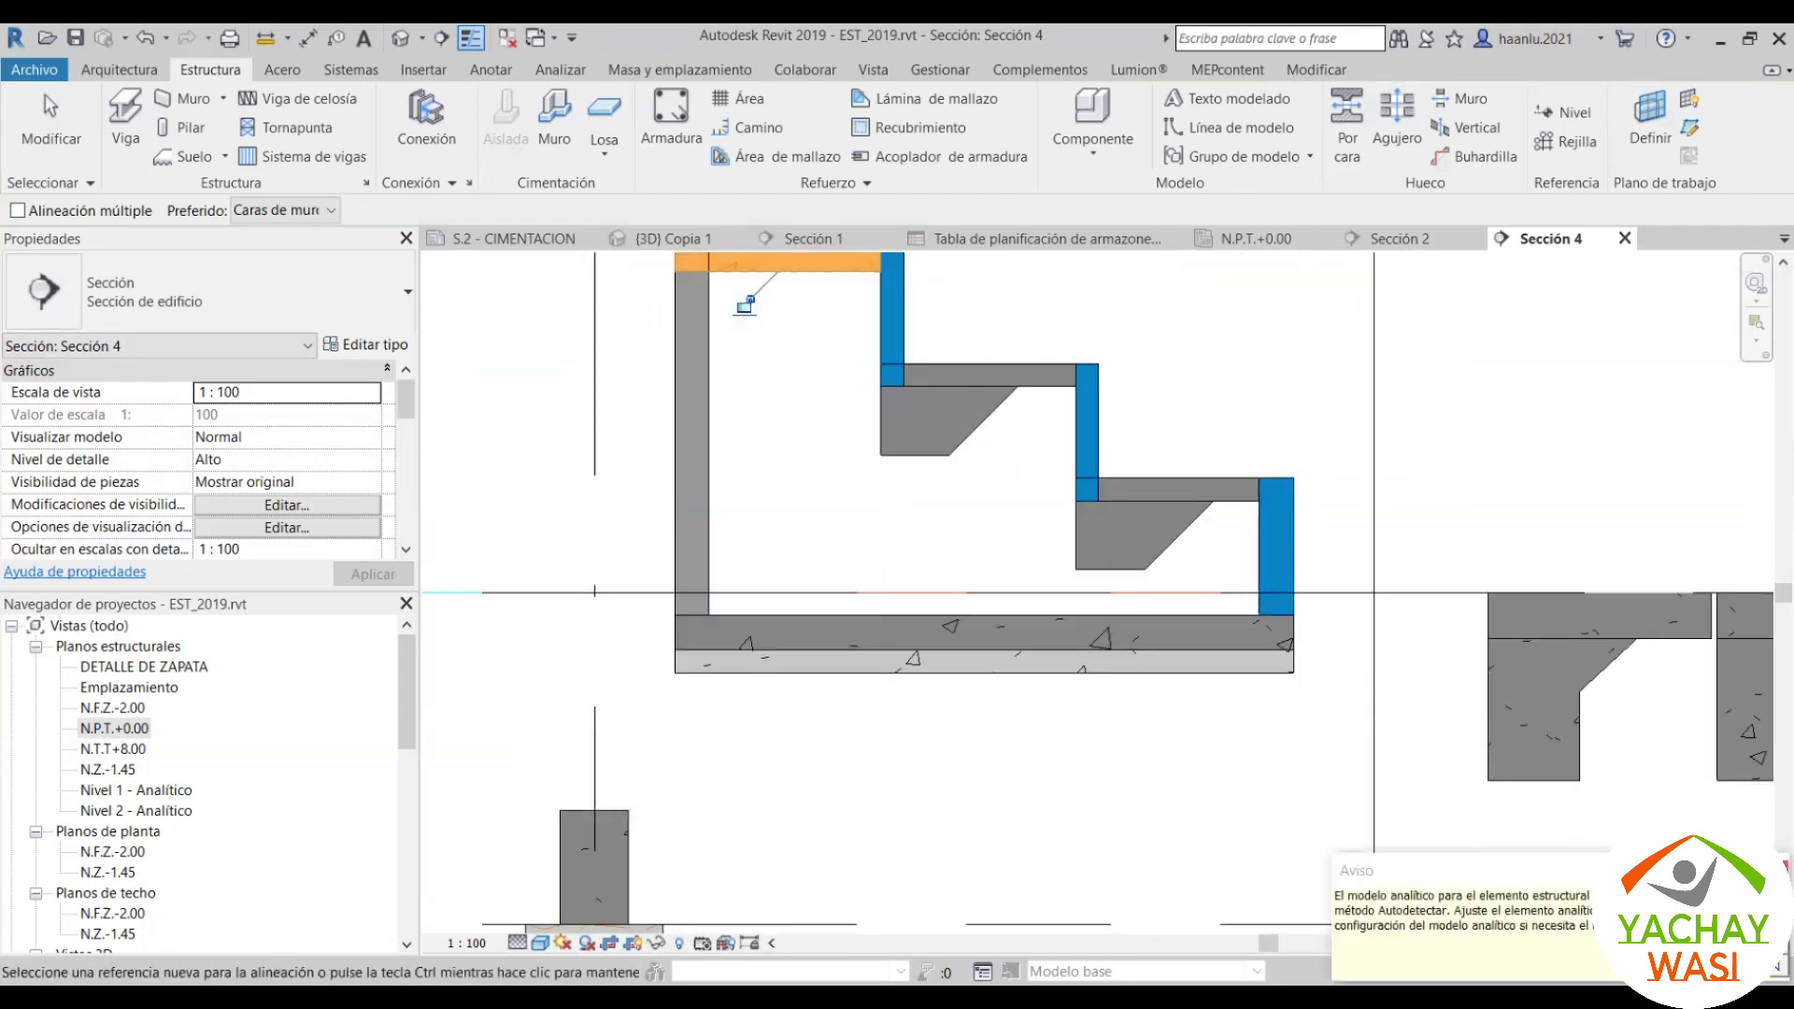
{"action": "key", "text": "Escape"}
Step: Trim the horizontal joint wall's left end back to the wall face, then show {3D} Copia 1
{"action": "scroll", "coordinate": [779, 423], "scroll_direction": "up", "scroll_amount": 3}
{"action": "scroll", "coordinate": [774, 430], "scroll_direction": "up", "scroll_amount": 2}
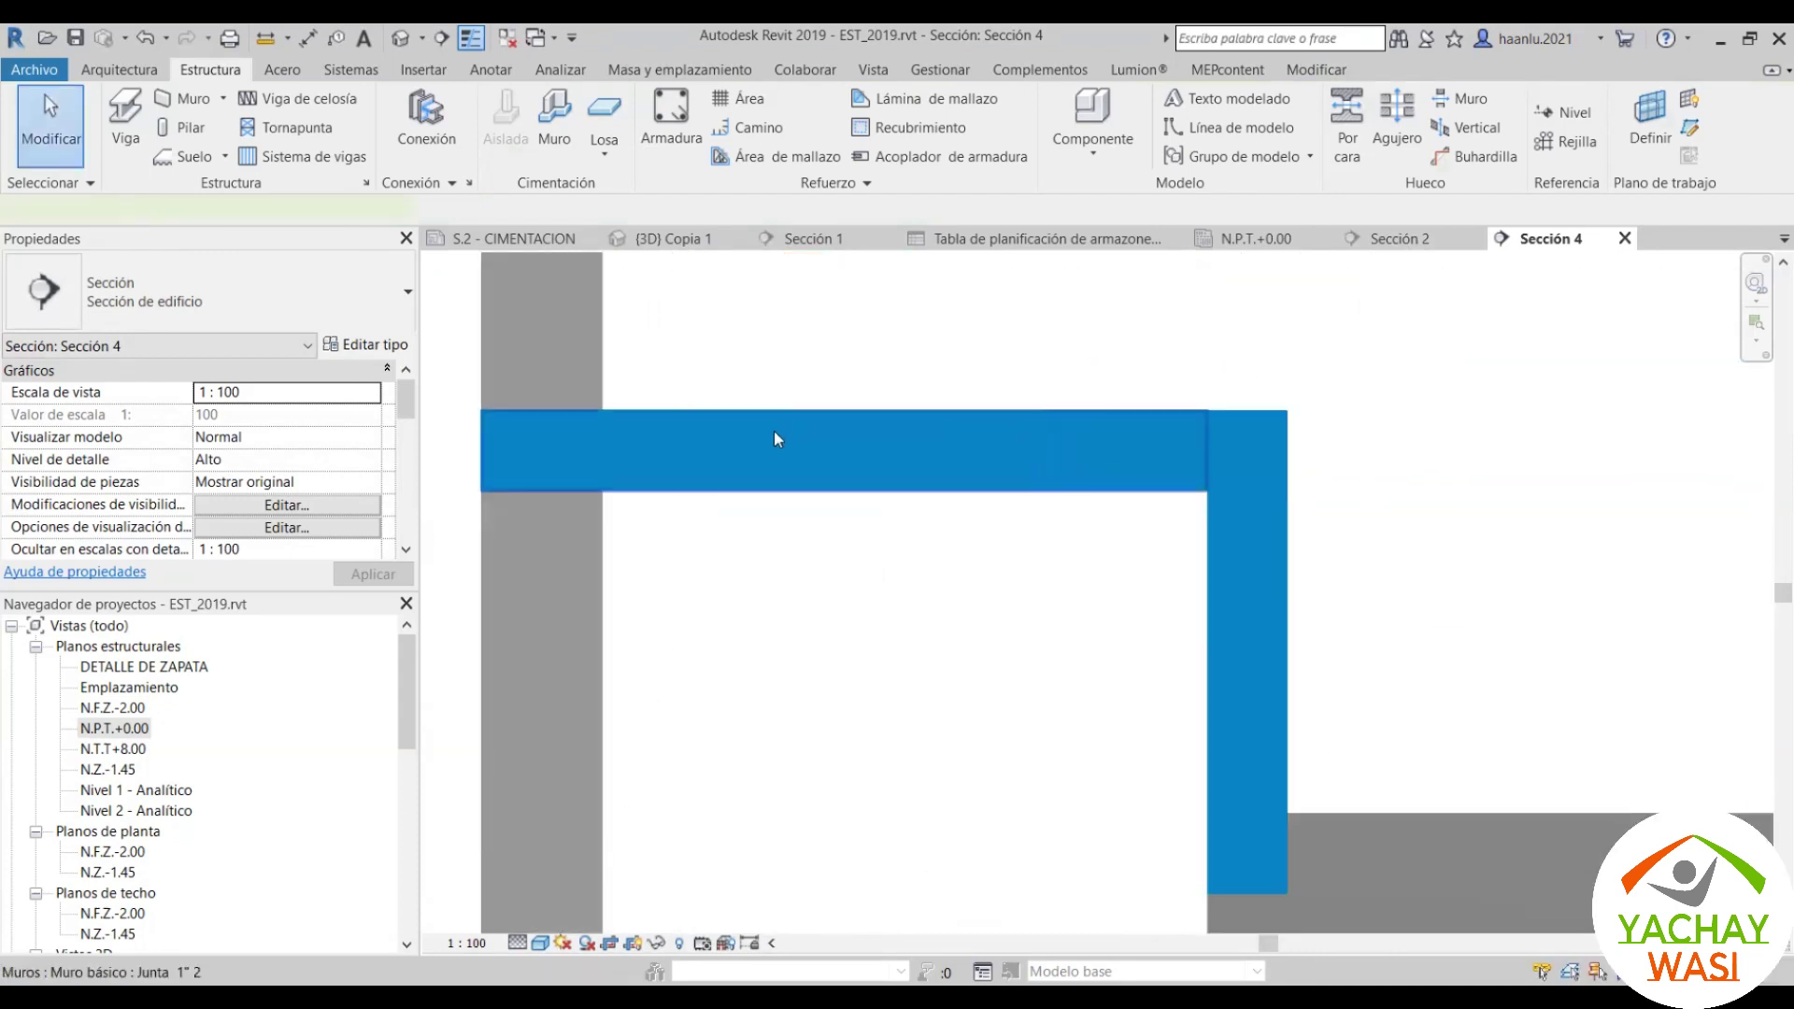
{"action": "left_click", "coordinate": [774, 435]}
{"action": "left_click_drag", "start_coordinate": [460, 450], "coordinate": [725, 465]}
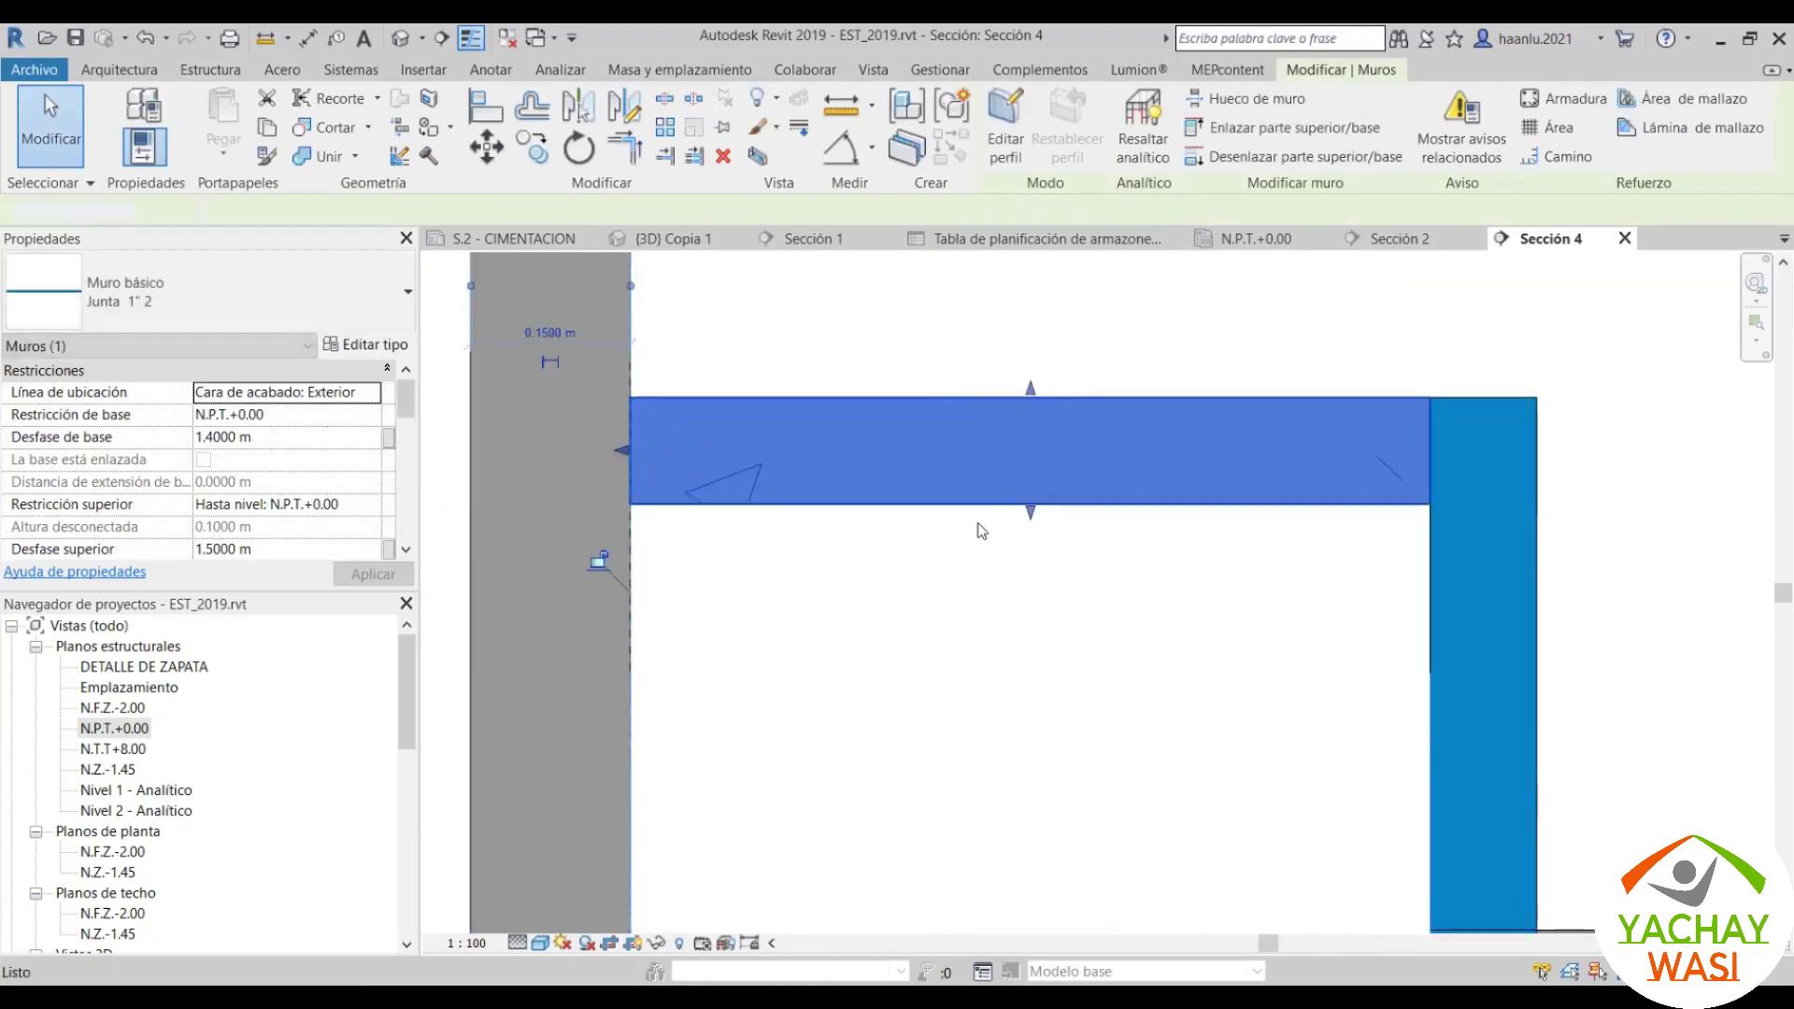
{"action": "scroll", "coordinate": [978, 486], "scroll_direction": "down", "scroll_amount": 3}
{"action": "left_click", "coordinate": [977, 439]}
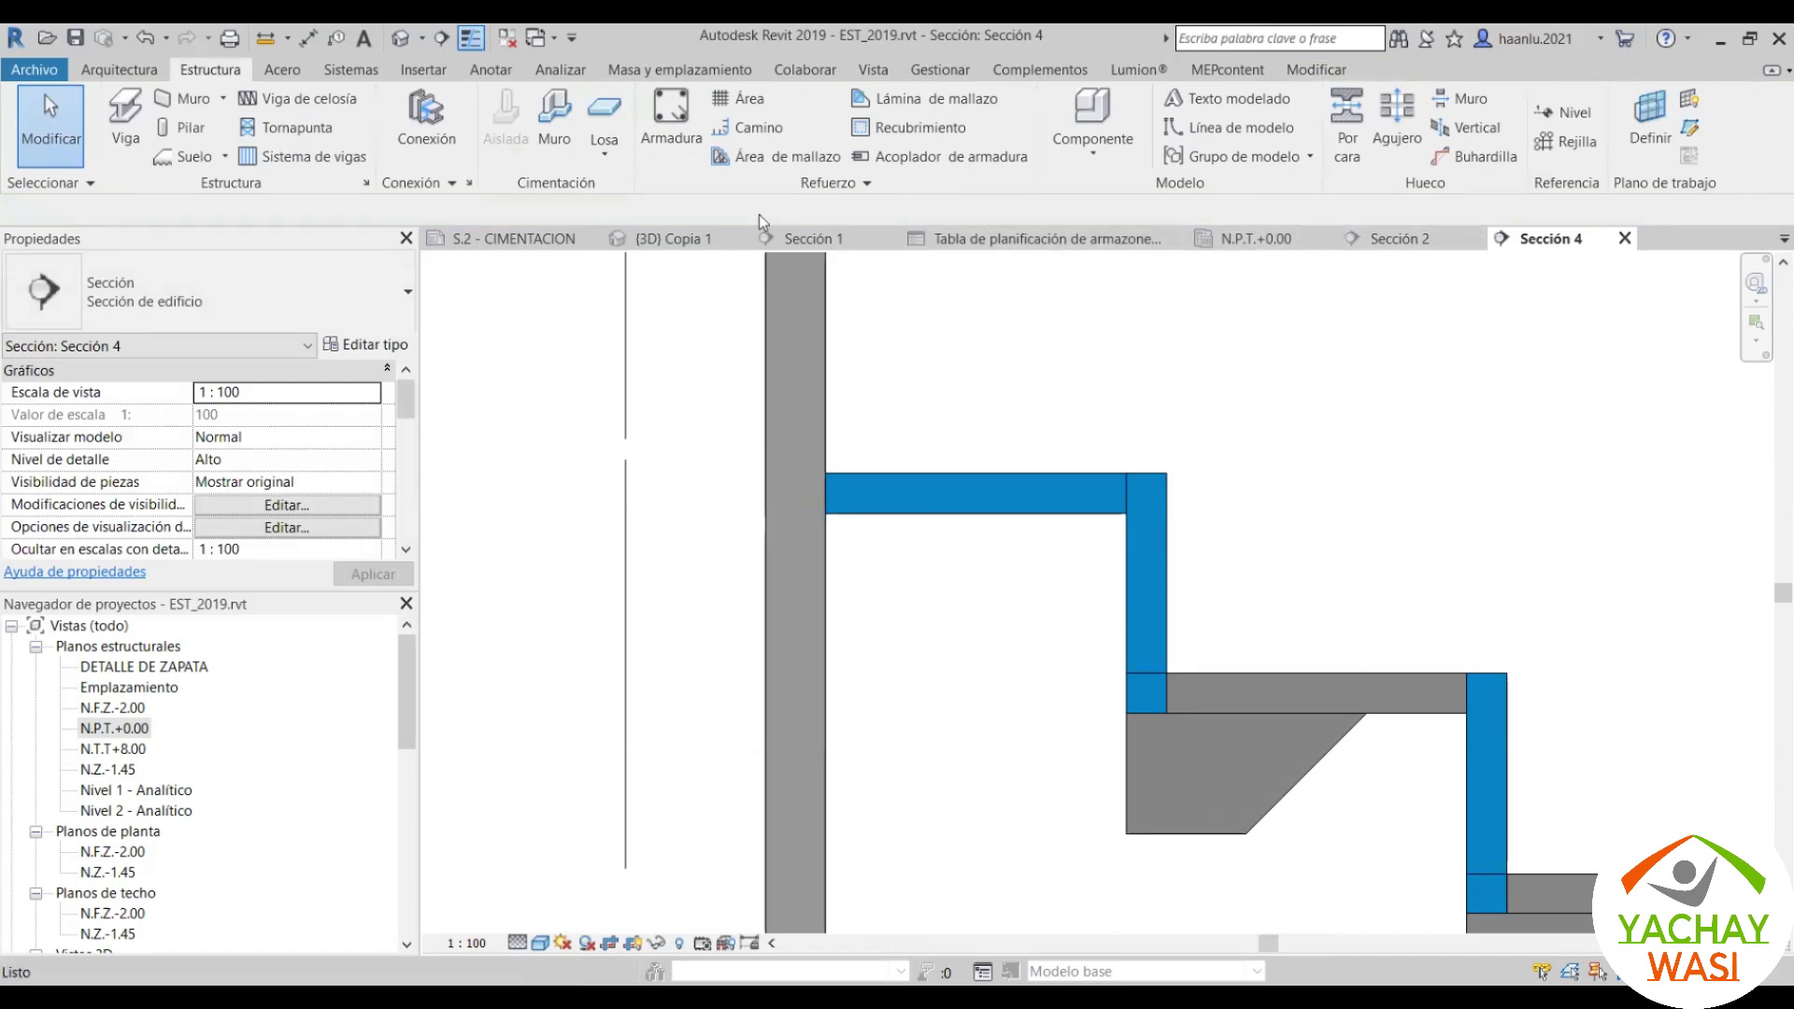
{"action": "left_click", "coordinate": [701, 238]}
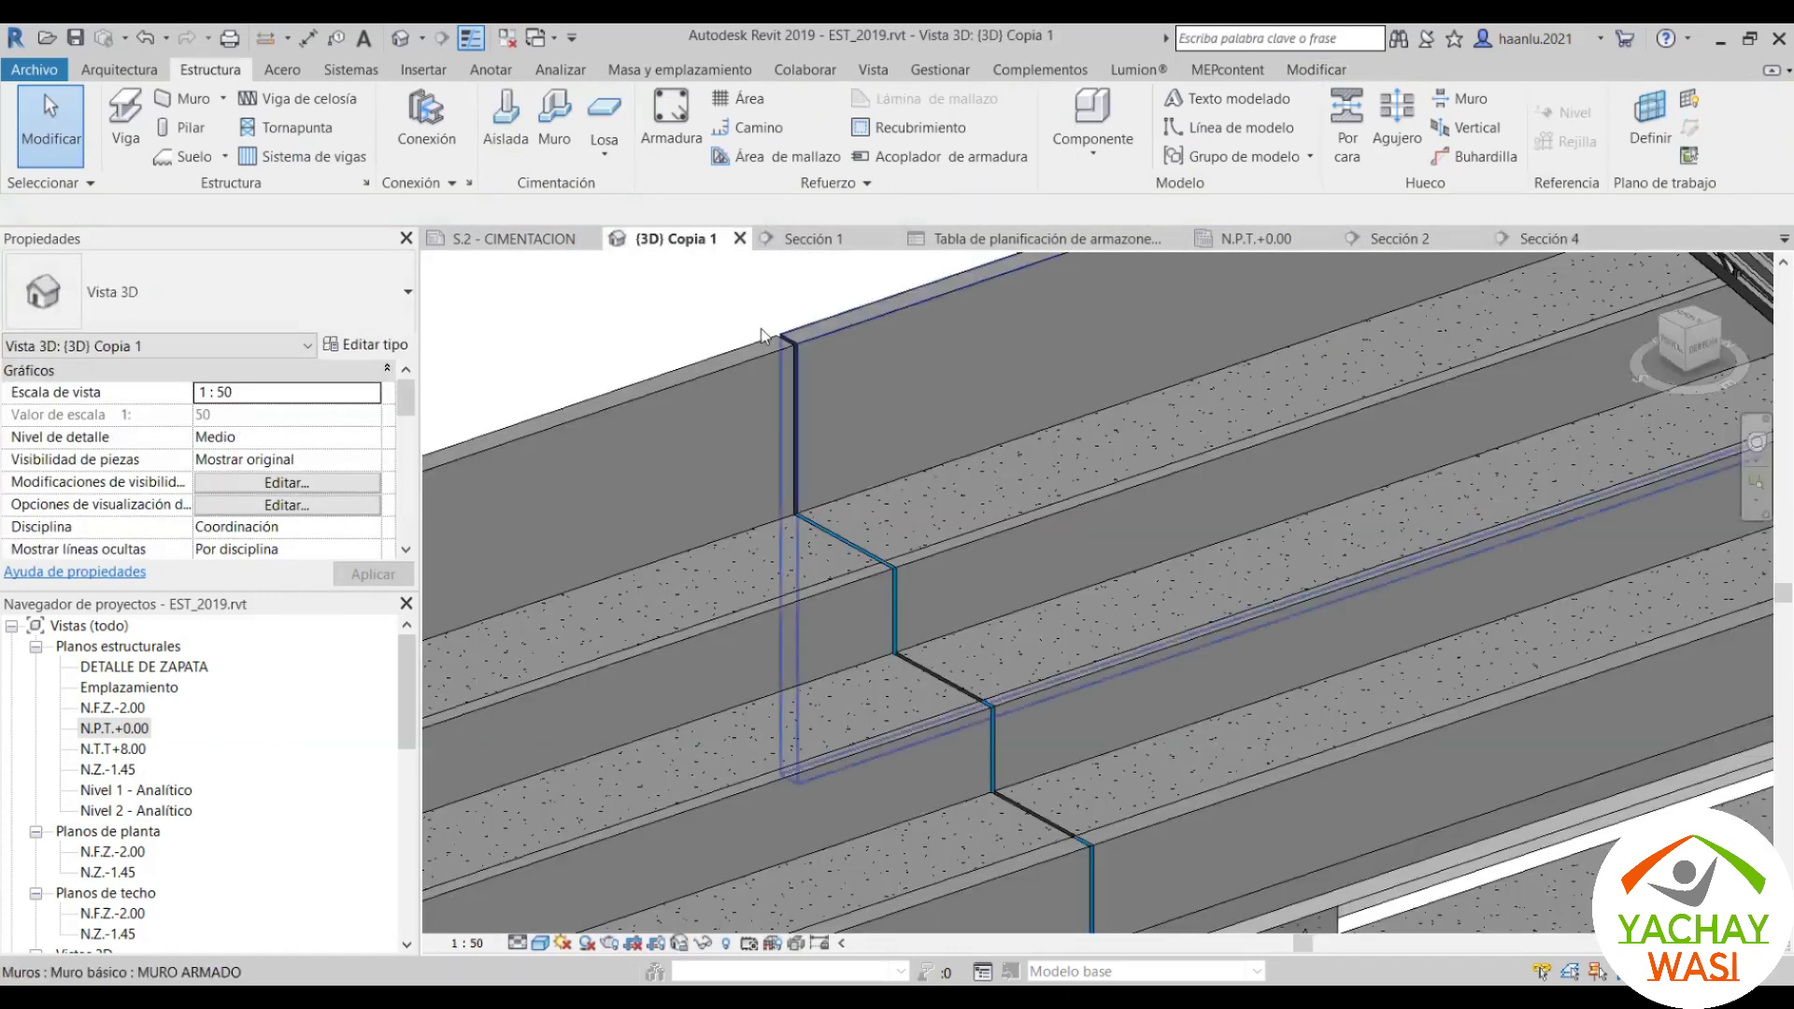
Step: Delete the oversized Junta 1" 2 wall panel at the top seam in the 3D view
{"action": "scroll", "coordinate": [859, 395], "scroll_direction": "up", "scroll_amount": 3}
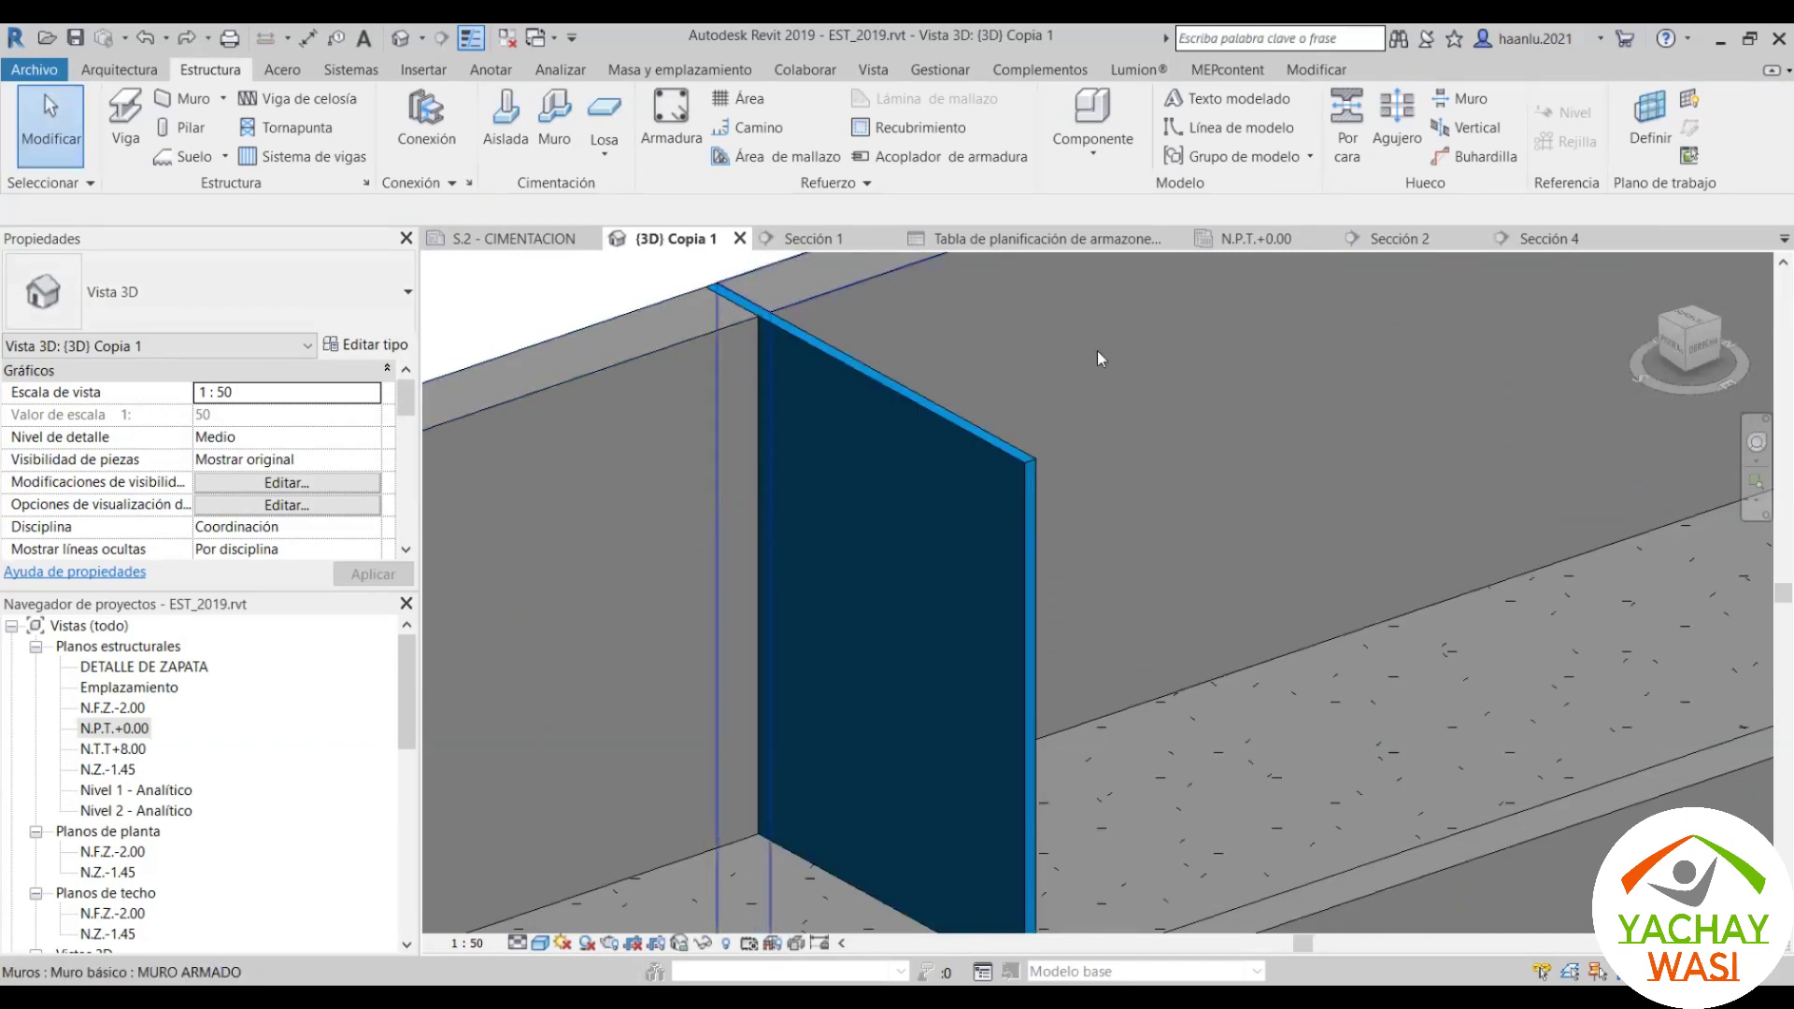
{"action": "left_click", "coordinate": [919, 445]}
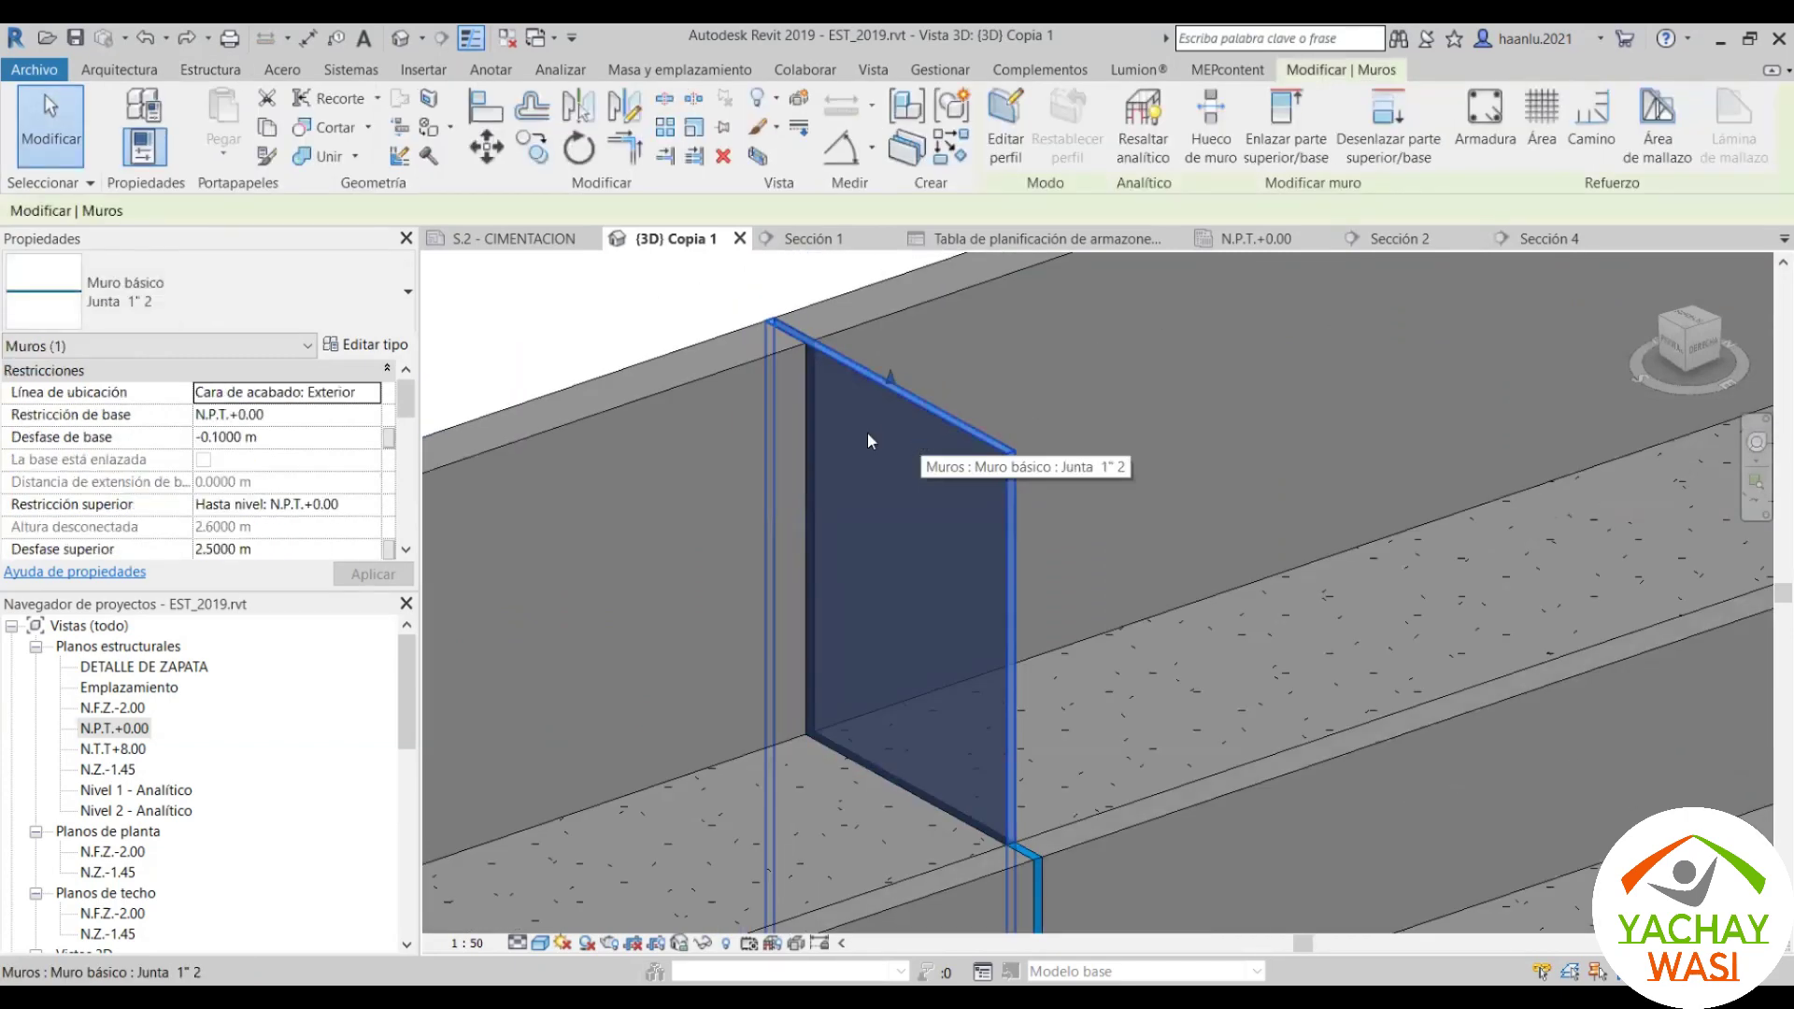
{"action": "key", "text": "Delete"}
{"action": "scroll", "coordinate": [867, 440], "scroll_direction": "up", "scroll_amount": 2}
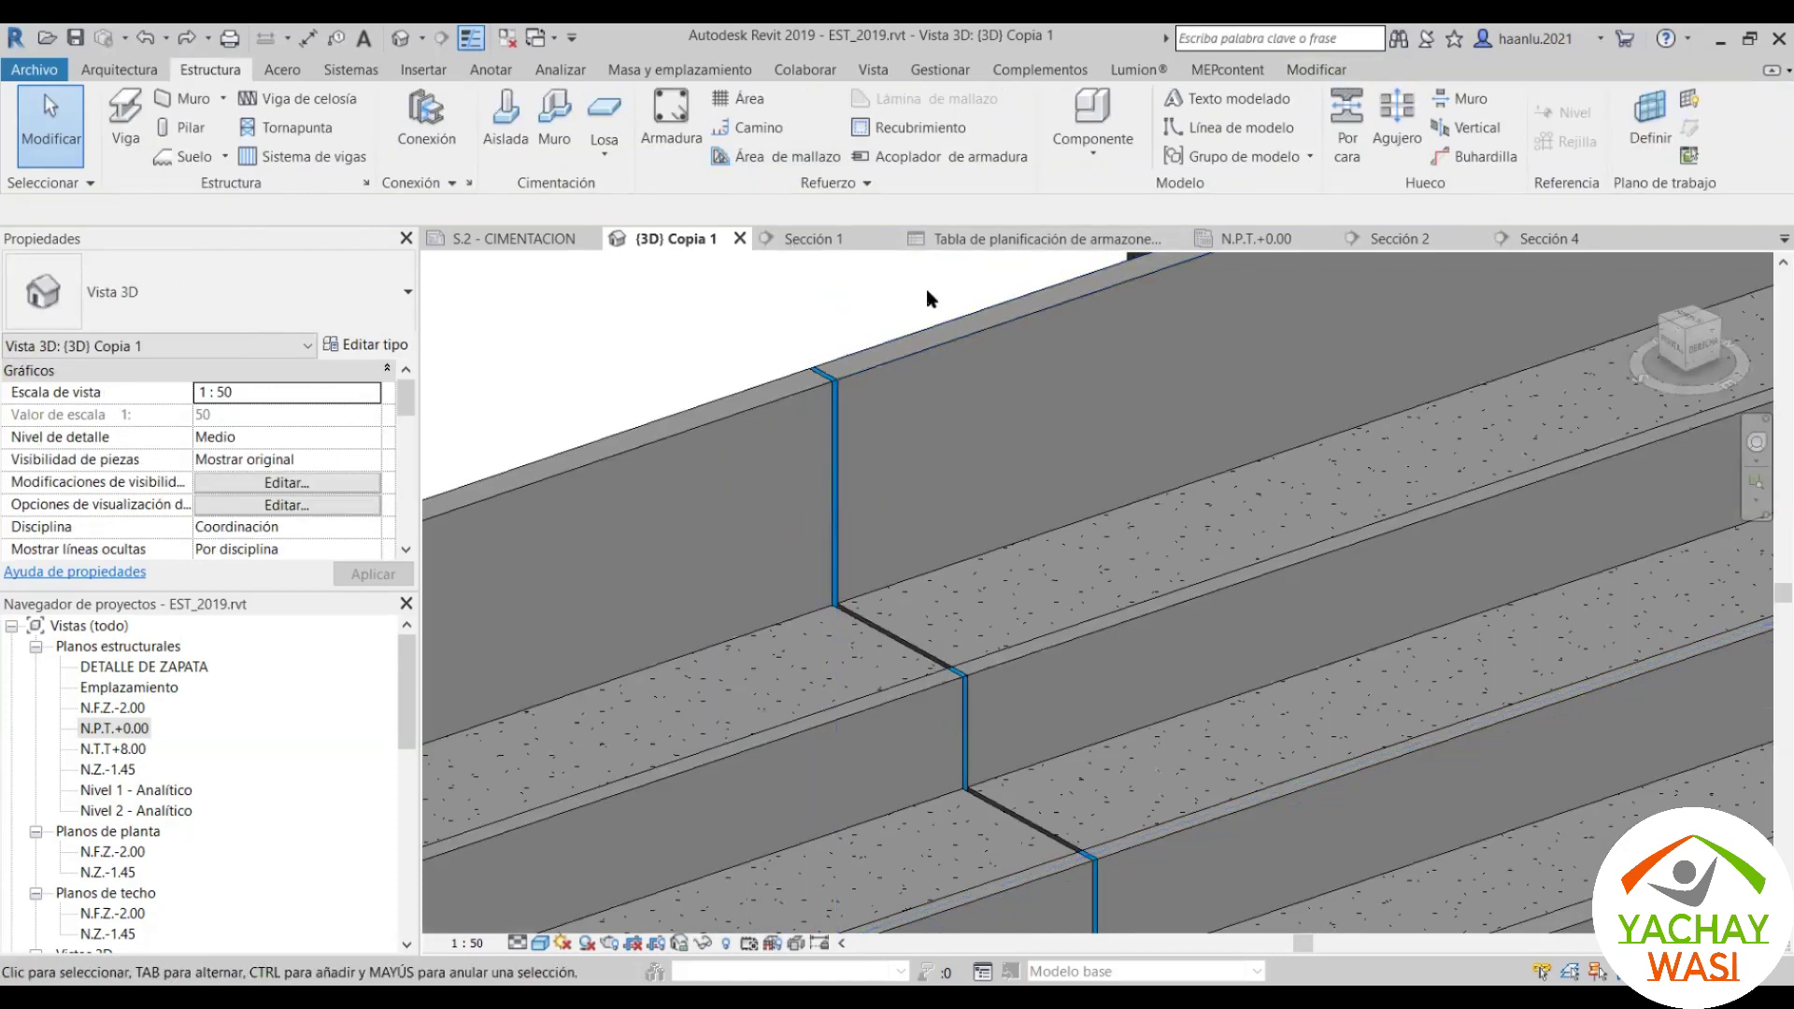
{"action": "left_click", "coordinate": [1044, 245]}
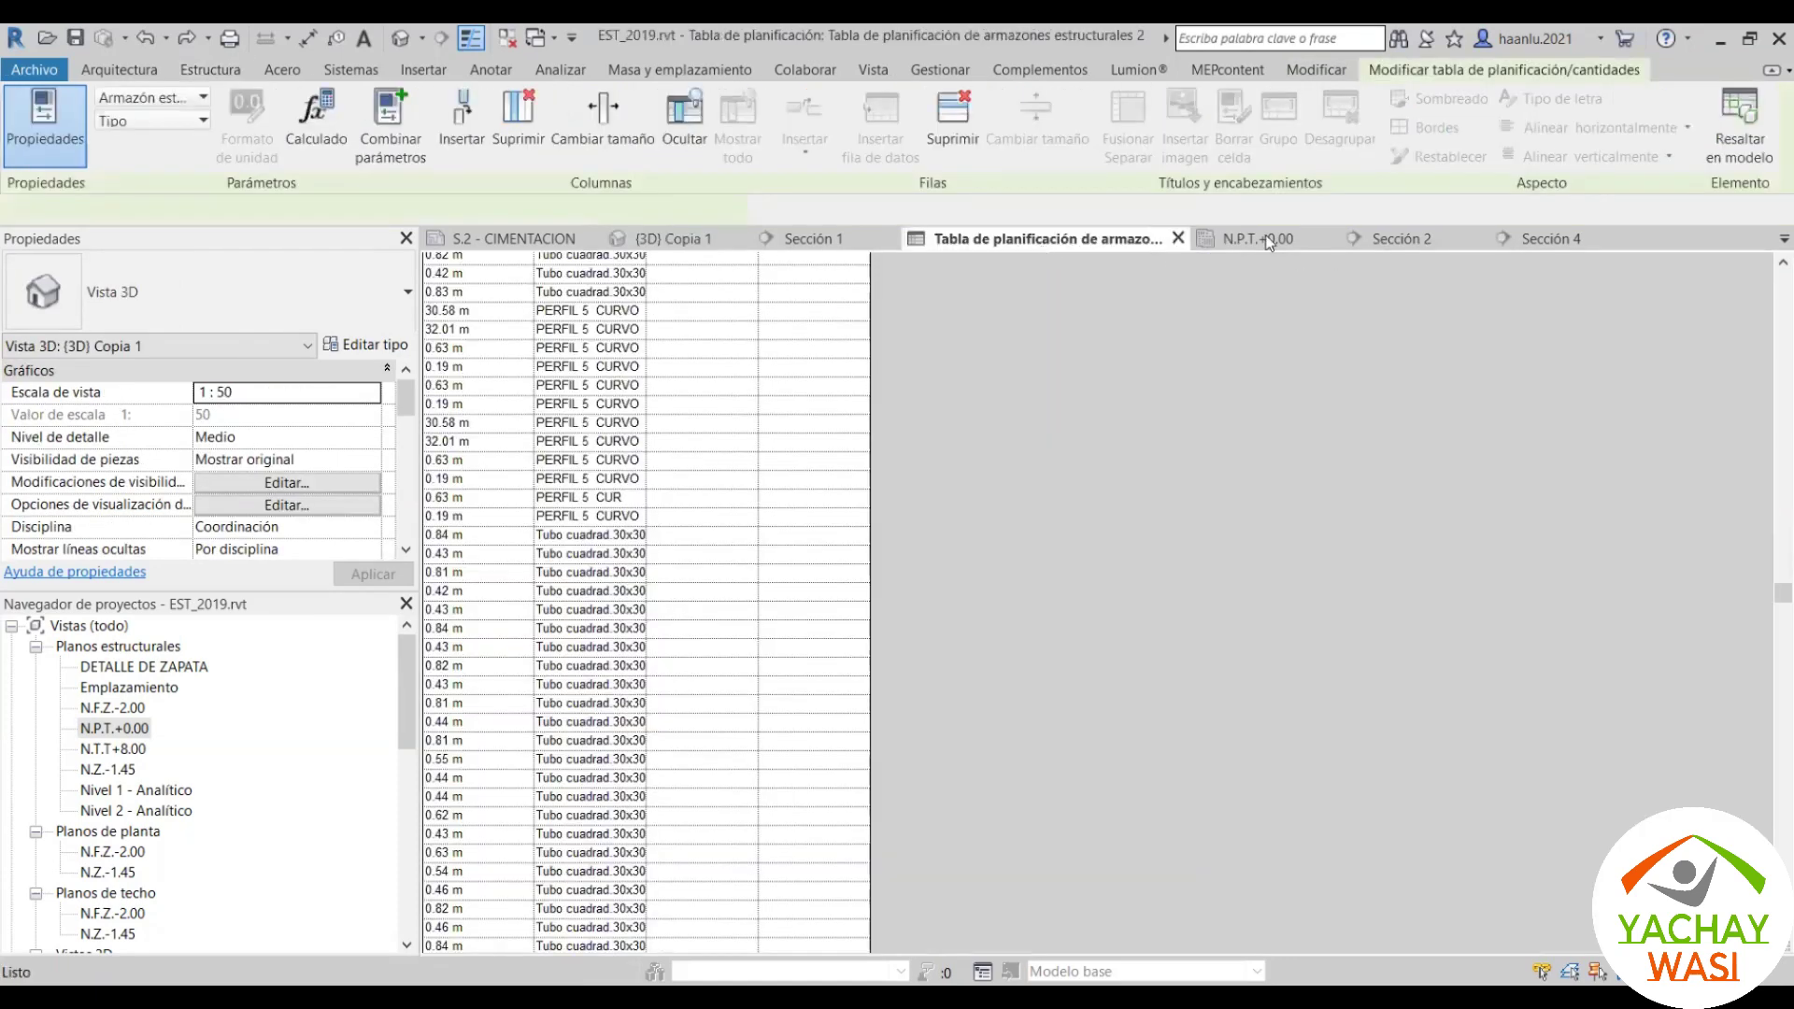
{"action": "left_click", "coordinate": [1164, 243]}
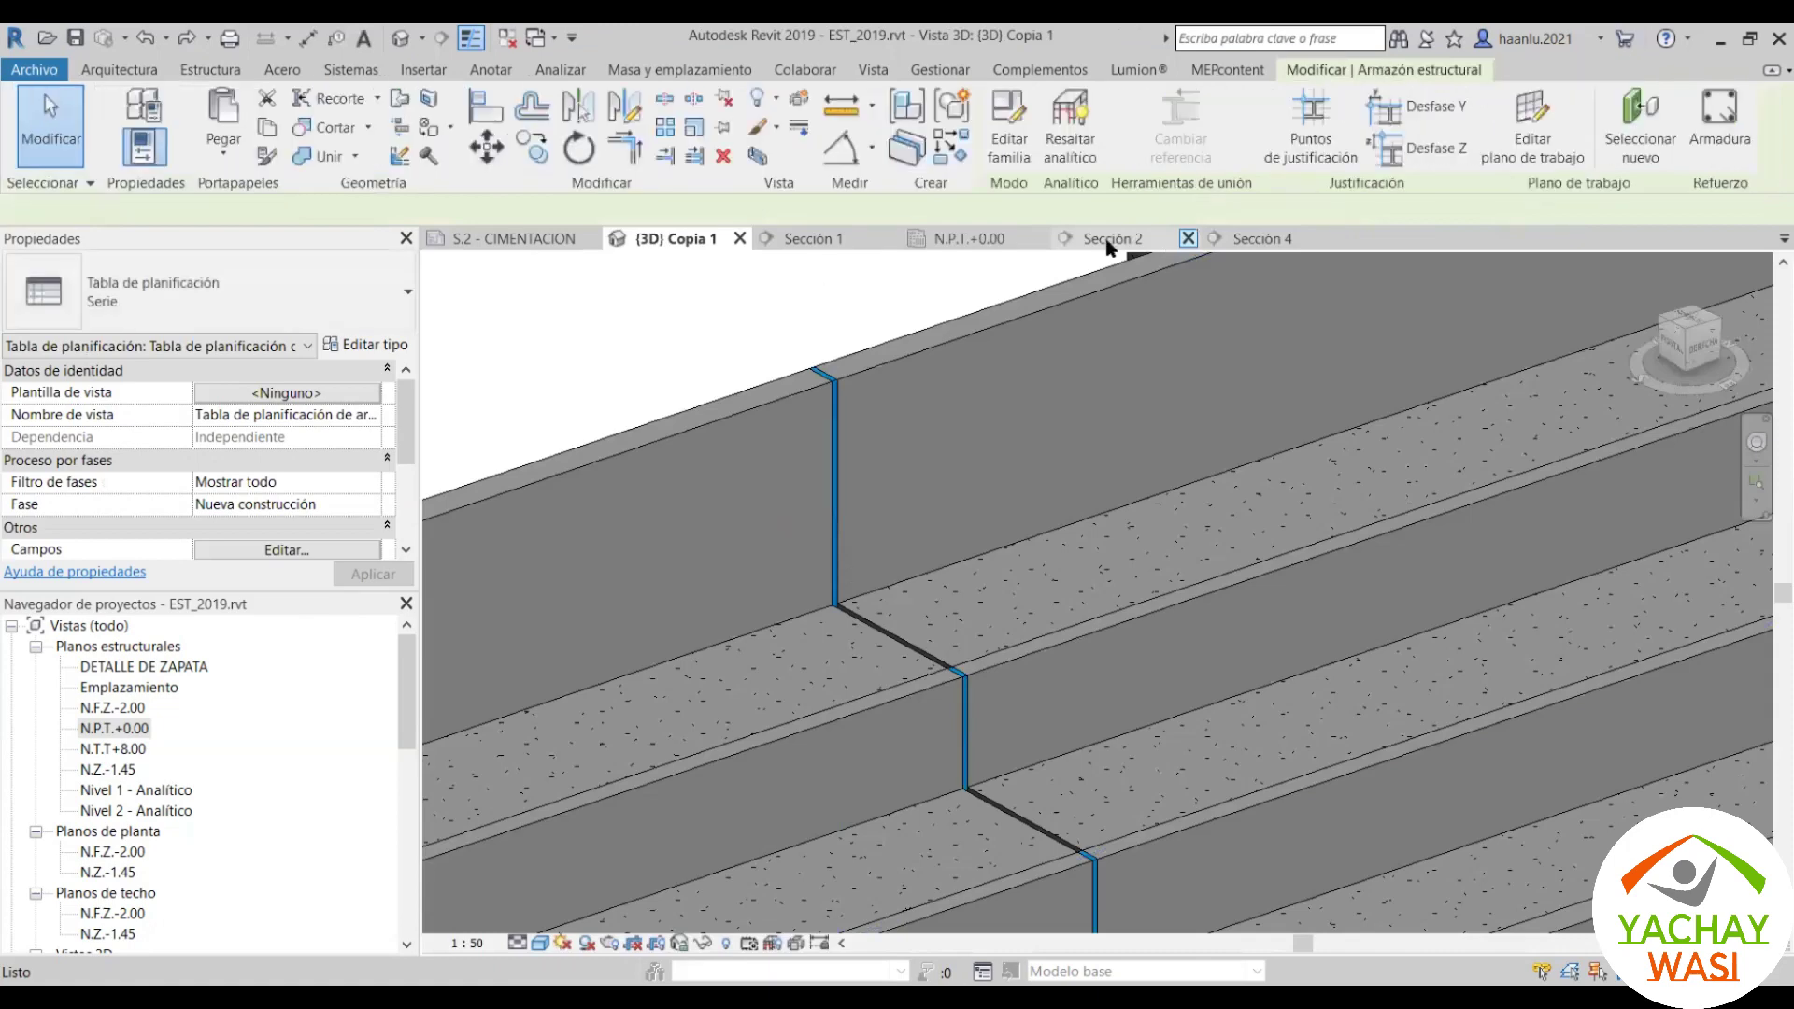
Step: Draw a short Junta 1" 2 structural wall between two grid points in the N.P.T.+0.00 plan
{"action": "left_click", "coordinate": [972, 240]}
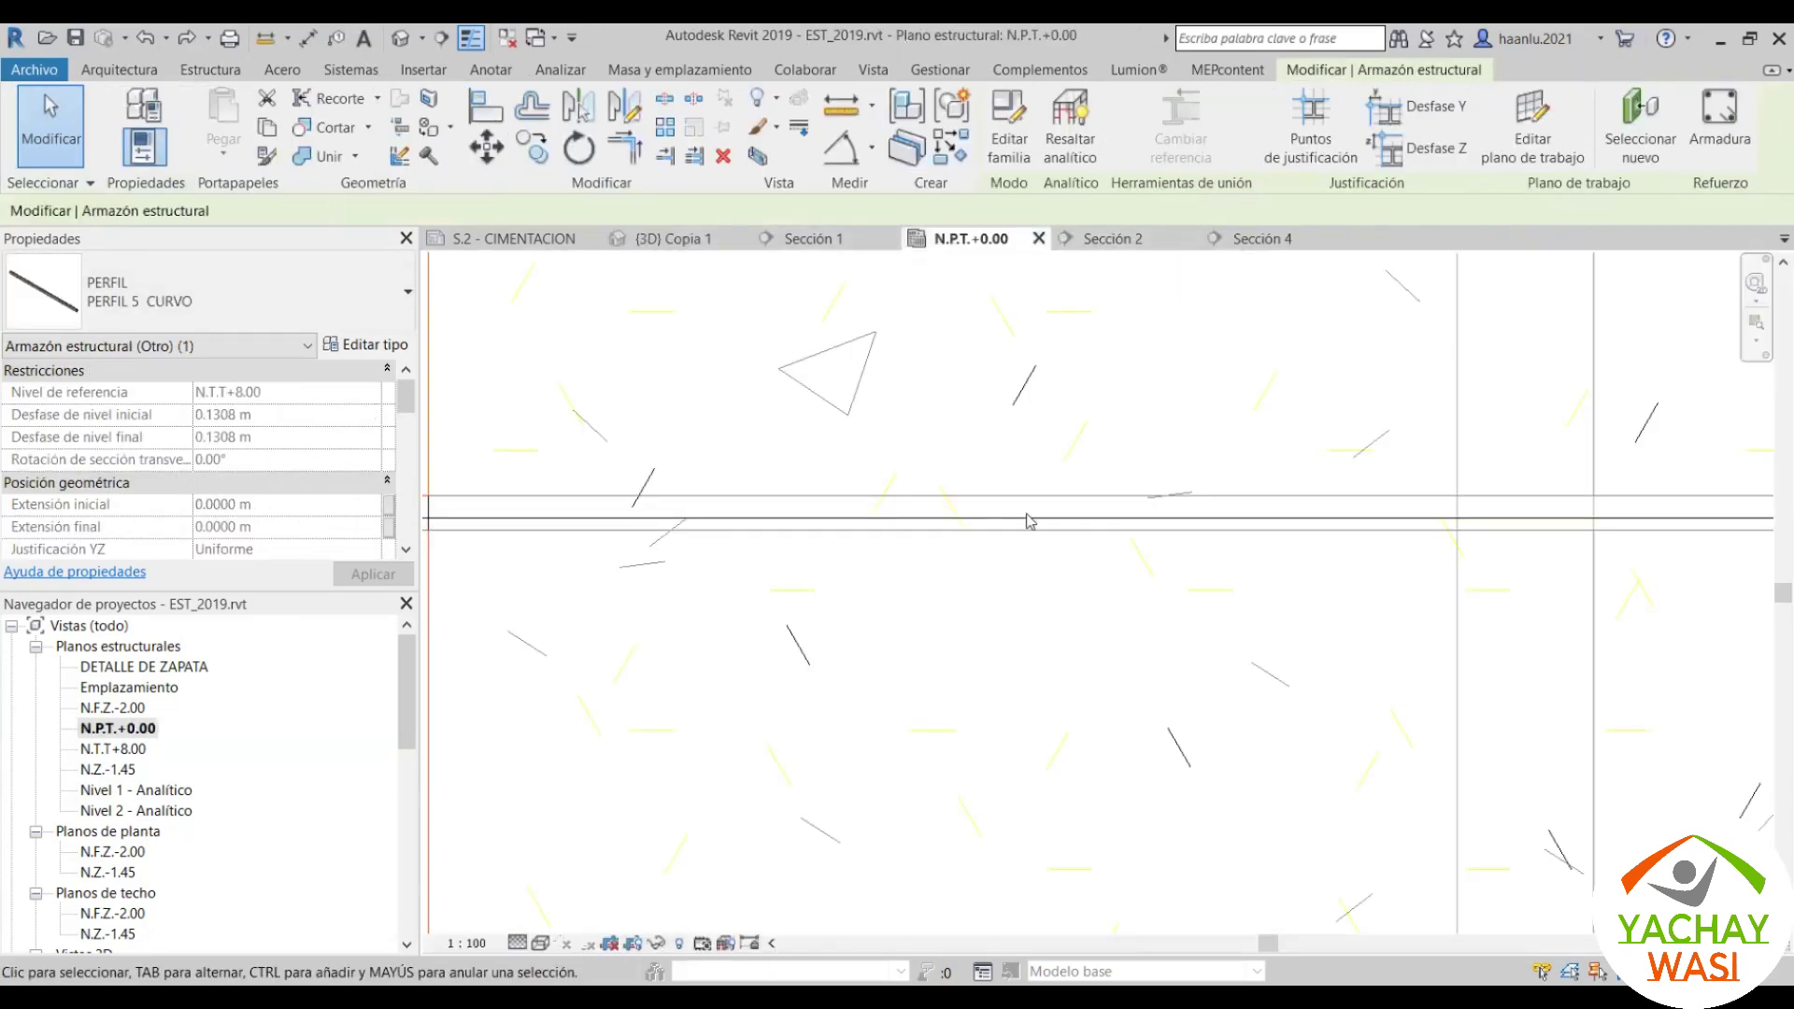
{"action": "scroll", "coordinate": [1018, 514], "scroll_direction": "up", "scroll_amount": 3}
{"action": "scroll", "coordinate": [1018, 514], "scroll_direction": "up", "scroll_amount": 3}
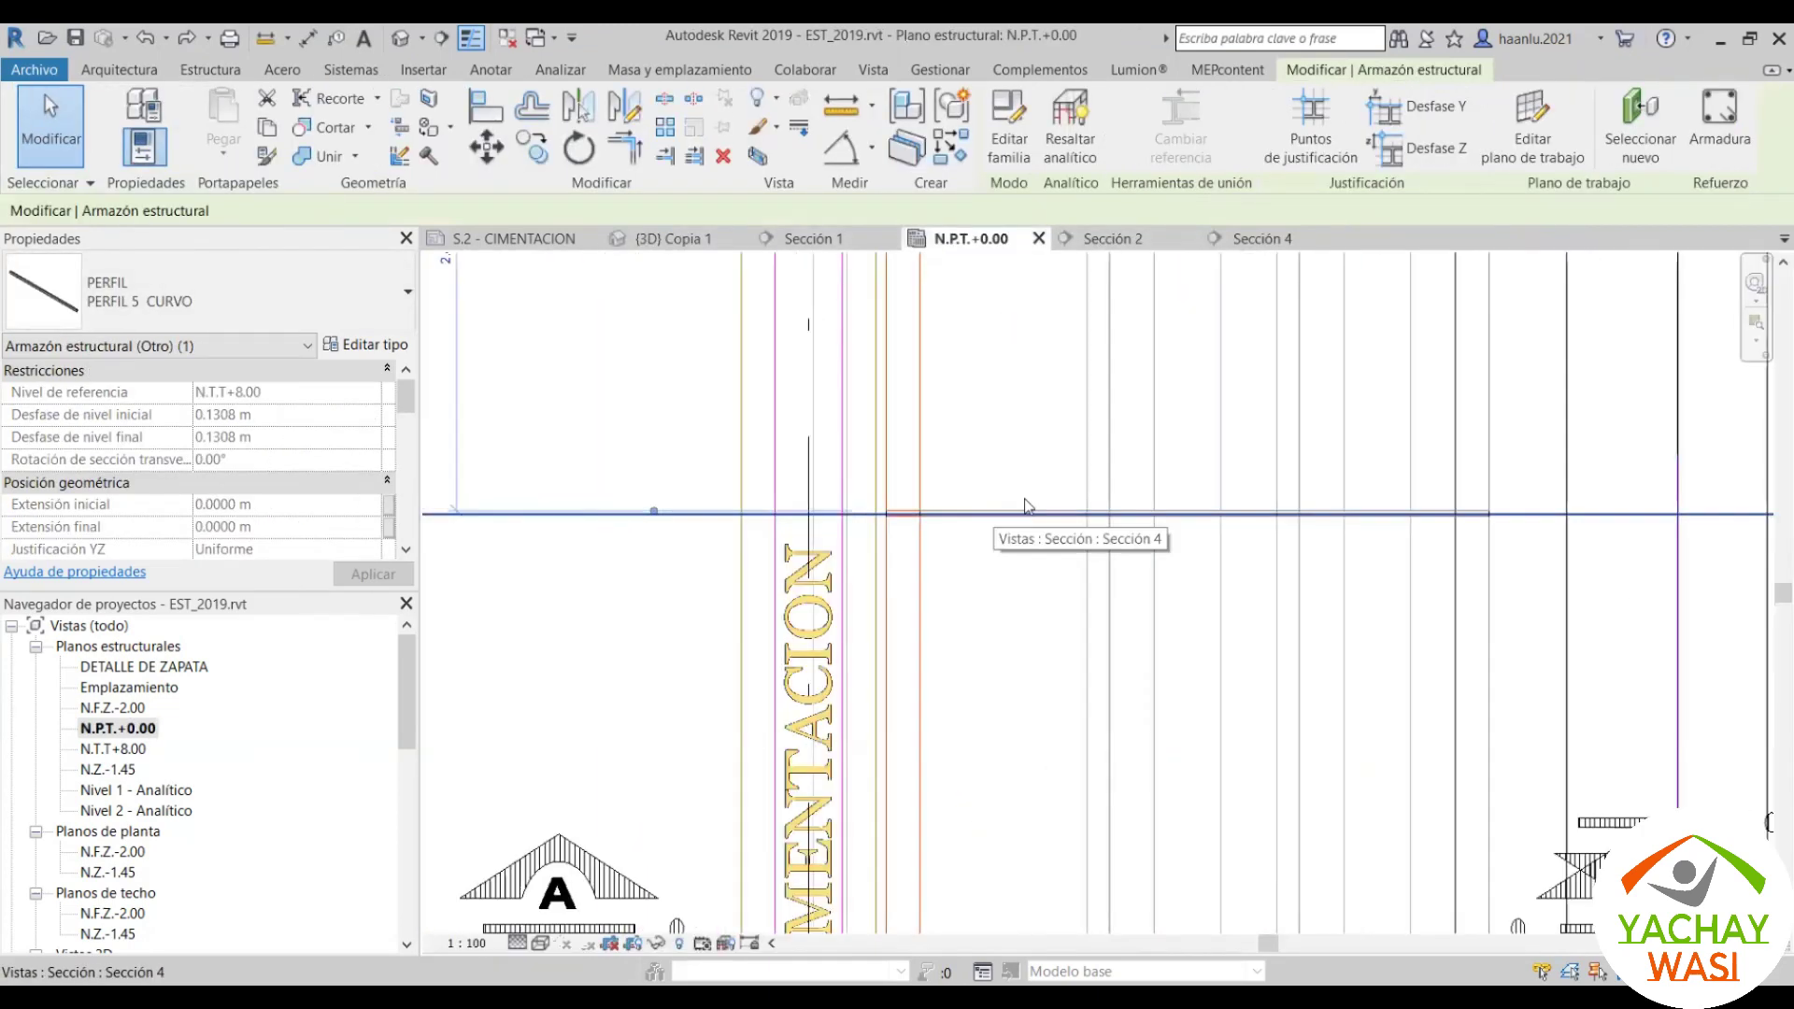
{"action": "left_click", "coordinate": [207, 71]}
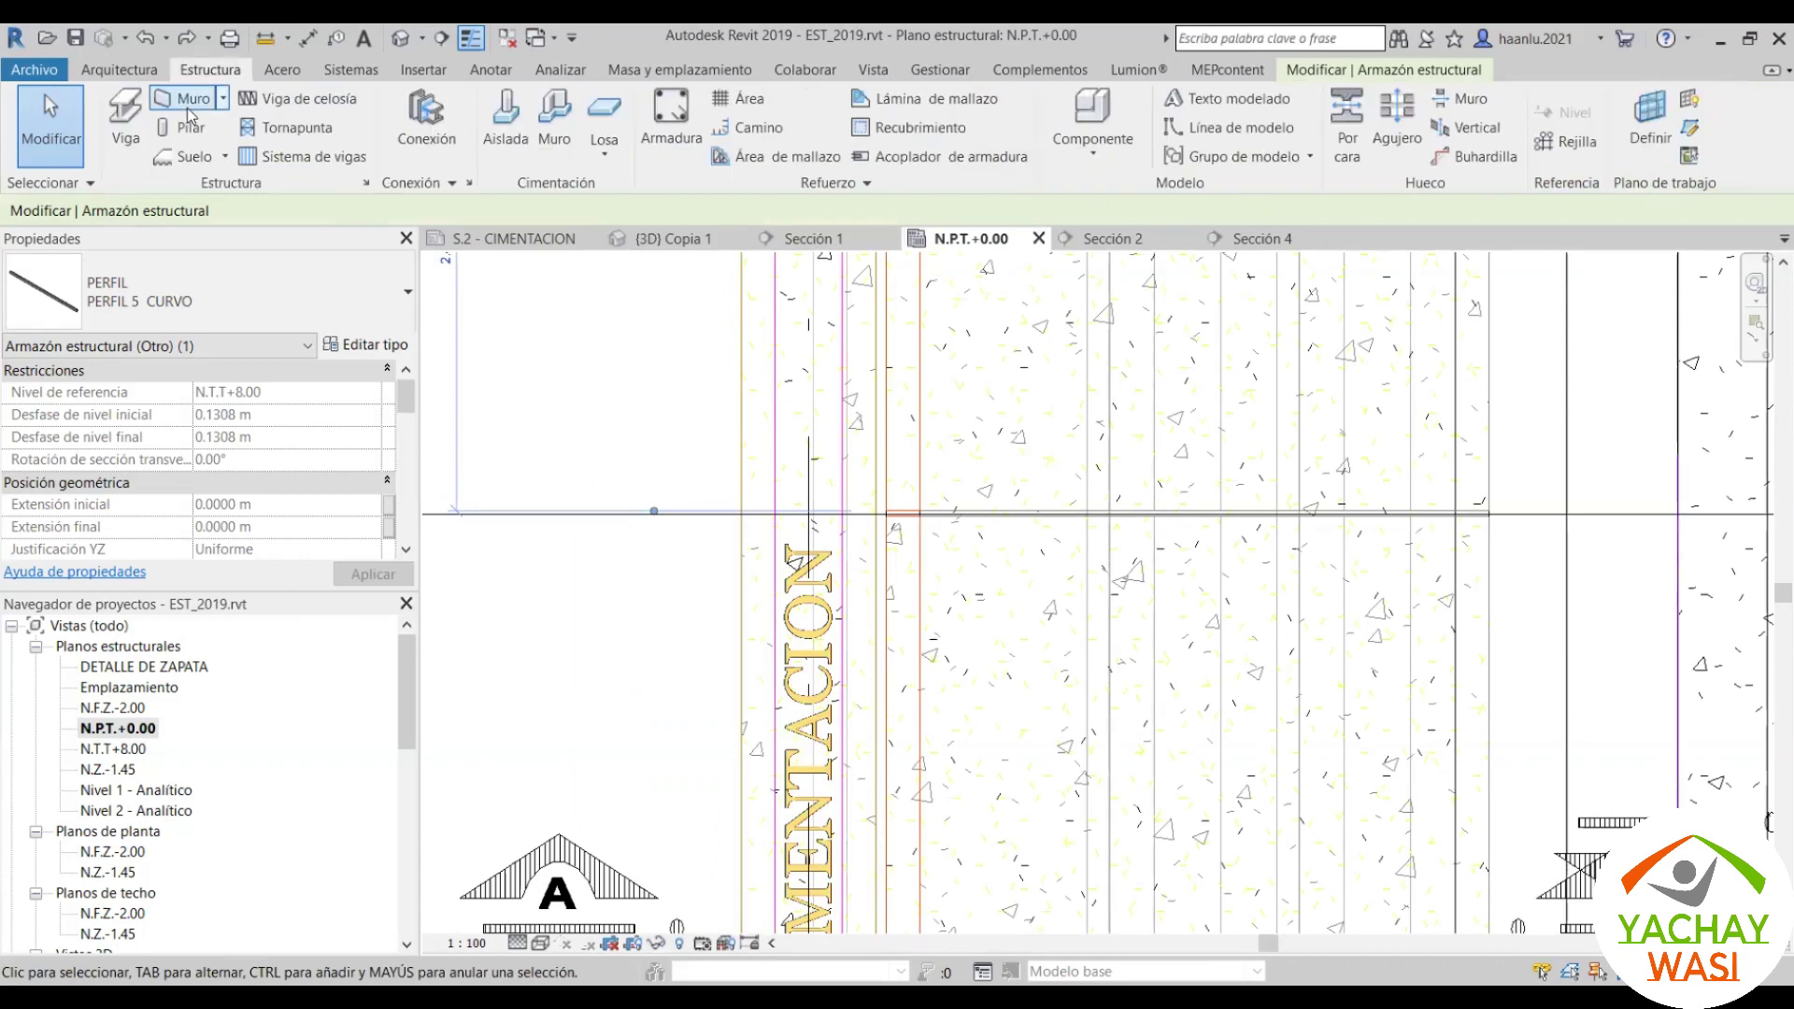
{"action": "left_click", "coordinate": [187, 101]}
{"action": "scroll", "coordinate": [1098, 505], "scroll_direction": "up", "scroll_amount": 2}
{"action": "scroll", "coordinate": [1098, 504], "scroll_direction": "up", "scroll_amount": 2}
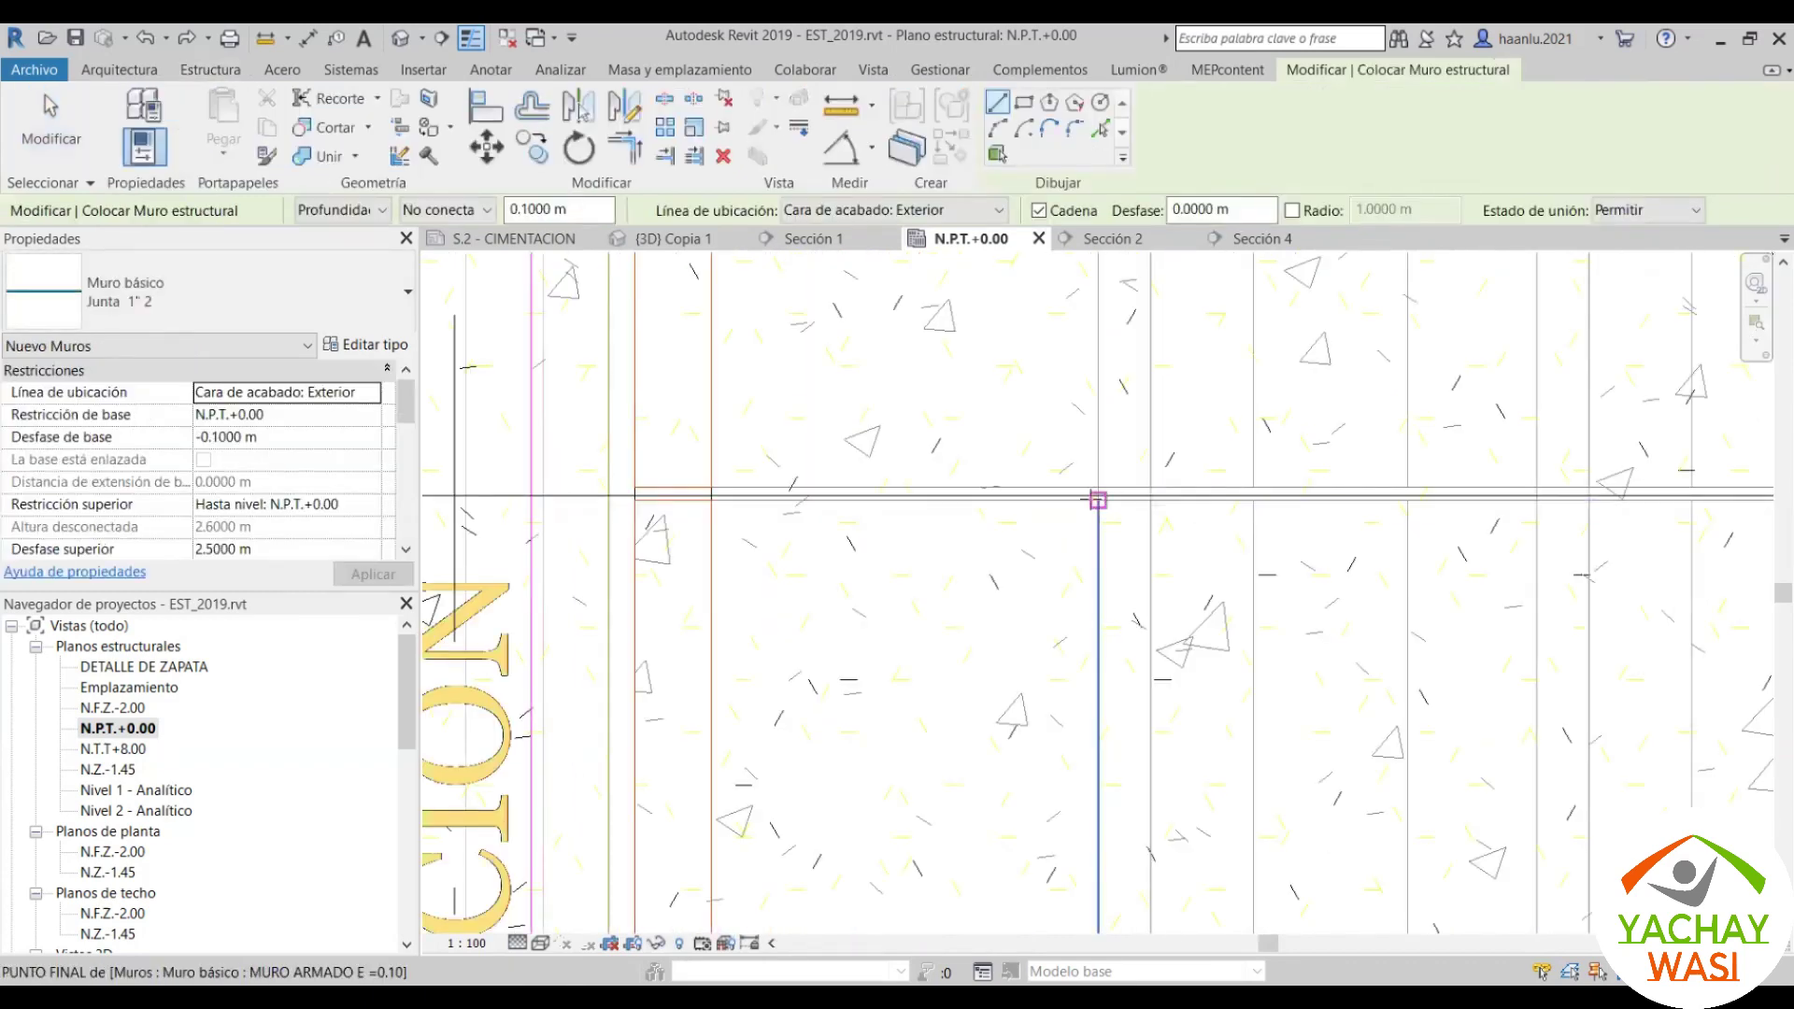
{"action": "scroll", "coordinate": [1098, 500], "scroll_direction": "up", "scroll_amount": 2}
{"action": "left_click", "coordinate": [1104, 477]}
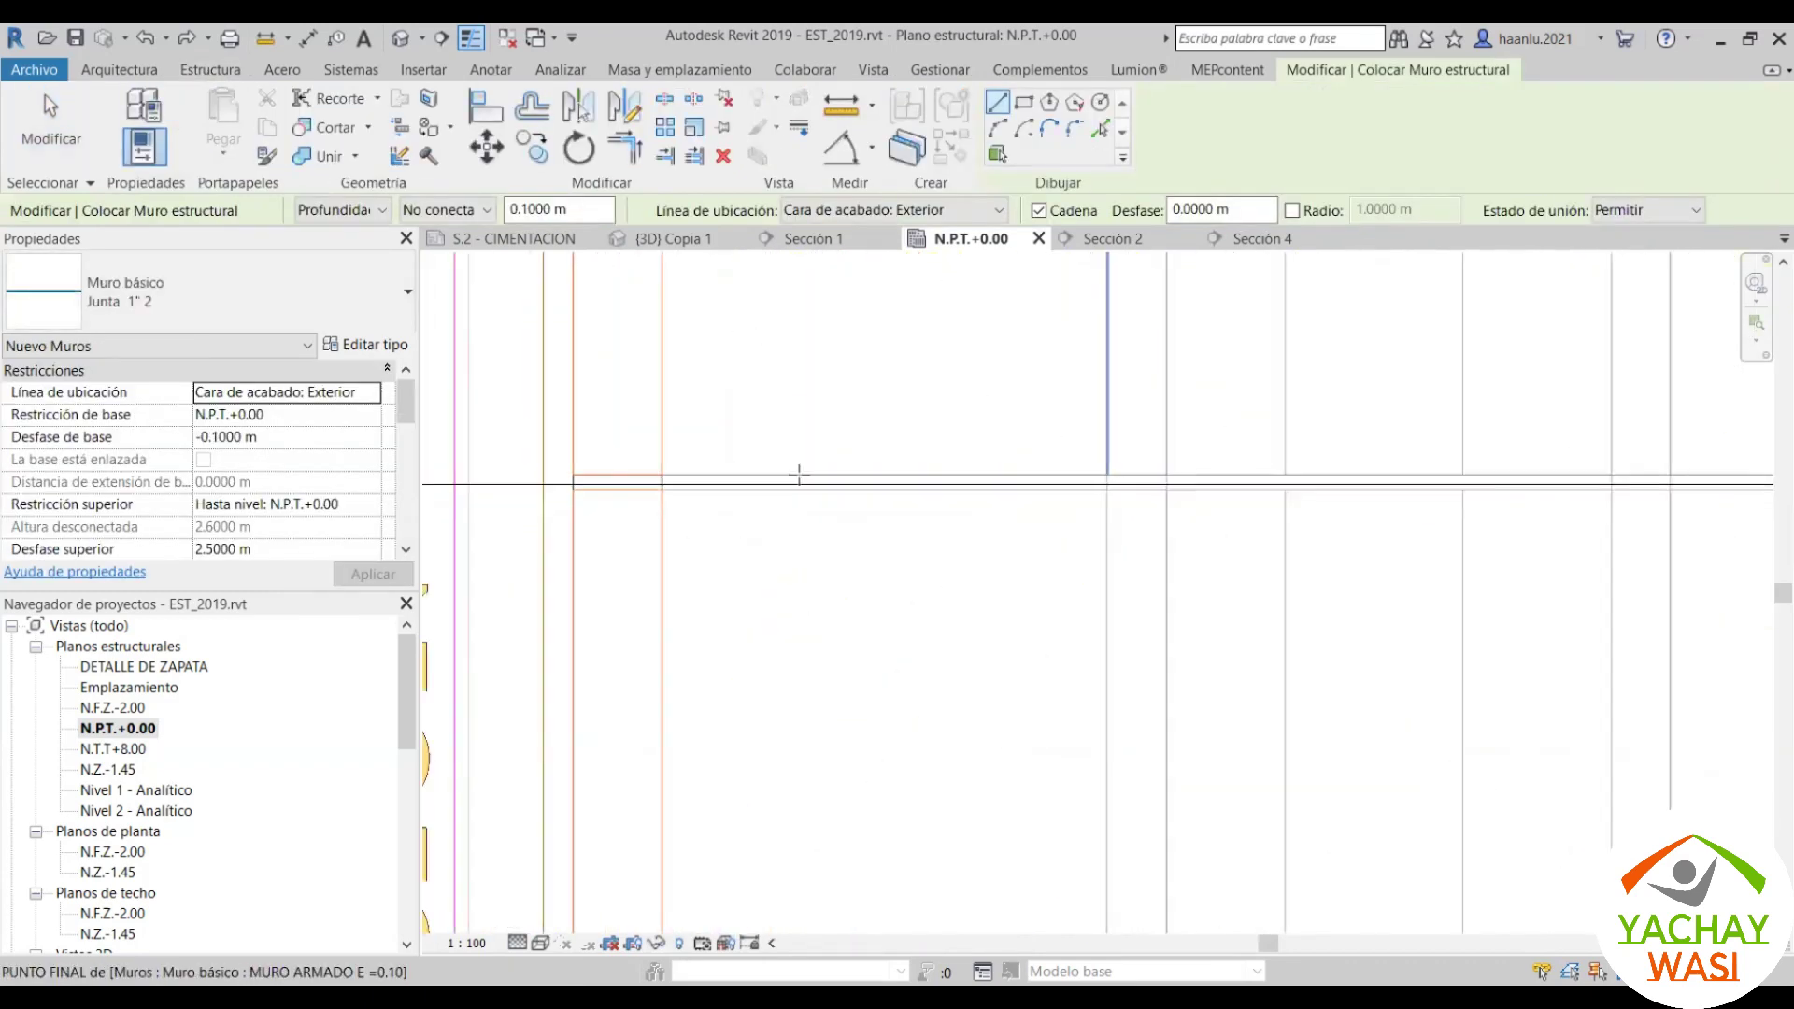
{"action": "scroll", "coordinate": [1027, 476], "scroll_direction": "down", "scroll_amount": 1}
{"action": "scroll", "coordinate": [1208, 470], "scroll_direction": "up", "scroll_amount": 1}
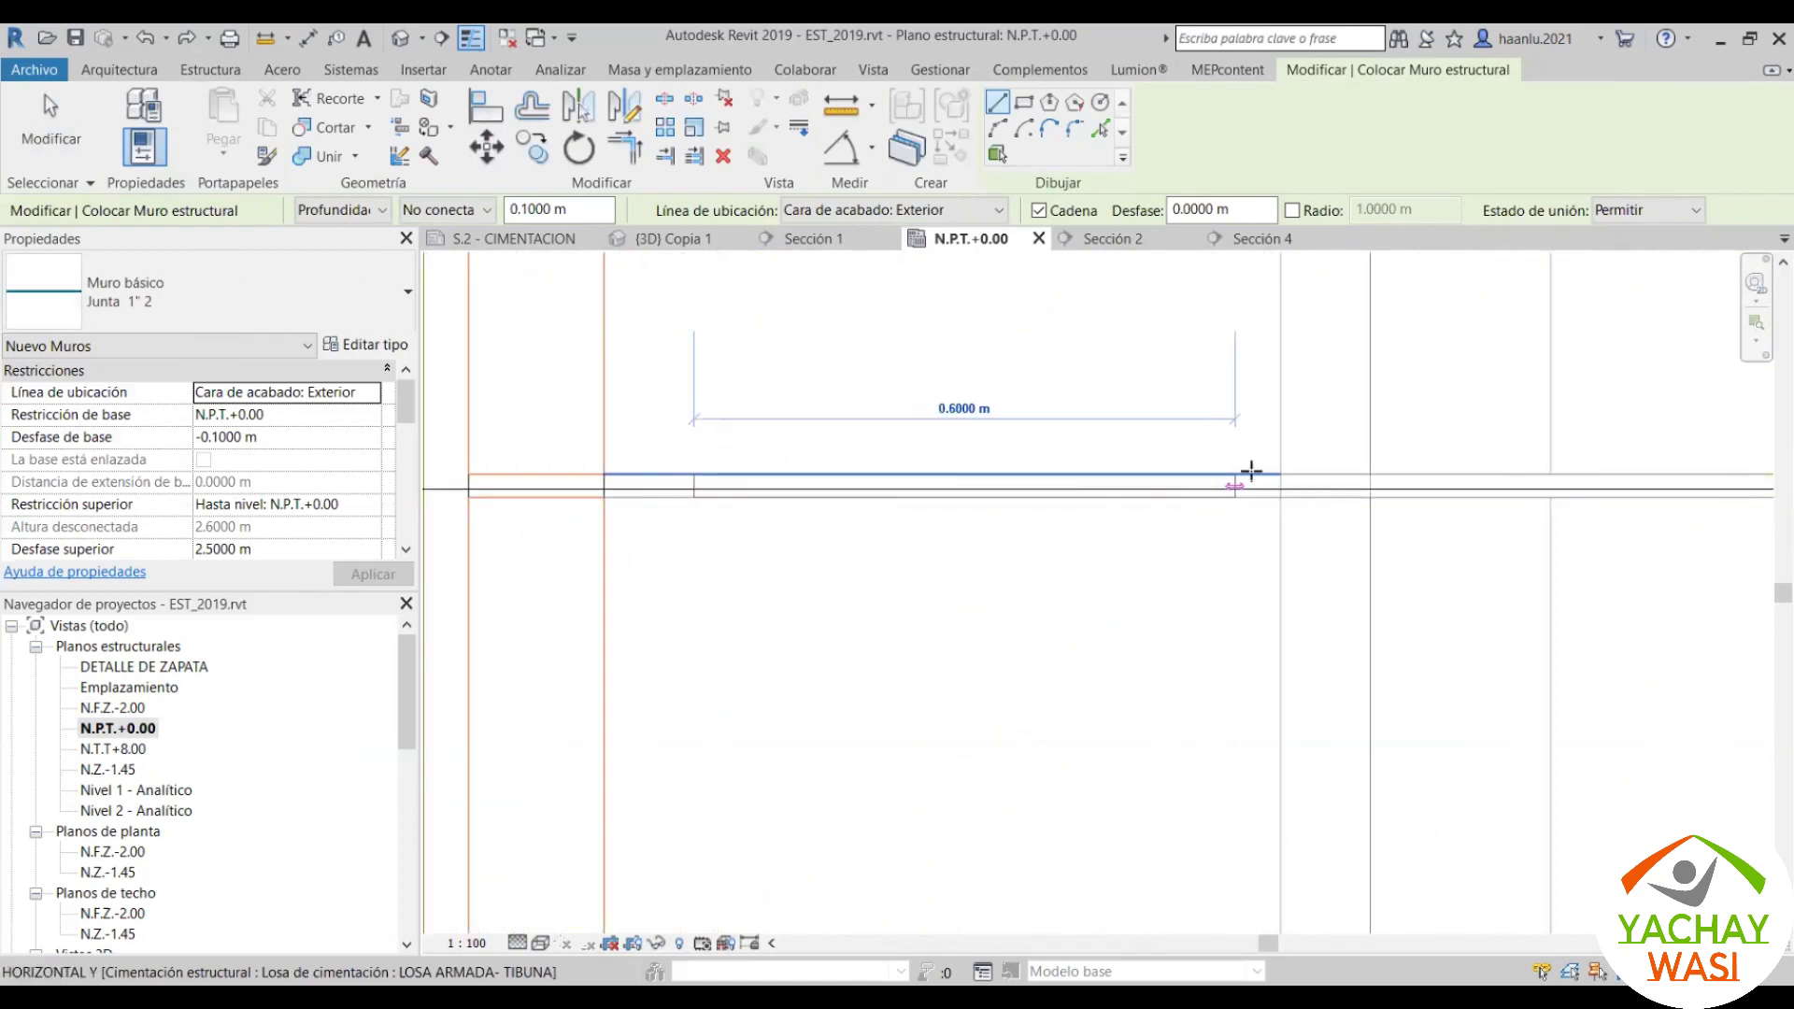
{"action": "left_click", "coordinate": [1268, 480]}
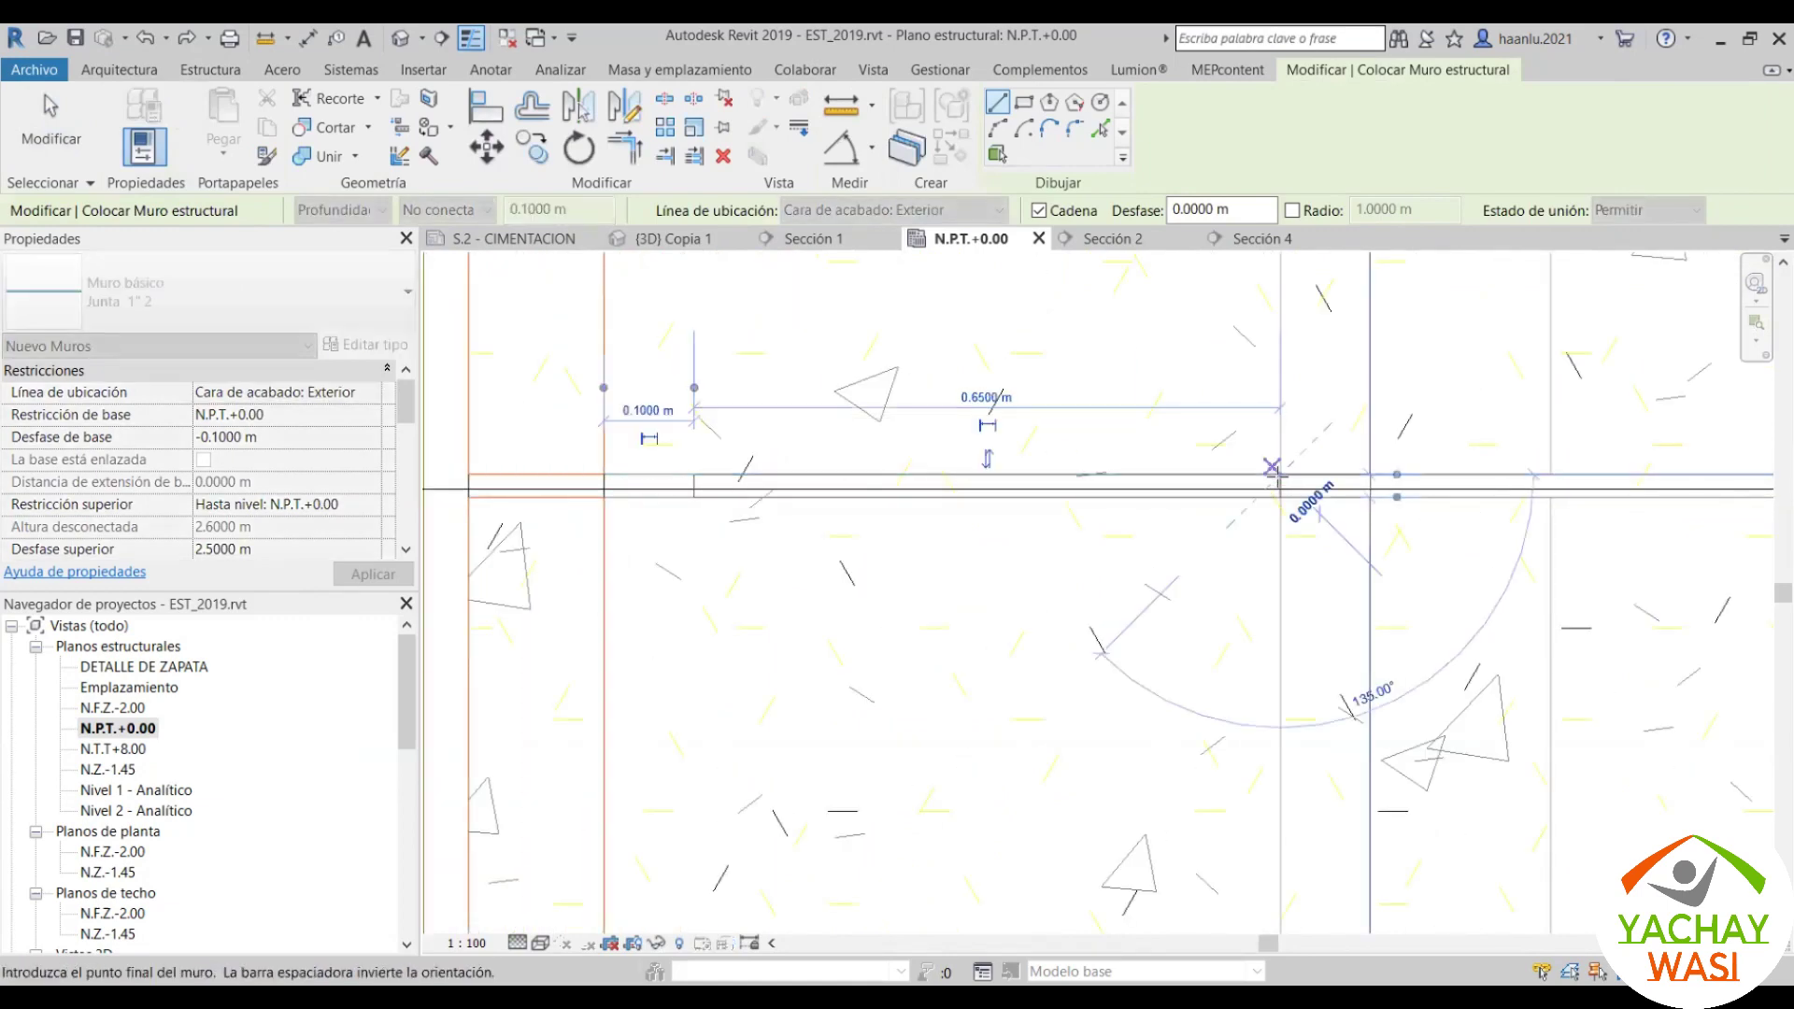
{"action": "key", "text": "Escape"}
{"action": "key", "text": "Escape"}
{"action": "left_click", "coordinate": [1284, 241]}
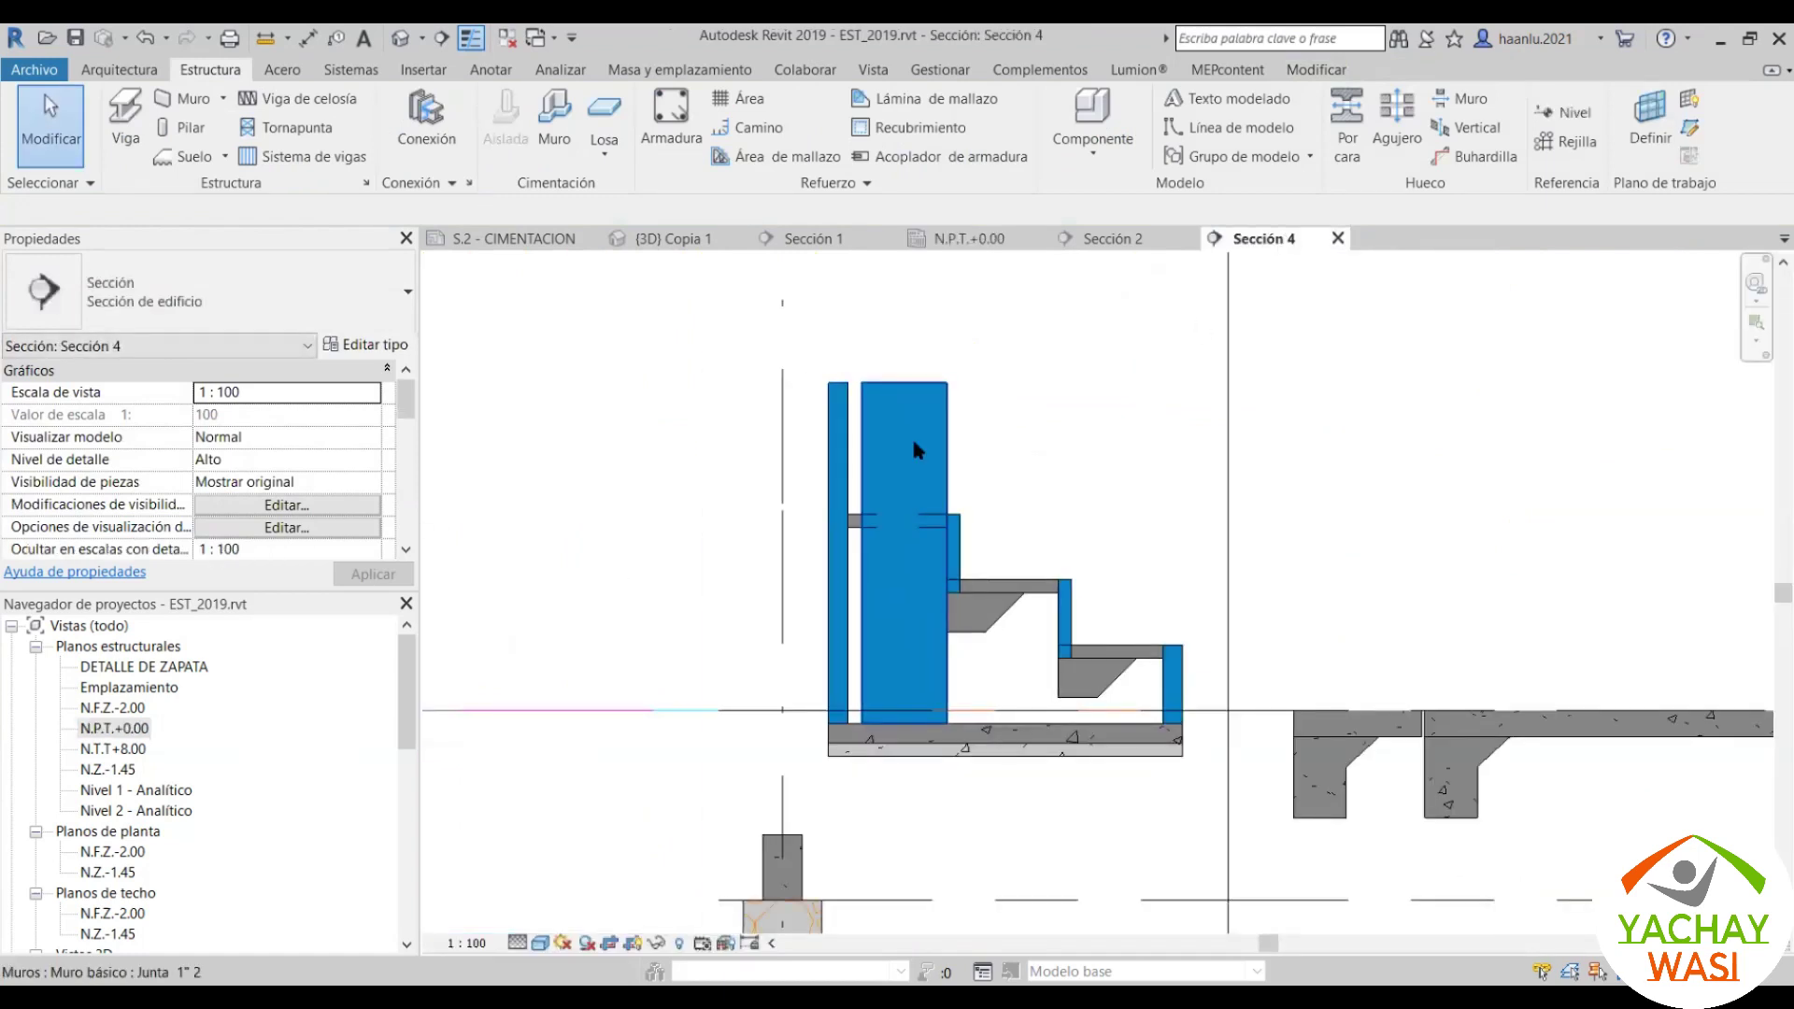
Step: In Sección 4, align the beam top and the wall to their reference lines
{"action": "key", "text": "a"}
{"action": "key", "text": "l"}
{"action": "scroll", "coordinate": [910, 439], "scroll_direction": "up", "scroll_amount": 2}
{"action": "scroll", "coordinate": [891, 534], "scroll_direction": "up", "scroll_amount": 2}
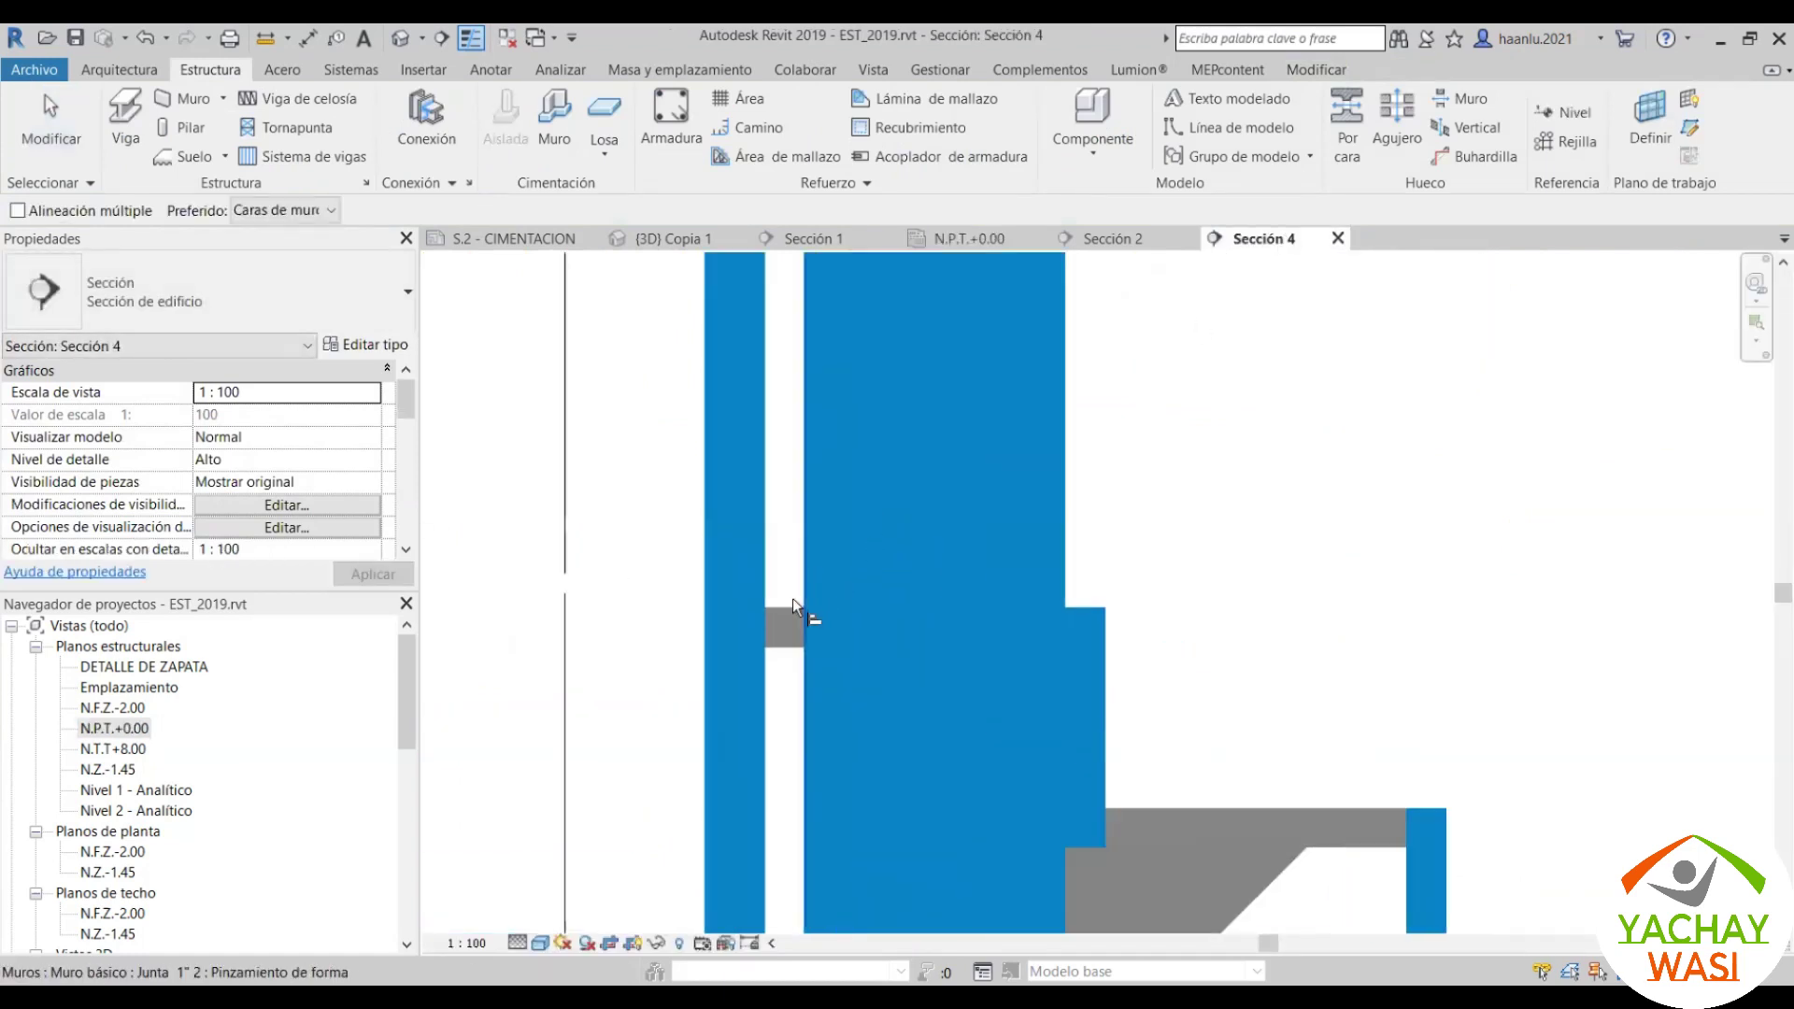
{"action": "left_click", "coordinate": [789, 598]}
{"action": "scroll", "coordinate": [904, 372], "scroll_direction": "down", "scroll_amount": 2}
{"action": "left_click", "coordinate": [924, 342]}
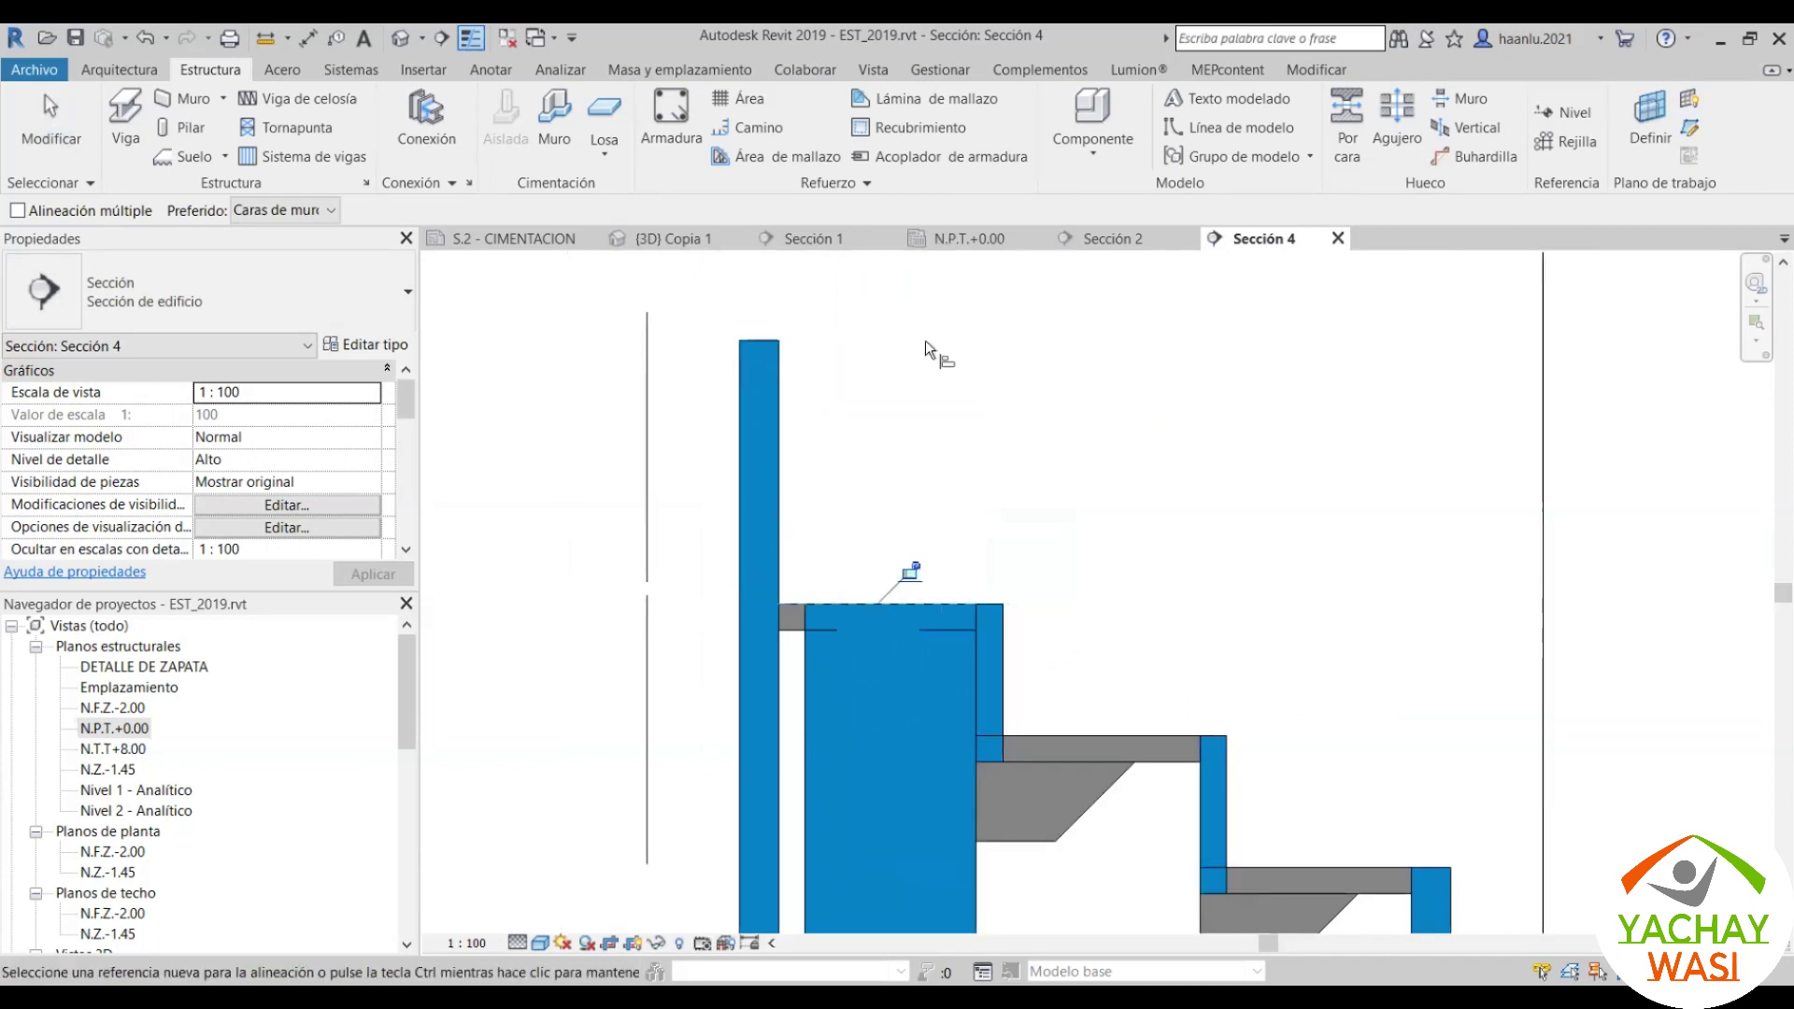
{"action": "scroll", "coordinate": [924, 340], "scroll_direction": "down", "scroll_amount": 2}
{"action": "scroll", "coordinate": [855, 509], "scroll_direction": "up", "scroll_amount": 3}
{"action": "scroll", "coordinate": [916, 510], "scroll_direction": "down", "scroll_amount": 5}
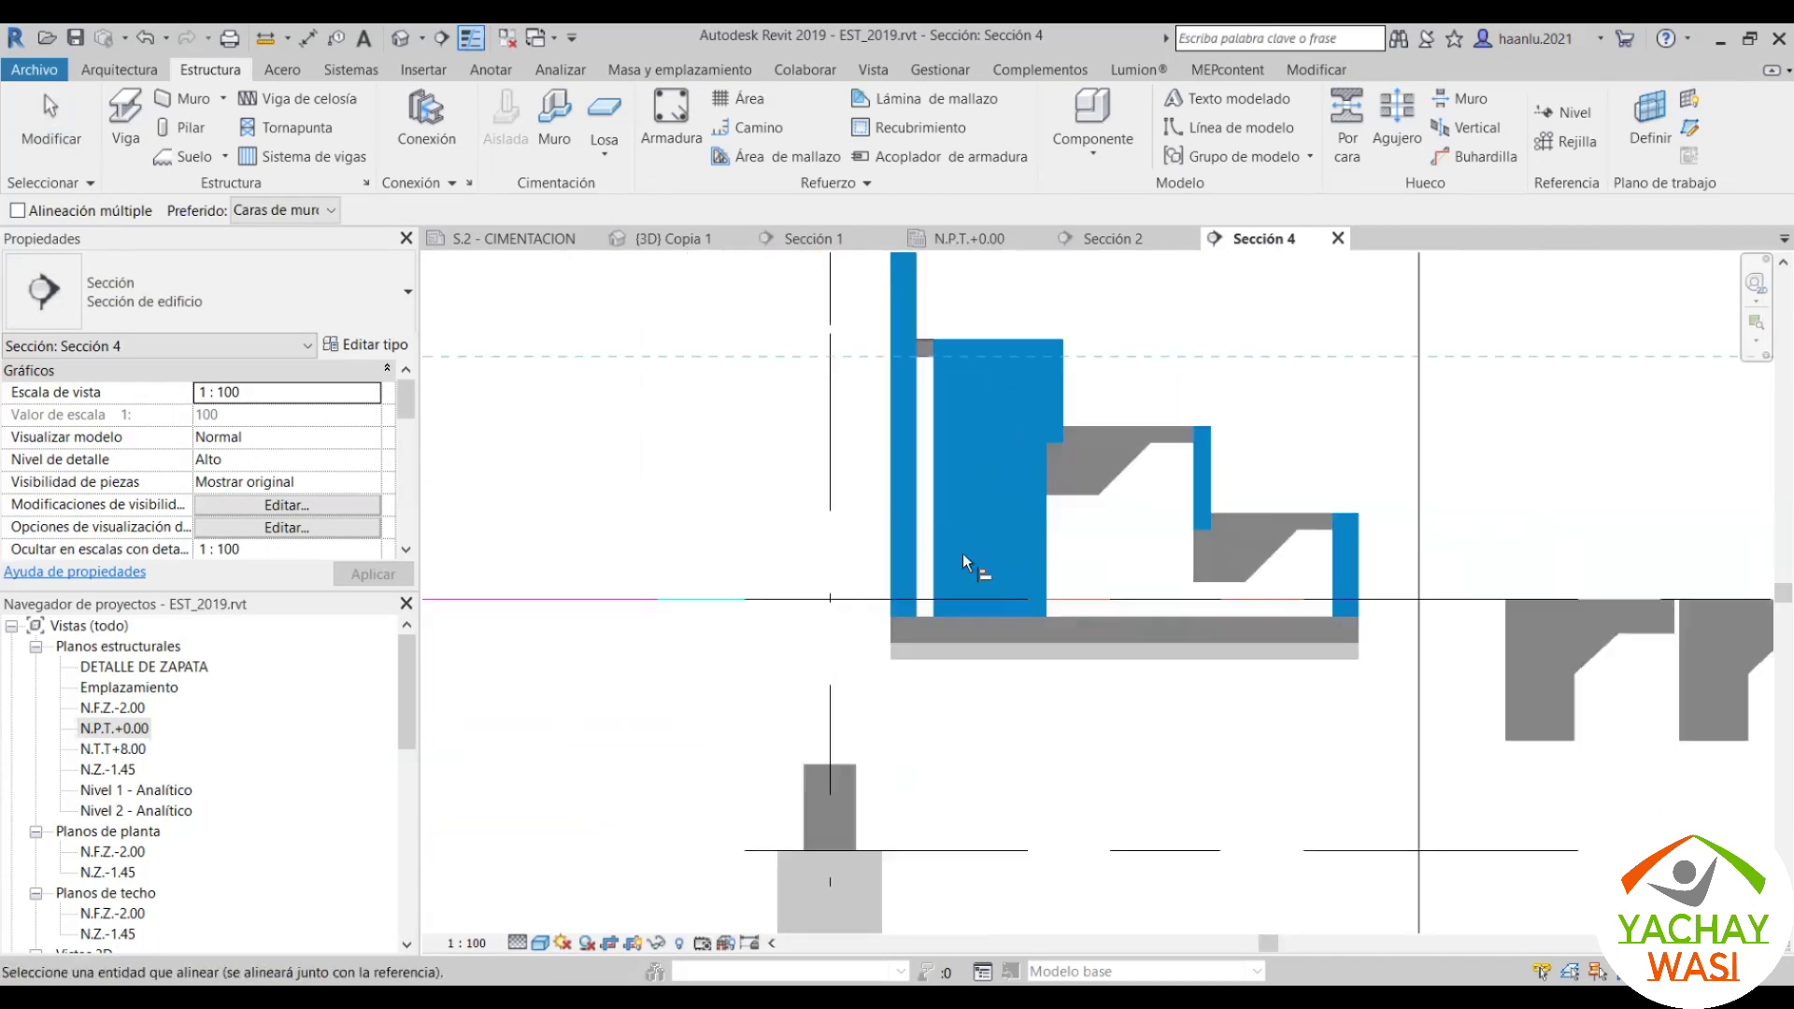
{"action": "scroll", "coordinate": [968, 598], "scroll_direction": "up", "scroll_amount": 4}
{"action": "left_click", "coordinate": [970, 624]}
{"action": "left_click", "coordinate": [1030, 603]}
{"action": "scroll", "coordinate": [1030, 604], "scroll_direction": "down", "scroll_amount": 1}
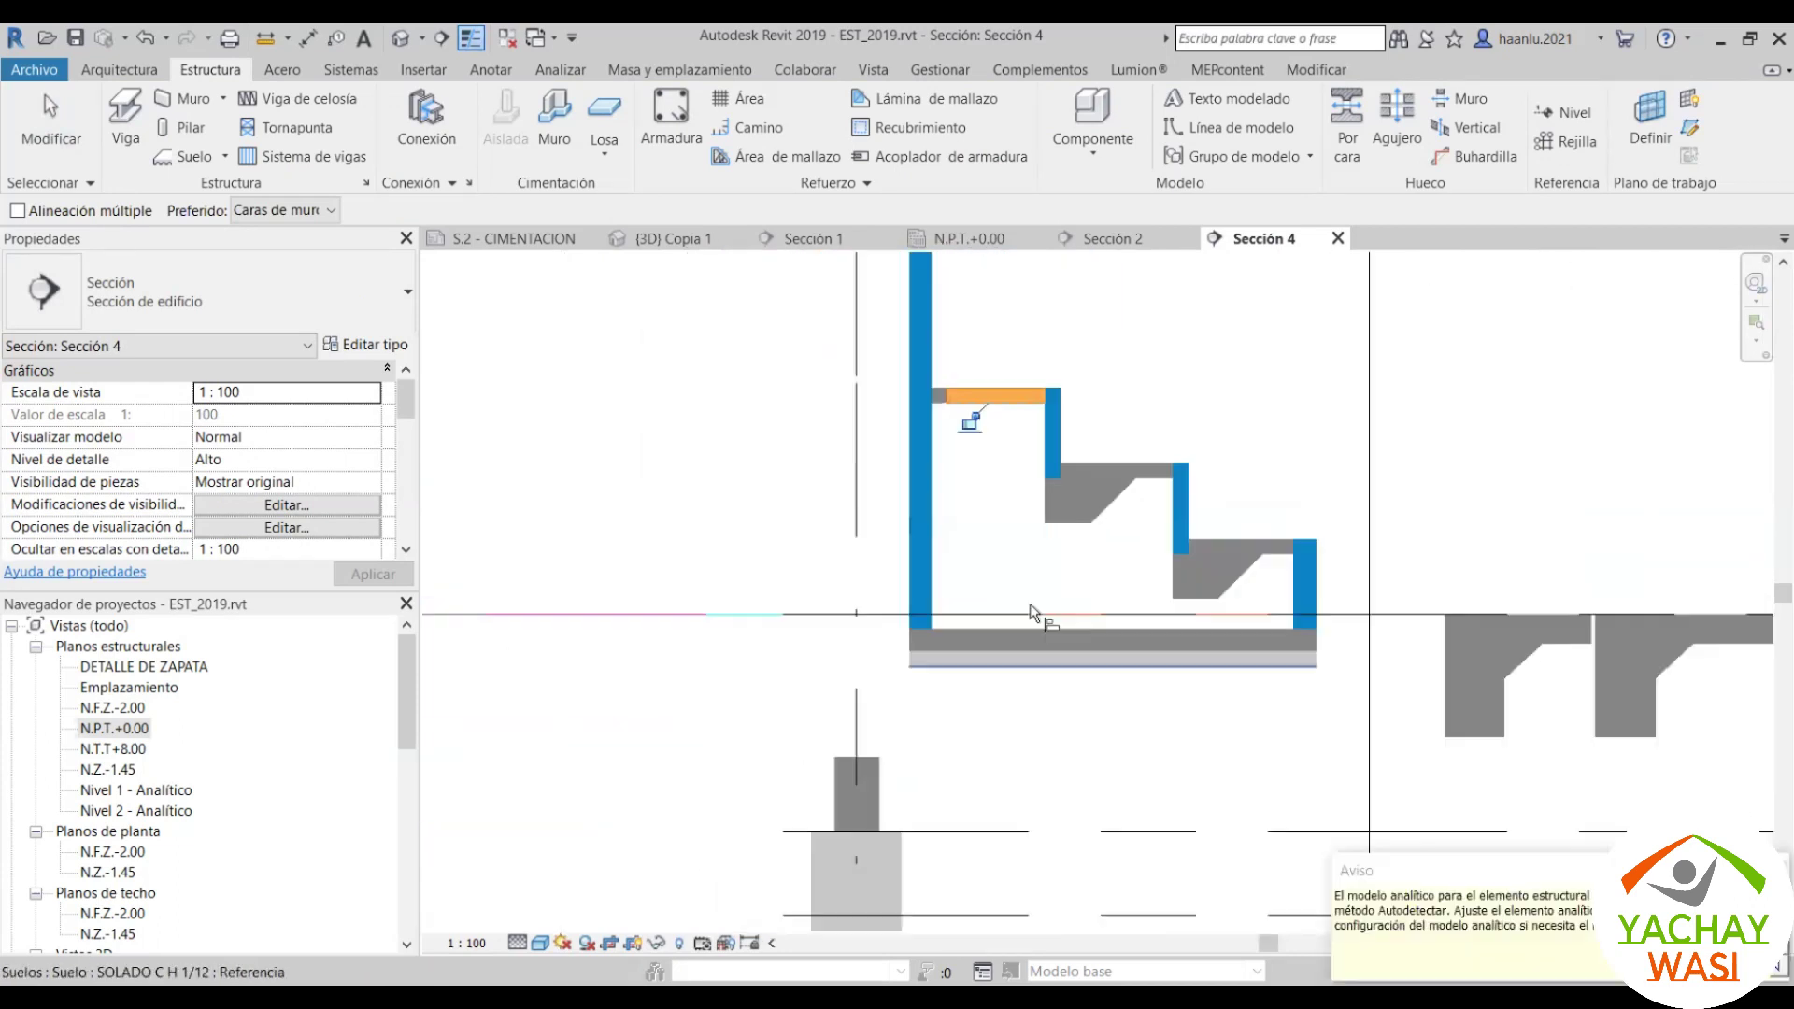
{"action": "scroll", "coordinate": [941, 393], "scroll_direction": "up", "scroll_amount": 2}
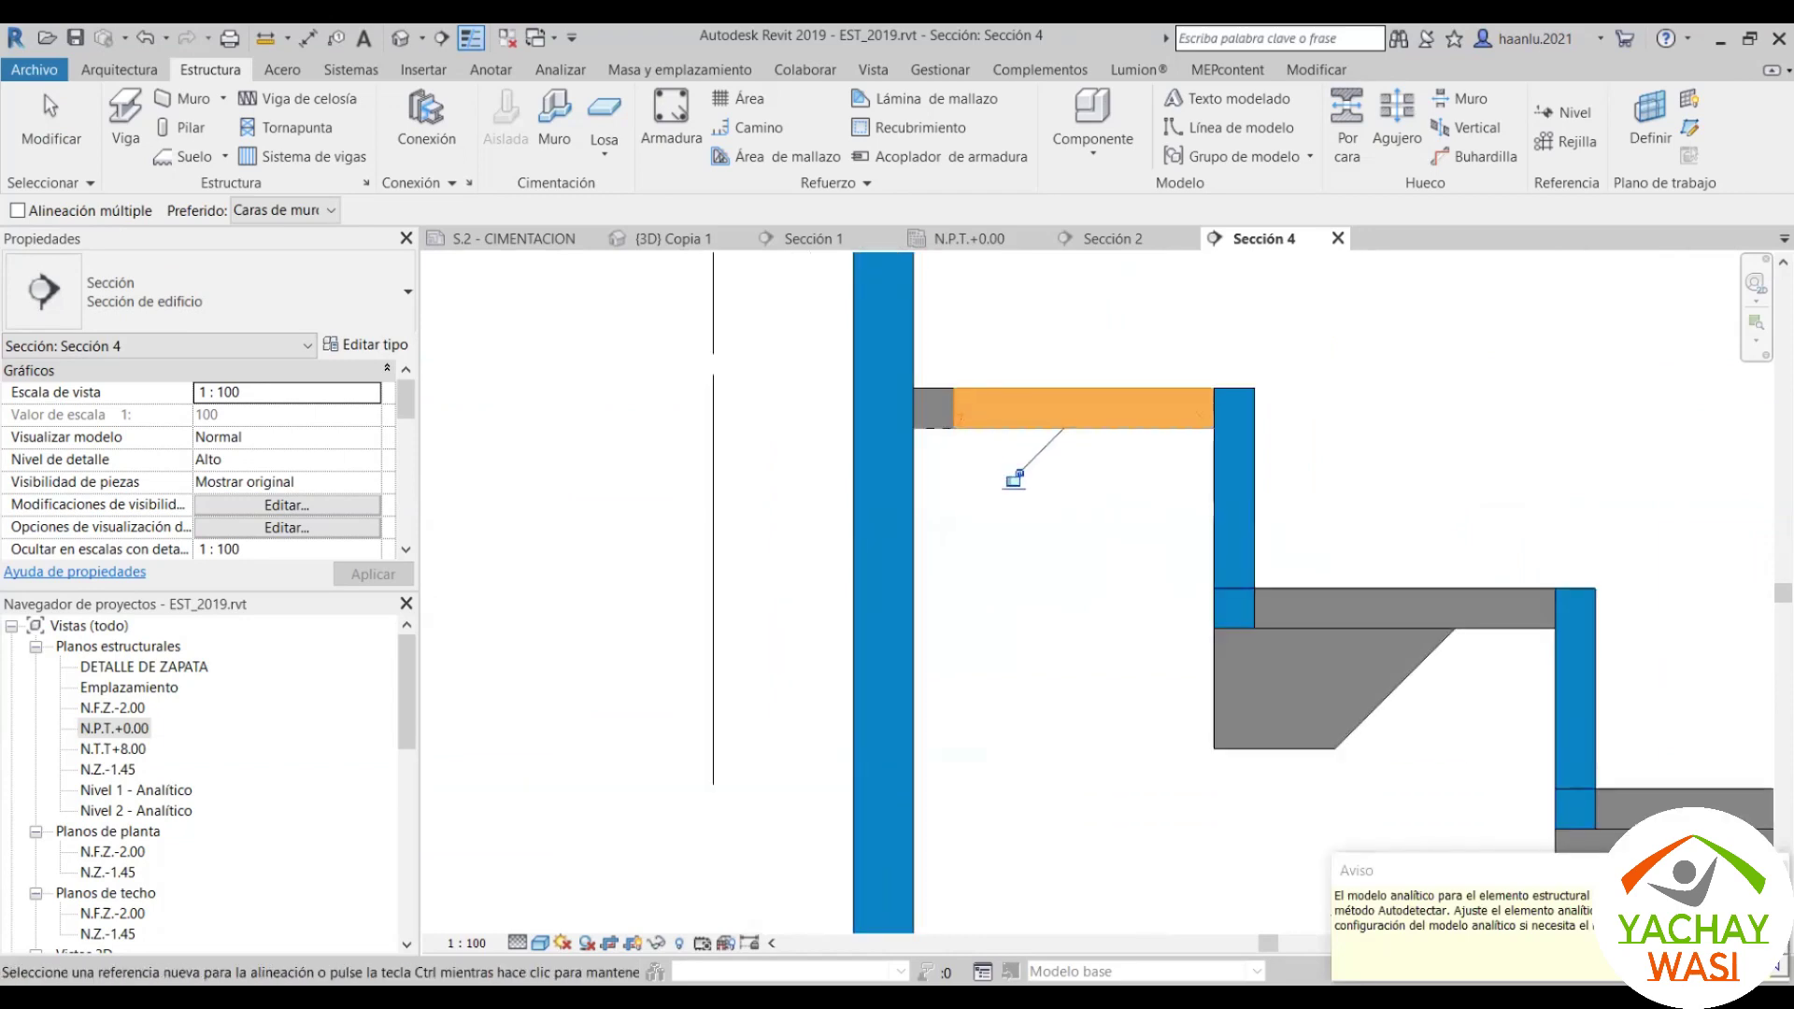
{"action": "scroll", "coordinate": [900, 391], "scroll_direction": "up", "scroll_amount": 3}
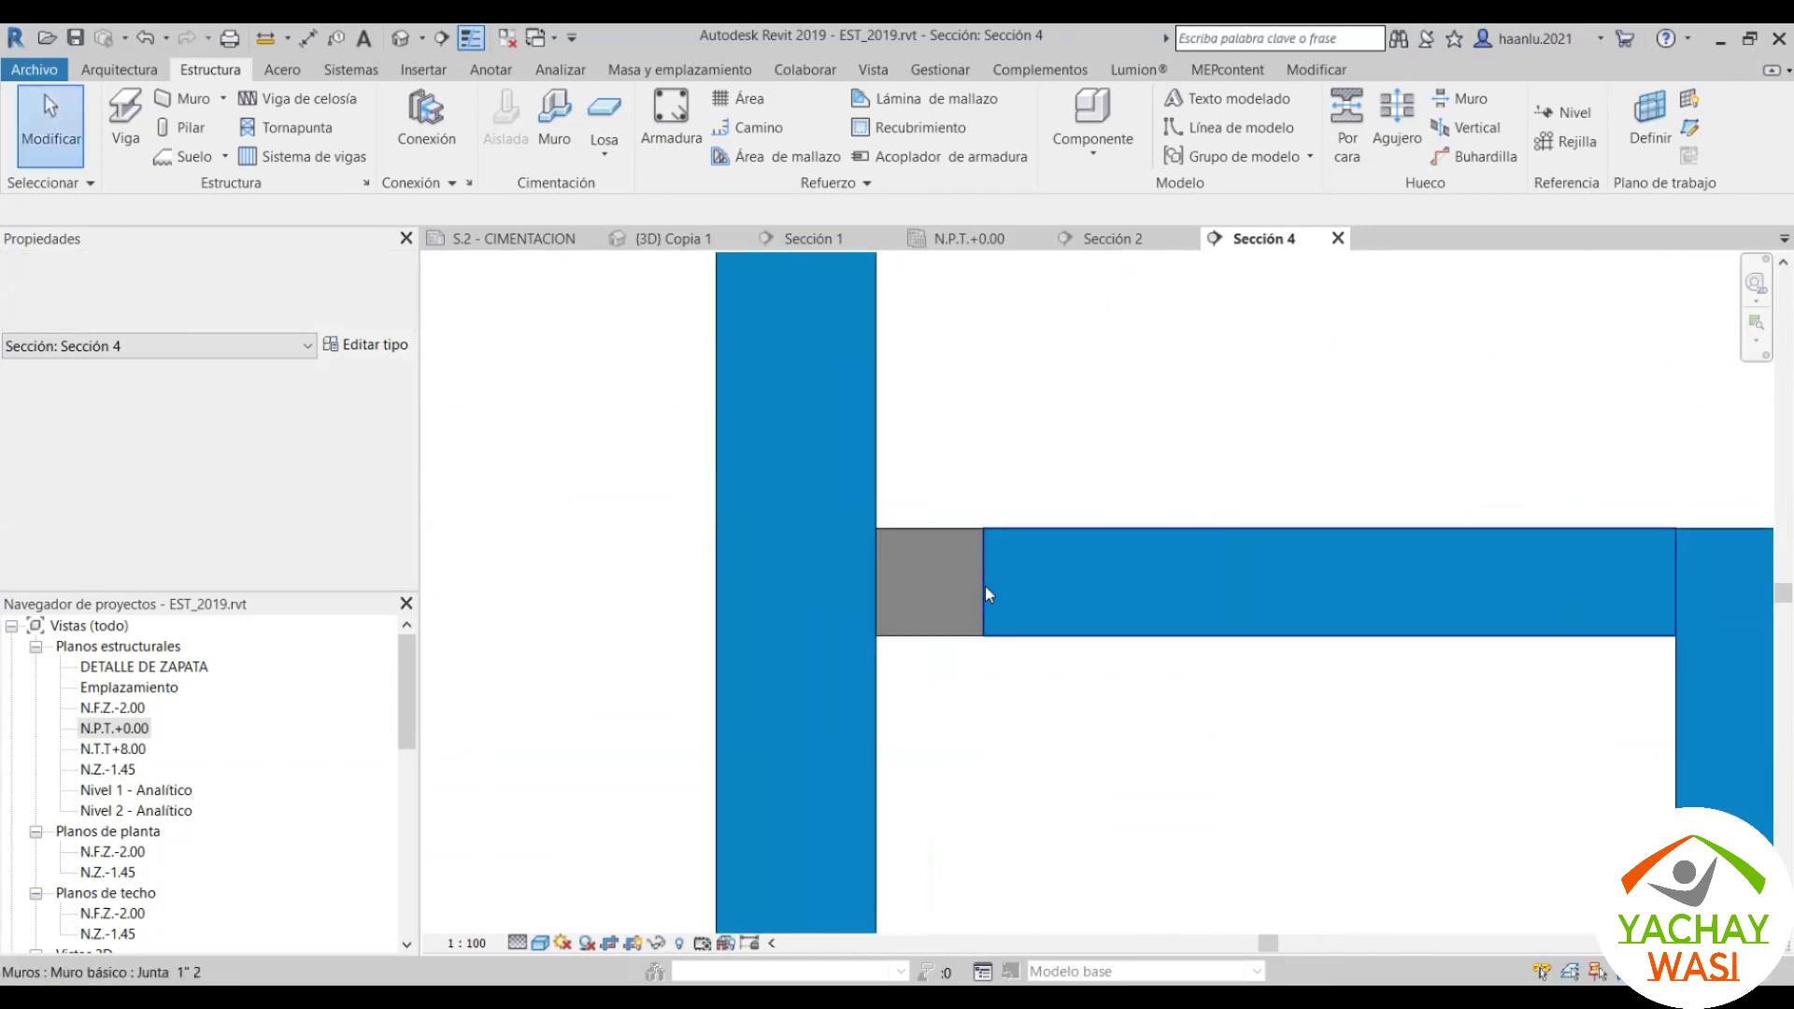
{"action": "key", "text": "Escape"}
{"action": "key", "text": "Escape"}
Step: Extend the horizontal joint wall left to meet the vertical wall, then check it in 3D
{"action": "left_click", "coordinate": [987, 585]}
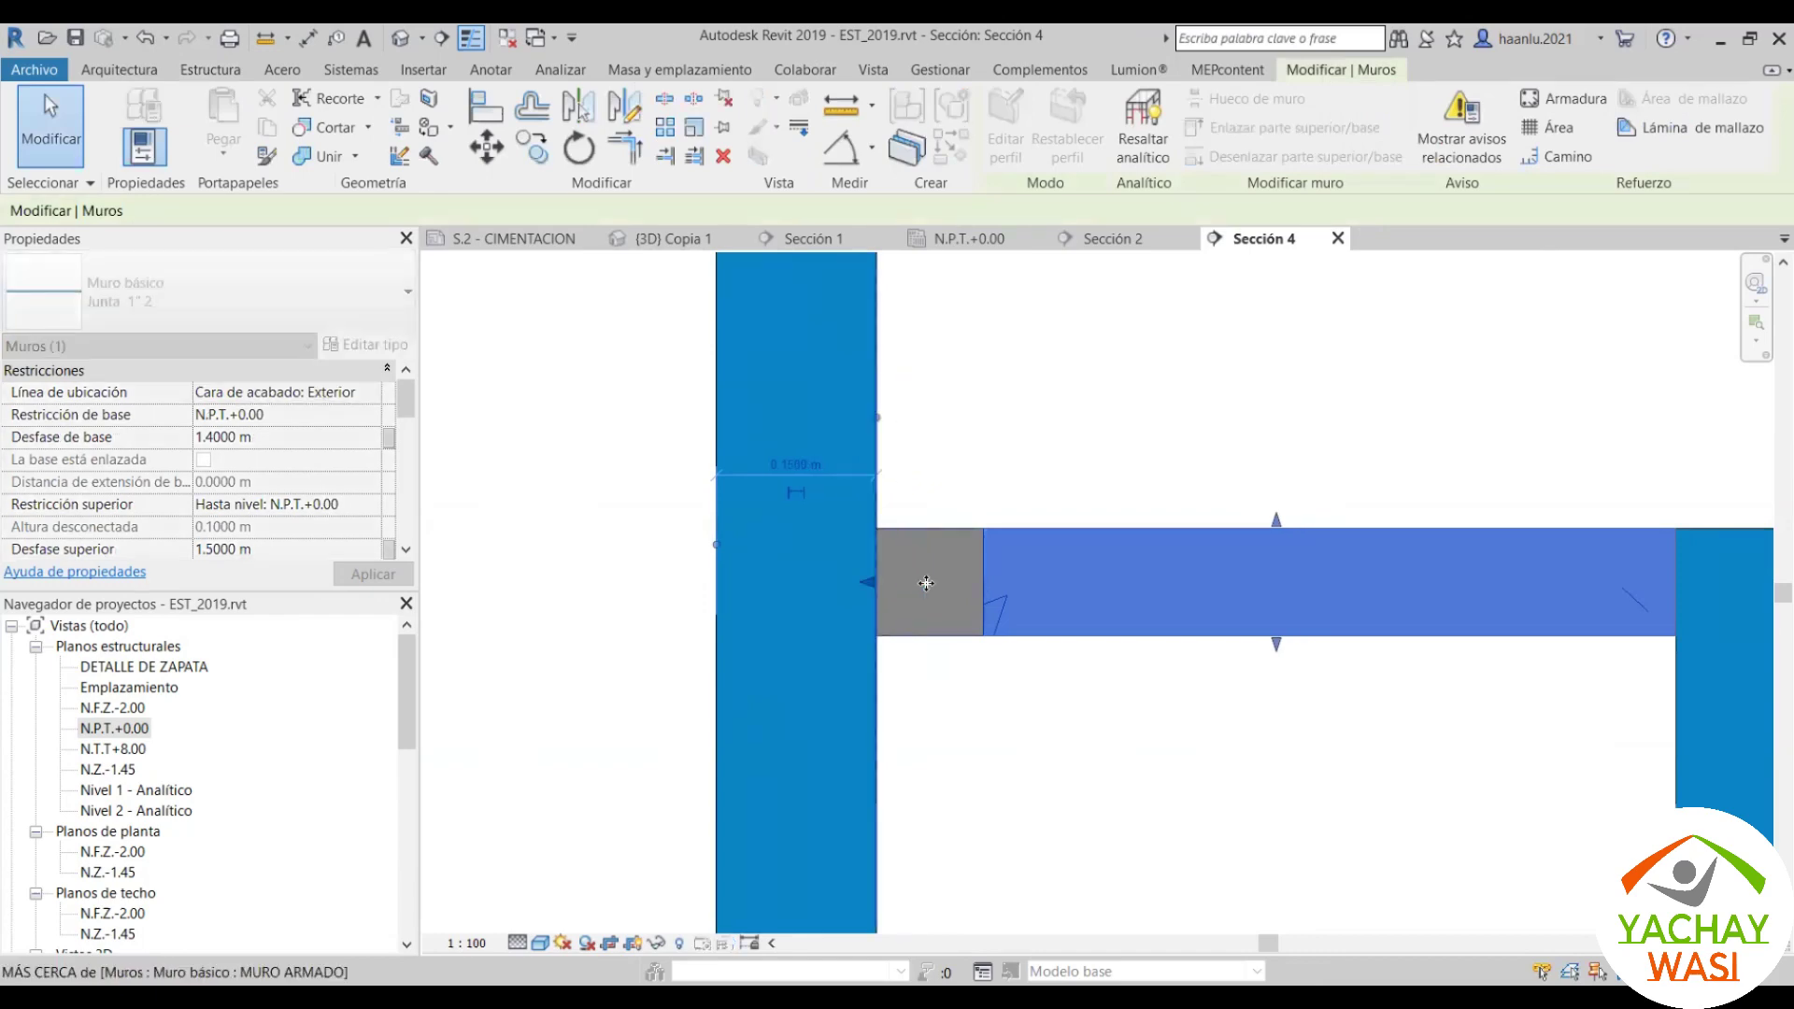
{"action": "left_click_drag", "start_coordinate": [946, 586], "coordinate": [925, 583]}
{"action": "key", "text": "Escape"}
{"action": "scroll", "coordinate": [791, 404], "scroll_direction": "down", "scroll_amount": 2}
{"action": "left_click", "coordinate": [668, 239]}
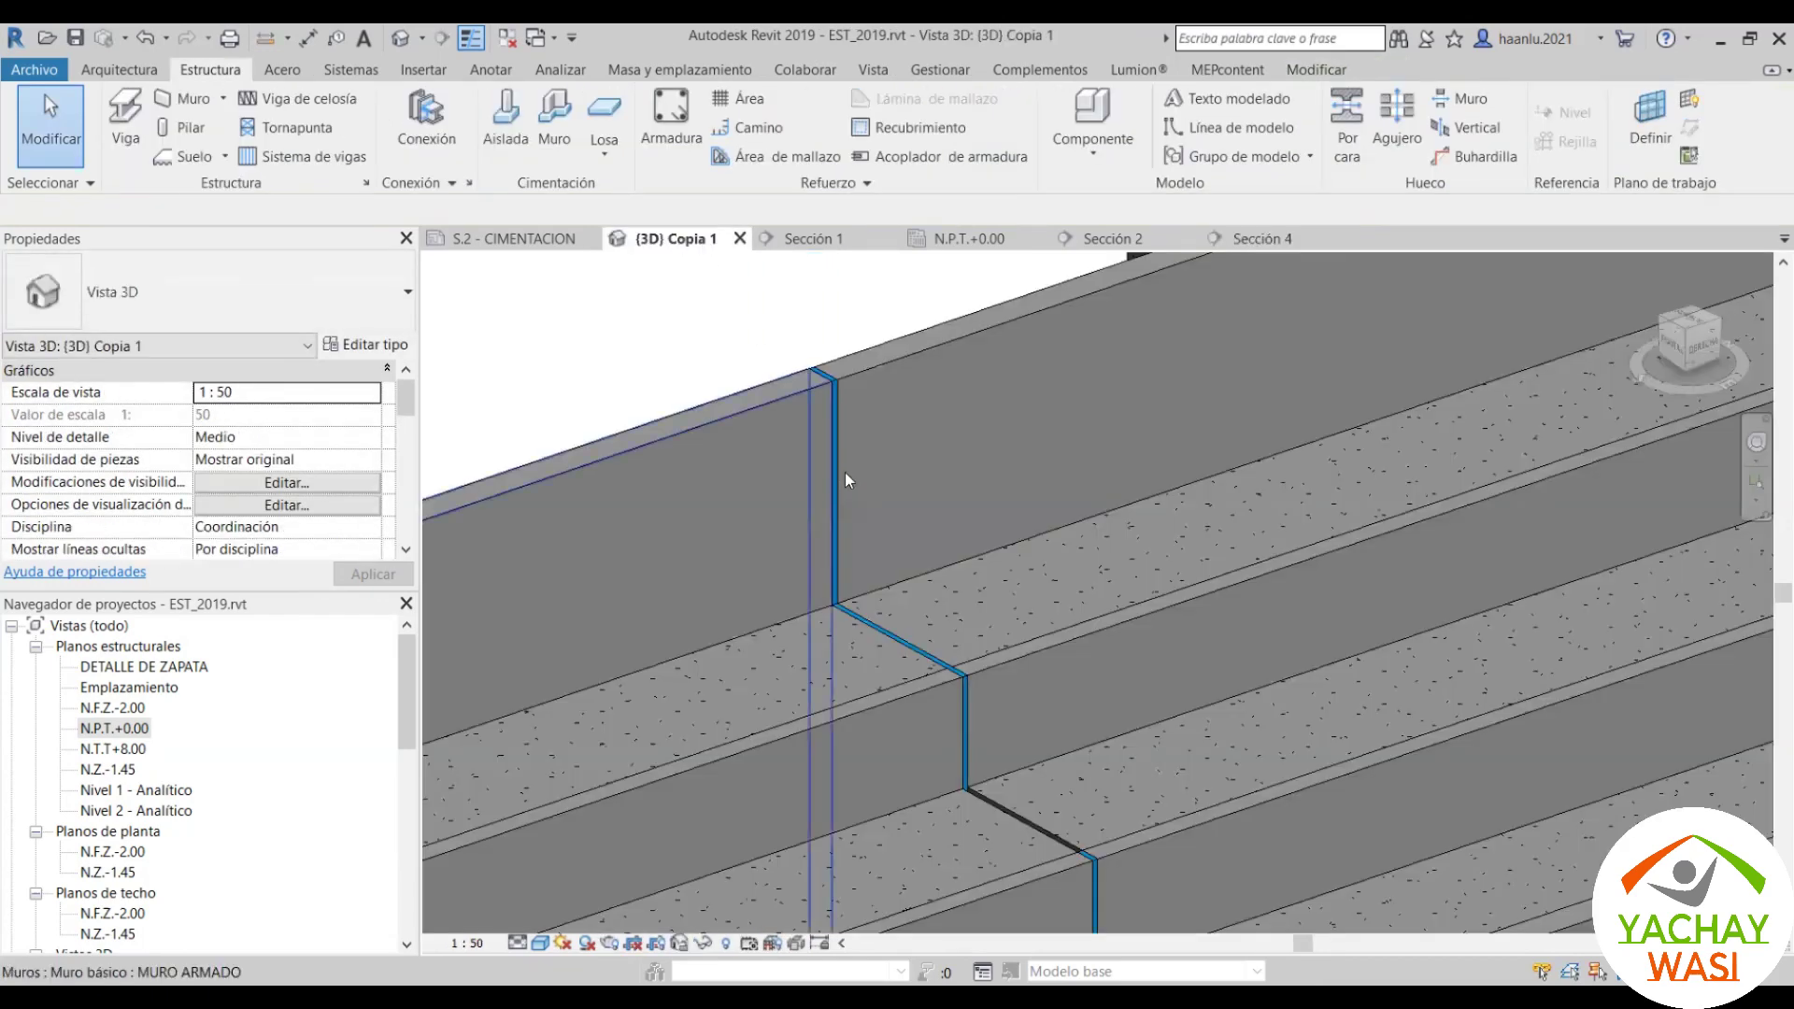
{"action": "scroll", "coordinate": [844, 473], "scroll_direction": "up", "scroll_amount": 3}
{"action": "scroll", "coordinate": [865, 614], "scroll_direction": "up", "scroll_amount": 3}
{"action": "scroll", "coordinate": [768, 581], "scroll_direction": "down", "scroll_amount": 3}
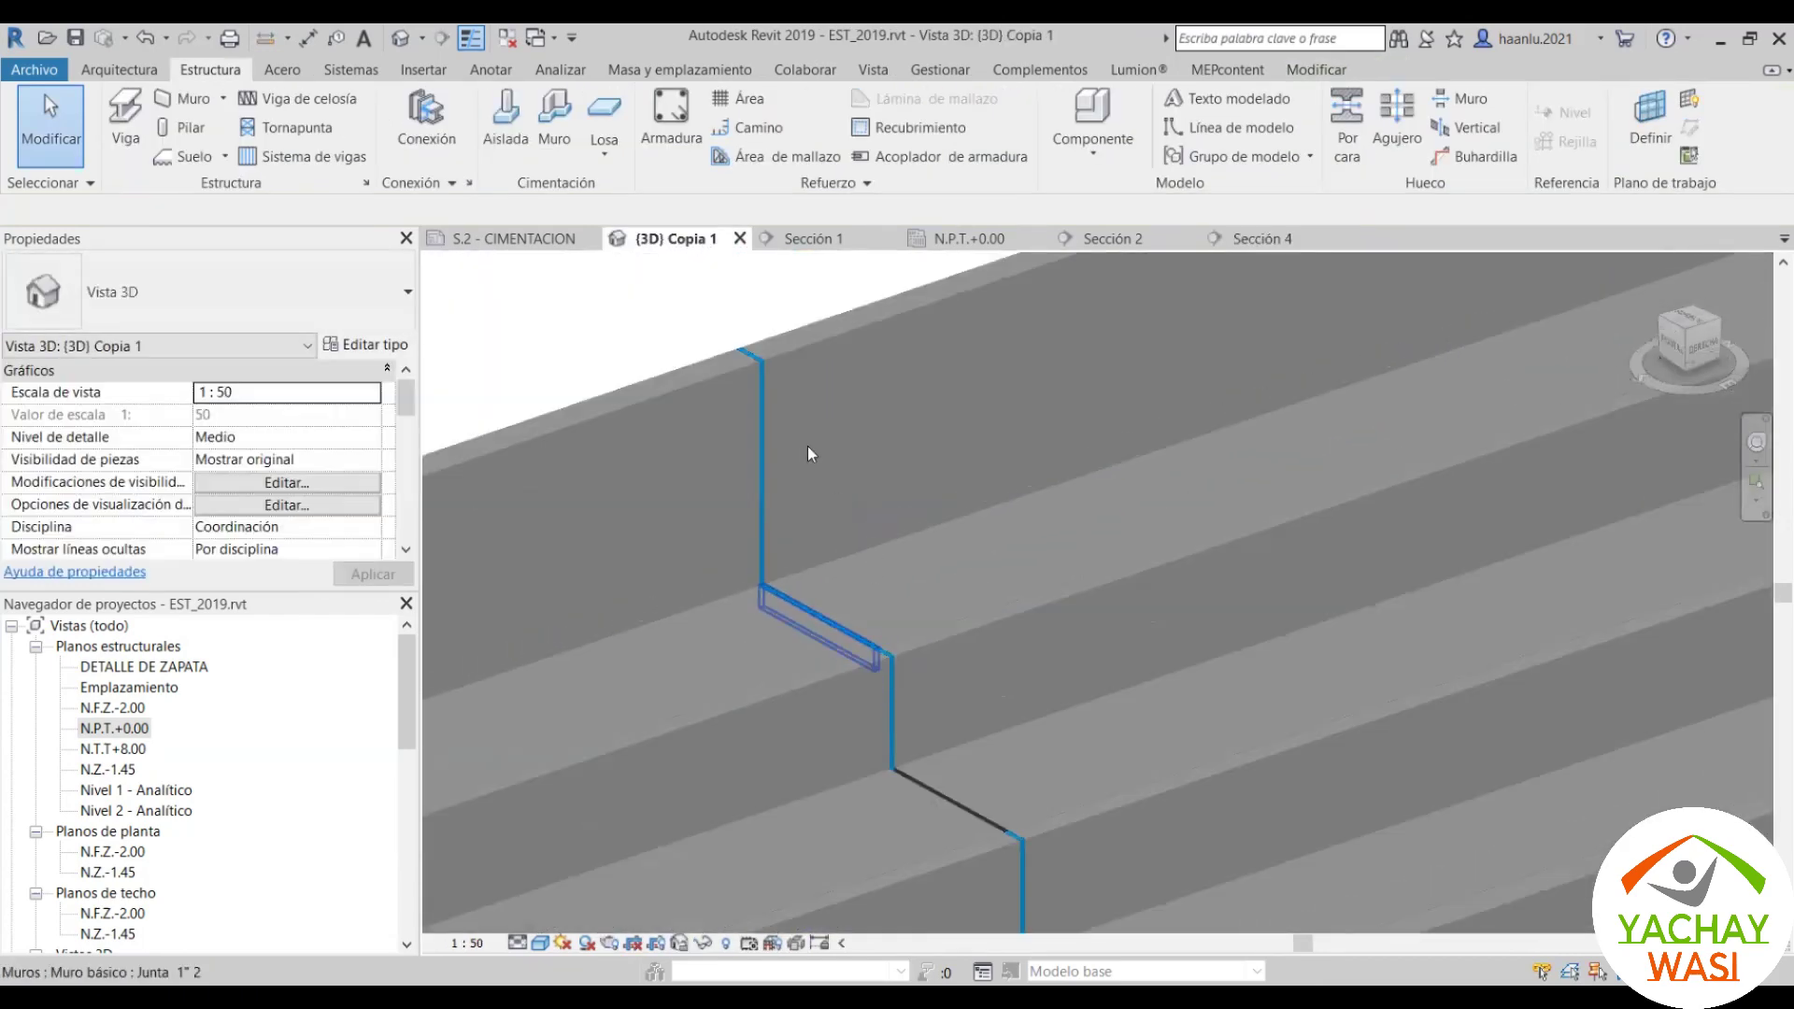
{"action": "scroll", "coordinate": [867, 659], "scroll_direction": "up", "scroll_amount": 2}
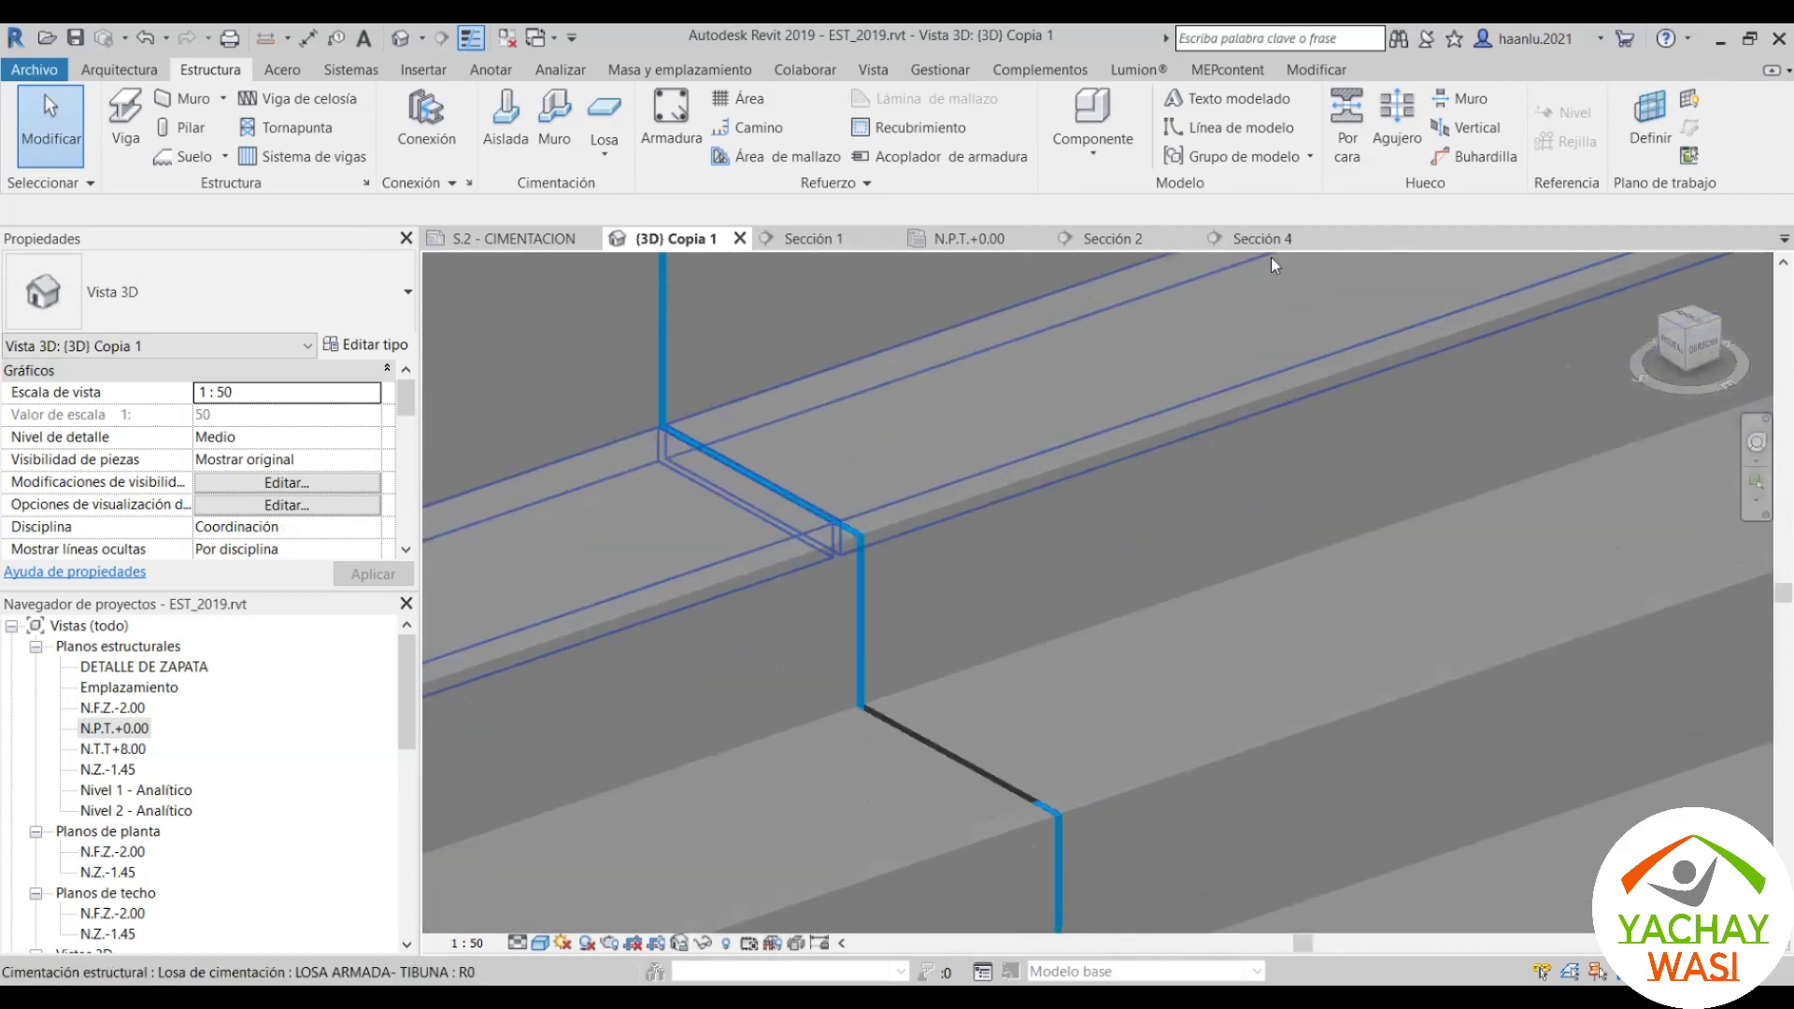
Step: Copy the upper-step joint wall onto the lower step corners with Restringir unchecked
{"action": "left_click", "coordinate": [1261, 238]}
{"action": "scroll", "coordinate": [1054, 556], "scroll_direction": "down", "scroll_amount": 1}
{"action": "left_click", "coordinate": [1055, 560]}
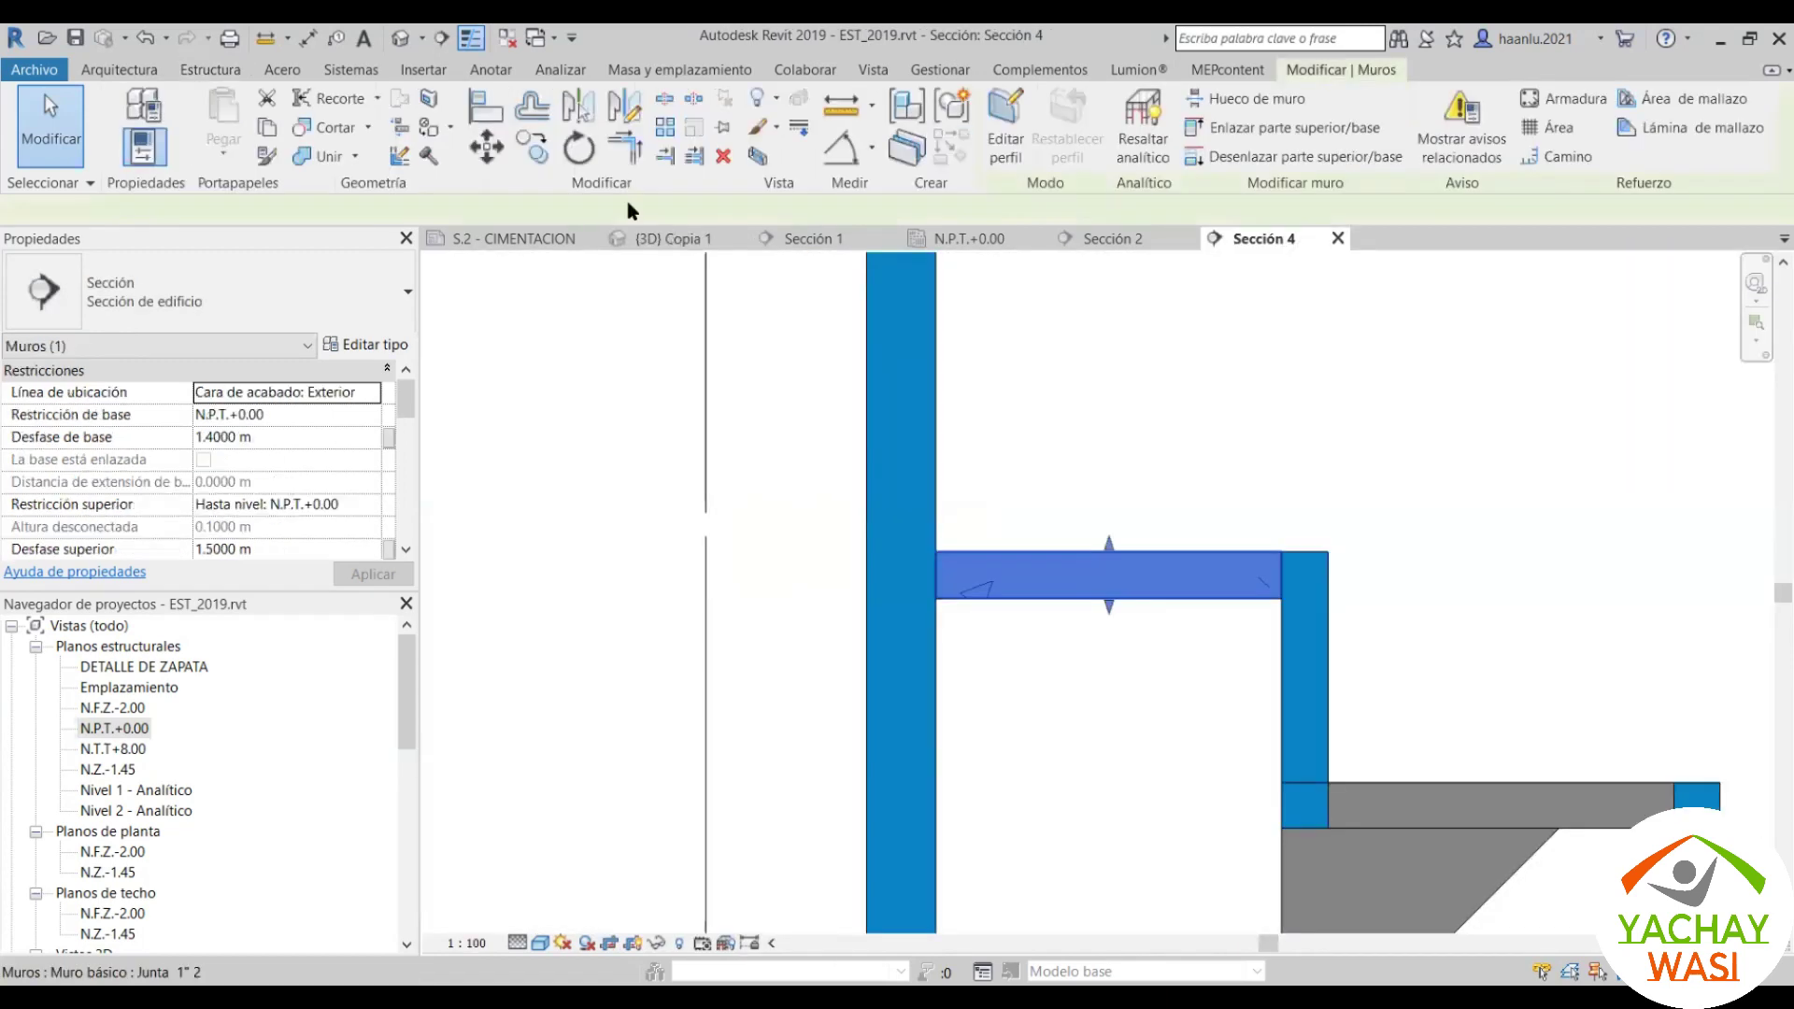
{"action": "key", "text": "c"}
{"action": "key", "text": "o"}
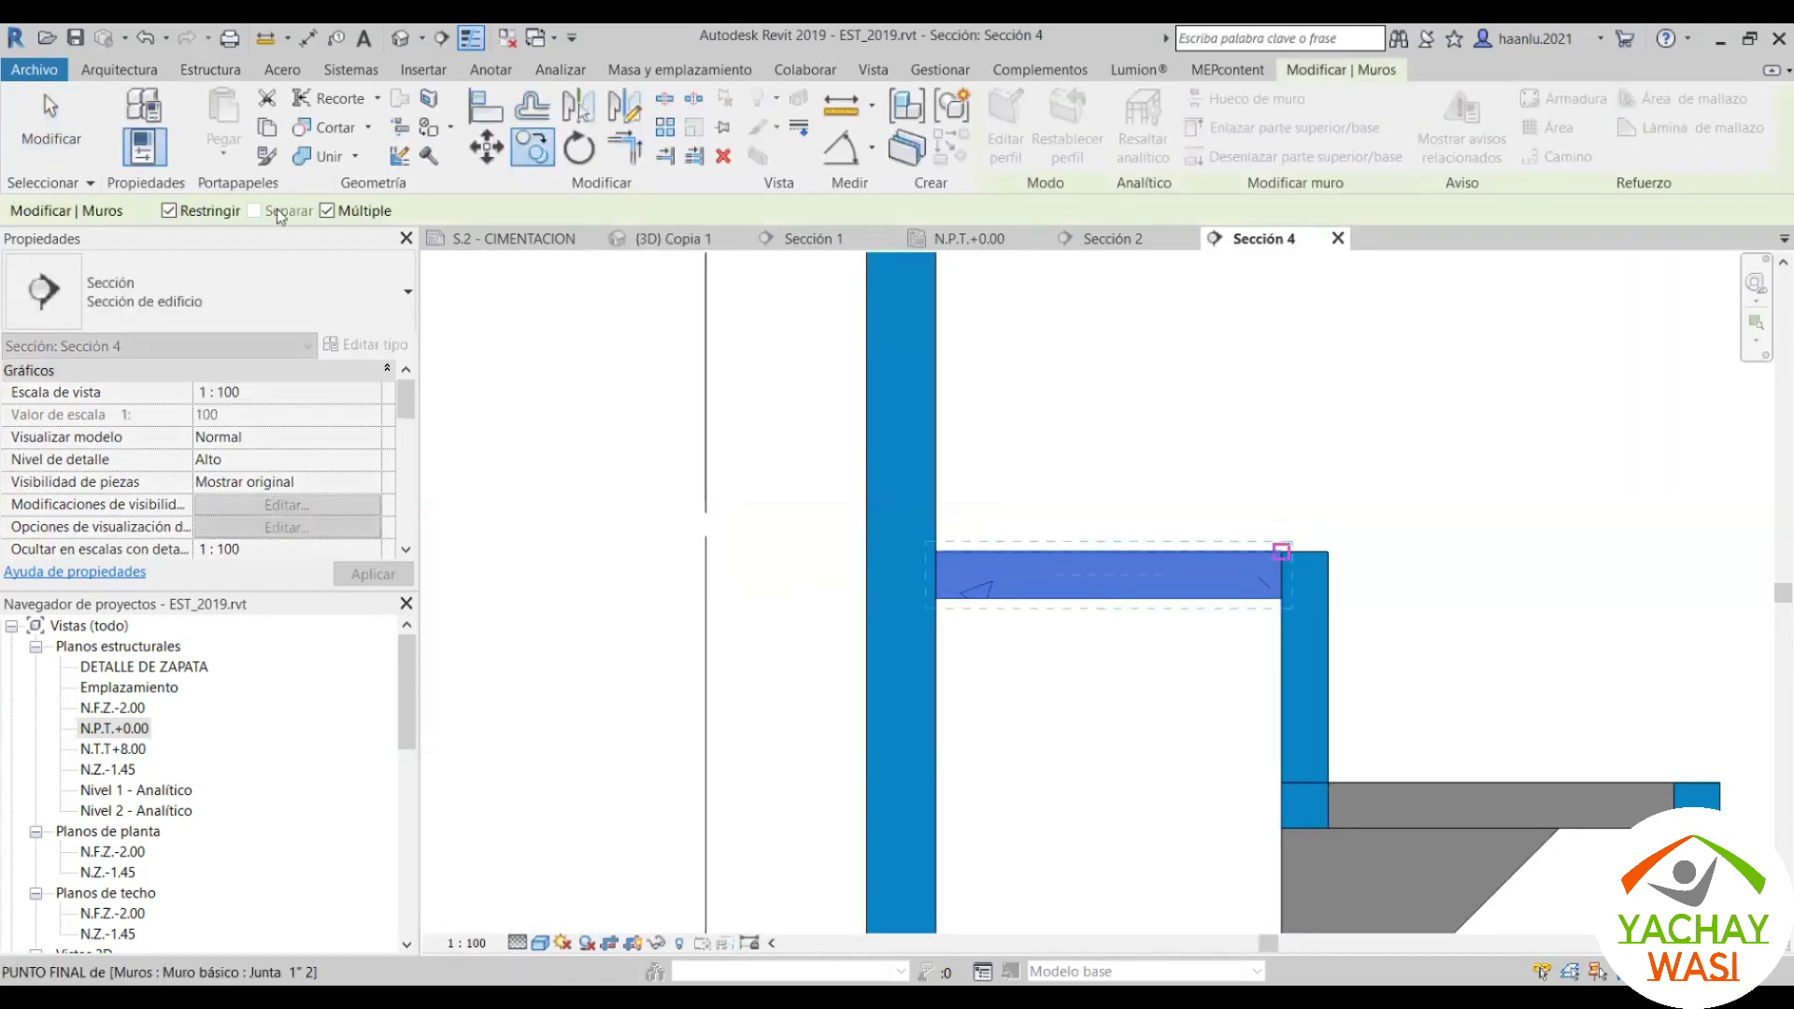
{"action": "scroll", "coordinate": [1021, 561], "scroll_direction": "down", "scroll_amount": 3}
{"action": "scroll", "coordinate": [1102, 521], "scroll_direction": "up", "scroll_amount": 2}
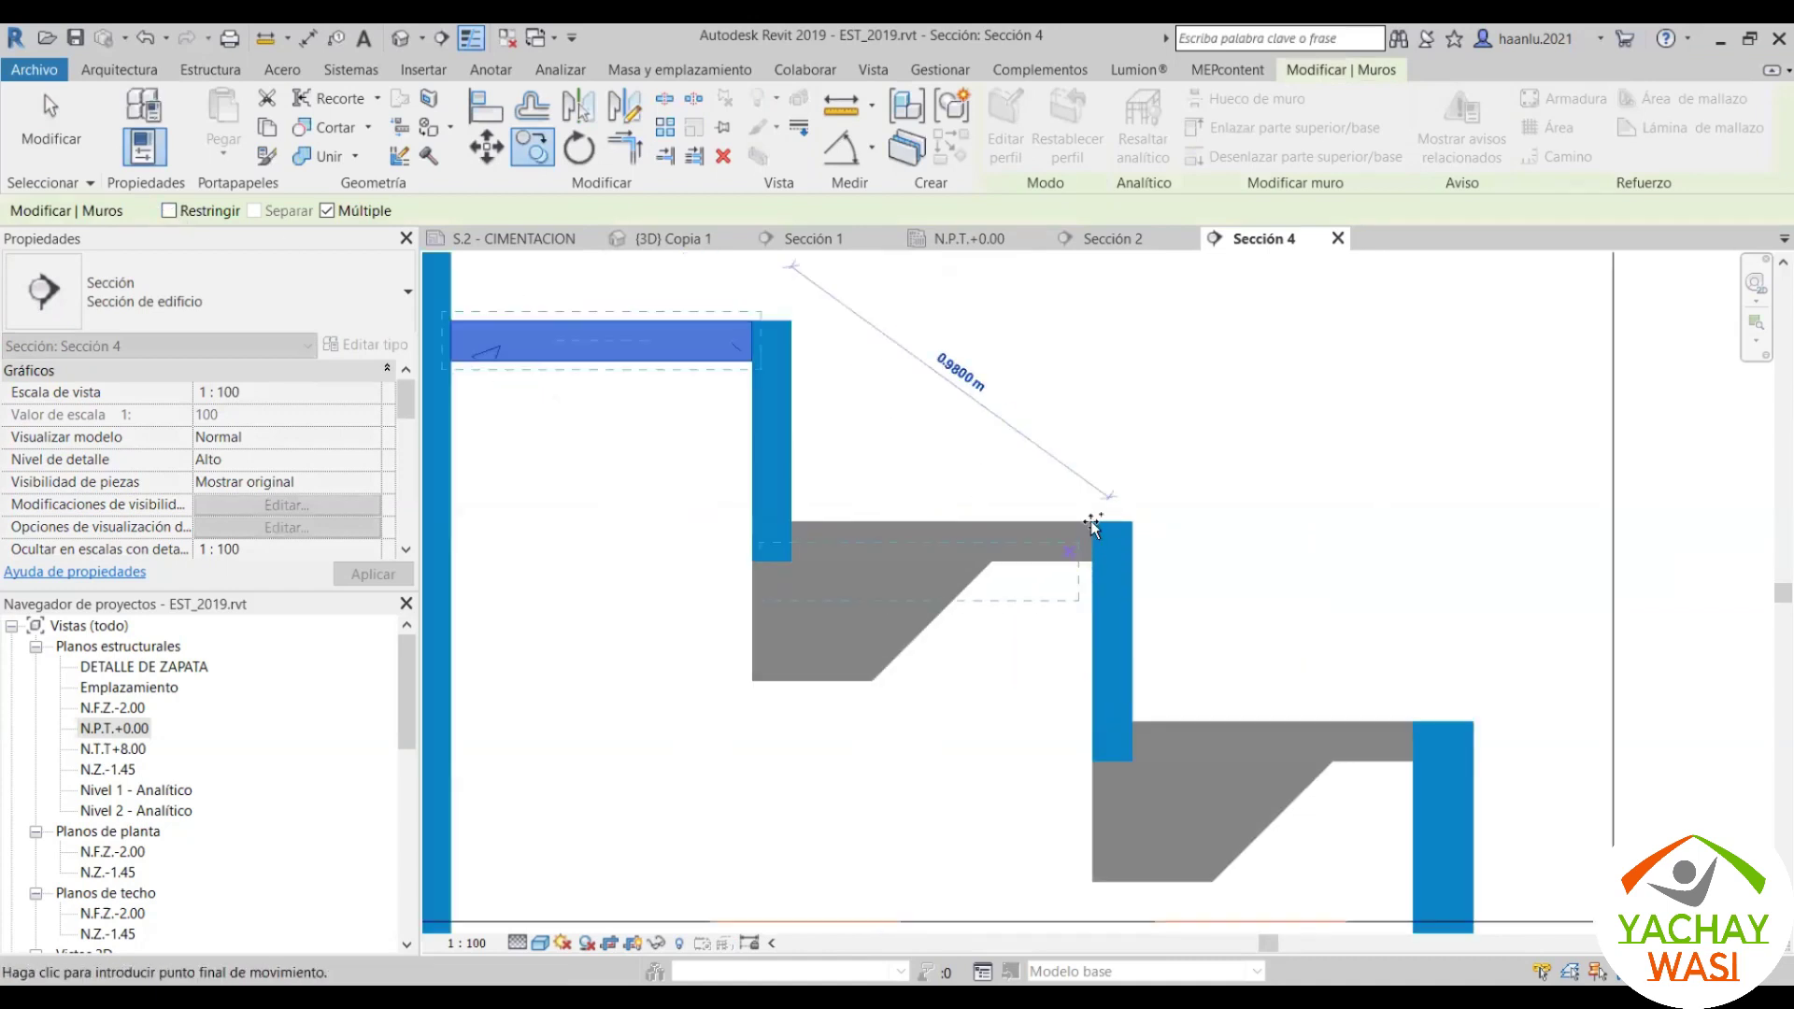
{"action": "scroll", "coordinate": [1102, 517], "scroll_direction": "up", "scroll_amount": 2}
{"action": "left_click", "coordinate": [1112, 514]}
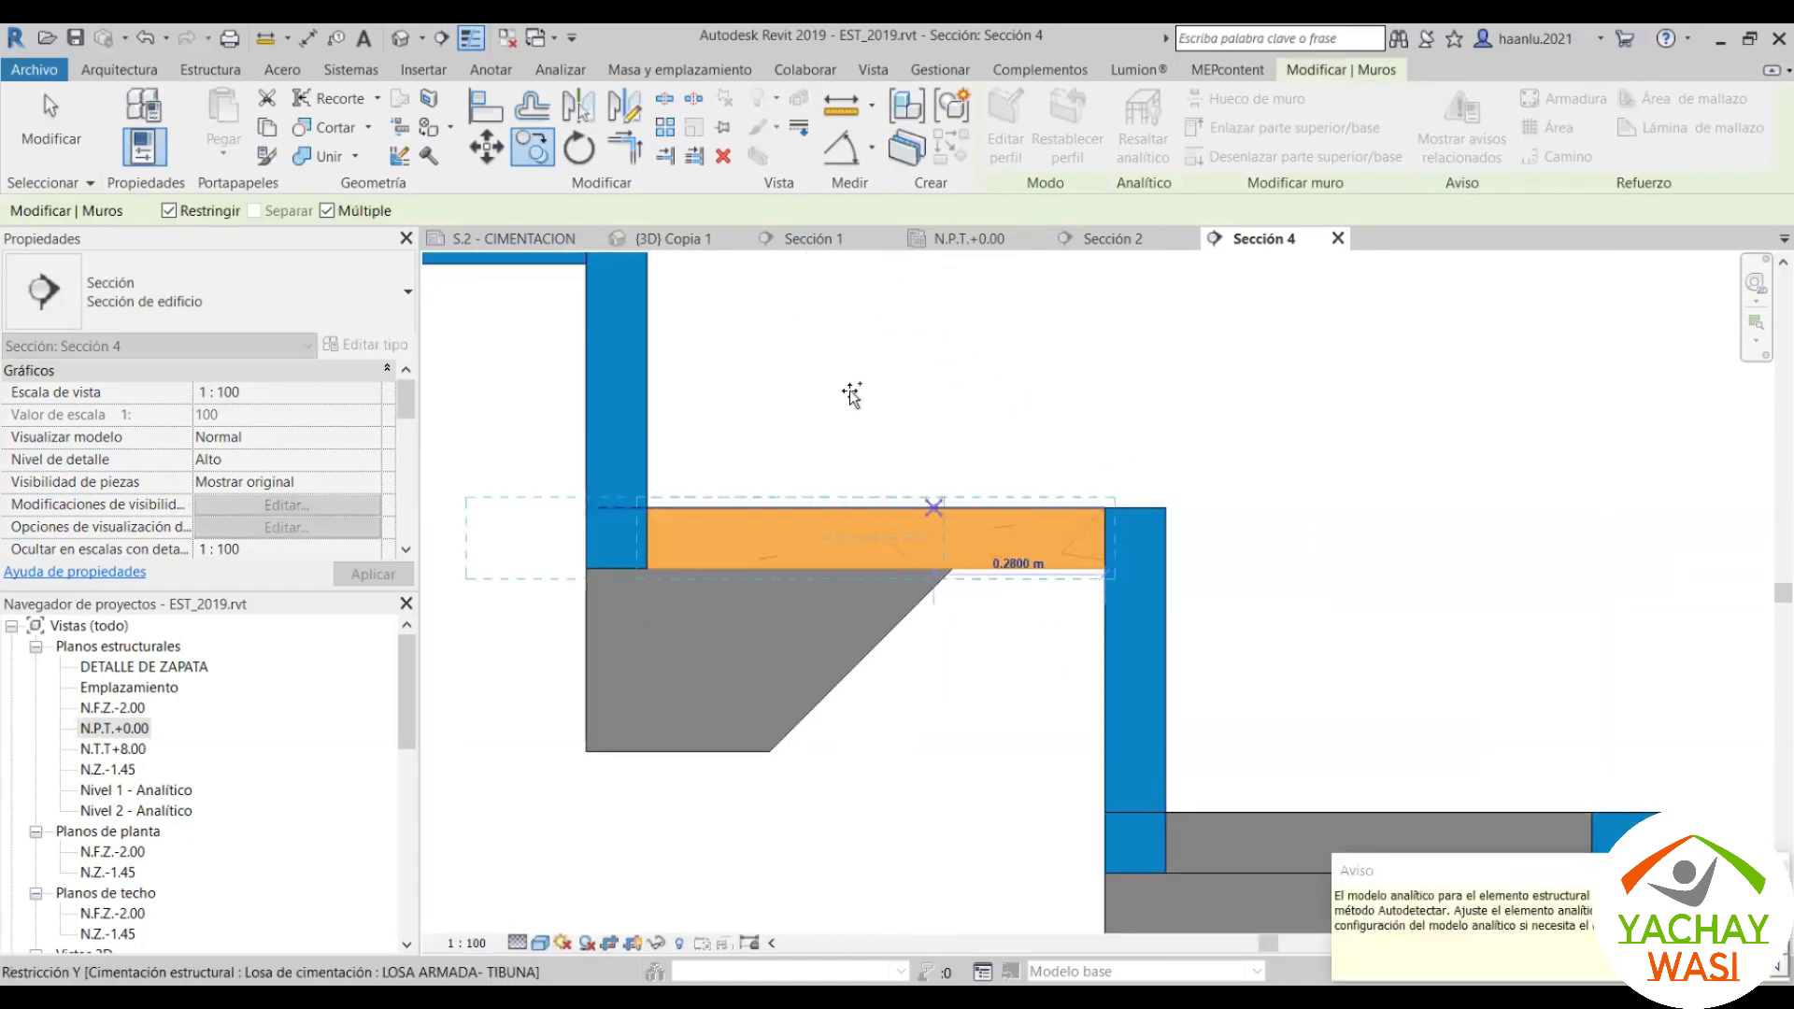
{"action": "scroll", "coordinate": [1140, 444], "scroll_direction": "down", "scroll_amount": 3}
{"action": "scroll", "coordinate": [1161, 541], "scroll_direction": "up", "scroll_amount": 2}
{"action": "scroll", "coordinate": [1155, 528], "scroll_direction": "up", "scroll_amount": 1}
{"action": "left_click", "coordinate": [1155, 528]}
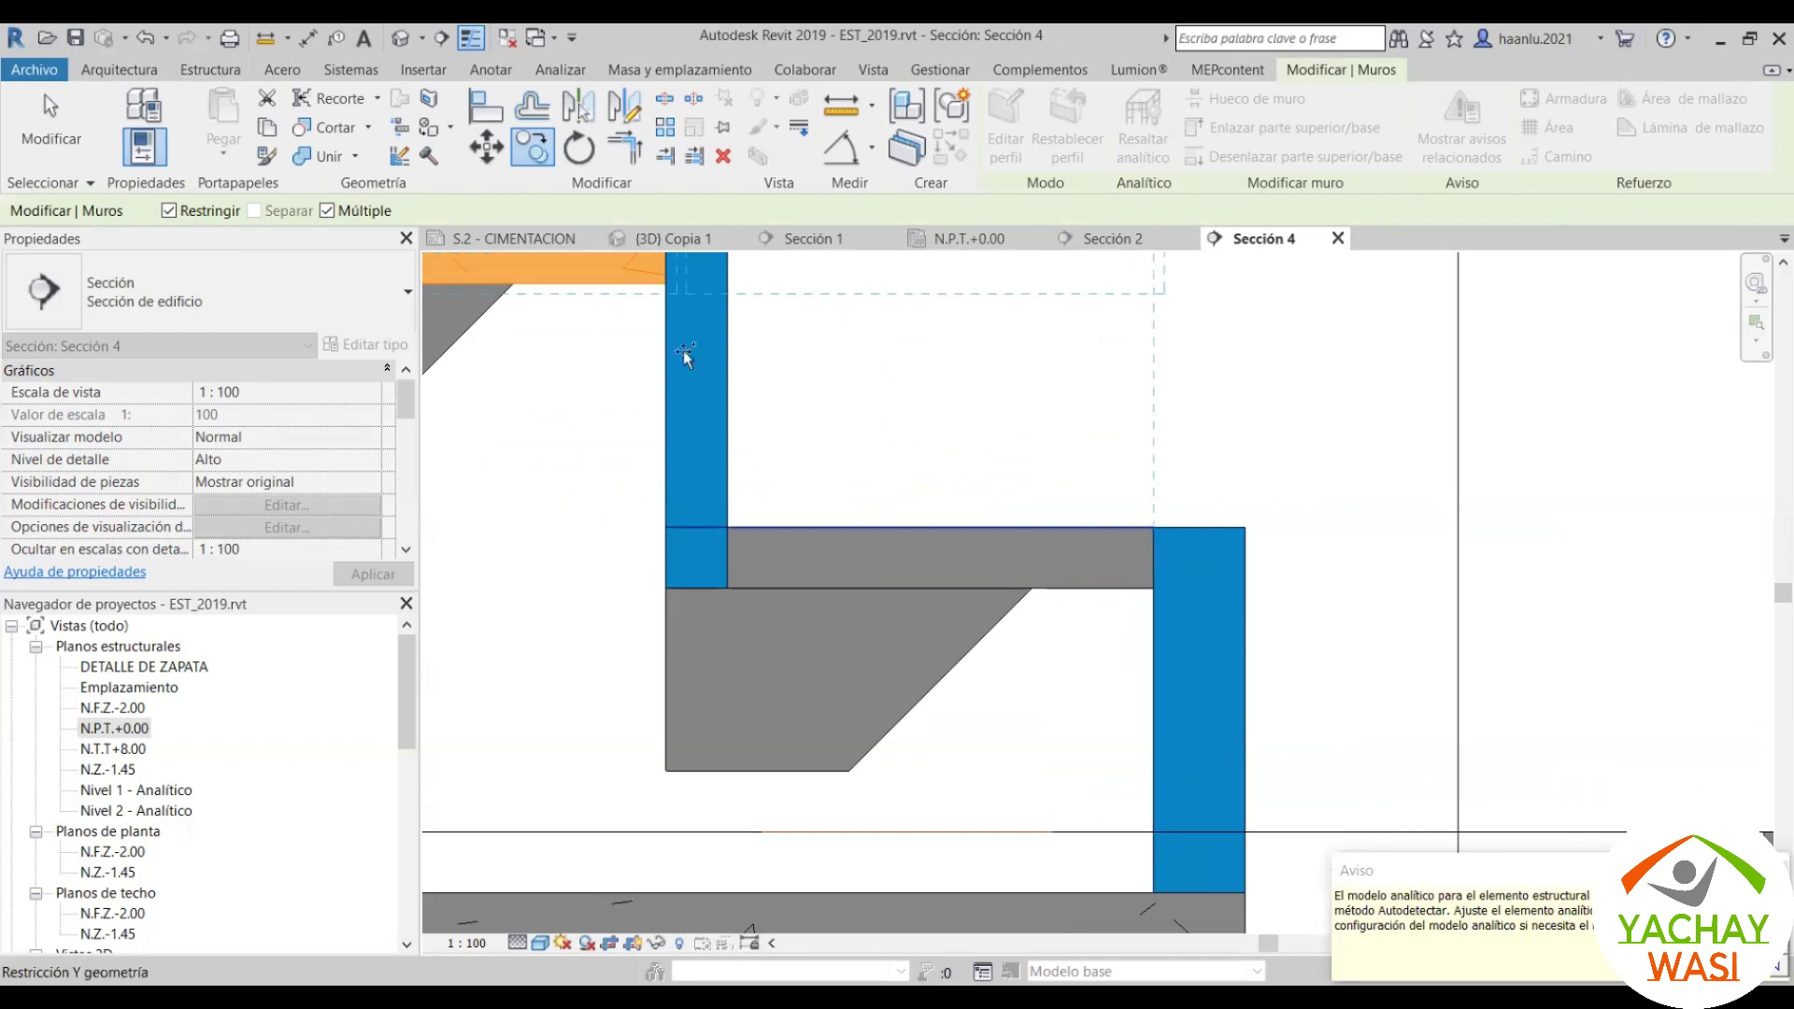
{"action": "left_click", "coordinate": [169, 211]}
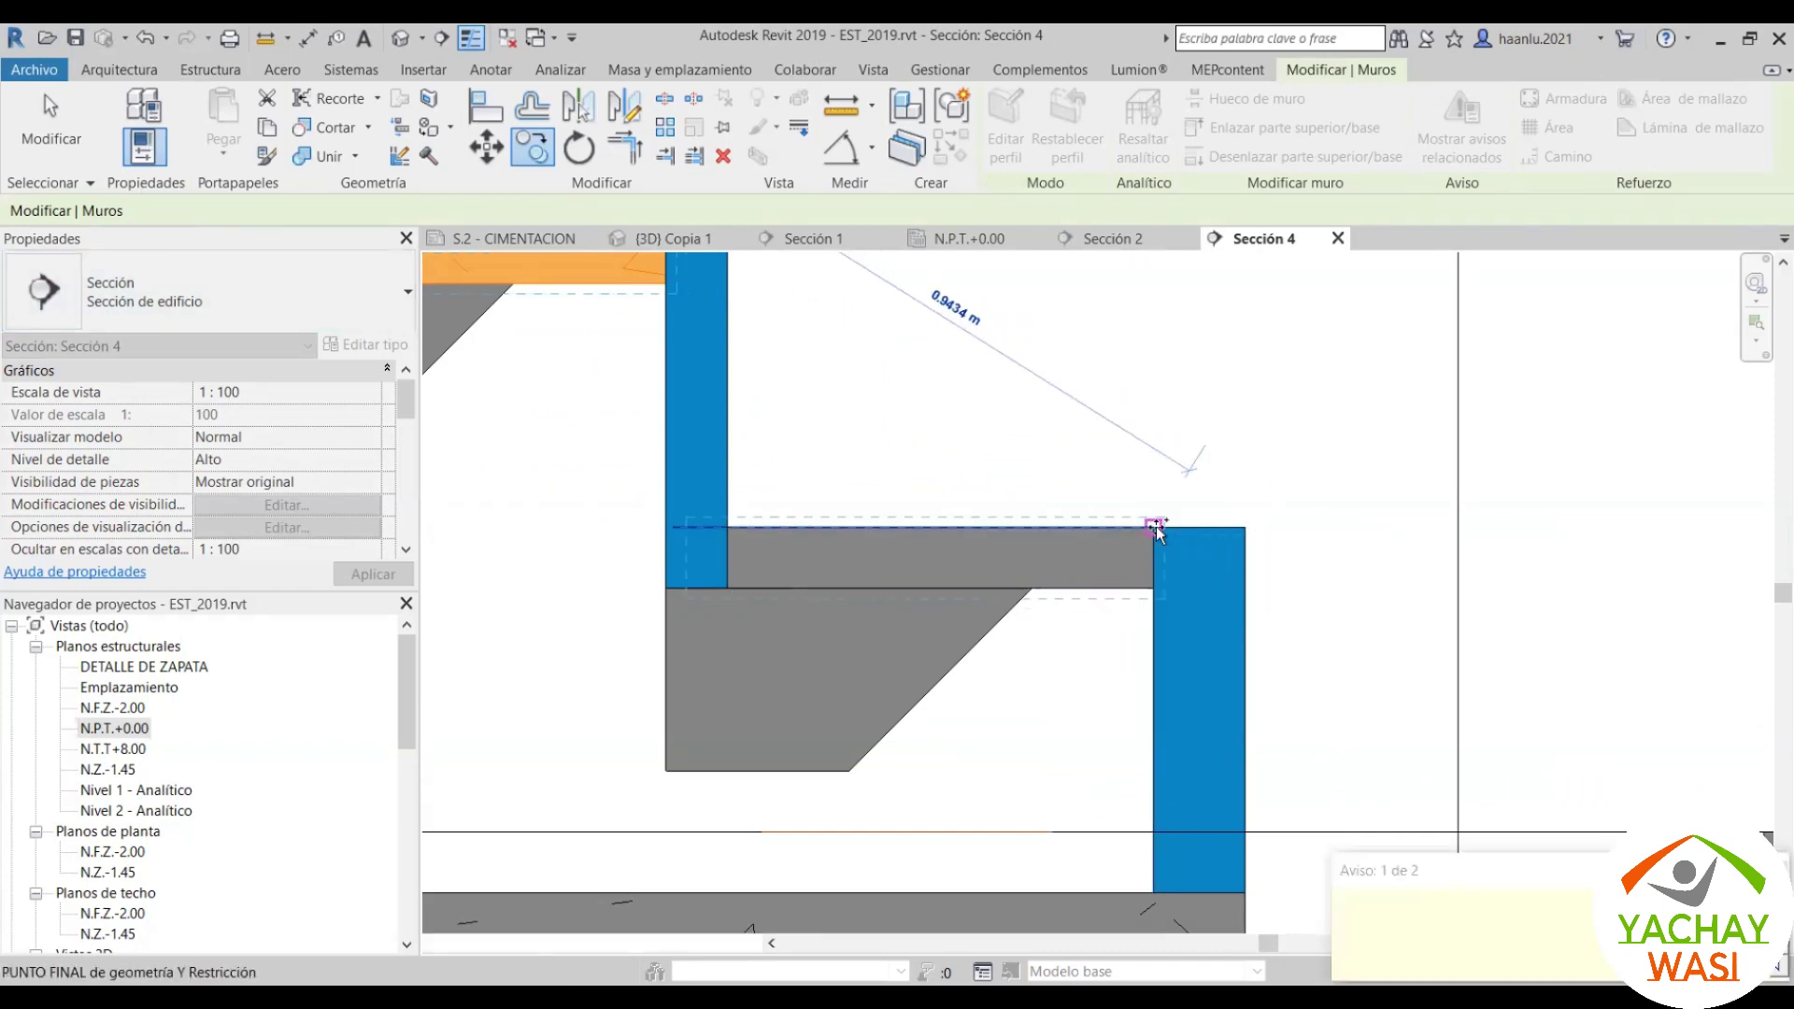
{"action": "left_click", "coordinate": [1157, 526]}
{"action": "key", "text": "Escape"}
Step: Check the new and vertical joint walls at the step, then show the 3D view
{"action": "scroll", "coordinate": [724, 563], "scroll_direction": "up", "scroll_amount": 2}
{"action": "left_click", "coordinate": [686, 553]}
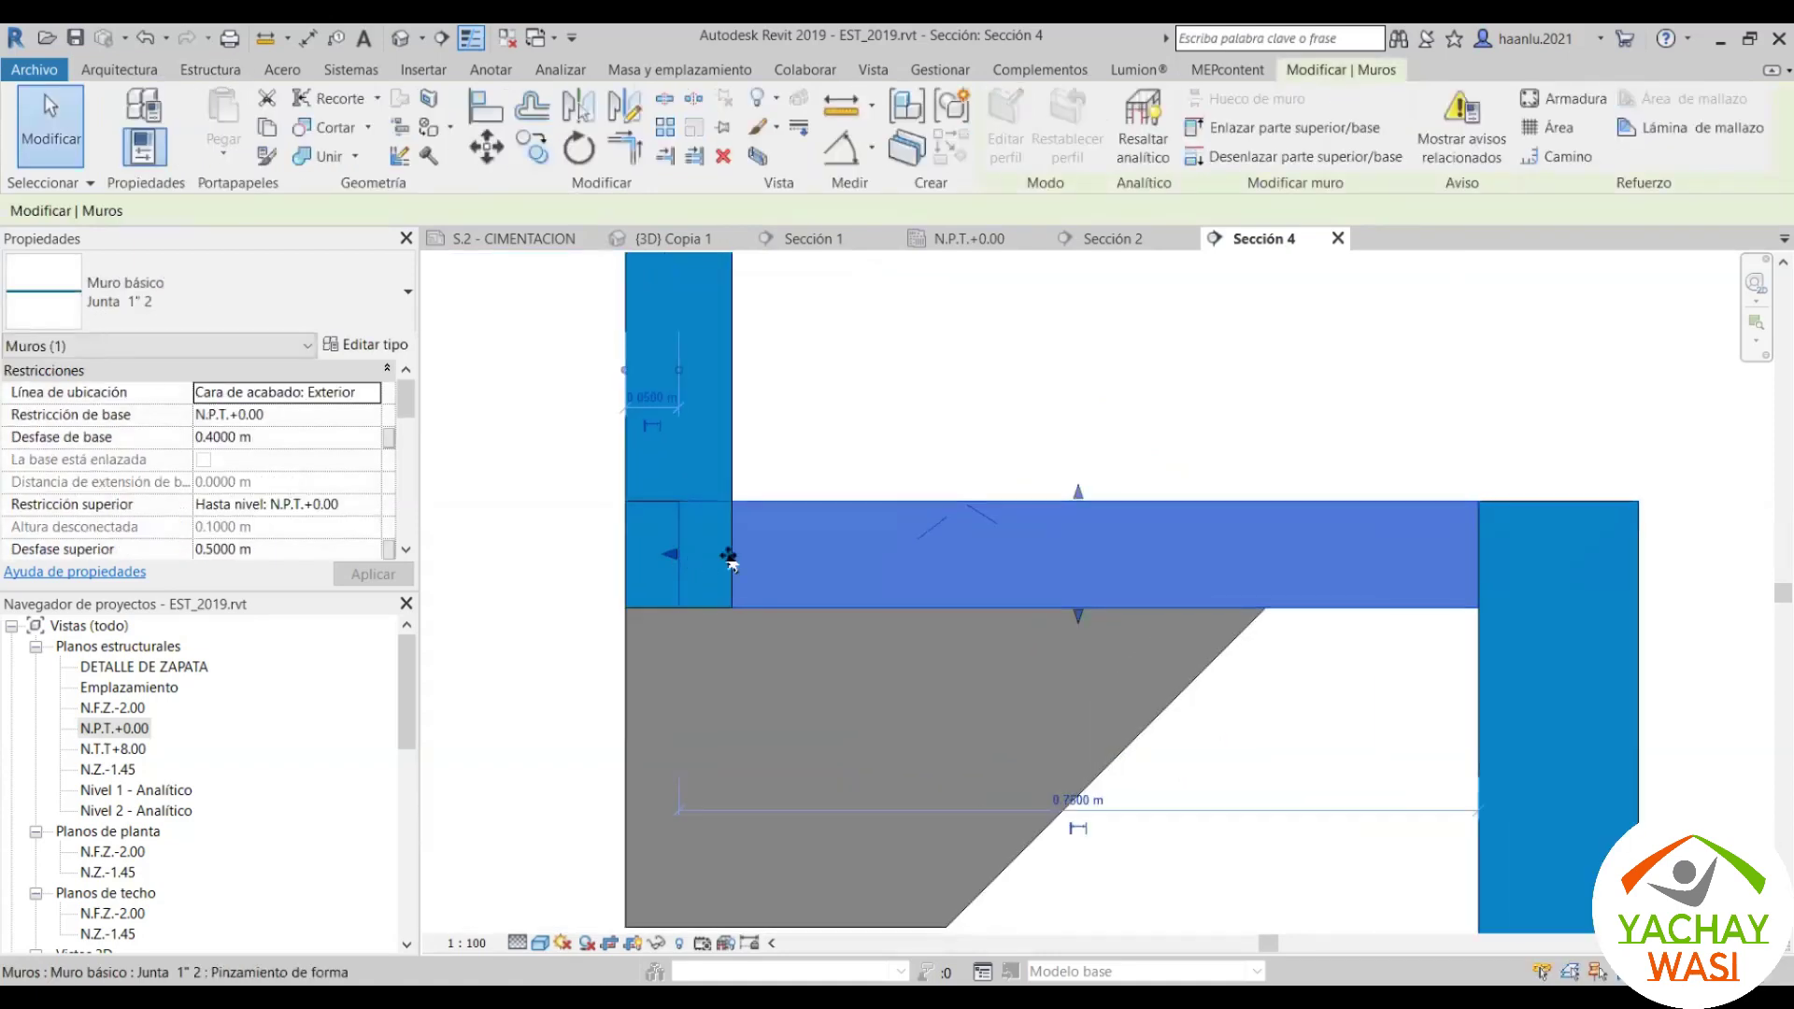
{"action": "left_click", "coordinate": [1230, 675]}
{"action": "scroll", "coordinate": [1230, 674], "scroll_direction": "down", "scroll_amount": 2}
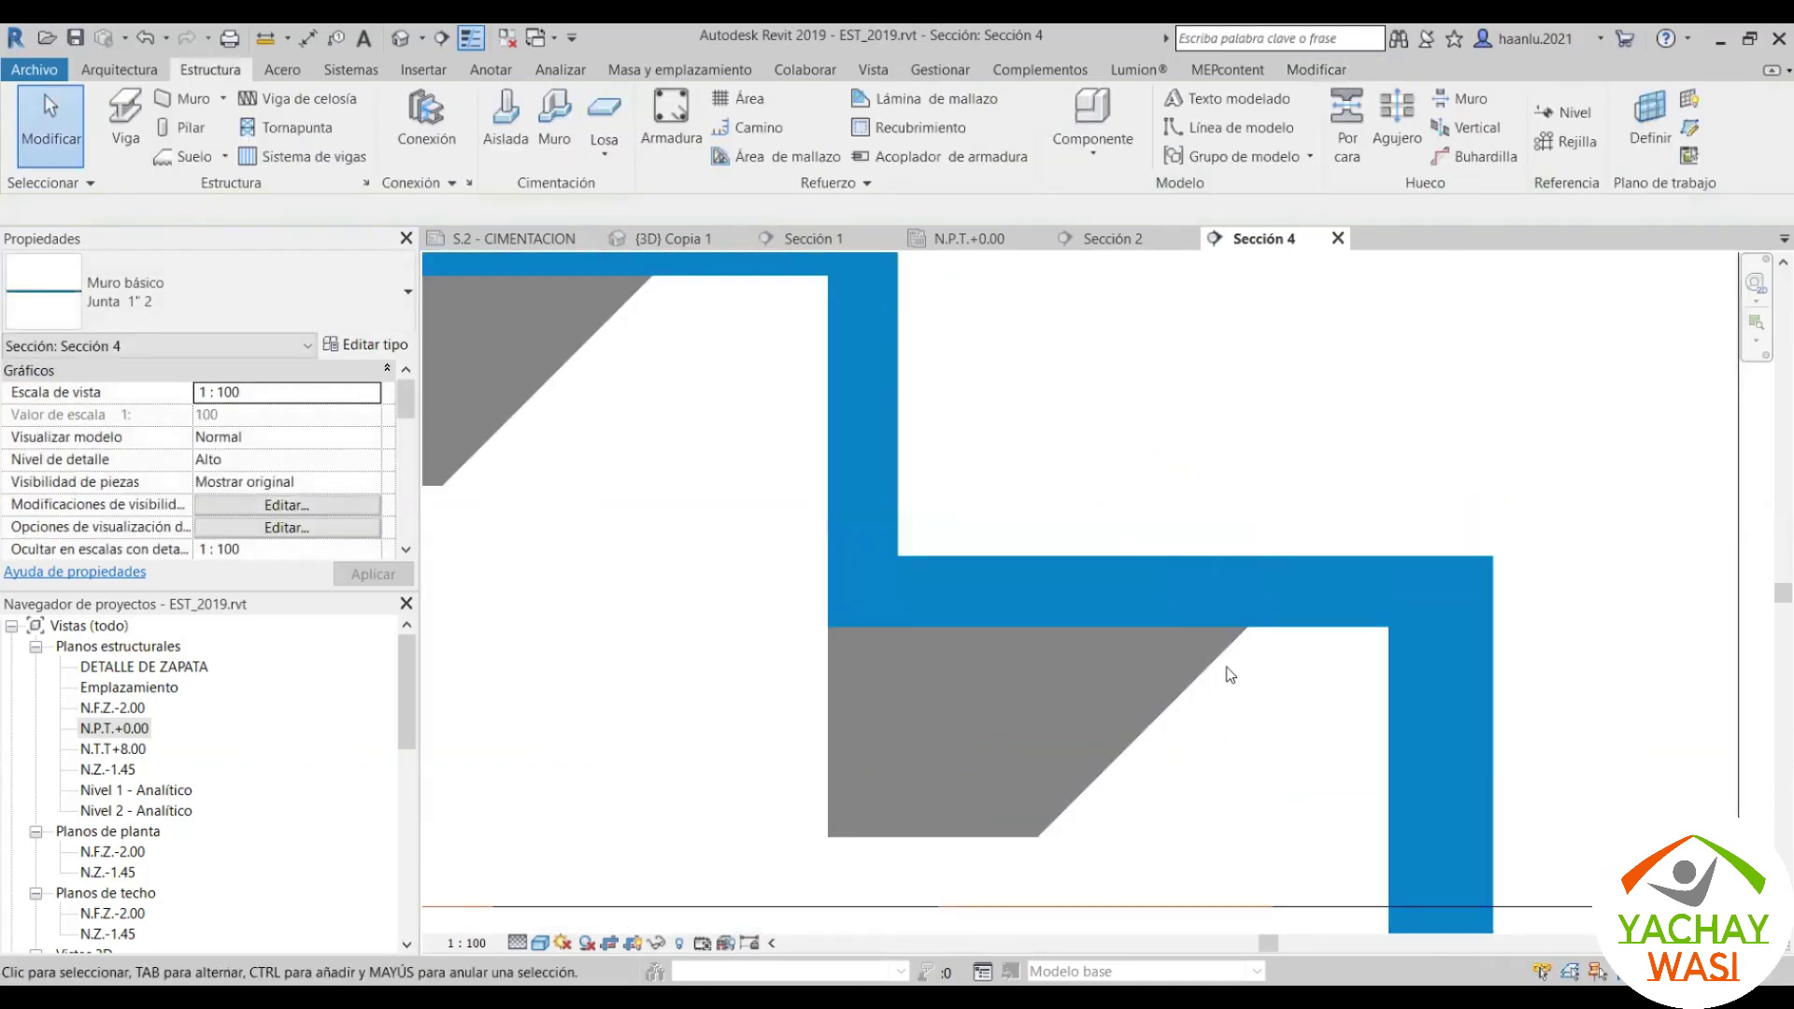
{"action": "scroll", "coordinate": [1229, 675], "scroll_direction": "down", "scroll_amount": 2}
{"action": "left_click", "coordinate": [1044, 589]}
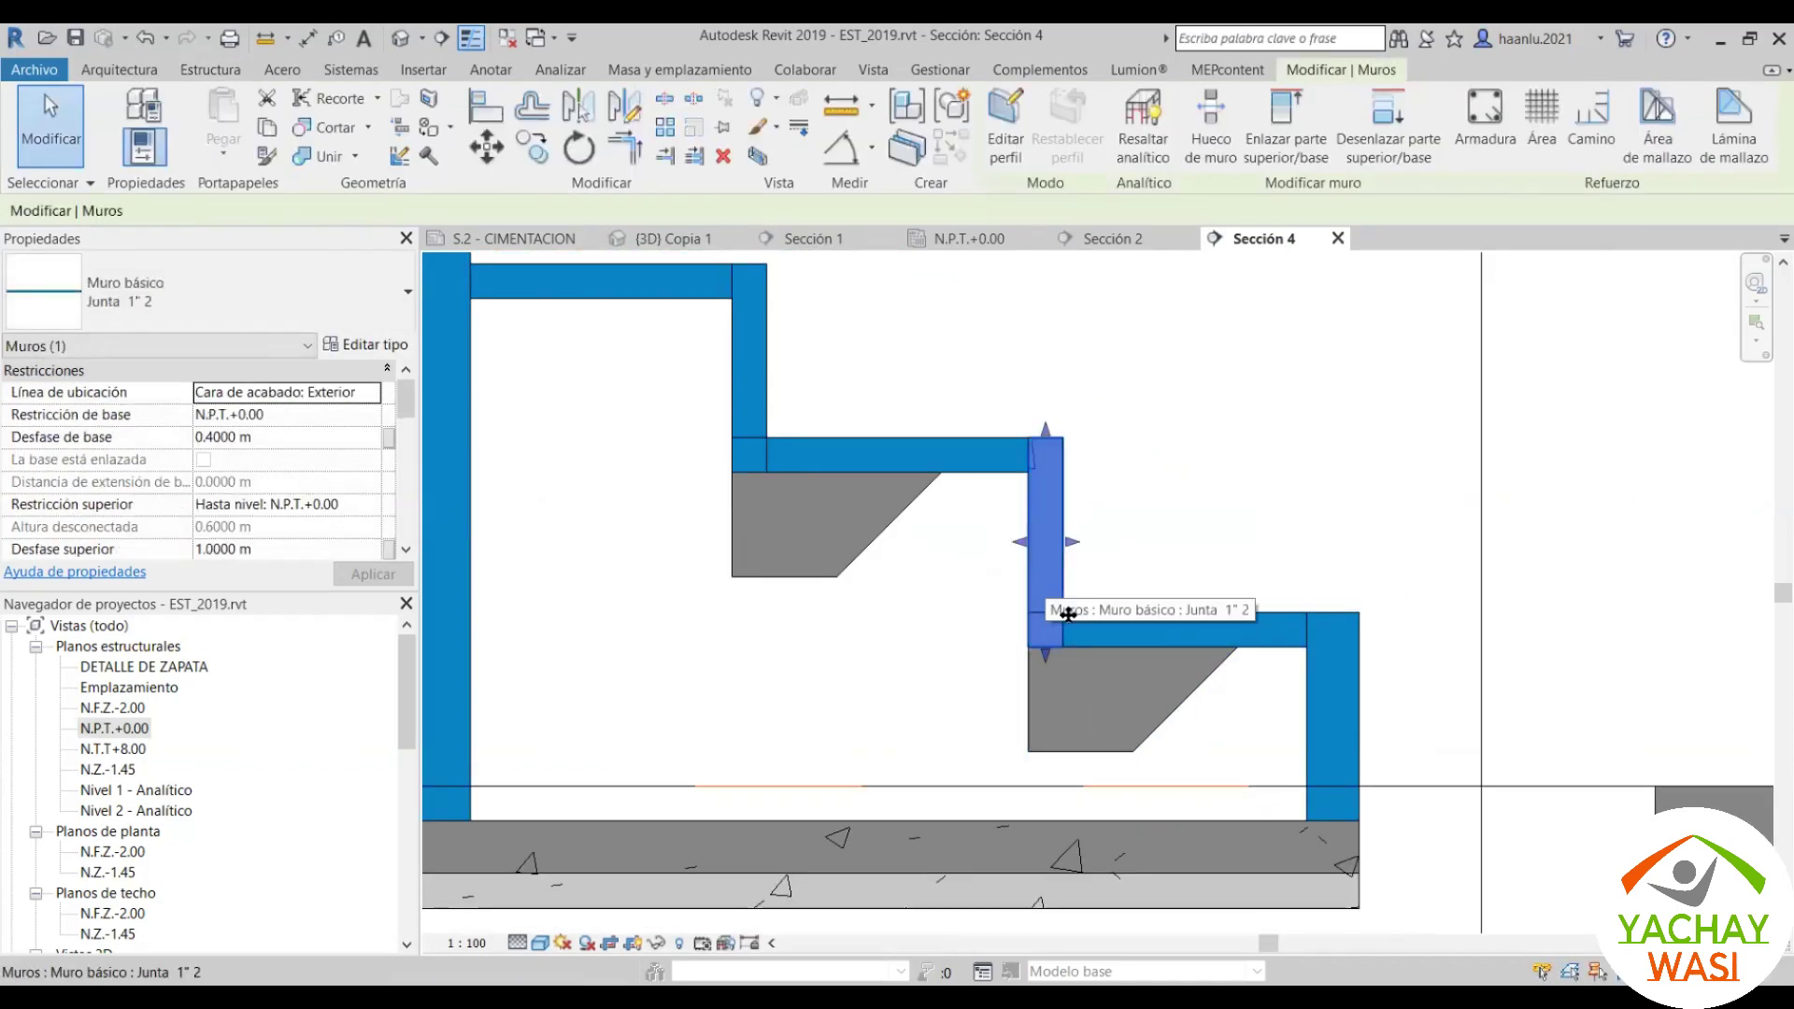
{"action": "scroll", "coordinate": [1112, 643], "scroll_direction": "down", "scroll_amount": 2}
{"action": "left_click", "coordinate": [1128, 641]}
{"action": "scroll", "coordinate": [1292, 676], "scroll_direction": "down", "scroll_amount": 1}
{"action": "scroll", "coordinate": [1292, 677], "scroll_direction": "down", "scroll_amount": 2}
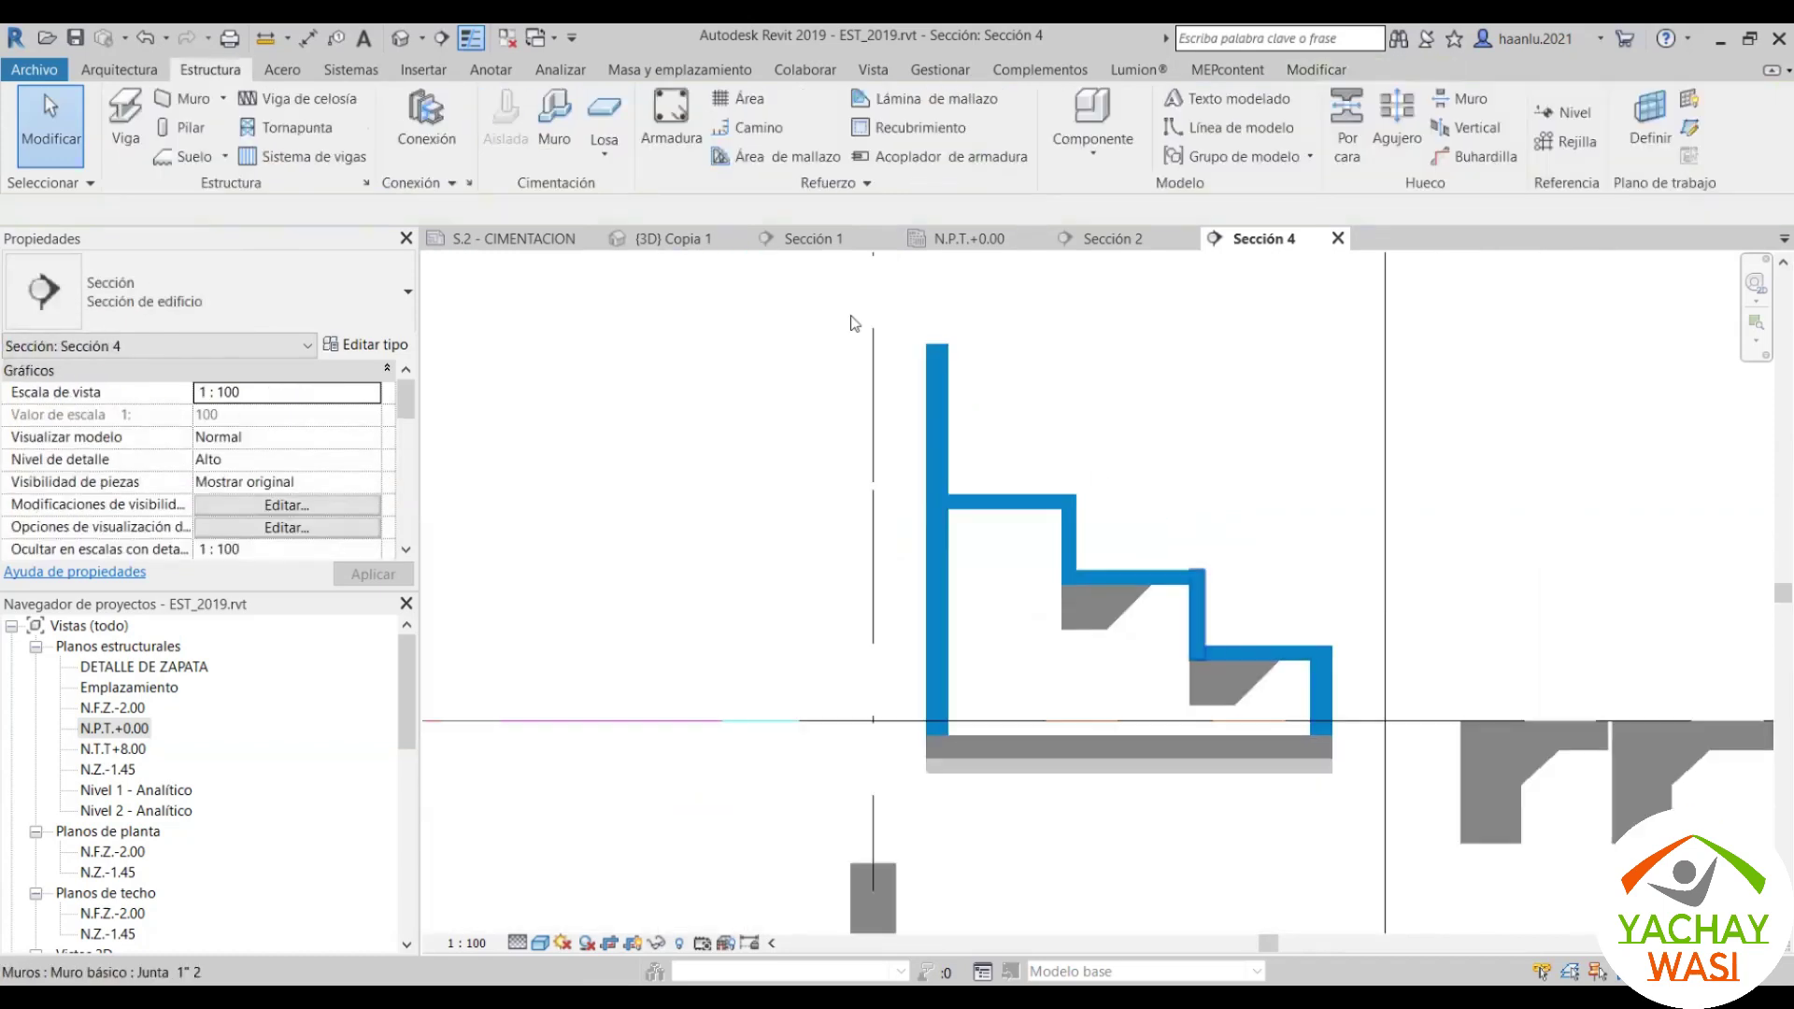
{"action": "left_click", "coordinate": [668, 241]}
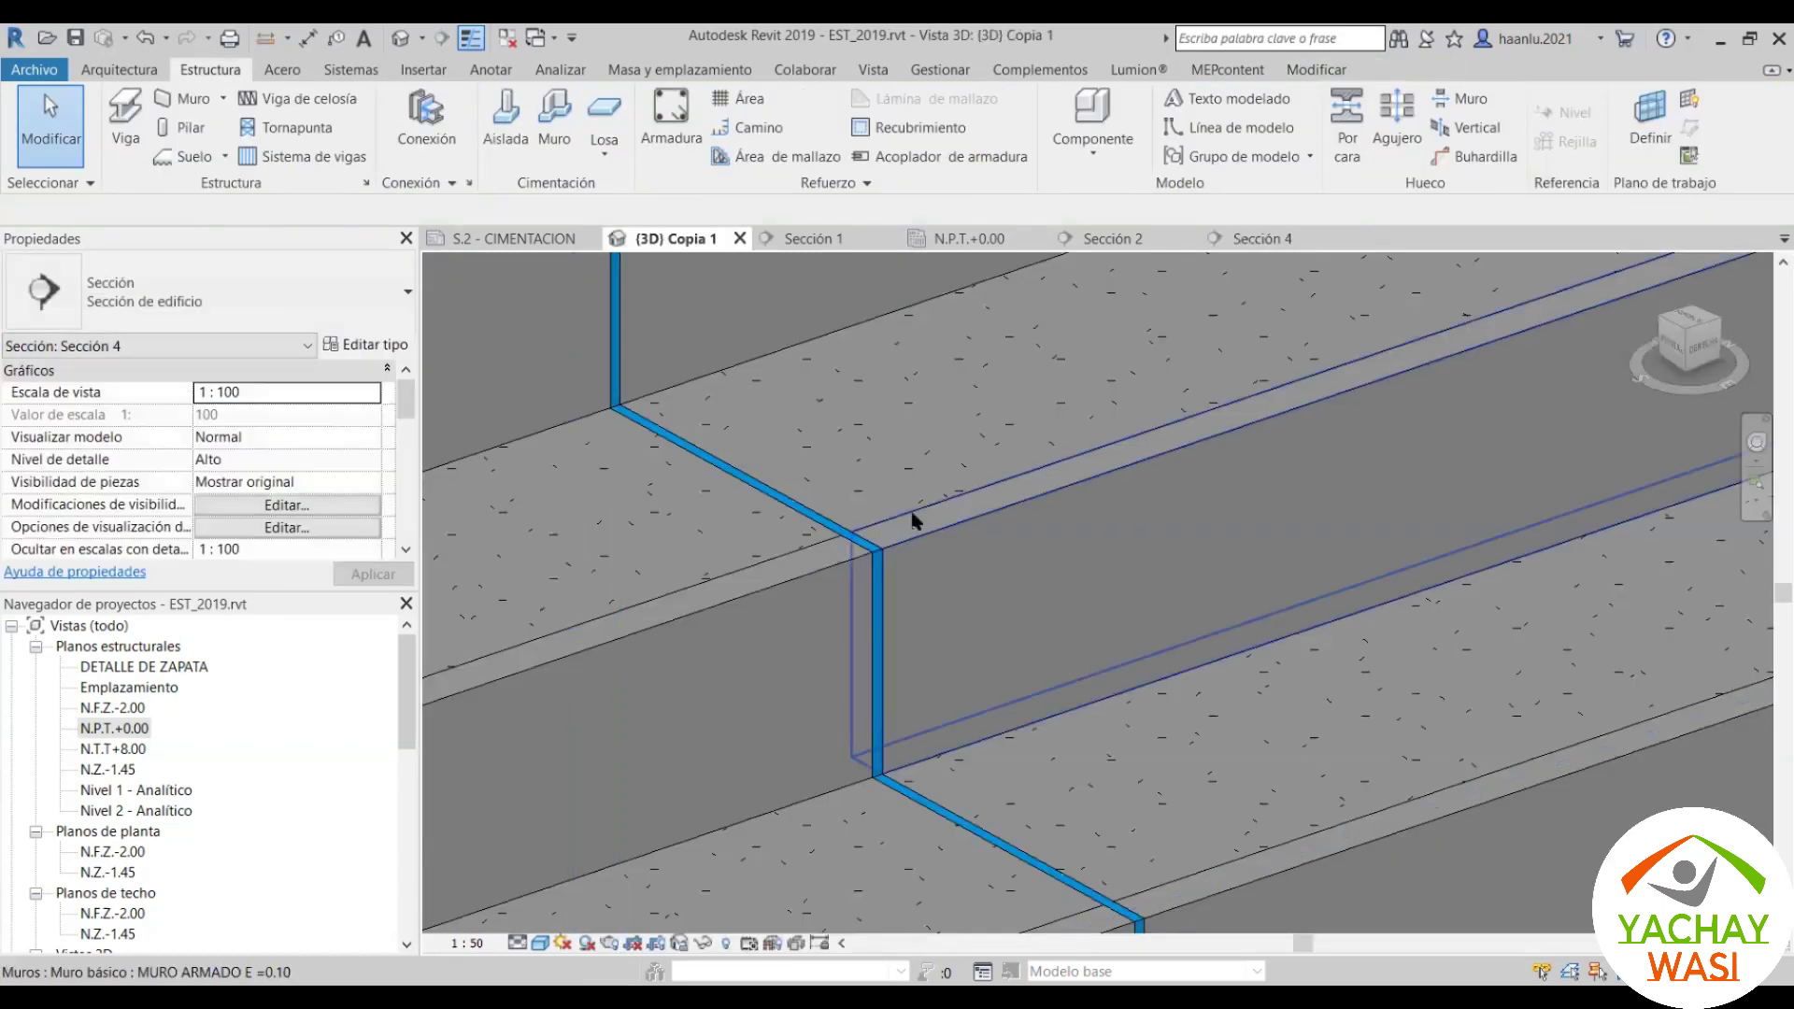
{"action": "mouse_move", "coordinate": [913, 513]}
{"action": "middle_mouse_down", "text": "shift"}
{"action": "mouse_move", "coordinate": [1011, 555]}
{"action": "mouse_move", "coordinate": [1088, 549]}
{"action": "mouse_move", "coordinate": [1116, 441]}
{"action": "mouse_move", "coordinate": [987, 583]}
{"action": "middle_mouse_up", "text": "shift"}
{"action": "scroll", "coordinate": [1072, 464], "scroll_direction": "down", "scroll_amount": 3}
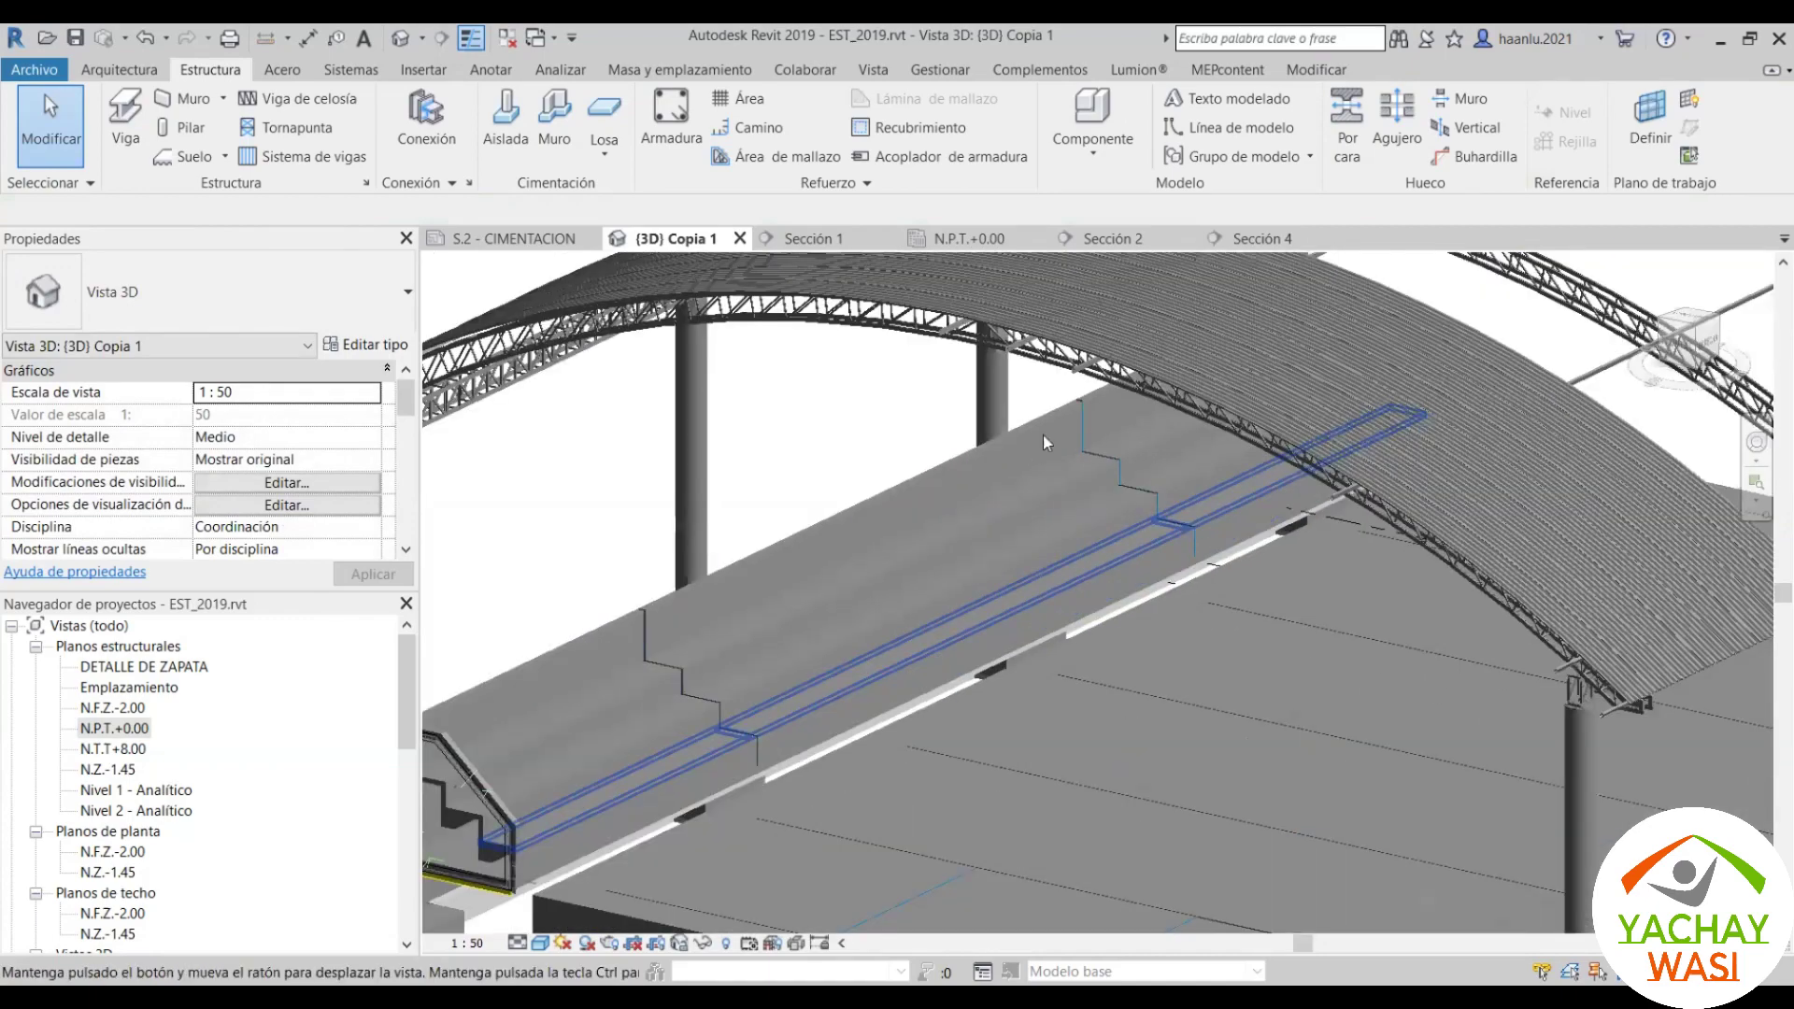
{"action": "scroll", "coordinate": [1310, 332], "scroll_direction": "up", "scroll_amount": 4}
{"action": "scroll", "coordinate": [981, 519], "scroll_direction": "down", "scroll_amount": 2}
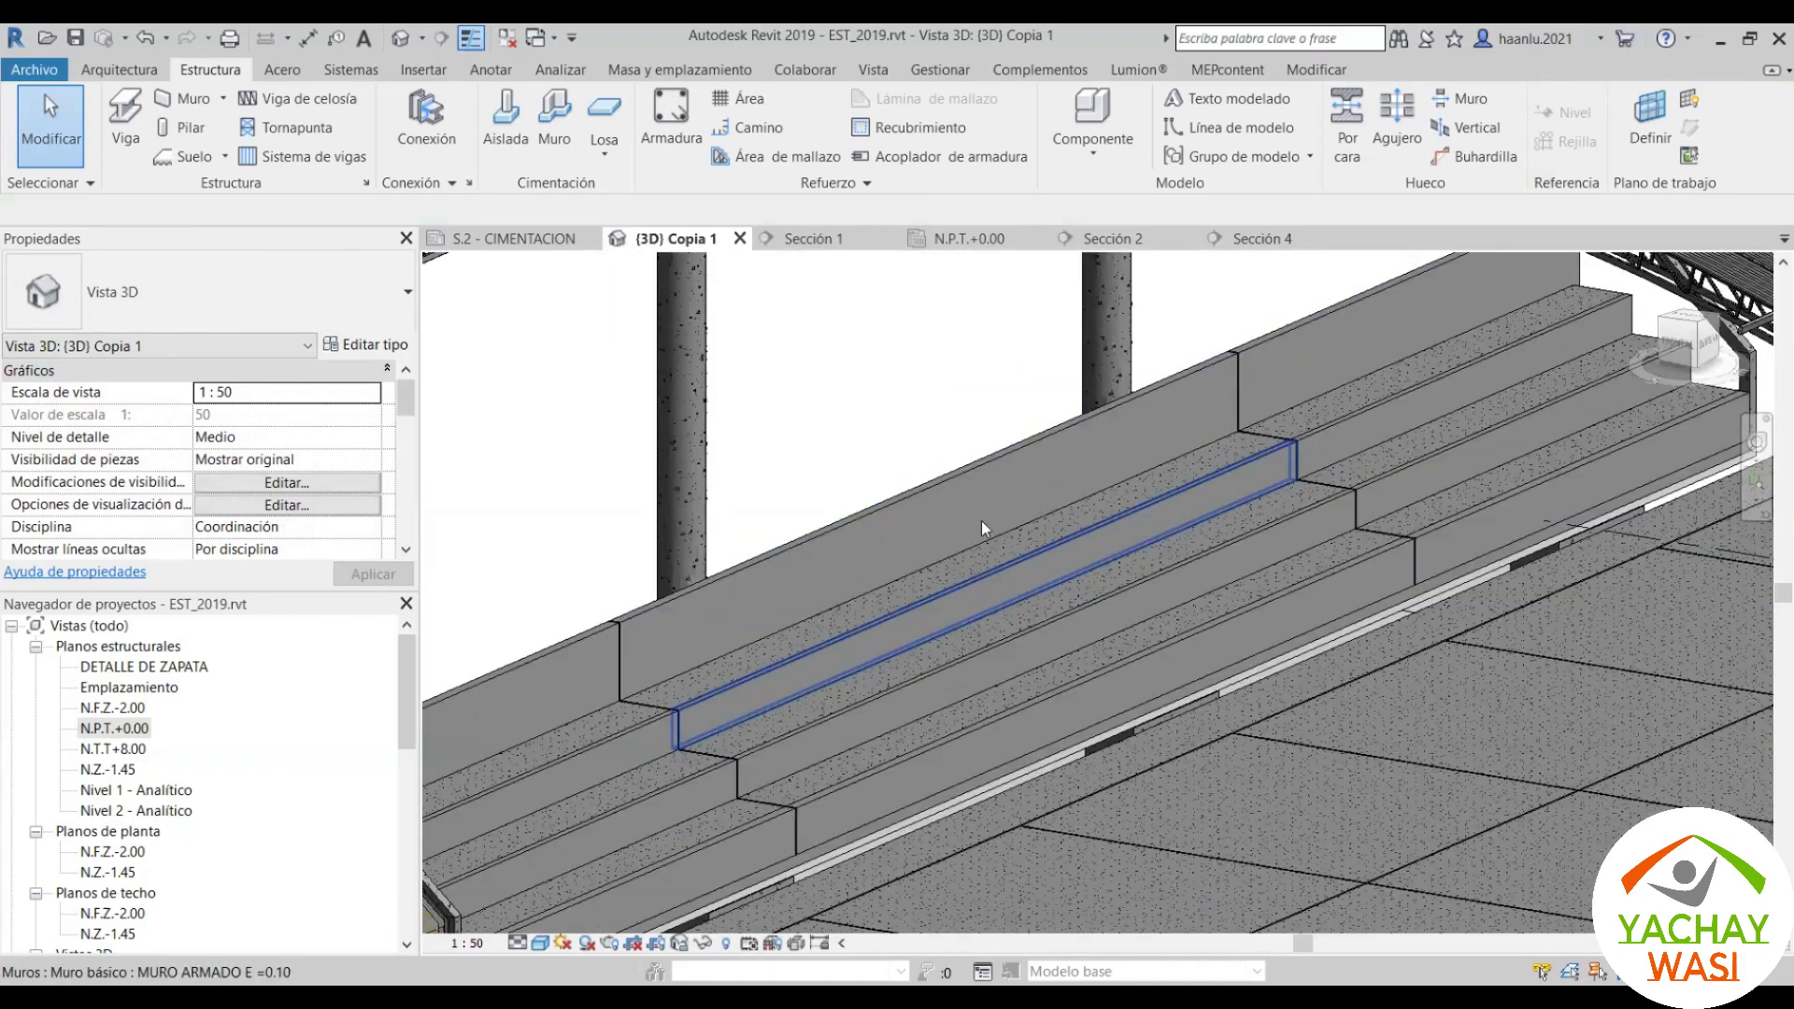
{"action": "scroll", "coordinate": [770, 525], "scroll_direction": "up", "scroll_amount": 2}
{"action": "scroll", "coordinate": [947, 703], "scroll_direction": "up", "scroll_amount": 4}
{"action": "scroll", "coordinate": [947, 702], "scroll_direction": "down", "scroll_amount": 3}
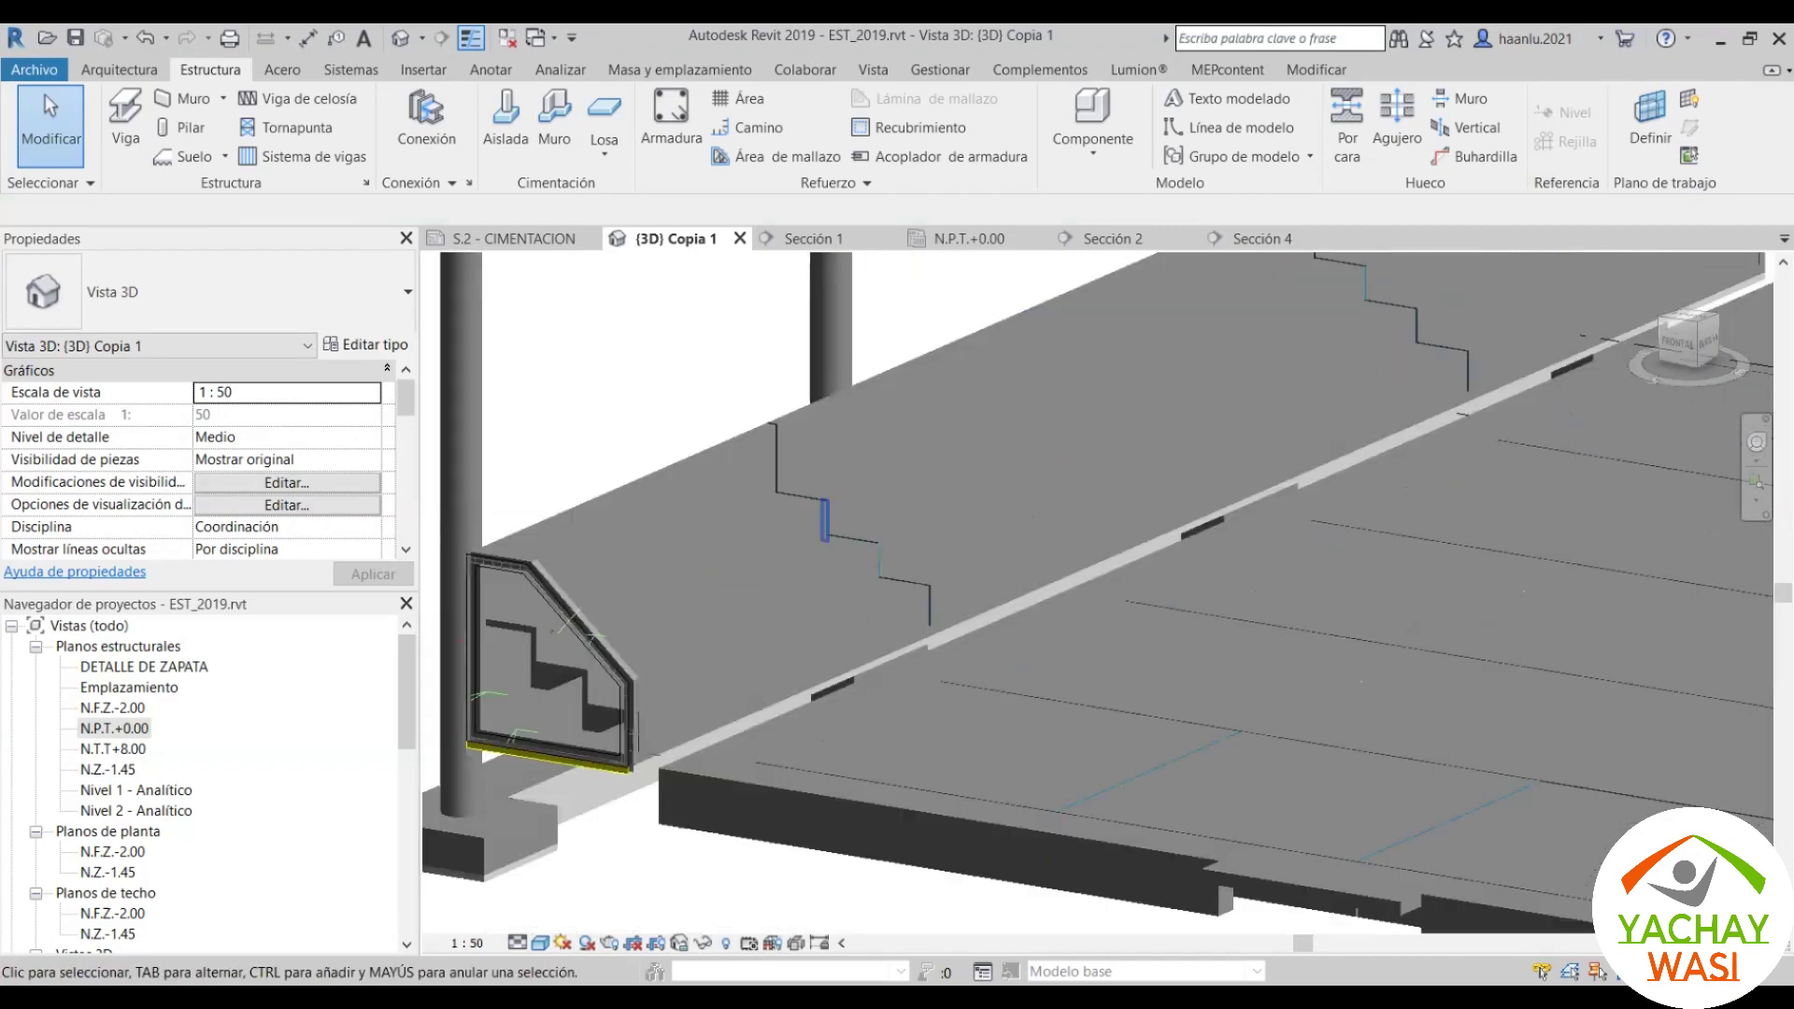
{"action": "scroll", "coordinate": [1138, 429], "scroll_direction": "down", "scroll_amount": 2}
{"action": "scroll", "coordinate": [912, 583], "scroll_direction": "up", "scroll_amount": 3}
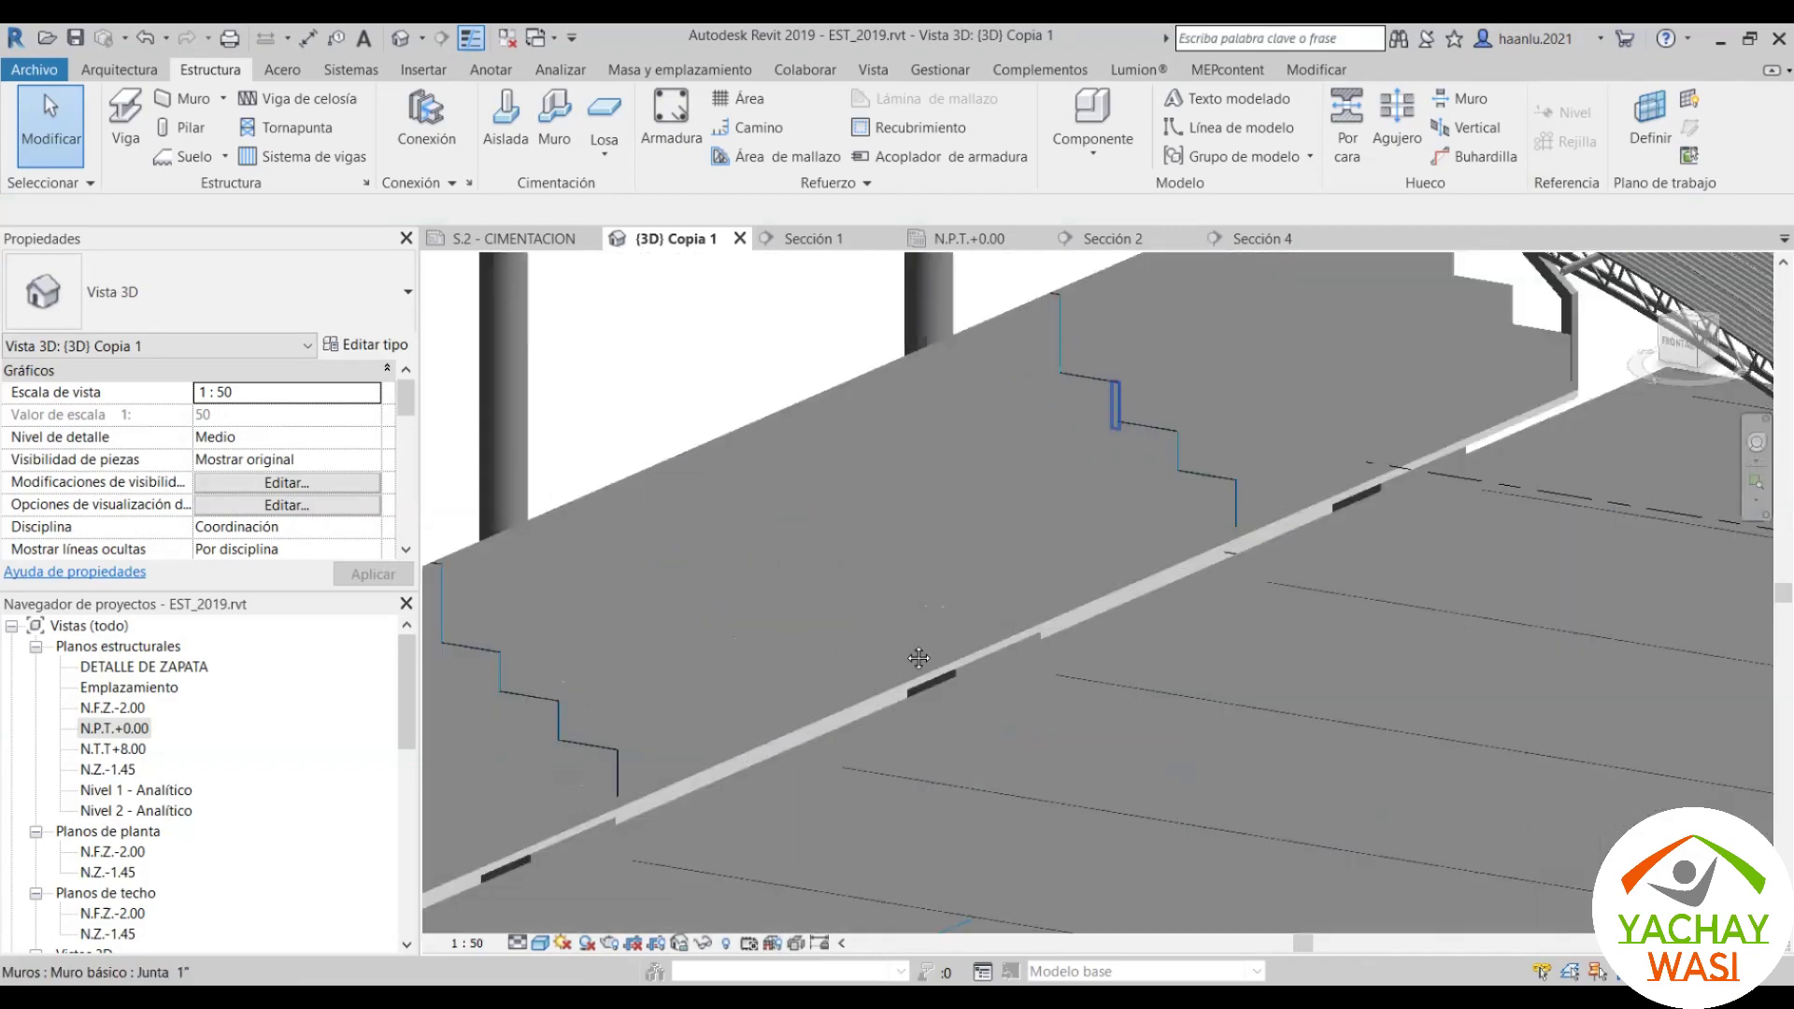
{"action": "scroll", "coordinate": [912, 583], "scroll_direction": "up", "scroll_amount": 2}
{"action": "scroll", "coordinate": [913, 582], "scroll_direction": "up", "scroll_amount": 2}
{"action": "left_click", "coordinate": [910, 574]}
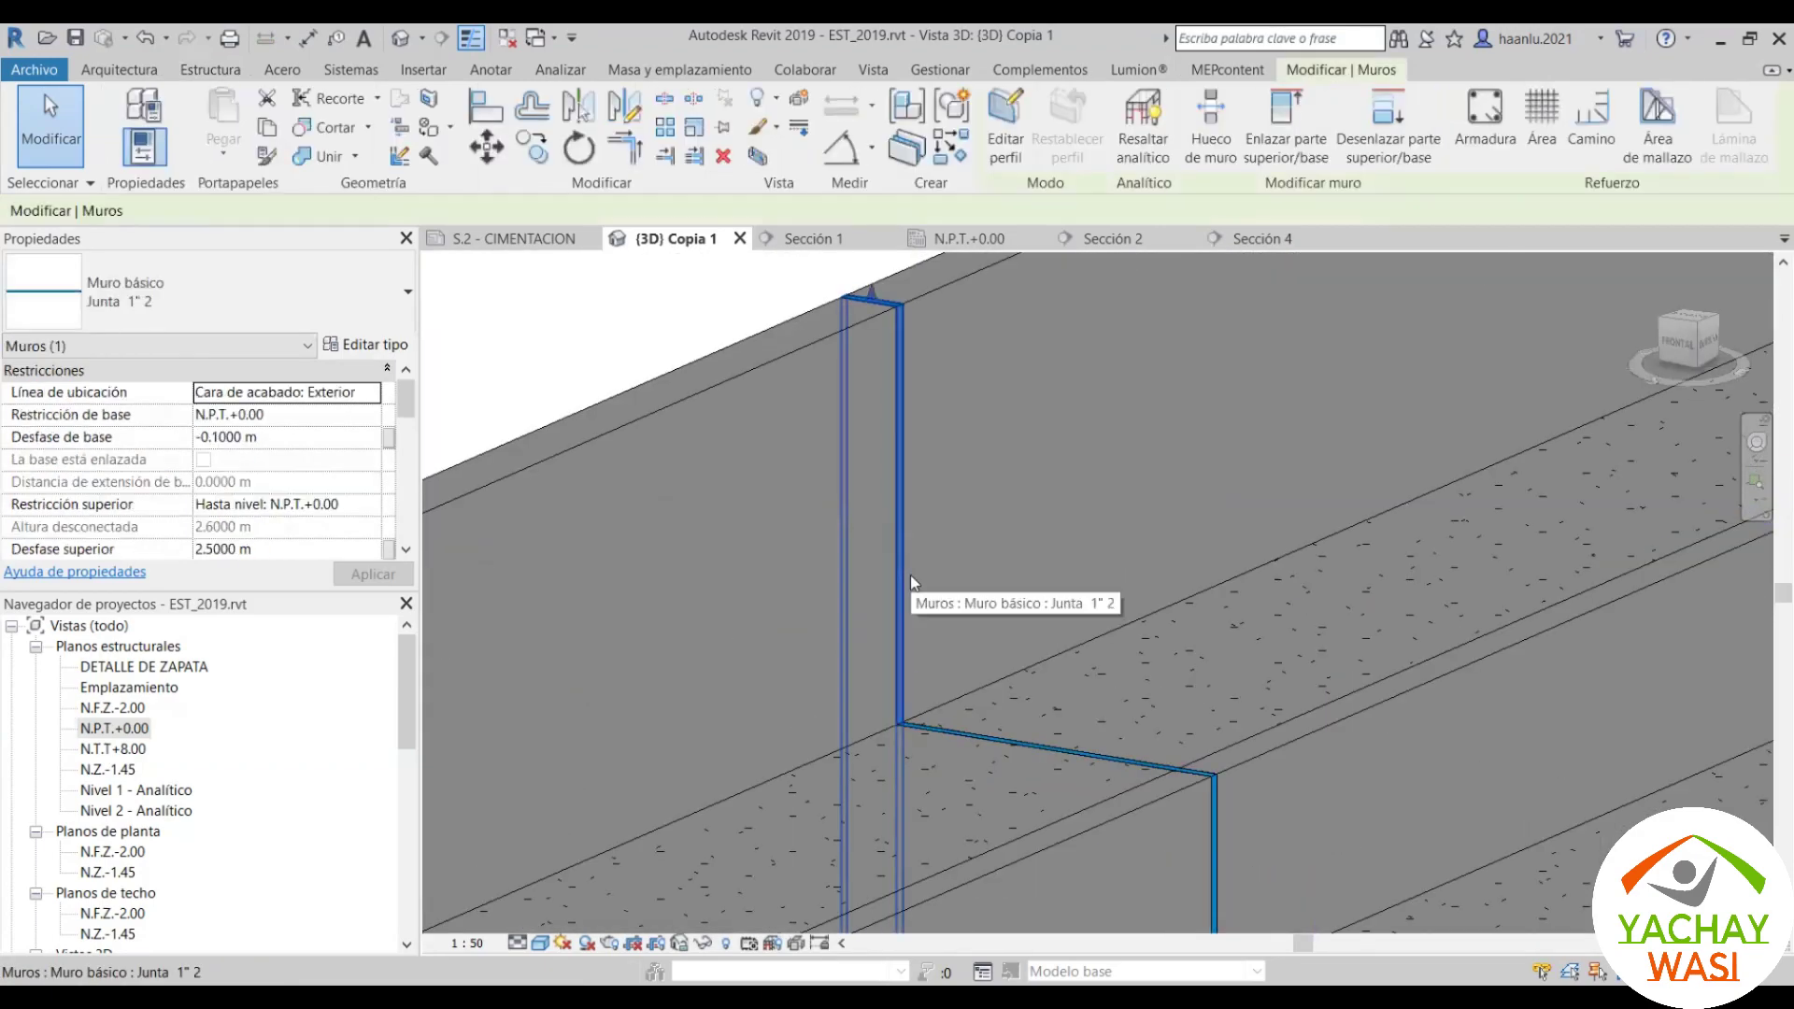
{"action": "key", "text": "Escape"}
{"action": "left_click", "coordinate": [1134, 765]}
{"action": "key", "text": "Escape"}
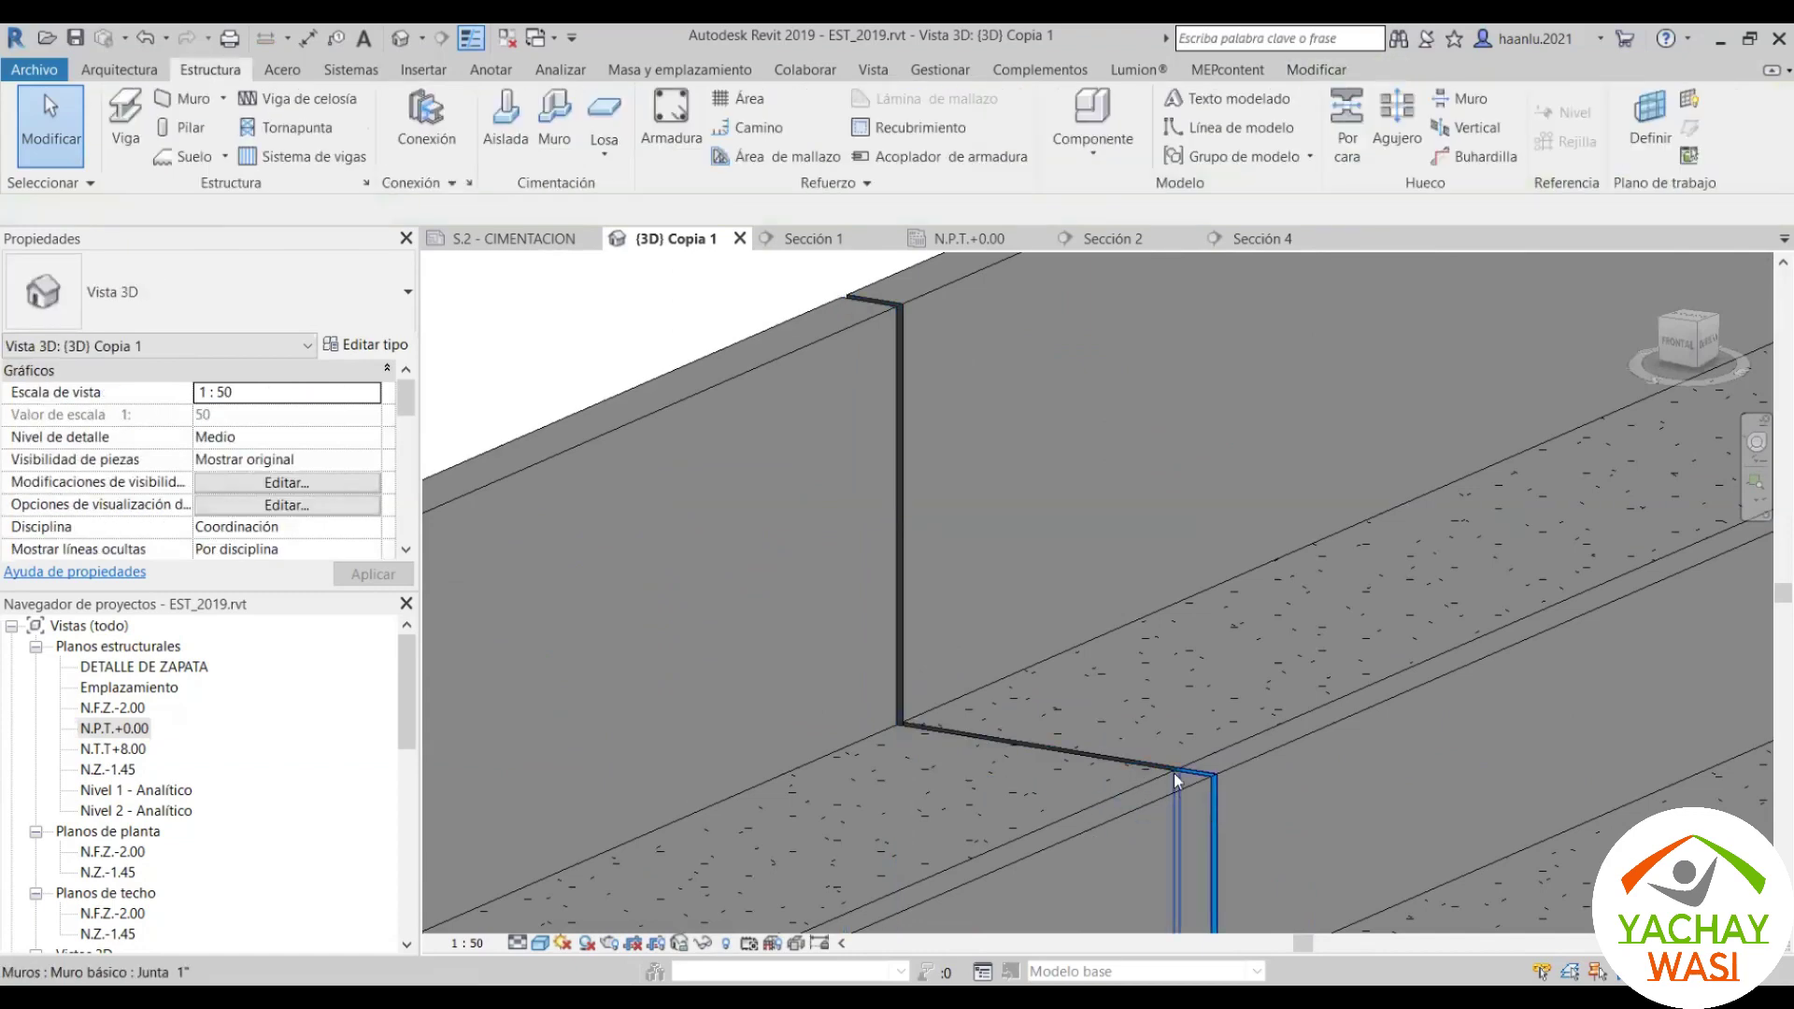
{"action": "left_click", "coordinate": [1174, 772]}
{"action": "key", "text": "Escape"}
{"action": "scroll", "coordinate": [1117, 660], "scroll_direction": "down", "scroll_amount": 1}
{"action": "scroll", "coordinate": [906, 603], "scroll_direction": "down", "scroll_amount": 1}
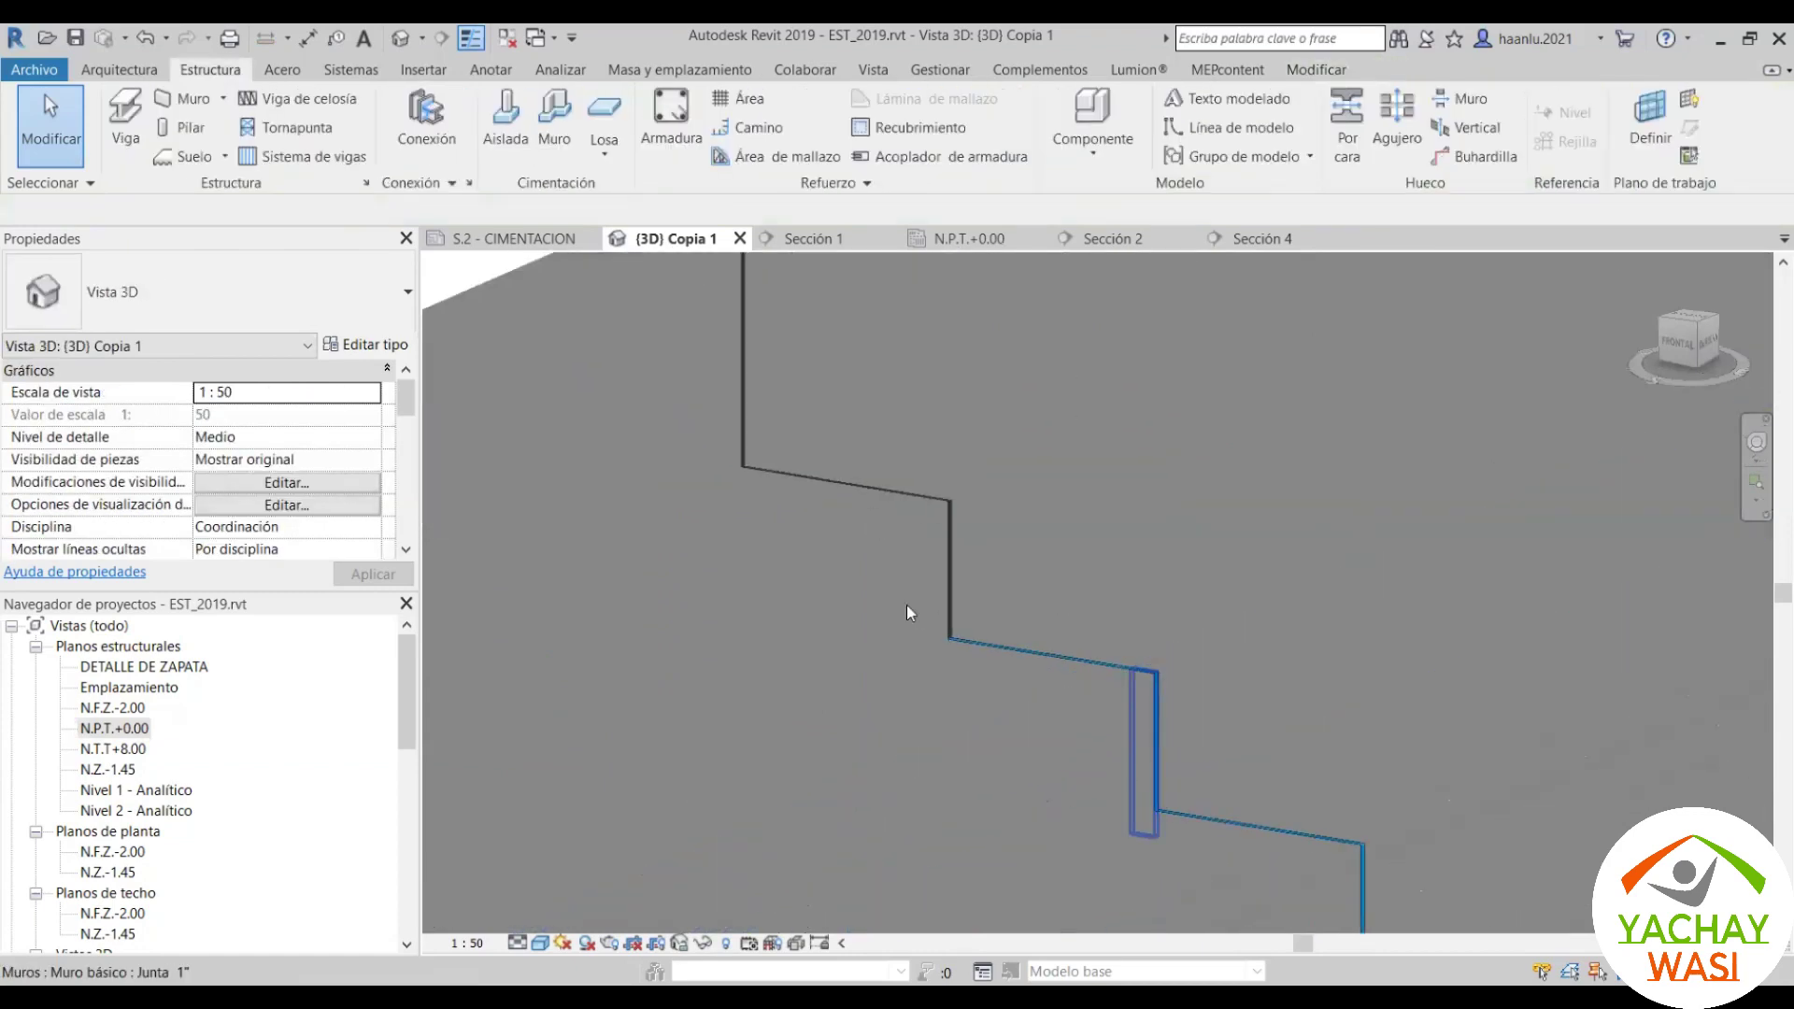
{"action": "scroll", "coordinate": [923, 663], "scroll_direction": "up", "scroll_amount": 2}
{"action": "scroll", "coordinate": [923, 664], "scroll_direction": "up", "scroll_amount": 1}
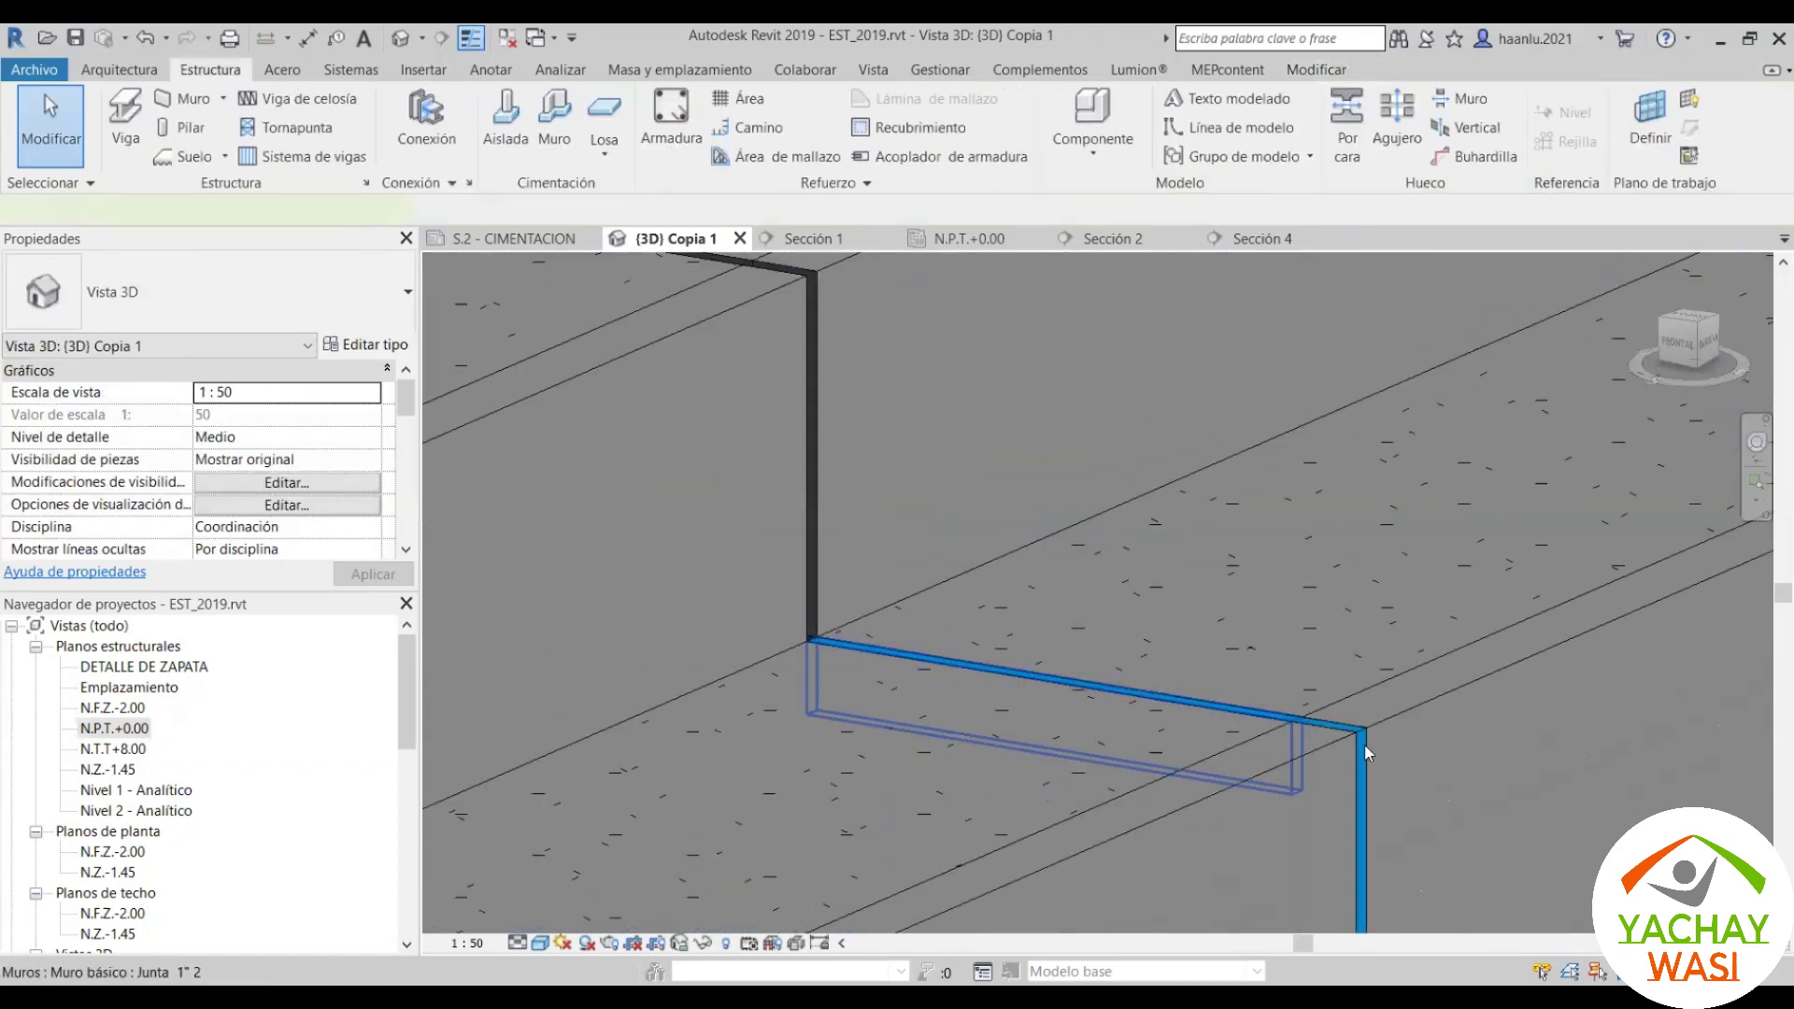
{"action": "left_click", "coordinate": [957, 369]}
{"action": "key", "text": "Escape"}
{"action": "scroll", "coordinate": [1231, 691], "scroll_direction": "down", "scroll_amount": 1}
{"action": "scroll", "coordinate": [1231, 641], "scroll_direction": "down", "scroll_amount": 1}
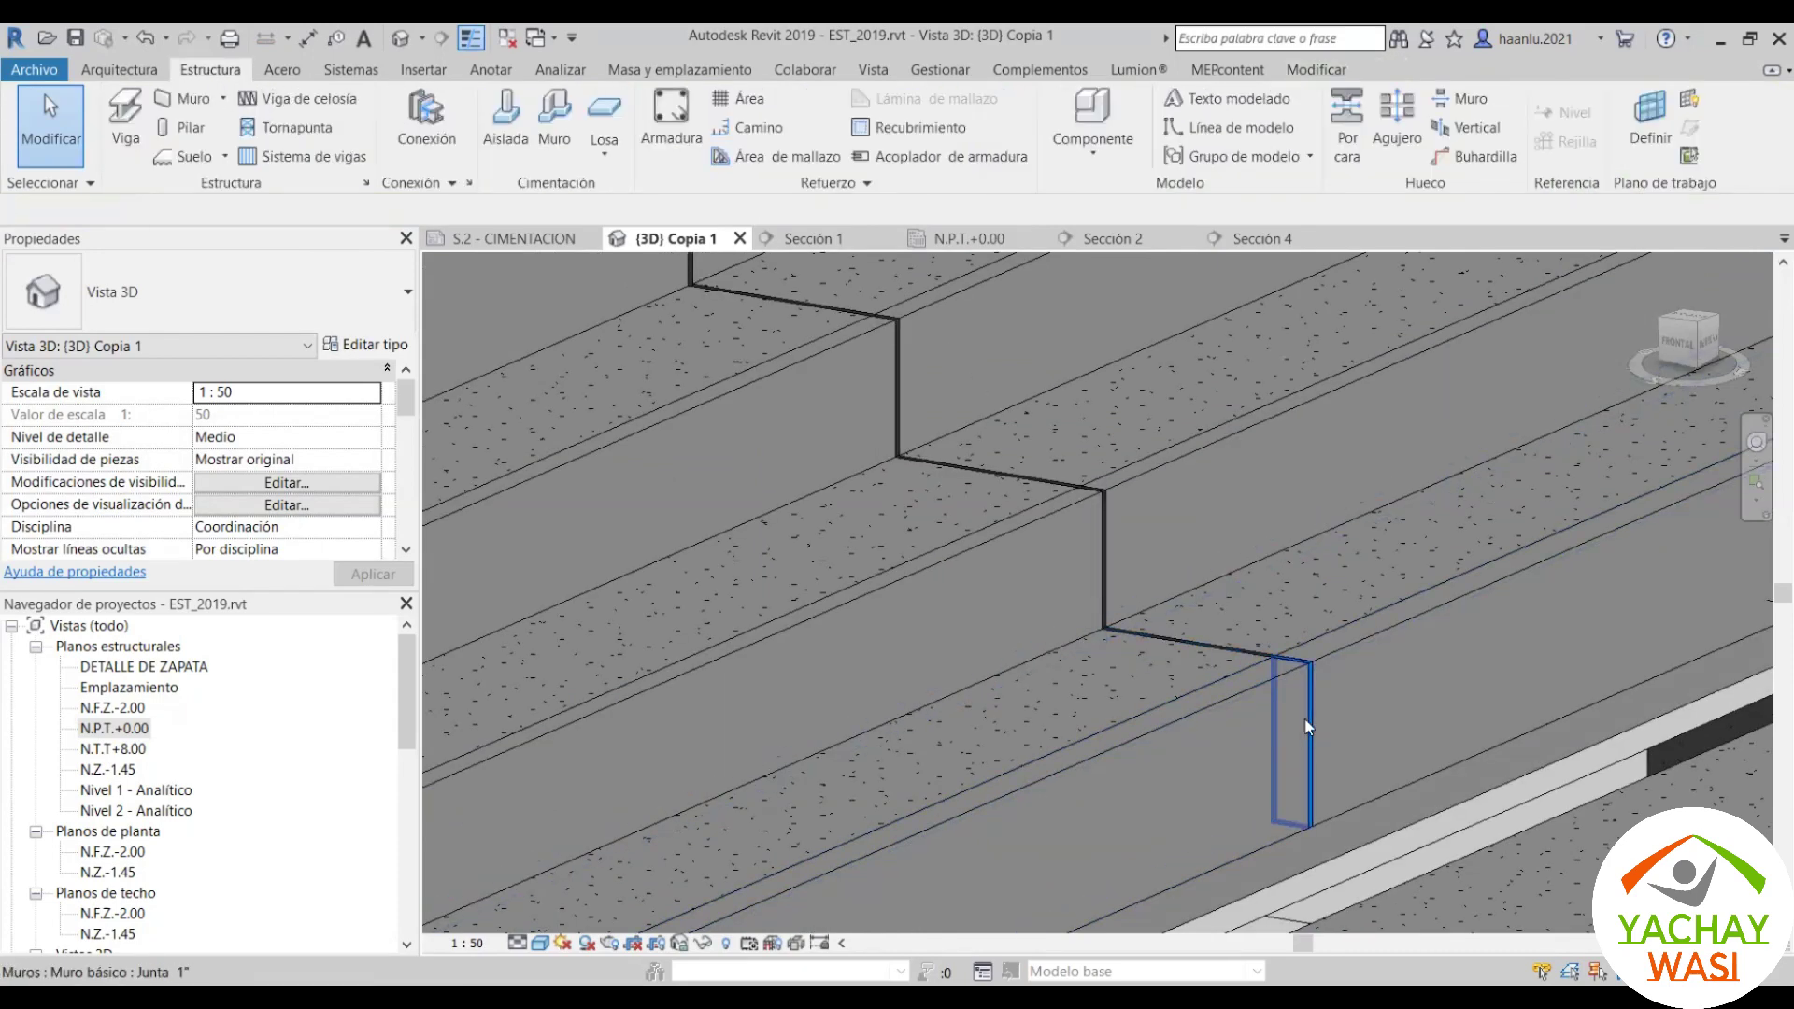
{"action": "left_click", "coordinate": [1312, 73]}
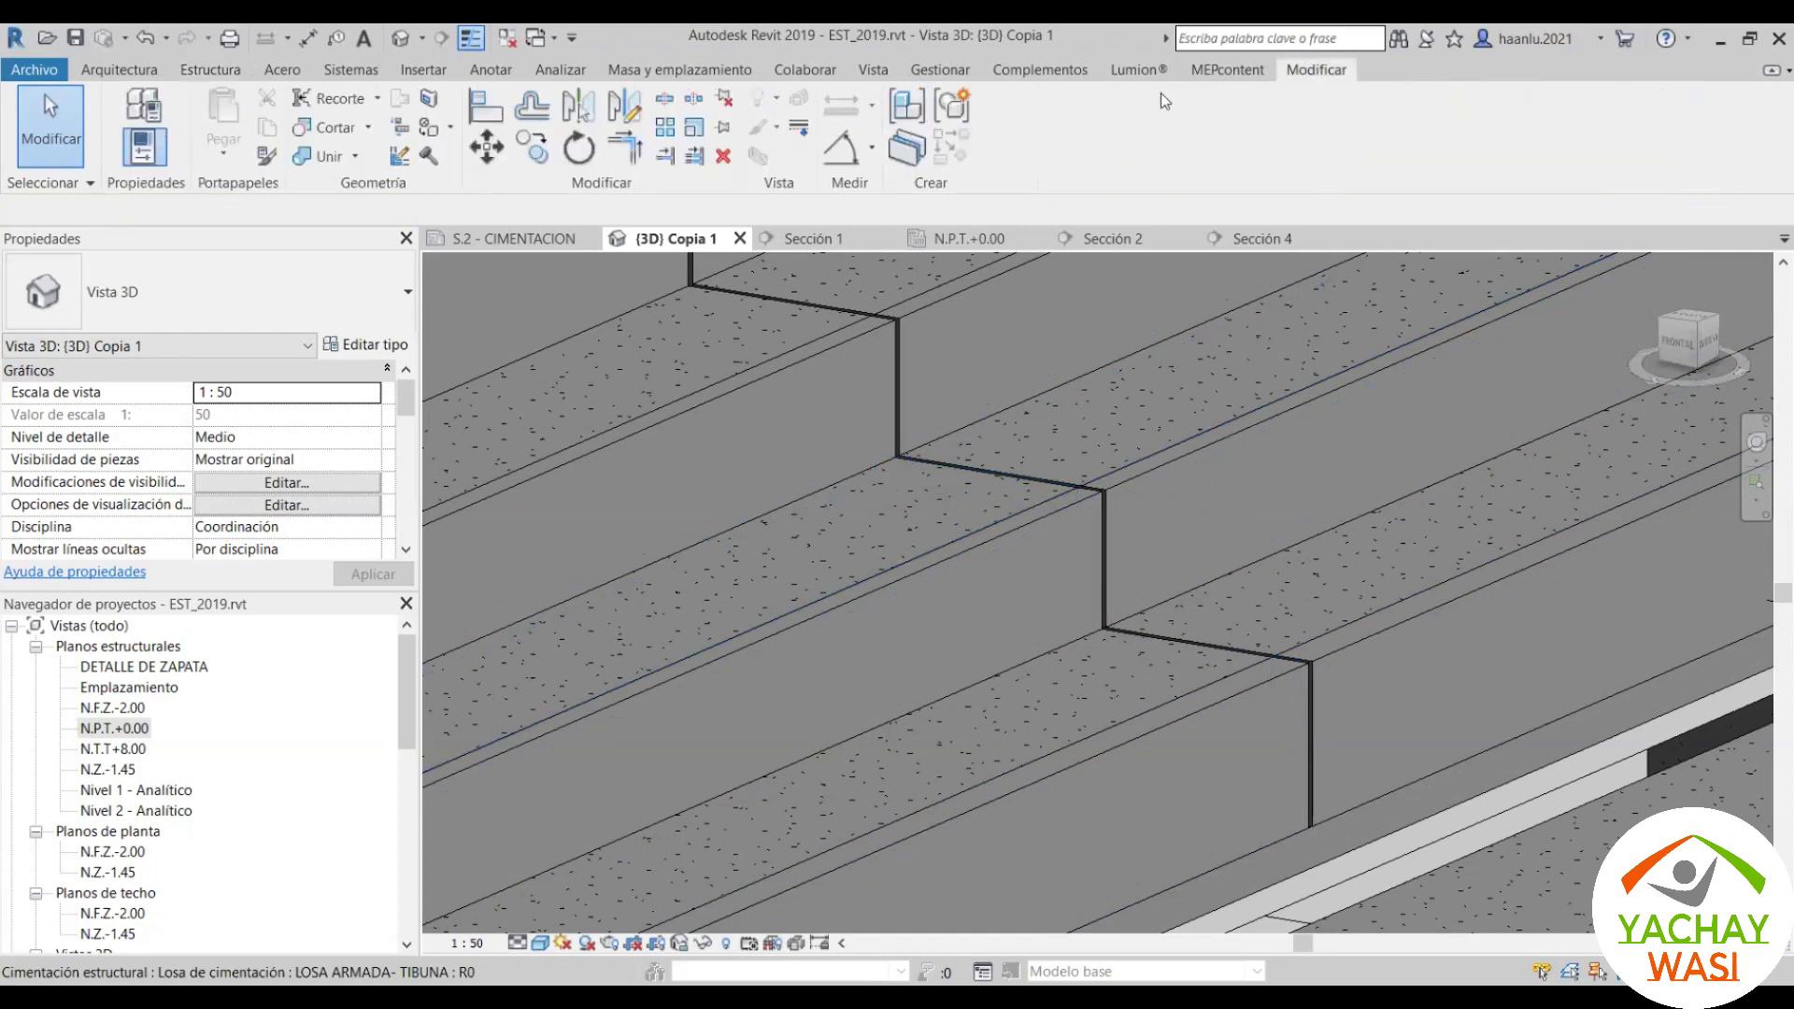
Step: Use the structural joint add-in to apply a joint layer to a picked wall face
{"action": "left_click", "coordinate": [1033, 76]}
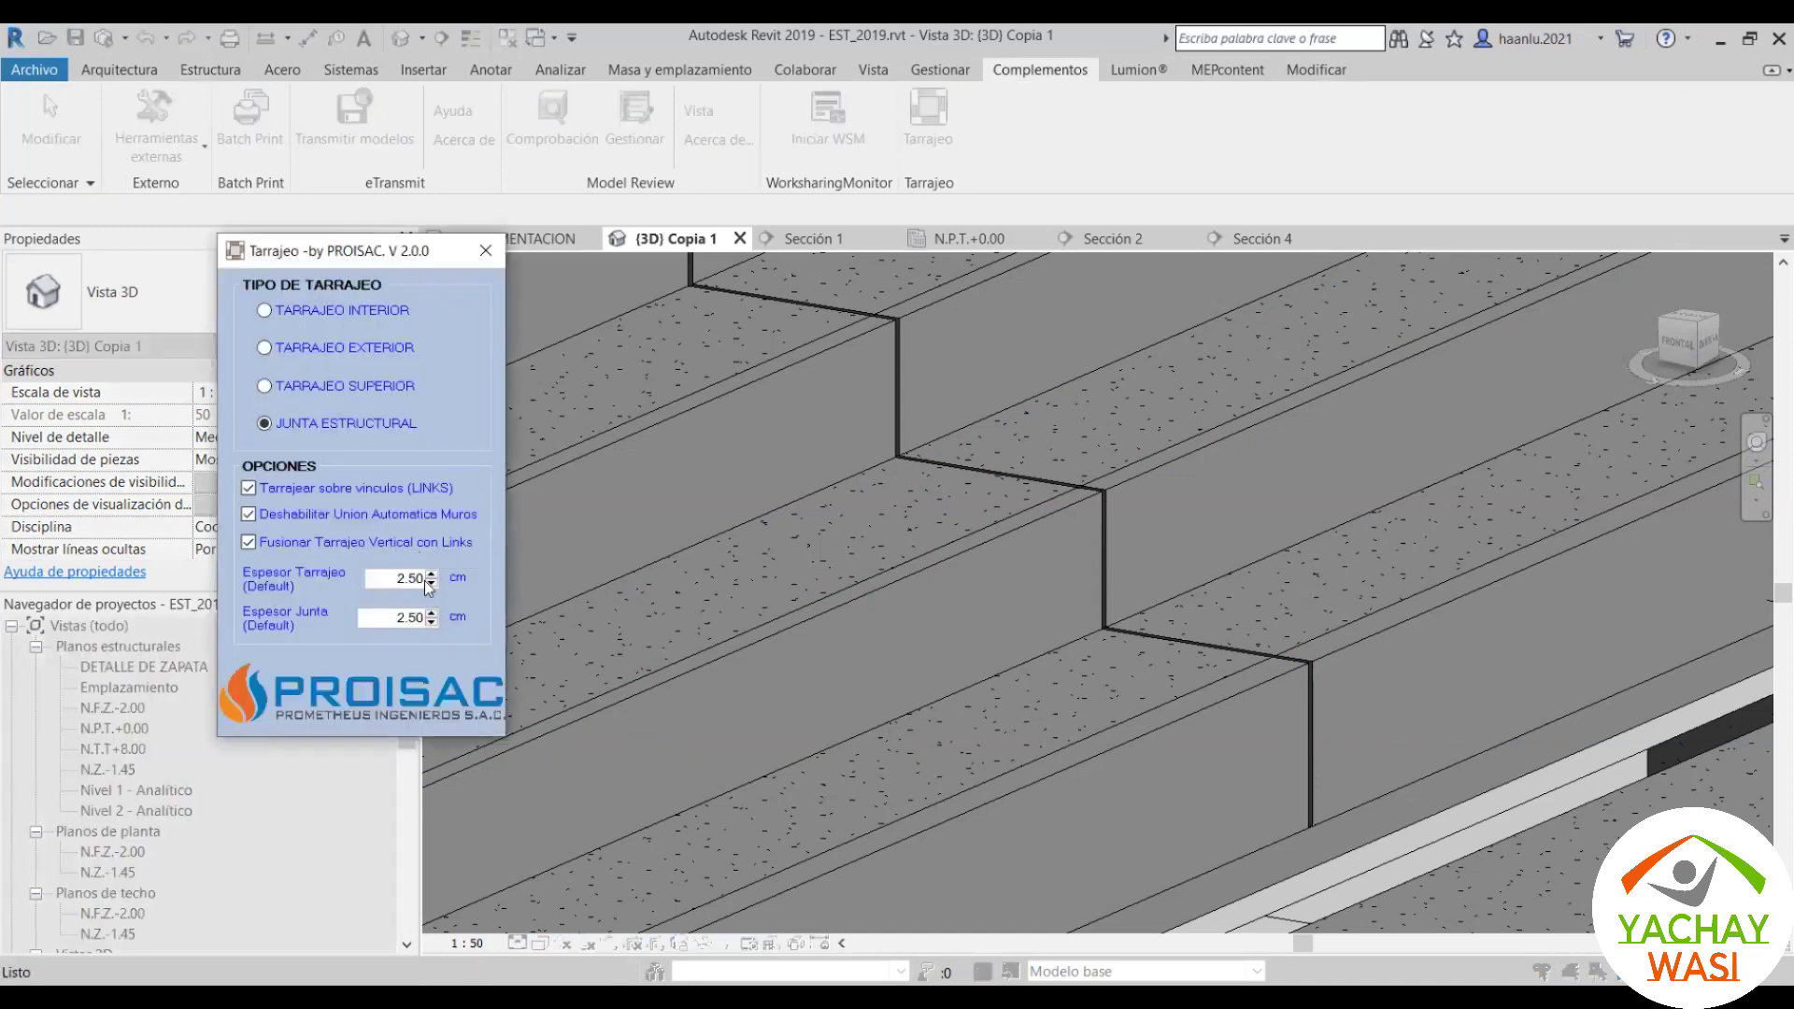
{"action": "left_click_drag", "start_coordinate": [423, 580], "coordinate": [418, 578]}
{"action": "left_click", "coordinate": [486, 252]}
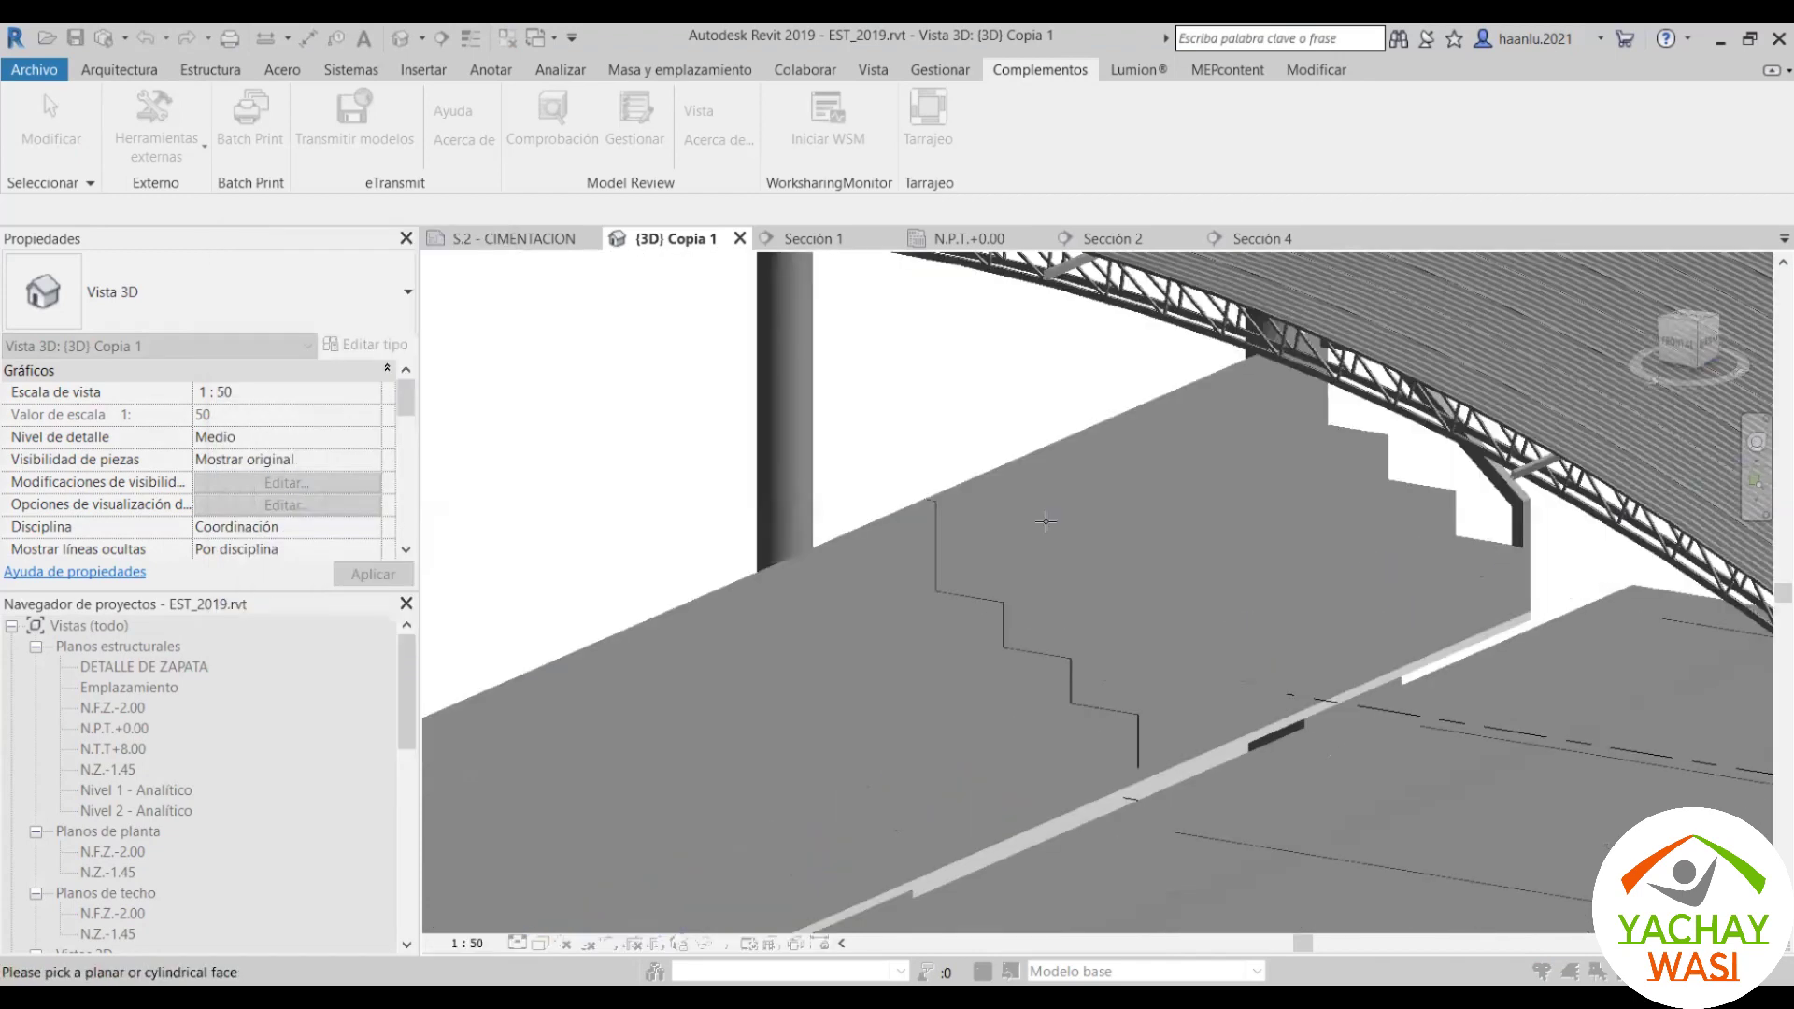
{"action": "left_click", "coordinate": [1075, 499]}
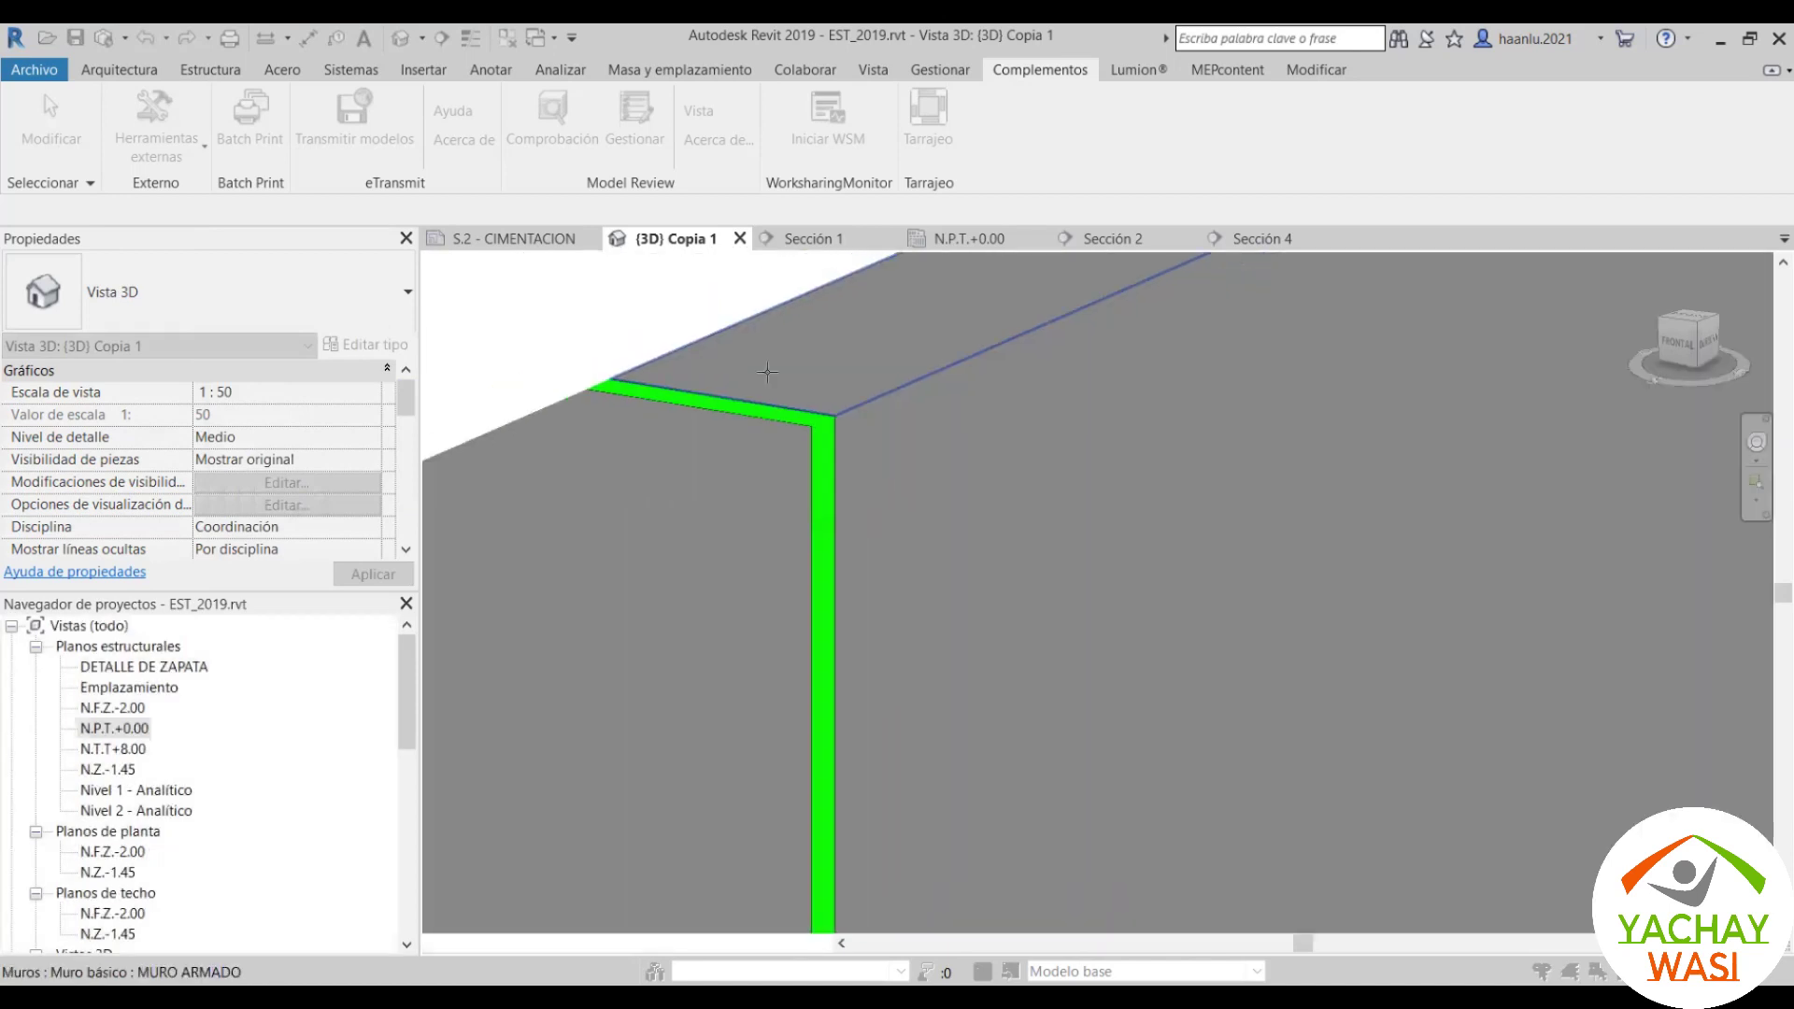
Step: Zoom and pan along the joint corner and select the seismic joint wall to inspect it
{"action": "scroll", "coordinate": [789, 580], "scroll_direction": "up", "scroll_amount": 2}
{"action": "scroll", "coordinate": [941, 673], "scroll_direction": "up", "scroll_amount": 3}
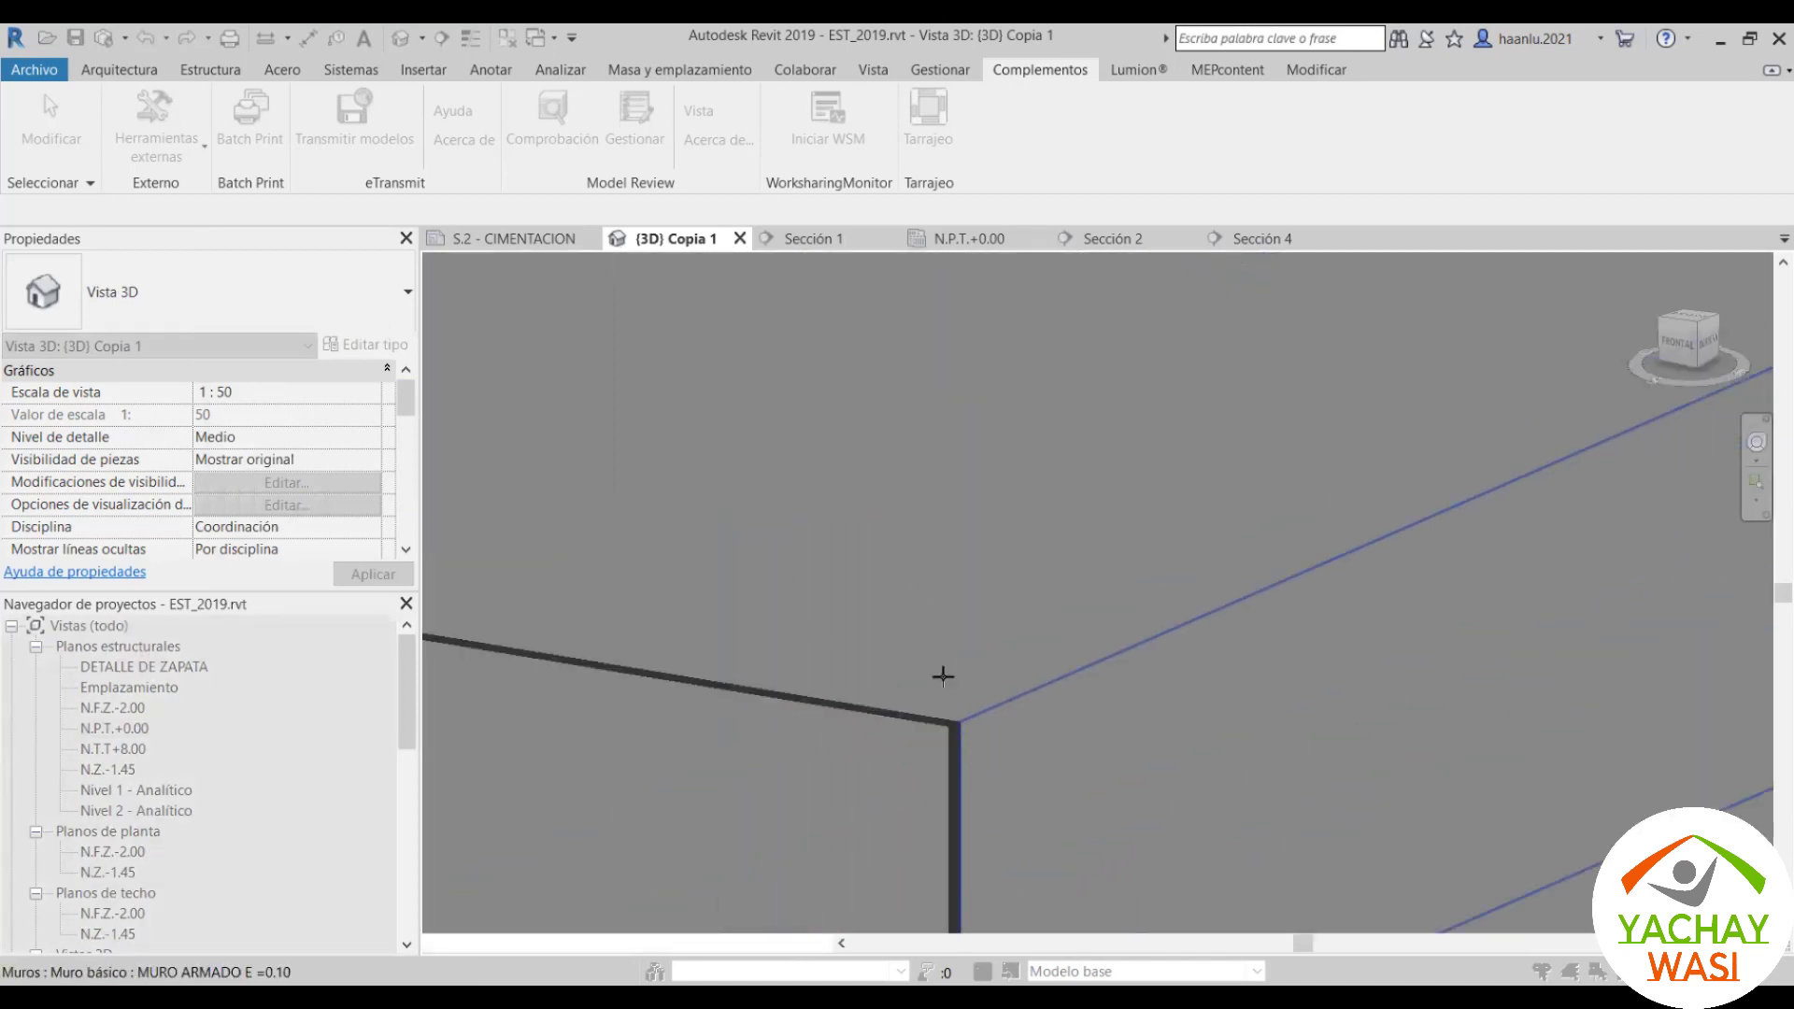
{"action": "scroll", "coordinate": [919, 710], "scroll_direction": "up", "scroll_amount": 2}
{"action": "scroll", "coordinate": [918, 710], "scroll_direction": "down", "scroll_amount": 2}
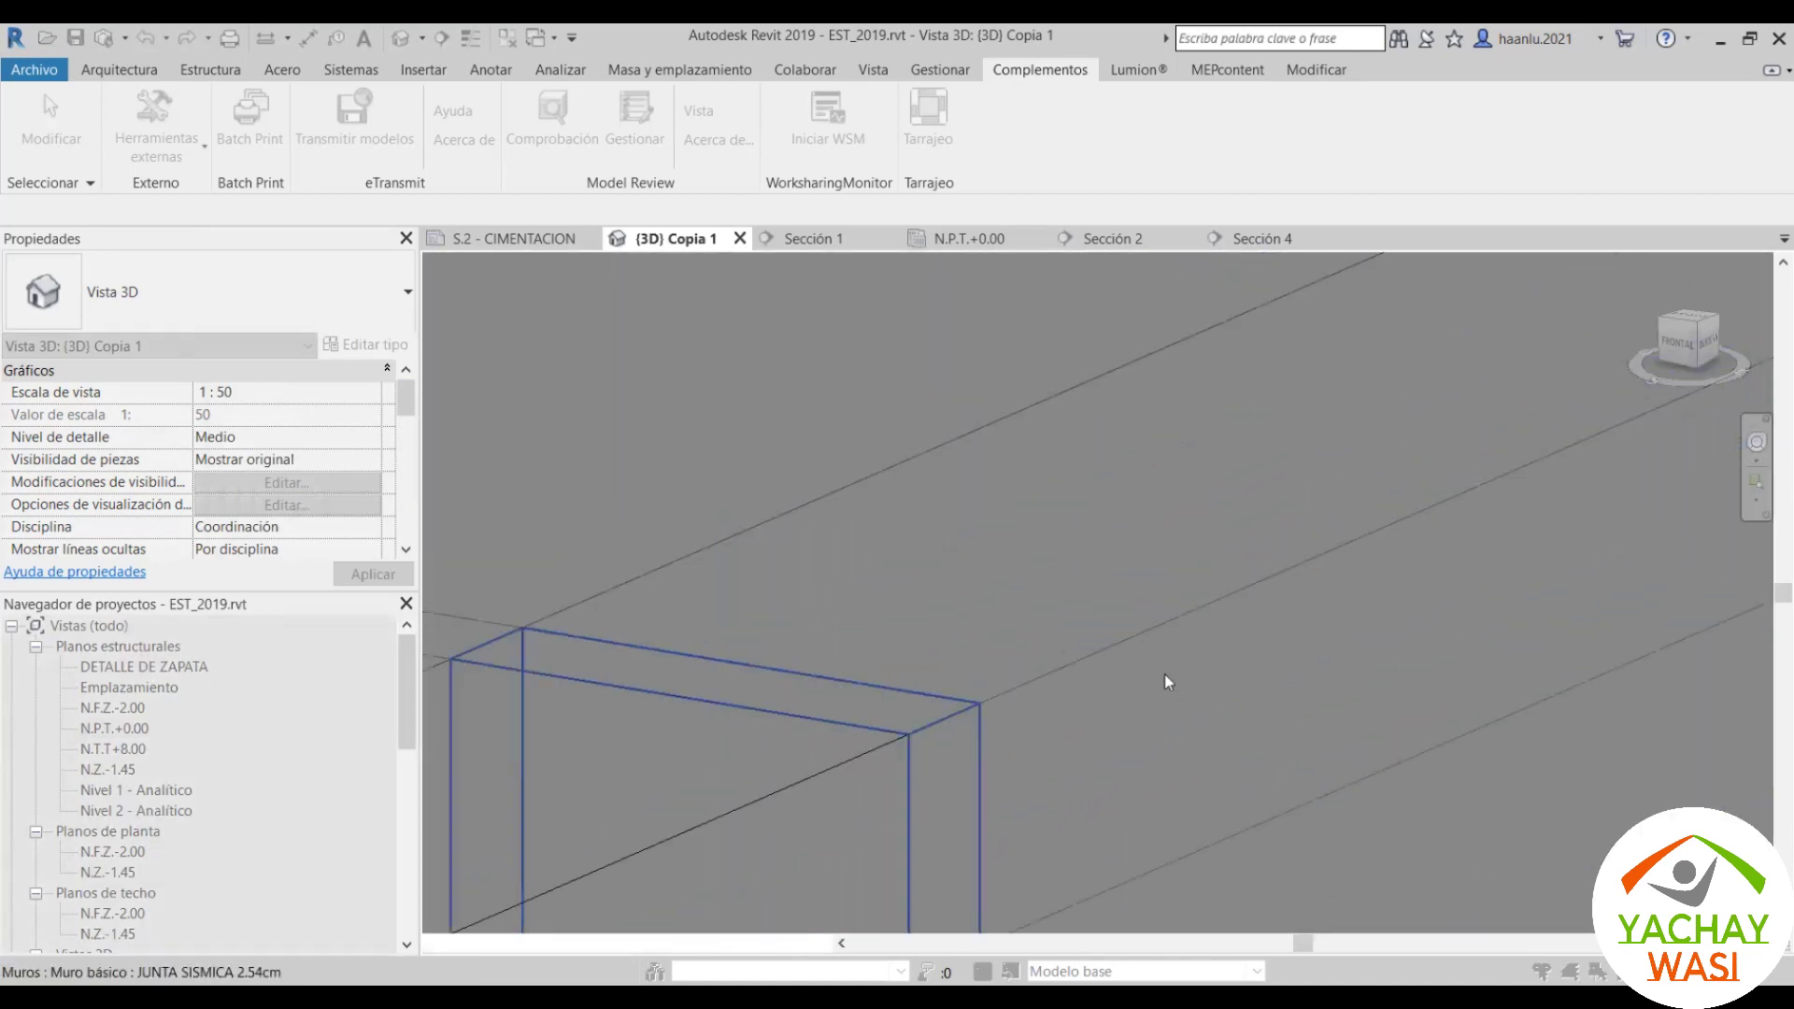
{"action": "scroll", "coordinate": [822, 645], "scroll_direction": "down", "scroll_amount": 1}
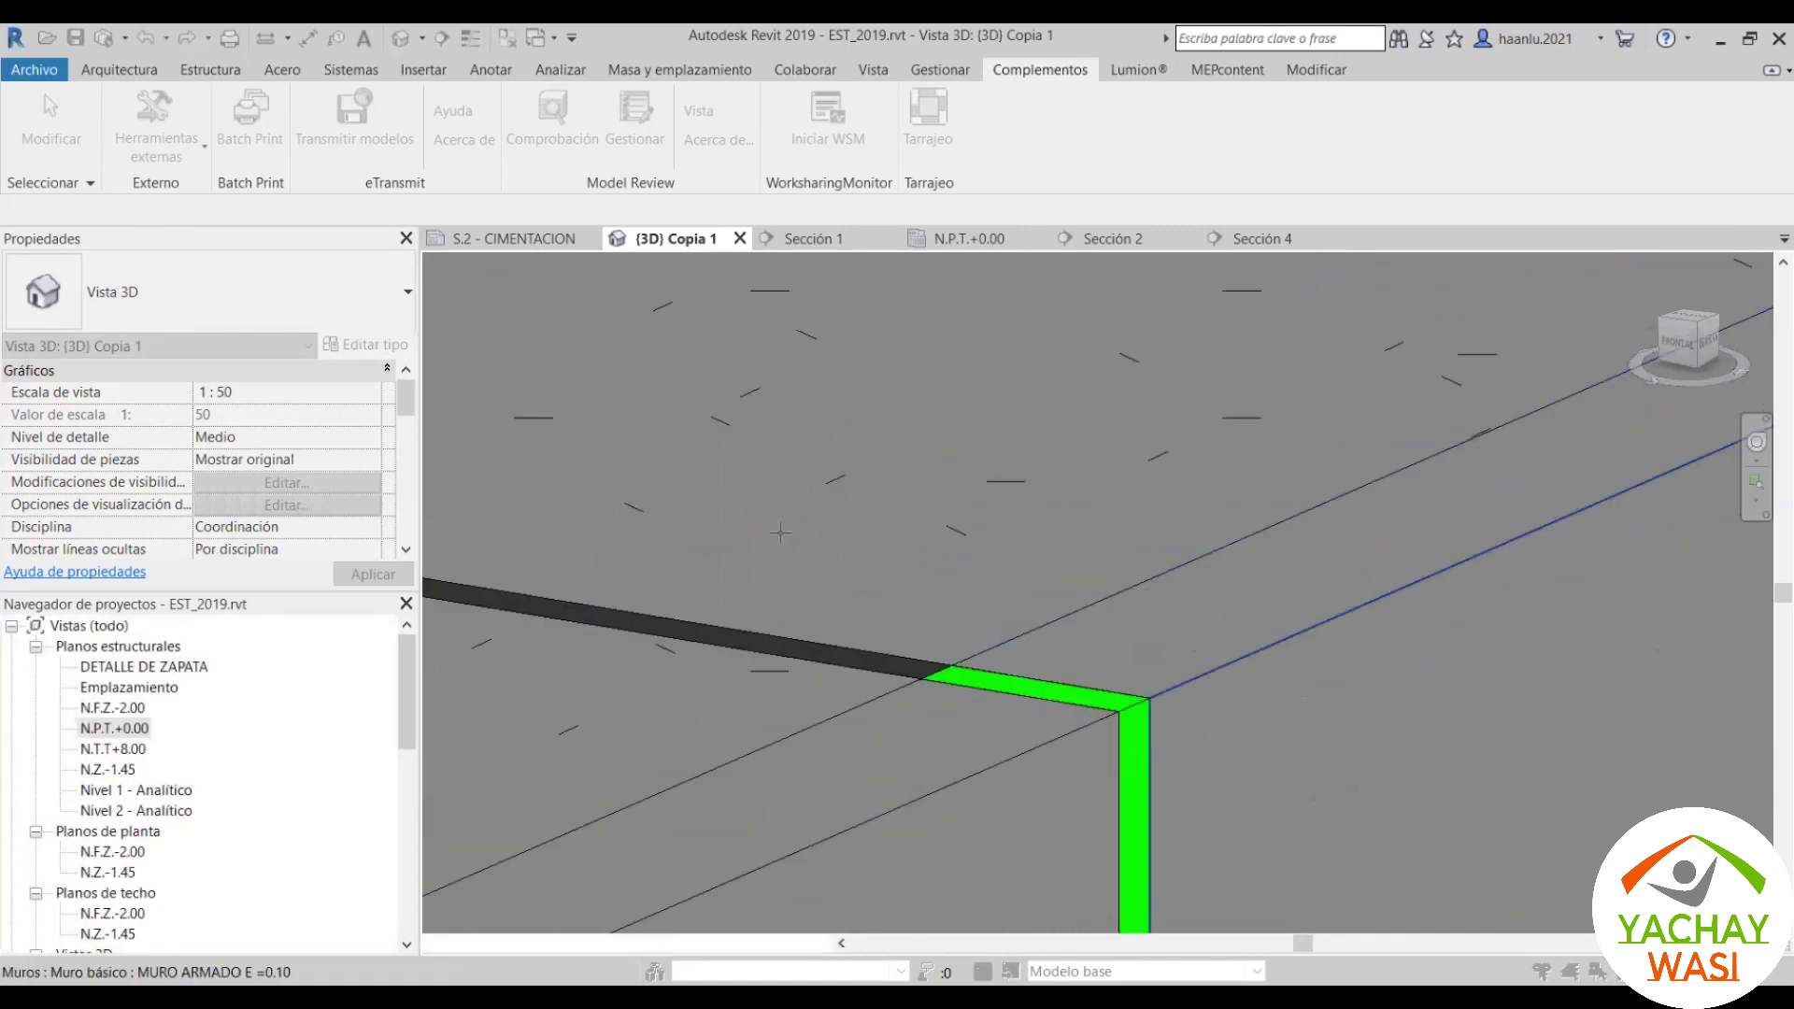
{"action": "scroll", "coordinate": [981, 688], "scroll_direction": "up", "scroll_amount": 1}
{"action": "scroll", "coordinate": [907, 676], "scroll_direction": "up", "scroll_amount": 1}
{"action": "scroll", "coordinate": [907, 676], "scroll_direction": "down", "scroll_amount": 1}
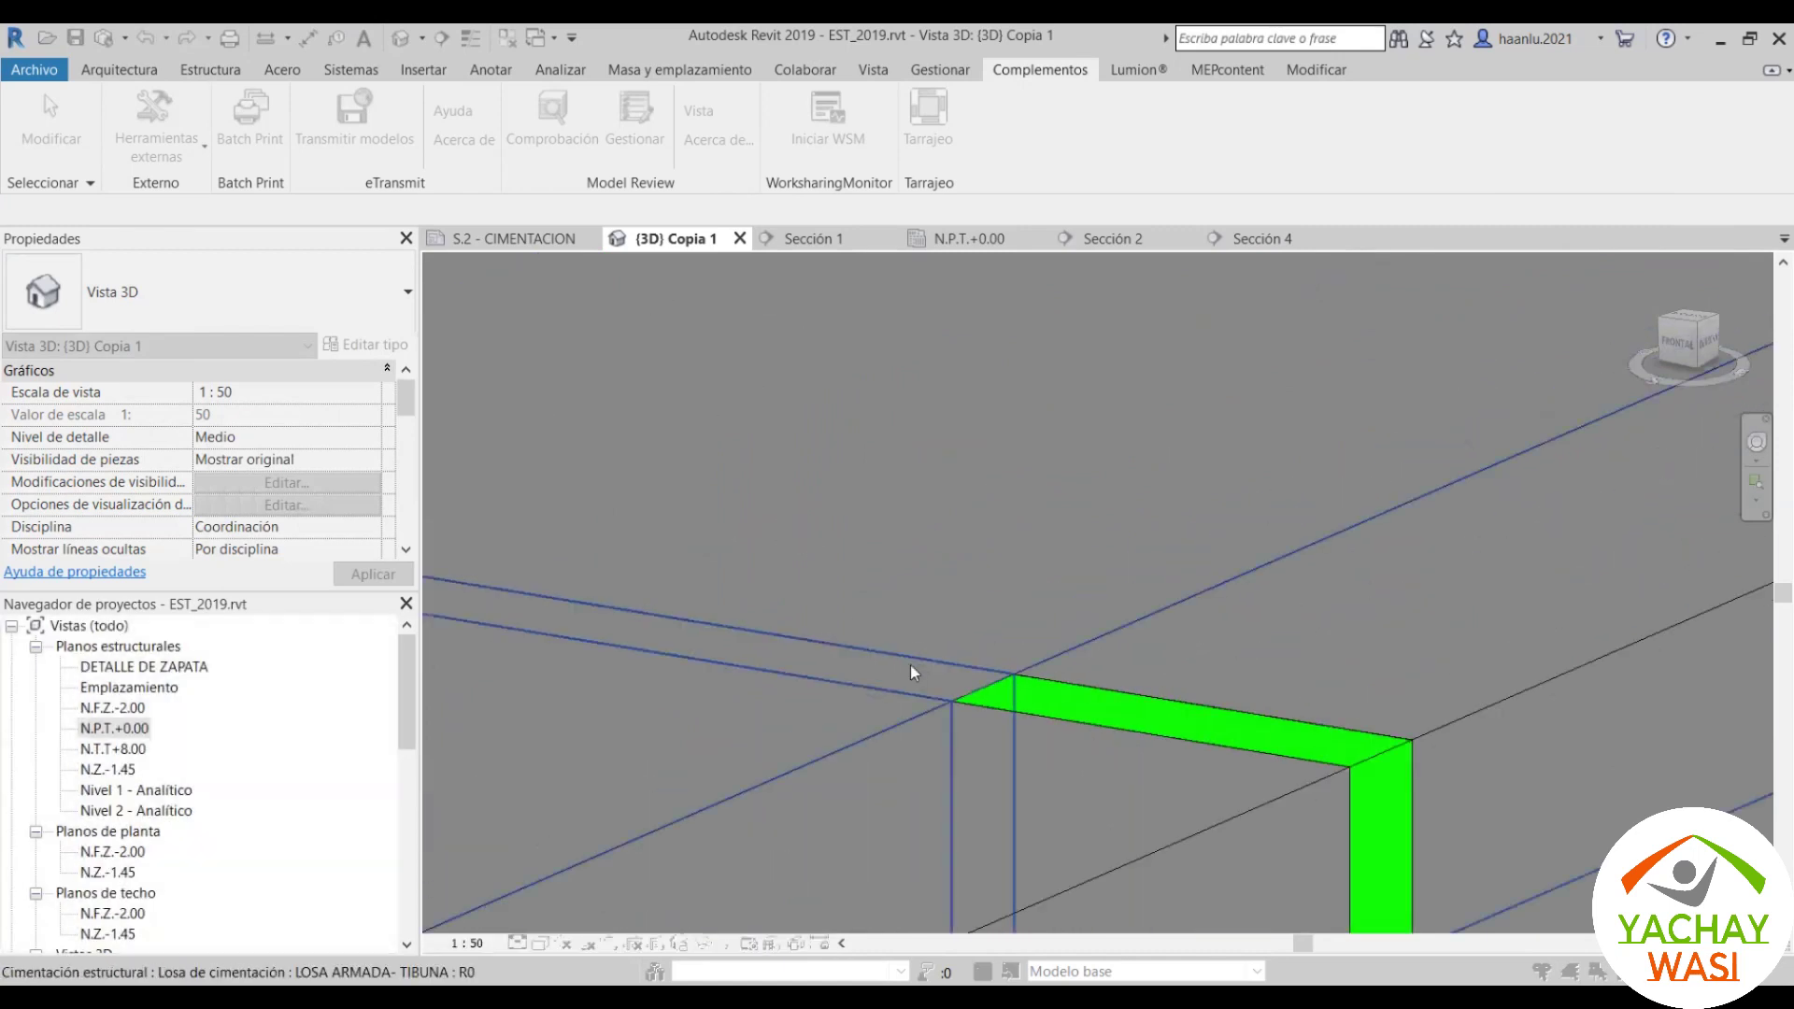
{"action": "middle_click_drag", "start_coordinate": [910, 665], "coordinate": [947, 492]}
{"action": "scroll", "coordinate": [947, 491], "scroll_direction": "down", "scroll_amount": 1}
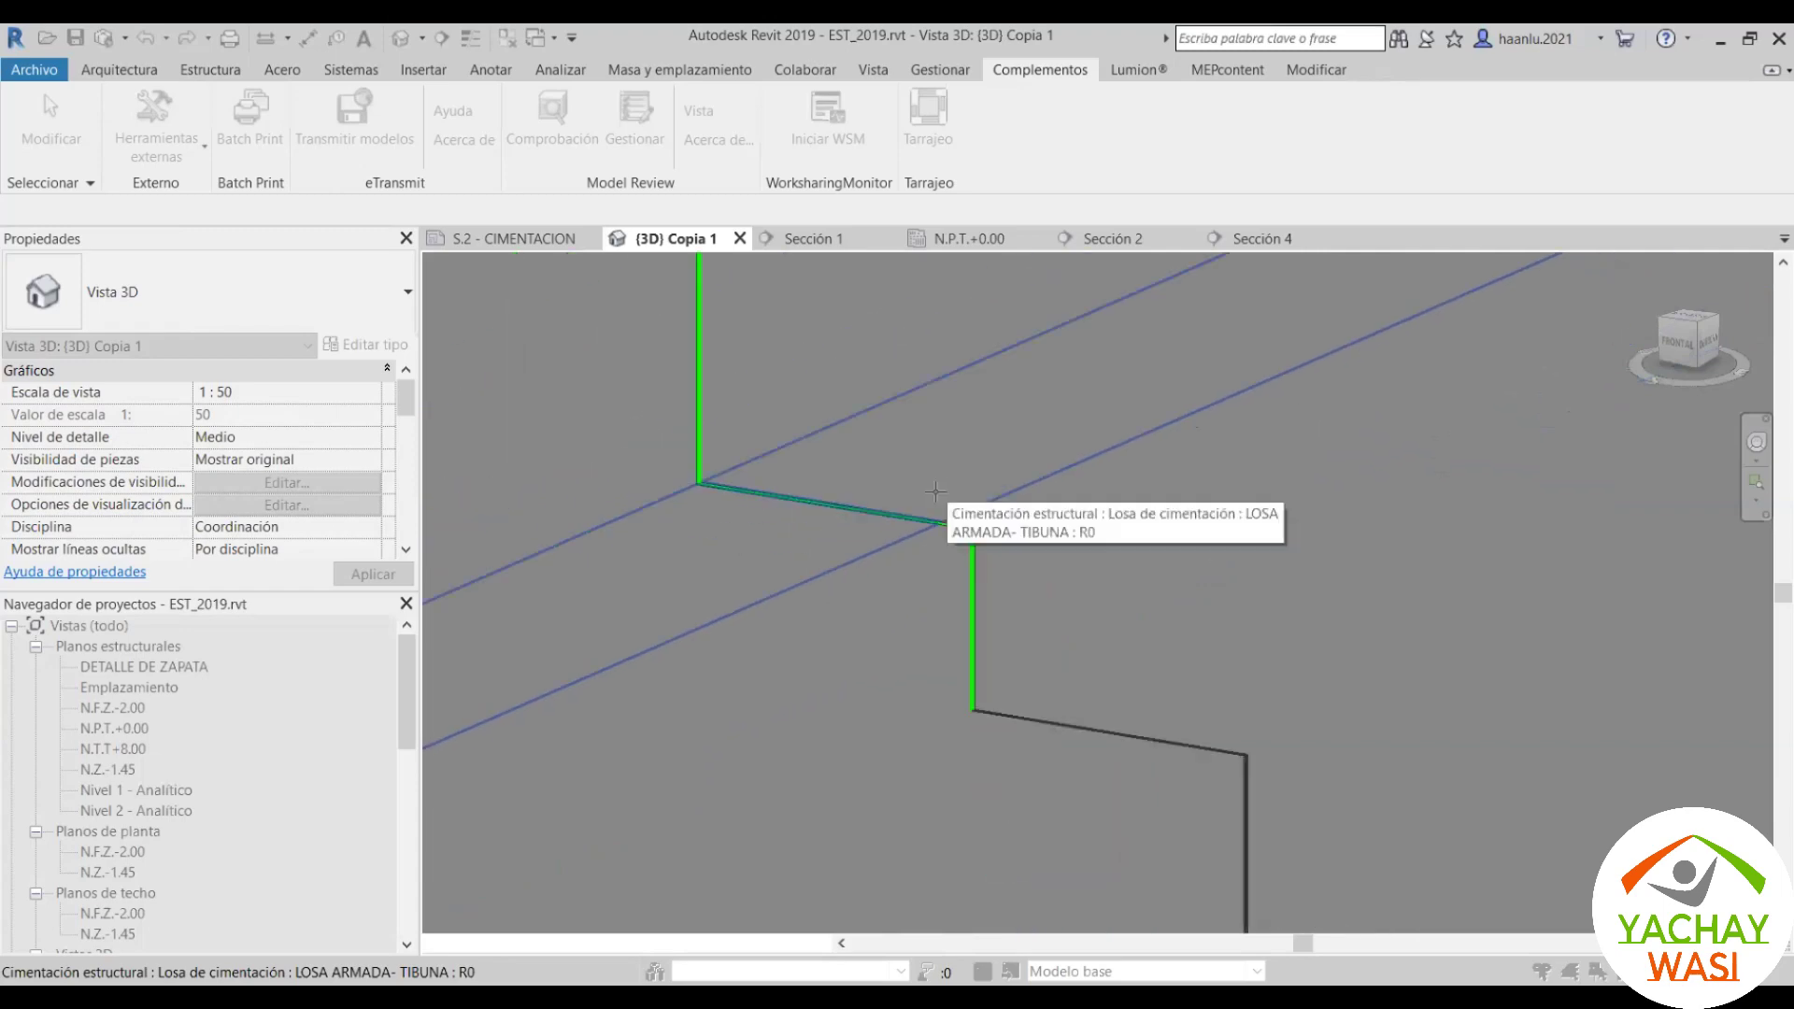
{"action": "scroll", "coordinate": [918, 489], "scroll_direction": "down", "scroll_amount": 1}
{"action": "scroll", "coordinate": [1195, 553], "scroll_direction": "down", "scroll_amount": 1}
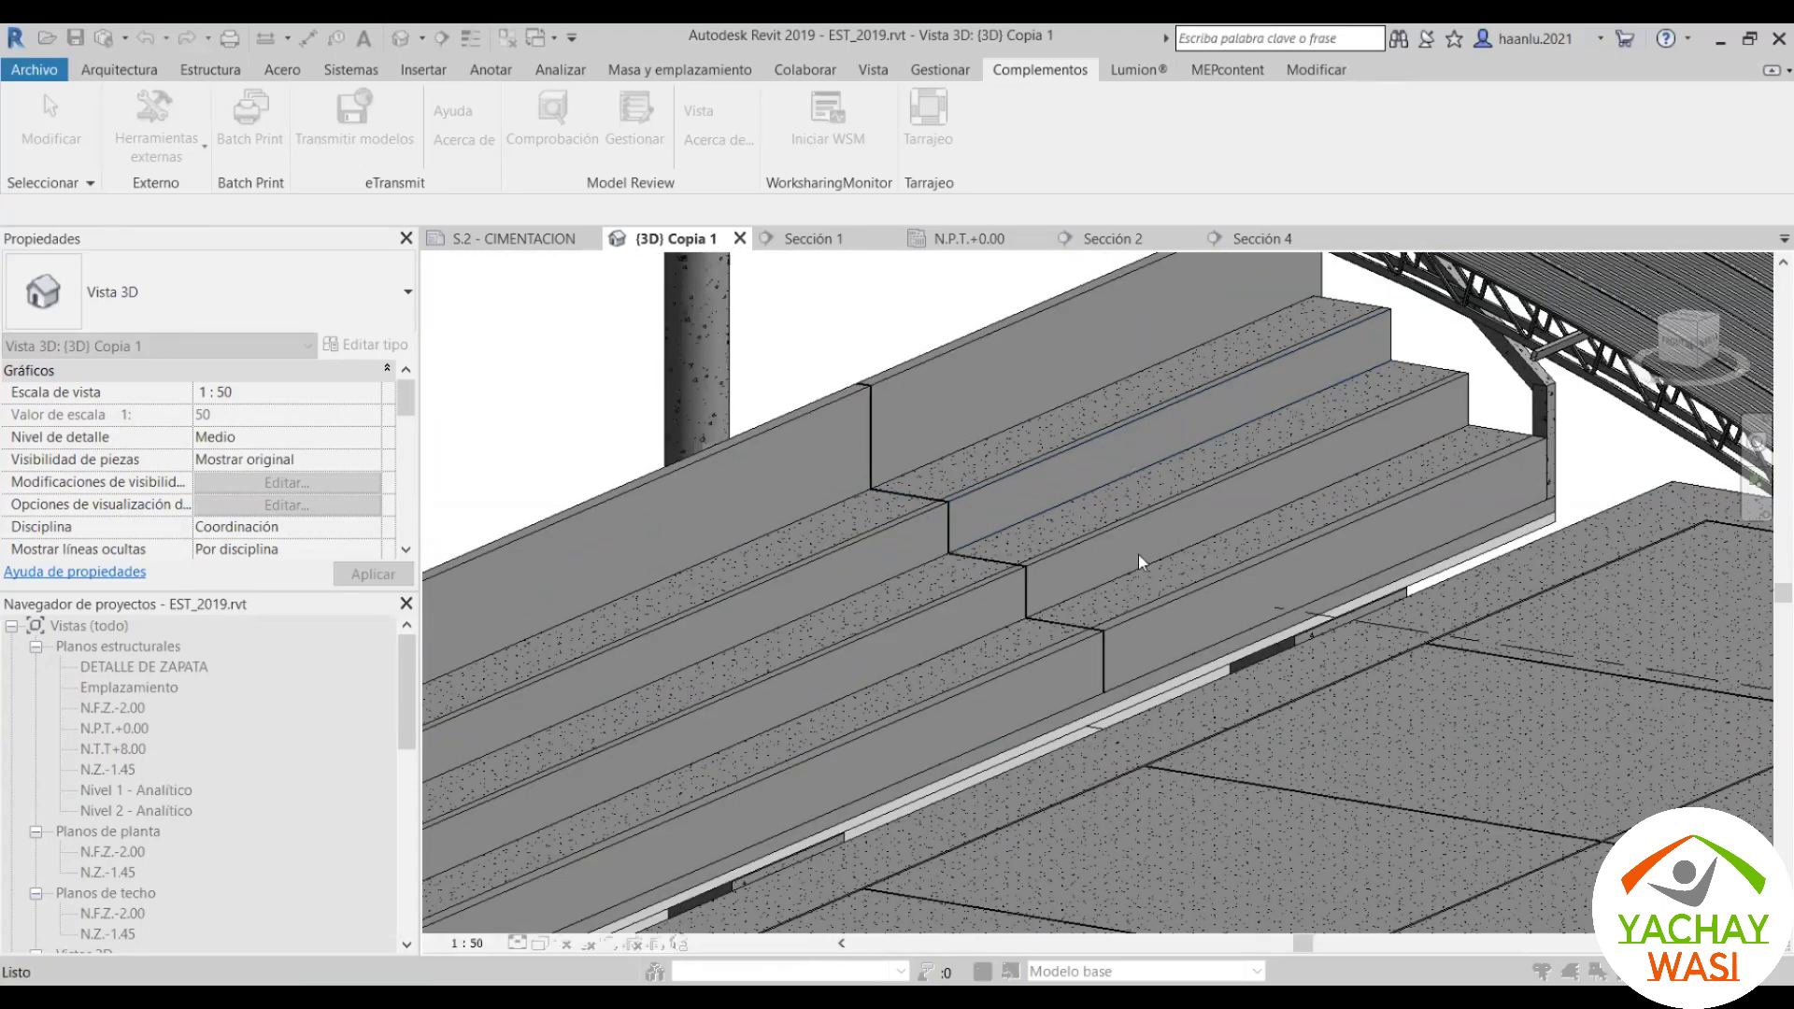
{"action": "scroll", "coordinate": [1137, 553], "scroll_direction": "down", "scroll_amount": 1}
{"action": "scroll", "coordinate": [1138, 553], "scroll_direction": "up", "scroll_amount": 2}
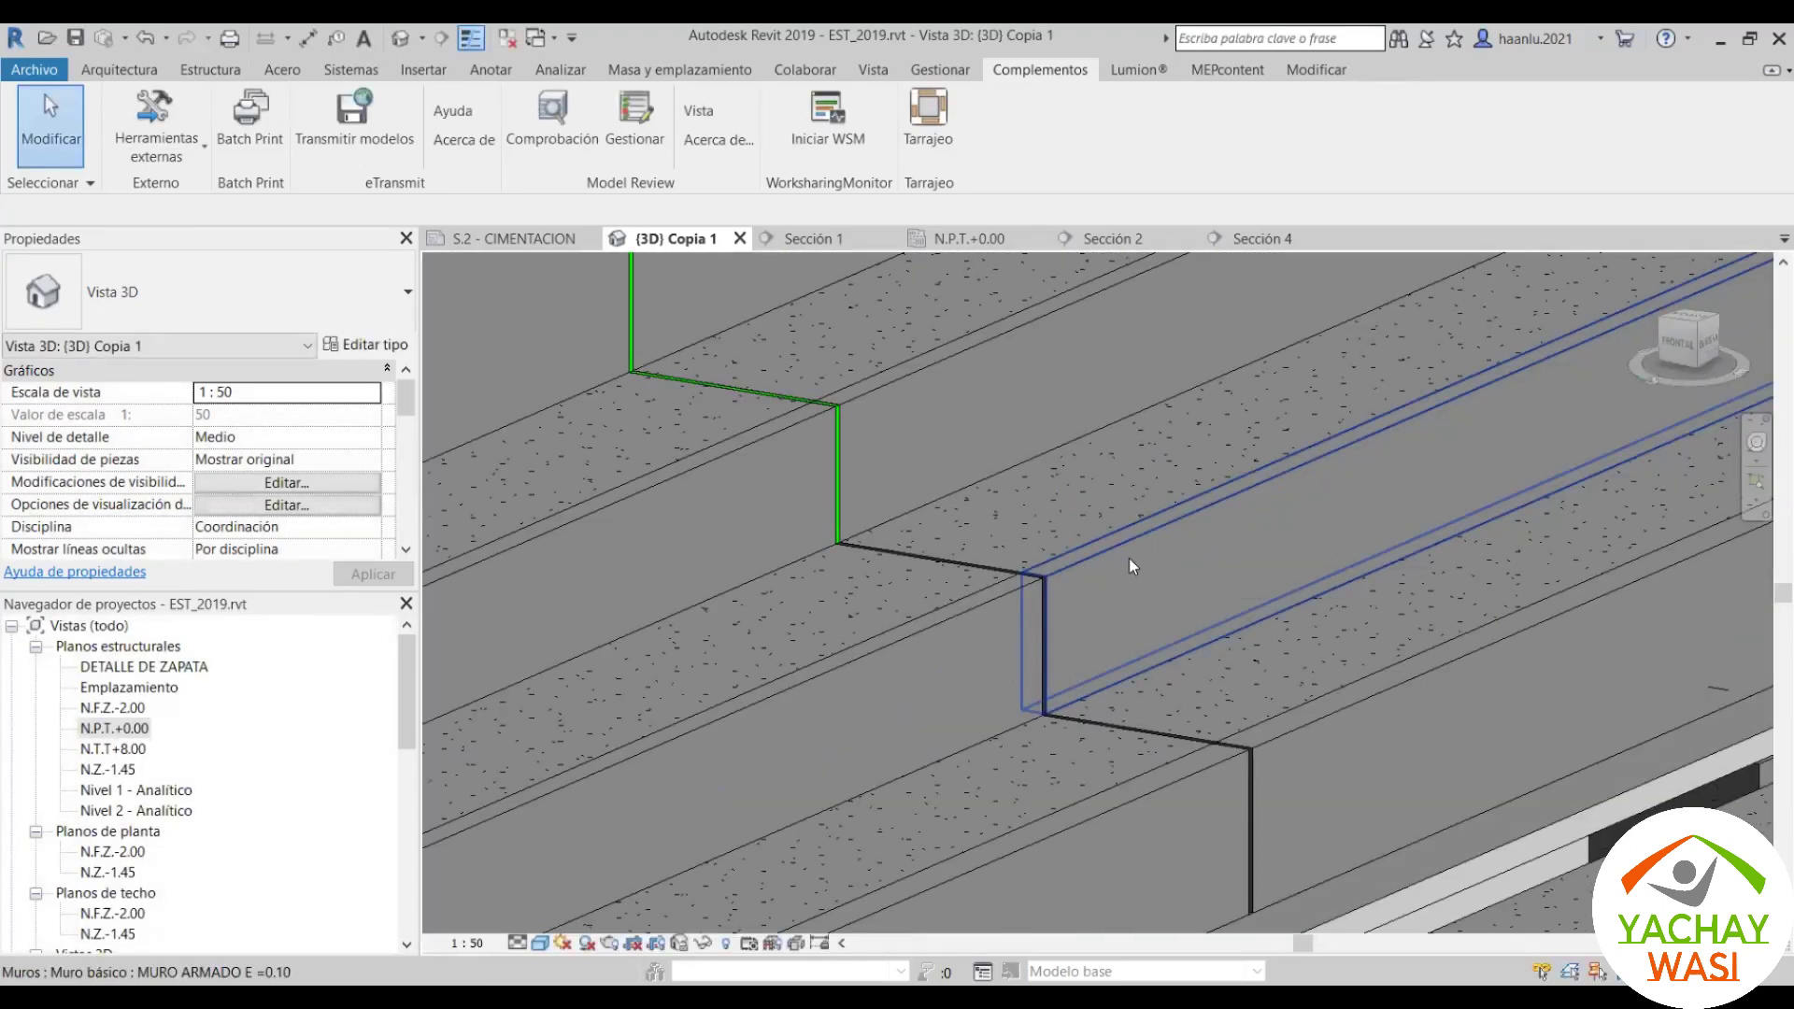
{"action": "scroll", "coordinate": [1164, 625], "scroll_direction": "down", "scroll_amount": 1}
{"action": "scroll", "coordinate": [1145, 612], "scroll_direction": "down", "scroll_amount": 2}
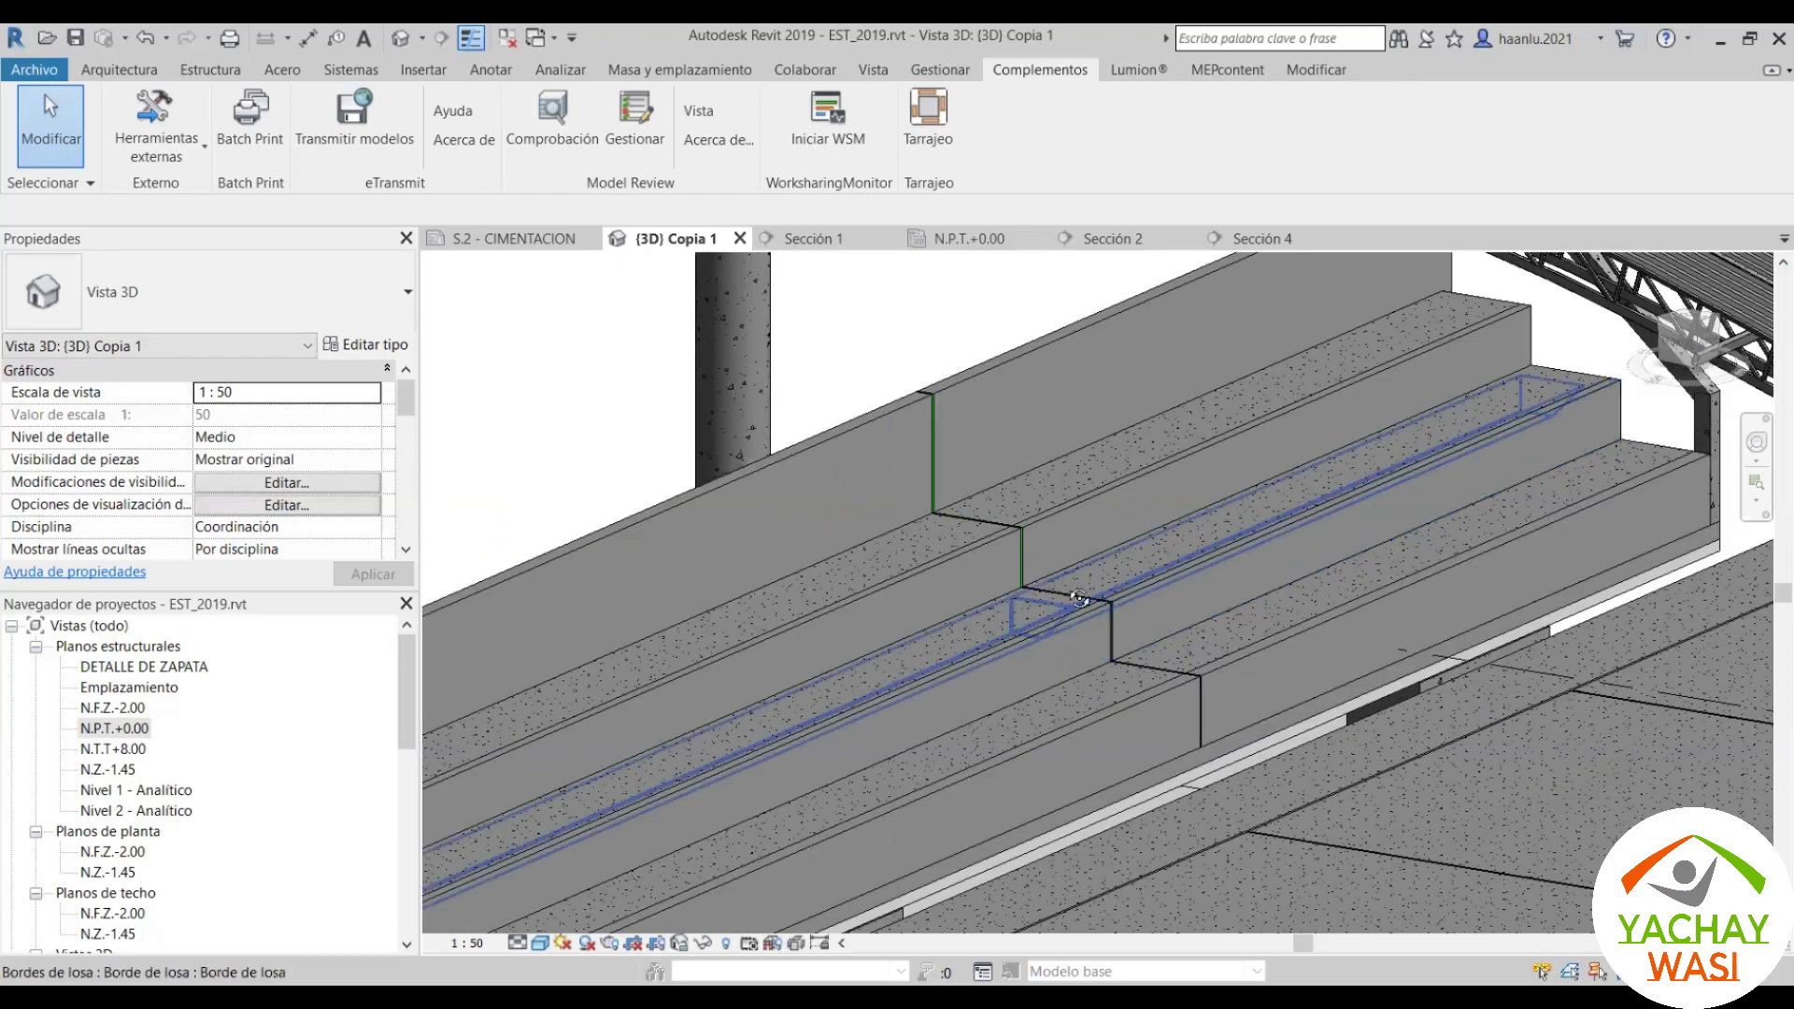
{"action": "scroll", "coordinate": [1252, 508], "scroll_direction": "up", "scroll_amount": 3}
{"action": "scroll", "coordinate": [1022, 580], "scroll_direction": "down", "scroll_amount": 2}
{"action": "scroll", "coordinate": [1022, 580], "scroll_direction": "down", "scroll_amount": 3}
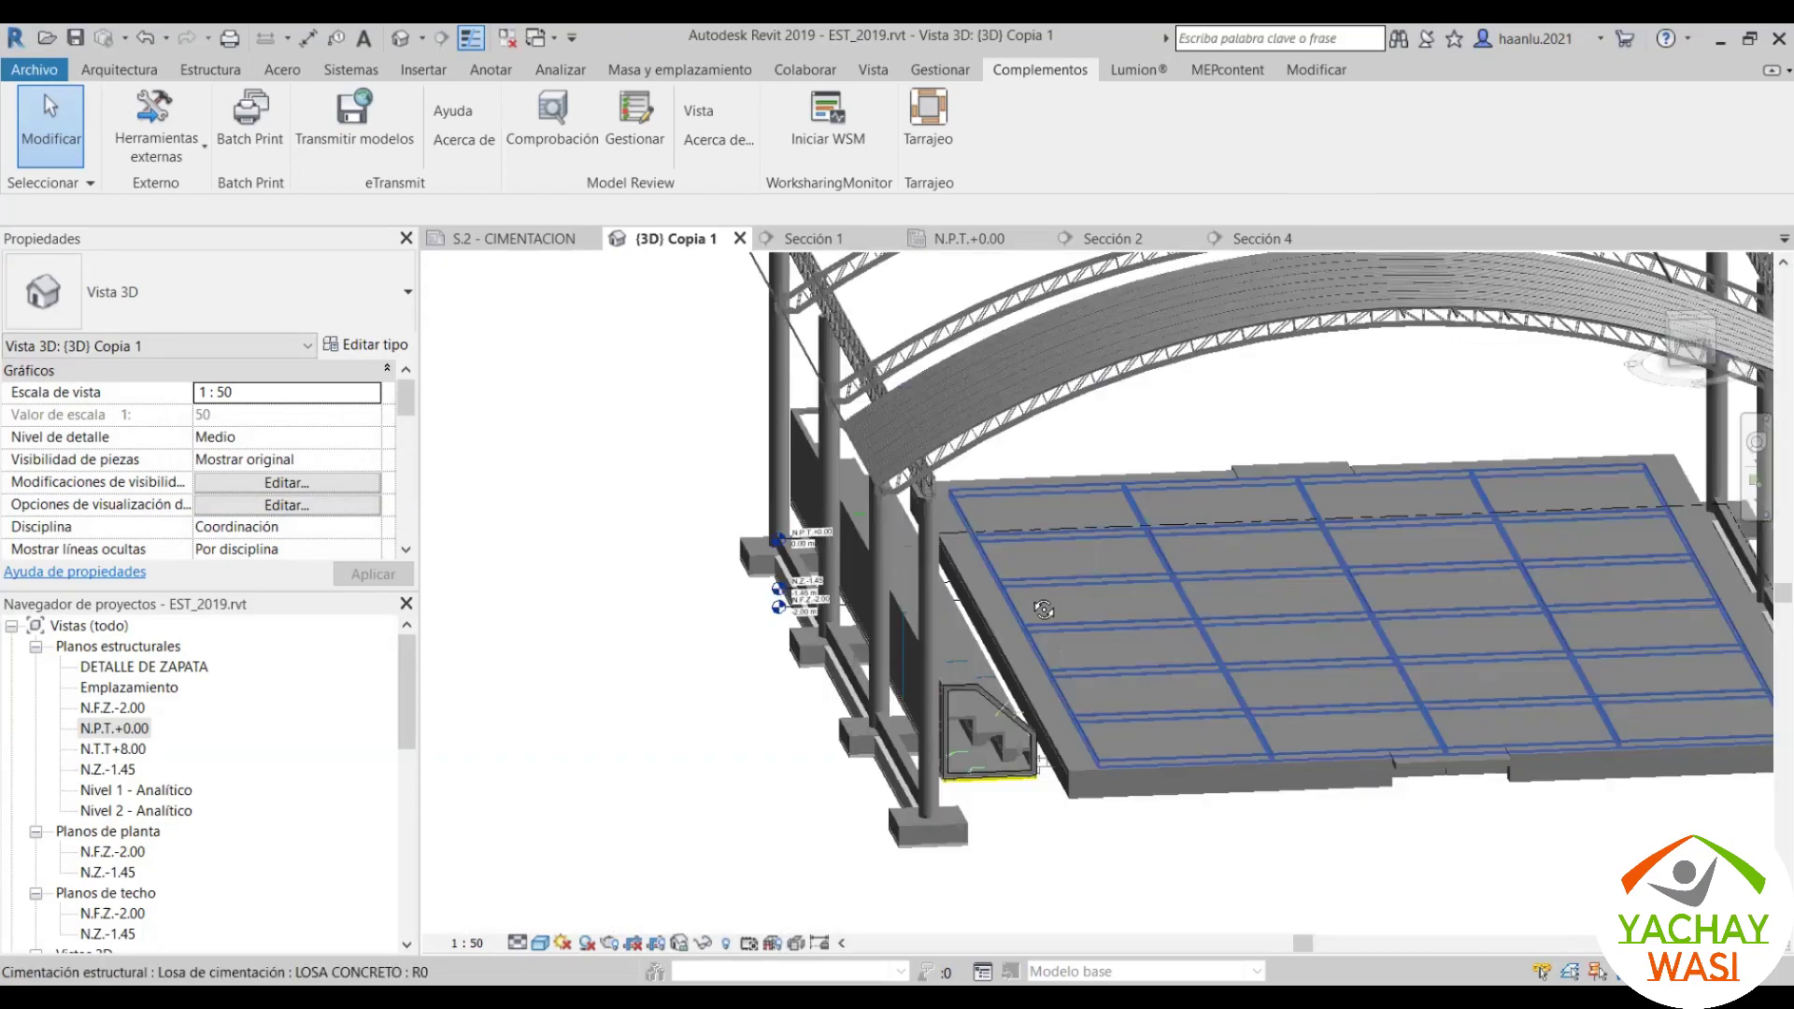
{"action": "scroll", "coordinate": [701, 587], "scroll_direction": "up", "scroll_amount": 1}
{"action": "scroll", "coordinate": [662, 523], "scroll_direction": "up", "scroll_amount": 3}
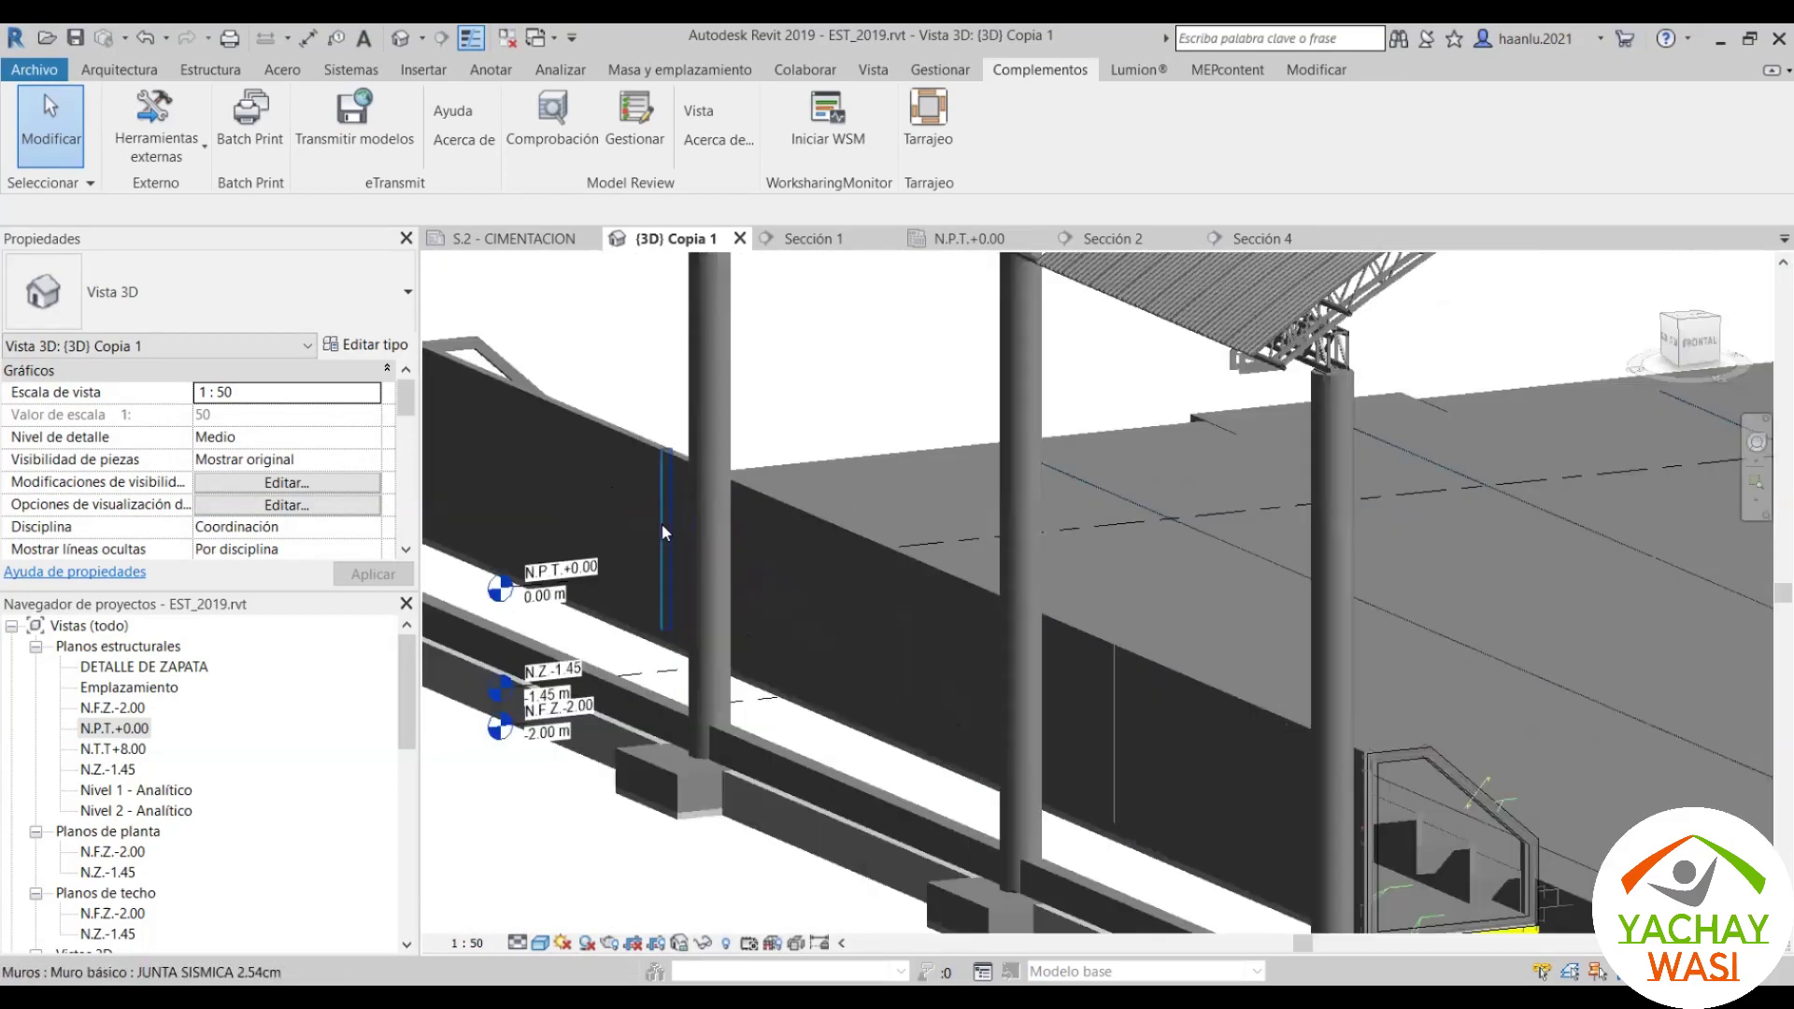
{"action": "left_click", "coordinate": [658, 523]}
{"action": "scroll", "coordinate": [651, 458], "scroll_direction": "up", "scroll_amount": 2}
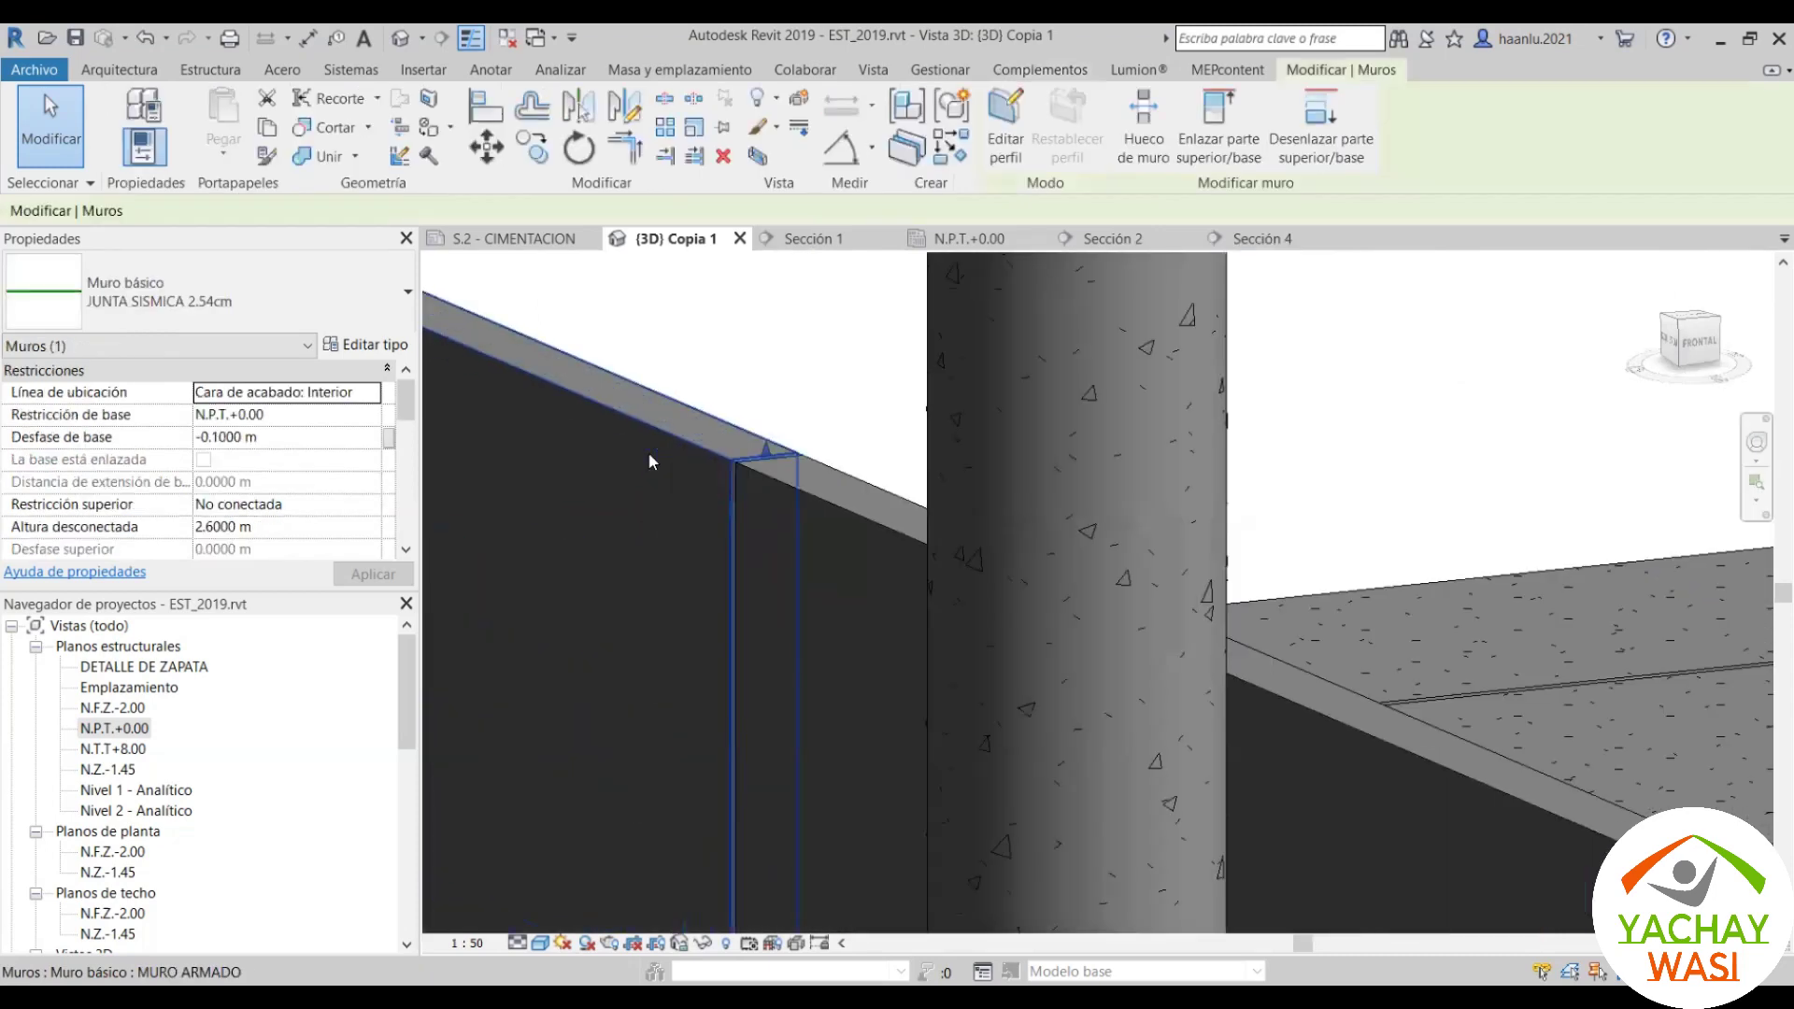
{"action": "key", "text": "Escape"}
Step: Orbit to the stands and select the JUNTA SISMICA 2.54cm wall at the step
{"action": "scroll", "coordinate": [652, 460], "scroll_direction": "down", "scroll_amount": 3}
{"action": "scroll", "coordinate": [899, 555], "scroll_direction": "down", "scroll_amount": 3}
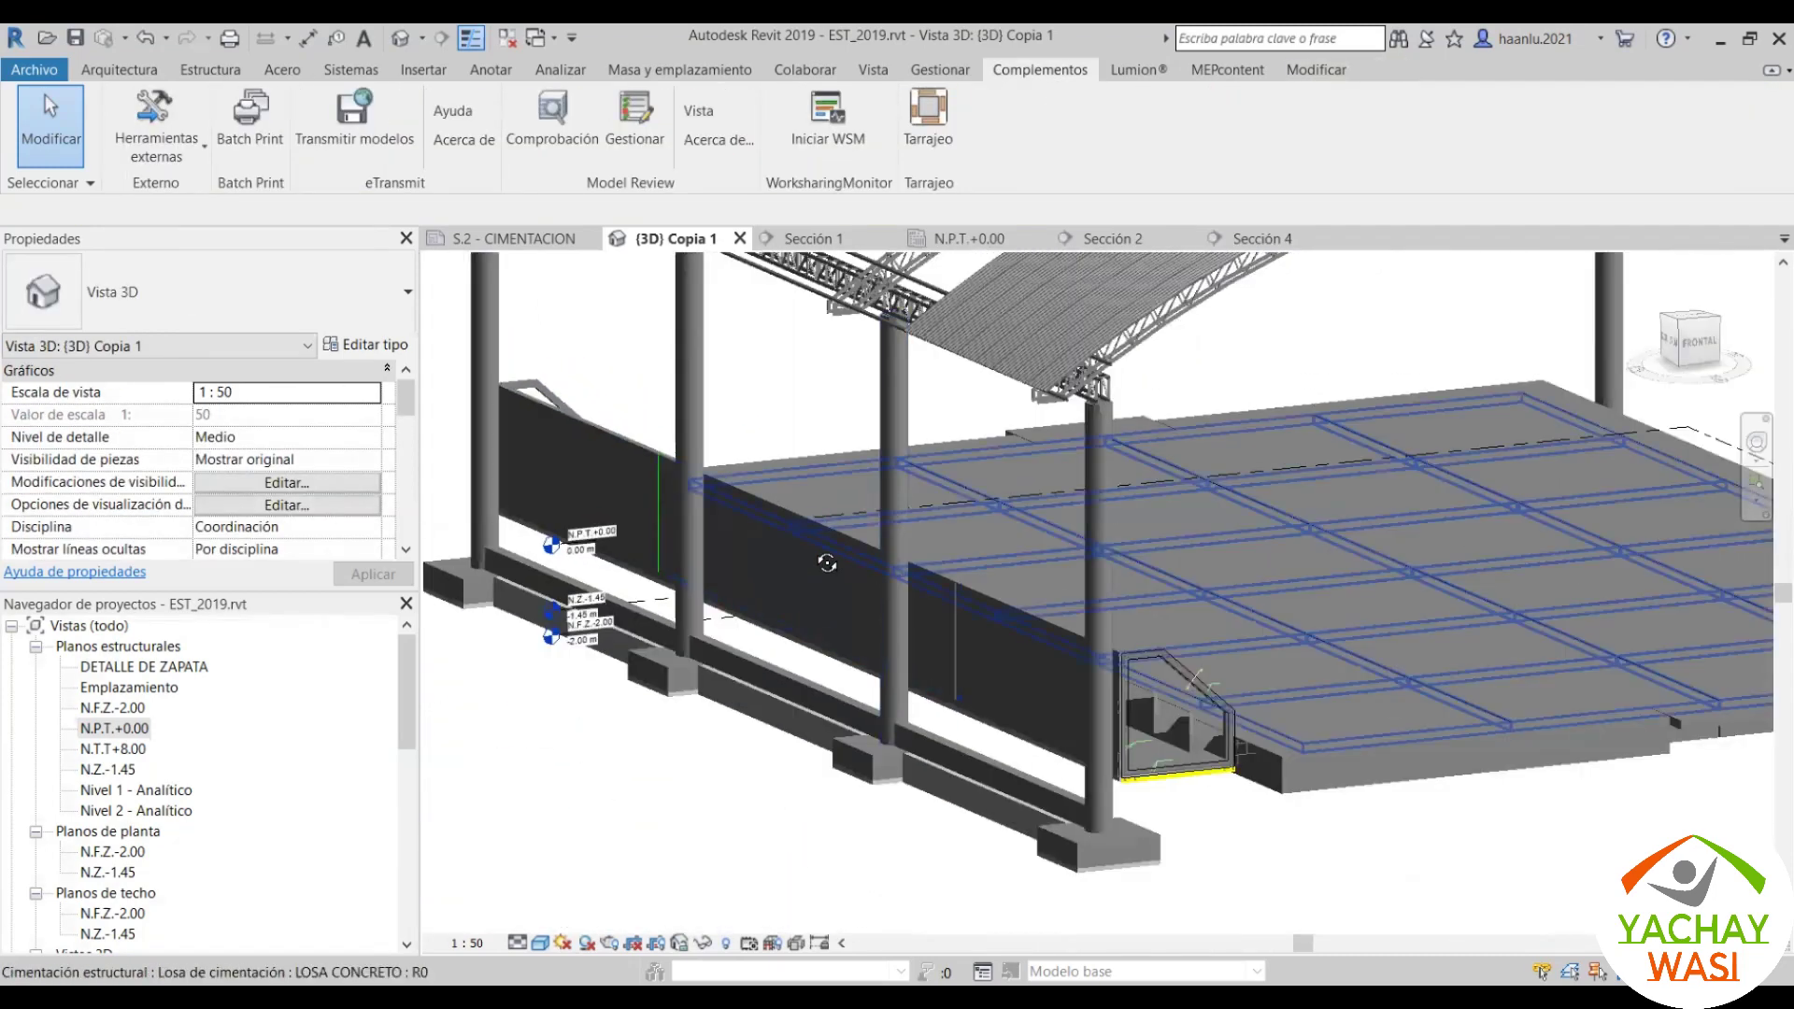
{"action": "mouse_move", "coordinate": [872, 572]}
{"action": "middle_mouse_down", "text": "shift"}
{"action": "mouse_move", "coordinate": [822, 604]}
{"action": "mouse_move", "coordinate": [1359, 509]}
{"action": "middle_mouse_up", "text": "shift"}
{"action": "scroll", "coordinate": [1354, 495], "scroll_direction": "up", "scroll_amount": 1}
{"action": "scroll", "coordinate": [1227, 436], "scroll_direction": "up", "scroll_amount": 2}
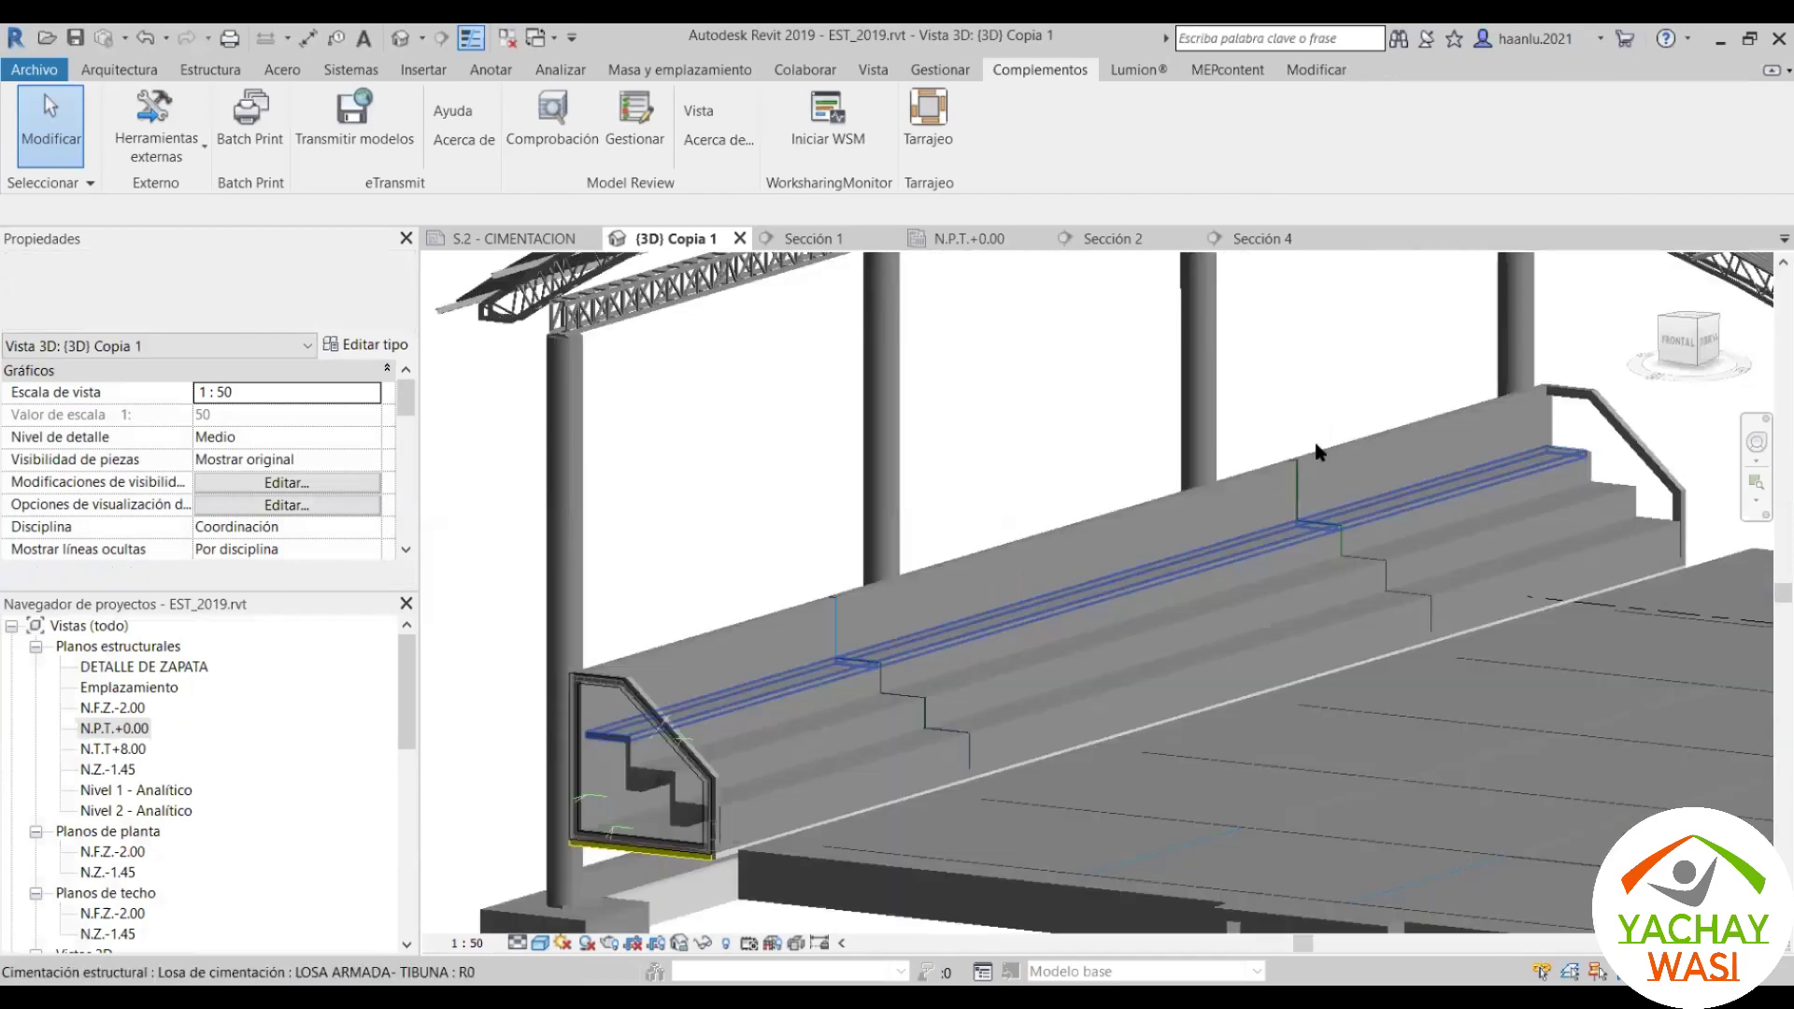
{"action": "scroll", "coordinate": [1310, 445], "scroll_direction": "up", "scroll_amount": 4}
{"action": "left_click", "coordinate": [1308, 445]}
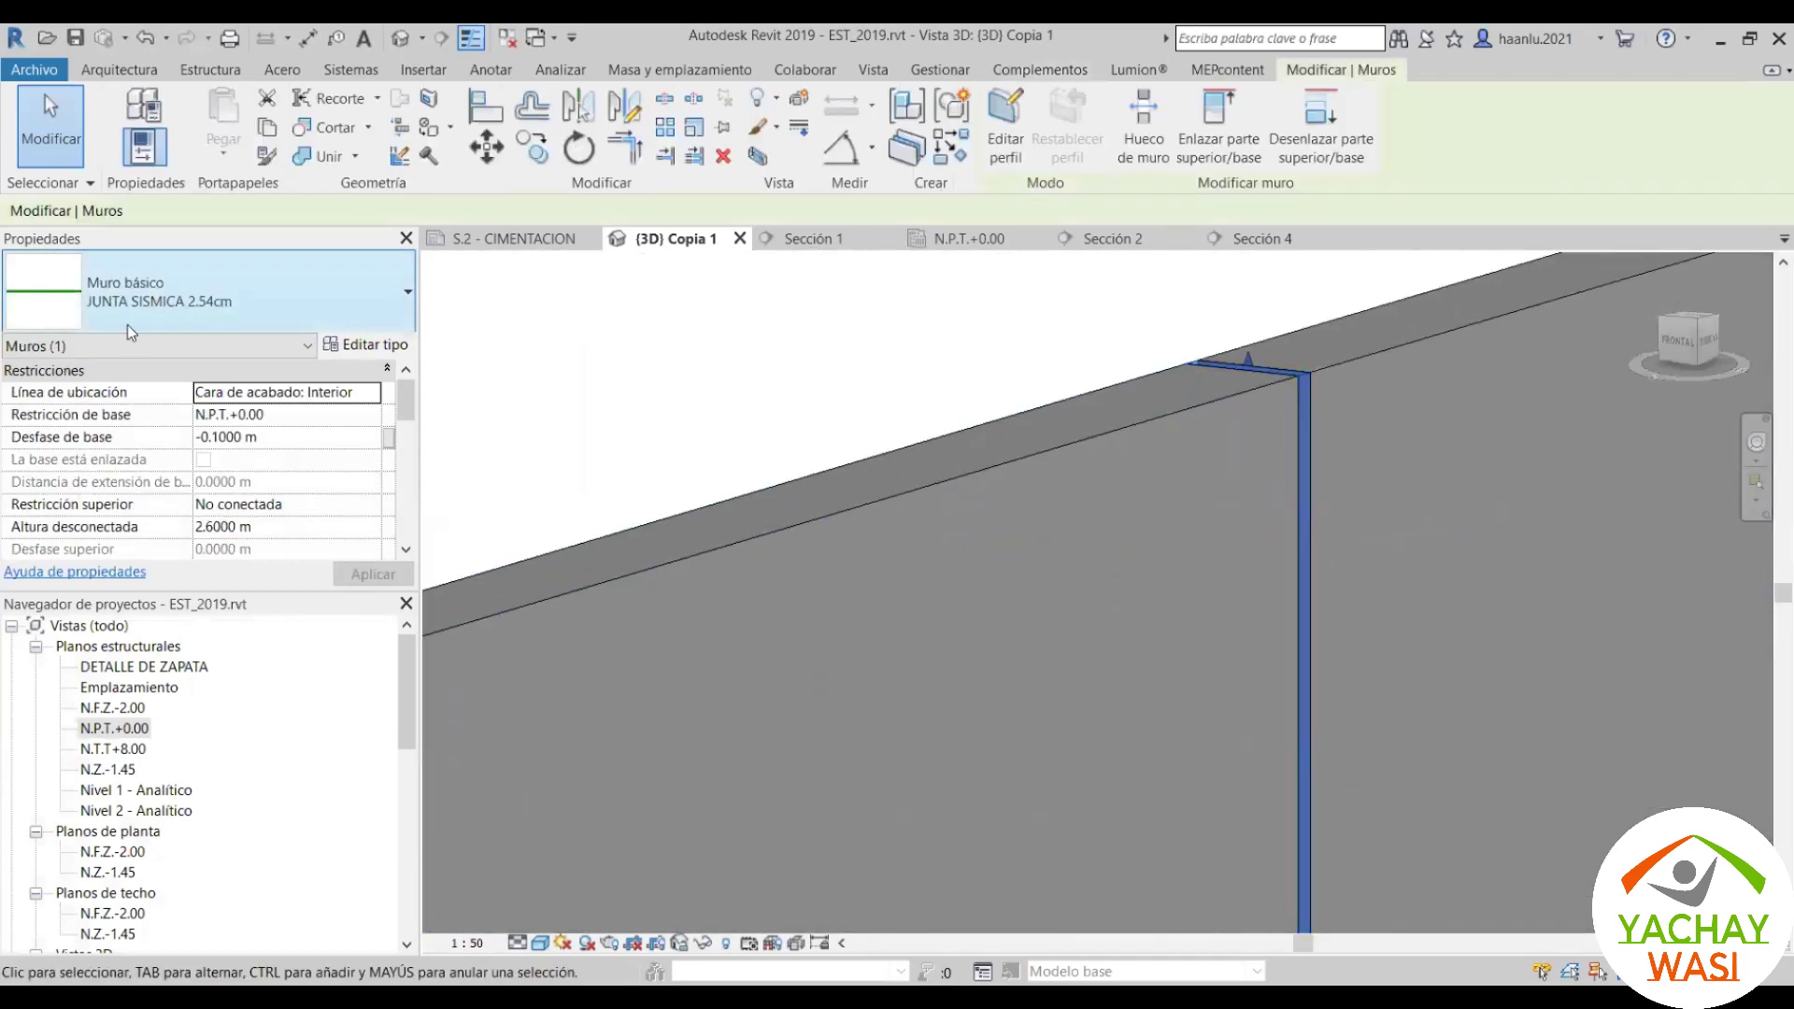
{"action": "scroll", "coordinate": [1112, 412], "scroll_direction": "down", "scroll_amount": 3}
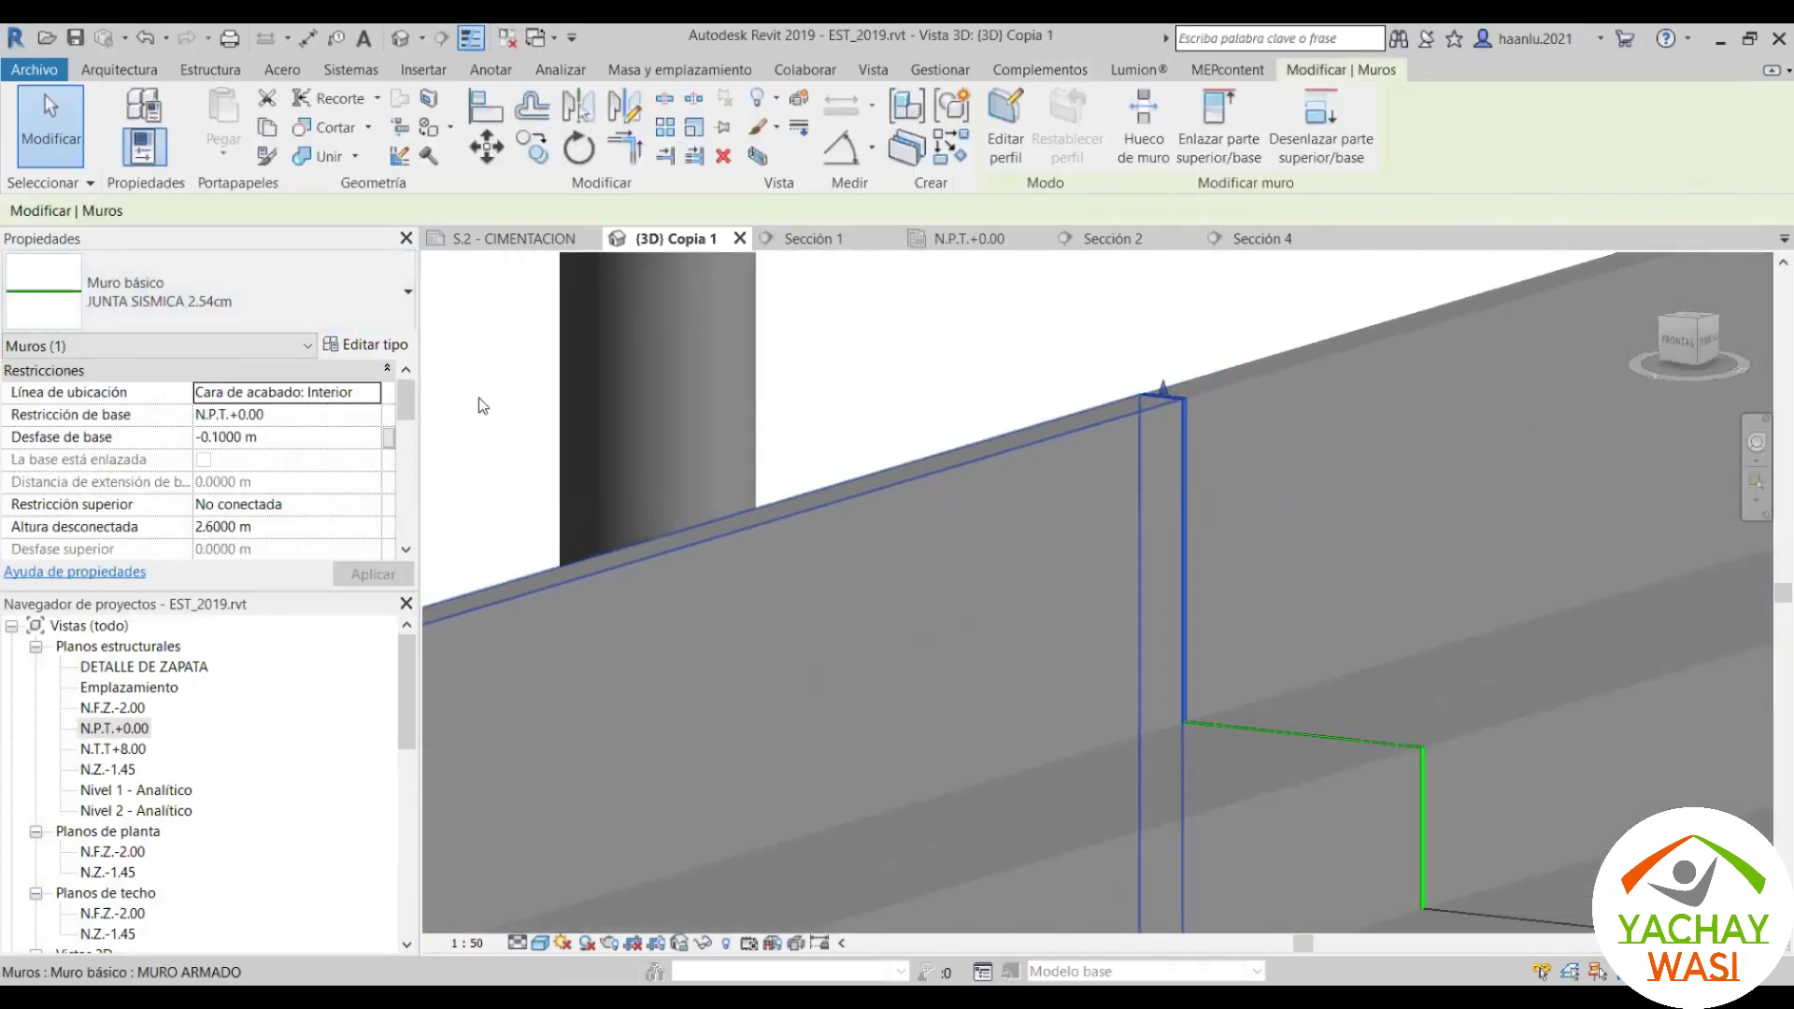
Step: Rename the seismic joint wall type to 'JUNTA SISMICA h 2.54cm' and accept the type changes
{"action": "left_click", "coordinate": [344, 350]}
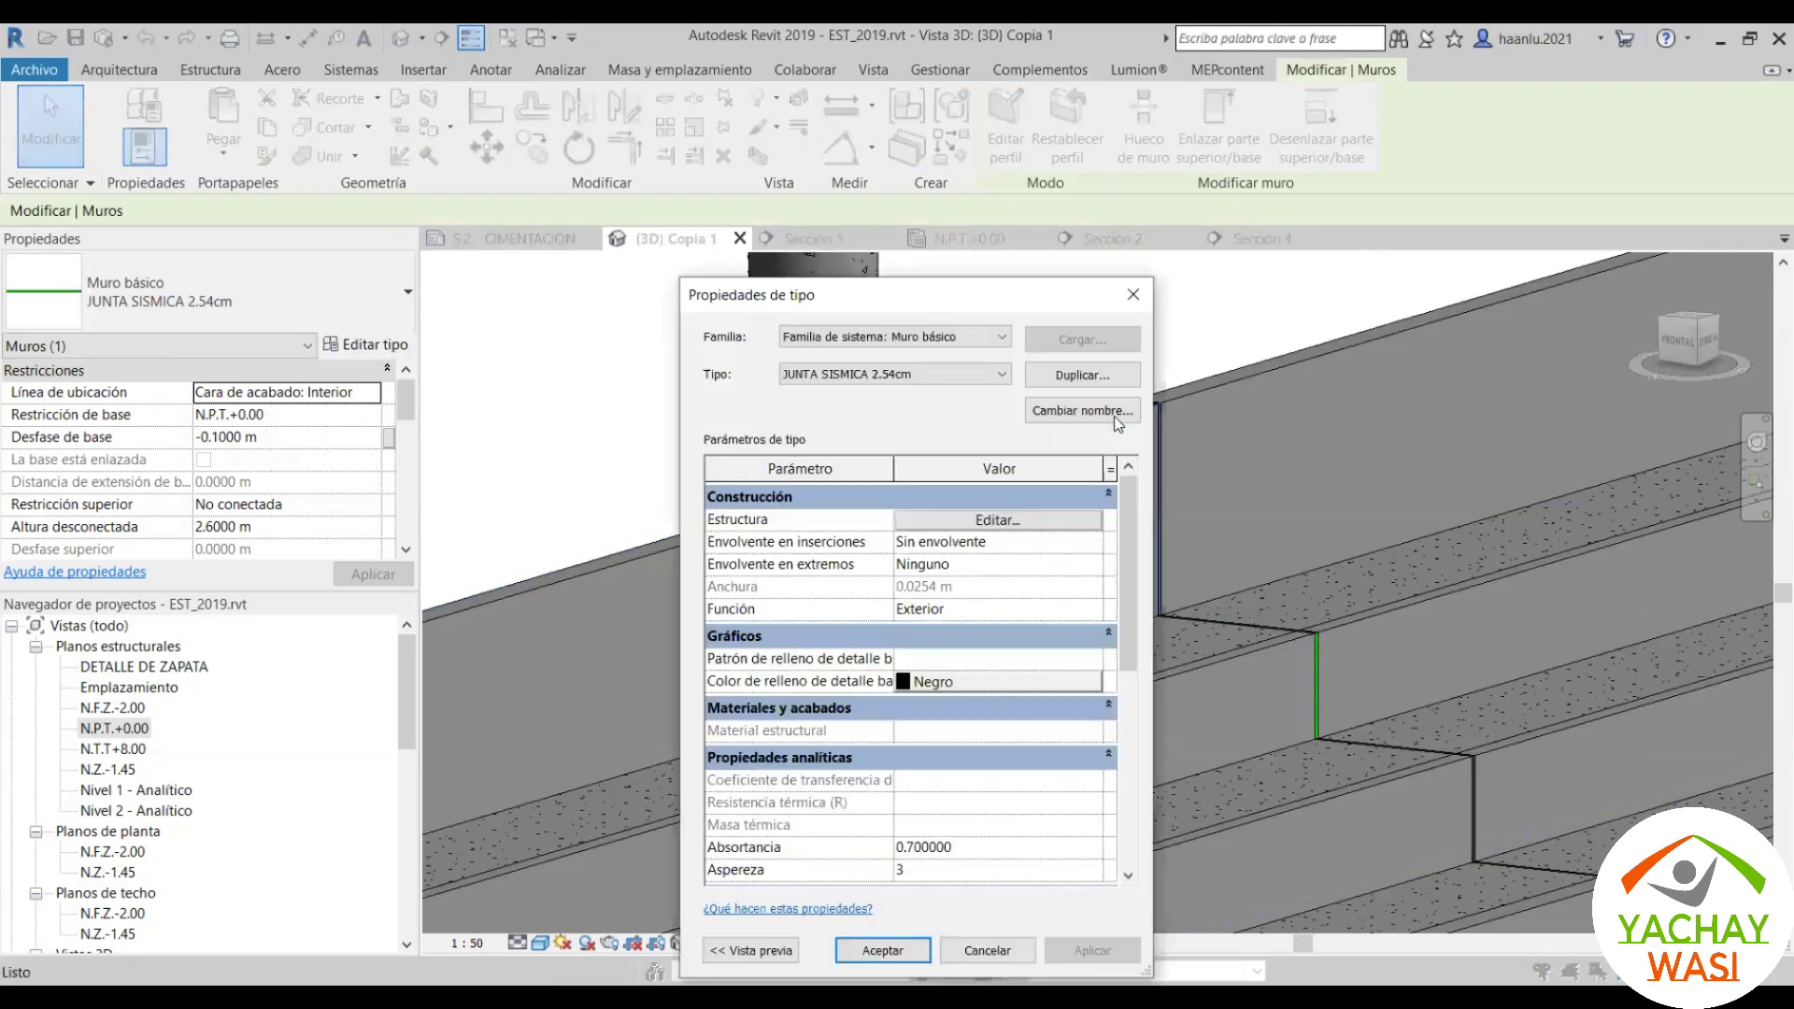
{"action": "left_click", "coordinate": [1116, 423]}
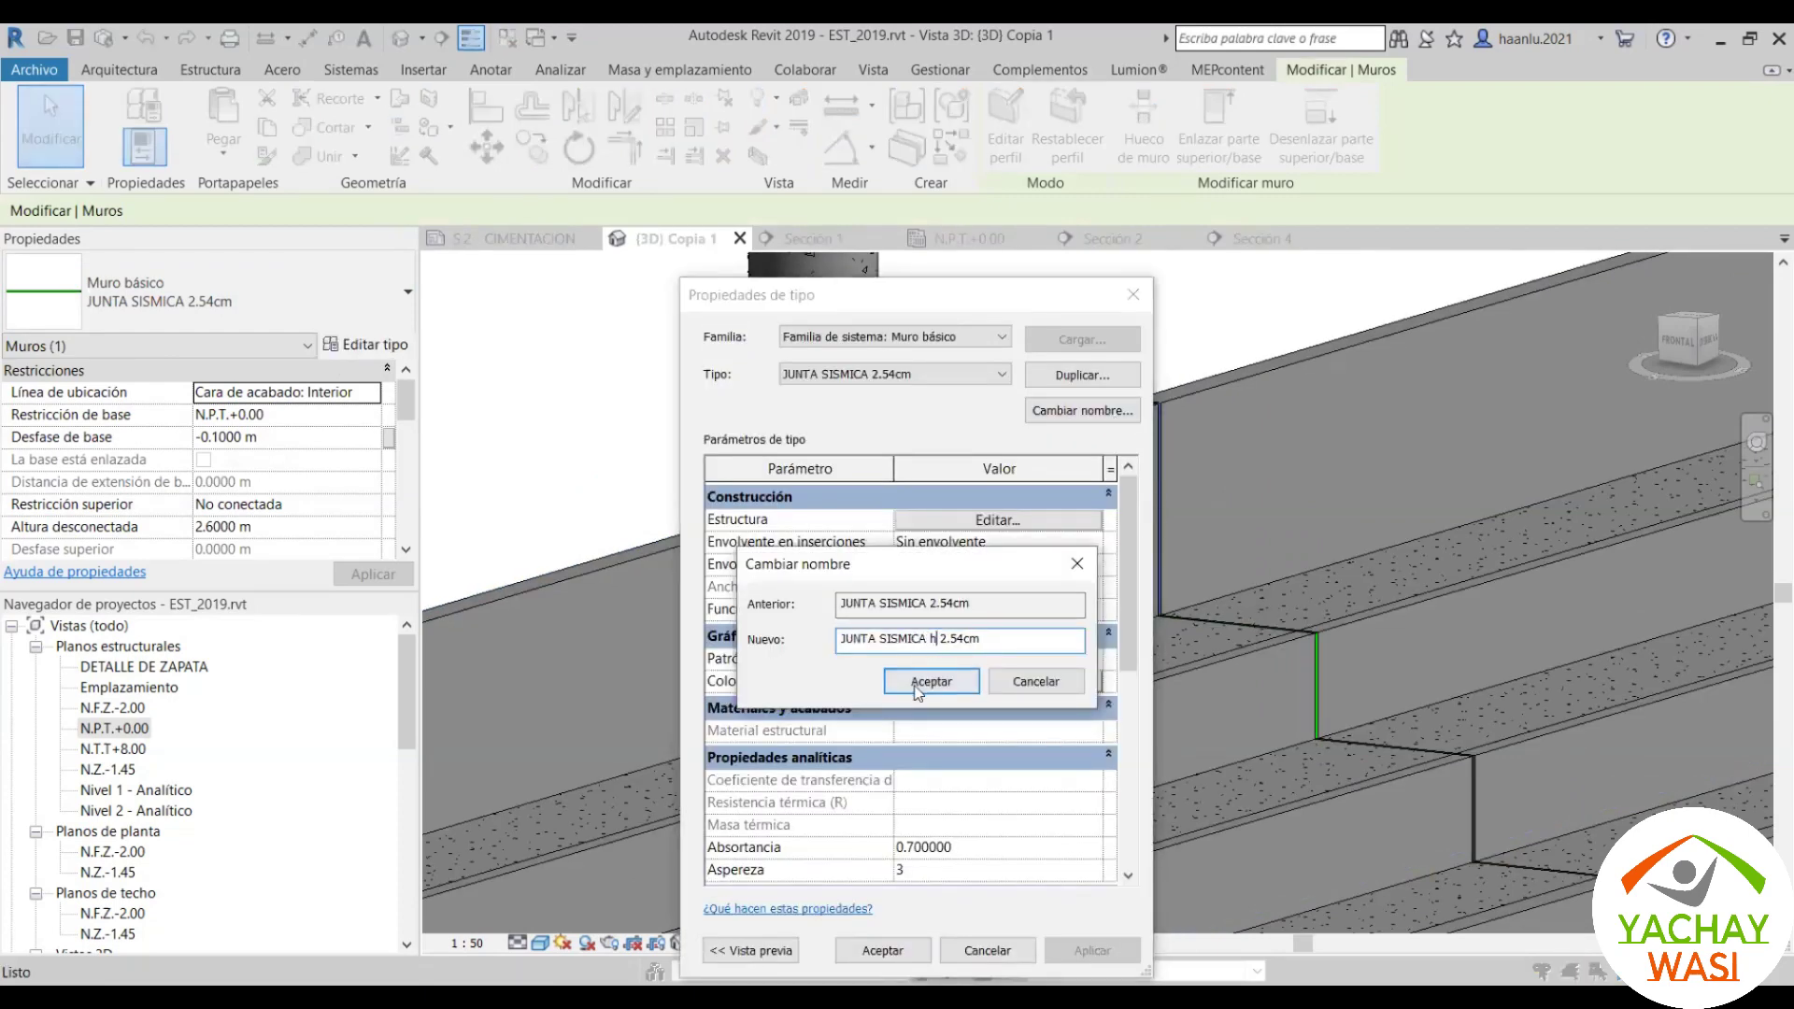
{"action": "left_click", "coordinate": [918, 683]}
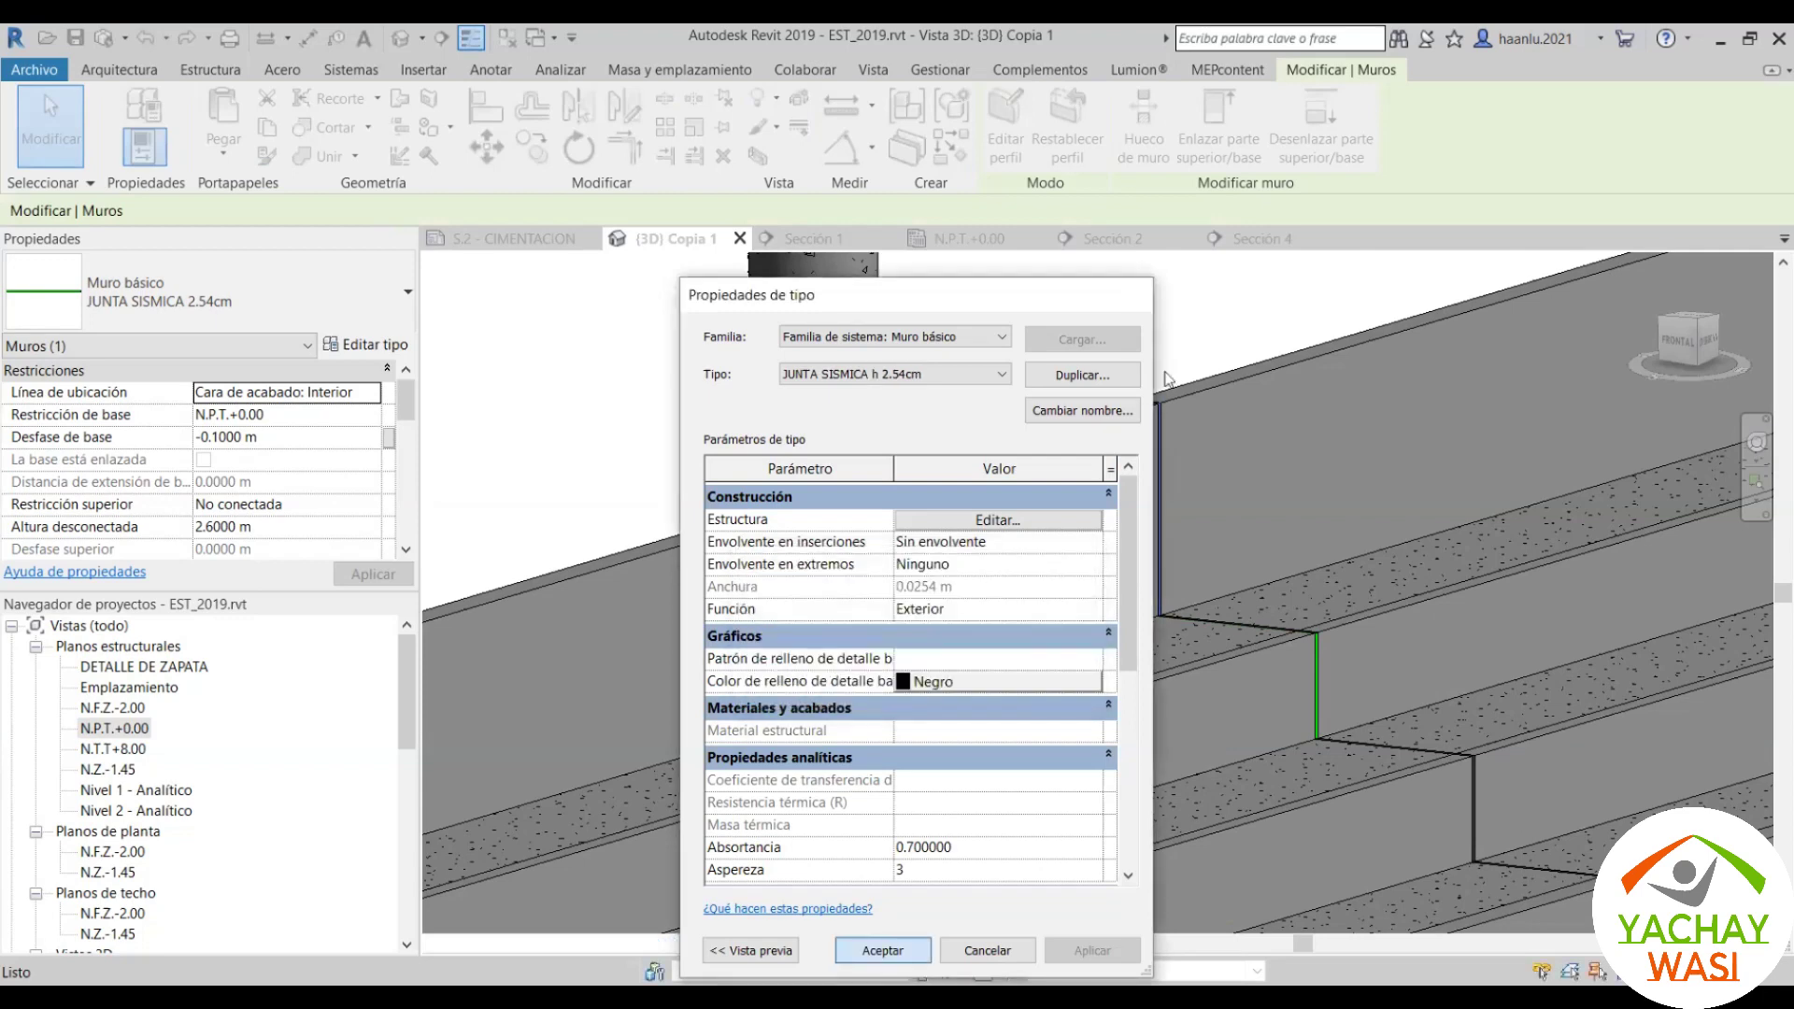
{"action": "left_click", "coordinate": [883, 950]}
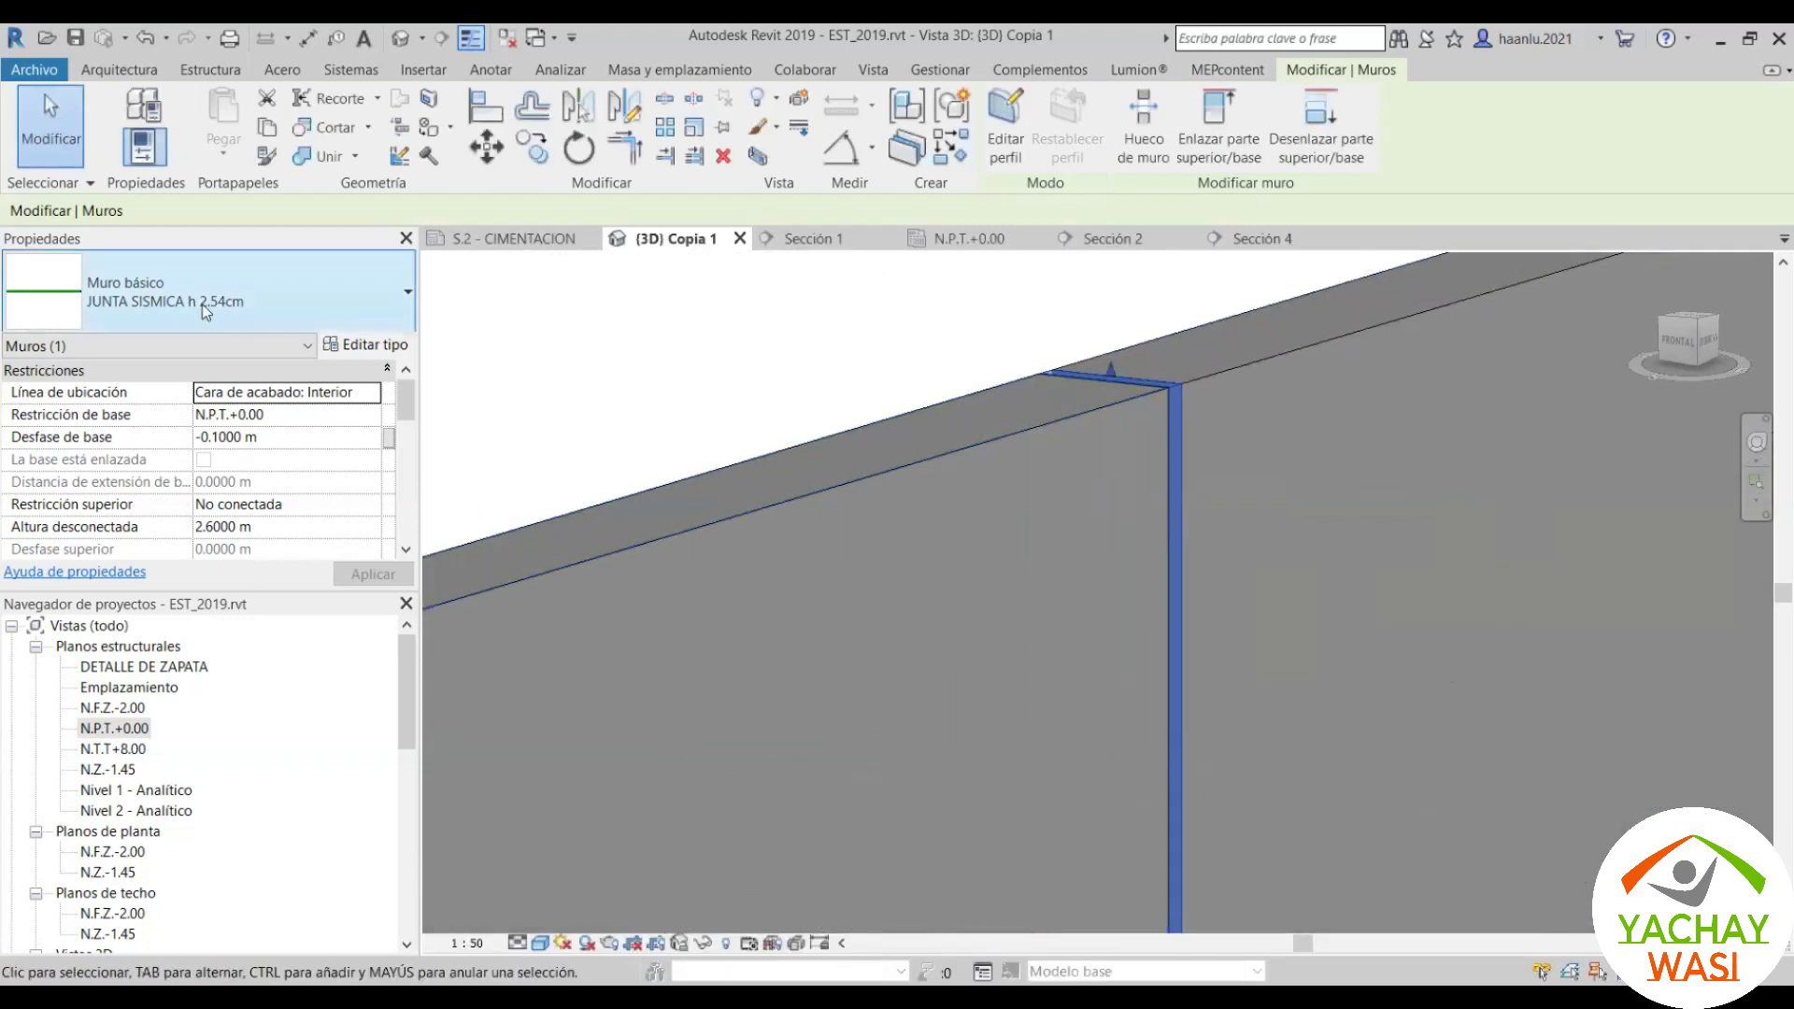
{"action": "key", "text": "Escape"}
Step: Run Complementos > Tarrajeo to add plaster finishes to the stands, slab and columns, orbiting to review
{"action": "scroll", "coordinate": [1104, 367], "scroll_direction": "down", "scroll_amount": 5}
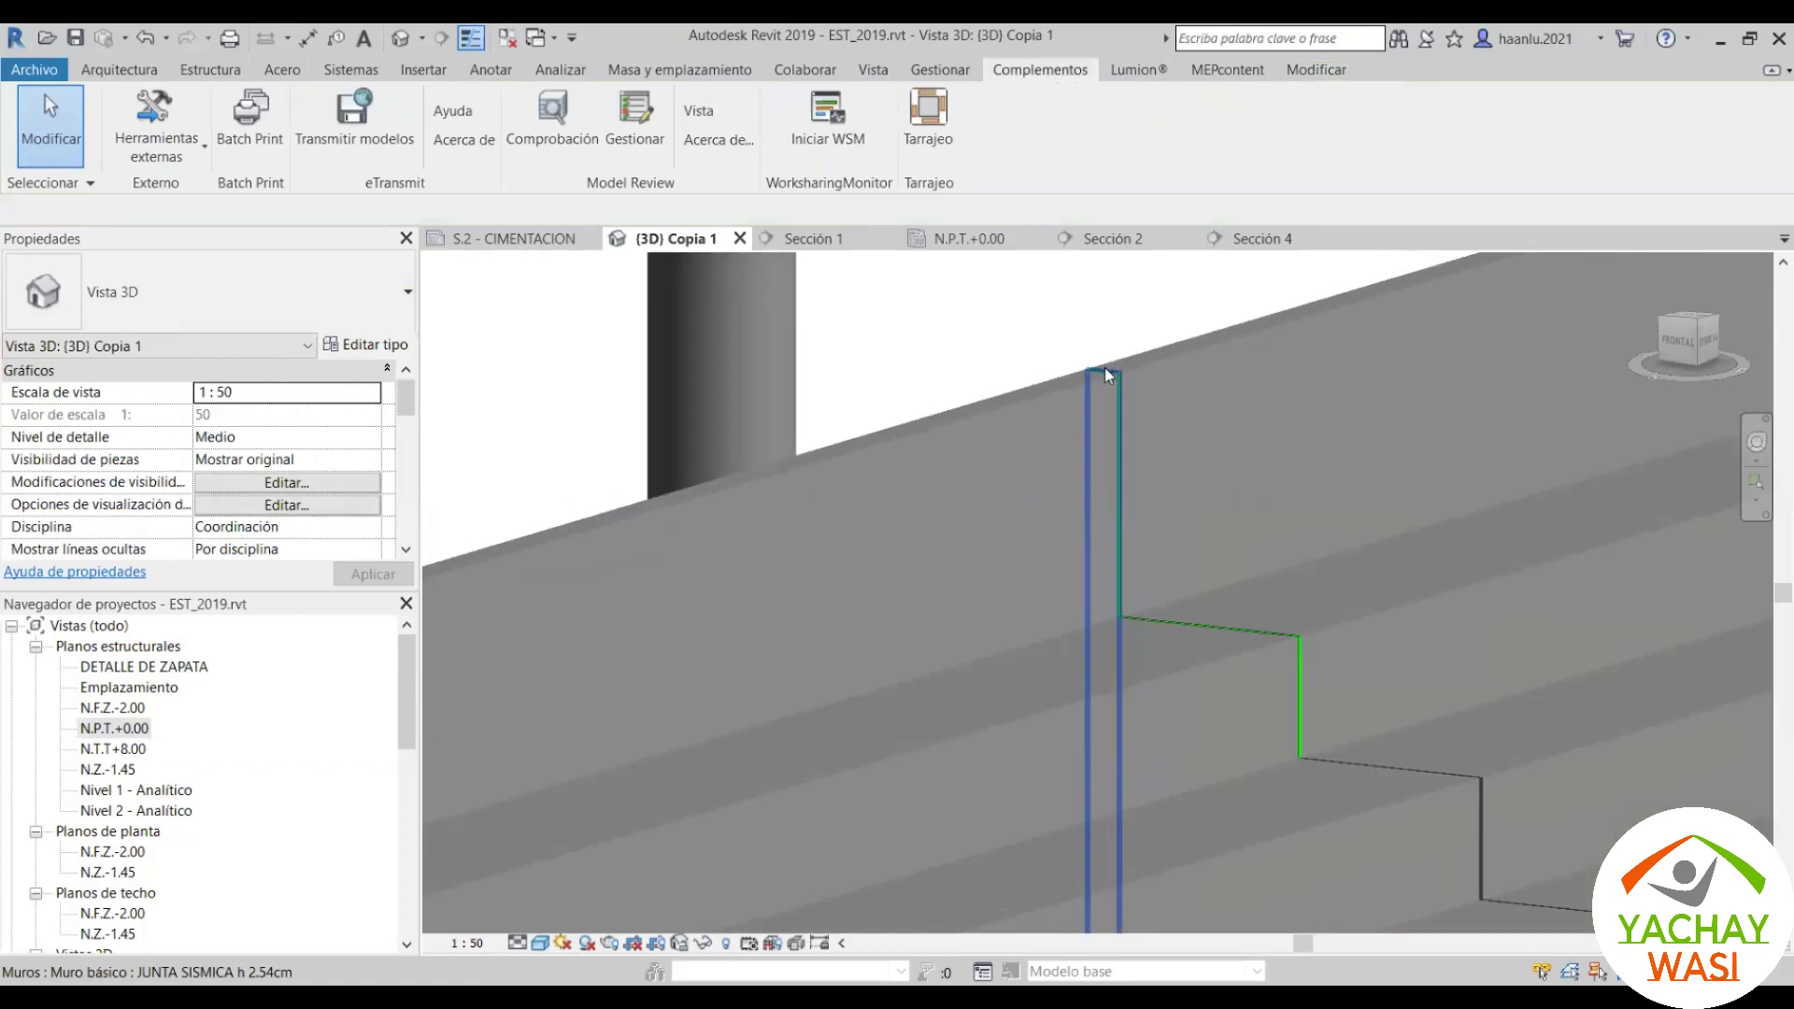
{"action": "middle_click_drag", "start_coordinate": [1104, 367], "coordinate": [1252, 396], "text": "shift"}
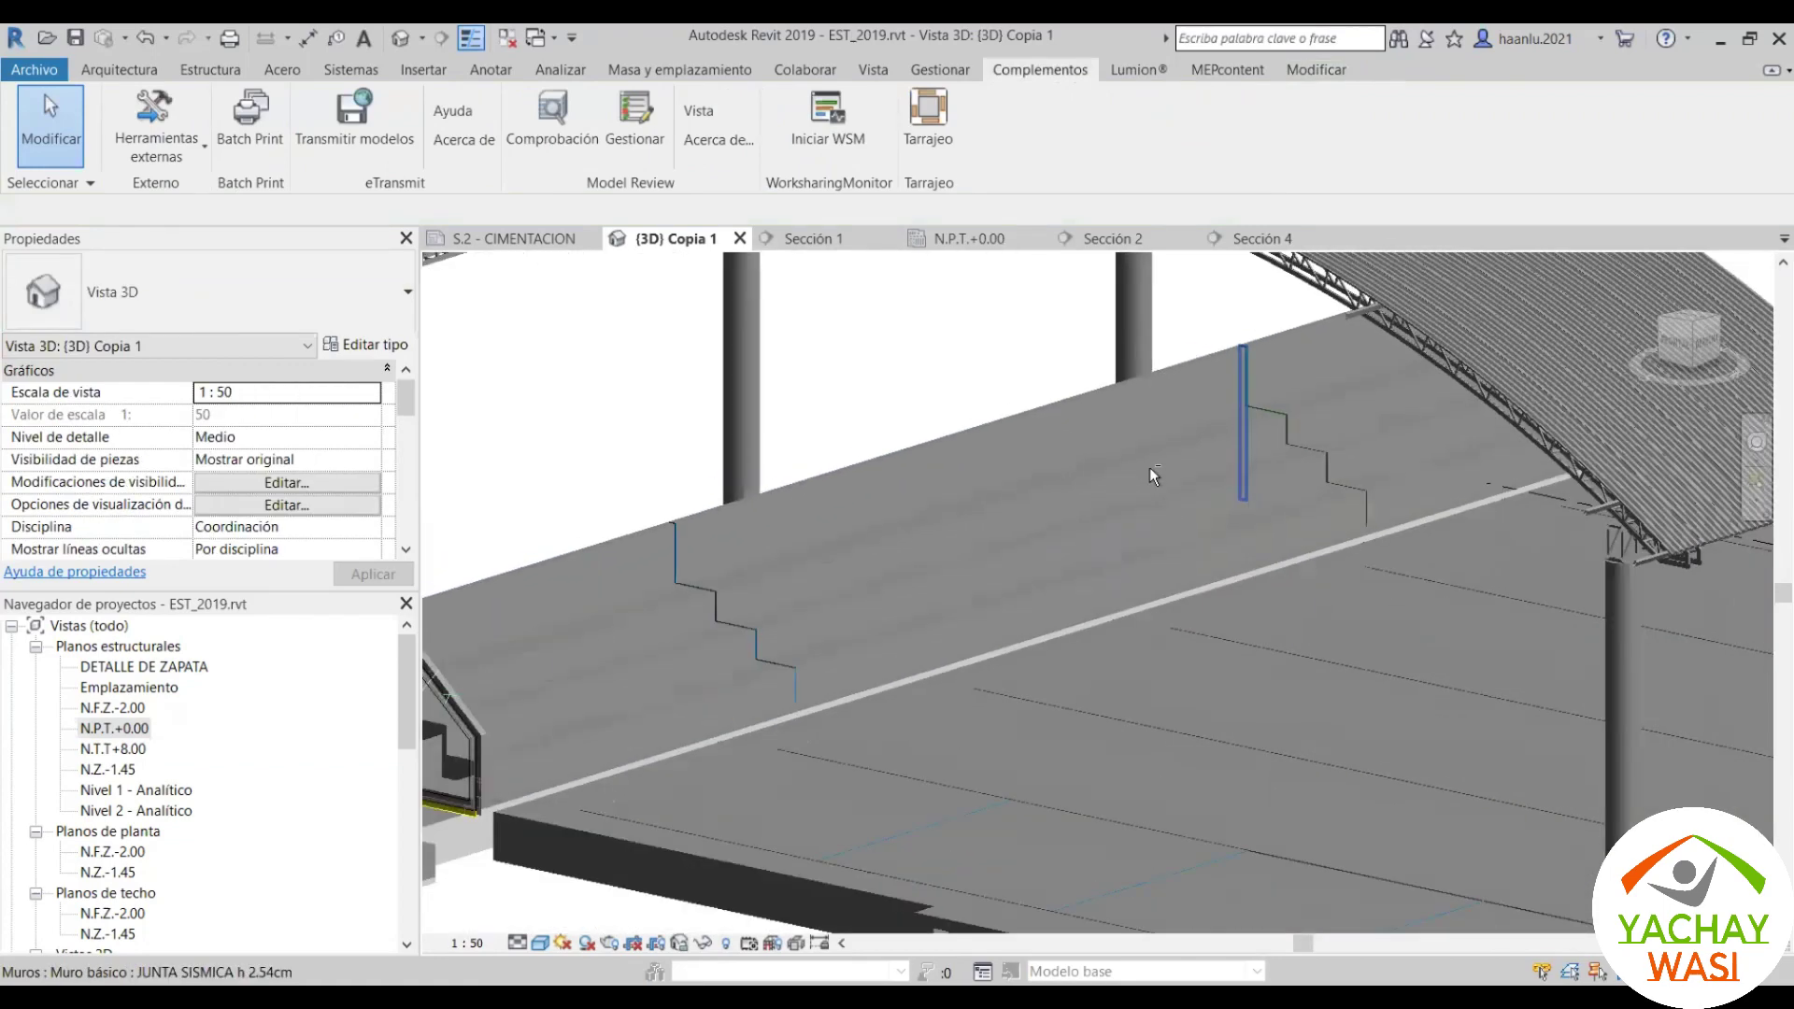
{"action": "scroll", "coordinate": [1149, 467], "scroll_direction": "down", "scroll_amount": 5}
{"action": "mouse_move", "coordinate": [1149, 467]}
{"action": "middle_mouse_down", "text": "shift"}
{"action": "mouse_move", "coordinate": [1492, 430]}
{"action": "mouse_move", "coordinate": [1000, 428]}
{"action": "middle_mouse_up", "text": "shift"}
{"action": "scroll", "coordinate": [1000, 428], "scroll_direction": "up", "scroll_amount": 5}
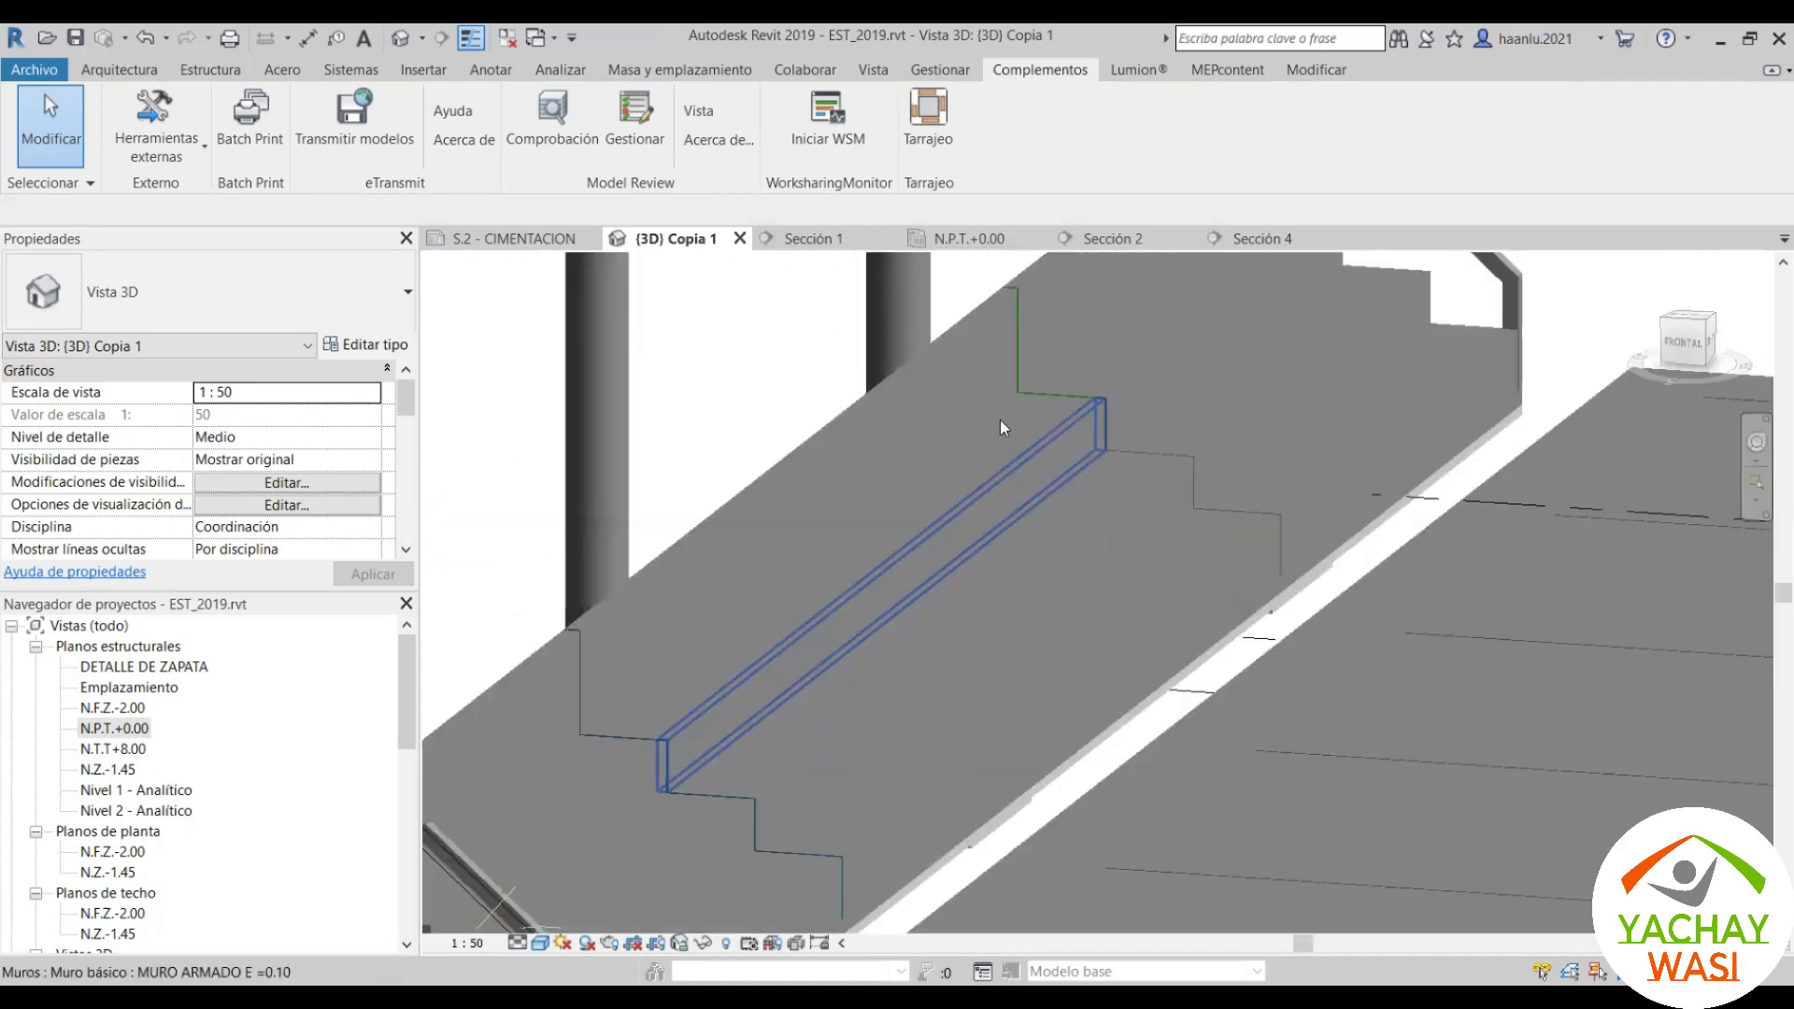
{"action": "scroll", "coordinate": [1000, 428], "scroll_direction": "down", "scroll_amount": 2}
{"action": "scroll", "coordinate": [639, 566], "scroll_direction": "down", "scroll_amount": 3}
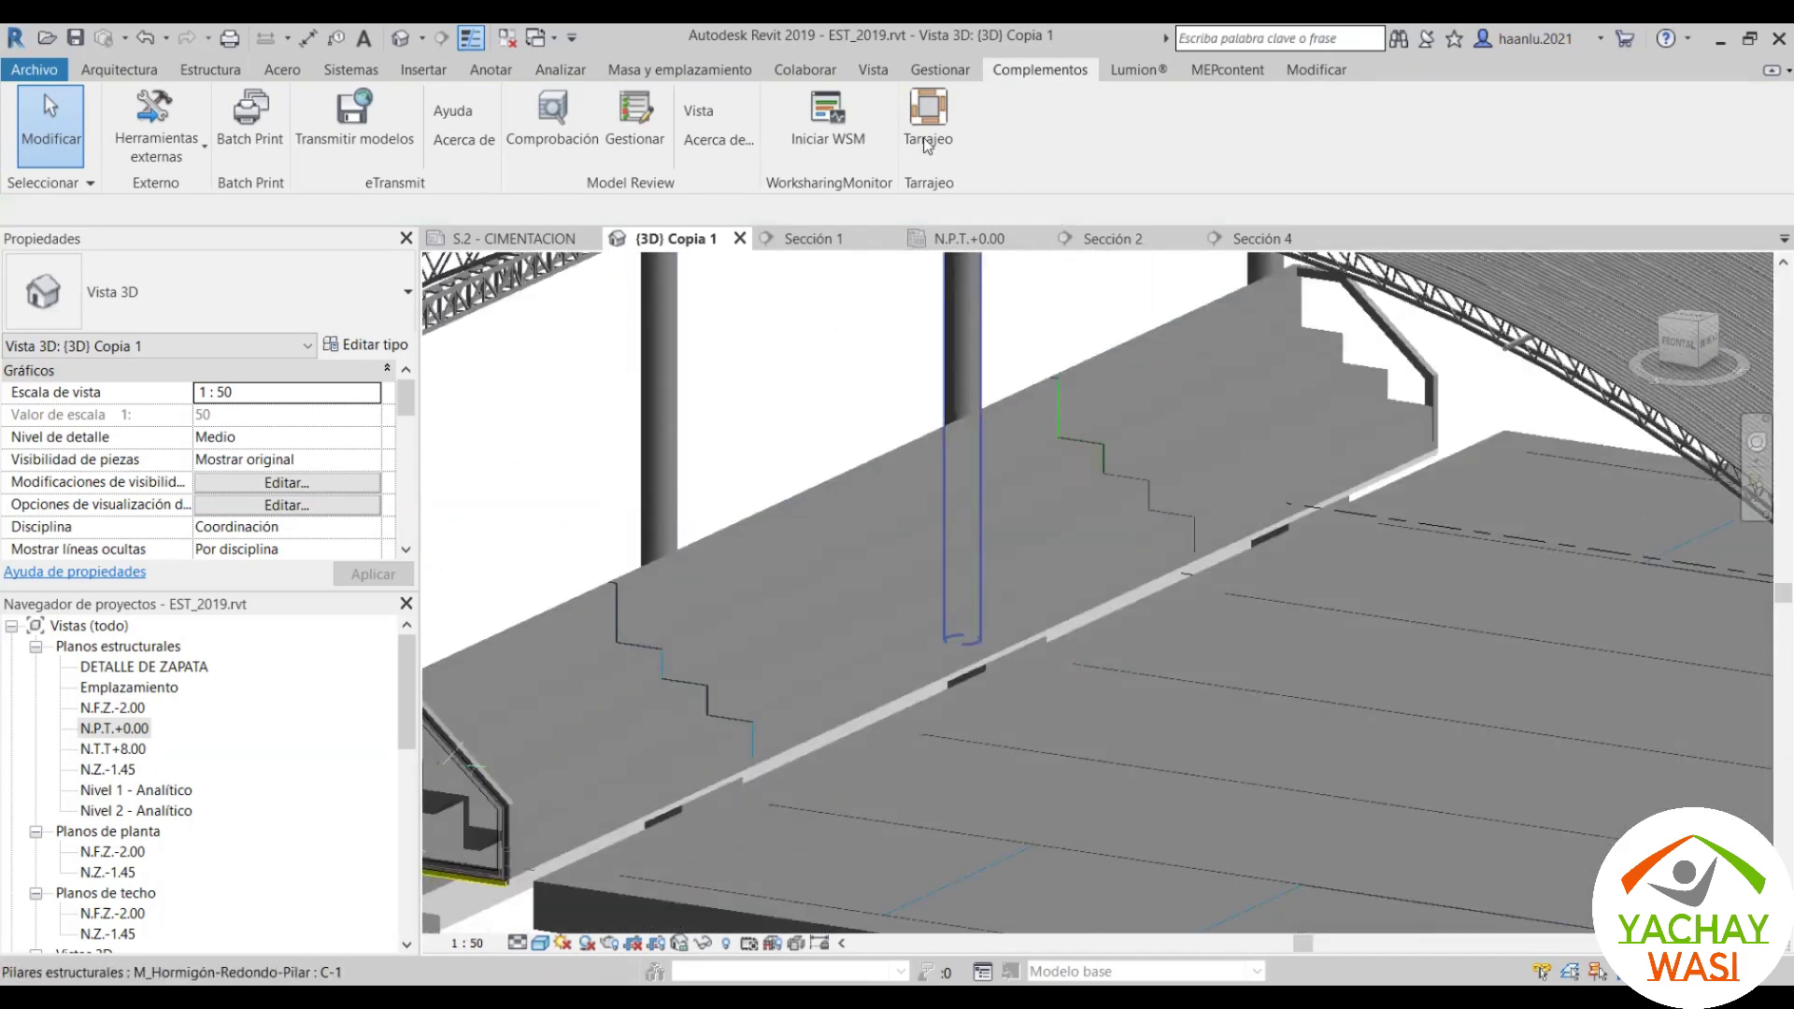
{"action": "left_click", "coordinate": [927, 144]}
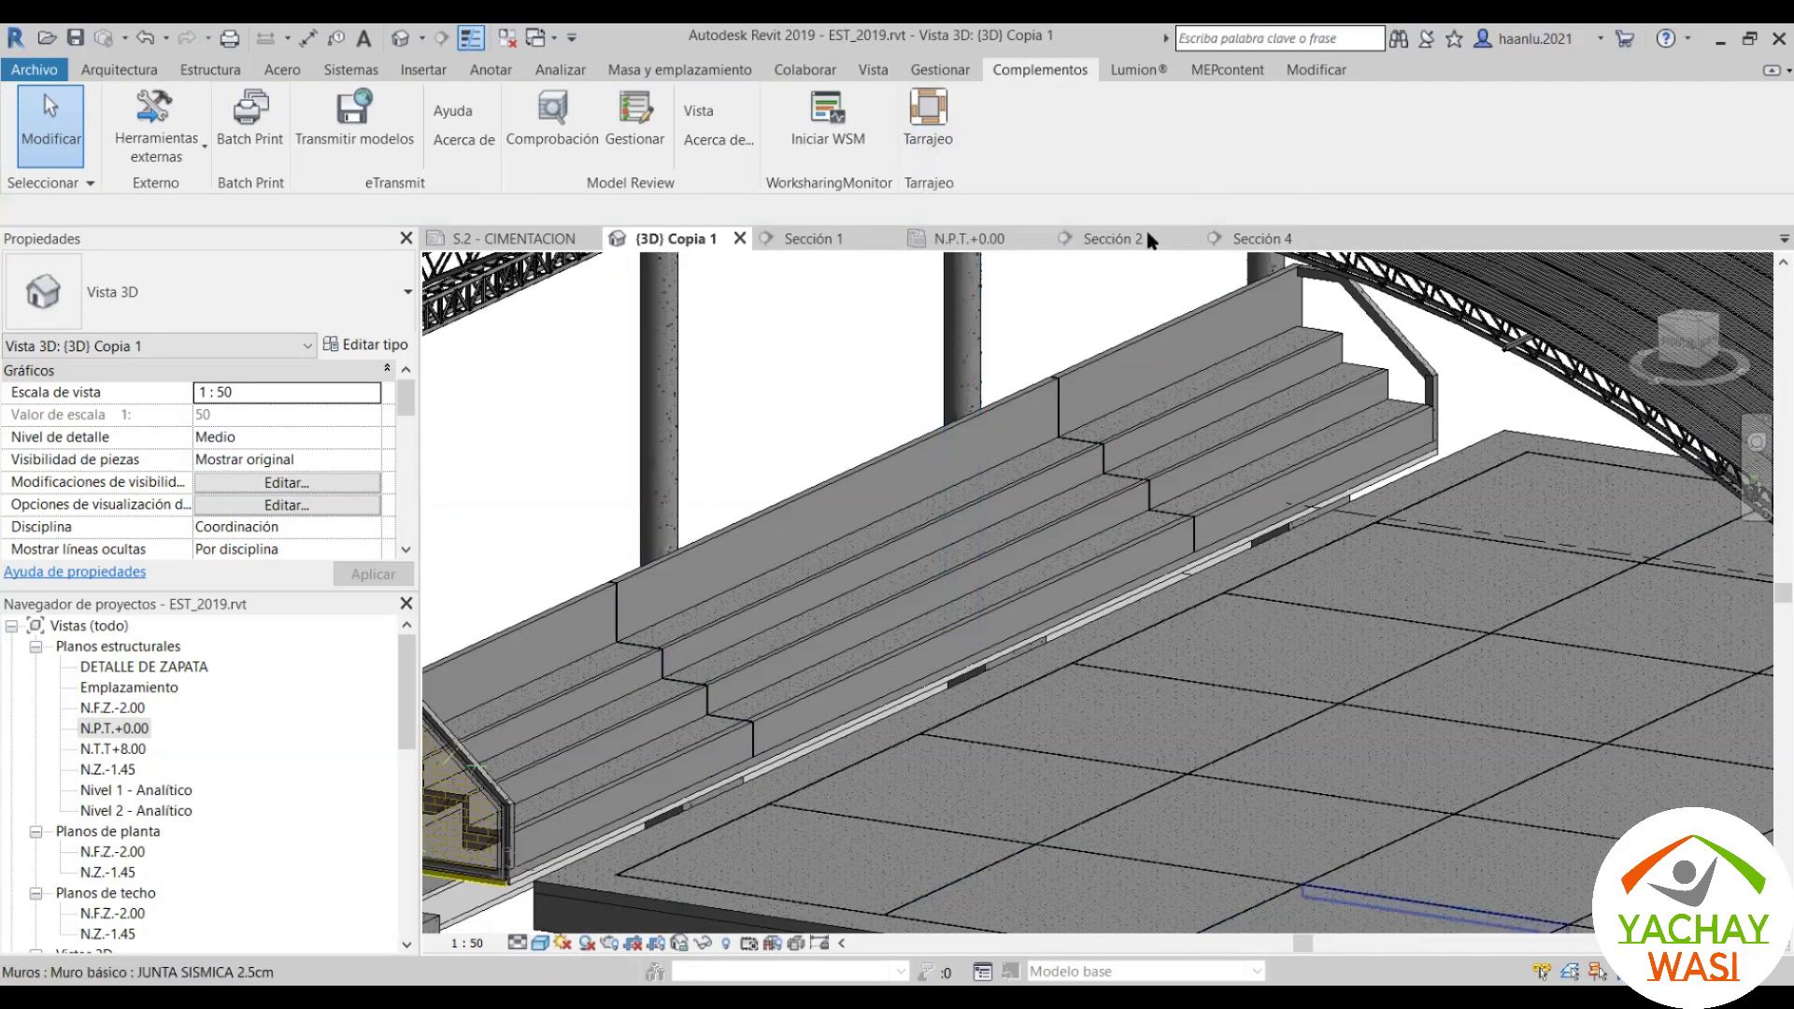
{"action": "middle_click_drag", "start_coordinate": [1275, 648], "coordinate": [1244, 649], "text": "shift"}
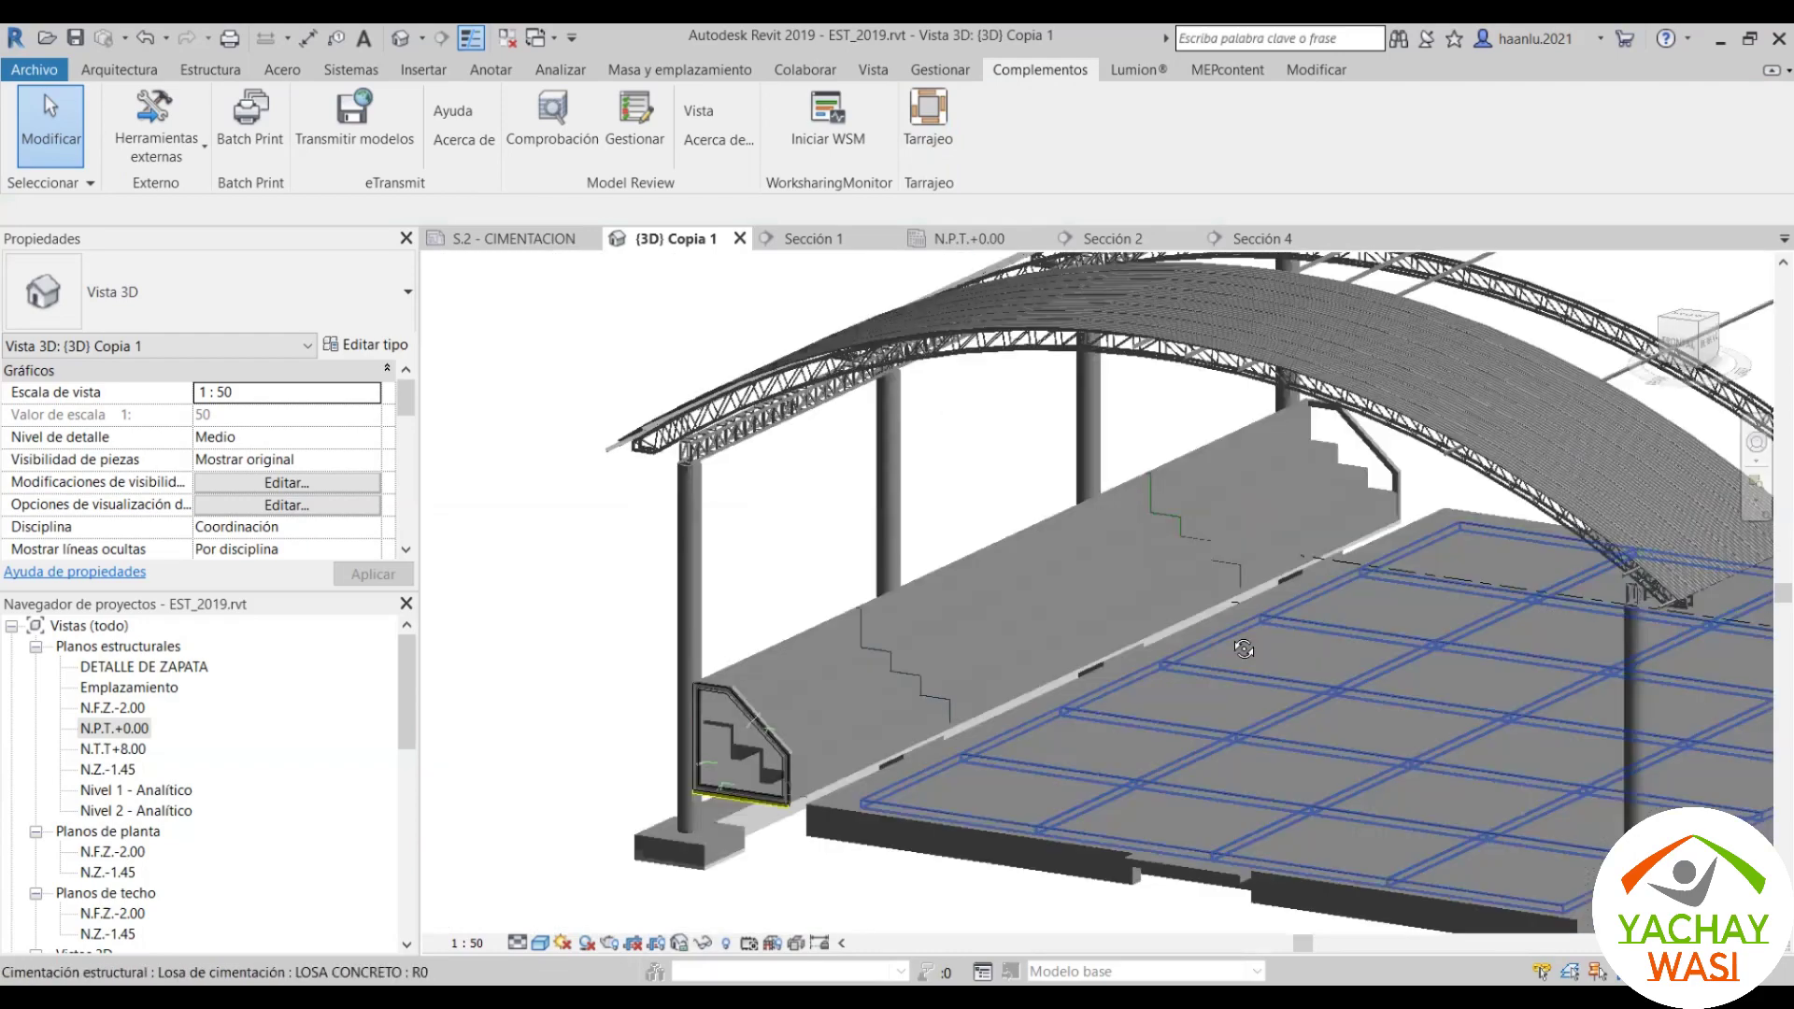
Step: Select the diagonal parapet beam at the end of the stands to inspect it
{"action": "scroll", "coordinate": [854, 596], "scroll_direction": "up", "scroll_amount": 5}
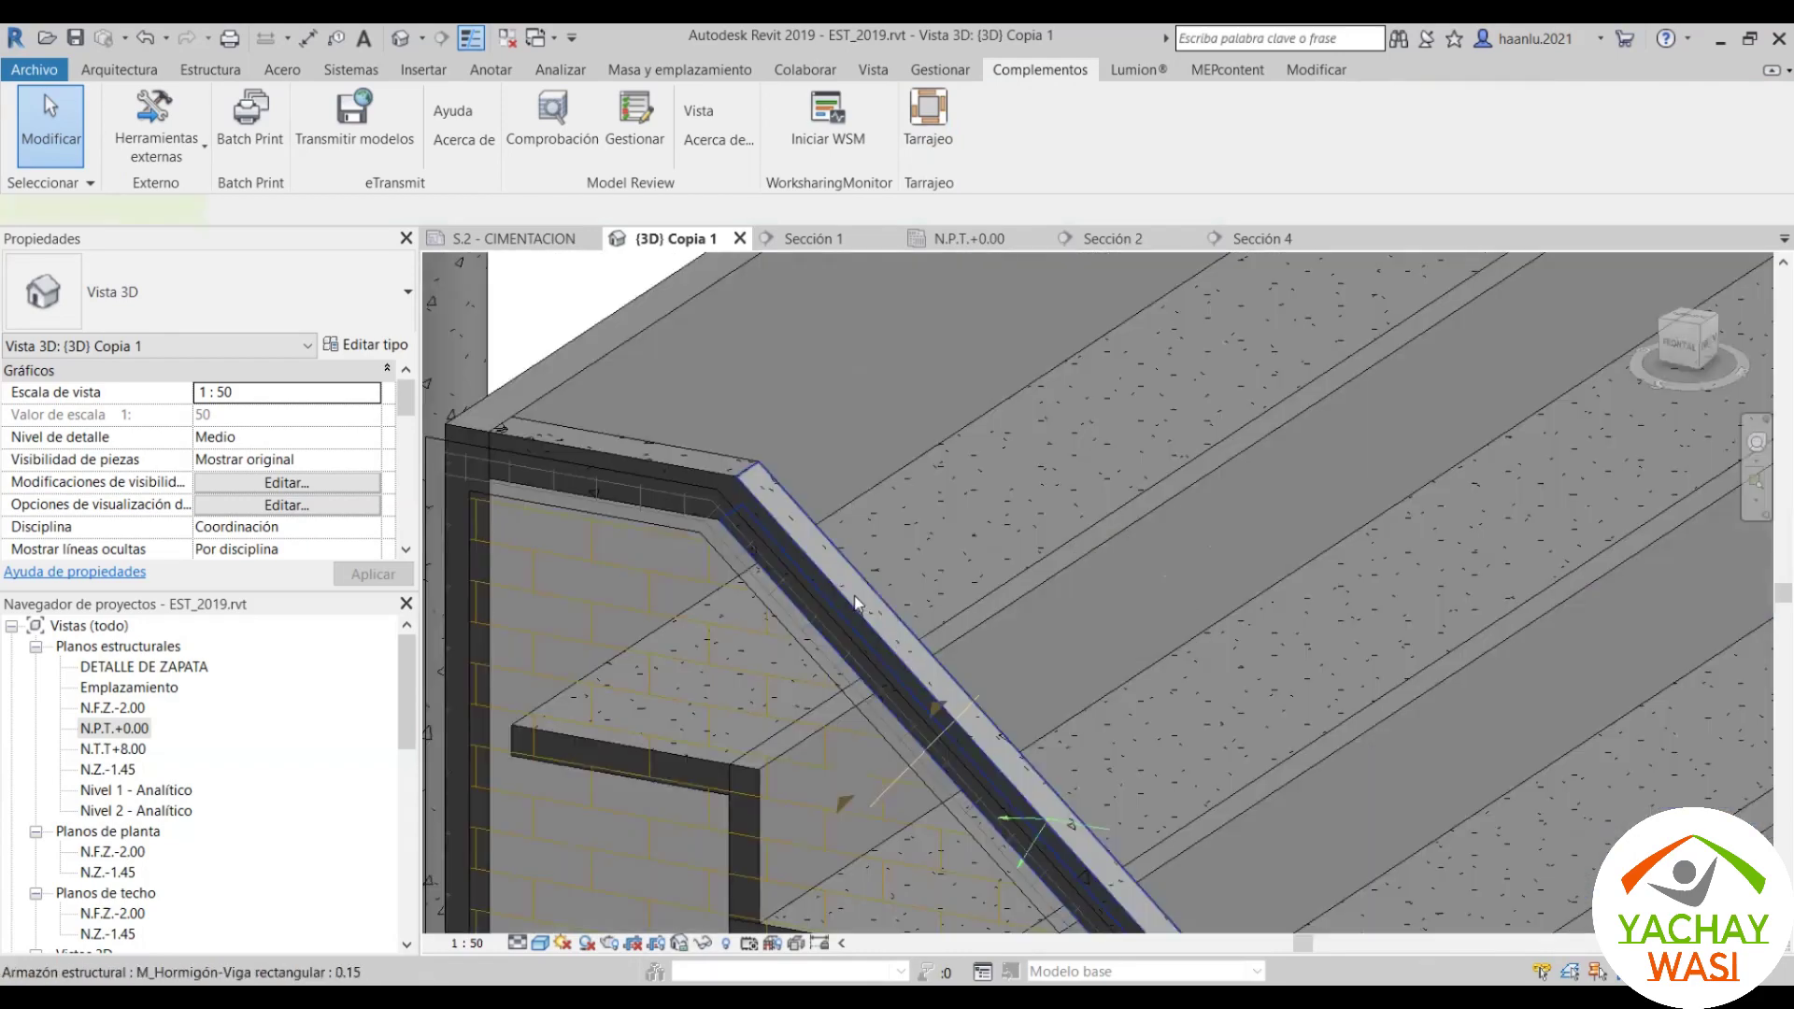
{"action": "left_click", "coordinate": [852, 598]}
{"action": "key", "text": "Escape"}
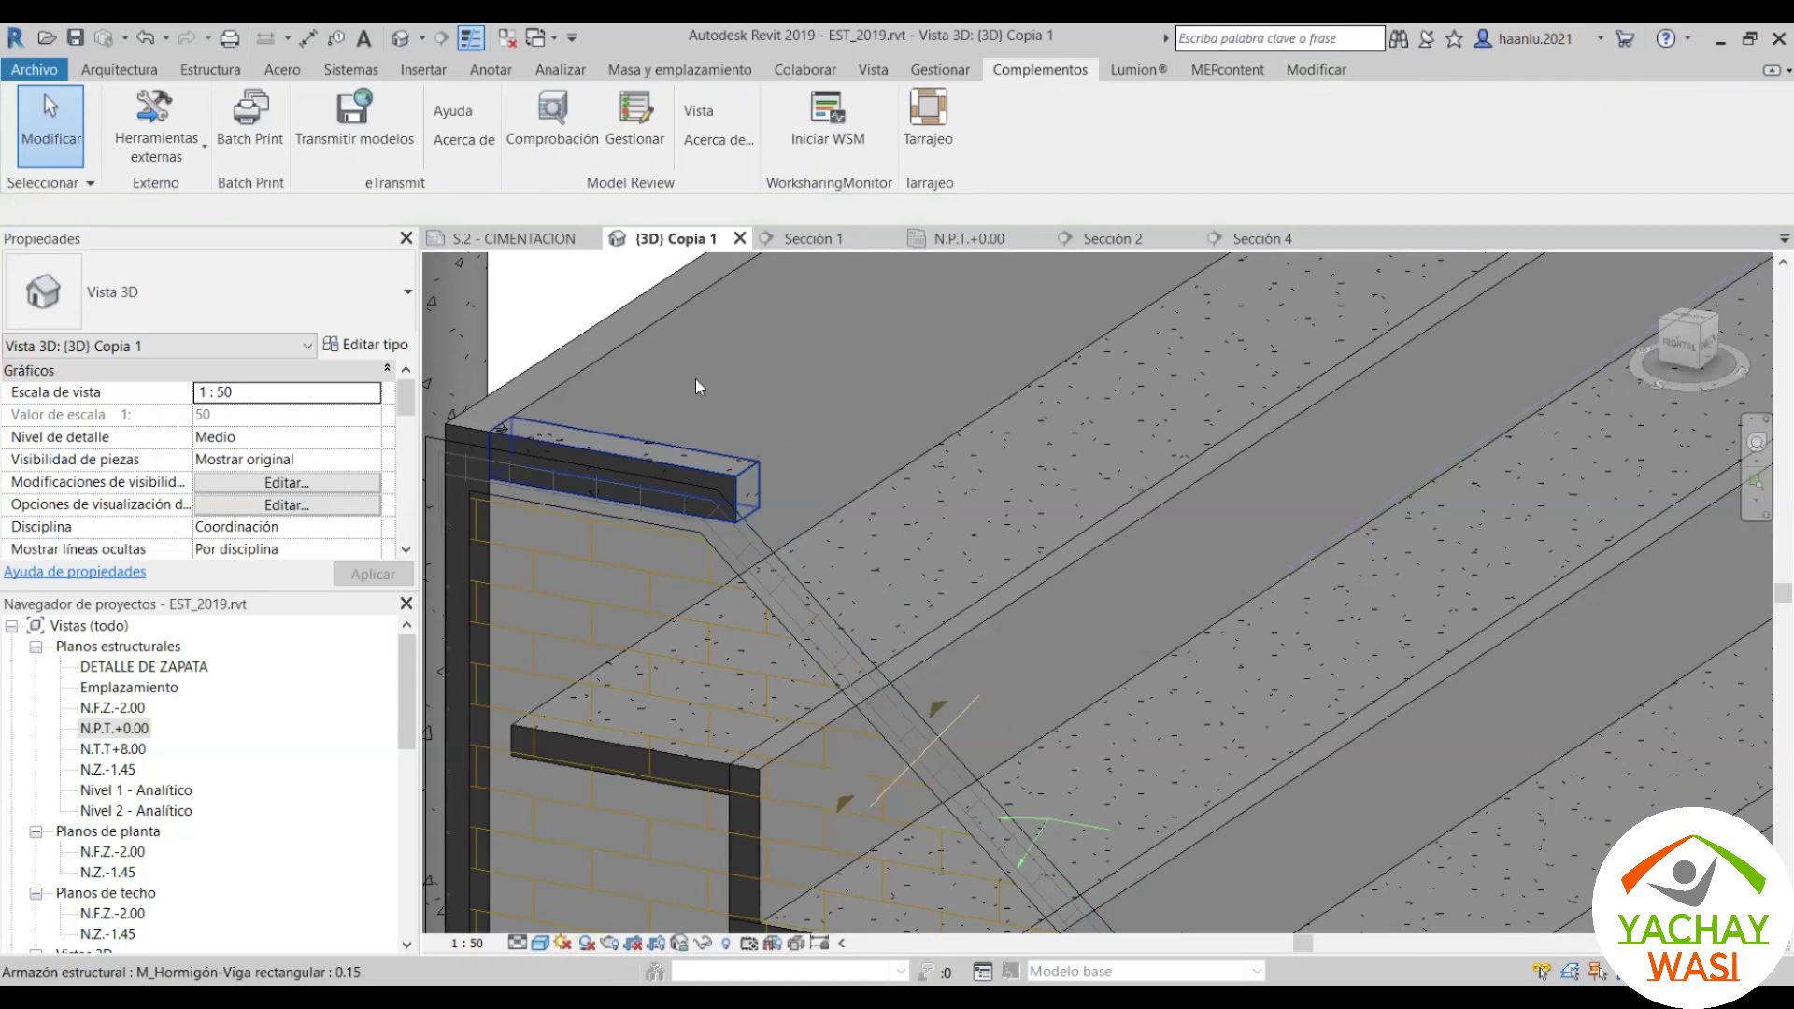
{"action": "left_click", "coordinate": [975, 769]}
{"action": "key", "text": "Escape"}
{"action": "scroll", "coordinate": [1045, 742], "scroll_direction": "up", "scroll_amount": 4}
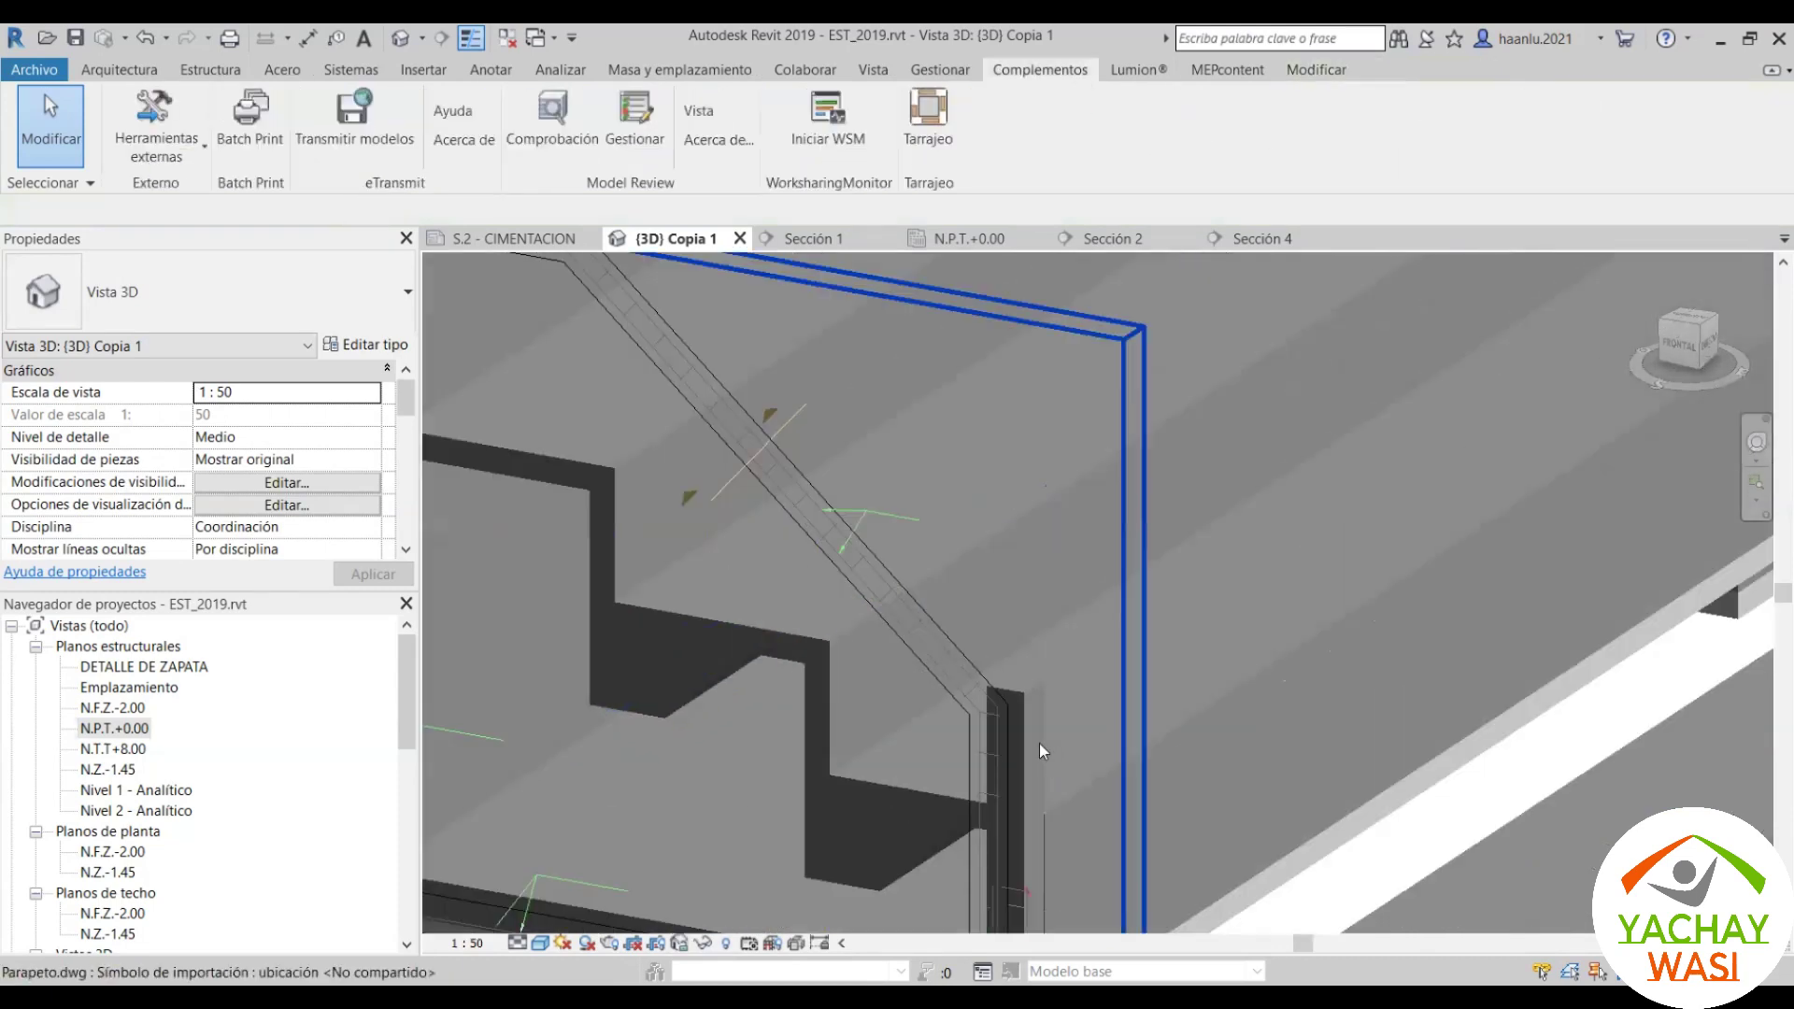
{"action": "scroll", "coordinate": [1044, 750], "scroll_direction": "down", "scroll_amount": 4}
Step: Select the Parapeto.dwg import and zoom in and out around it
{"action": "left_click", "coordinate": [746, 291]}
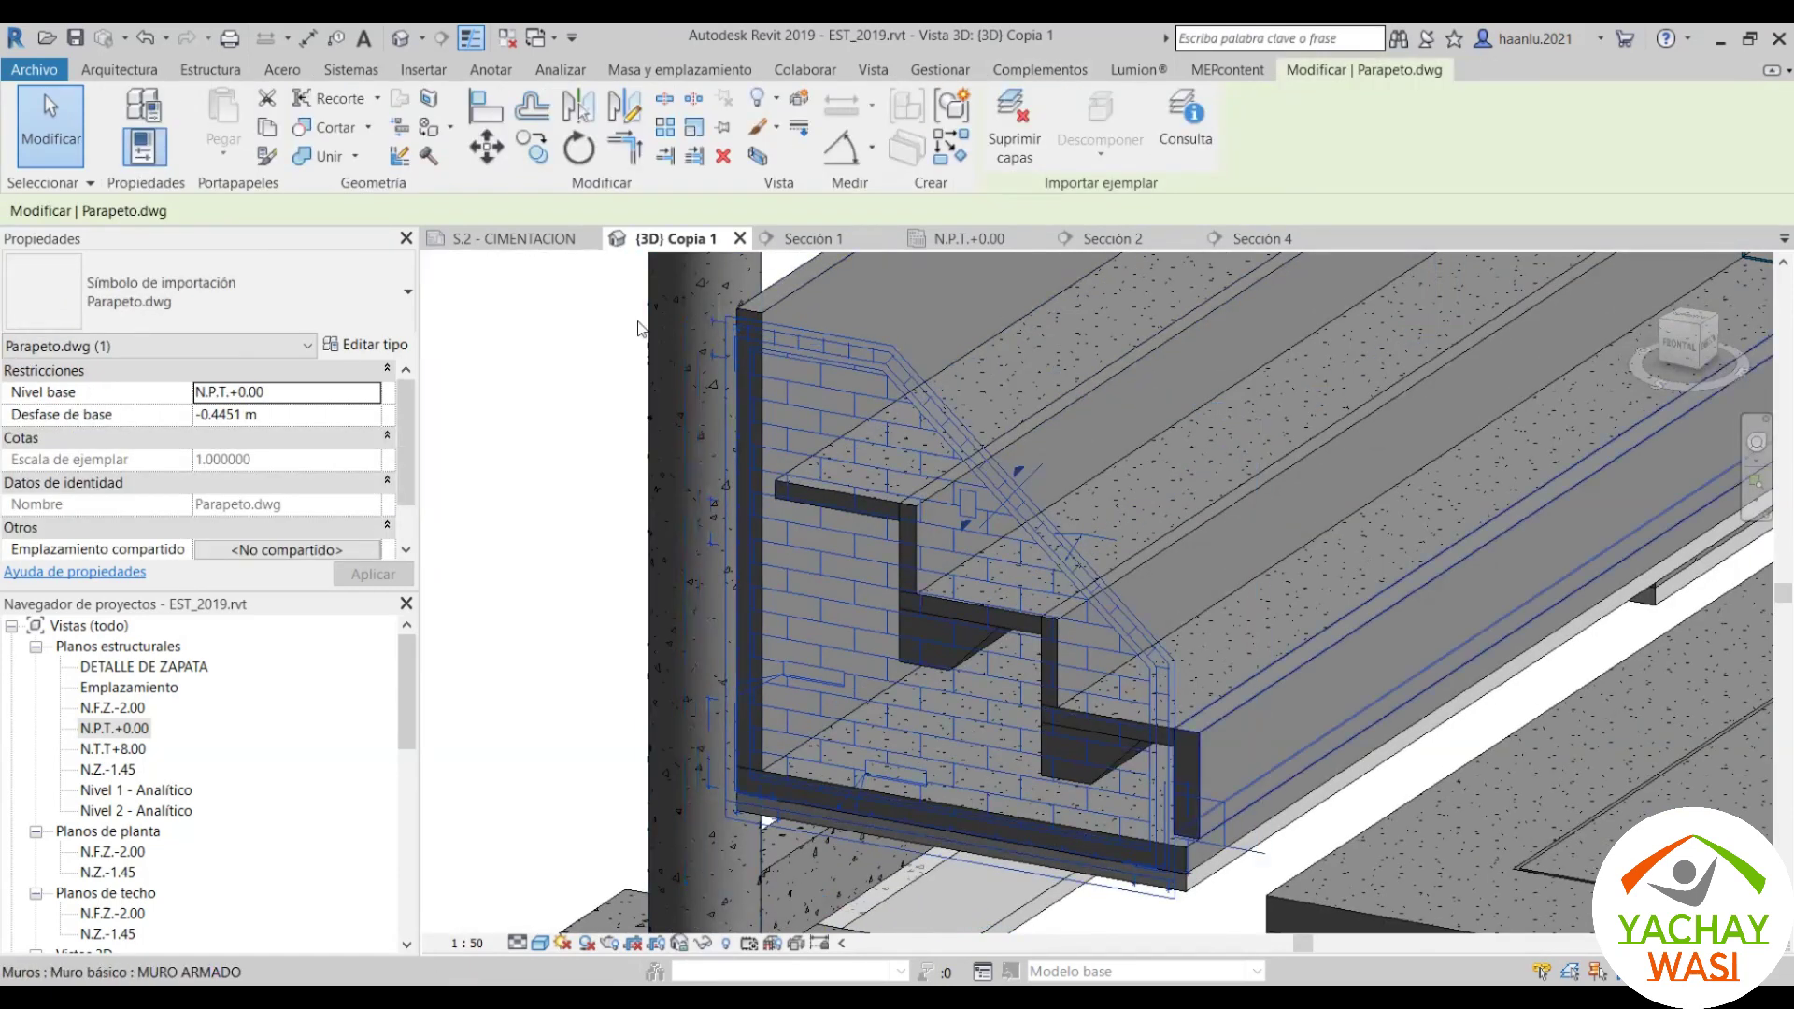
{"action": "scroll", "coordinate": [711, 553], "scroll_direction": "down", "scroll_amount": 3}
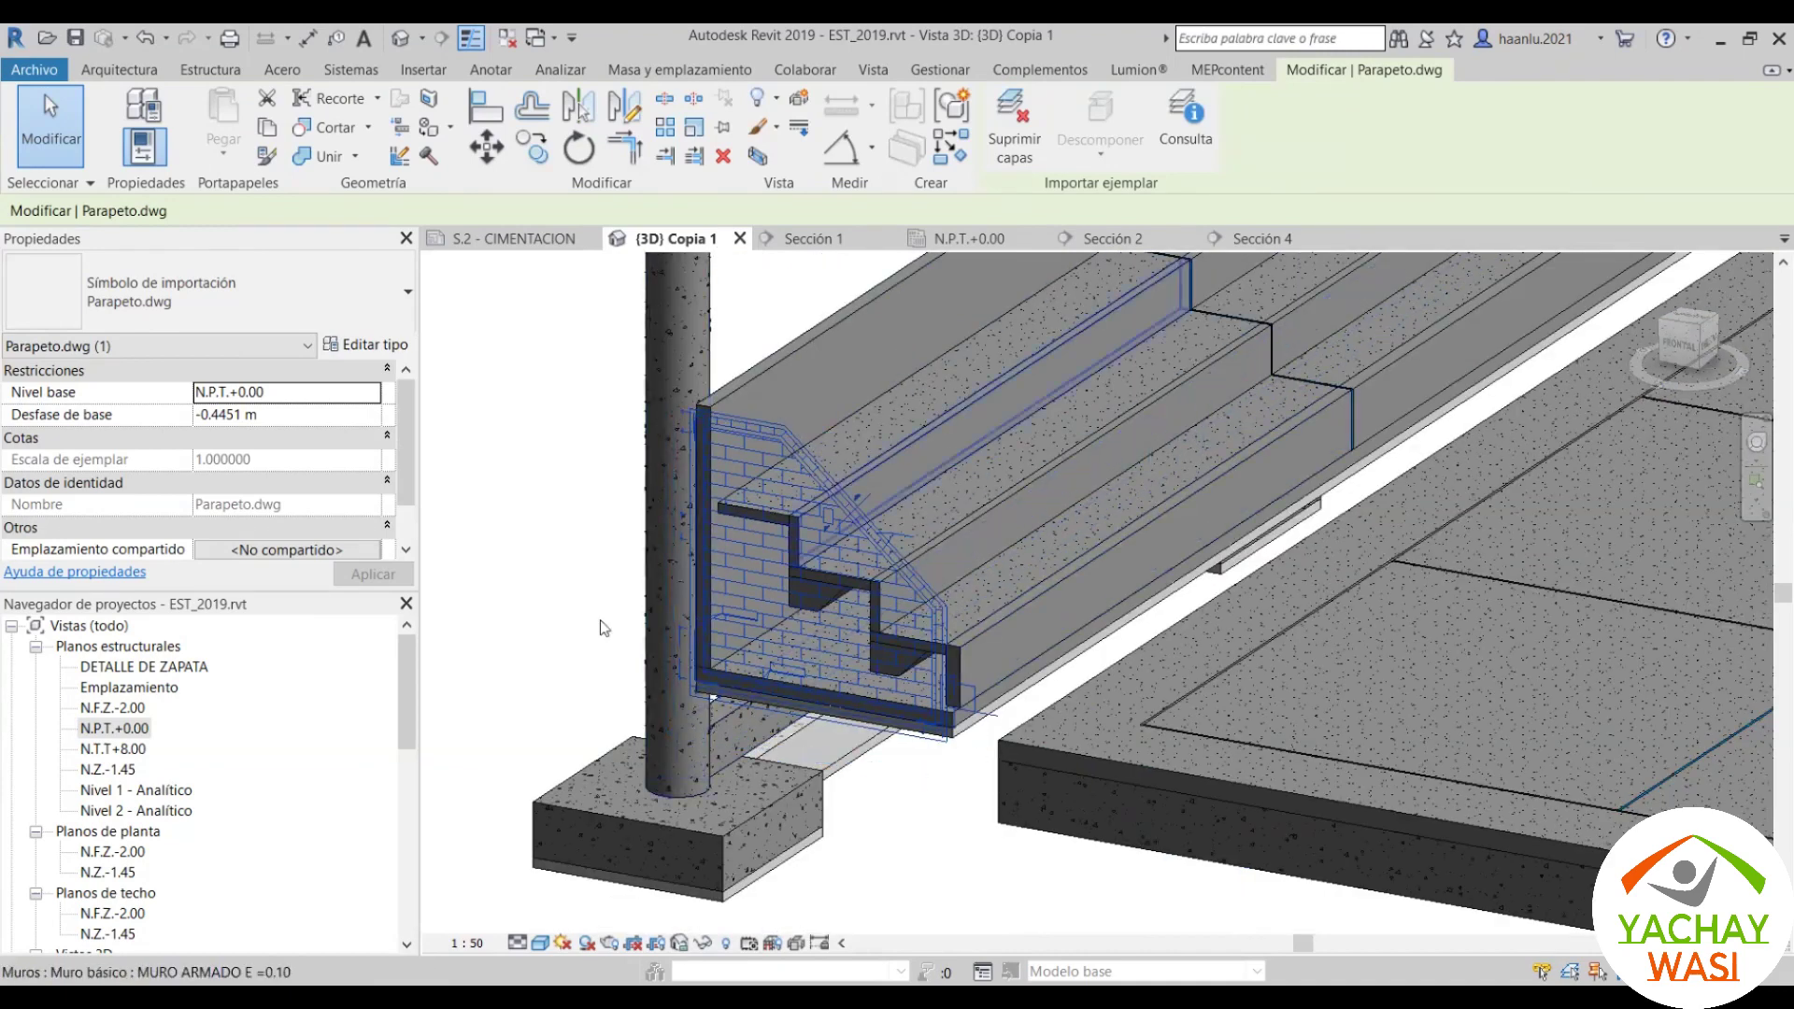
{"action": "scroll", "coordinate": [889, 577], "scroll_direction": "up", "scroll_amount": 3}
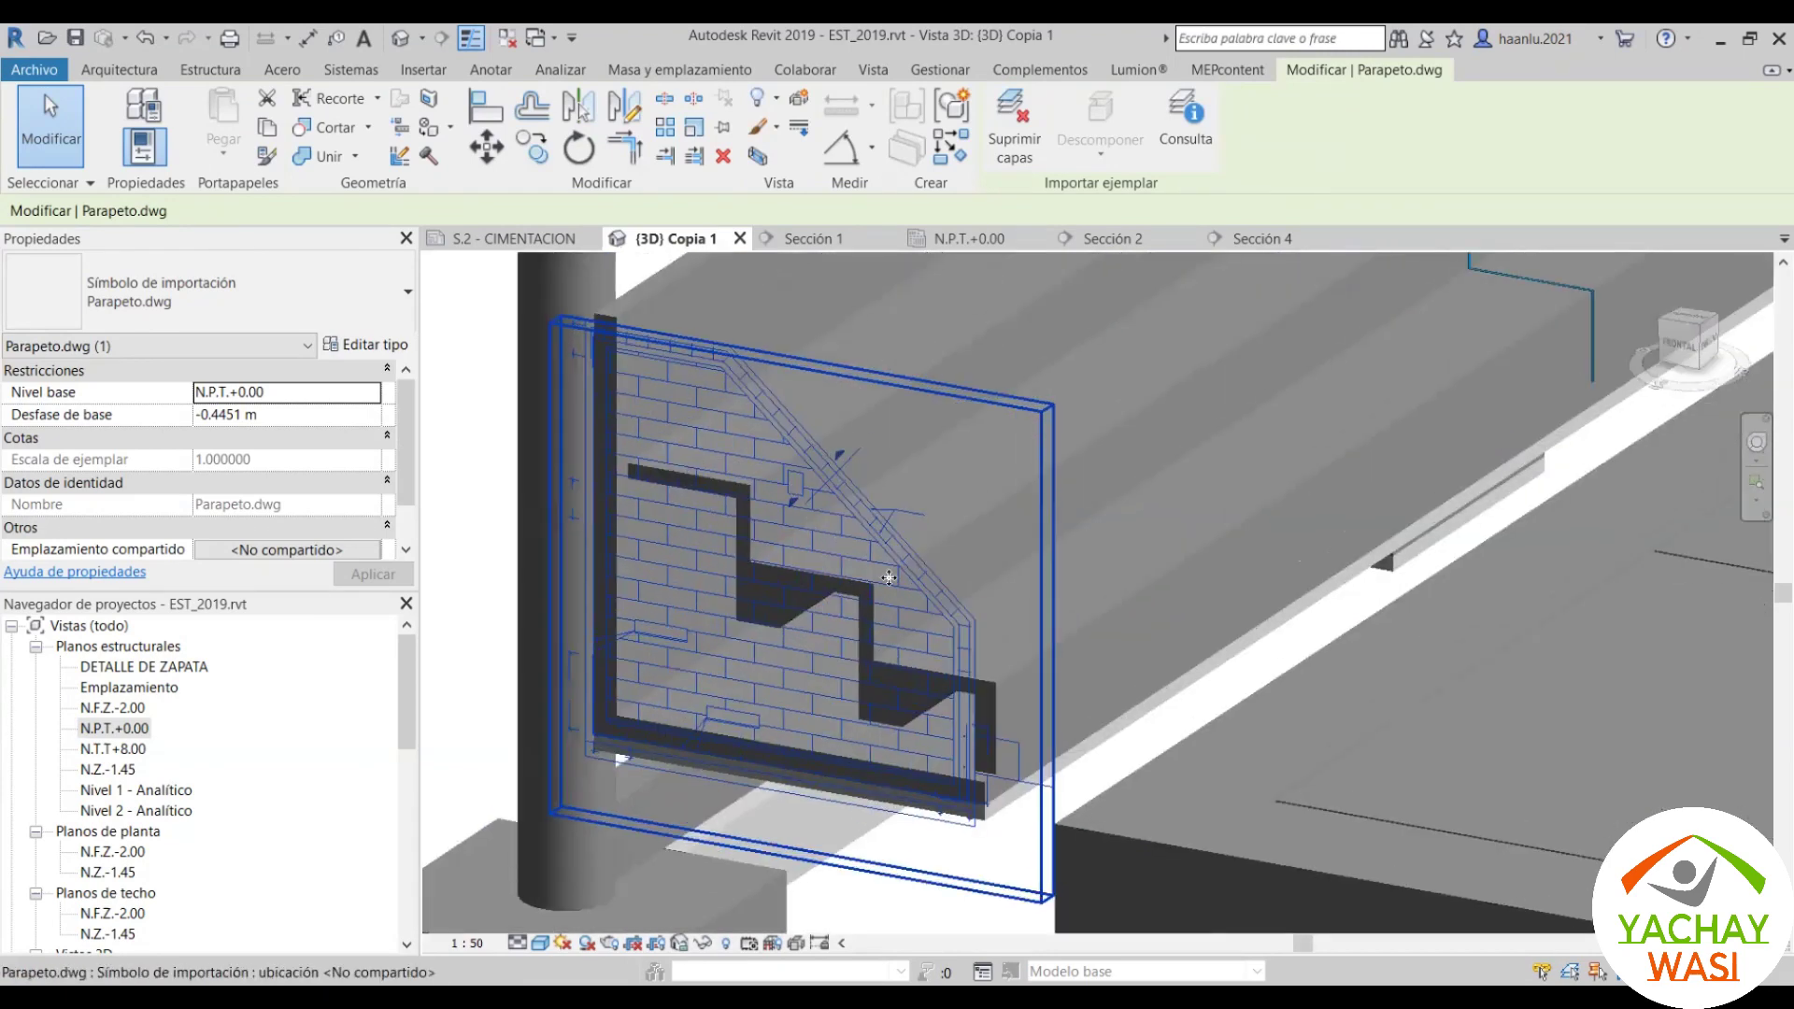
{"action": "scroll", "coordinate": [719, 781], "scroll_direction": "down", "scroll_amount": 2}
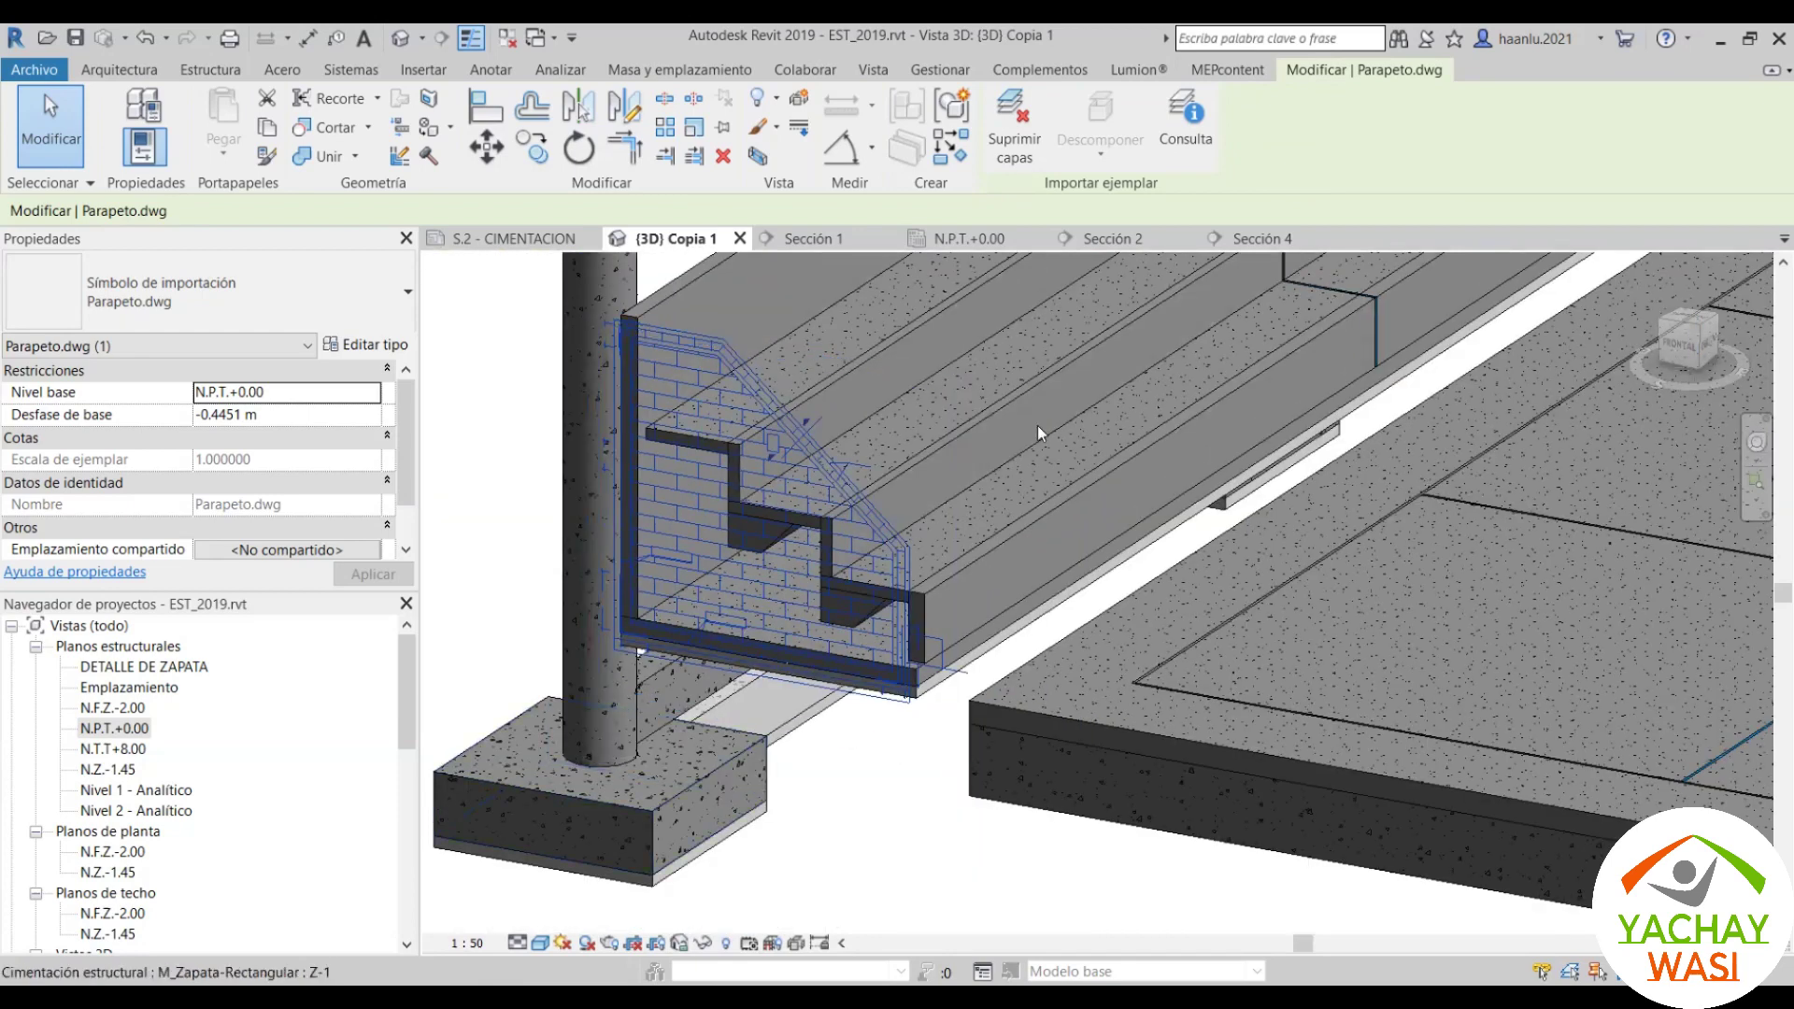
{"action": "scroll", "coordinate": [883, 667], "scroll_direction": "down", "scroll_amount": 1}
{"action": "scroll", "coordinate": [884, 667], "scroll_direction": "down", "scroll_amount": 1}
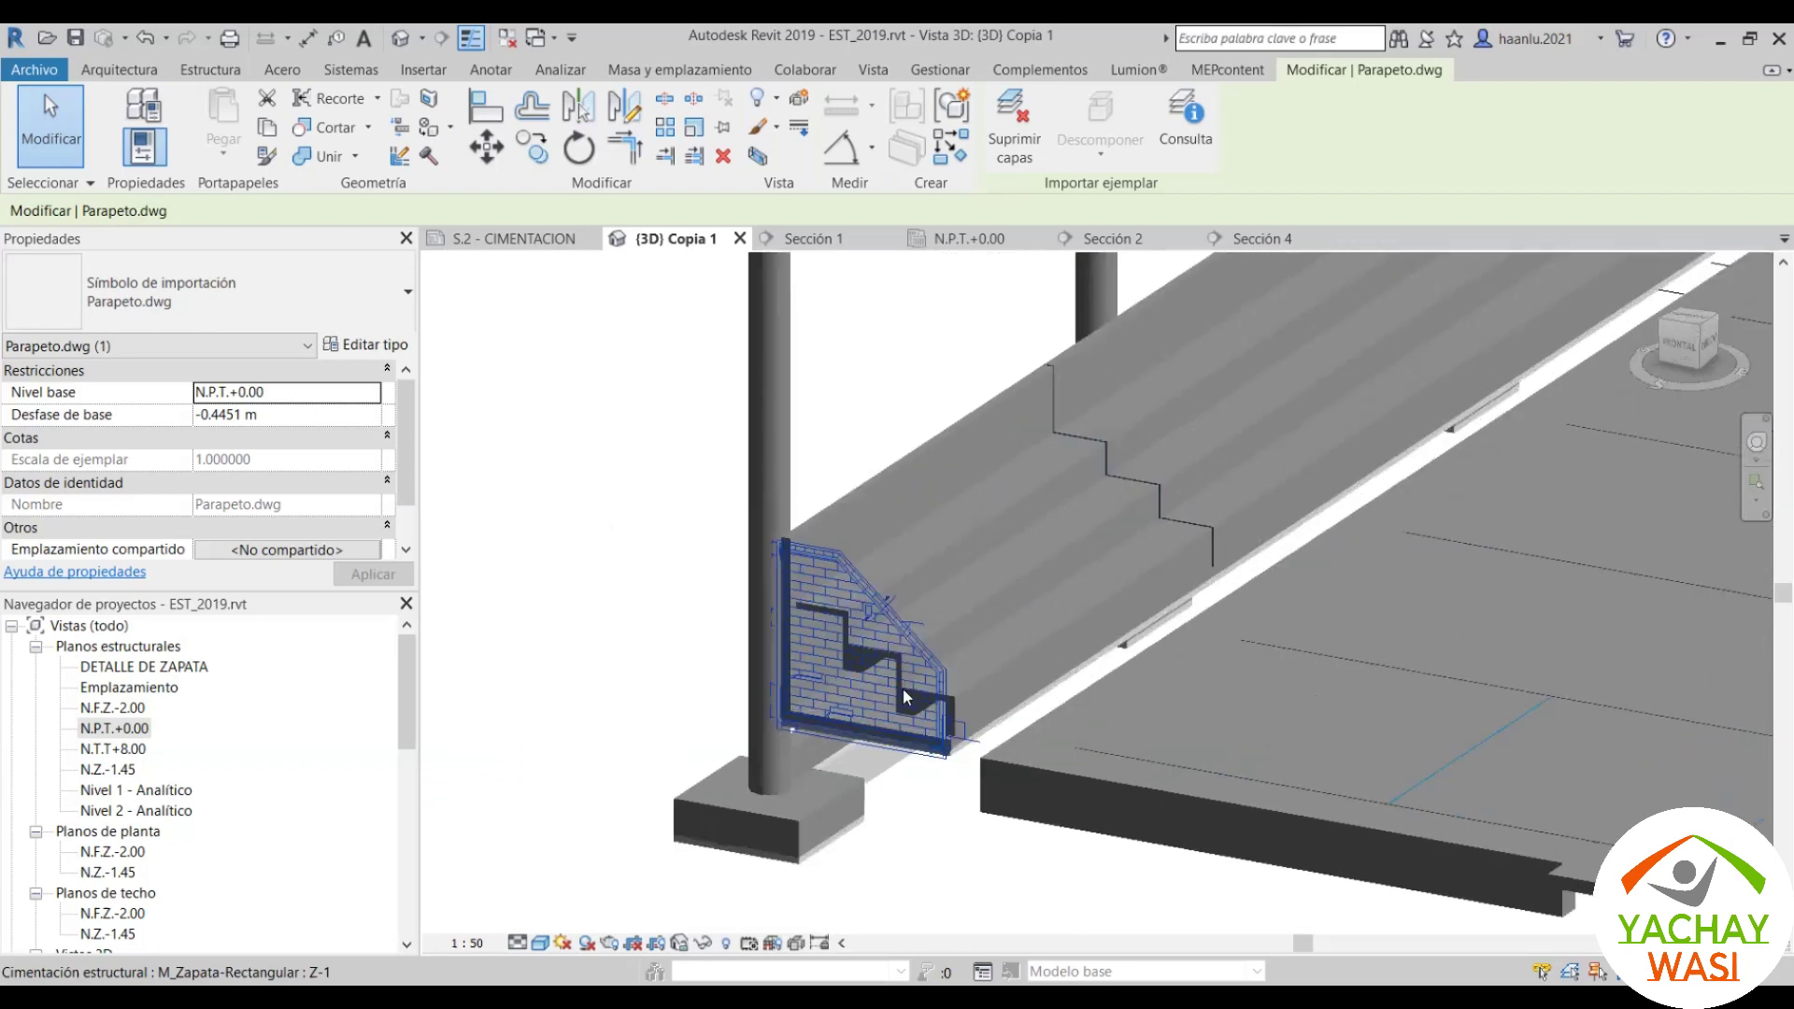
{"action": "scroll", "coordinate": [897, 682], "scroll_direction": "up", "scroll_amount": 5}
{"action": "scroll", "coordinate": [643, 477], "scroll_direction": "down", "scroll_amount": 2}
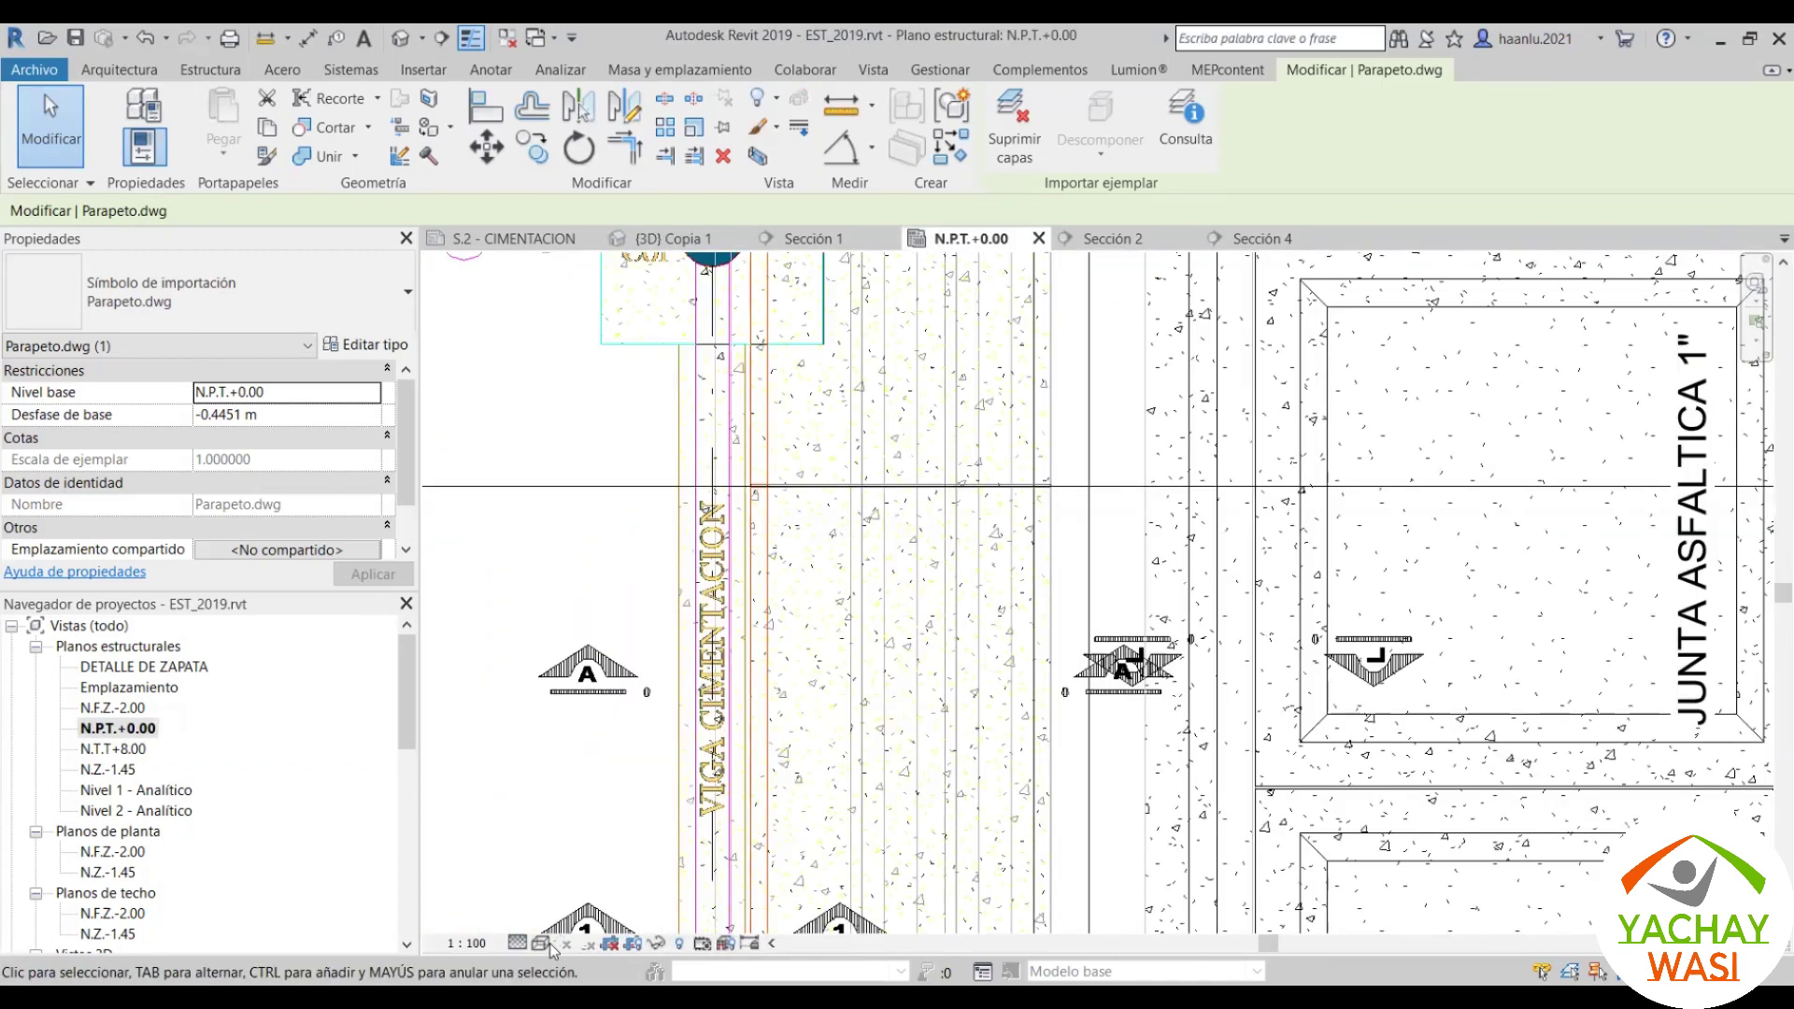
Step: Set the N.P.T.+0.00 plan to Shaded, zoom to the 1.20 dimension area, and show the Estructura tools
{"action": "left_click", "coordinate": [540, 942]}
{"action": "left_click", "coordinate": [701, 873]}
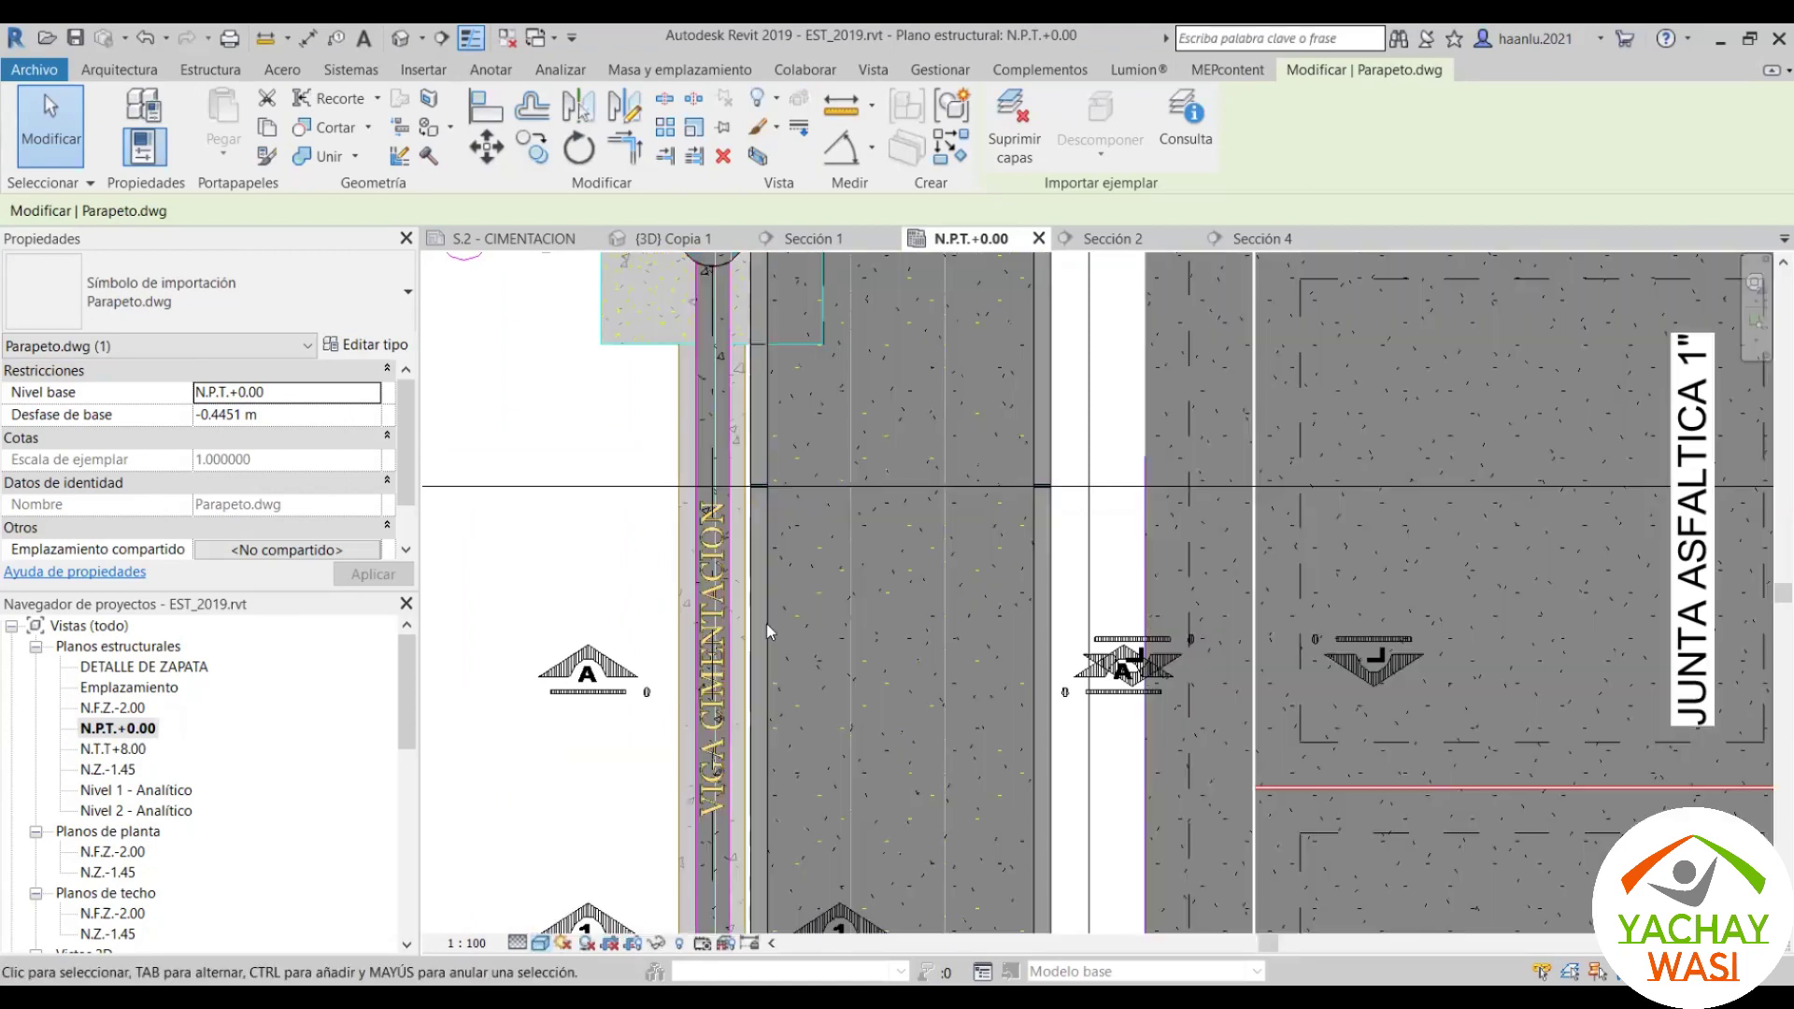
{"action": "scroll", "coordinate": [766, 624], "scroll_direction": "down", "scroll_amount": 3}
{"action": "scroll", "coordinate": [1197, 564], "scroll_direction": "up", "scroll_amount": 2}
{"action": "scroll", "coordinate": [1198, 563], "scroll_direction": "up", "scroll_amount": 3}
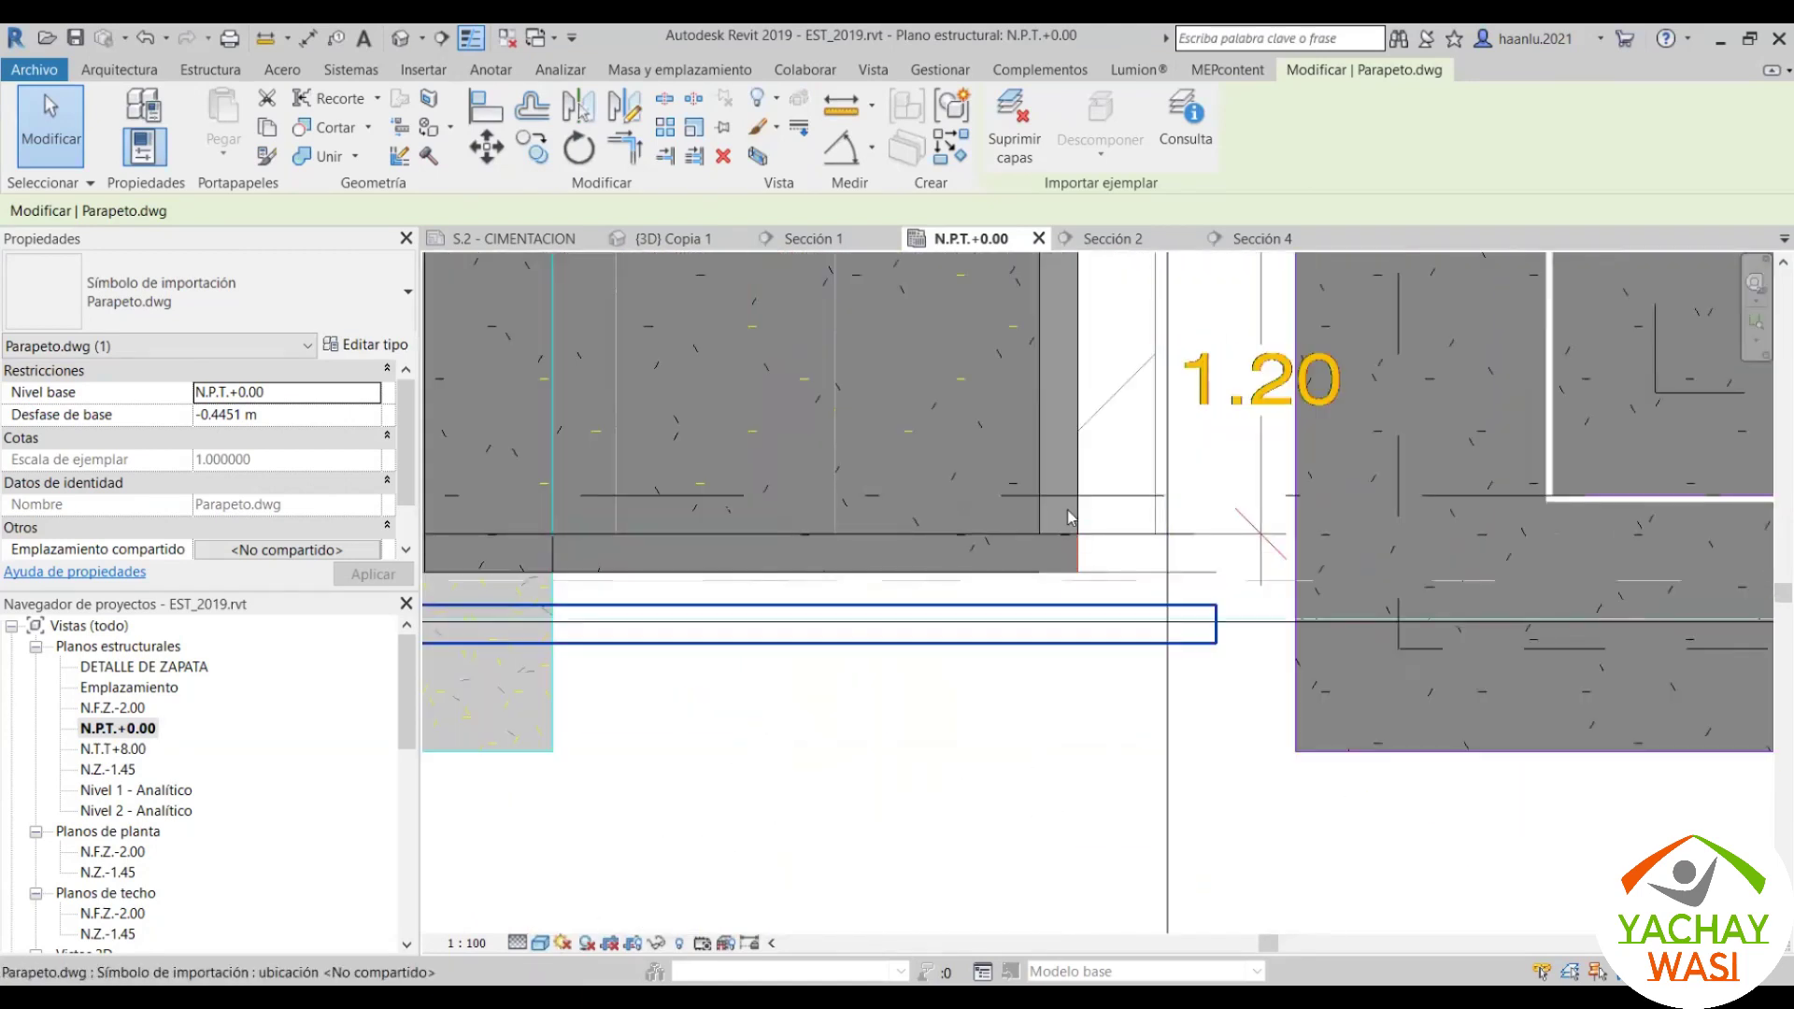
{"action": "scroll", "coordinate": [1198, 563], "scroll_direction": "up", "scroll_amount": 1}
{"action": "left_click", "coordinate": [218, 71]}
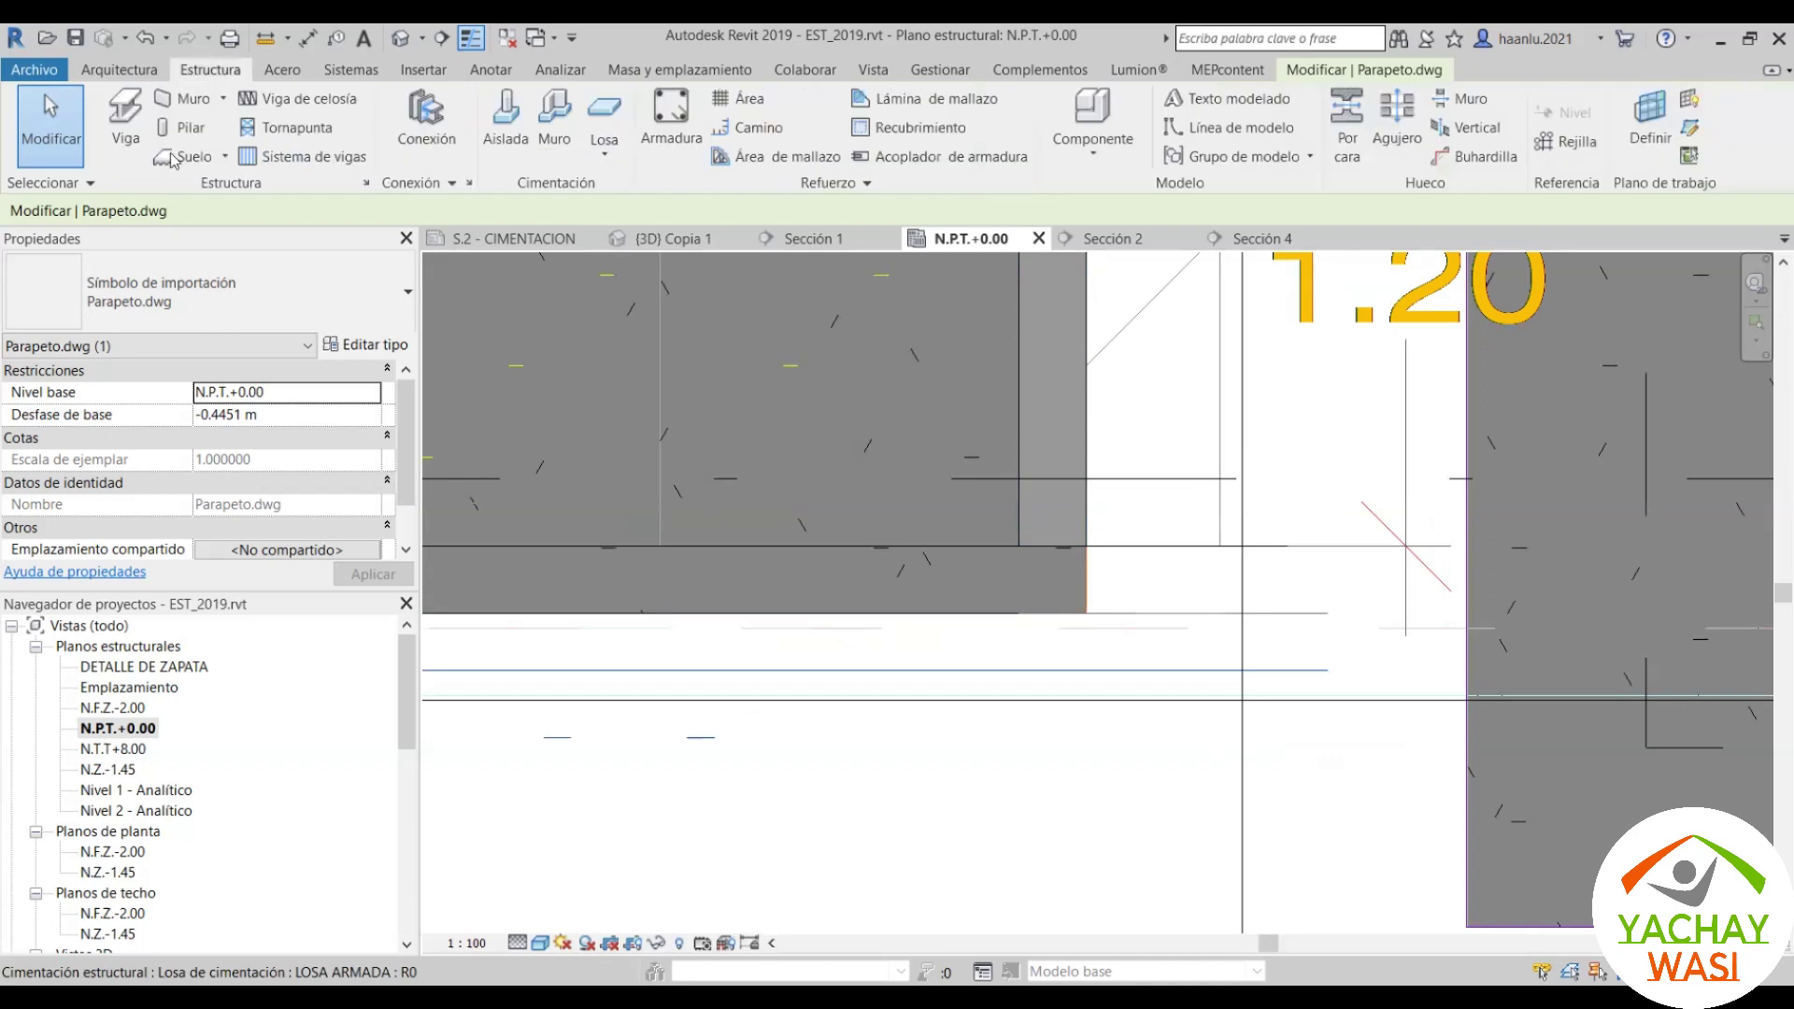
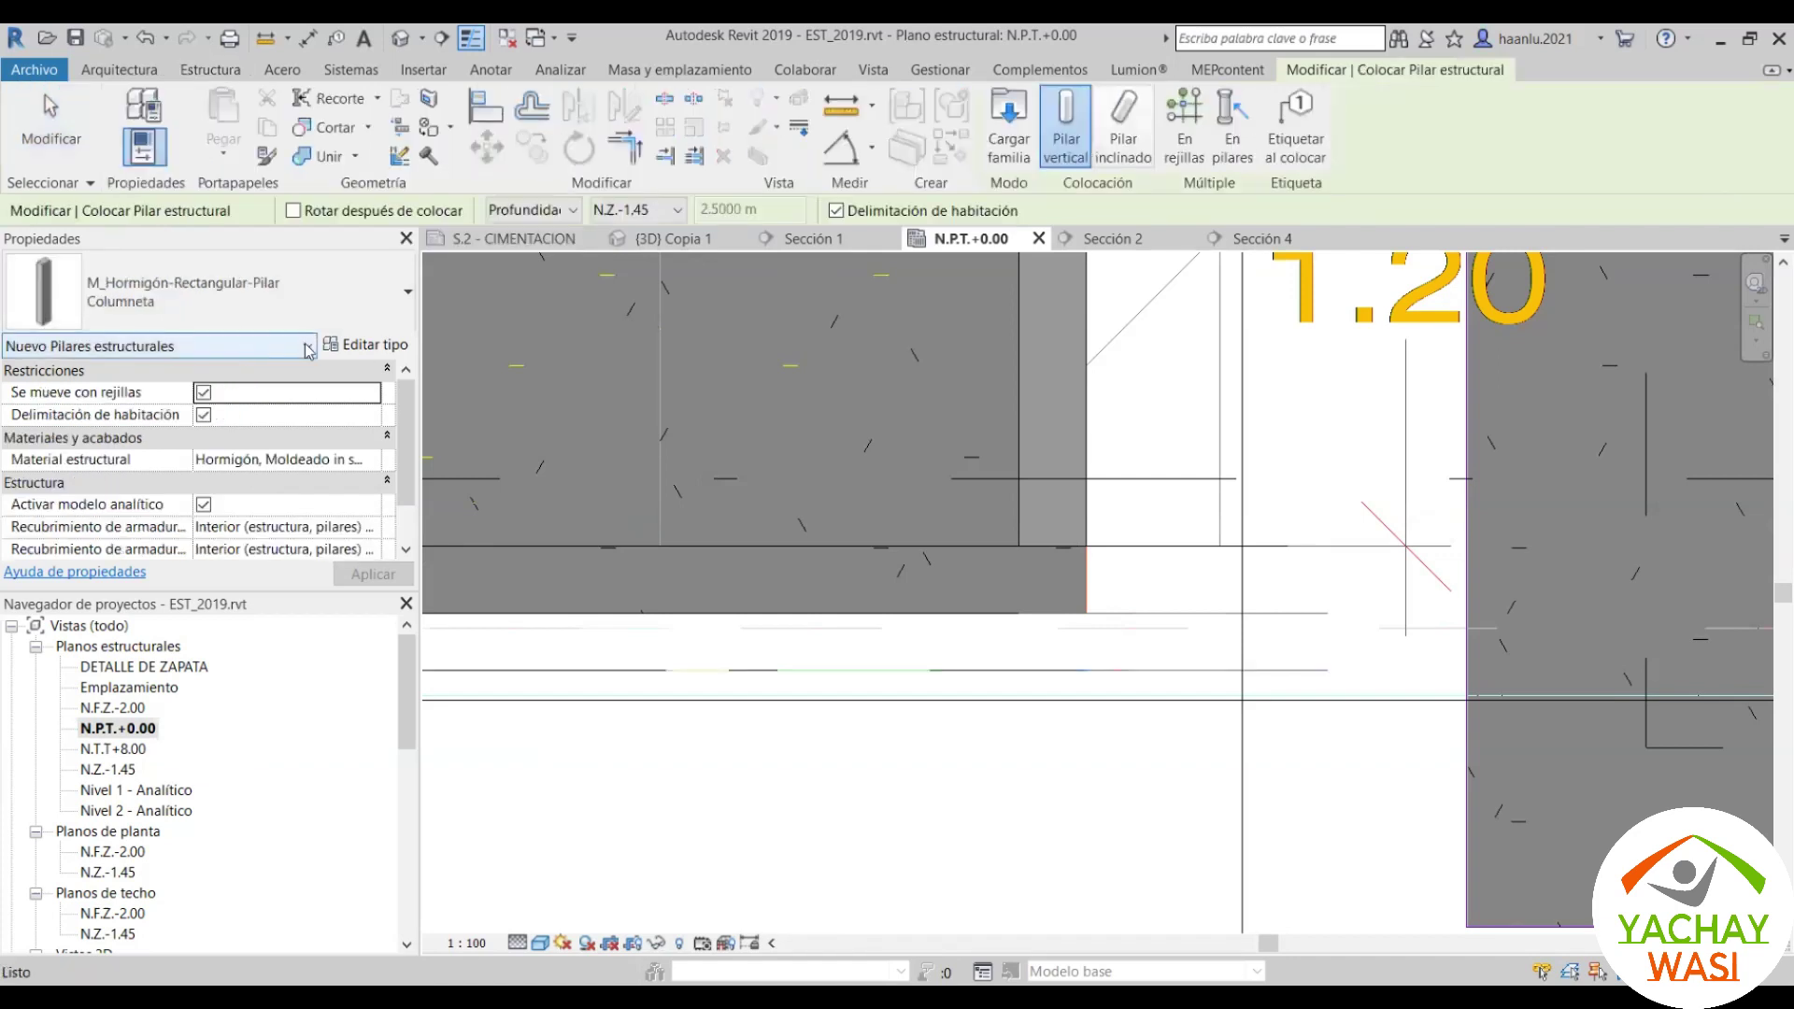
Step: Place a Columneta column at the footing corner on the N.P.T.+0.00 plan
{"action": "left_click", "coordinate": [356, 321]}
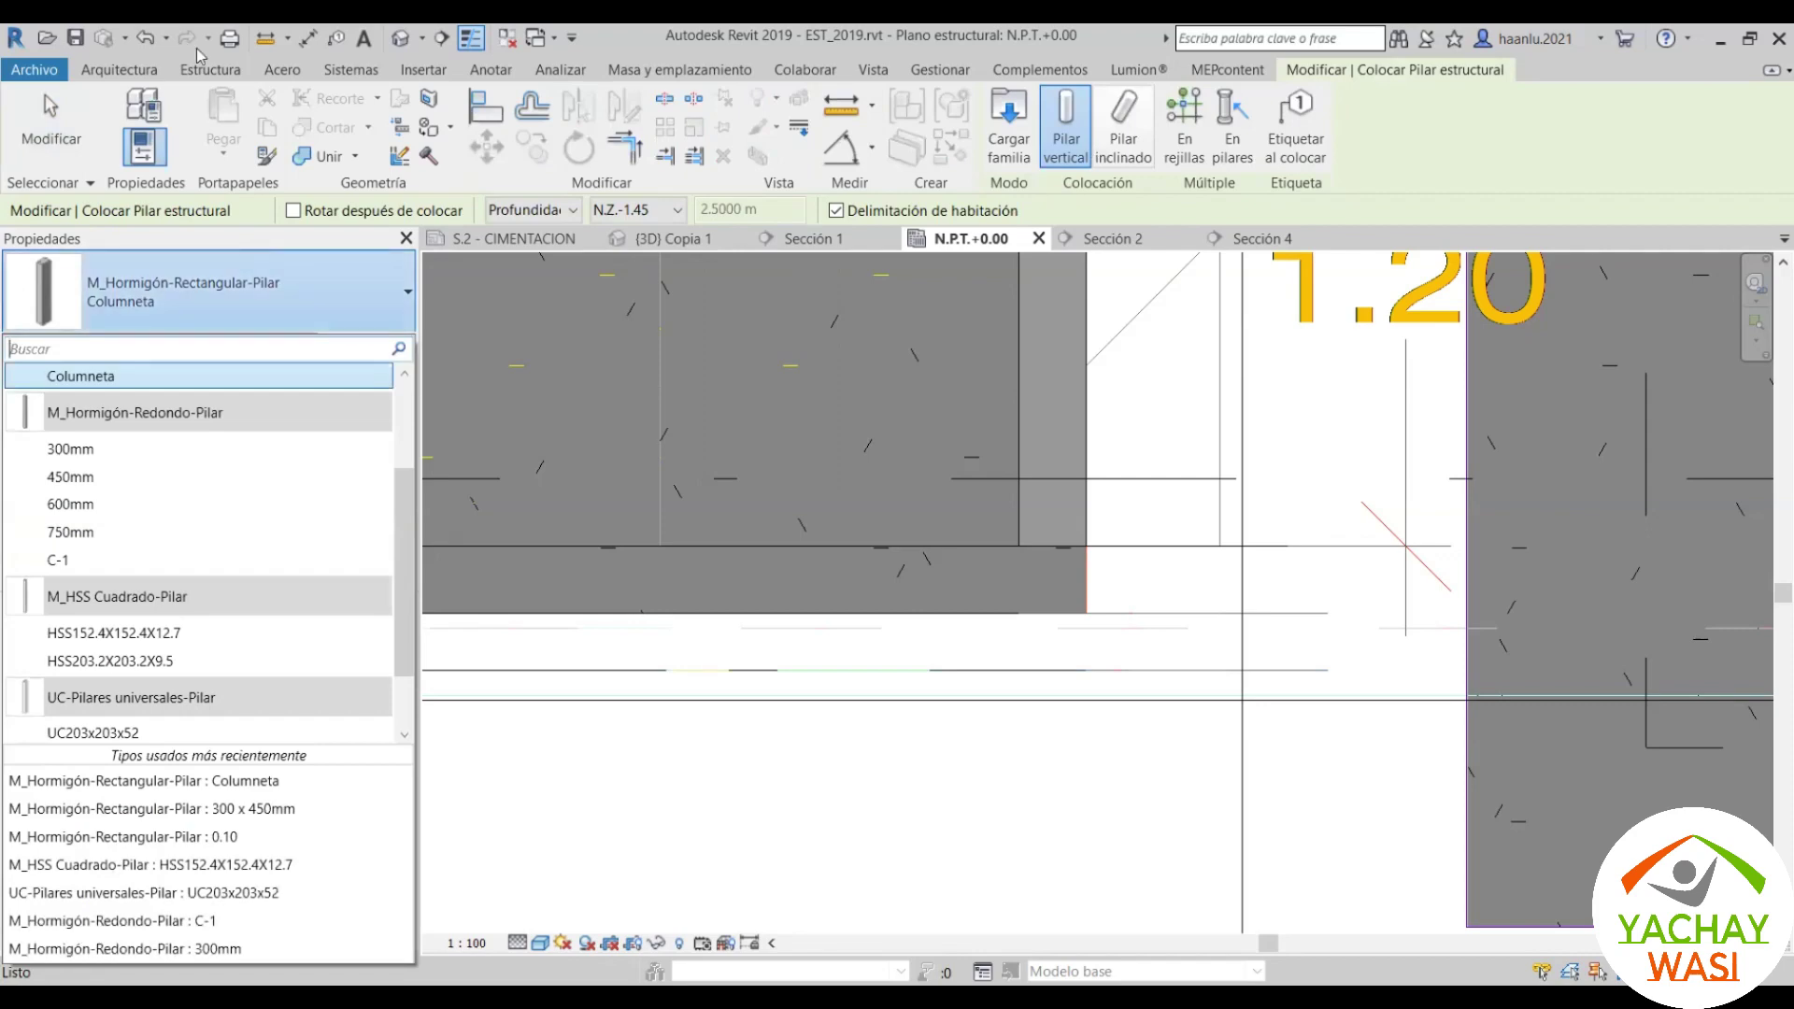
{"action": "key", "text": "Escape"}
{"action": "key", "text": "Escape"}
{"action": "left_click", "coordinate": [184, 122]}
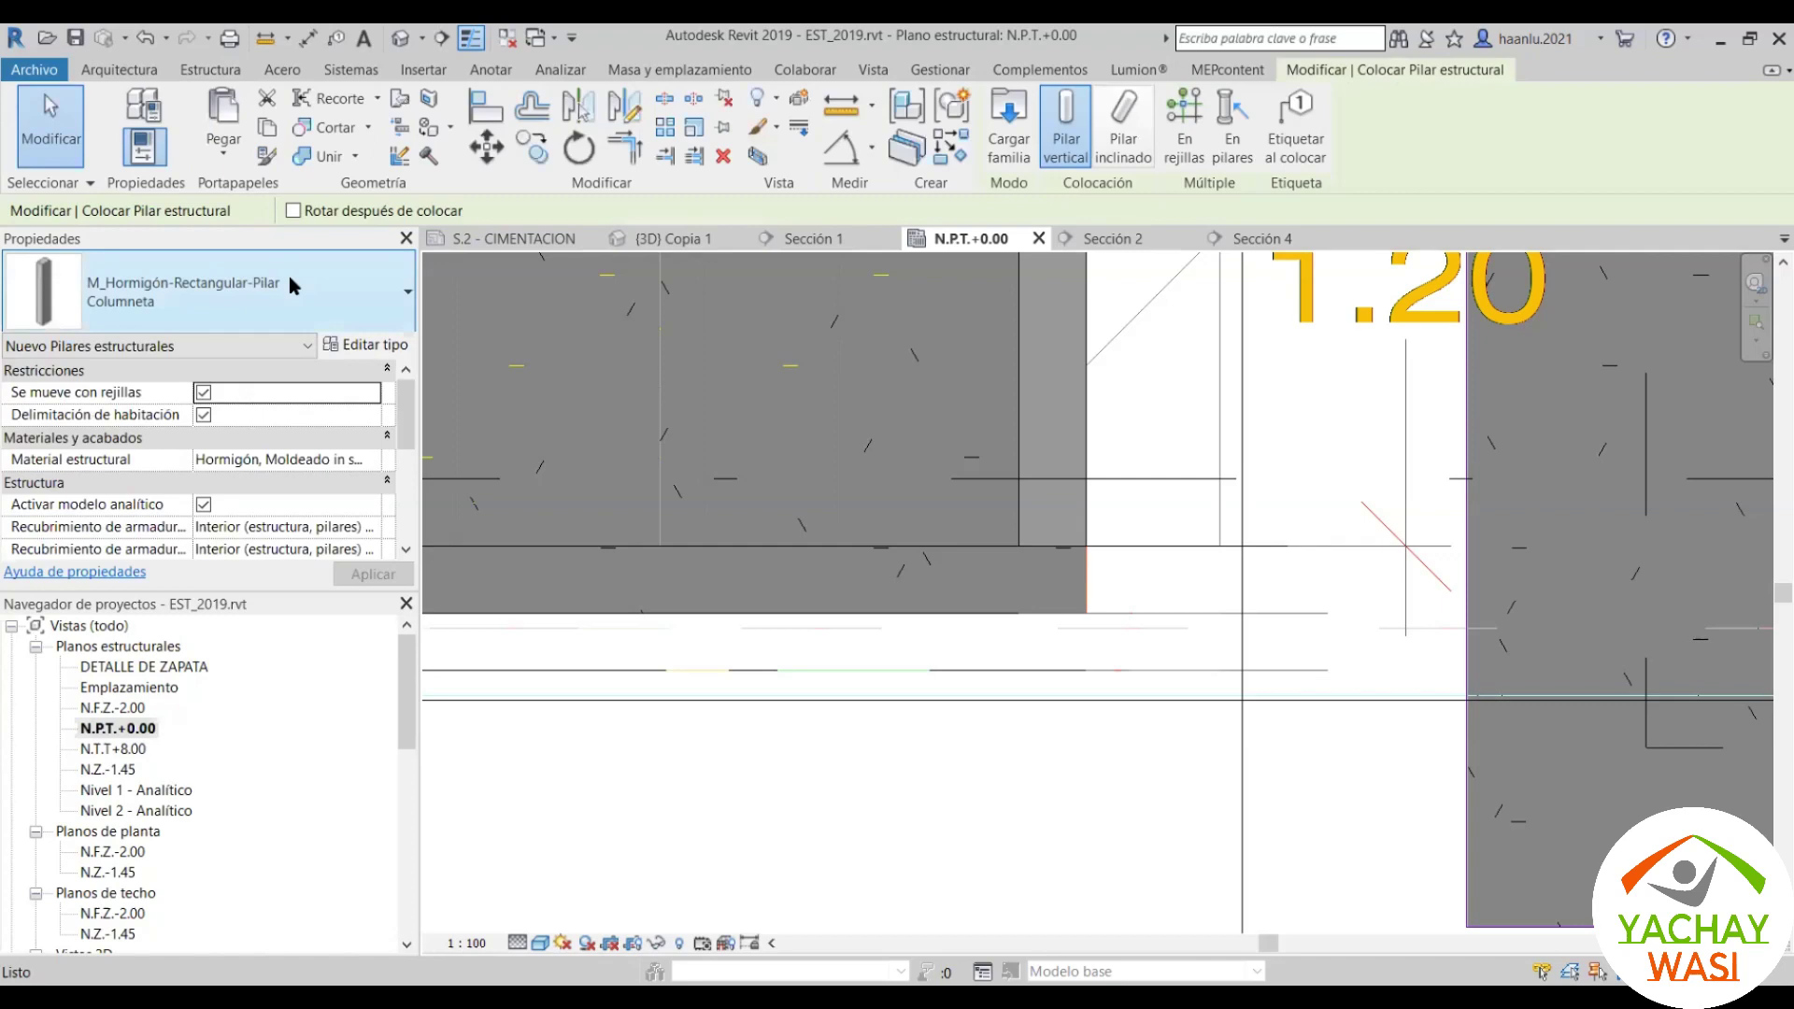
{"action": "left_click", "coordinate": [291, 280]}
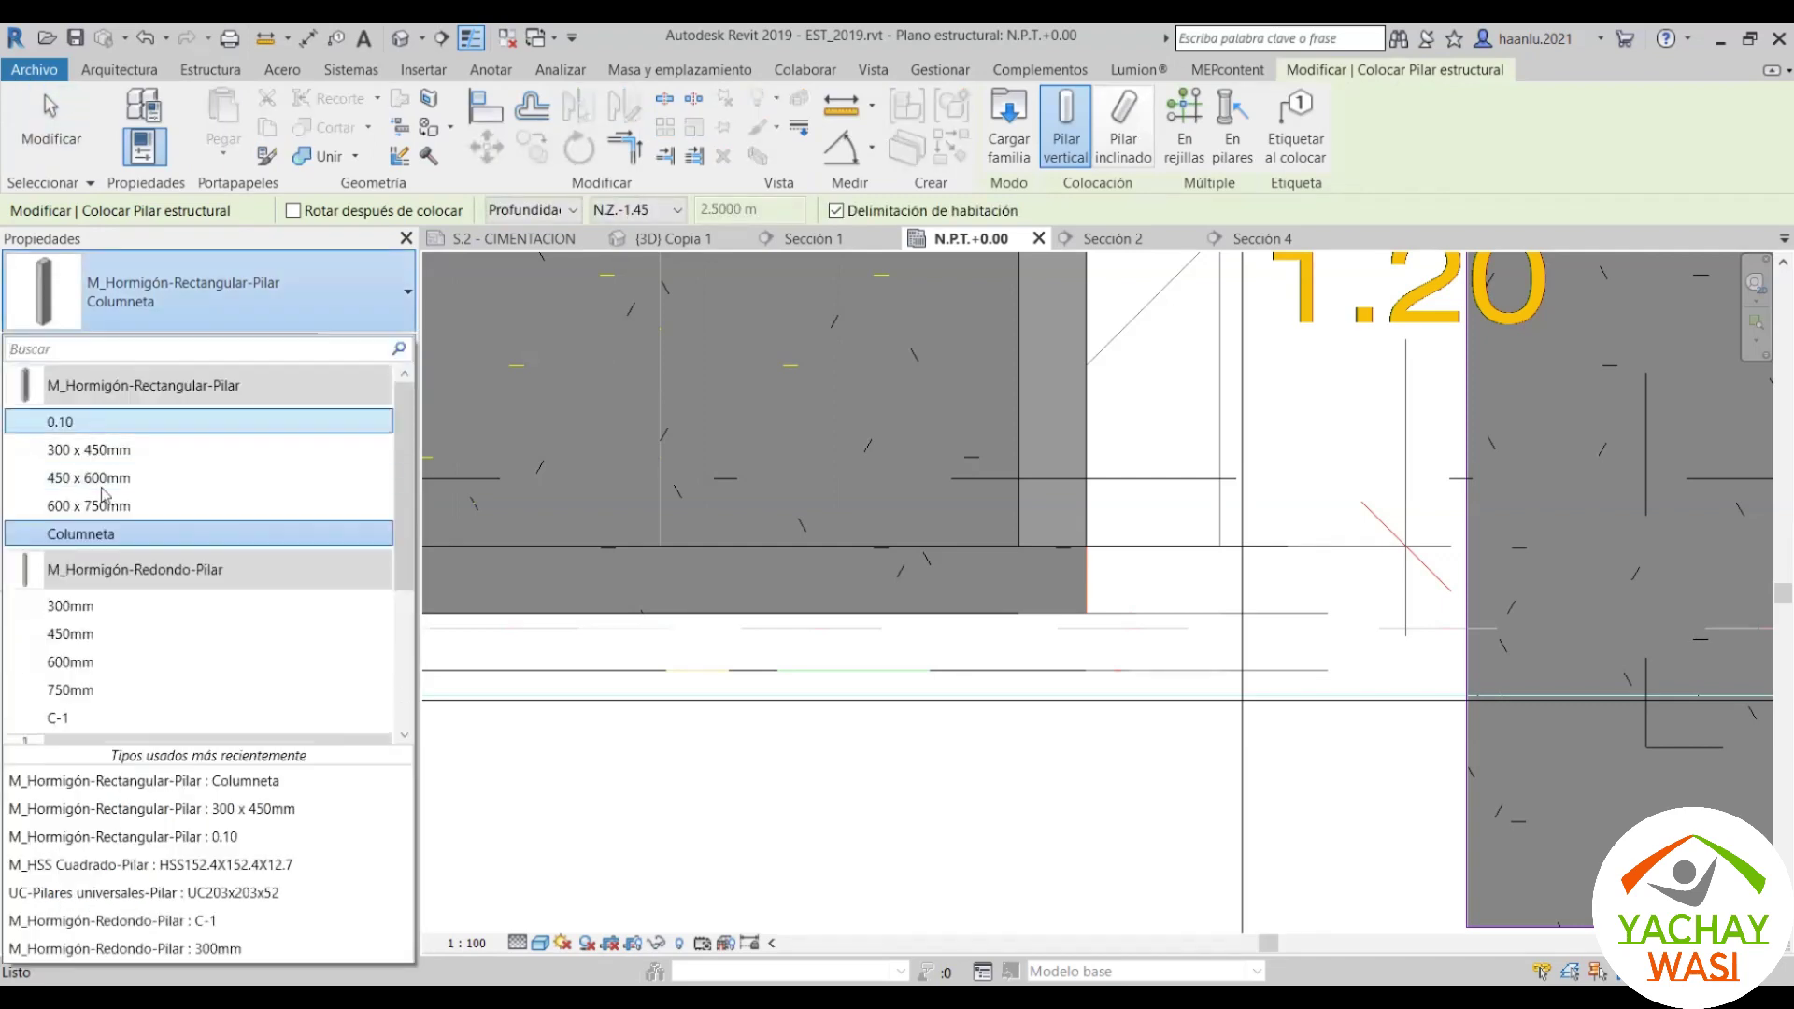
{"action": "left_click", "coordinate": [349, 326]}
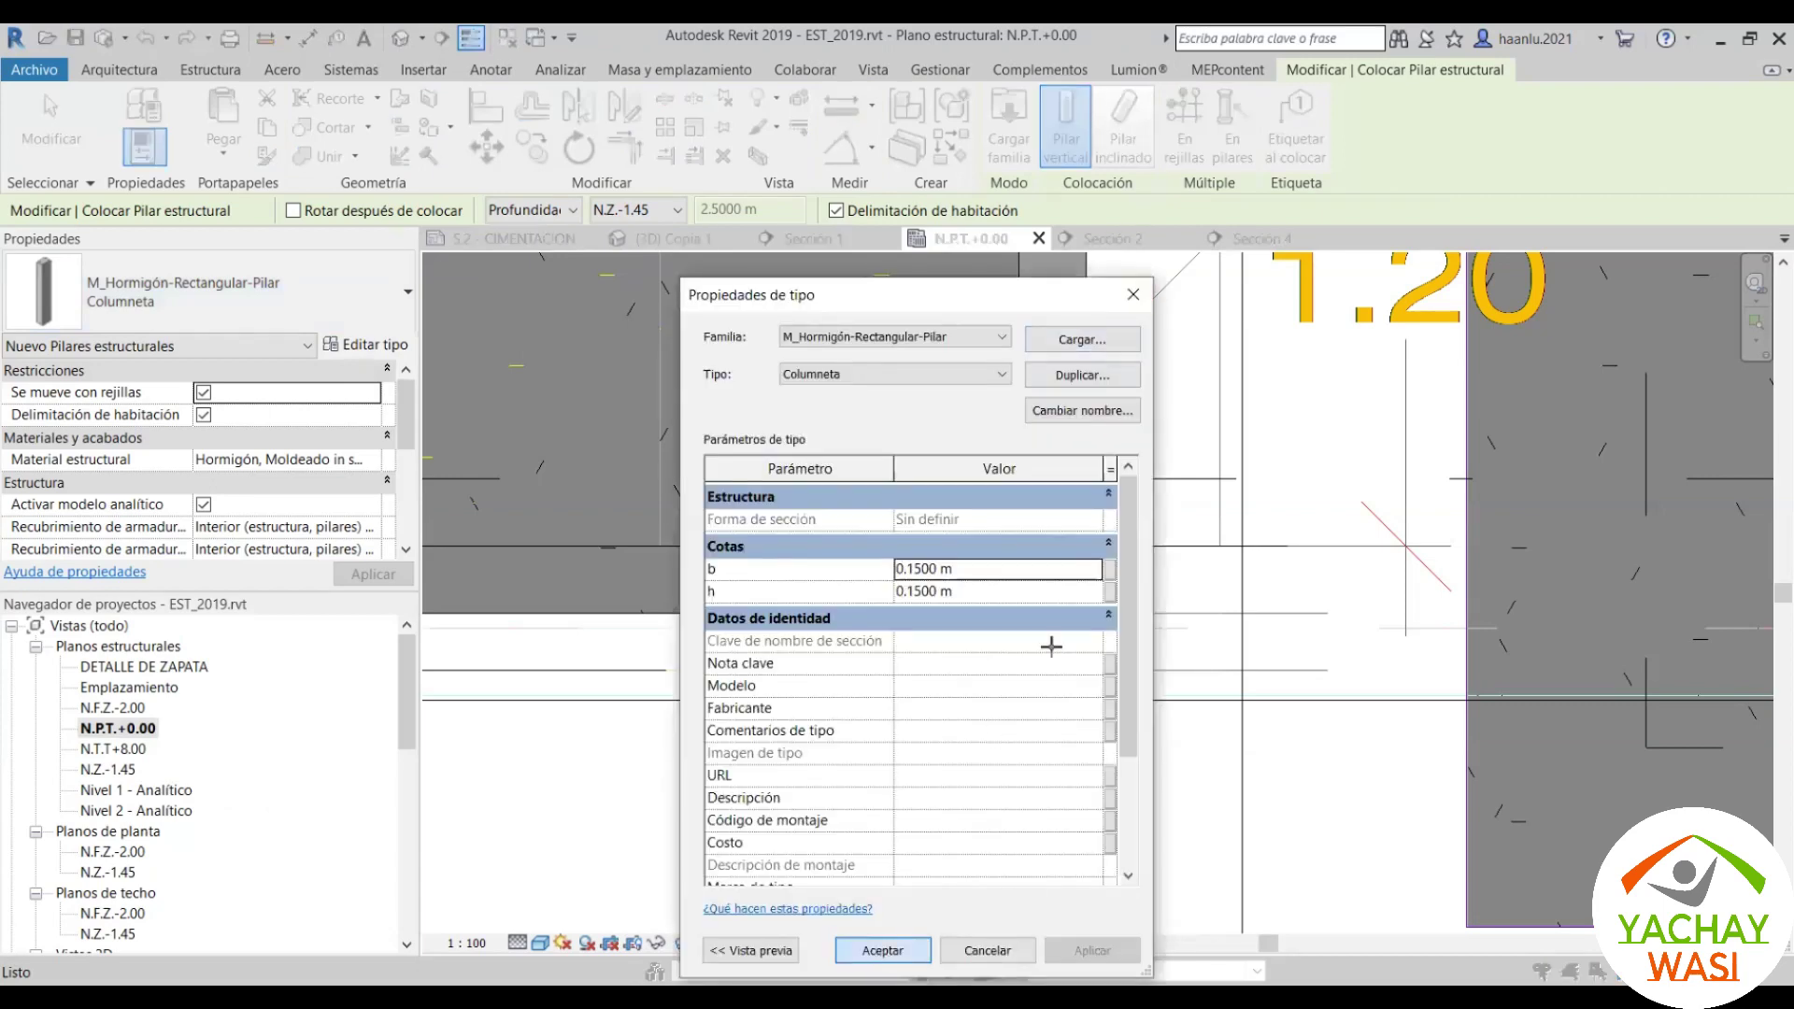
{"action": "key", "text": "Return"}
{"action": "scroll", "coordinate": [1041, 507], "scroll_direction": "up", "scroll_amount": 3}
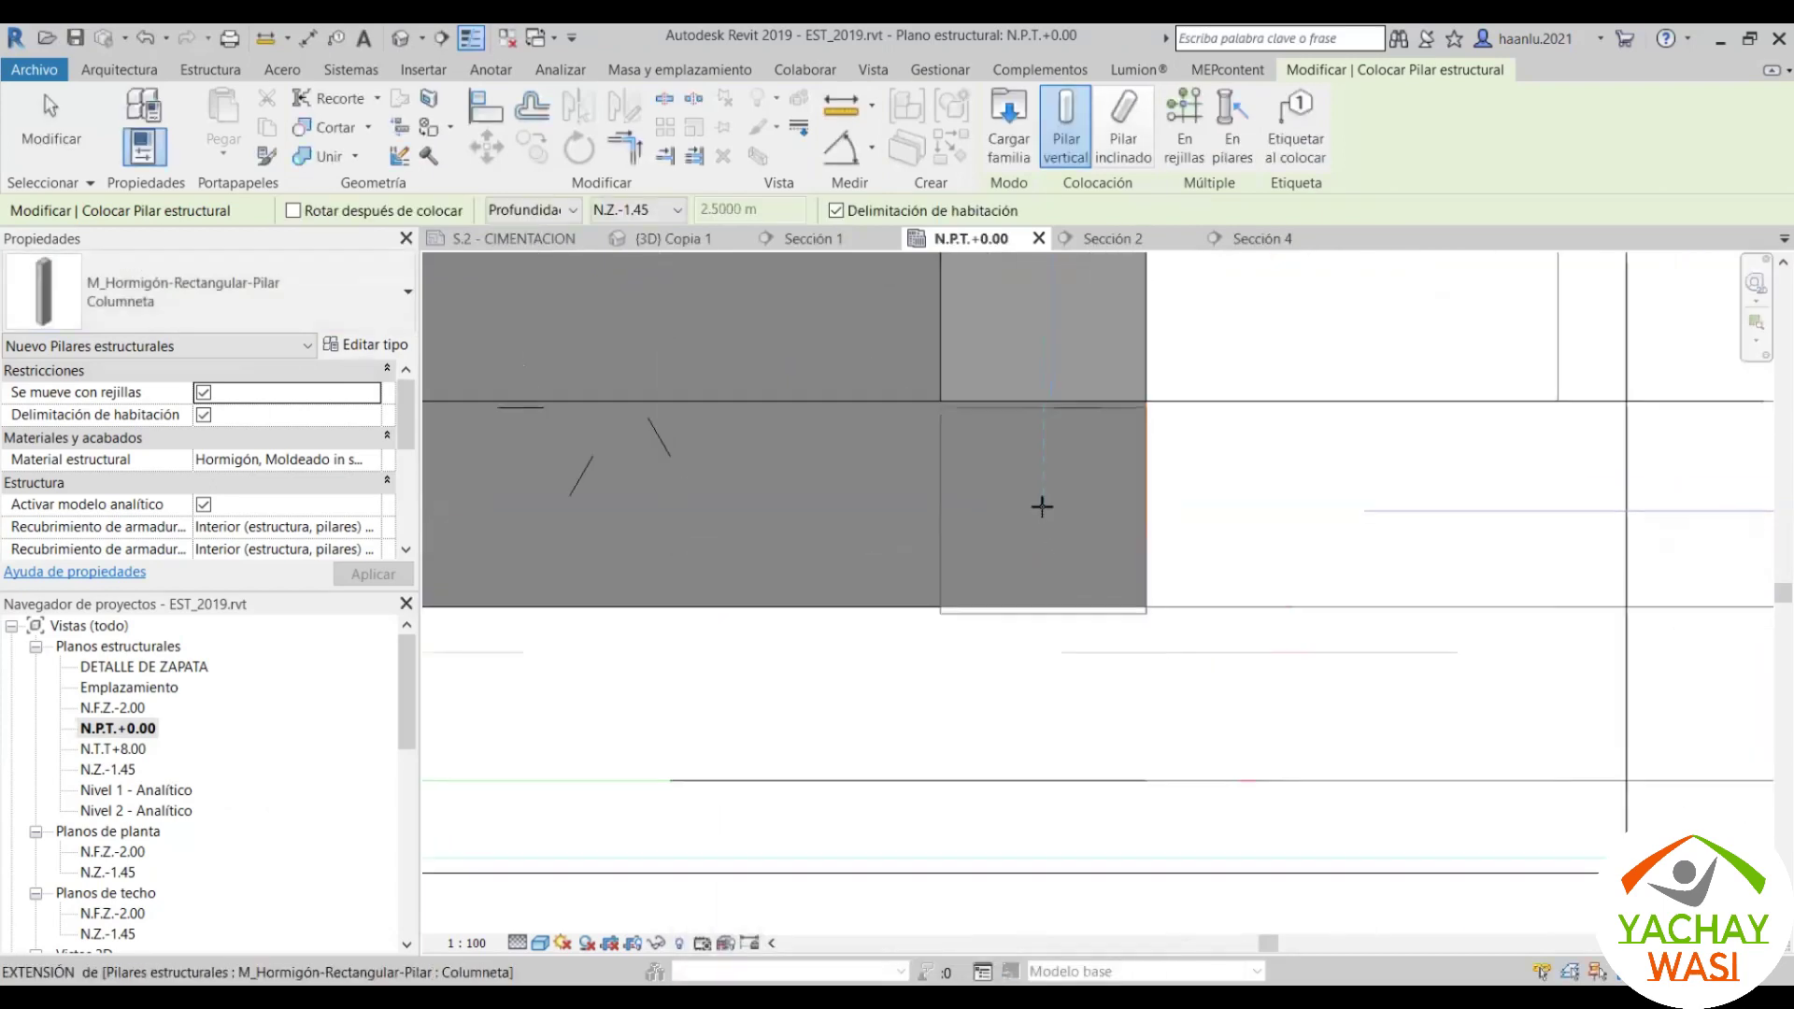
{"action": "left_click", "coordinate": [1042, 506]}
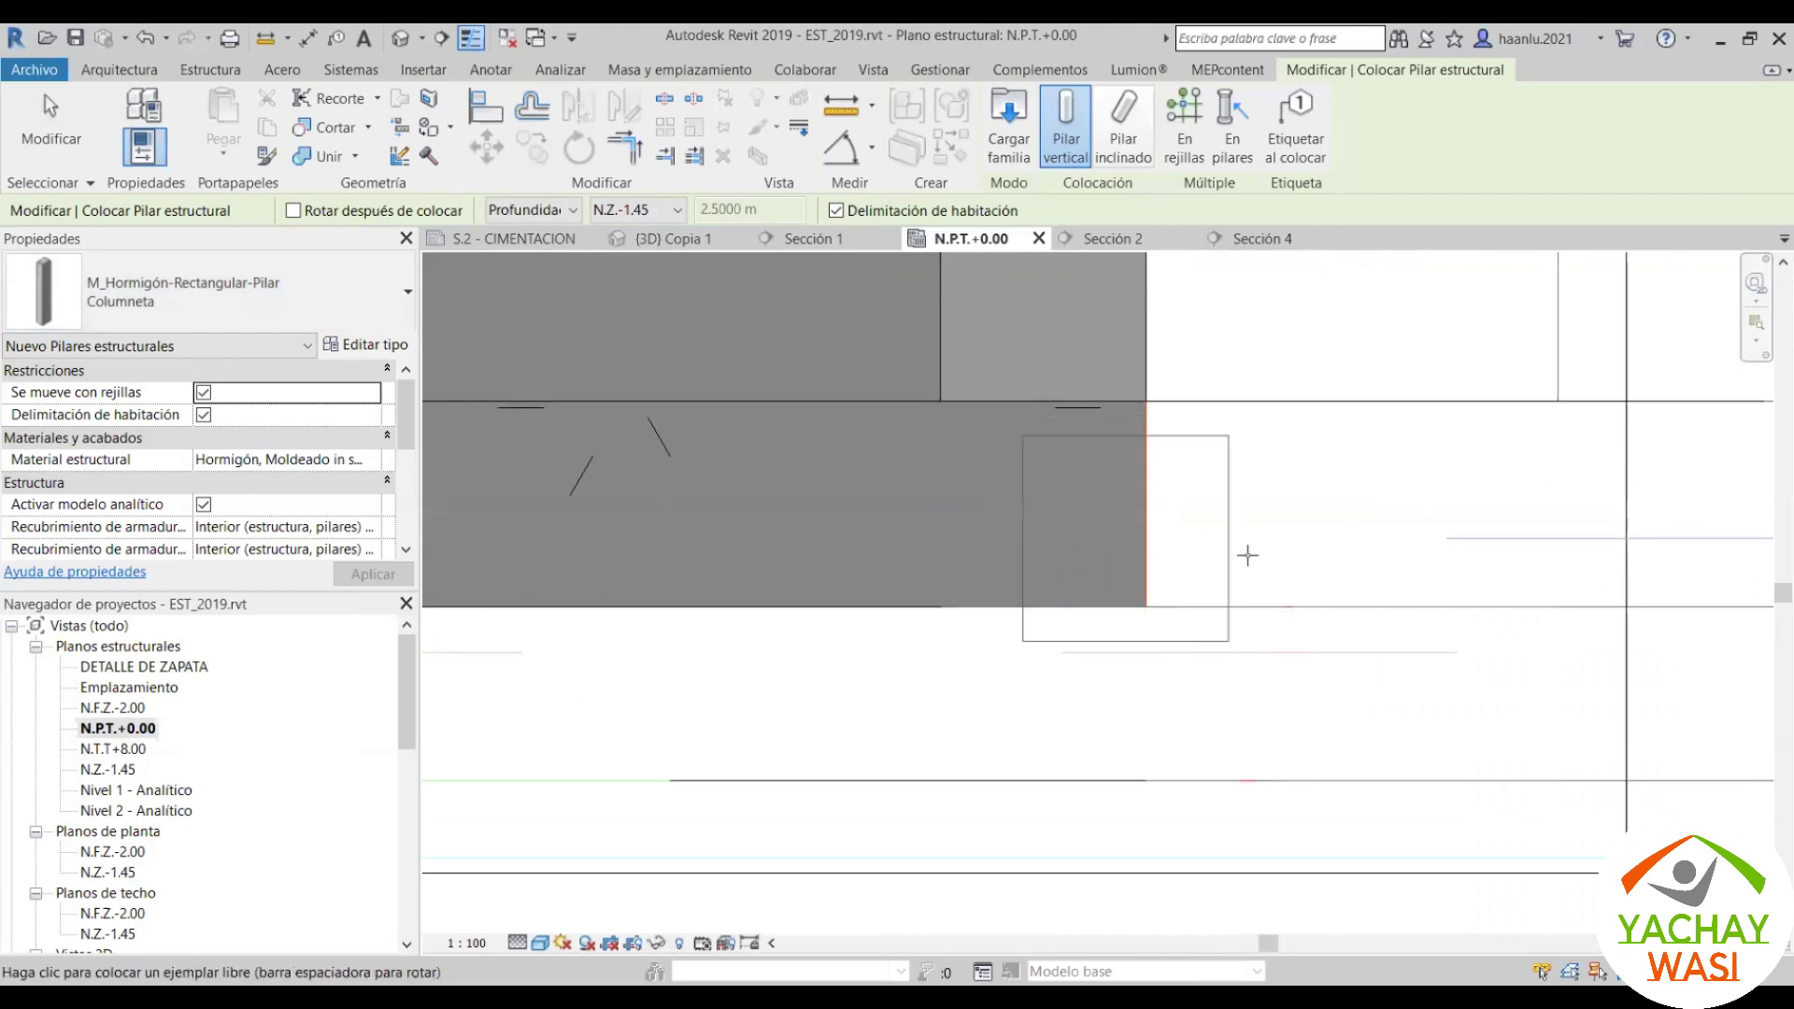
{"action": "left_click", "coordinate": [1098, 574]}
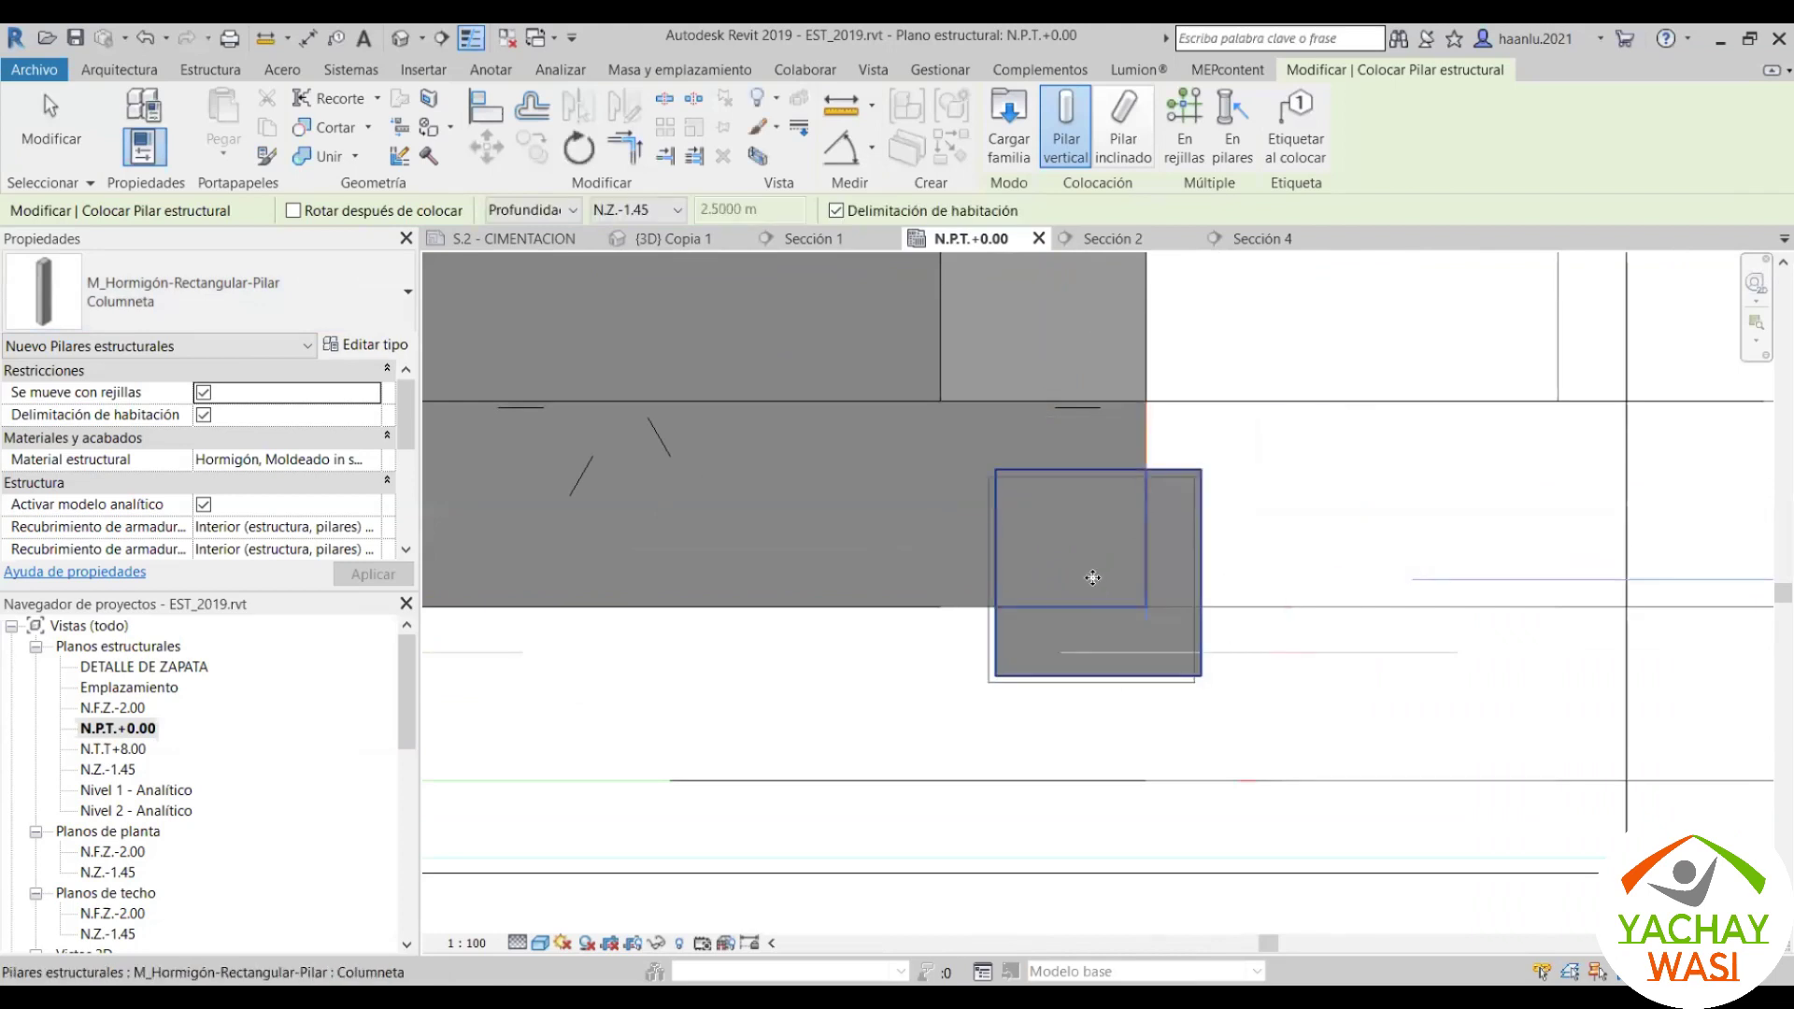
{"action": "key", "text": "Escape"}
{"action": "key", "text": "Escape"}
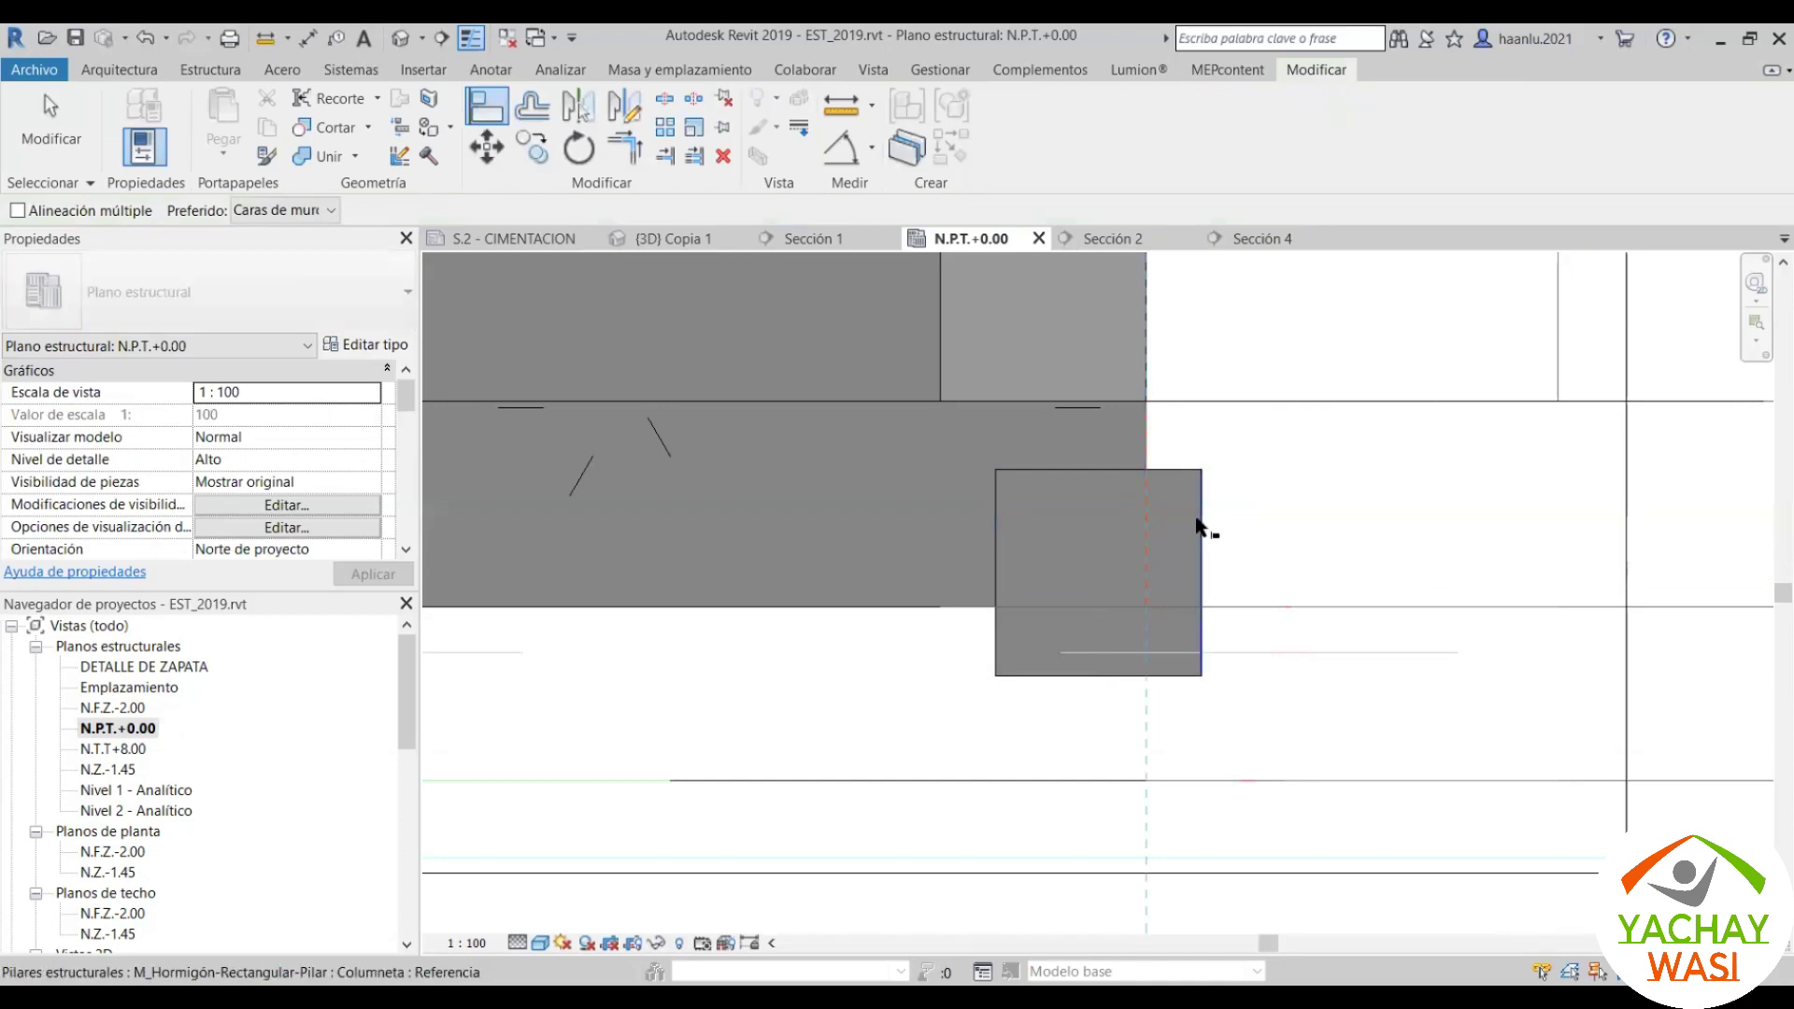
Step: Align both column edges flush with the footing, then view it in 3D
{"action": "left_click", "coordinate": [1199, 526]}
{"action": "left_click", "coordinate": [917, 607]}
{"action": "left_click", "coordinate": [962, 674]}
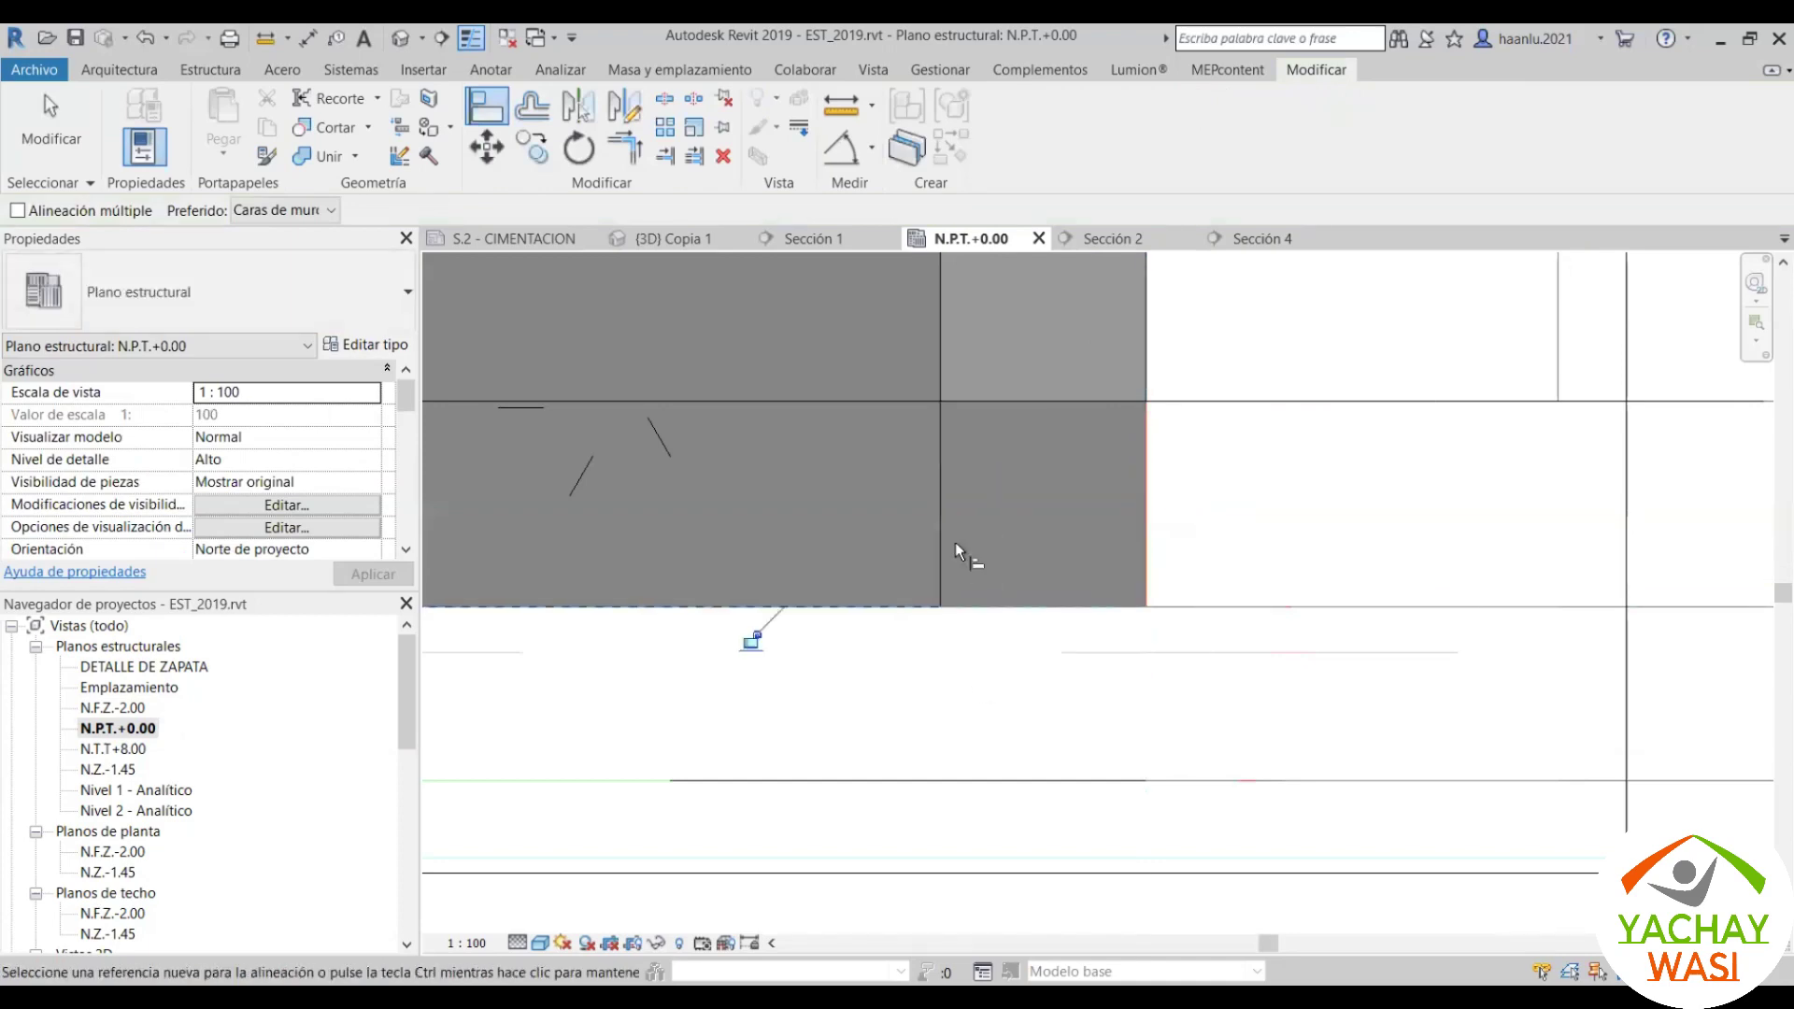
{"action": "key", "text": "Escape"}
{"action": "key", "text": "Escape"}
{"action": "left_click", "coordinate": [675, 238]}
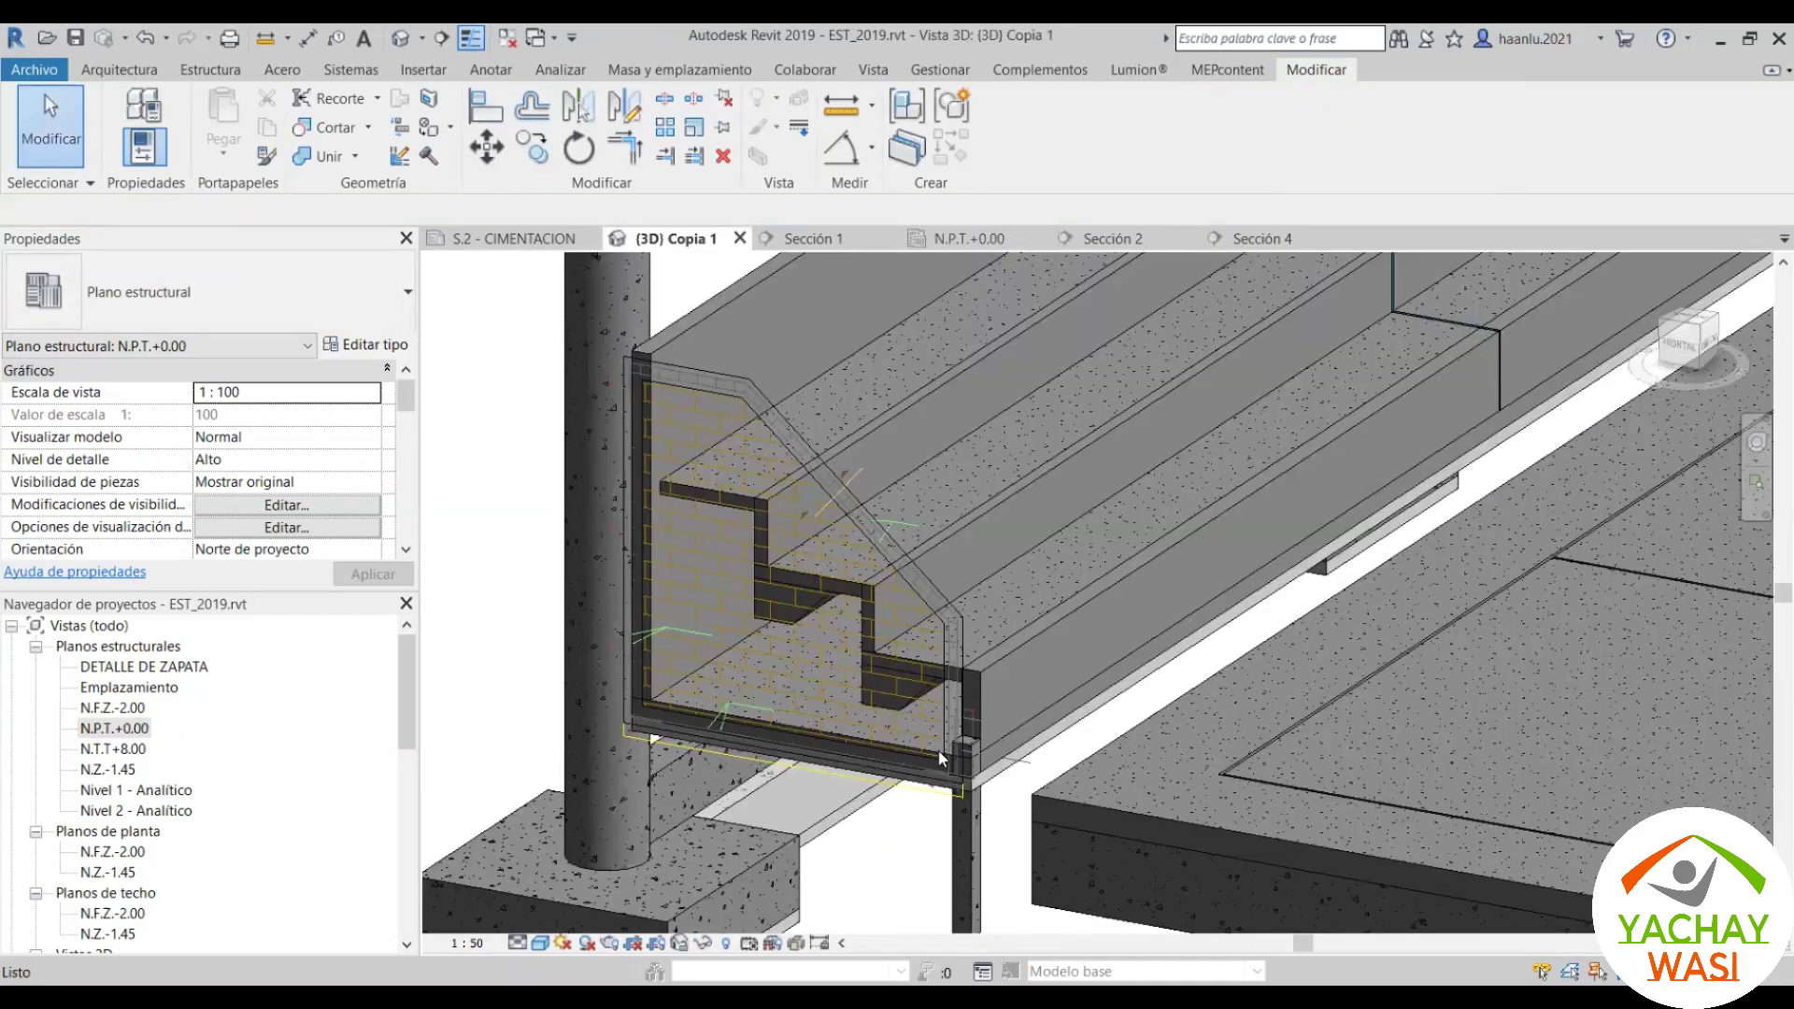
Step: Orbit the 3D view to inspect the new Columneta column
{"action": "scroll", "coordinate": [940, 767], "scroll_direction": "up", "scroll_amount": 2}
{"action": "scroll", "coordinate": [942, 775], "scroll_direction": "up", "scroll_amount": 2}
{"action": "left_click", "coordinate": [944, 781]}
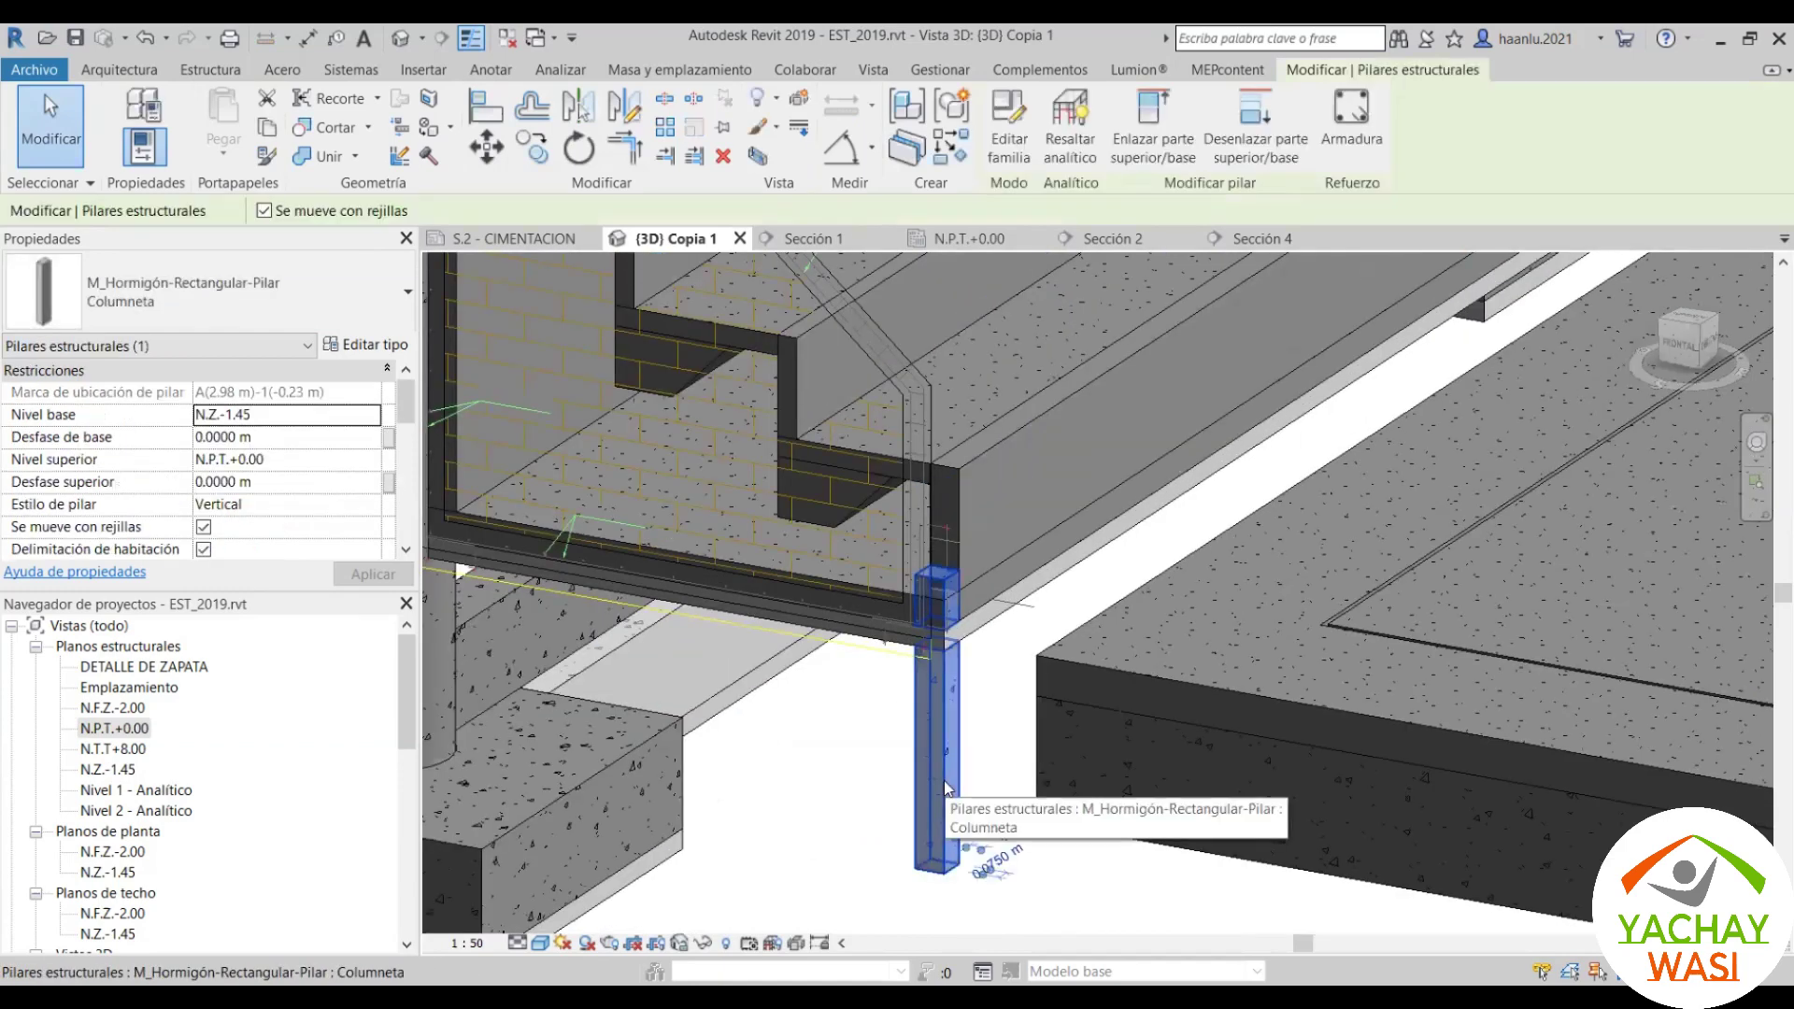
{"action": "middle_click_drag", "start_coordinate": [943, 781], "coordinate": [1088, 542], "text": "shift"}
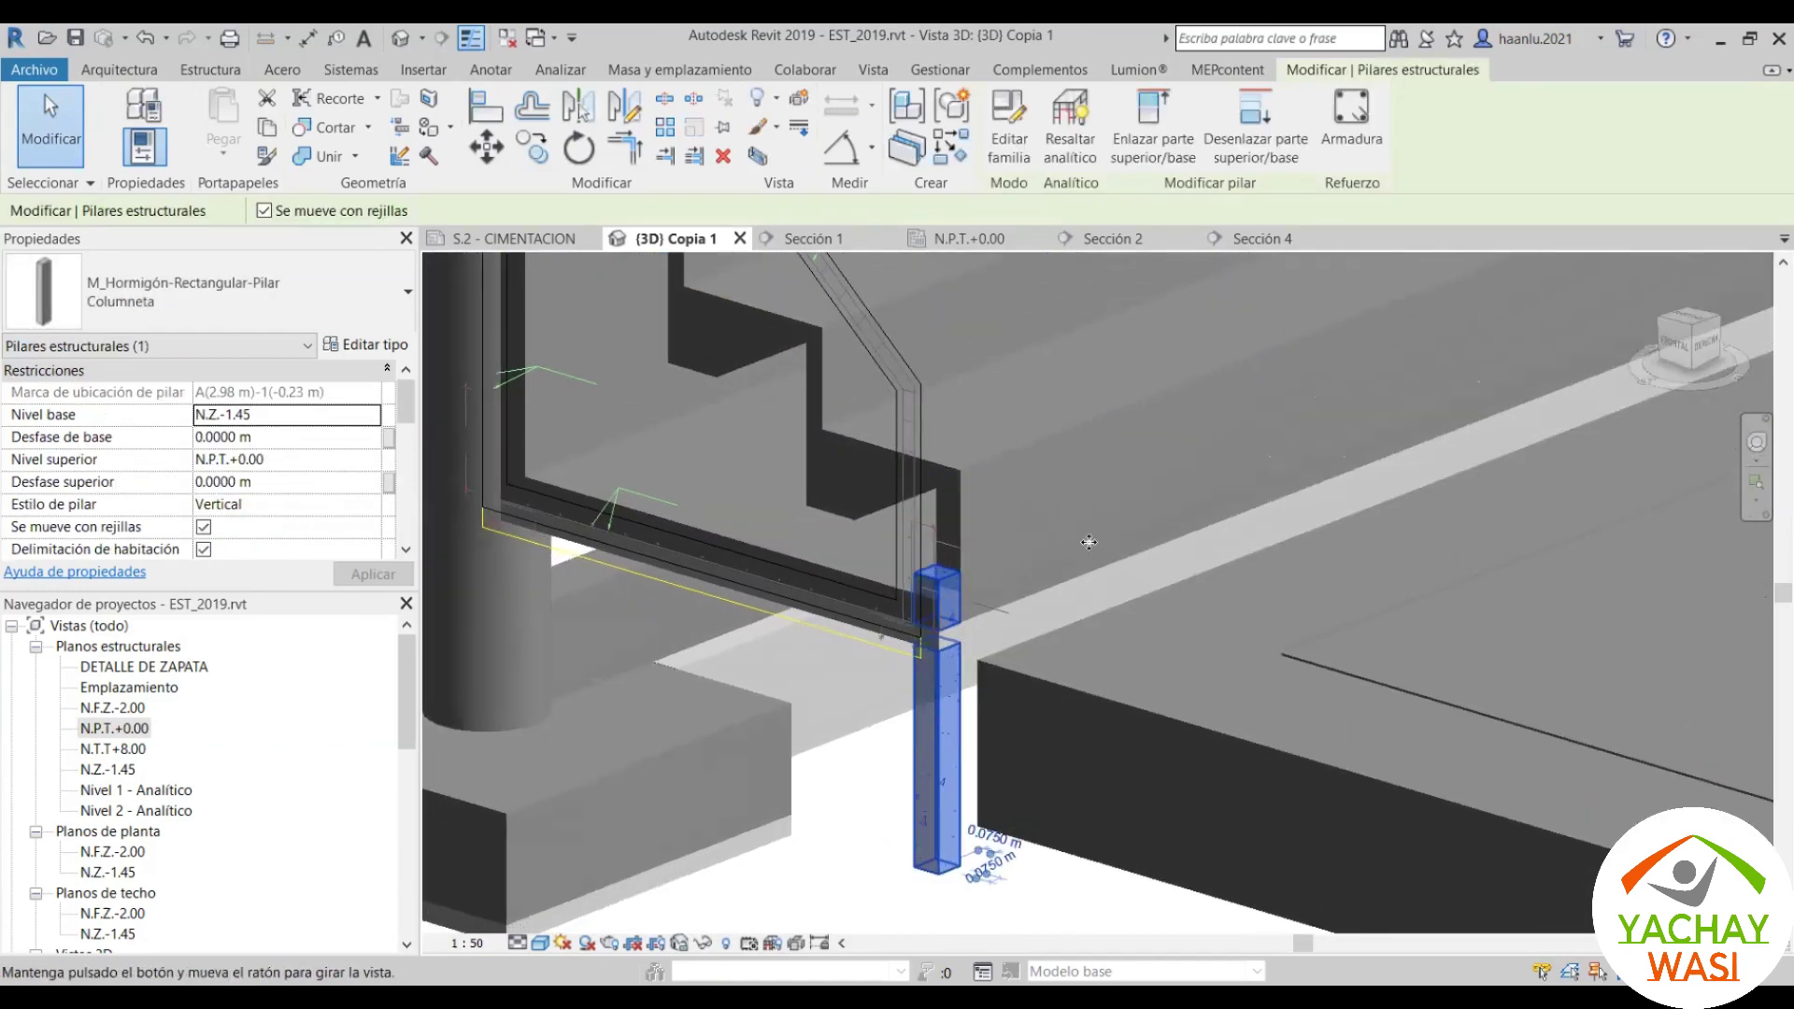
Step: Open the Sección 1 view from its section line on the N.P.T.+0.00 plan
{"action": "left_click", "coordinate": [962, 239]}
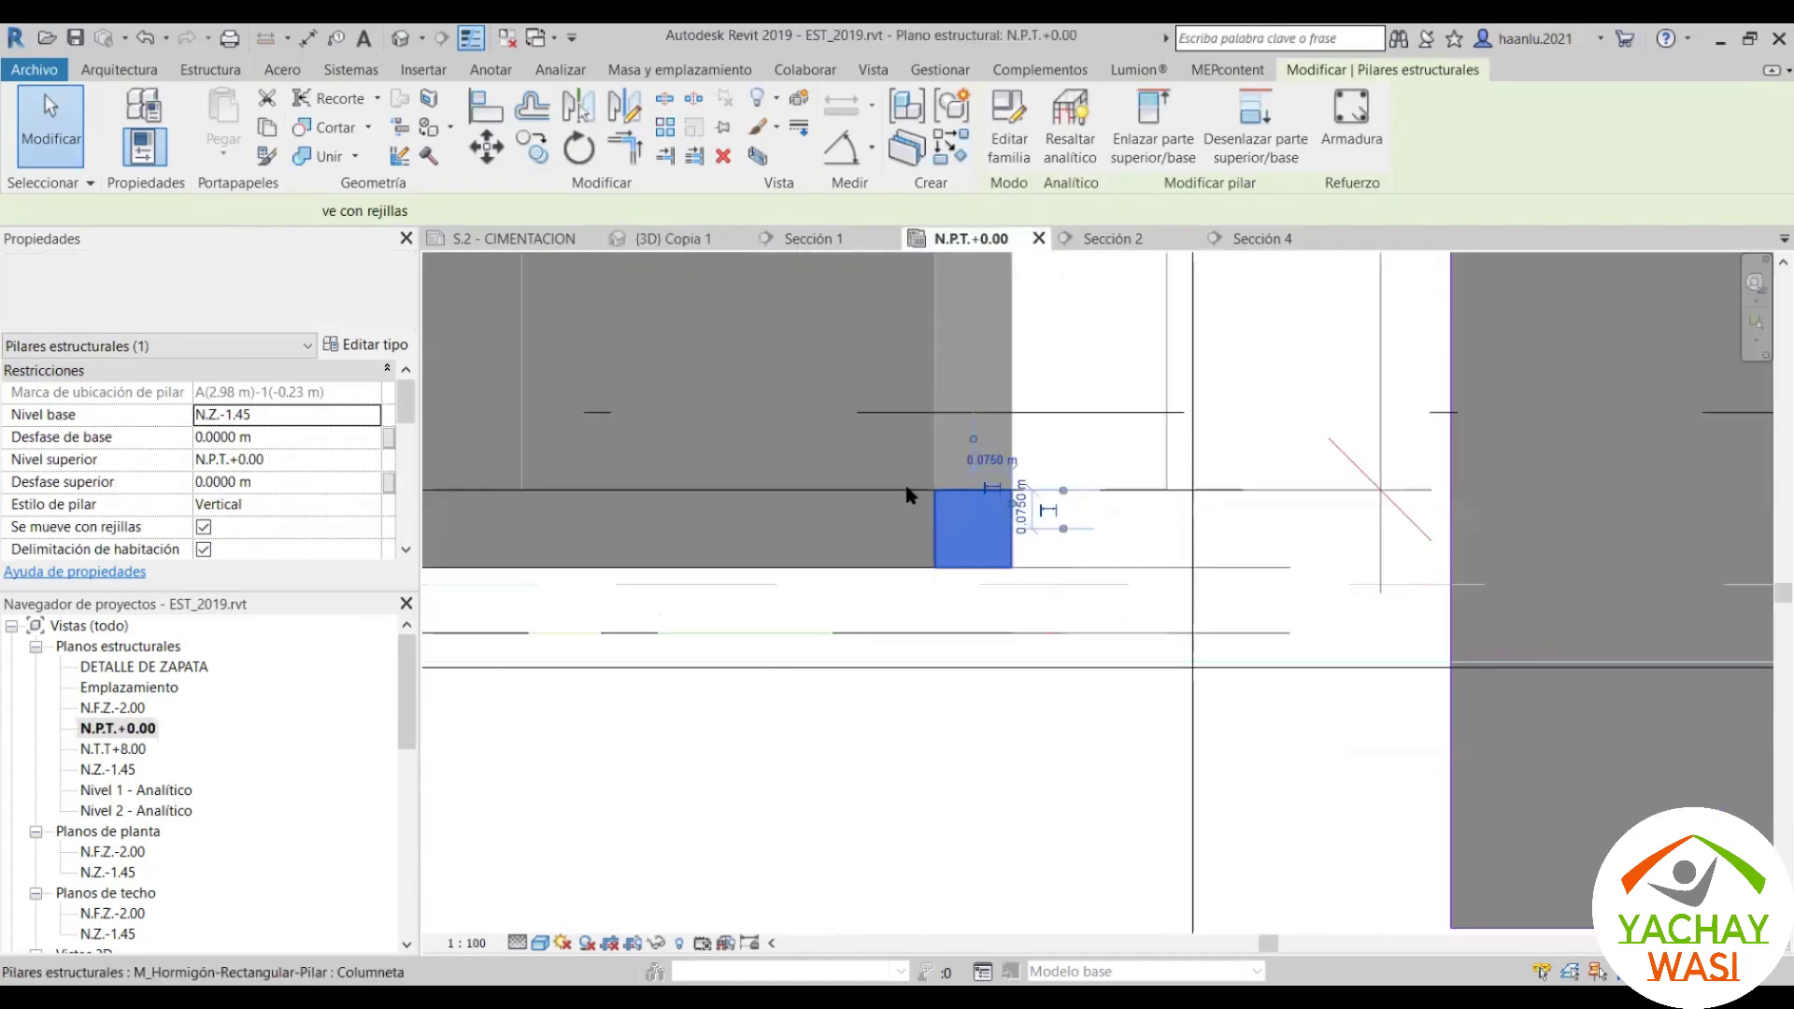
{"action": "scroll", "coordinate": [920, 523], "scroll_direction": "down", "scroll_amount": 3}
{"action": "scroll", "coordinate": [944, 570], "scroll_direction": "down", "scroll_amount": 2}
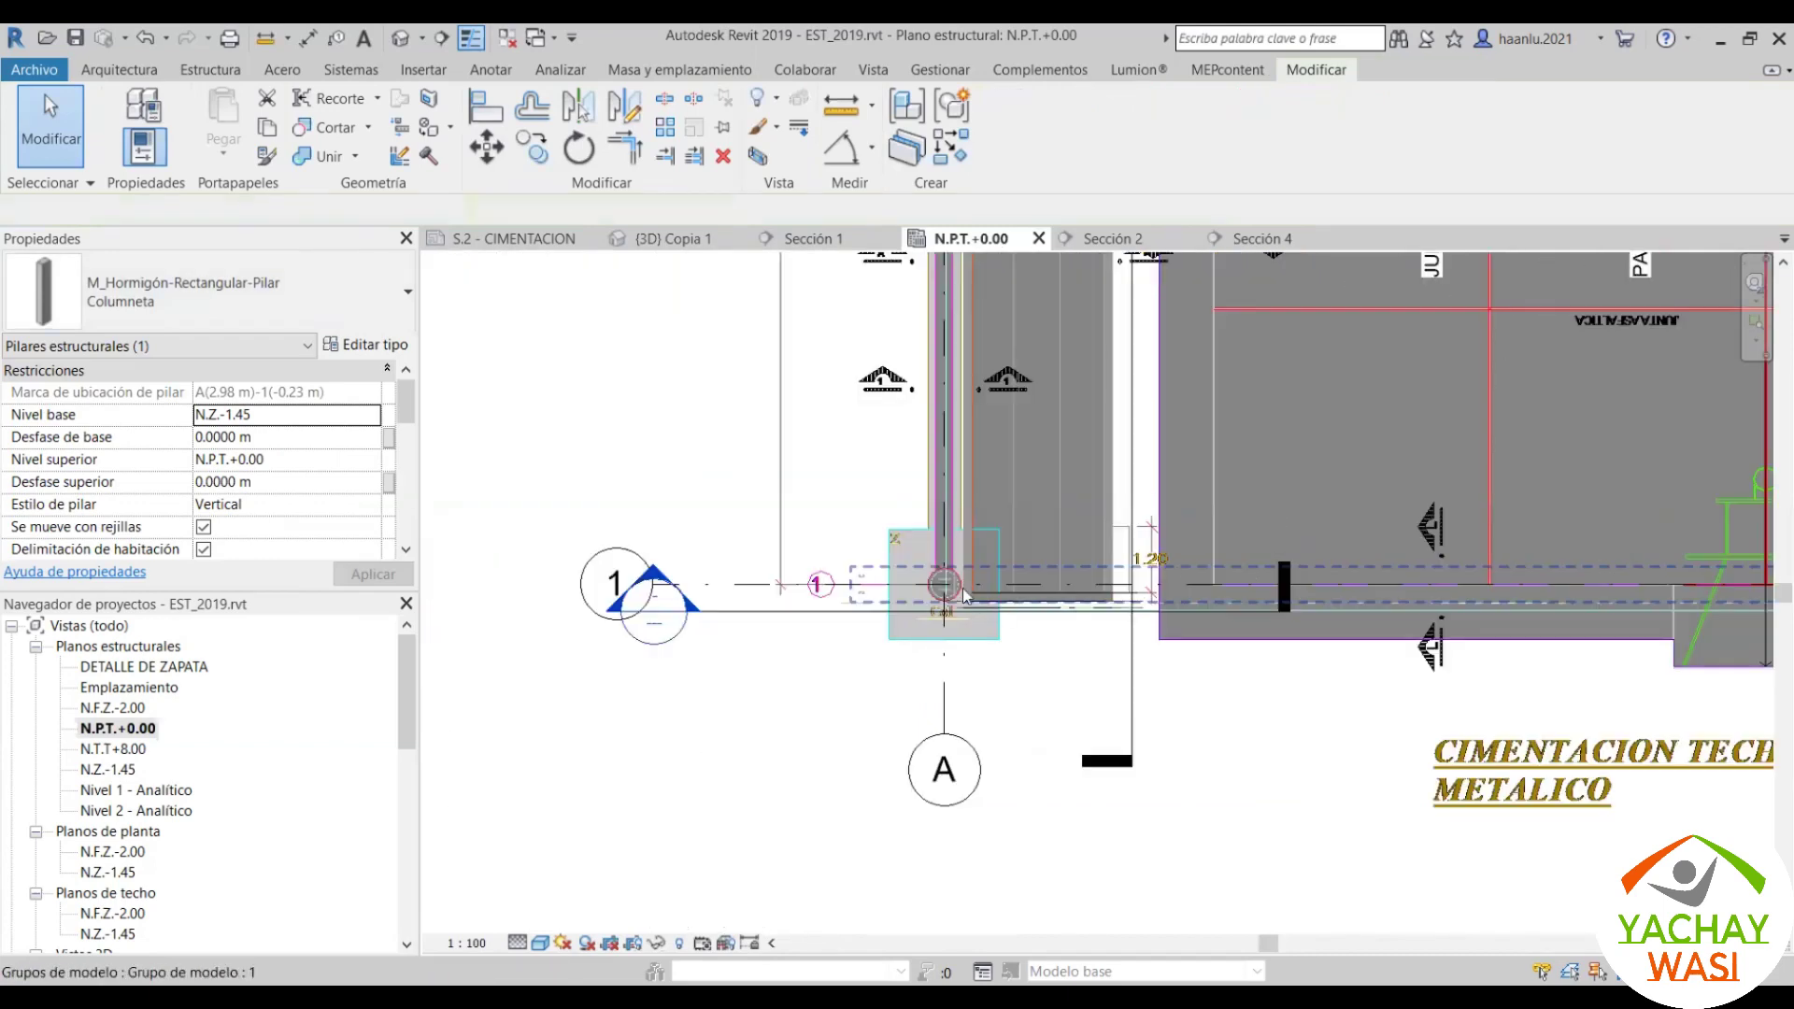
{"action": "key", "text": "Escape"}
{"action": "scroll", "coordinate": [898, 598], "scroll_direction": "up", "scroll_amount": 3}
{"action": "left_click", "coordinate": [720, 640]}
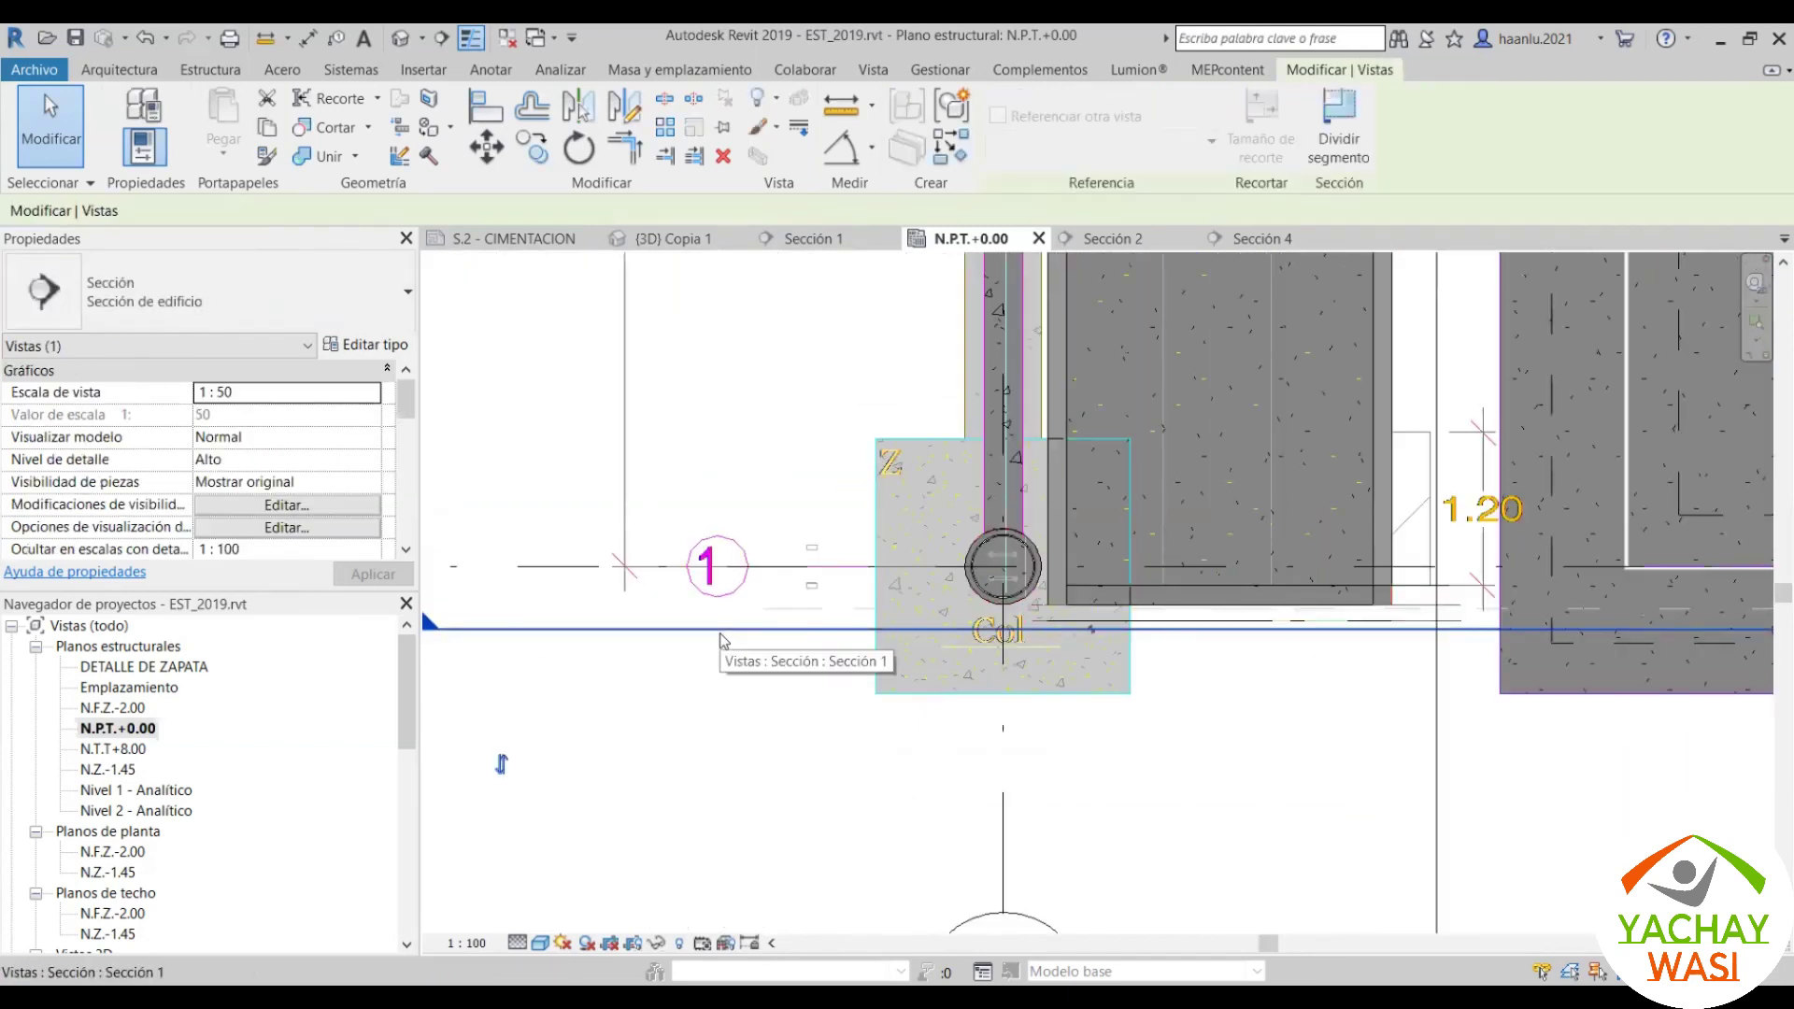
{"action": "scroll", "coordinate": [720, 640], "scroll_direction": "down", "scroll_amount": 1}
{"action": "scroll", "coordinate": [718, 633], "scroll_direction": "down", "scroll_amount": 2}
{"action": "right_click", "coordinate": [719, 634]}
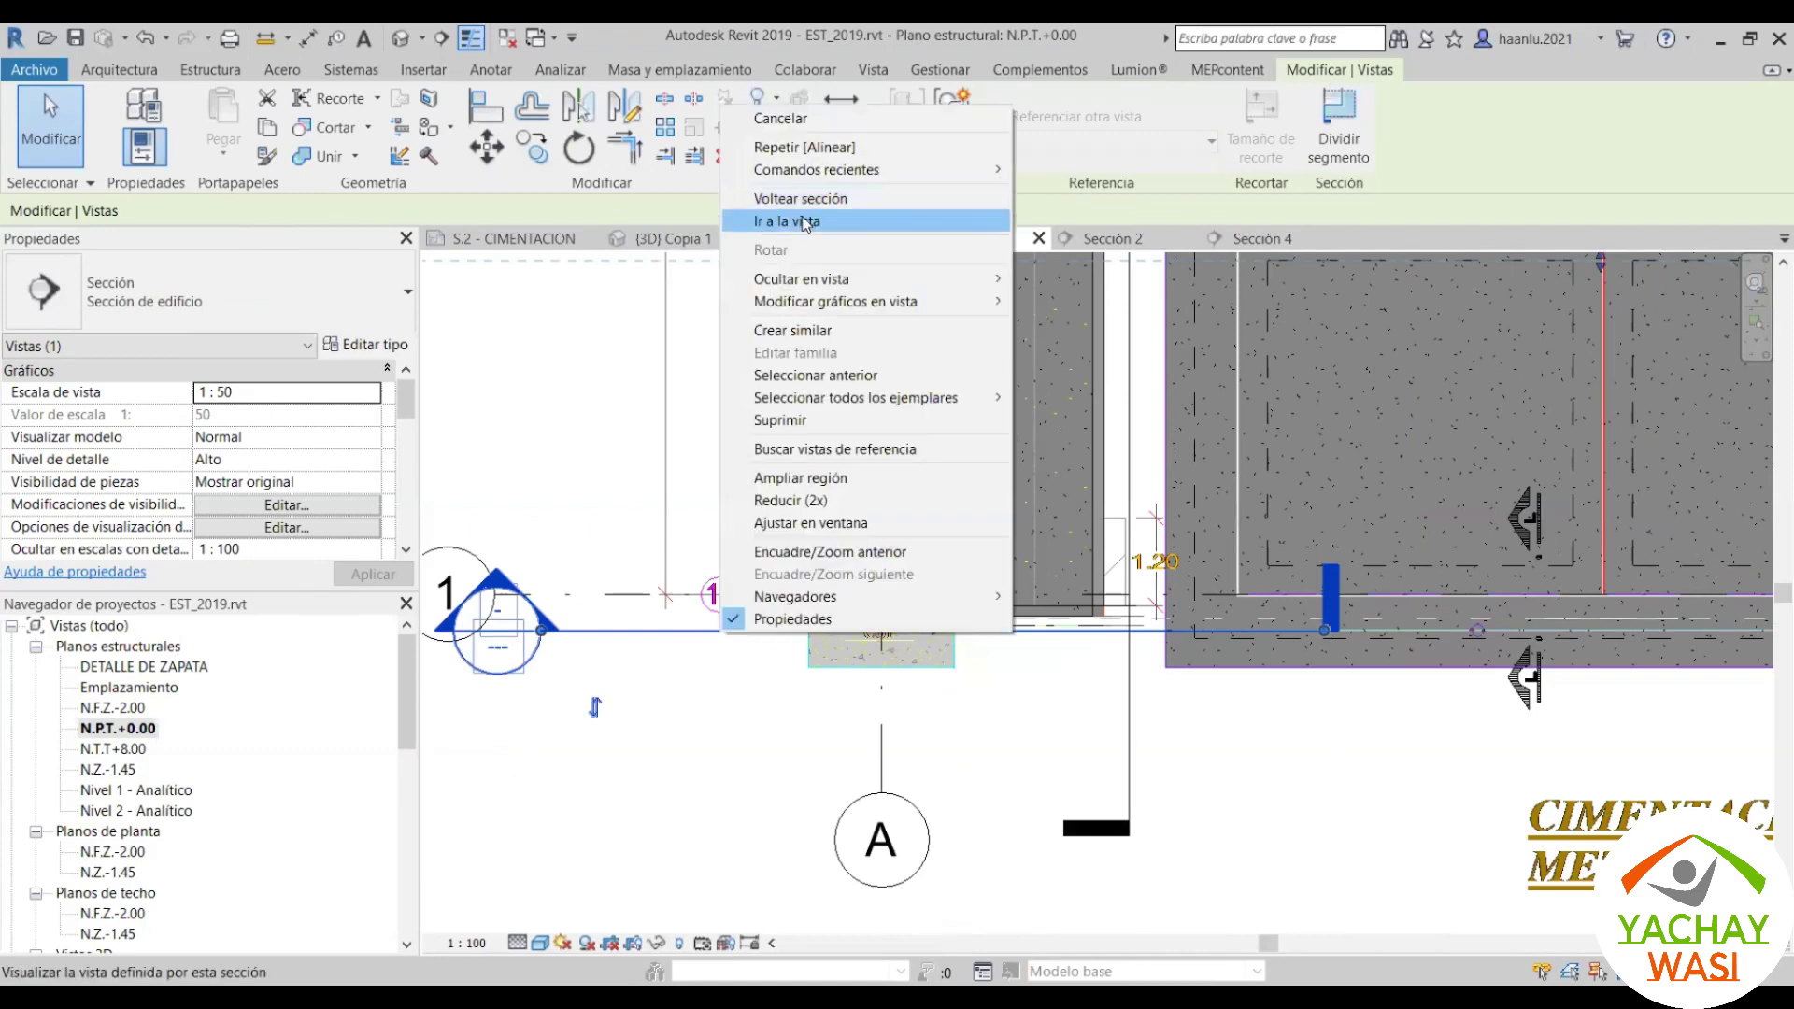
{"action": "left_click", "coordinate": [822, 221]}
{"action": "scroll", "coordinate": [760, 794], "scroll_direction": "up", "scroll_amount": 3}
{"action": "scroll", "coordinate": [761, 795], "scroll_direction": "up", "scroll_amount": 3}
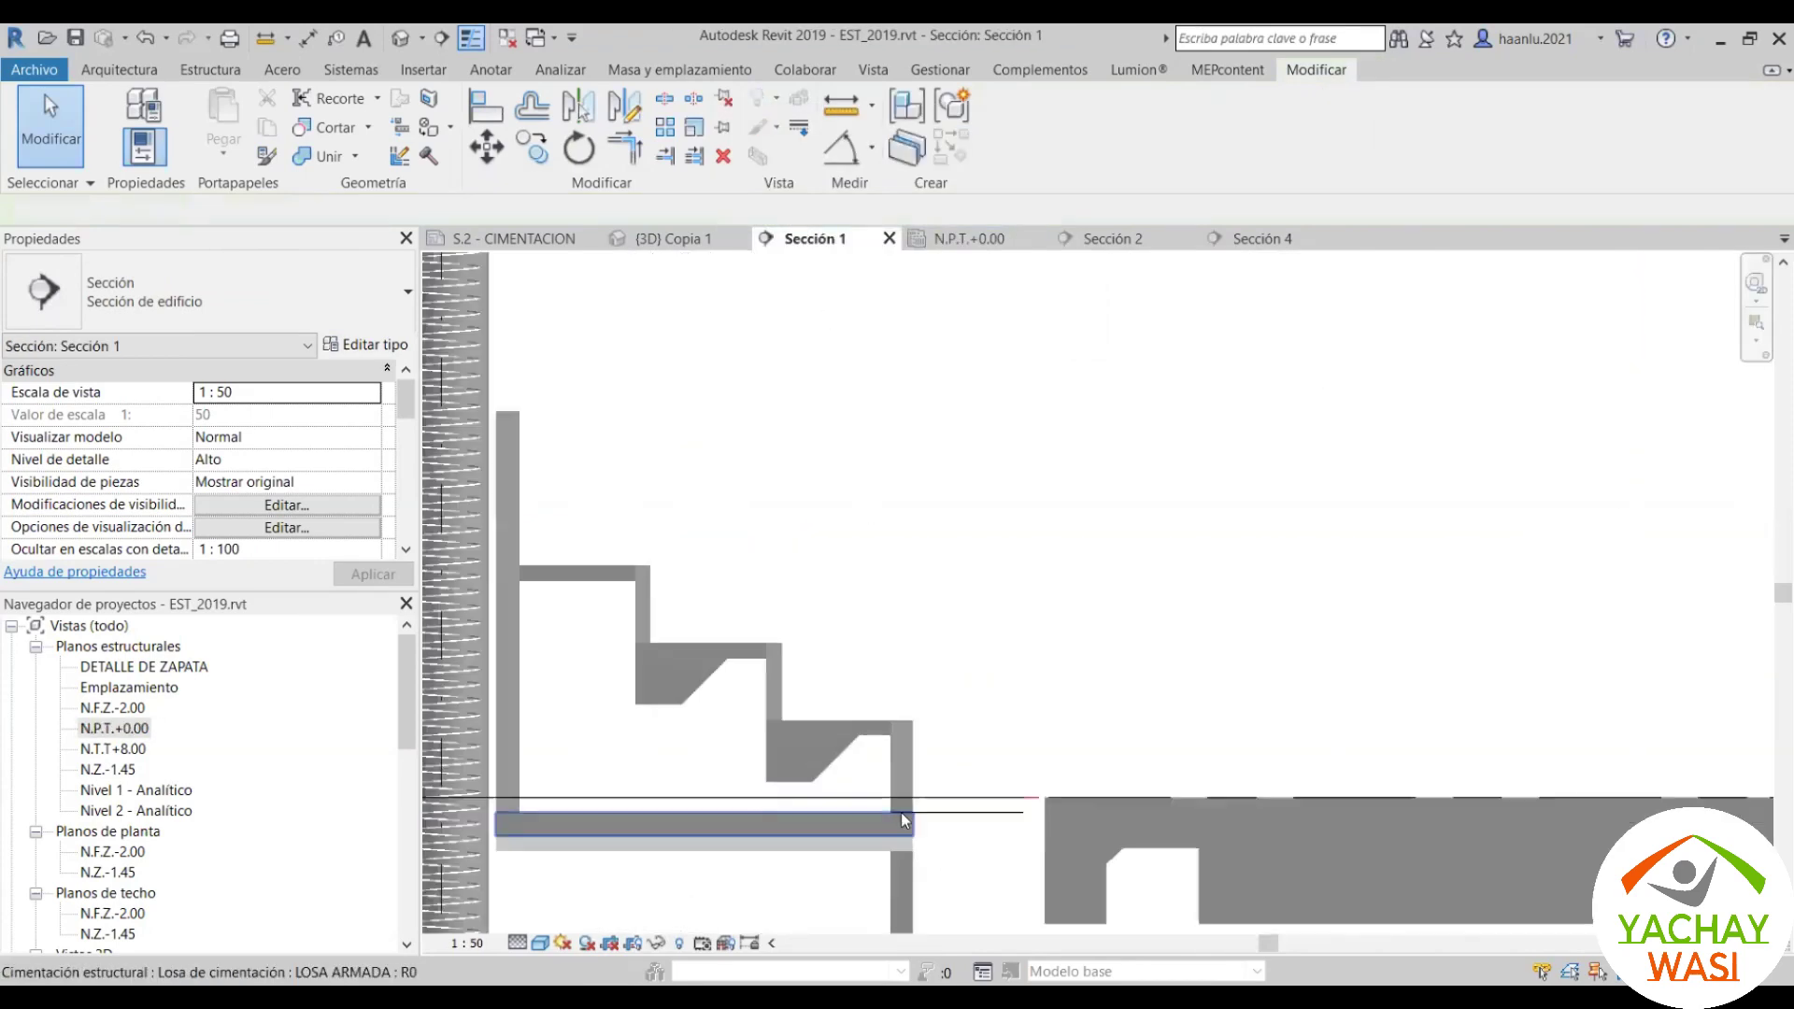
{"action": "scroll", "coordinate": [903, 809], "scroll_direction": "up", "scroll_amount": 3}
Step: Set the column's base level to N.P.T.+0.00 with offsets of -0.10 m and 1.00 m
{"action": "left_click", "coordinate": [953, 771]}
{"action": "scroll", "coordinate": [975, 374], "scroll_direction": "down", "scroll_amount": 2}
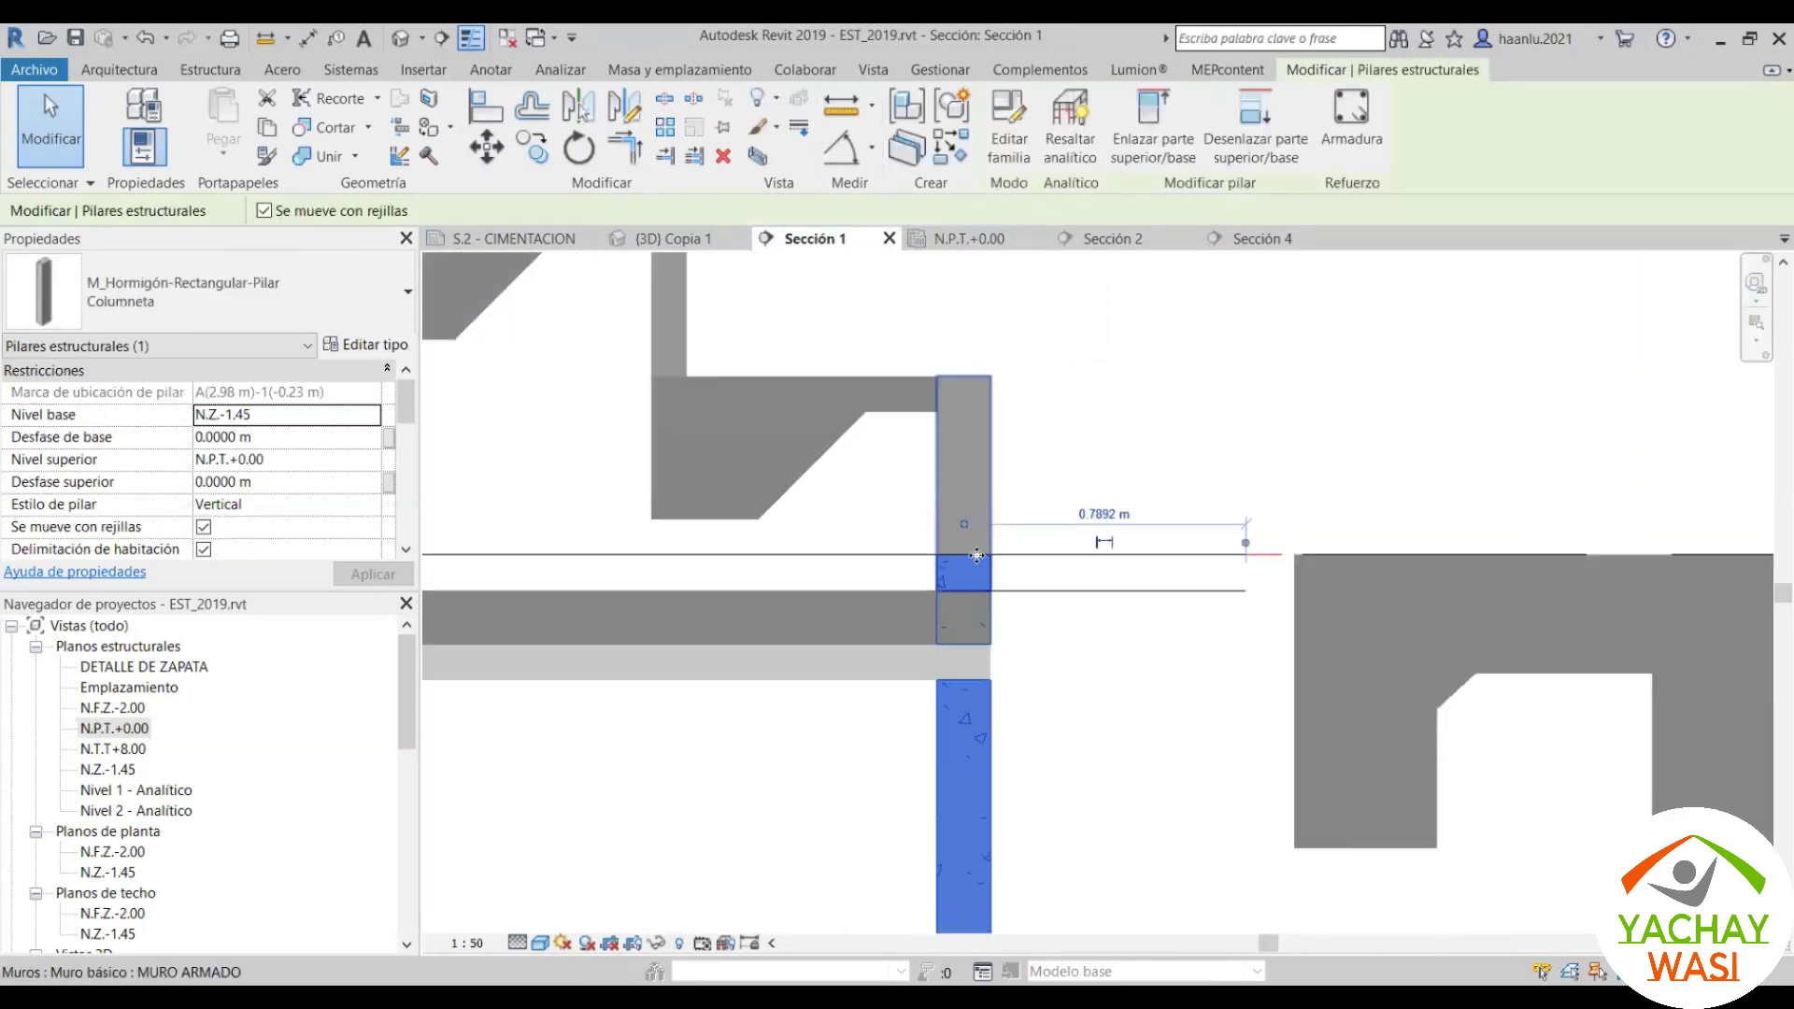
{"action": "scroll", "coordinate": [975, 373], "scroll_direction": "down", "scroll_amount": 2}
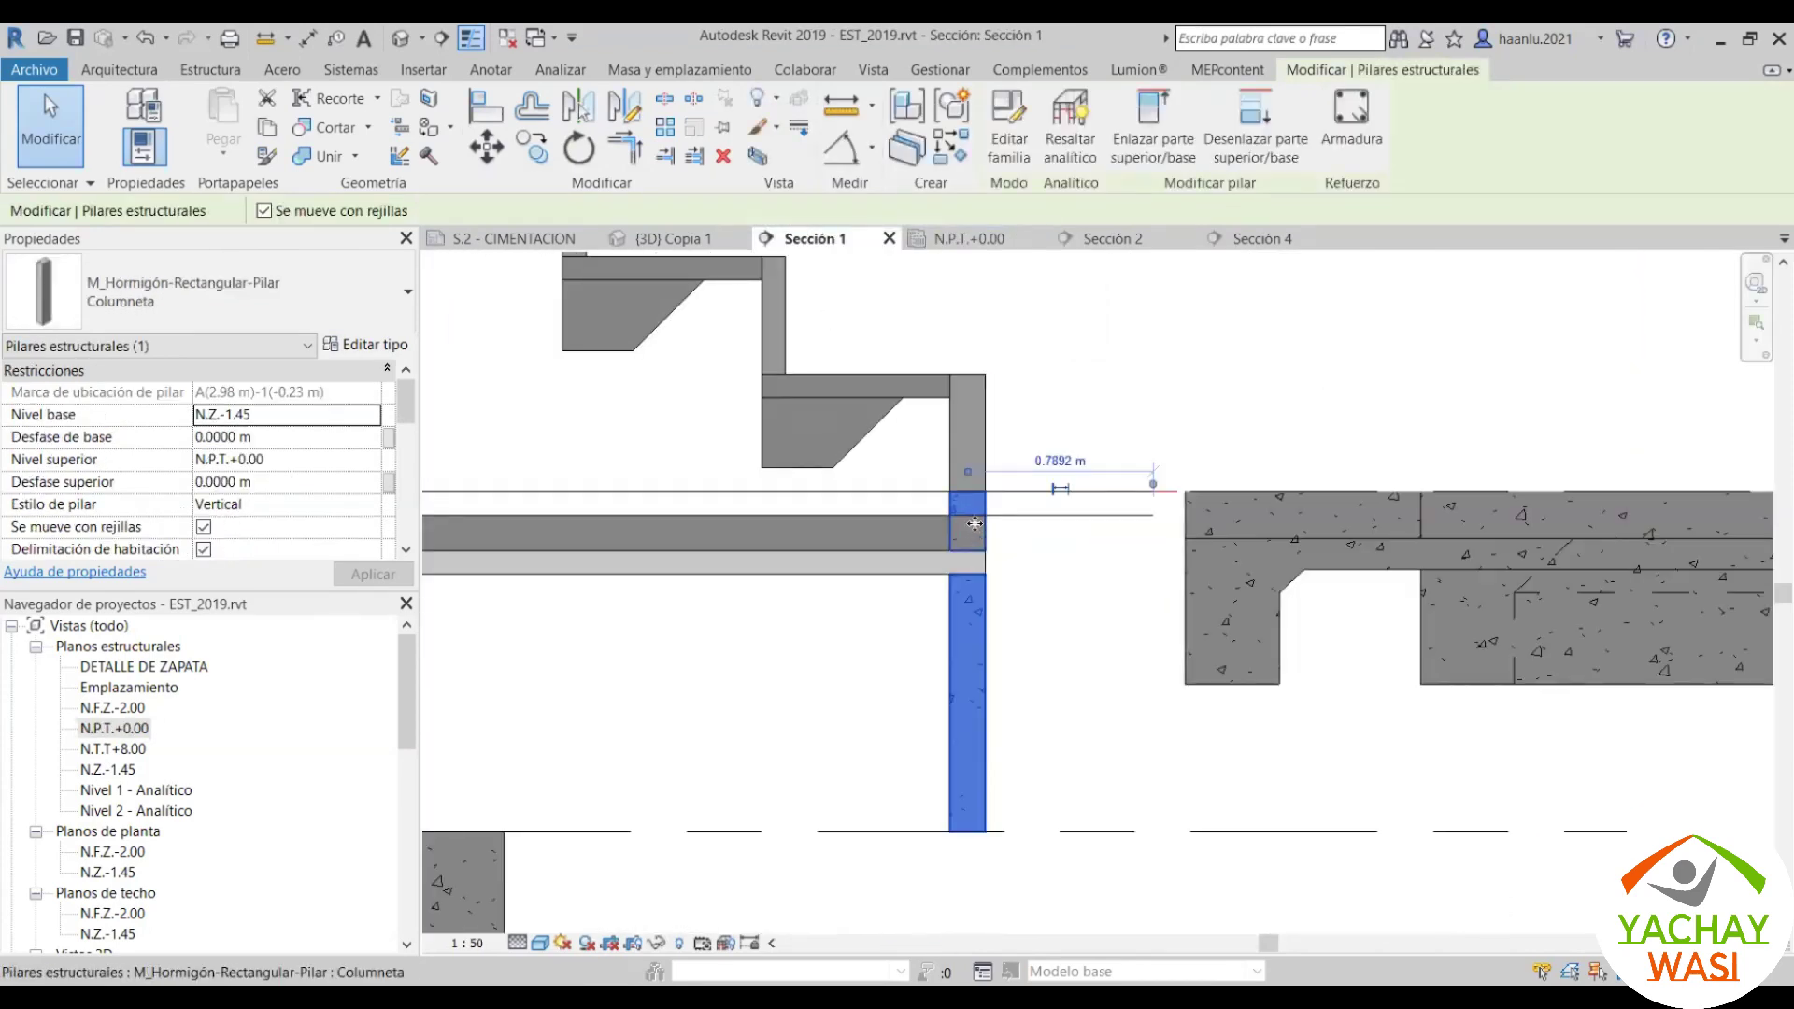
{"action": "left_click", "coordinate": [364, 425]}
{"action": "left_click", "coordinate": [371, 416]}
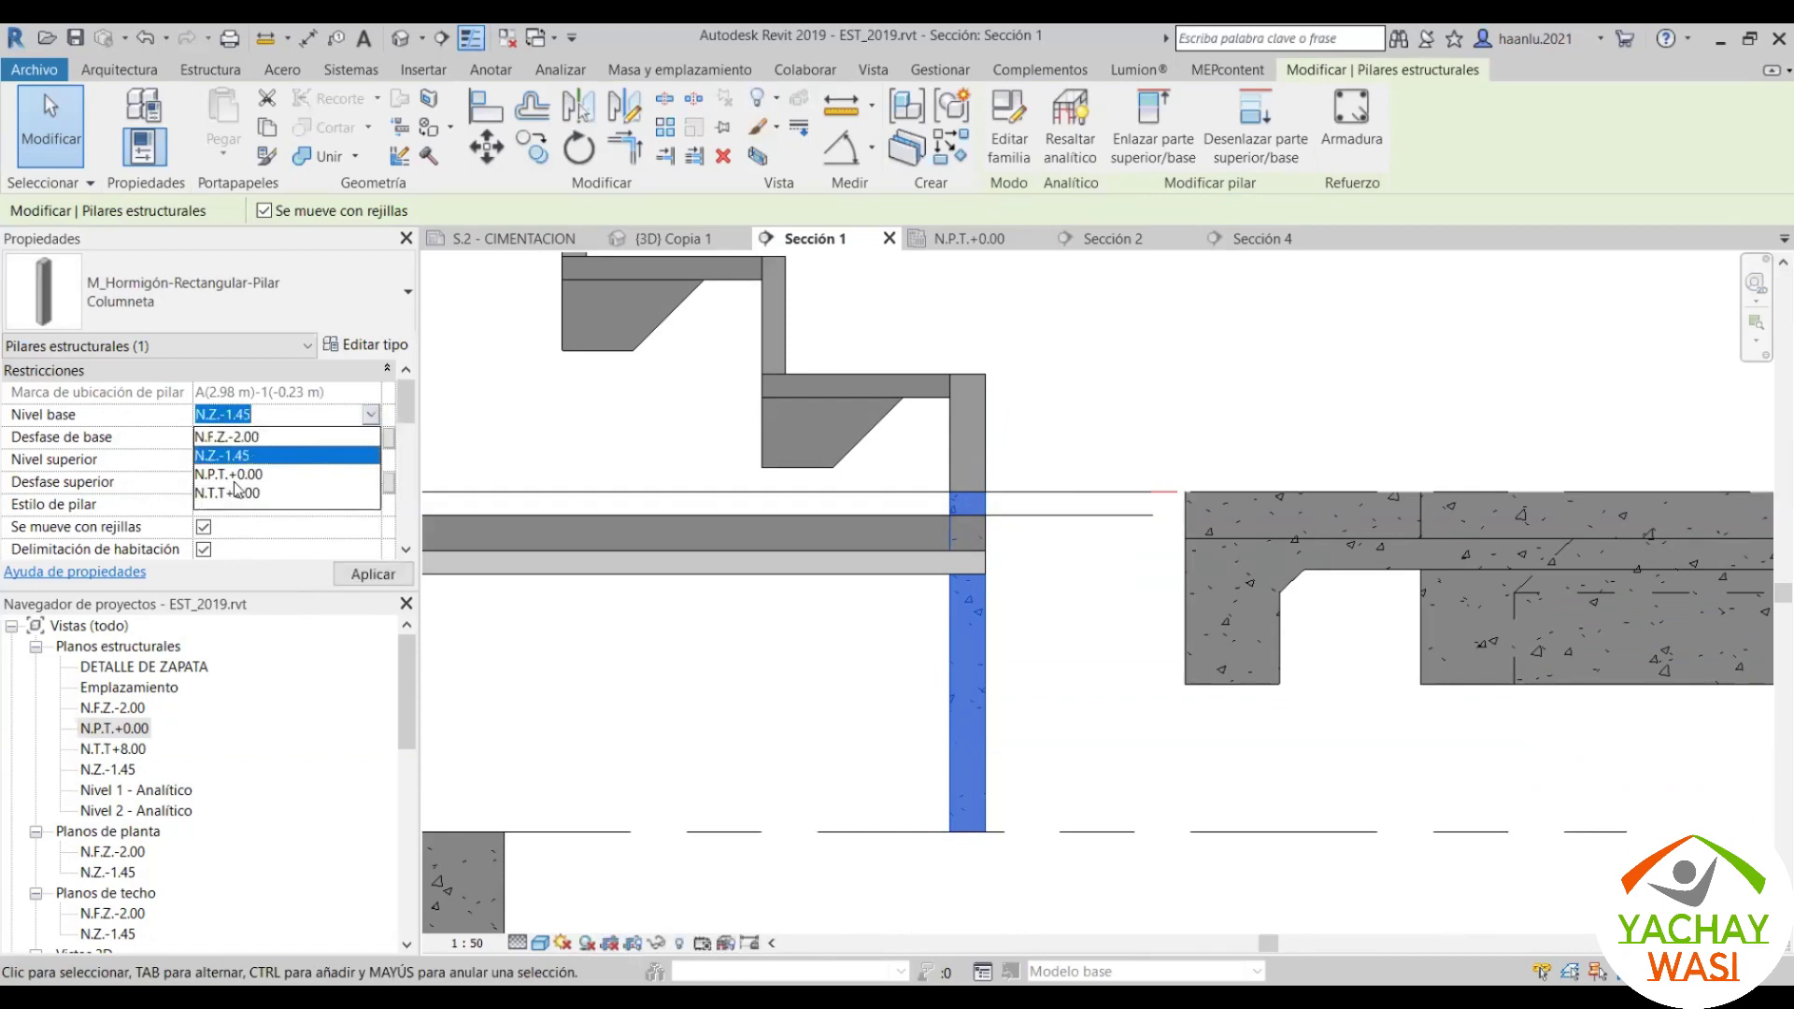
{"action": "left_click", "coordinate": [232, 474]}
{"action": "left_click", "coordinate": [280, 434]}
{"action": "type", "text": "-0.1"}
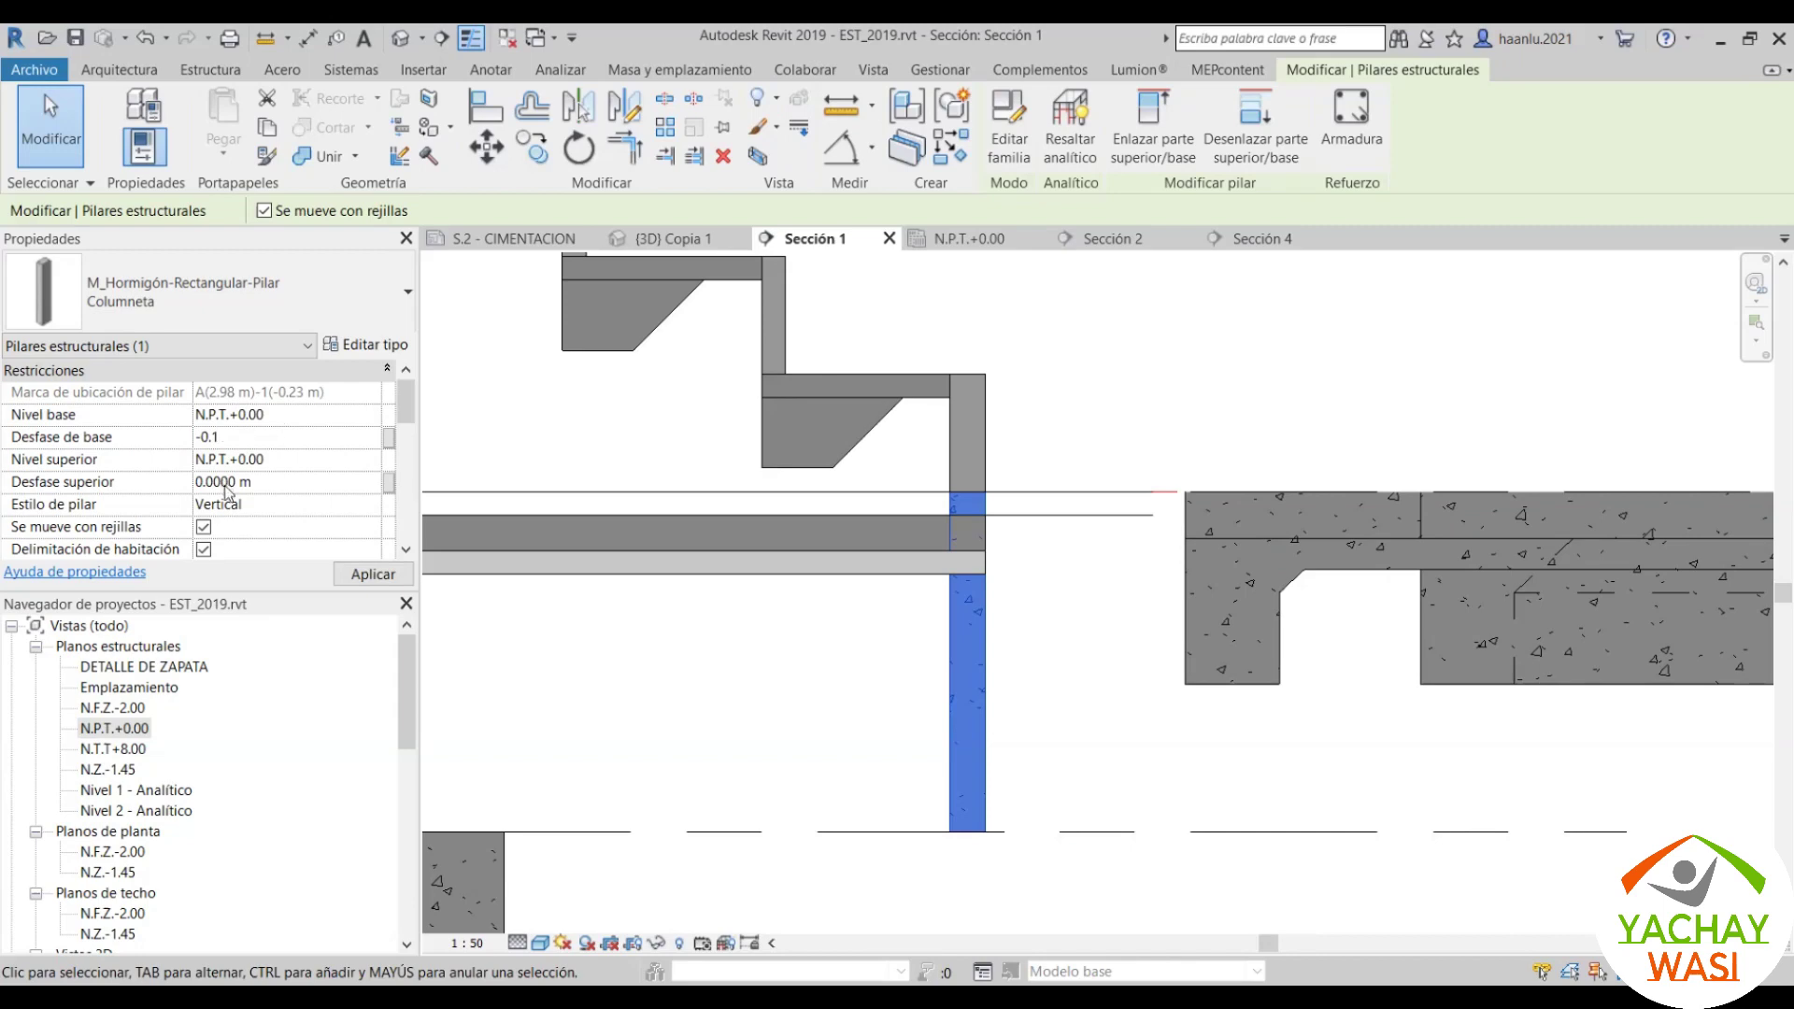
{"action": "left_click", "coordinate": [281, 483]}
{"action": "type", "text": "1"}
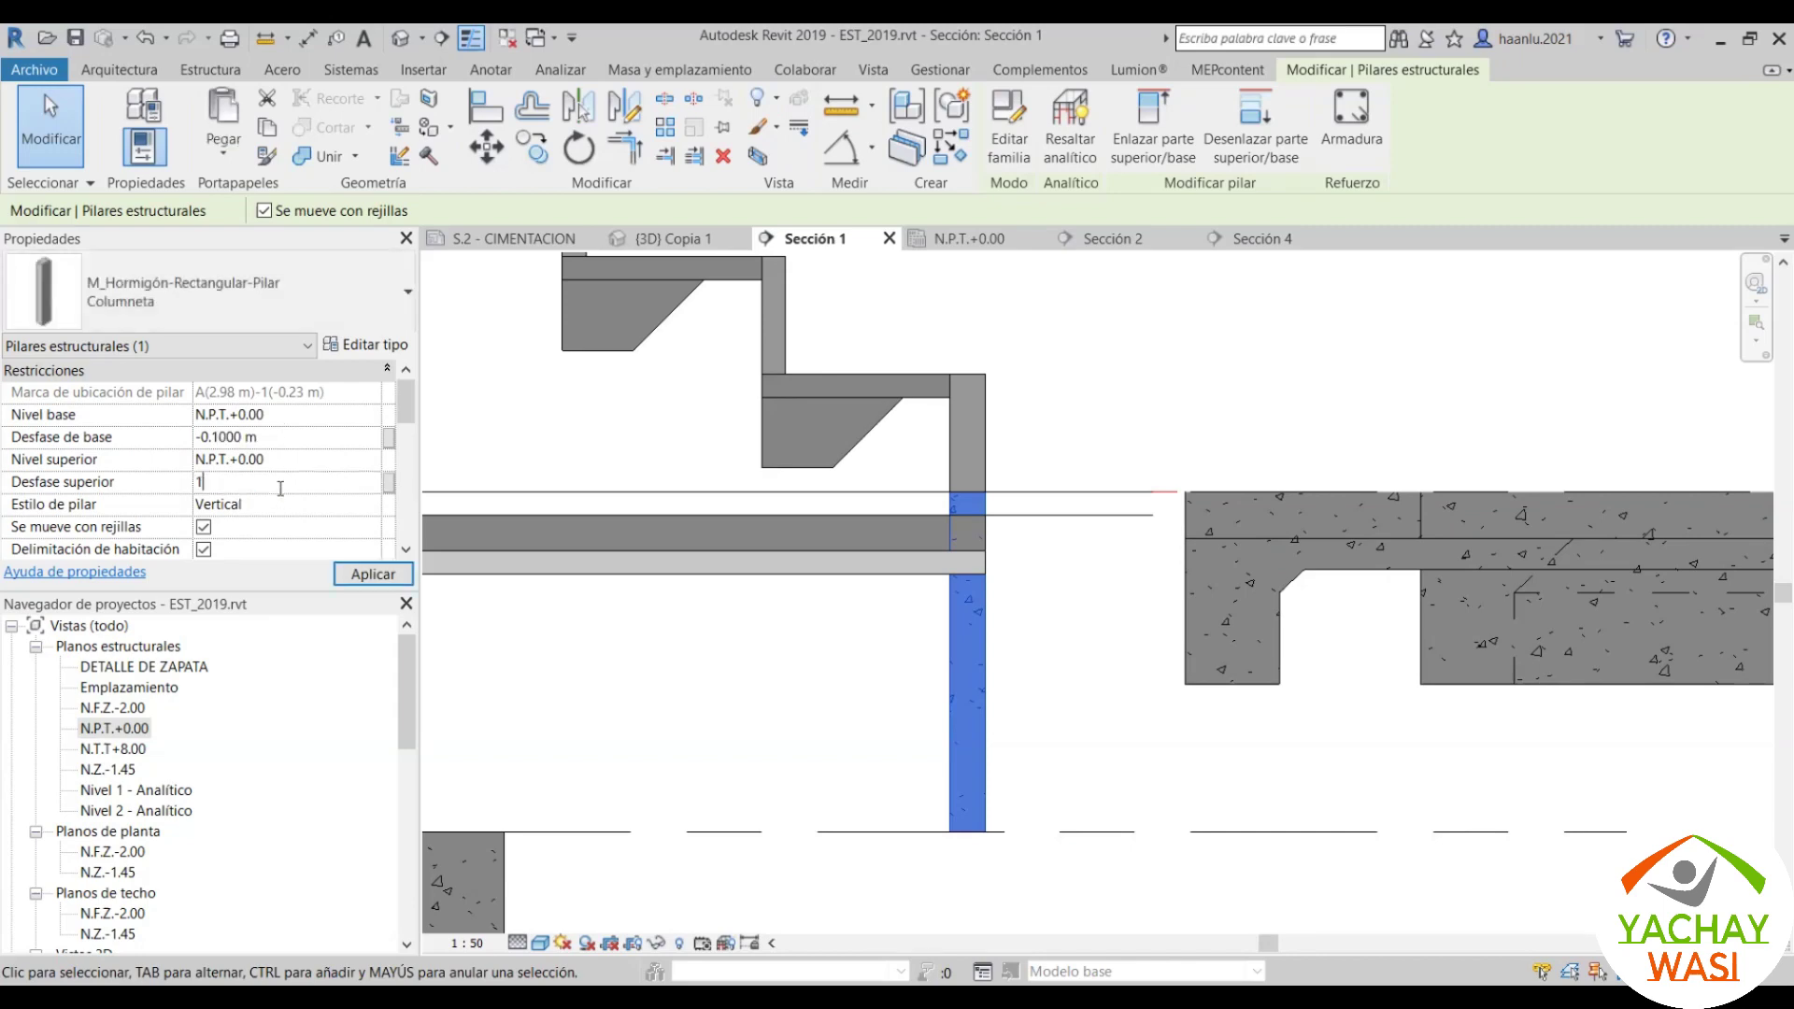
{"action": "left_click", "coordinate": [372, 576]}
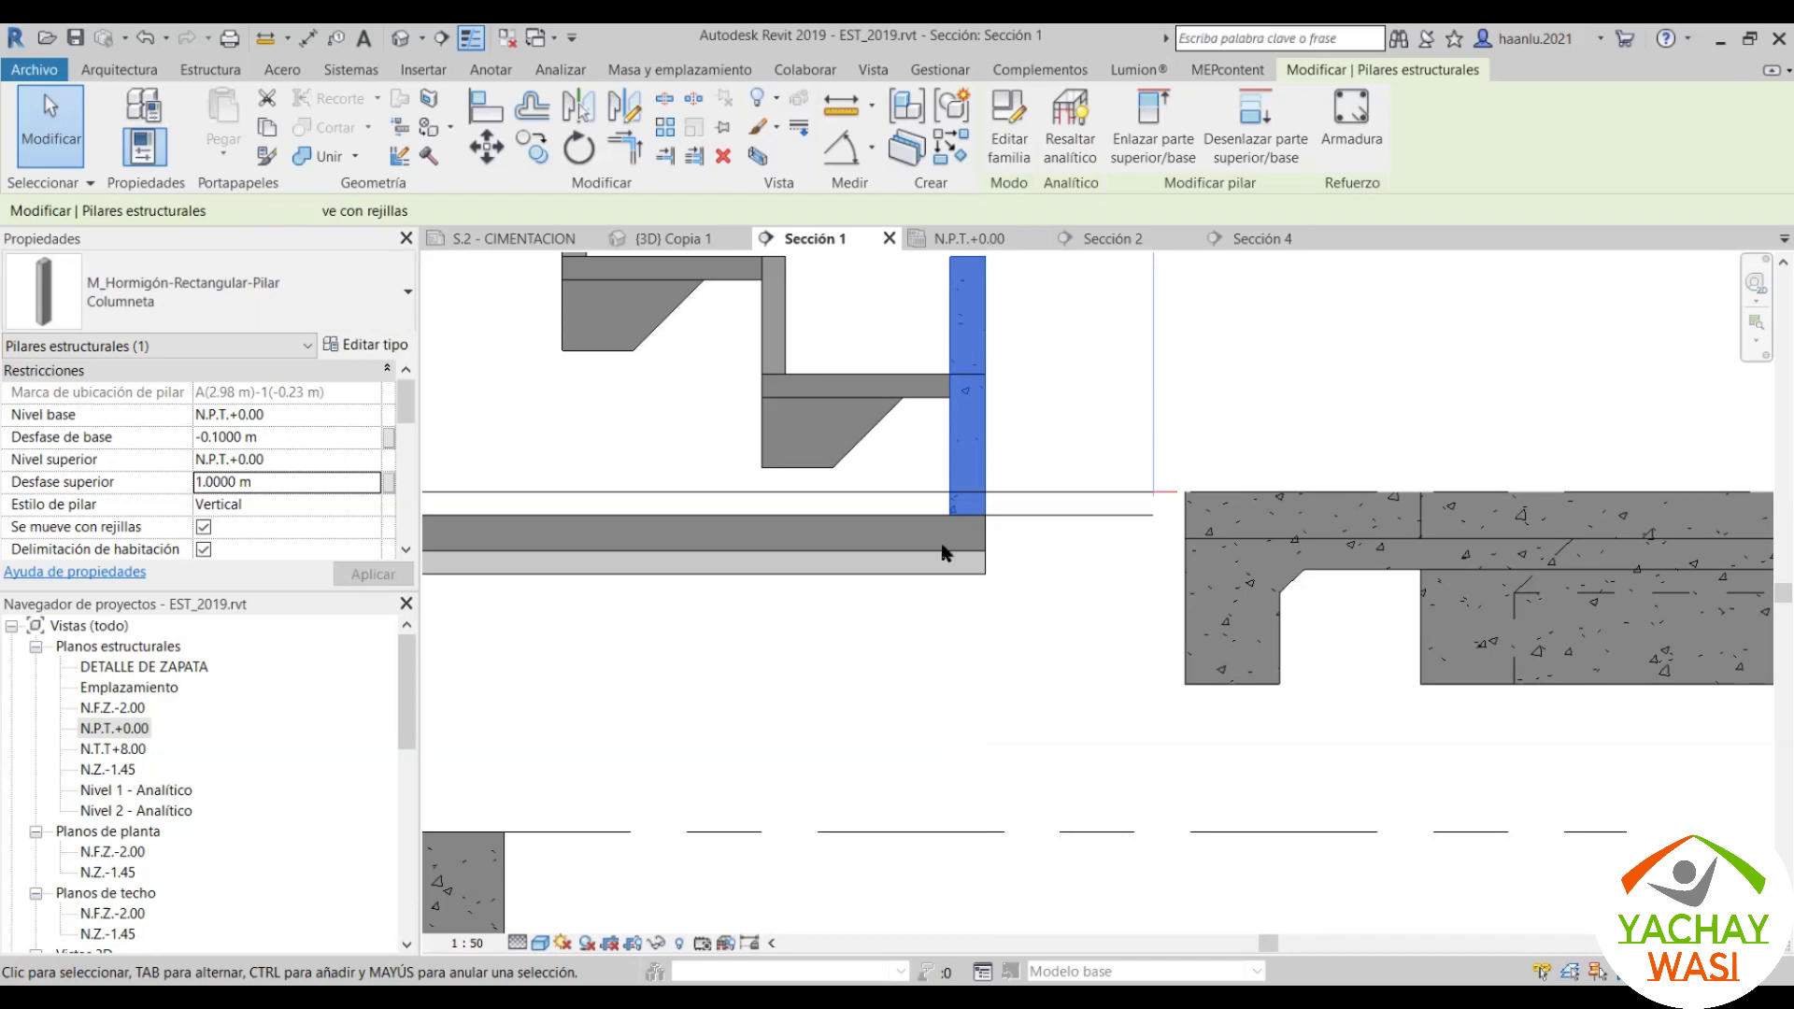
{"action": "scroll", "coordinate": [942, 551], "scroll_direction": "down", "scroll_amount": 3}
{"action": "scroll", "coordinate": [941, 551], "scroll_direction": "up", "scroll_amount": 1}
{"action": "key", "text": "Escape"}
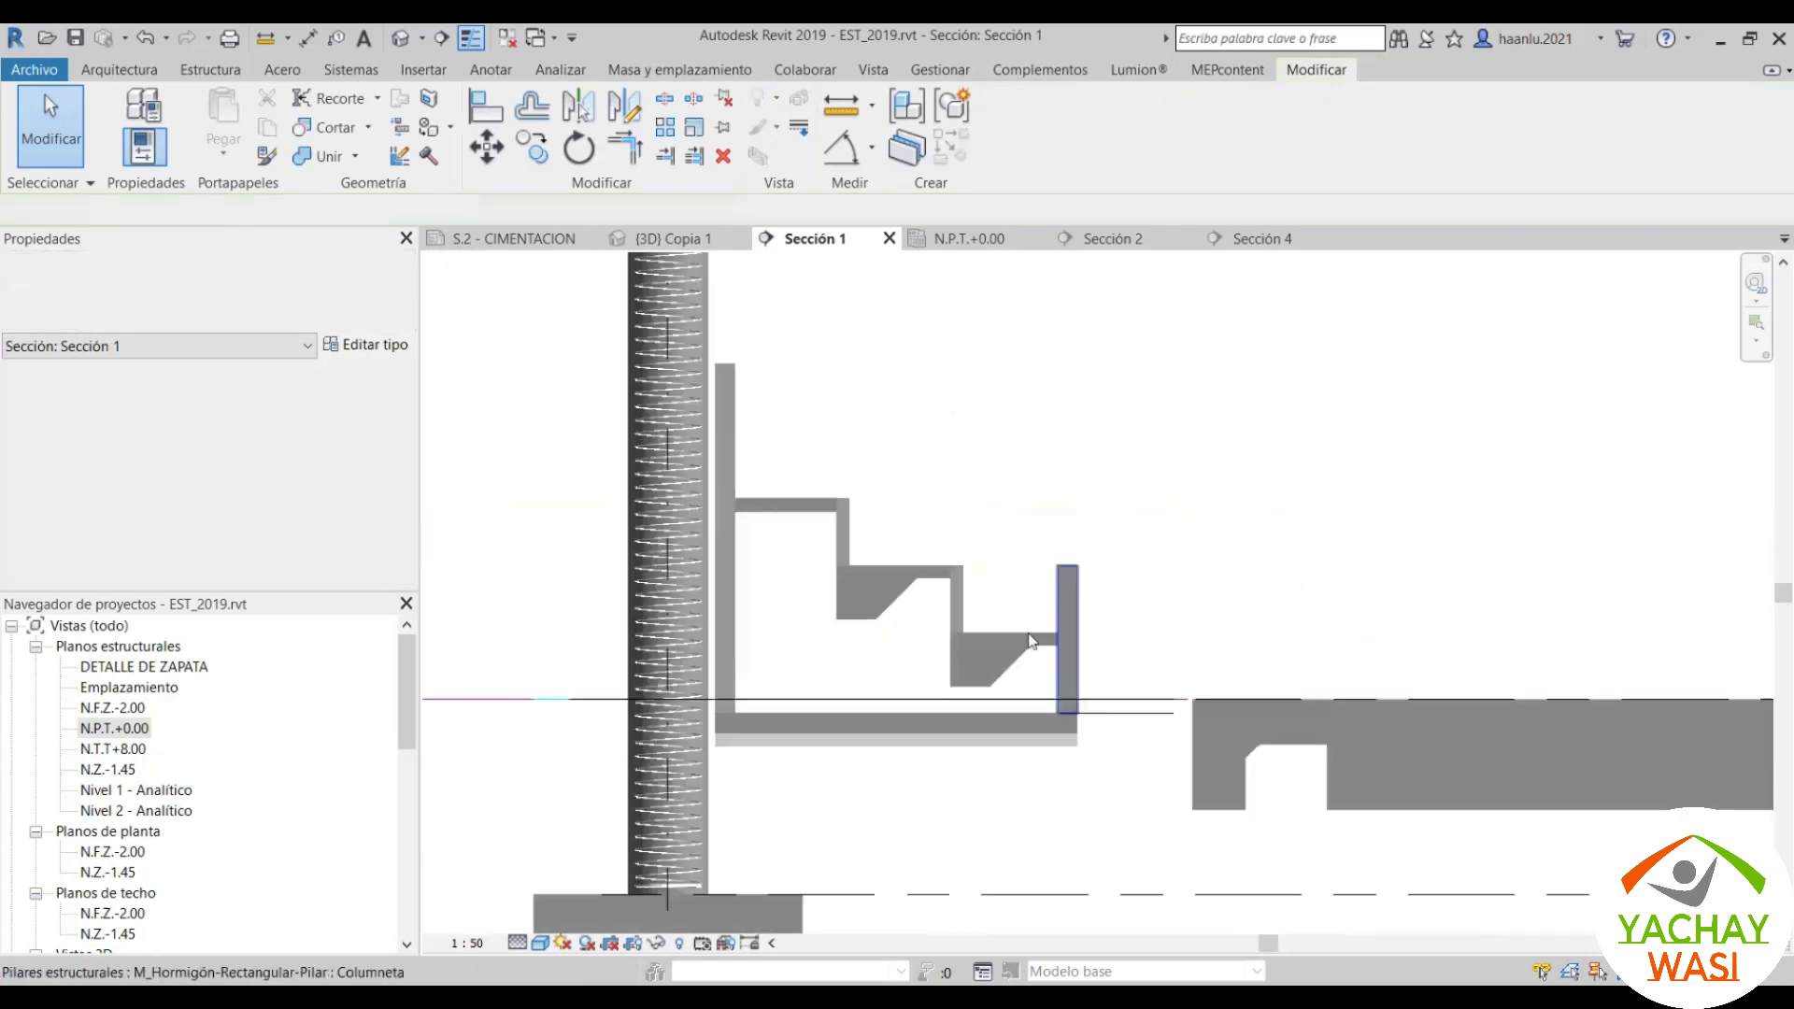
{"action": "scroll", "coordinate": [1032, 641], "scroll_direction": "down", "scroll_amount": 1}
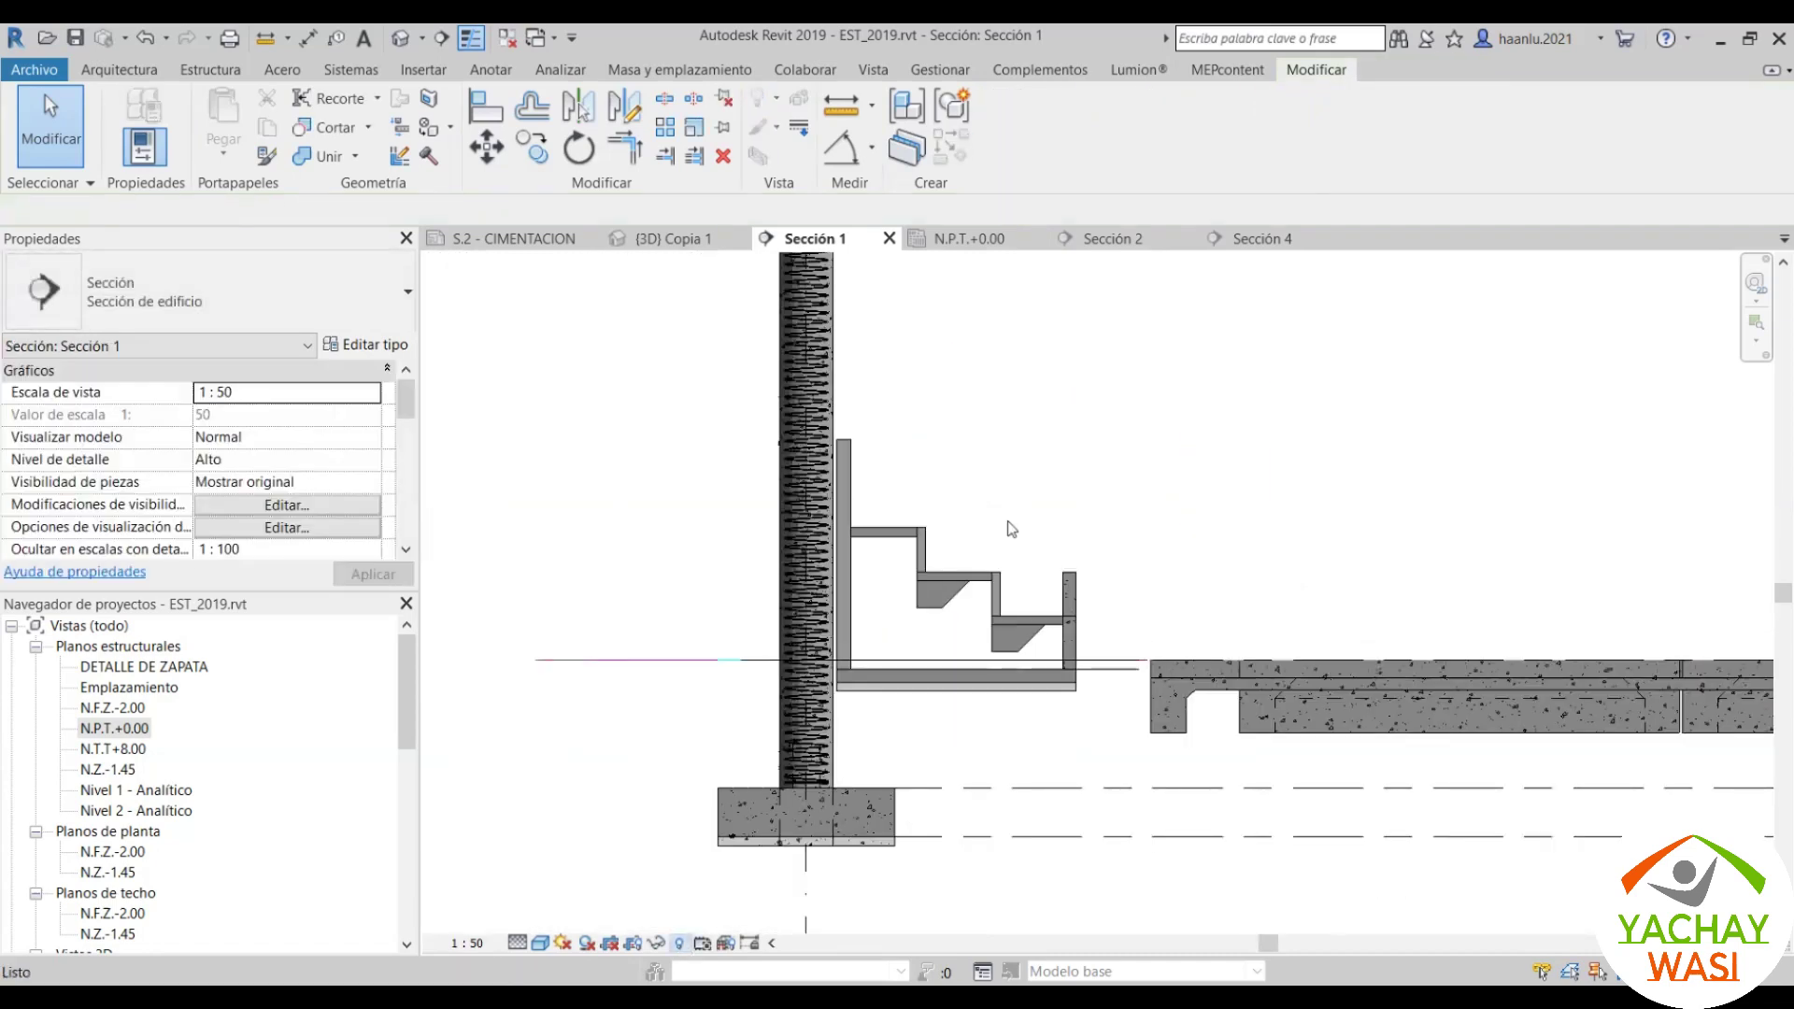
Step: Unhide the Parapeto.dwg import in Sección 1 and turn off hidden-element display
{"action": "key", "text": "r"}
{"action": "key", "text": "h"}
{"action": "left_click", "coordinate": [1056, 591]}
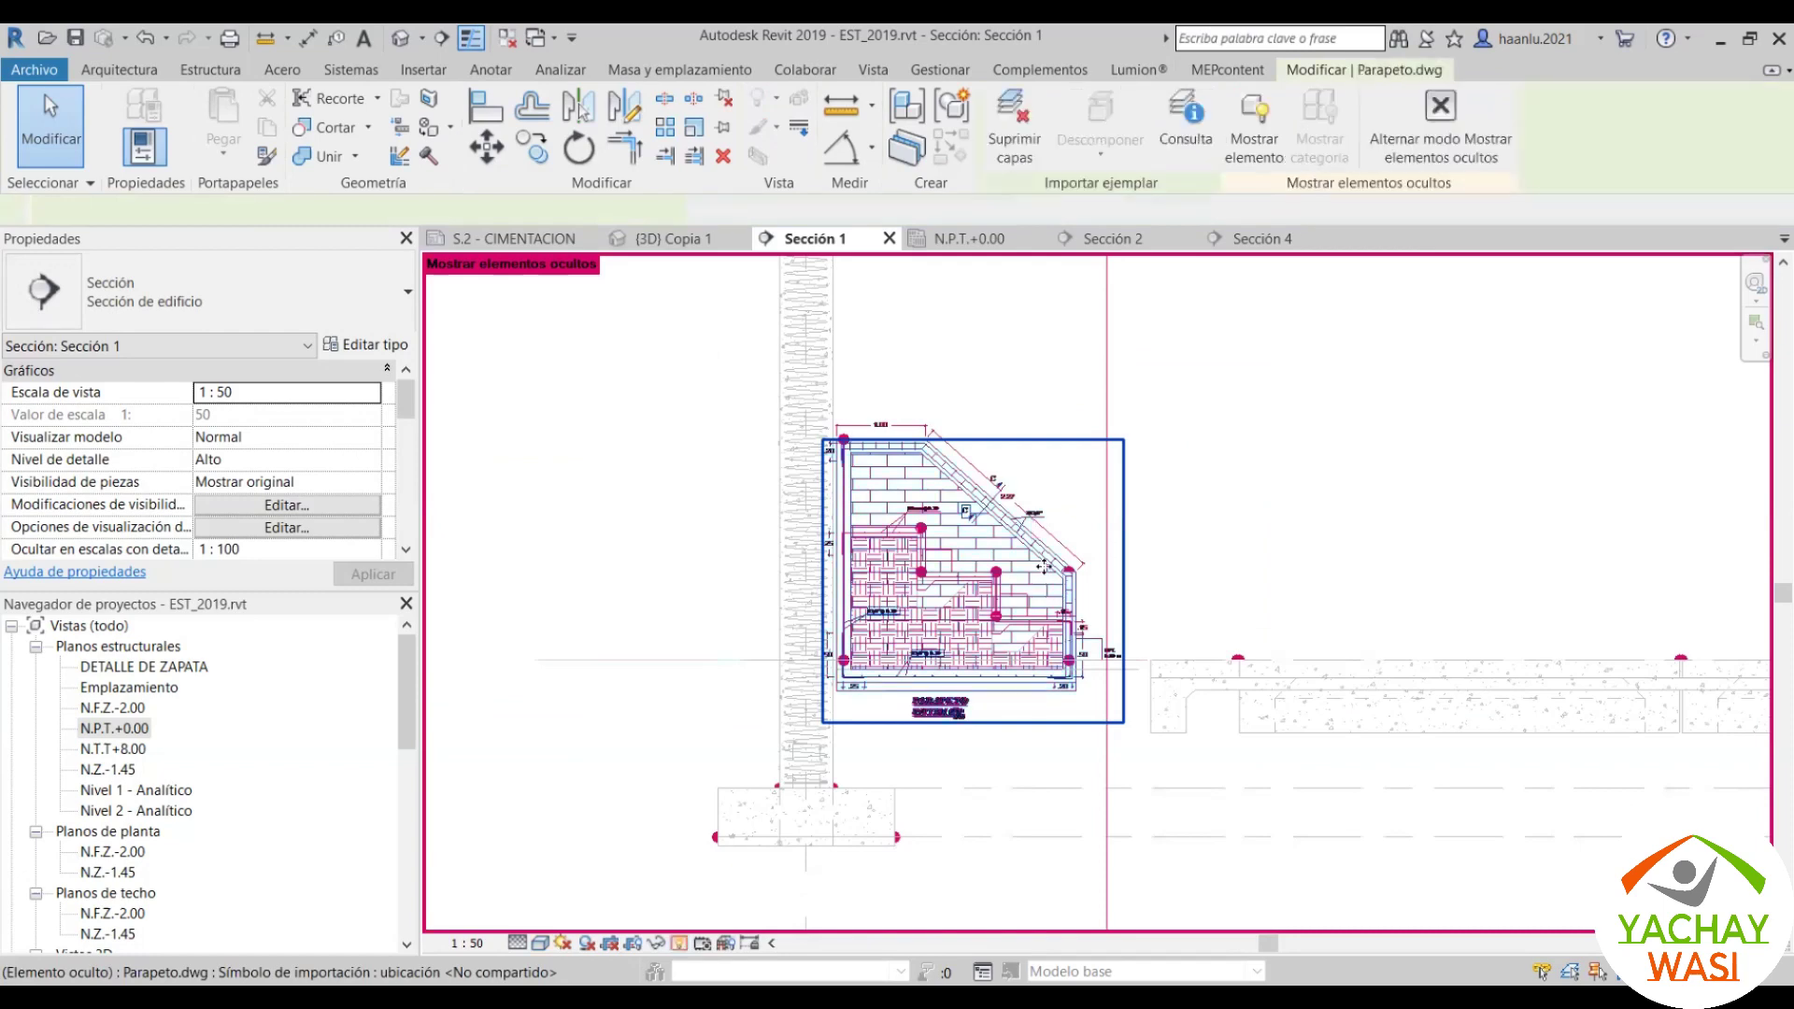
{"action": "right_click", "coordinate": [1047, 572]}
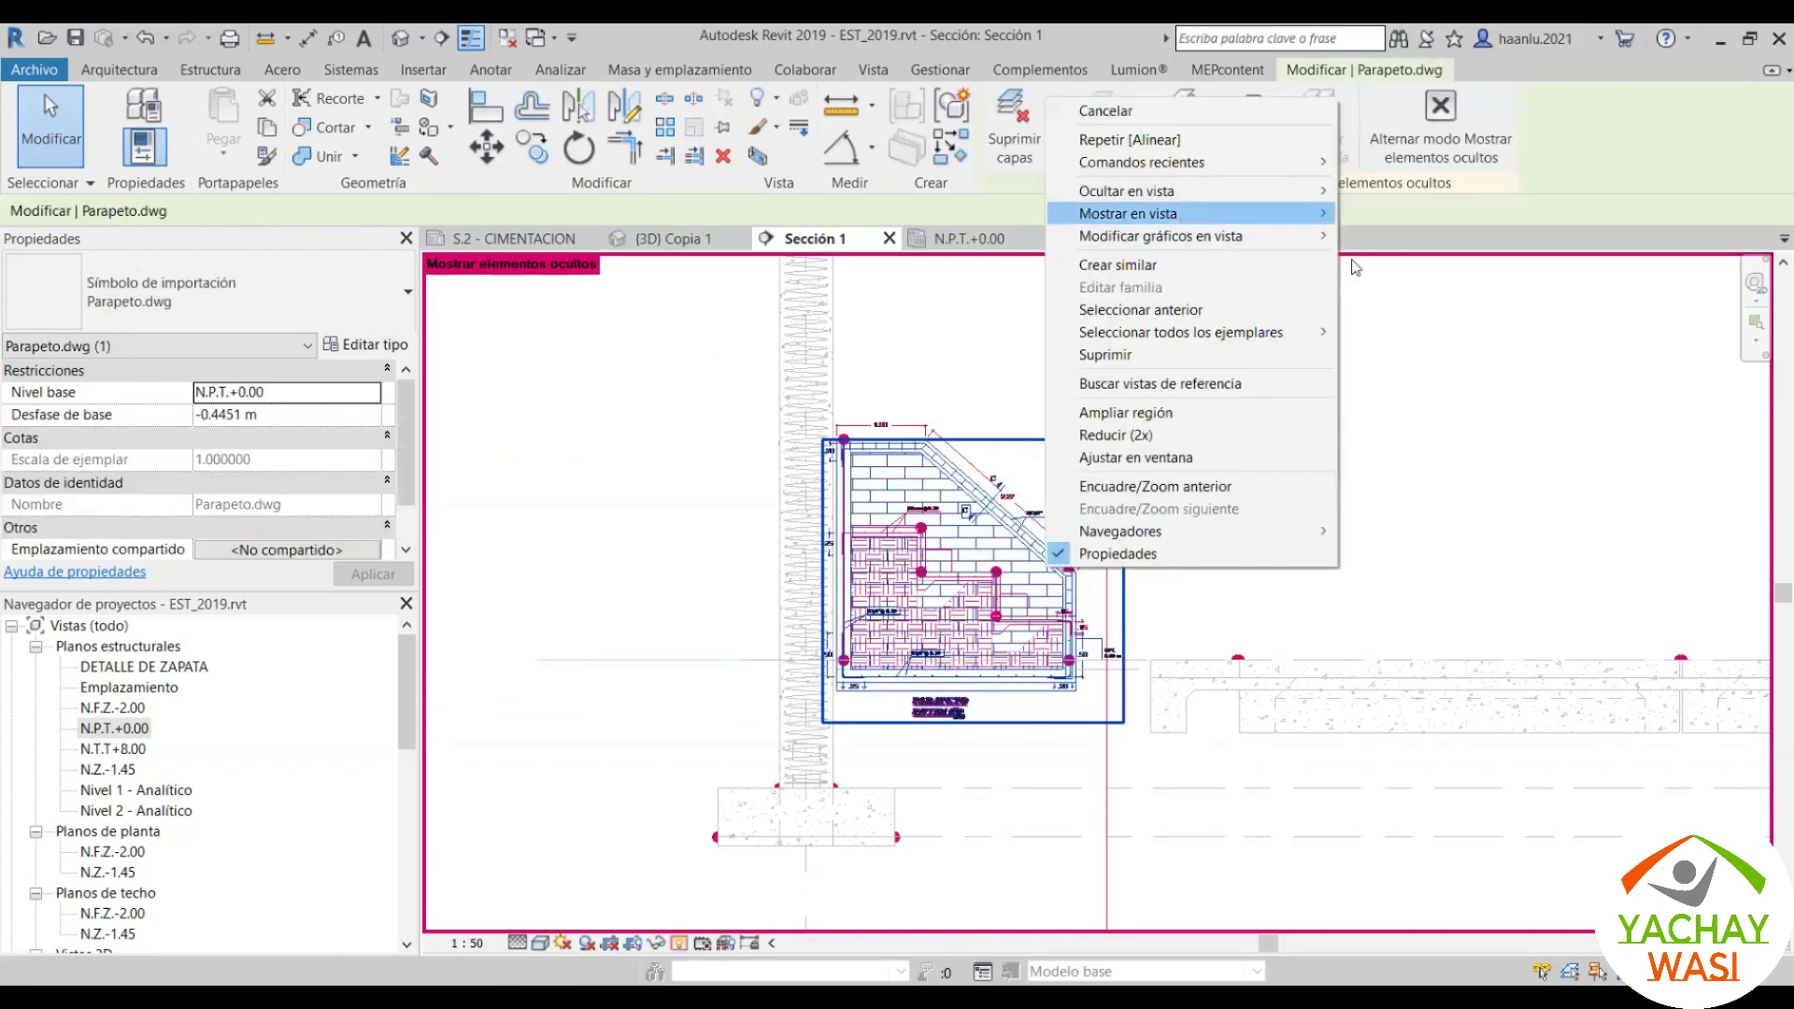
{"action": "left_click", "coordinate": [679, 944]}
{"action": "left_click", "coordinate": [680, 943]}
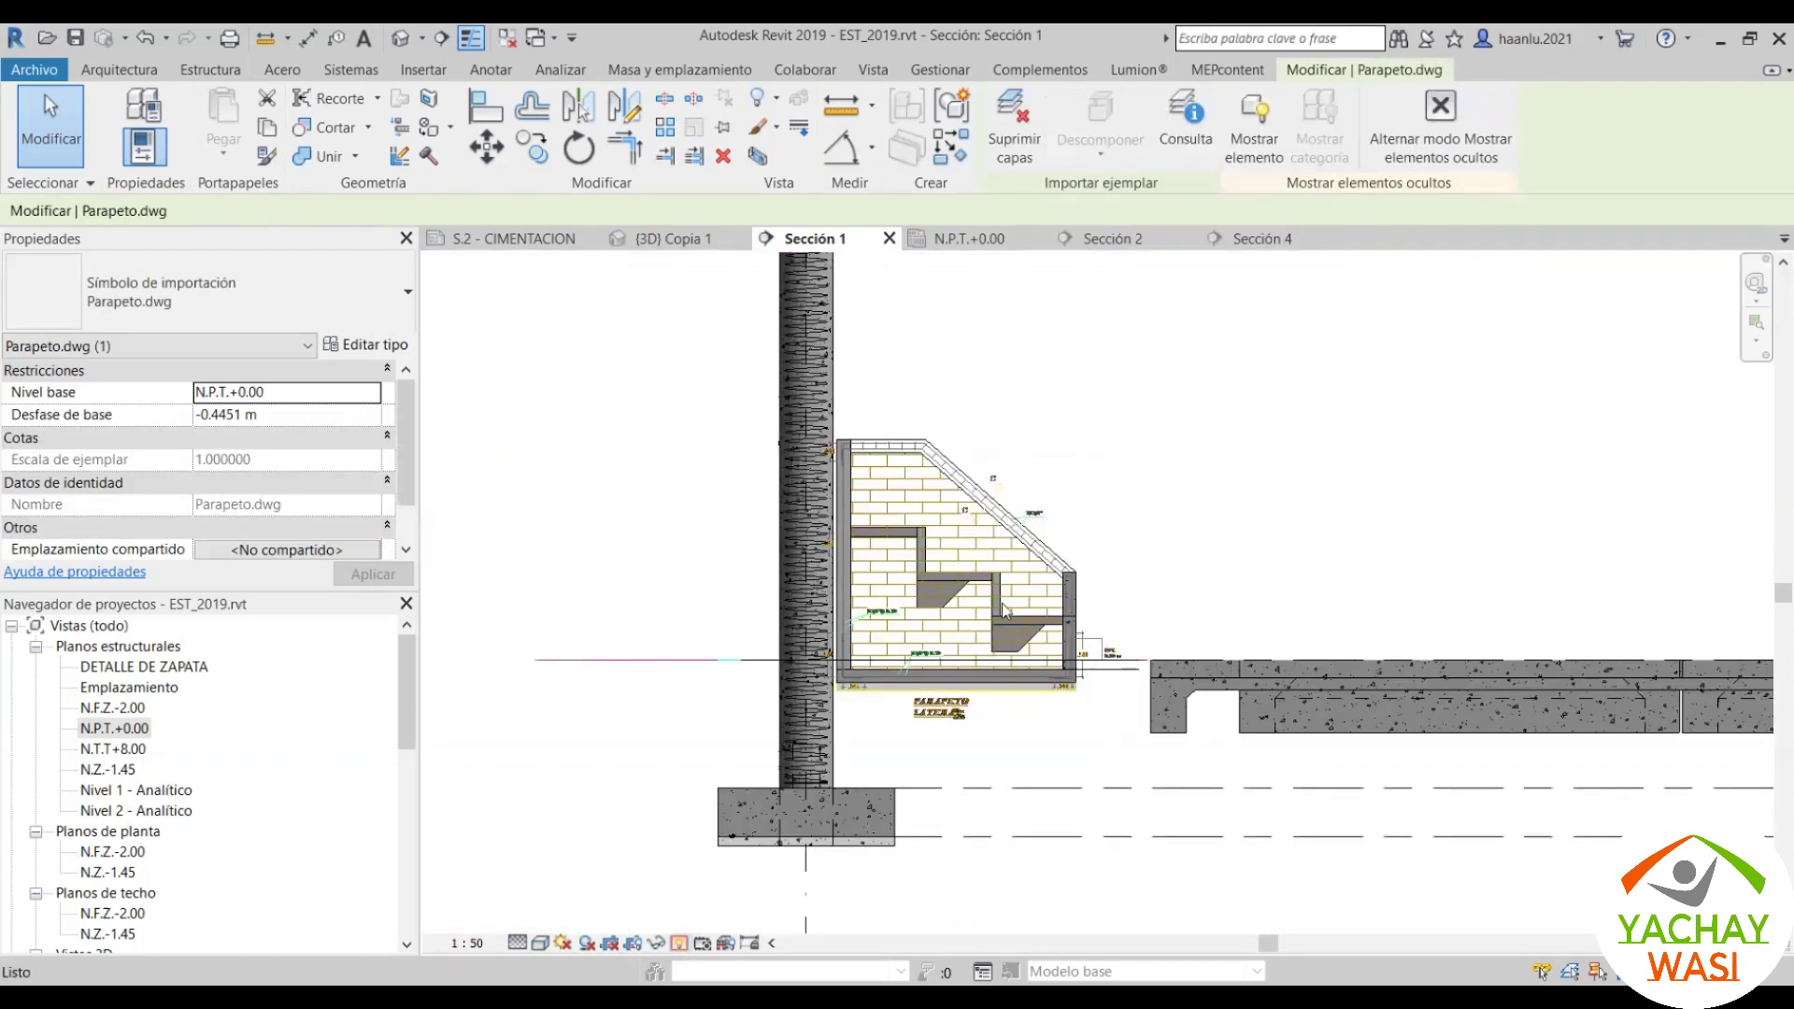
{"action": "scroll", "coordinate": [1046, 540], "scroll_direction": "up", "scroll_amount": 3}
{"action": "key", "text": "Escape"}
Step: Start placing a structural beam and dismiss the save reminder
{"action": "scroll", "coordinate": [1044, 539], "scroll_direction": "up", "scroll_amount": 3}
{"action": "scroll", "coordinate": [919, 575], "scroll_direction": "down", "scroll_amount": 2}
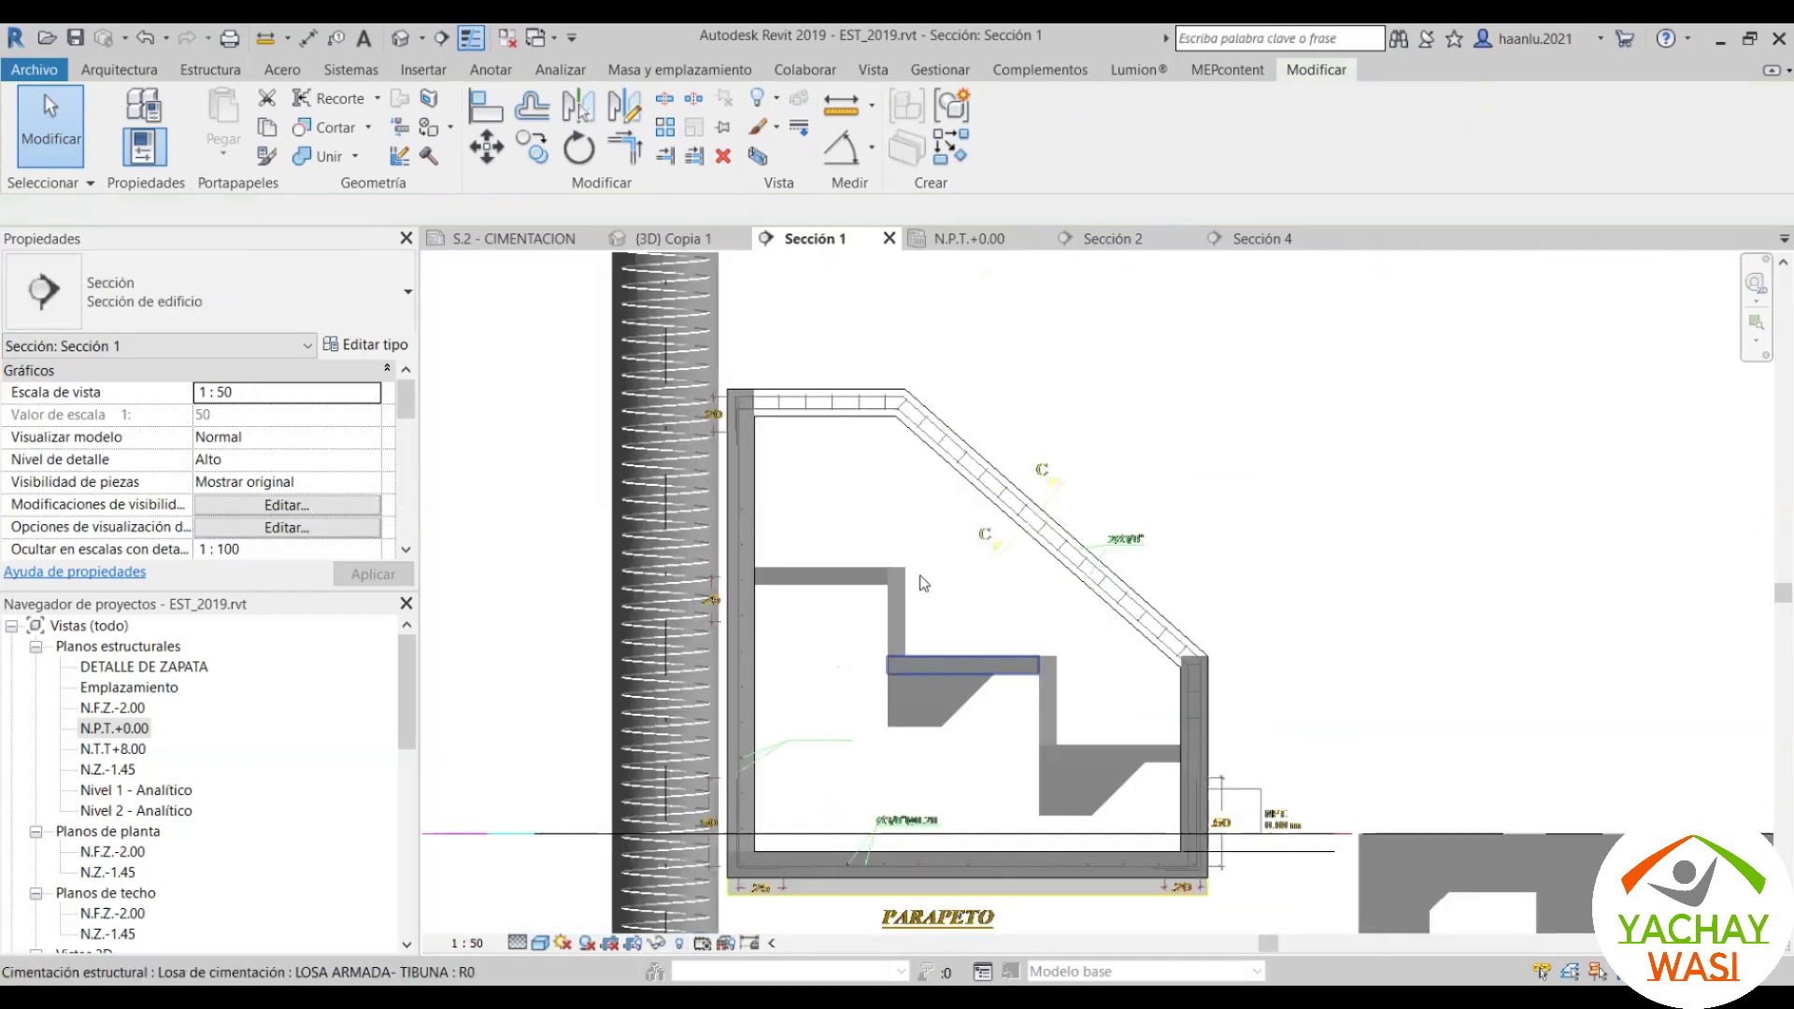
{"action": "scroll", "coordinate": [962, 571], "scroll_direction": "up", "scroll_amount": 1}
{"action": "scroll", "coordinate": [969, 537], "scroll_direction": "down", "scroll_amount": 2}
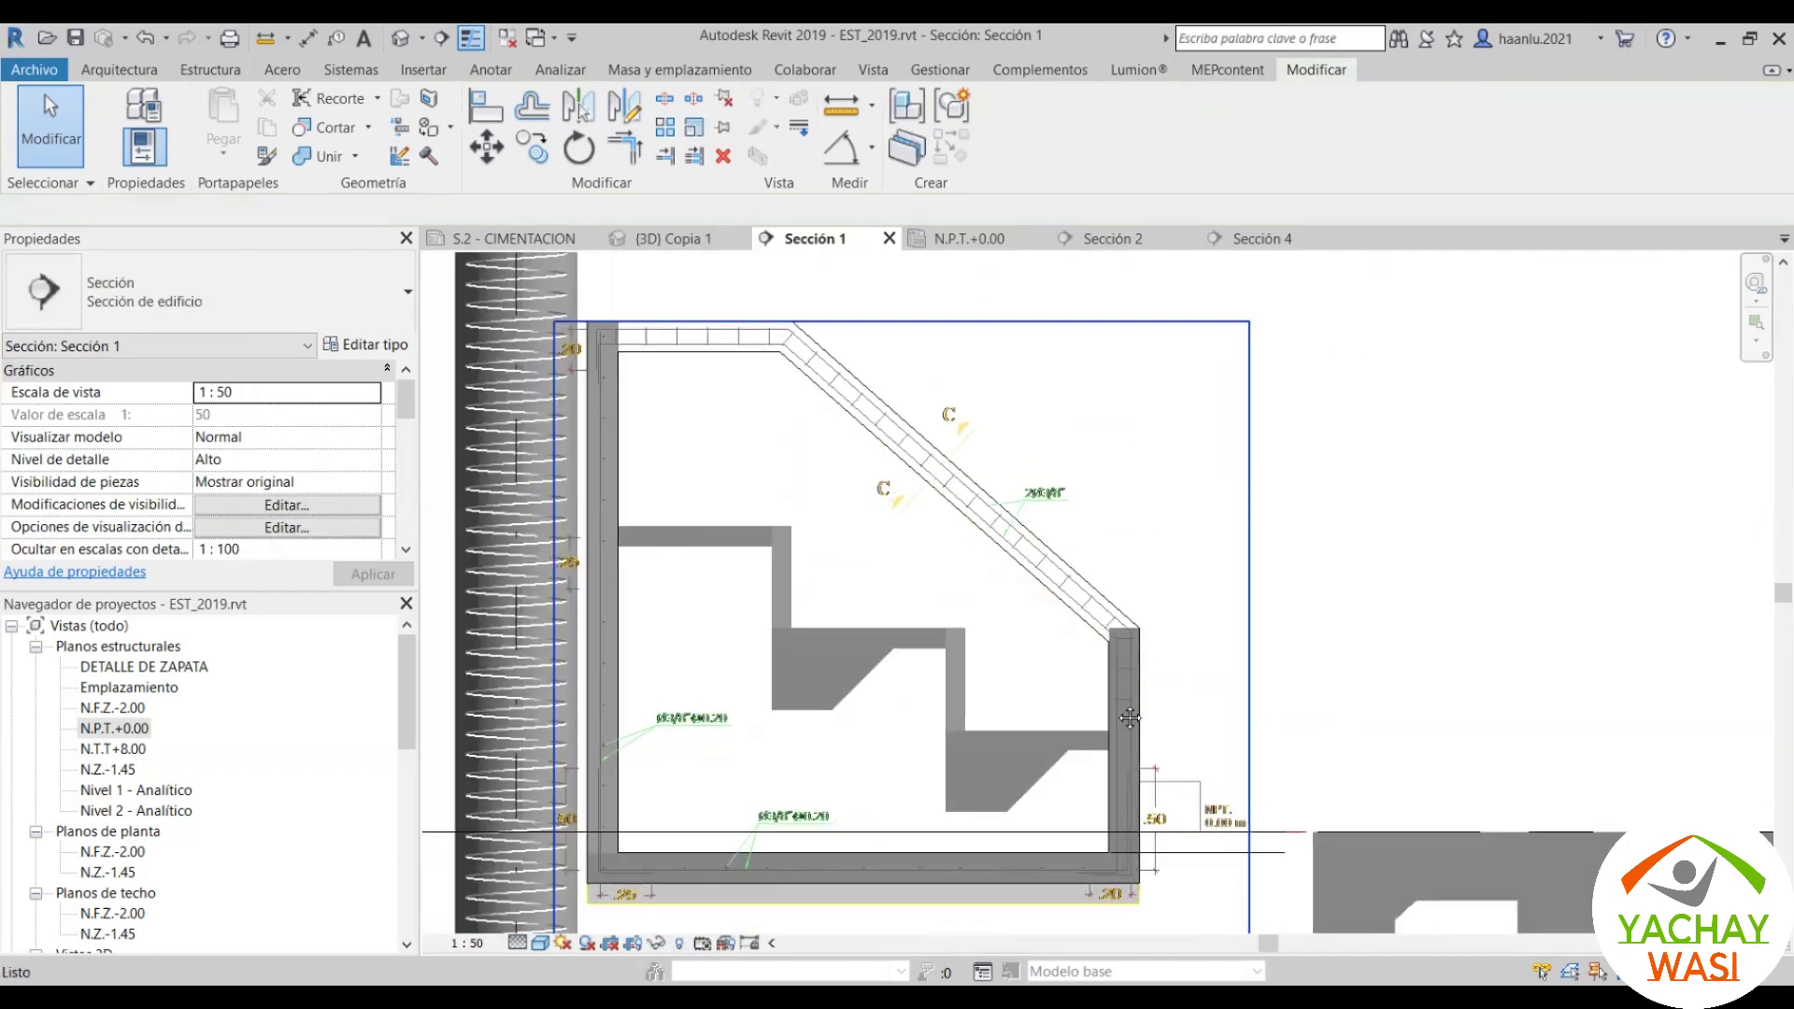
{"action": "scroll", "coordinate": [1115, 716], "scroll_direction": "up", "scroll_amount": 2}
{"action": "middle_click_drag", "start_coordinate": [1115, 715], "coordinate": [1115, 774]}
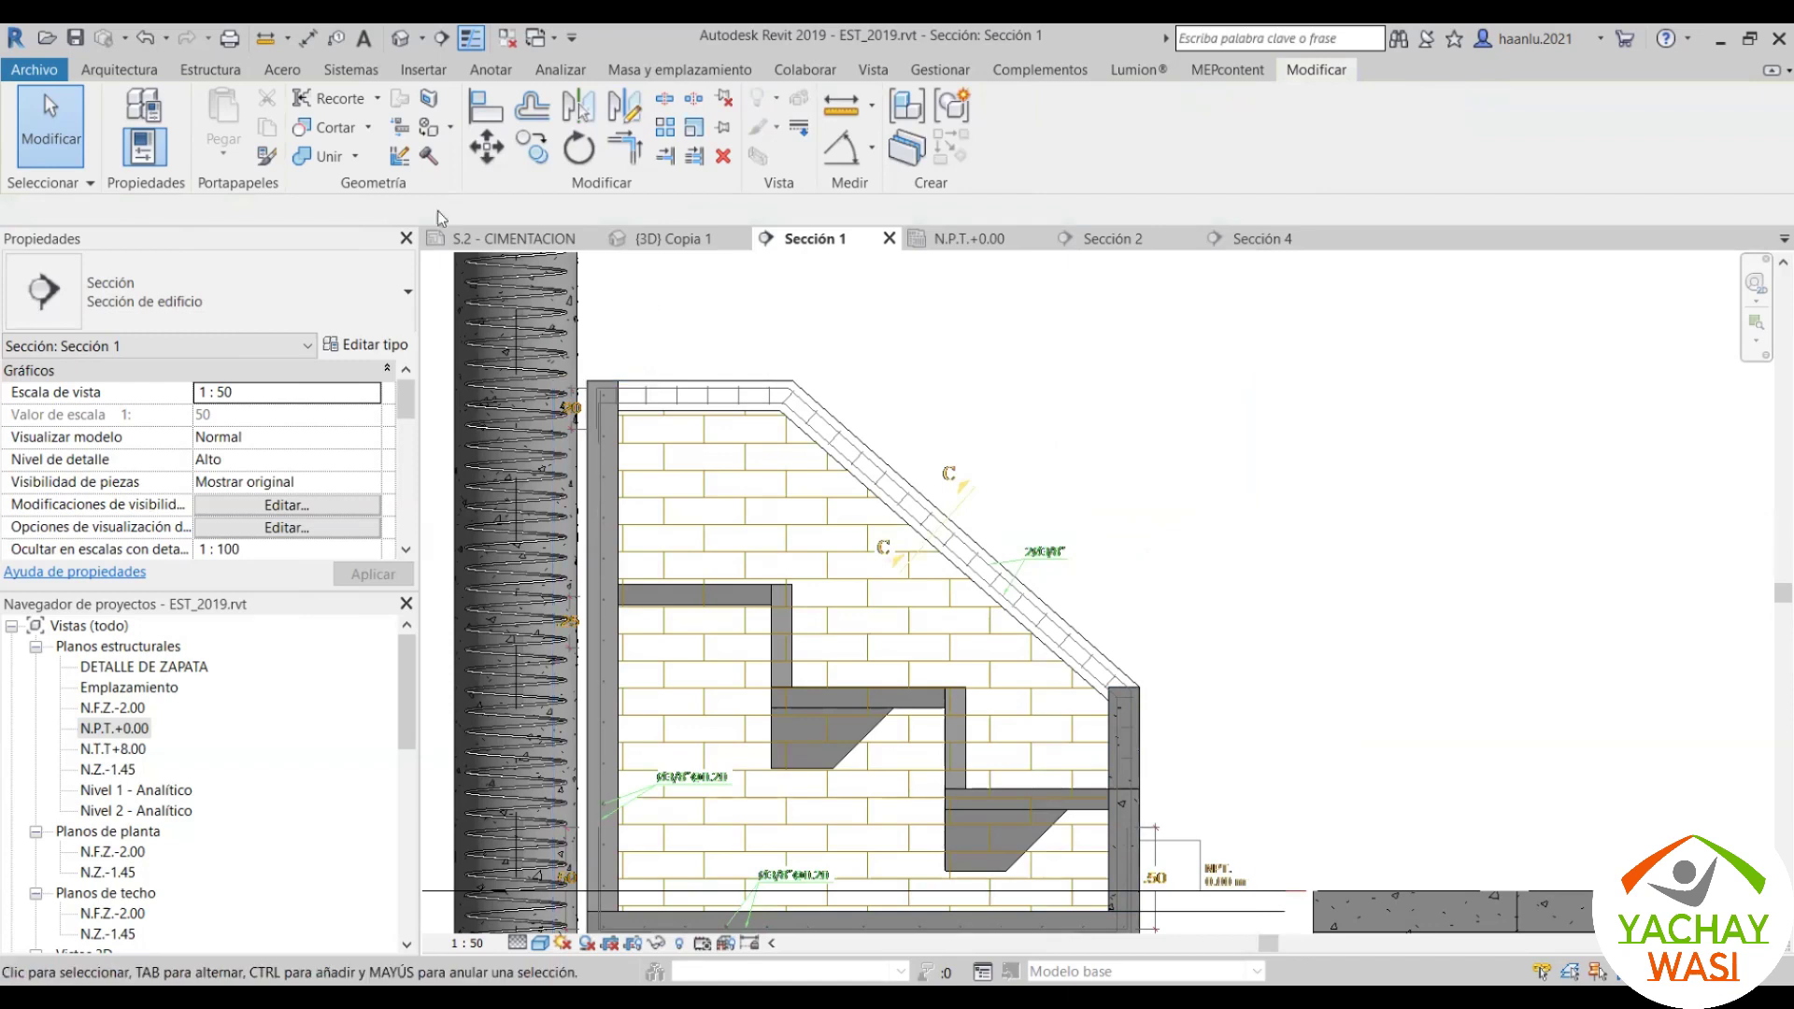
{"action": "left_click", "coordinate": [198, 72]}
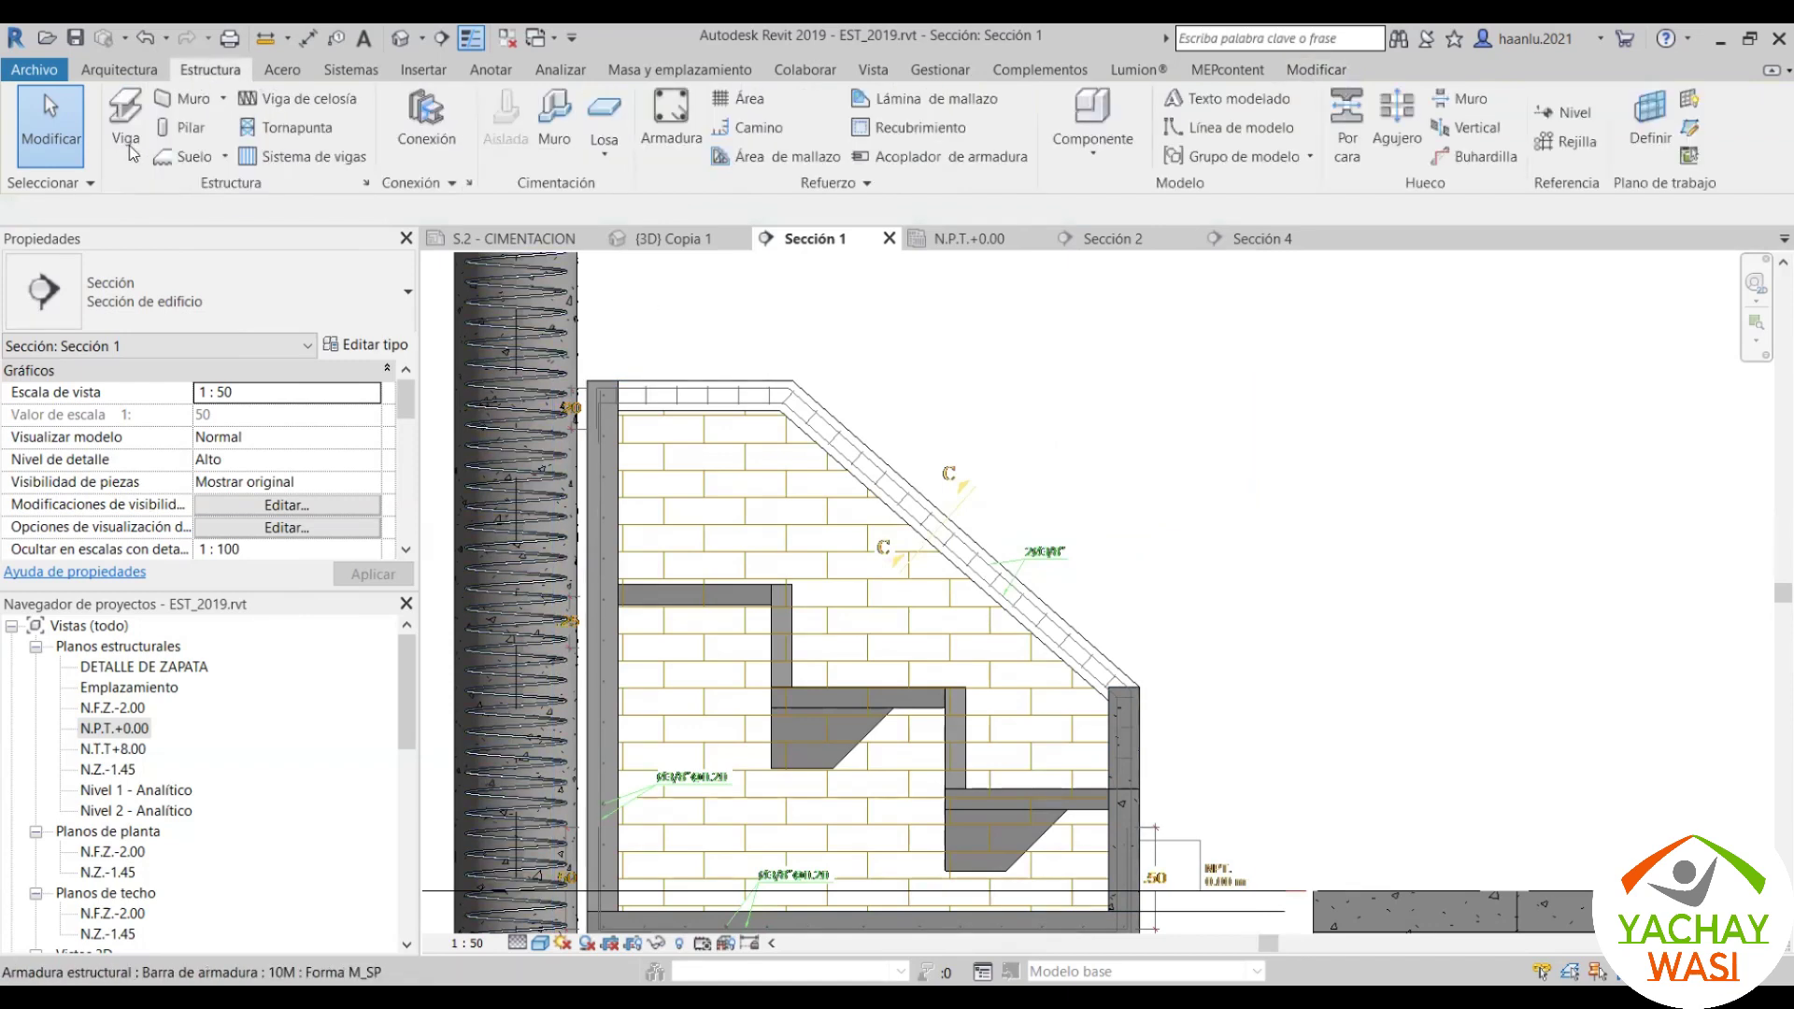
{"action": "left_click", "coordinate": [127, 140]}
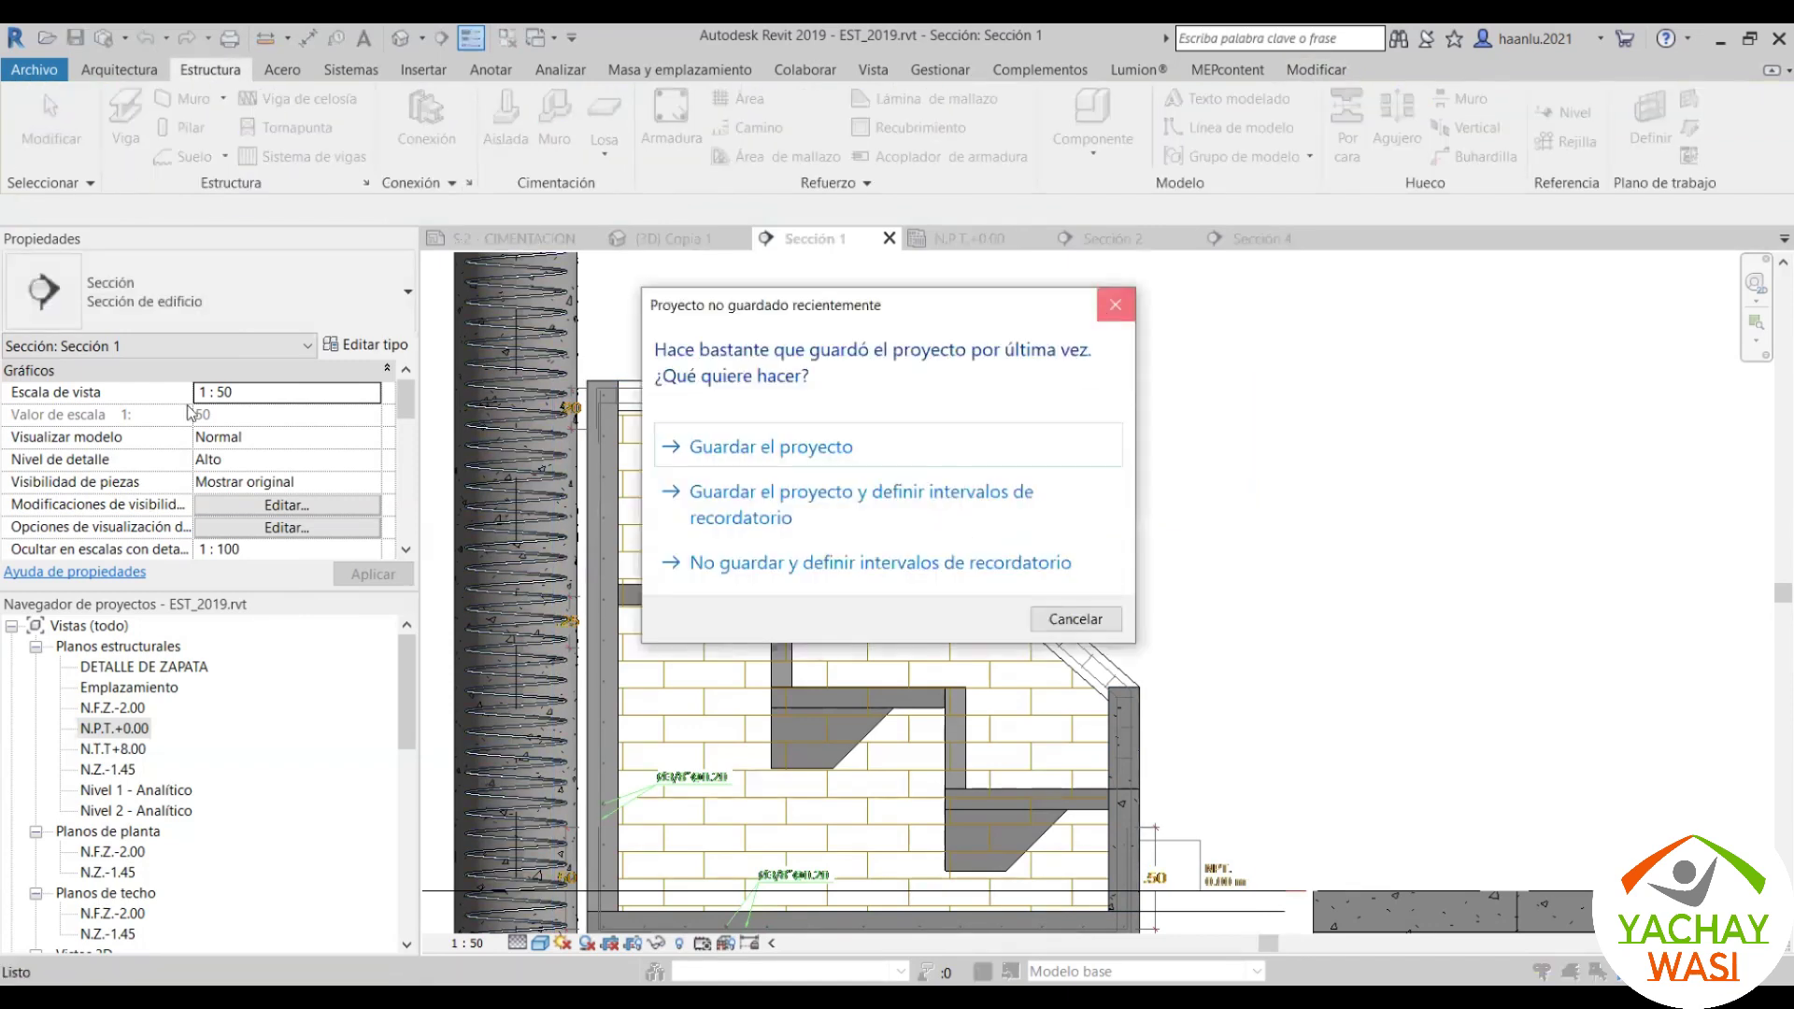
{"action": "key", "text": "Escape"}
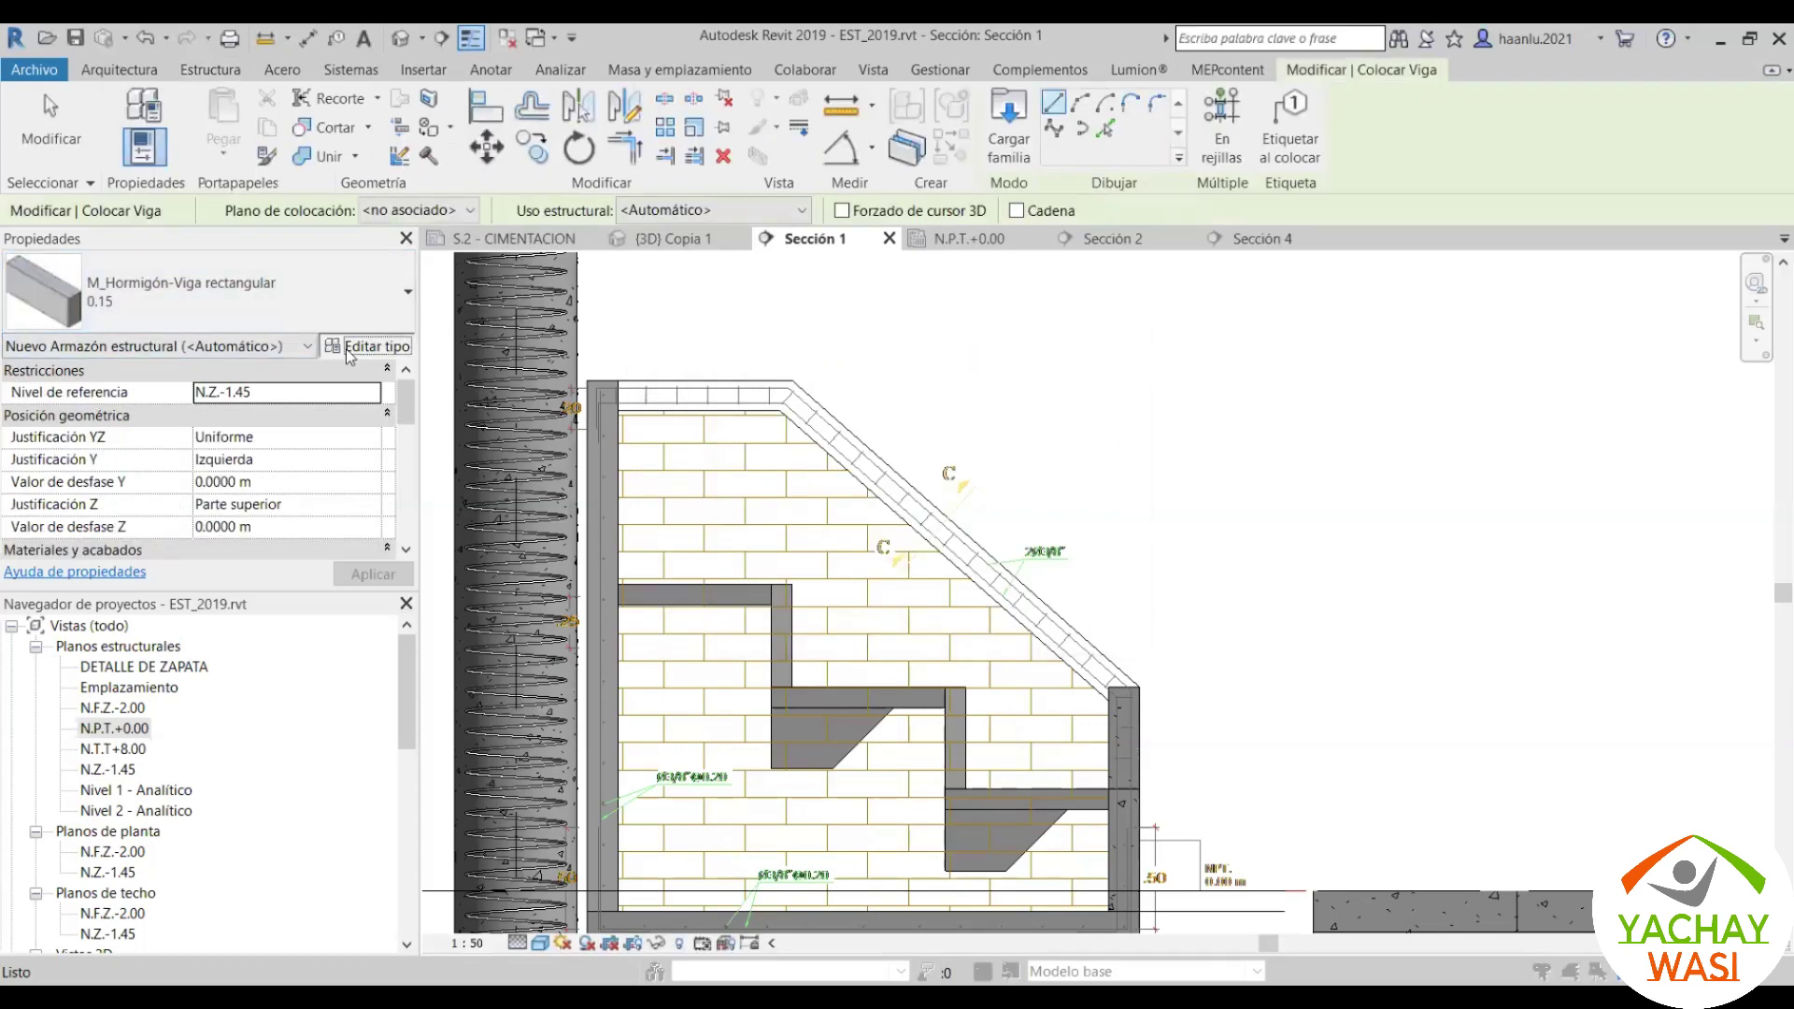
Step: Draw a horizontal M_Hormigón-Viga 0.15 beam along the top of the wall
{"action": "left_click", "coordinate": [347, 348]}
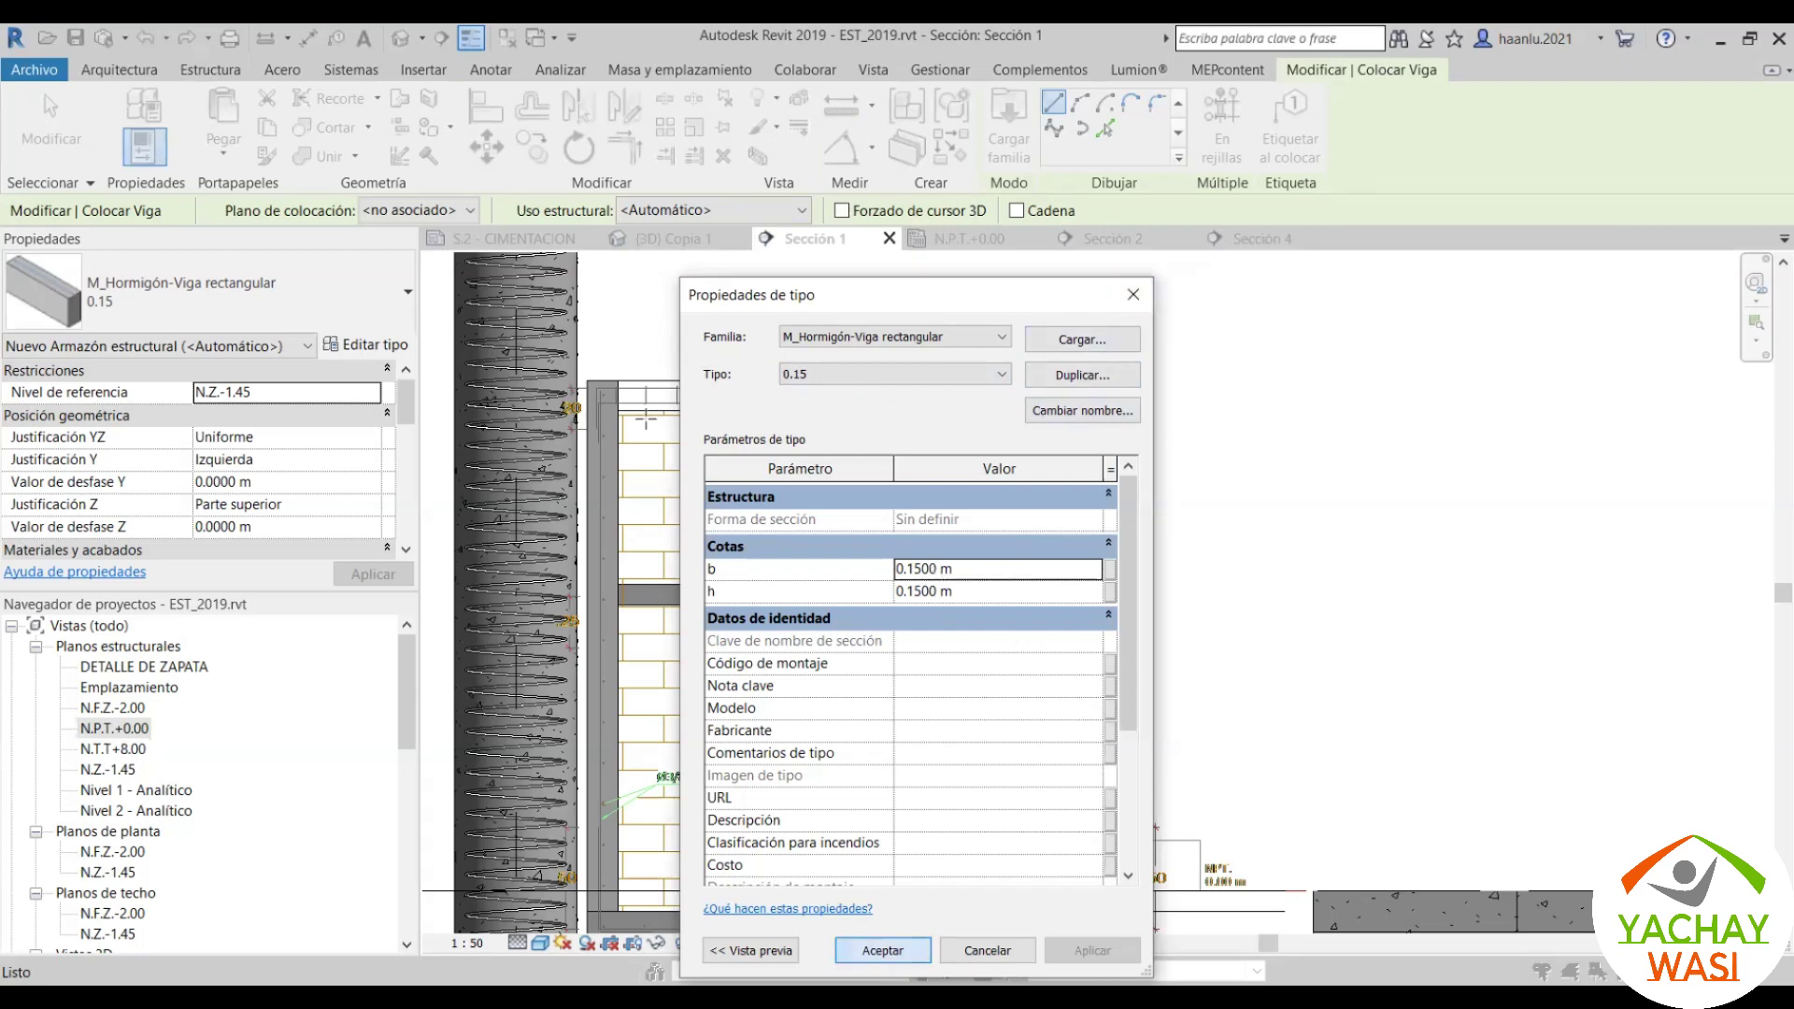
{"action": "key", "text": "Return"}
{"action": "scroll", "coordinate": [613, 331], "scroll_direction": "up", "scroll_amount": 5}
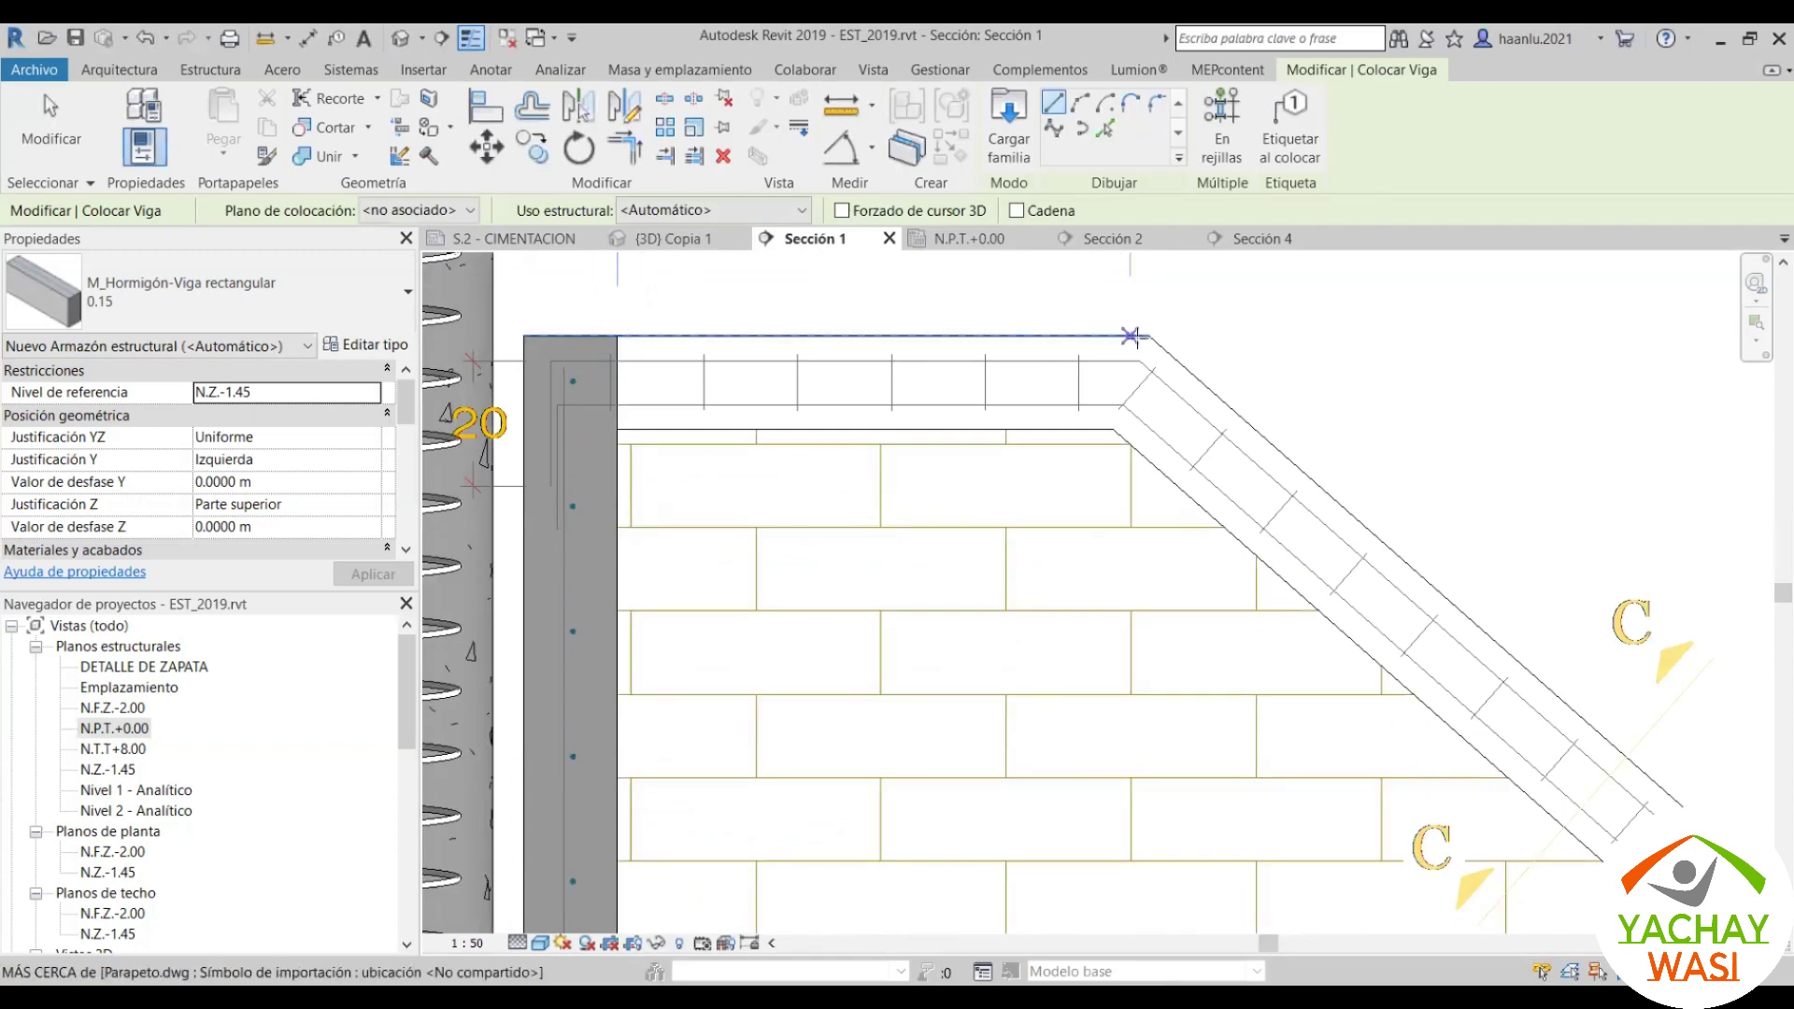
{"action": "left_click", "coordinate": [1147, 336]}
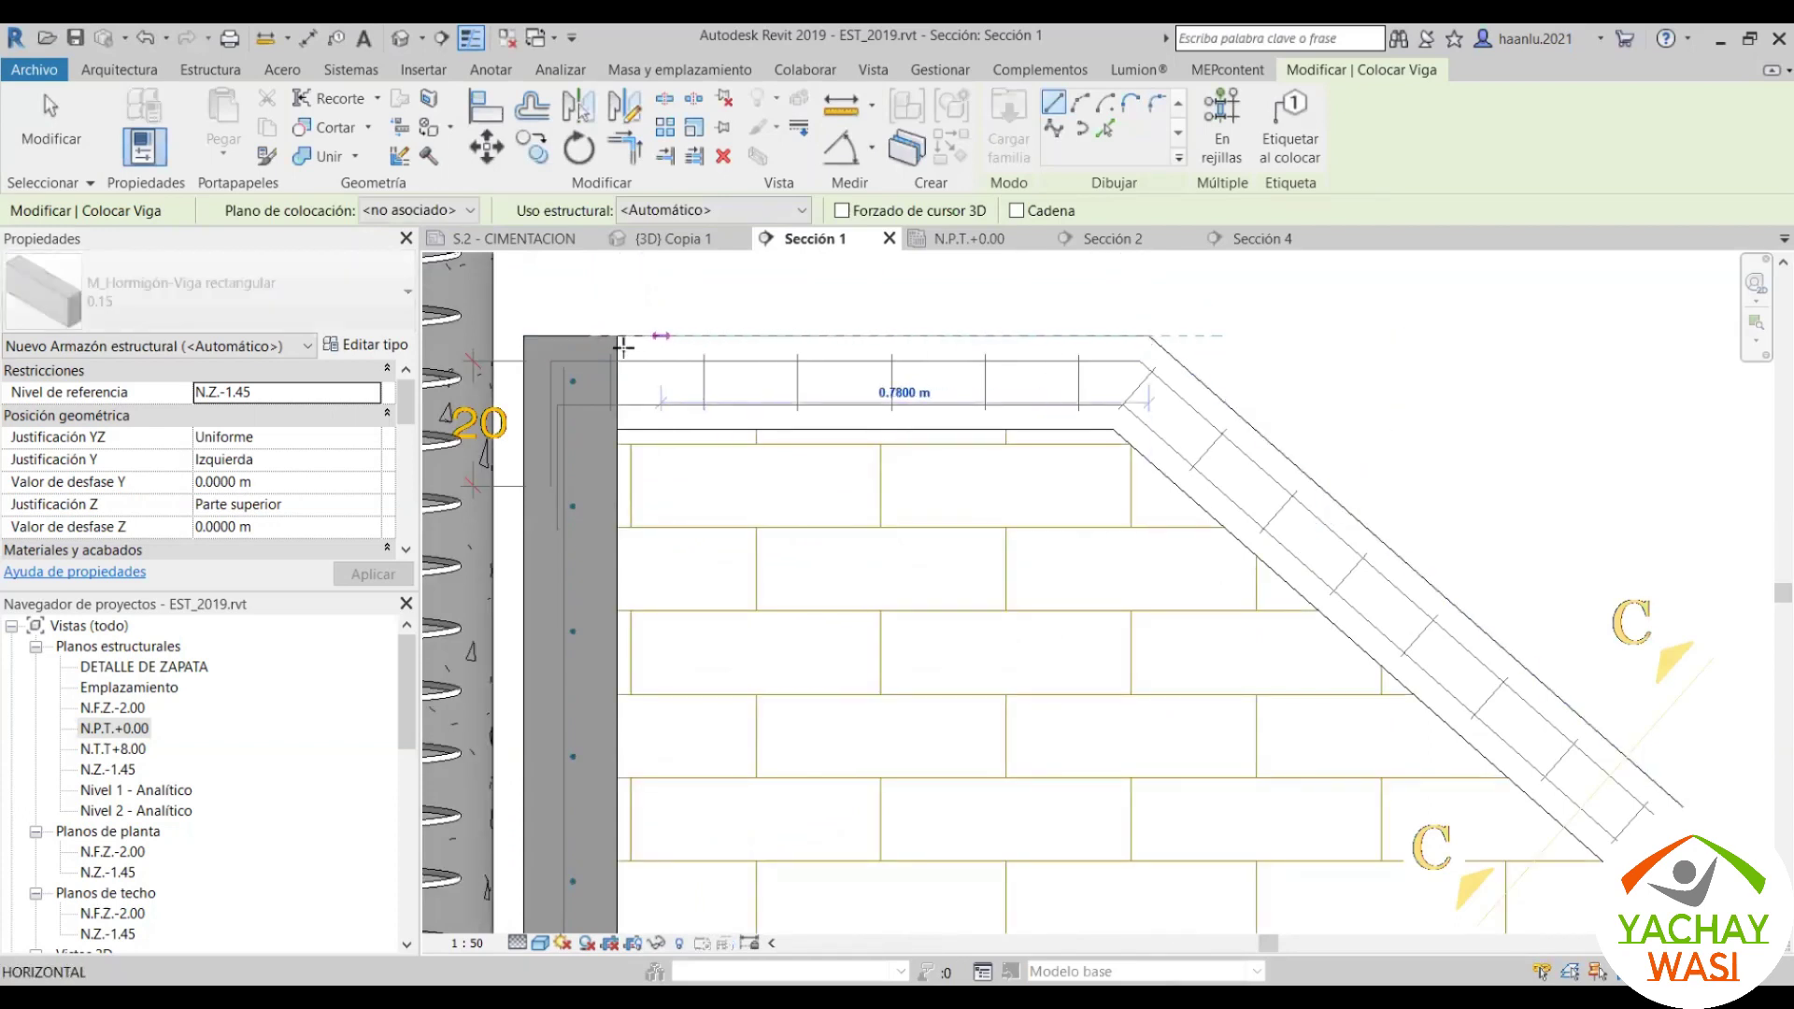
{"action": "left_click", "coordinate": [769, 381]}
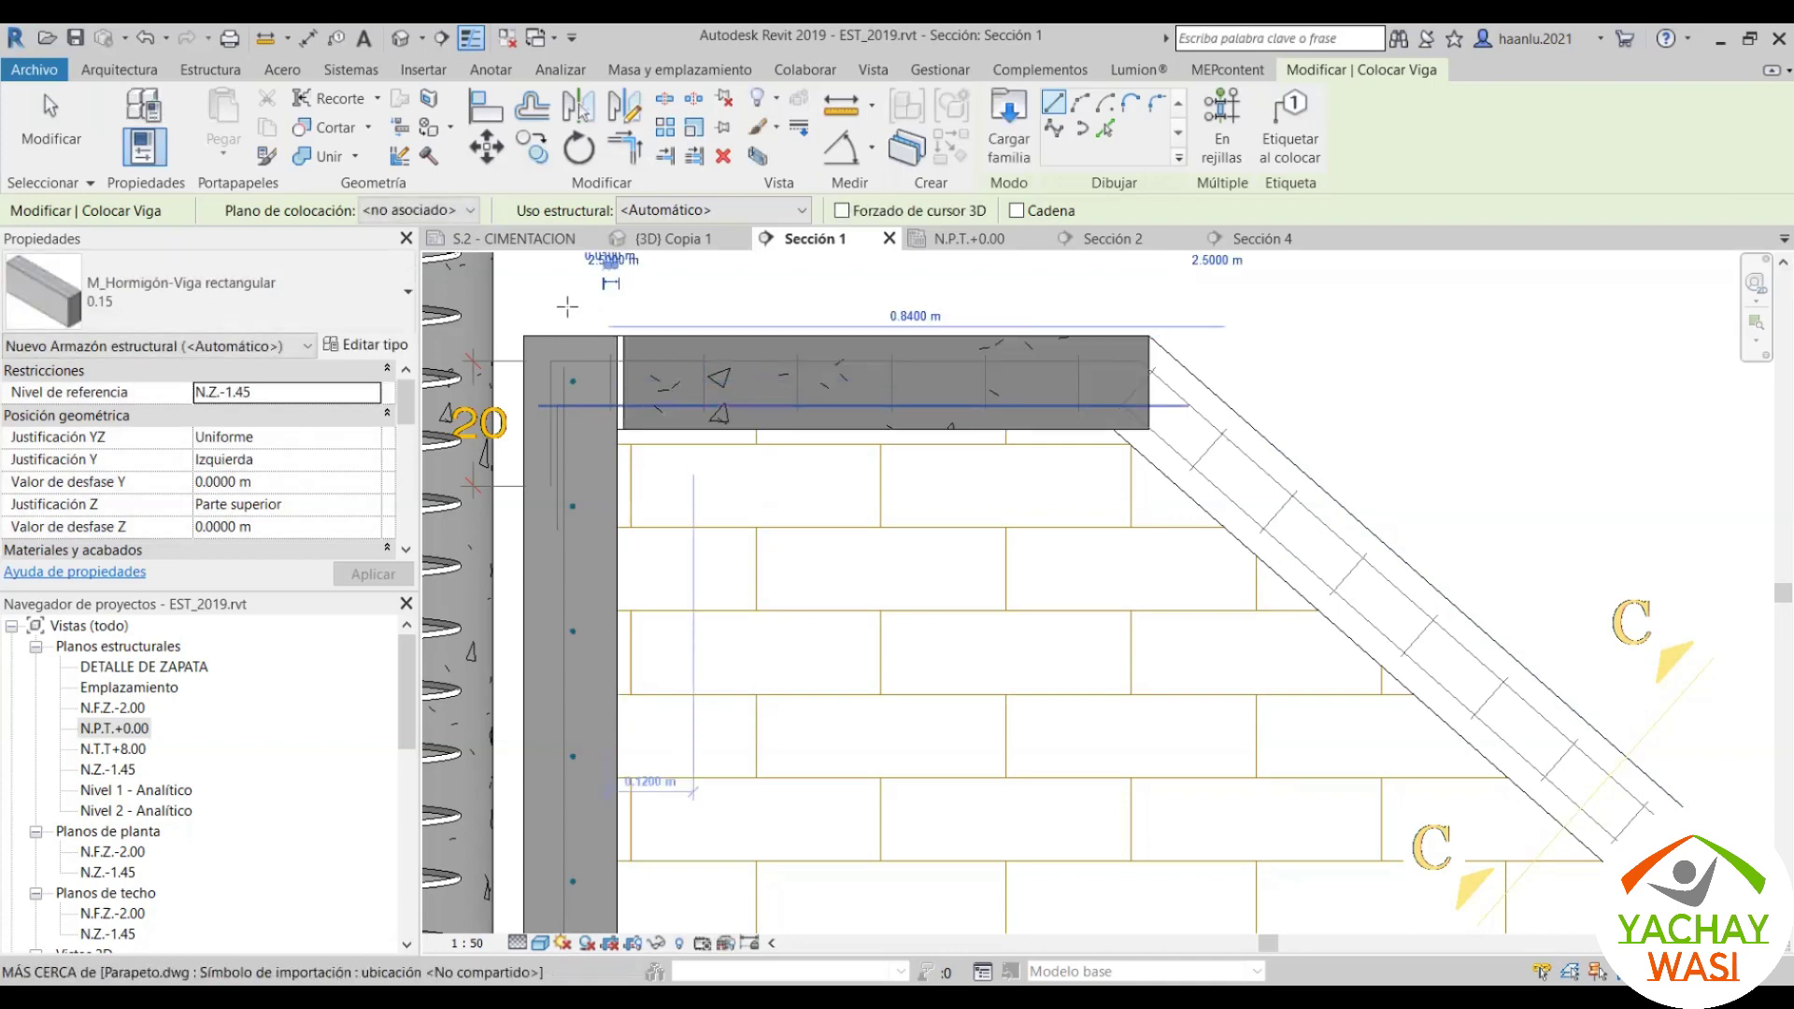
{"action": "scroll", "coordinate": [644, 345], "scroll_direction": "up", "scroll_amount": 3}
{"action": "key", "text": "Escape"}
{"action": "key", "text": "Escape"}
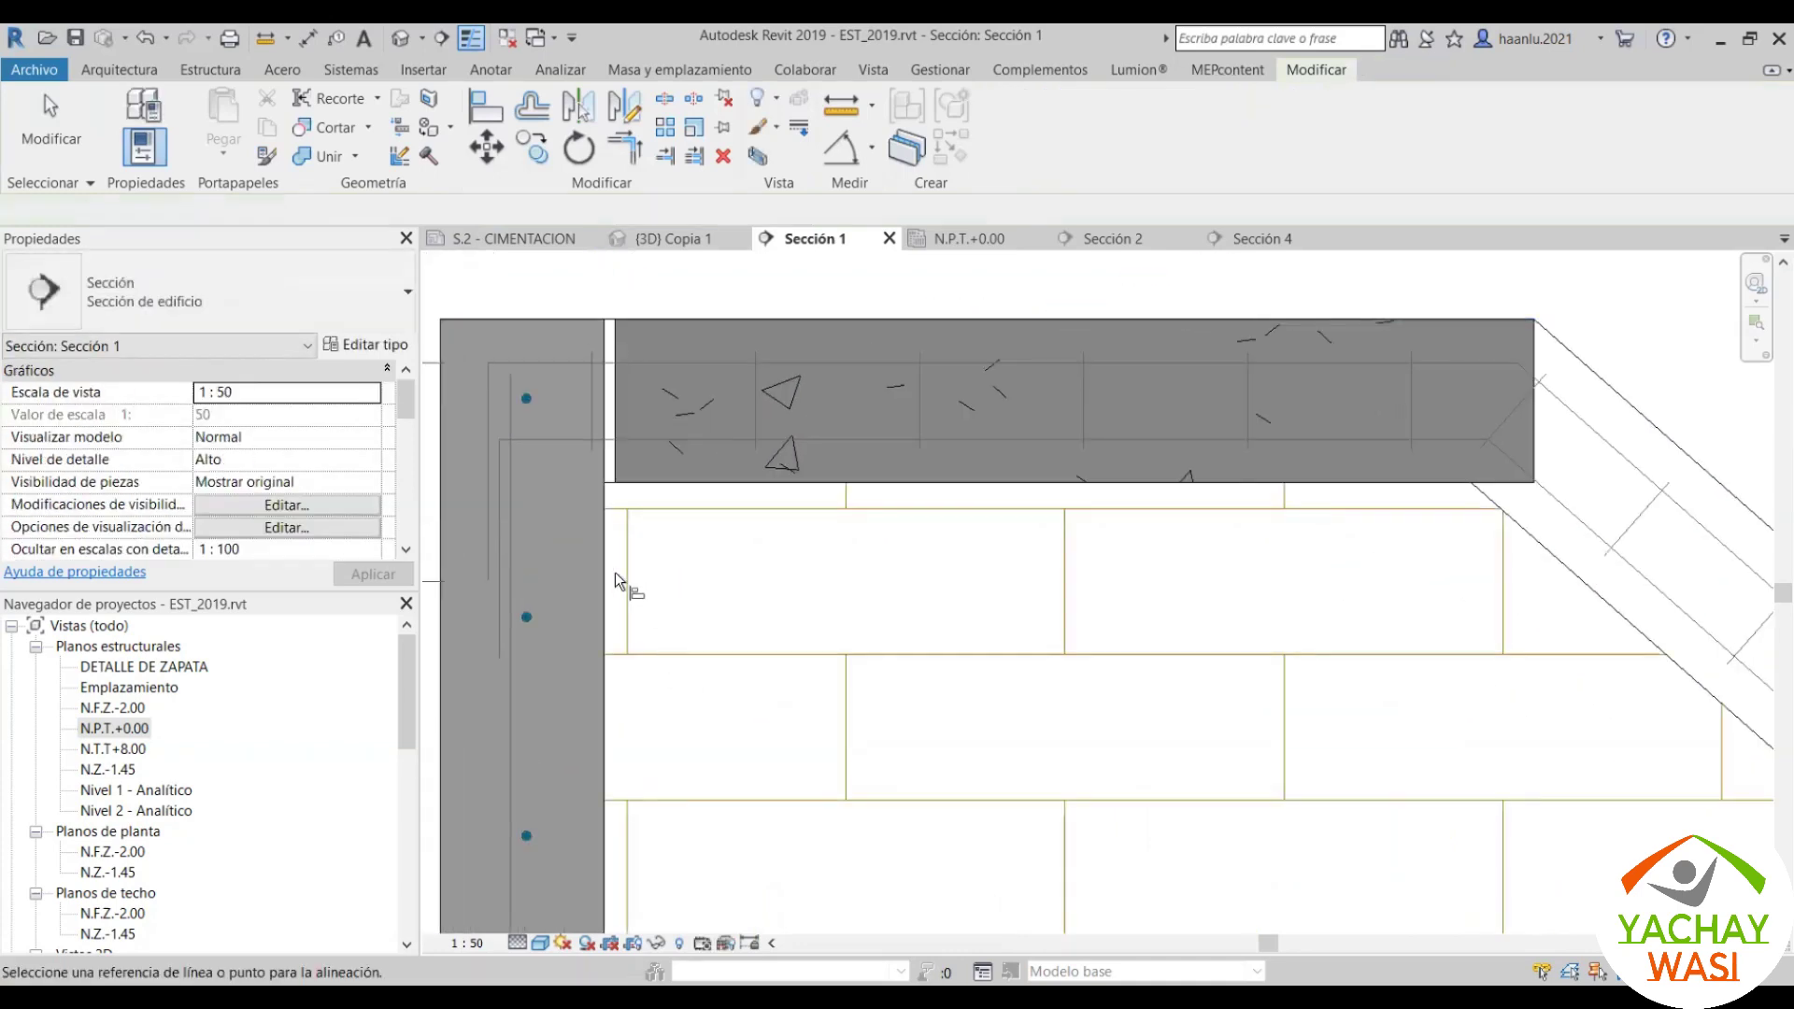
Step: Align the horizontal beam to the wall's top reference line
{"action": "key", "text": "a"}
{"action": "key", "text": "l"}
{"action": "left_click", "coordinate": [622, 446]}
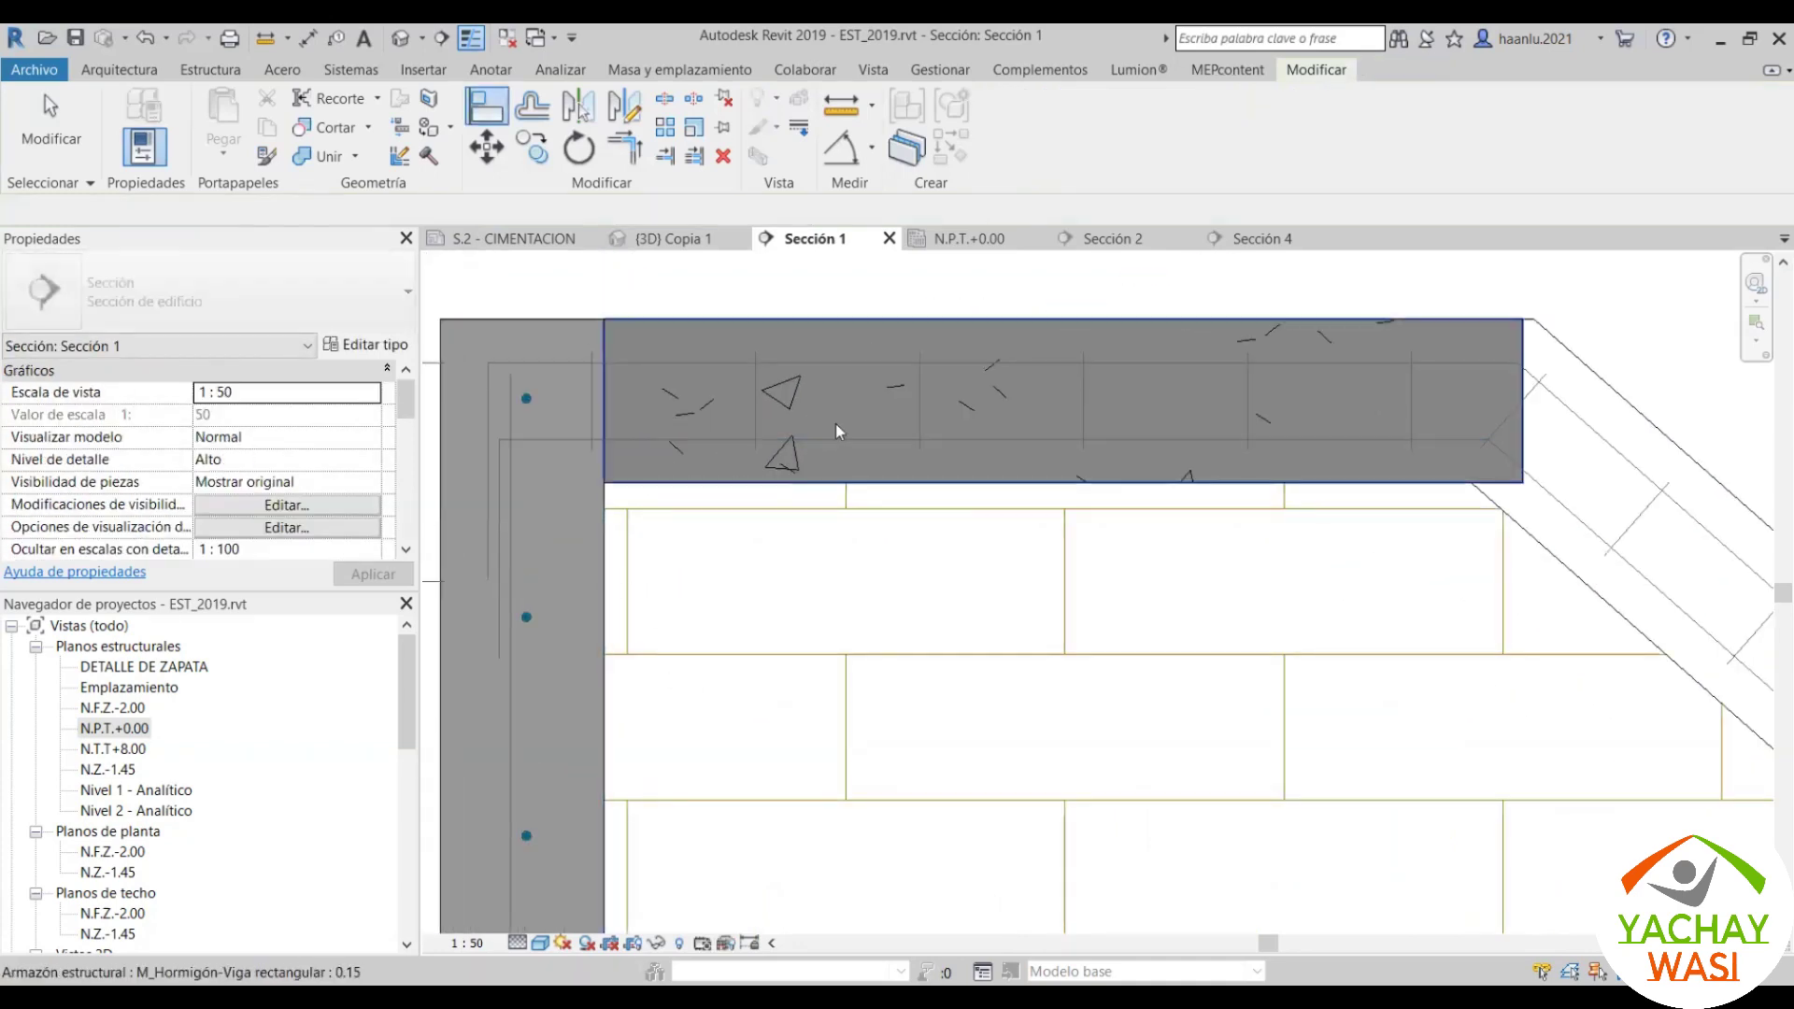
{"action": "key", "text": "Escape"}
{"action": "scroll", "coordinate": [1176, 402], "scroll_direction": "down", "scroll_amount": 2}
{"action": "left_click", "coordinate": [1308, 411]}
{"action": "scroll", "coordinate": [1340, 367], "scroll_direction": "up", "scroll_amount": 3}
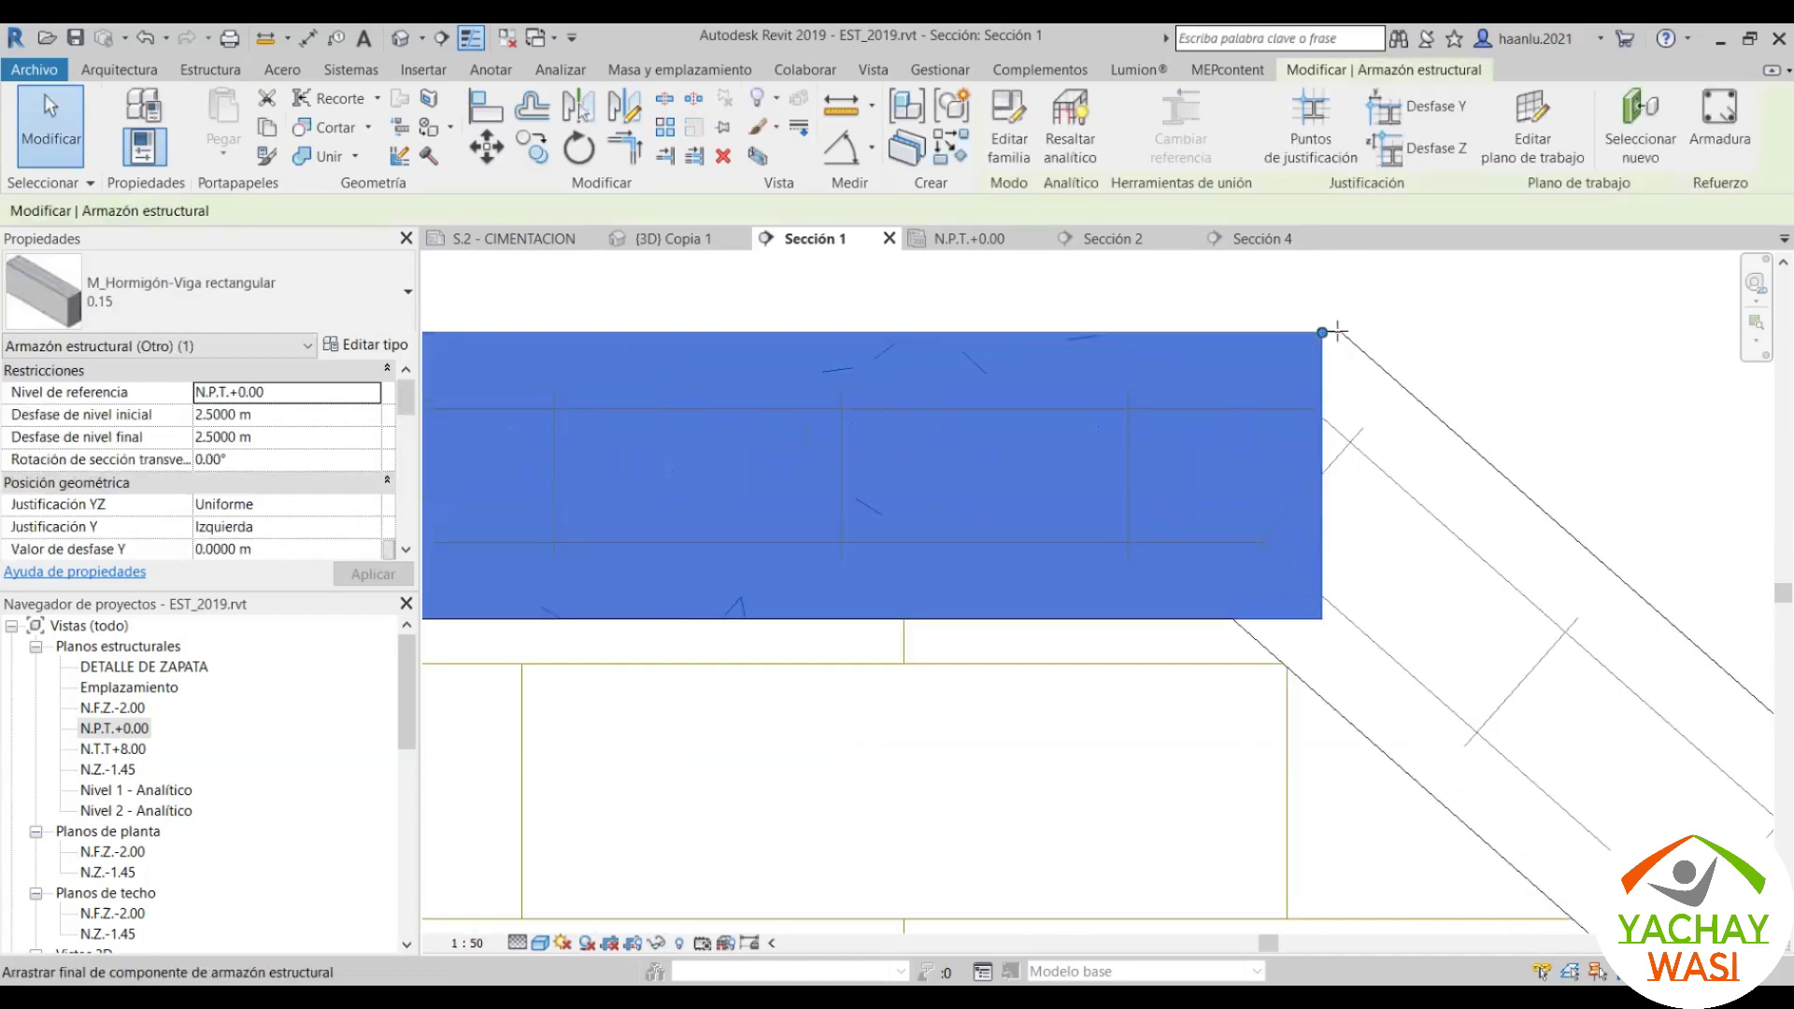
{"action": "key", "text": "Escape"}
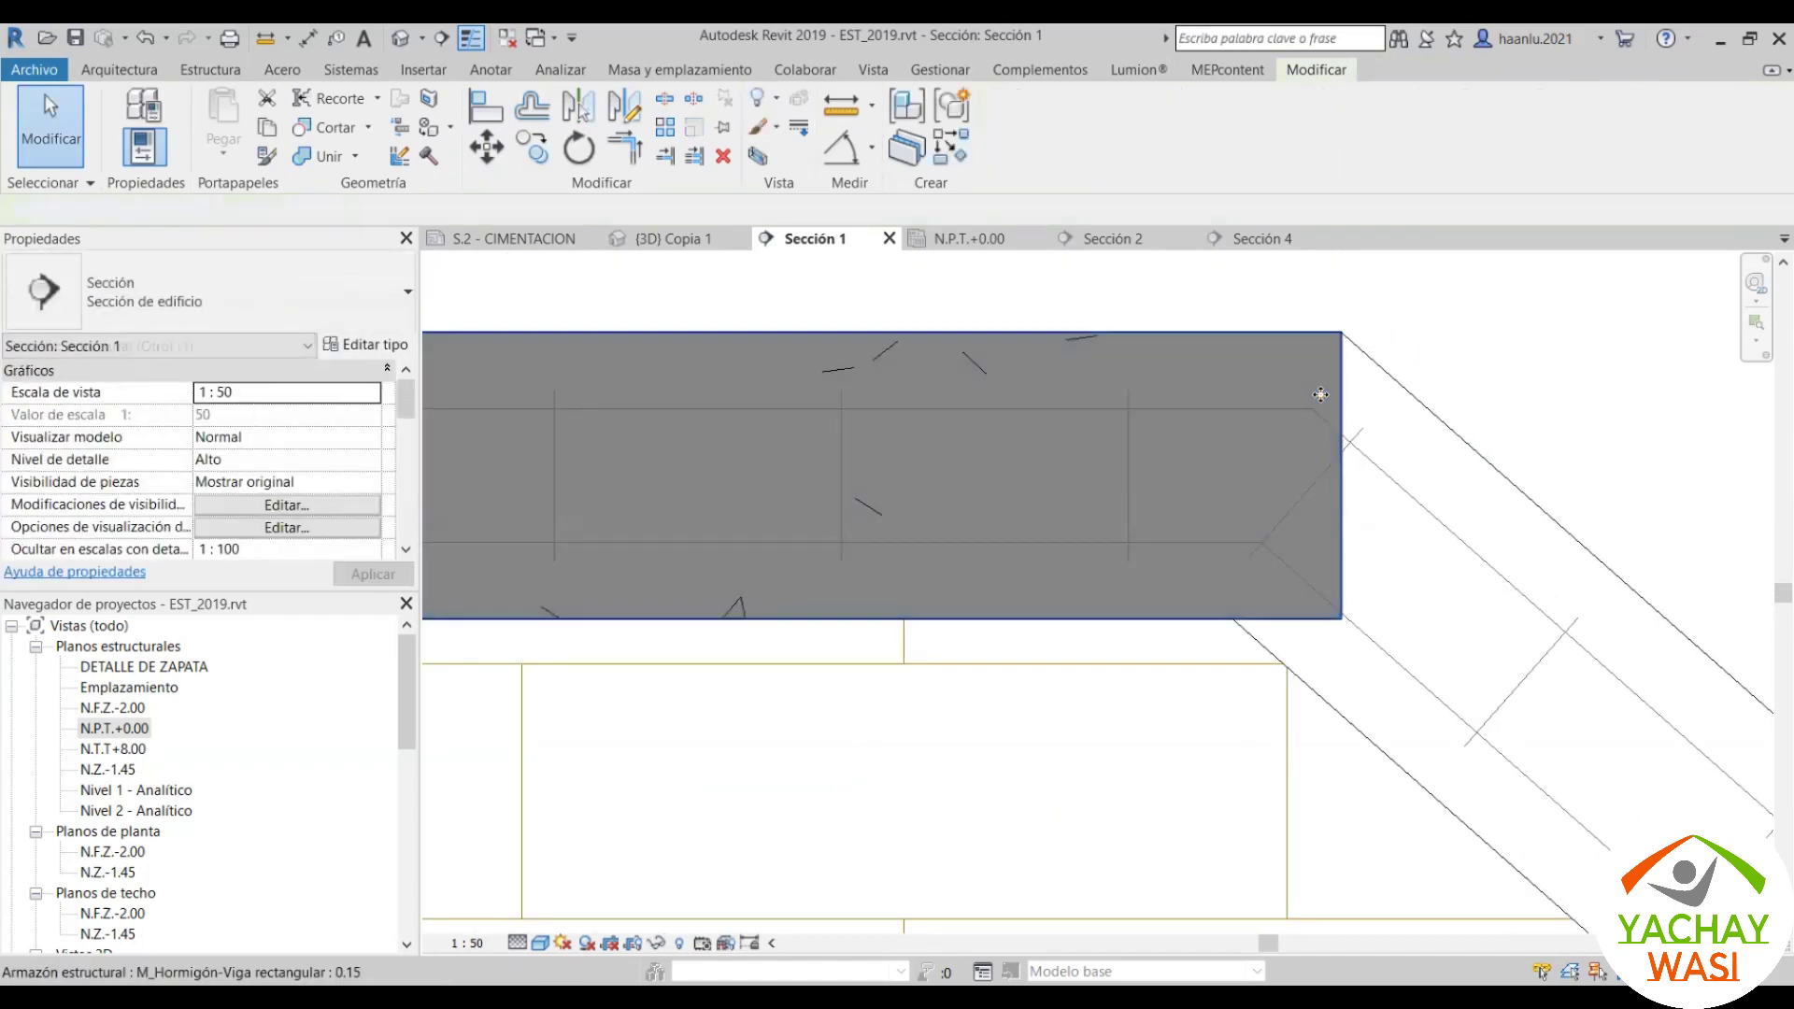
{"action": "scroll", "coordinate": [1322, 416], "scroll_direction": "down", "scroll_amount": 3}
{"action": "left_click", "coordinate": [1084, 417]}
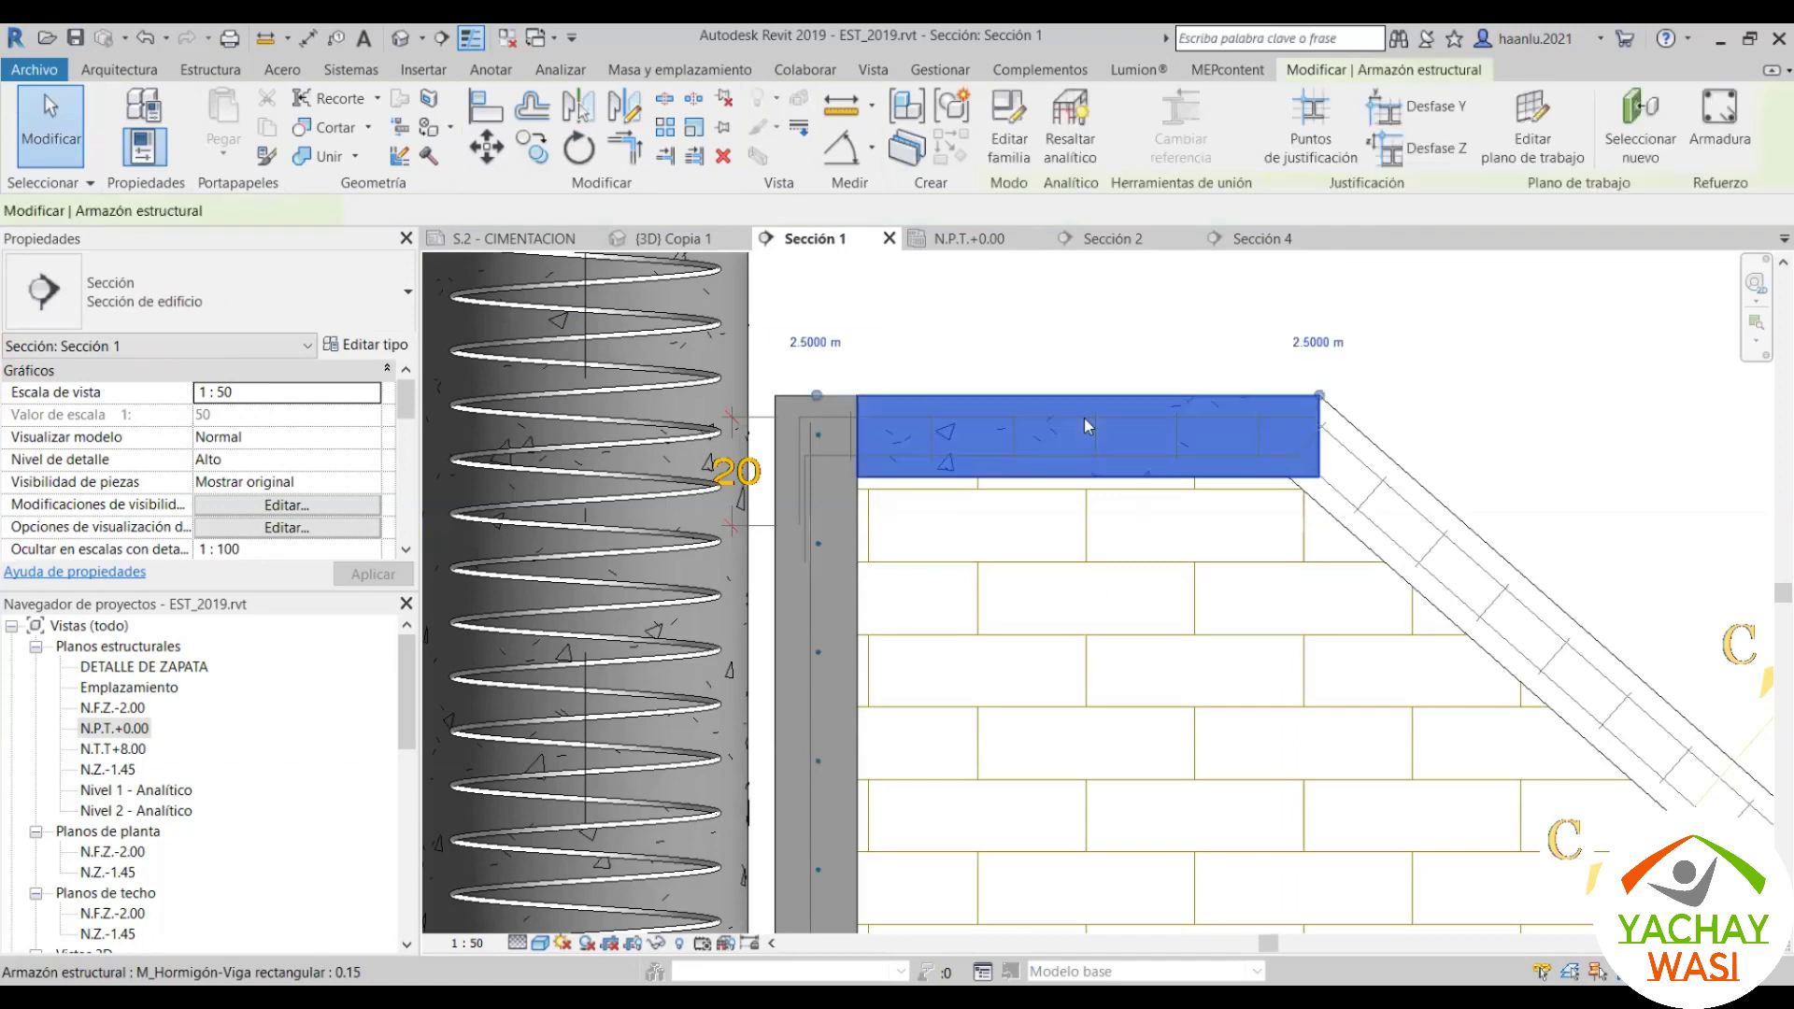
Step: Check the new beam in the 3D view
{"action": "left_click", "coordinate": [672, 238]}
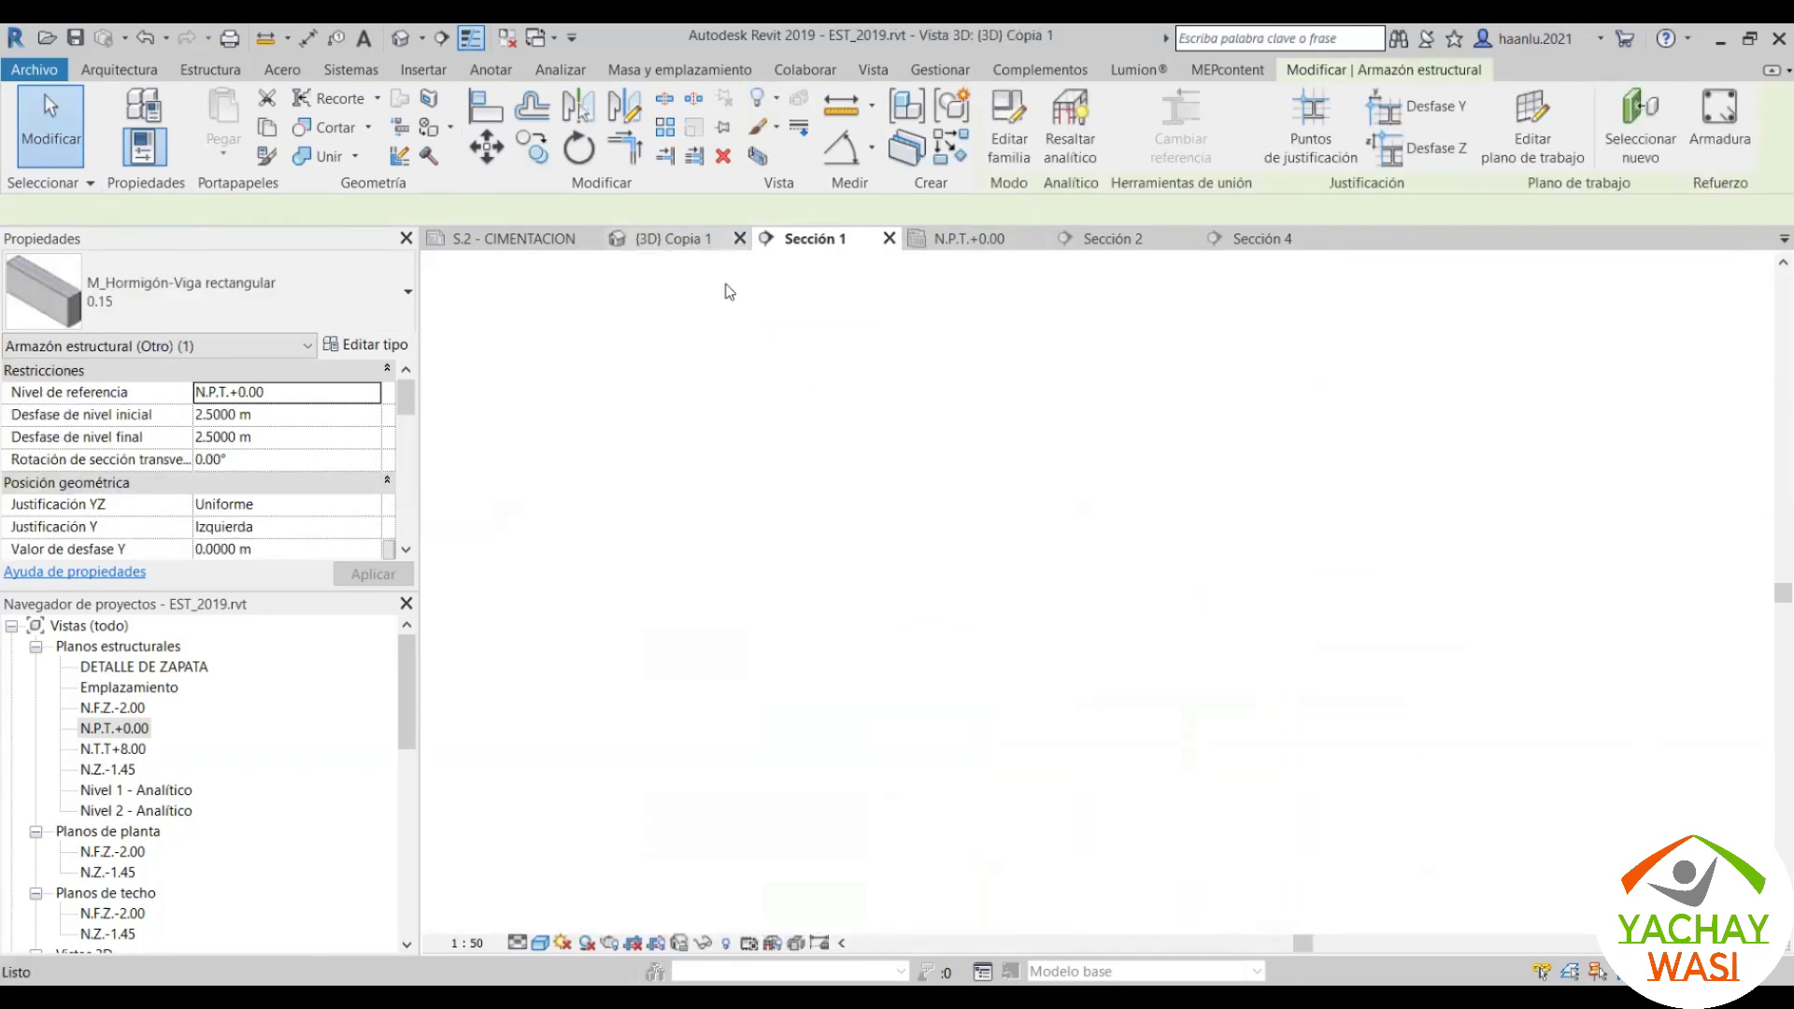
{"action": "scroll", "coordinate": [813, 536], "scroll_direction": "up", "scroll_amount": 2}
{"action": "scroll", "coordinate": [835, 463], "scroll_direction": "up", "scroll_amount": 2}
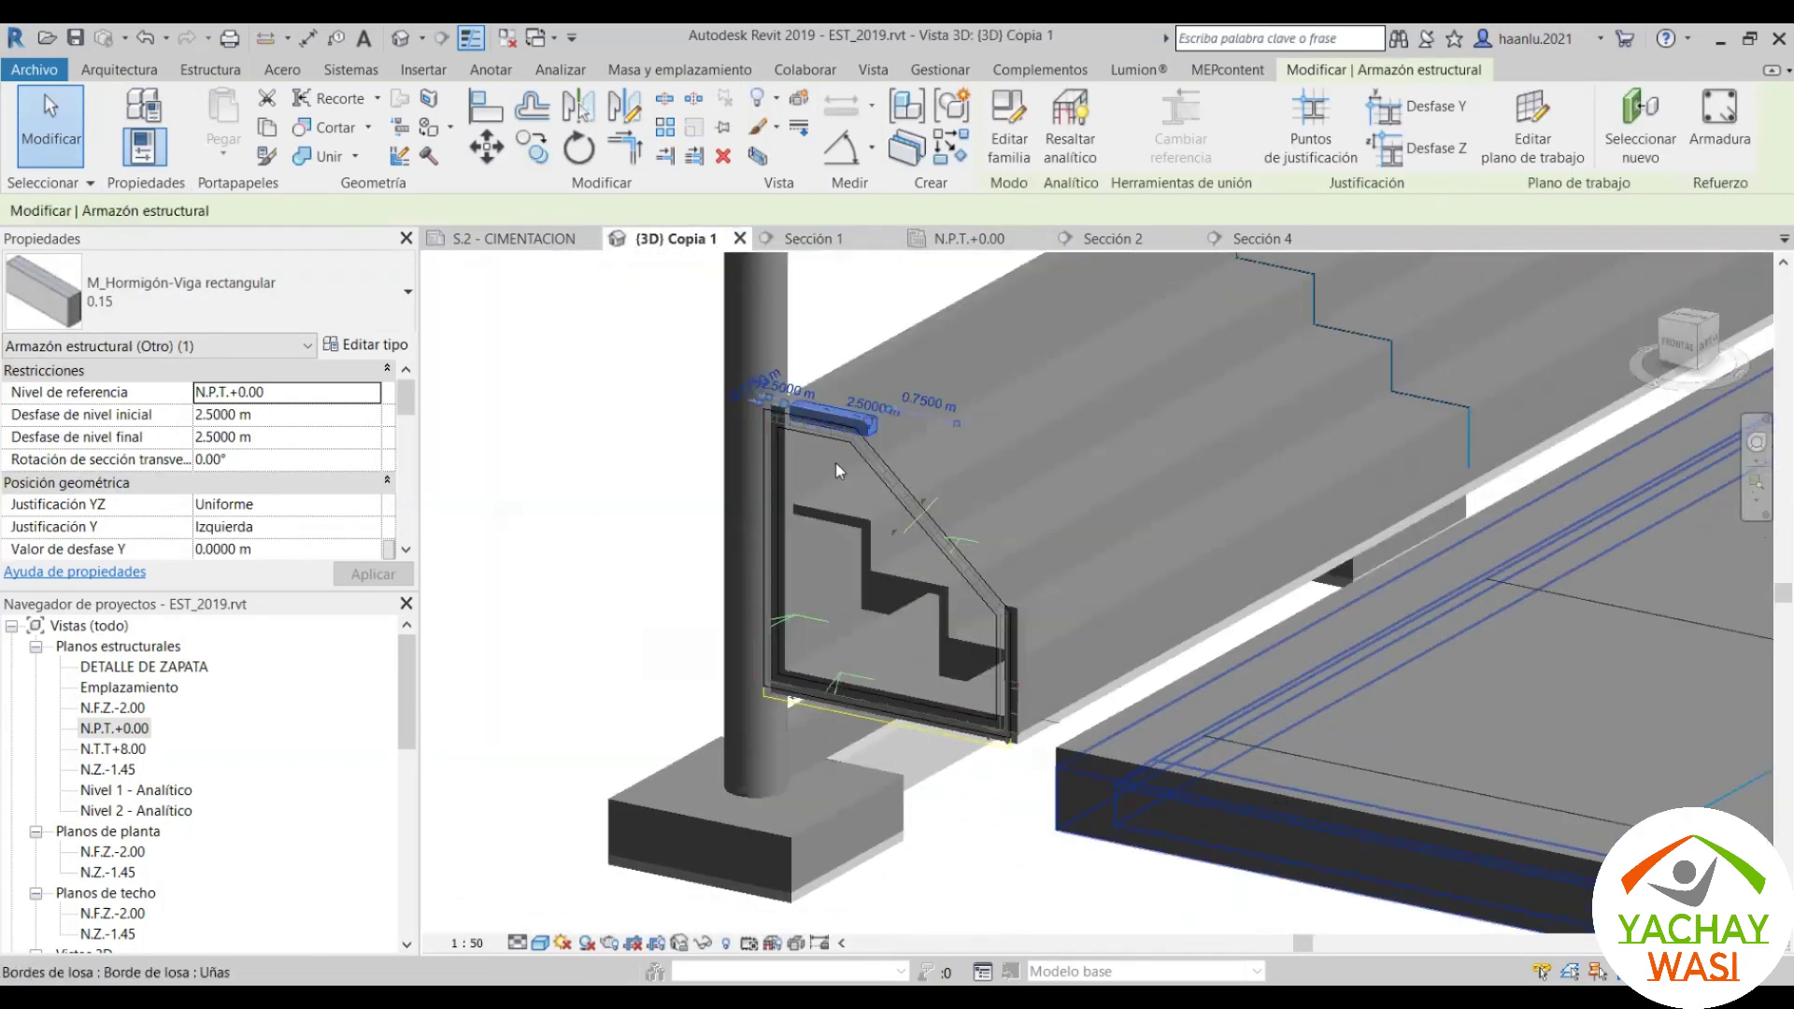
{"action": "scroll", "coordinate": [835, 462], "scroll_direction": "up", "scroll_amount": 3}
{"action": "scroll", "coordinate": [716, 446], "scroll_direction": "up", "scroll_amount": 1}
{"action": "scroll", "coordinate": [710, 422], "scroll_direction": "down", "scroll_amount": 3}
{"action": "key", "text": "Escape"}
{"action": "scroll", "coordinate": [801, 419], "scroll_direction": "up", "scroll_amount": 2}
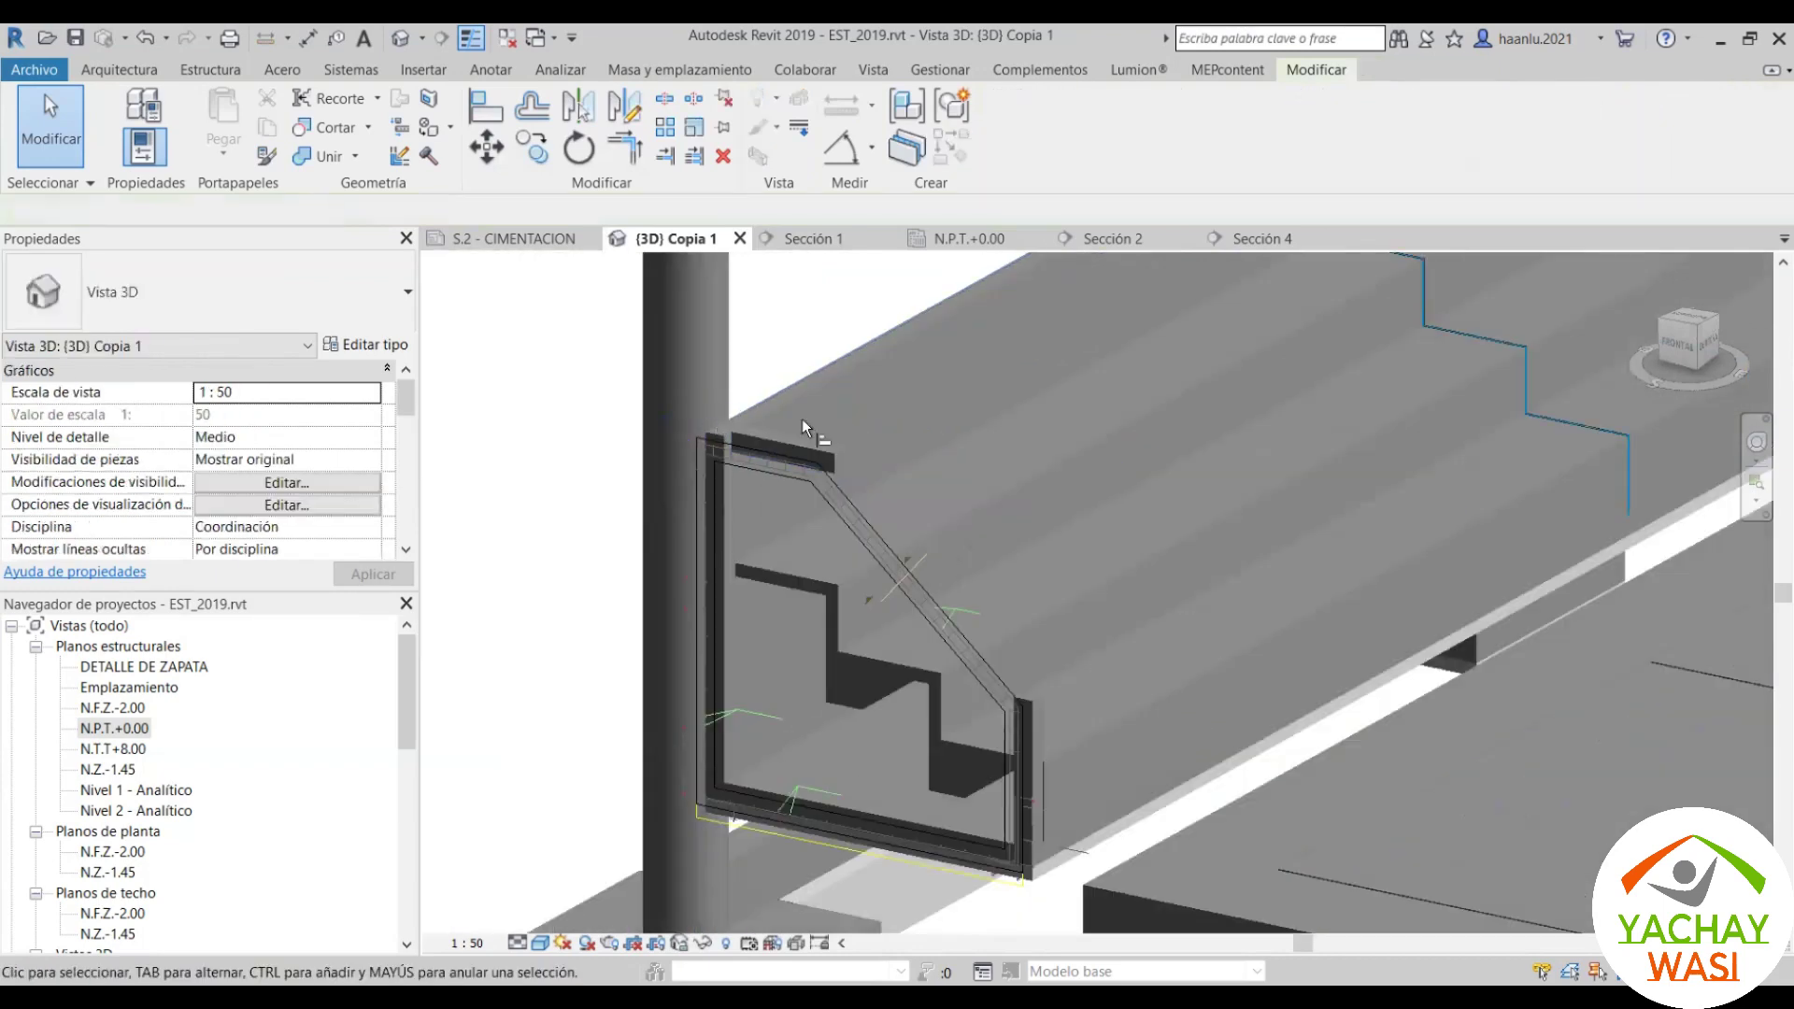
{"action": "key", "text": "a"}
{"action": "key", "text": "l"}
{"action": "scroll", "coordinate": [687, 338], "scroll_direction": "up", "scroll_amount": 2}
{"action": "scroll", "coordinate": [667, 402], "scroll_direction": "up", "scroll_amount": 2}
{"action": "scroll", "coordinate": [640, 465], "scroll_direction": "up", "scroll_amount": 2}
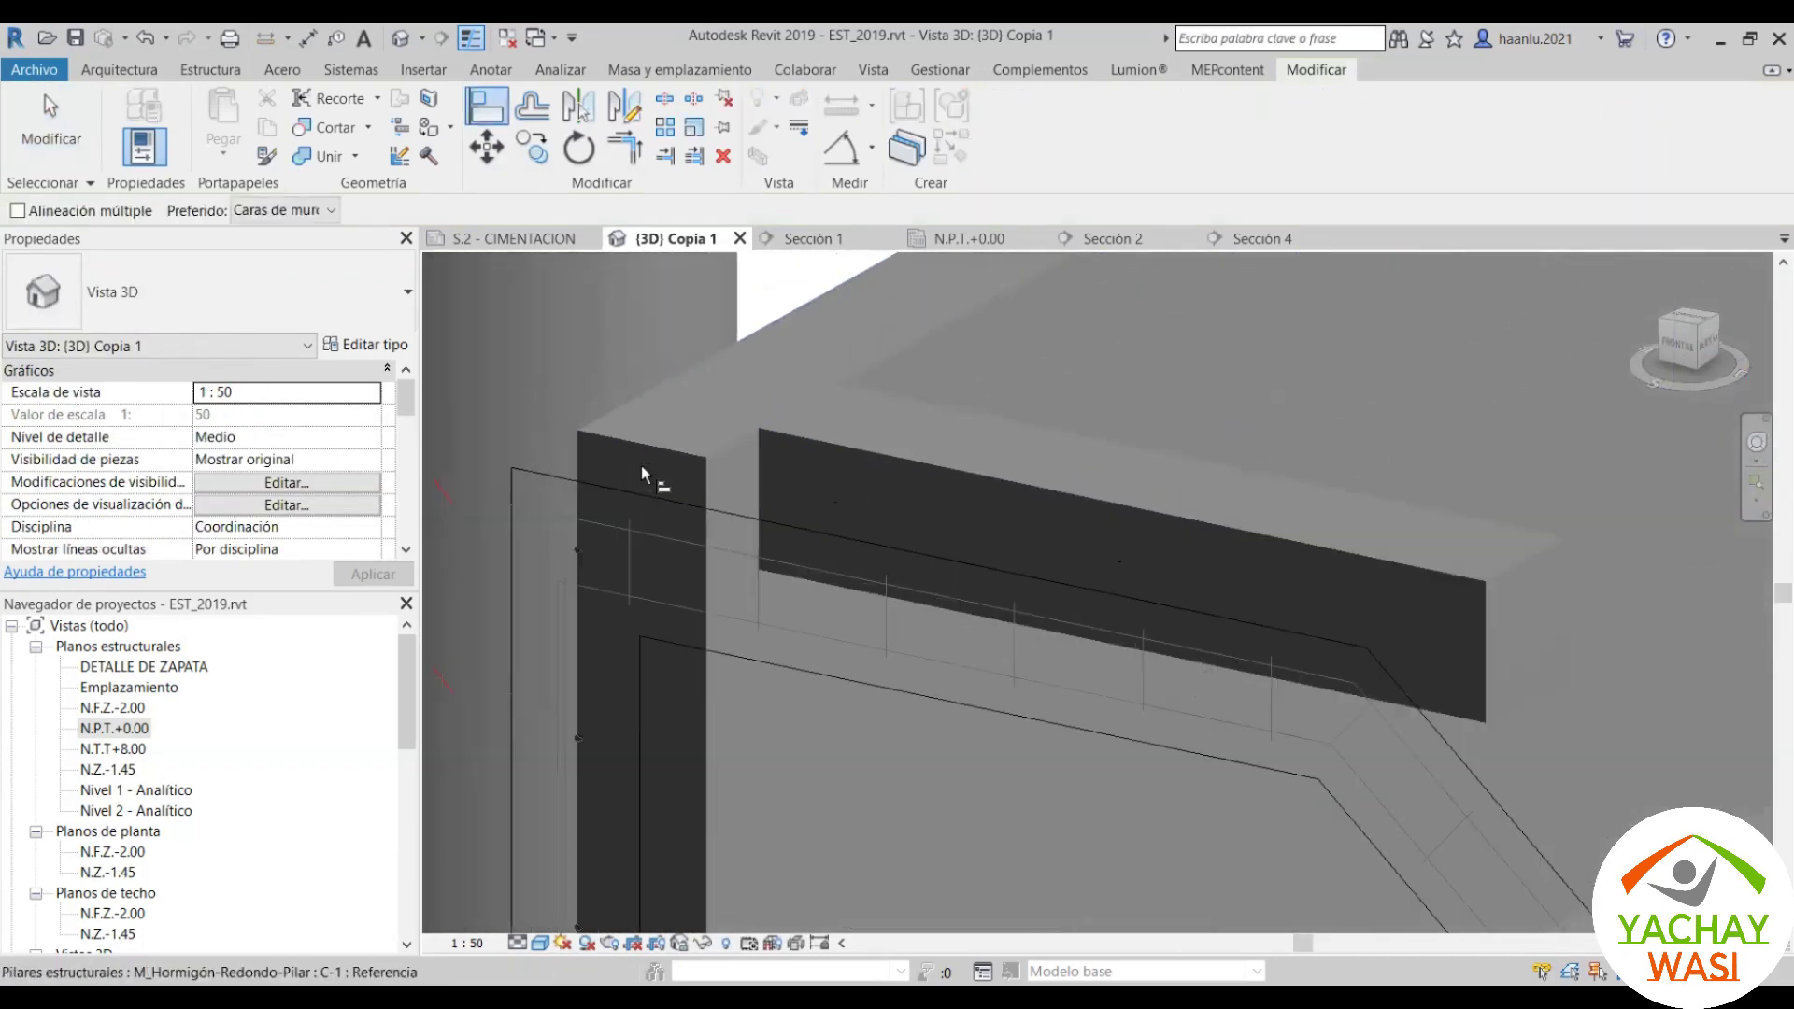
{"action": "scroll", "coordinate": [714, 424], "scroll_direction": "down", "scroll_amount": 2}
{"action": "key", "text": "Escape"}
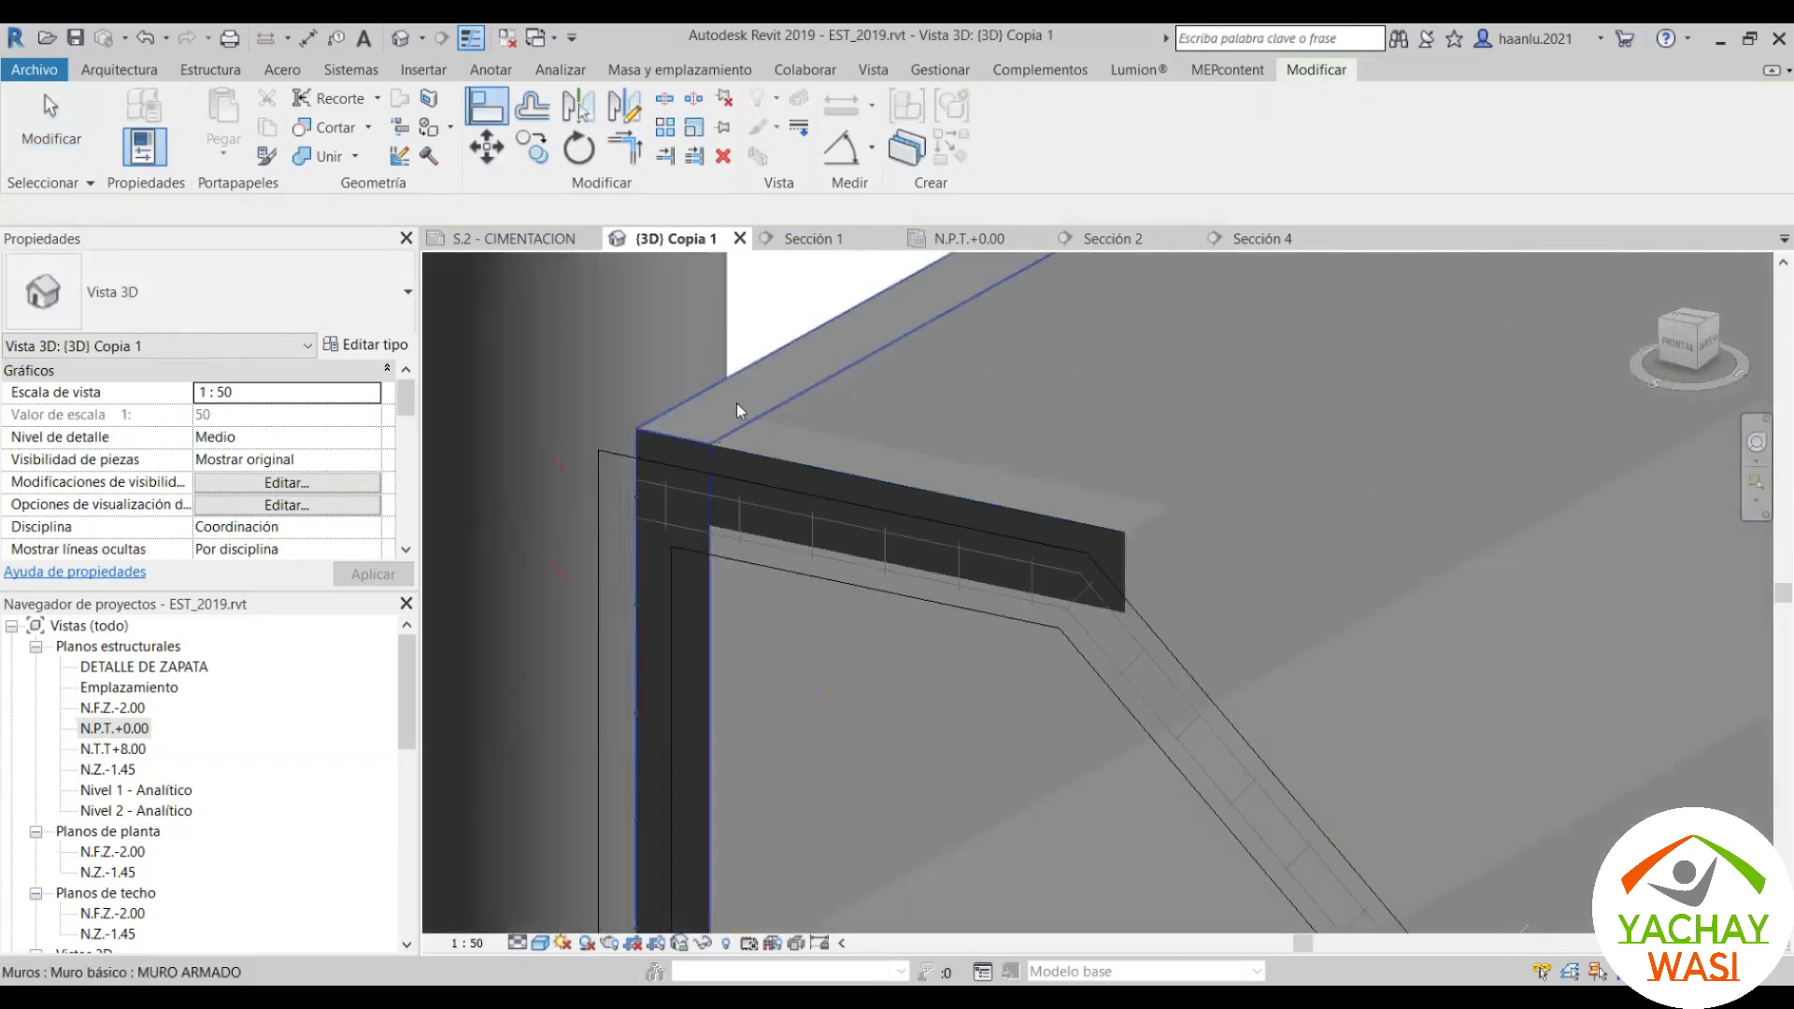
Step: Orbit the 3D model to see the beam and stair wall from the right
{"action": "scroll", "coordinate": [736, 402], "scroll_direction": "up", "scroll_amount": 2}
{"action": "scroll", "coordinate": [764, 401], "scroll_direction": "up", "scroll_amount": 2}
{"action": "scroll", "coordinate": [741, 633], "scroll_direction": "down", "scroll_amount": 2}
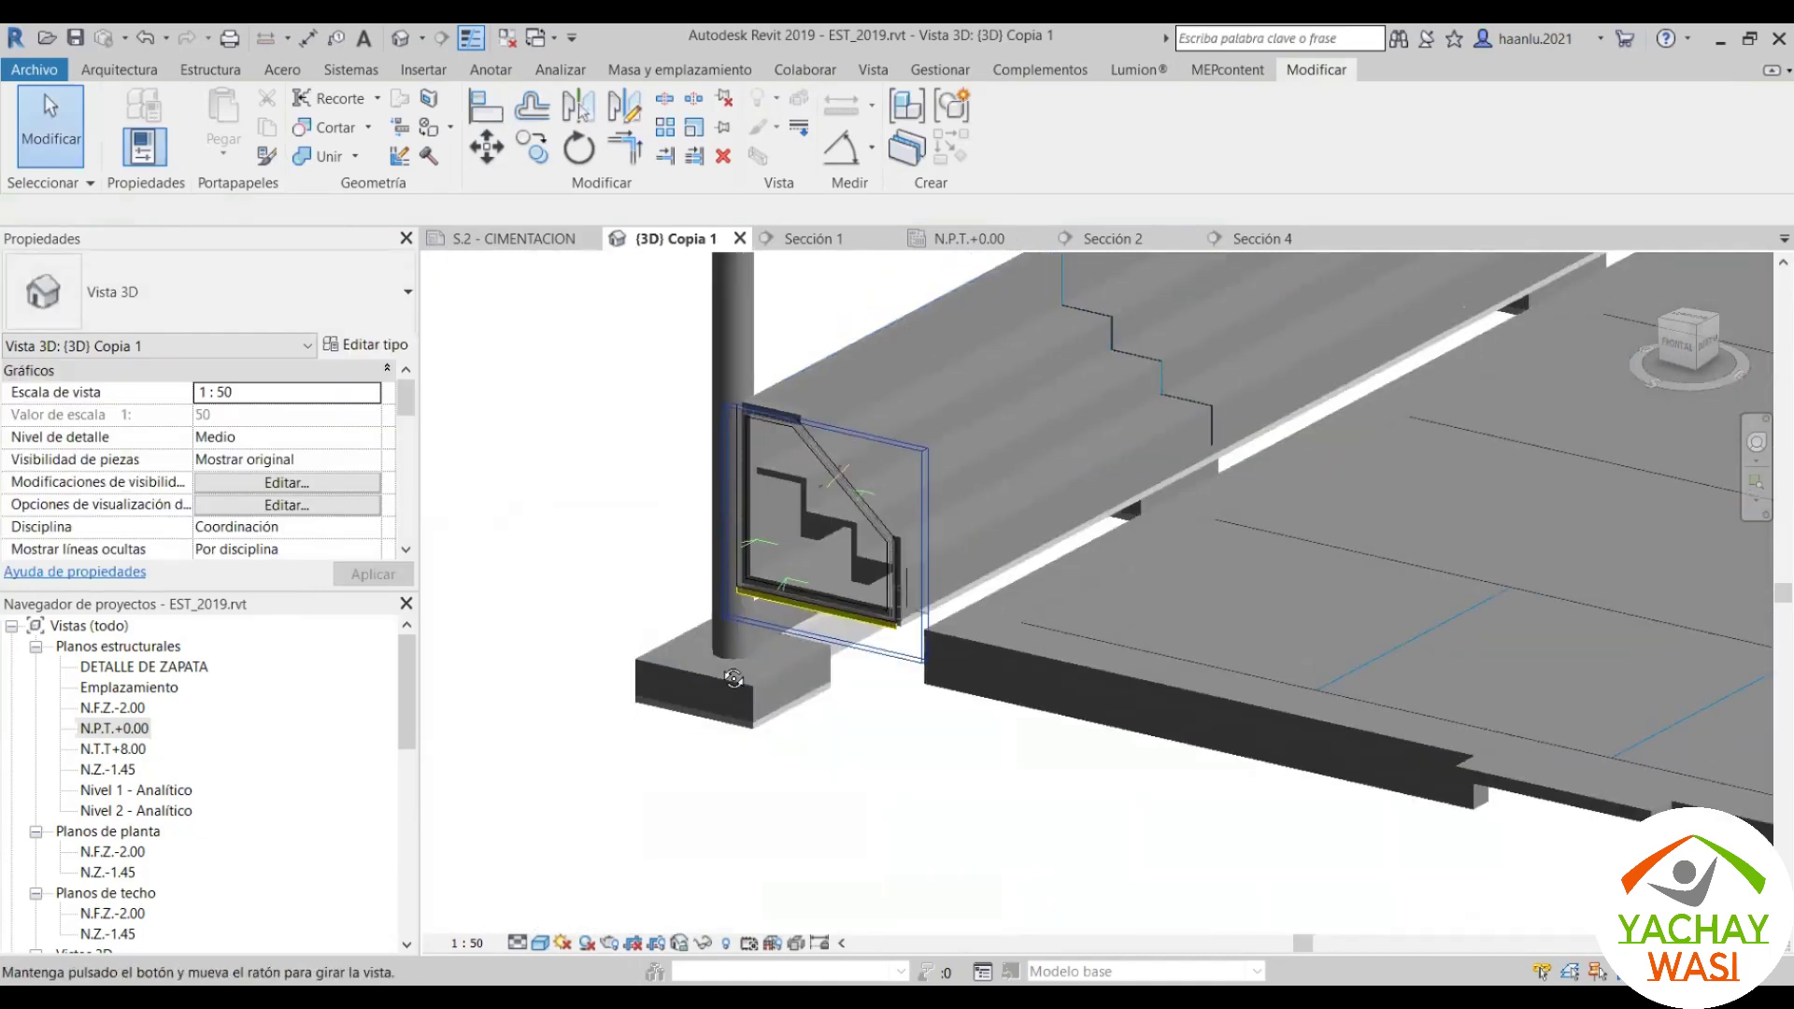
{"action": "mouse_move", "coordinate": [741, 634]}
{"action": "middle_mouse_down", "text": "shift"}
{"action": "mouse_move", "coordinate": [889, 590]}
{"action": "mouse_move", "coordinate": [959, 479]}
{"action": "mouse_move", "coordinate": [837, 511]}
{"action": "middle_mouse_up", "text": "shift"}
{"action": "scroll", "coordinate": [934, 692], "scroll_direction": "up", "scroll_amount": 2}
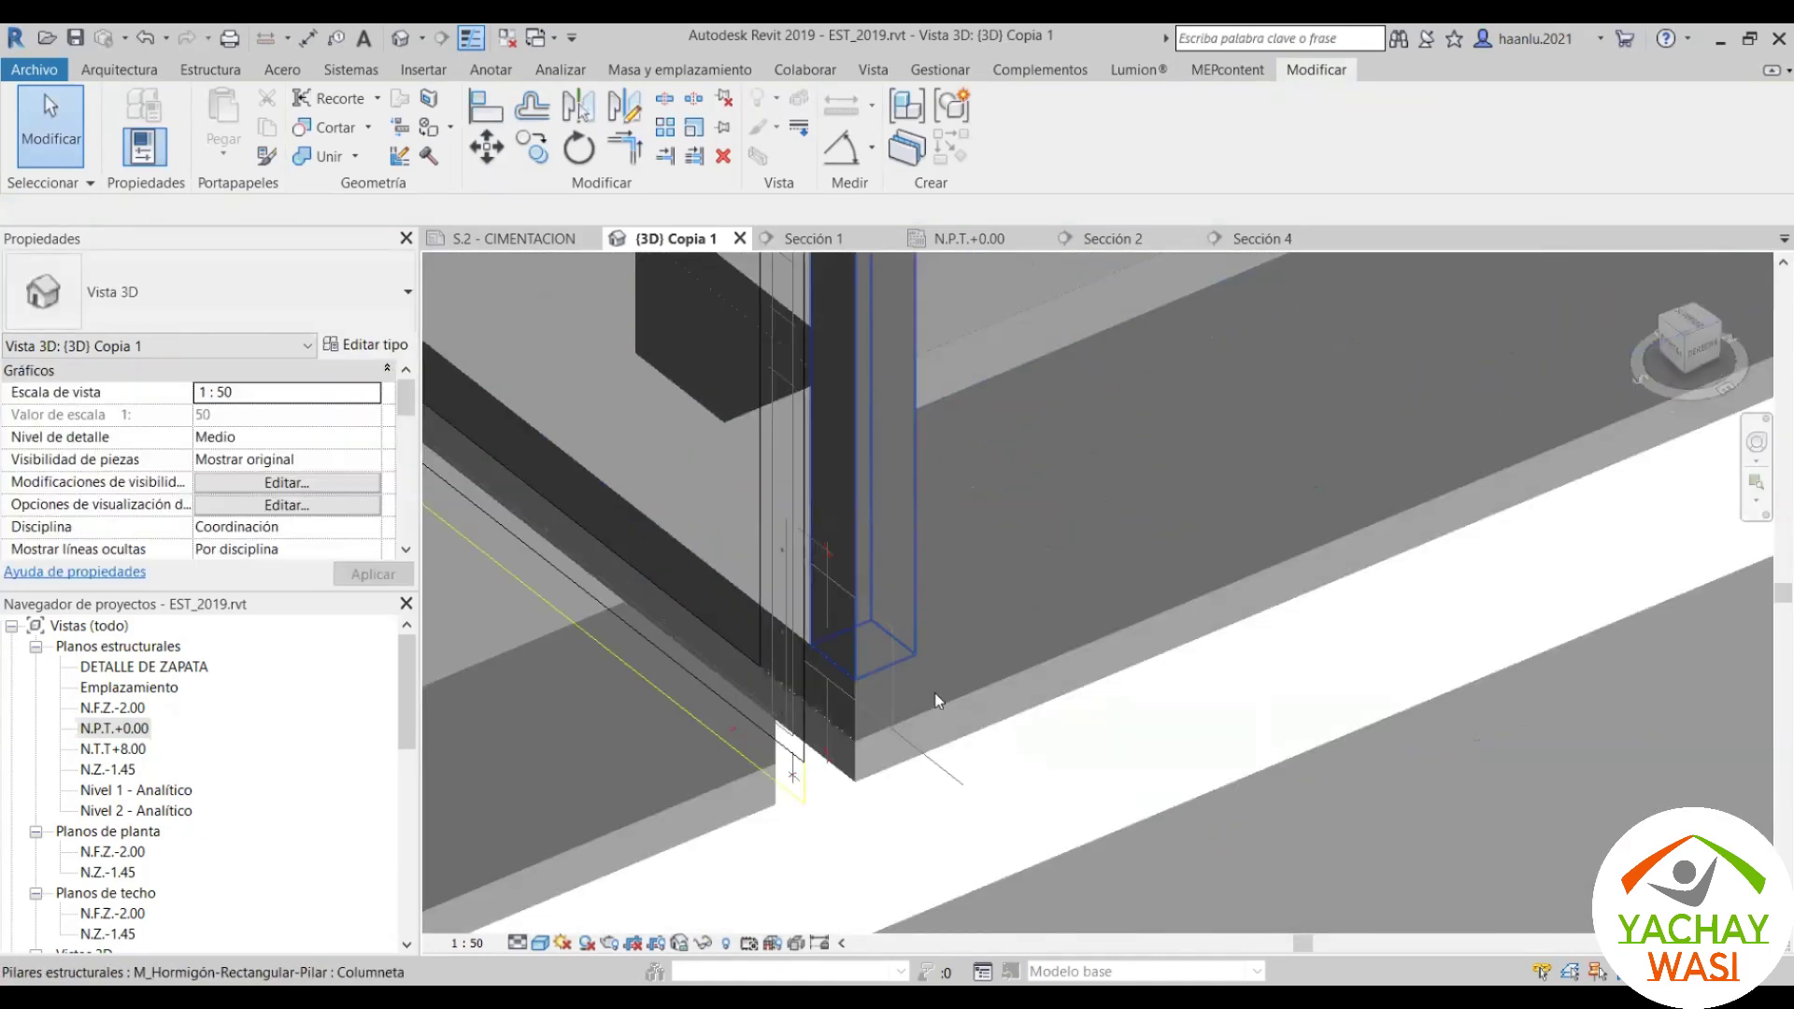
{"action": "scroll", "coordinate": [900, 546], "scroll_direction": "up", "scroll_amount": 2}
{"action": "scroll", "coordinate": [992, 725], "scroll_direction": "up", "scroll_amount": 1}
{"action": "middle_click_drag", "start_coordinate": [900, 436], "coordinate": [1069, 295], "text": "shift"}
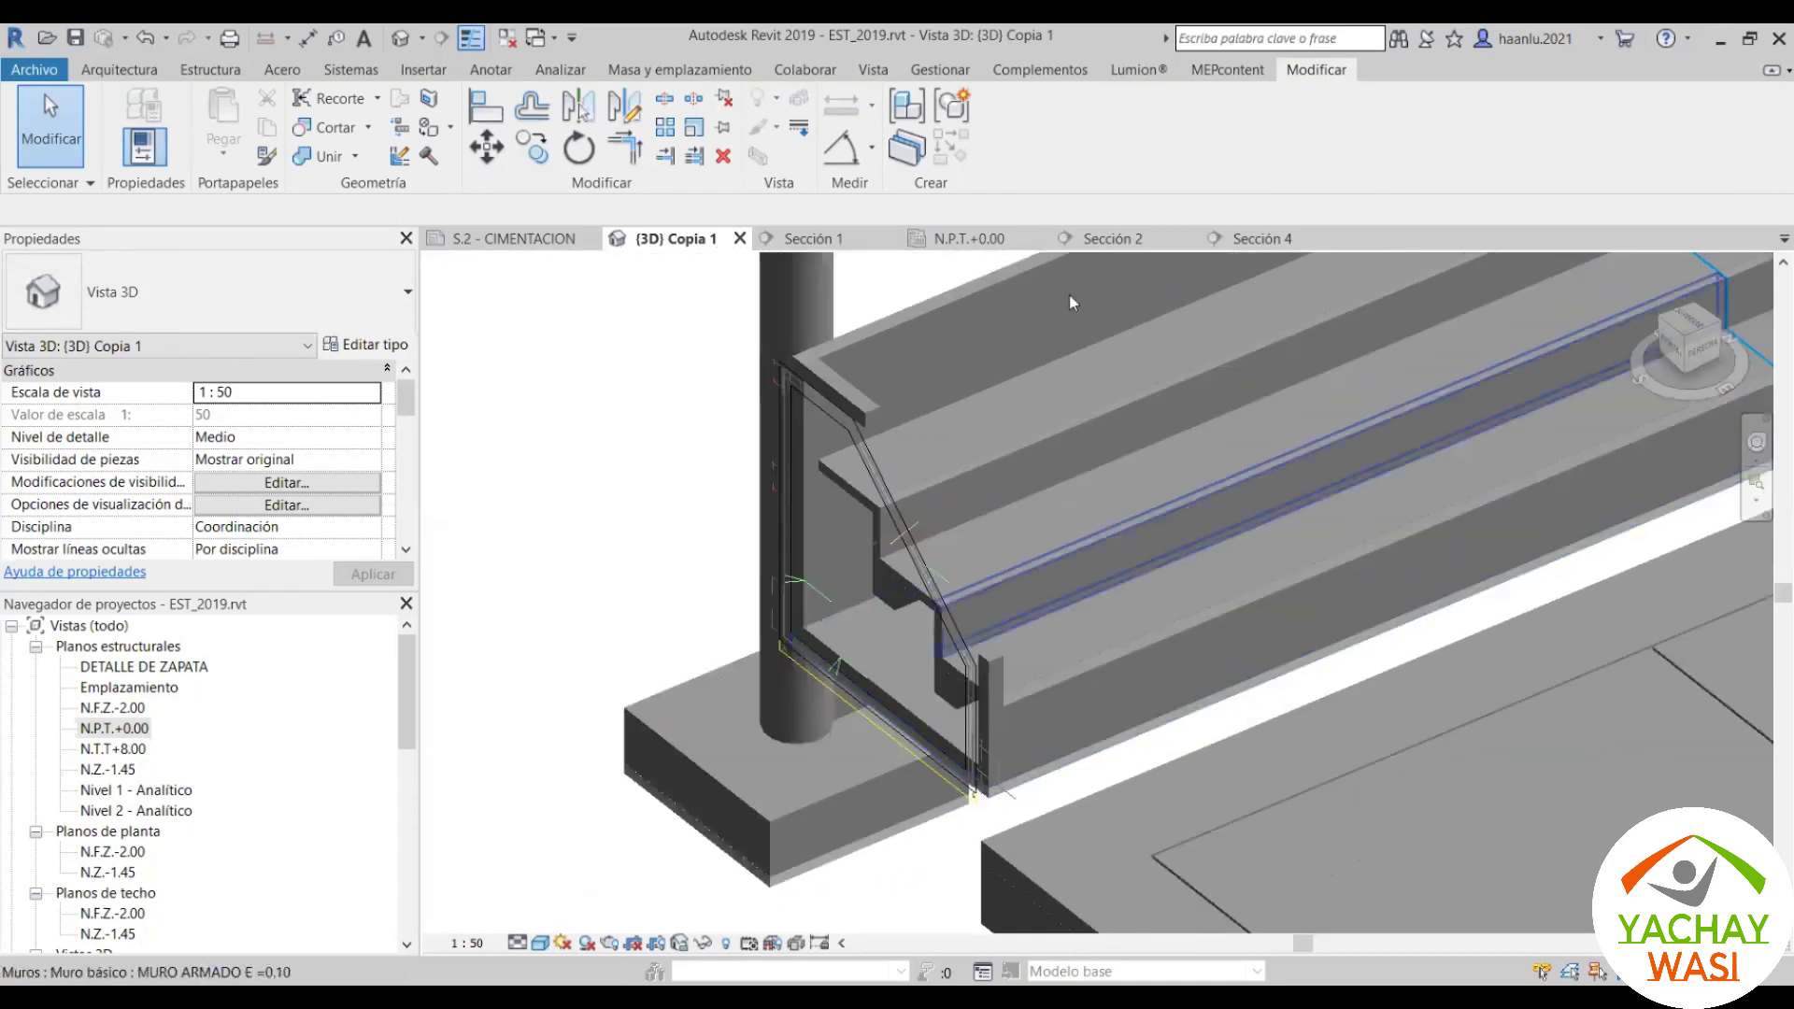
Step: Close the Sección 2 view and return to Sección 1
{"action": "left_click", "coordinate": [1231, 241]}
{"action": "left_click", "coordinate": [1145, 239]}
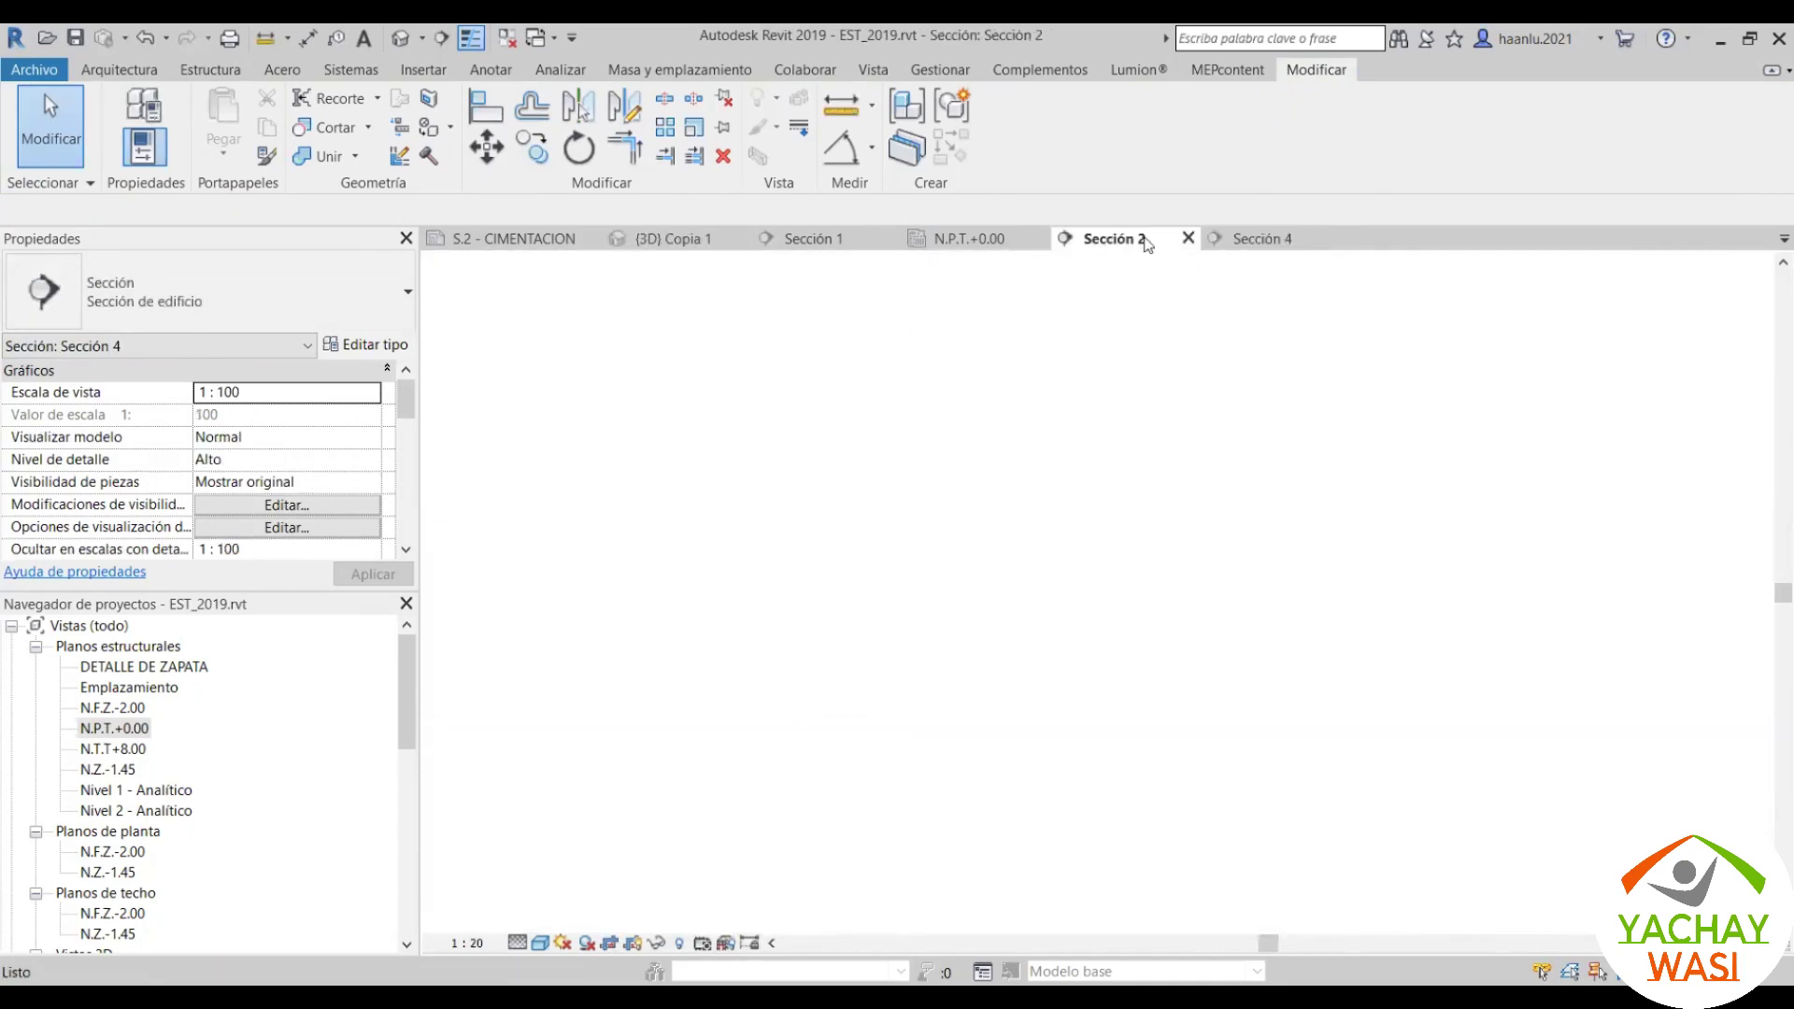
{"action": "left_click", "coordinate": [1189, 240]}
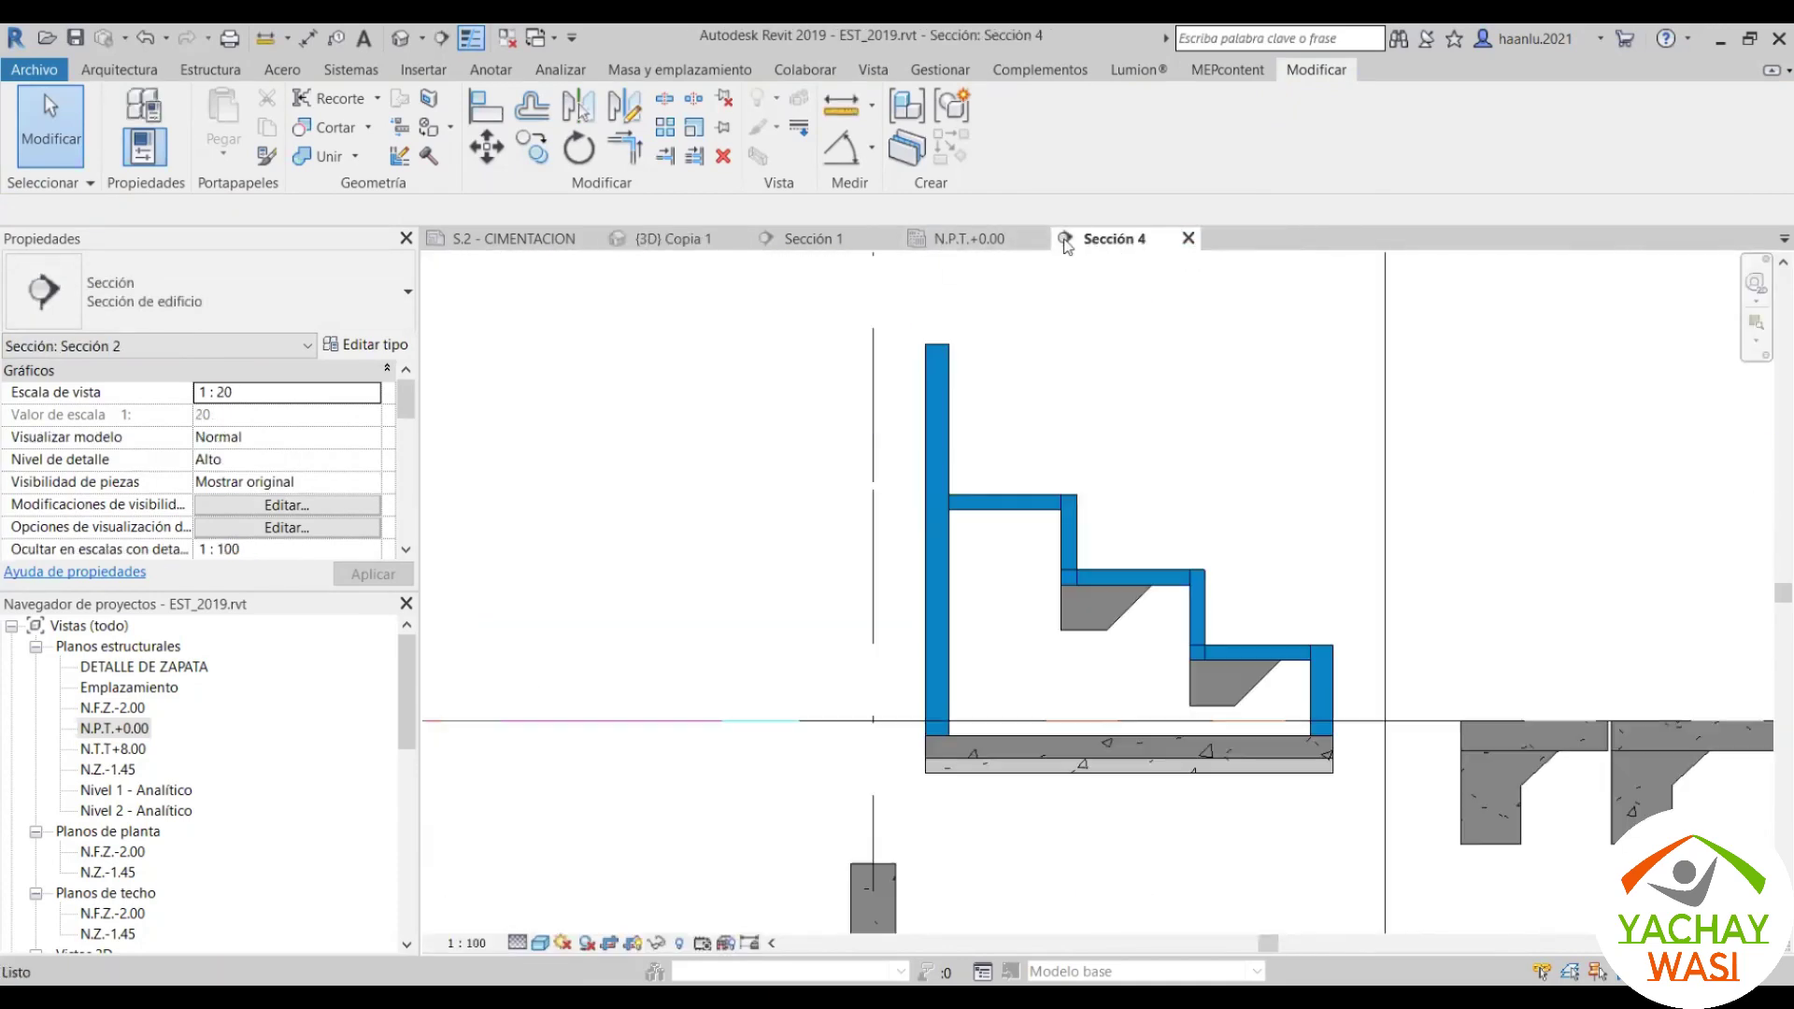
{"action": "left_click", "coordinate": [971, 239]}
{"action": "left_click", "coordinate": [813, 239]}
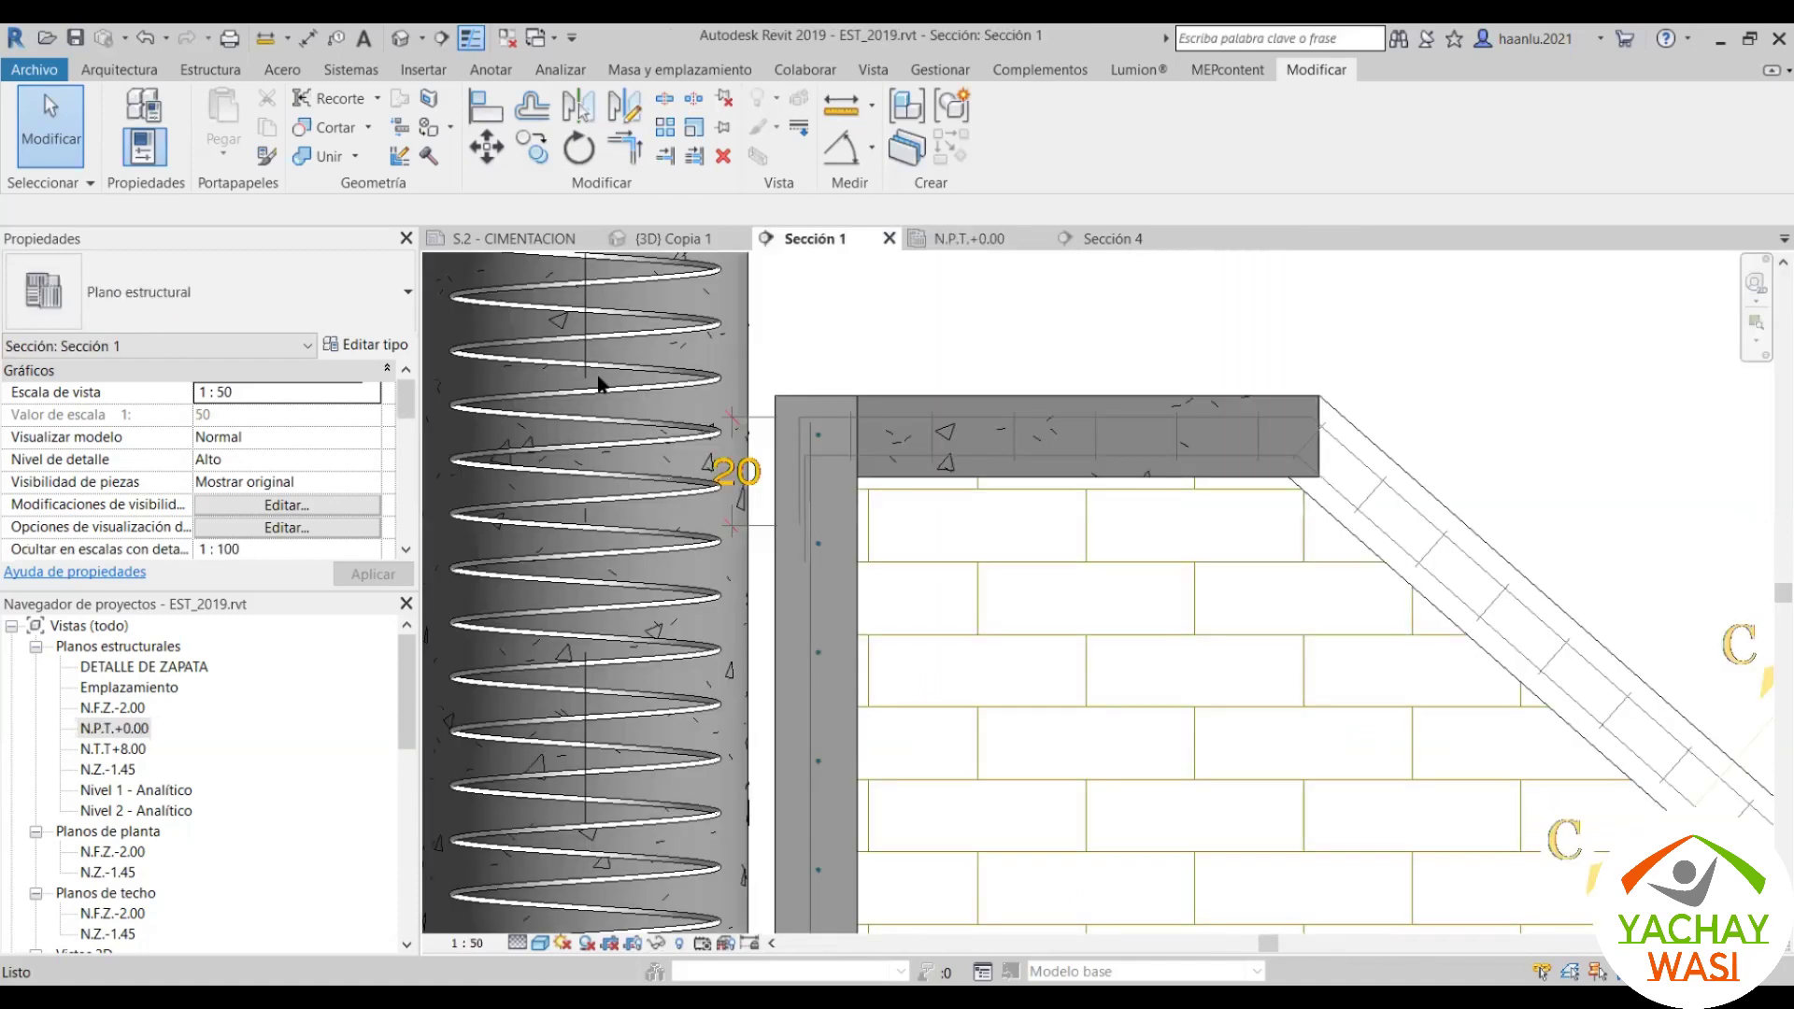
Step: Draw a sloped 0.15 concrete beam from the top beam's corner down to the slope's bottom
{"action": "left_click", "coordinate": [226, 73]}
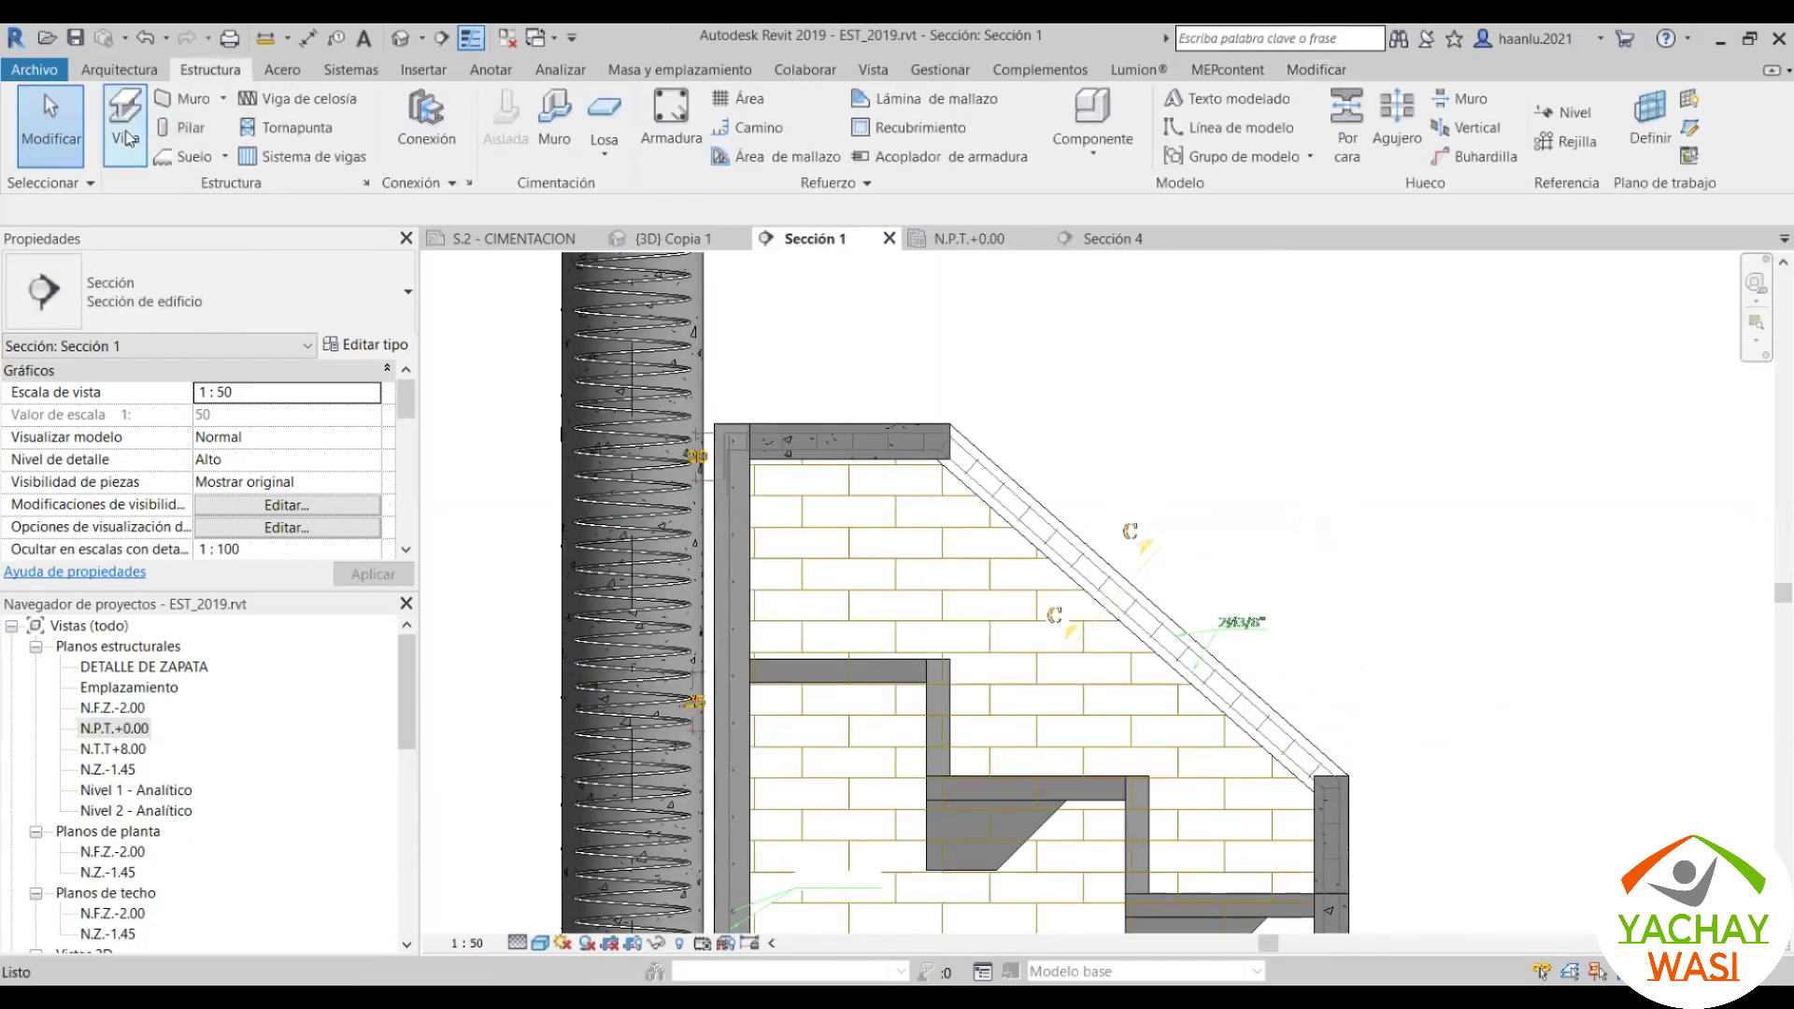
{"action": "left_click", "coordinate": [127, 139]}
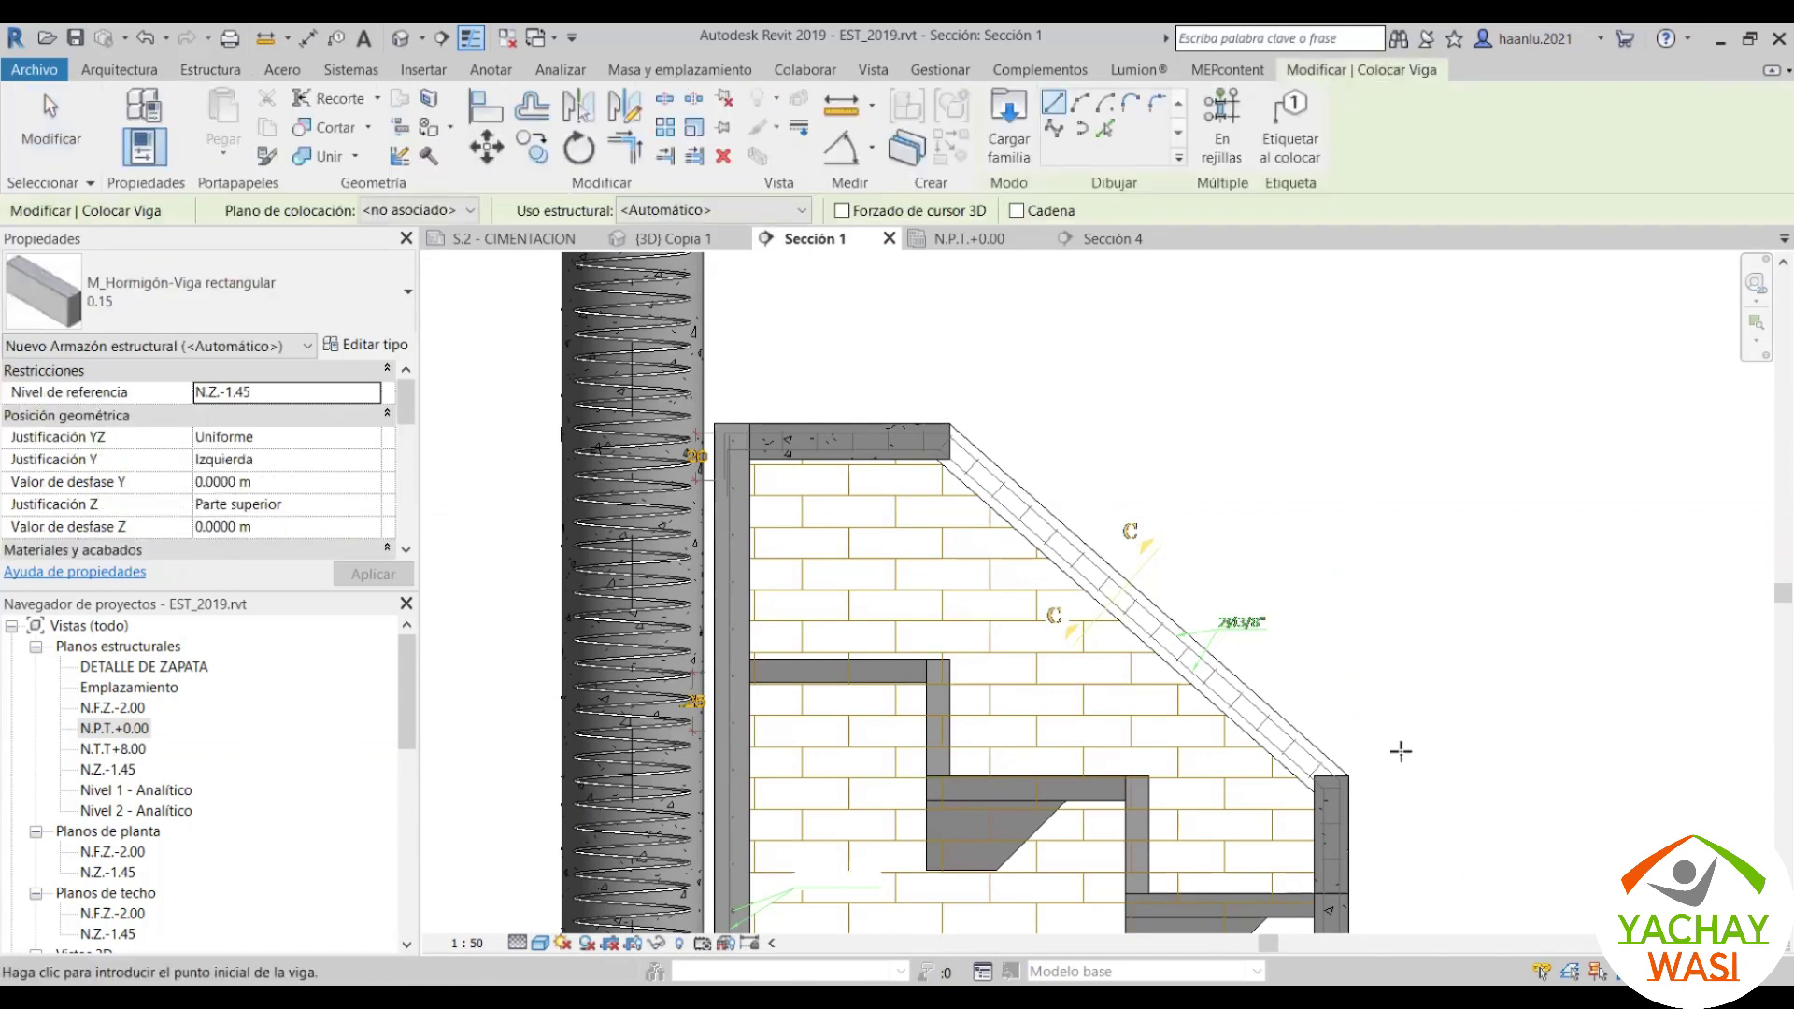
{"action": "scroll", "coordinate": [953, 448], "scroll_direction": "up", "scroll_amount": 3}
{"action": "scroll", "coordinate": [953, 449], "scroll_direction": "up", "scroll_amount": 2}
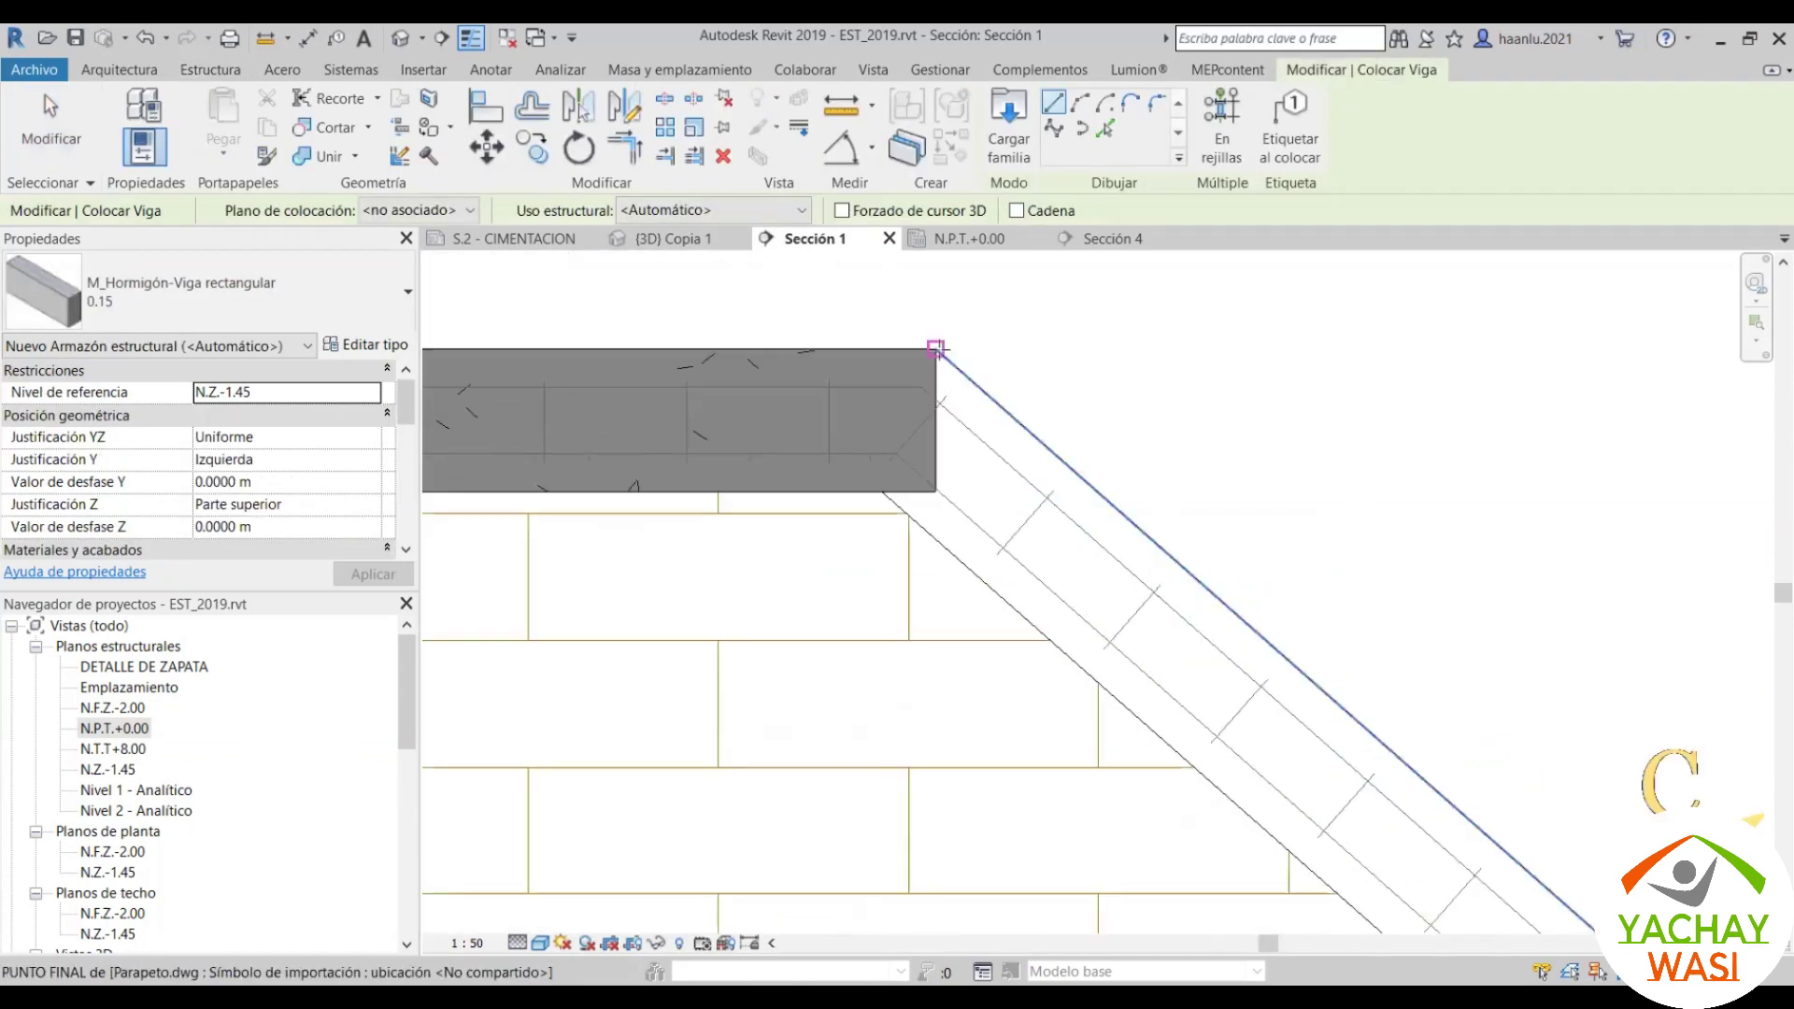
{"action": "left_click", "coordinate": [936, 349]}
{"action": "scroll", "coordinate": [935, 374], "scroll_direction": "down", "scroll_amount": 3}
{"action": "scroll", "coordinate": [1214, 654], "scroll_direction": "down", "scroll_amount": 2}
{"action": "scroll", "coordinate": [1392, 788], "scroll_direction": "up", "scroll_amount": 3}
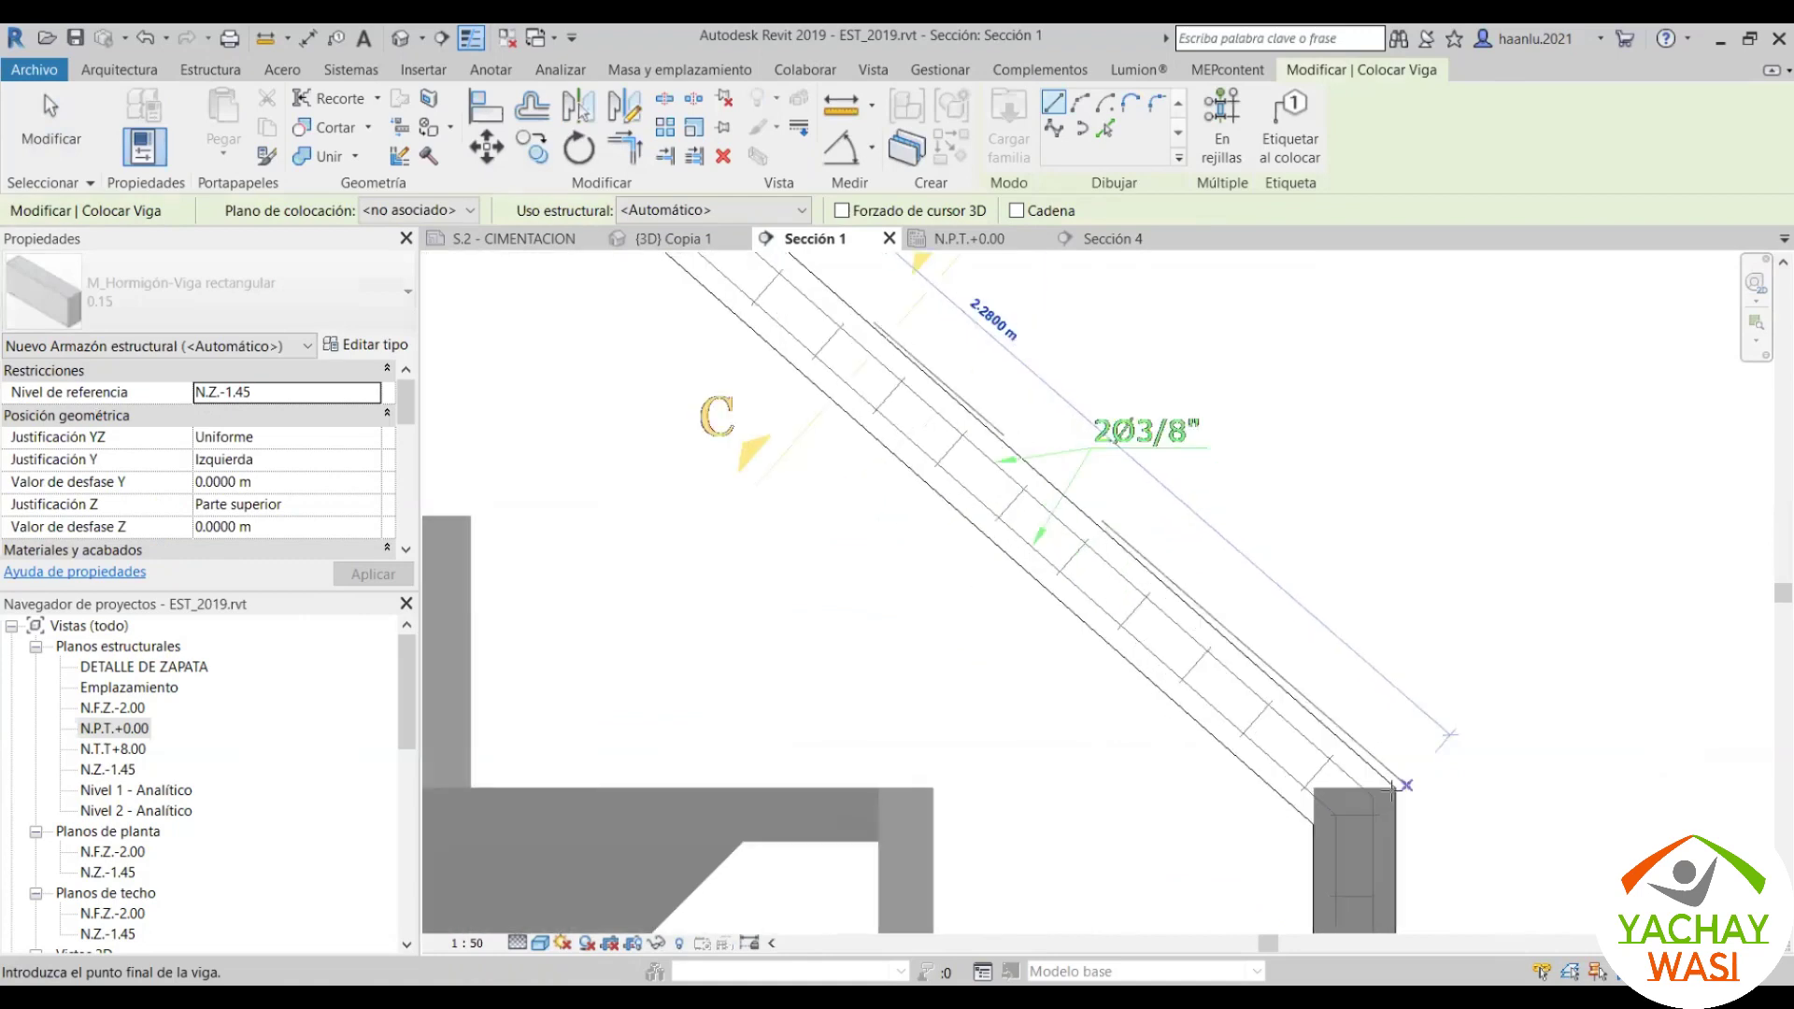
{"action": "scroll", "coordinate": [1392, 788], "scroll_direction": "up", "scroll_amount": 2}
{"action": "scroll", "coordinate": [1396, 783], "scroll_direction": "up", "scroll_amount": 3}
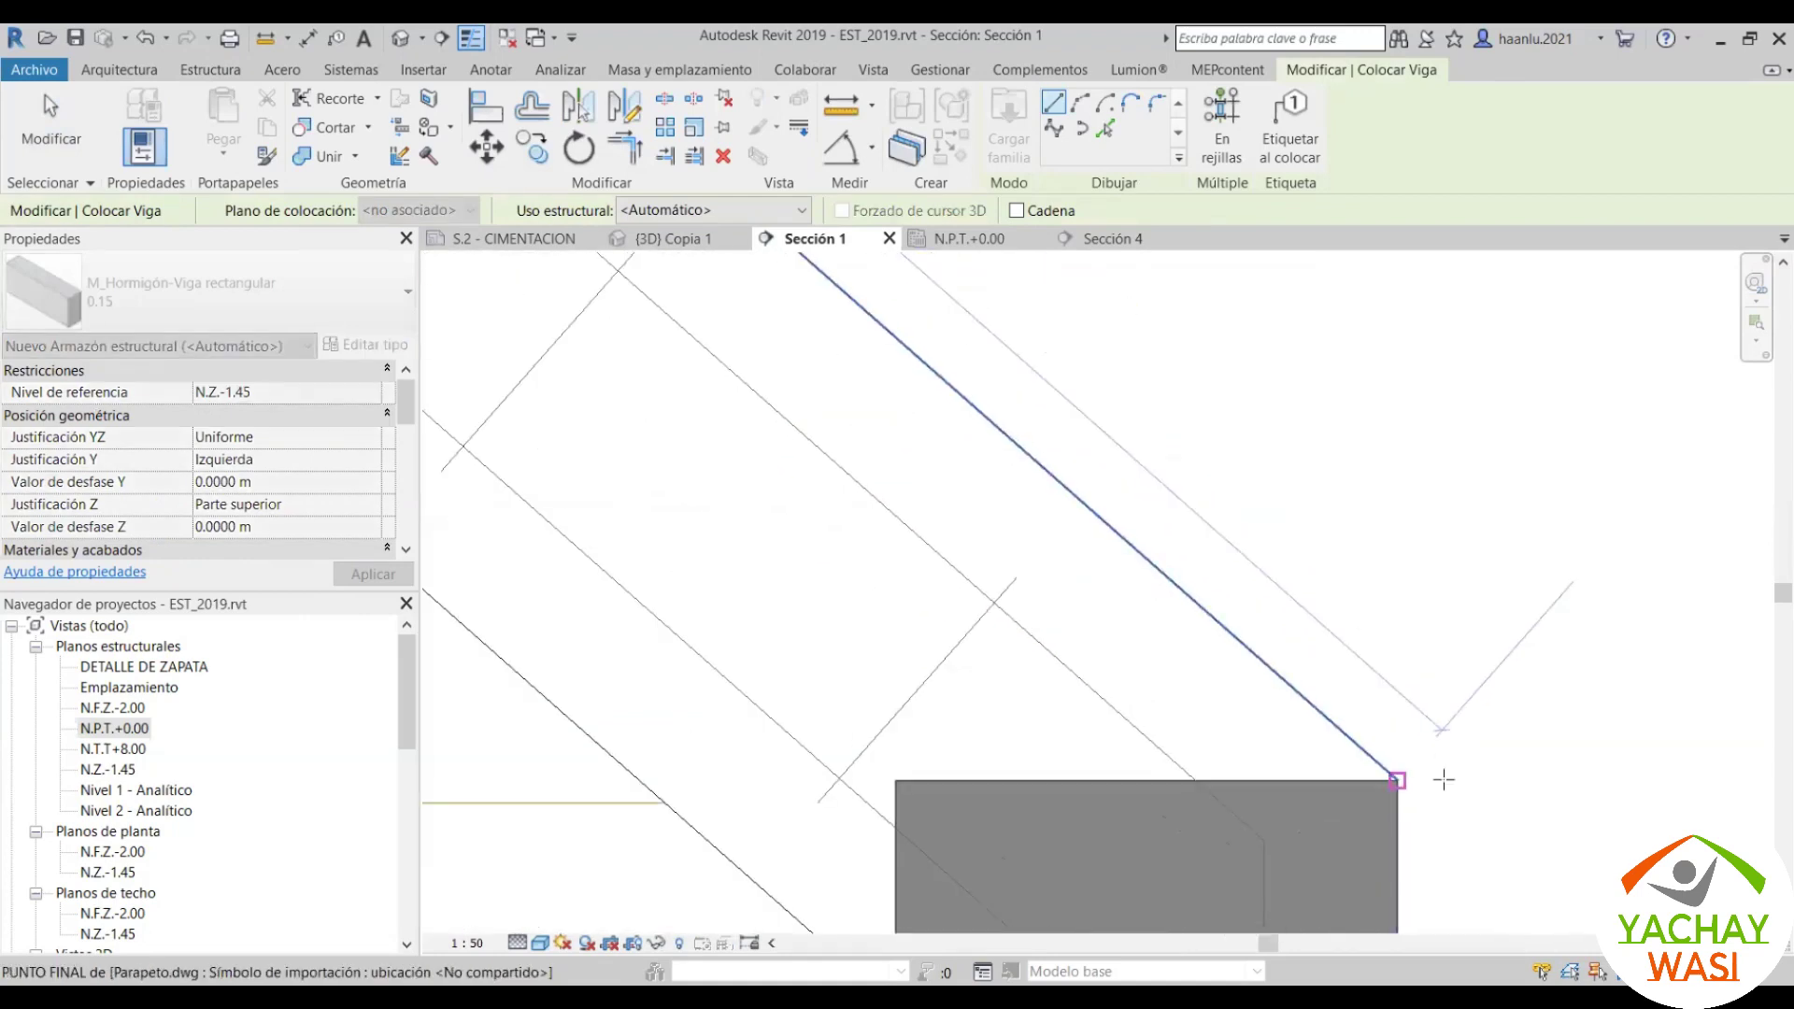
{"action": "left_click", "coordinate": [1444, 780]}
{"action": "scroll", "coordinate": [1429, 766], "scroll_direction": "down", "scroll_amount": 2}
{"action": "scroll", "coordinate": [1420, 743], "scroll_direction": "down", "scroll_amount": 2}
{"action": "key", "text": "Escape"}
{"action": "key", "text": "Escape"}
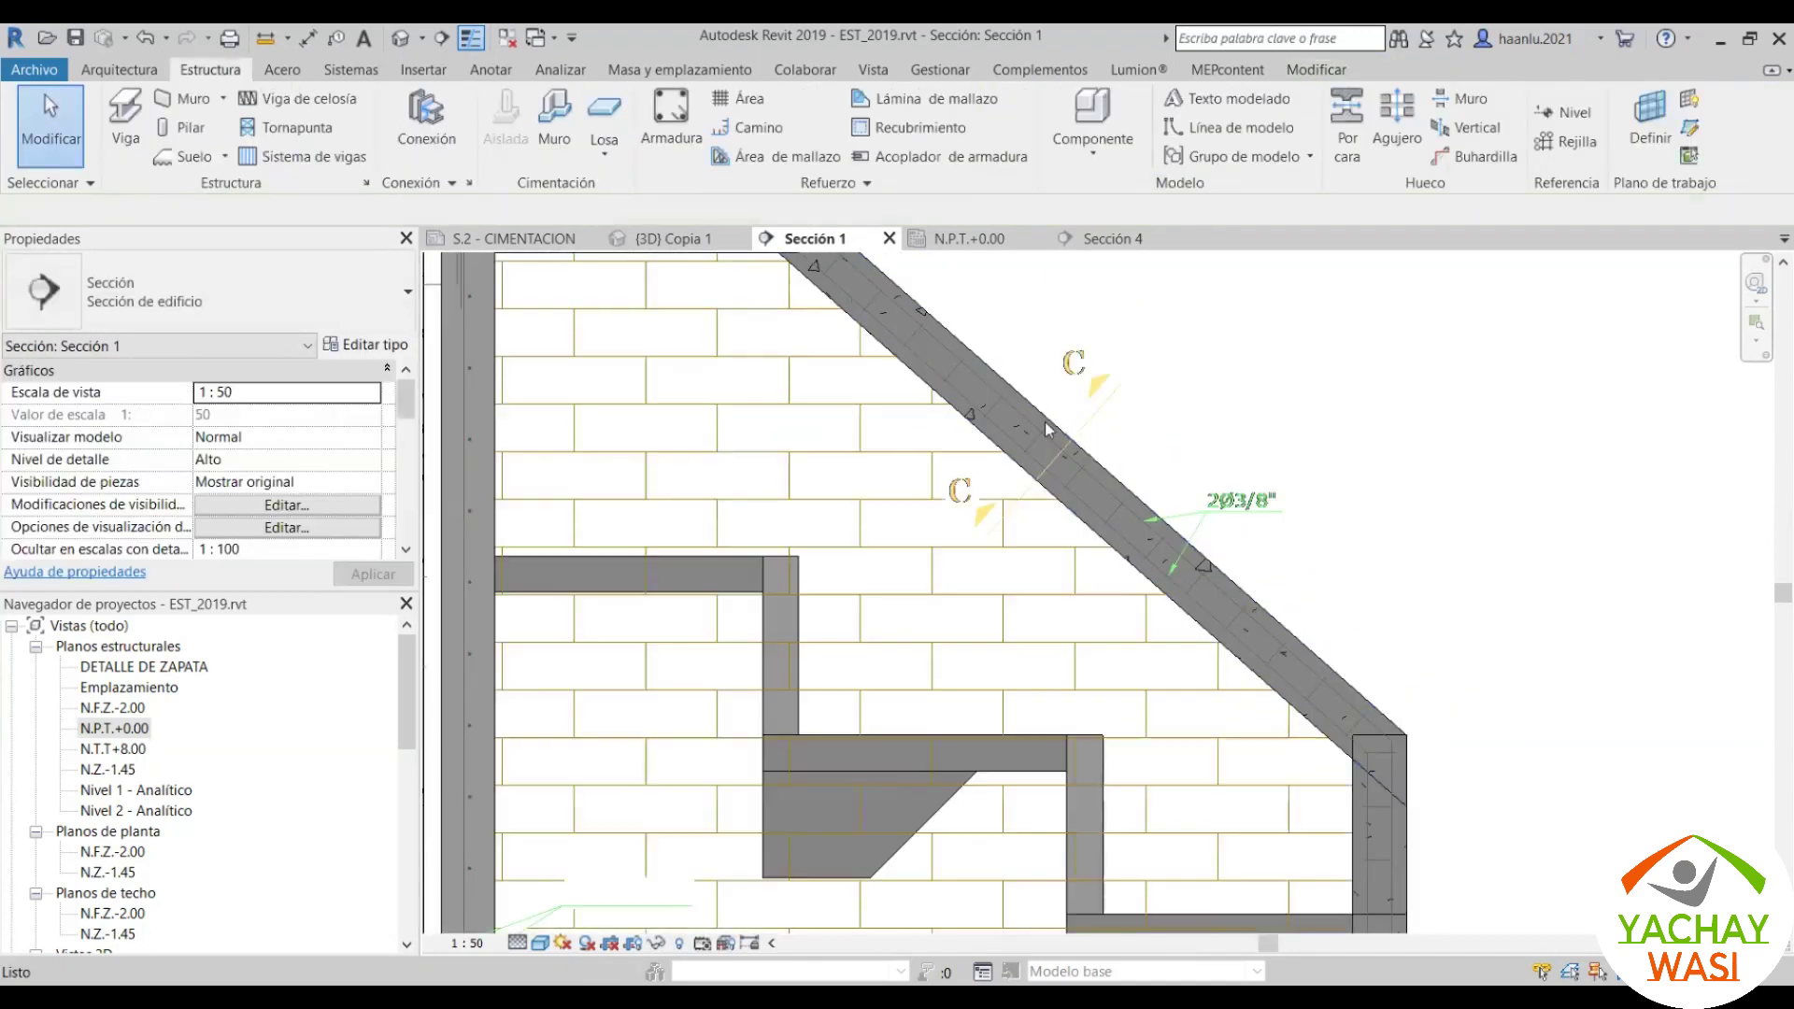
{"action": "key", "text": "ctrl+Tab"}
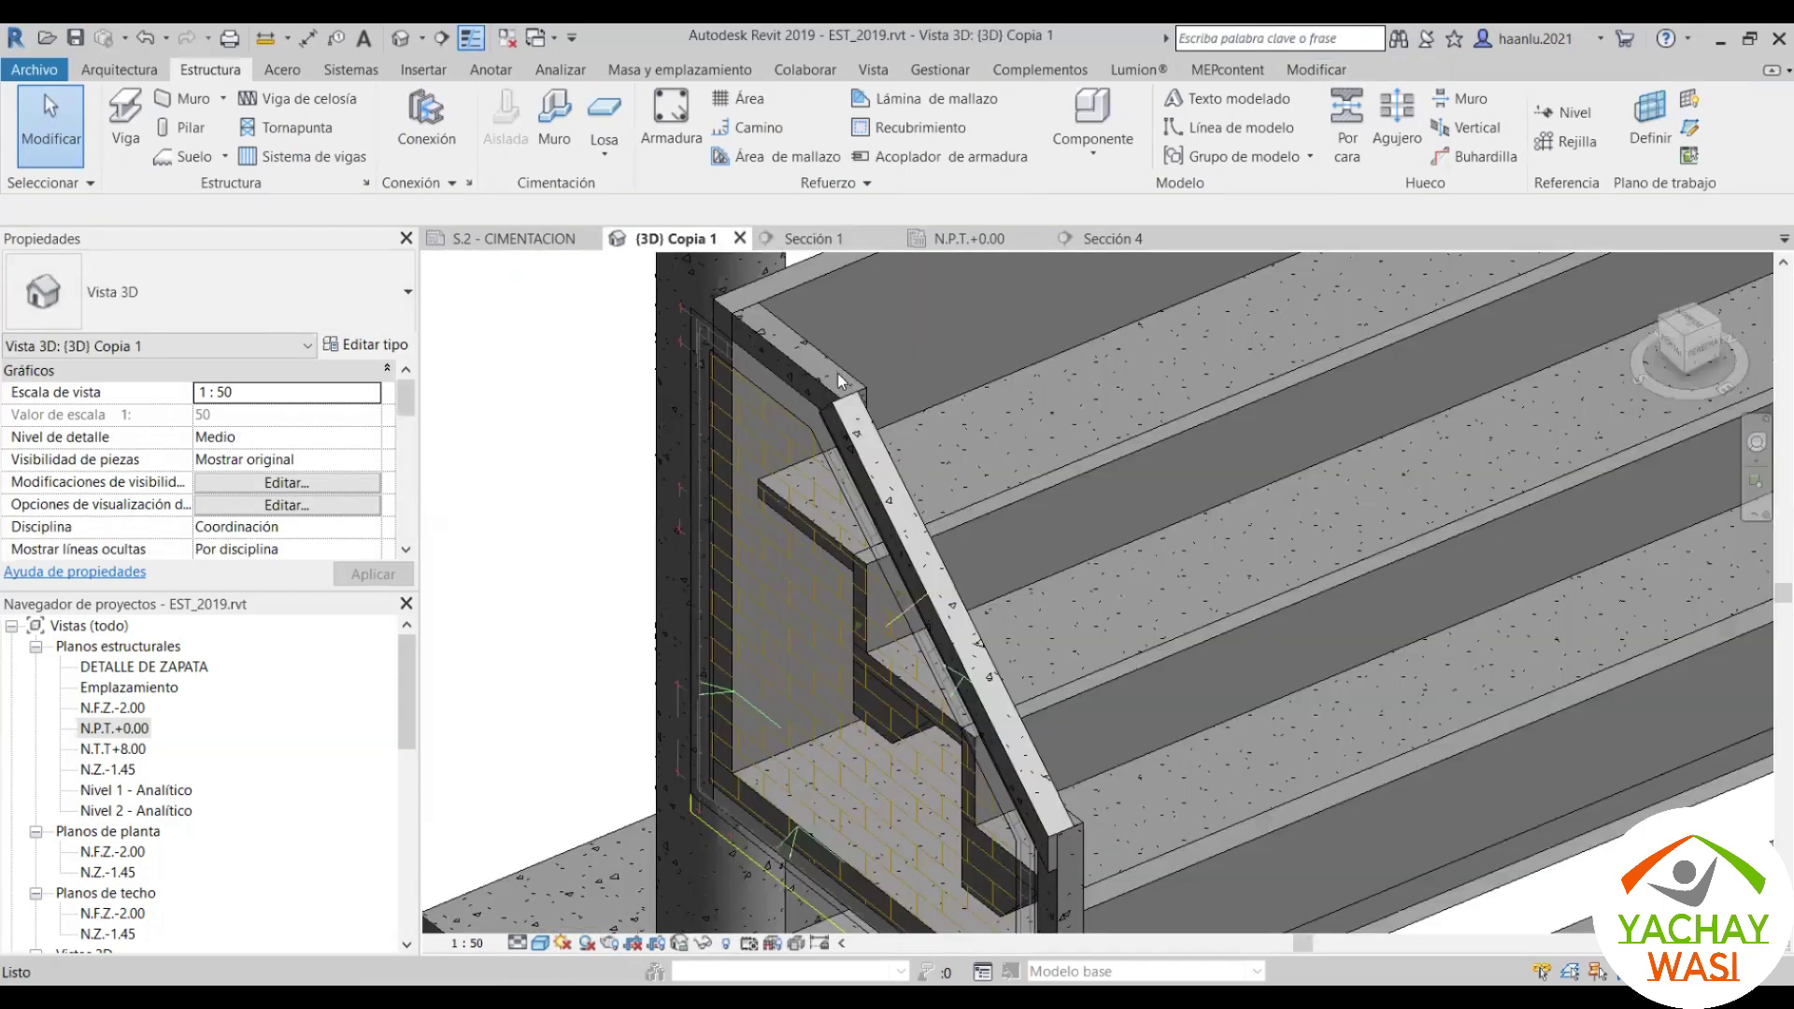
{"action": "key", "text": "a"}
{"action": "key", "text": "l"}
{"action": "scroll", "coordinate": [822, 383], "scroll_direction": "up", "scroll_amount": 2}
{"action": "scroll", "coordinate": [846, 400], "scroll_direction": "up", "scroll_amount": 2}
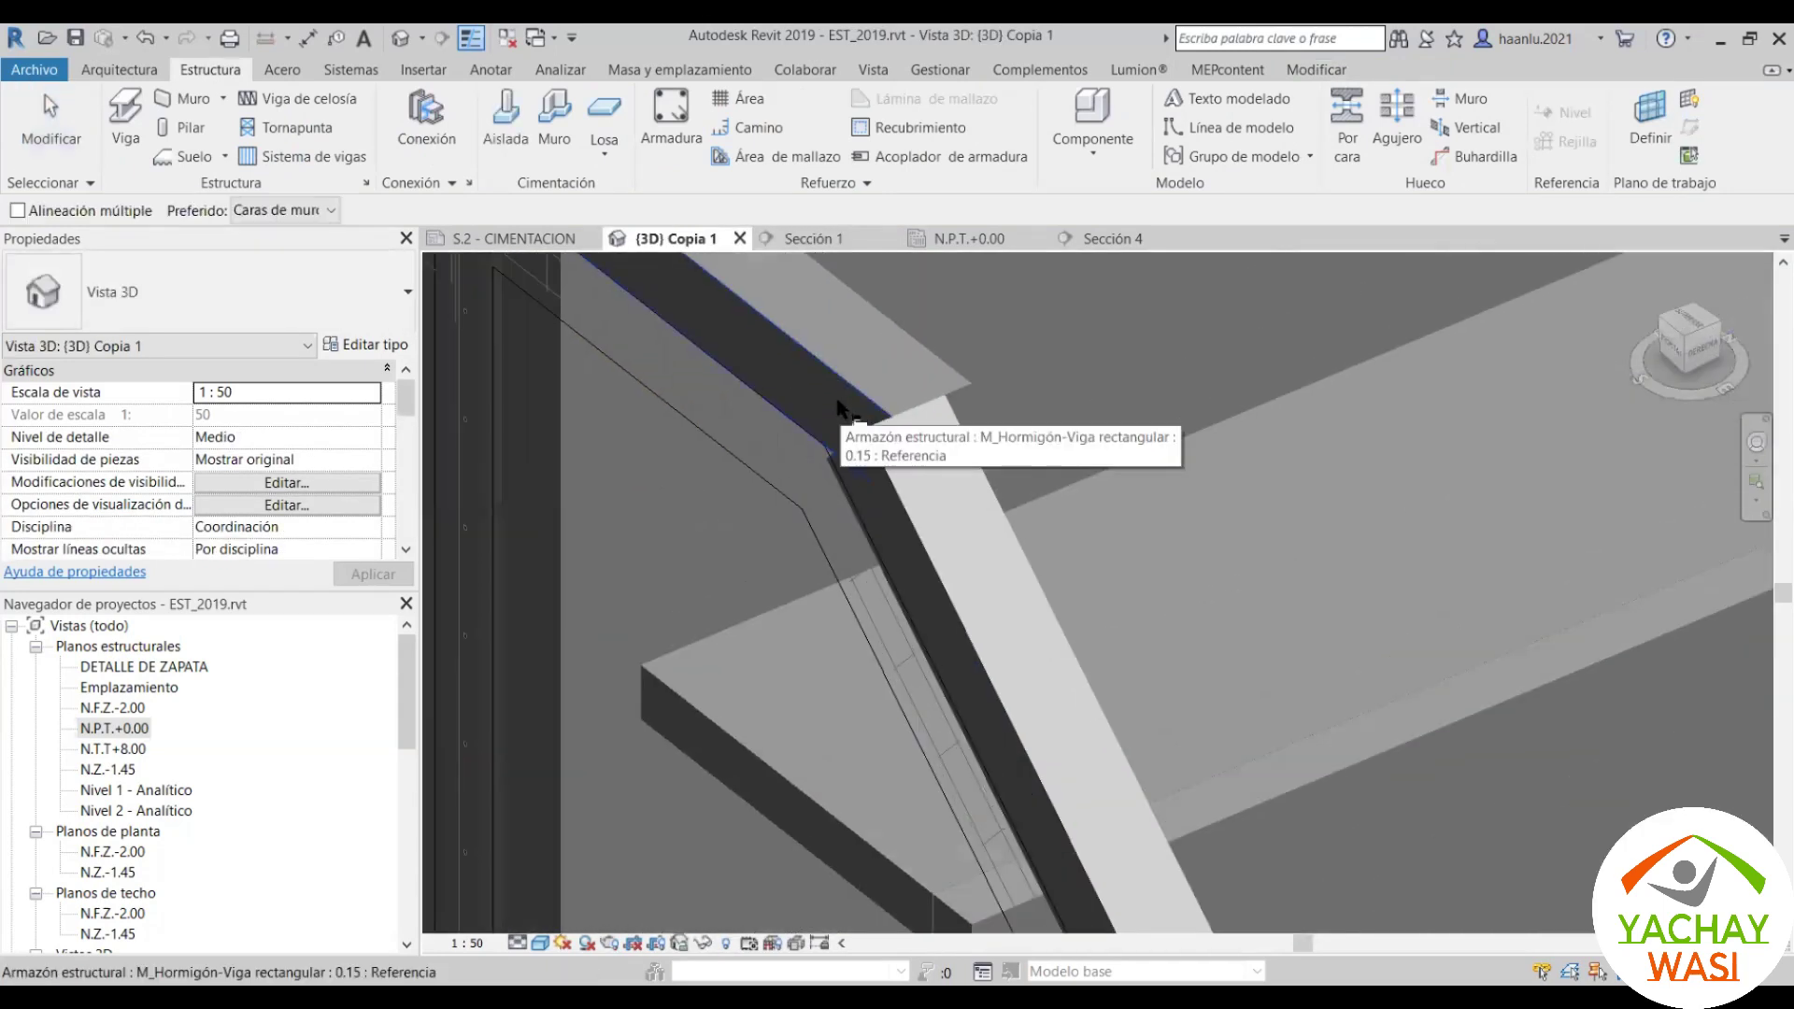
{"action": "scroll", "coordinate": [921, 271], "scroll_direction": "down", "scroll_amount": 3}
{"action": "key", "text": "Escape"}
{"action": "mouse_move", "coordinate": [889, 323]}
{"action": "middle_mouse_down", "text": "shift"}
{"action": "mouse_move", "coordinate": [970, 440]}
{"action": "mouse_move", "coordinate": [874, 381]}
{"action": "mouse_move", "coordinate": [919, 445]}
{"action": "mouse_move", "coordinate": [959, 248]}
{"action": "mouse_move", "coordinate": [1188, 252]}
{"action": "mouse_move", "coordinate": [1257, 327]}
{"action": "mouse_move", "coordinate": [1028, 354]}
{"action": "mouse_move", "coordinate": [620, 353]}
{"action": "mouse_move", "coordinate": [930, 334]}
{"action": "mouse_move", "coordinate": [858, 458]}
{"action": "mouse_move", "coordinate": [803, 345]}
{"action": "mouse_move", "coordinate": [860, 478]}
{"action": "mouse_move", "coordinate": [832, 333]}
{"action": "middle_mouse_up", "text": "shift"}
{"action": "scroll", "coordinate": [919, 445], "scroll_direction": "up", "scroll_amount": 1}
{"action": "scroll", "coordinate": [920, 445], "scroll_direction": "up", "scroll_amount": 3}
{"action": "scroll", "coordinate": [781, 411], "scroll_direction": "up", "scroll_amount": 2}
{"action": "scroll", "coordinate": [878, 508], "scroll_direction": "up", "scroll_amount": 2}
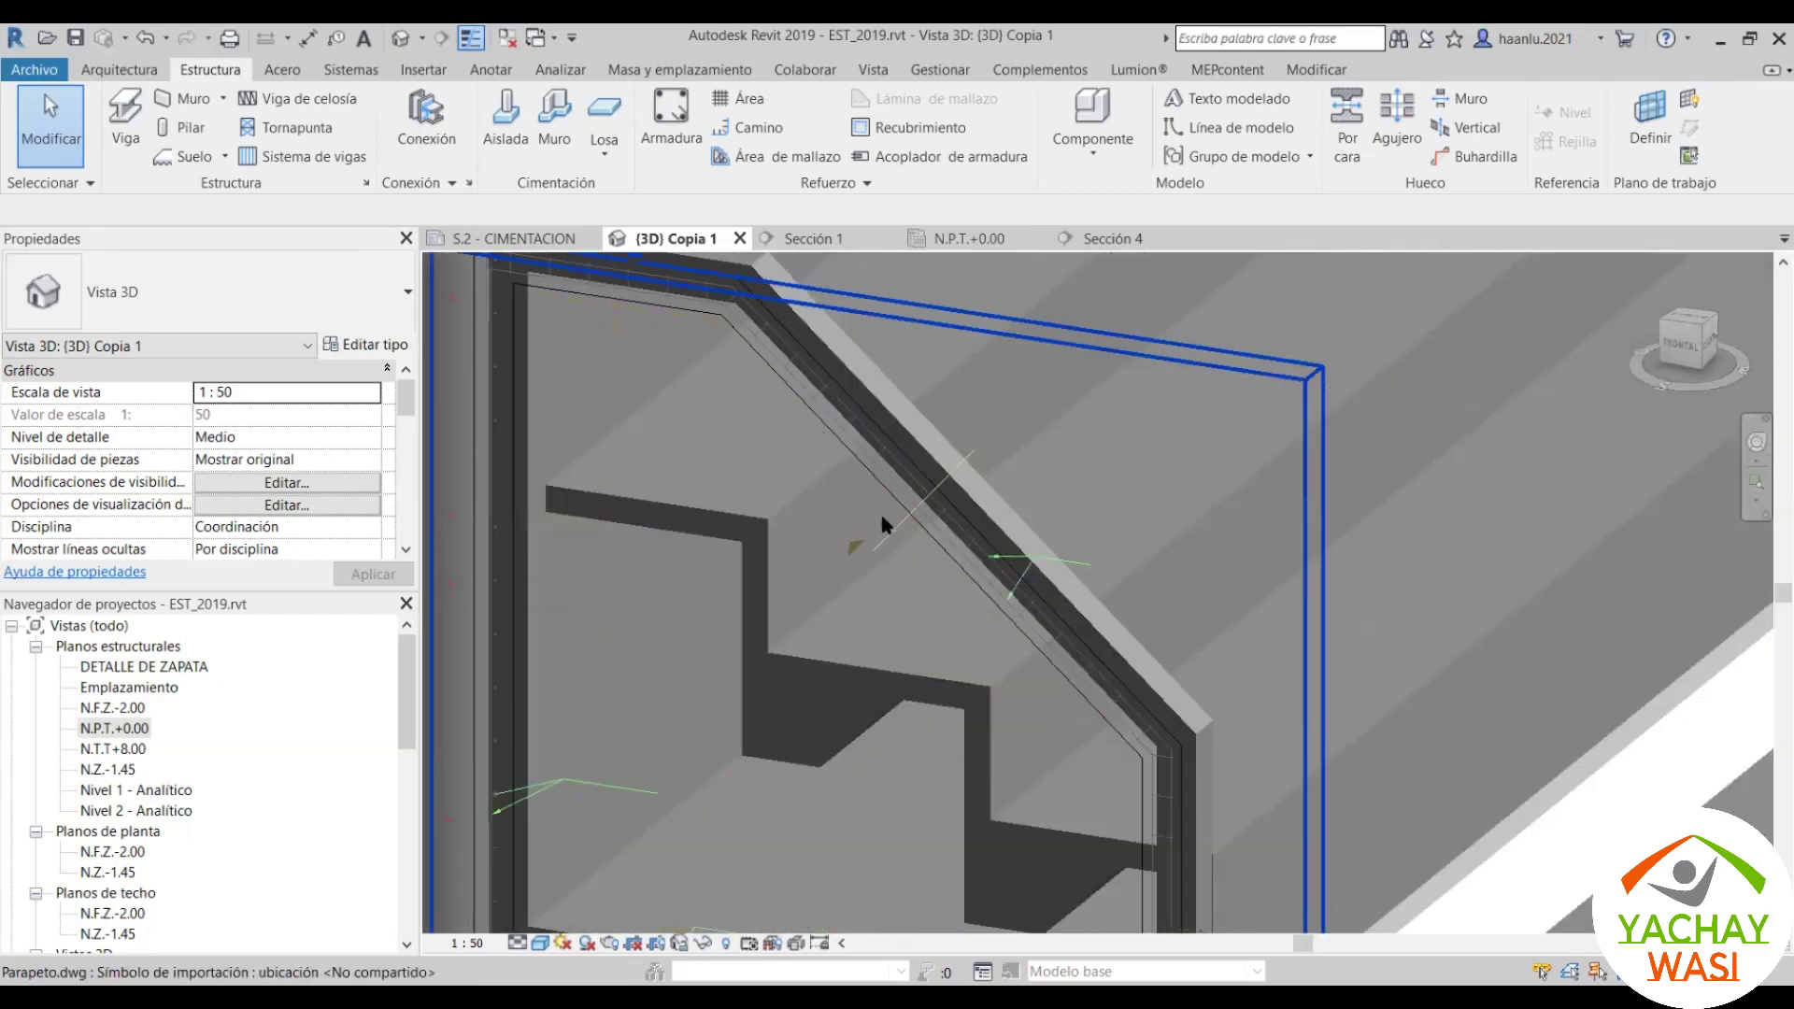
{"action": "scroll", "coordinate": [995, 604], "scroll_direction": "down", "scroll_amount": 3}
{"action": "scroll", "coordinate": [810, 419], "scroll_direction": "down", "scroll_amount": 3}
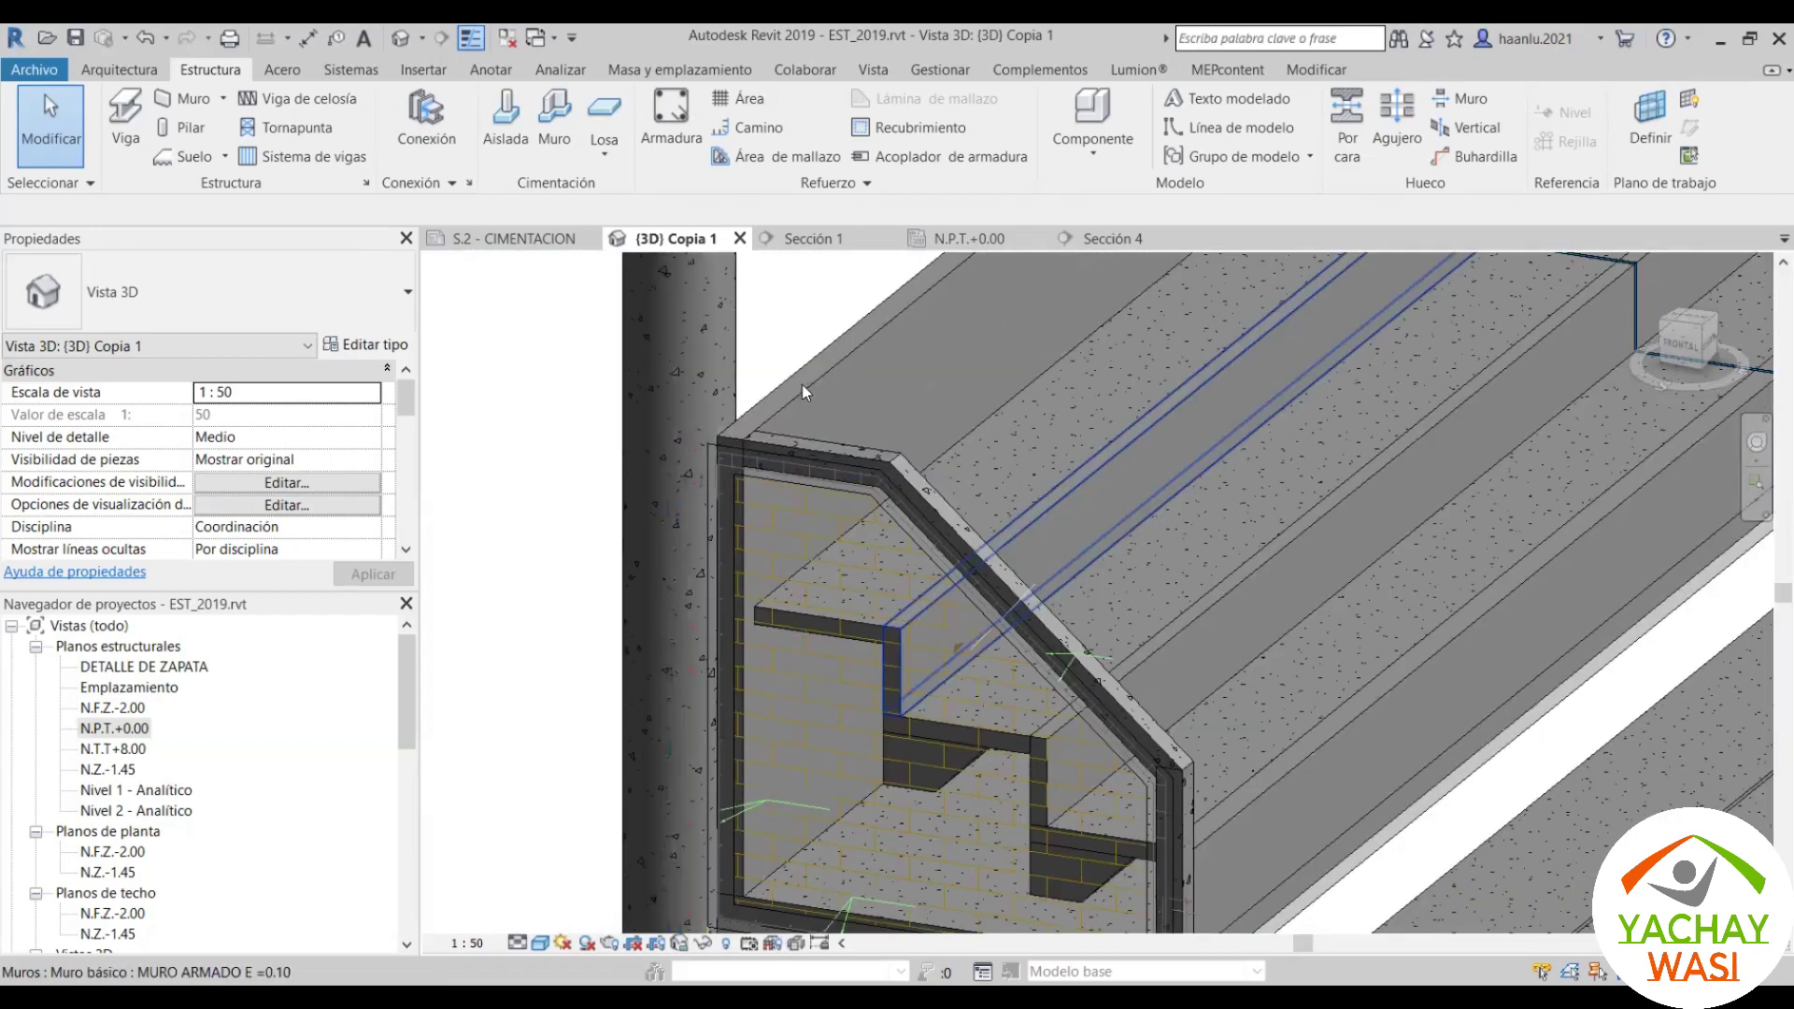
{"action": "scroll", "coordinate": [801, 384], "scroll_direction": "up", "scroll_amount": 2}
{"action": "scroll", "coordinate": [920, 523], "scroll_direction": "down", "scroll_amount": 2}
{"action": "scroll", "coordinate": [935, 541], "scroll_direction": "up", "scroll_amount": 4}
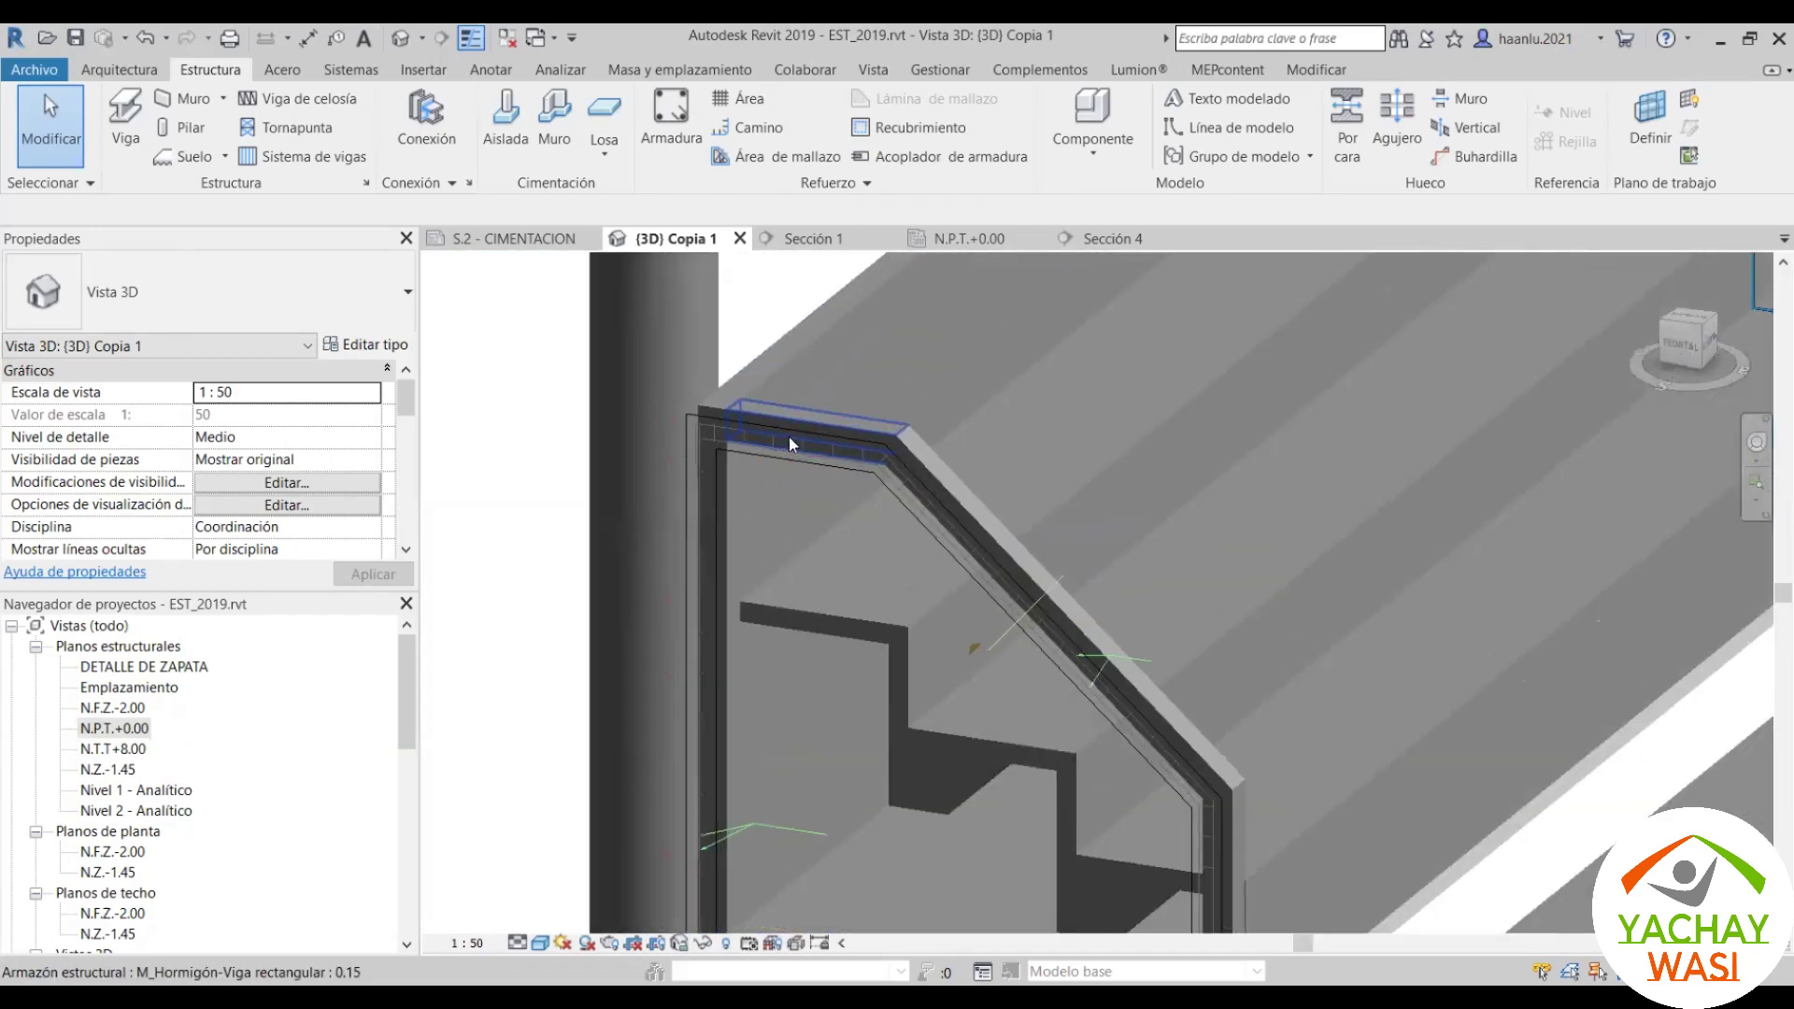
{"action": "scroll", "coordinate": [1013, 582], "scroll_direction": "down", "scroll_amount": 4}
{"action": "mouse_move", "coordinate": [1014, 583]}
{"action": "middle_mouse_down", "text": "shift"}
{"action": "mouse_move", "coordinate": [923, 609]}
{"action": "mouse_move", "coordinate": [1016, 680]}
{"action": "mouse_move", "coordinate": [1183, 511]}
{"action": "mouse_move", "coordinate": [929, 702]}
{"action": "middle_mouse_up", "text": "shift"}
{"action": "scroll", "coordinate": [1017, 680], "scroll_direction": "up", "scroll_amount": 2}
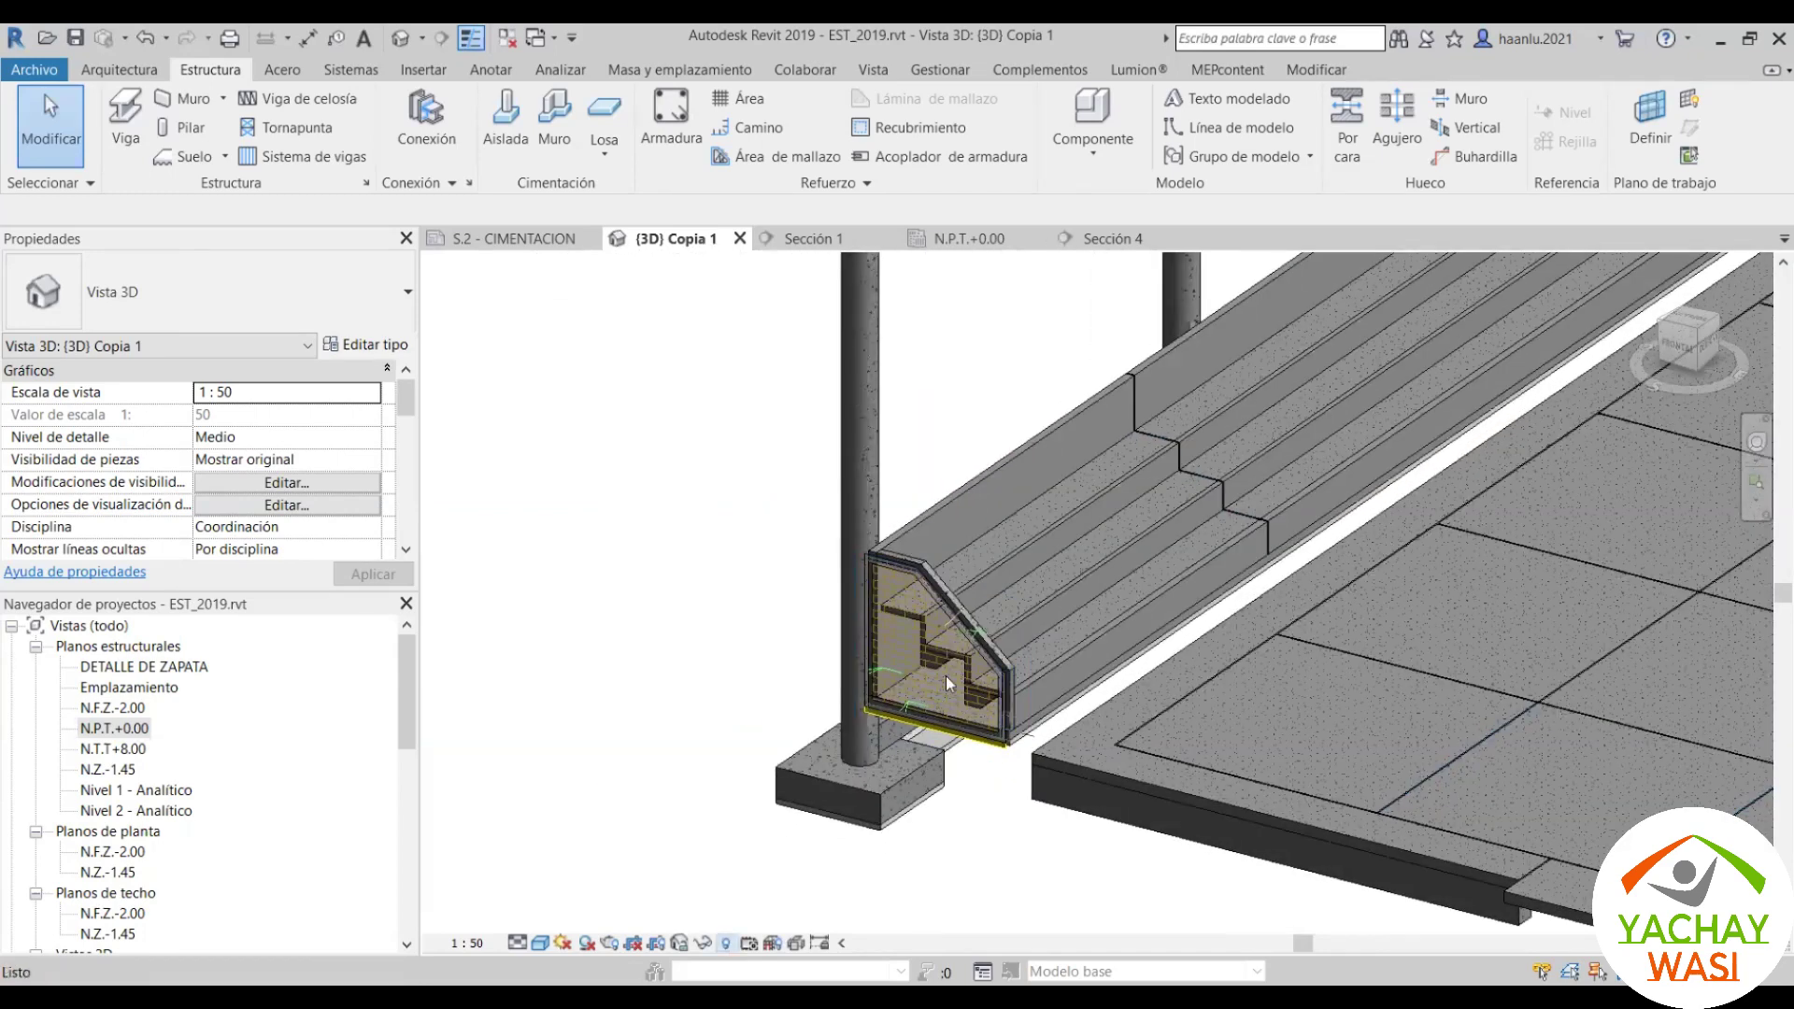
{"action": "key", "text": "r"}
{"action": "key", "text": "h"}
{"action": "scroll", "coordinate": [946, 675], "scroll_direction": "up", "scroll_amount": 3}
Step: Select the Parapeto.dwg import and adjust its view visibility from the right-click menu
{"action": "left_click", "coordinate": [1006, 687]}
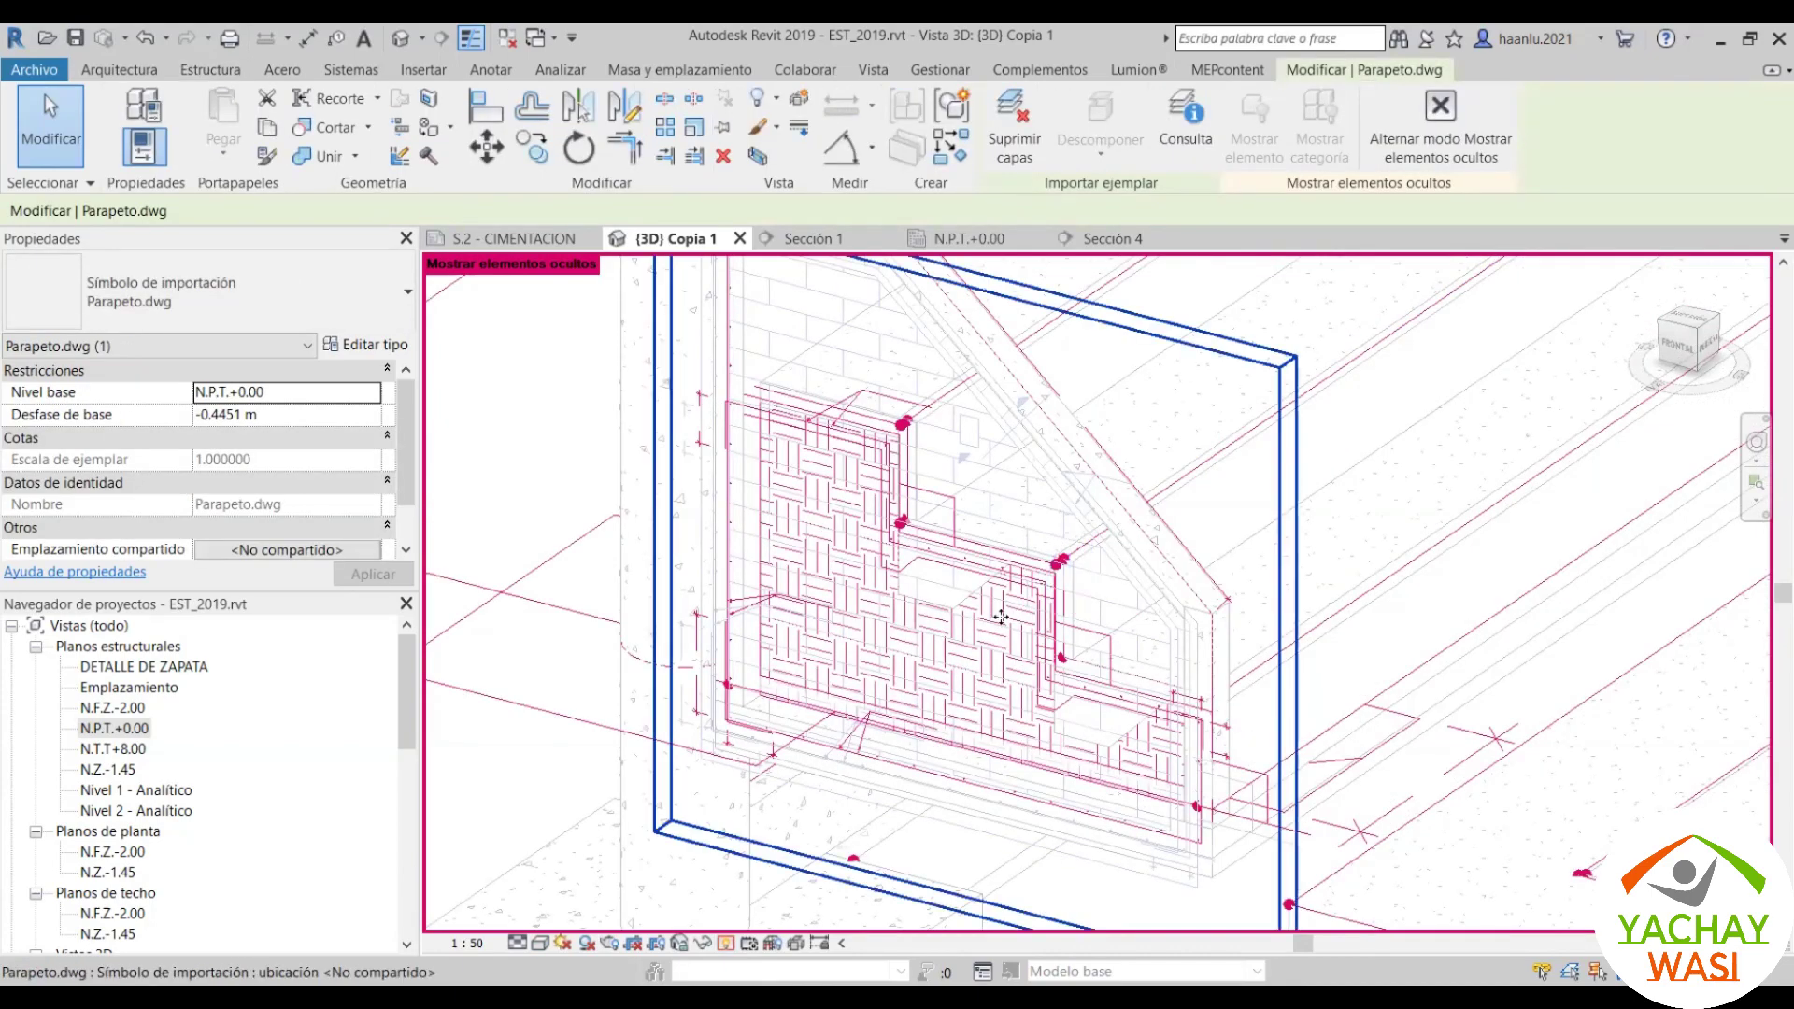
{"action": "key", "text": "Escape"}
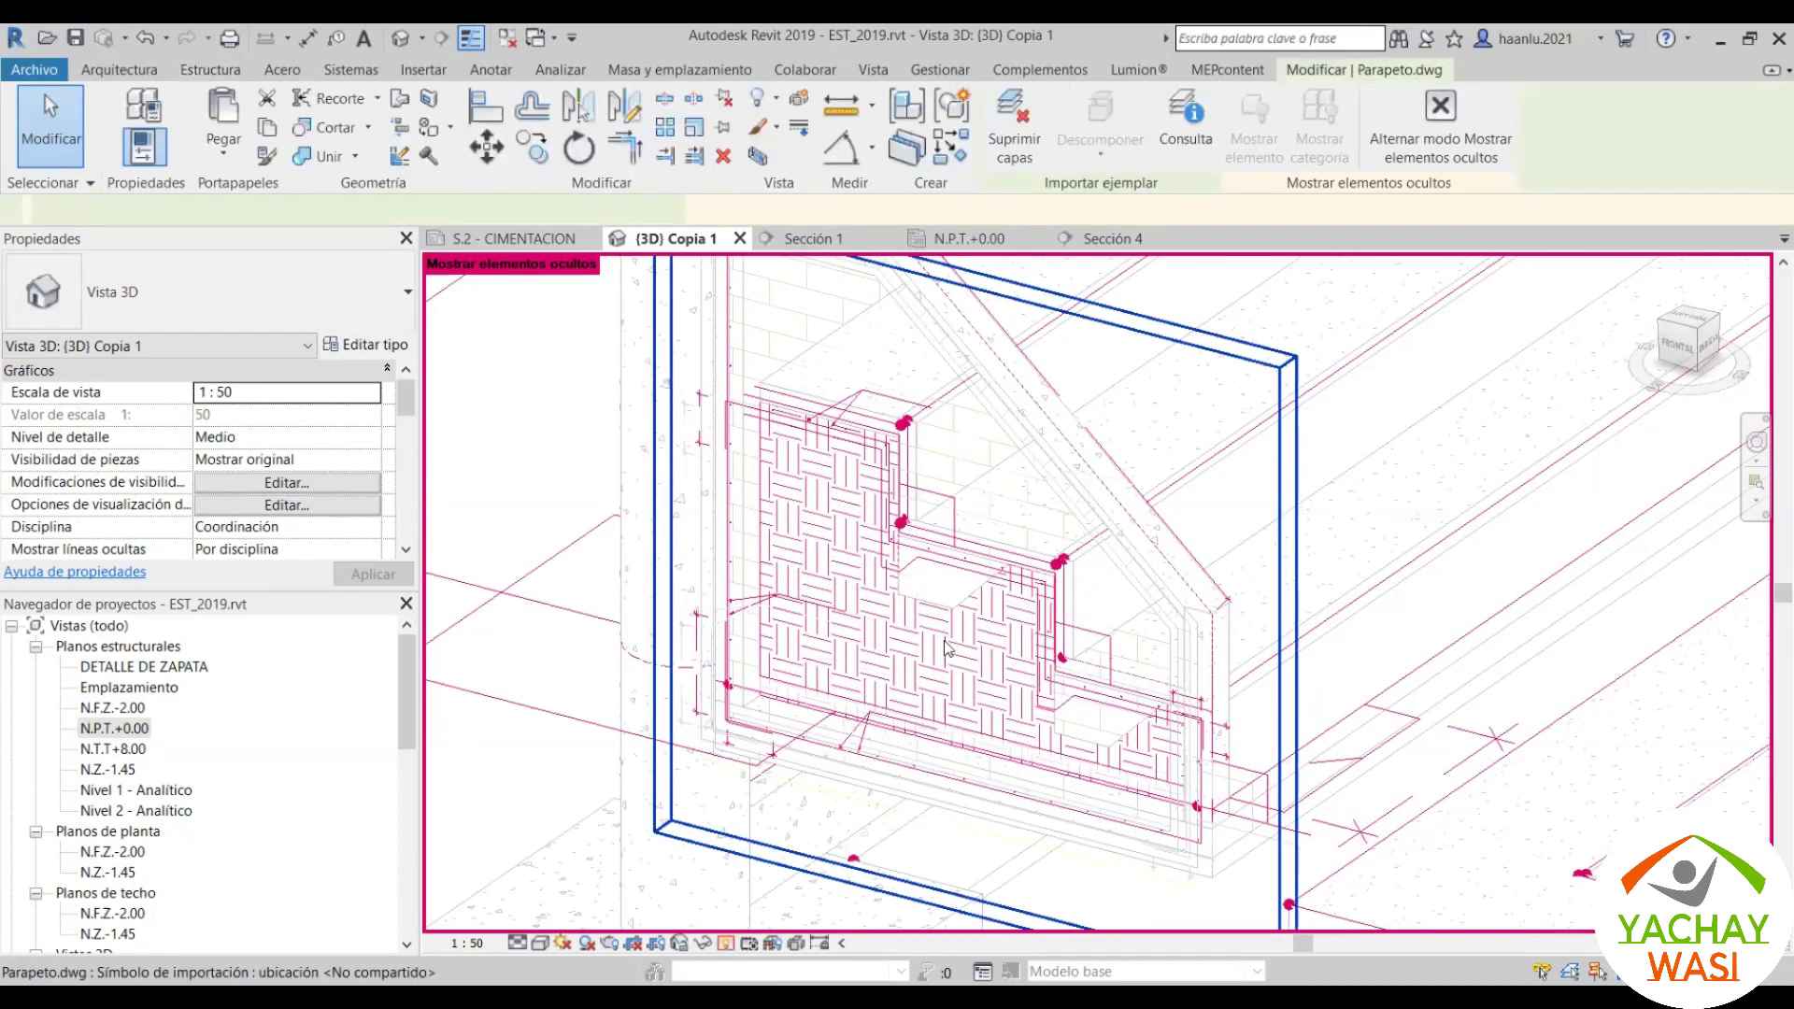
{"action": "left_click", "coordinate": [946, 645]}
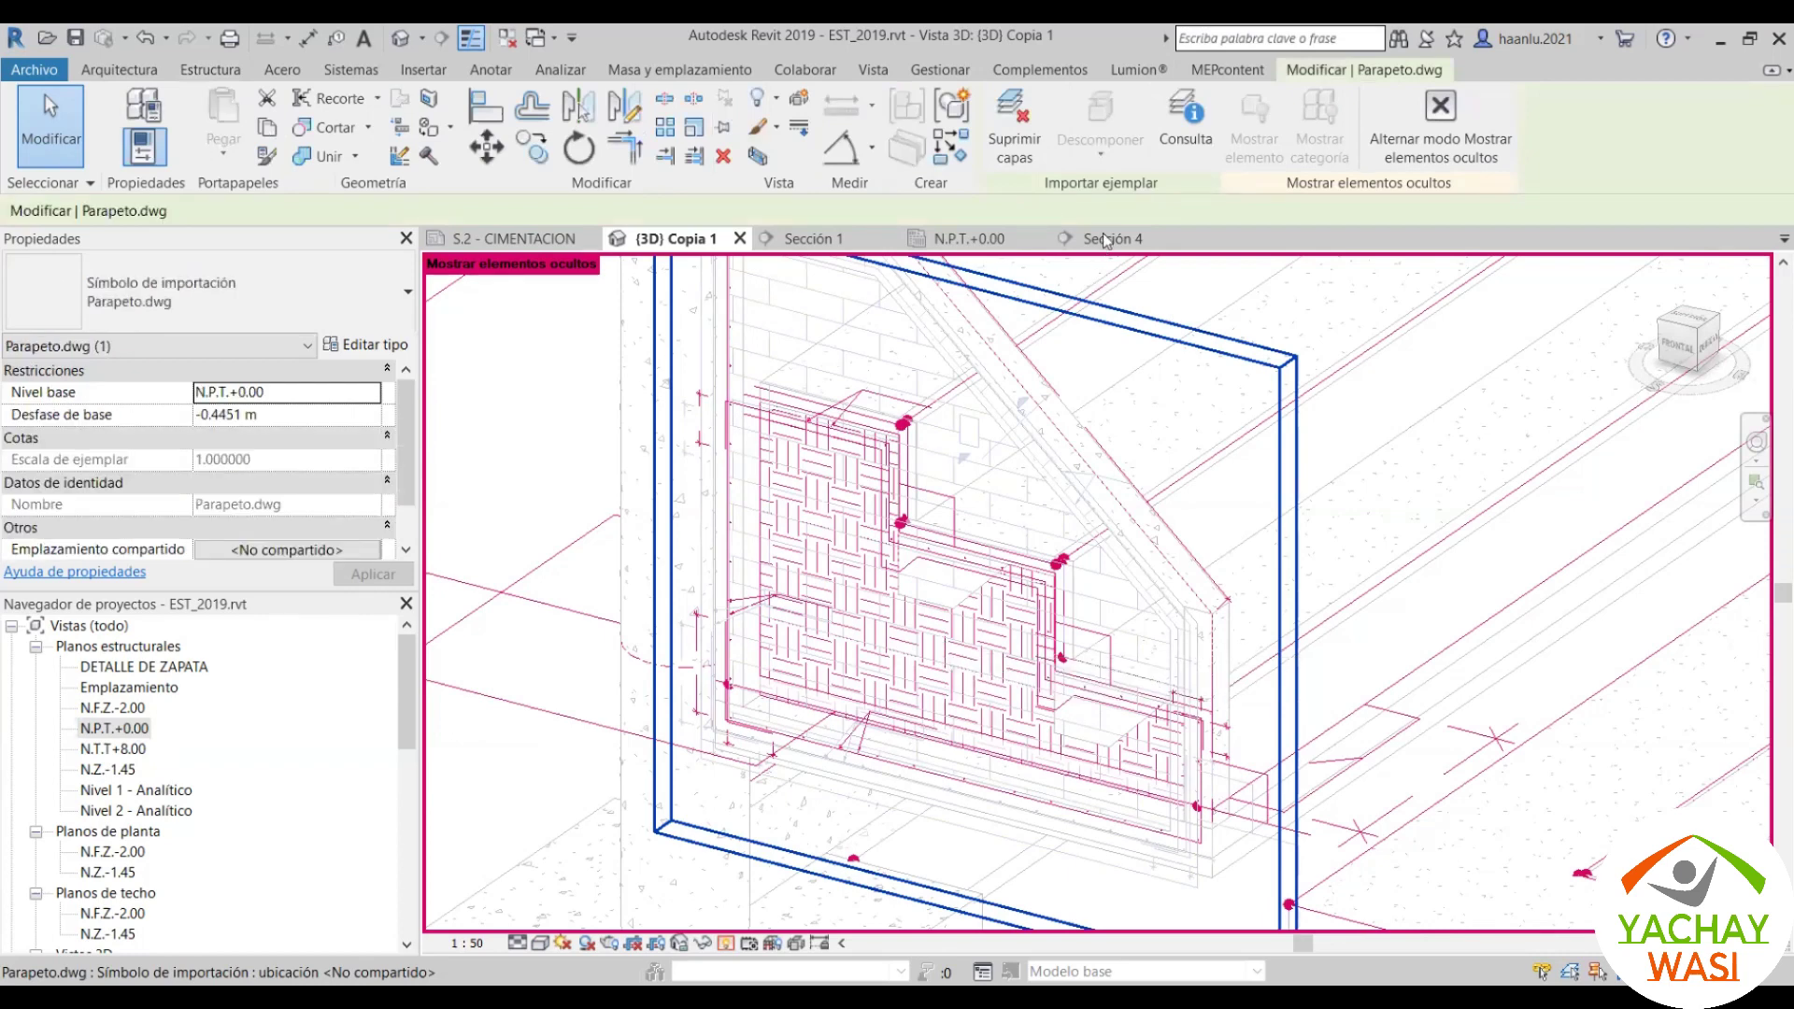
{"action": "right_click", "coordinate": [943, 645]}
{"action": "left_click", "coordinate": [845, 684]}
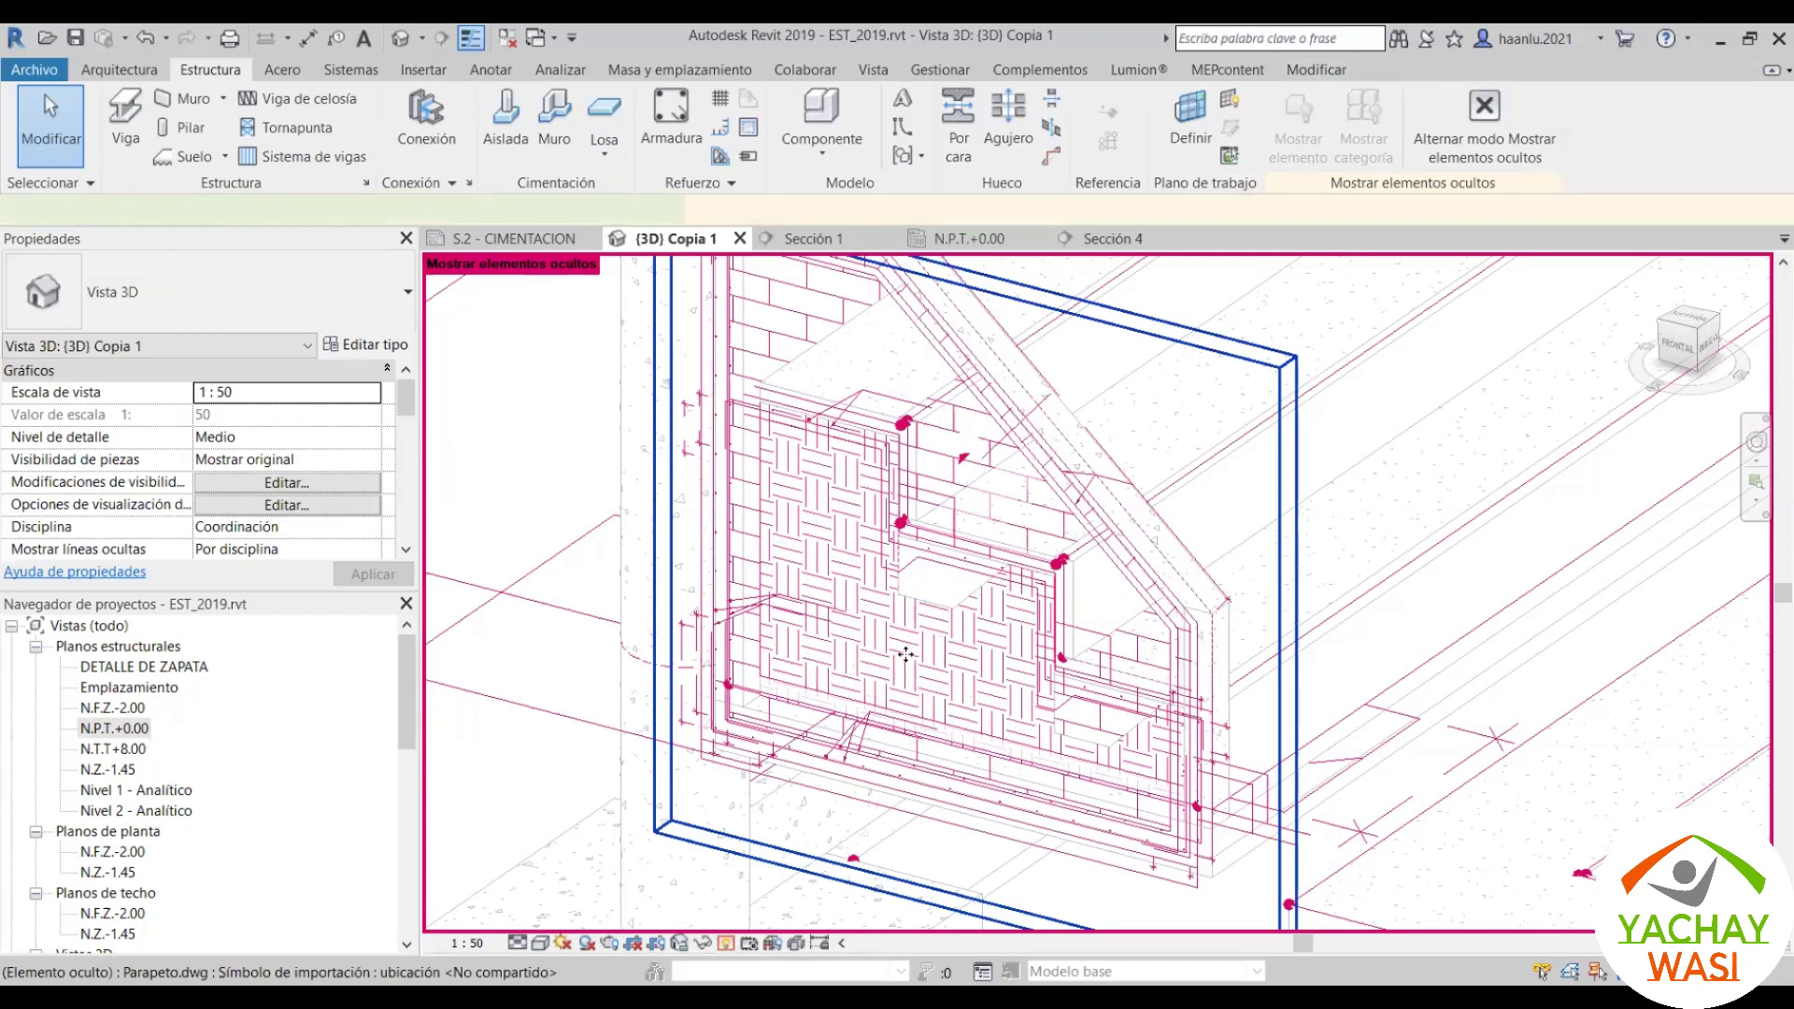
{"action": "left_click", "coordinate": [1074, 271]}
{"action": "right_click", "coordinate": [1265, 654]}
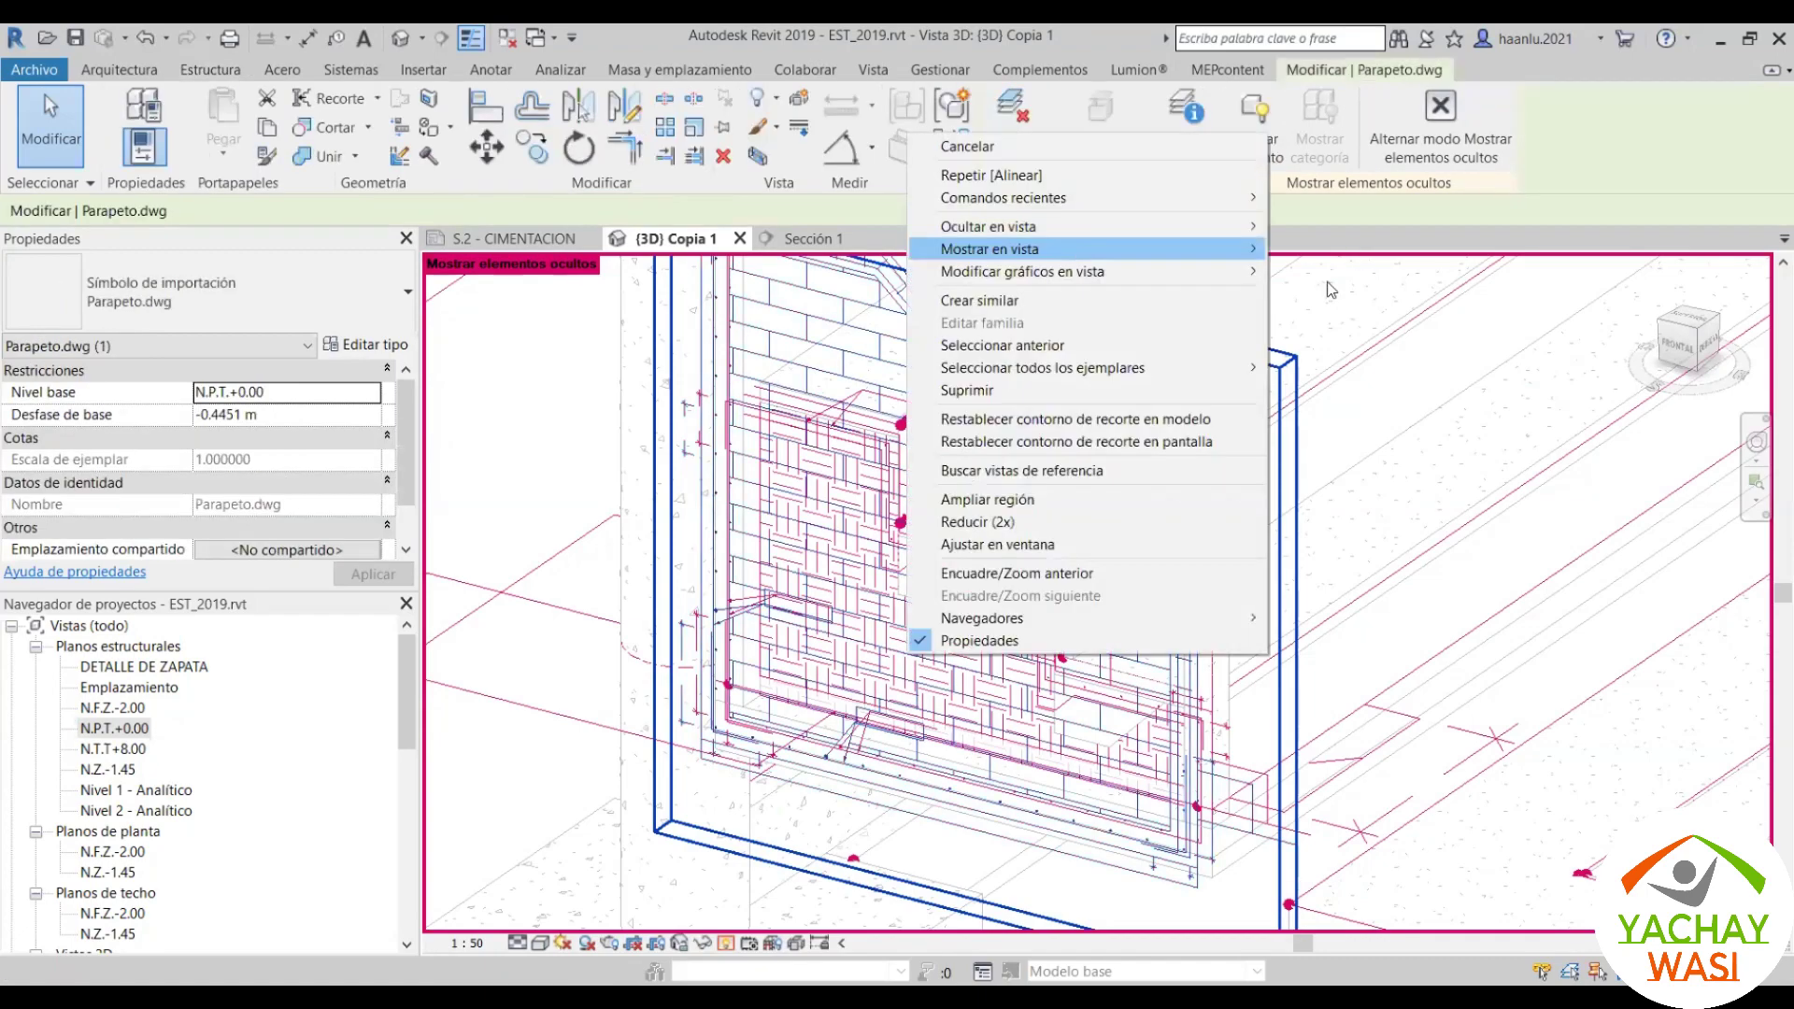
{"action": "left_click", "coordinate": [1327, 280]}
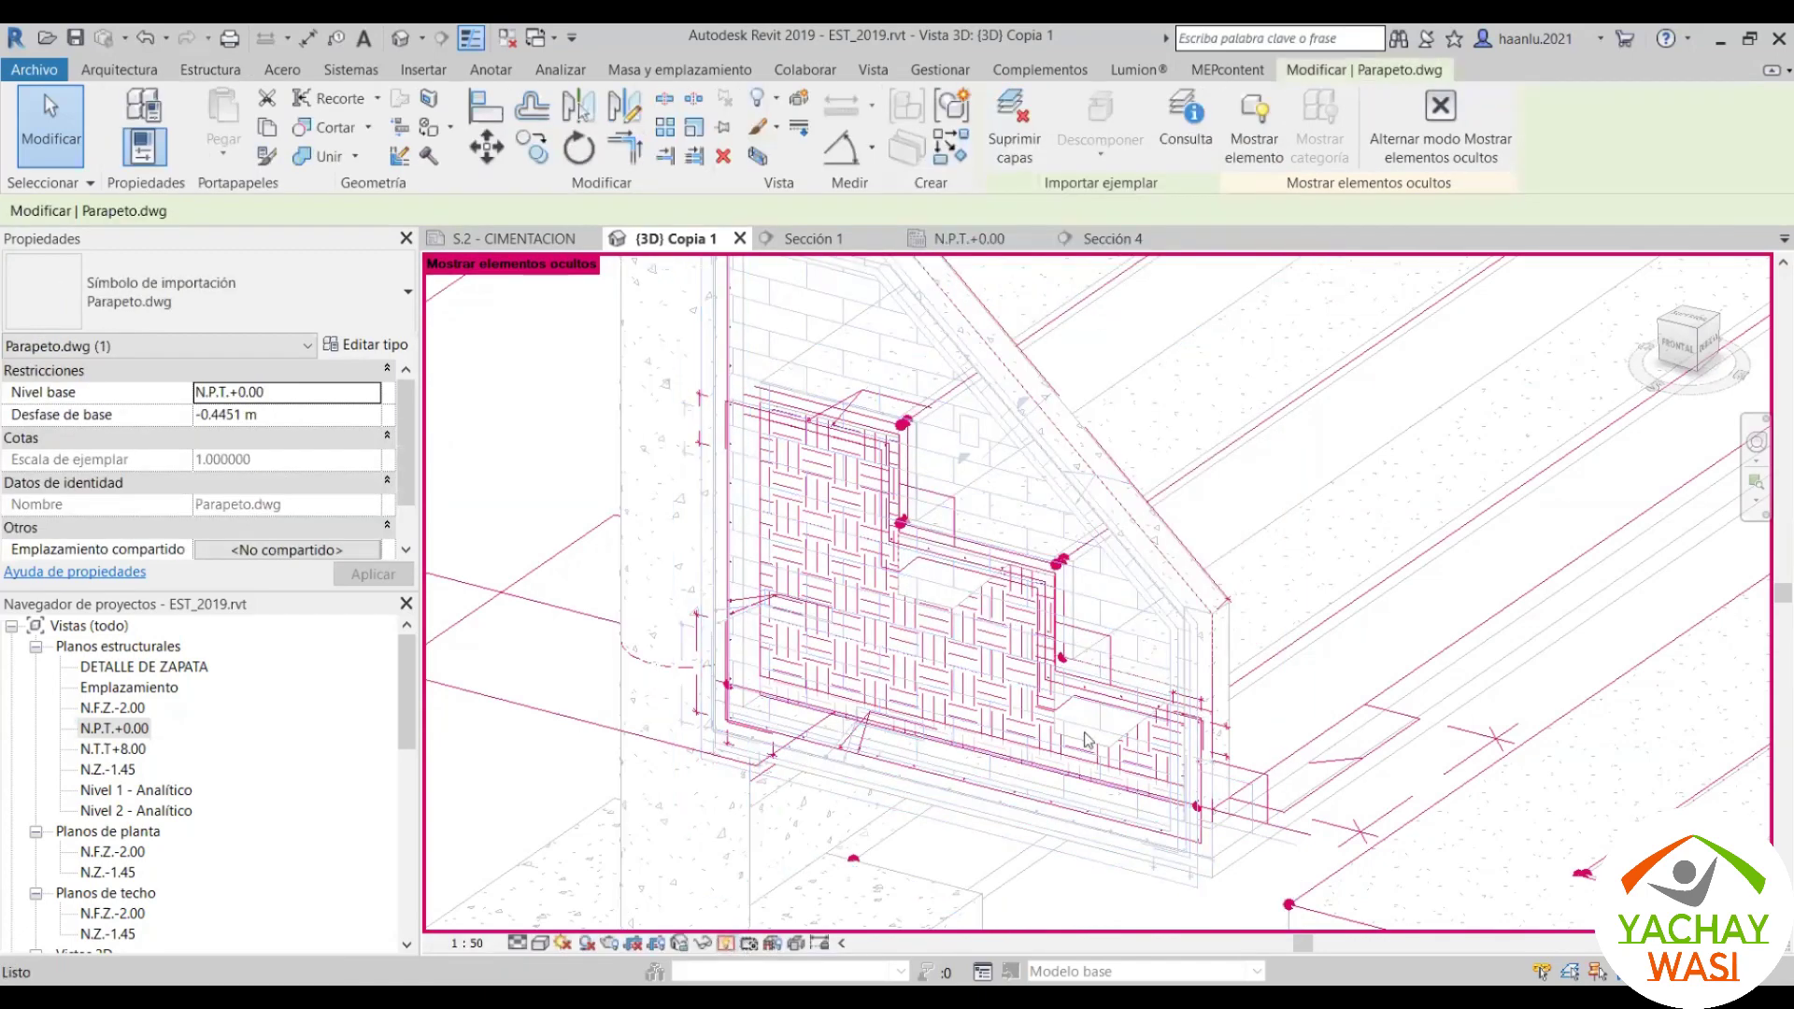
Step: Hide the Parapeto.dwg import with EH, then turn on Reveal Hidden Elements with RH
{"action": "key", "text": "r"}
{"action": "key", "text": "h"}
{"action": "key", "text": "e"}
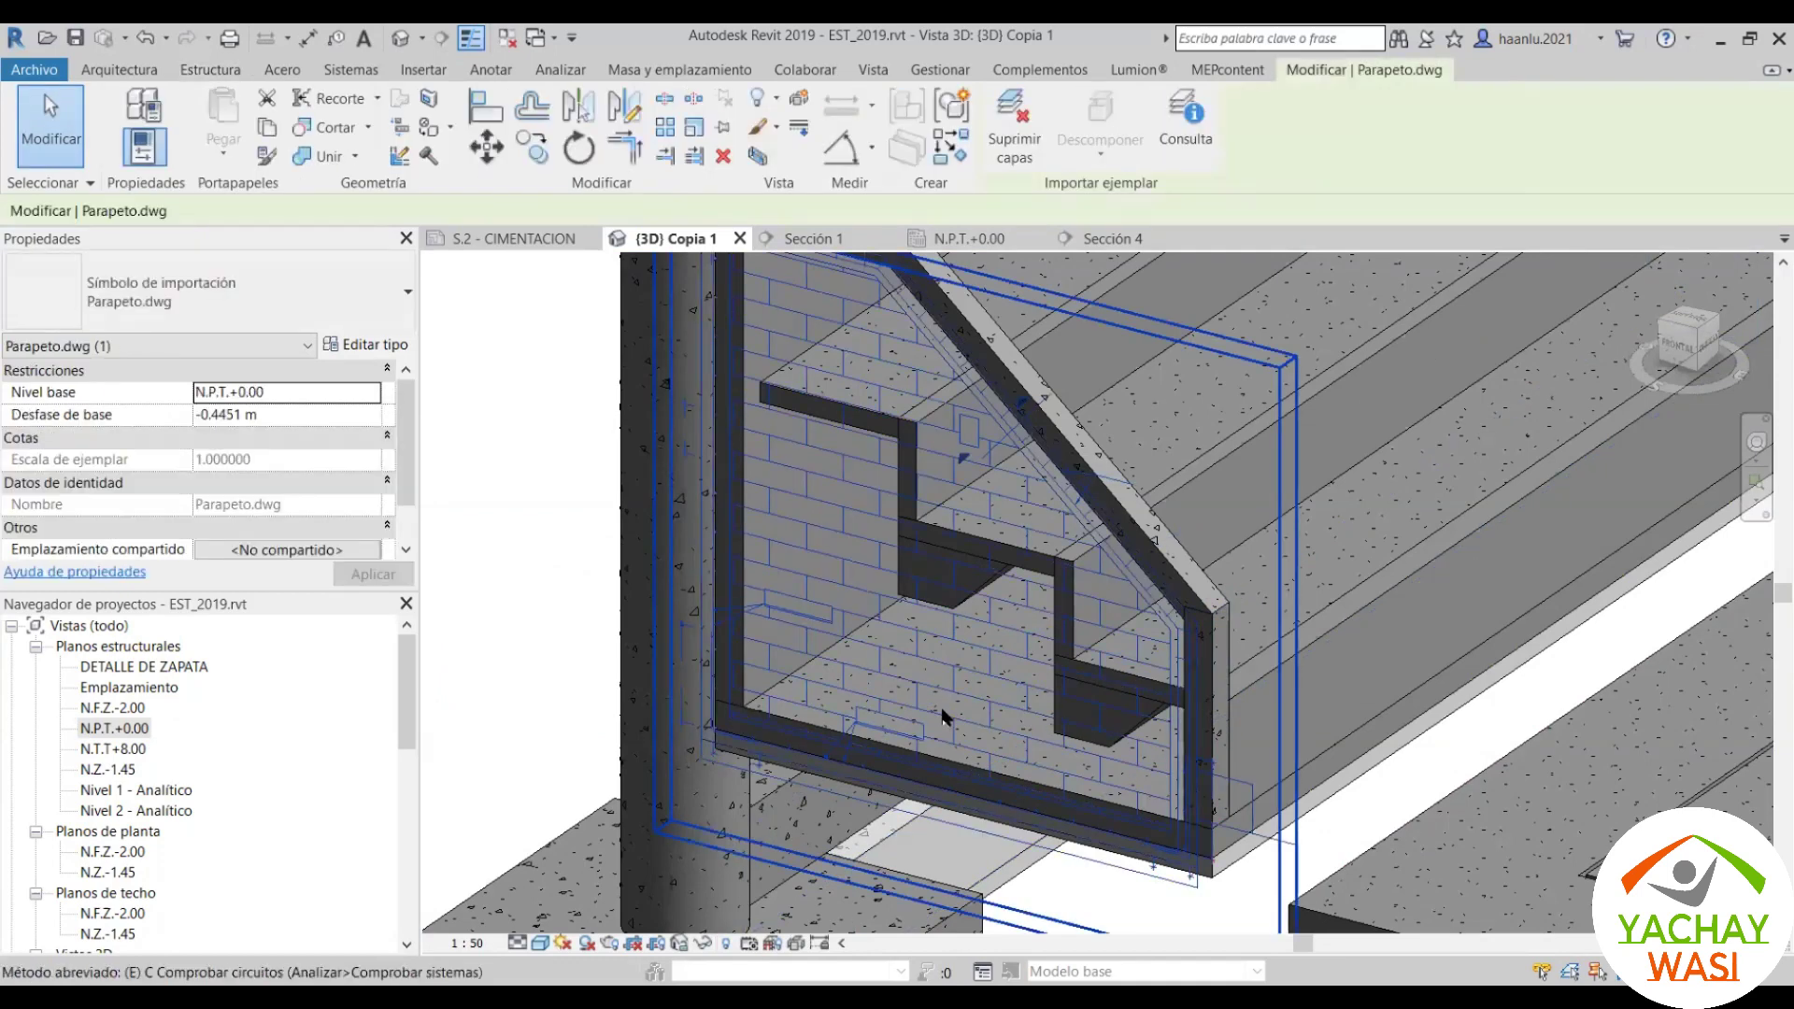
{"action": "key", "text": "h"}
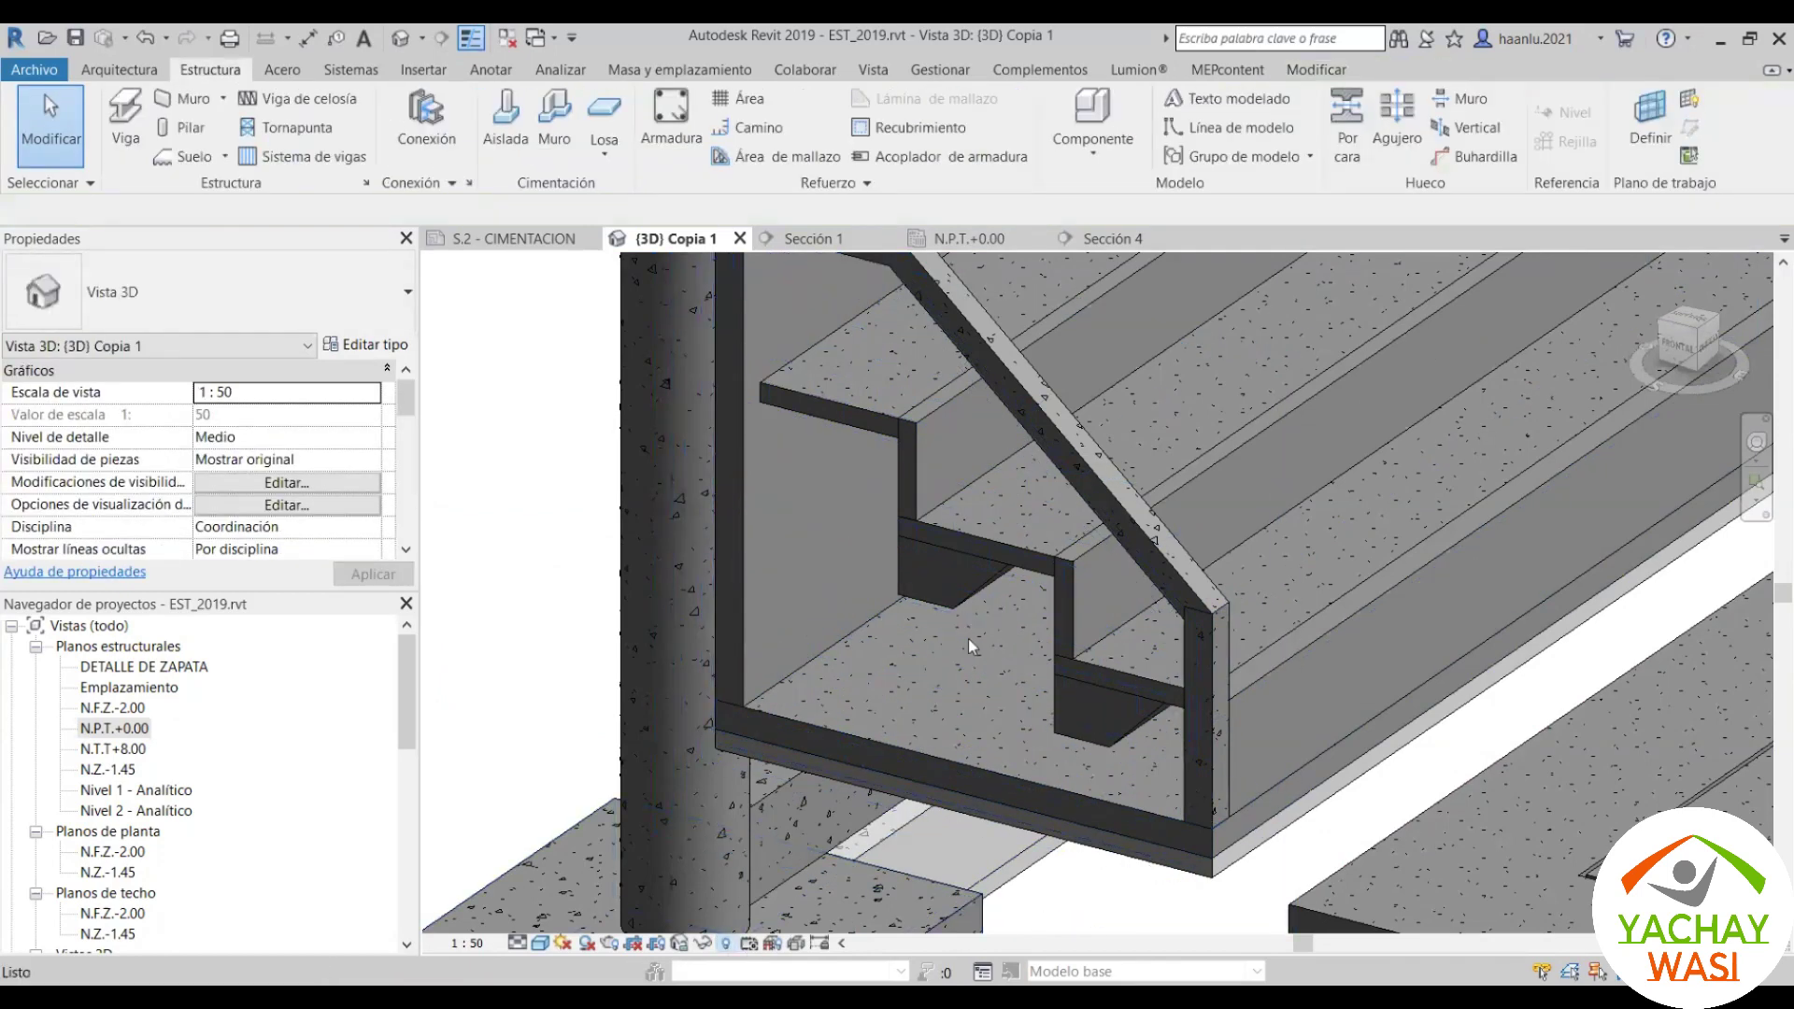
{"action": "key", "text": "r"}
{"action": "key", "text": "h"}
Step: Unhide Parapeto.dwg via Mostrar en vista > Elementos and turn Reveal Hidden Elements off
{"action": "left_click", "coordinate": [944, 663]}
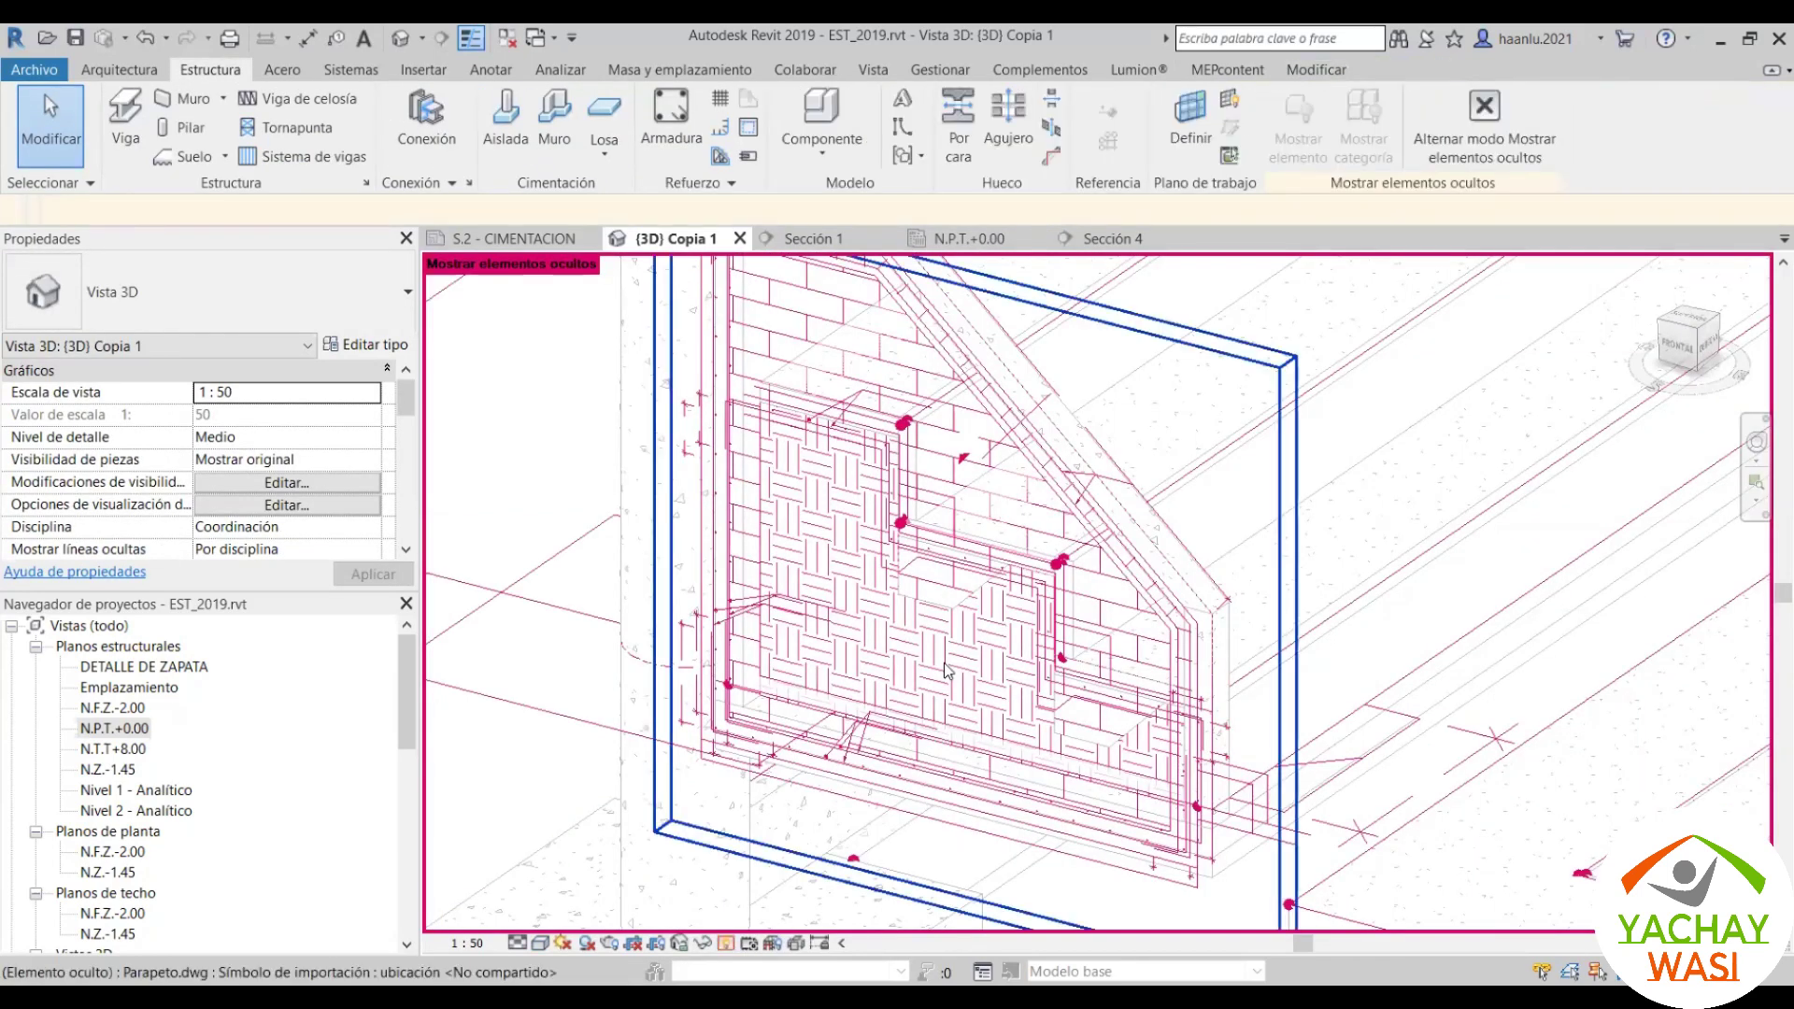
{"action": "scroll", "coordinate": [944, 661], "scroll_direction": "up", "scroll_amount": 2}
{"action": "scroll", "coordinate": [939, 649], "scroll_direction": "up", "scroll_amount": 2}
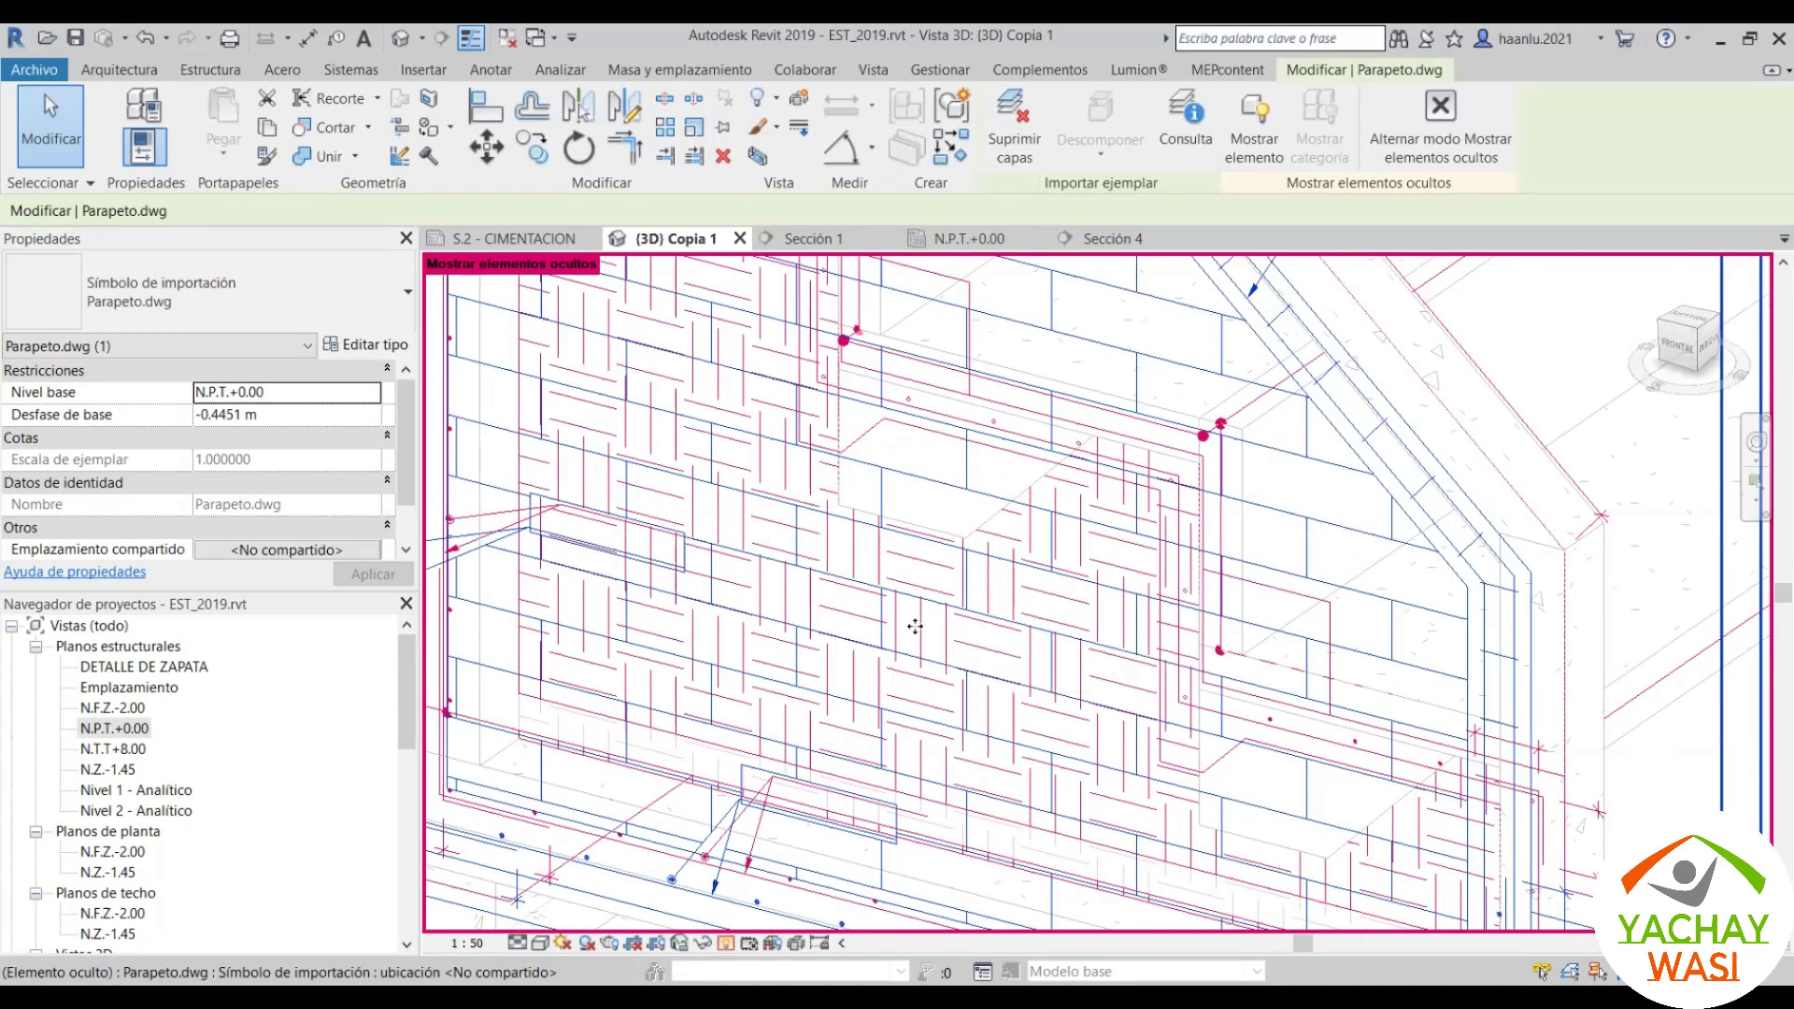
{"action": "right_click", "coordinate": [1061, 266]}
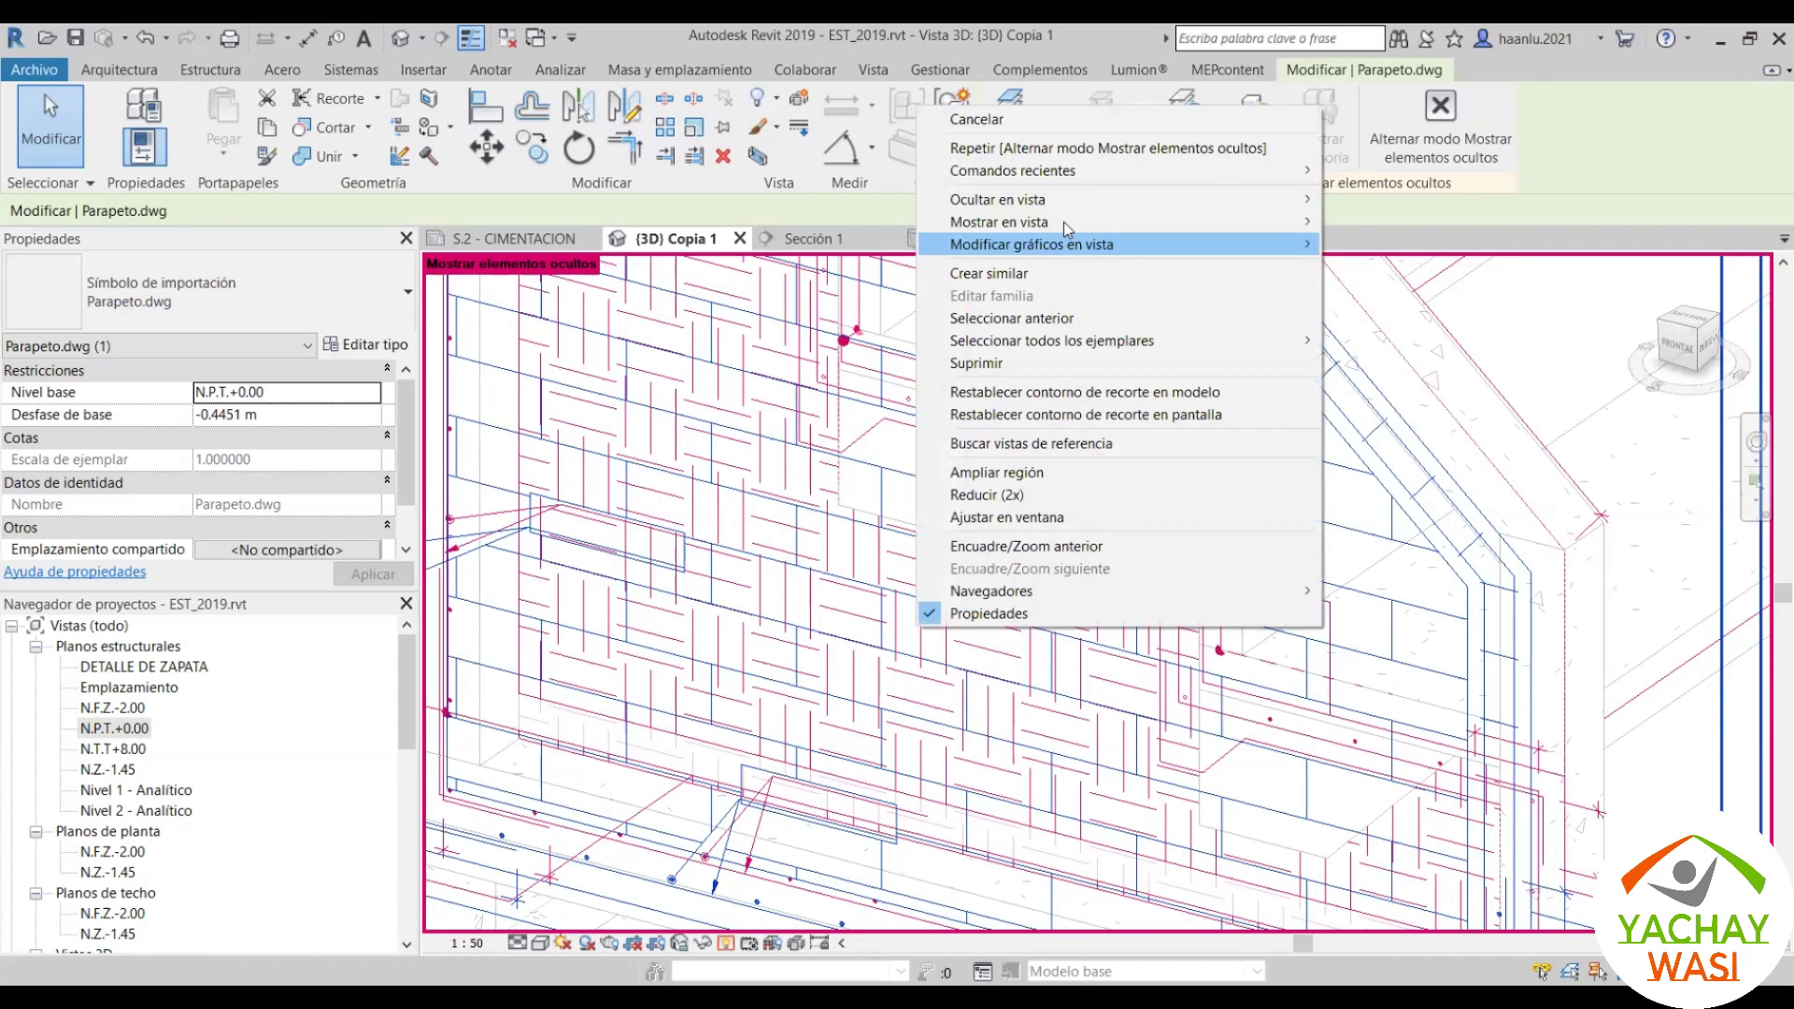
{"action": "left_click", "coordinate": [1383, 222]}
{"action": "left_click", "coordinate": [725, 943]}
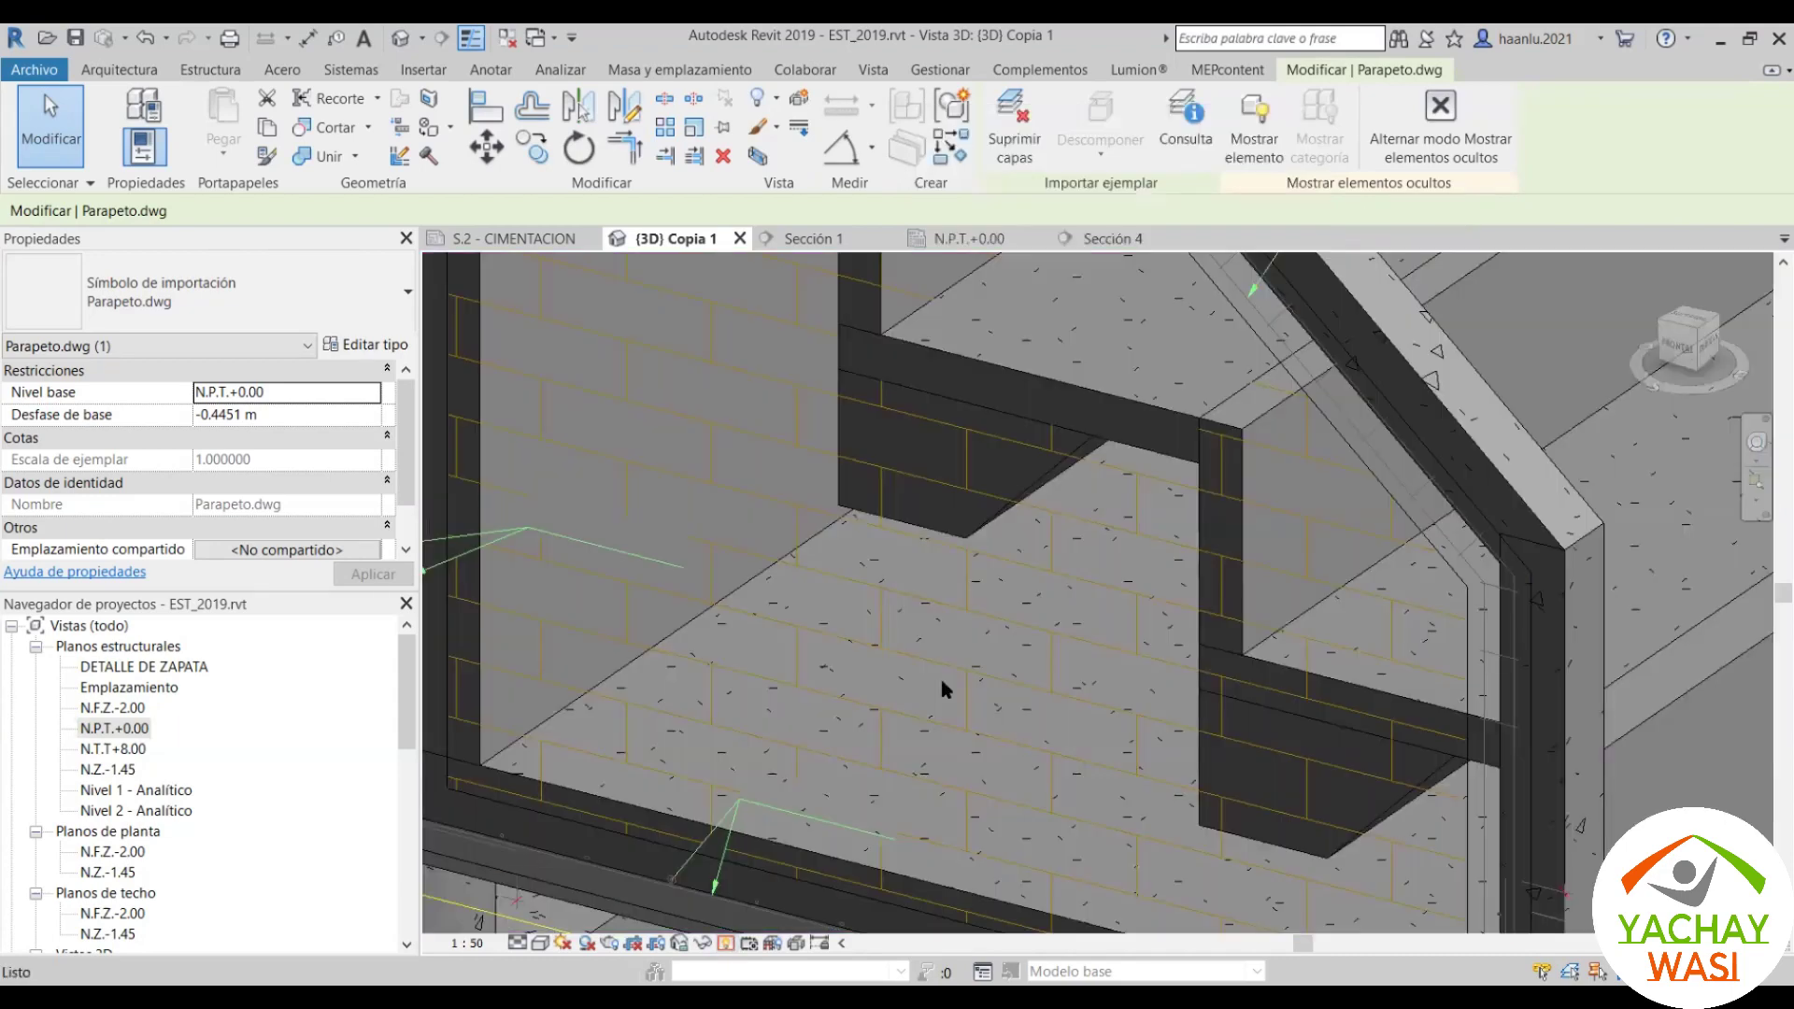
{"action": "key", "text": "Escape"}
{"action": "scroll", "coordinate": [923, 762], "scroll_direction": "down", "scroll_amount": 5}
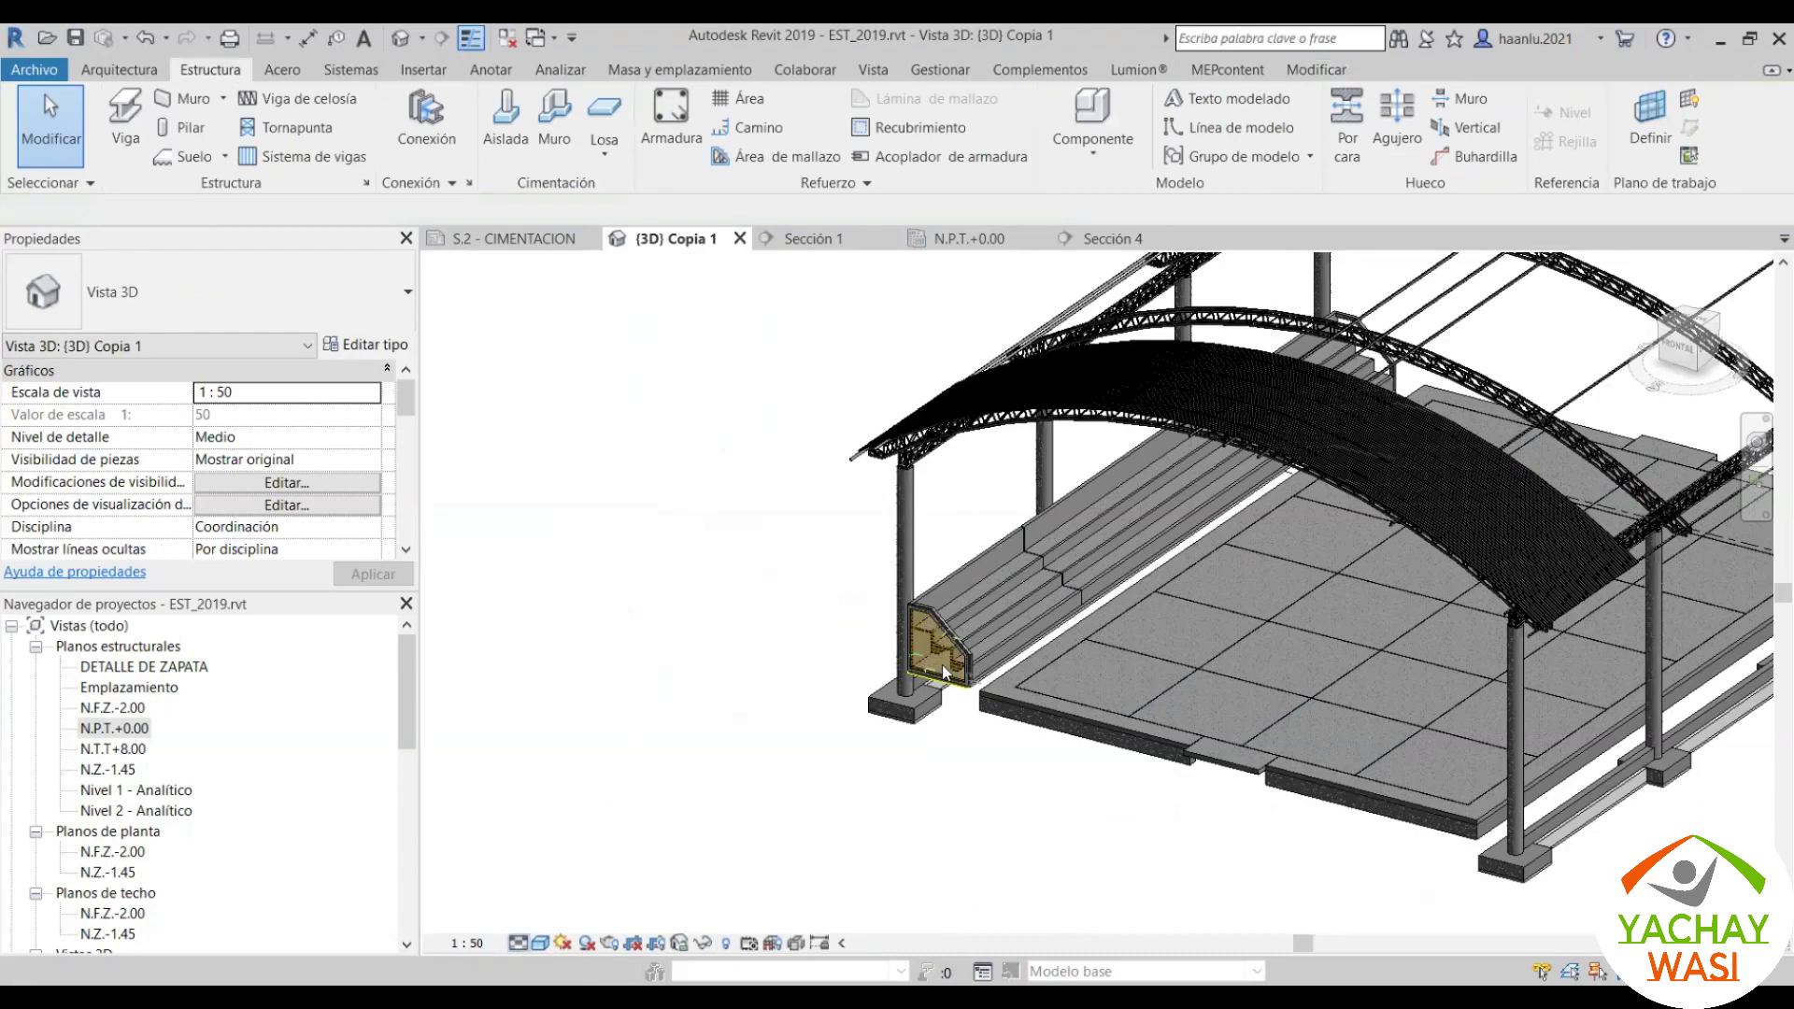
{"action": "scroll", "coordinate": [943, 670], "scroll_direction": "up", "scroll_amount": 5}
{"action": "scroll", "coordinate": [944, 671], "scroll_direction": "down", "scroll_amount": 5}
{"action": "mouse_move", "coordinate": [944, 670]}
{"action": "middle_mouse_down", "text": "shift"}
{"action": "mouse_move", "coordinate": [1229, 579]}
{"action": "mouse_move", "coordinate": [915, 755]}
{"action": "middle_mouse_up", "text": "shift"}
{"action": "scroll", "coordinate": [915, 755], "scroll_direction": "up", "scroll_amount": 3}
{"action": "scroll", "coordinate": [998, 703], "scroll_direction": "down", "scroll_amount": 3}
{"action": "middle_click_drag", "start_coordinate": [998, 703], "coordinate": [1035, 691], "text": "shift"}
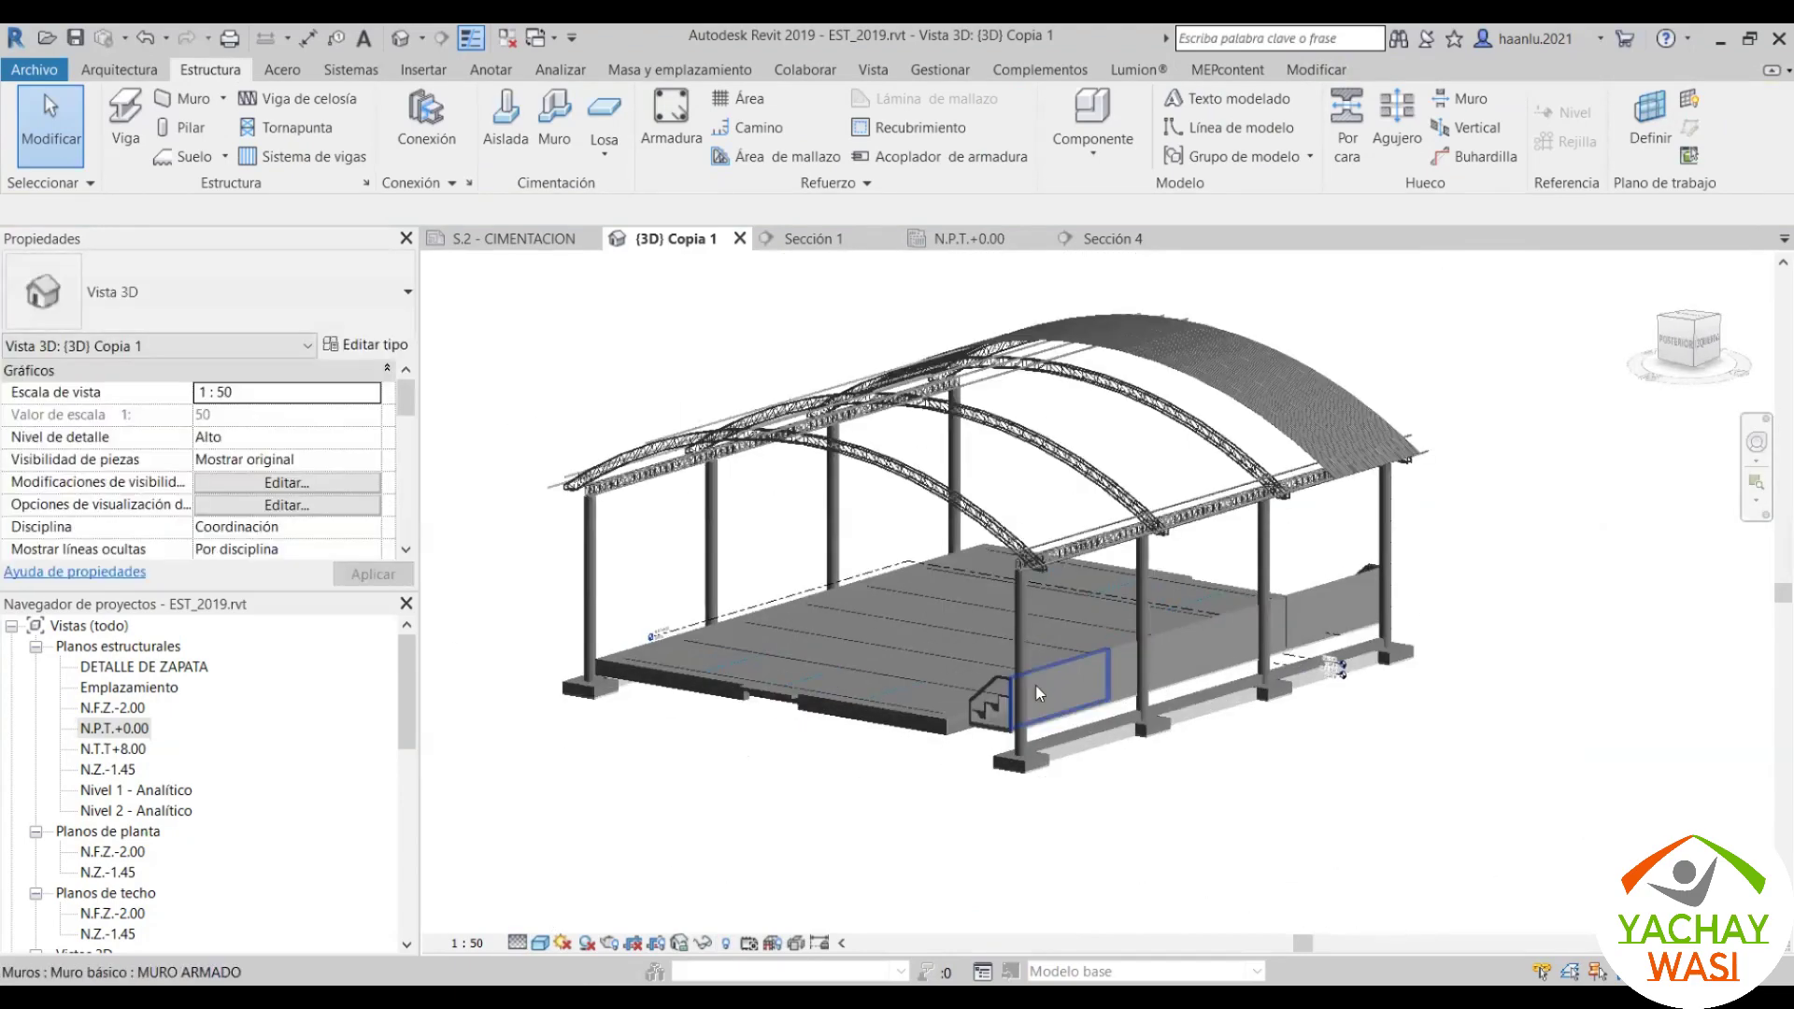
{"action": "scroll", "coordinate": [1035, 686], "scroll_direction": "up", "scroll_amount": 5}
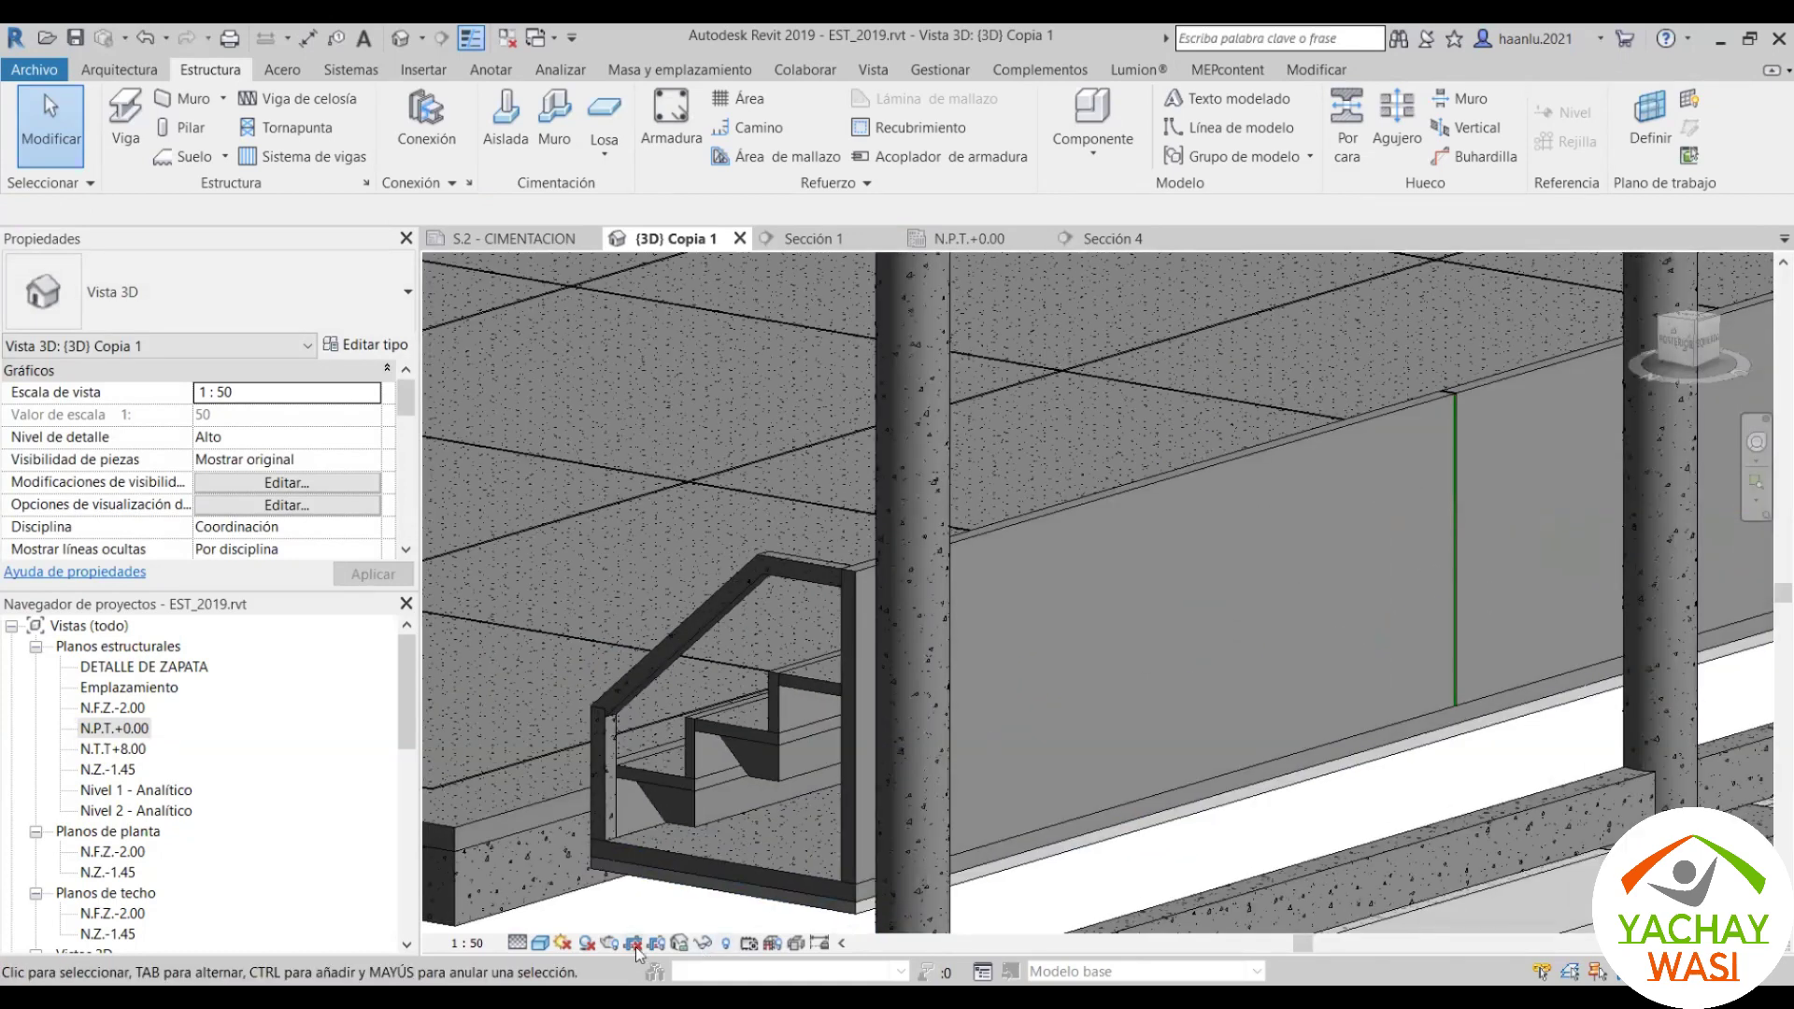
{"action": "left_click", "coordinate": [723, 943]}
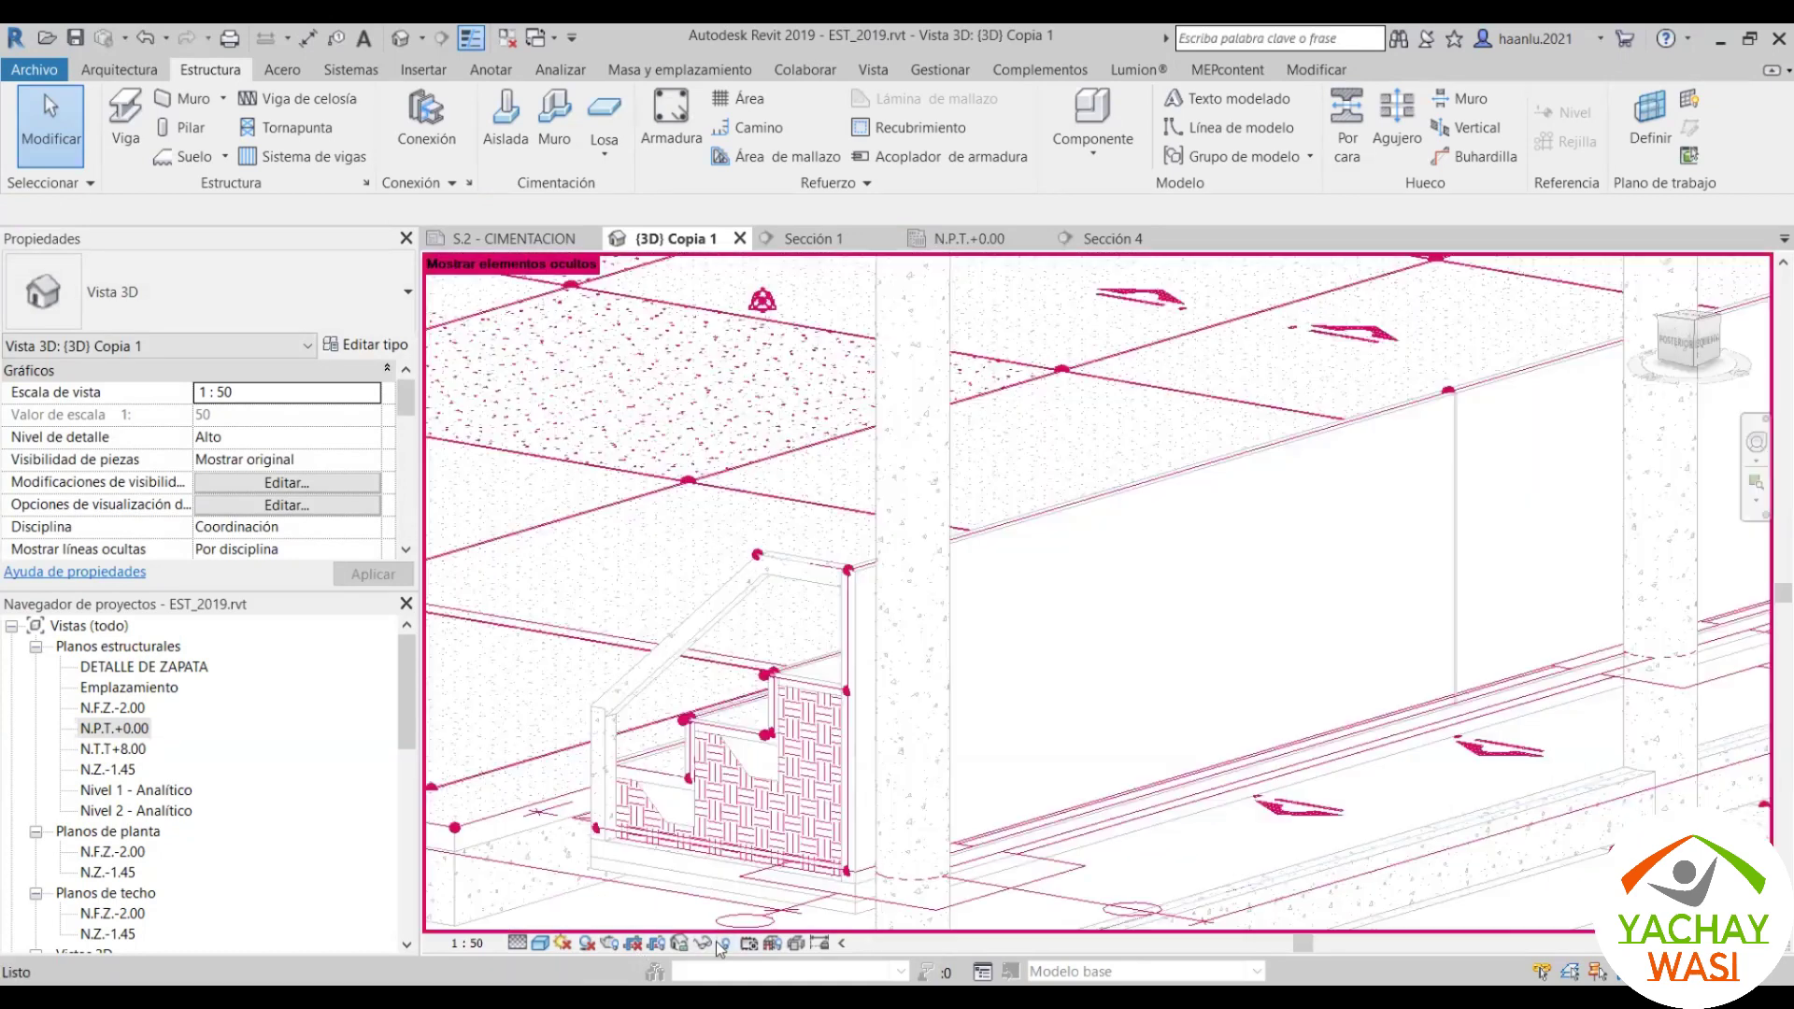
{"action": "right_click", "coordinate": [763, 832]}
{"action": "mouse_move", "coordinate": [848, 423]}
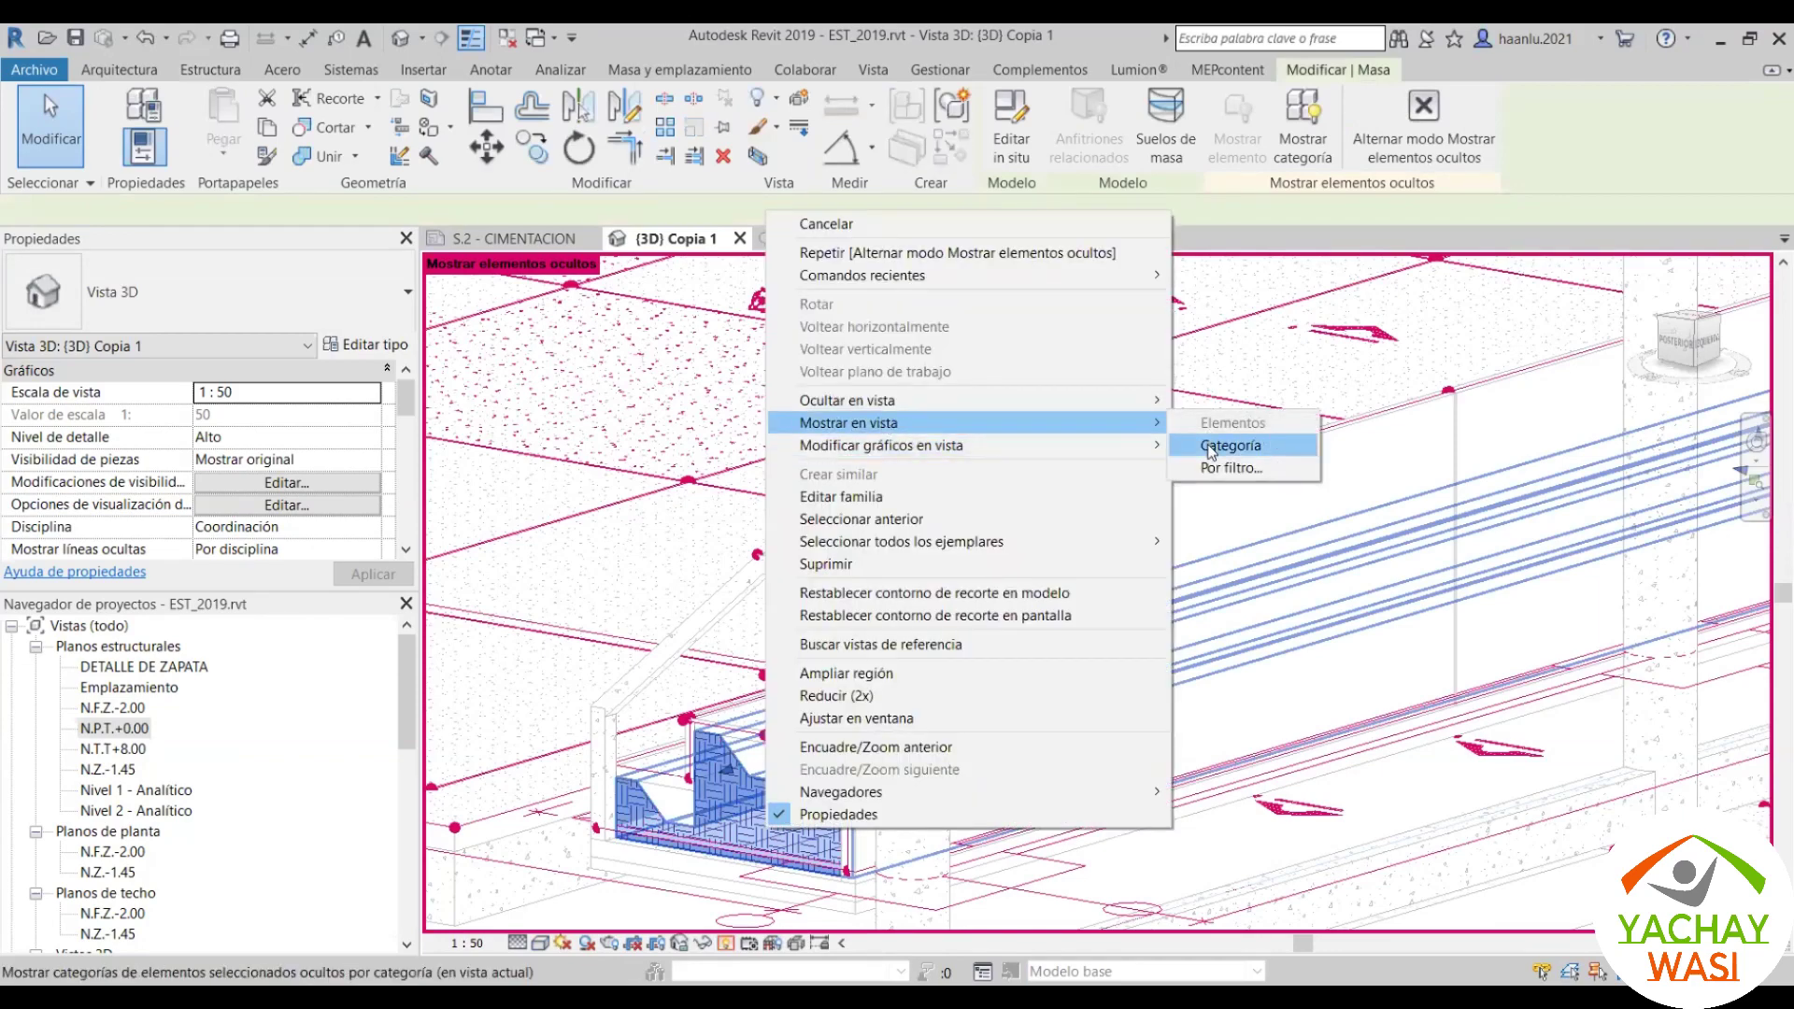
{"action": "key", "text": "Escape"}
{"action": "key", "text": "Escape"}
{"action": "mouse_move", "coordinate": [983, 597]}
{"action": "middle_mouse_down", "text": "shift"}
{"action": "mouse_move", "coordinate": [701, 680]}
{"action": "mouse_move", "coordinate": [1202, 502]}
{"action": "mouse_move", "coordinate": [1177, 432]}
{"action": "mouse_move", "coordinate": [674, 580]}
{"action": "mouse_move", "coordinate": [547, 653]}
{"action": "mouse_move", "coordinate": [758, 260]}
{"action": "middle_mouse_up", "text": "shift"}
{"action": "key", "text": "r"}
{"action": "key", "text": "h"}
{"action": "scroll", "coordinate": [674, 580], "scroll_direction": "down", "scroll_amount": 5}
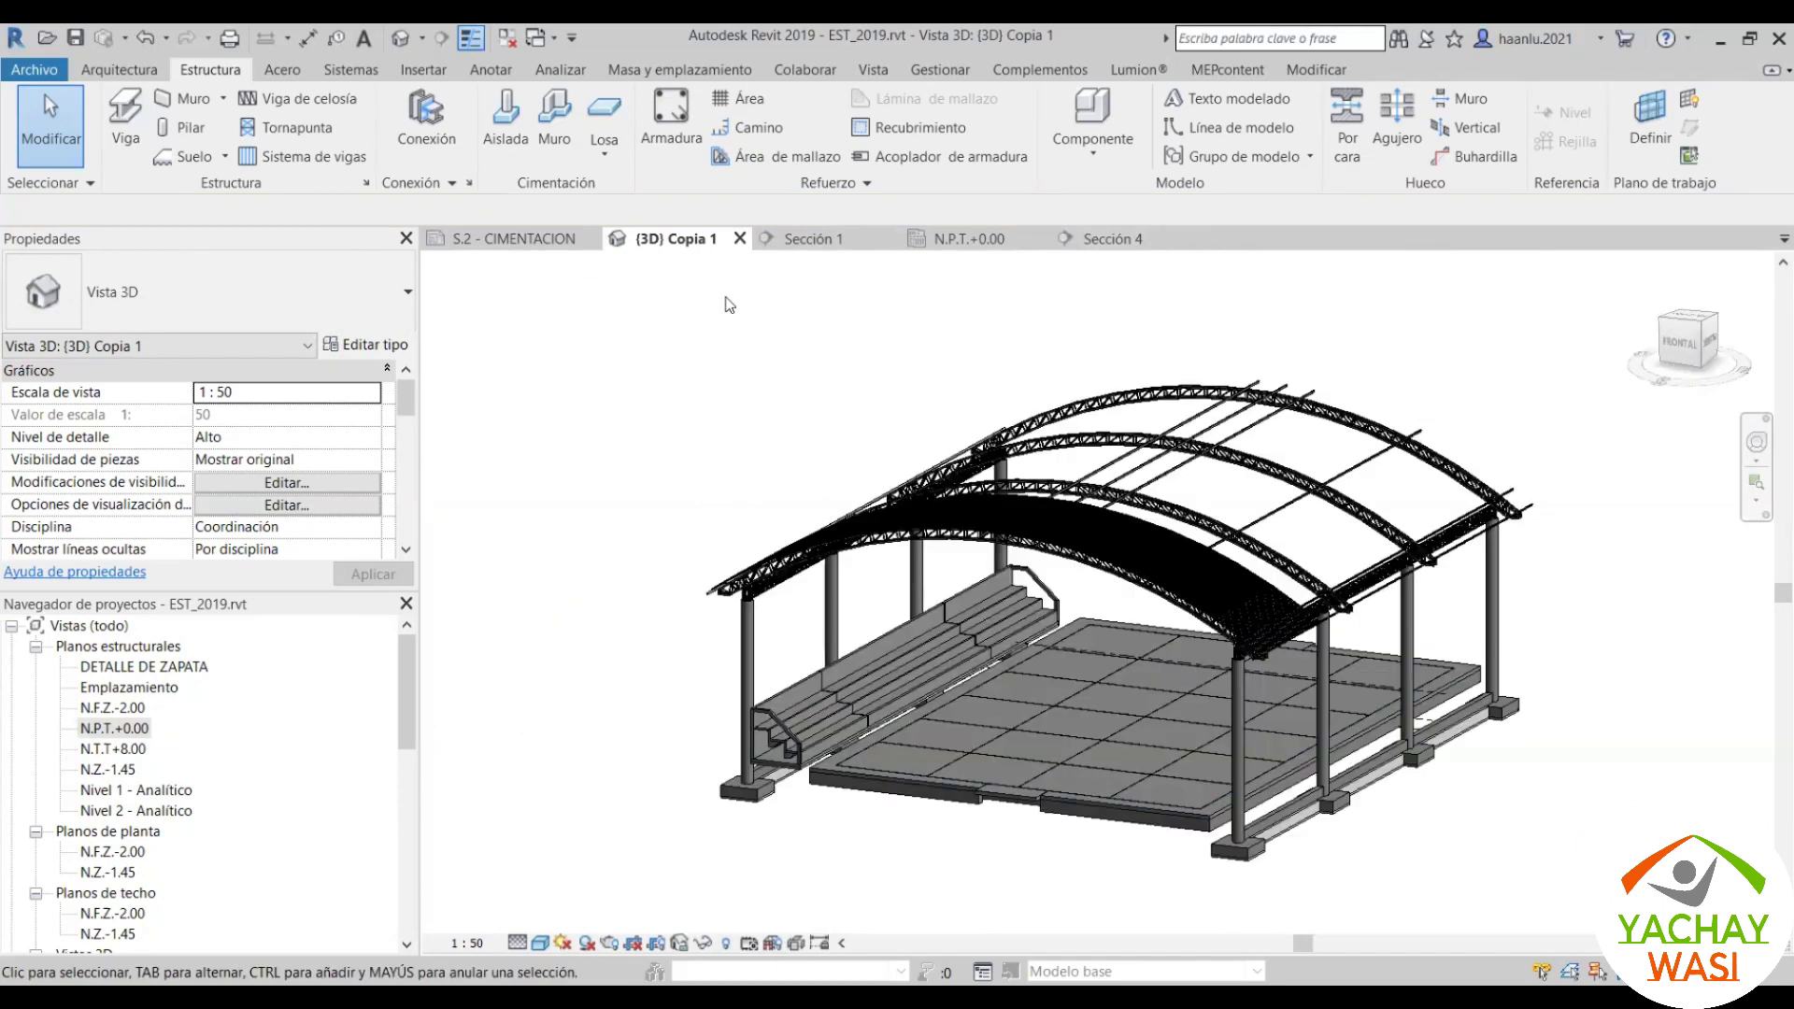
Step: Switch to the N.P.T.+0.00 structural plan and zoom to the S.2 section marks
{"action": "left_click", "coordinate": [969, 238]}
{"action": "scroll", "coordinate": [407, 768], "scroll_direction": "down", "scroll_amount": 2}
{"action": "scroll", "coordinate": [676, 732], "scroll_direction": "down", "scroll_amount": 3}
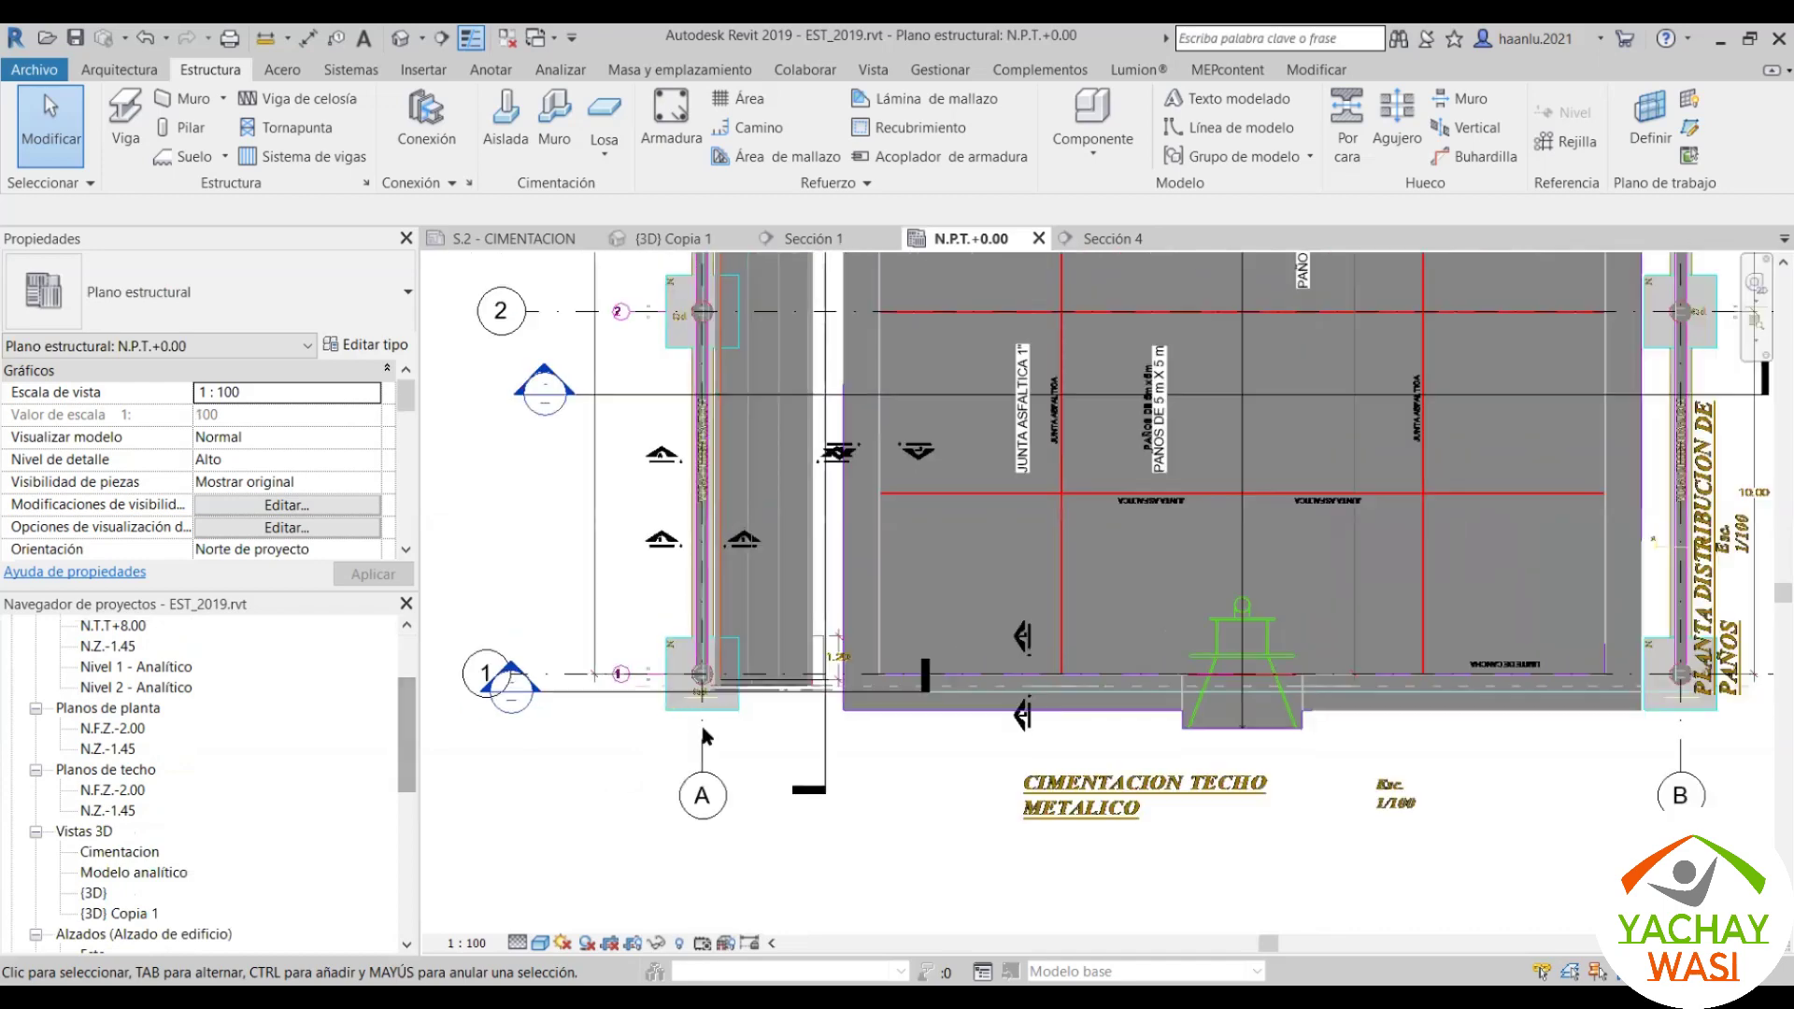
{"action": "scroll", "coordinate": [699, 721], "scroll_direction": "down", "scroll_amount": 2}
{"action": "scroll", "coordinate": [824, 517], "scroll_direction": "up", "scroll_amount": 3}
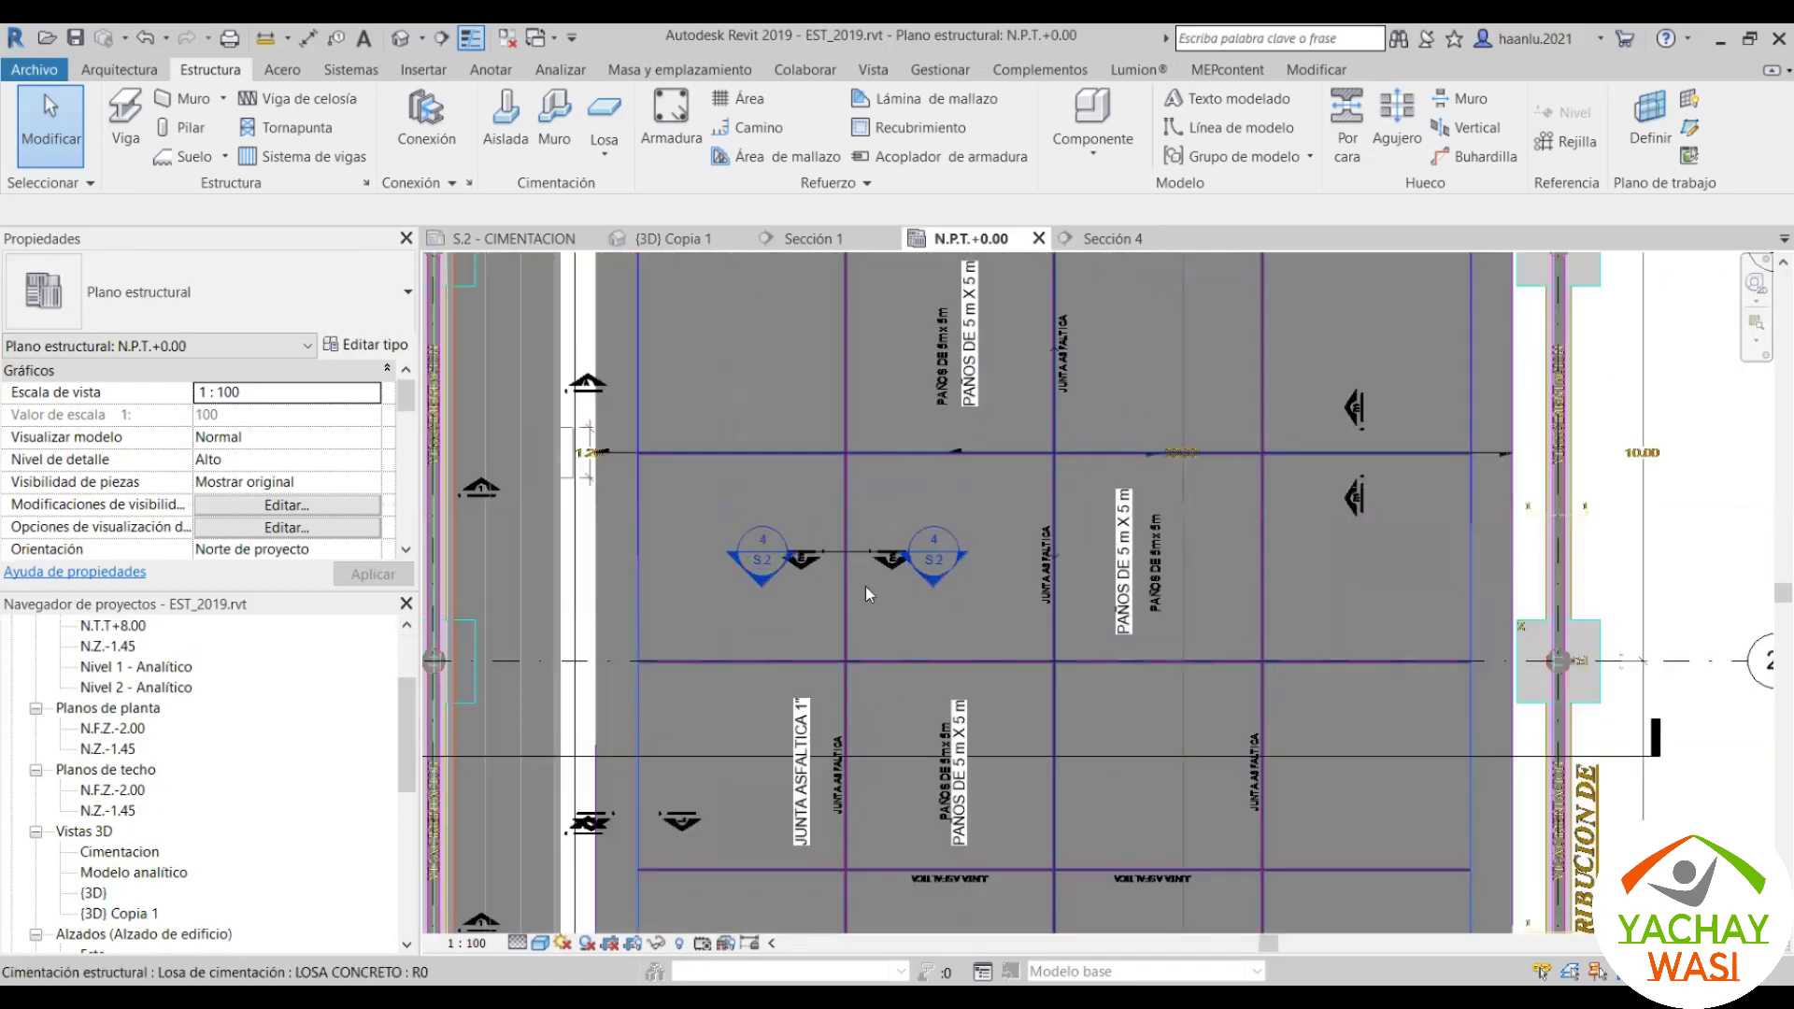
{"action": "scroll", "coordinate": [865, 587], "scroll_direction": "up", "scroll_amount": 2}
{"action": "scroll", "coordinate": [883, 598], "scroll_direction": "up", "scroll_amount": 2}
{"action": "scroll", "coordinate": [890, 597], "scroll_direction": "up", "scroll_amount": 1}
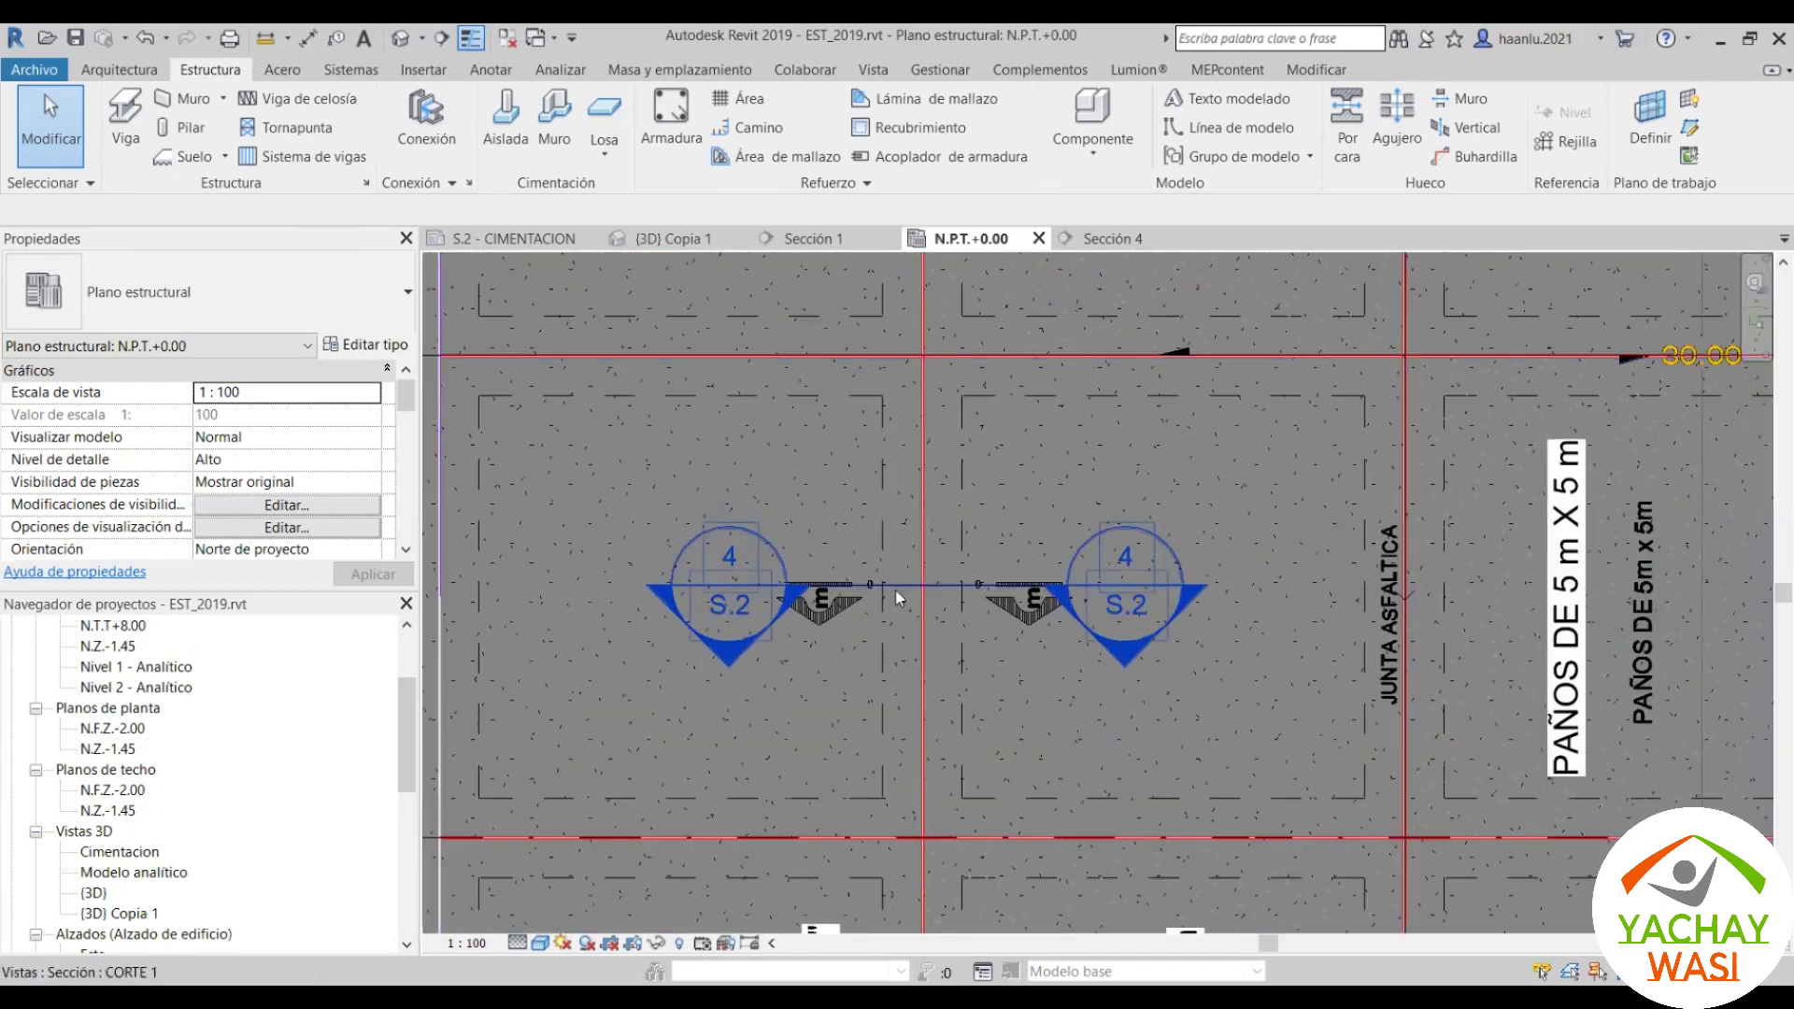
Step: Delete the CORTE 1 section line and confirm the warning
{"action": "left_click", "coordinate": [896, 587]}
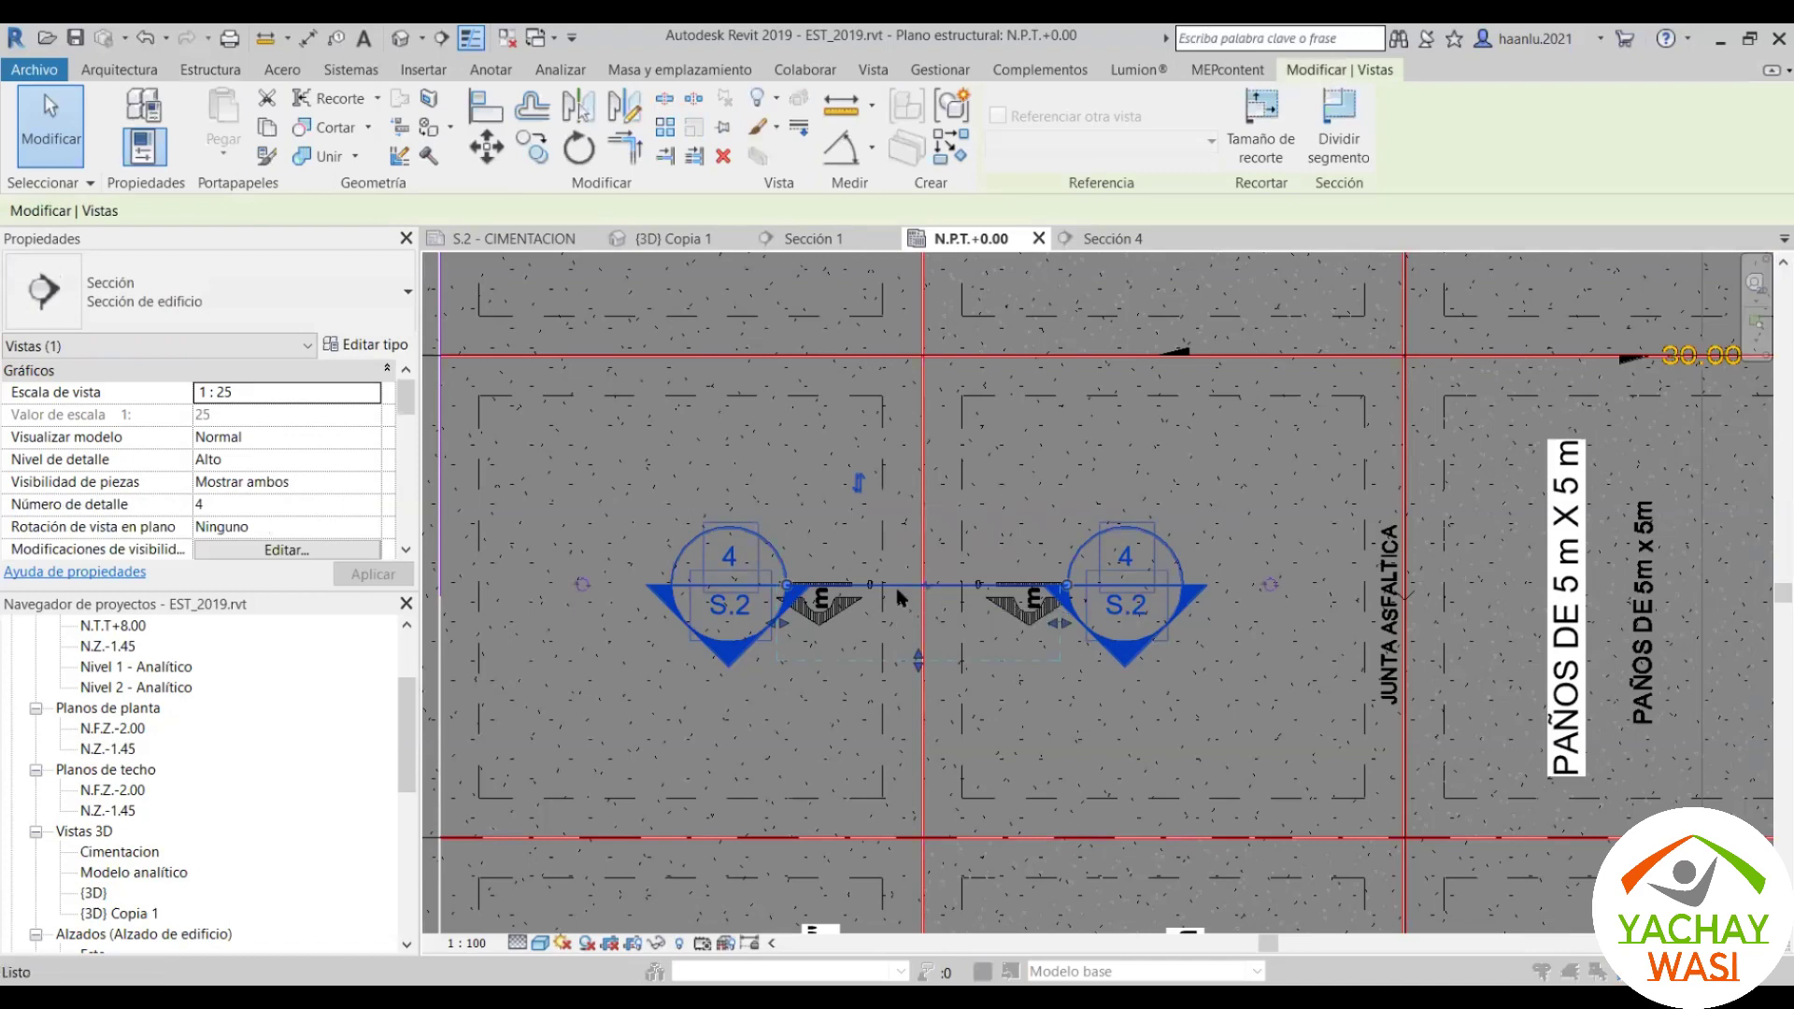
{"action": "key", "text": "Delete"}
{"action": "key", "text": "Return"}
{"action": "scroll", "coordinate": [783, 562], "scroll_direction": "down", "scroll_amount": 5}
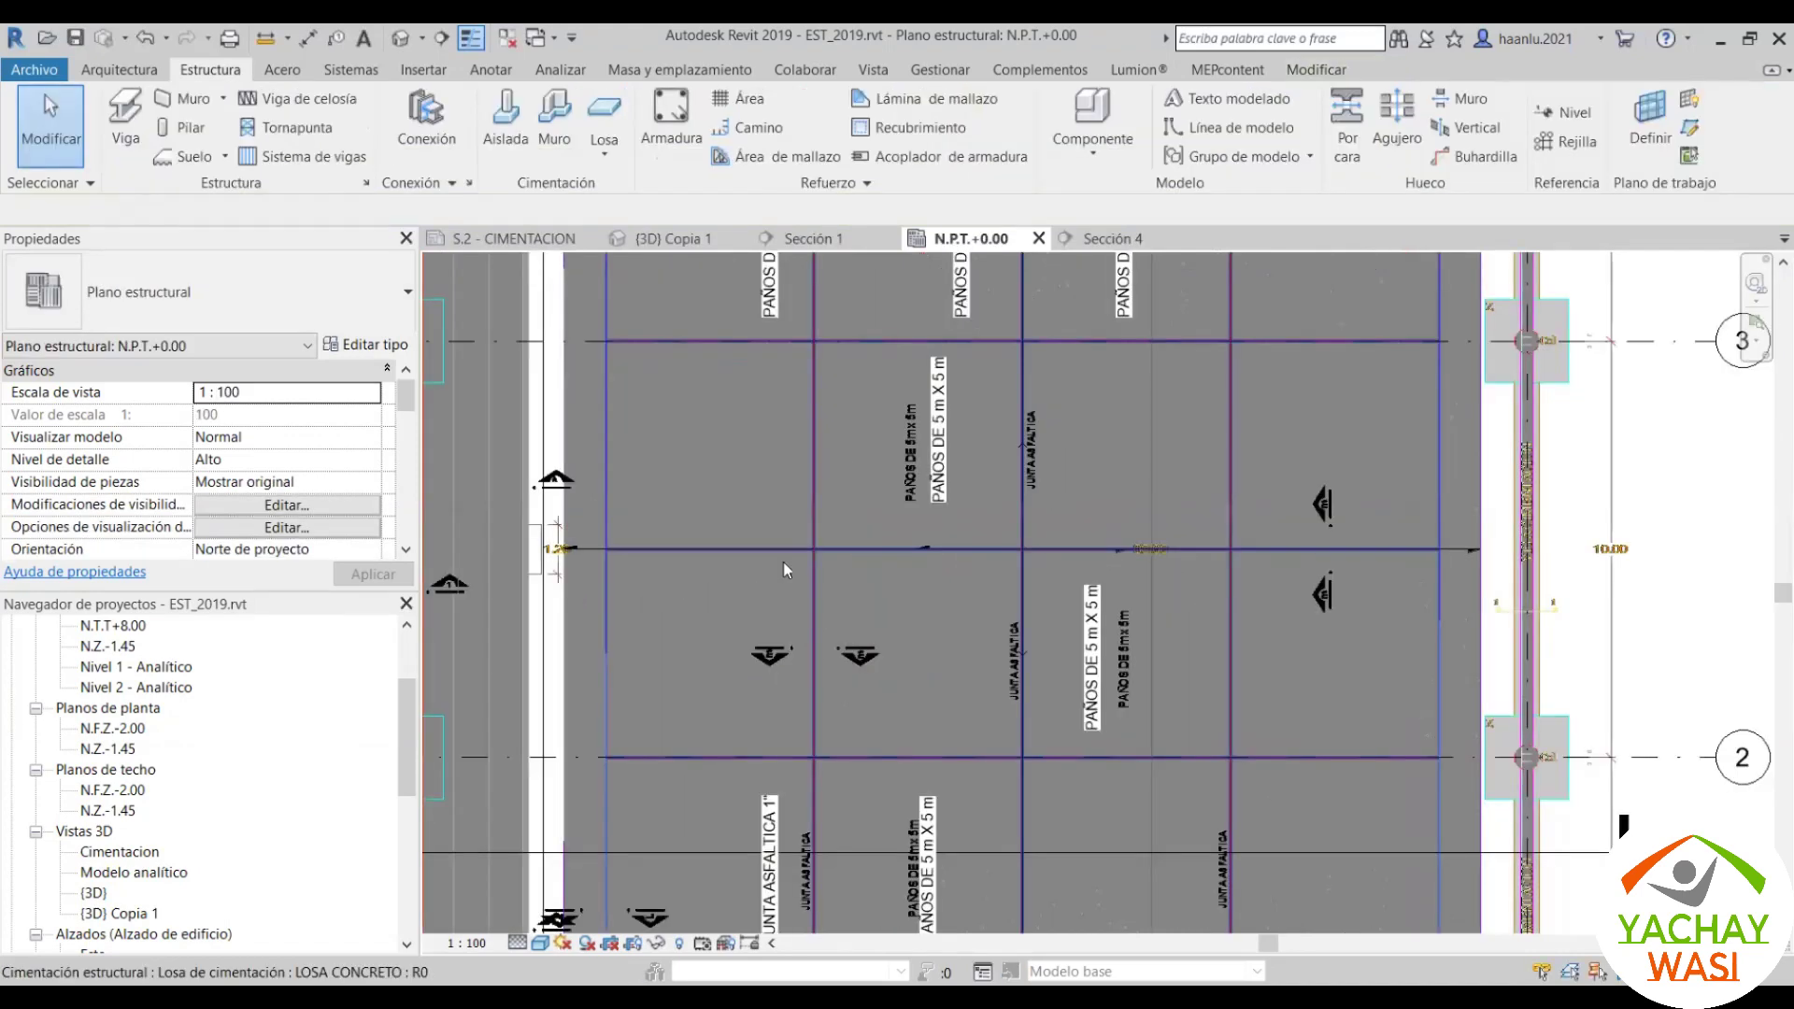
{"action": "scroll", "coordinate": [783, 562], "scroll_direction": "down", "scroll_amount": 2}
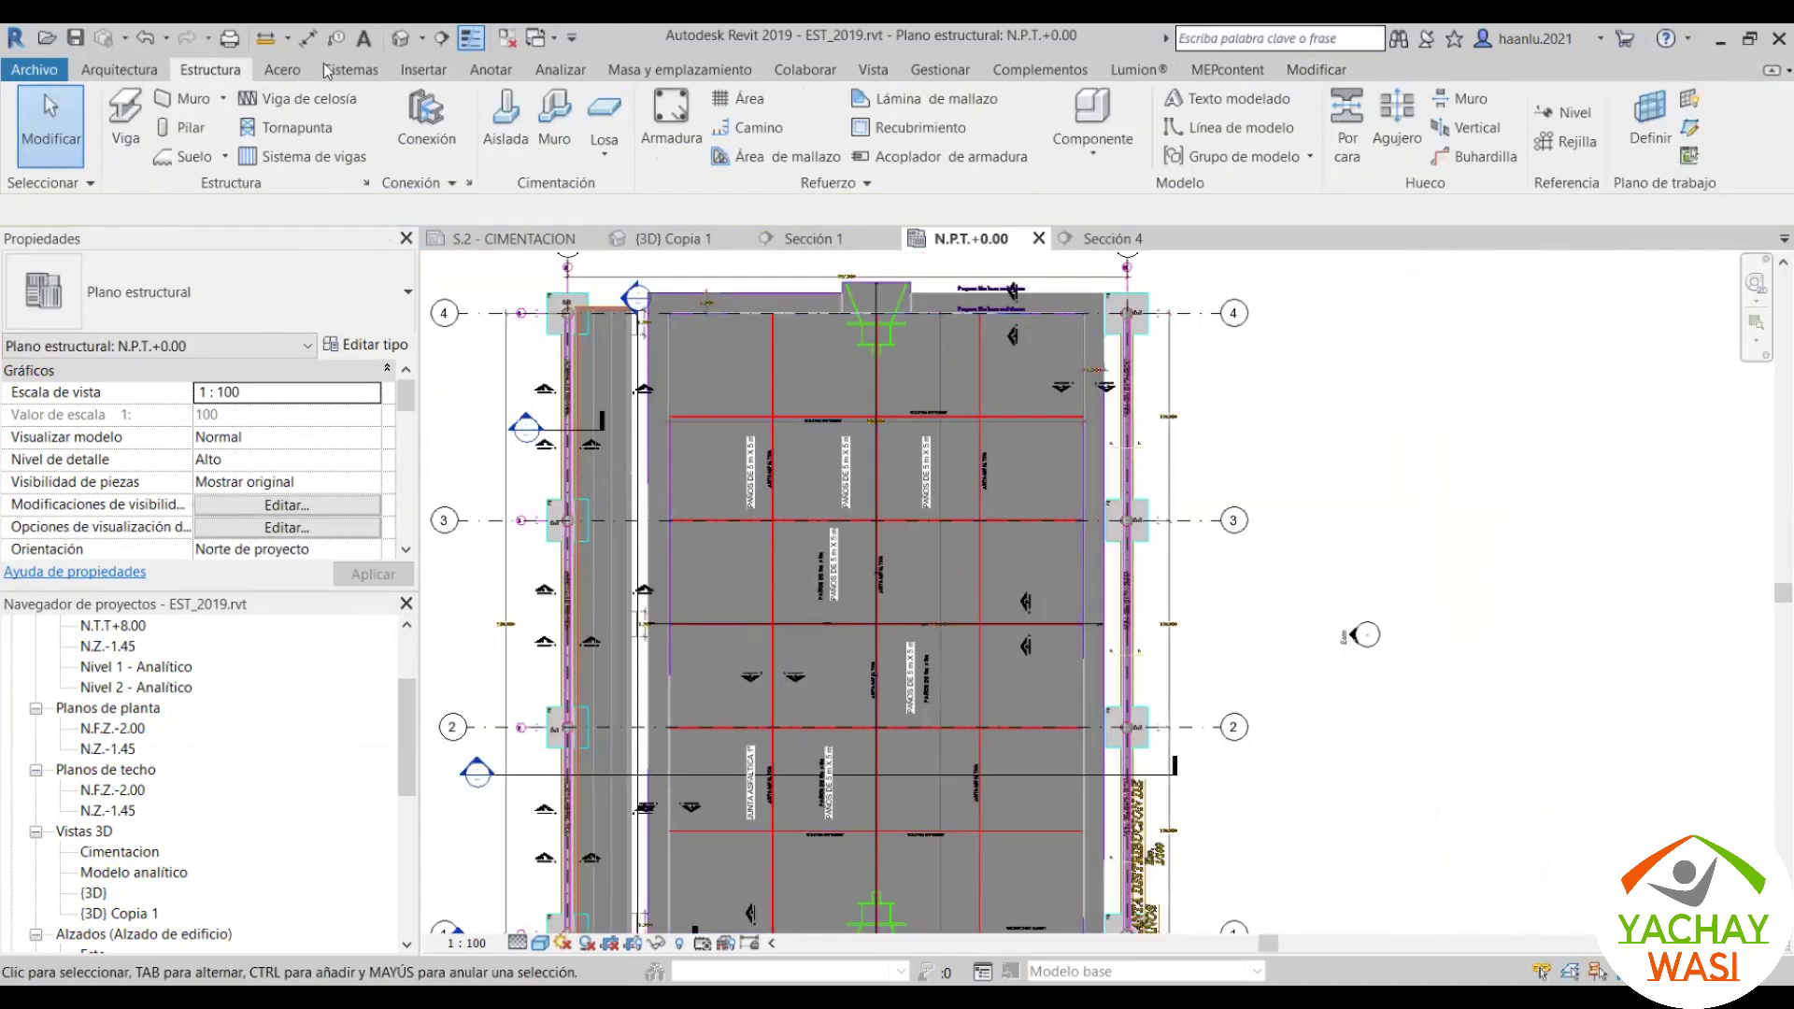
Step: Draw a new building section, Sección 5, horizontally across the slab
{"action": "left_click", "coordinate": [442, 42]}
{"action": "scroll", "coordinate": [753, 517], "scroll_direction": "up", "scroll_amount": 1}
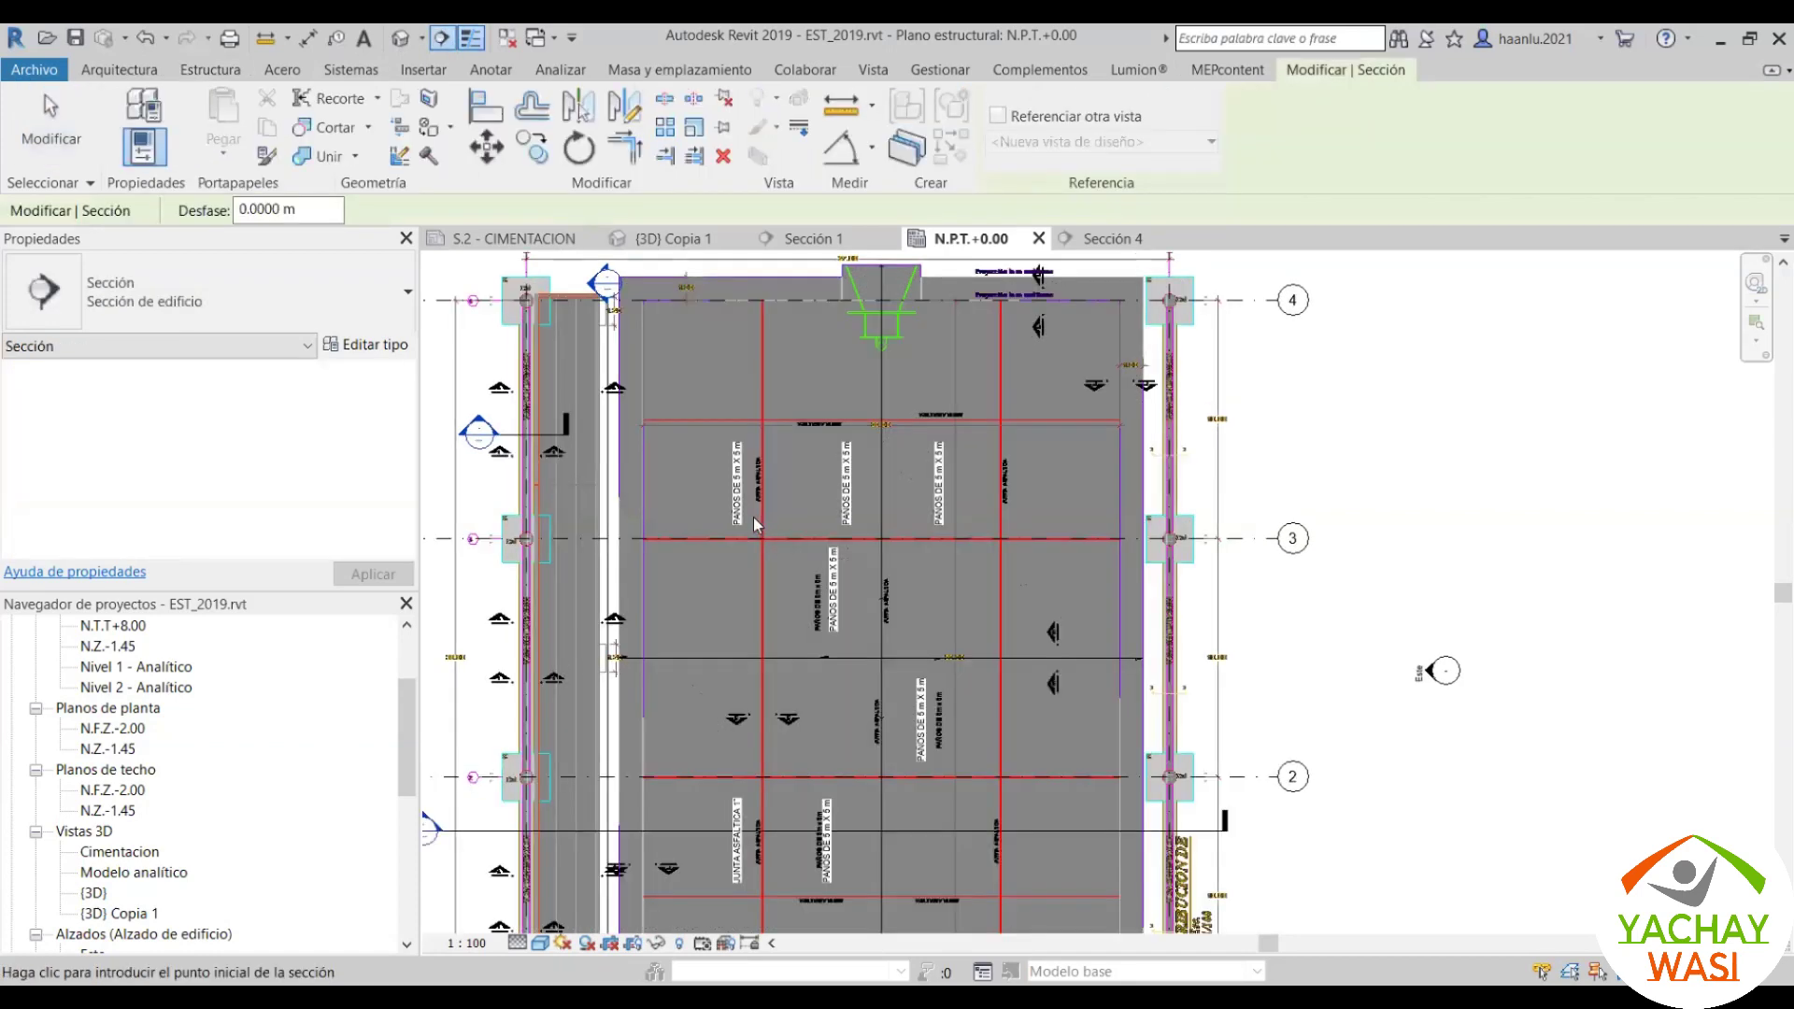
{"action": "scroll", "coordinate": [745, 518], "scroll_direction": "up", "scroll_amount": 5}
{"action": "left_click", "coordinate": [746, 518]}
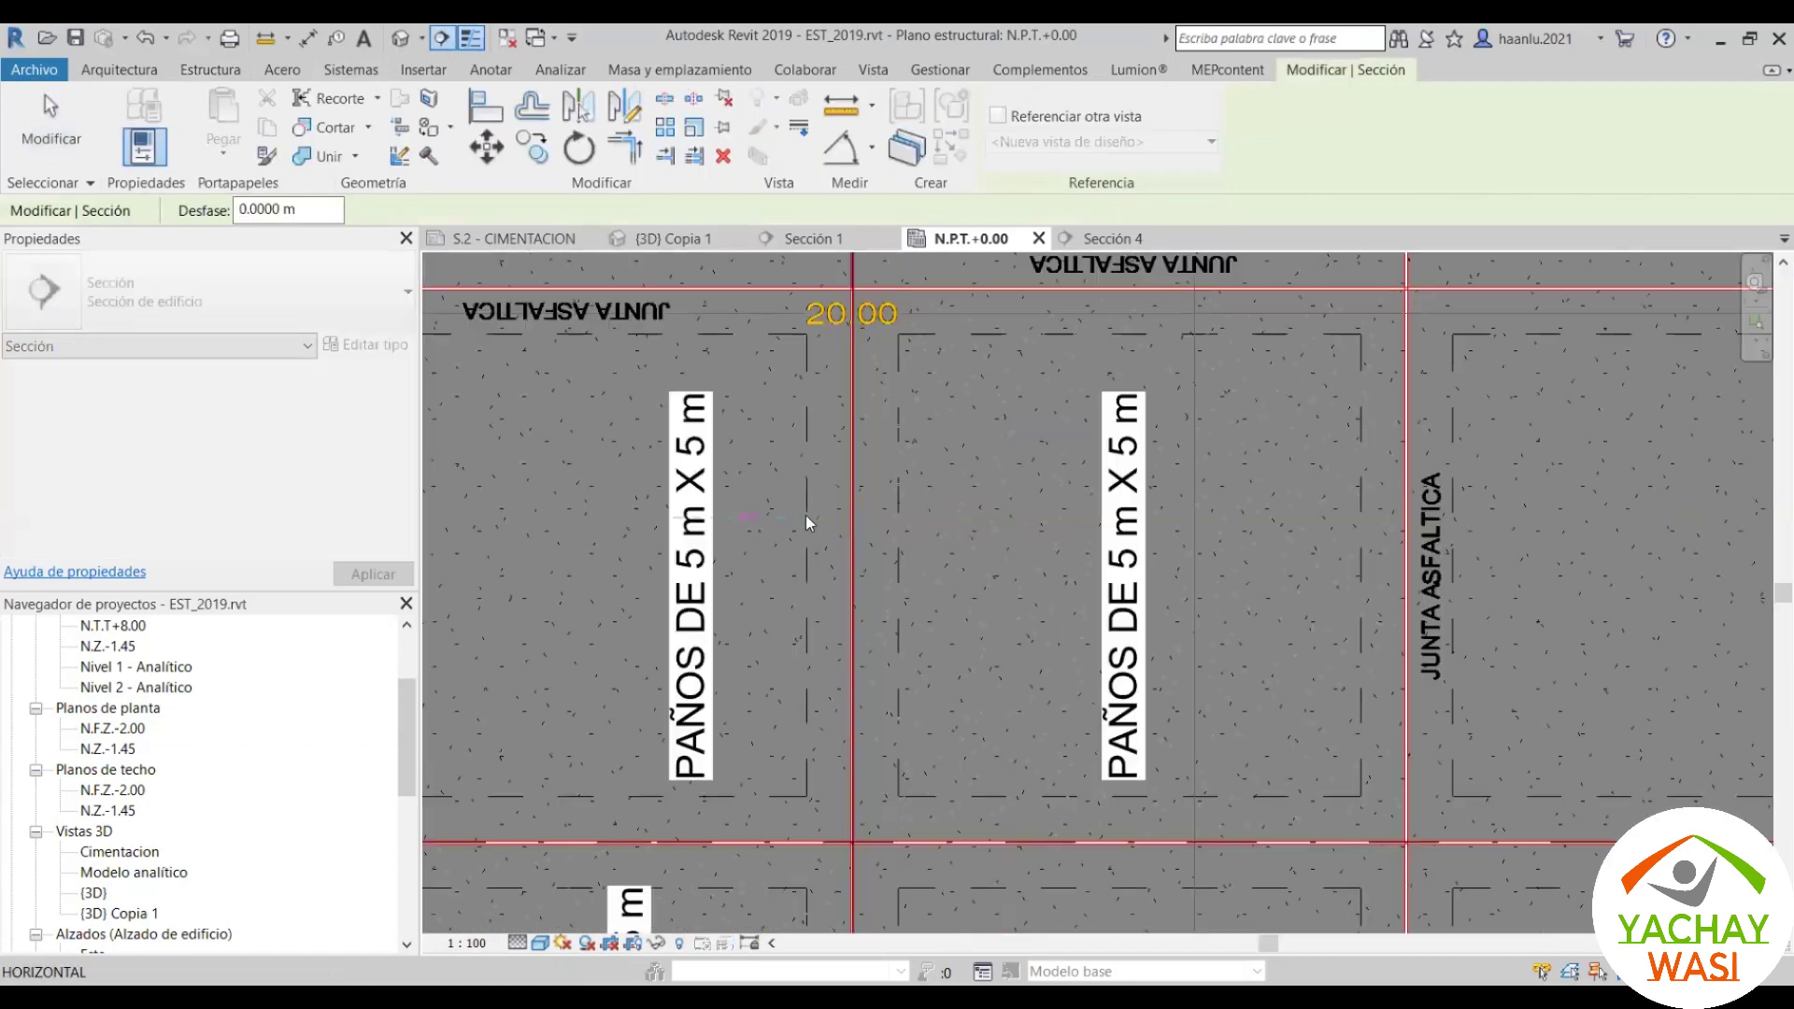
{"action": "left_click", "coordinate": [1025, 518]}
Step: Zoom and pan to the Sección 5 marker and bring up its cut line's context menu
{"action": "scroll", "coordinate": [846, 645], "scroll_direction": "down", "scroll_amount": 2}
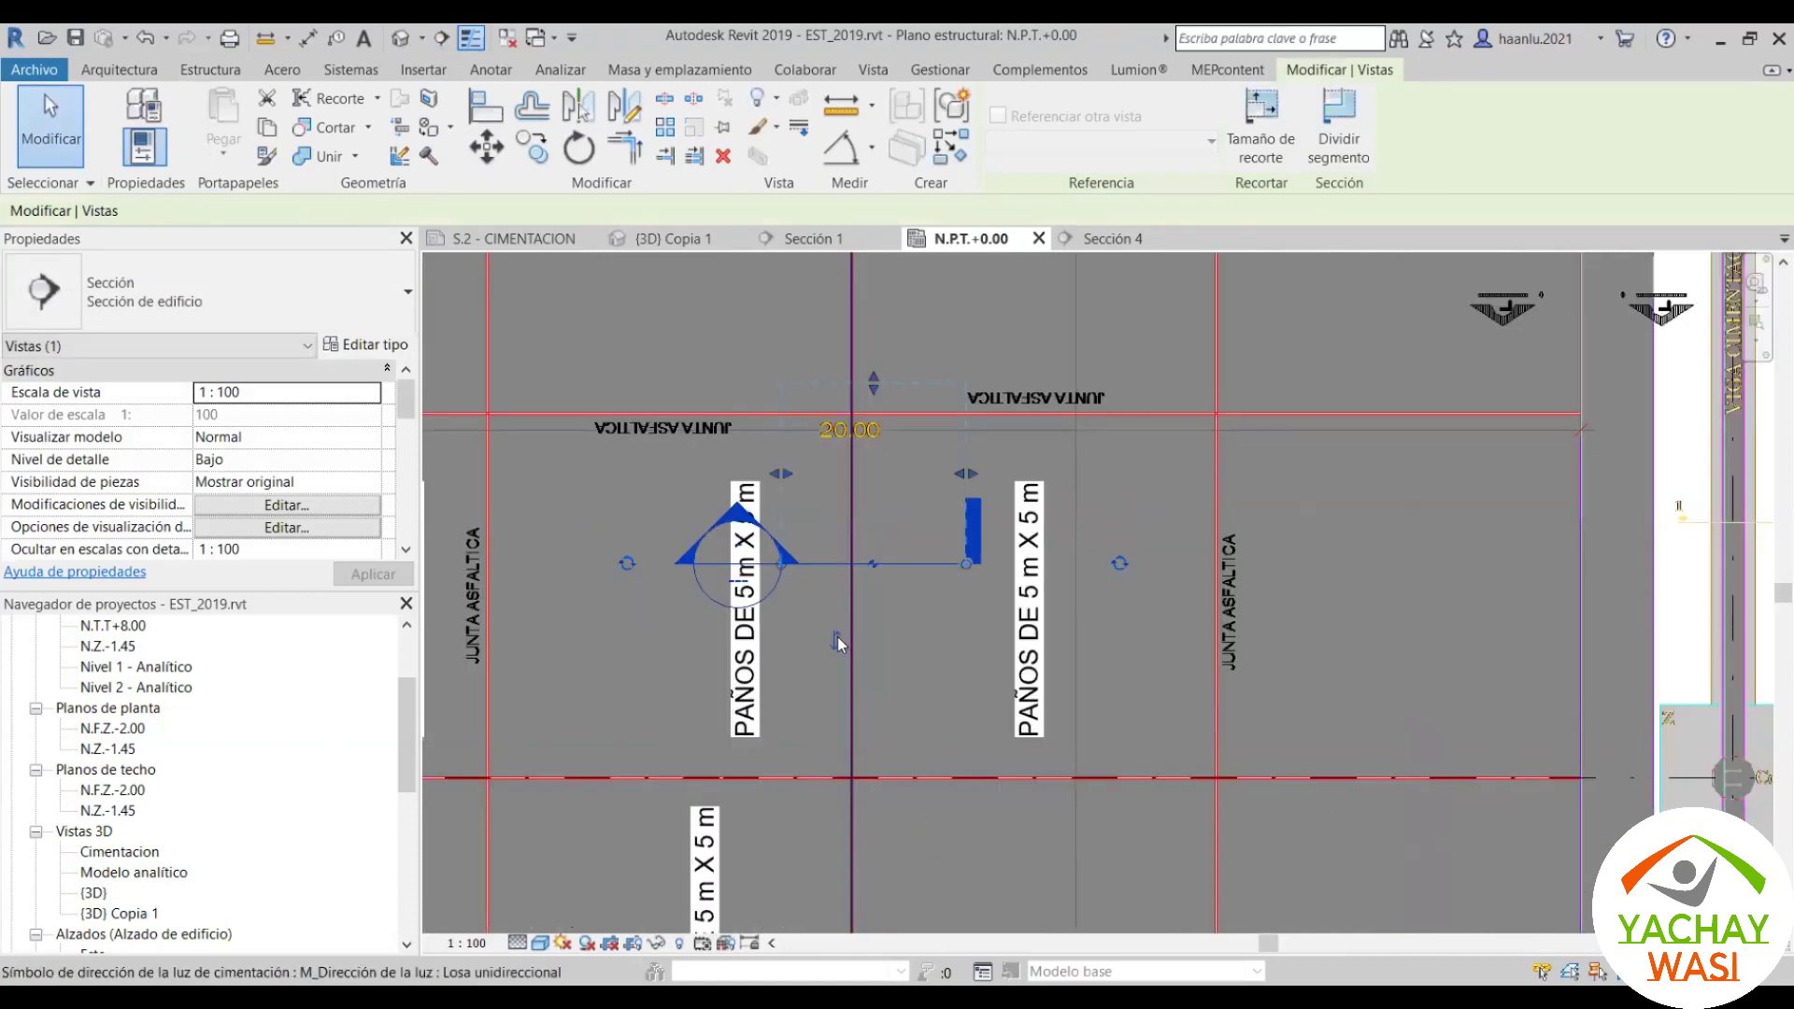
{"action": "scroll", "coordinate": [854, 563], "scroll_direction": "down", "scroll_amount": 2}
{"action": "scroll", "coordinate": [854, 563], "scroll_direction": "up", "scroll_amount": 2}
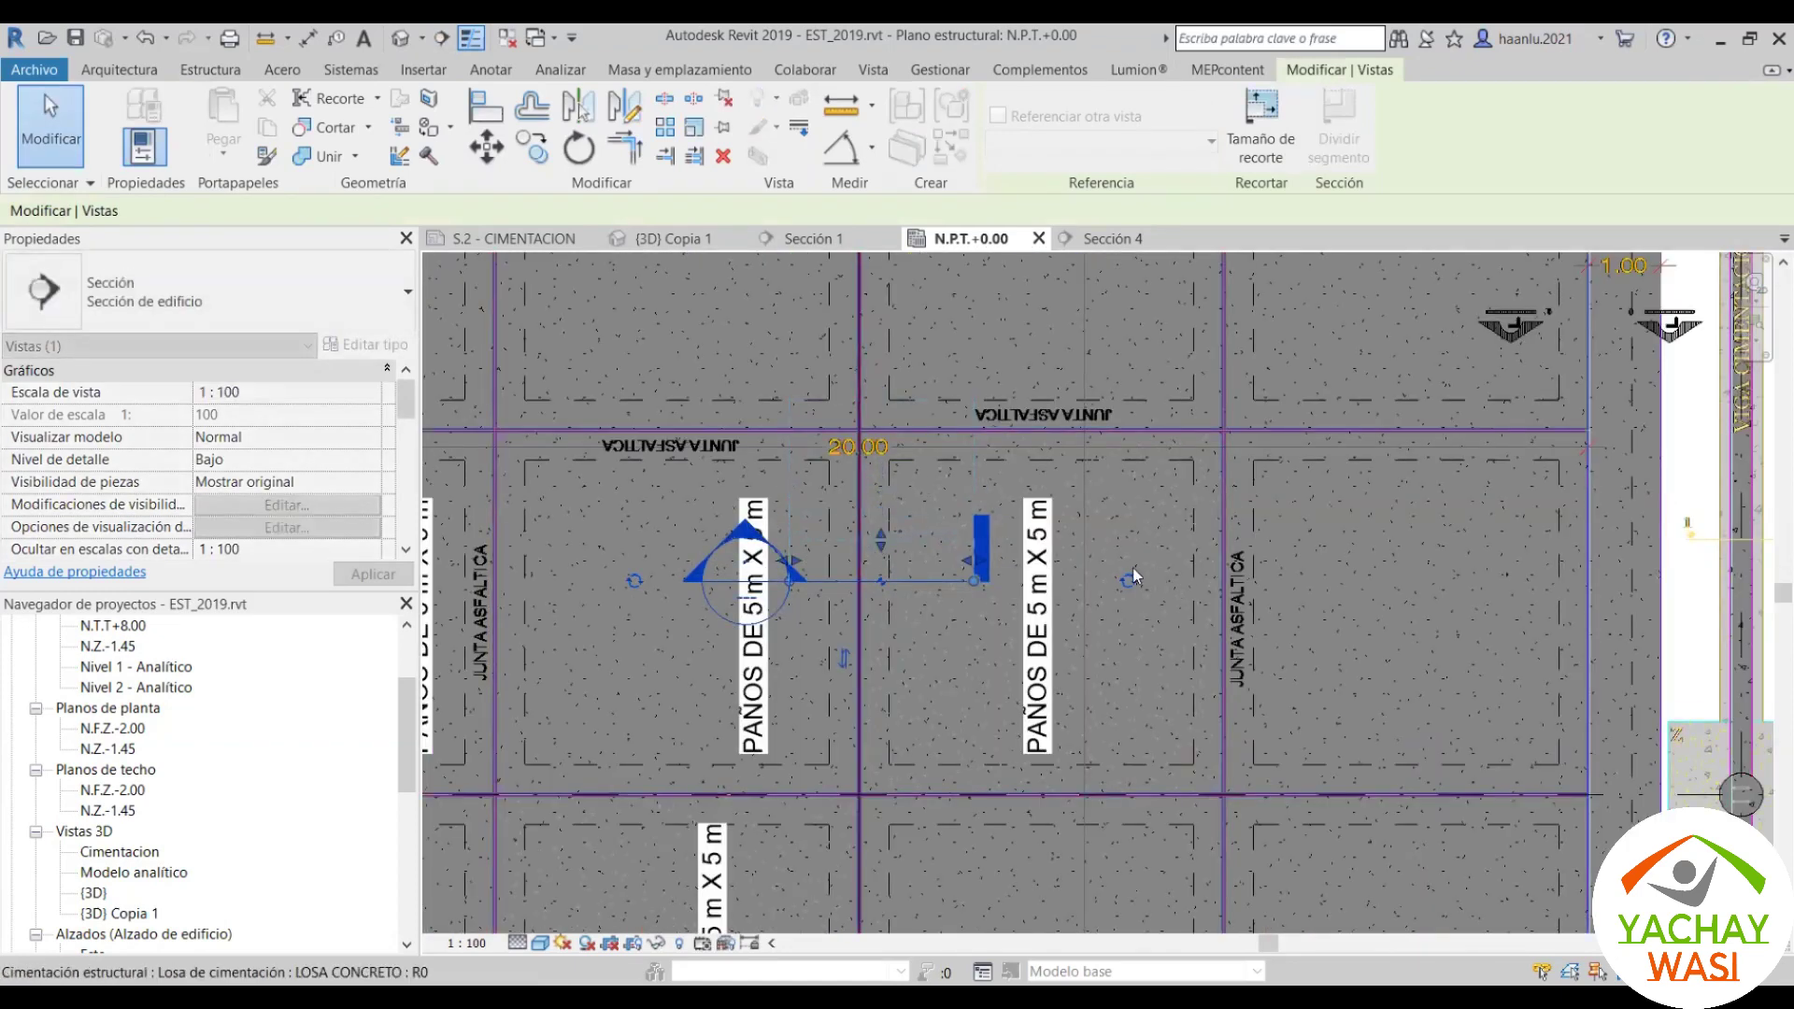
{"action": "scroll", "coordinate": [1132, 568], "scroll_direction": "up", "scroll_amount": 1}
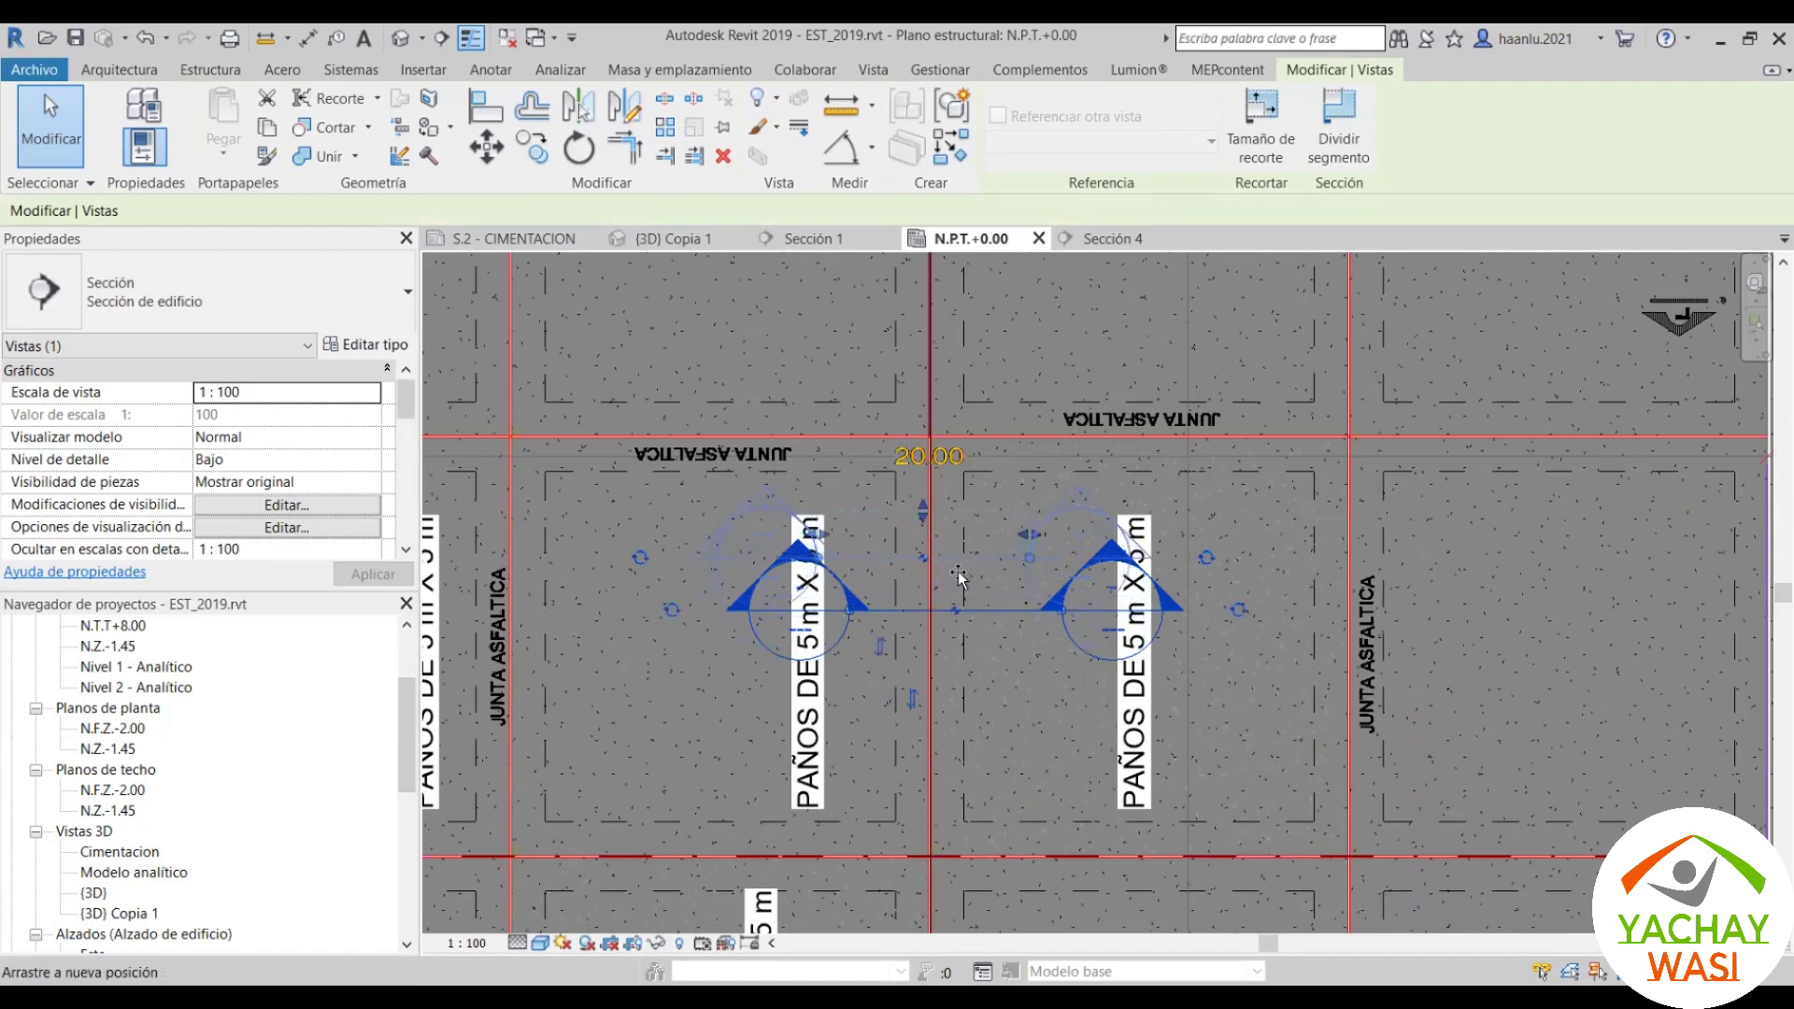
{"action": "scroll", "coordinate": [1004, 617], "scroll_direction": "down", "scroll_amount": 2}
{"action": "scroll", "coordinate": [1027, 626], "scroll_direction": "down", "scroll_amount": 2}
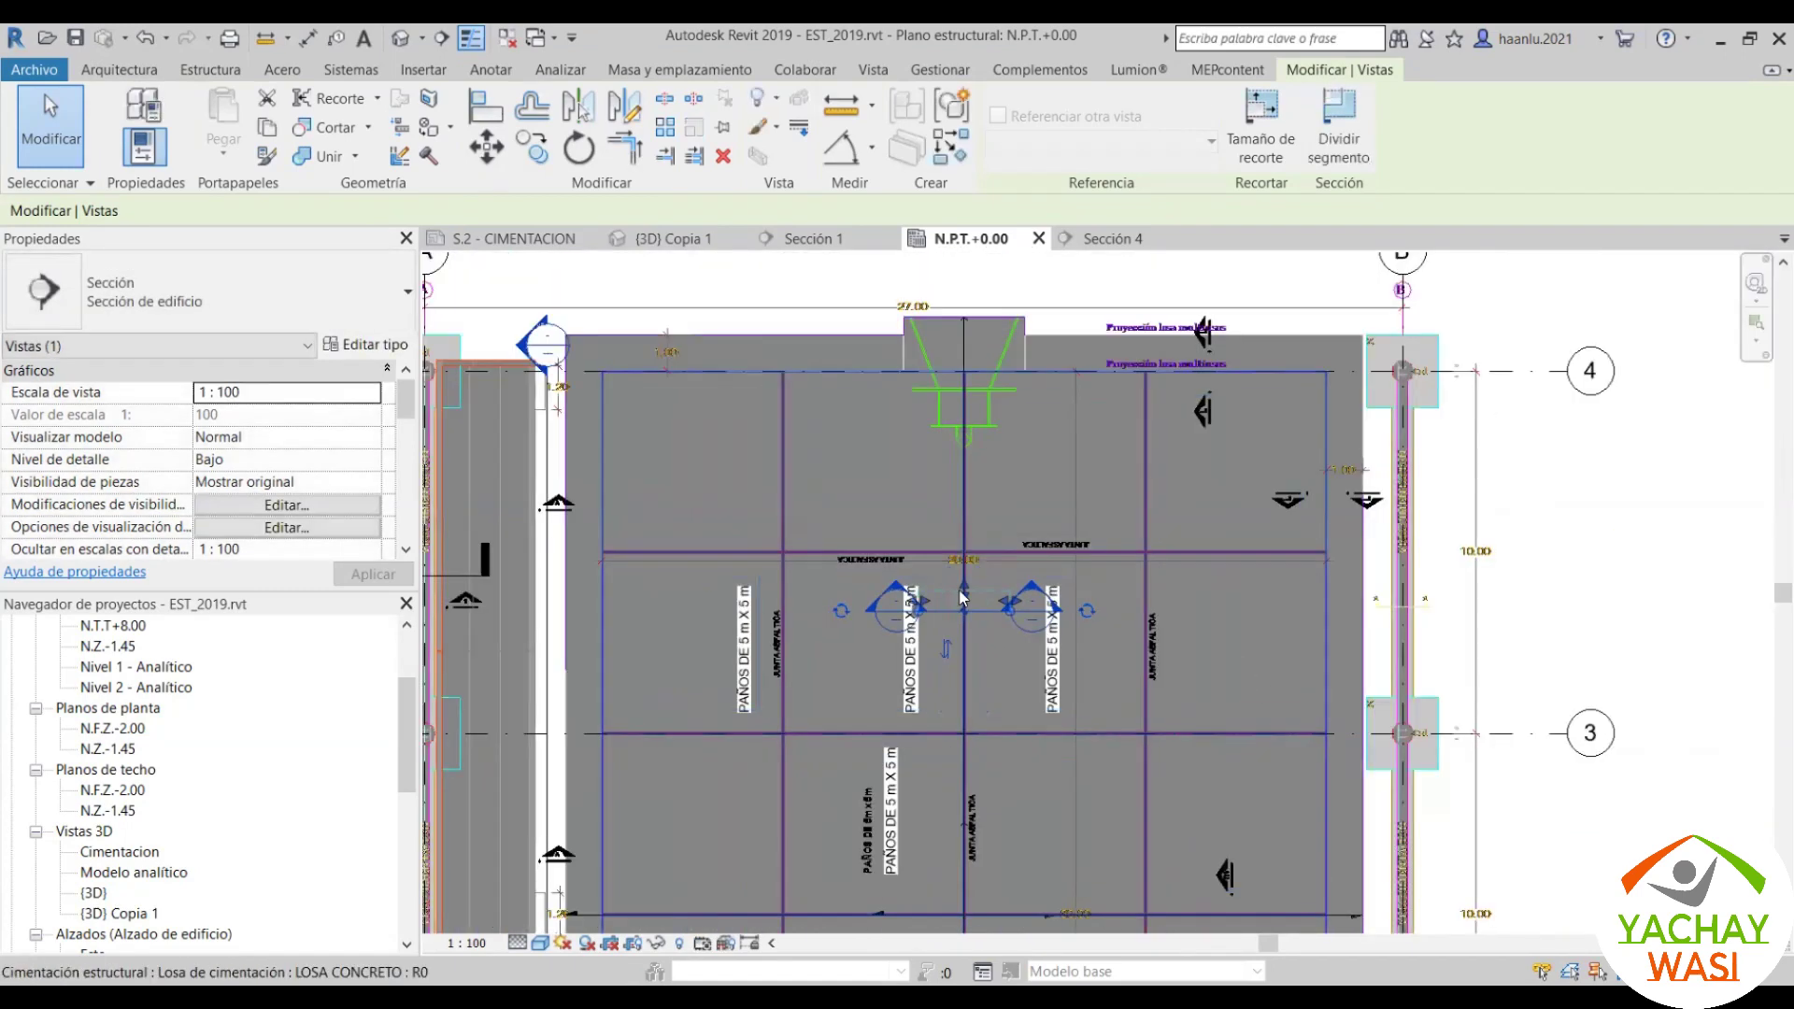
{"action": "scroll", "coordinate": [1047, 645], "scroll_direction": "up", "scroll_amount": 2}
{"action": "scroll", "coordinate": [1062, 651], "scroll_direction": "up", "scroll_amount": 2}
{"action": "scroll", "coordinate": [1062, 651], "scroll_direction": "down", "scroll_amount": 2}
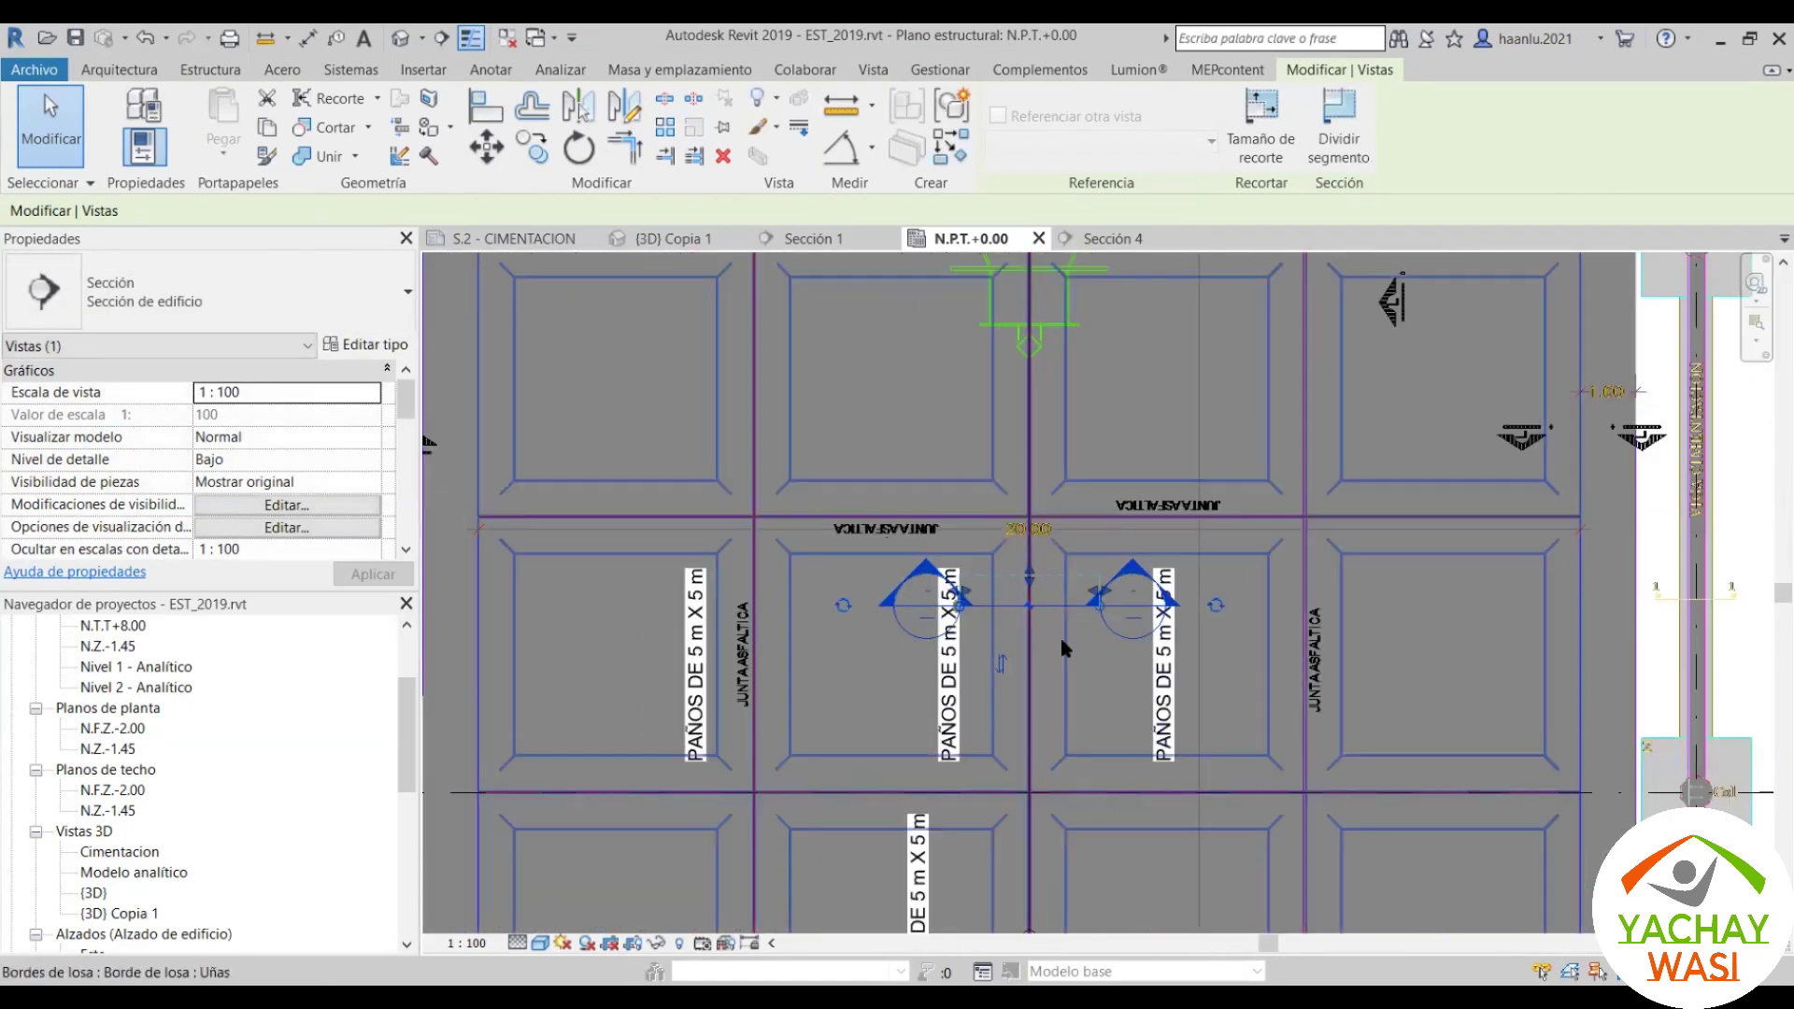
{"action": "scroll", "coordinate": [1269, 349], "scroll_direction": "up", "scroll_amount": 1}
{"action": "scroll", "coordinate": [1269, 349], "scroll_direction": "down", "scroll_amount": 2}
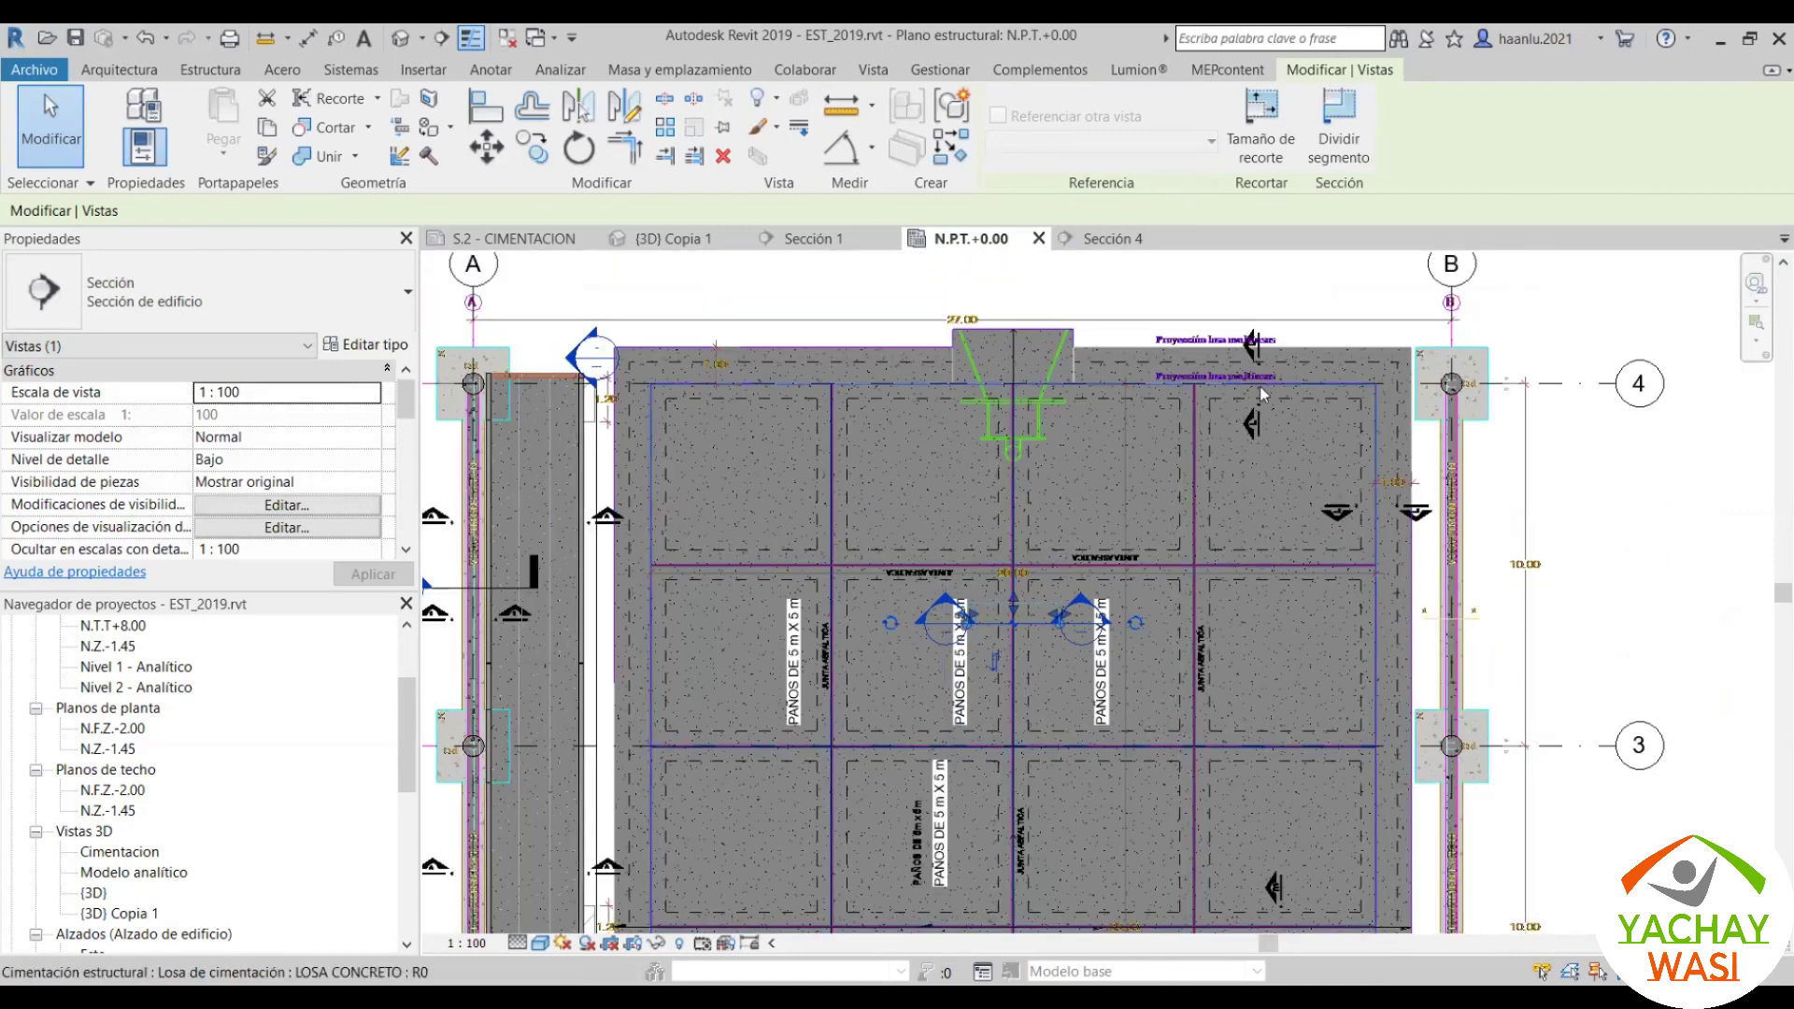
{"action": "scroll", "coordinate": [1027, 616], "scroll_direction": "up", "scroll_amount": 3}
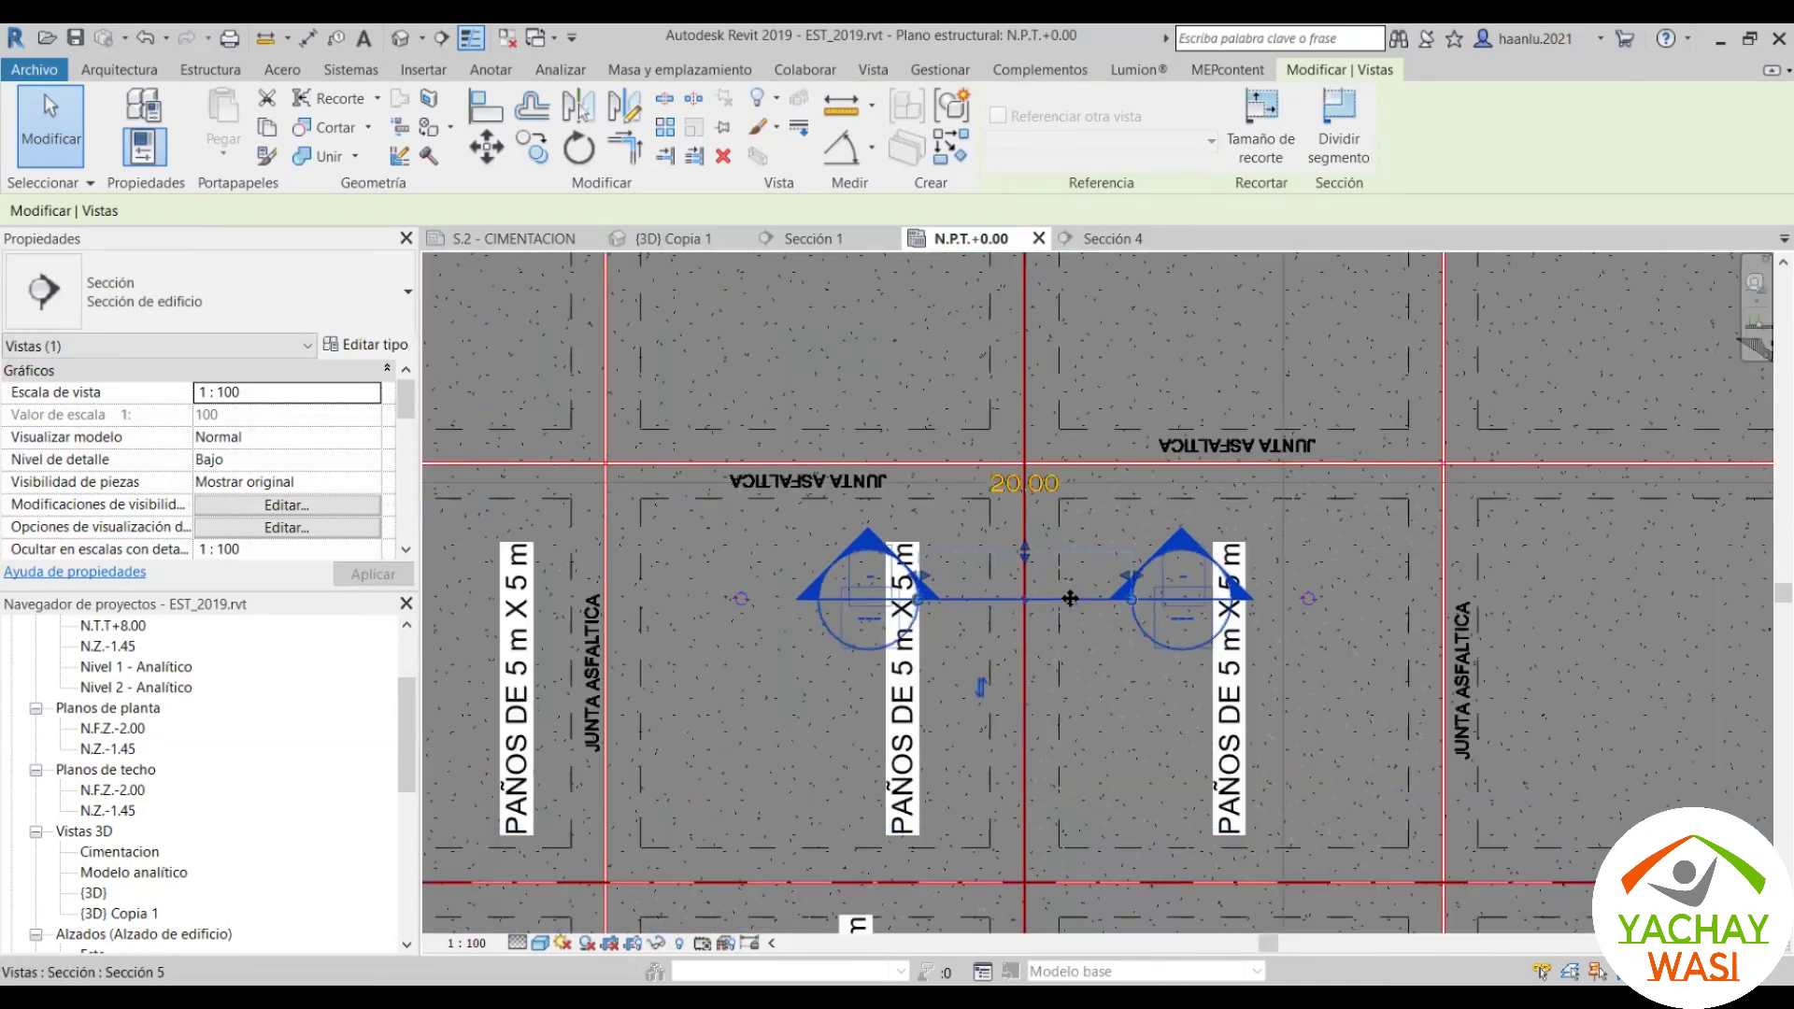
{"action": "middle_click_drag", "start_coordinate": [1070, 598], "coordinate": [993, 592]}
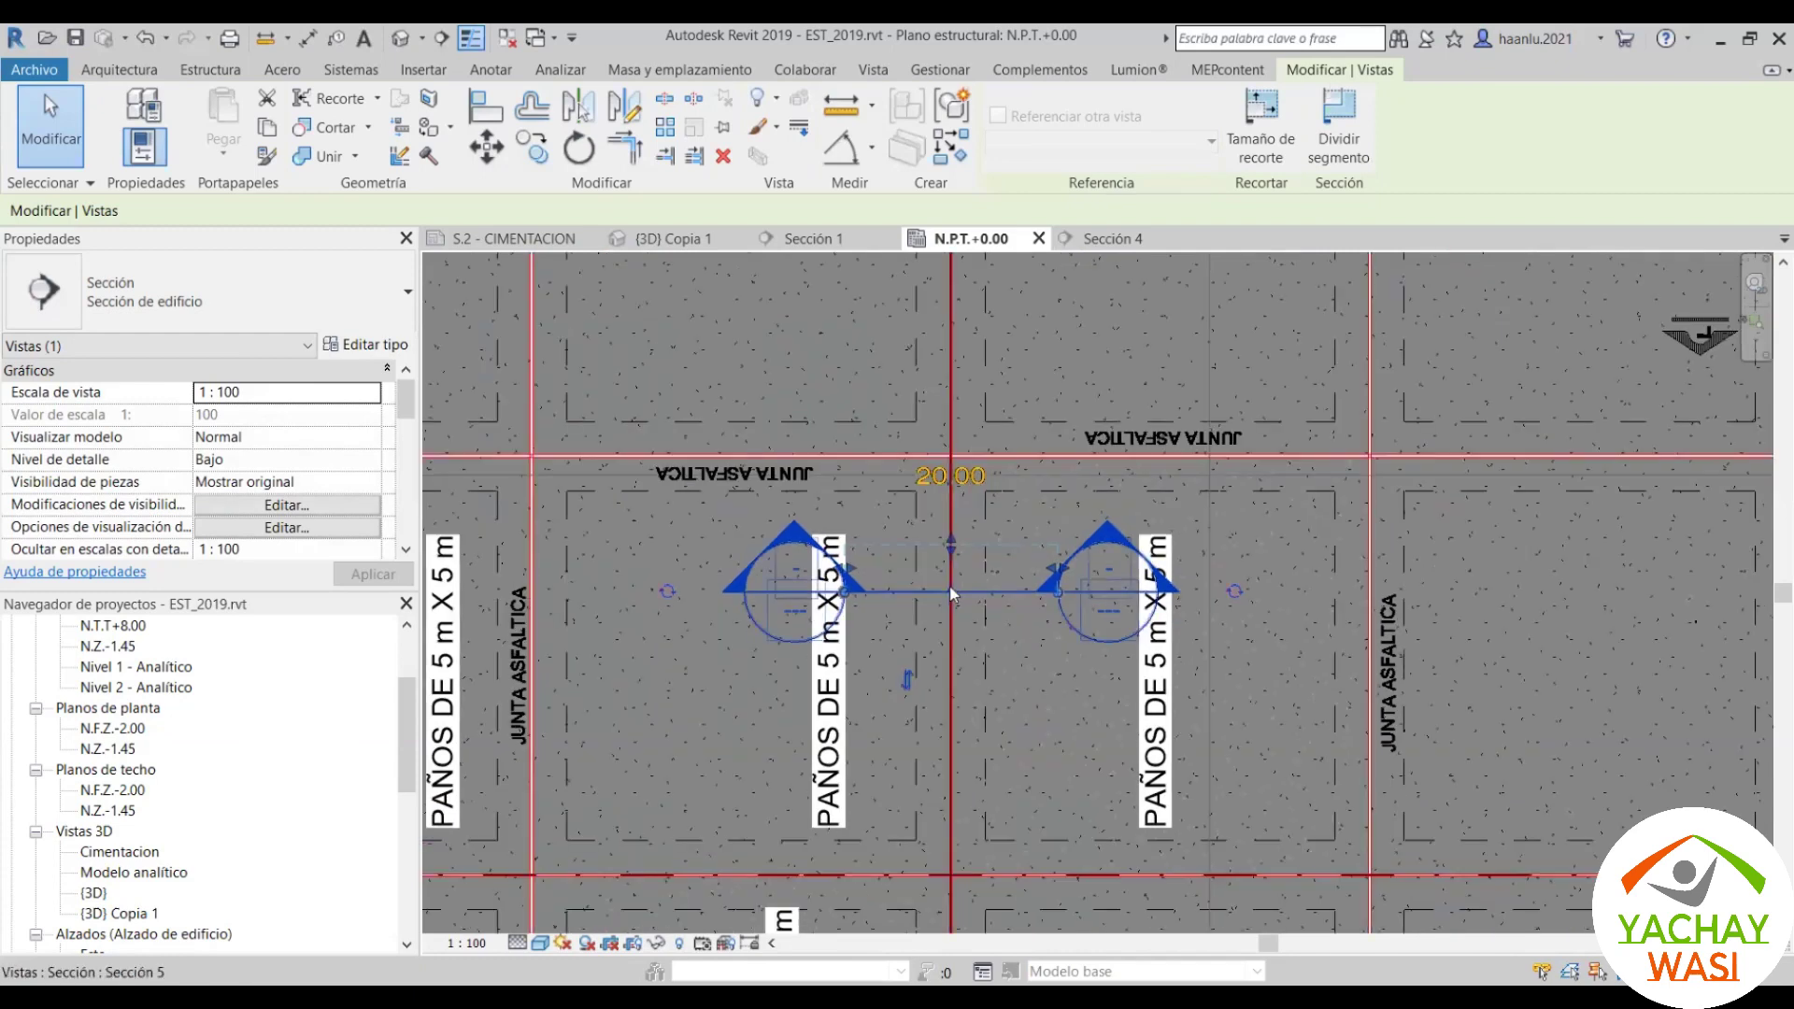
{"action": "right_click", "coordinate": [993, 593]}
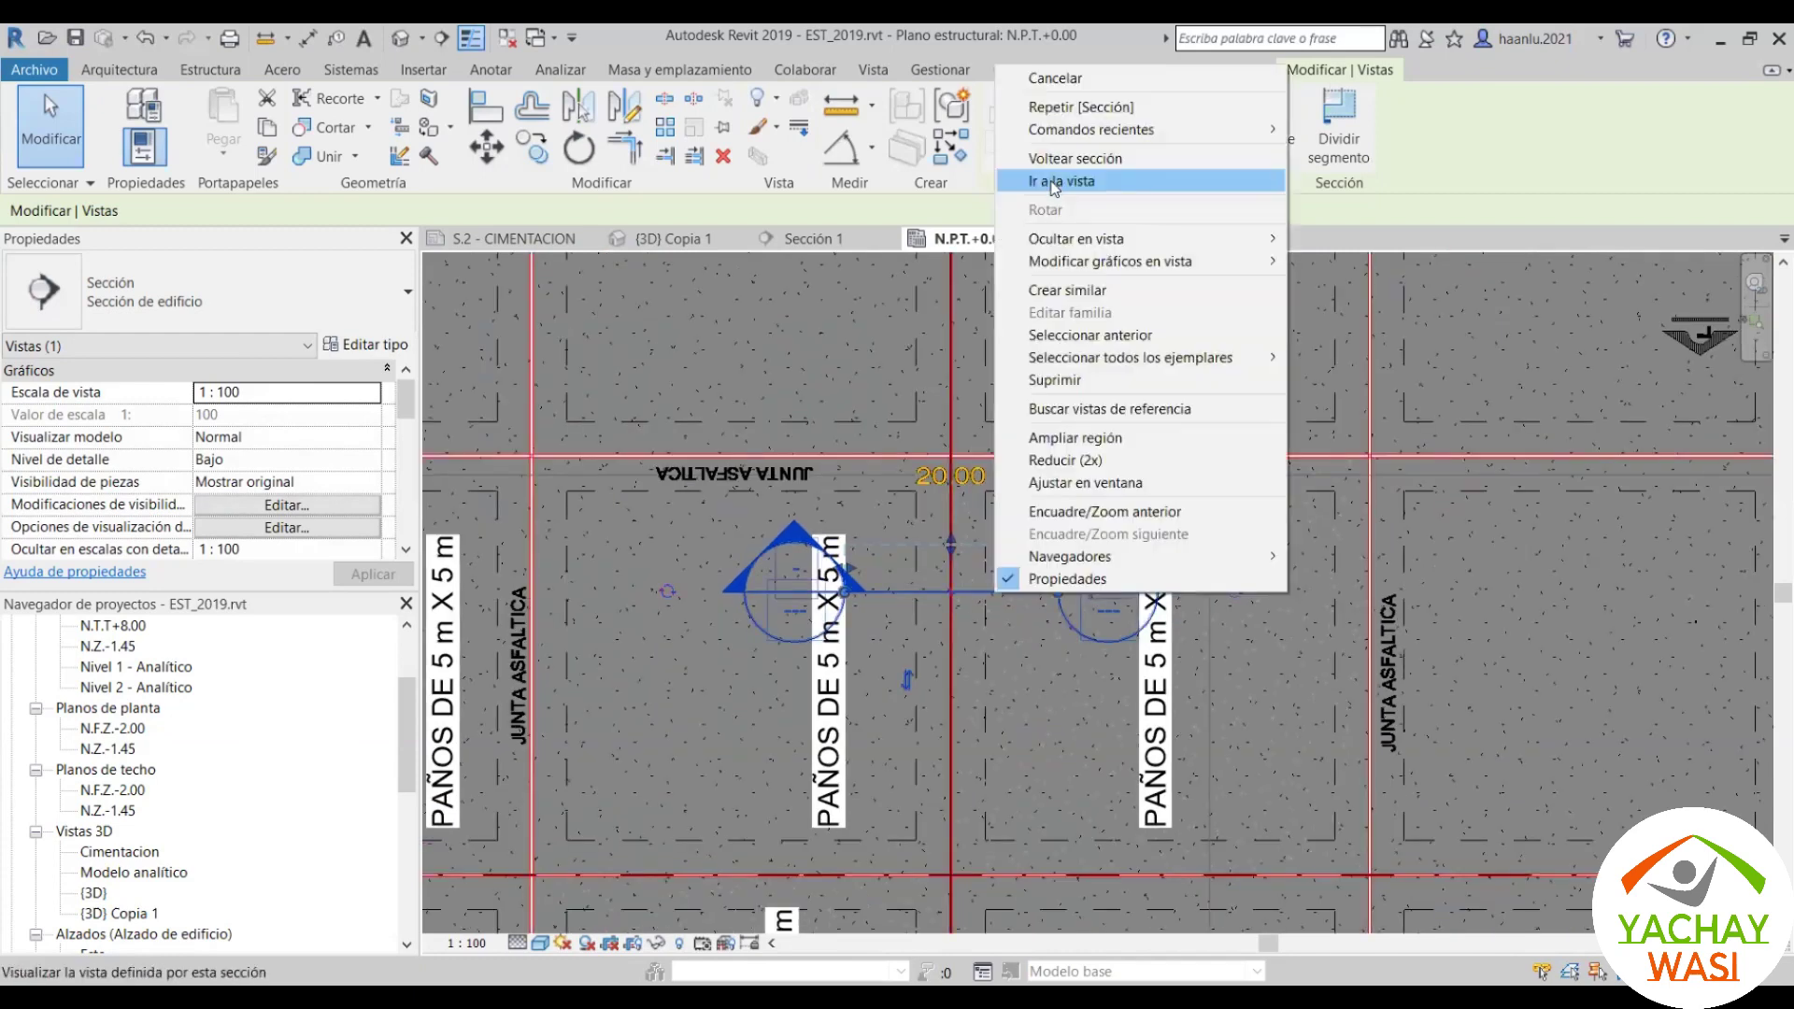
Step: Open the Sección 5 view and set its scale to 1:25
{"action": "left_click", "coordinate": [1055, 182]}
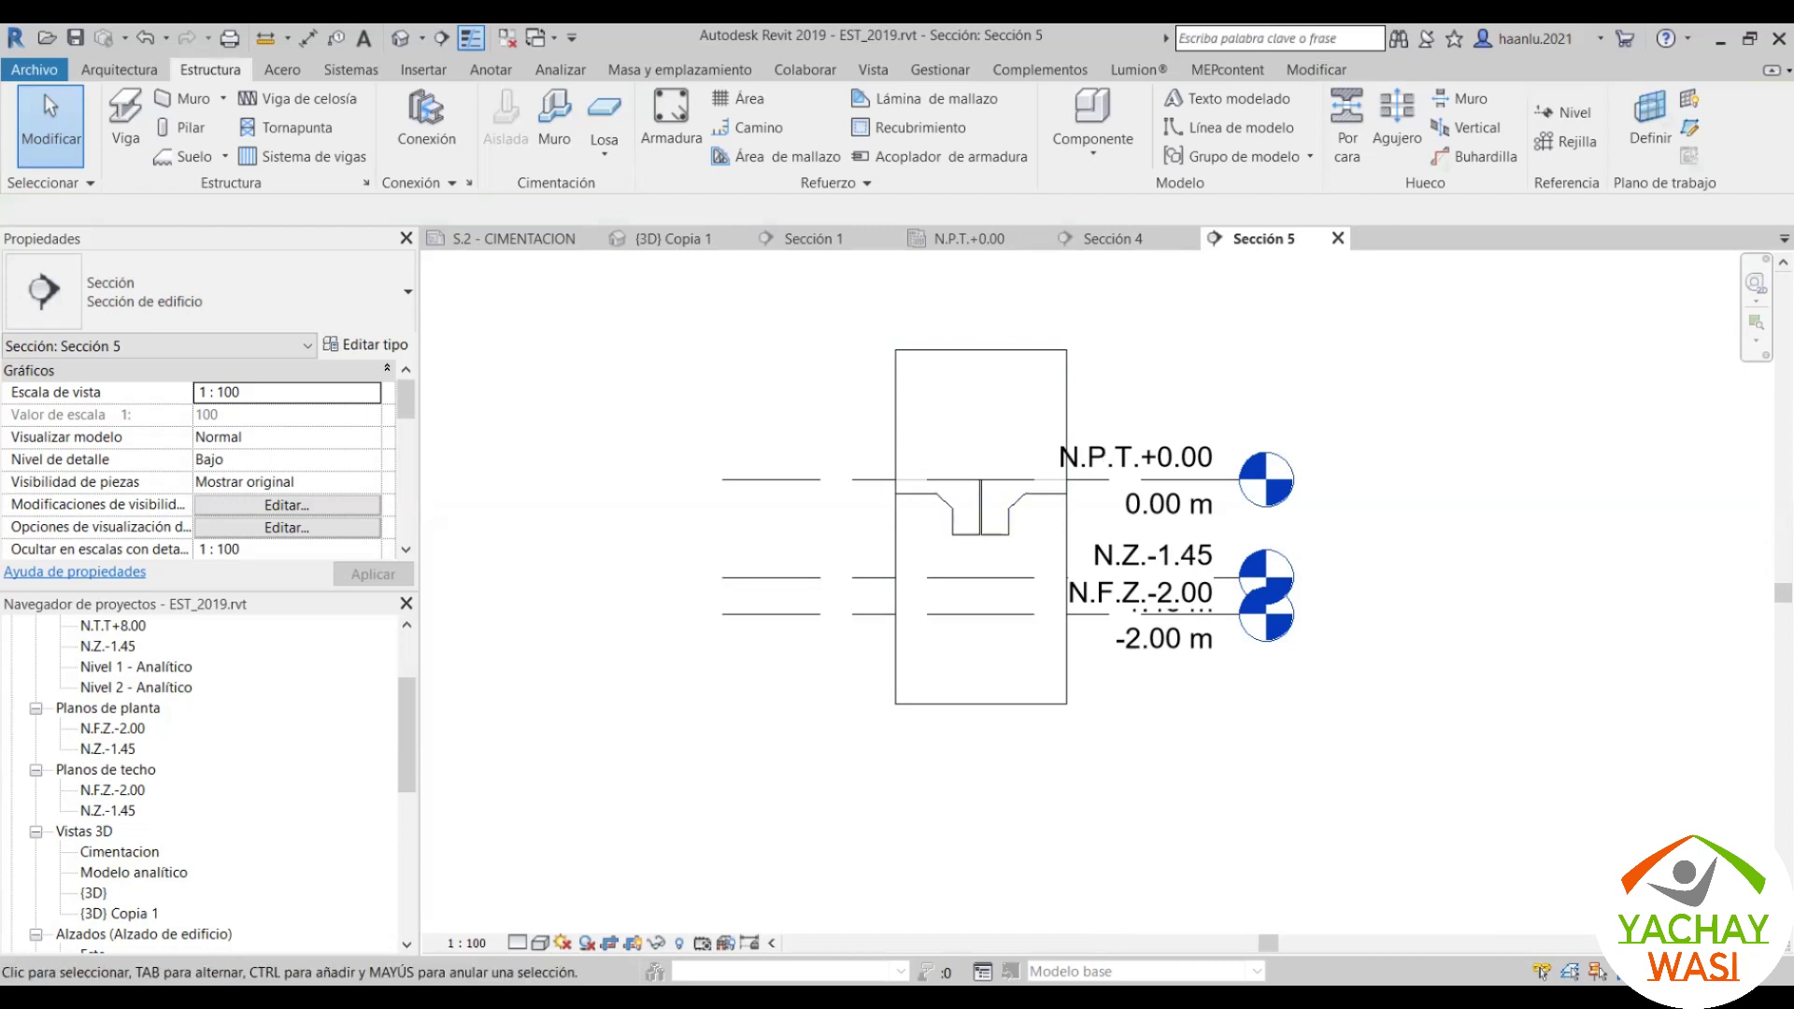
{"action": "left_click", "coordinate": [474, 946]}
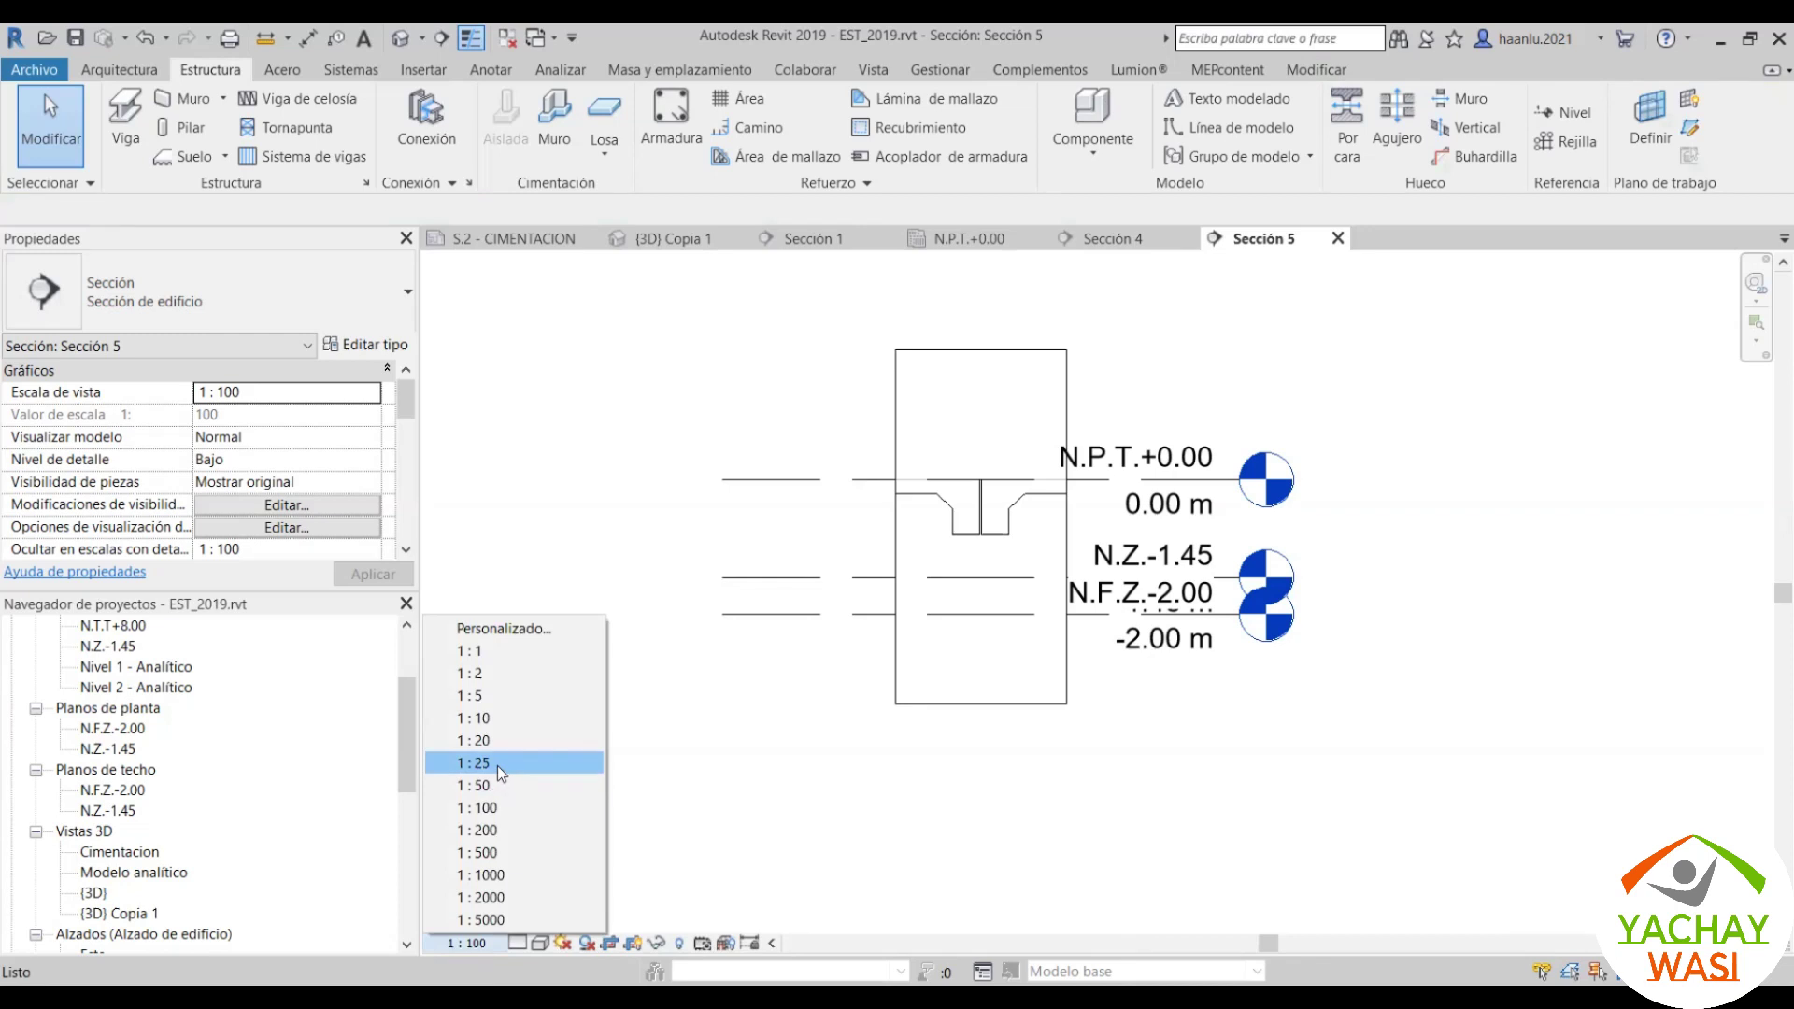
{"action": "left_click", "coordinate": [498, 765]}
{"action": "scroll", "coordinate": [1046, 454], "scroll_direction": "down", "scroll_amount": 2}
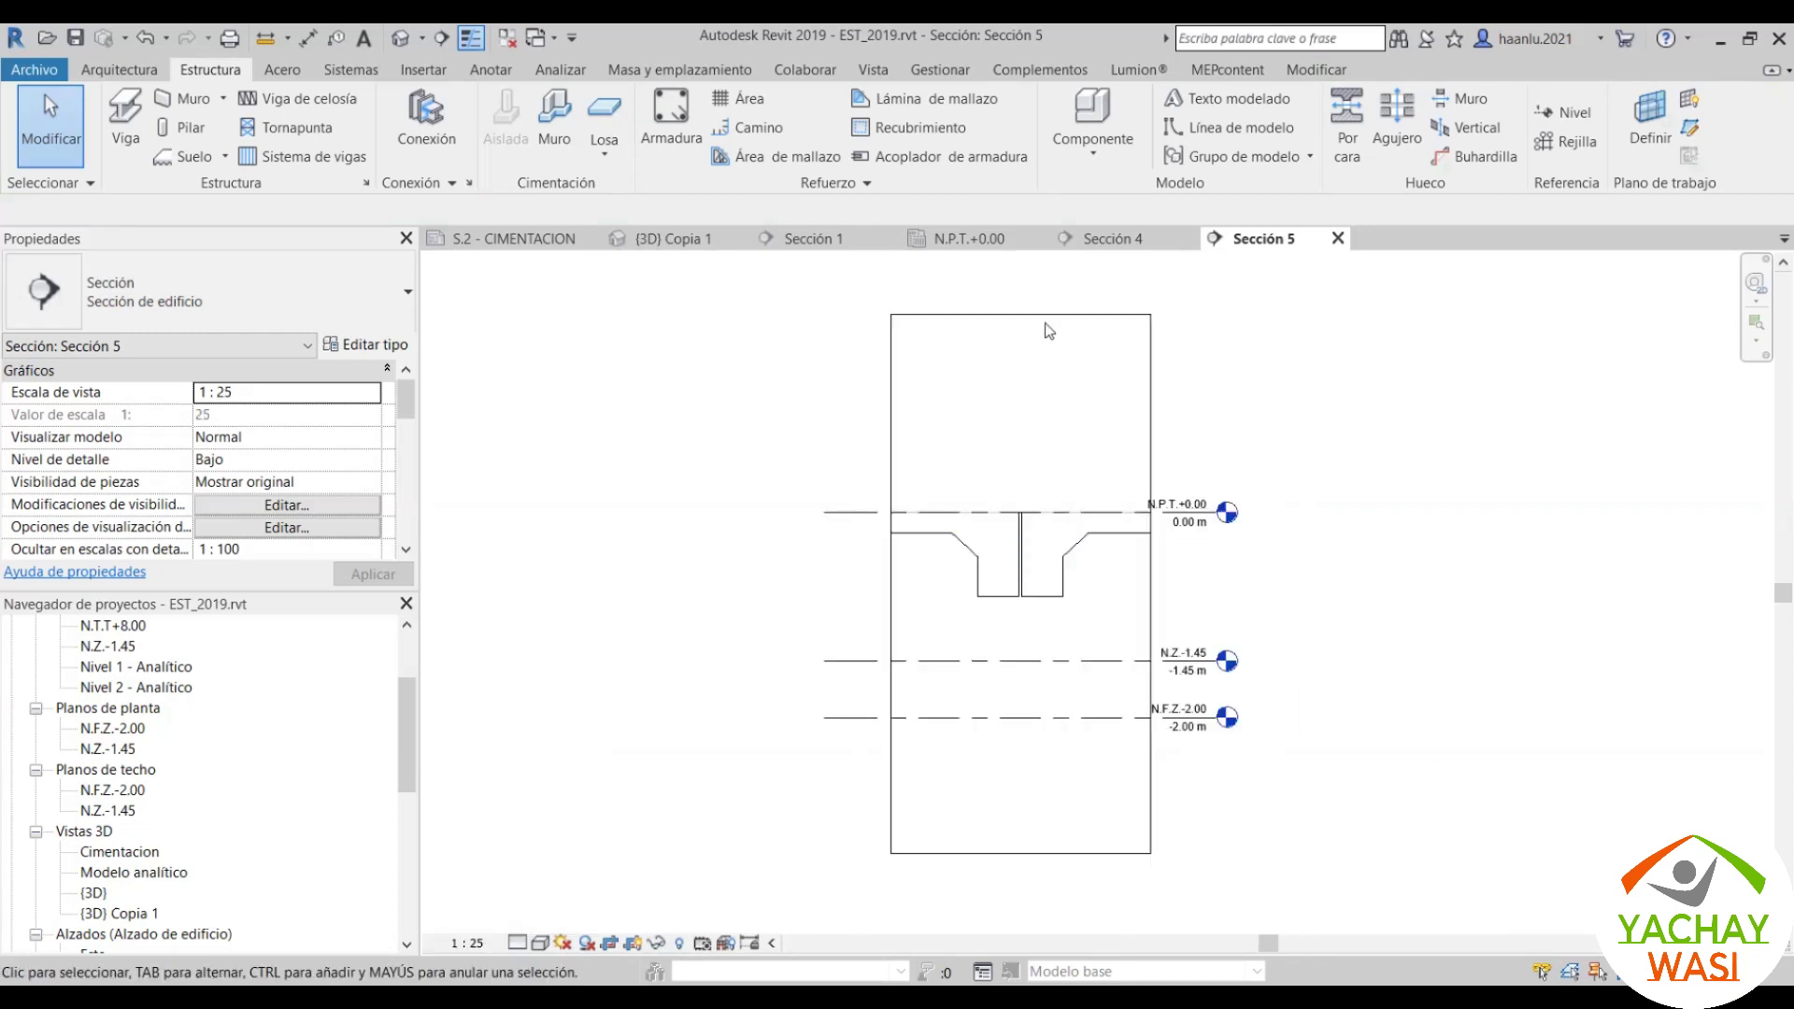
Step: Drag the crop region's top edge down to the slab and bottom edge up to the beams
{"action": "left_click", "coordinate": [1024, 318]}
{"action": "left_click_drag", "start_coordinate": [1026, 317], "coordinate": [1026, 416]}
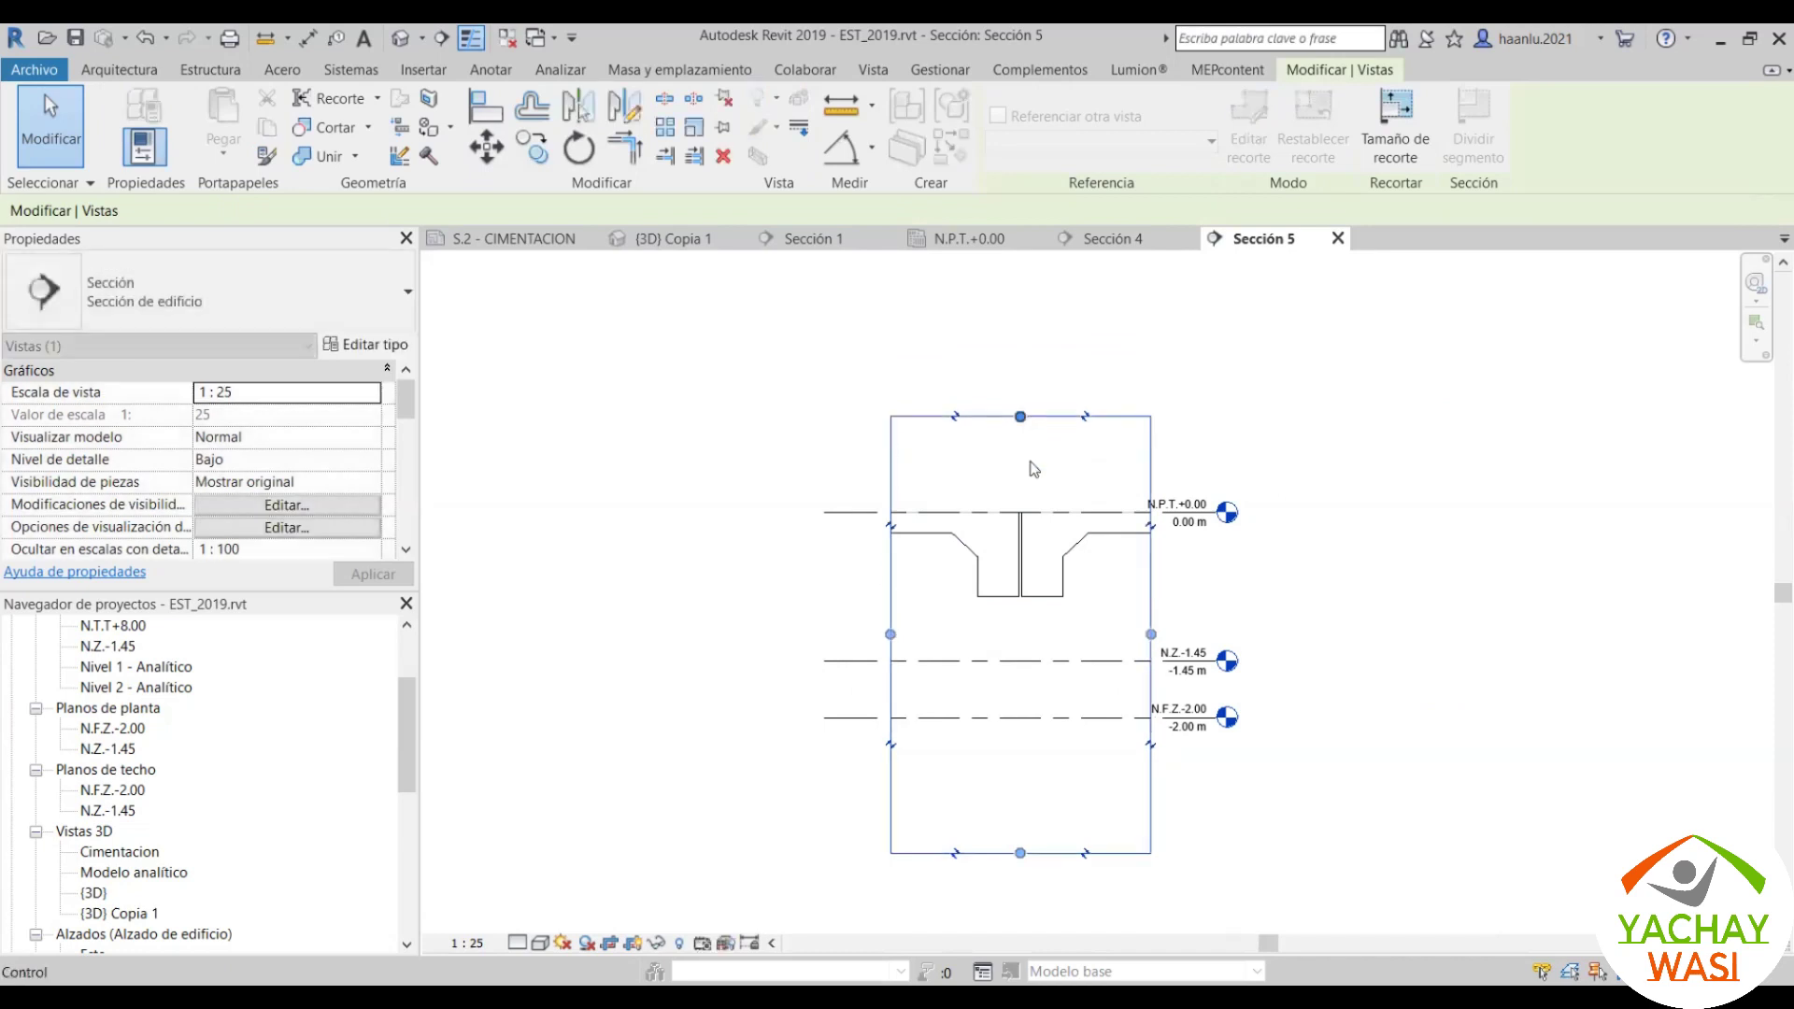
{"action": "left_click_drag", "start_coordinate": [1023, 740], "coordinate": [1022, 533]}
{"action": "scroll", "coordinate": [1025, 534], "scroll_direction": "up", "scroll_amount": 2}
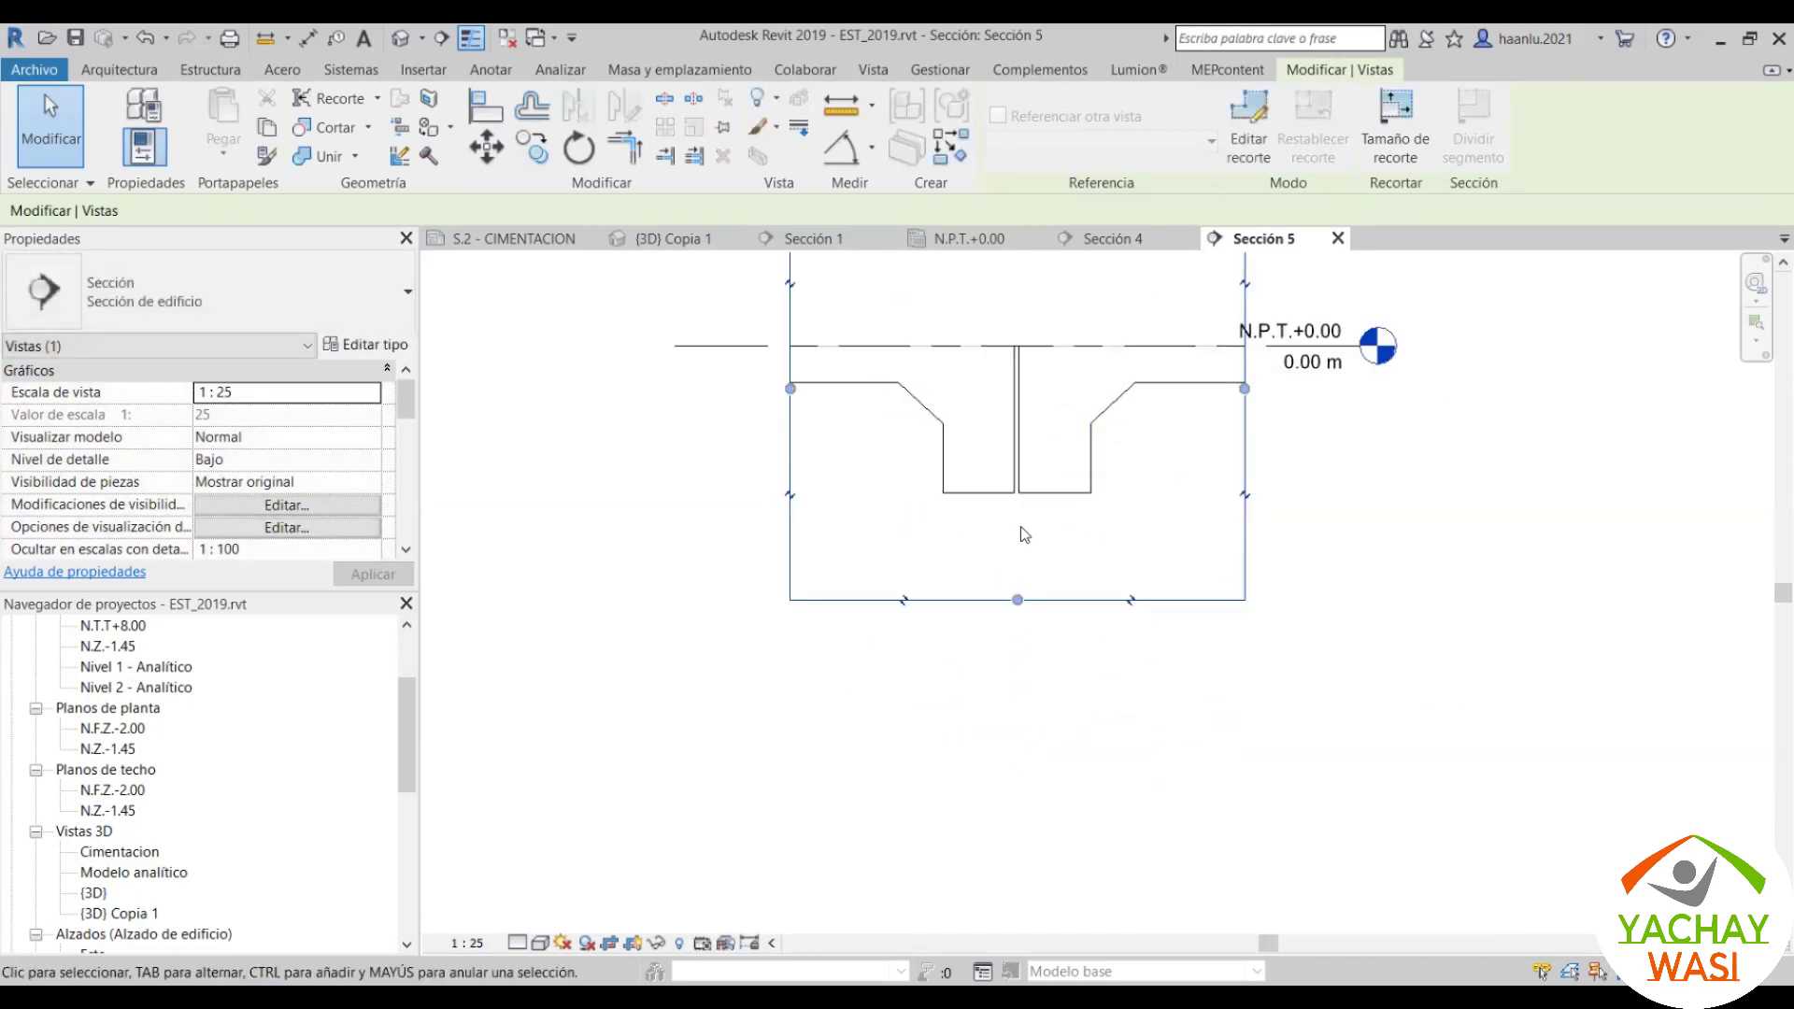
{"action": "left_click", "coordinate": [1275, 483]}
{"action": "scroll", "coordinate": [1593, 727], "scroll_direction": "up", "scroll_amount": 1}
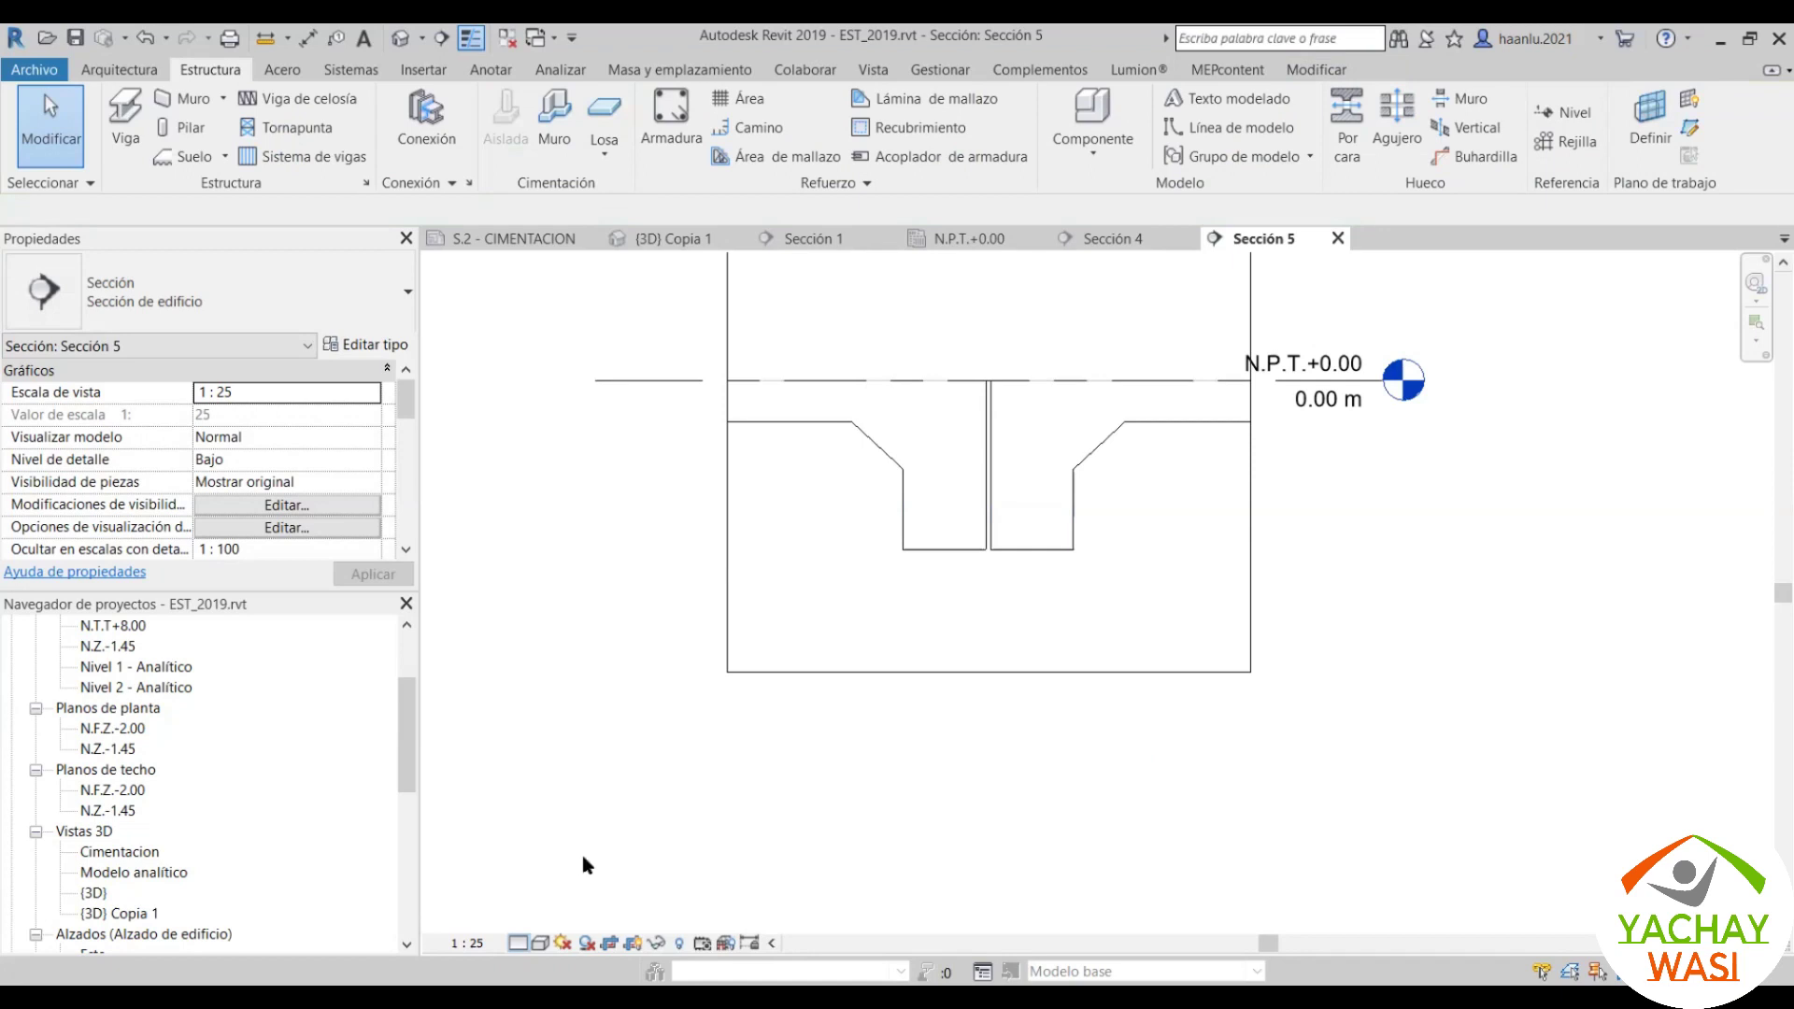
Step: Reselect the crop region to review its adjusted boundary
{"action": "left_click", "coordinate": [1168, 561]}
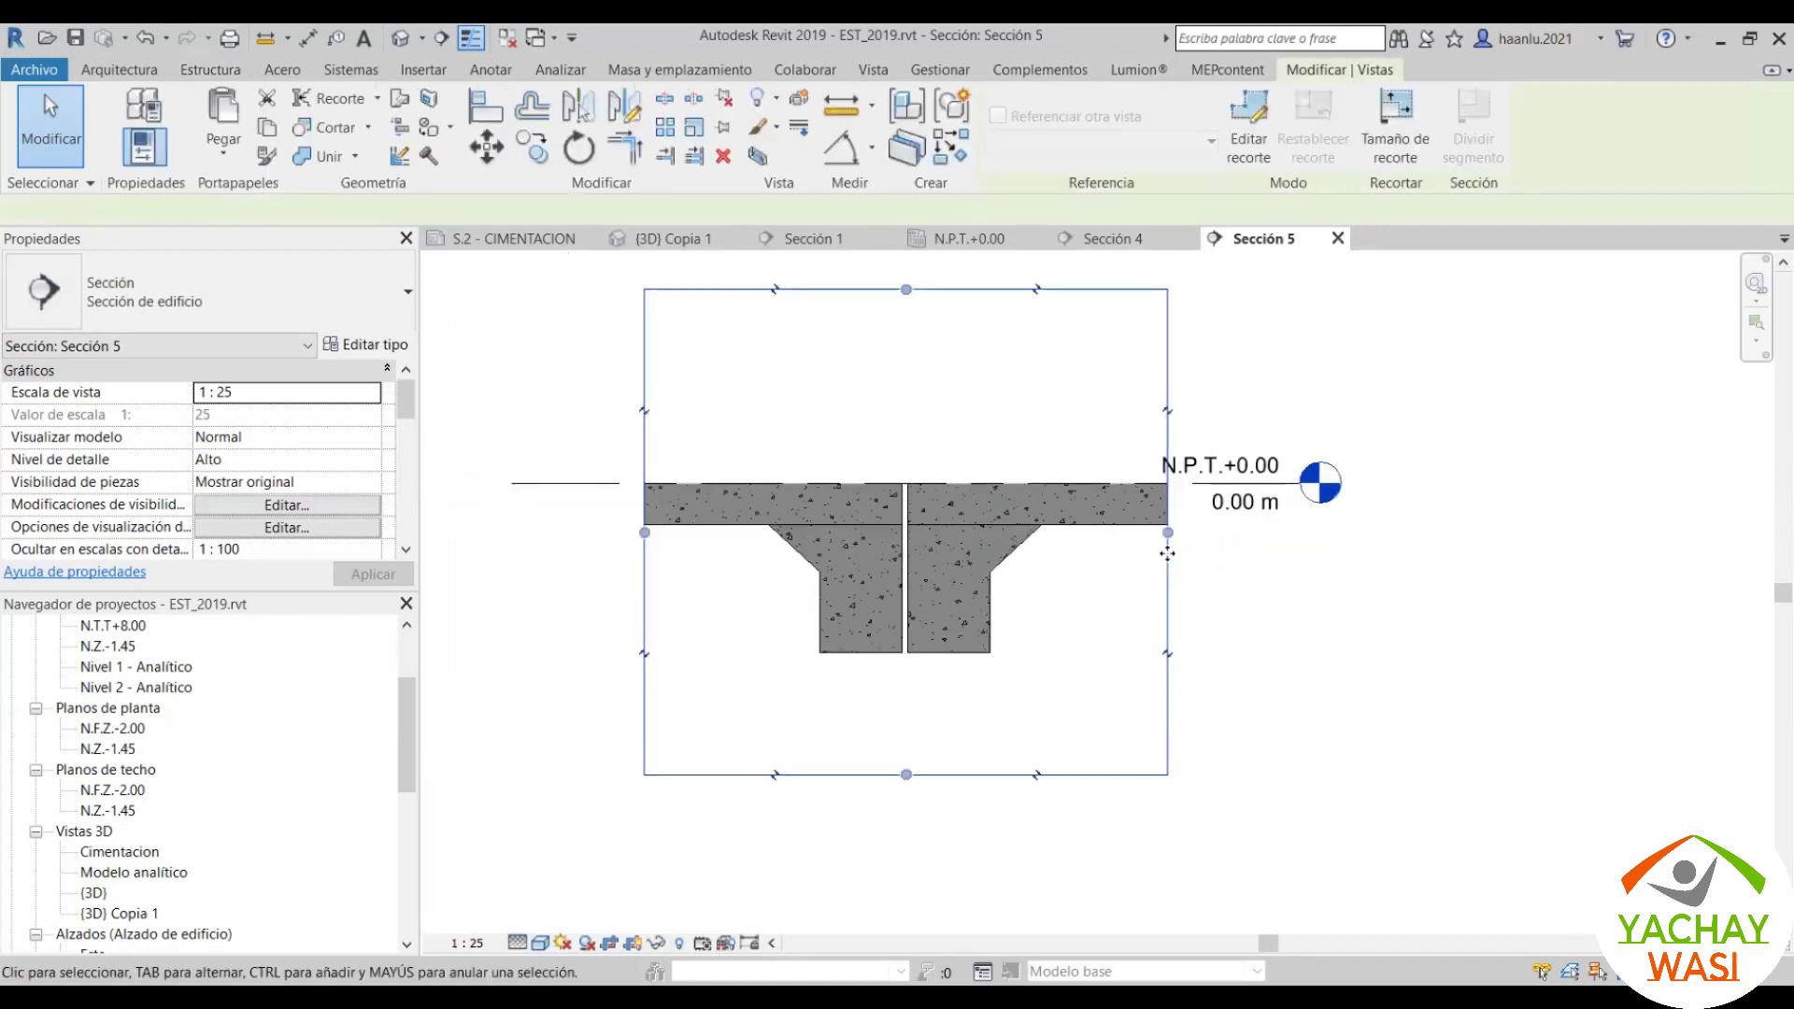
{"action": "scroll", "coordinate": [1028, 542], "scroll_direction": "up", "scroll_amount": 2}
{"action": "scroll", "coordinate": [977, 537], "scroll_direction": "up", "scroll_amount": 1}
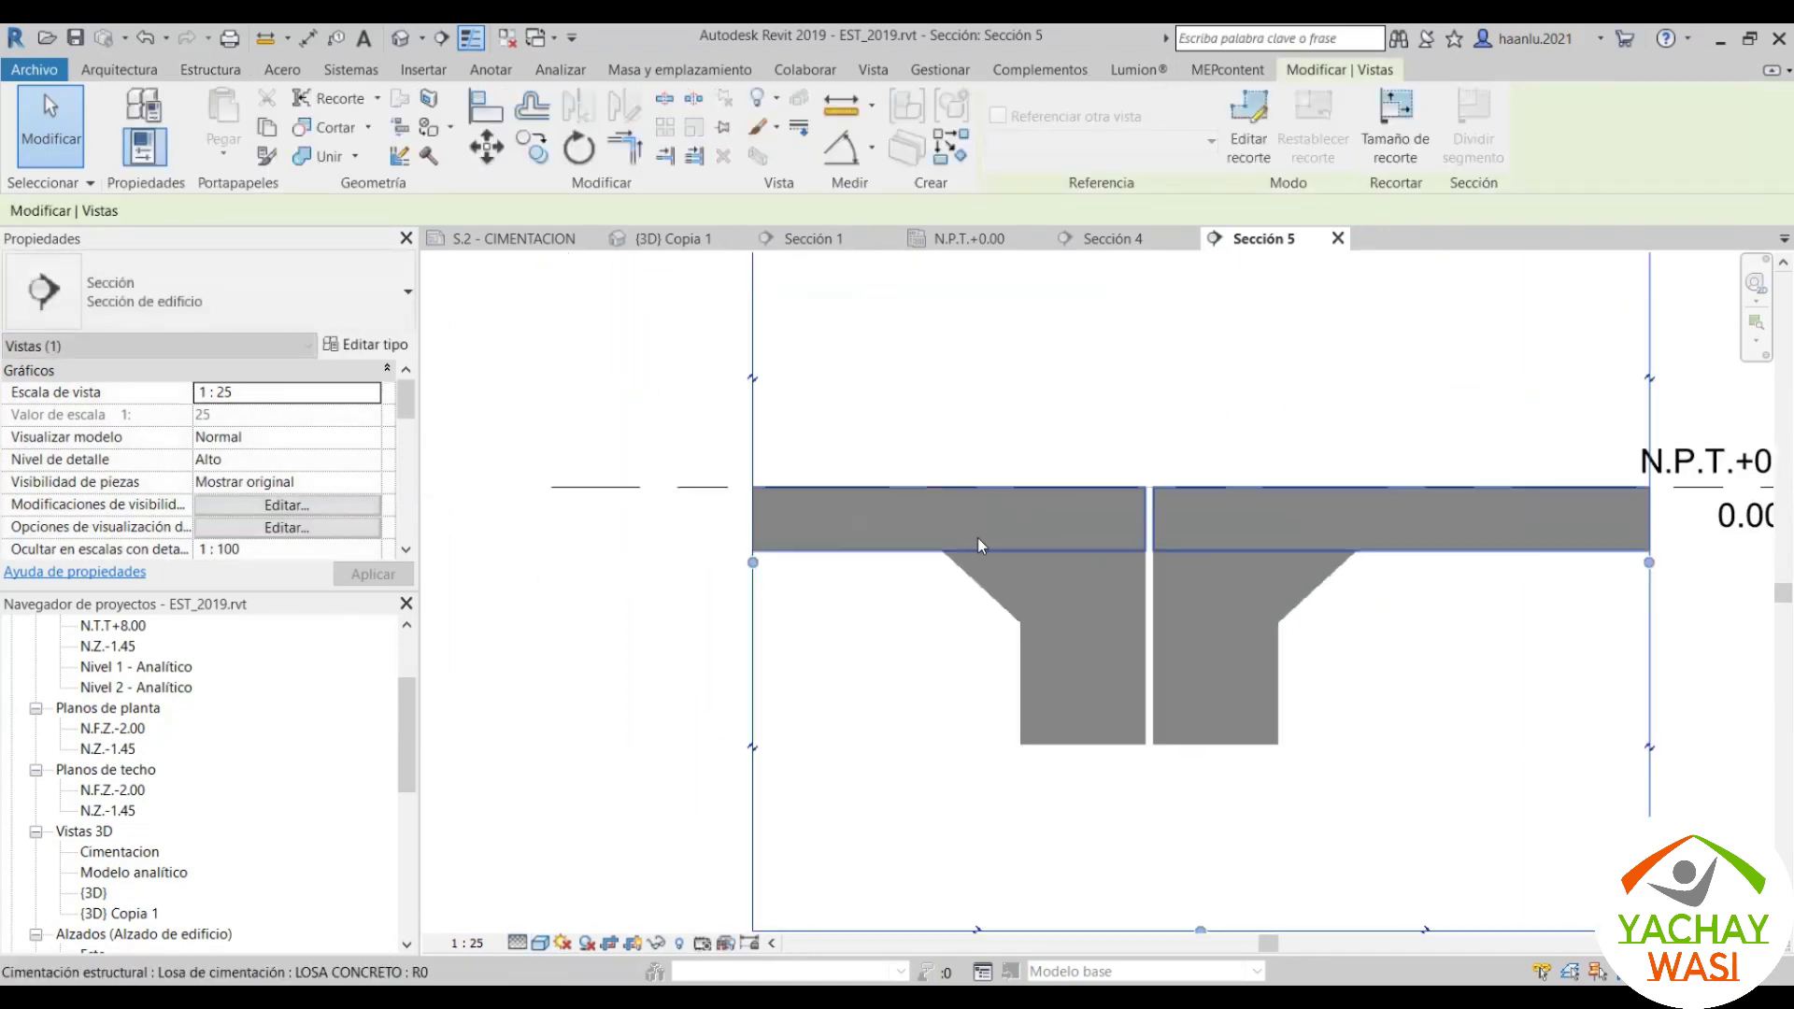
{"action": "key", "text": "Escape"}
{"action": "scroll", "coordinate": [710, 523], "scroll_direction": "down", "scroll_amount": 2}
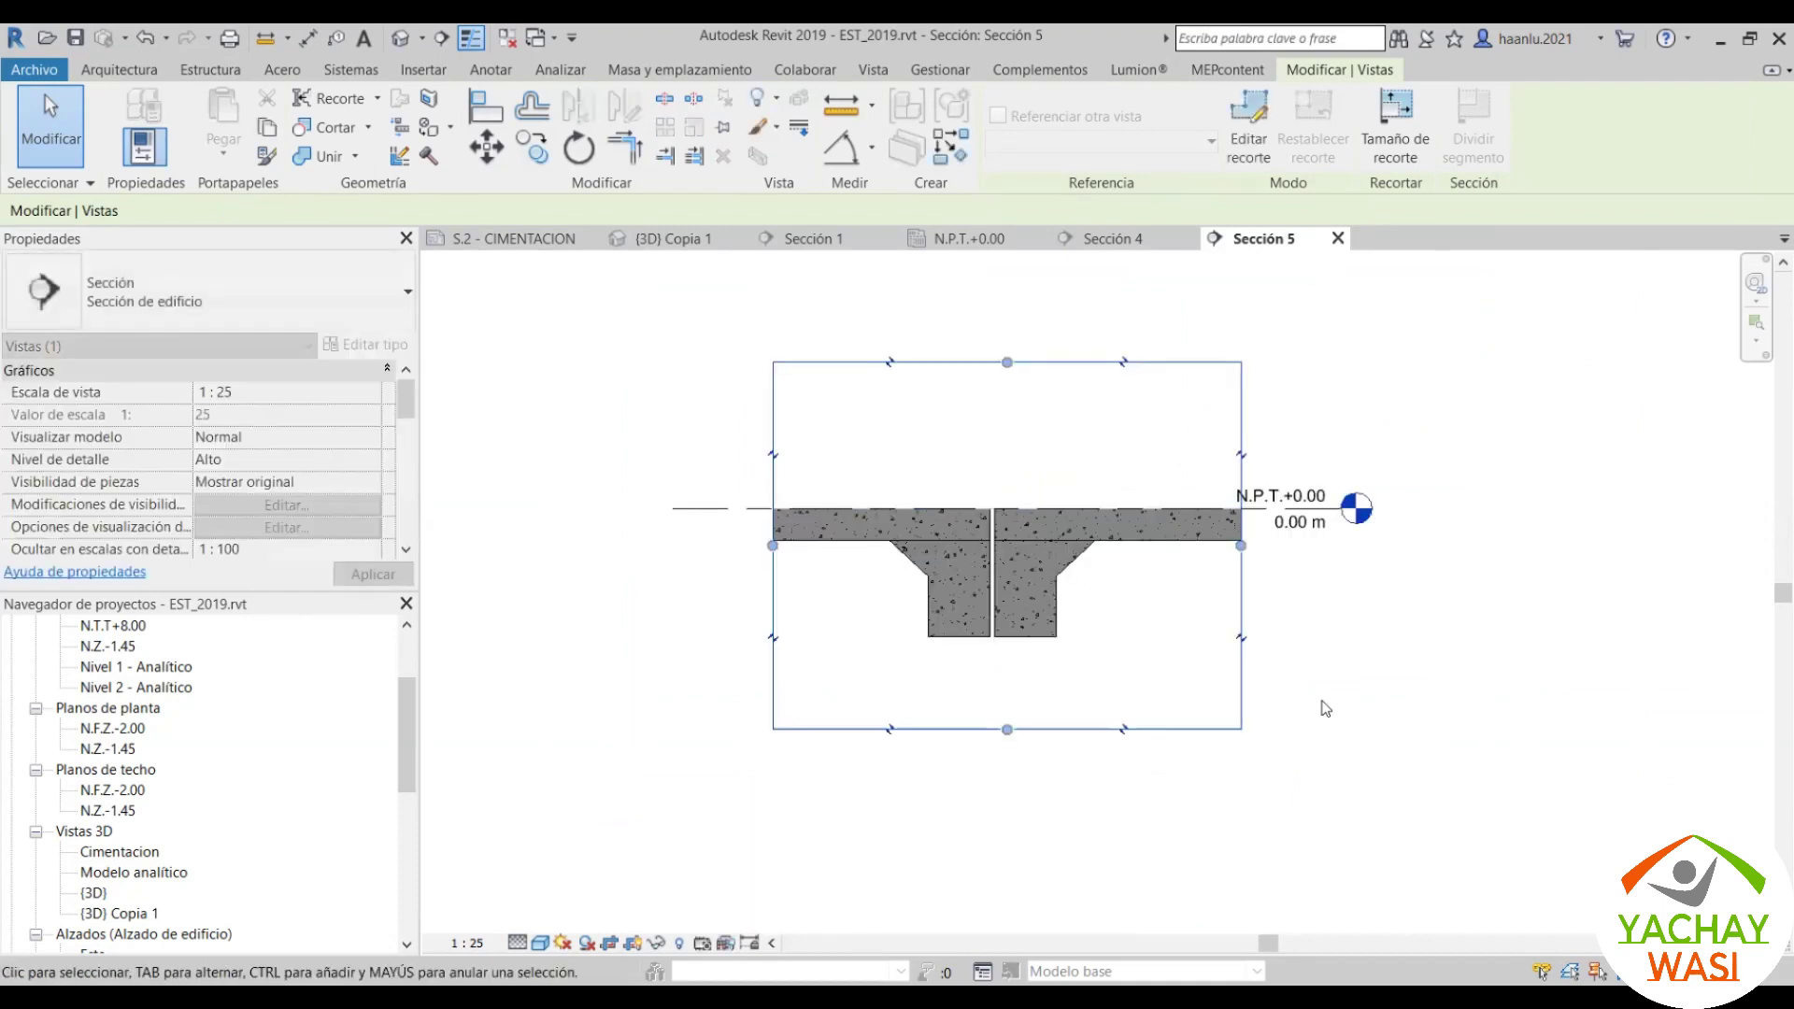
{"action": "left_click", "coordinate": [1242, 652]}
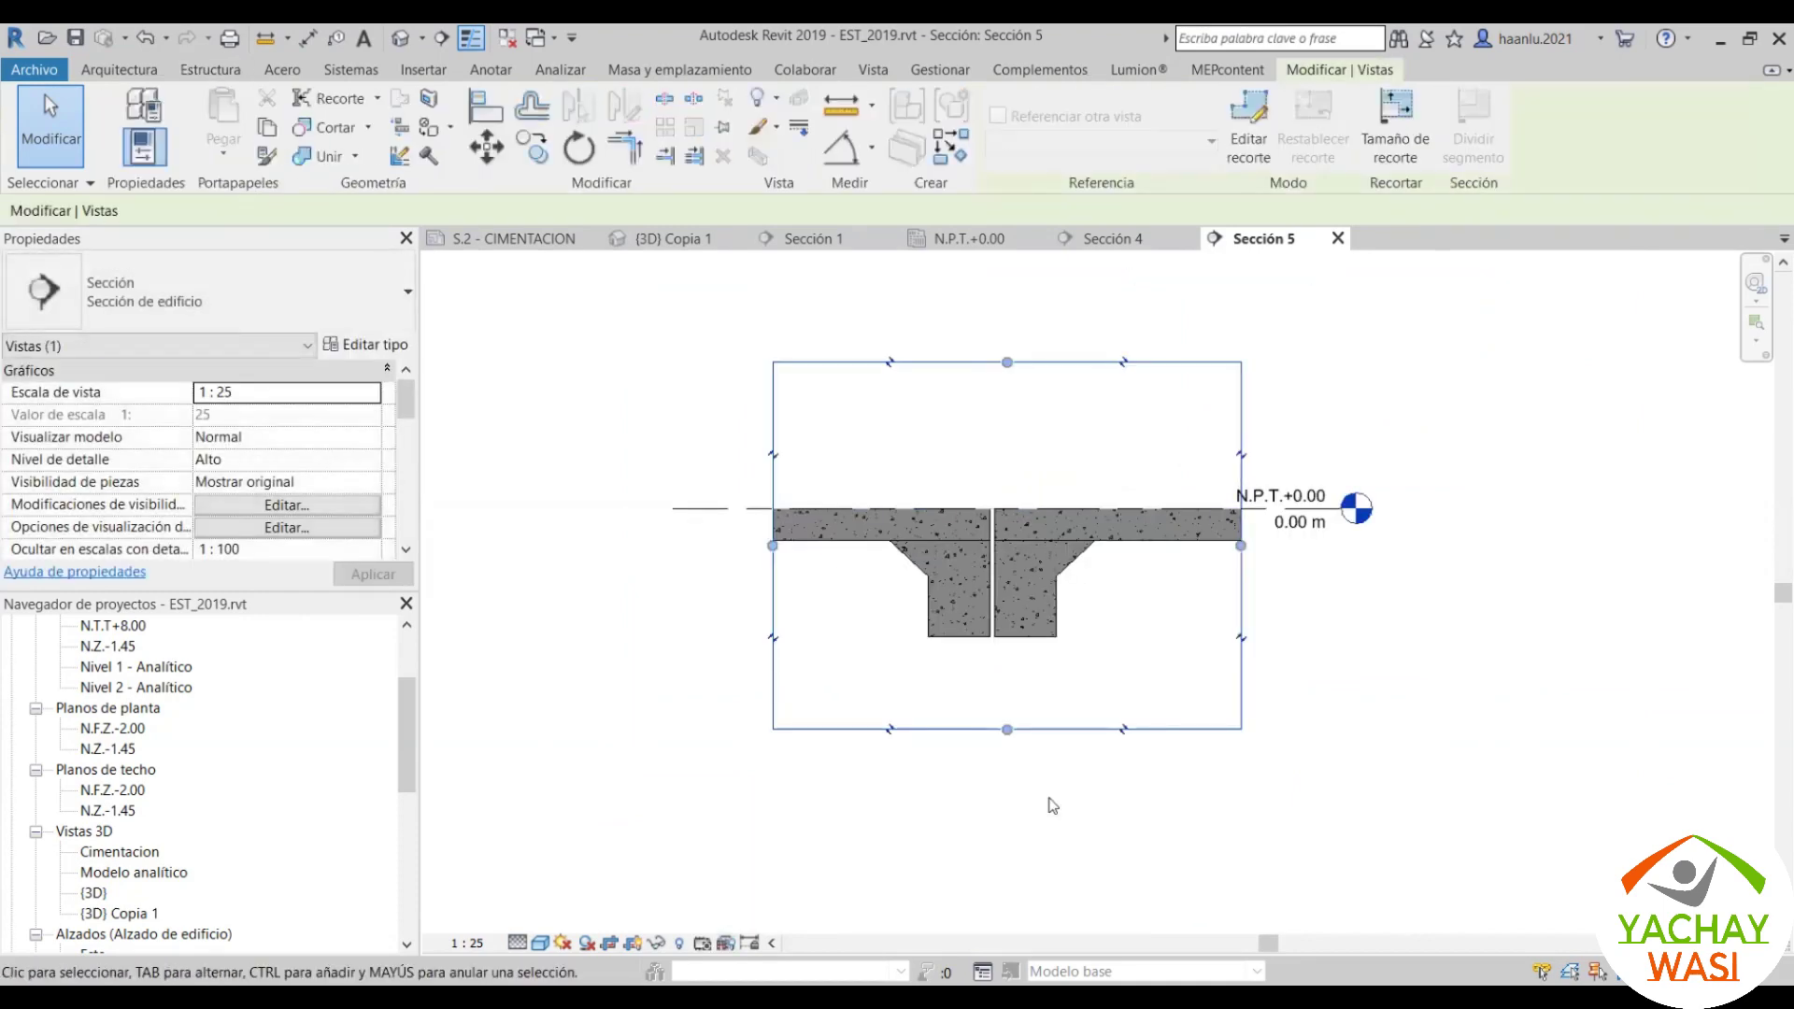
{"action": "key", "text": "Escape"}
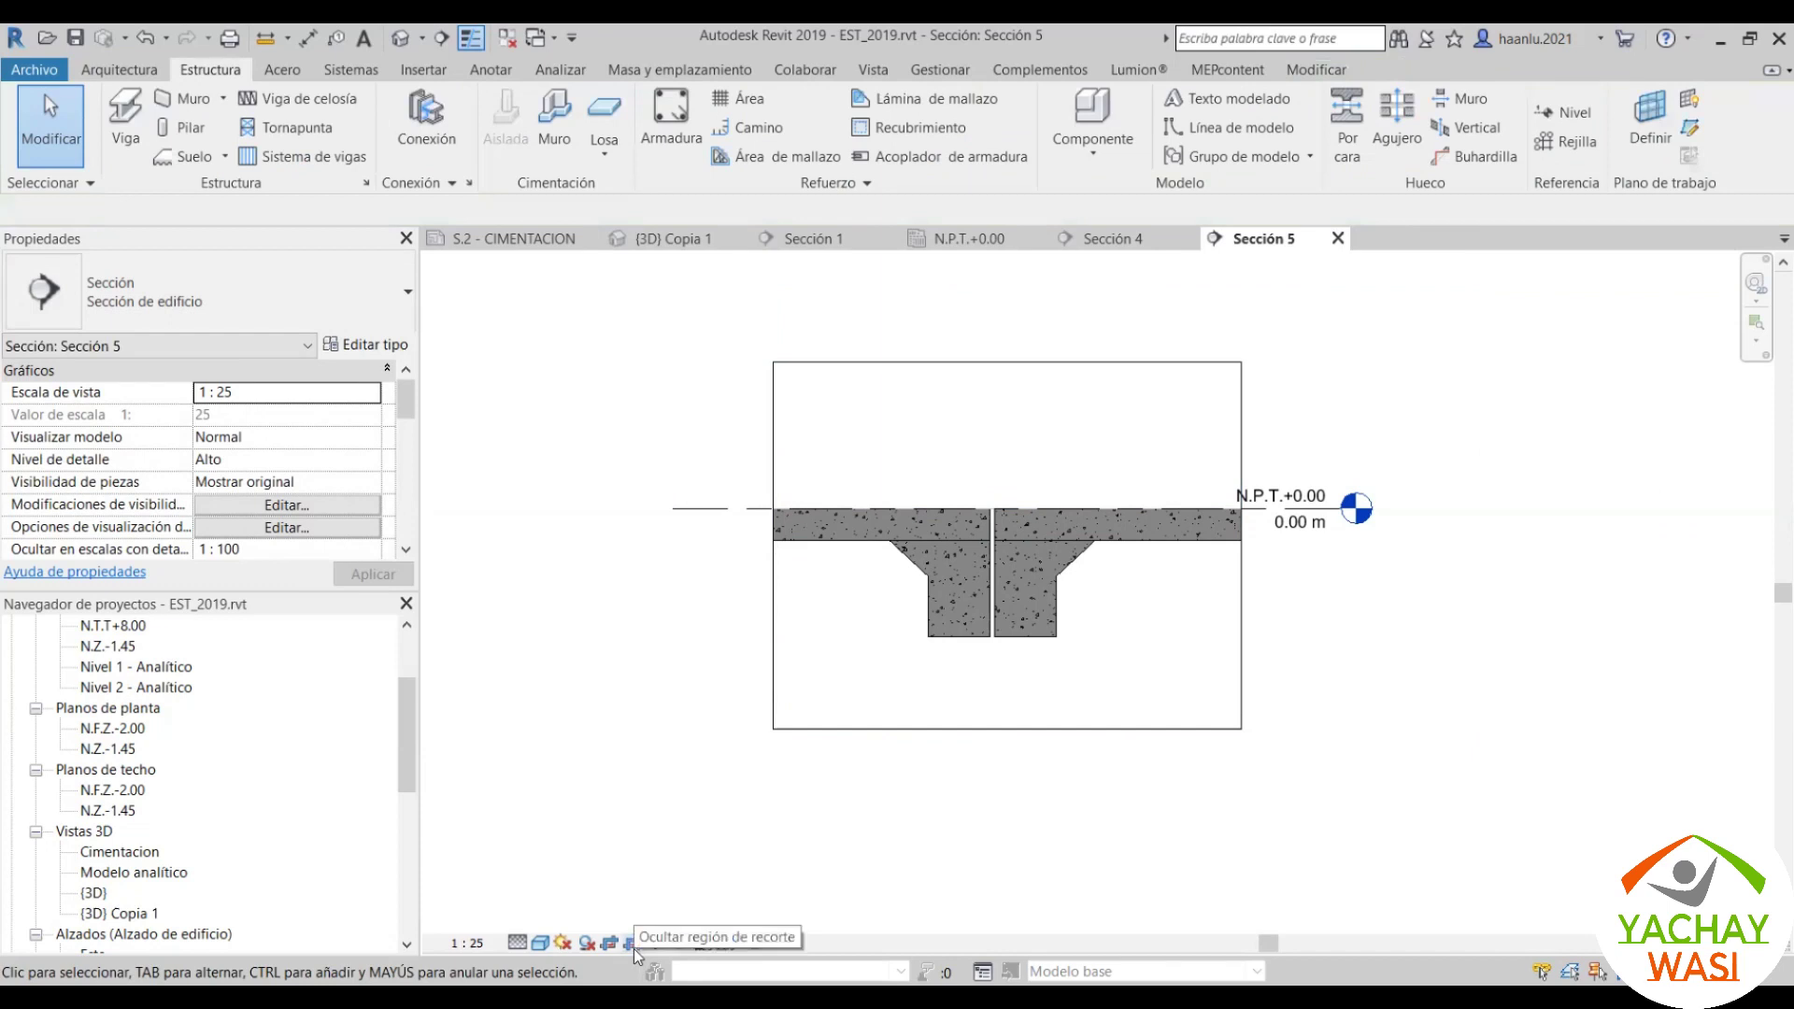
Step: Toggle crop region visibility off and on, then switch to the S.2 - CIMENTACION sheet
{"action": "left_click", "coordinate": [633, 945]}
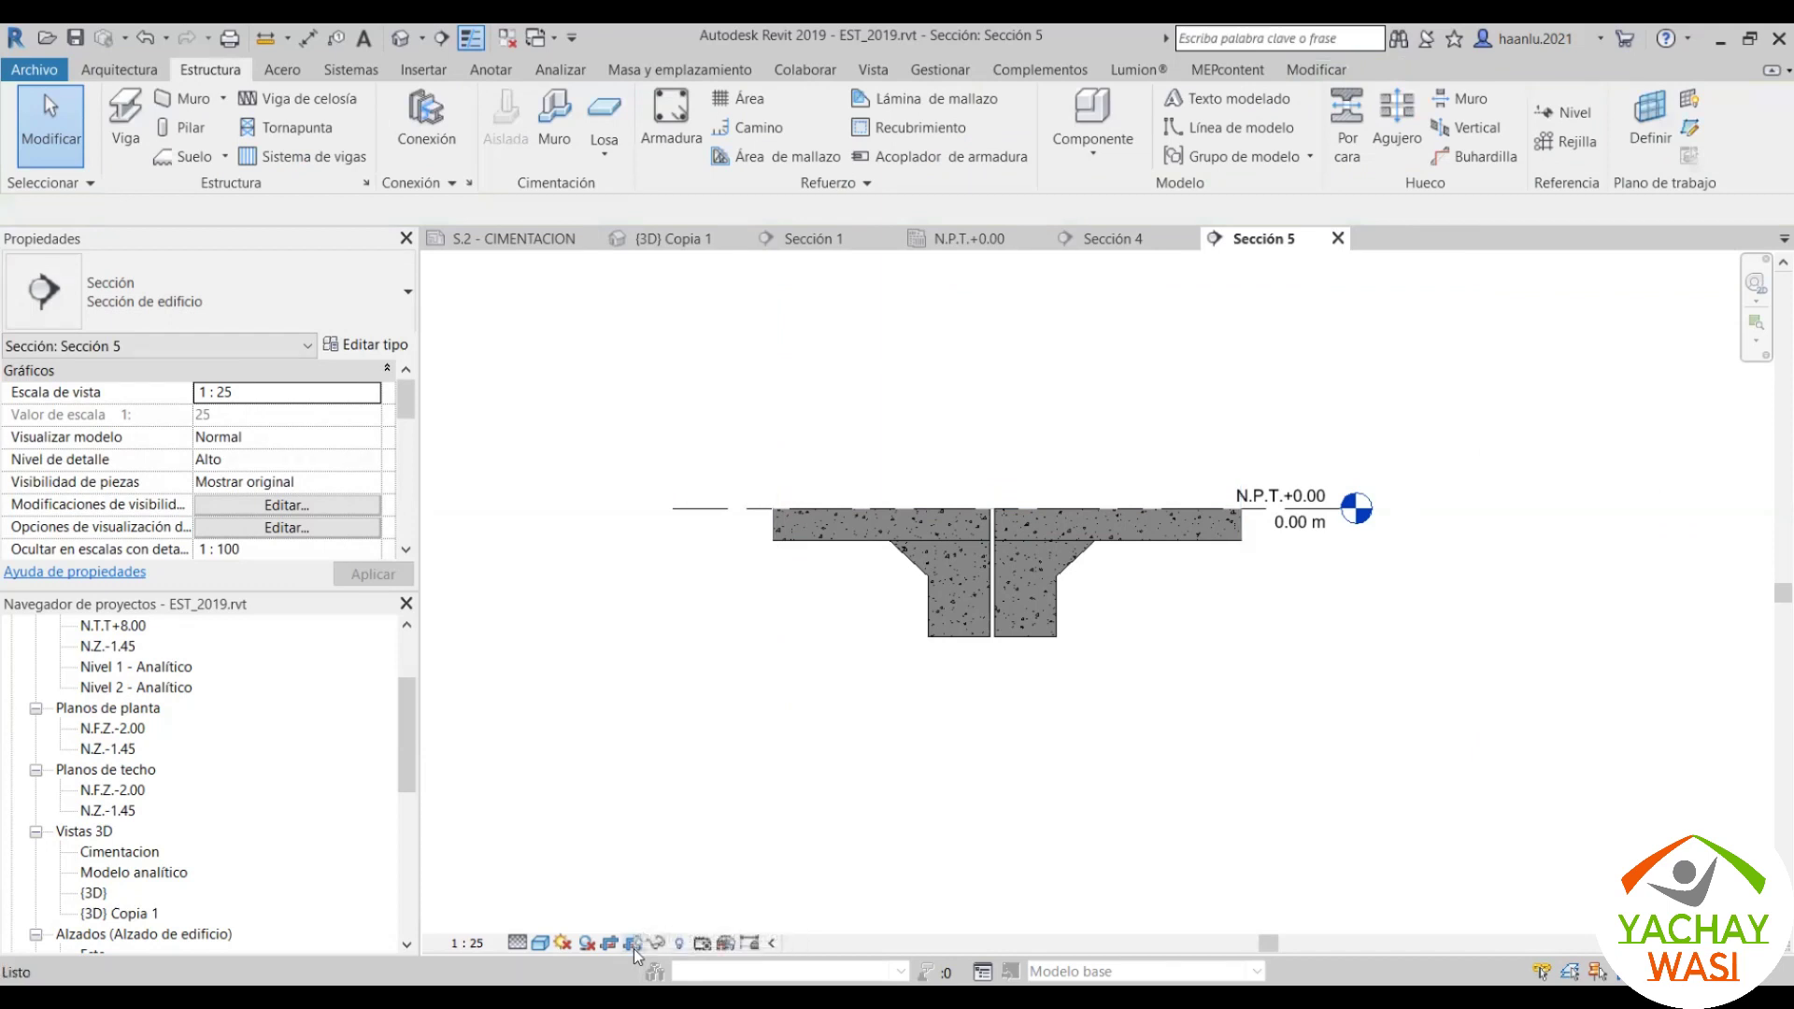
{"action": "left_click", "coordinate": [634, 944]}
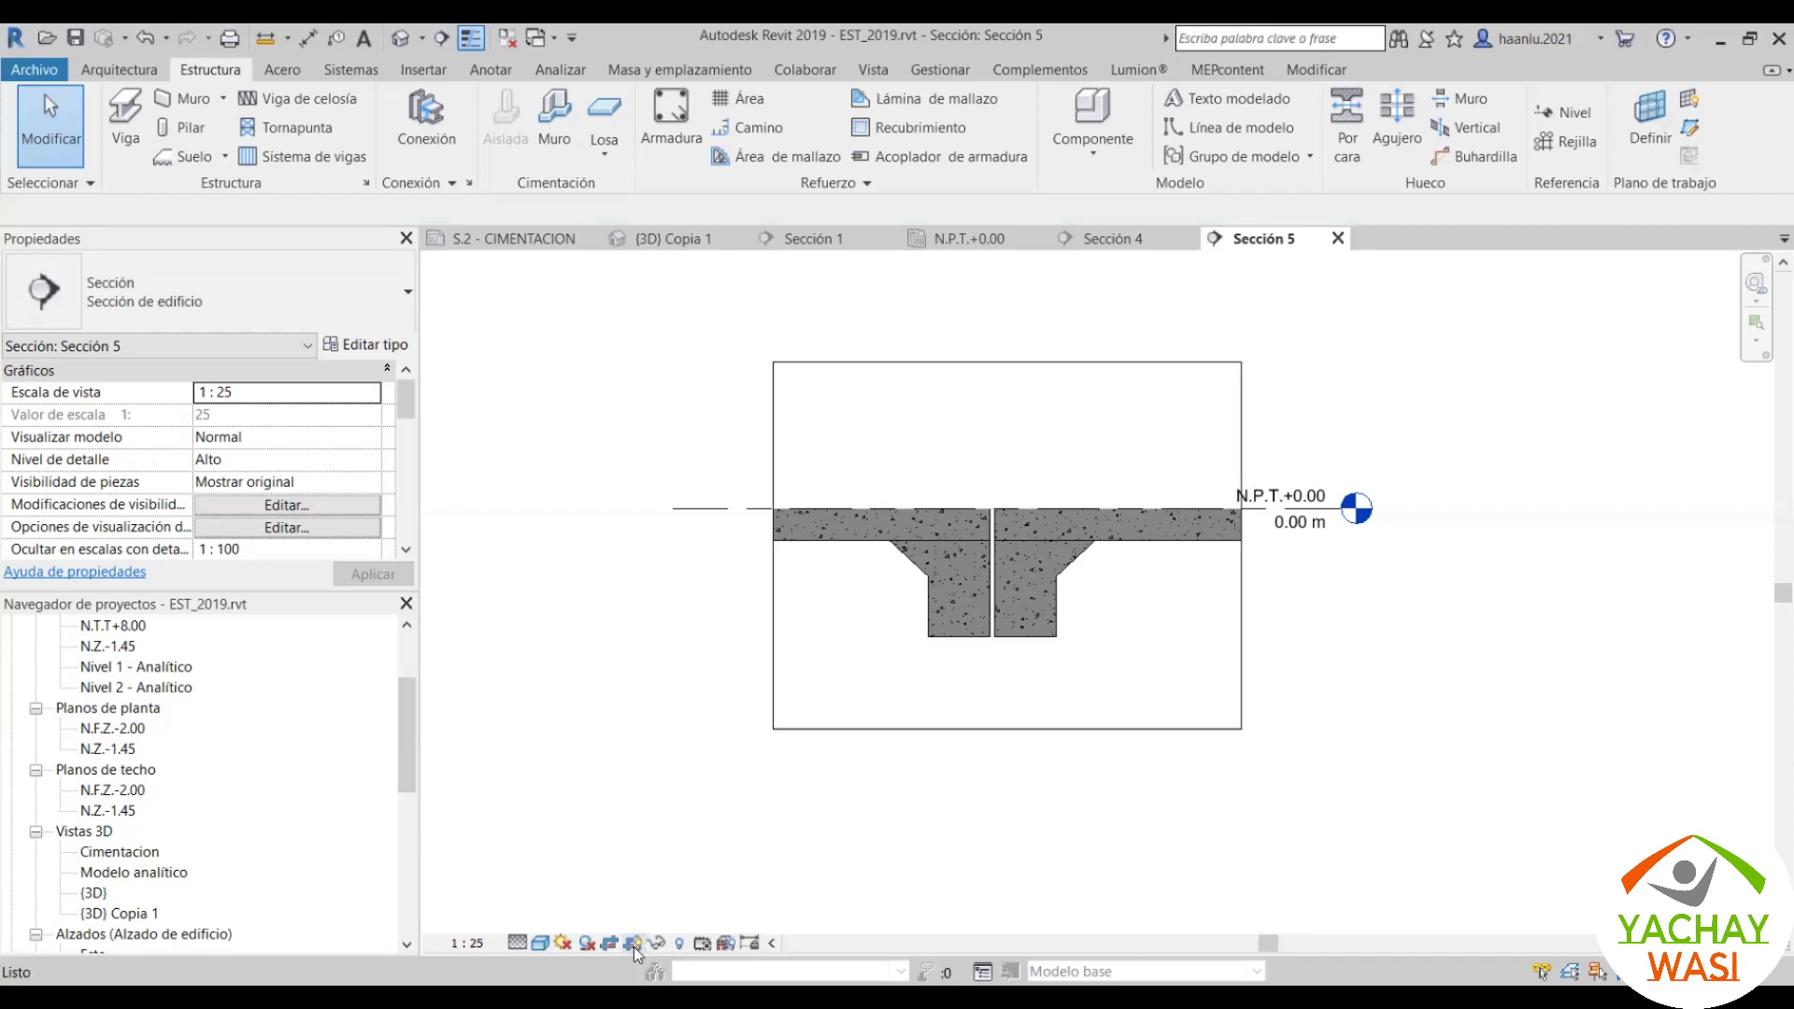
{"action": "left_click", "coordinate": [1251, 710]}
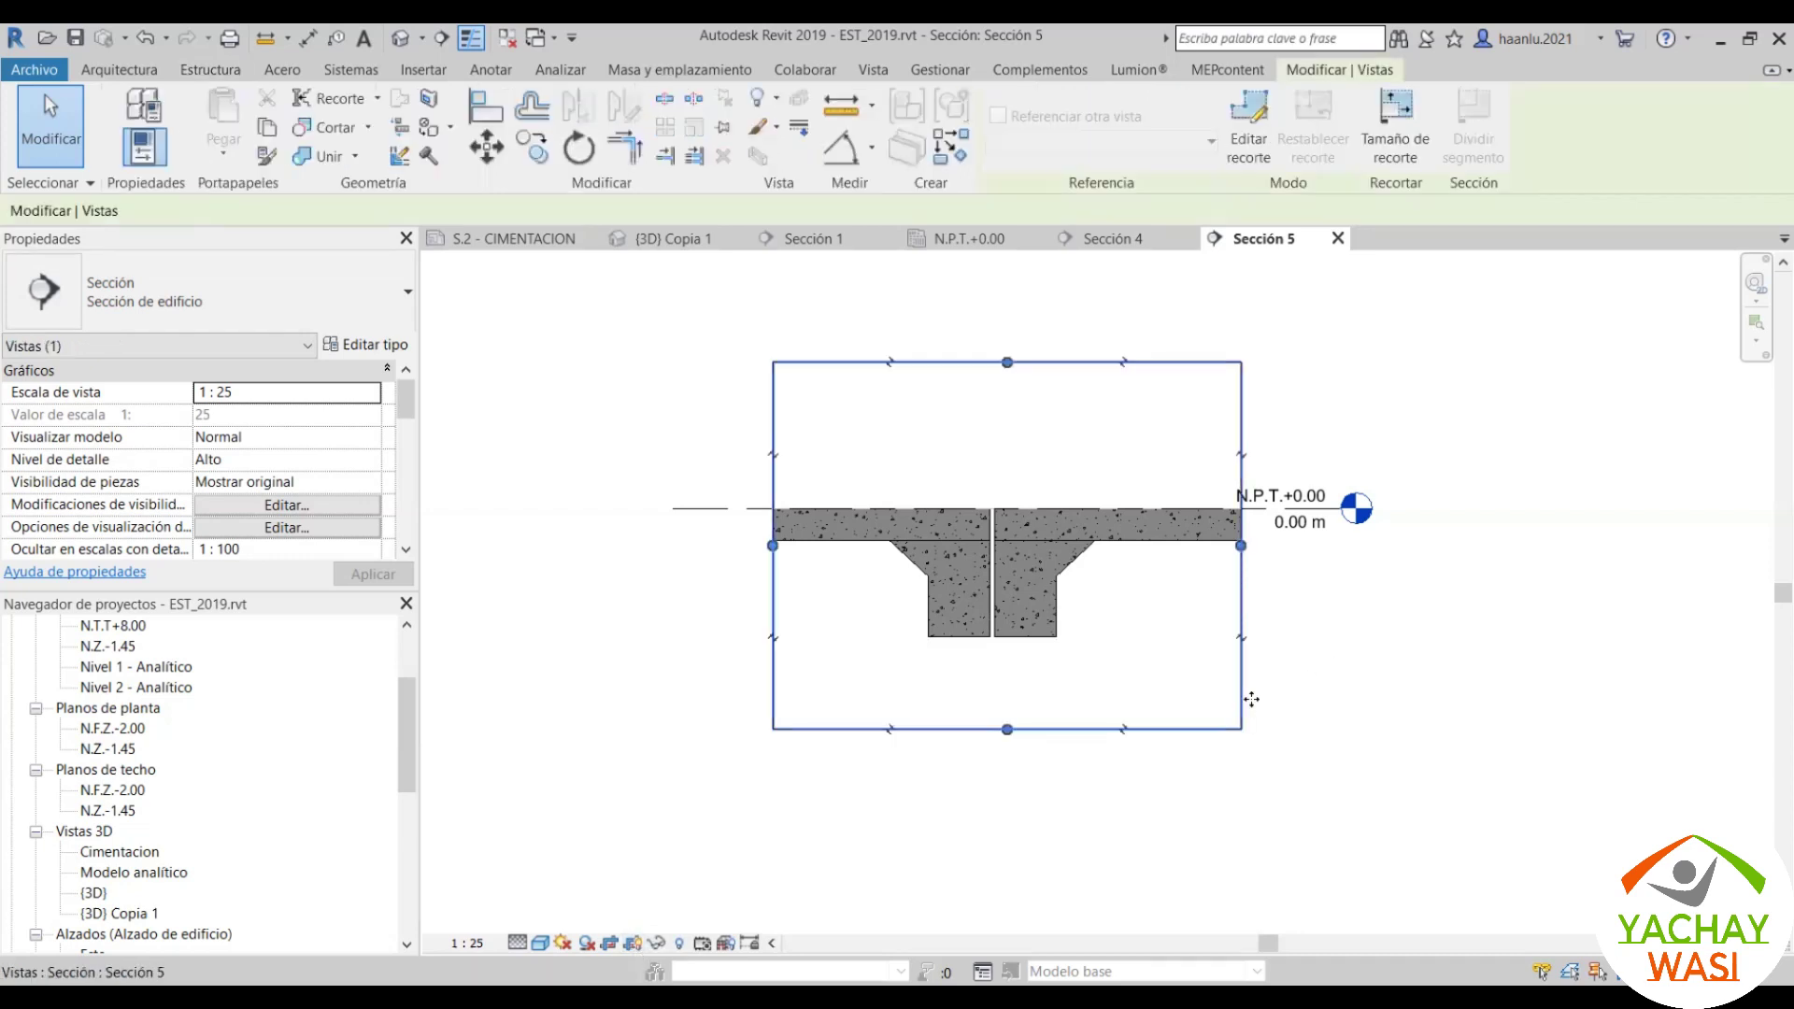
{"action": "scroll", "coordinate": [1163, 596], "scroll_direction": "up", "scroll_amount": 2}
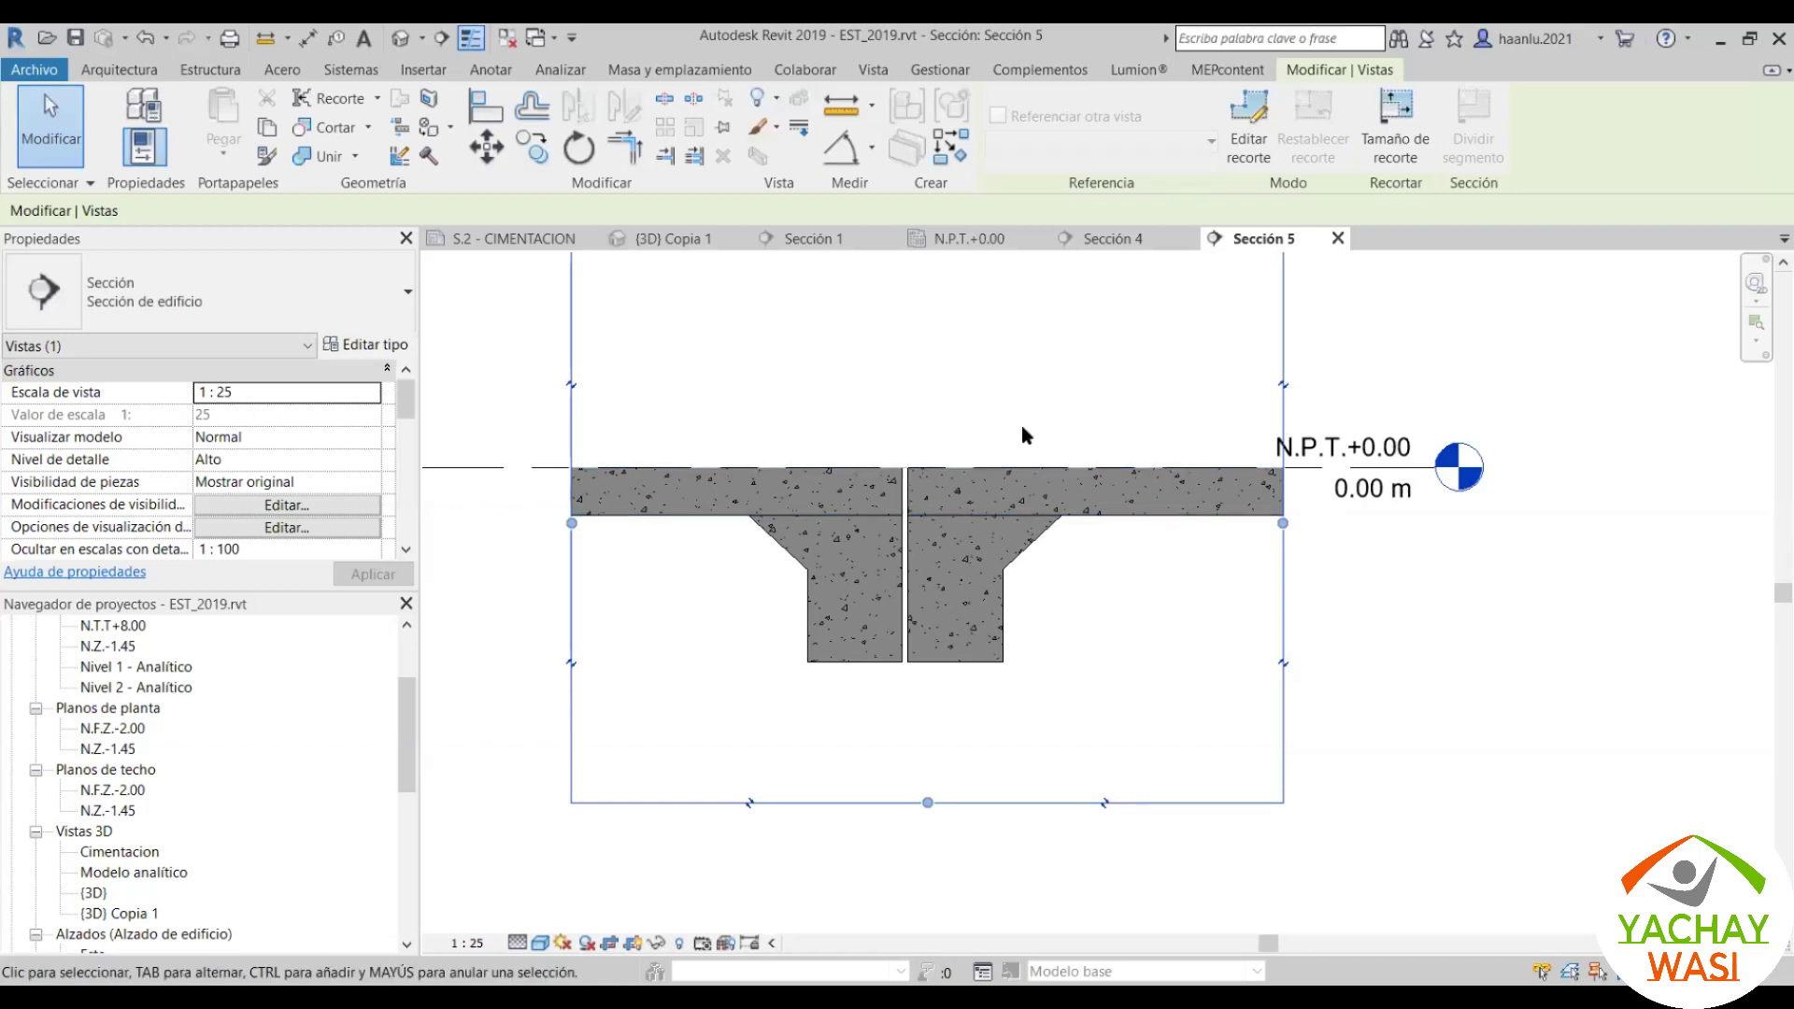
{"action": "scroll", "coordinate": [1022, 424], "scroll_direction": "down", "scroll_amount": 2}
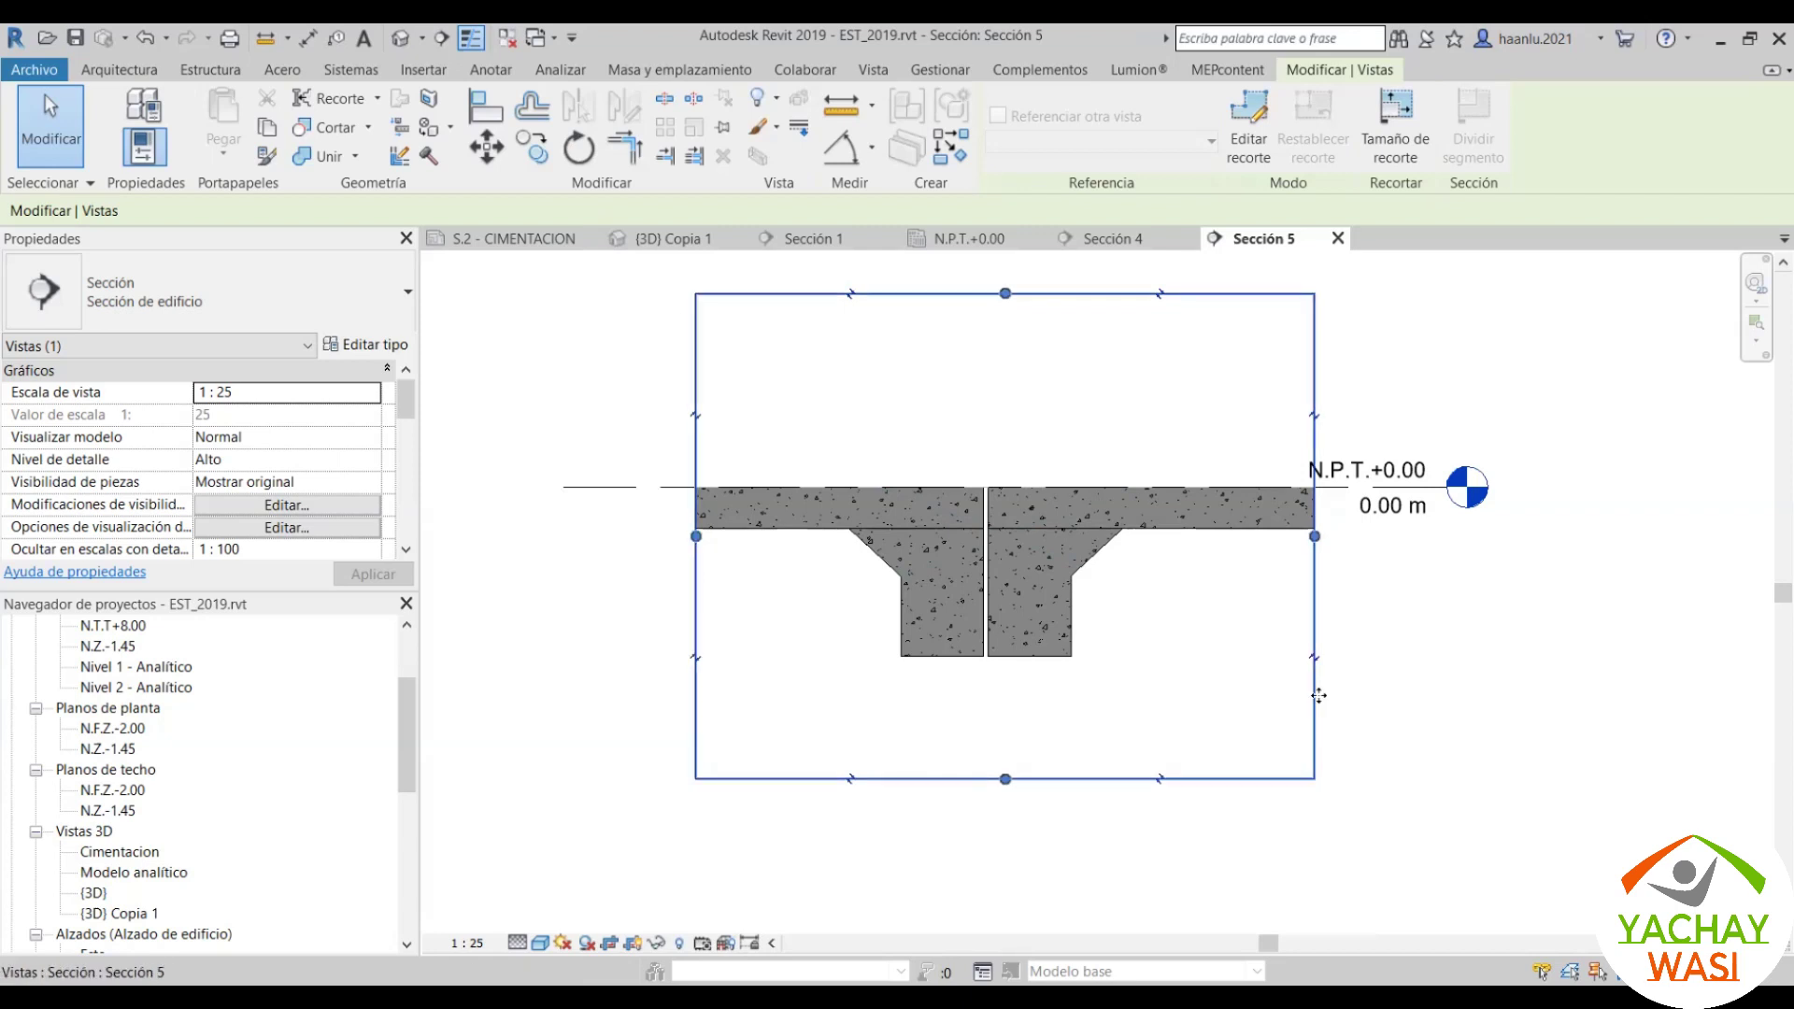
{"action": "left_click", "coordinate": [1417, 697]}
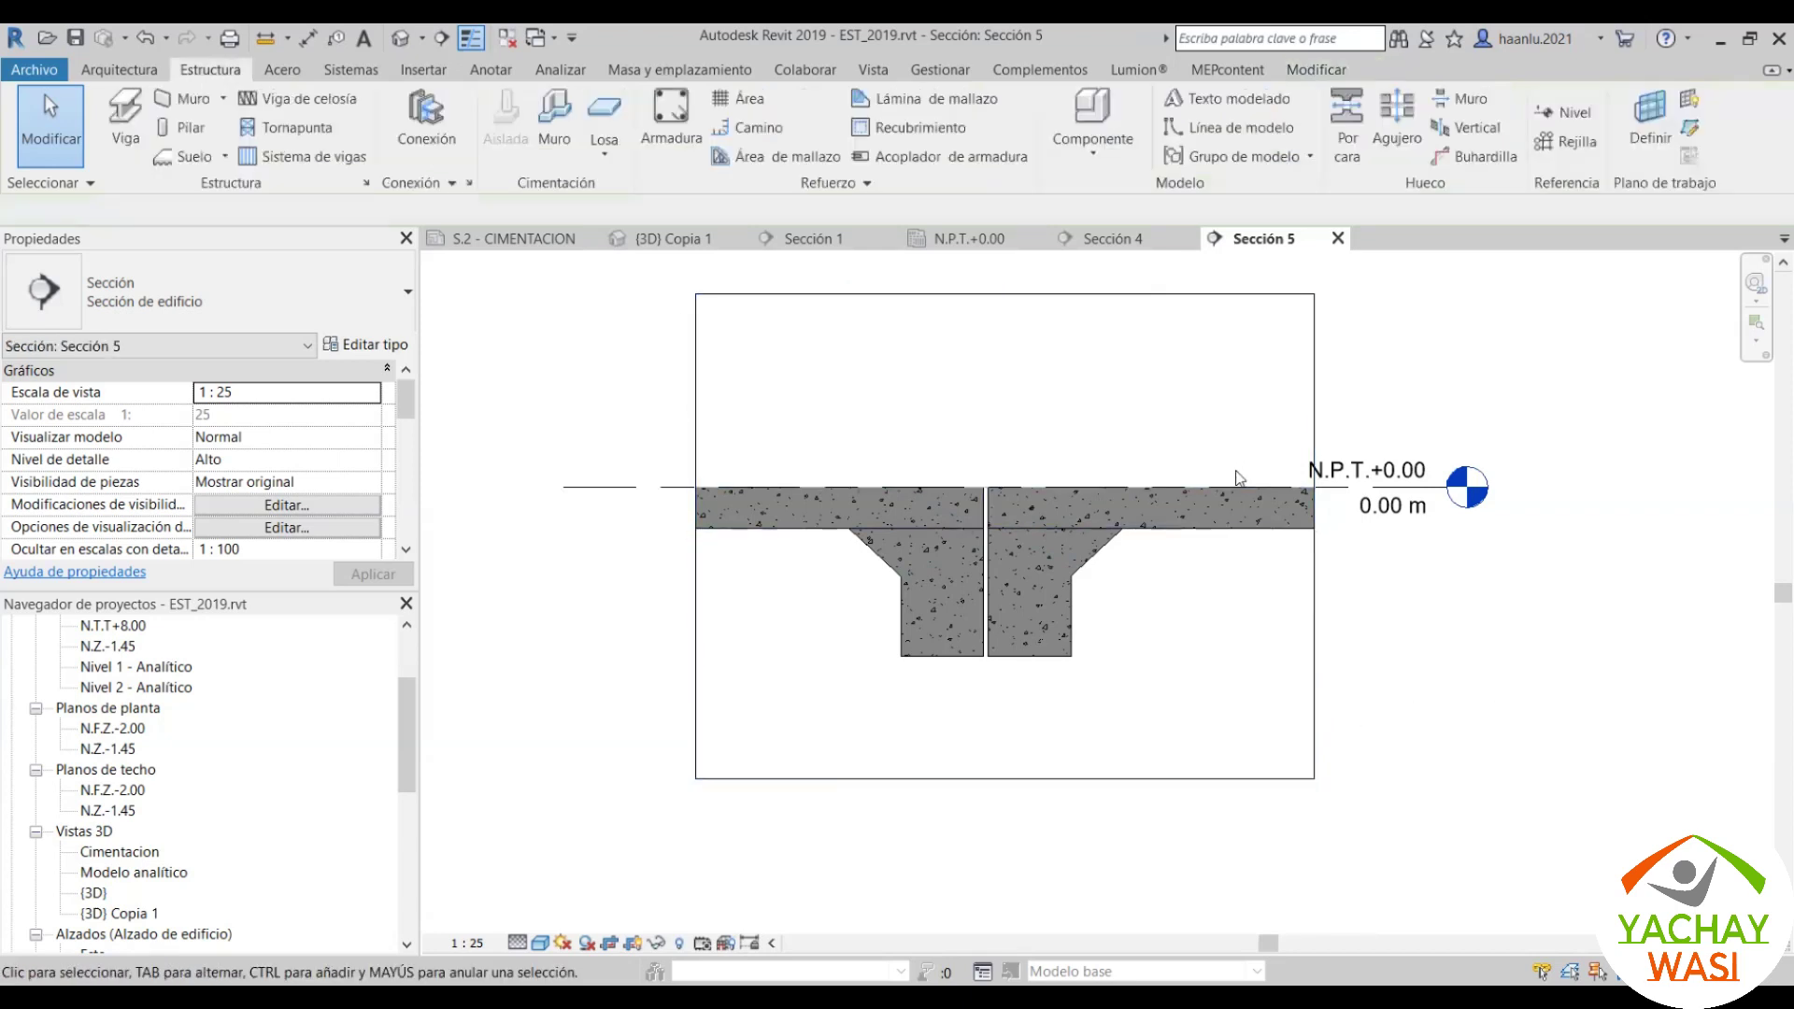
{"action": "left_click", "coordinate": [530, 245]}
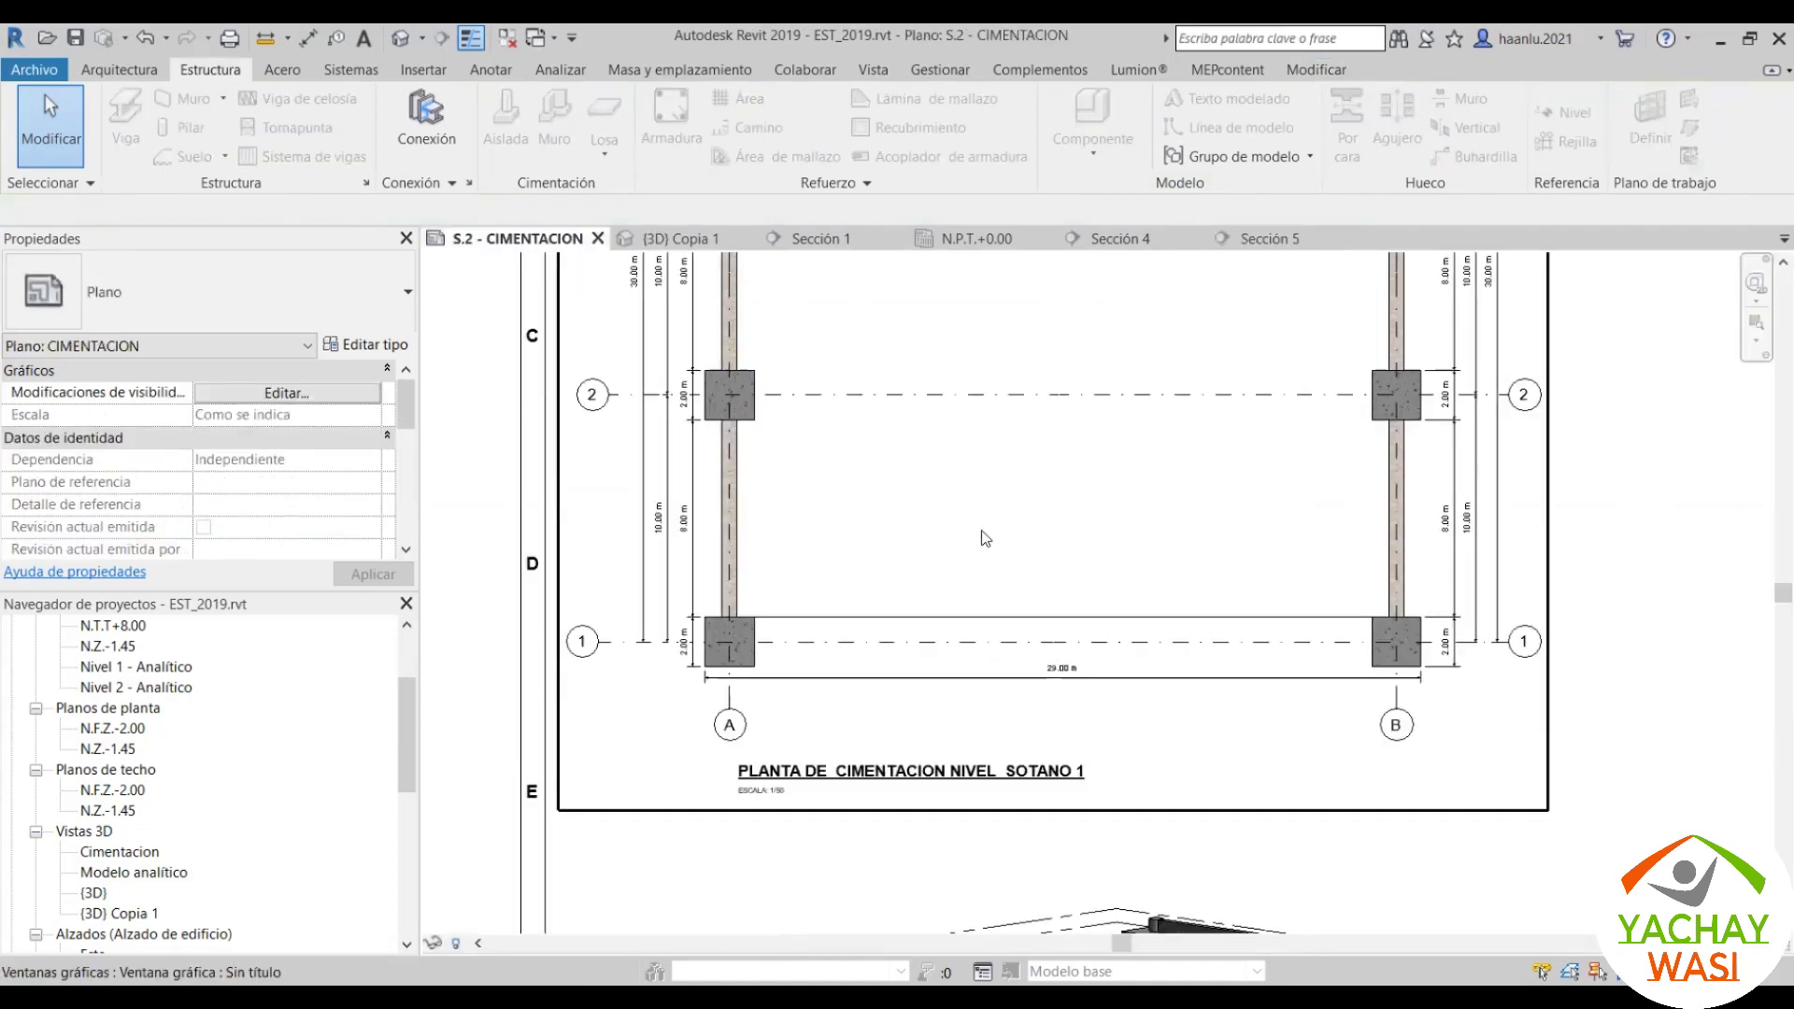
Step: Switch to the N.P.T.+0.00 plan and zoom in on the slab
{"action": "scroll", "coordinate": [915, 355], "scroll_direction": "down", "scroll_amount": 3}
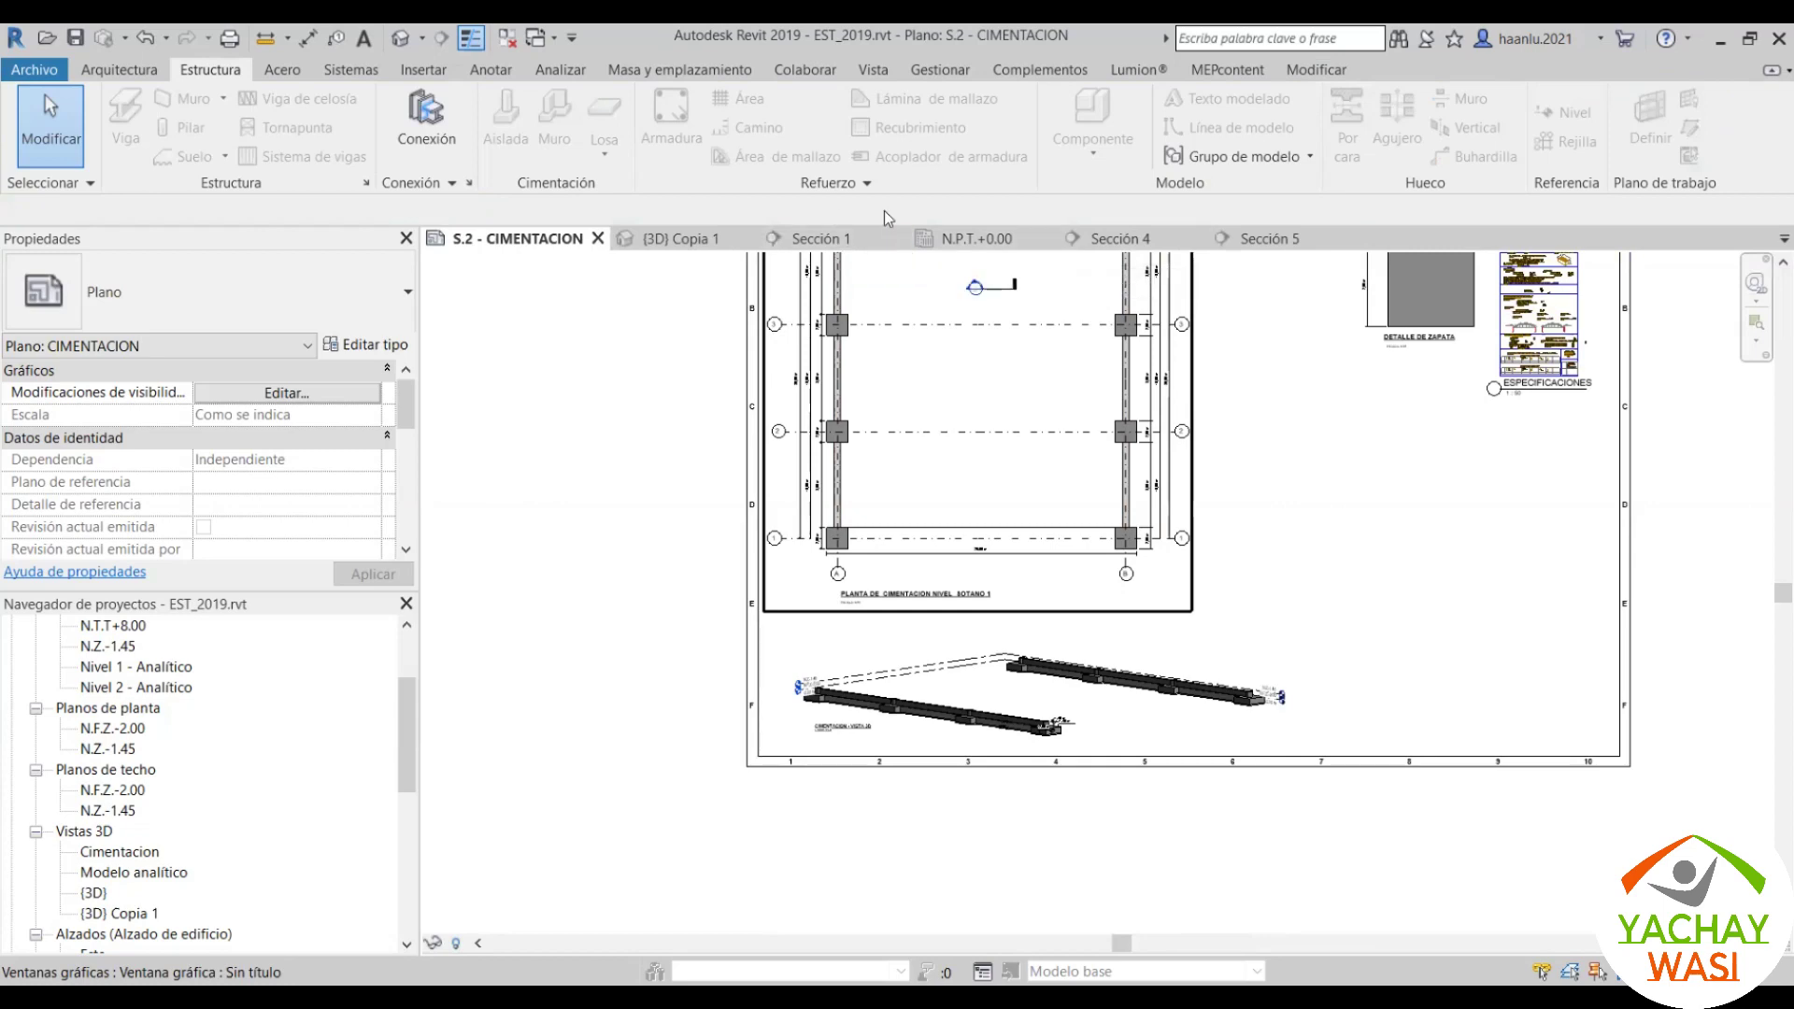
{"action": "left_click", "coordinate": [972, 238]}
{"action": "scroll", "coordinate": [1138, 417], "scroll_direction": "down", "scroll_amount": 2}
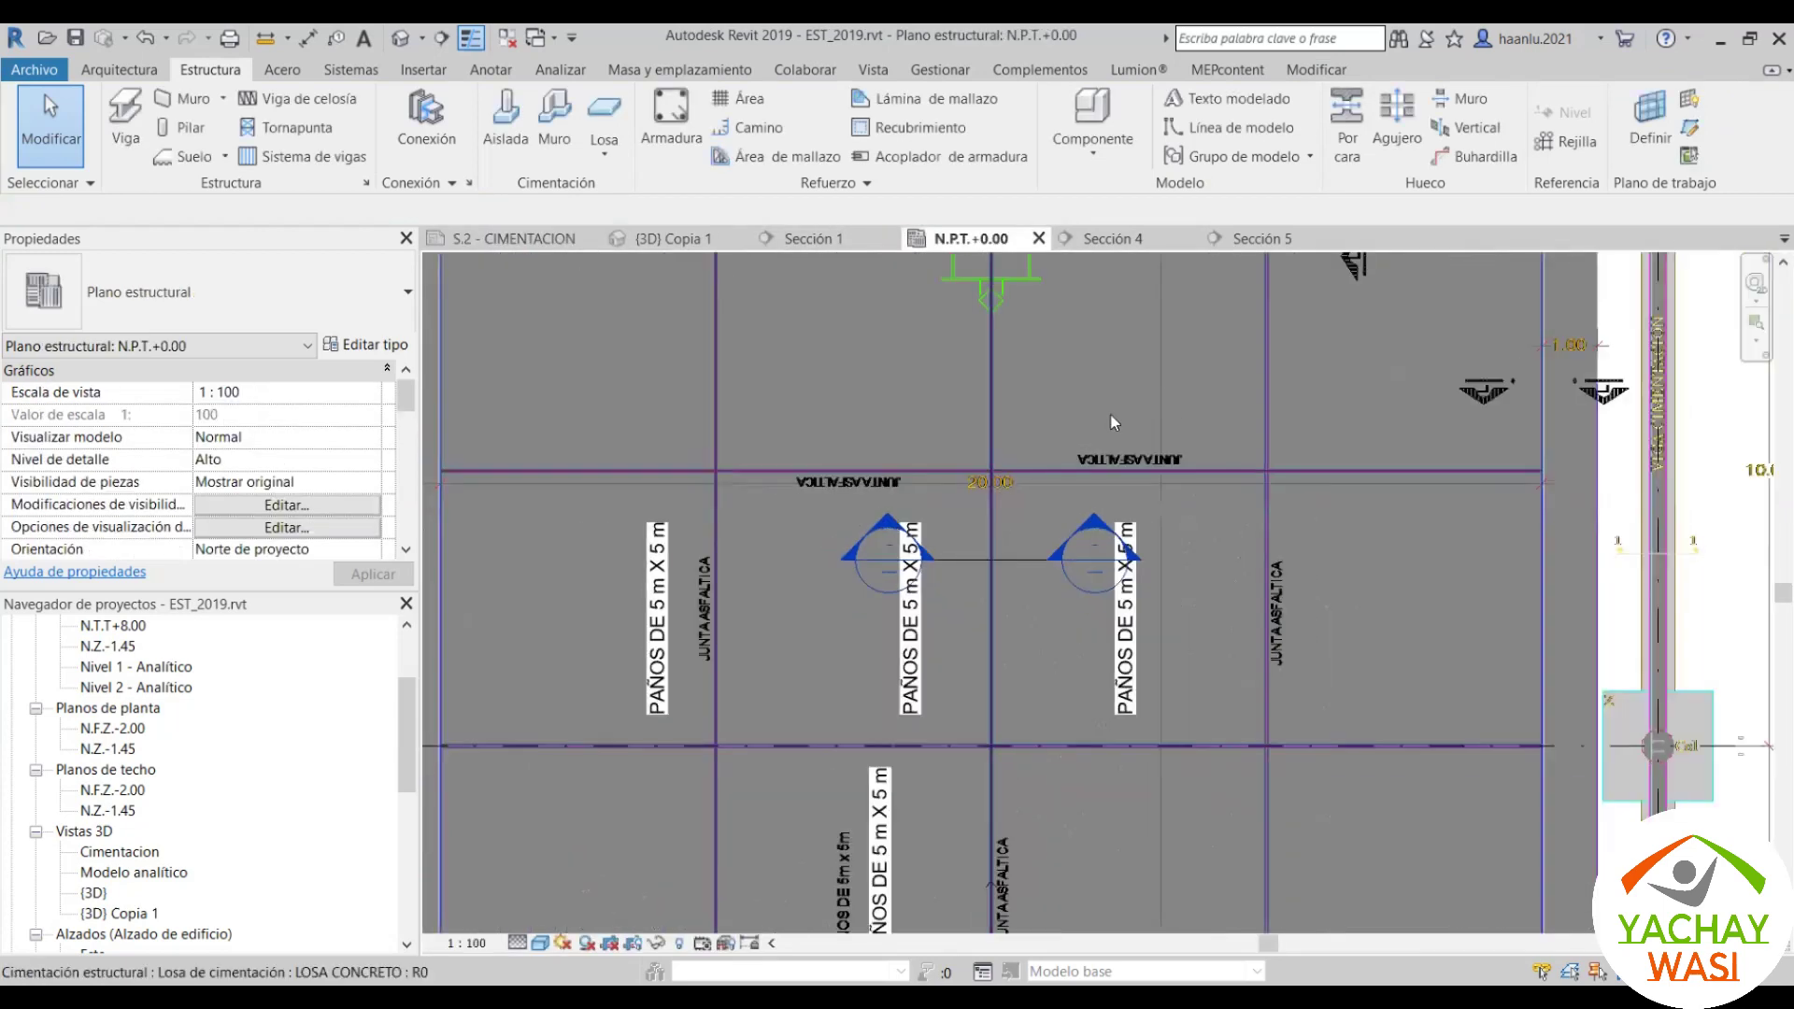
{"action": "scroll", "coordinate": [1110, 413], "scroll_direction": "down", "scroll_amount": 2}
{"action": "scroll", "coordinate": [1119, 455], "scroll_direction": "up", "scroll_amount": 3}
{"action": "scroll", "coordinate": [970, 536], "scroll_direction": "down", "scroll_amount": 1}
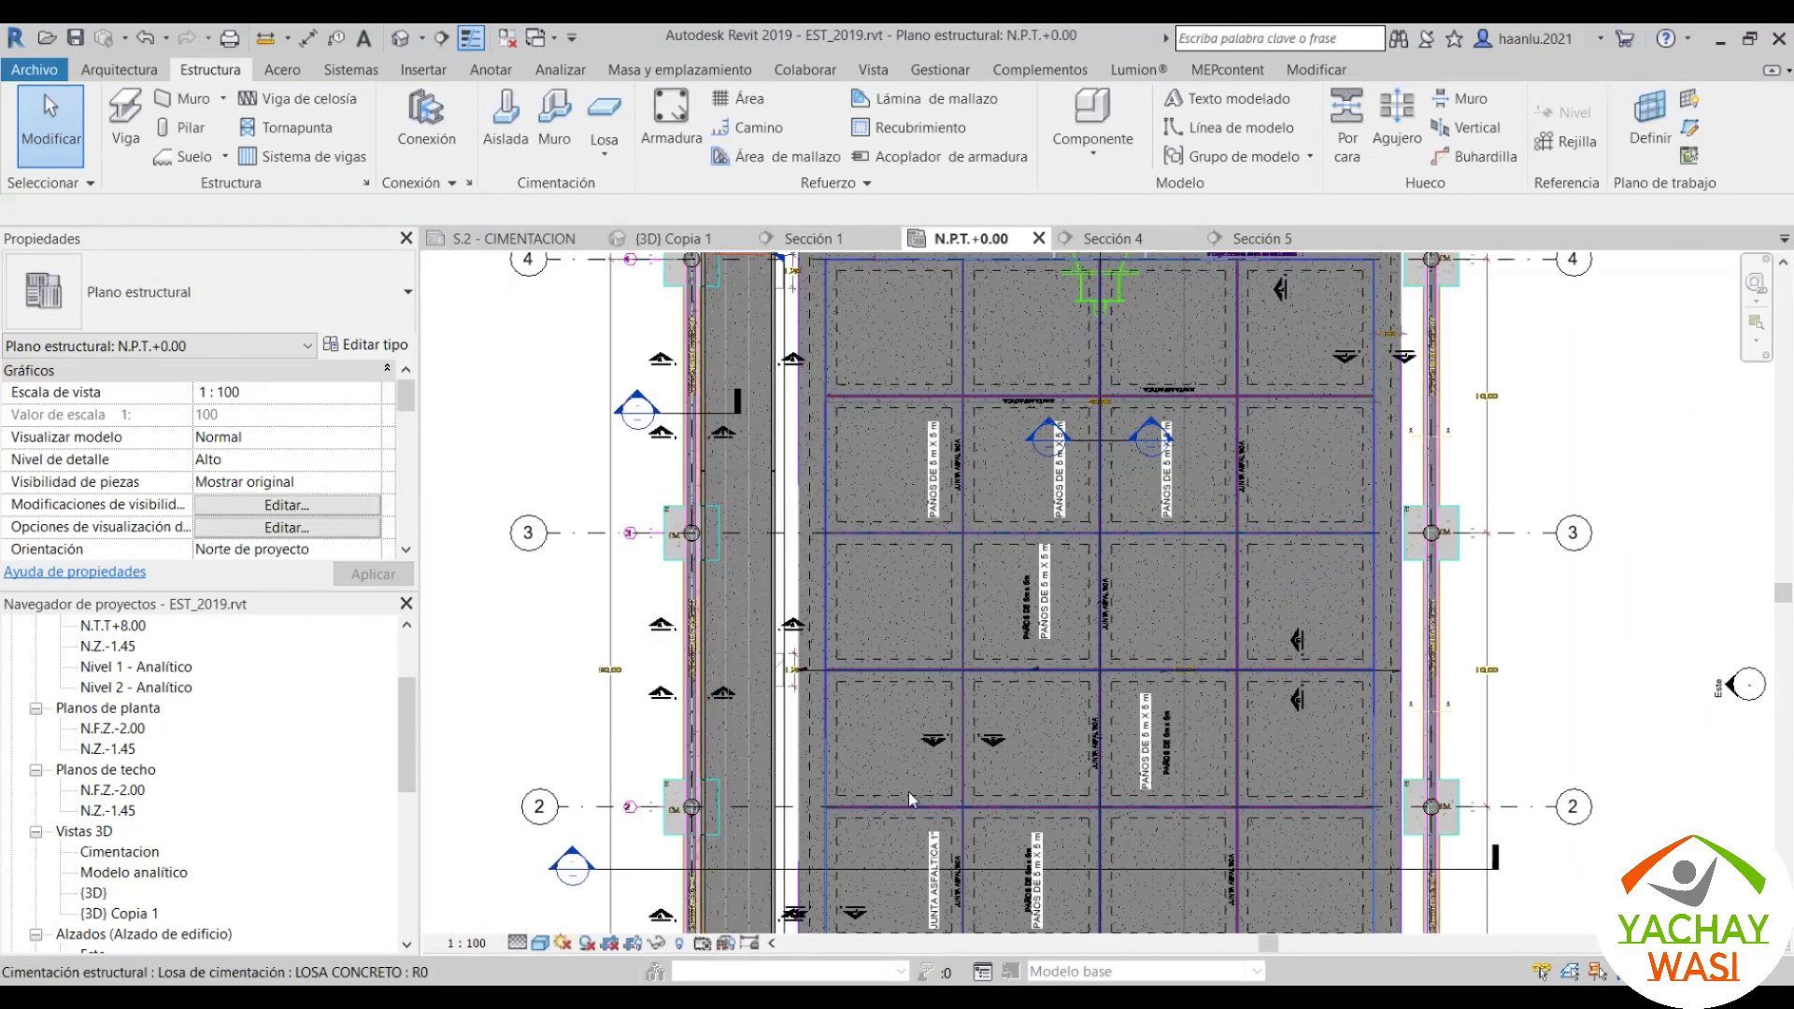
{"action": "scroll", "coordinate": [752, 720], "scroll_direction": "down", "scroll_amount": 3}
{"action": "scroll", "coordinate": [887, 738], "scroll_direction": "up", "scroll_amount": 5}
Step: Select the Sección 1 cut line near grid A and open its section view
{"action": "left_click", "coordinate": [761, 676]}
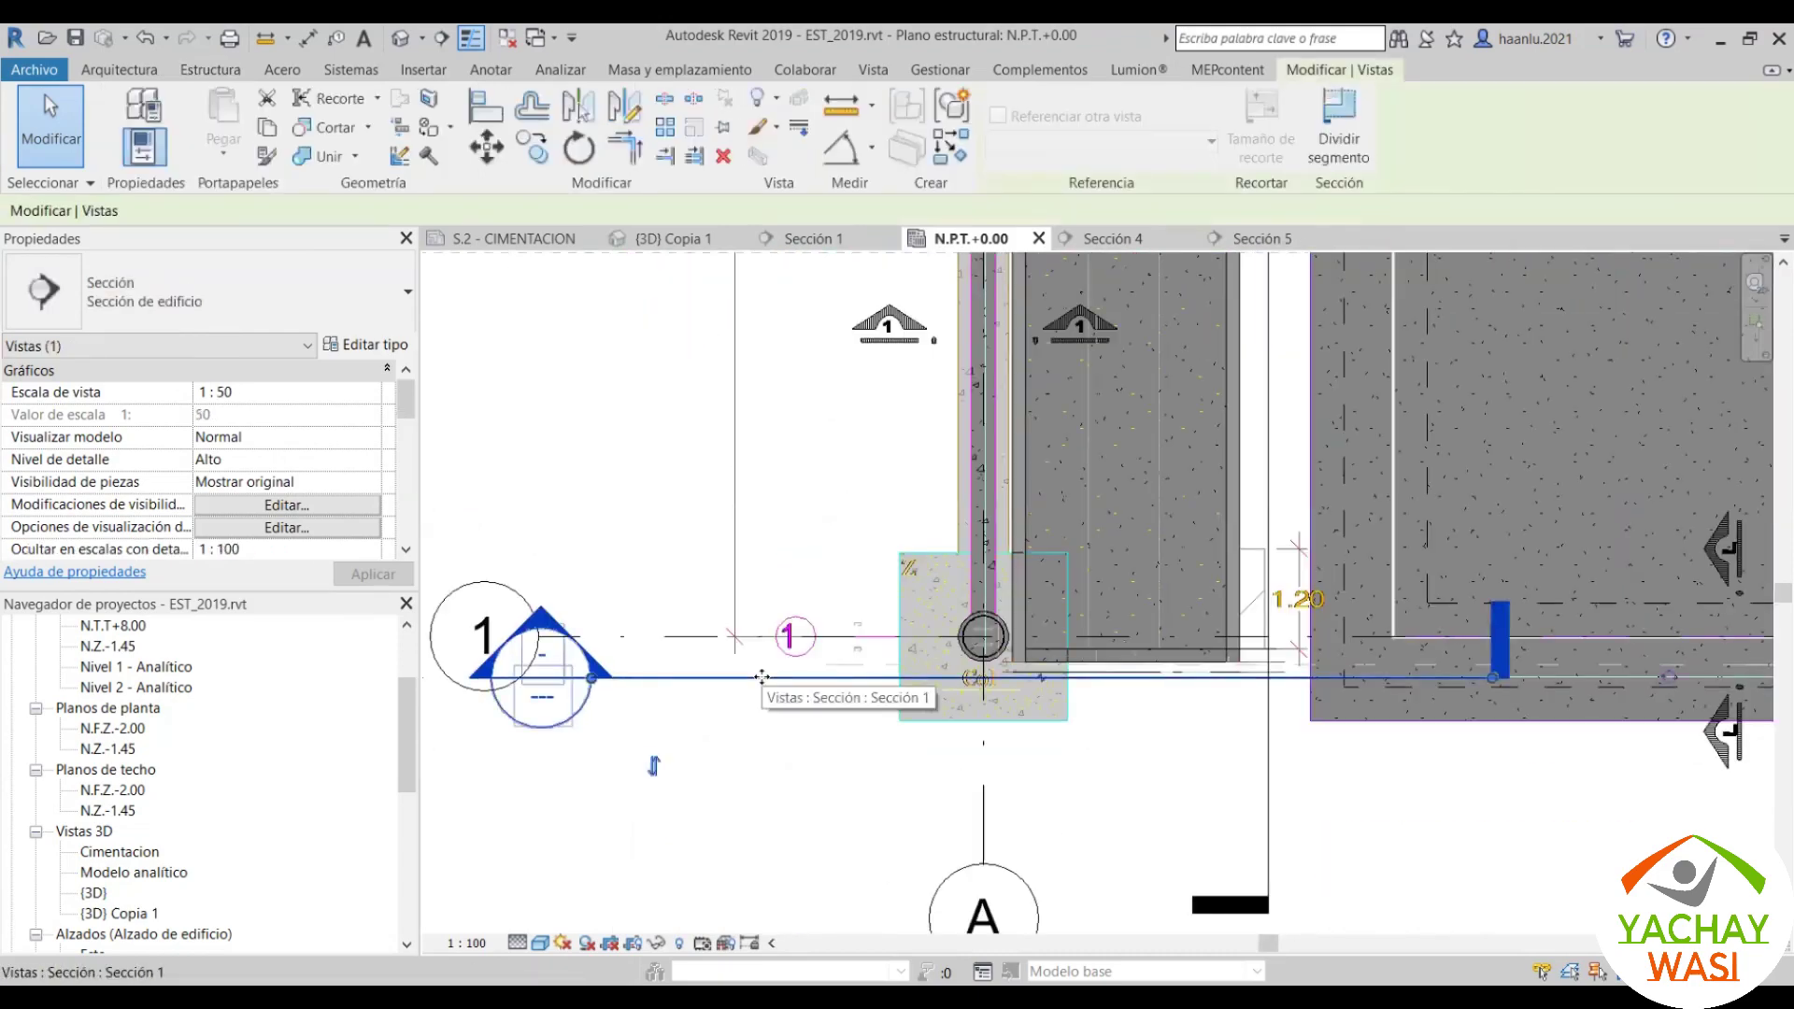
{"action": "scroll", "coordinate": [835, 725], "scroll_direction": "down", "scroll_amount": 3}
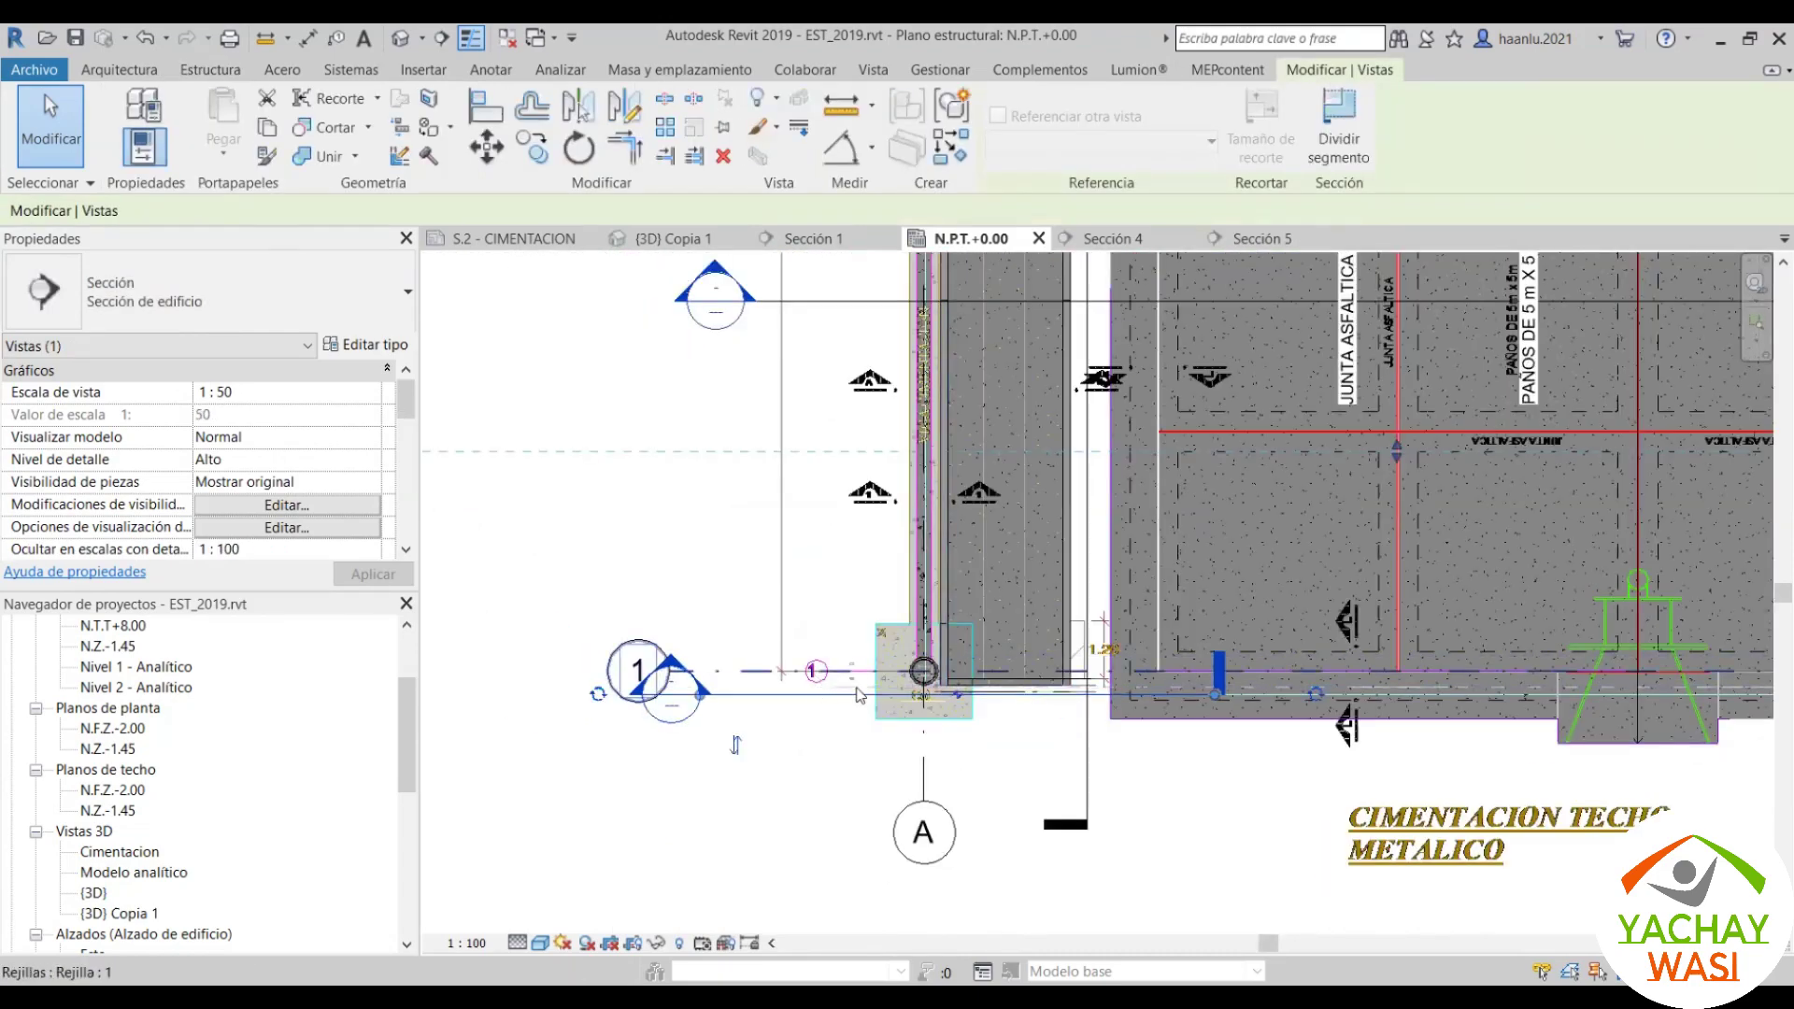
{"action": "scroll", "coordinate": [772, 697], "scroll_direction": "up", "scroll_amount": 3}
{"action": "scroll", "coordinate": [772, 697], "scroll_direction": "down", "scroll_amount": 2}
{"action": "right_click", "coordinate": [774, 699]}
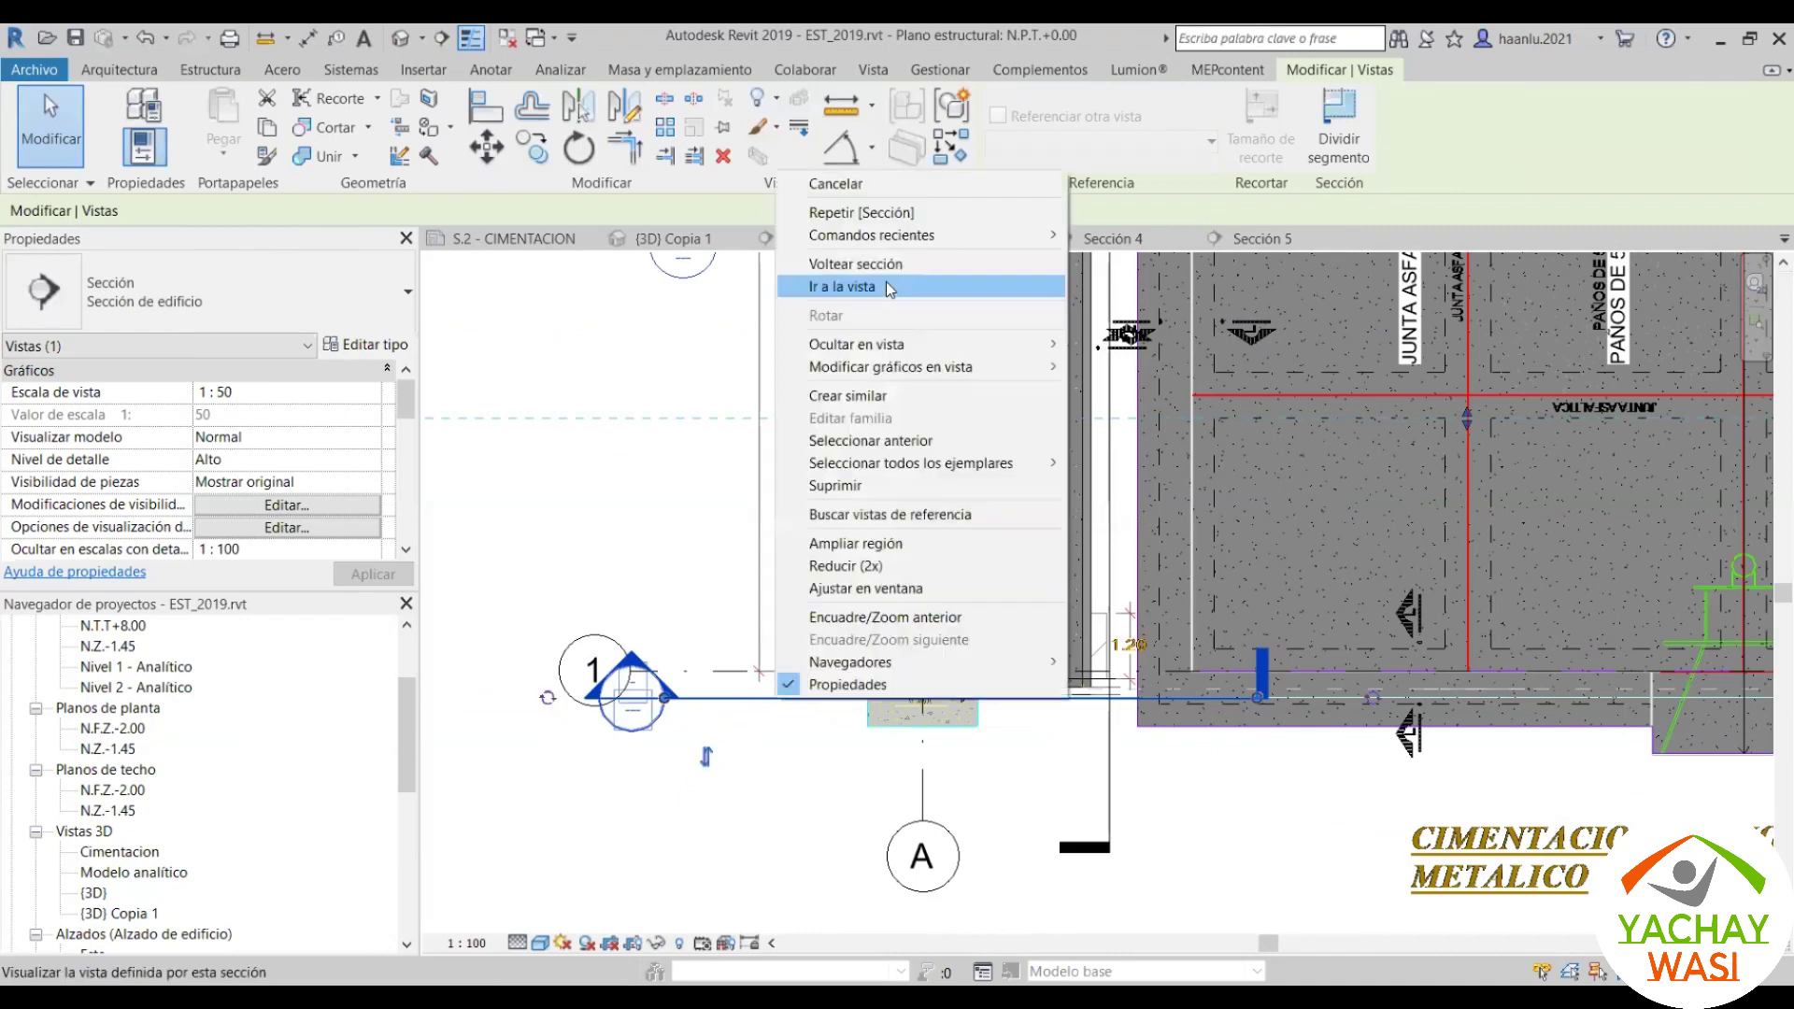
{"action": "left_click", "coordinate": [886, 282]}
{"action": "scroll", "coordinate": [918, 386], "scroll_direction": "down", "scroll_amount": 3}
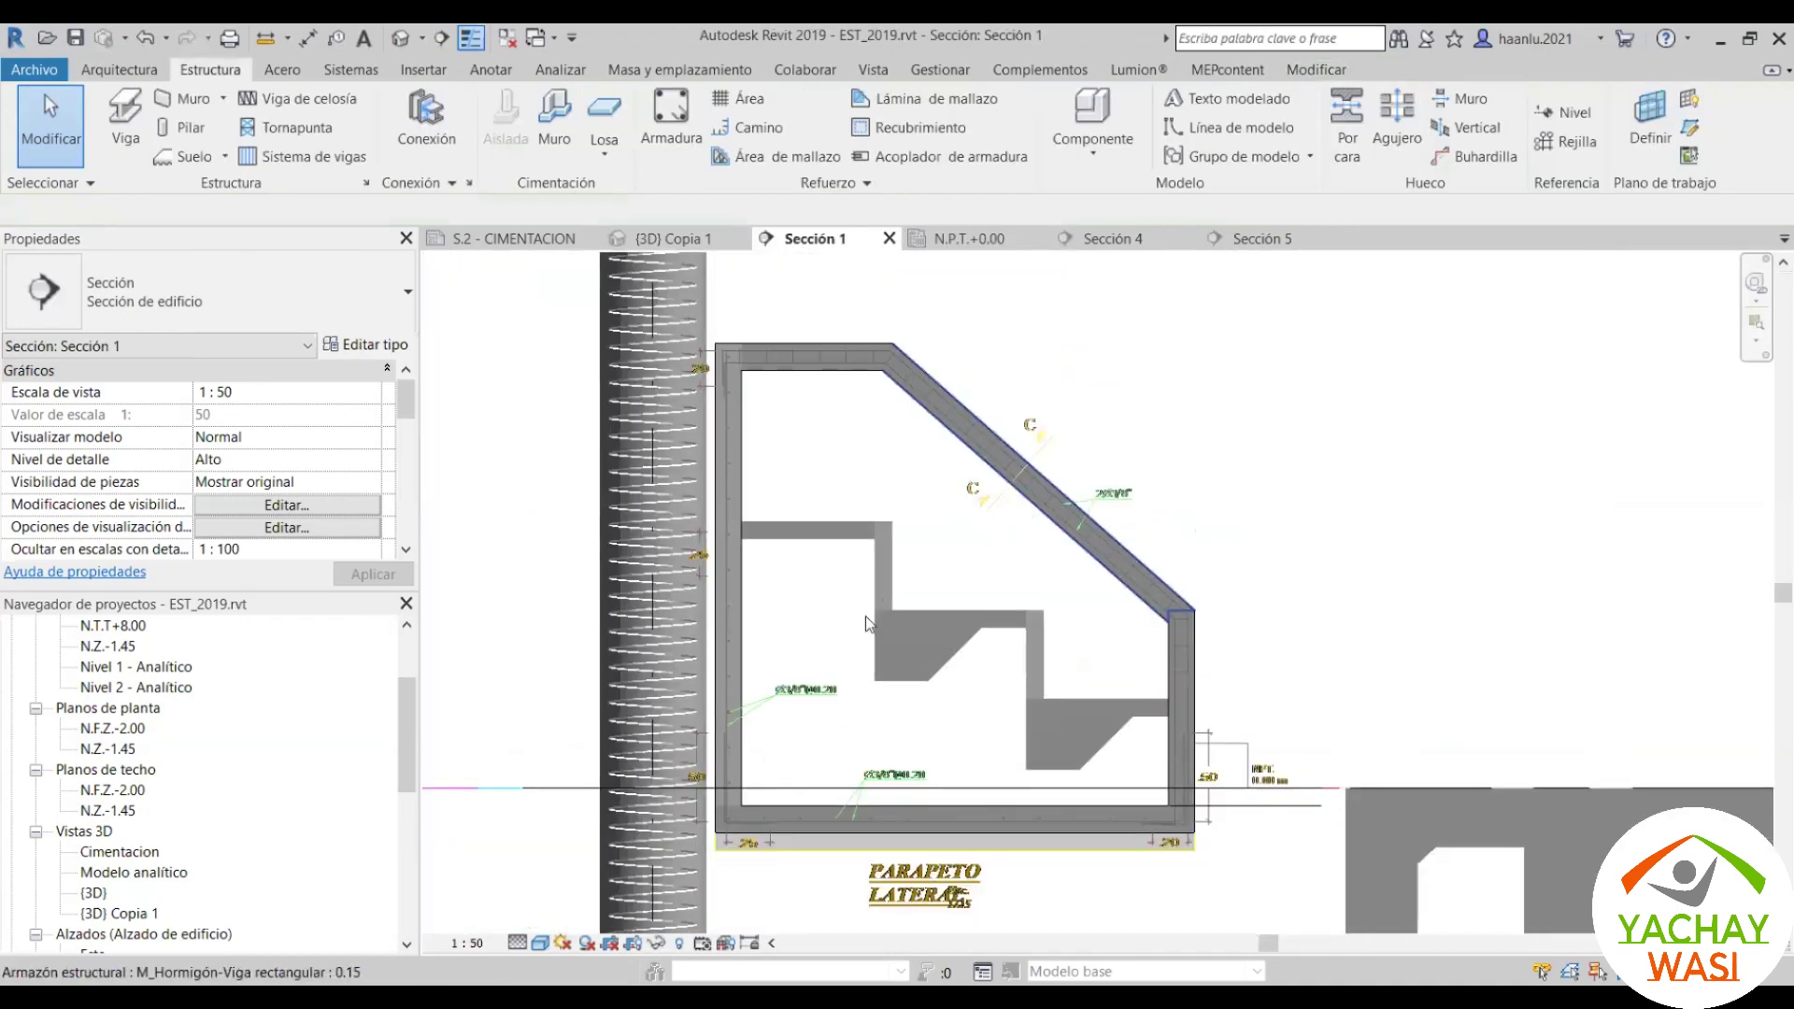
{"action": "scroll", "coordinate": [865, 615], "scroll_direction": "down", "scroll_amount": 2}
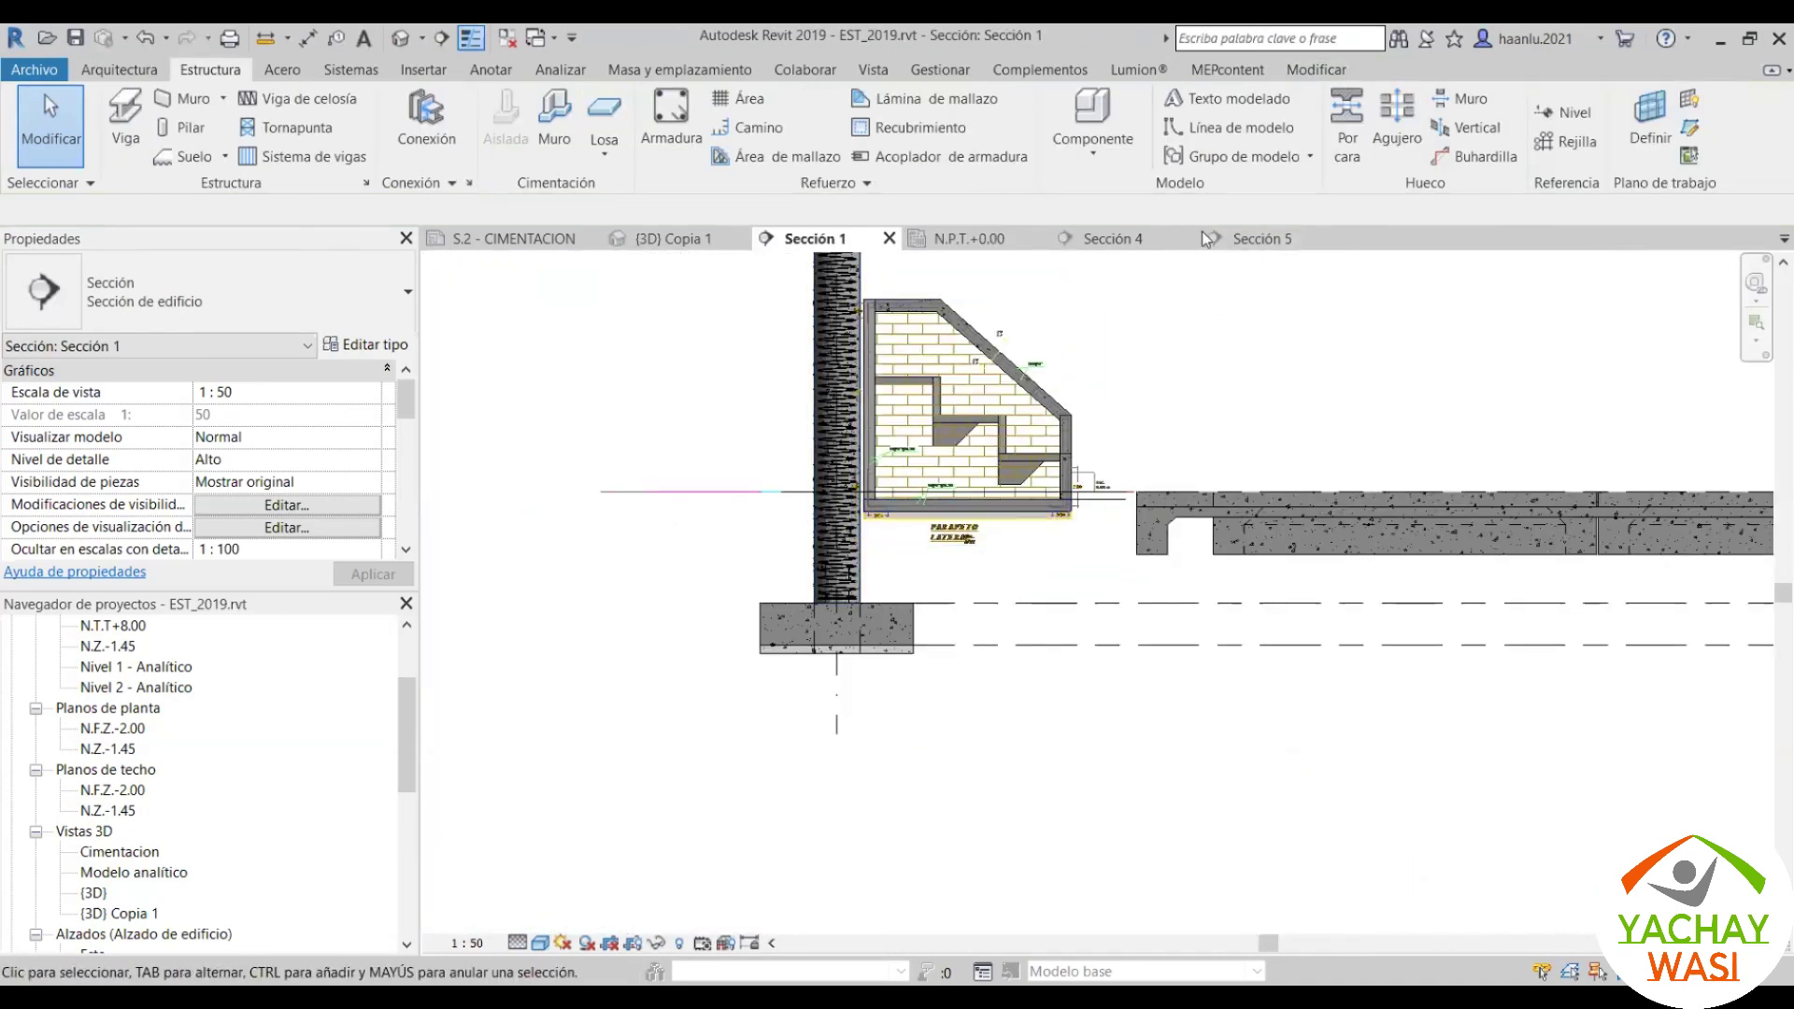
Step: Check the {3D} Copia 1 view and S.2 - CIMENTACION sheet, then return to N.P.T.+0.00
{"action": "left_click", "coordinate": [667, 239]}
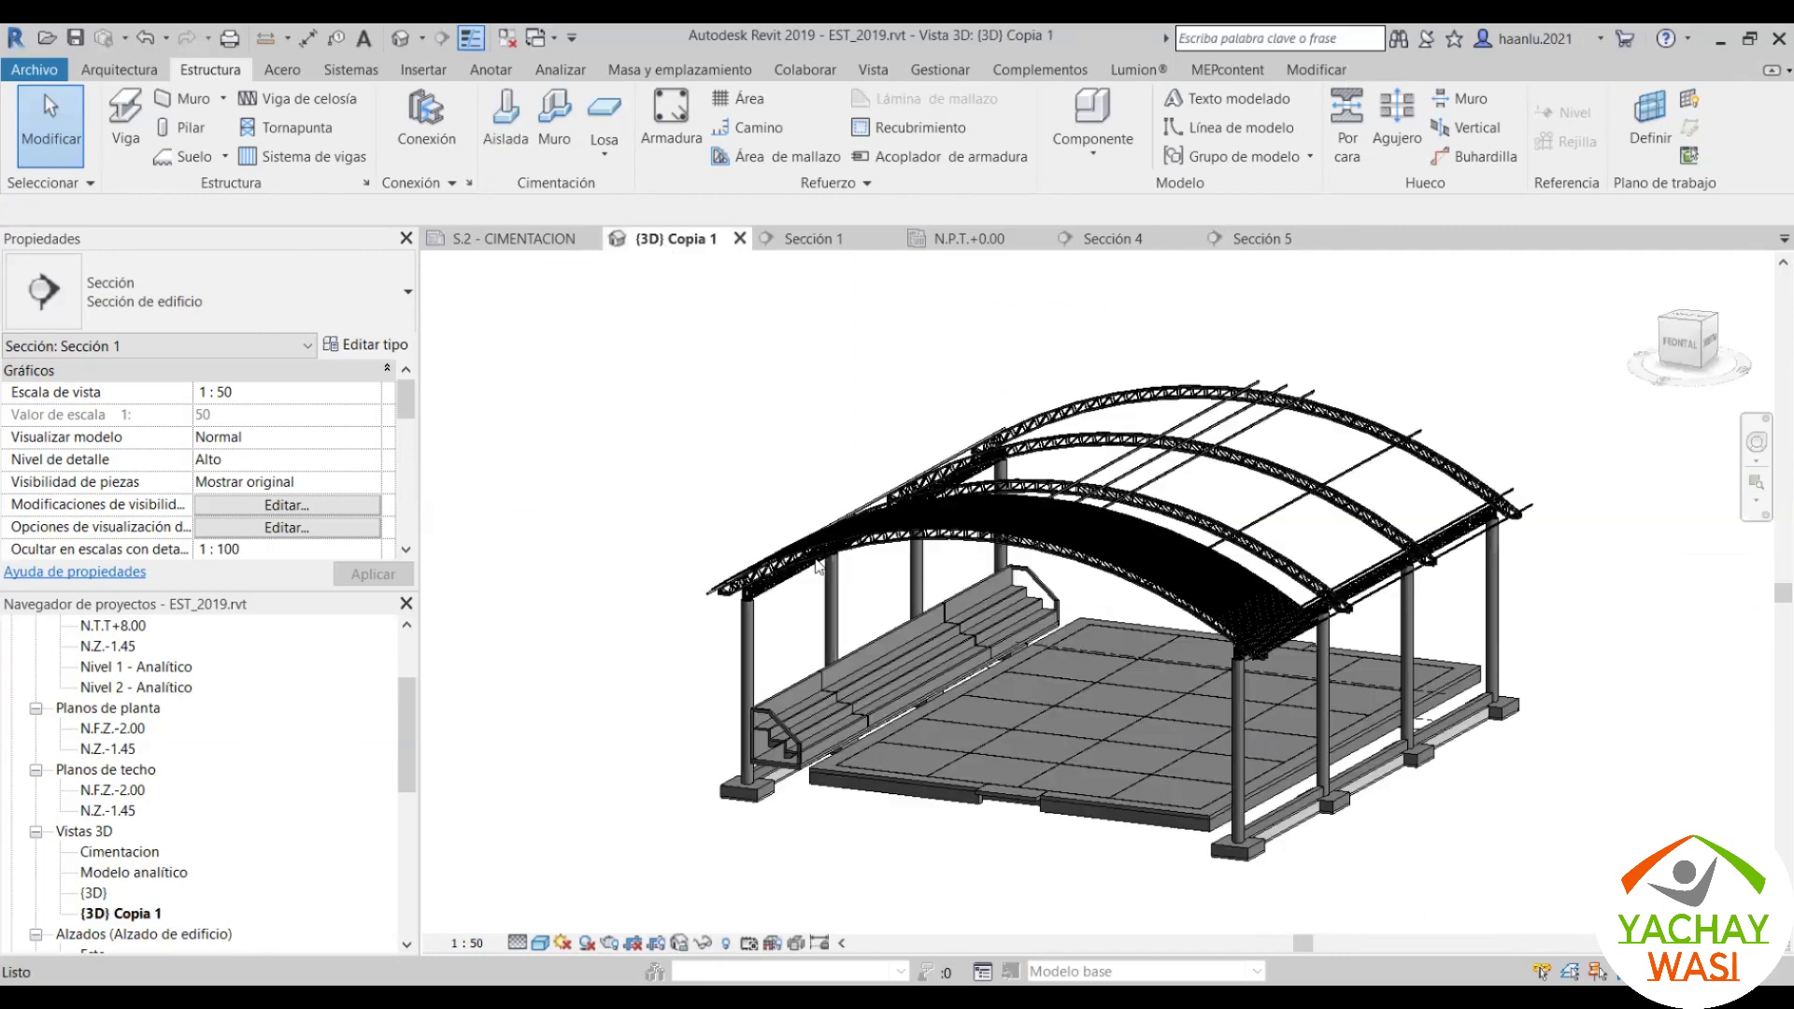
{"action": "left_click", "coordinate": [539, 239]}
{"action": "scroll", "coordinate": [744, 714], "scroll_direction": "down", "scroll_amount": 3}
{"action": "scroll", "coordinate": [1028, 607], "scroll_direction": "down", "scroll_amount": 2}
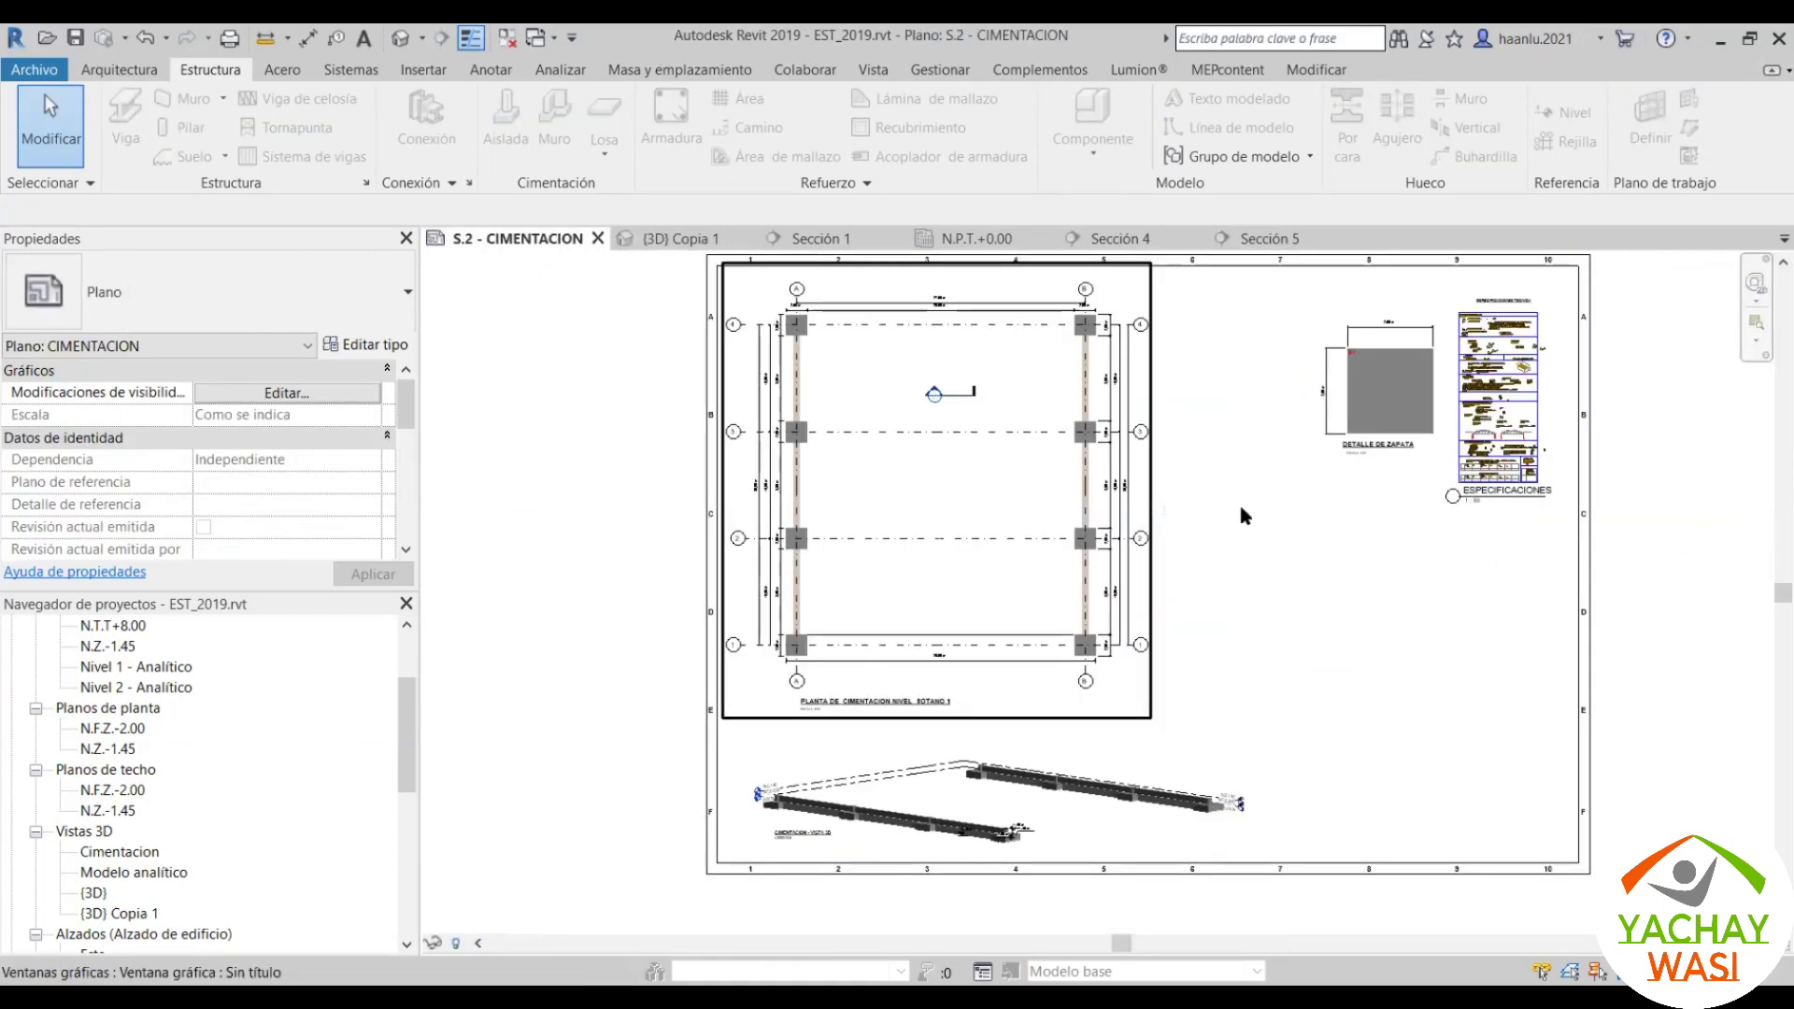
{"action": "left_click", "coordinate": [977, 239]}
{"action": "scroll", "coordinate": [904, 461], "scroll_direction": "up", "scroll_amount": 3}
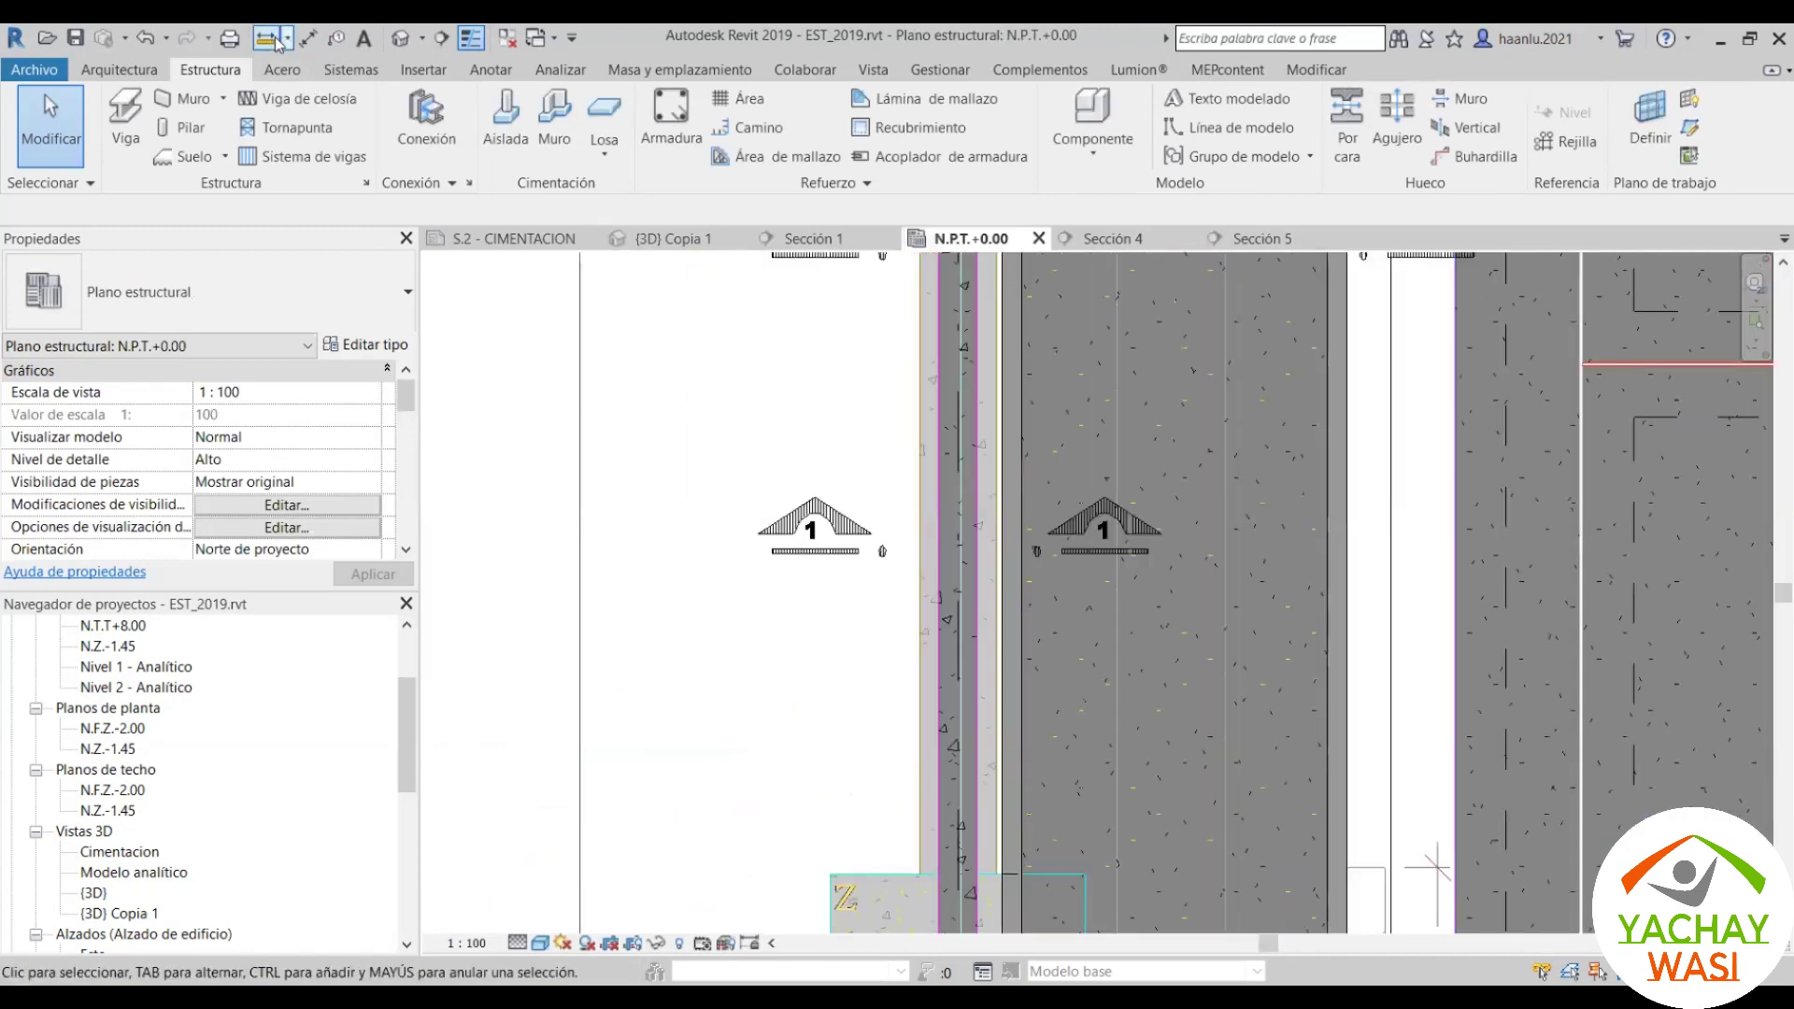
Step: Draw Sección 6 horizontally across the slab edge beside the Sección 1 markers and bring up its options
{"action": "left_click", "coordinate": [441, 40]}
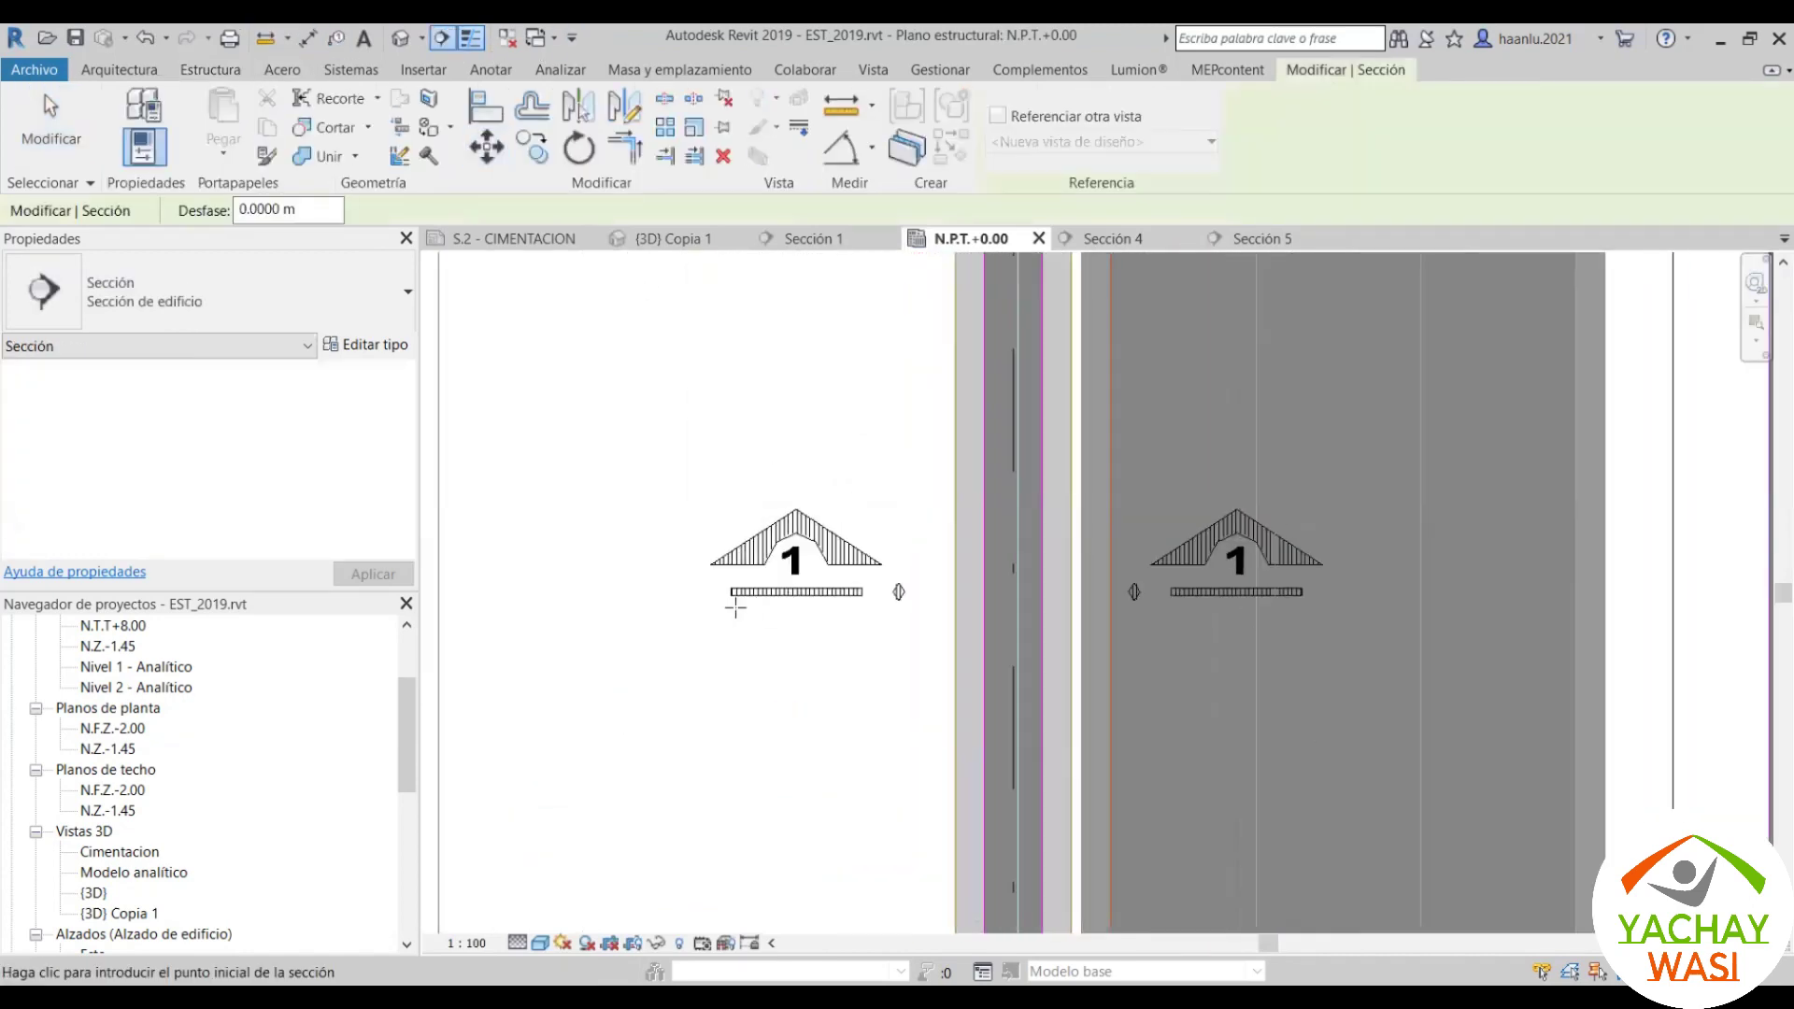
{"action": "left_click", "coordinate": [735, 599]}
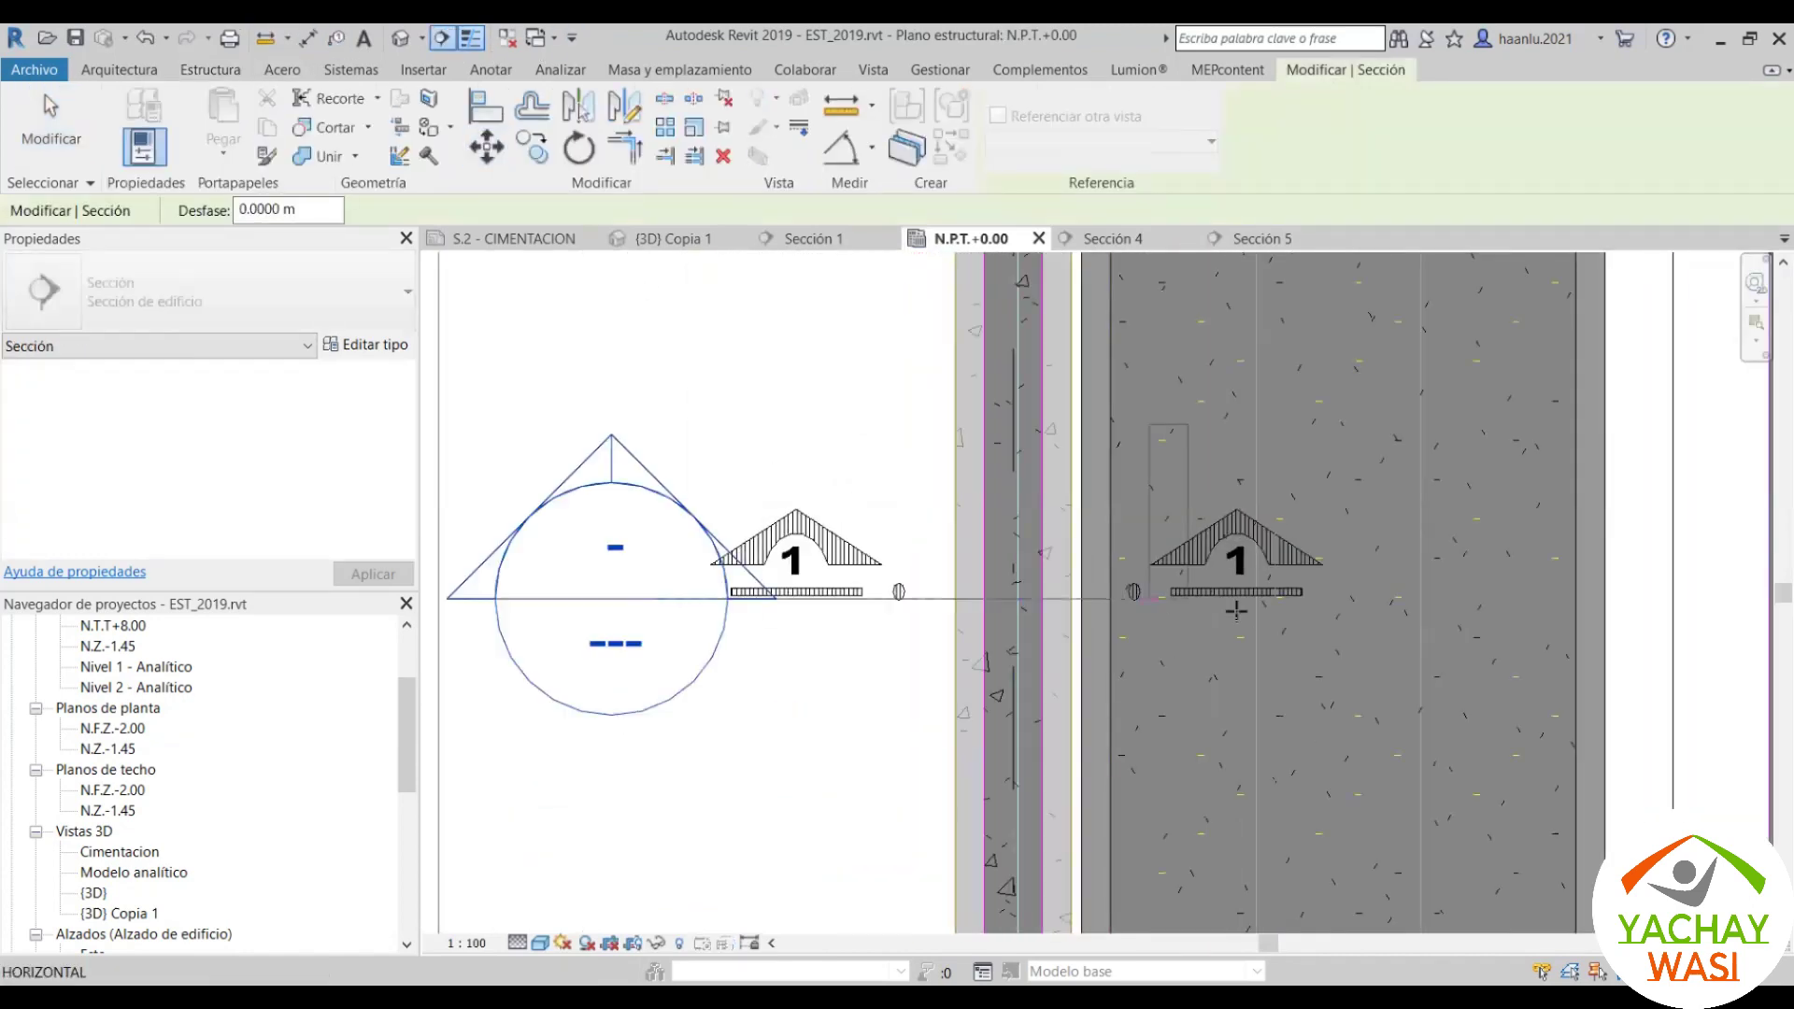
{"action": "left_click", "coordinate": [1313, 606]}
{"action": "scroll", "coordinate": [1009, 732], "scroll_direction": "down", "scroll_amount": 3}
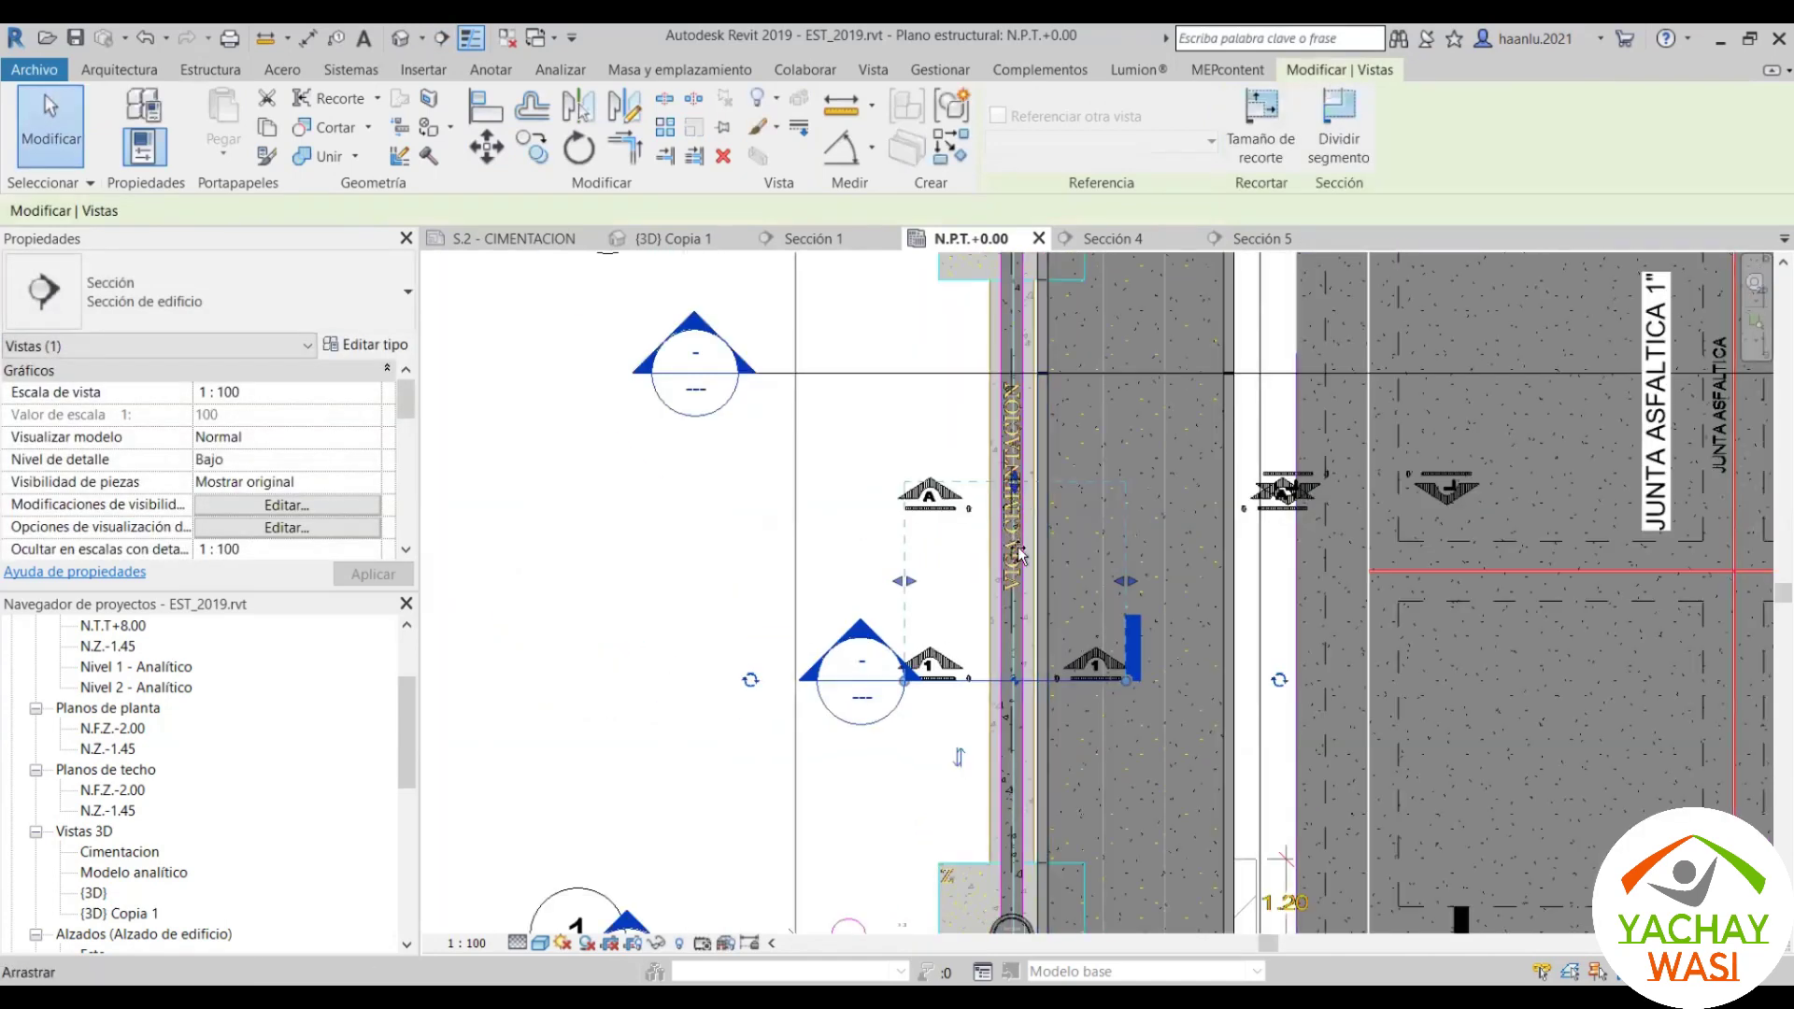
{"action": "scroll", "coordinate": [971, 686], "scroll_direction": "up", "scroll_amount": 2}
{"action": "scroll", "coordinate": [981, 673], "scroll_direction": "up", "scroll_amount": 1}
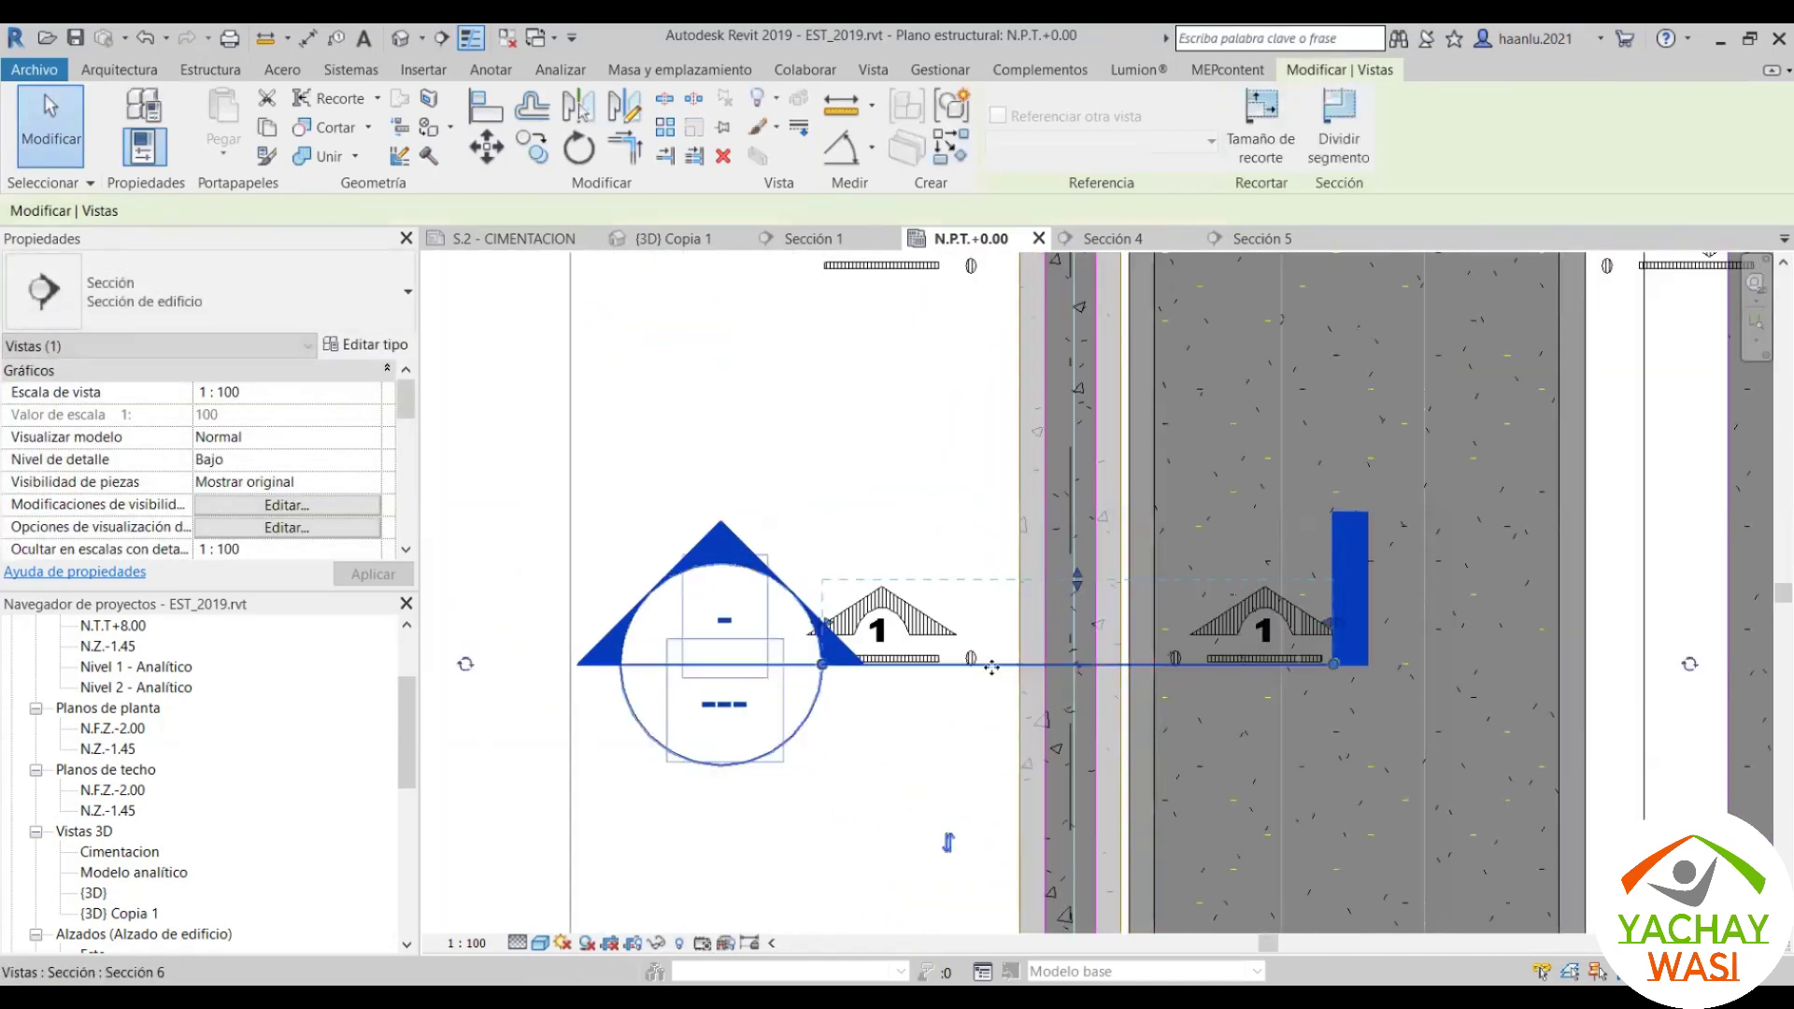
{"action": "right_click", "coordinate": [991, 667]}
Step: Go to the Sección 6 view via Ir a la vista and zoom to its crop region
{"action": "left_click", "coordinate": [1037, 257]}
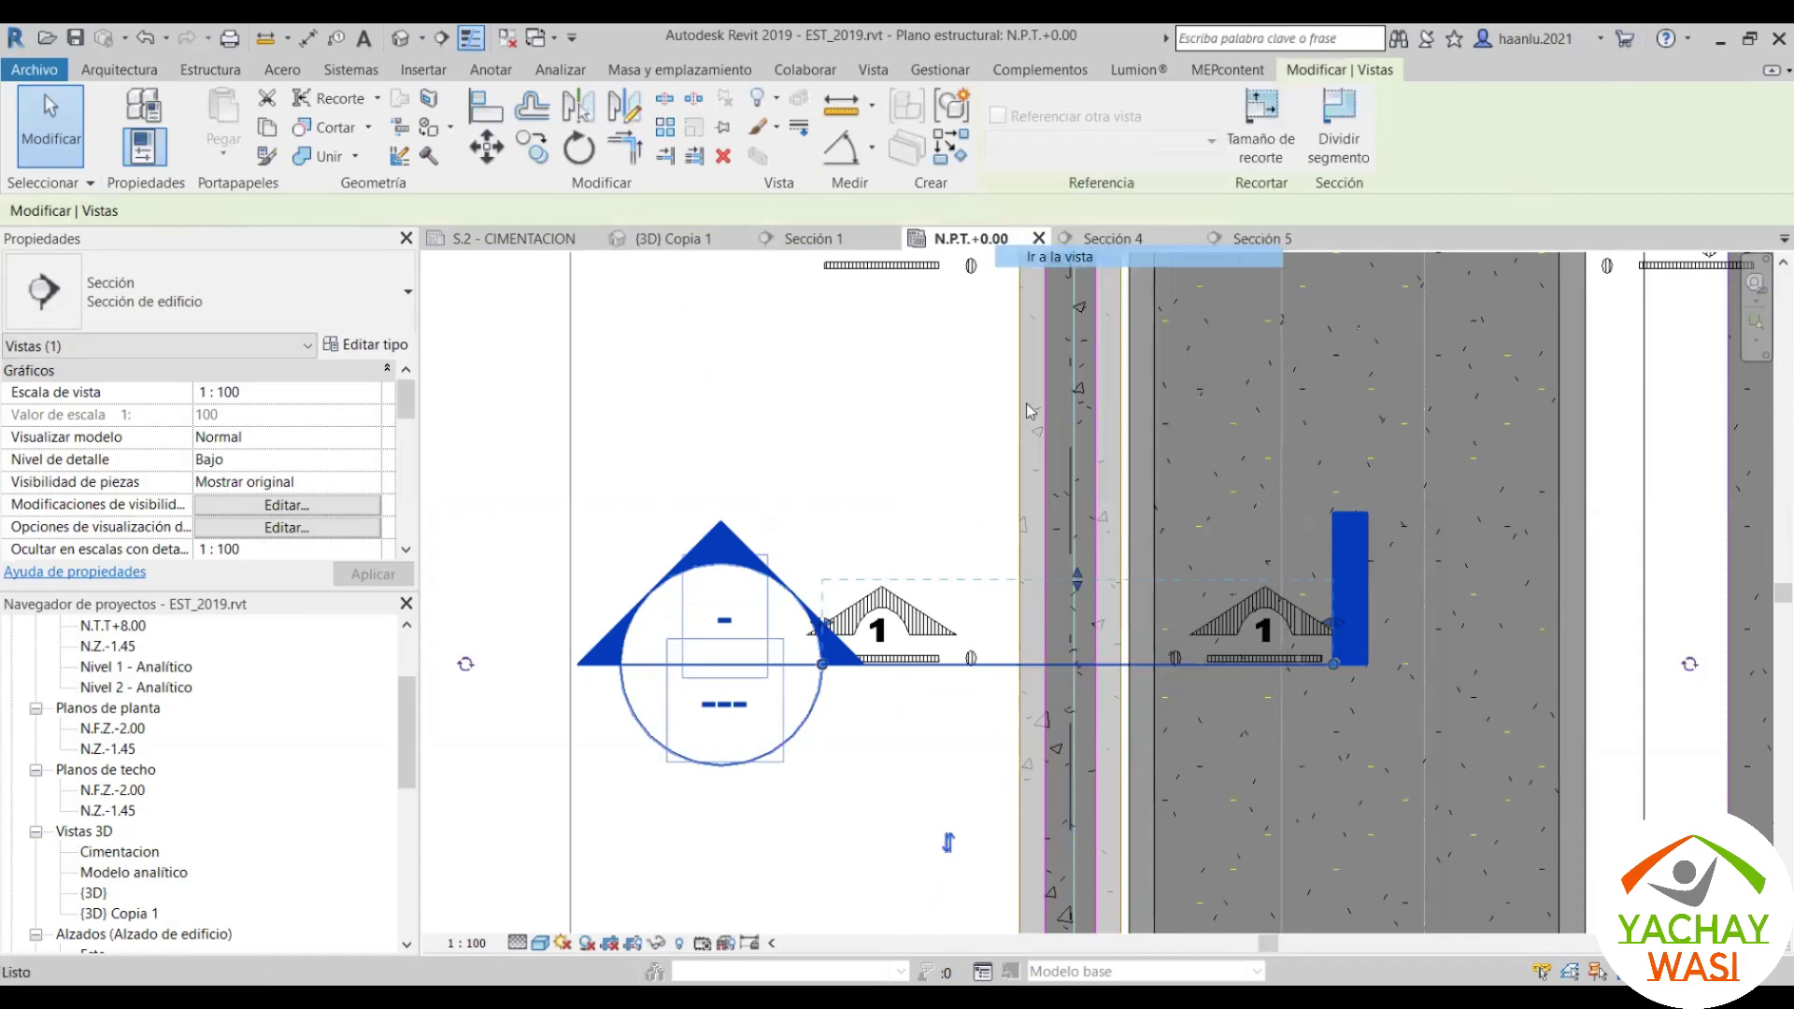
{"action": "scroll", "coordinate": [1018, 374], "scroll_direction": "up", "scroll_amount": 2}
{"action": "scroll", "coordinate": [1009, 308], "scroll_direction": "down", "scroll_amount": 4}
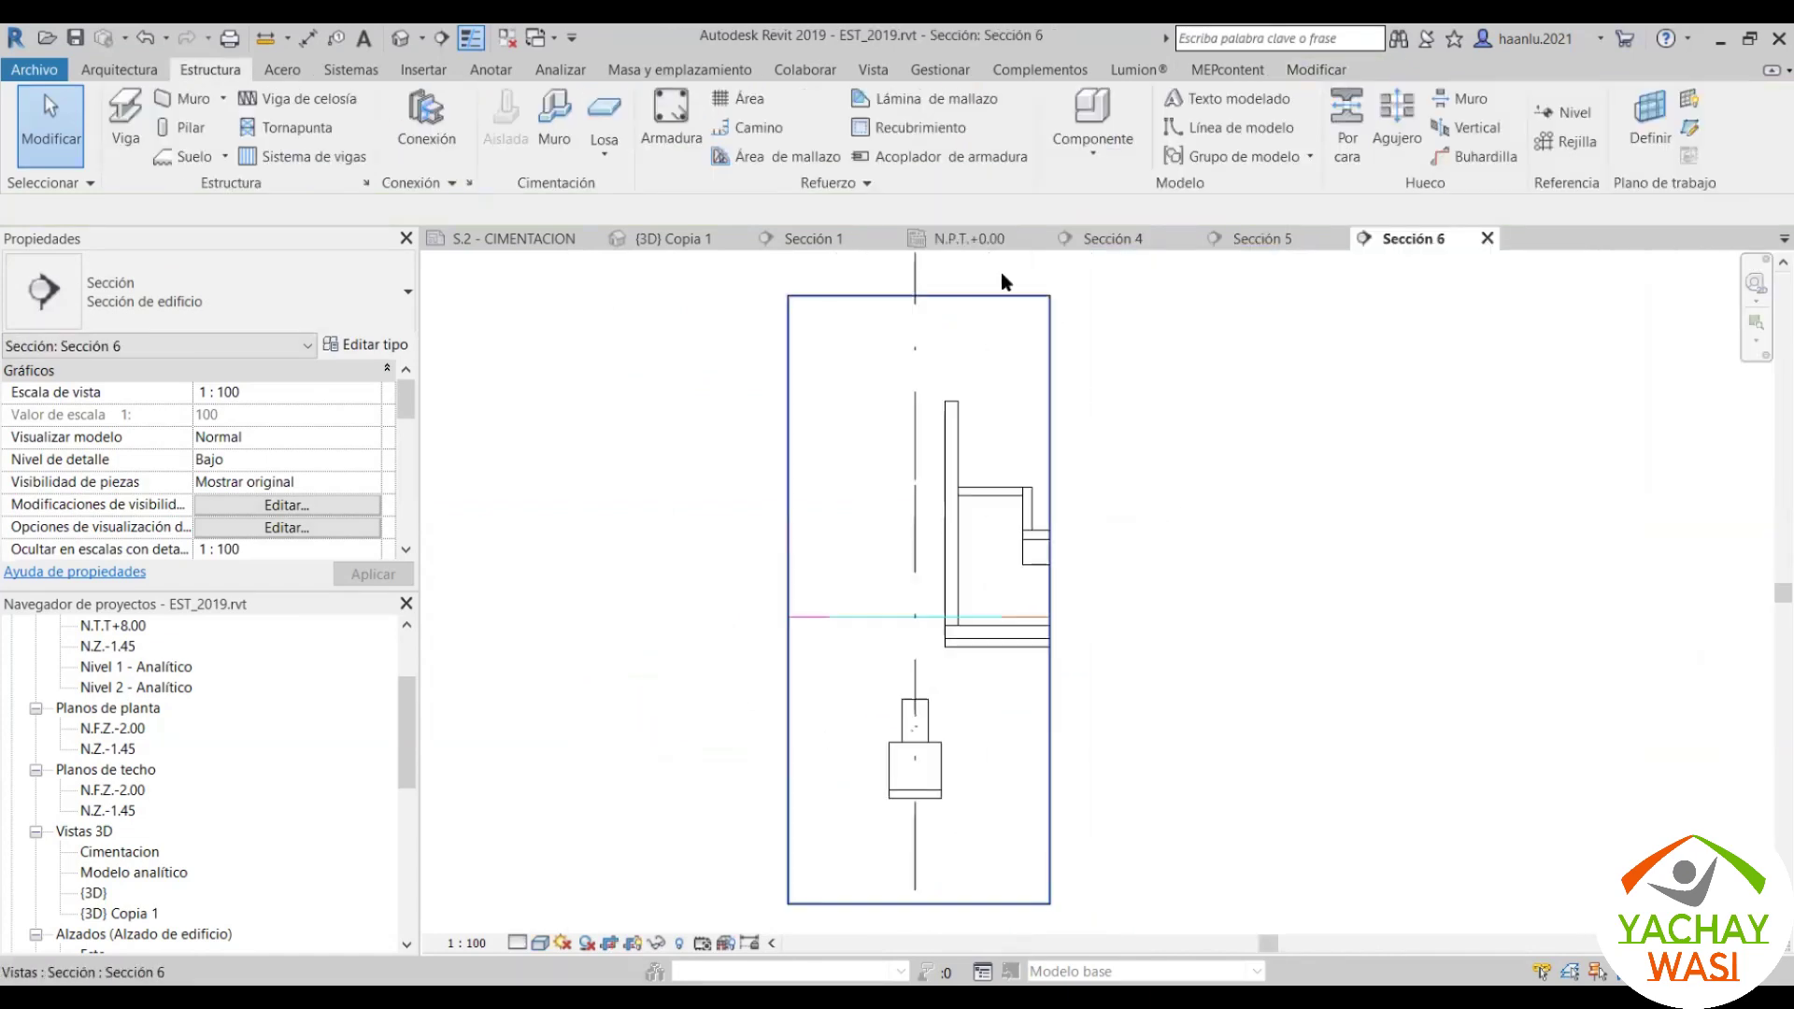
{"action": "scroll", "coordinate": [803, 579], "scroll_direction": "up", "scroll_amount": 2}
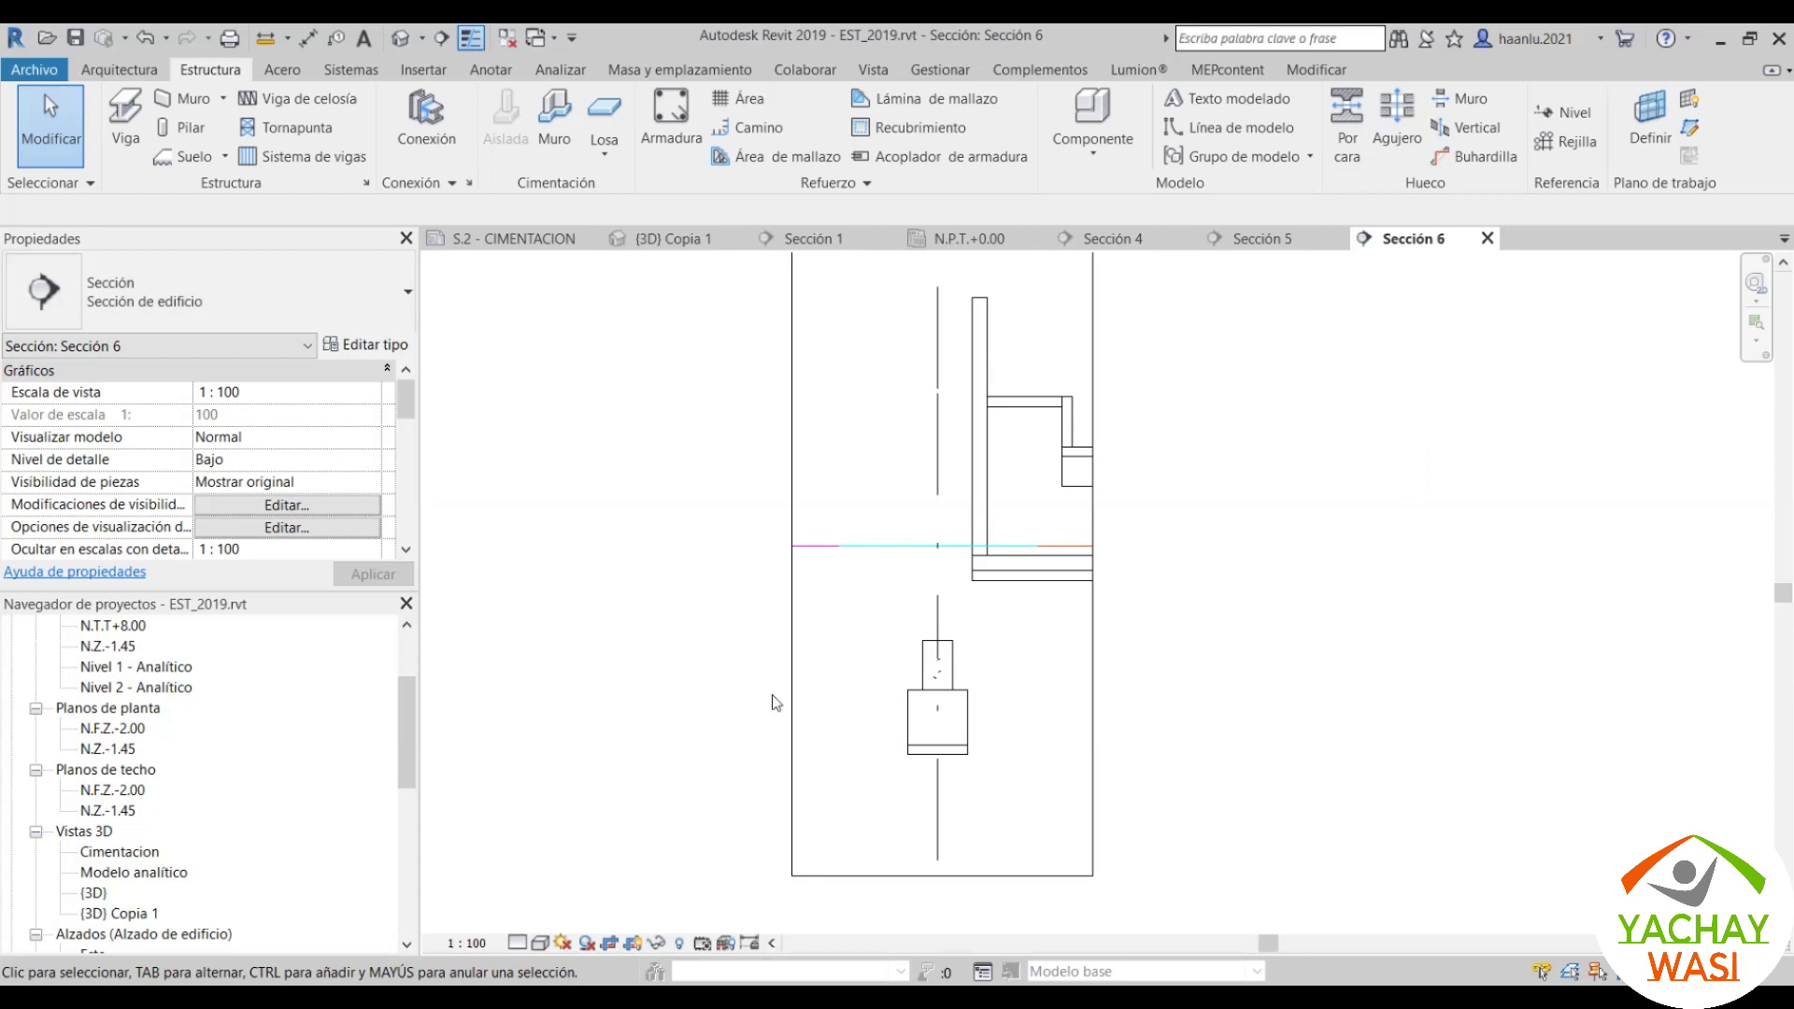
Step: Drag the crop region's edges to frame the footing and lower column
{"action": "left_click", "coordinate": [971, 352]}
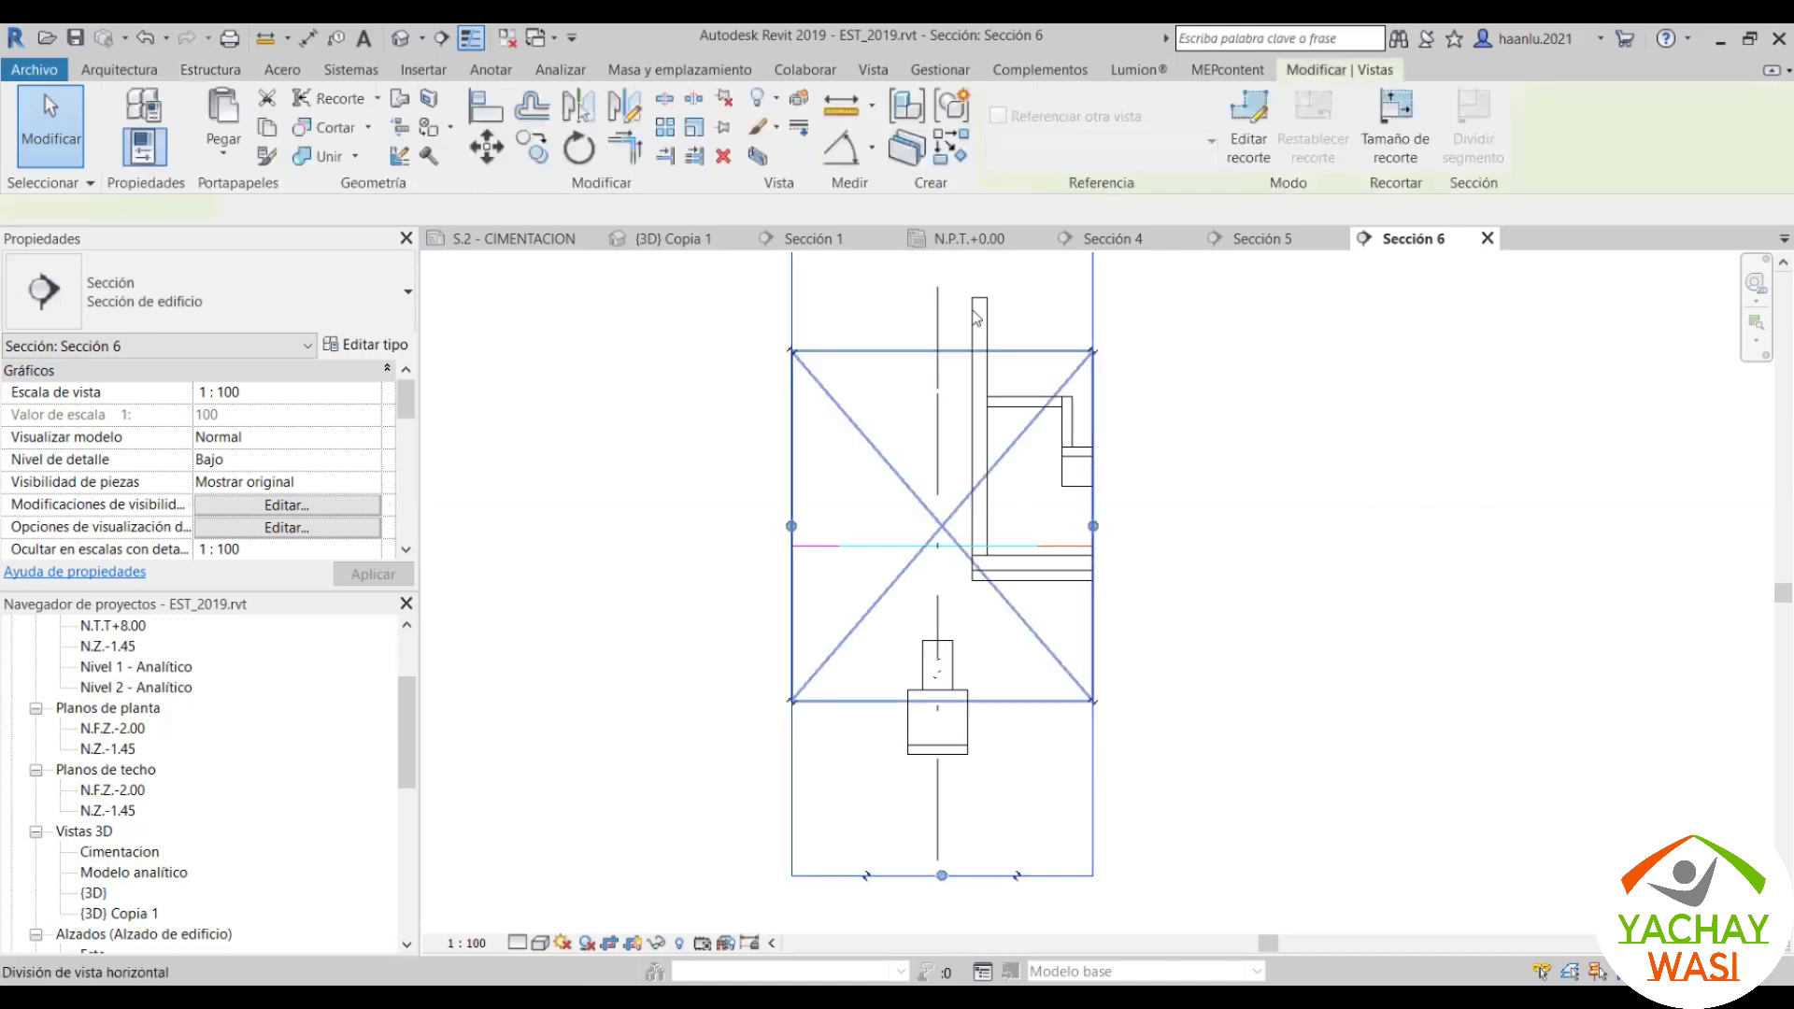
{"action": "left_click_drag", "start_coordinate": [977, 318], "coordinate": [970, 635]}
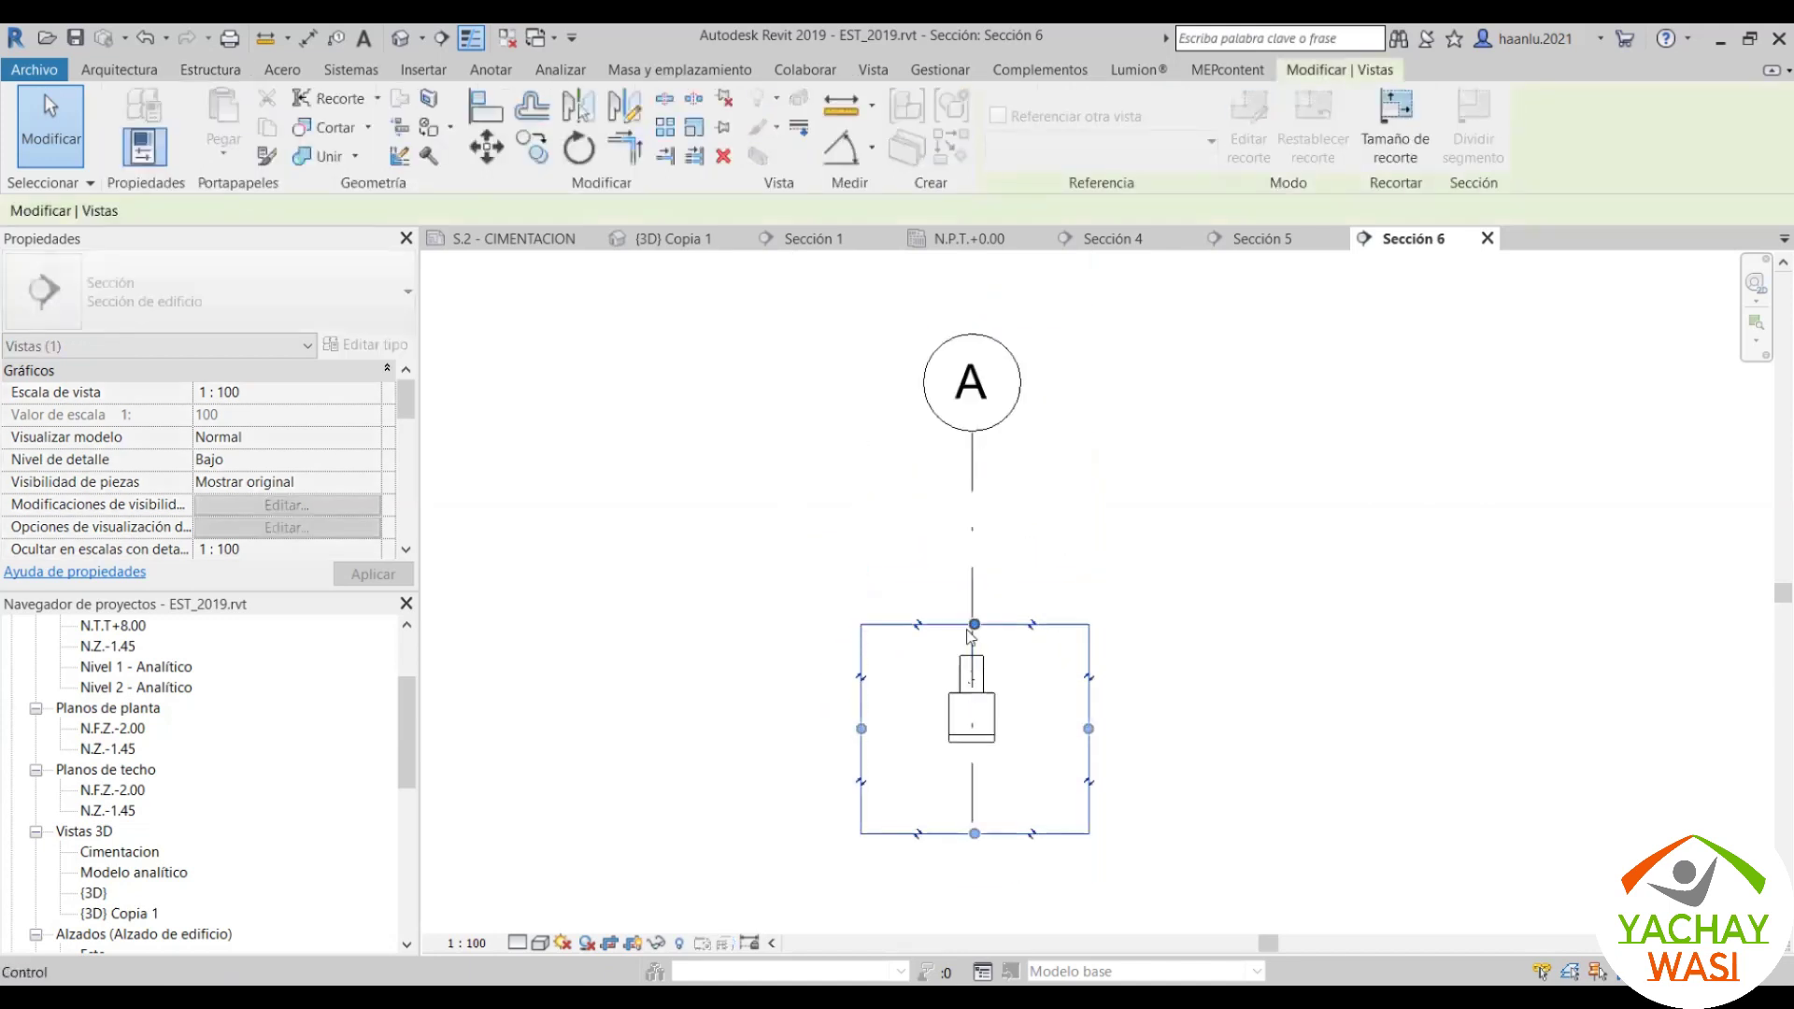
{"action": "scroll", "coordinate": [970, 635], "scroll_direction": "up", "scroll_amount": 3}
{"action": "mouse_move", "coordinate": [984, 614]}
{"action": "left_mouse_down"}
{"action": "mouse_move", "coordinate": [985, 389]}
{"action": "mouse_move", "coordinate": [990, 456]}
{"action": "left_mouse_up"}
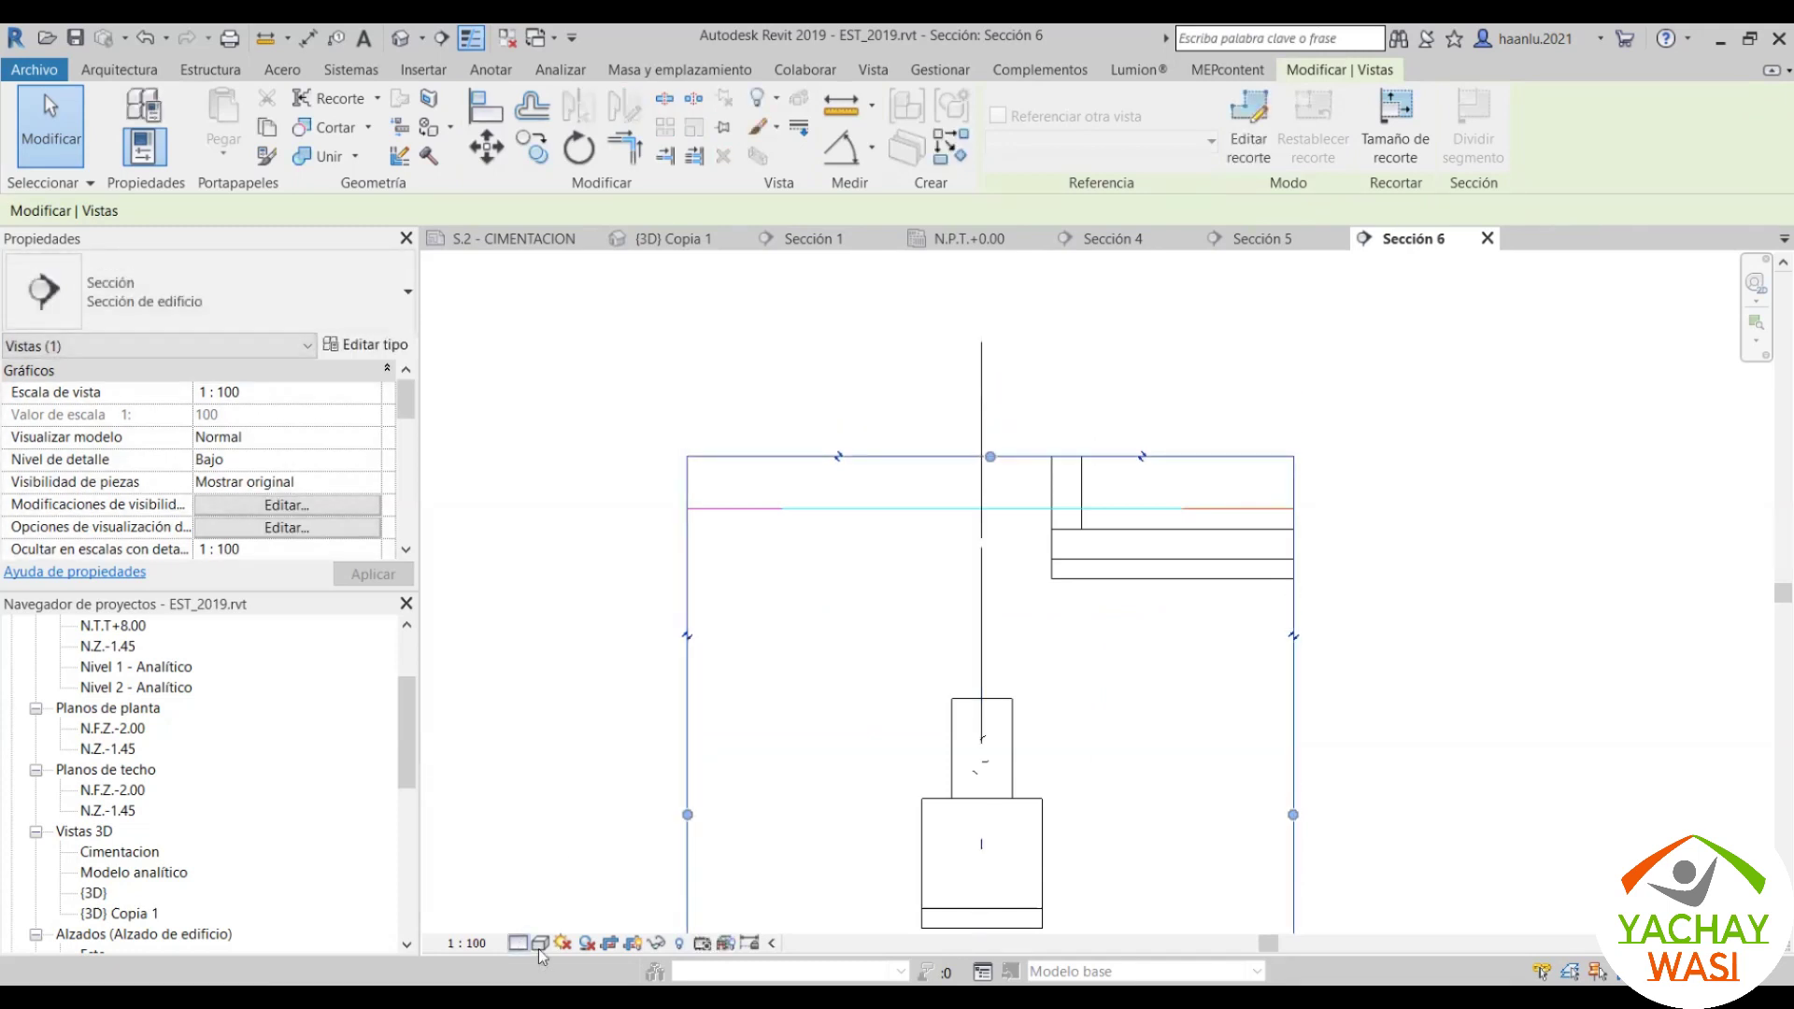
Step: Set Sección 6 to Alto detail level and 1:25 scale
{"action": "left_click", "coordinate": [482, 944]}
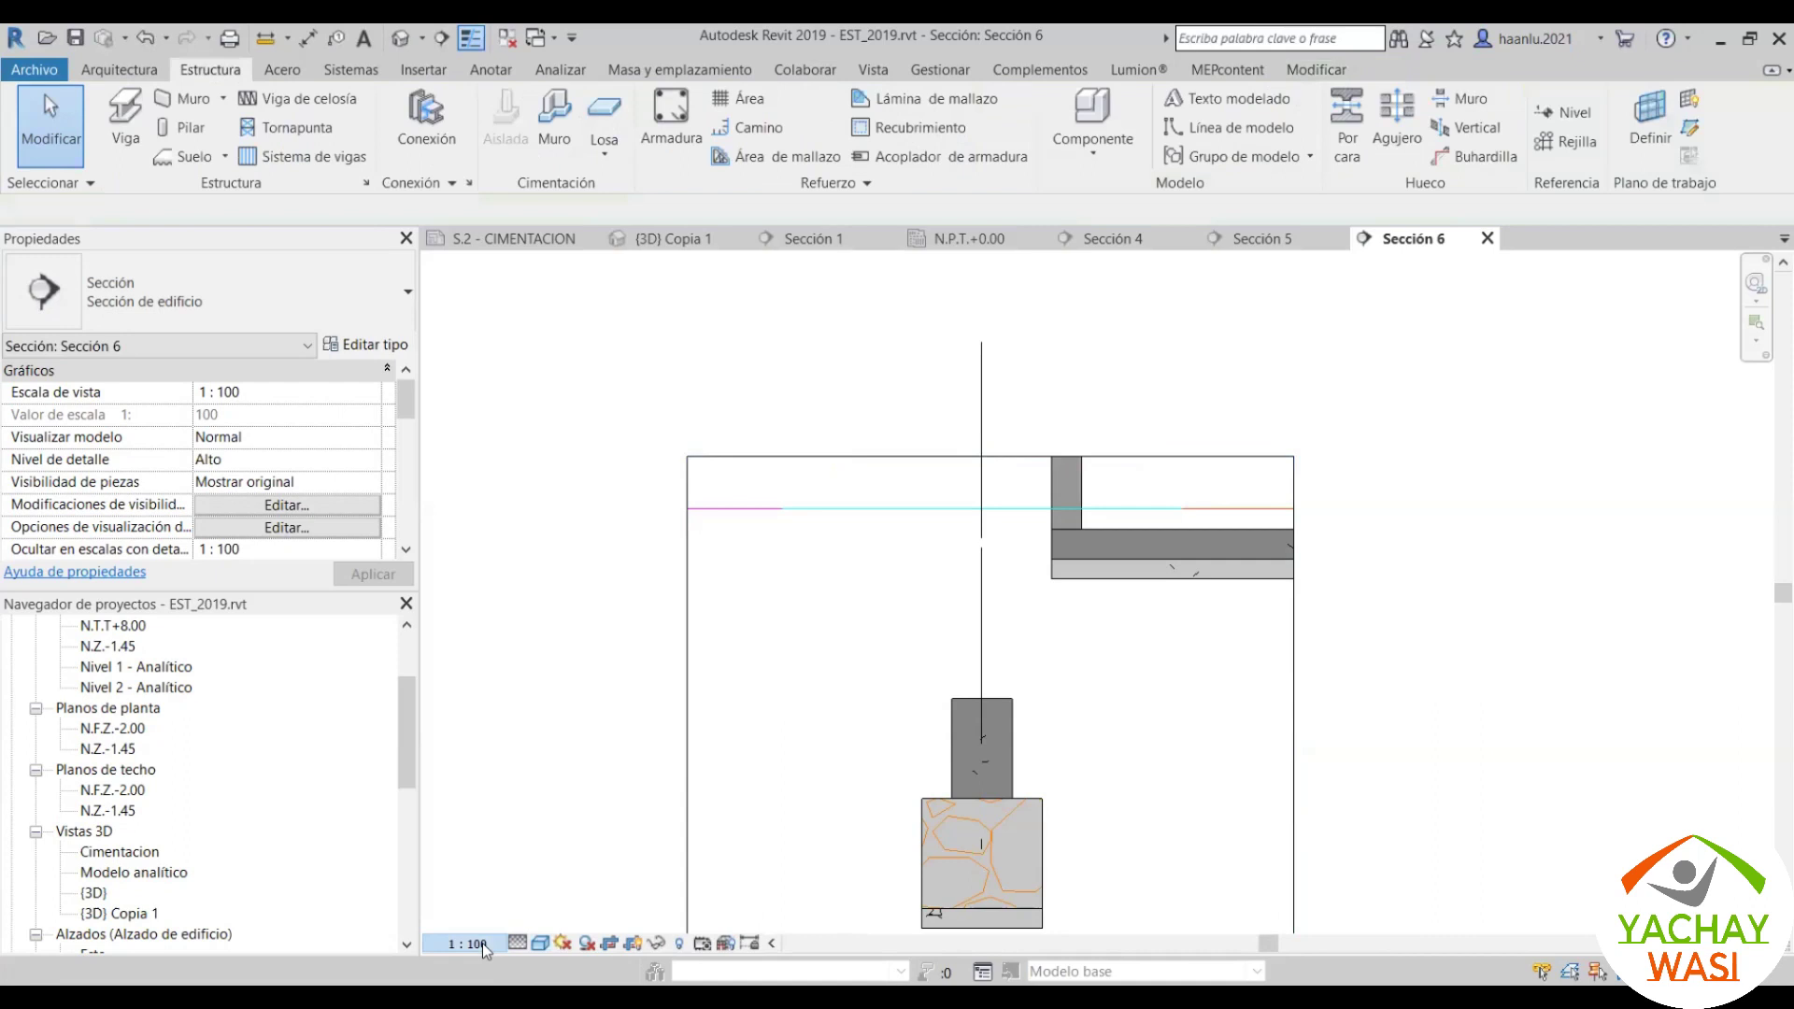
{"action": "left_click", "coordinate": [490, 770]}
{"action": "scroll", "coordinate": [1041, 535], "scroll_direction": "up", "scroll_amount": 3}
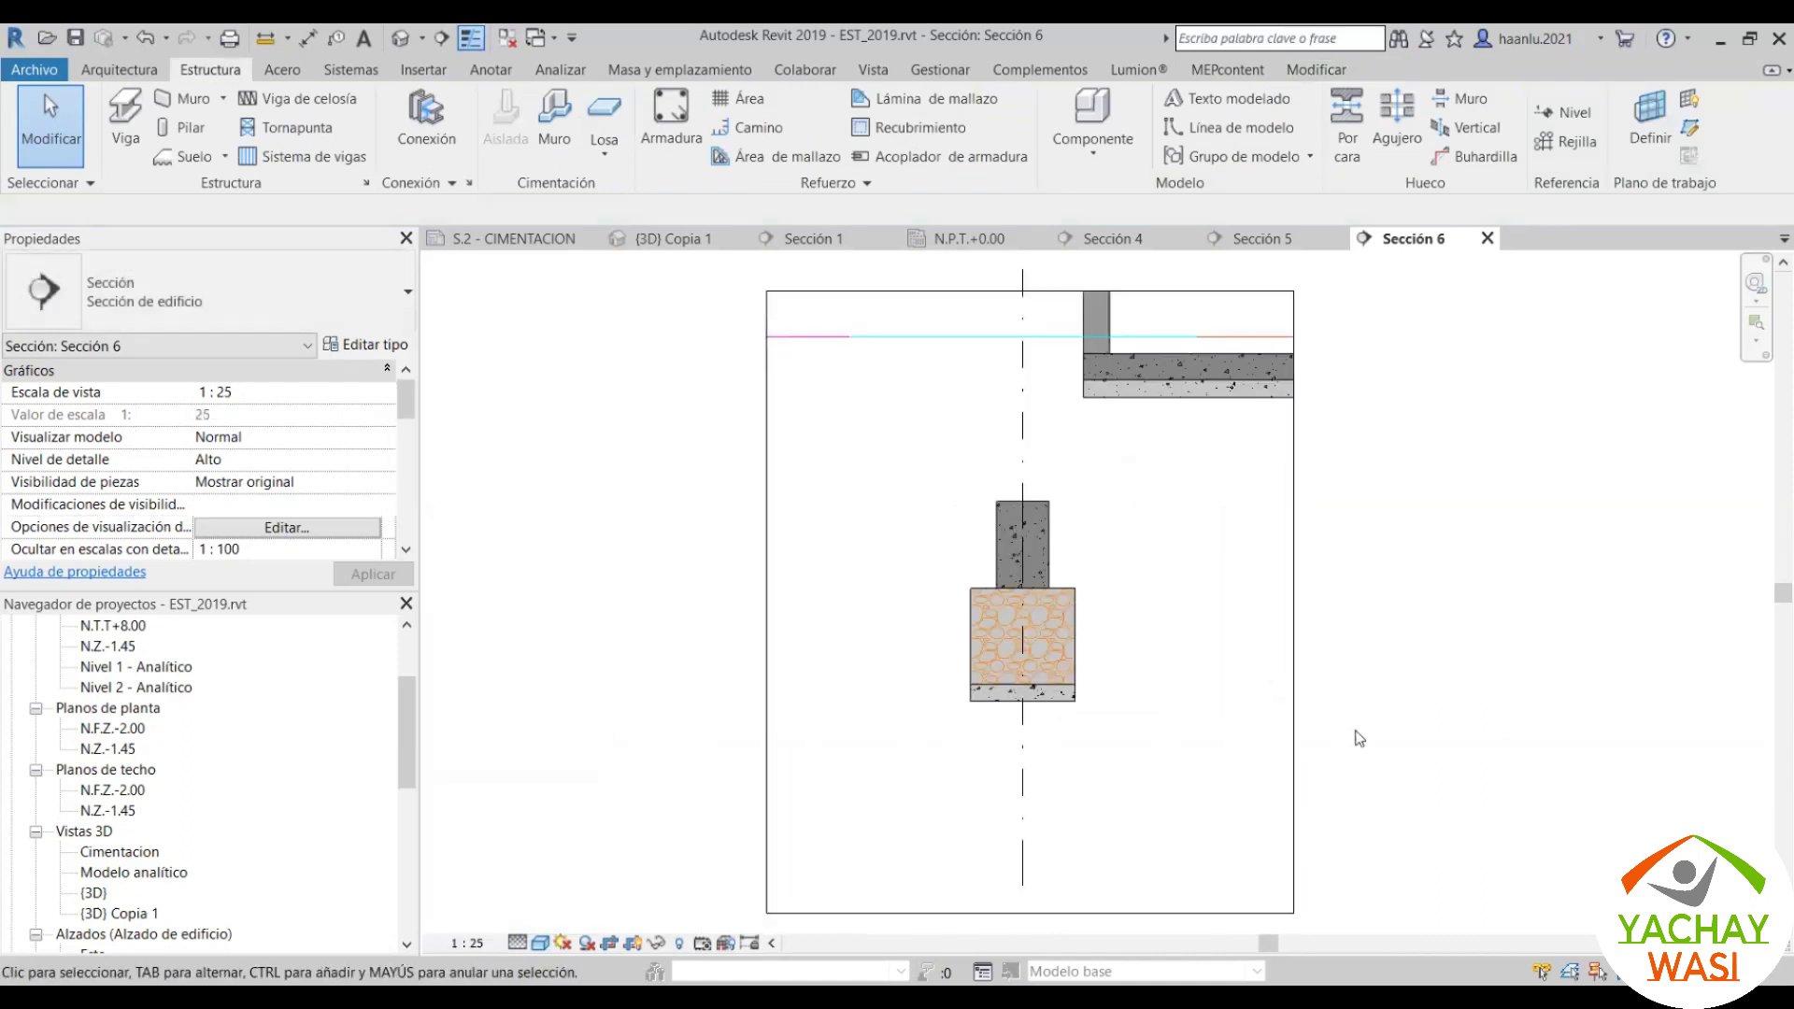
{"action": "scroll", "coordinate": [1249, 515], "scroll_direction": "down", "scroll_amount": 2}
{"action": "left_click", "coordinate": [1235, 509]}
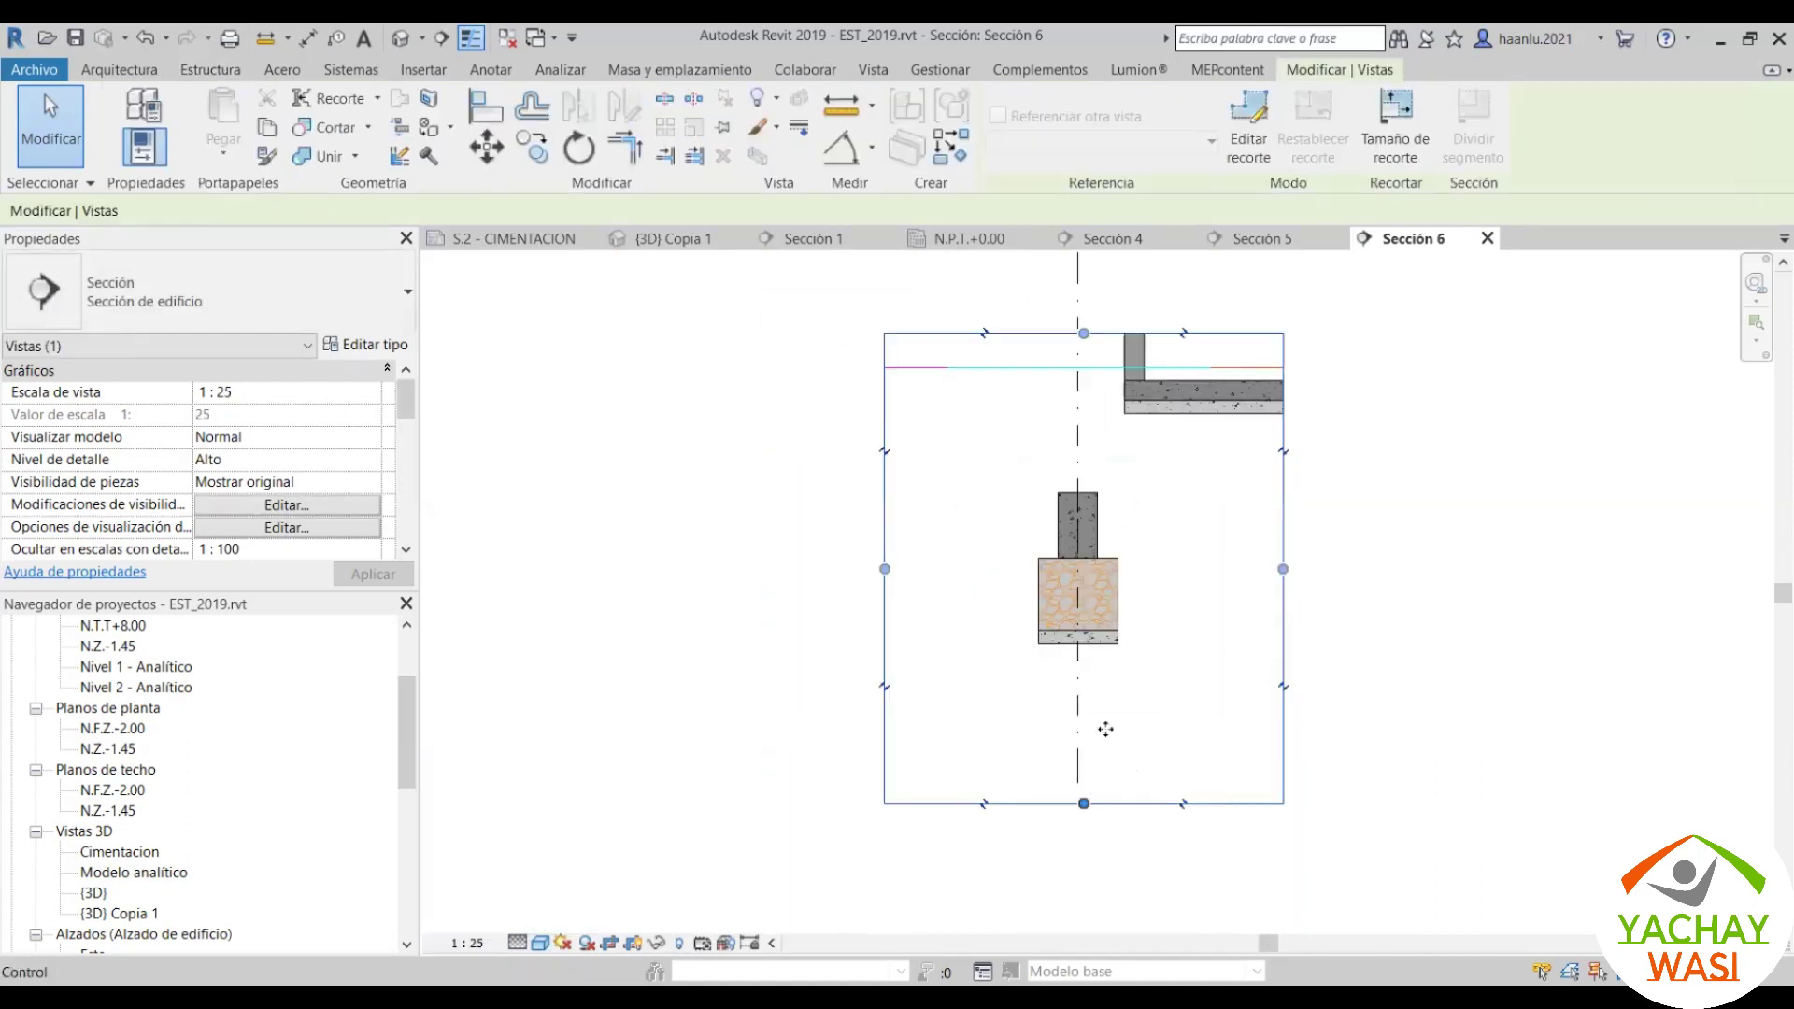
{"action": "scroll", "coordinate": [1108, 469], "scroll_direction": "up", "scroll_amount": 2}
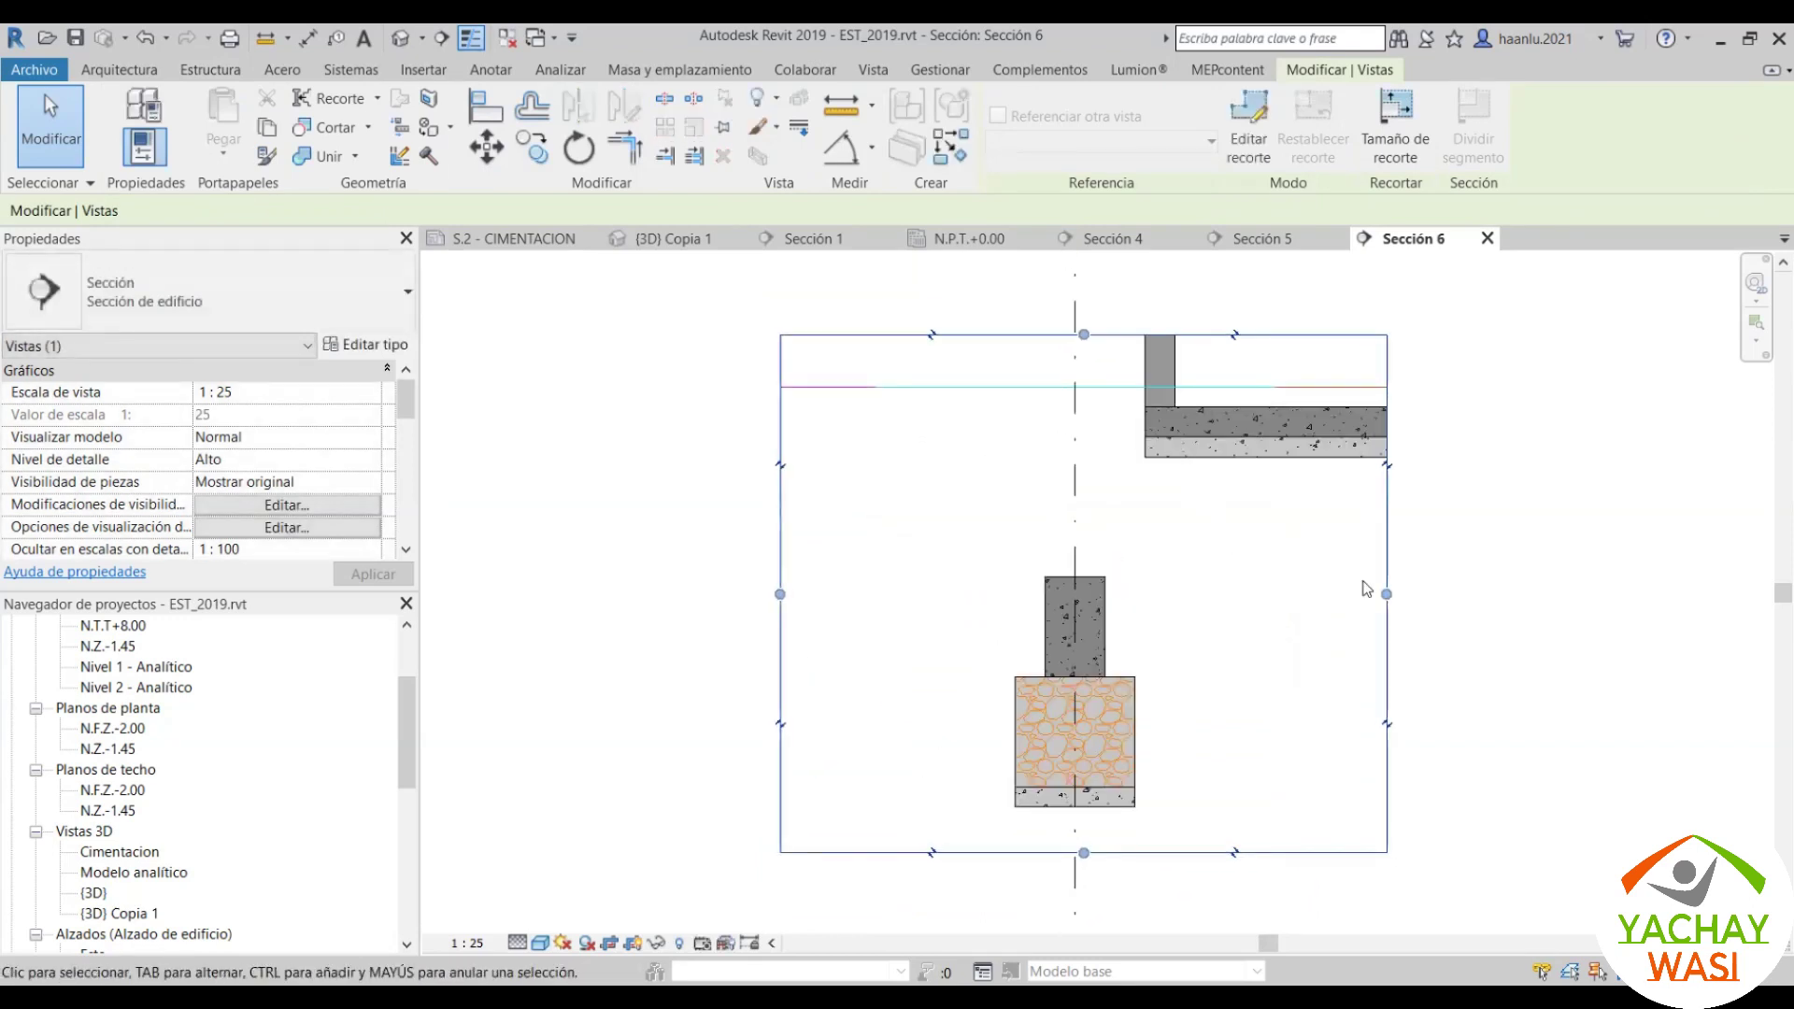
Step: Sketch a stepped crop line running 1.1 m down from the top edge, then right to the crop edge
{"action": "left_click", "coordinate": [1248, 147]}
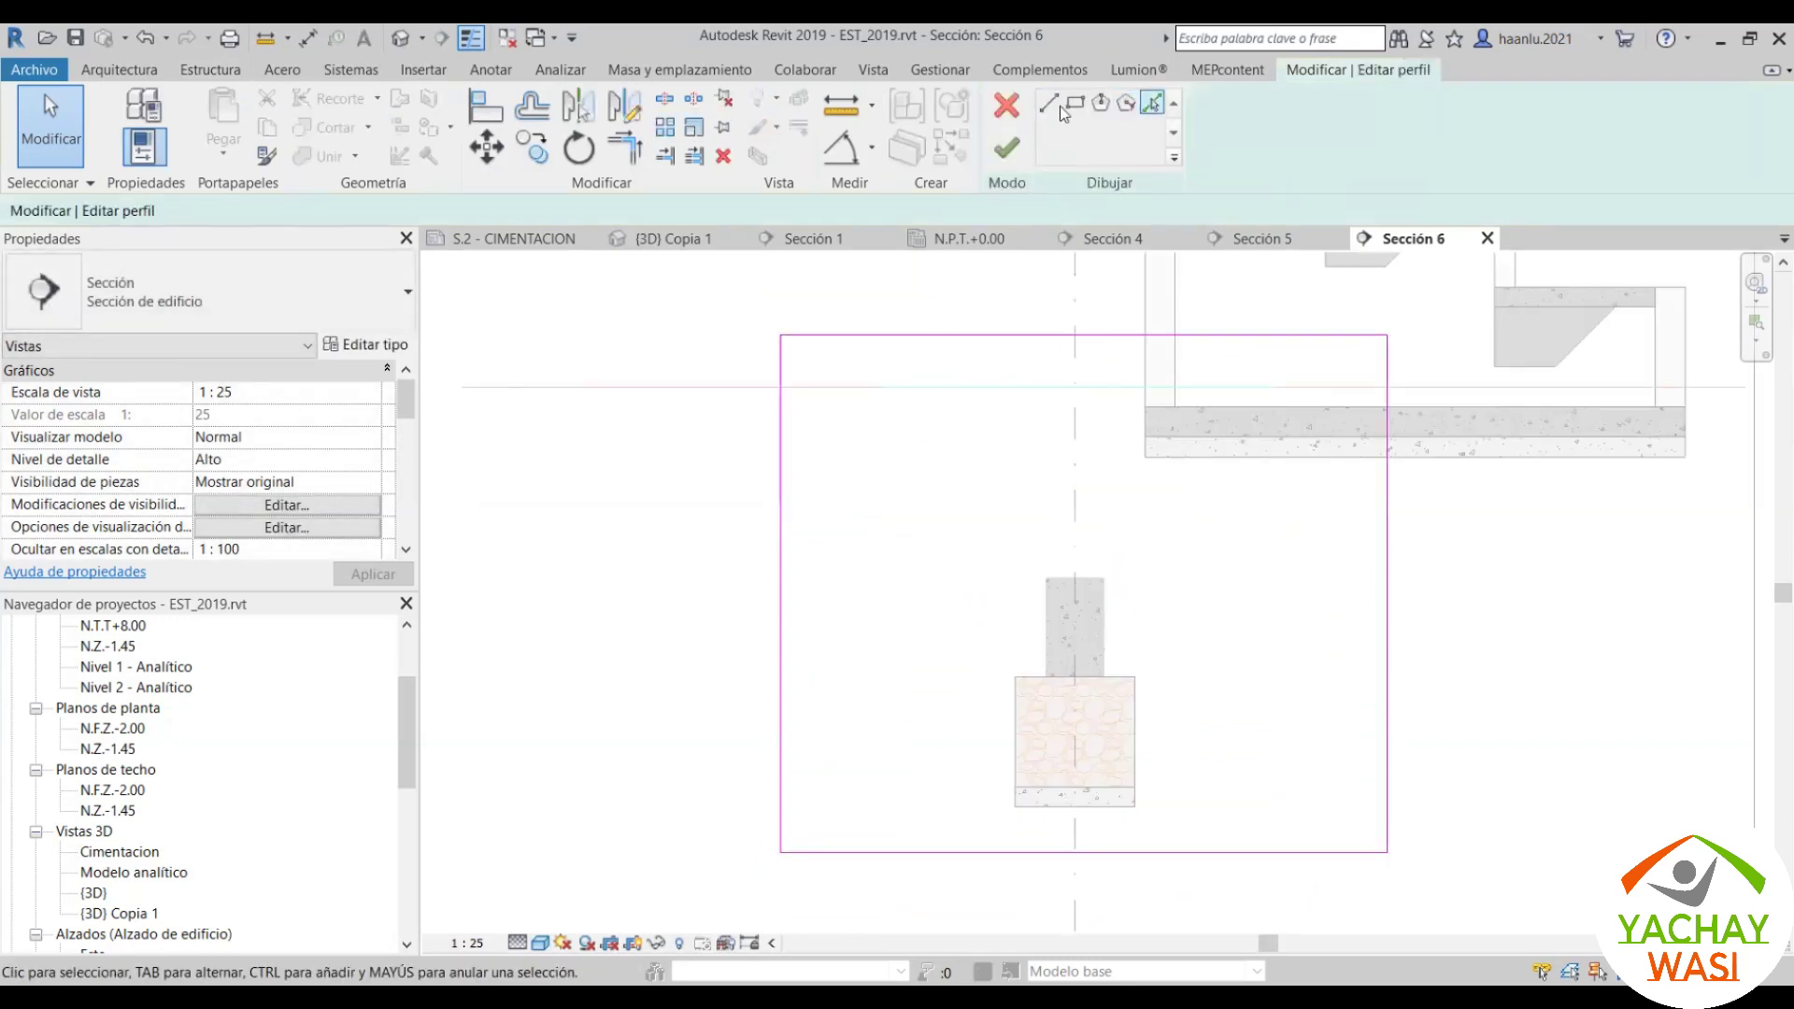
{"action": "left_click", "coordinate": [1049, 103]}
{"action": "left_click", "coordinate": [1107, 334]}
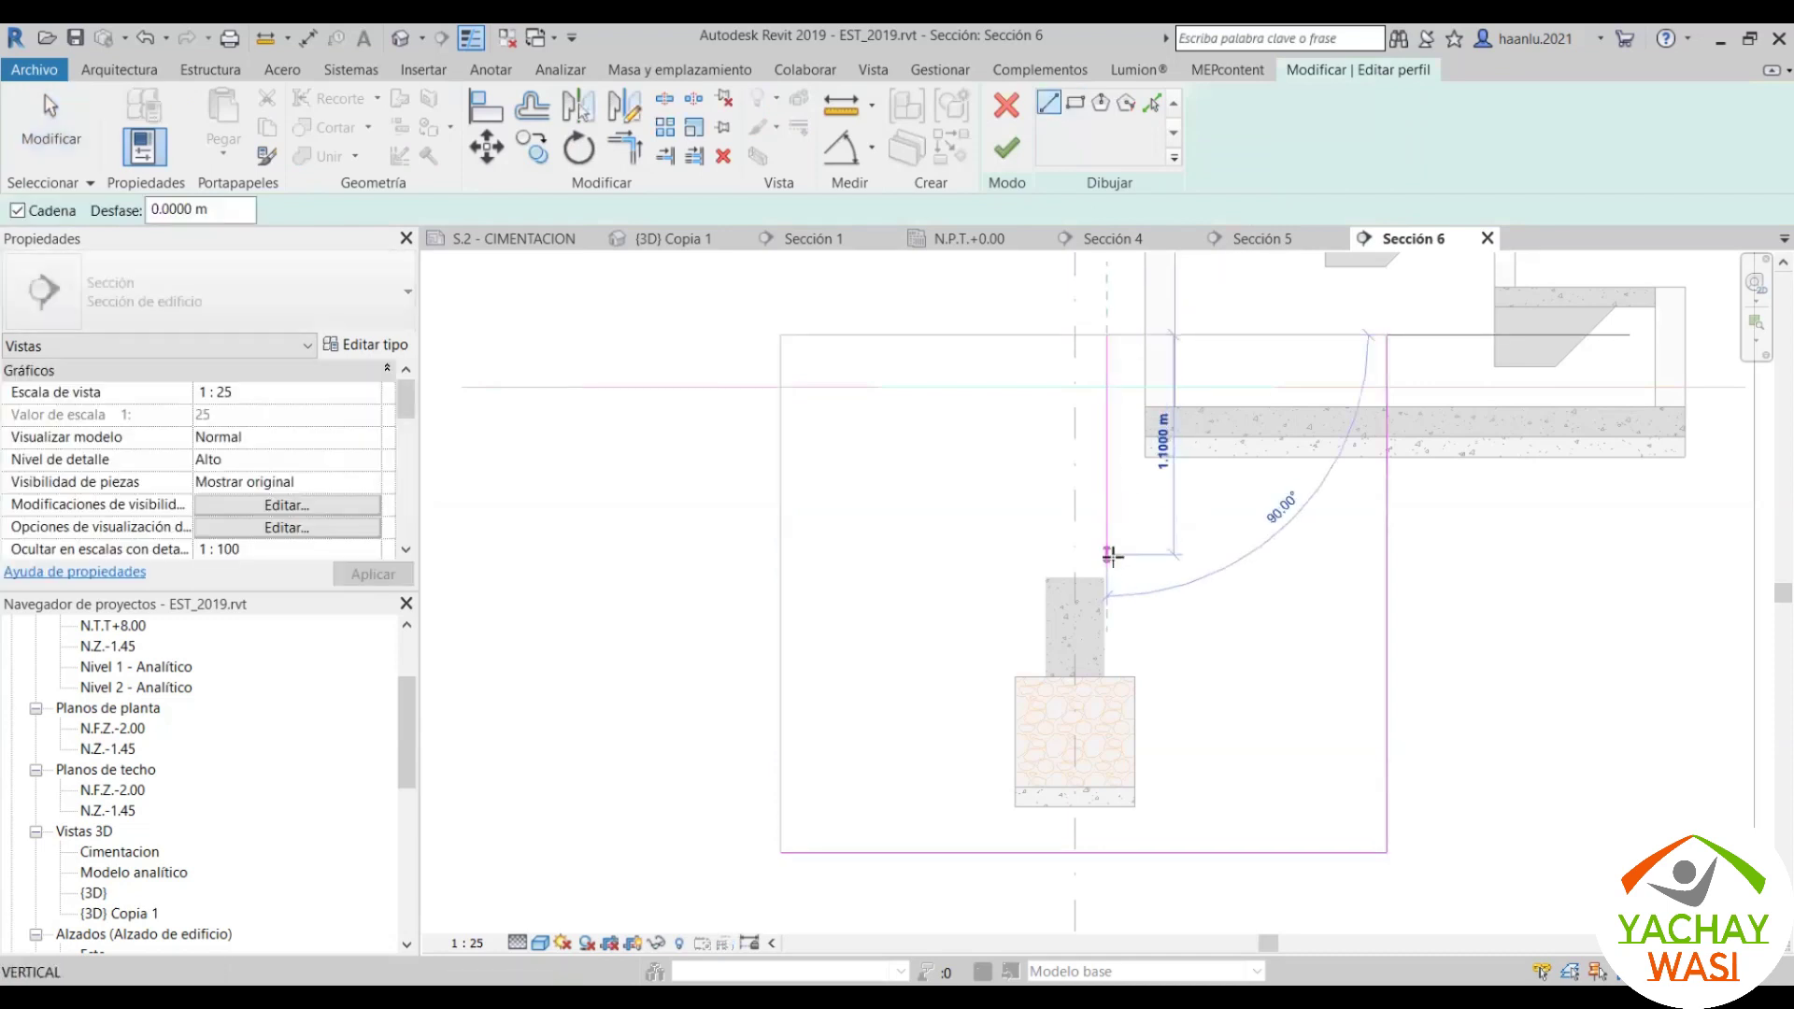
{"action": "left_click", "coordinate": [1108, 554]}
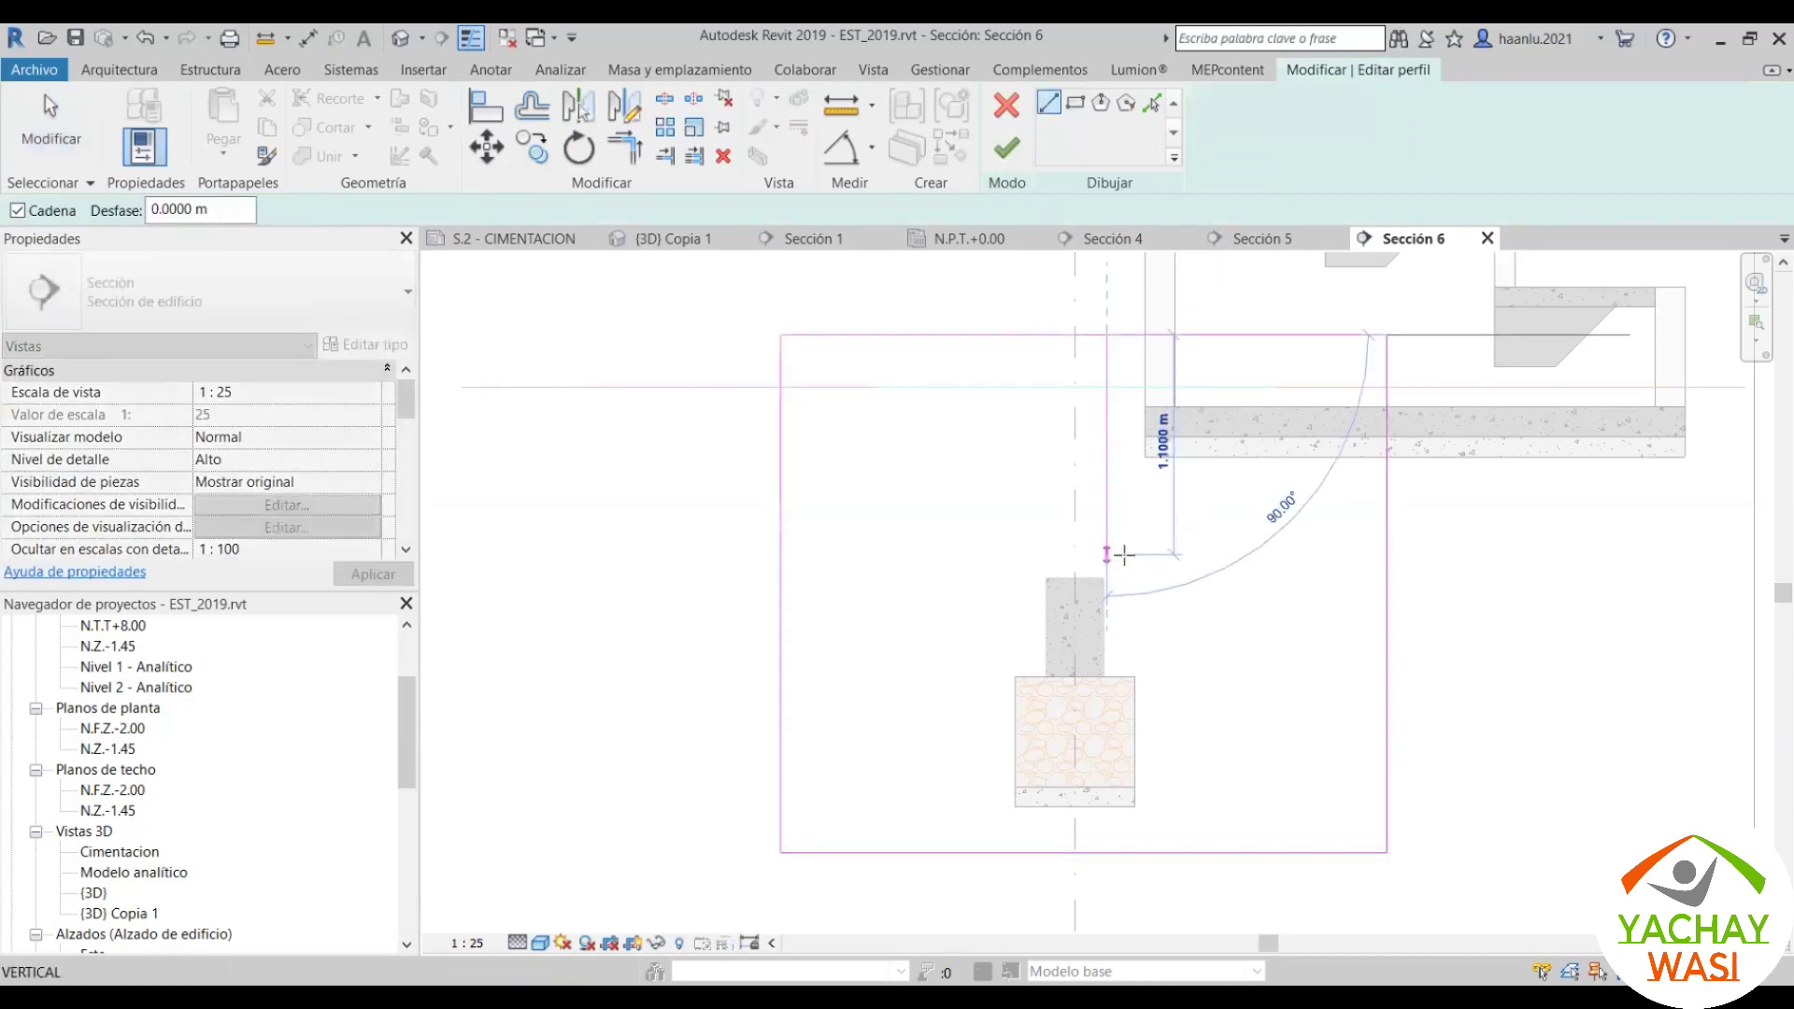
{"action": "left_click", "coordinate": [1386, 555]}
{"action": "key", "text": "Escape"}
{"action": "key", "text": "Escape"}
Step: Trim the crop sketch corners with TR and finish the L-shaped outline
{"action": "key", "text": "t"}
{"action": "key", "text": "r"}
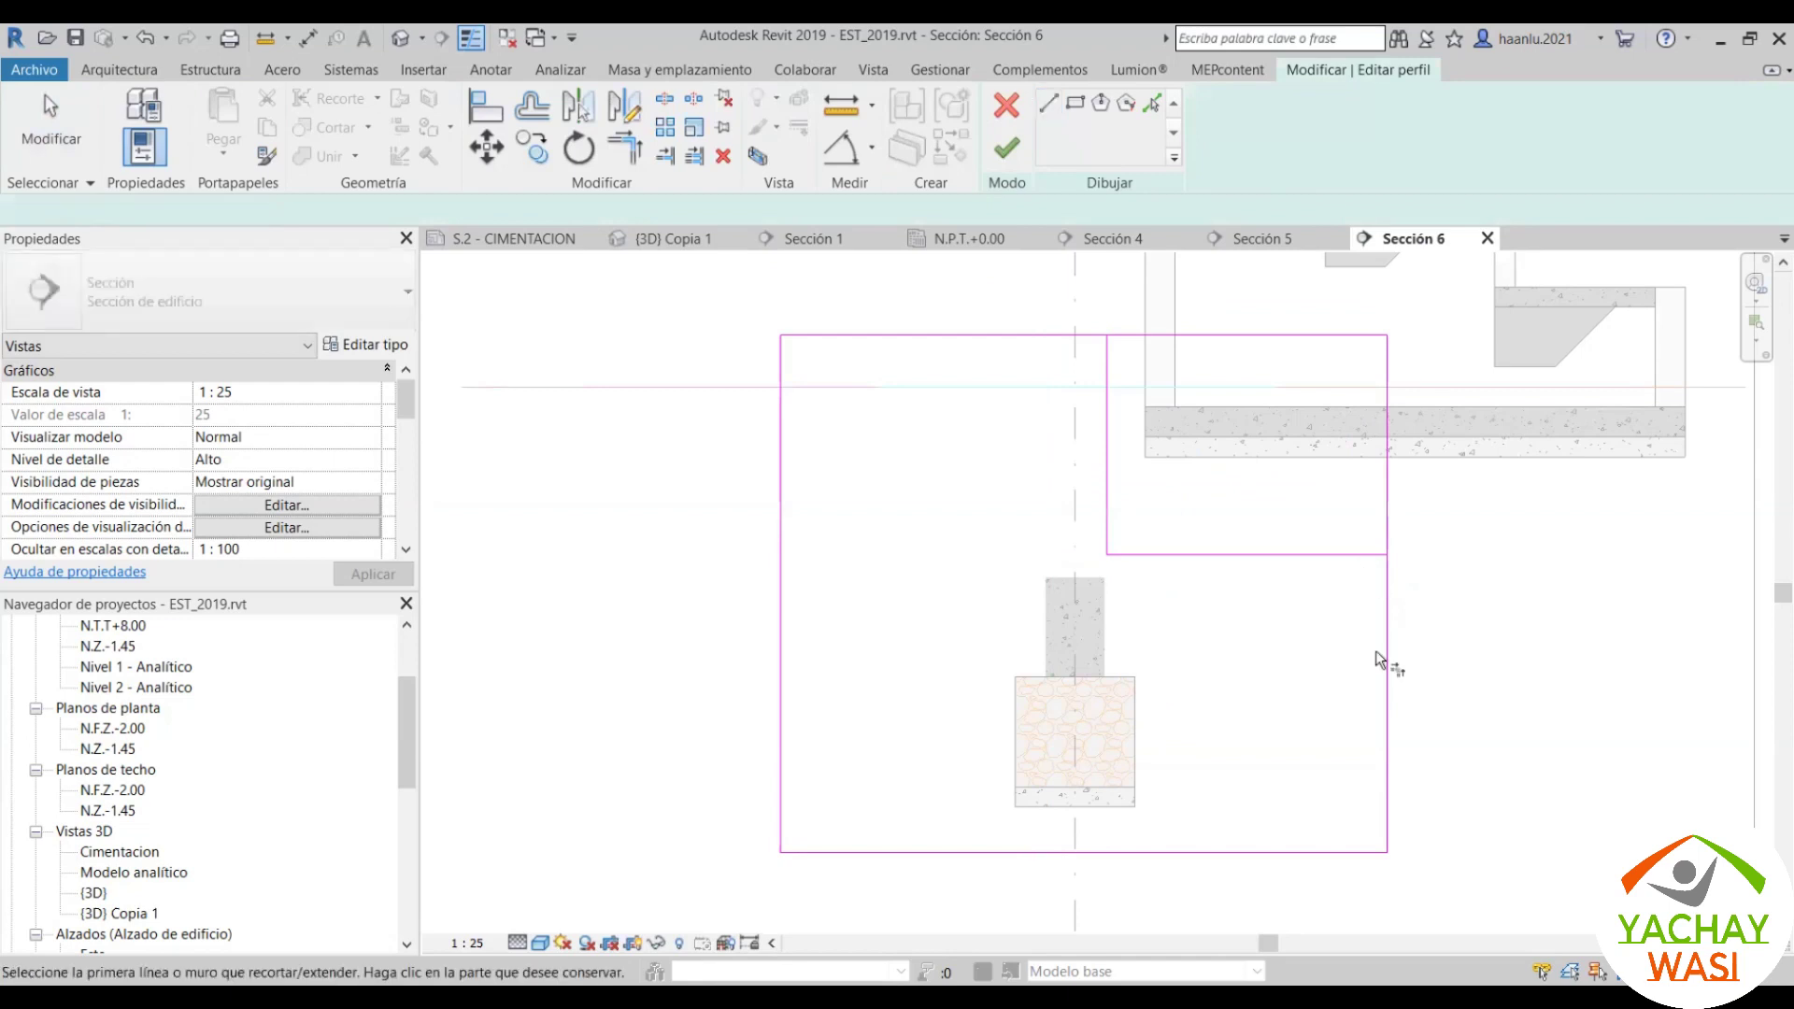
{"action": "left_click", "coordinate": [1371, 600]}
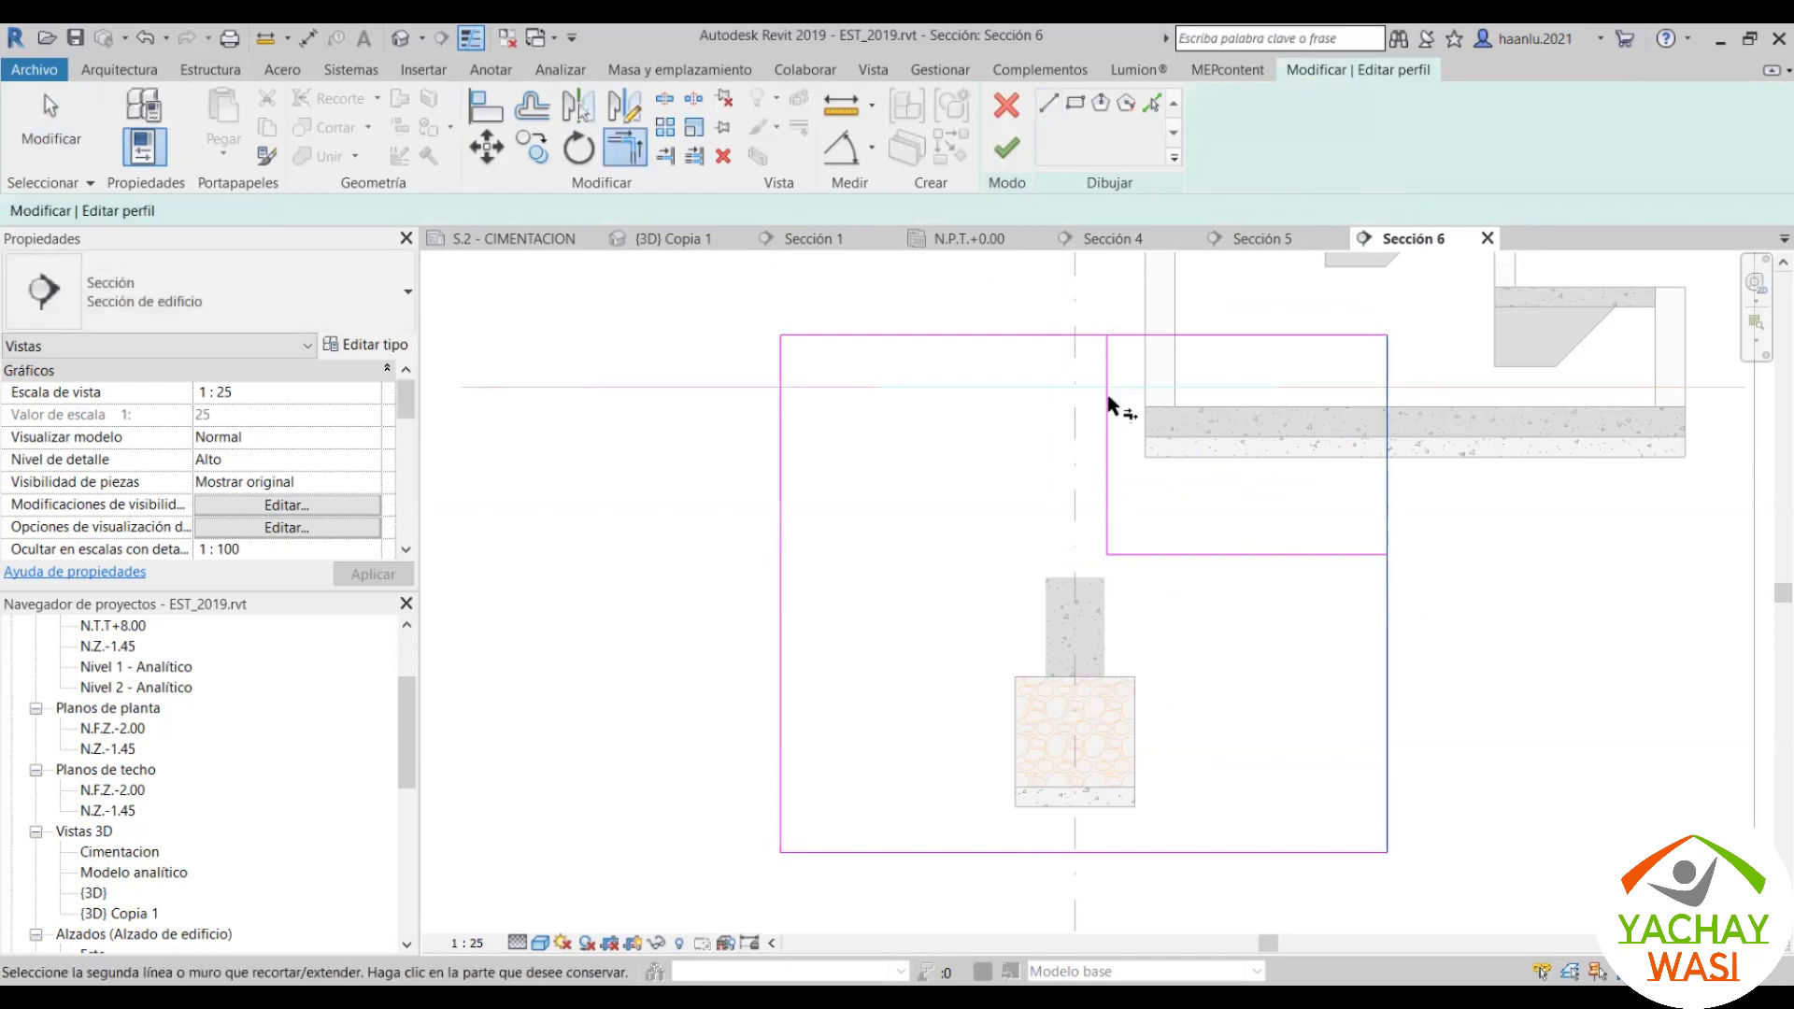
{"action": "left_click", "coordinate": [1375, 554]}
{"action": "left_click", "coordinate": [1112, 348]}
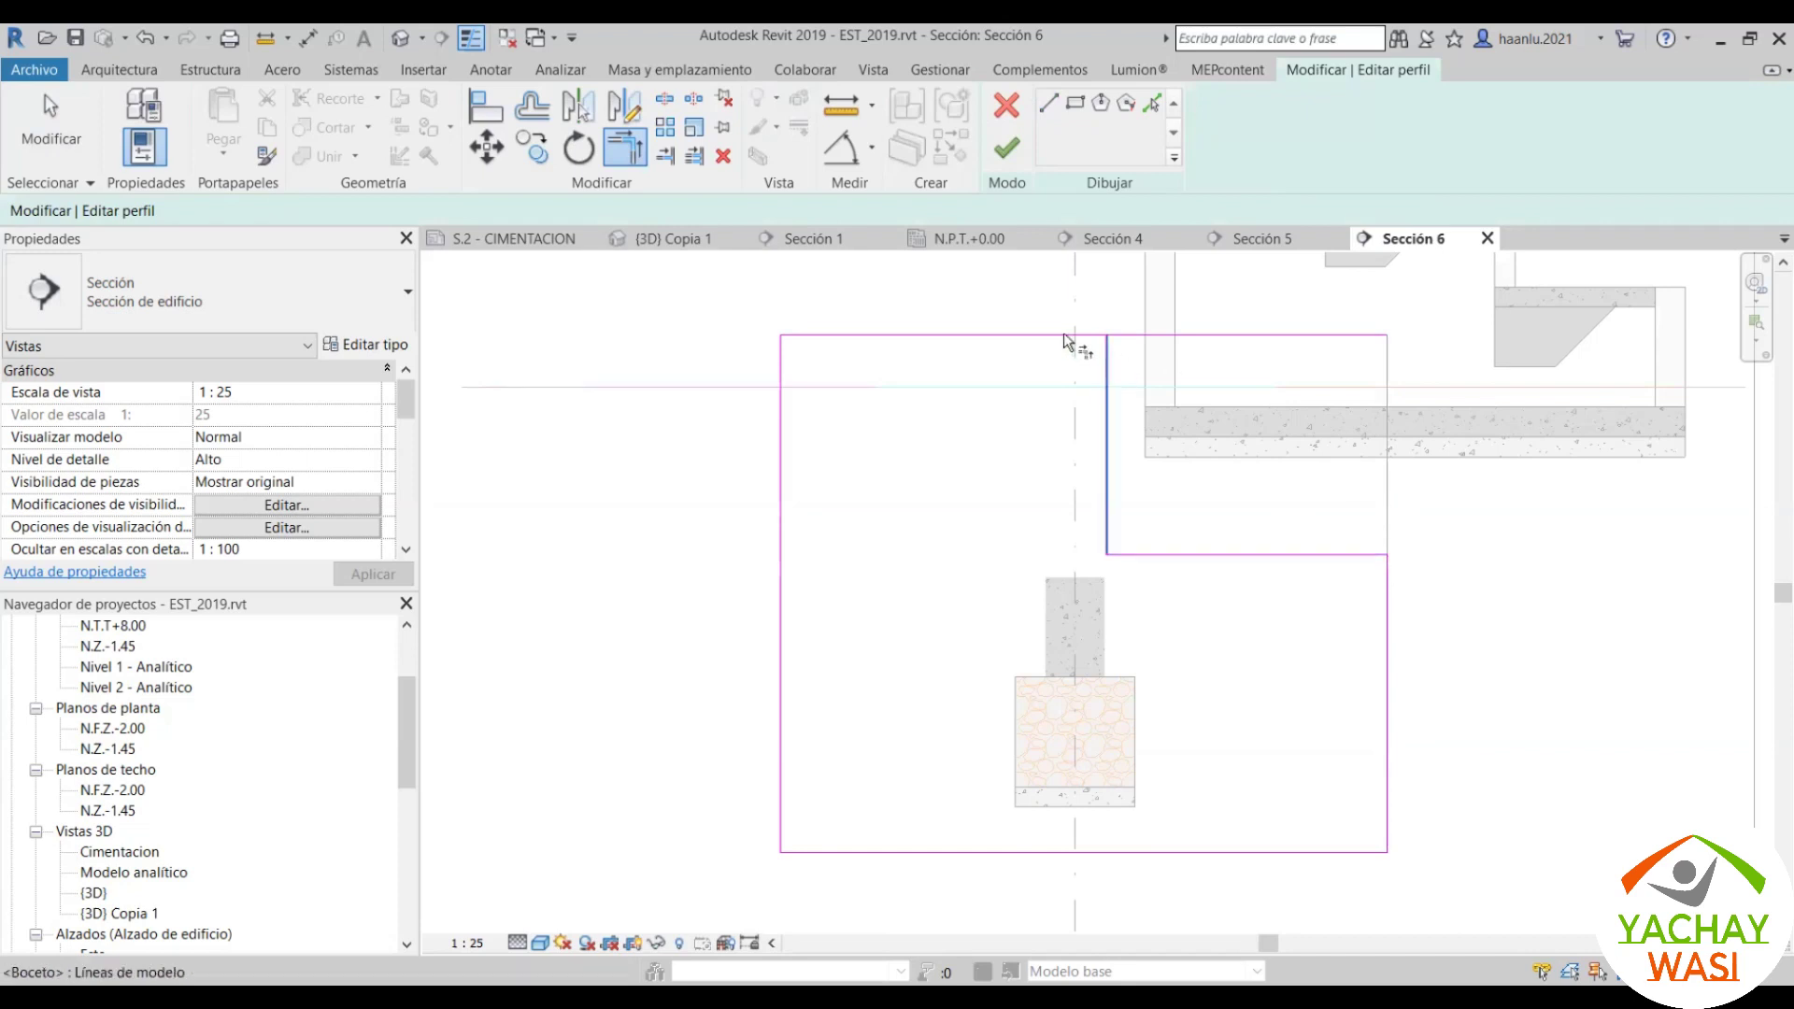
{"action": "left_click", "coordinate": [1007, 150]}
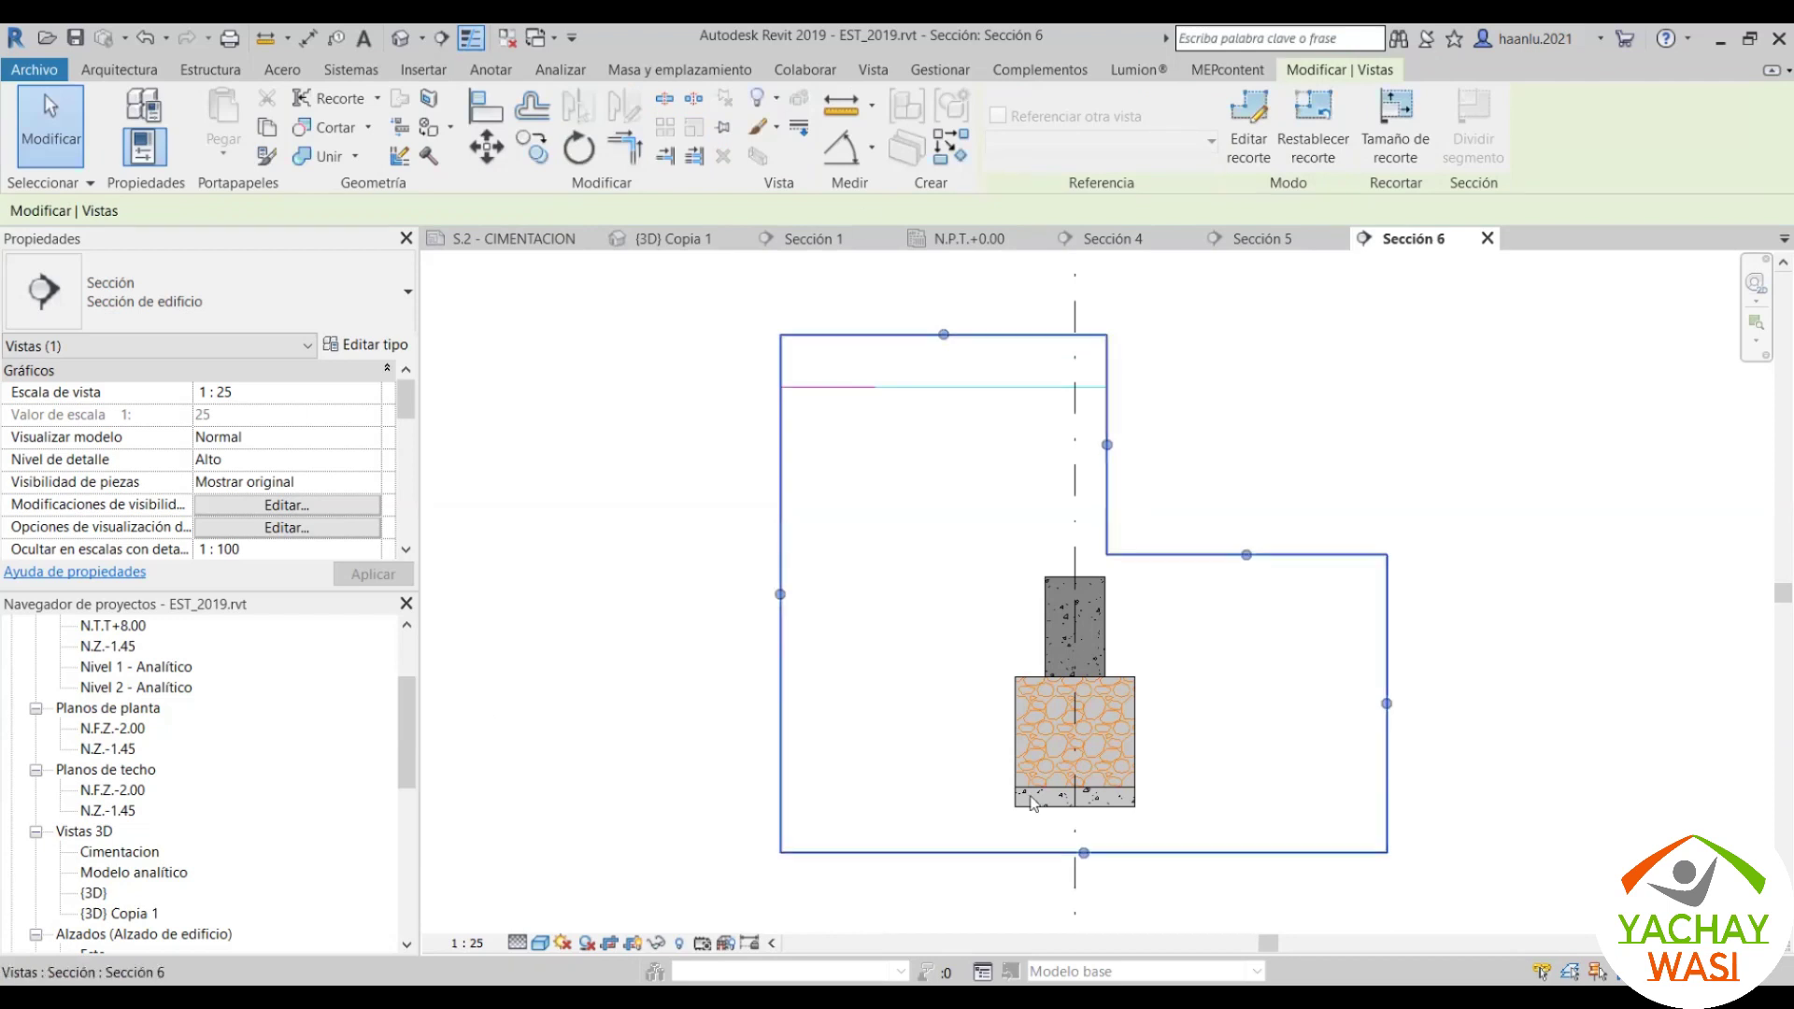
Step: Hide the crop region boundary in Sección 6
{"action": "left_click", "coordinate": [1078, 422]}
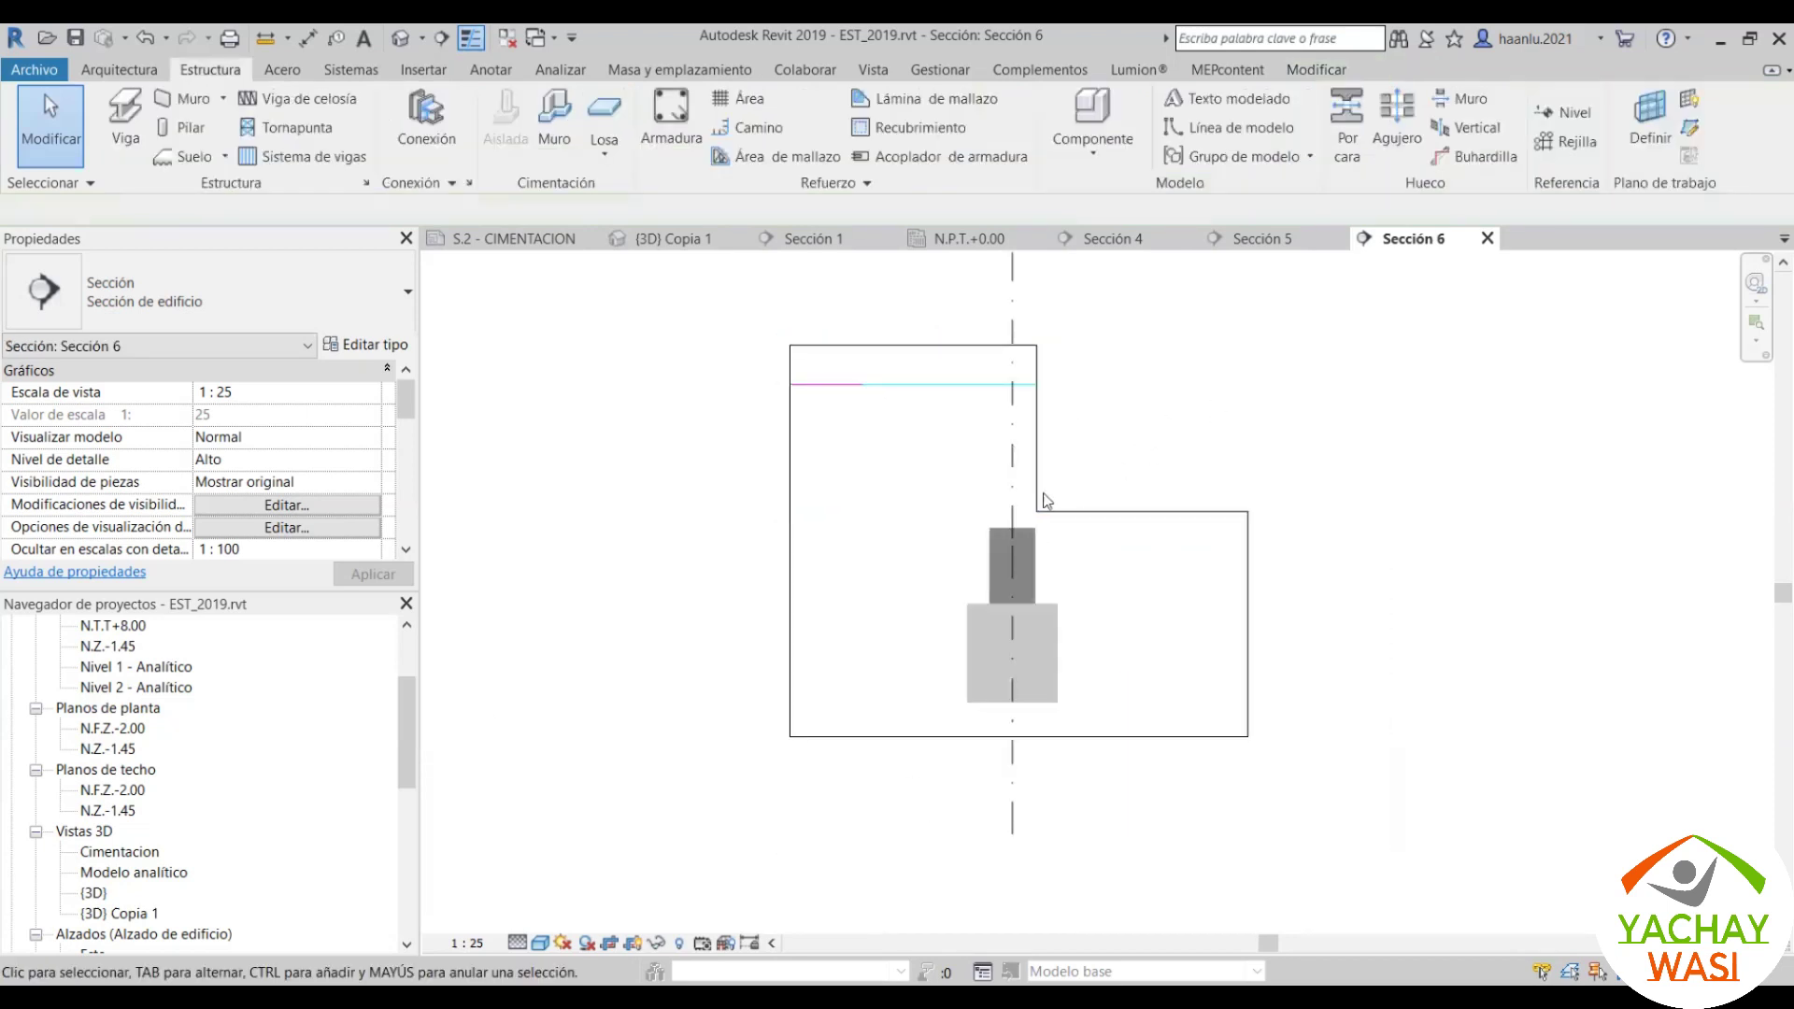
{"action": "middle_click_drag", "start_coordinate": [820, 842], "coordinate": [747, 805]}
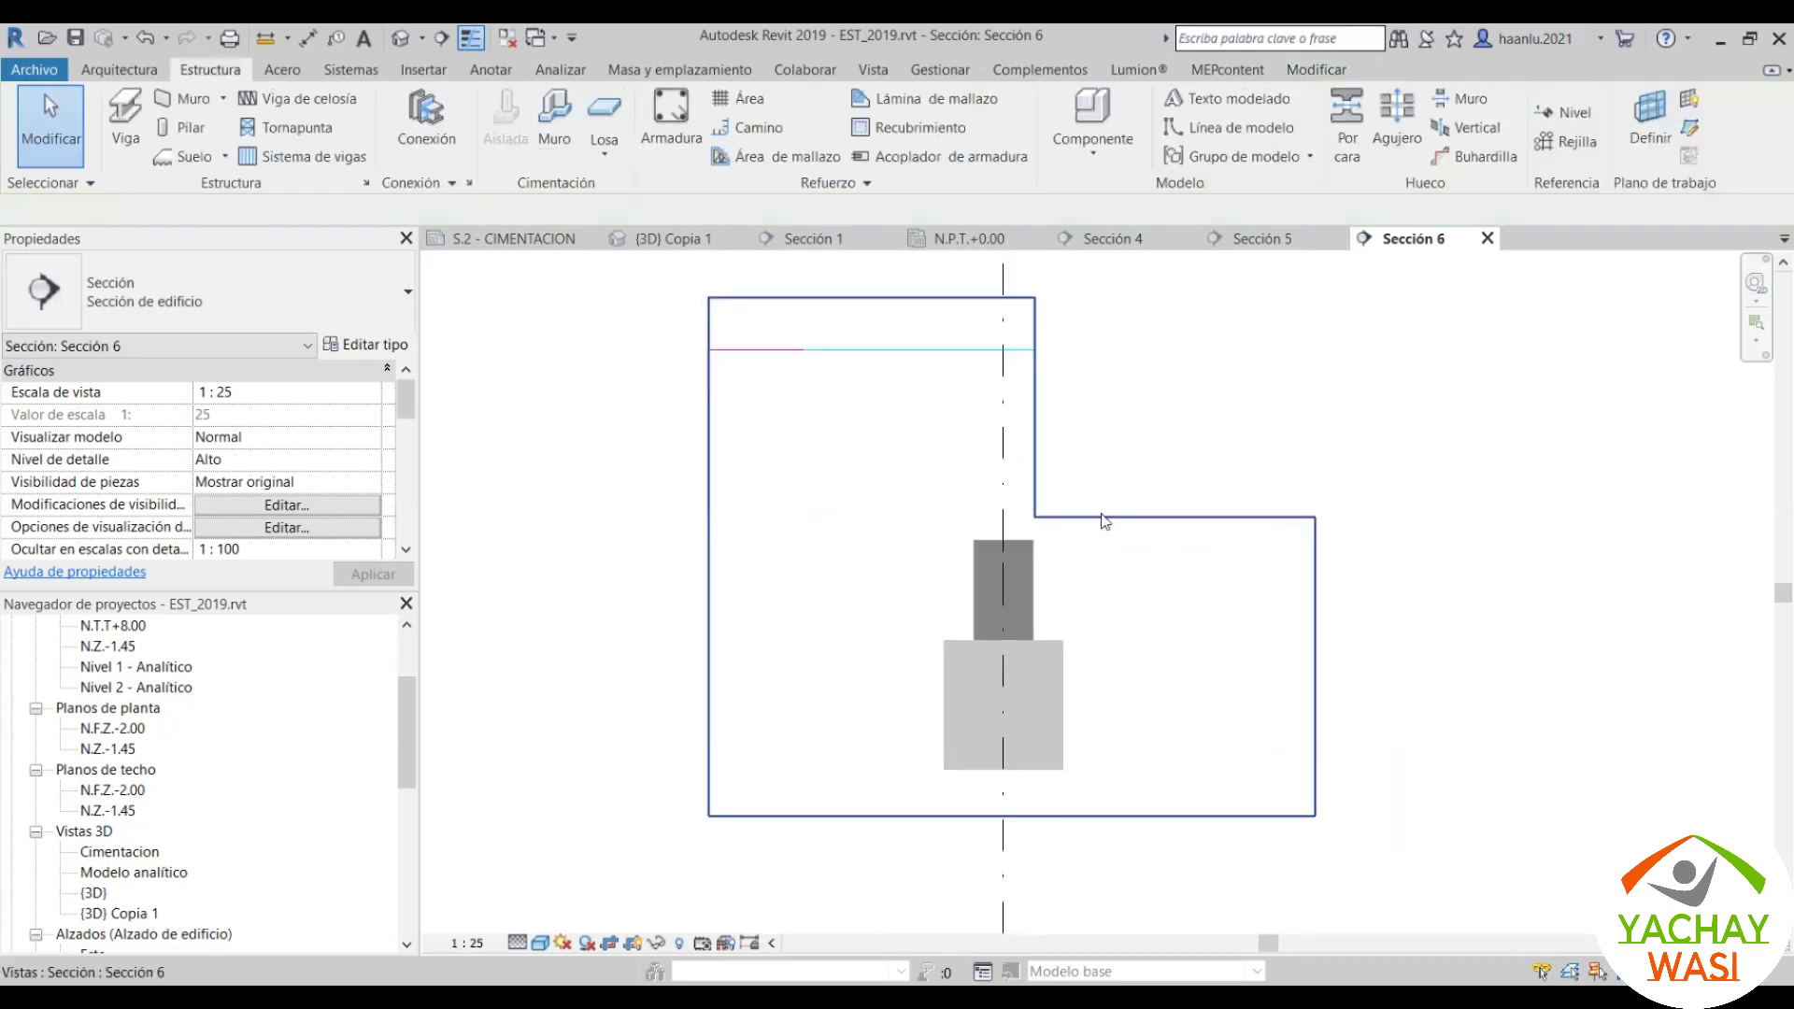
{"action": "left_click", "coordinate": [632, 944]}
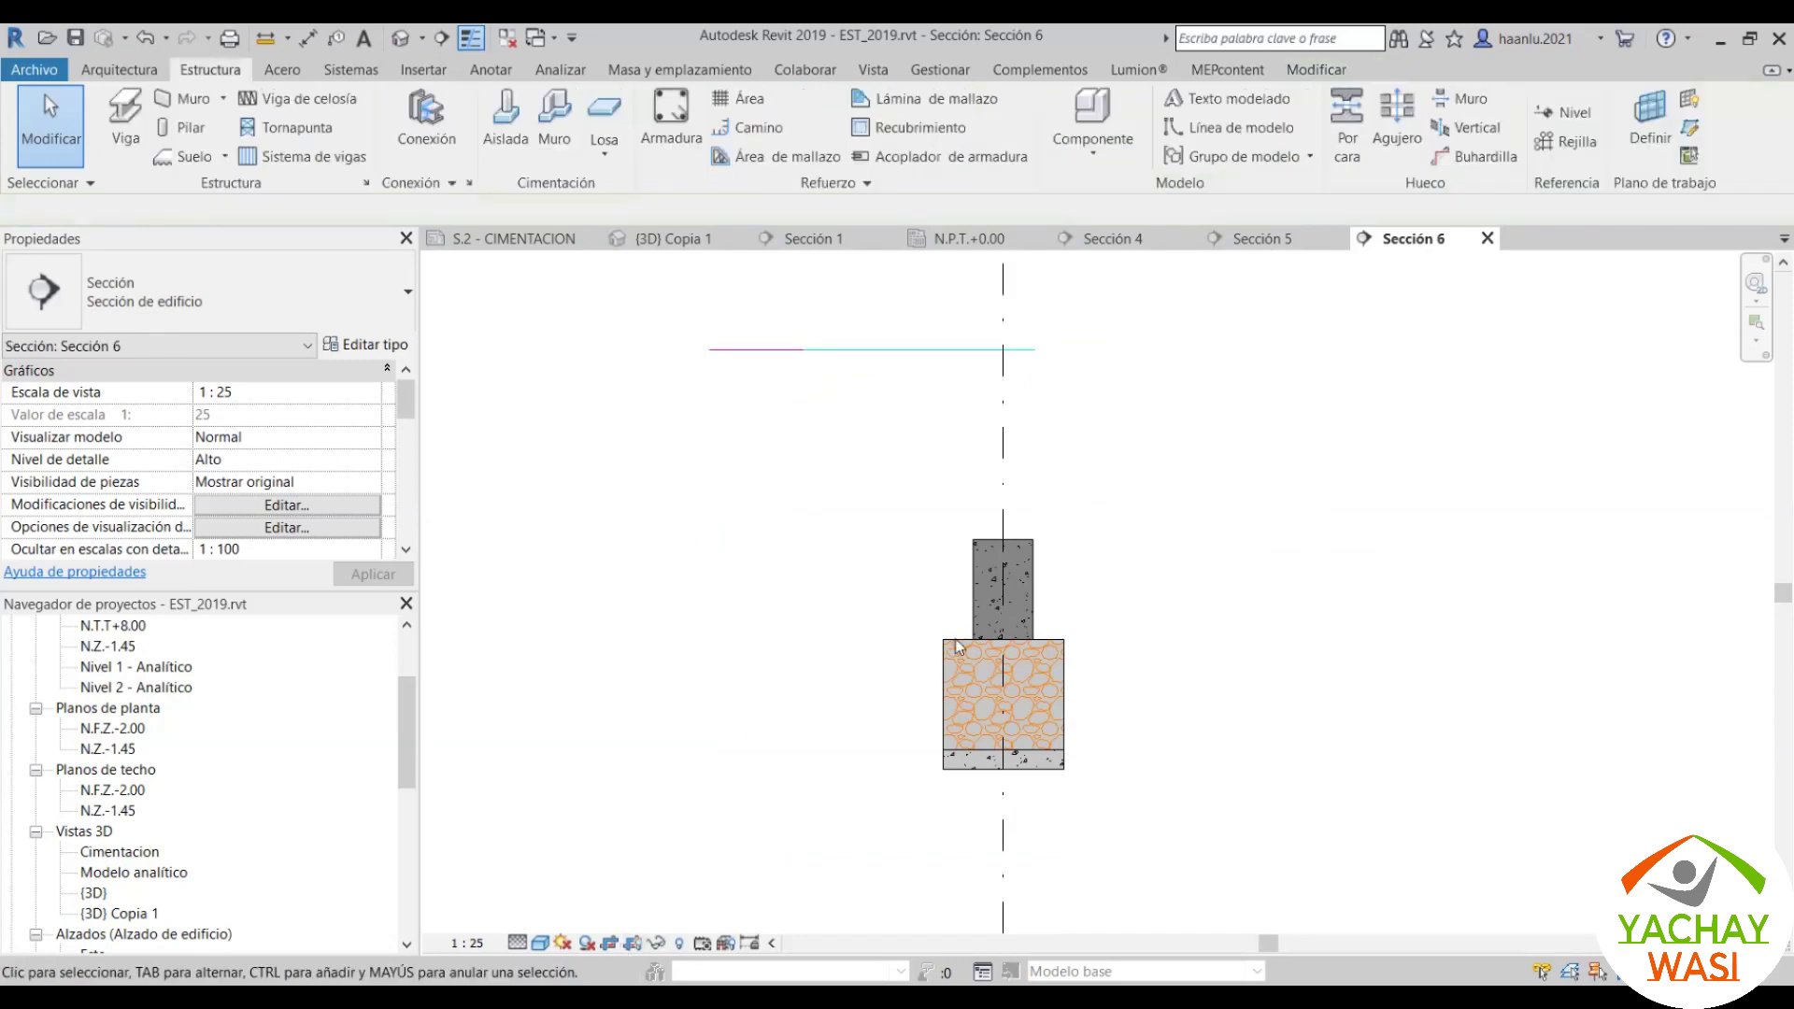
Step: Hide the imported CIMENTACION.dwg linework, leaving the column and footing centred
{"action": "left_click", "coordinate": [888, 354]}
{"action": "key", "text": "Delete"}
{"action": "scroll", "coordinate": [1020, 563], "scroll_direction": "down", "scroll_amount": 1}
{"action": "scroll", "coordinate": [962, 597], "scroll_direction": "up", "scroll_amount": 1}
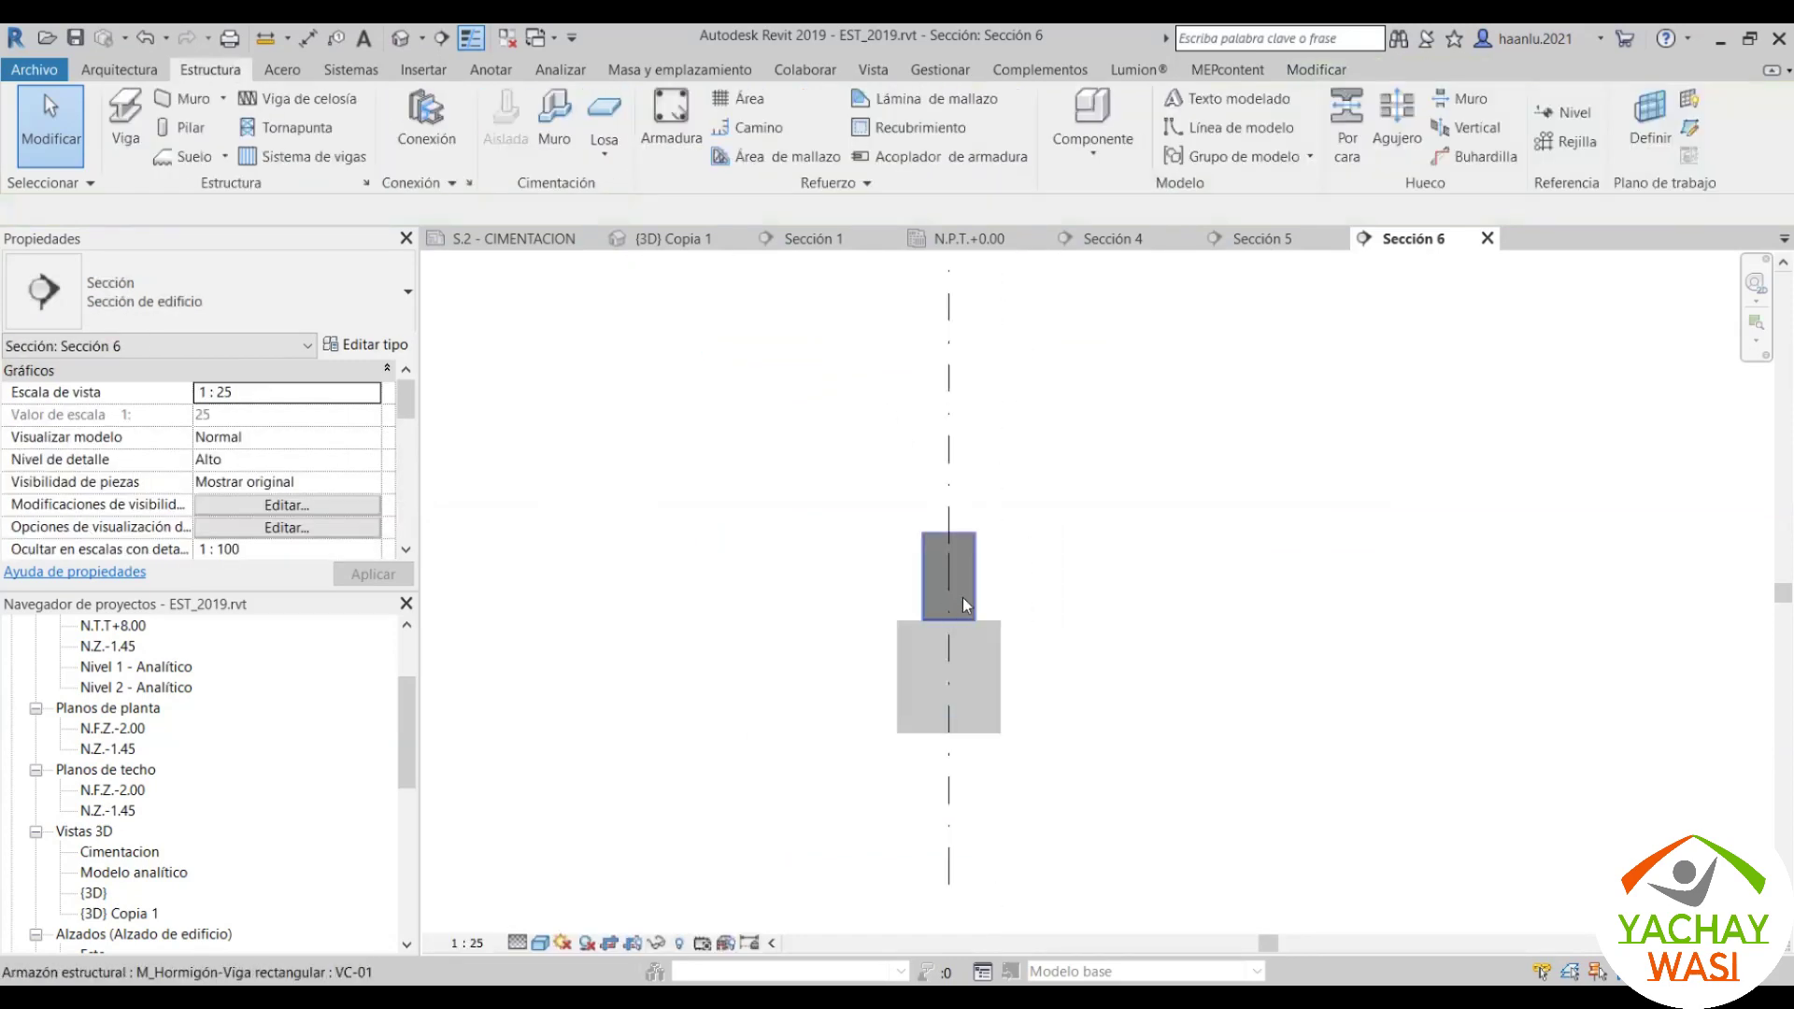
{"action": "scroll", "coordinate": [973, 680], "scroll_direction": "up", "scroll_amount": 1}
{"action": "scroll", "coordinate": [974, 681], "scroll_direction": "up", "scroll_amount": 2}
{"action": "middle_click_drag", "start_coordinate": [1004, 605], "coordinate": [1021, 551]}
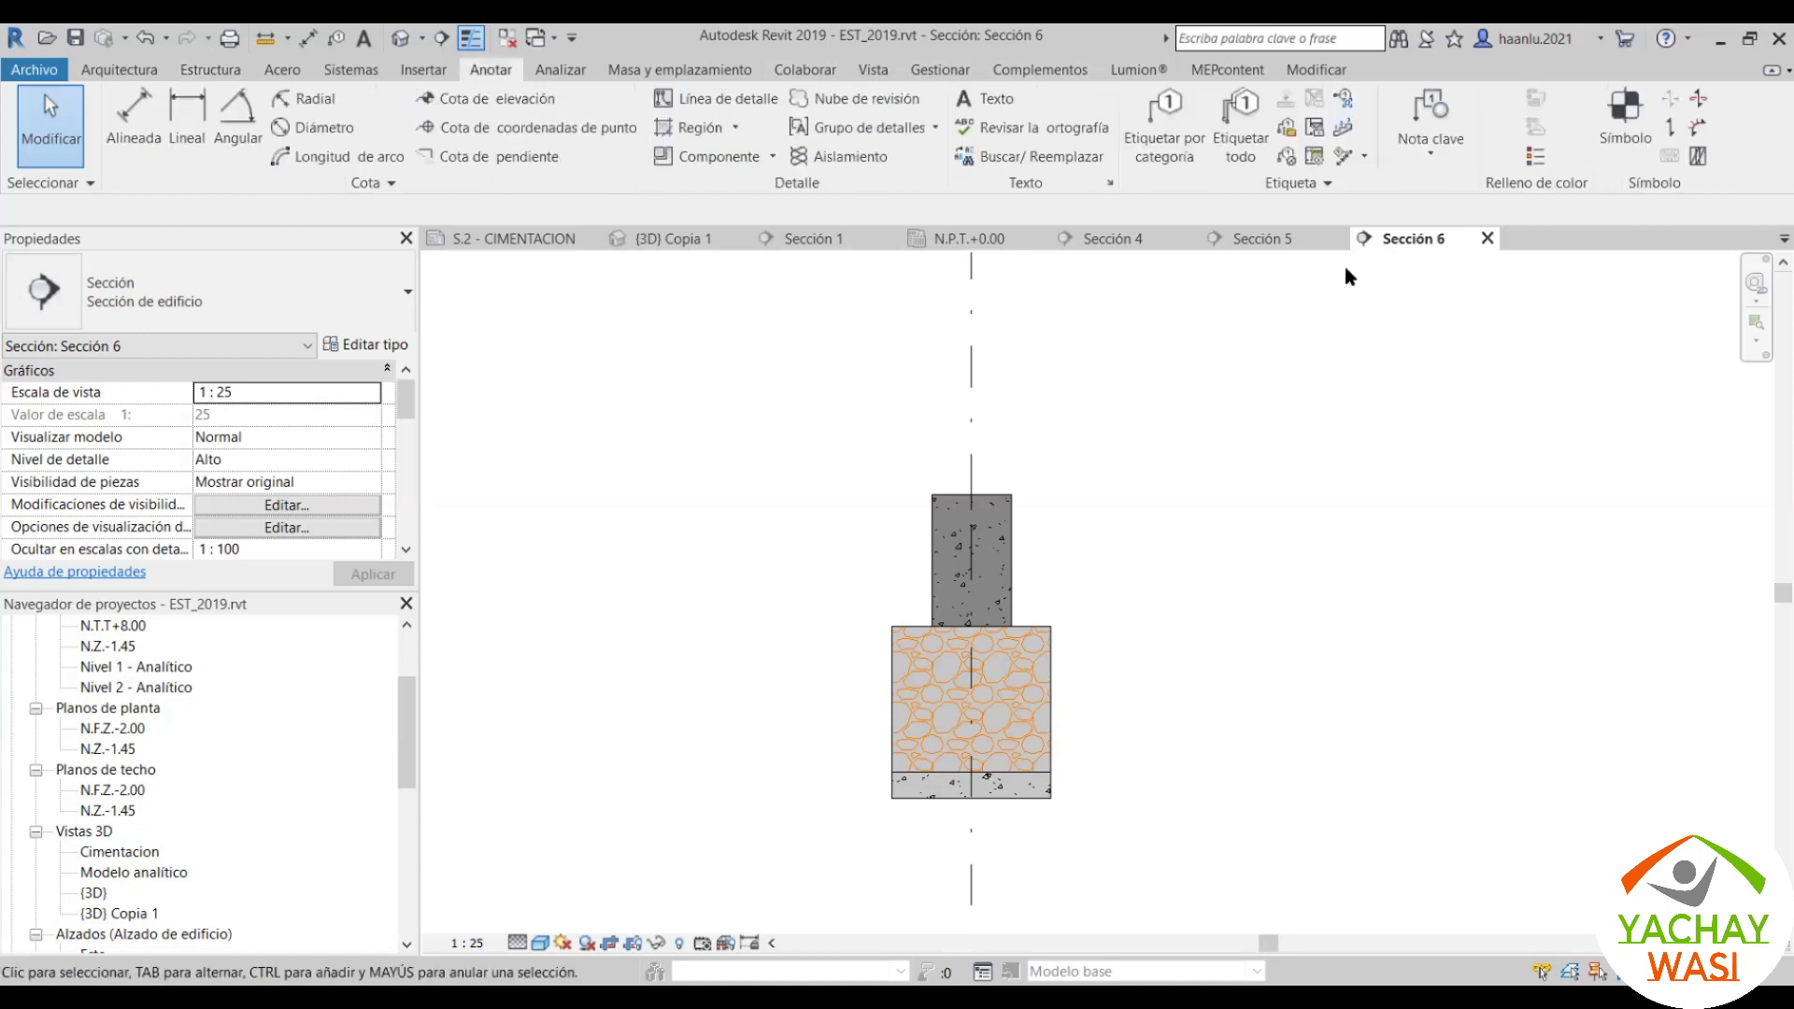
Step: Tag the footing's base layer with the SOLADO floor tag
{"action": "left_click", "coordinate": [1178, 155]}
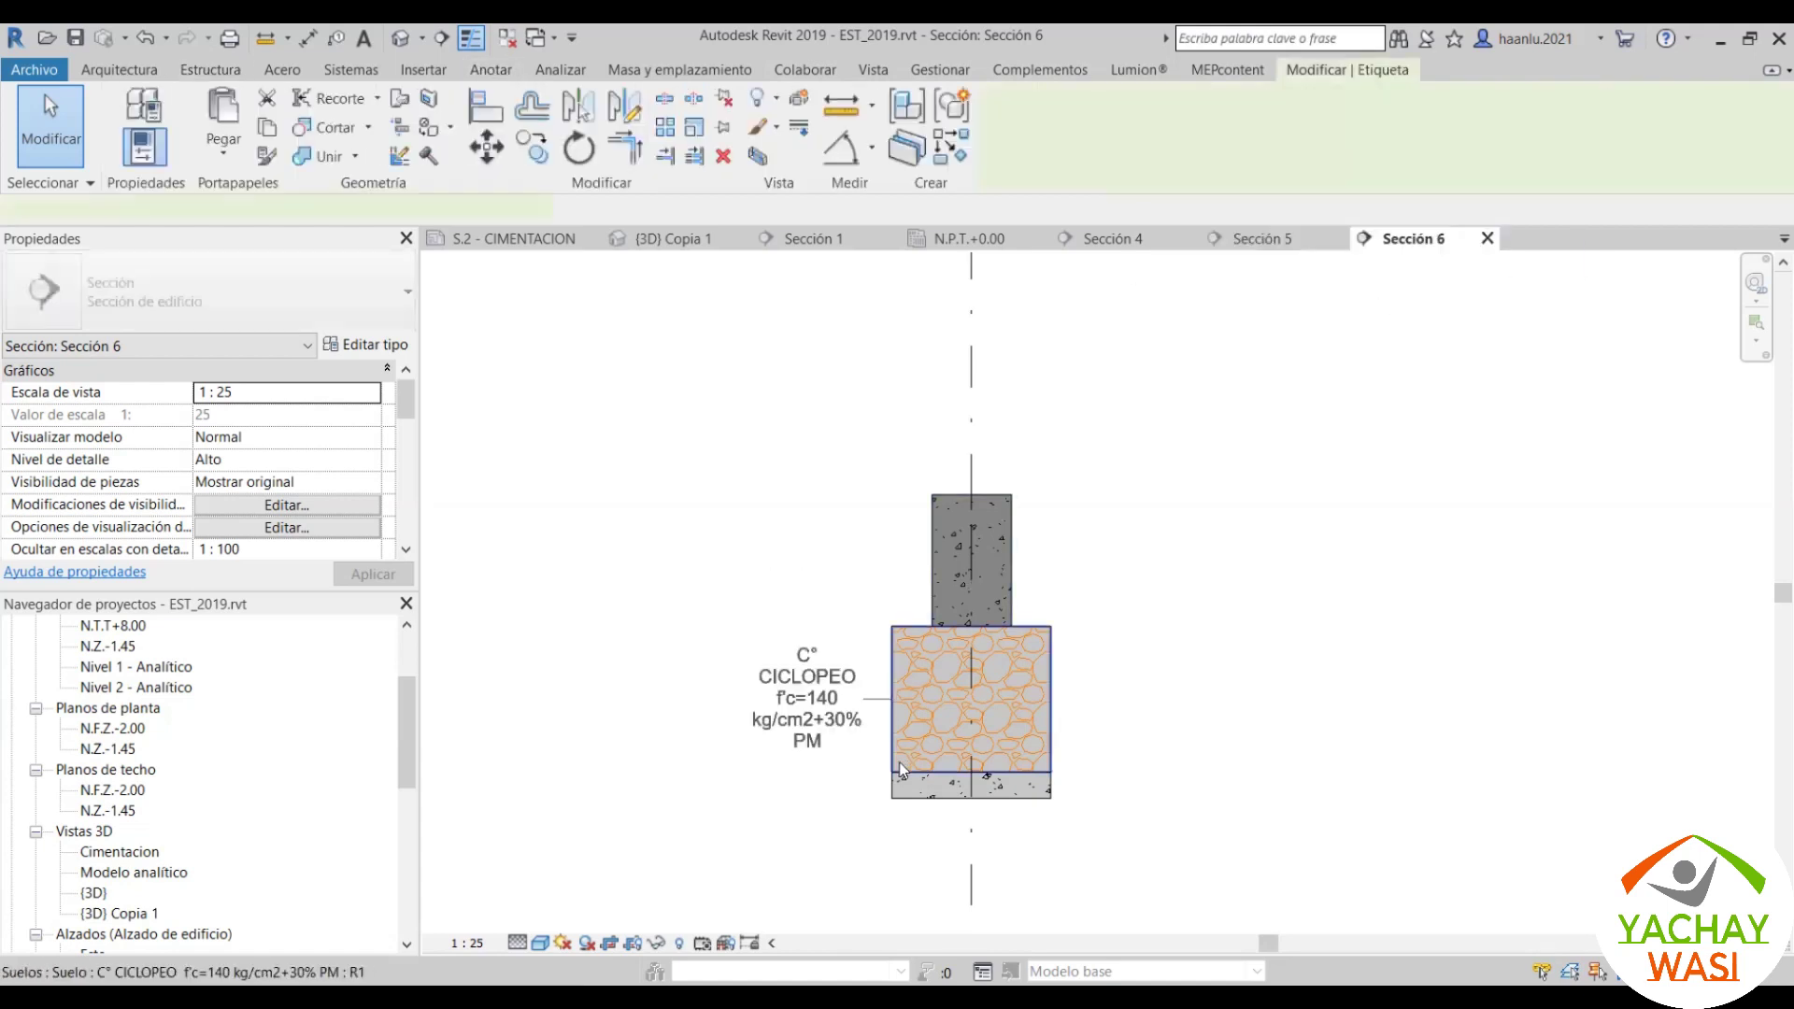
{"action": "scroll", "coordinate": [906, 780], "scroll_direction": "up", "scroll_amount": 2}
{"action": "scroll", "coordinate": [911, 785], "scroll_direction": "up", "scroll_amount": 1}
{"action": "scroll", "coordinate": [915, 790], "scroll_direction": "up", "scroll_amount": 1}
{"action": "left_click", "coordinate": [914, 788]}
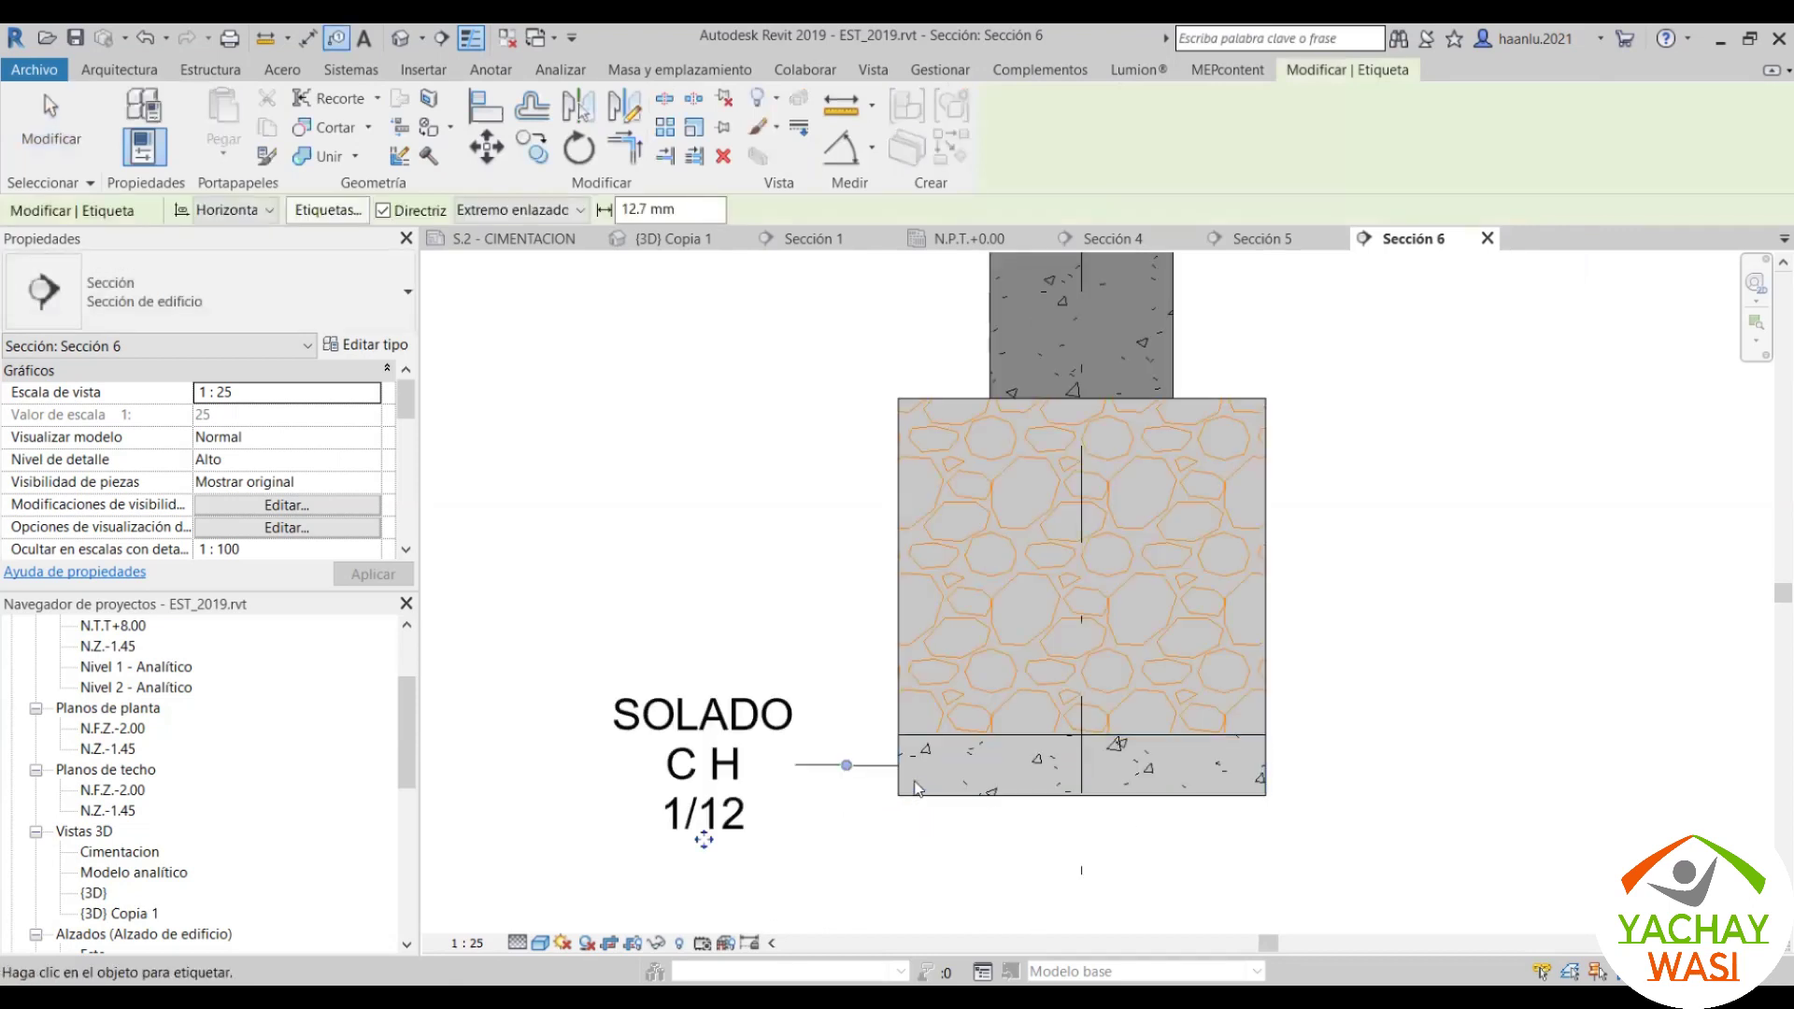
{"action": "scroll", "coordinate": [915, 788], "scroll_direction": "down", "scroll_amount": 2}
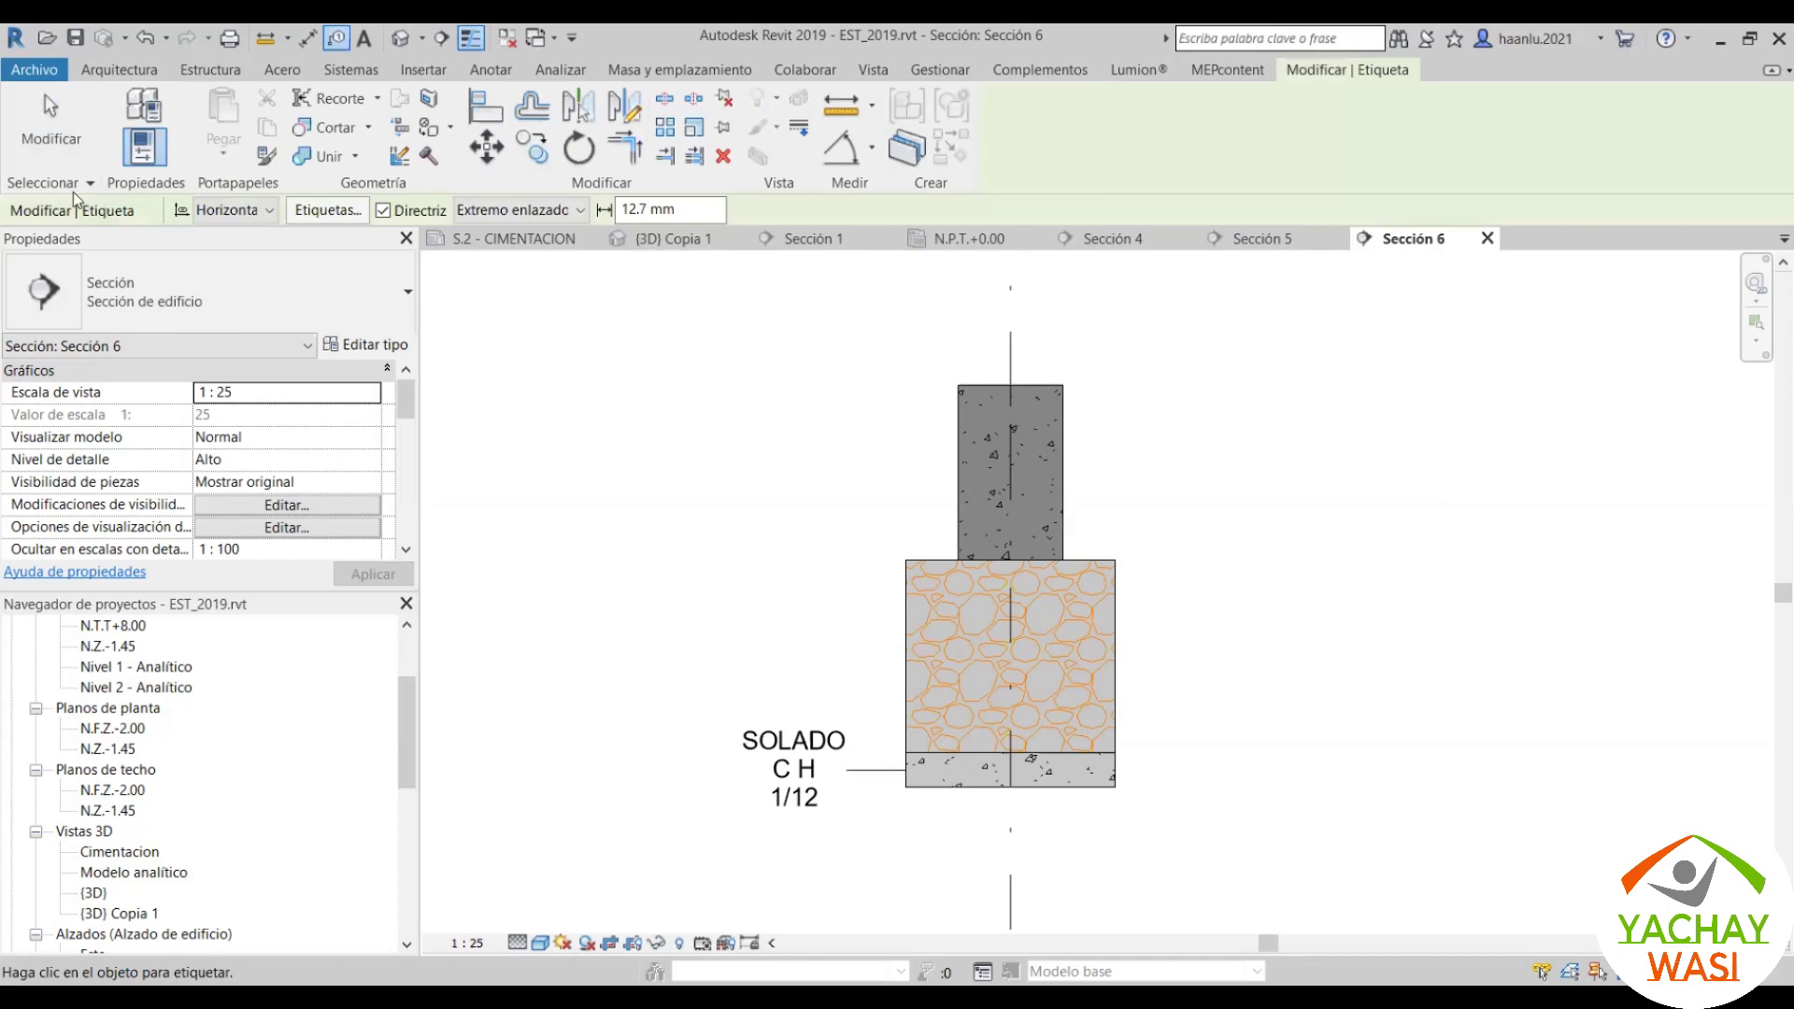
Step: Select the SOLADO floor tag and zoom in on it
{"action": "left_click", "coordinate": [52, 117]}
{"action": "left_click", "coordinate": [785, 748]}
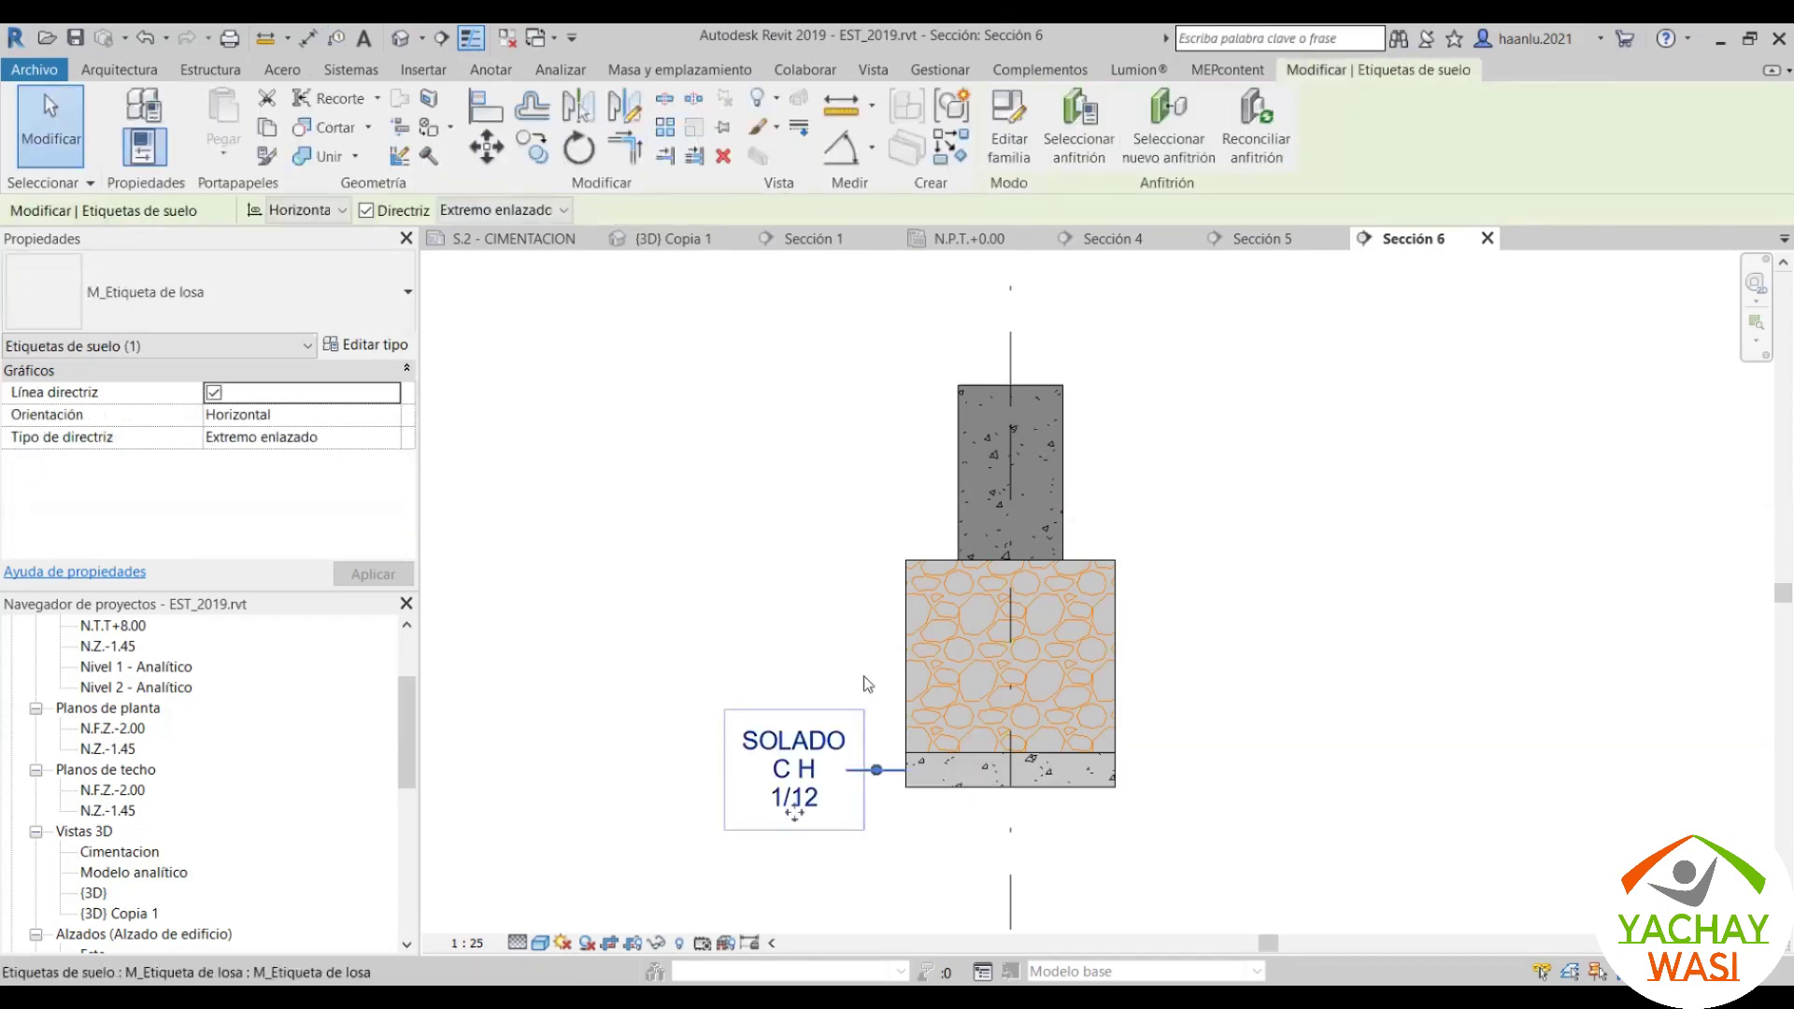
{"action": "scroll", "coordinate": [785, 789], "scroll_direction": "up", "scroll_amount": 1}
{"action": "scroll", "coordinate": [785, 790], "scroll_direction": "up", "scroll_amount": 2}
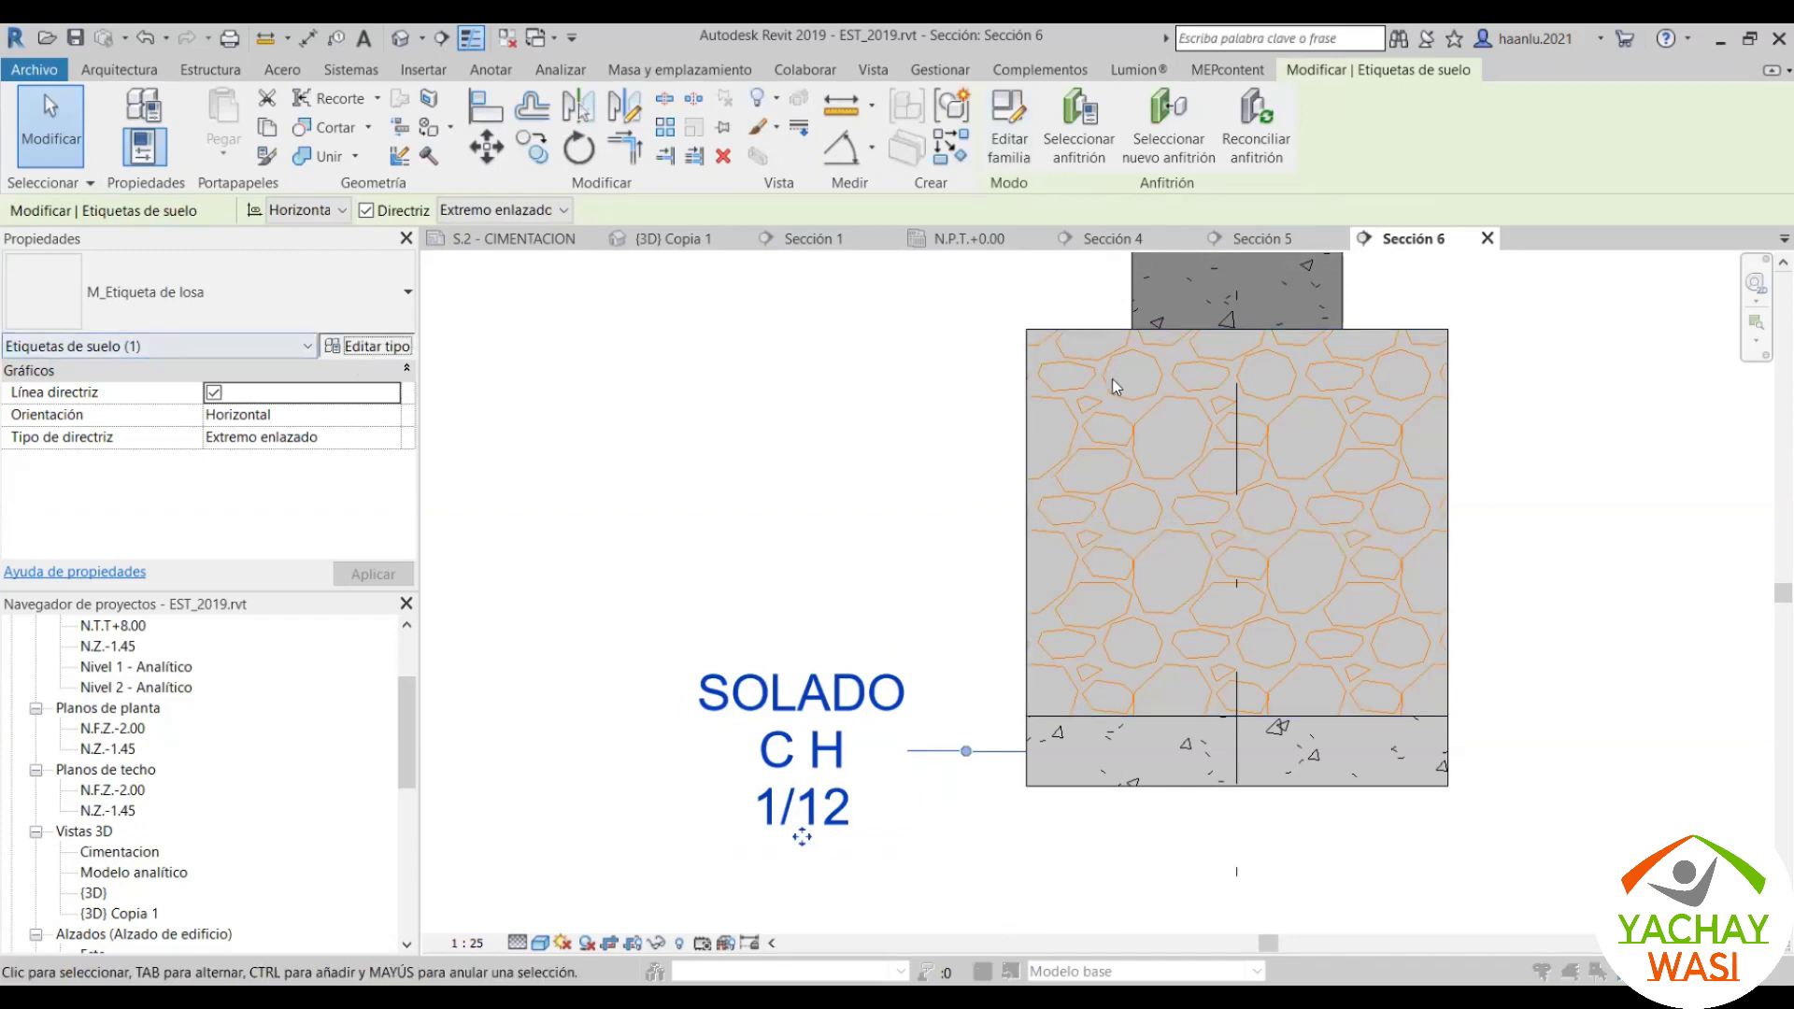
Step: Find M_Etiqueta de losa.rfa under Anotaciones > Estructural, then cancel without loading
{"action": "left_click", "coordinate": [1106, 355]}
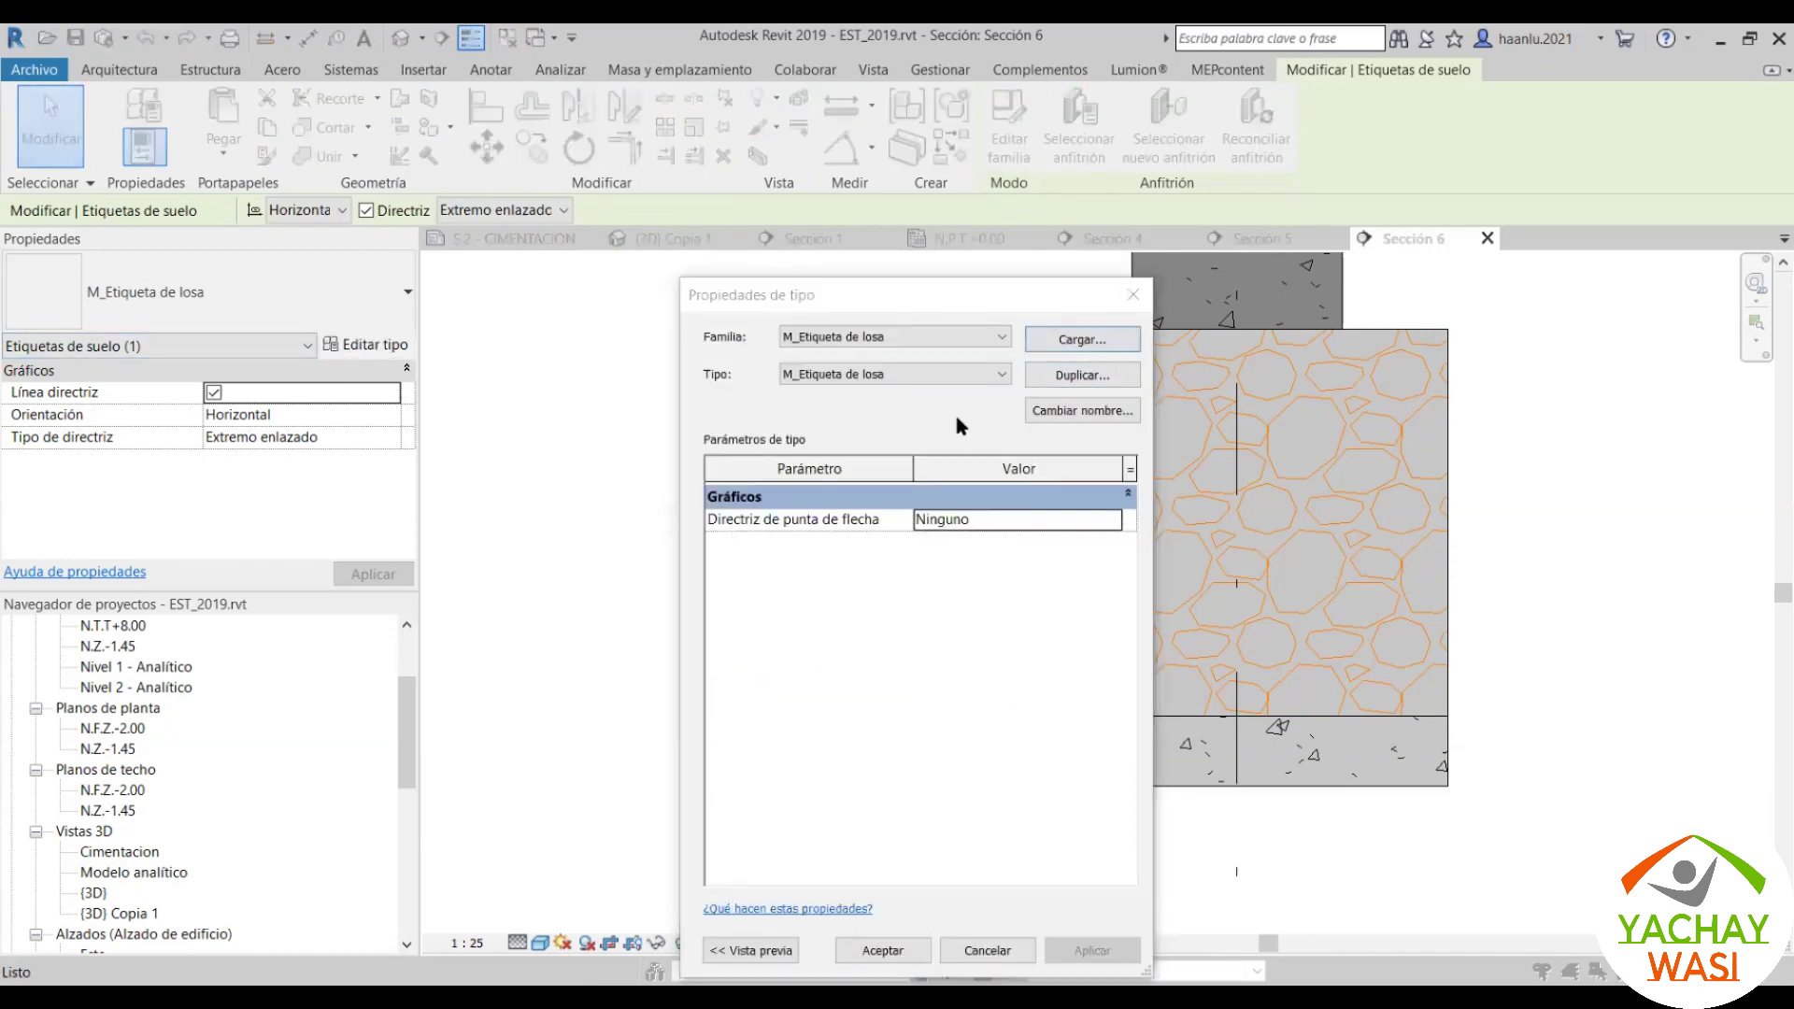
{"action": "double_click", "coordinate": [682, 357]}
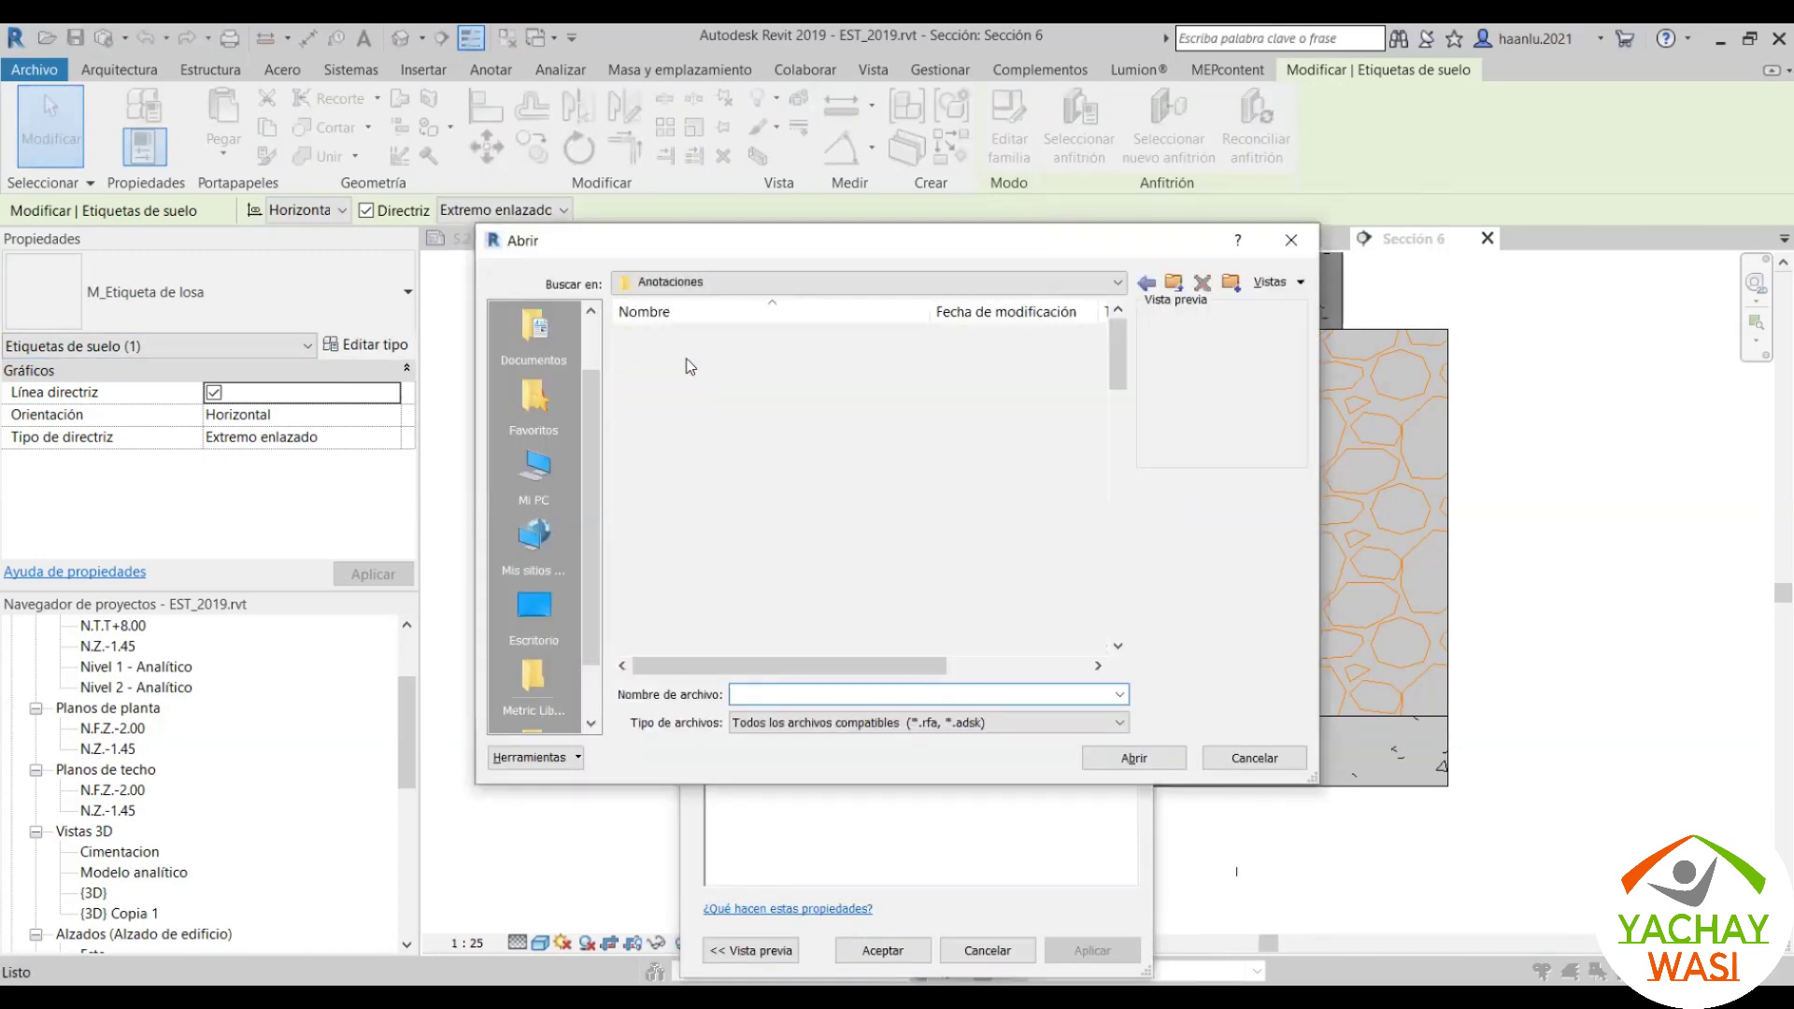
{"action": "double_click", "coordinate": [672, 402]}
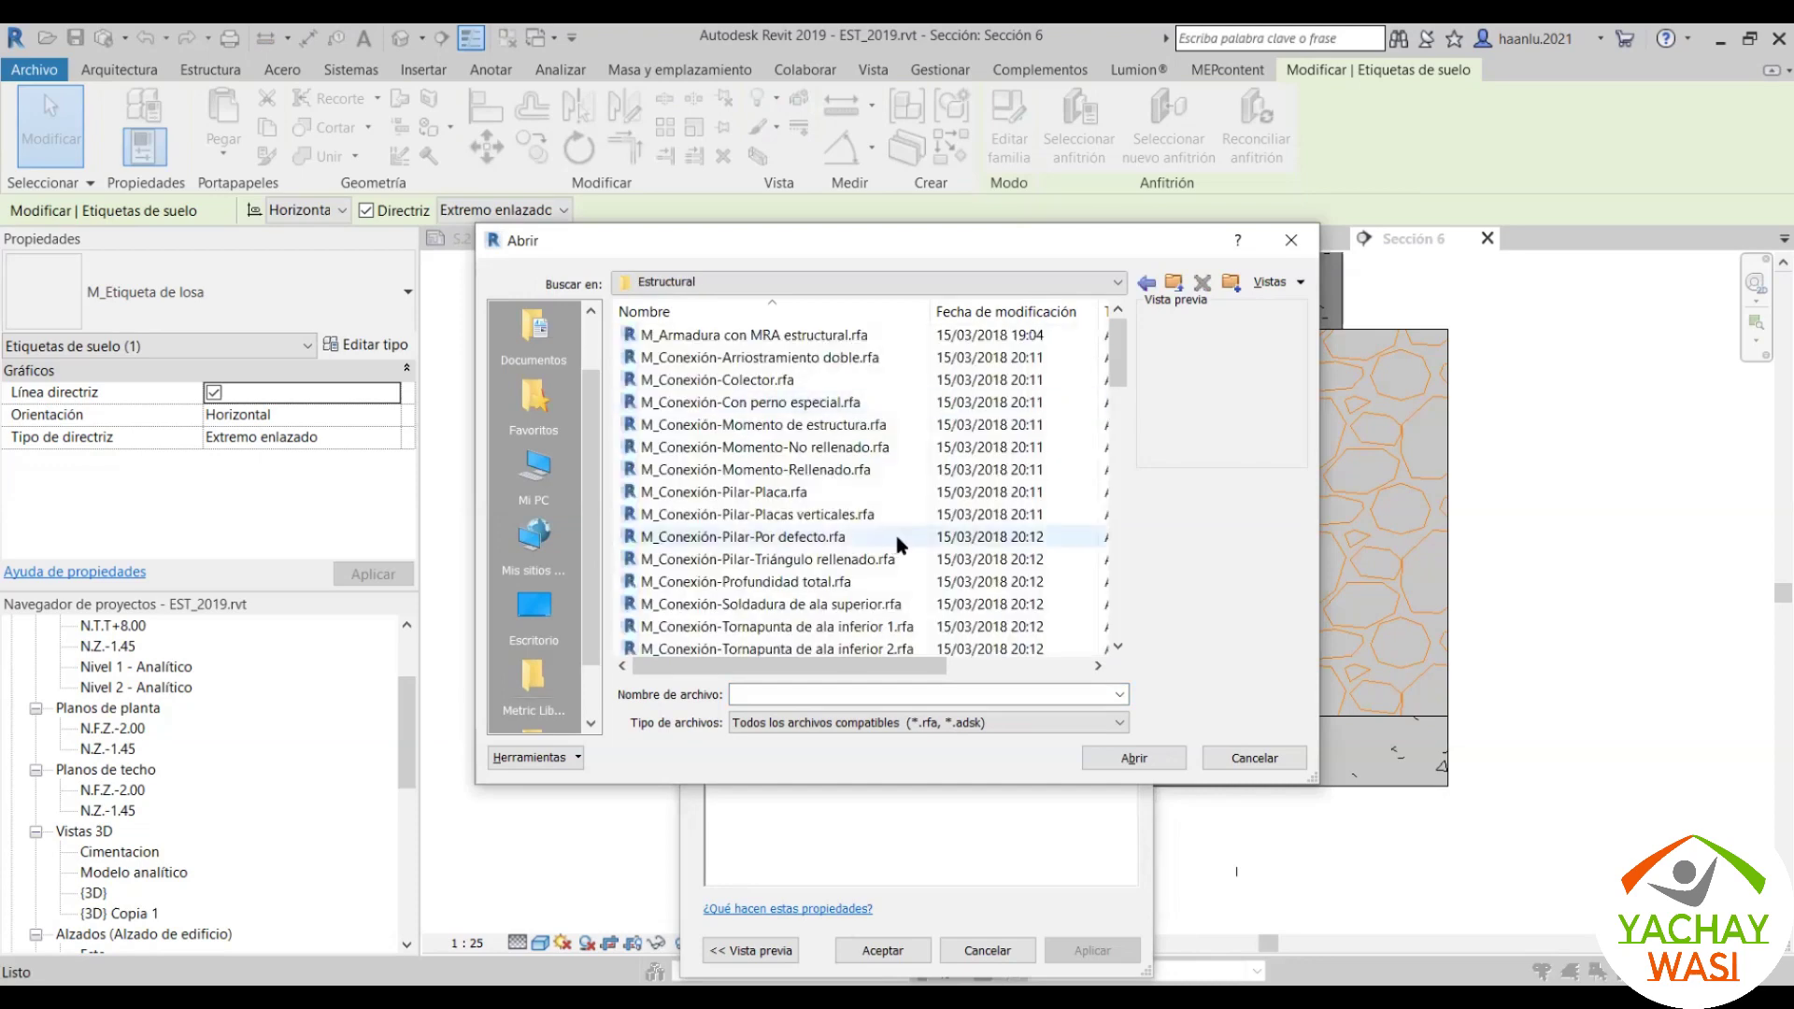
{"action": "scroll", "coordinate": [914, 567], "scroll_direction": "down", "scroll_amount": 1}
{"action": "scroll", "coordinate": [913, 566], "scroll_direction": "down", "scroll_amount": 1}
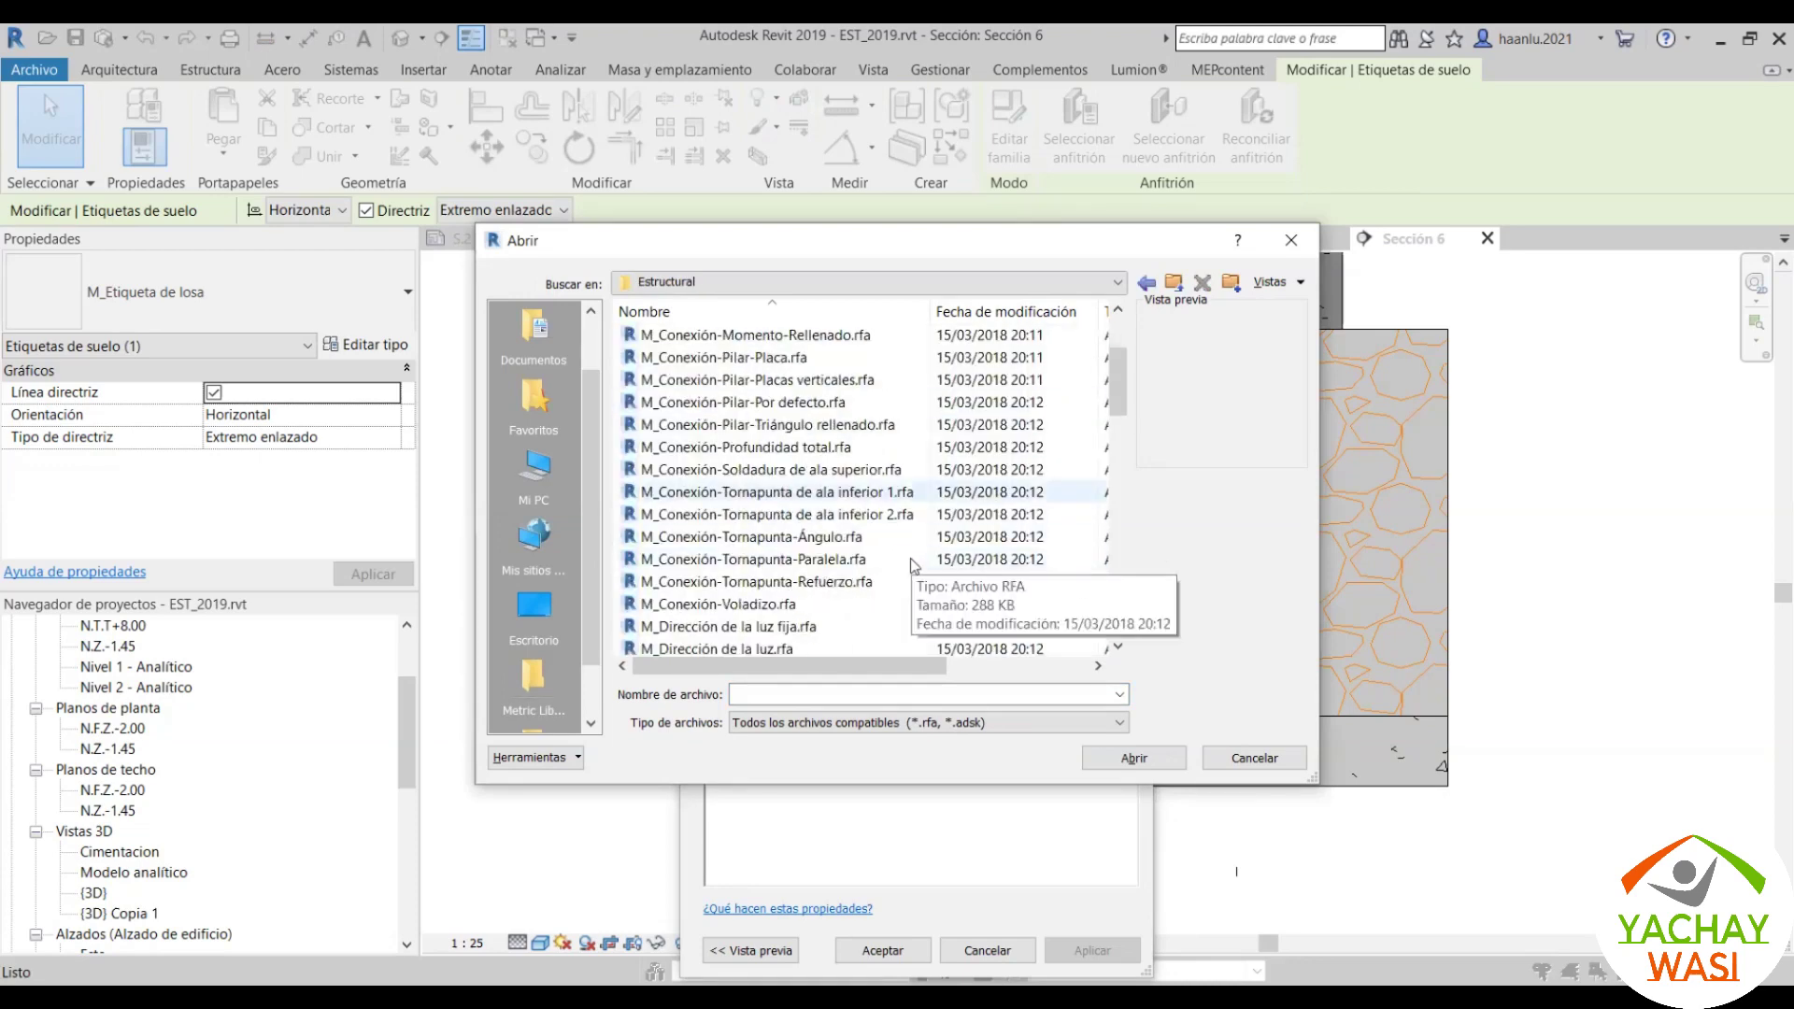
{"action": "scroll", "coordinate": [914, 566], "scroll_direction": "down", "scroll_amount": 1}
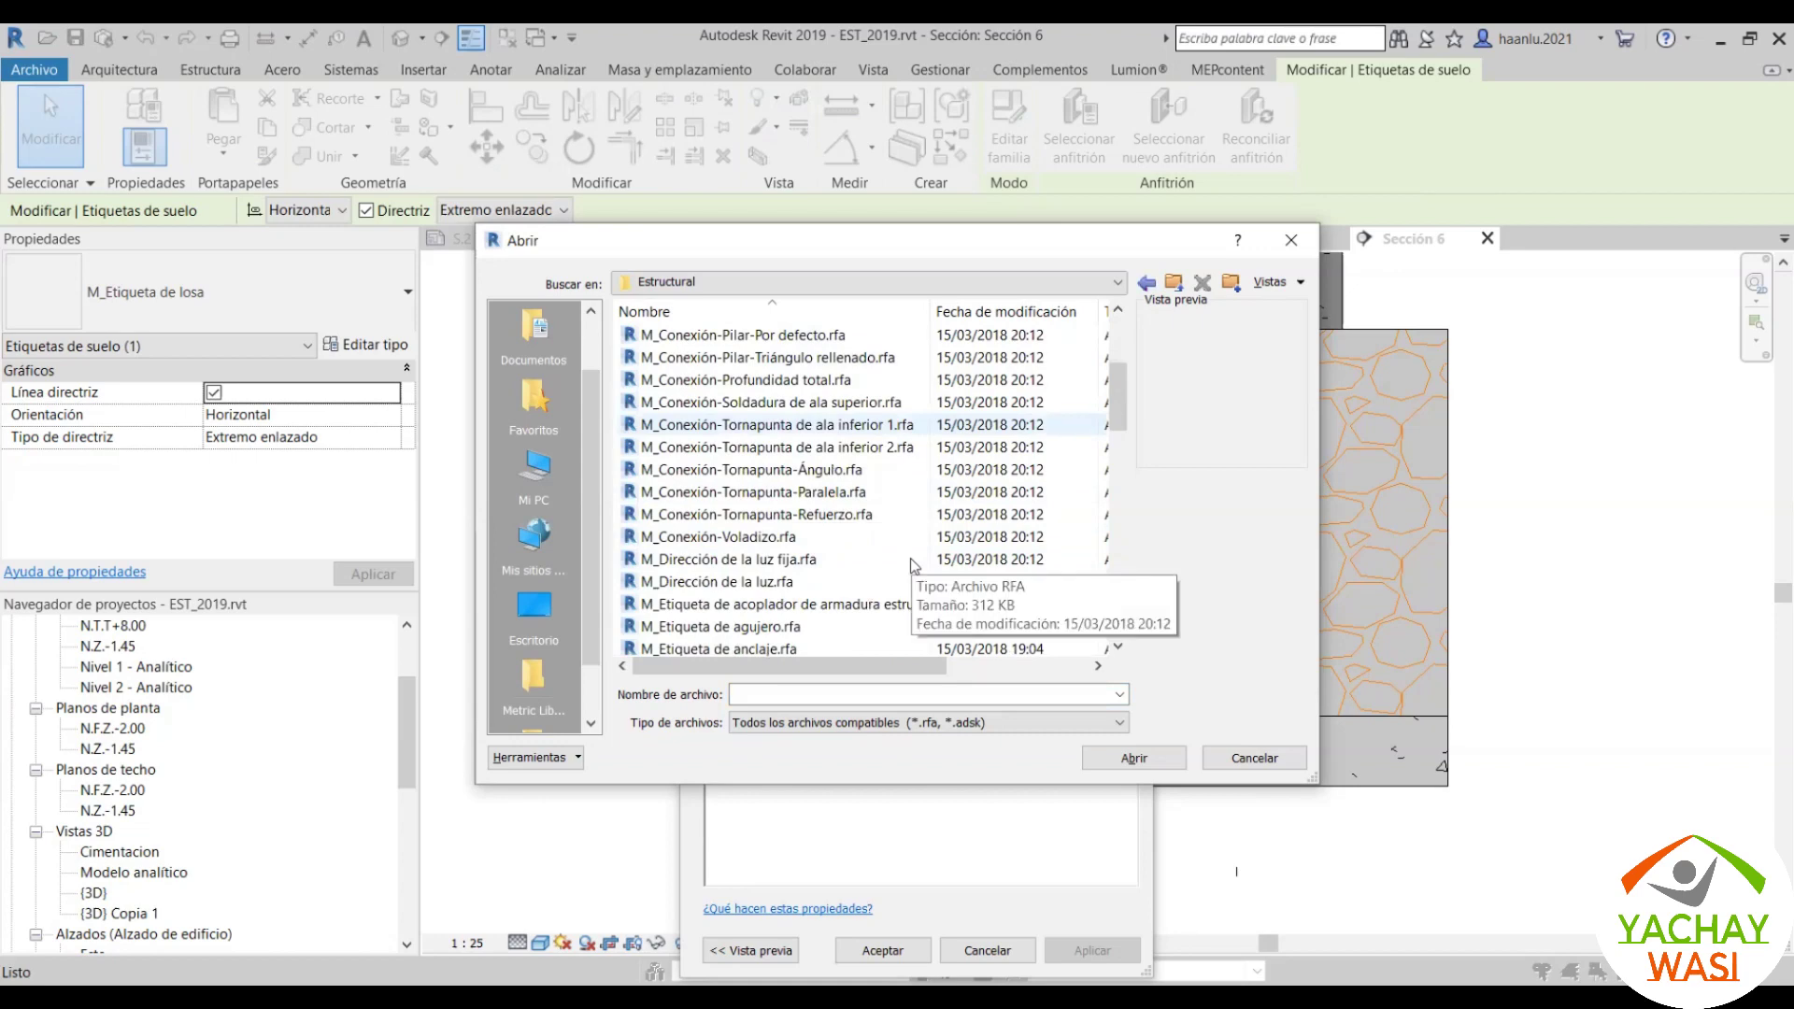
{"action": "scroll", "coordinate": [914, 565], "scroll_direction": "down", "scroll_amount": 1}
{"action": "scroll", "coordinate": [913, 564], "scroll_direction": "down", "scroll_amount": 1}
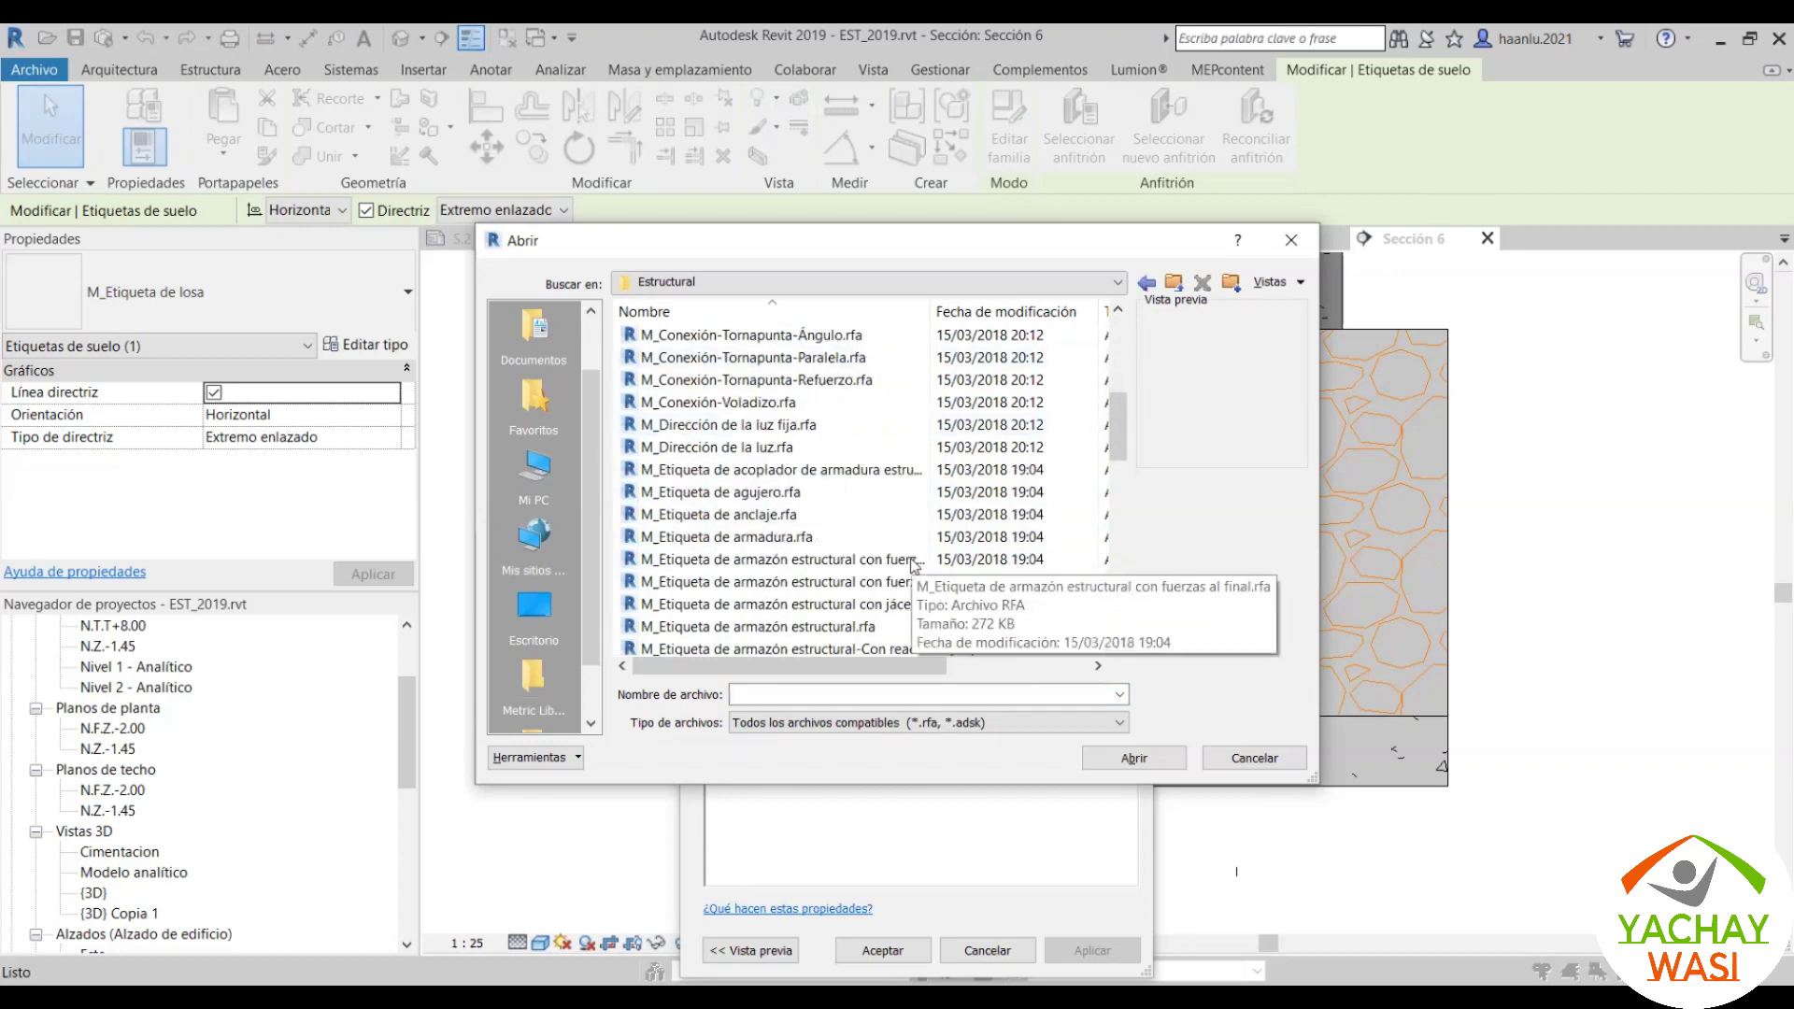
{"action": "scroll", "coordinate": [914, 564], "scroll_direction": "down", "scroll_amount": 1}
{"action": "scroll", "coordinate": [914, 564], "scroll_direction": "down", "scroll_amount": 1}
{"action": "scroll", "coordinate": [914, 564], "scroll_direction": "down", "scroll_amount": 1}
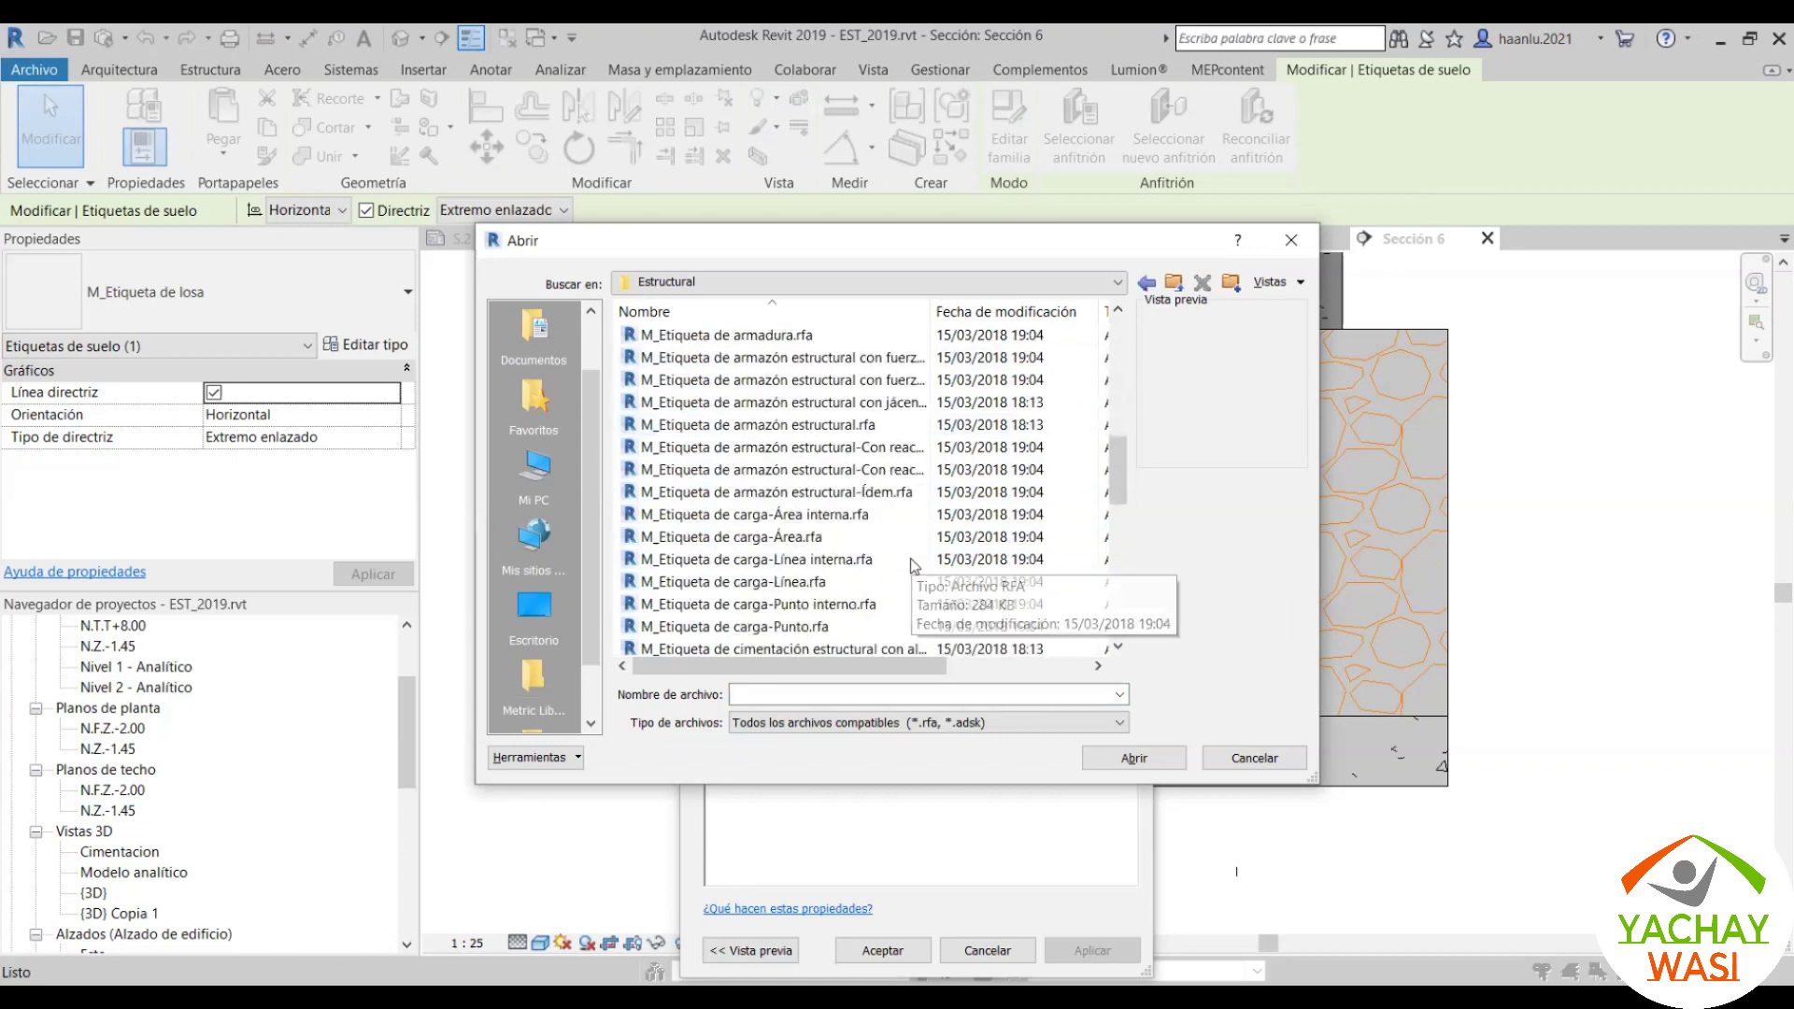
{"action": "scroll", "coordinate": [914, 564], "scroll_direction": "down", "scroll_amount": 1}
{"action": "scroll", "coordinate": [914, 564], "scroll_direction": "down", "scroll_amount": 1}
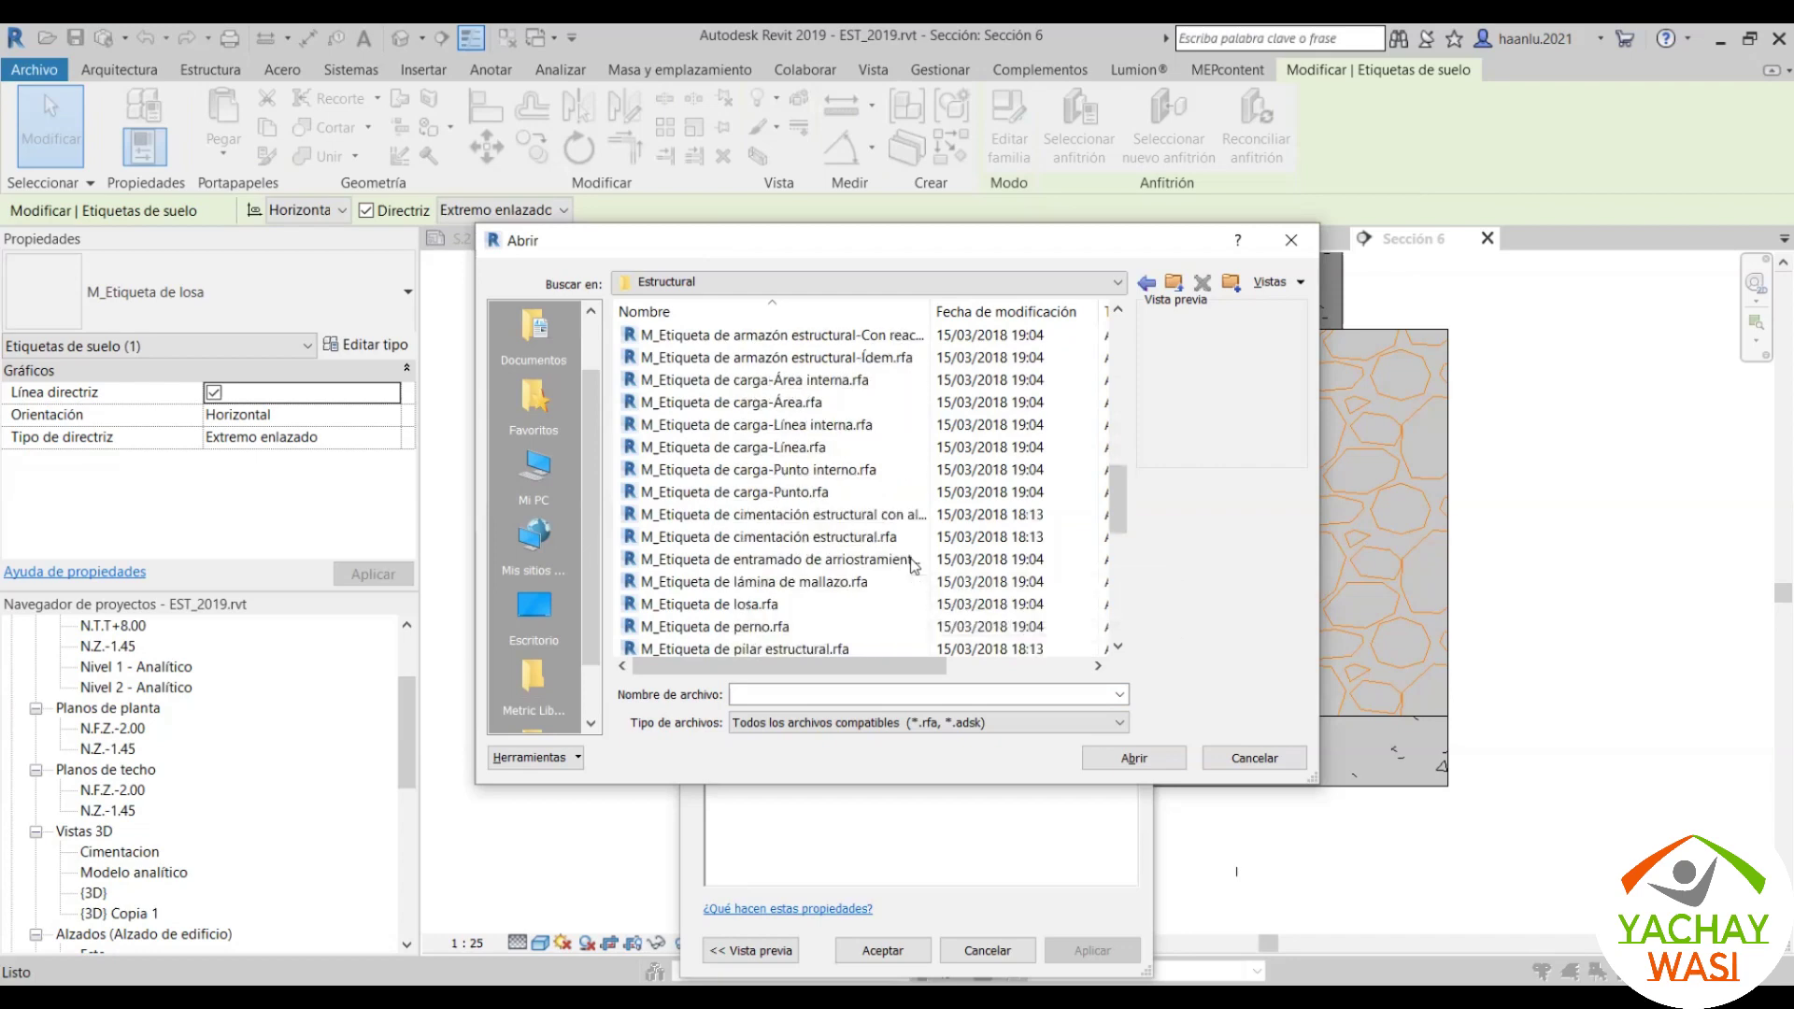
{"action": "left_click", "coordinate": [699, 609]}
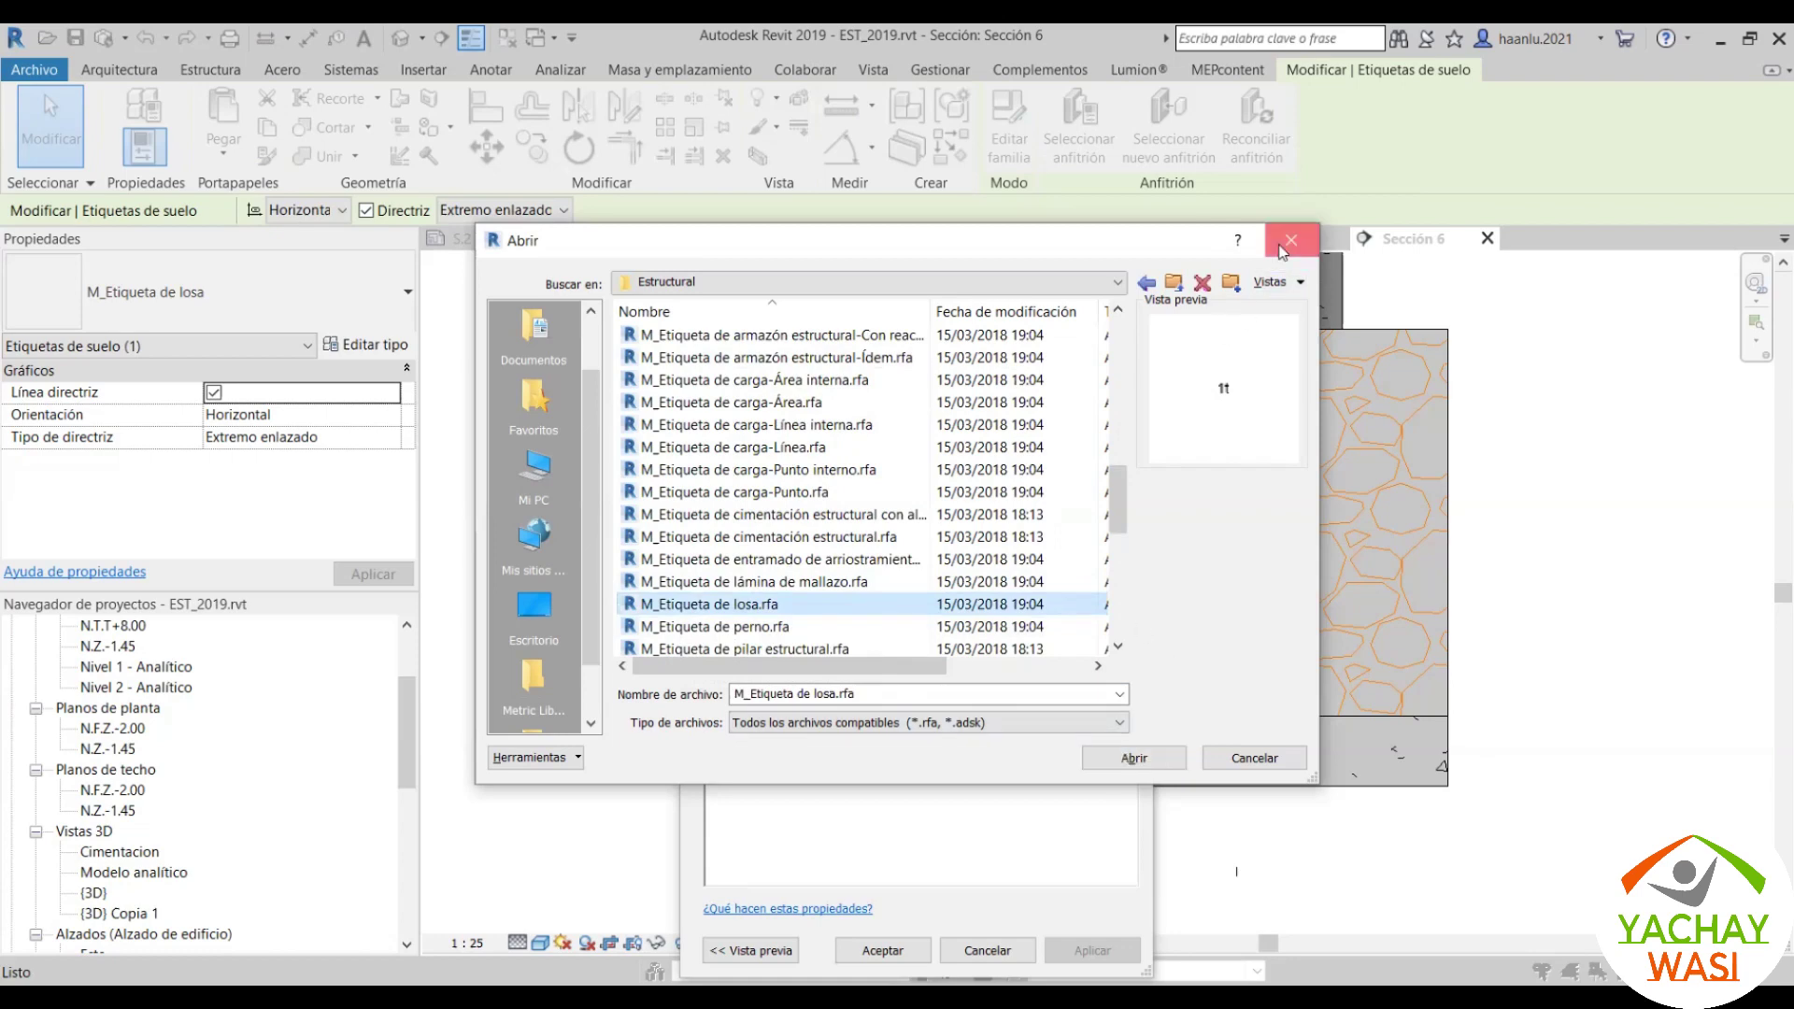
{"action": "key", "text": "Escape"}
{"action": "key", "text": "Escape"}
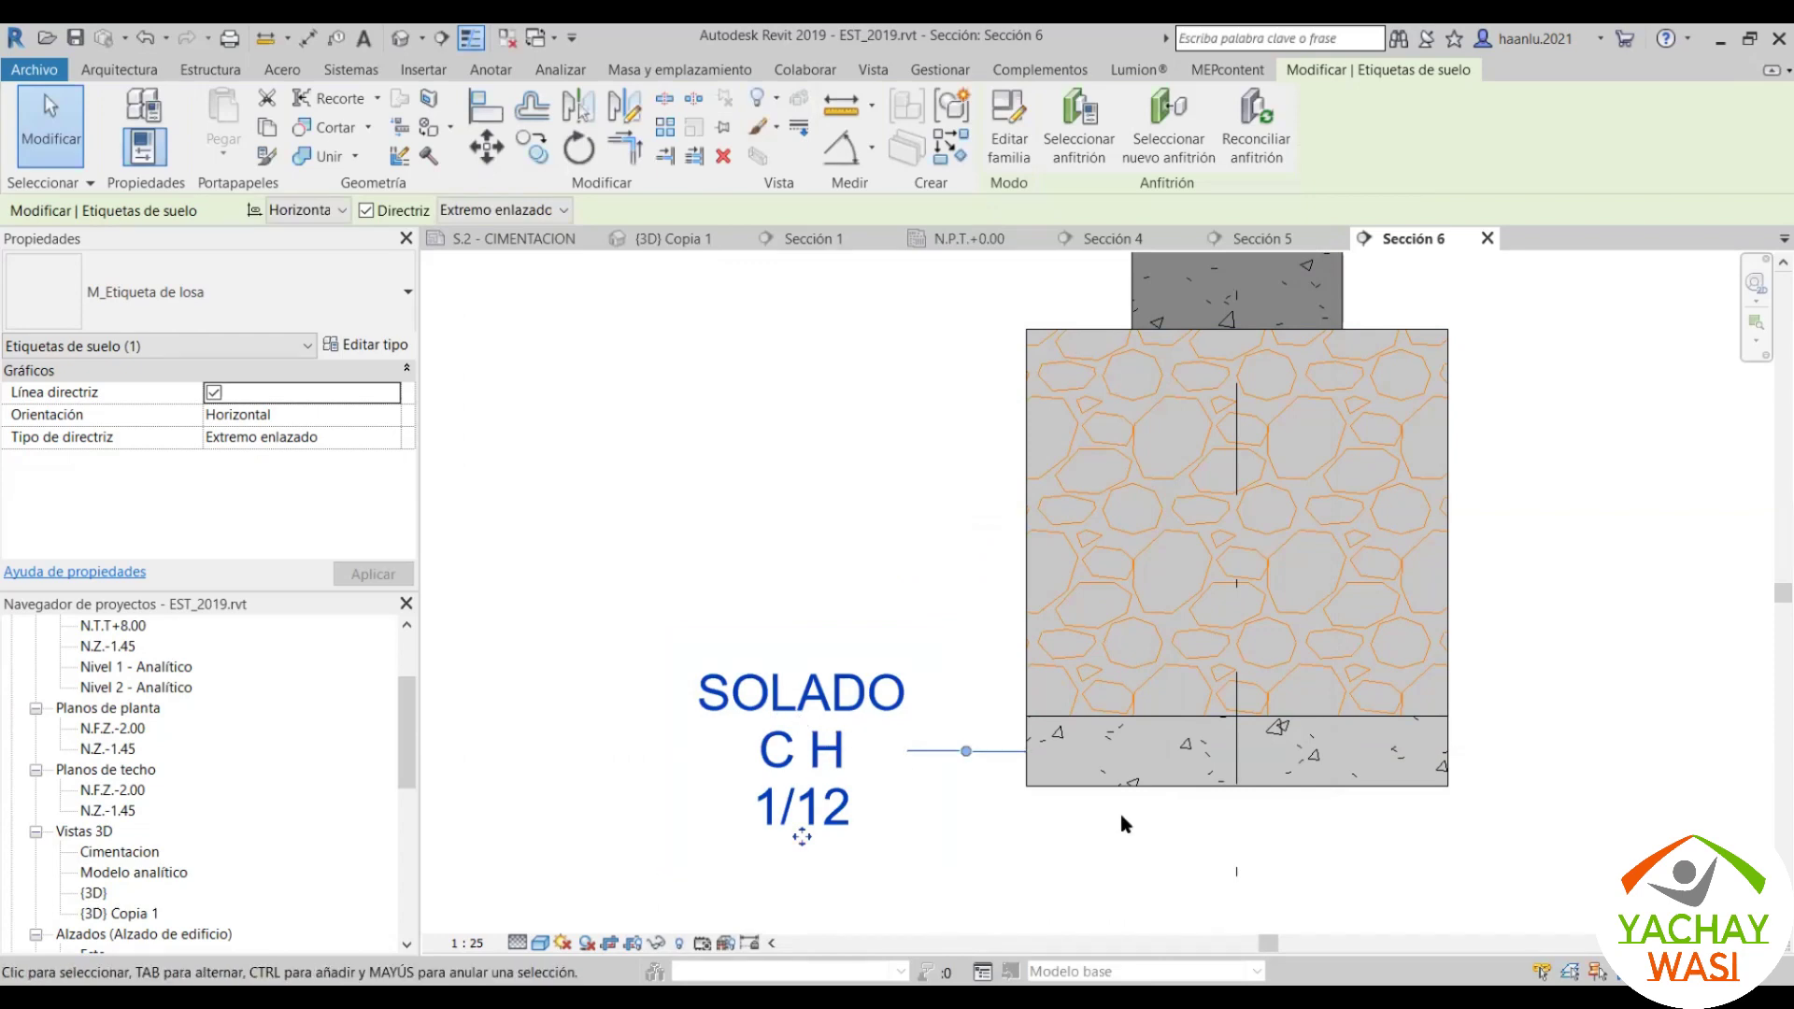
{"action": "left_click", "coordinate": [1121, 781]}
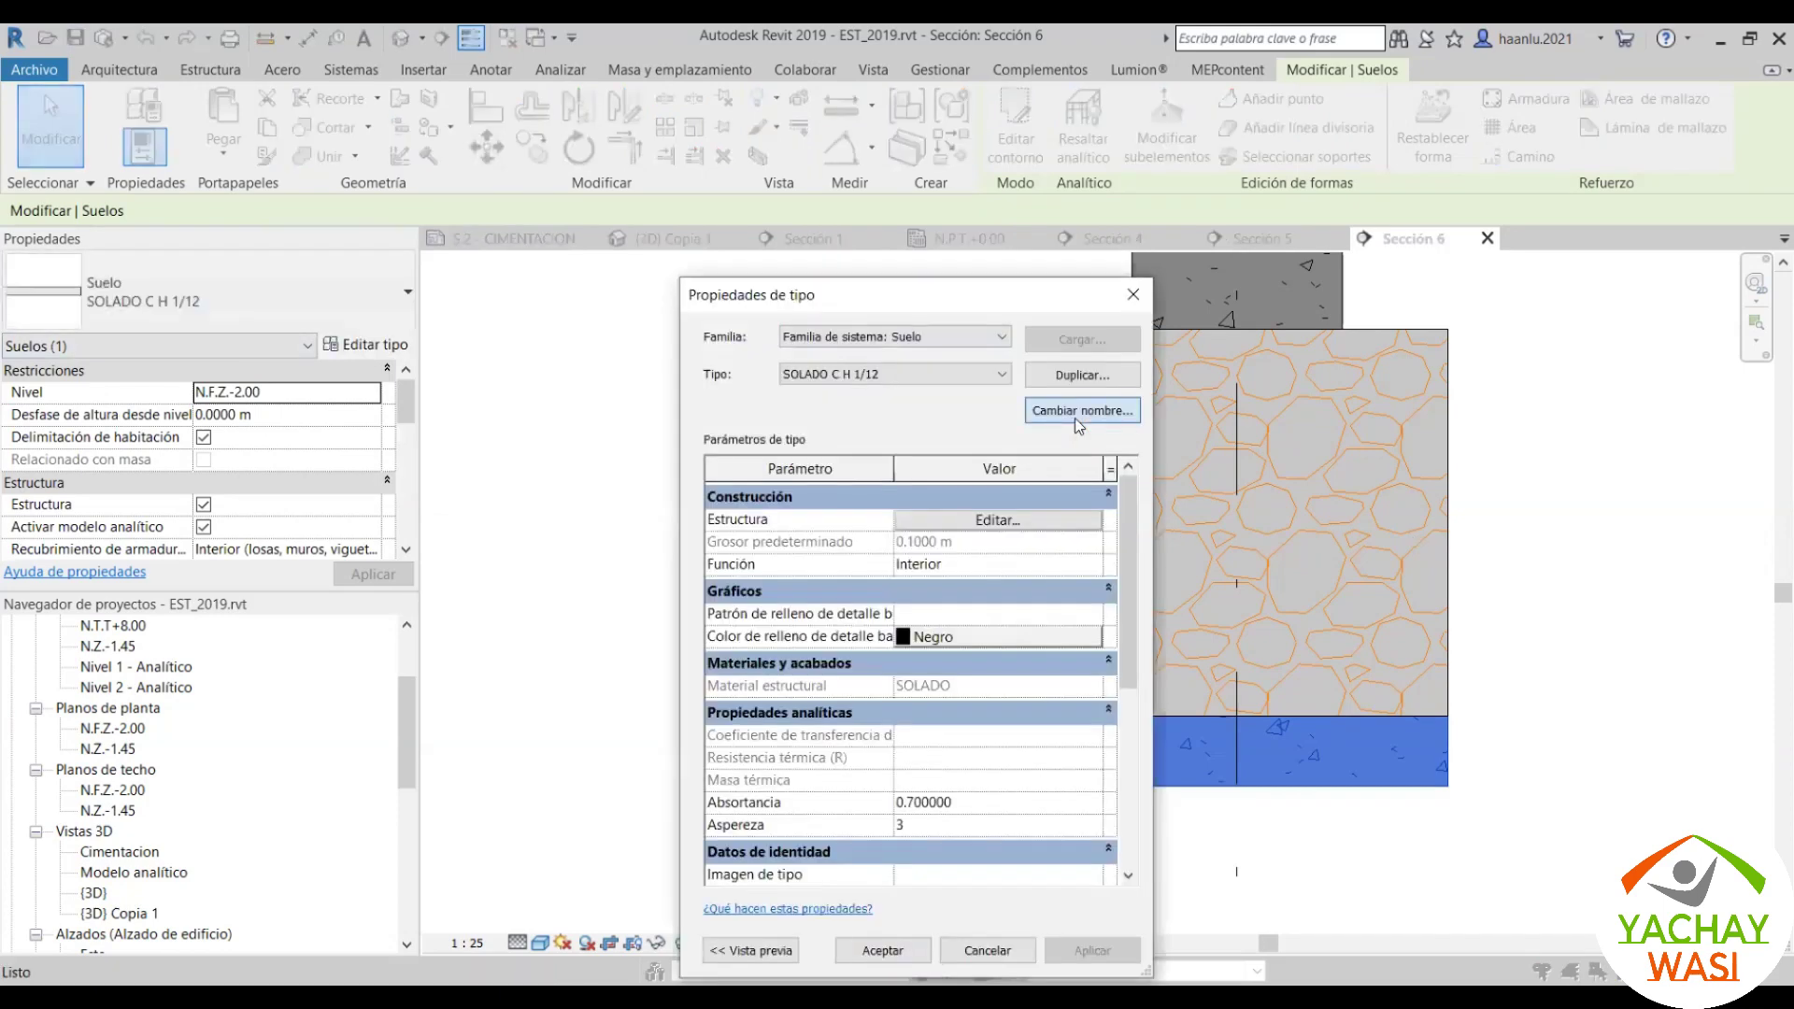
{"action": "left_click", "coordinate": [1082, 410]}
{"action": "left_click_drag", "start_coordinate": [885, 603], "coordinate": [856, 605]}
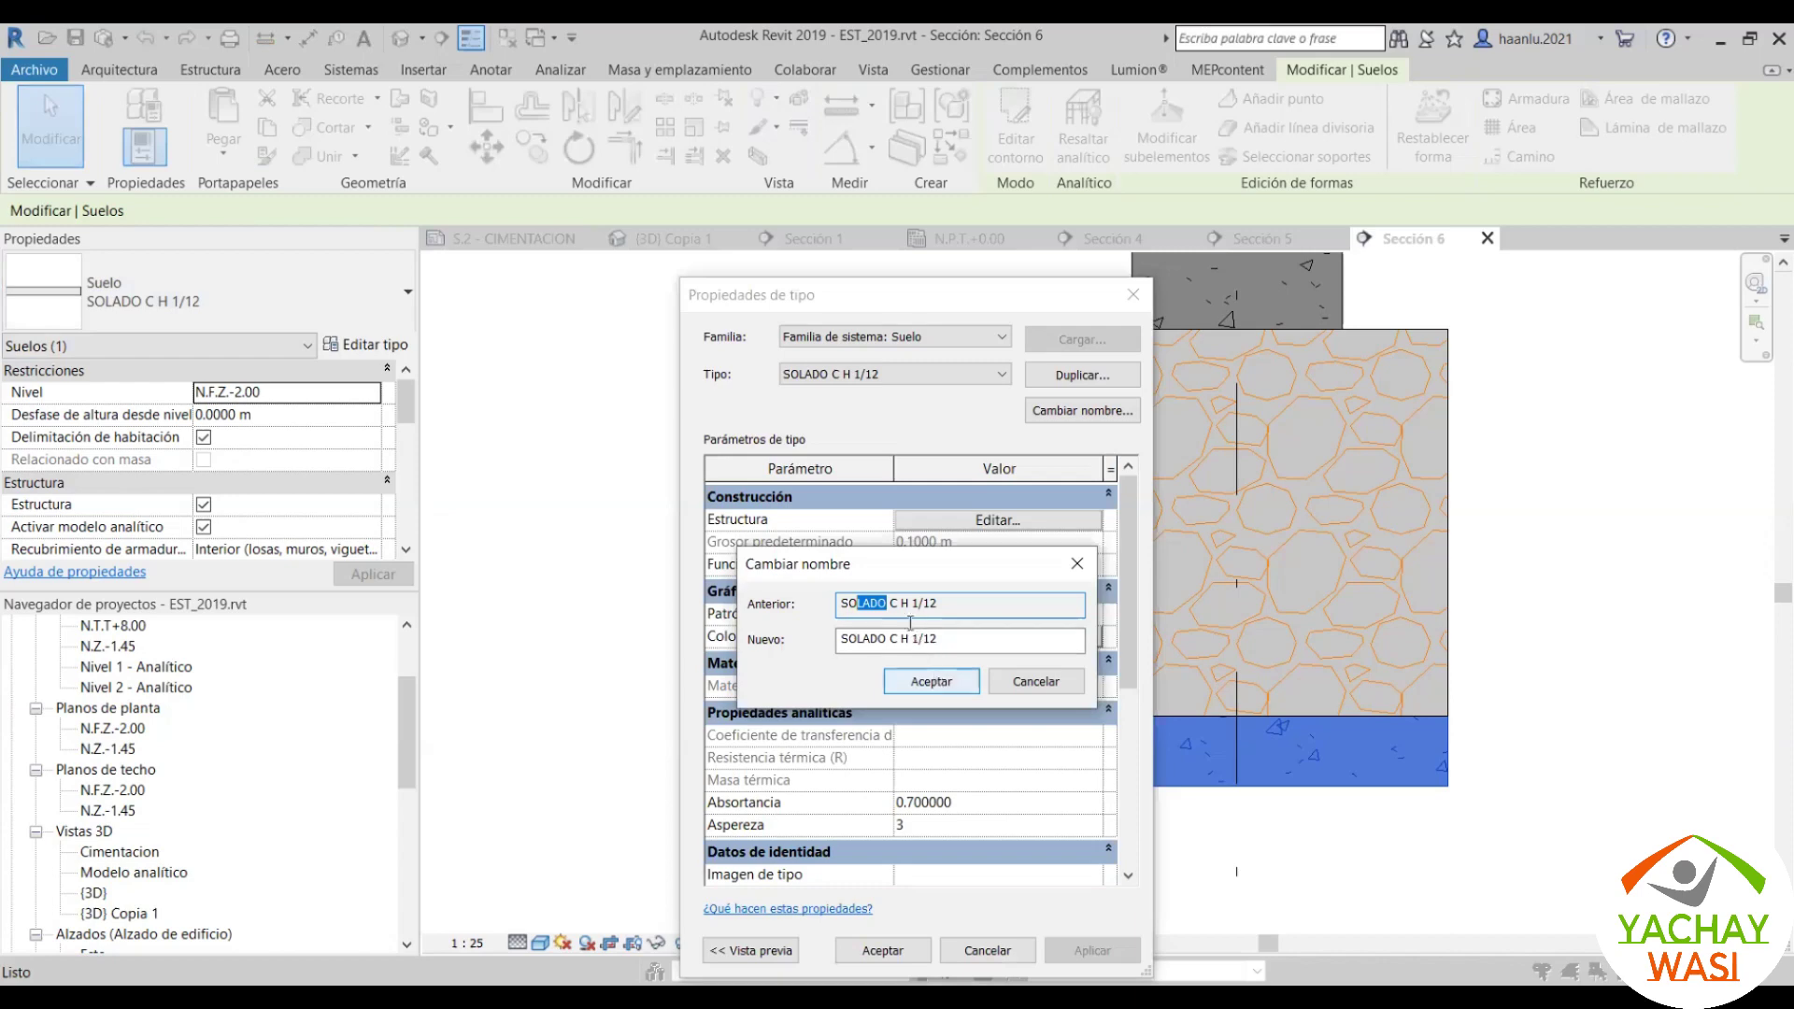
{"action": "left_click", "coordinate": [887, 602]}
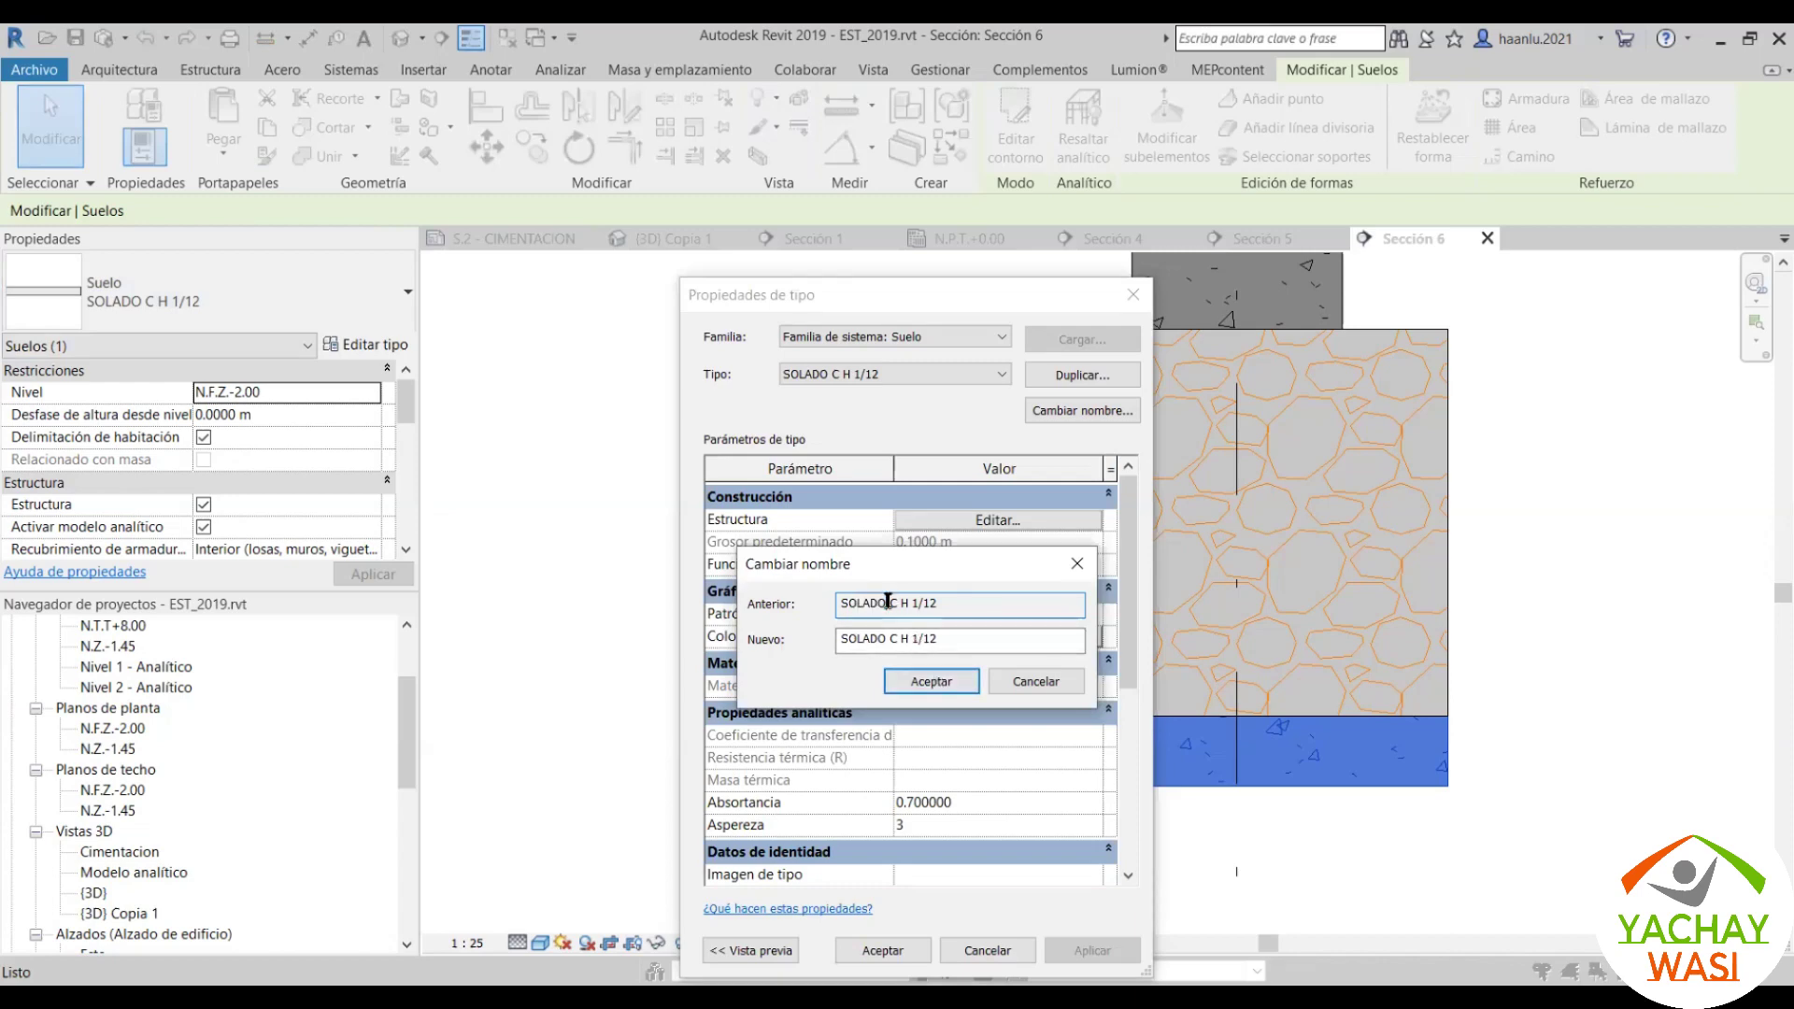
{"action": "left_click_drag", "start_coordinate": [882, 602], "coordinate": [861, 604]}
{"action": "left_click", "coordinate": [884, 641]}
{"action": "key", "text": "BackSpace"}
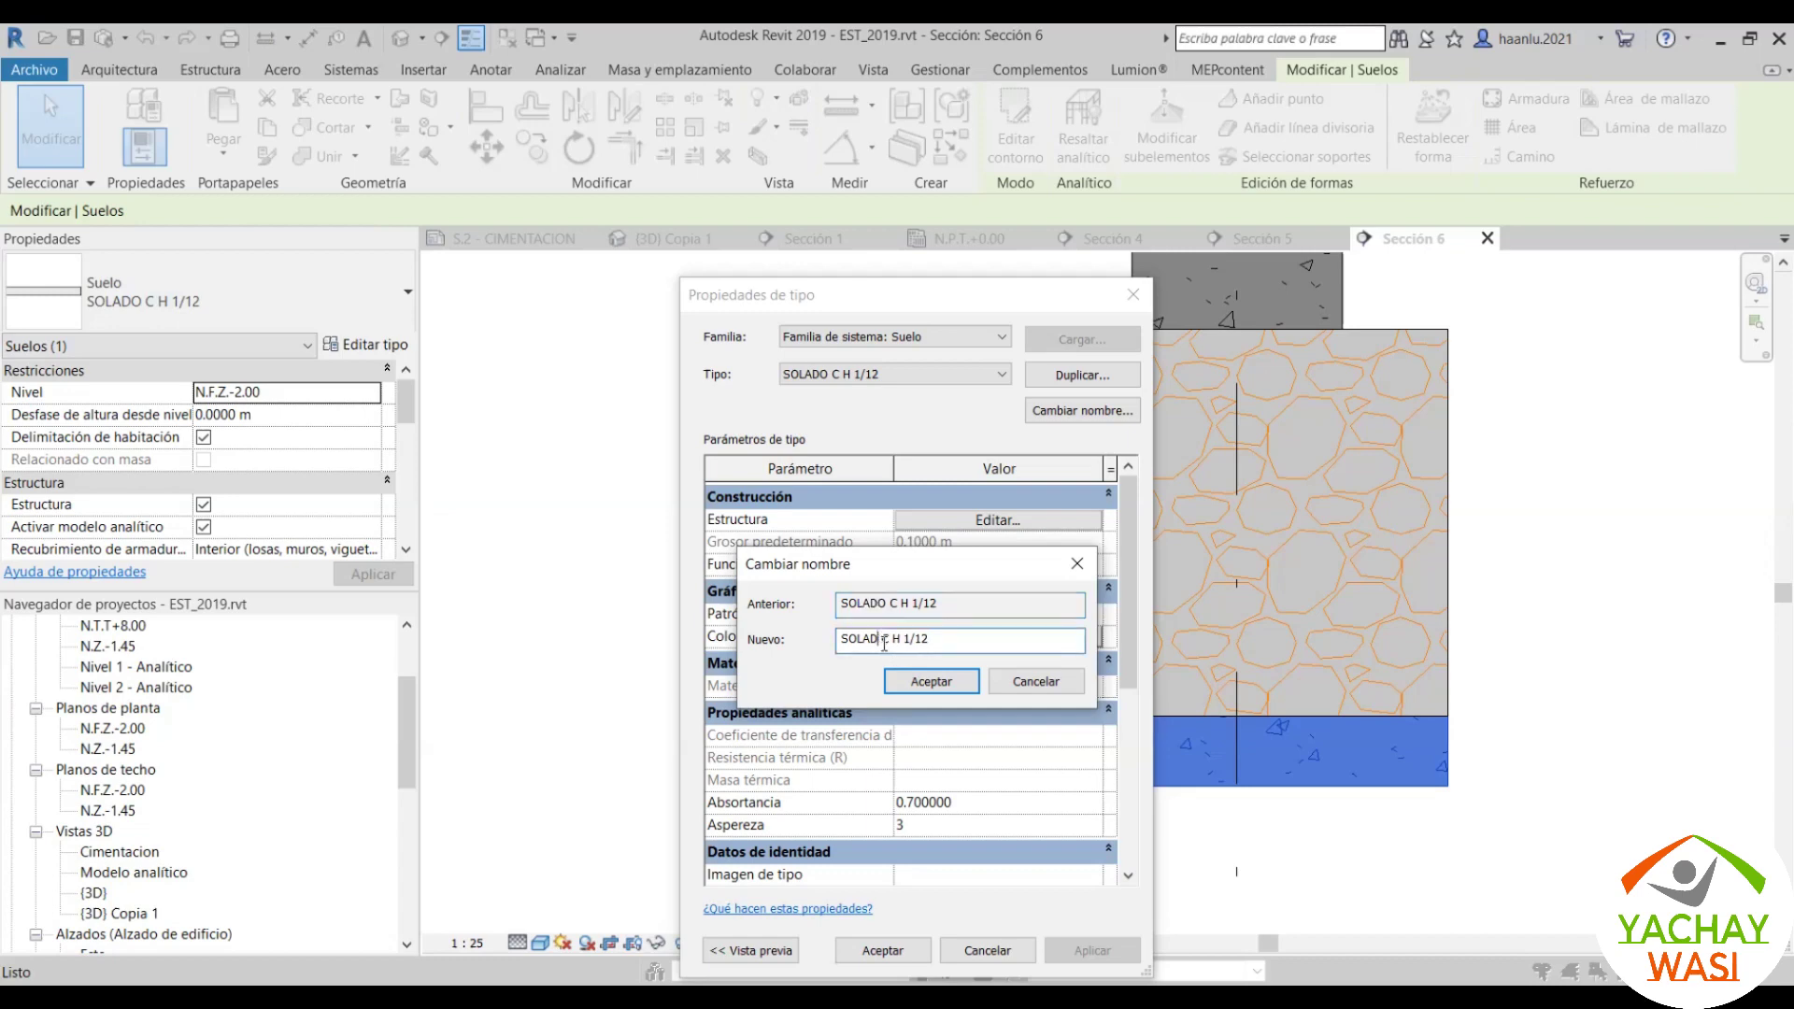
{"action": "key", "text": "BackSpace"}
{"action": "key", "text": "BackSpace"}
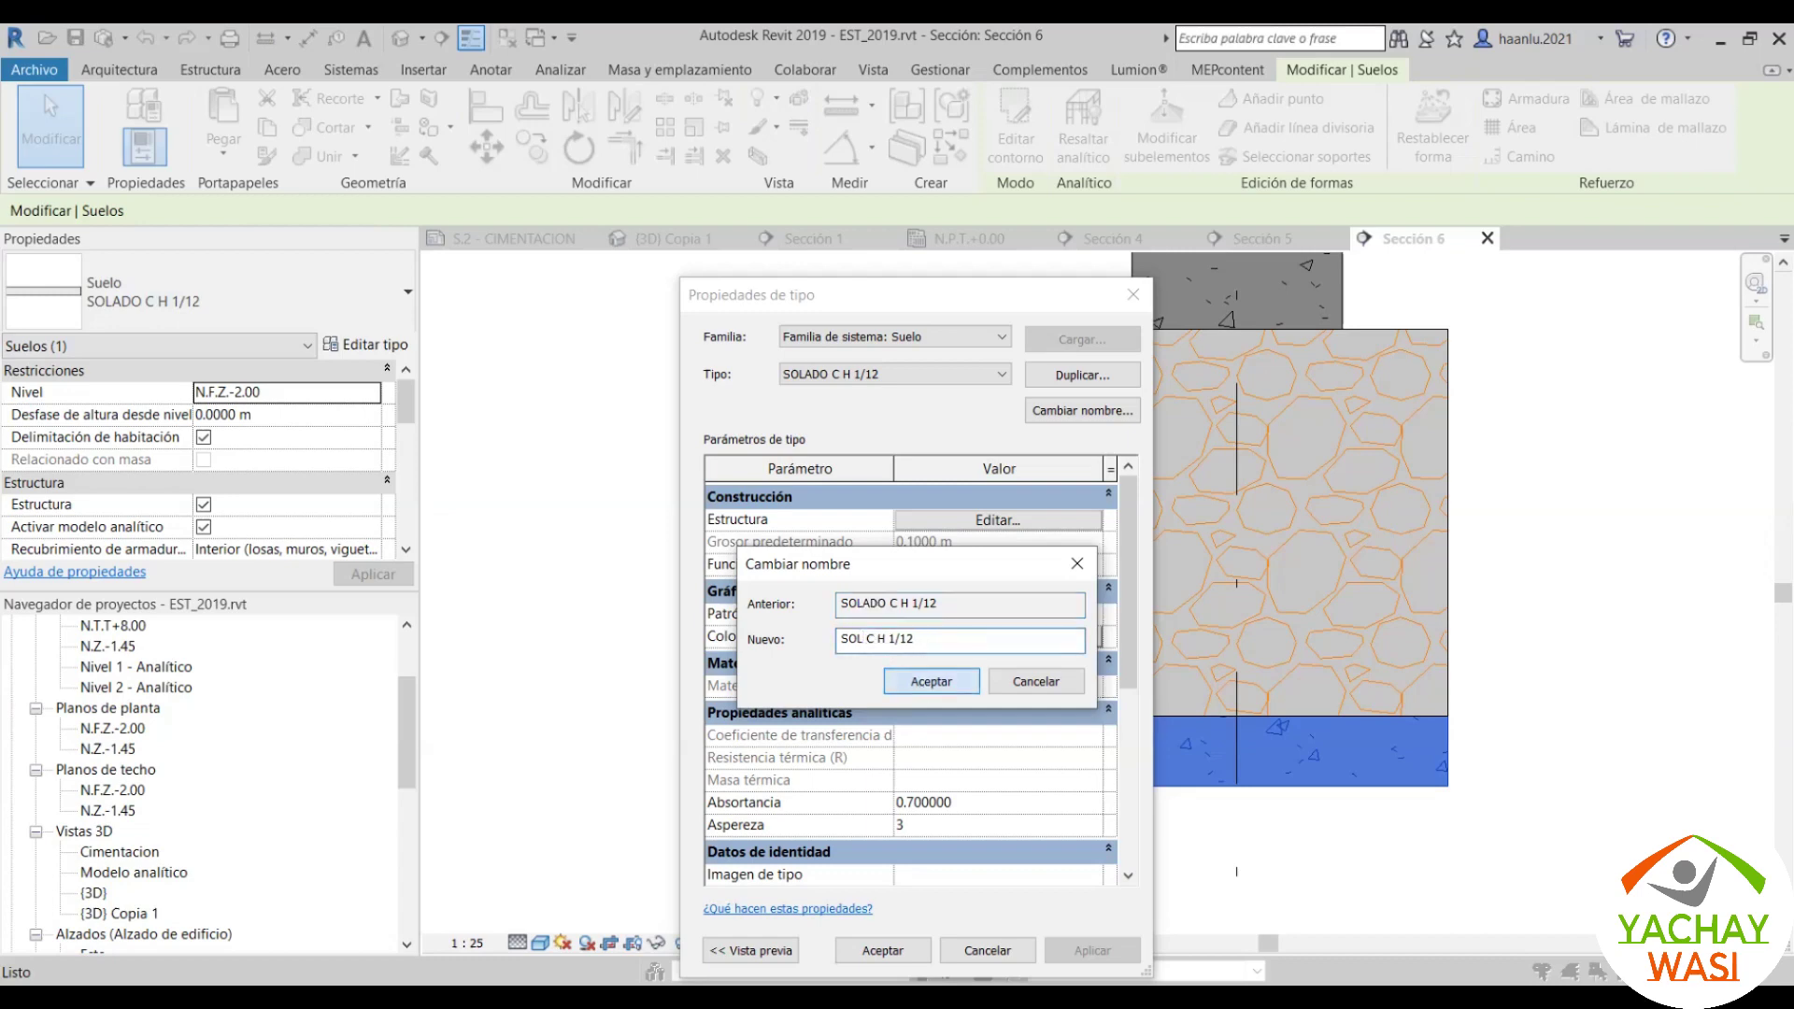
{"action": "left_click", "coordinate": [925, 689]}
{"action": "key", "text": "Return"}
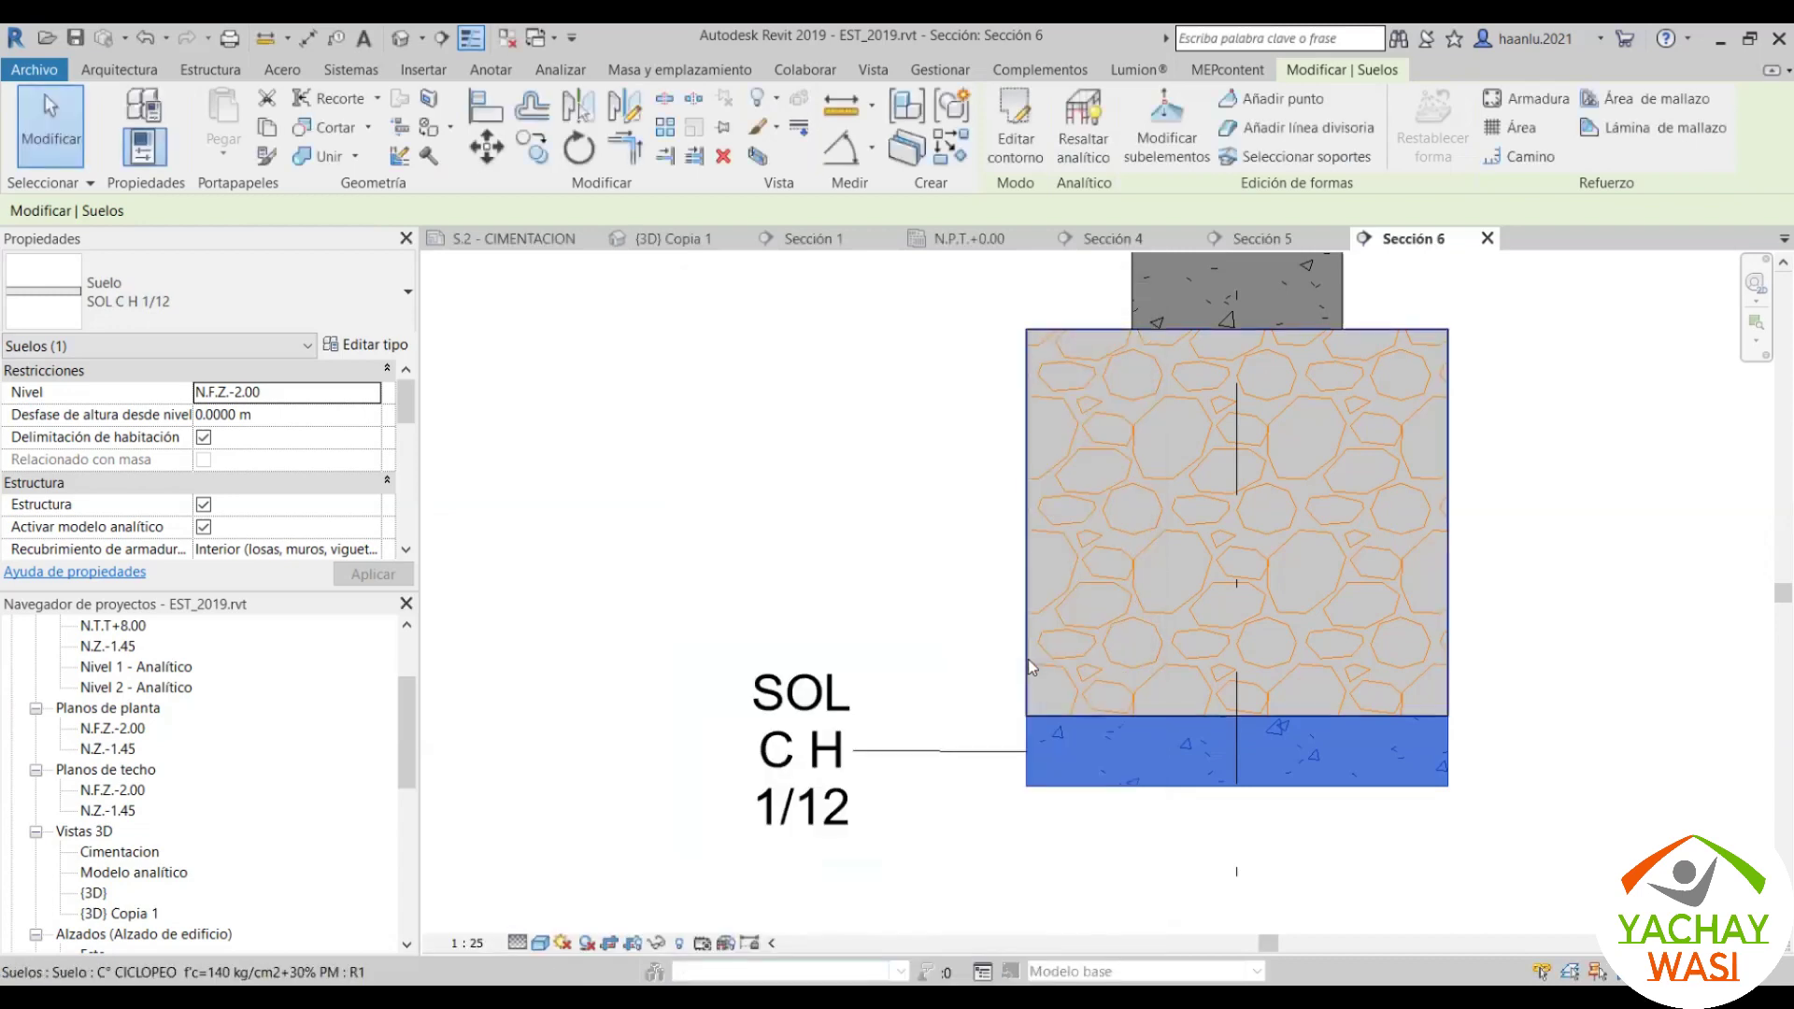
{"action": "left_click", "coordinate": [1016, 682]}
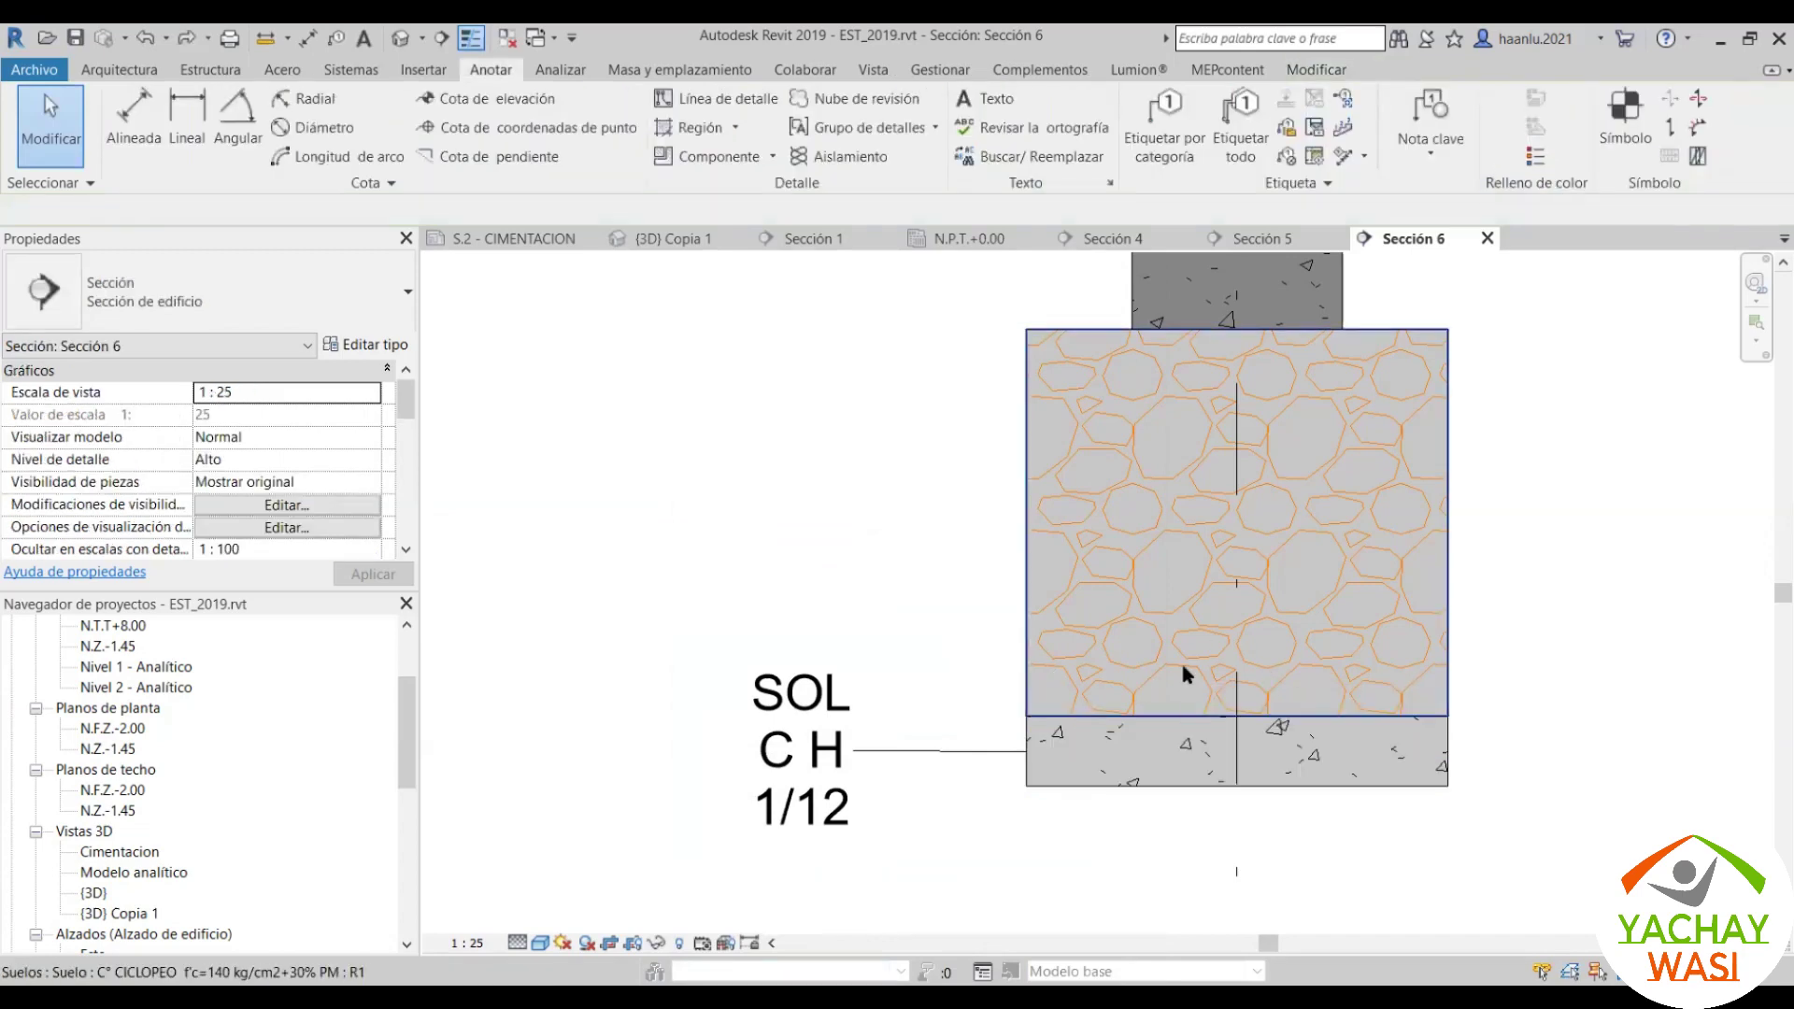
{"action": "scroll", "coordinate": [1180, 662], "scroll_direction": "down", "scroll_amount": 2}
{"action": "scroll", "coordinate": [1170, 671], "scroll_direction": "up", "scroll_amount": 2}
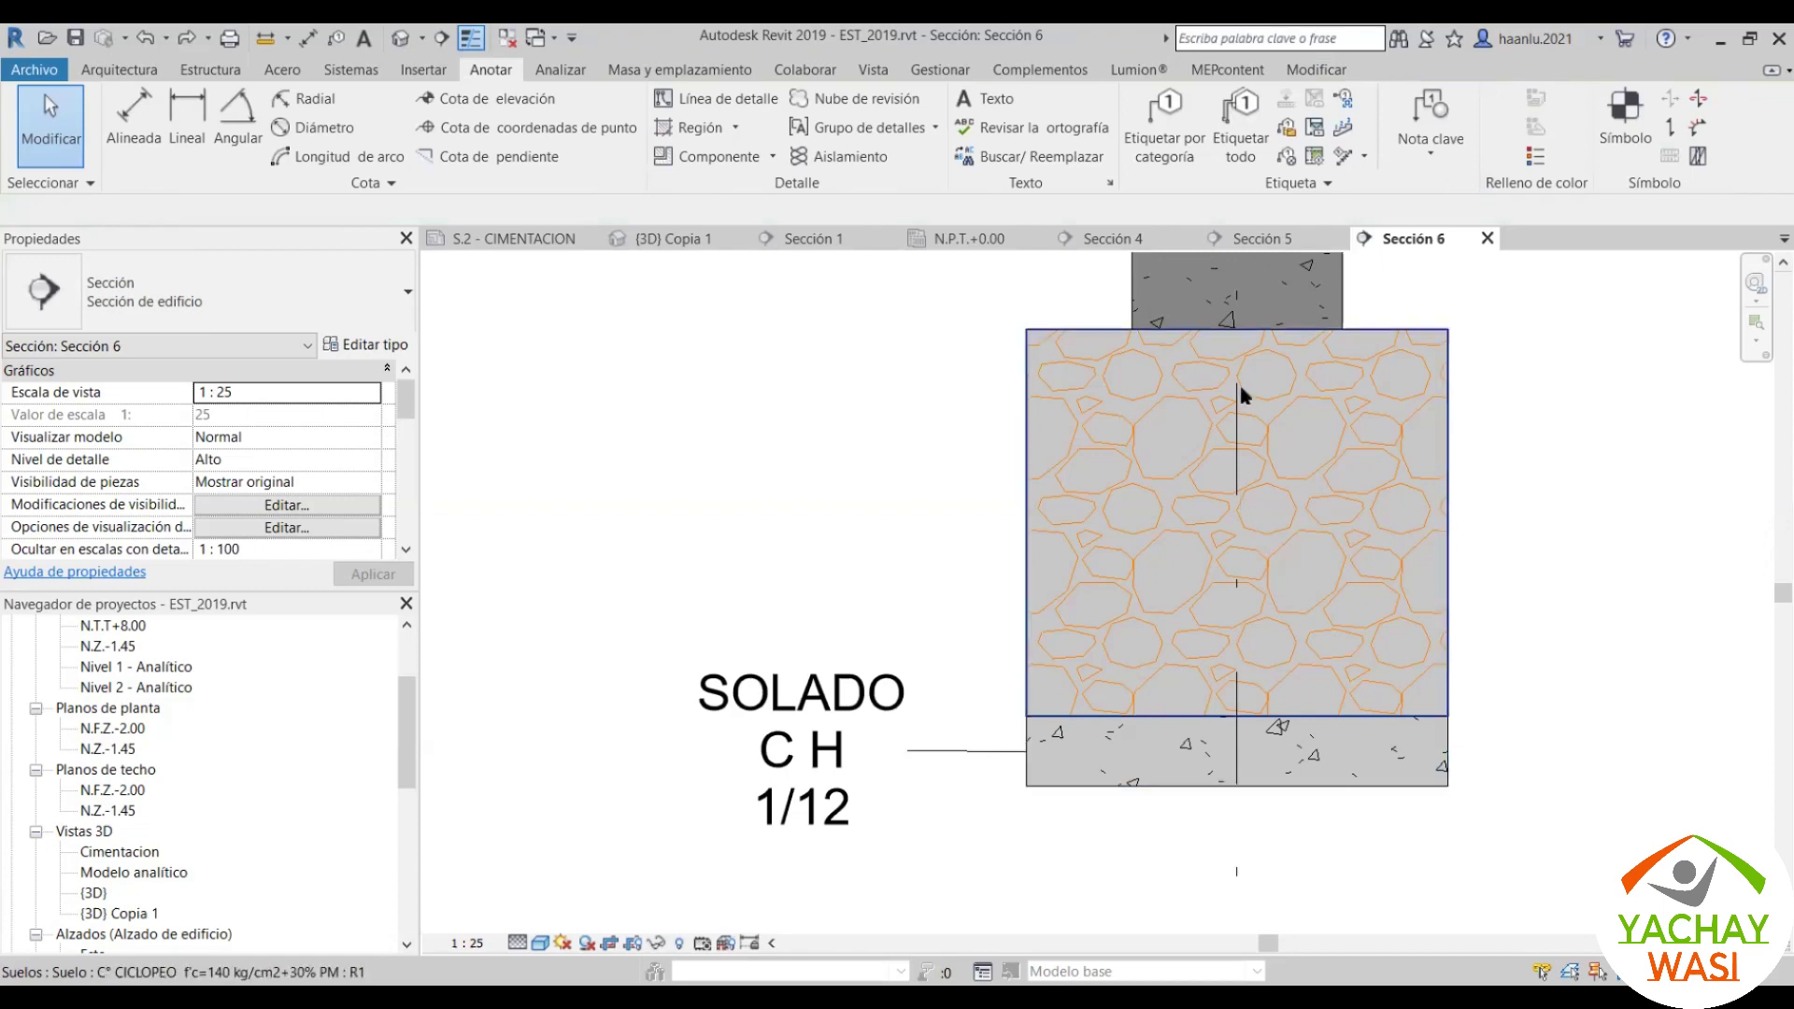
{"action": "left_click", "coordinate": [1154, 150]}
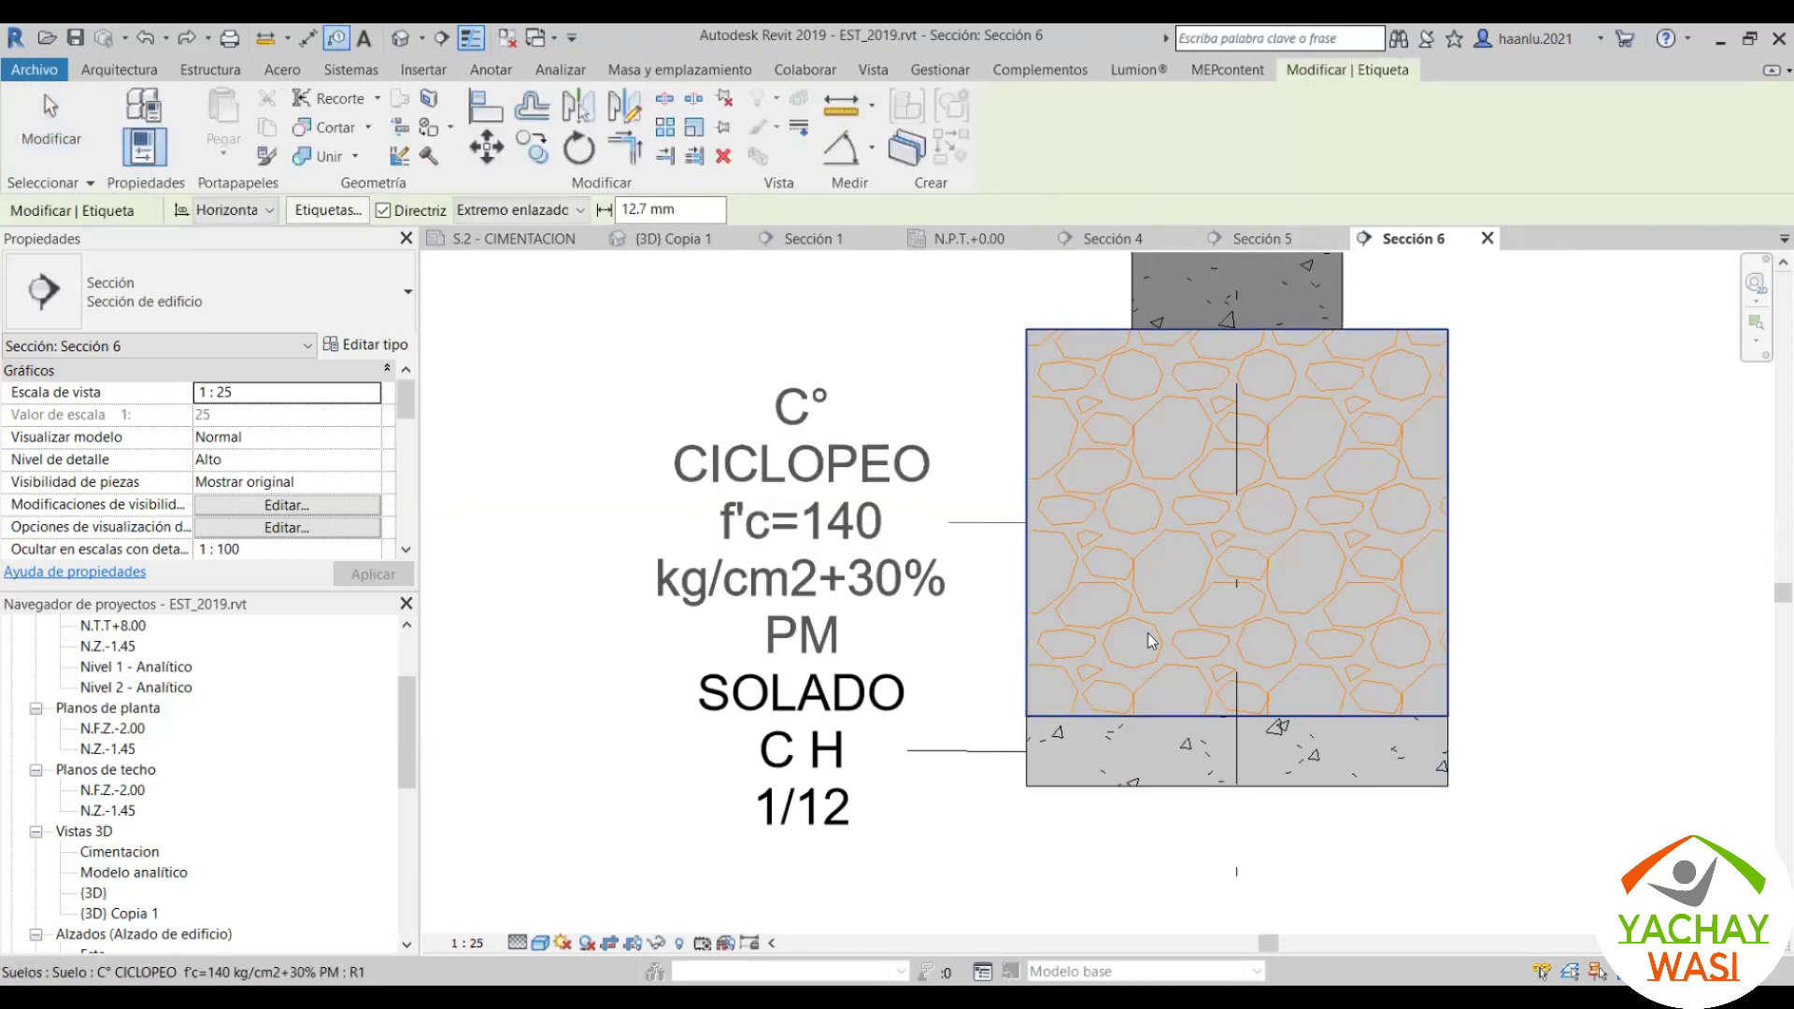
{"action": "scroll", "coordinate": [1147, 632], "scroll_direction": "down", "scroll_amount": 2}
{"action": "left_click", "coordinate": [1143, 445]}
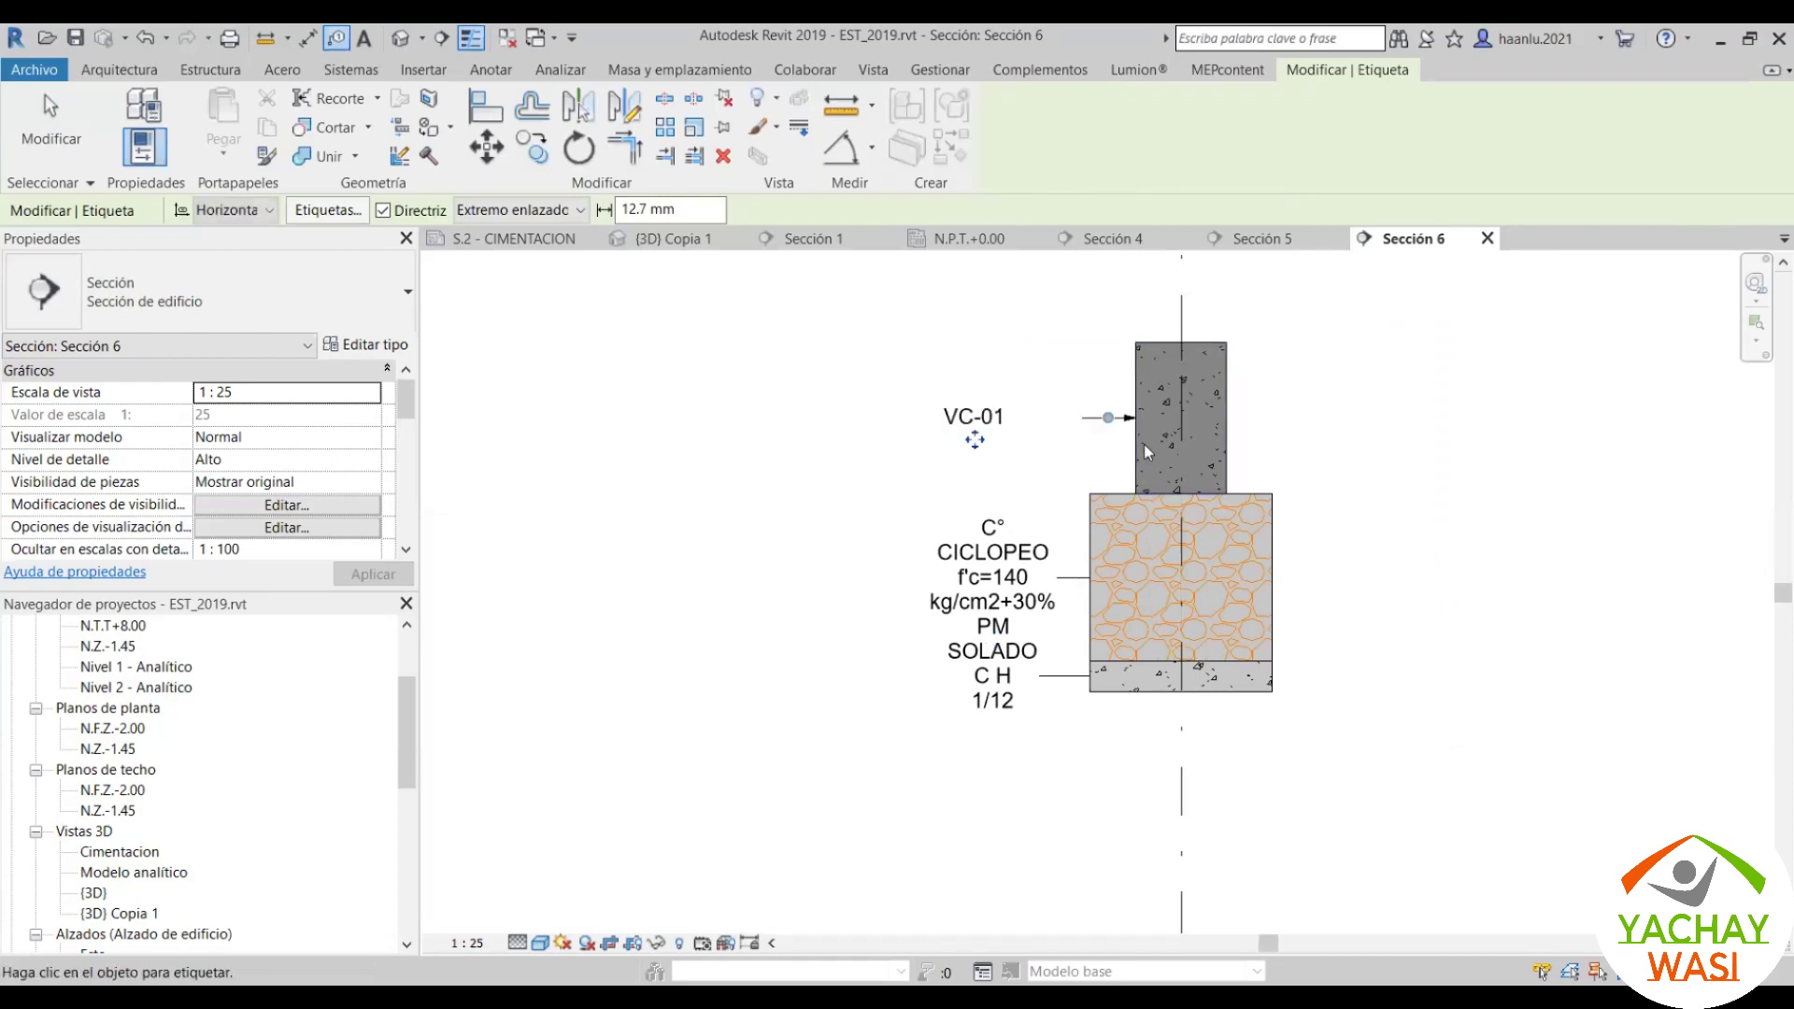
{"action": "scroll", "coordinate": [1144, 444], "scroll_direction": "up", "scroll_amount": 2}
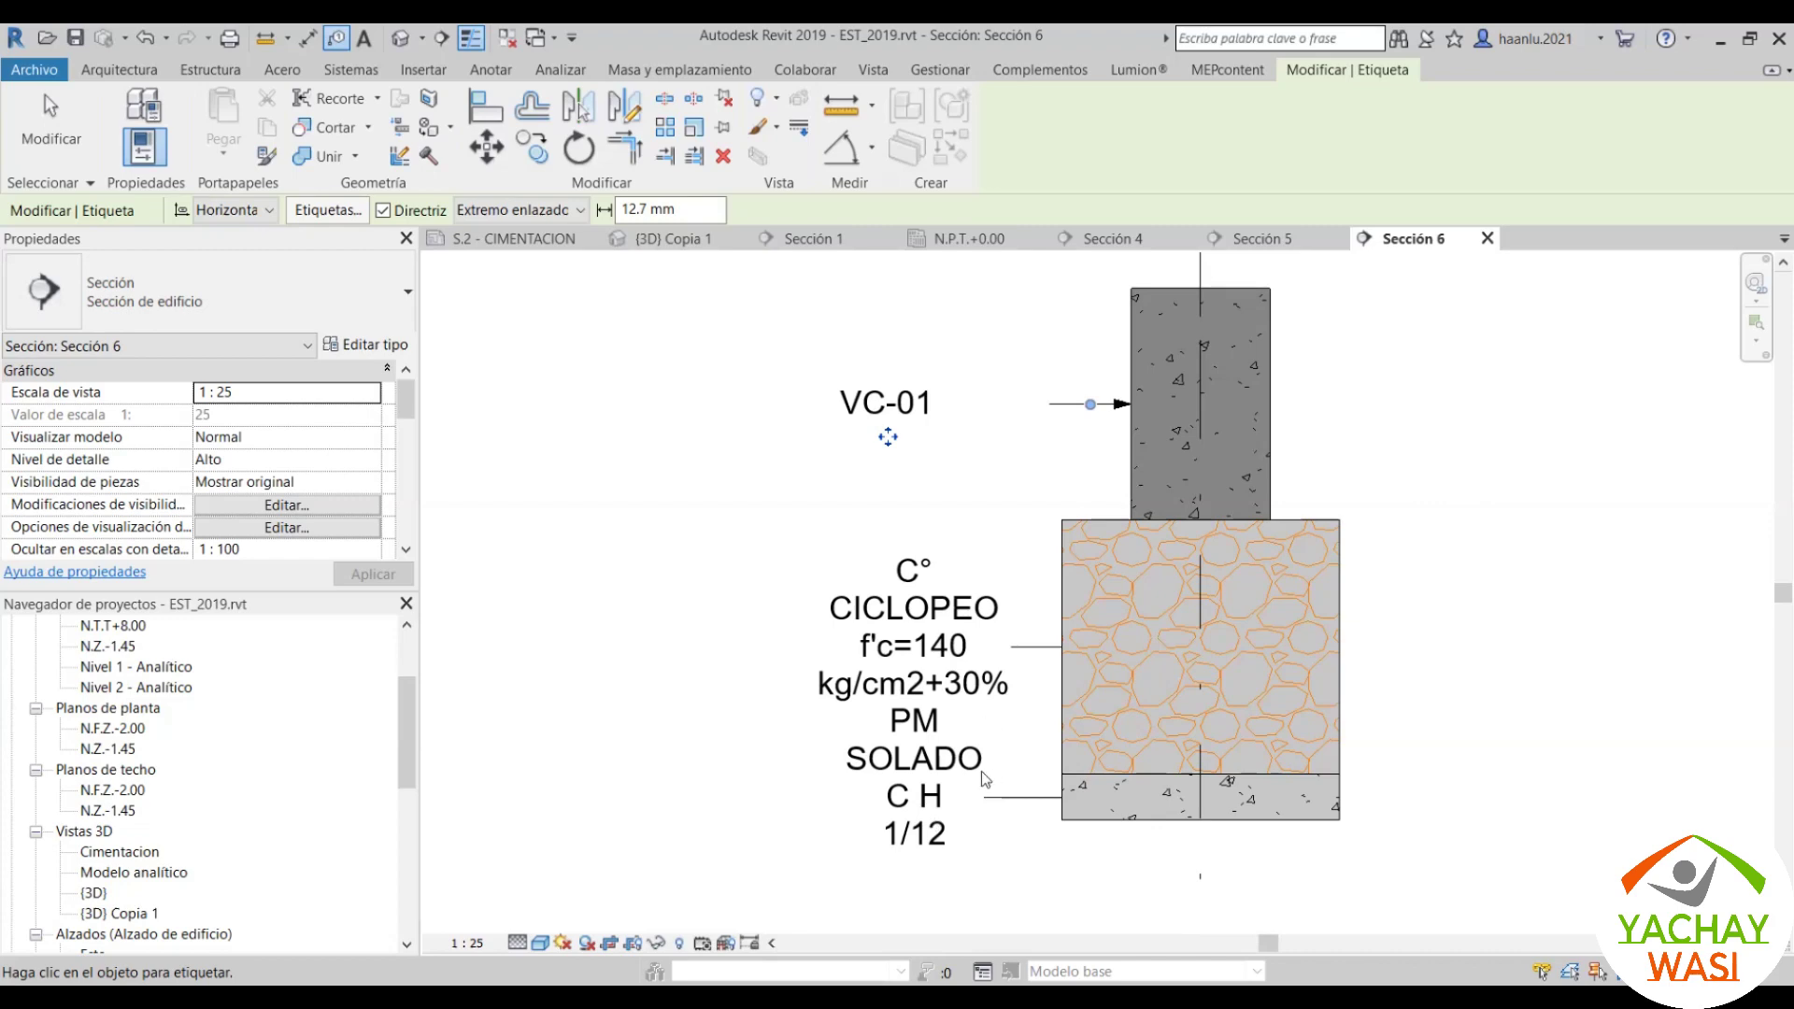
{"action": "left_click", "coordinate": [932, 806]}
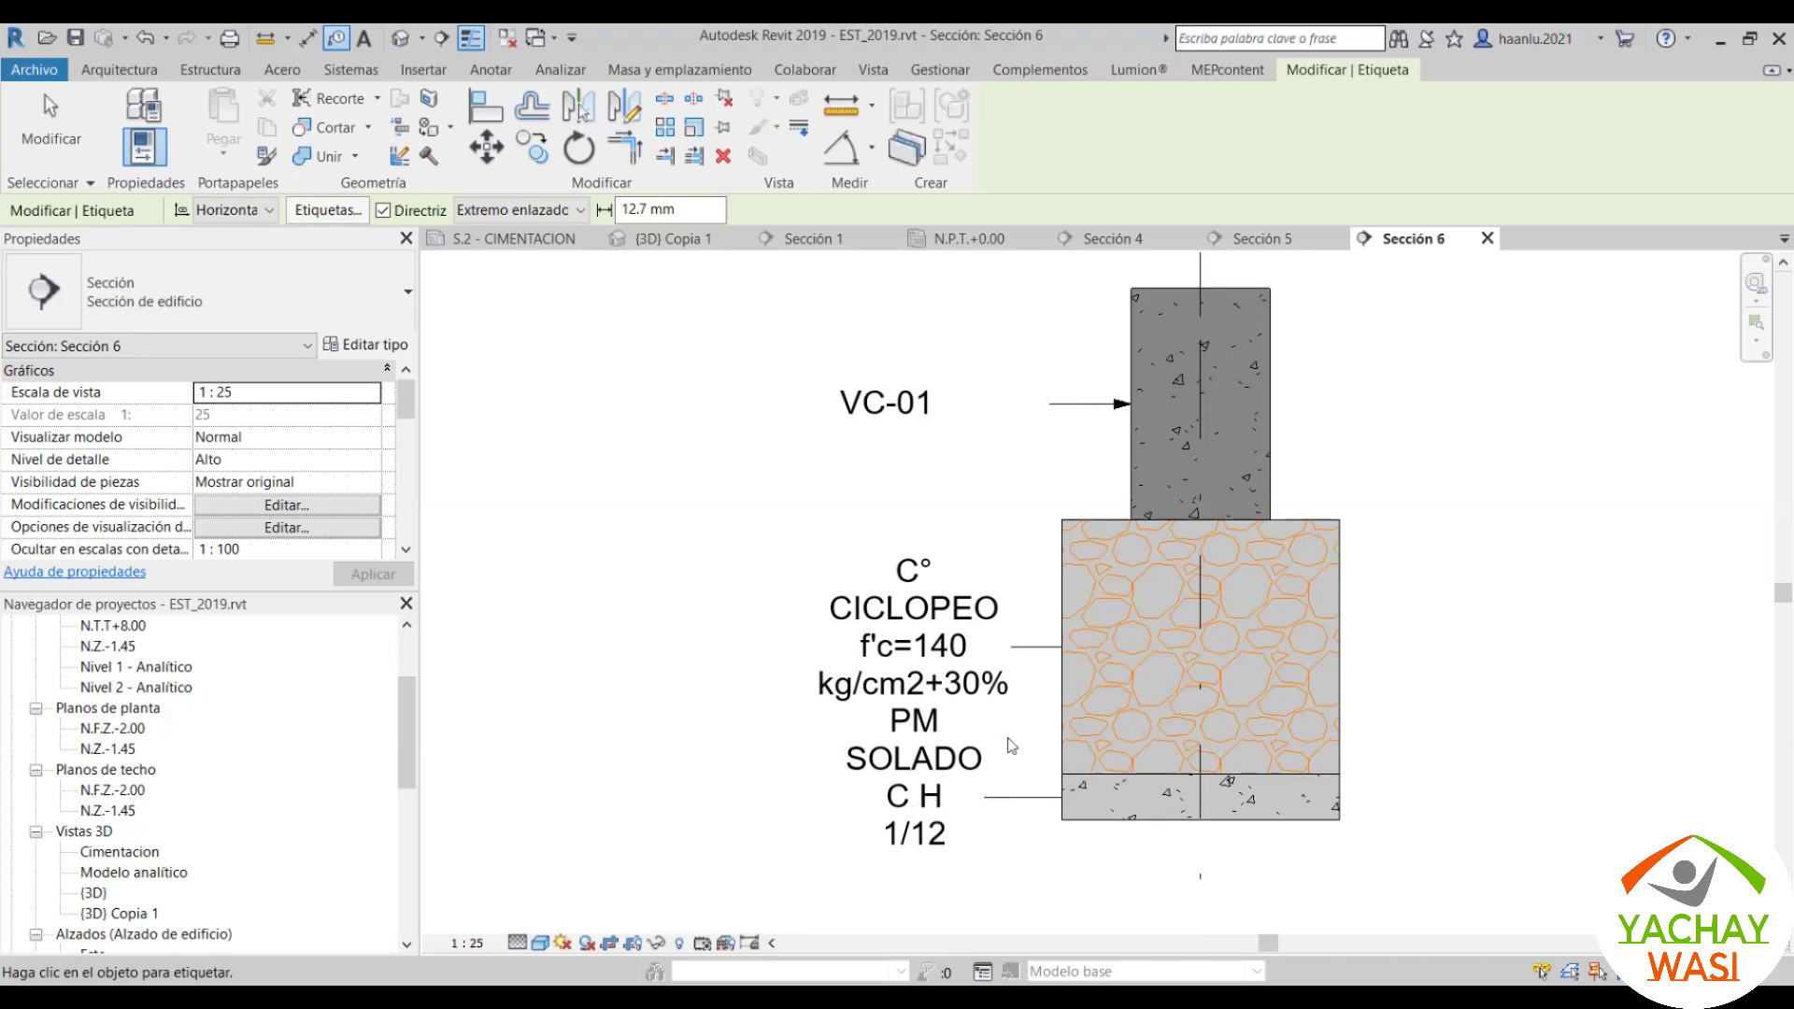
{"action": "key", "text": "Escape"}
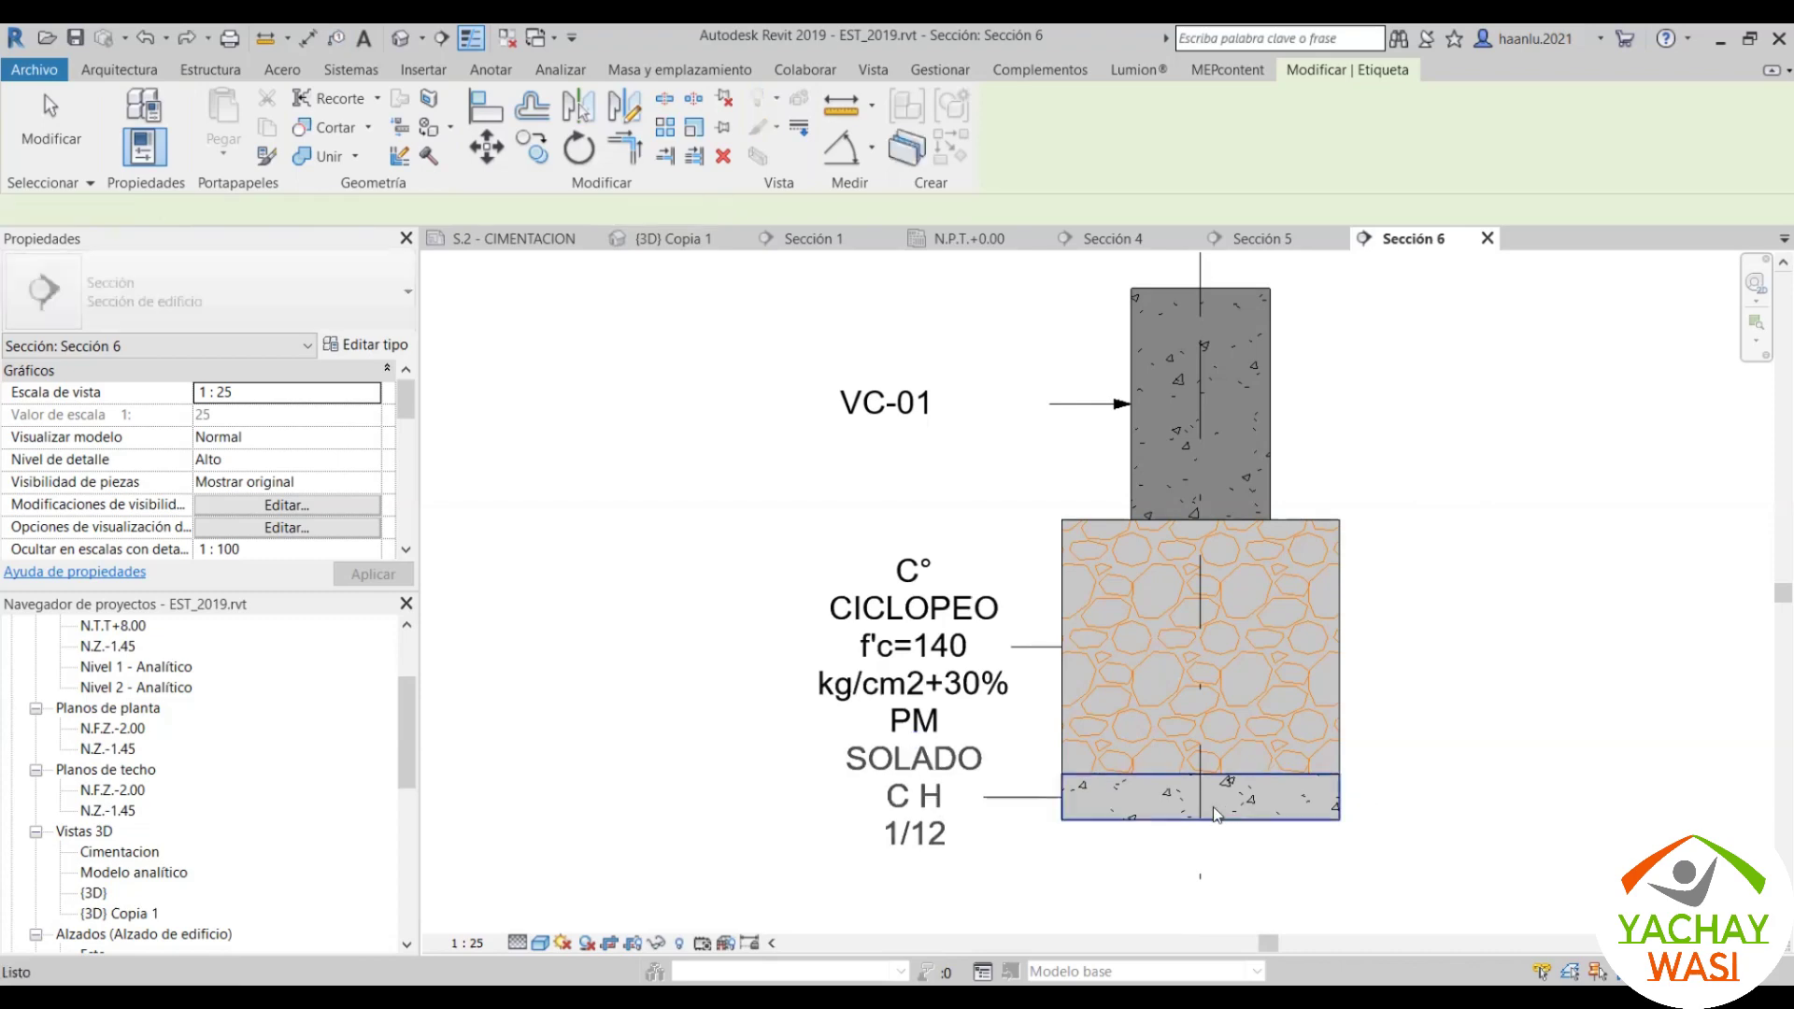
{"action": "scroll", "coordinate": [1158, 776], "scroll_direction": "down", "scroll_amount": 2}
{"action": "scroll", "coordinate": [1103, 743], "scroll_direction": "up", "scroll_amount": 4}
{"action": "key", "text": "Escape"}
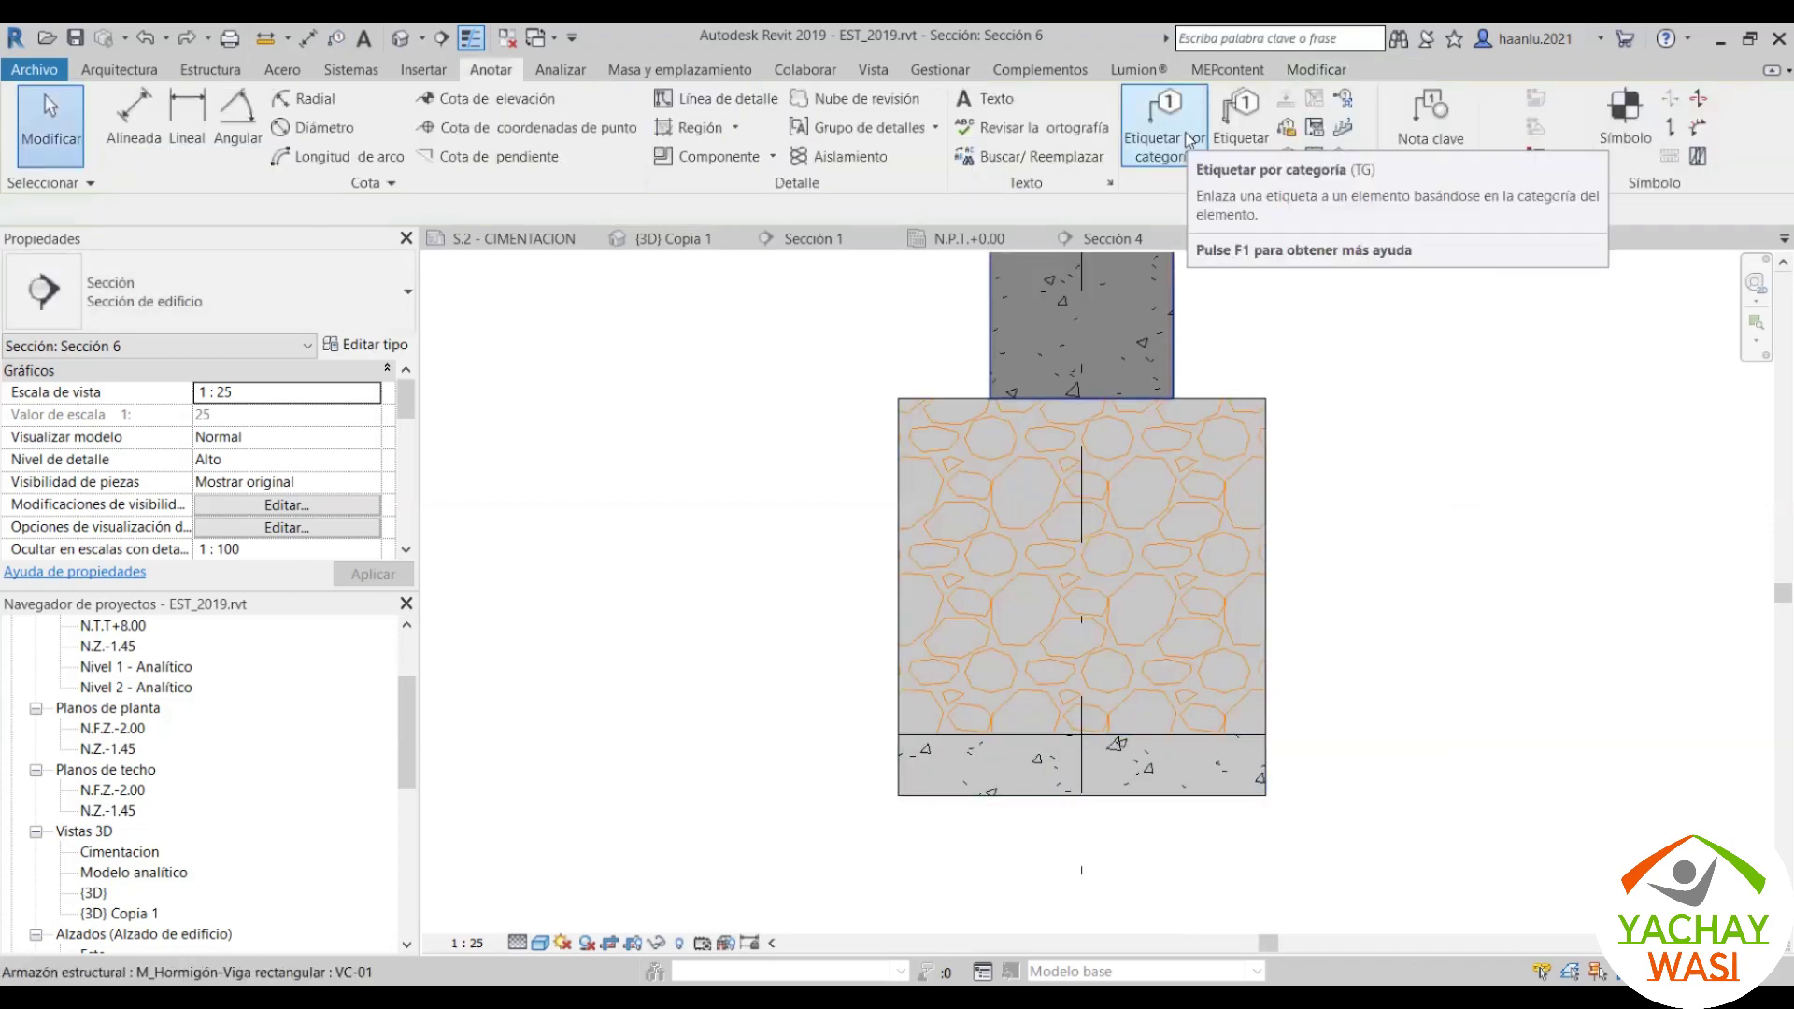
{"action": "left_click", "coordinate": [1185, 140]}
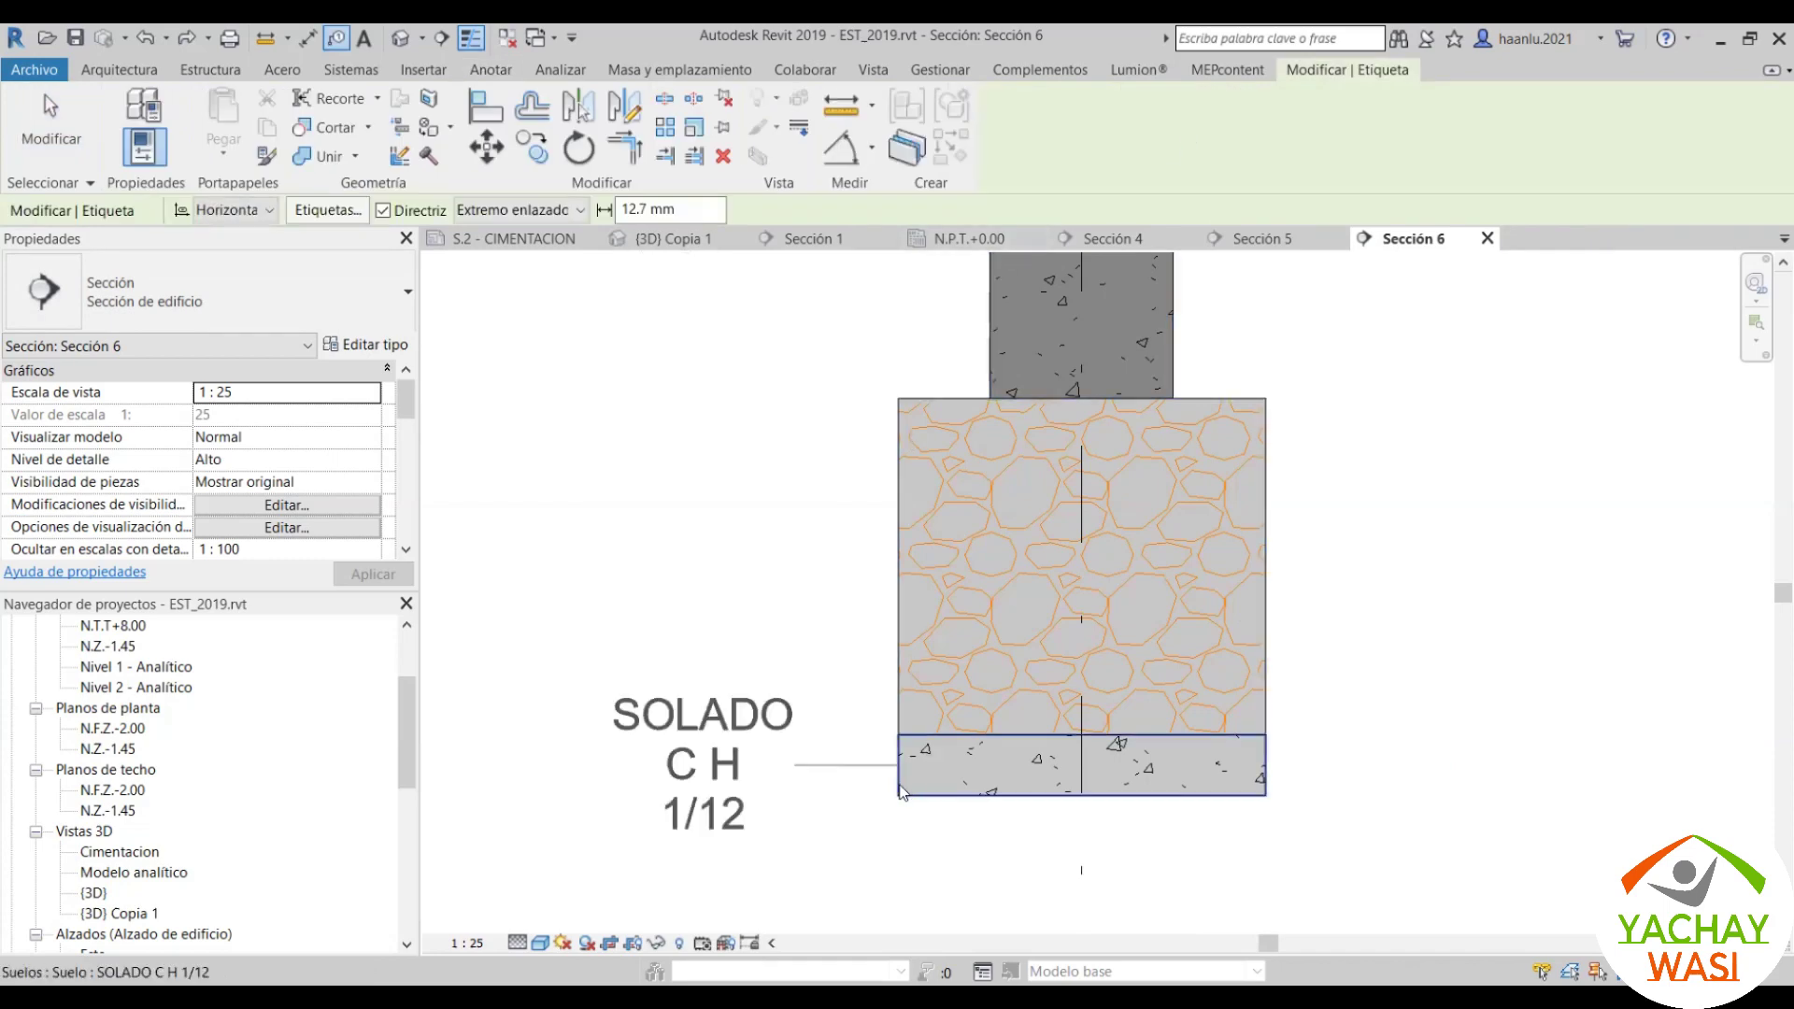
{"action": "left_click", "coordinate": [360, 345]}
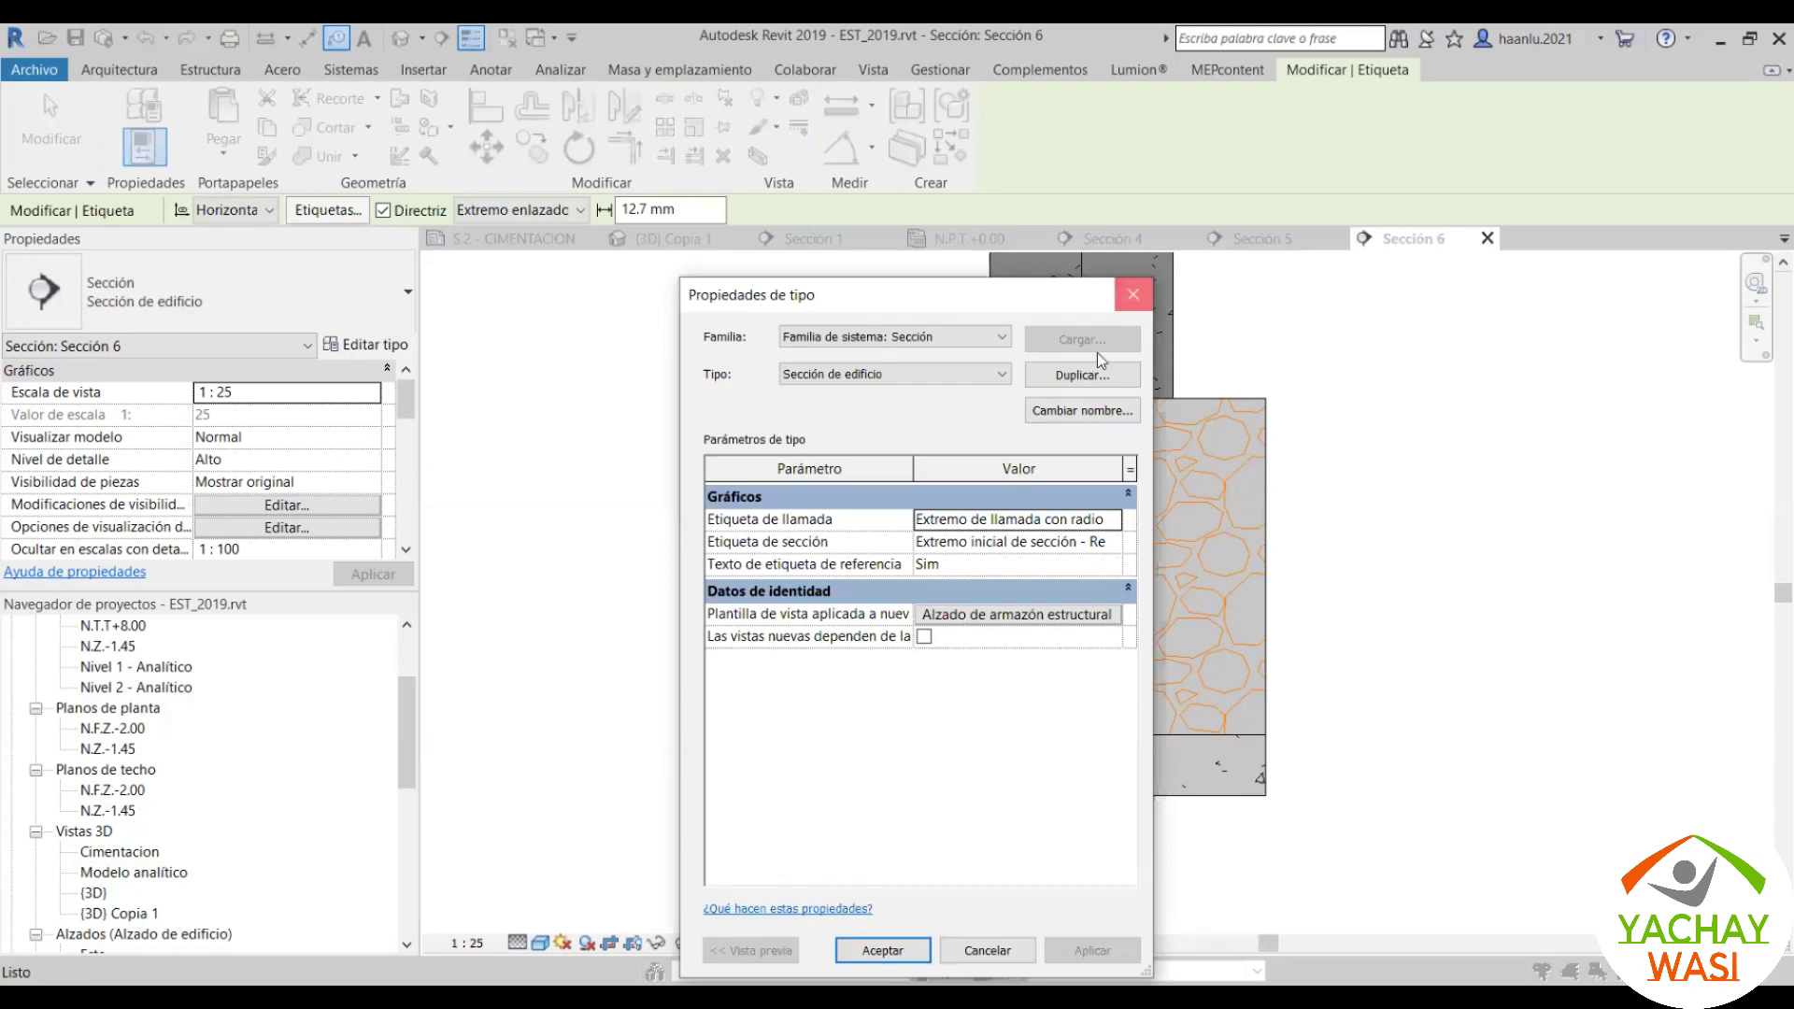
{"action": "key", "text": "Escape"}
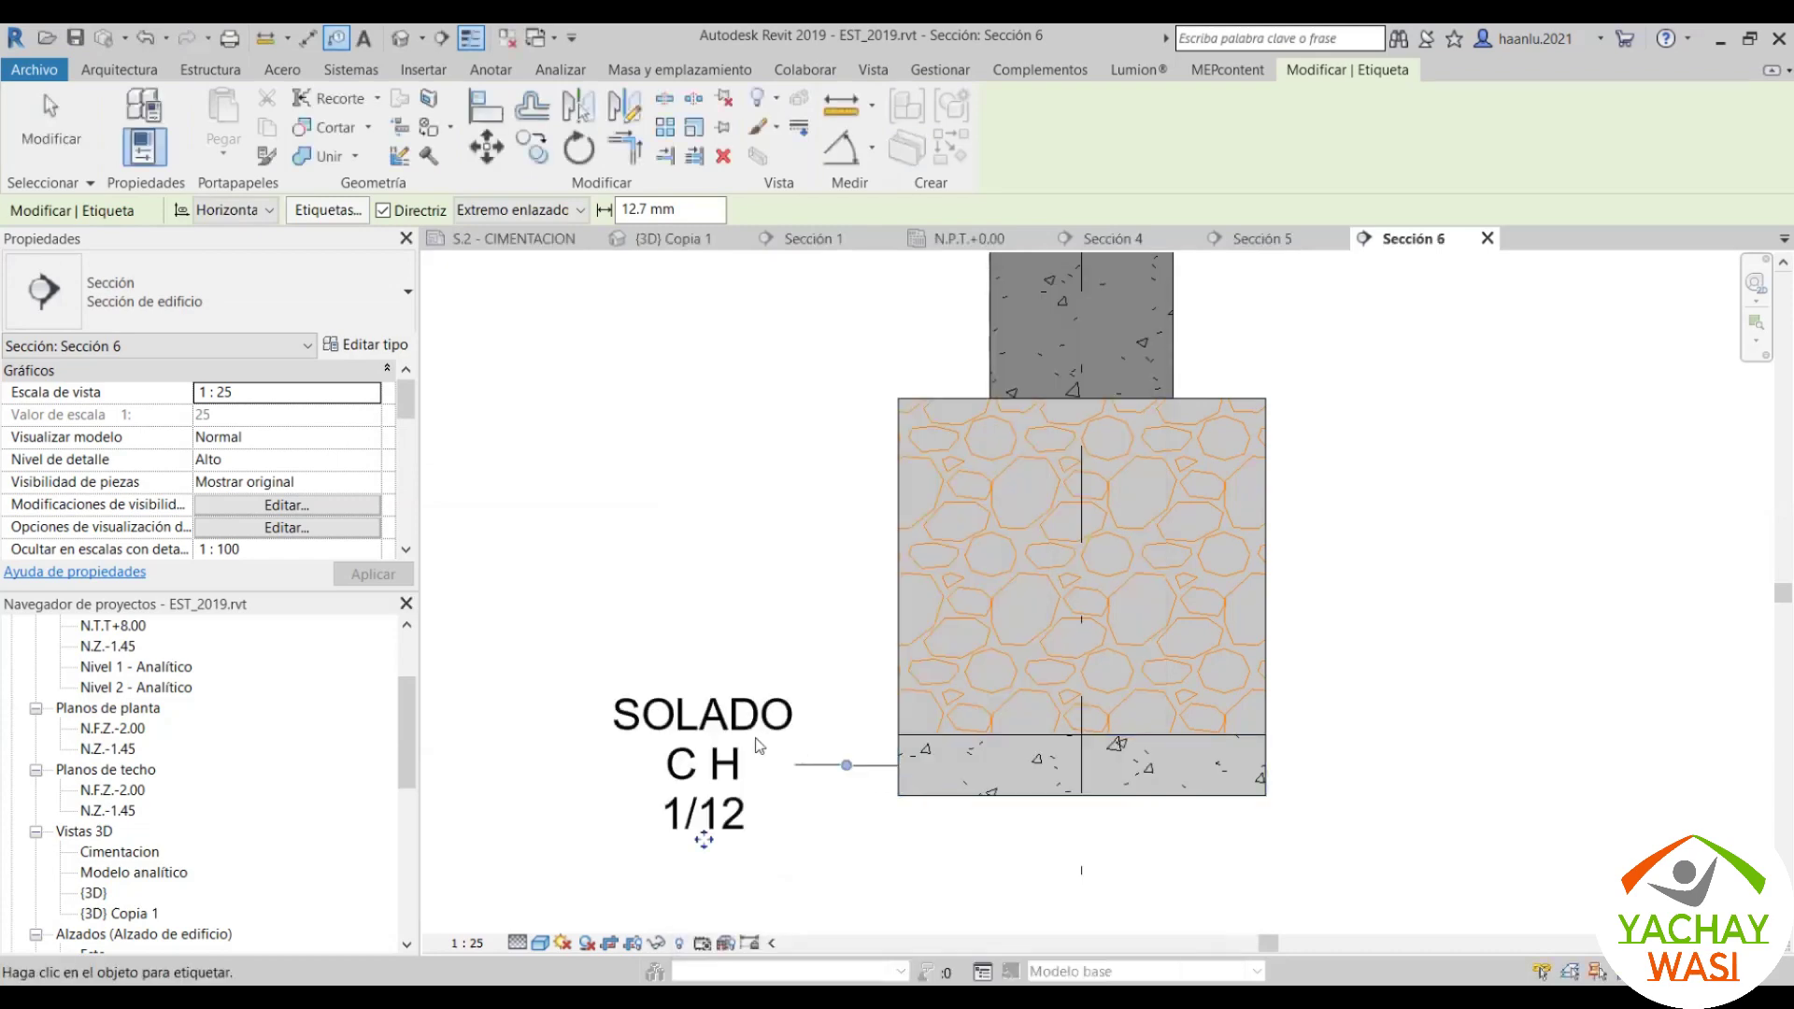
{"action": "key", "text": "Escape"}
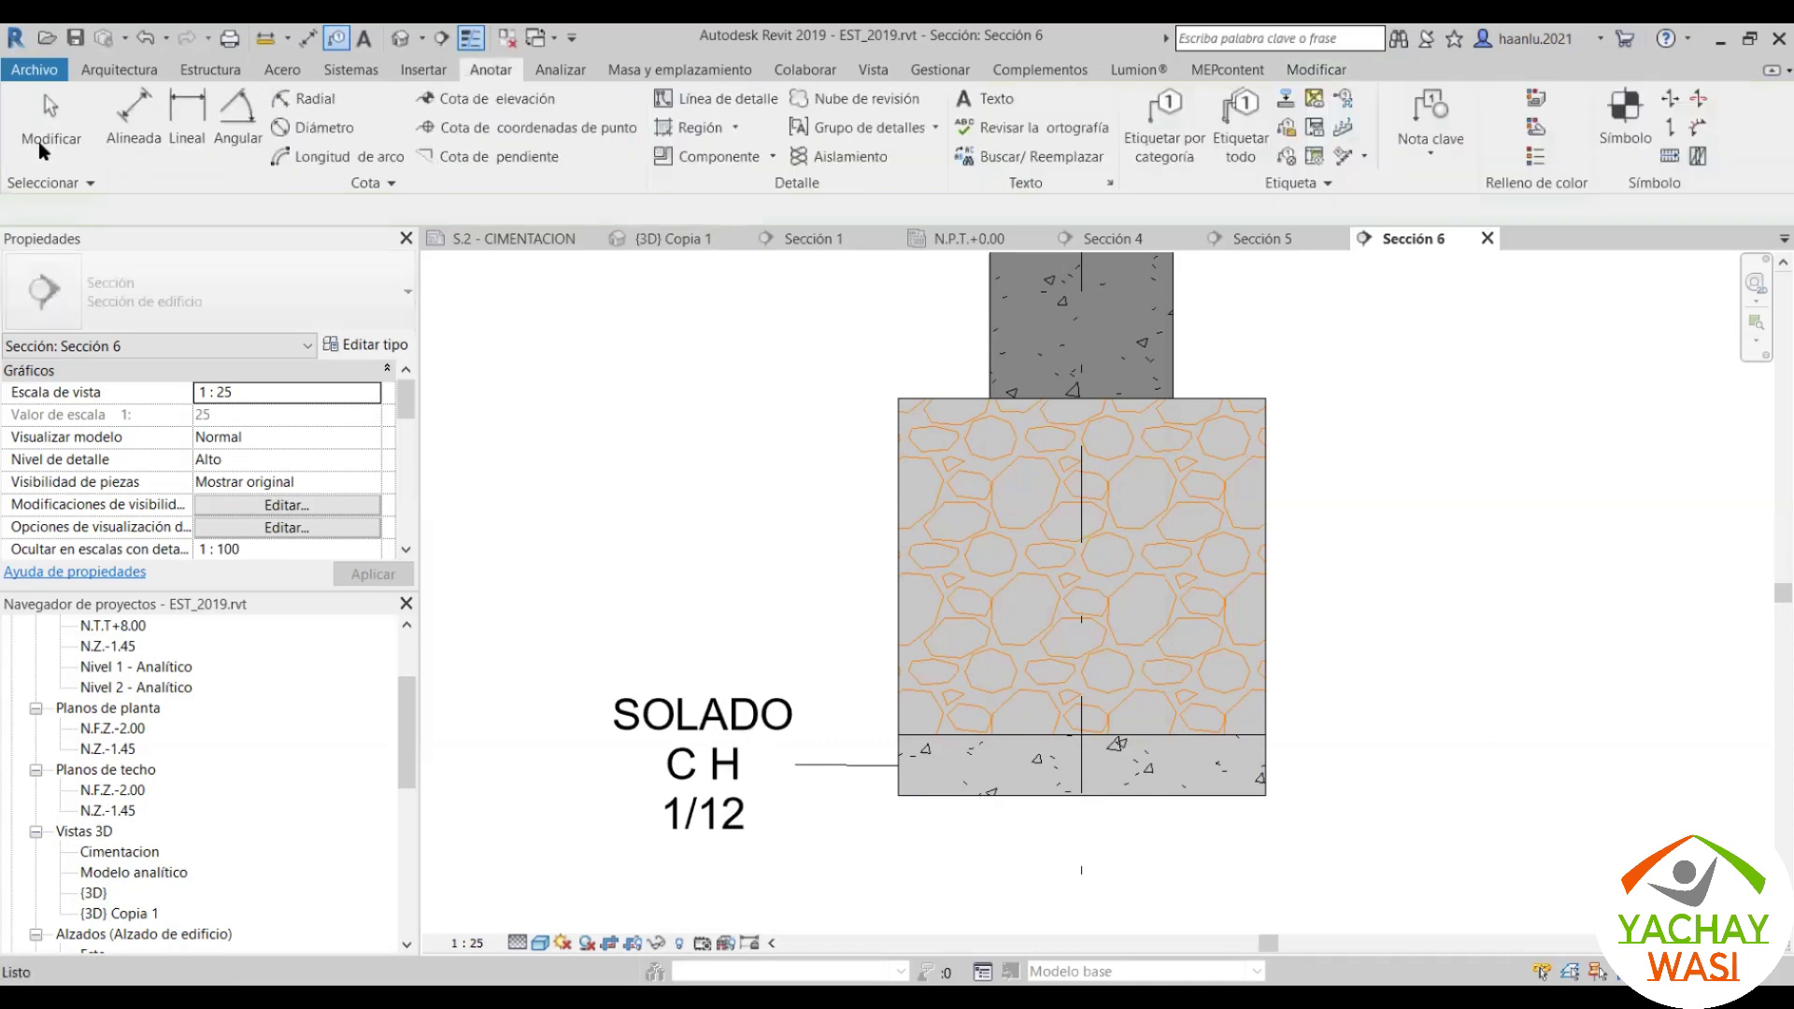
{"action": "left_click", "coordinate": [696, 745]}
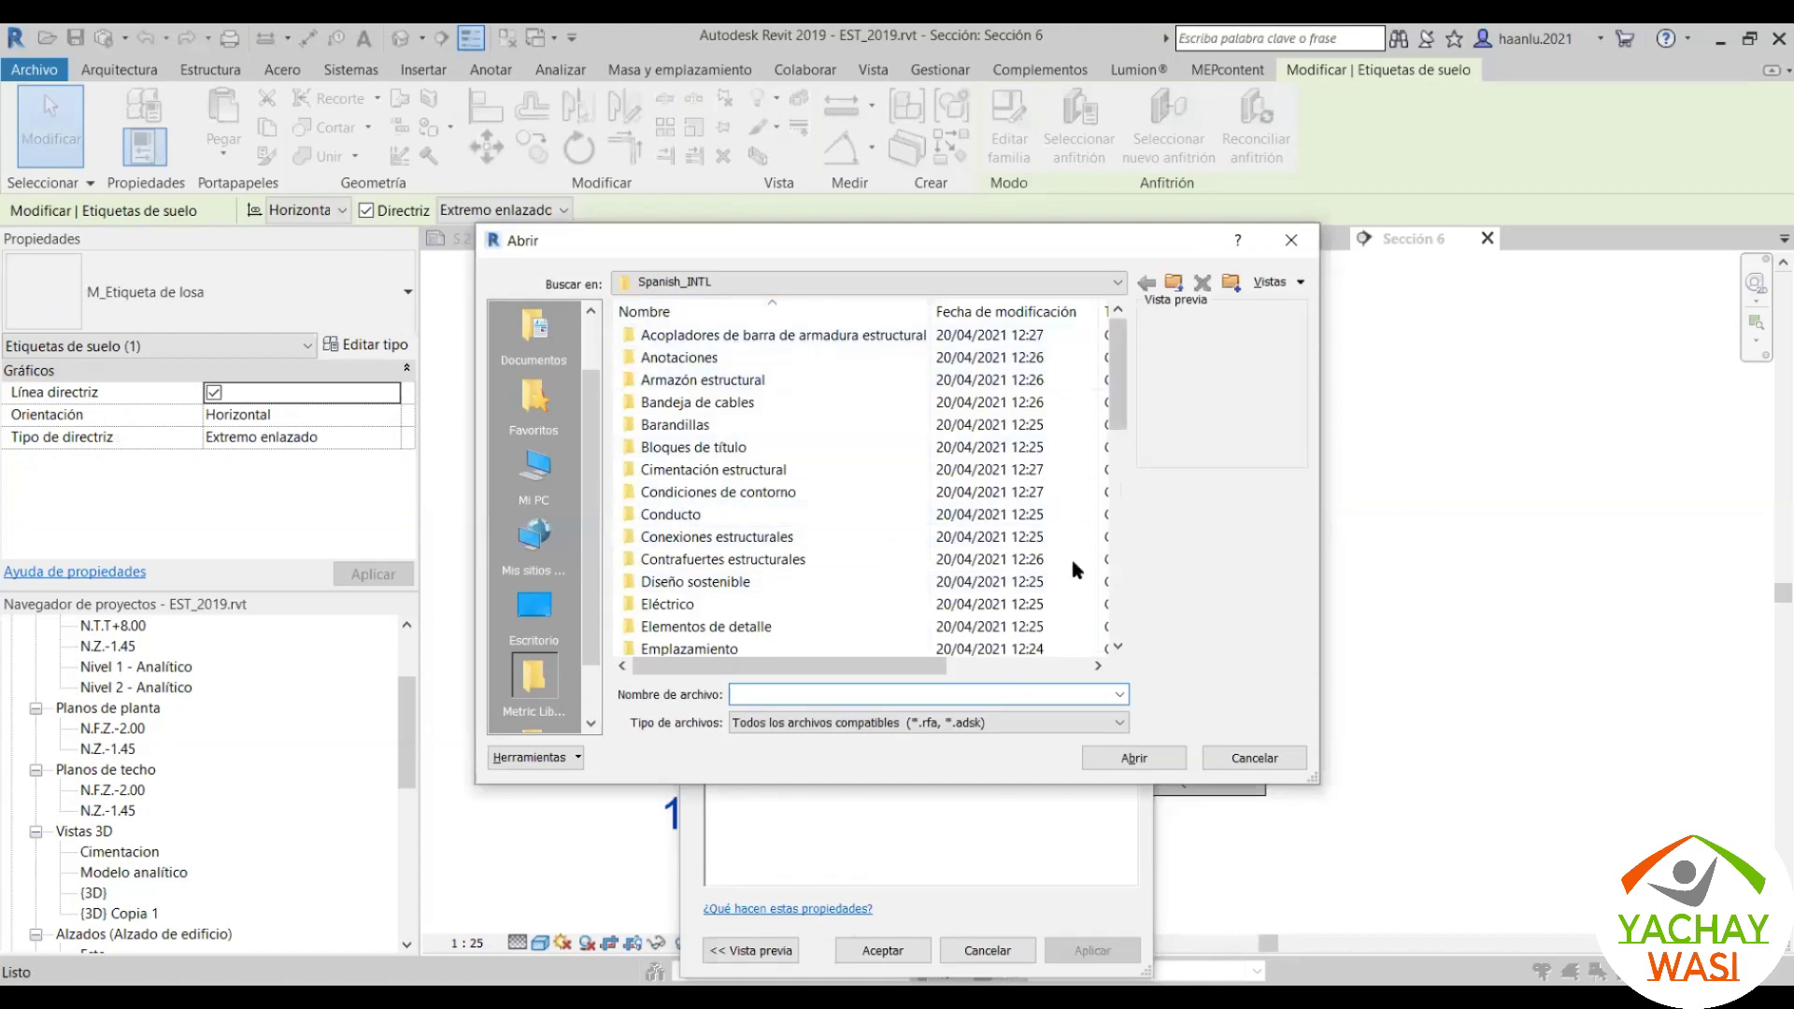
{"action": "mouse_move", "coordinate": [714, 469]}
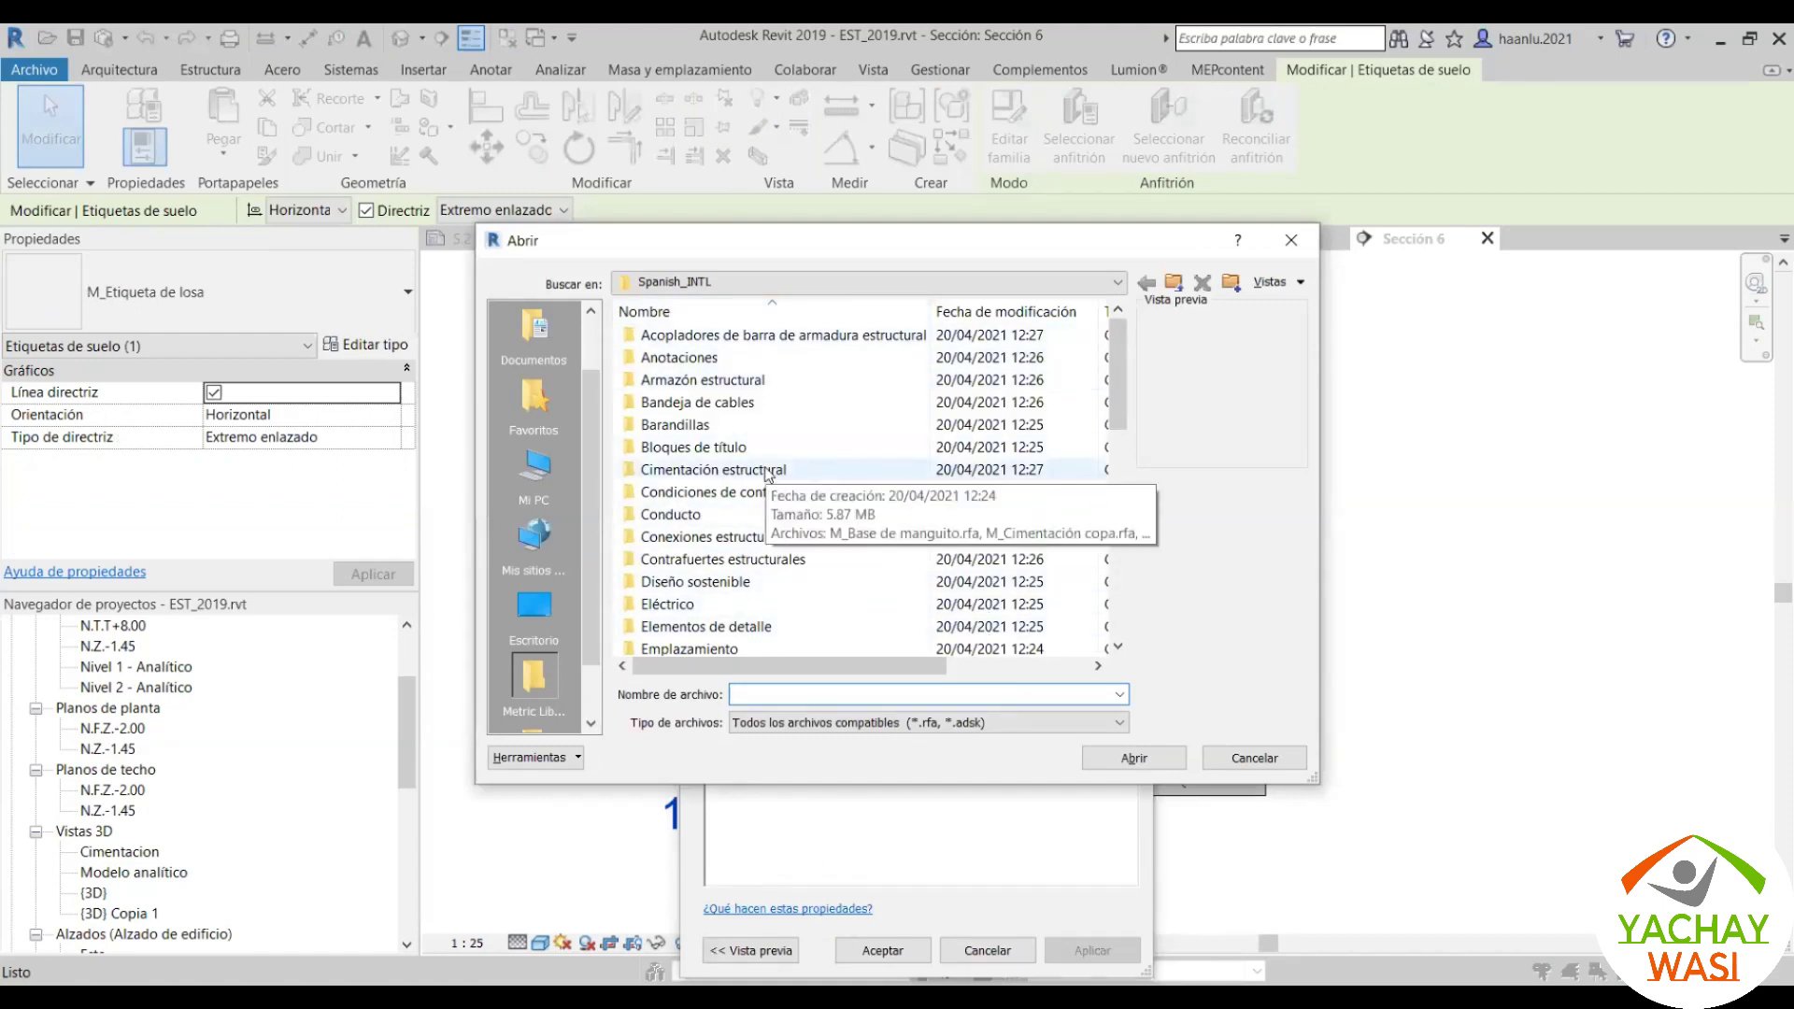
{"action": "double_click", "coordinate": [704, 362]}
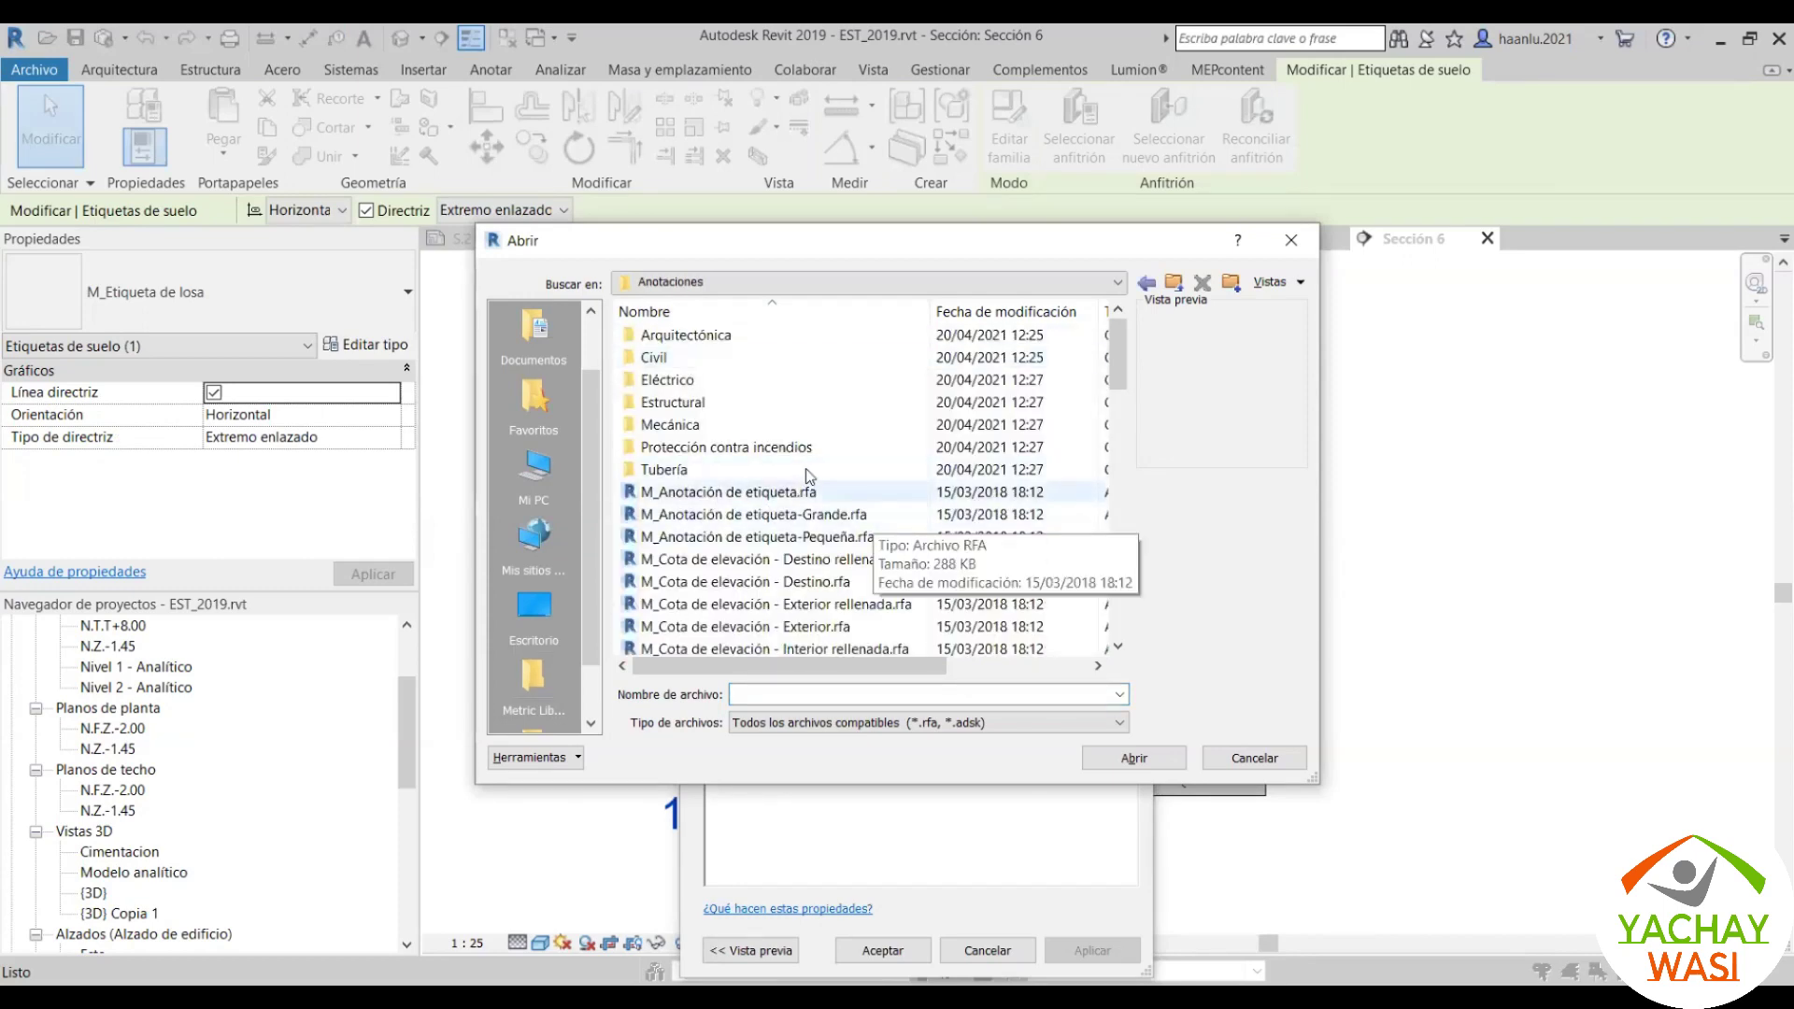
{"action": "scroll", "coordinate": [934, 498], "scroll_direction": "down", "scroll_amount": 3}
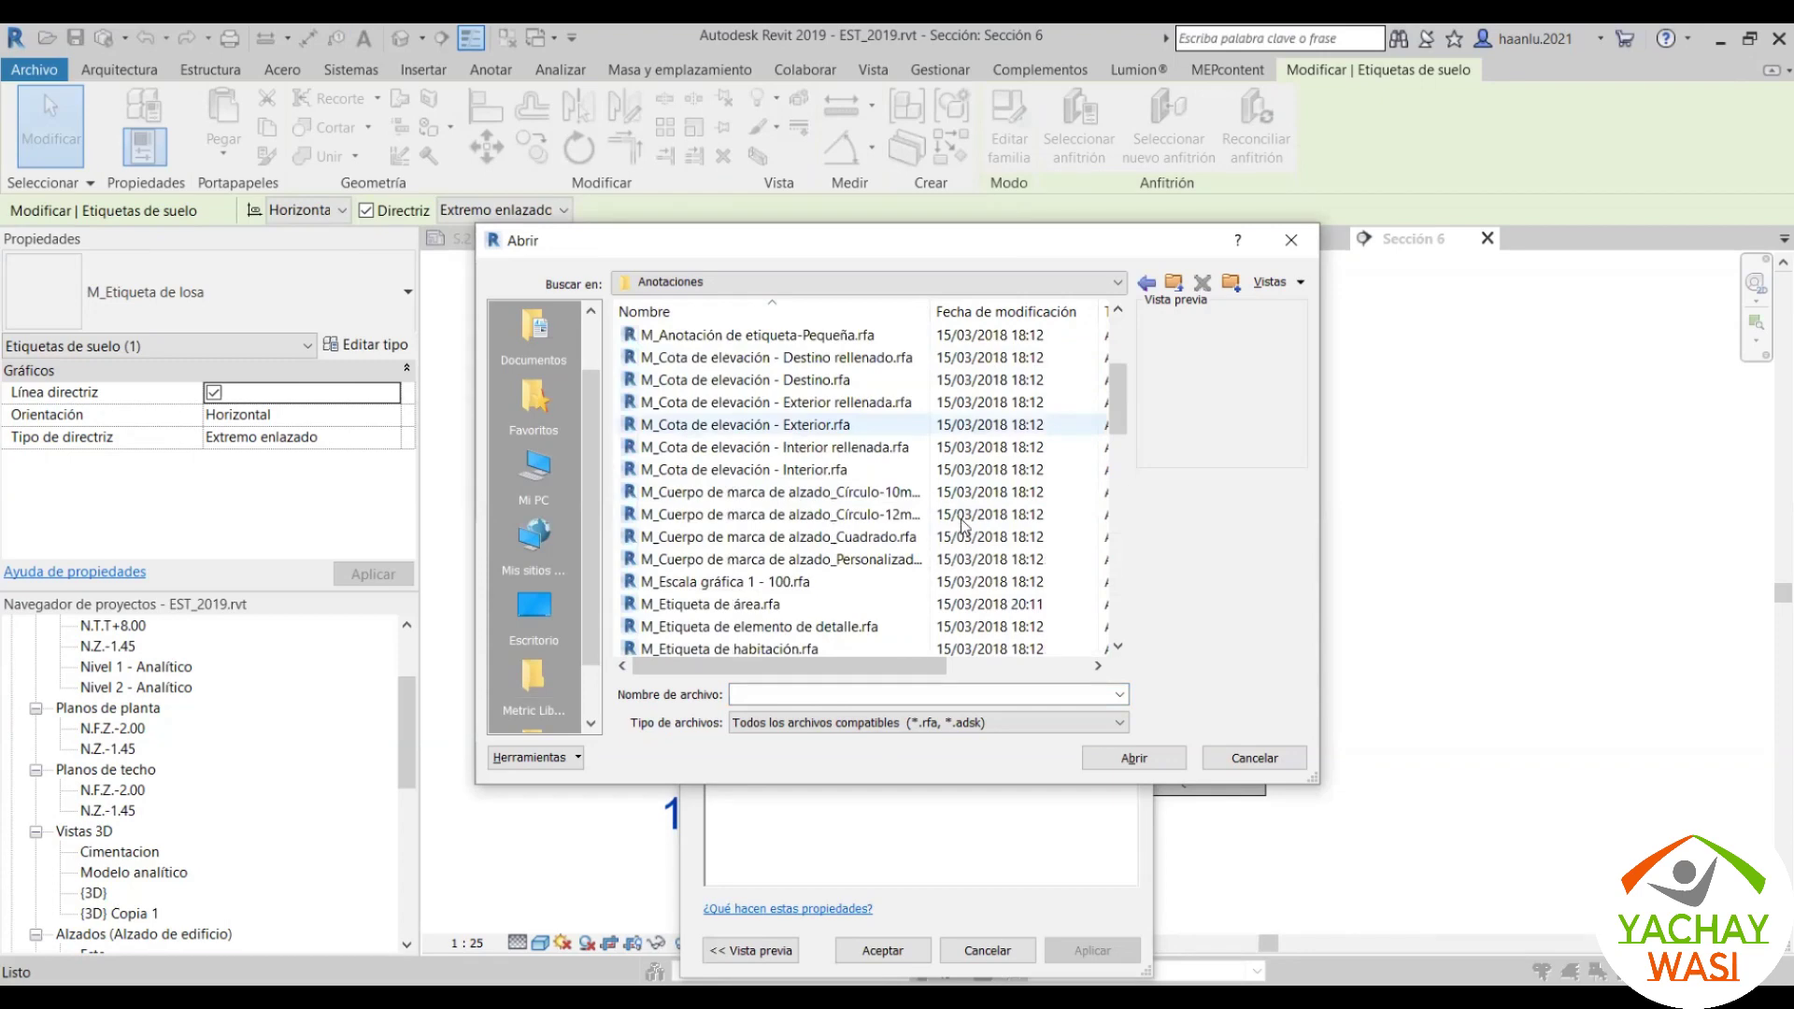
{"action": "scroll", "coordinate": [1009, 524], "scroll_direction": "up", "scroll_amount": 3}
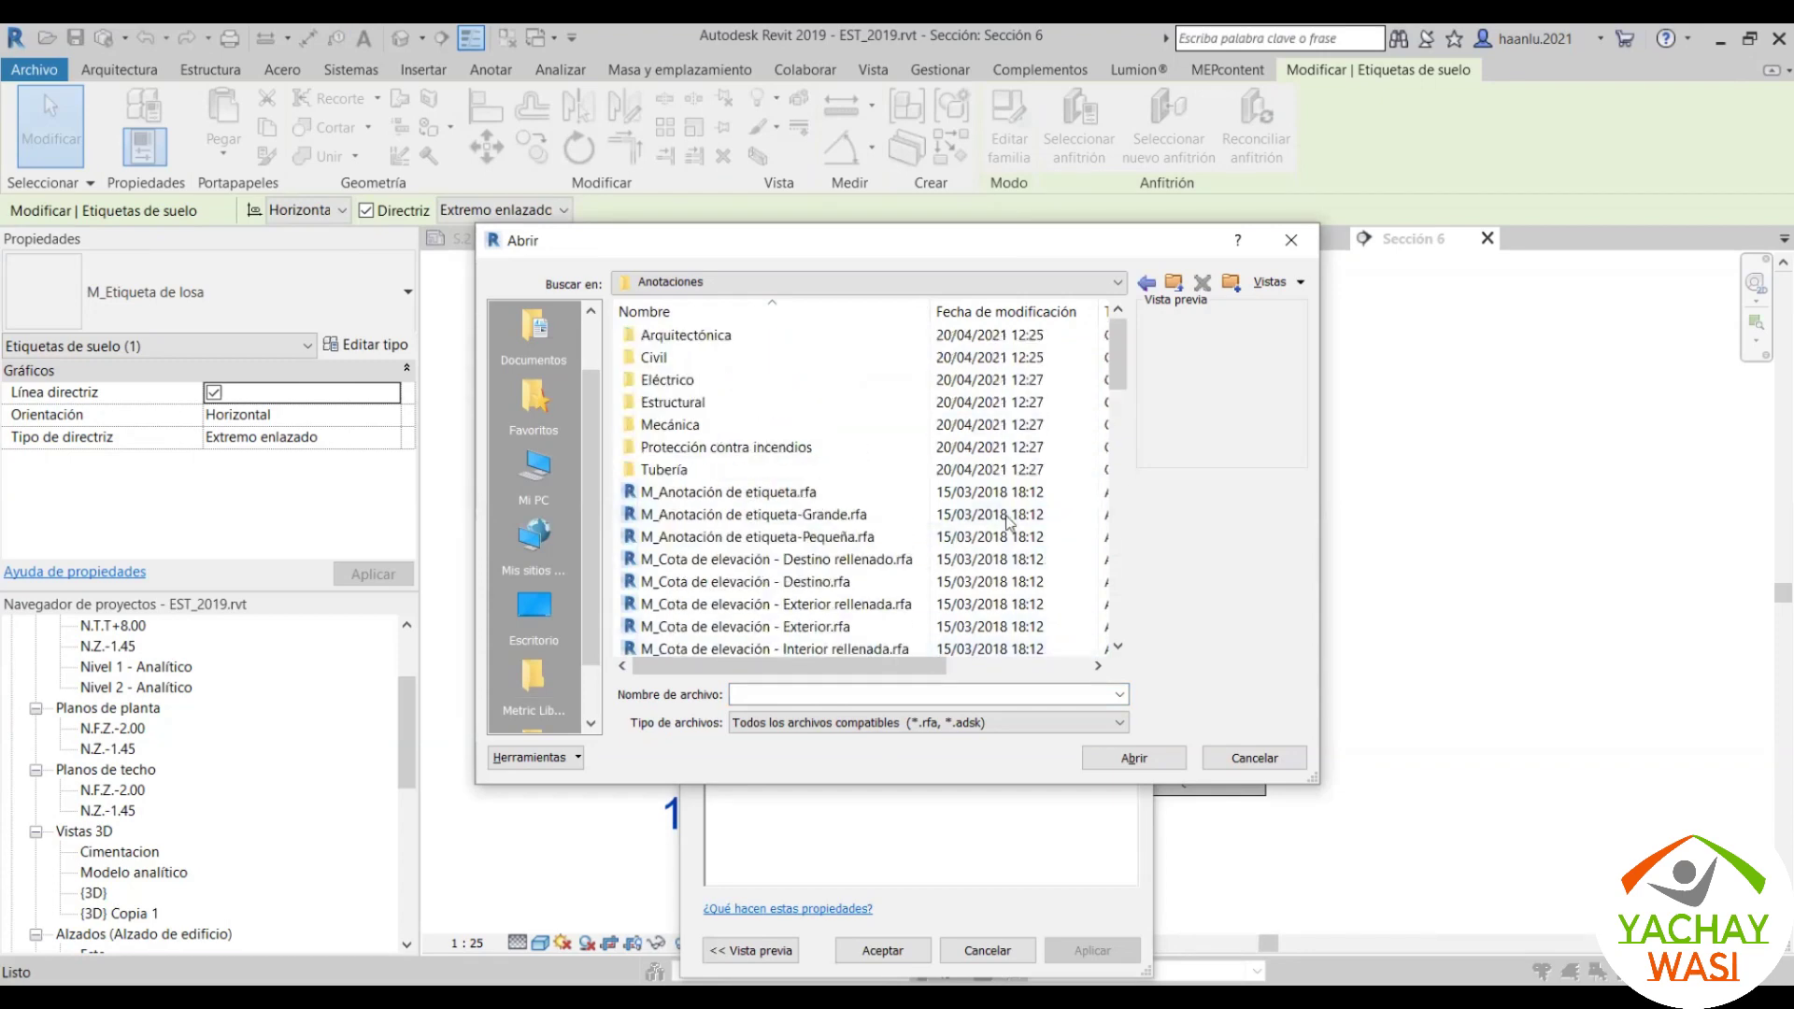
{"action": "double_click", "coordinate": [672, 402]}
{"action": "scroll", "coordinate": [830, 501], "scroll_direction": "down", "scroll_amount": 3}
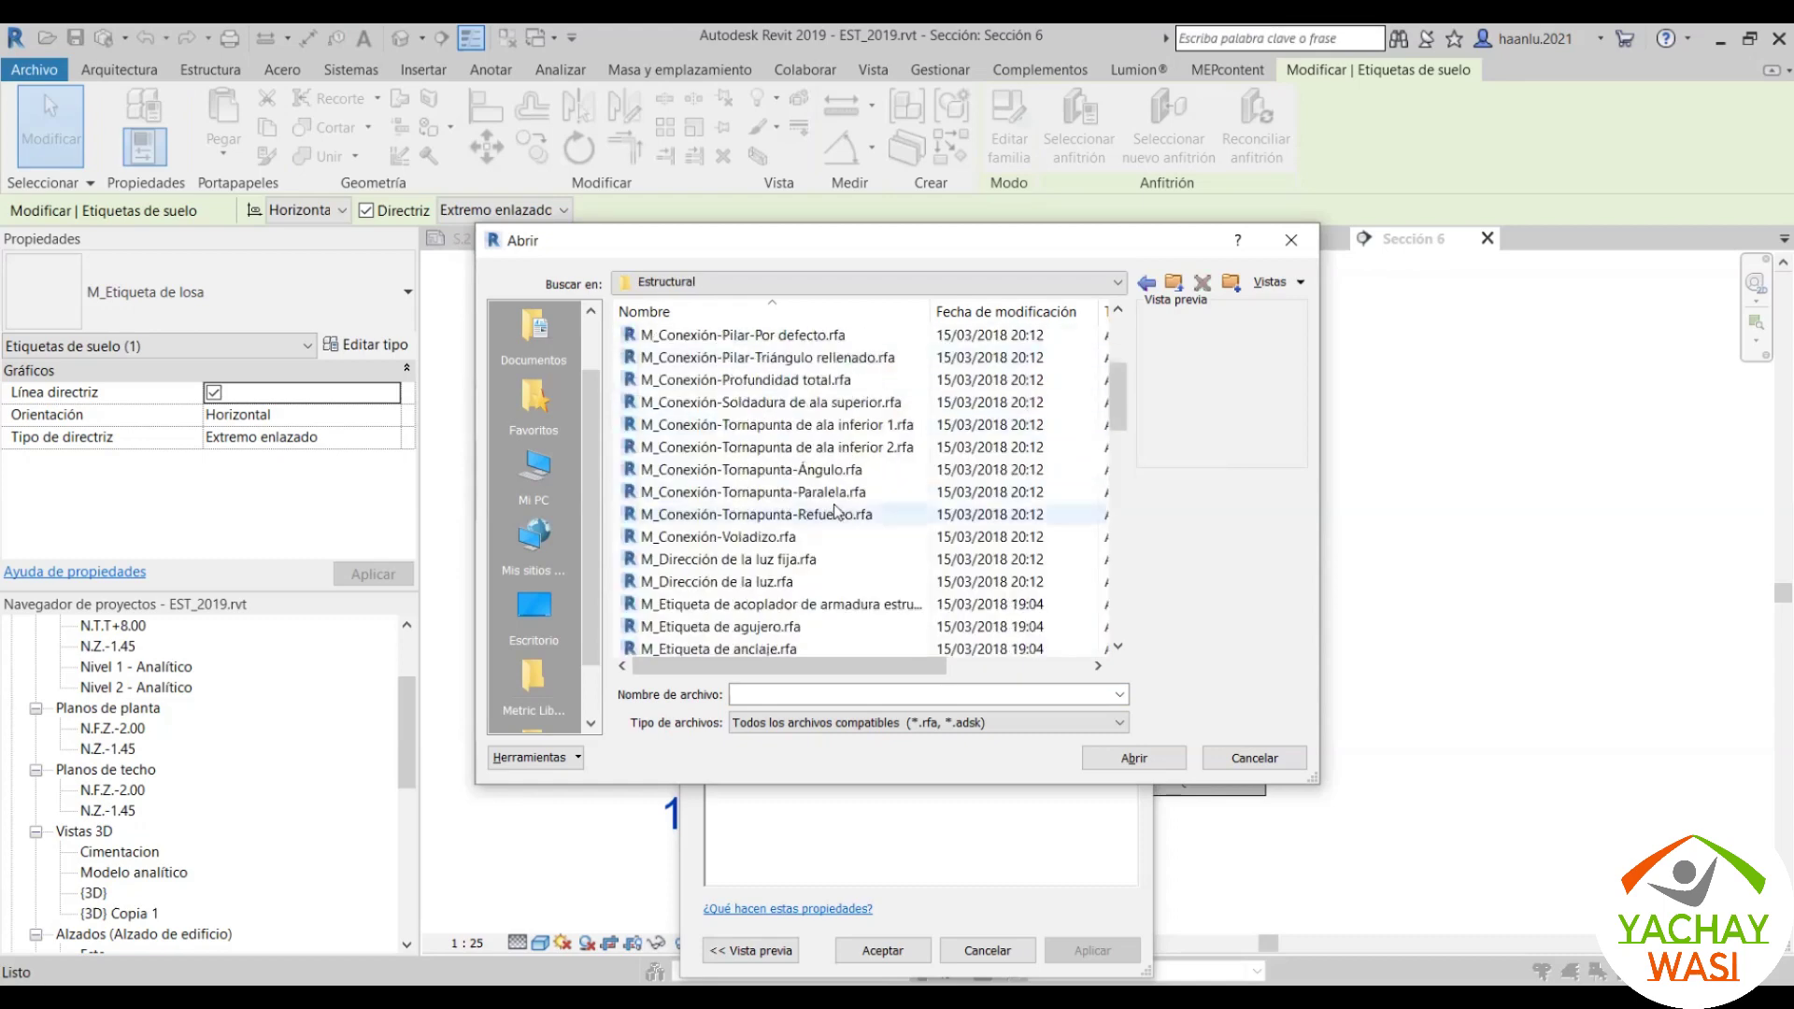
{"action": "scroll", "coordinate": [831, 504], "scroll_direction": "down", "scroll_amount": 3}
{"action": "scroll", "coordinate": [833, 508], "scroll_direction": "down", "scroll_amount": 3}
{"action": "scroll", "coordinate": [834, 512], "scroll_direction": "down", "scroll_amount": 1}
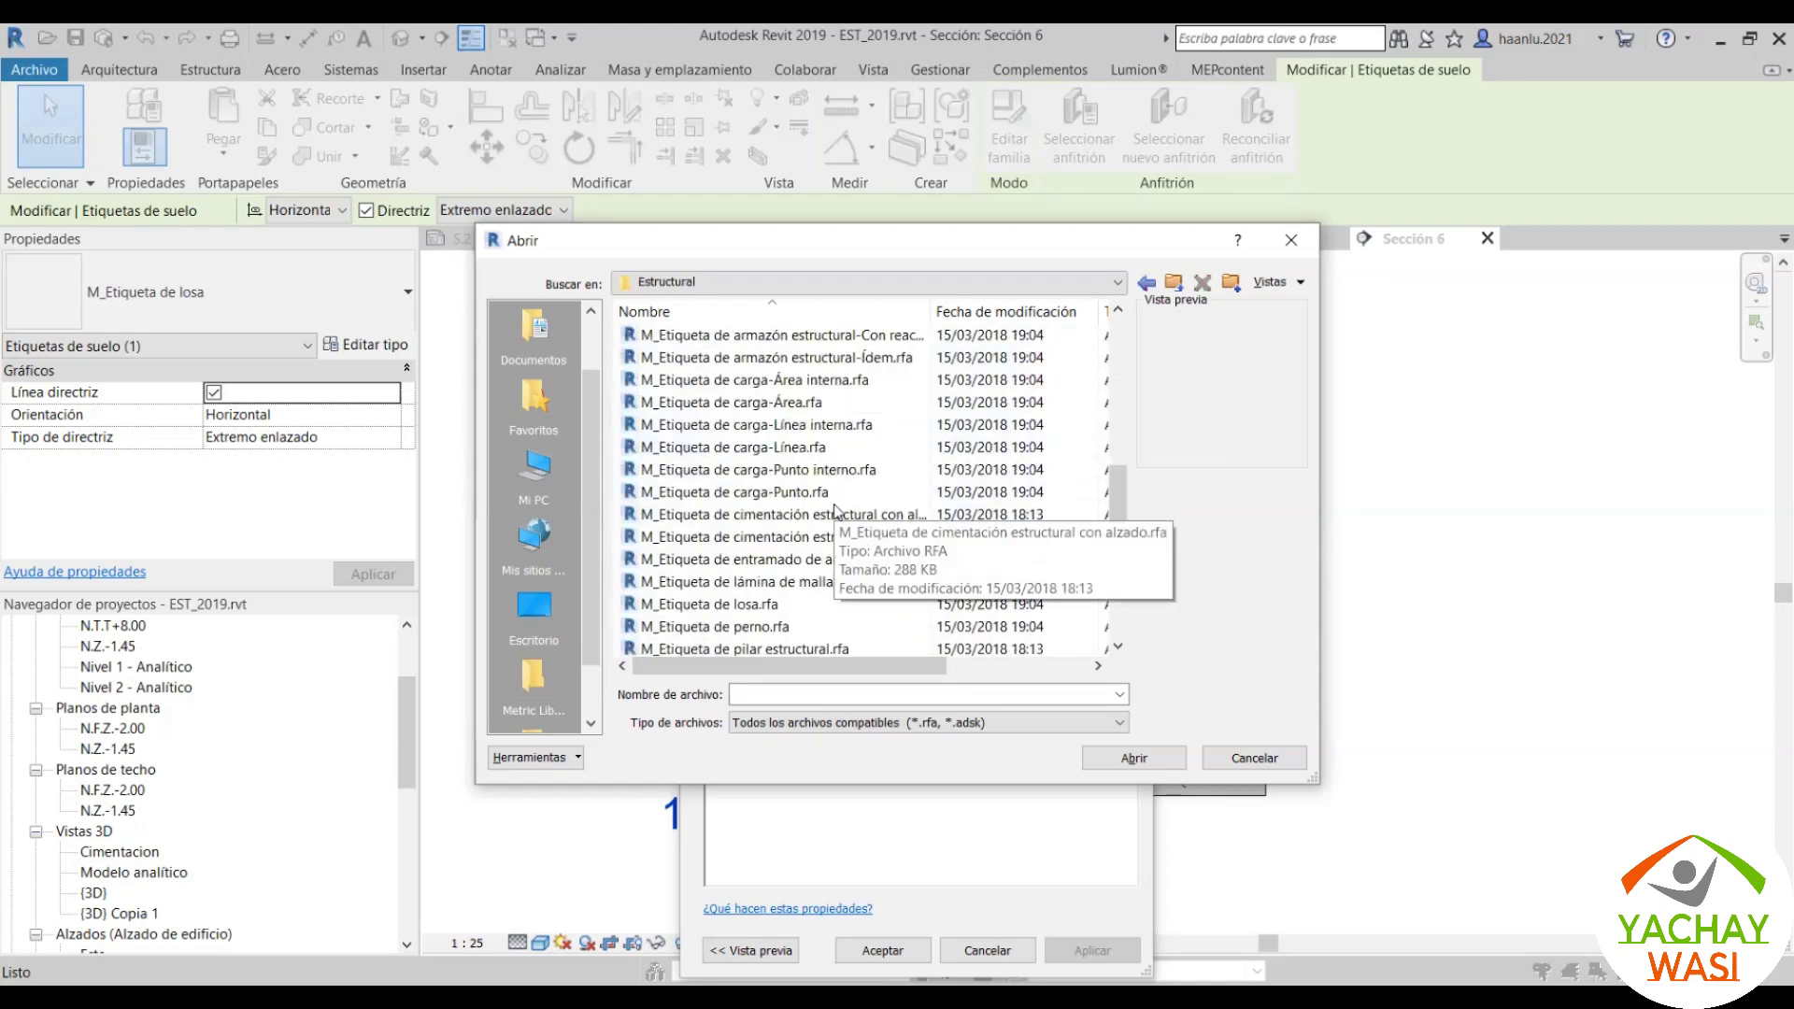
{"action": "left_click", "coordinate": [702, 606]}
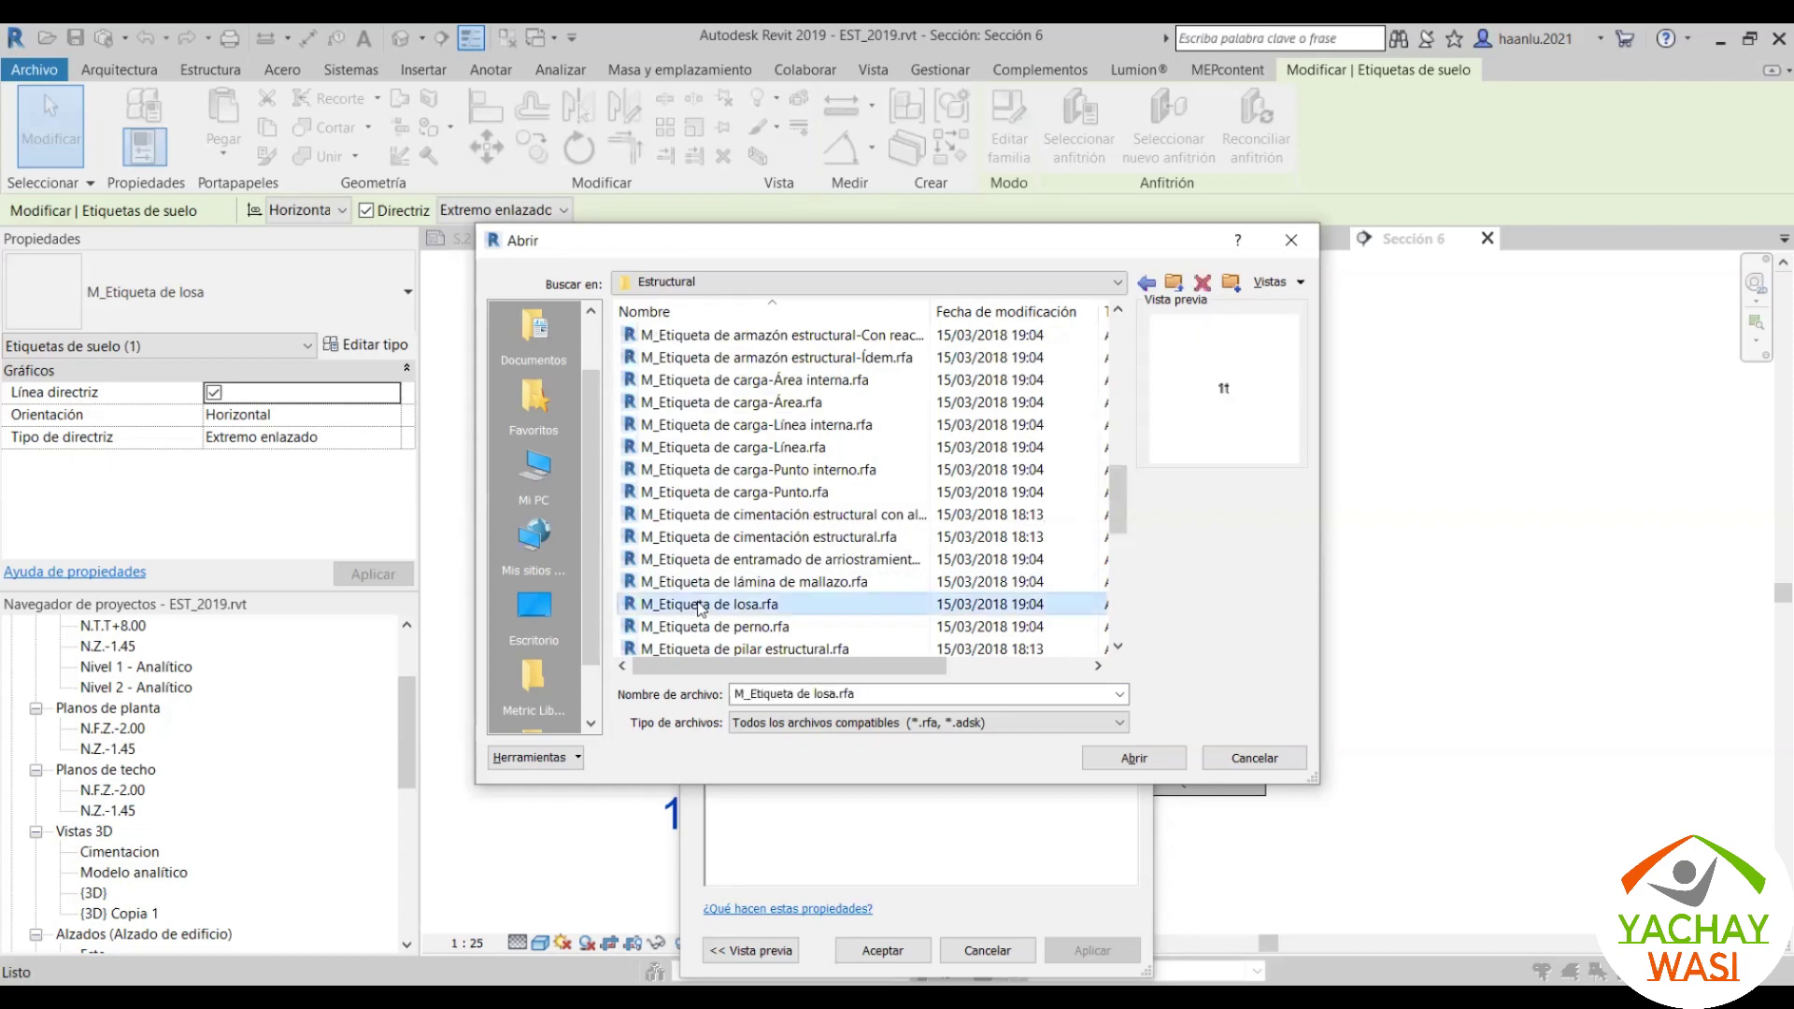
{"action": "left_click", "coordinate": [1144, 766]}
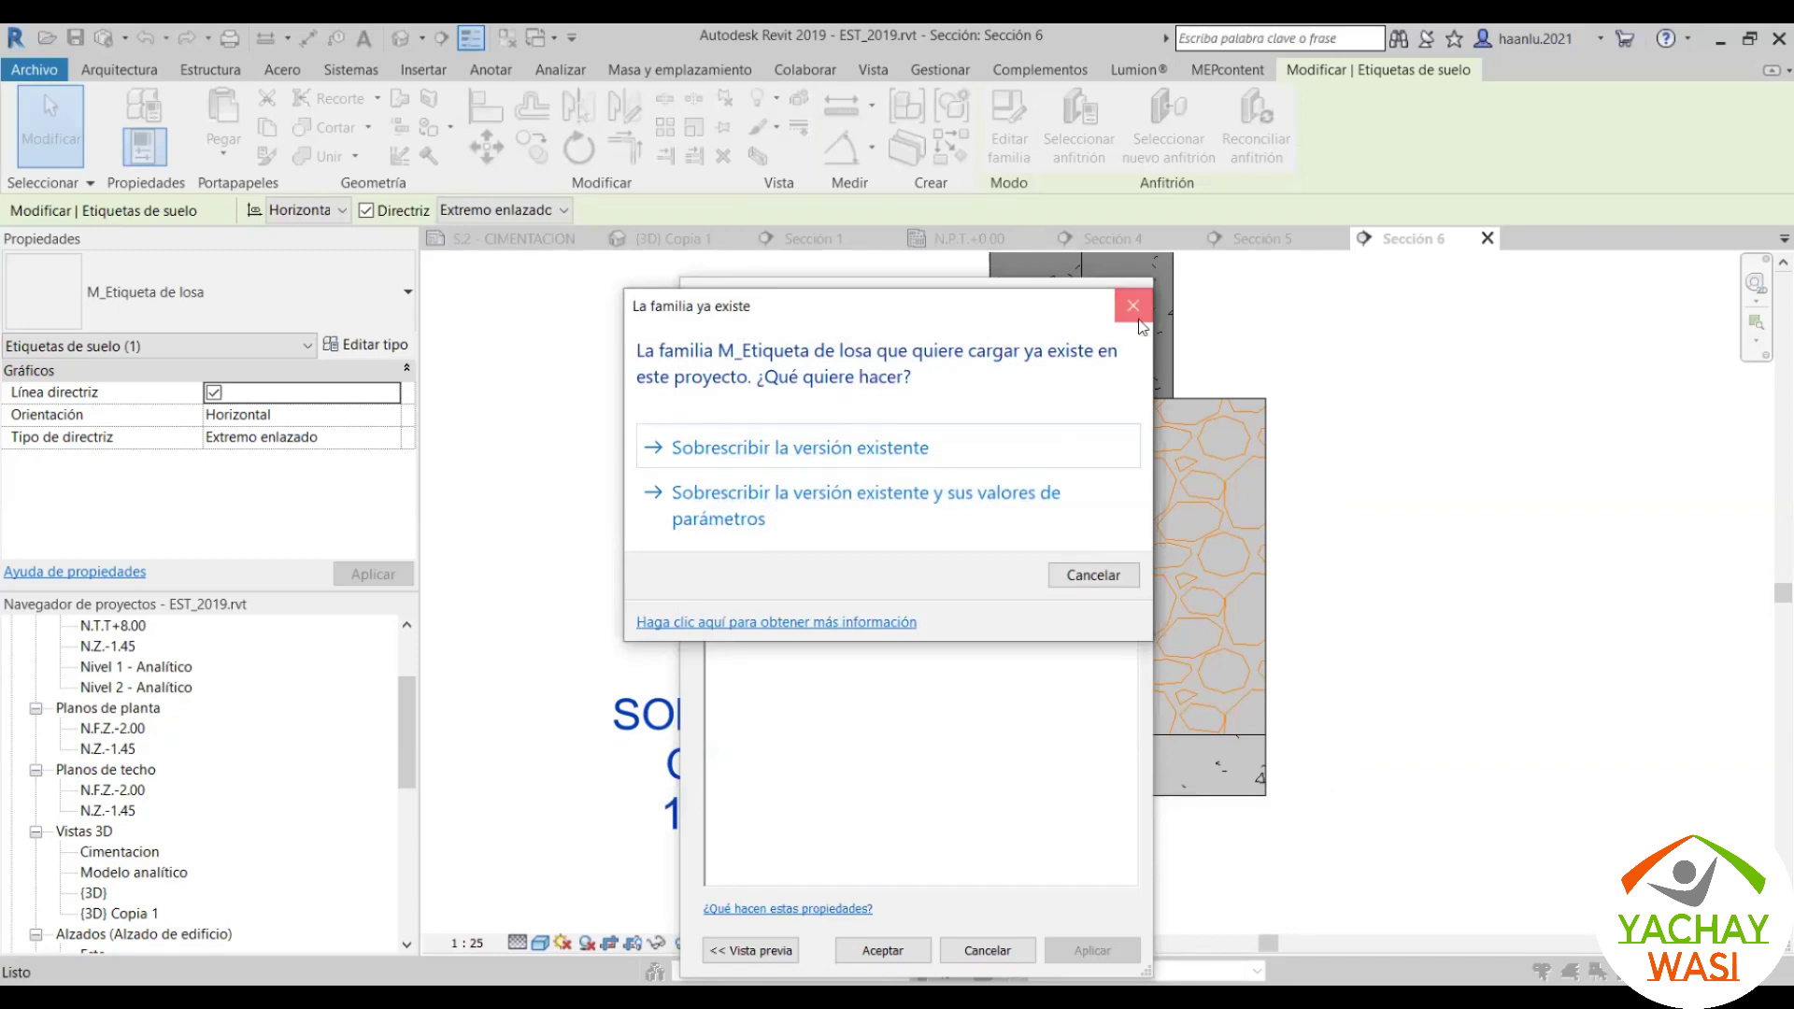
{"action": "left_click", "coordinate": [1134, 305]}
Step: Close Type Properties and open the SOLADO tag's family for editing
{"action": "key", "text": "Escape"}
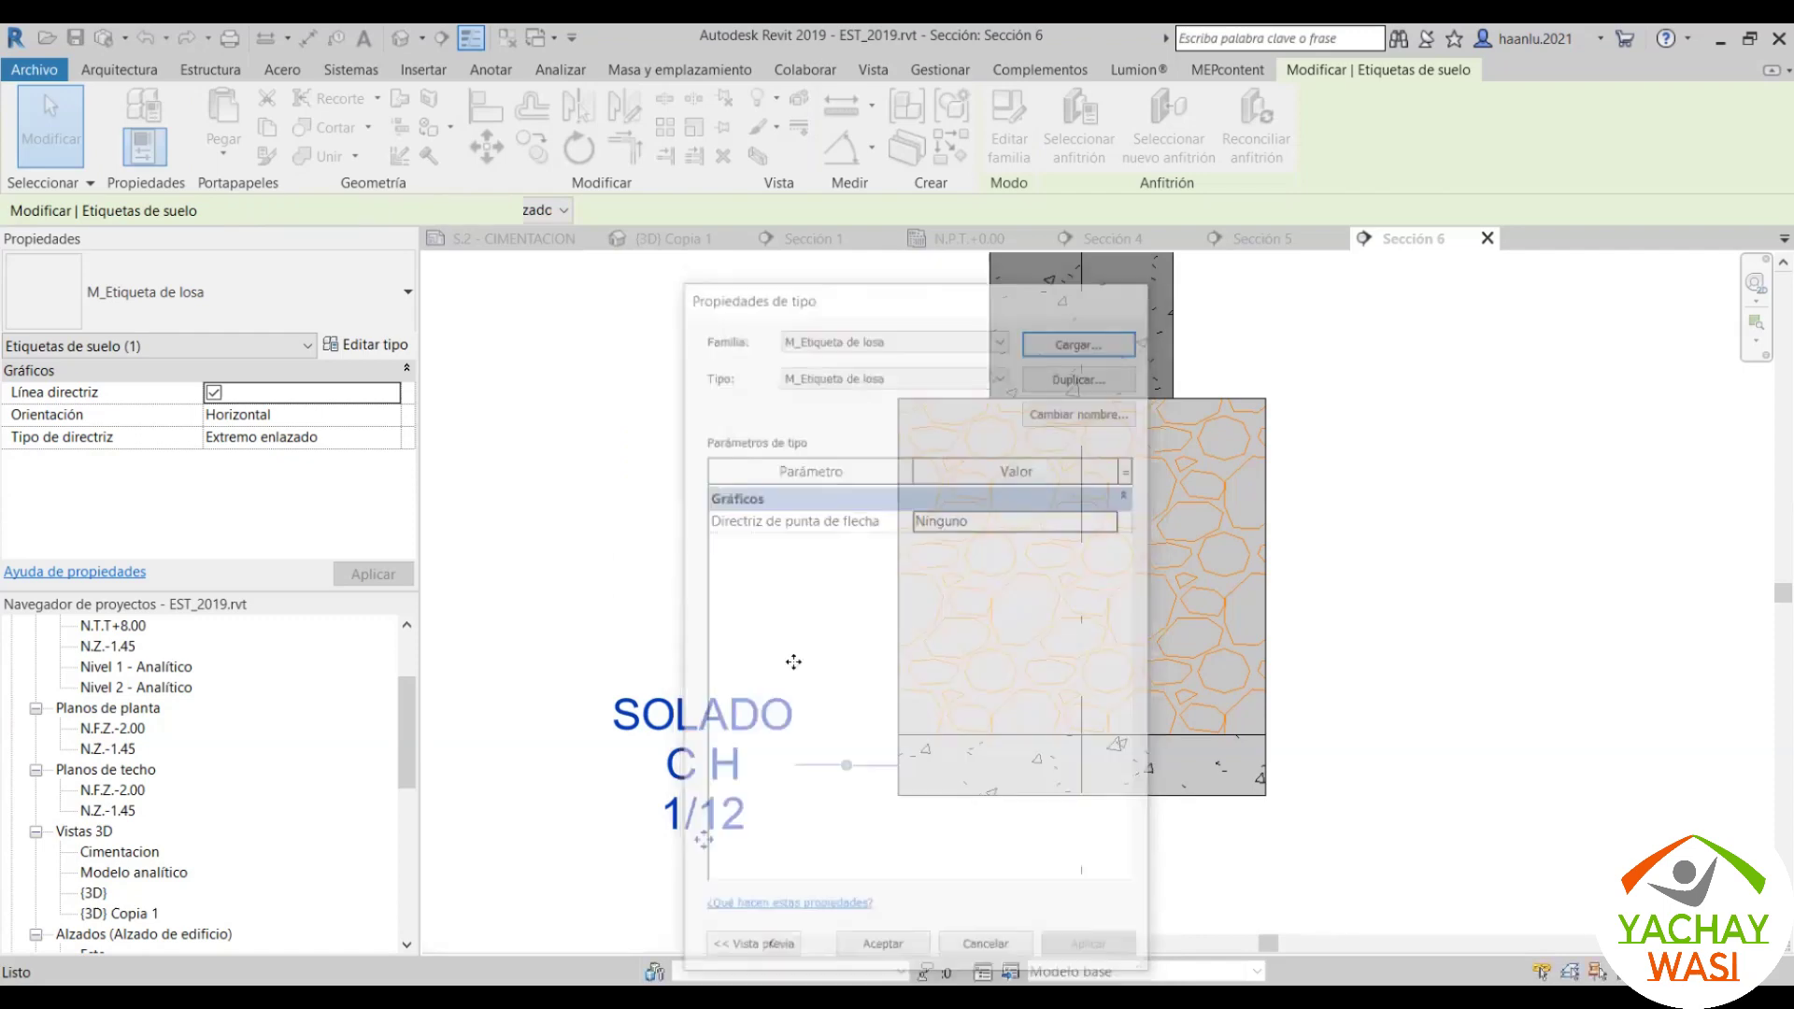
{"action": "scroll", "coordinate": [769, 680], "scroll_direction": "up", "scroll_amount": 2}
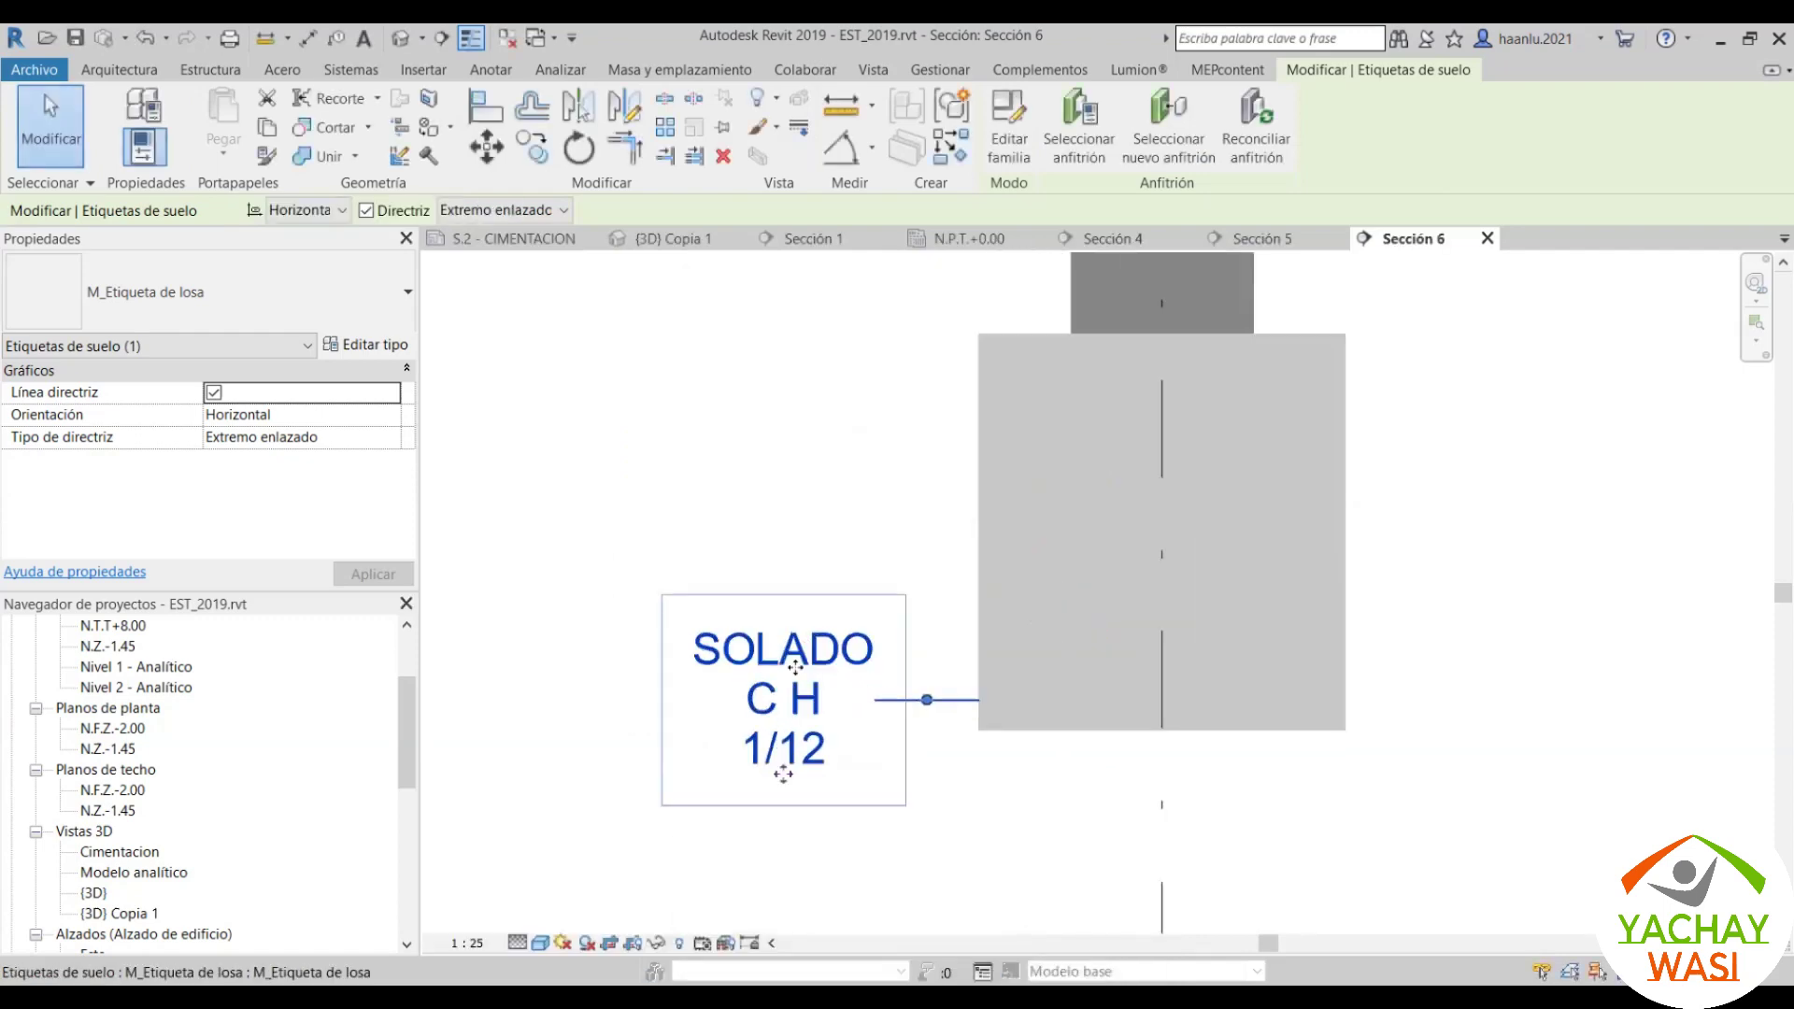
{"action": "middle_click_drag", "start_coordinate": [769, 680], "coordinate": [920, 724]}
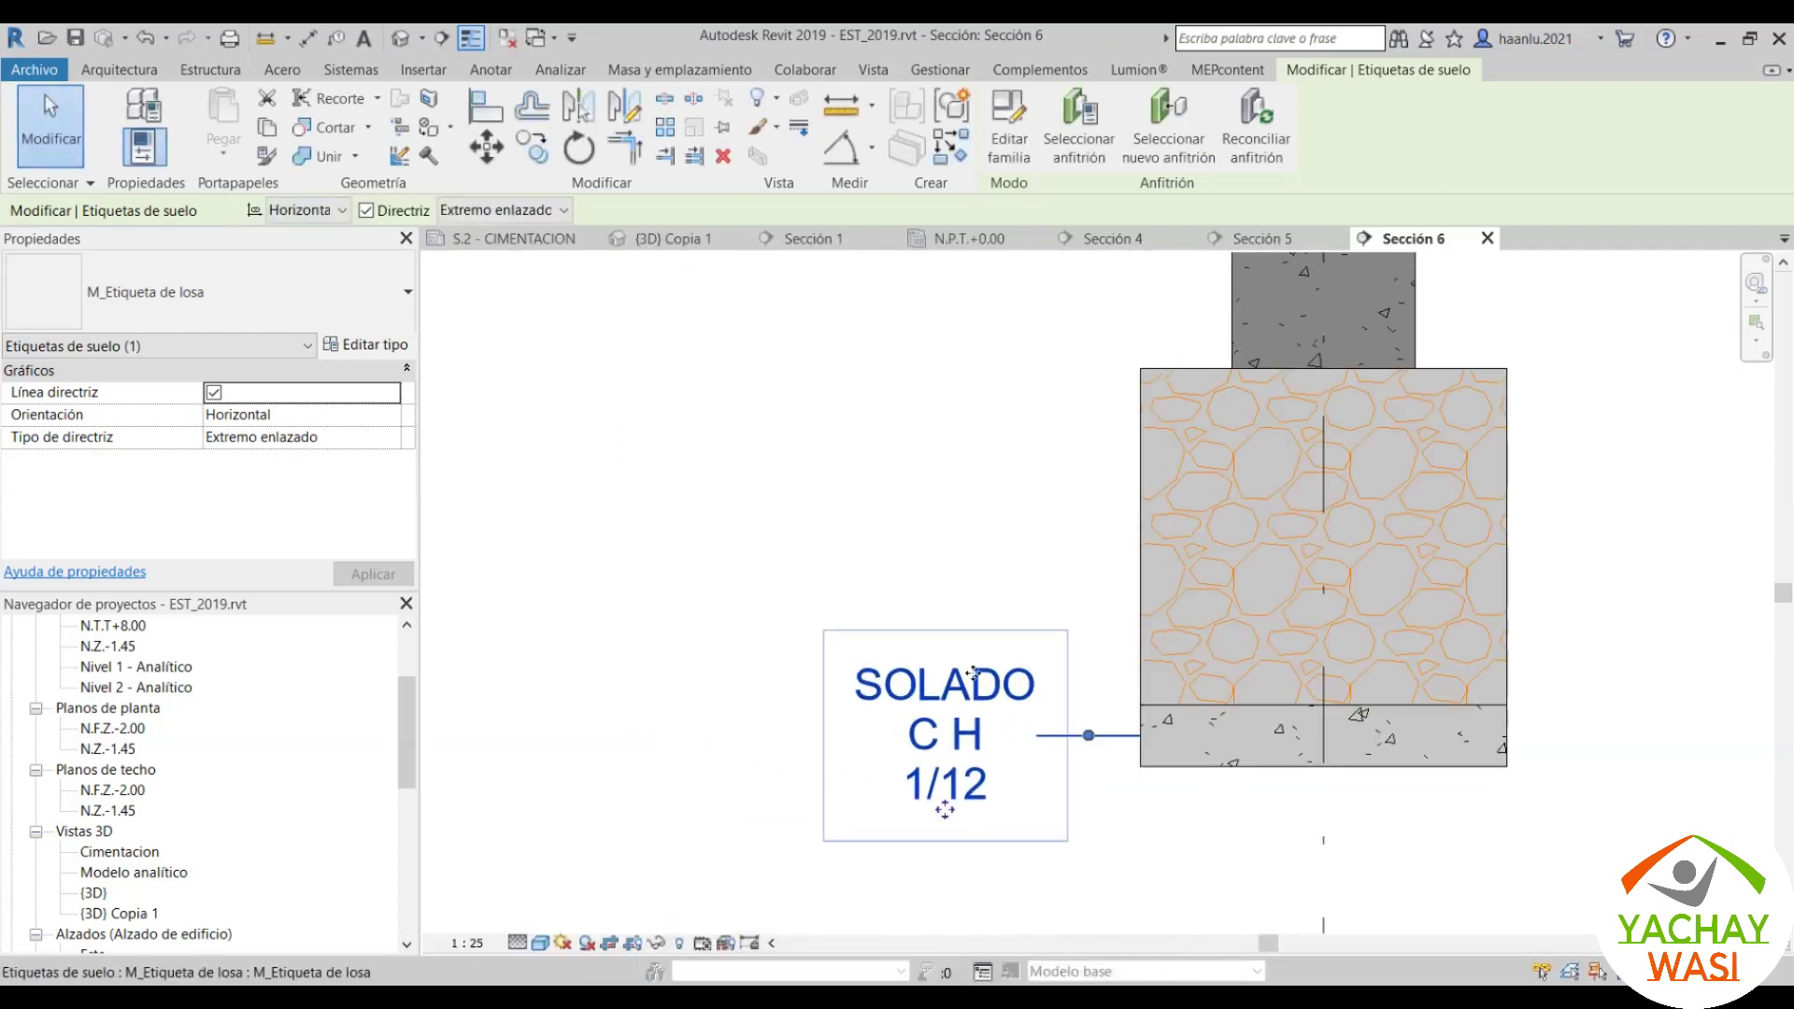
{"action": "scroll", "coordinate": [788, 745], "scroll_direction": "down", "scroll_amount": 2}
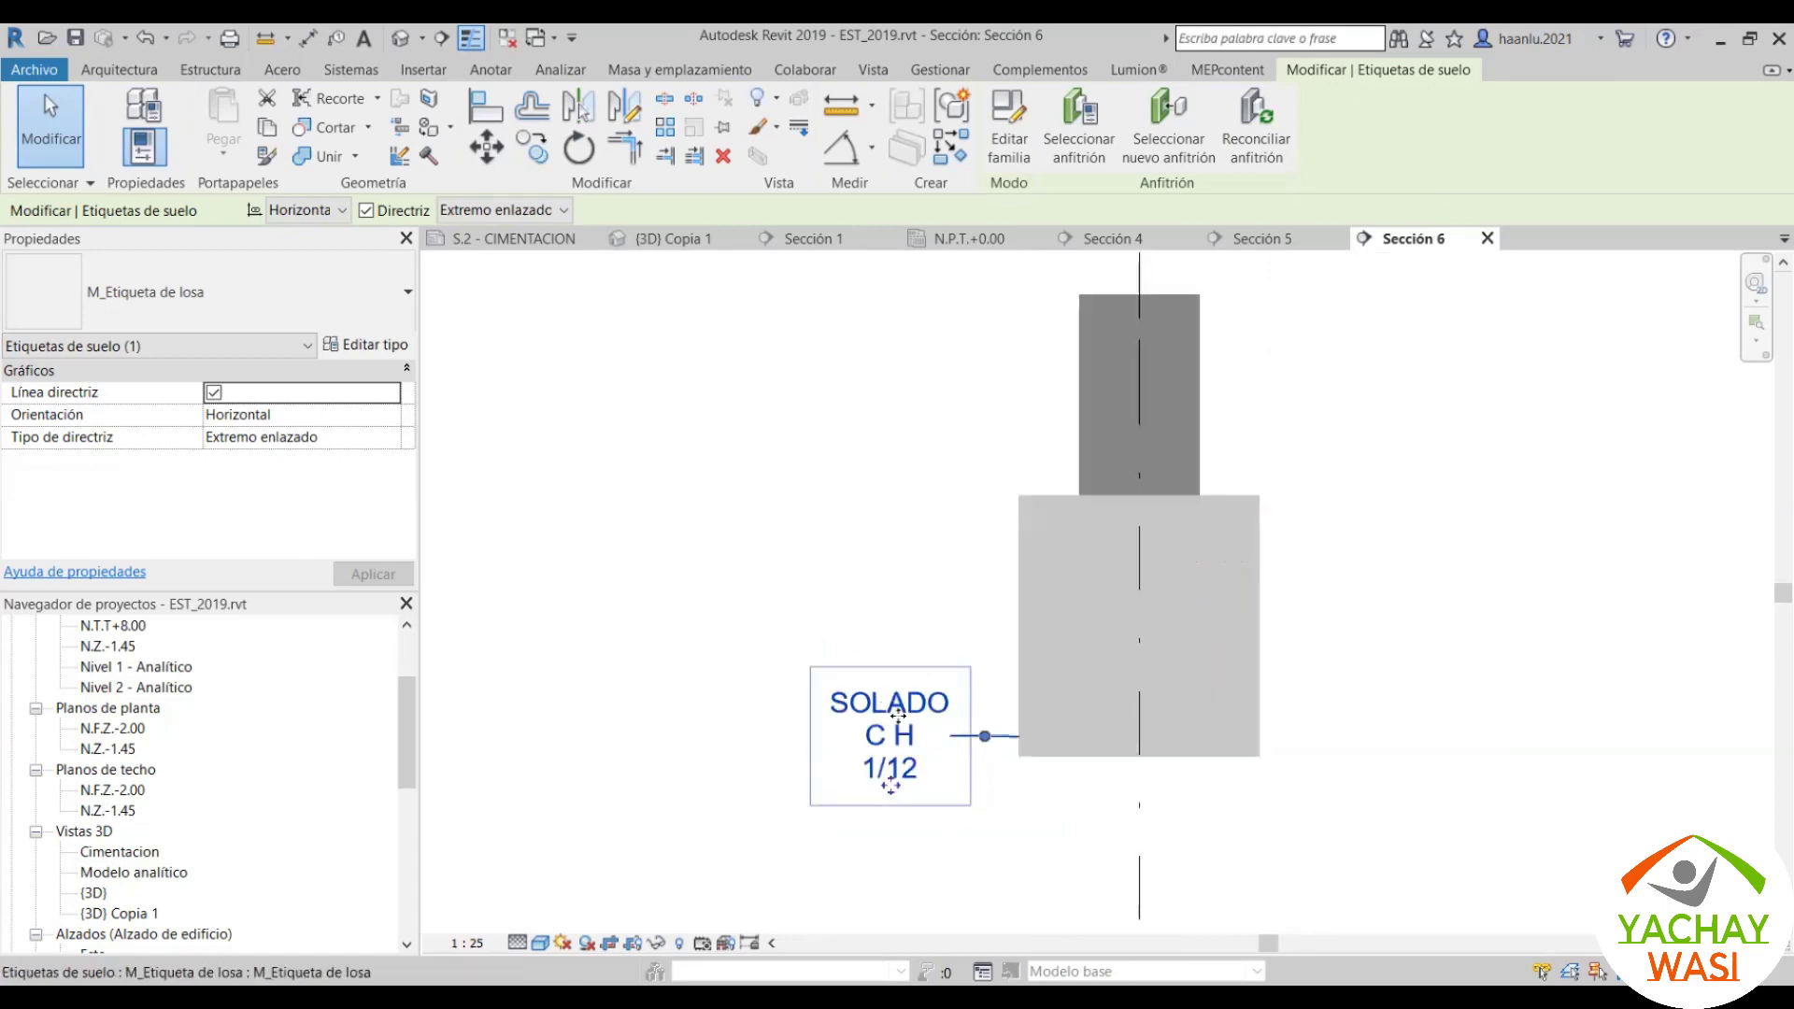
{"action": "scroll", "coordinate": [934, 654], "scroll_direction": "up", "scroll_amount": 1}
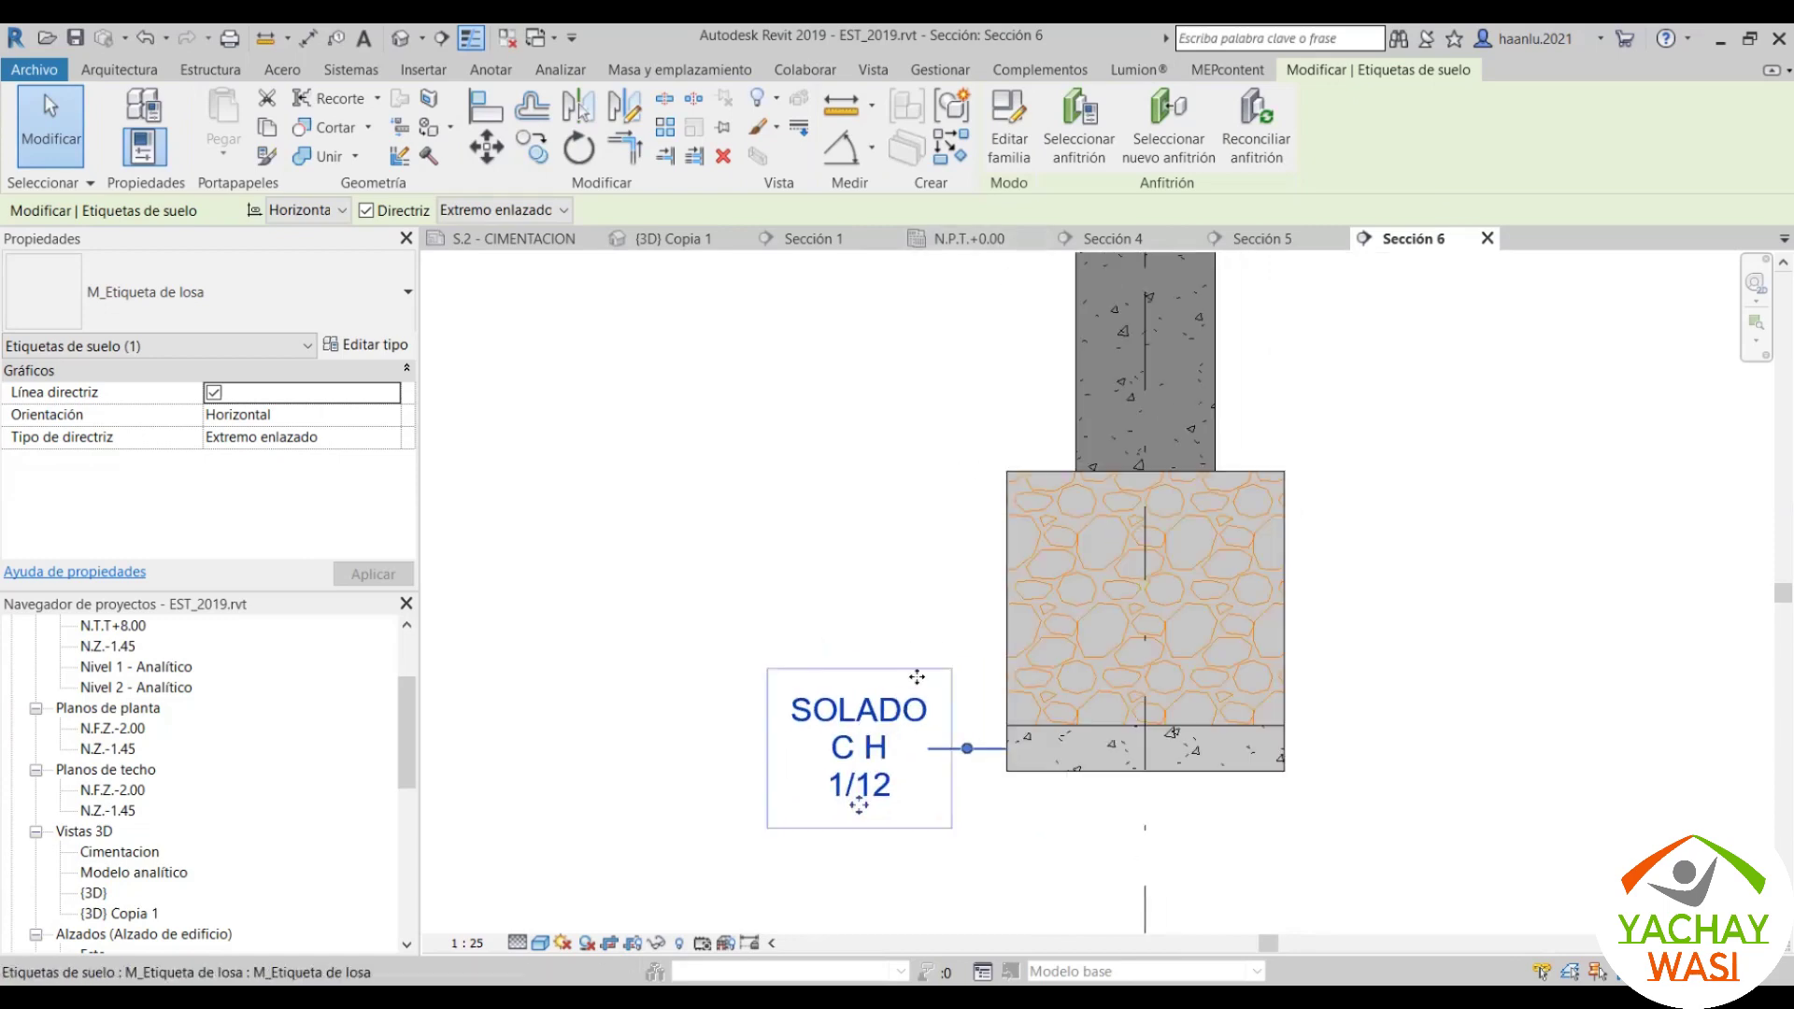
{"action": "left_click", "coordinate": [684, 817]}
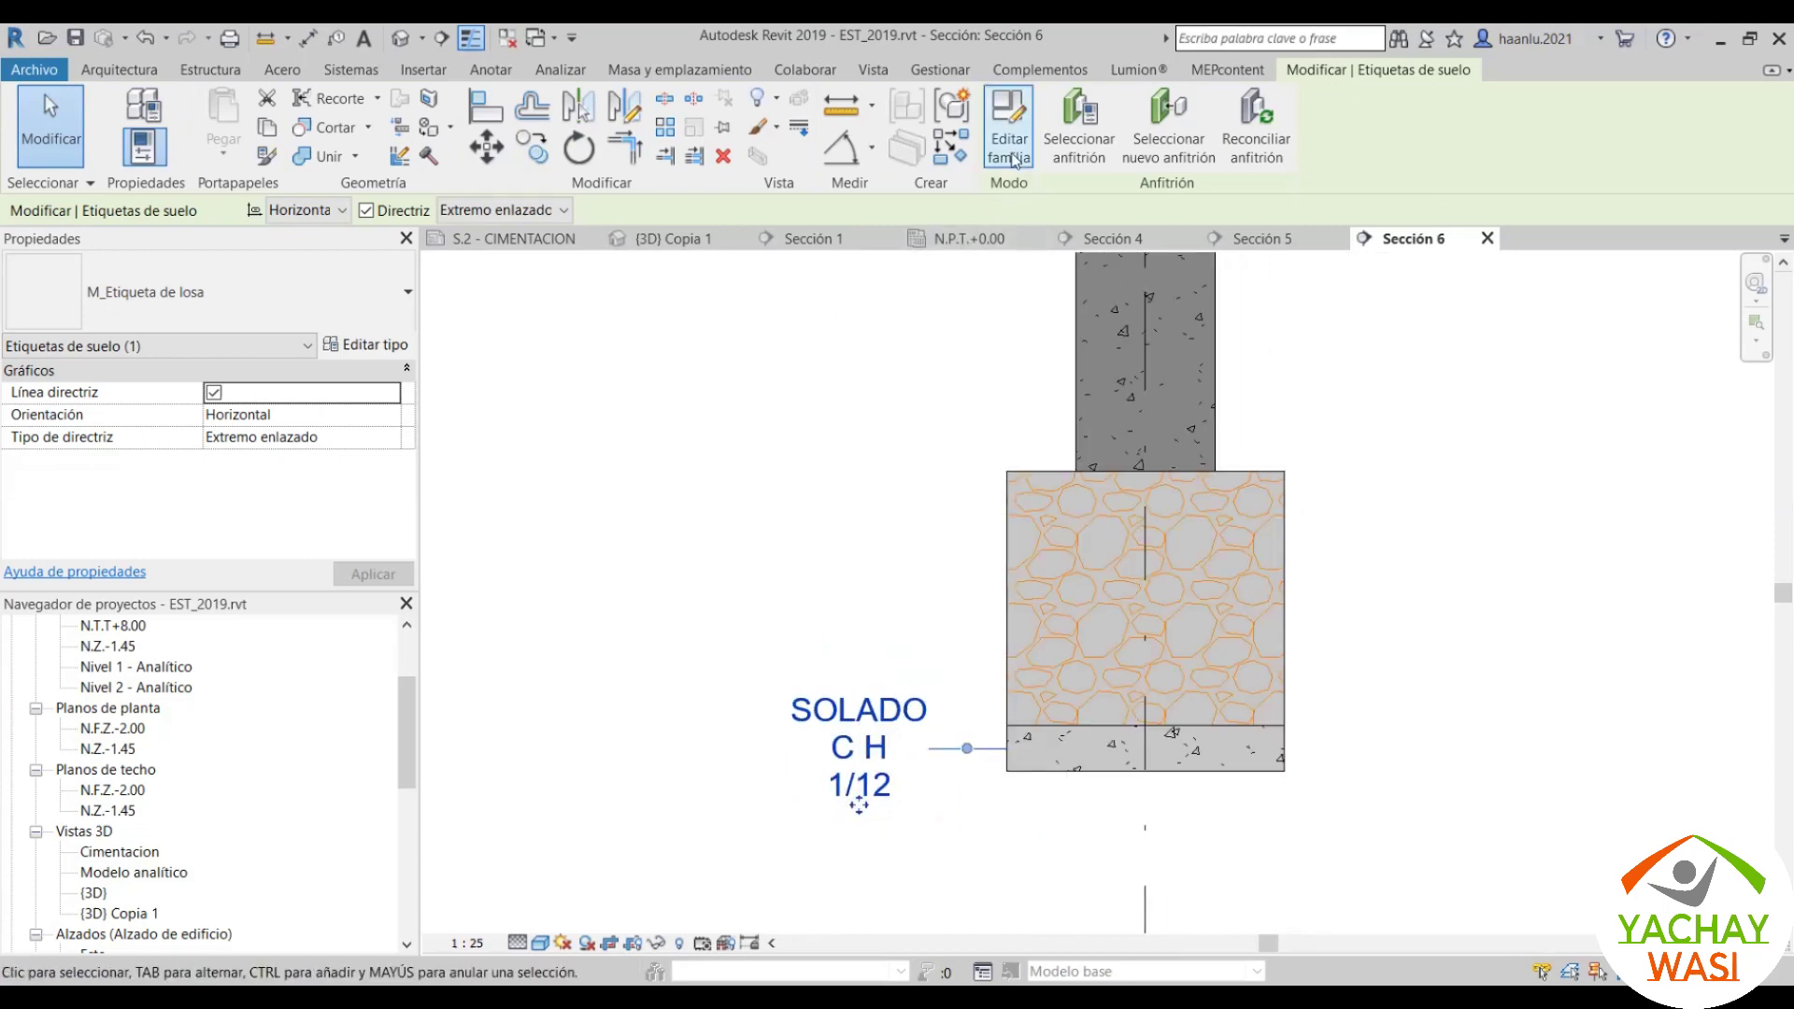
{"action": "left_click", "coordinate": [1009, 121]}
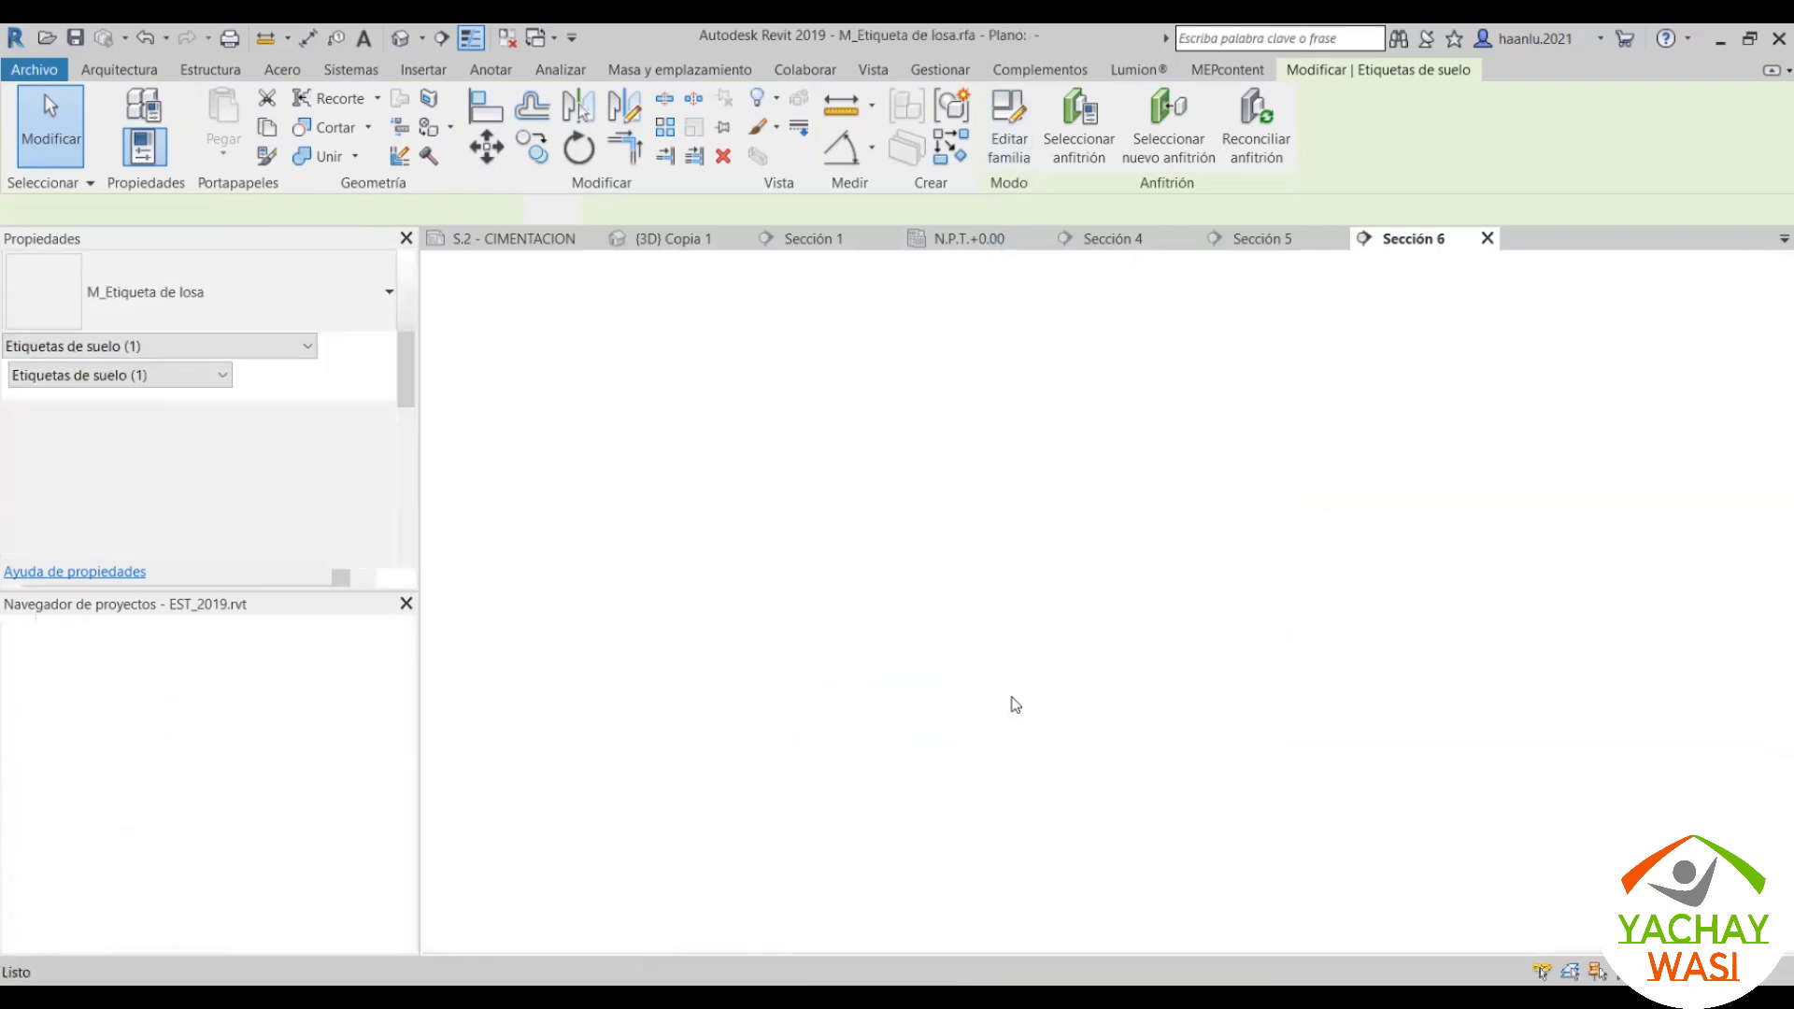
Step: Select the tag's label and duplicate its 3mm text type
{"action": "left_click", "coordinate": [799, 540]}
{"action": "scroll", "coordinate": [799, 540], "scroll_direction": "down", "scroll_amount": 3}
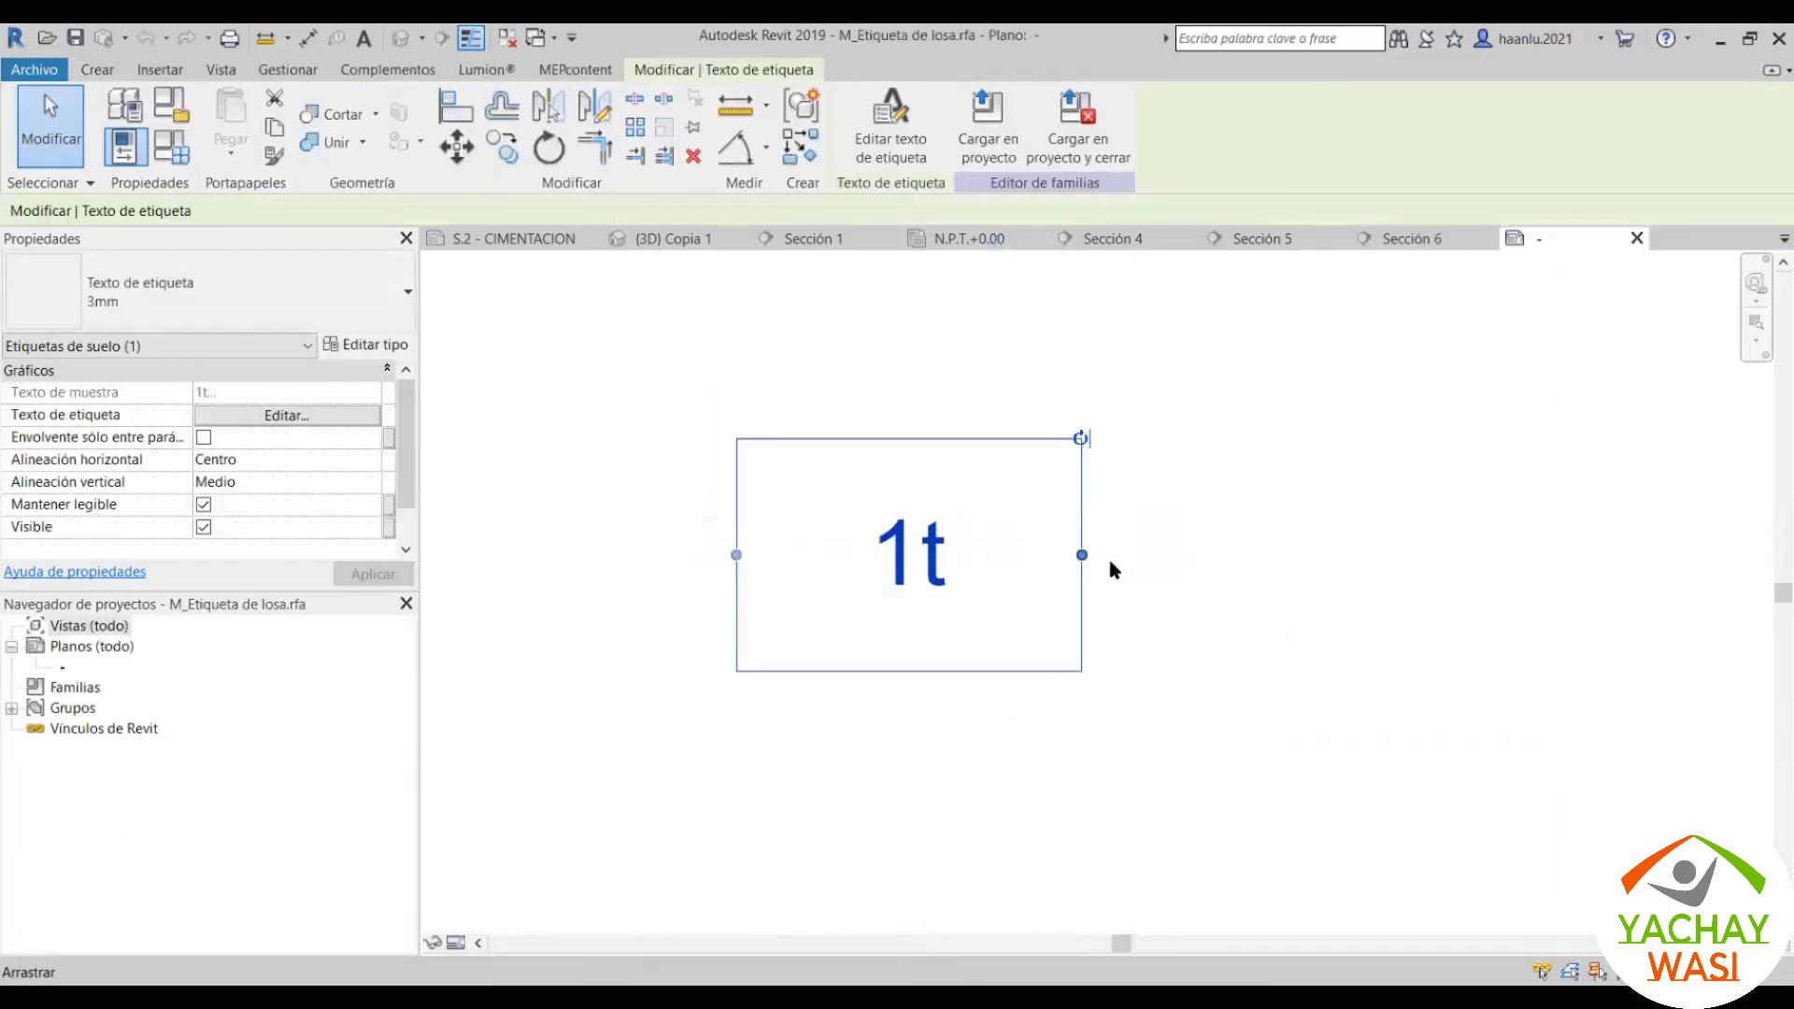
{"action": "mouse_move", "coordinate": [1081, 555]}
{"action": "left_mouse_down"}
{"action": "mouse_move", "coordinate": [1235, 560]}
{"action": "mouse_move", "coordinate": [1208, 563]}
{"action": "left_mouse_up"}
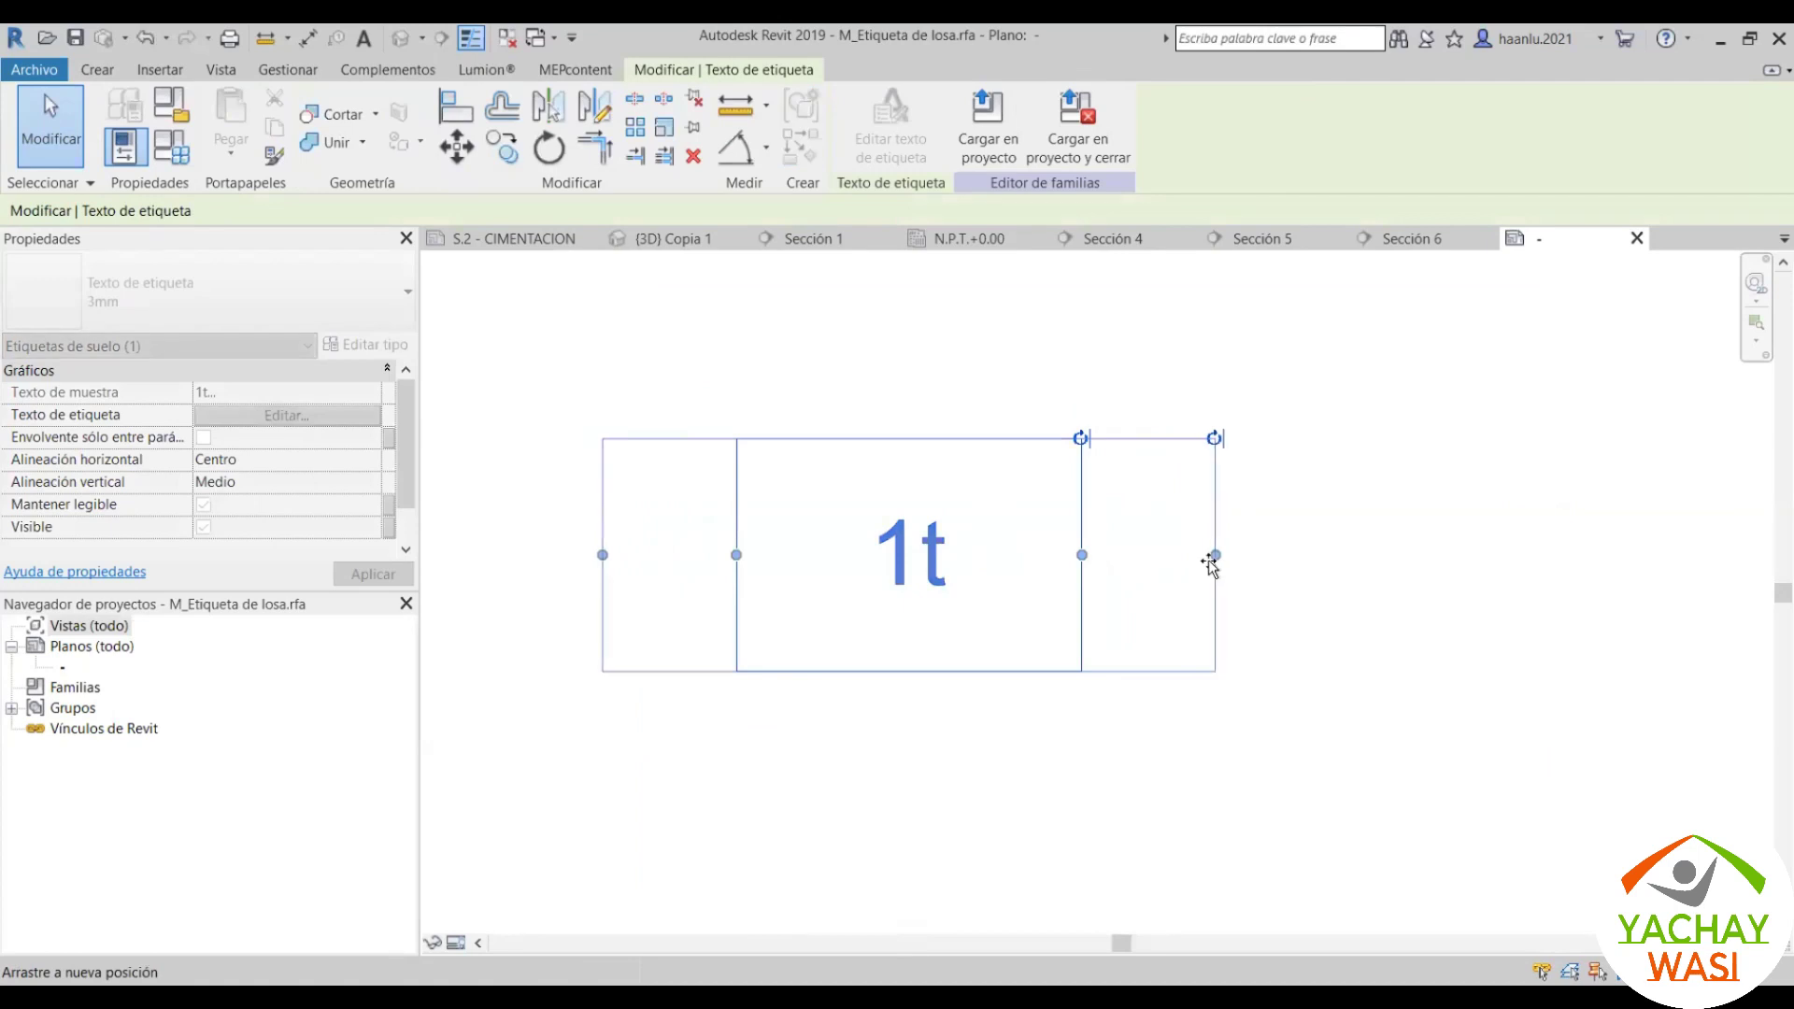
{"action": "key", "text": "Escape"}
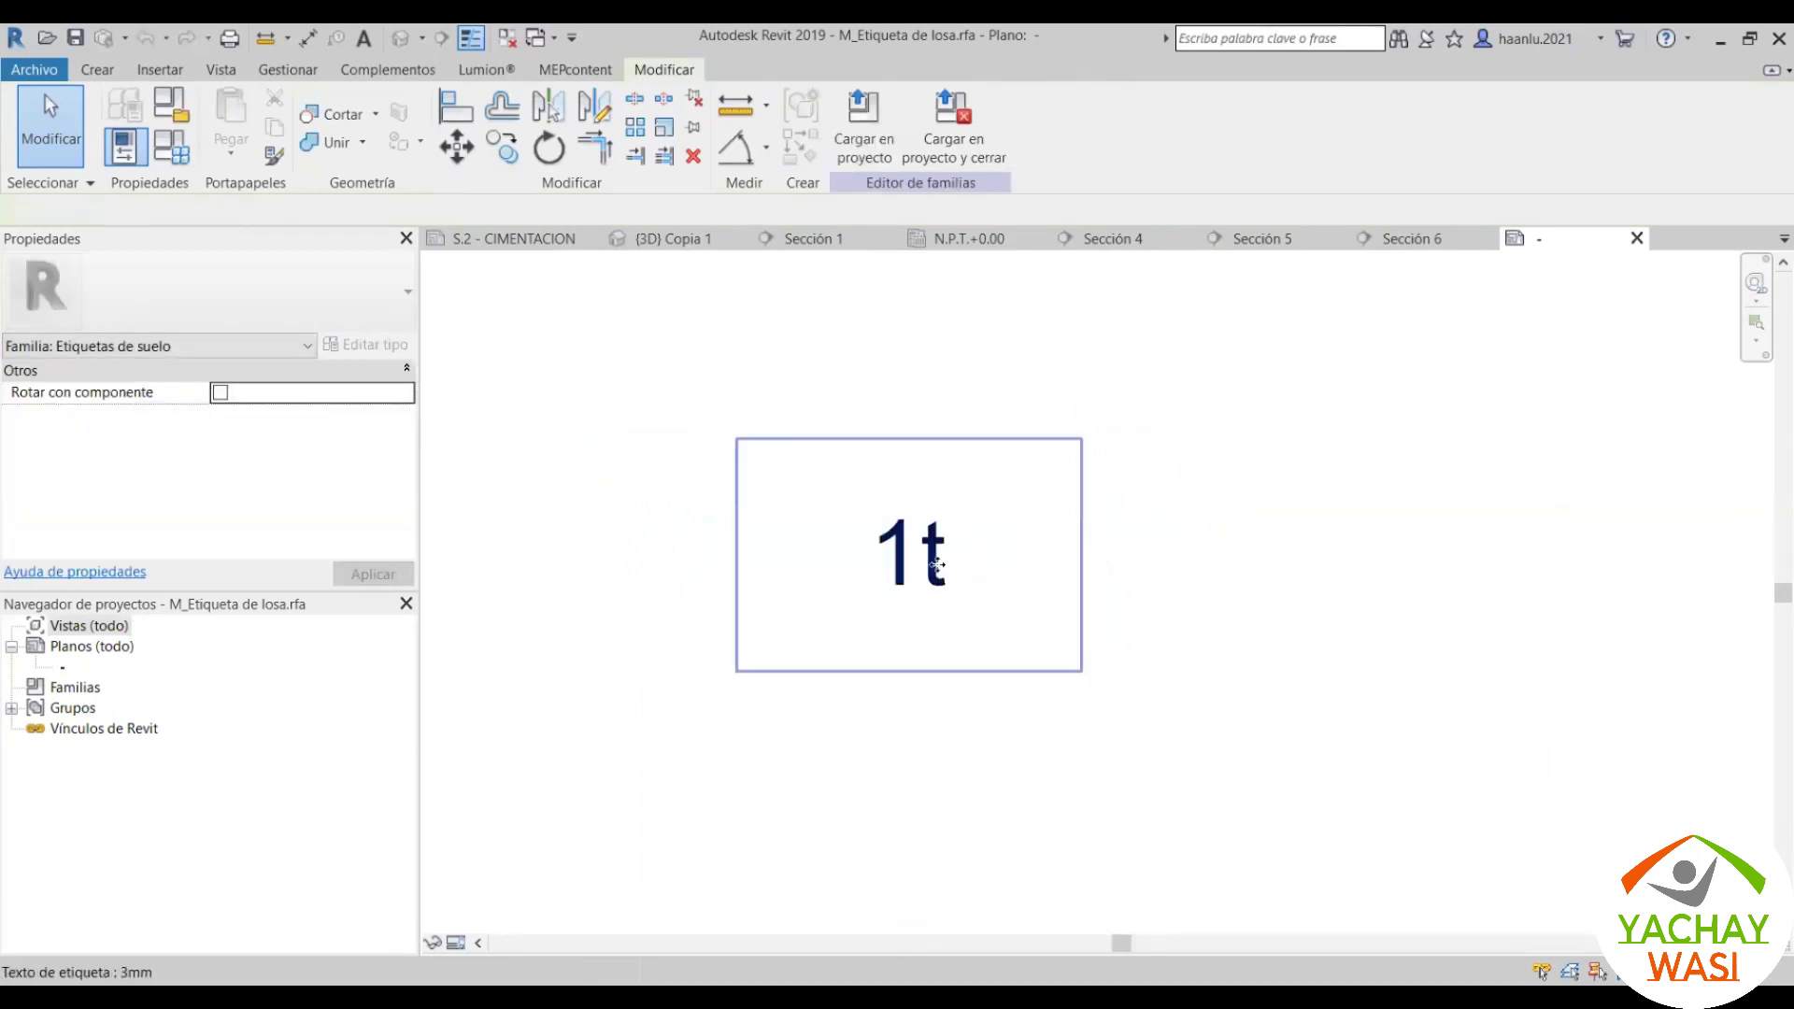
{"action": "left_click", "coordinate": [953, 571]}
{"action": "left_click", "coordinate": [368, 344]}
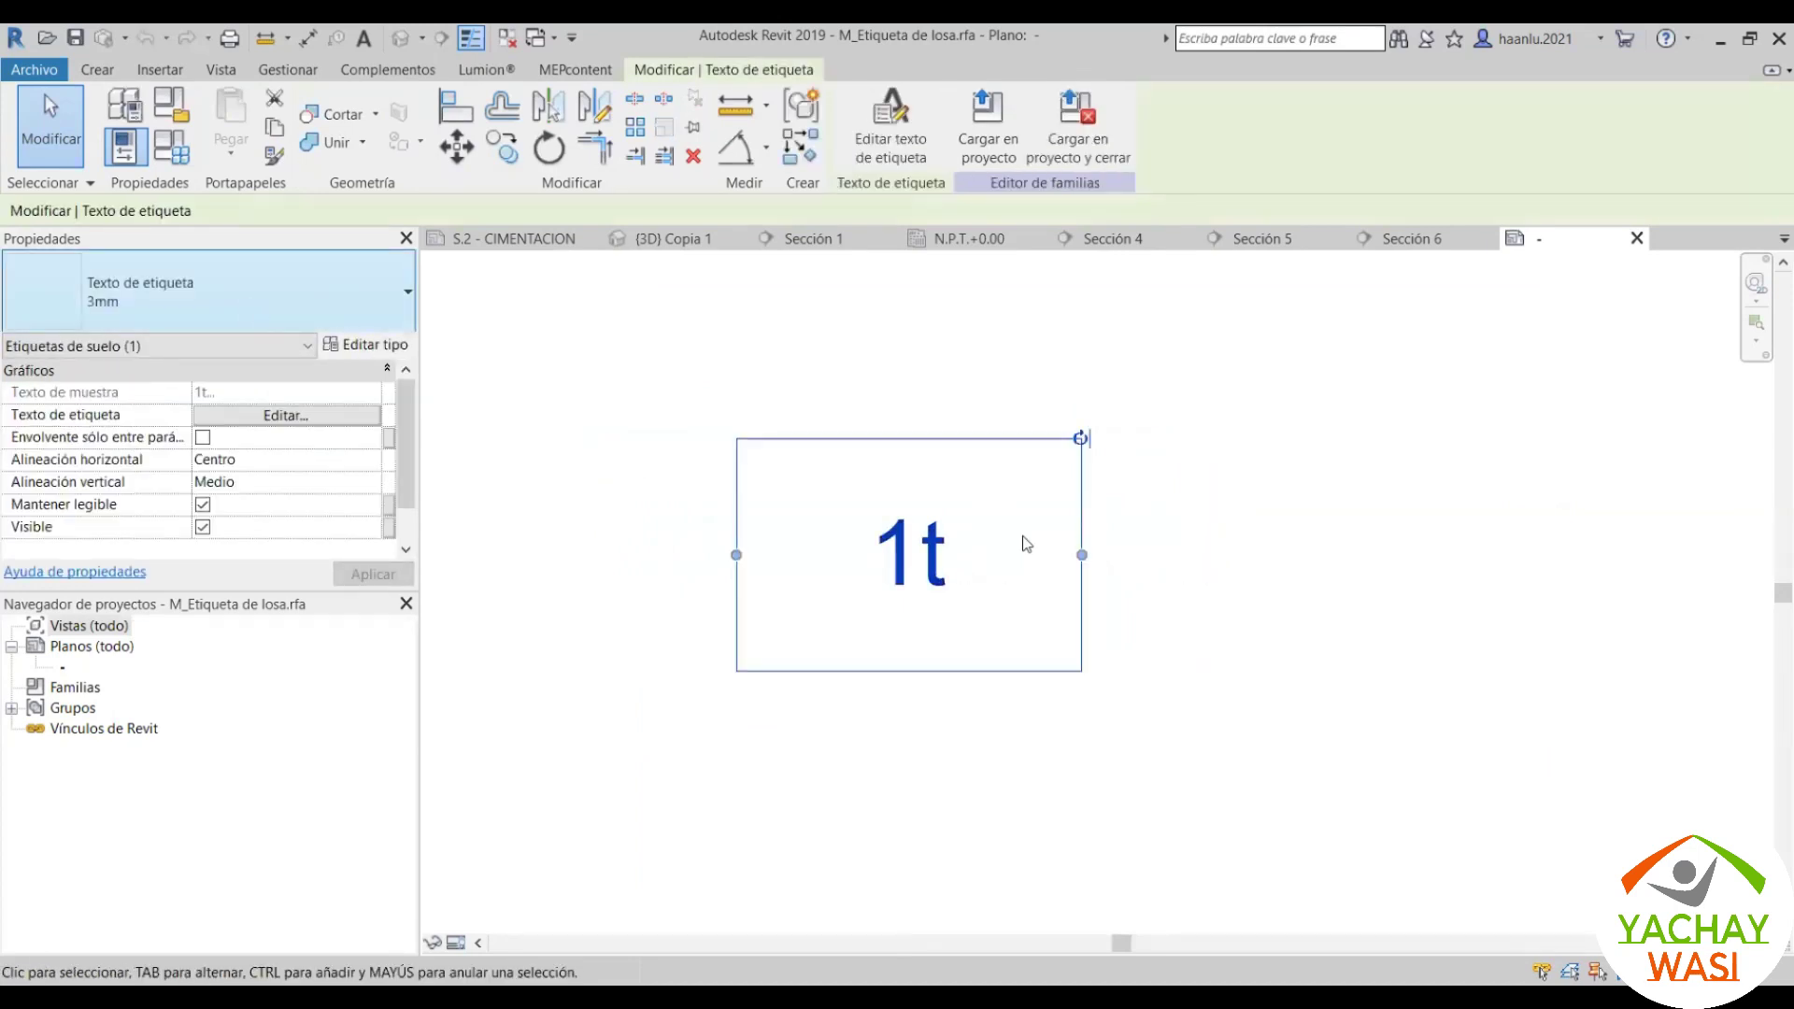
{"action": "left_click", "coordinate": [1063, 376]}
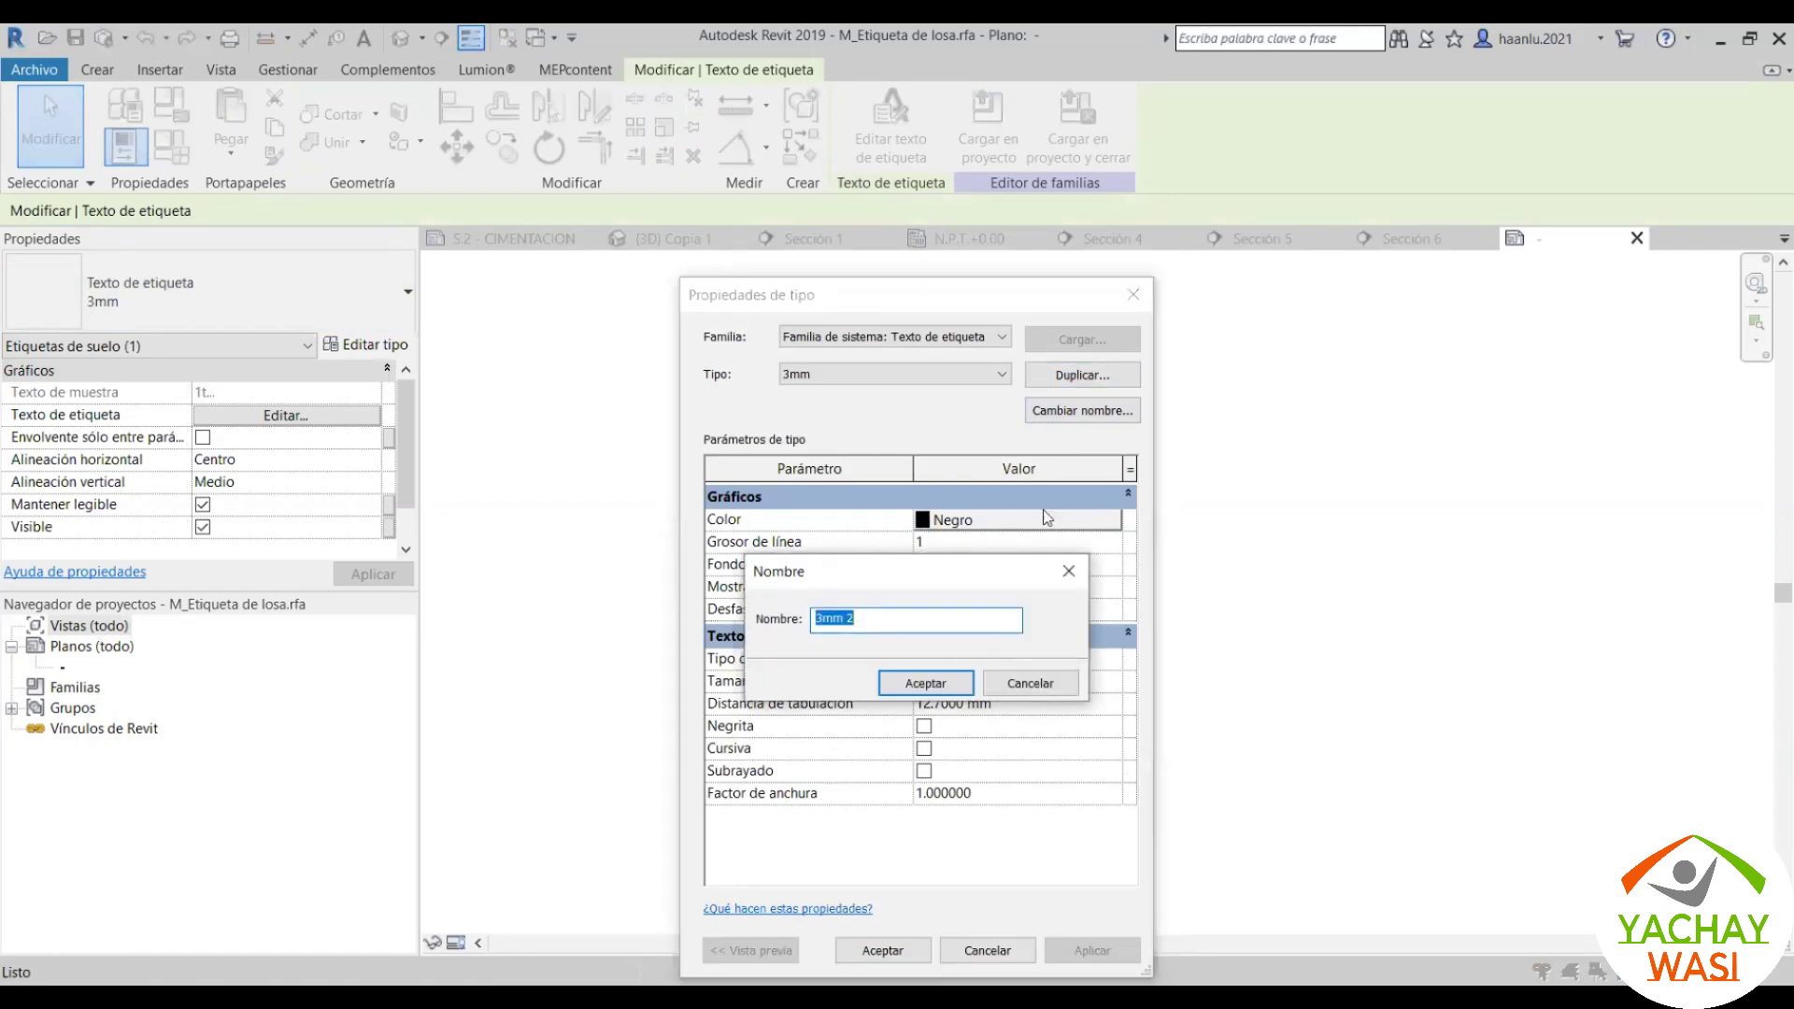
Step: Name the duplicated label type TEXTOS PARA CIMENTACION and bring up its Color setting
{"action": "key", "text": "BackSpace"}
{"action": "type", "text": "te"}
{"action": "key", "text": "BackSpace"}
{"action": "key", "text": "BackSpace"}
{"action": "type", "text": "TEX"}
{"action": "type", "text": "TOS   E"}
{"action": "key", "text": "BackSpace"}
{"action": "type", "text": "PARA CI"}
{"action": "type", "text": "MENTA"}
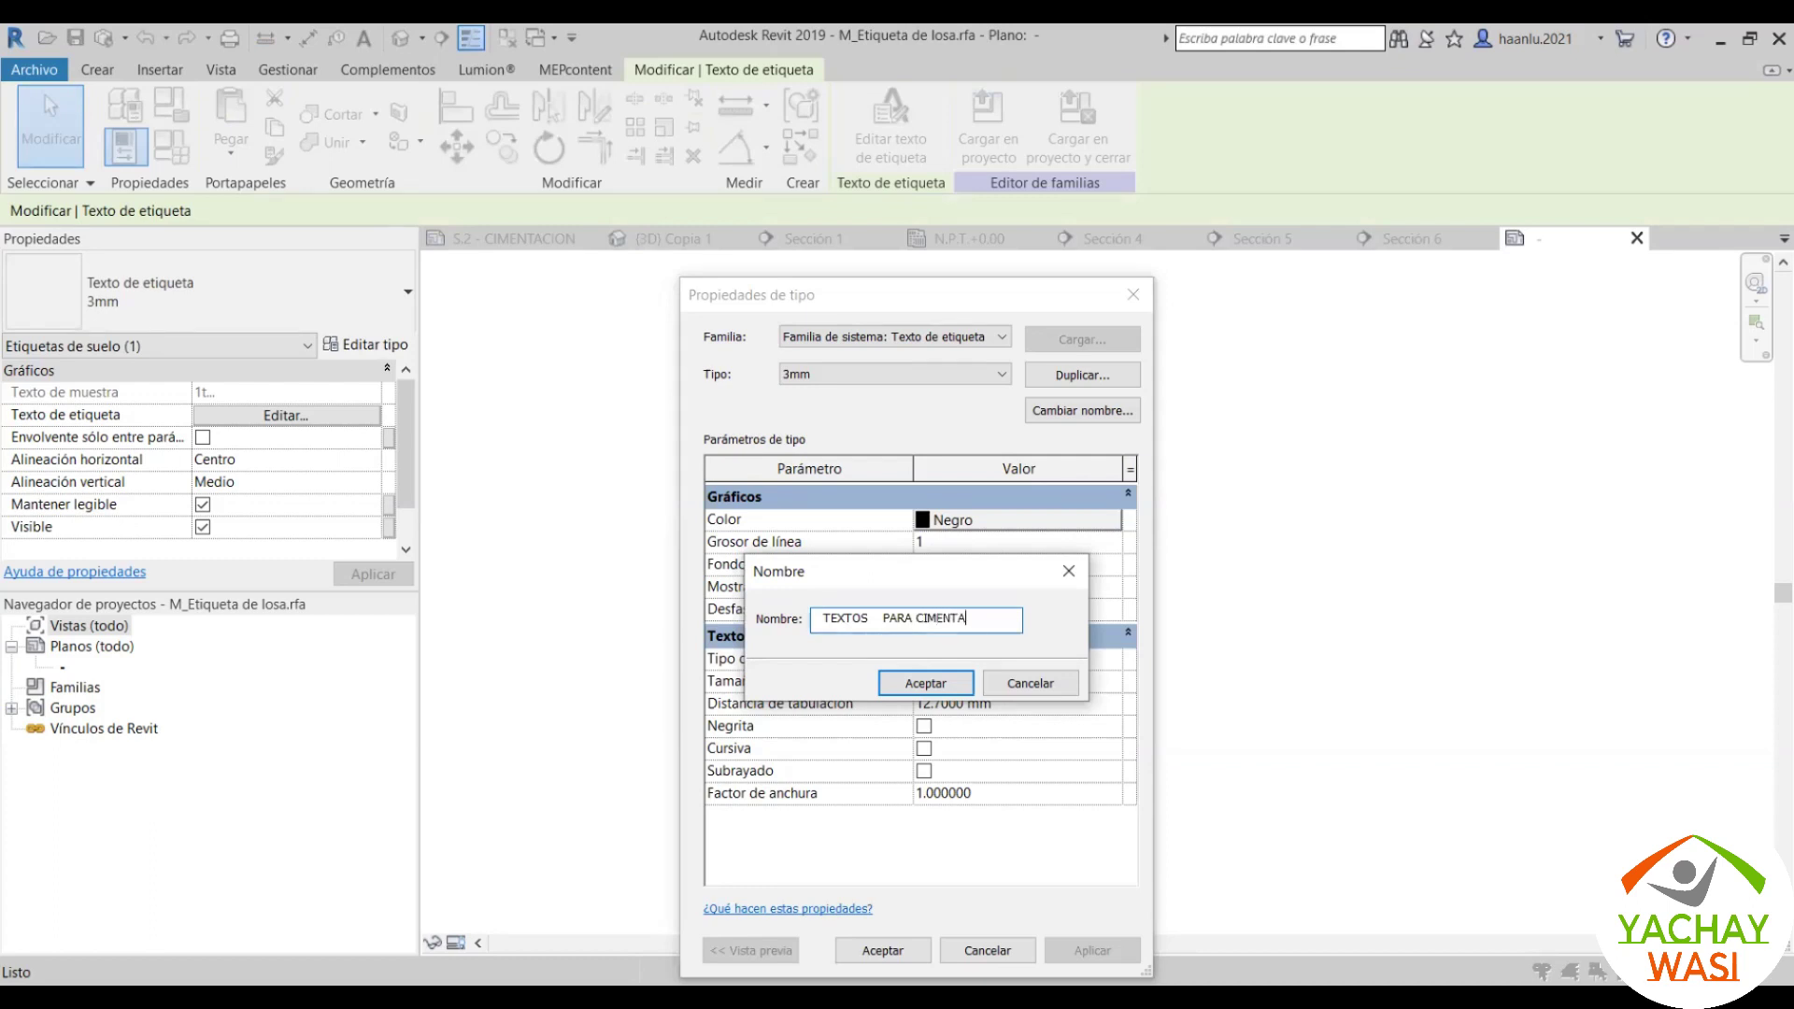
{"action": "type", "text": "CION"}
{"action": "left_click", "coordinate": [884, 618]}
{"action": "key", "text": "BackSpace"}
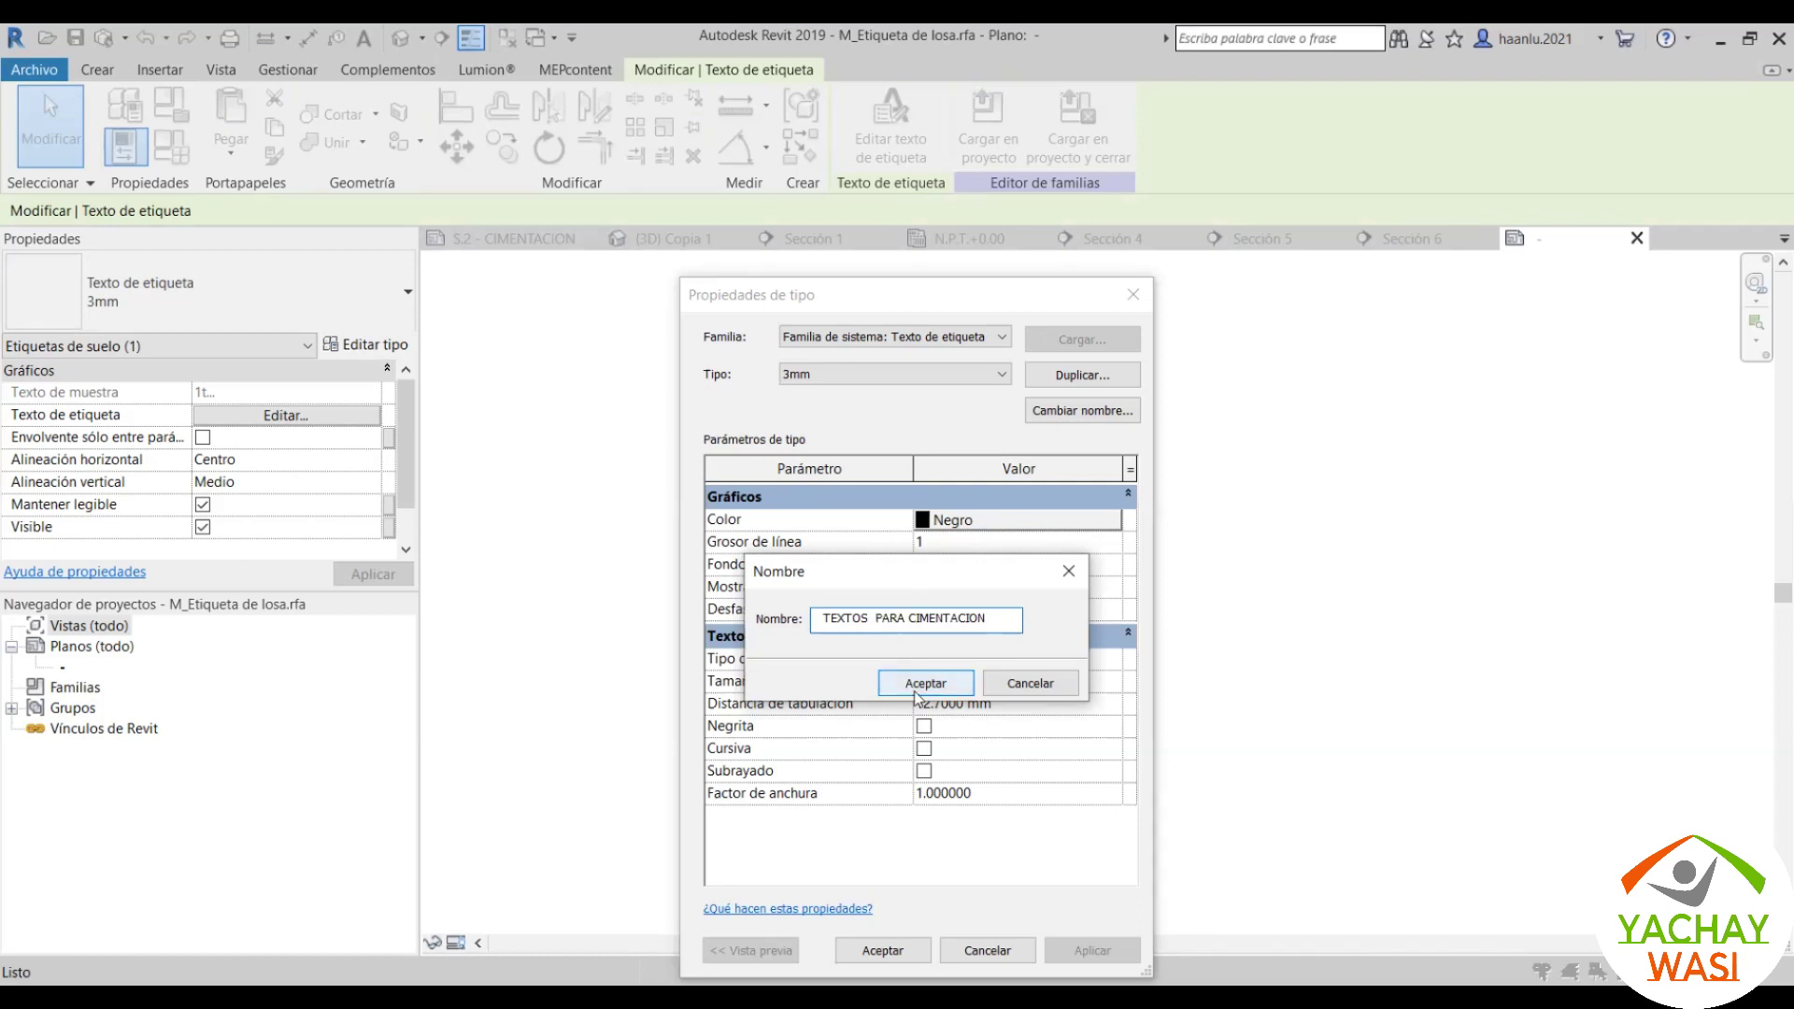
{"action": "left_click", "coordinate": [916, 693]}
{"action": "left_click", "coordinate": [1020, 520]}
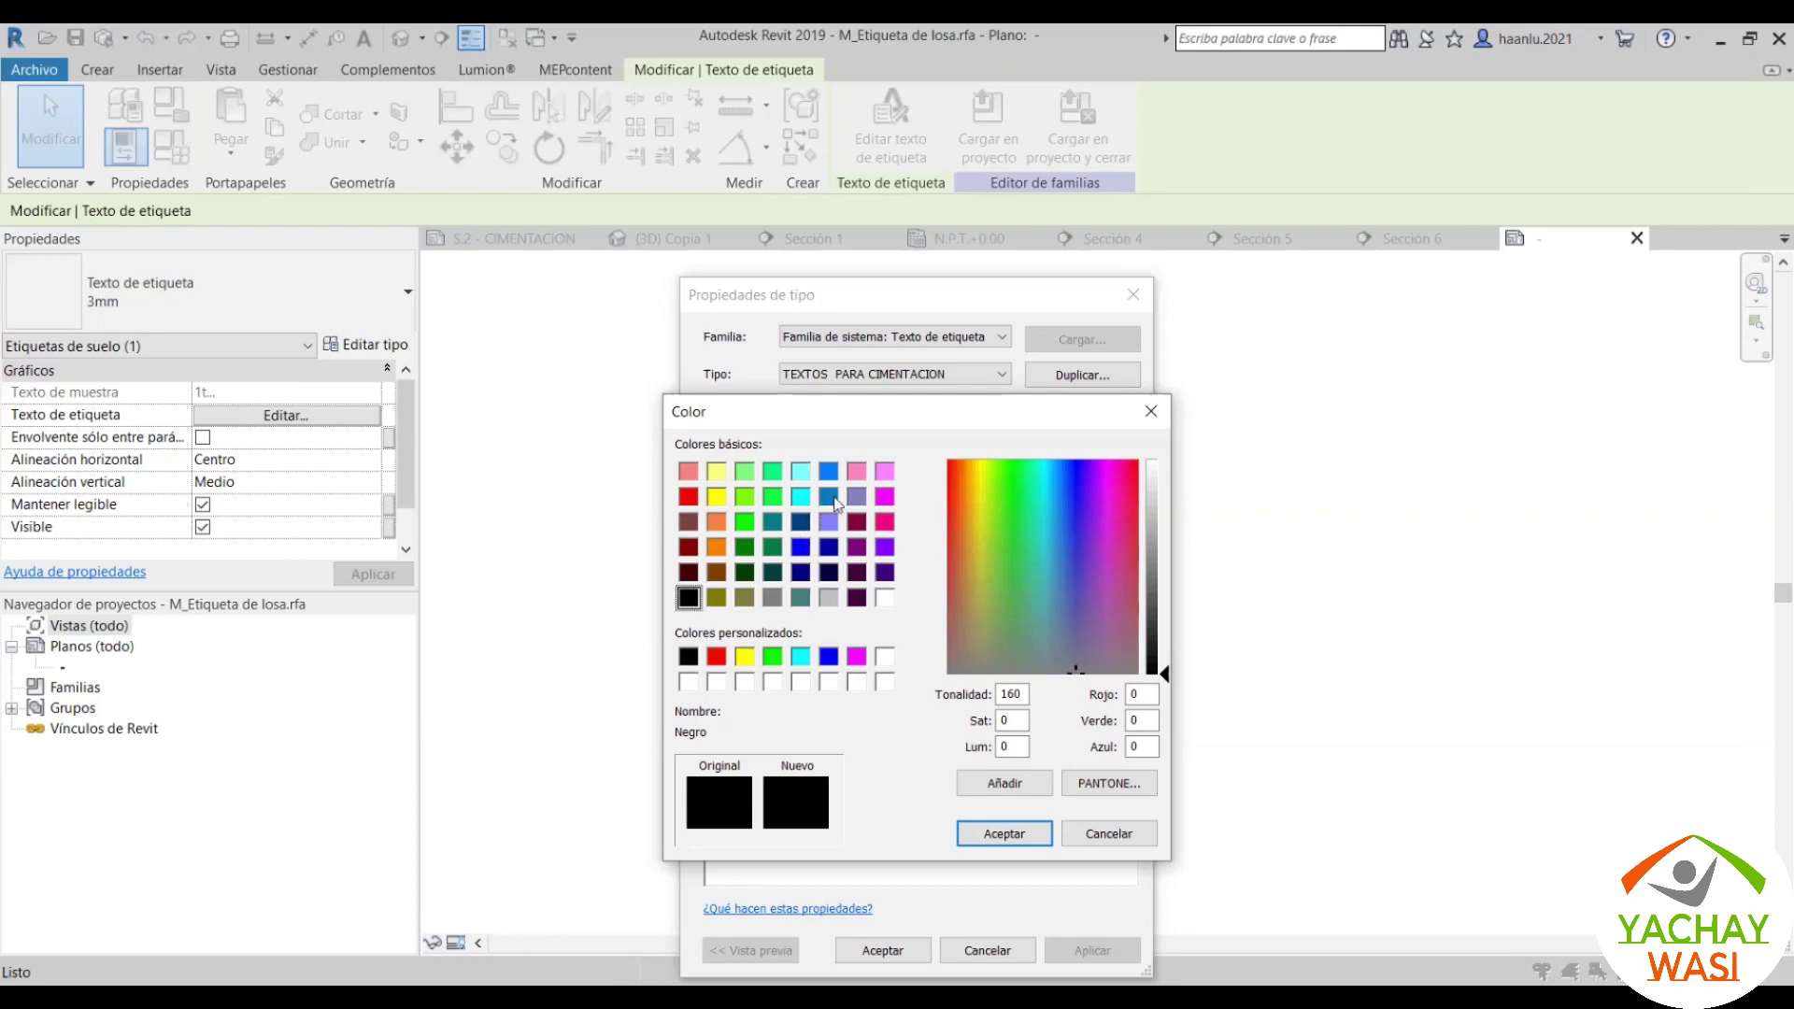
Step: Make the text blue (RGB 000-128-192), keeping line weight 1 and transparent background
{"action": "left_click", "coordinate": [830, 498]}
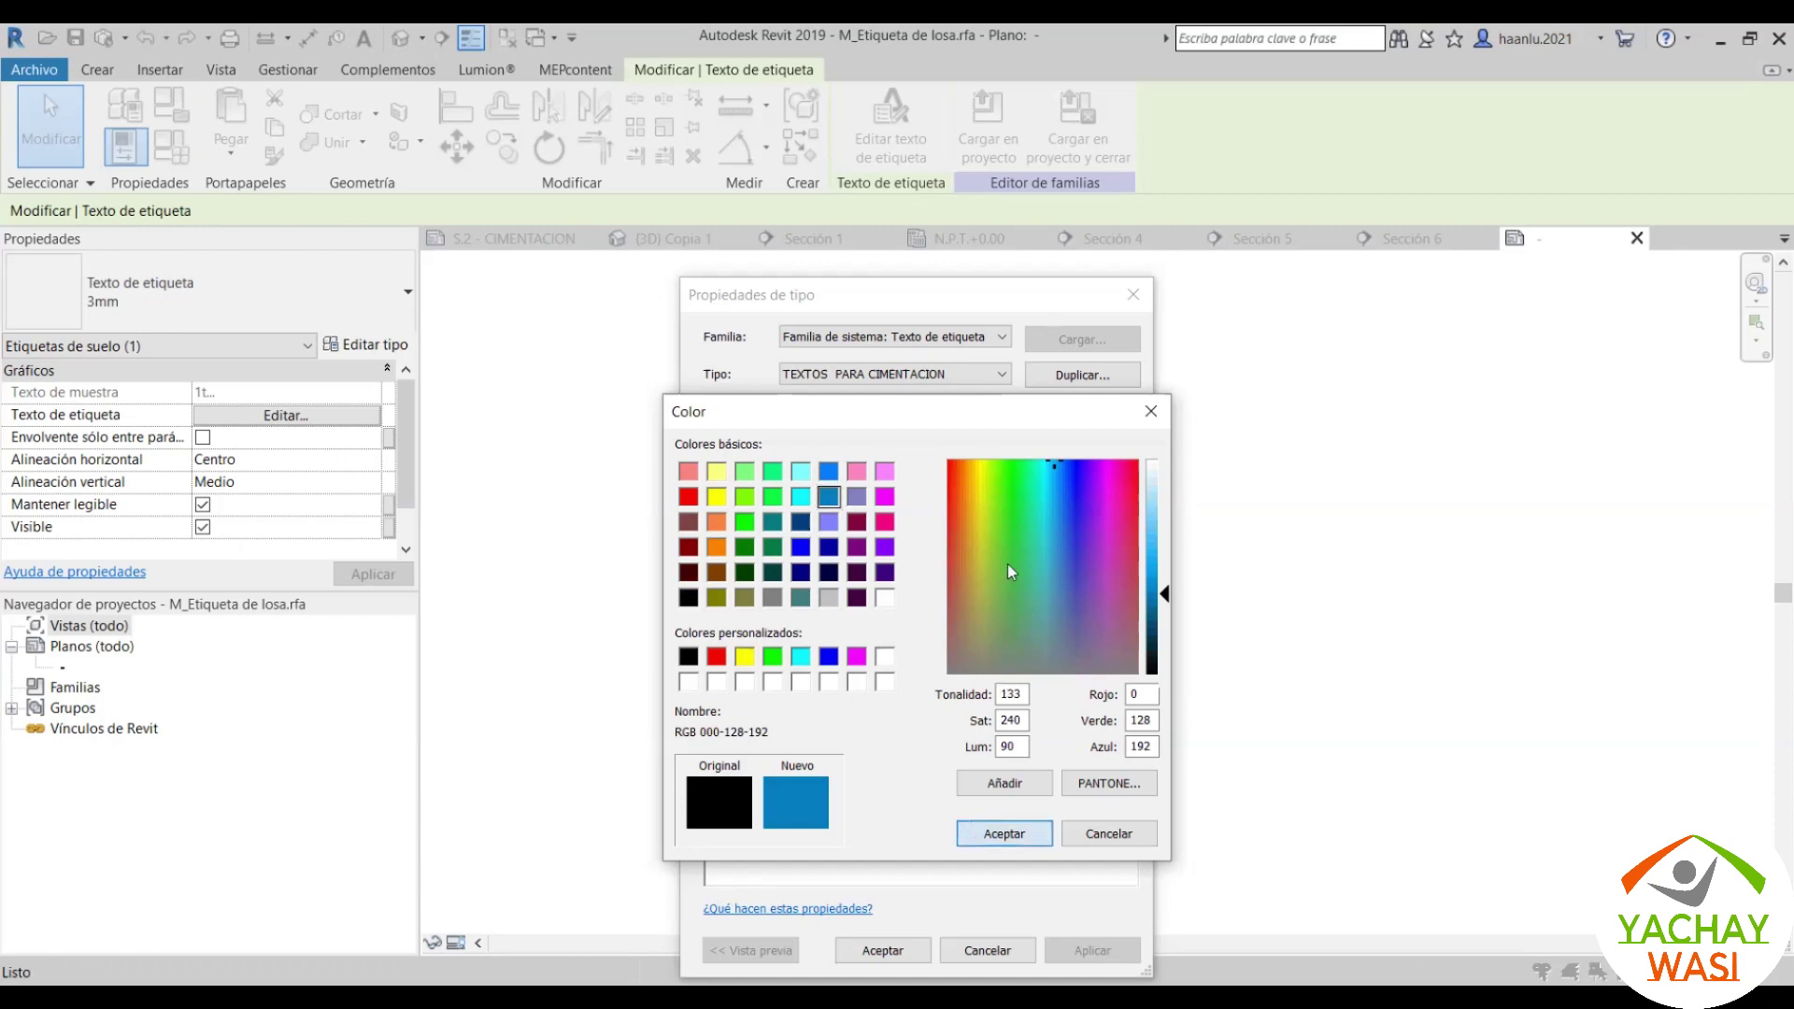
{"action": "left_click", "coordinate": [971, 827]}
{"action": "left_click", "coordinate": [1111, 544]}
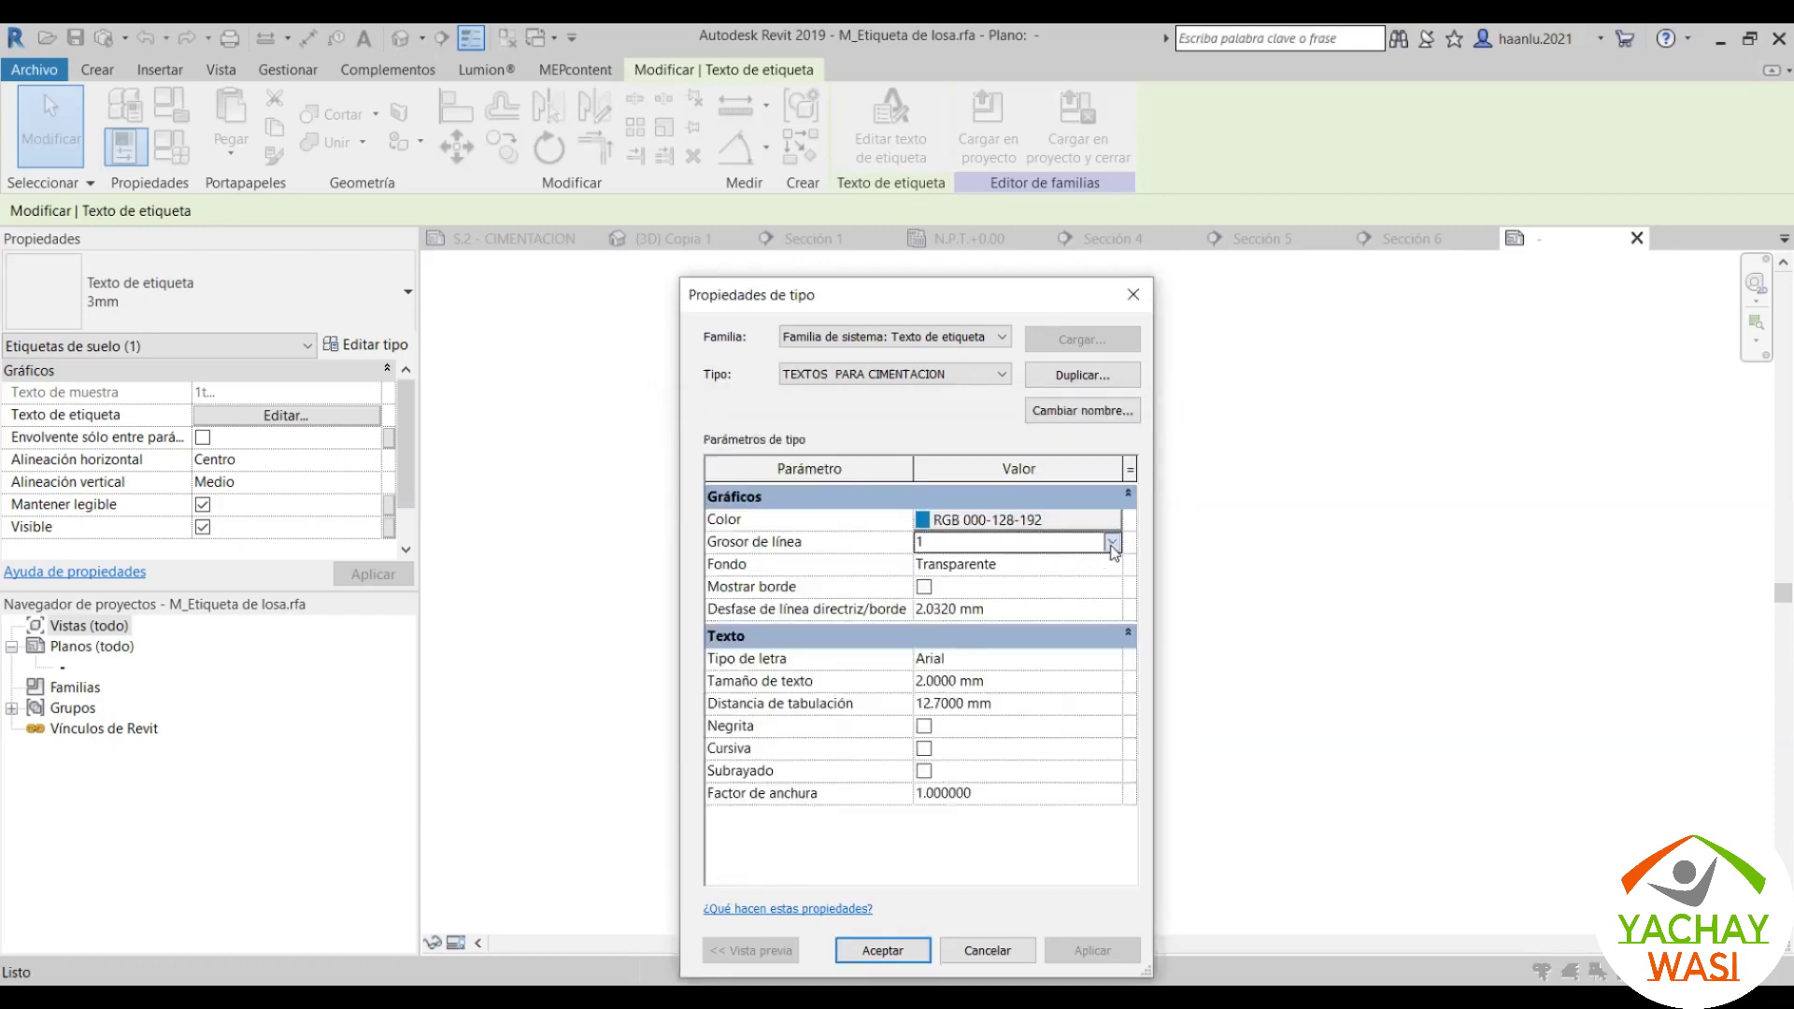
{"action": "left_click", "coordinate": [1055, 546]}
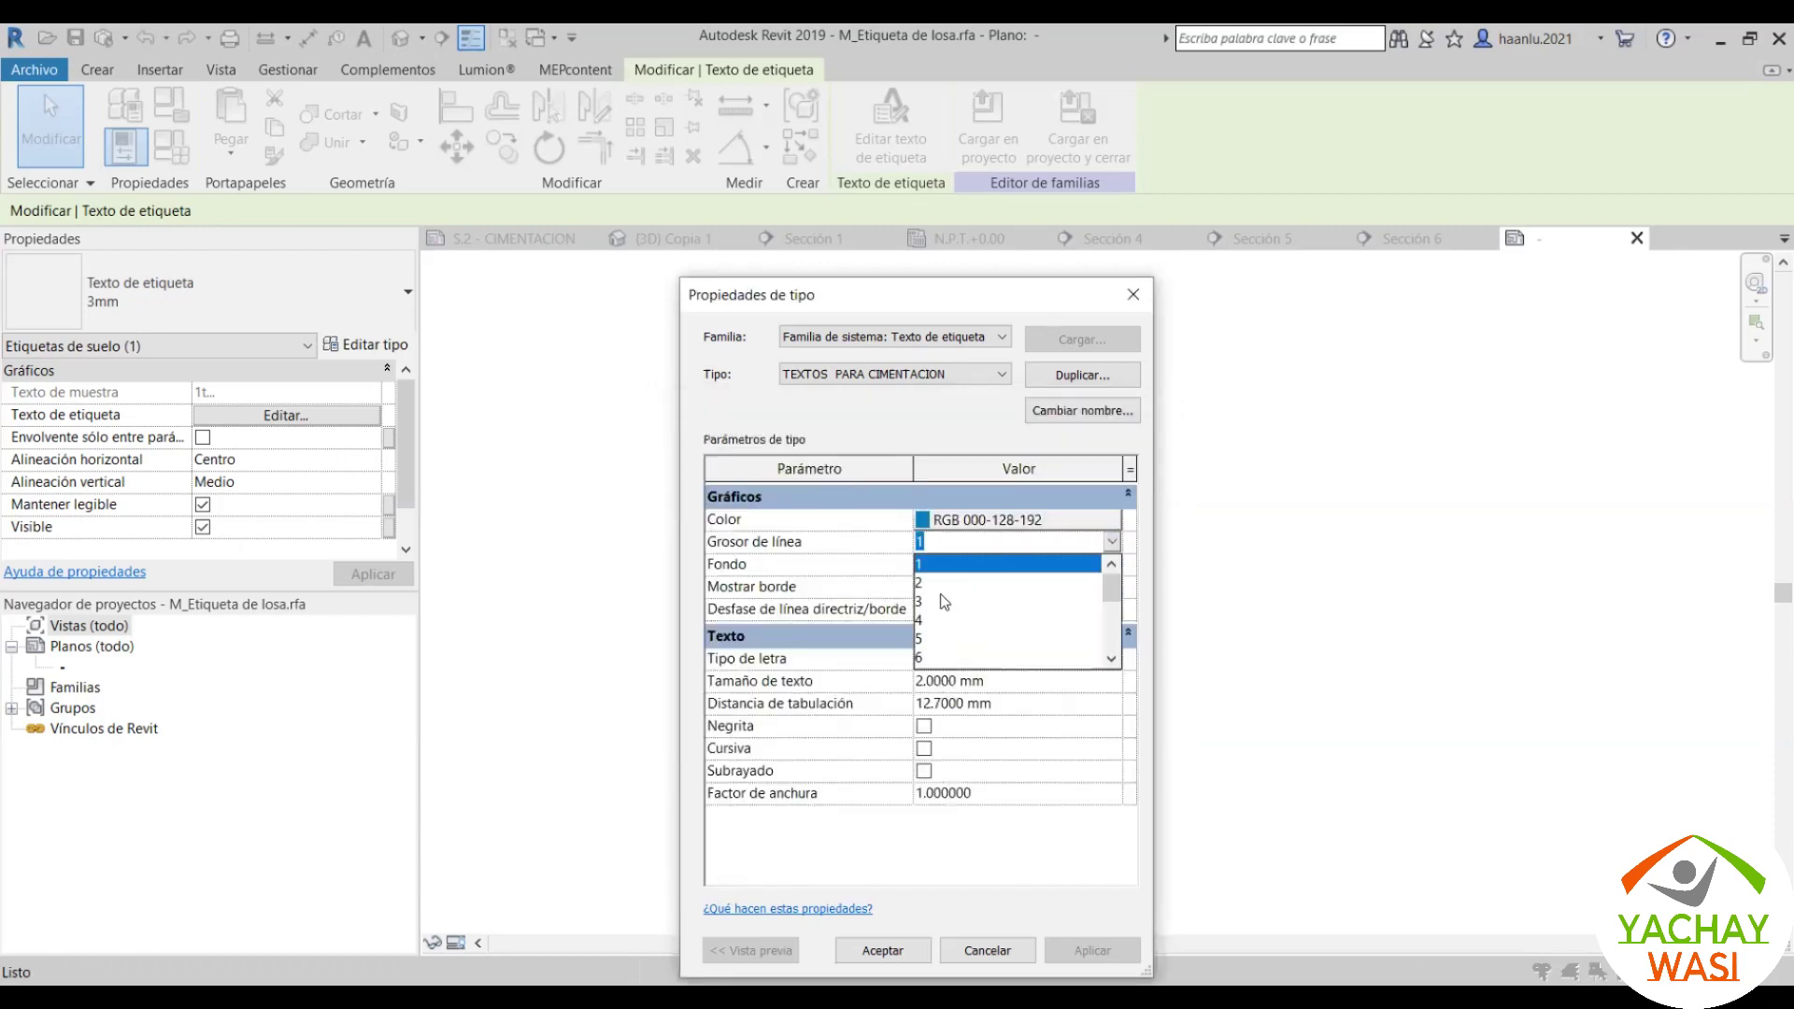
{"action": "left_click", "coordinate": [1110, 565]}
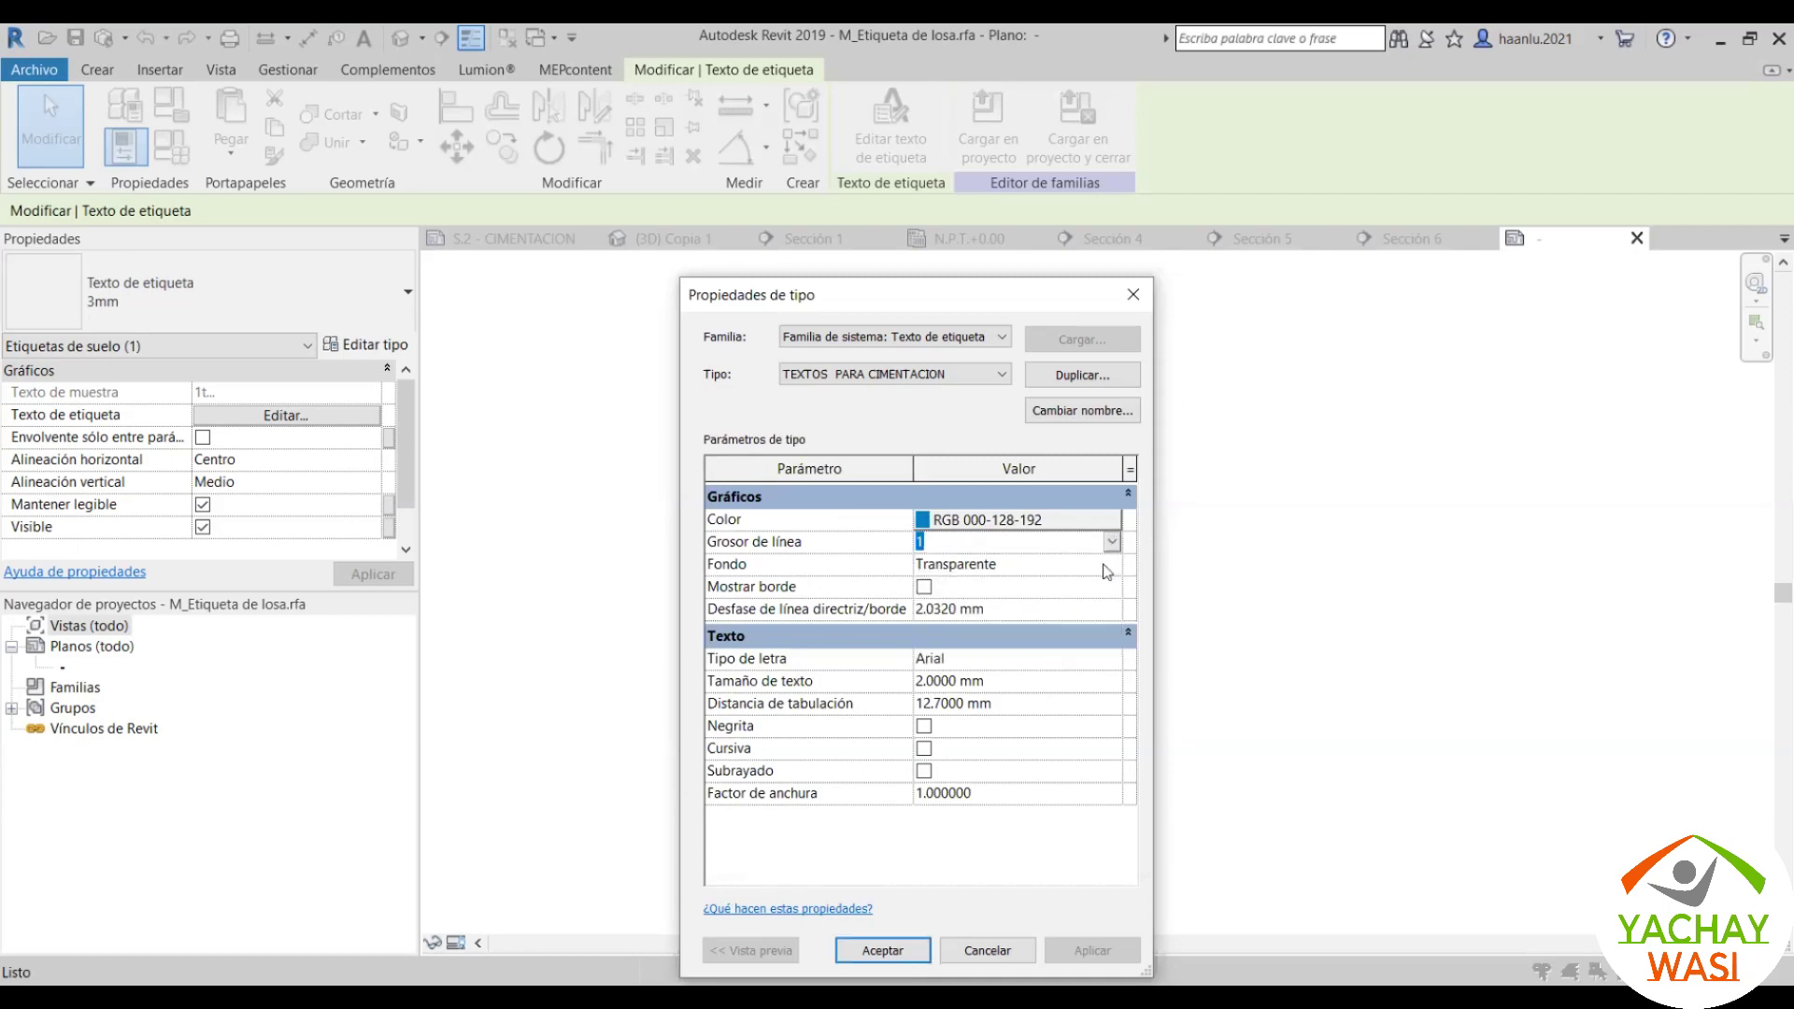
{"action": "left_click", "coordinate": [1111, 565]}
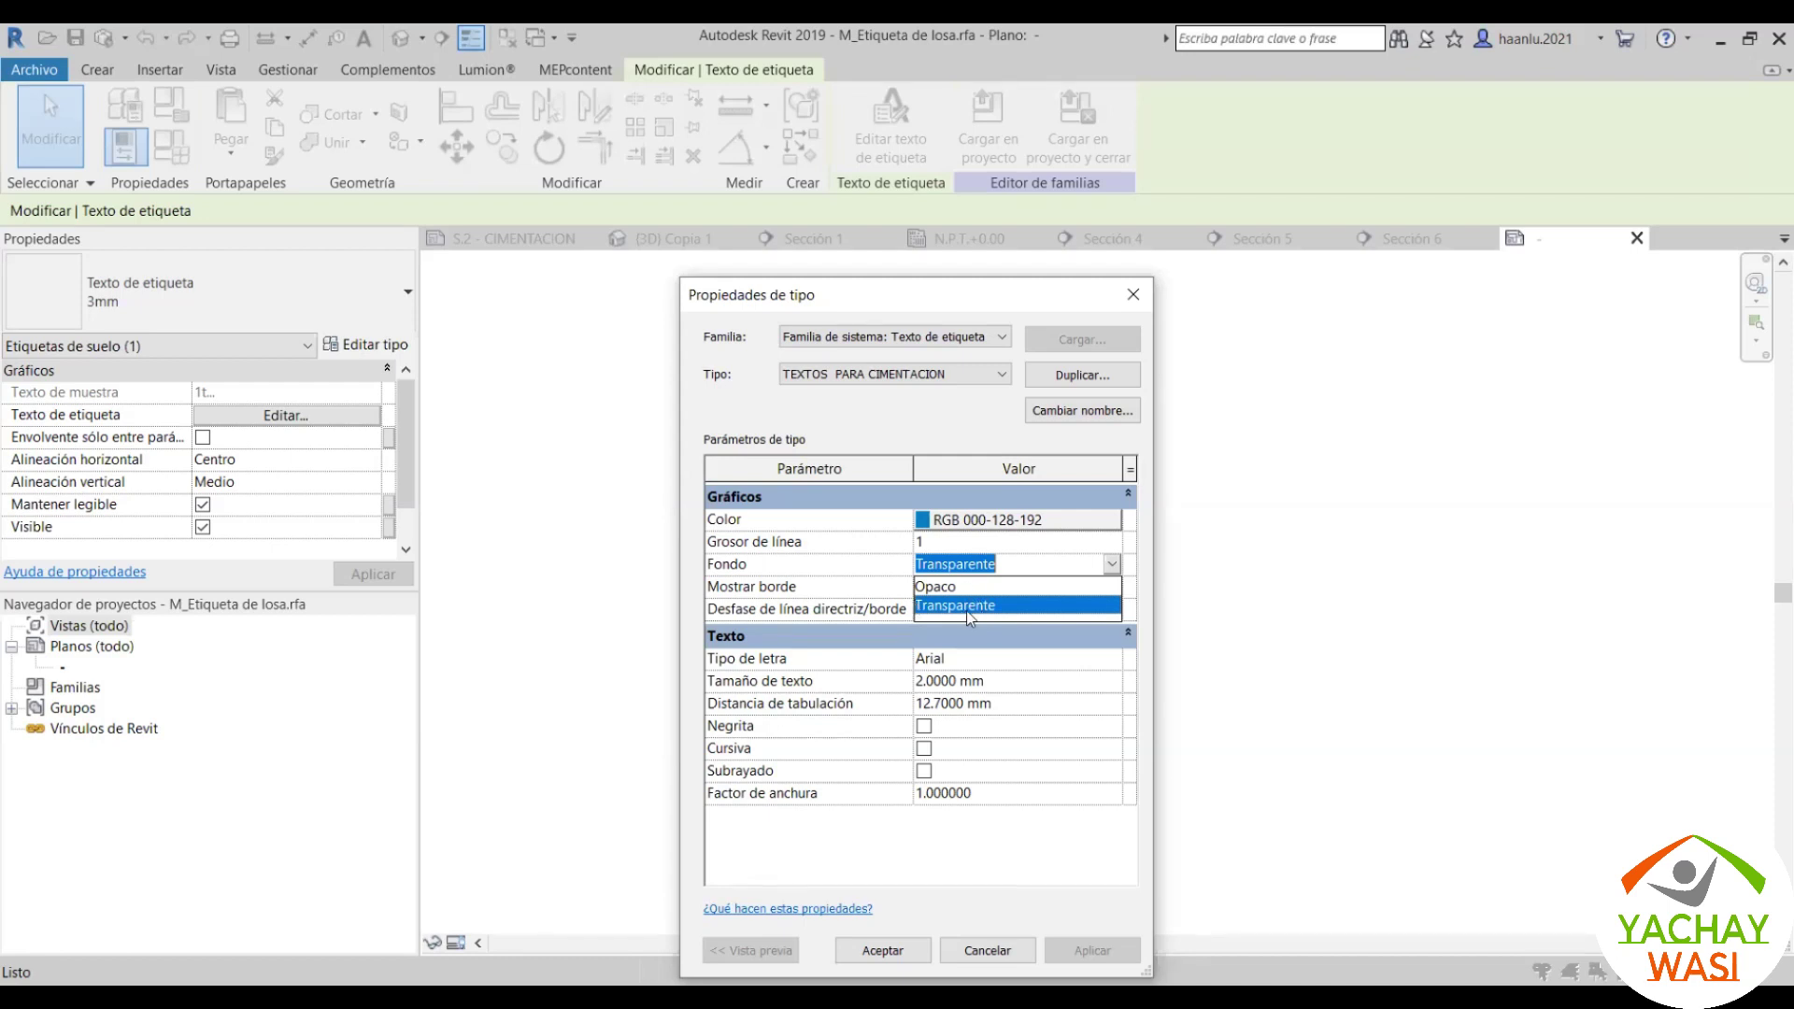
{"action": "left_click", "coordinate": [968, 607]}
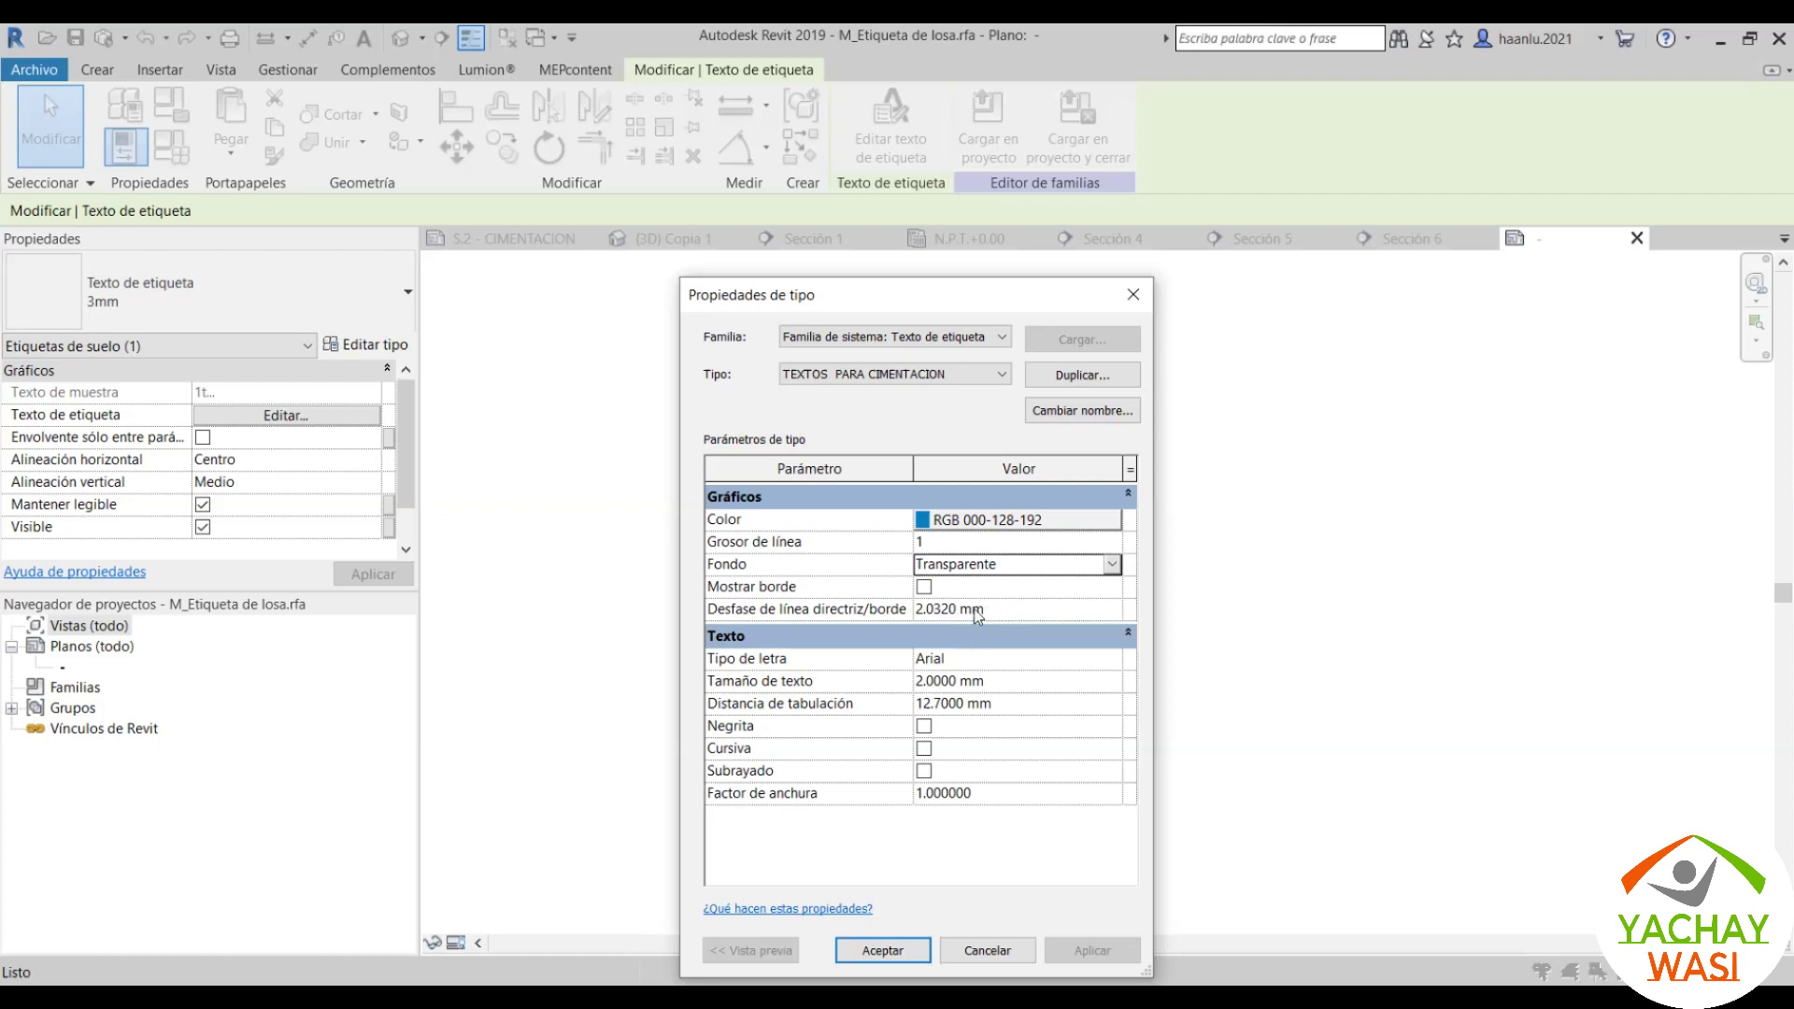
Step: Set the text font to Arial Narrow and the text size to 1.5 mm
{"action": "left_click", "coordinate": [1018, 666]}
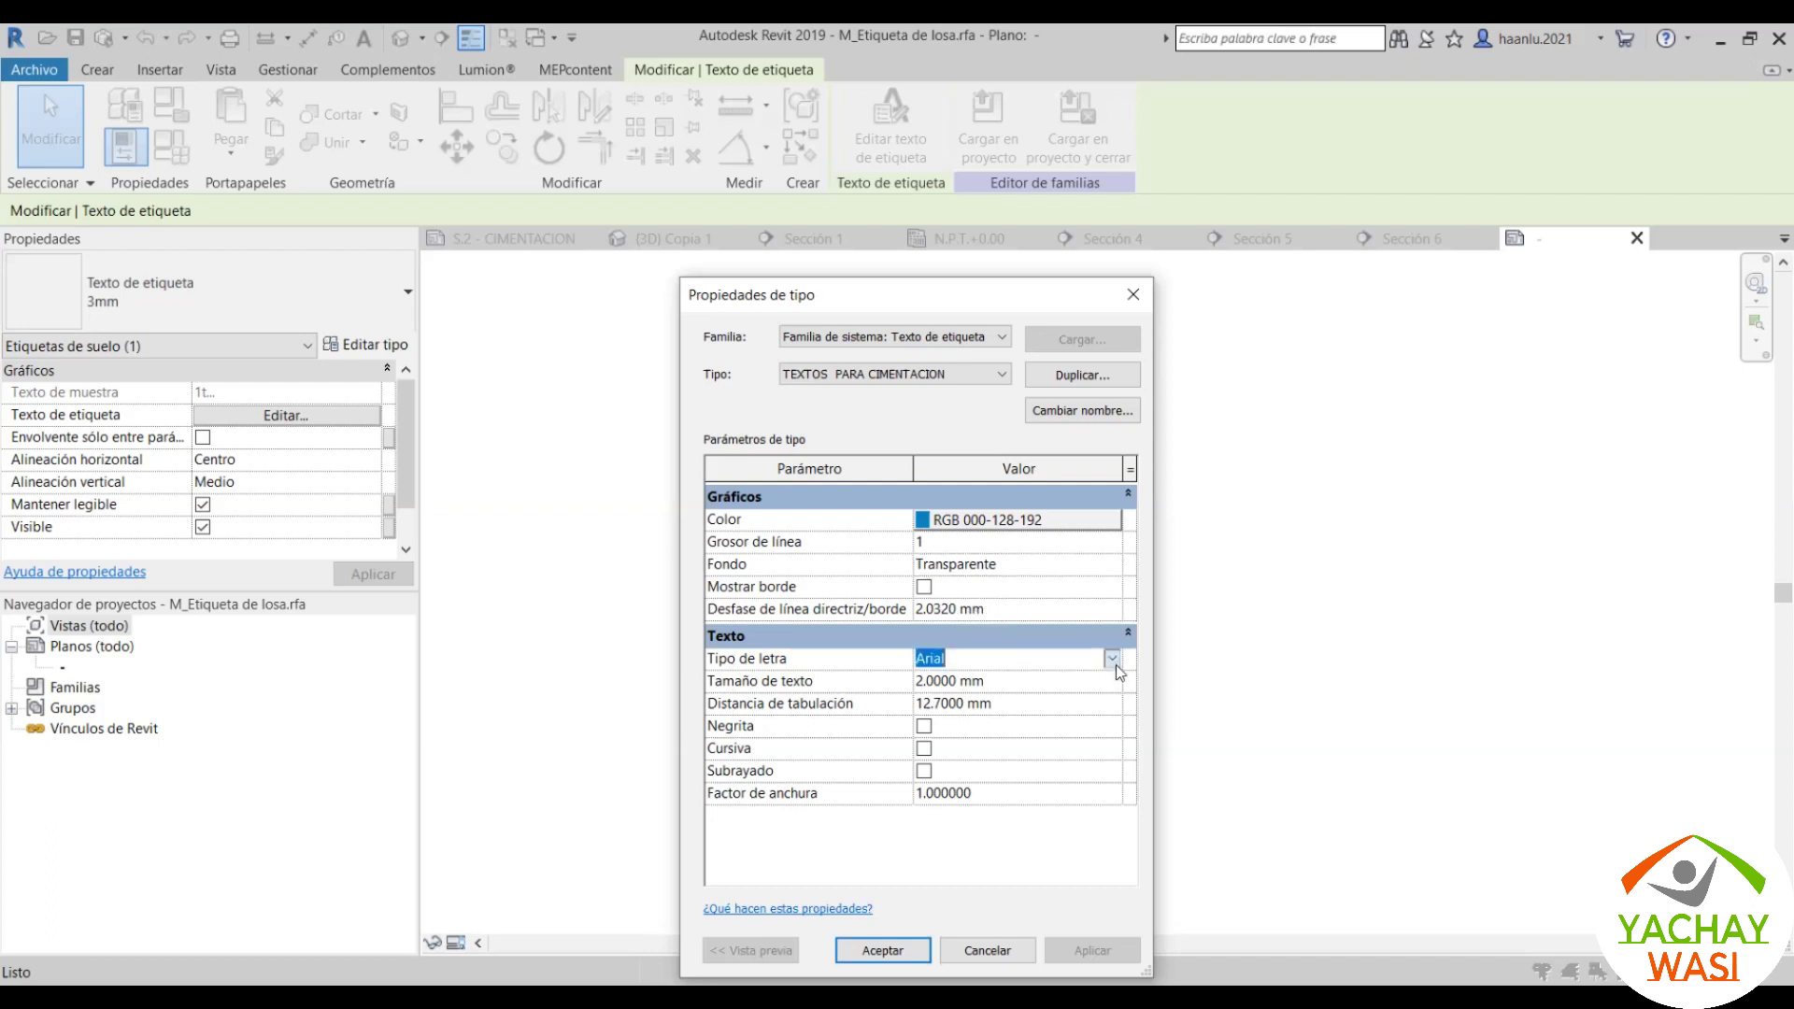
{"action": "left_click", "coordinate": [1111, 659]}
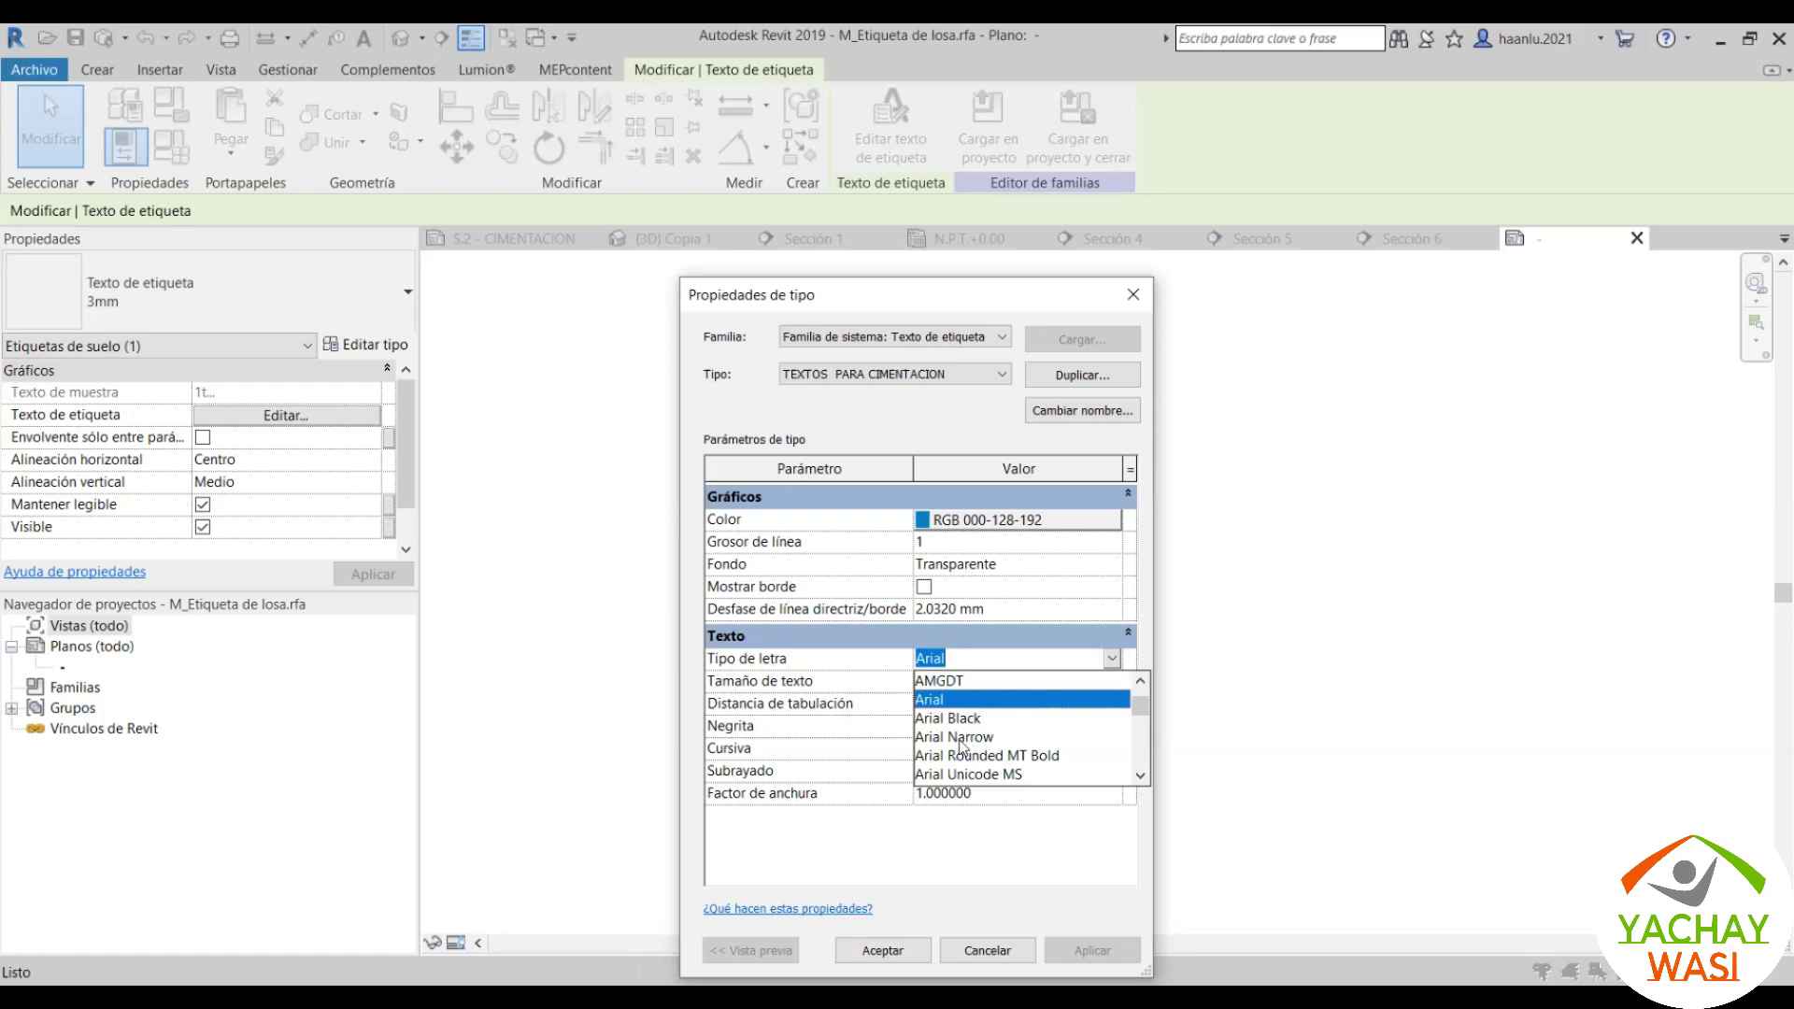
{"action": "left_click", "coordinate": [960, 738]}
{"action": "left_click", "coordinate": [1036, 675]}
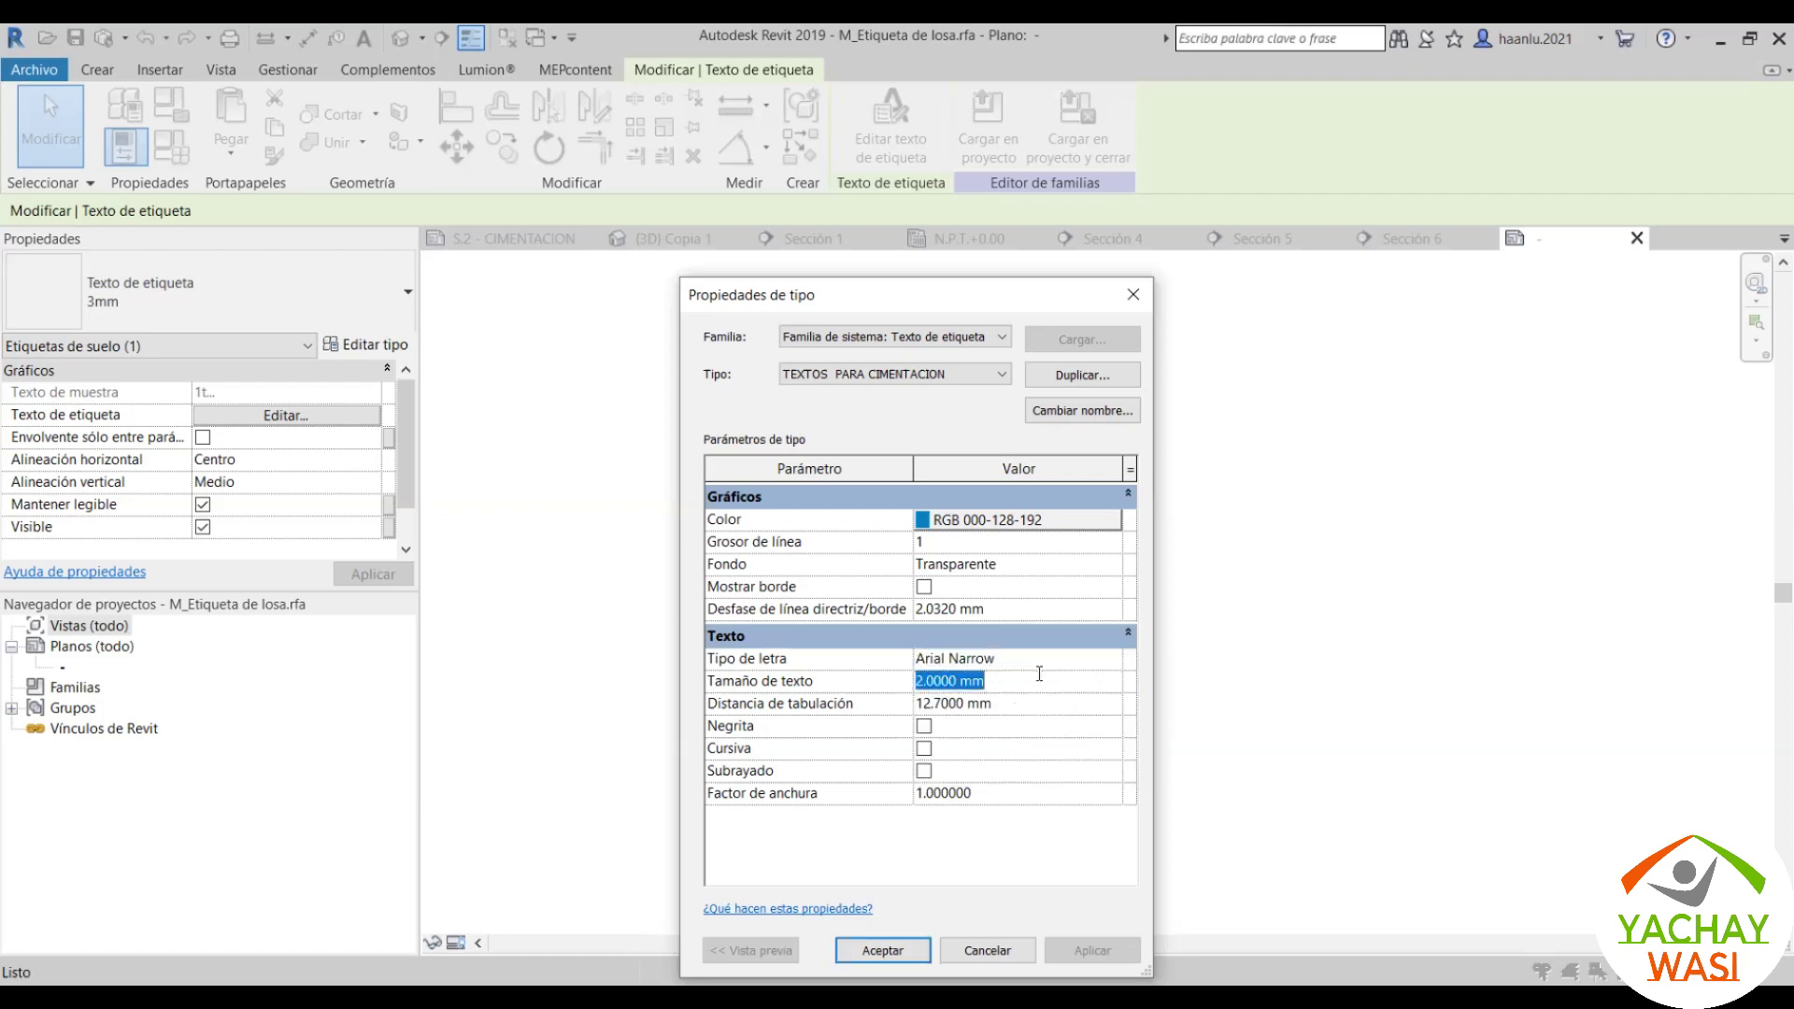
{"action": "type", "text": "1."}
{"action": "type", "text": "5"}
{"action": "key", "text": "Return"}
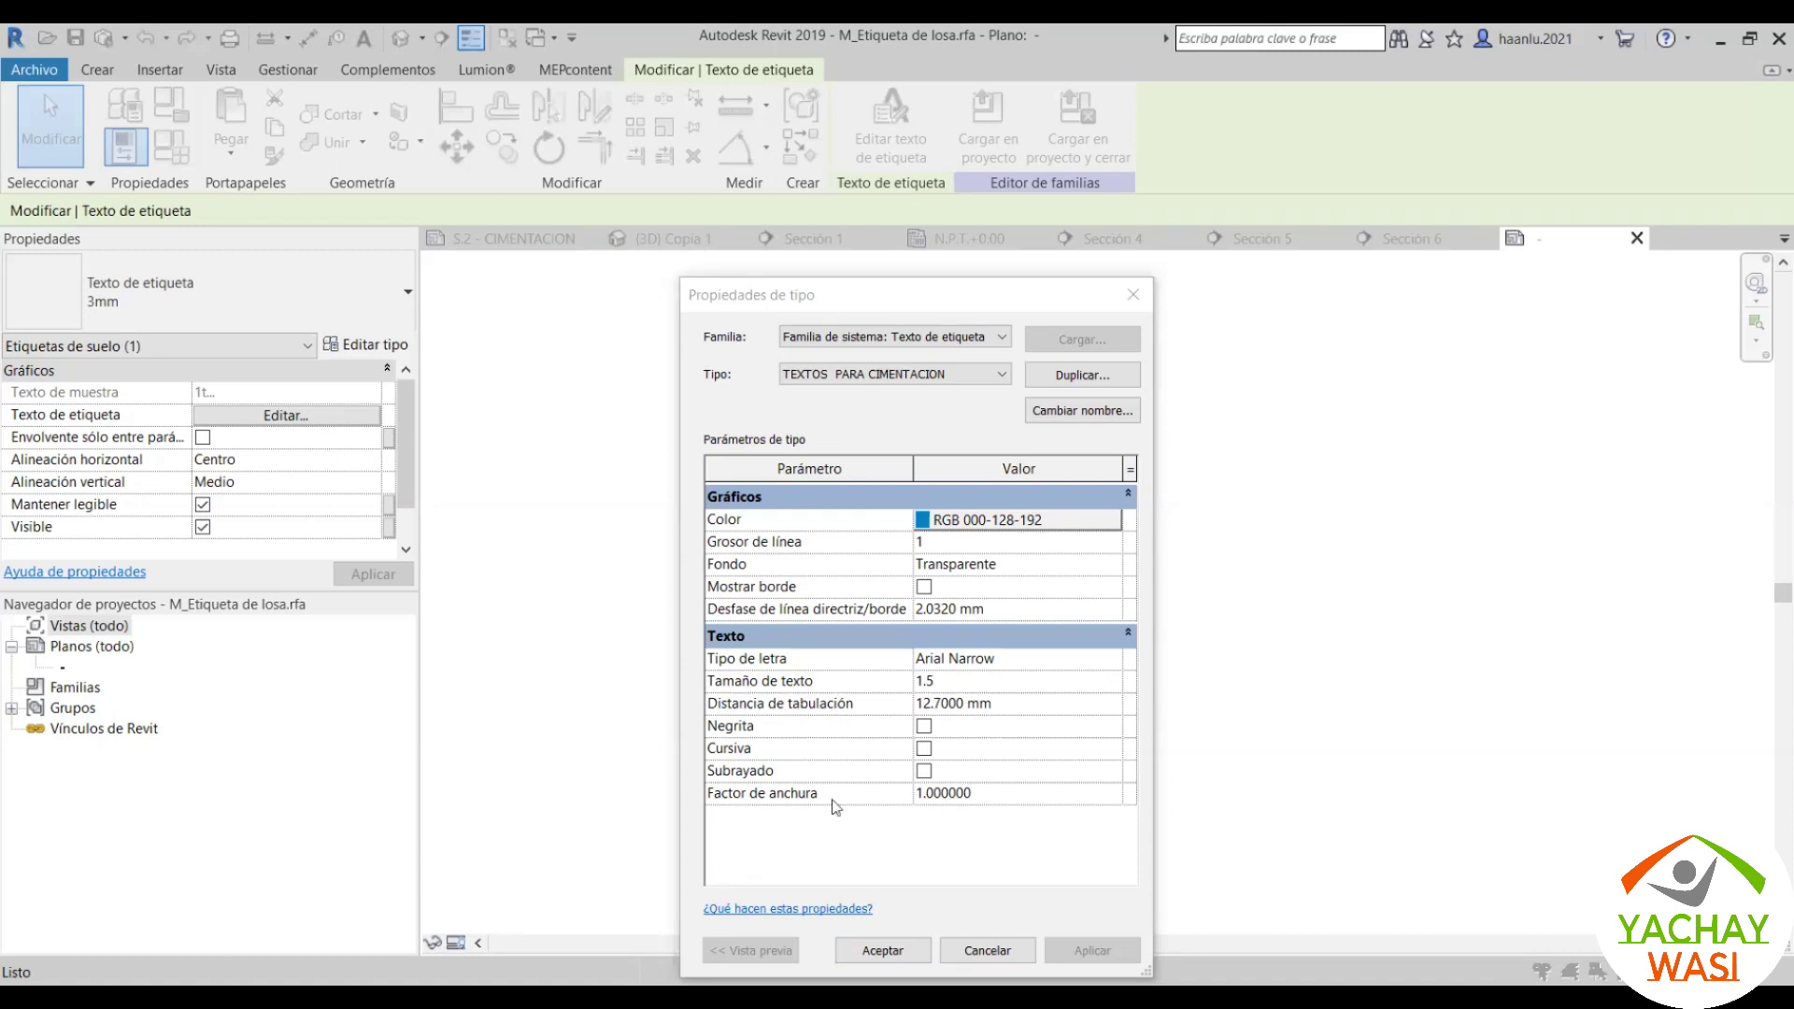
{"action": "left_click", "coordinate": [1022, 703]}
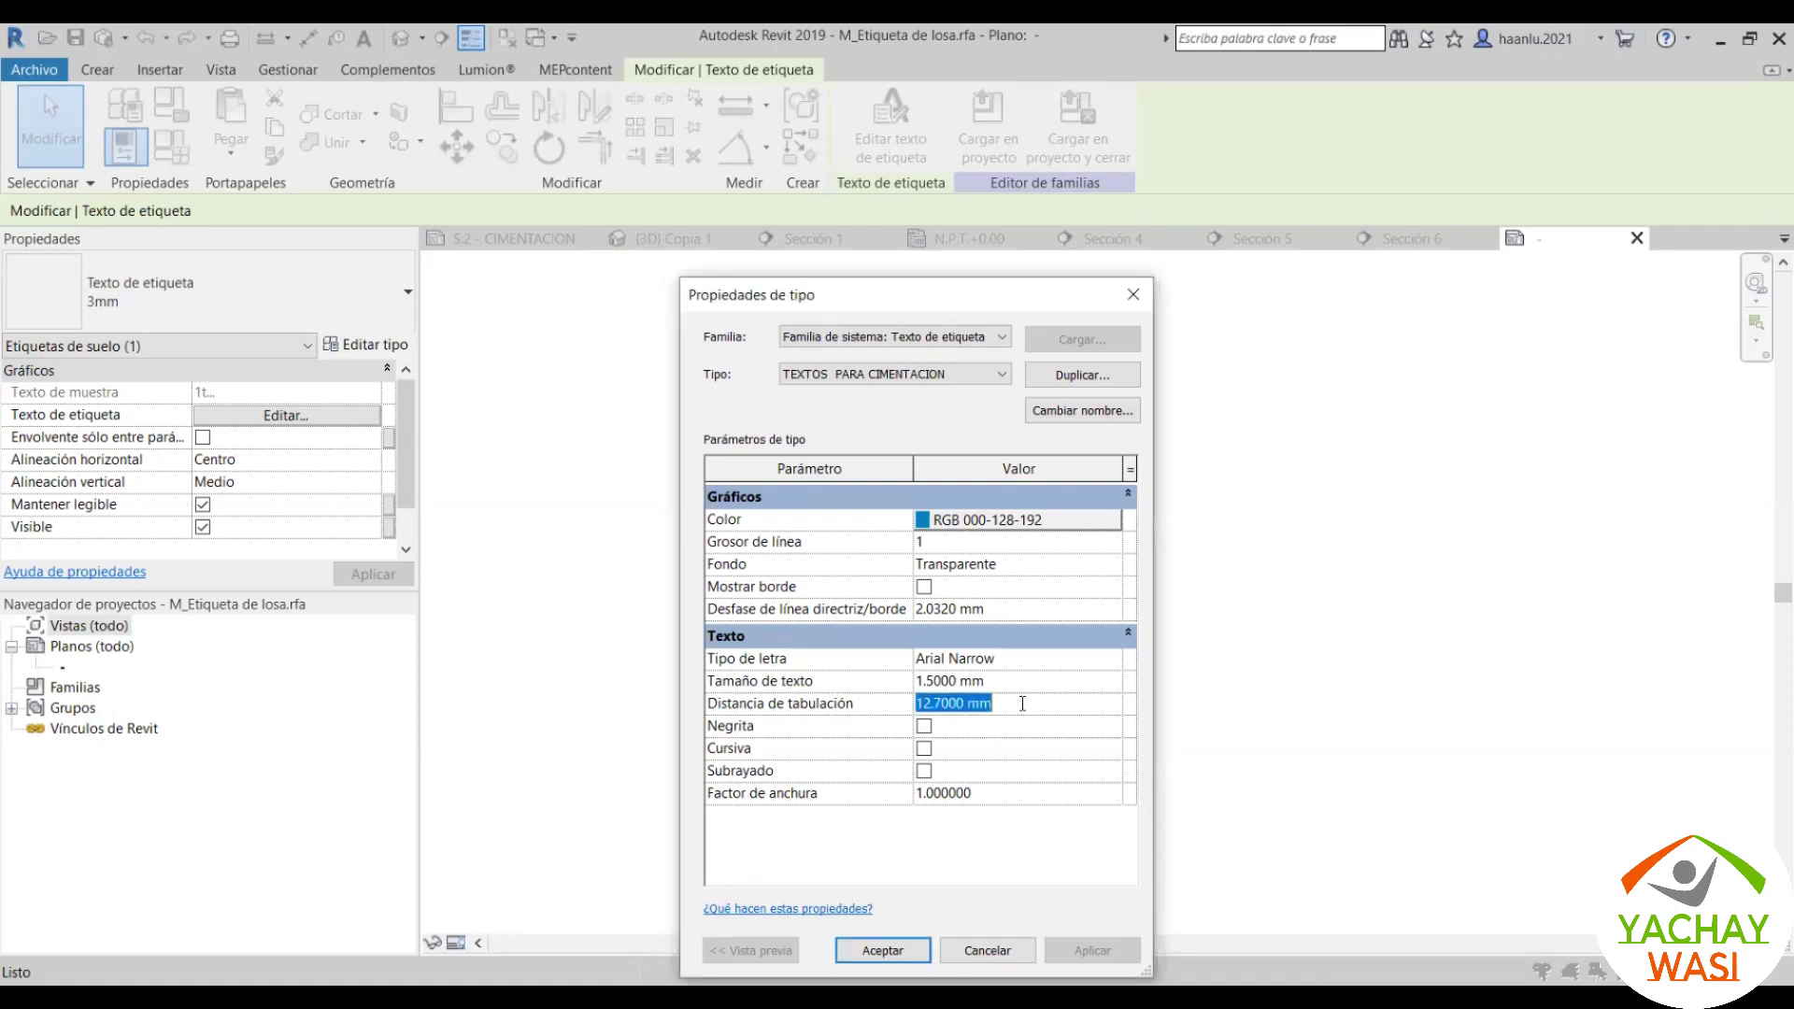
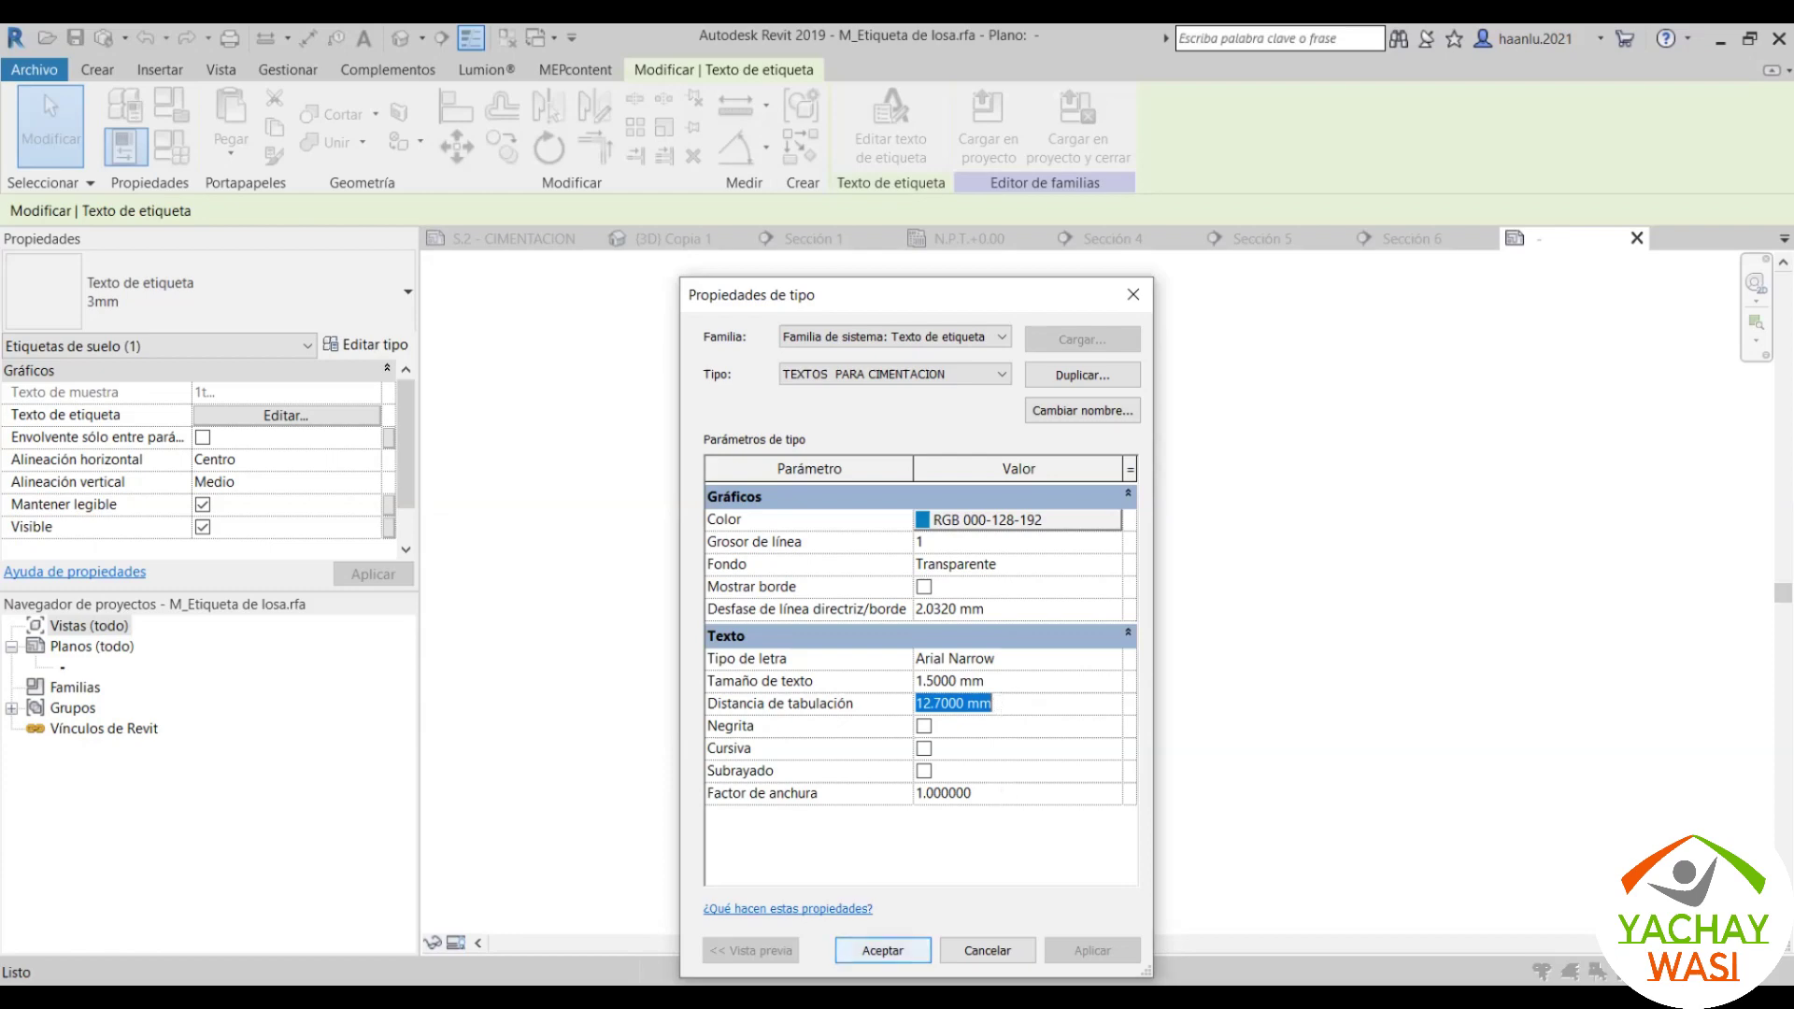
Step: Confirm the TEXTOS PARA CIMENTACION text type for the slab tag's label
{"action": "left_click", "coordinate": [883, 950]}
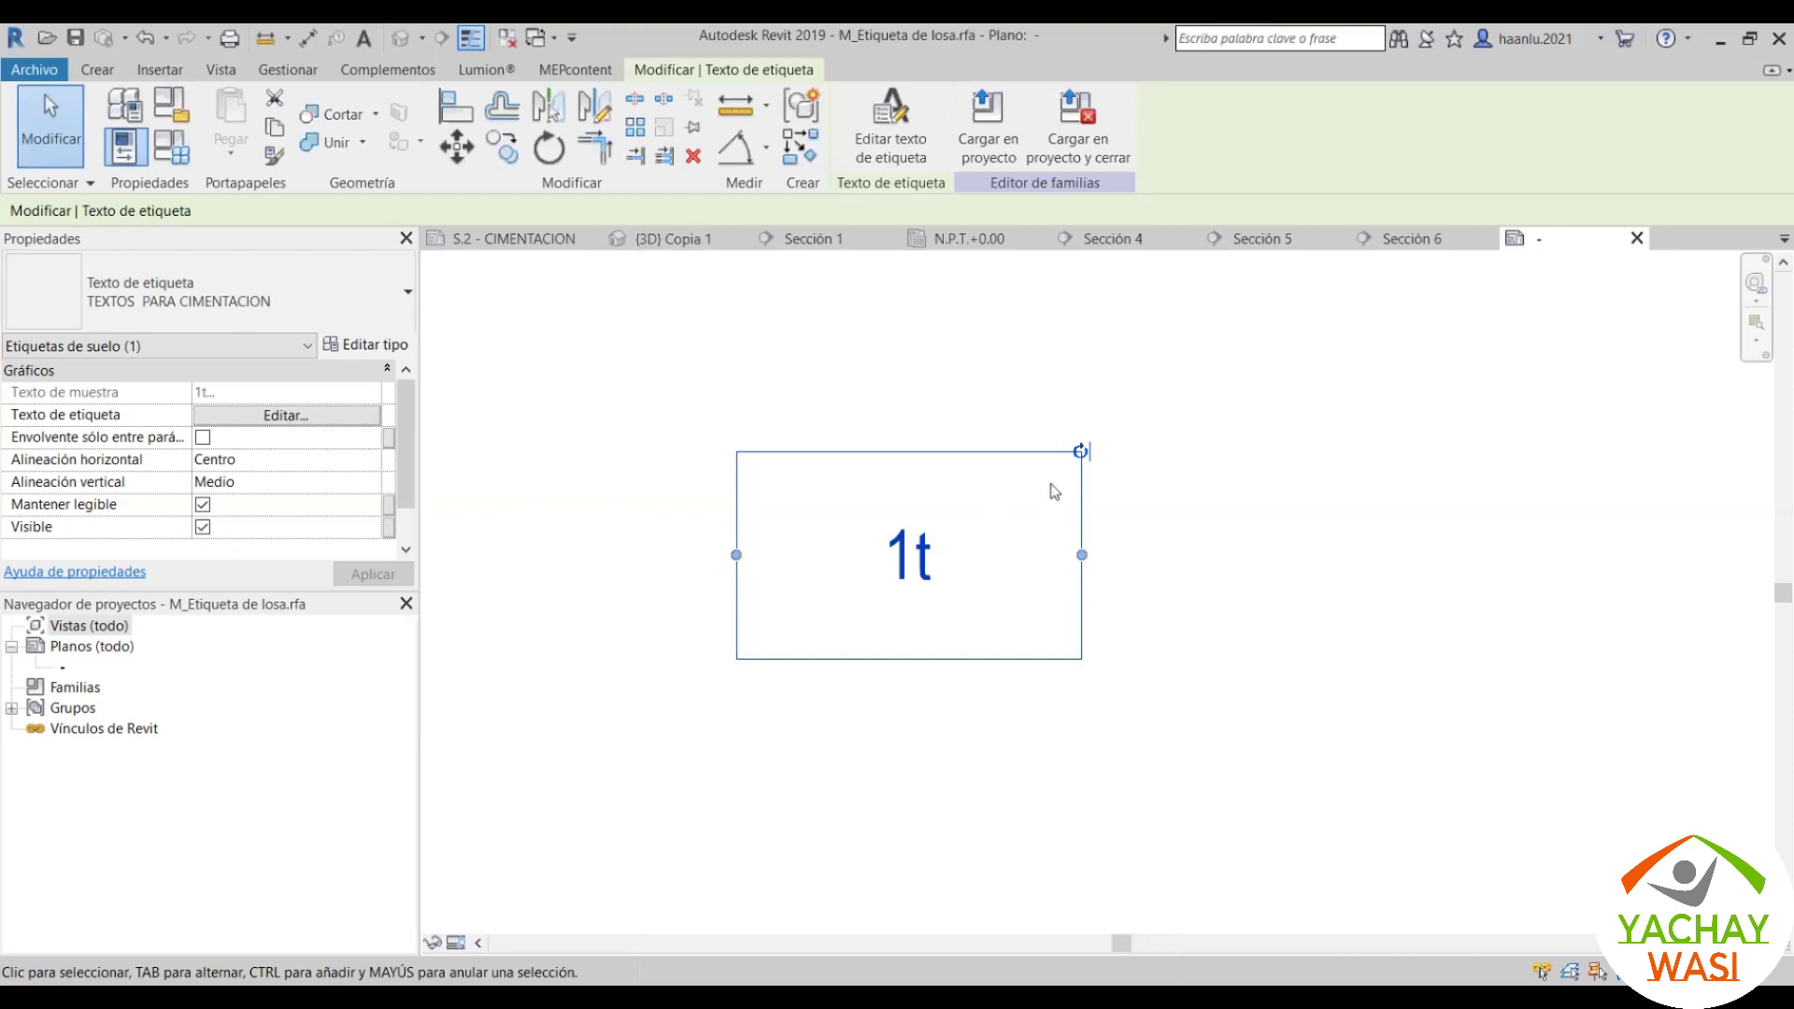
{"action": "left_click", "coordinate": [1151, 546]}
{"action": "left_click", "coordinate": [916, 568]}
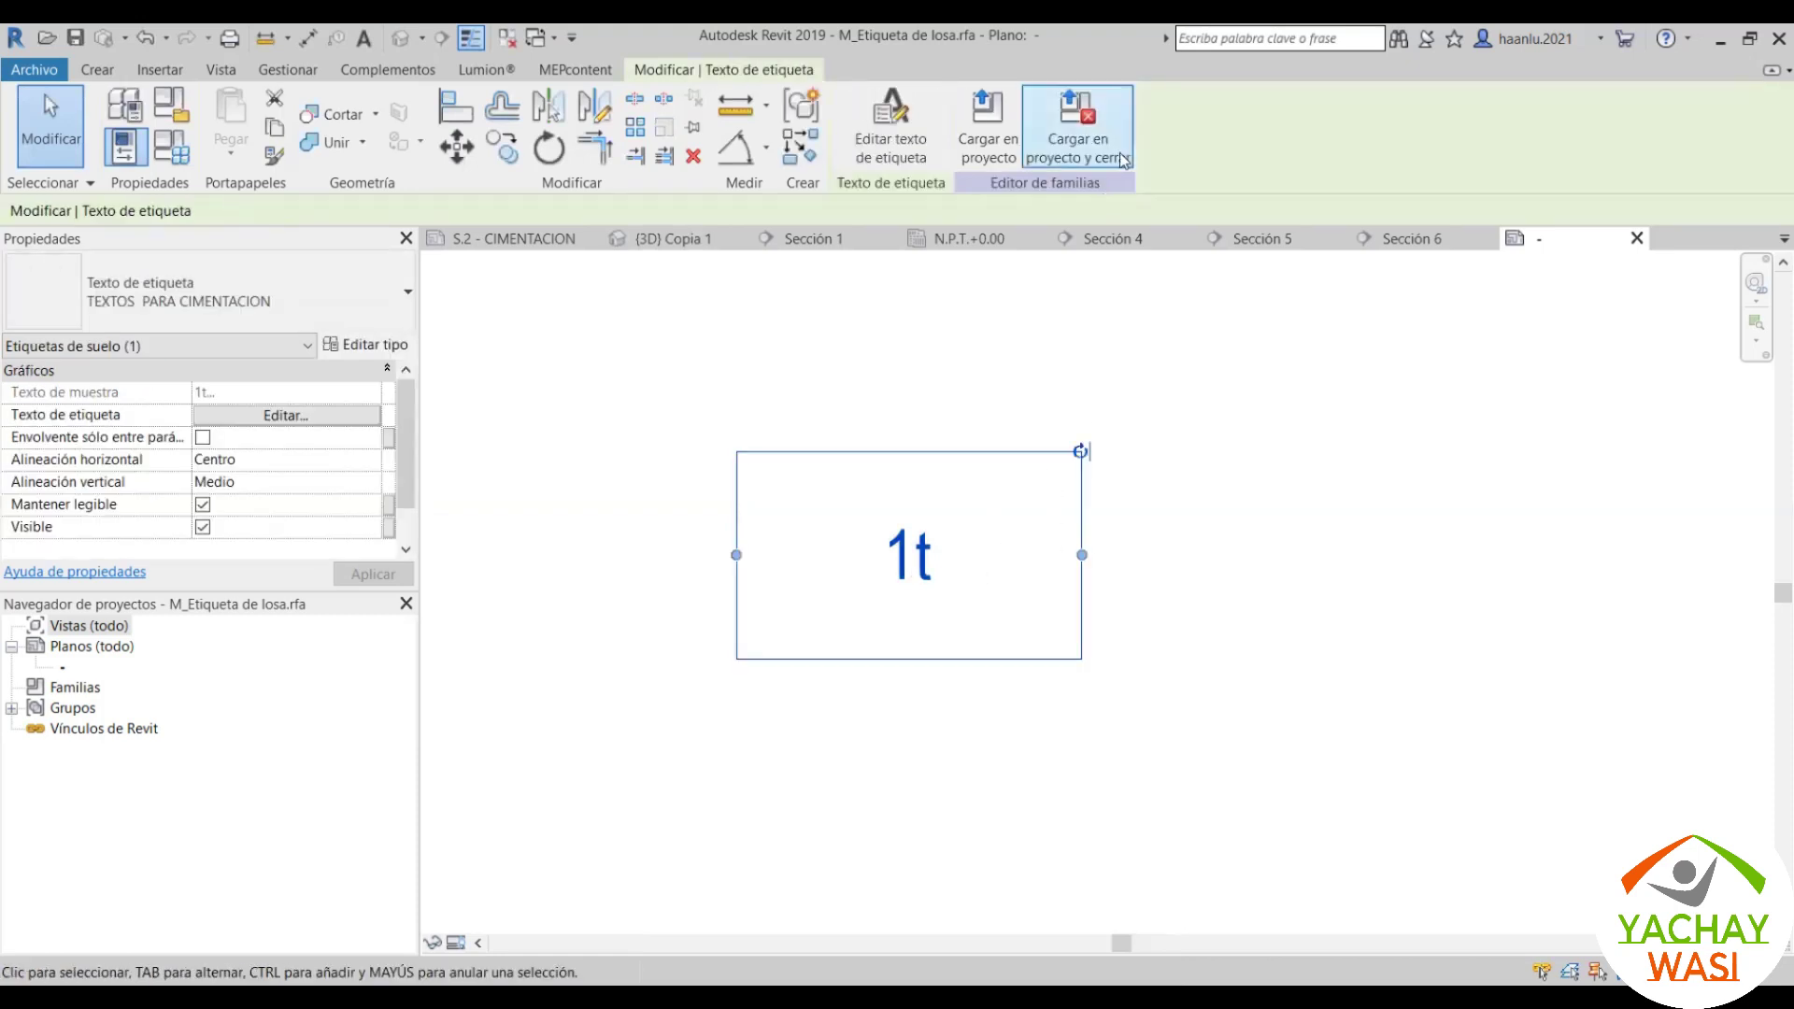
{"action": "left_click", "coordinate": [1203, 373]}
Step: Load the tag family into the project, saving it as M_Etiqueta de losa.rfa
{"action": "left_click", "coordinate": [985, 154]}
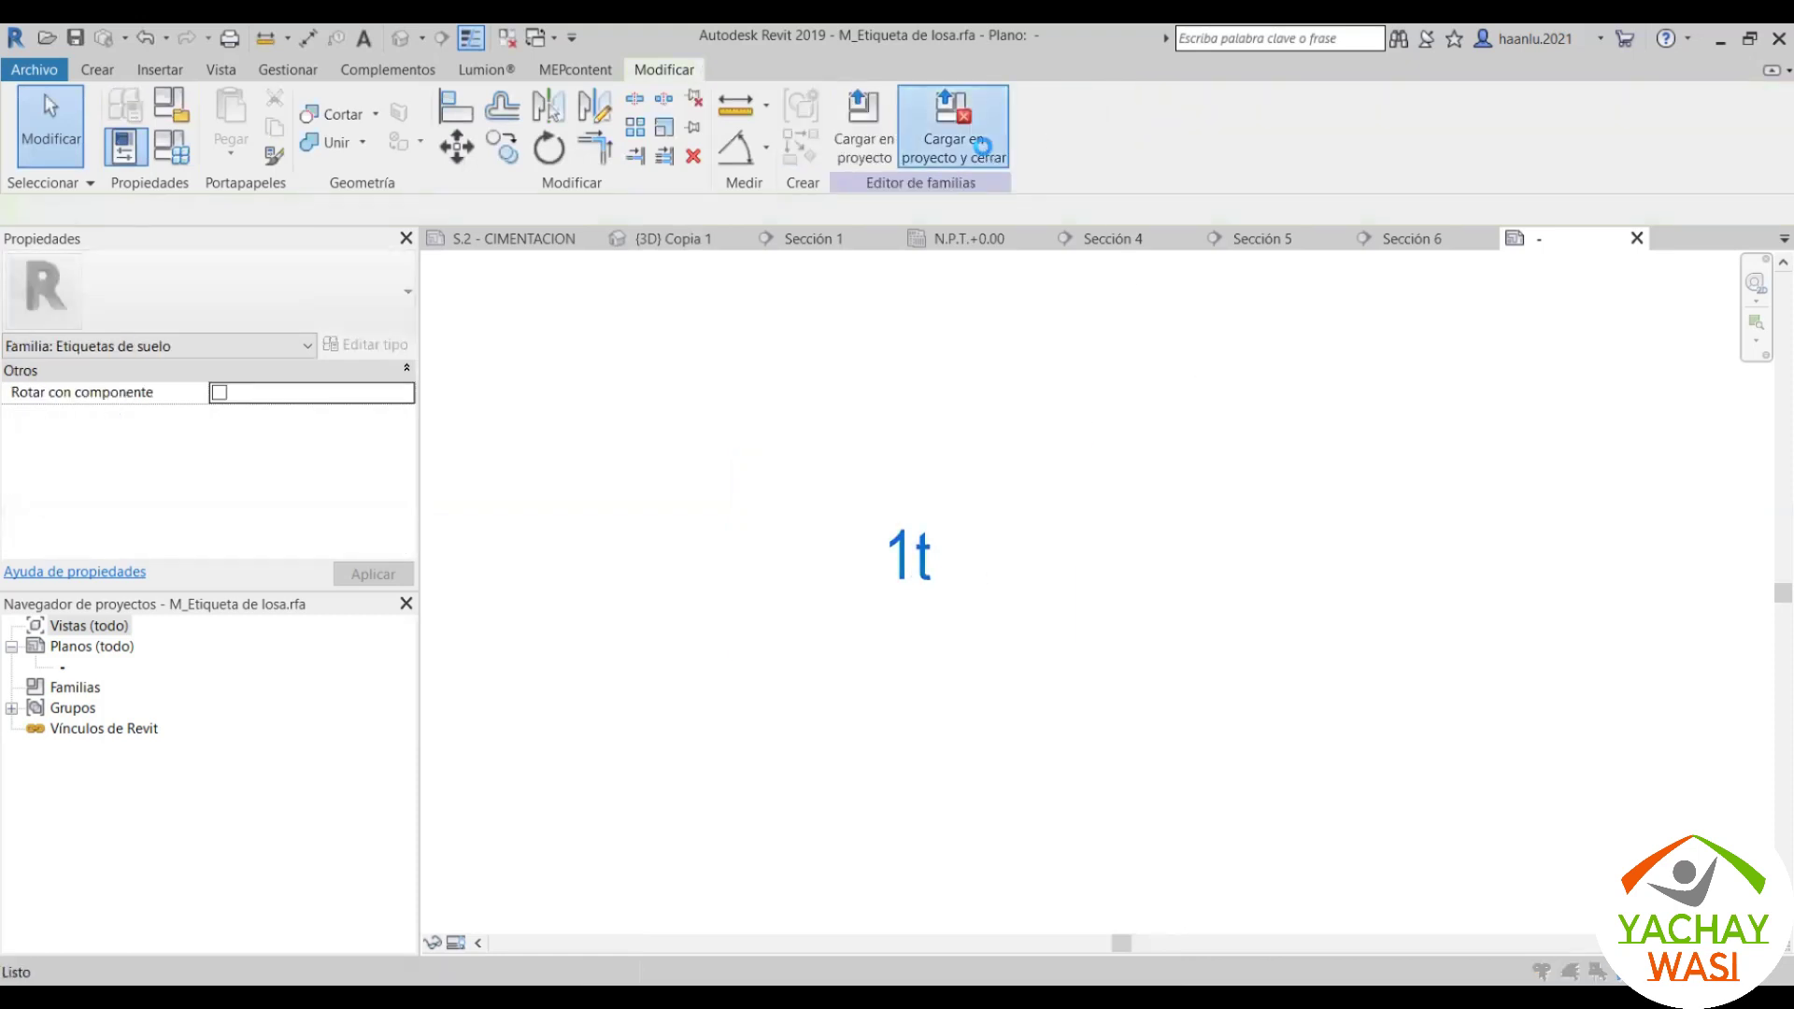
{"action": "left_click", "coordinate": [867, 529]}
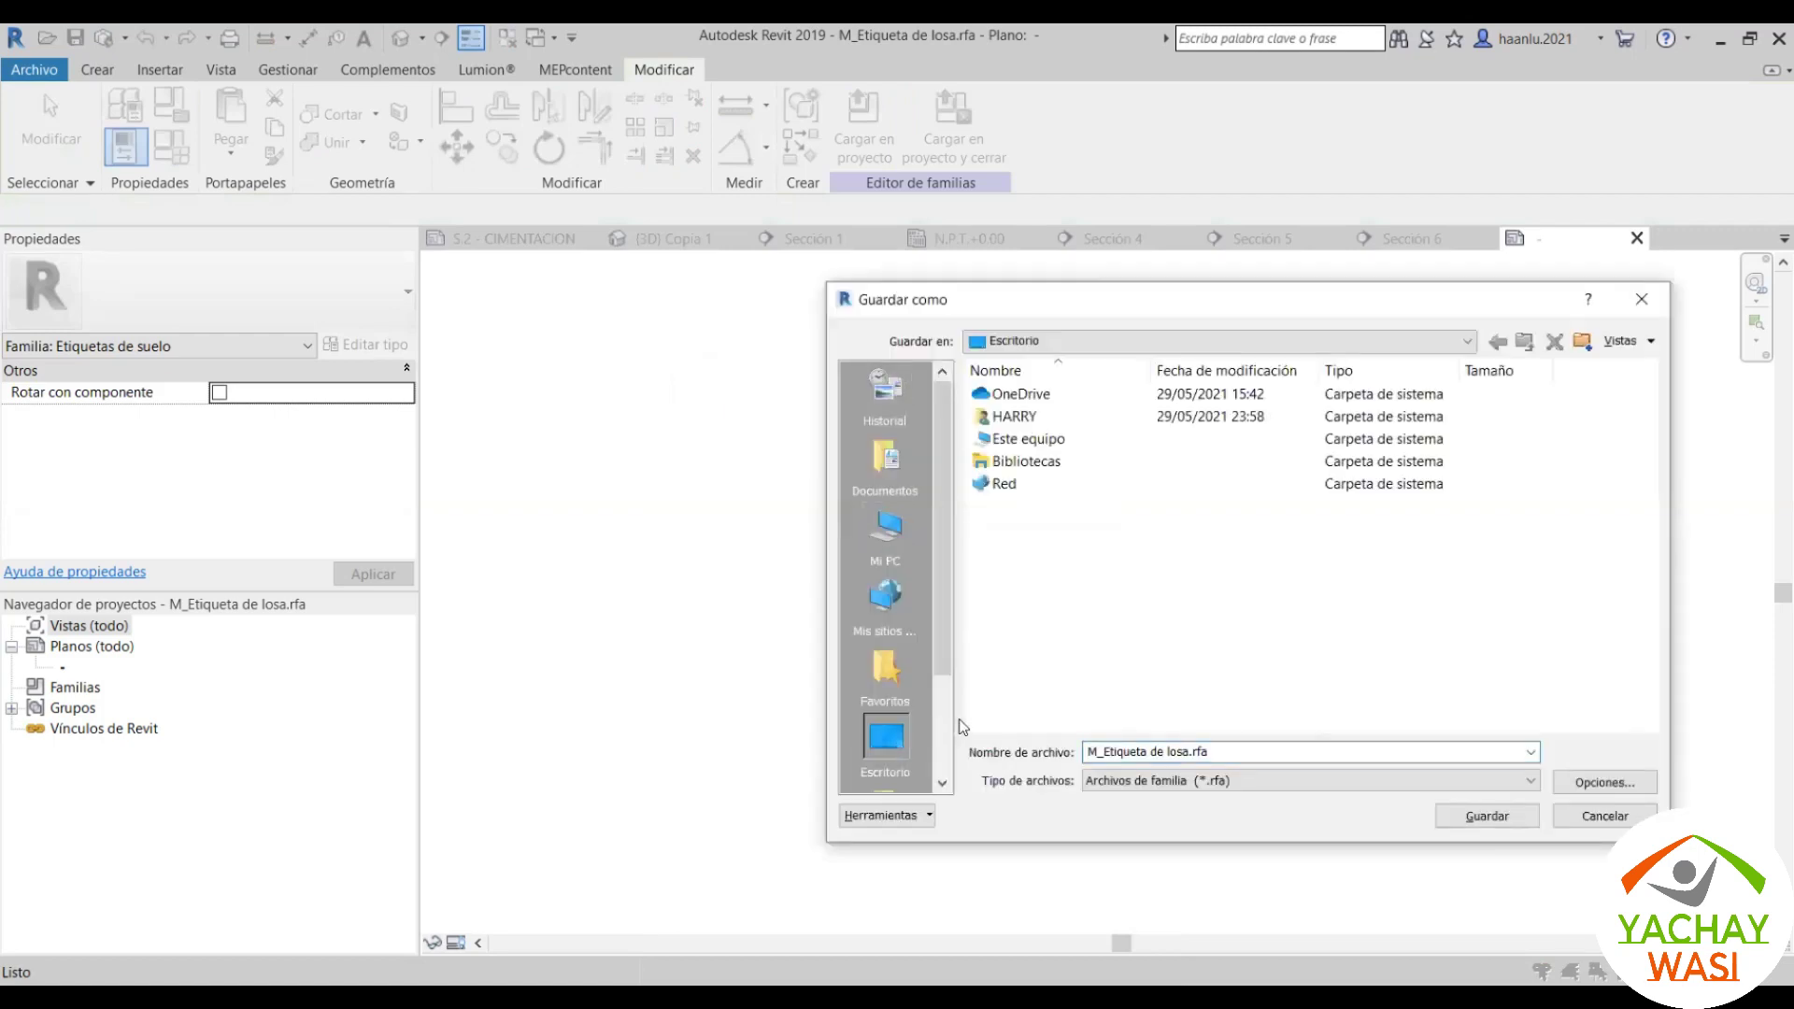
{"action": "left_click_drag", "start_coordinate": [1088, 752], "coordinate": [1214, 752]}
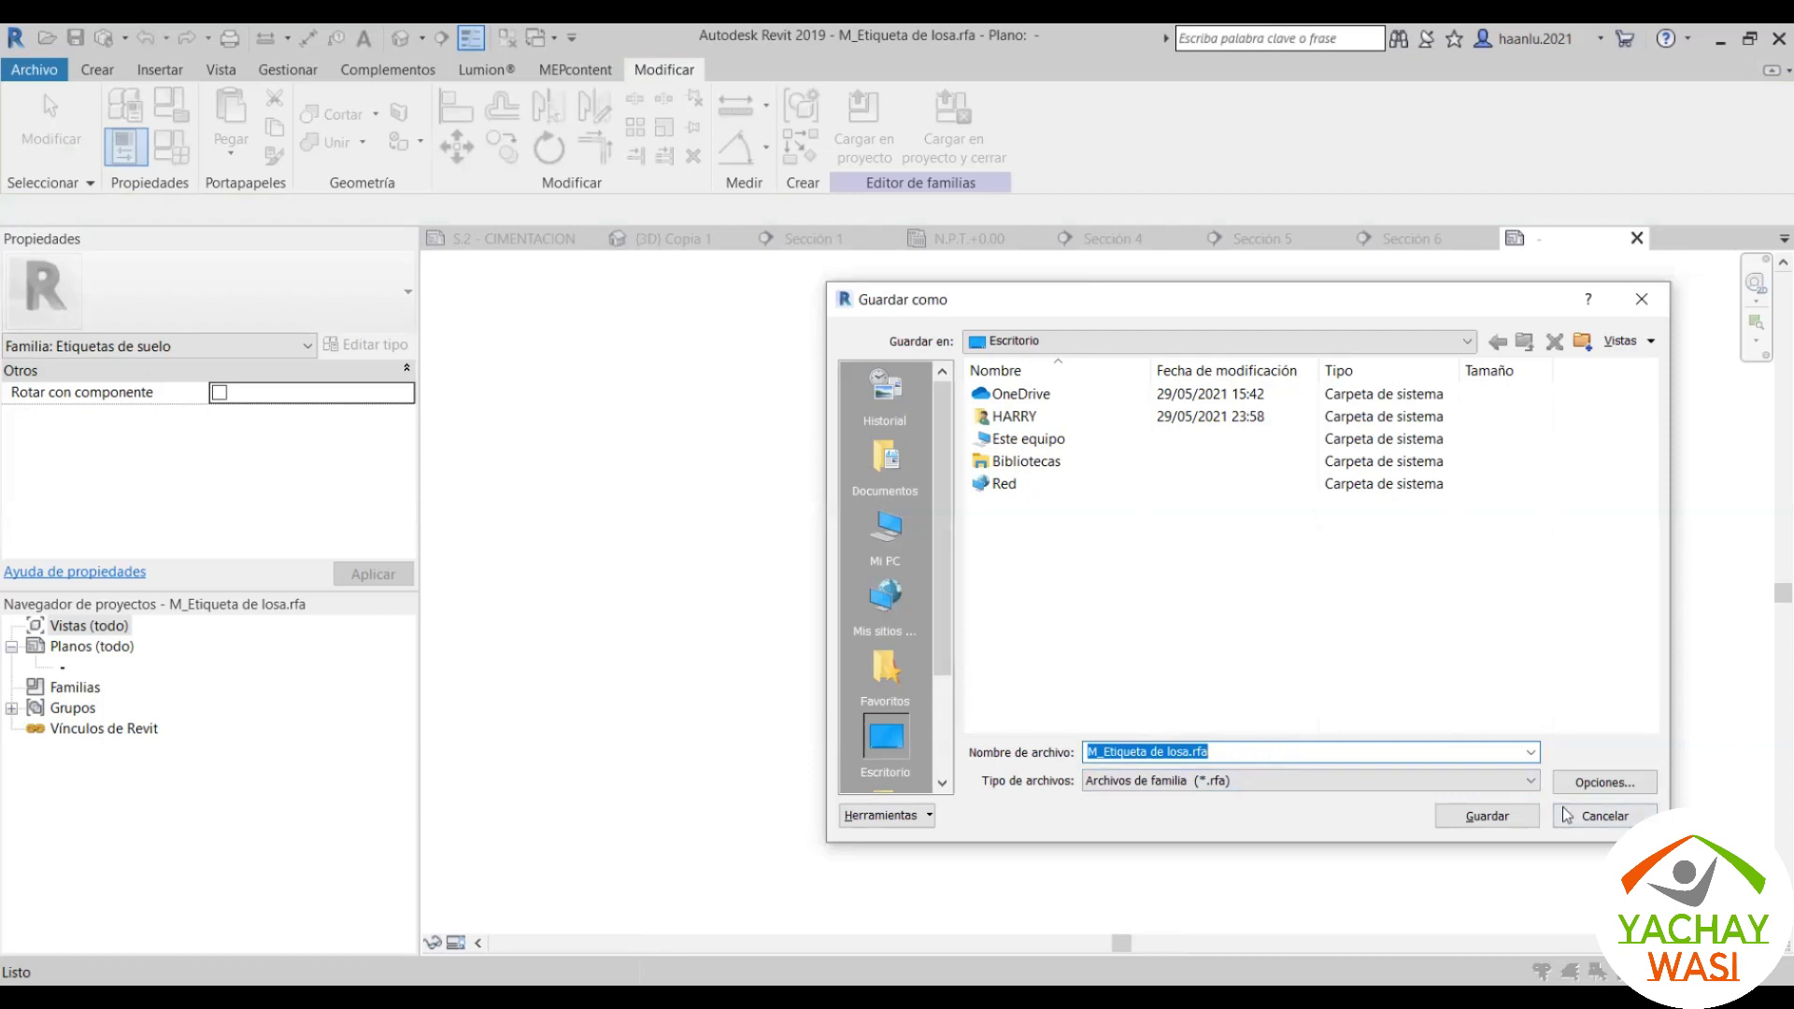
{"action": "left_click", "coordinate": [1507, 822]}
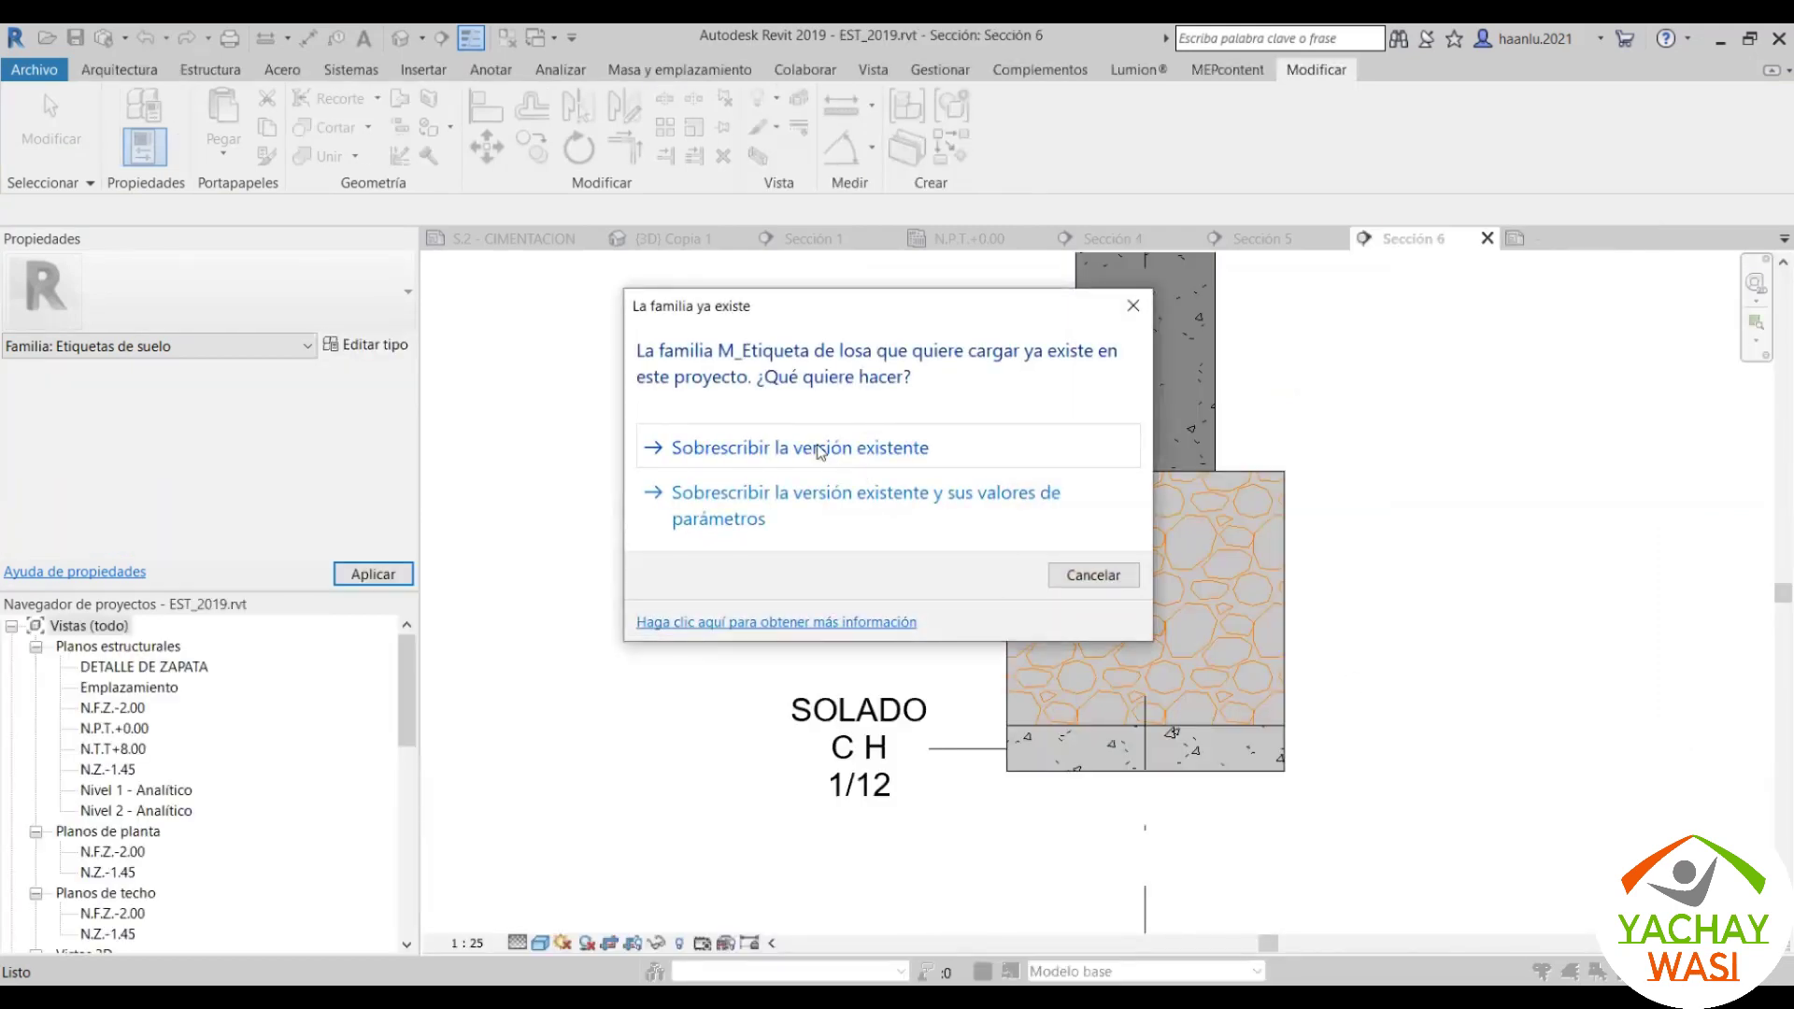
Step: Overwrite the existing M_Etiqueta de losa family and select the SOLADO C H 1/12 tag
{"action": "left_click", "coordinate": [818, 449]}
{"action": "scroll", "coordinate": [939, 700], "scroll_direction": "up", "scroll_amount": 2}
{"action": "scroll", "coordinate": [945, 726], "scroll_direction": "down", "scroll_amount": 1}
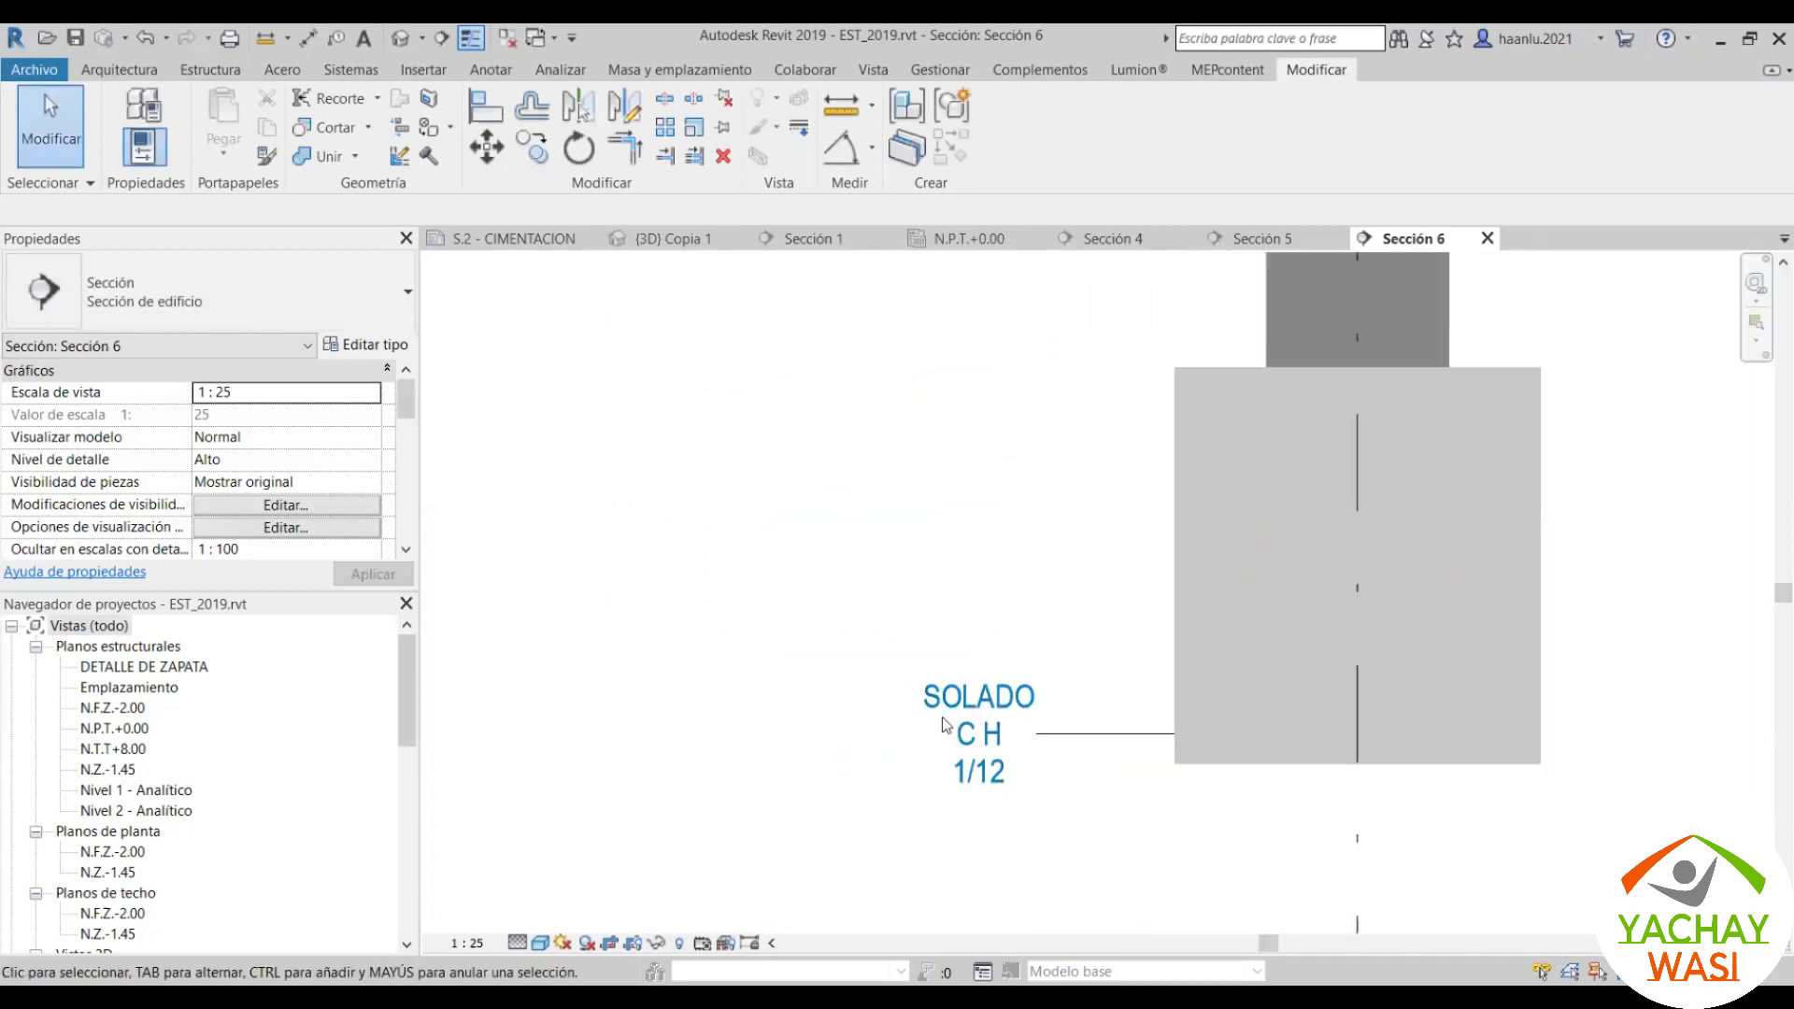
{"action": "left_click", "coordinate": [946, 727]}
{"action": "scroll", "coordinate": [955, 734], "scroll_direction": "up", "scroll_amount": 1}
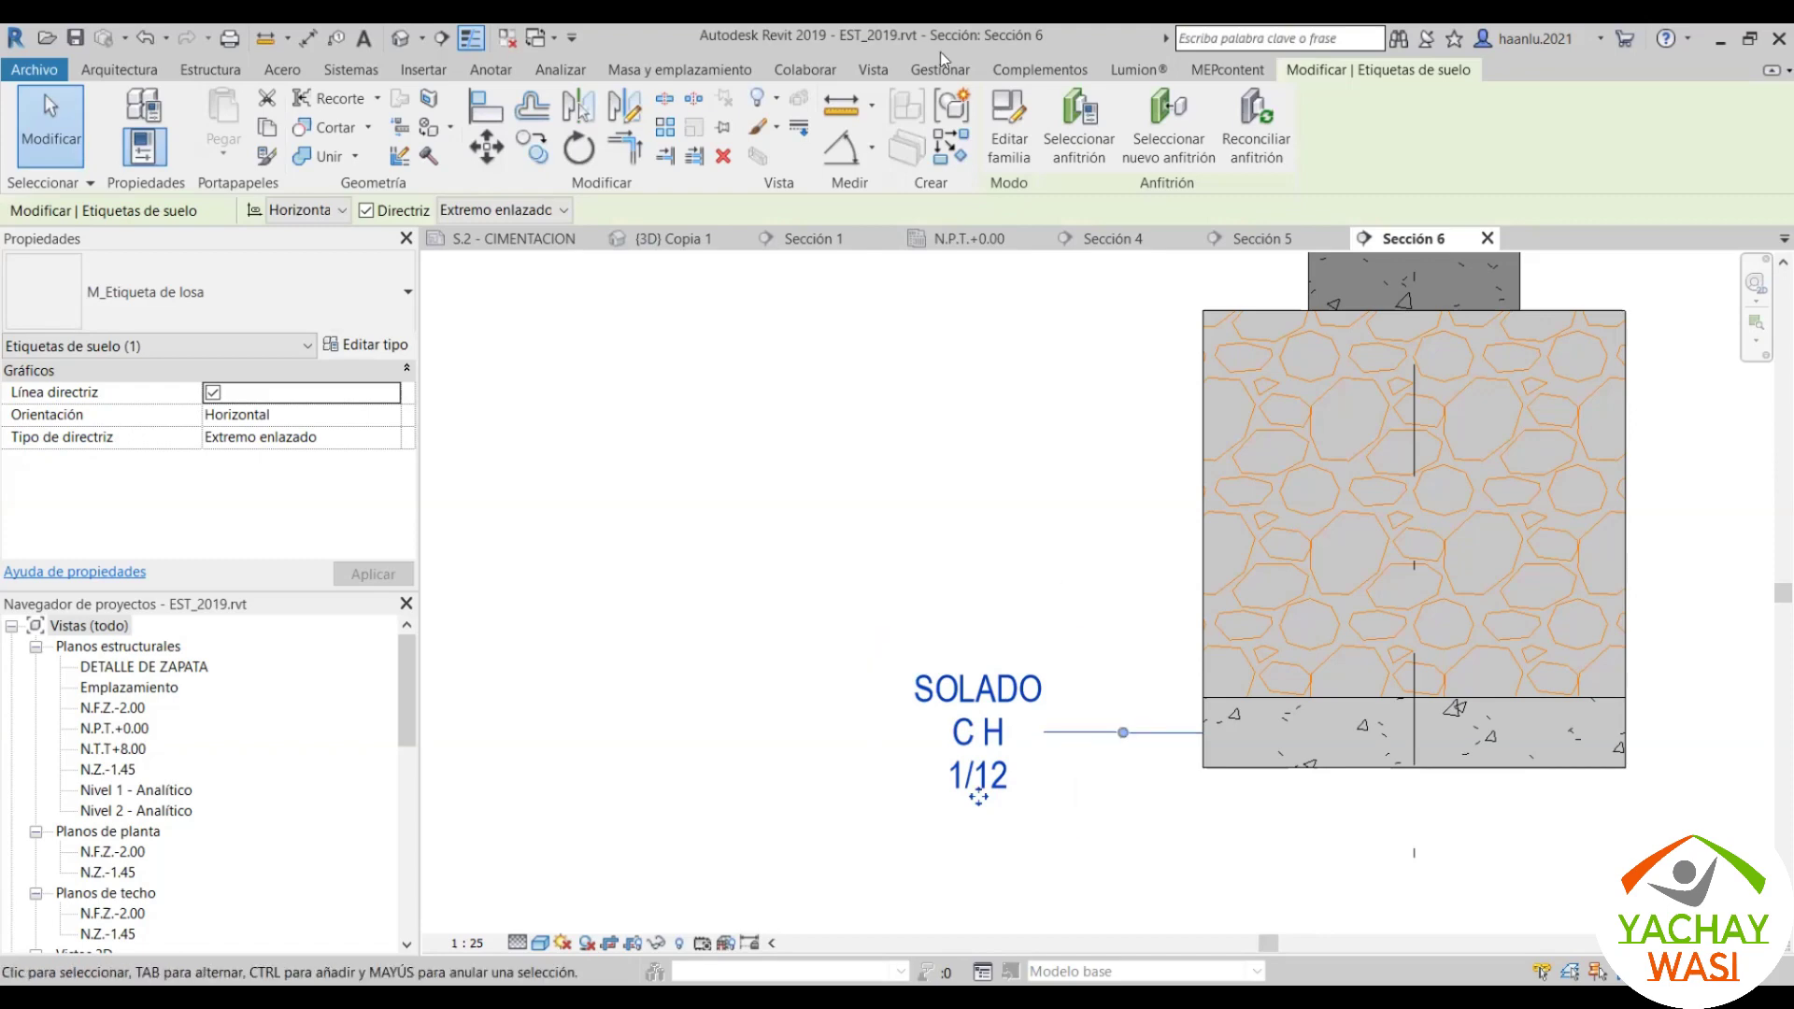
Step: Edit the slab tag family and widen its label box so text fits one line
{"action": "left_click", "coordinate": [1009, 120]}
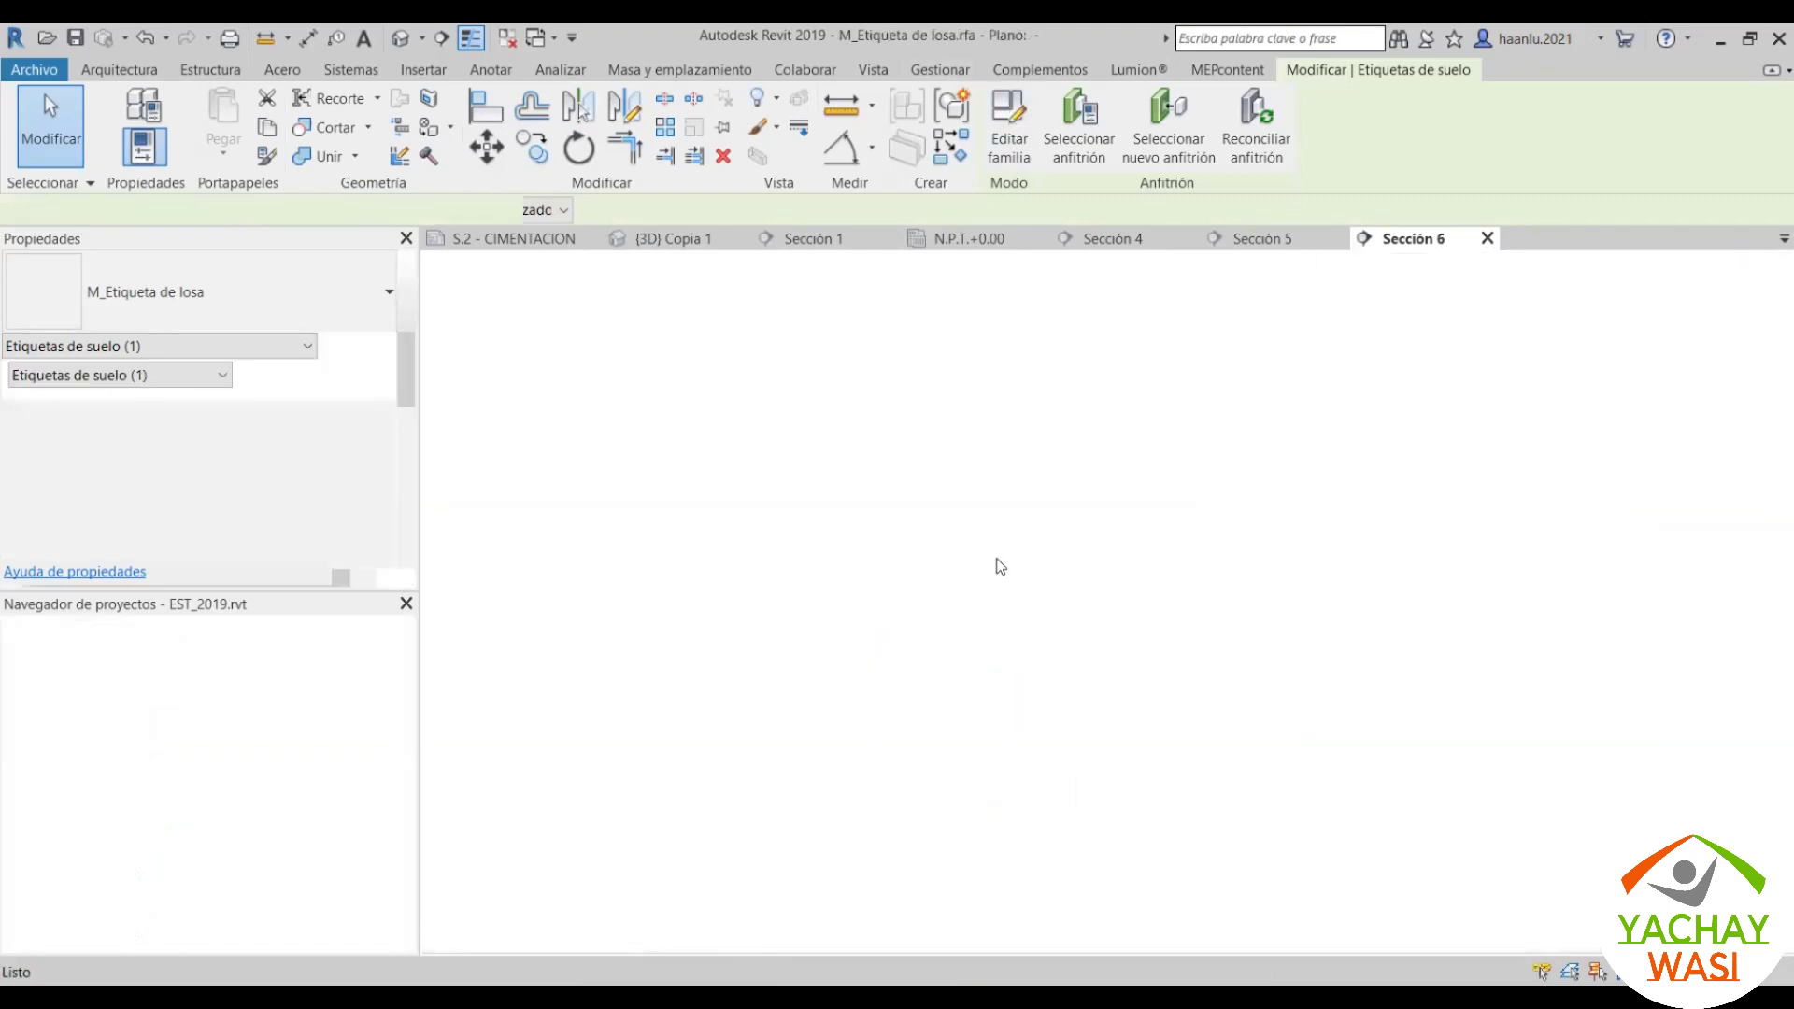
{"action": "left_click", "coordinate": [1034, 524]}
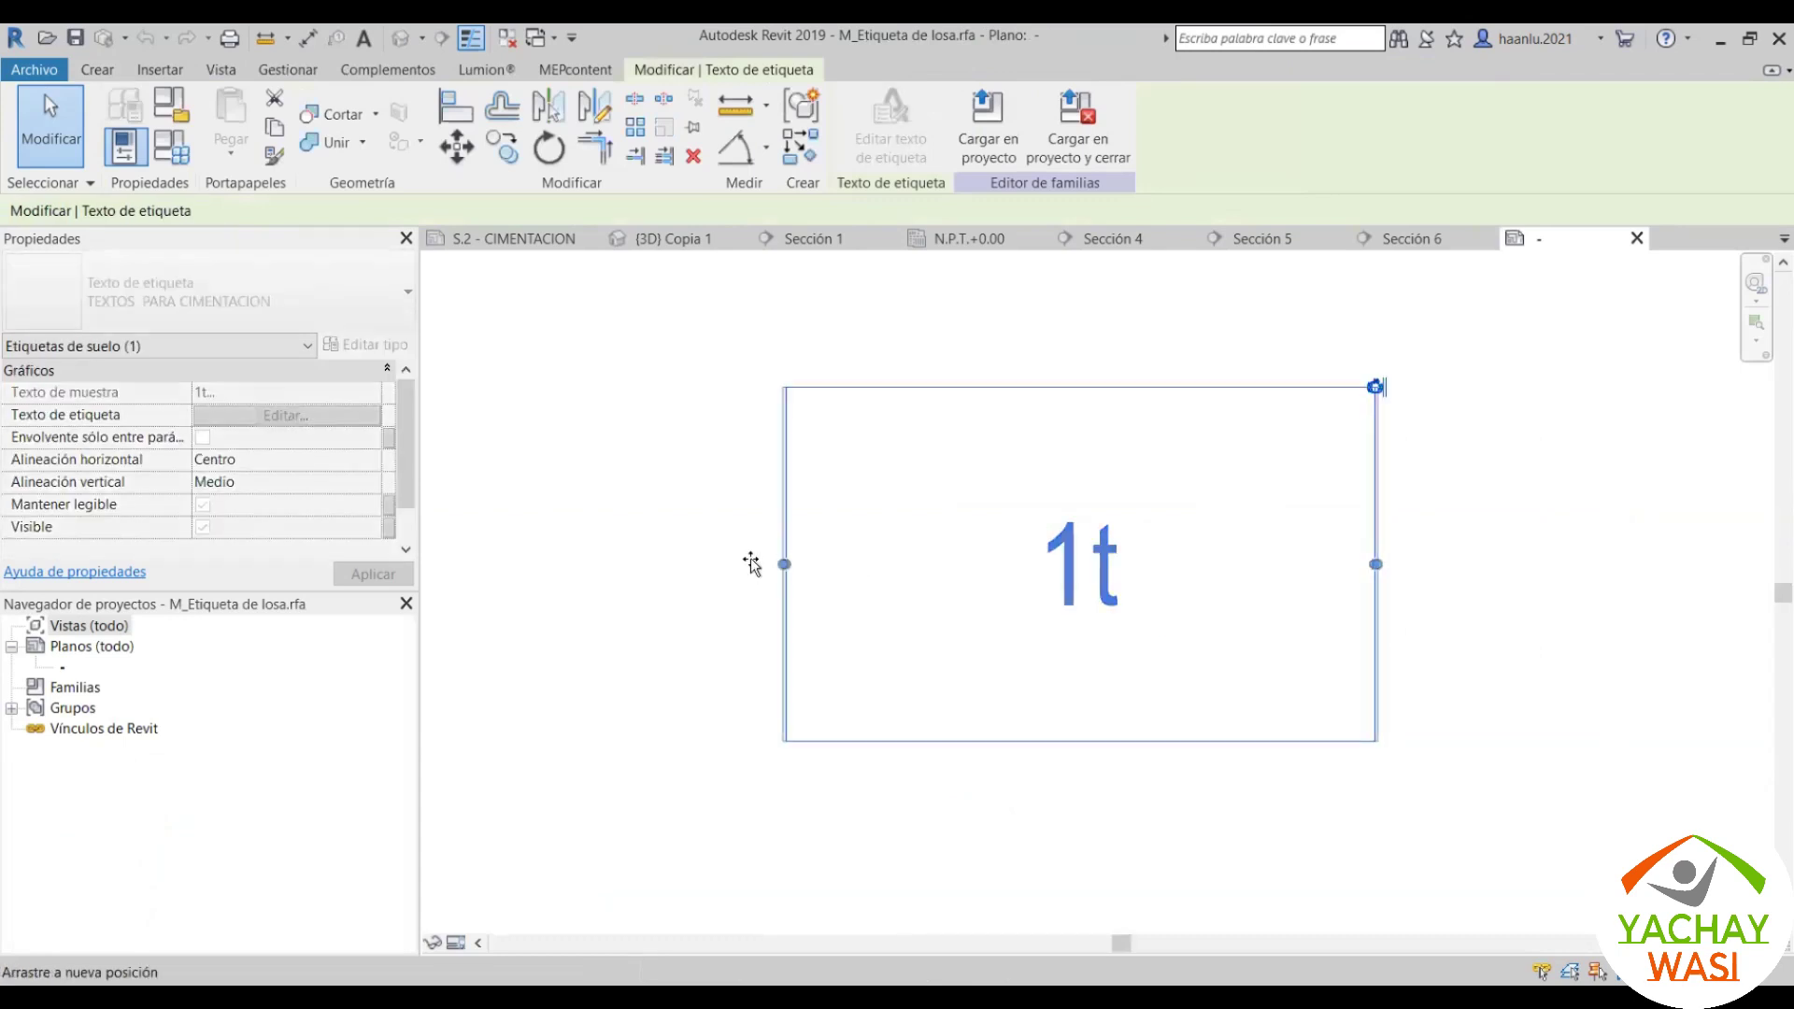
{"action": "left_click_drag", "start_coordinate": [750, 563], "coordinate": [451, 564]}
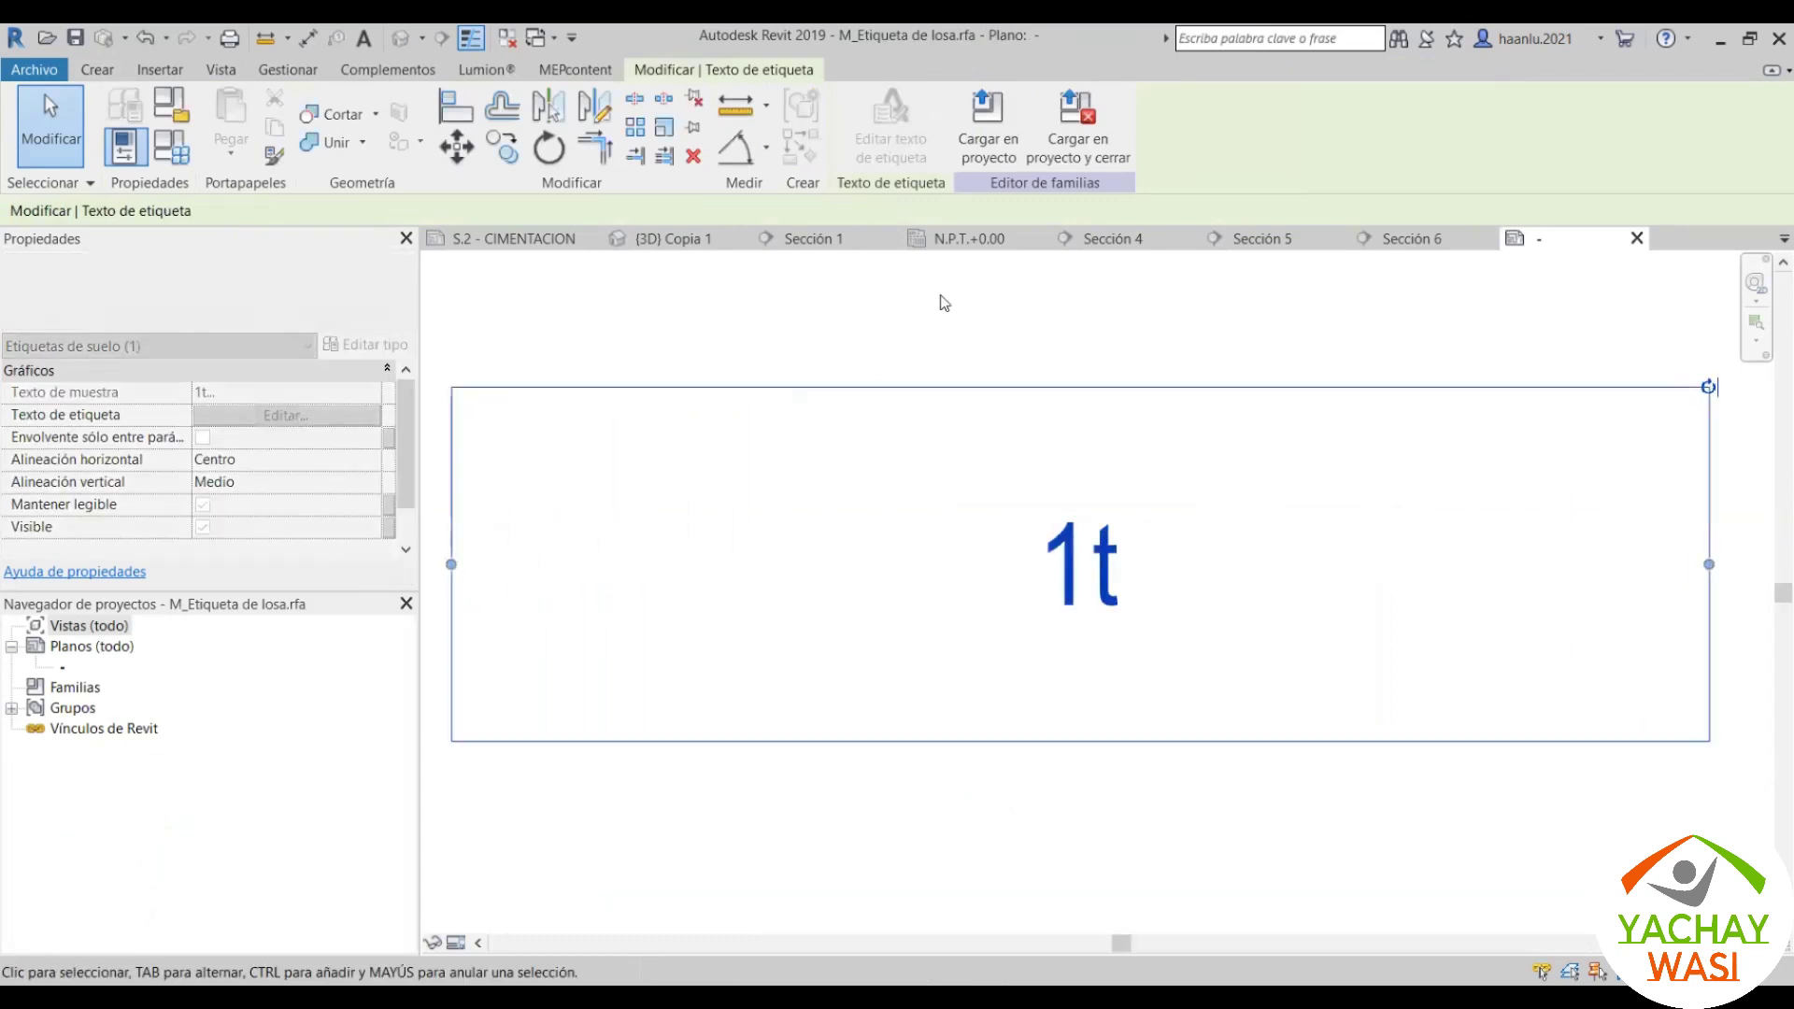
{"action": "scroll", "coordinate": [1065, 360], "scroll_direction": "down", "scroll_amount": 3}
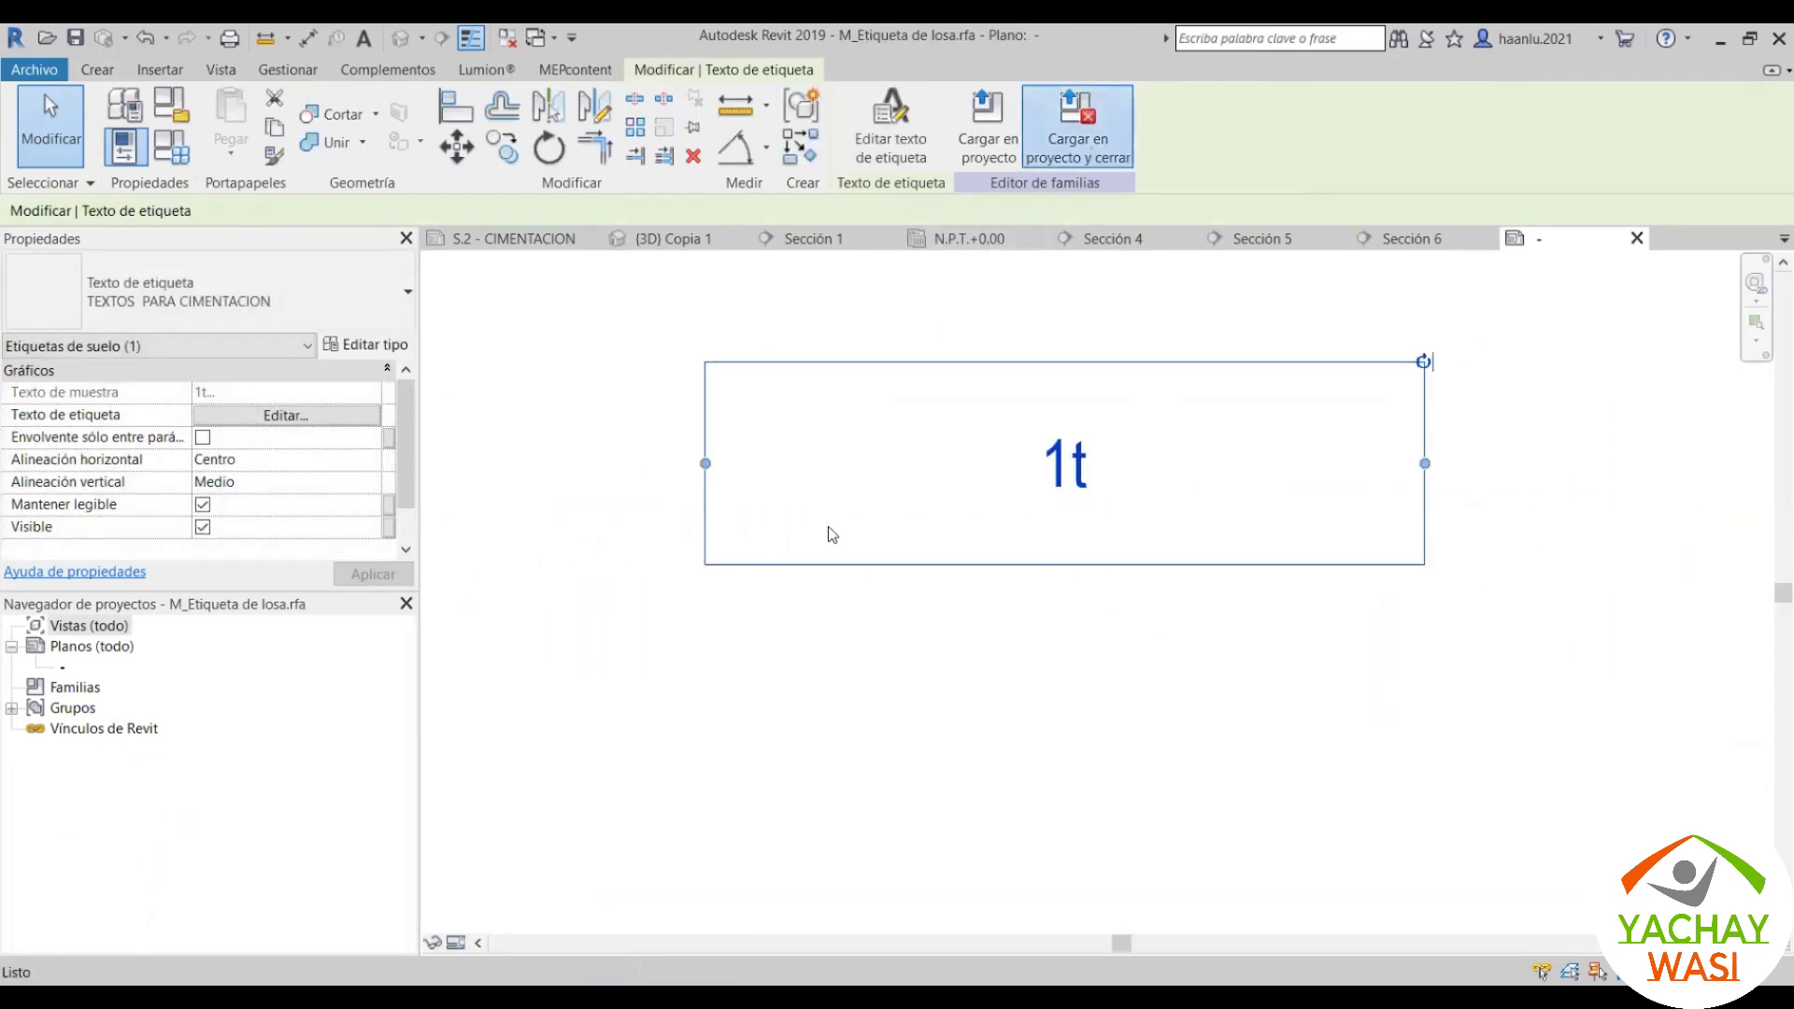
Step: Save and reload the tag family, overwriting the existing version in the project
{"action": "left_click", "coordinate": [858, 537]}
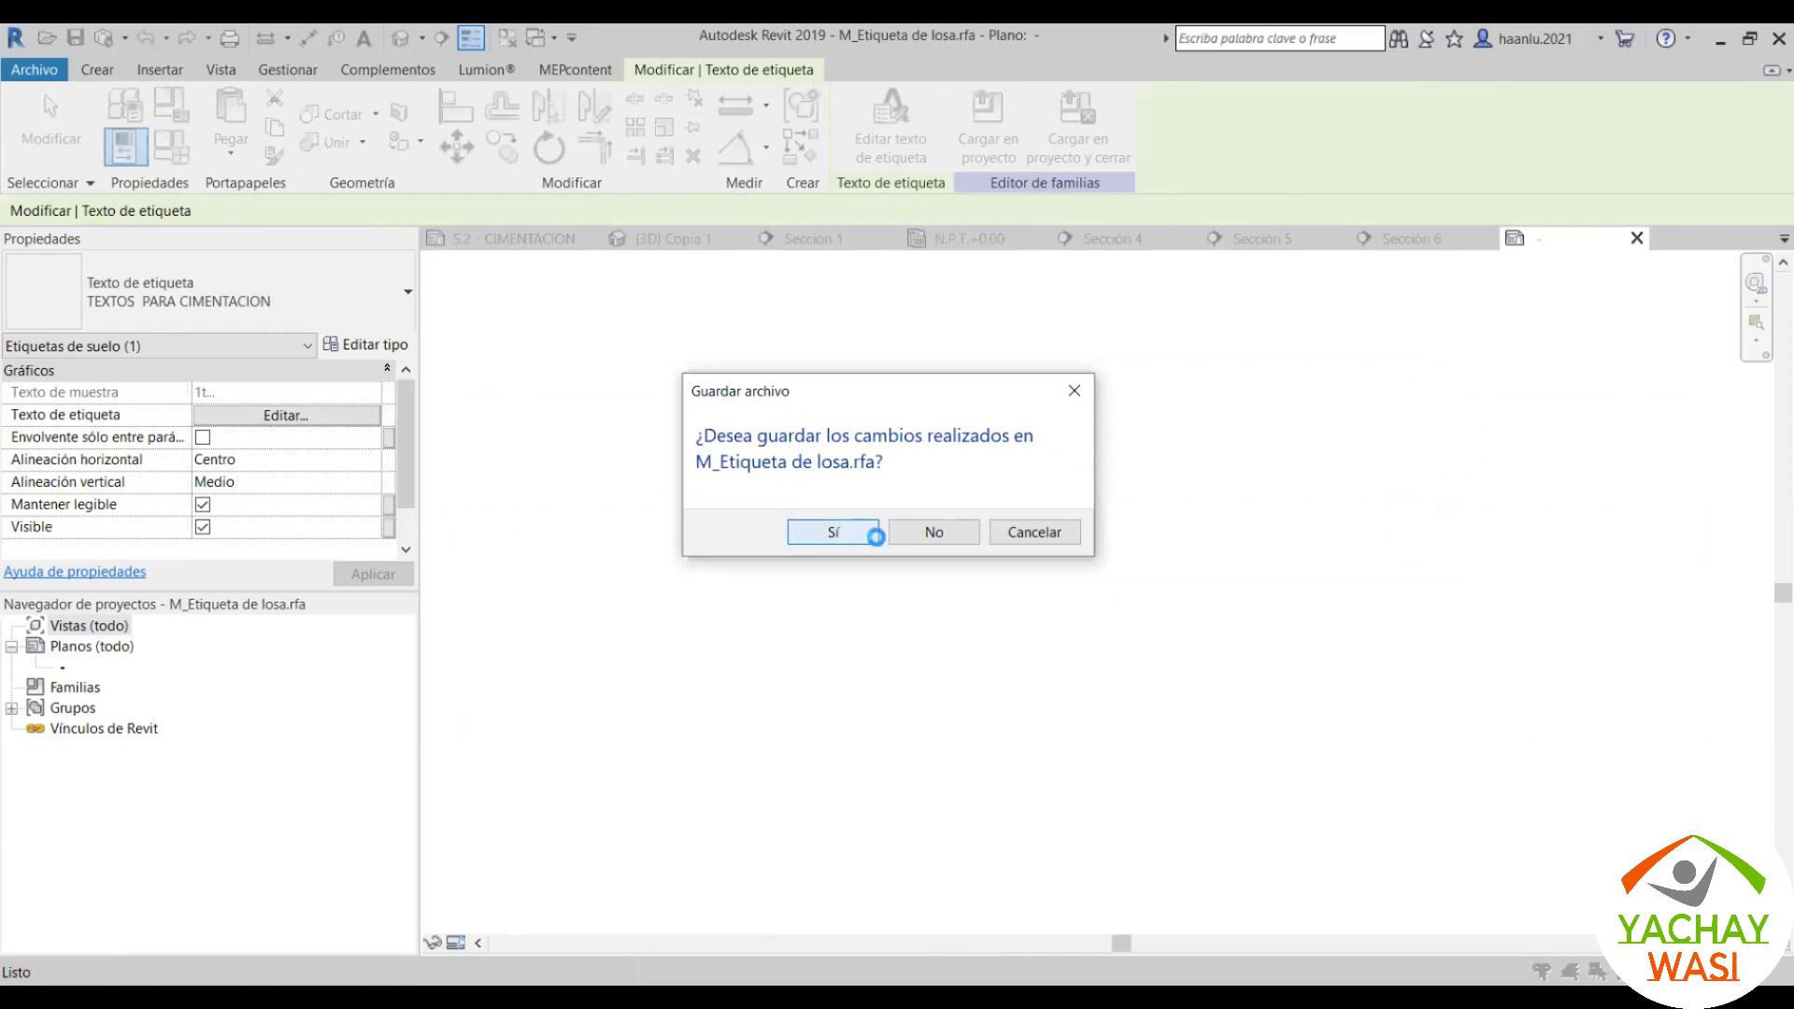
{"action": "left_click", "coordinate": [911, 450]}
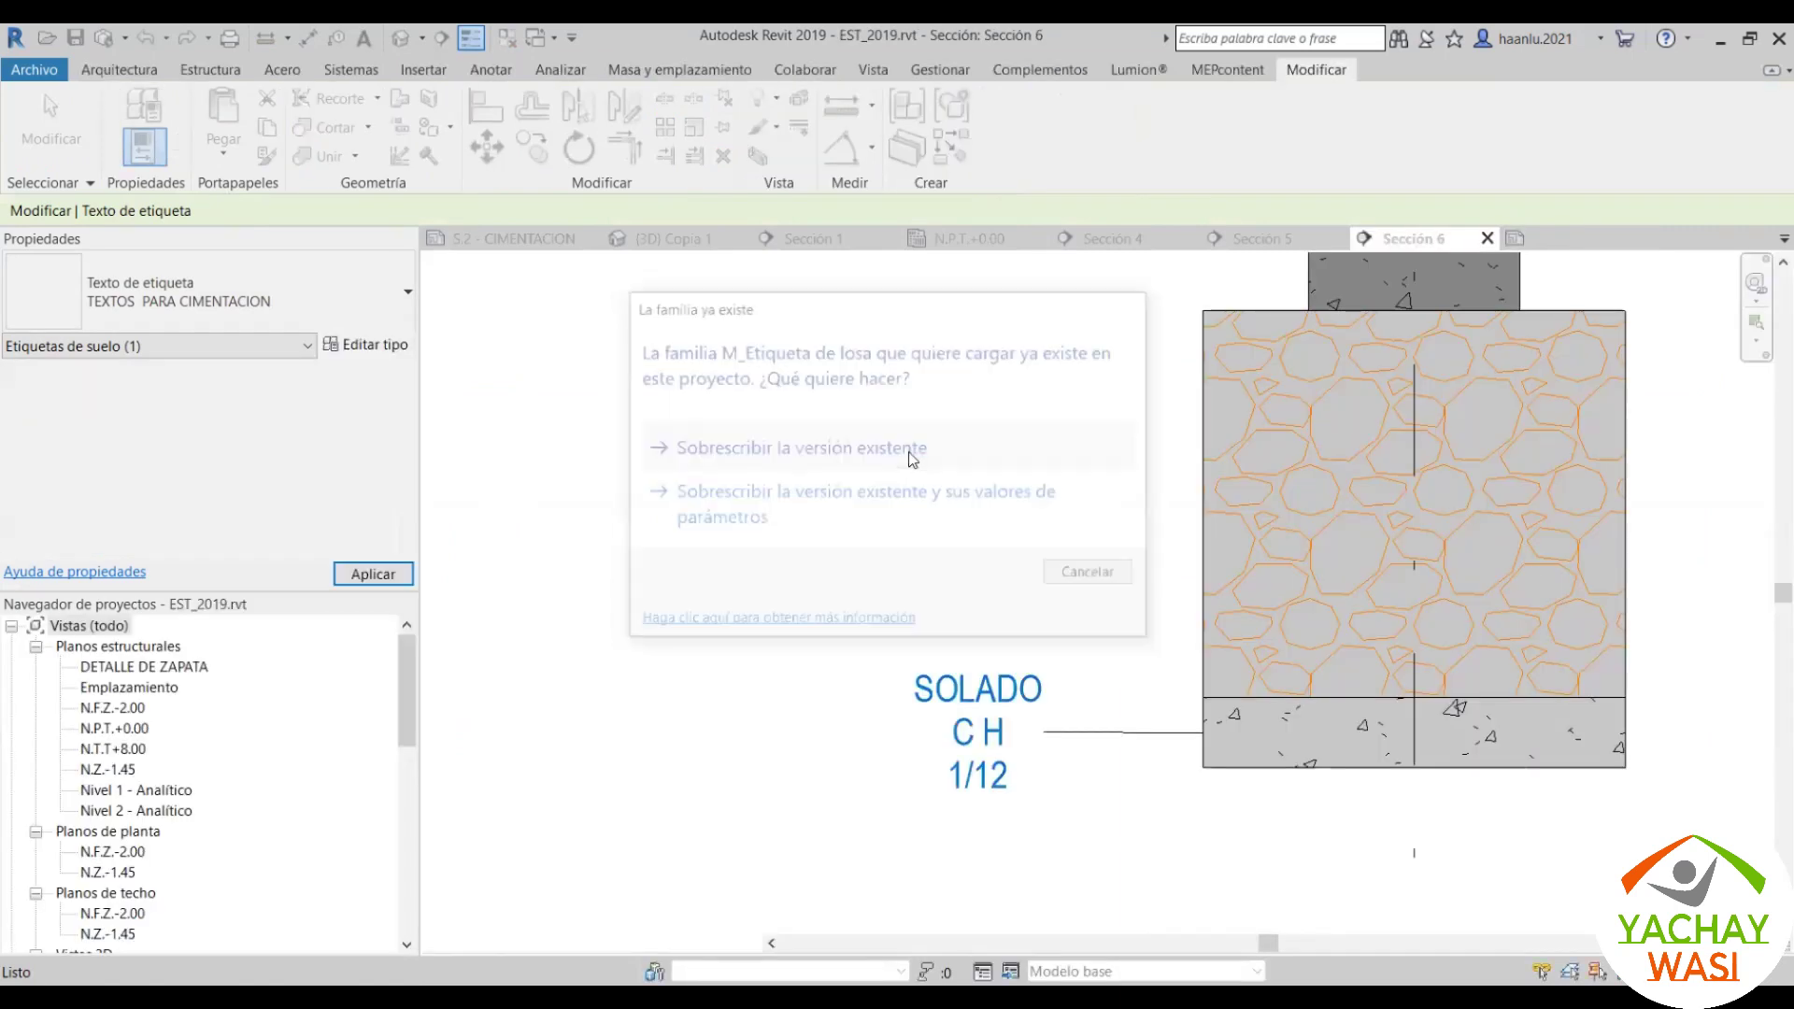
{"action": "scroll", "coordinate": [1084, 776], "scroll_direction": "down", "scroll_amount": 3}
{"action": "mouse_move", "coordinate": [1149, 749]}
{"action": "middle_mouse_down"}
{"action": "mouse_move", "coordinate": [1044, 706]}
{"action": "mouse_move", "coordinate": [1099, 650]}
{"action": "middle_mouse_up"}
{"action": "scroll", "coordinate": [1032, 731], "scroll_direction": "up", "scroll_amount": 2}
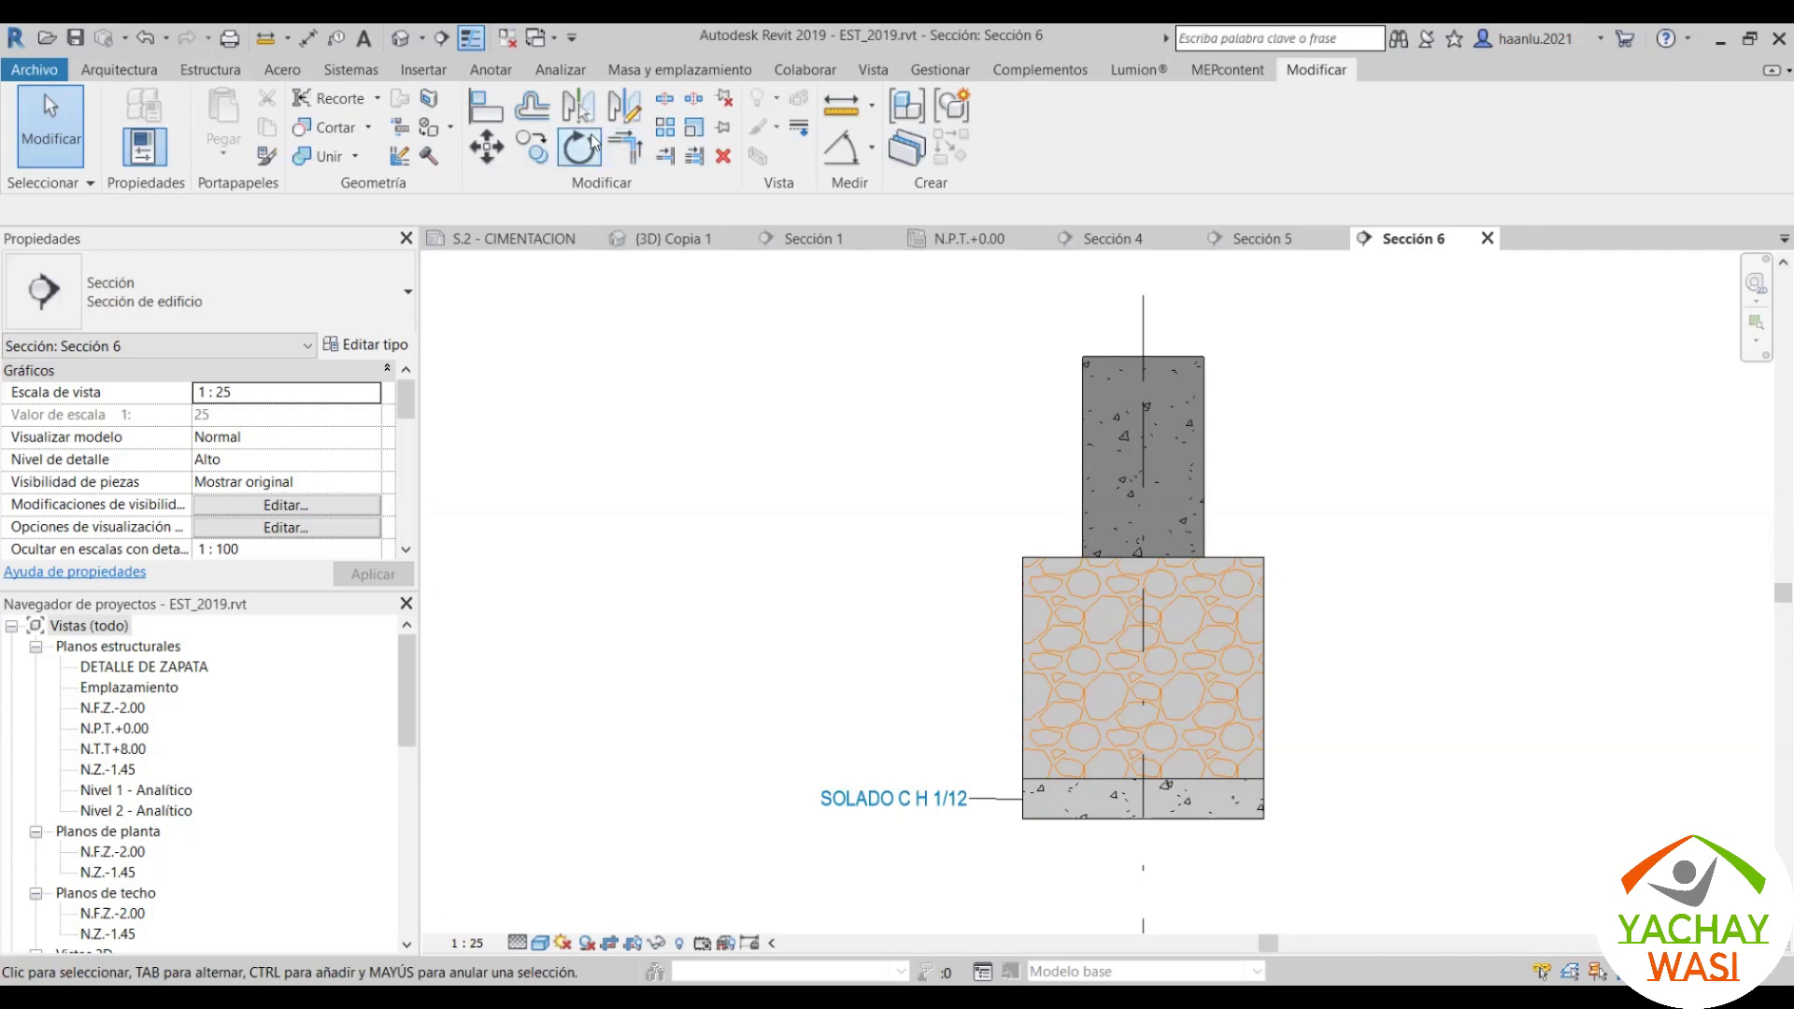
Step: Cancel a first Tag by Category attempt and save the project
{"action": "left_click", "coordinate": [490, 69]}
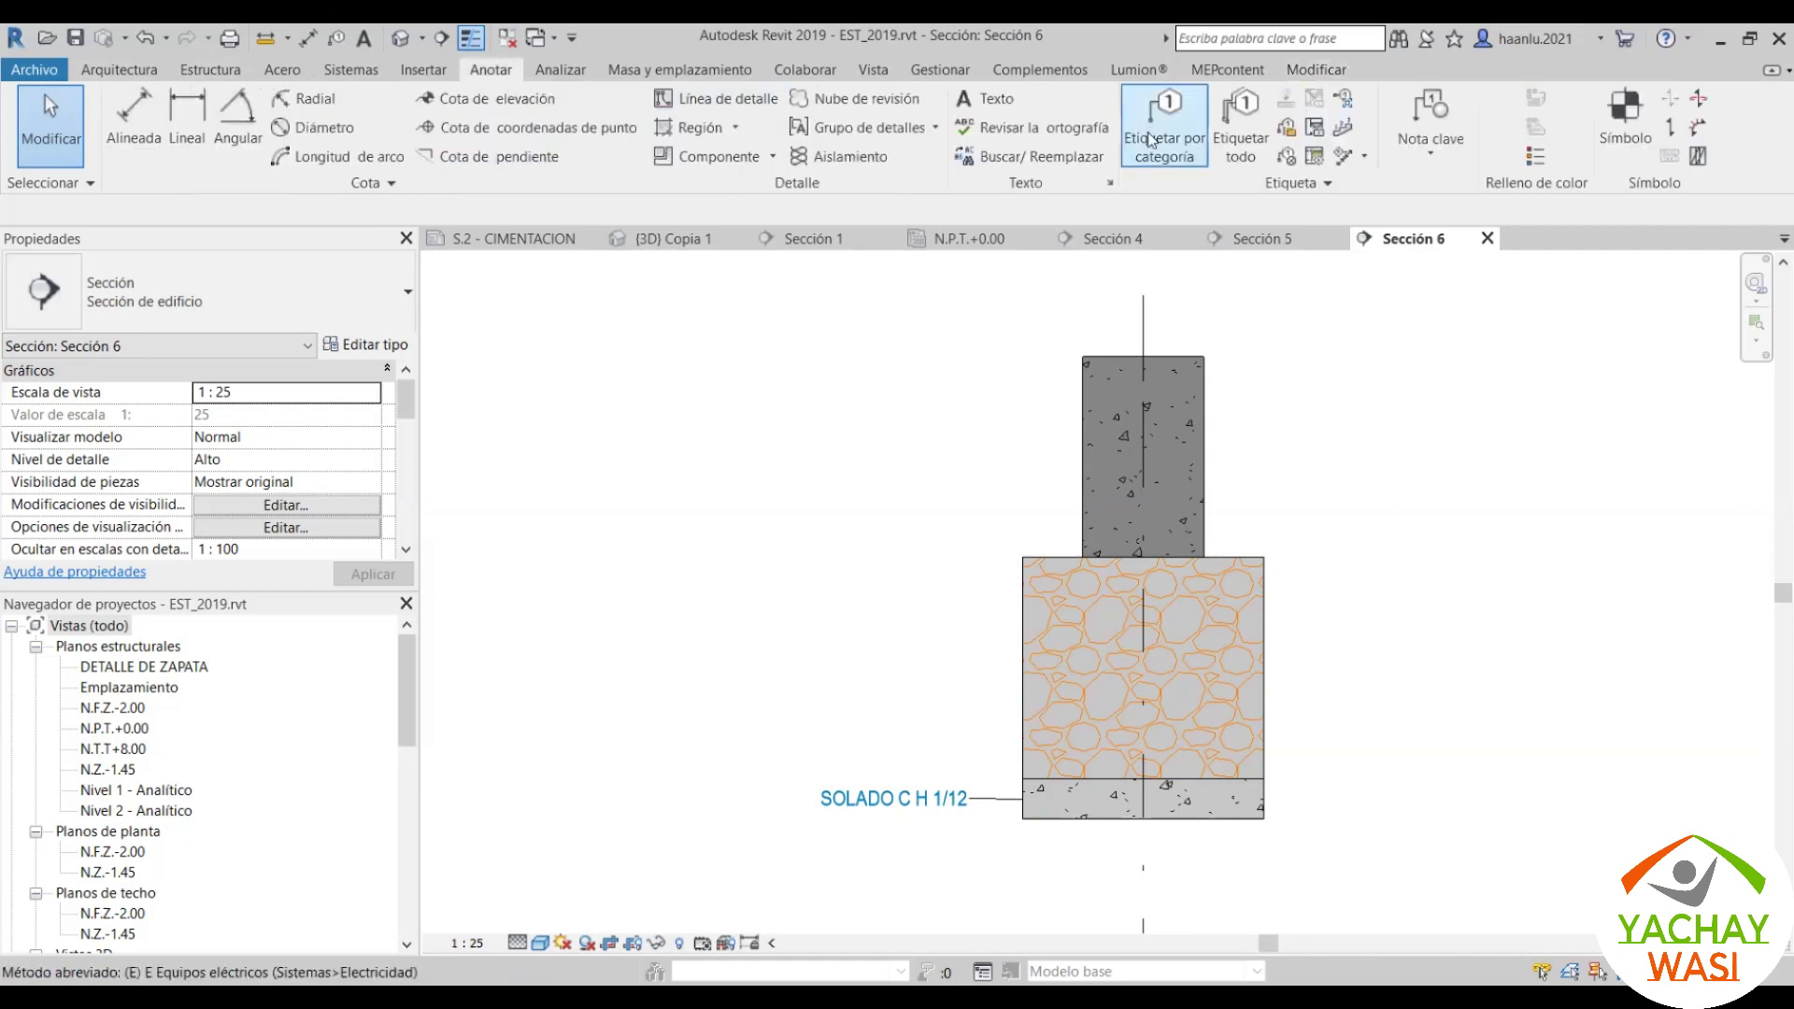
{"action": "left_click", "coordinate": [1162, 142]}
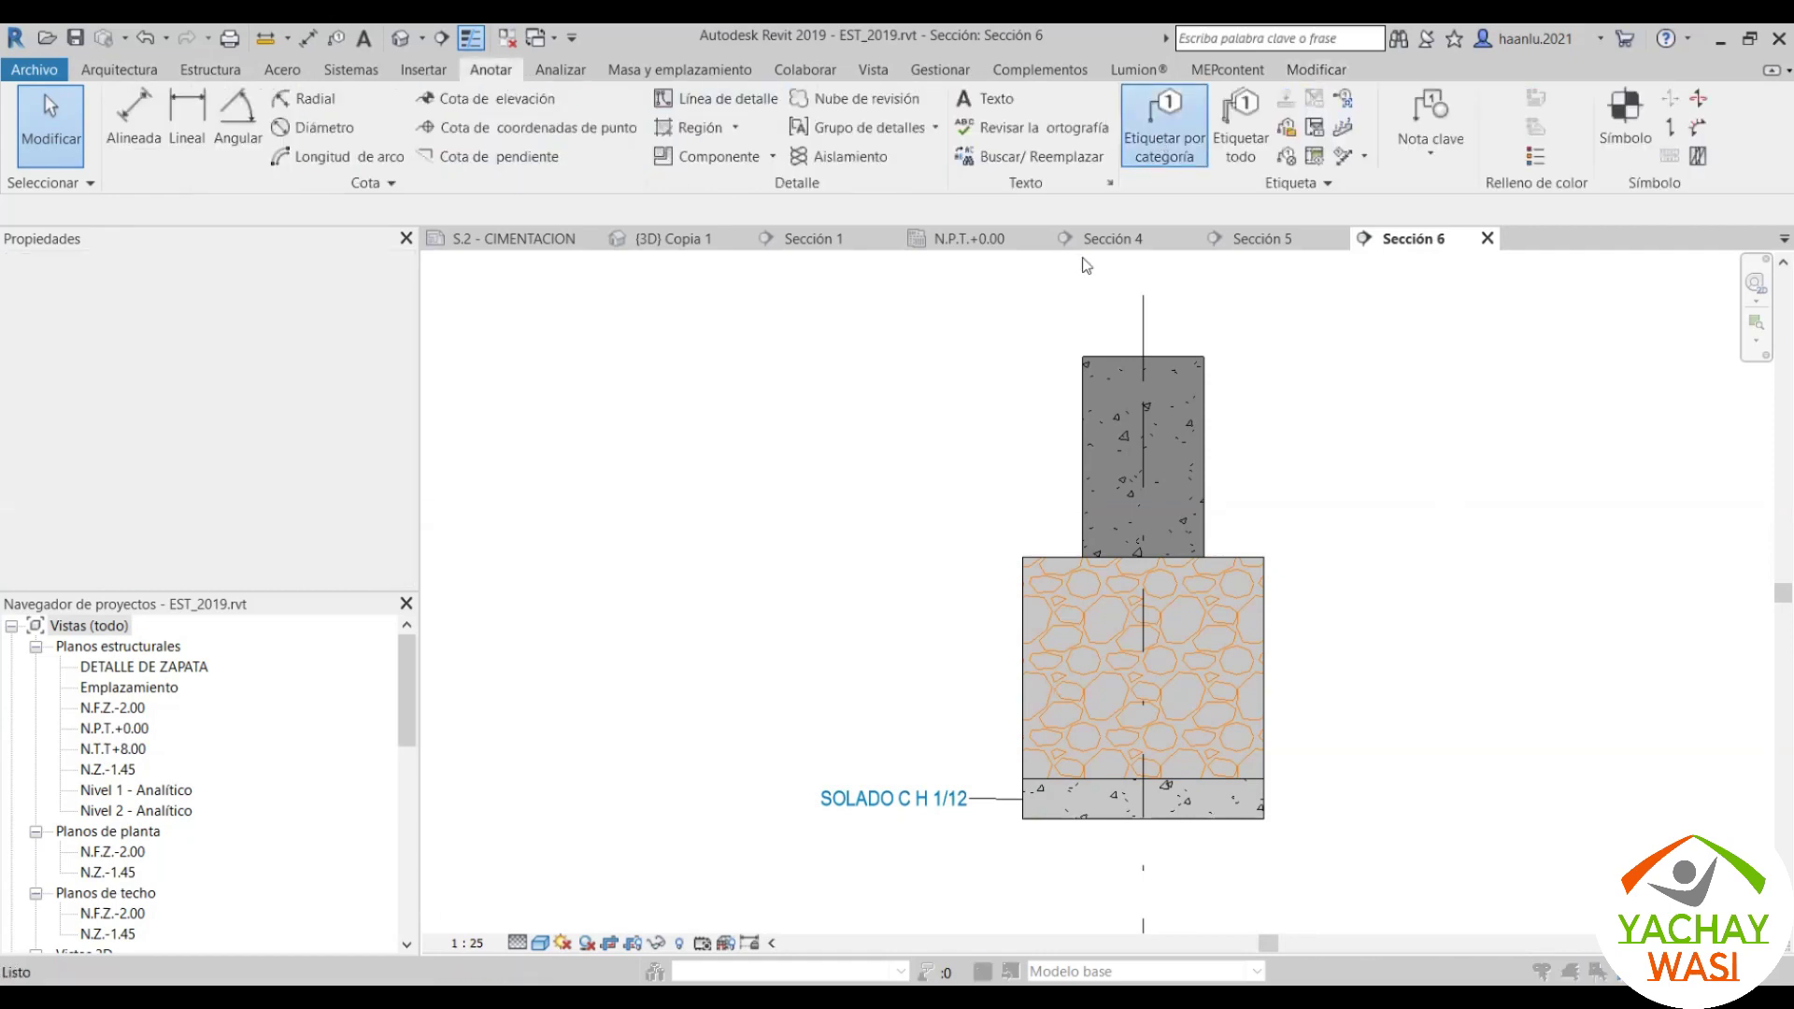
{"action": "left_click", "coordinate": [782, 563]}
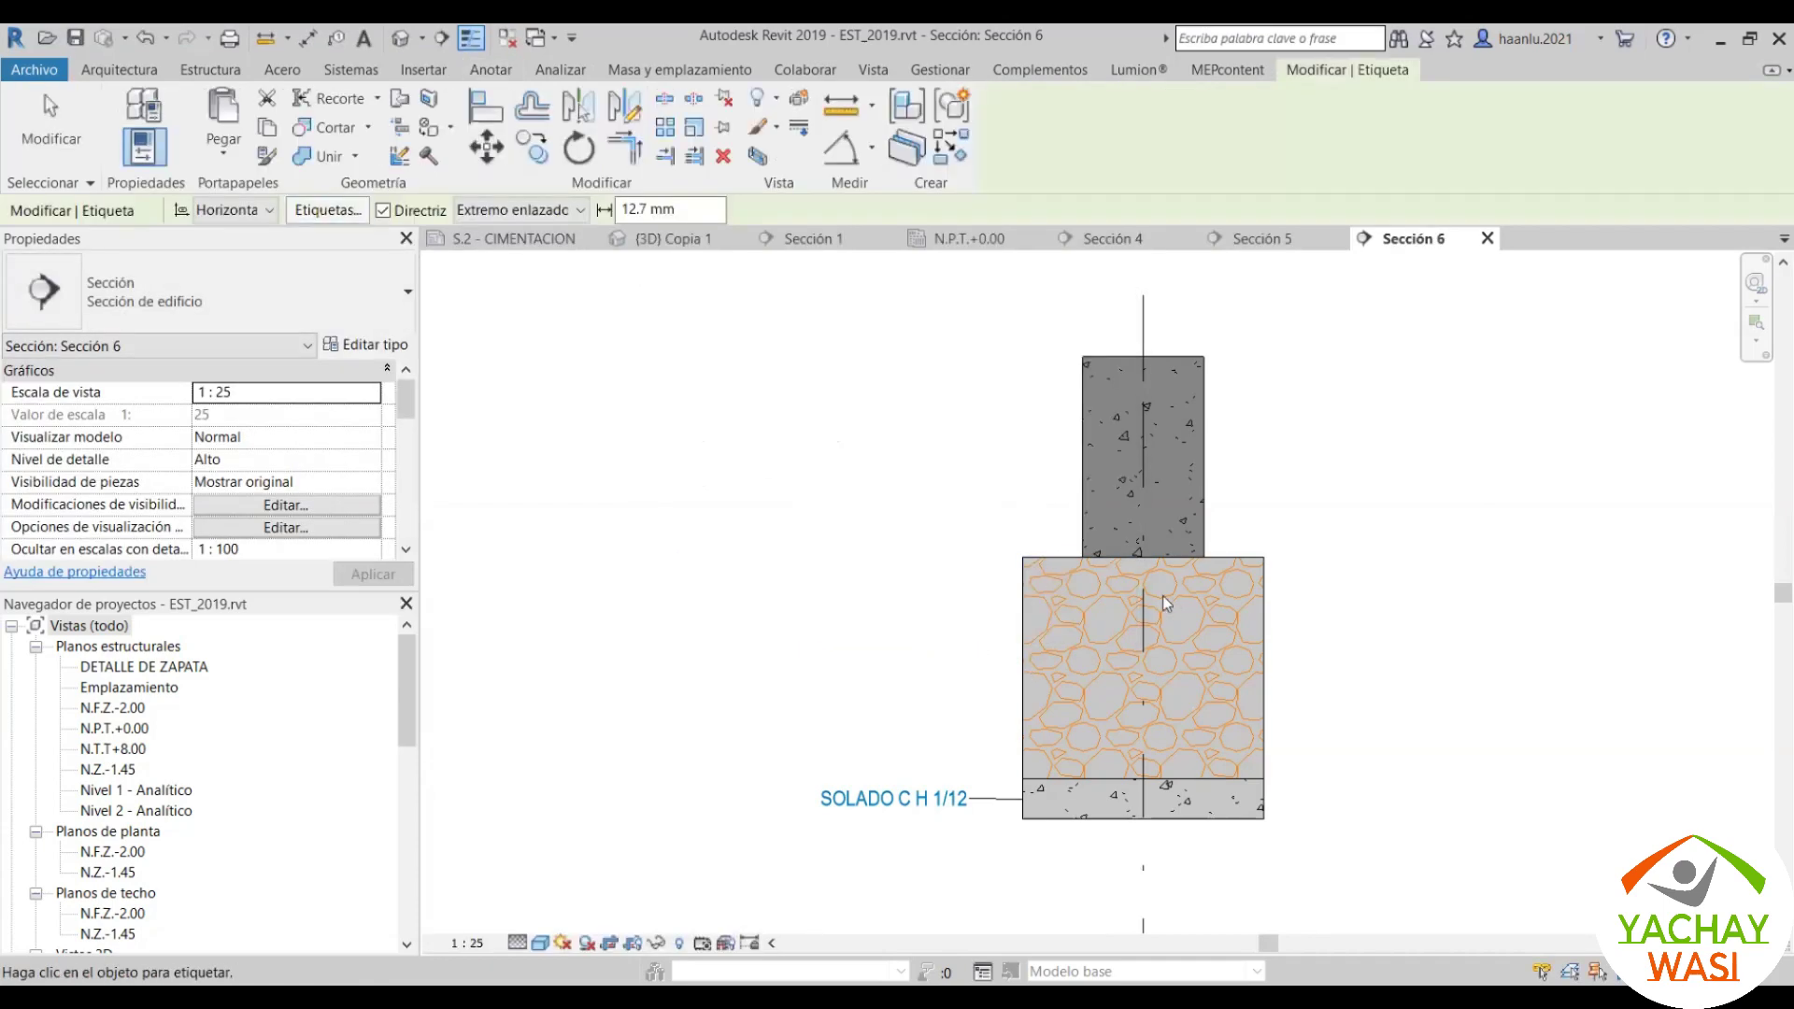
{"action": "key", "text": "Escape"}
{"action": "left_click", "coordinate": [75, 38]}
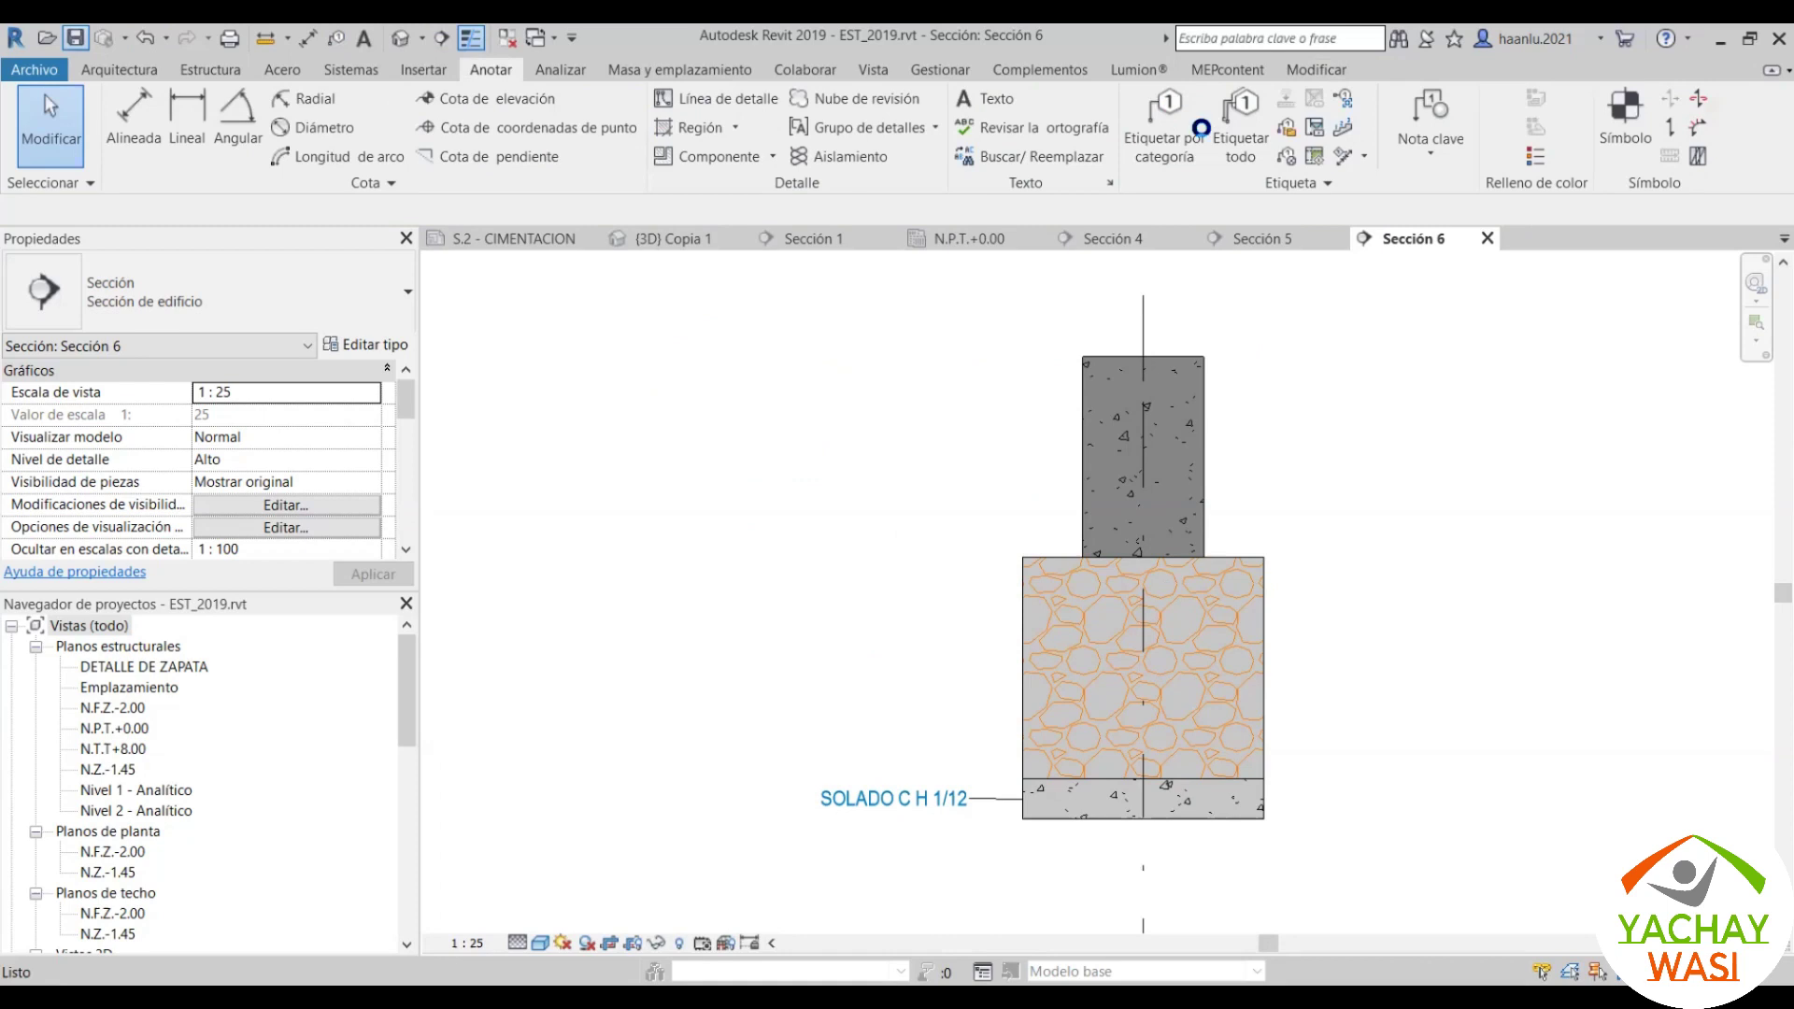
Step: Tag the cyclopean footing with C° CICLOPEO f'c=140 kg/cm2+30% PM
{"action": "left_click", "coordinate": [1184, 157]}
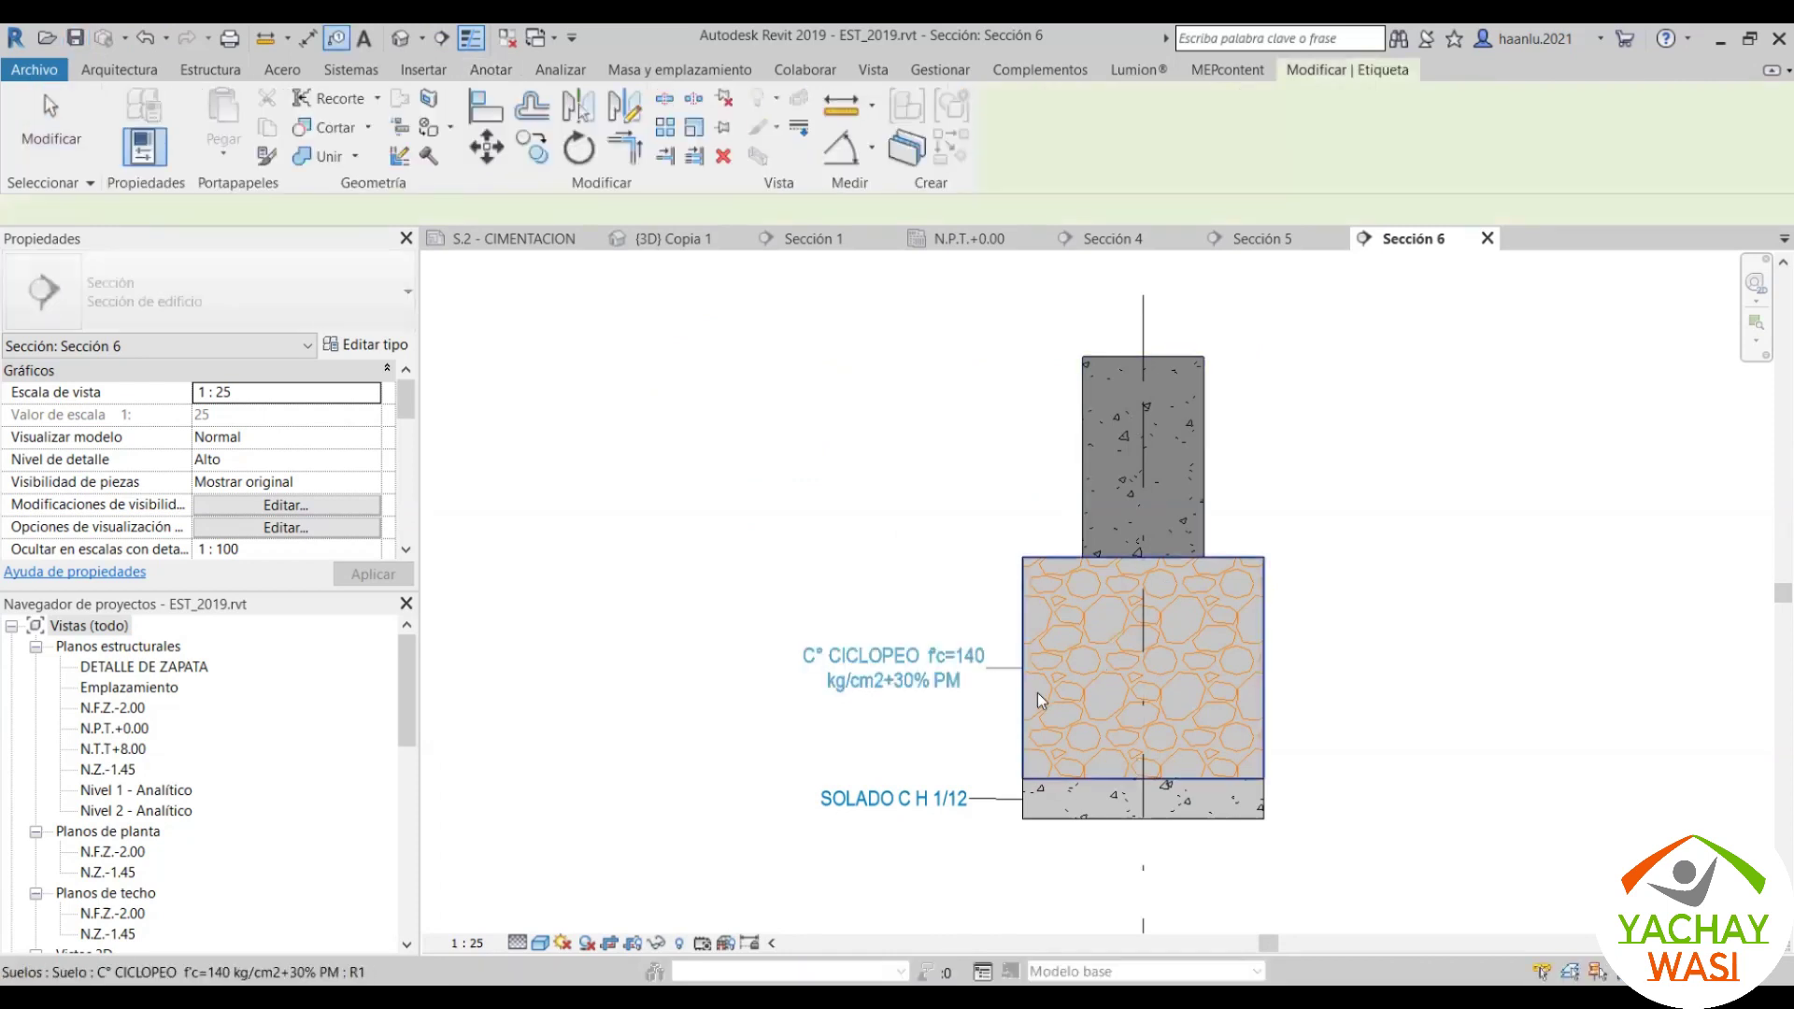
{"action": "scroll", "coordinate": [1037, 693], "scroll_direction": "up", "scroll_amount": 2}
{"action": "scroll", "coordinate": [1037, 682], "scroll_direction": "up", "scroll_amount": 2}
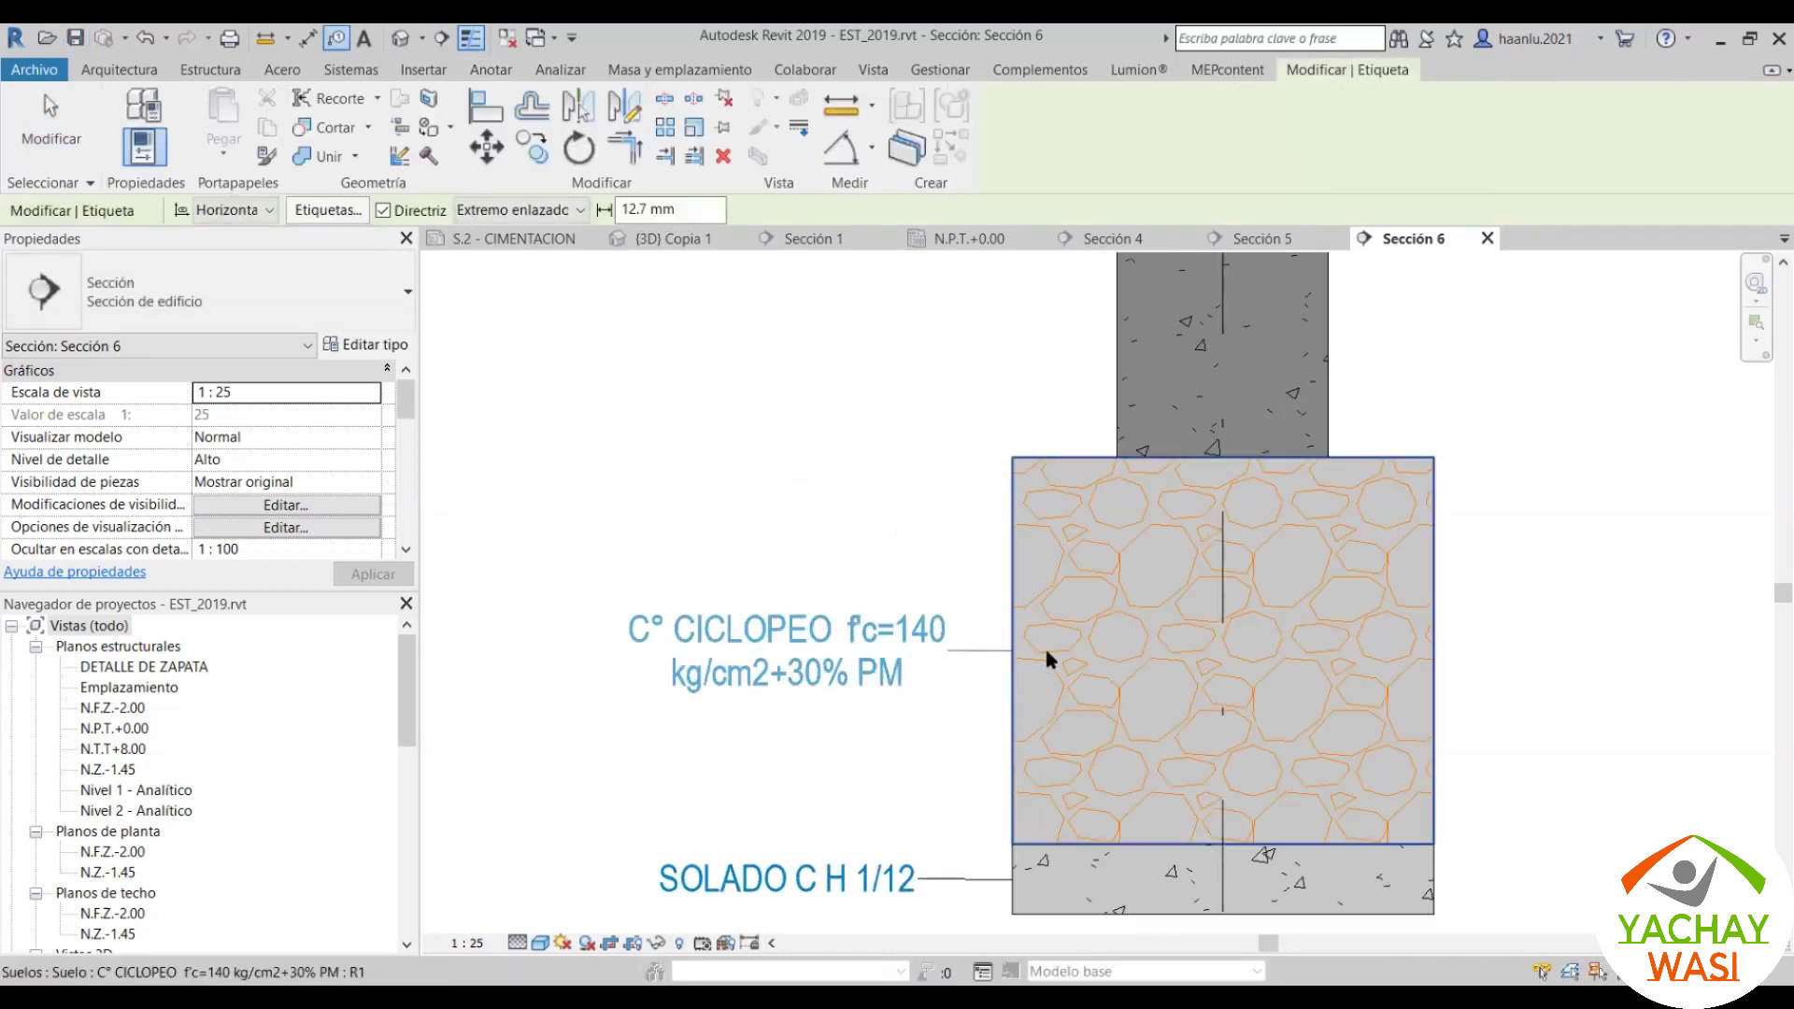
{"action": "left_click", "coordinate": [1037, 702]}
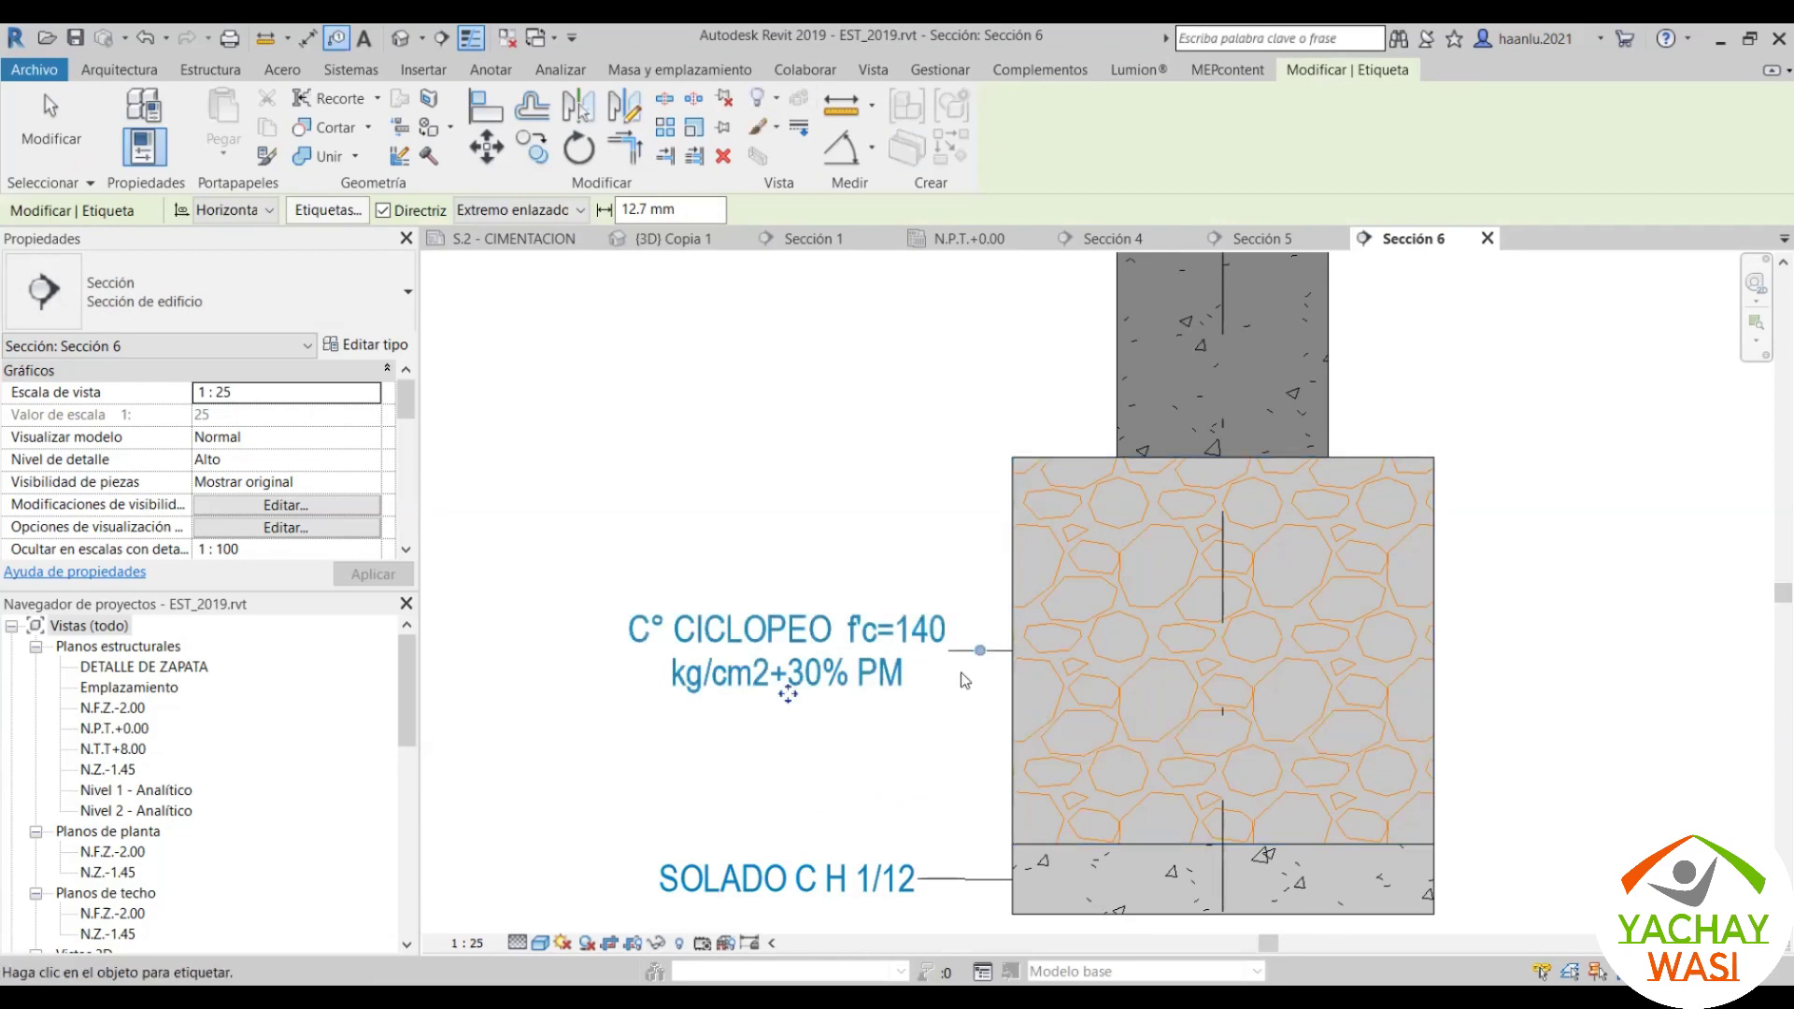
{"action": "key", "text": "Escape"}
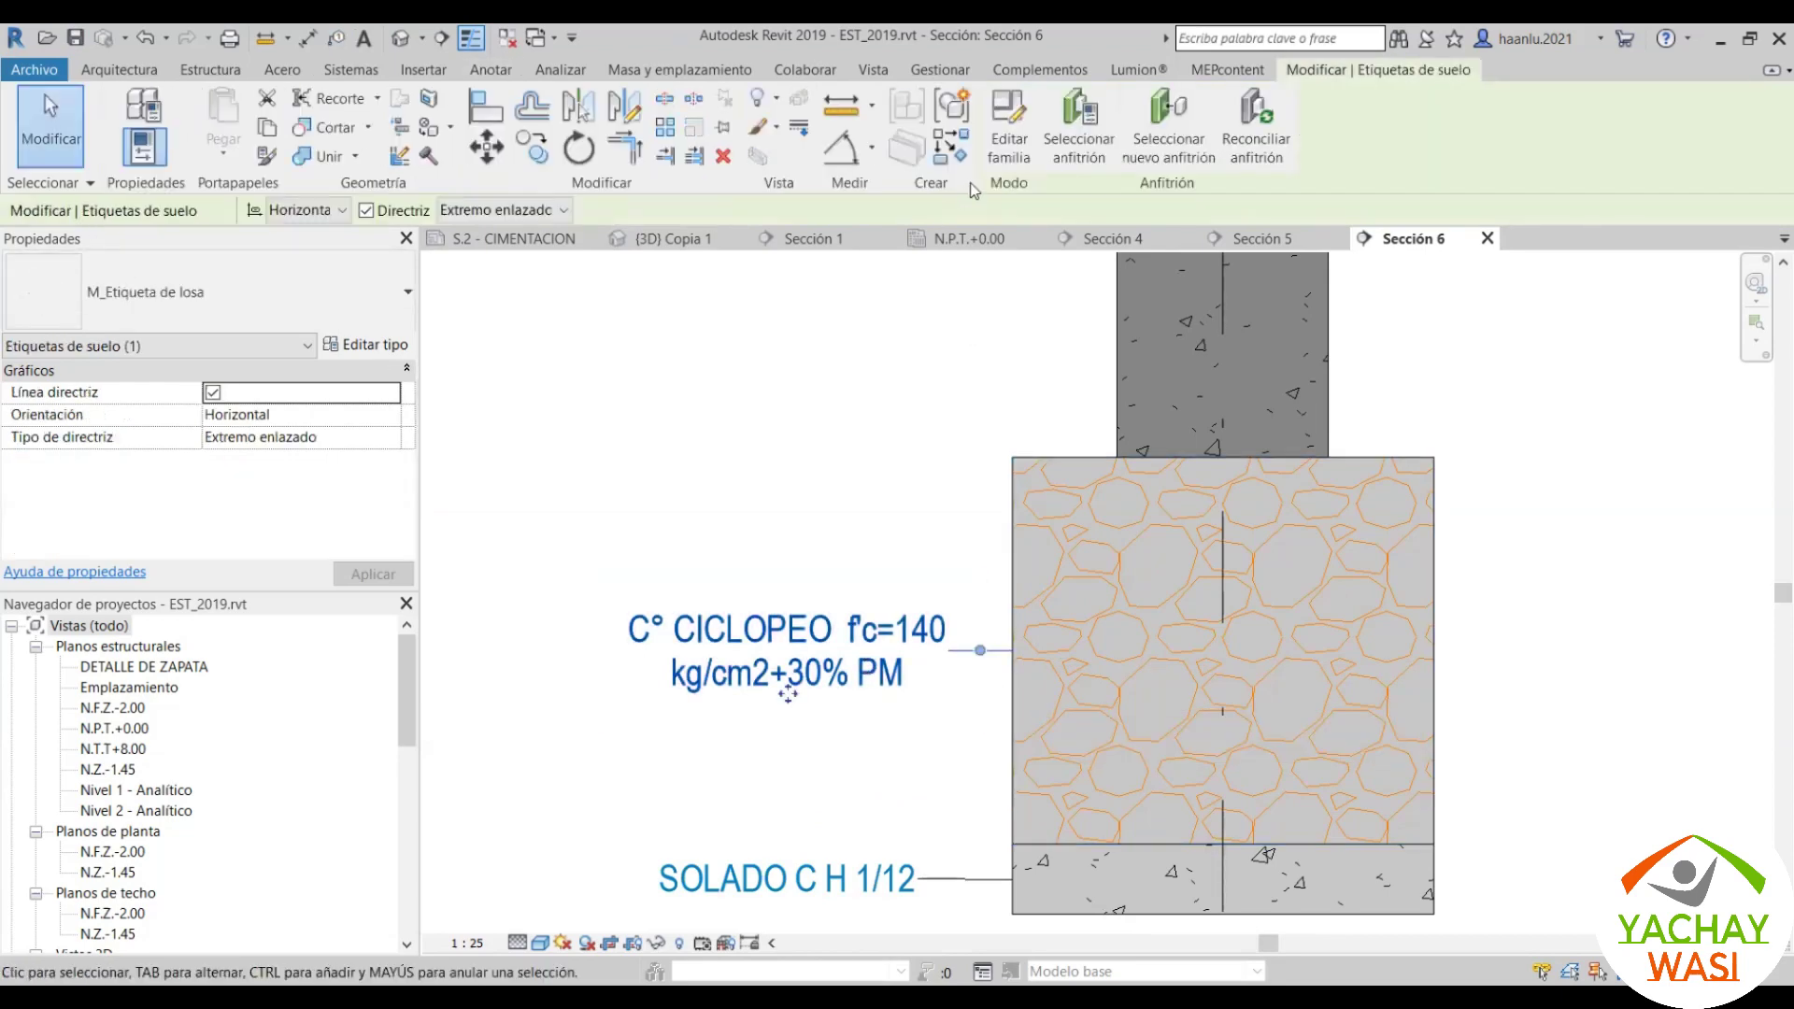
Step: Set the slab tag type's leader arrowhead to Flecha 30 grados rellenada
{"action": "left_click", "coordinate": [355, 345]}
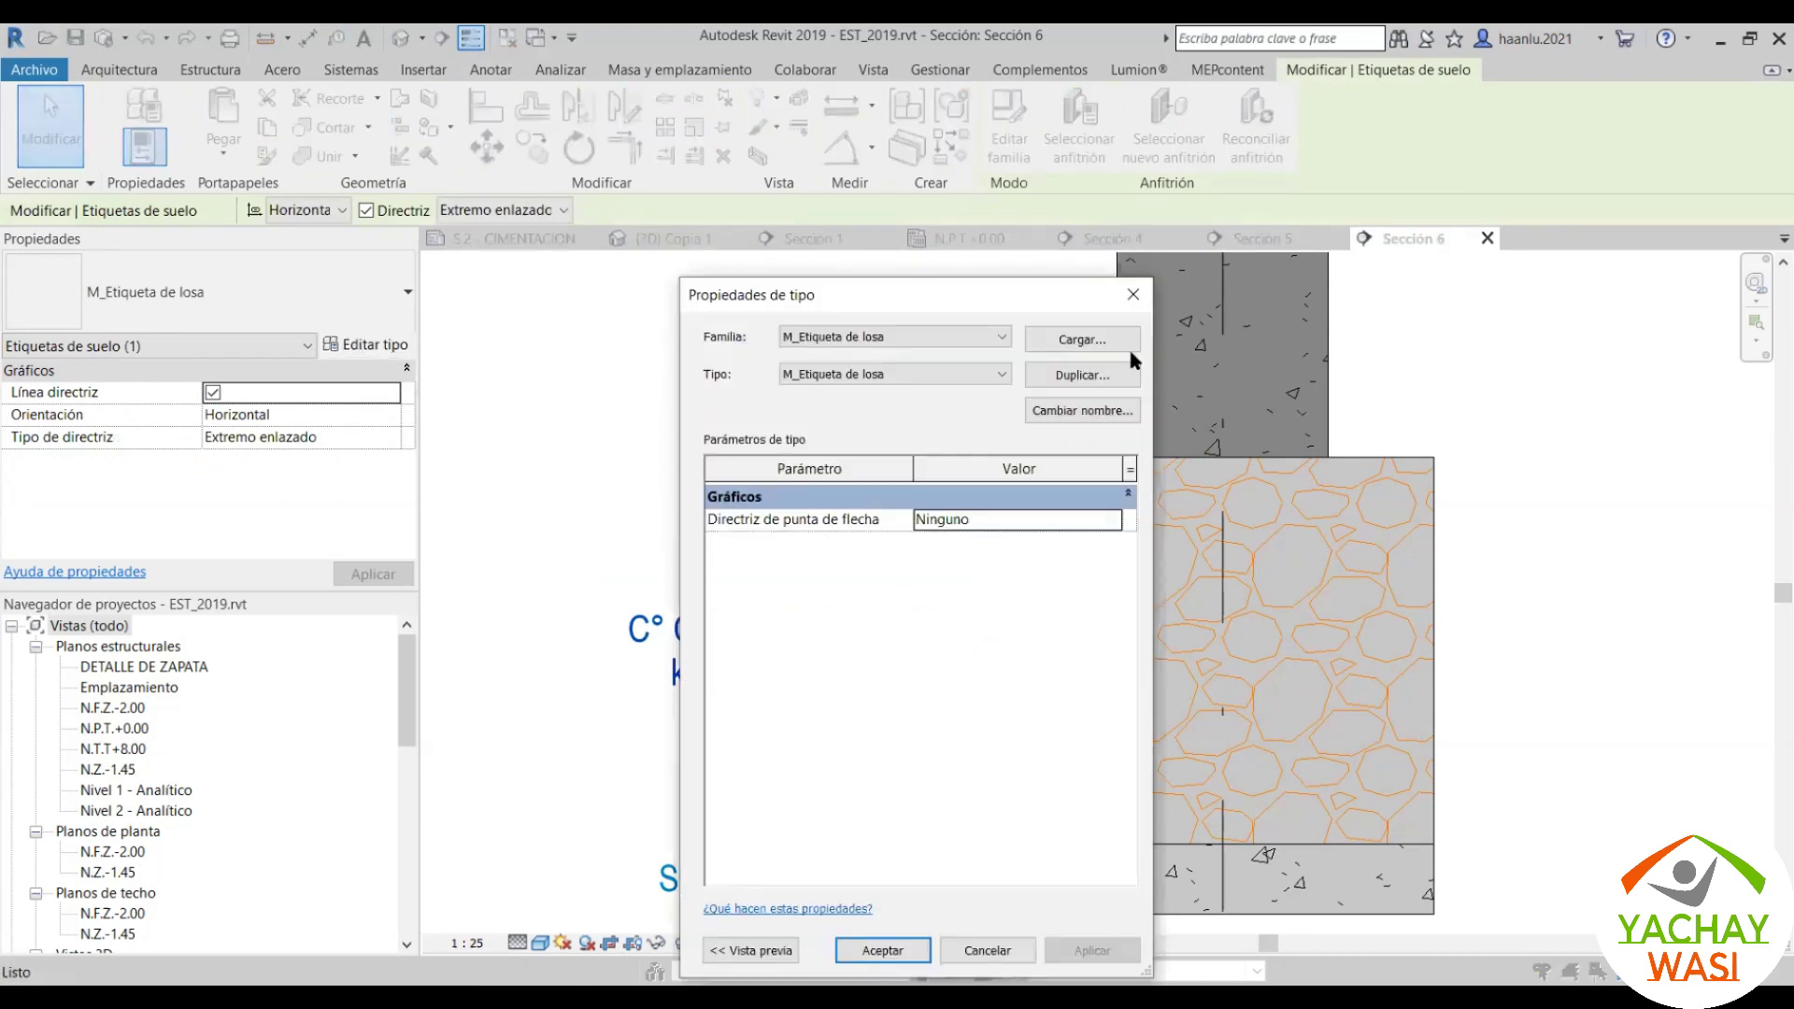
{"action": "mouse_move", "coordinate": [1016, 518]}
{"action": "left_click", "coordinate": [1113, 529]}
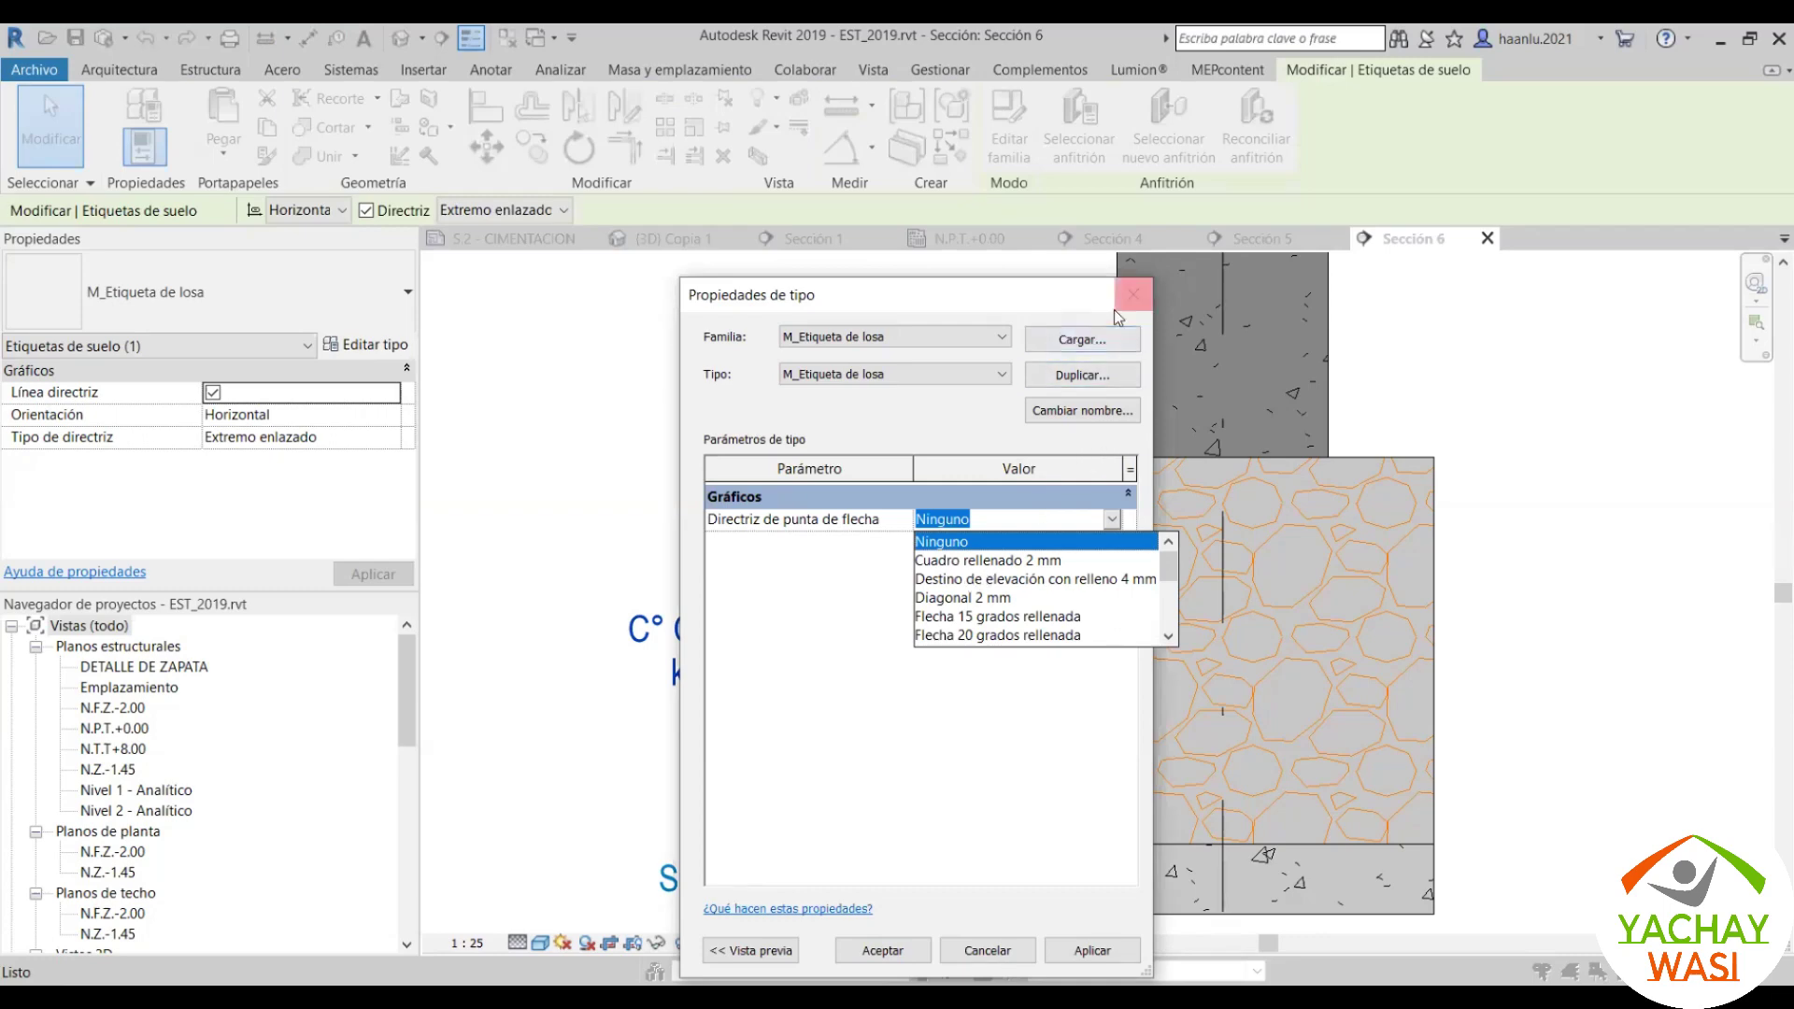
{"action": "key", "text": "Escape"}
{"action": "key", "text": "Escape"}
{"action": "scroll", "coordinate": [1009, 630], "scroll_direction": "up", "scroll_amount": 3}
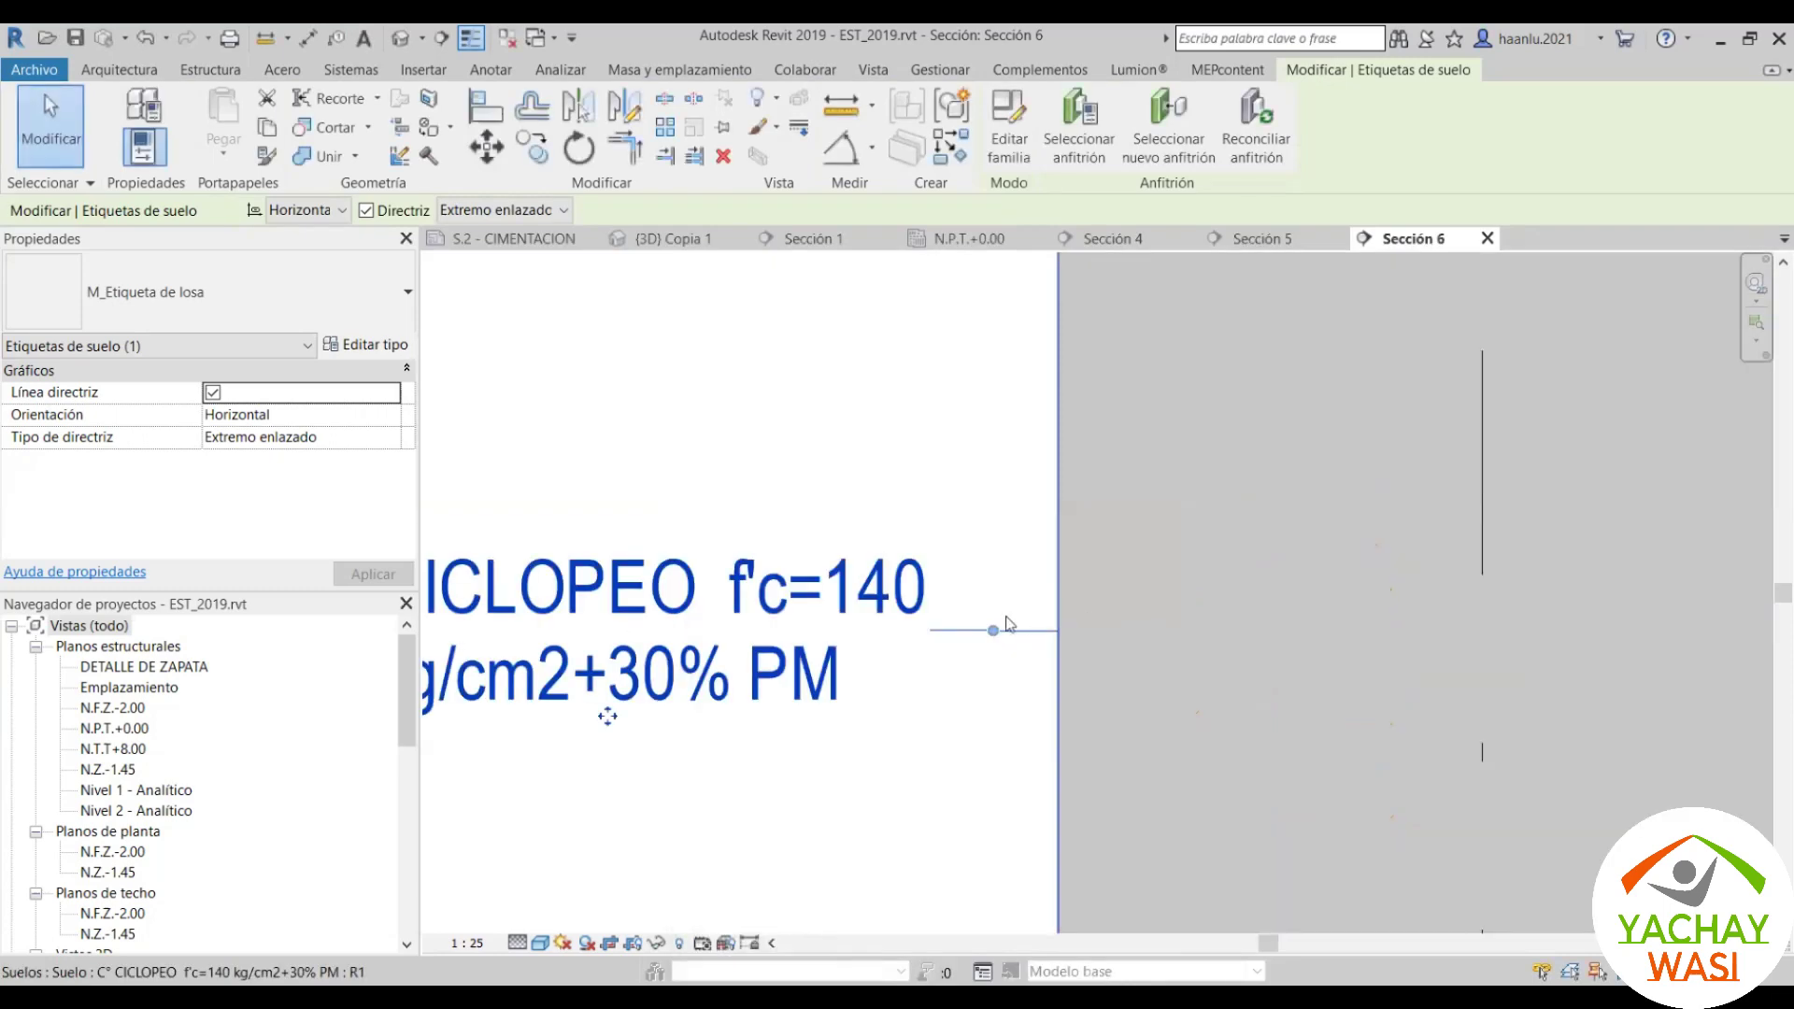
{"action": "left_click", "coordinate": [404, 353]}
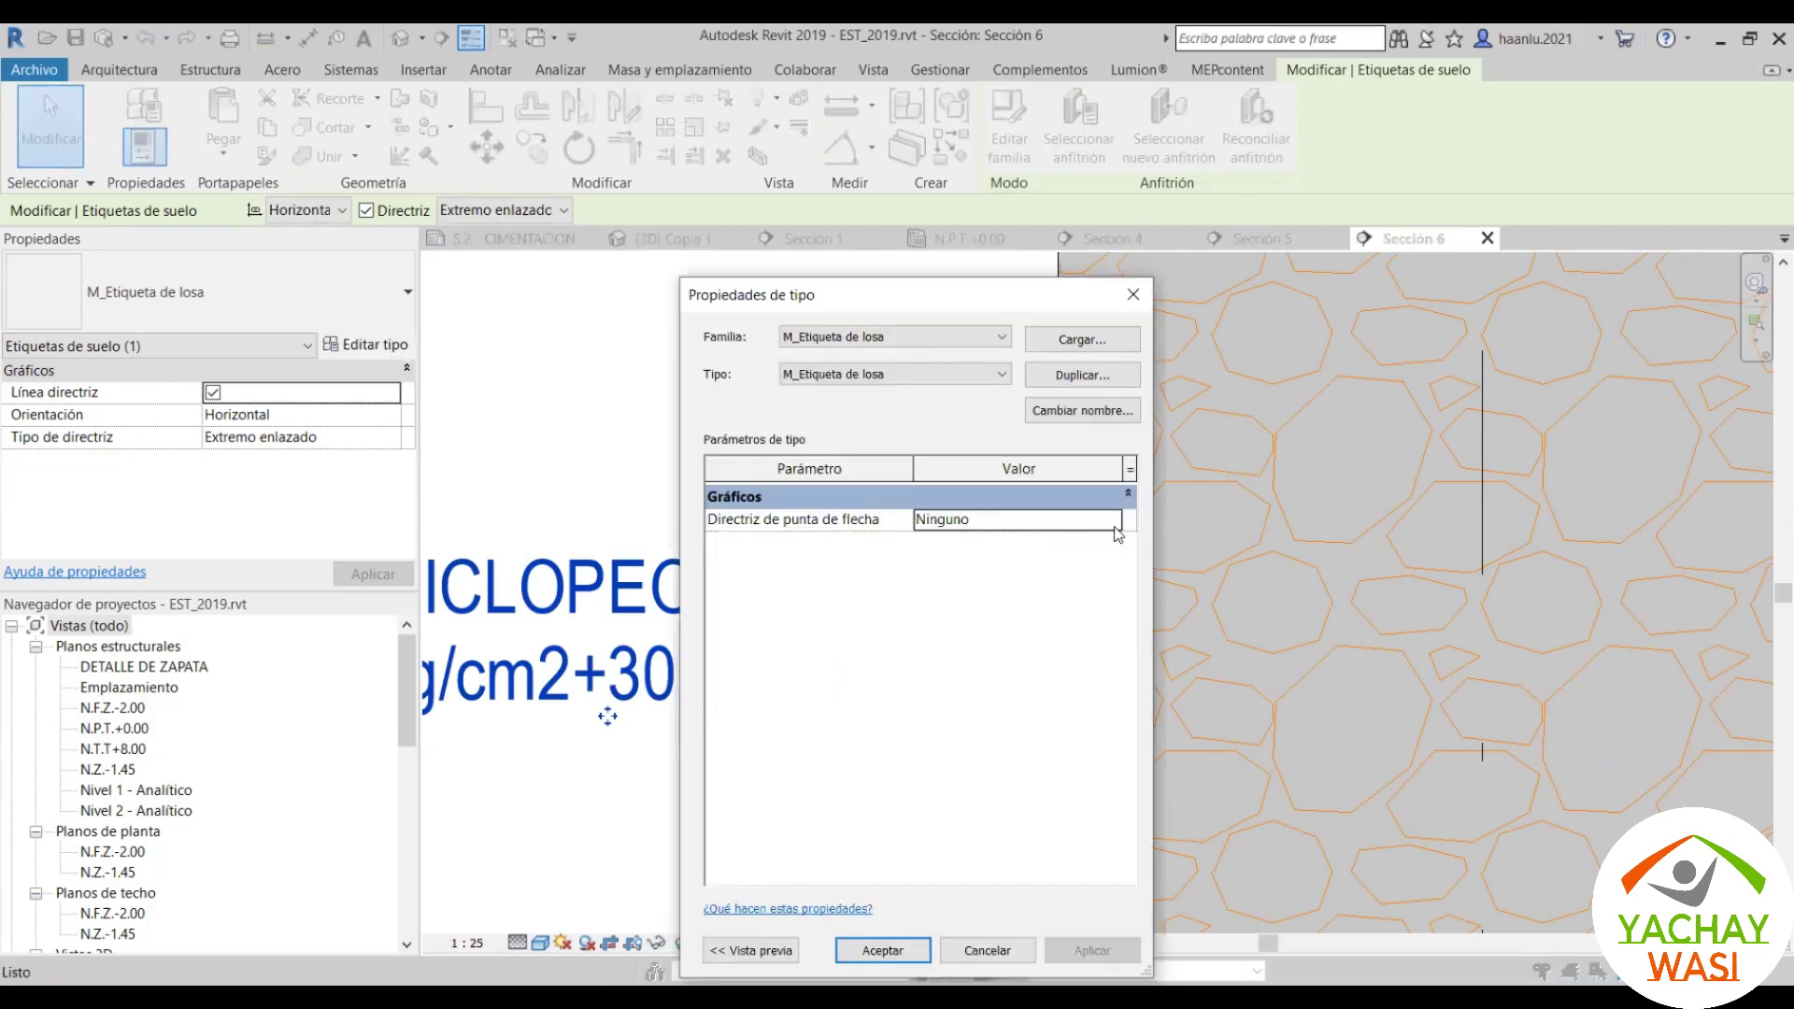
{"action": "left_click", "coordinate": [1112, 519]}
{"action": "scroll", "coordinate": [997, 621], "scroll_direction": "down", "scroll_amount": 1}
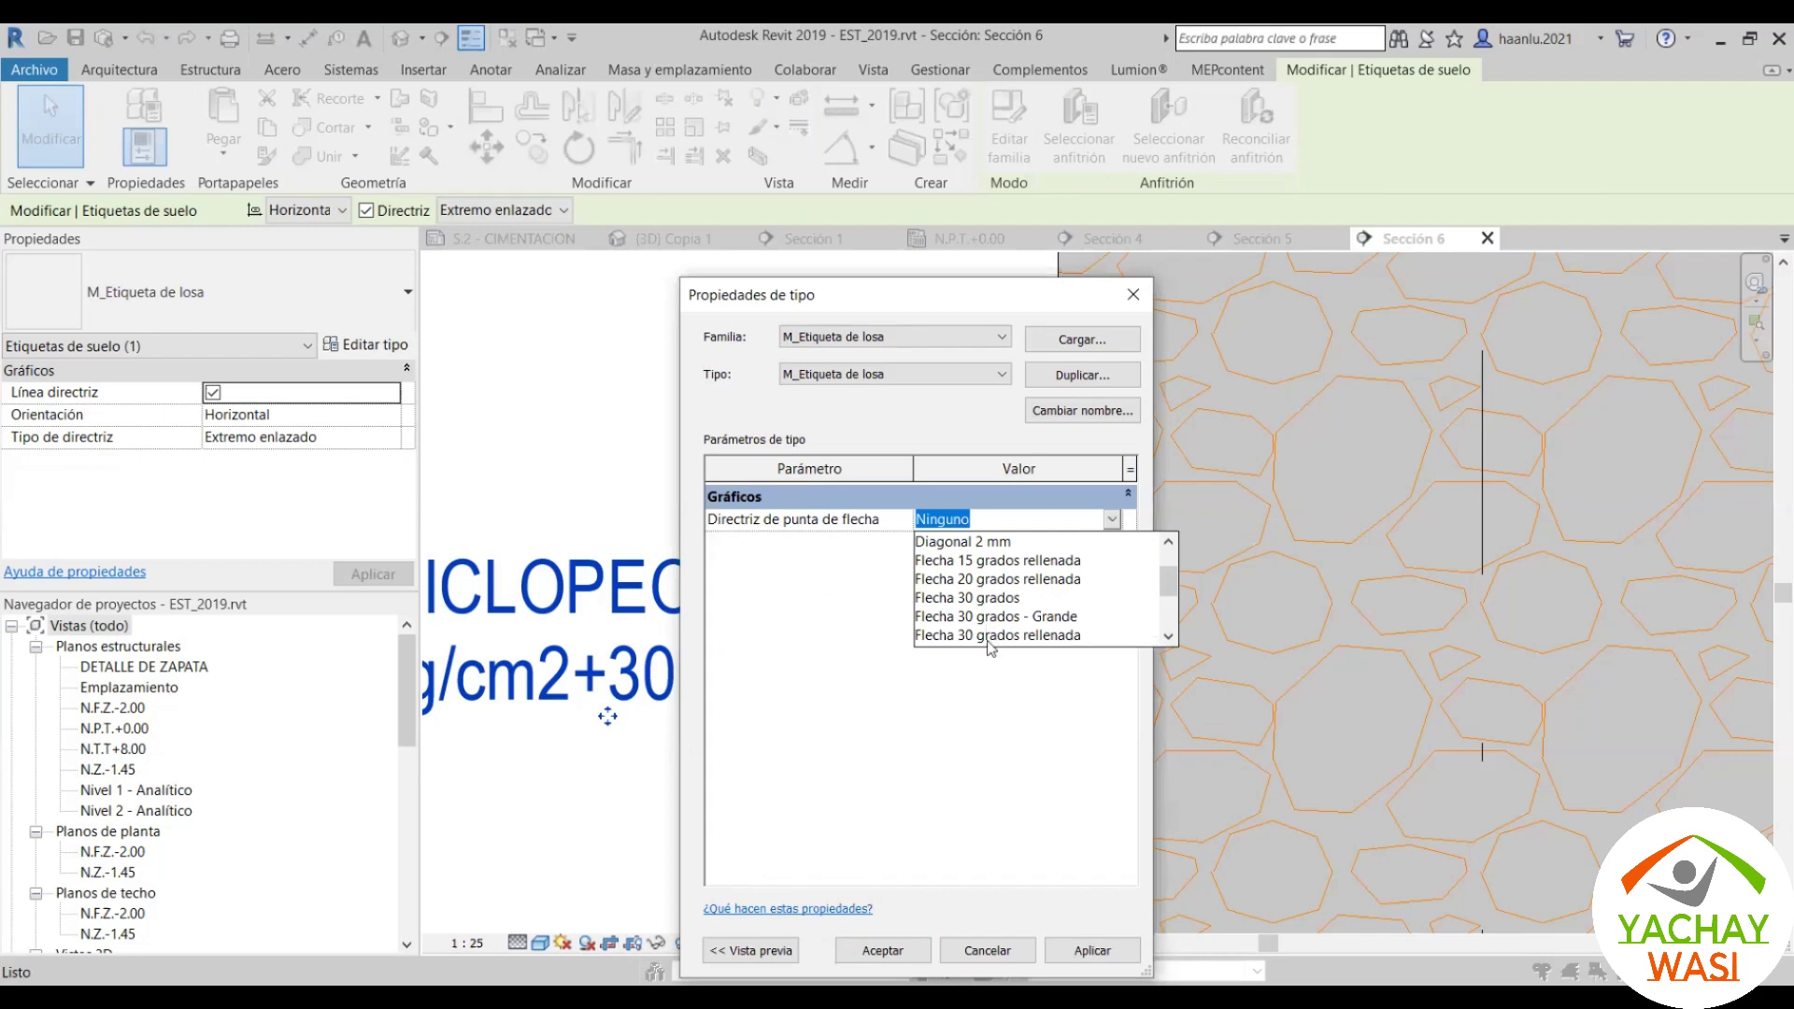
{"action": "left_click", "coordinate": [990, 634]}
{"action": "left_click", "coordinate": [1092, 950]}
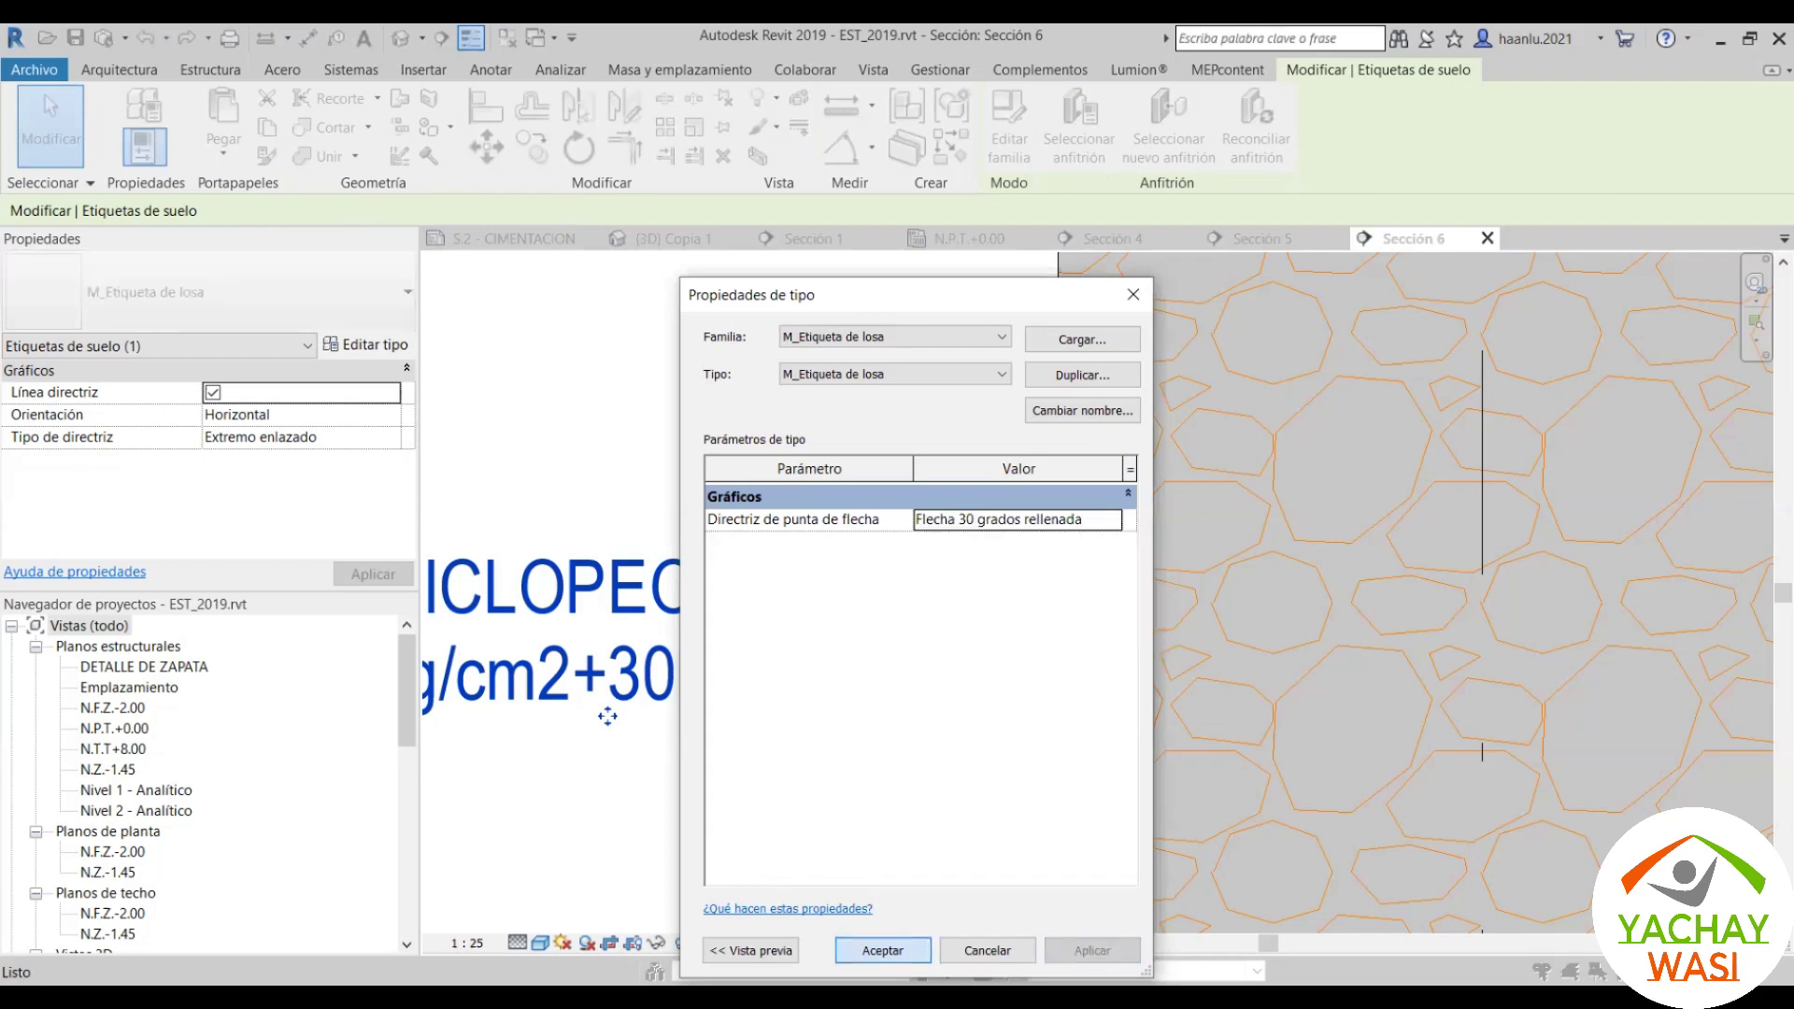
{"action": "left_click", "coordinate": [882, 950]}
Step: Shorten the C° CICLOPEO tag's leader toward the footing
{"action": "scroll", "coordinate": [1037, 612], "scroll_direction": "down", "scroll_amount": 3}
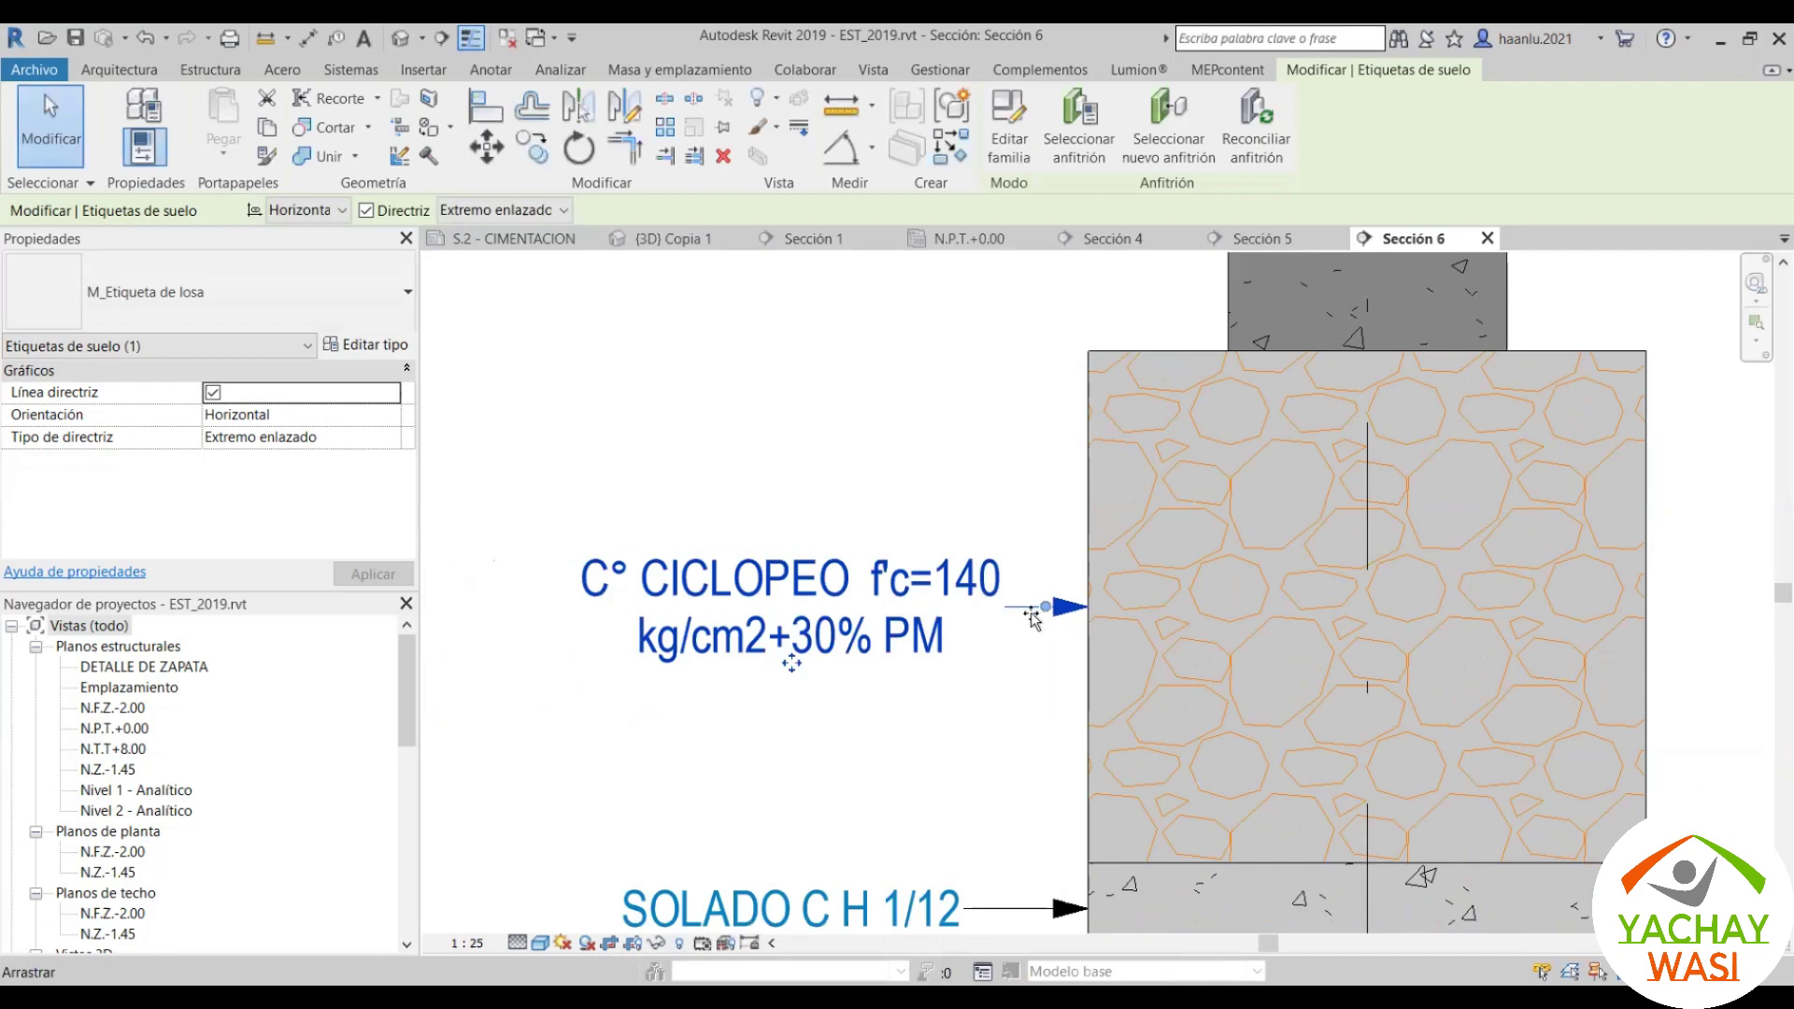
{"action": "left_click_drag", "start_coordinate": [926, 607], "coordinate": [1017, 607]}
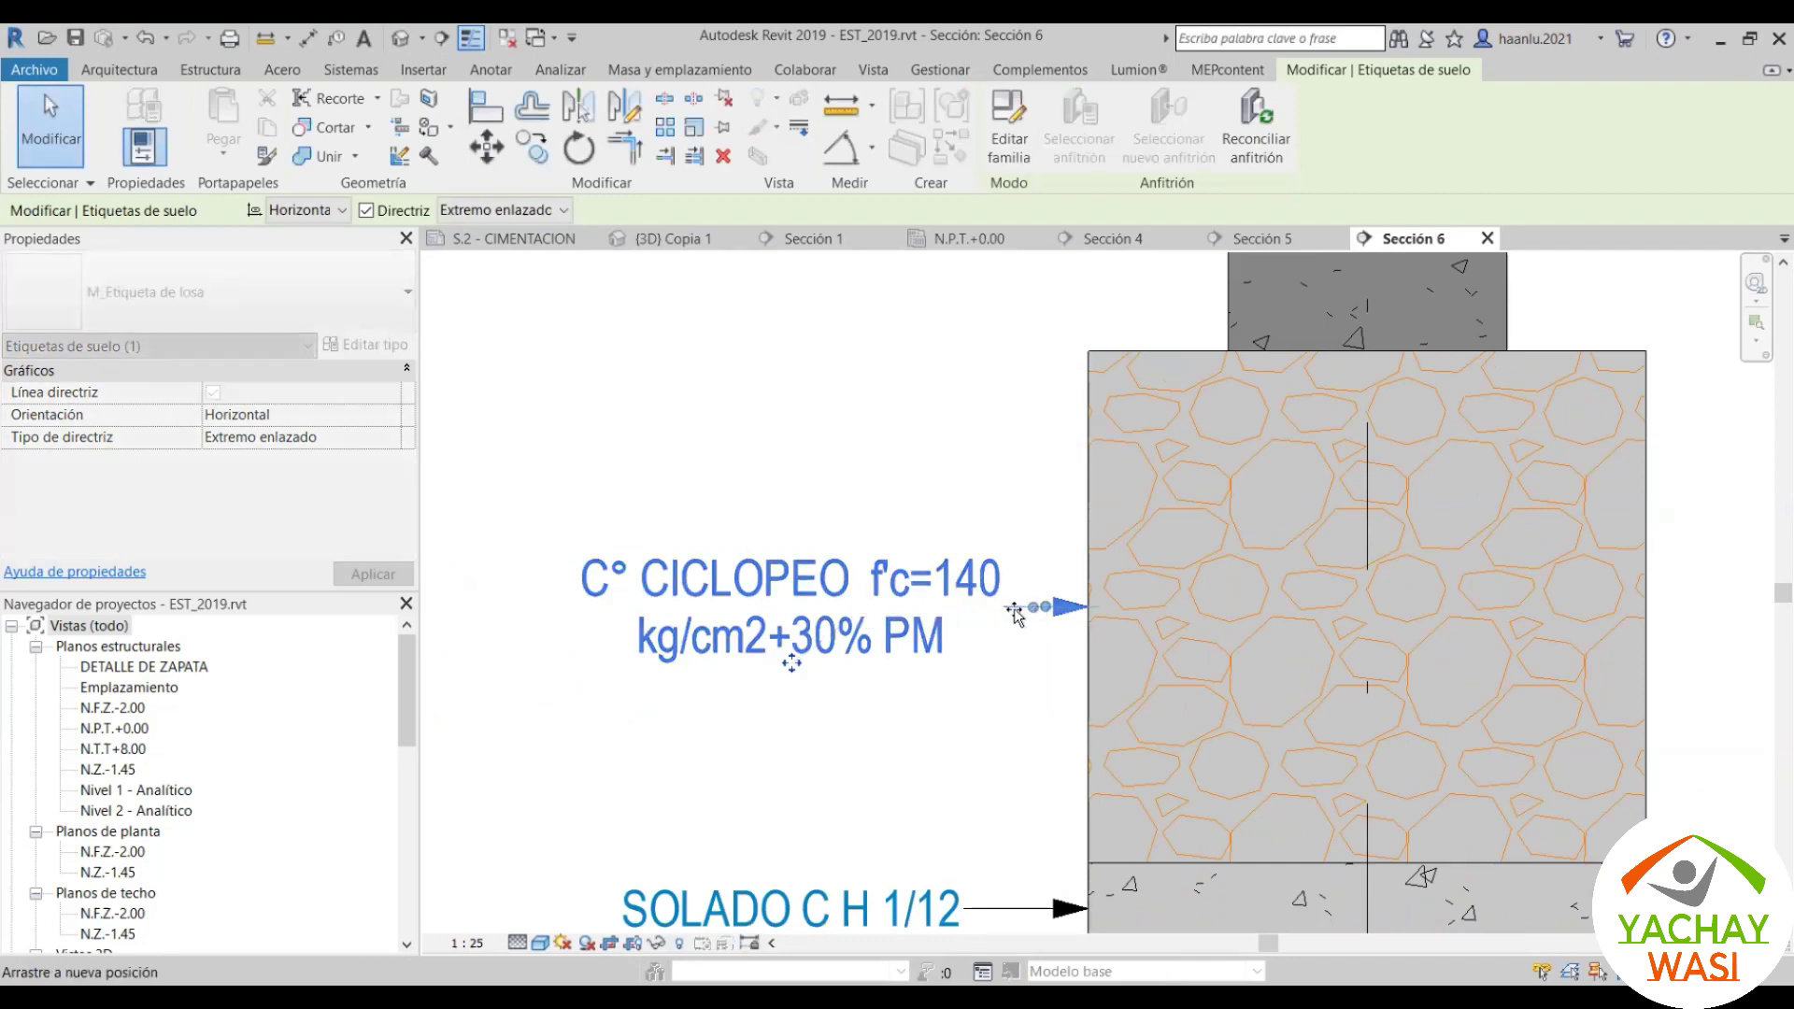
{"action": "scroll", "coordinate": [1125, 608], "scroll_direction": "down", "scroll_amount": 2}
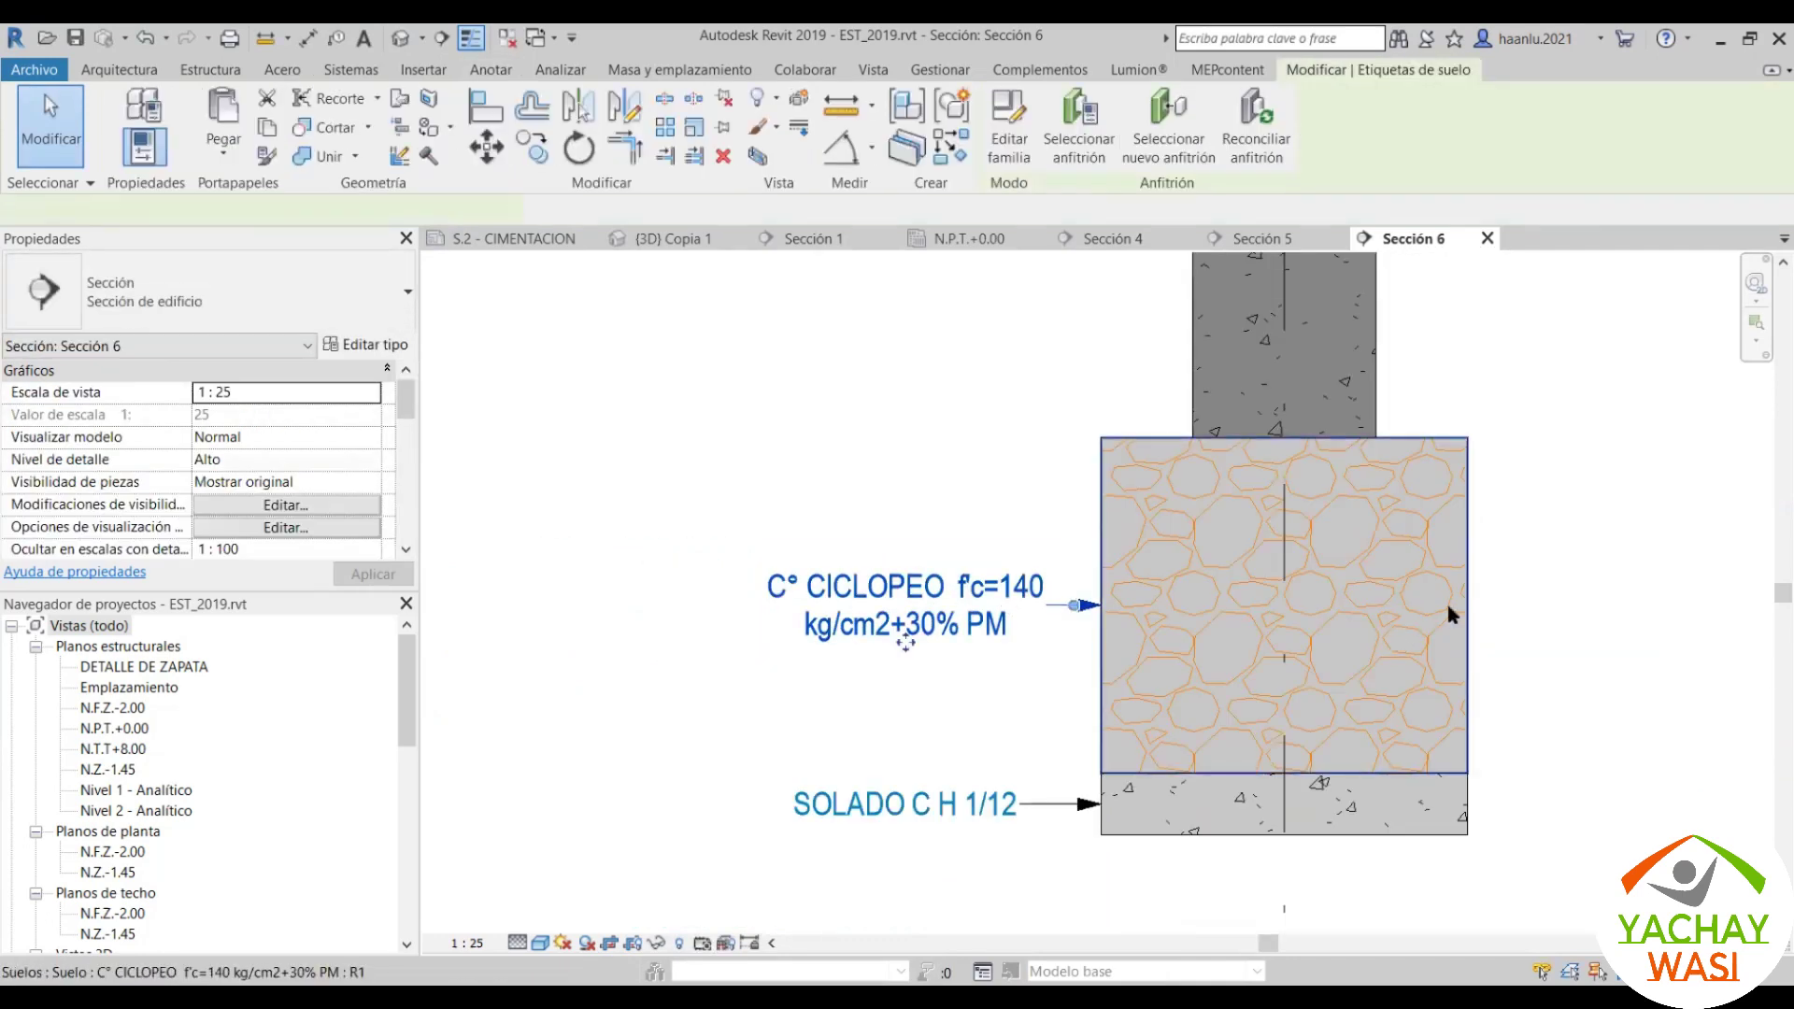
{"action": "left_click", "coordinate": [1643, 679]}
Step: Edit the floor tag family and duplicate its label type as TEXTOS PARA CIMENTACION 2
{"action": "left_click", "coordinate": [1009, 603]}
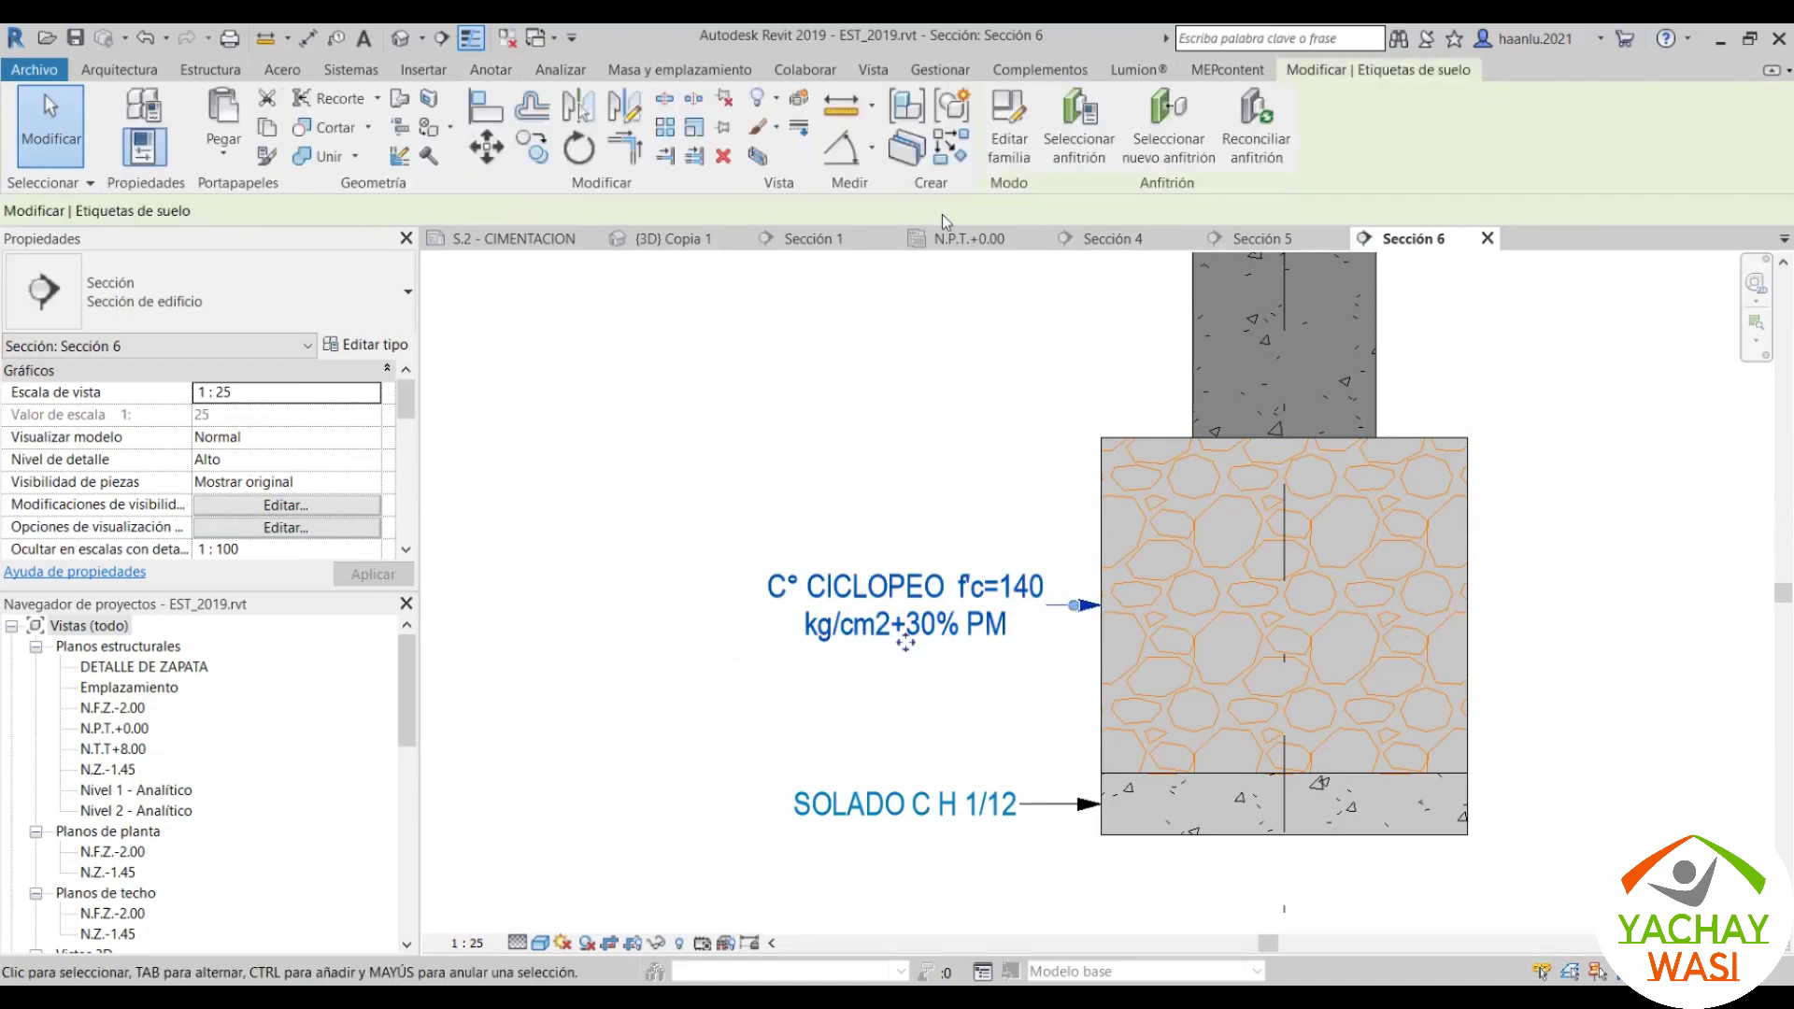
{"action": "left_click", "coordinate": [1006, 159]}
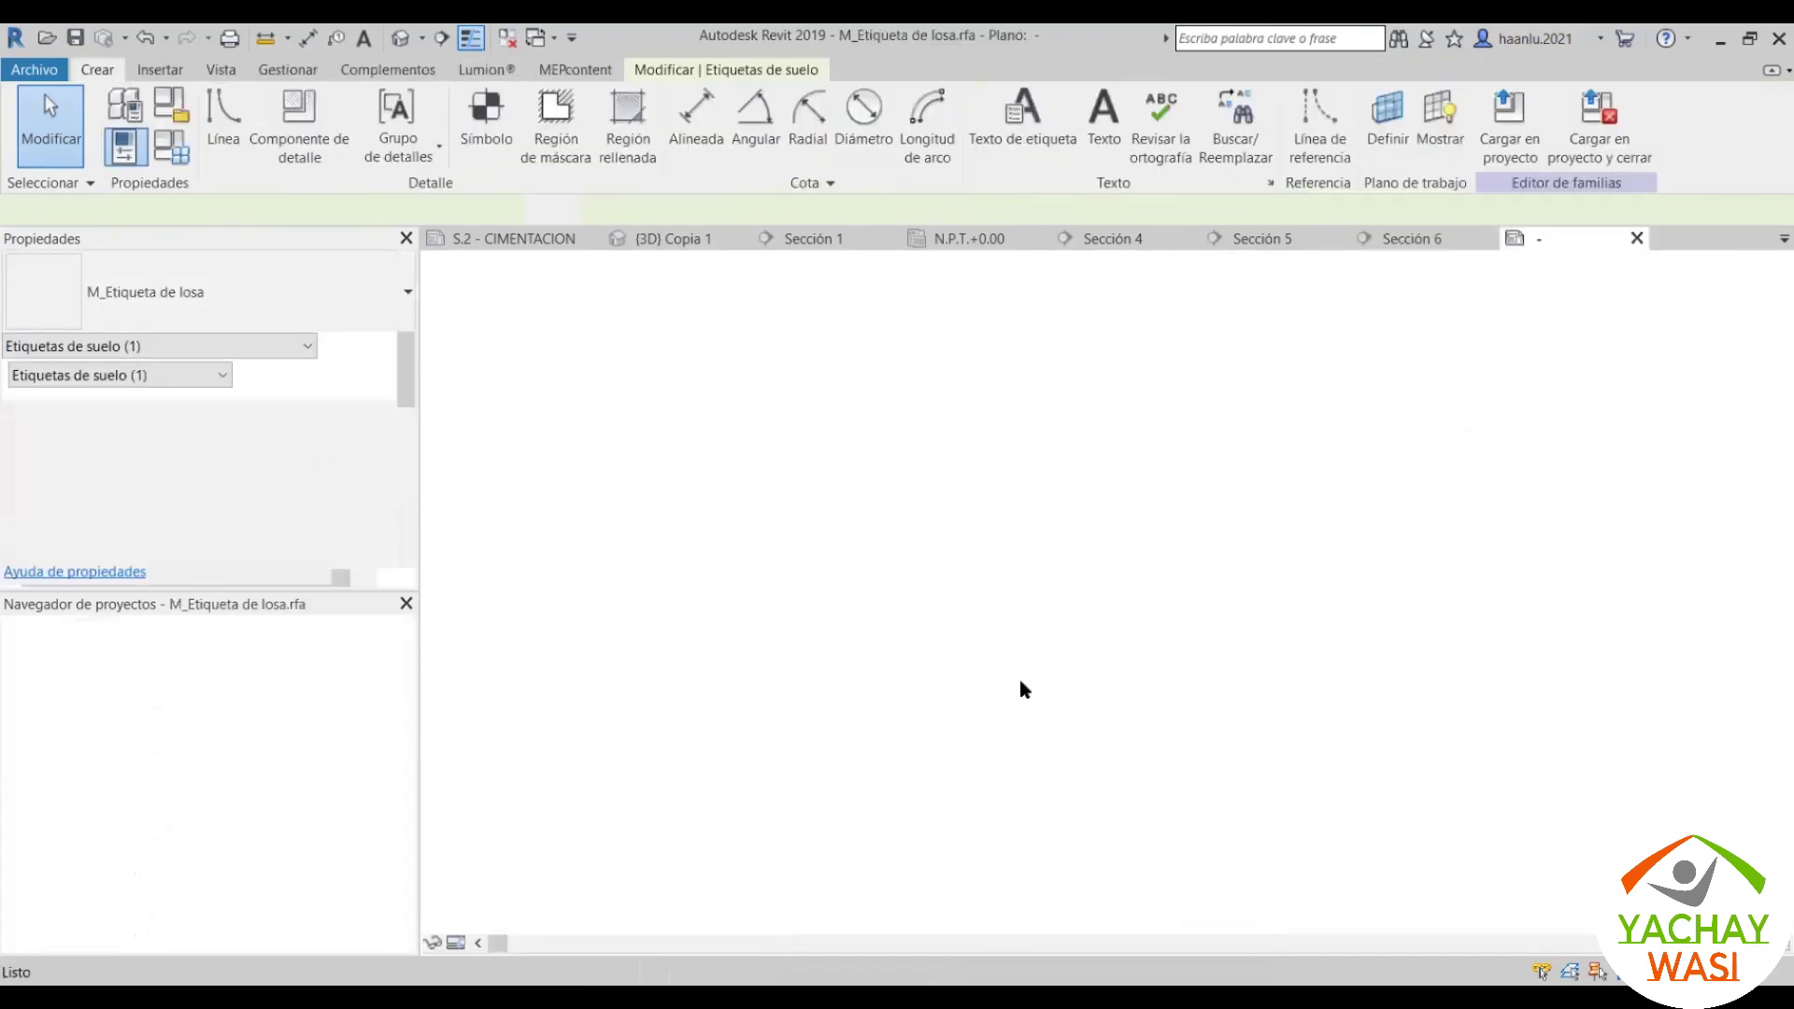
{"action": "left_click", "coordinate": [1086, 632]}
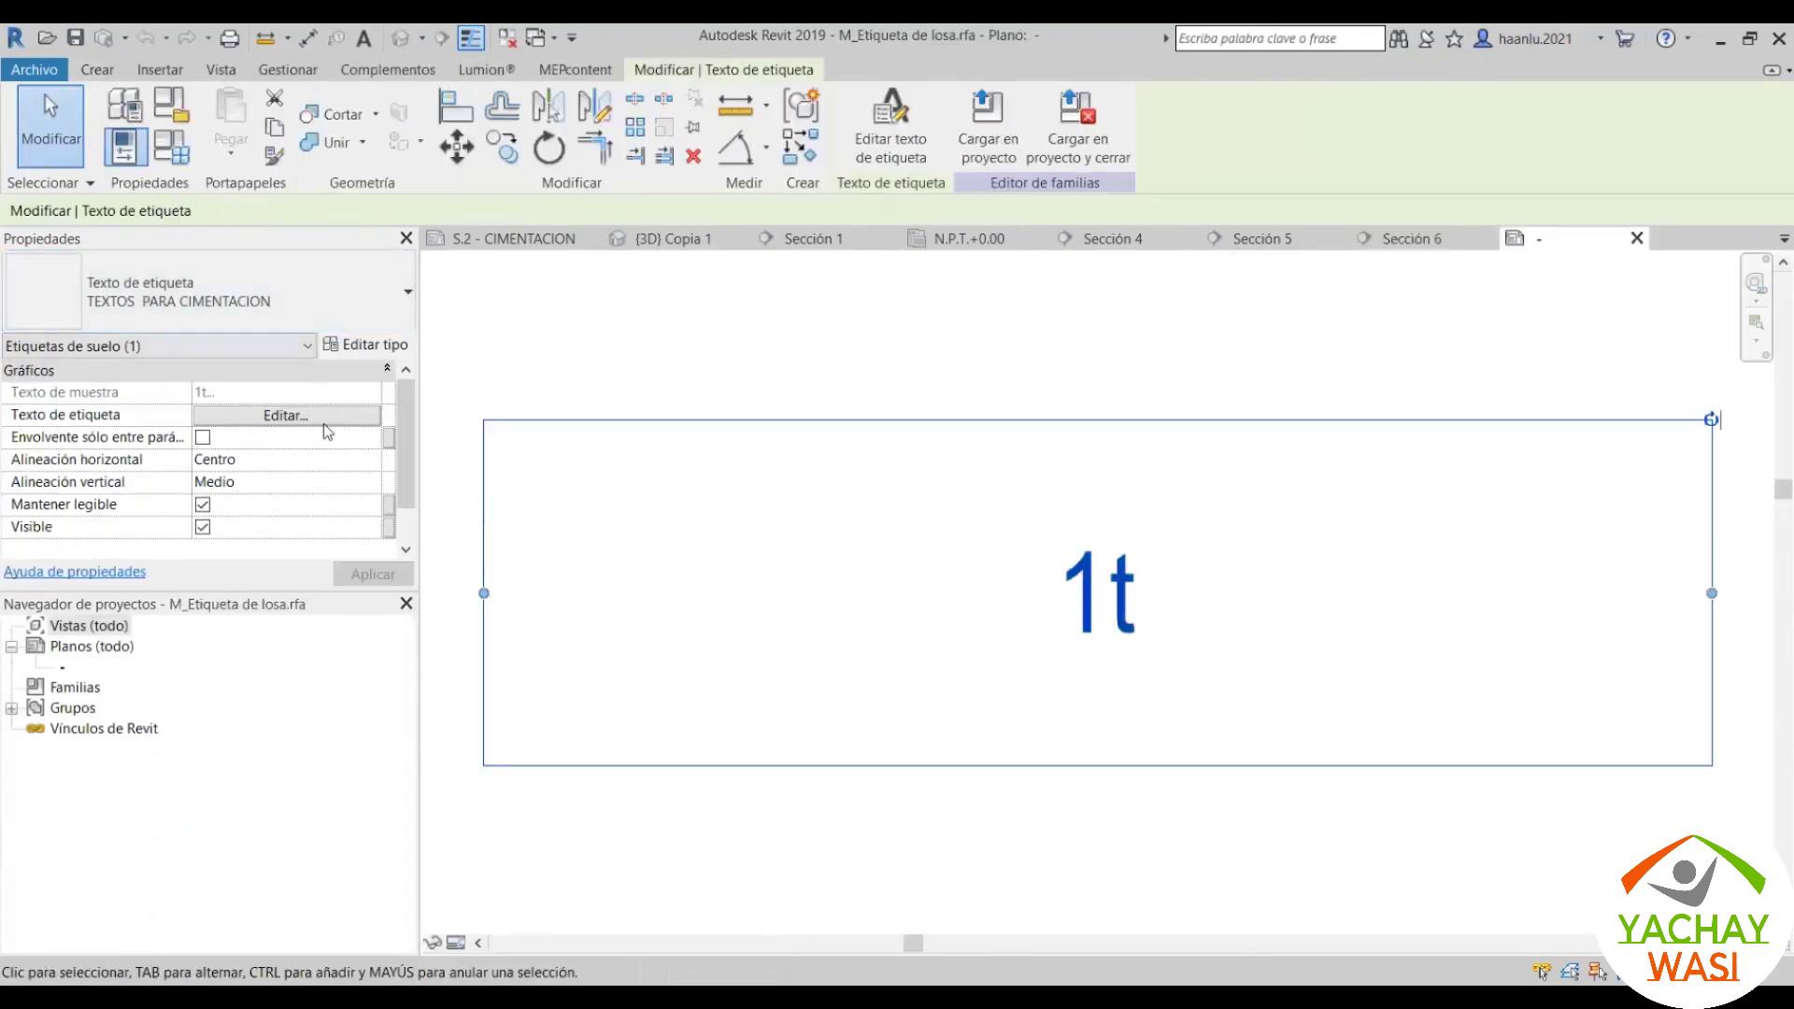
{"action": "left_click", "coordinate": [375, 346]}
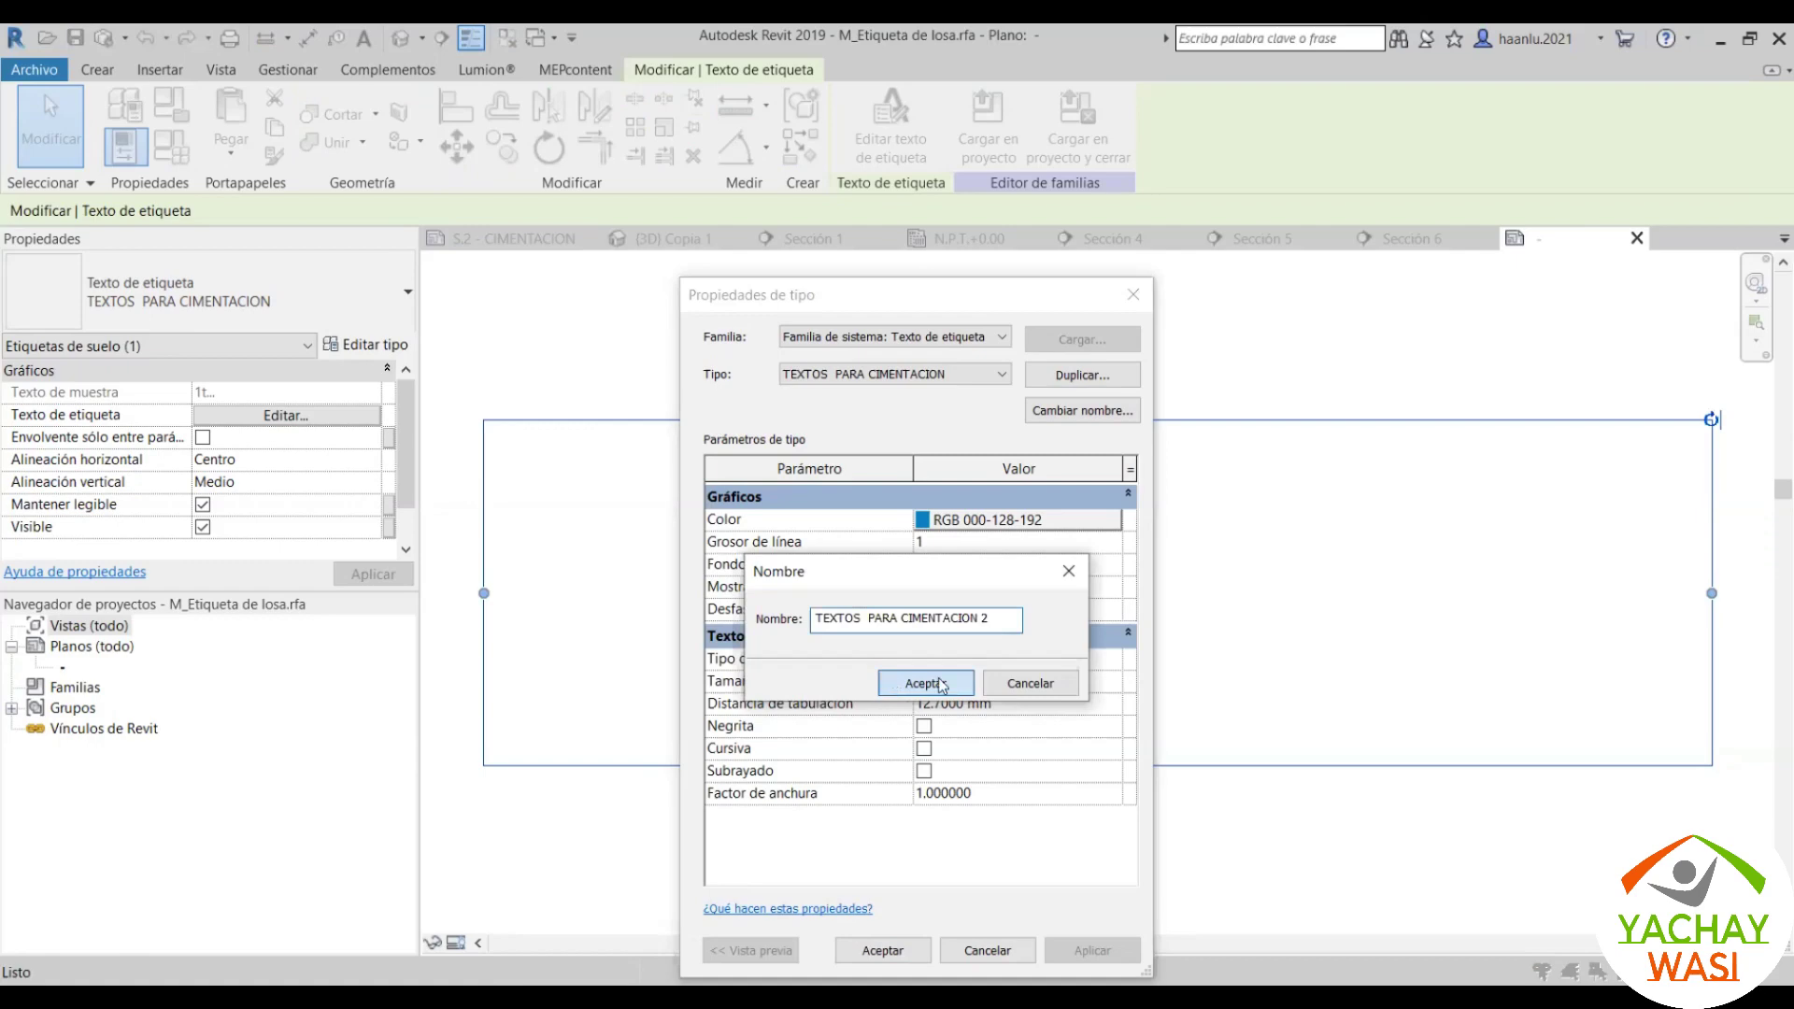
{"action": "left_click", "coordinate": [897, 685]}
{"action": "key", "text": "Return"}
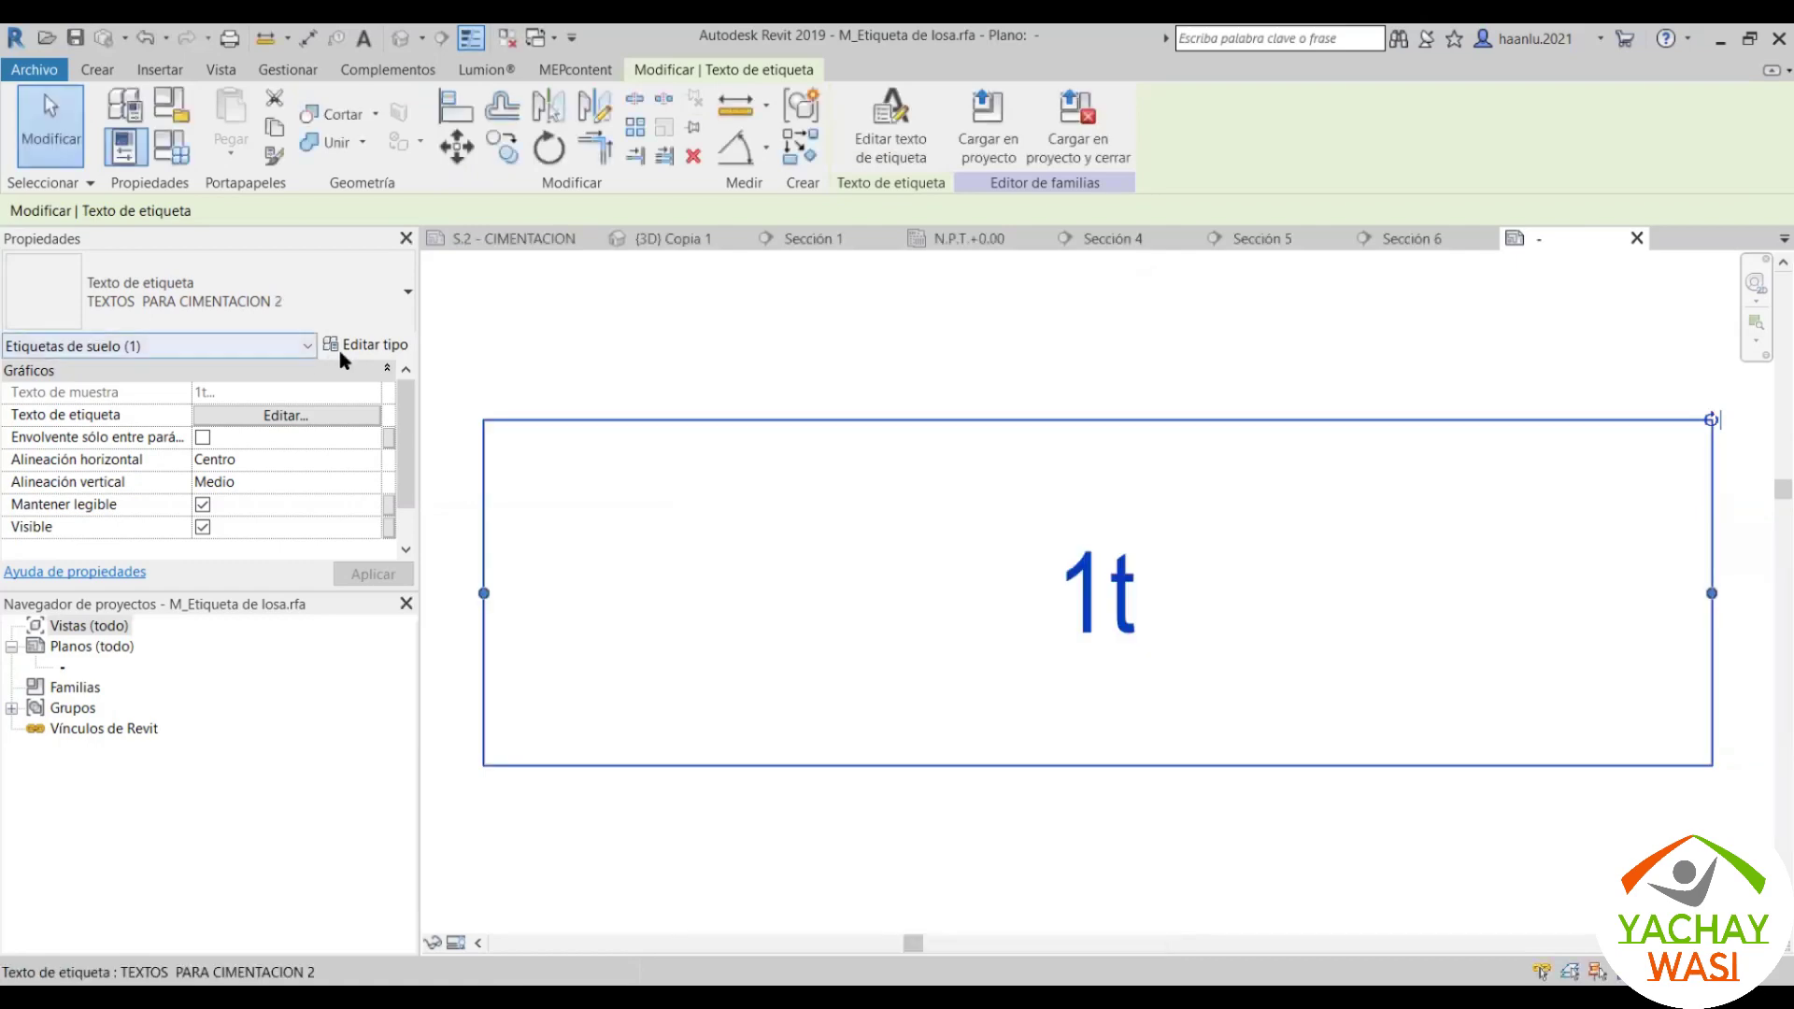
Step: Make the TEXTOS PARA CIMENTACION 2 label text red and bold
{"action": "left_click", "coordinate": [353, 355]}
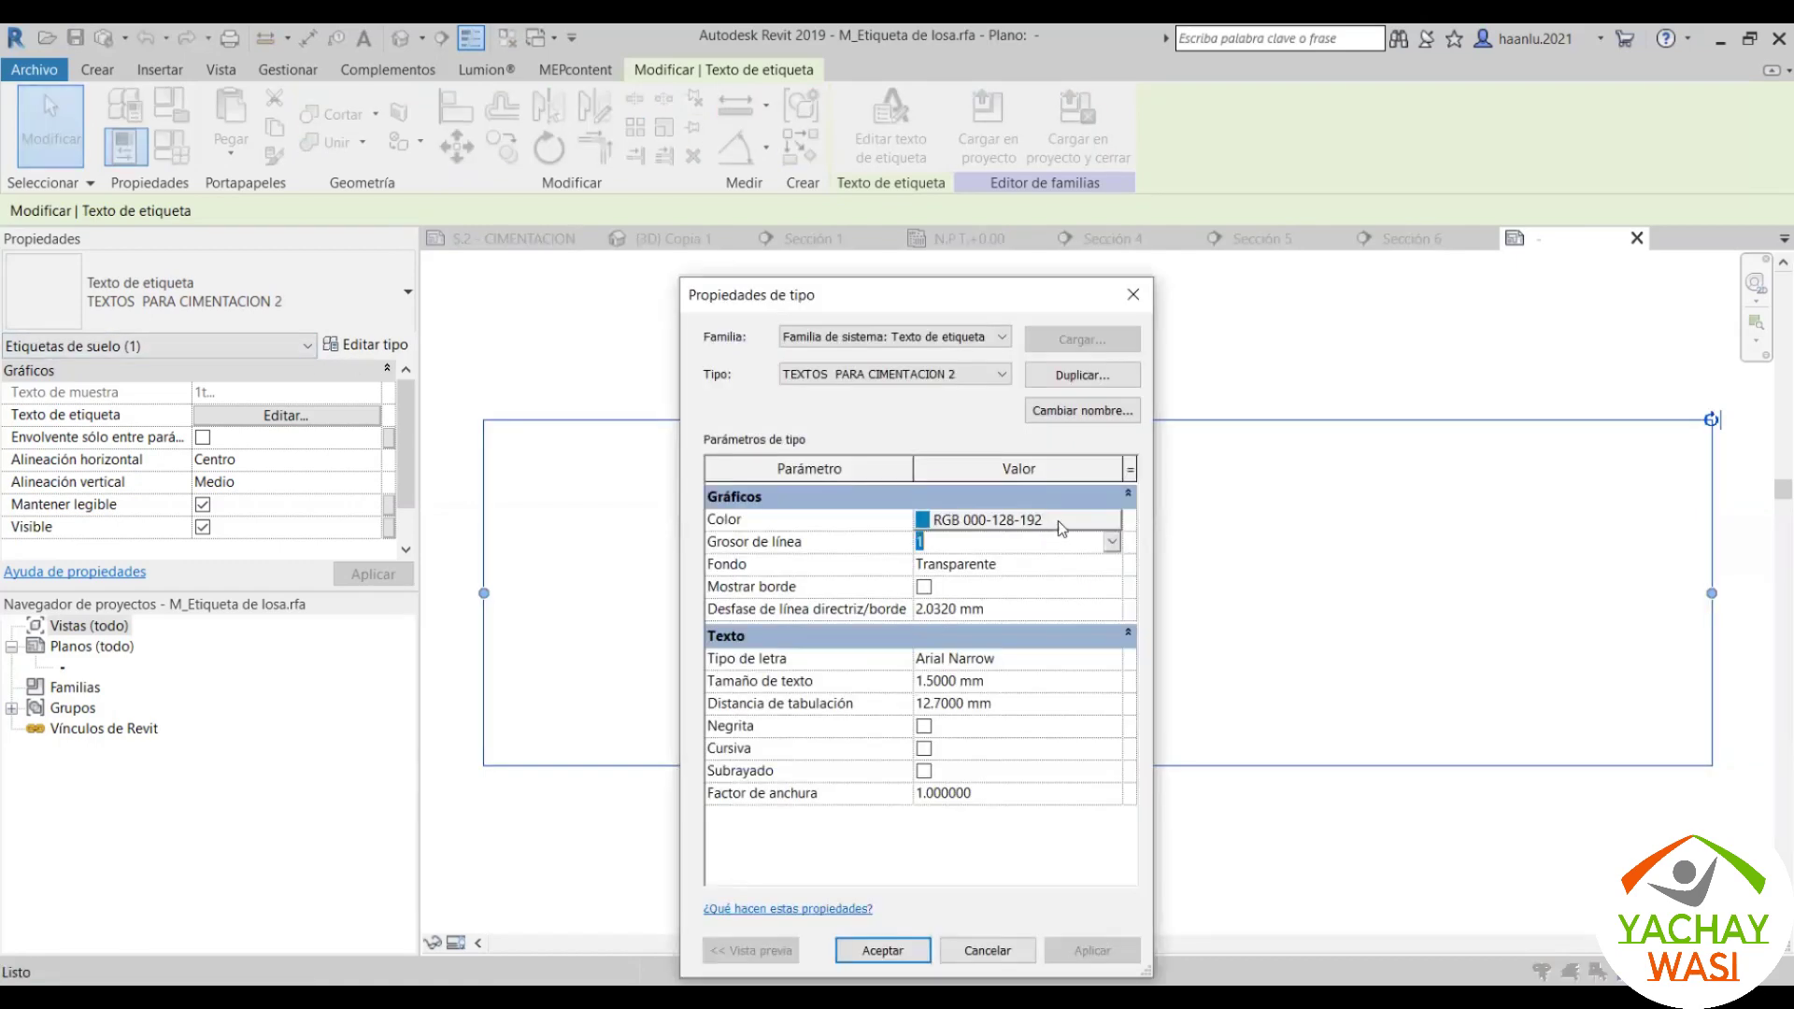
{"action": "left_click", "coordinate": [1018, 520]}
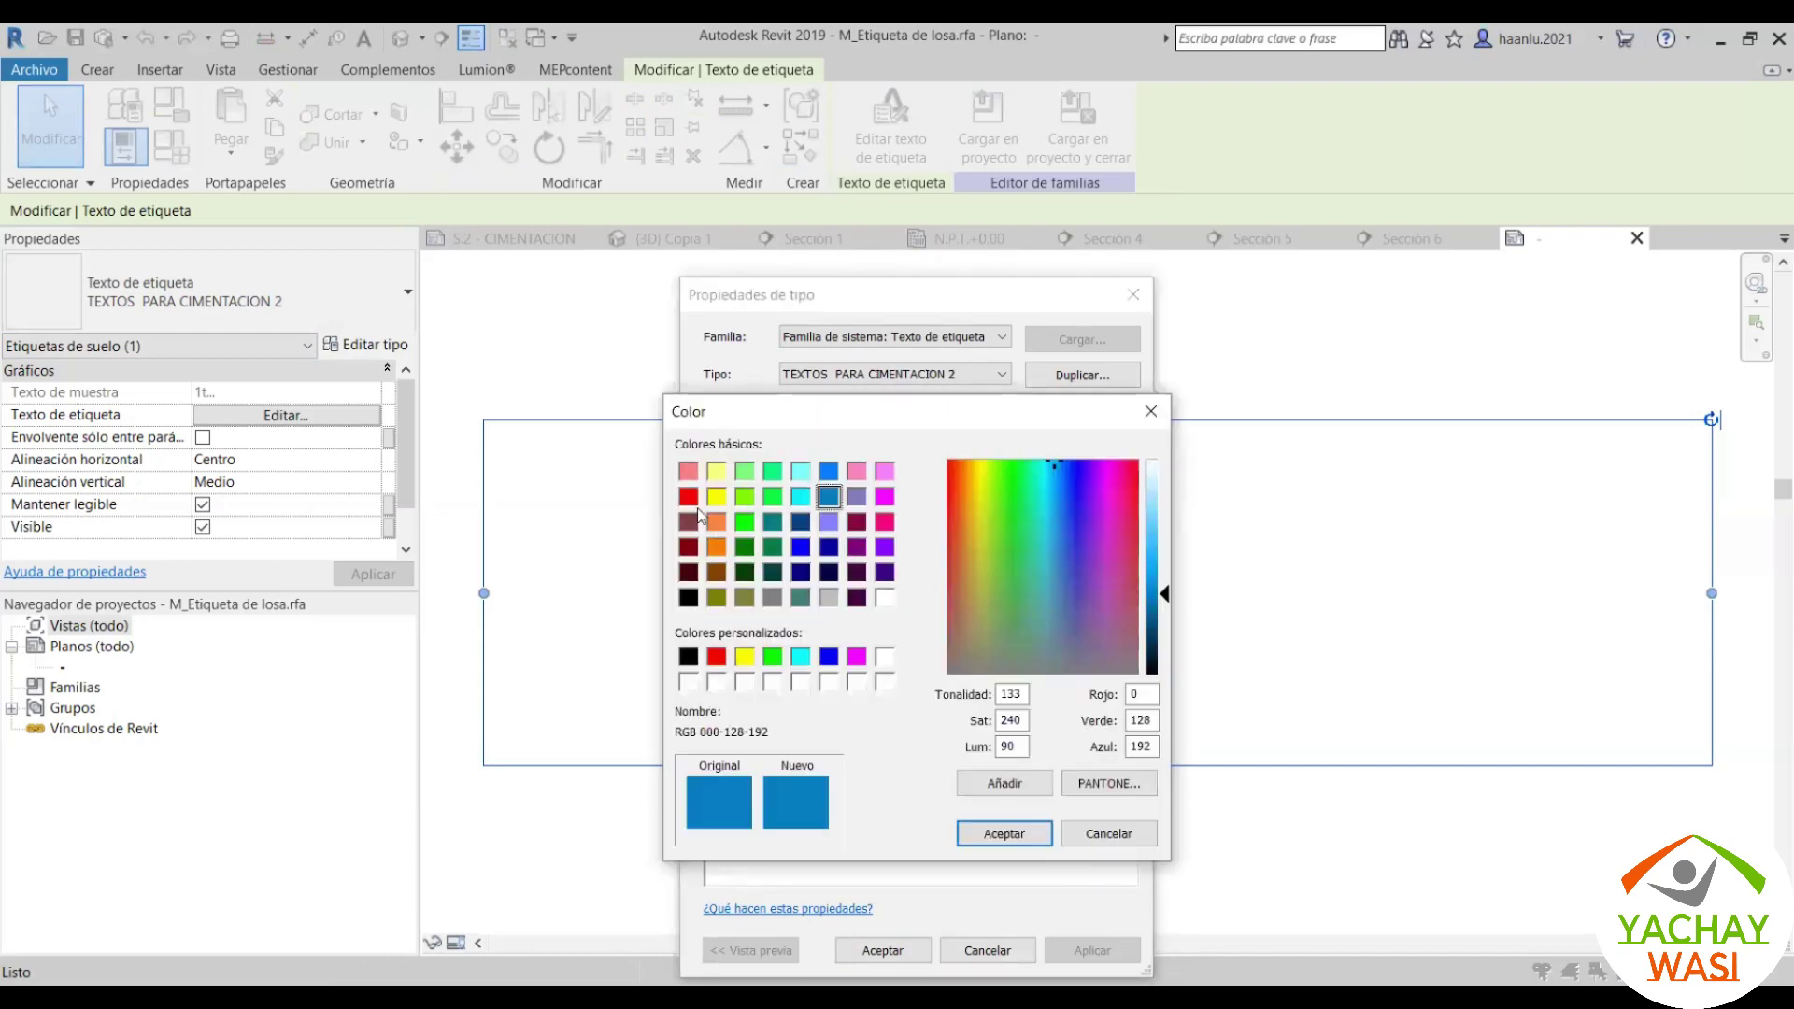
{"action": "left_click", "coordinate": [688, 496]}
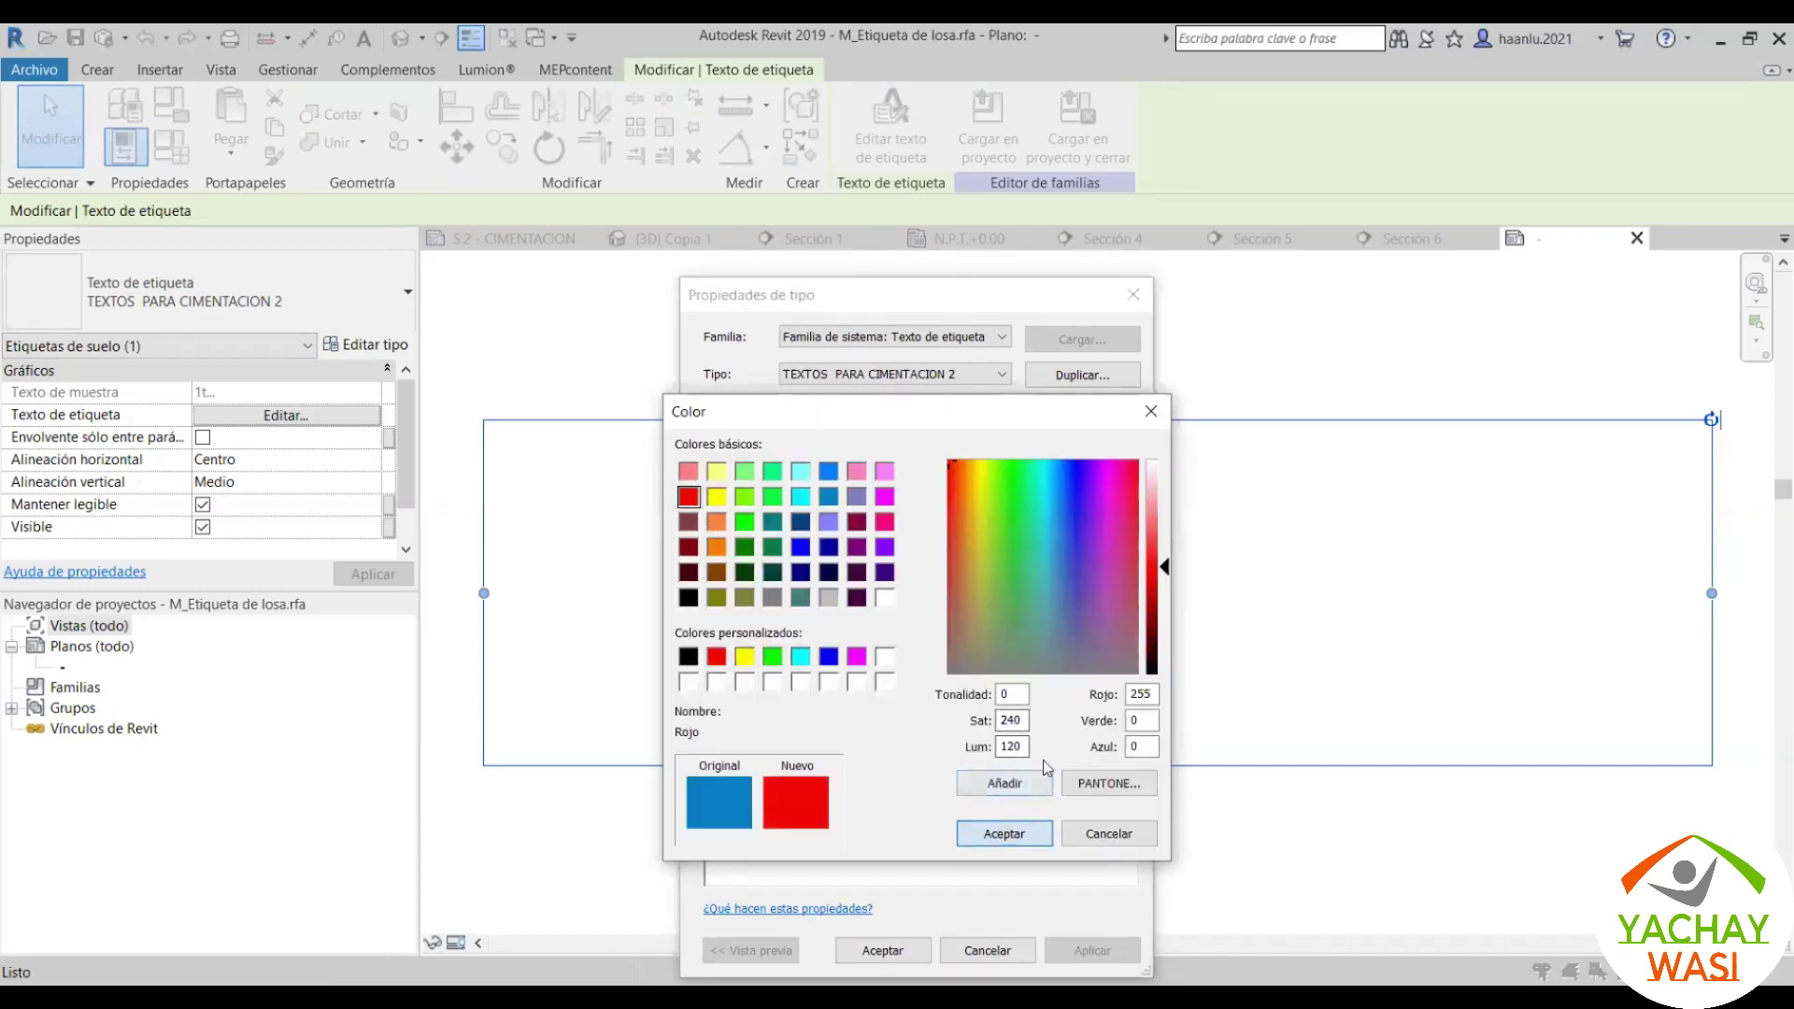
{"action": "key", "text": "Return"}
{"action": "left_click", "coordinate": [925, 727]}
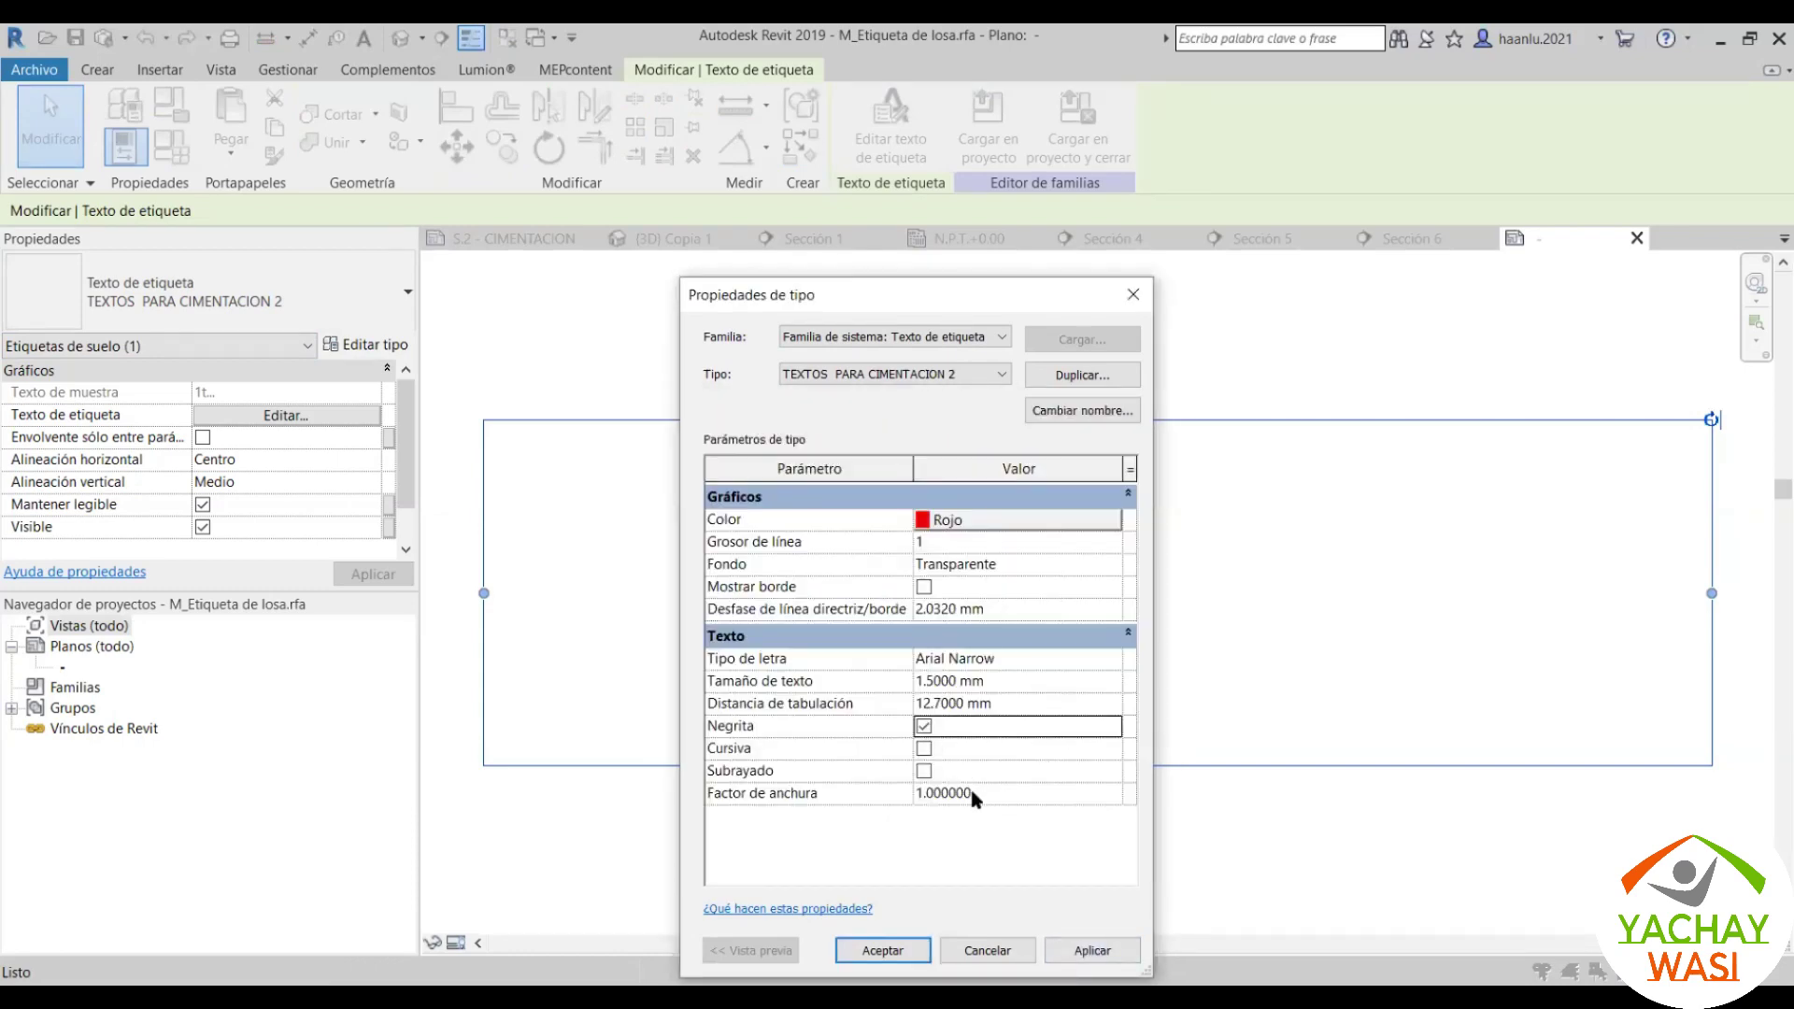
{"action": "left_click", "coordinate": [1091, 950]}
Step: Accept the label type changes and keep M_Etiqueta de losa as the family type
{"action": "left_click", "coordinate": [878, 951]}
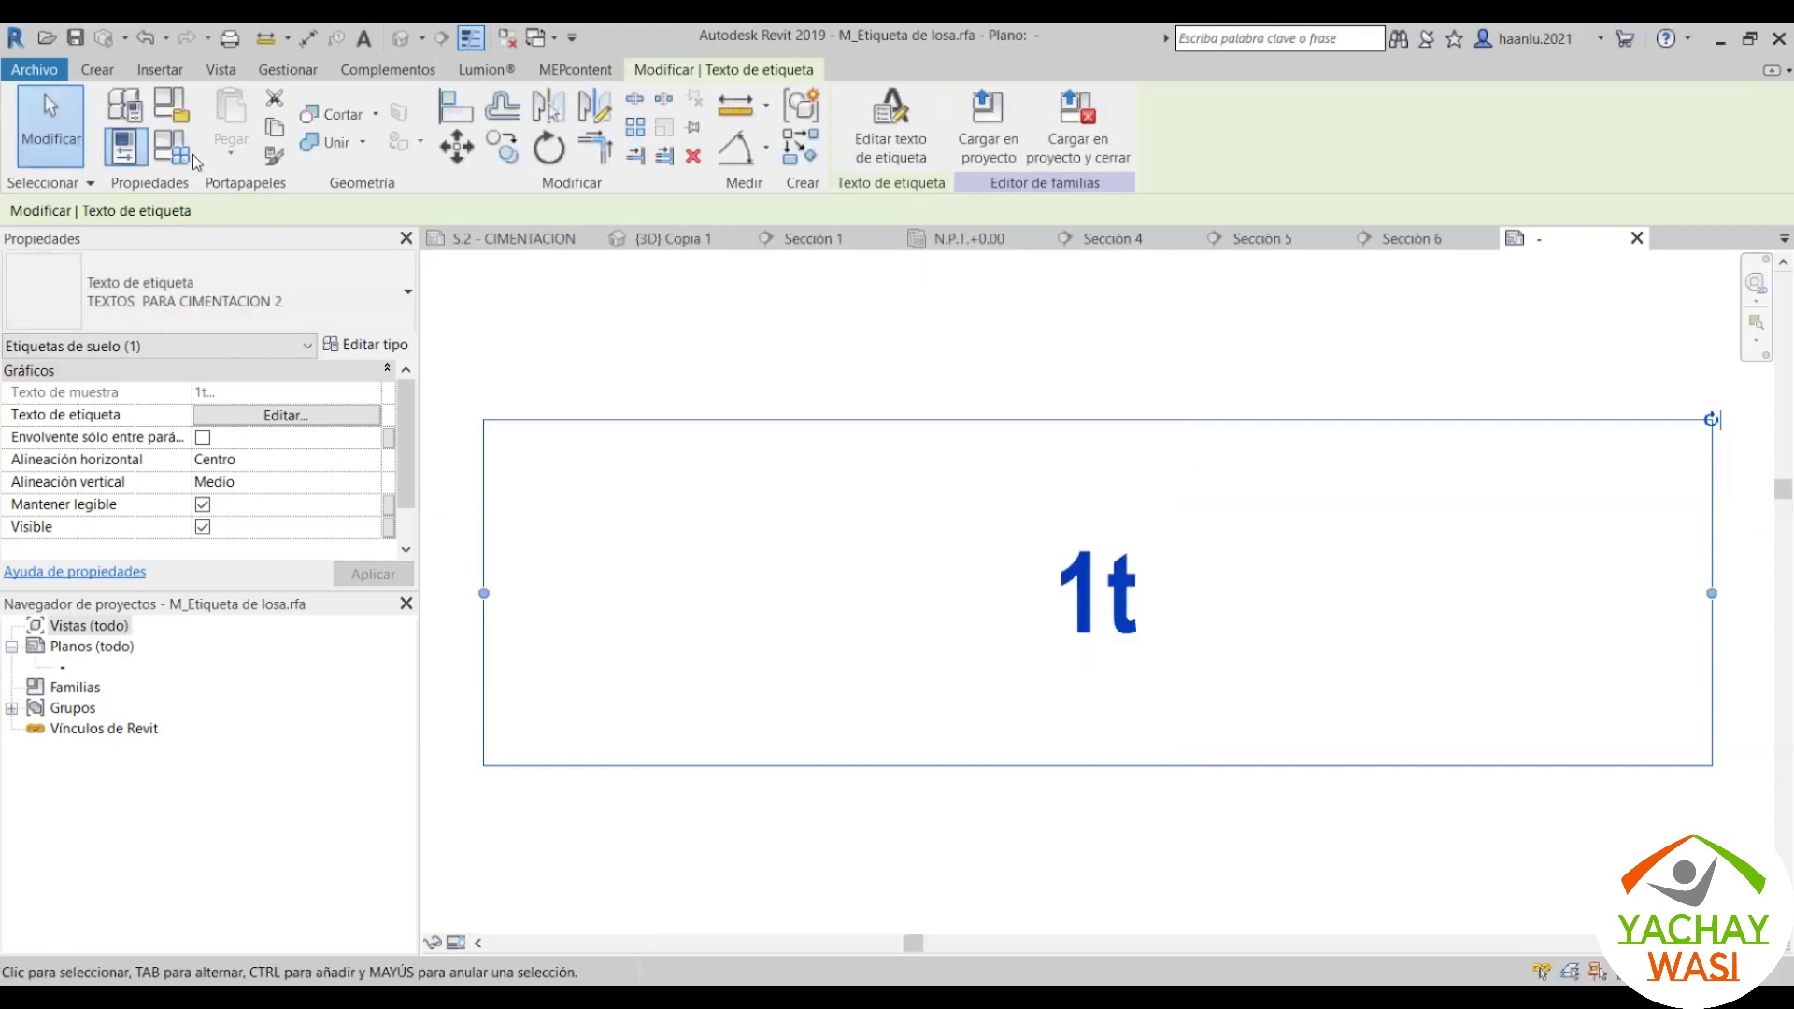
{"action": "key", "text": "f"}
{"action": "key", "text": "t"}
{"action": "left_click", "coordinate": [618, 329]}
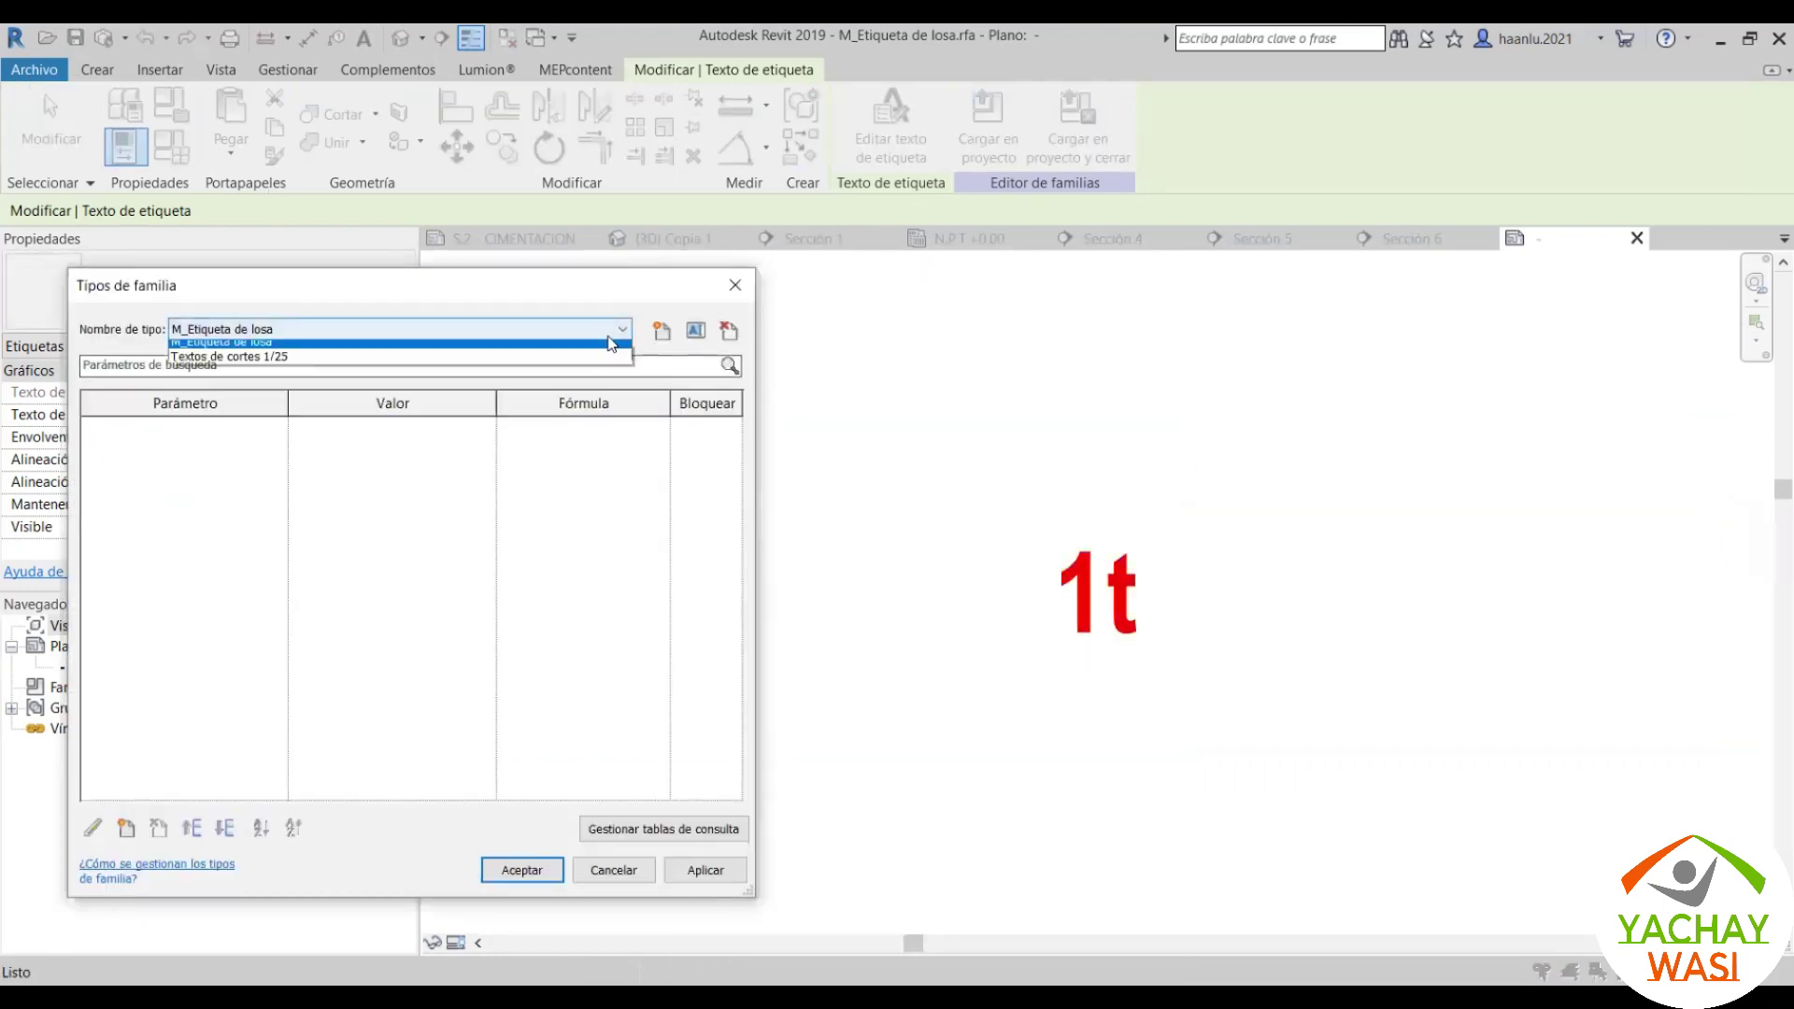
{"action": "left_click", "coordinate": [612, 342]}
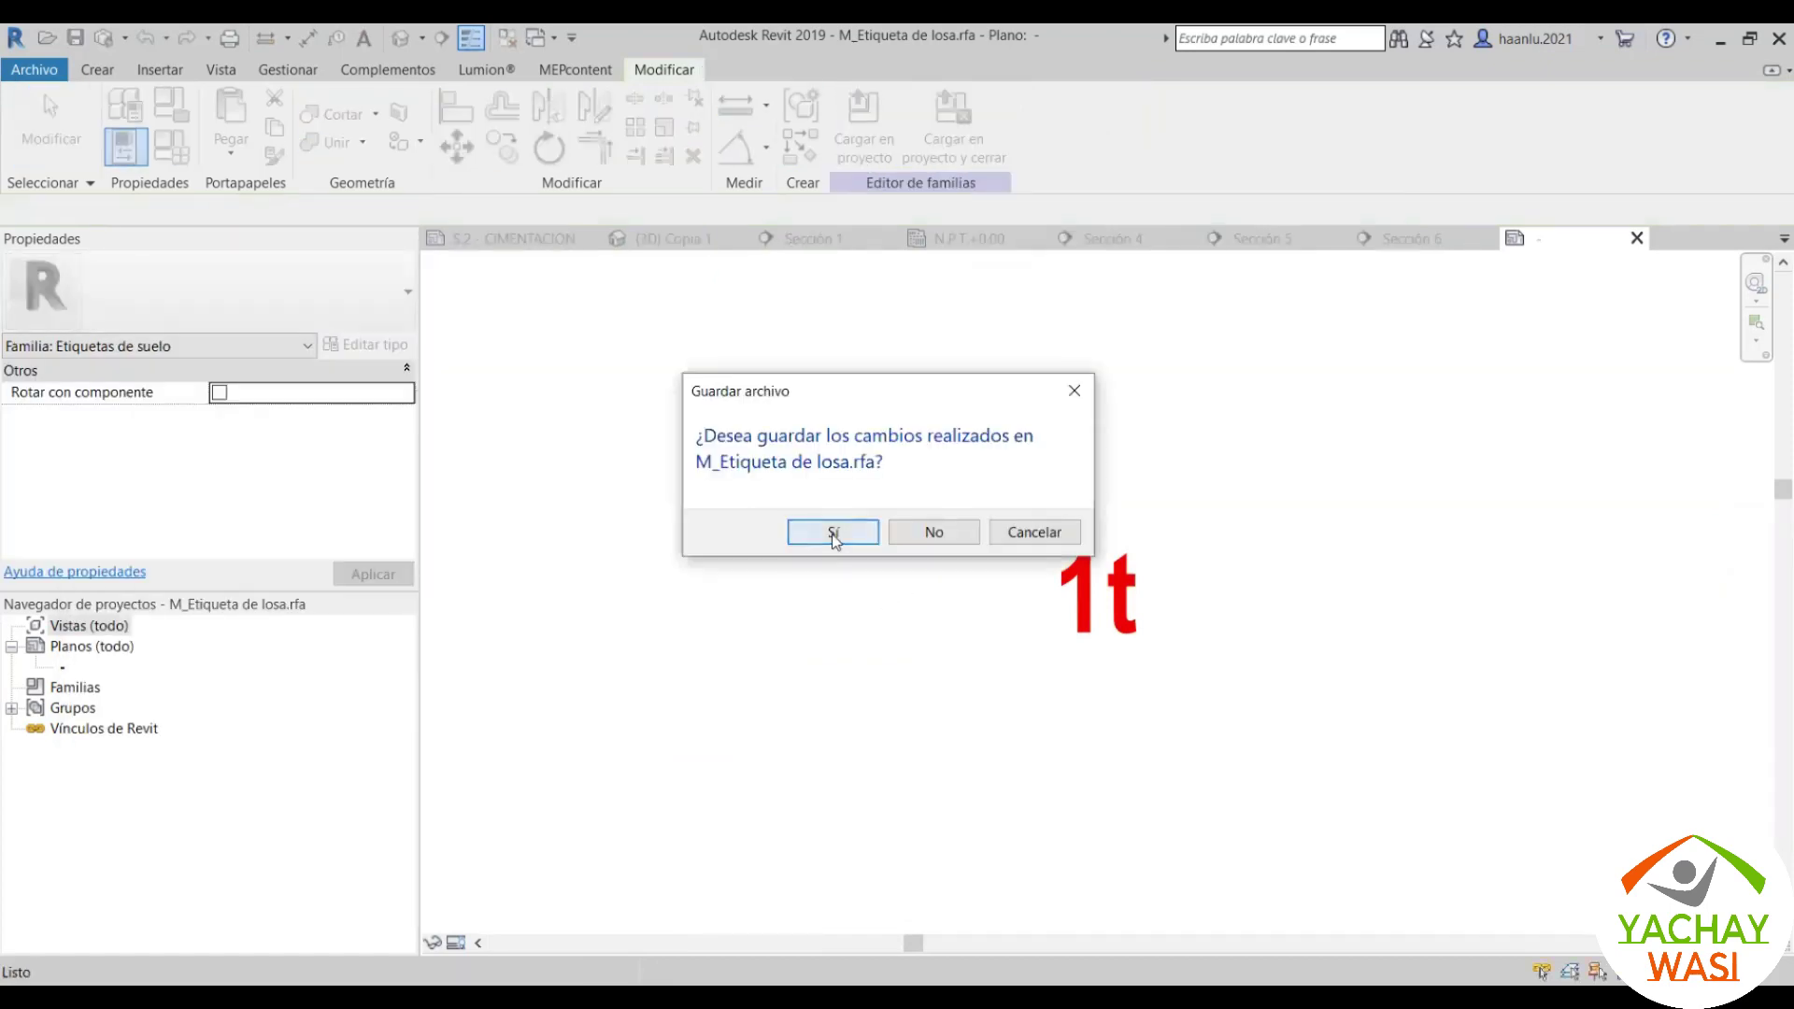
Step: Save the family as the new file M_Etiqueta de losa T.rfa instead of overwriting
{"action": "left_click", "coordinate": [833, 532]}
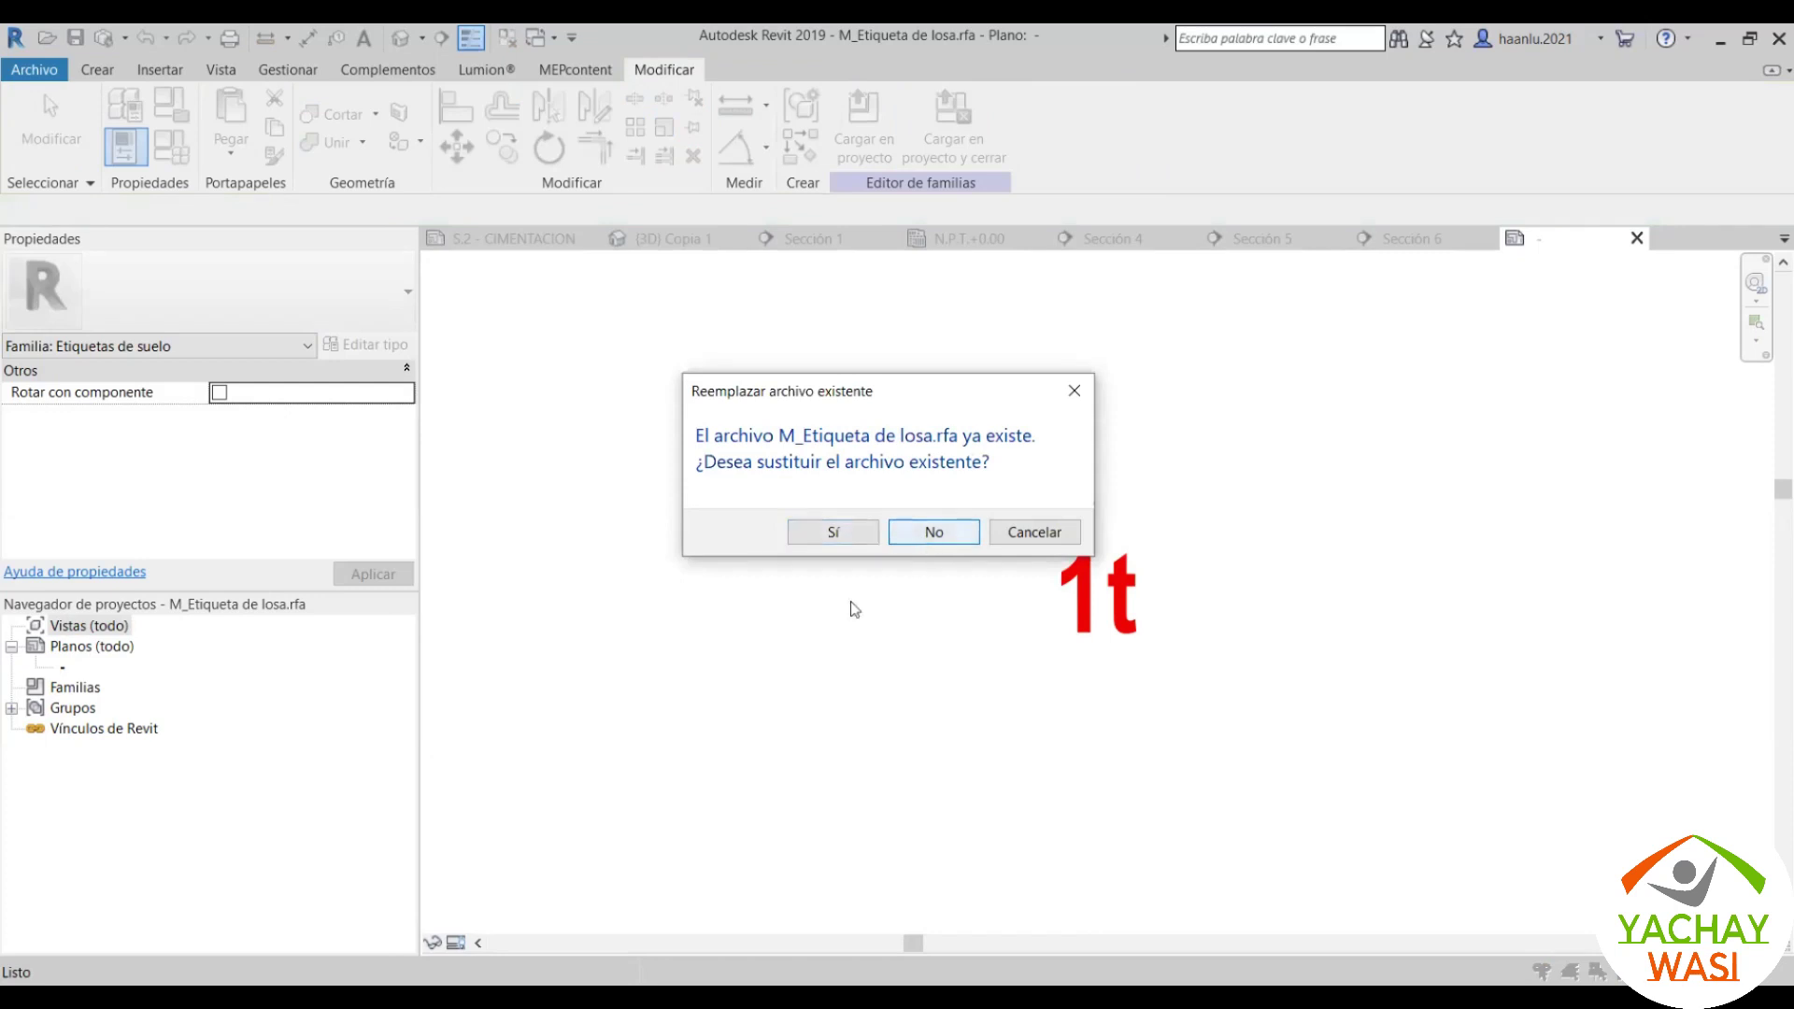
{"action": "key", "text": "Return"}
{"action": "left_click", "coordinate": [1215, 753]}
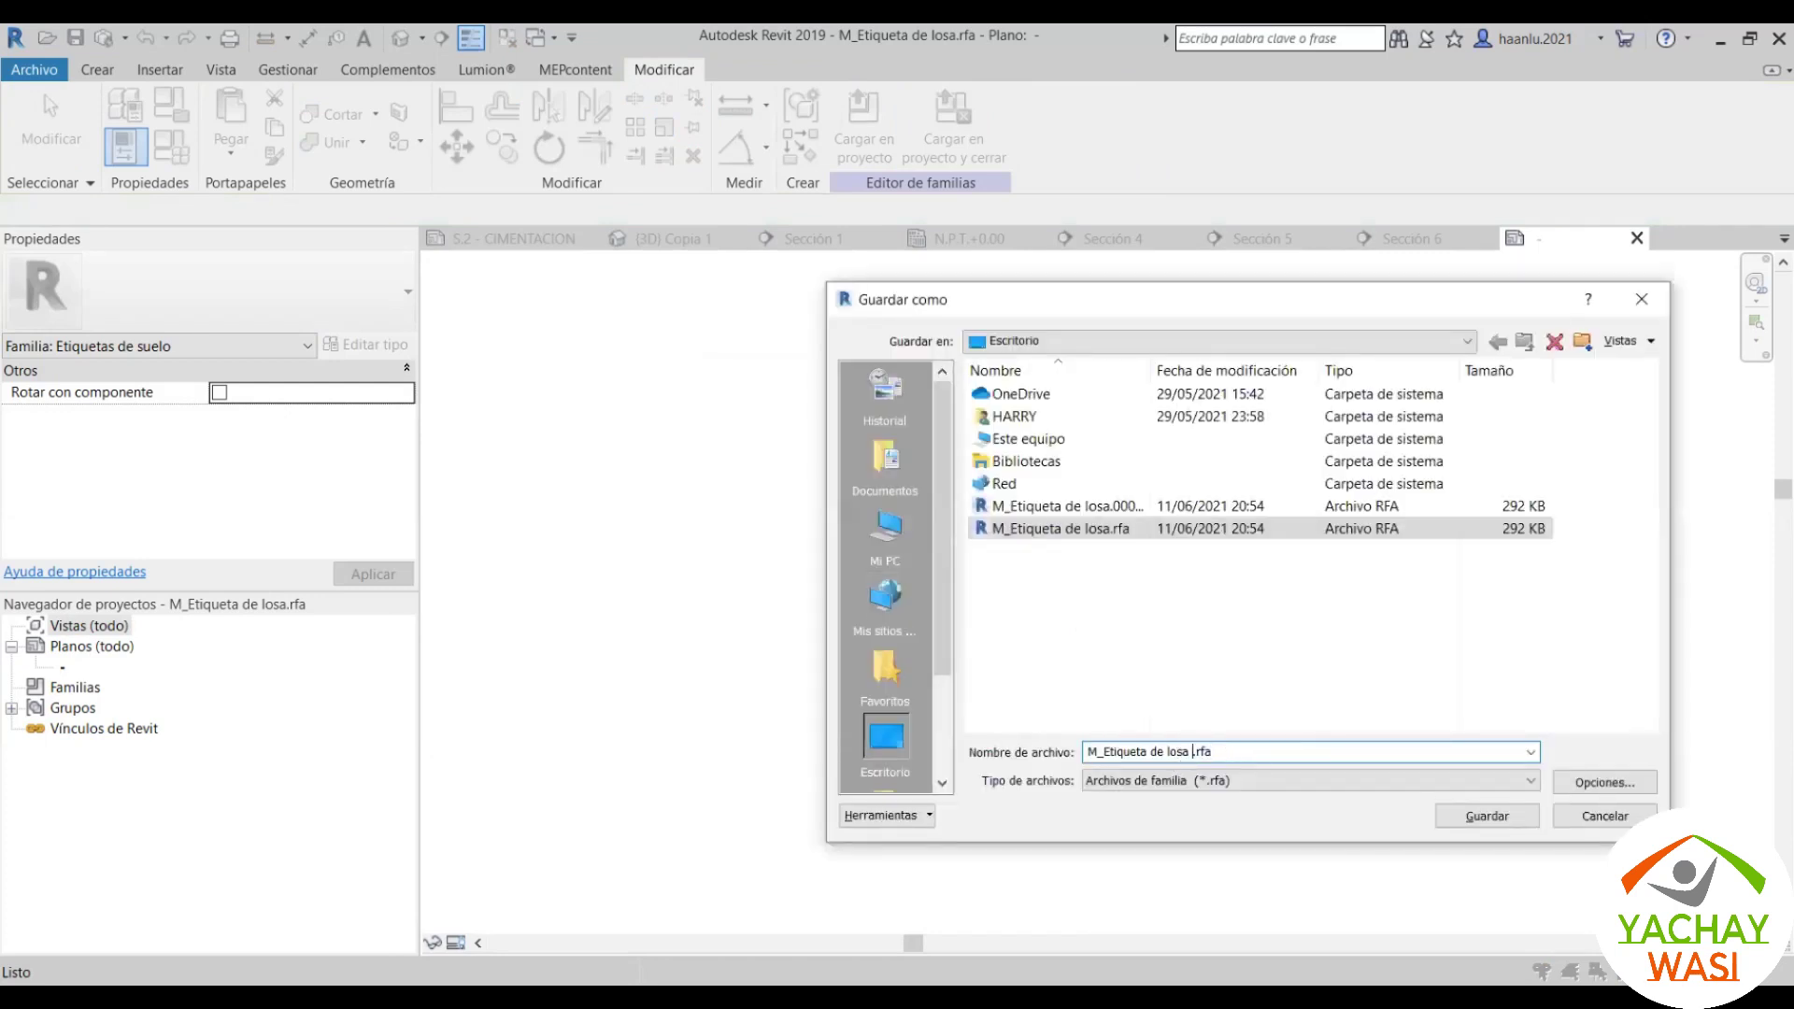
{"action": "type", "text": "T"}
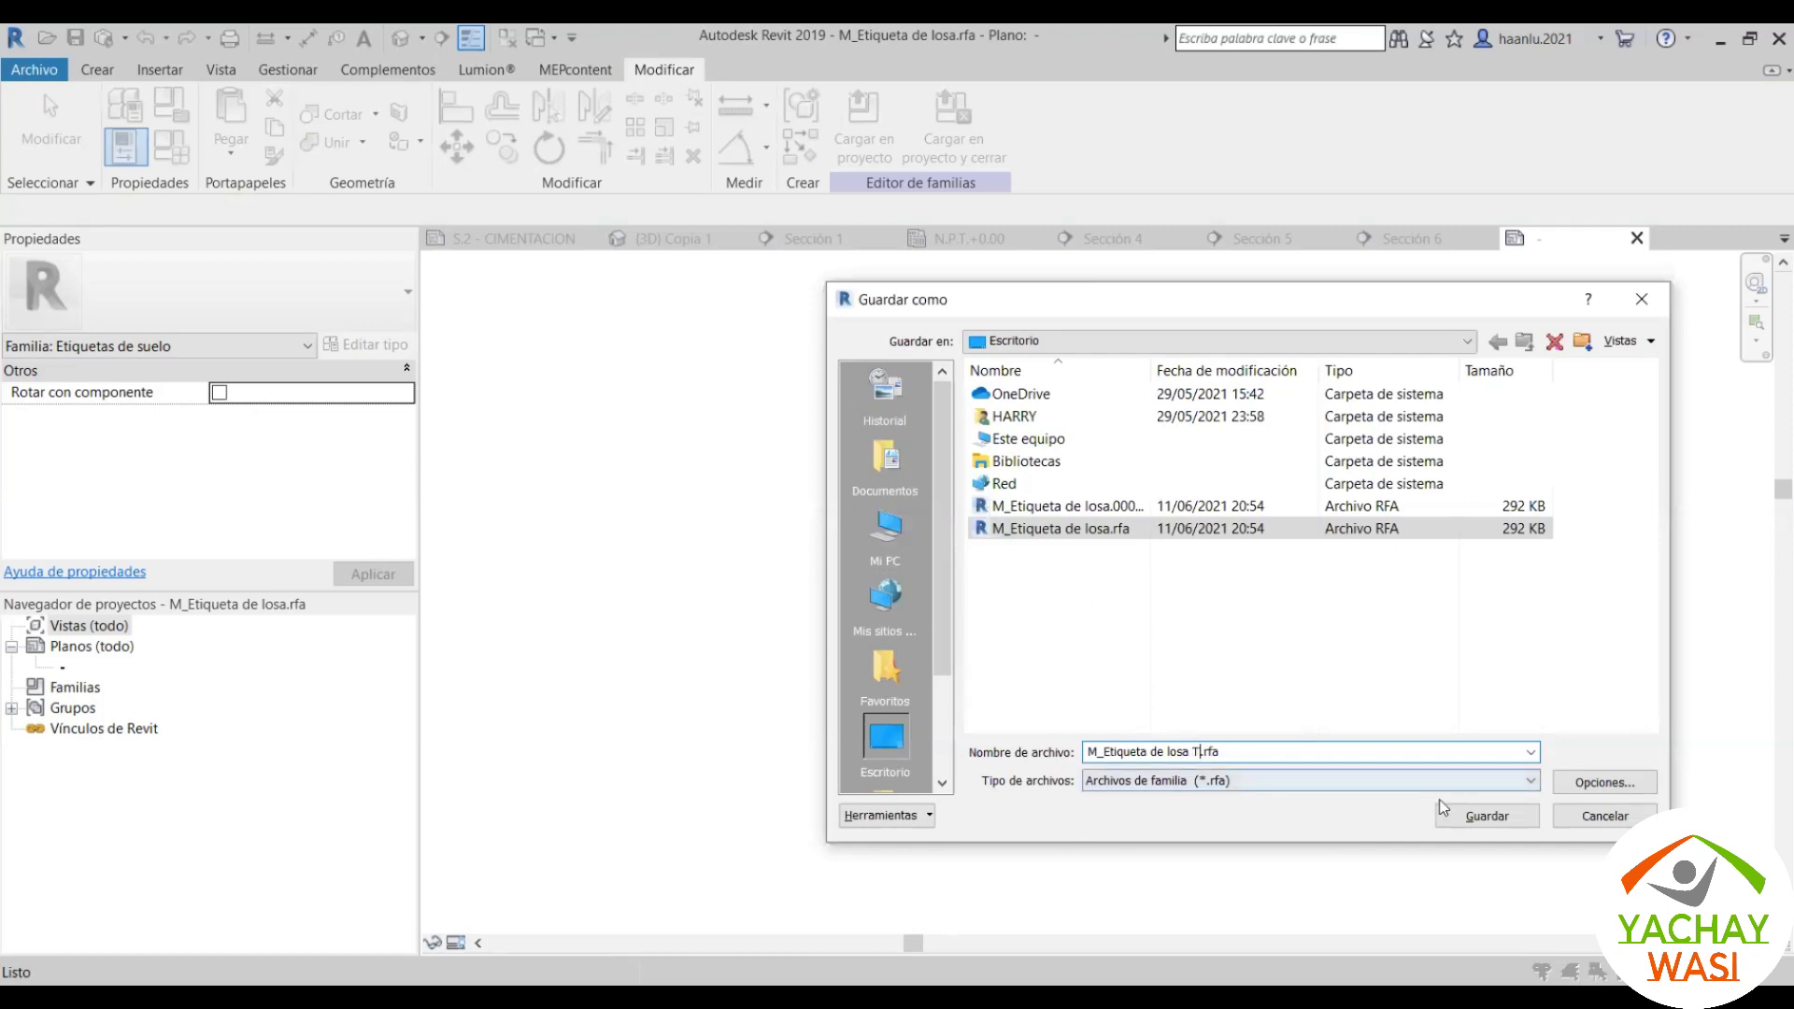
{"action": "key", "text": "Return"}
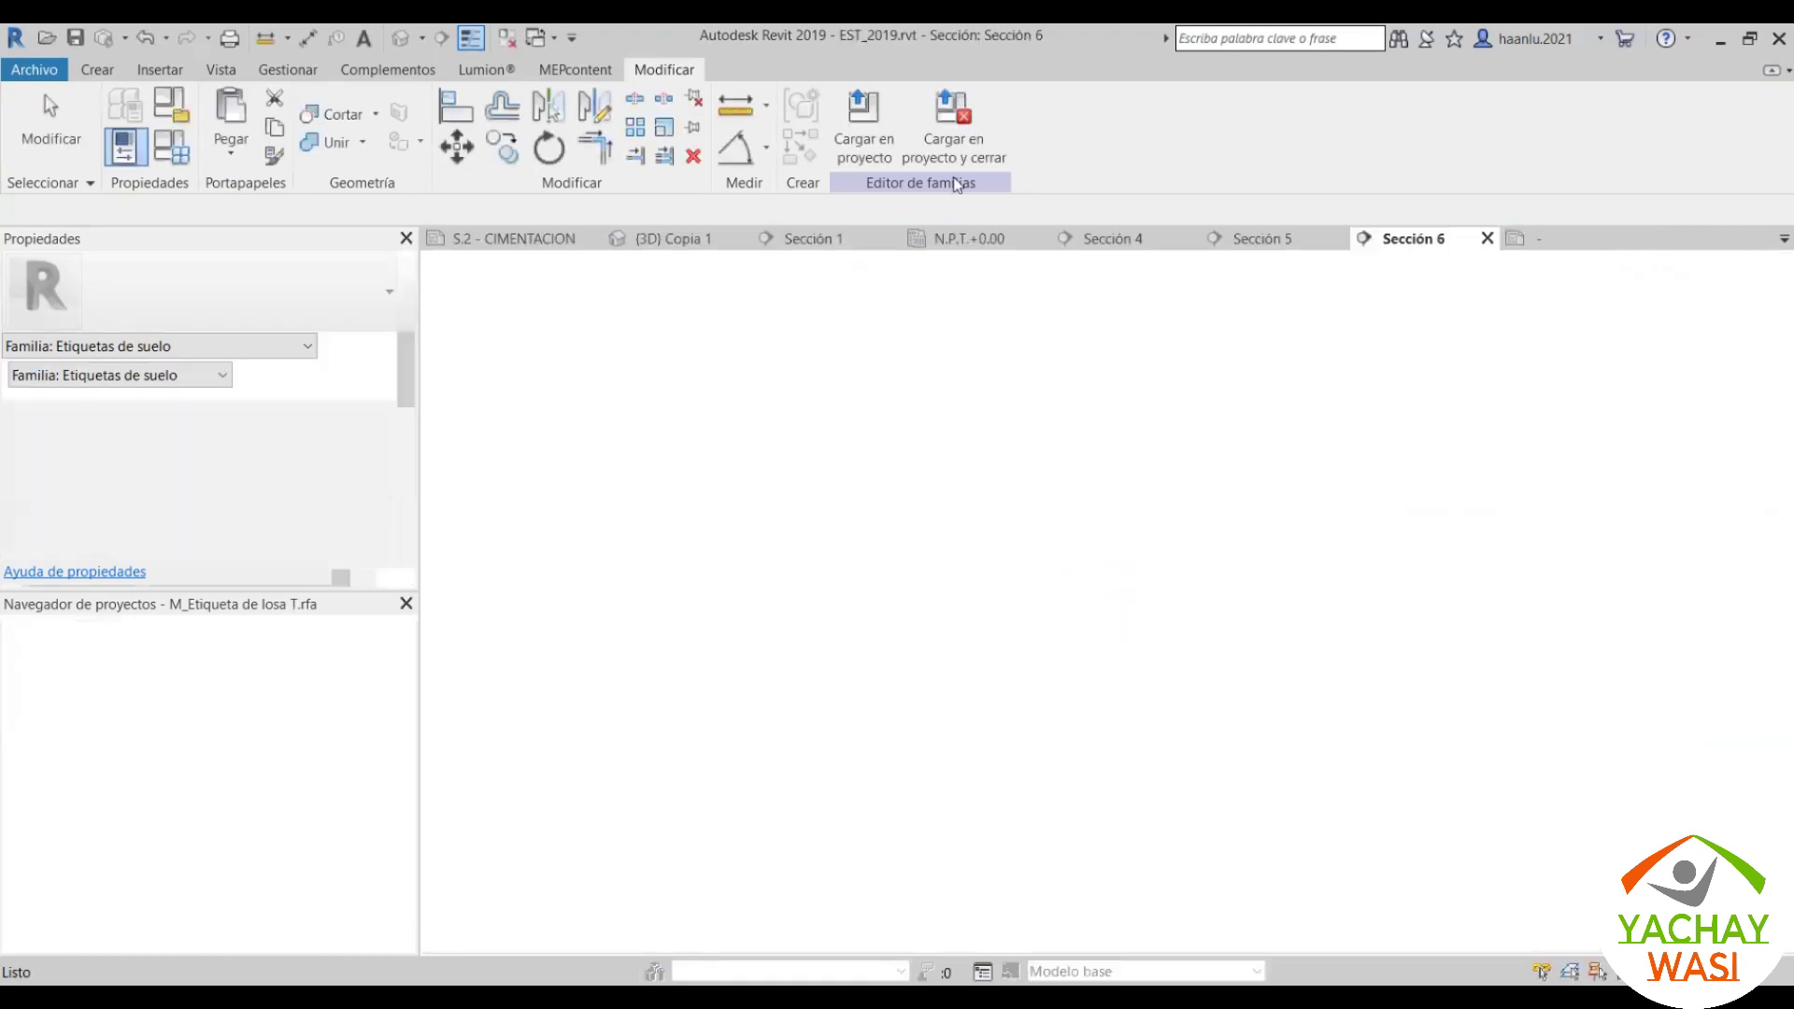
Step: Delete the old C° CICLOPEO tag and retag the footing with the red bold label
{"action": "left_click", "coordinate": [959, 153]}
{"action": "key", "text": "Delete"}
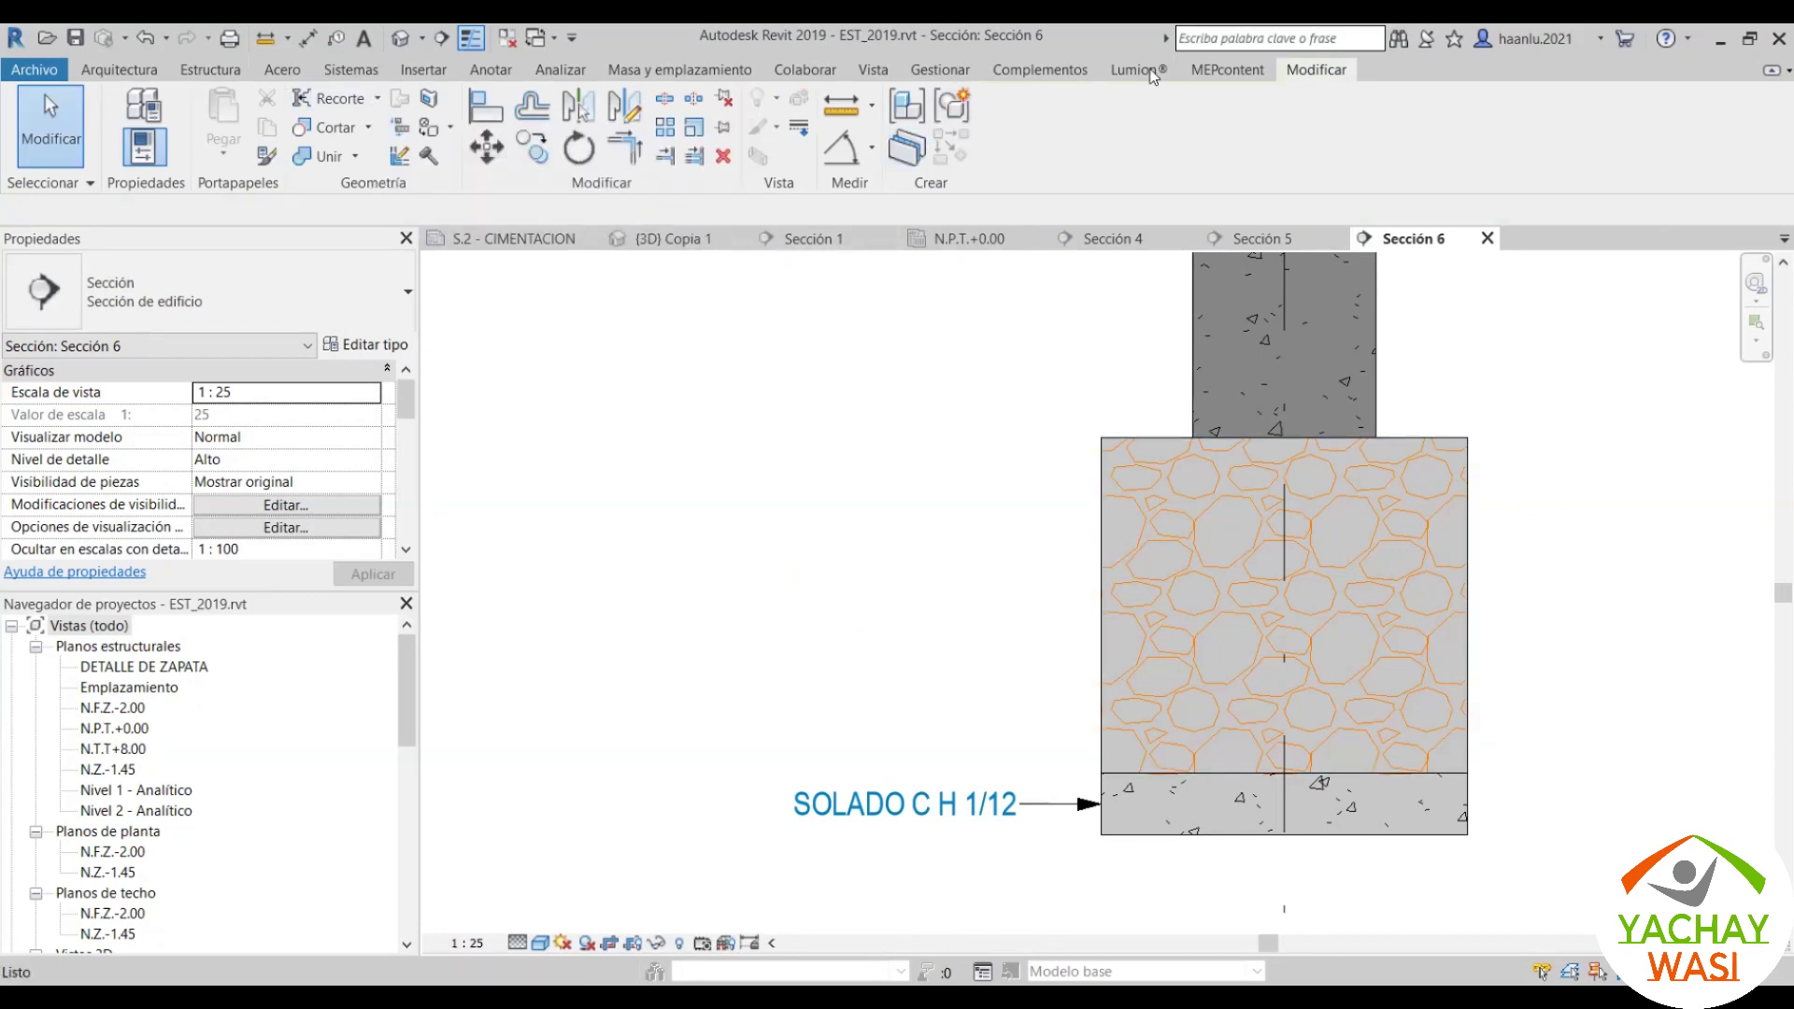
{"action": "left_click", "coordinate": [491, 69]}
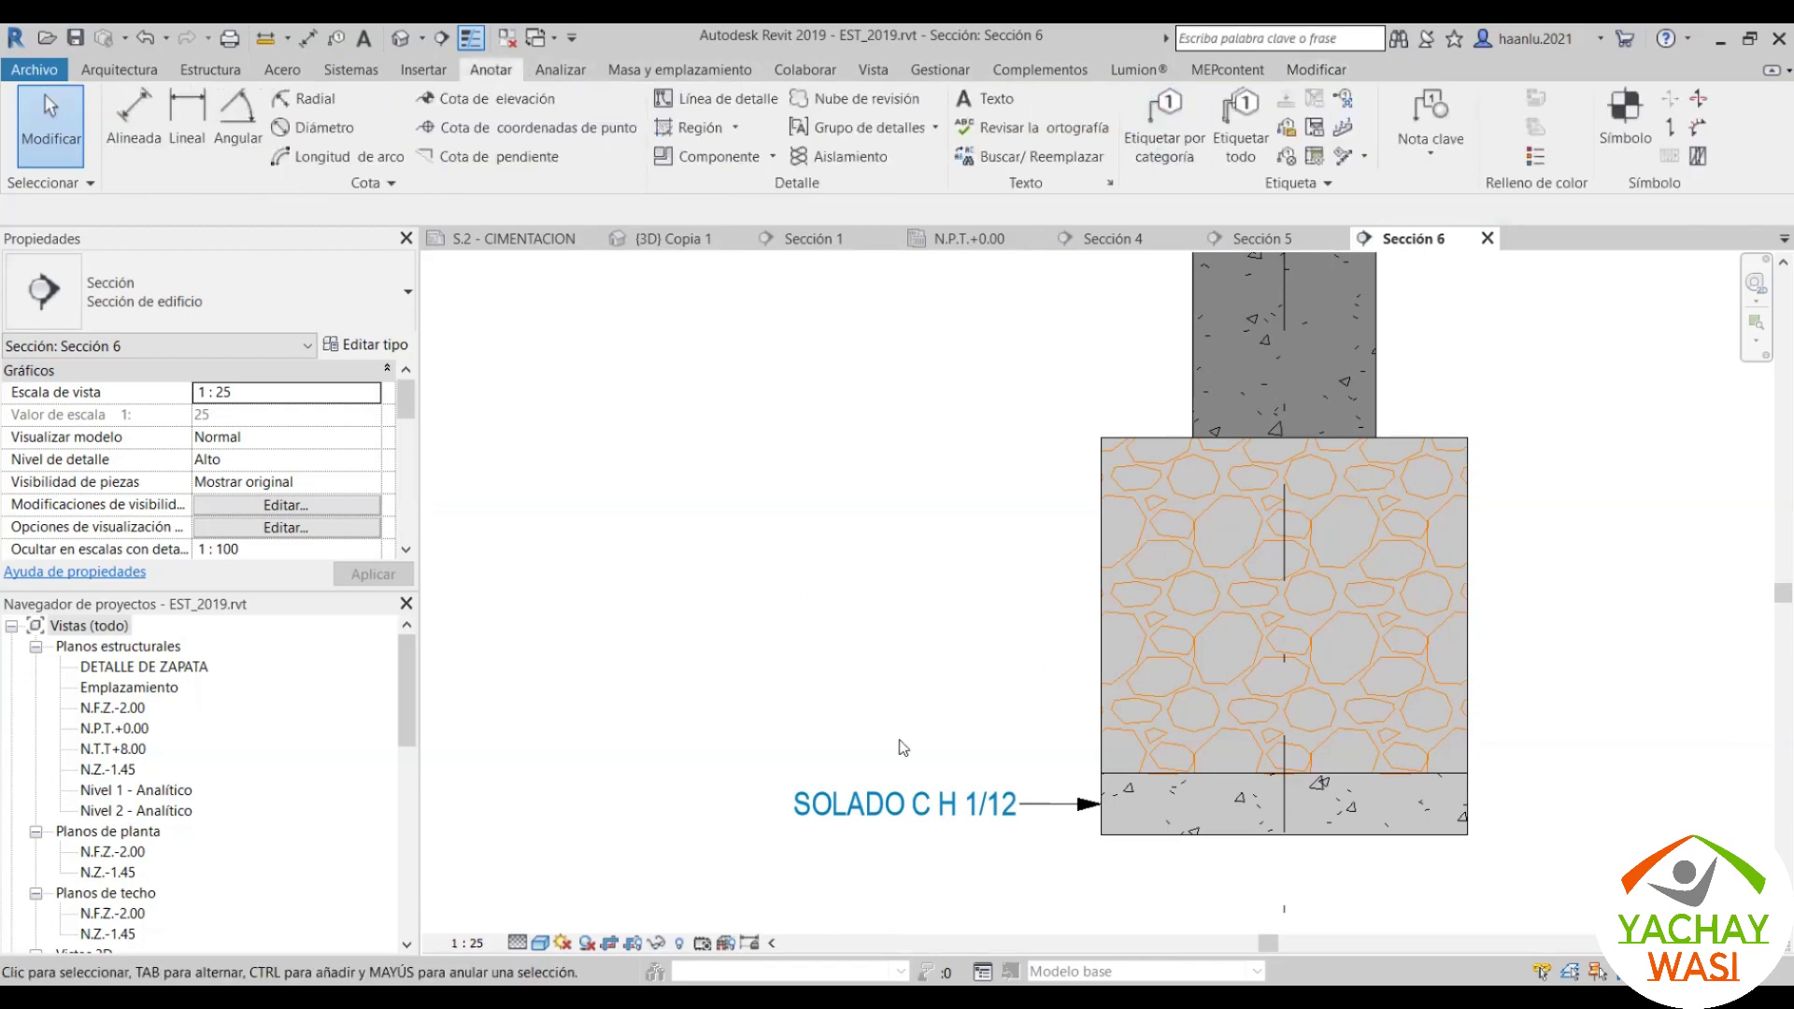
{"action": "key", "text": "t"}
{"action": "key", "text": "g"}
{"action": "left_click", "coordinate": [1132, 636]}
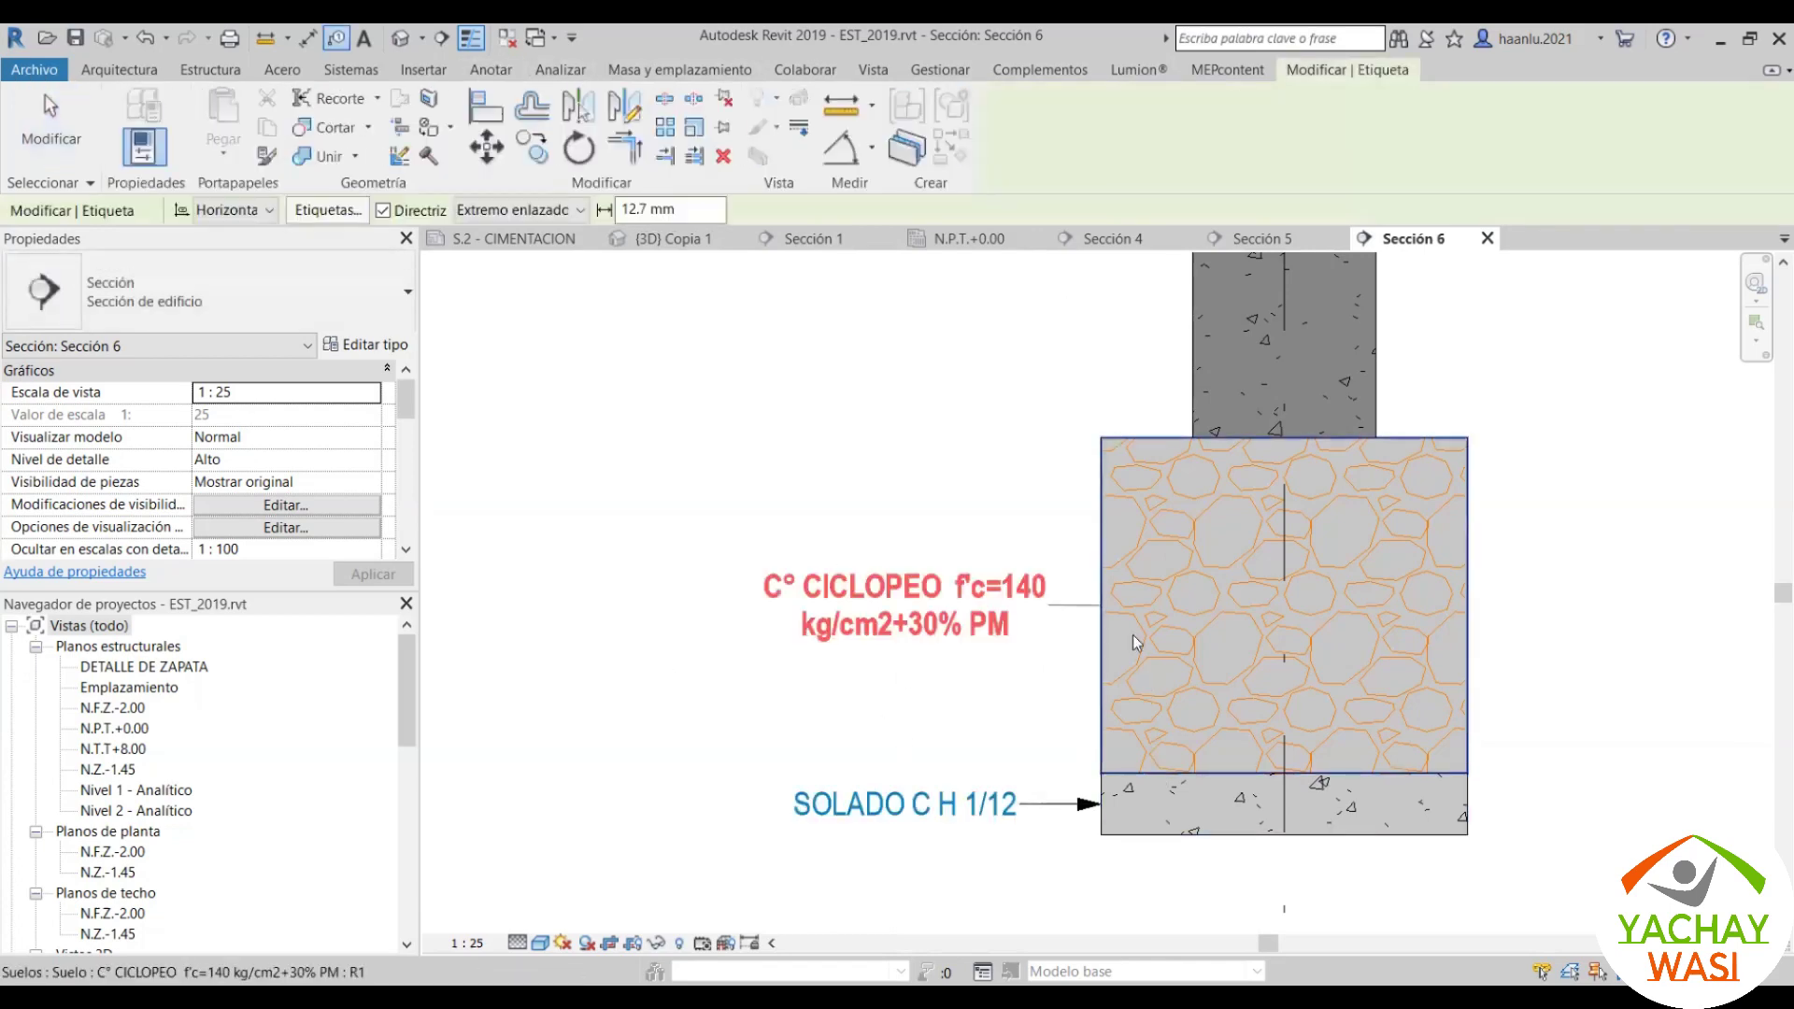
Step: Tag the column as VC-01 and select its tag
{"action": "scroll", "coordinate": [976, 777], "scroll_direction": "down", "scroll_amount": 3}
{"action": "left_click", "coordinate": [1106, 525]}
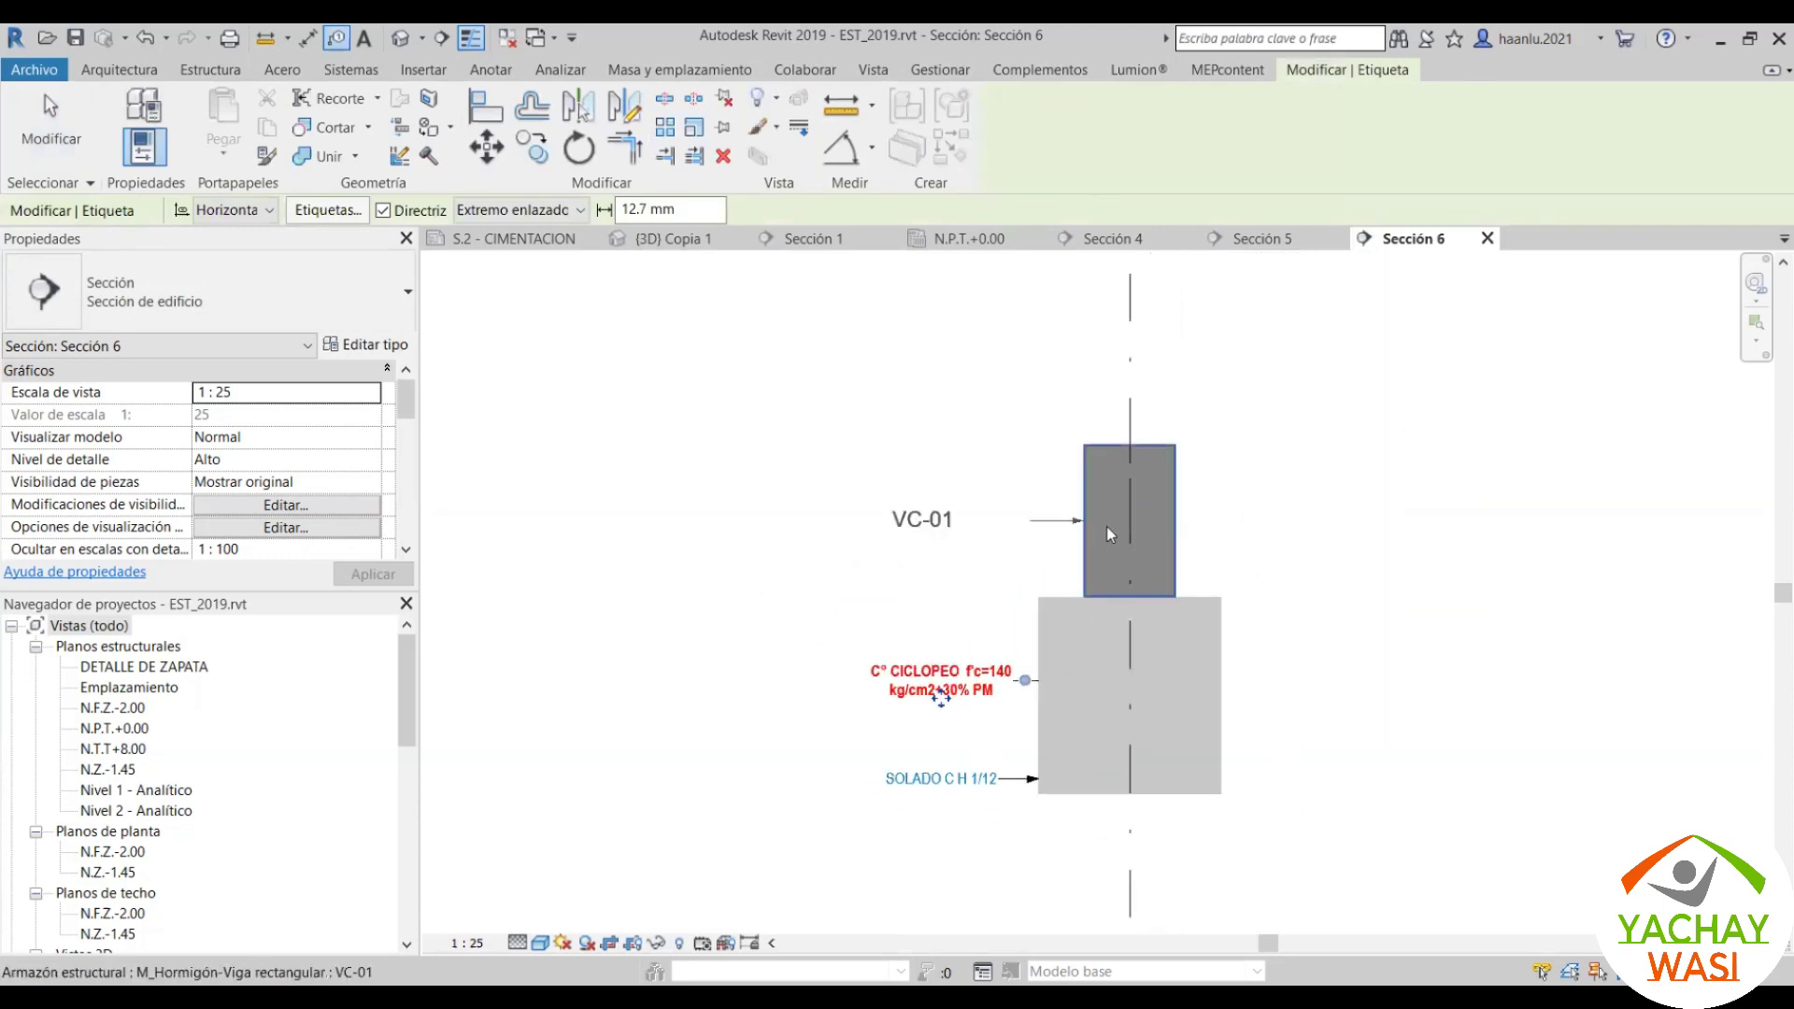
{"action": "scroll", "coordinate": [1106, 525], "scroll_direction": "up", "scroll_amount": 3}
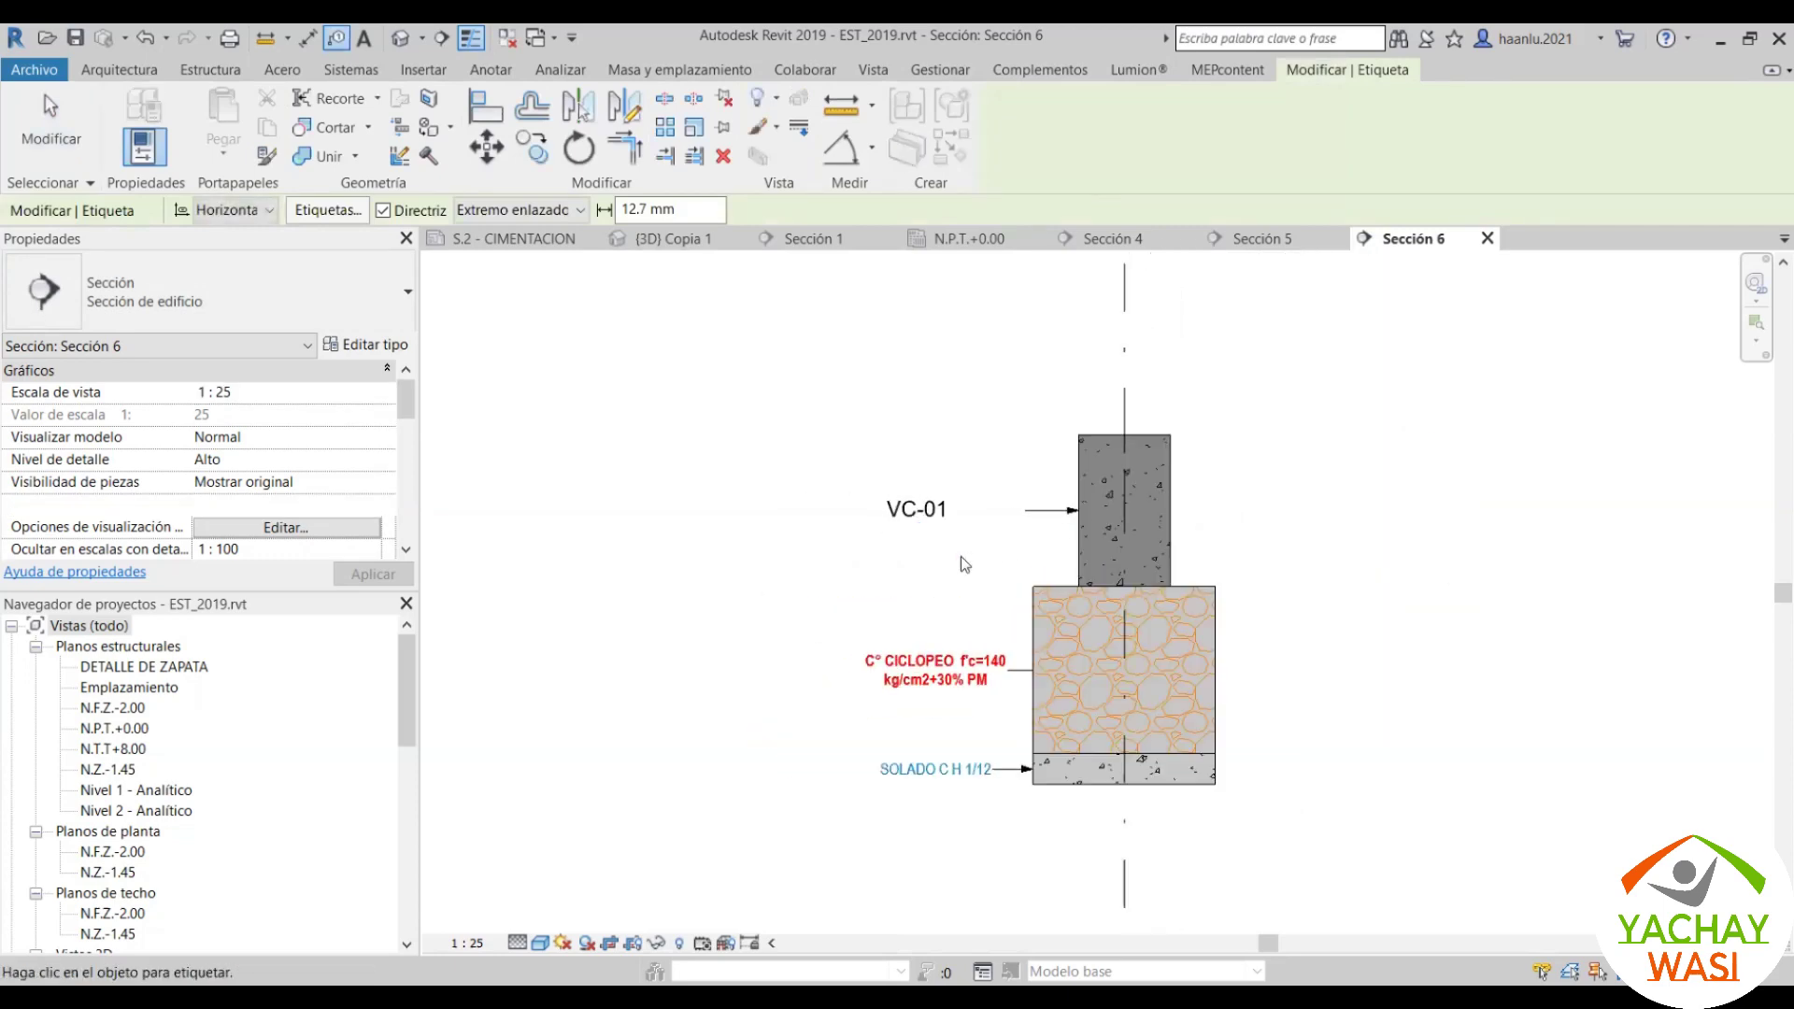
{"action": "middle_click_drag", "start_coordinate": [865, 550], "coordinate": [884, 510]}
{"action": "key", "text": "Escape"}
{"action": "key", "text": "Escape"}
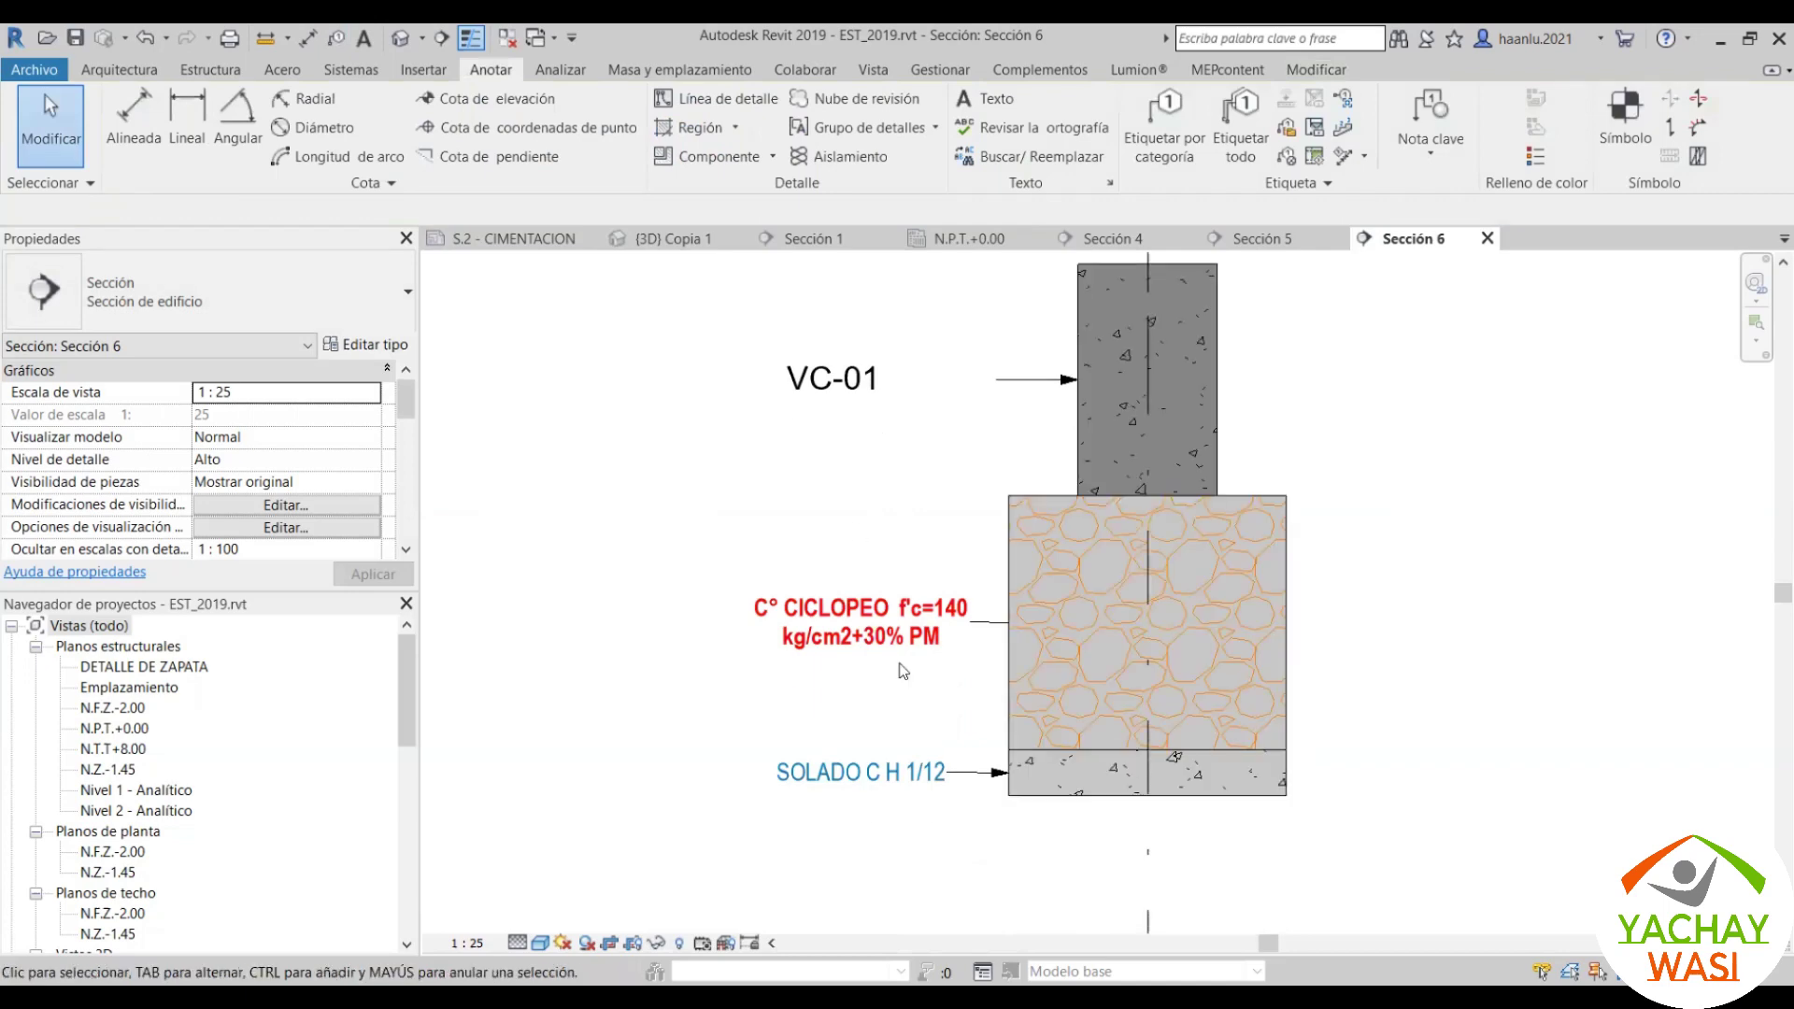
{"action": "scroll", "coordinate": [894, 650], "scroll_direction": "down", "scroll_amount": 2}
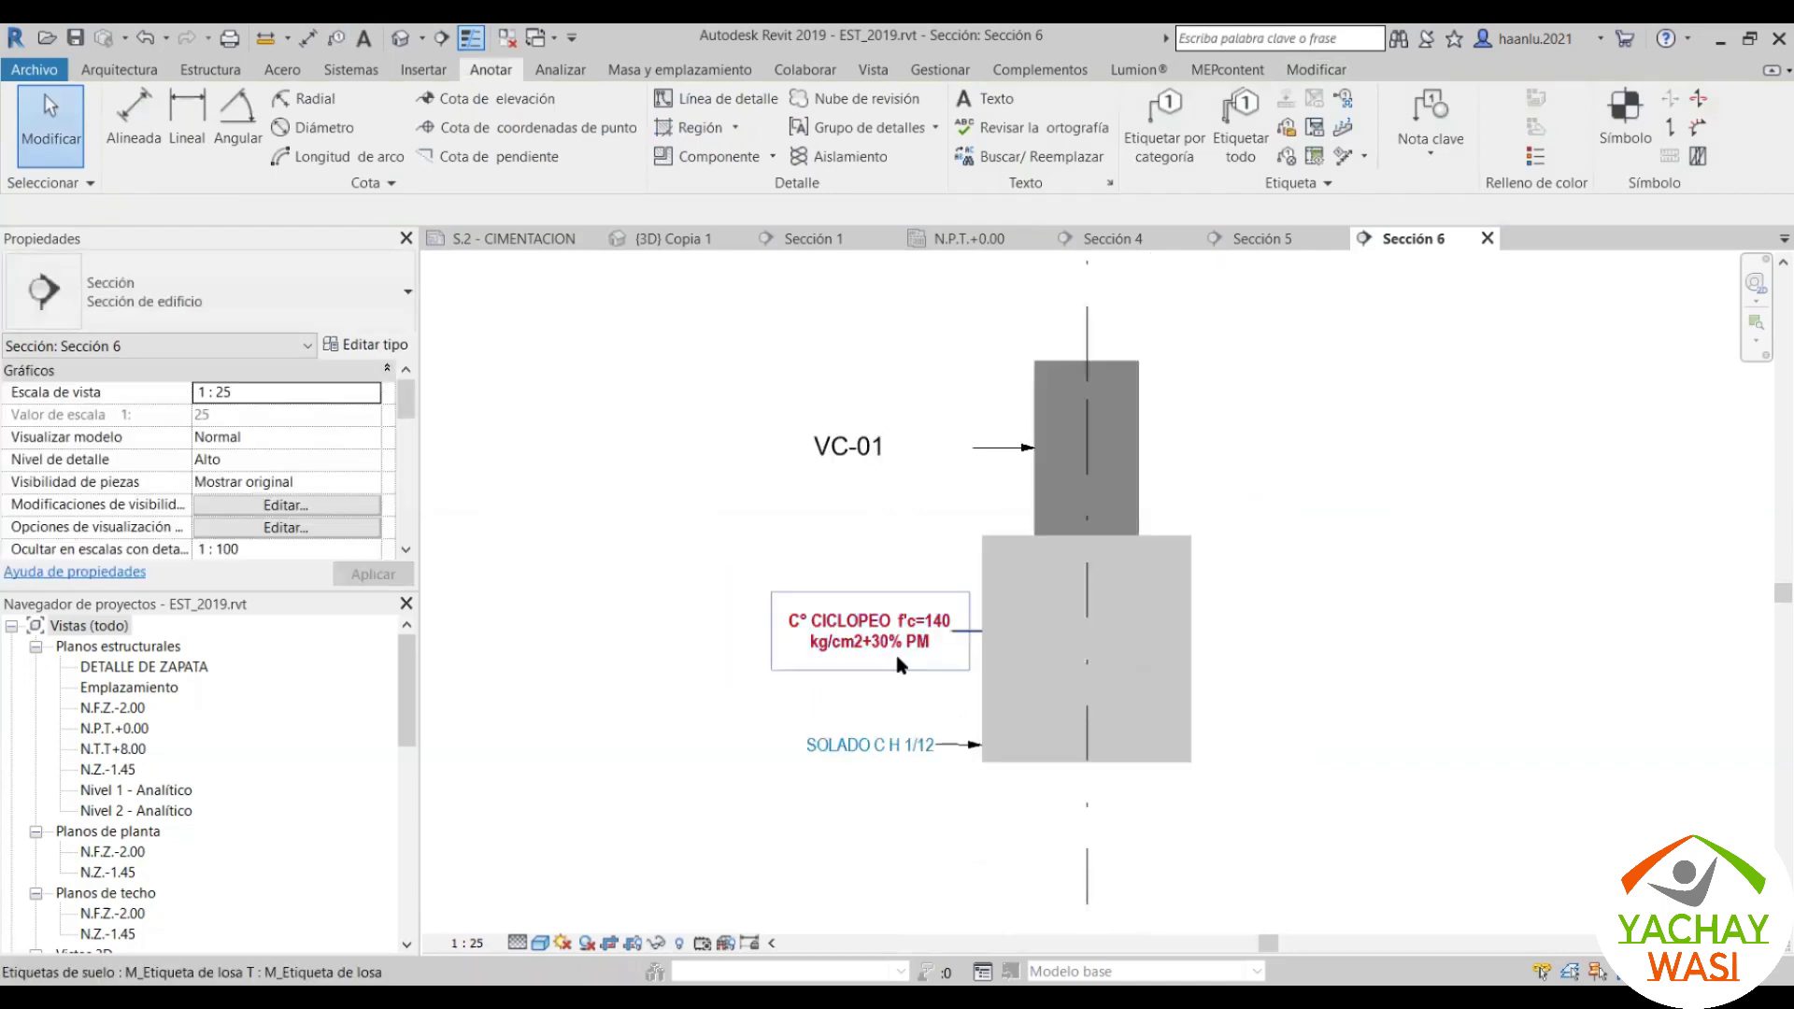
{"action": "left_click", "coordinate": [847, 449]}
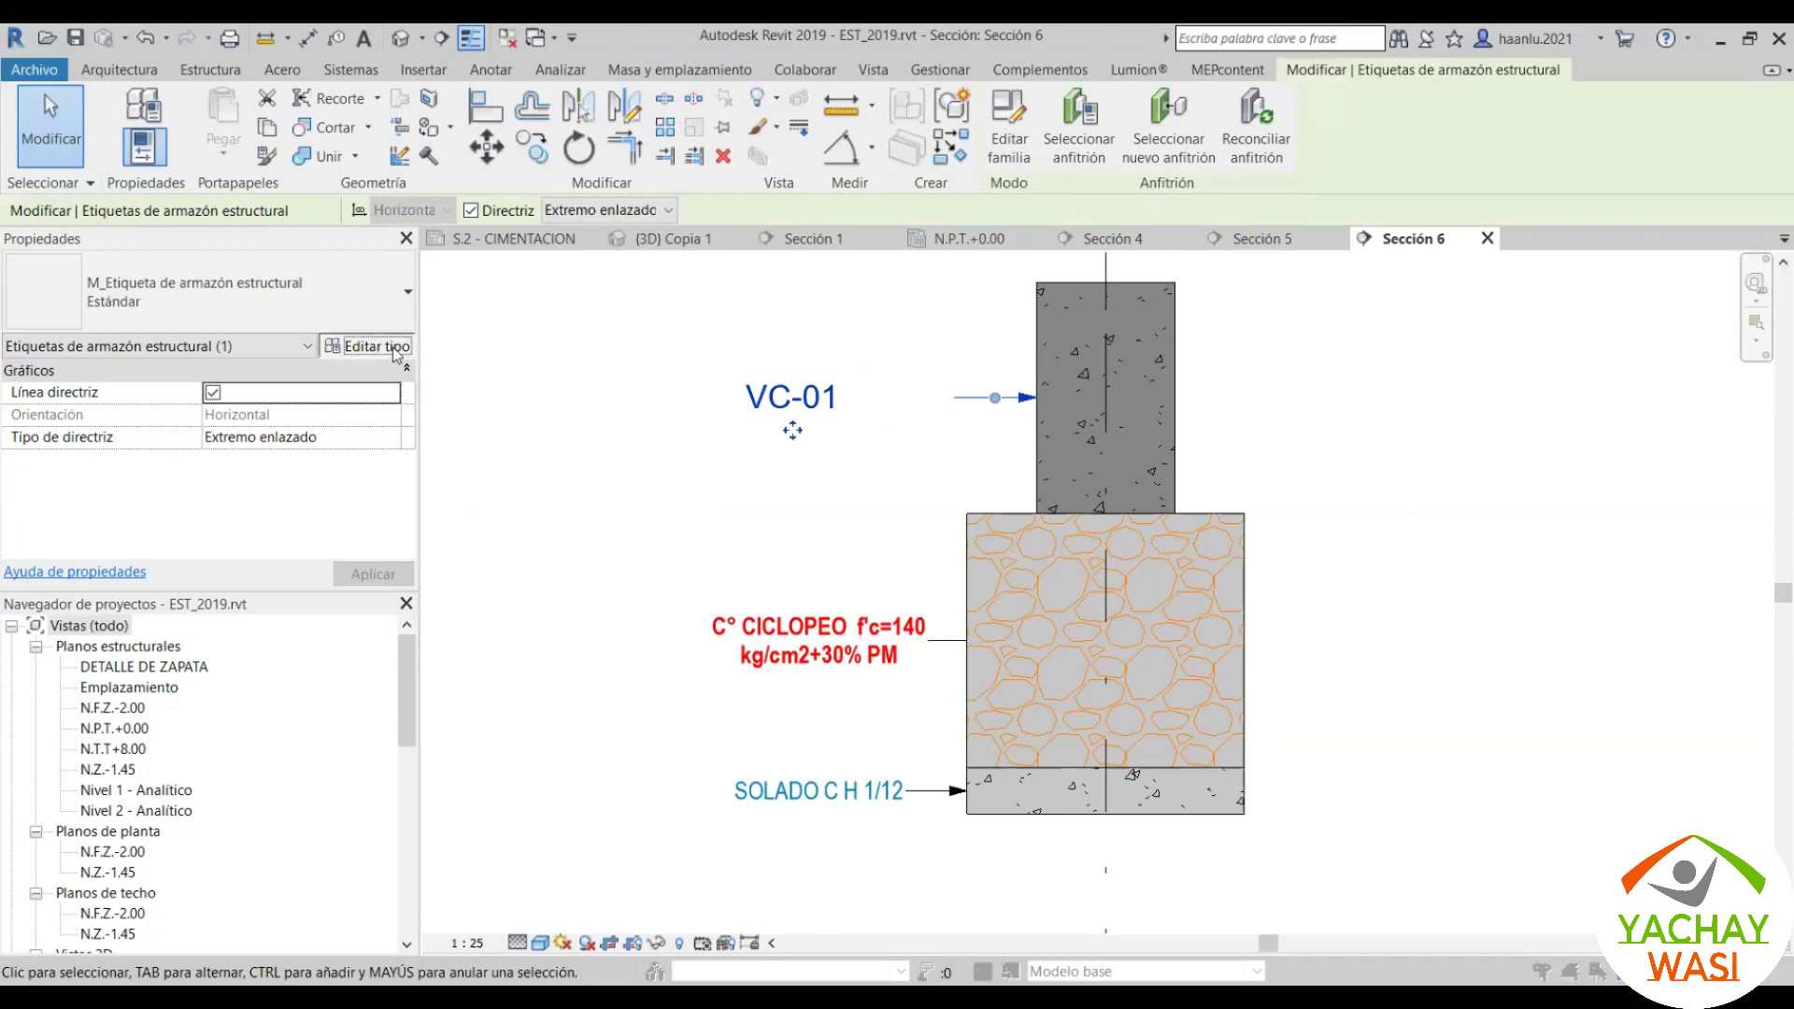
Step: Give the VC-01 column tag type a Punto hueco 2 mm leader arrowhead
{"action": "left_click", "coordinate": [367, 346]}
{"action": "left_click", "coordinate": [1000, 518]}
{"action": "left_click", "coordinate": [1112, 518]}
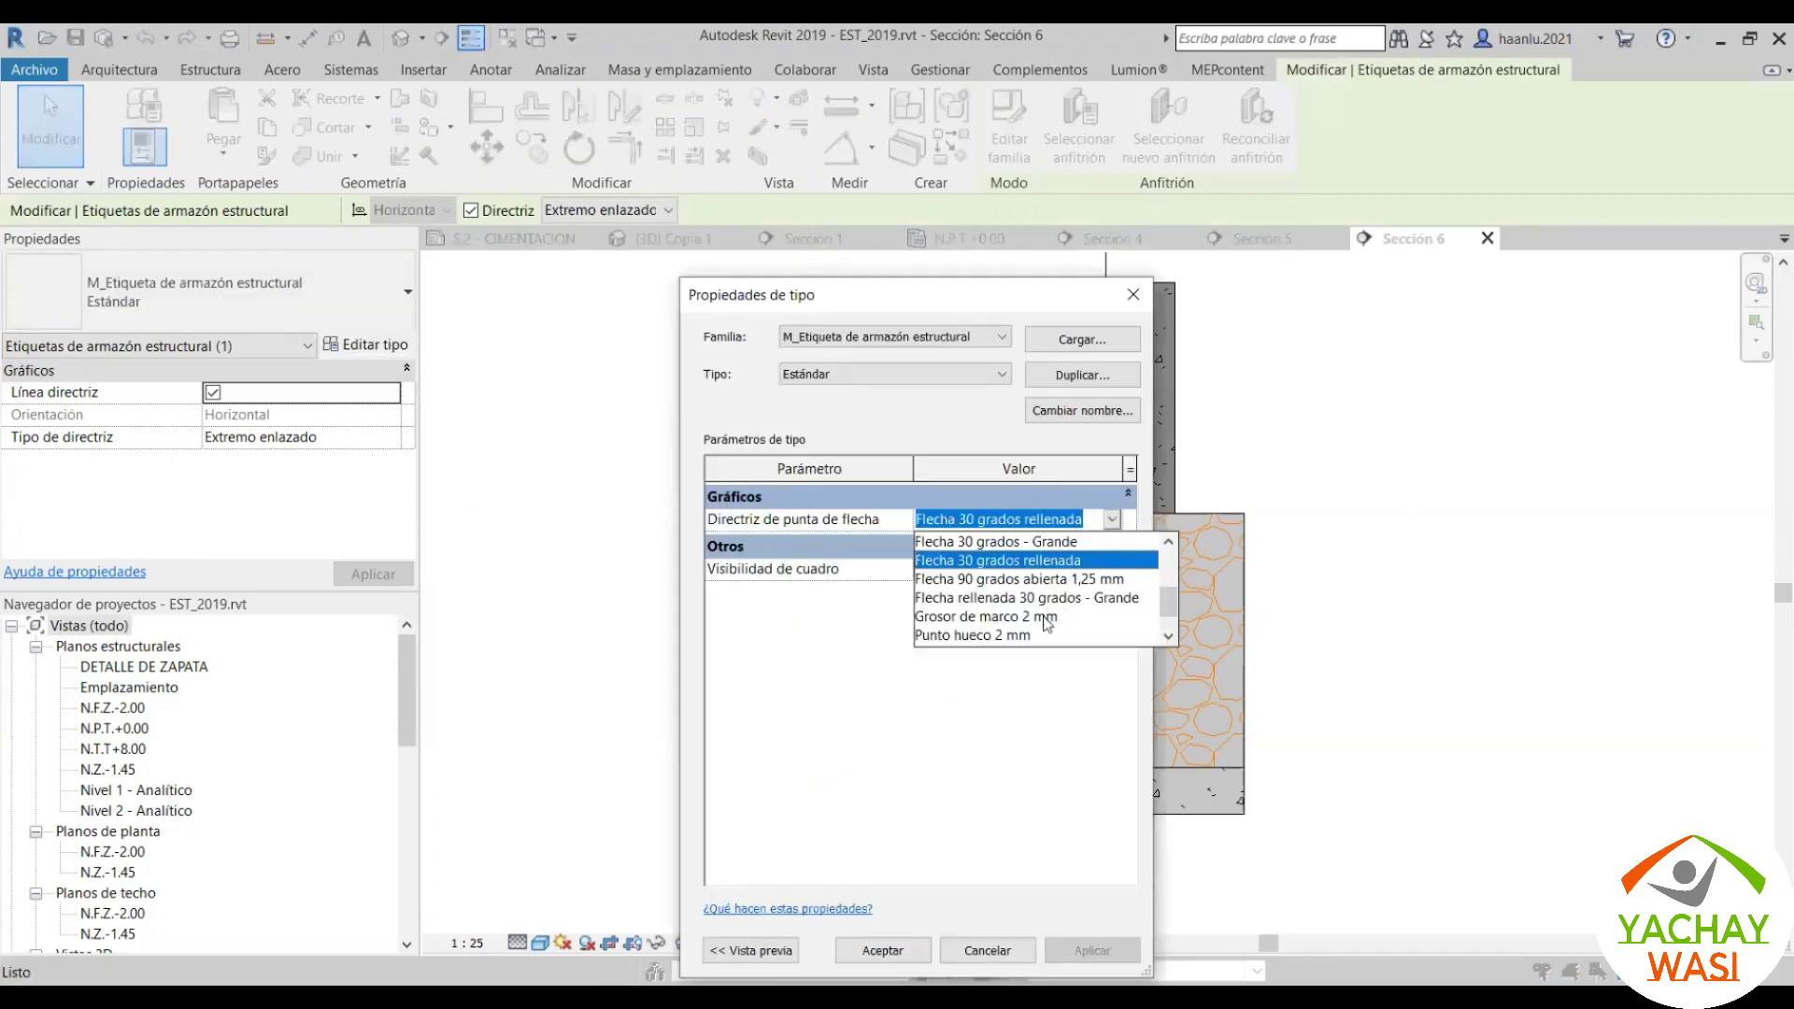
{"action": "scroll", "coordinate": [1025, 633], "scroll_direction": "down", "scroll_amount": 1}
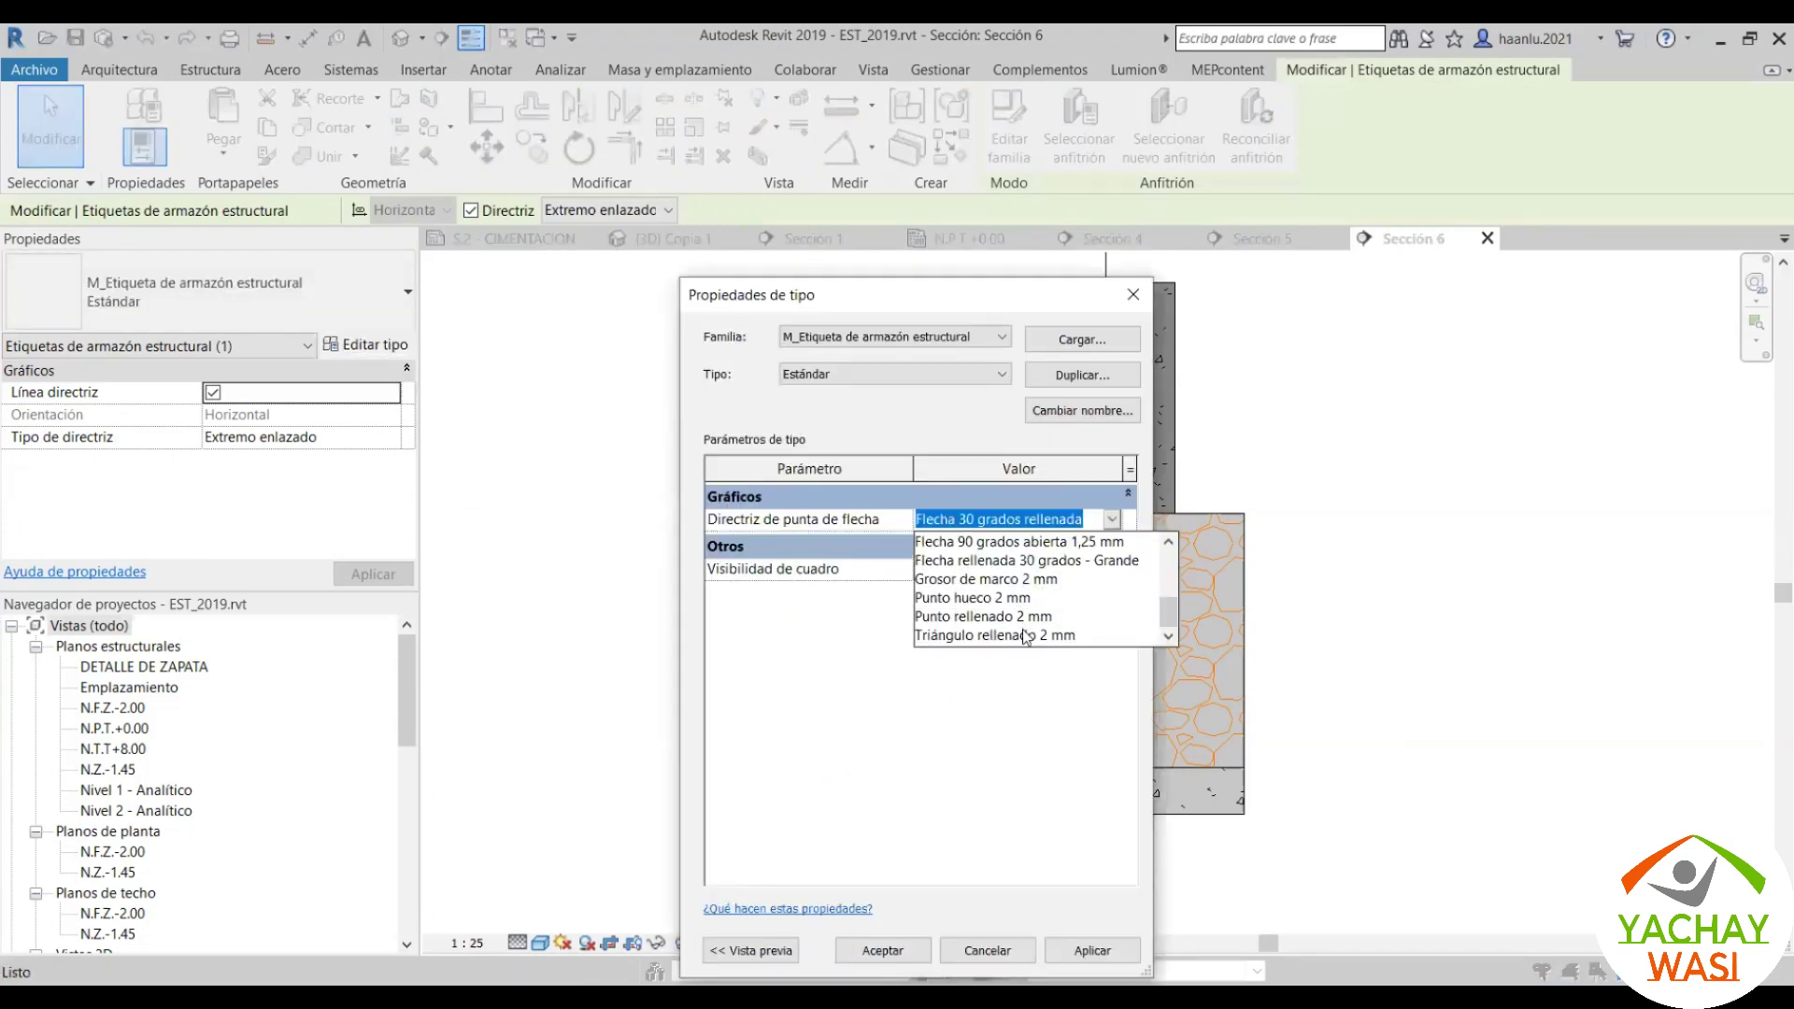
{"action": "left_click", "coordinate": [964, 605]}
{"action": "left_click", "coordinate": [1092, 950]}
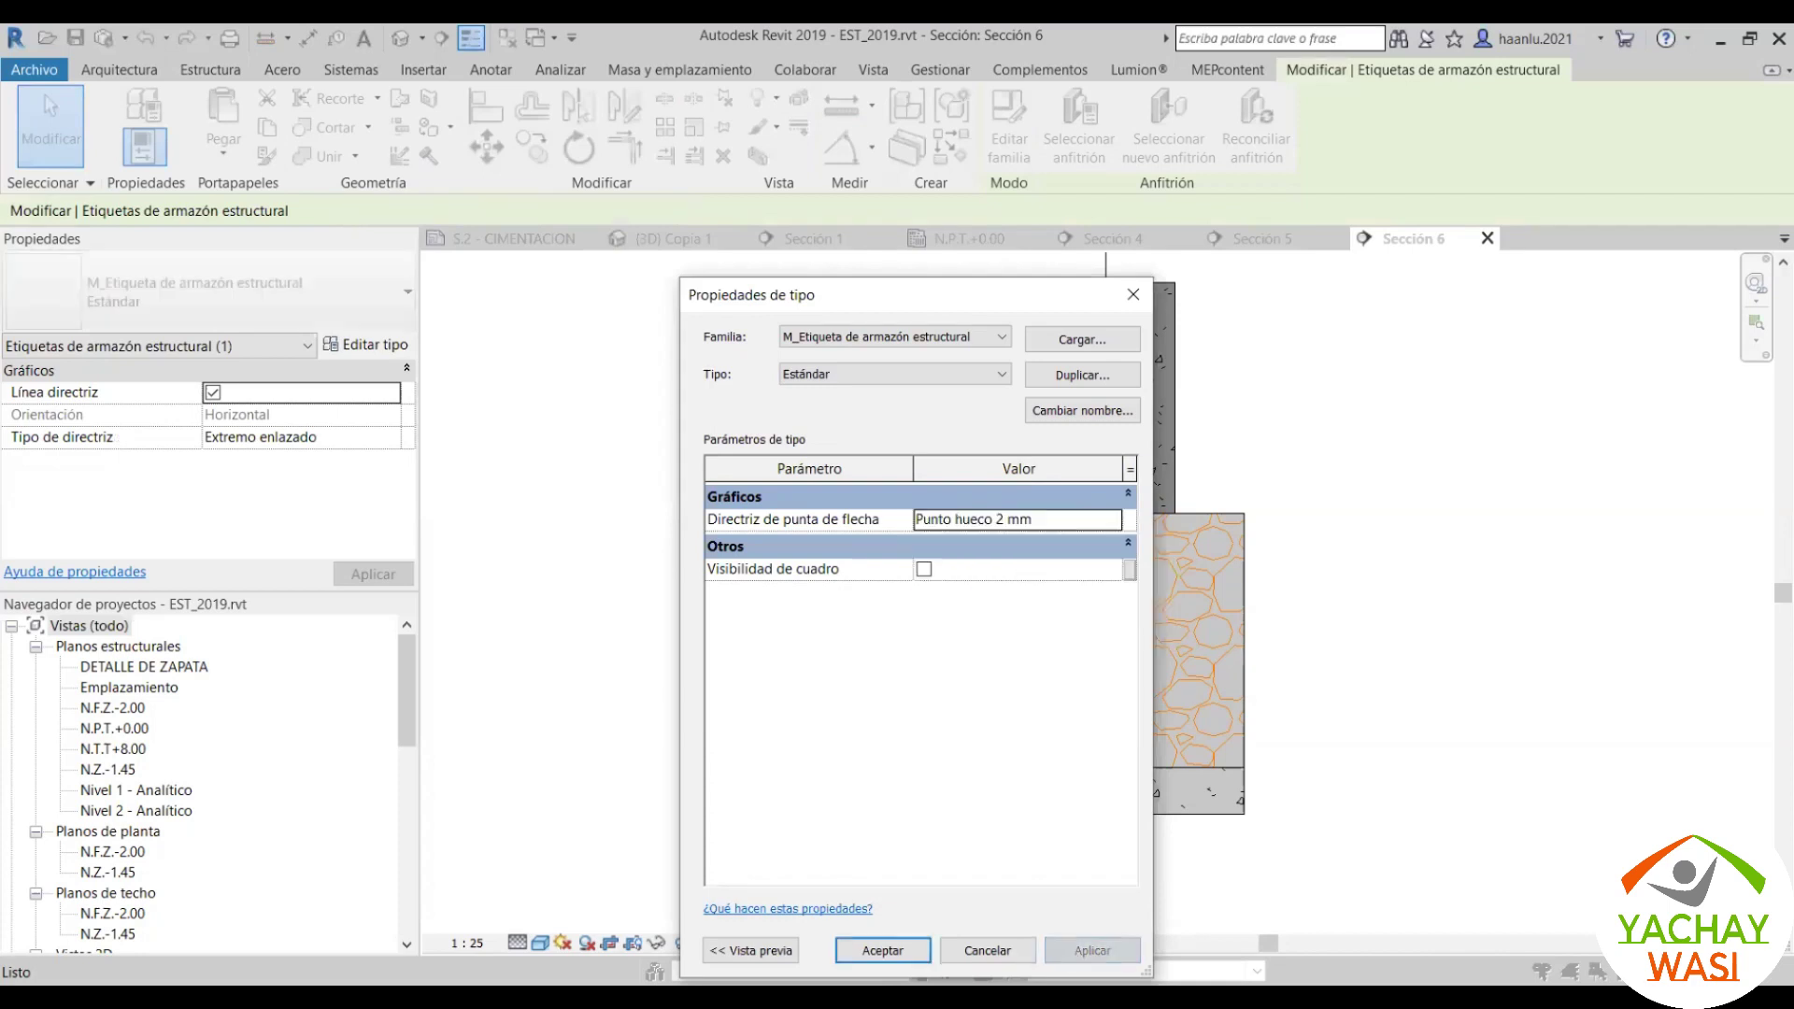
{"action": "left_click", "coordinate": [883, 950]}
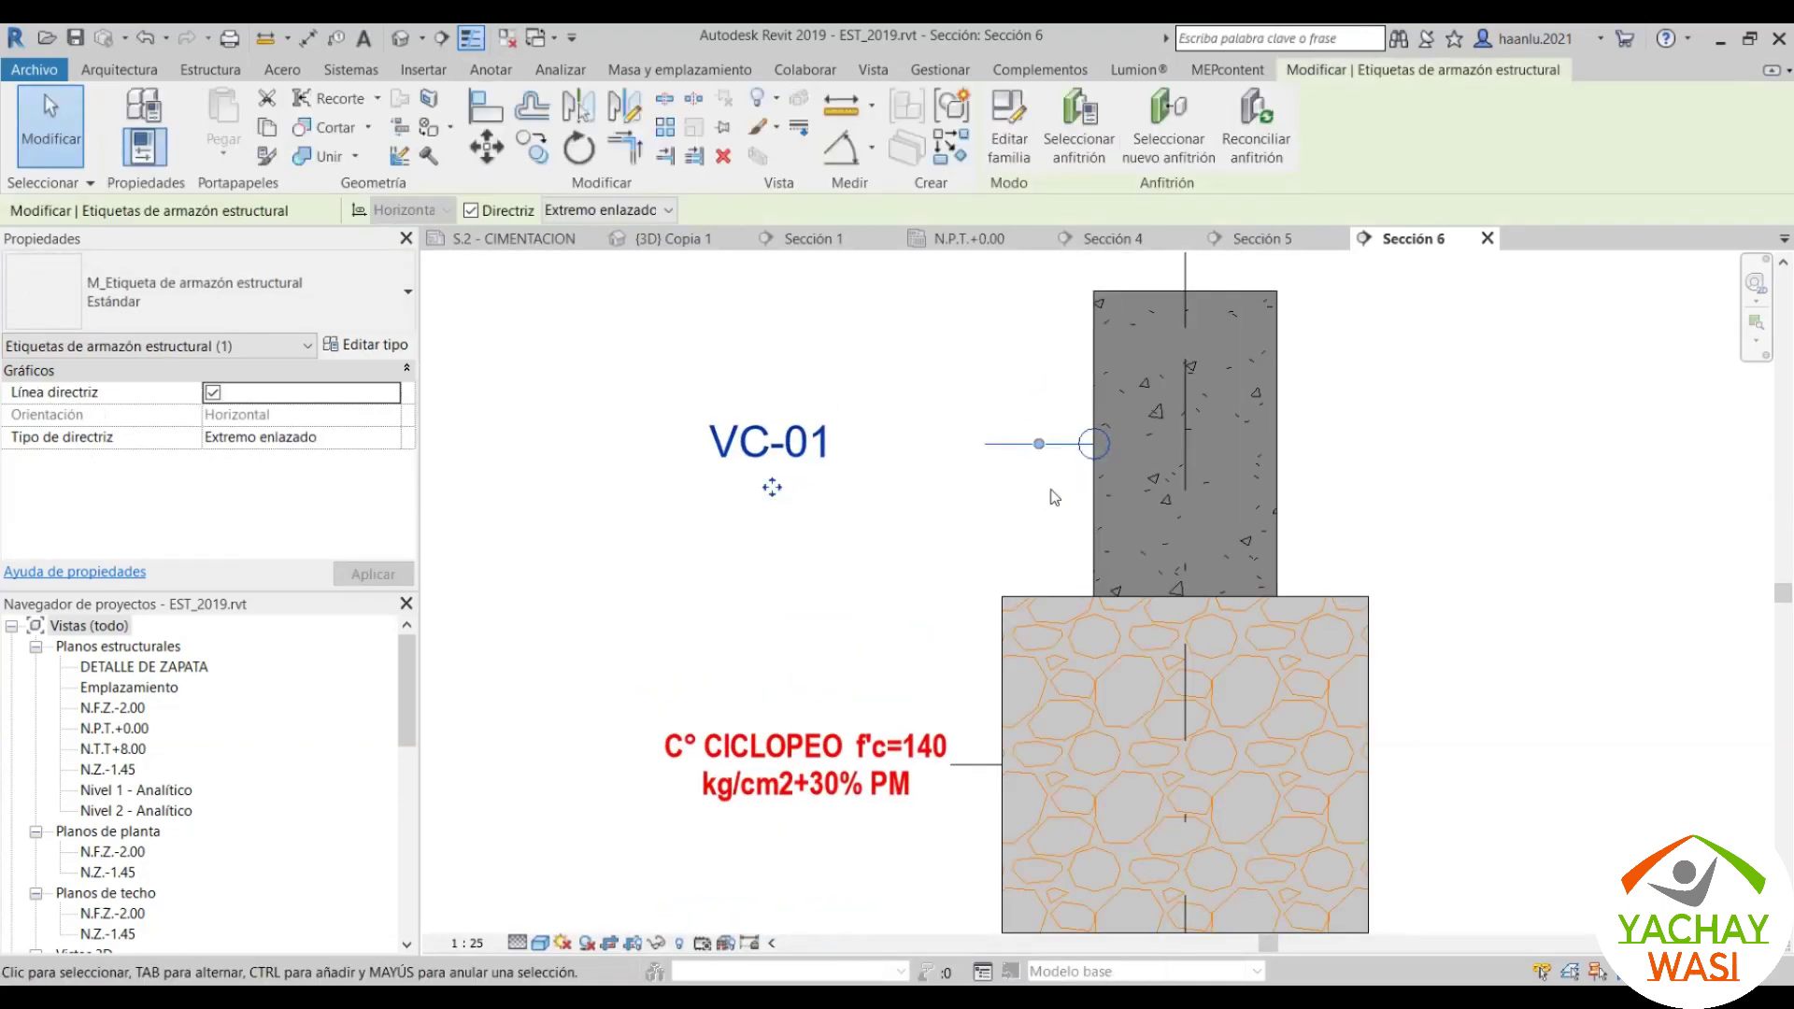
{"action": "scroll", "coordinate": [723, 404], "scroll_direction": "down", "scroll_amount": 2}
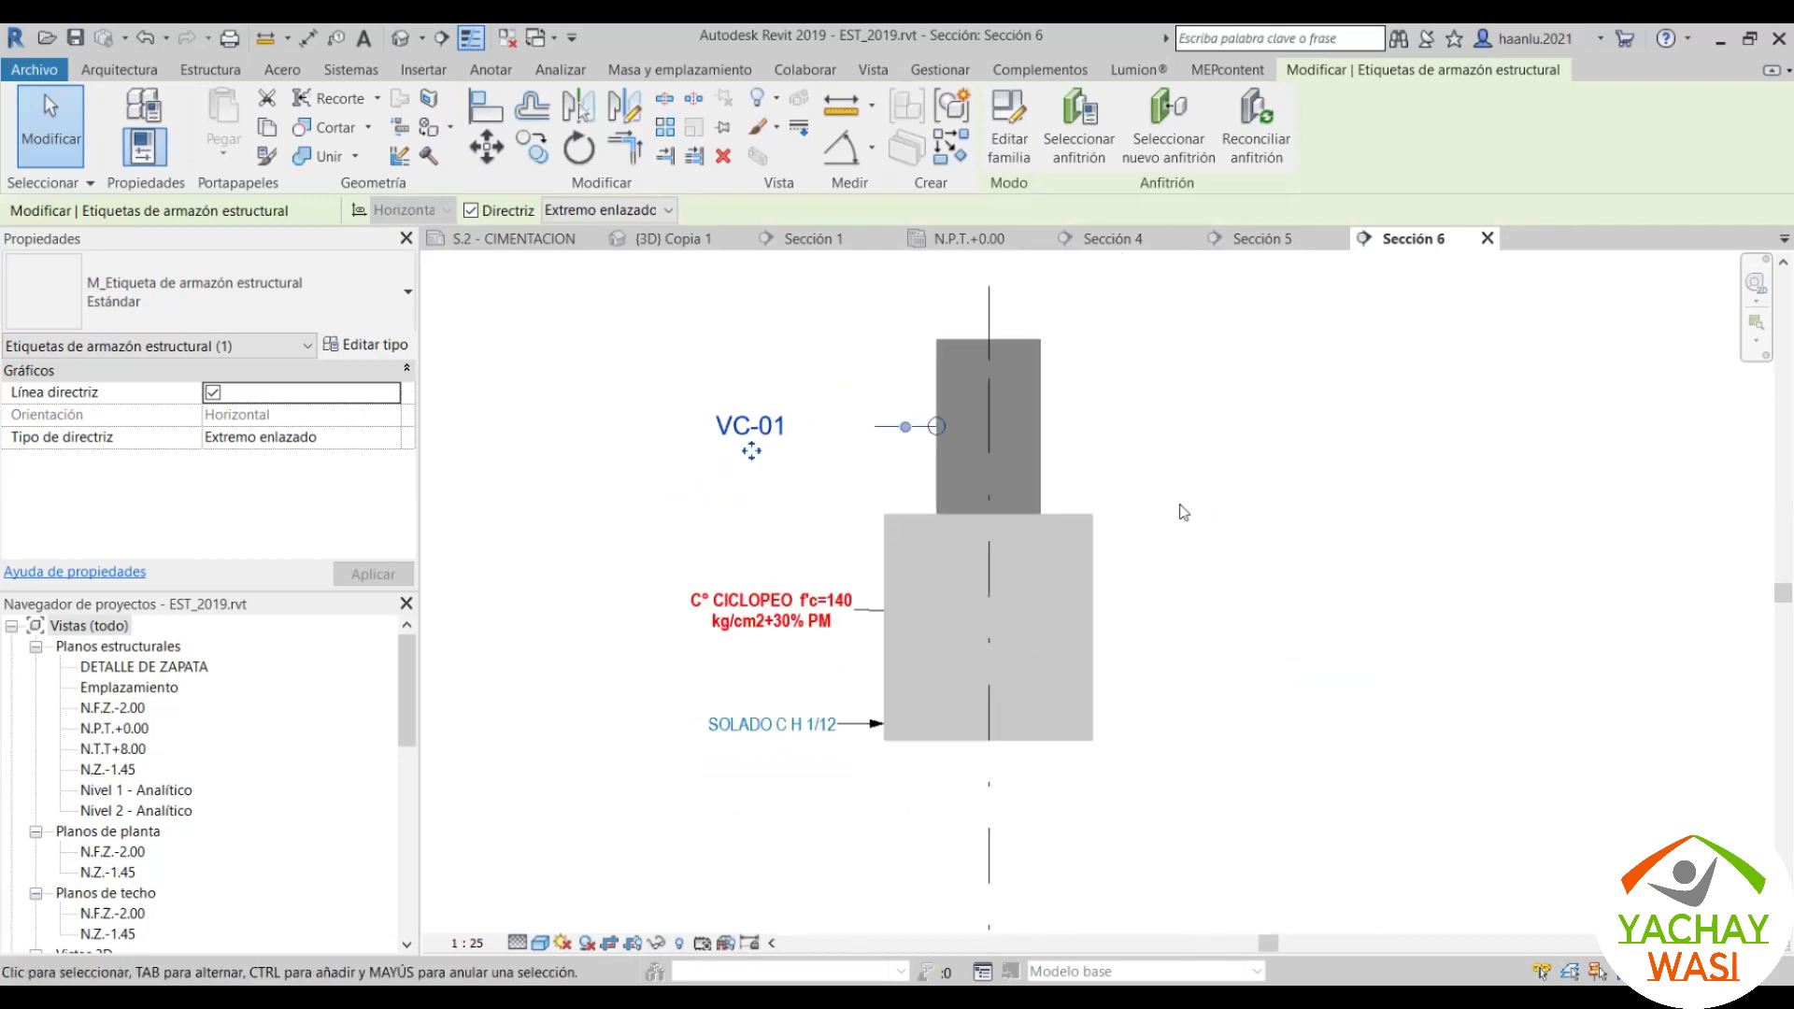
{"action": "left_click", "coordinate": [1205, 529]}
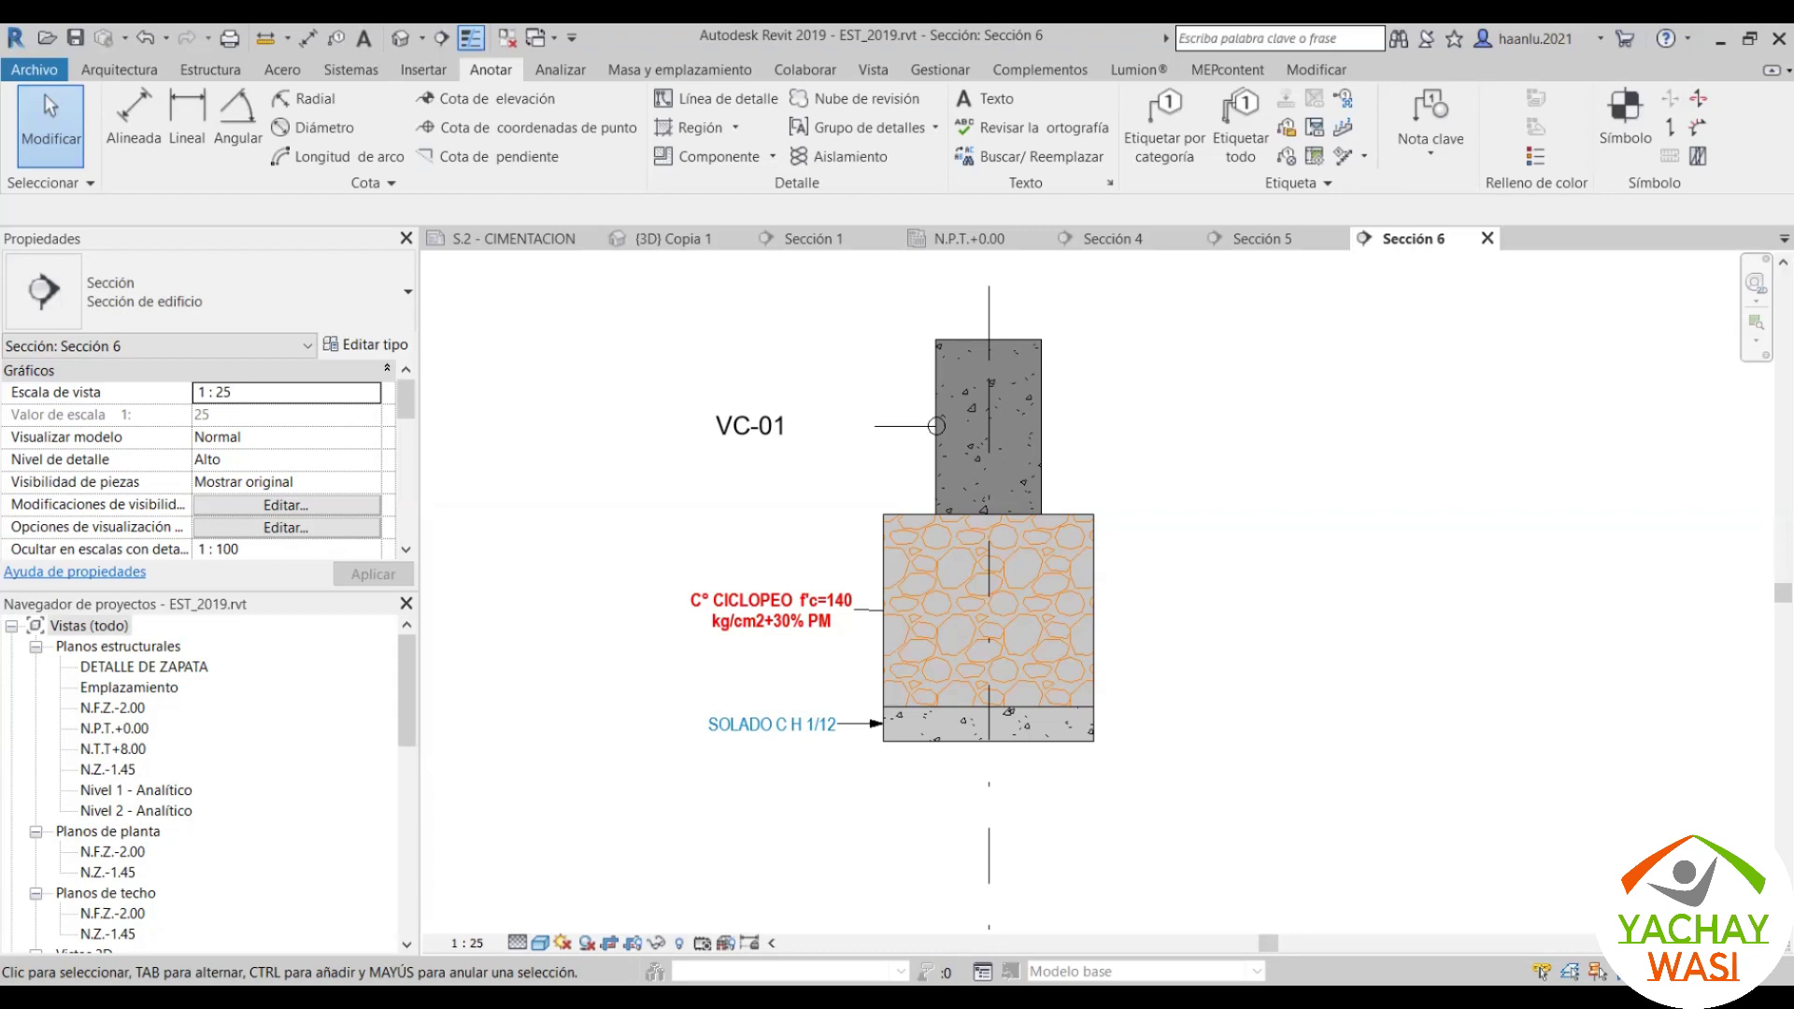
Step: Dimension the solado, footing and column heights as 0.10 m, 0.55 m and 0.50 m
{"action": "left_click", "coordinate": [309, 39]}
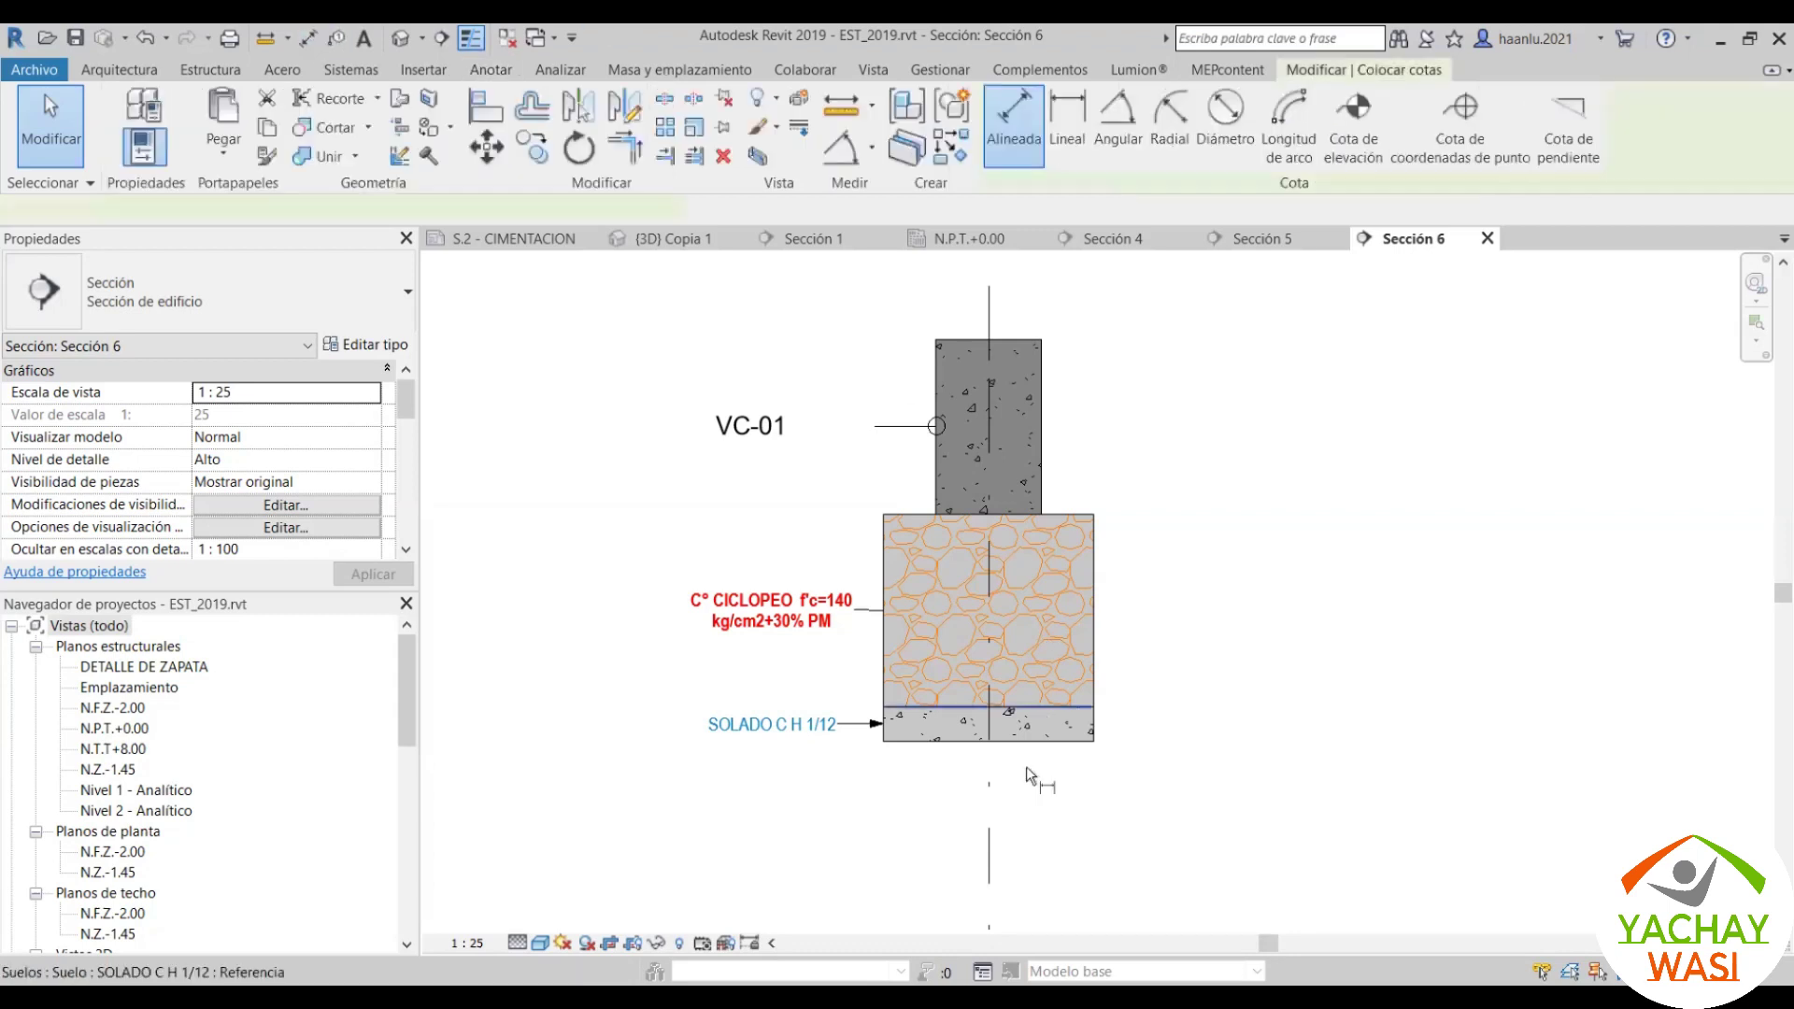
{"action": "scroll", "coordinate": [1177, 700], "scroll_direction": "up", "scroll_amount": 2}
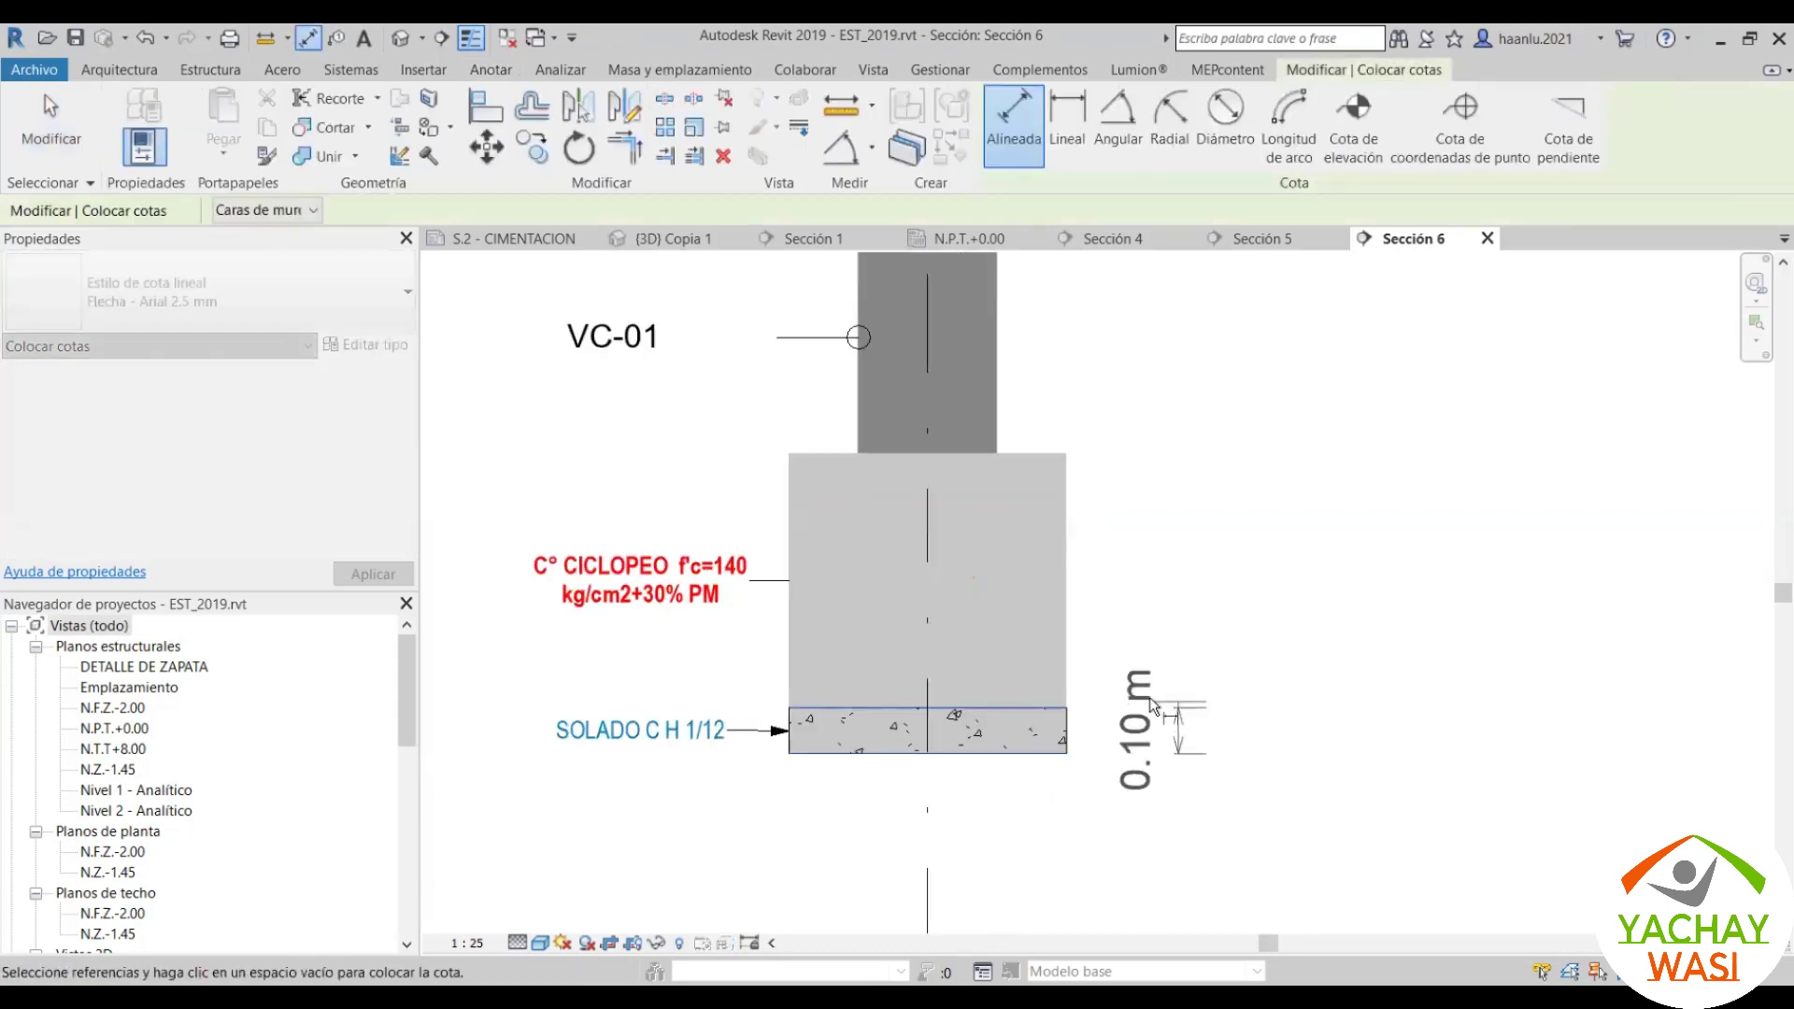
{"action": "left_click", "coordinate": [1050, 461]}
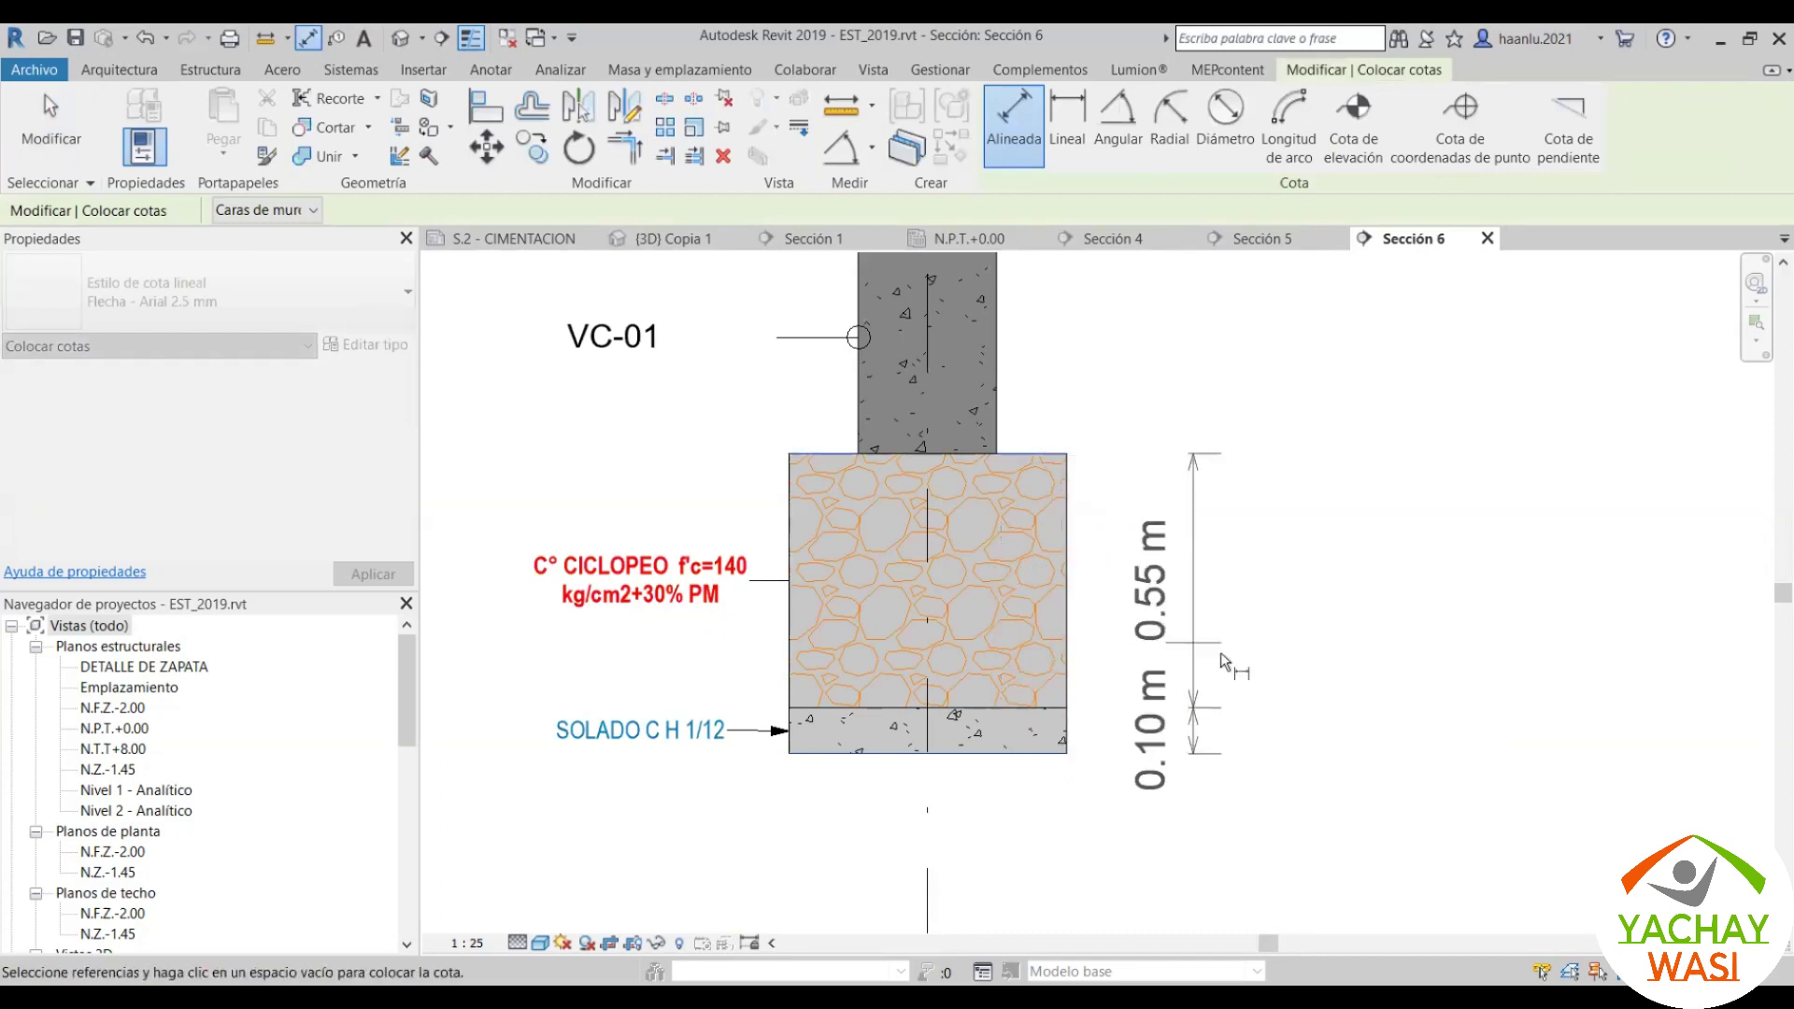
{"action": "scroll", "coordinate": [1173, 482], "scroll_direction": "down", "scroll_amount": 2}
{"action": "scroll", "coordinate": [975, 352], "scroll_direction": "up", "scroll_amount": 2}
{"action": "left_click", "coordinate": [992, 348]}
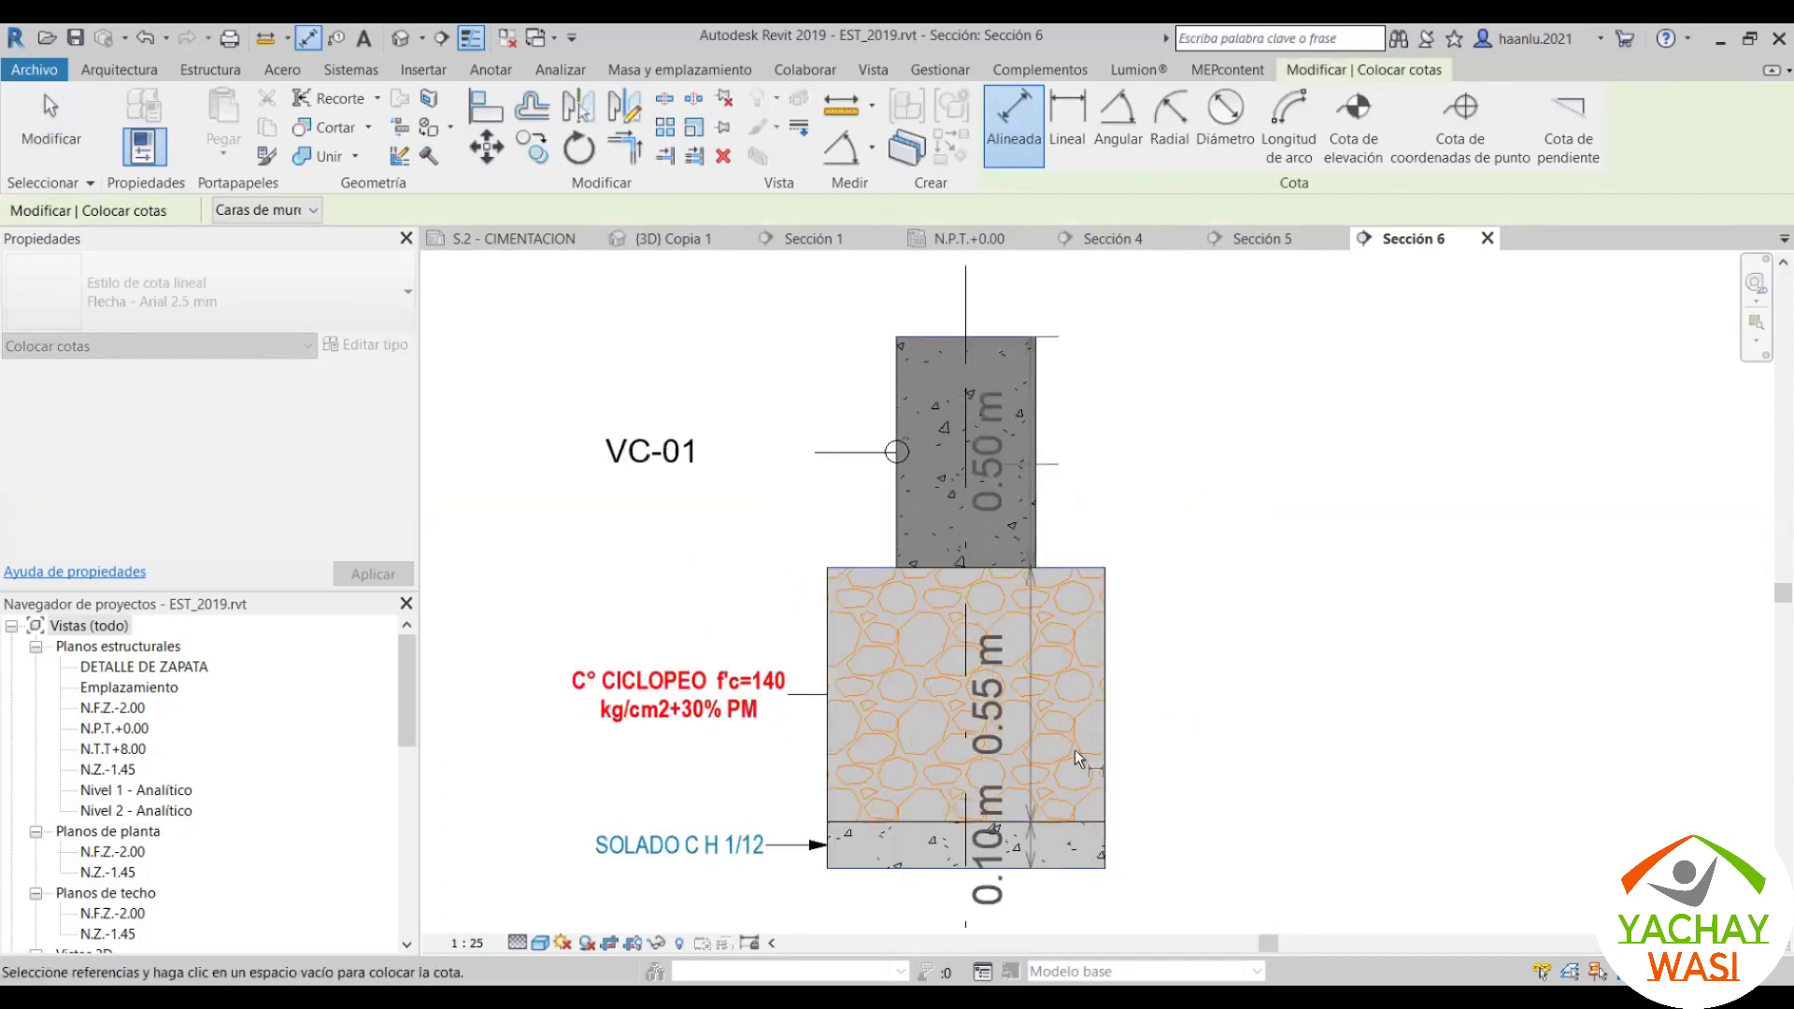
{"action": "scroll", "coordinate": [1074, 749], "scroll_direction": "down", "scroll_amount": 2}
{"action": "scroll", "coordinate": [1183, 686], "scroll_direction": "down", "scroll_amount": 1}
{"action": "scroll", "coordinate": [1155, 684], "scroll_direction": "up", "scroll_amount": 1}
{"action": "scroll", "coordinate": [1140, 692], "scroll_direction": "up", "scroll_amount": 1}
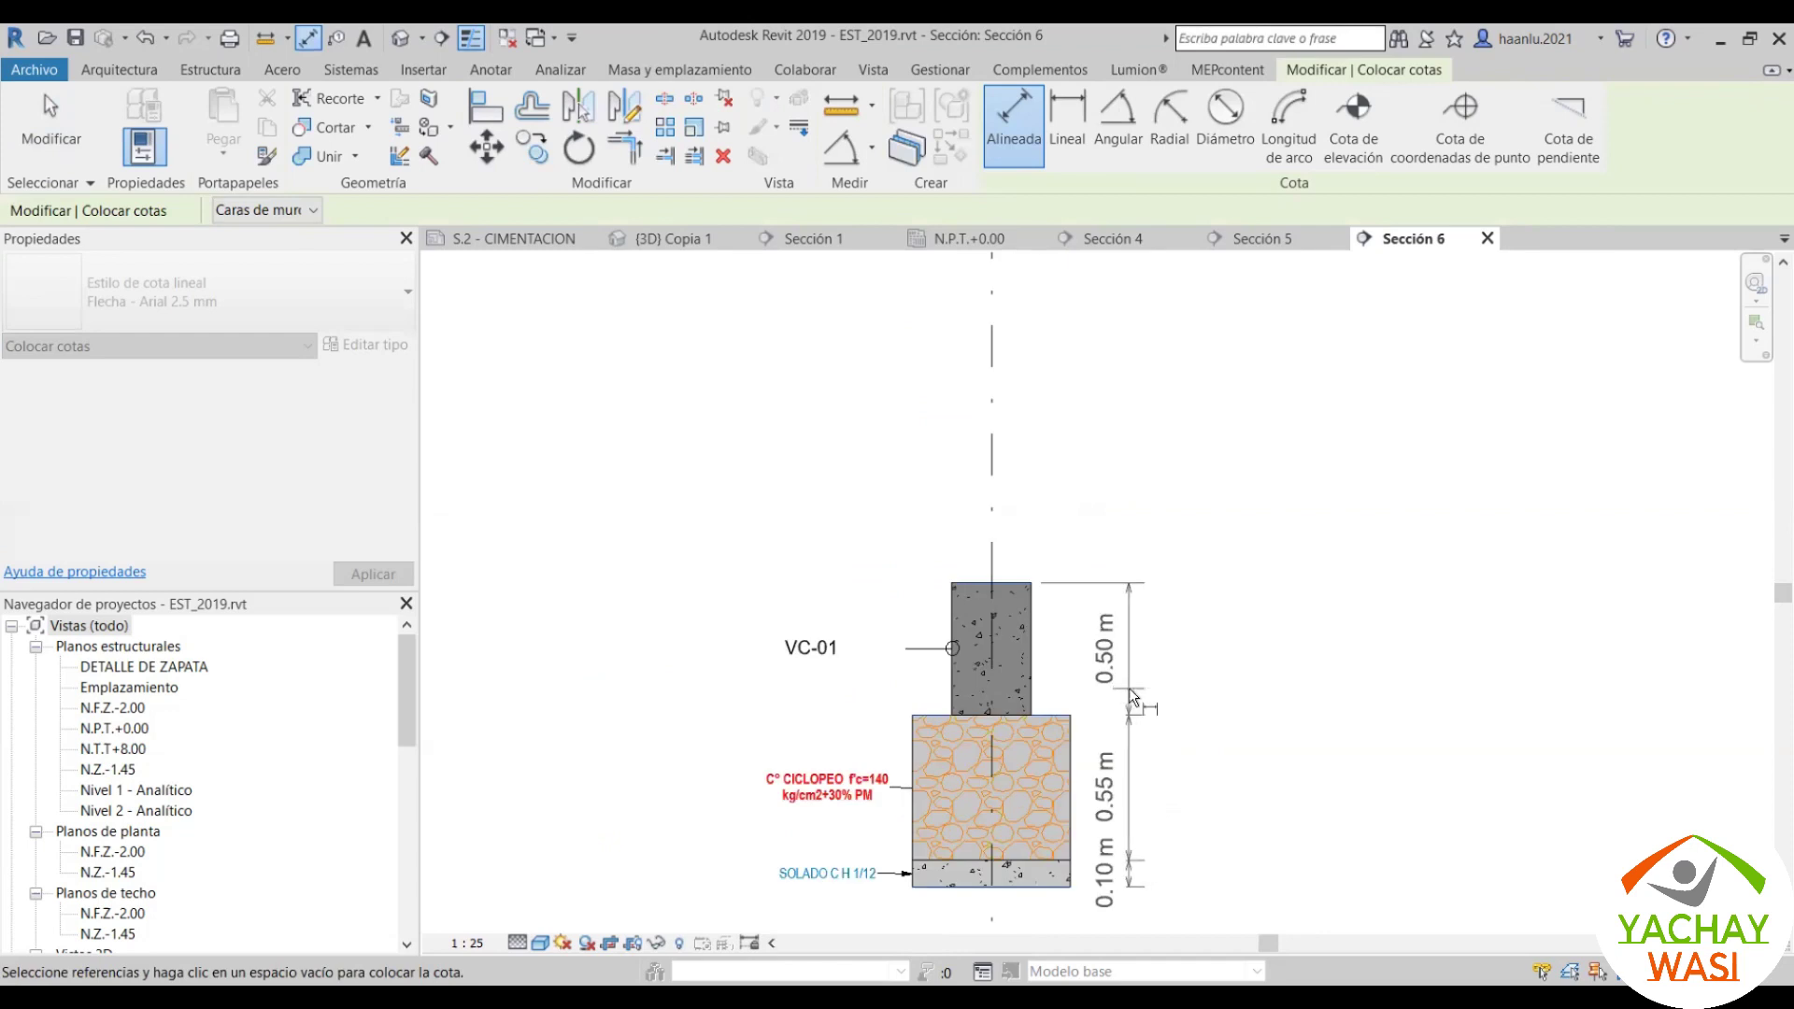
{"action": "left_click", "coordinate": [1048, 667]}
{"action": "scroll", "coordinate": [1048, 667], "scroll_direction": "down", "scroll_amount": 1}
{"action": "scroll", "coordinate": [934, 748], "scroll_direction": "up", "scroll_amount": 1}
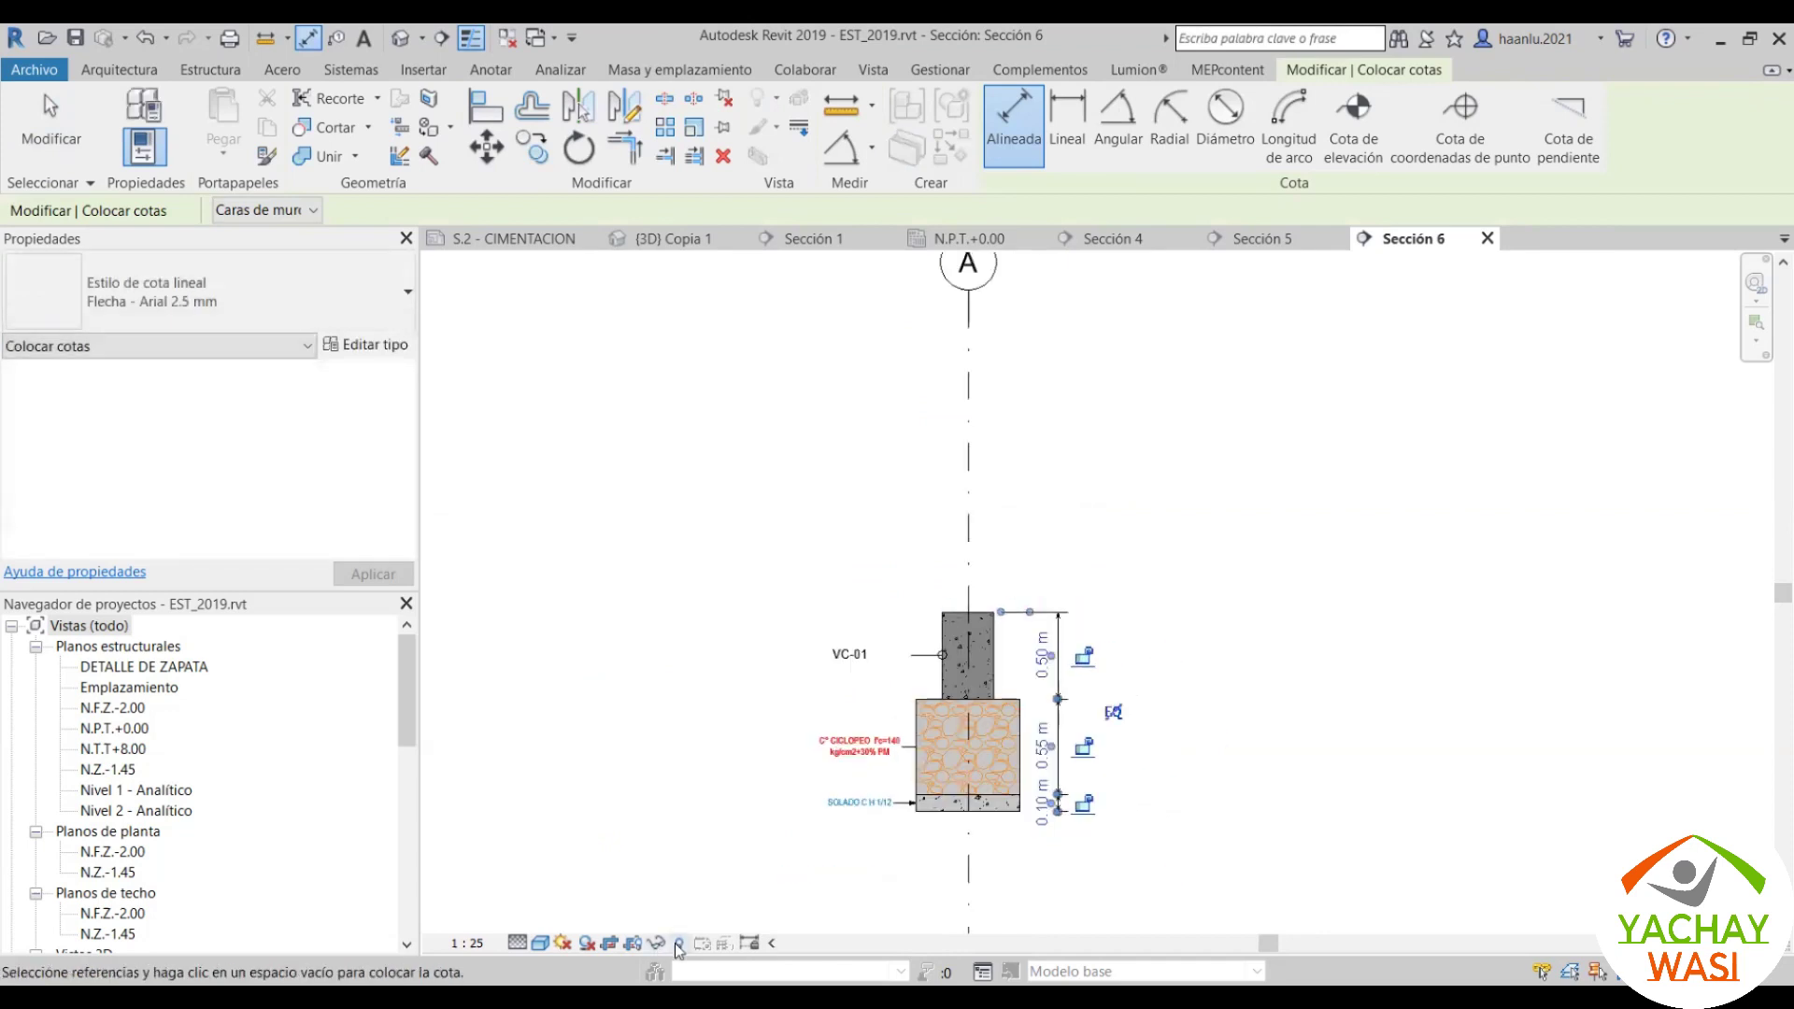
Step: Briefly reveal hidden elements in the section, then exit the dimension tool
{"action": "left_click", "coordinate": [679, 944]}
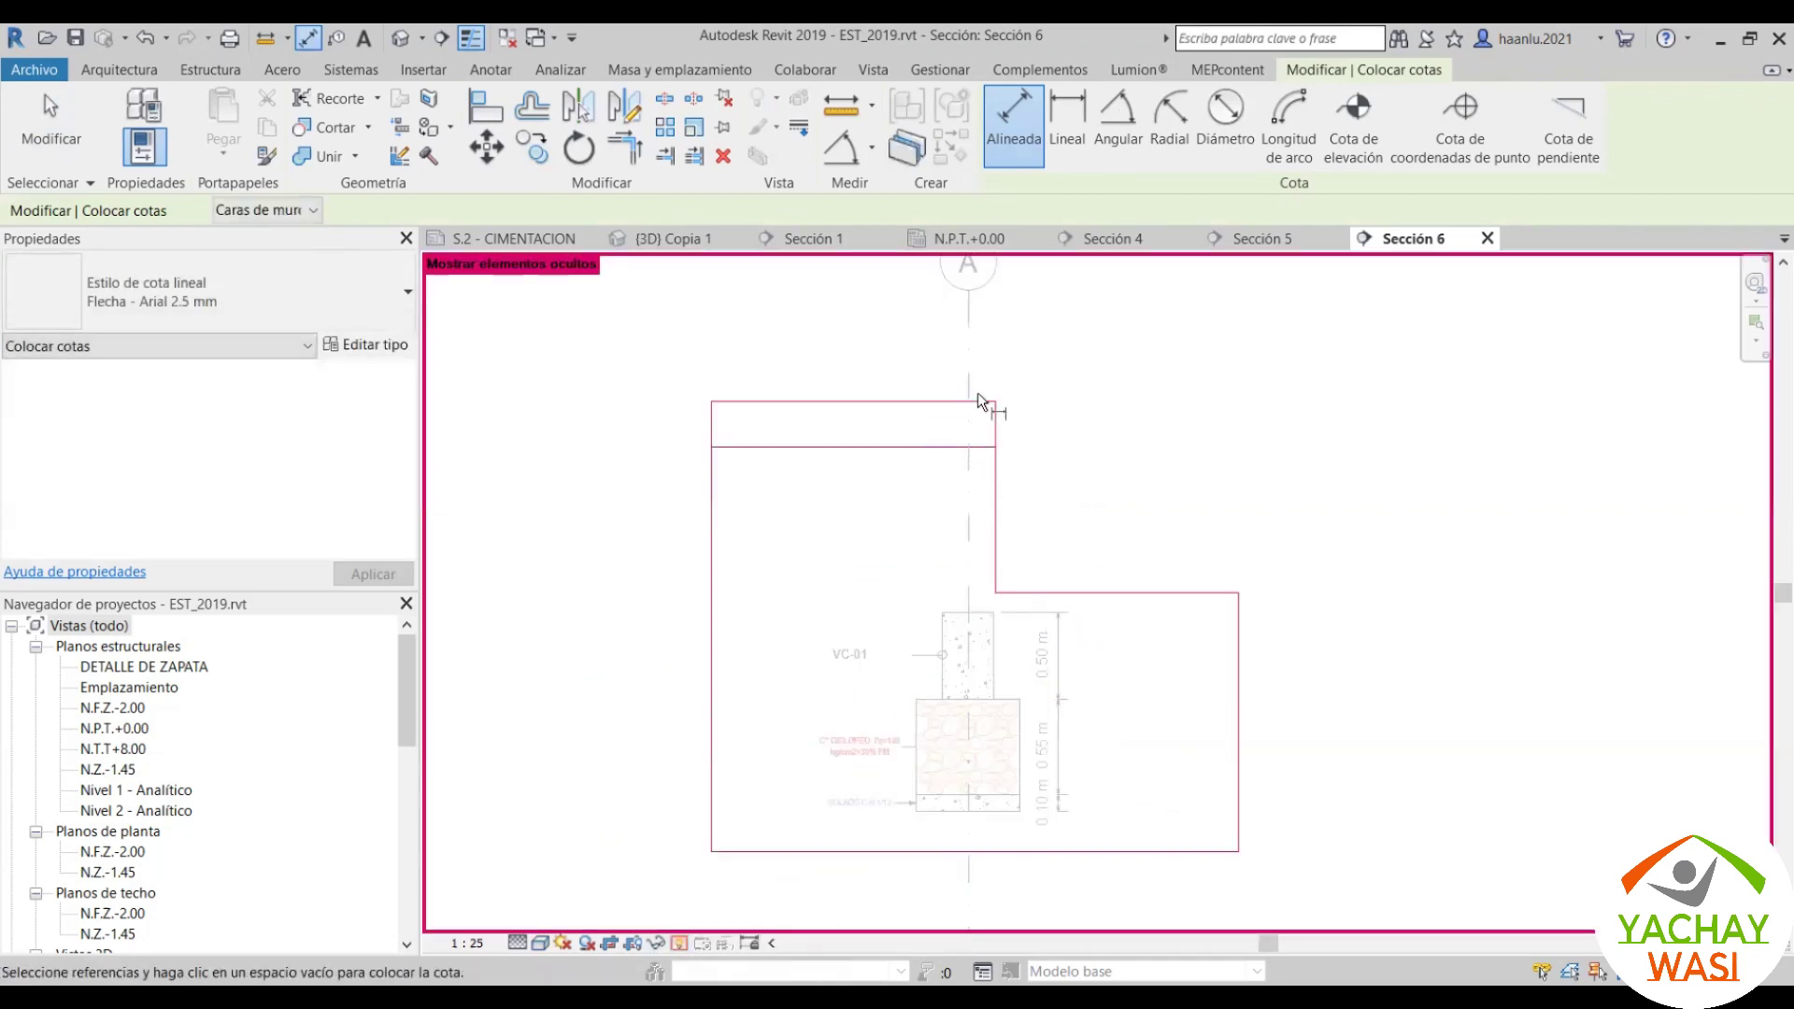
{"action": "left_click", "coordinate": [678, 944]}
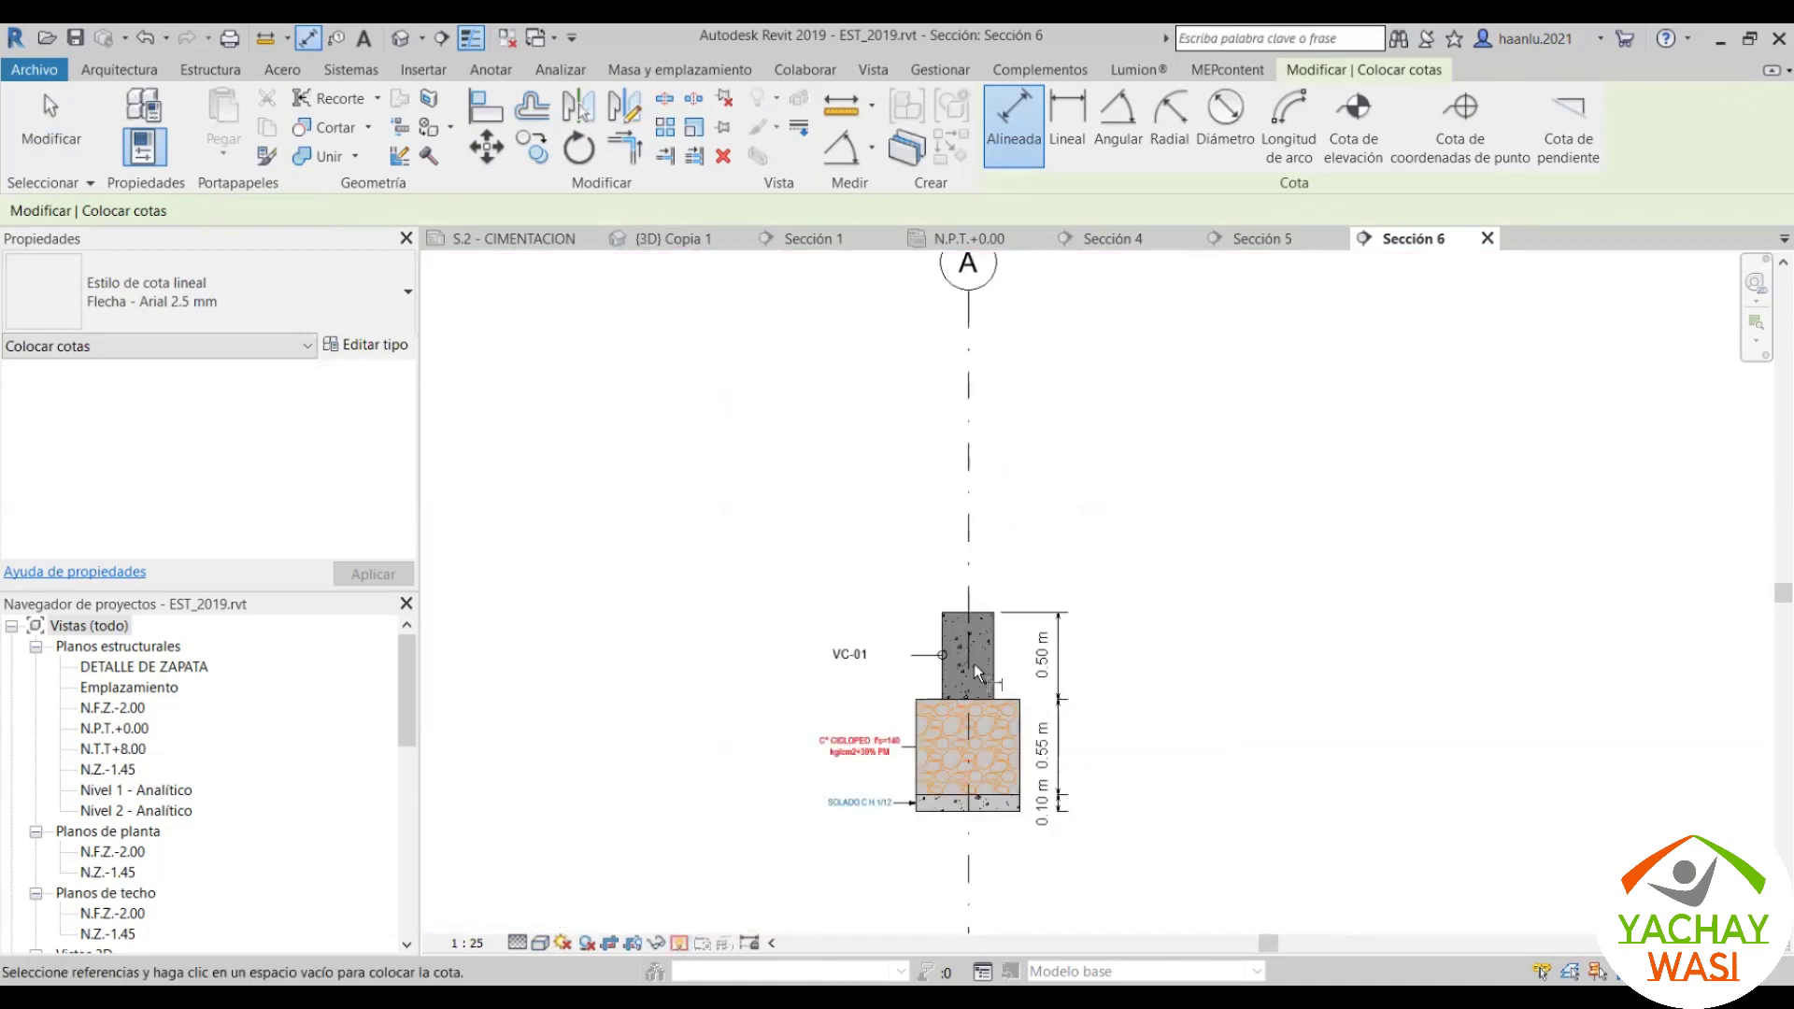
{"action": "scroll", "coordinate": [654, 822], "scroll_direction": "down", "scroll_amount": 1}
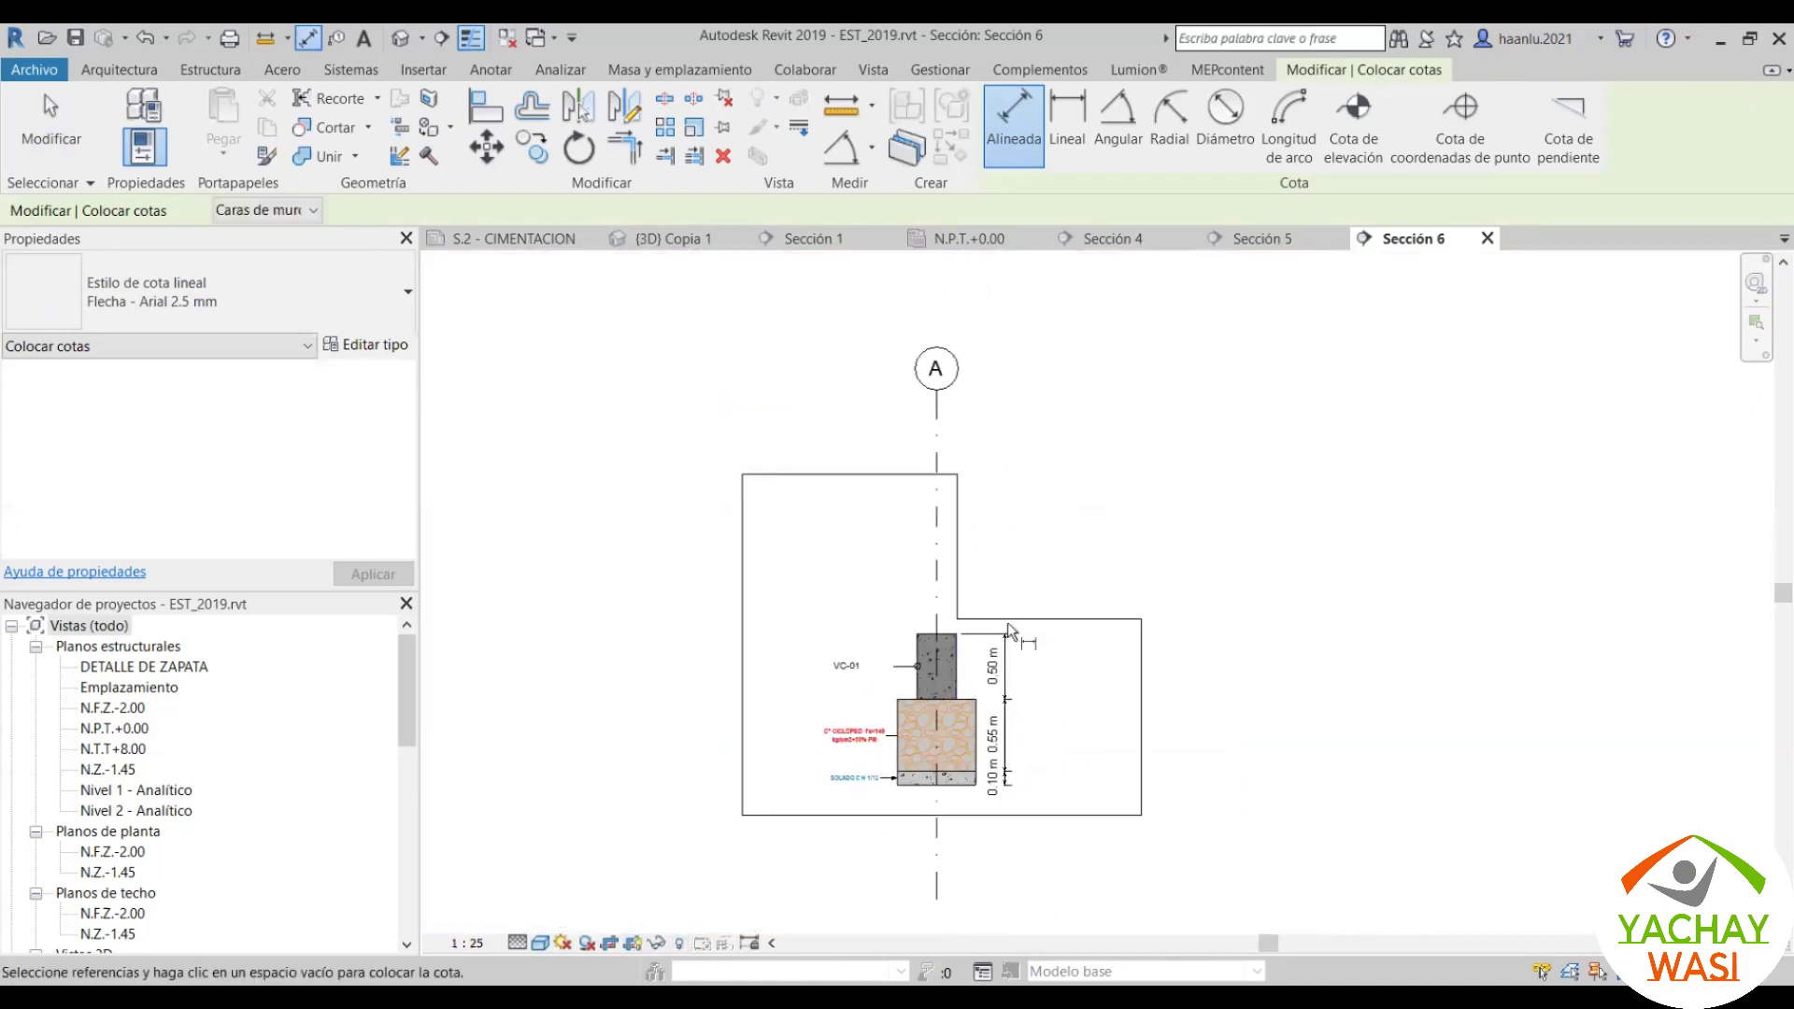
{"action": "key", "text": "Escape"}
Step: Adjust the crop boundary's top edge to tighten it around the footing
{"action": "left_click", "coordinate": [864, 474]}
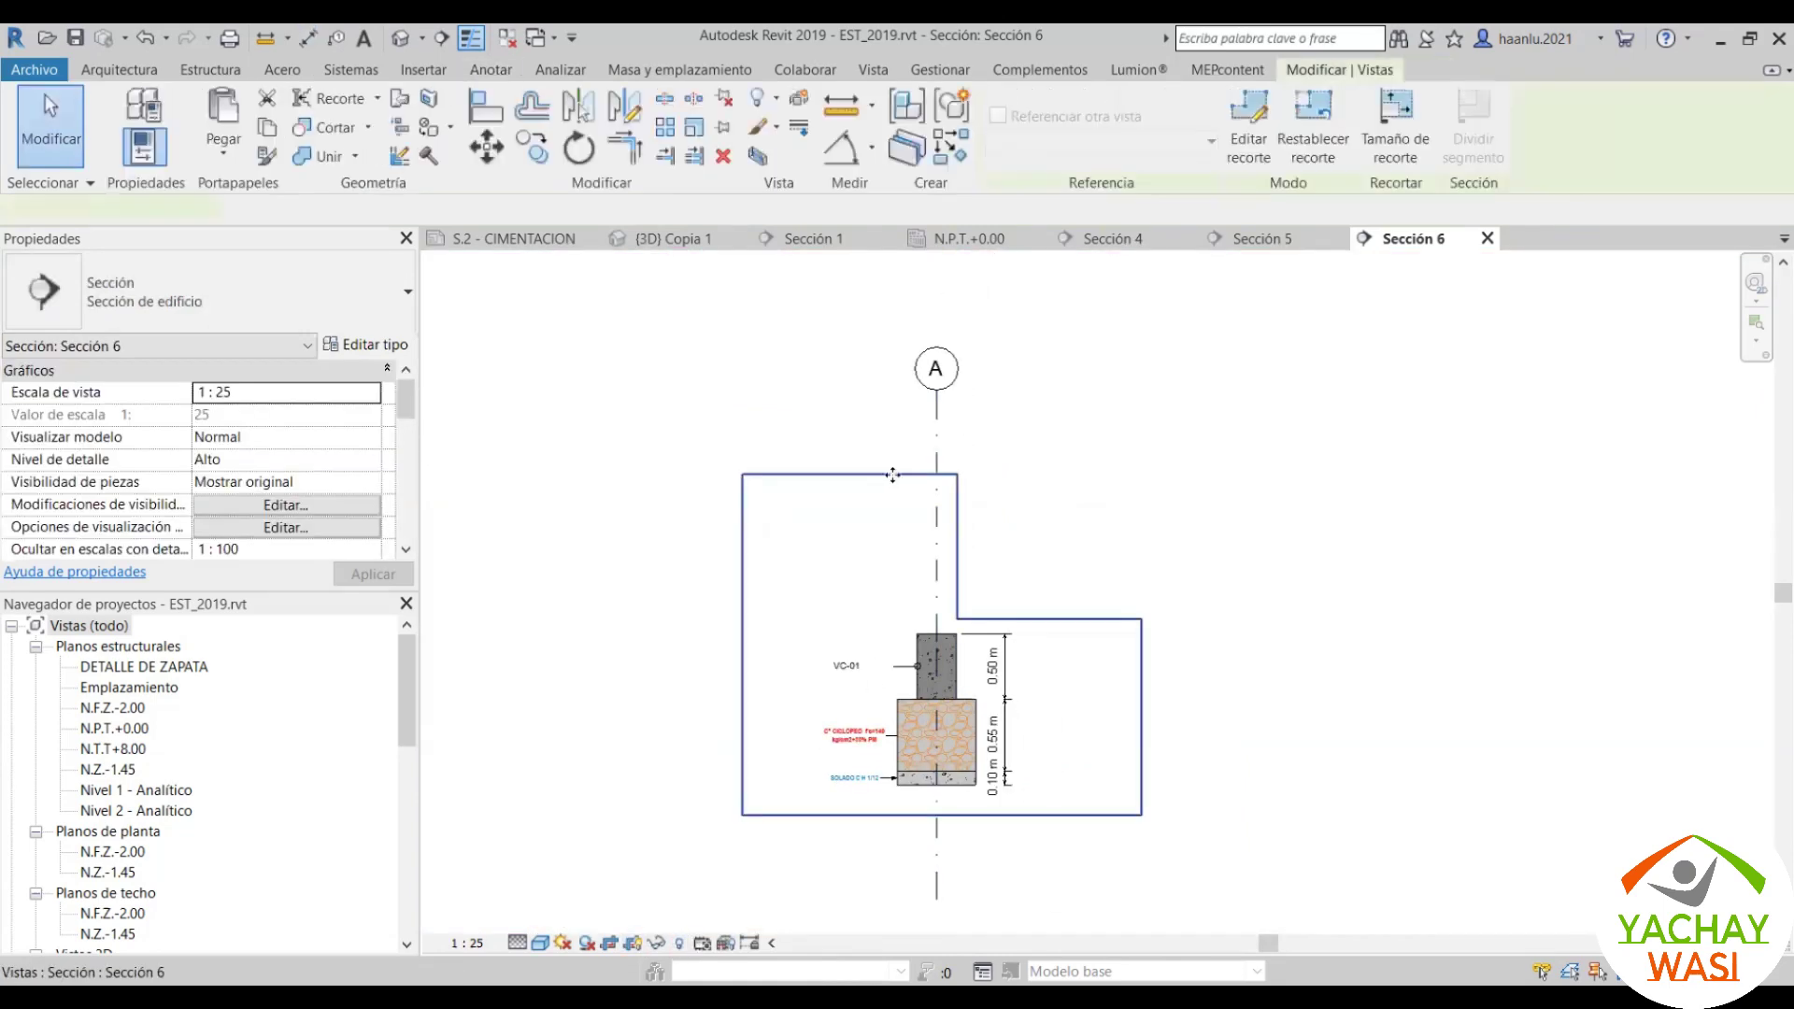
{"action": "left_click_drag", "start_coordinate": [849, 474], "coordinate": [850, 402]}
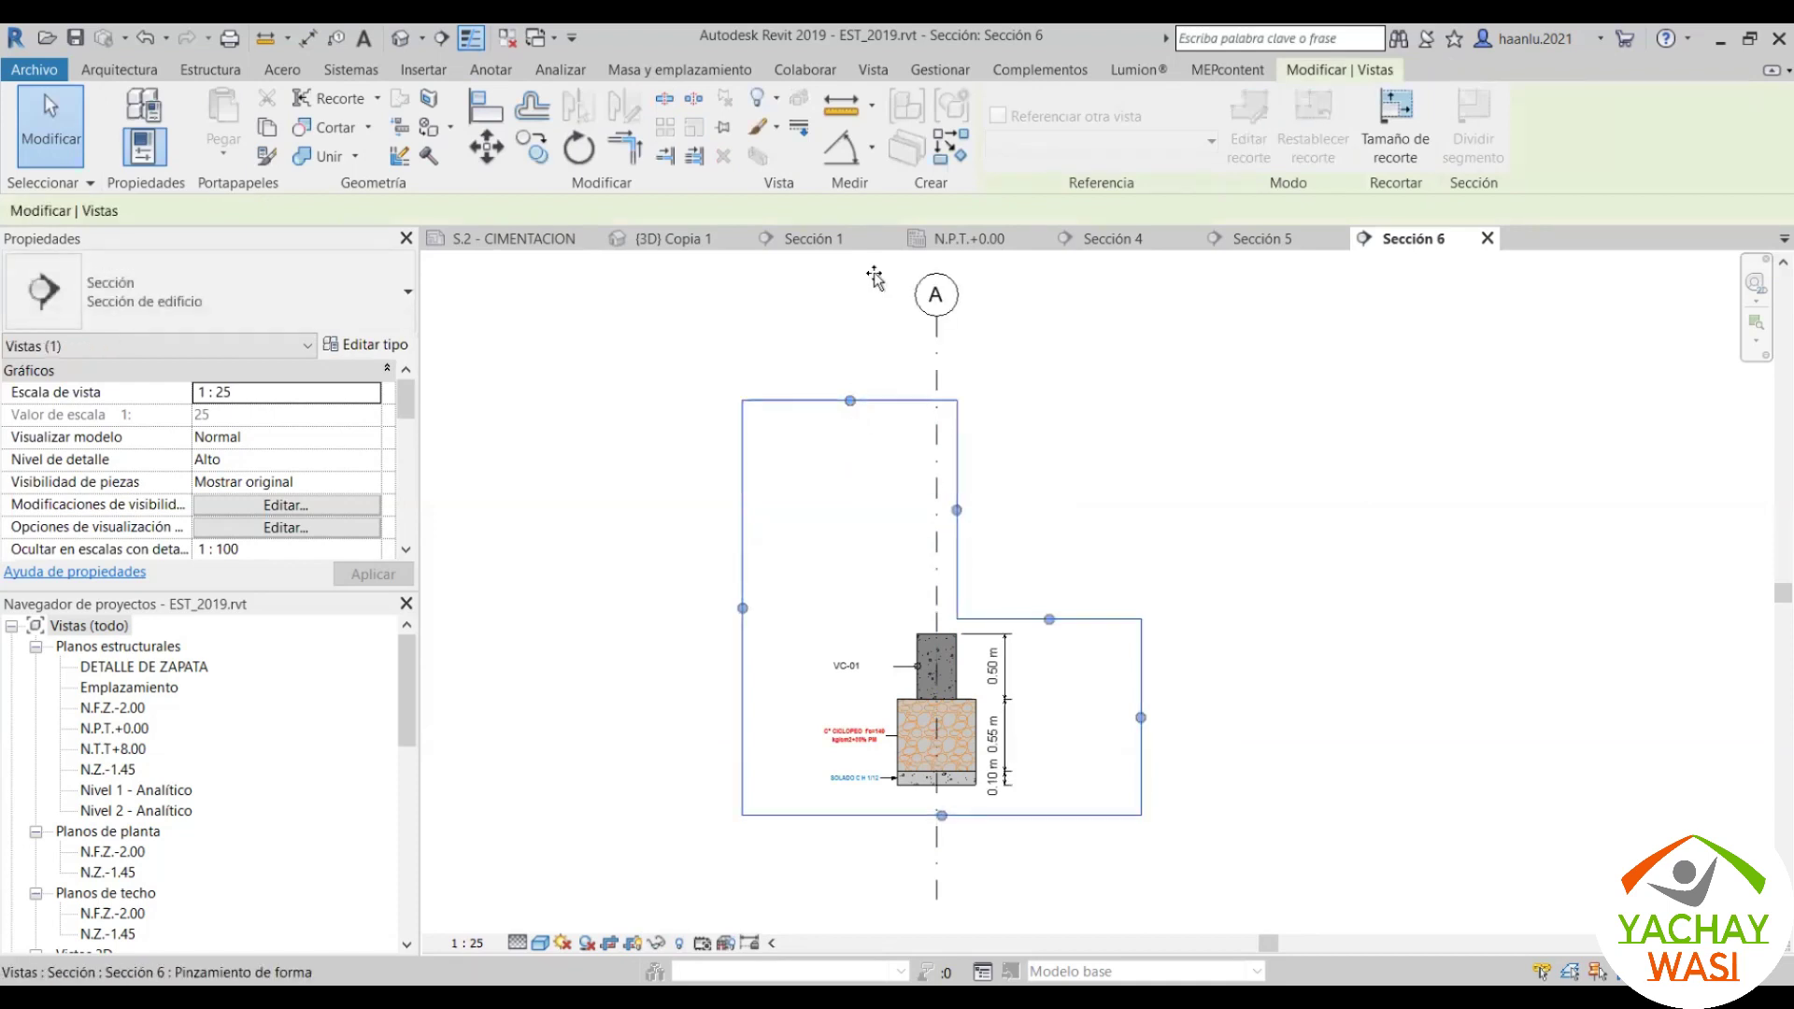
{"action": "scroll", "coordinate": [868, 429], "scroll_direction": "down", "scroll_amount": 2}
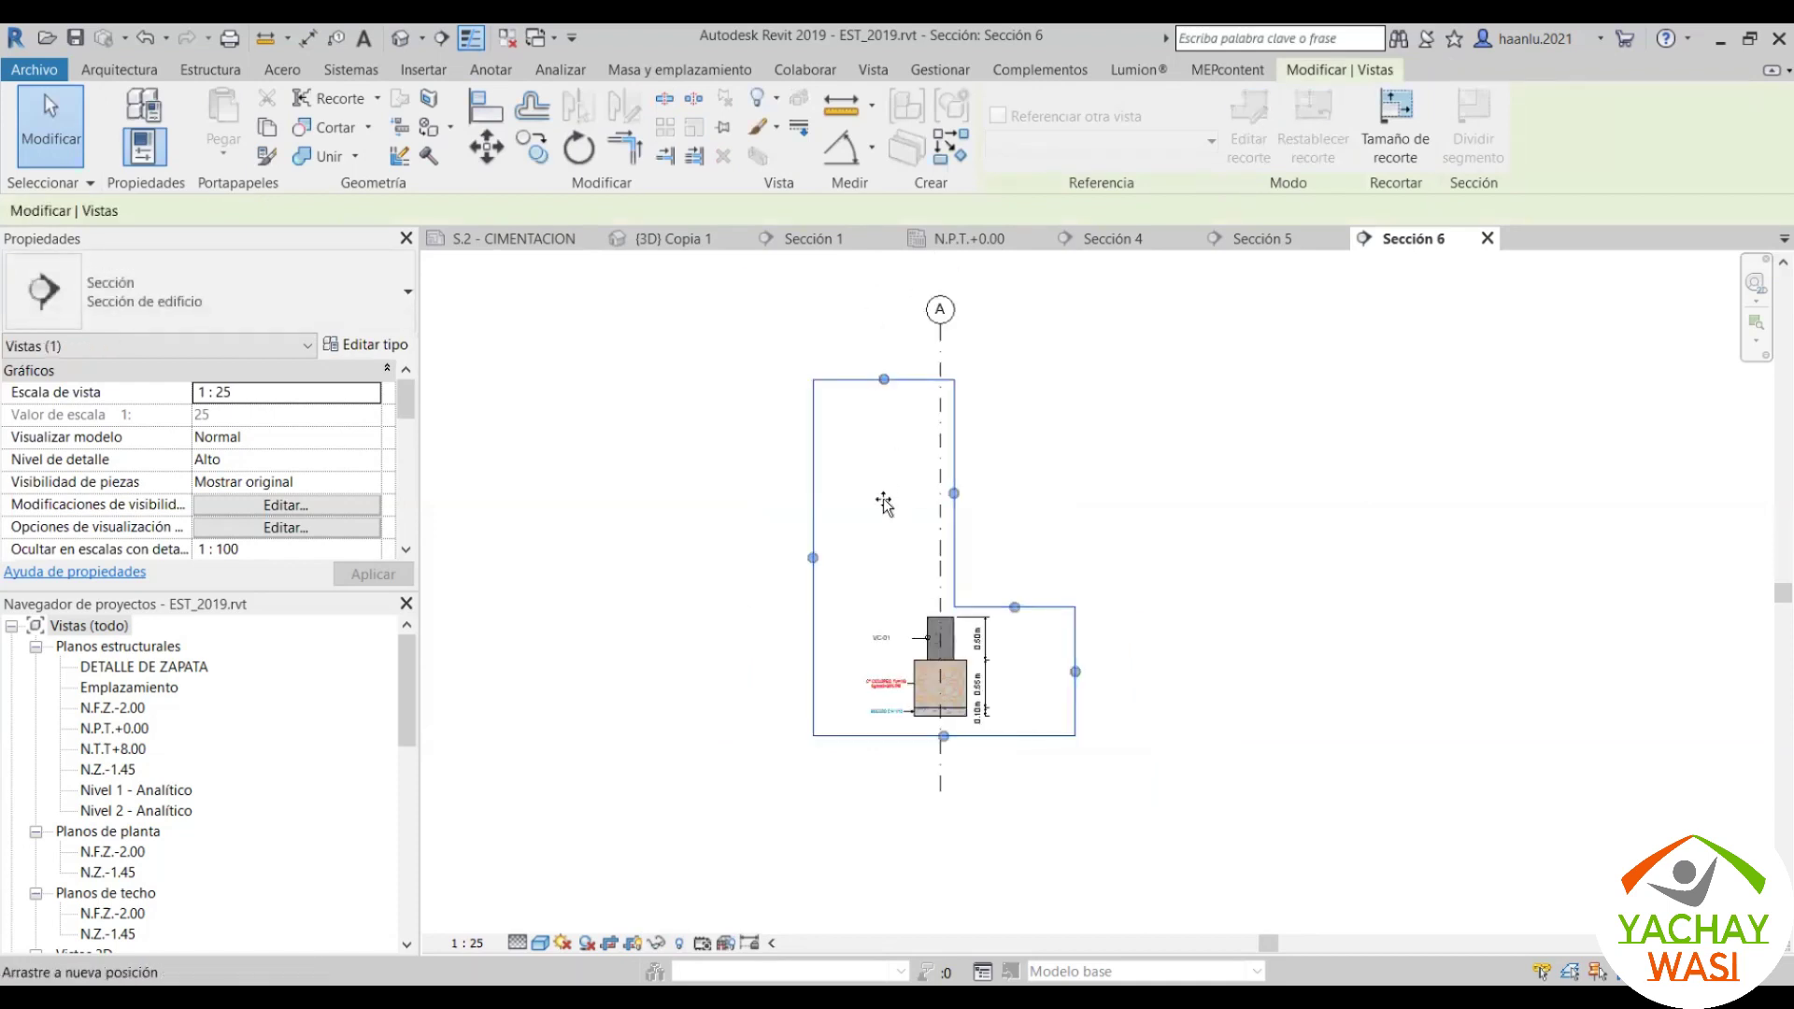
{"action": "left_click_drag", "start_coordinate": [884, 379], "coordinate": [886, 502]}
{"action": "scroll", "coordinate": [887, 569], "scroll_direction": "up", "scroll_amount": 2}
{"action": "key", "text": "Escape"}
{"action": "scroll", "coordinate": [1007, 542], "scroll_direction": "down", "scroll_amount": 1}
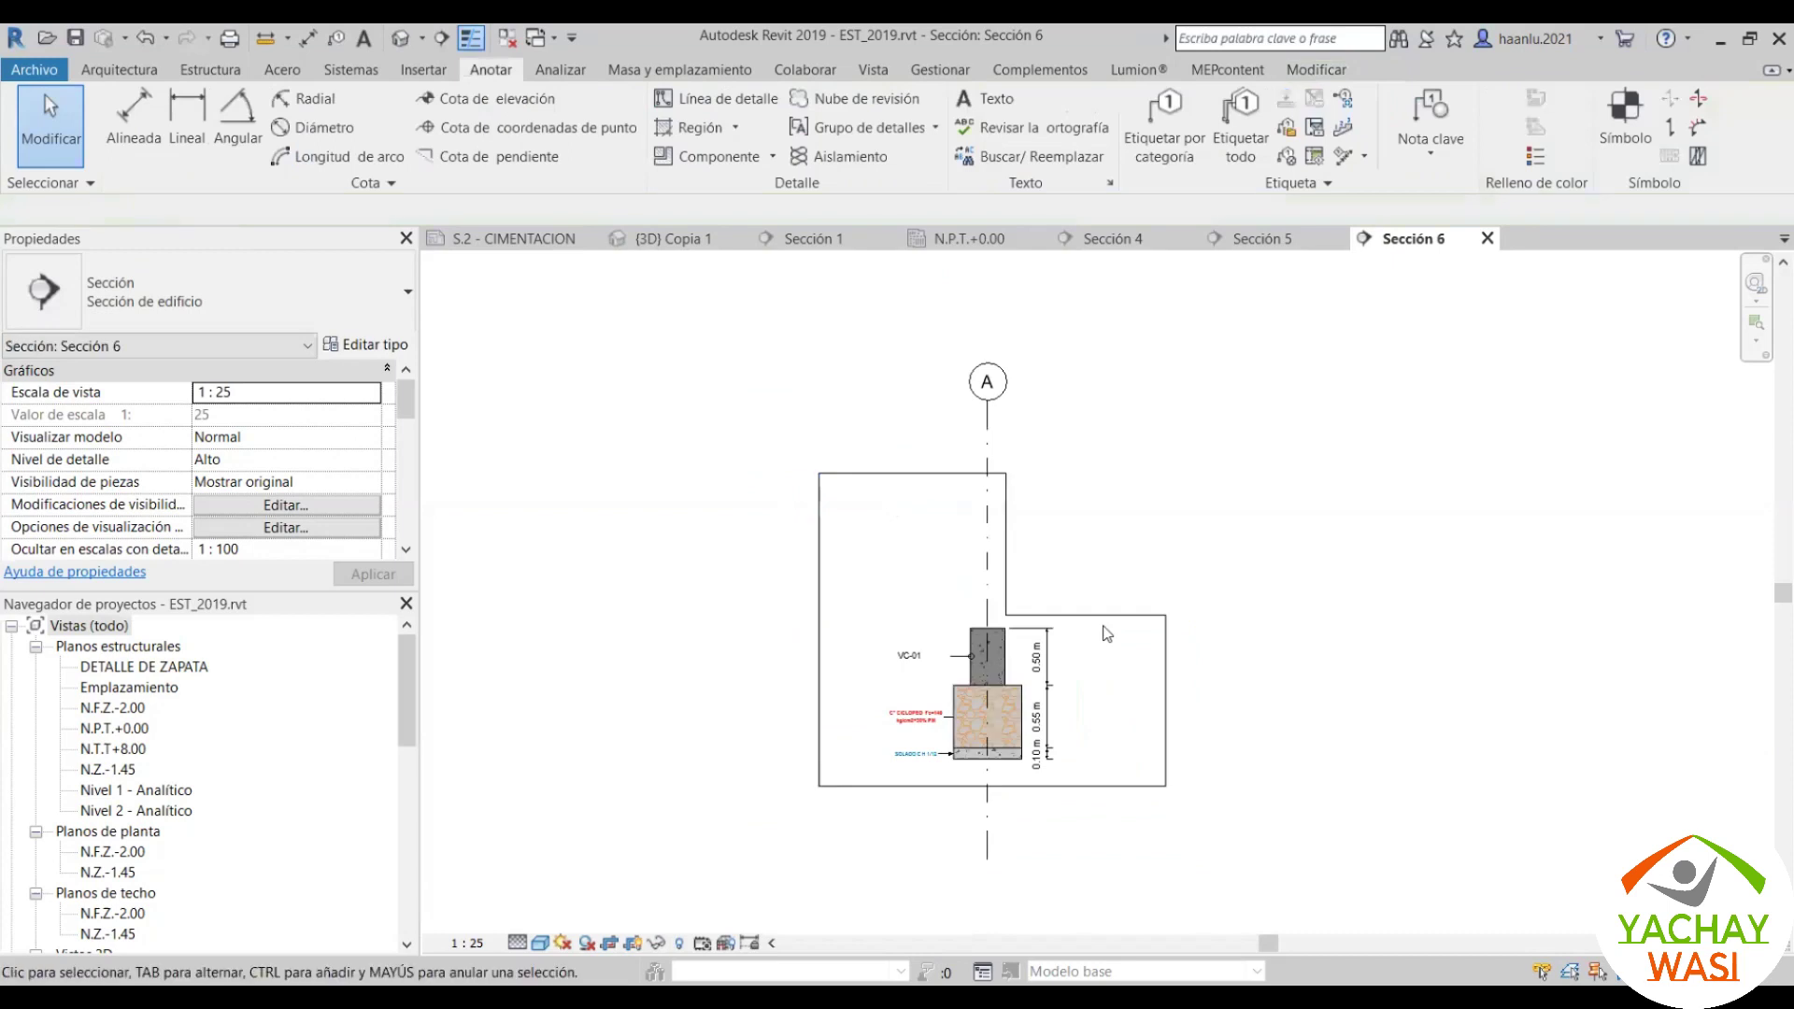
Step: Reveal hidden elements to check the CIMENTACION.dwg import, then hide the crop region outline
{"action": "left_click", "coordinate": [678, 944]}
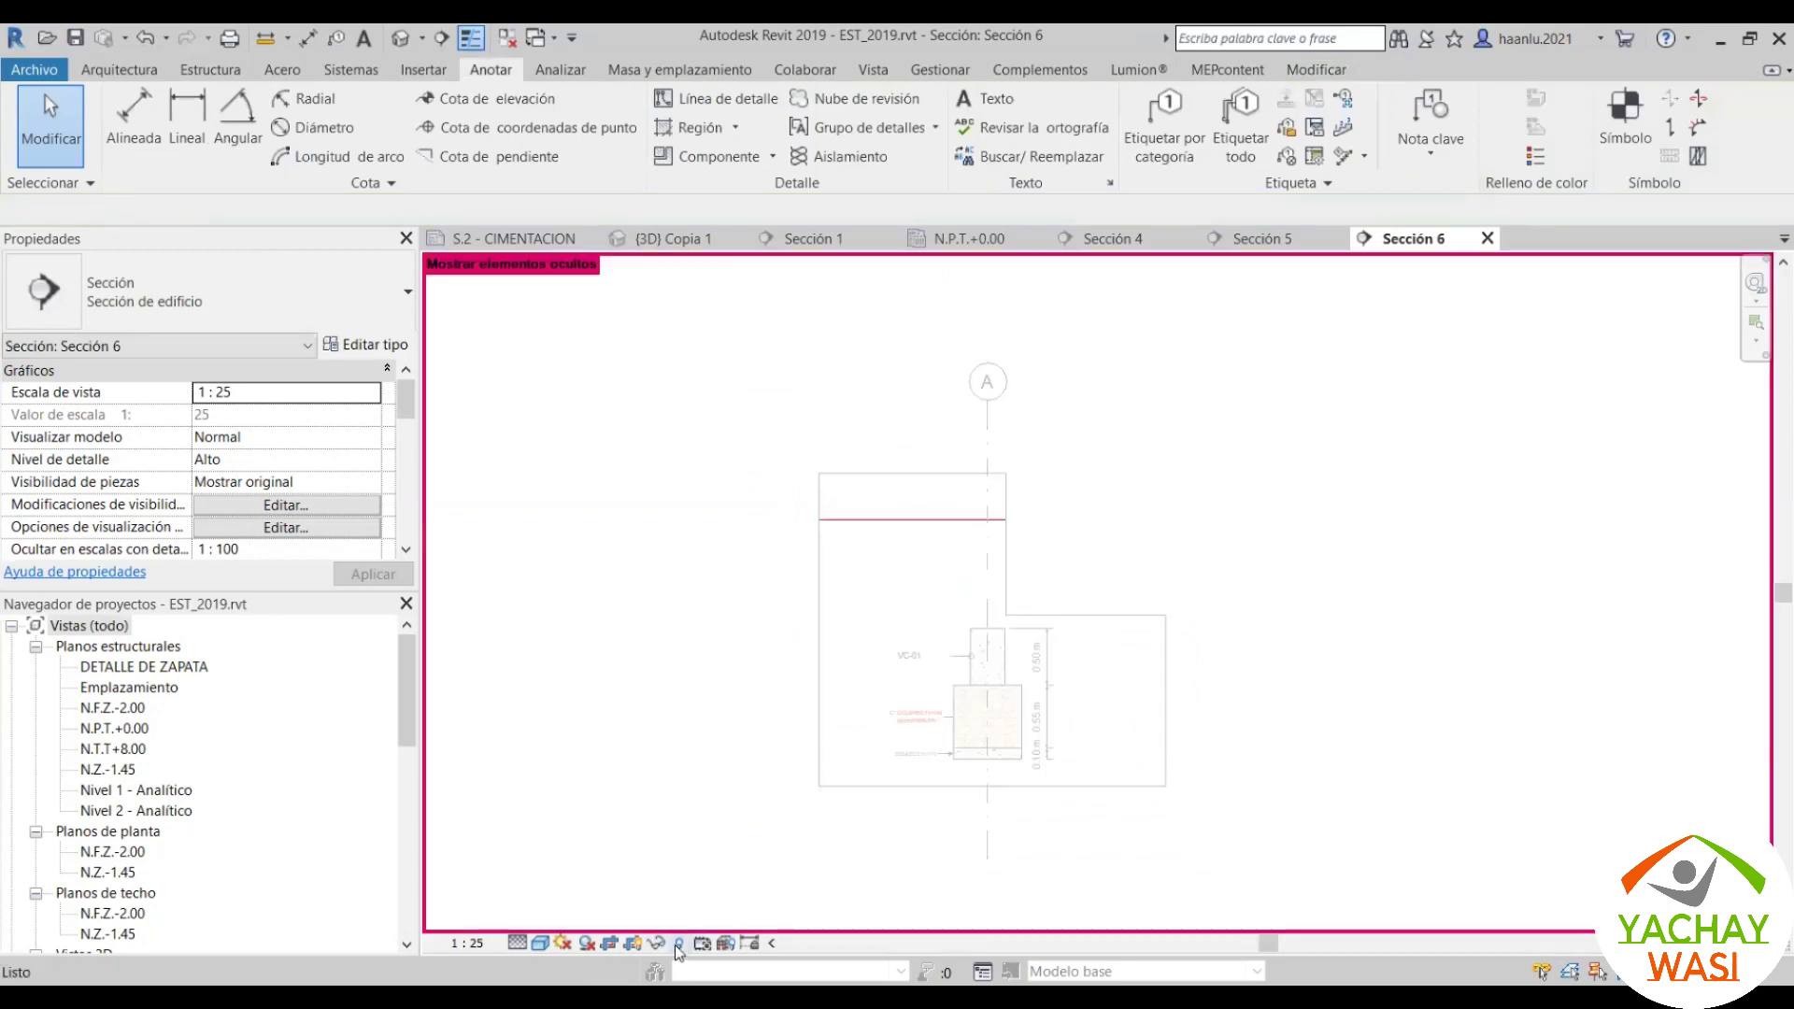
{"action": "left_click", "coordinate": [930, 528]}
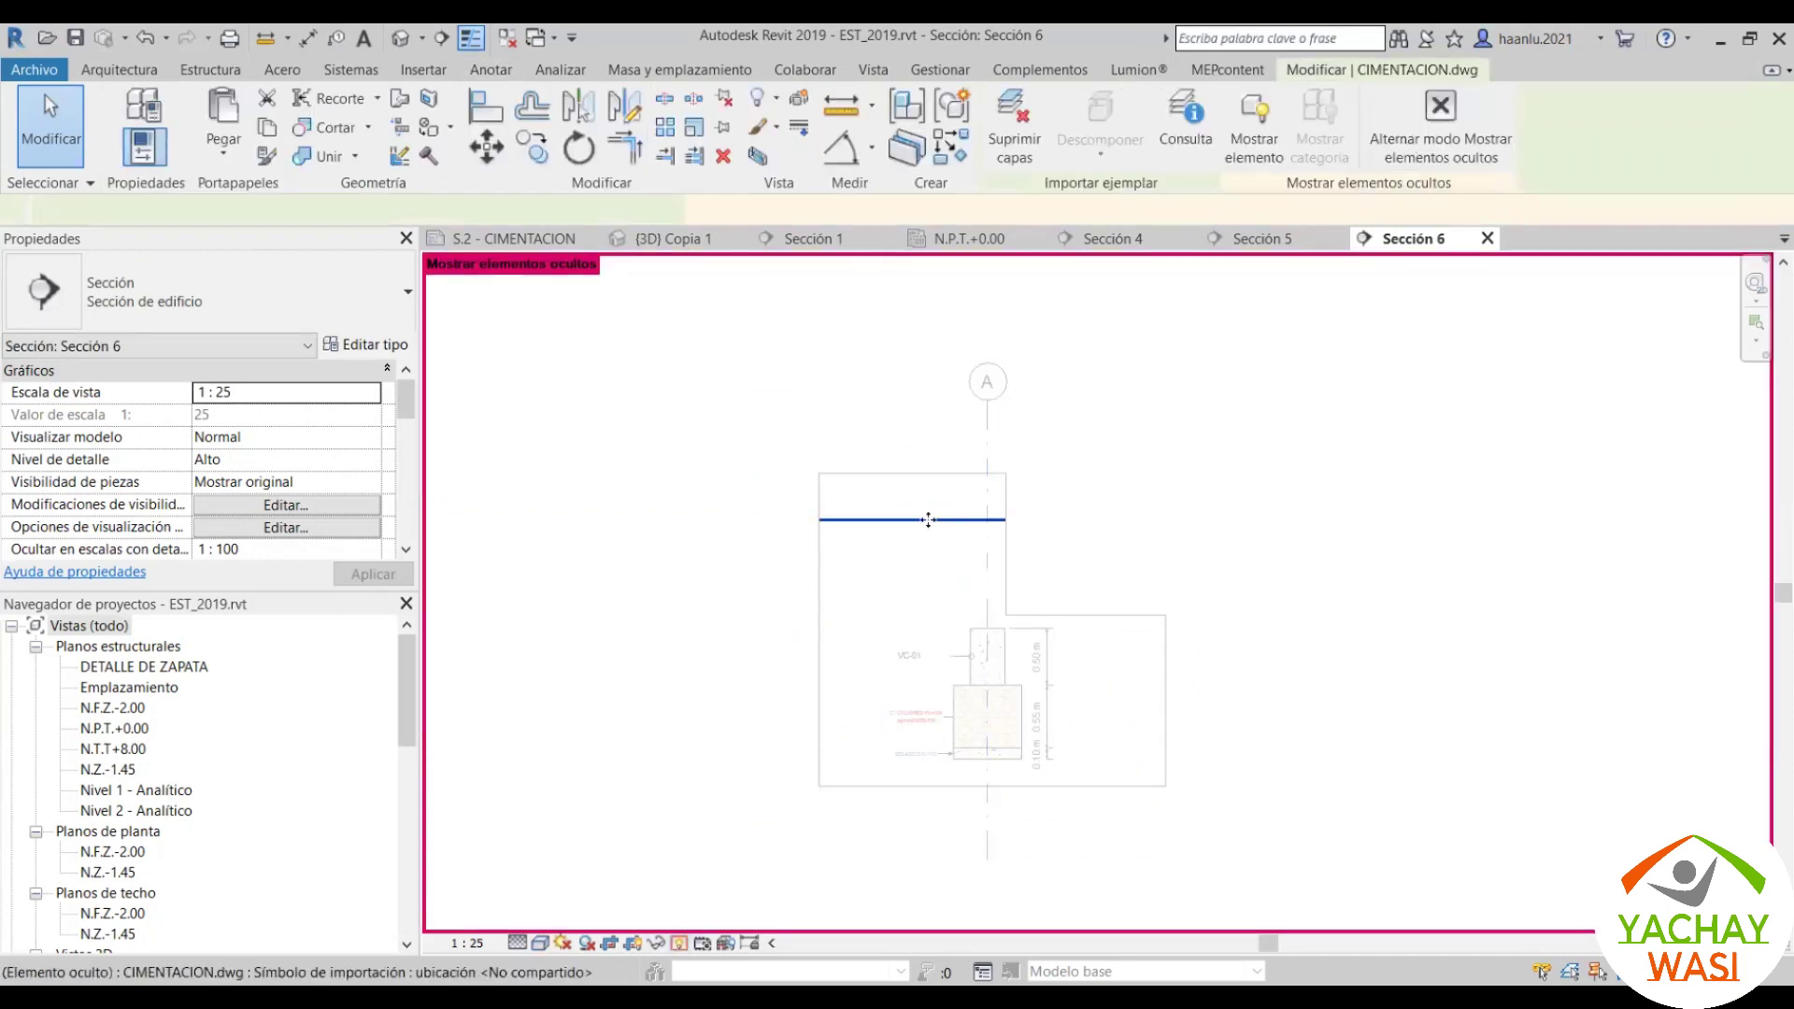
{"action": "left_click", "coordinate": [678, 943]}
{"action": "scroll", "coordinate": [1010, 724], "scroll_direction": "up", "scroll_amount": 5}
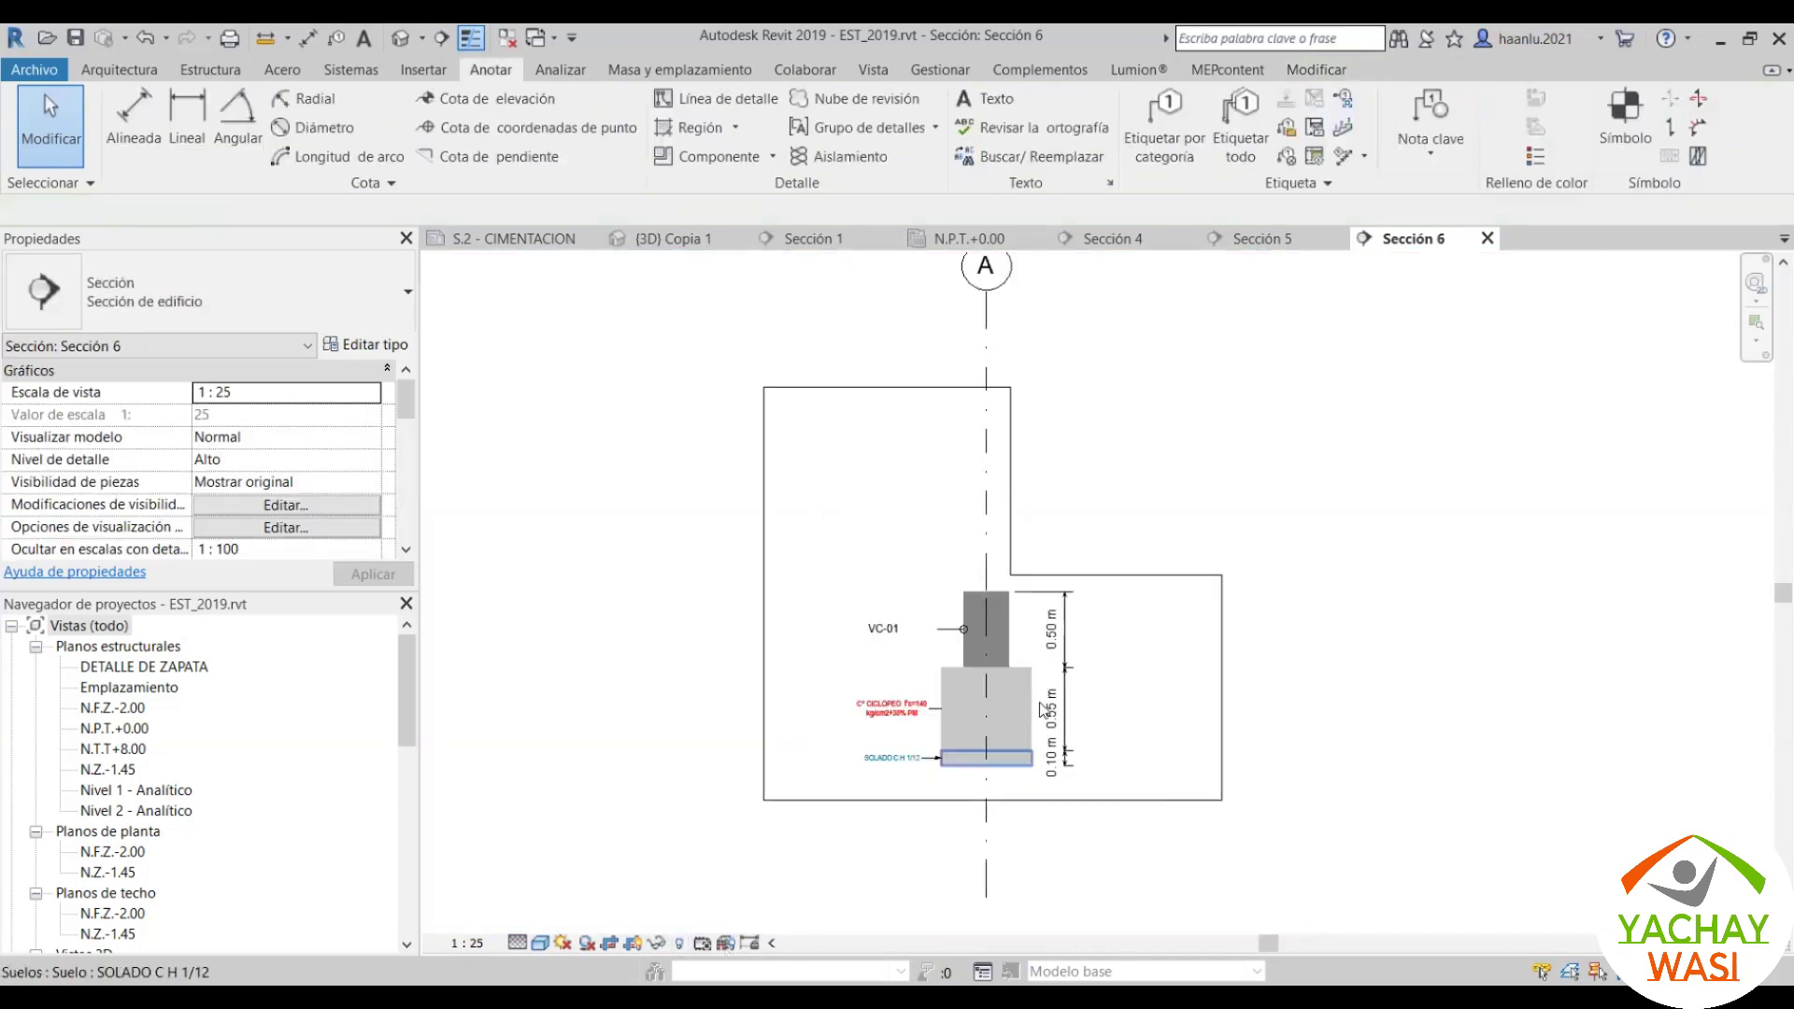
{"action": "left_click", "coordinate": [634, 943]}
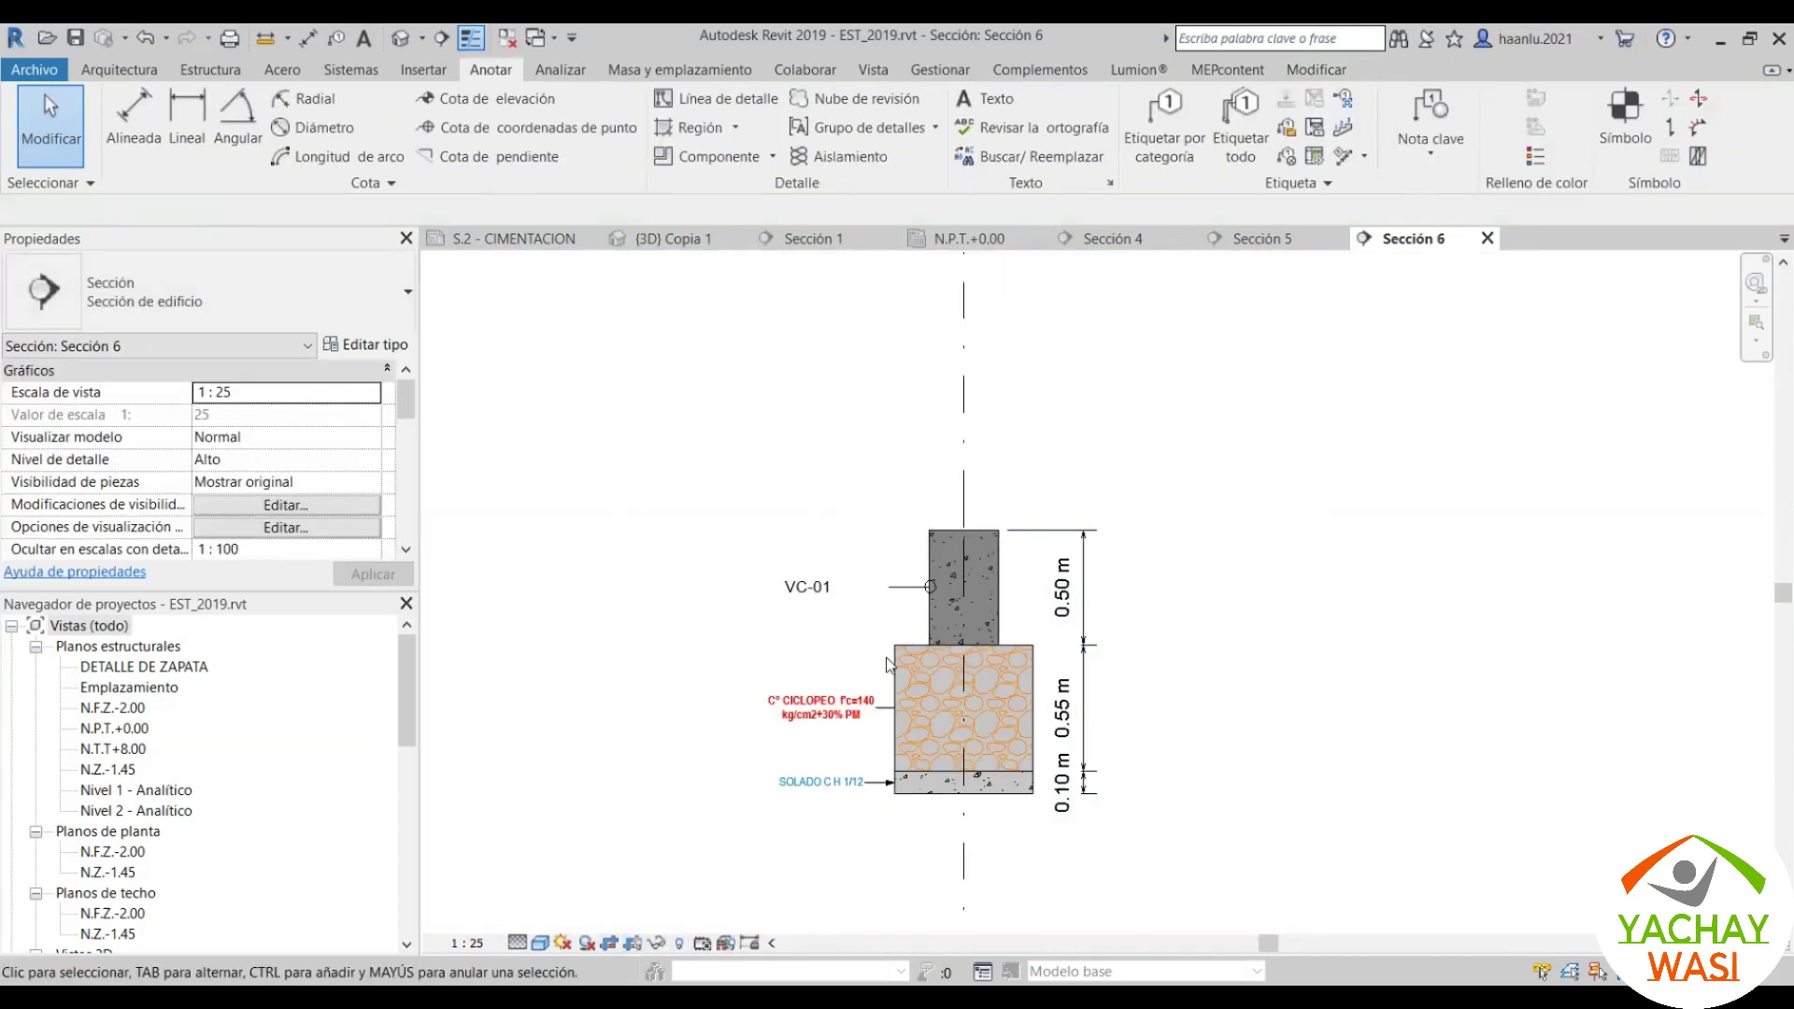
{"action": "left_click", "coordinate": [308, 37]}
{"action": "scroll", "coordinate": [911, 539], "scroll_direction": "up", "scroll_amount": 2}
{"action": "scroll", "coordinate": [911, 539], "scroll_direction": "up", "scroll_amount": 3}
Step: Add a 0.30 m aligned dimension across the VC-01 column width, placed above the column
{"action": "left_click", "coordinate": [931, 531]}
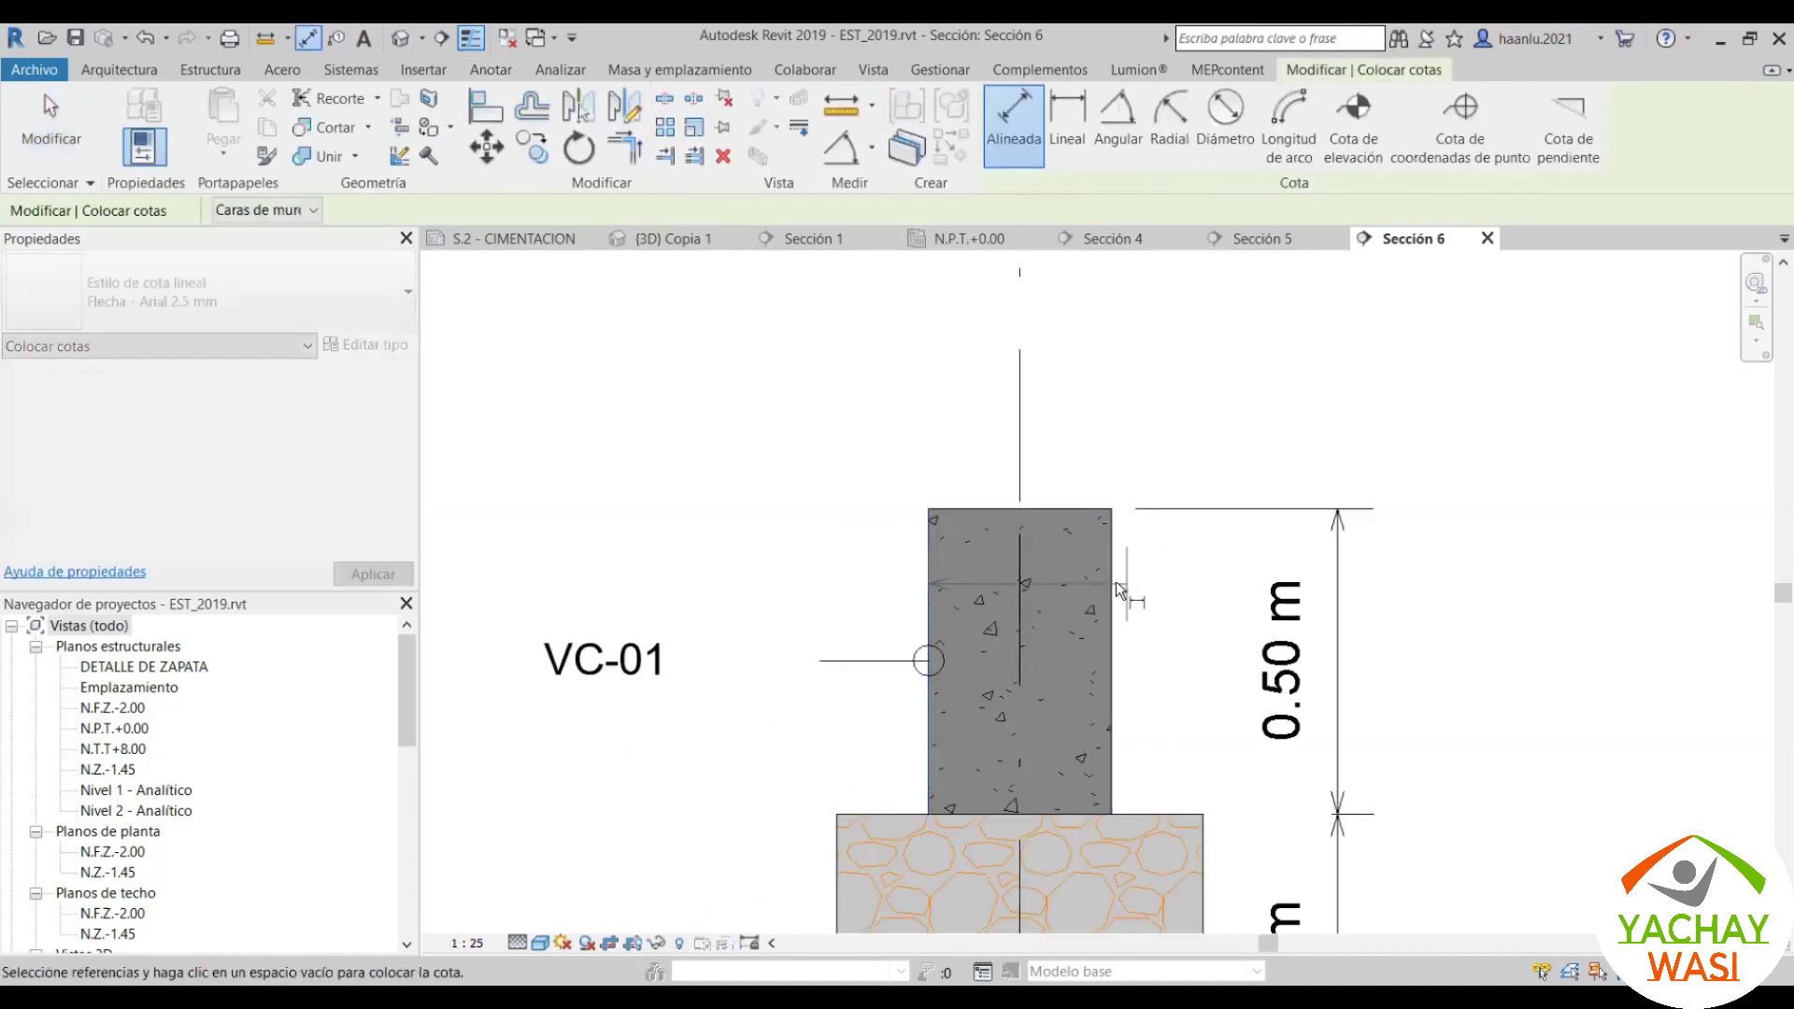
{"action": "left_click", "coordinate": [1115, 581]}
{"action": "scroll", "coordinate": [1074, 560], "scroll_direction": "down", "scroll_amount": 2}
{"action": "left_click", "coordinate": [1095, 479]}
{"action": "scroll", "coordinate": [1074, 465], "scroll_direction": "down", "scroll_amount": 2}
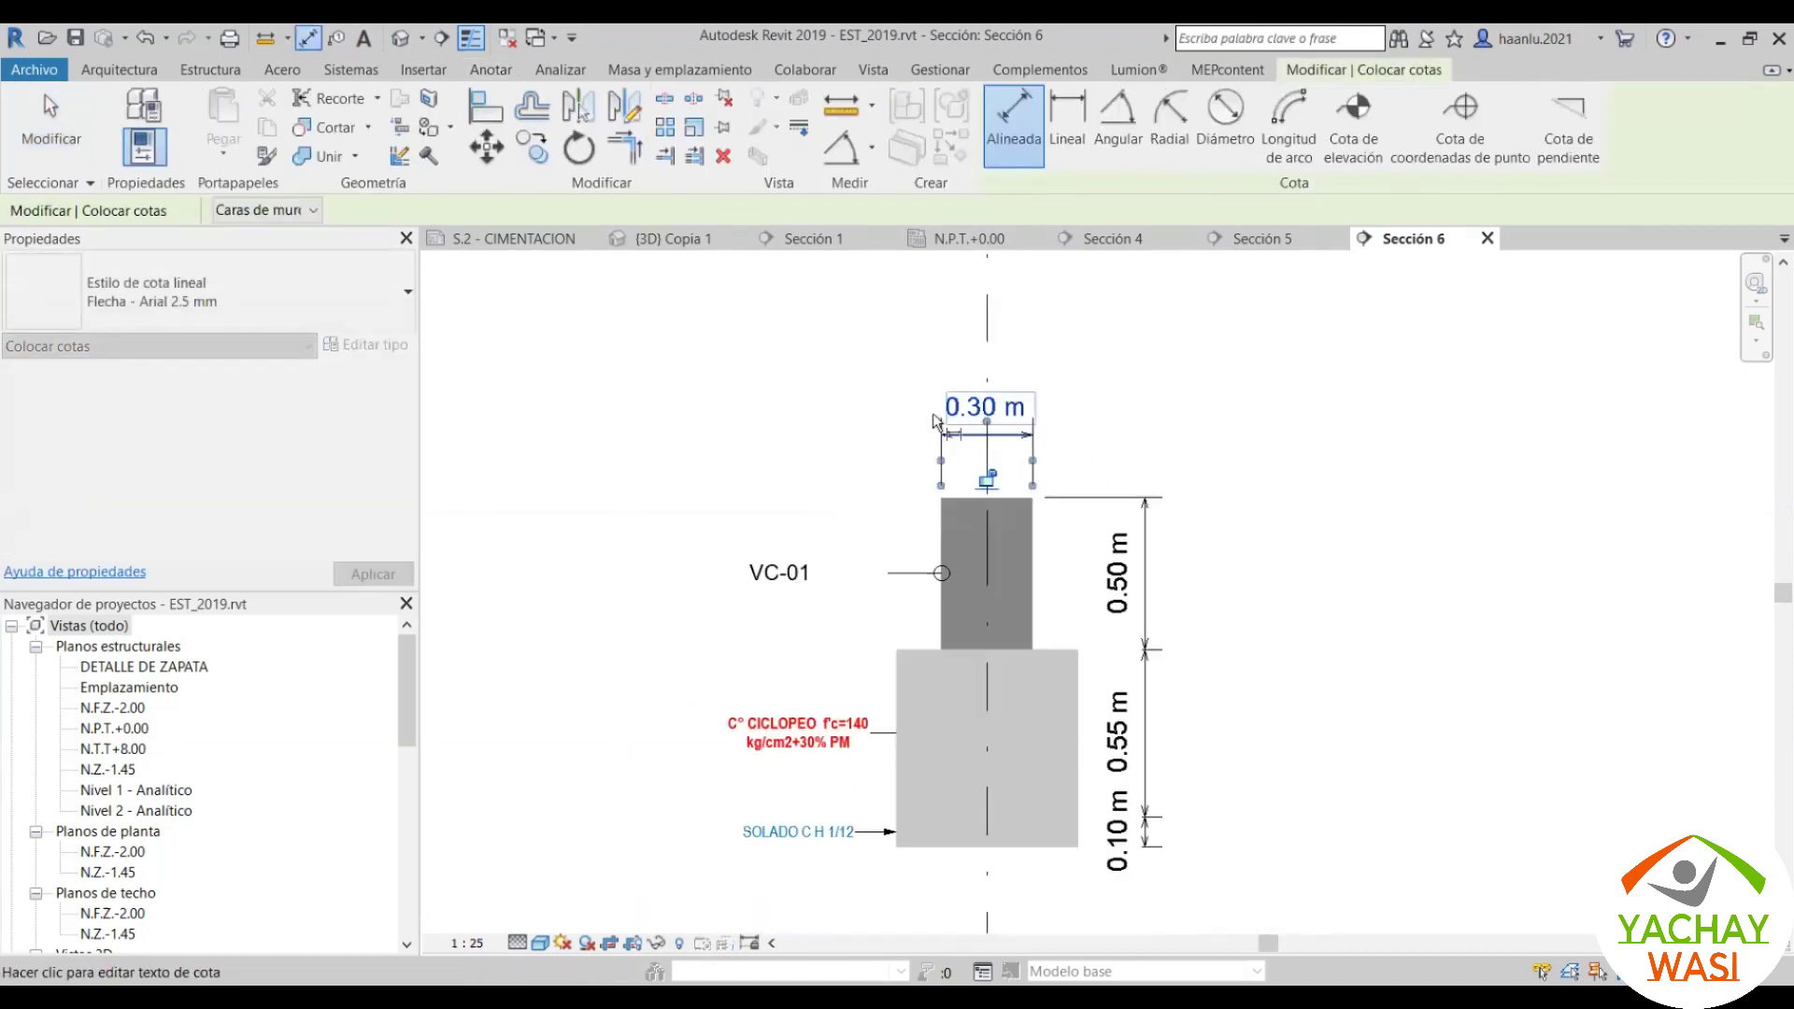
{"action": "scroll", "coordinate": [1075, 465], "scroll_direction": "down", "scroll_amount": 1}
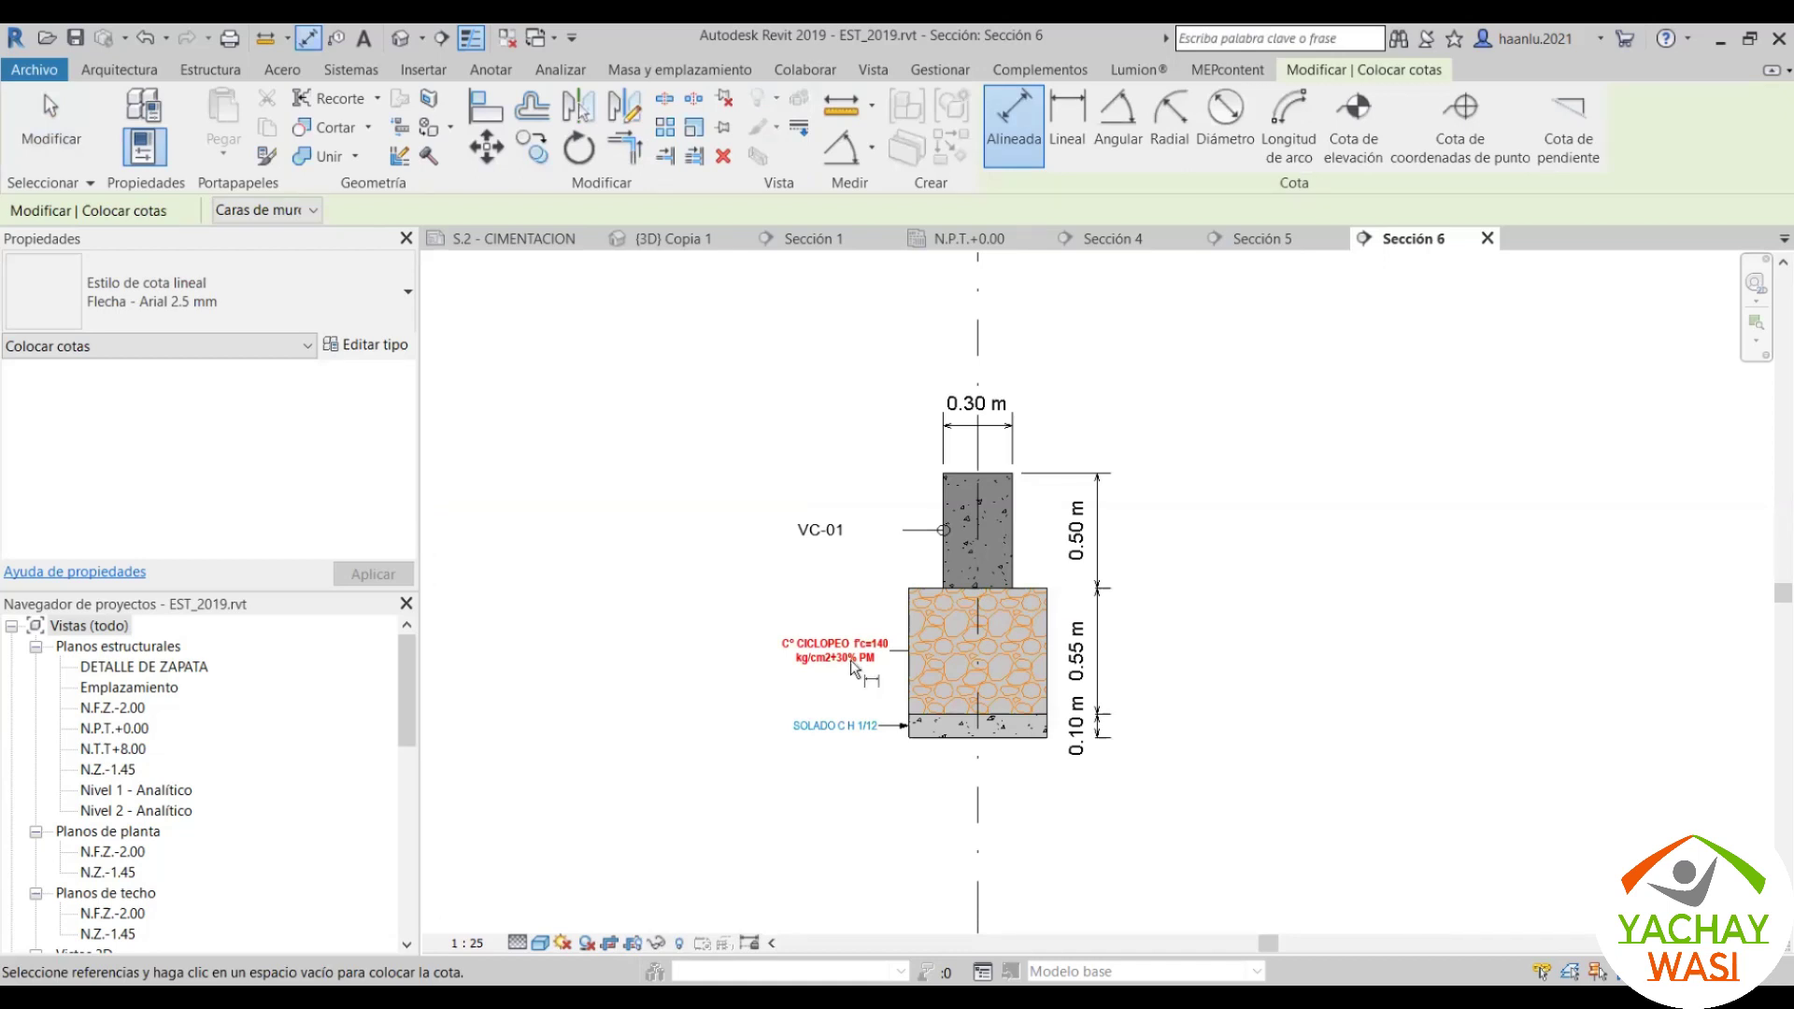
{"action": "key", "text": "Escape"}
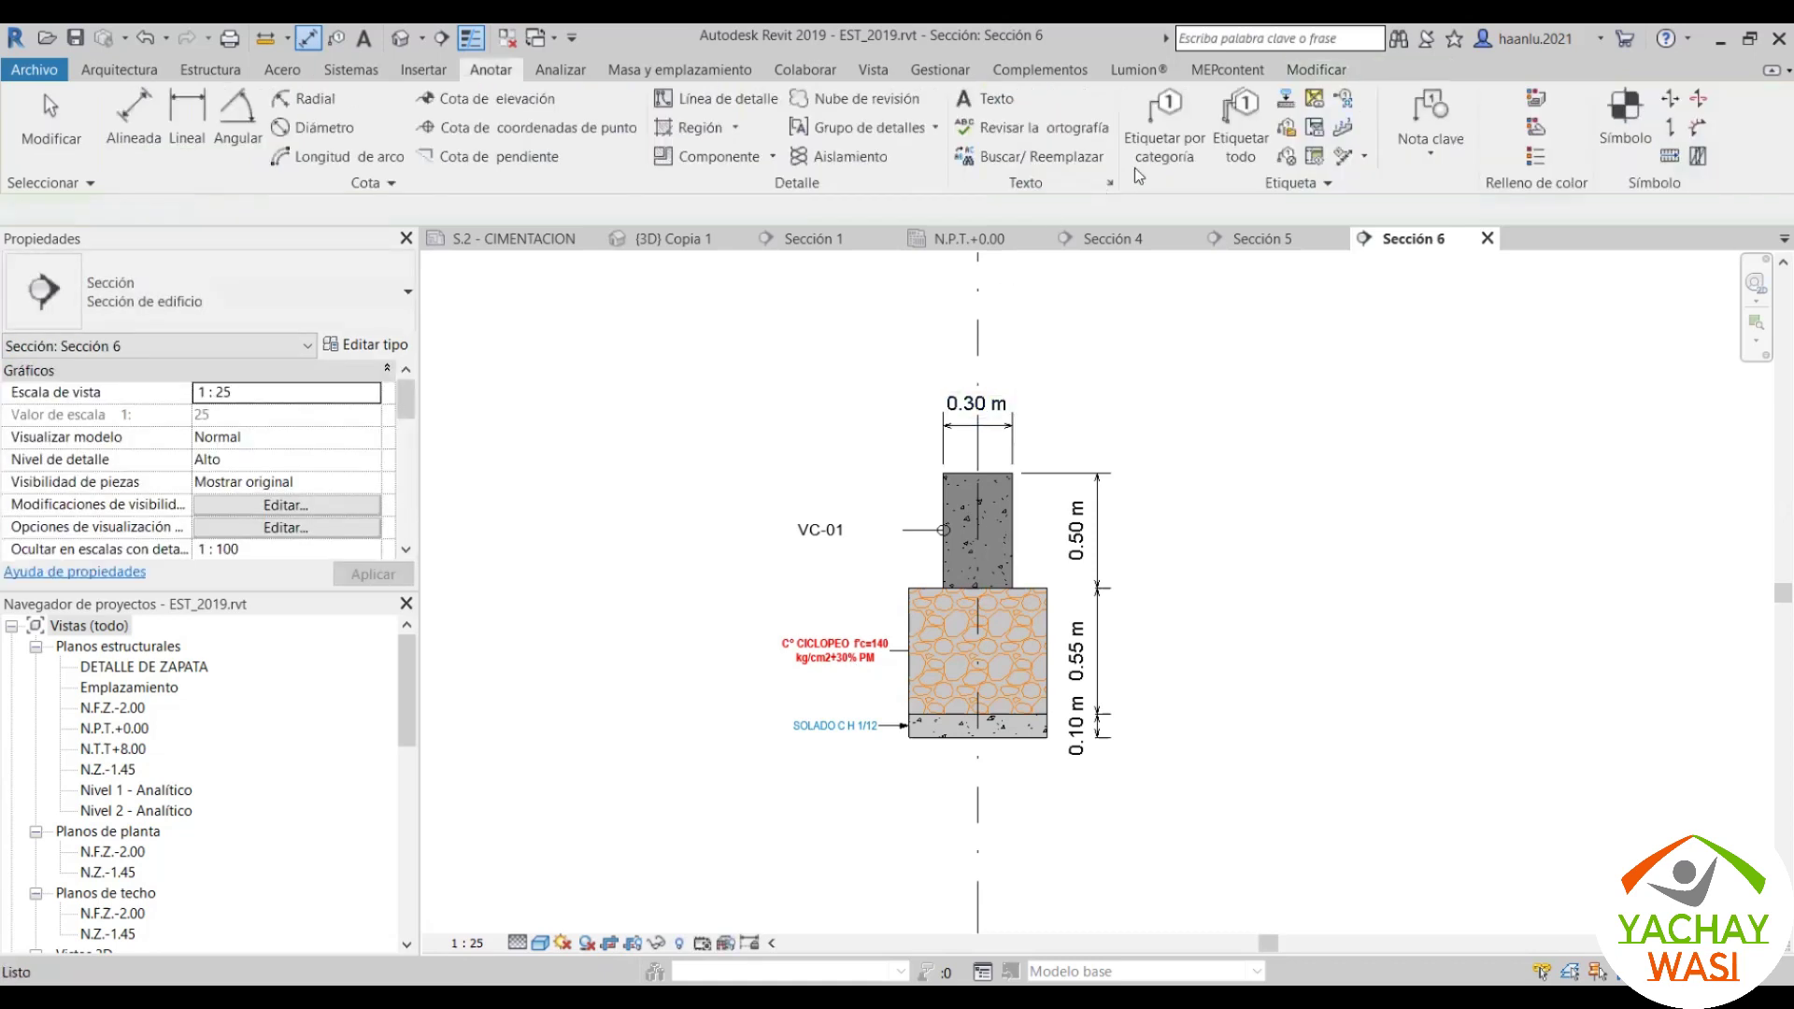
{"action": "left_click", "coordinate": [1161, 122]}
{"action": "scroll", "coordinate": [1092, 610], "scroll_direction": "up", "scroll_amount": 2}
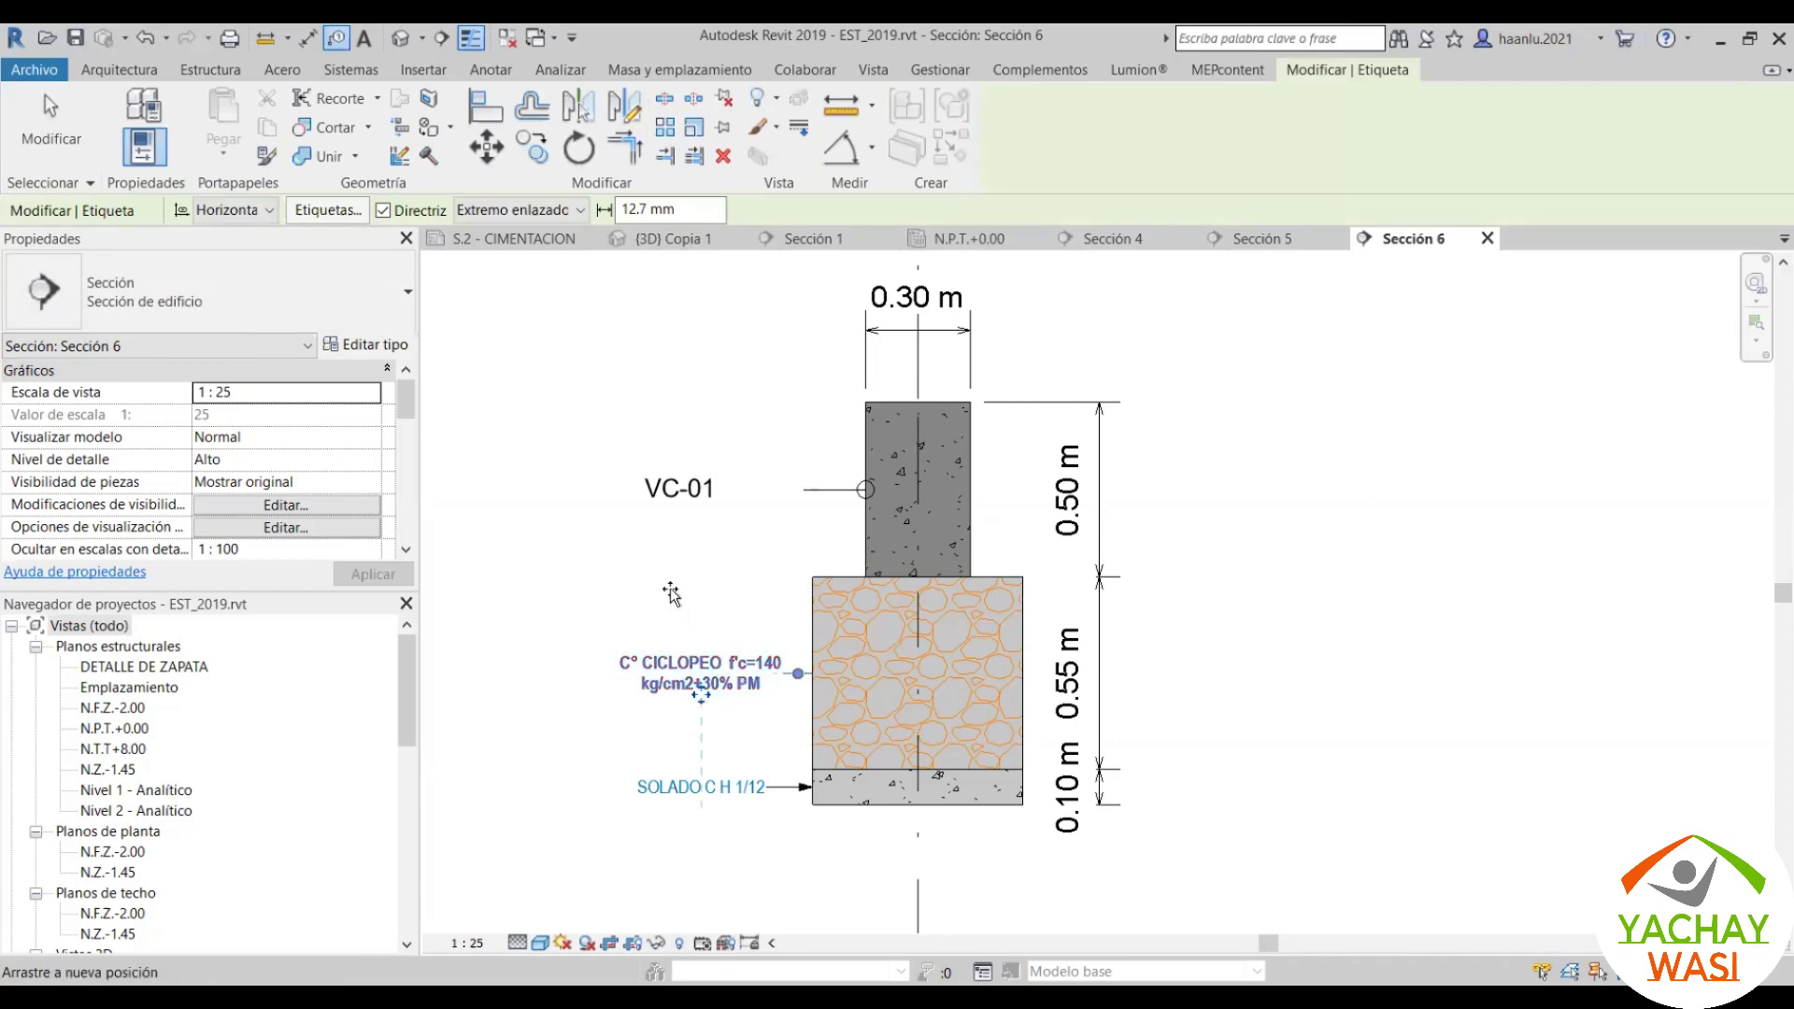
Step: Move a C° CICLOPEO tag up-left of the footing and delete the lower duplicate tag
{"action": "mouse_move", "coordinate": [695, 701]}
{"action": "left_mouse_down"}
{"action": "mouse_move", "coordinate": [599, 591]}
{"action": "mouse_move", "coordinate": [1023, 475]}
{"action": "mouse_move", "coordinate": [677, 594]}
{"action": "left_mouse_up"}
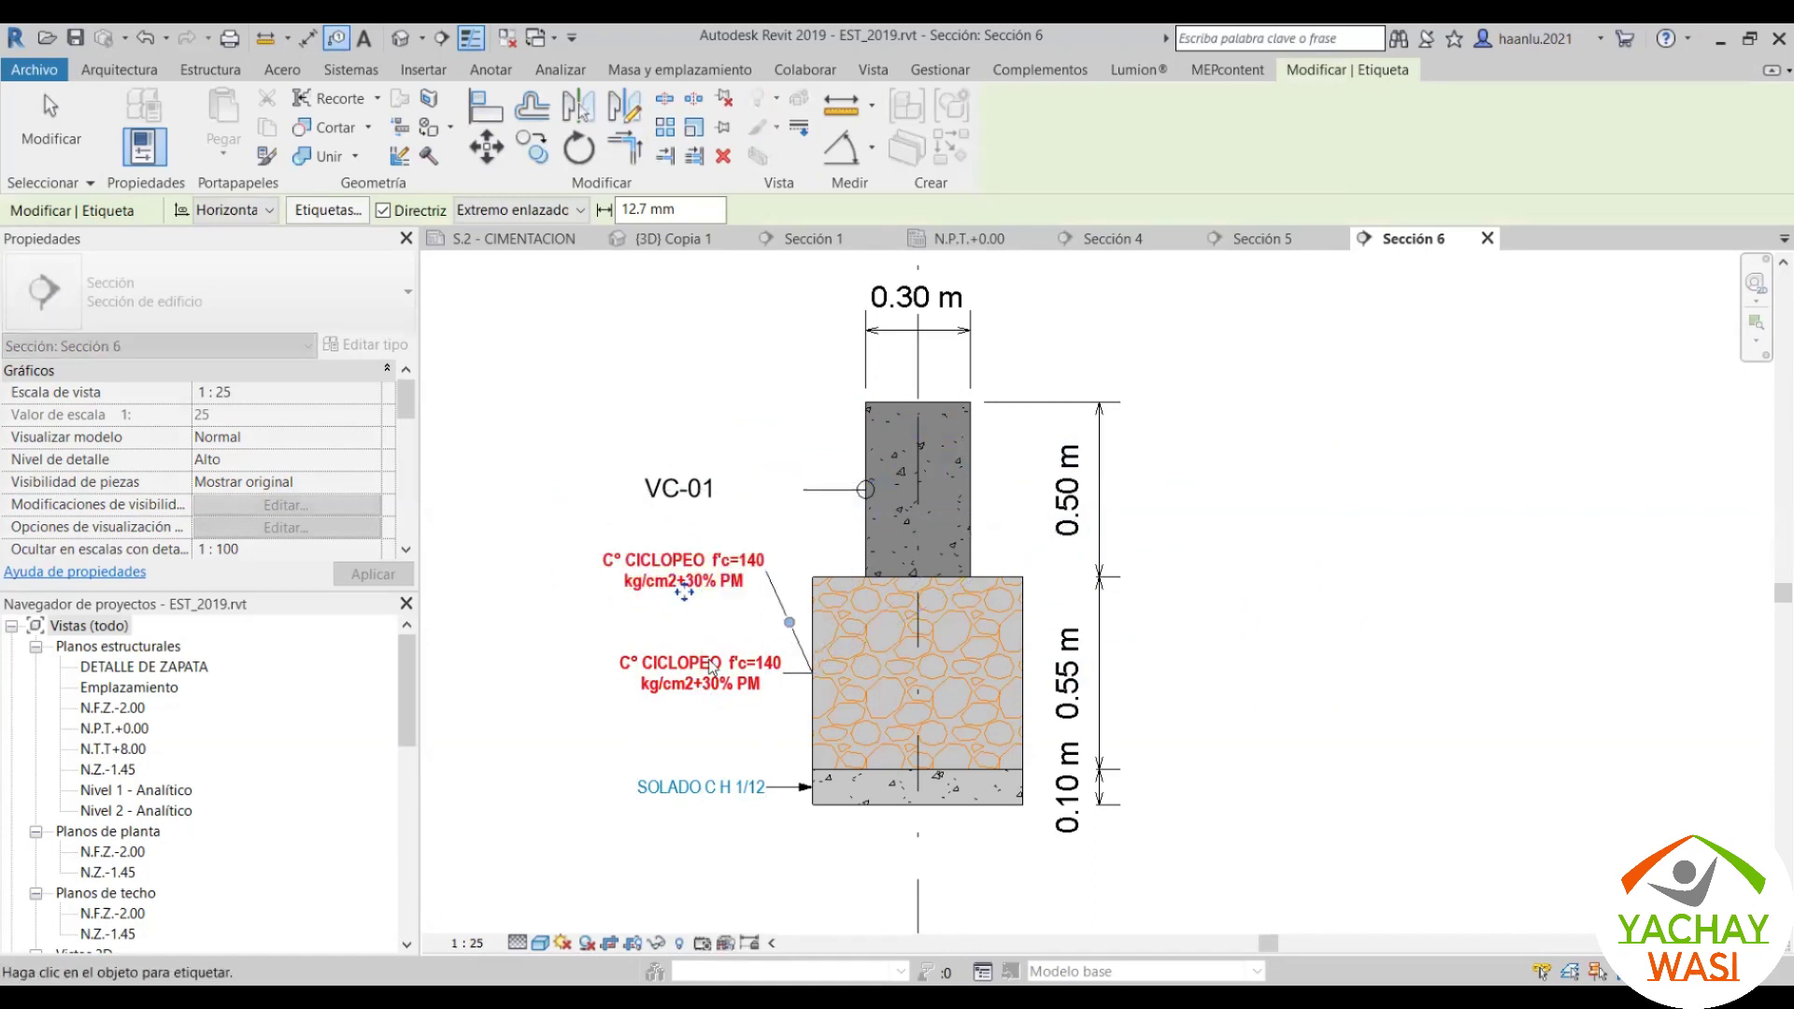
{"action": "key", "text": "Escape"}
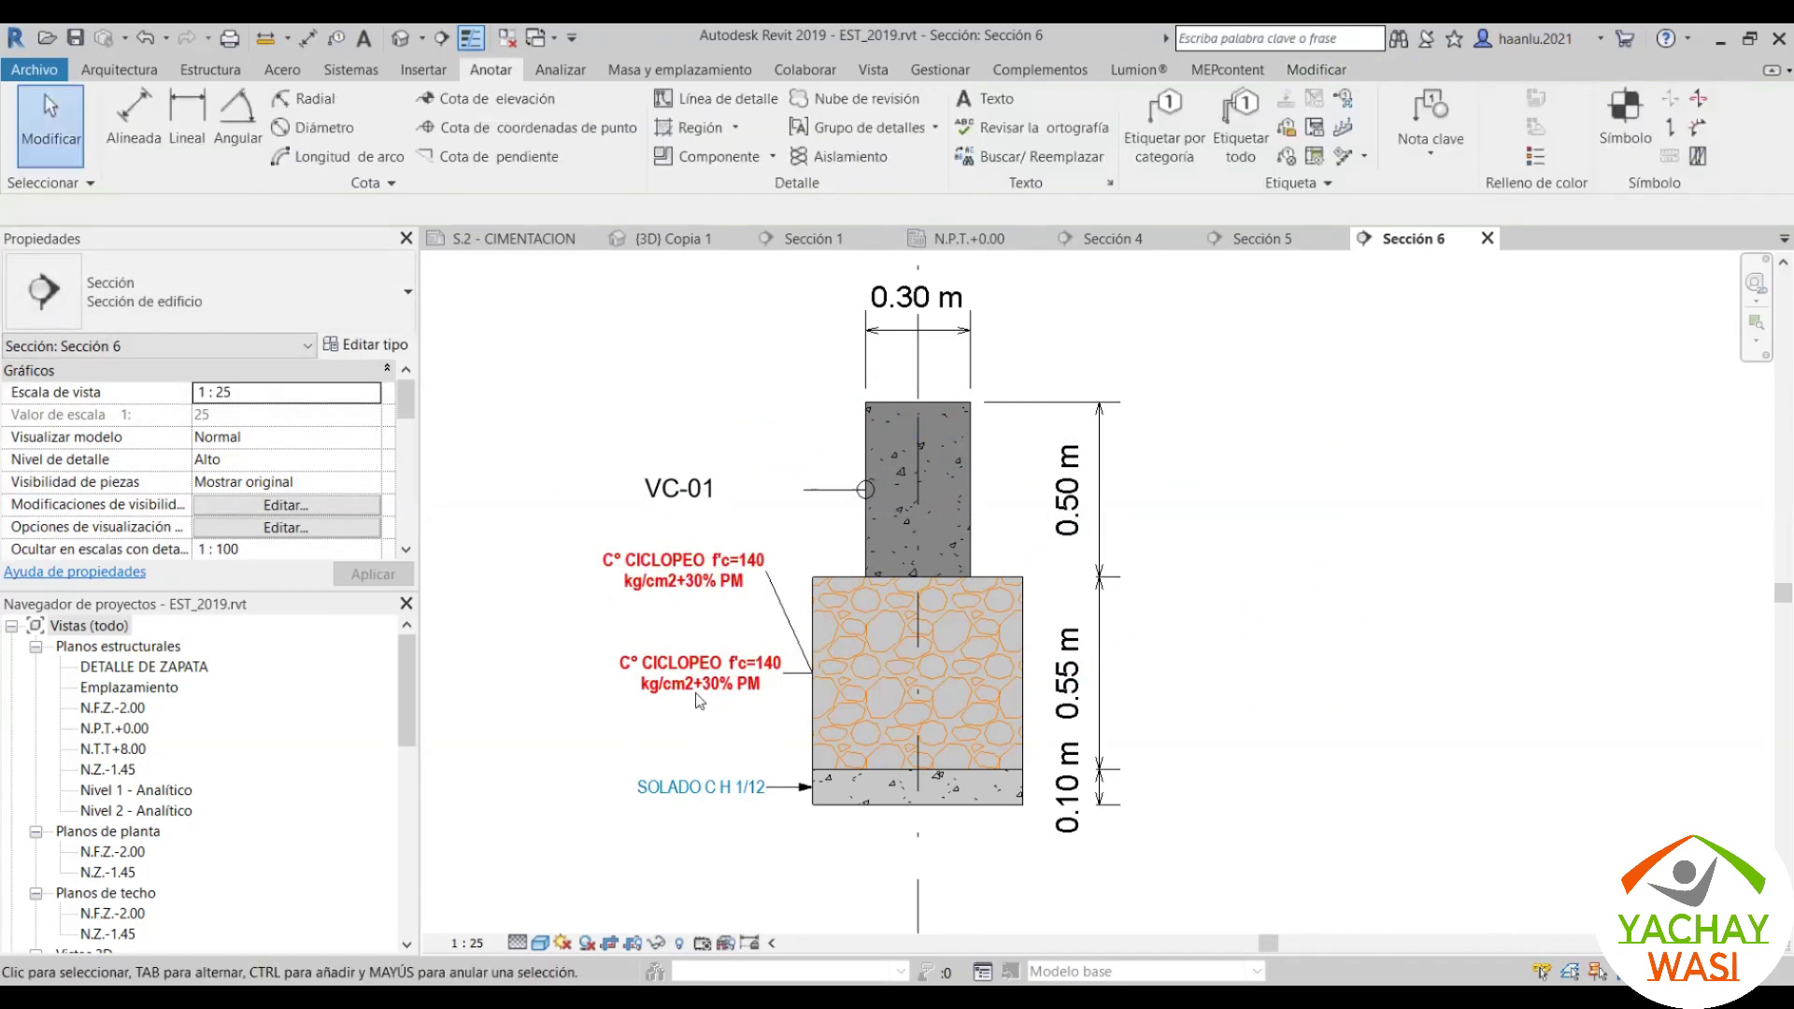
{"action": "left_click", "coordinate": [701, 687]}
{"action": "key", "text": "Delete"}
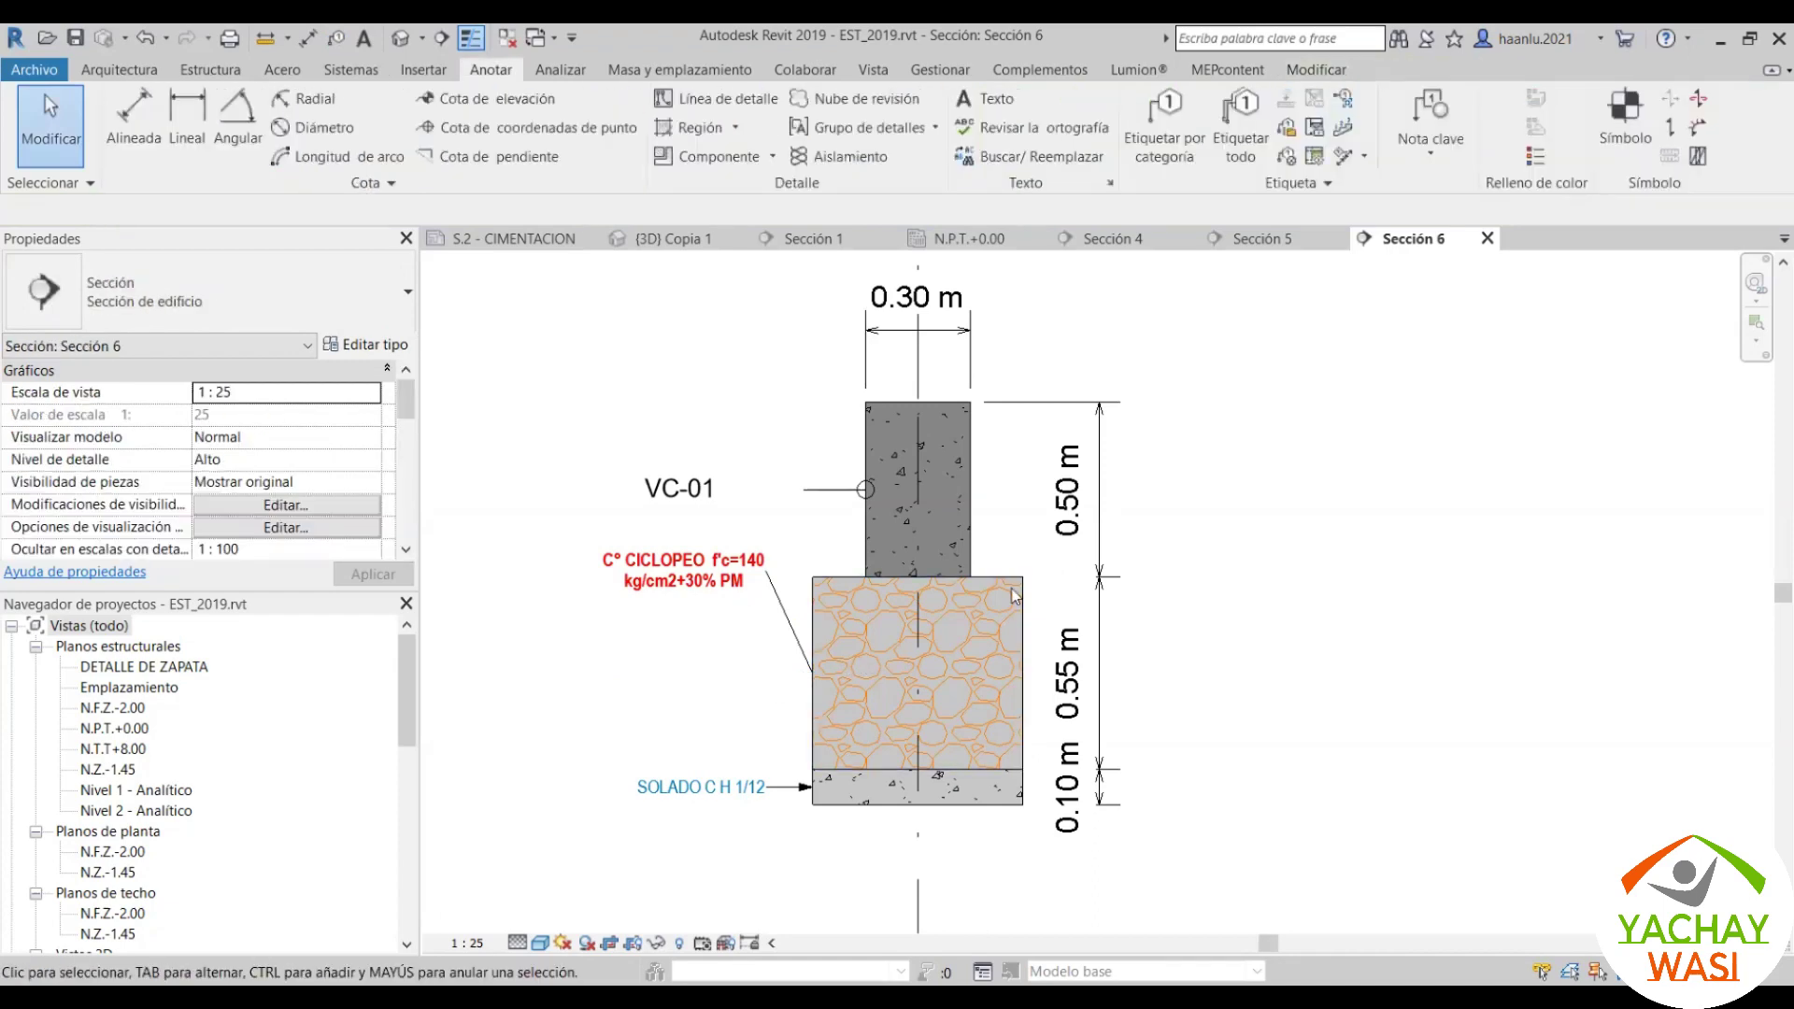
{"action": "scroll", "coordinate": [972, 710], "scroll_direction": "down", "scroll_amount": 2}
{"action": "scroll", "coordinate": [1093, 756], "scroll_direction": "up", "scroll_amount": 1}
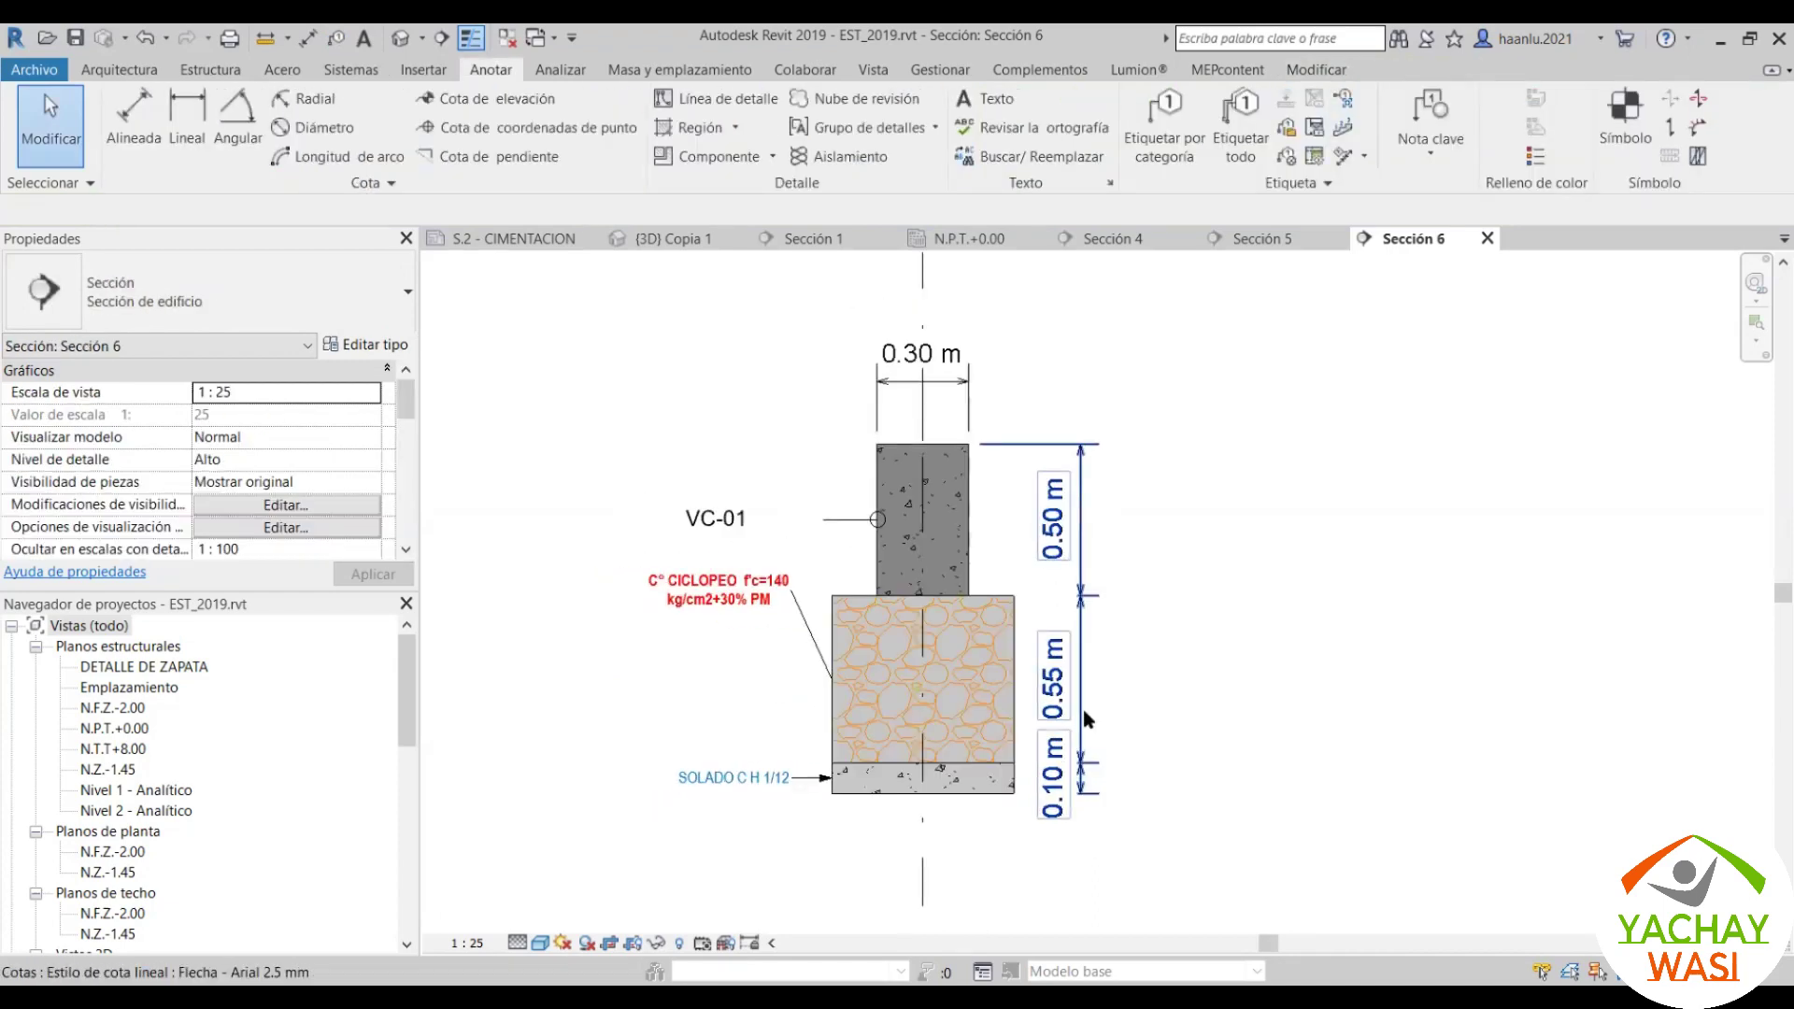
{"action": "left_click", "coordinate": [1091, 755]}
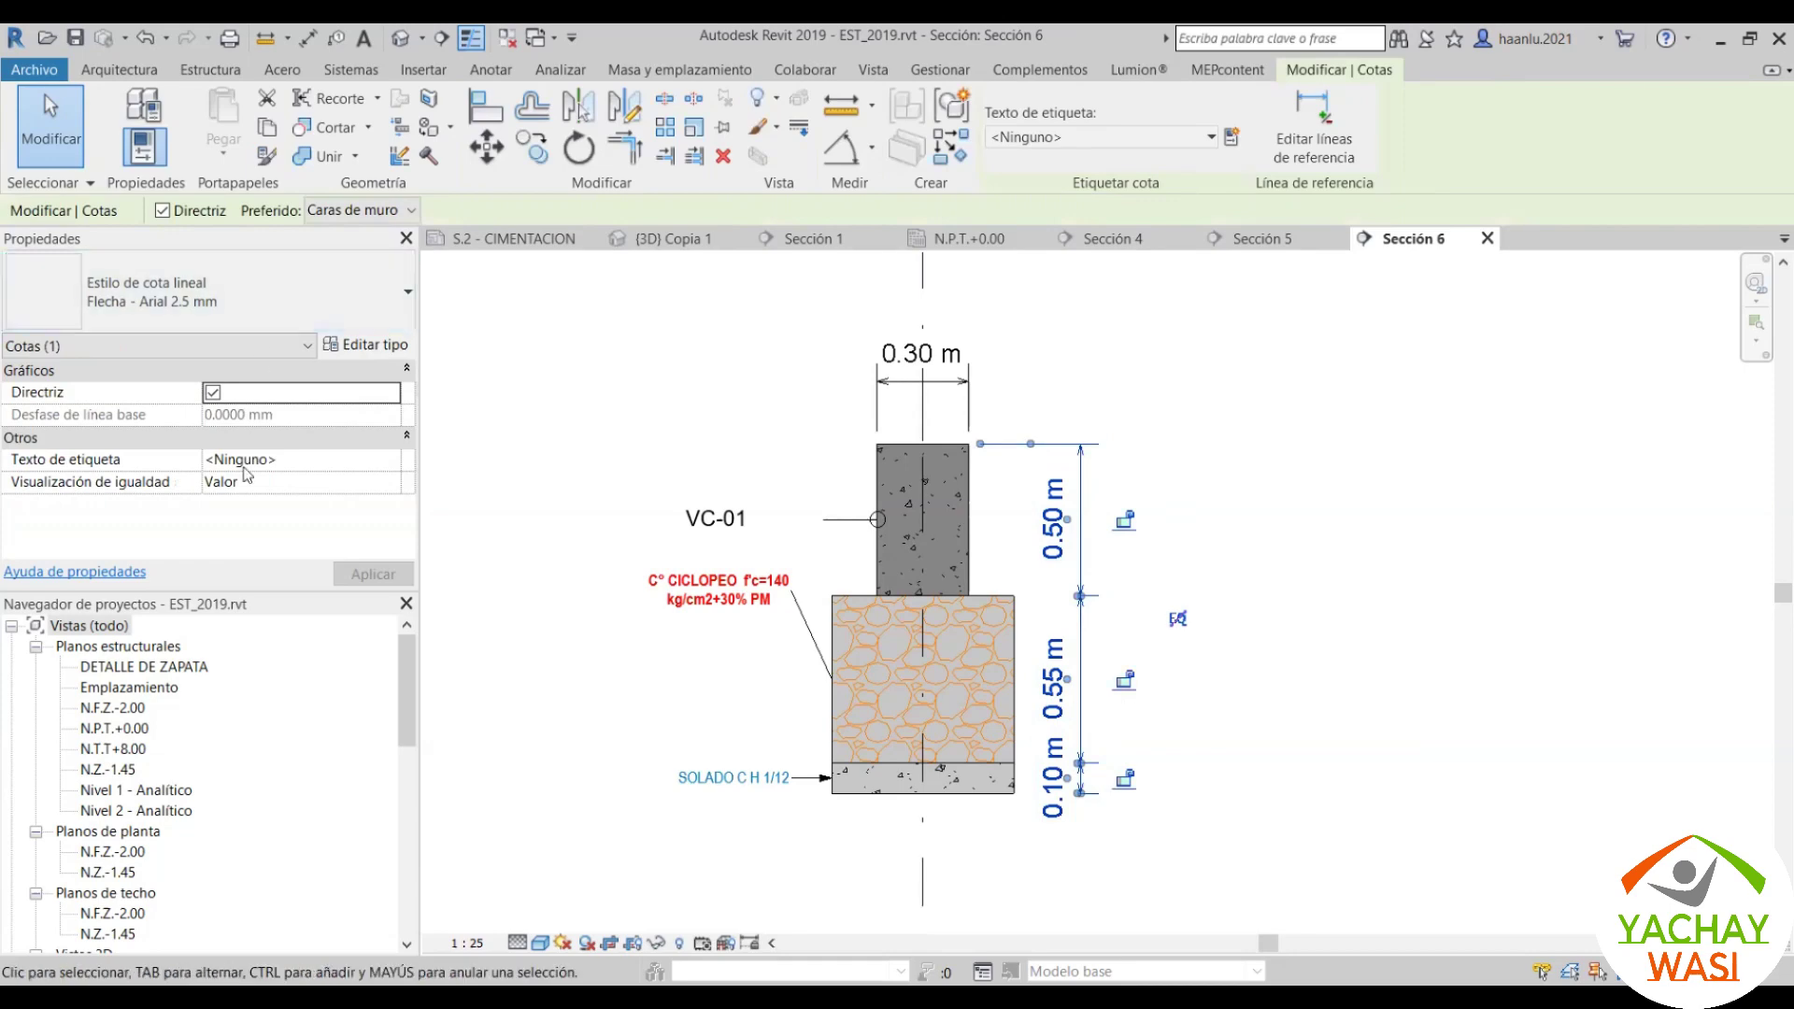
{"action": "left_click", "coordinate": [392, 370]}
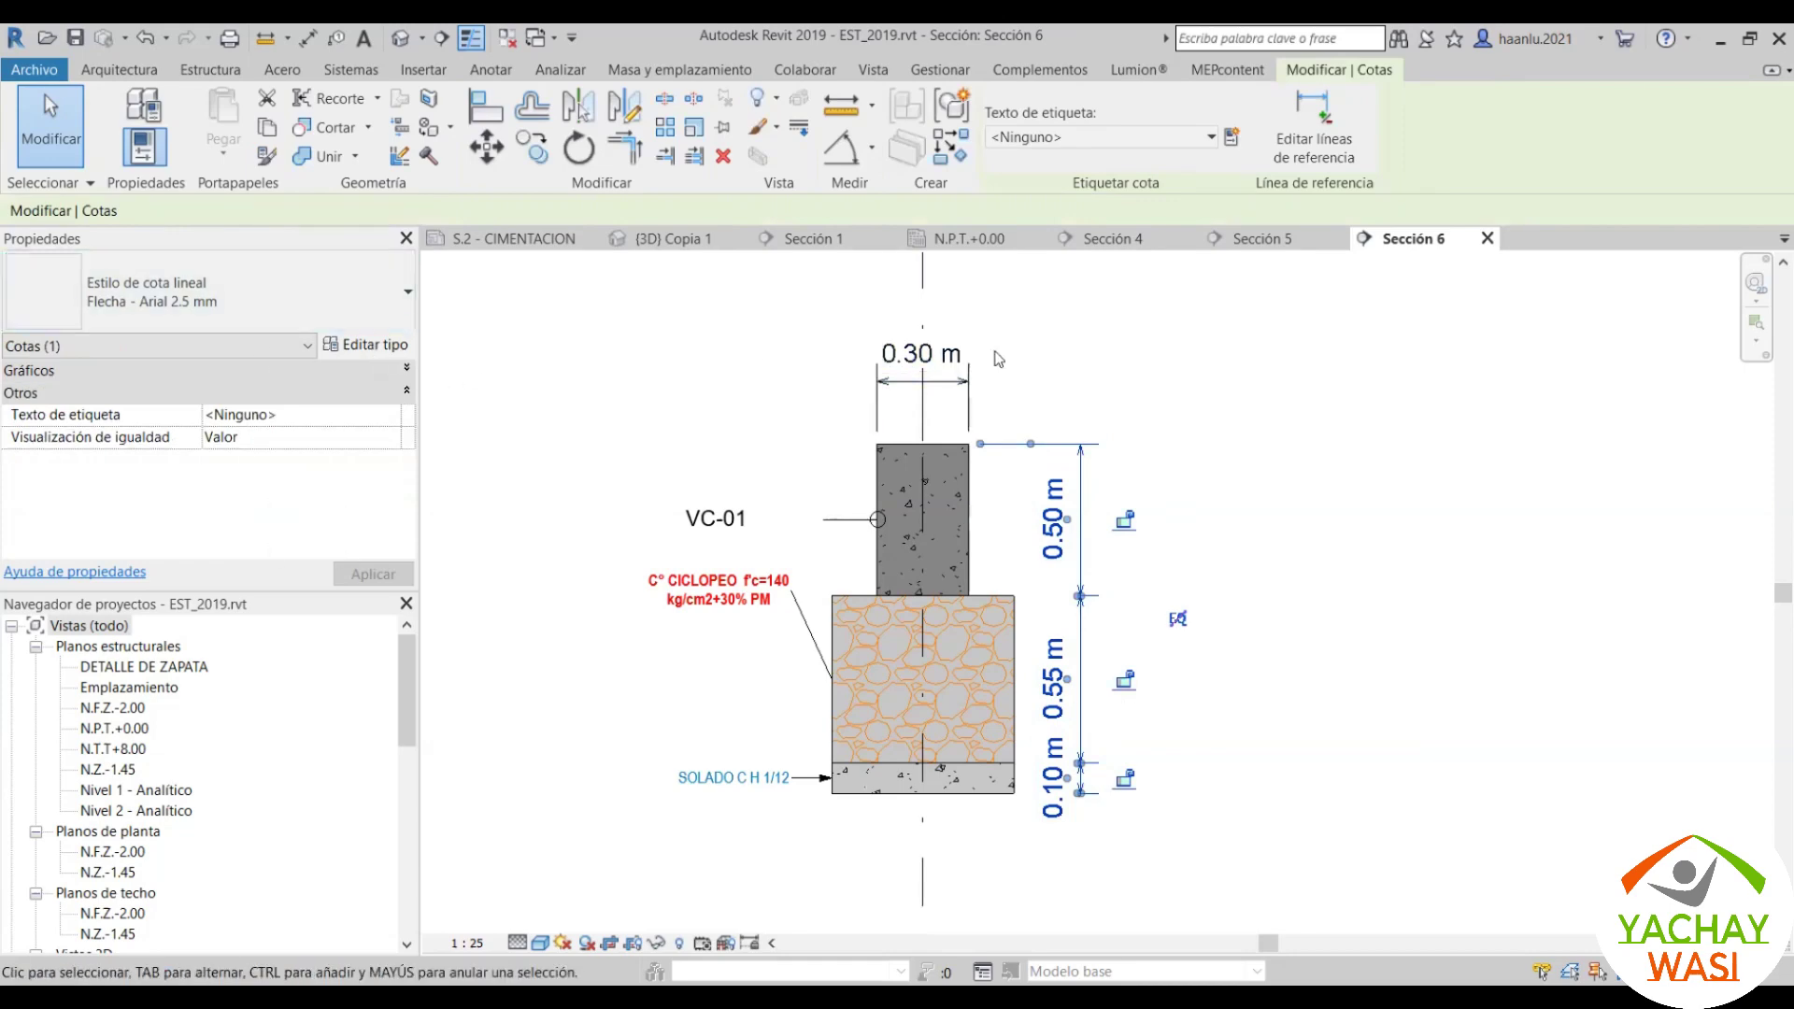
{"action": "key", "text": "t"}
{"action": "key", "text": "p"}
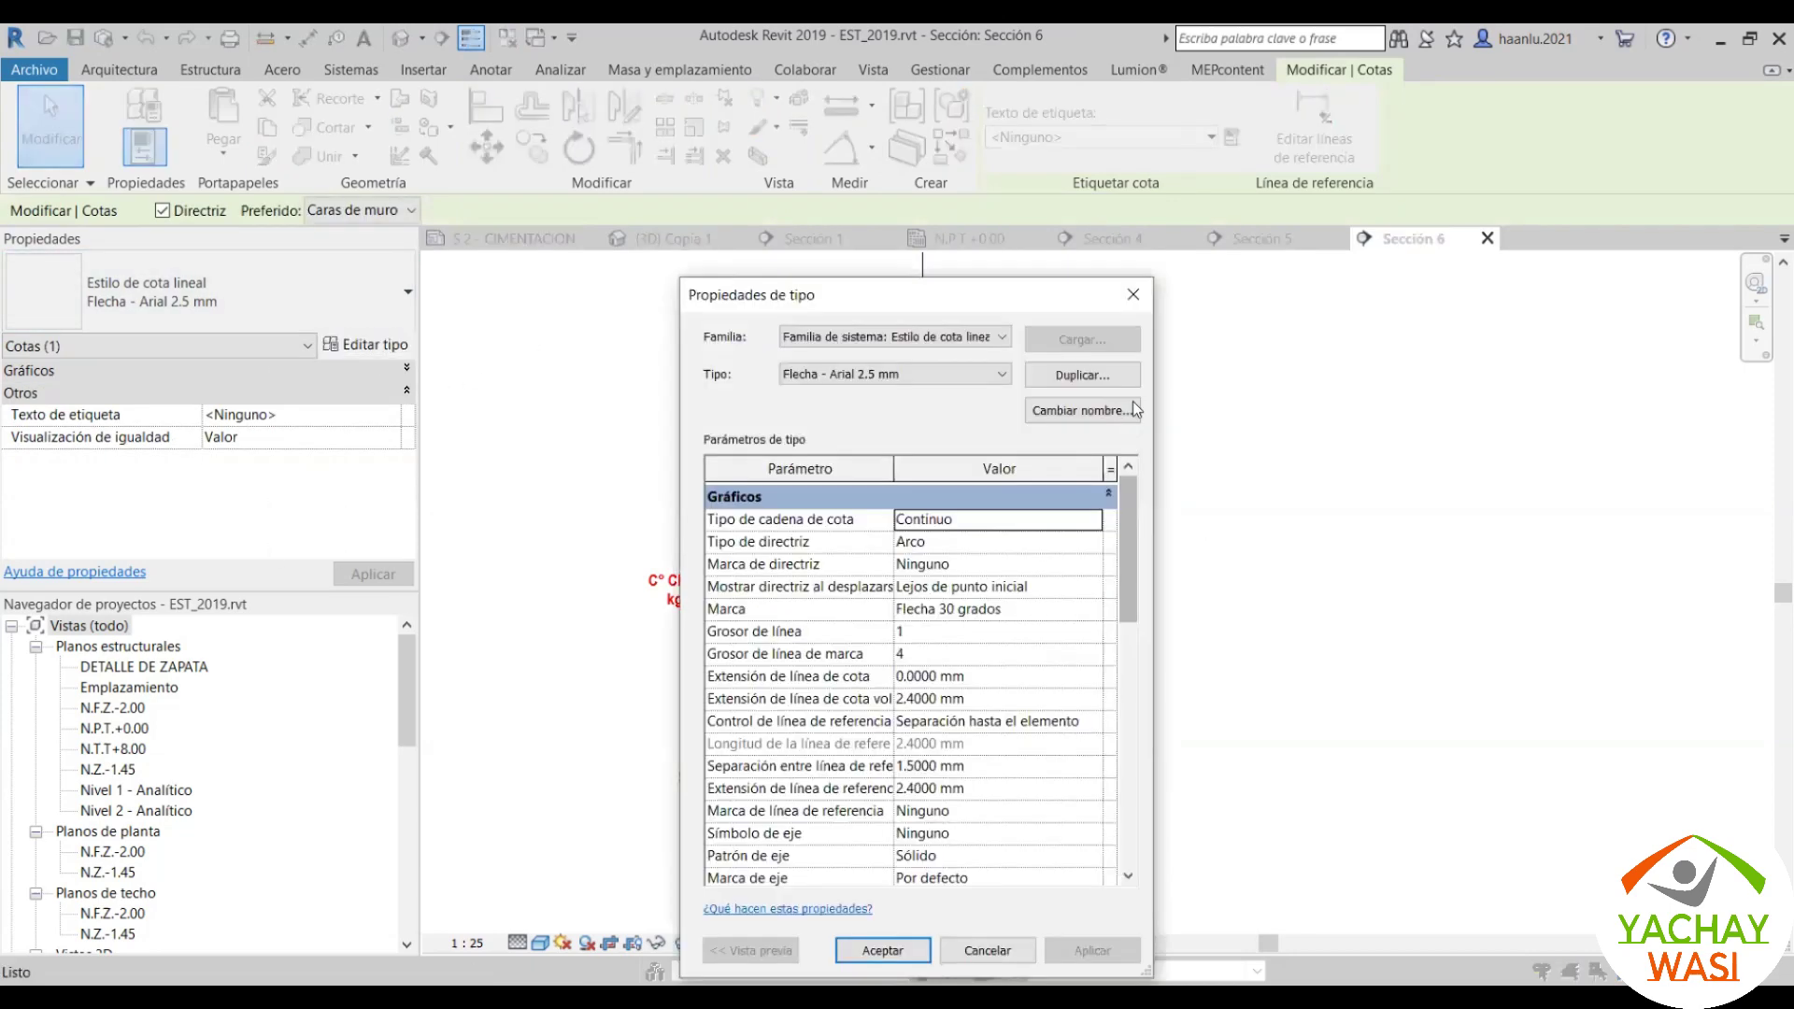
{"action": "scroll", "coordinate": [998, 737], "scroll_direction": "down", "scroll_amount": 3}
{"action": "scroll", "coordinate": [1009, 798], "scroll_direction": "down", "scroll_amount": 3}
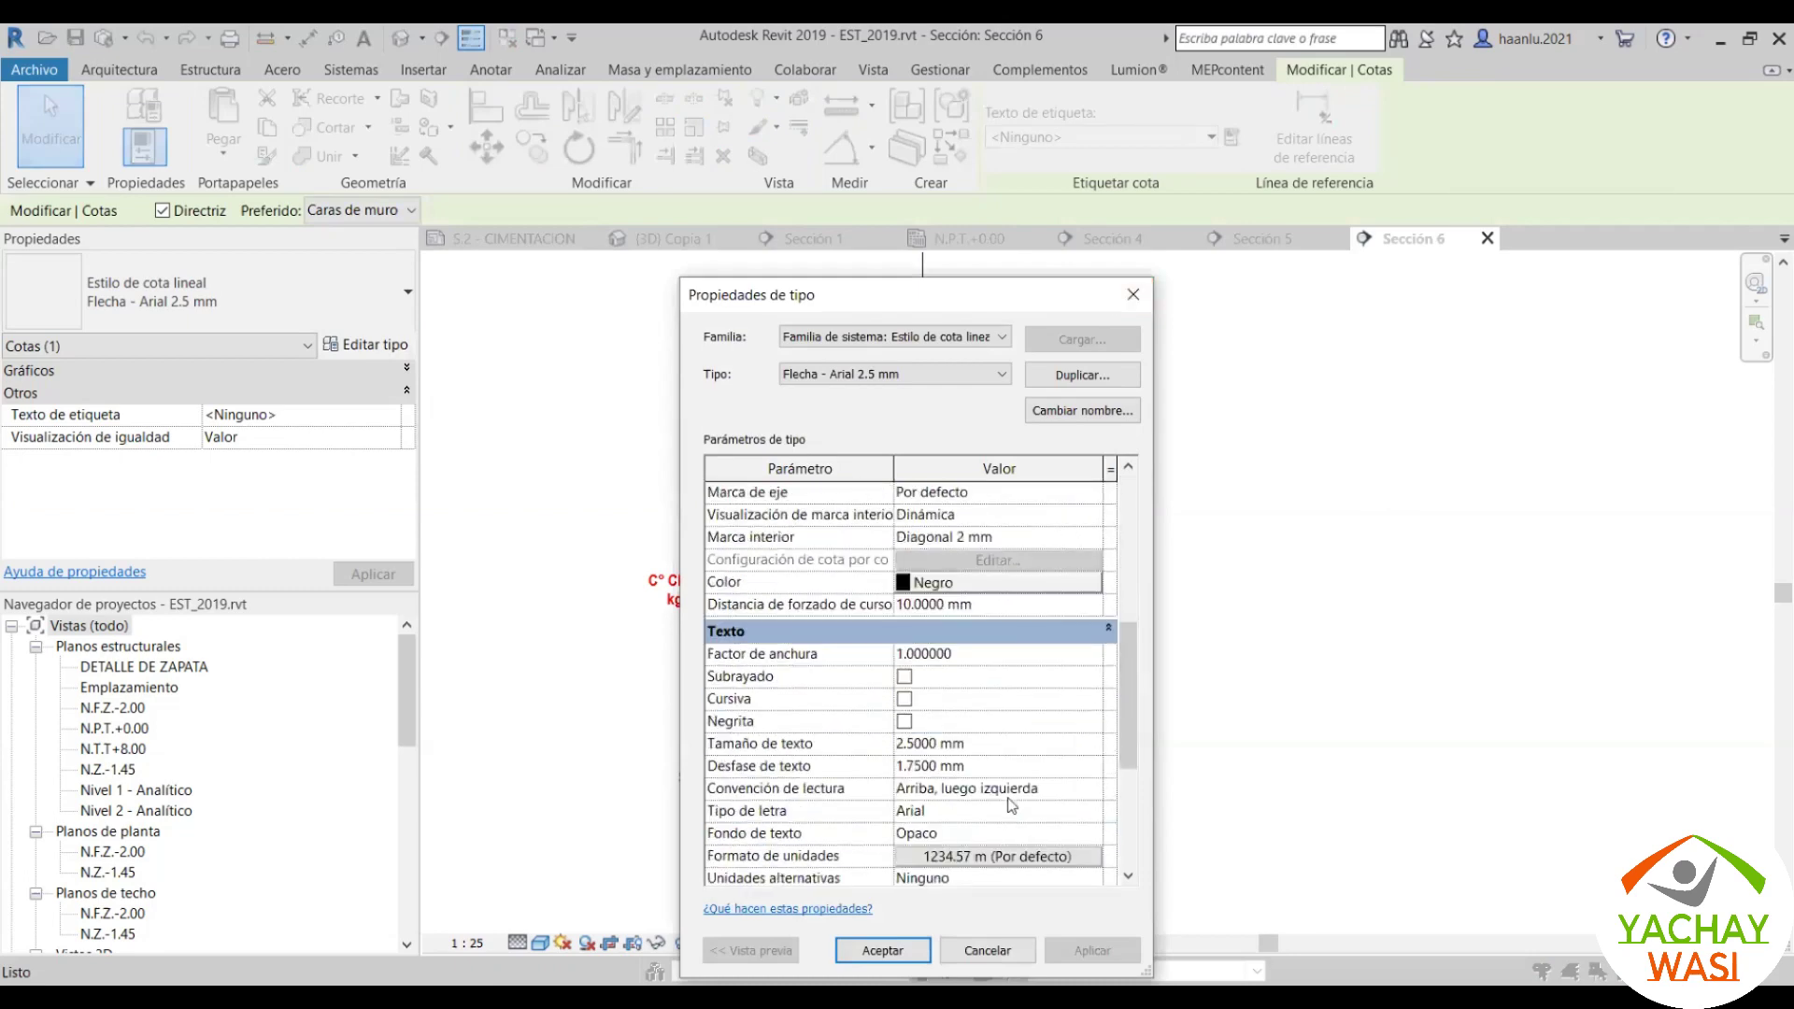
{"action": "scroll", "coordinate": [1011, 805], "scroll_direction": "down", "scroll_amount": 3}
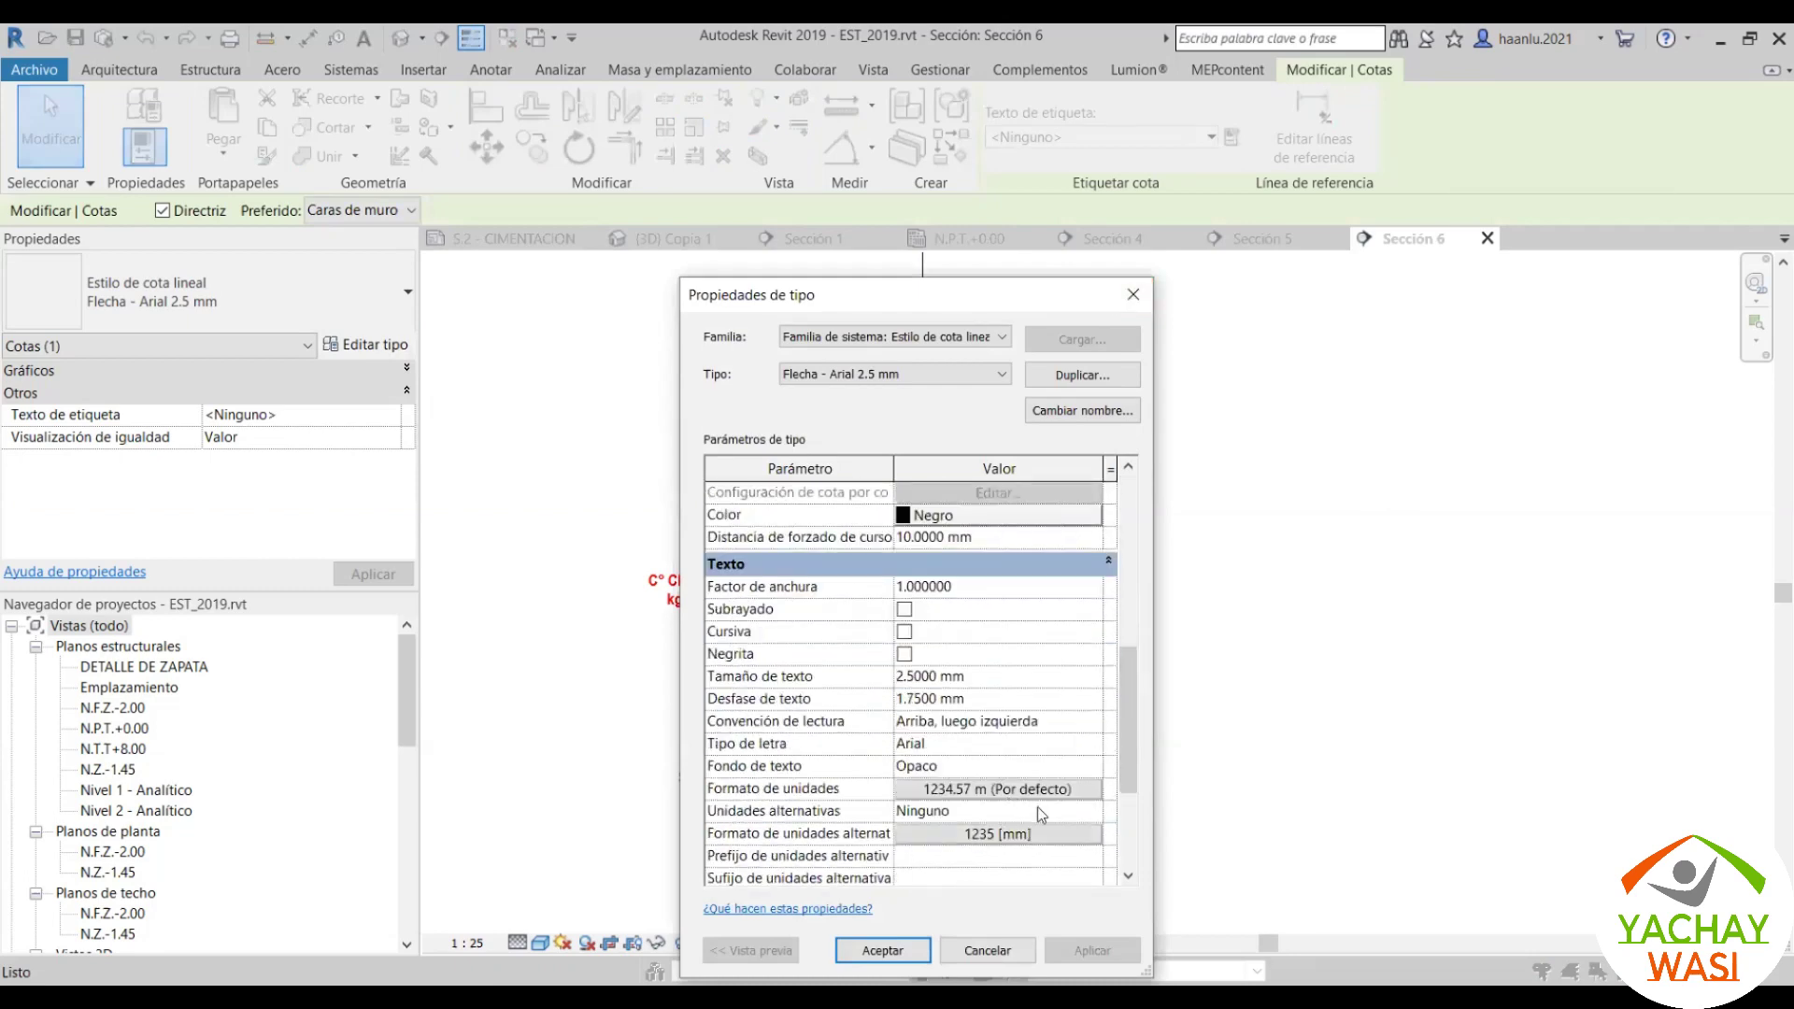
{"action": "left_click", "coordinate": [1093, 723]}
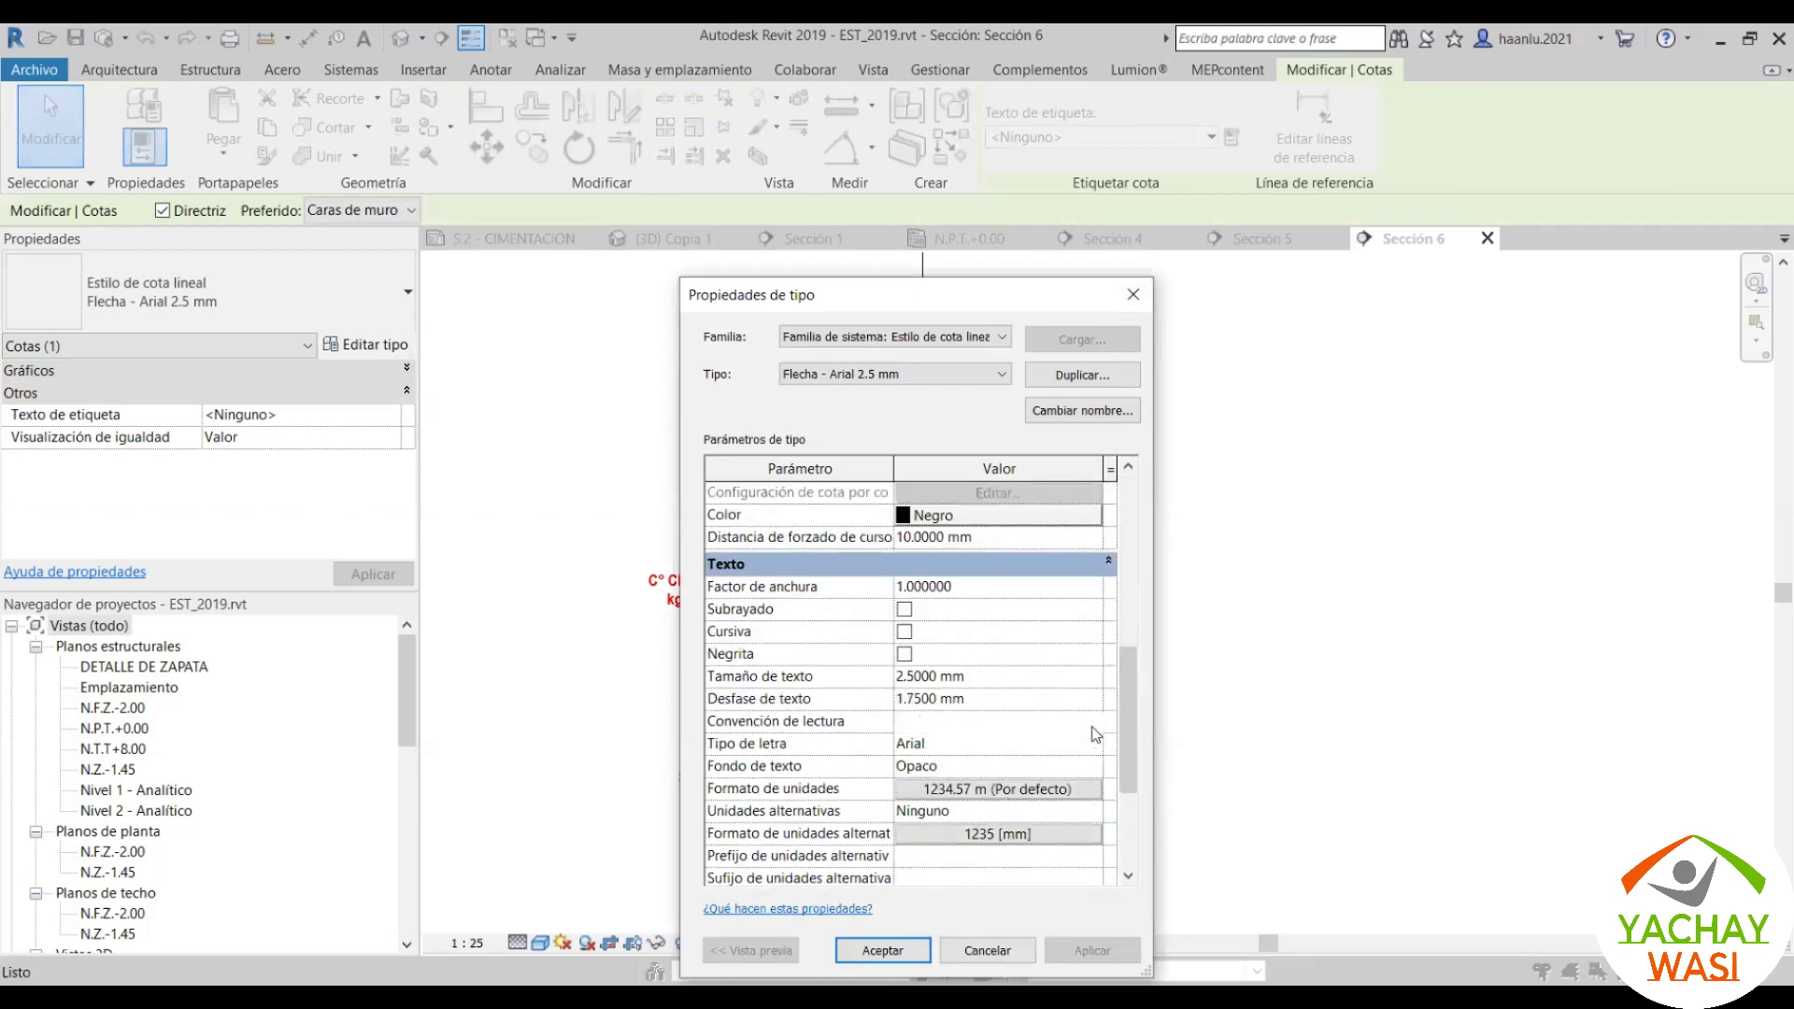
{"action": "left_click", "coordinate": [1082, 953]}
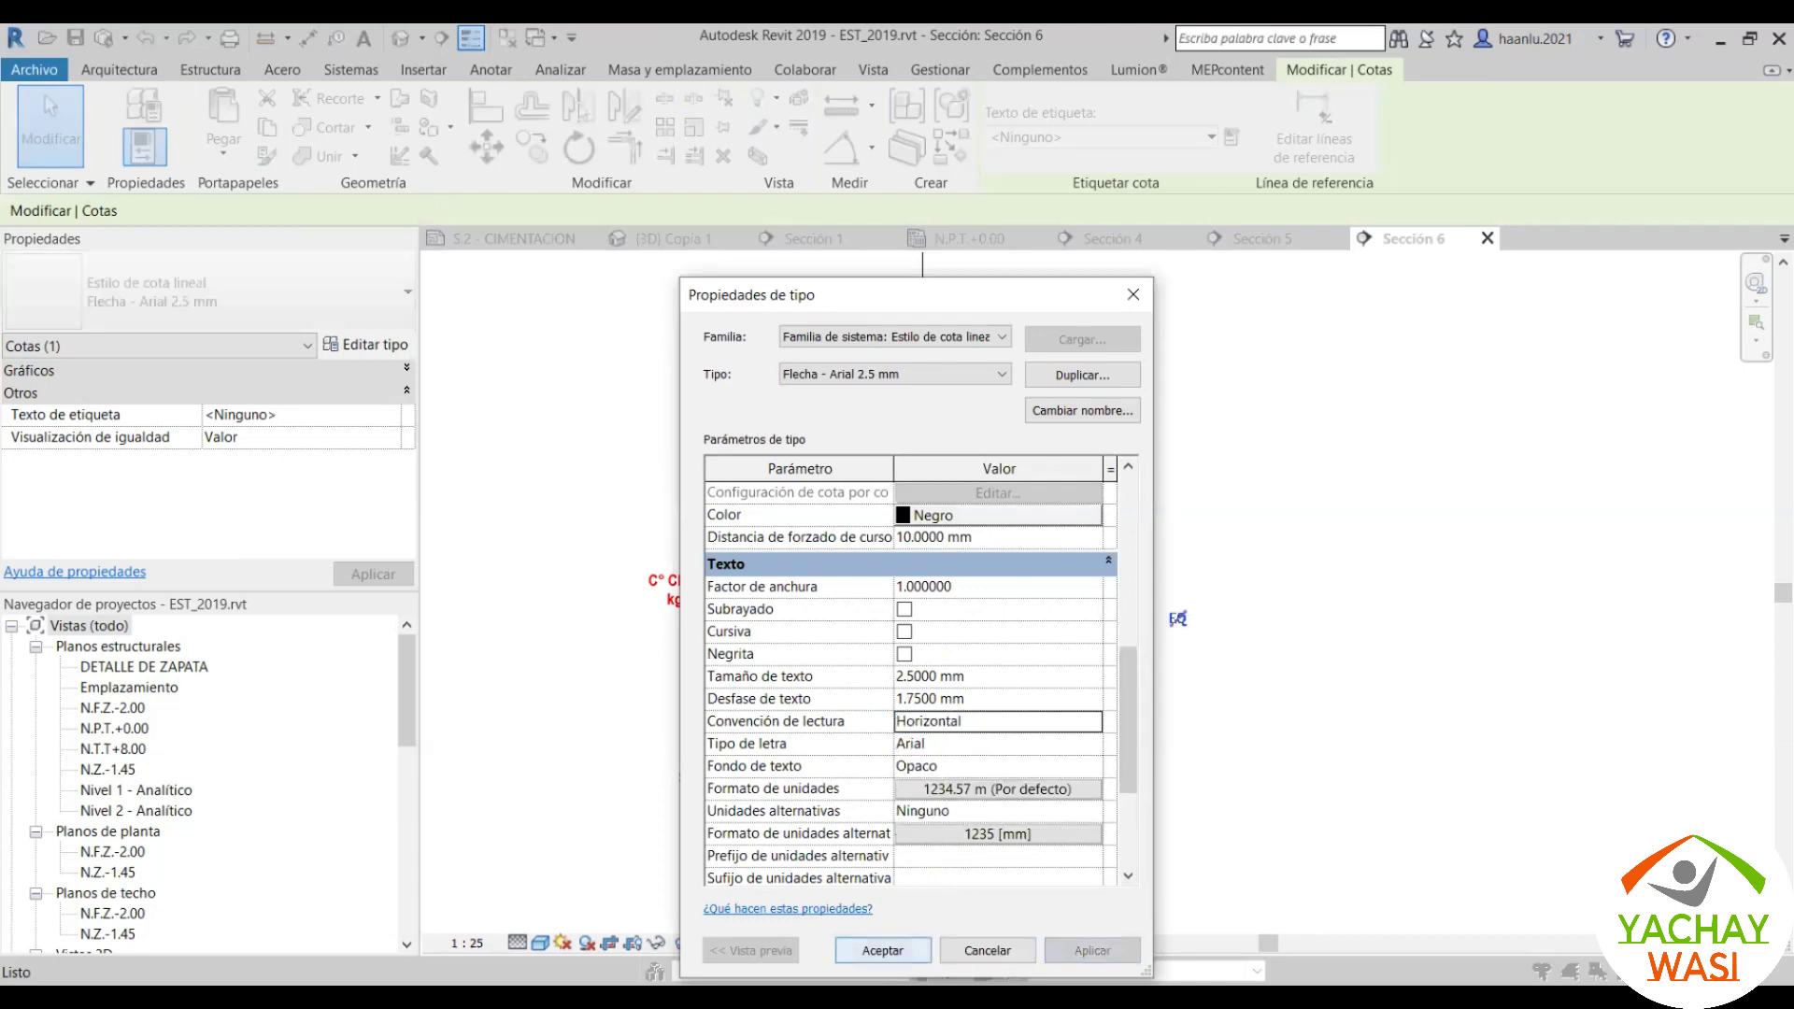
{"action": "key", "text": "Return"}
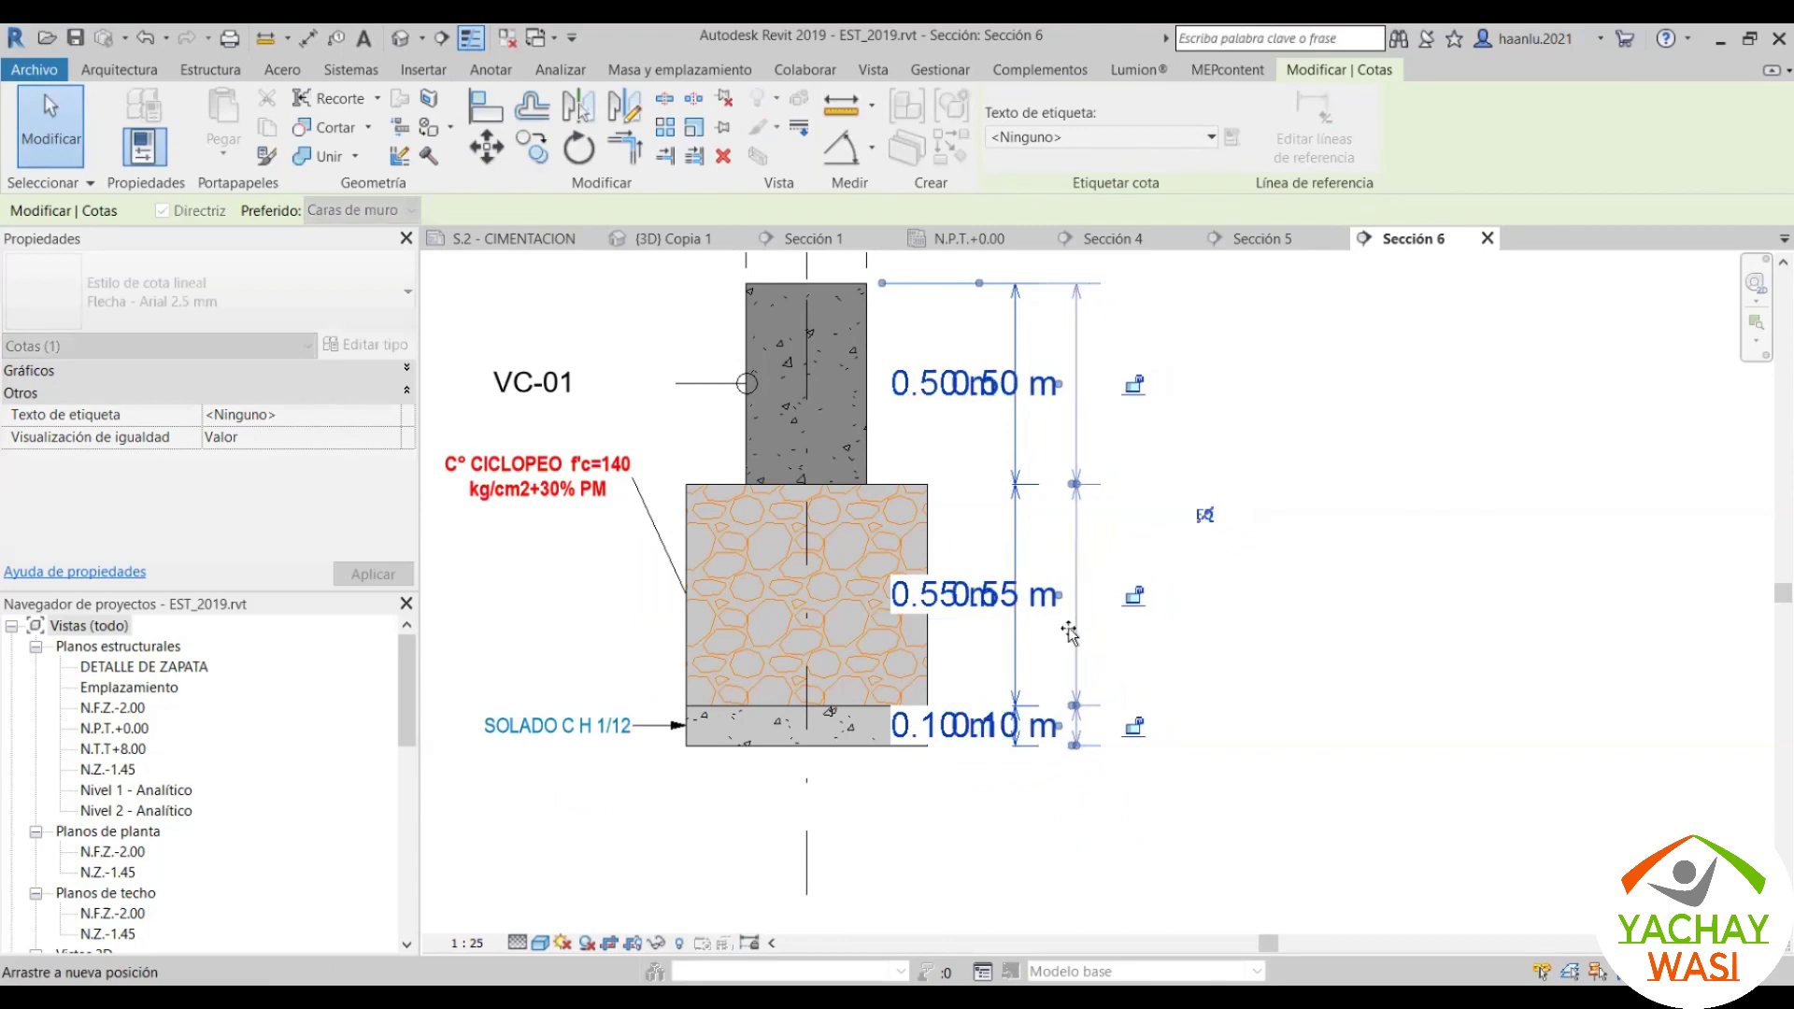
{"action": "left_click_drag", "start_coordinate": [1121, 633], "coordinate": [1077, 621]}
{"action": "left_click", "coordinate": [1296, 708]}
{"action": "scroll", "coordinate": [1118, 540], "scroll_direction": "down", "scroll_amount": 2}
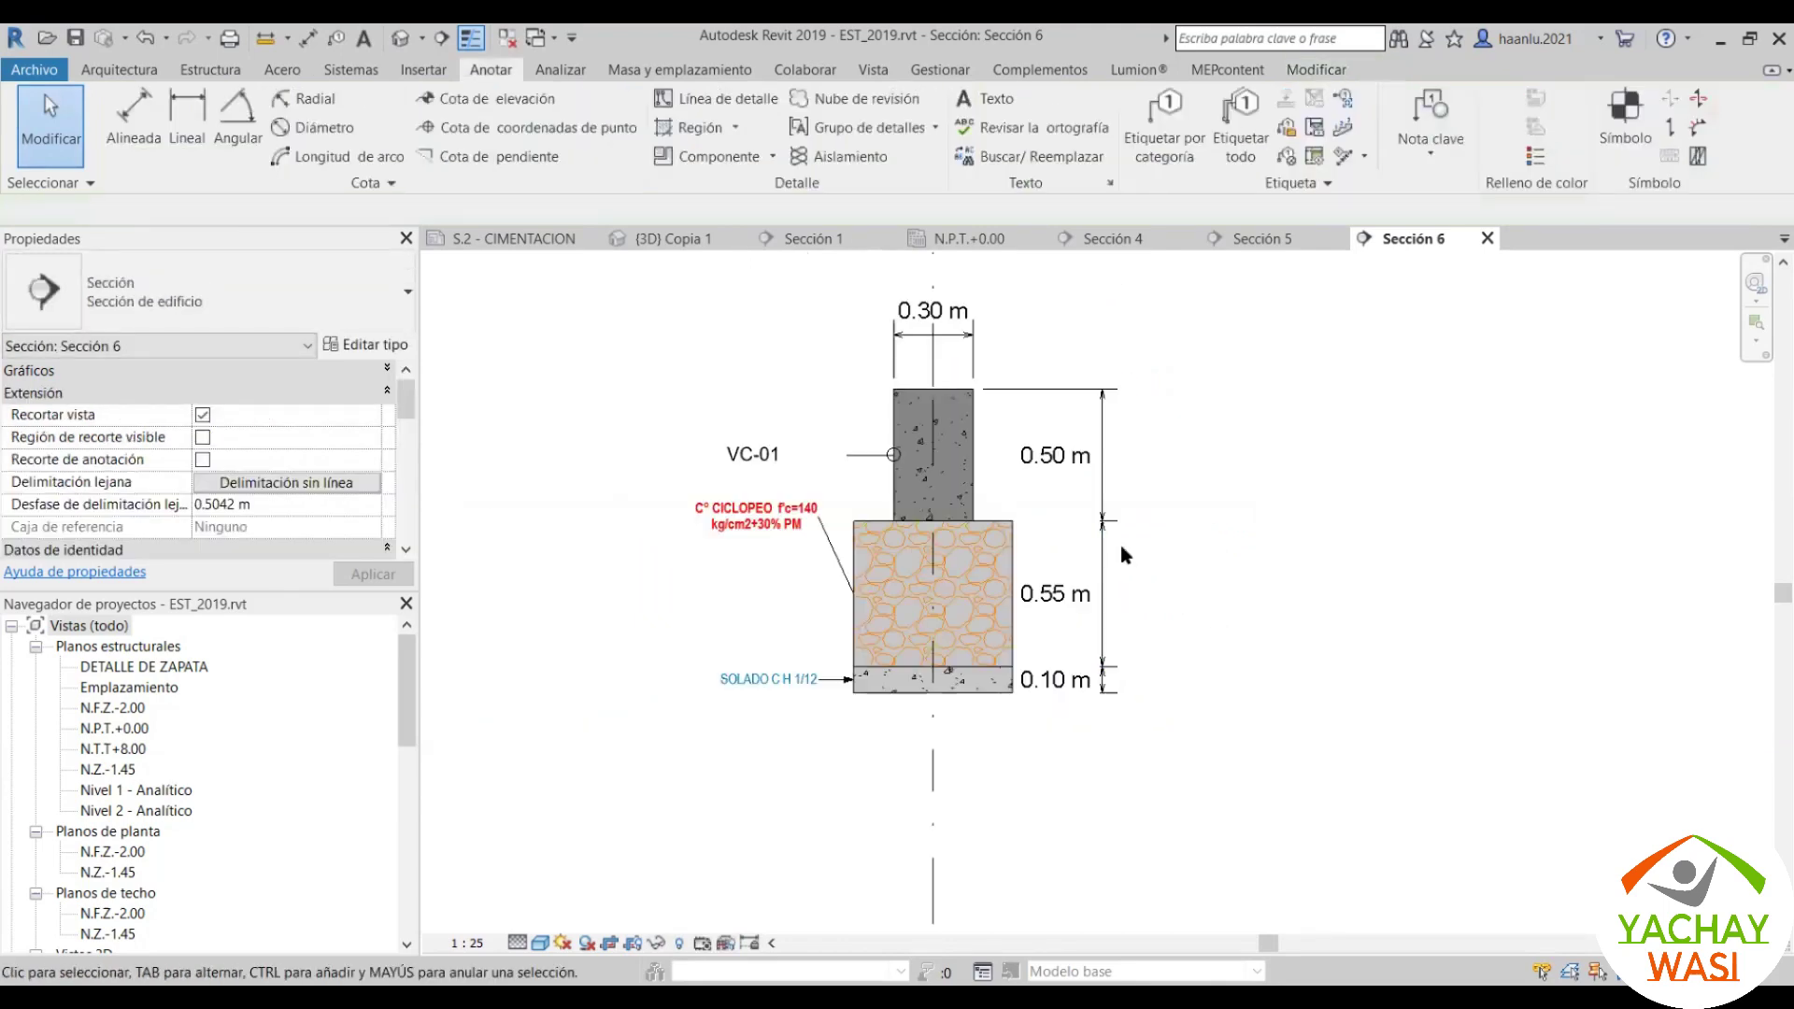
{"action": "left_click", "coordinate": [1111, 555]}
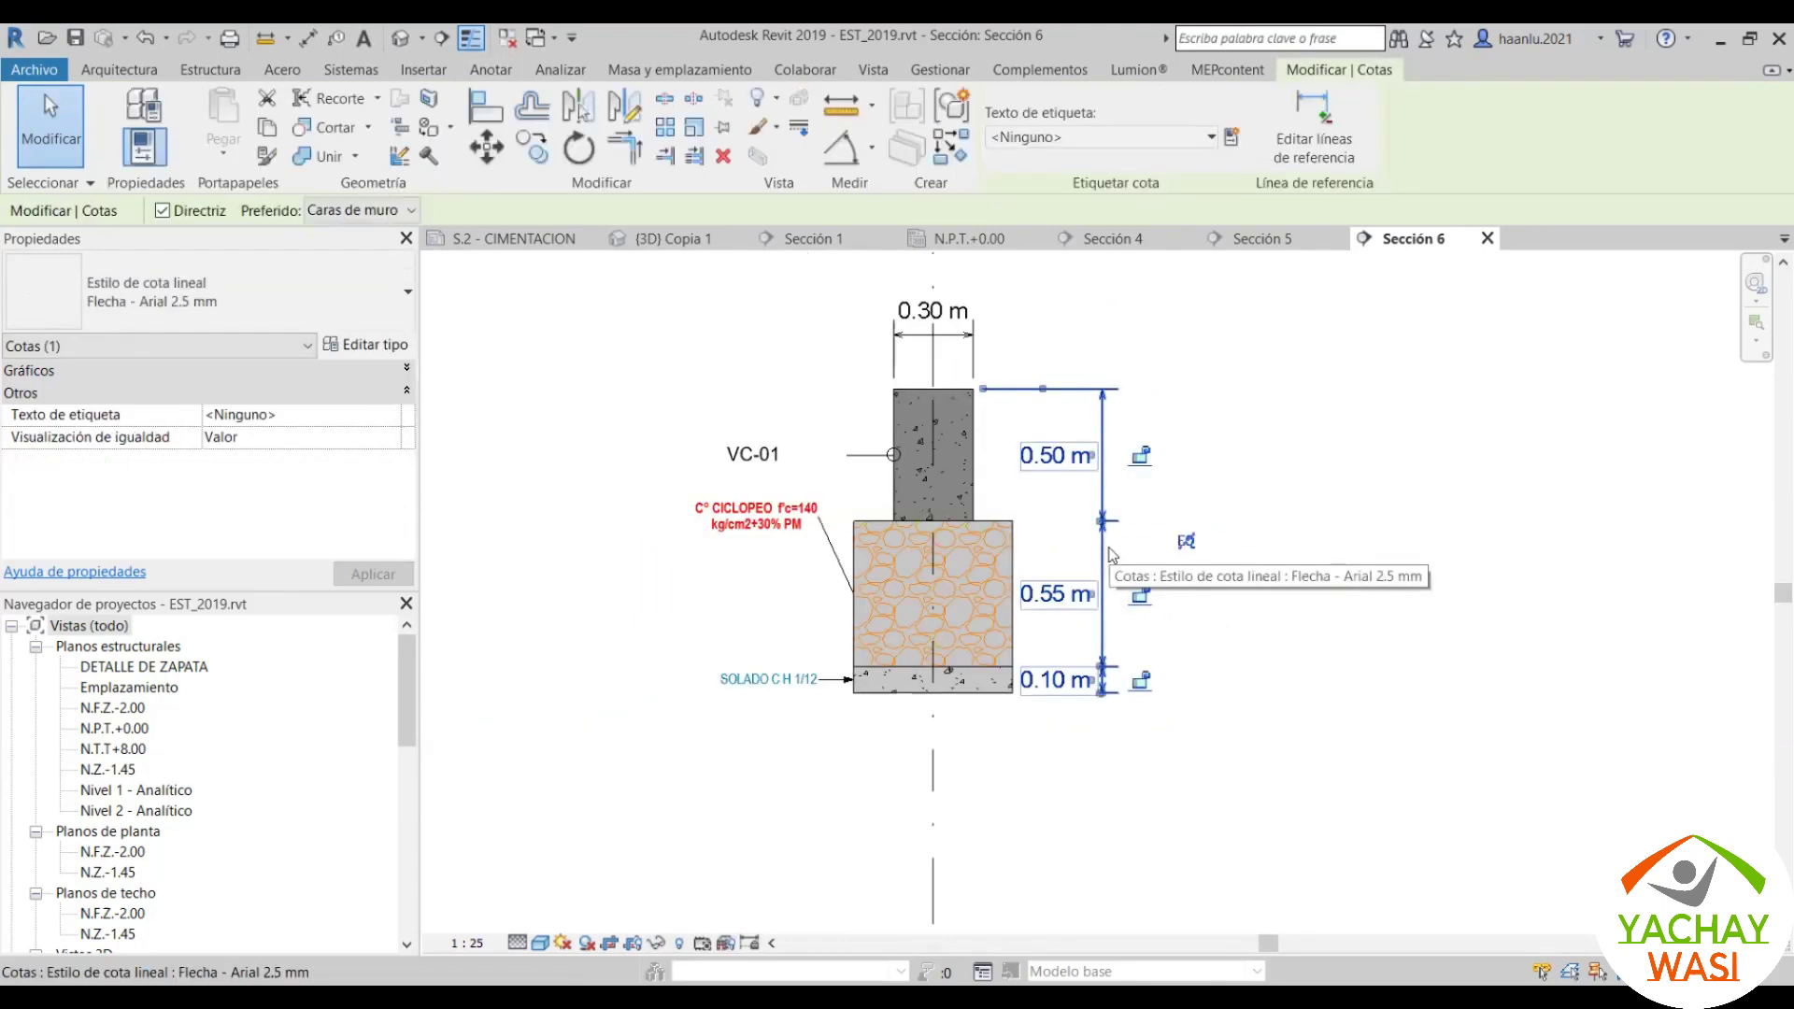
{"action": "key", "text": "Escape"}
{"action": "scroll", "coordinate": [1061, 517], "scroll_direction": "up", "scroll_amount": 3}
{"action": "scroll", "coordinate": [1065, 533], "scroll_direction": "down", "scroll_amount": 2}
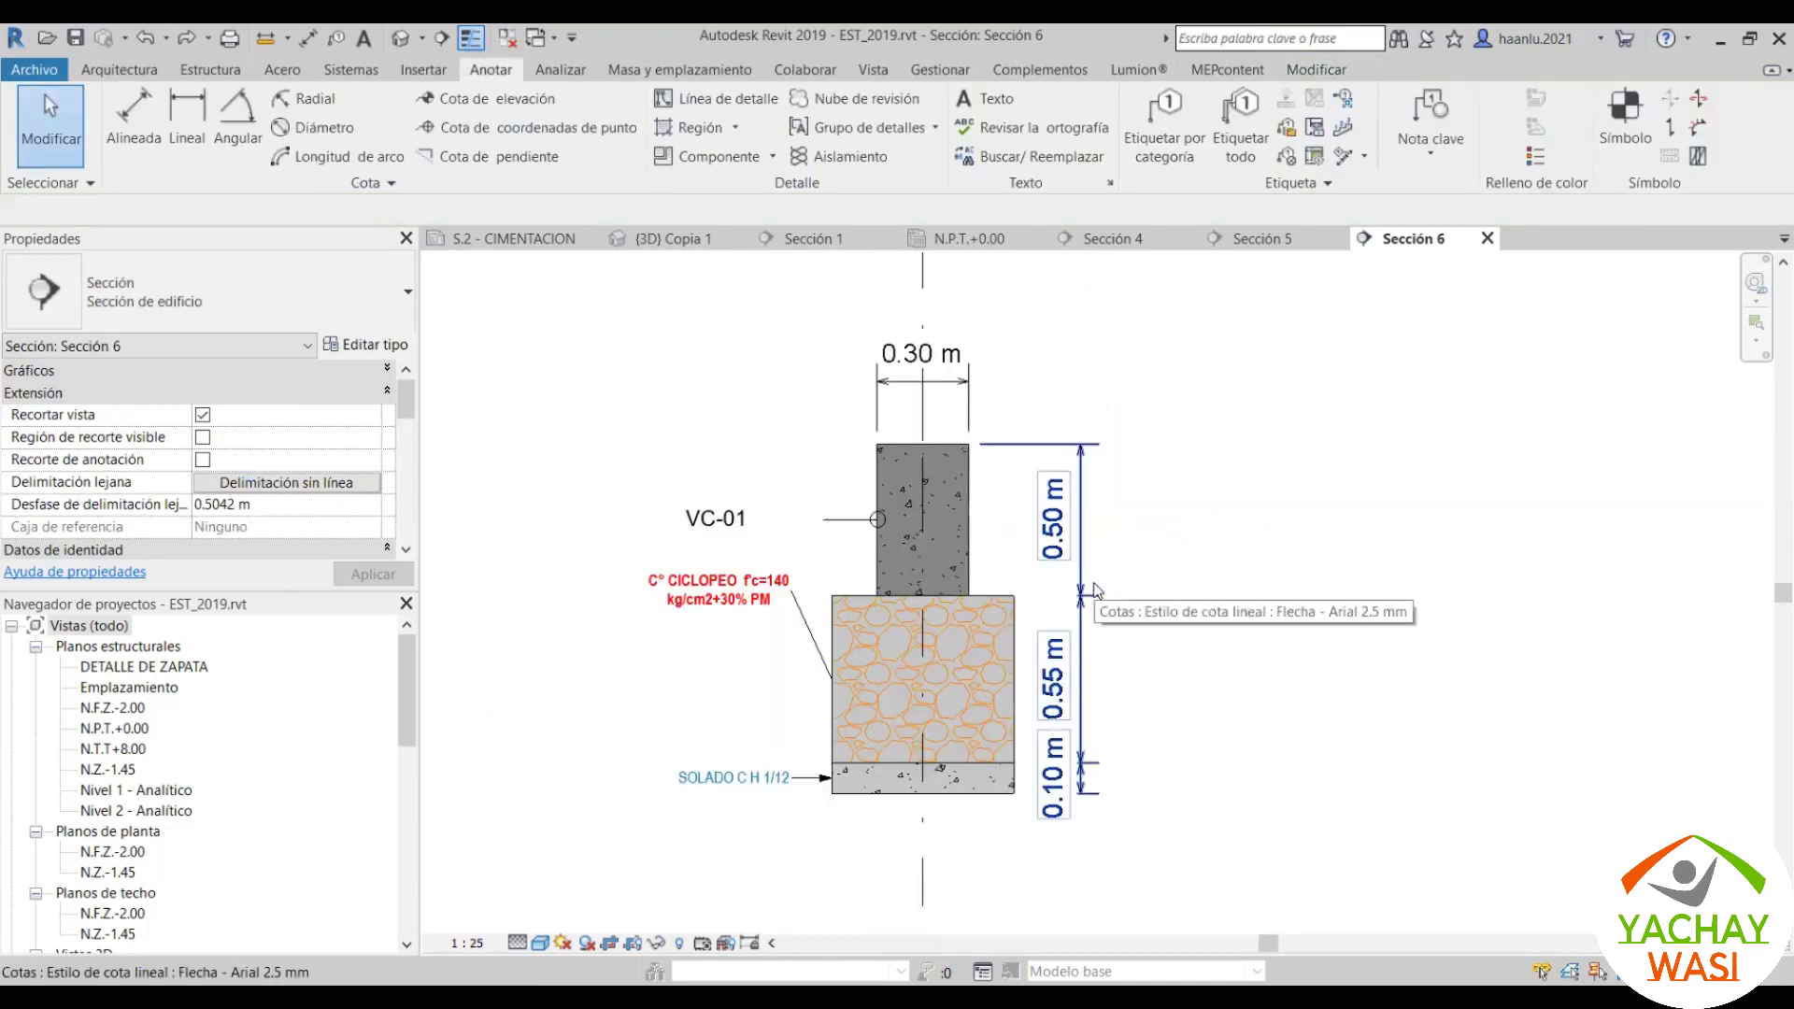
Step: Duplicate the footing's dimension style as COTAS 1/25 with red colour
{"action": "left_click", "coordinate": [1093, 583]}
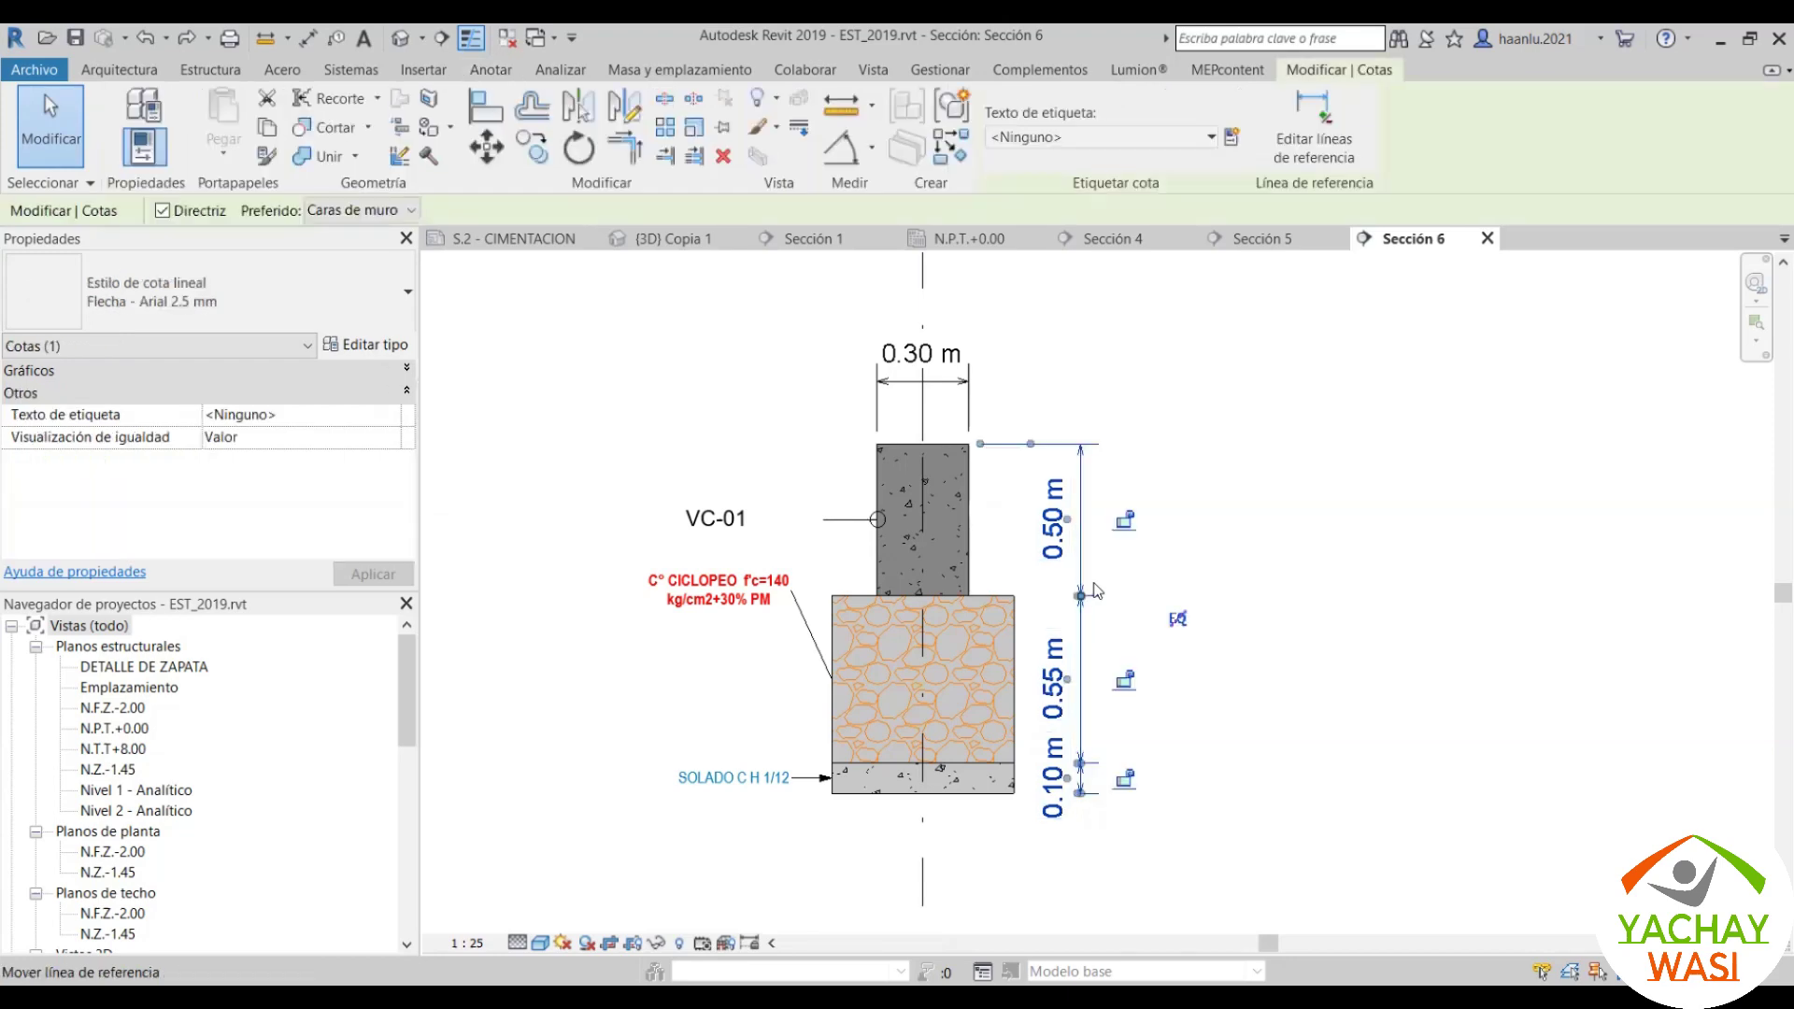
{"action": "left_click", "coordinate": [374, 345]}
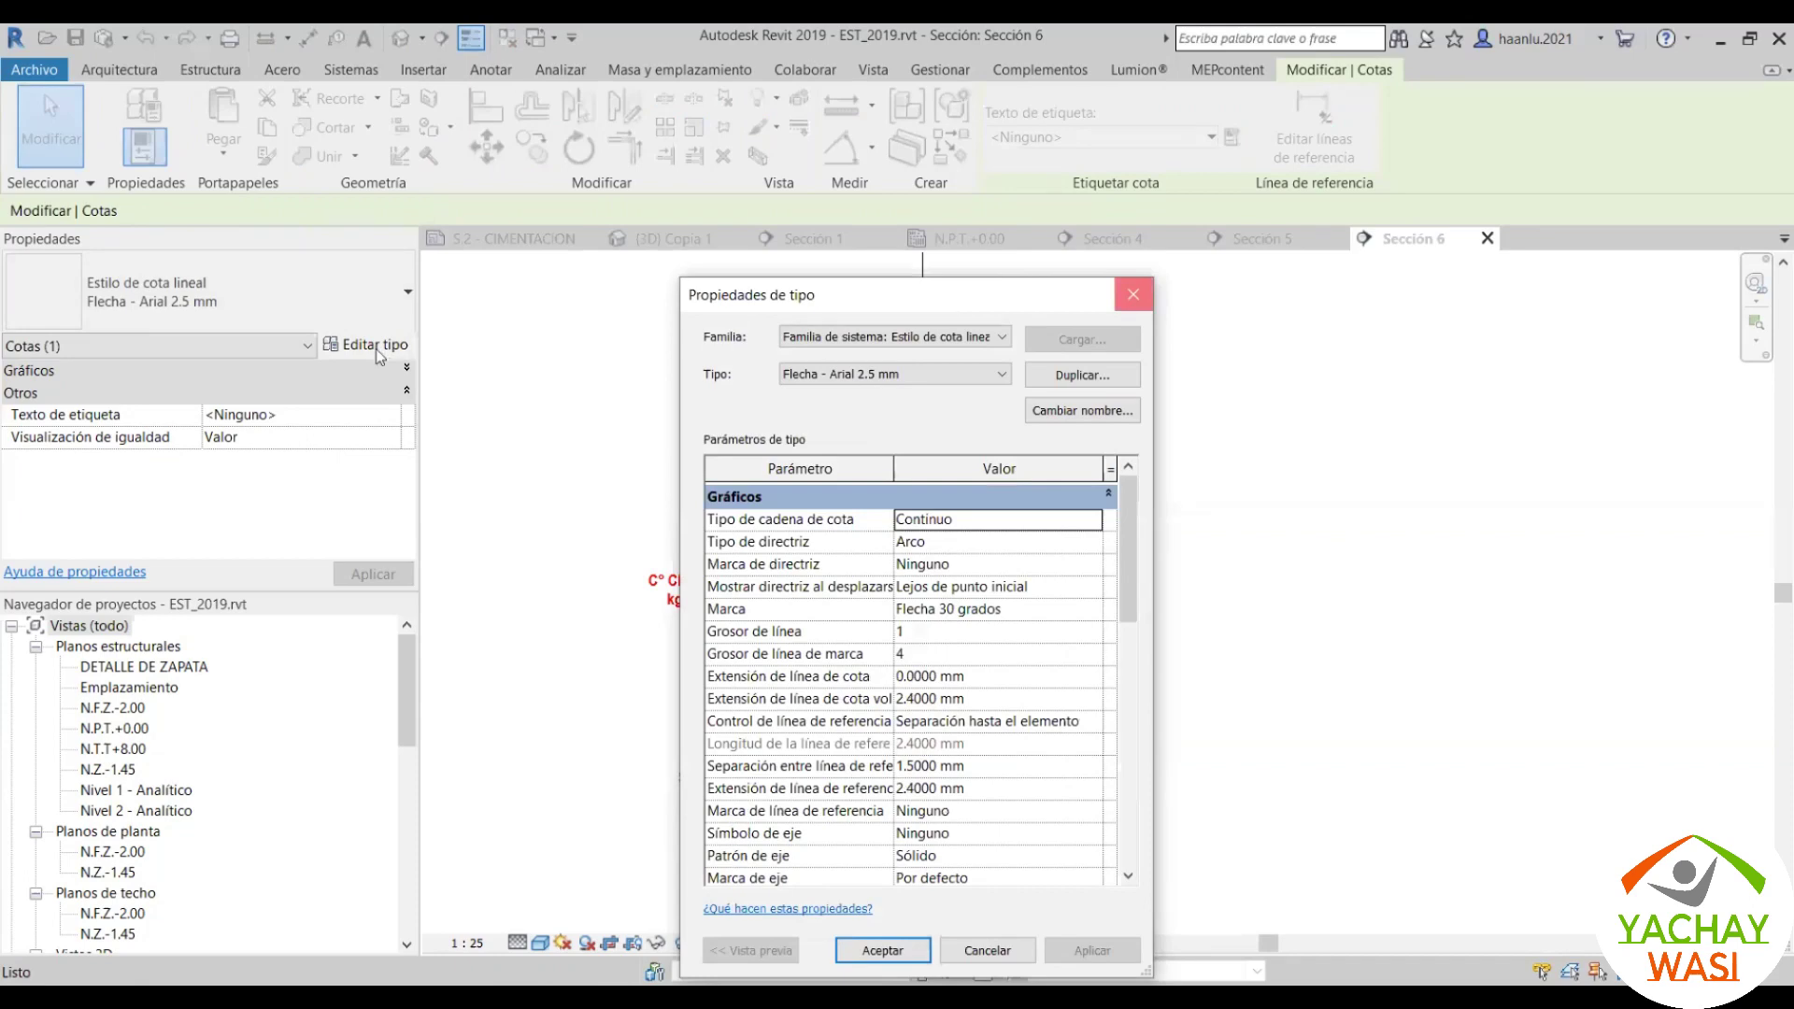
{"action": "left_click", "coordinate": [1126, 385]}
{"action": "type", "text": "COTAS  1/25"}
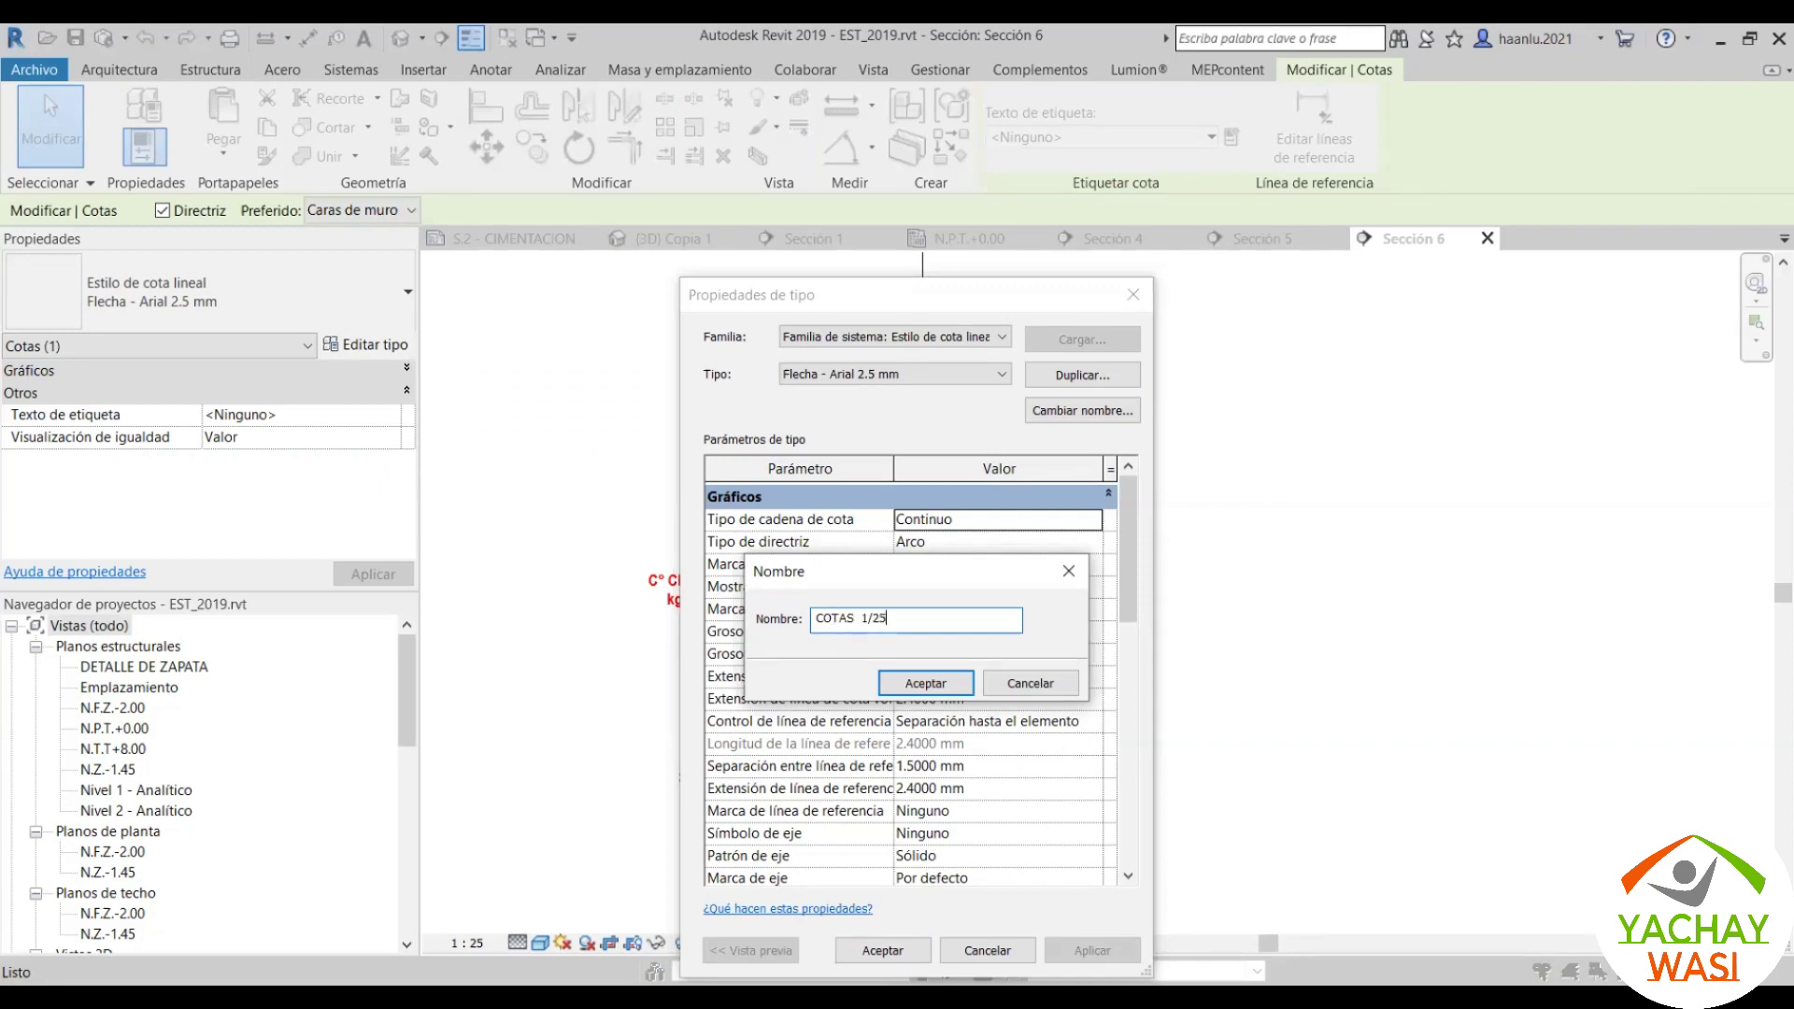
{"action": "left_click", "coordinate": [915, 687]}
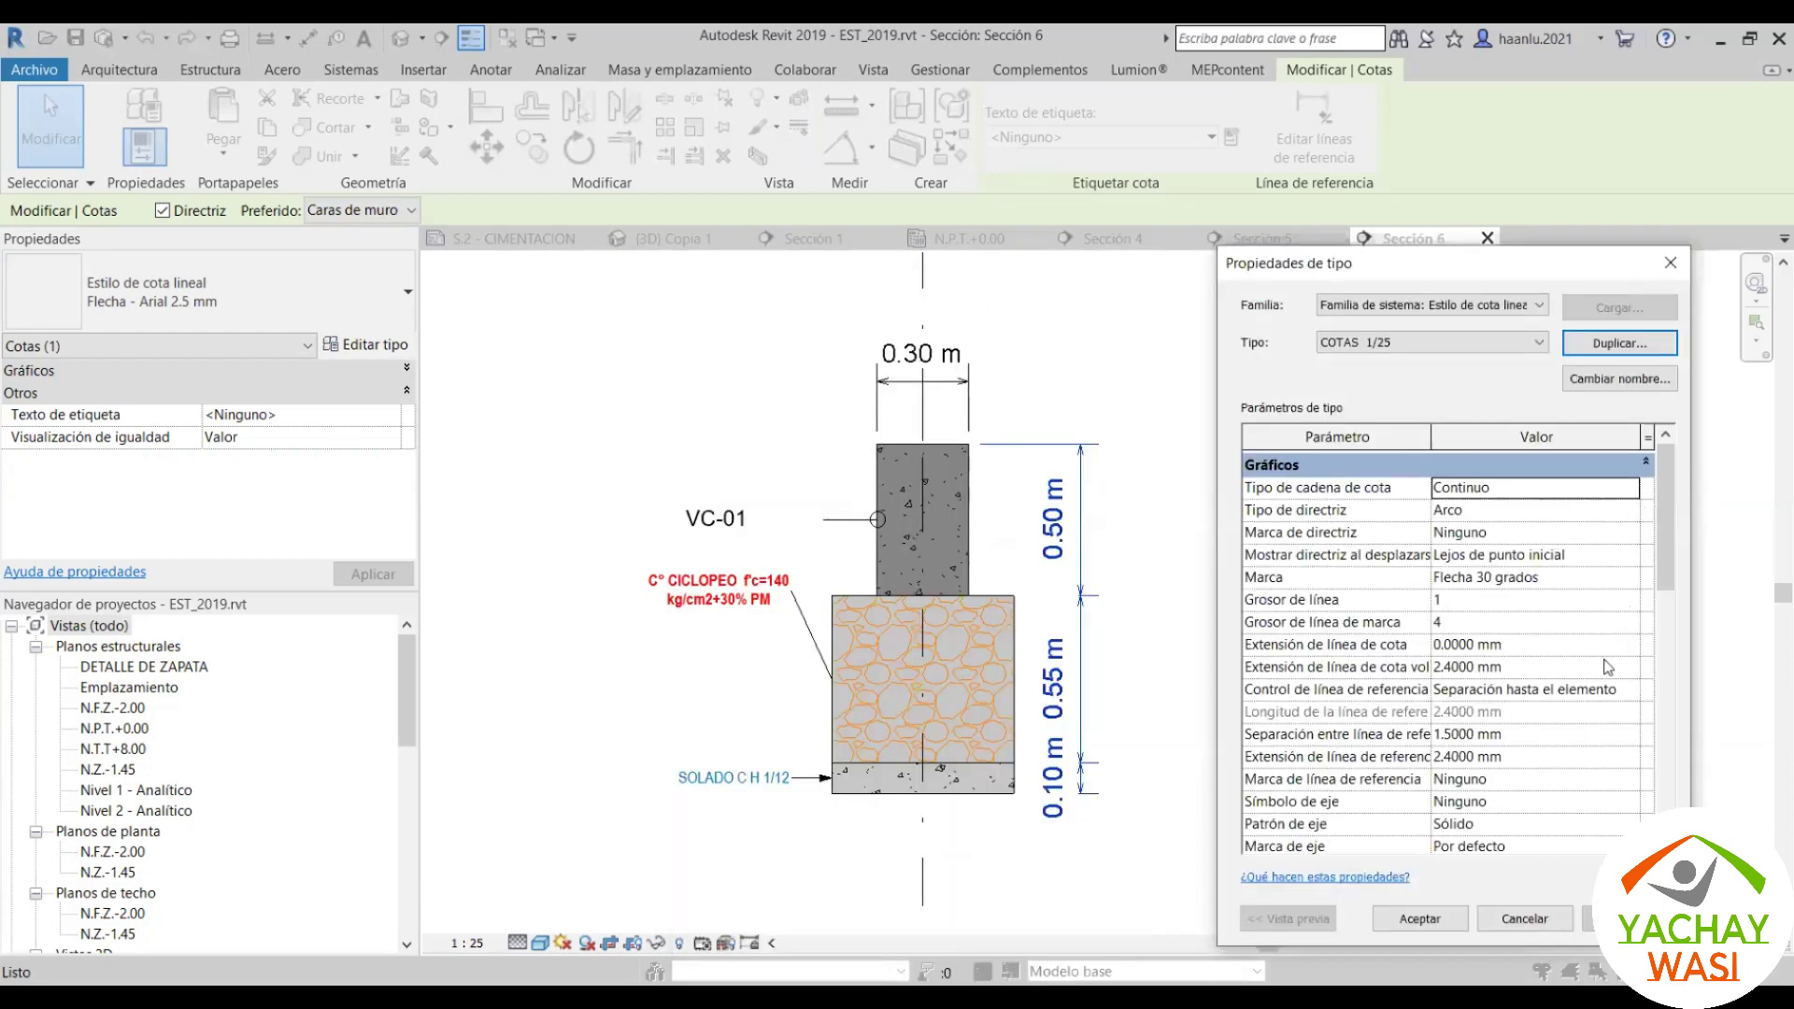
{"action": "scroll", "coordinate": [1606, 666], "scroll_direction": "down", "scroll_amount": 3}
{"action": "left_click", "coordinate": [1550, 758]}
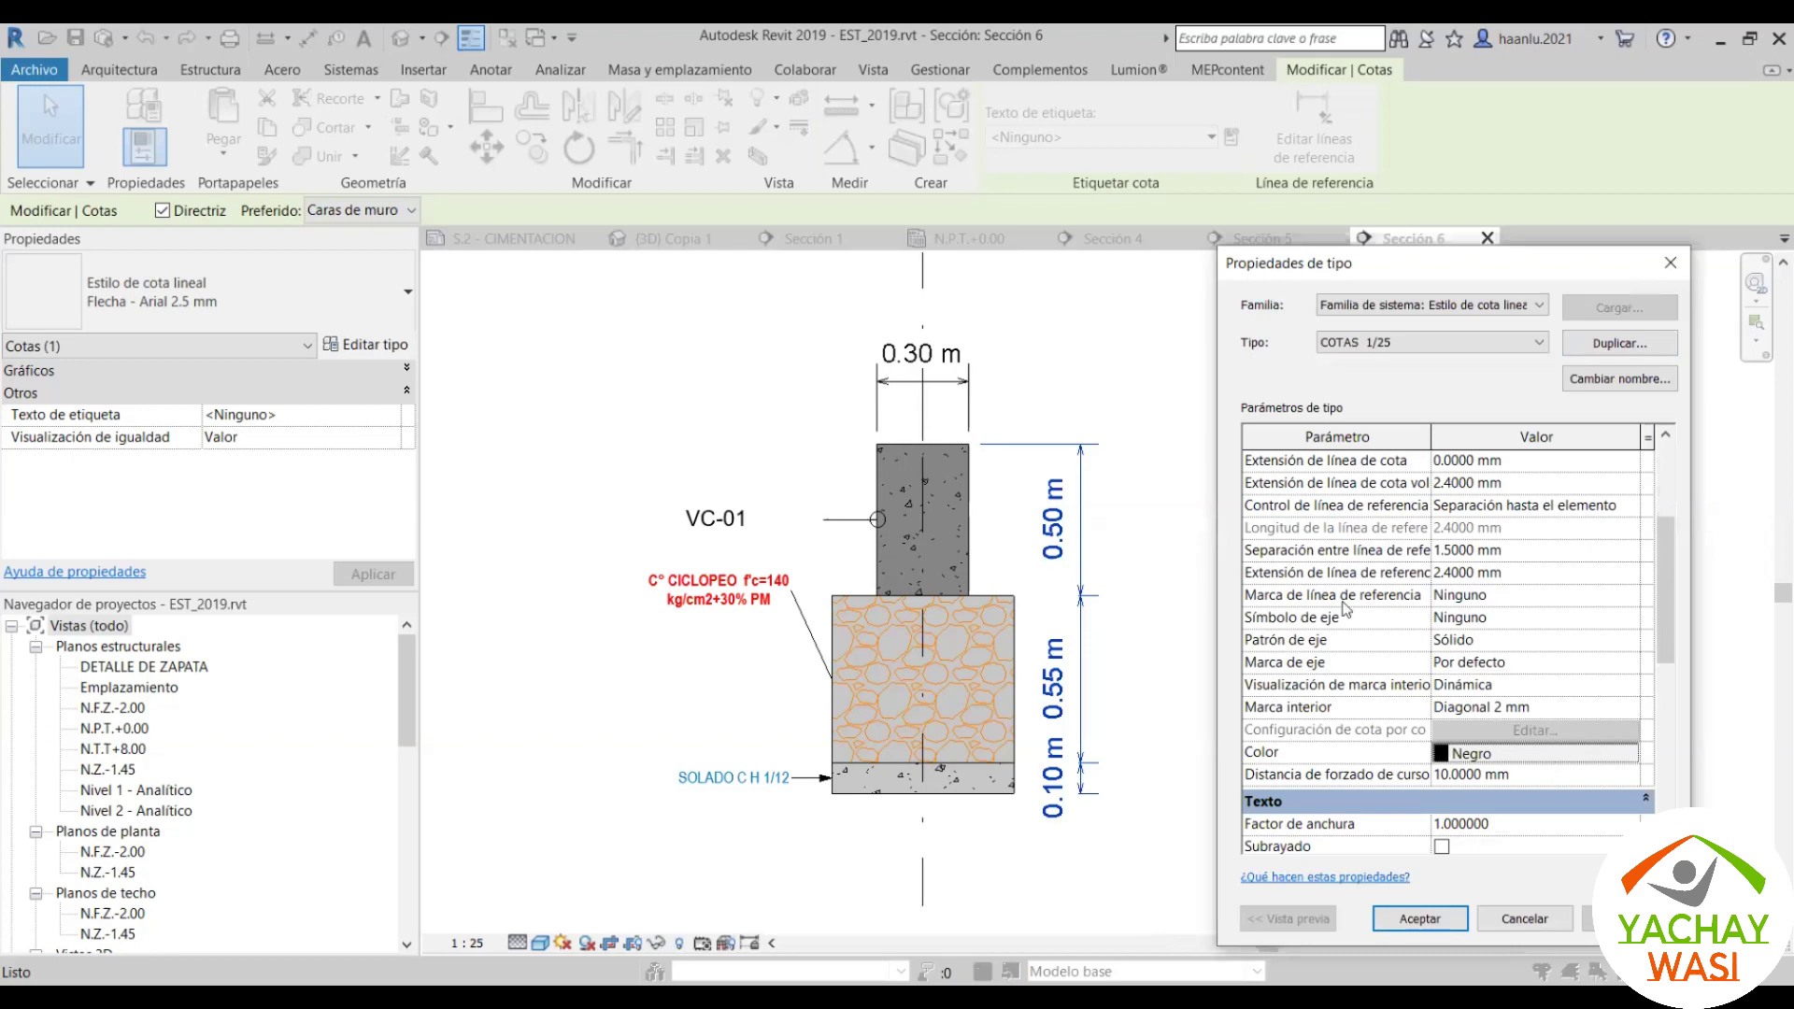
{"action": "left_click", "coordinate": [1253, 624]}
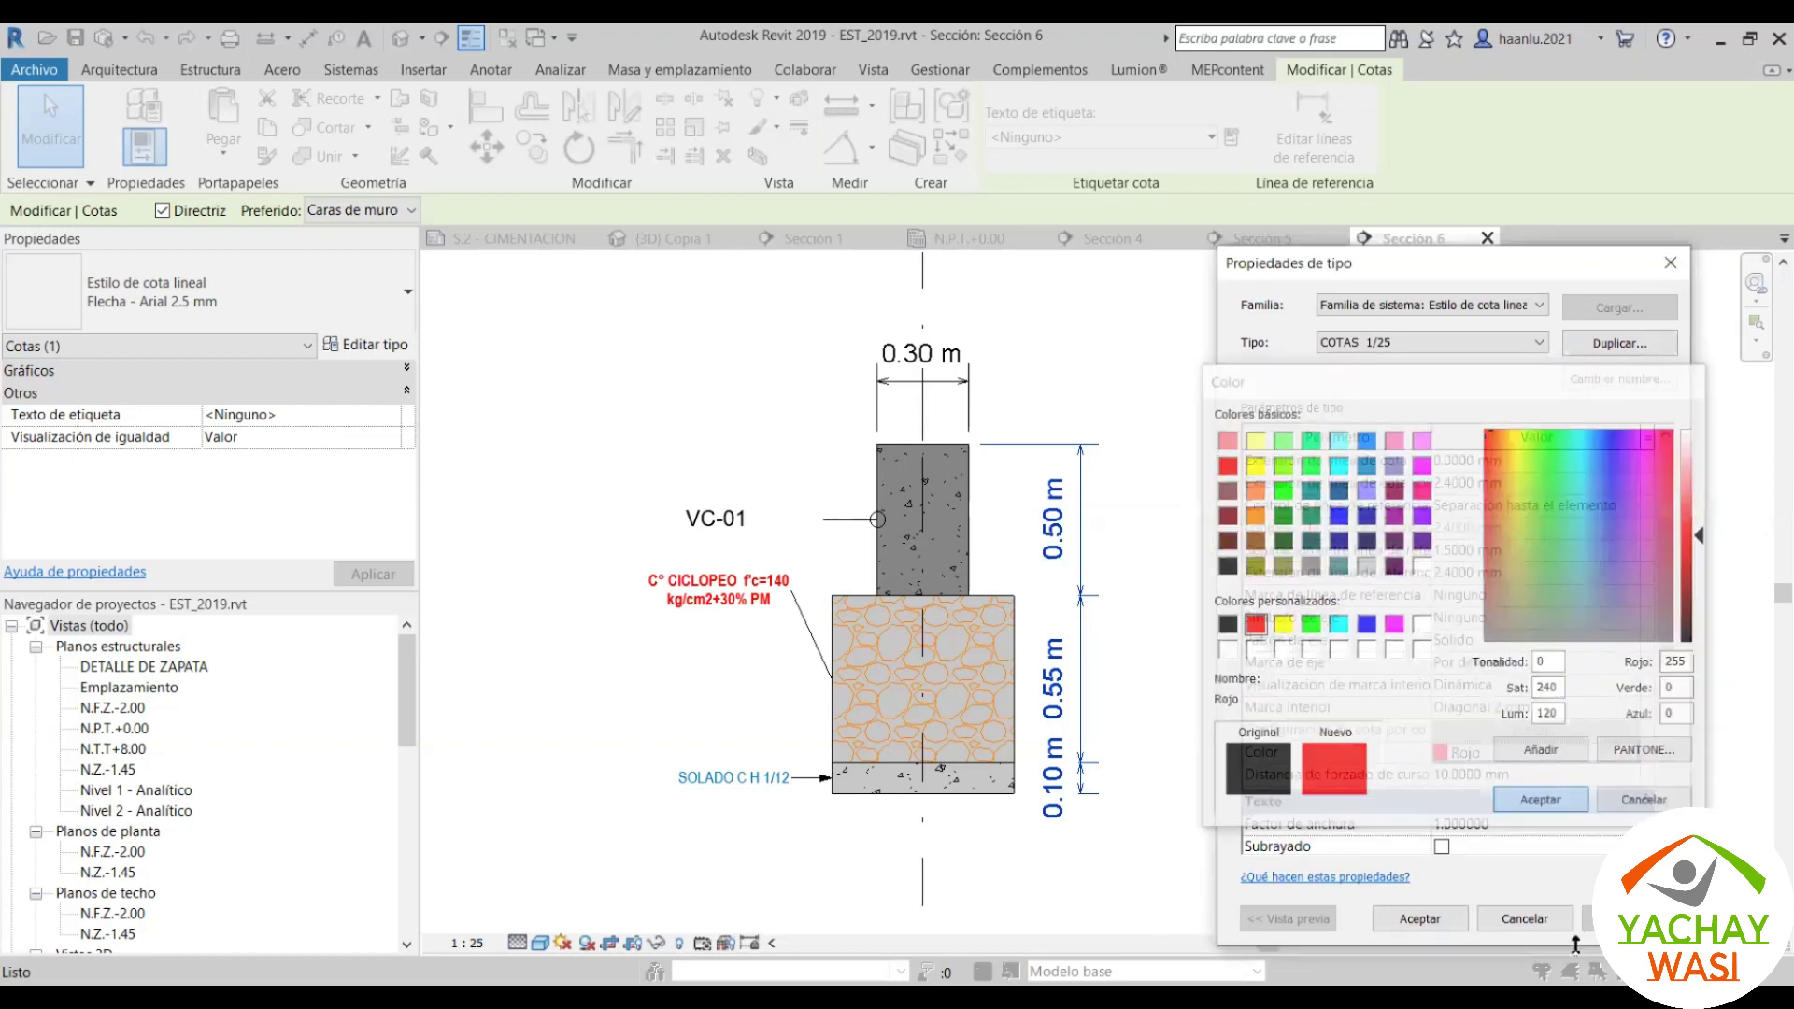
{"action": "left_click", "coordinate": [1541, 801]}
{"action": "left_click", "coordinate": [1419, 919]}
{"action": "left_click", "coordinate": [1149, 615]}
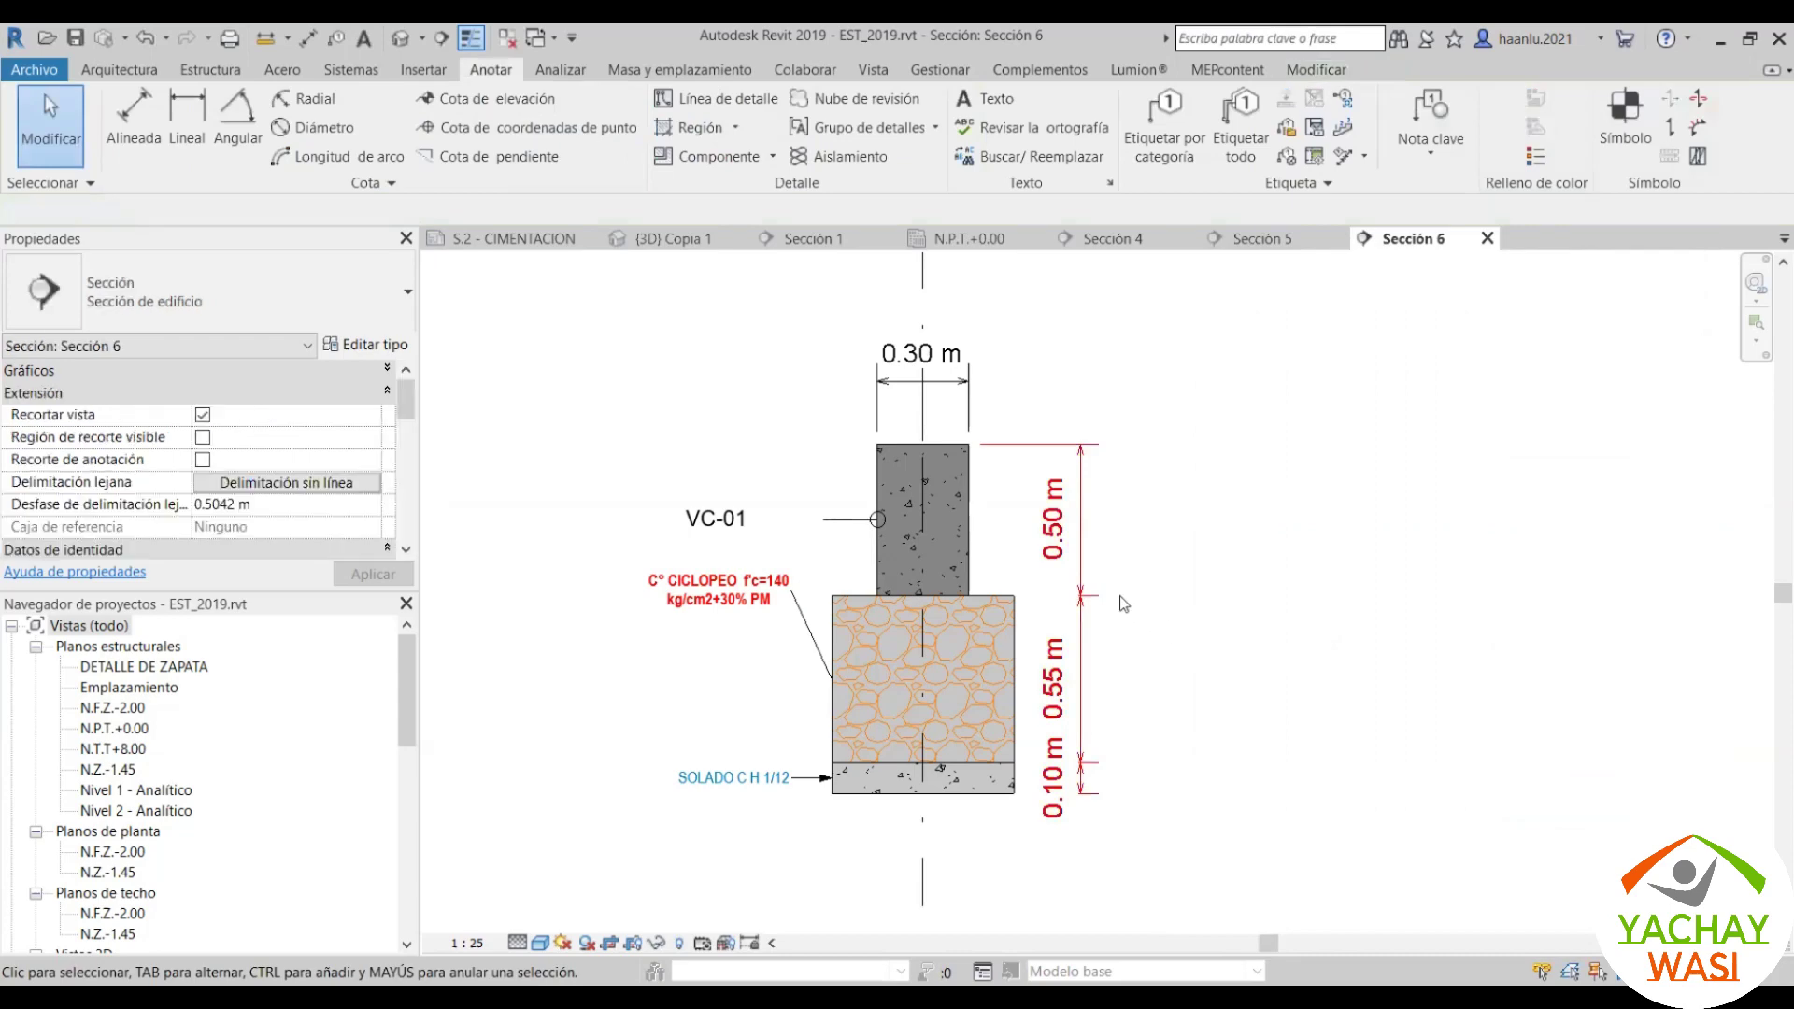
Step: Set the COTAS 1/25 arrowheads to Flecha 30 grados rellenada
{"action": "left_click", "coordinate": [1083, 560]}
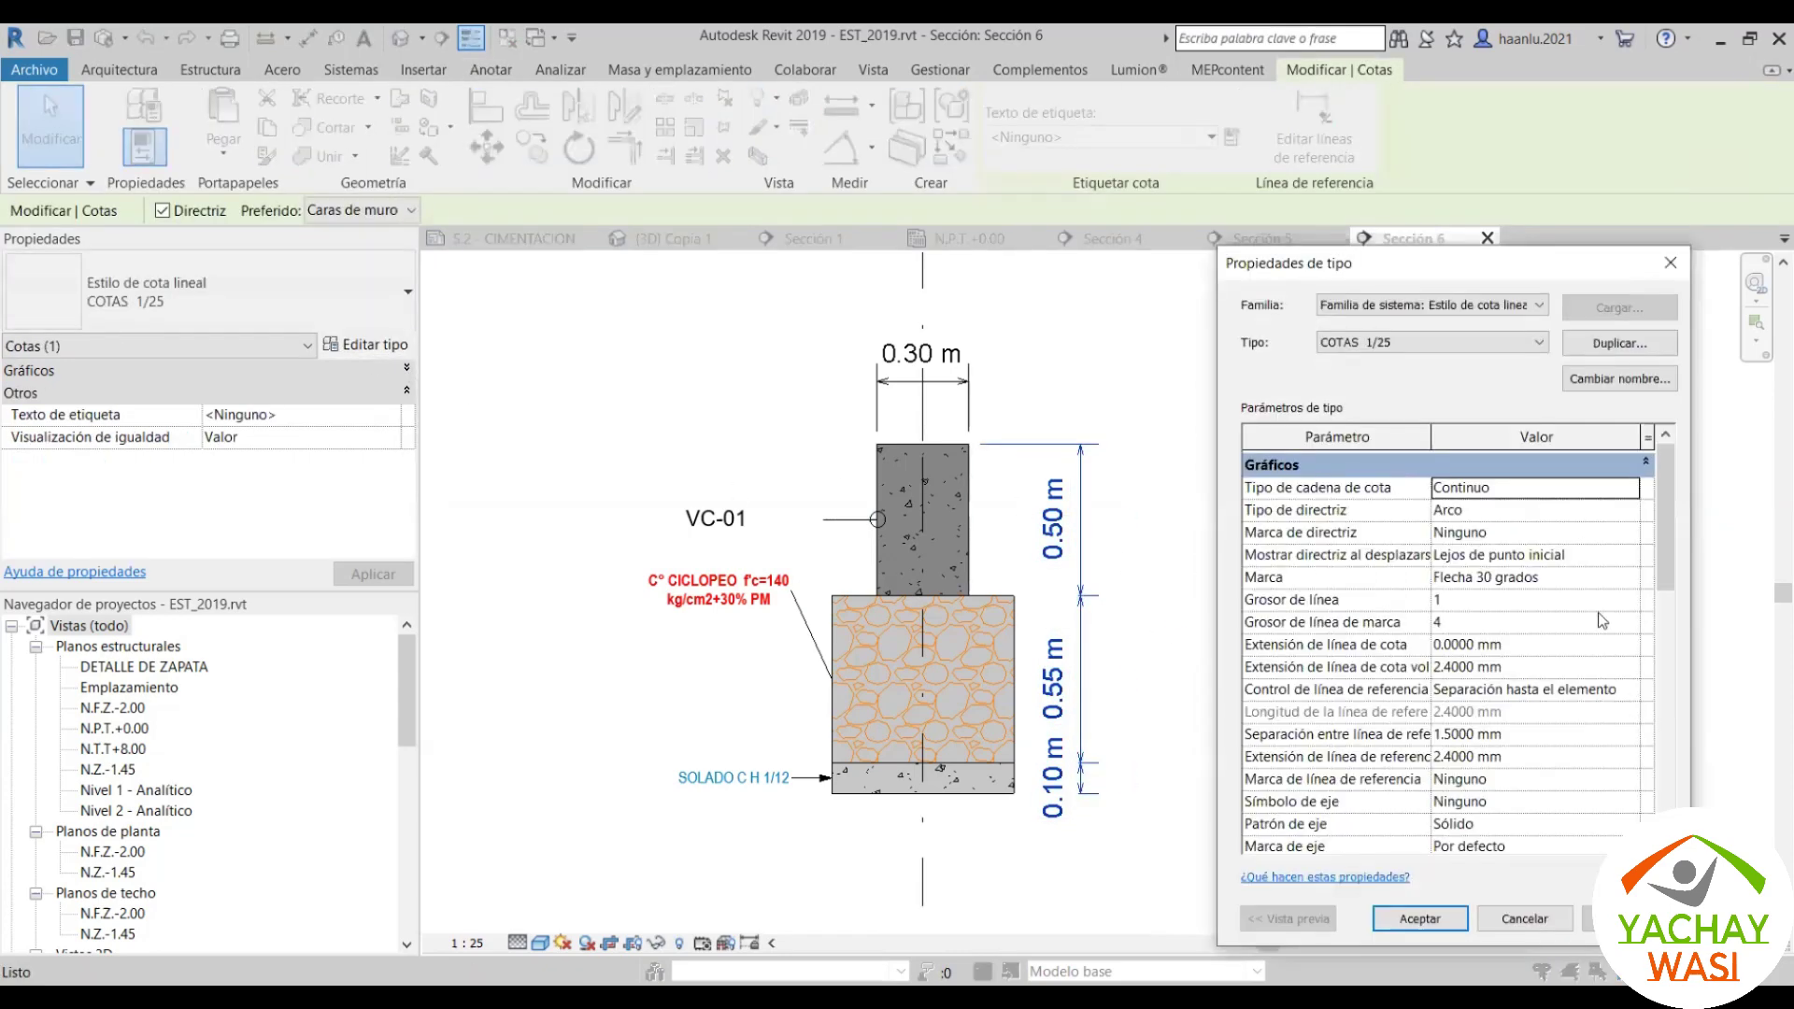
{"action": "left_click", "coordinate": [1621, 580]}
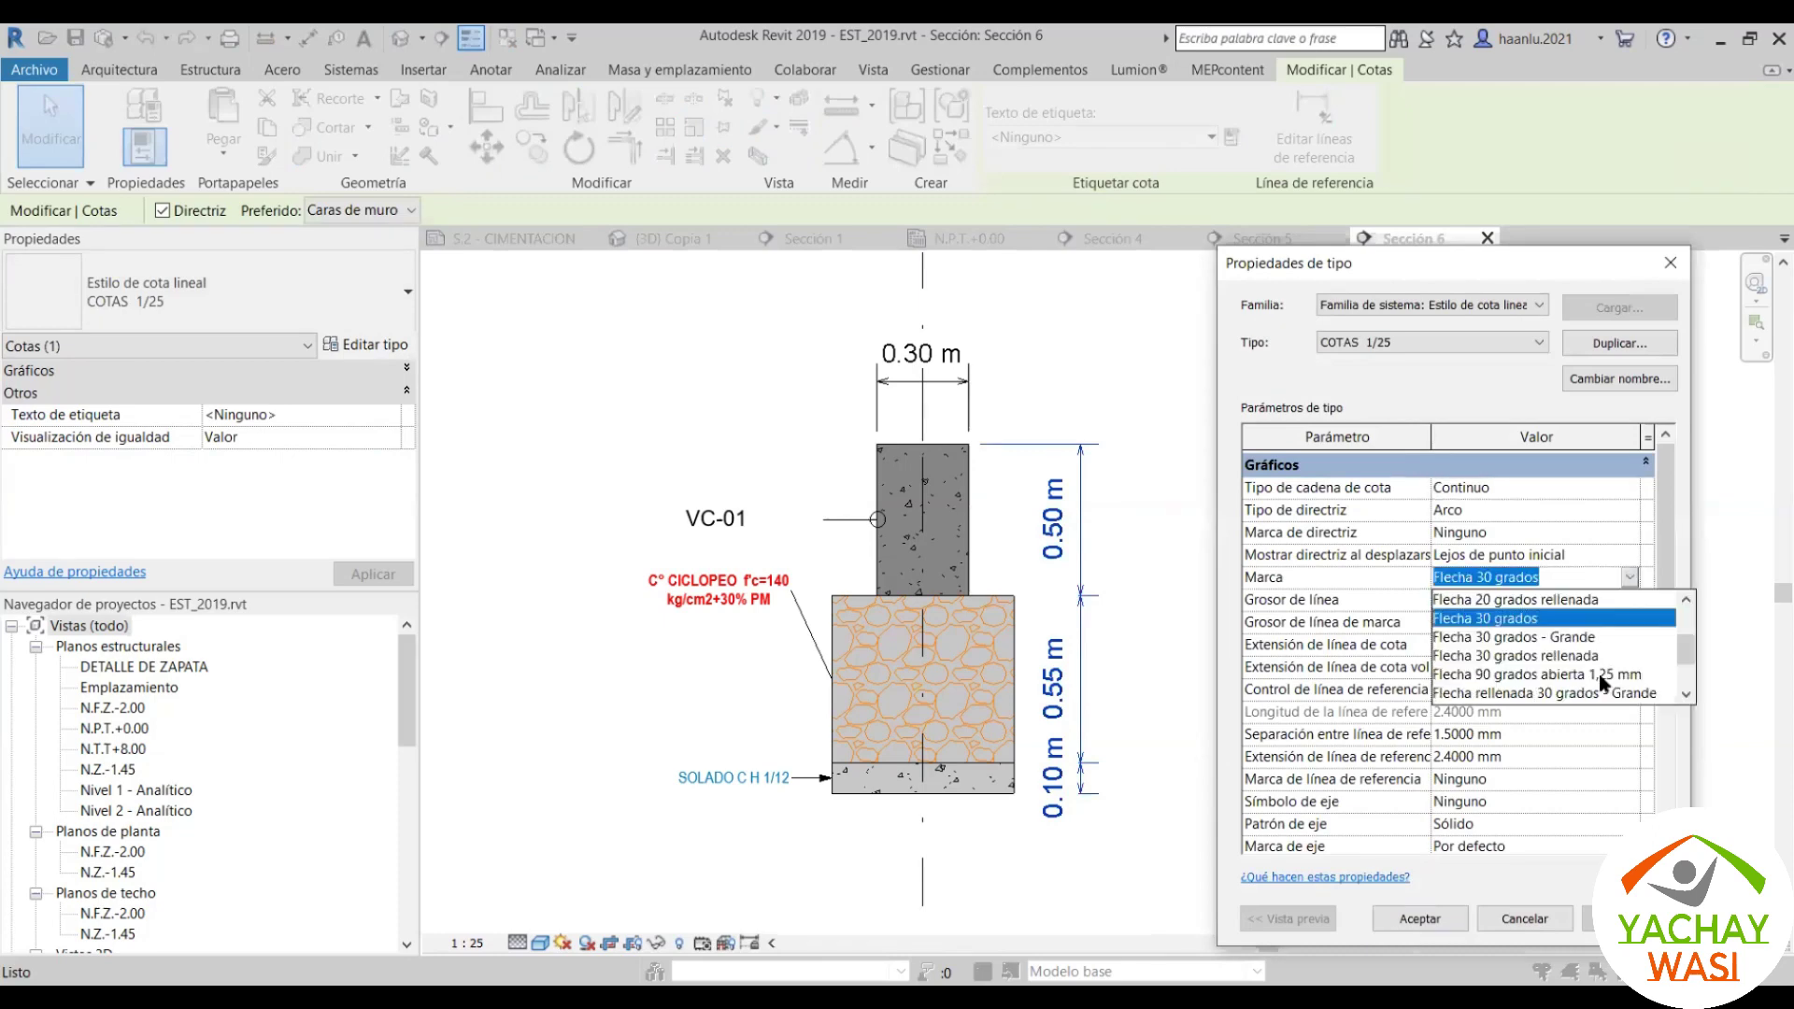
{"action": "scroll", "coordinate": [1577, 657], "scroll_direction": "up", "scroll_amount": 1}
{"action": "scroll", "coordinate": [1577, 657], "scroll_direction": "up", "scroll_amount": 1}
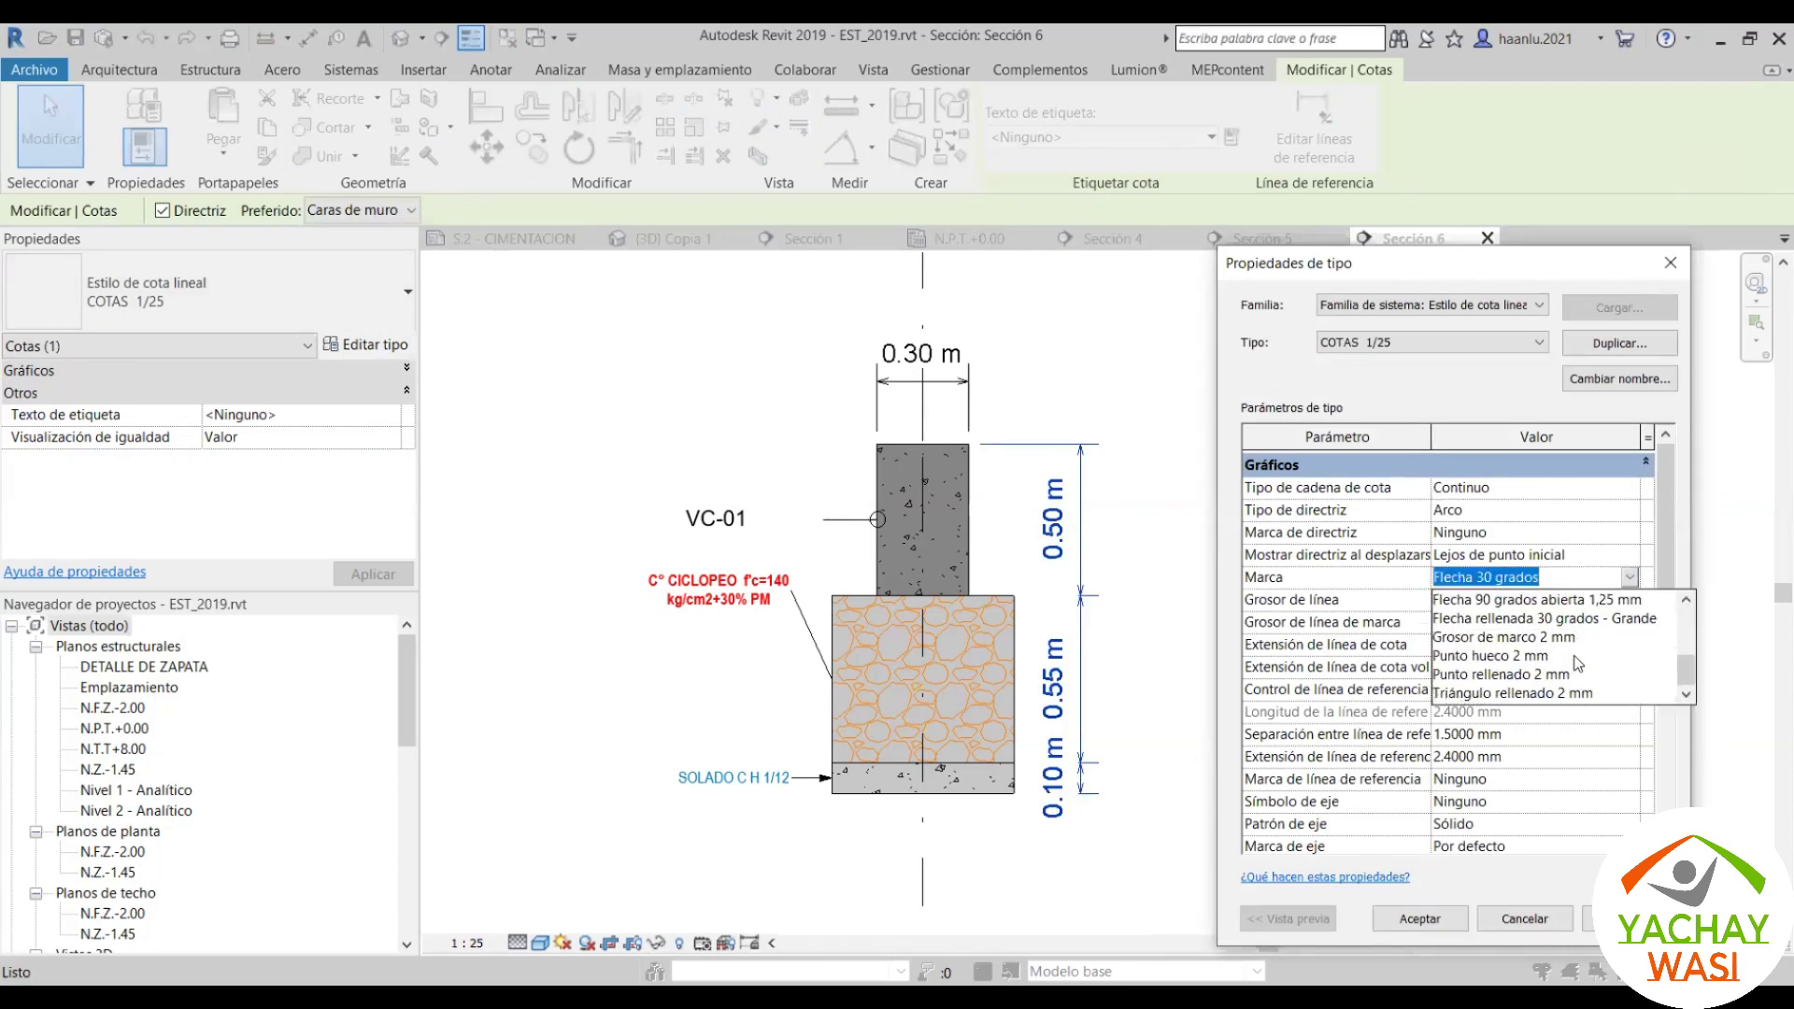
{"action": "scroll", "coordinate": [1586, 678], "scroll_direction": "up", "scroll_amount": 2}
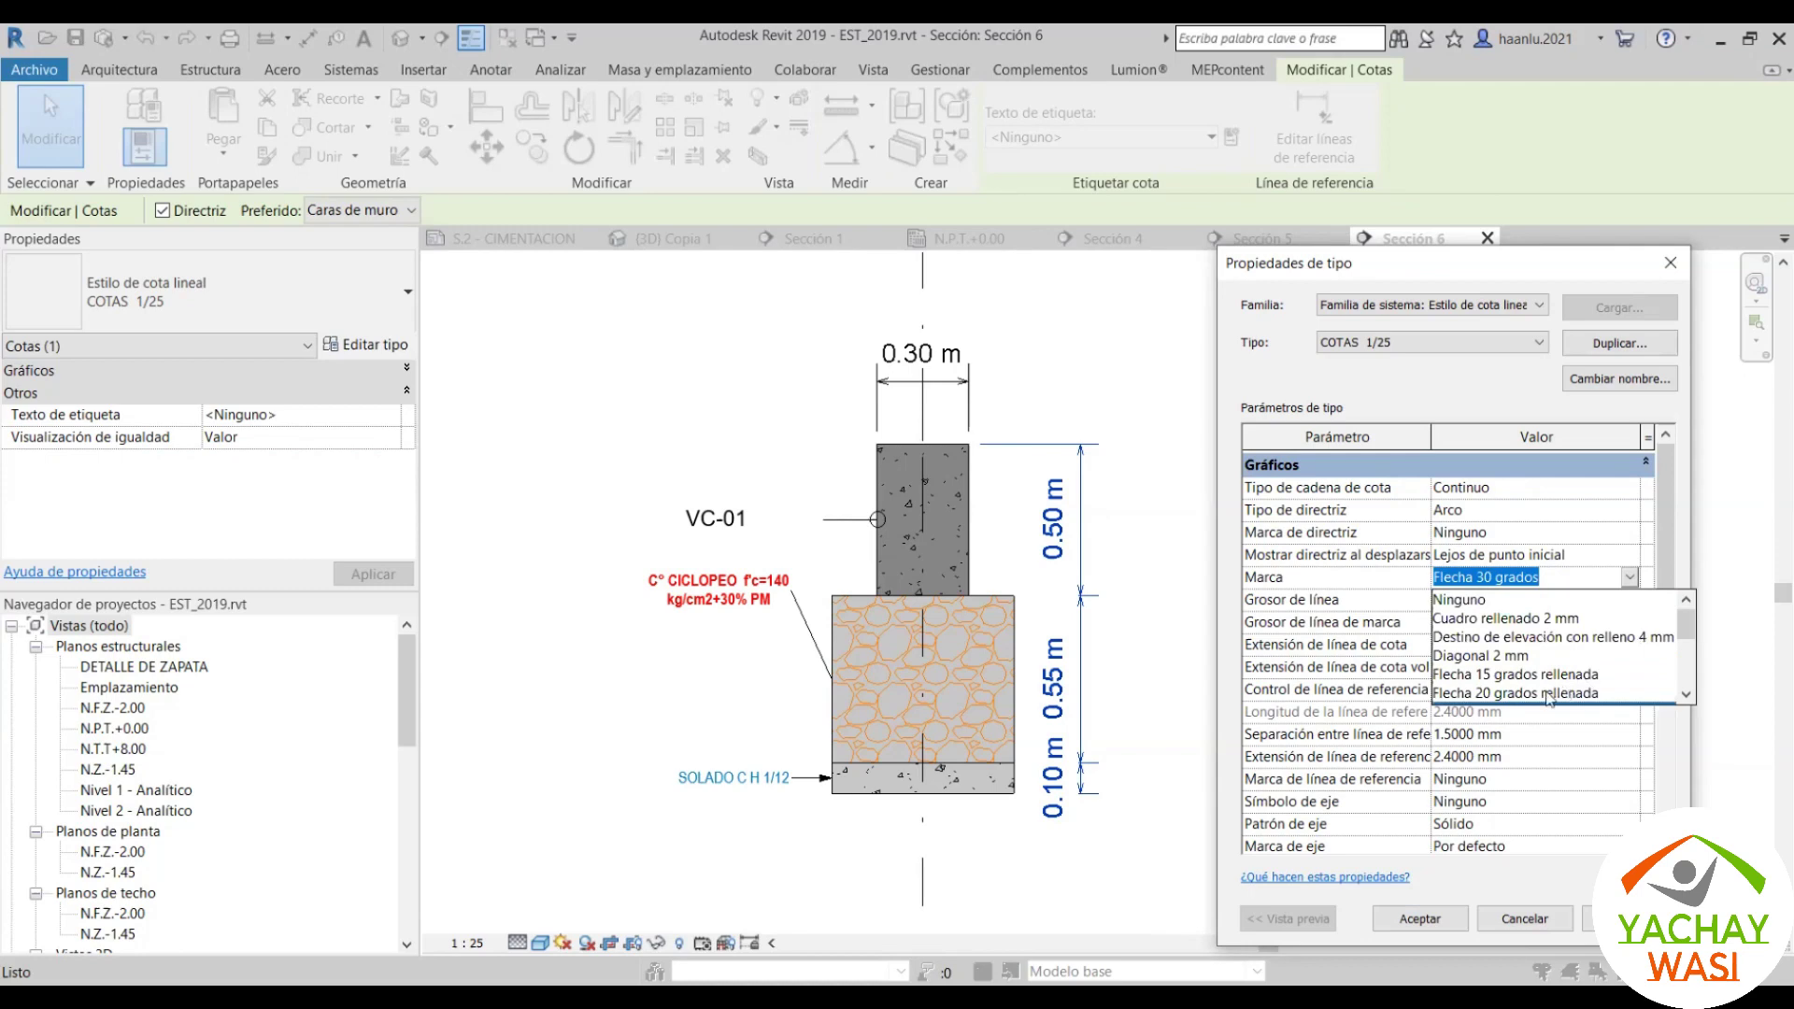
{"action": "scroll", "coordinate": [1549, 699], "scroll_direction": "down", "scroll_amount": 1}
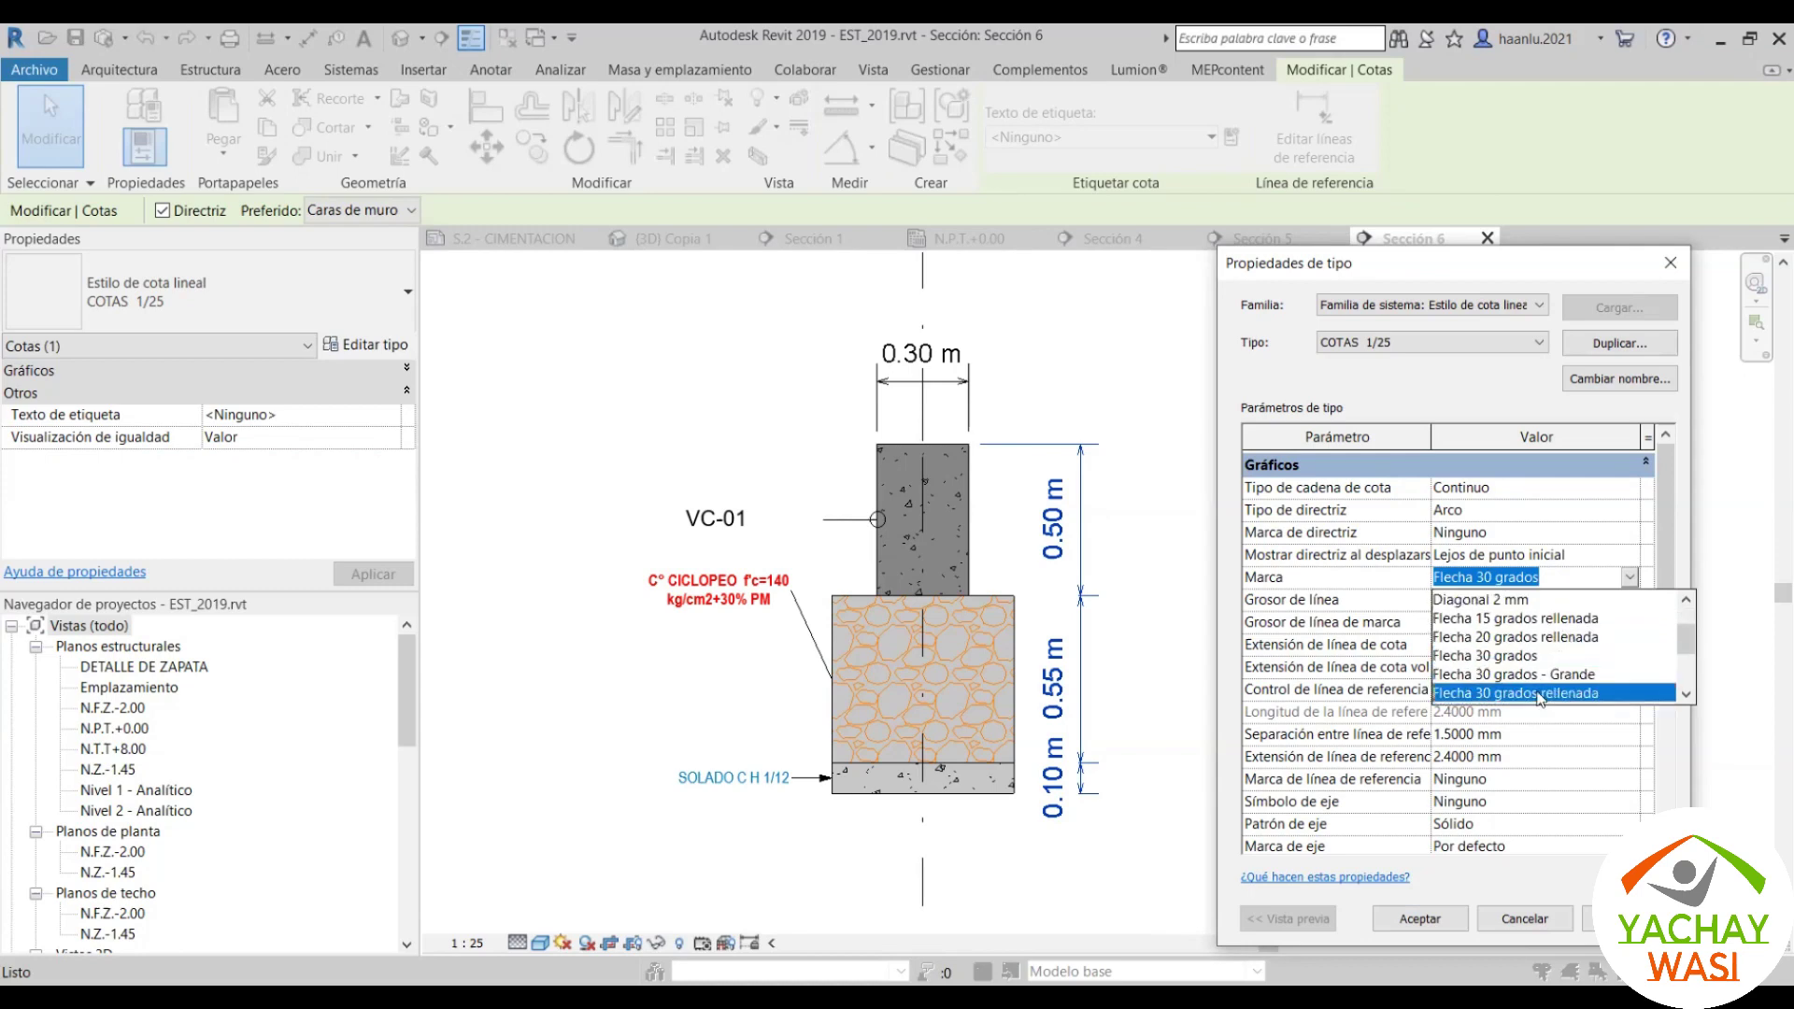
{"action": "left_click", "coordinate": [1539, 694]}
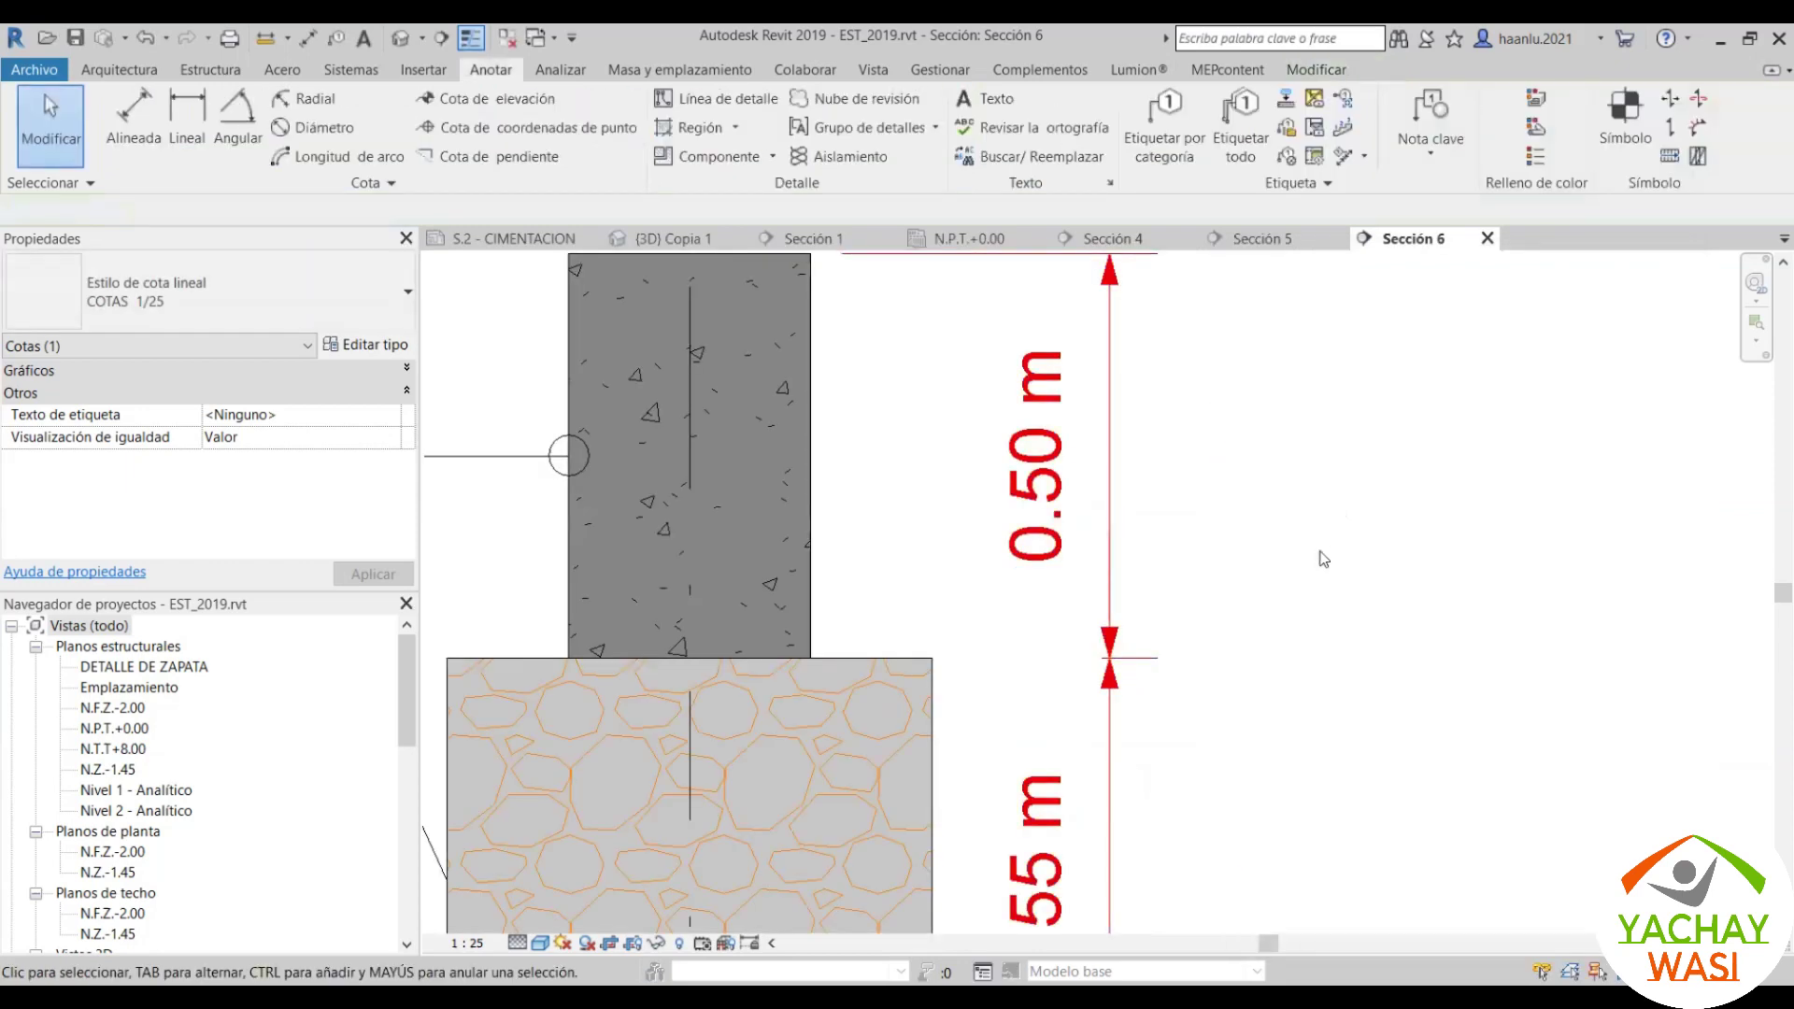
{"action": "left_click", "coordinate": [539, 944]}
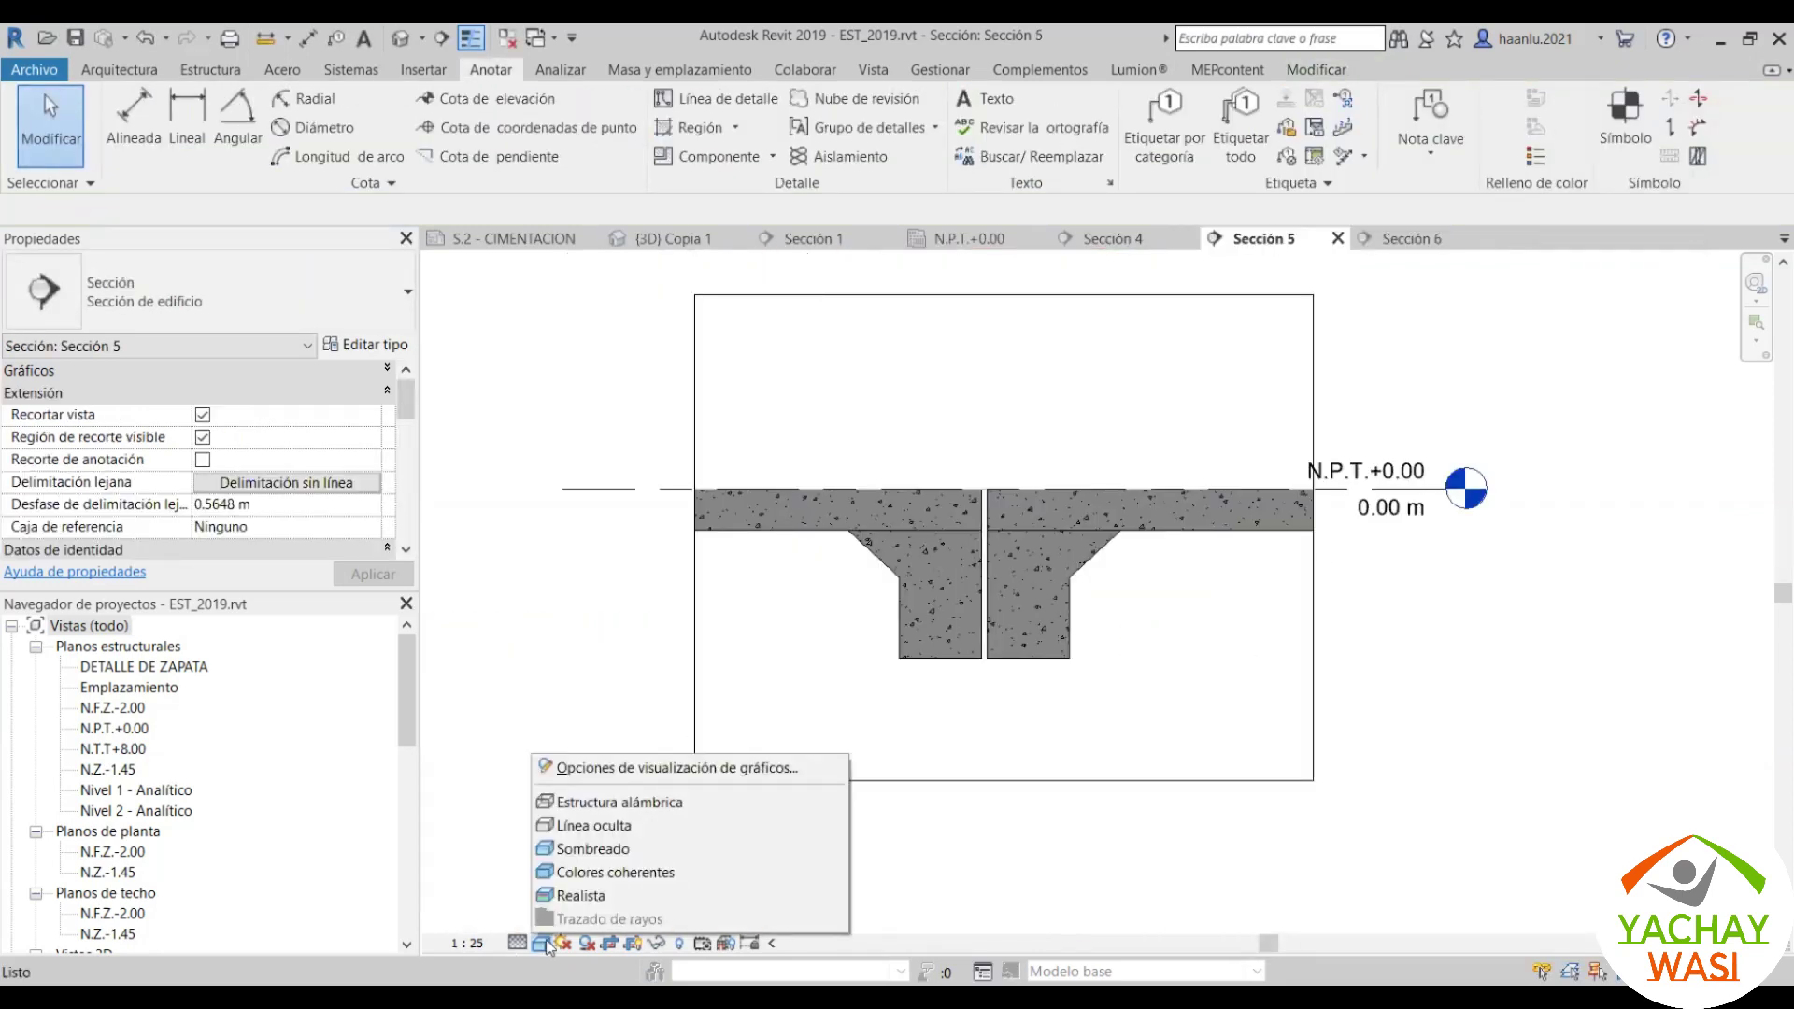
Step: Switch Sección 5 to the Hidden Line visual style
{"action": "left_click", "coordinate": [586, 850]}
{"action": "scroll", "coordinate": [818, 686], "scroll_direction": "up", "scroll_amount": 2}
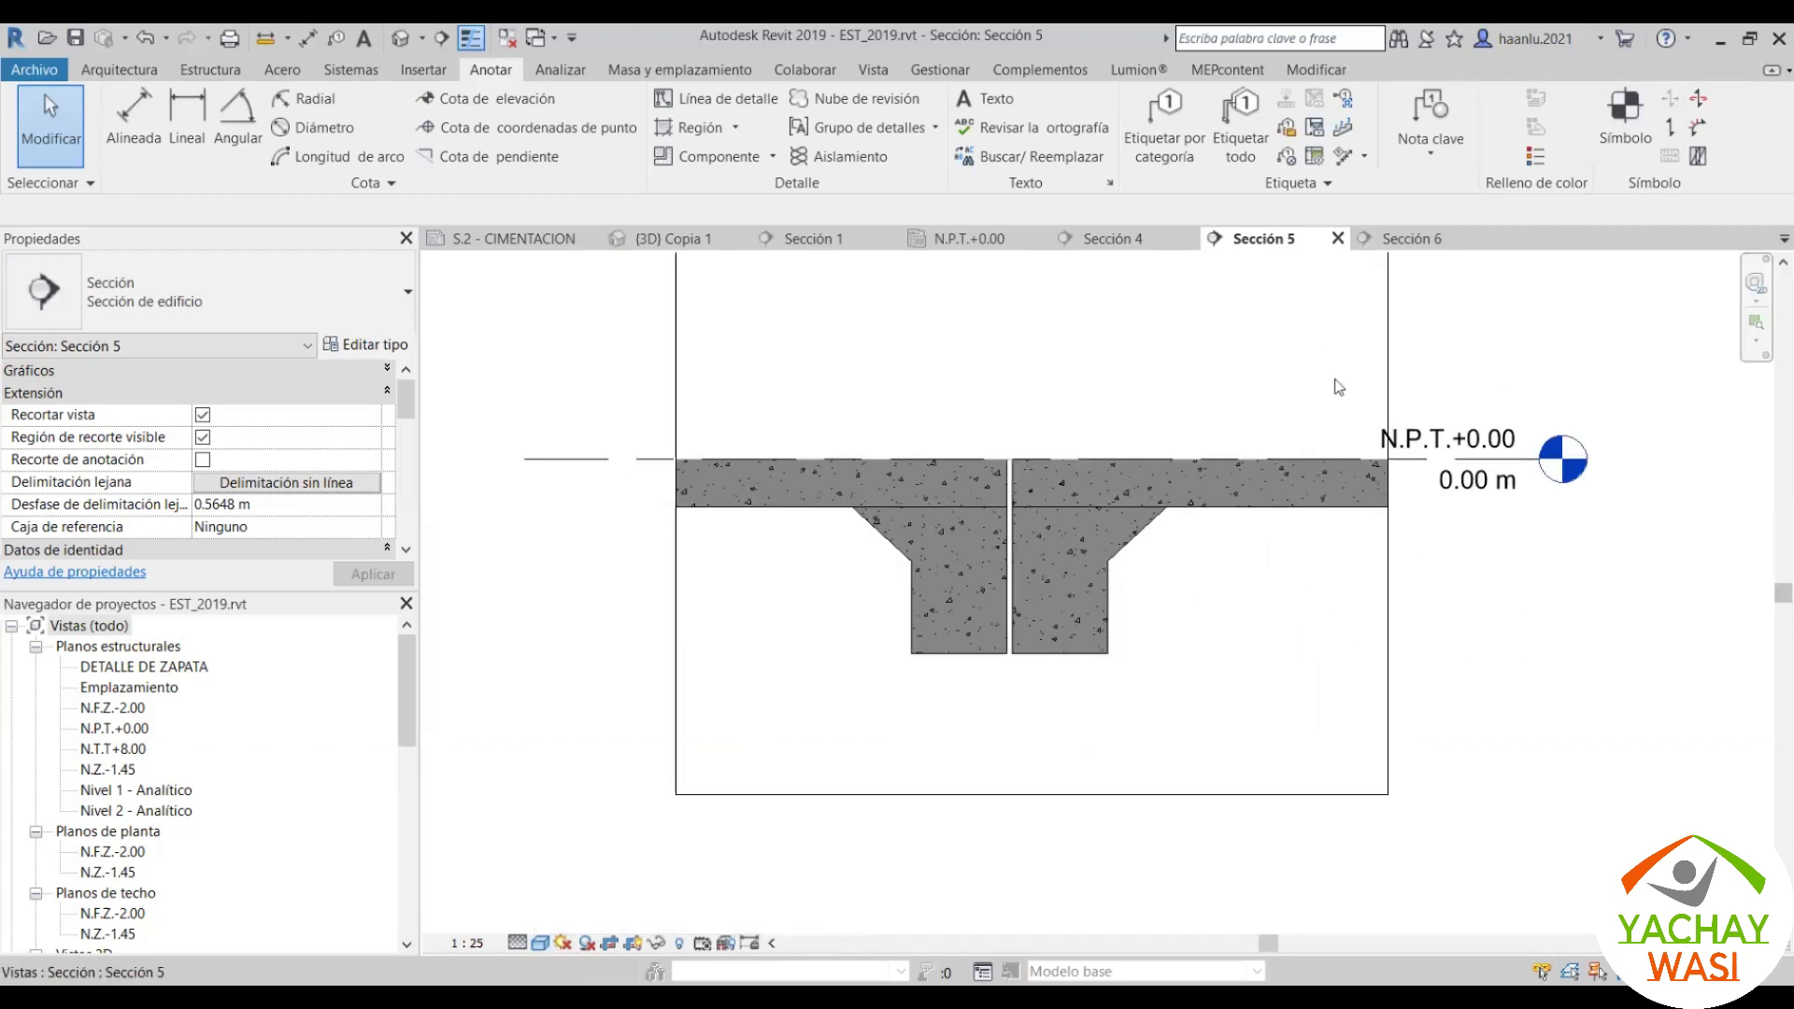
{"action": "left_click", "coordinate": [539, 945]}
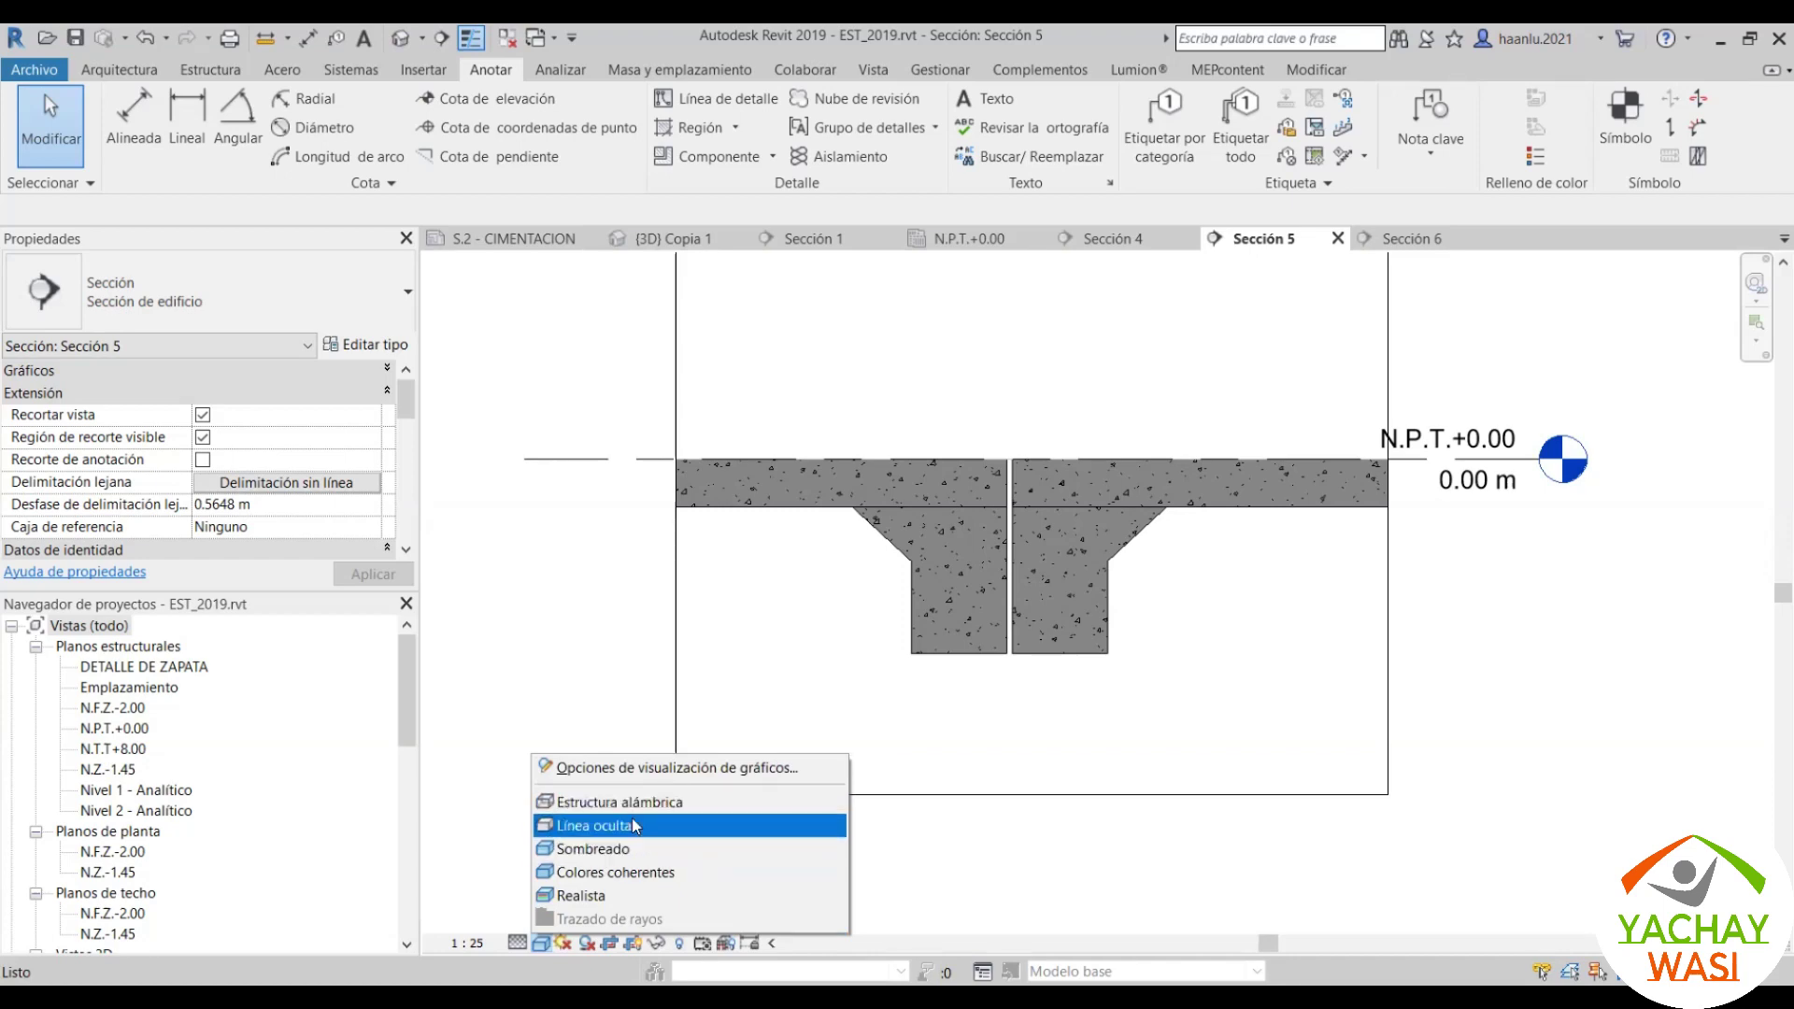
{"action": "left_click", "coordinate": [633, 825]}
{"action": "scroll", "coordinate": [1141, 505], "scroll_direction": "up", "scroll_amount": 2}
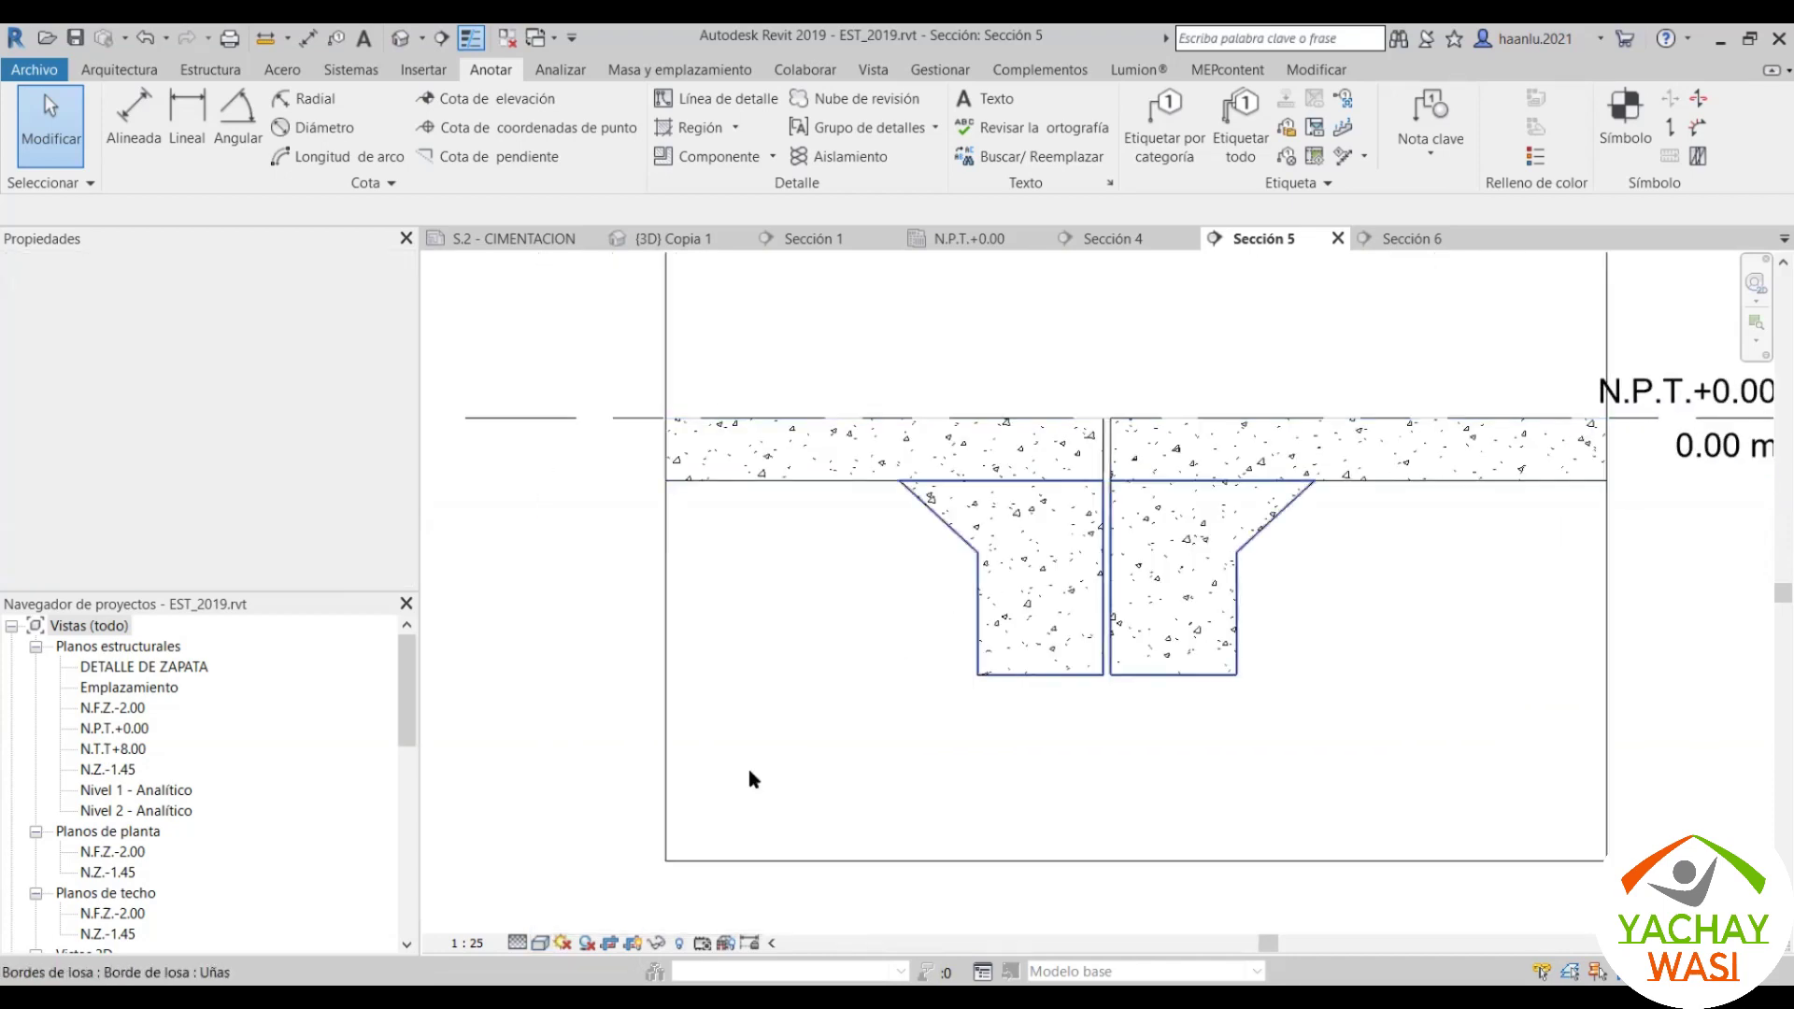
{"action": "left_click", "coordinate": [541, 941]}
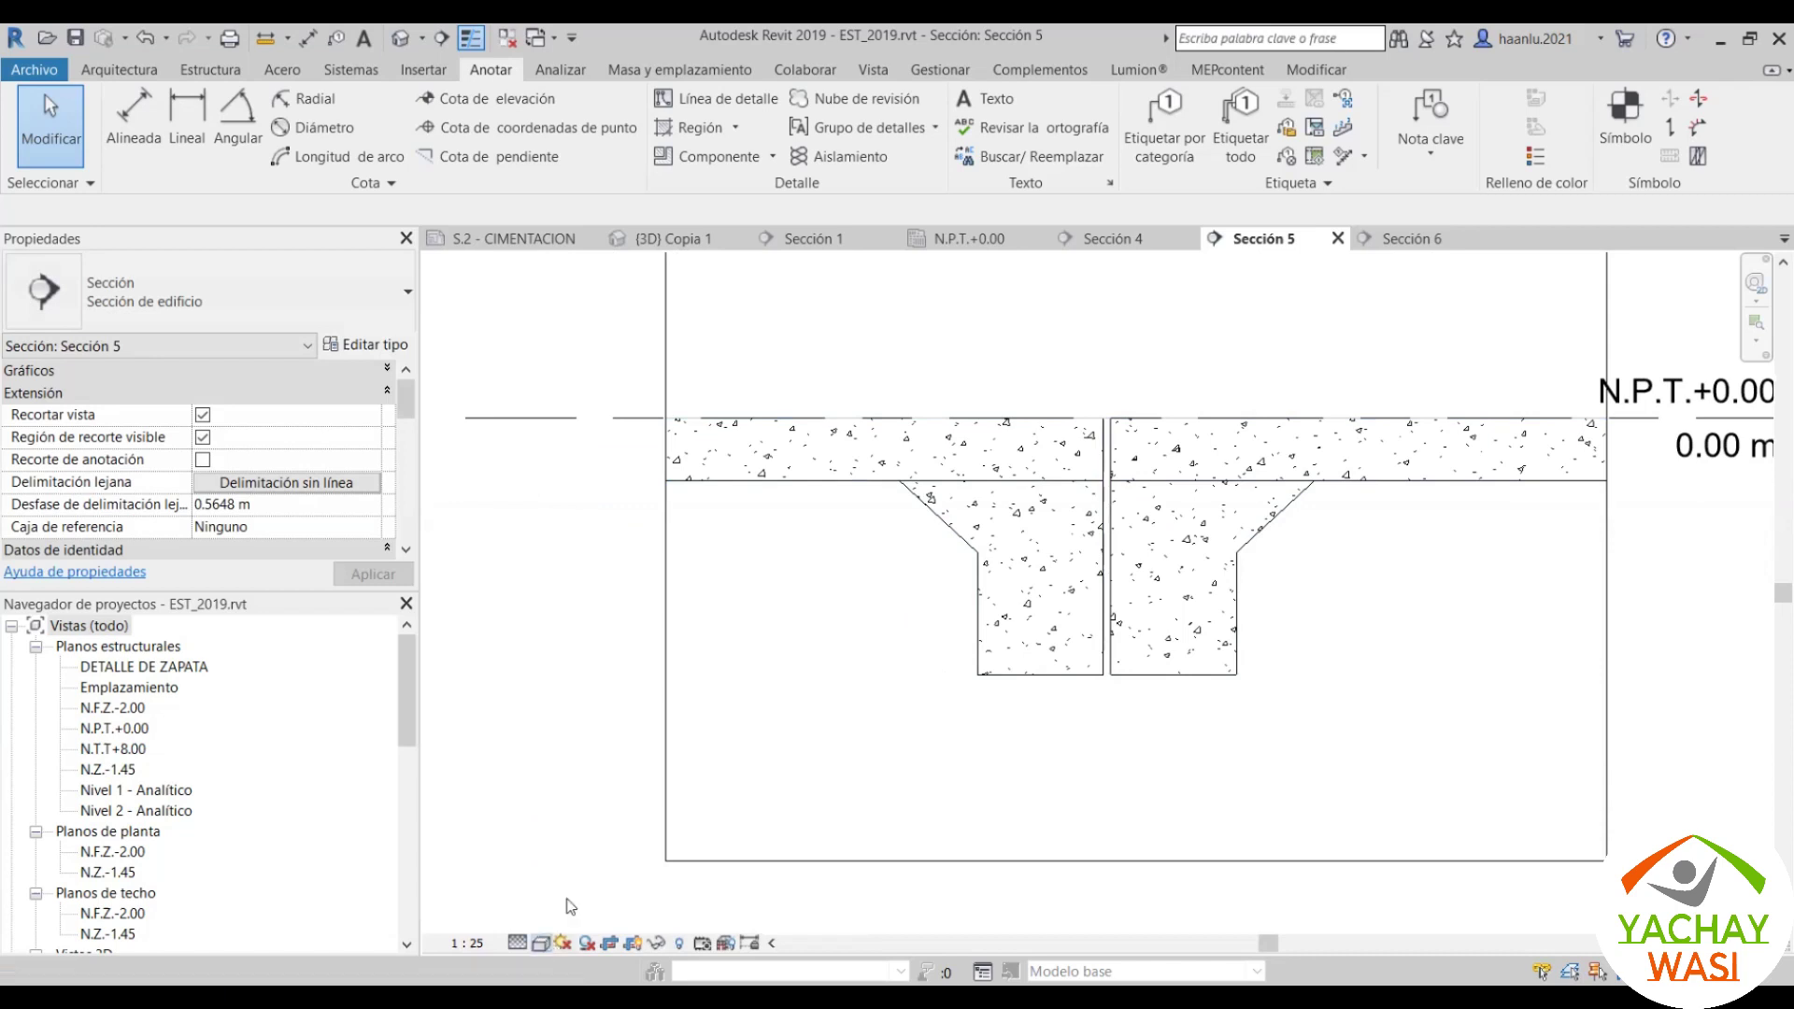
{"action": "left_click", "coordinate": [593, 836]}
{"action": "scroll", "coordinate": [1074, 542], "scroll_direction": "down", "scroll_amount": 2}
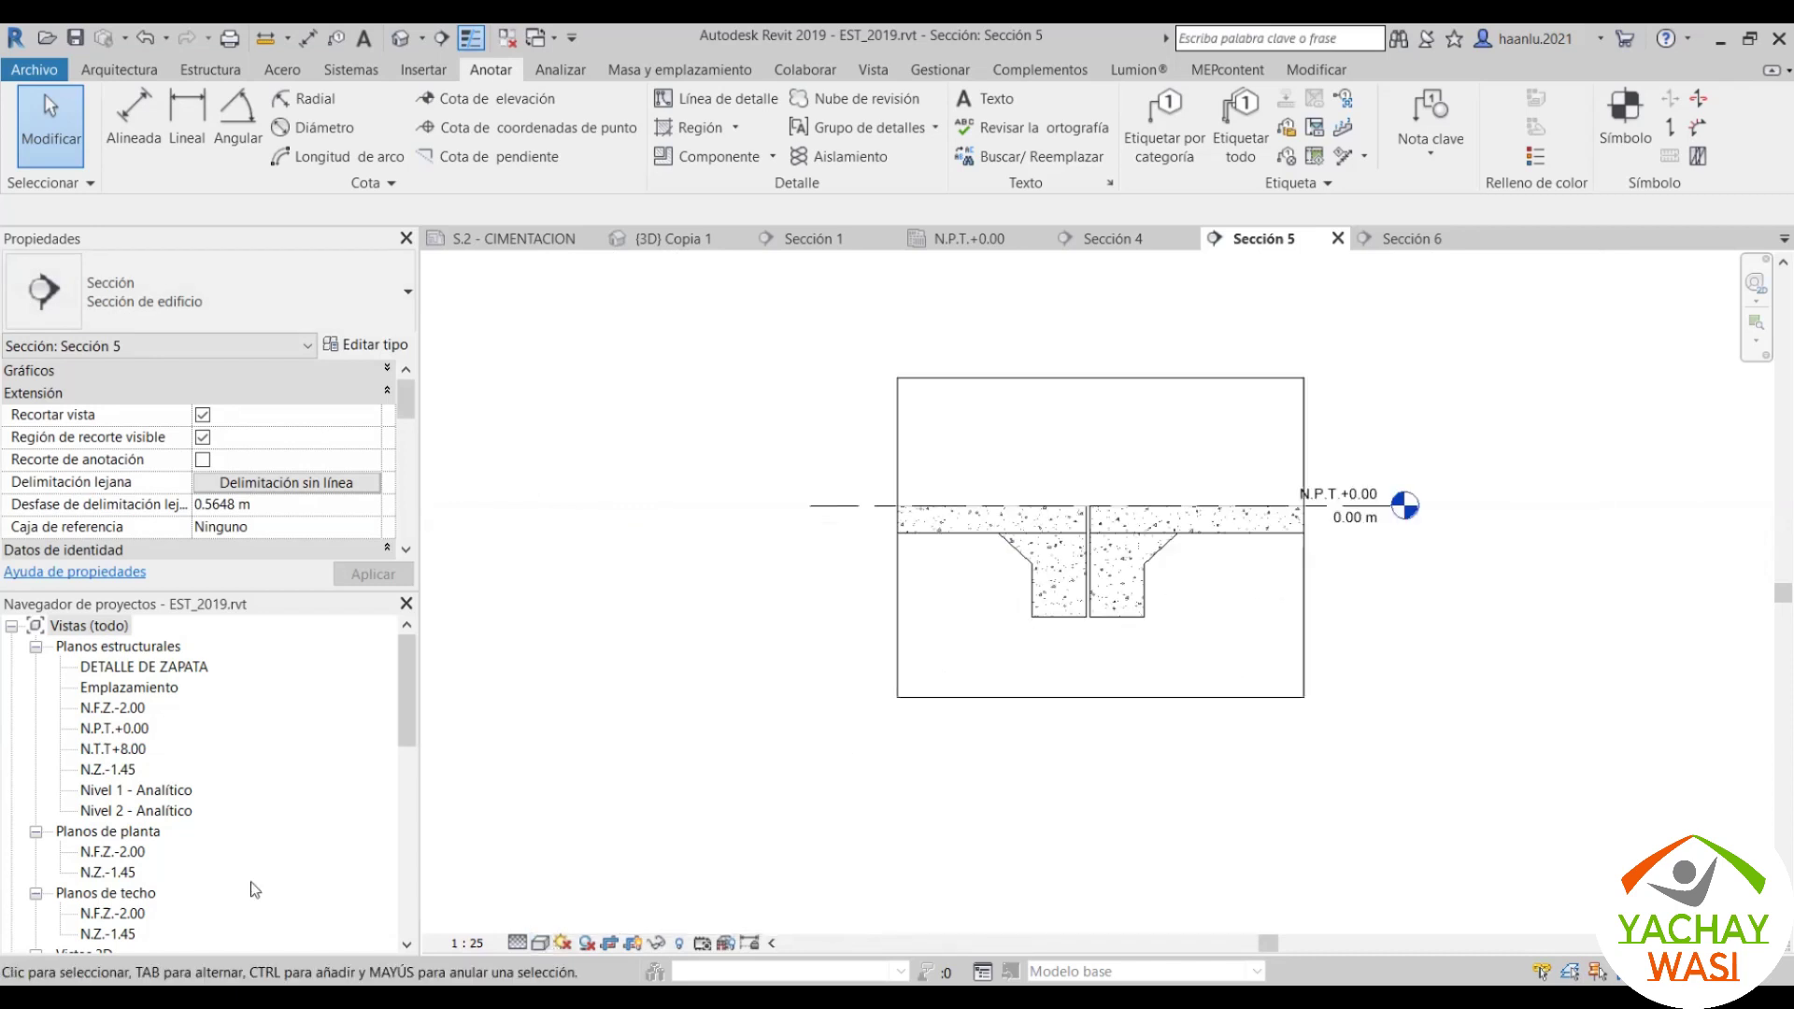
{"action": "scroll", "coordinate": [1074, 542], "scroll_direction": "up", "scroll_amount": 1}
Step: Hide the crop region frame and recenter the view on the footings
{"action": "left_click", "coordinate": [643, 945]}
{"action": "scroll", "coordinate": [1191, 561], "scroll_direction": "up", "scroll_amount": 1}
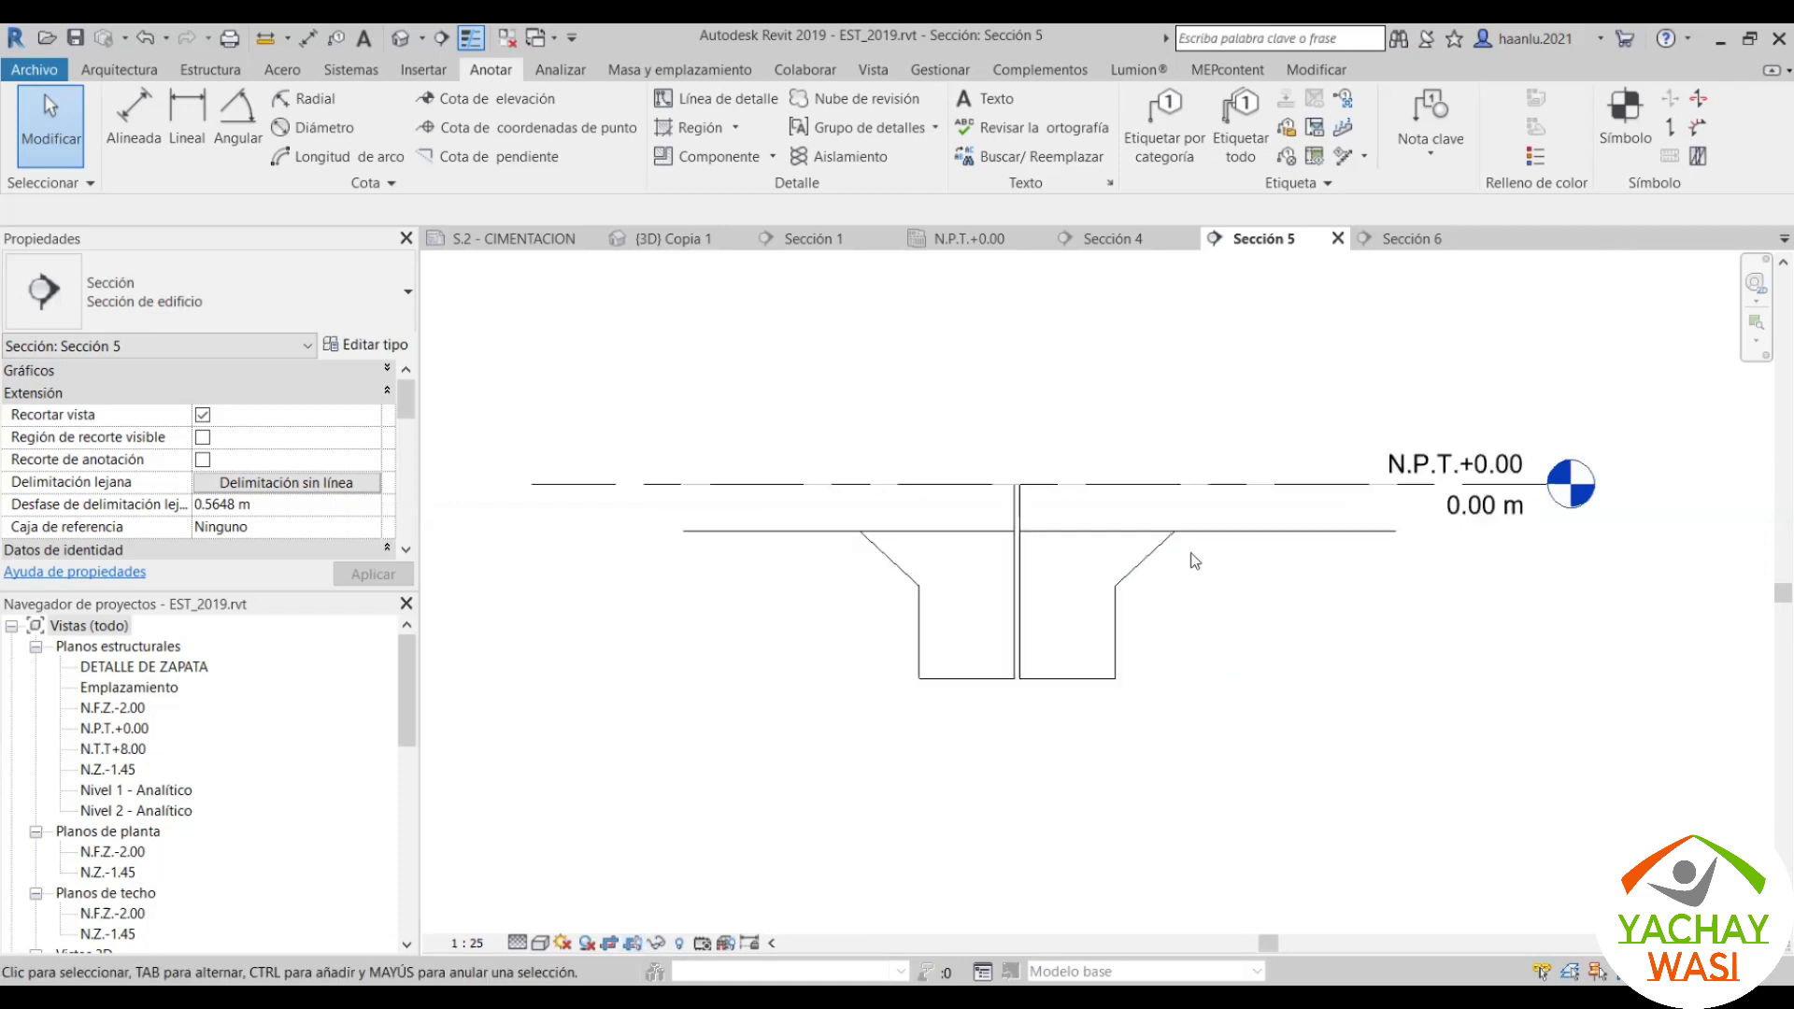
{"action": "scroll", "coordinate": [1289, 561], "scroll_direction": "up", "scroll_amount": 1}
{"action": "middle_click_drag", "start_coordinate": [1282, 576], "coordinate": [1294, 624]}
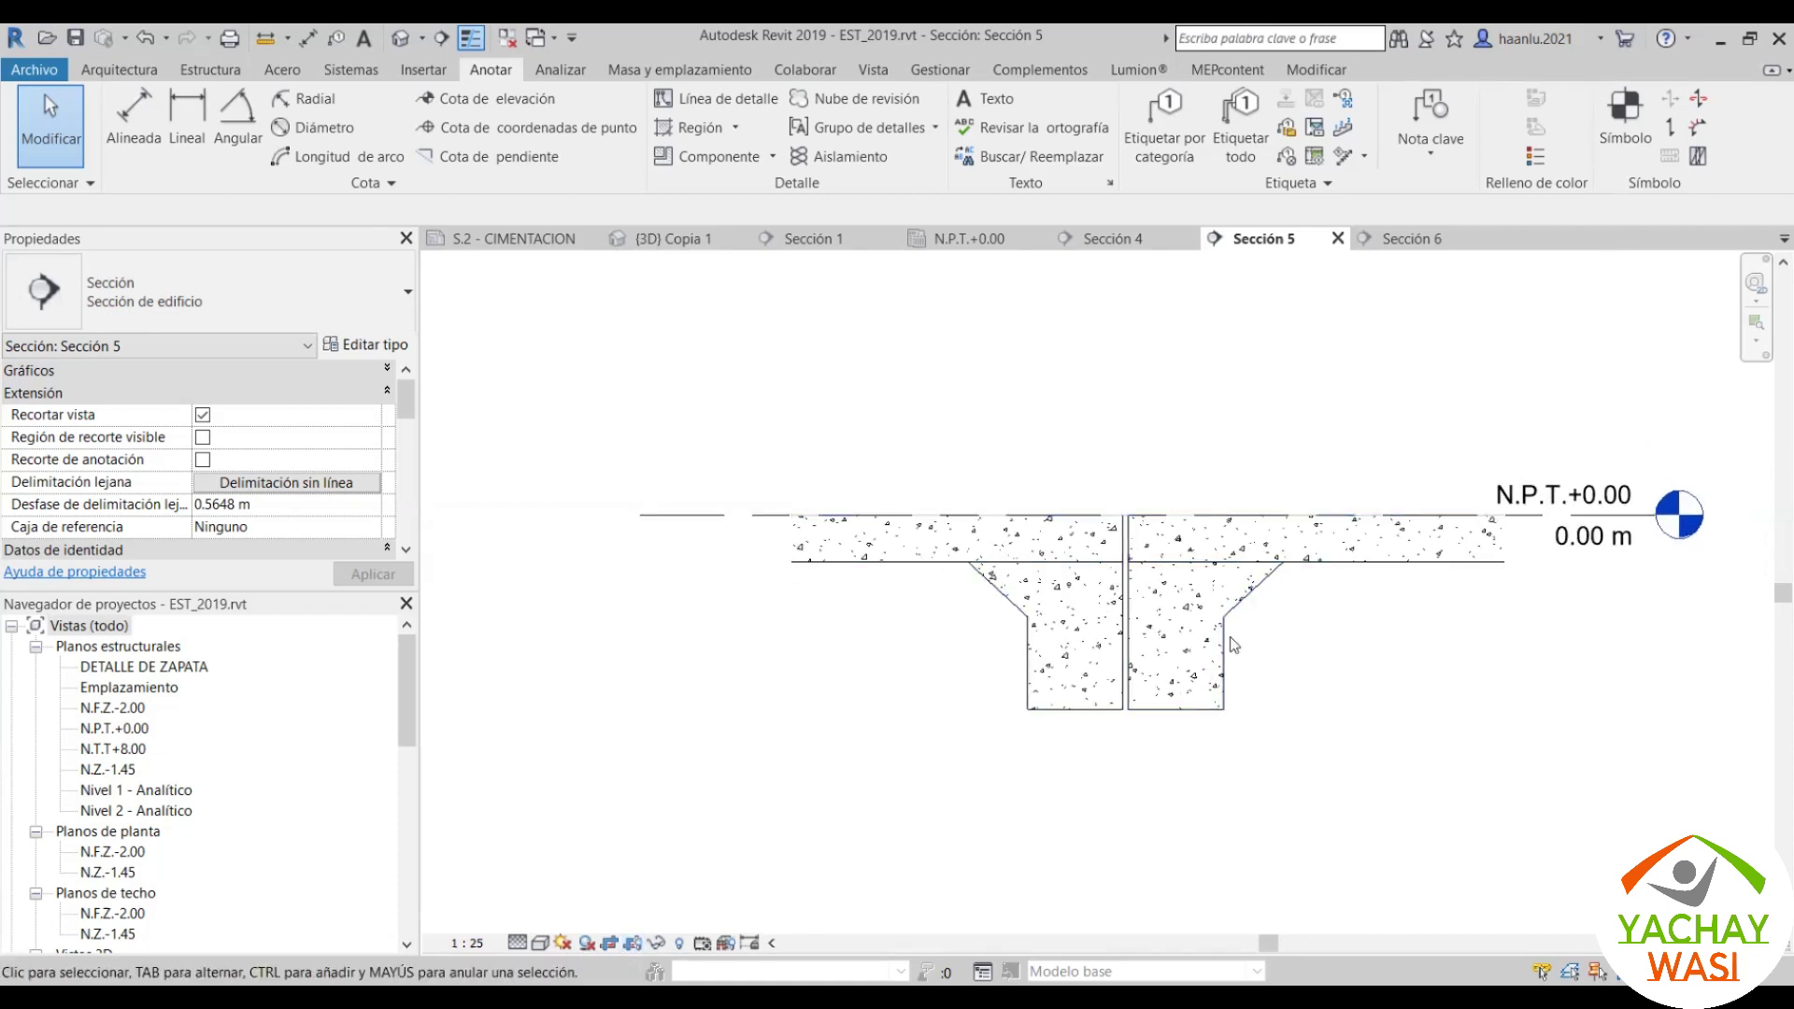
{"action": "scroll", "coordinate": [1394, 757], "scroll_direction": "up", "scroll_amount": 1}
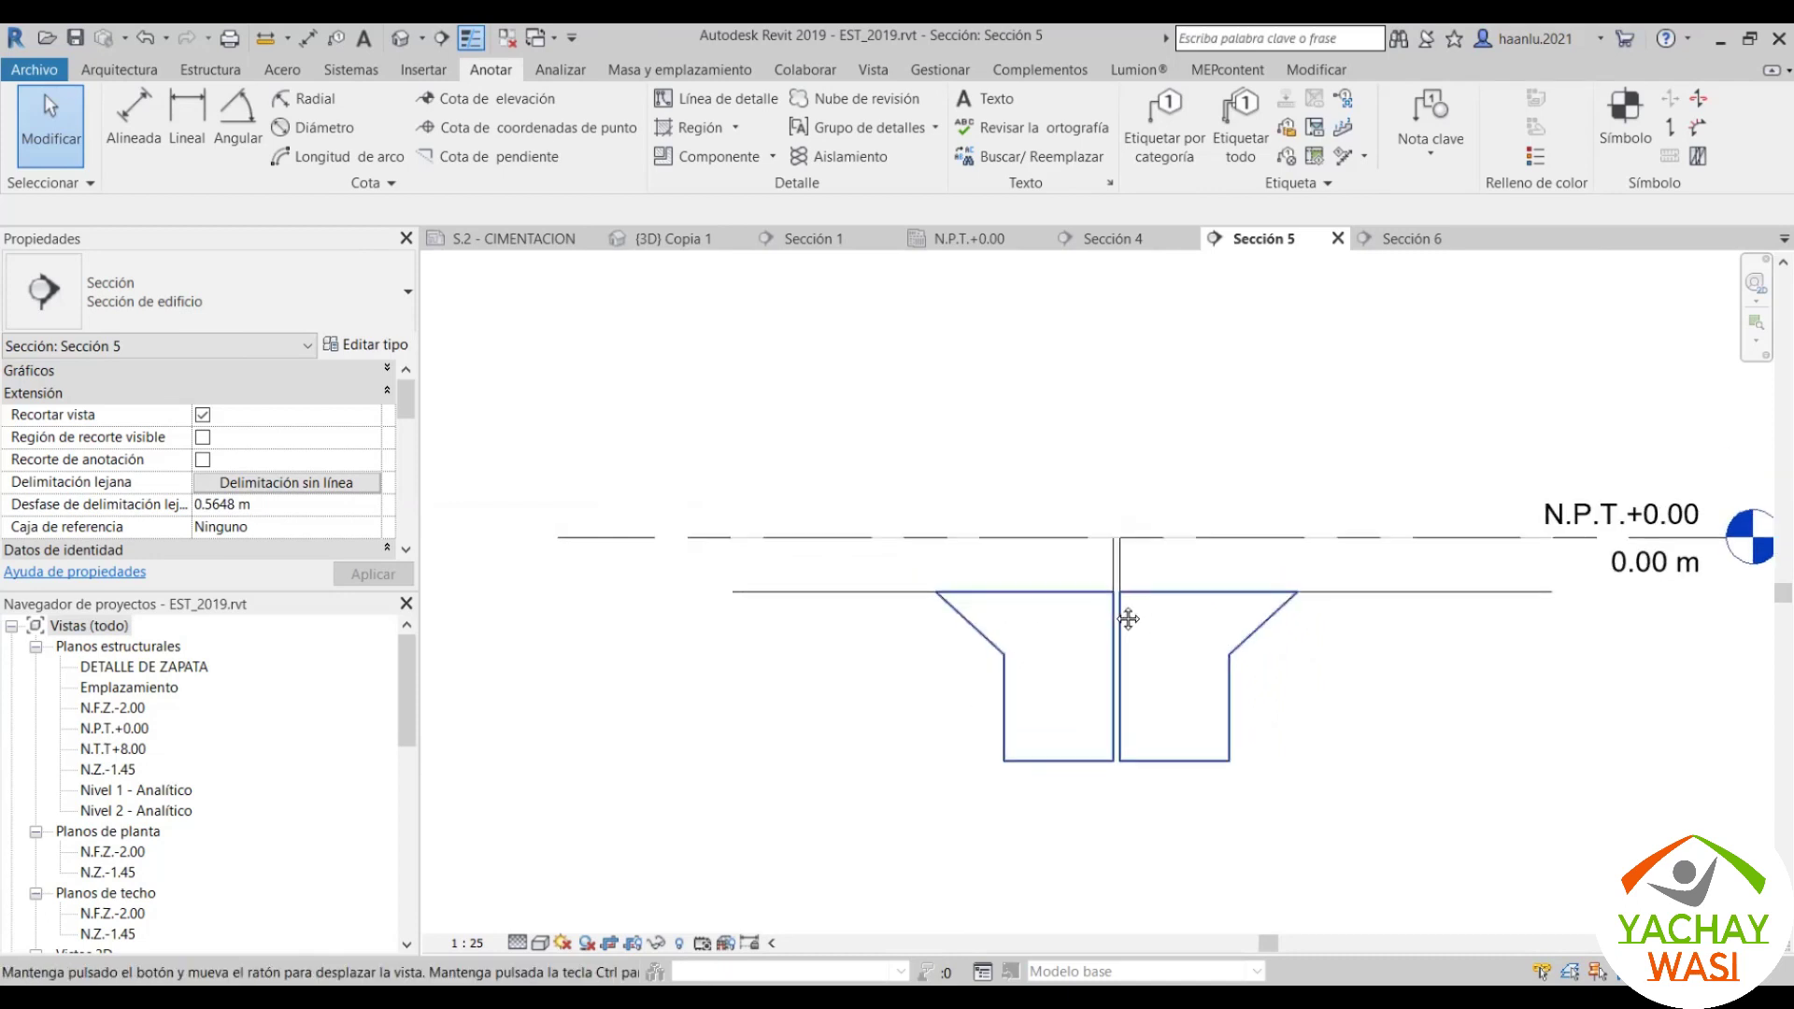
{"action": "scroll", "coordinate": [1074, 635], "scroll_direction": "up", "scroll_amount": 1}
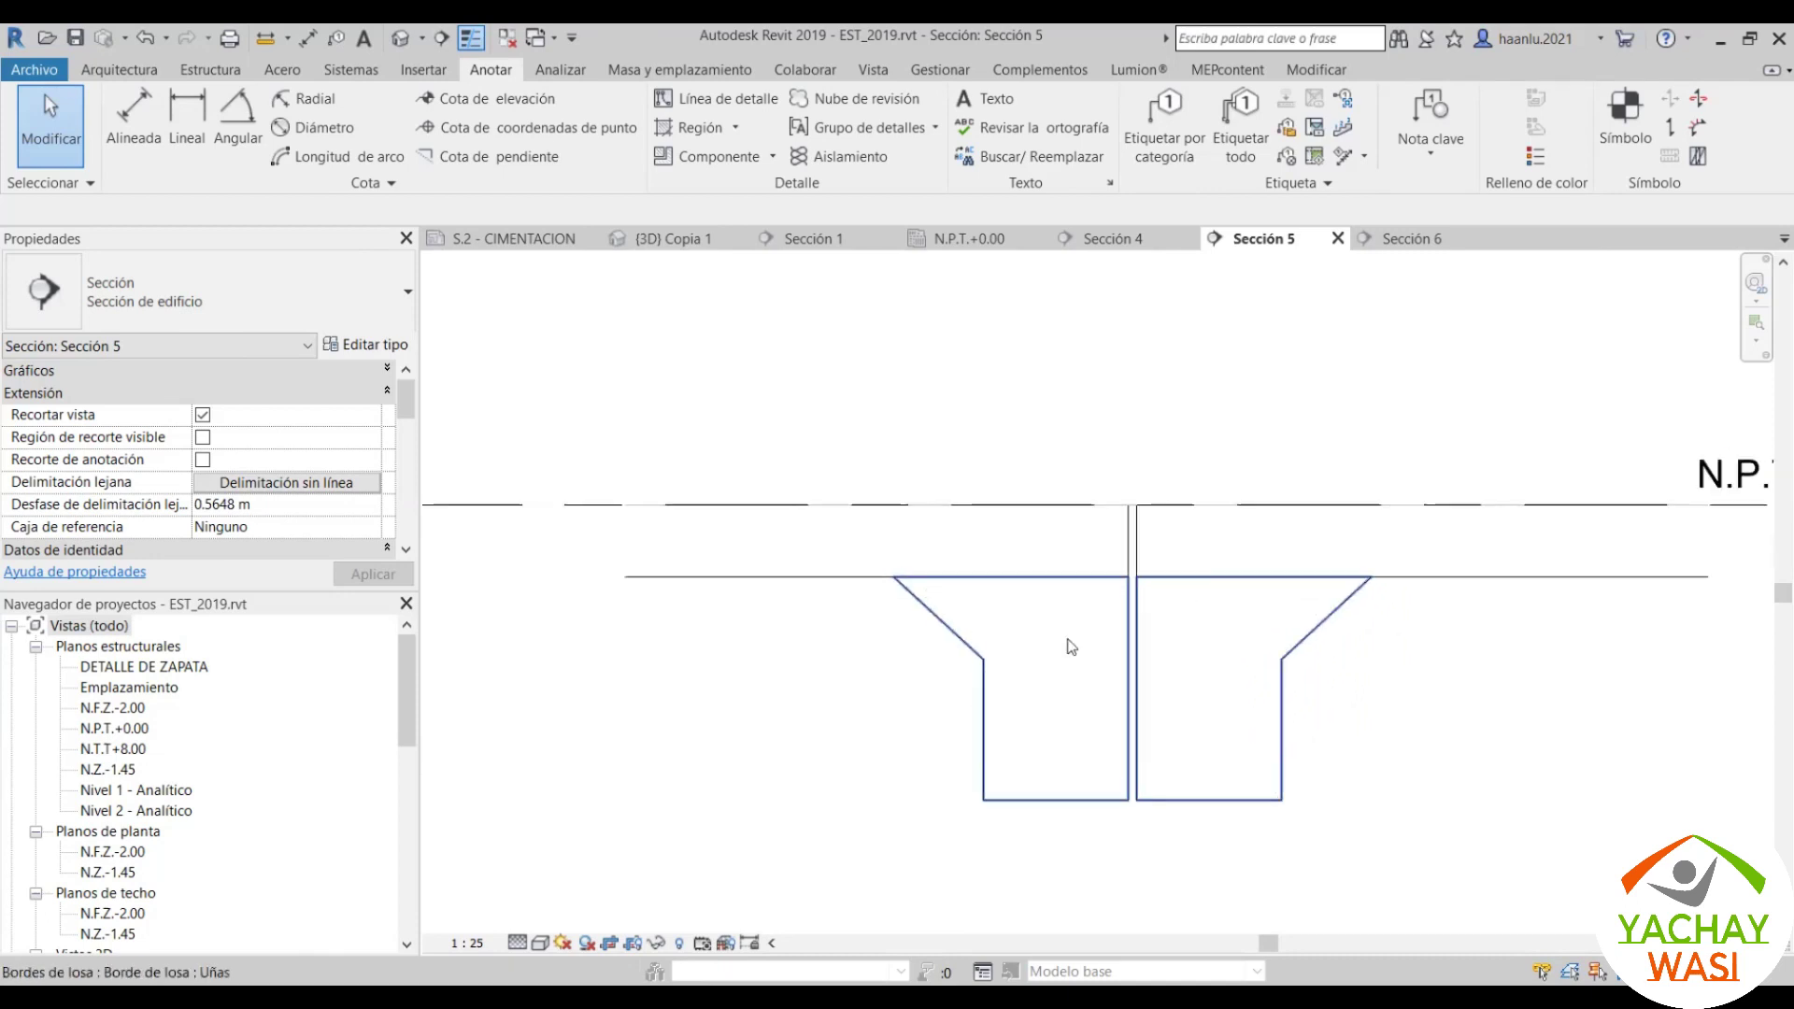
{"action": "left_click", "coordinate": [1043, 558]}
{"action": "key", "text": "Escape"}
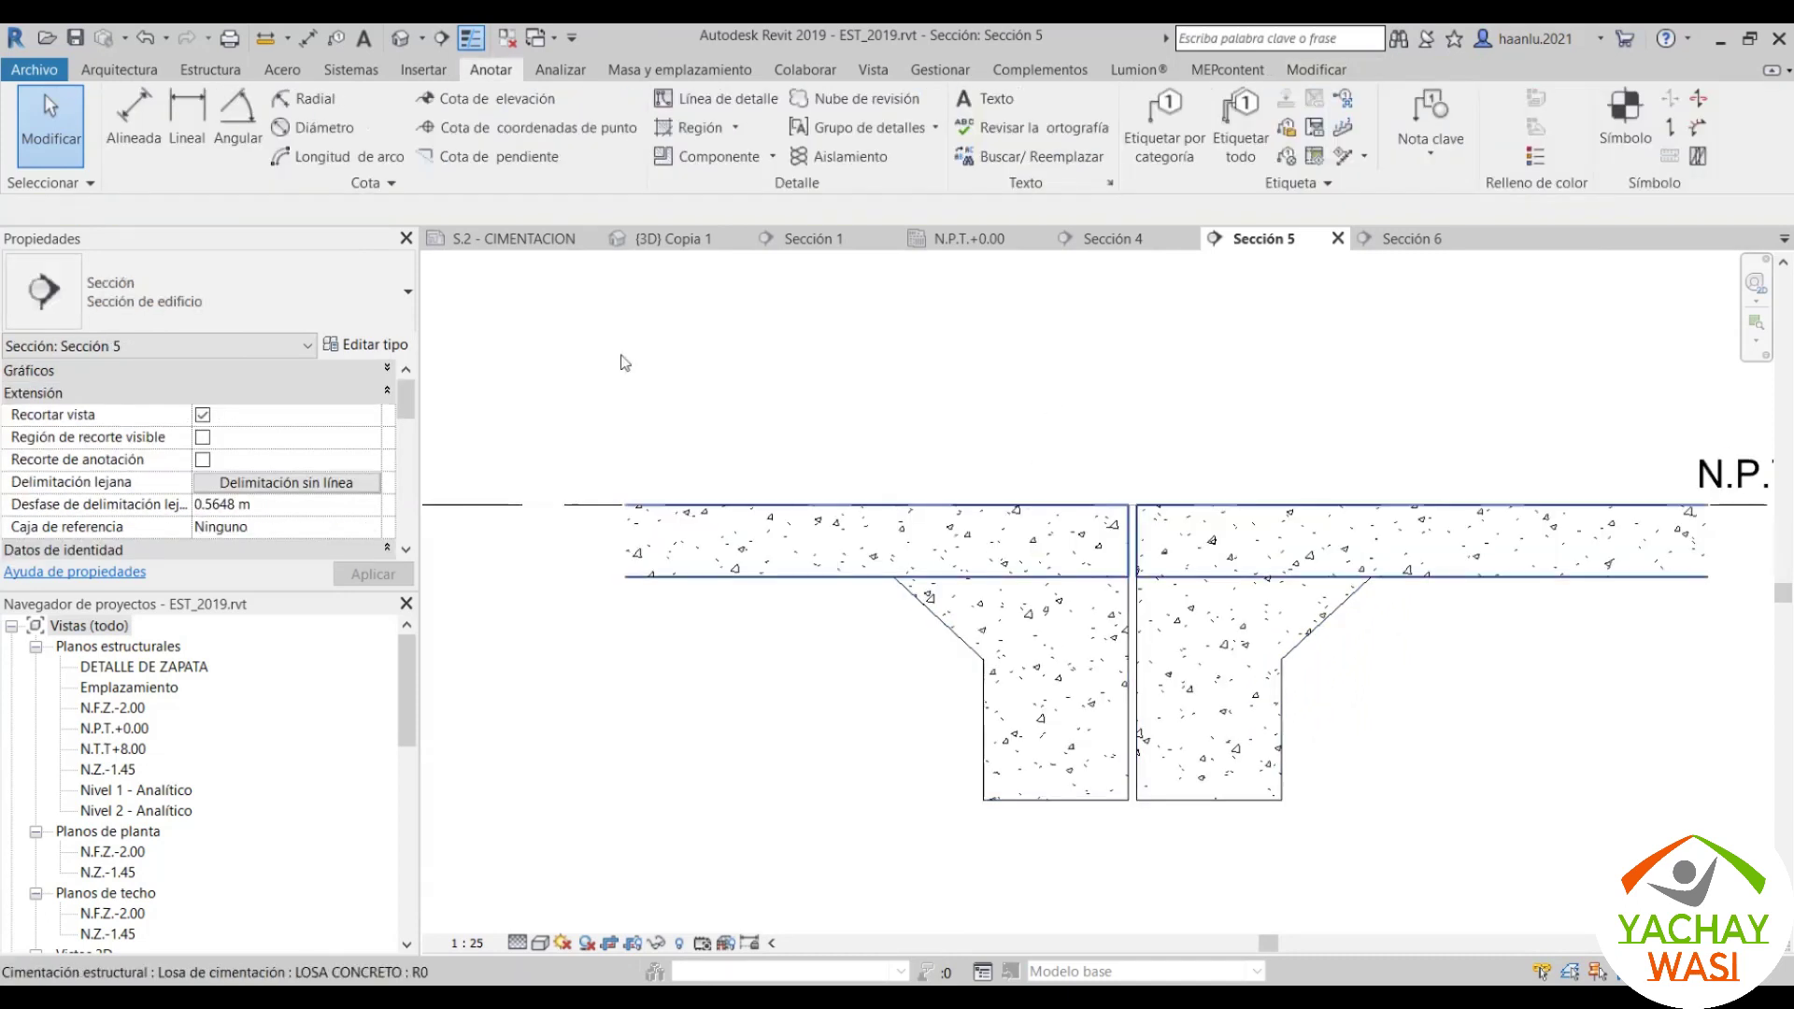
{"action": "scroll", "coordinate": [747, 639], "scroll_direction": "down", "scroll_amount": 1}
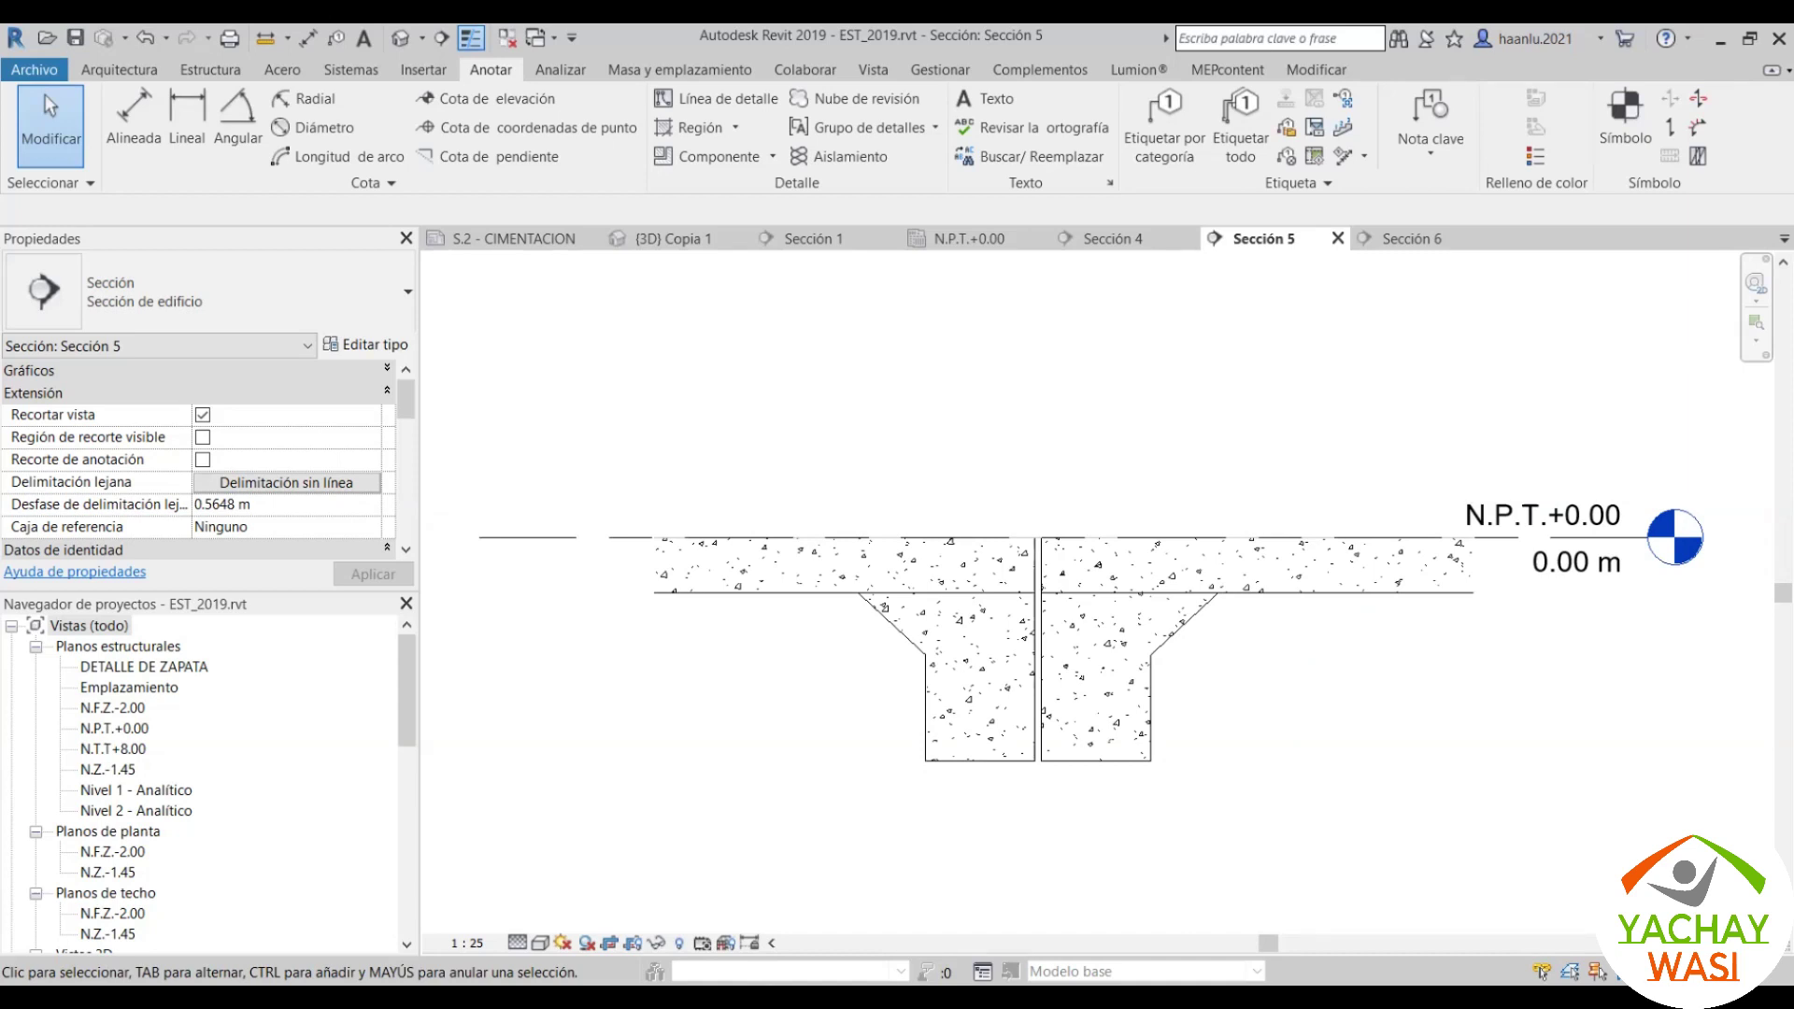
Step: Tag the slab with LOSA CONCRETO and move the tag into the right slab half
{"action": "left_click", "coordinate": [1166, 169]}
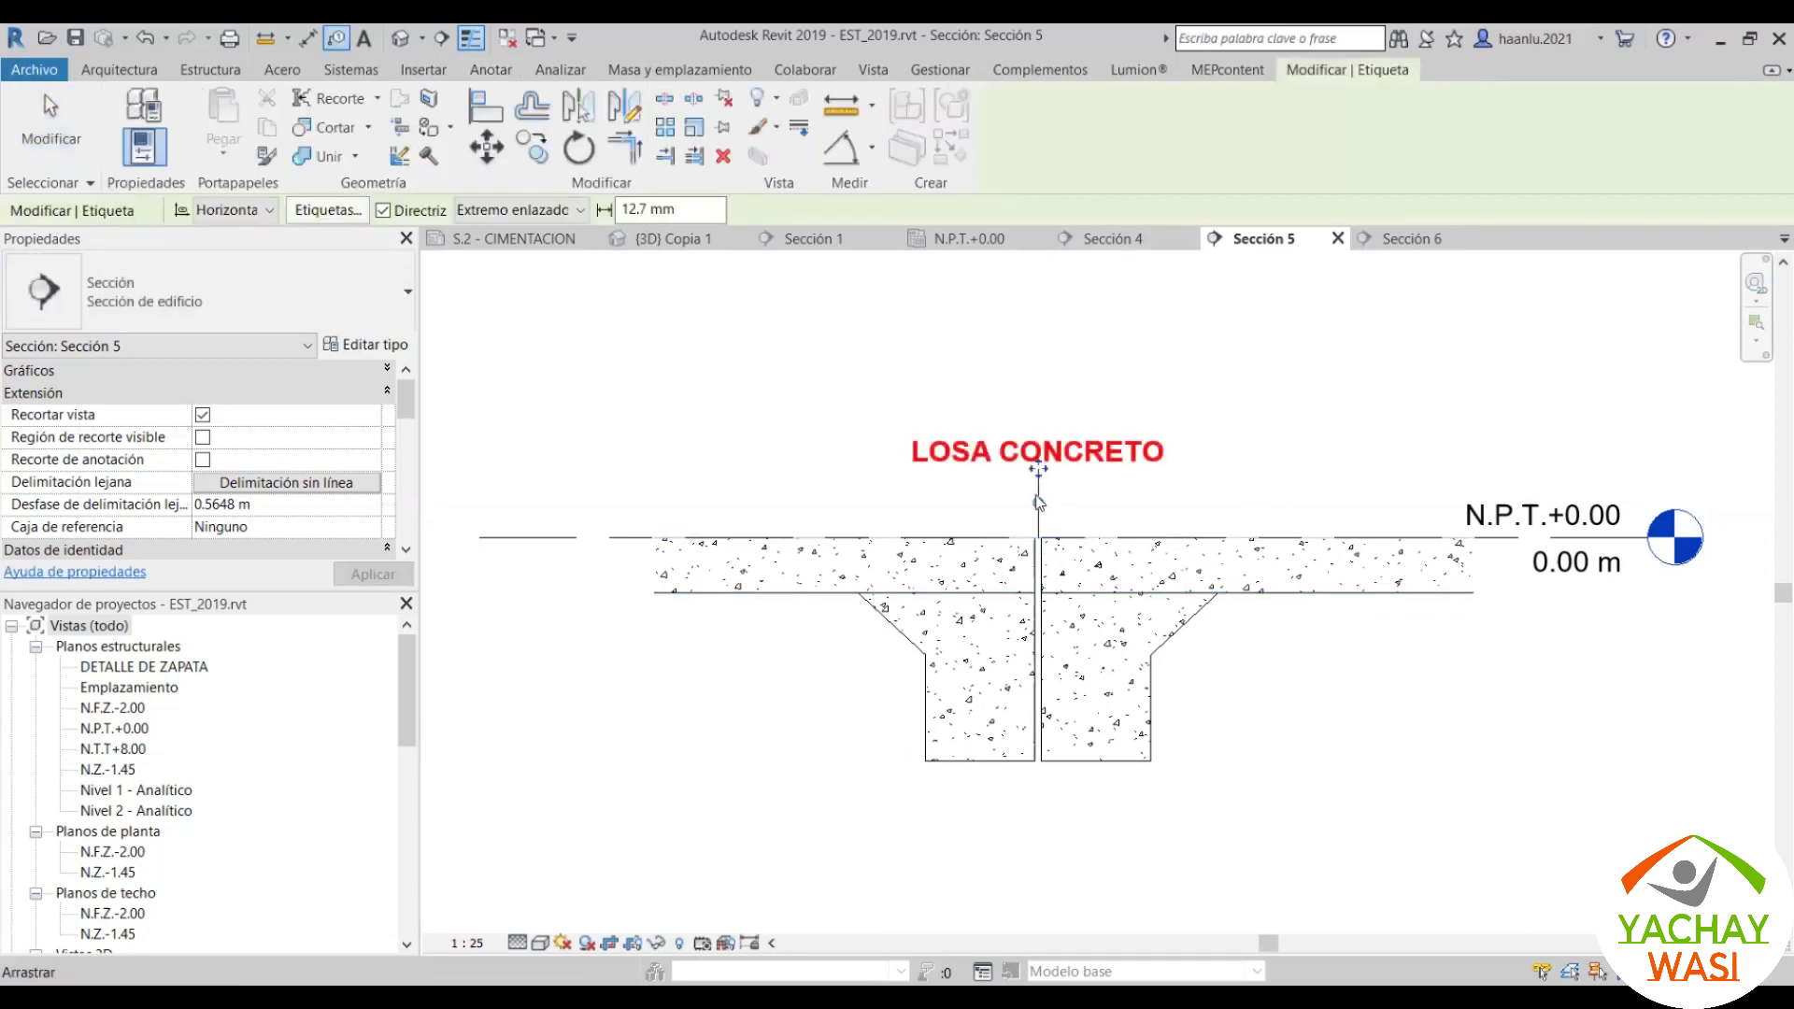
{"action": "left_click_drag", "start_coordinate": [1037, 472], "coordinate": [1233, 493]}
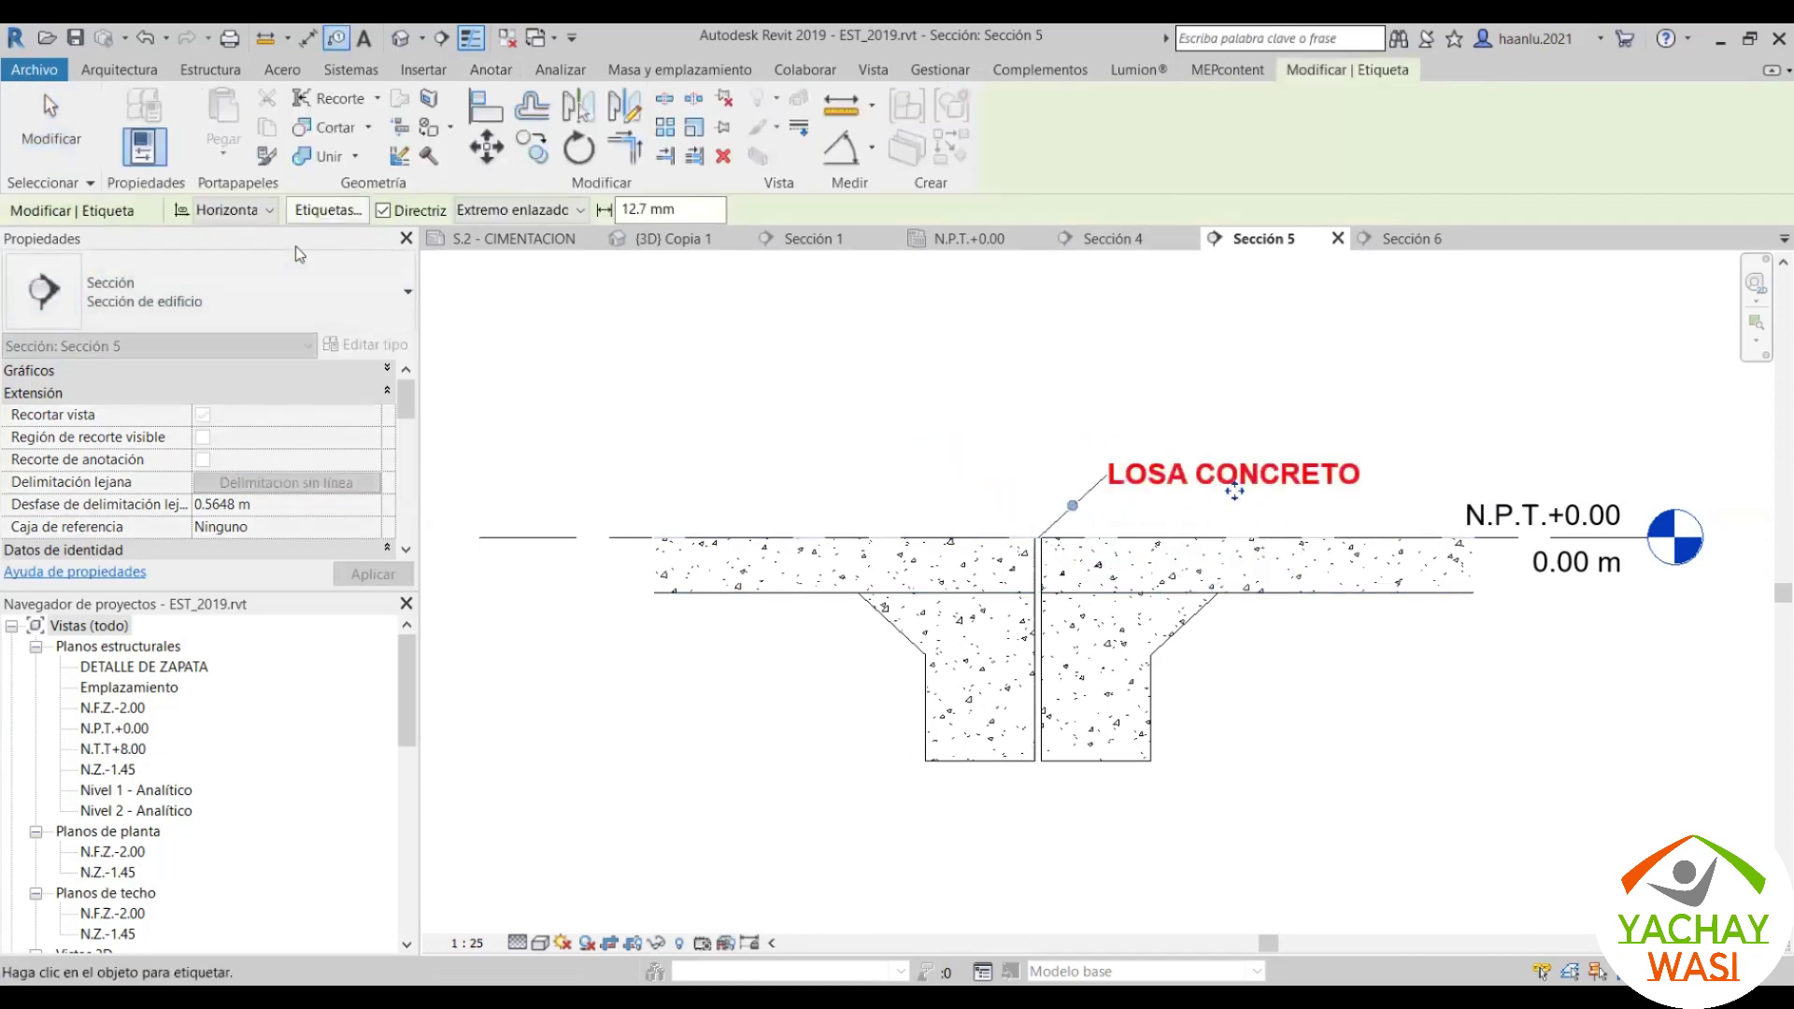
{"action": "key", "text": "Escape"}
{"action": "key", "text": "Escape"}
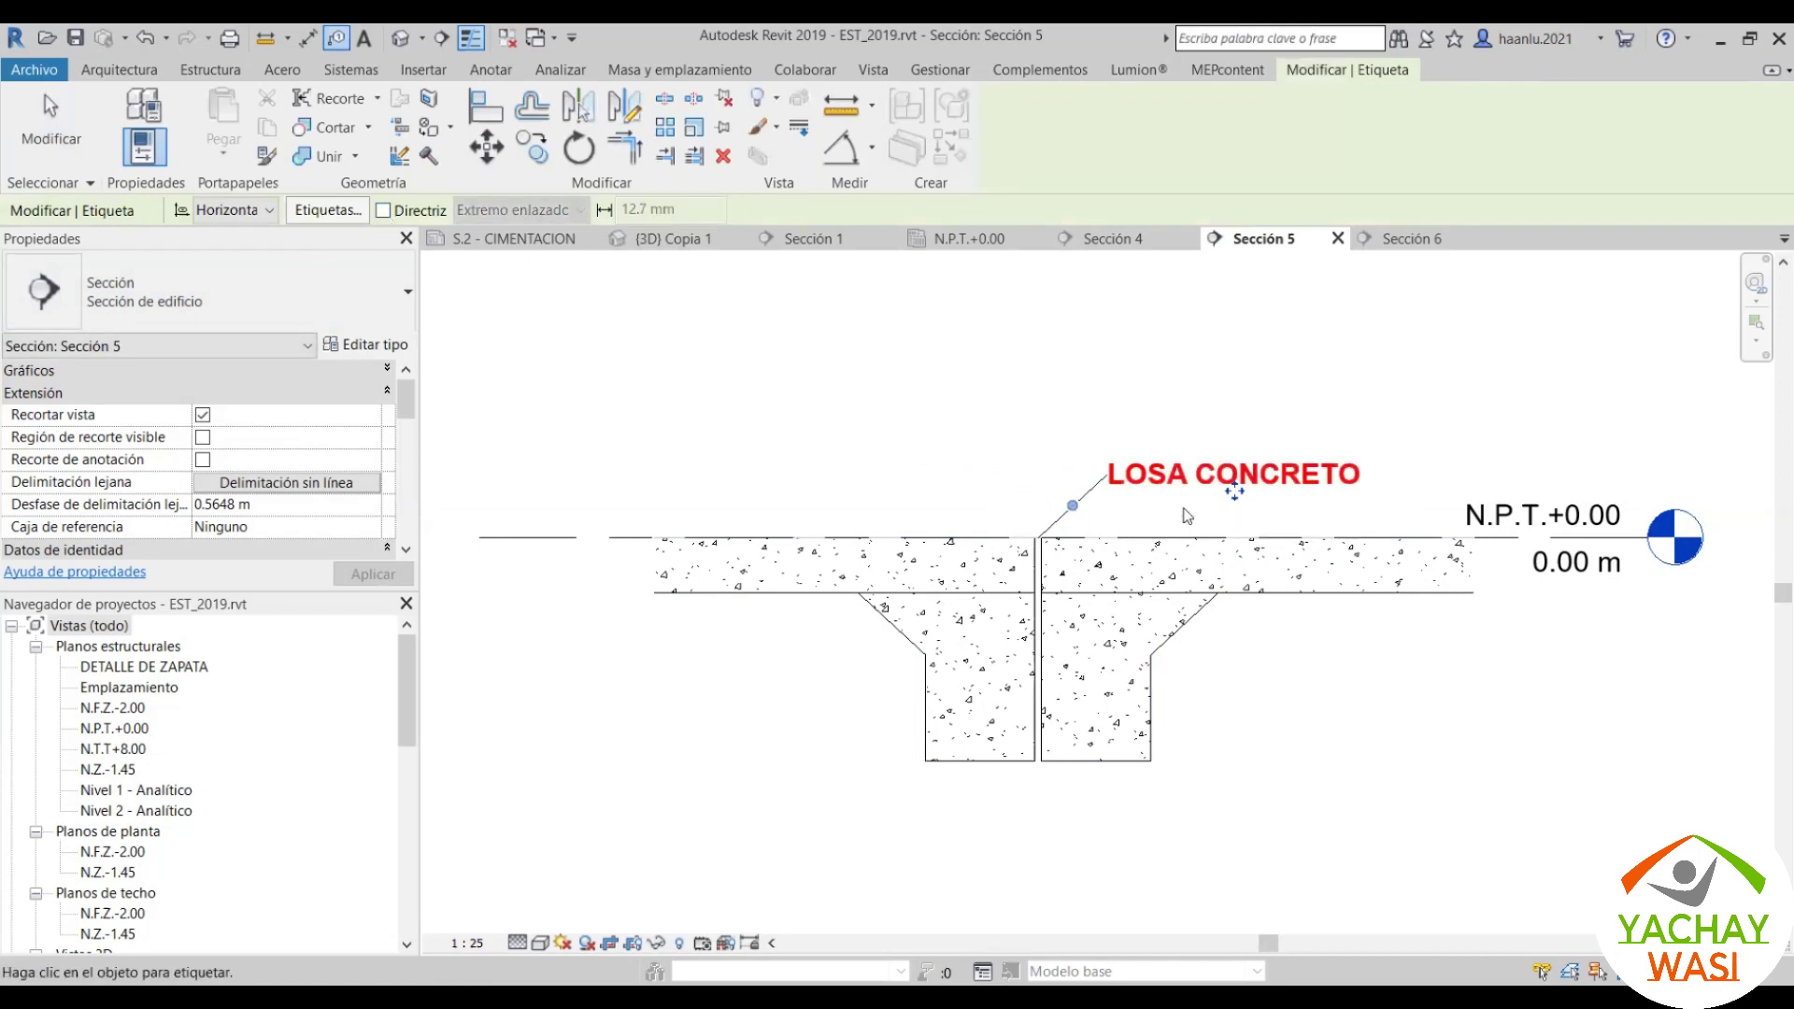
{"action": "left_click", "coordinate": [1229, 484]}
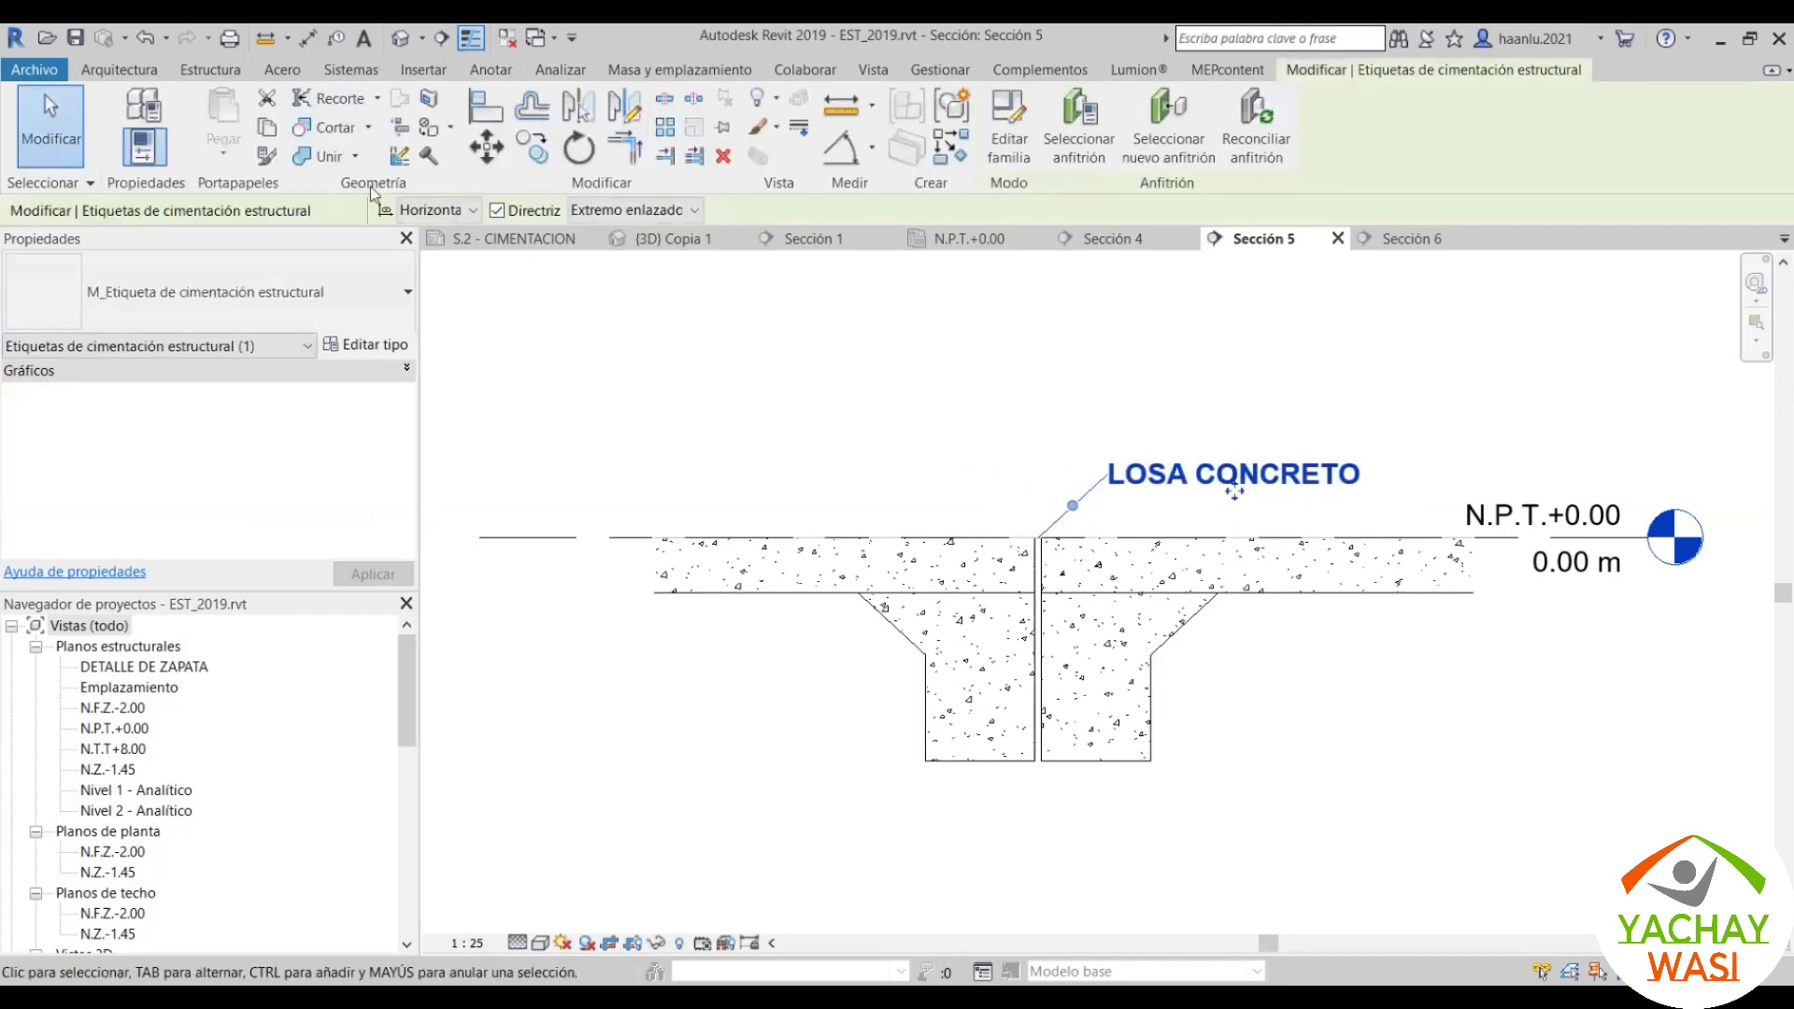
{"action": "scroll", "coordinate": [1223, 489], "scroll_direction": "up", "scroll_amount": 1}
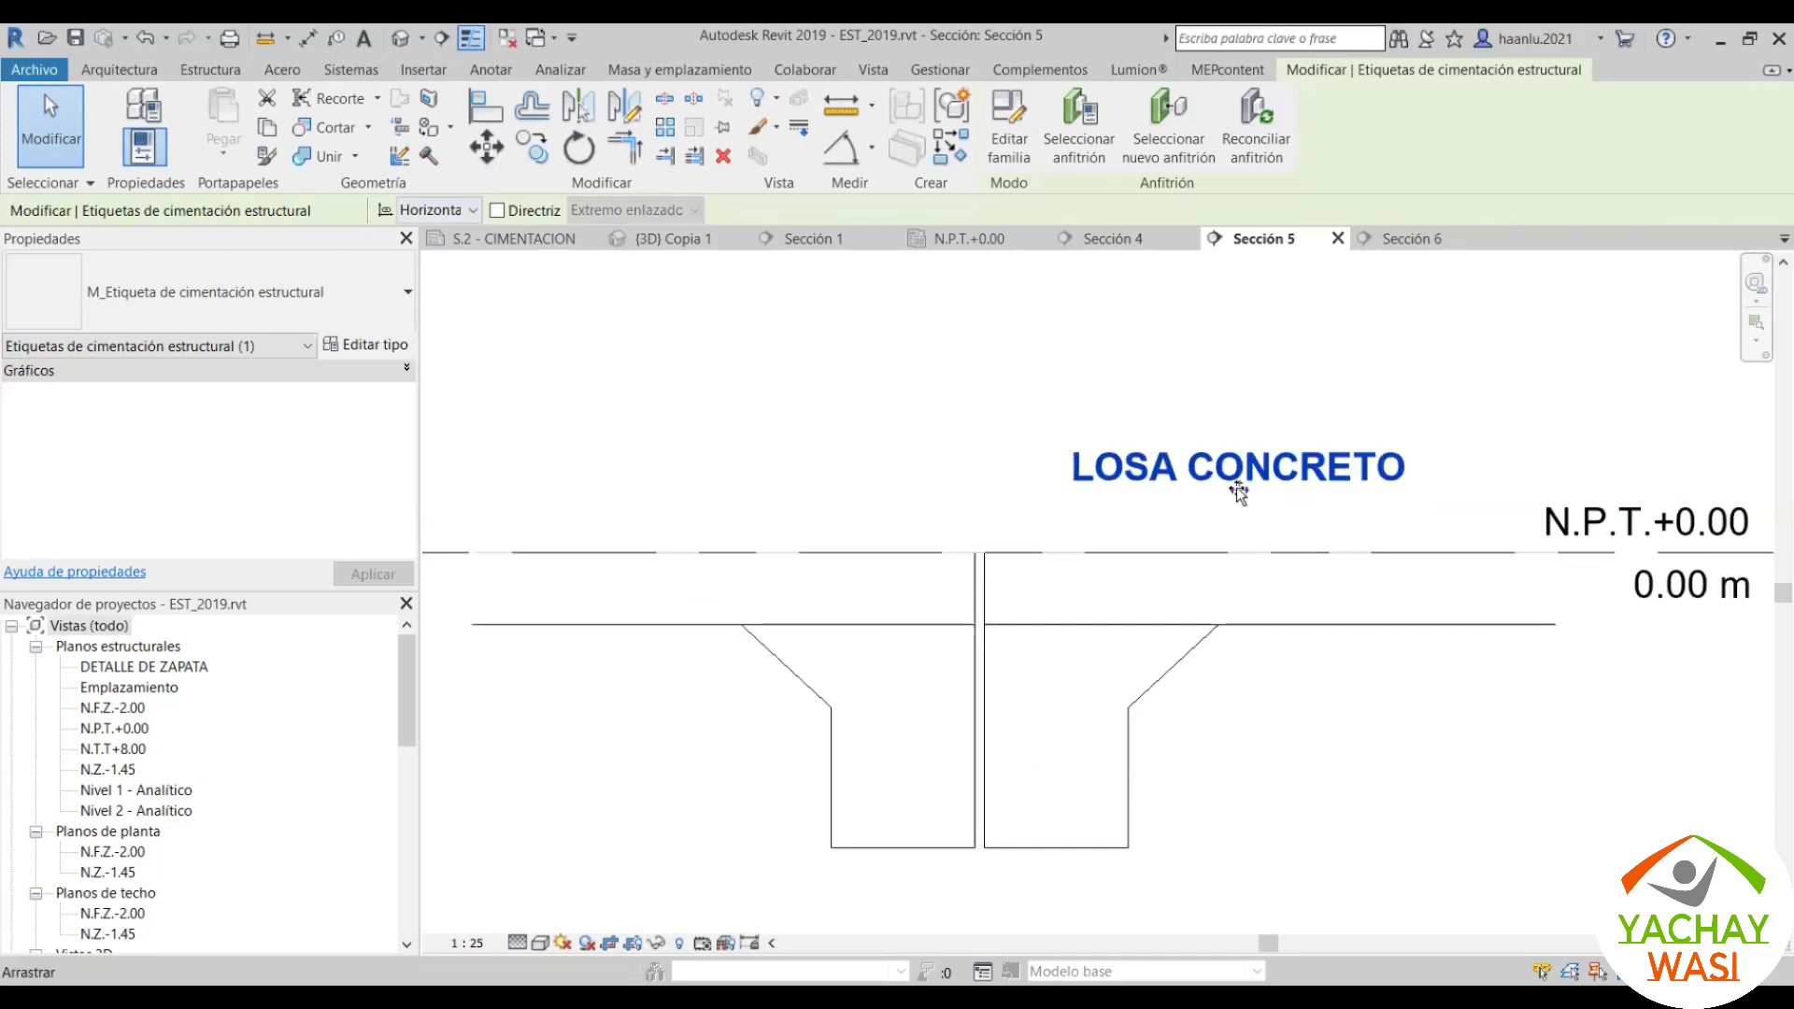
{"action": "left_click_drag", "start_coordinate": [1235, 491], "coordinate": [1252, 610]}
{"action": "key", "text": "Escape"}
Step: Copy the LOSA CONCRETO tag onto the left slab half, undoing an accidental slab deletion
{"action": "left_click", "coordinate": [1022, 122]}
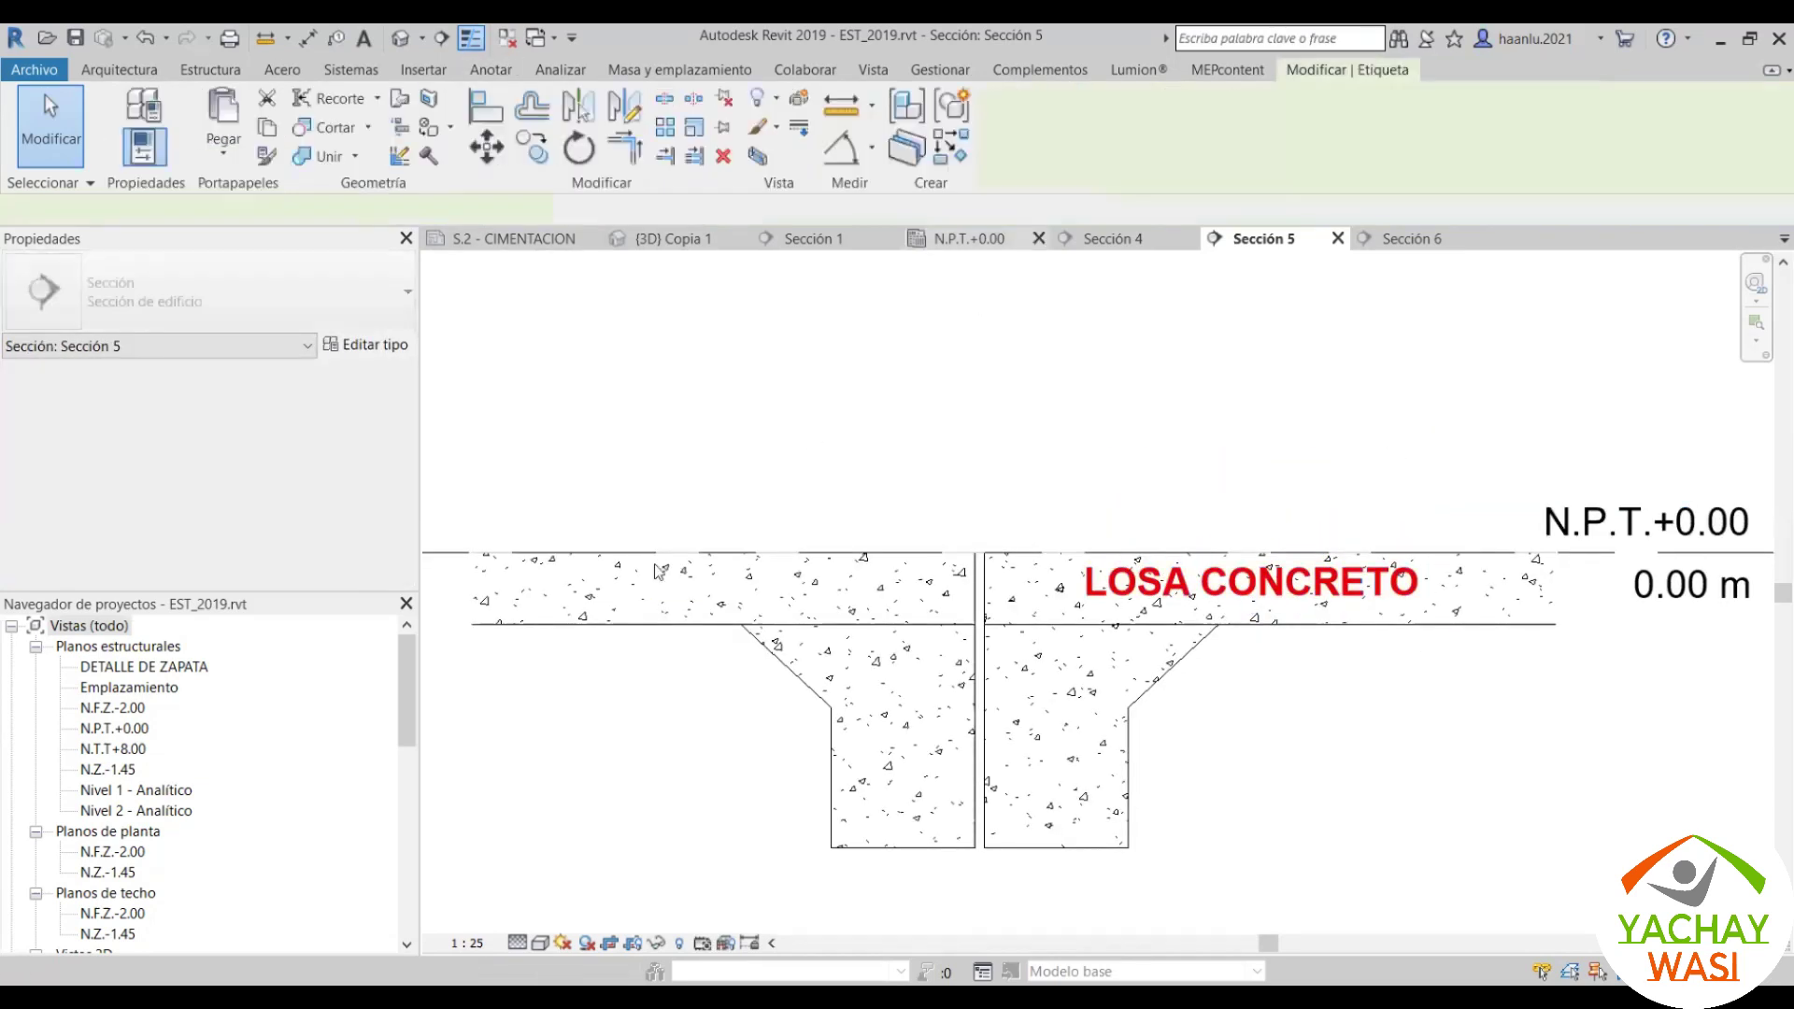
{"action": "left_click_drag", "start_coordinate": [976, 613], "coordinate": [699, 617]}
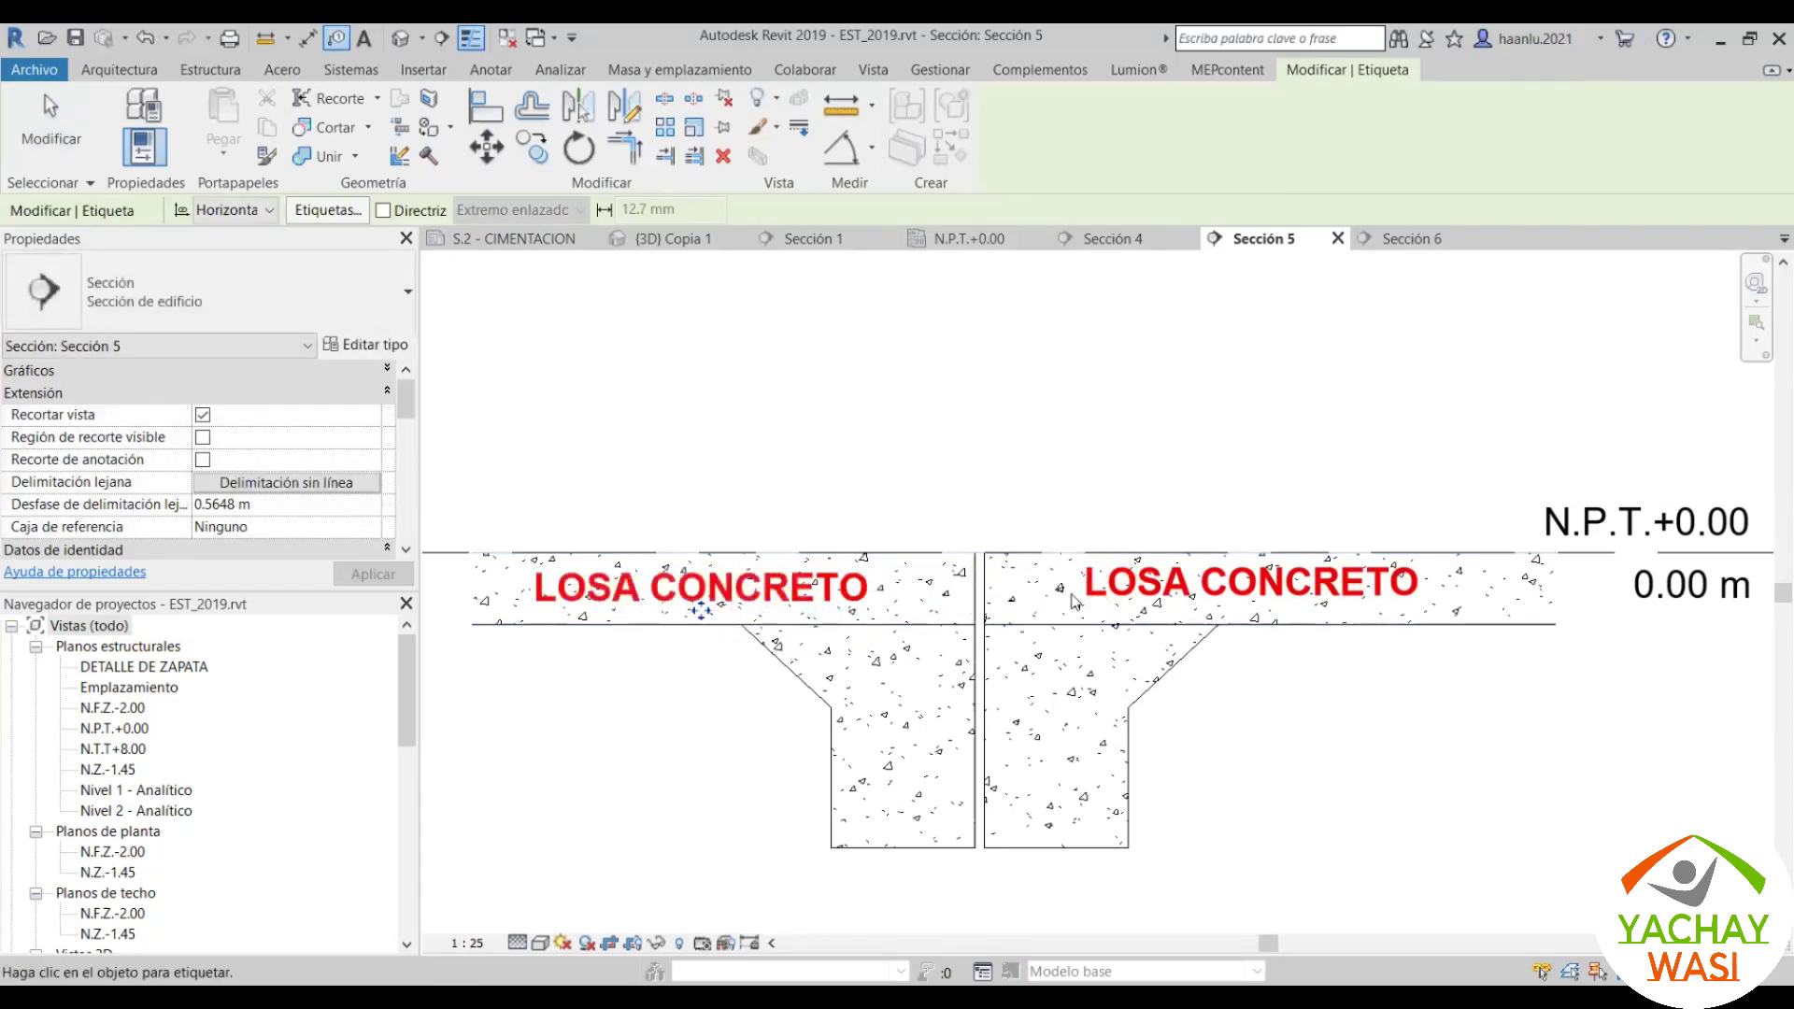
{"action": "key", "text": "Escape"}
{"action": "left_click", "coordinate": [1323, 630]}
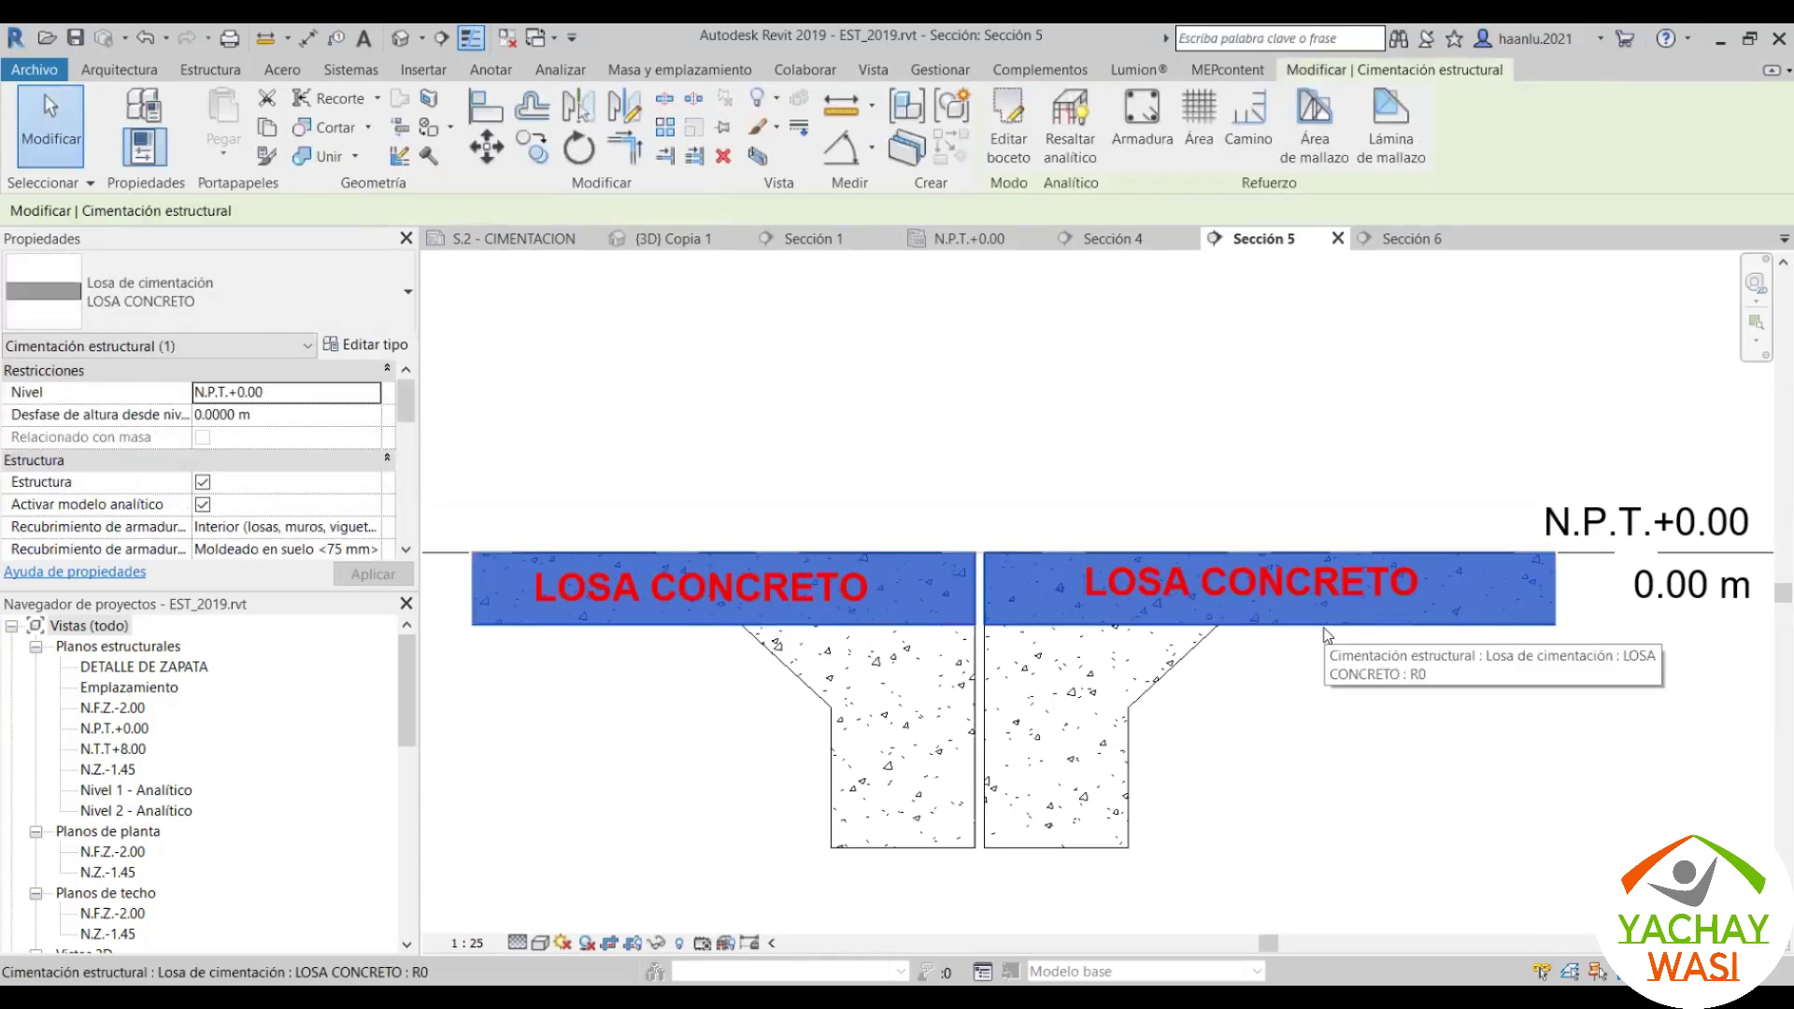
{"action": "key", "text": "Delete"}
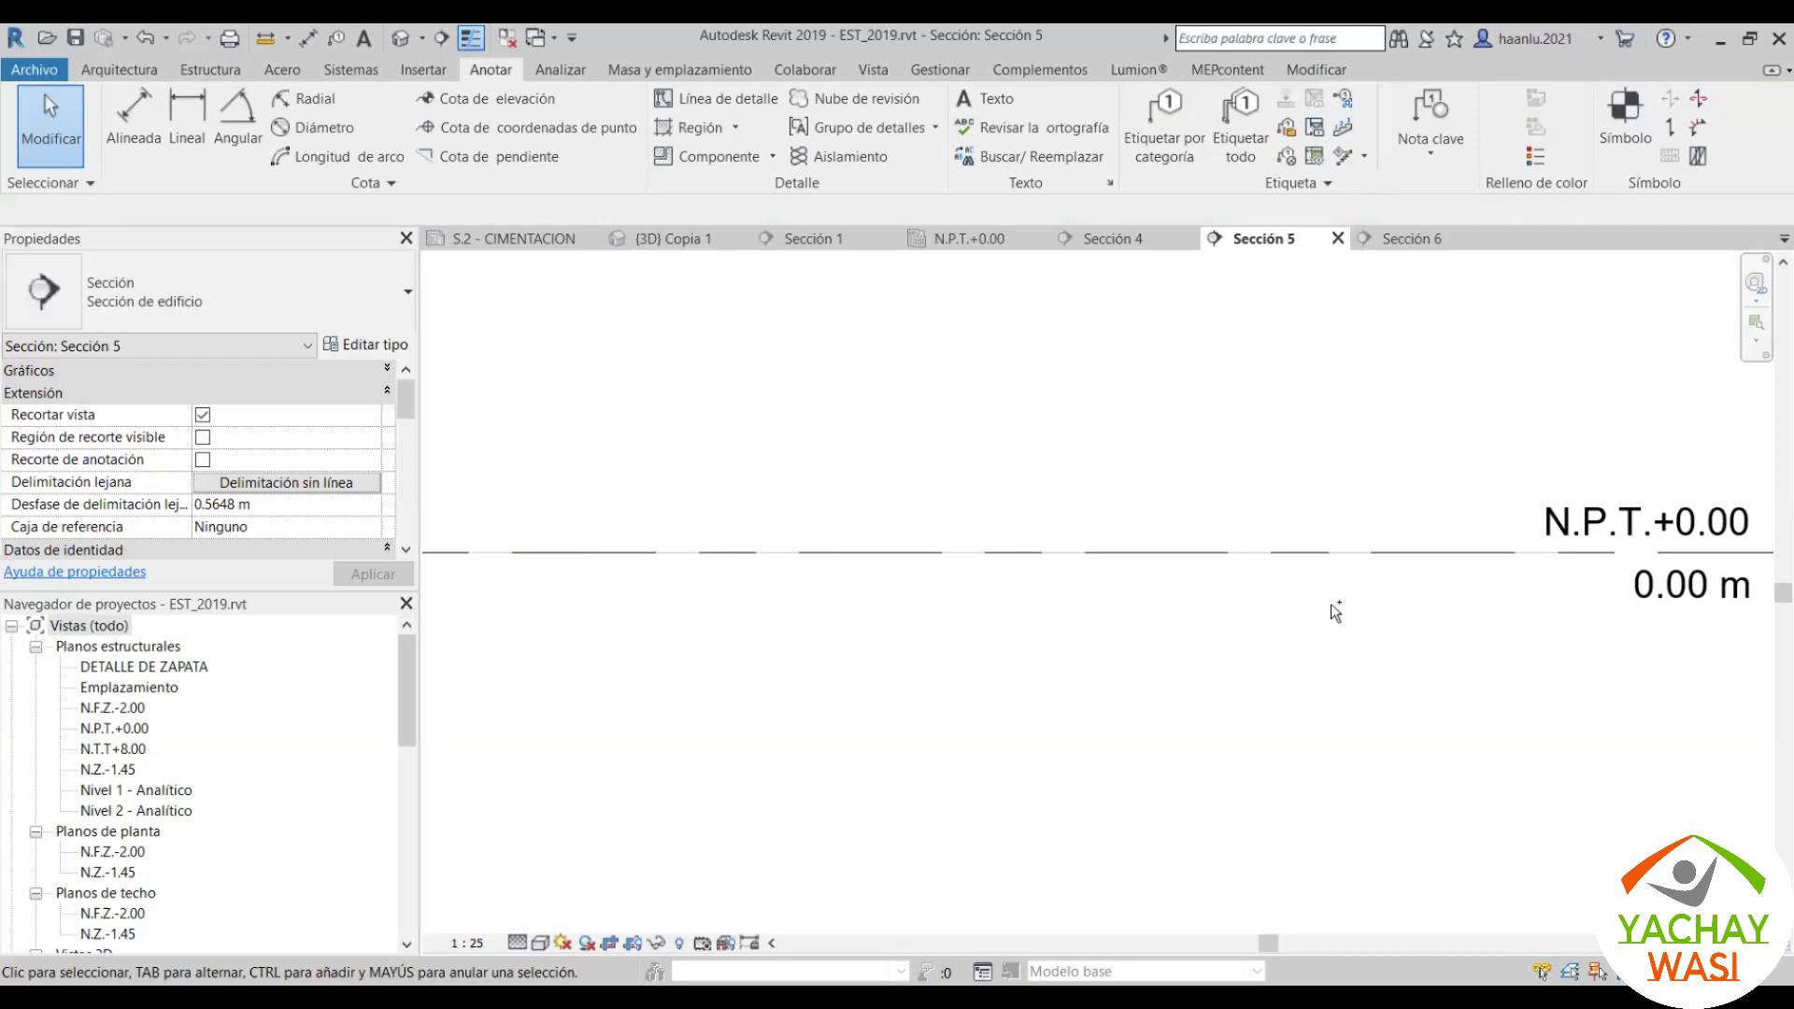
{"action": "key", "text": "ctrl+z"}
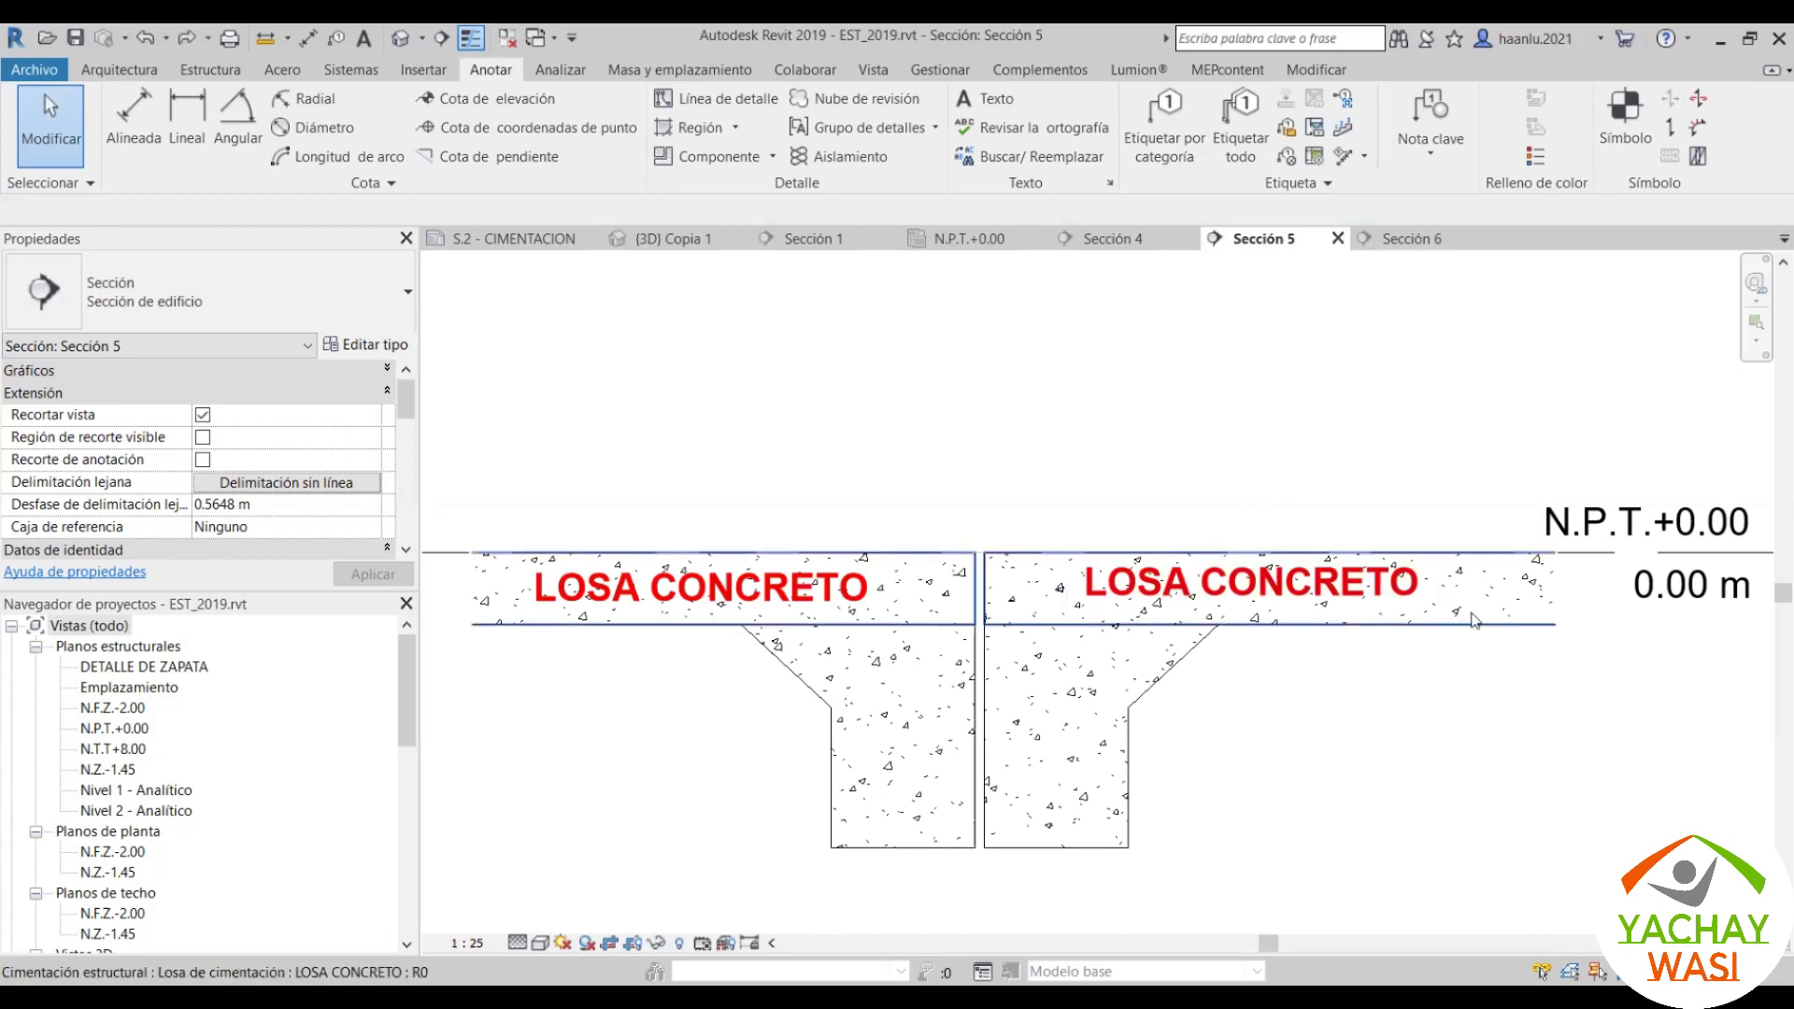
{"action": "left_click", "coordinate": [1474, 621]}
{"action": "left_click", "coordinate": [1362, 654]}
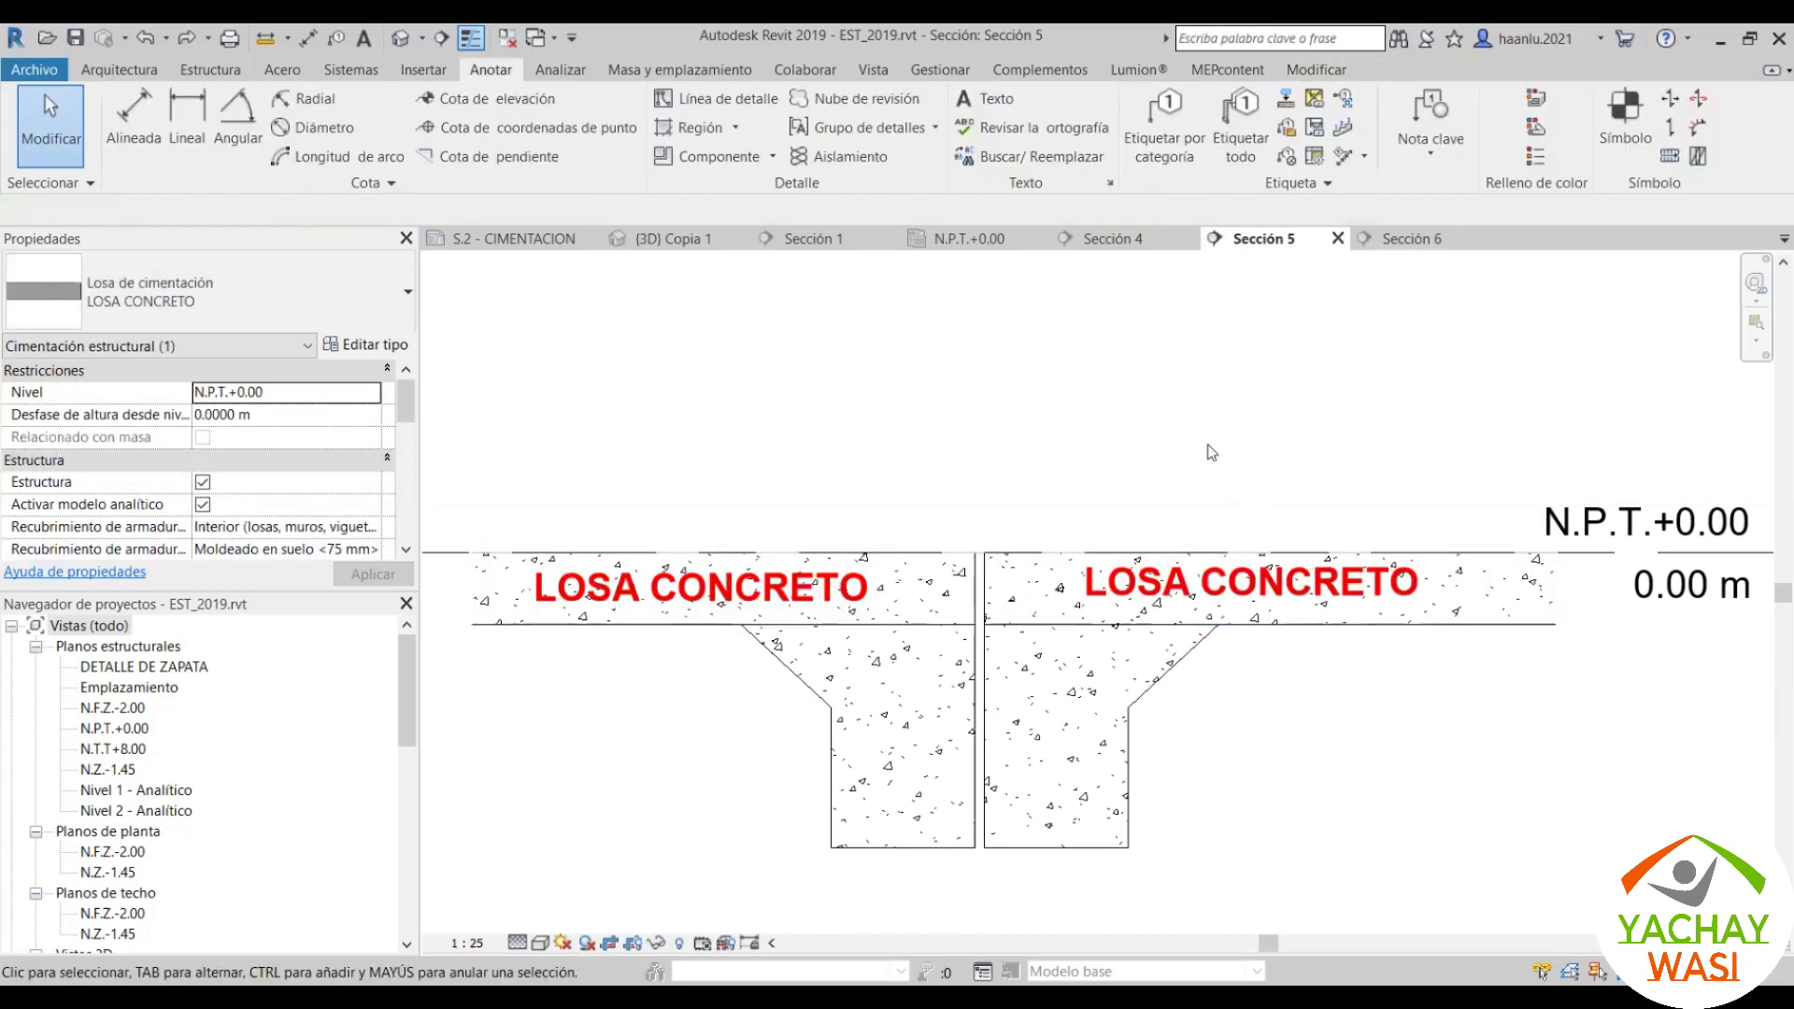
{"action": "scroll", "coordinate": [1207, 445], "scroll_direction": "down", "scroll_amount": 1}
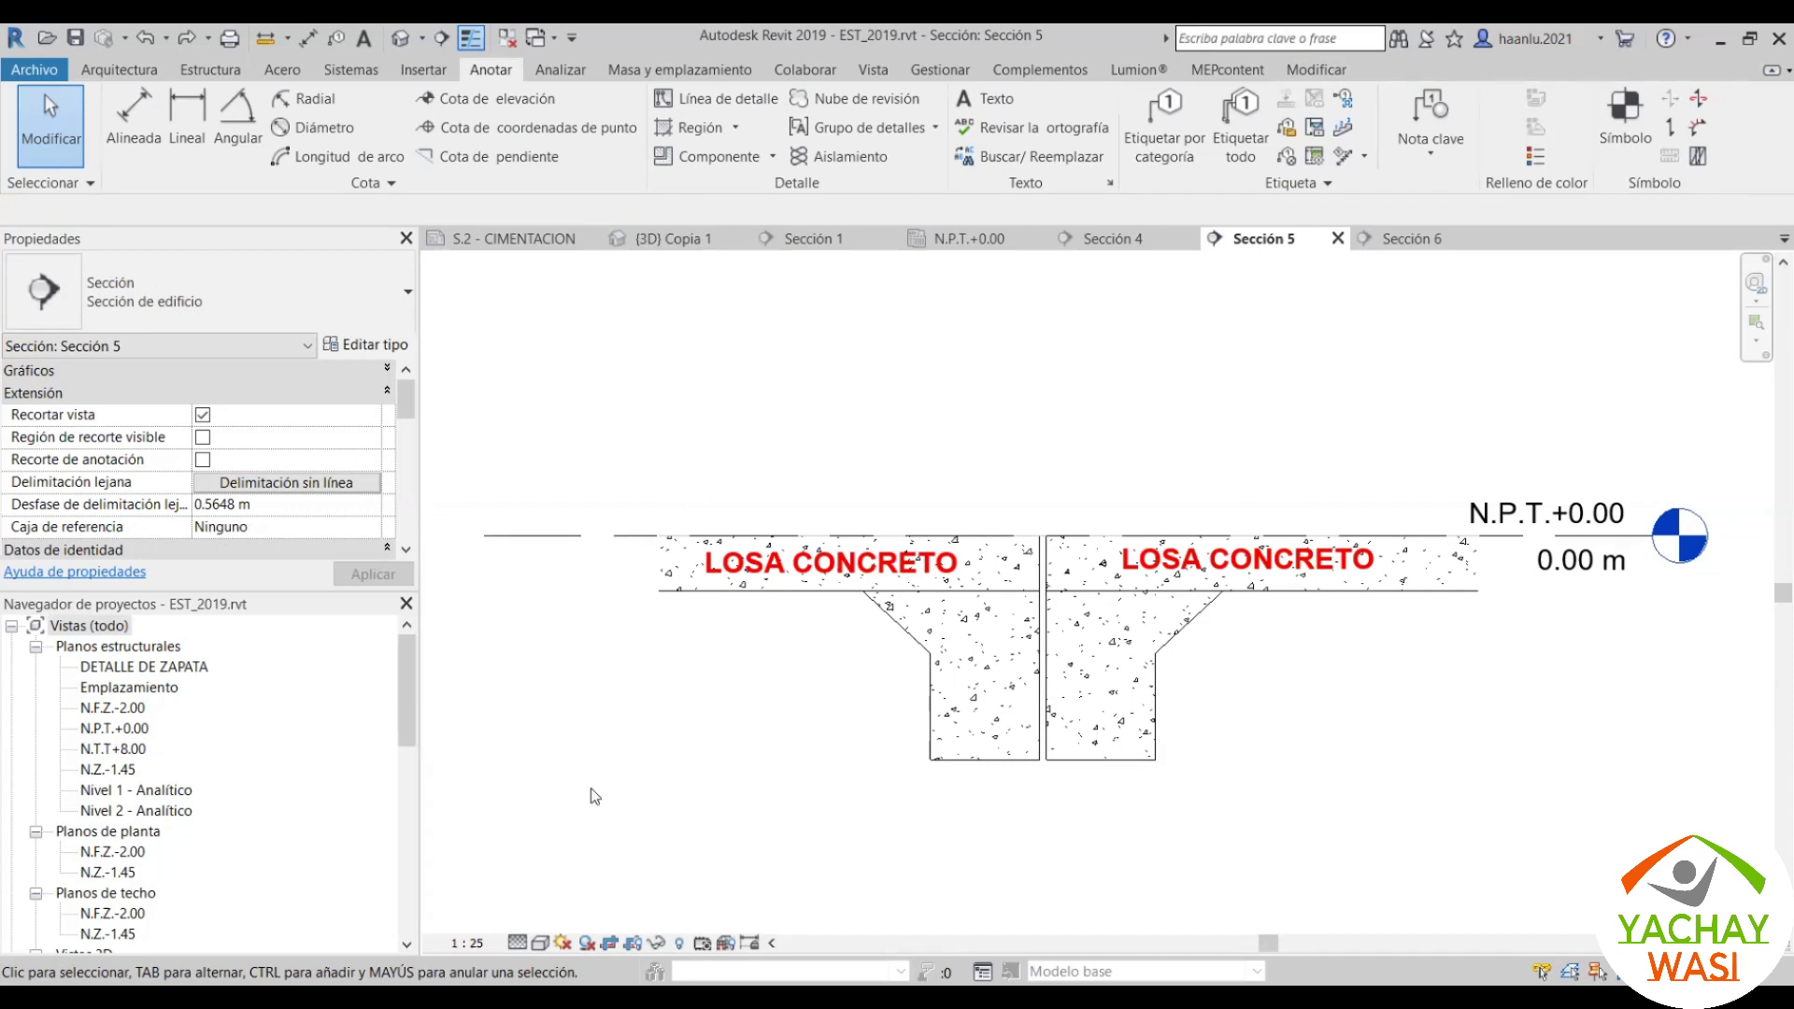
{"action": "scroll", "coordinate": [1034, 556], "scroll_direction": "up", "scroll_amount": 3}
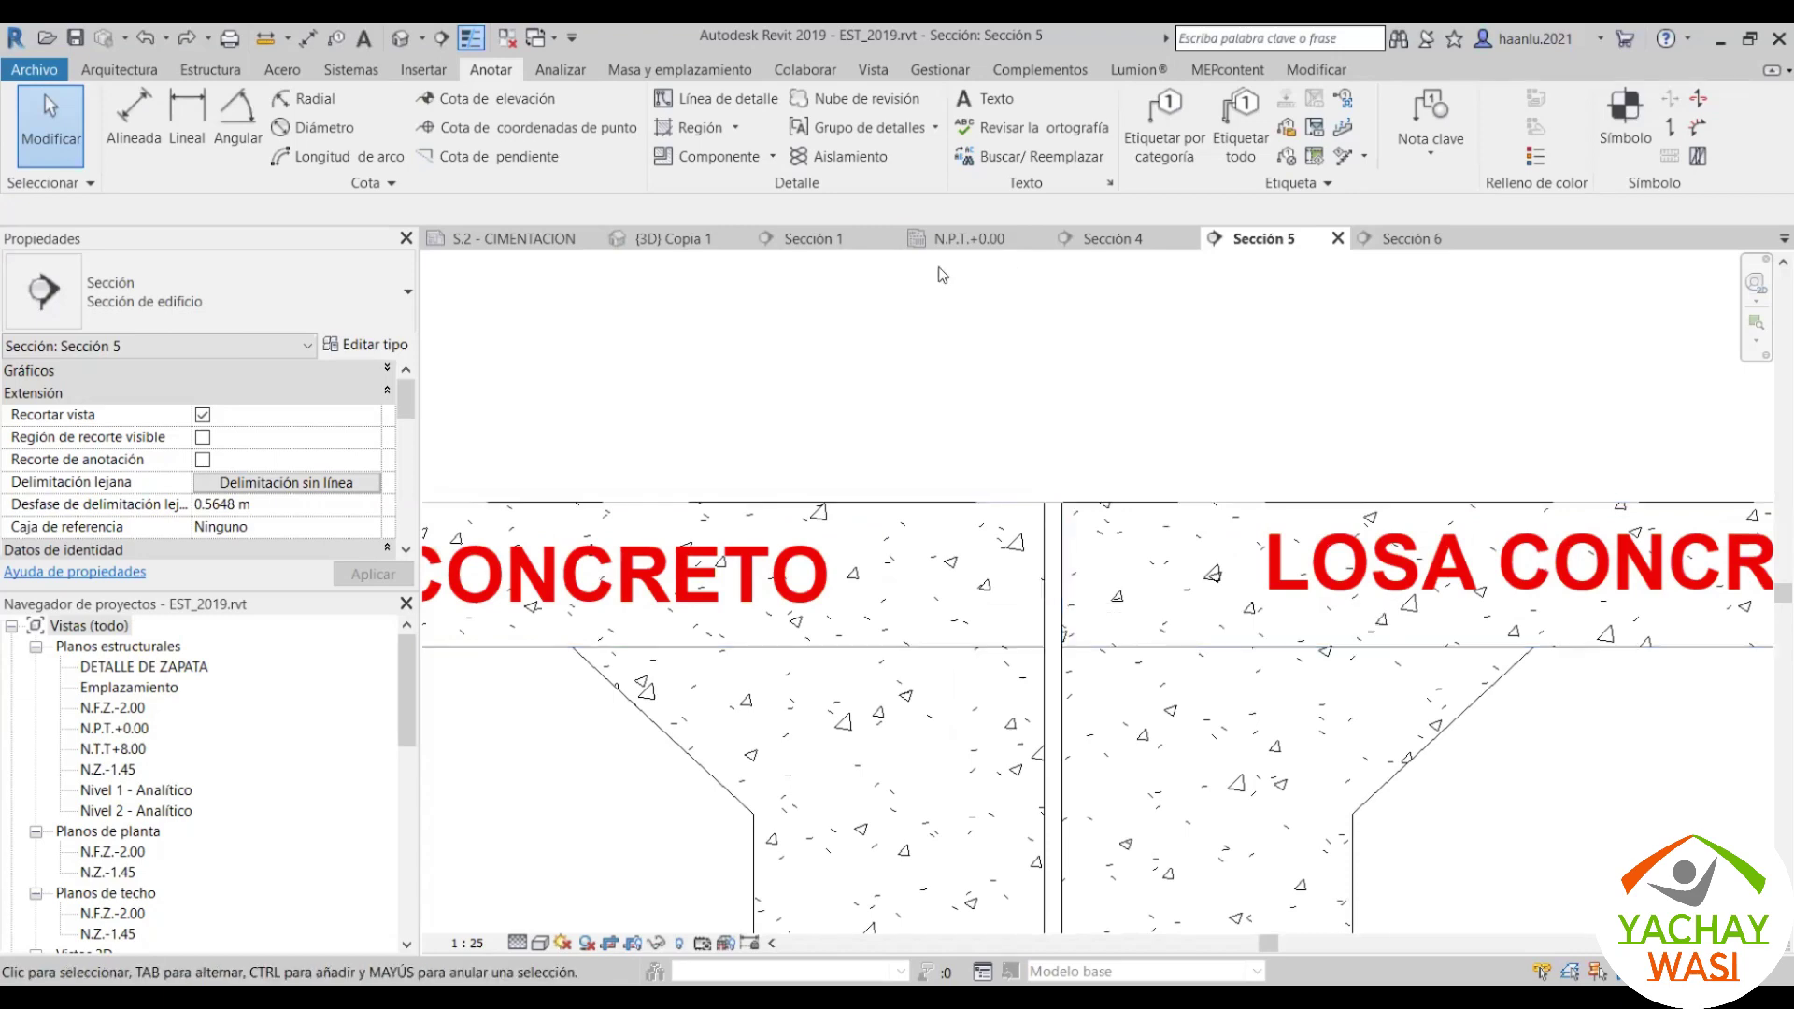
{"action": "left_click", "coordinate": [693, 238]}
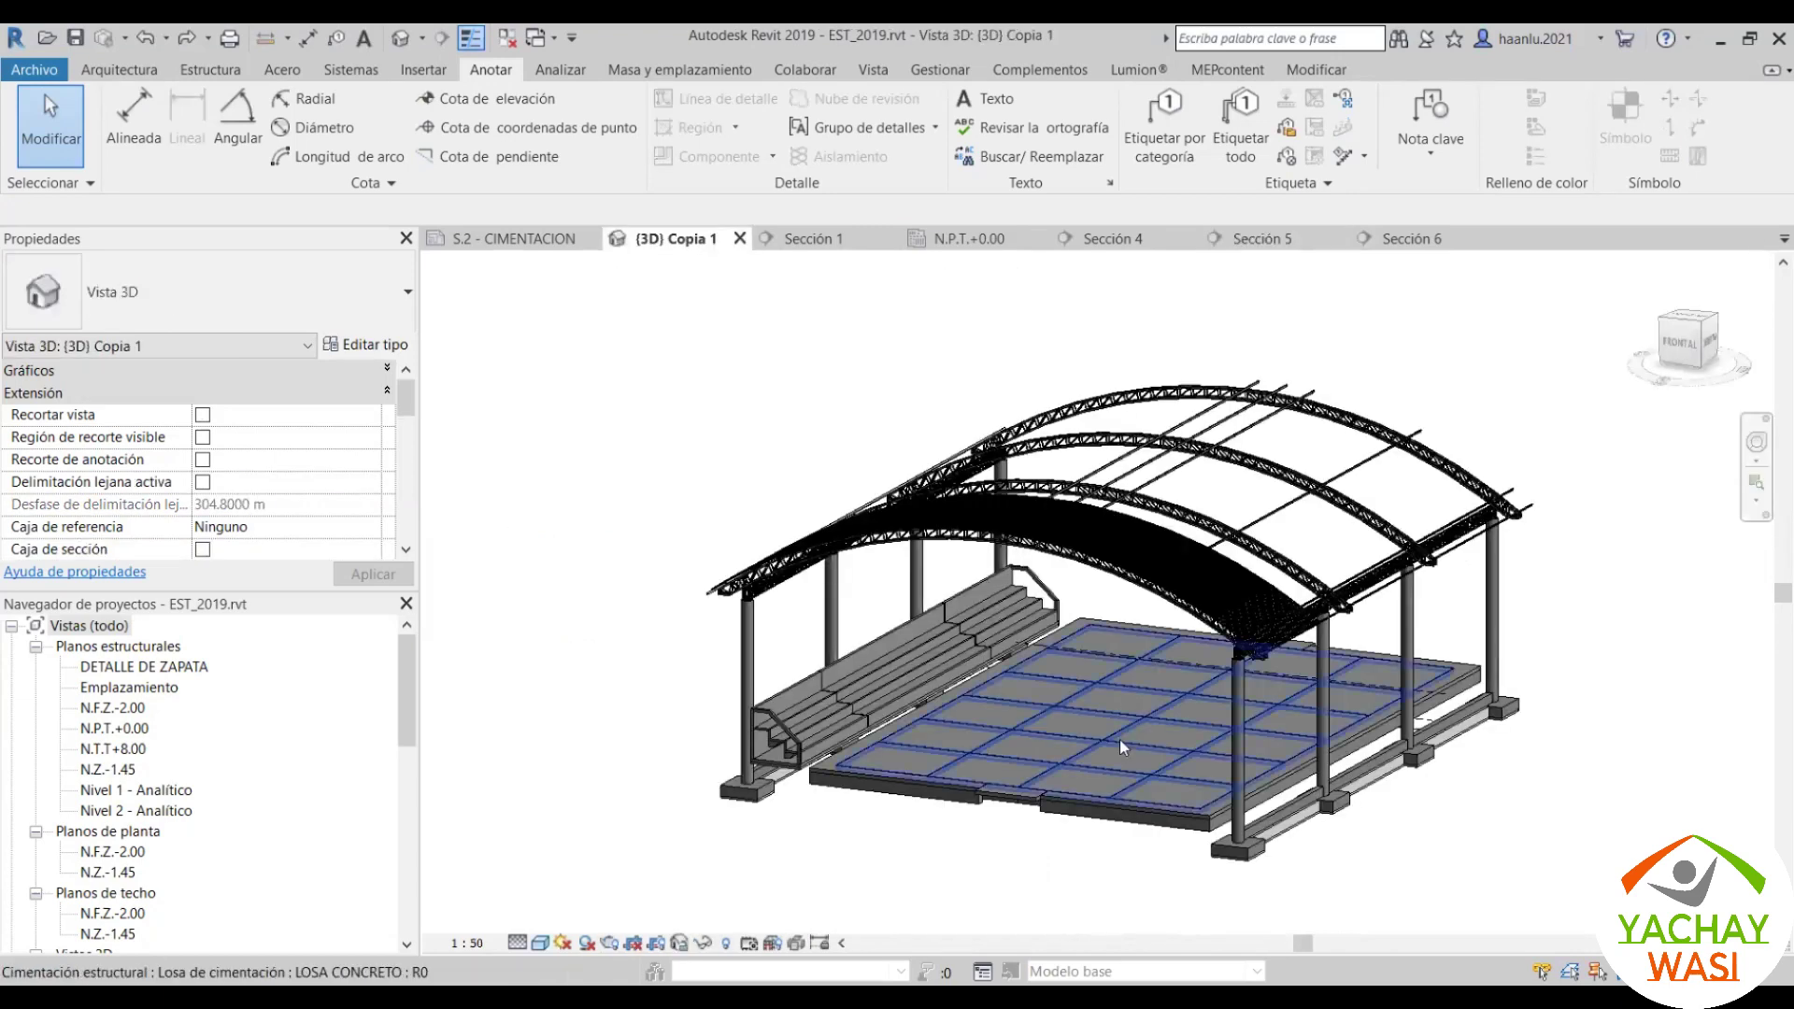
Step: Orbit the 3D model, then open the N.P.T.+0.00 structural plan
{"action": "mouse_move", "coordinate": [1120, 738]}
{"action": "middle_mouse_down", "text": "shift"}
{"action": "mouse_move", "coordinate": [1124, 672]}
{"action": "mouse_move", "coordinate": [1164, 597]}
{"action": "mouse_move", "coordinate": [866, 322]}
{"action": "mouse_move", "coordinate": [1112, 264]}
{"action": "middle_mouse_up", "text": "shift"}
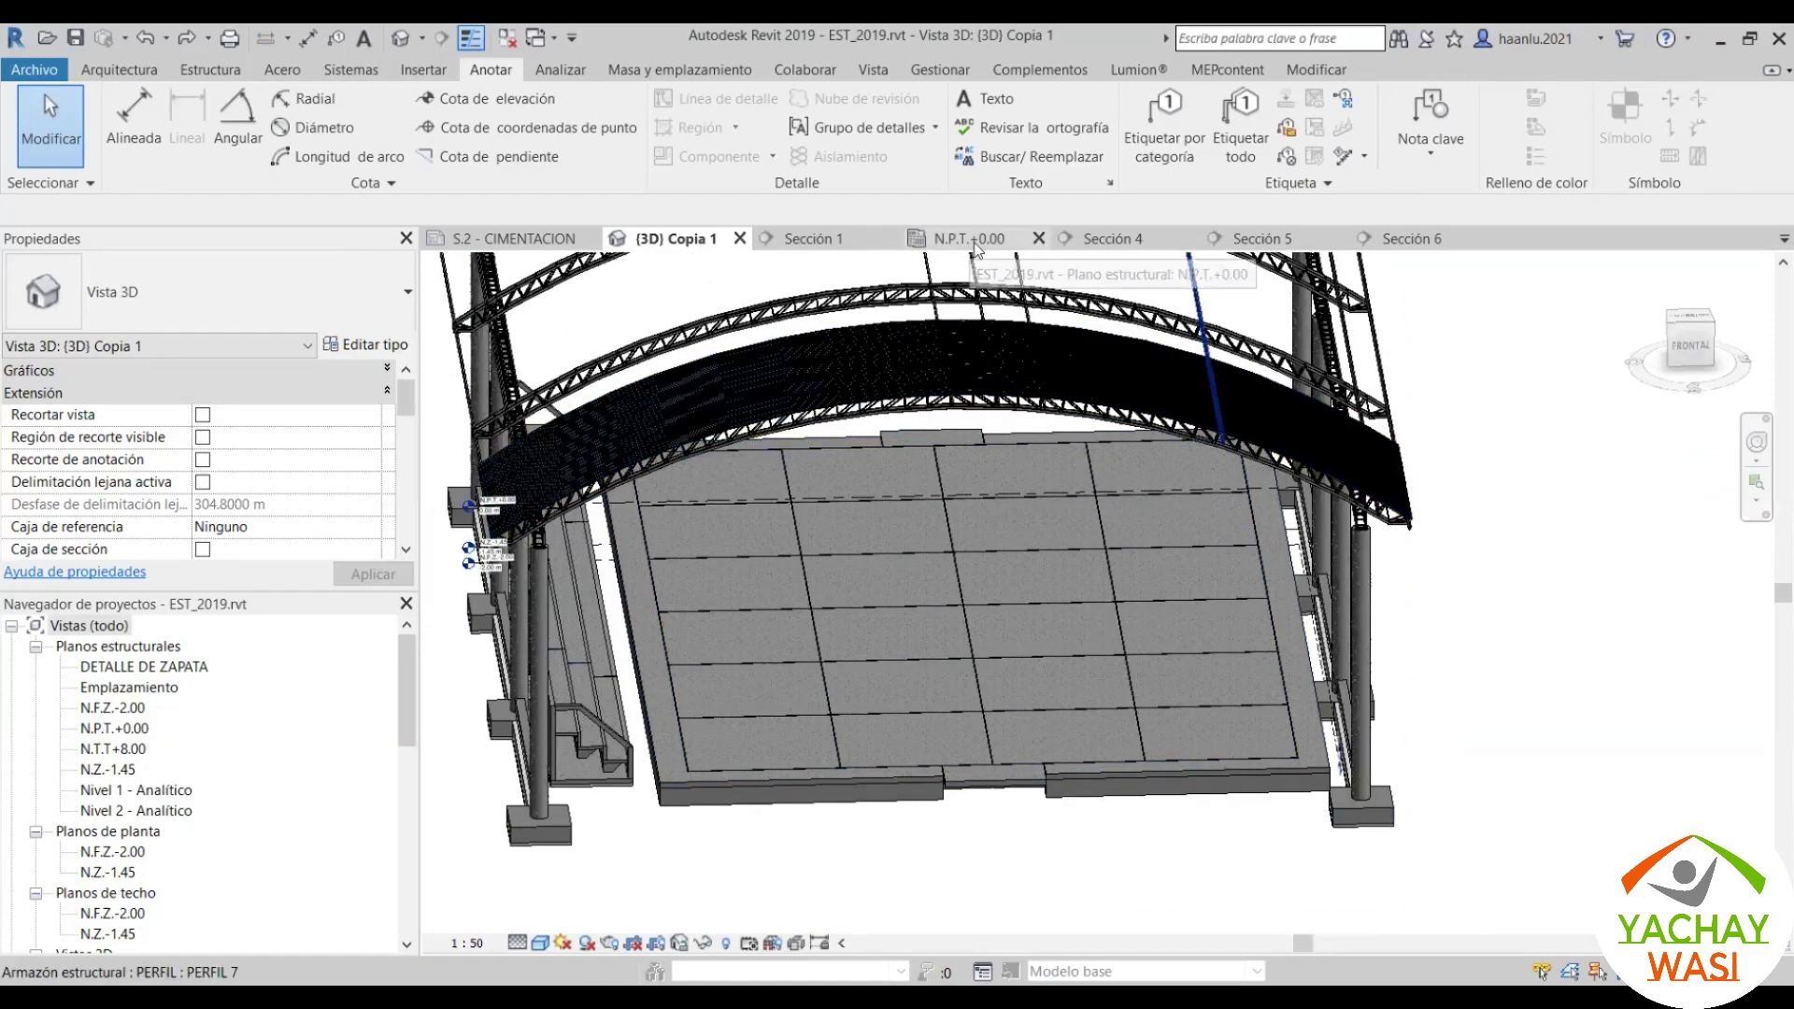
{"action": "left_click", "coordinate": [976, 245]}
{"action": "scroll", "coordinate": [878, 715], "scroll_direction": "down", "scroll_amount": 3}
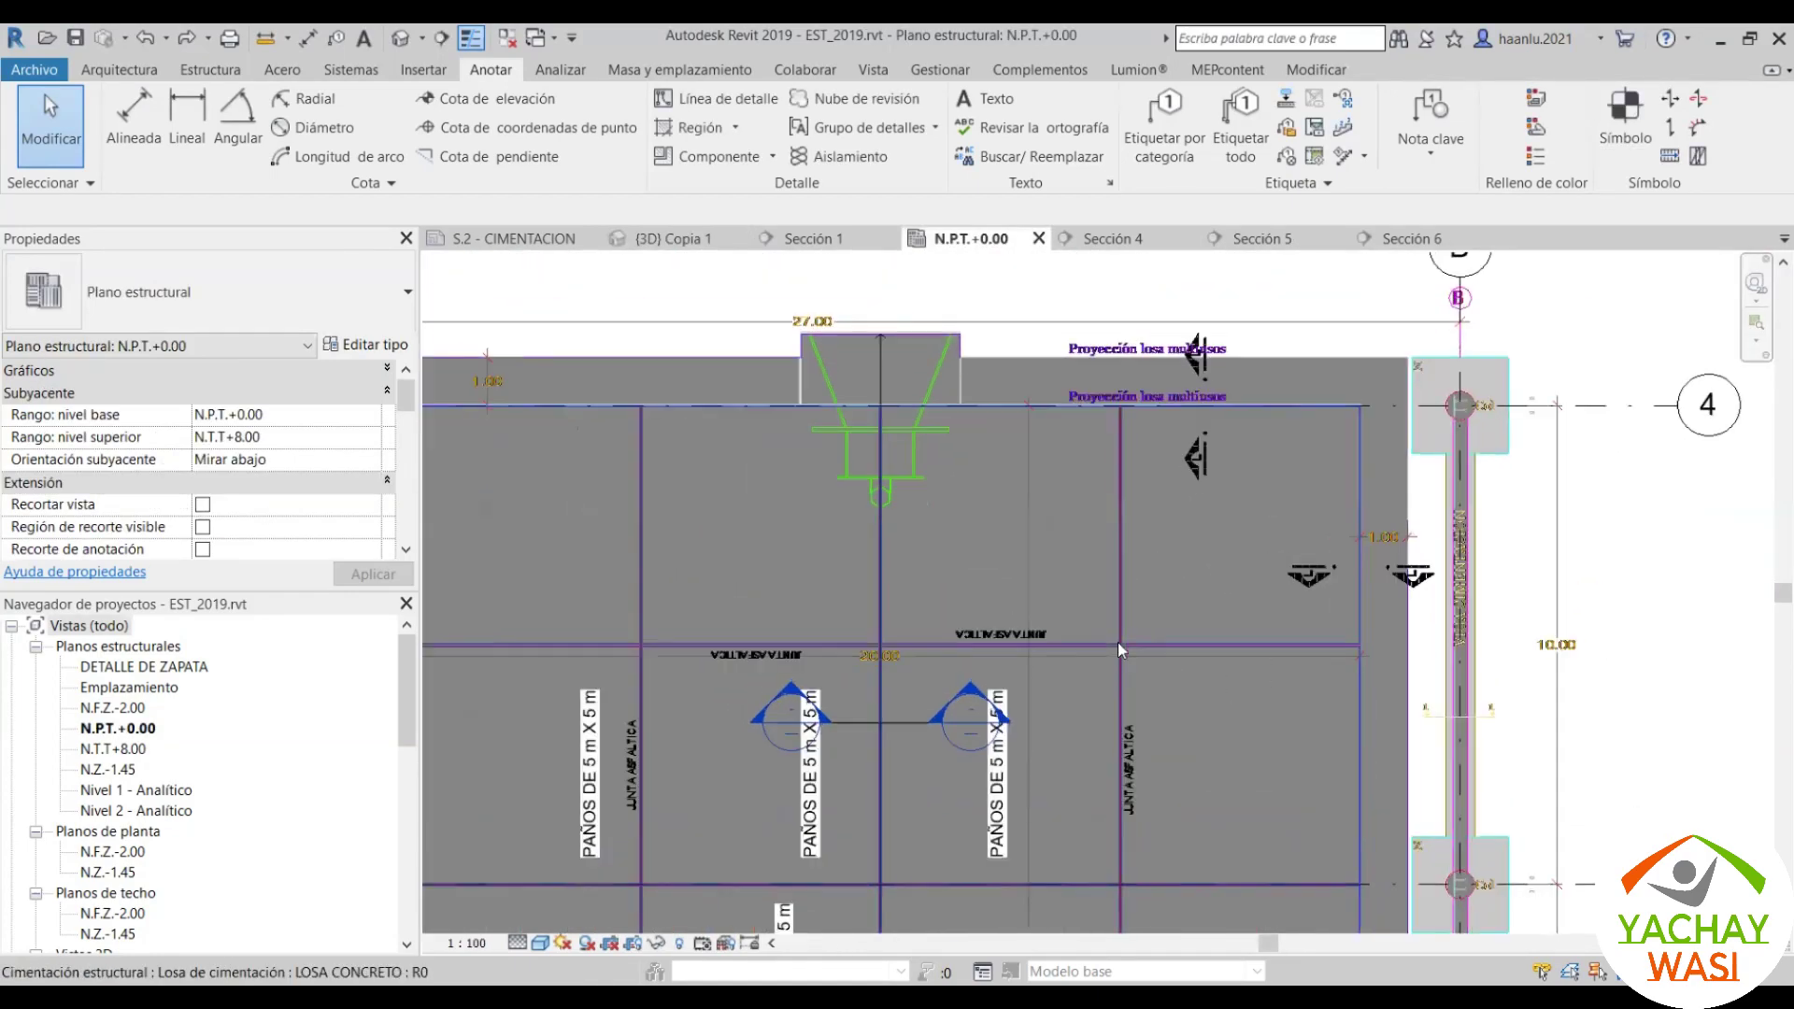
{"action": "scroll", "coordinate": [1103, 467], "scroll_direction": "up", "scroll_amount": 2}
{"action": "scroll", "coordinate": [1096, 390], "scroll_direction": "down", "scroll_amount": 3}
{"action": "scroll", "coordinate": [874, 670], "scroll_direction": "down", "scroll_amount": 2}
{"action": "scroll", "coordinate": [988, 658], "scroll_direction": "up", "scroll_amount": 5}
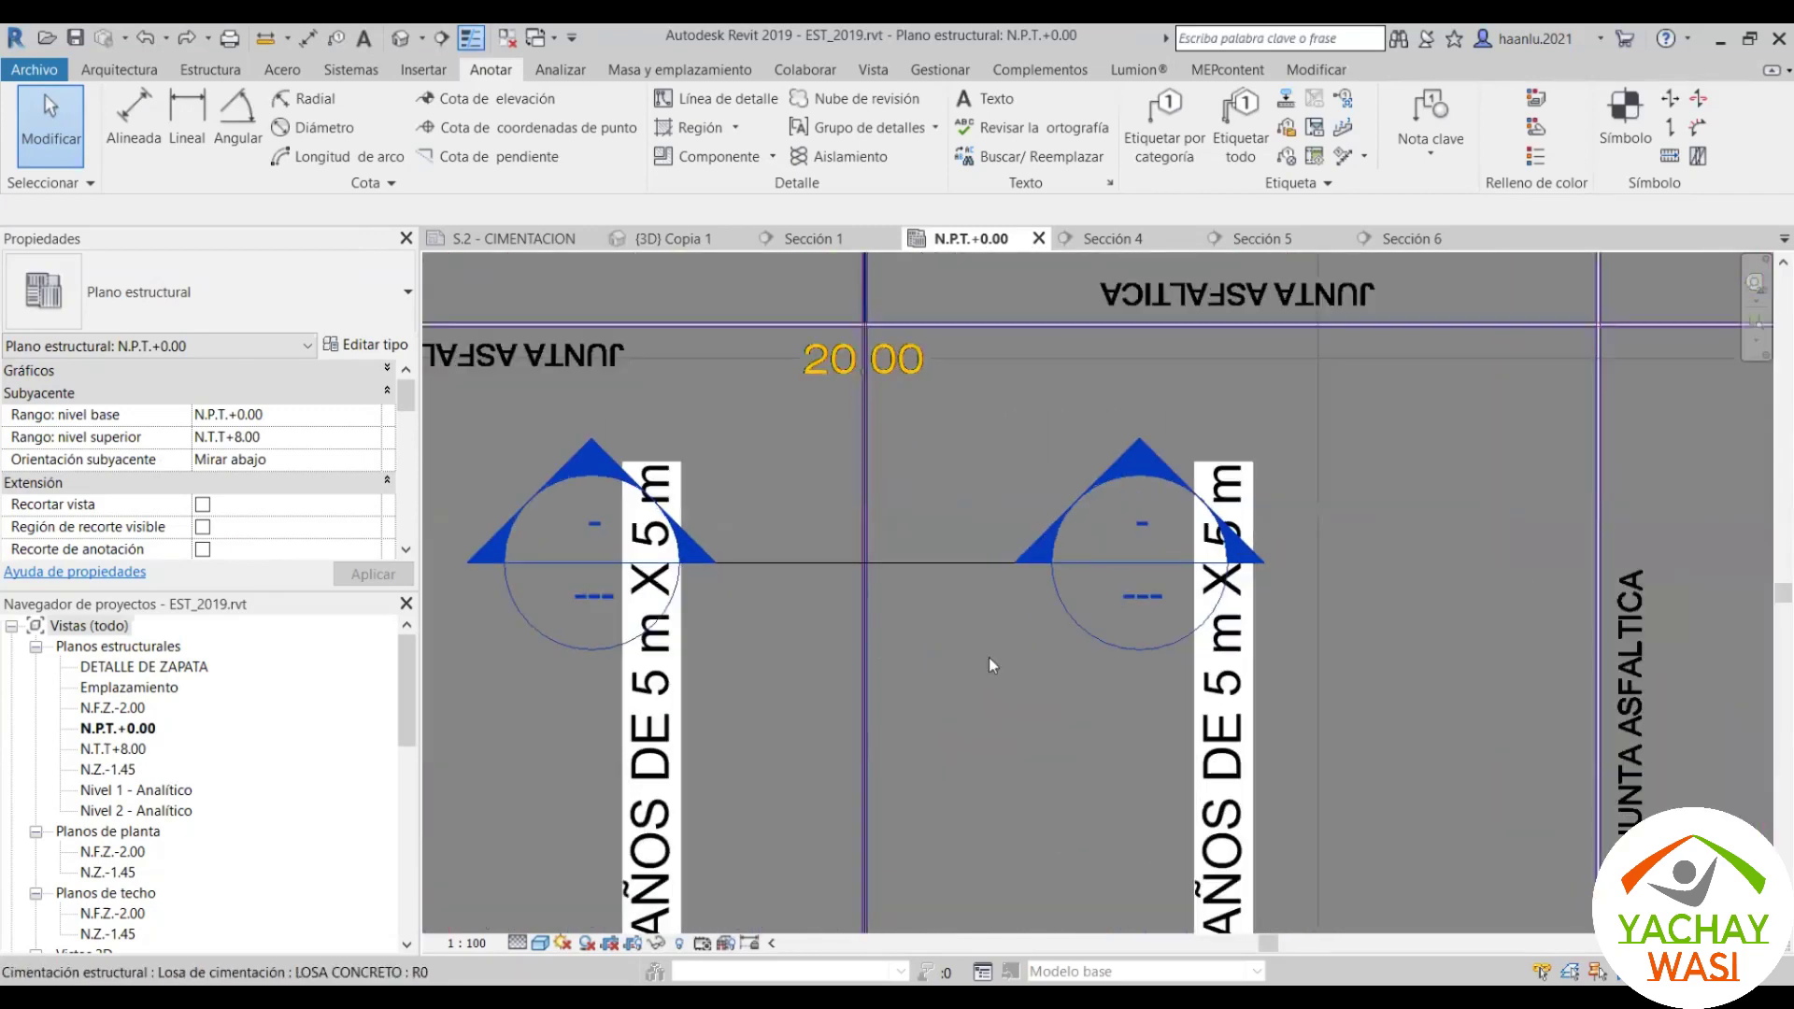
{"action": "scroll", "coordinate": [869, 654], "scroll_direction": "up", "scroll_amount": 2}
Step: Start the Wall tool and zoom the N.P.T.+0.00 plan onto the slab joint
{"action": "left_click", "coordinate": [119, 69]}
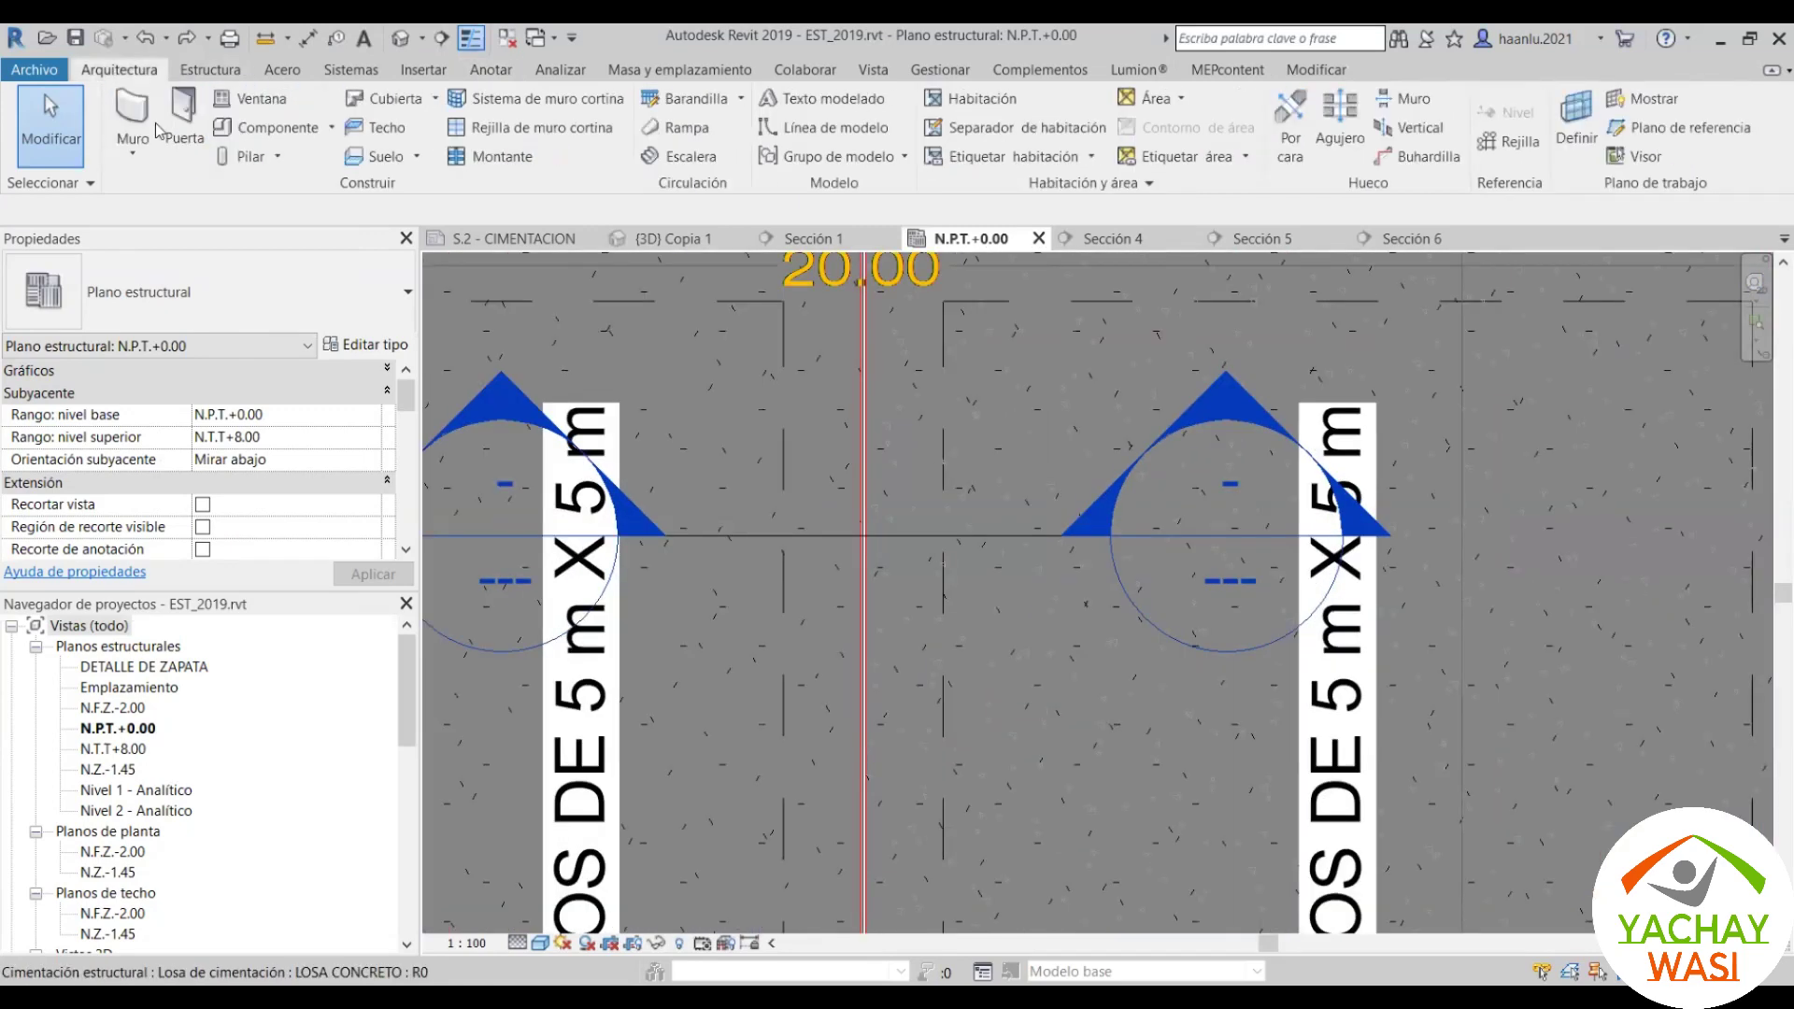
{"action": "left_click", "coordinate": [135, 112]}
{"action": "scroll", "coordinate": [838, 327], "scroll_direction": "down", "scroll_amount": 2}
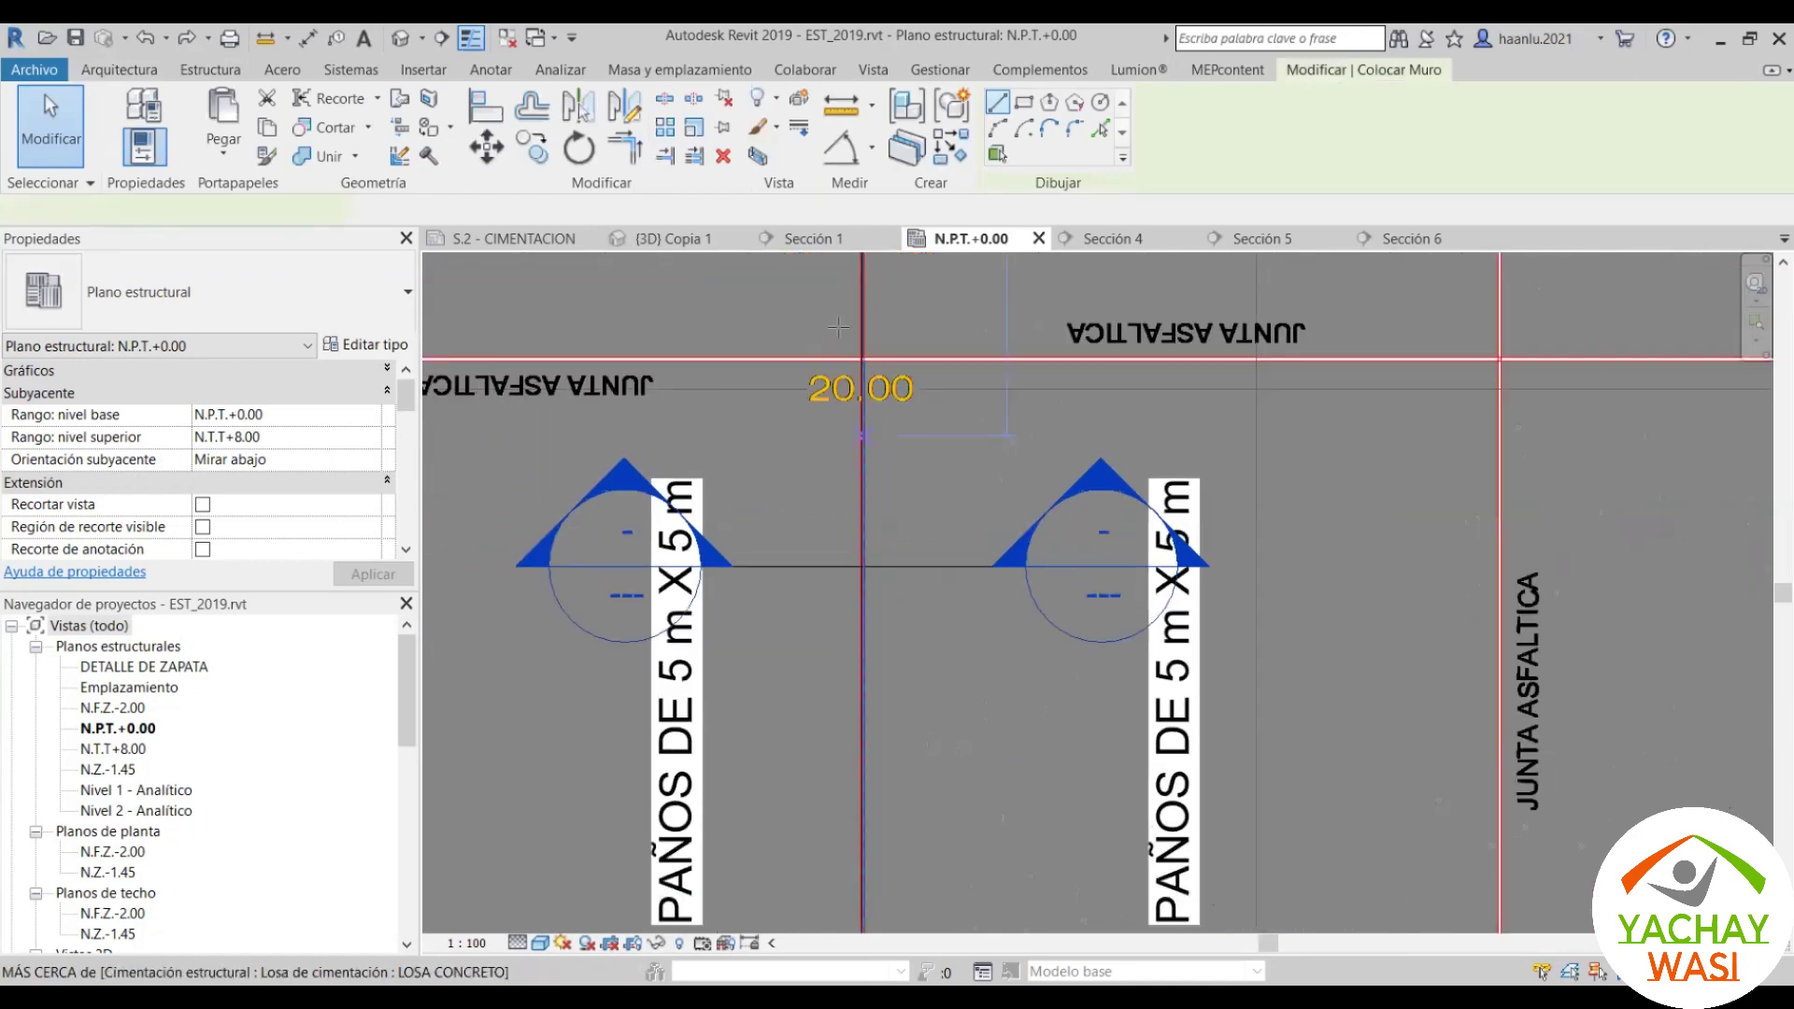
{"action": "scroll", "coordinate": [838, 327], "scroll_direction": "up", "scroll_amount": 2}
{"action": "scroll", "coordinate": [846, 371], "scroll_direction": "up", "scroll_amount": 2}
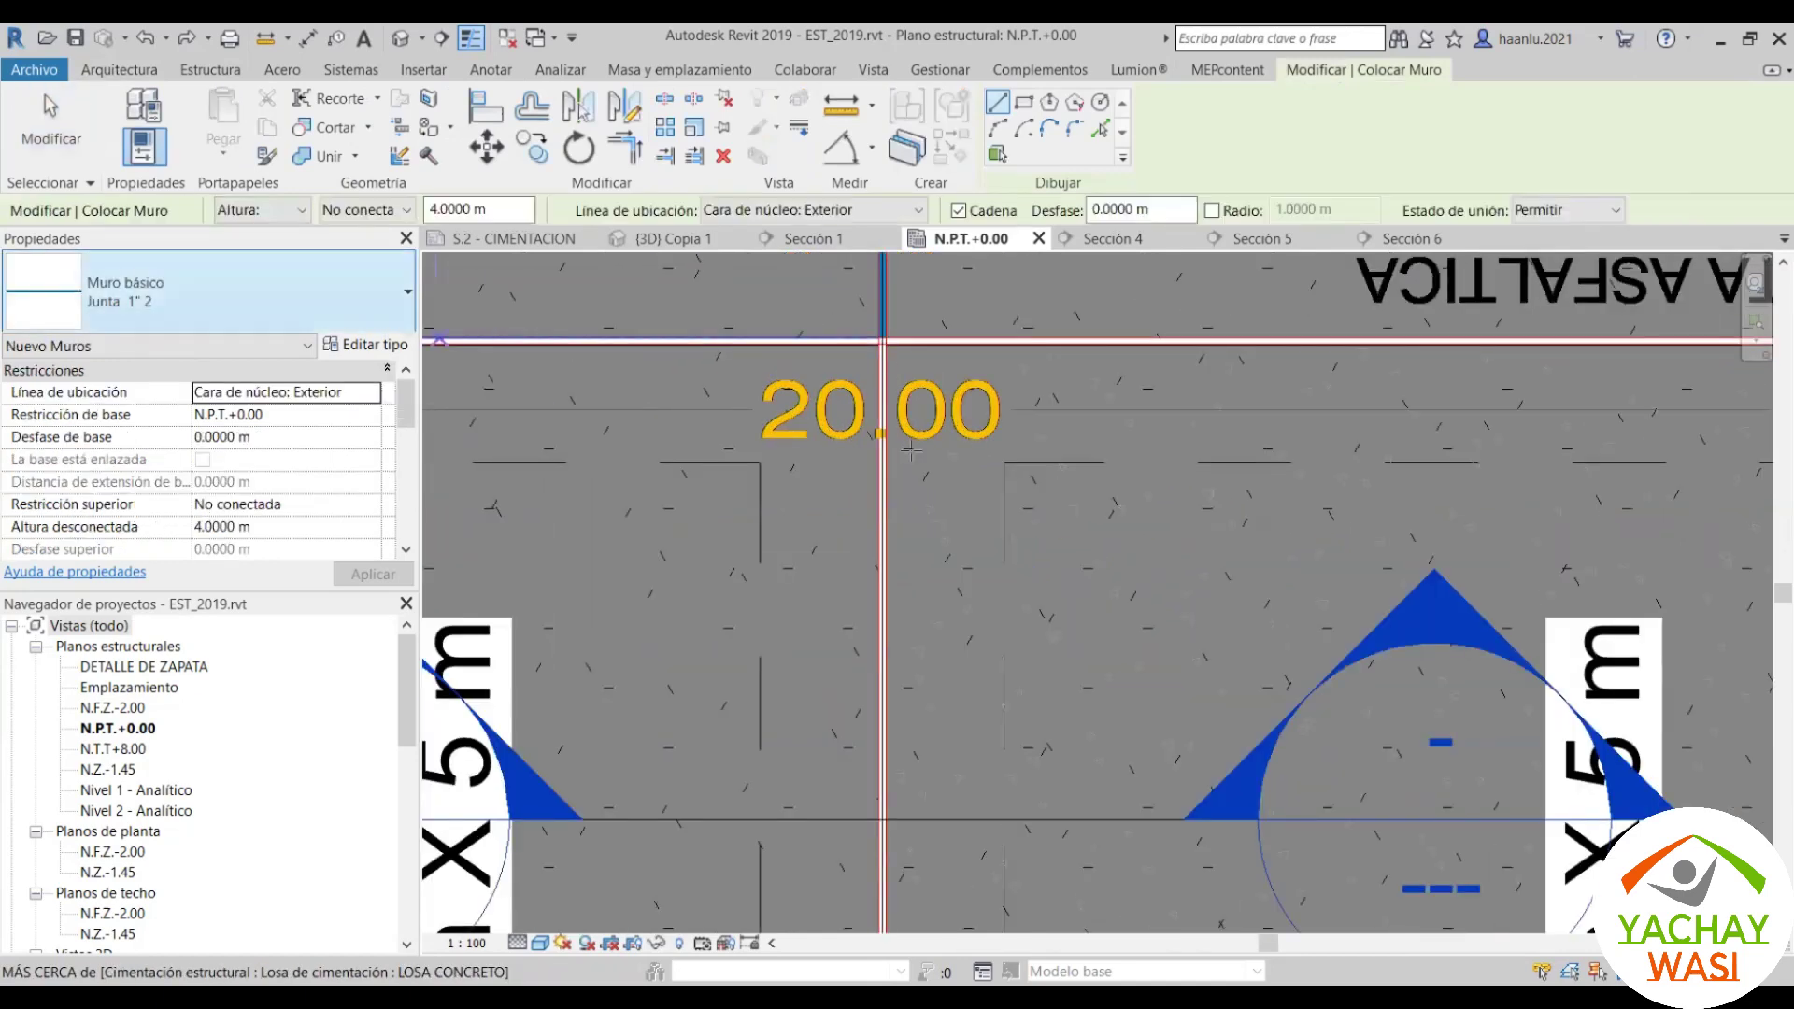
{"action": "scroll", "coordinate": [911, 451], "scroll_direction": "up", "scroll_amount": 1}
{"action": "scroll", "coordinate": [914, 434], "scroll_direction": "up", "scroll_amount": 2}
{"action": "scroll", "coordinate": [917, 418], "scroll_direction": "up", "scroll_amount": 2}
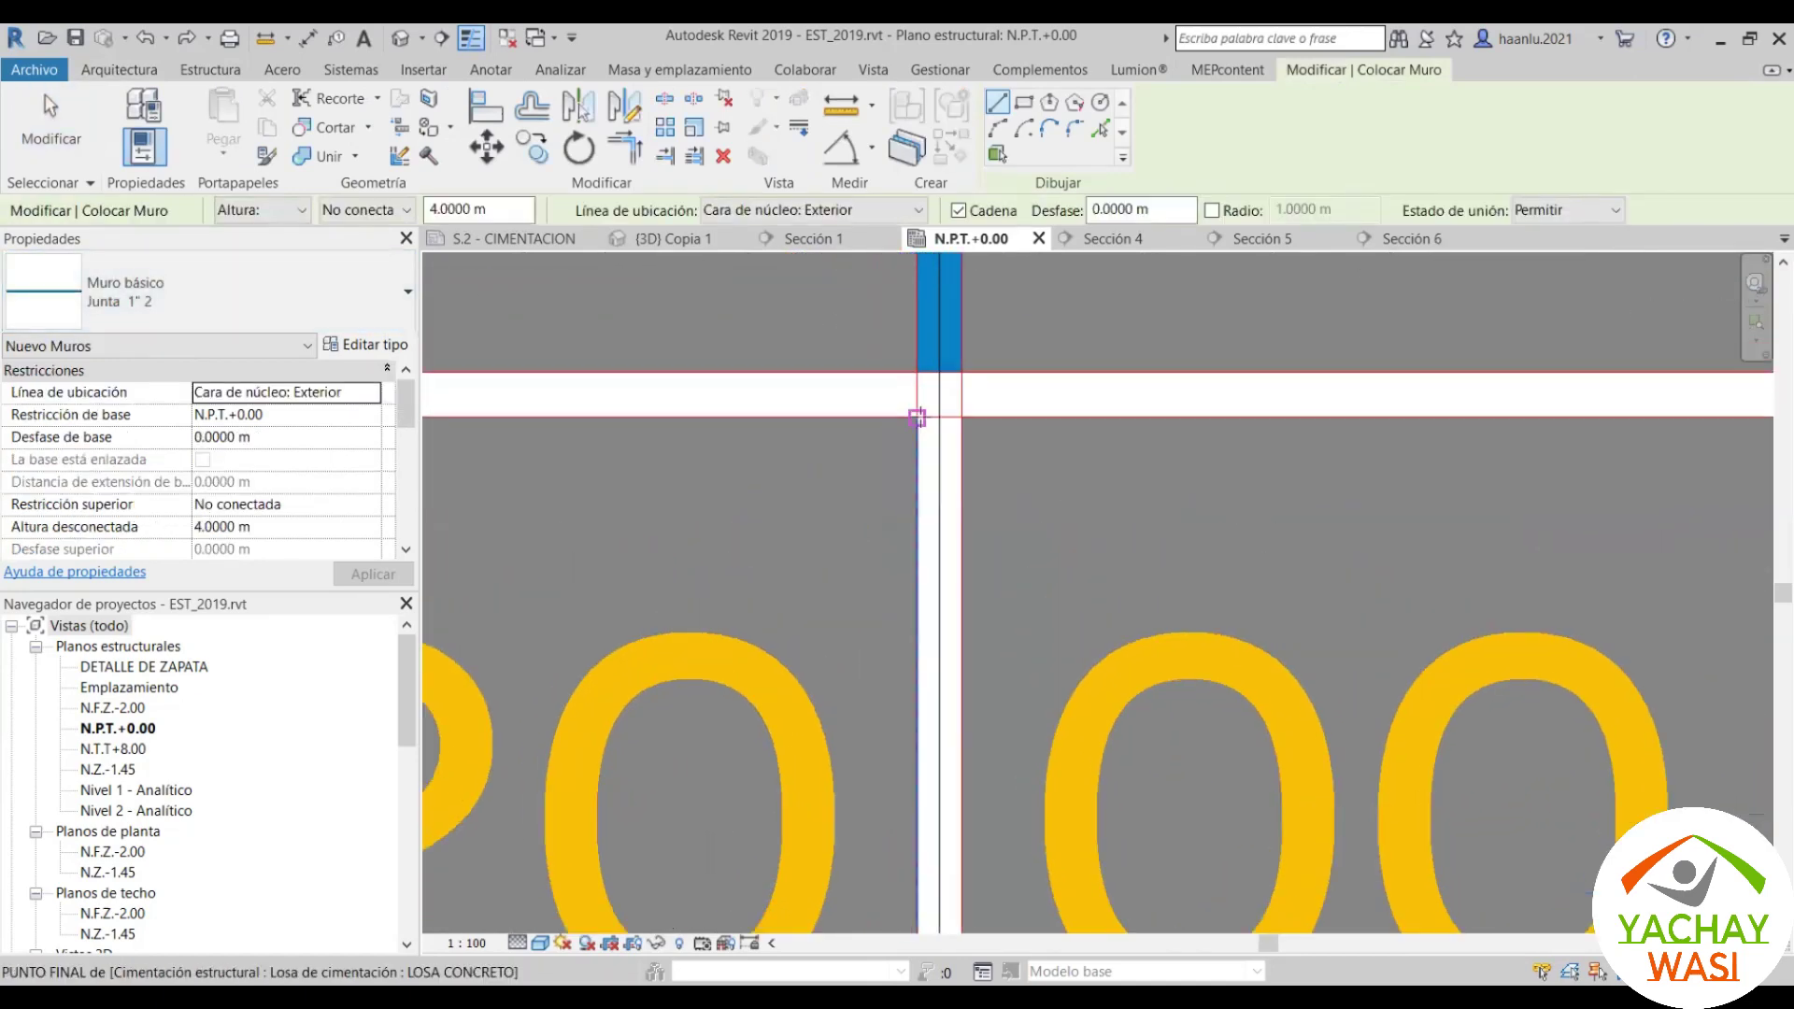
{"action": "scroll", "coordinate": [916, 425], "scroll_direction": "down", "scroll_amount": 2}
{"action": "scroll", "coordinate": [915, 435], "scroll_direction": "down", "scroll_amount": 2}
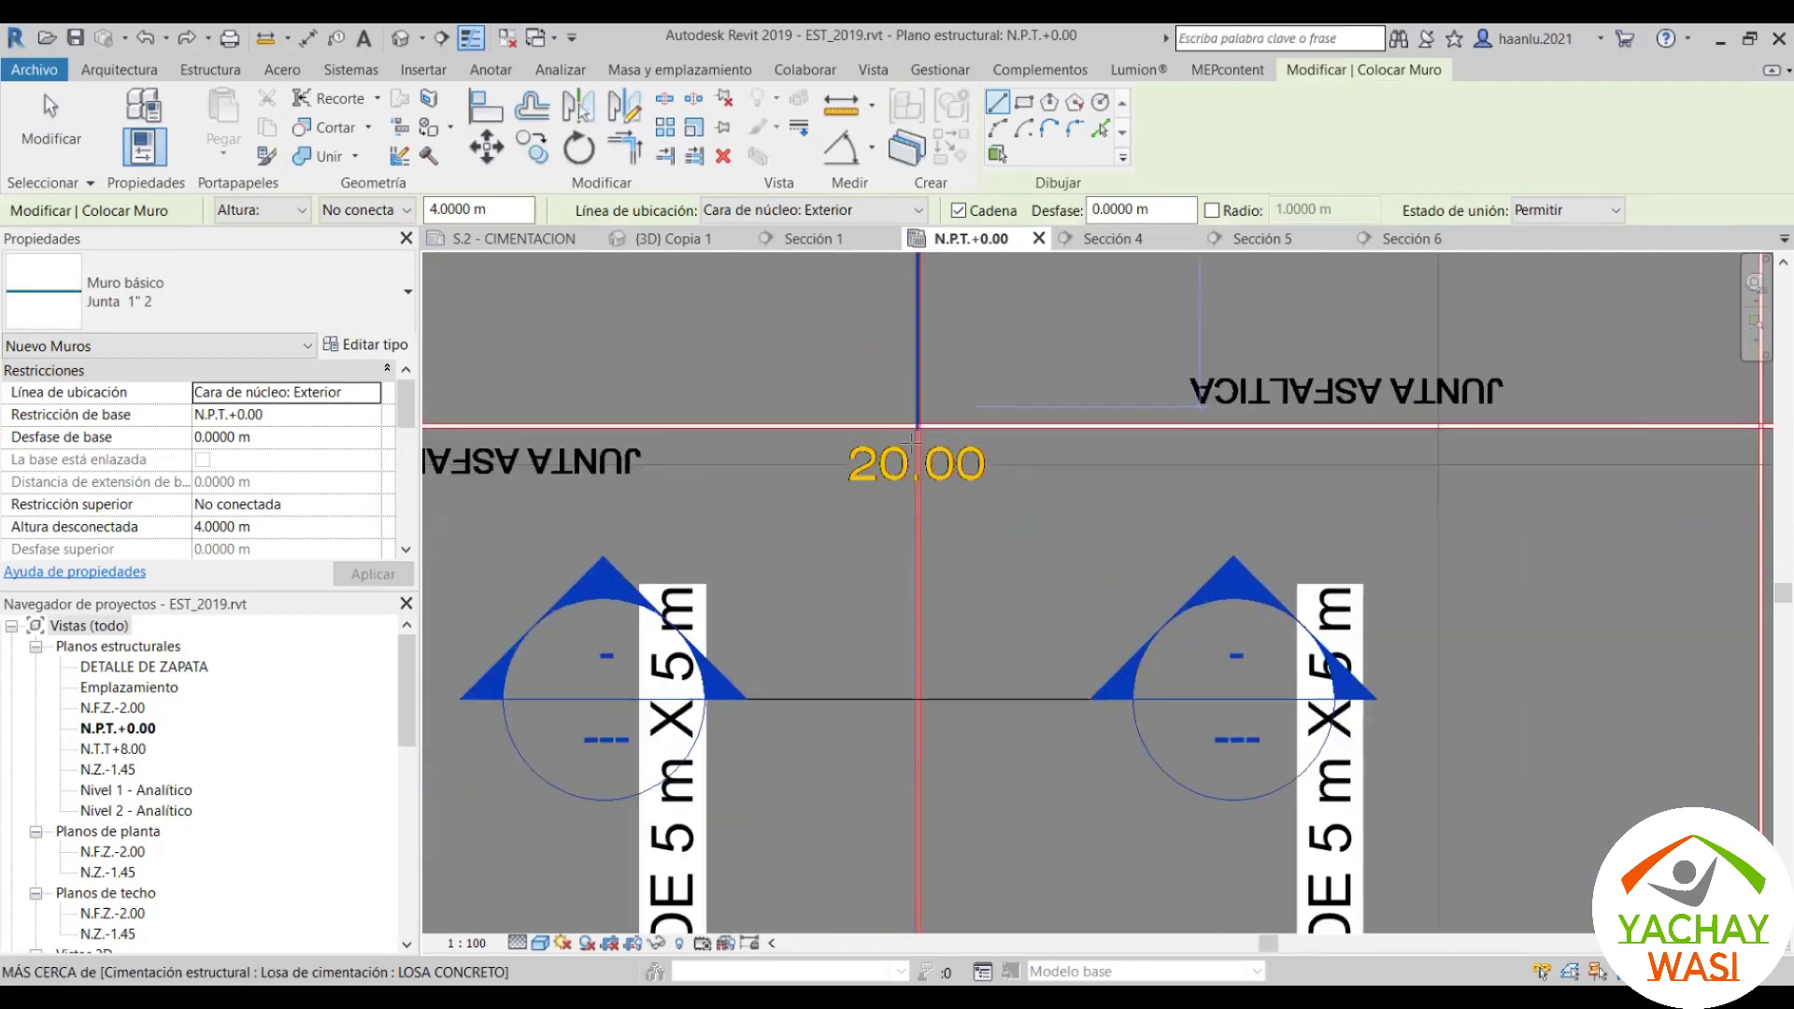
{"action": "scroll", "coordinate": [915, 442], "scroll_direction": "up", "scroll_amount": 3}
{"action": "scroll", "coordinate": [911, 467], "scroll_direction": "up", "scroll_amount": 2}
{"action": "scroll", "coordinate": [902, 535], "scroll_direction": "up", "scroll_amount": 1}
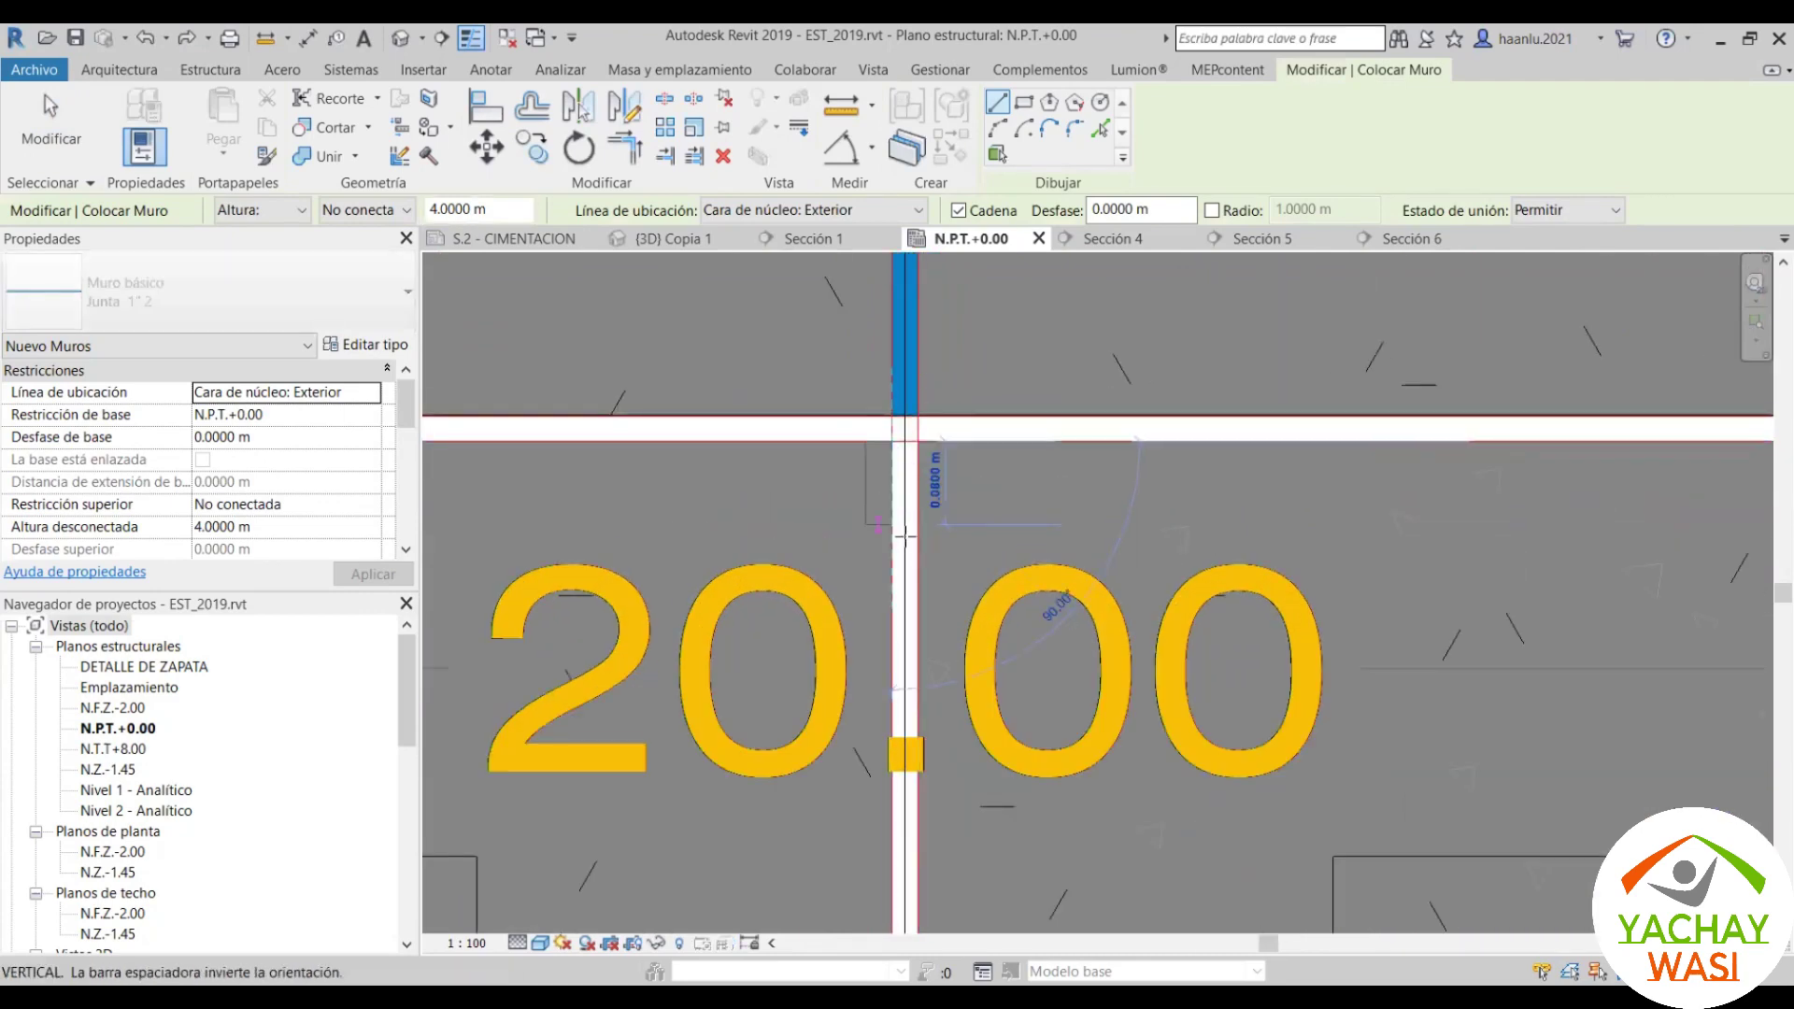
Step: Attempt a joint wall from the 20.00 grid line, cancel it, and select the existing joint wall
{"action": "left_click", "coordinate": [905, 537]}
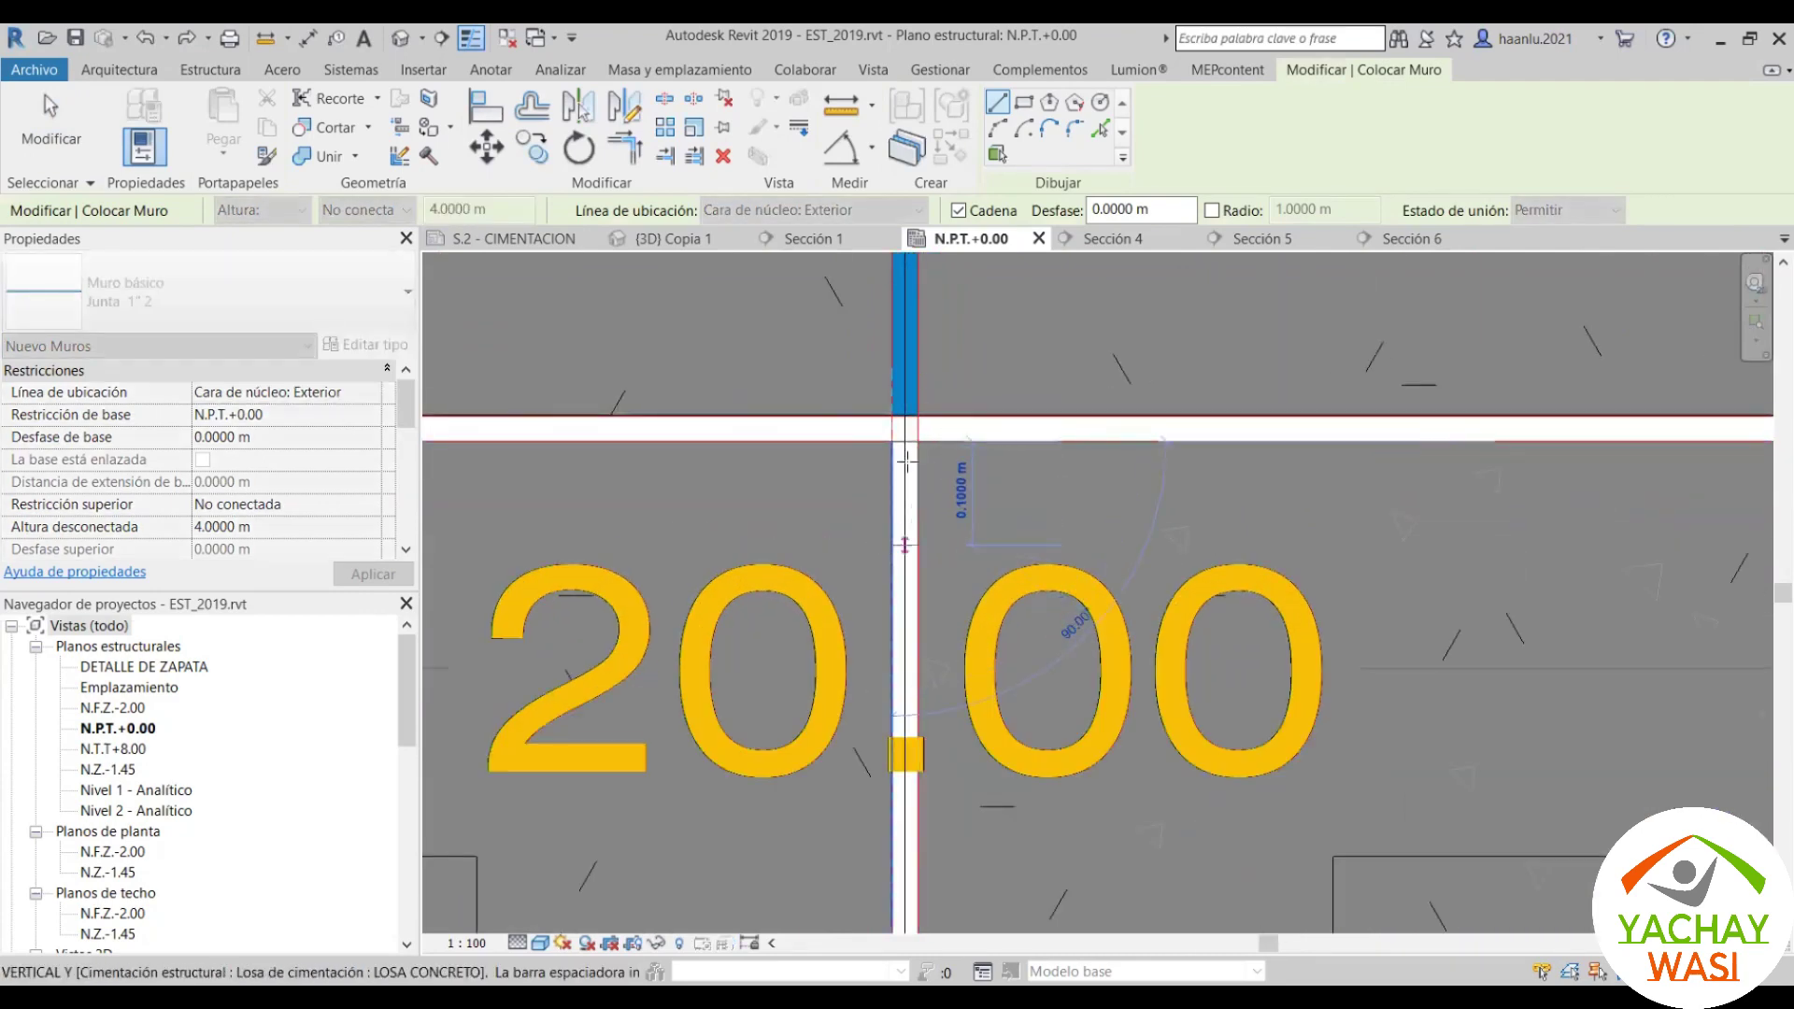
{"action": "scroll", "coordinate": [905, 460], "scroll_direction": "down", "scroll_amount": 1}
{"action": "scroll", "coordinate": [934, 355], "scroll_direction": "down", "scroll_amount": 3}
{"action": "scroll", "coordinate": [920, 769], "scroll_direction": "up", "scroll_amount": 5}
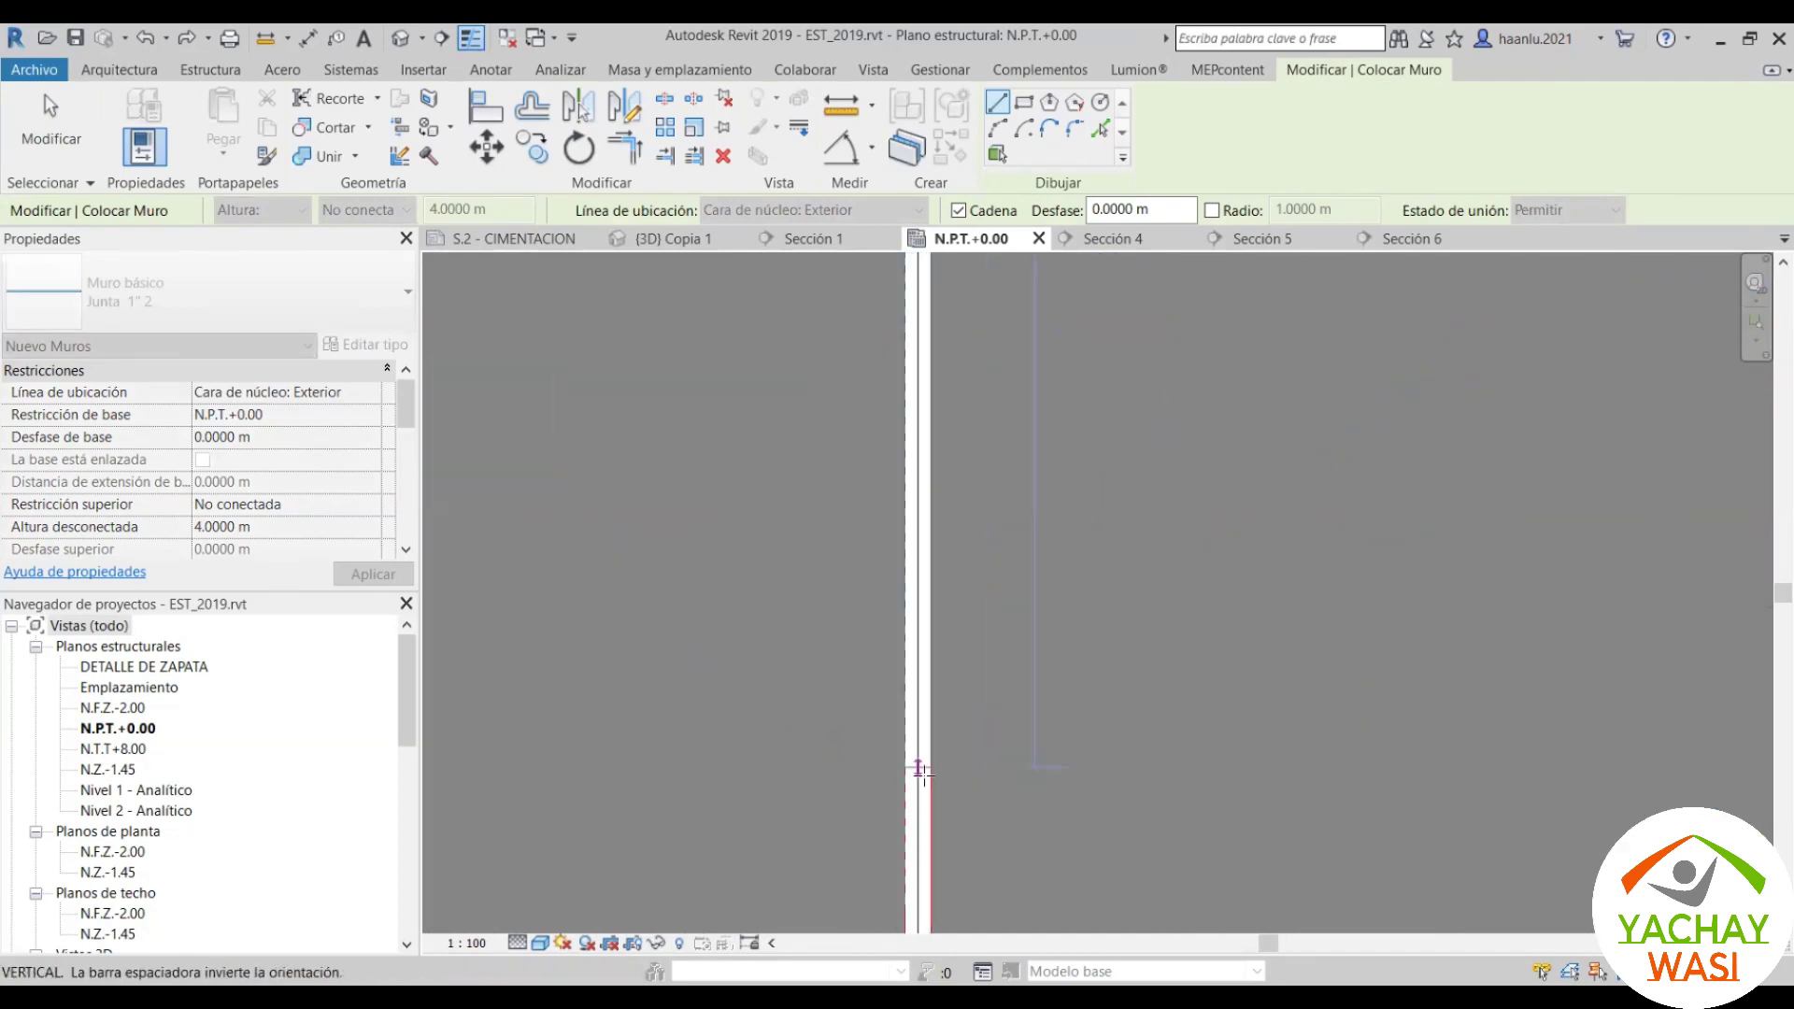
{"action": "scroll", "coordinate": [907, 561], "scroll_direction": "down", "scroll_amount": 3}
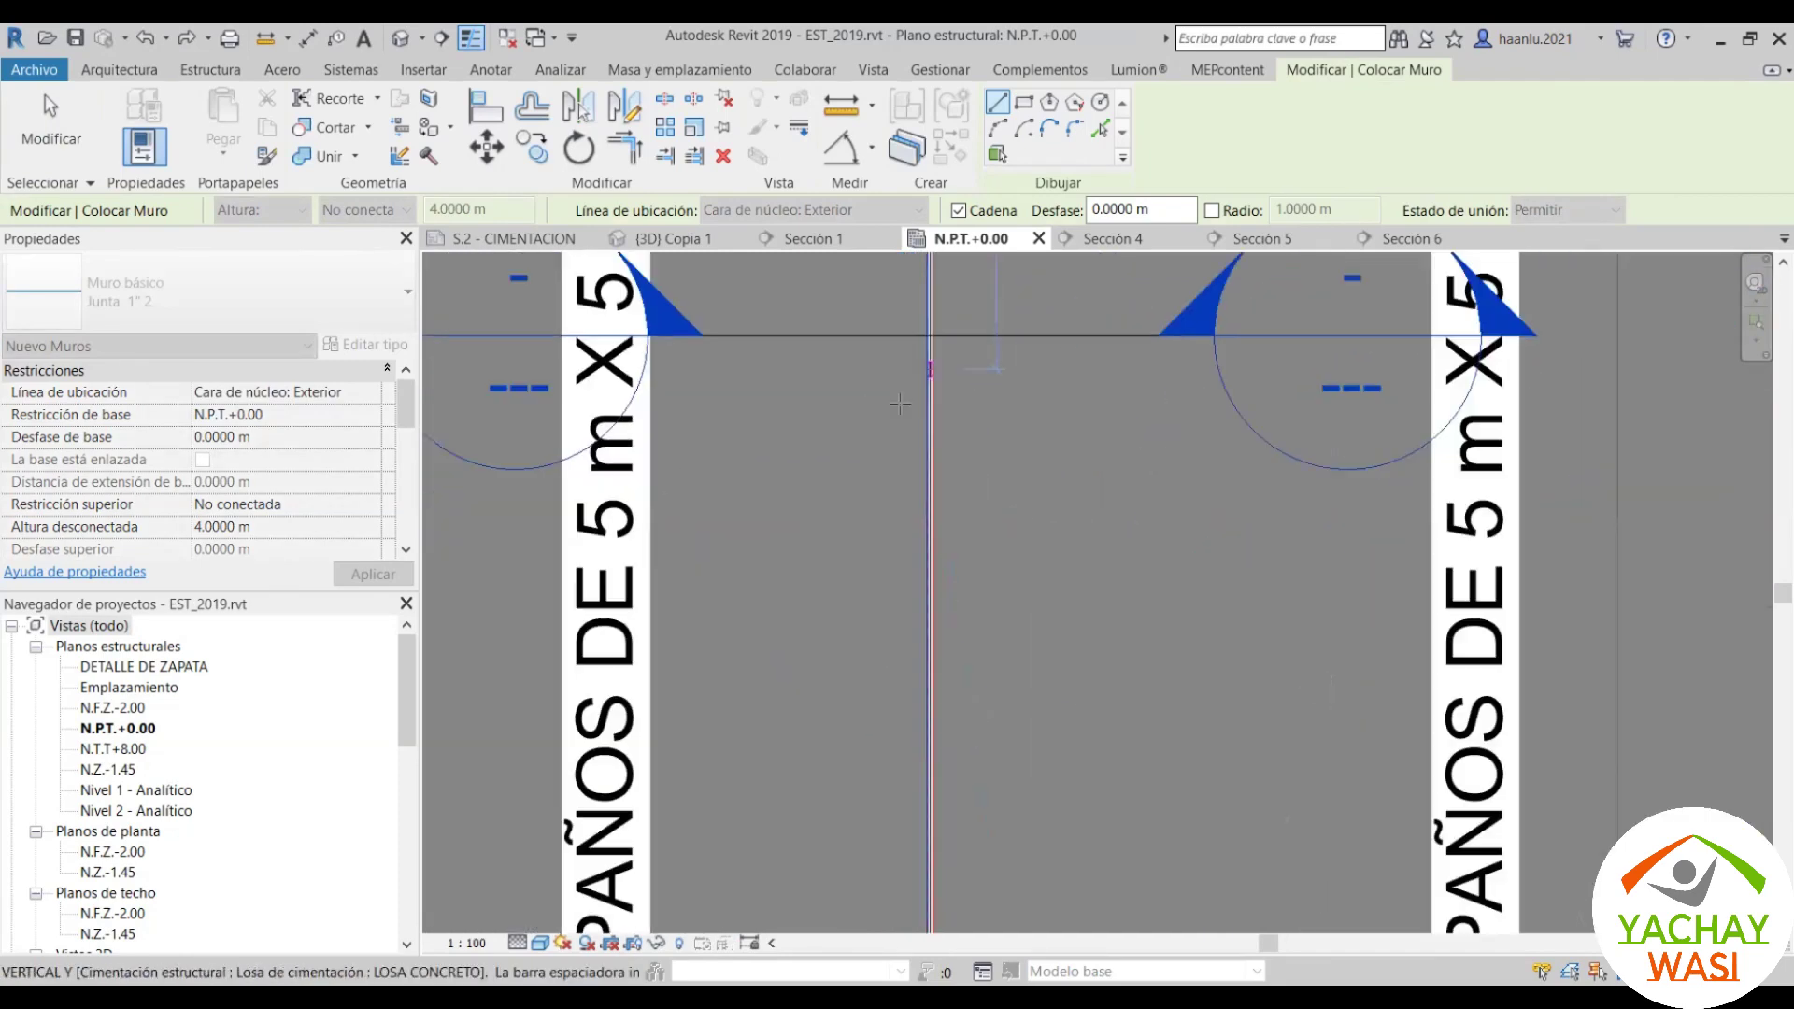
{"action": "scroll", "coordinate": [900, 404], "scroll_direction": "down", "scroll_amount": 2}
{"action": "scroll", "coordinate": [921, 600], "scroll_direction": "up", "scroll_amount": 3}
{"action": "scroll", "coordinate": [861, 501], "scroll_direction": "up", "scroll_amount": 2}
{"action": "scroll", "coordinate": [853, 699], "scroll_direction": "up", "scroll_amount": 2}
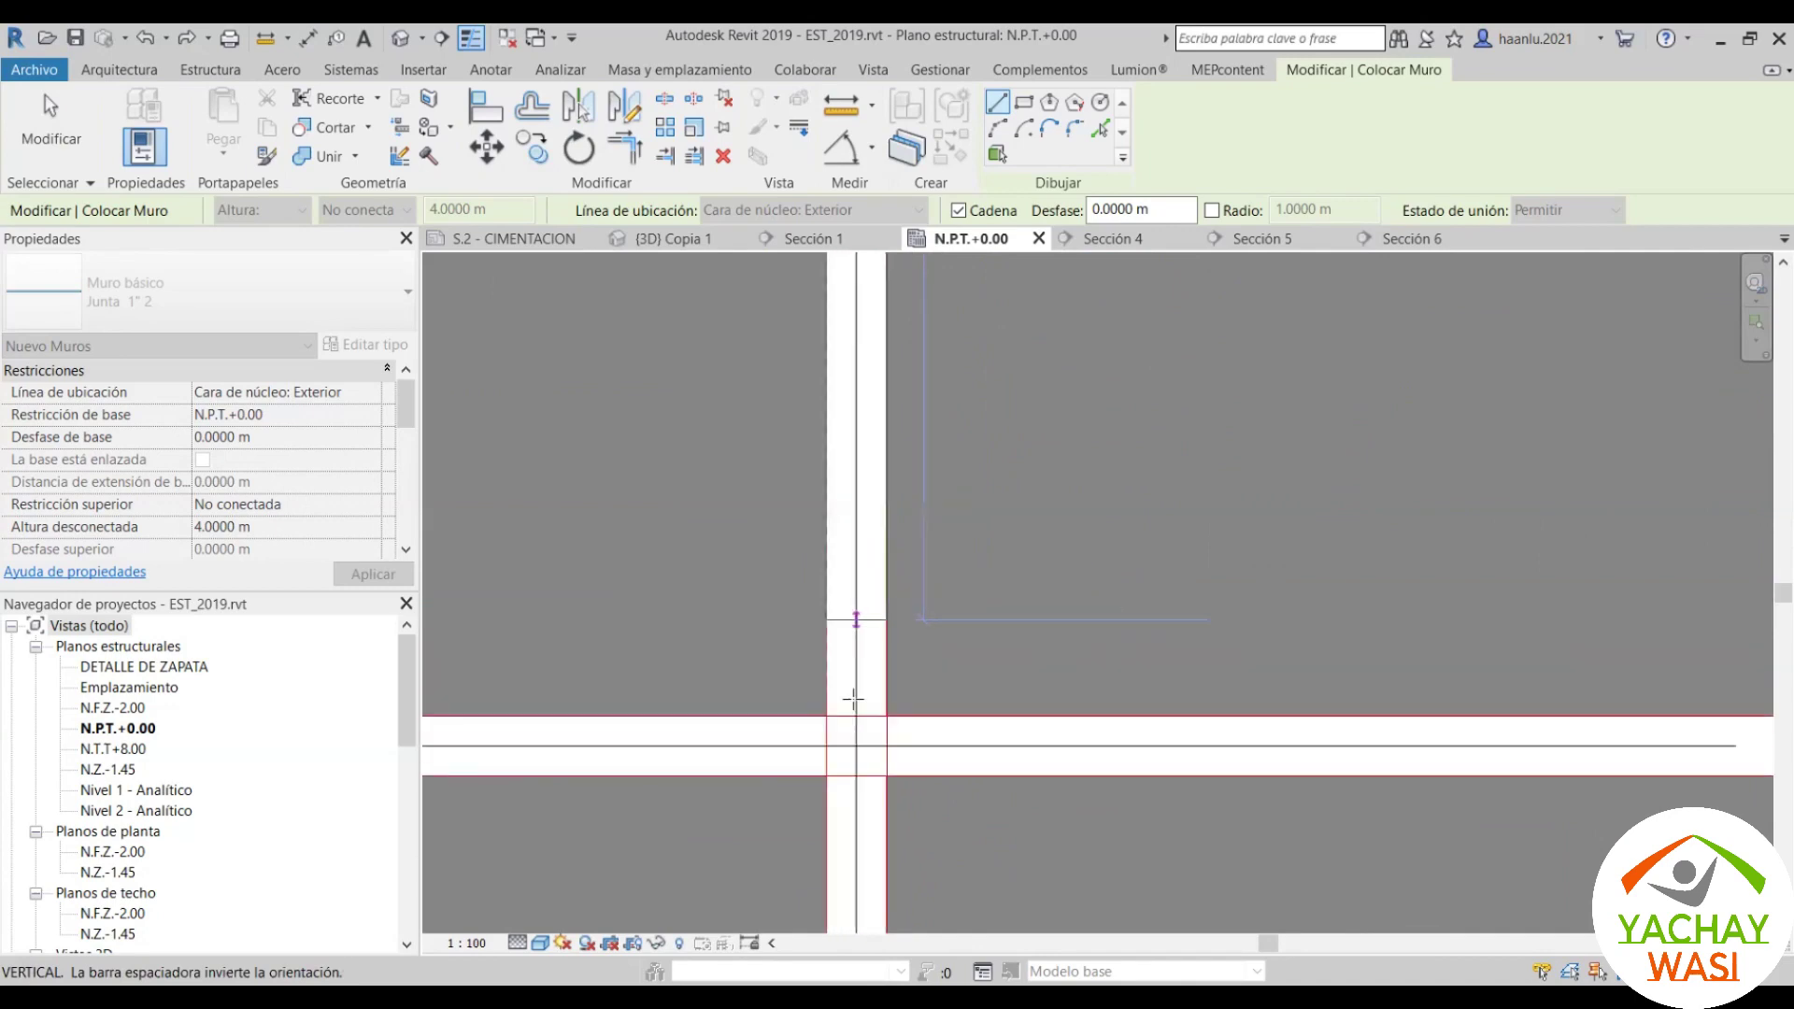
{"action": "left_click", "coordinate": [826, 714]}
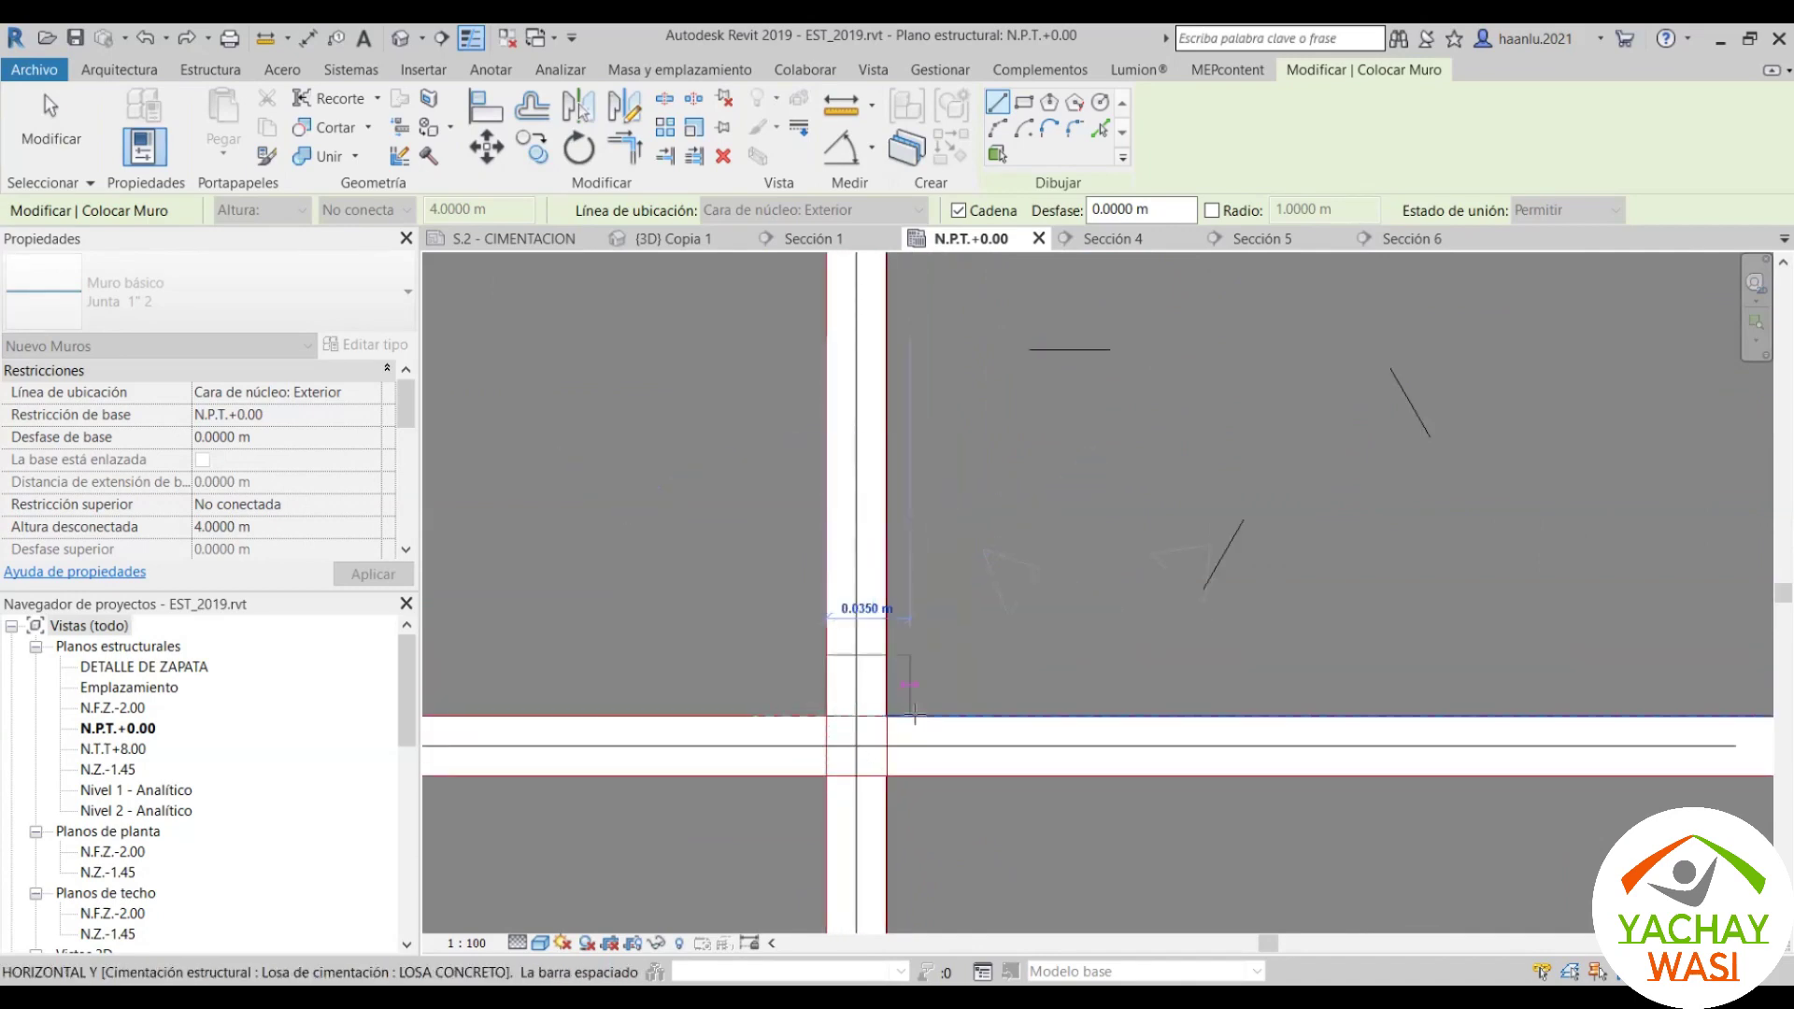
{"action": "key", "text": "Escape"}
{"action": "key", "text": "Escape"}
{"action": "left_click", "coordinate": [879, 726]}
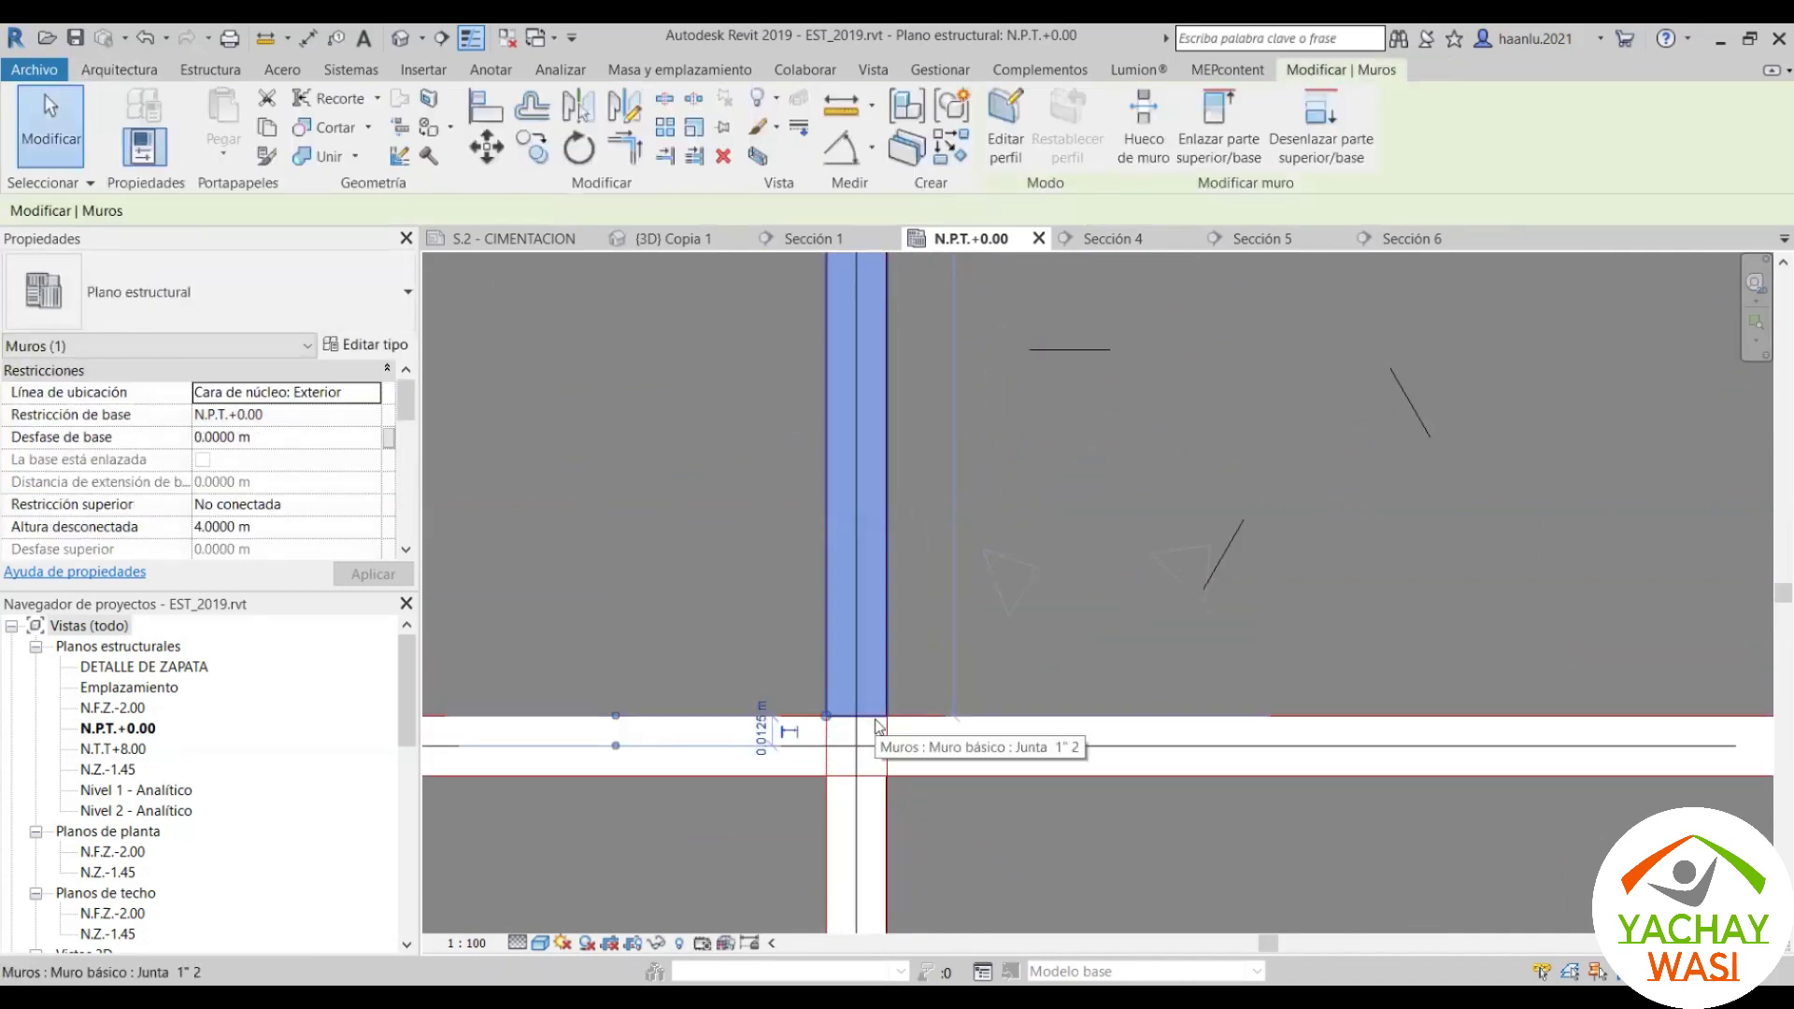
{"action": "key", "text": "Escape"}
Step: Close the Sección 6 view and switch to Sección 5
{"action": "left_click", "coordinate": [1413, 240]}
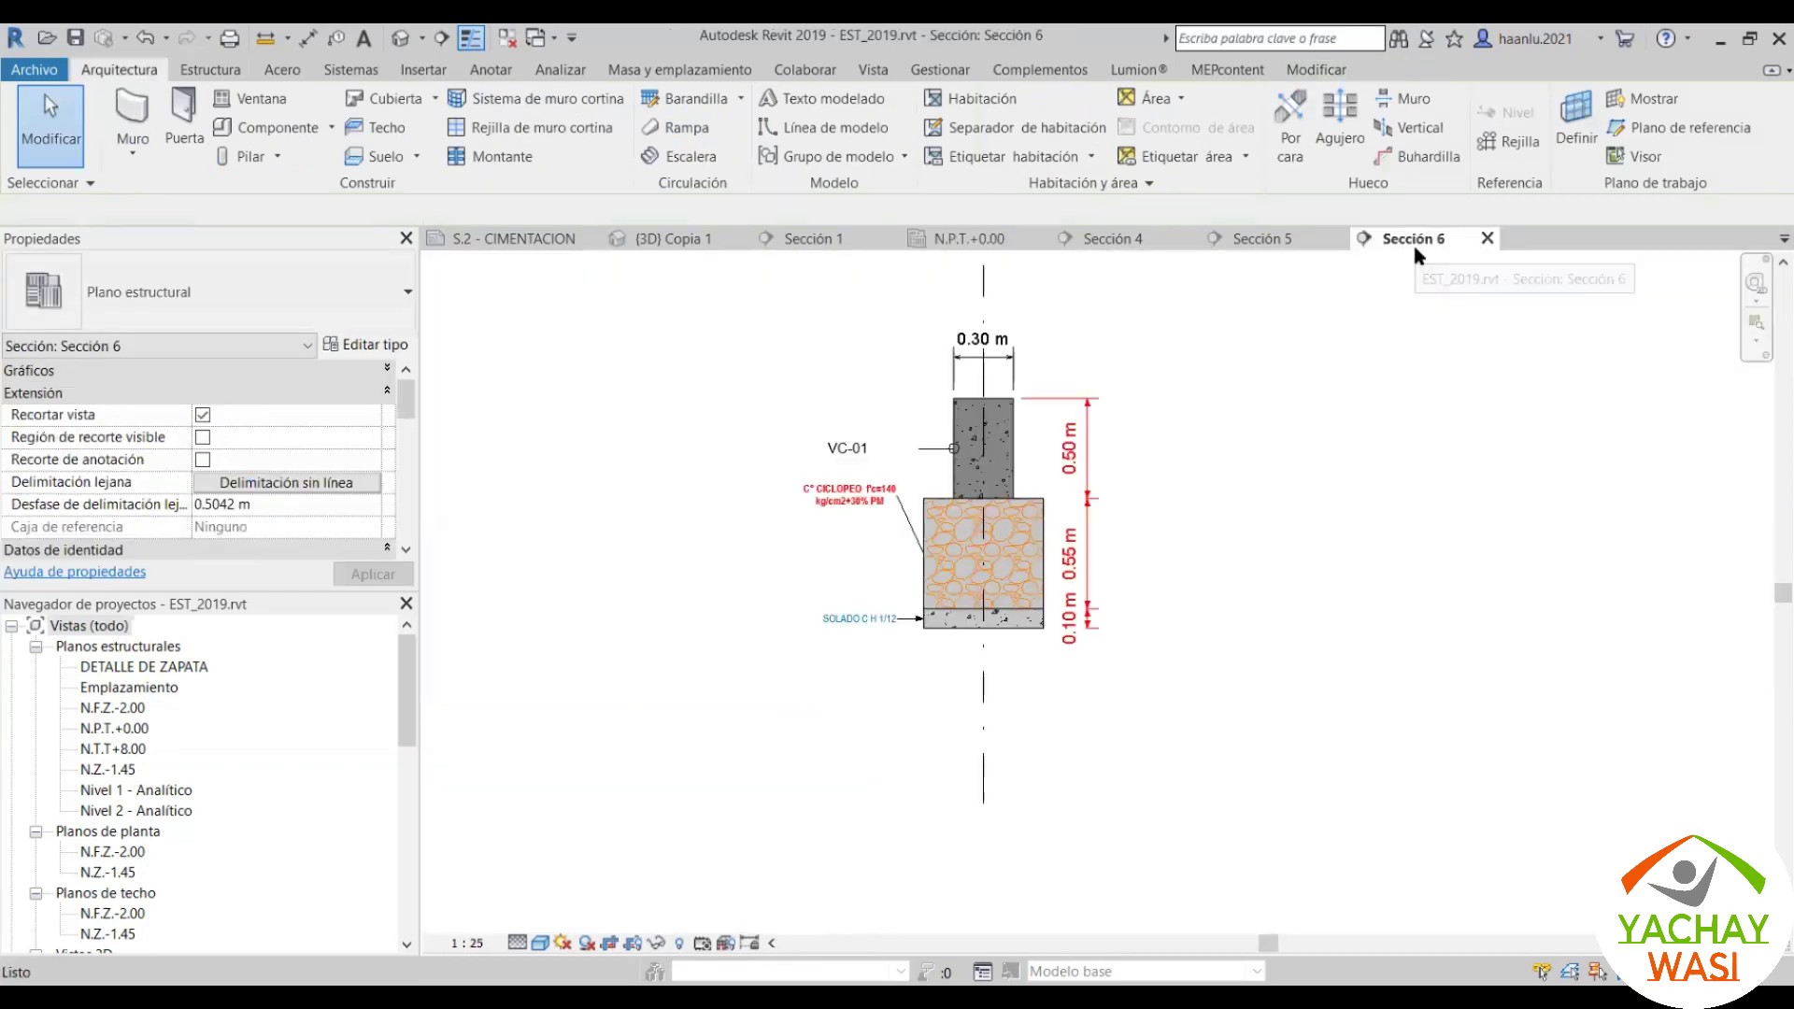
{"action": "left_click", "coordinate": [1487, 239]}
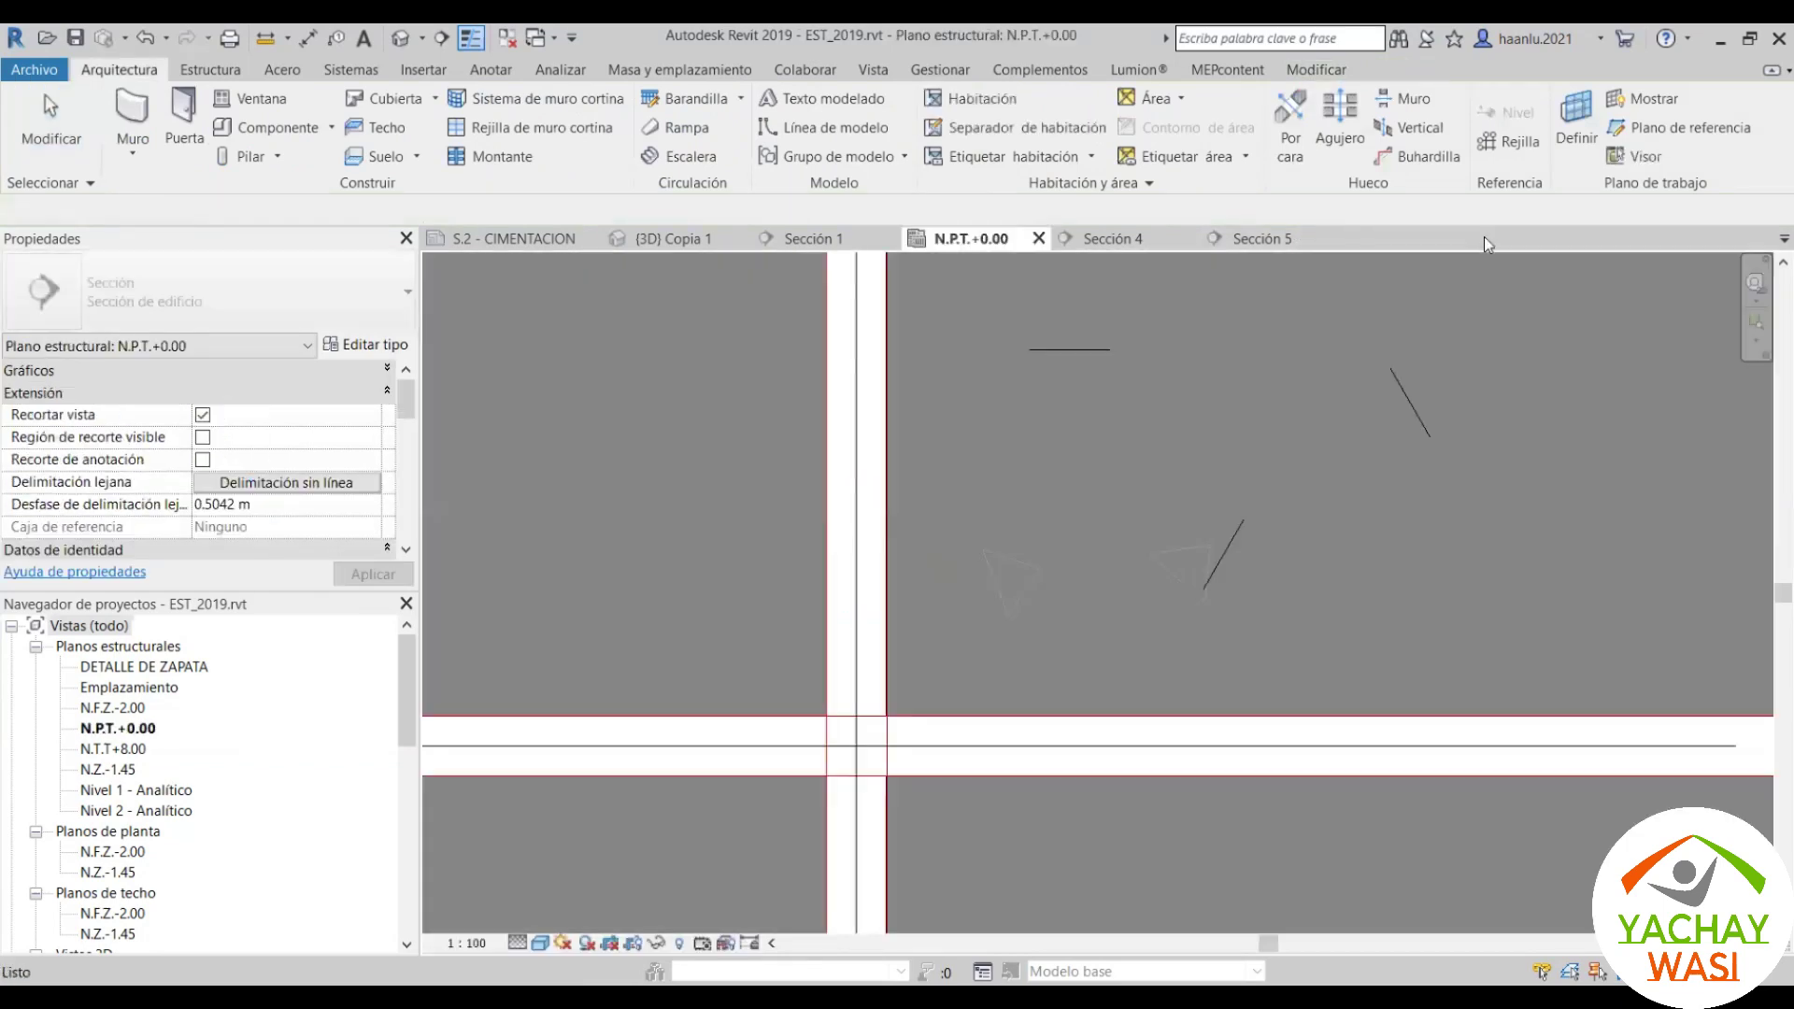
{"action": "left_click", "coordinate": [1265, 241]}
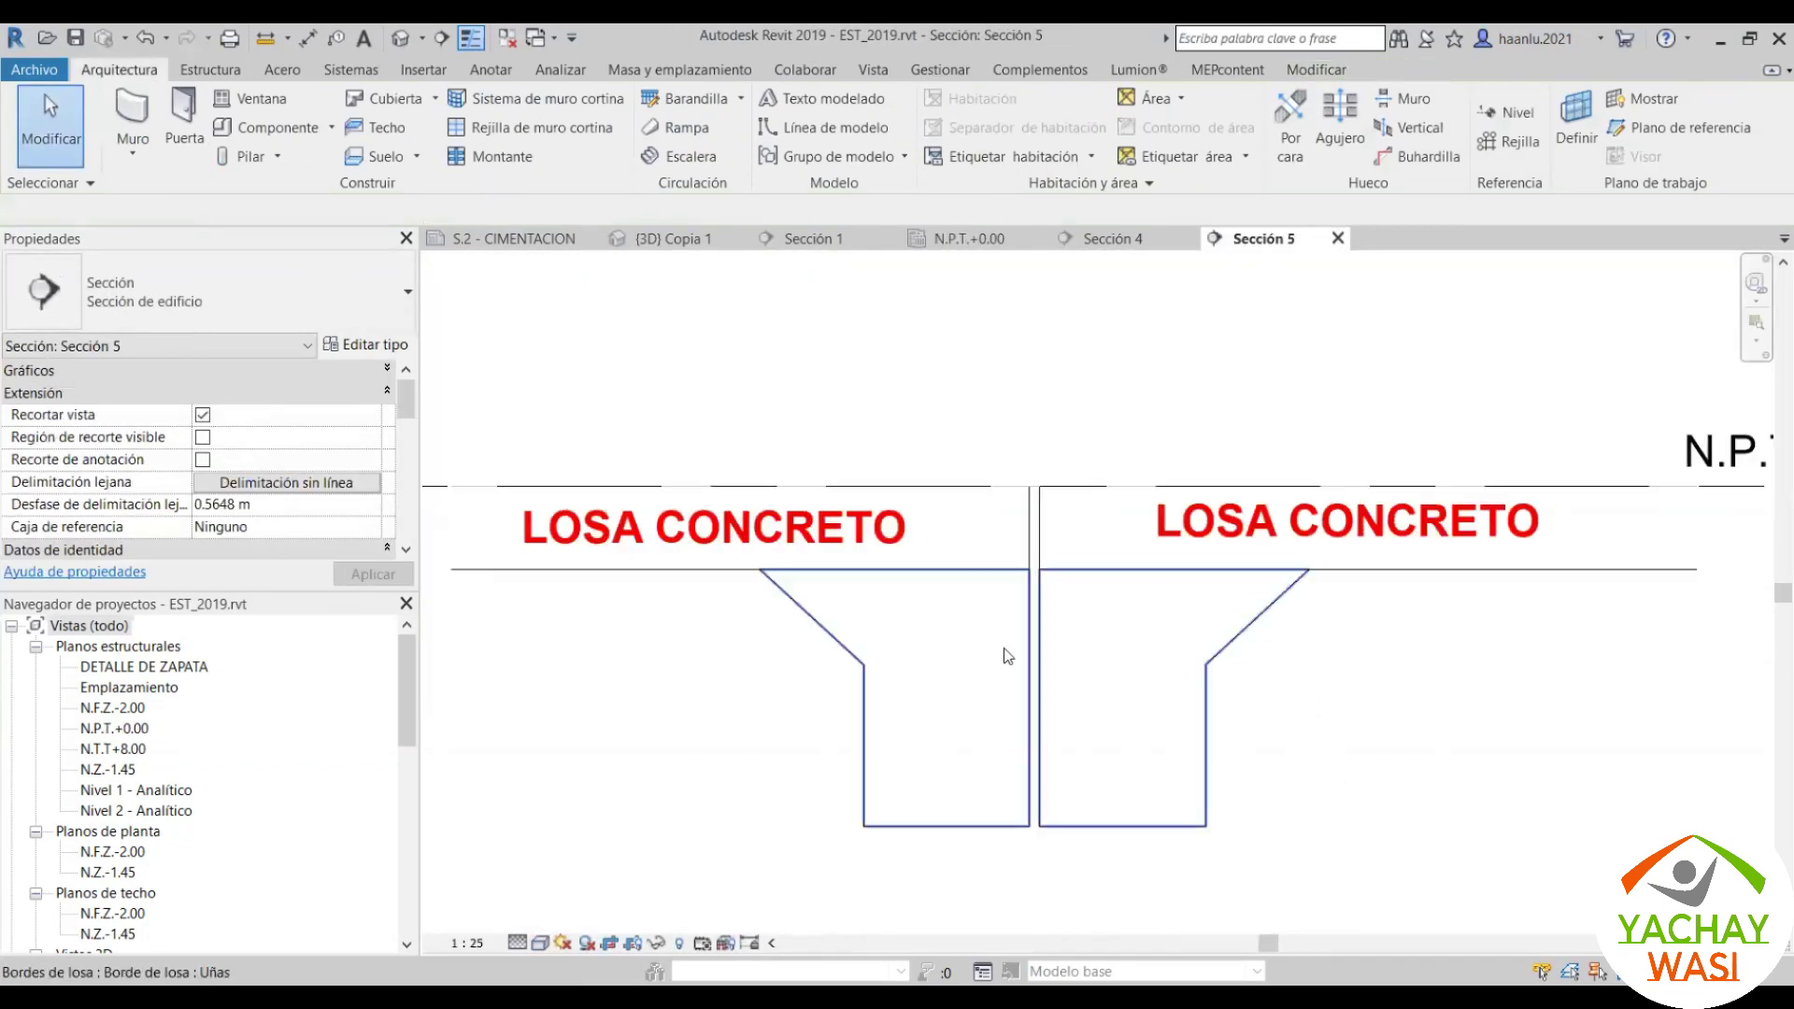
{"action": "scroll", "coordinate": [342, 524], "scroll_direction": "down", "scroll_amount": 3}
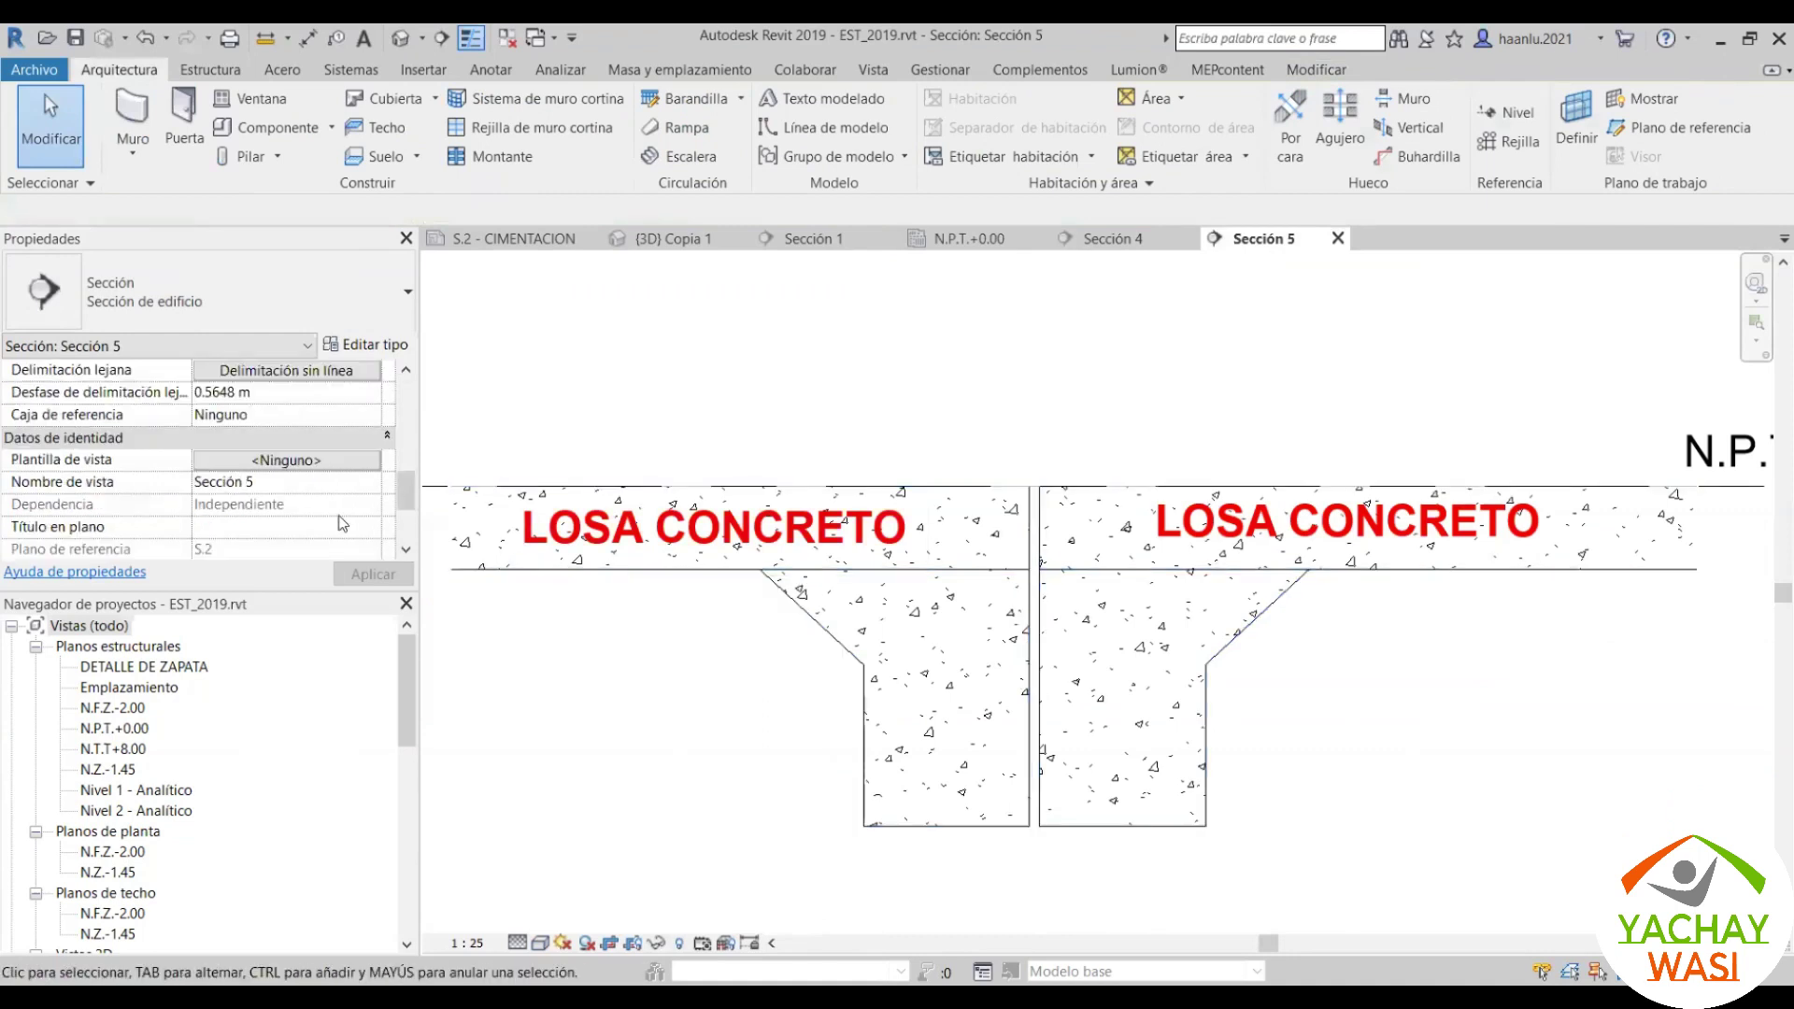
{"action": "scroll", "coordinate": [338, 497], "scroll_direction": "down", "scroll_amount": 2}
{"action": "scroll", "coordinate": [338, 497], "scroll_direction": "up", "scroll_amount": 4}
{"action": "scroll", "coordinate": [338, 496], "scroll_direction": "up", "scroll_amount": 2}
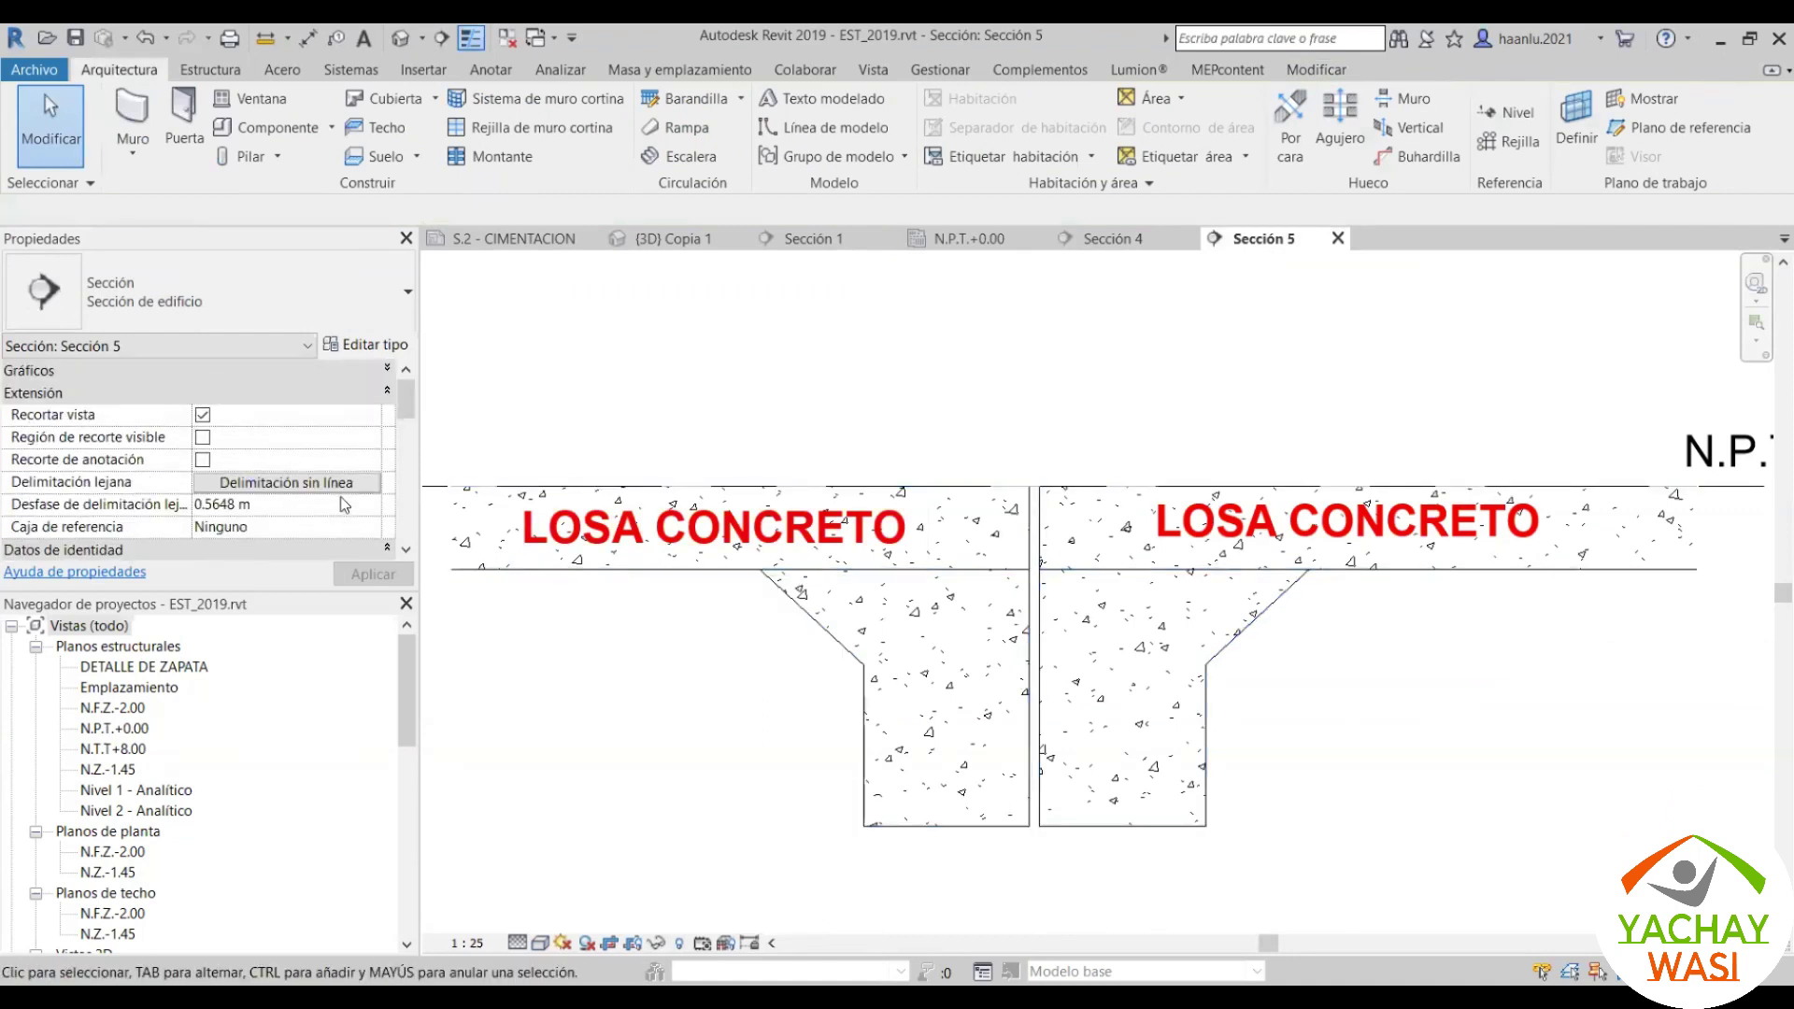
Step: Set Sección 5's Disciplina property to Coordinación
{"action": "scroll", "coordinate": [340, 496], "scroll_direction": "down", "scroll_amount": 3}
{"action": "scroll", "coordinate": [280, 458], "scroll_direction": "down", "scroll_amount": 3}
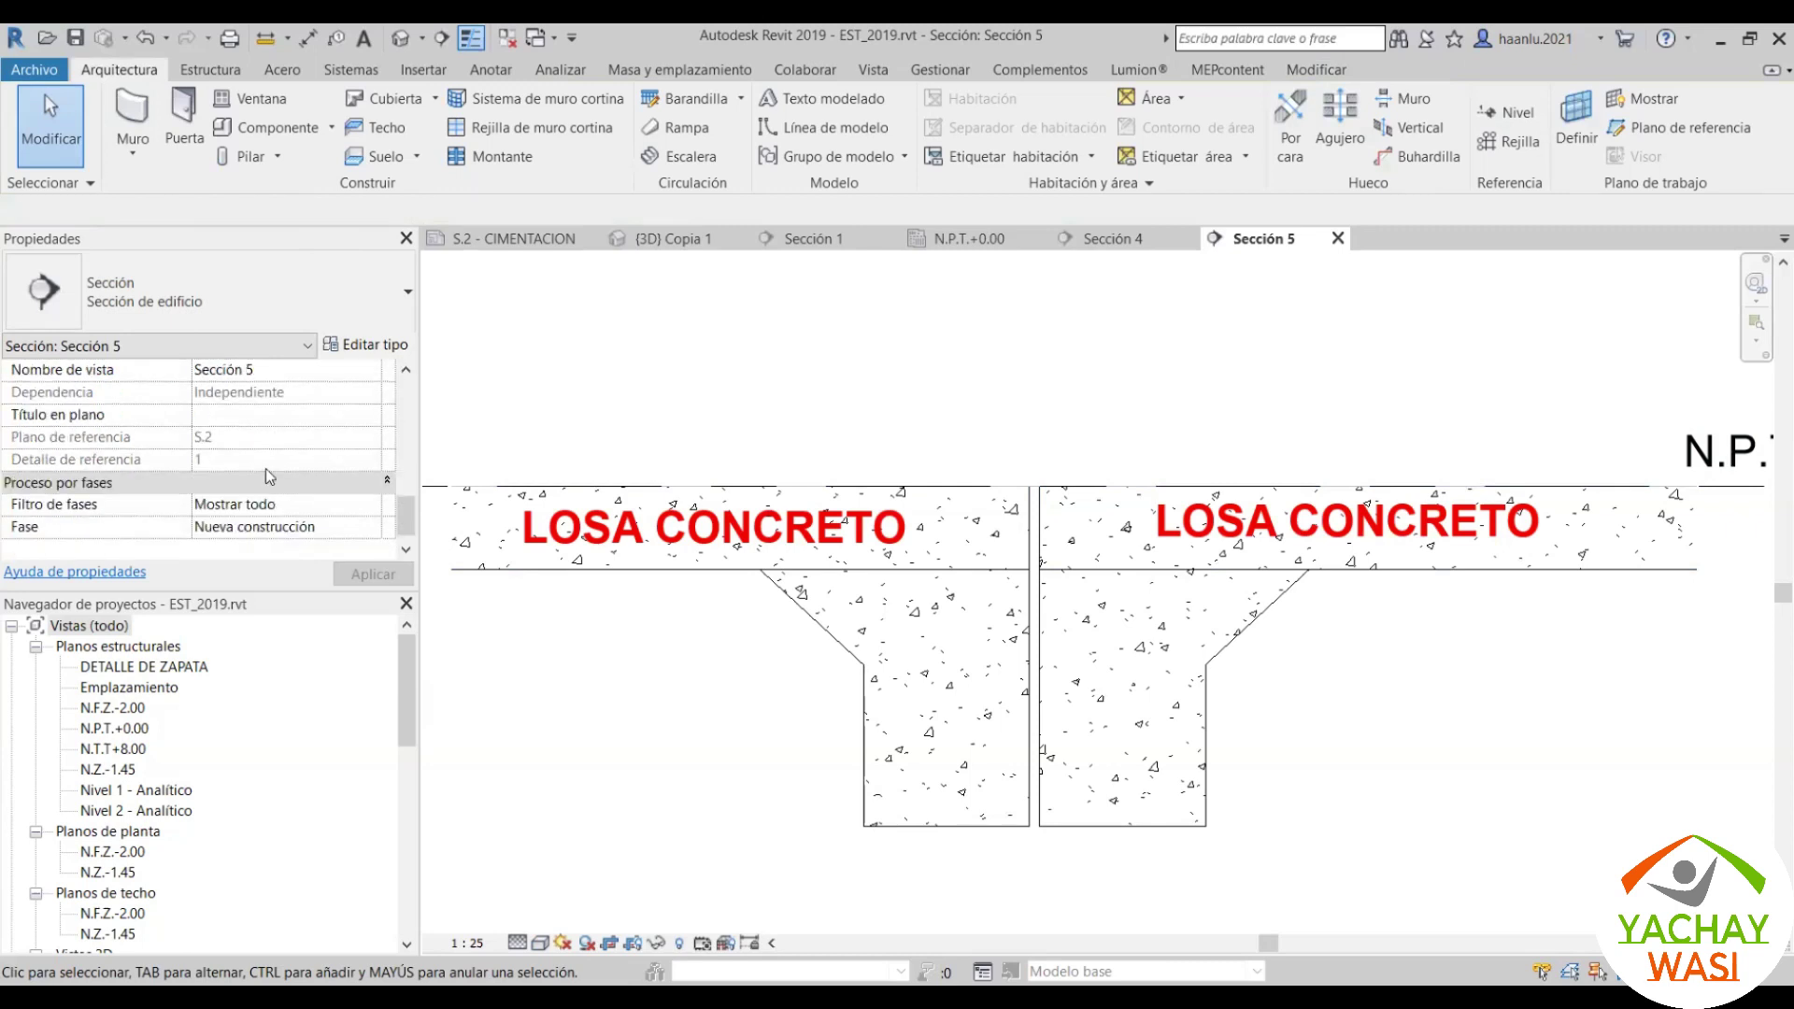
{"action": "scroll", "coordinate": [271, 472], "scroll_direction": "down", "scroll_amount": 1}
{"action": "scroll", "coordinate": [271, 476], "scroll_direction": "up", "scroll_amount": 5}
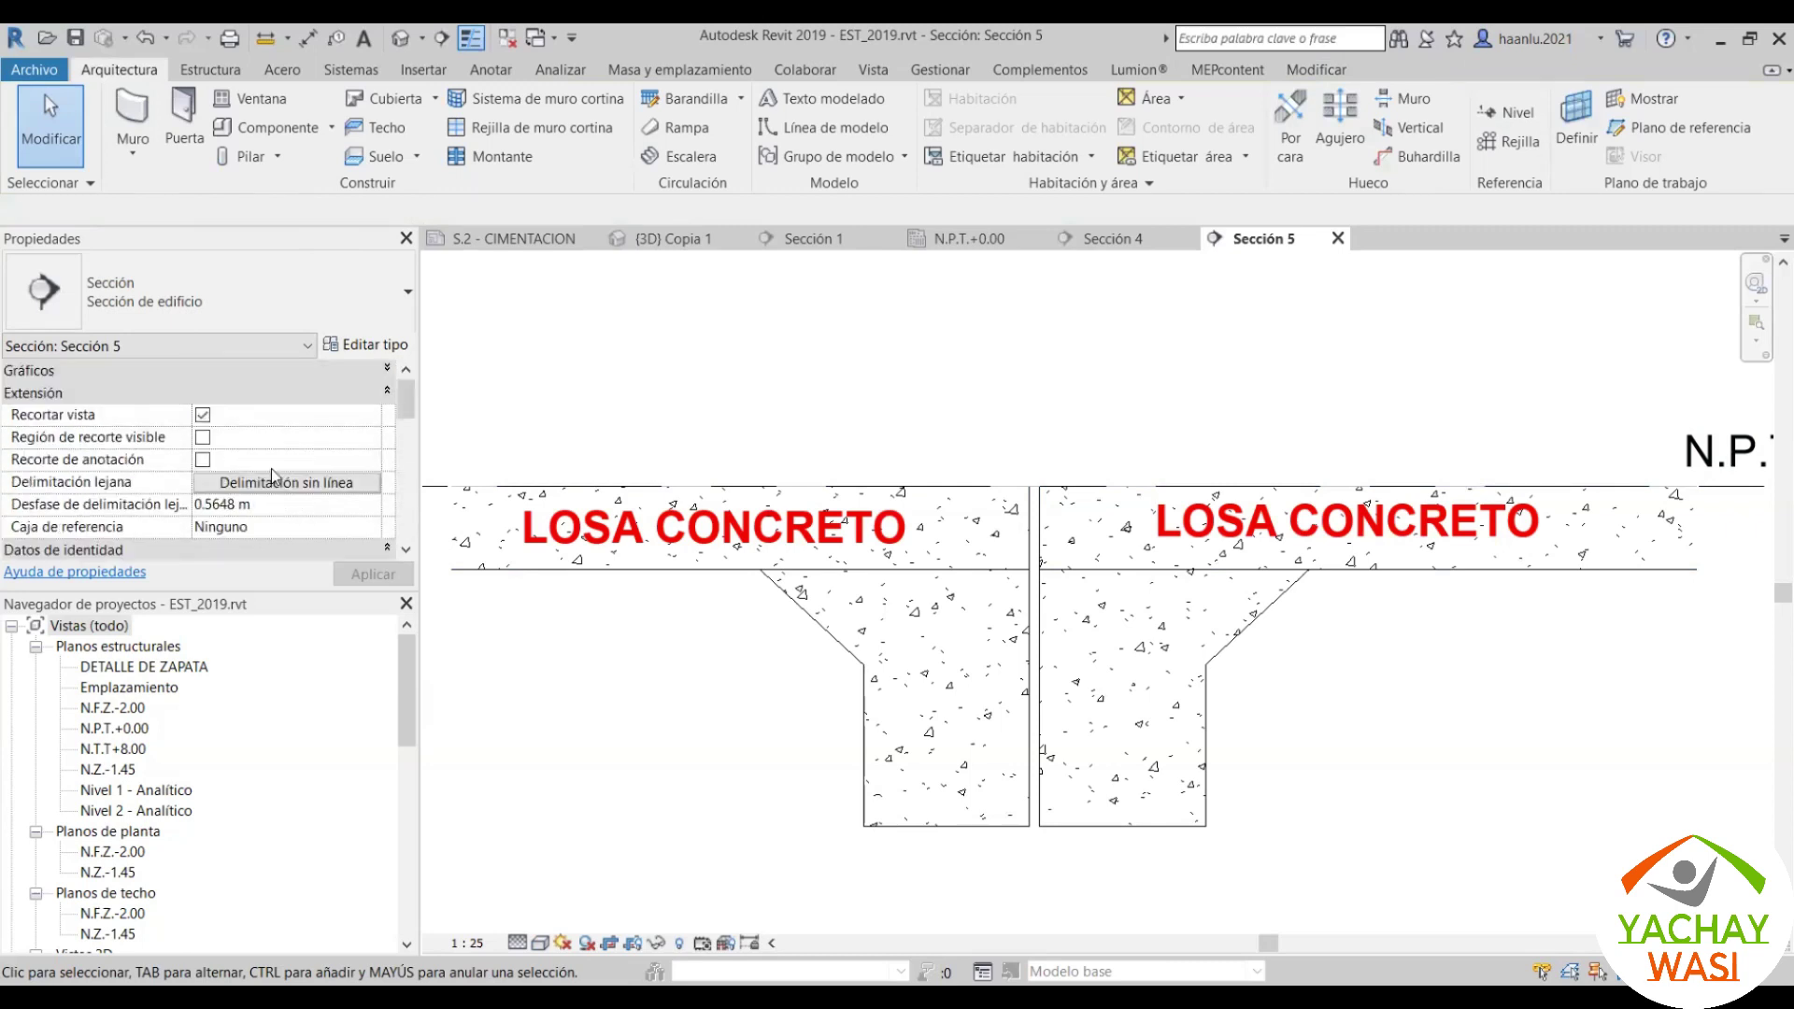
{"action": "scroll", "coordinate": [271, 476], "scroll_direction": "down", "scroll_amount": 3}
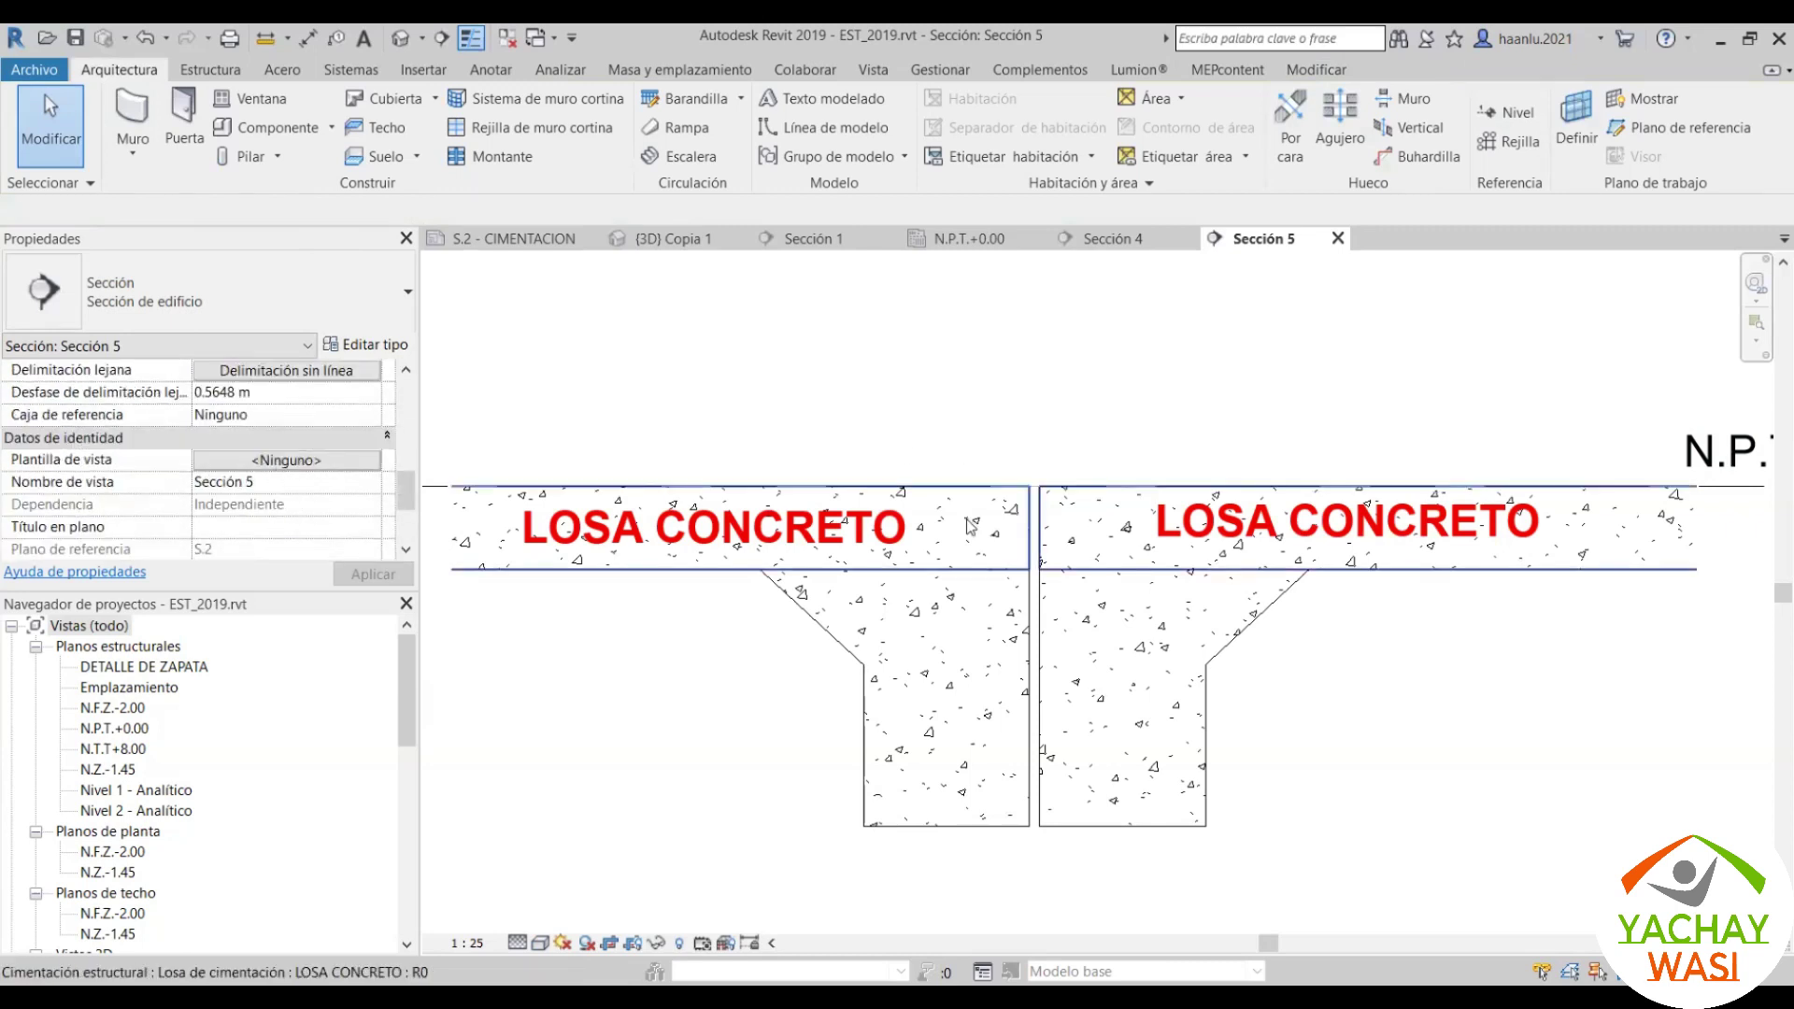
{"action": "scroll", "coordinate": [383, 516], "scroll_direction": "down", "scroll_amount": 3}
{"action": "scroll", "coordinate": [383, 517], "scroll_direction": "up", "scroll_amount": 3}
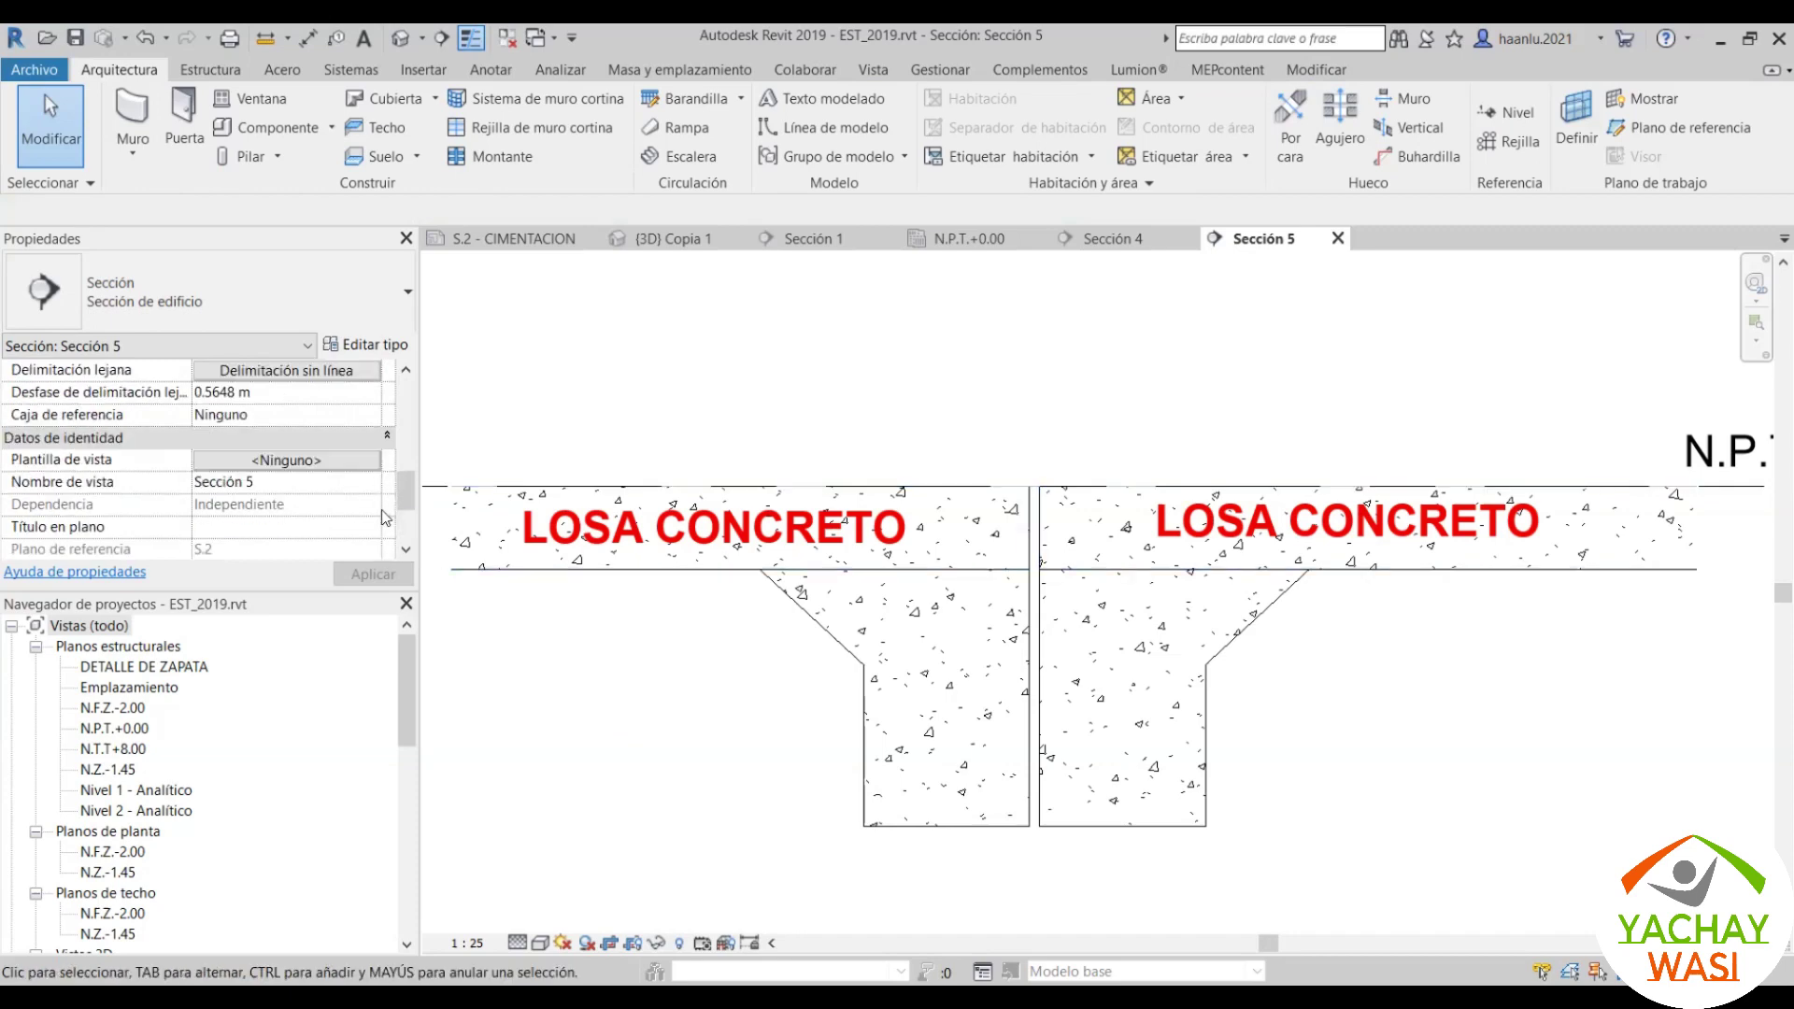
{"action": "scroll", "coordinate": [383, 517], "scroll_direction": "up", "scroll_amount": 3}
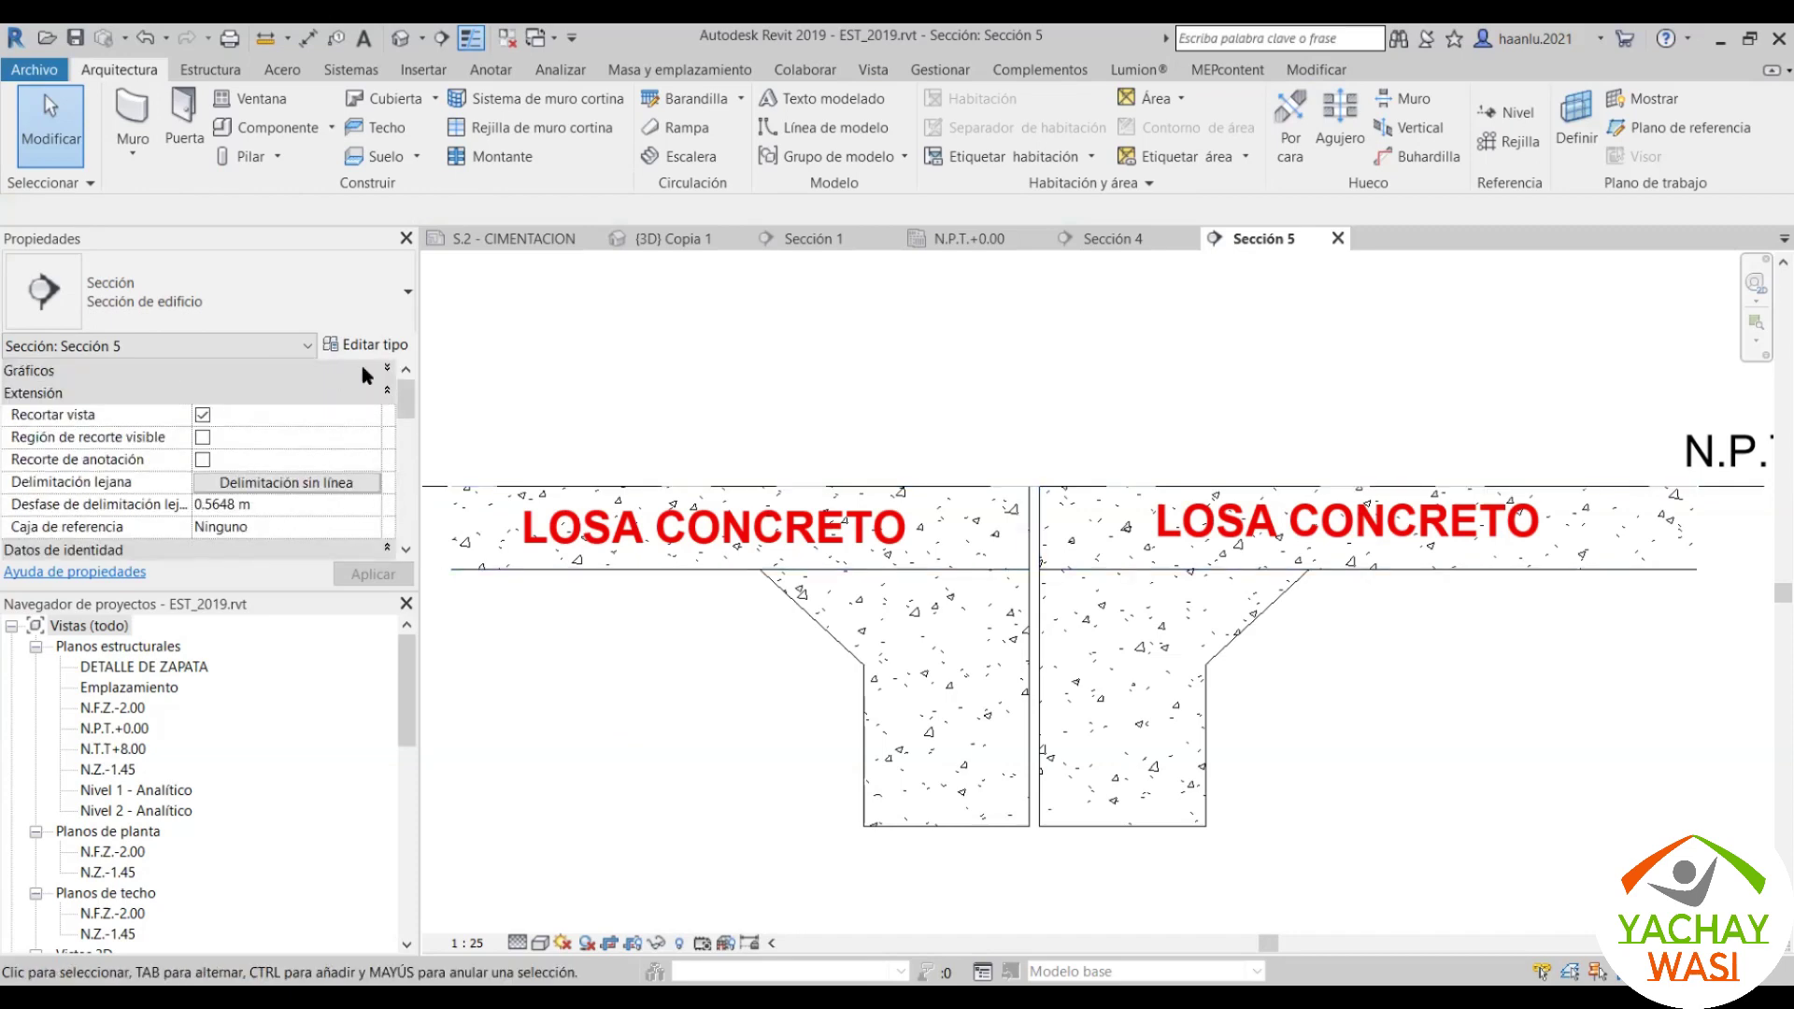
{"action": "left_click", "coordinate": [387, 370]}
{"action": "scroll", "coordinate": [355, 440], "scroll_direction": "down", "scroll_amount": 3}
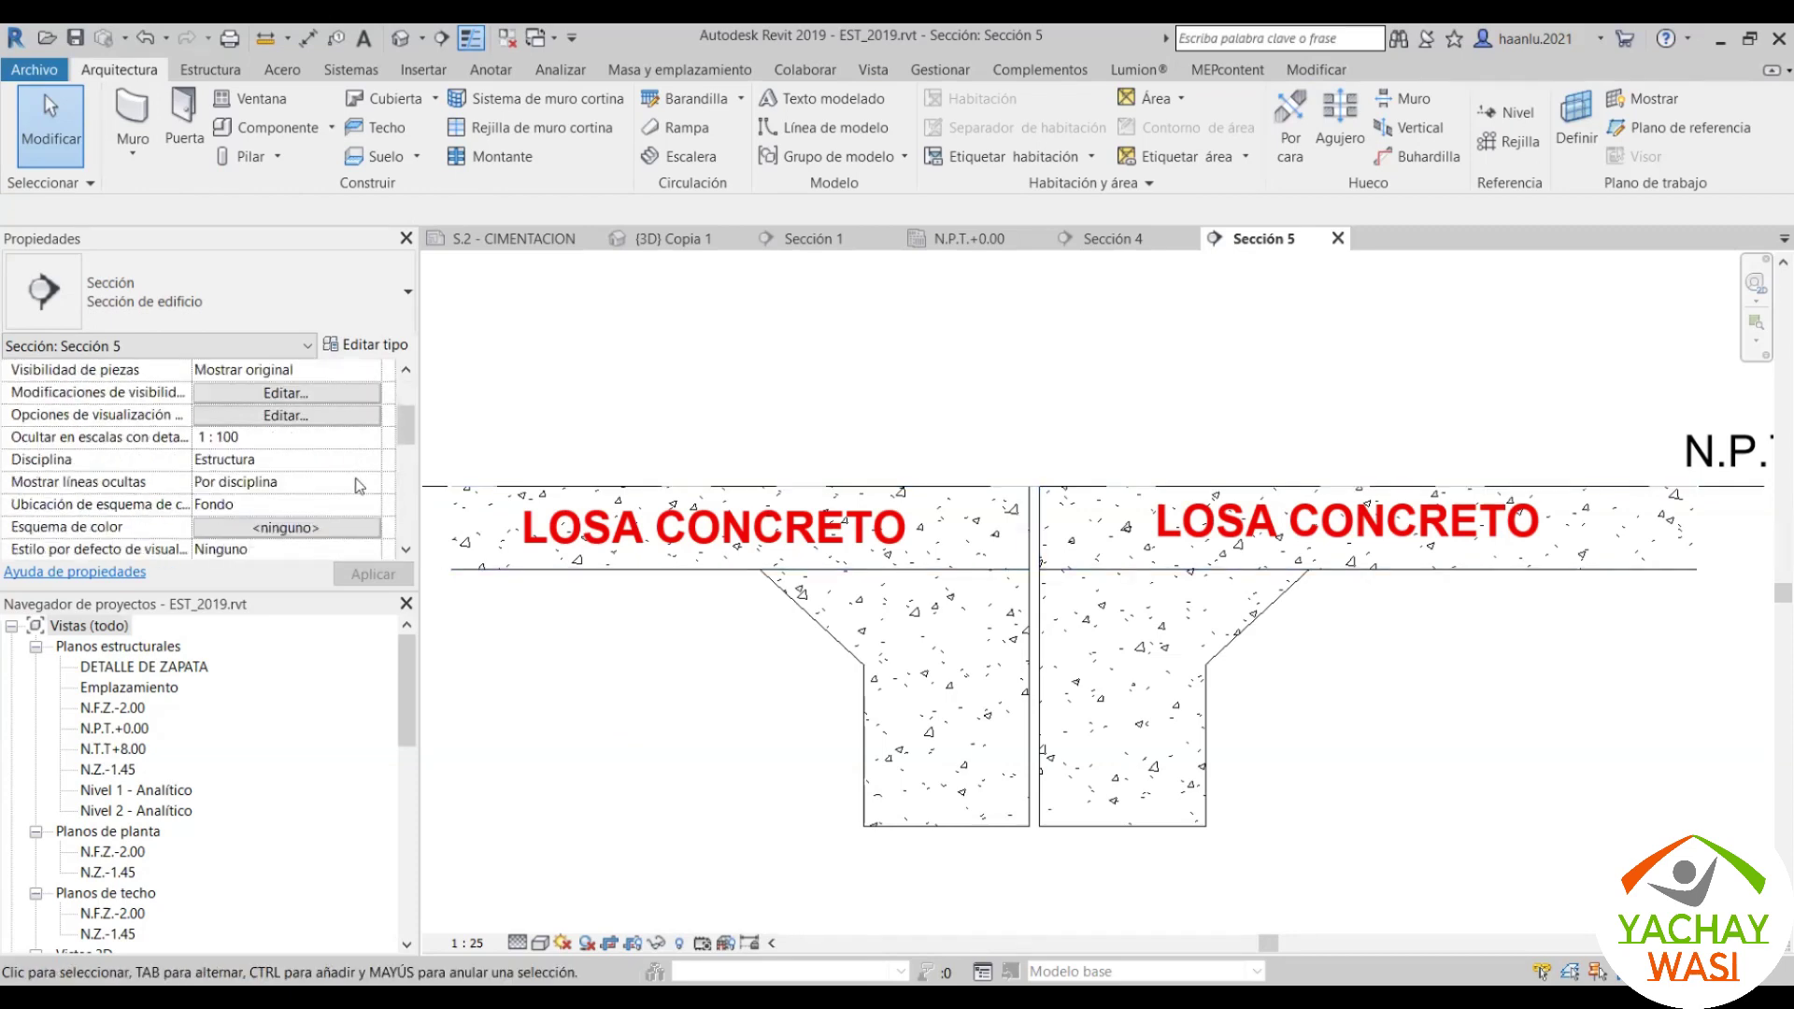
{"action": "left_click", "coordinate": [377, 461]}
{"action": "left_click", "coordinate": [378, 462]}
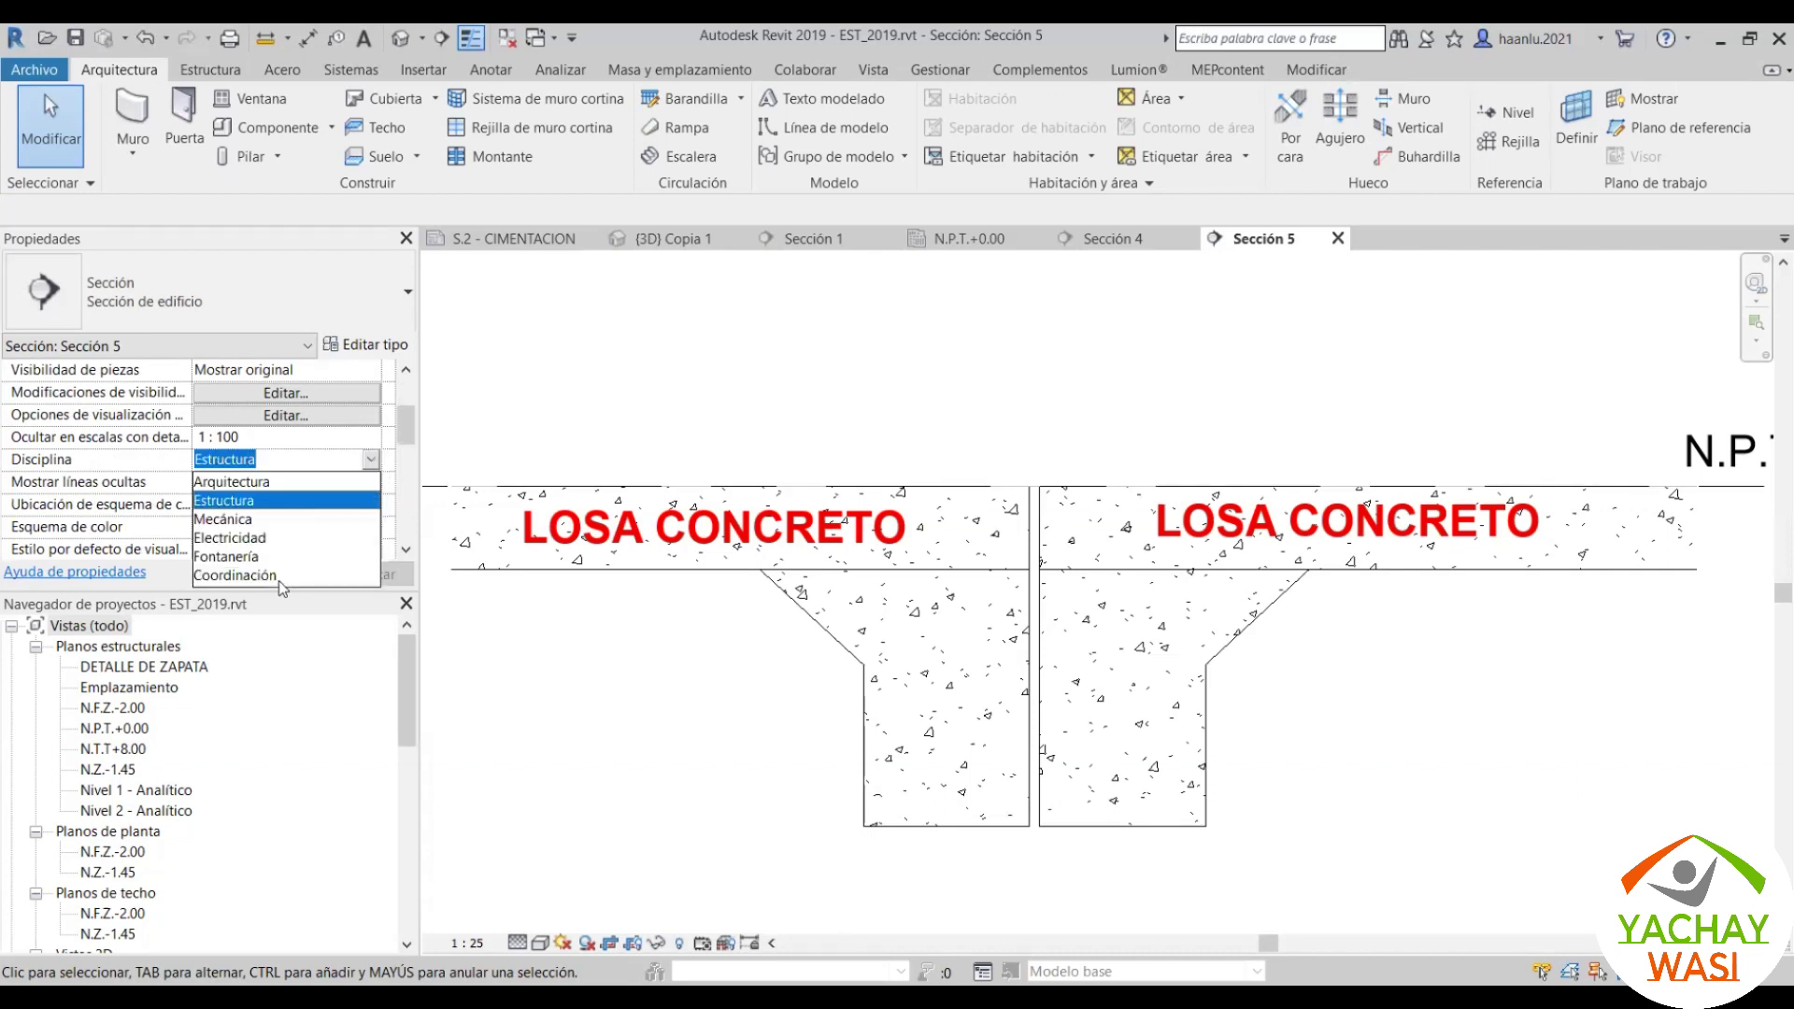
{"action": "left_click", "coordinate": [233, 575]}
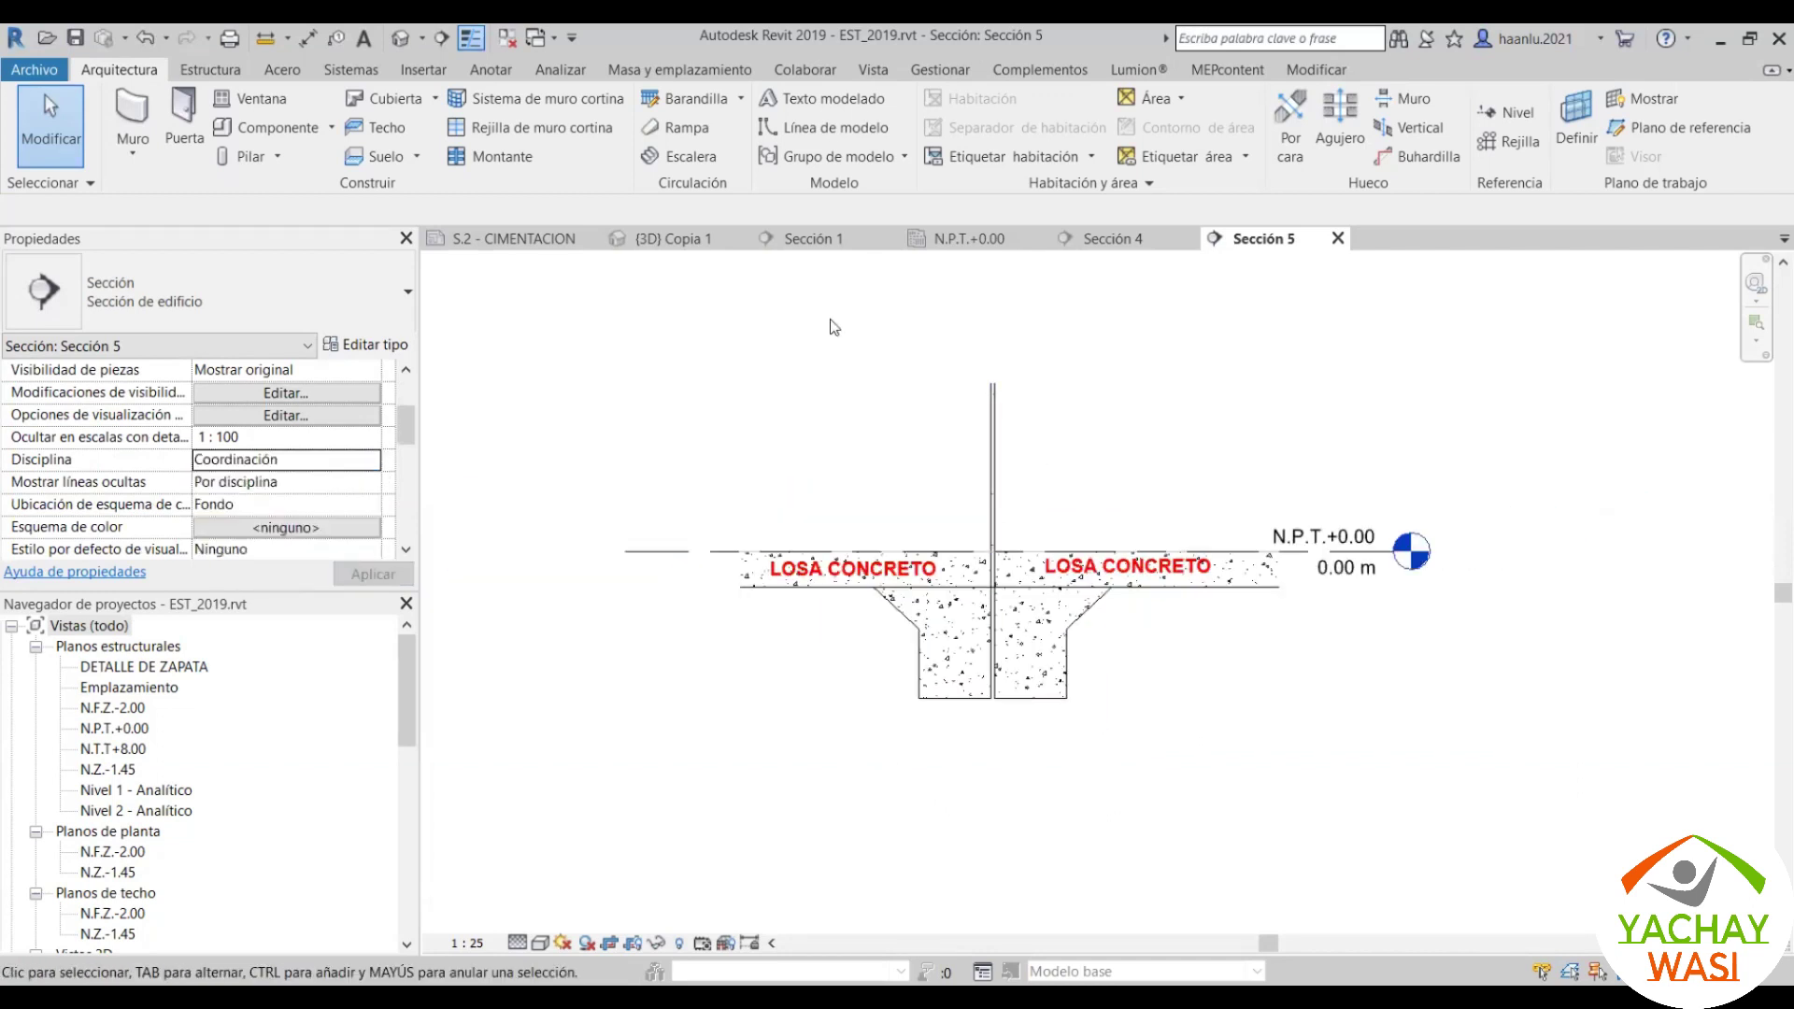
Step: Return to the {3D} Copia 1 view and orbit toward the joint wall
{"action": "left_click", "coordinate": [667, 240]}
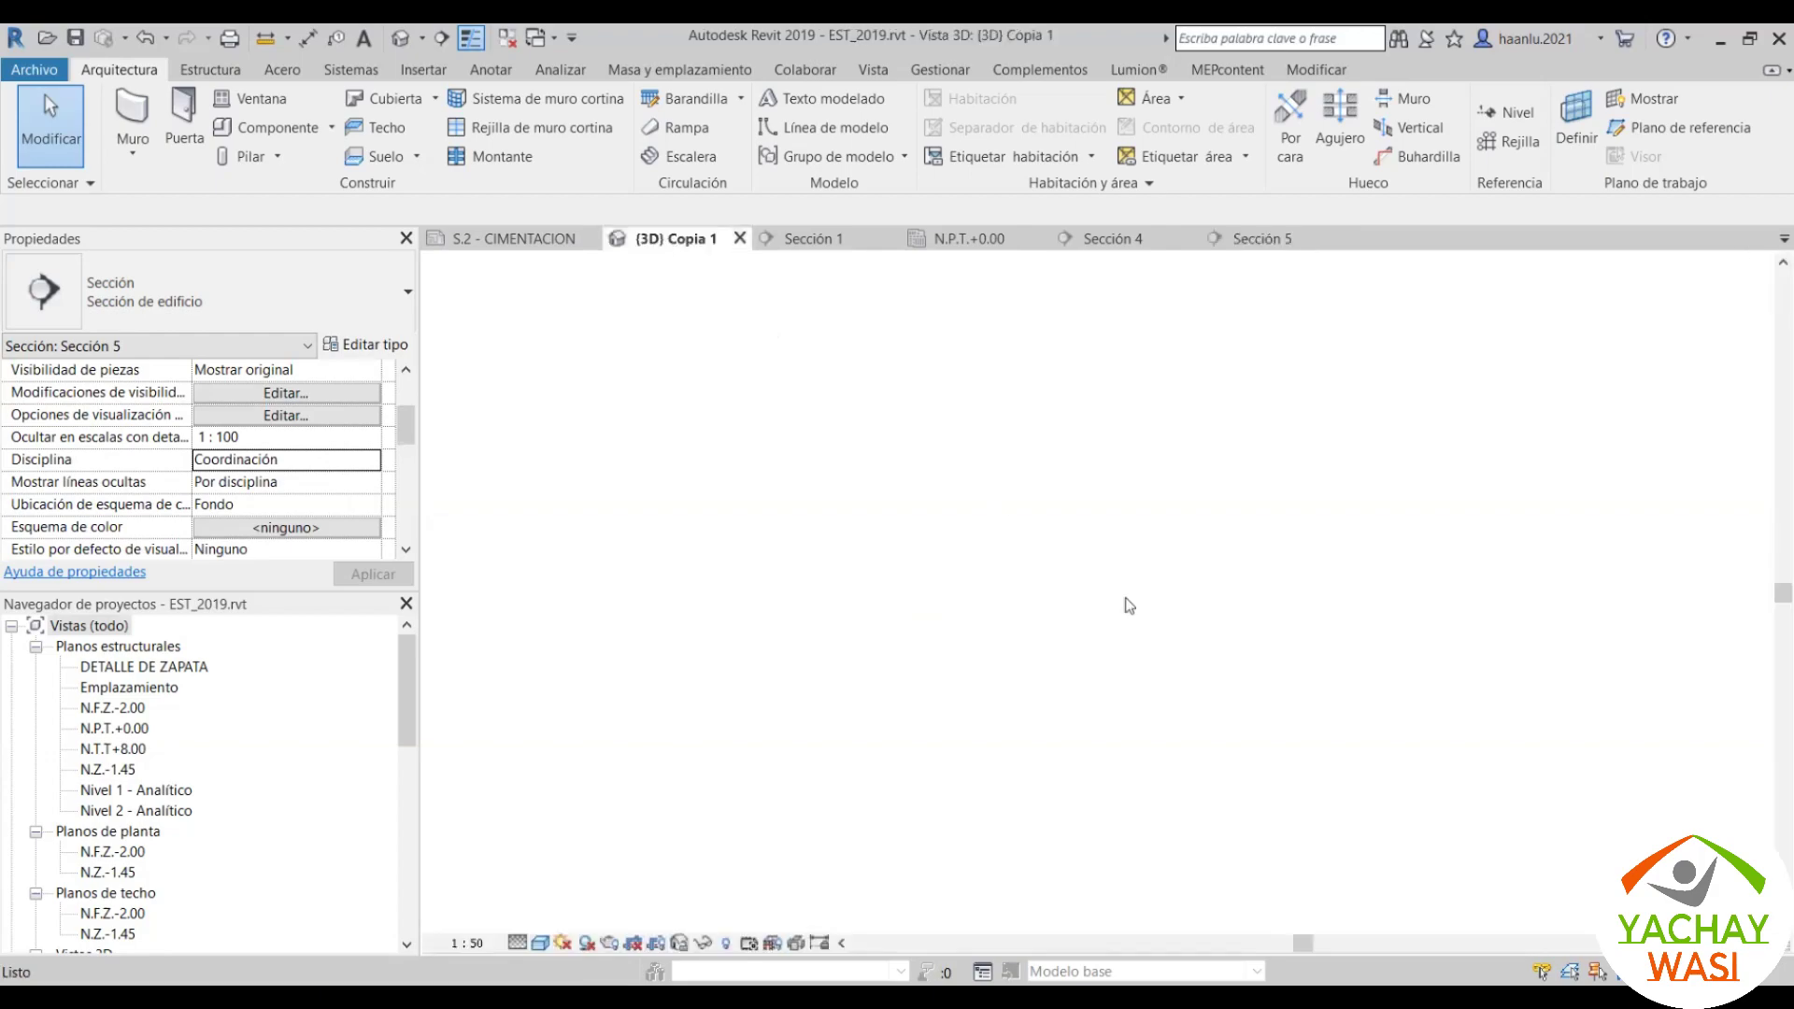
{"action": "middle_click_drag", "start_coordinate": [1044, 559], "coordinate": [1177, 657], "text": "shift"}
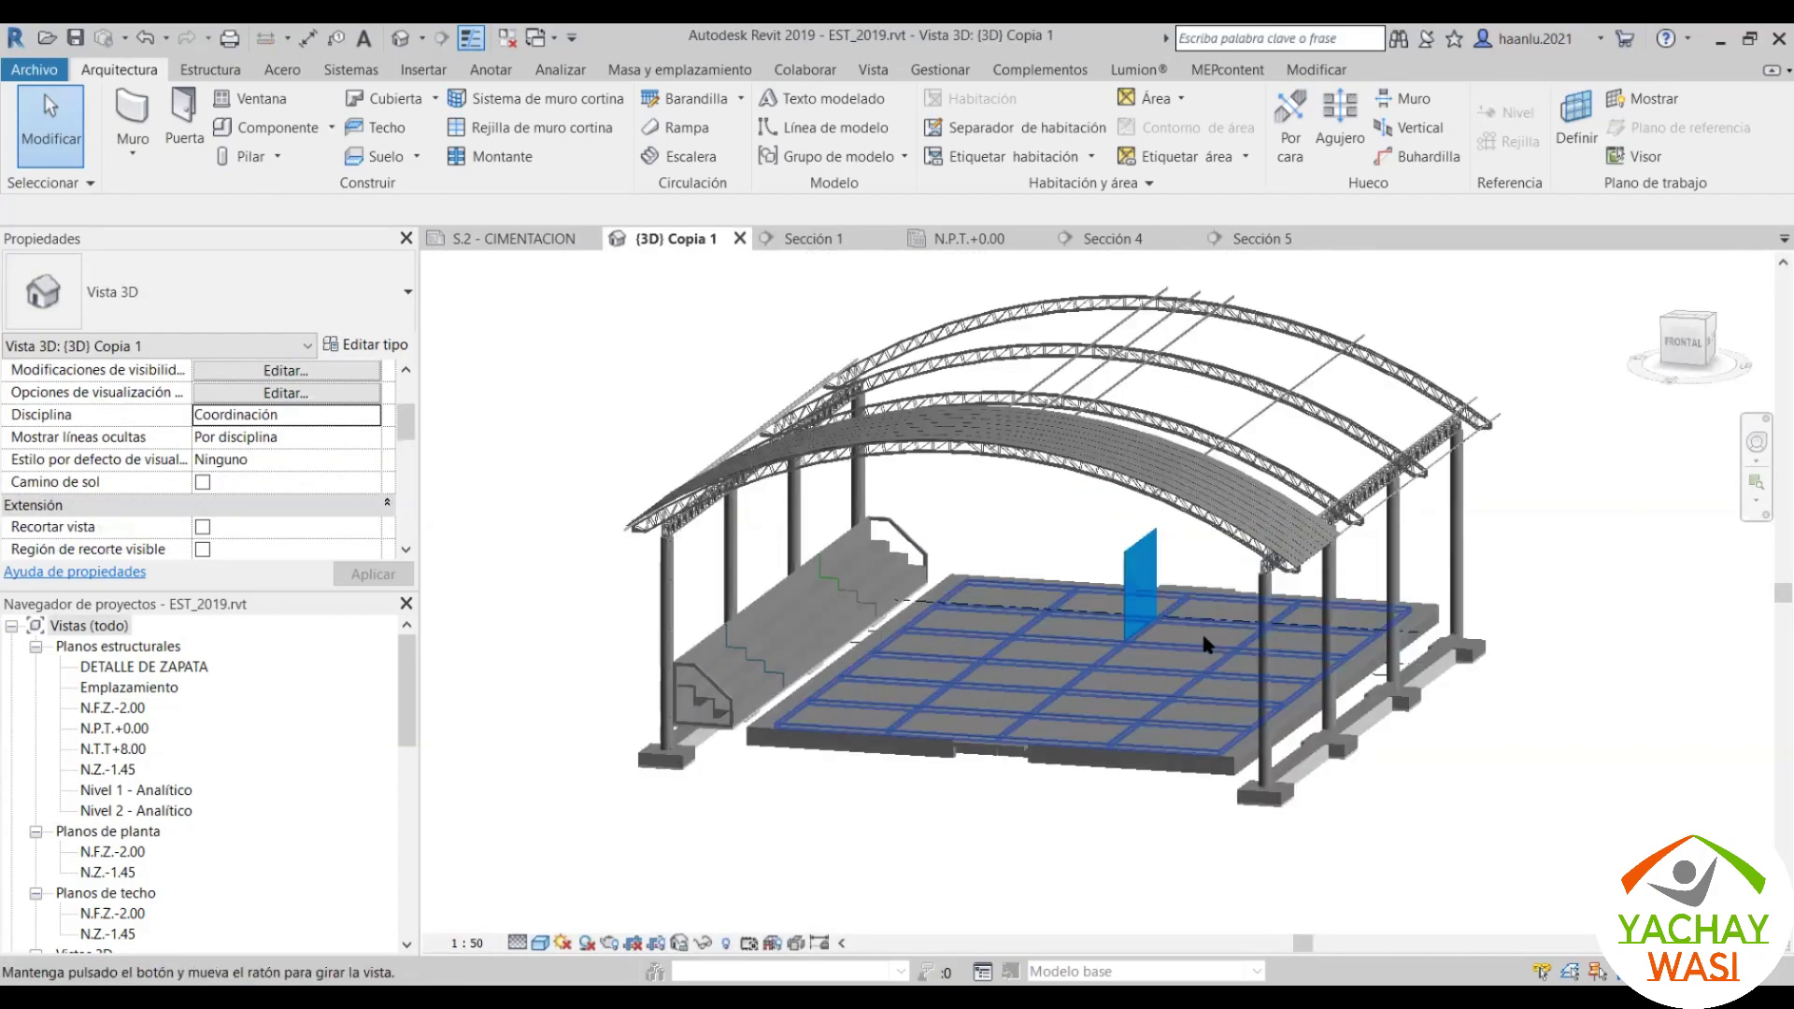
{"action": "scroll", "coordinate": [1096, 579], "scroll_direction": "up", "scroll_amount": 3}
{"action": "scroll", "coordinate": [1097, 579], "scroll_direction": "up", "scroll_amount": 2}
{"action": "left_click", "coordinate": [1096, 579]}
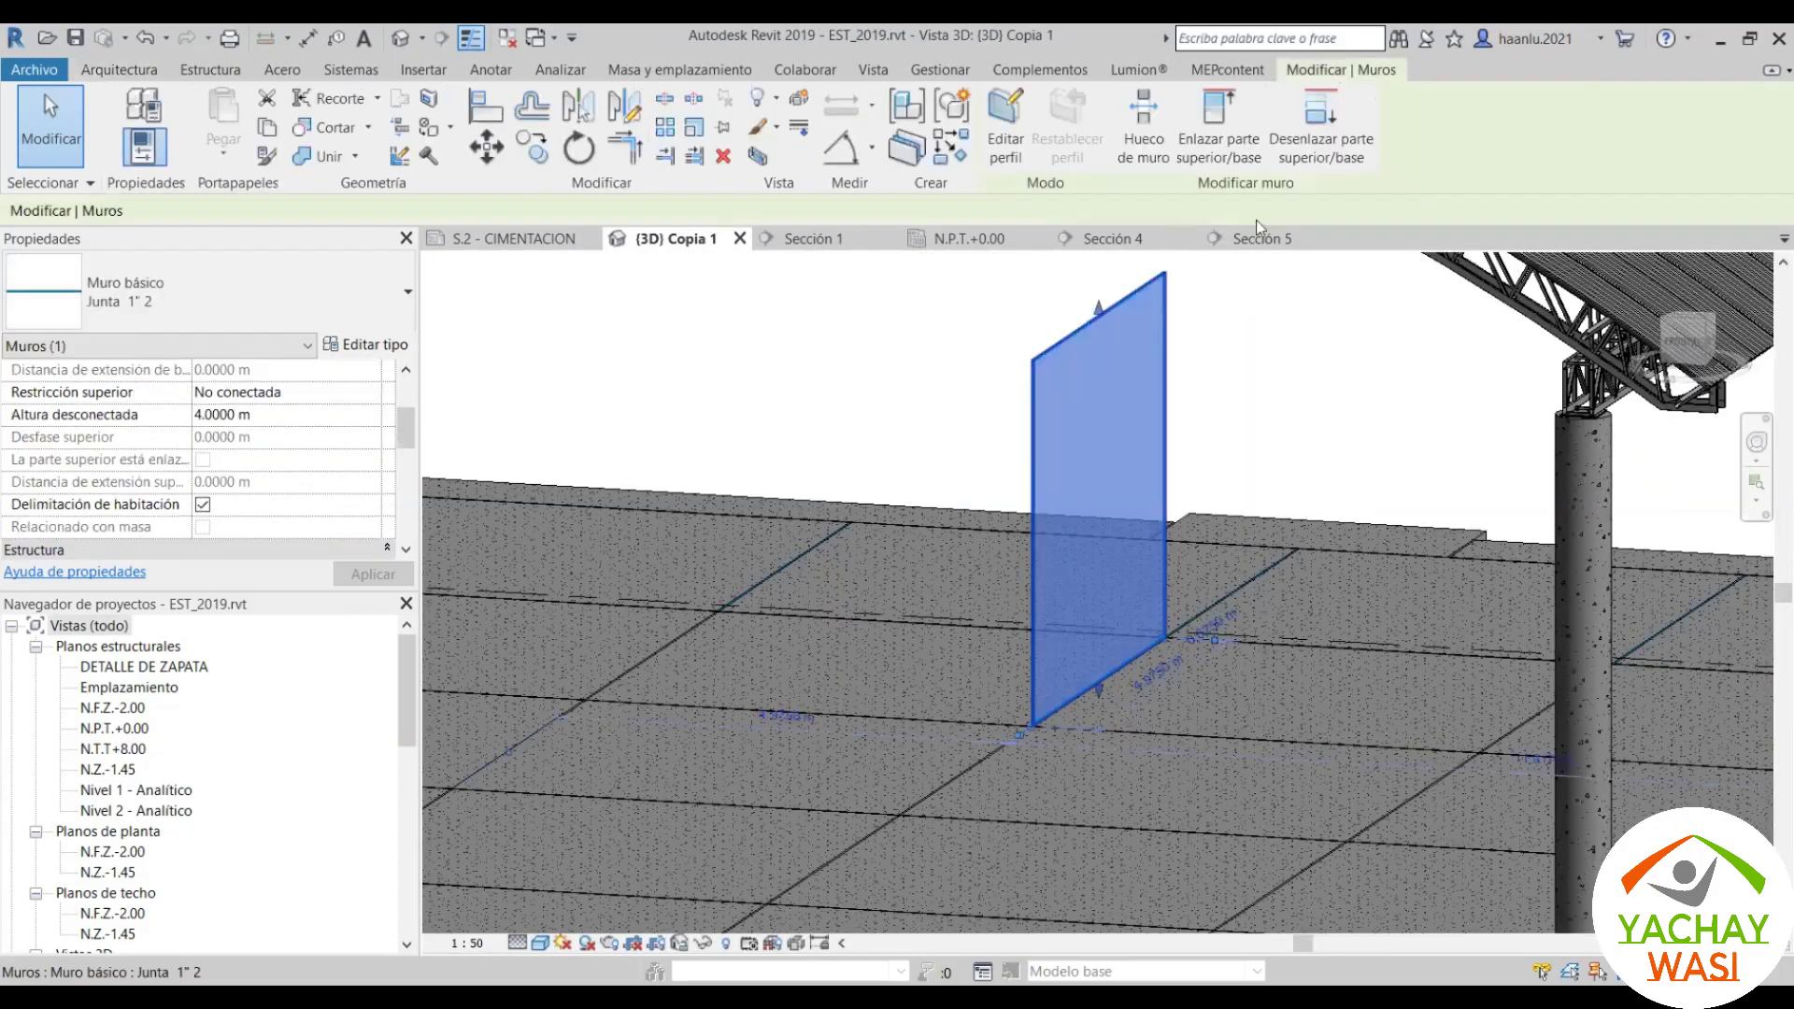
{"action": "left_click", "coordinate": [1263, 240]}
{"action": "scroll", "coordinate": [976, 608], "scroll_direction": "up", "scroll_amount": 2}
{"action": "scroll", "coordinate": [976, 609], "scroll_direction": "up", "scroll_amount": 2}
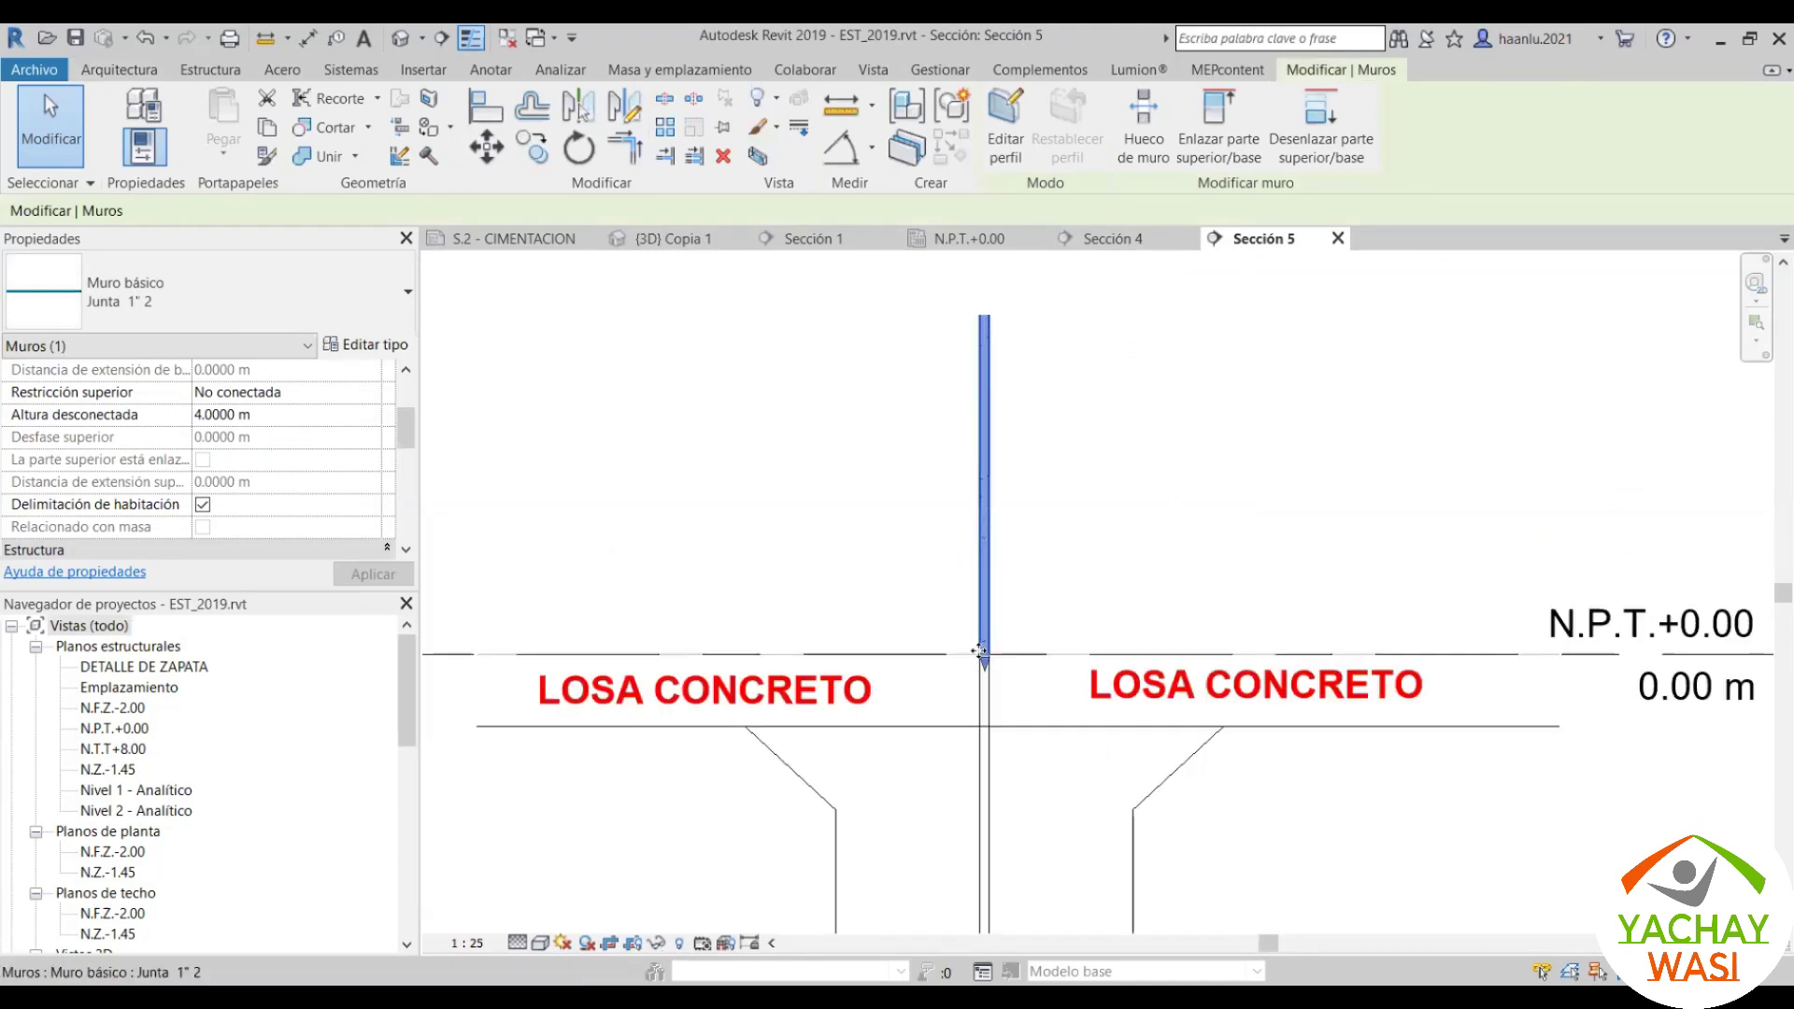
{"action": "scroll", "coordinate": [976, 608], "scroll_direction": "down", "scroll_amount": 4}
{"action": "scroll", "coordinate": [976, 608], "scroll_direction": "down", "scroll_amount": 2}
{"action": "left_click_drag", "start_coordinate": [977, 344], "coordinate": [978, 607]}
{"action": "scroll", "coordinate": [978, 612], "scroll_direction": "up", "scroll_amount": 3}
{"action": "scroll", "coordinate": [978, 612], "scroll_direction": "up", "scroll_amount": 3}
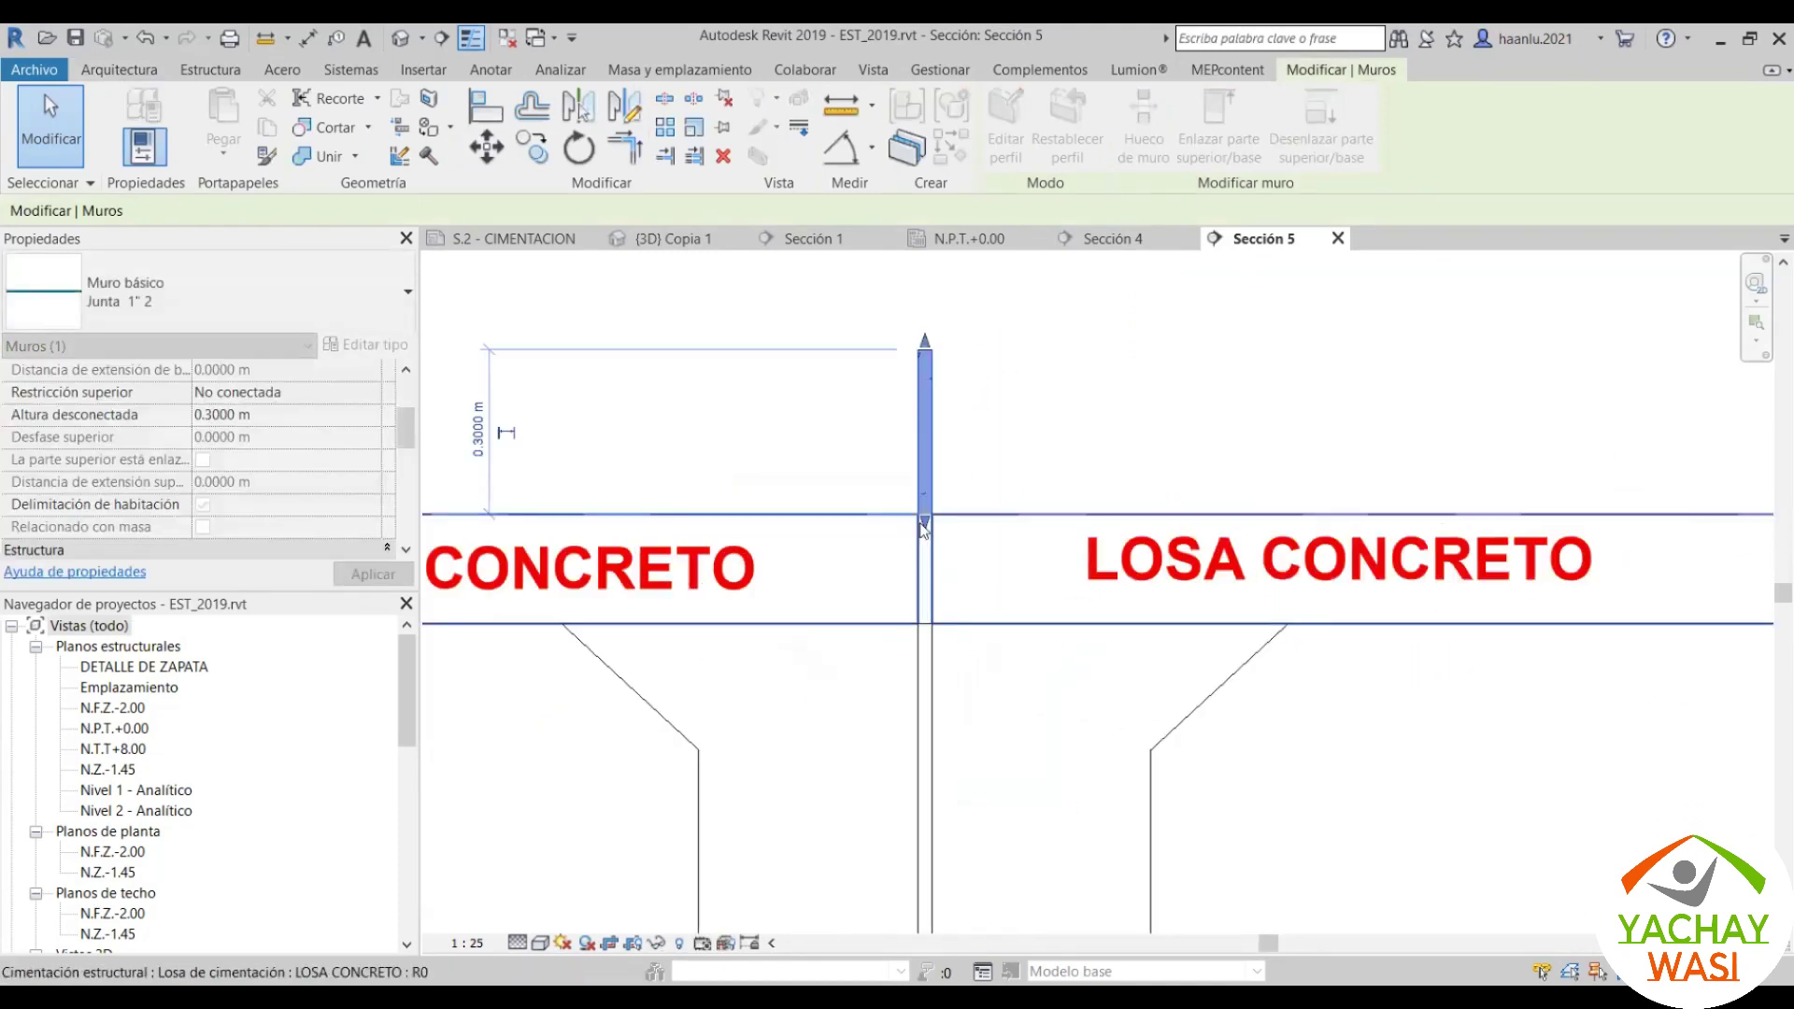
{"action": "scroll", "coordinate": [978, 612], "scroll_direction": "up", "scroll_amount": 2}
{"action": "mouse_move", "coordinate": [948, 494]}
{"action": "left_mouse_down"}
{"action": "mouse_move", "coordinate": [996, 687]}
{"action": "mouse_move", "coordinate": [962, 659]}
{"action": "left_mouse_up"}
{"action": "scroll", "coordinate": [996, 687], "scroll_direction": "down", "scroll_amount": 3}
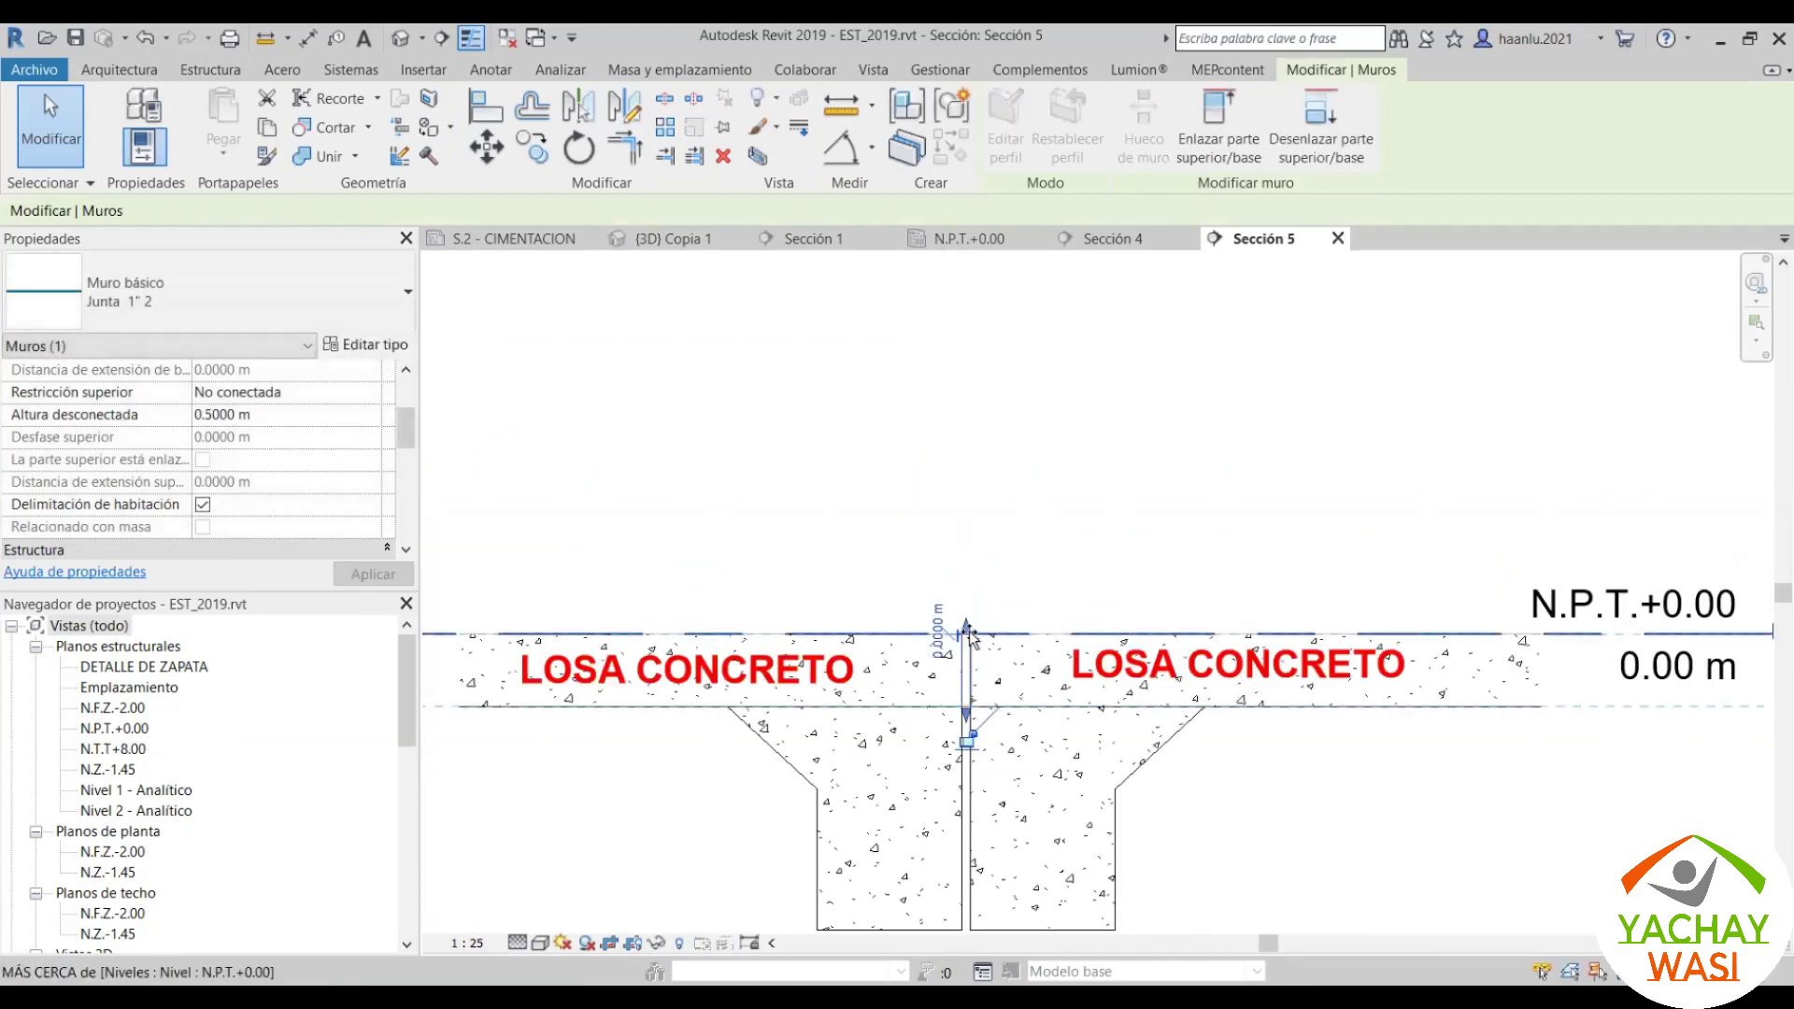
{"action": "scroll", "coordinate": [963, 659], "scroll_direction": "up", "scroll_amount": 2}
{"action": "scroll", "coordinate": [981, 658], "scroll_direction": "up", "scroll_amount": 2}
{"action": "key", "text": "Escape"}
{"action": "scroll", "coordinate": [981, 666], "scroll_direction": "down", "scroll_amount": 1}
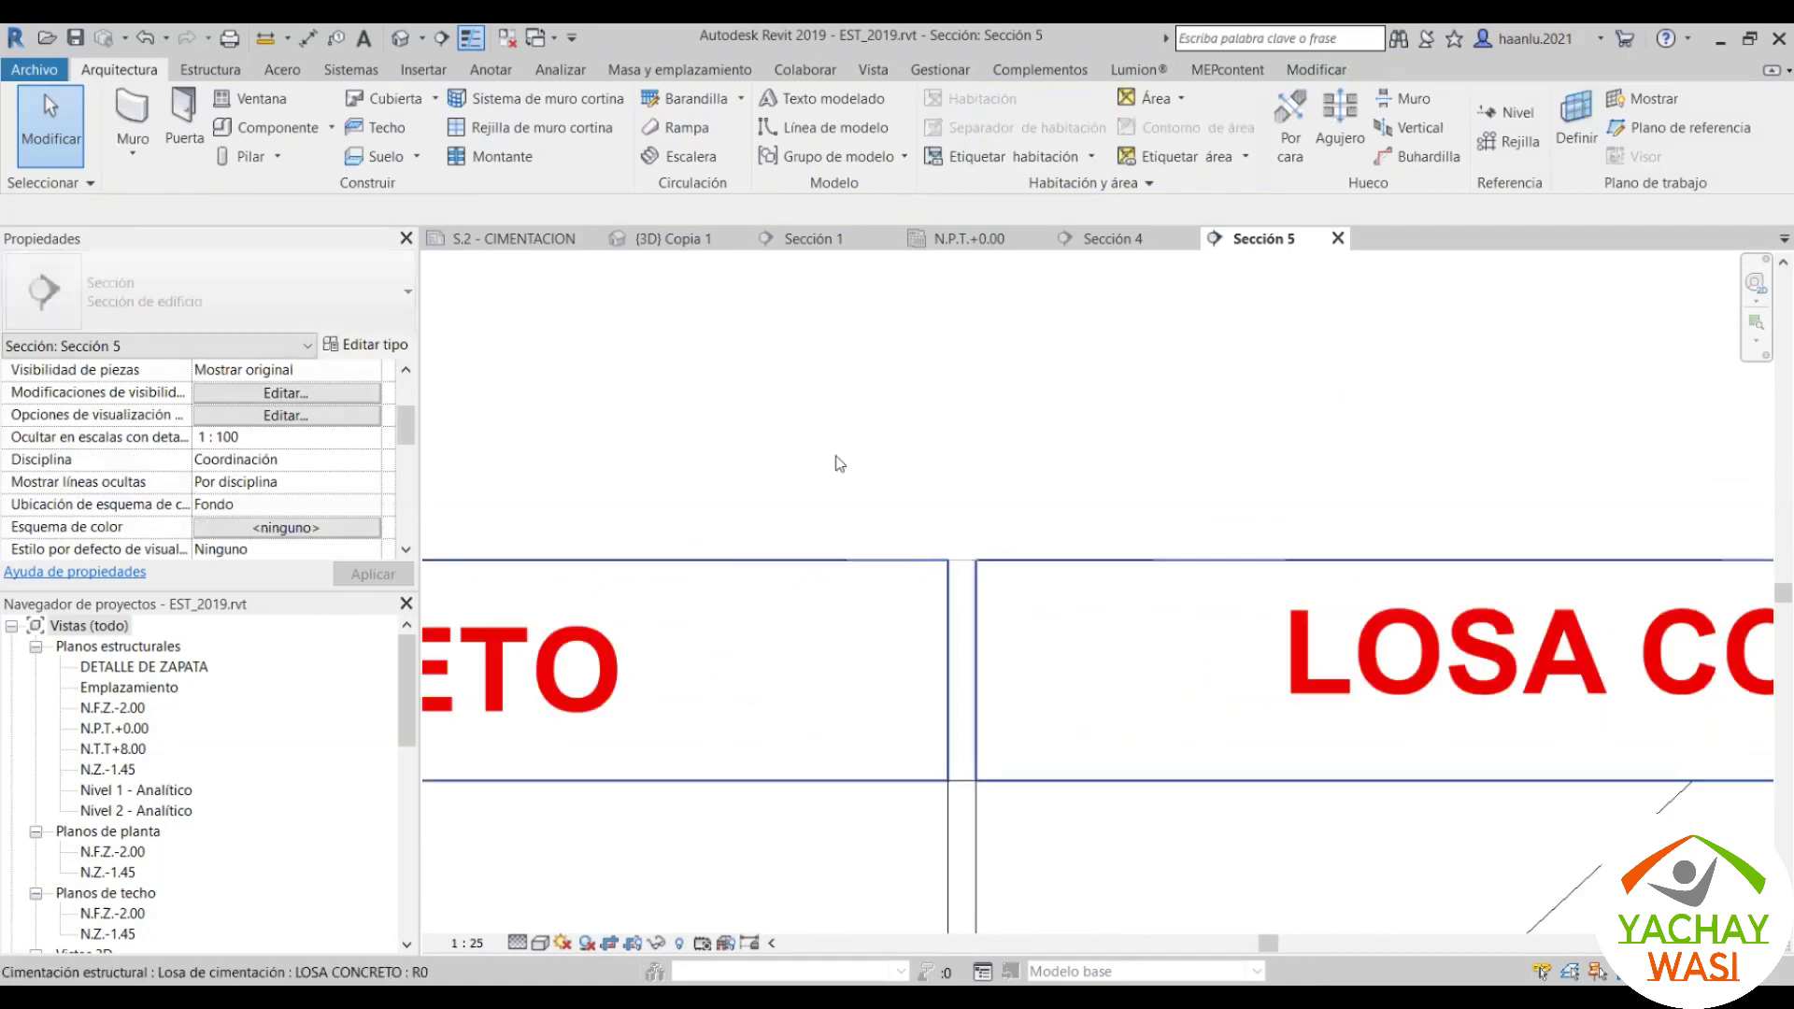
{"action": "left_click", "coordinate": [542, 945]}
{"action": "left_click", "coordinate": [631, 819]}
{"action": "scroll", "coordinate": [981, 497], "scroll_direction": "down", "scroll_amount": 3}
{"action": "scroll", "coordinate": [1003, 551], "scroll_direction": "up", "scroll_amount": 2}
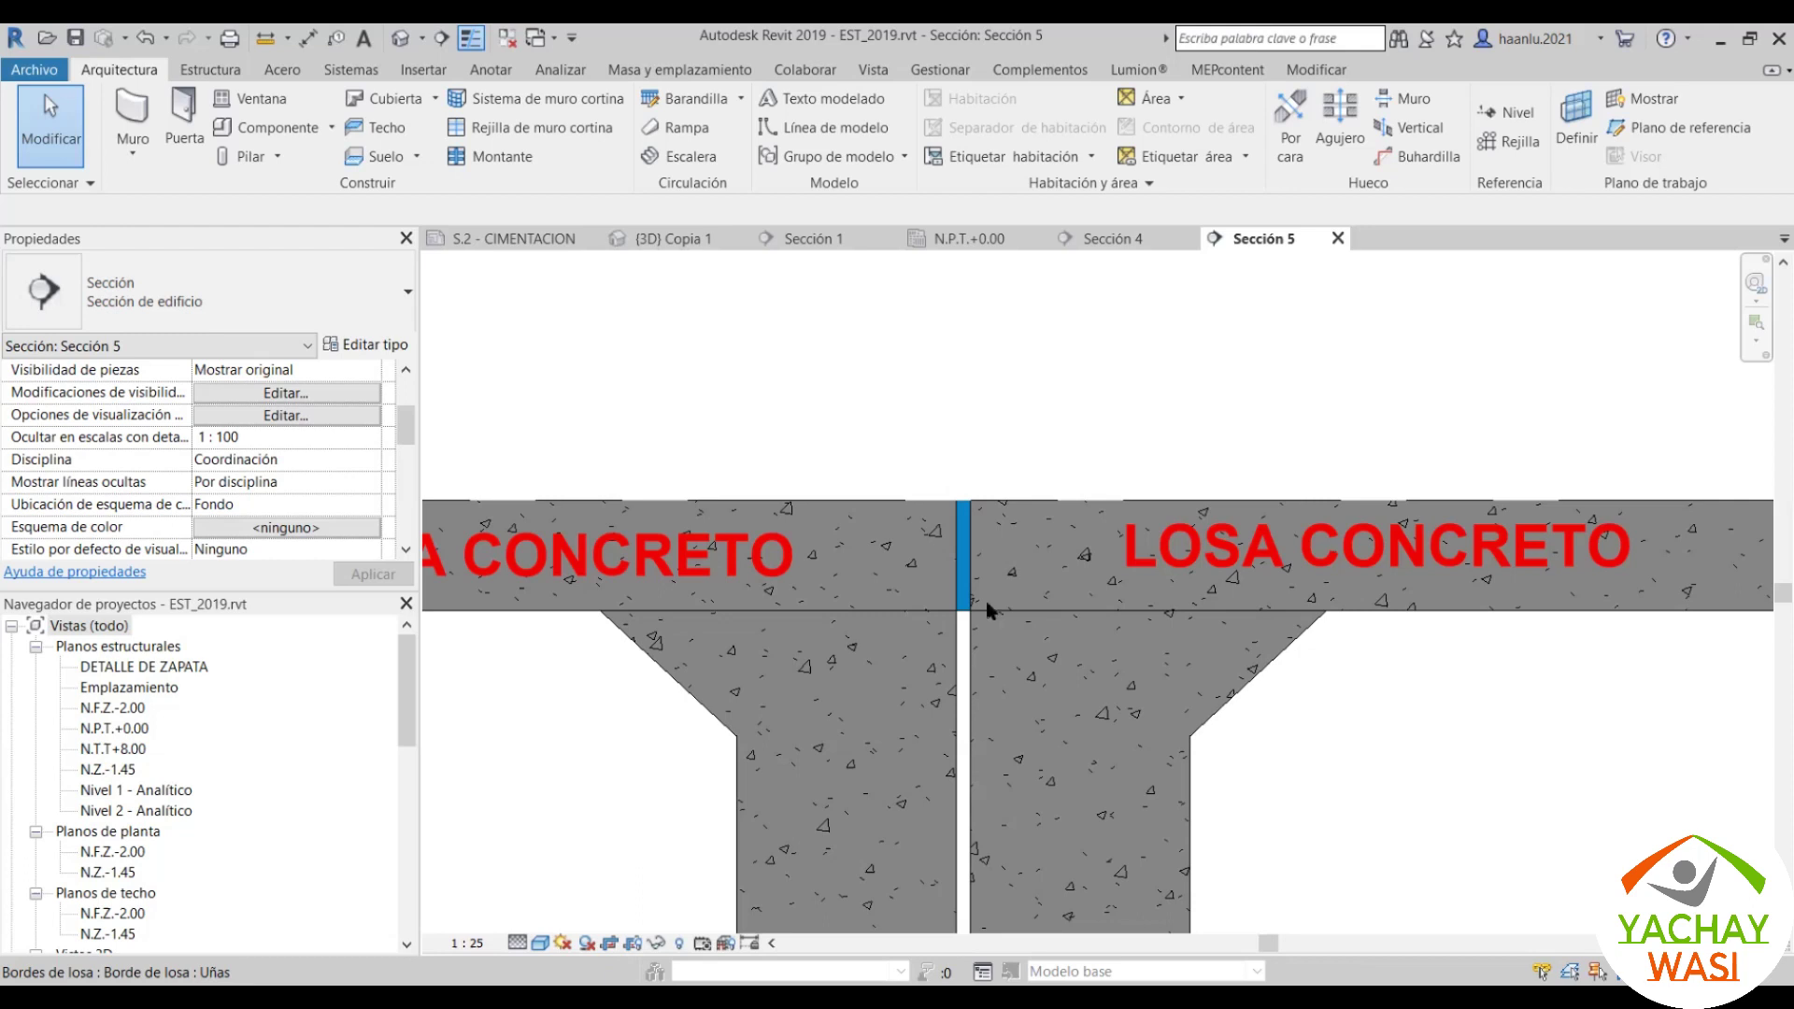
{"action": "scroll", "coordinate": [987, 609], "scroll_direction": "down", "scroll_amount": 3}
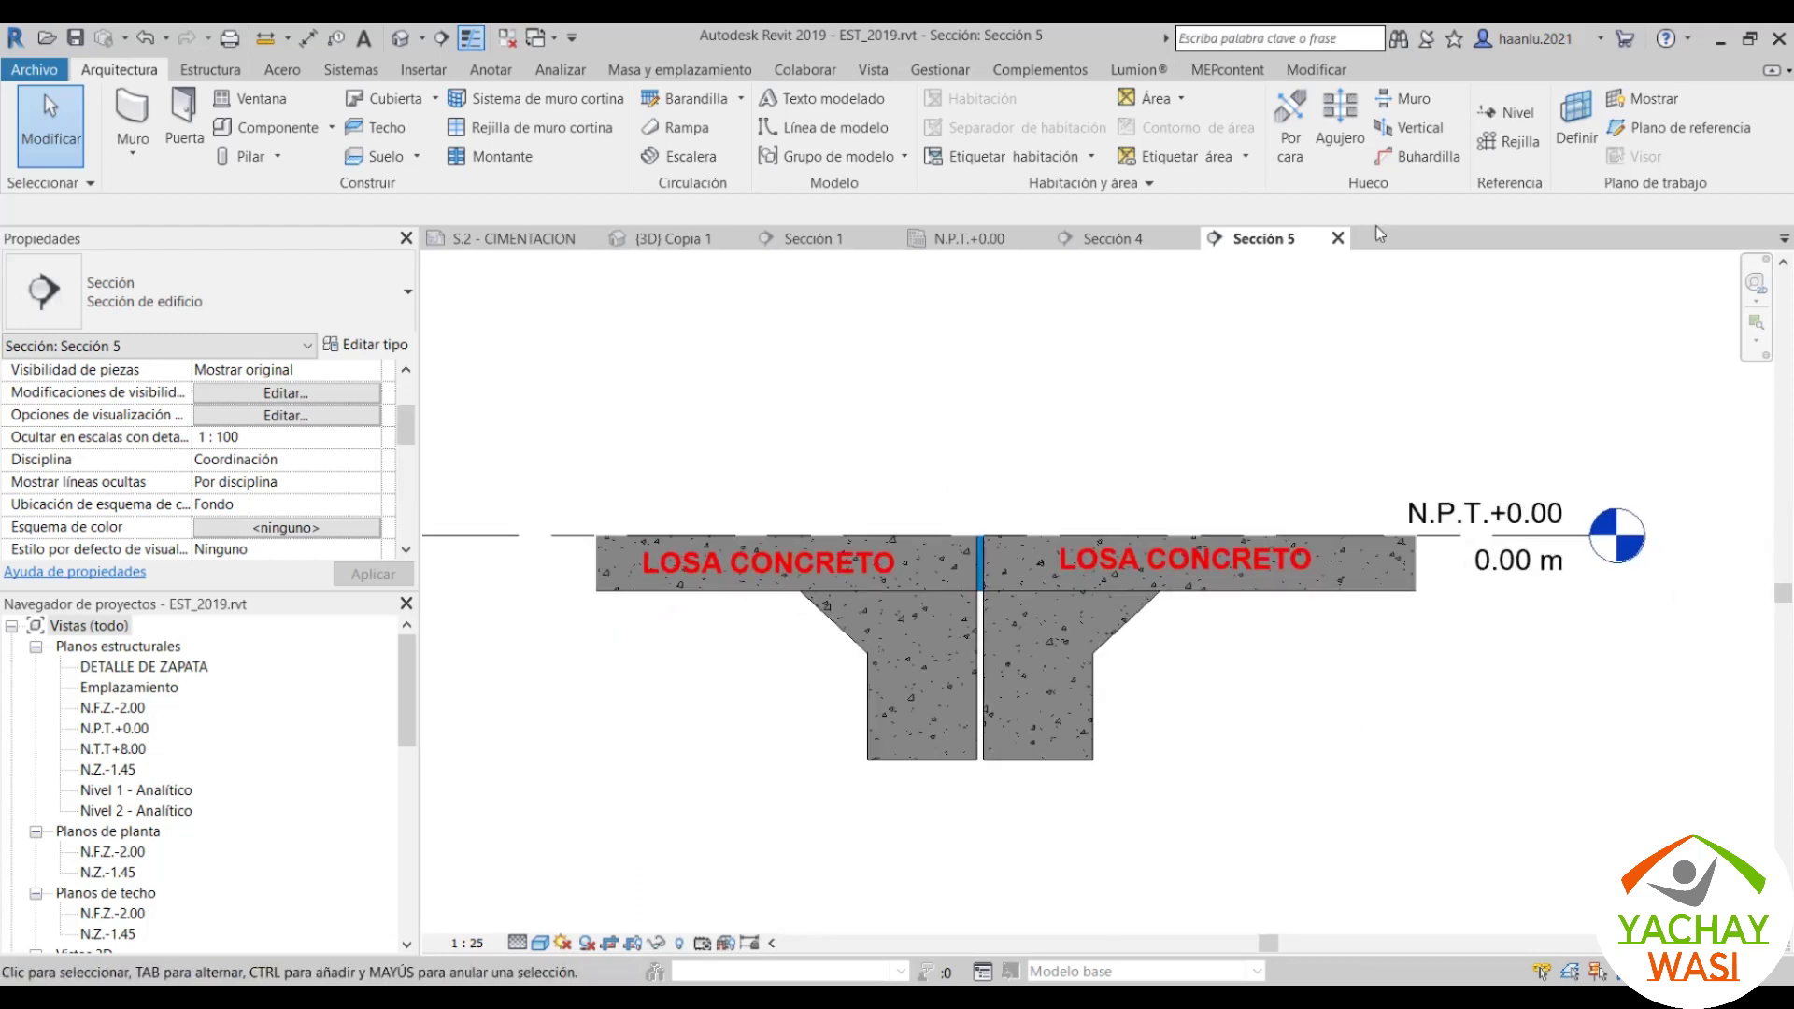
{"action": "scroll", "coordinate": [976, 488], "scroll_direction": "up", "scroll_amount": 2}
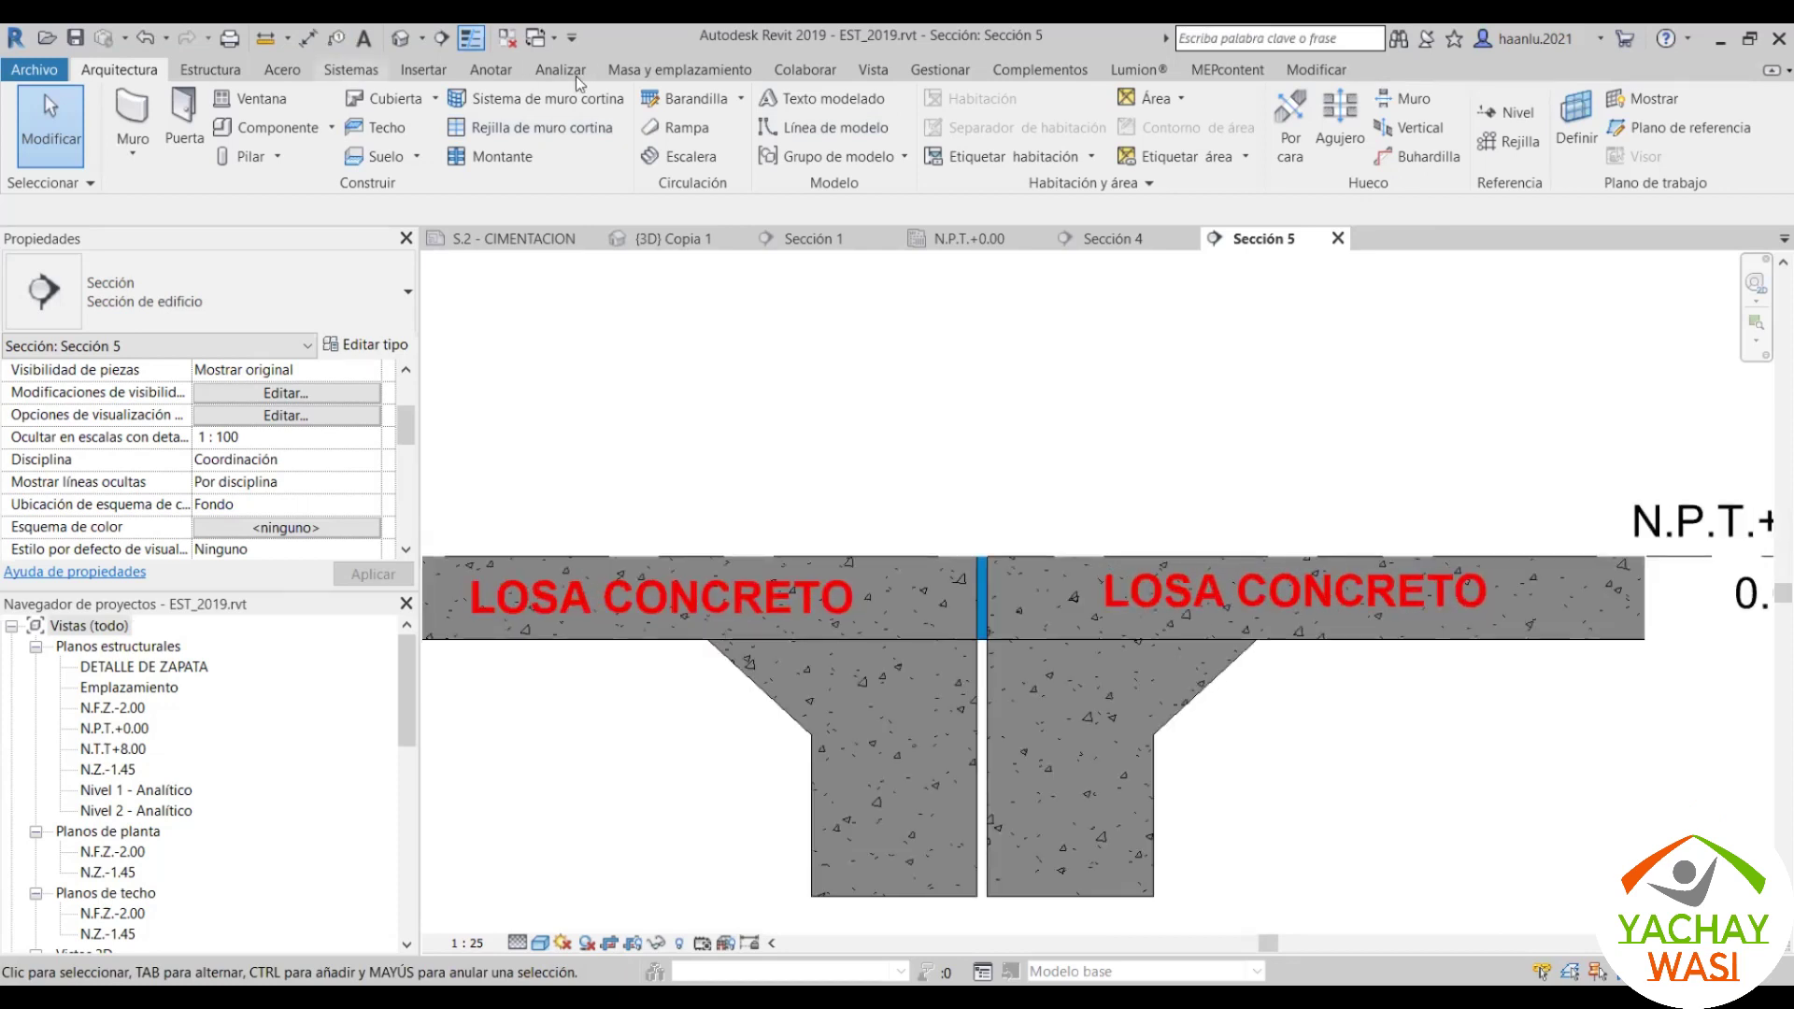
Step: Place a text note reading JUNTA ASFALTICA DE 1" above the slab joint
{"action": "left_click", "coordinate": [493, 73]}
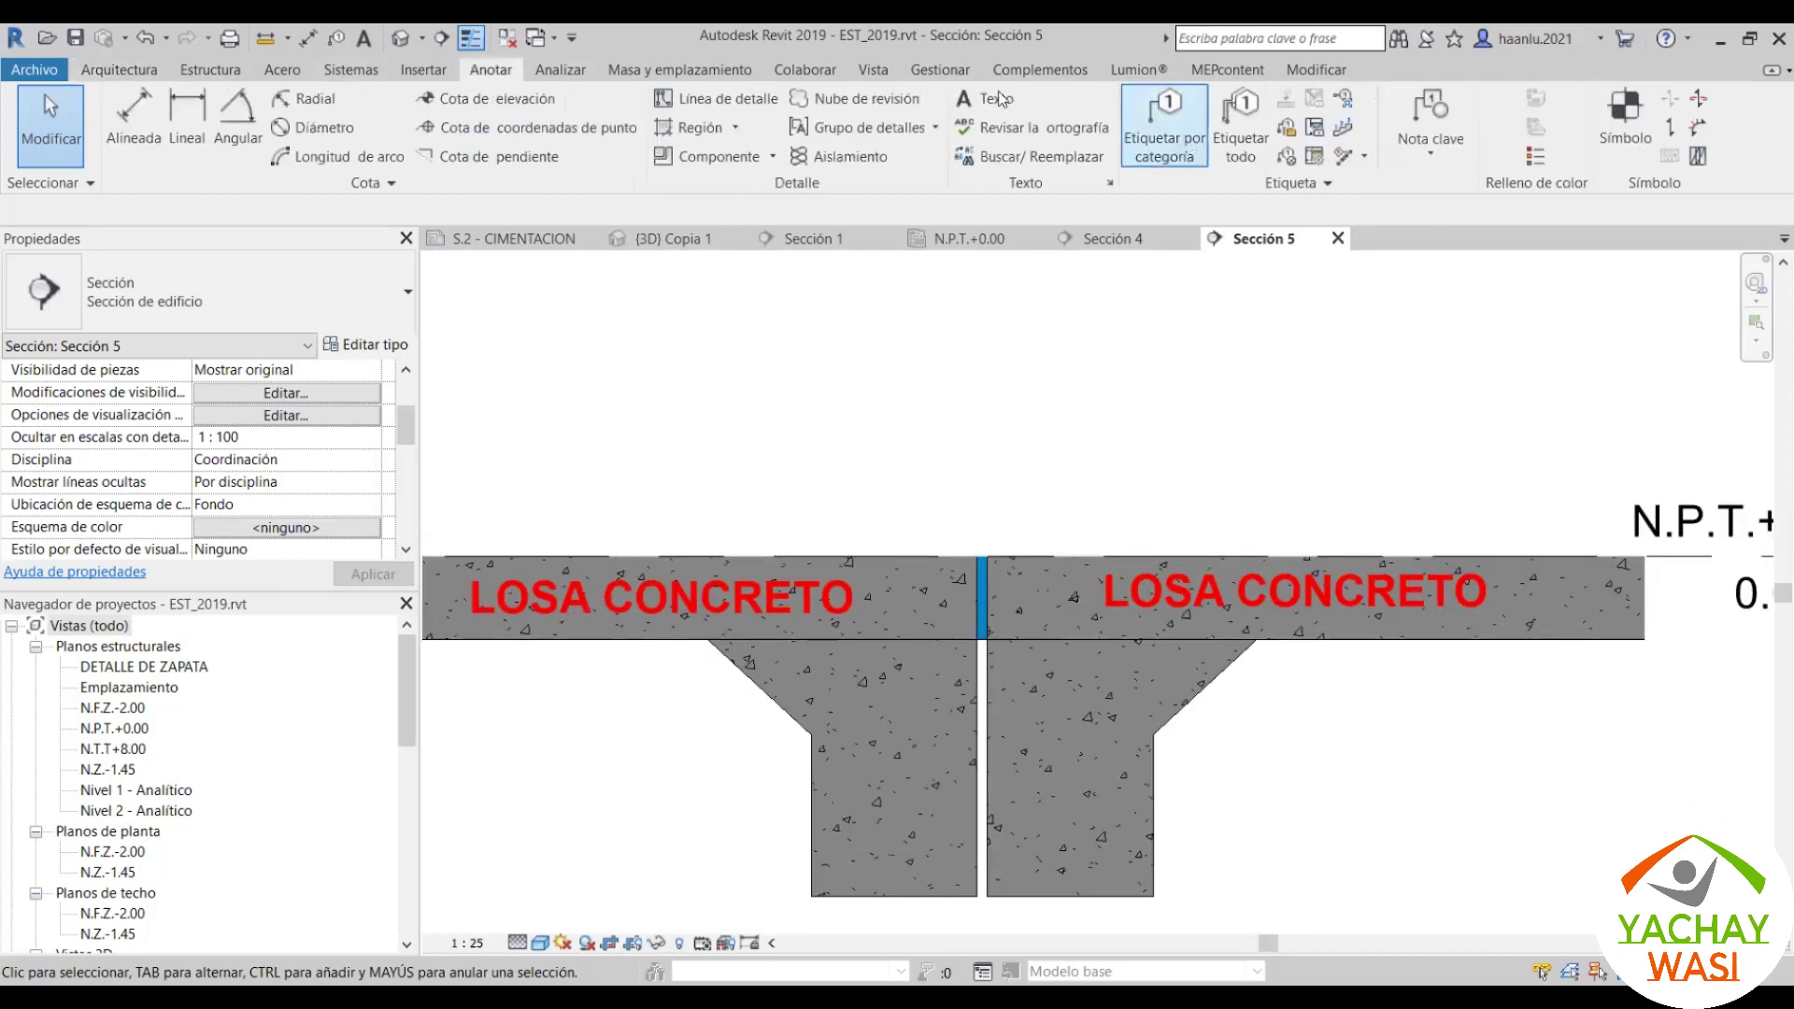
{"action": "left_click", "coordinate": [1002, 99]}
{"action": "left_click", "coordinate": [996, 476]}
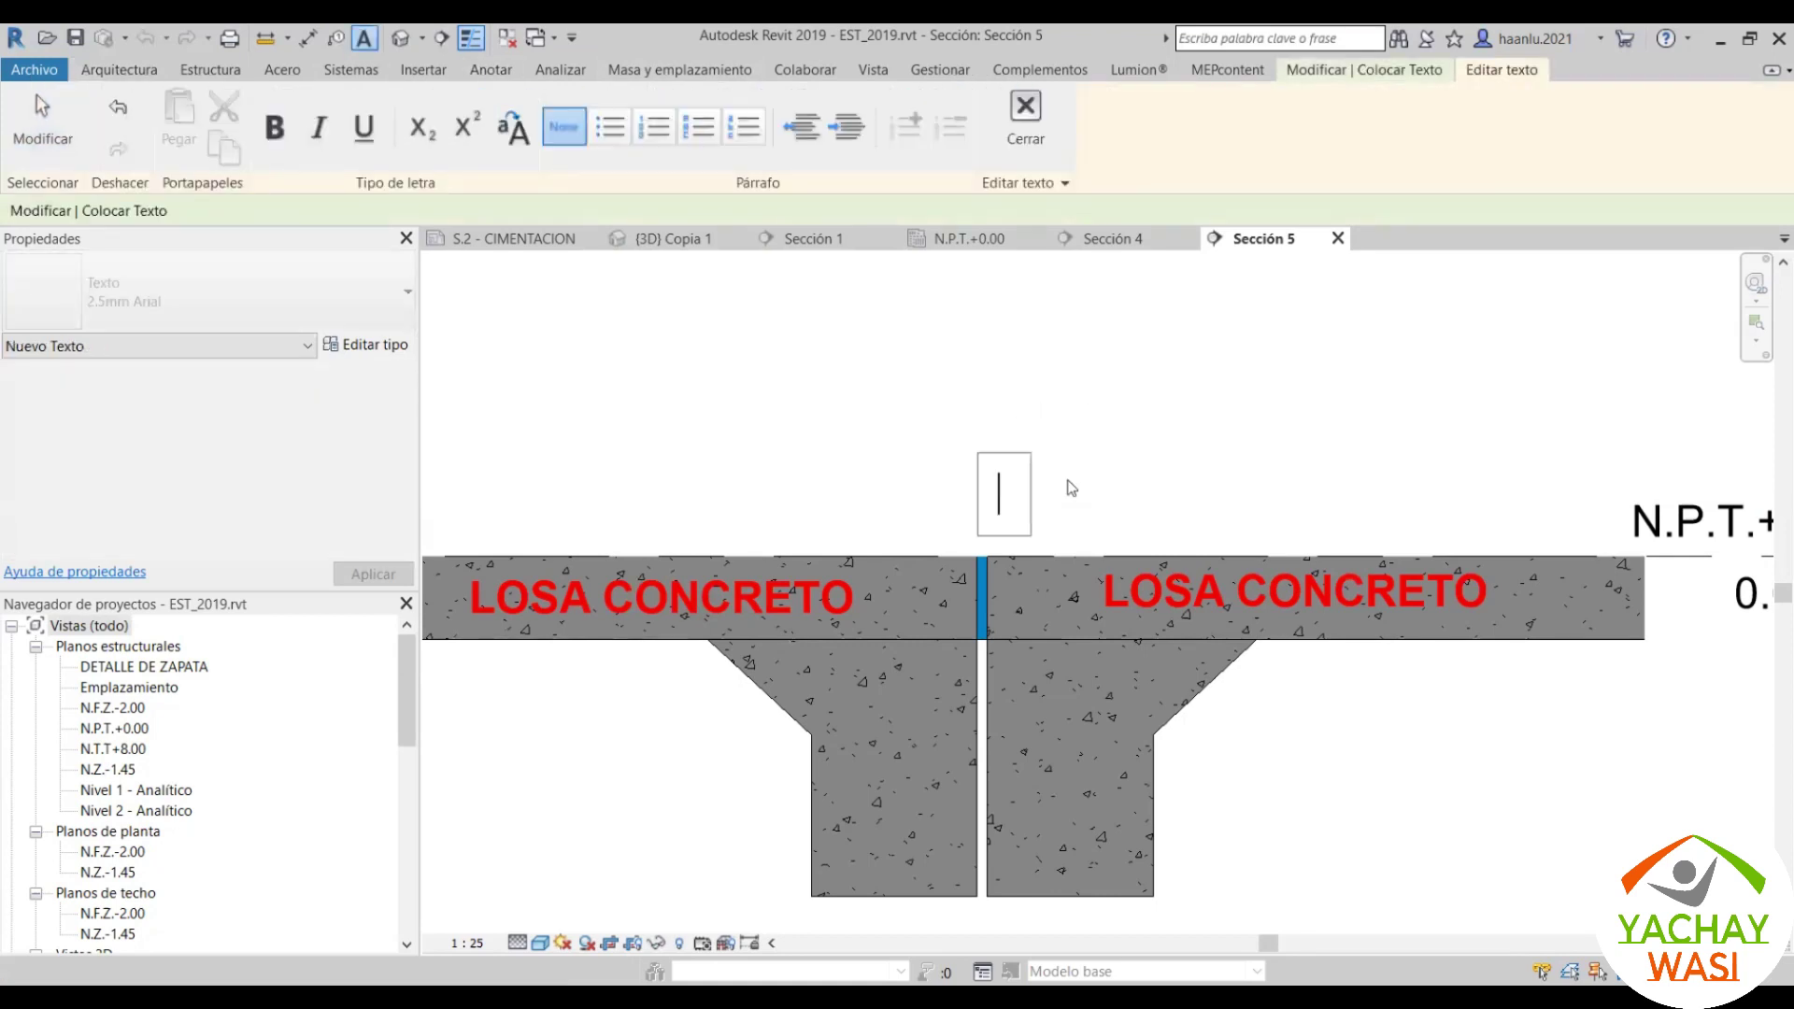
{"action": "type", "text": "Junt"}
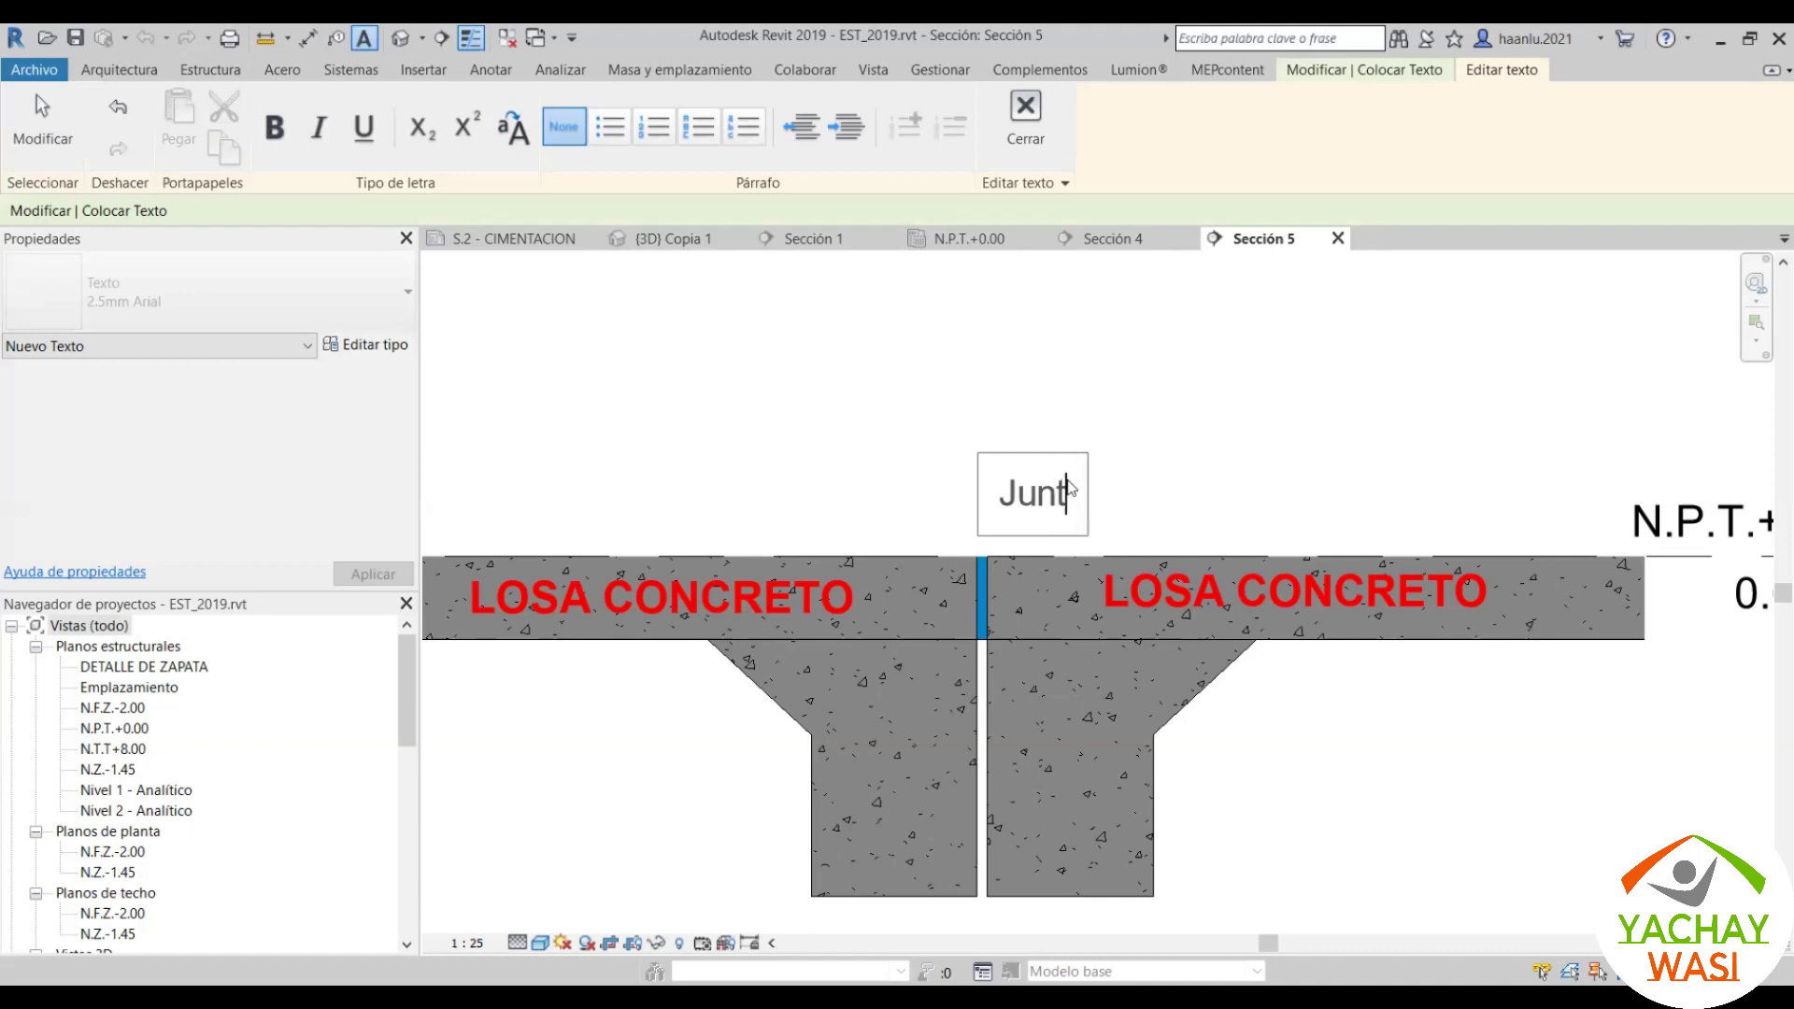
{"action": "type", "text": "a"}
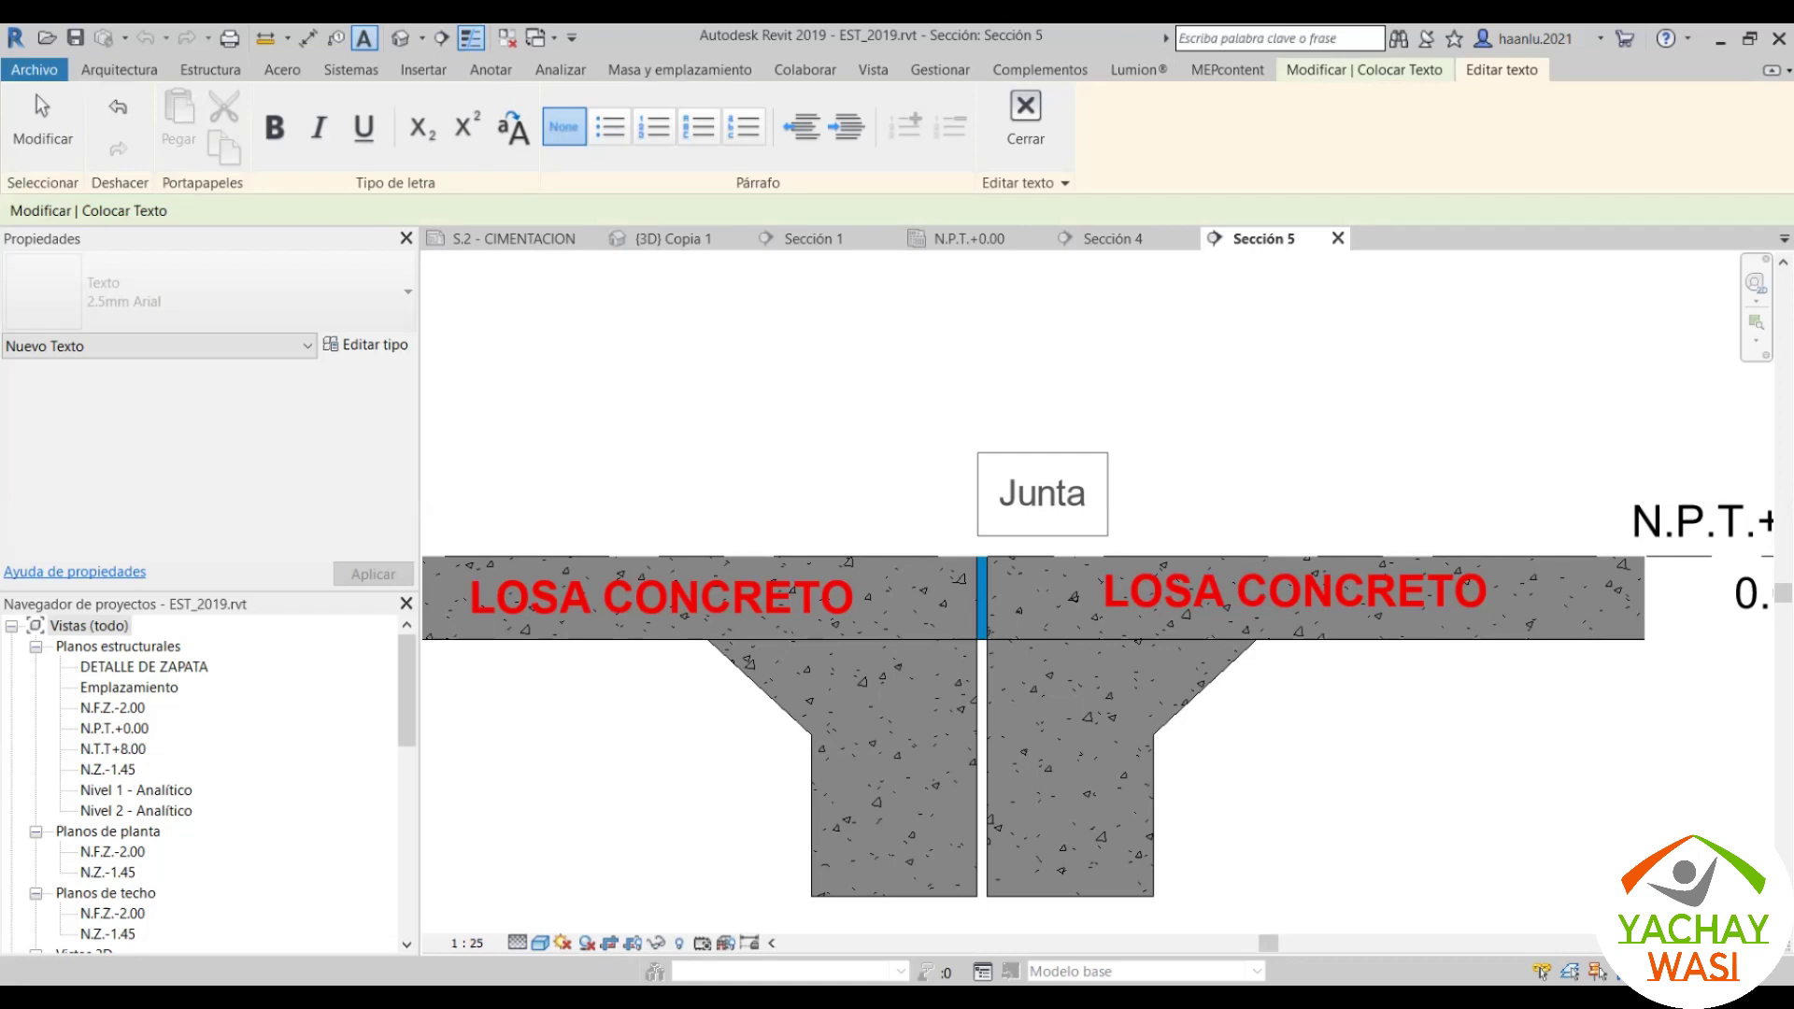
{"action": "key", "text": "ctrl+c"}
{"action": "left_click_drag", "start_coordinate": [1085, 519], "coordinate": [999, 515]}
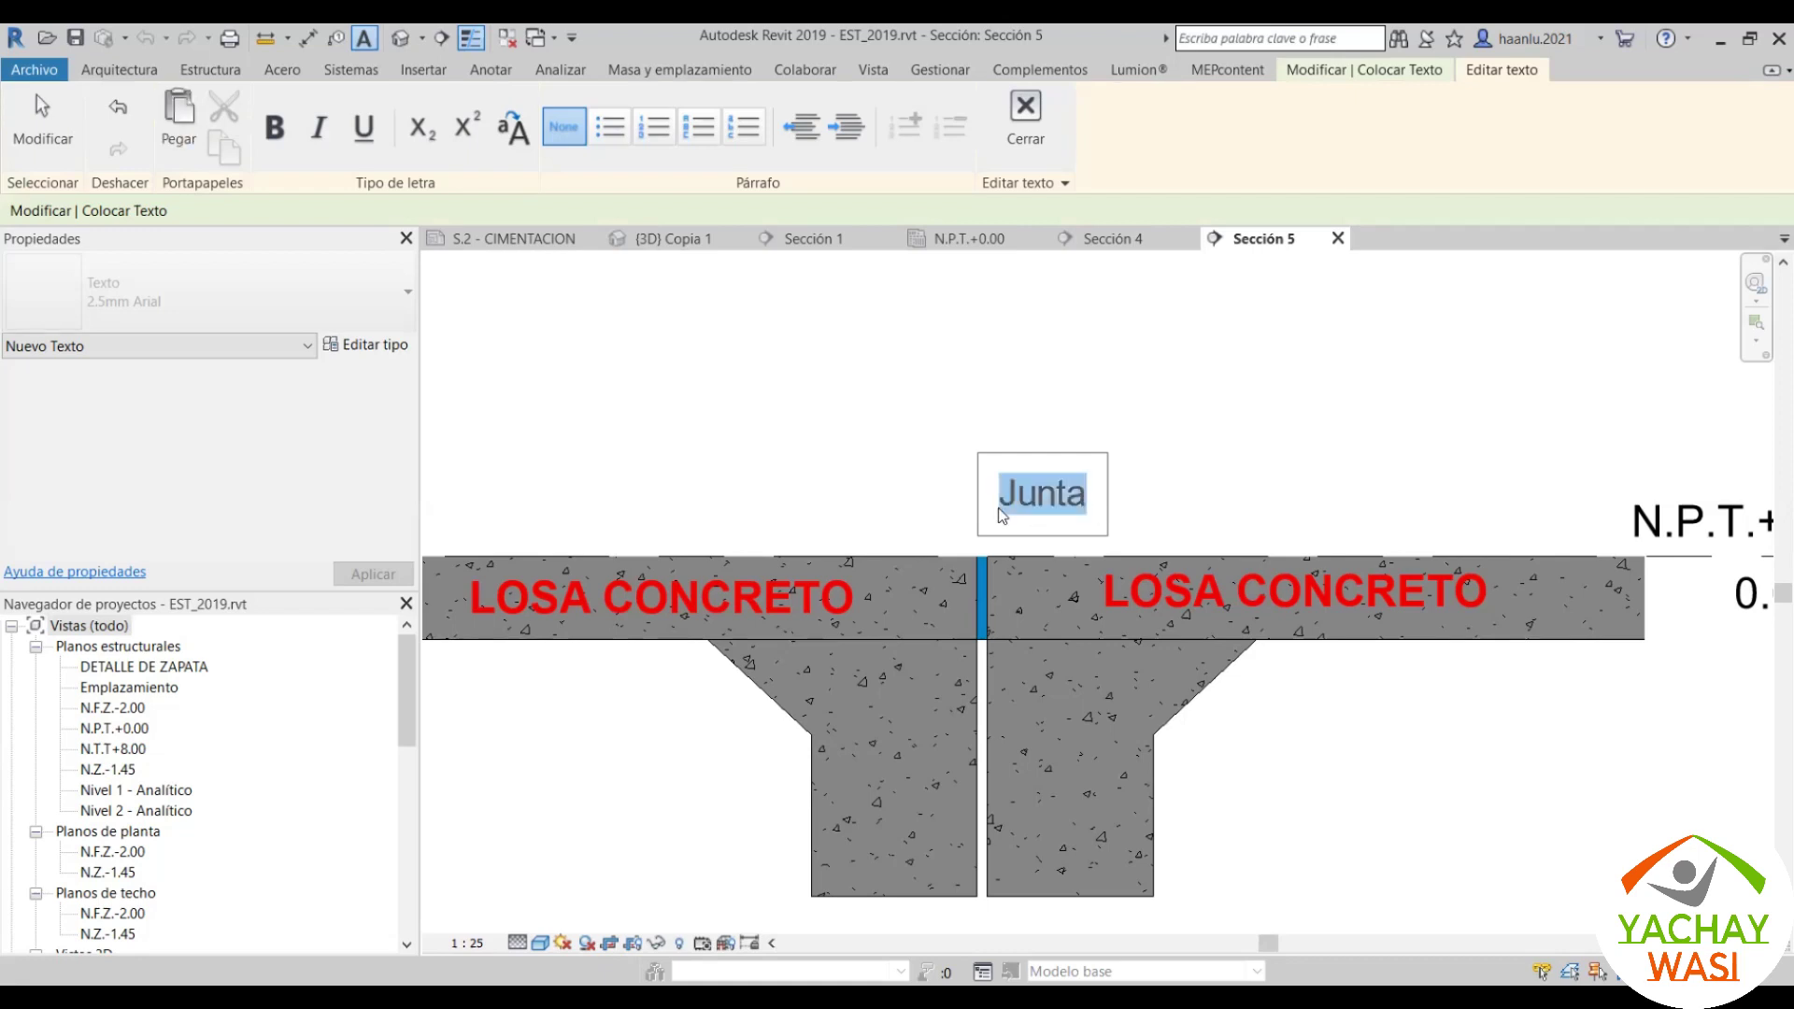
{"action": "key", "text": "ctrl+v"}
{"action": "left_click", "coordinate": [1275, 451]}
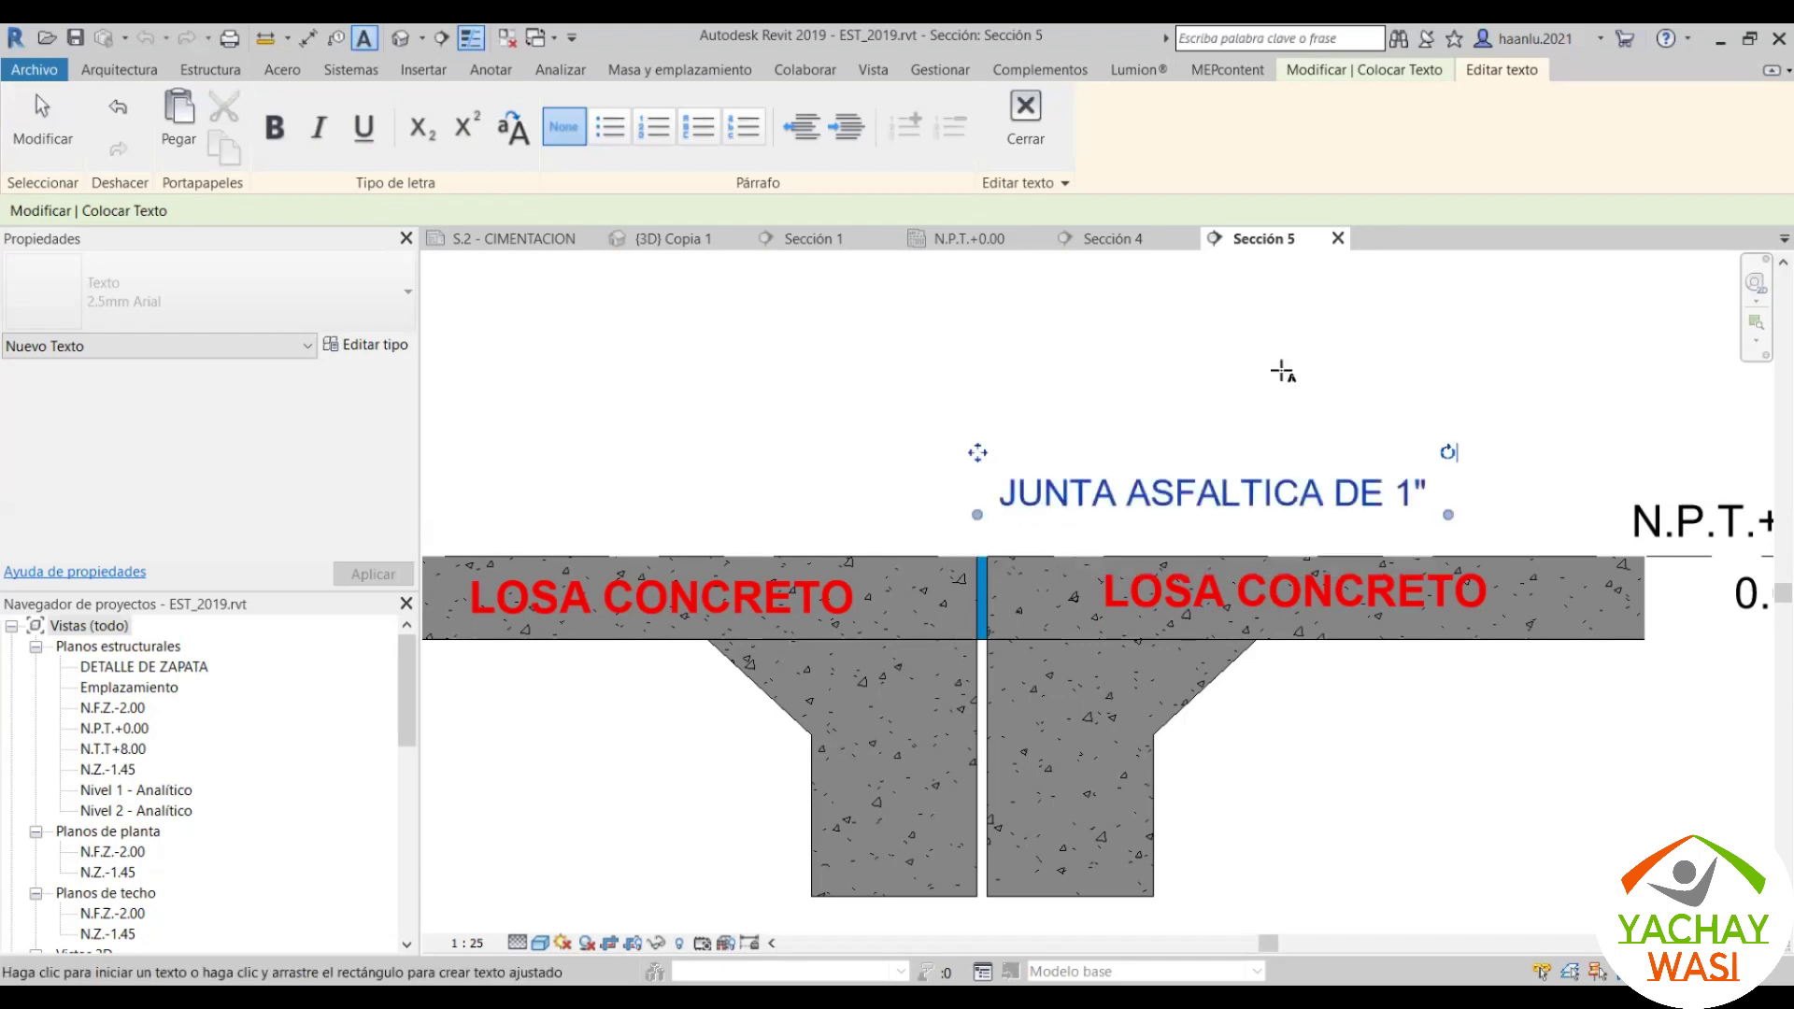
Step: Move the JUNTA ASFALTICA note higher above the slabs
{"action": "key", "text": "Escape"}
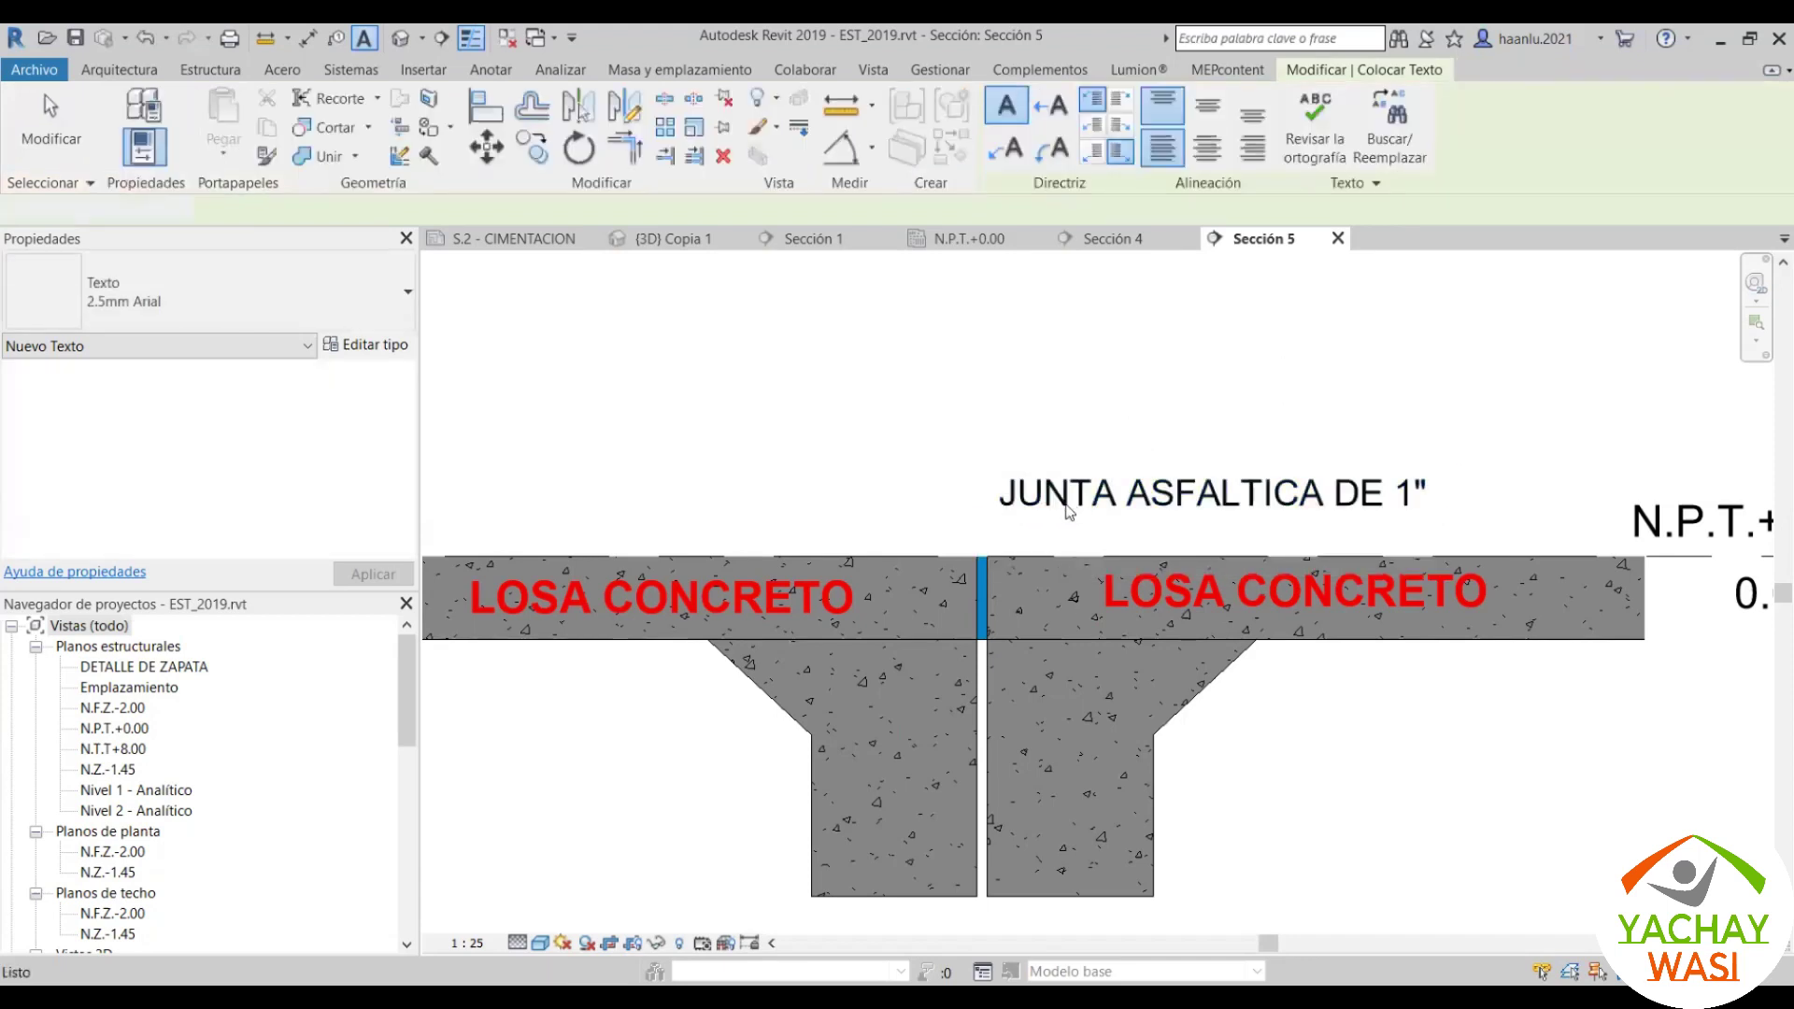
{"action": "key", "text": "Escape"}
{"action": "left_click", "coordinate": [981, 458]}
{"action": "left_click_drag", "start_coordinate": [981, 460], "coordinate": [981, 357]}
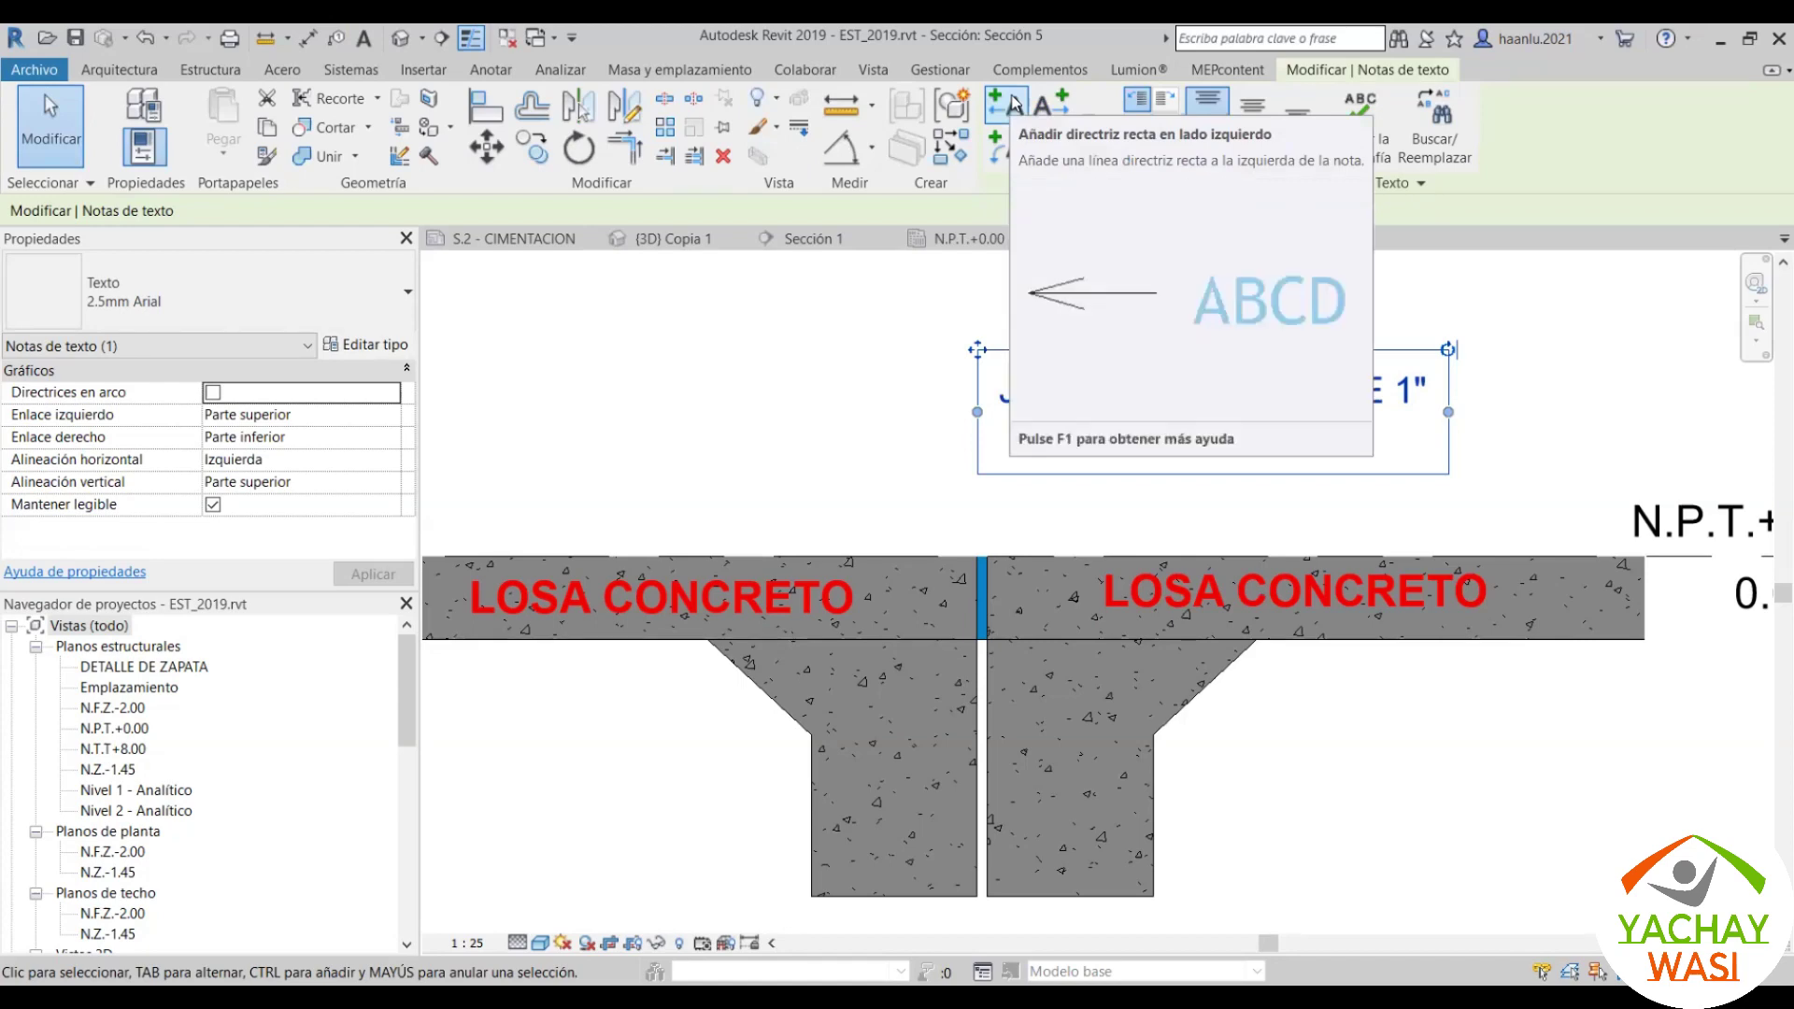
Step: Add a straight leader on the left side of the joint note
{"action": "left_click", "coordinate": [1015, 104]}
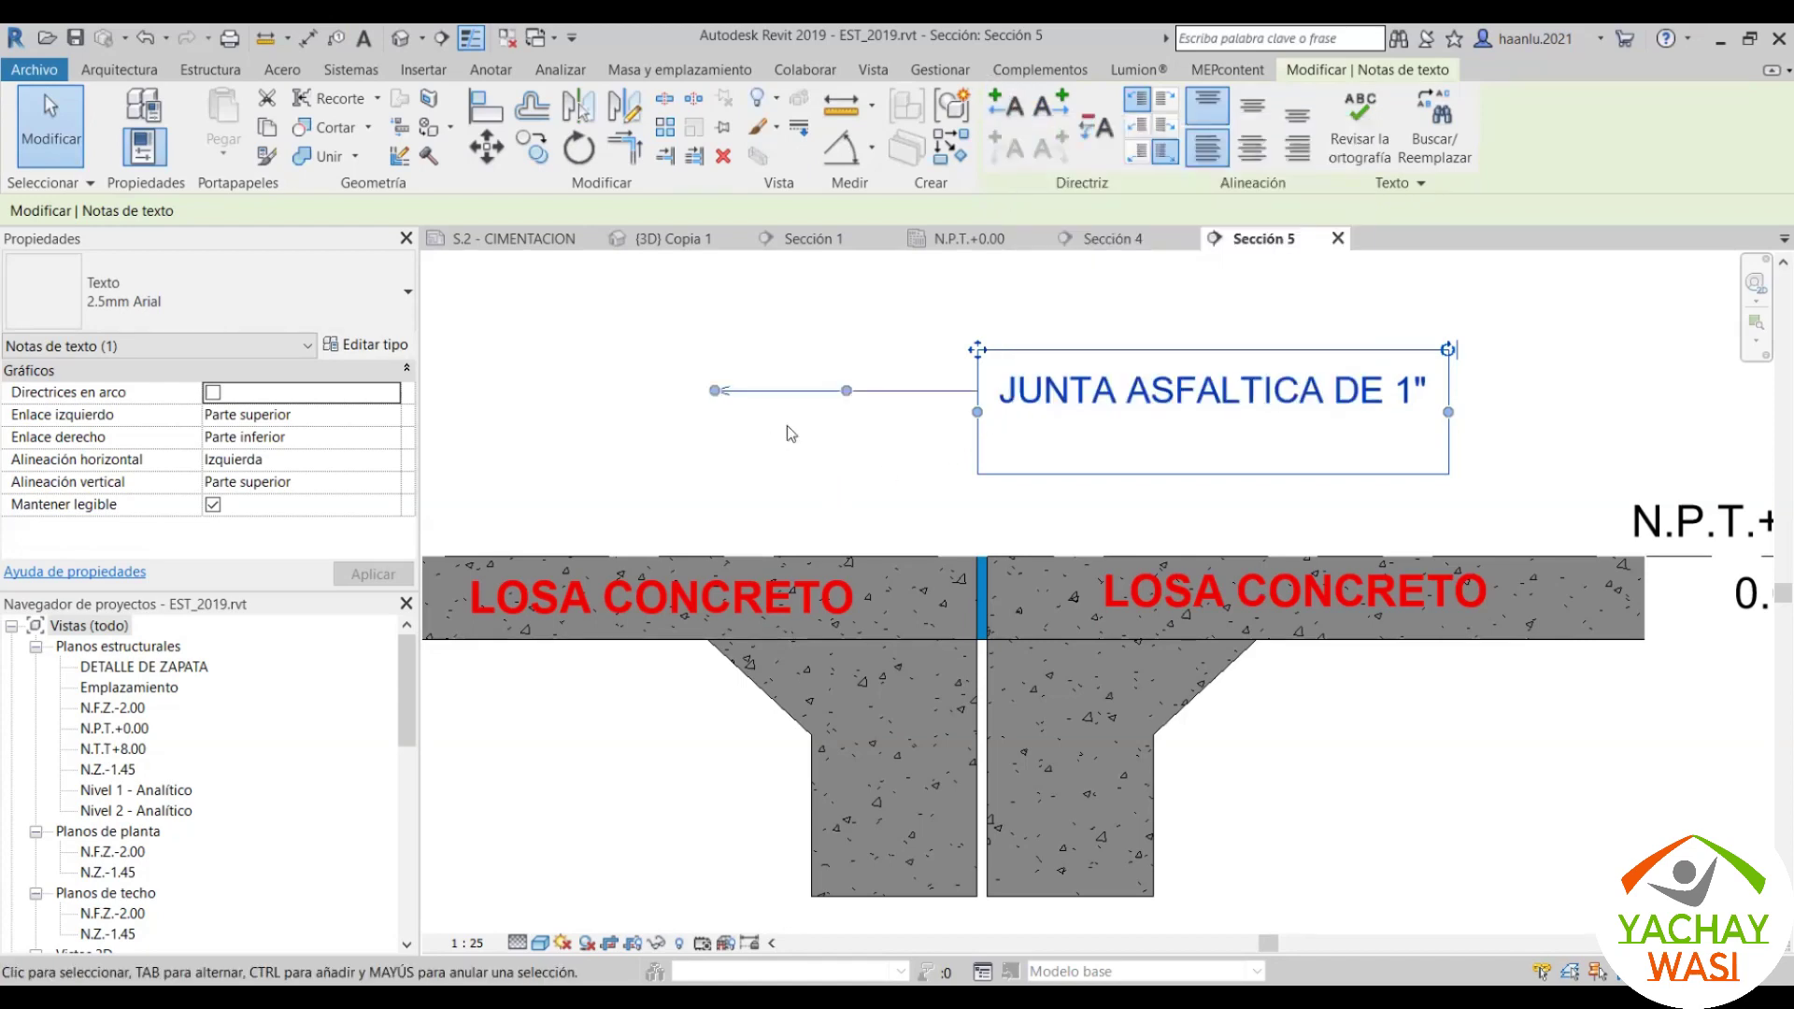
{"action": "scroll", "coordinate": [751, 405], "scroll_direction": "up", "scroll_amount": 4}
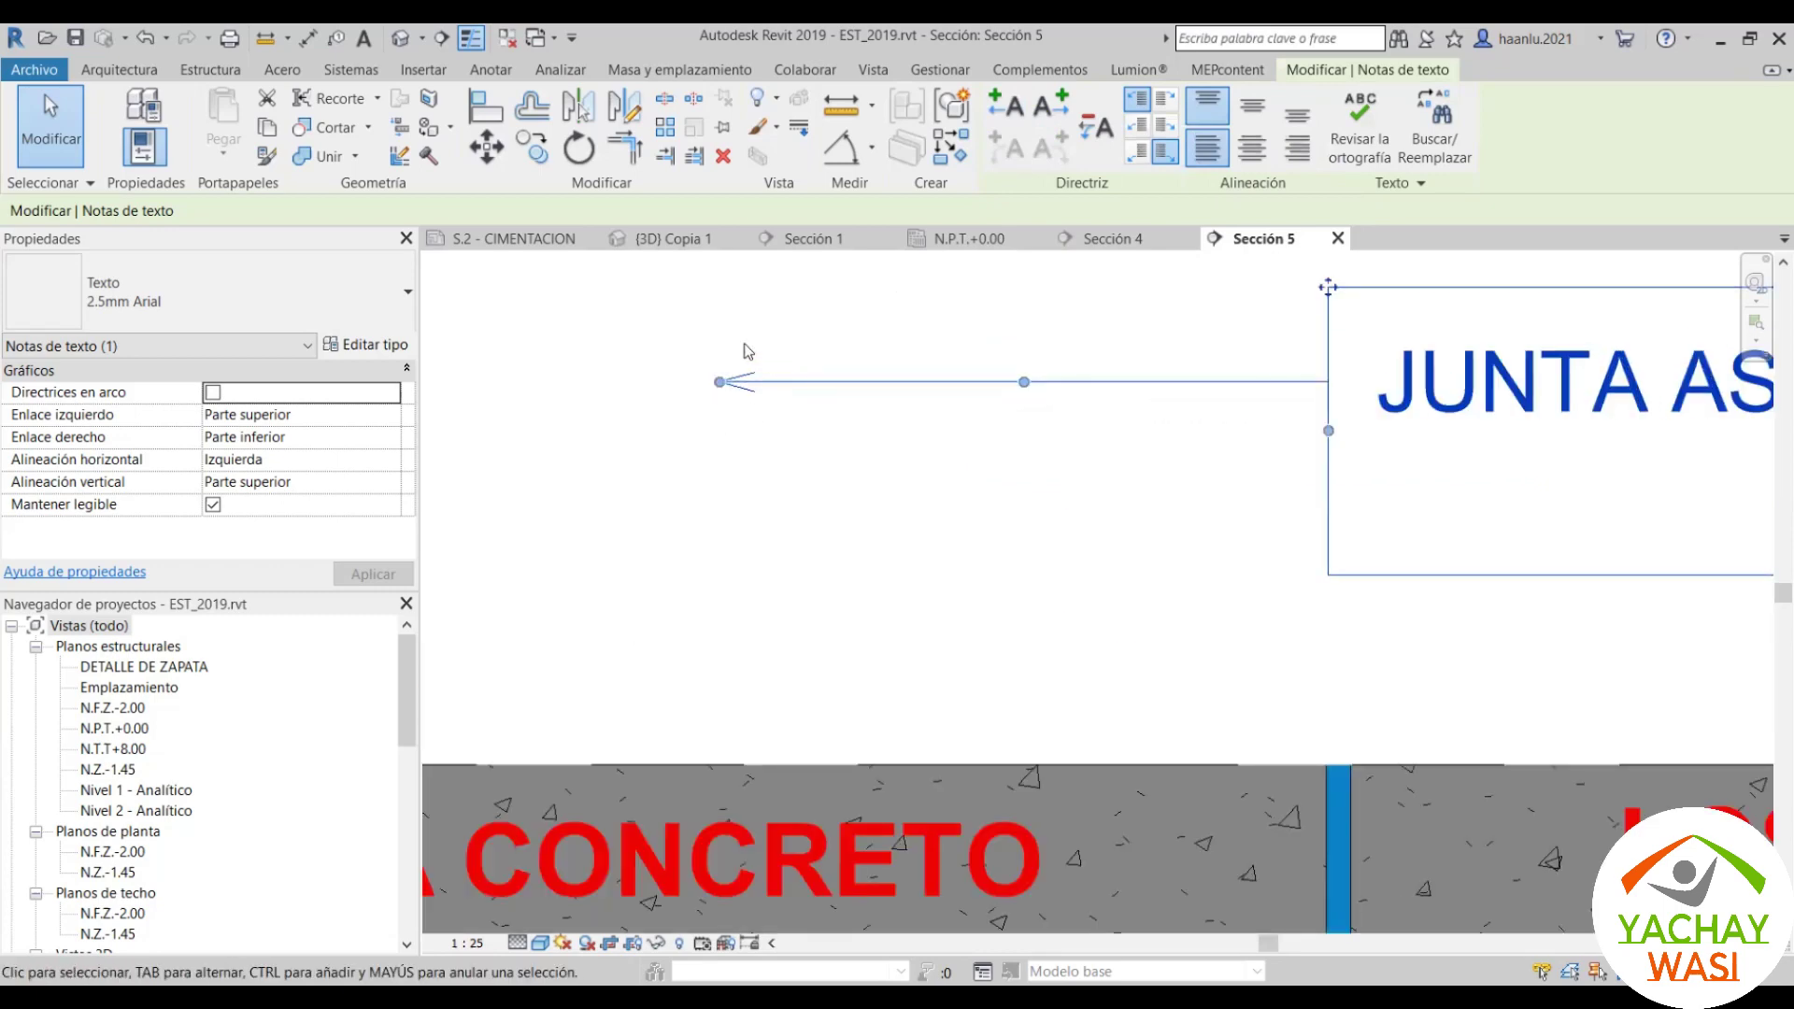
{"action": "left_click", "coordinate": [1220, 463]}
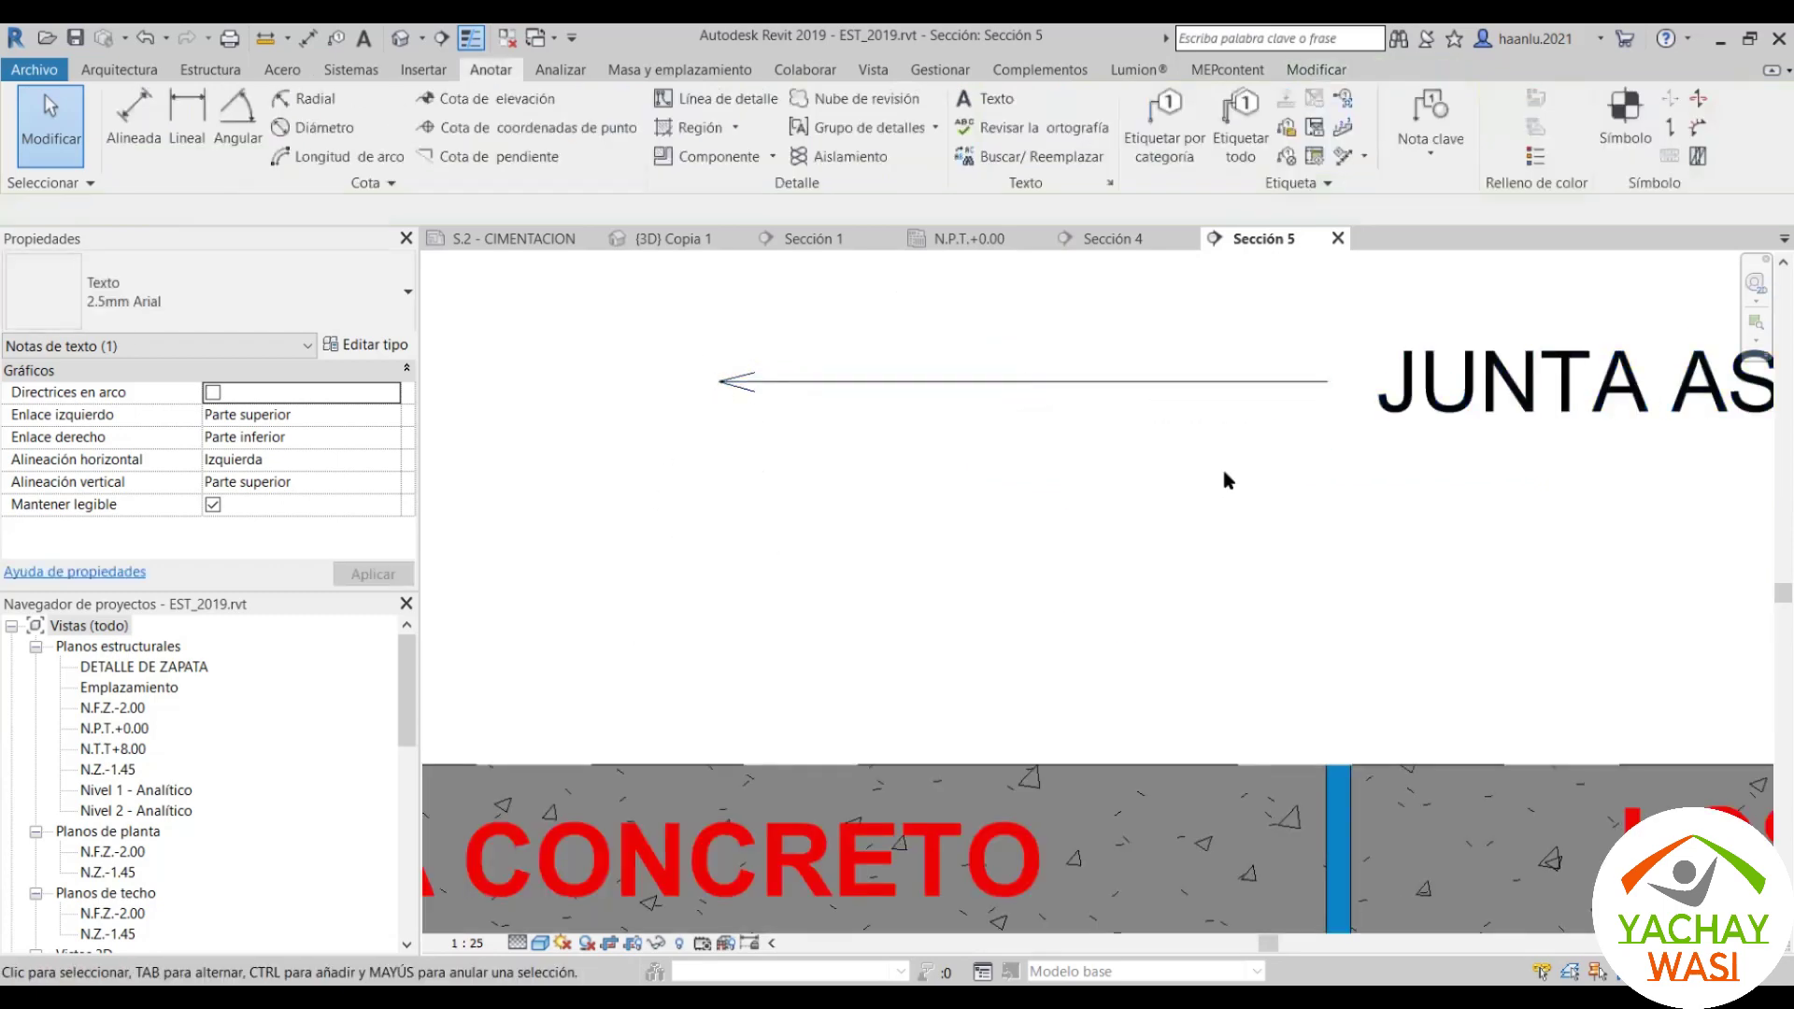
{"action": "left_click", "coordinate": [1319, 402]}
Step: Create text type 'textos juntas' with a Flecha 30 grados rellenada leader arrowhead
{"action": "left_click", "coordinate": [374, 346]}
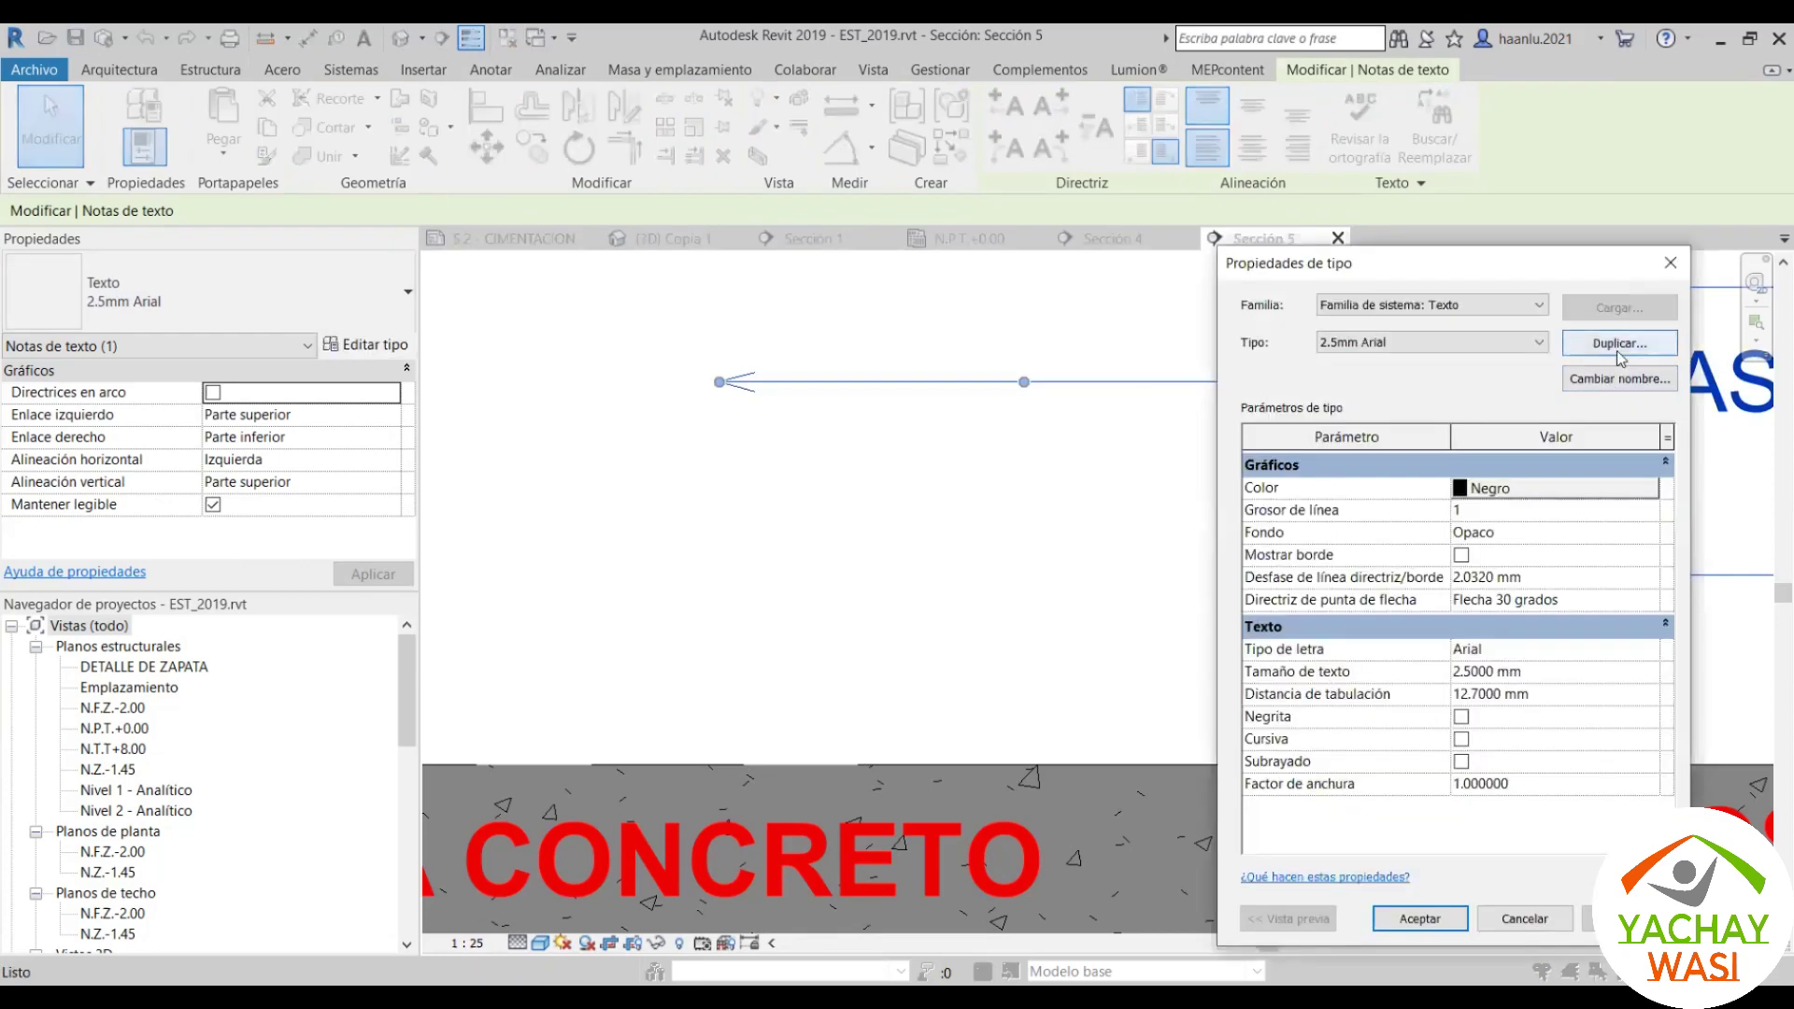
{"action": "left_click", "coordinate": [1616, 347]}
{"action": "type", "text": "textos  juntas"}
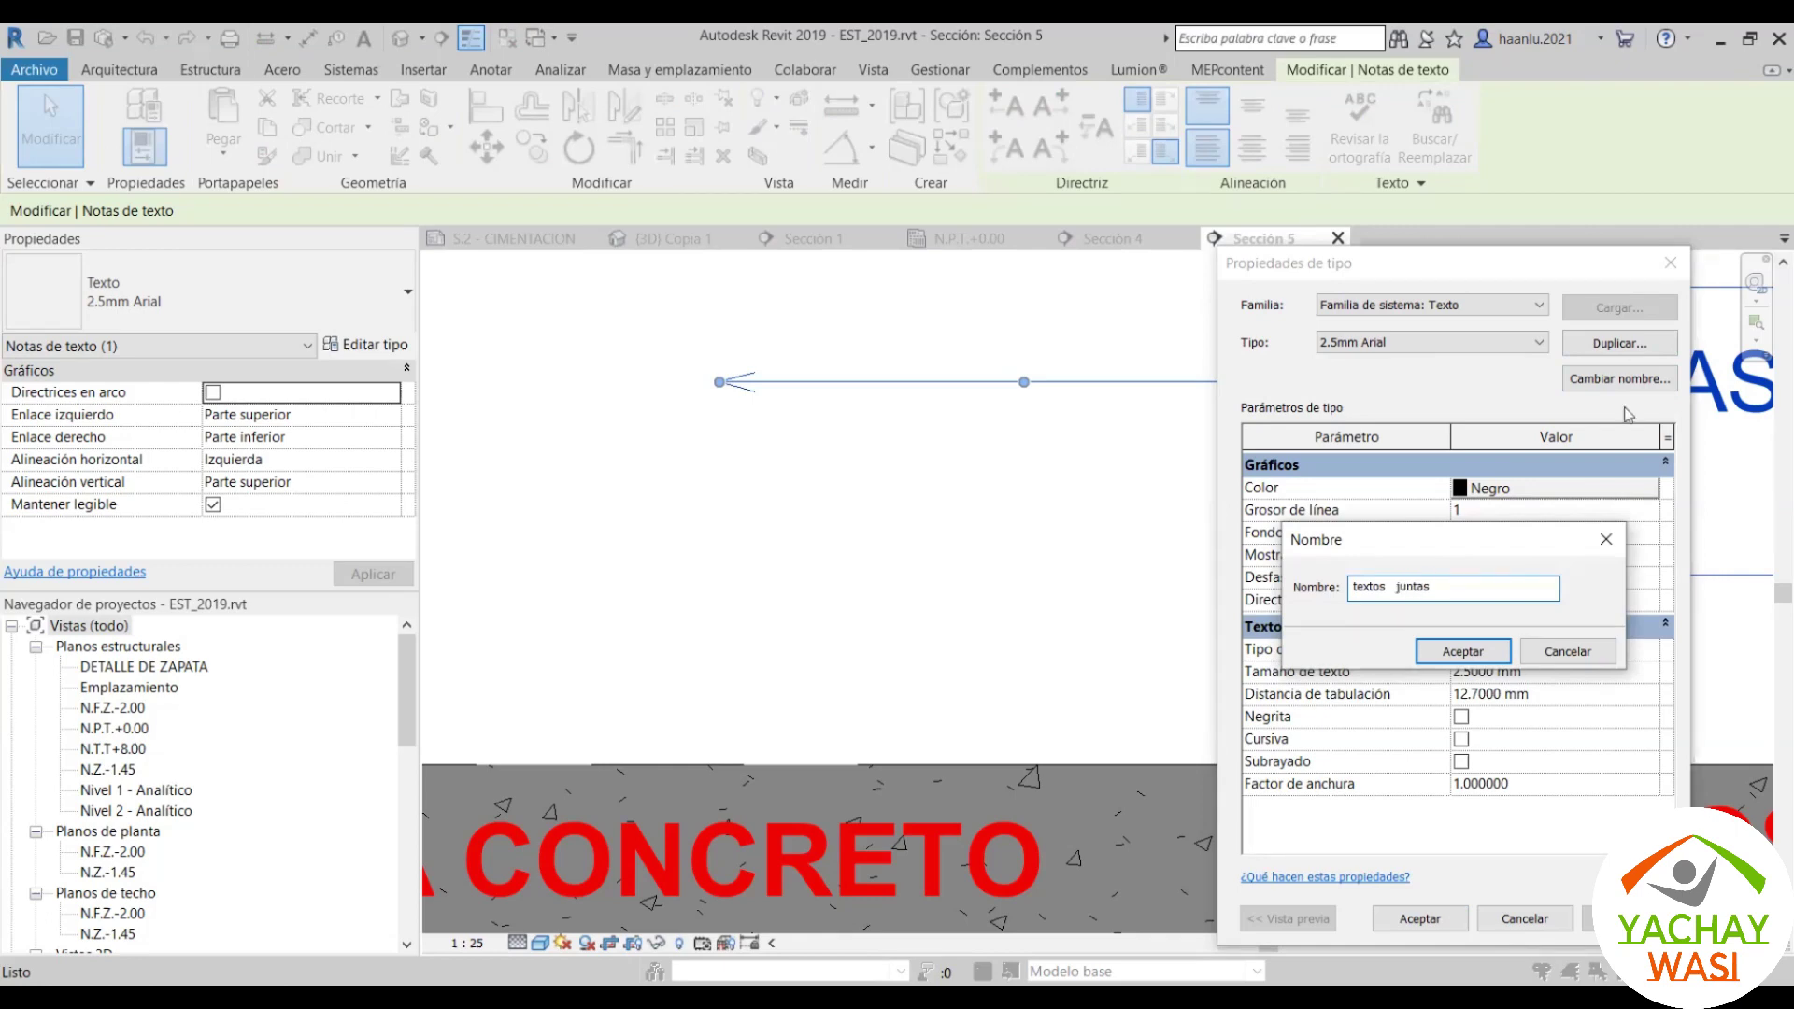
{"action": "left_click", "coordinate": [1484, 652]}
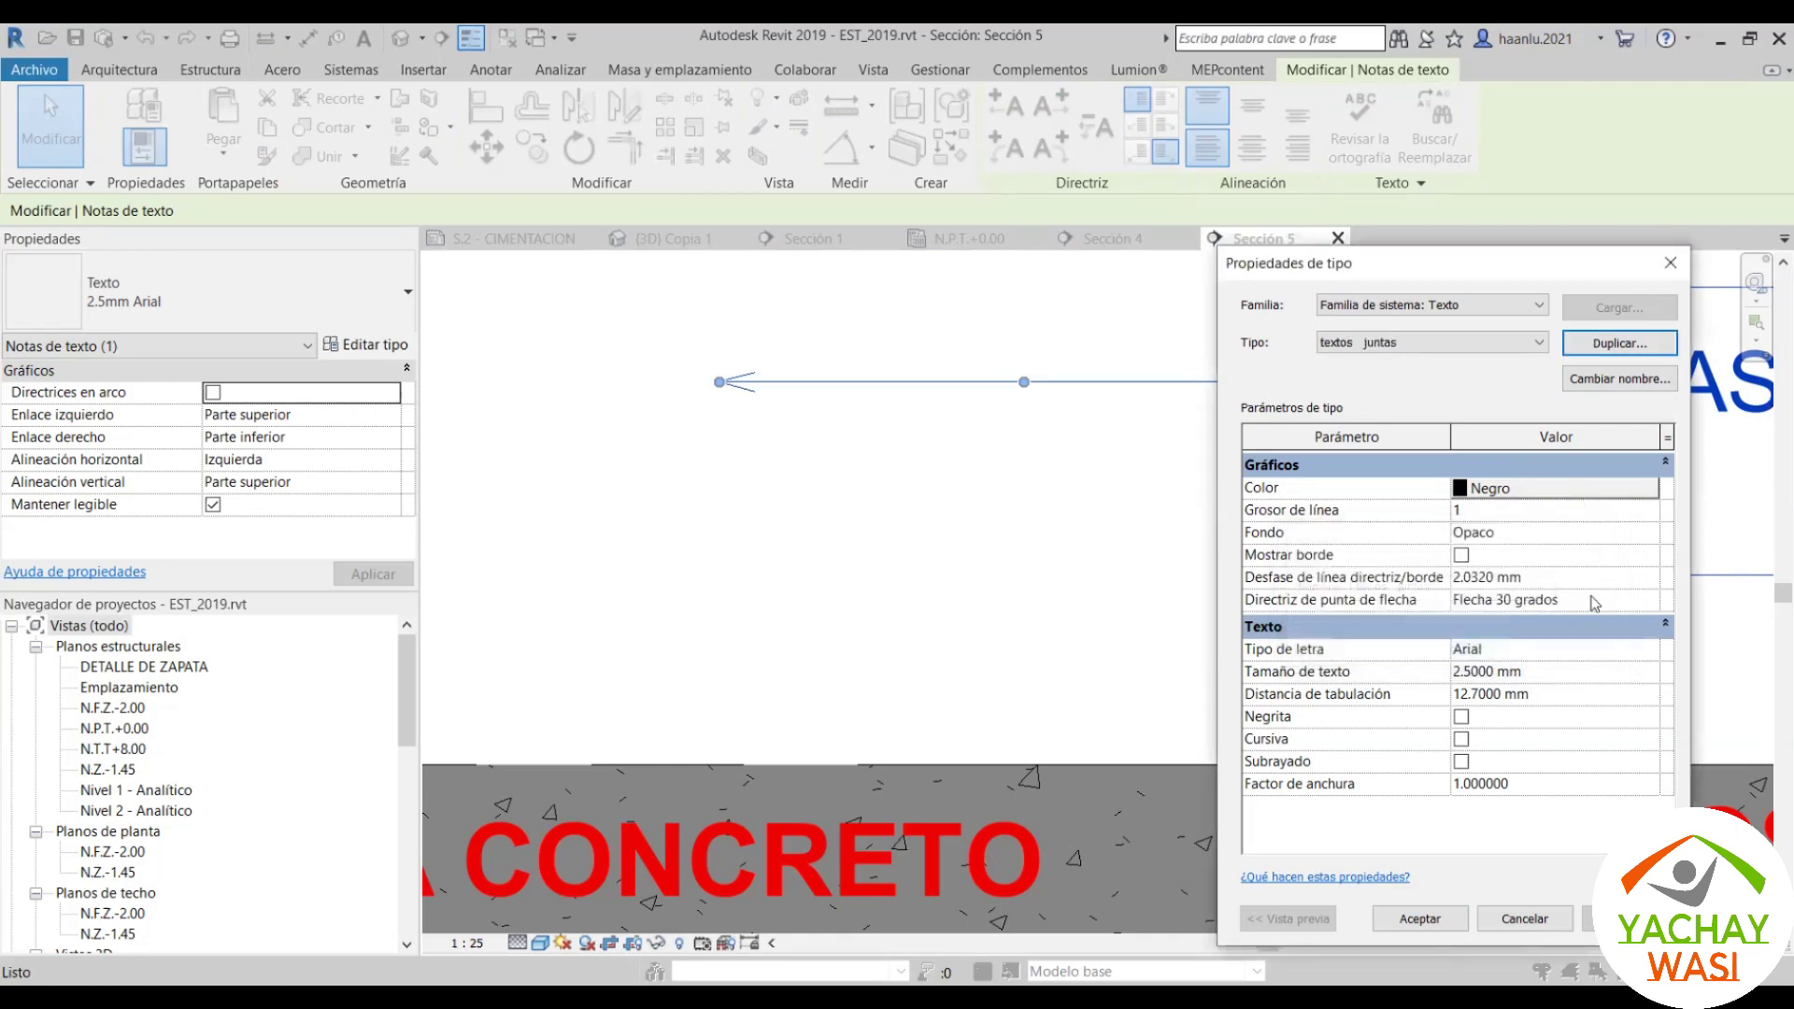
{"action": "left_click", "coordinate": [1652, 603]}
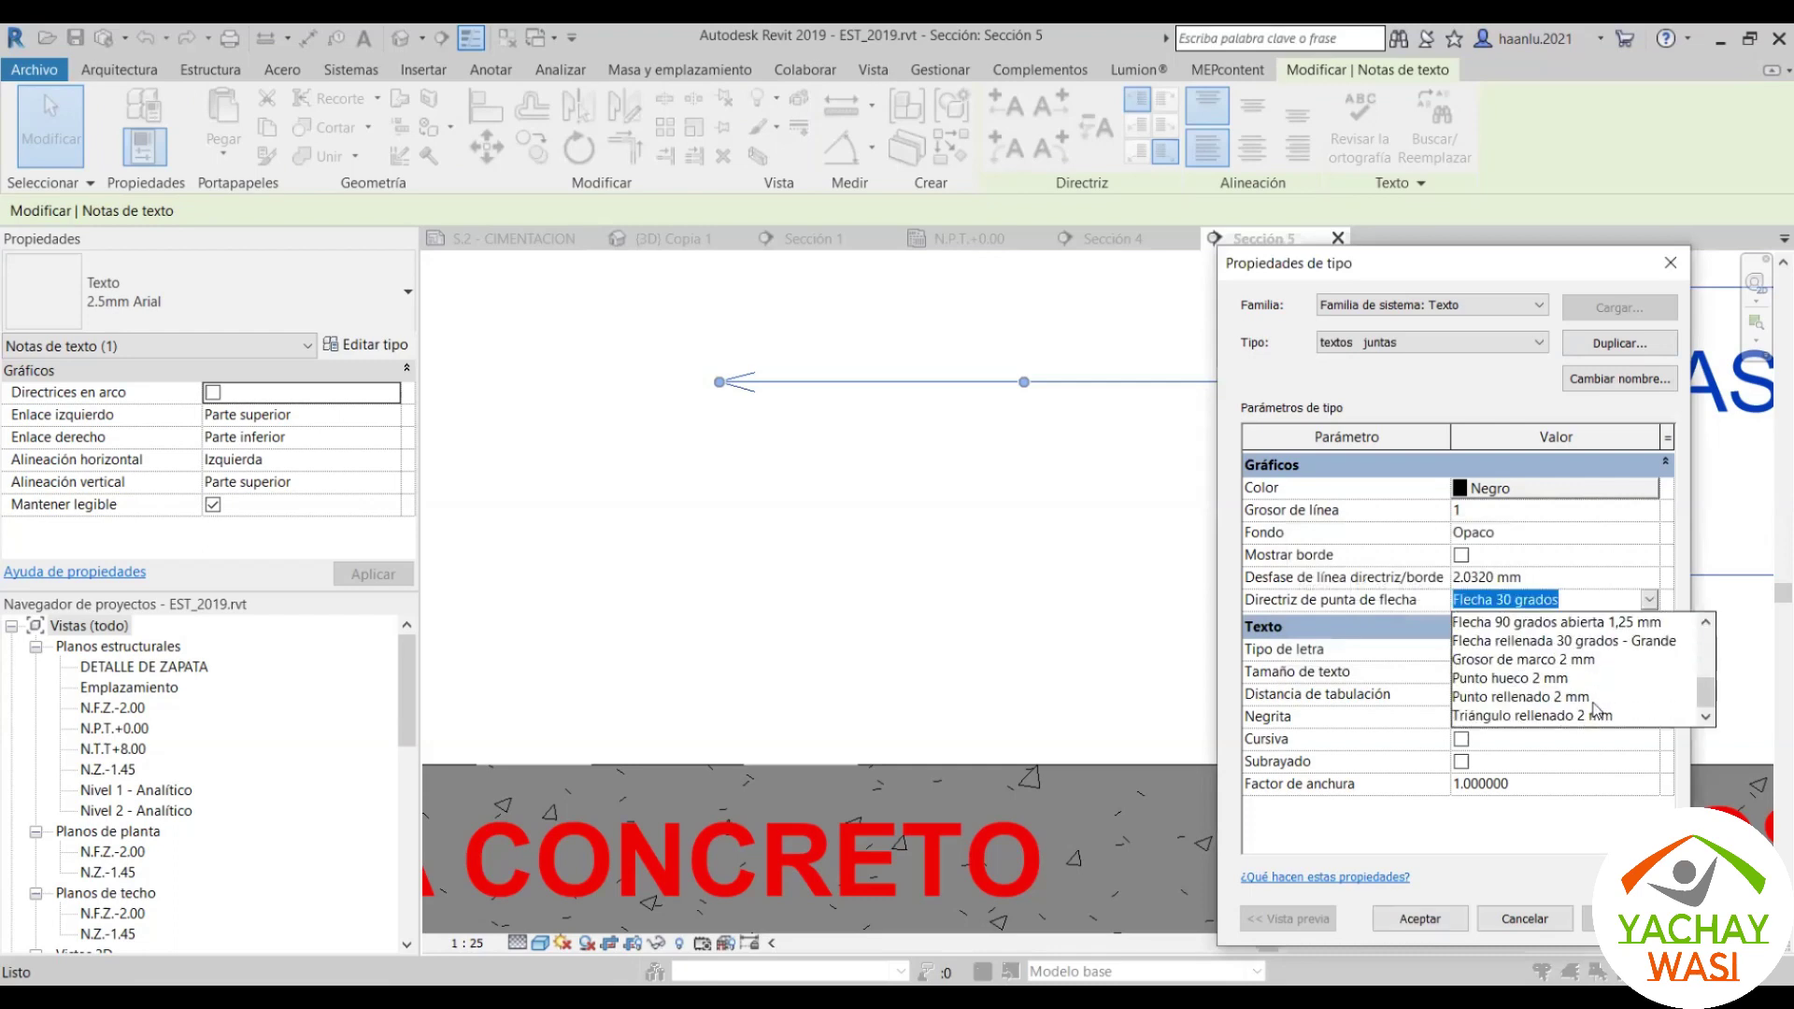
{"action": "scroll", "coordinate": [1595, 713], "scroll_direction": "up", "scroll_amount": 2}
{"action": "scroll", "coordinate": [1594, 714], "scroll_direction": "up", "scroll_amount": 1}
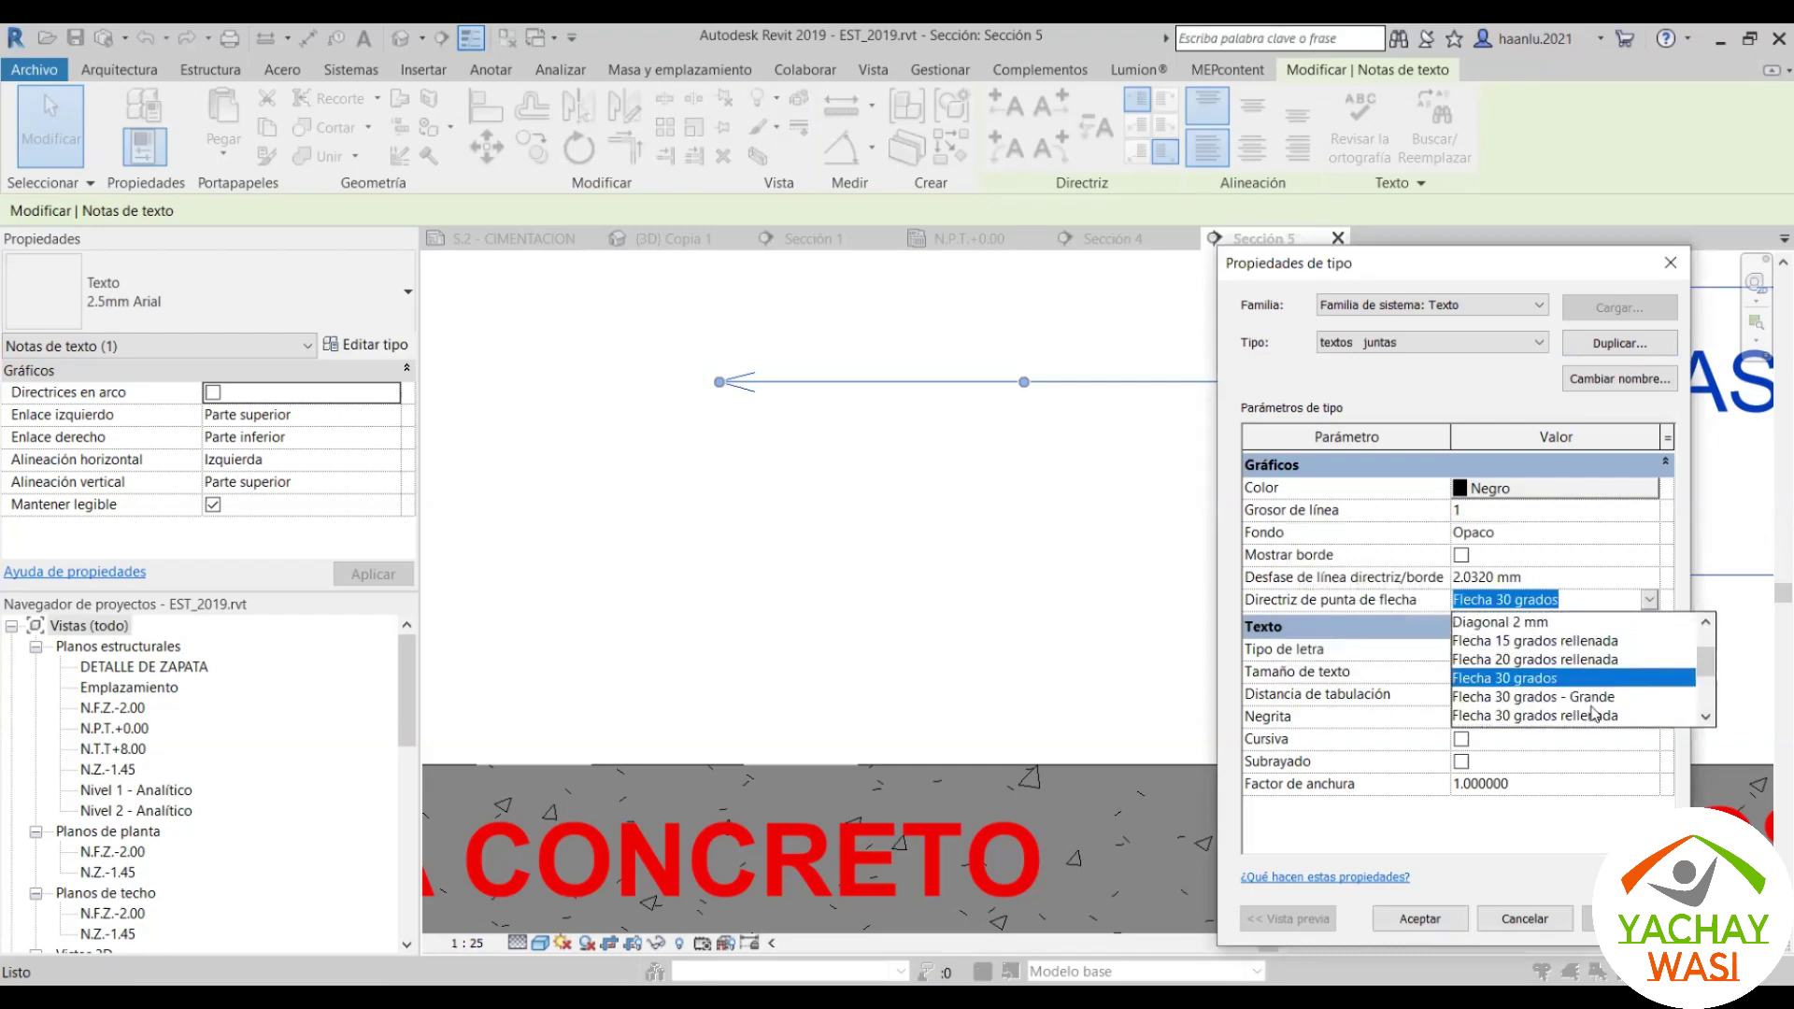
{"action": "left_click", "coordinate": [1569, 716]}
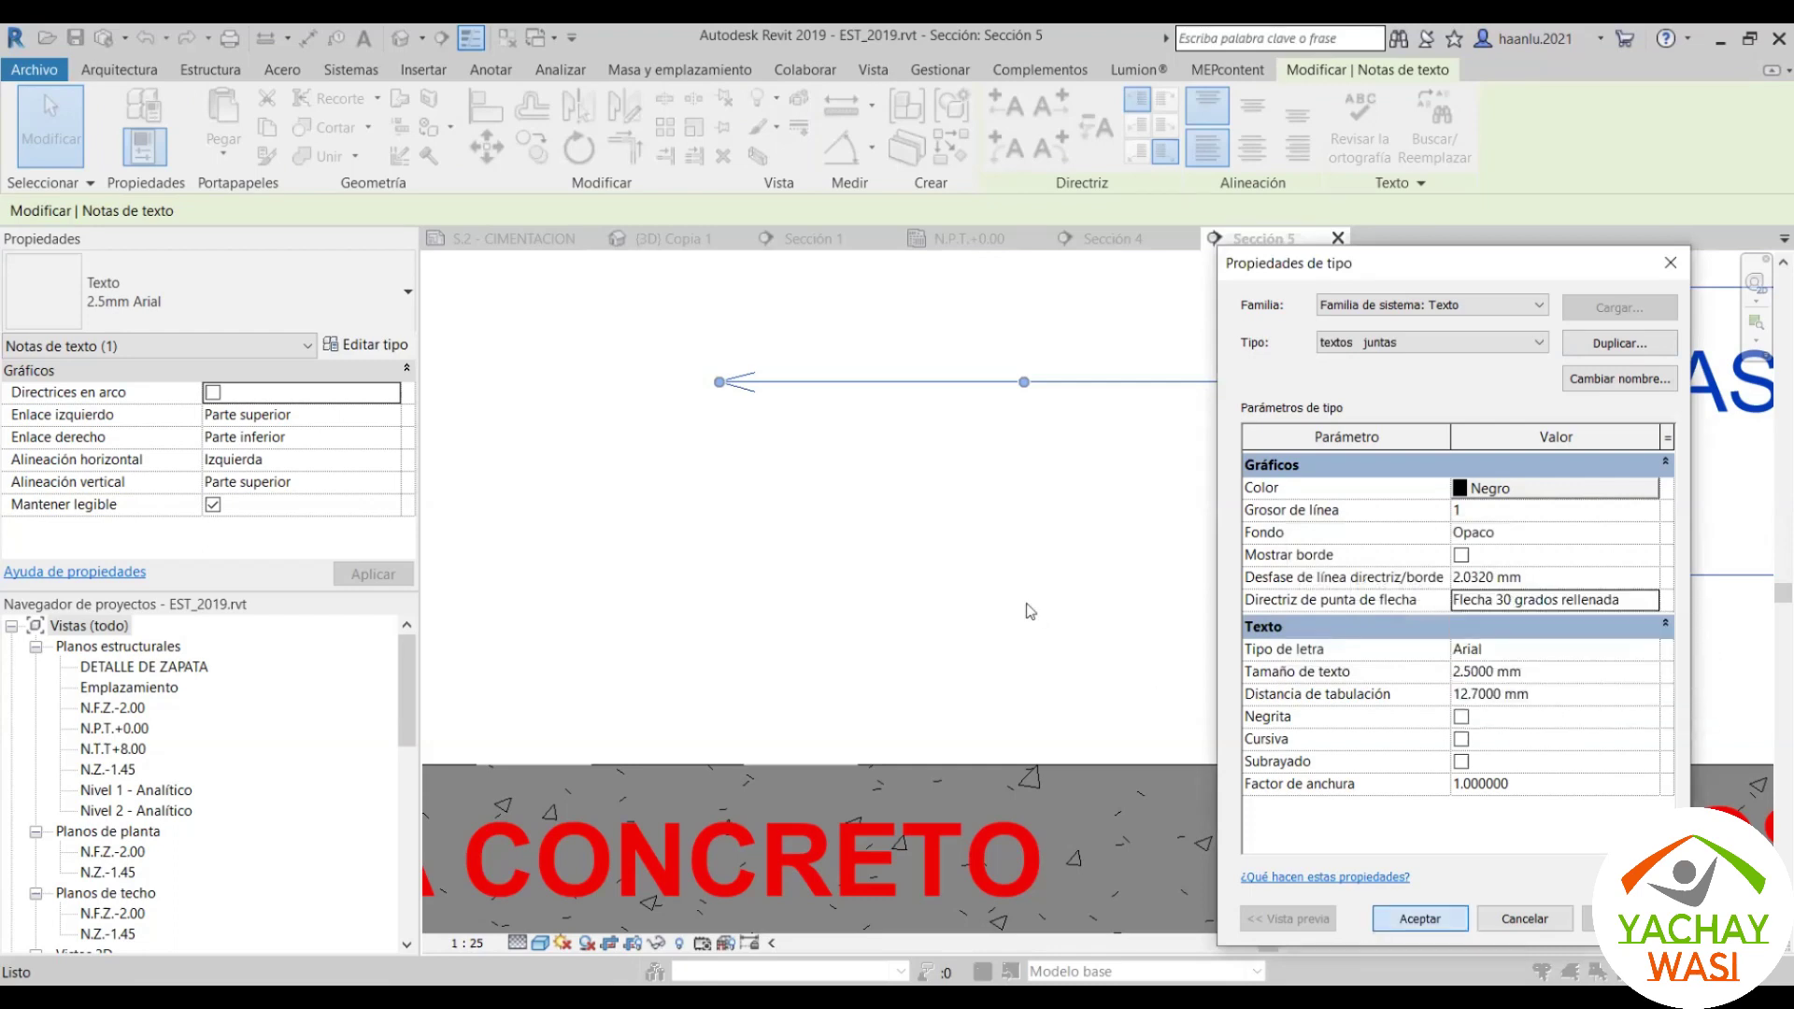
{"action": "key", "text": "Return"}
{"action": "scroll", "coordinate": [1029, 579], "scroll_direction": "down", "scroll_amount": 1}
{"action": "scroll", "coordinate": [1054, 519], "scroll_direction": "down", "scroll_amount": 1}
Step: Reshape the note's leader so its arrow drops vertically toward the slab top
{"action": "scroll", "coordinate": [843, 514], "scroll_direction": "up", "scroll_amount": 1}
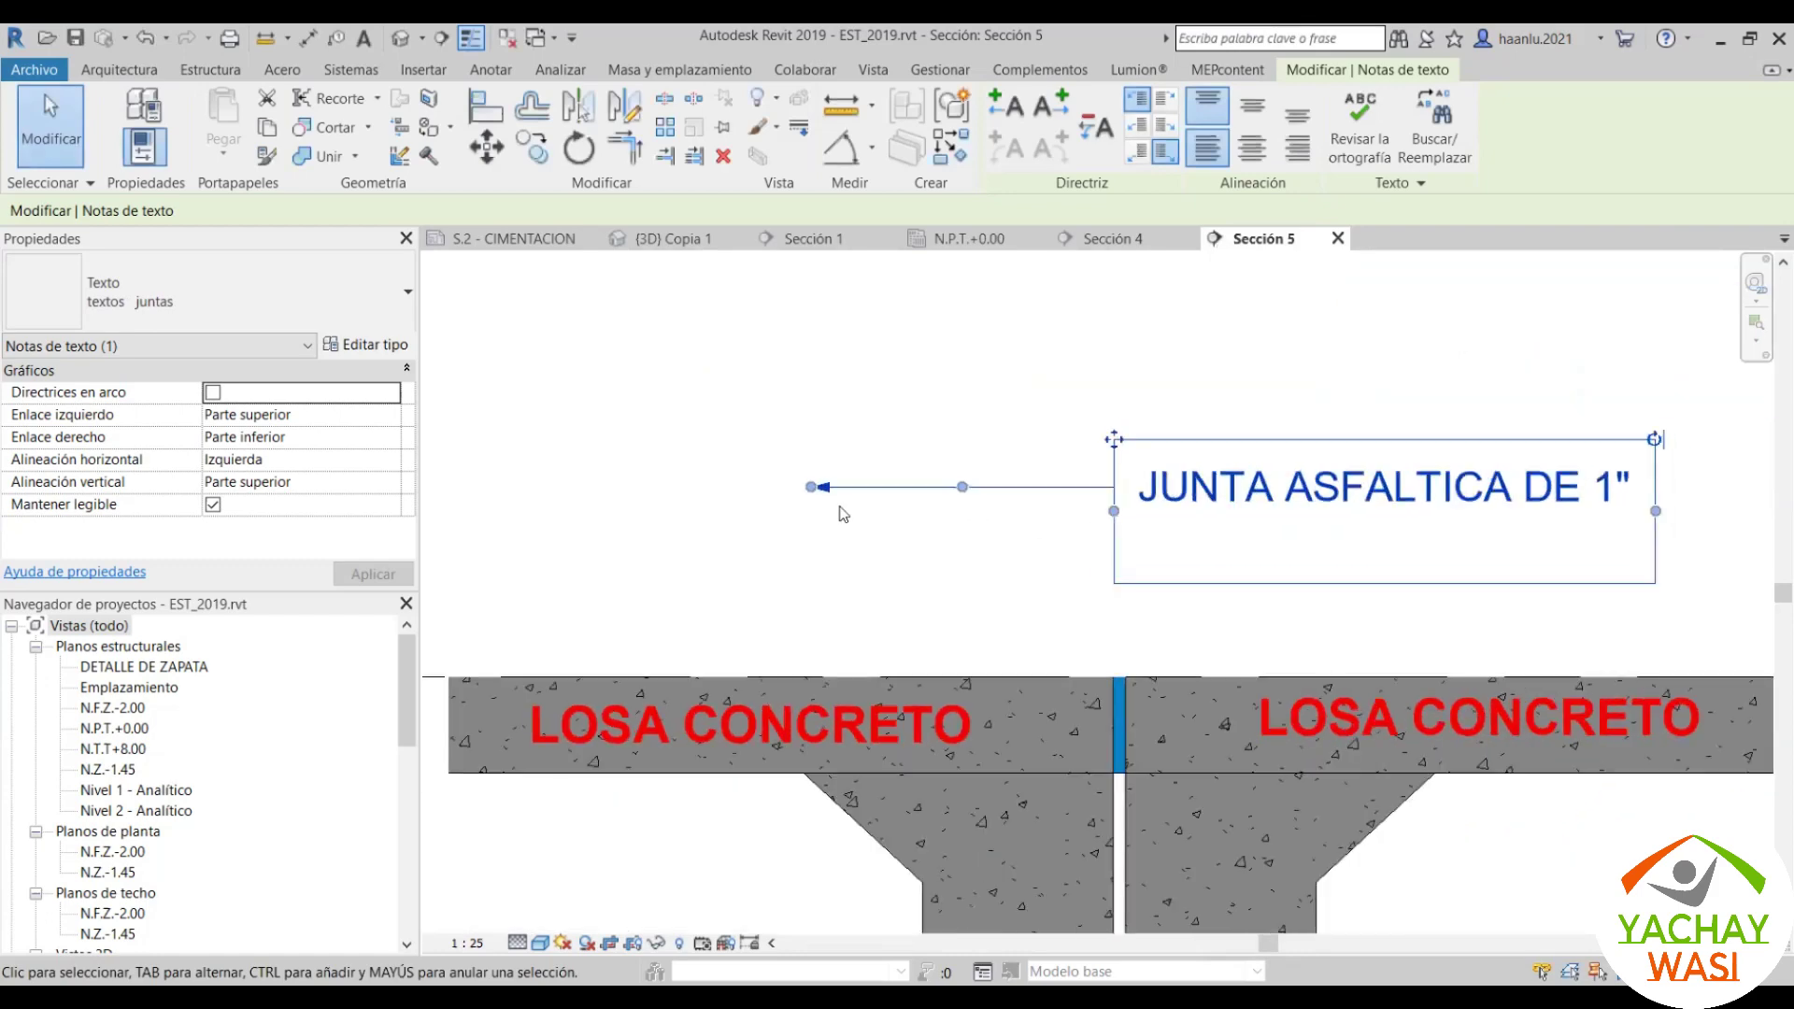
{"action": "left_click_drag", "start_coordinate": [813, 487], "coordinate": [1122, 641]}
{"action": "left_click_drag", "start_coordinate": [990, 617], "coordinate": [834, 498]}
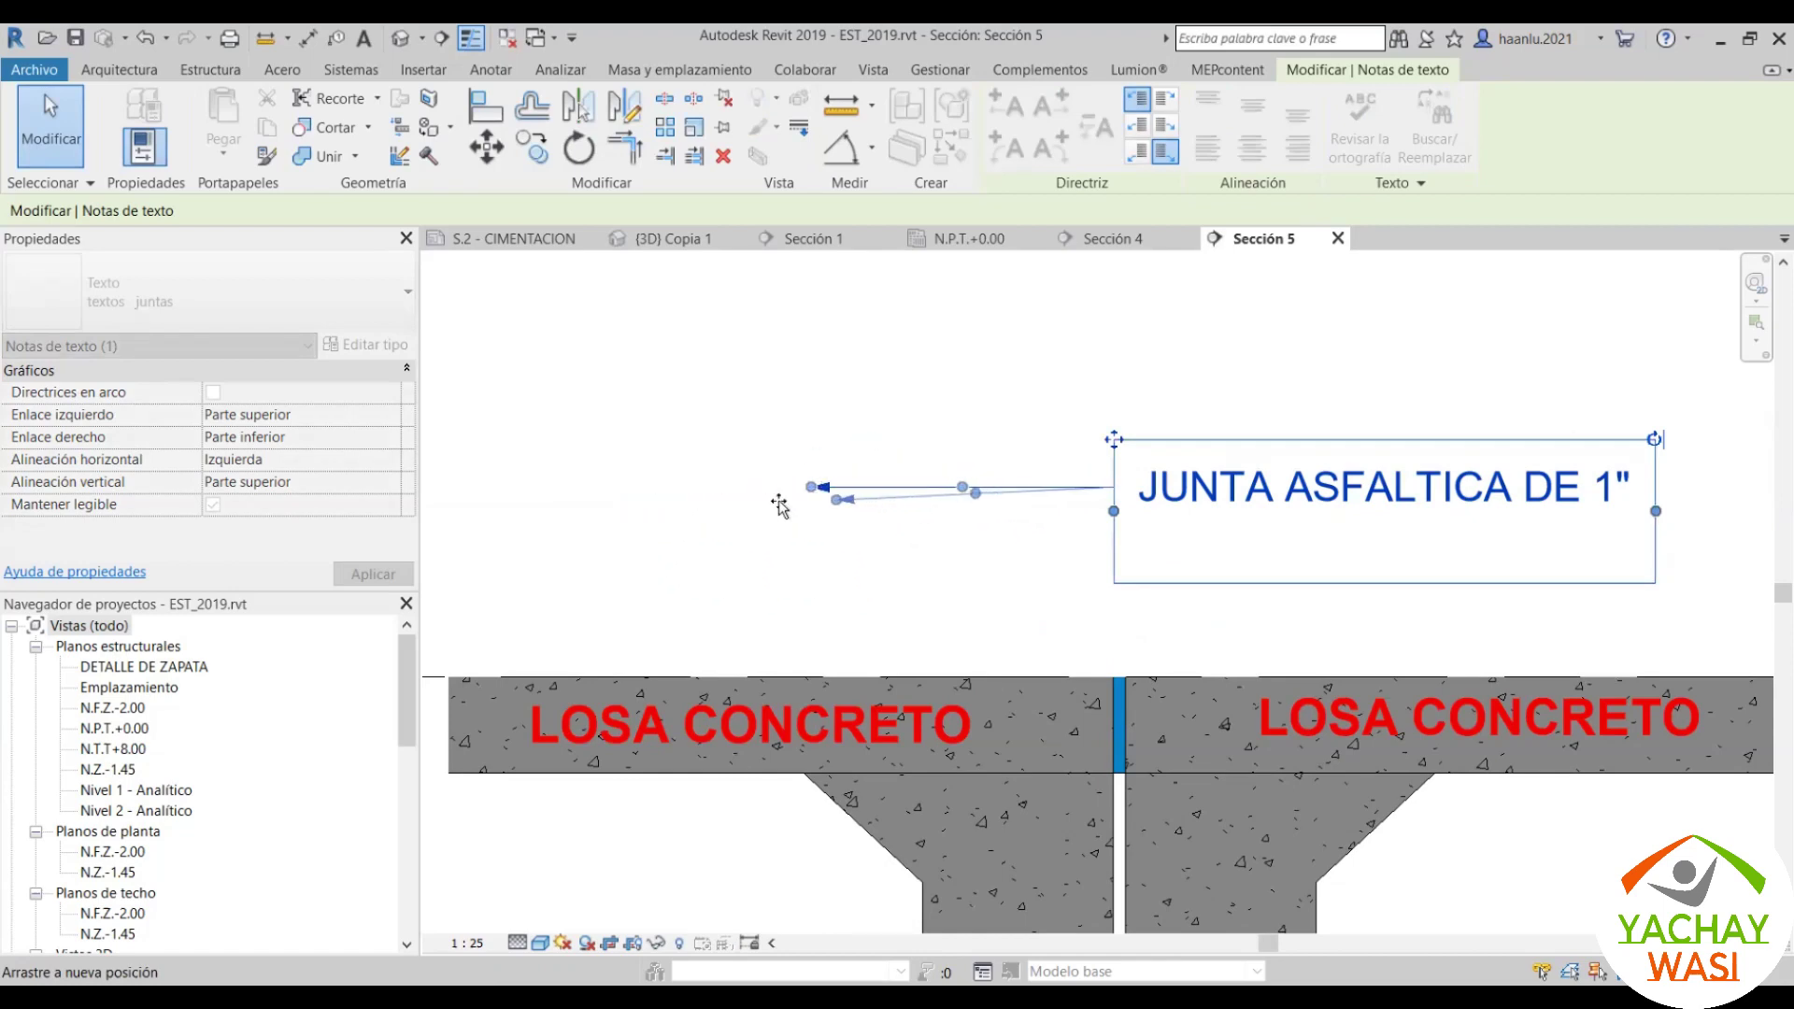
{"action": "mouse_move", "coordinate": [780, 504]}
{"action": "left_mouse_down"}
{"action": "mouse_move", "coordinate": [593, 508]}
{"action": "mouse_move", "coordinate": [920, 322]}
{"action": "mouse_move", "coordinate": [1029, 318]}
{"action": "mouse_move", "coordinate": [1018, 512]}
{"action": "left_mouse_up"}
{"action": "left_click_drag", "start_coordinate": [995, 607], "coordinate": [915, 644]}
{"action": "scroll", "coordinate": [911, 647], "scroll_direction": "up", "scroll_amount": 2}
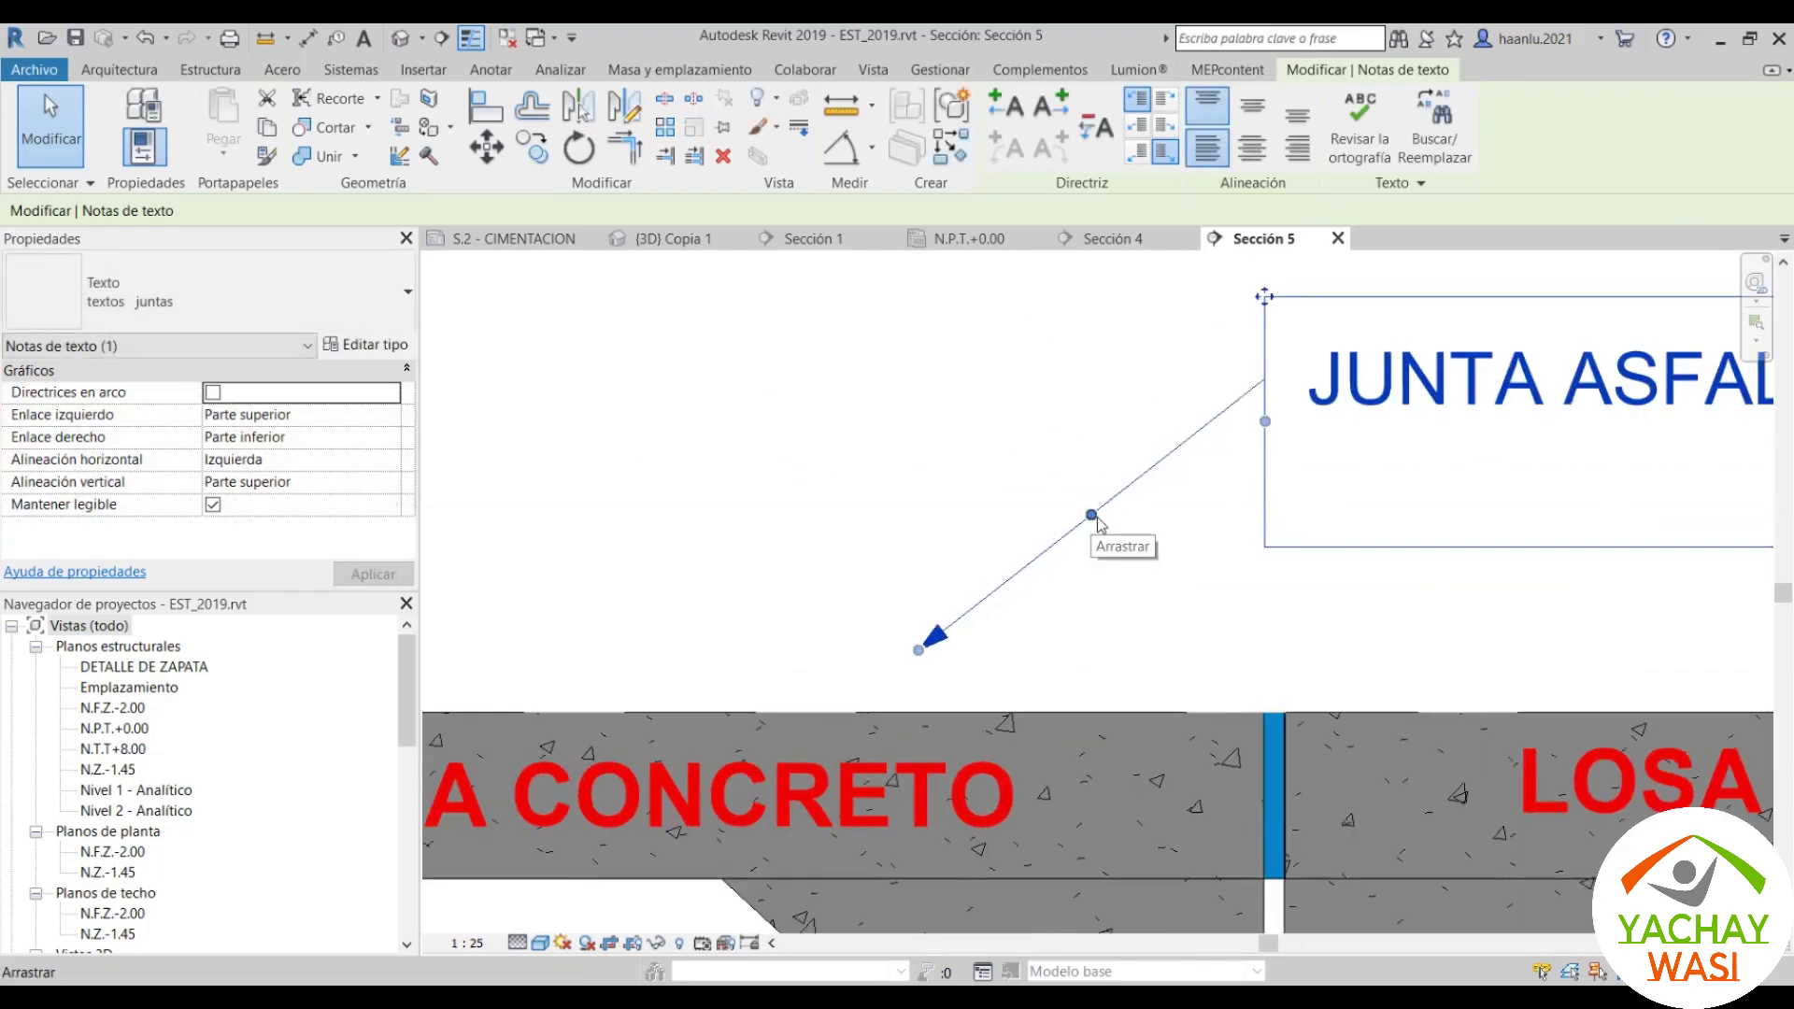
{"action": "left_click_drag", "start_coordinate": [1092, 515], "coordinate": [917, 379]}
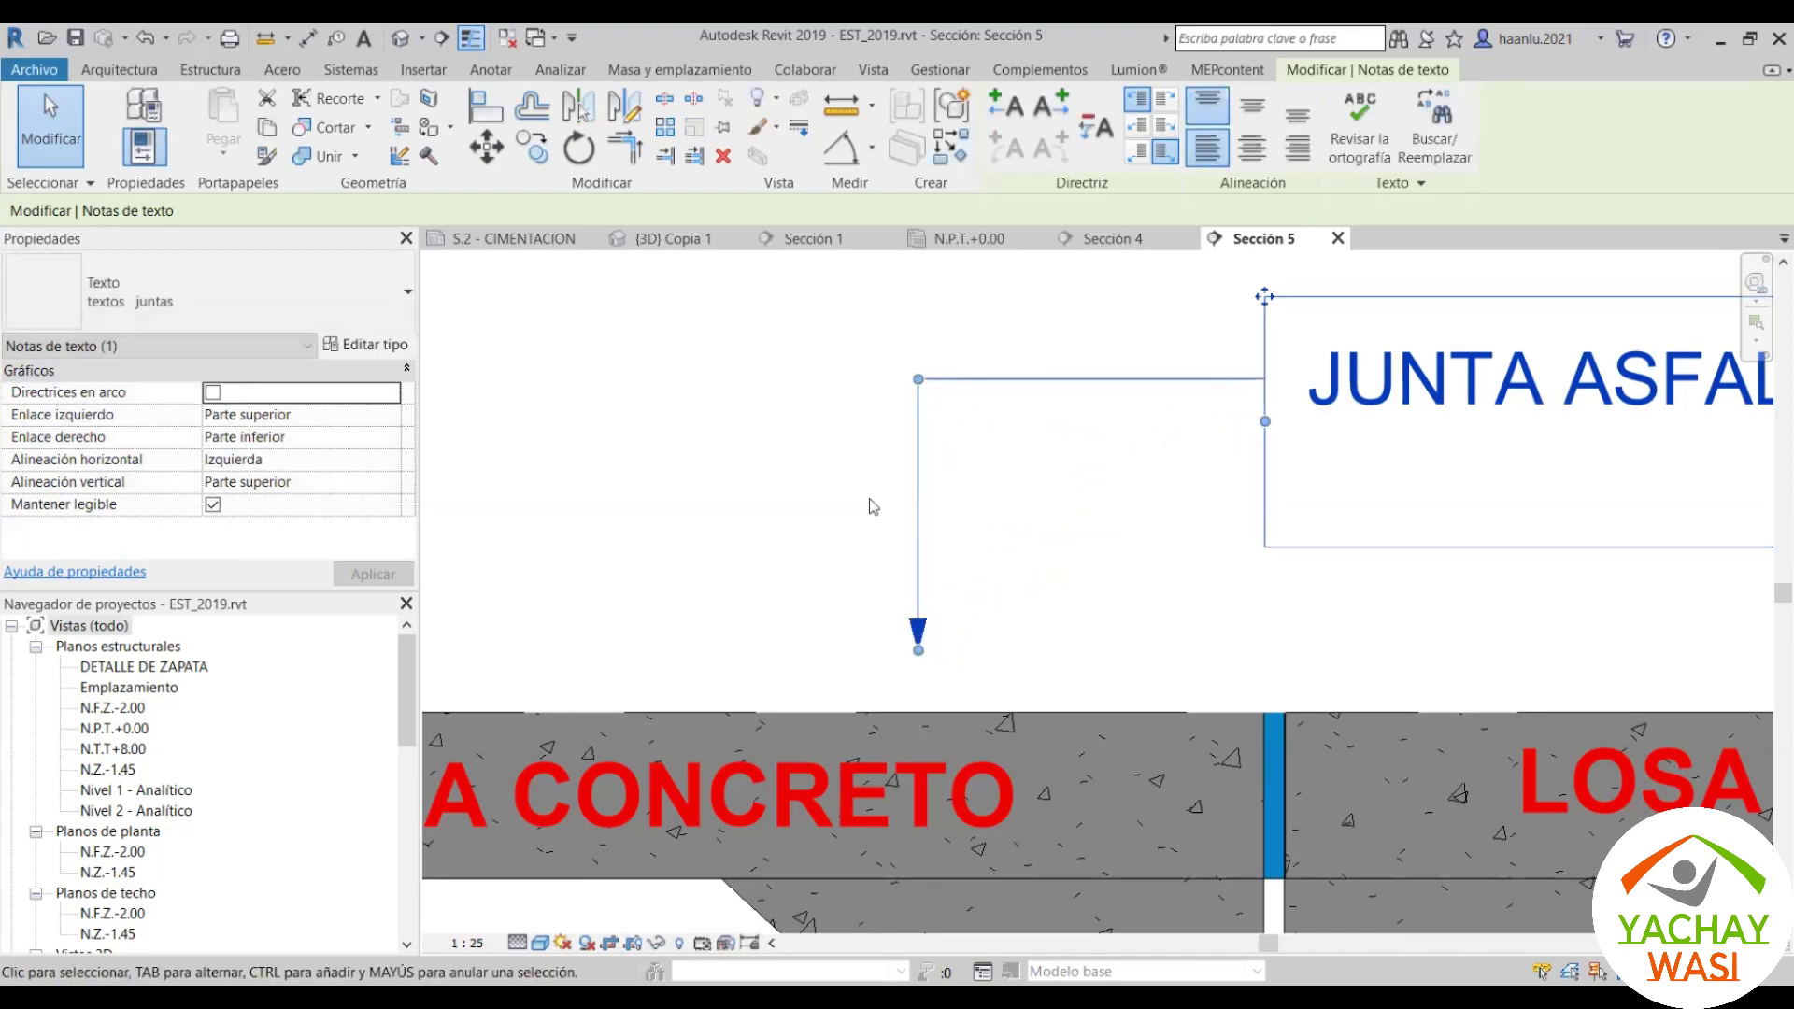
{"action": "scroll", "coordinate": [869, 505], "scroll_direction": "down", "scroll_amount": 2}
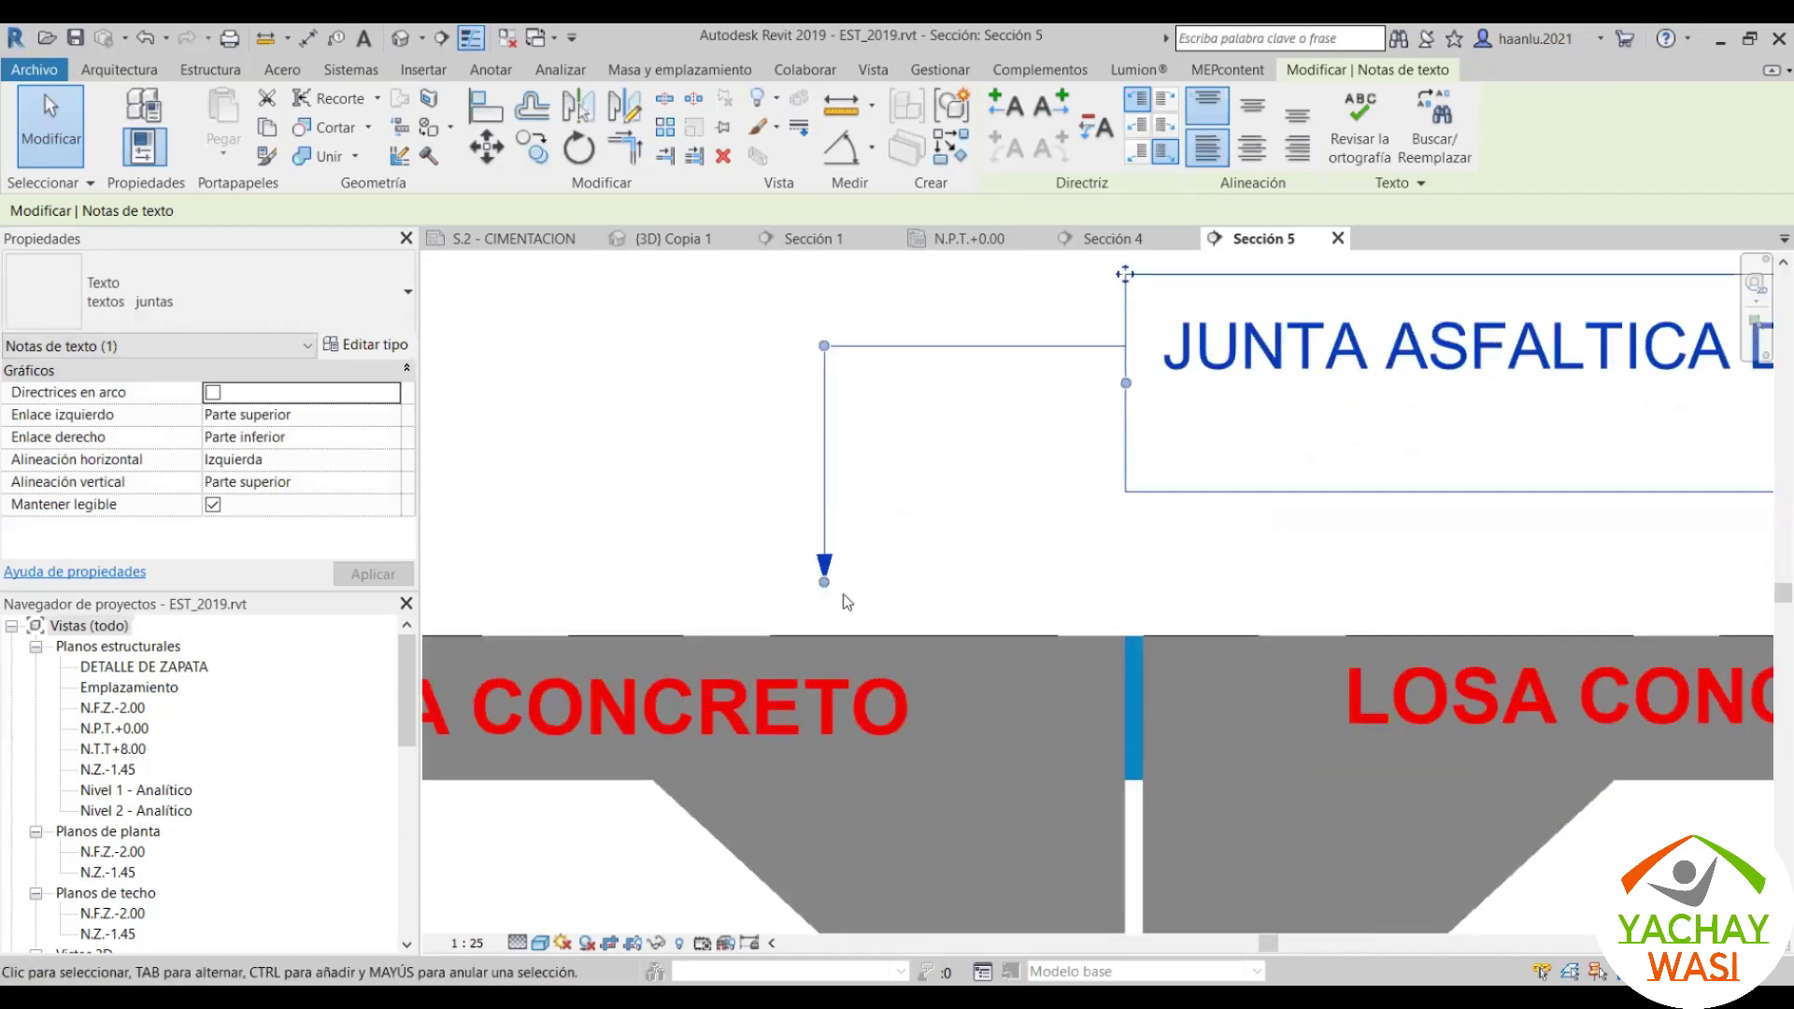
{"action": "scroll", "coordinate": [993, 461], "scroll_direction": "up", "scroll_amount": 1}
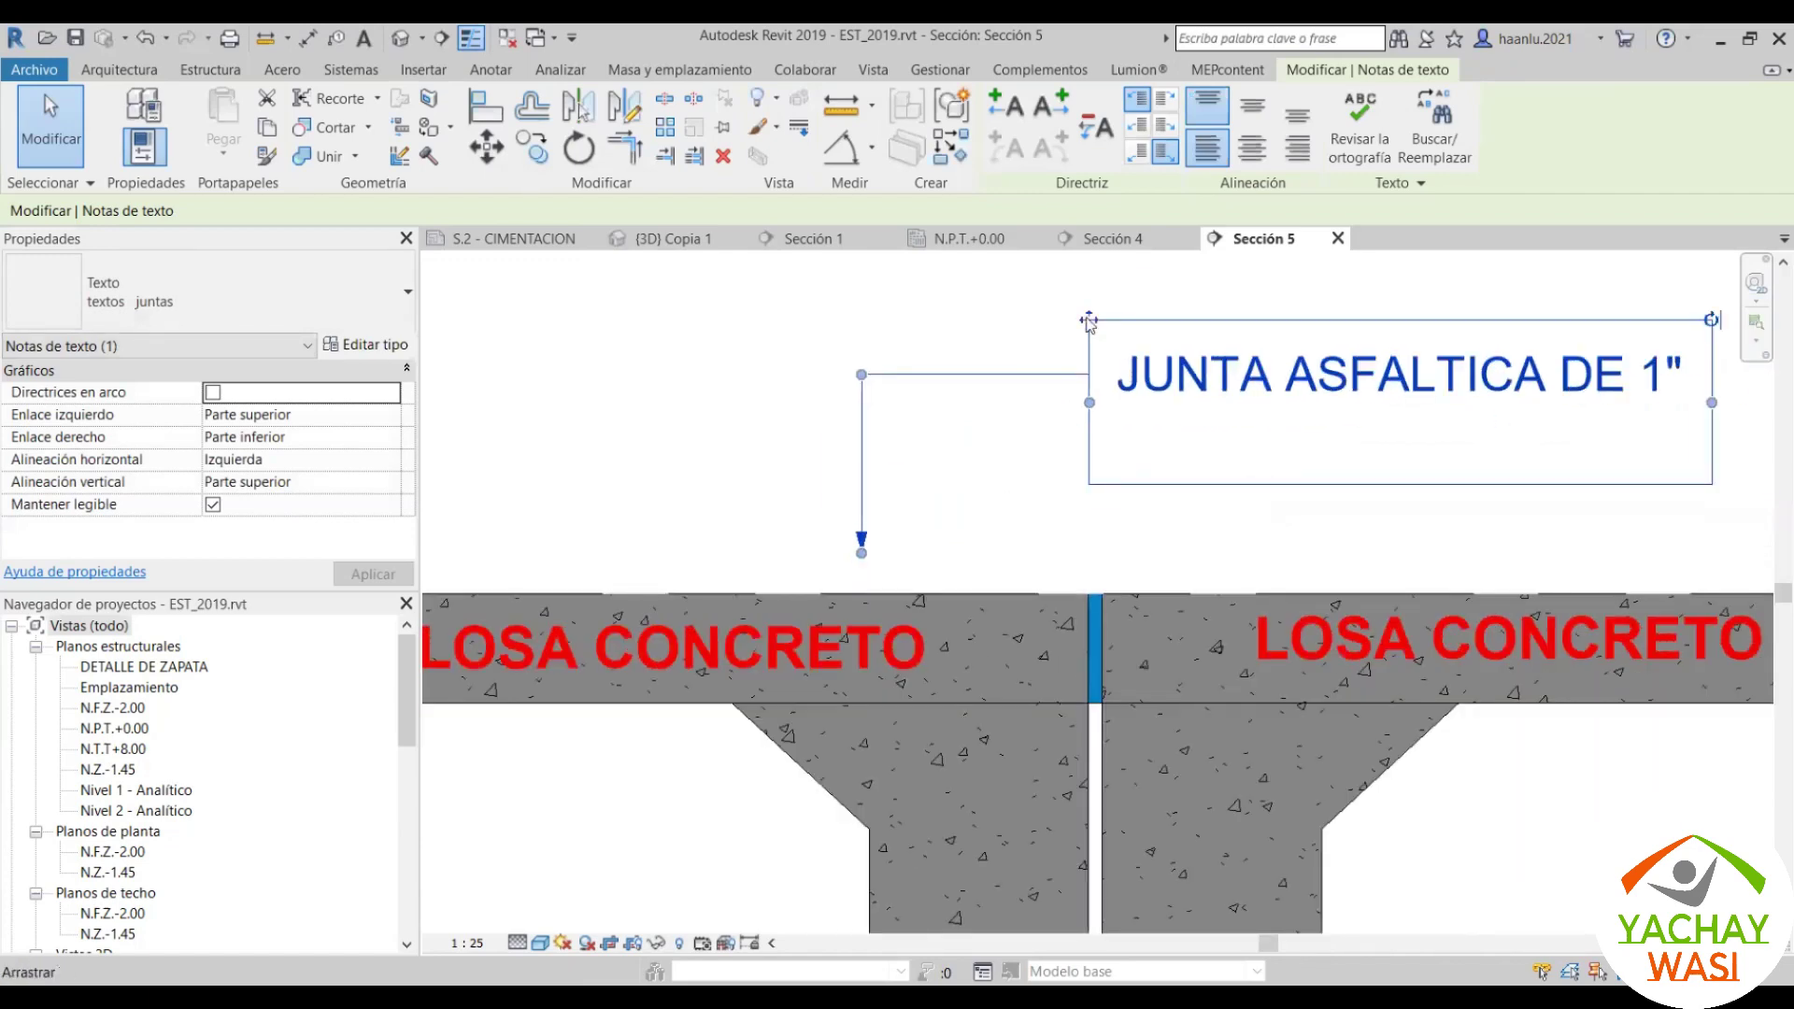
Step: Undo a trial note move and shift the slab-edge footings down slightly
{"action": "left_click_drag", "start_coordinate": [1090, 320], "coordinate": [1384, 382]}
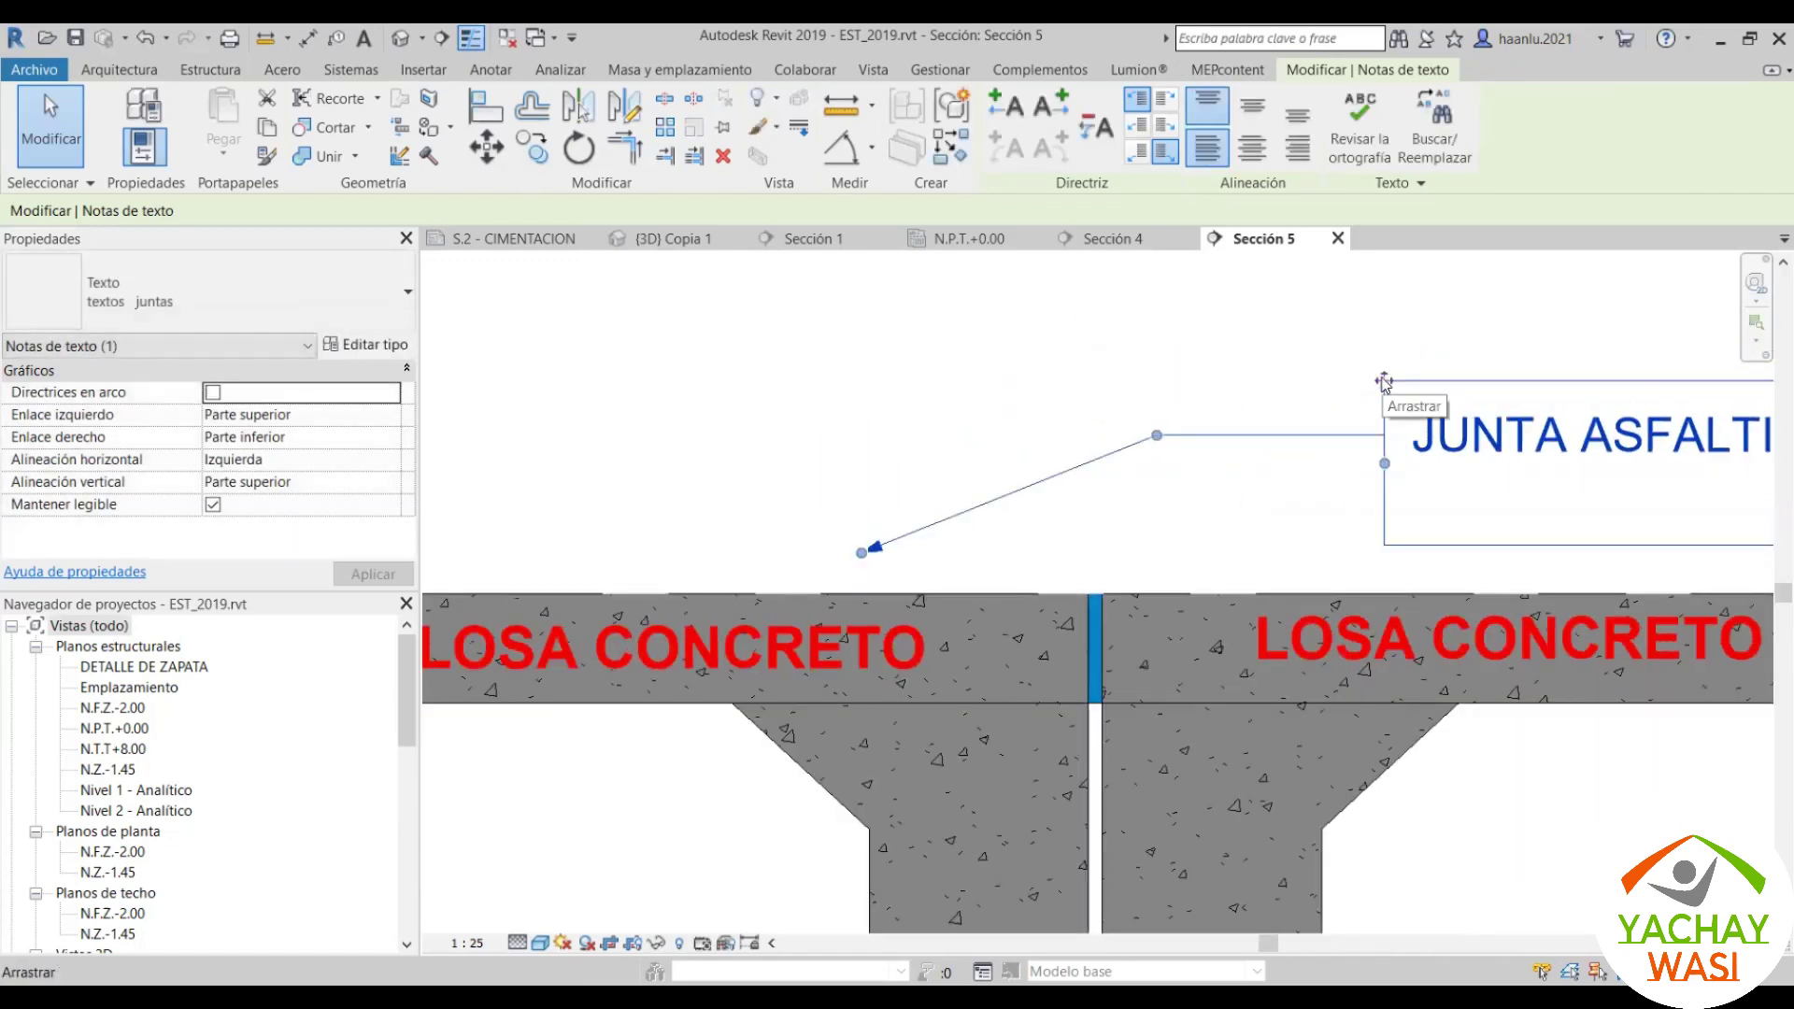
{"action": "key", "text": "ctrl+z"}
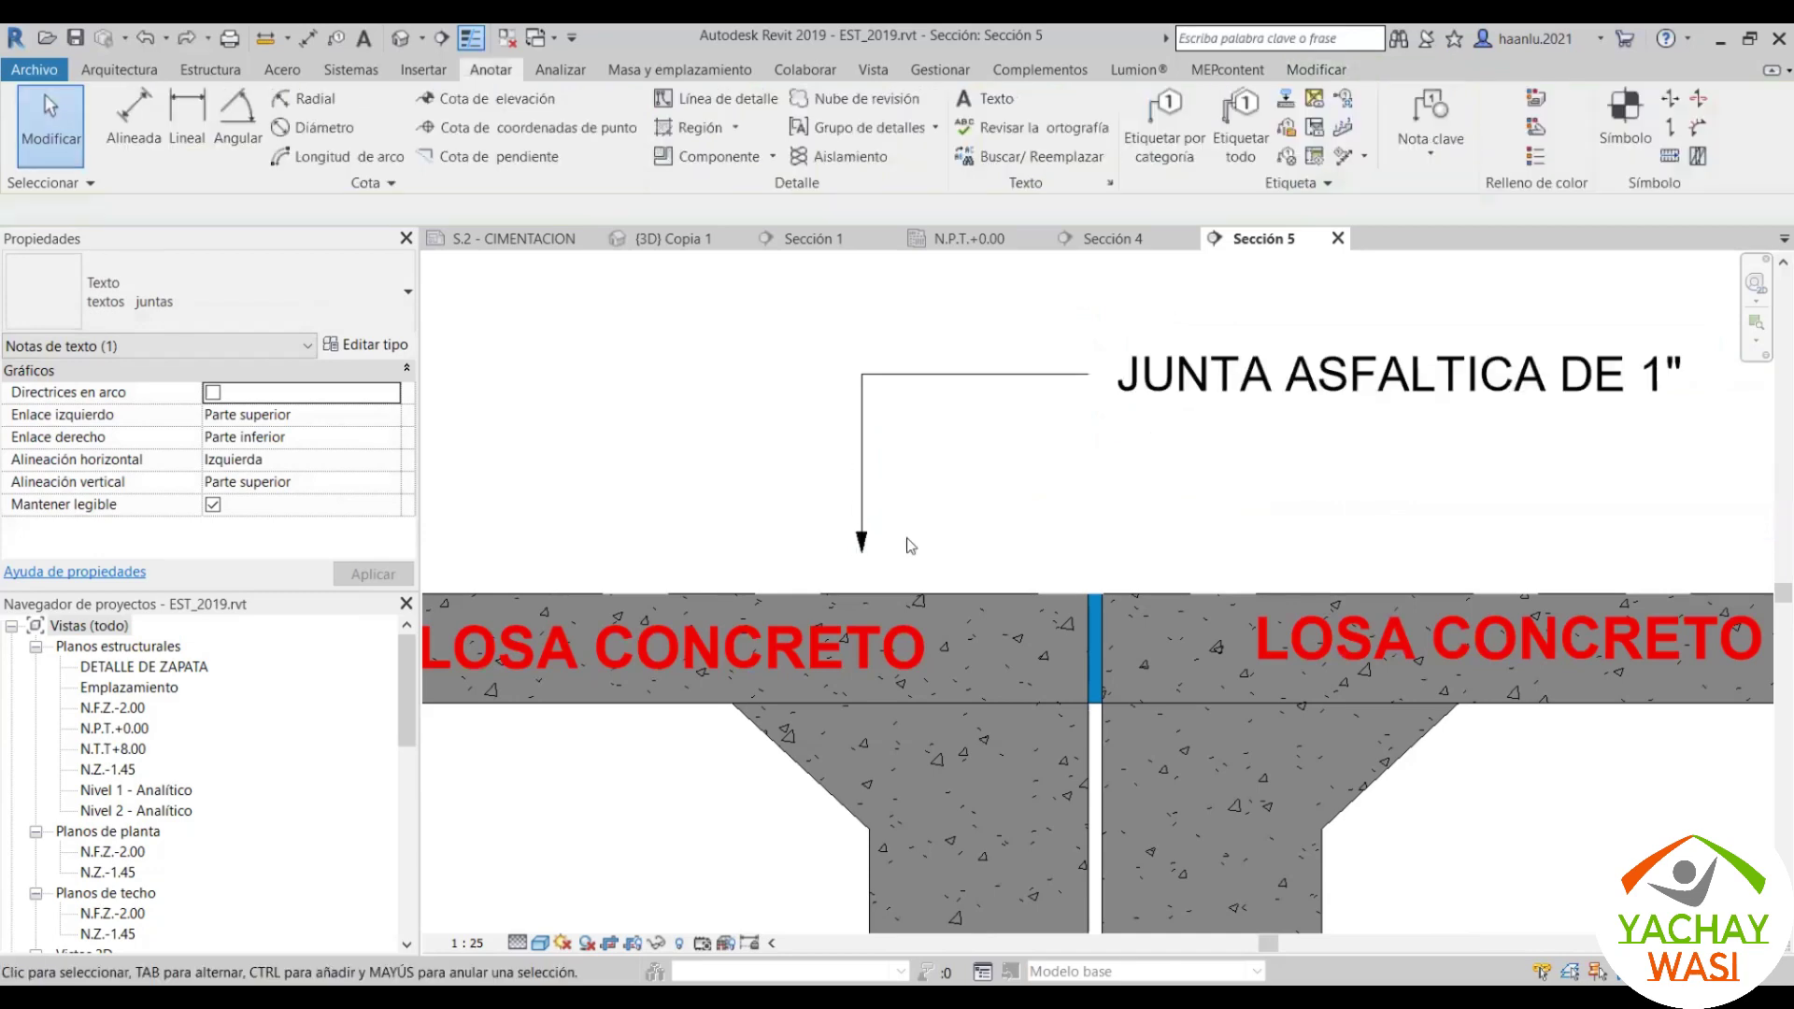
{"action": "left_click", "coordinate": [1362, 408]}
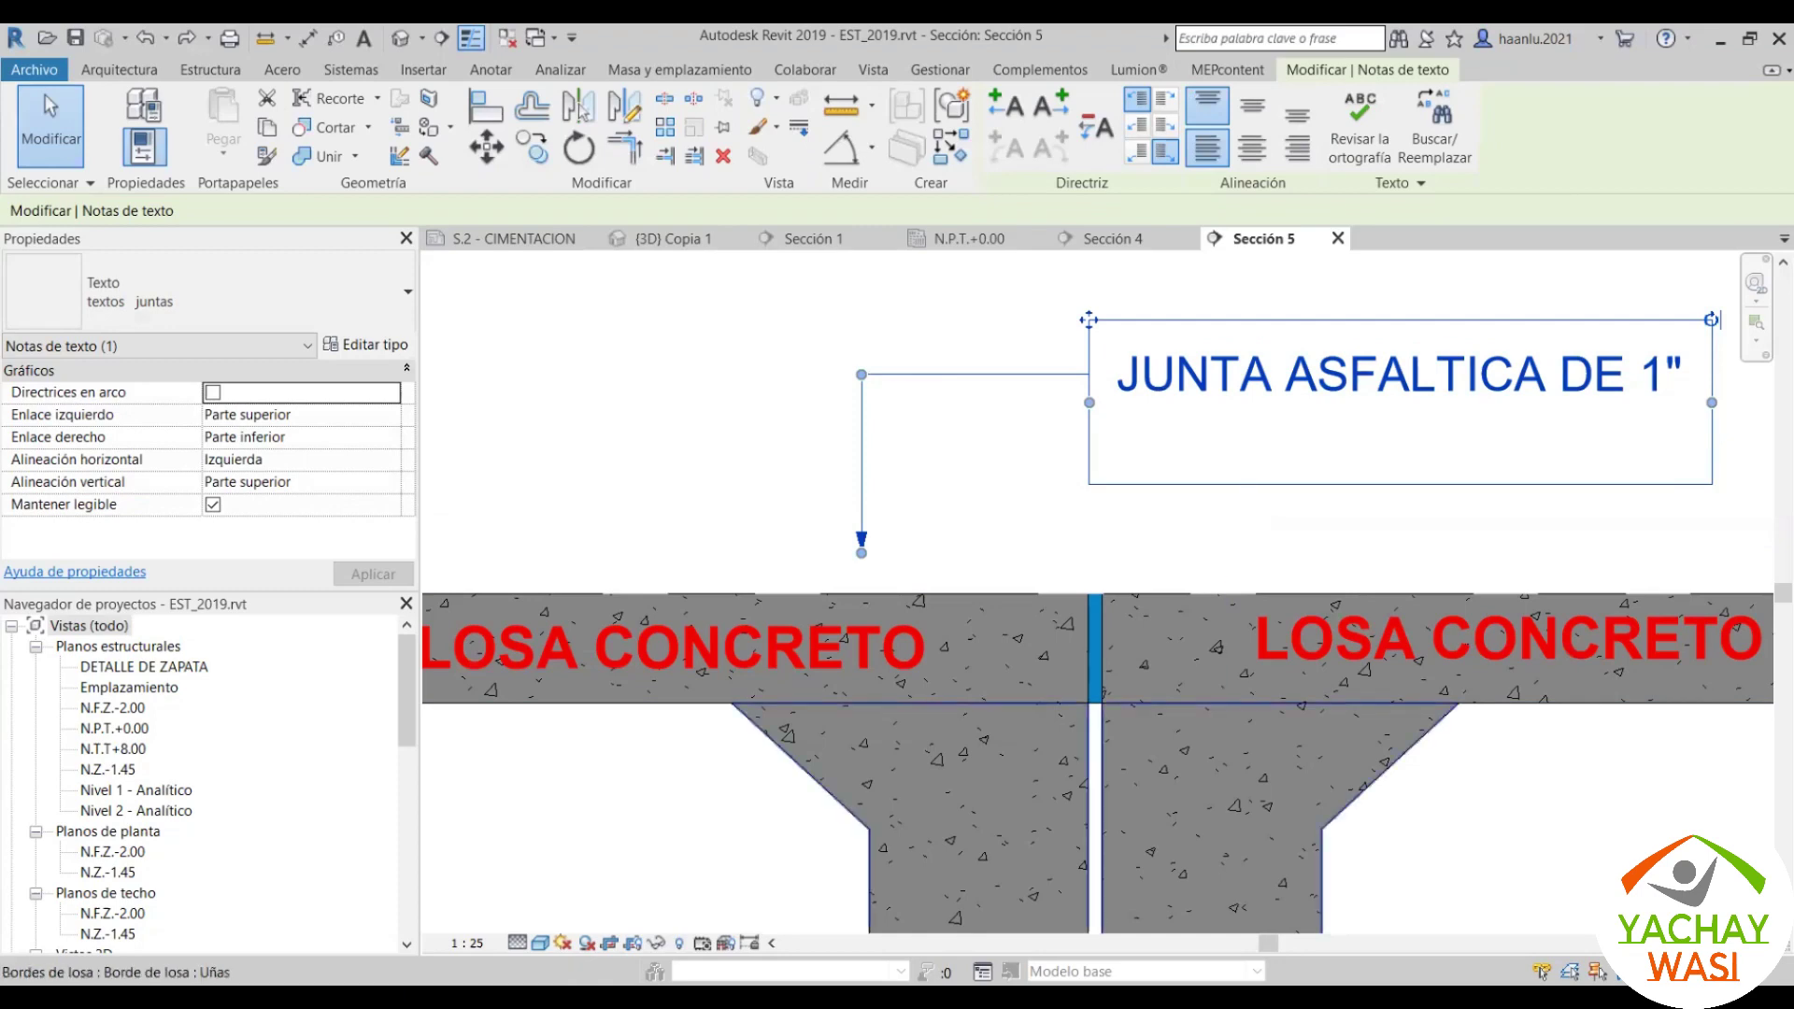
{"action": "left_click", "coordinate": [893, 809]}
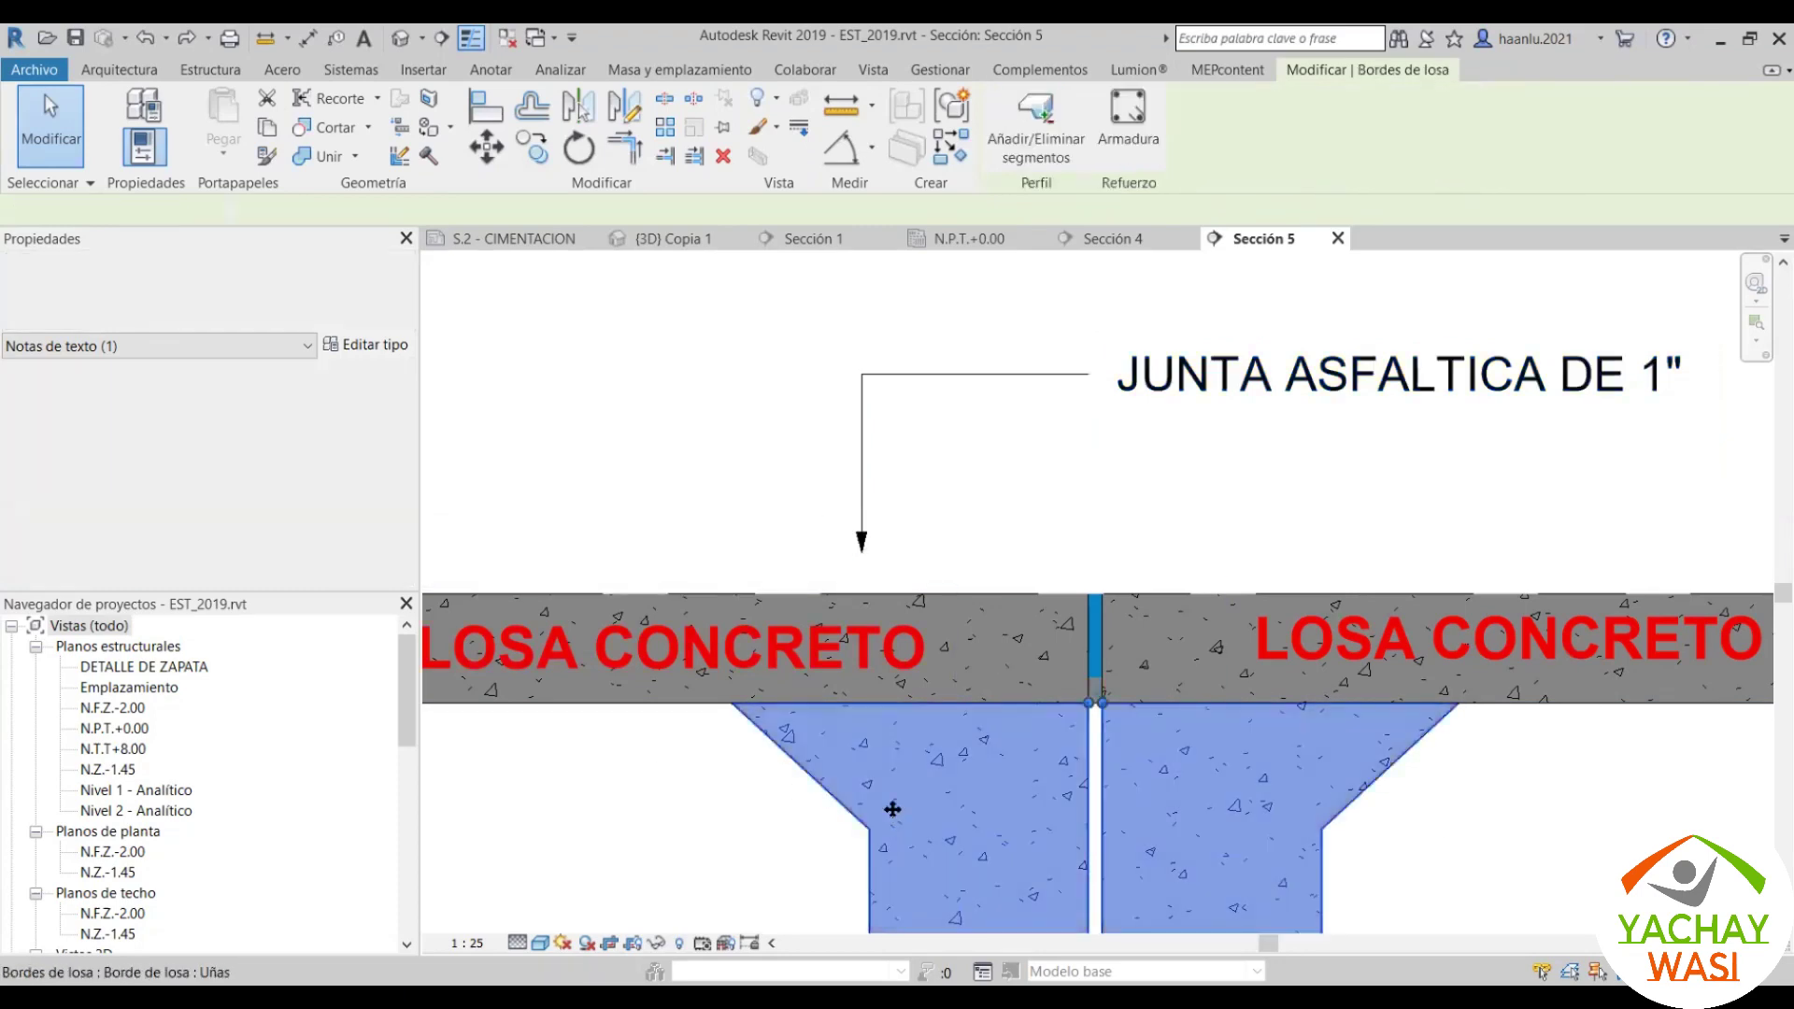
{"action": "left_click_drag", "start_coordinate": [997, 611], "coordinate": [998, 647]}
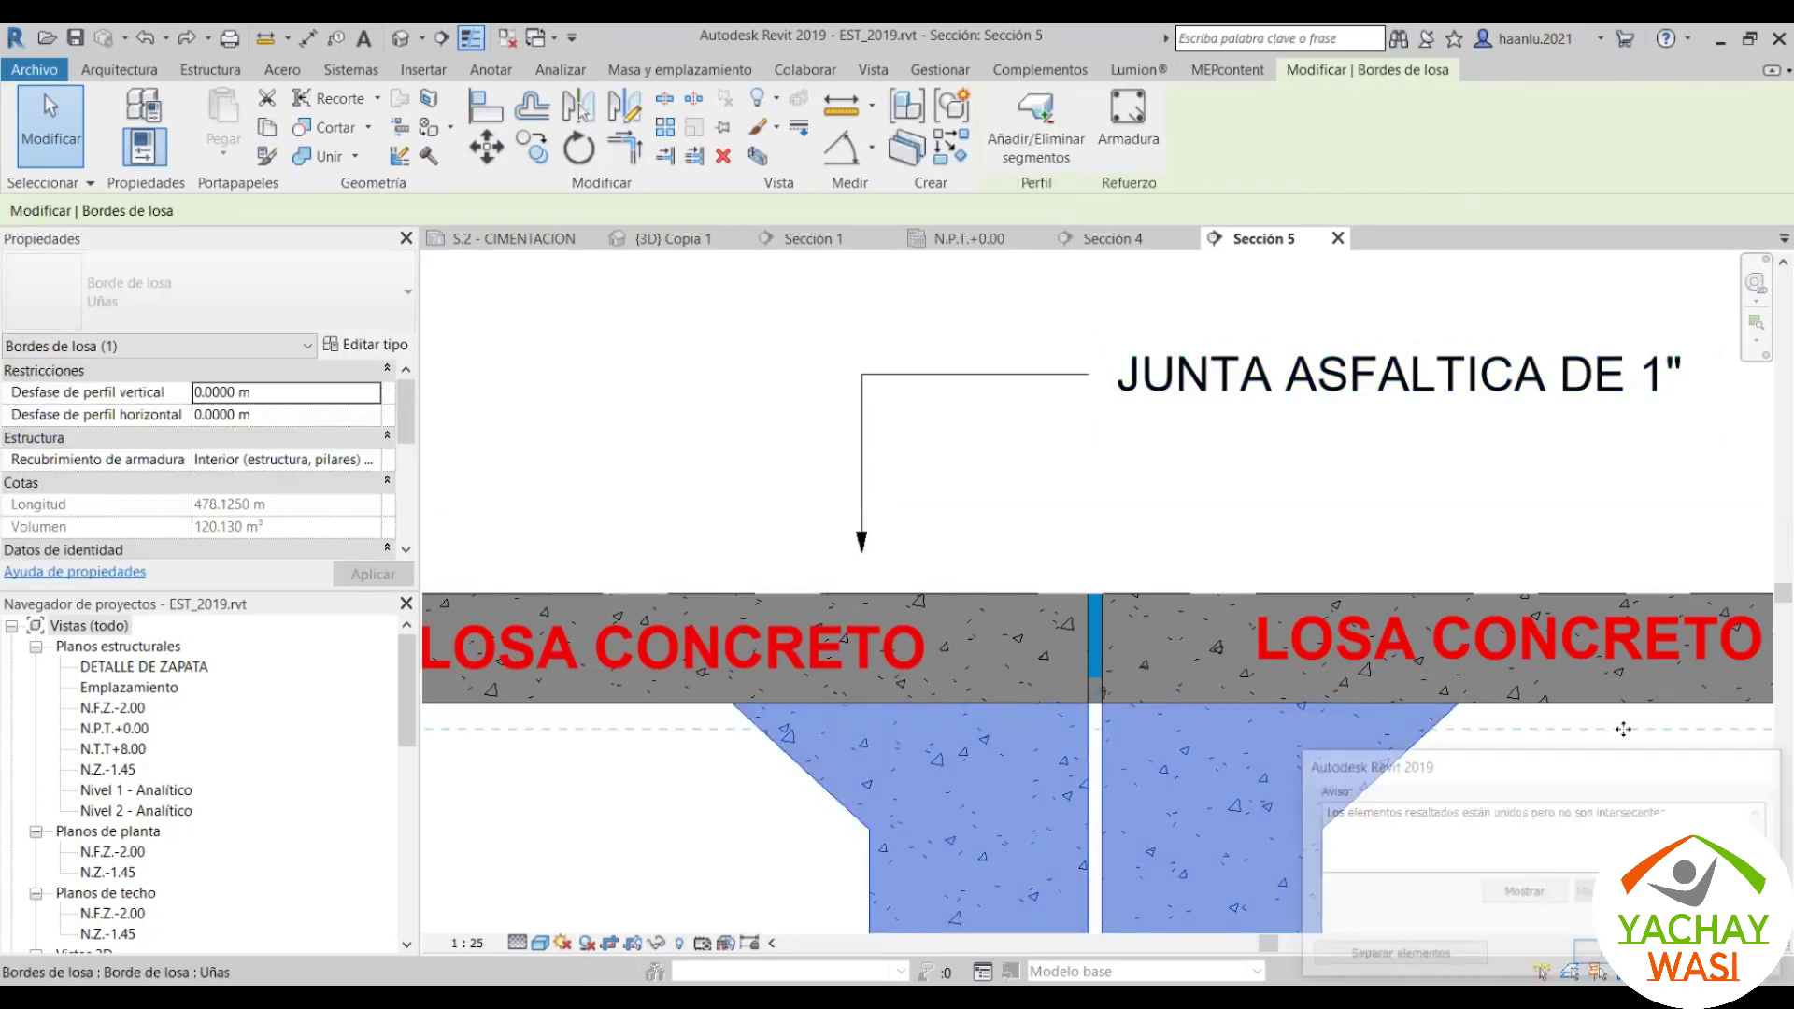
{"action": "left_click", "coordinate": [1227, 413]}
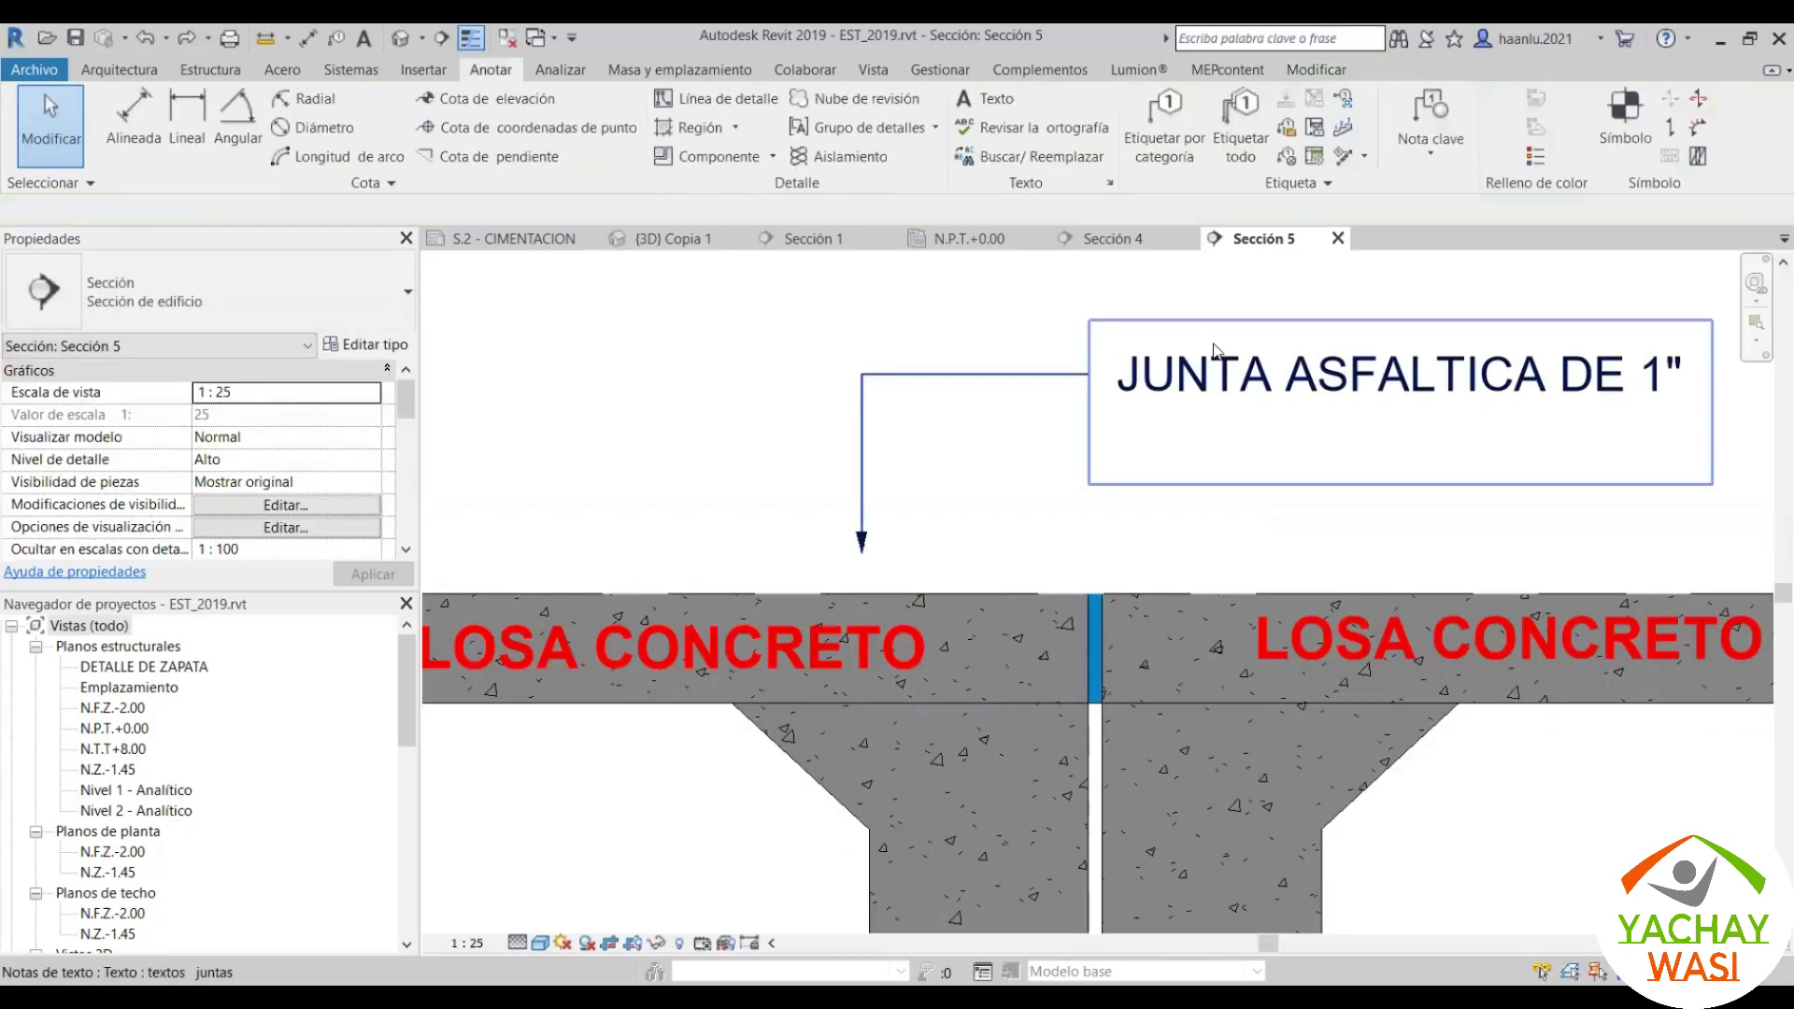
{"action": "left_click", "coordinate": [1213, 367]}
Step: Nudge the joint note right and bring its leader onto the slab joint
{"action": "key", "text": "Right"}
{"action": "key", "text": "Right"}
{"action": "key", "text": "Right"}
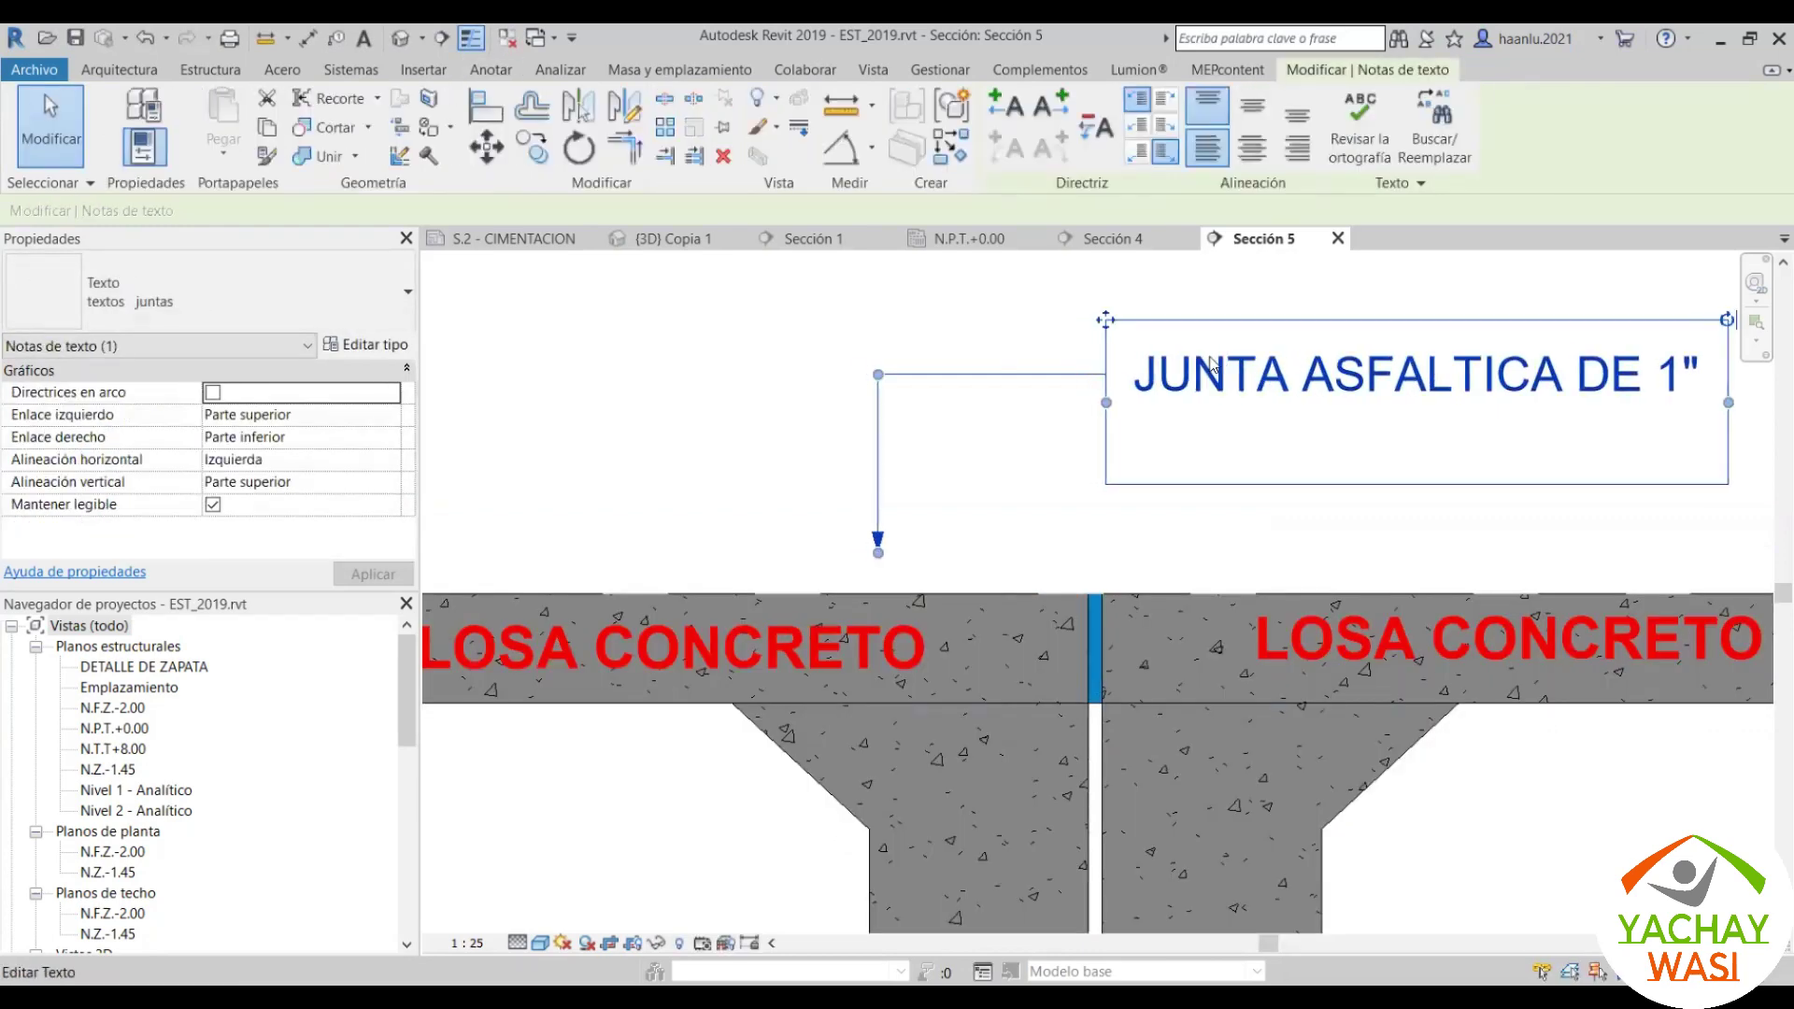
{"action": "key", "text": "Right"}
{"action": "key", "text": "Right"}
{"action": "key", "text": "Right"}
{"action": "key", "text": "Right"}
{"action": "key", "text": "Right"}
{"action": "key", "text": "Right"}
{"action": "key", "text": "Right"}
{"action": "key", "text": "Right"}
{"action": "key", "text": "Right"}
{"action": "key", "text": "Right"}
{"action": "key", "text": "Right"}
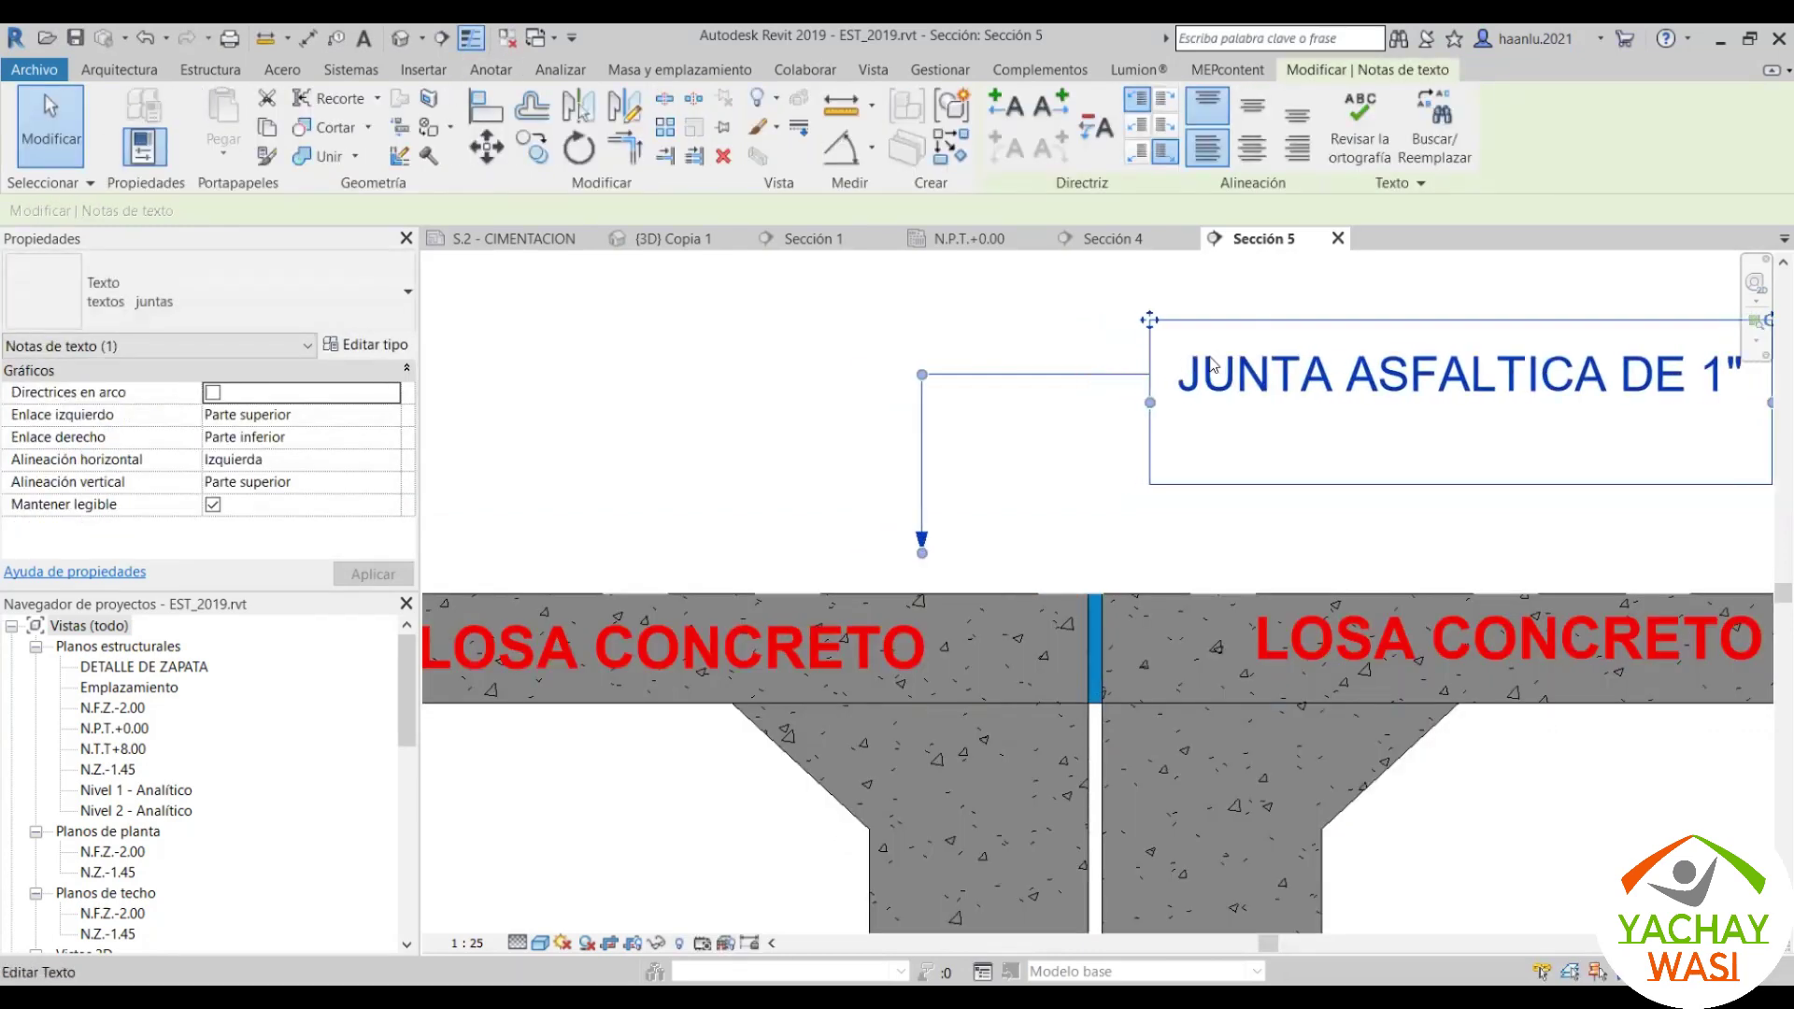
{"action": "key", "text": "Right"}
{"action": "key", "text": "Right"}
{"action": "key", "text": "Right"}
{"action": "key", "text": "Right"}
{"action": "key", "text": "Right"}
{"action": "key", "text": "Right"}
{"action": "key", "text": "Right"}
{"action": "key", "text": "Right"}
{"action": "key", "text": "Right"}
{"action": "key", "text": "Right"}
{"action": "key", "text": "Right"}
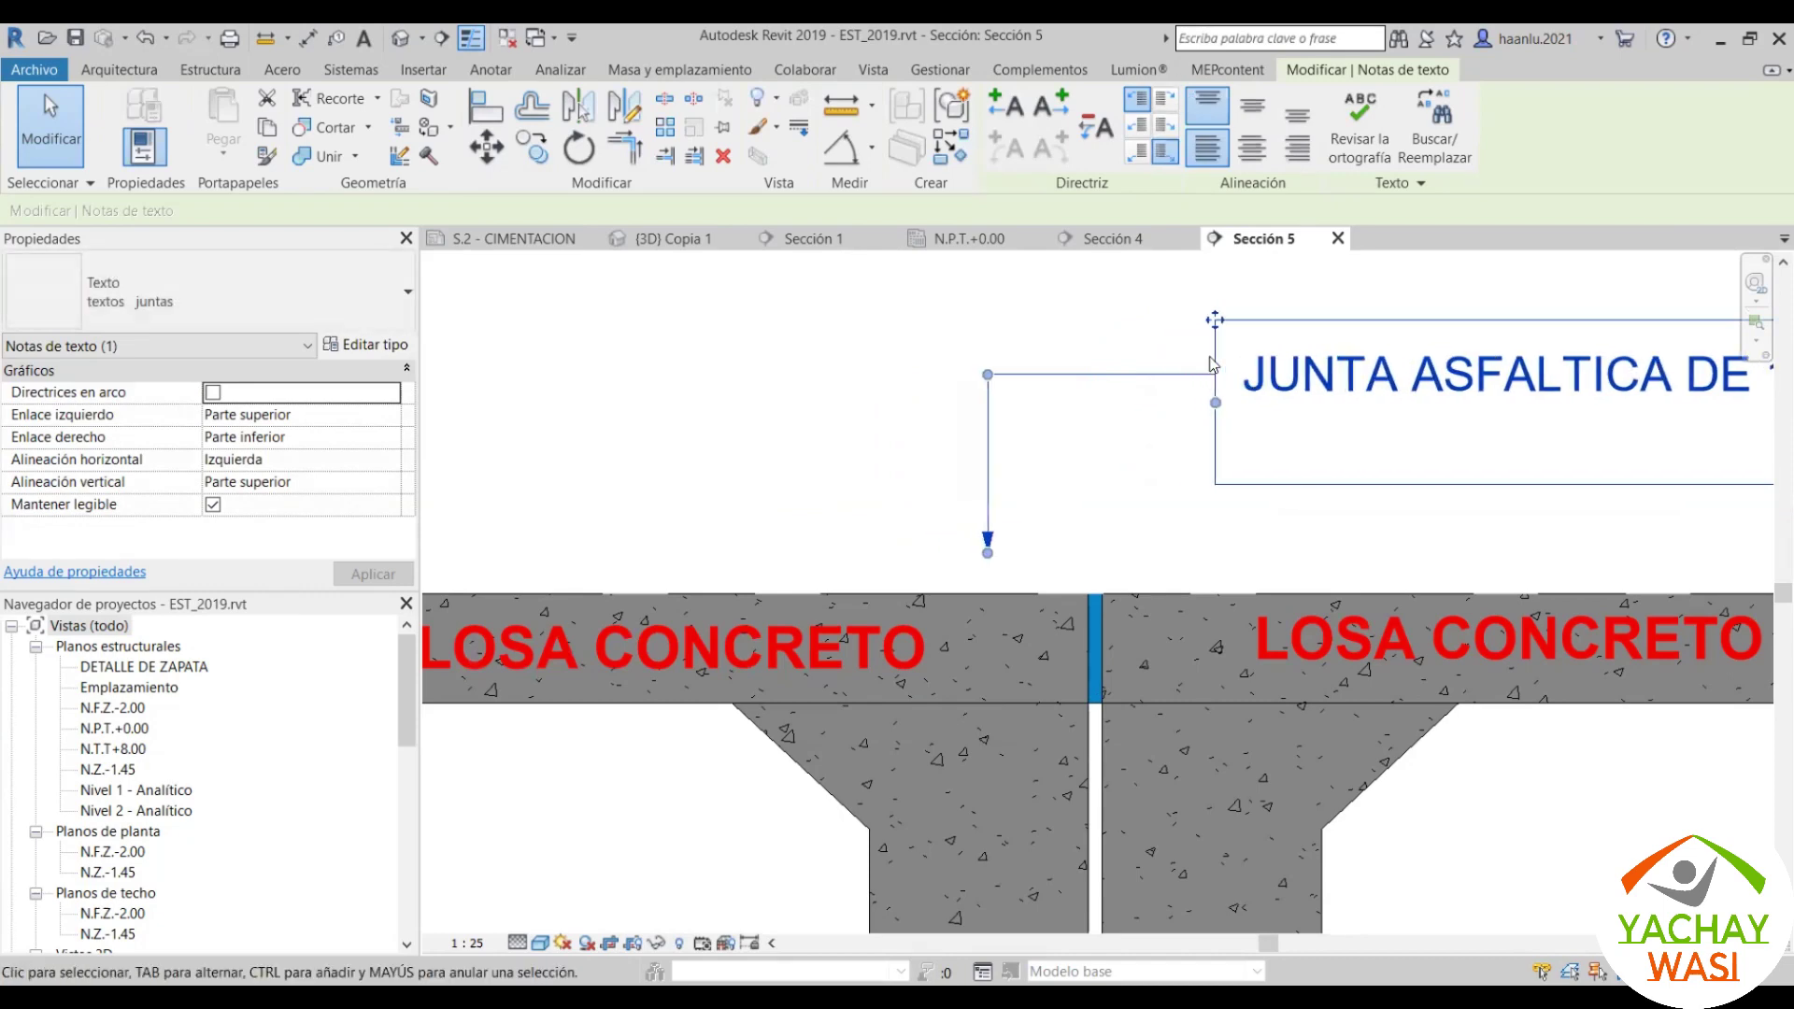
{"action": "key", "text": "Right"}
{"action": "key", "text": "Right"}
{"action": "key", "text": "Right"}
{"action": "key", "text": "Right"}
{"action": "key", "text": "Right"}
{"action": "key", "text": "Right"}
{"action": "key", "text": "Right"}
{"action": "key", "text": "Right"}
{"action": "key", "text": "Right"}
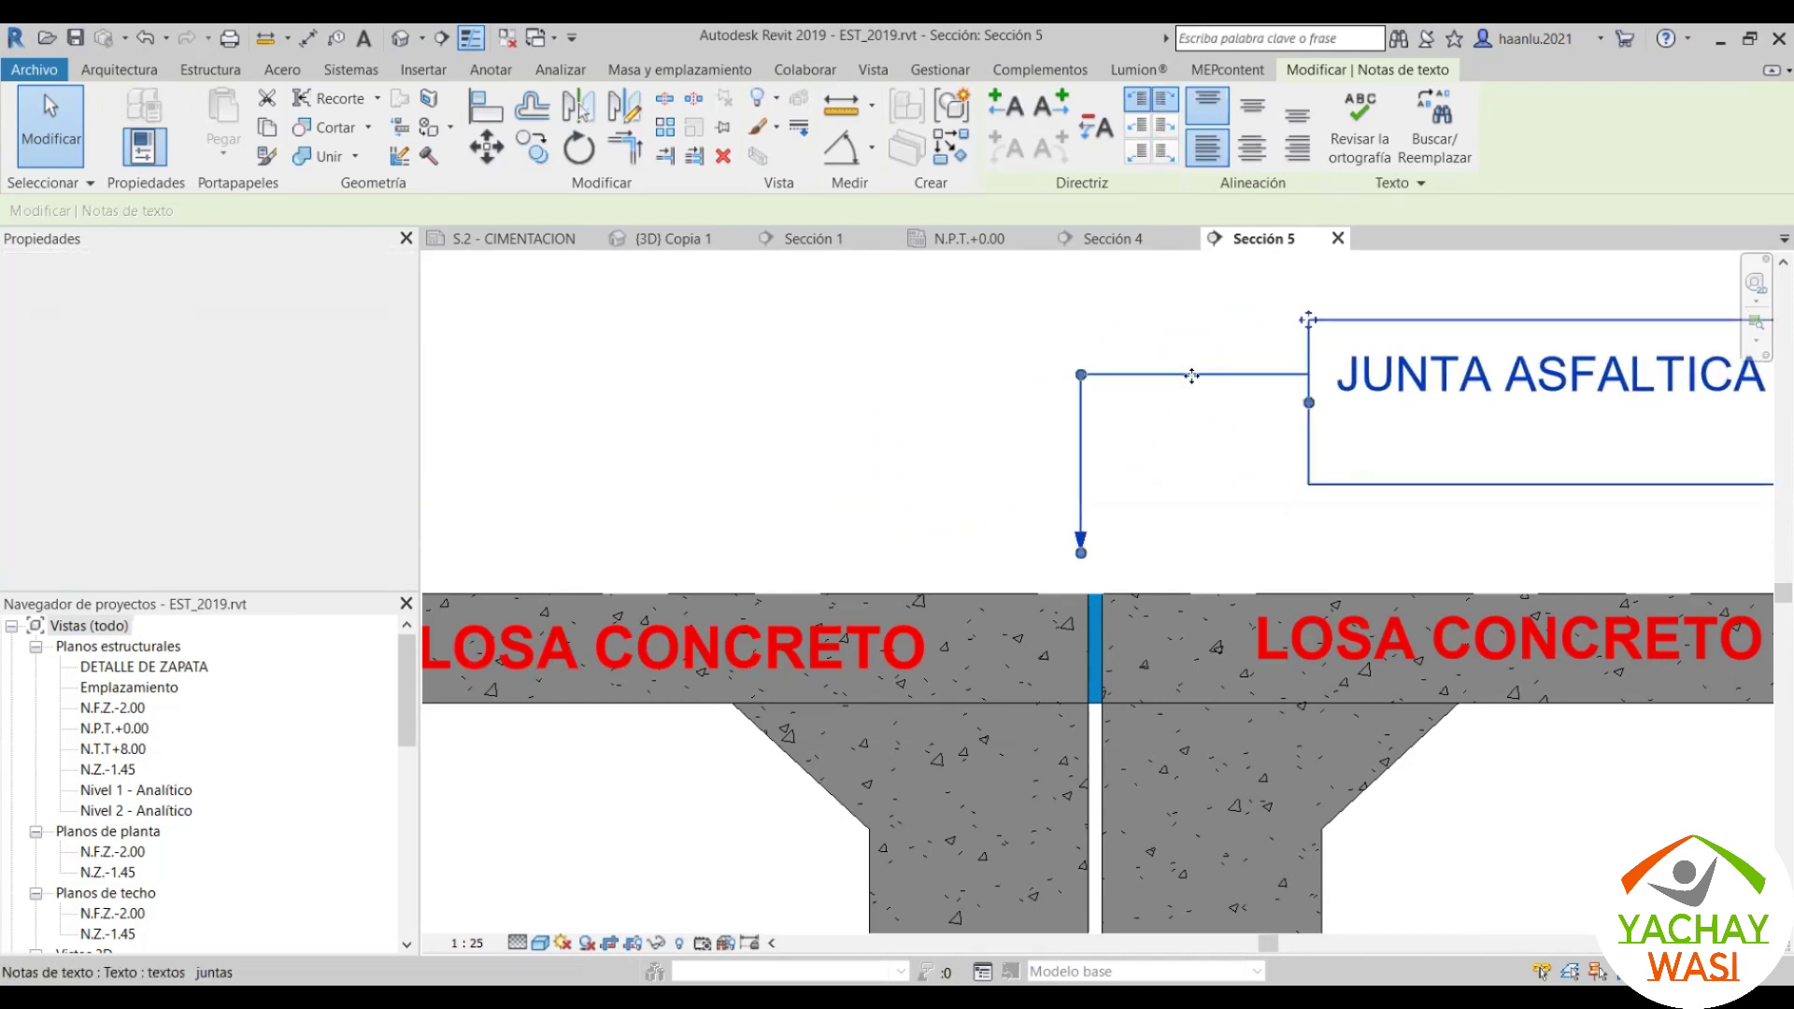
{"action": "key", "text": "Right"}
{"action": "key", "text": "Right"}
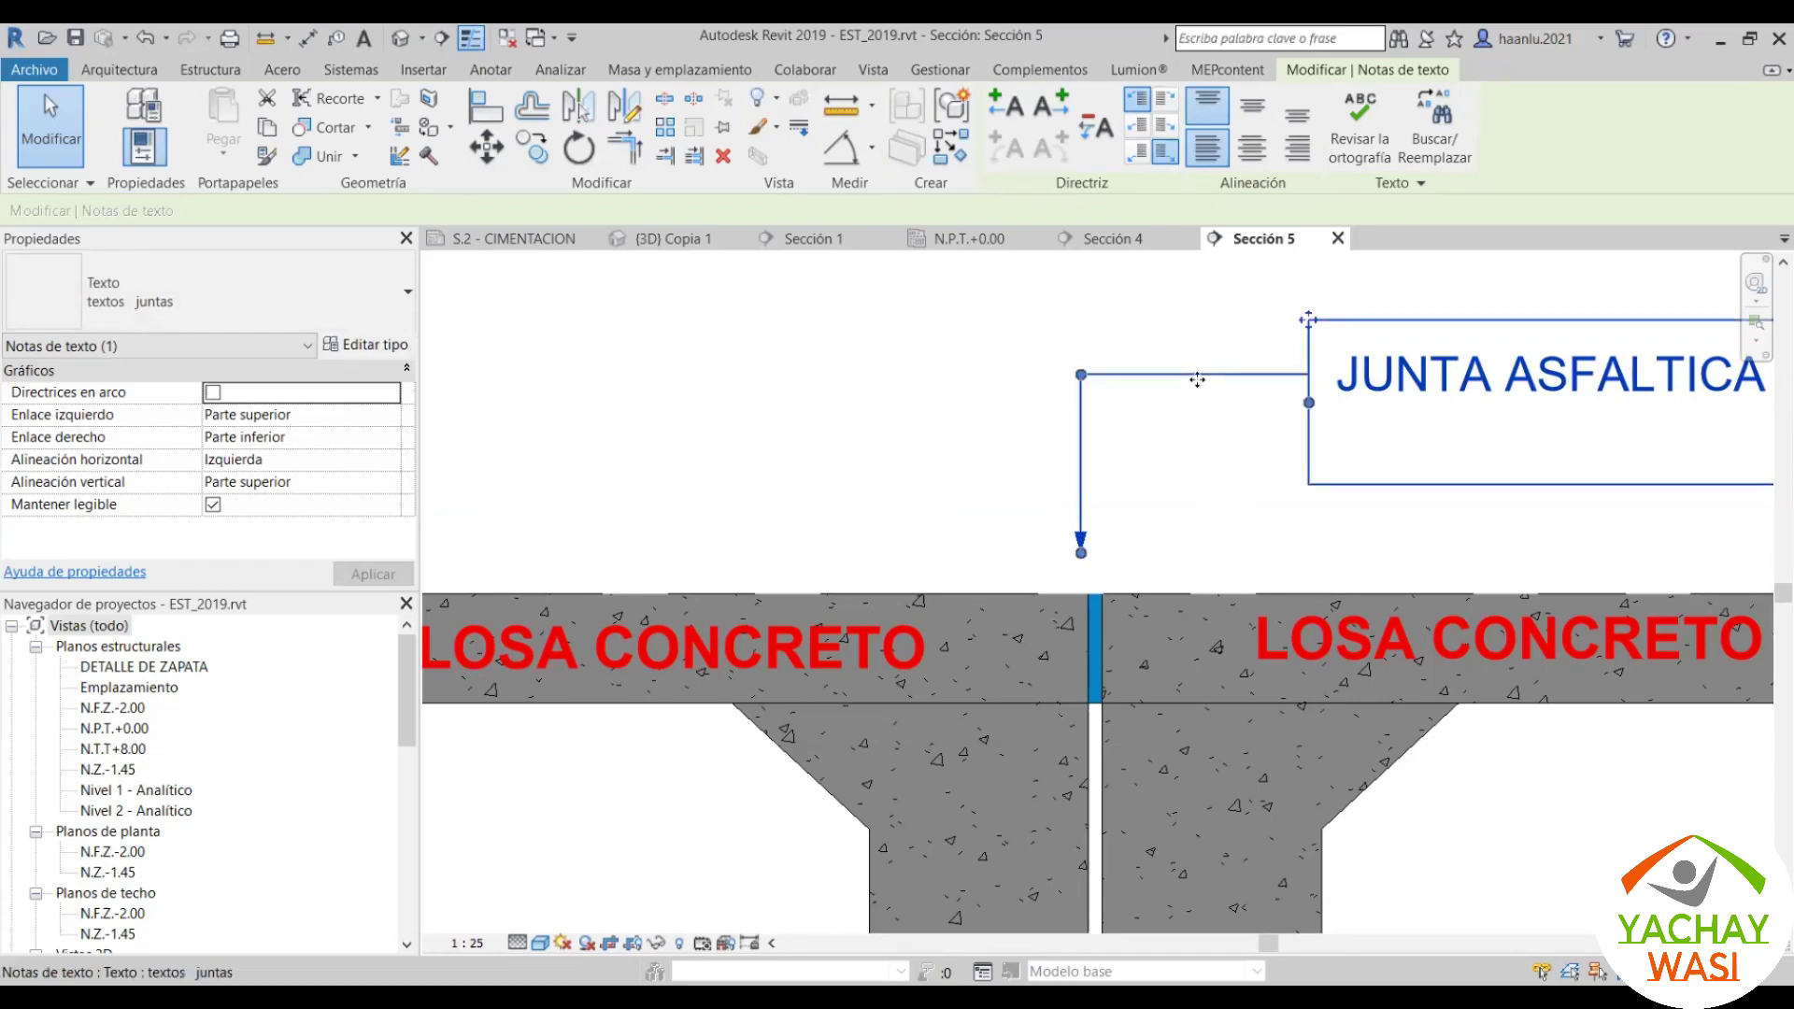
{"action": "left_click_drag", "start_coordinate": [1195, 374], "coordinate": [1162, 376], "text": "ctrl"}
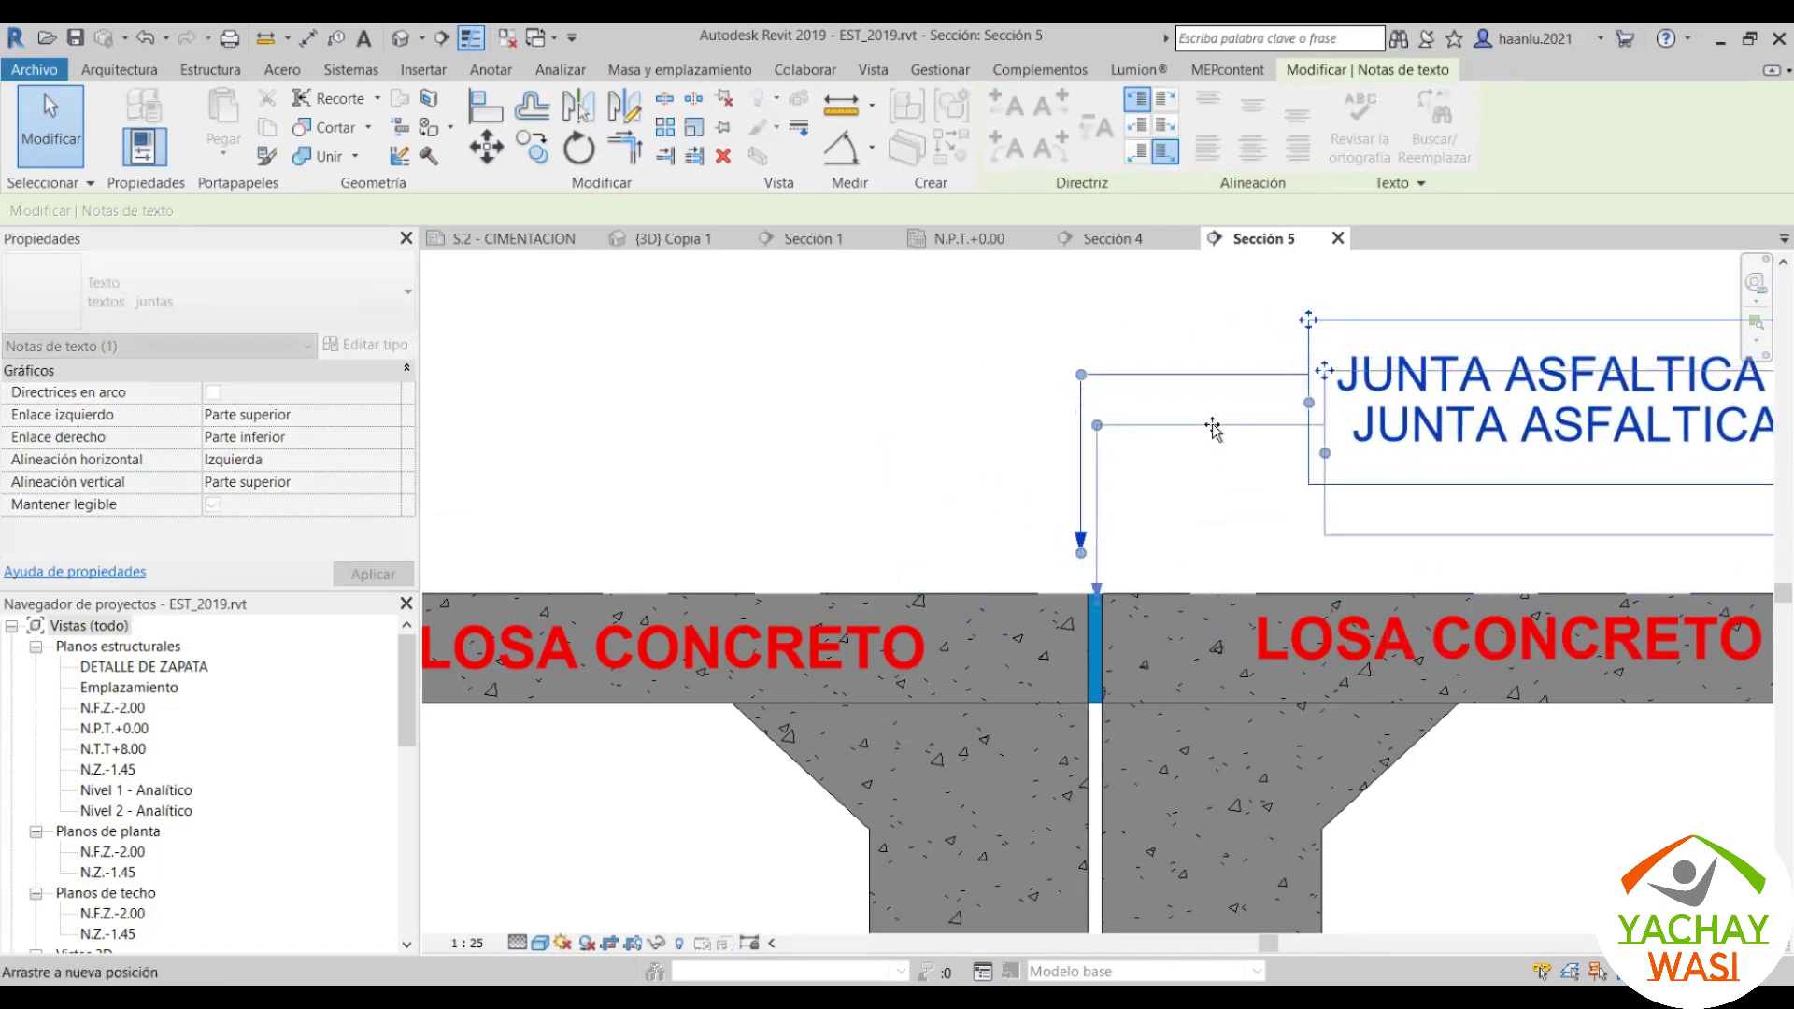
{"action": "mouse_move", "coordinate": [1161, 376]}
{"action": "left_mouse_down", "text": "ctrl"}
{"action": "mouse_move", "coordinate": [1213, 424]}
{"action": "mouse_move", "coordinate": [1147, 414]}
{"action": "mouse_move", "coordinate": [1174, 428]}
{"action": "mouse_move", "coordinate": [1107, 589]}
{"action": "mouse_move", "coordinate": [1065, 501]}
{"action": "left_mouse_up", "text": "ctrl"}
{"action": "scroll", "coordinate": [1107, 588], "scroll_direction": "up", "scroll_amount": 2}
{"action": "scroll", "coordinate": [1107, 588], "scroll_direction": "up", "scroll_amount": 2}
{"action": "scroll", "coordinate": [1018, 738], "scroll_direction": "down", "scroll_amount": 5}
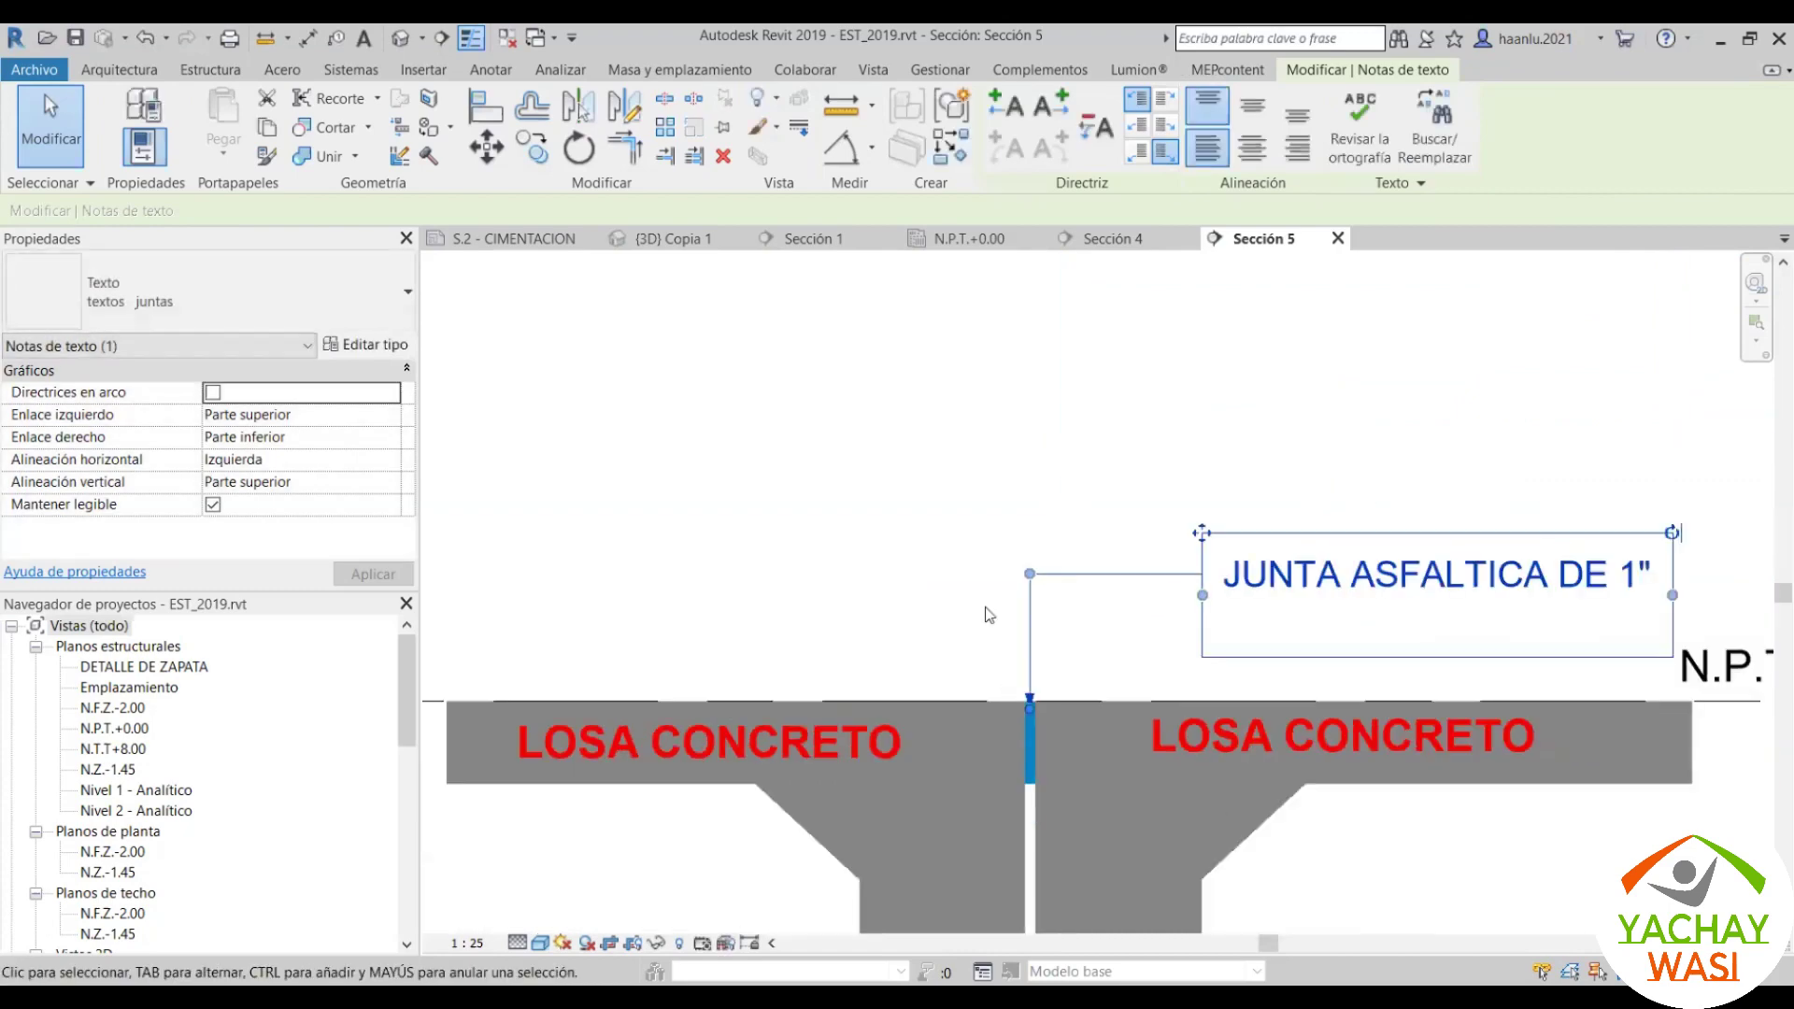
{"action": "scroll", "coordinate": [988, 615], "scroll_direction": "down", "scroll_amount": 2}
{"action": "scroll", "coordinate": [1028, 626], "scroll_direction": "up", "scroll_amount": 3}
Step: Center the note over the joint and narrow it so the text wraps onto two lines
{"action": "left_click_drag", "start_coordinate": [1074, 640], "coordinate": [919, 636]}
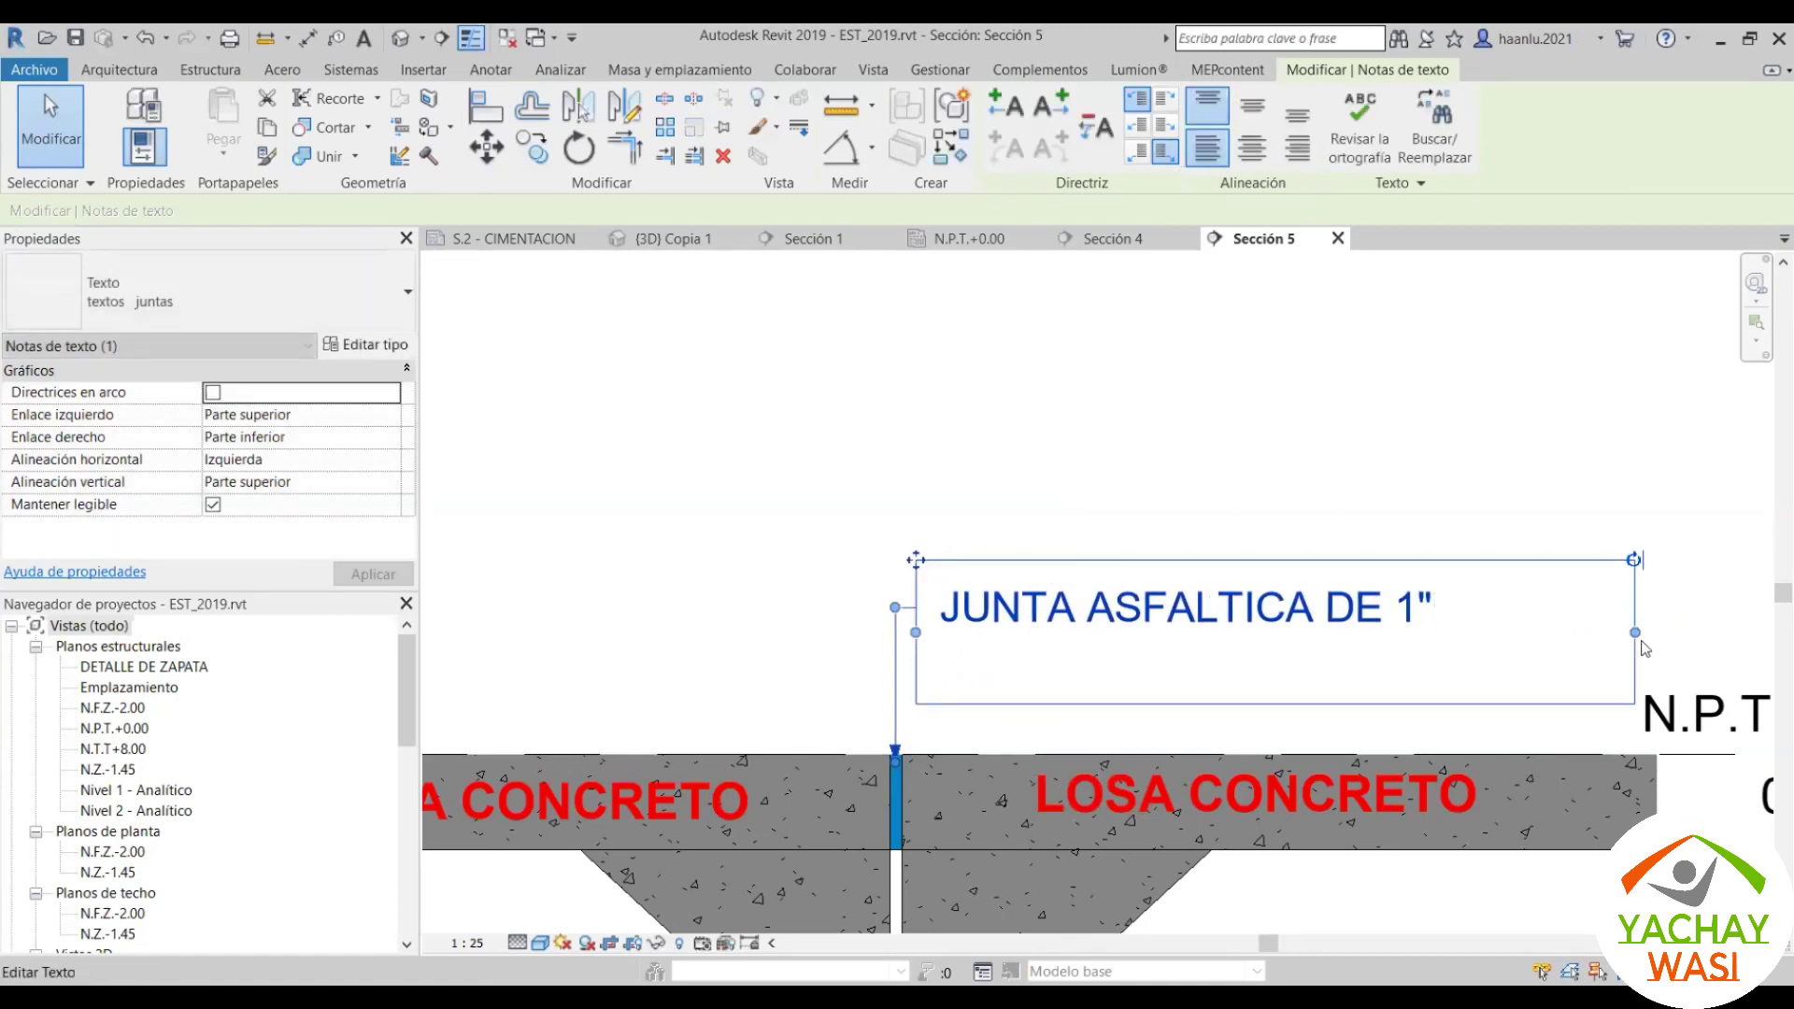
{"action": "left_click_drag", "start_coordinate": [1635, 632], "coordinate": [1319, 620]}
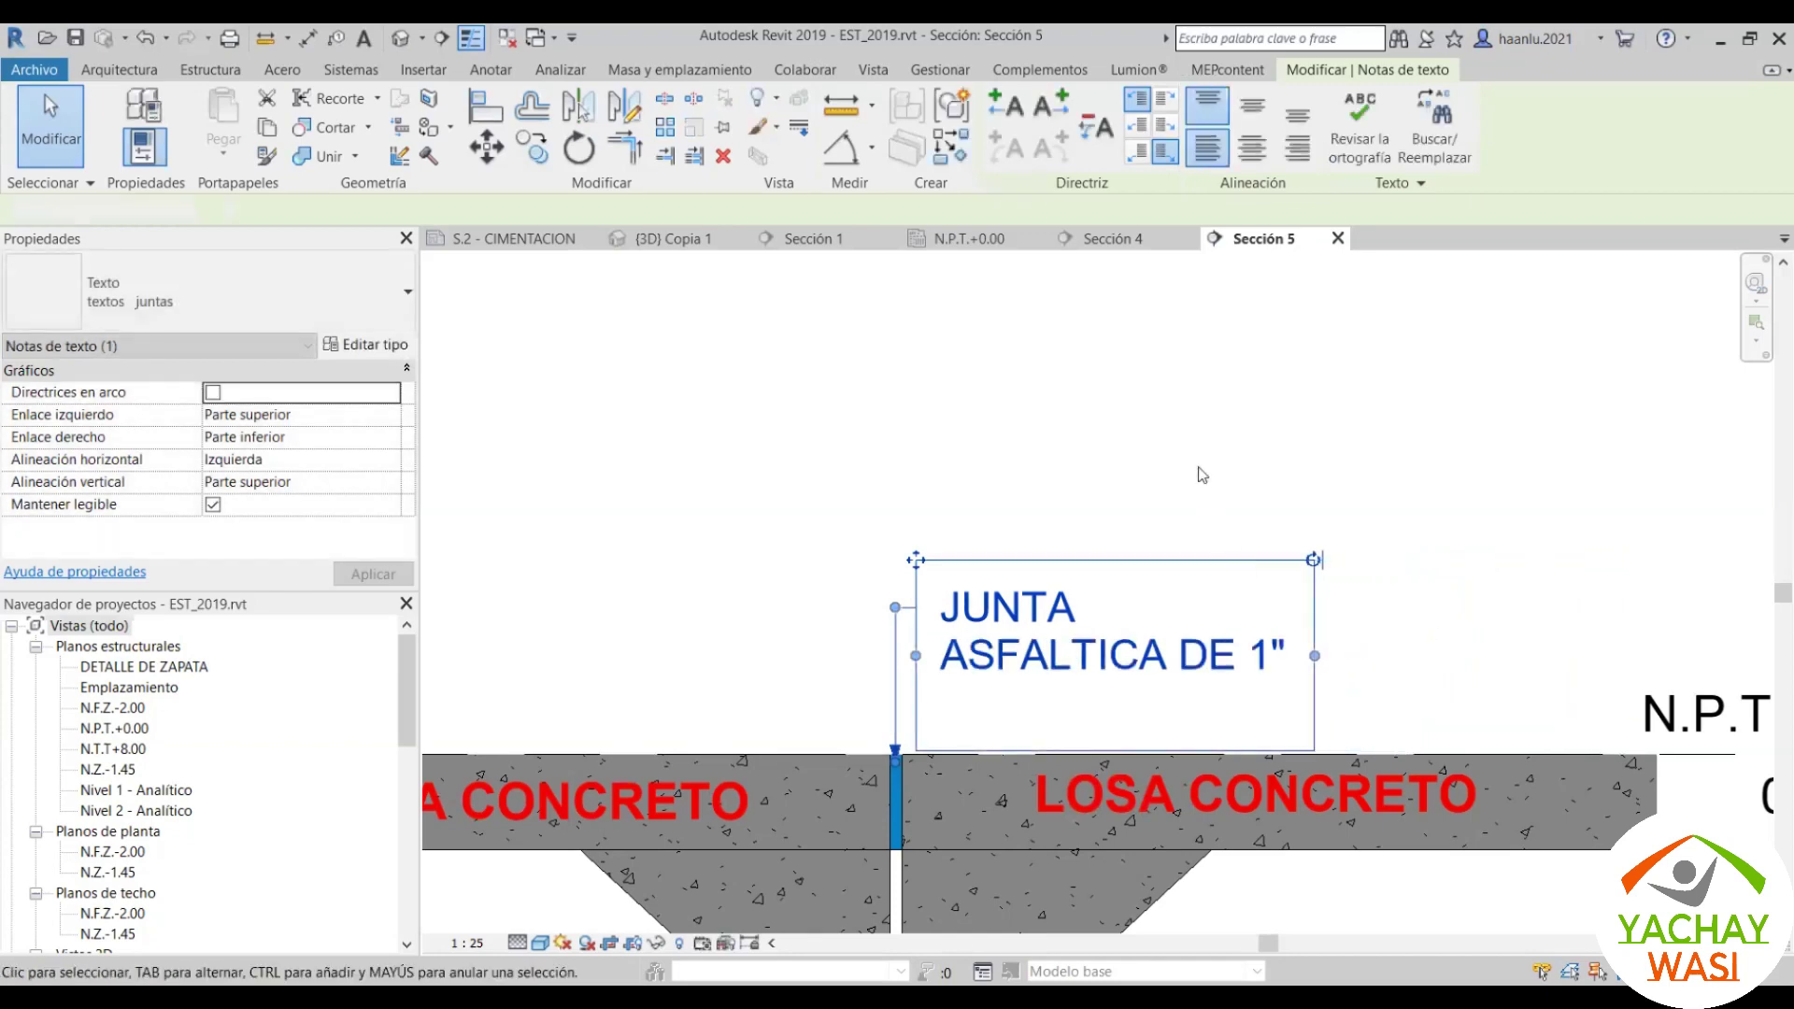
{"action": "left_click", "coordinate": [1157, 450]}
{"action": "scroll", "coordinate": [1160, 464], "scroll_direction": "down", "scroll_amount": 2}
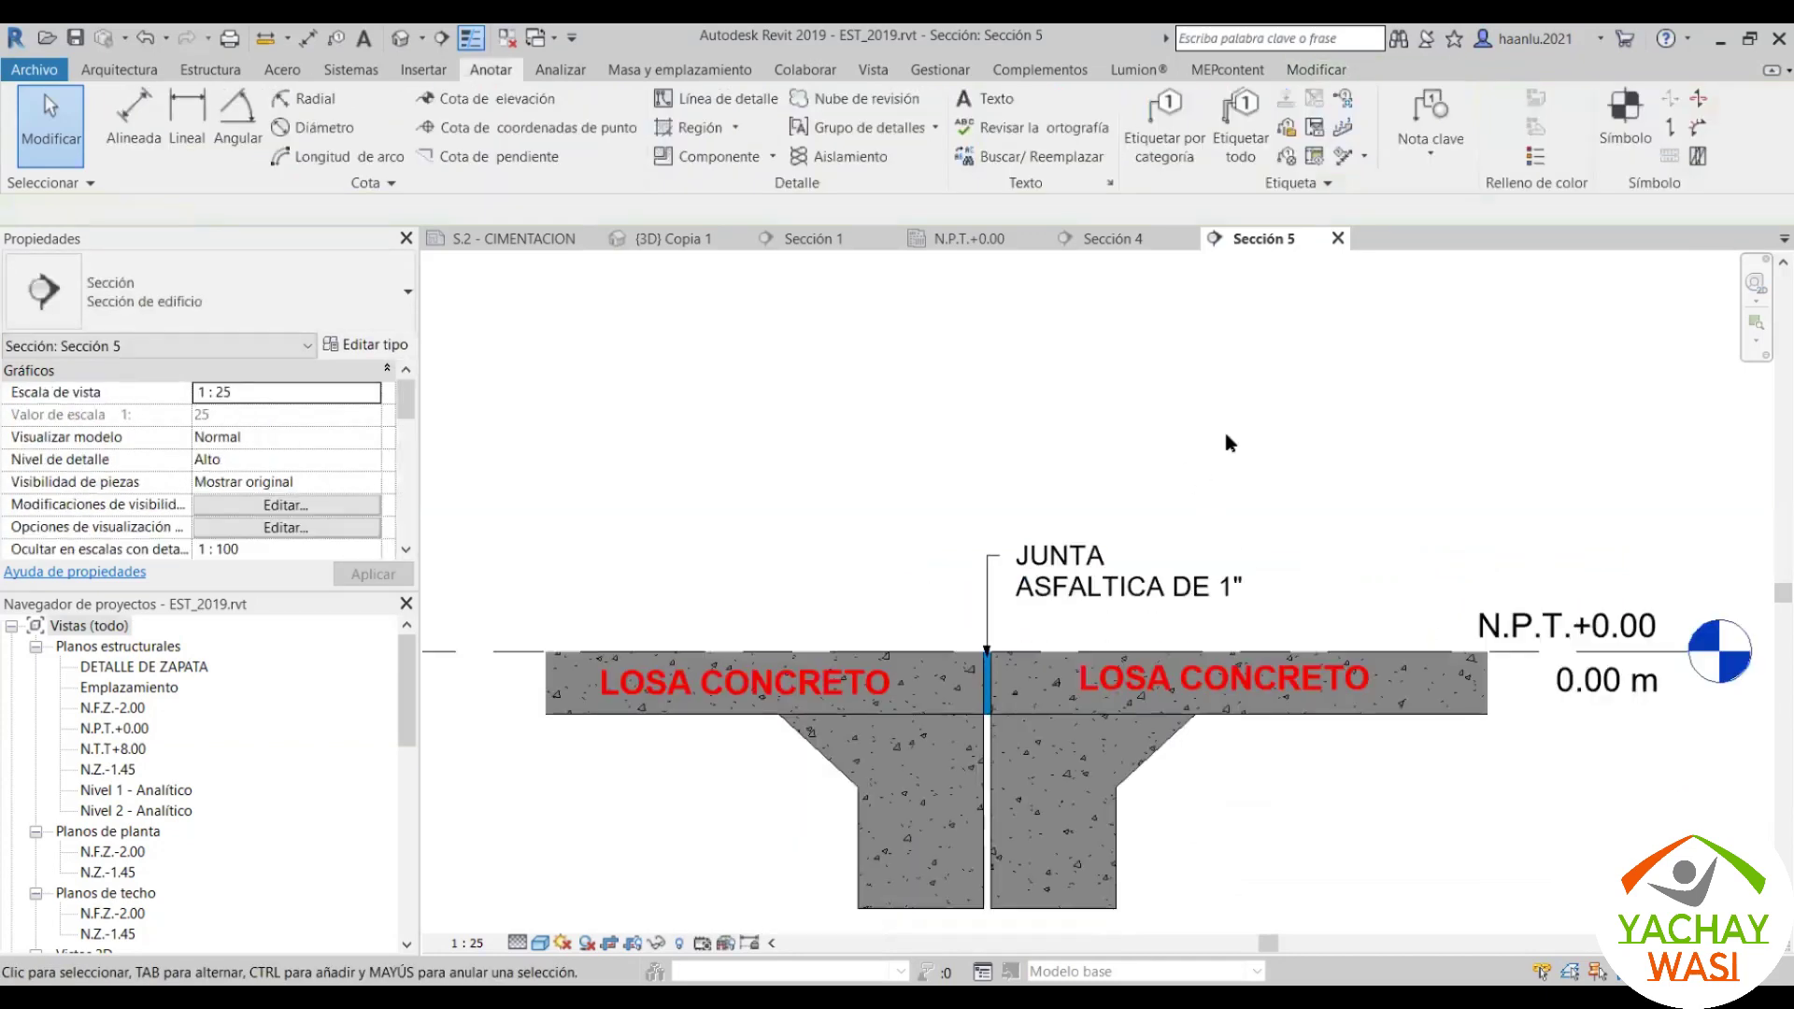
Step: Dismiss the 'Proyecto no guardado recientemente' reminder
{"action": "scroll", "coordinate": [1226, 439], "scroll_direction": "down", "scroll_amount": 1}
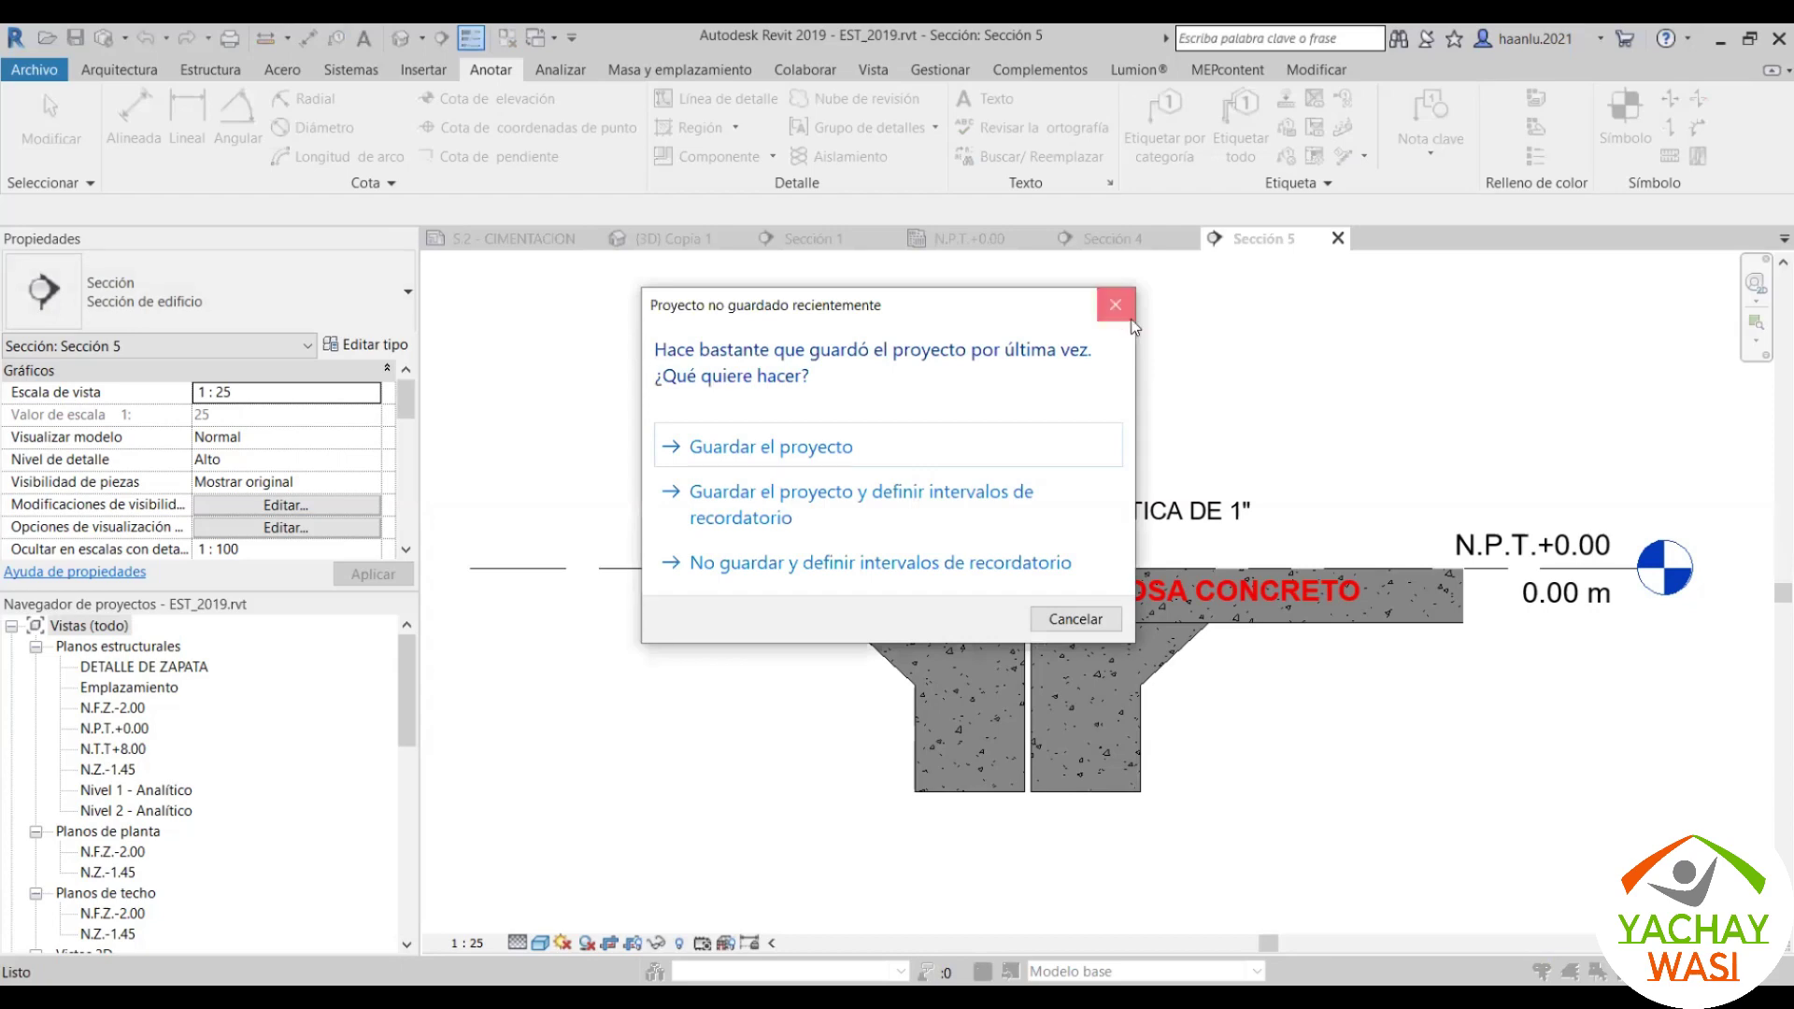
{"action": "key", "text": "Escape"}
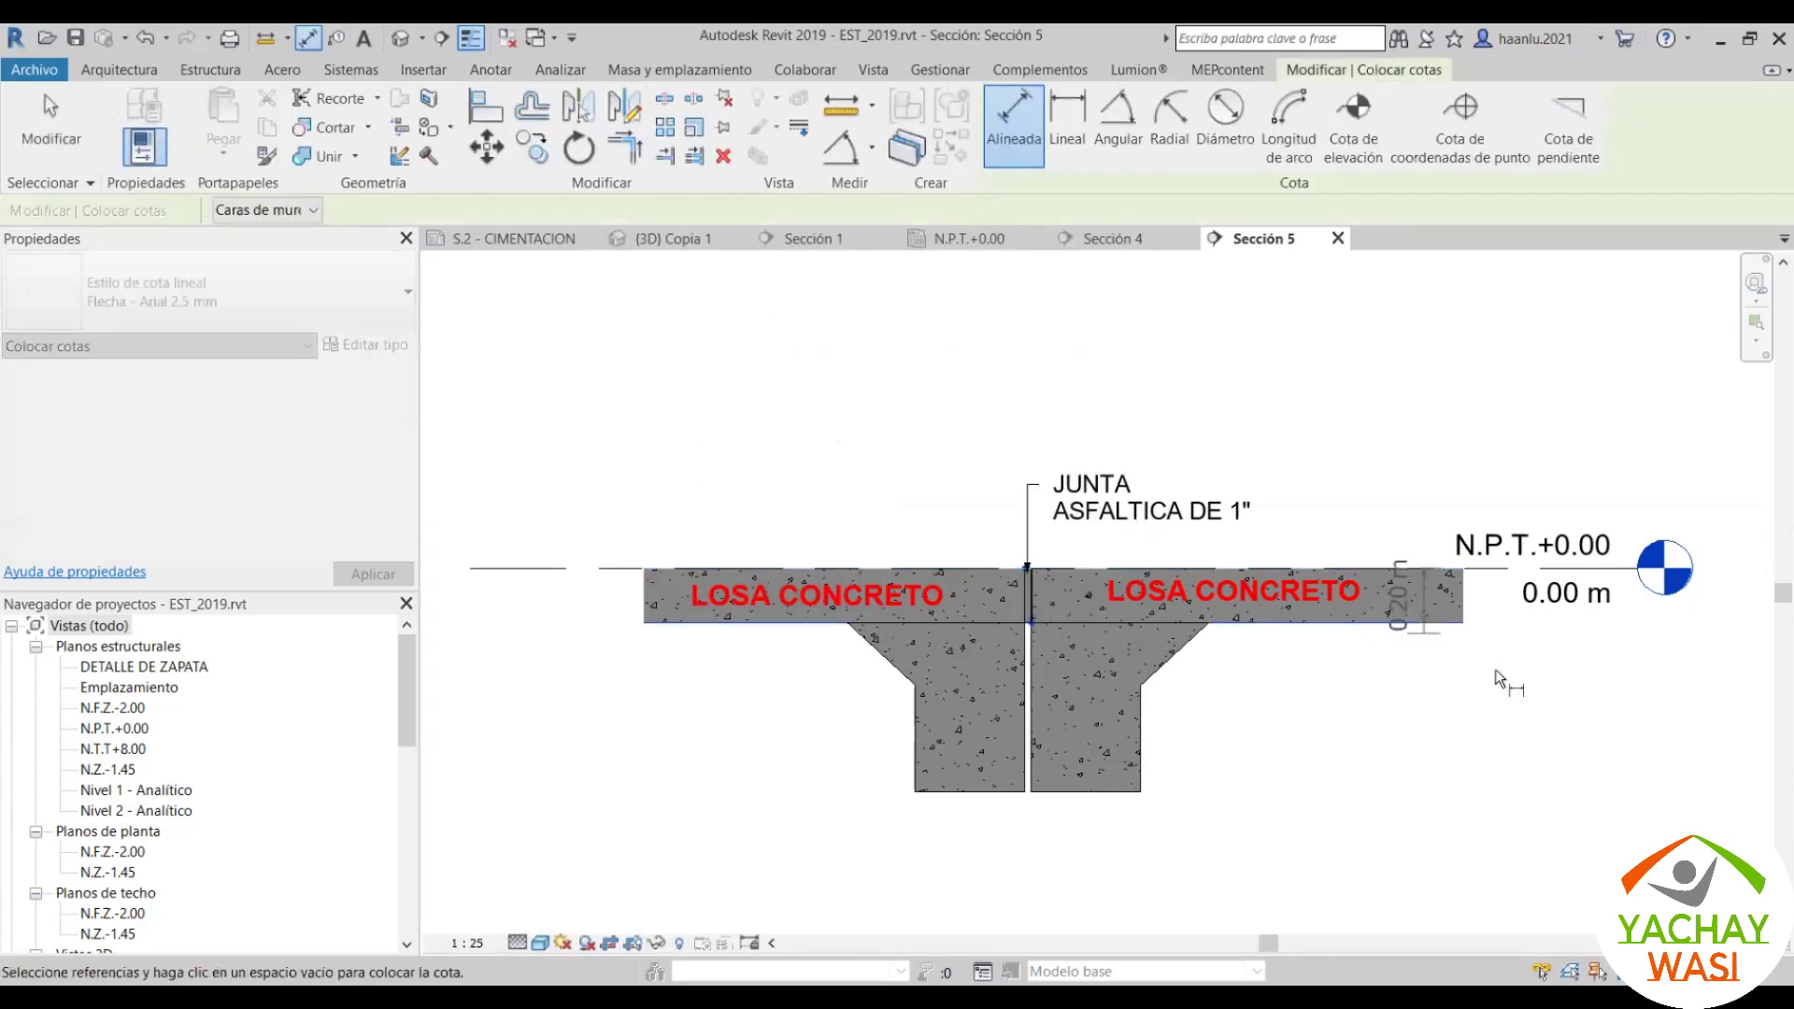
Step: Dimension the right end with a 0.20 m, 0.23 m and 0.39 m aligned chain
{"action": "scroll", "coordinate": [1508, 674], "scroll_direction": "up", "scroll_amount": 1}
{"action": "left_click", "coordinate": [1512, 682]}
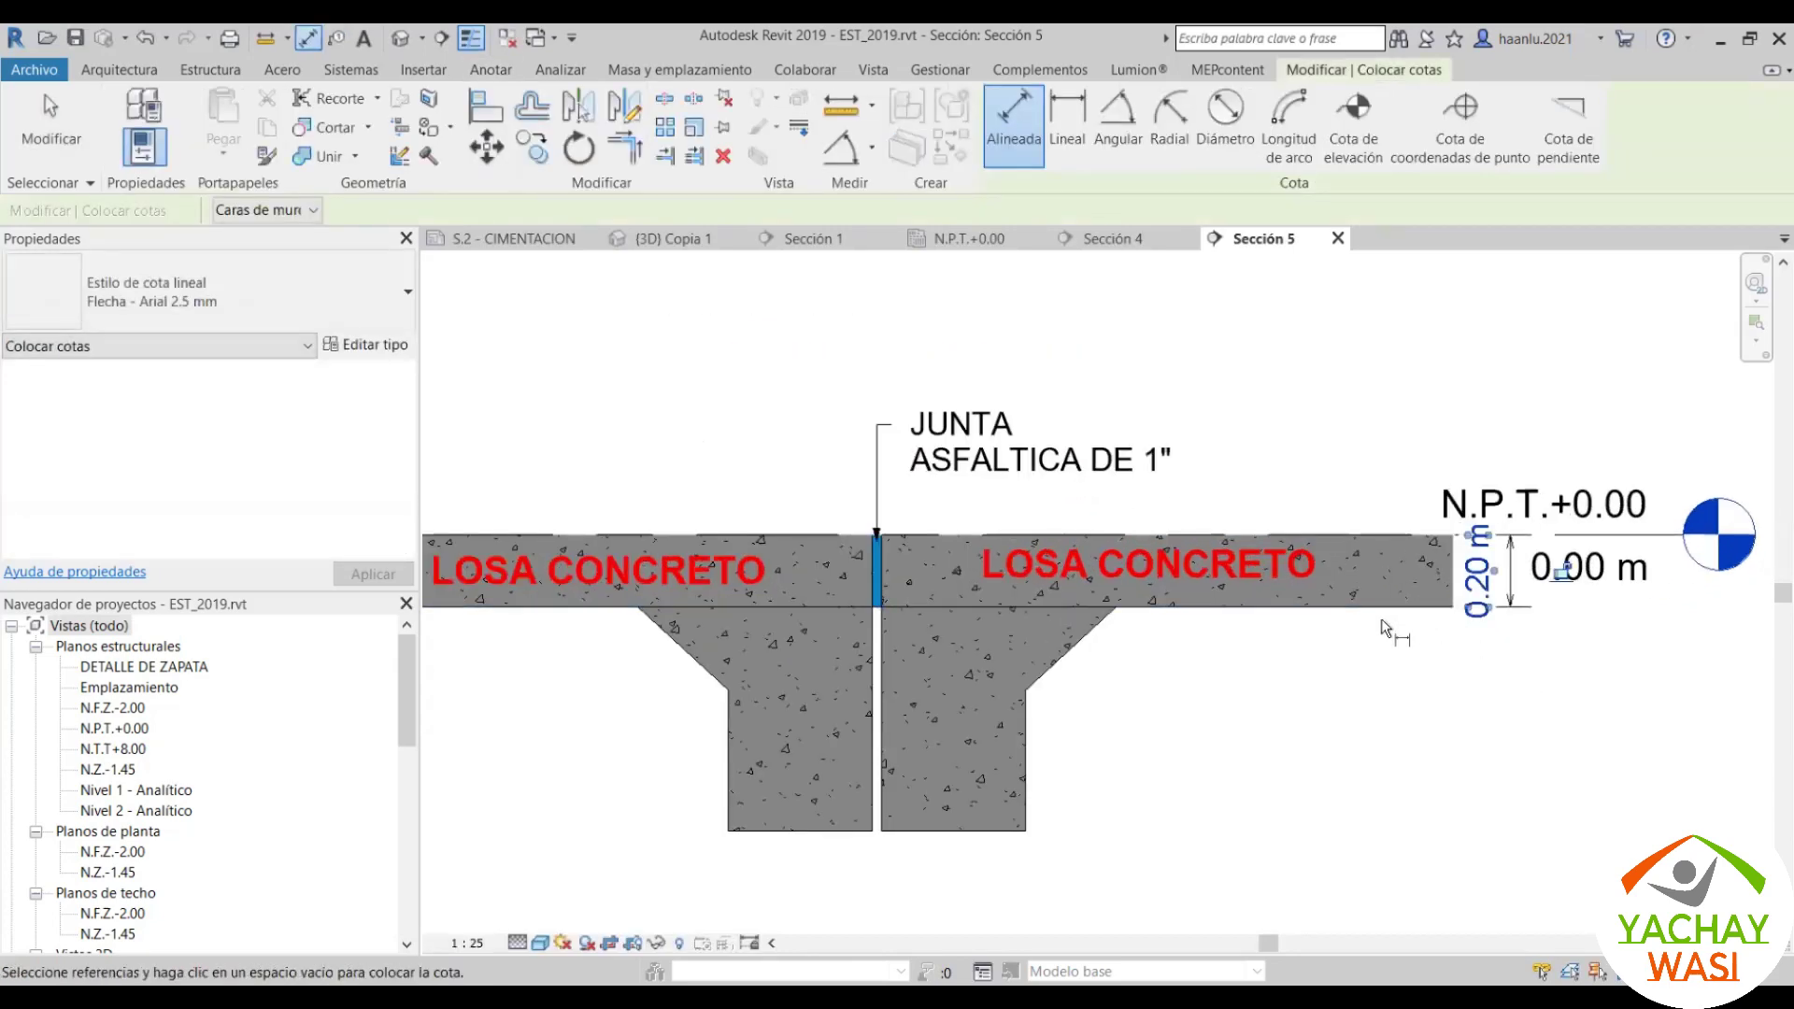
{"action": "left_click", "coordinate": [1029, 692]}
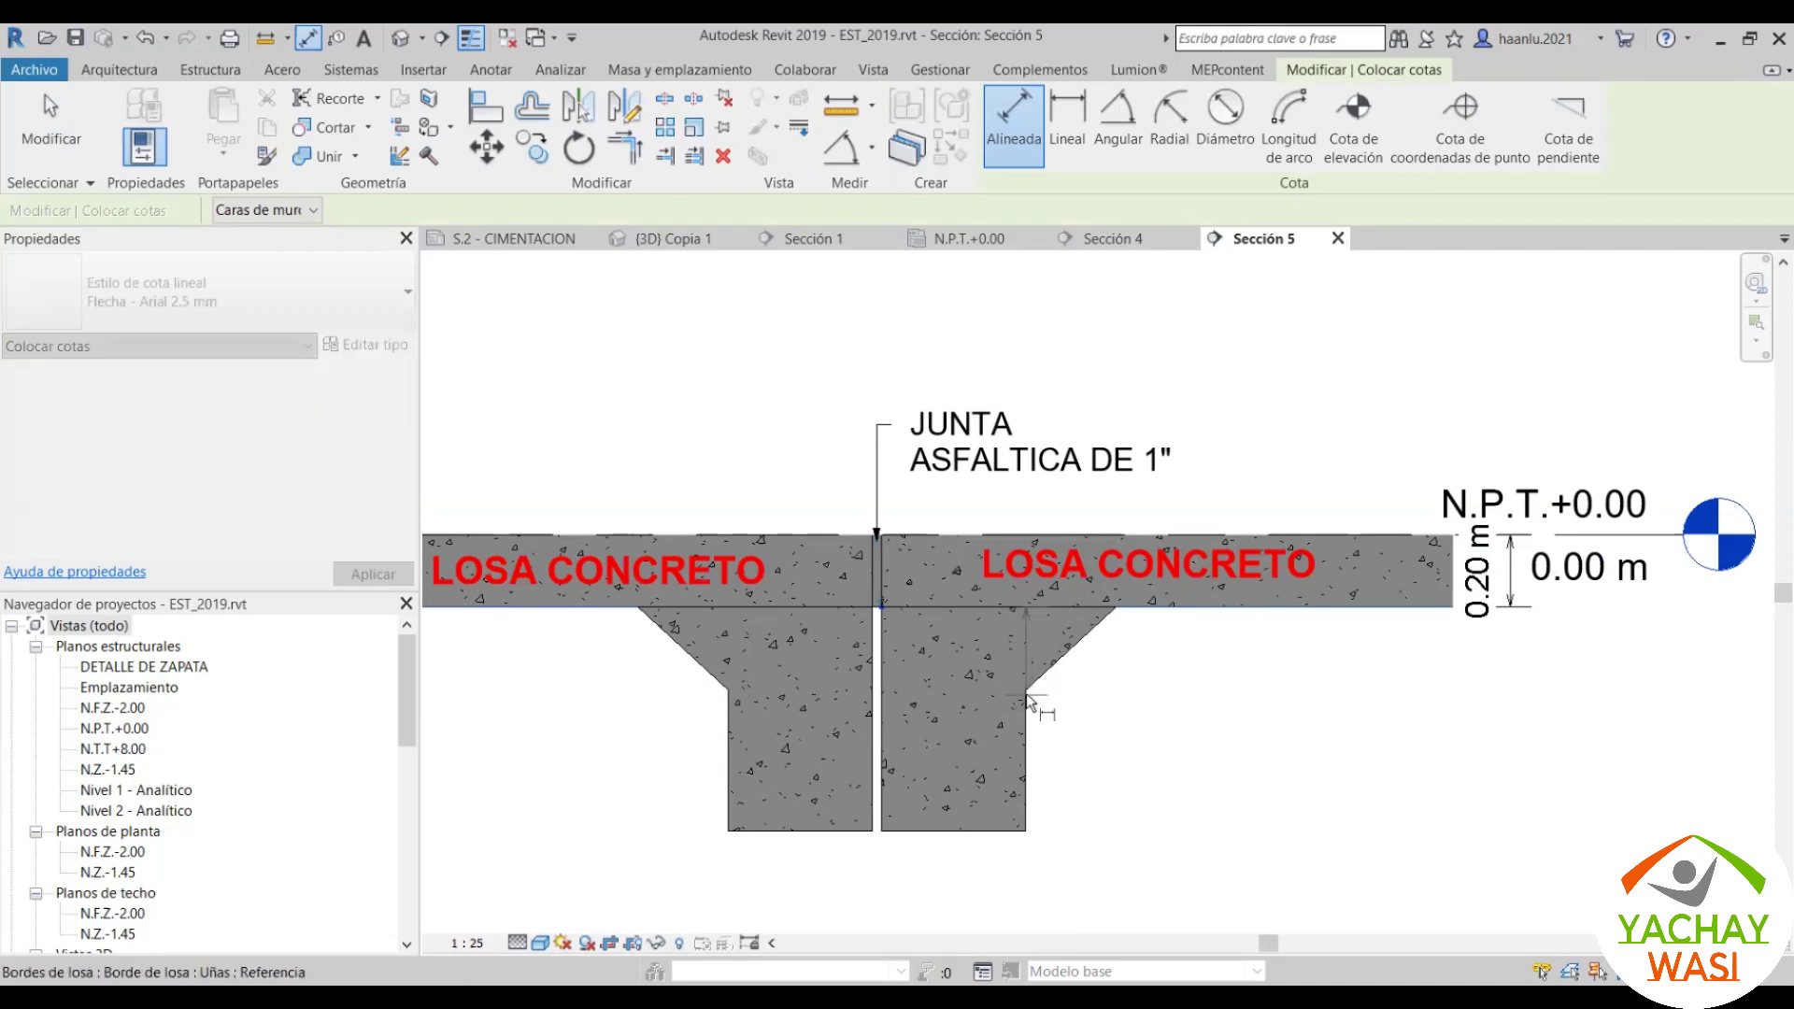
{"action": "left_click", "coordinate": [1007, 826]}
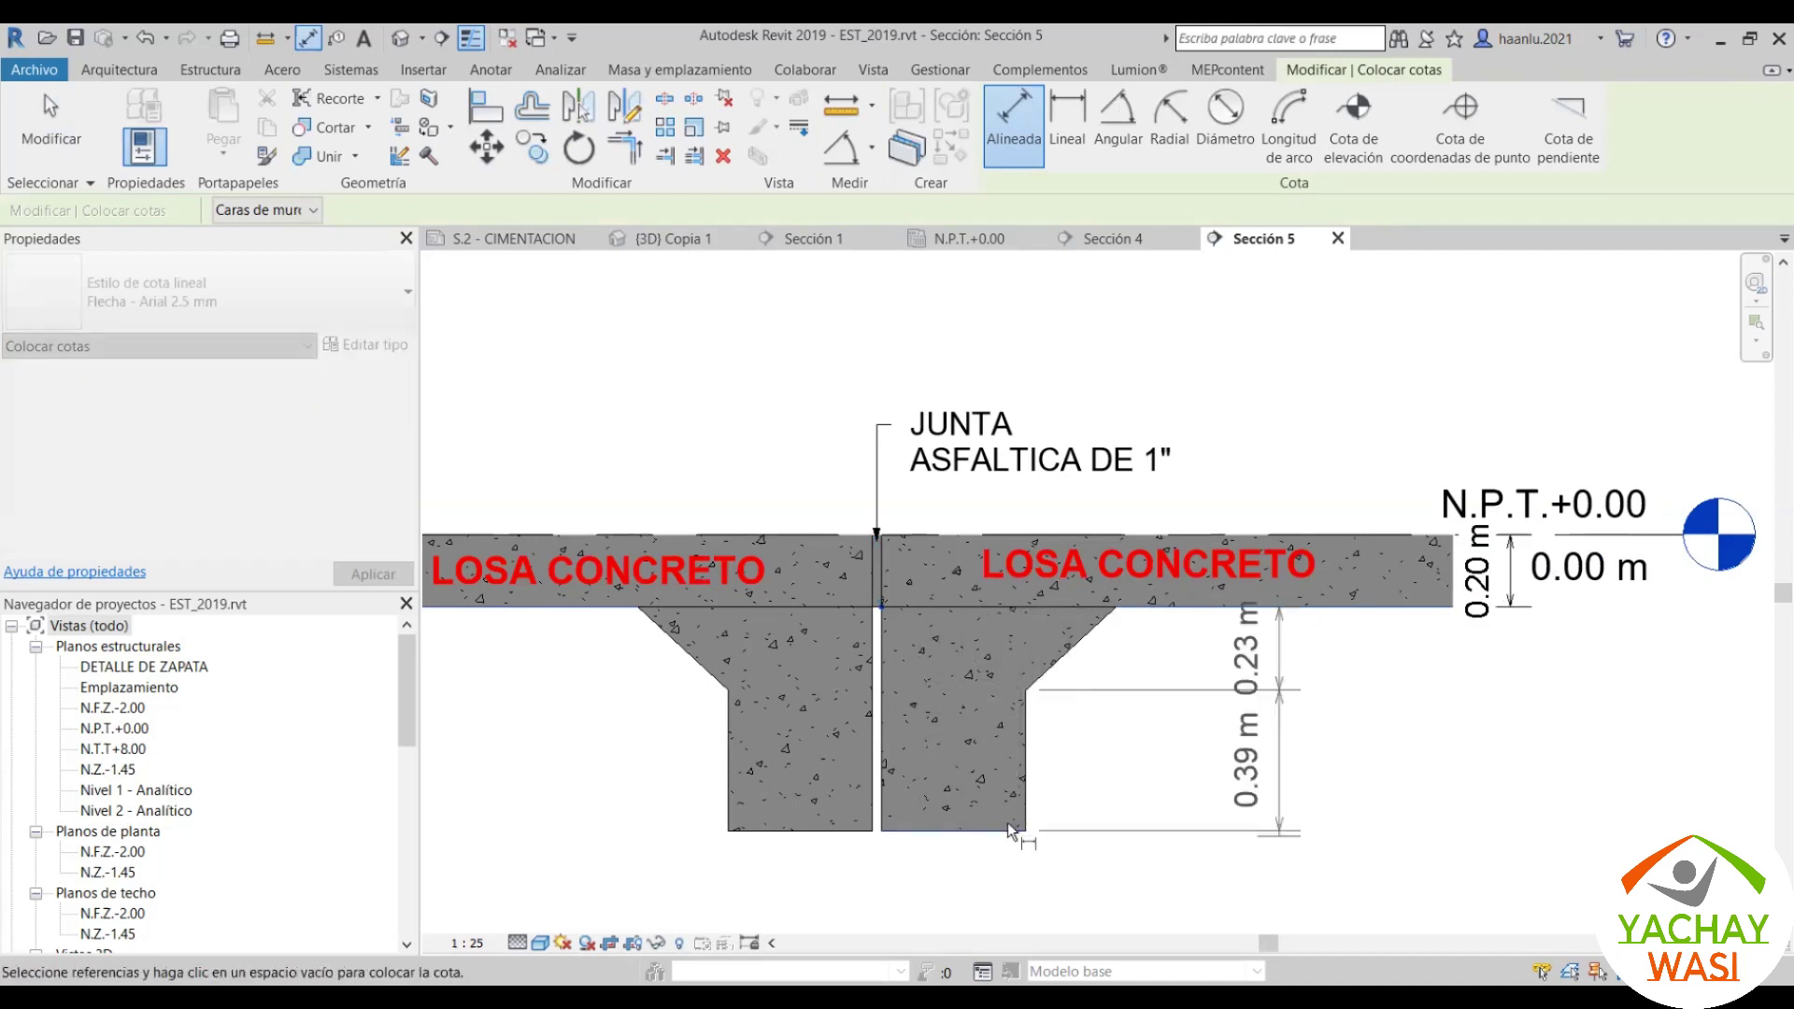
{"action": "left_click", "coordinate": [1531, 759]}
{"action": "scroll", "coordinate": [1321, 637], "scroll_direction": "up", "scroll_amount": 1}
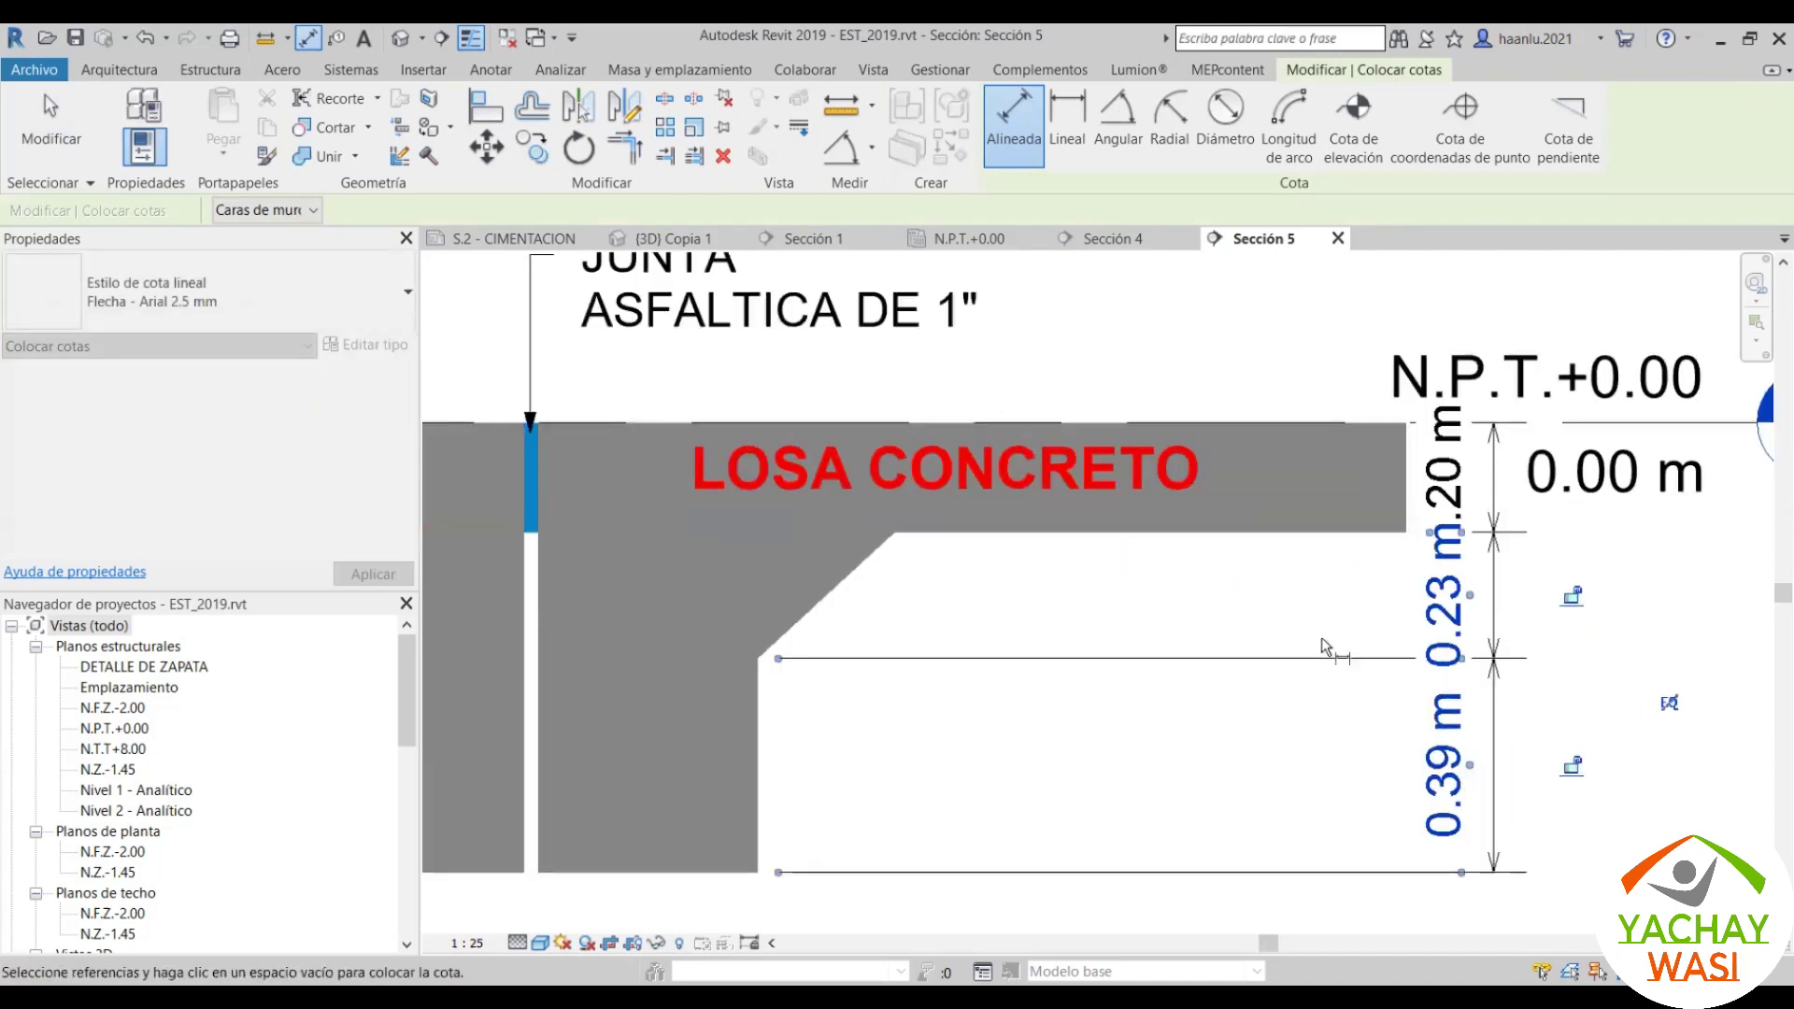
{"action": "scroll", "coordinate": [1145, 773], "scroll_direction": "down", "scroll_amount": 2}
{"action": "key", "text": "Escape"}
{"action": "key", "text": "Escape"}
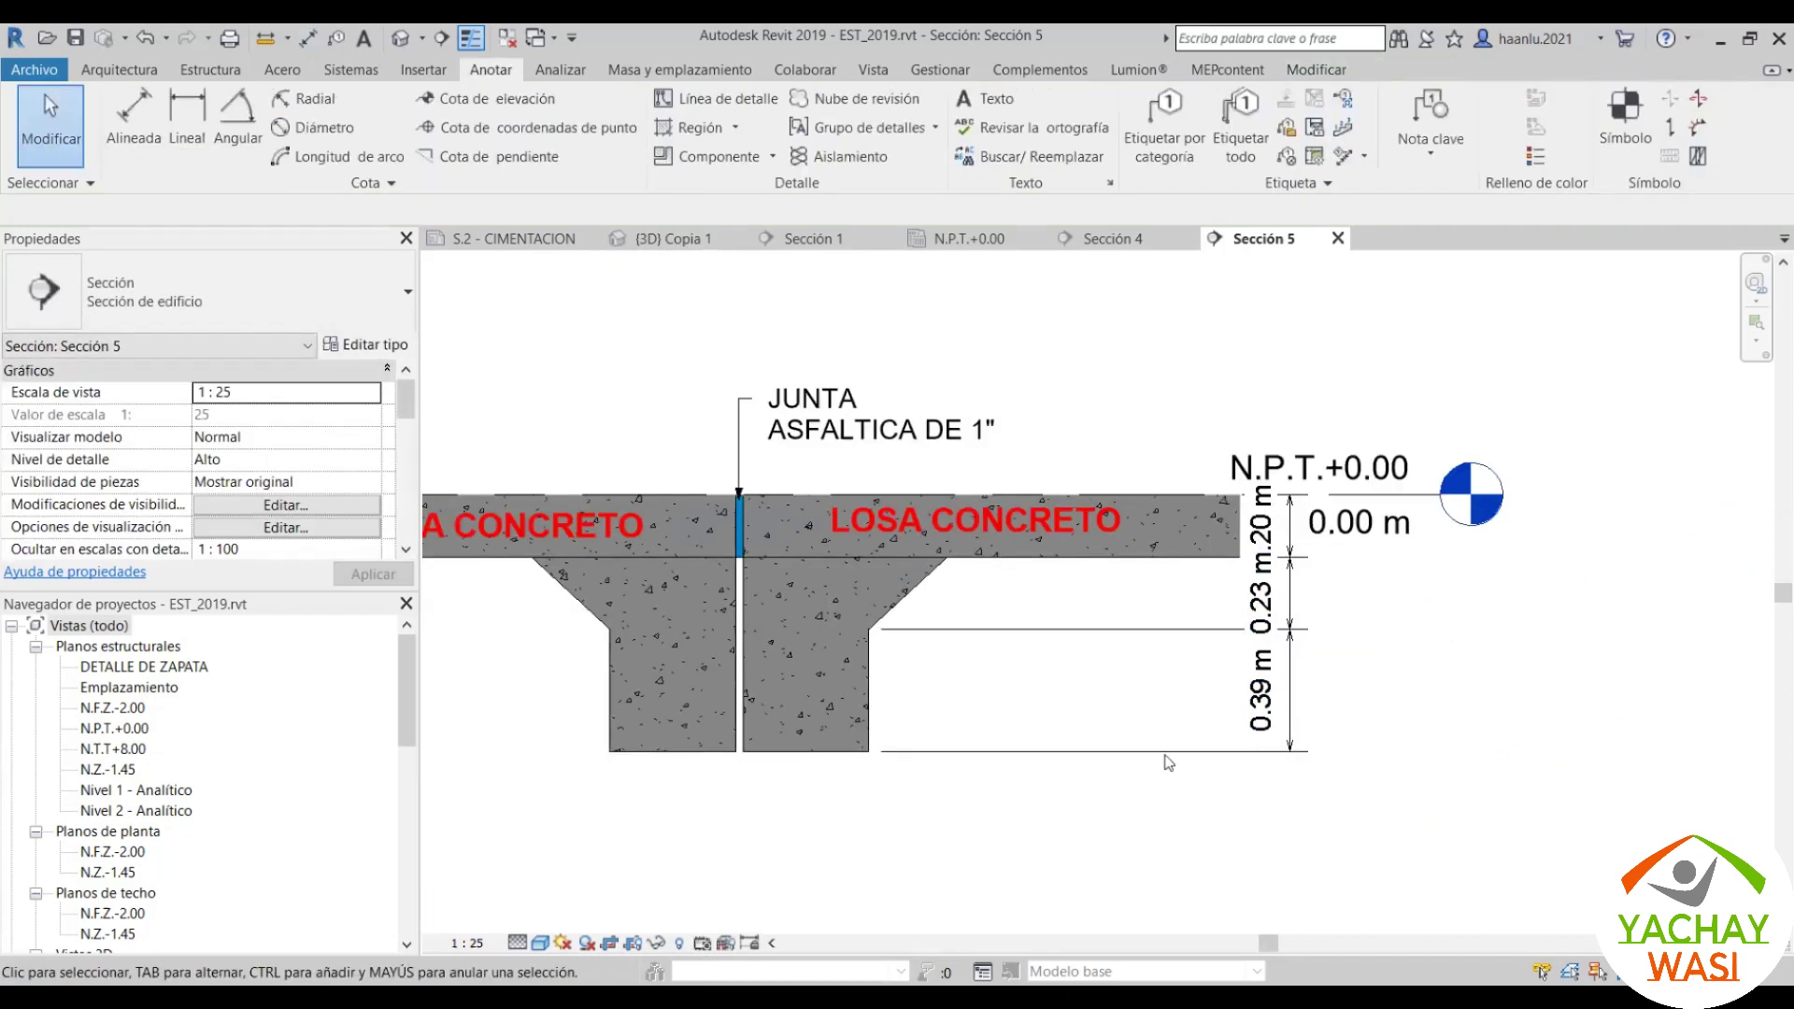
Step: Adjust a witness line of the dimension chain to start near the footing
{"action": "left_click", "coordinate": [982, 758]}
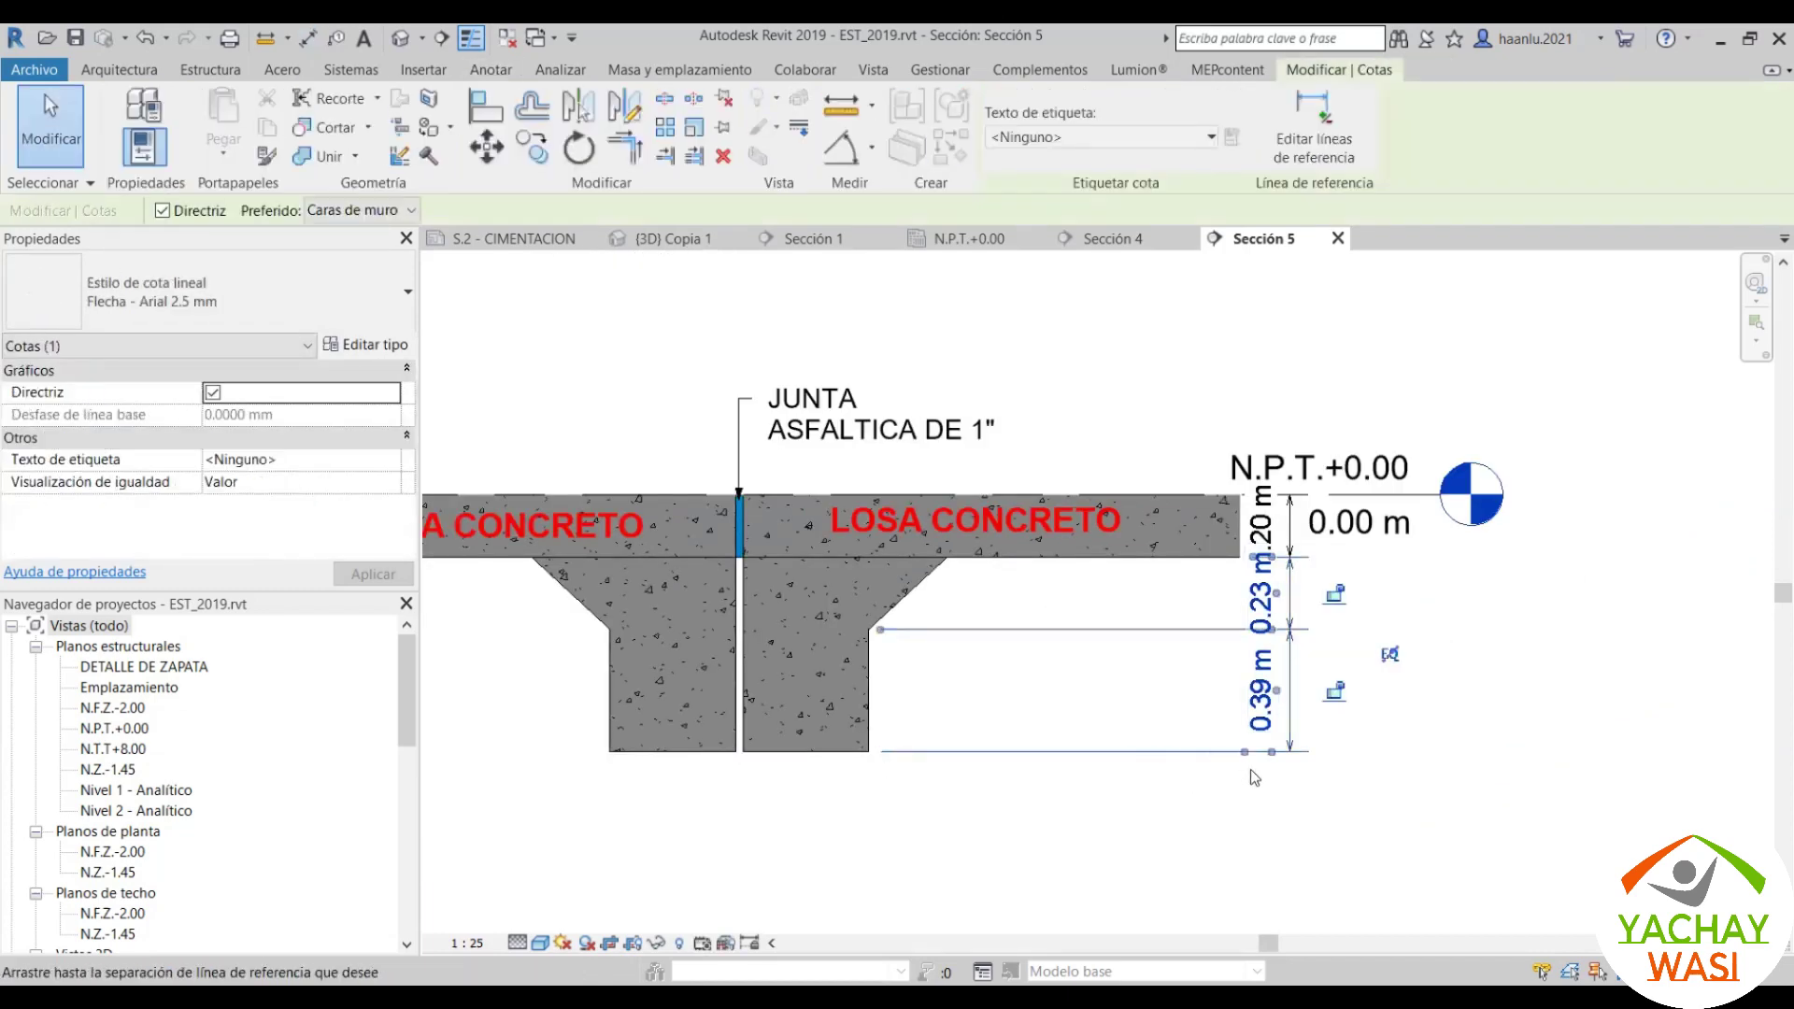
{"action": "left_click", "coordinate": [1112, 702]}
{"action": "left_click", "coordinate": [1247, 659]}
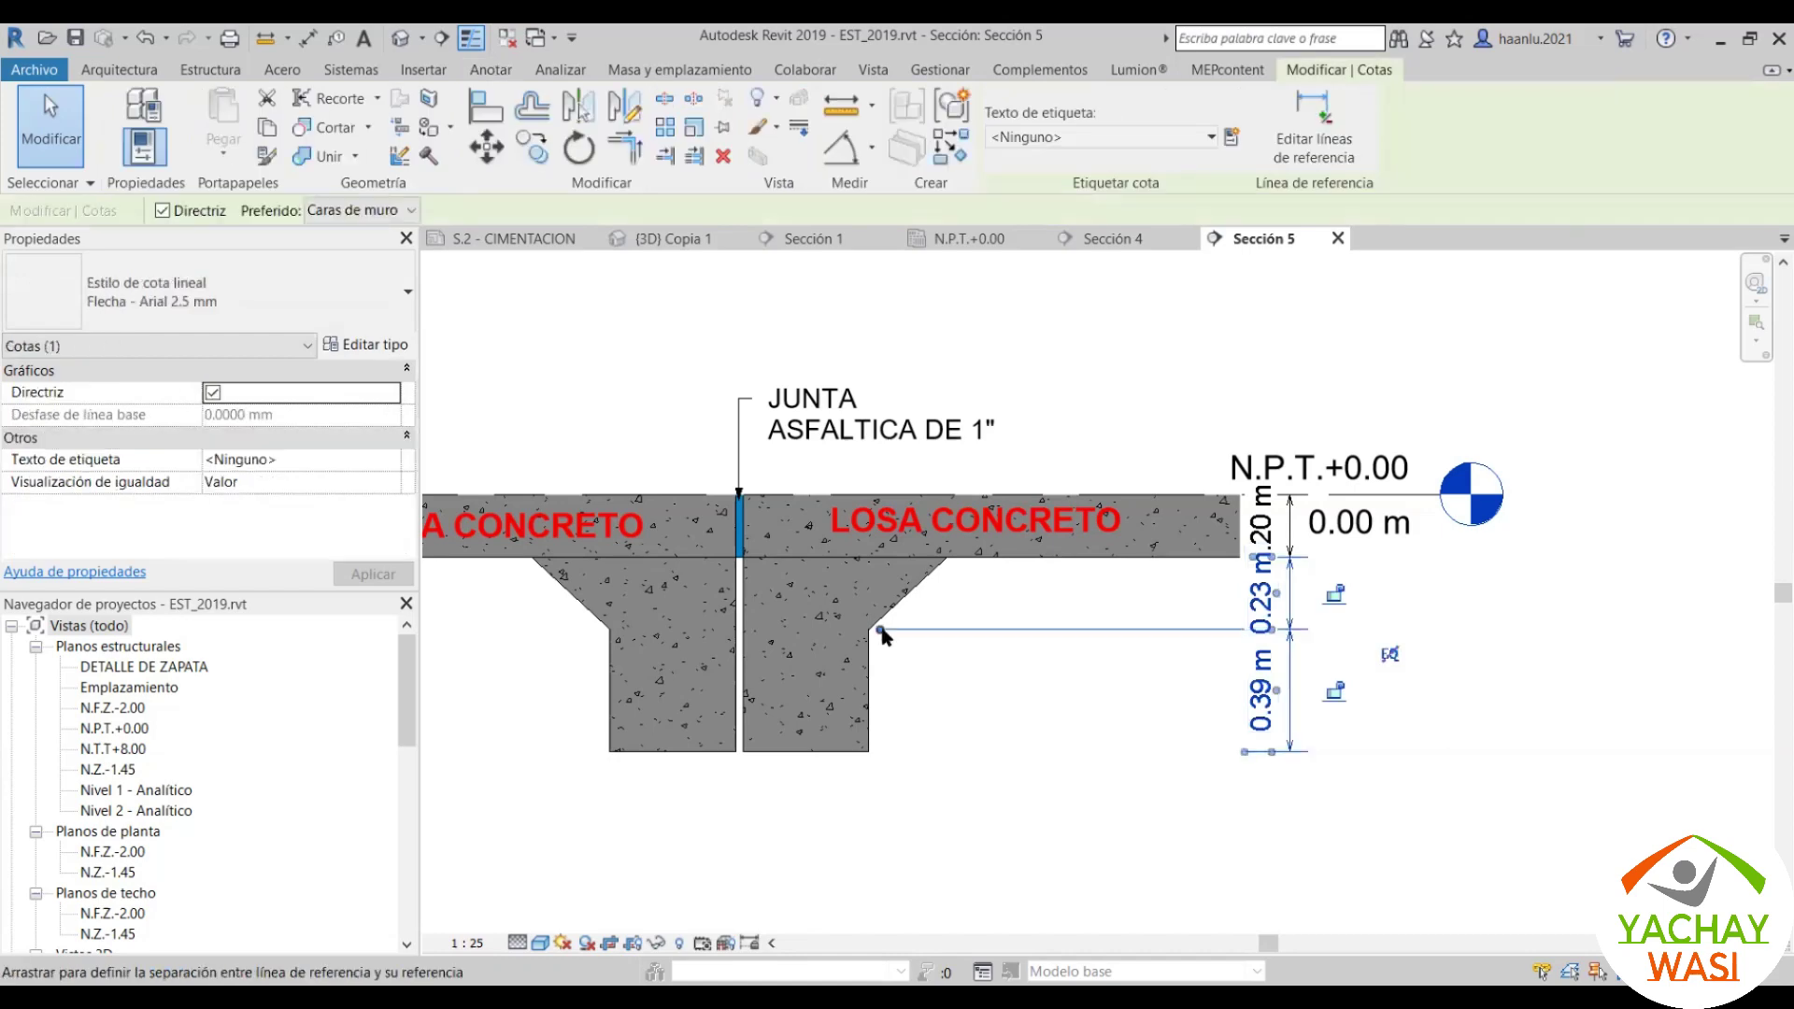
{"action": "left_click", "coordinate": [1129, 714]}
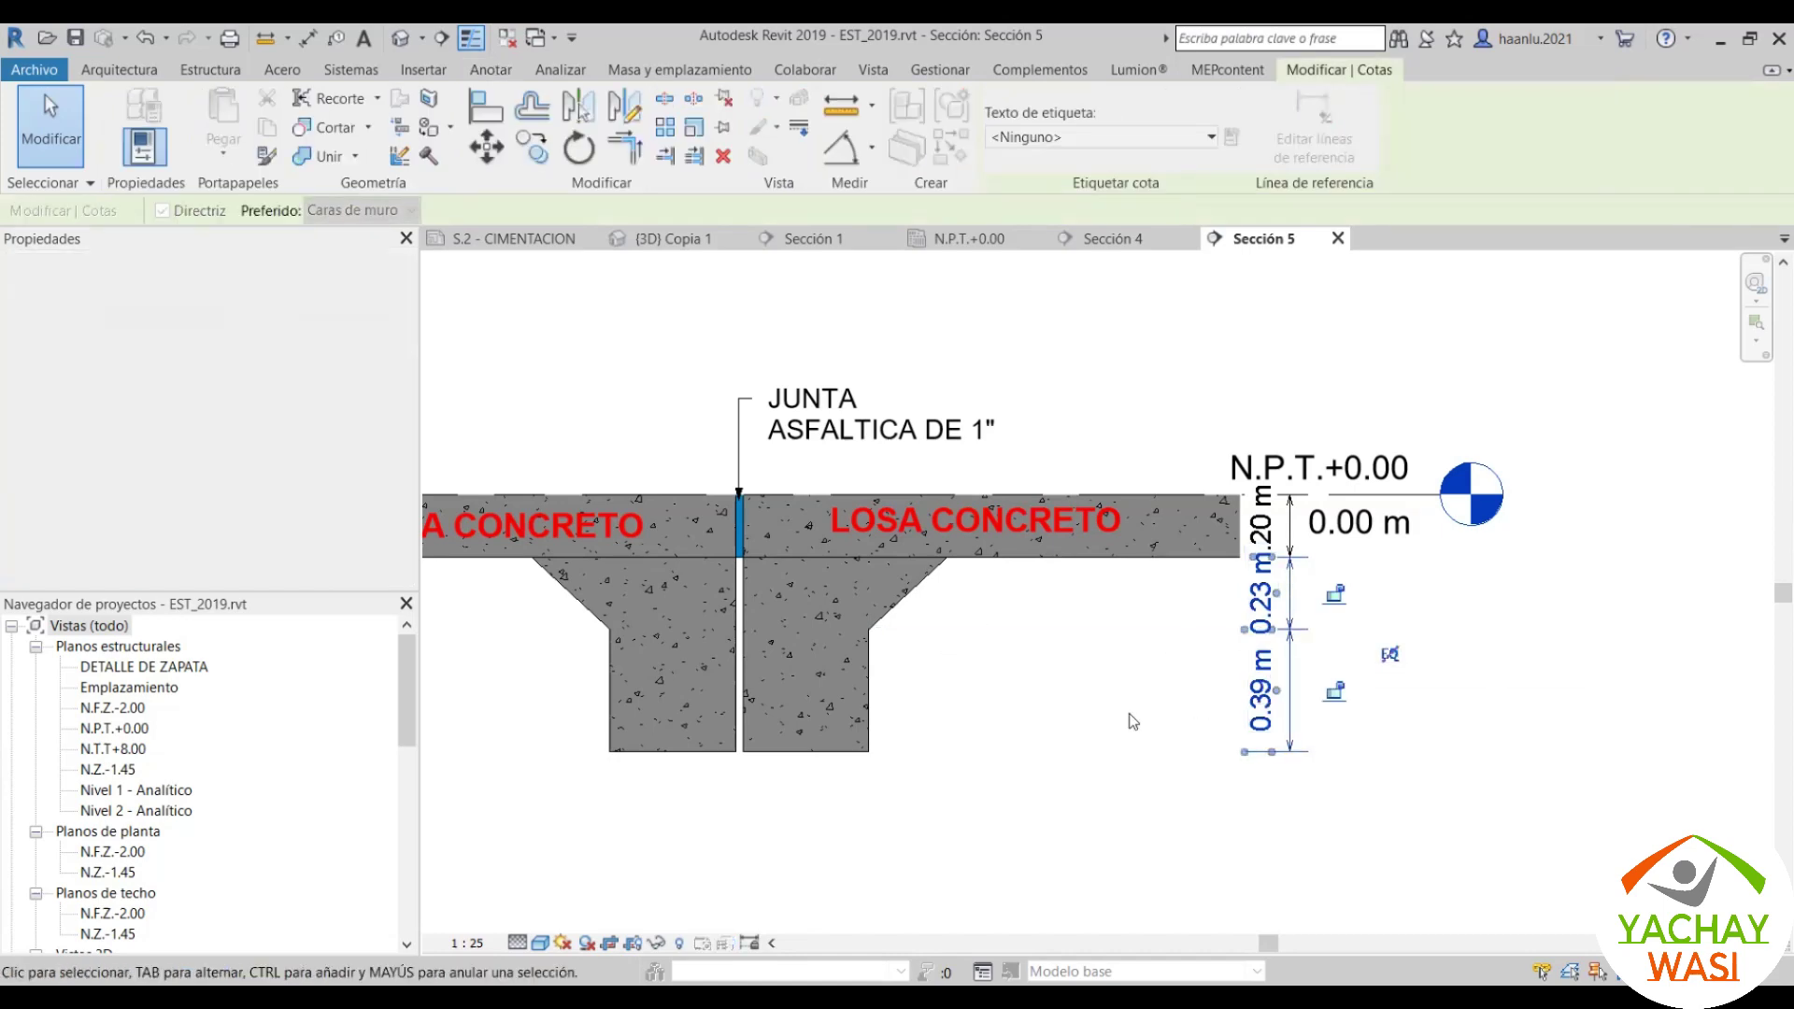
{"action": "scroll", "coordinate": [1076, 547], "scroll_direction": "down", "scroll_amount": 2}
{"action": "scroll", "coordinate": [1245, 528], "scroll_direction": "up", "scroll_amount": 2}
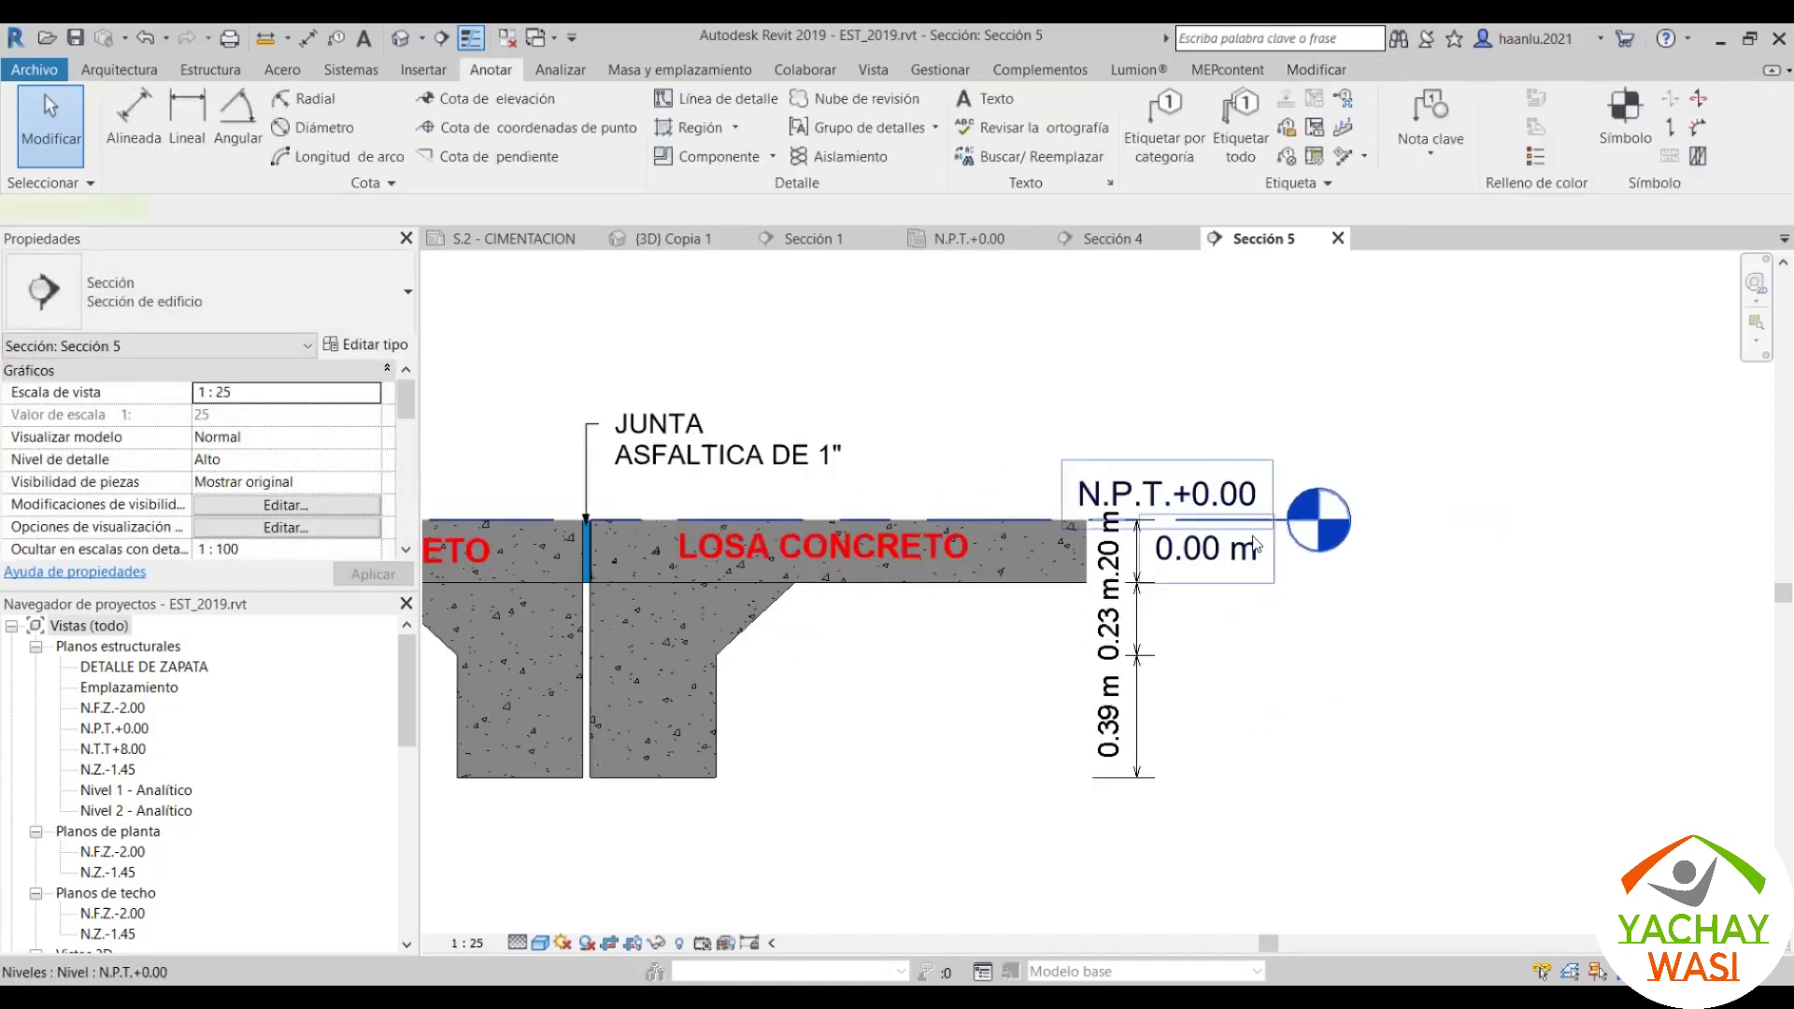
Step: Offset the N.P.T.+0.00 level tag upward with an elbow
{"action": "left_click", "coordinate": [1255, 545]}
{"action": "left_click_drag", "start_coordinate": [1252, 547], "coordinate": [1236, 456]}
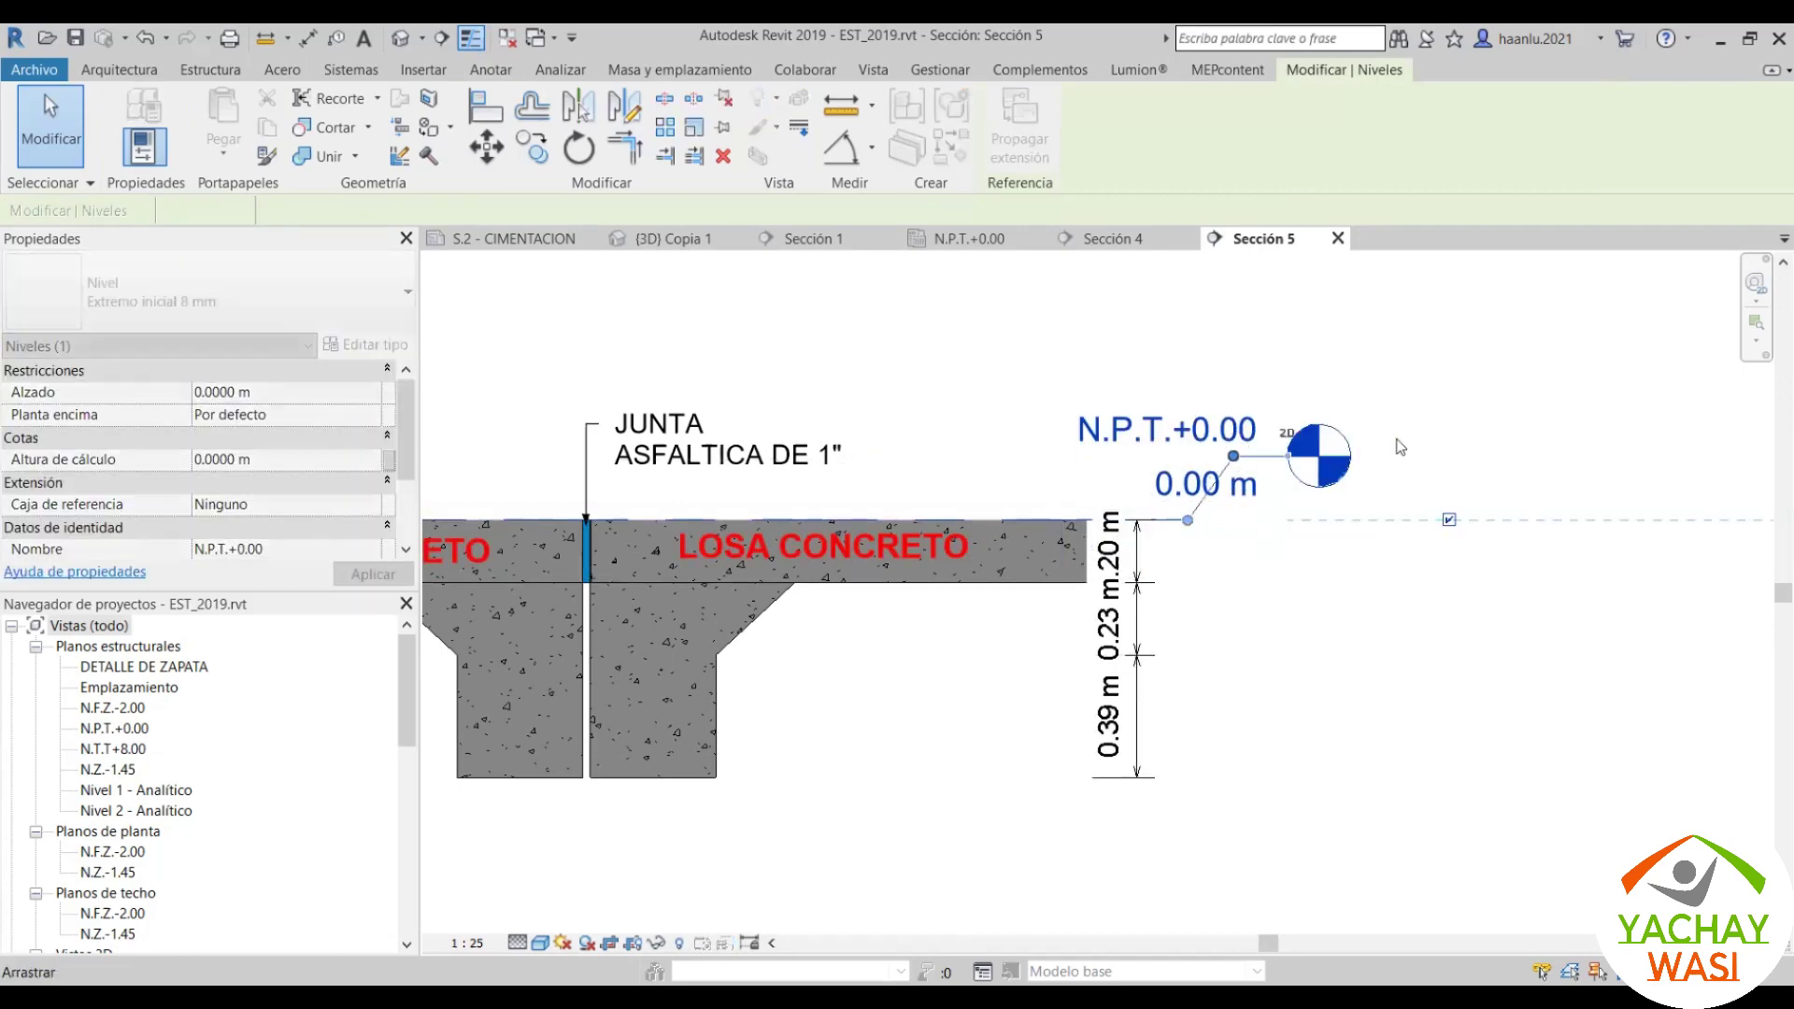
{"action": "left_click", "coordinate": [1488, 437]}
{"action": "scroll", "coordinate": [1006, 540], "scroll_direction": "down", "scroll_amount": 3}
{"action": "scroll", "coordinate": [1288, 535], "scroll_direction": "up", "scroll_amount": 2}
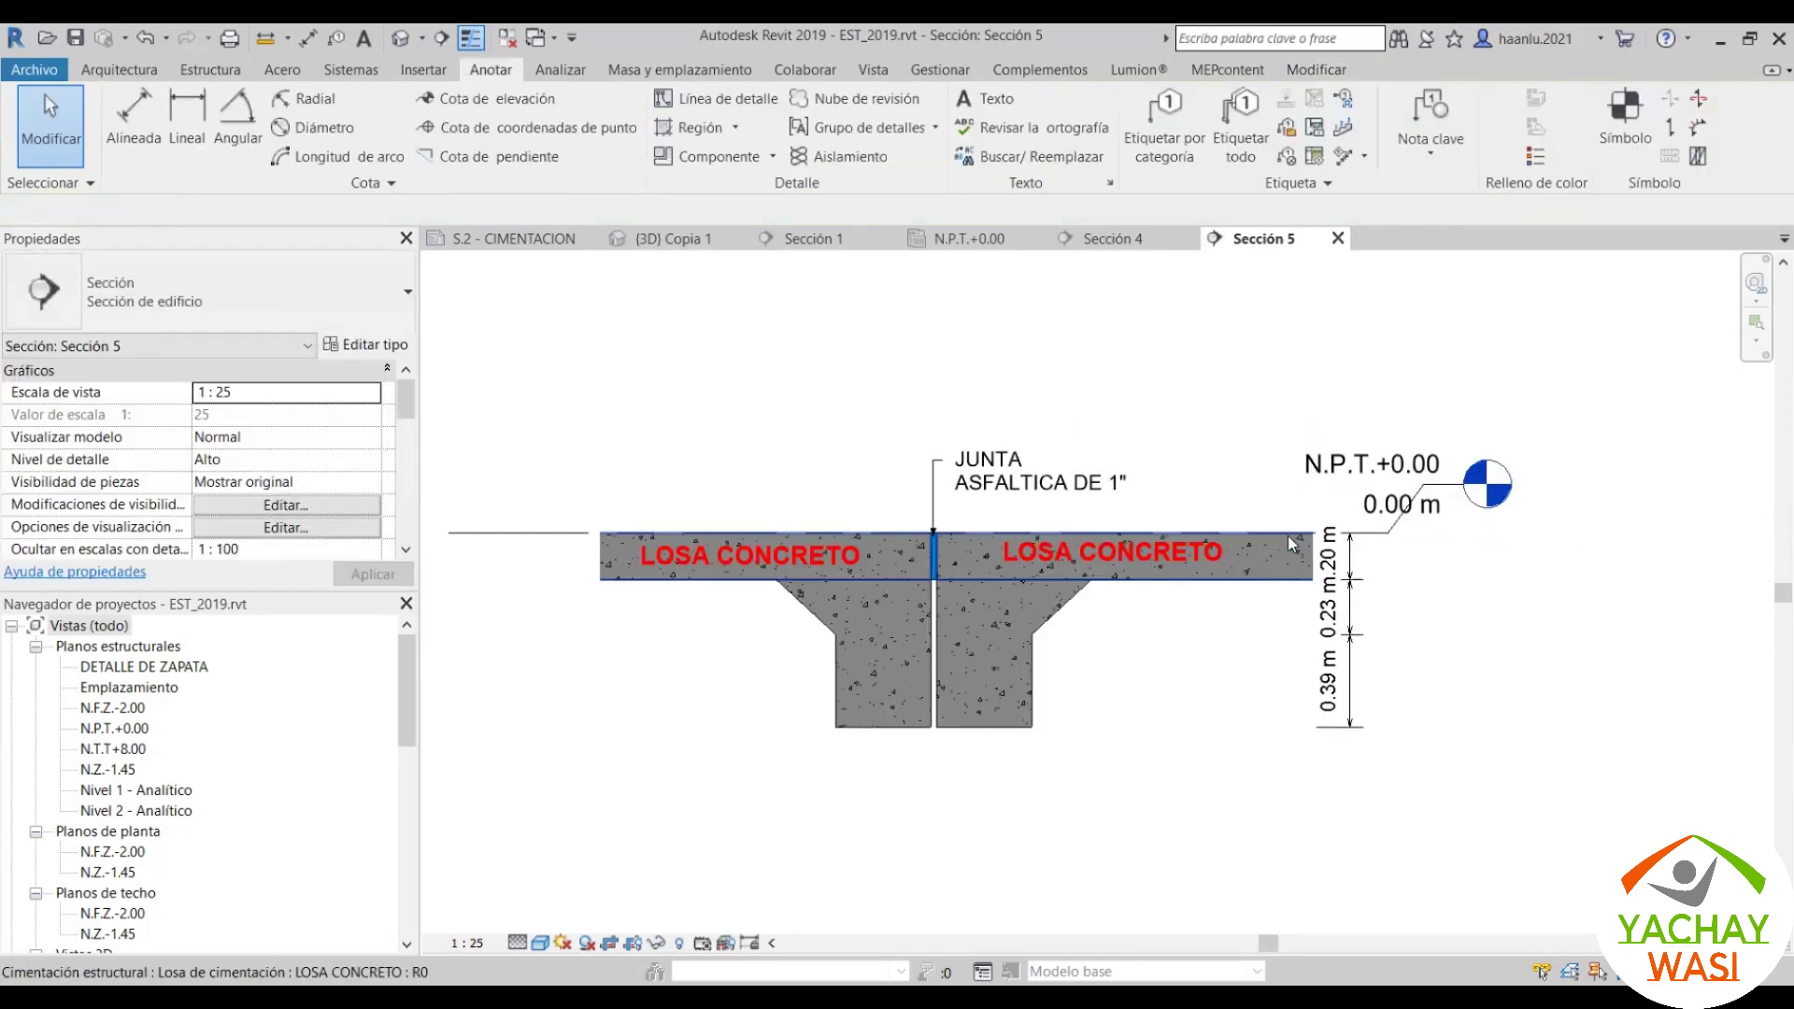
{"action": "scroll", "coordinate": [1287, 535], "scroll_direction": "up", "scroll_amount": 2}
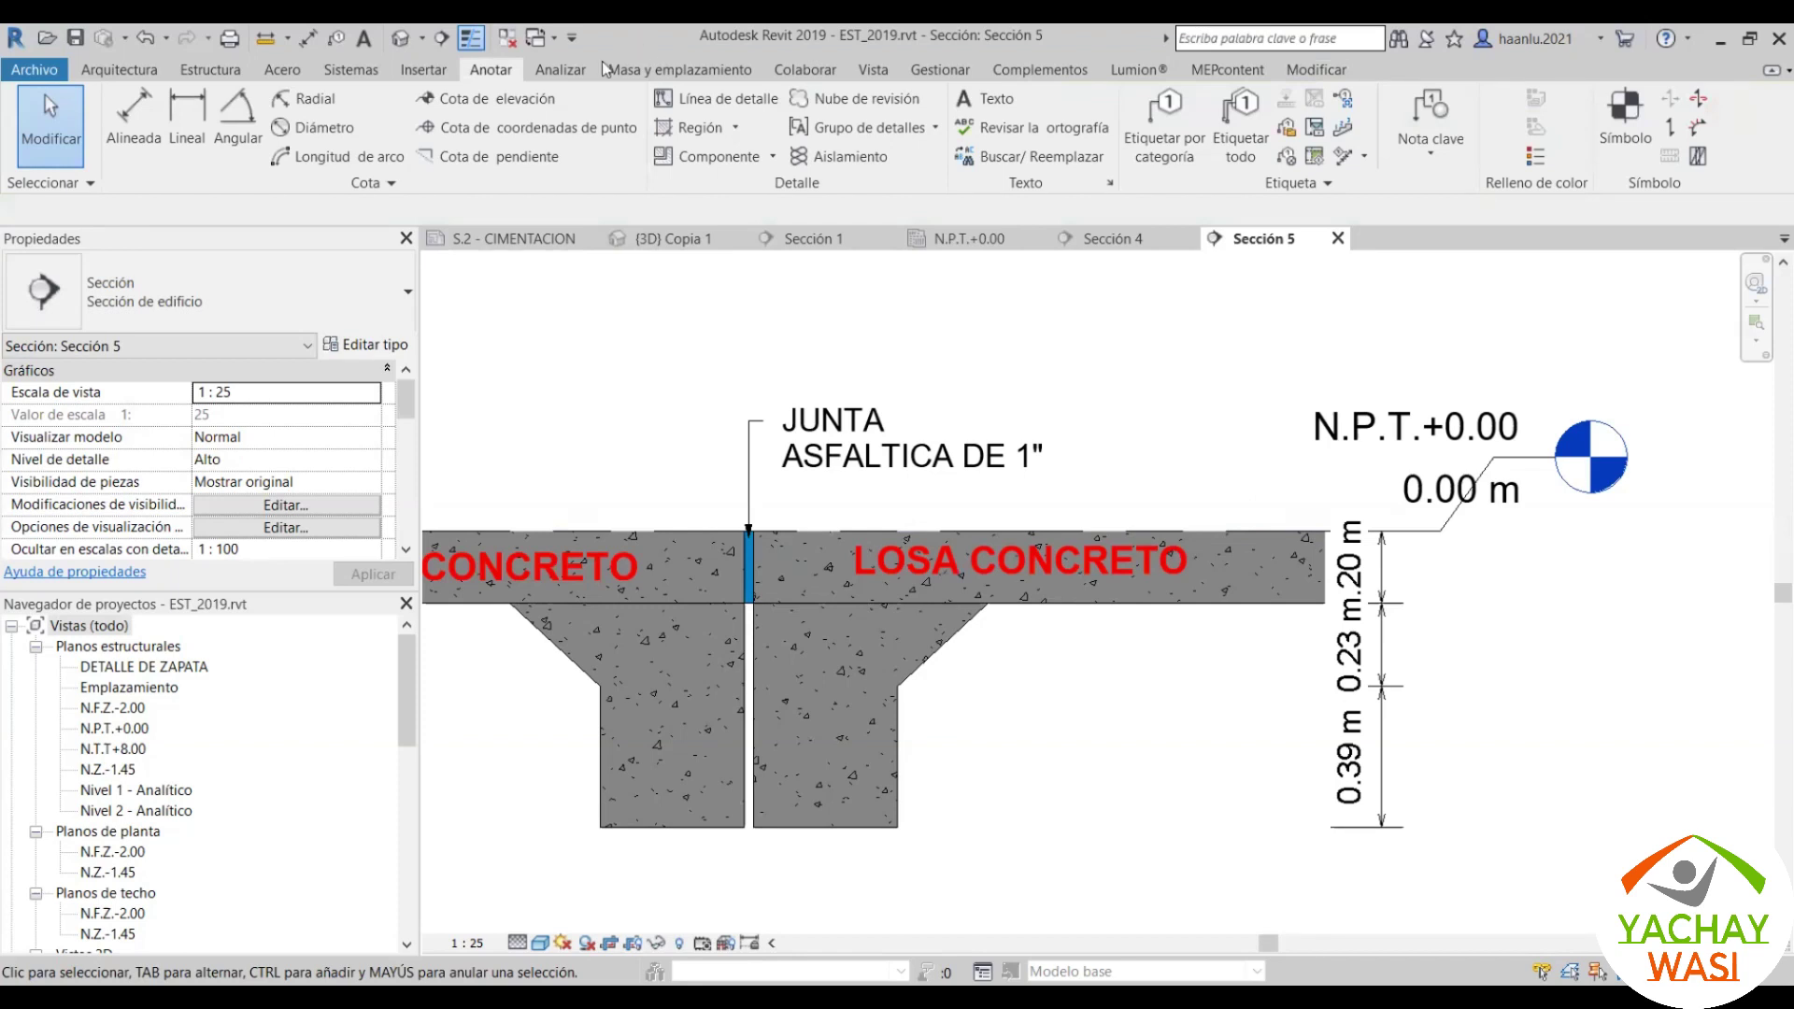
Step: Draw a trial vertical detail line across the slab's right end, then undo it
{"action": "left_click", "coordinate": [723, 100]}
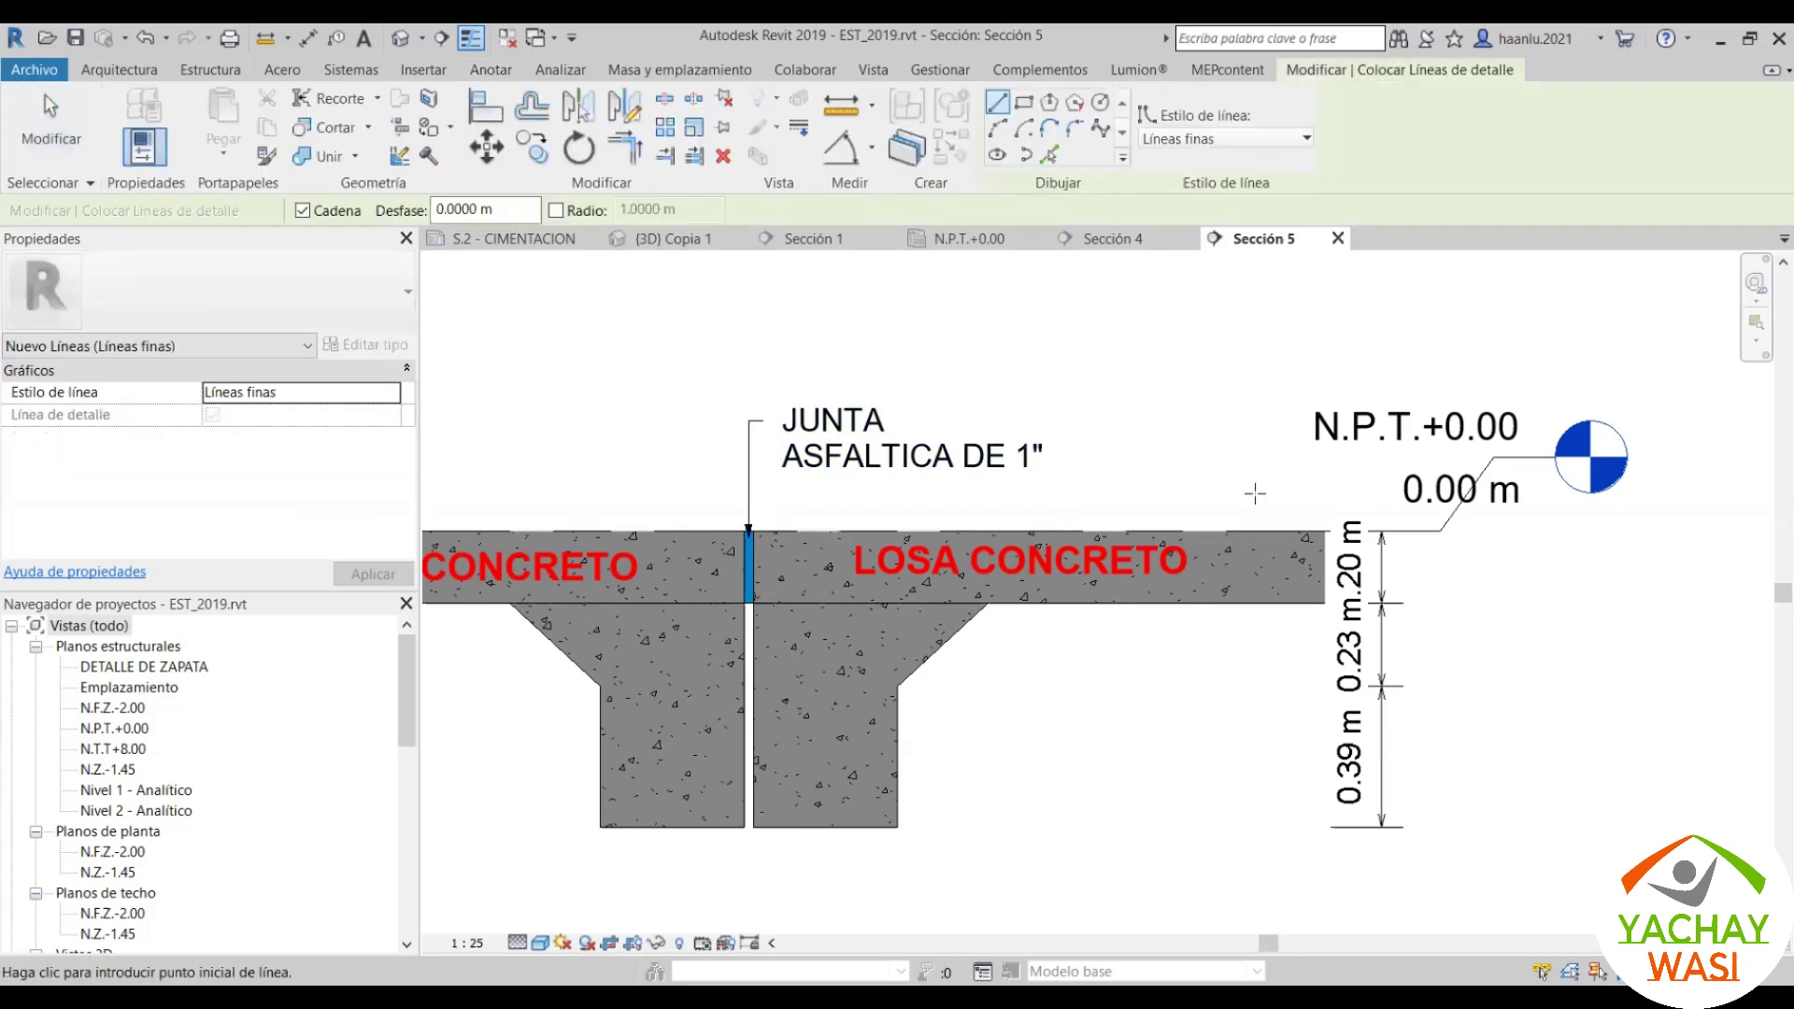
{"action": "scroll", "coordinate": [1244, 490], "scroll_direction": "up", "scroll_amount": 2}
{"action": "scroll", "coordinate": [1244, 490], "scroll_direction": "down", "scroll_amount": 3}
{"action": "scroll", "coordinate": [1243, 490], "scroll_direction": "up", "scroll_amount": 3}
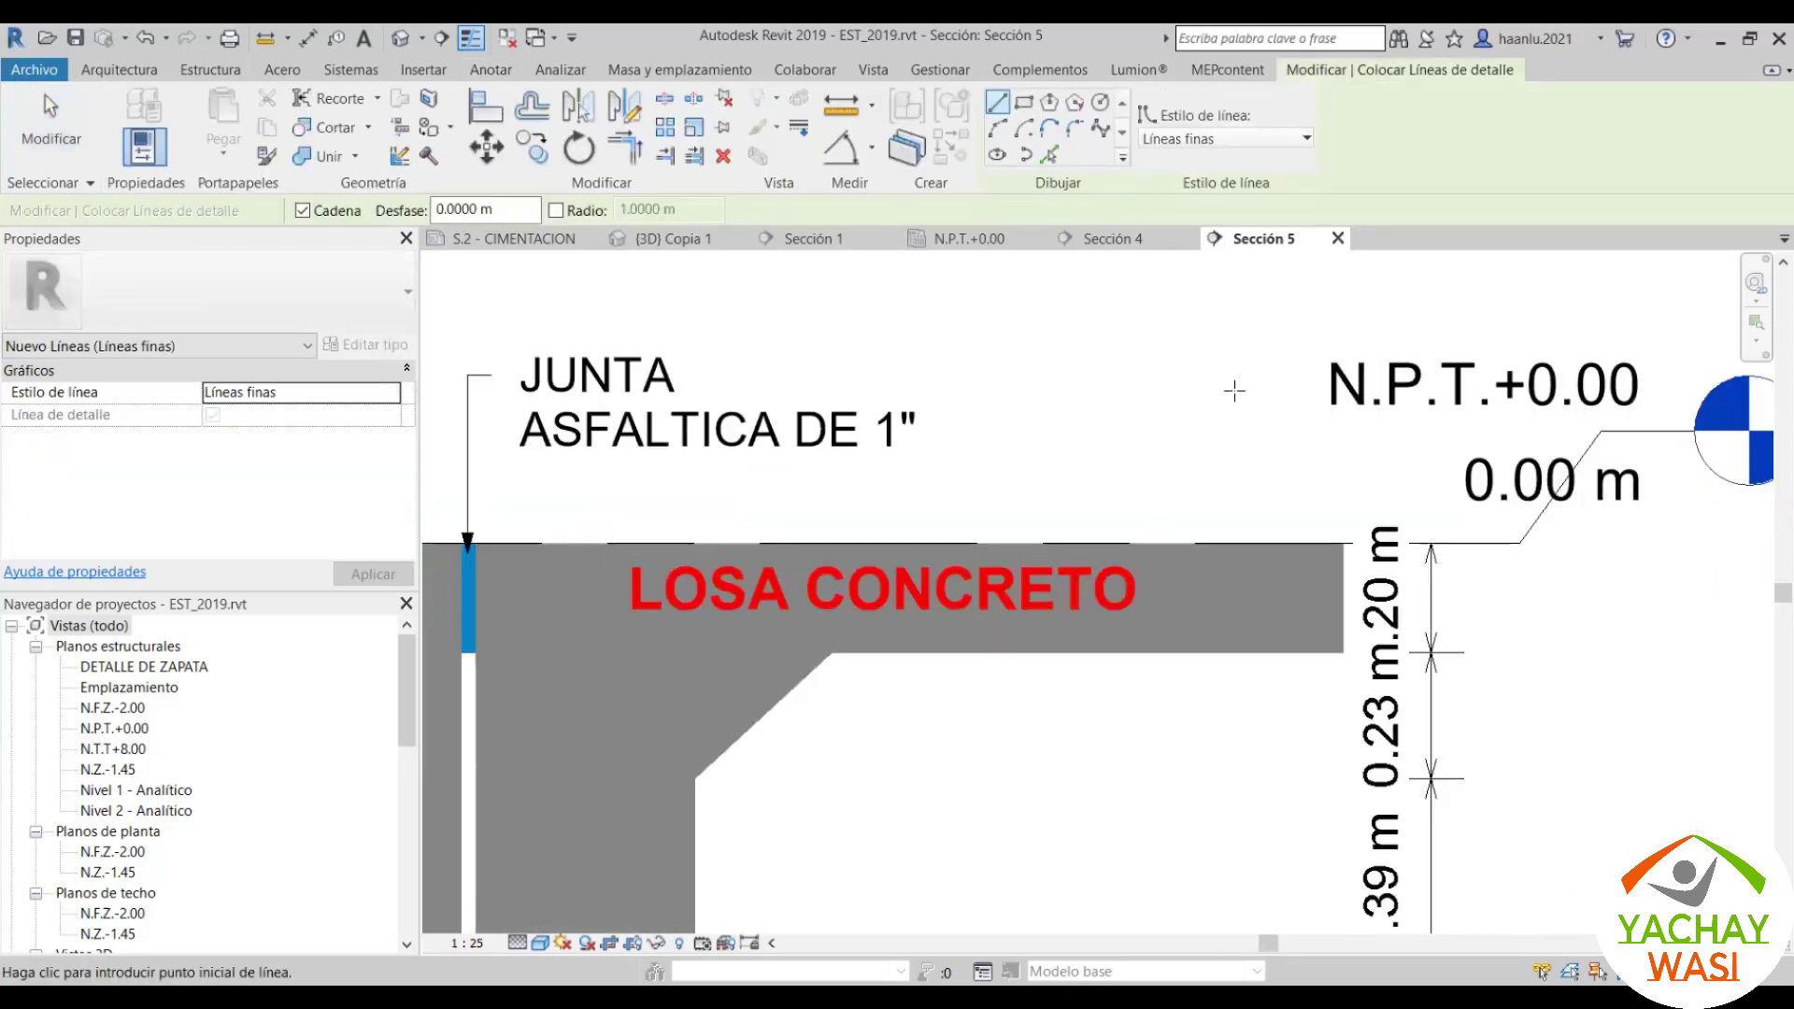
{"action": "left_click", "coordinate": [1228, 449]}
{"action": "scroll", "coordinate": [1229, 710], "scroll_direction": "up", "scroll_amount": 1}
{"action": "scroll", "coordinate": [1228, 683], "scroll_direction": "down", "scroll_amount": 1}
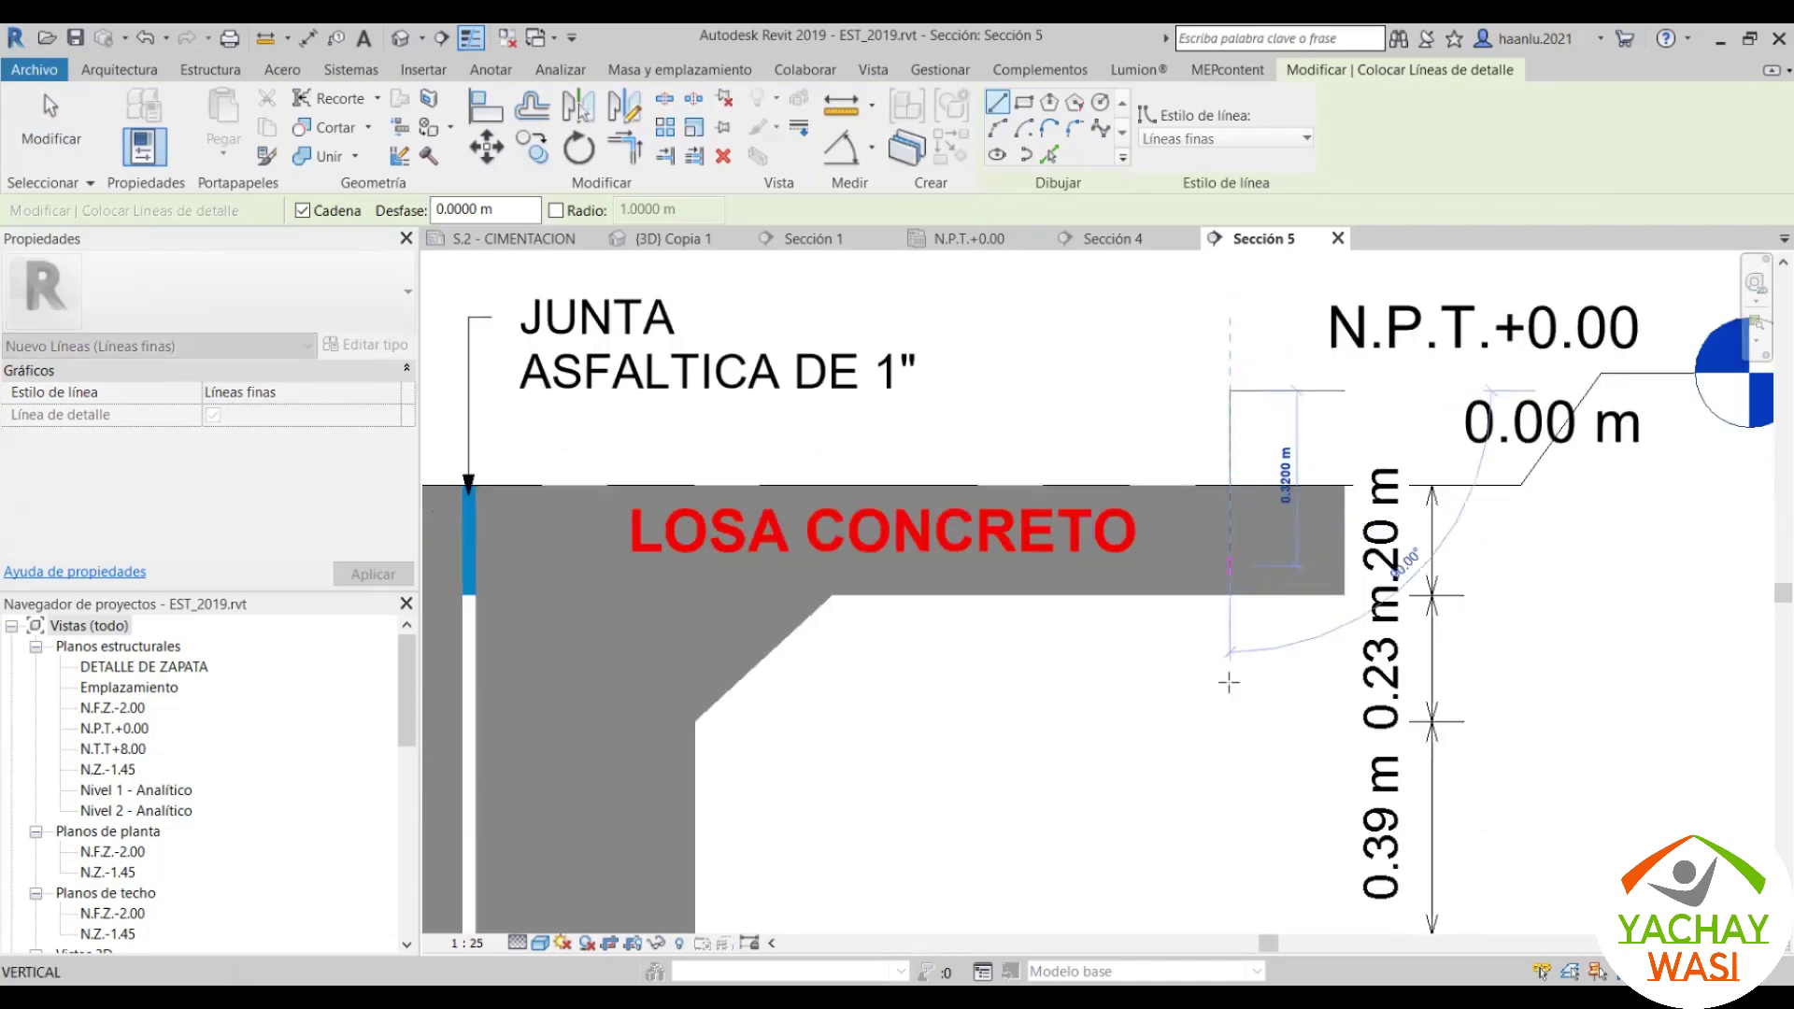
{"action": "scroll", "coordinate": [1221, 693], "scroll_direction": "up", "scroll_amount": 1}
{"action": "scroll", "coordinate": [1221, 682], "scroll_direction": "down", "scroll_amount": 2}
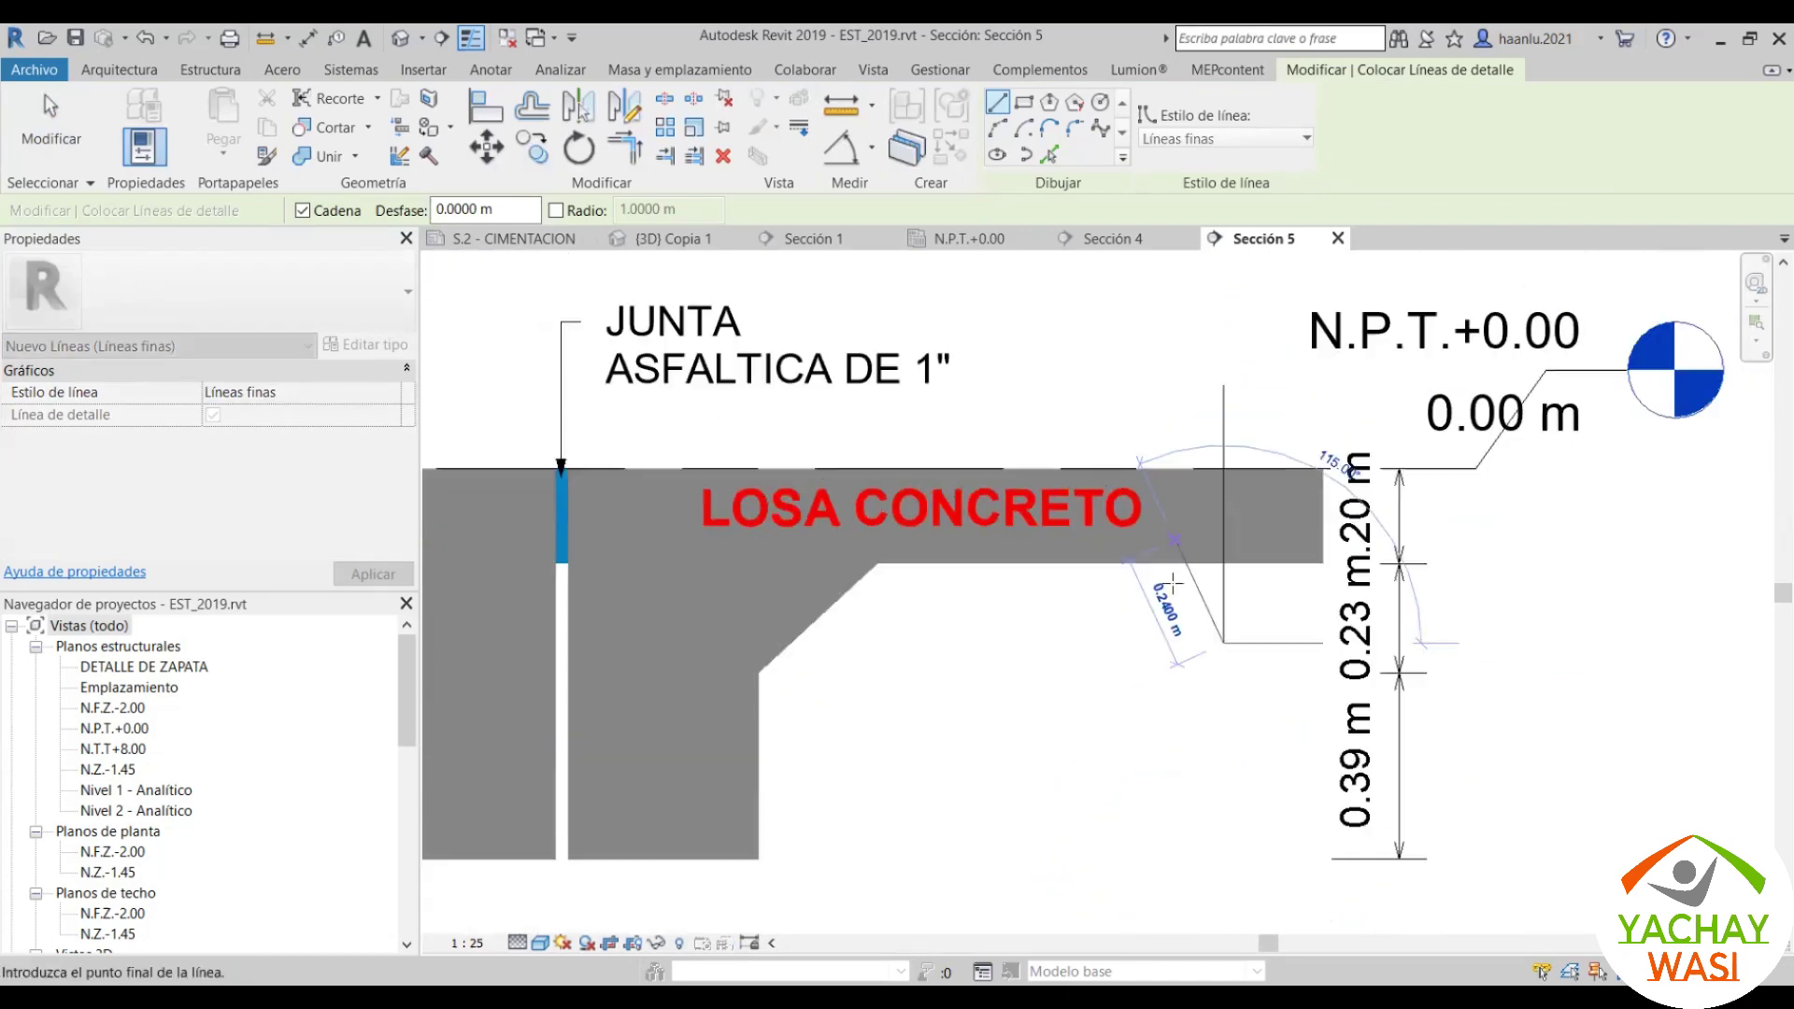
{"action": "left_click", "coordinate": [1222, 637]}
{"action": "scroll", "coordinate": [1161, 671], "scroll_direction": "up", "scroll_amount": 2}
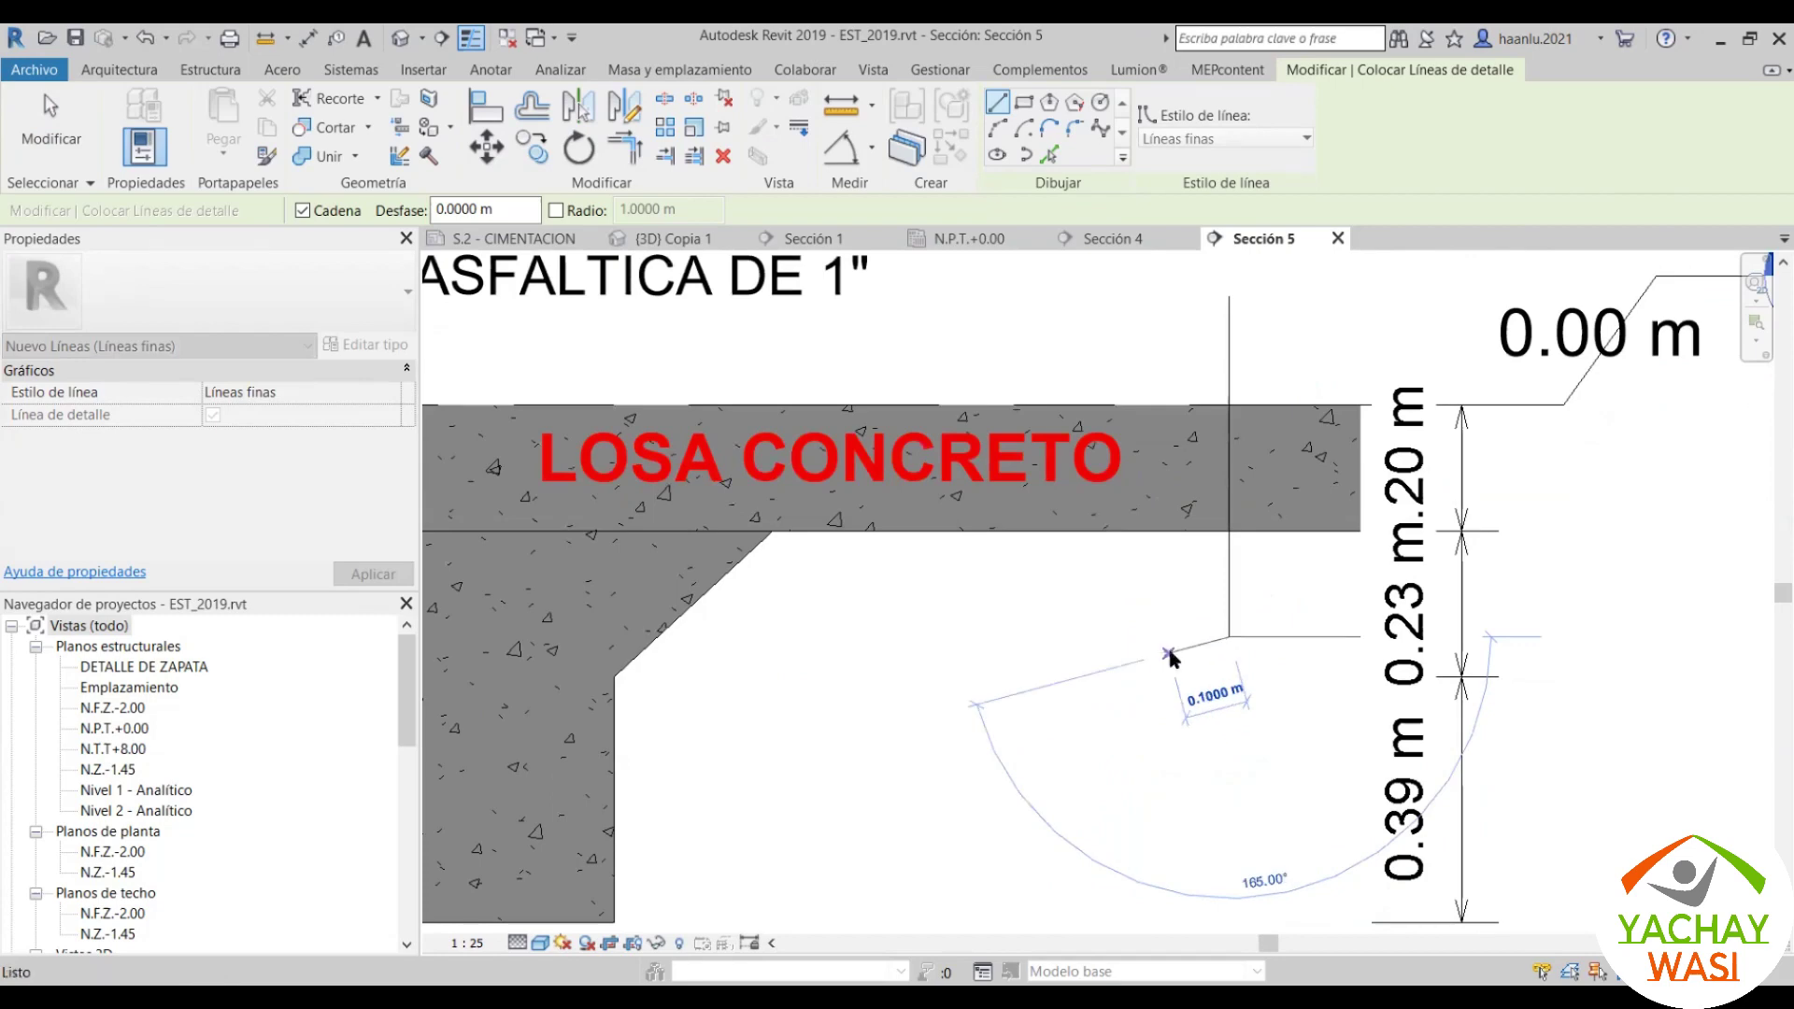
{"action": "key", "text": "Escape"}
{"action": "scroll", "coordinate": [1229, 514], "scroll_direction": "up", "scroll_amount": 2, "text": "ctrl"}
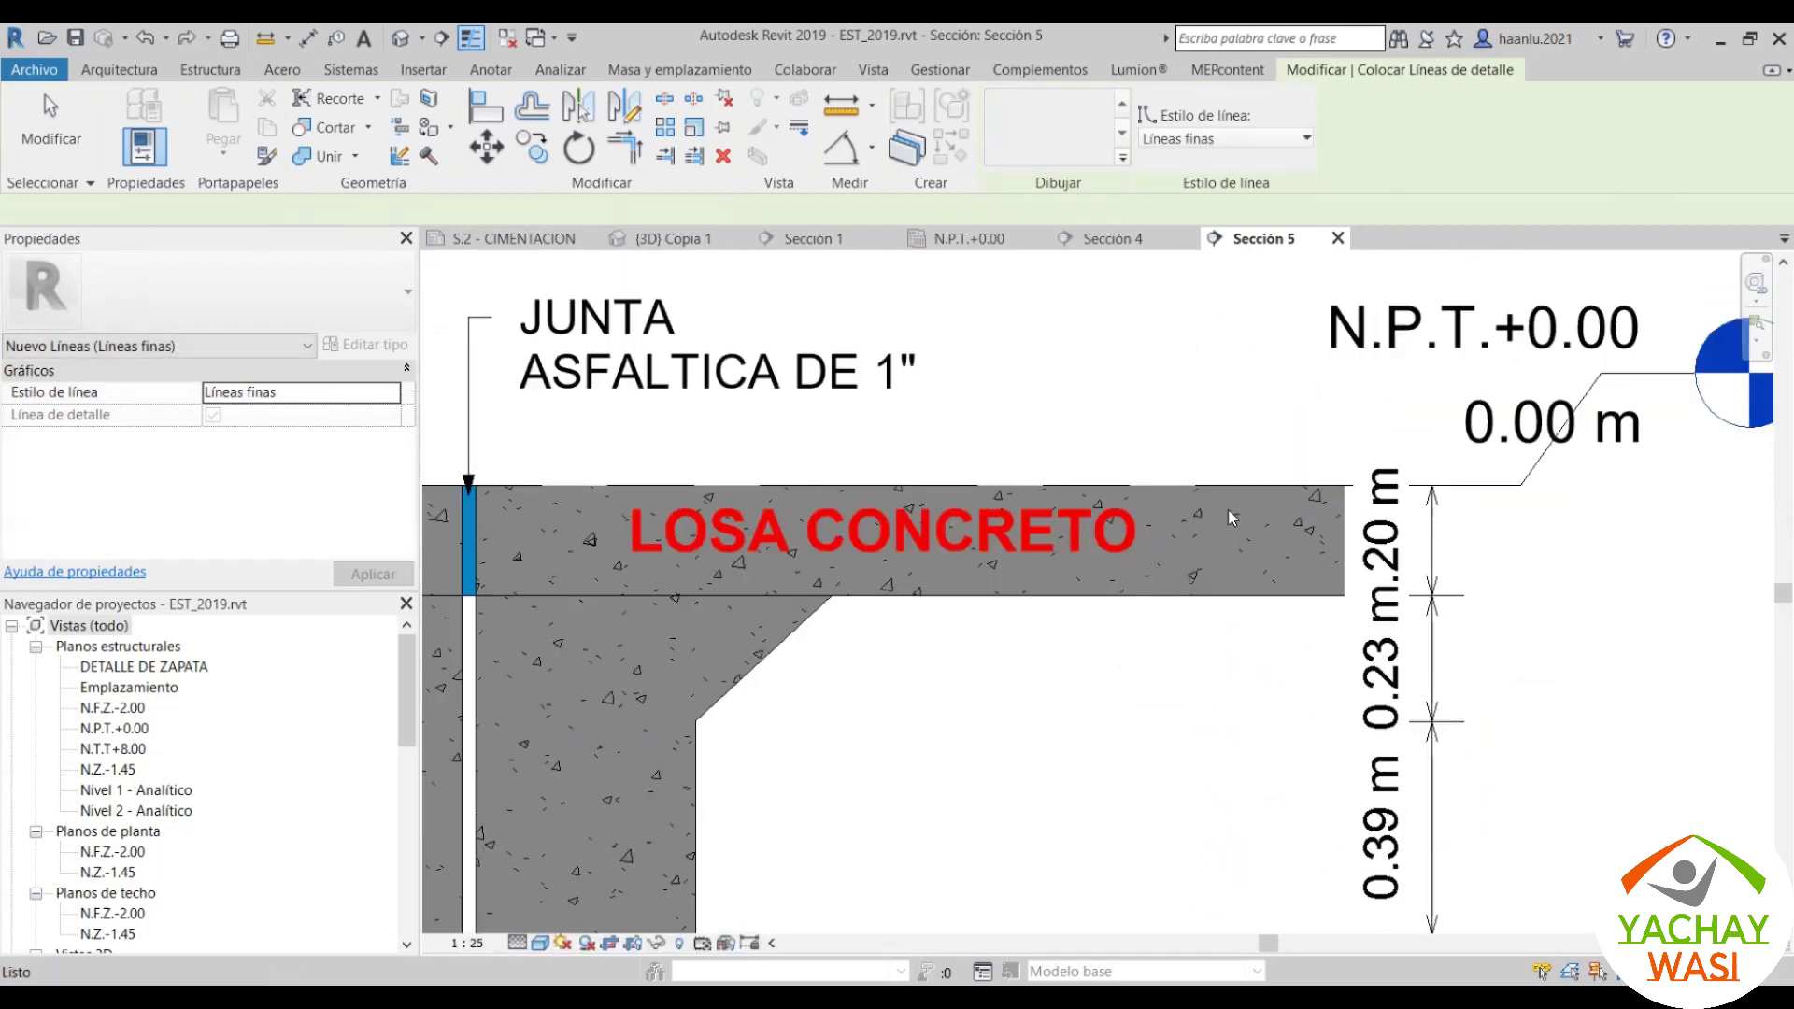
{"action": "key", "text": "ctrl+z"}
Step: Draw the vertical break line with a horizontal-and-diagonal zigzag, then select all five lines
{"action": "left_click", "coordinate": [1208, 350]}
{"action": "scroll", "coordinate": [1211, 532], "scroll_direction": "up", "scroll_amount": 1}
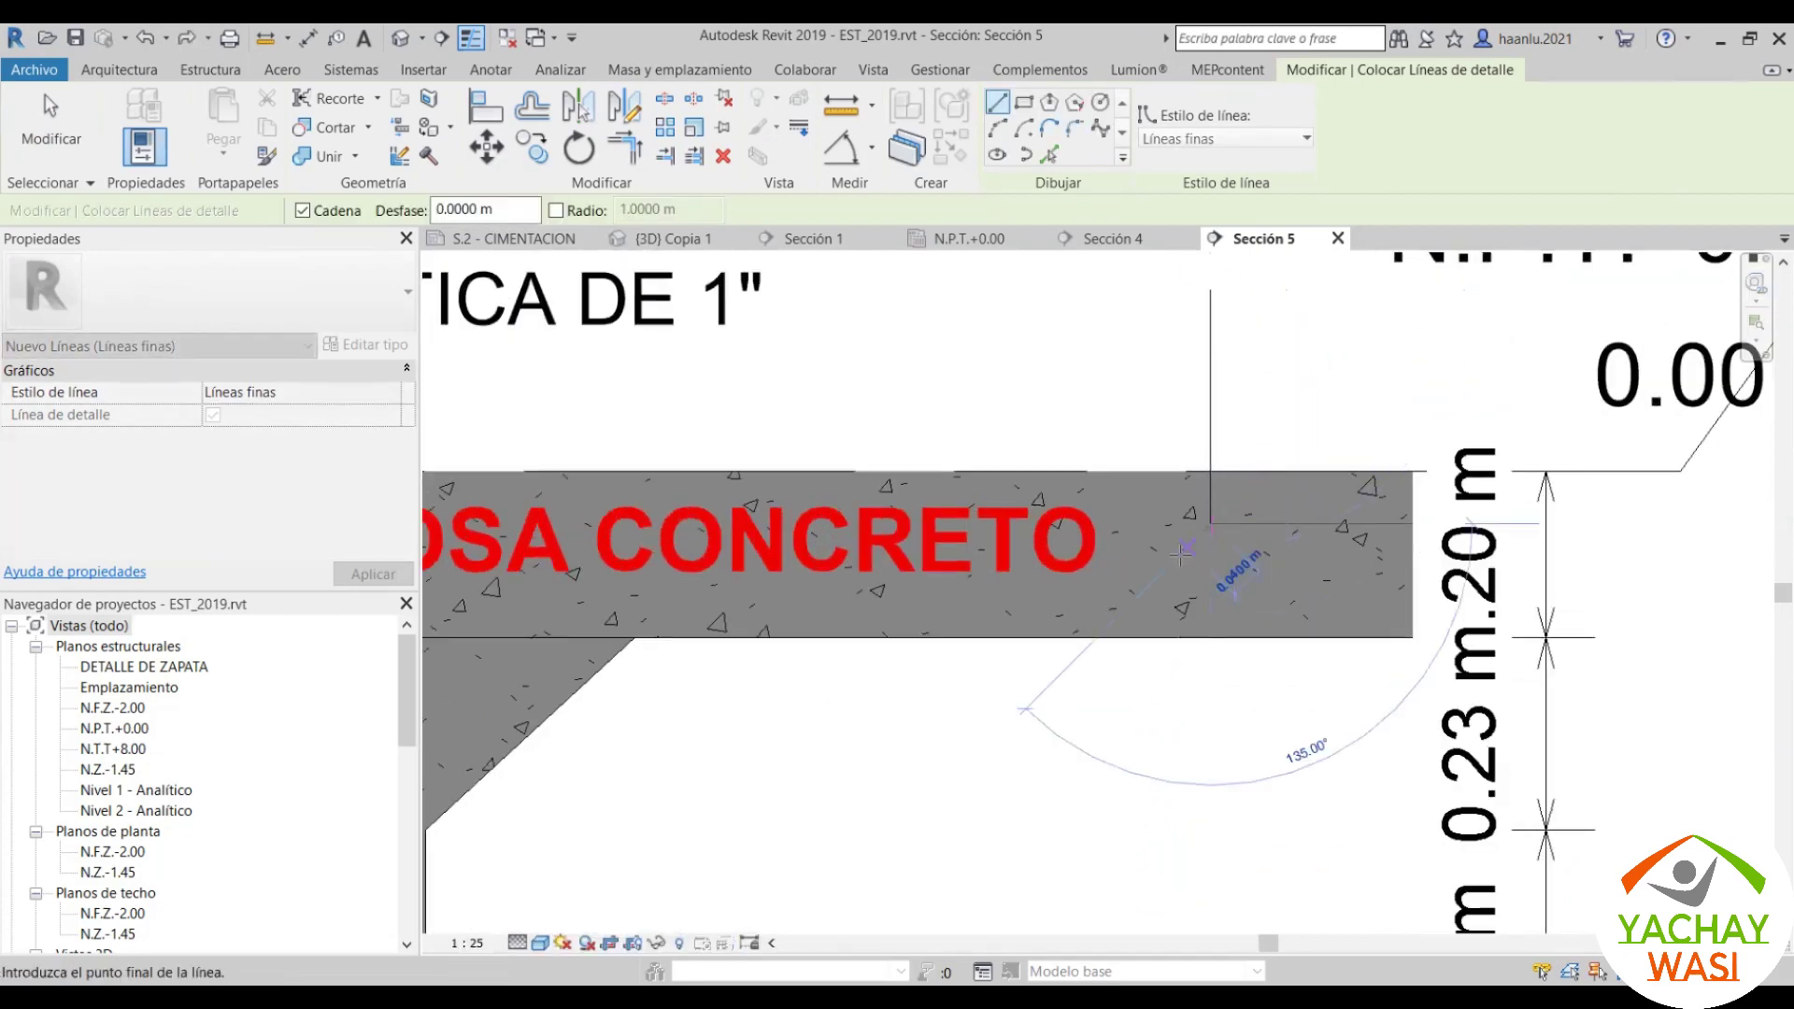
{"action": "scroll", "coordinate": [1210, 532], "scroll_direction": "up", "scroll_amount": 1}
{"action": "left_click", "coordinate": [1217, 513]}
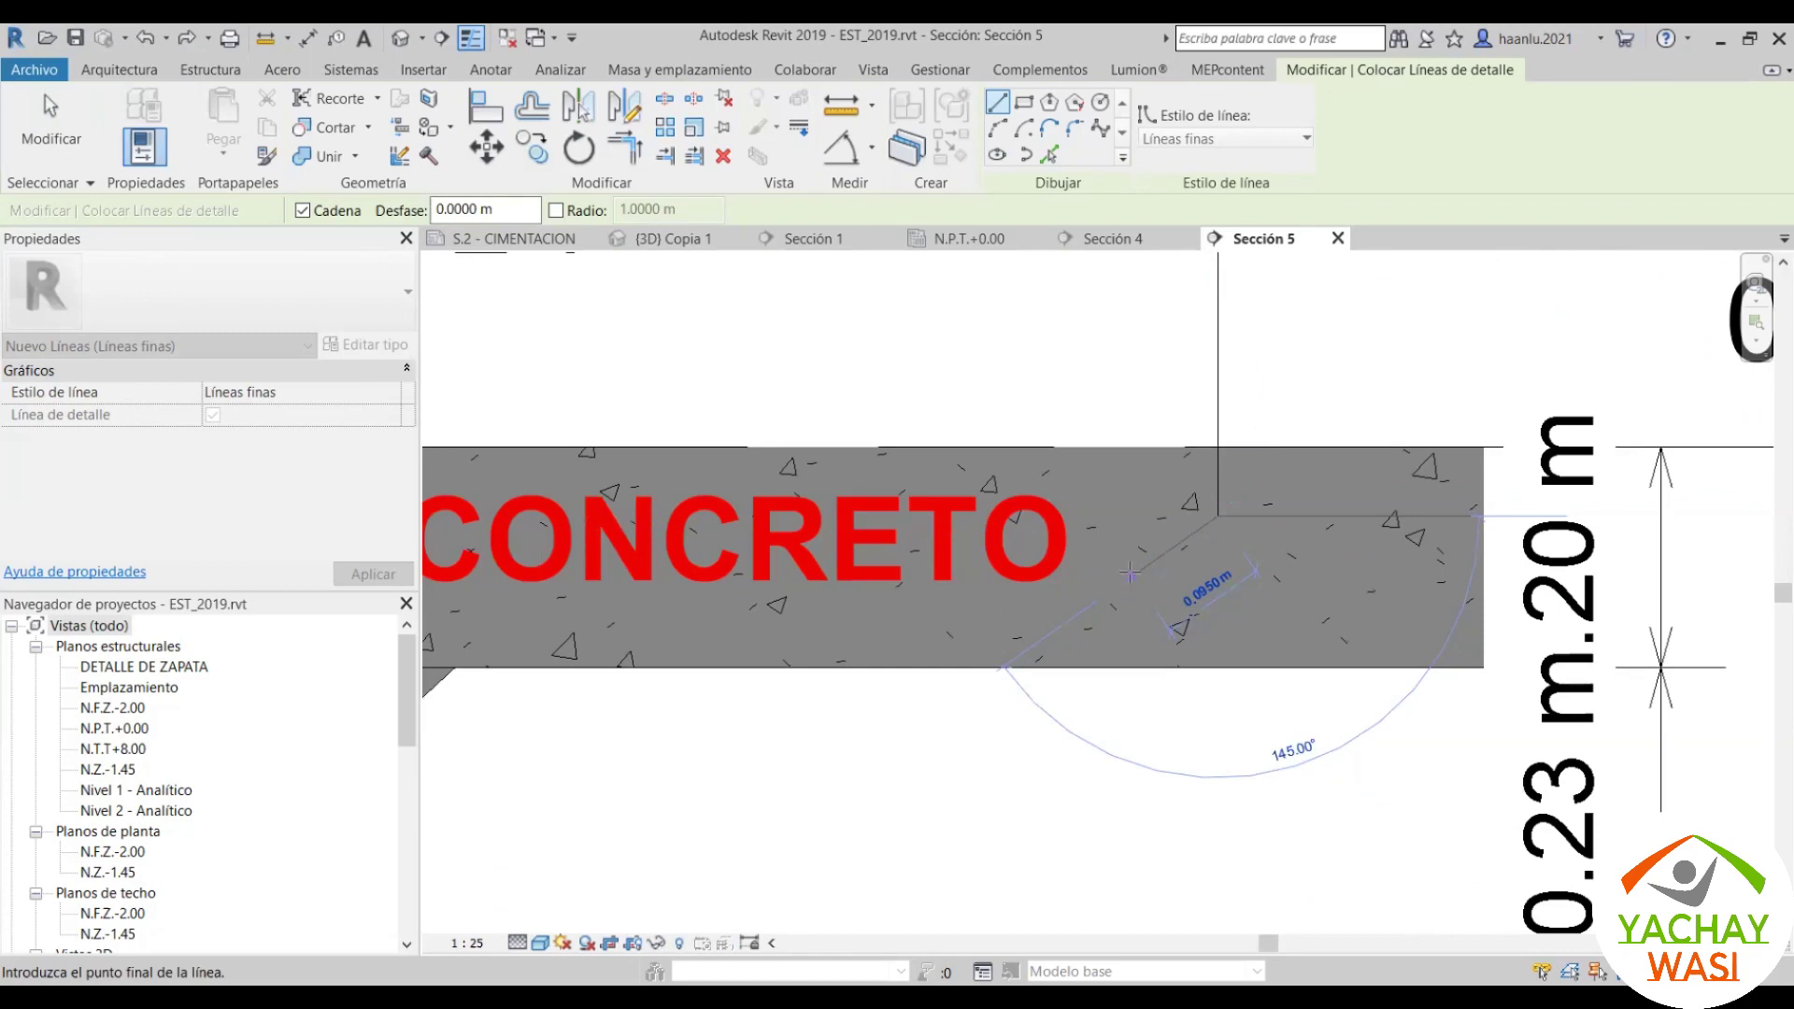
{"action": "left_click", "coordinate": [1313, 575]}
{"action": "left_click", "coordinate": [1213, 632]}
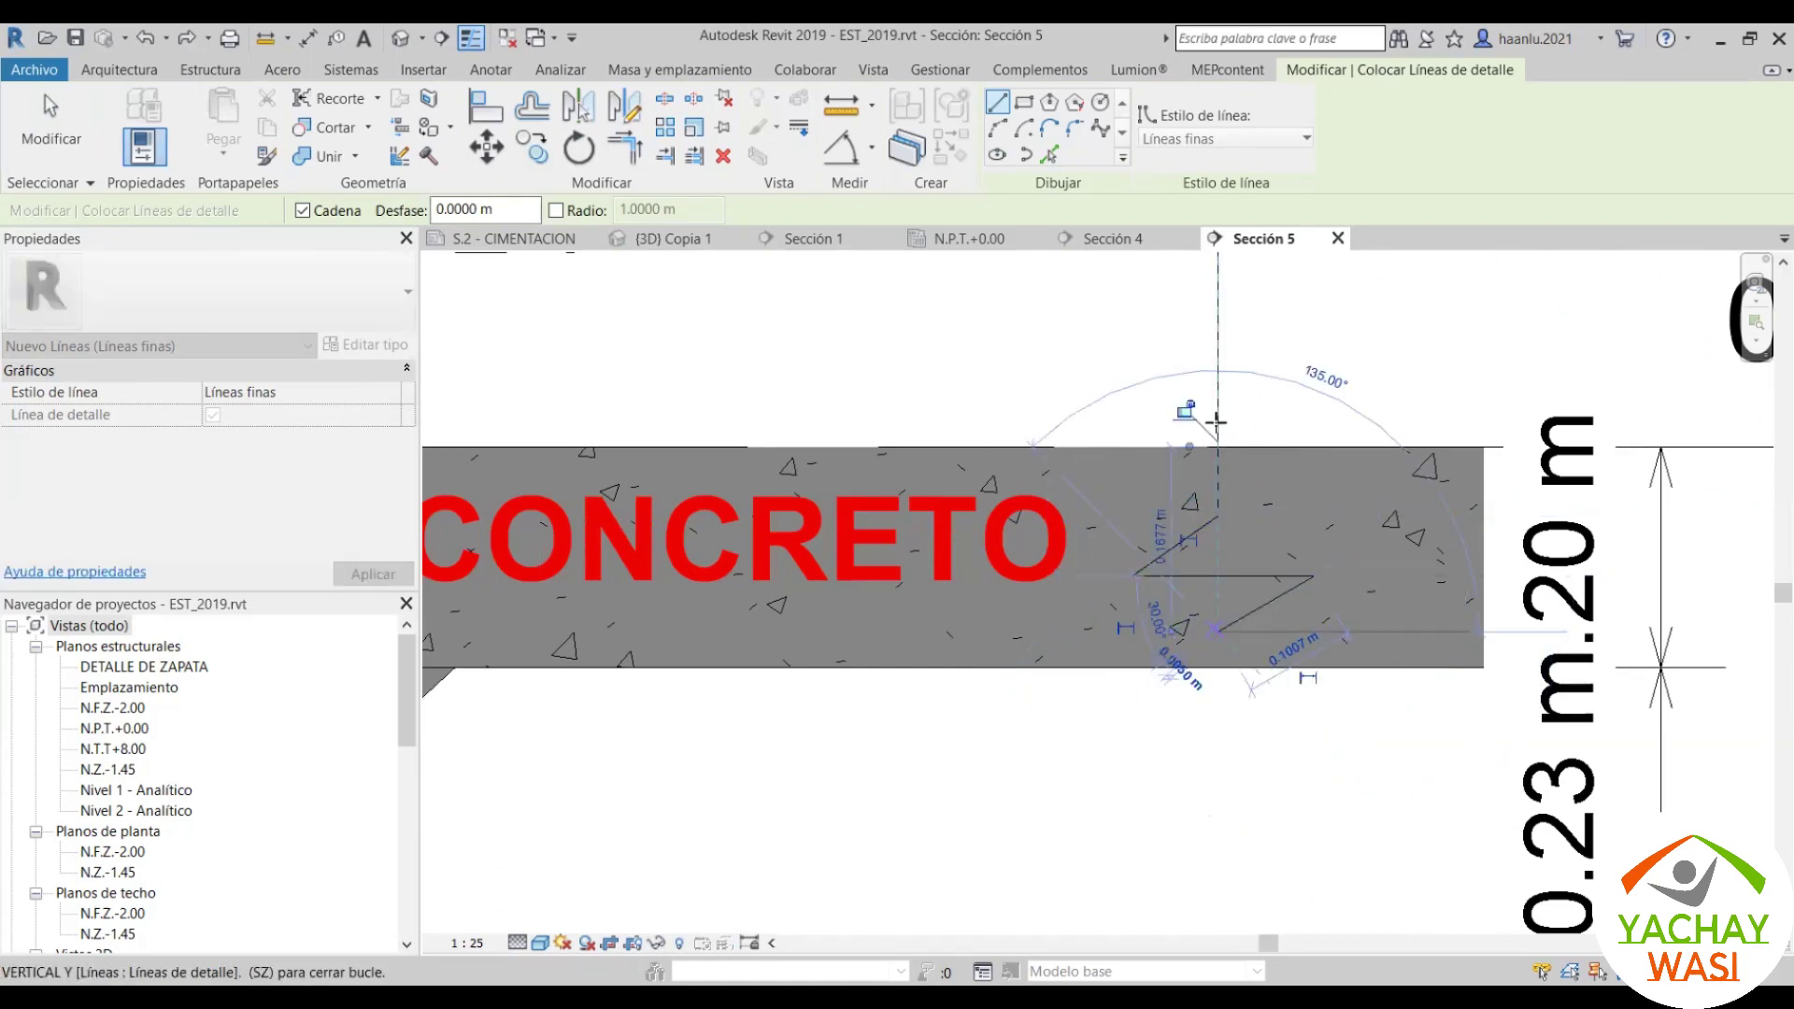
{"action": "scroll", "coordinate": [1214, 448], "scroll_direction": "down", "scroll_amount": 2}
{"action": "left_click", "coordinate": [1219, 691]}
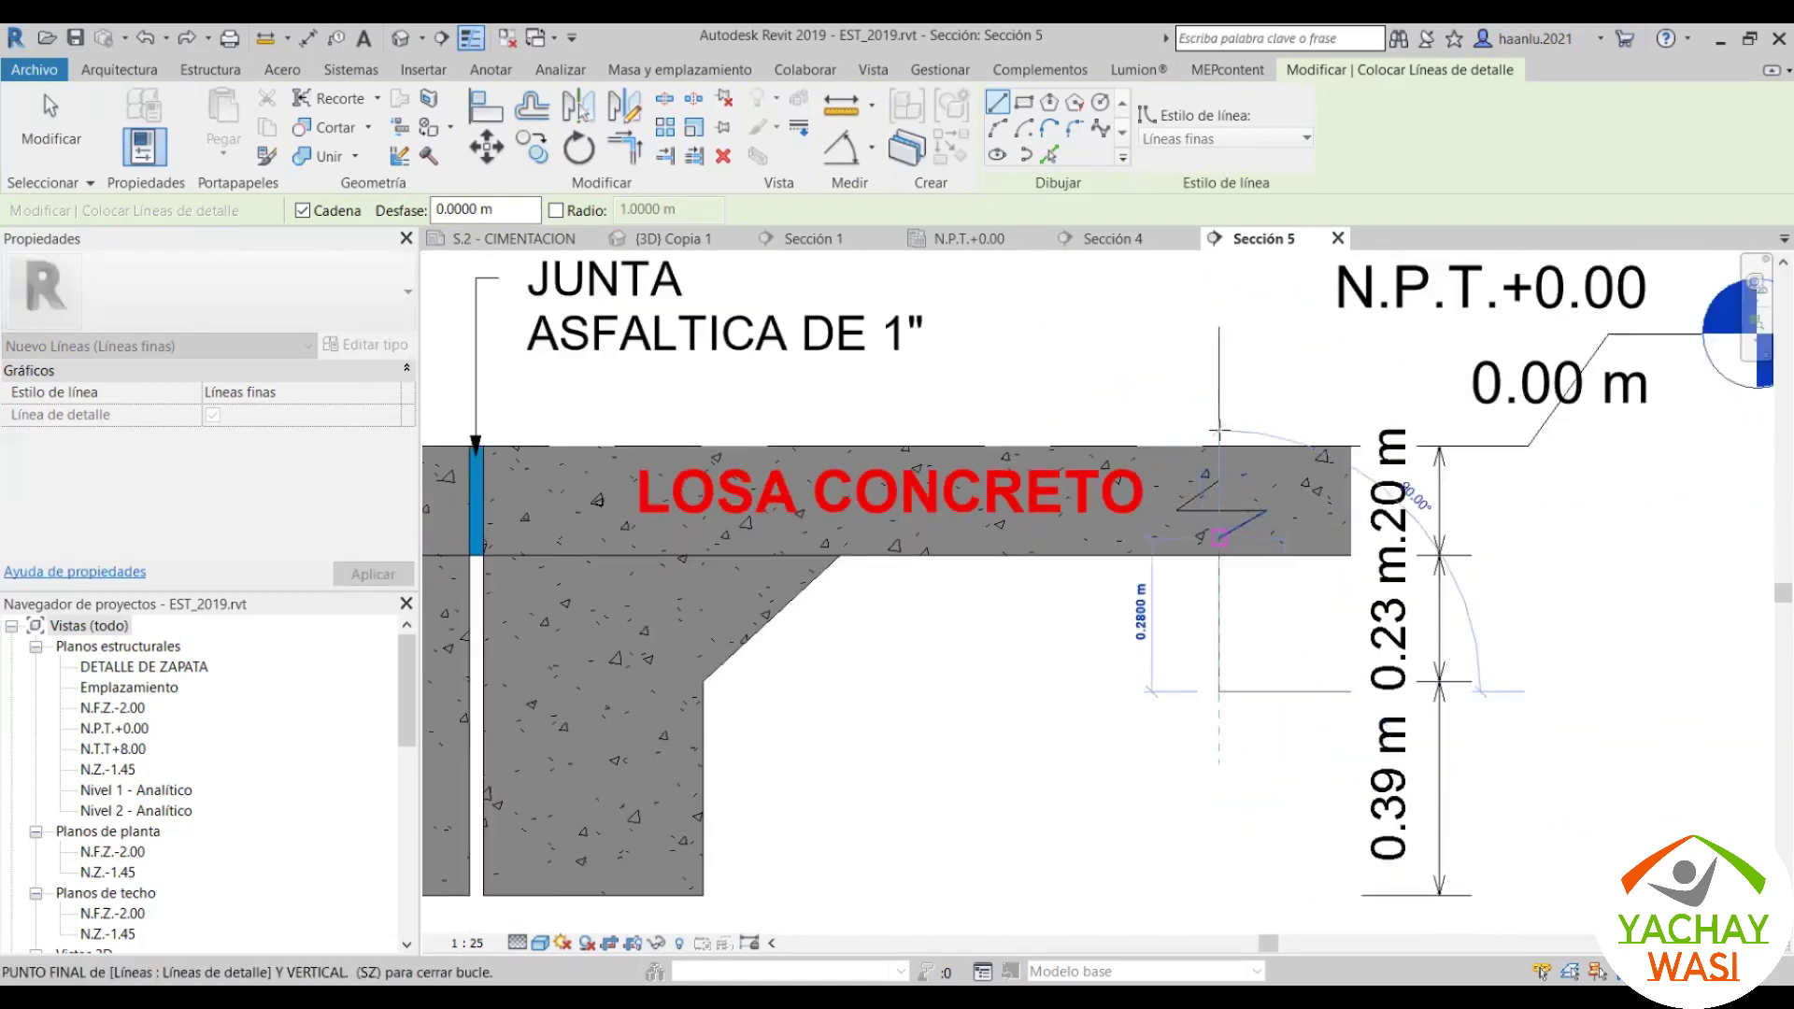
{"action": "key", "text": "Escape"}
{"action": "scroll", "coordinate": [1230, 374], "scroll_direction": "up", "scroll_amount": 1}
{"action": "key", "text": "Escape"}
{"action": "left_click_drag", "start_coordinate": [1126, 282], "coordinate": [1298, 801]}
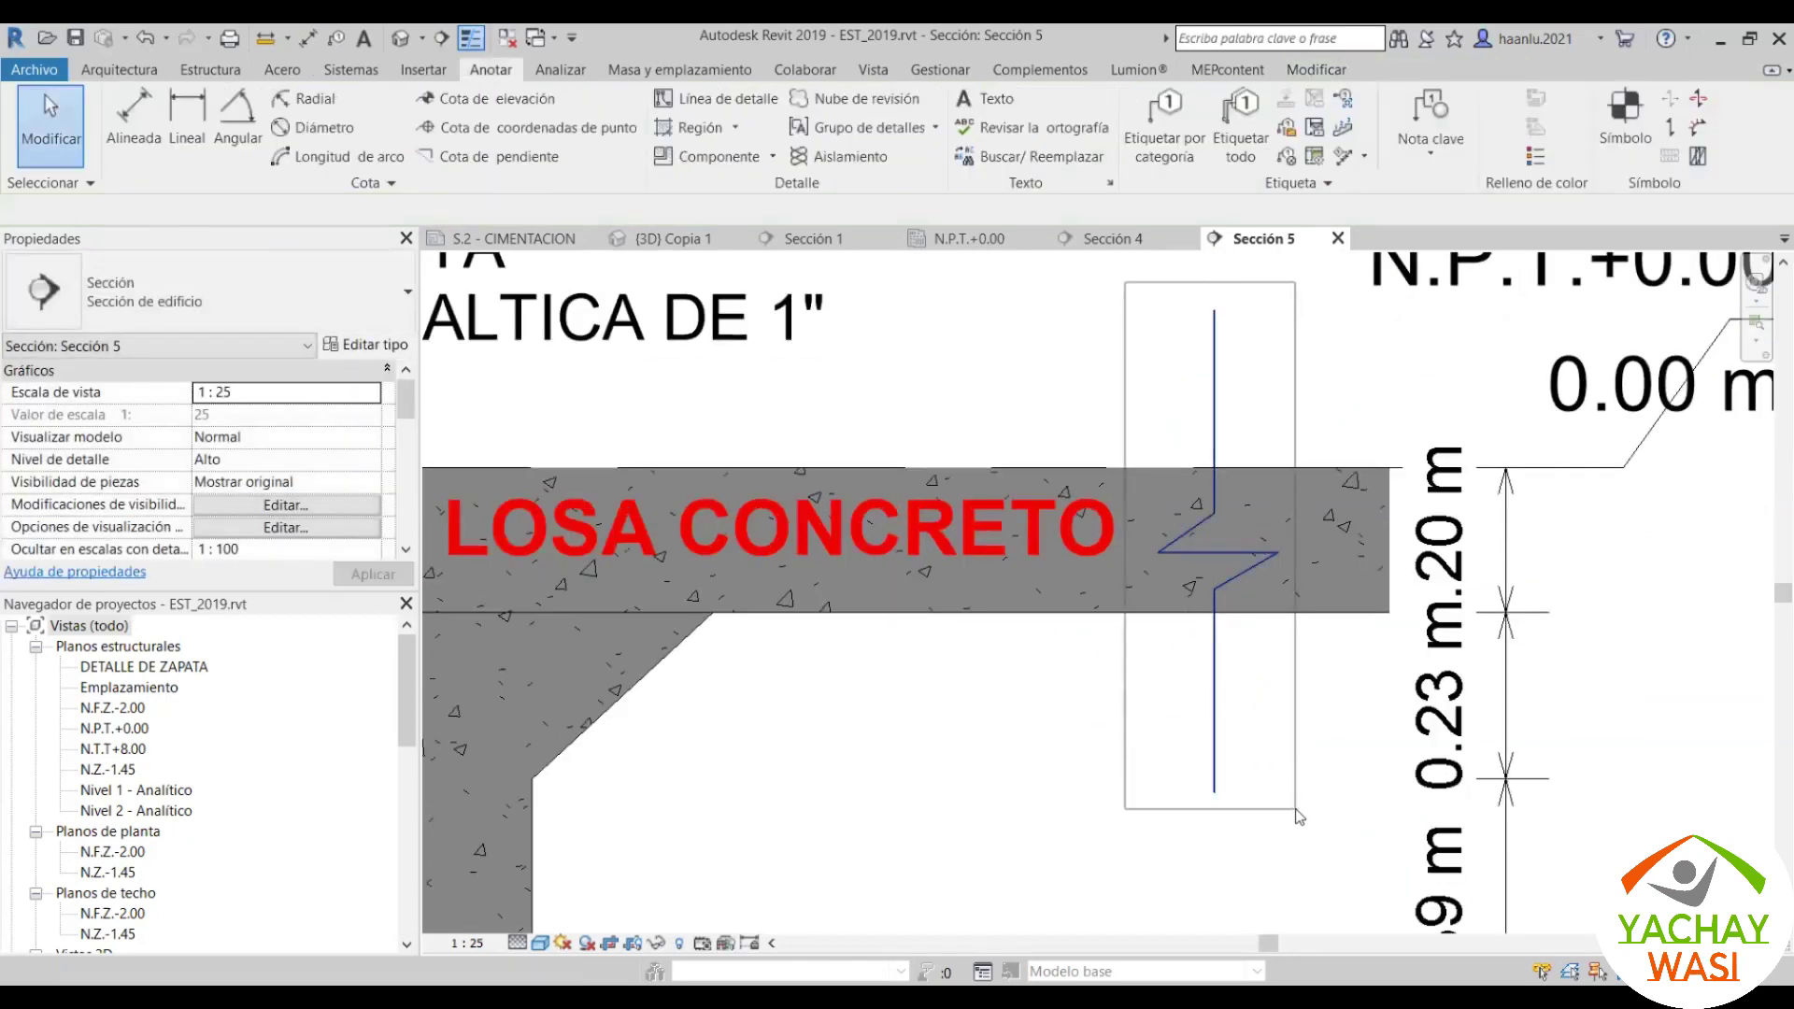
{"action": "left_click_drag", "start_coordinate": [1301, 818], "coordinate": [1304, 822]}
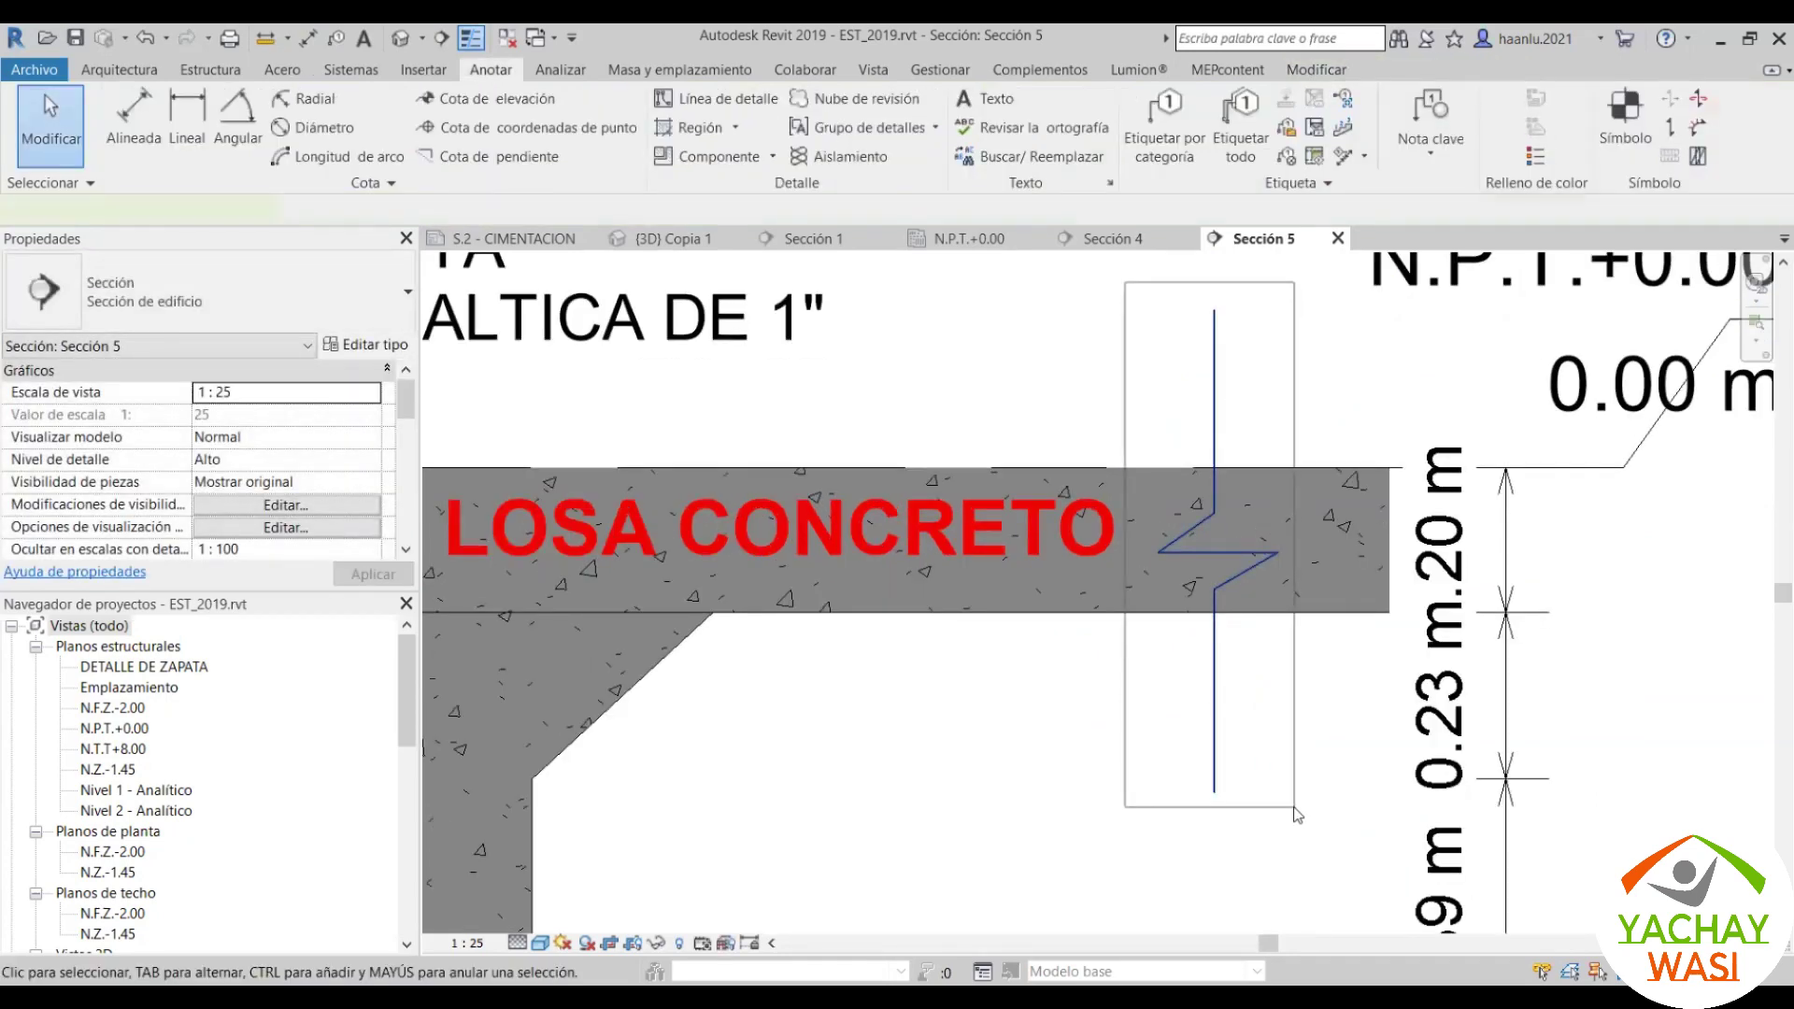
Step: Compare line weights with Thin Lines, then box-select the right break-line segments
{"action": "left_click", "coordinate": [471, 38]}
{"action": "key", "text": "Escape"}
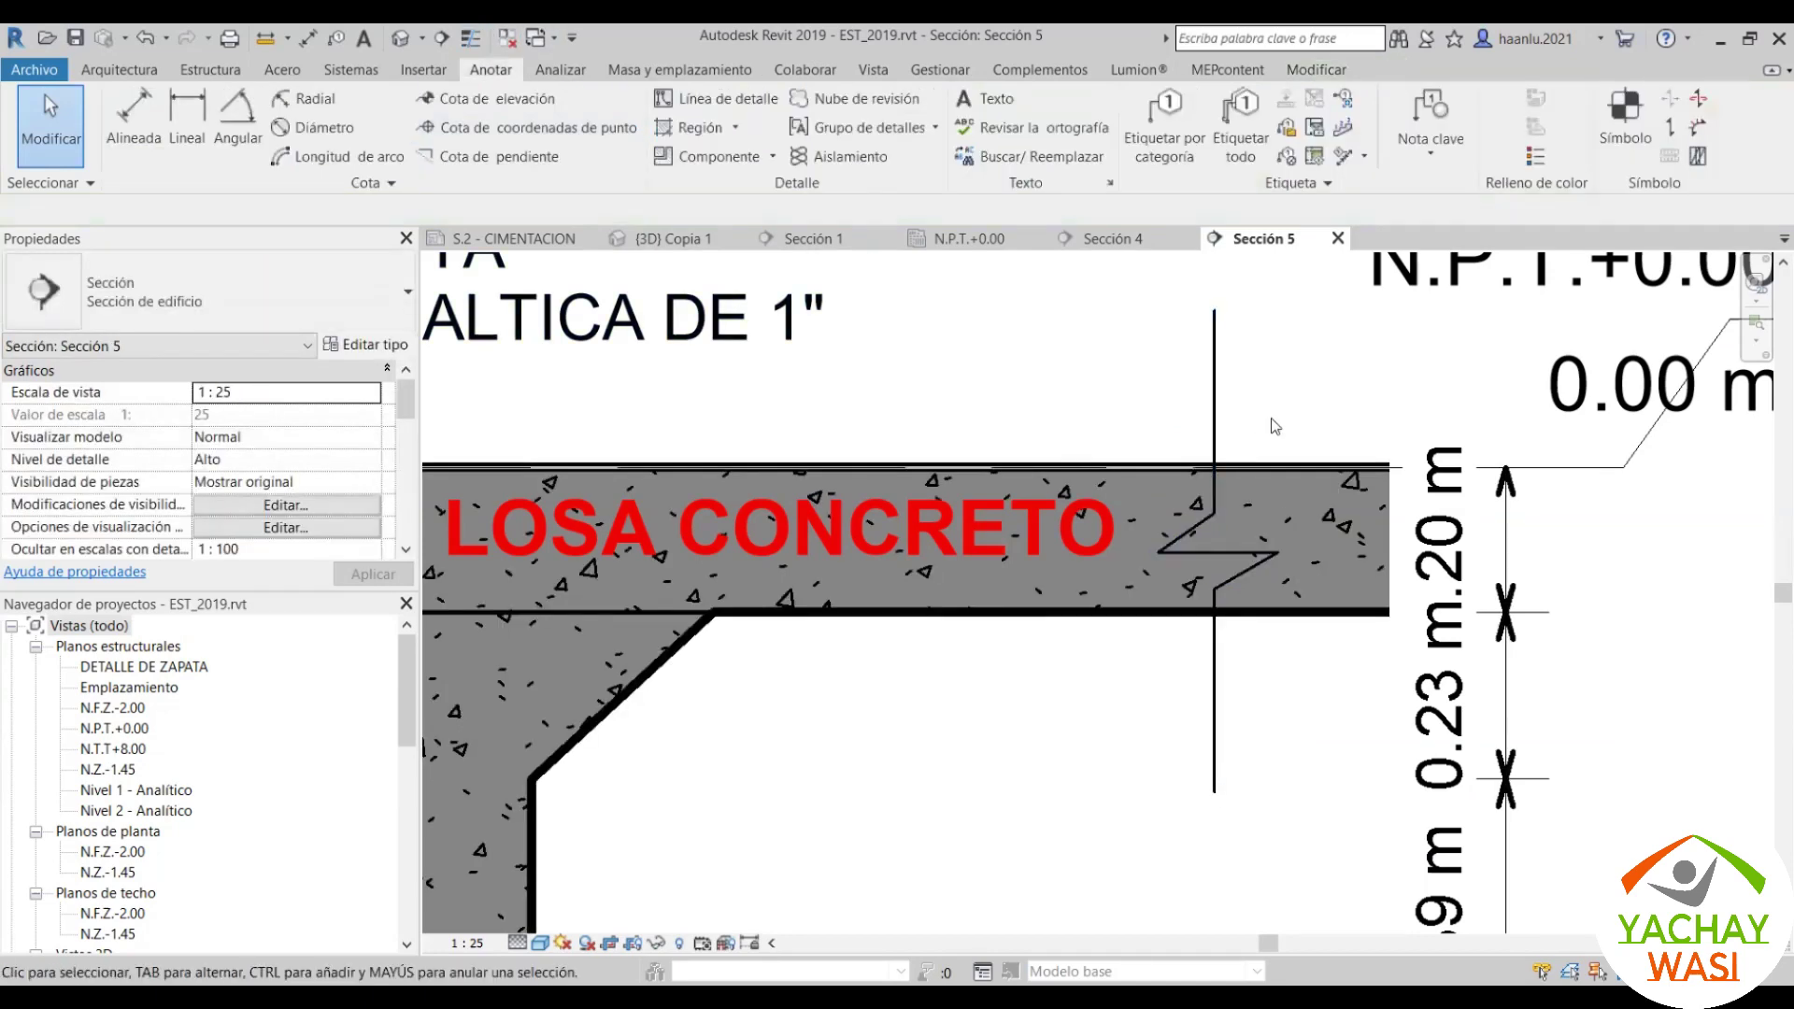
{"action": "scroll", "coordinate": [1359, 528], "scroll_direction": "down", "scroll_amount": 3}
{"action": "scroll", "coordinate": [1288, 508], "scroll_direction": "up", "scroll_amount": 2}
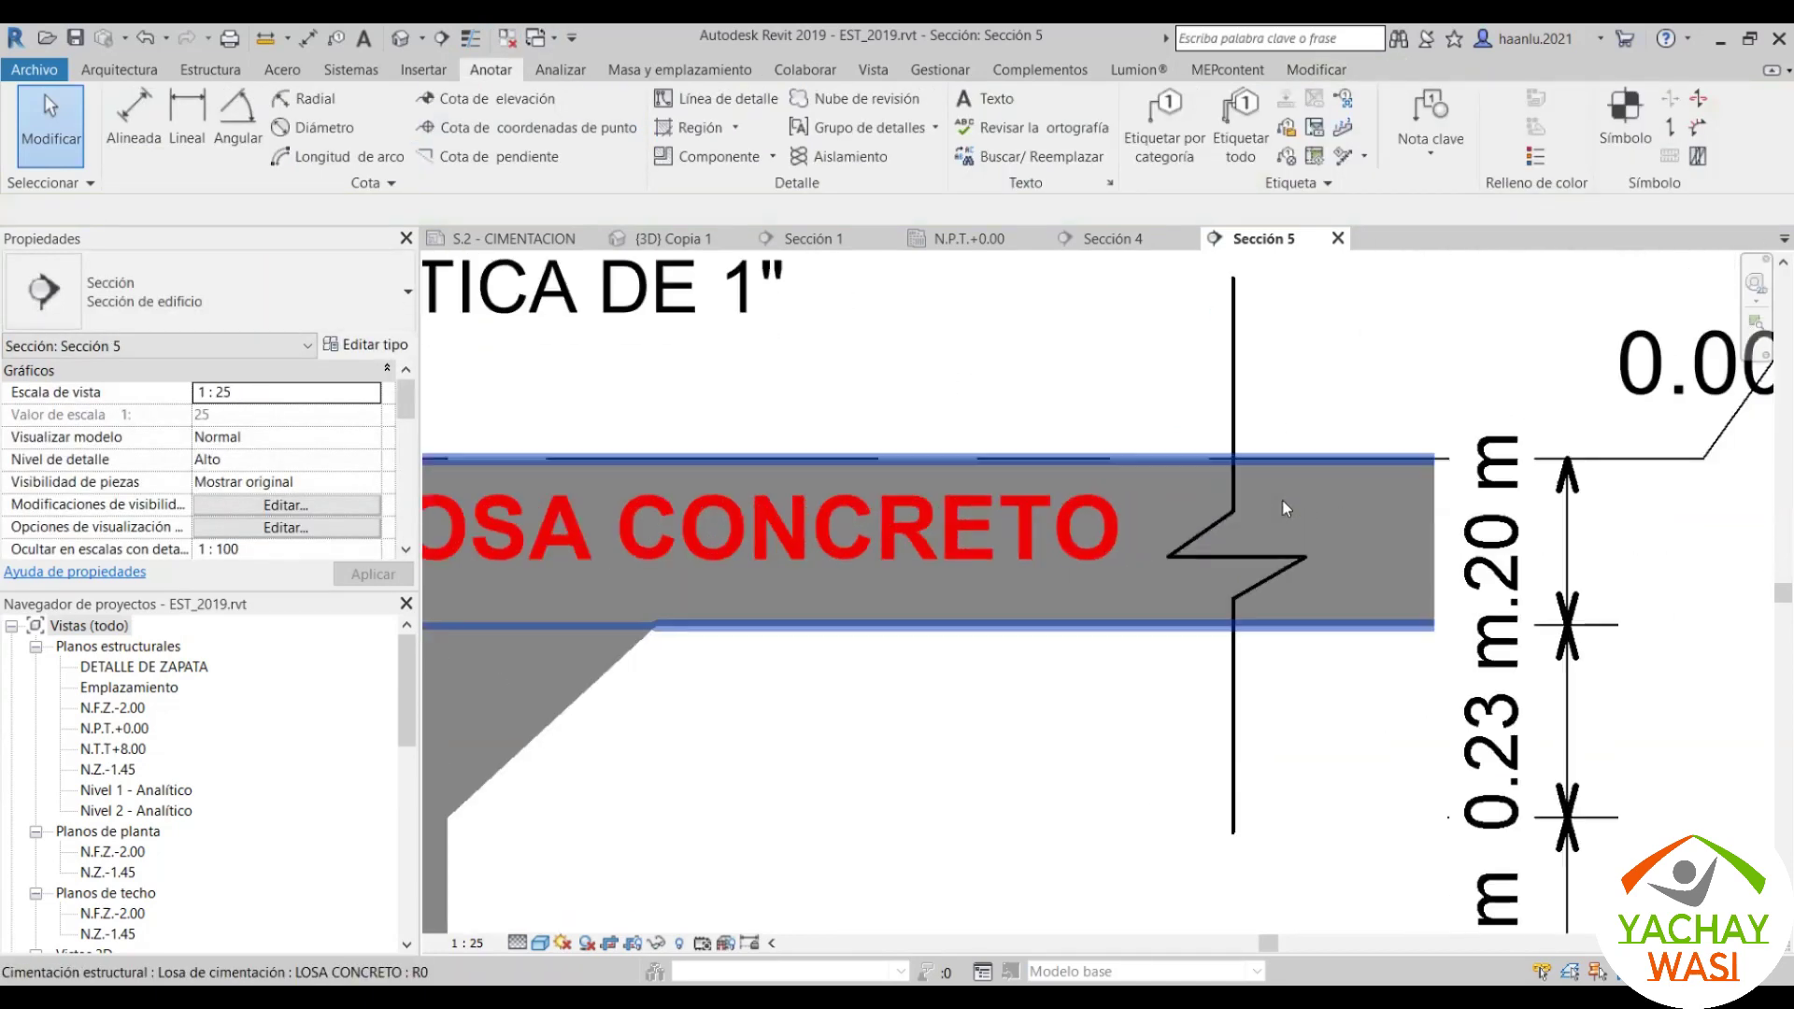
{"action": "scroll", "coordinate": [1282, 500], "scroll_direction": "up", "scroll_amount": 1}
{"action": "scroll", "coordinate": [1233, 454], "scroll_direction": "down", "scroll_amount": 2}
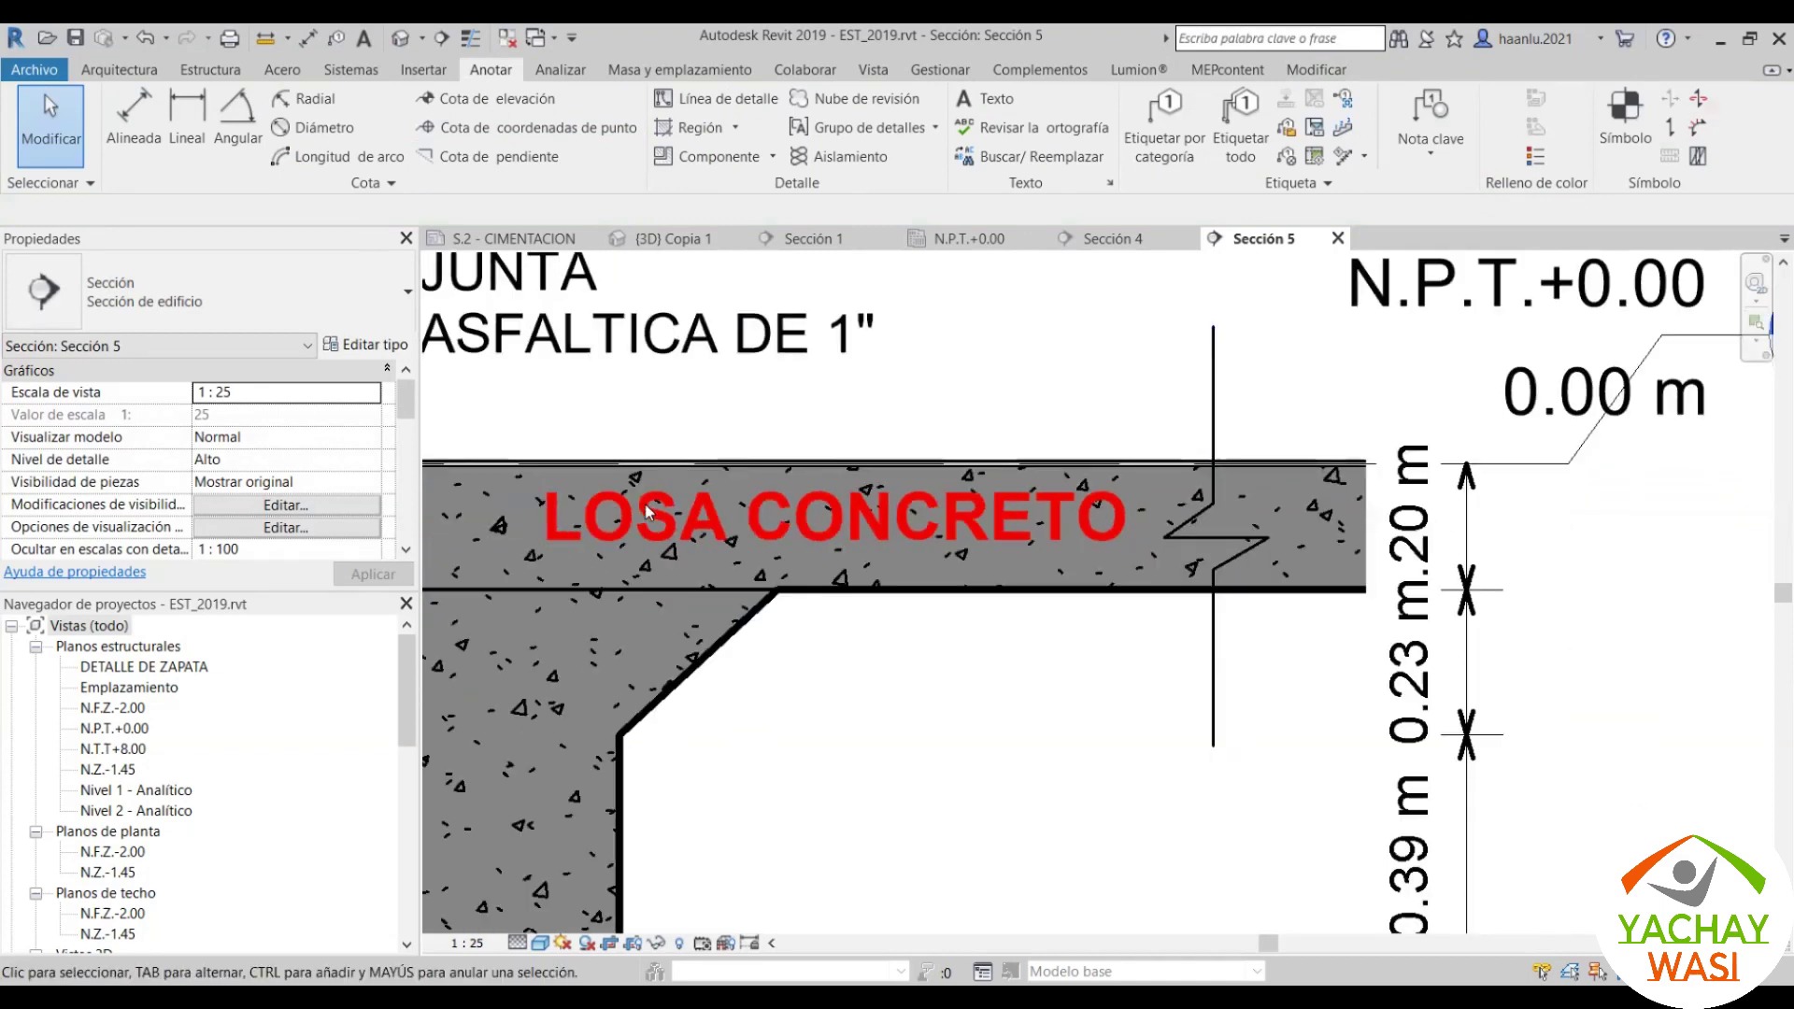
{"action": "left_click", "coordinate": [470, 38]}
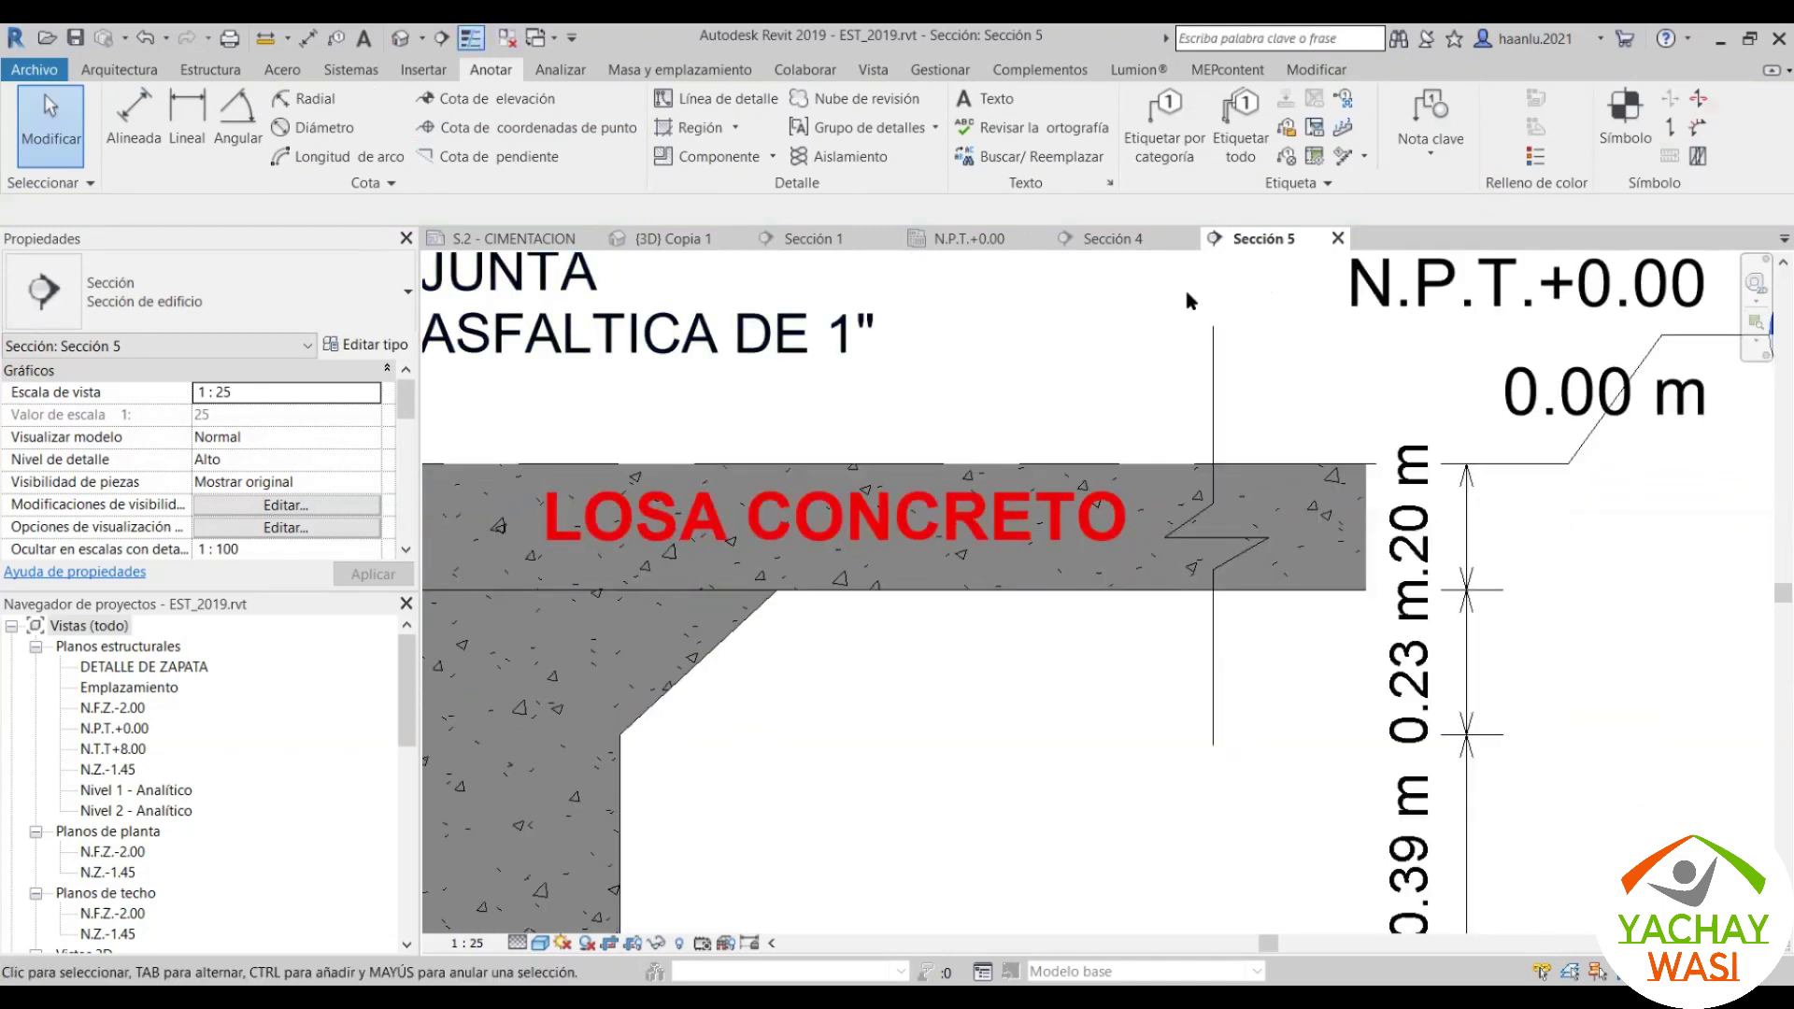
{"action": "left_click_drag", "start_coordinate": [1159, 293], "coordinate": [1263, 768]}
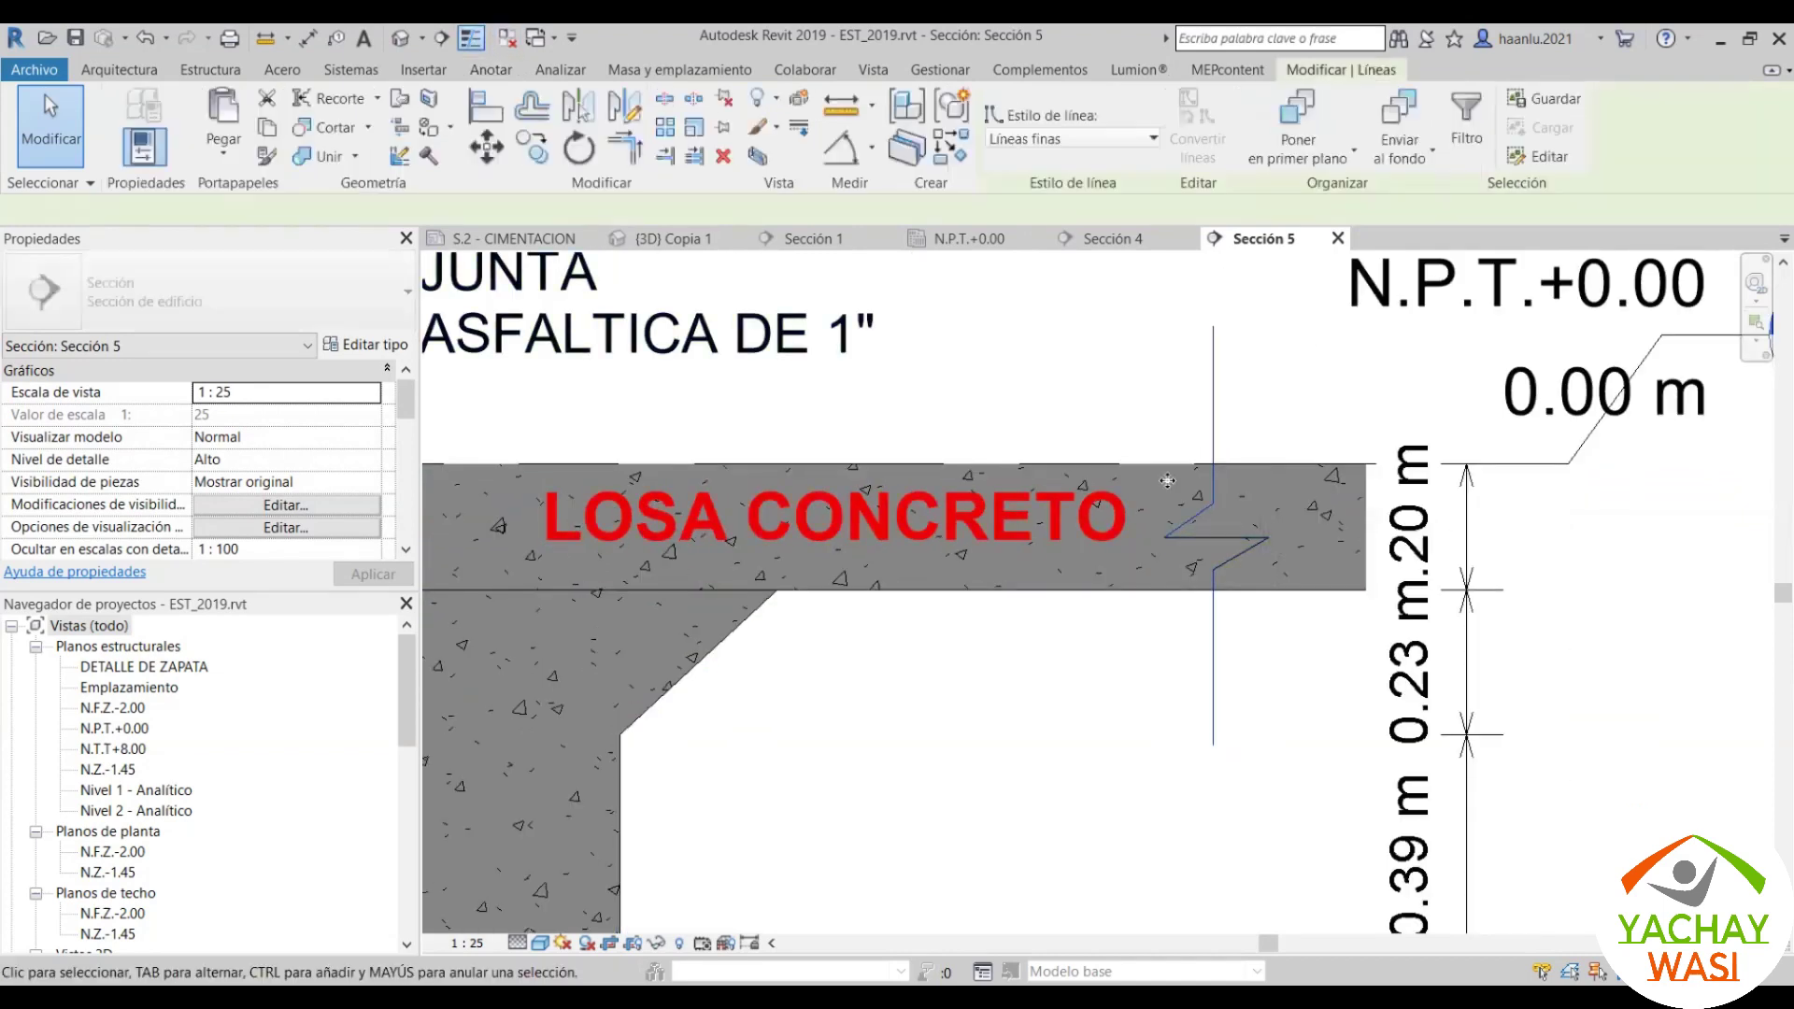
{"action": "left_click_drag", "start_coordinate": [1144, 276], "coordinate": [1306, 790]}
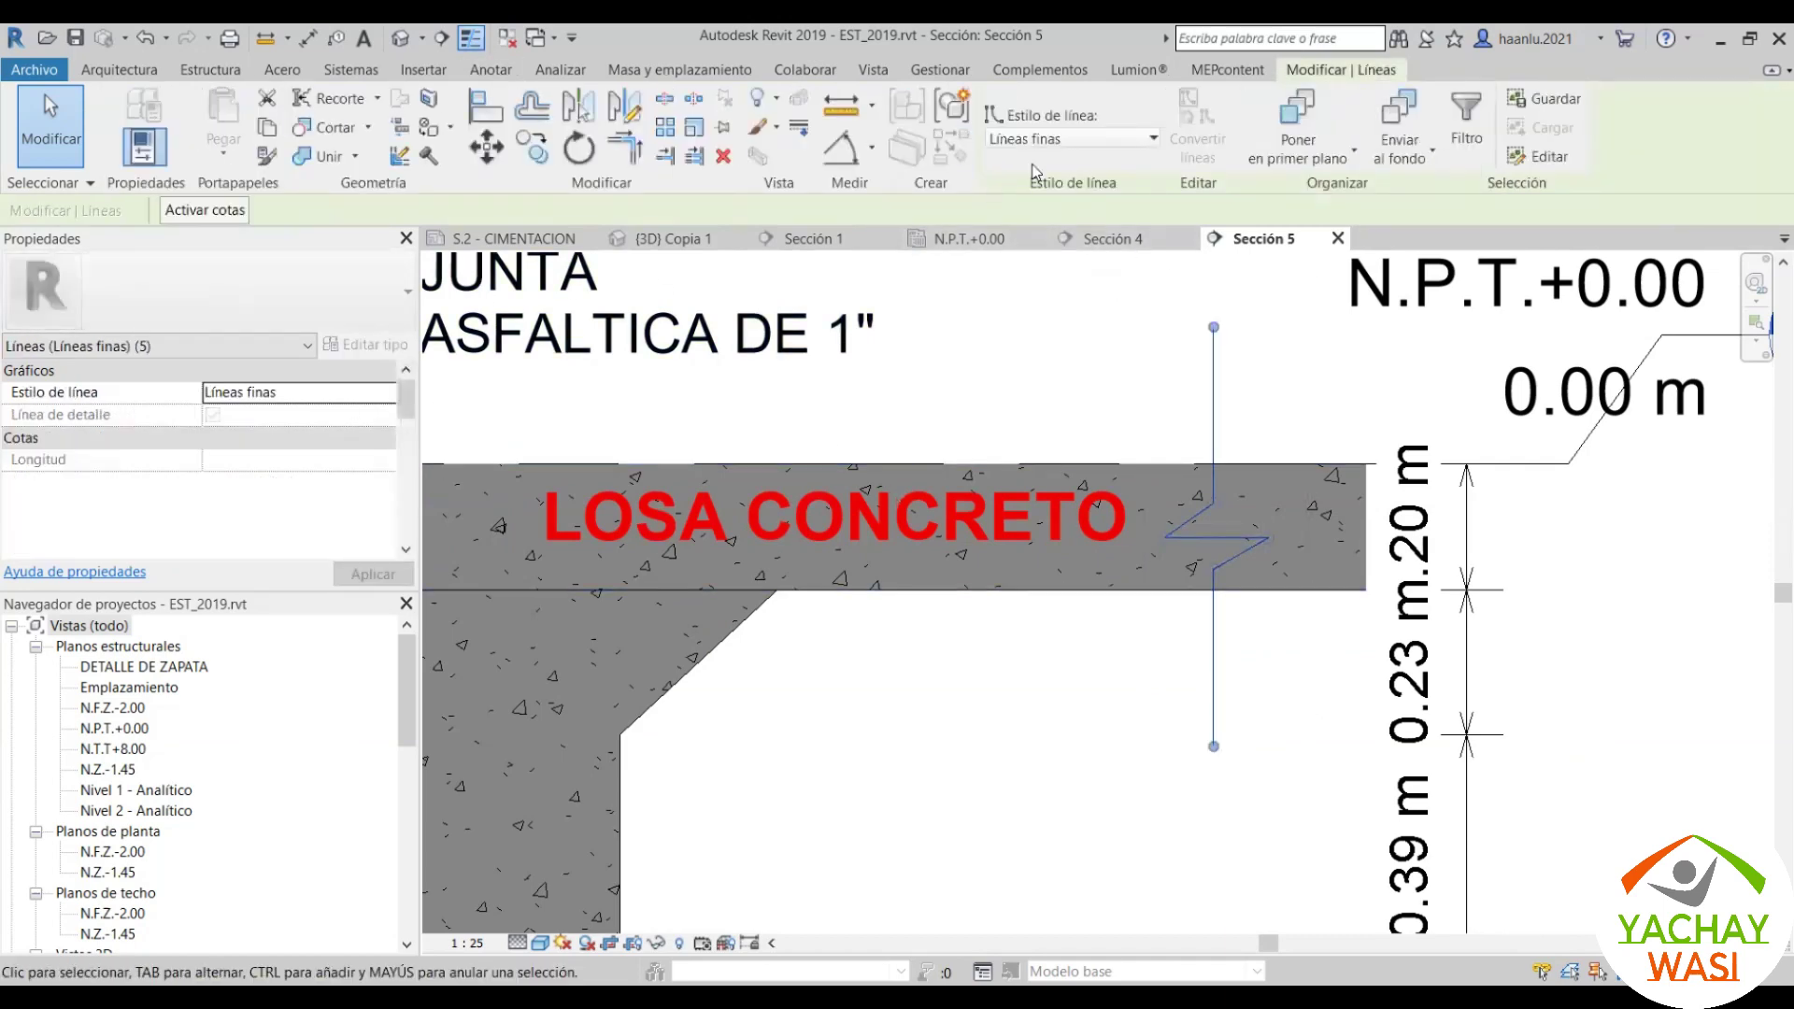
Step: Change the break lines to Líneas anchas and verify the heavier weight
{"action": "left_click", "coordinate": [1082, 140]}
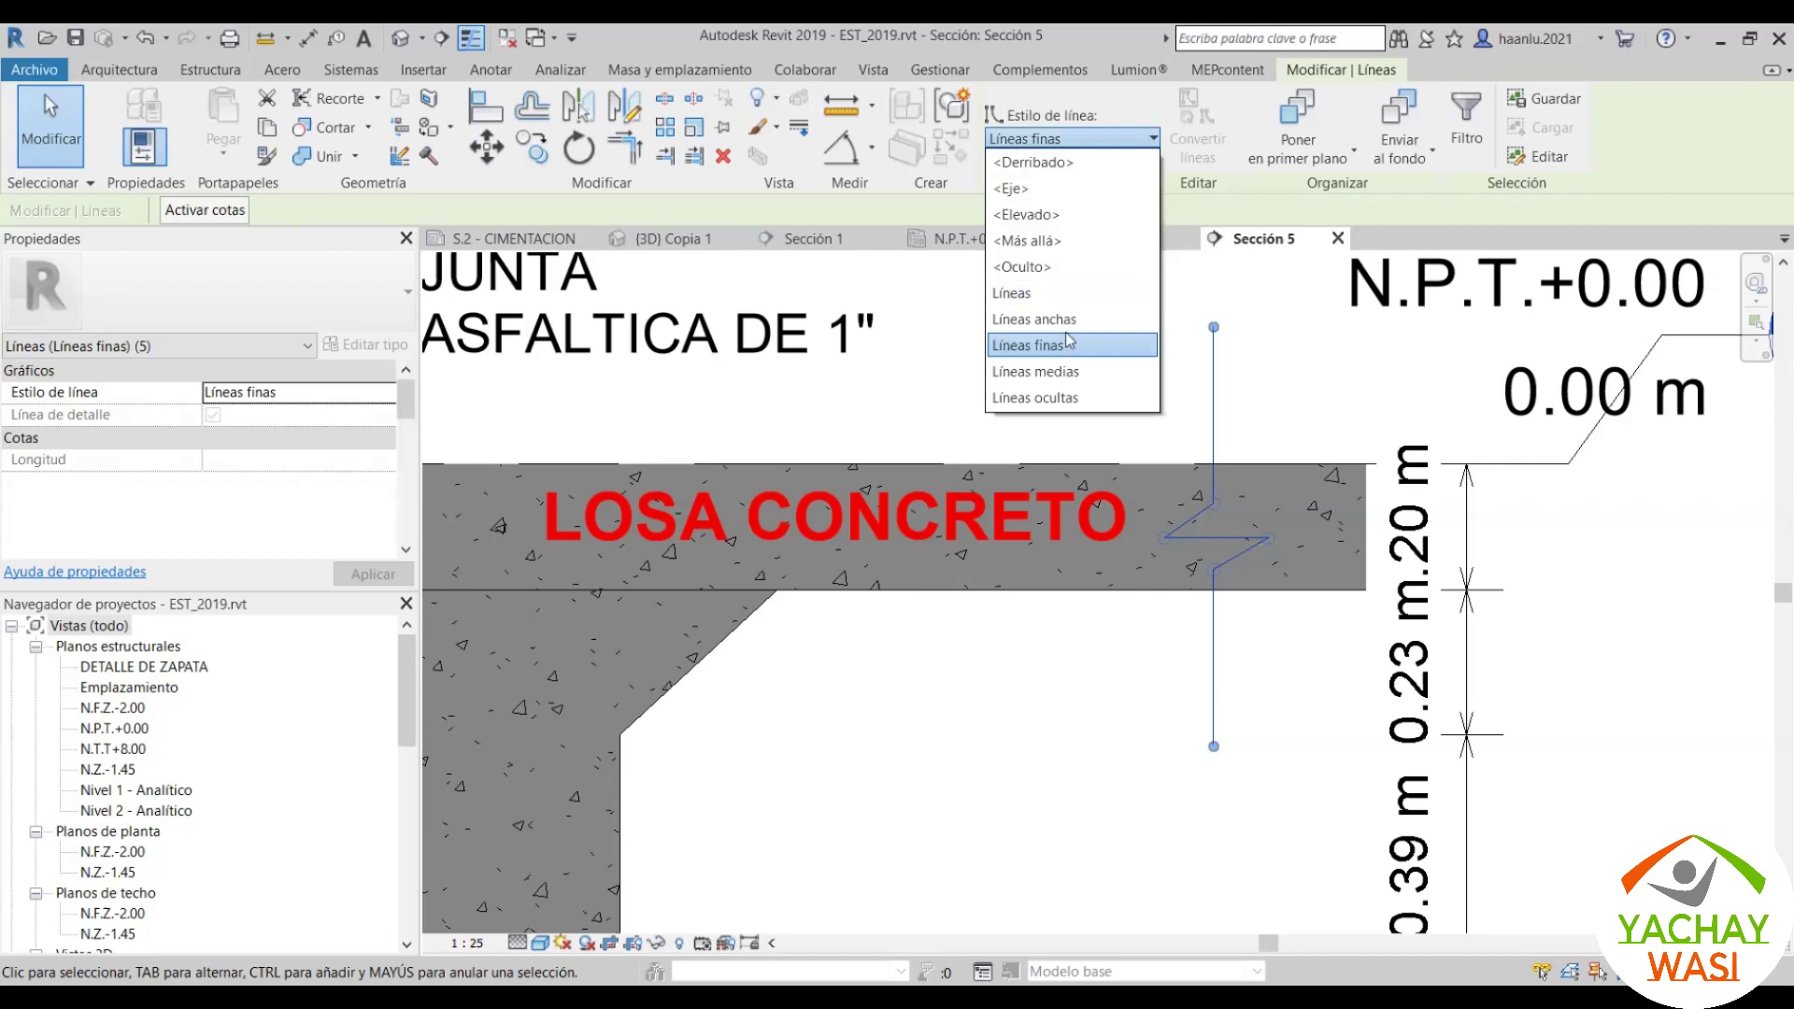
{"action": "left_click", "coordinate": [1072, 319]}
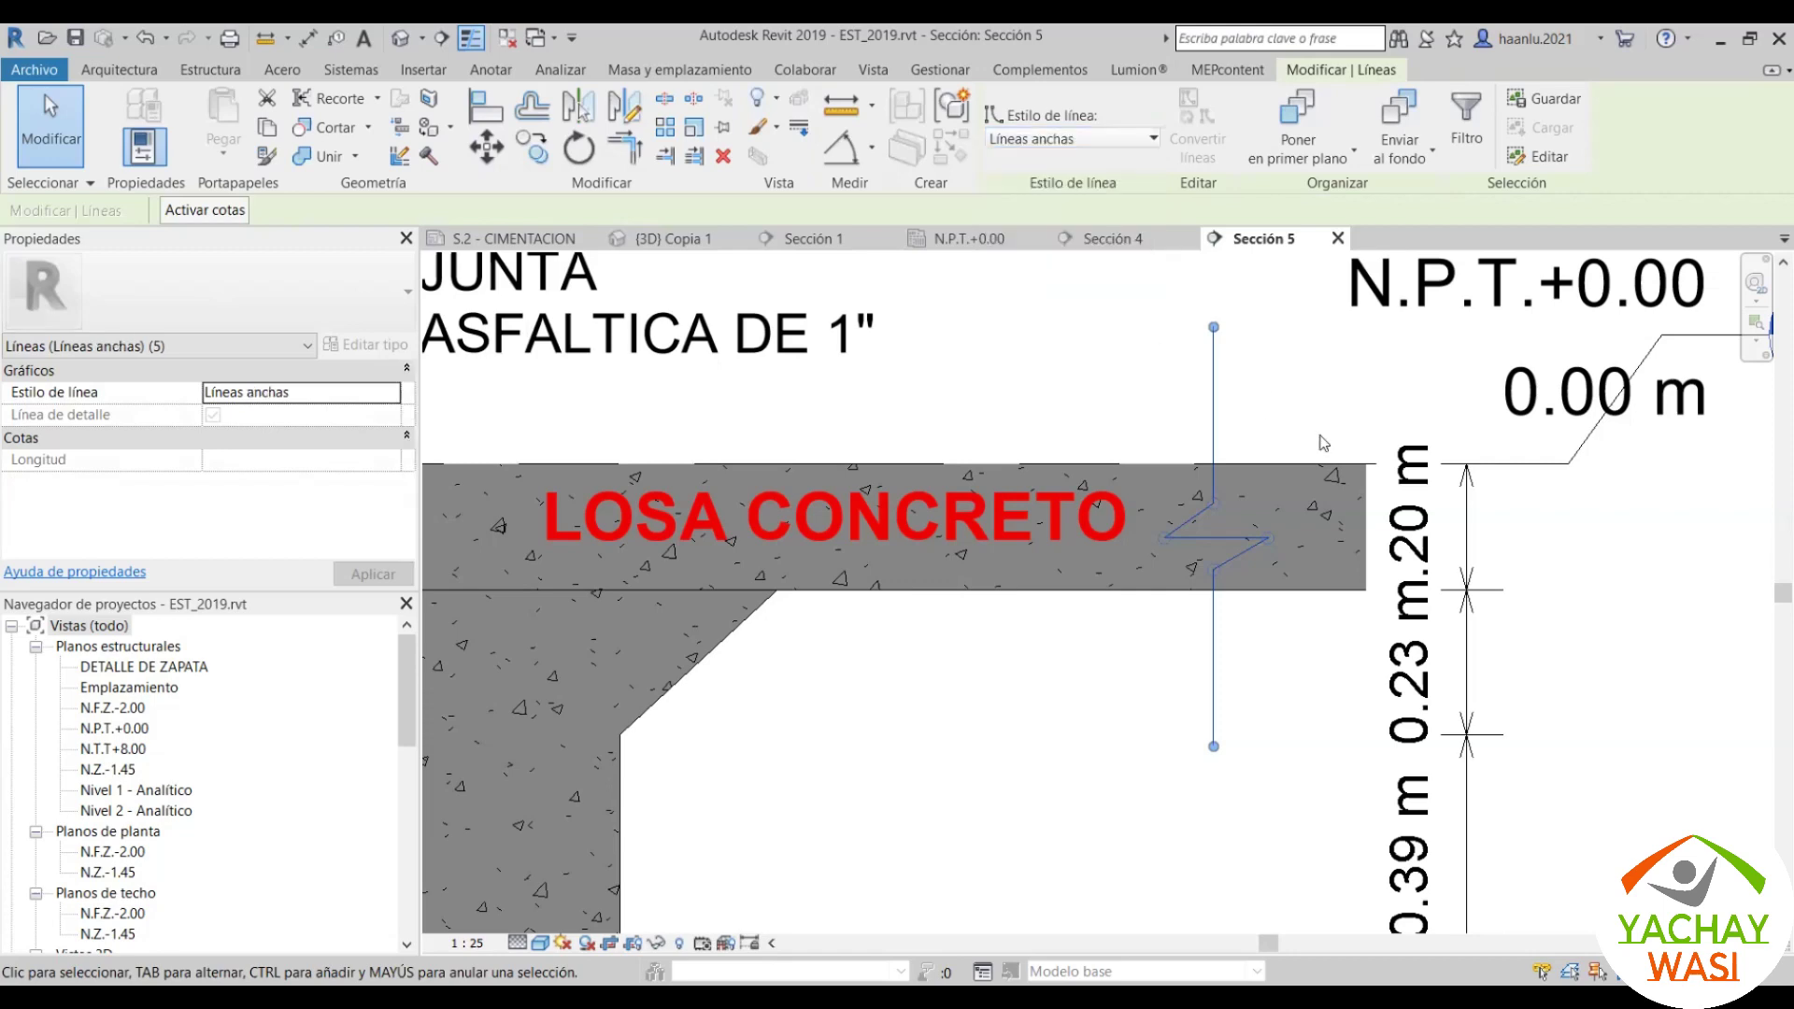
{"action": "left_click", "coordinate": [478, 41]}
{"action": "left_click", "coordinate": [1286, 350]}
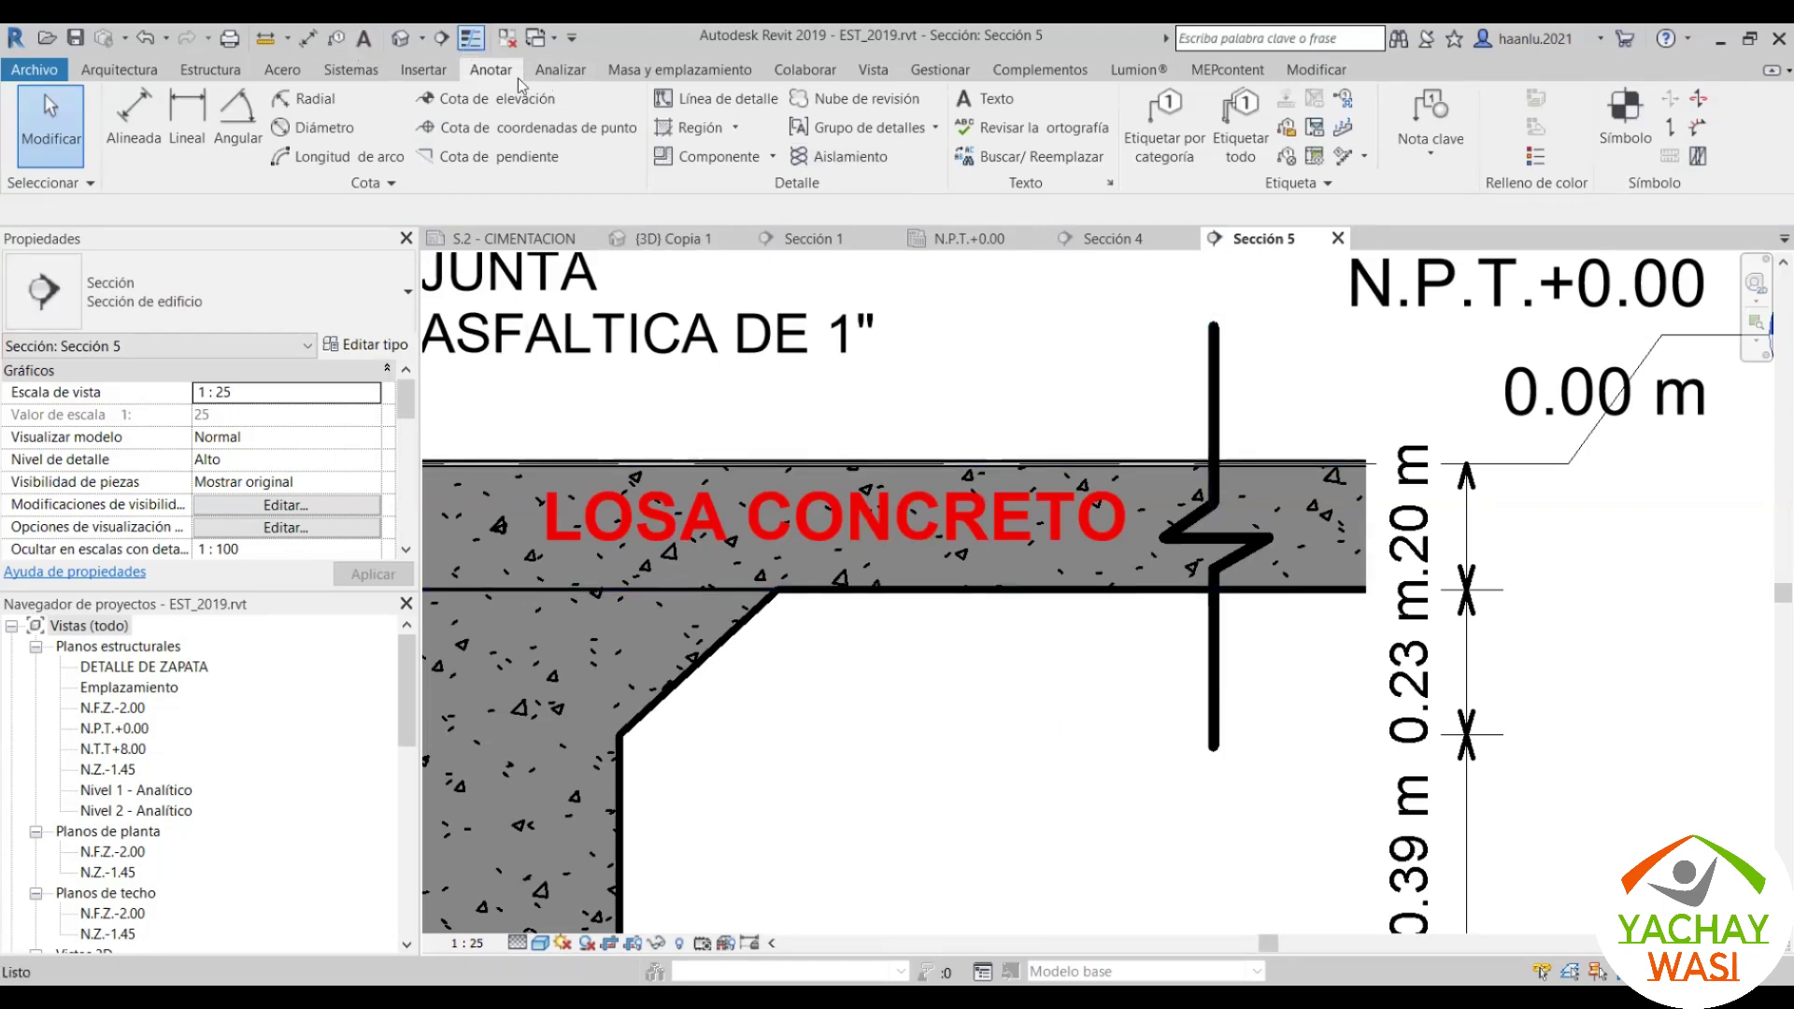
{"action": "left_click", "coordinate": [471, 37]}
{"action": "left_click", "coordinate": [1213, 416]}
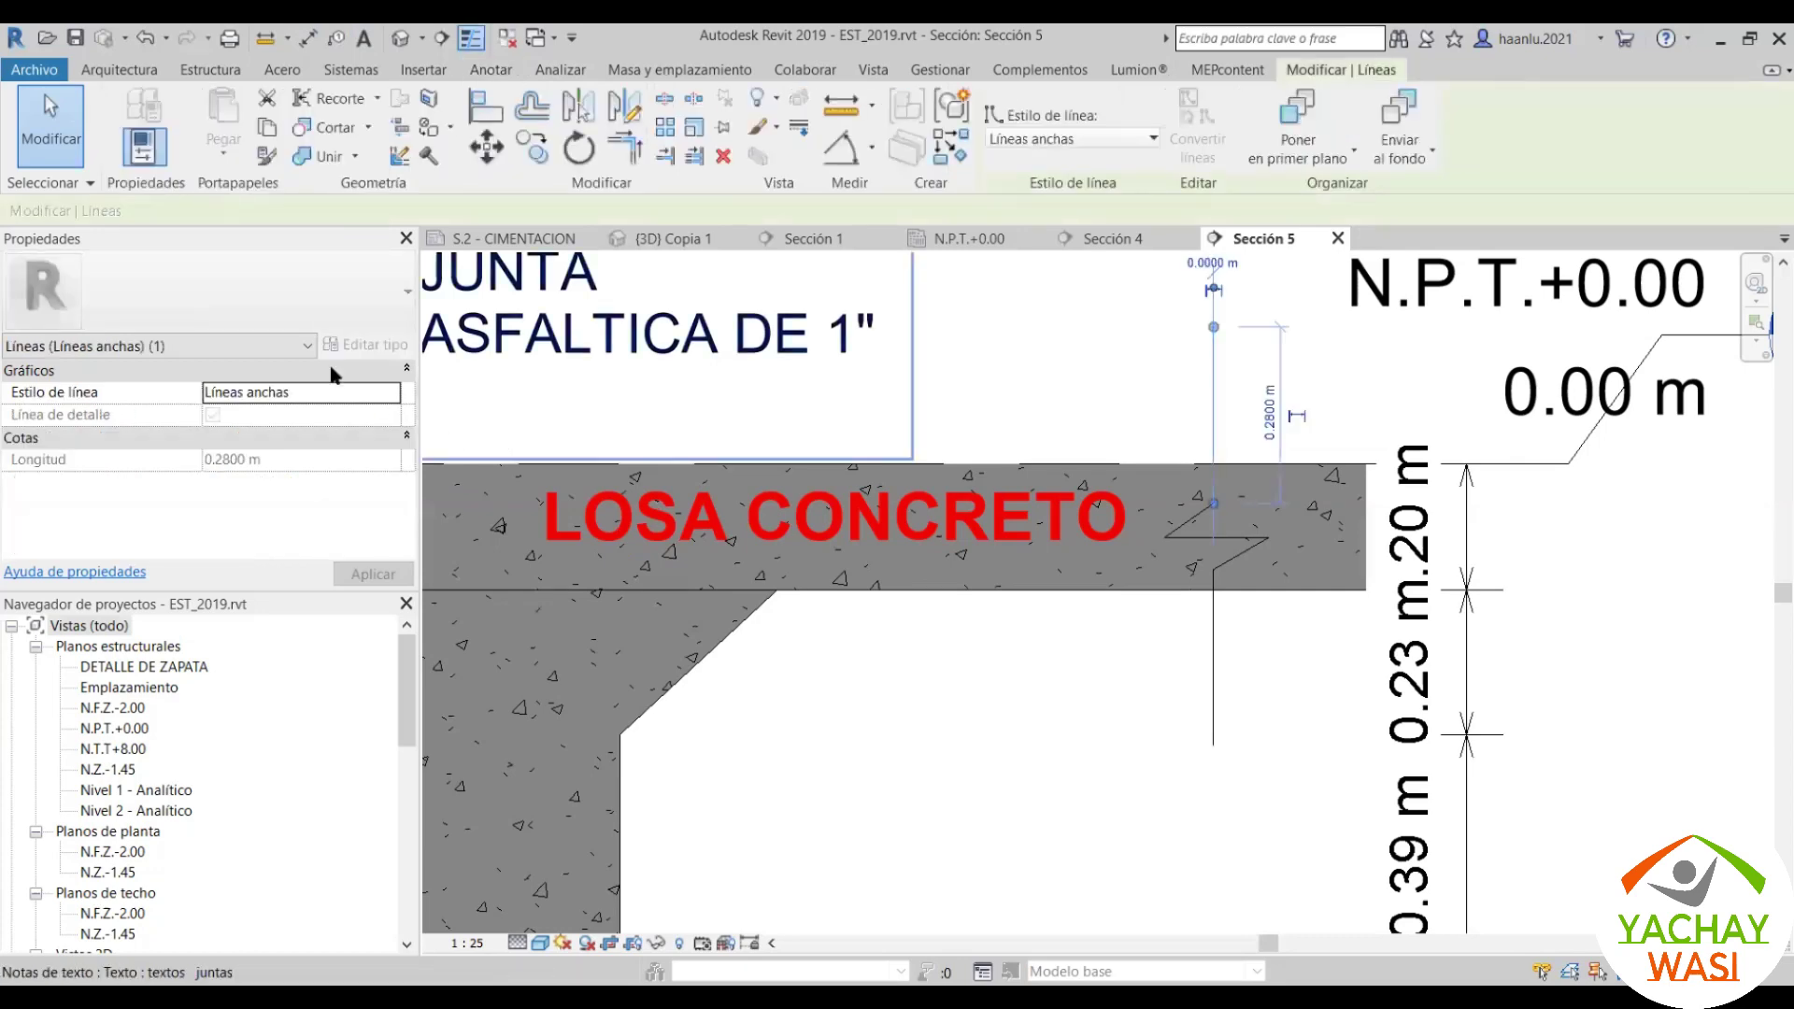
{"action": "left_click", "coordinate": [944, 435]}
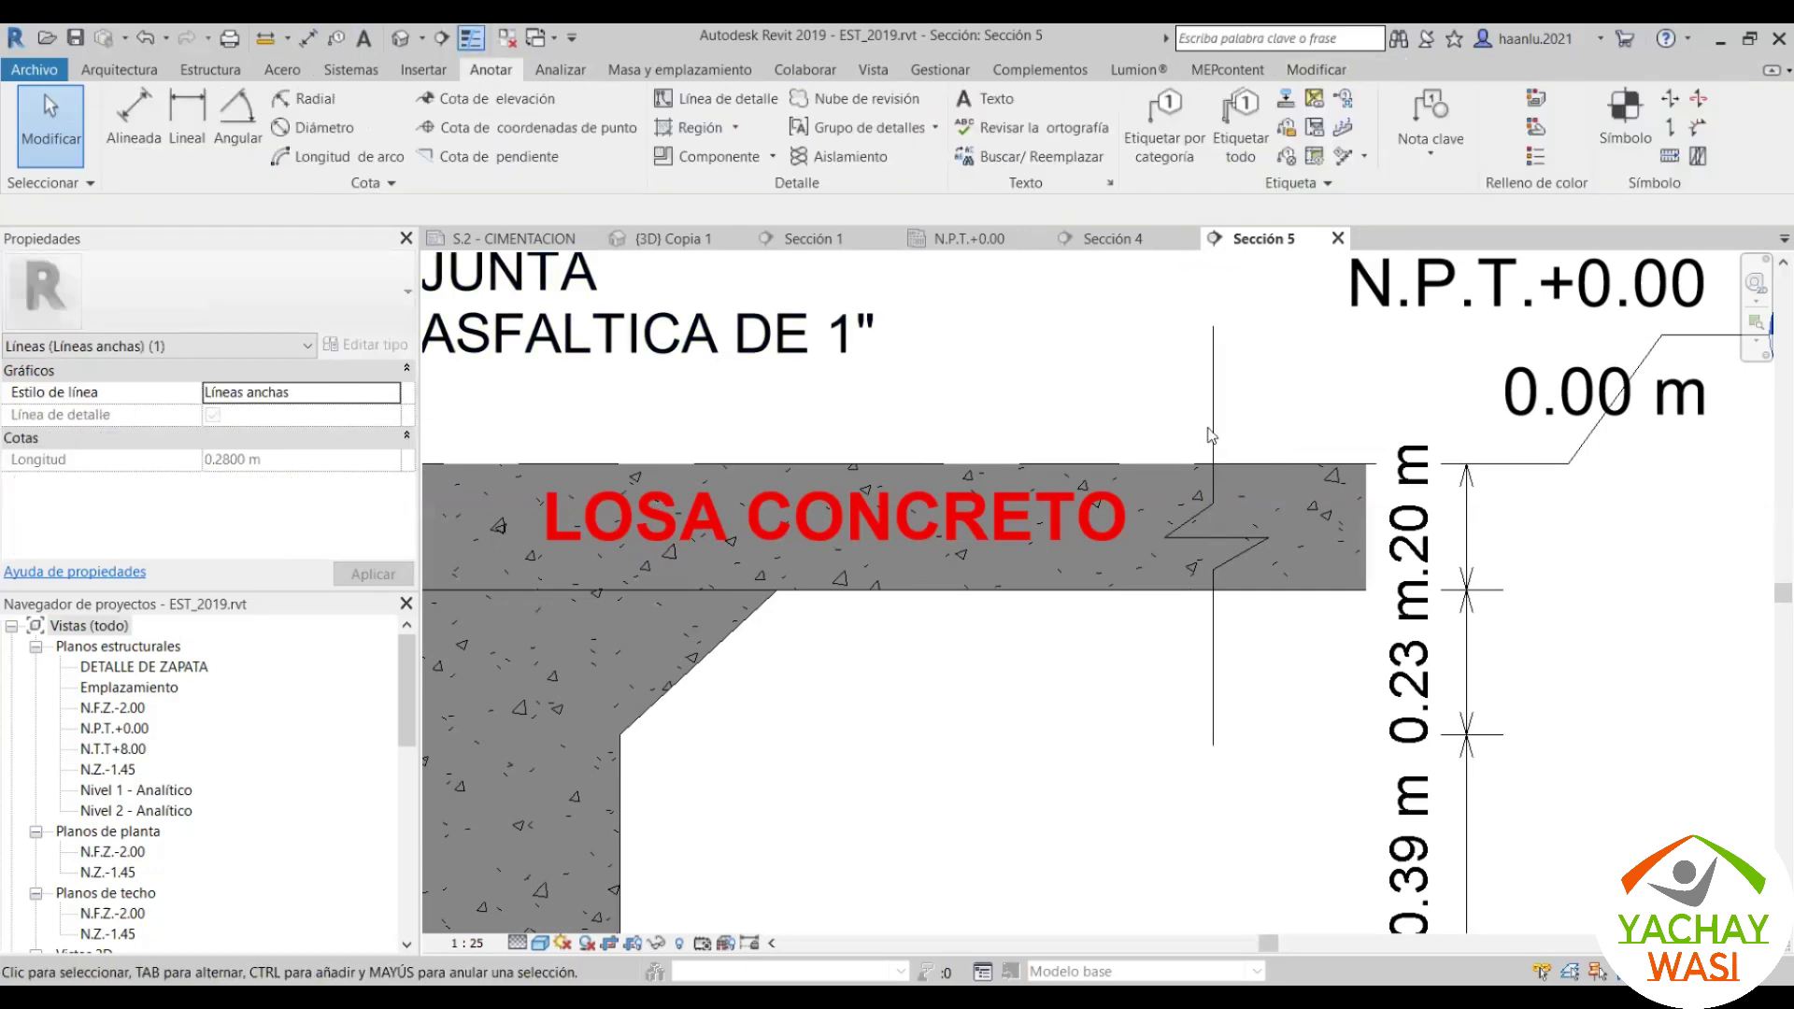
{"action": "scroll", "coordinate": [1301, 469], "scroll_direction": "up", "scroll_amount": 2}
{"action": "scroll", "coordinate": [1134, 519], "scroll_direction": "down", "scroll_amount": 3}
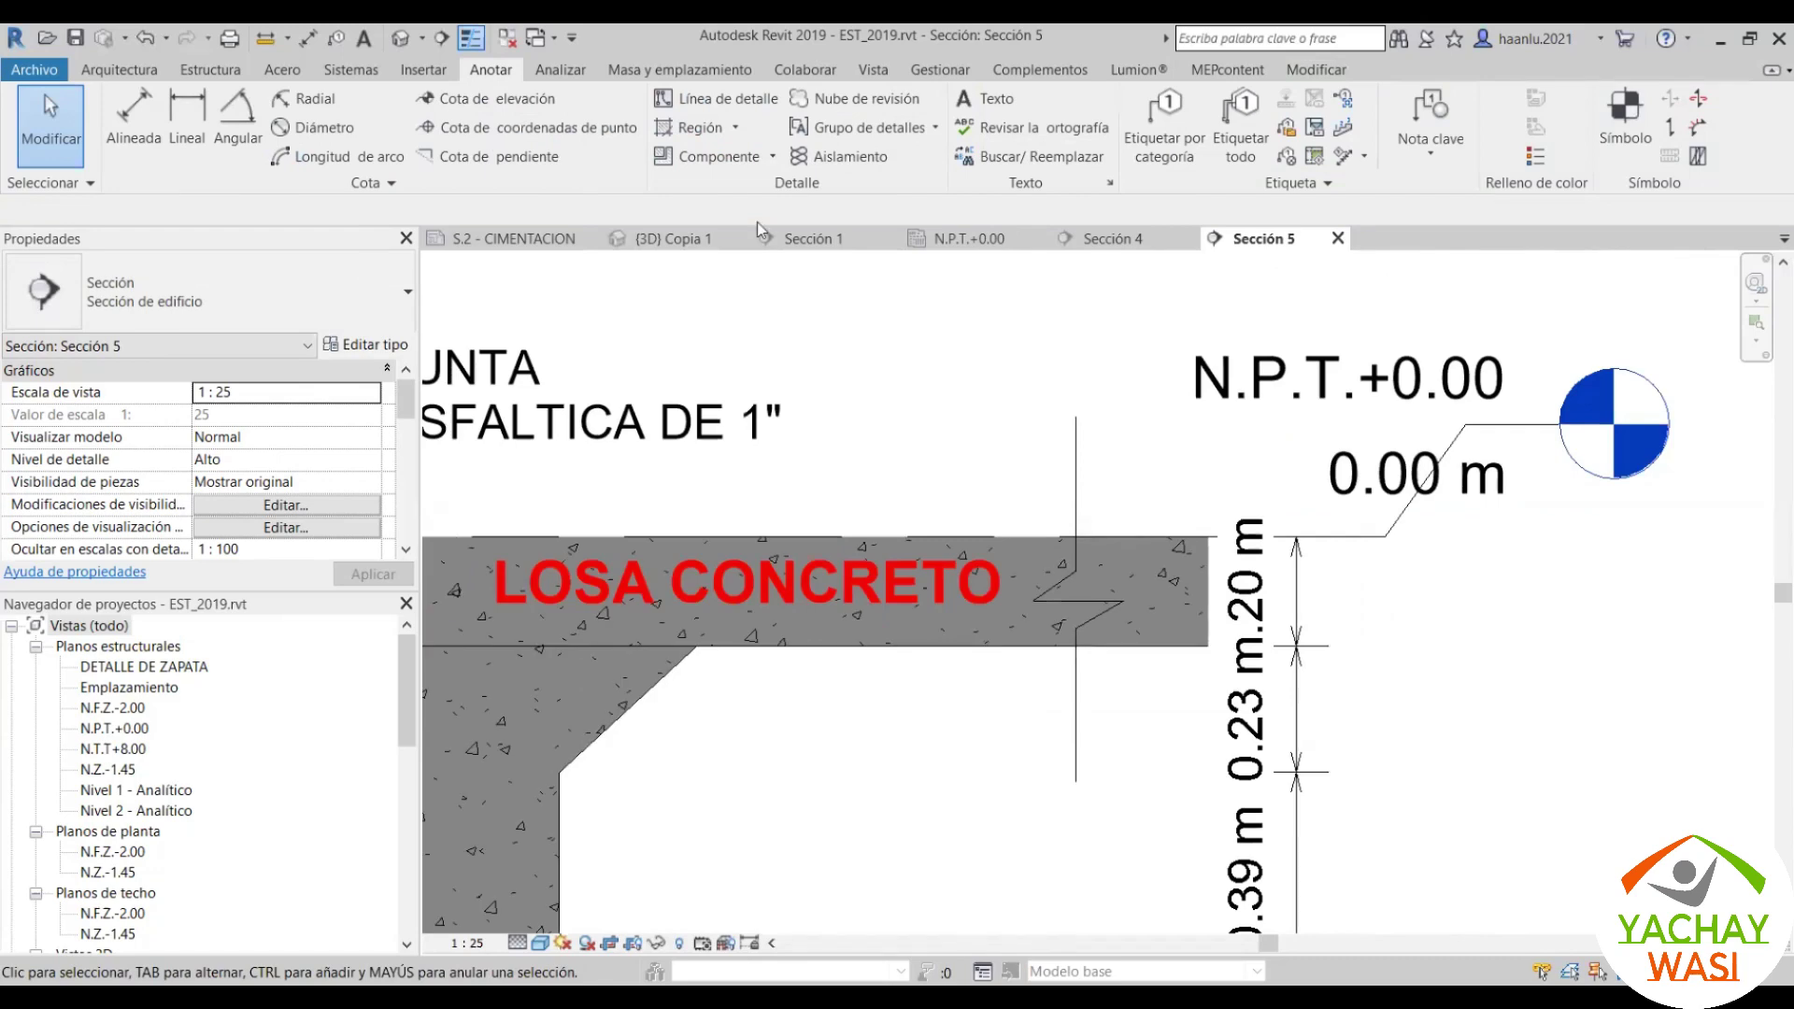
Step: Start a Región rellenada and trace its edge down the zigzag break line
{"action": "left_click", "coordinate": [735, 128]}
{"action": "left_click", "coordinate": [747, 161]}
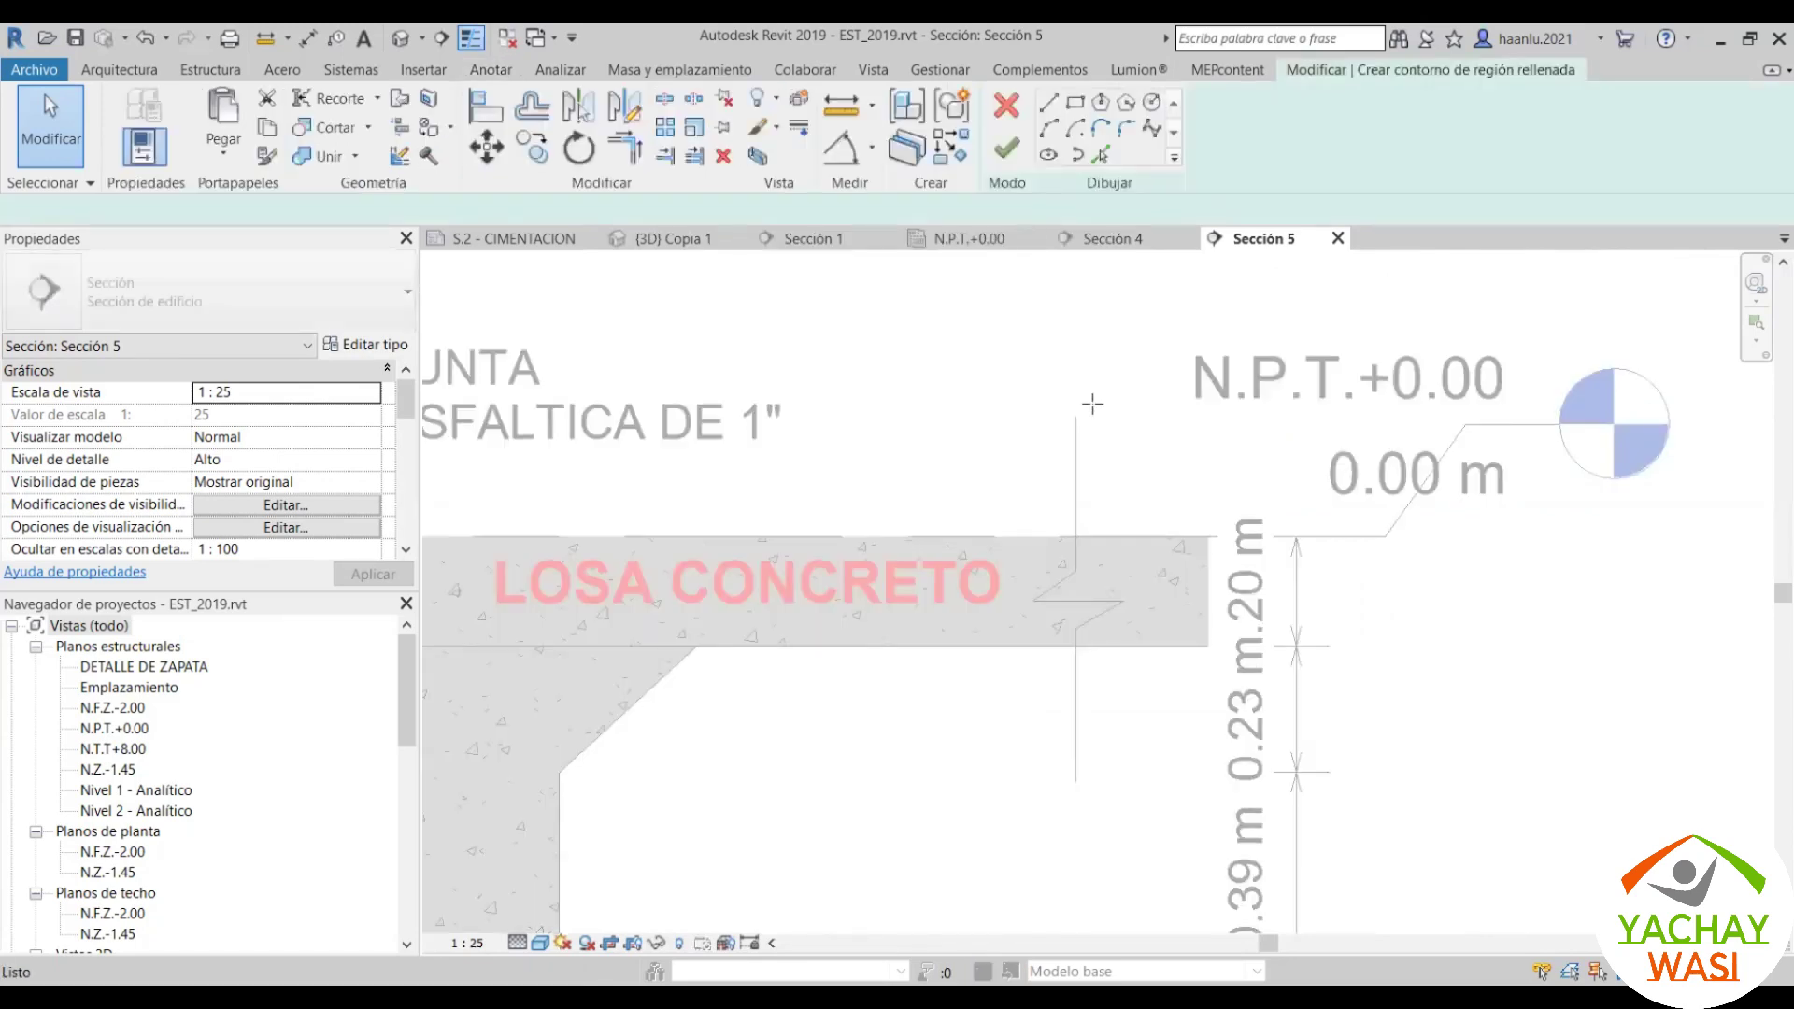
{"action": "left_click", "coordinate": [1075, 417]}
{"action": "scroll", "coordinate": [1094, 576], "scroll_direction": "up", "scroll_amount": 2}
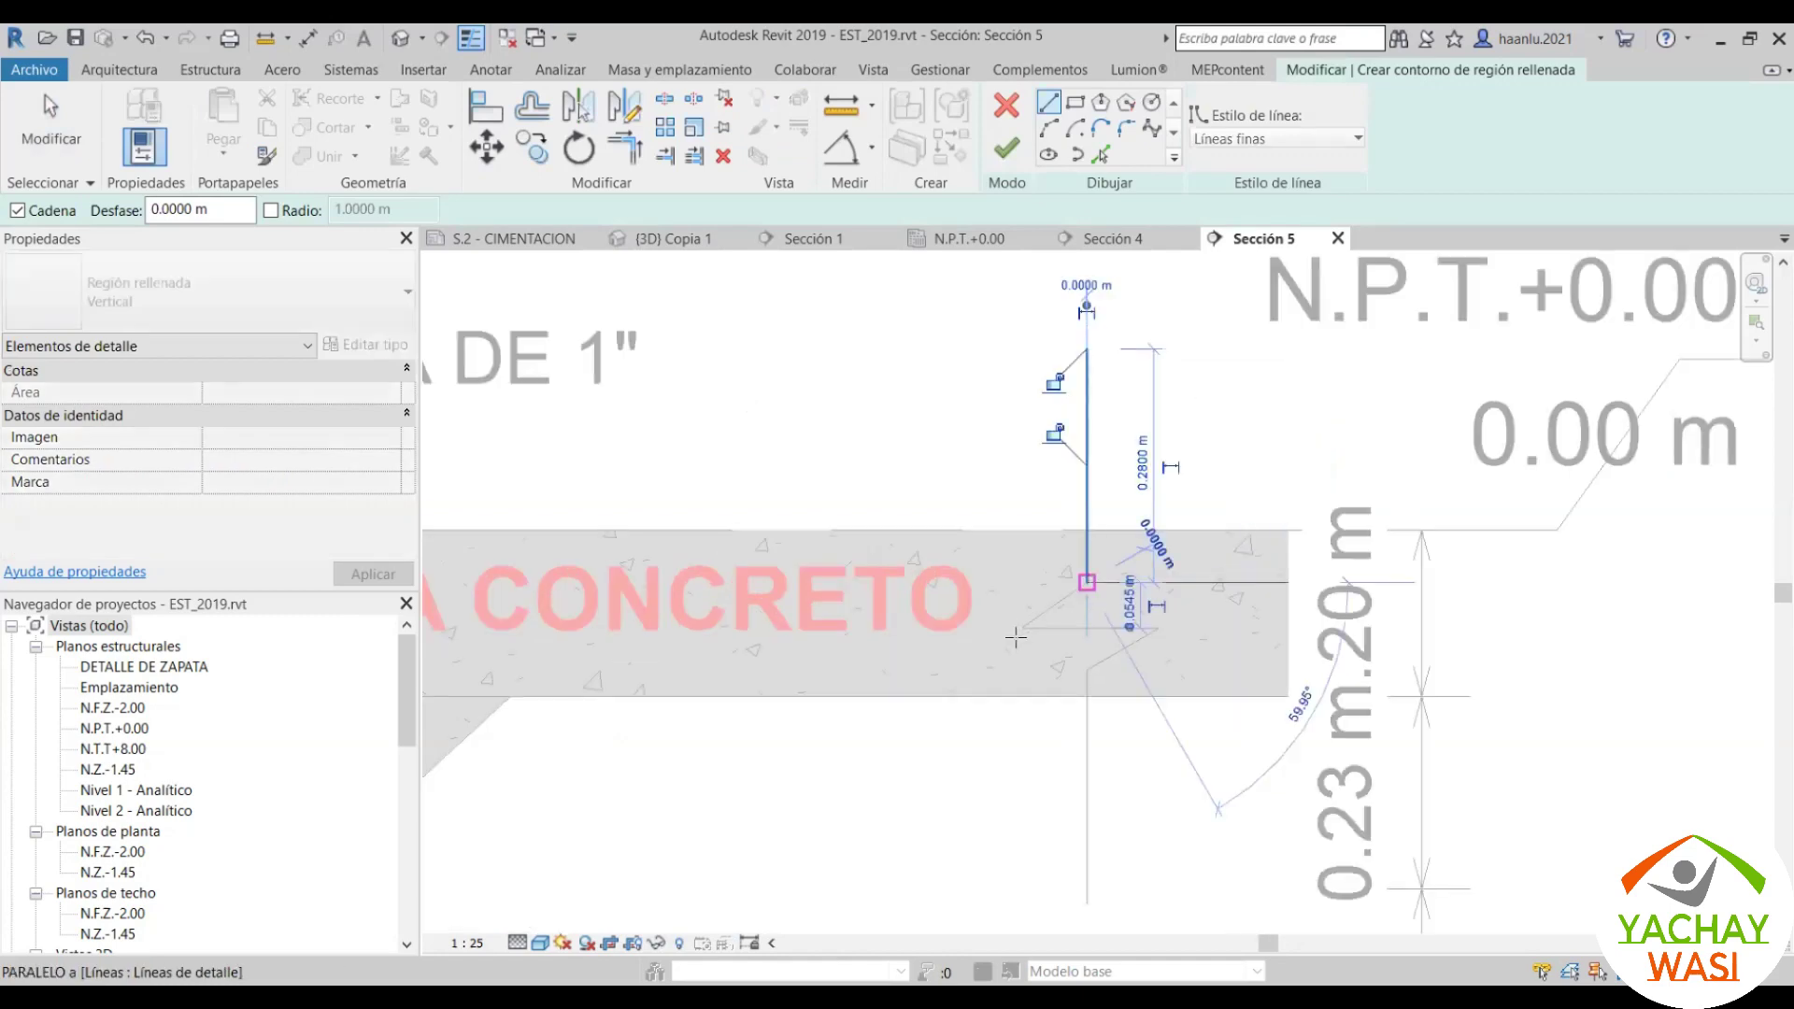
{"action": "left_click", "coordinate": [1086, 586]}
{"action": "left_click", "coordinate": [1022, 628]}
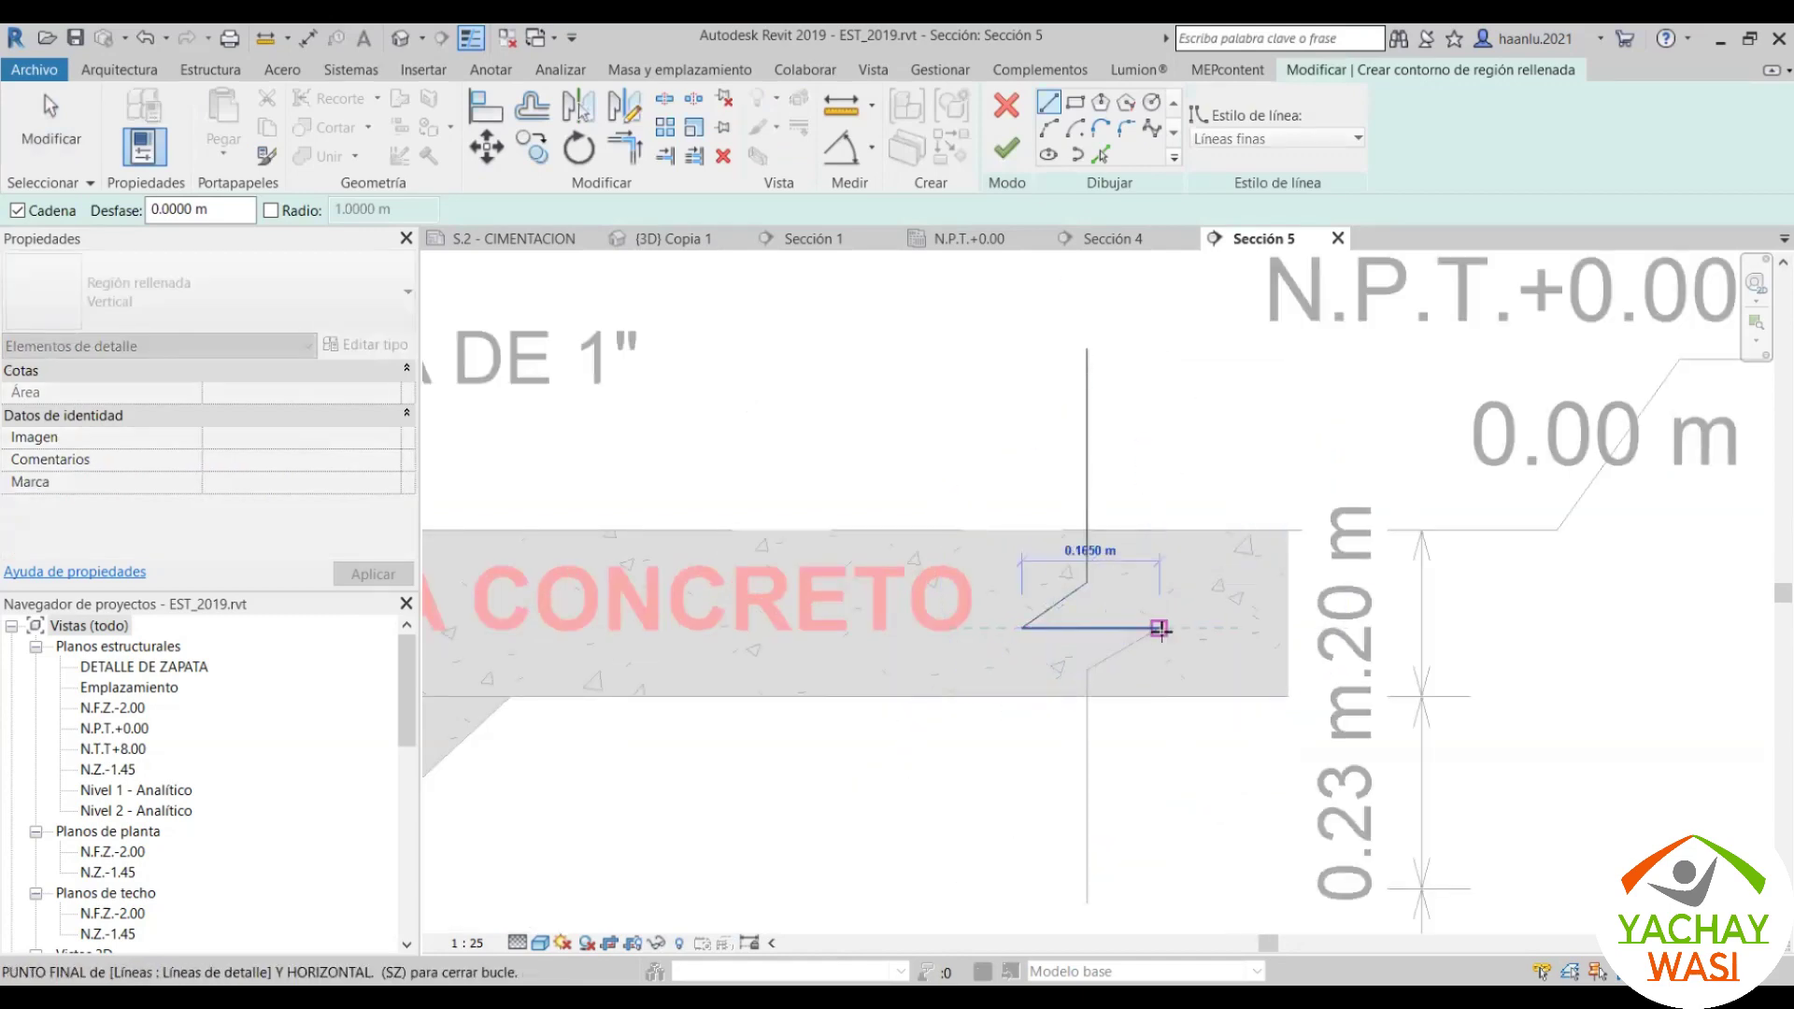
{"action": "left_click", "coordinate": [1158, 628]}
{"action": "left_click", "coordinate": [1088, 668]}
Step: Close the outline around the slab's right end and finish the filled region
{"action": "scroll", "coordinate": [1112, 659], "scroll_direction": "down", "scroll_amount": 2}
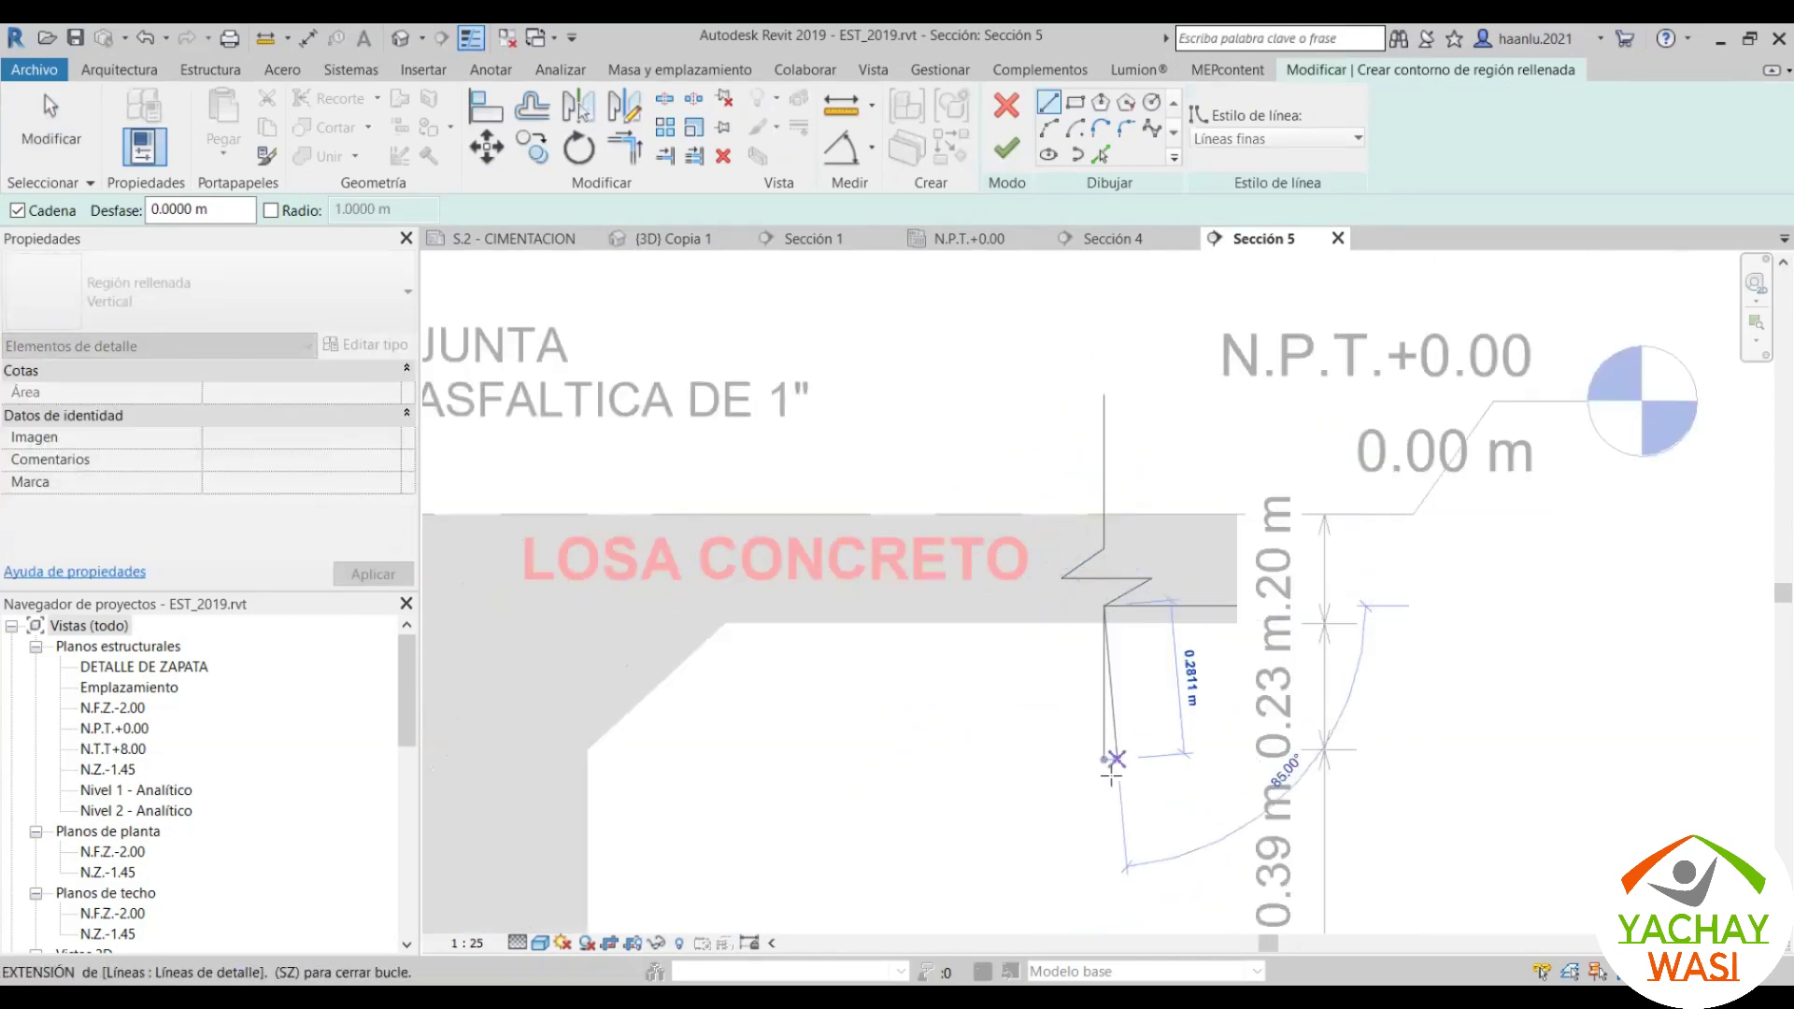
{"action": "left_click", "coordinate": [1104, 758]}
{"action": "left_click", "coordinate": [1191, 758]}
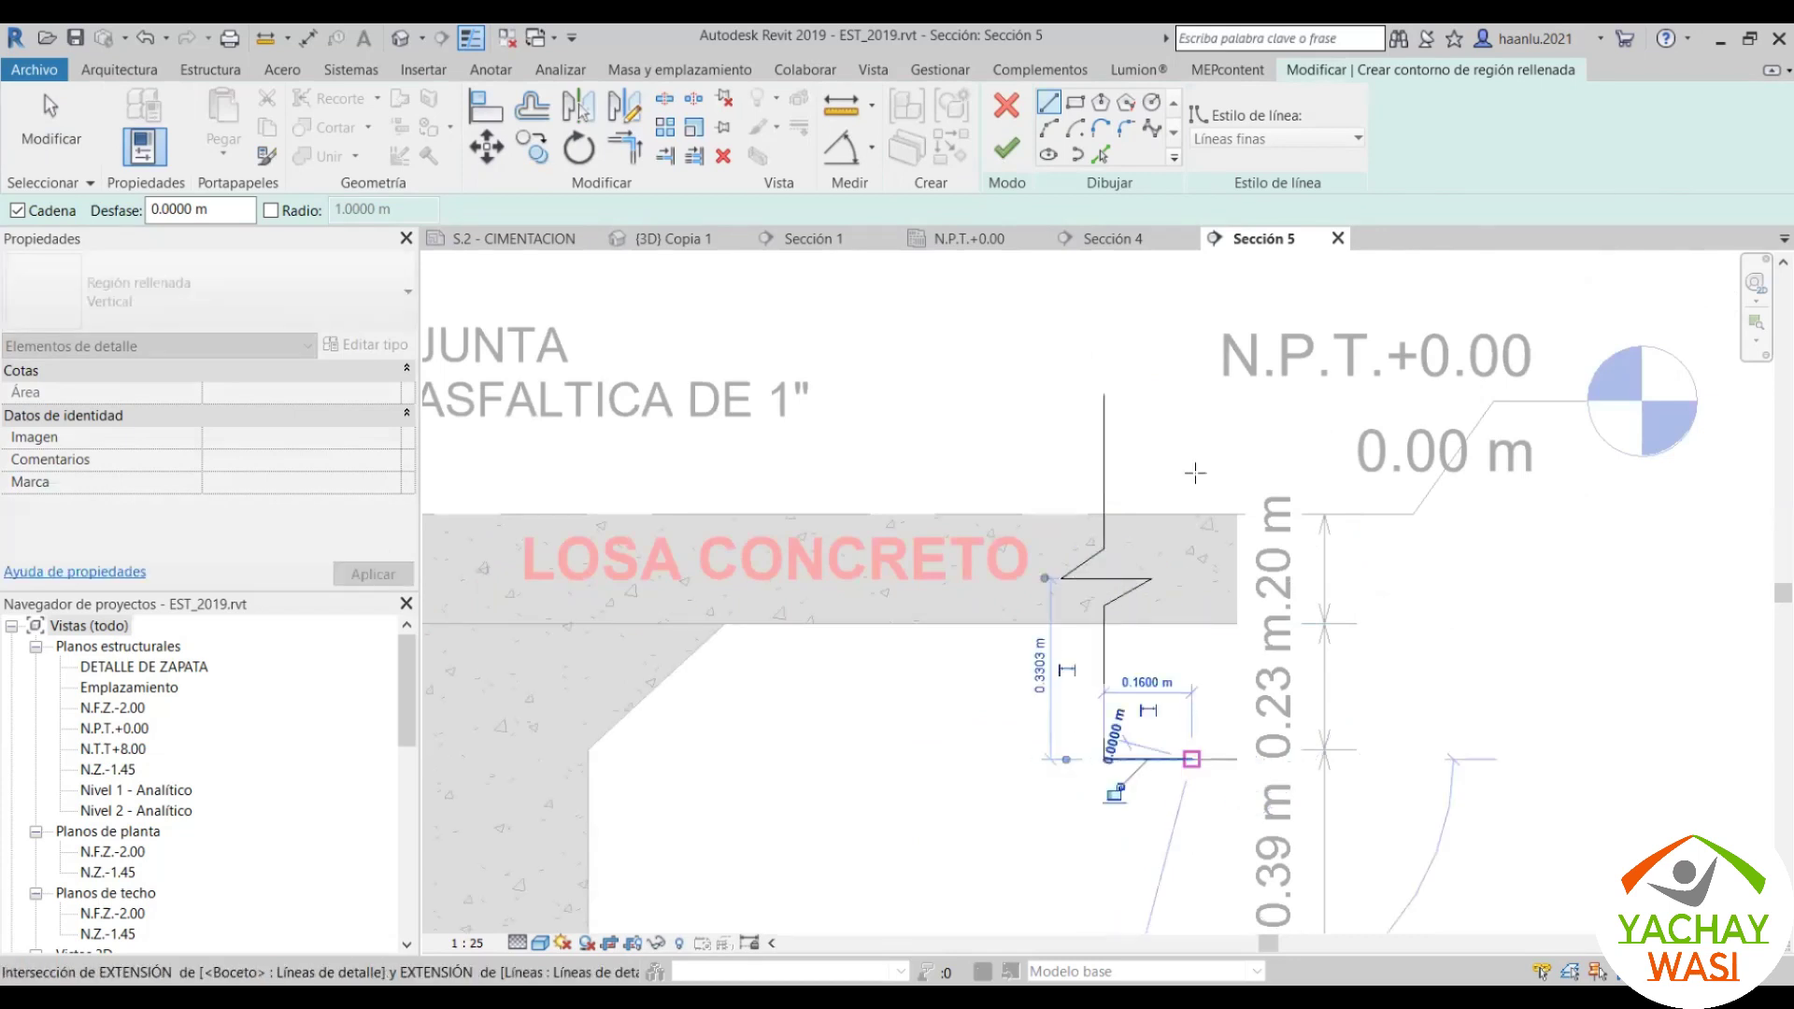
{"action": "left_click", "coordinate": [1191, 395]}
{"action": "left_click", "coordinate": [1104, 395]}
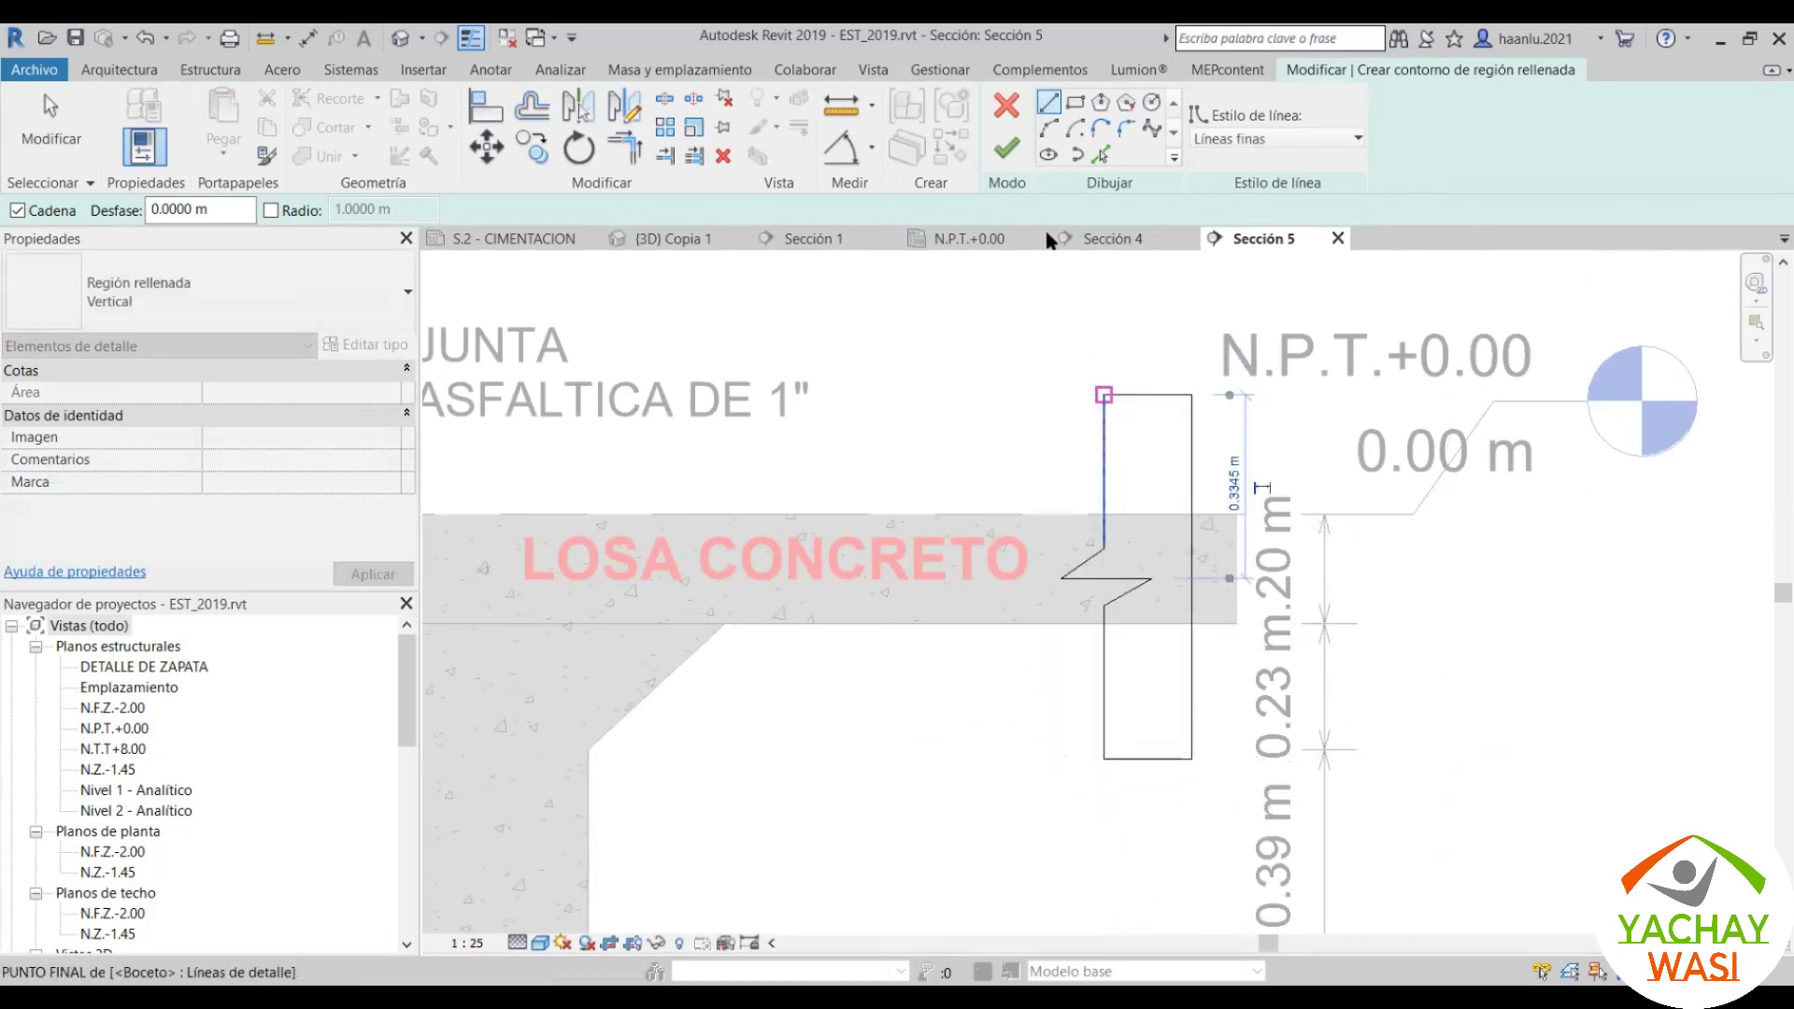
{"action": "left_click", "coordinate": [1009, 149]}
{"action": "scroll", "coordinate": [1200, 590], "scroll_direction": "up", "scroll_amount": 1}
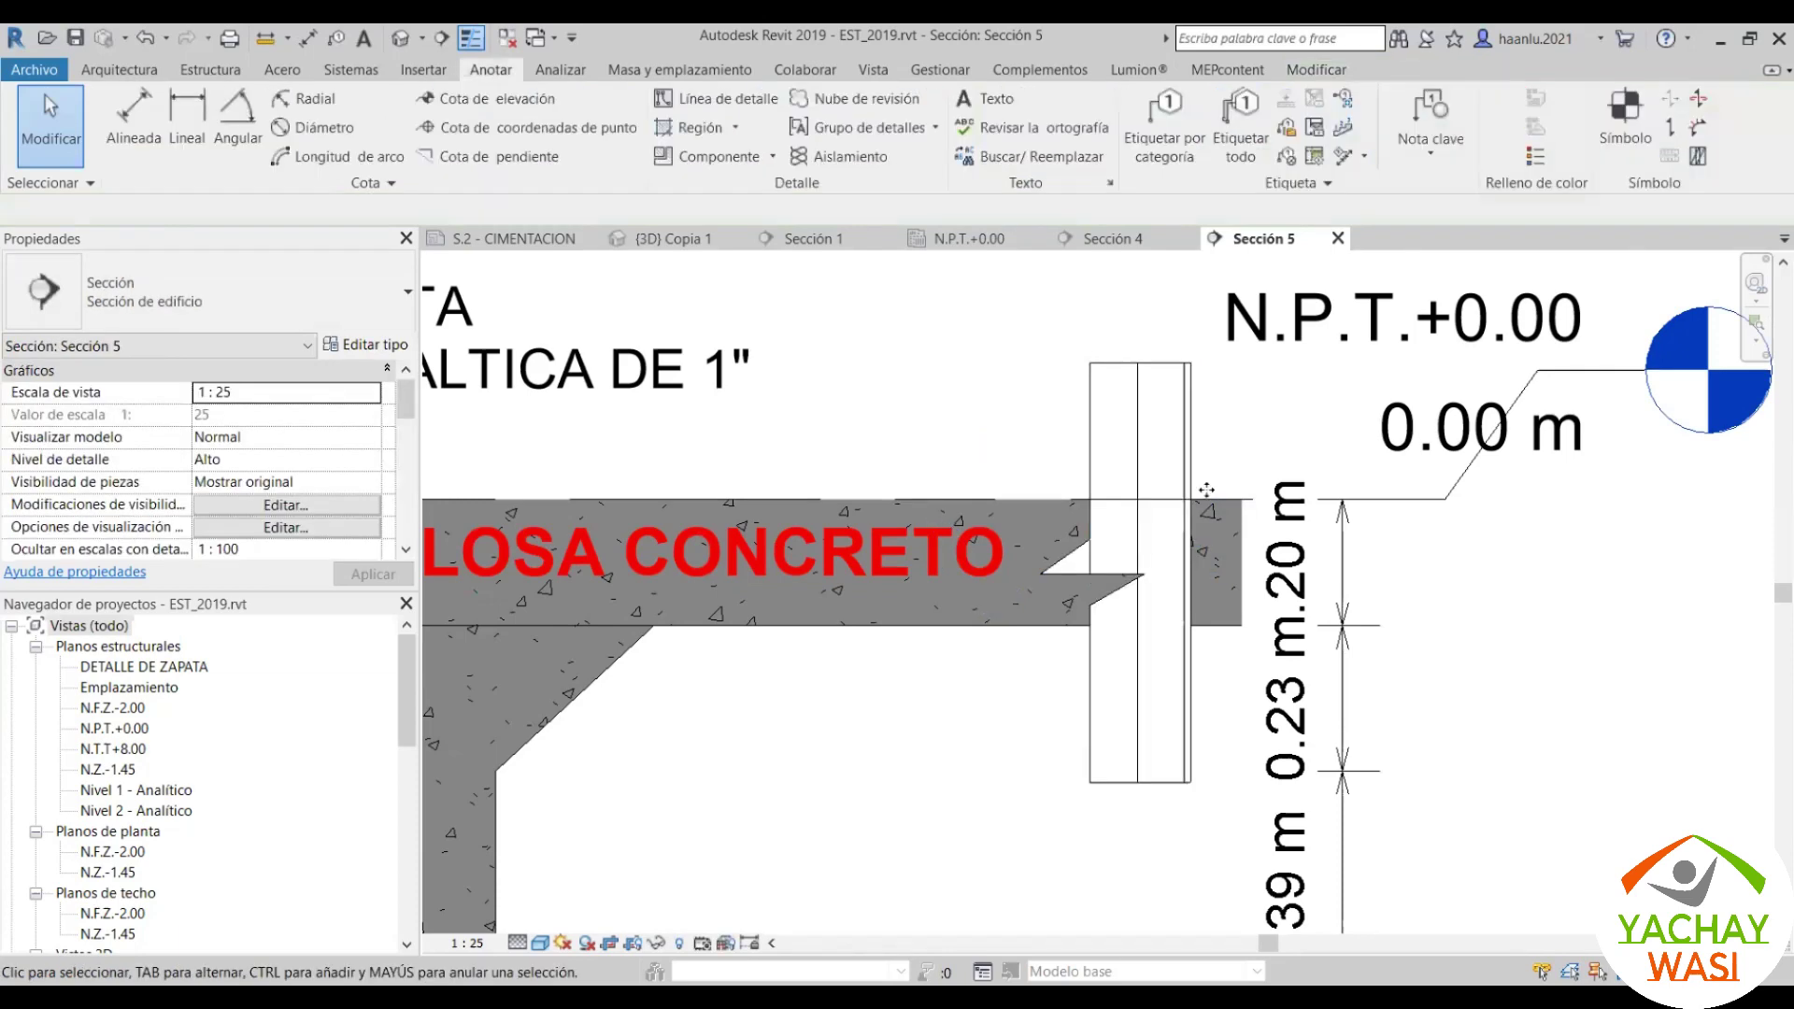
Step: Select the break-line filled region at the slab's right end
{"action": "scroll", "coordinate": [1205, 540], "scroll_direction": "up", "scroll_amount": 3}
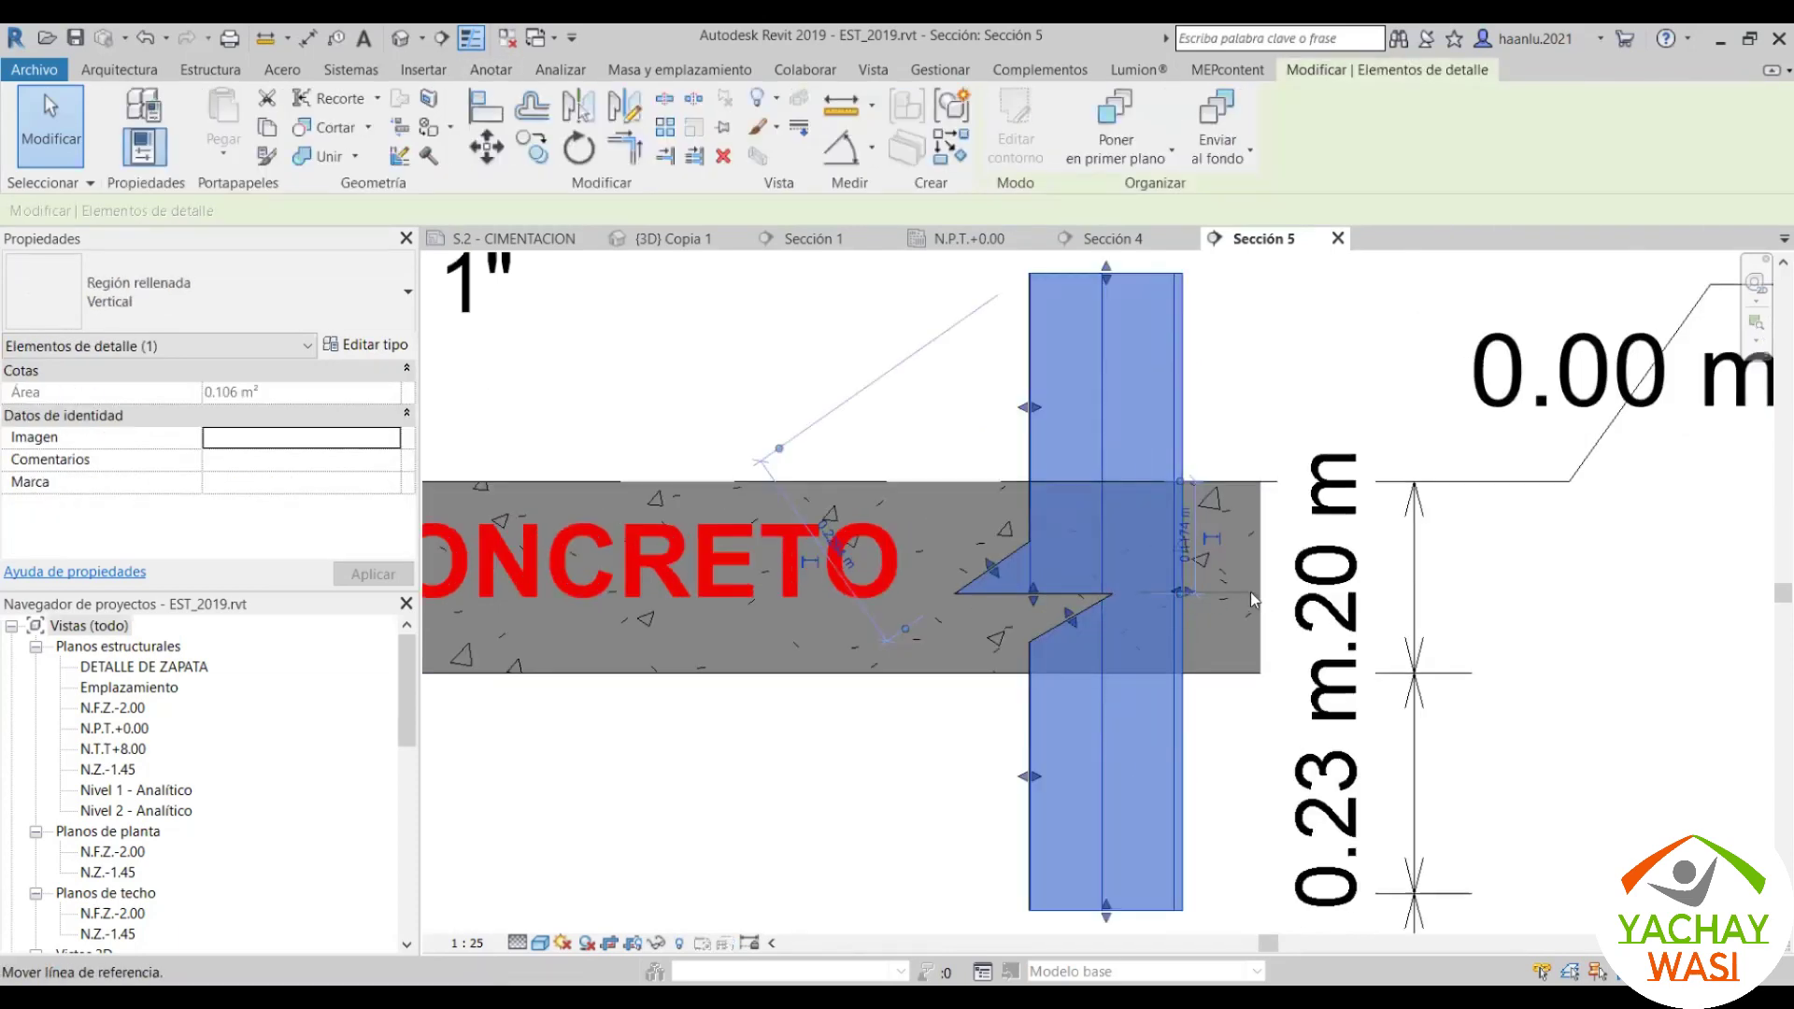
{"action": "key", "text": "Escape"}
{"action": "scroll", "coordinate": [1181, 571], "scroll_direction": "up", "scroll_amount": 3}
{"action": "left_click", "coordinate": [1181, 393]}
{"action": "scroll", "coordinate": [1192, 615], "scroll_direction": "up", "scroll_amount": 3}
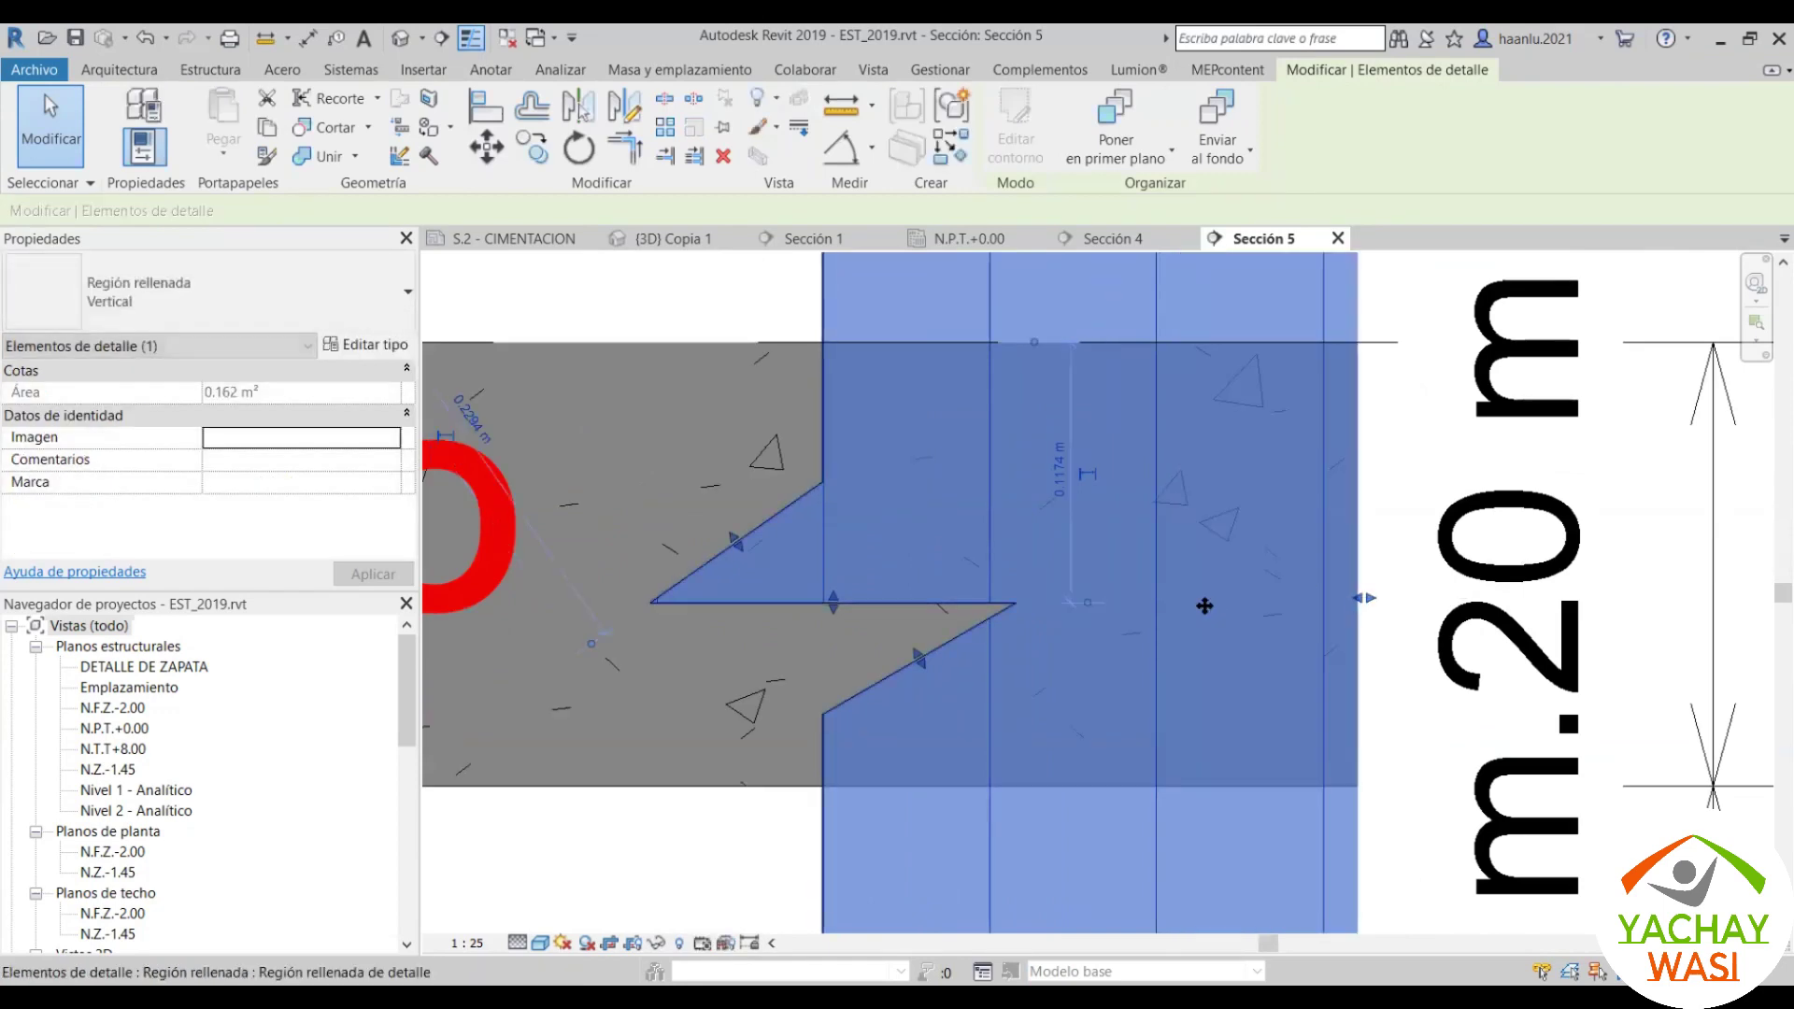
{"action": "scroll", "coordinate": [1289, 579], "scroll_direction": "down", "scroll_amount": 4}
{"action": "key", "text": "Escape"}
{"action": "left_click", "coordinate": [1189, 495]}
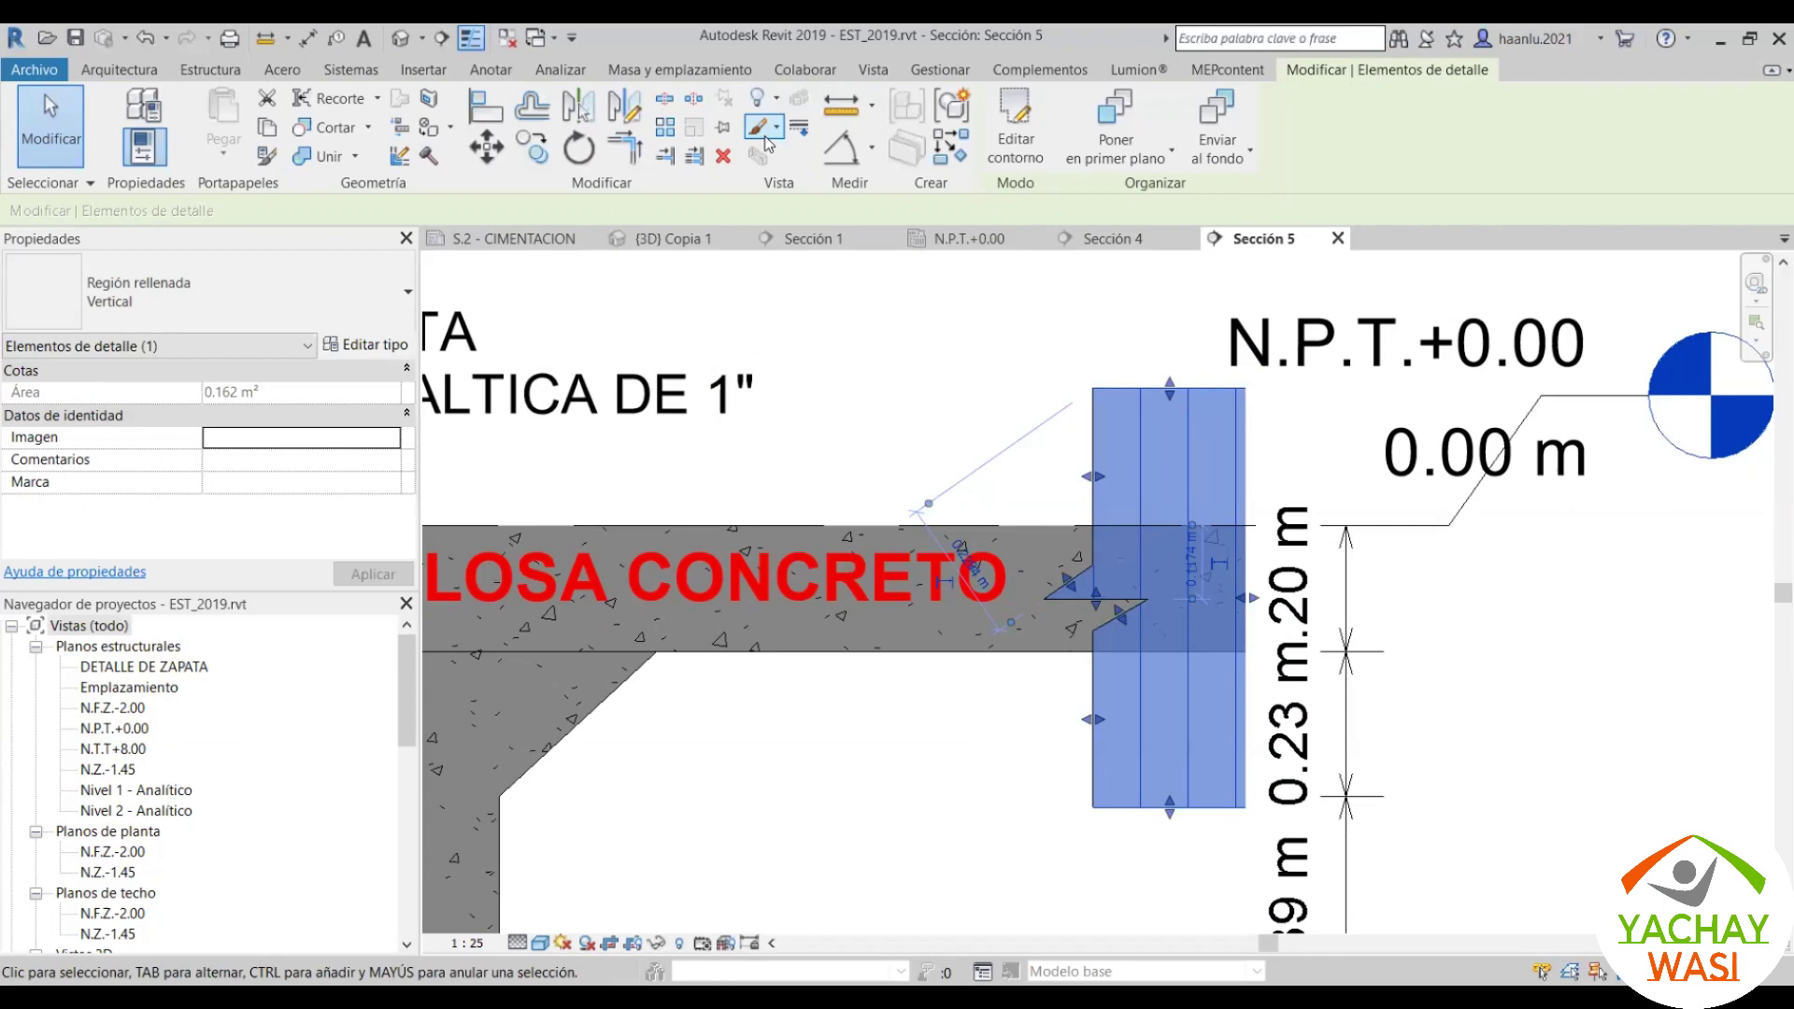
Step: Set the region type's foreground and background pattern colours to Blanco
{"action": "left_click", "coordinate": [386, 351]}
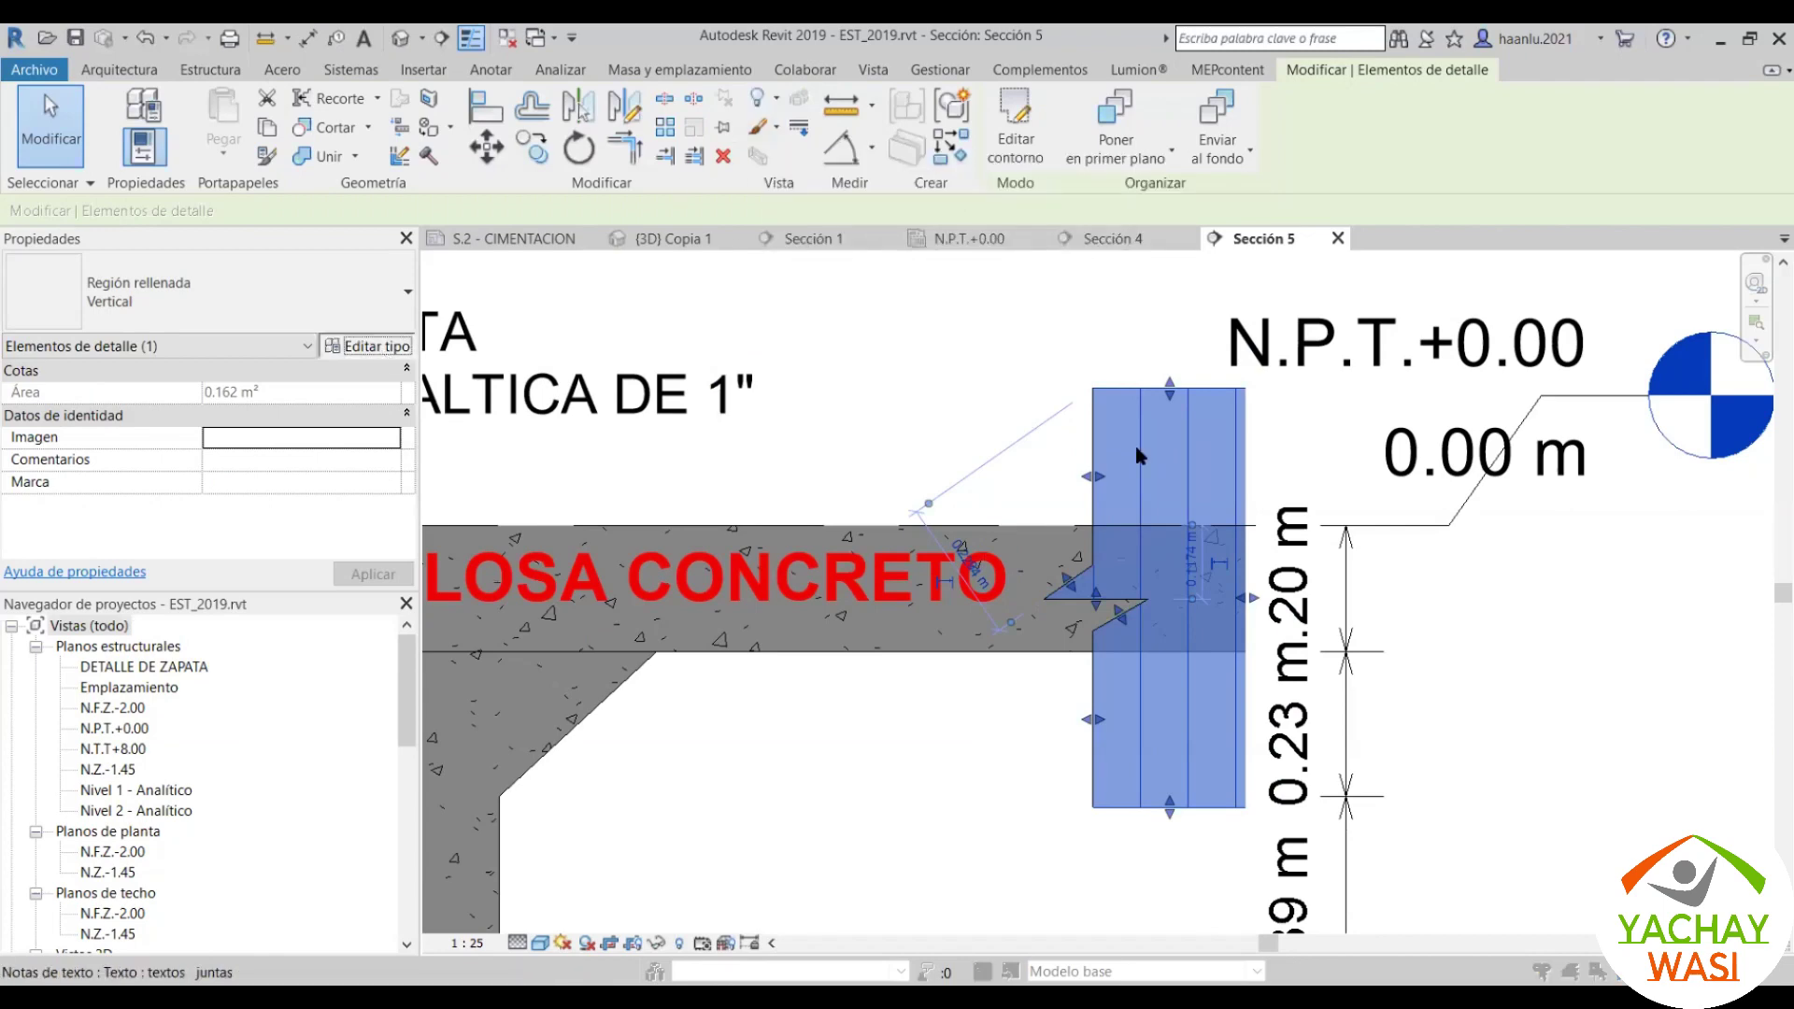
{"action": "left_click", "coordinate": [1444, 555]}
{"action": "left_click", "coordinate": [1422, 566]}
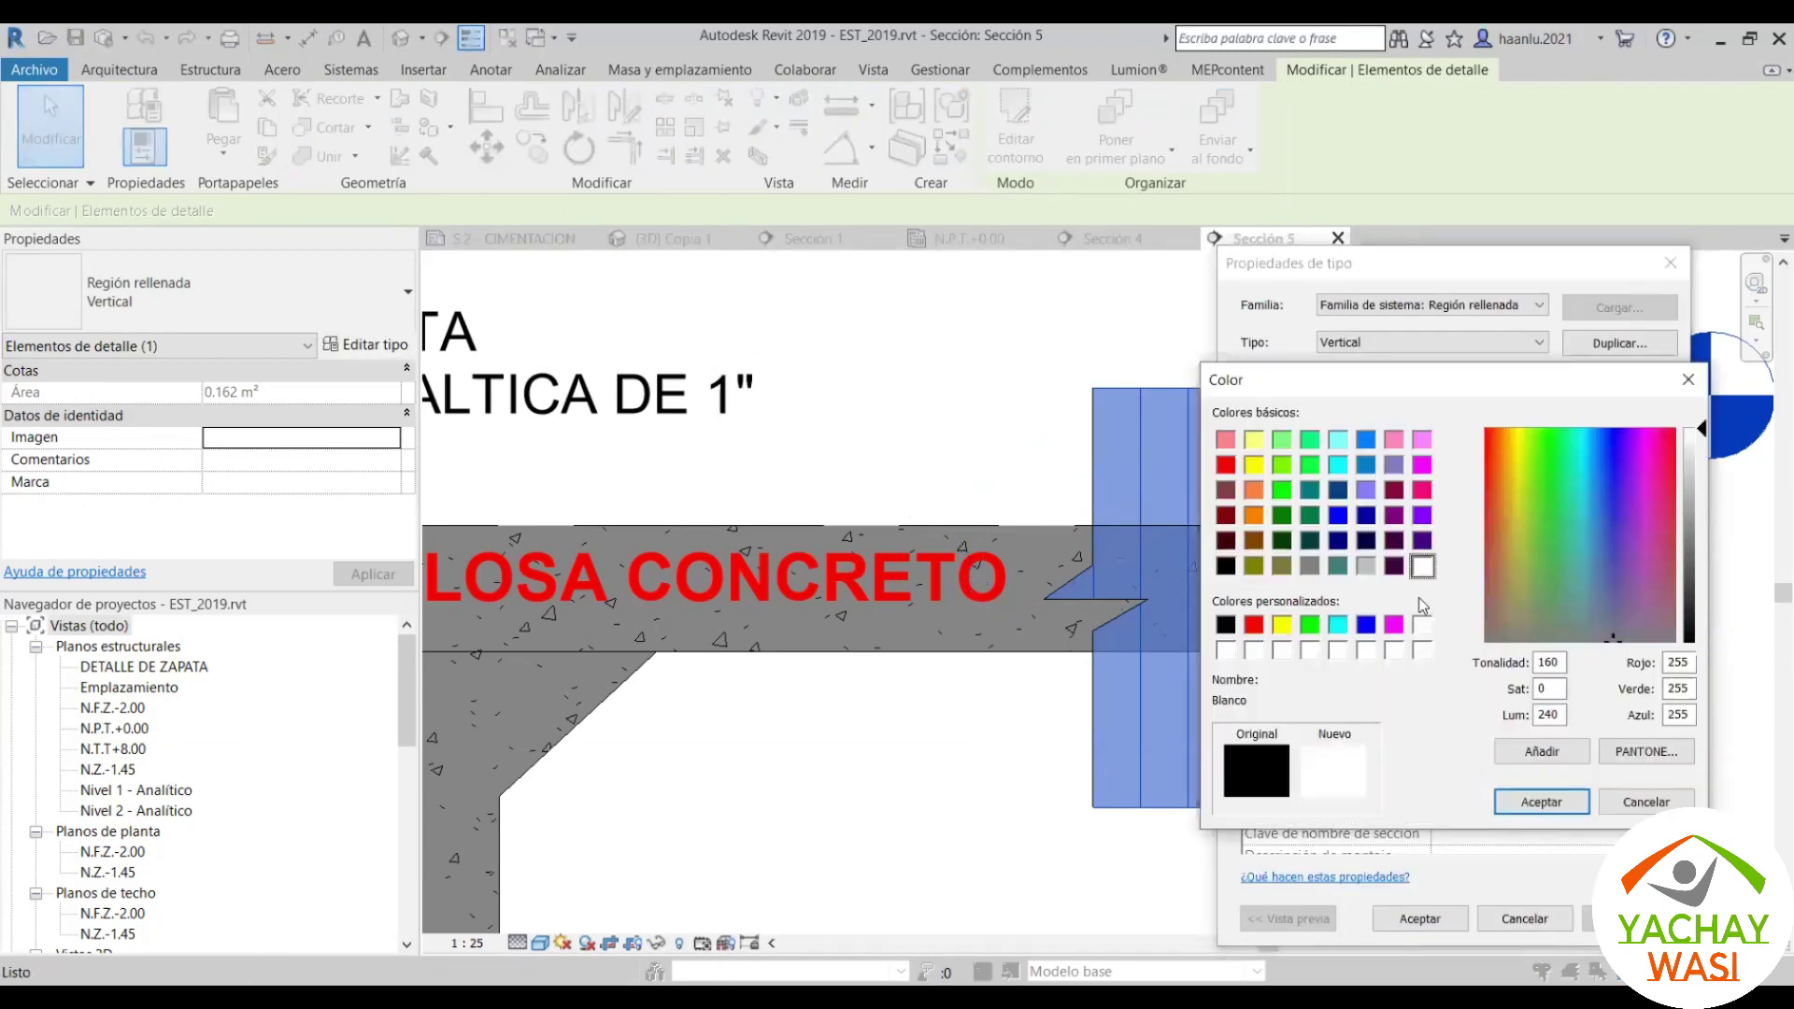
{"action": "left_click", "coordinate": [1563, 801]}
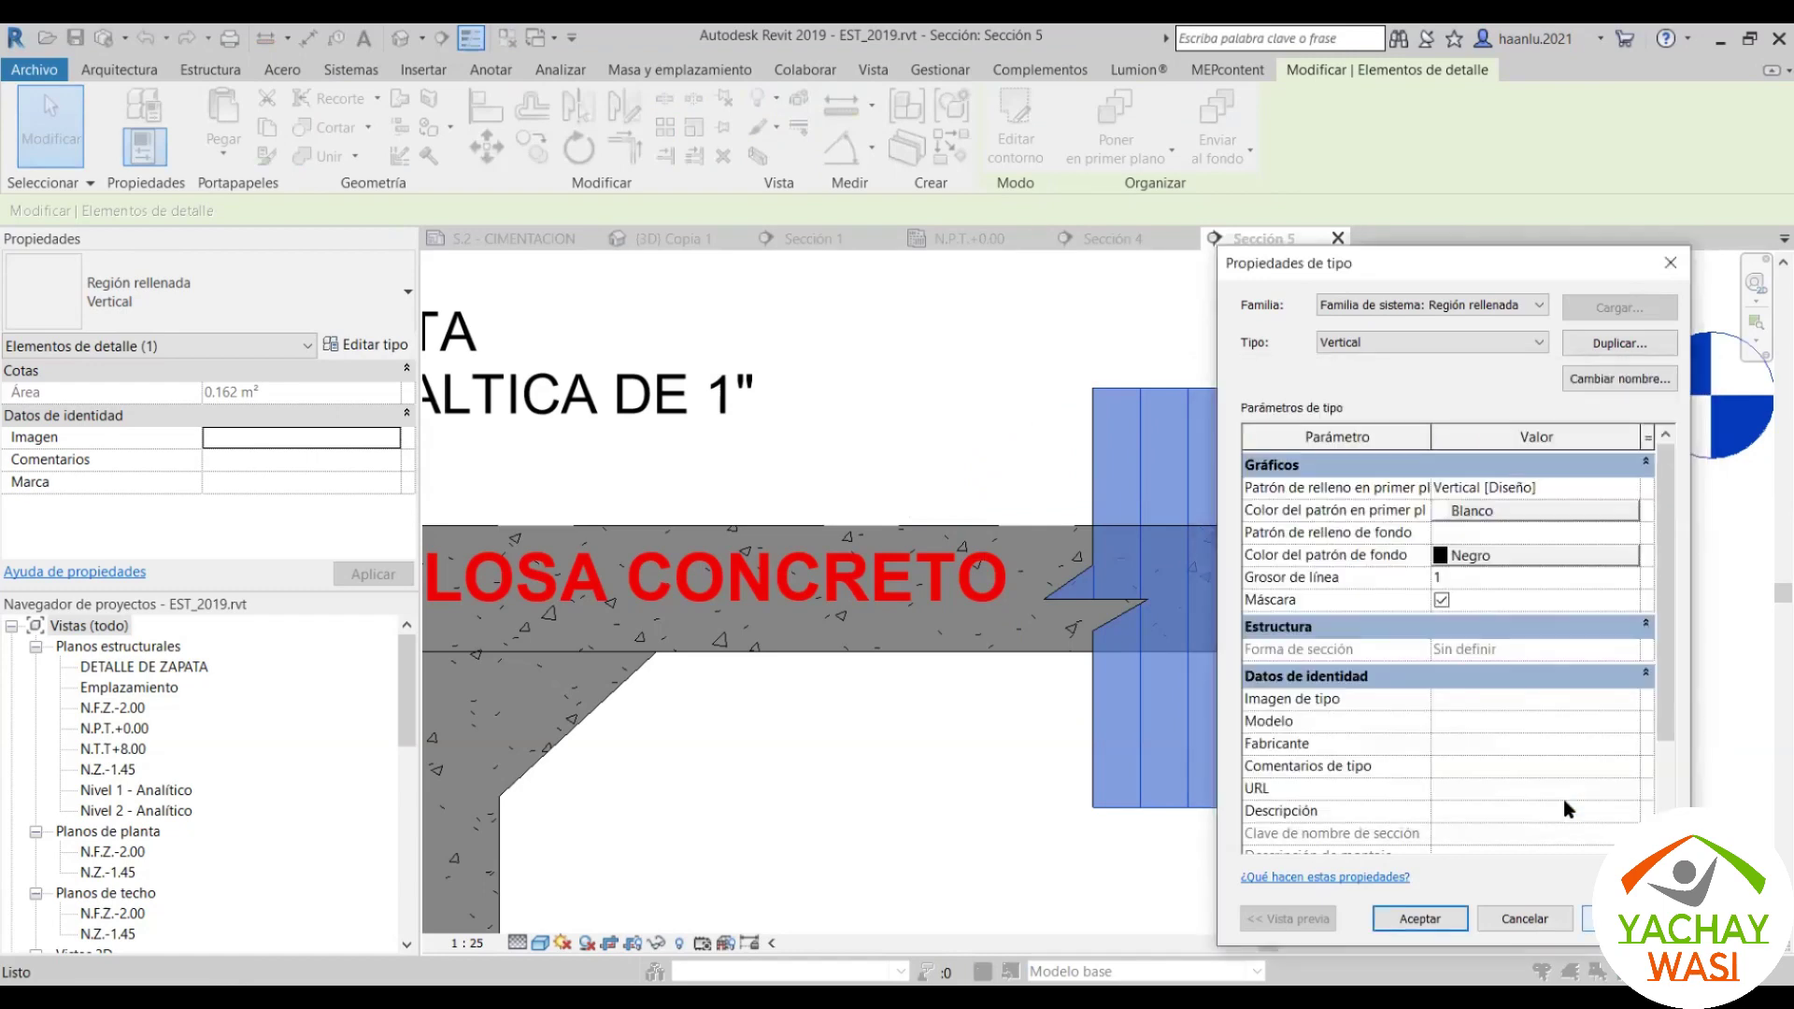
{"action": "left_click", "coordinate": [1555, 555]}
{"action": "left_click", "coordinate": [1421, 566]}
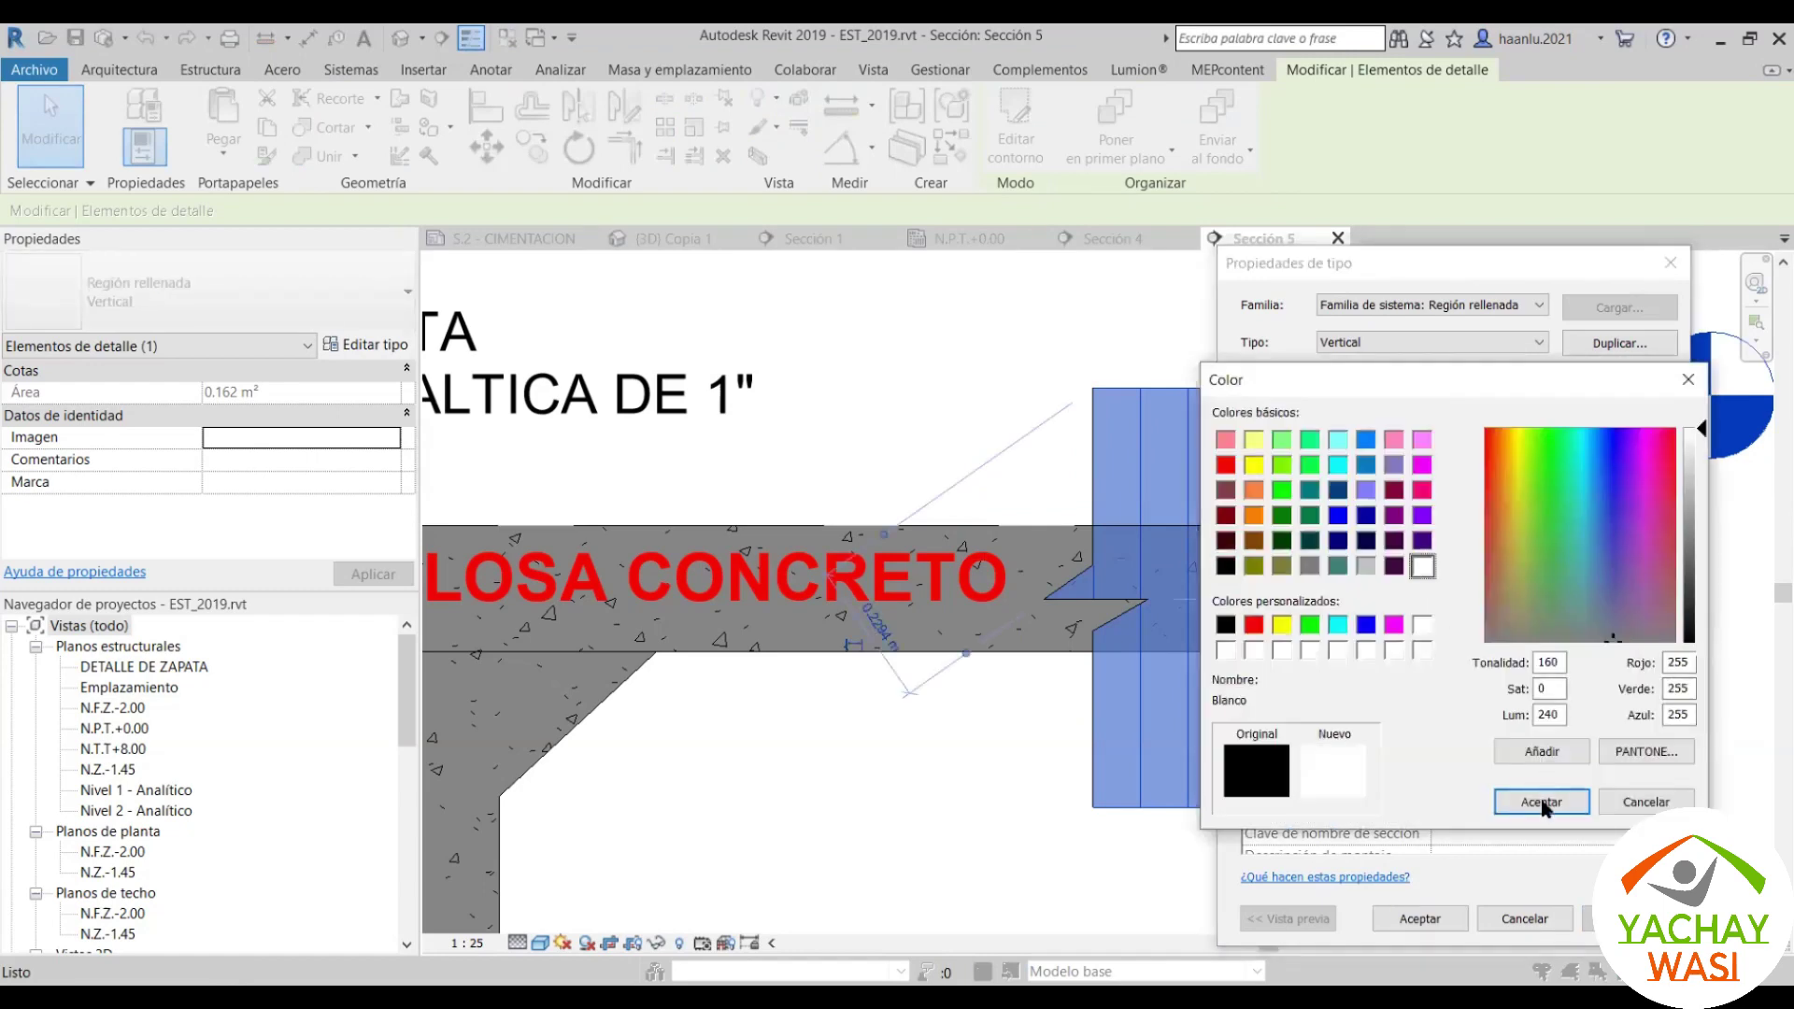
{"action": "left_click", "coordinate": [1546, 808]}
{"action": "left_click", "coordinate": [1419, 918]}
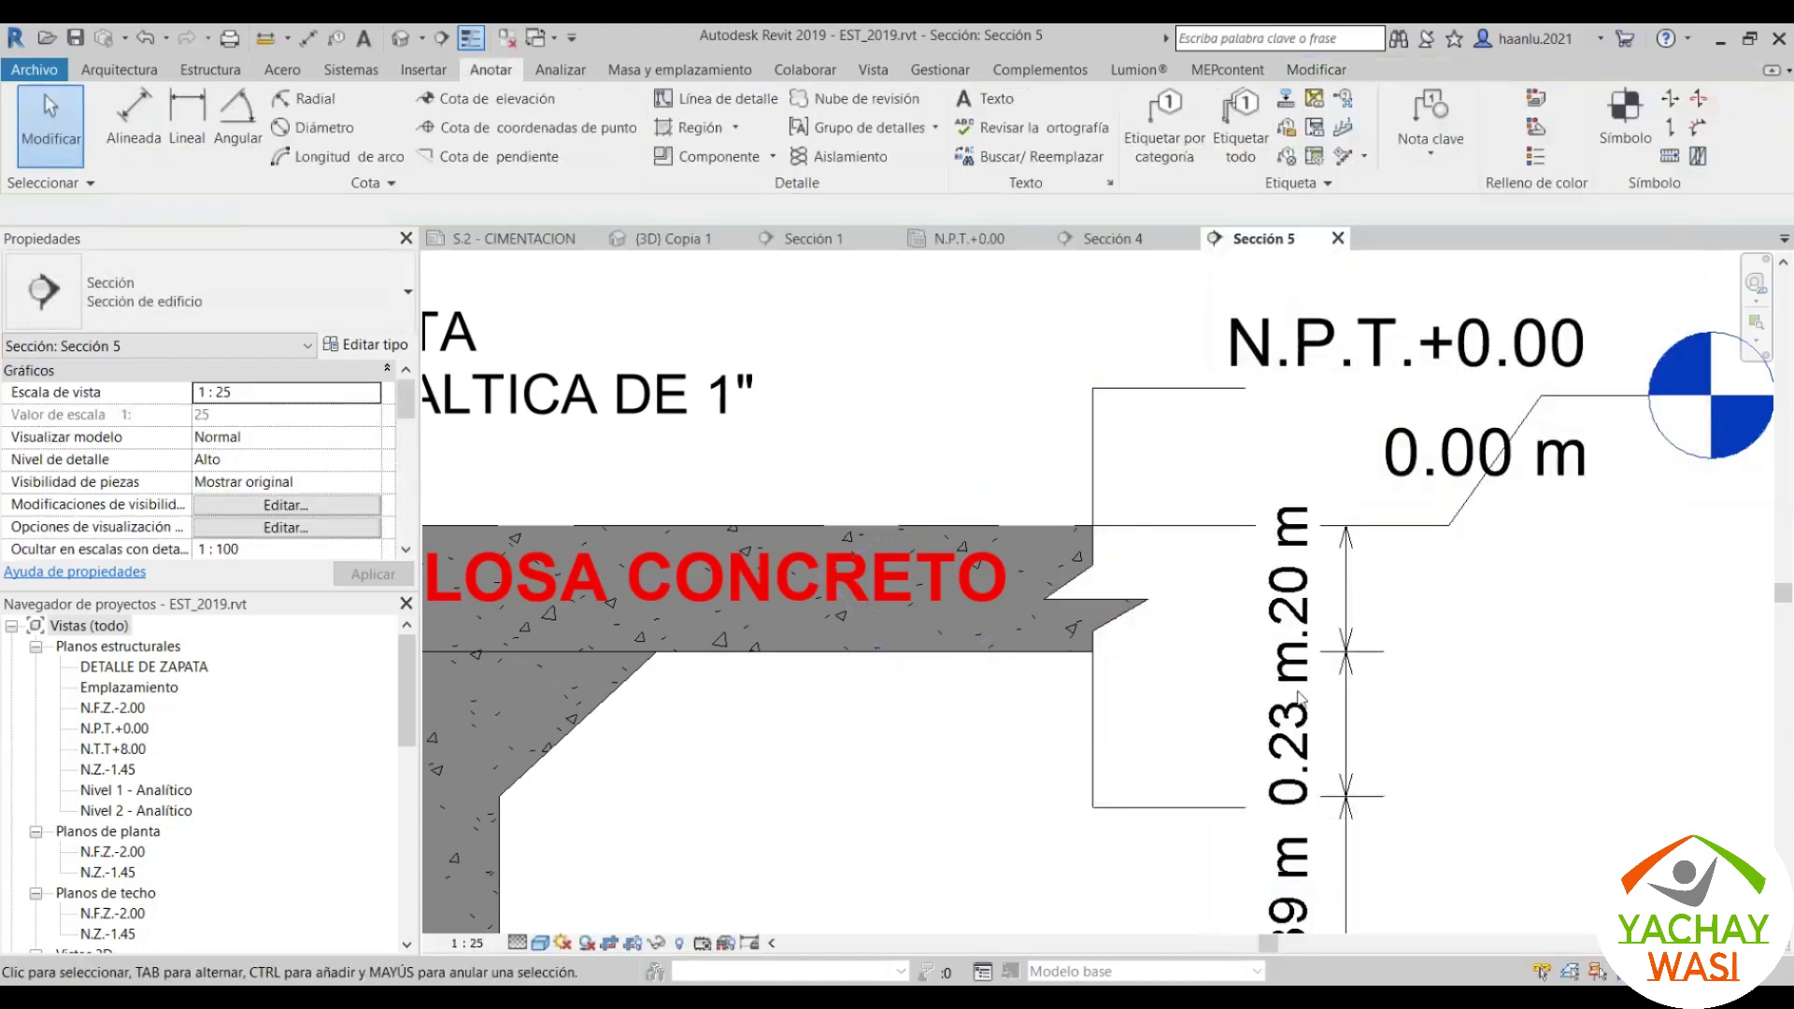
Step: Reopen the region's type properties to confirm the white colours, then close them
{"action": "left_click", "coordinate": [1169, 461]}
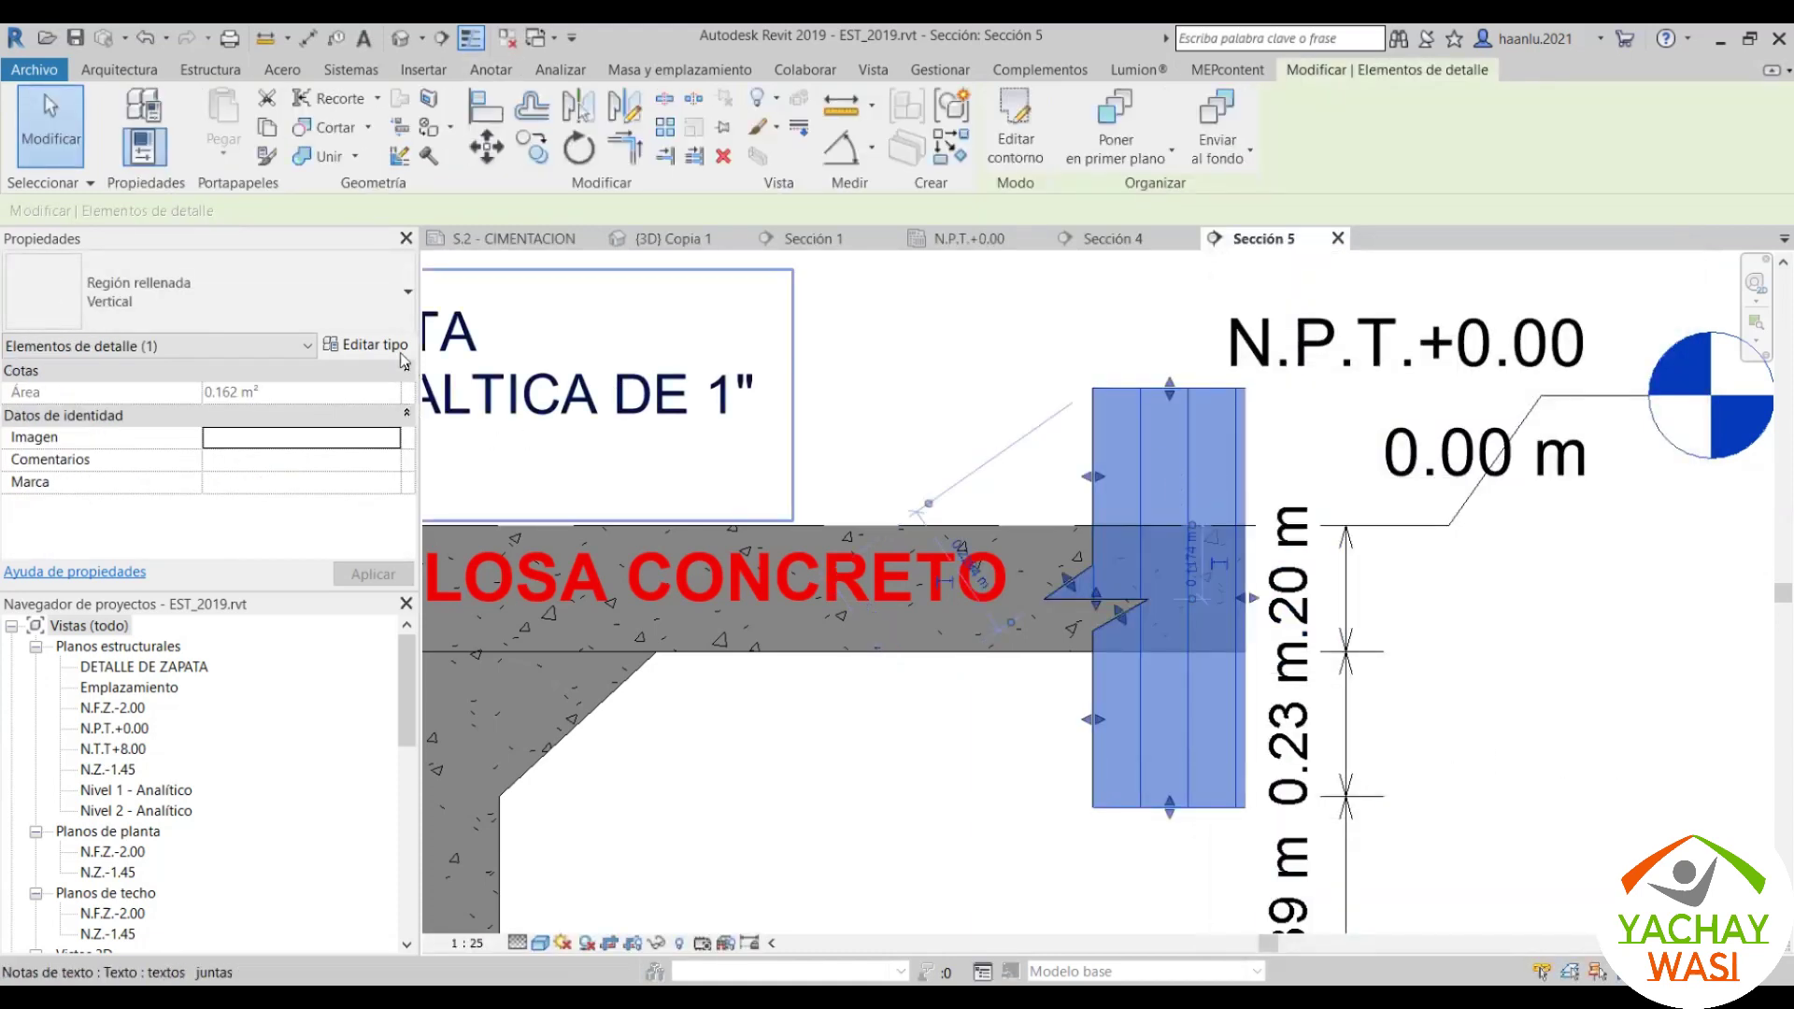
{"action": "left_click", "coordinate": [392, 353]}
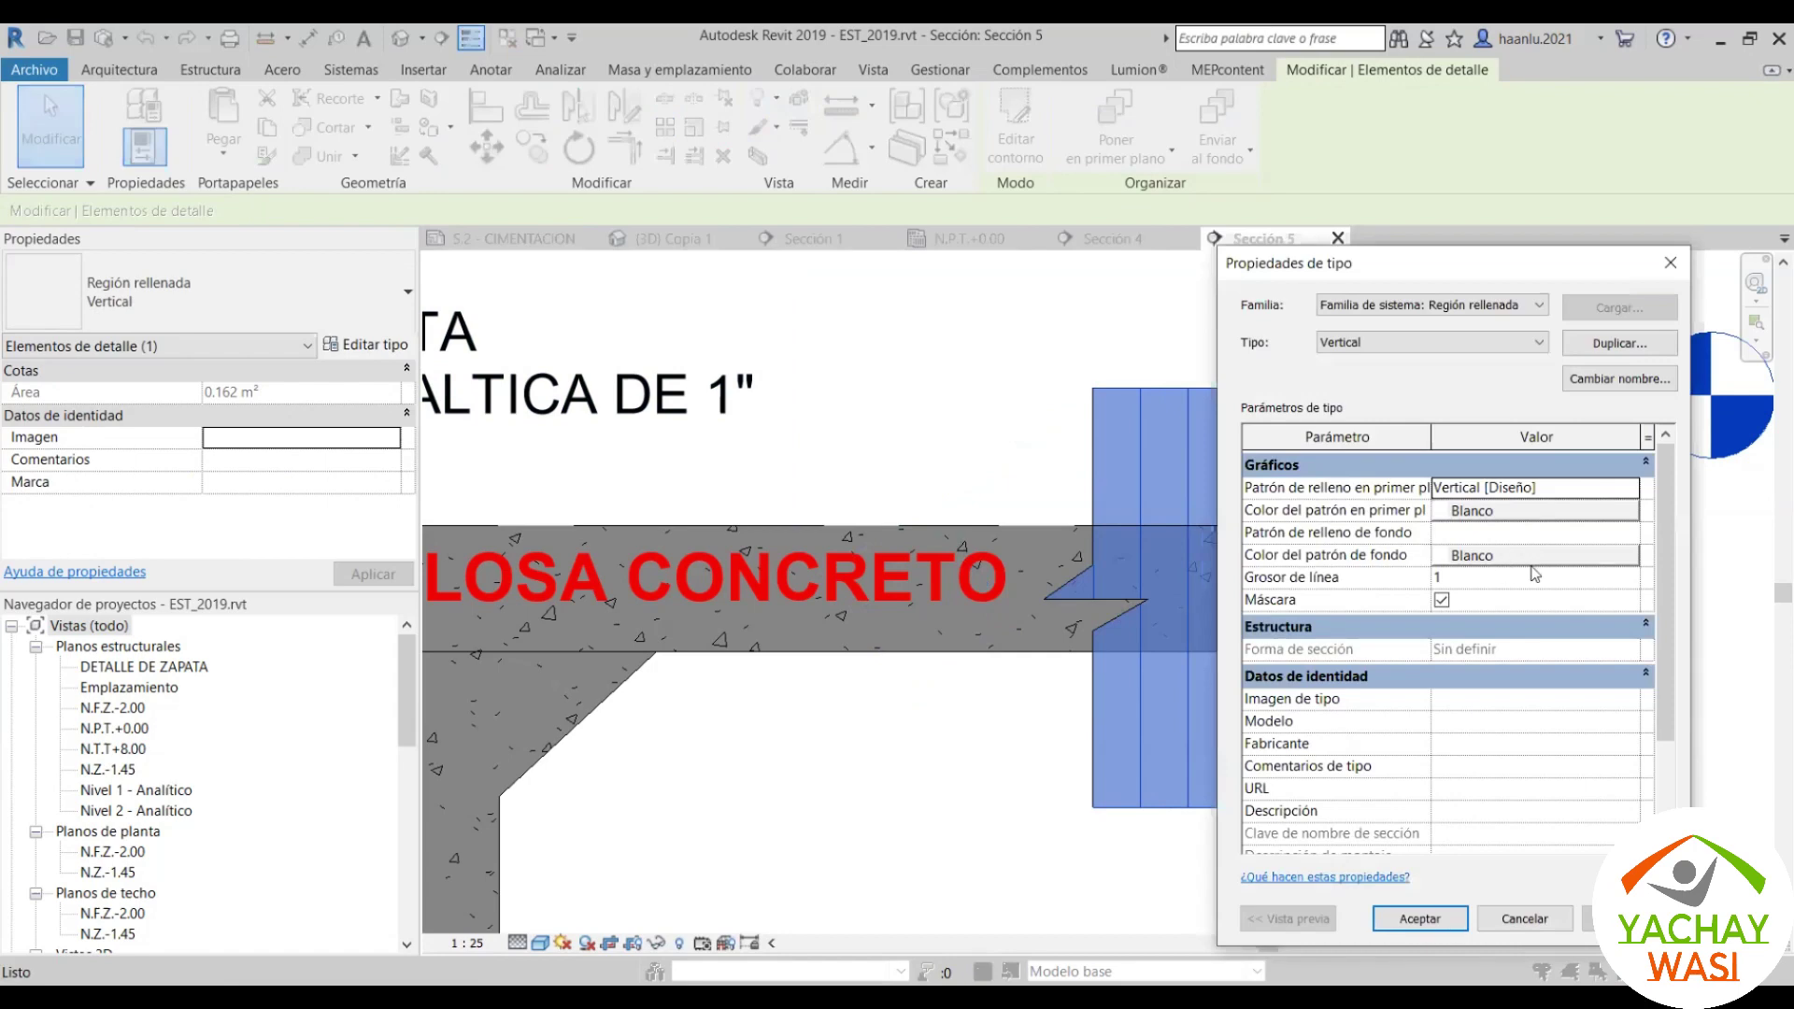
{"action": "scroll", "coordinate": [1533, 573], "scroll_direction": "down", "scroll_amount": 2}
{"action": "scroll", "coordinate": [1533, 573], "scroll_direction": "up", "scroll_amount": 2}
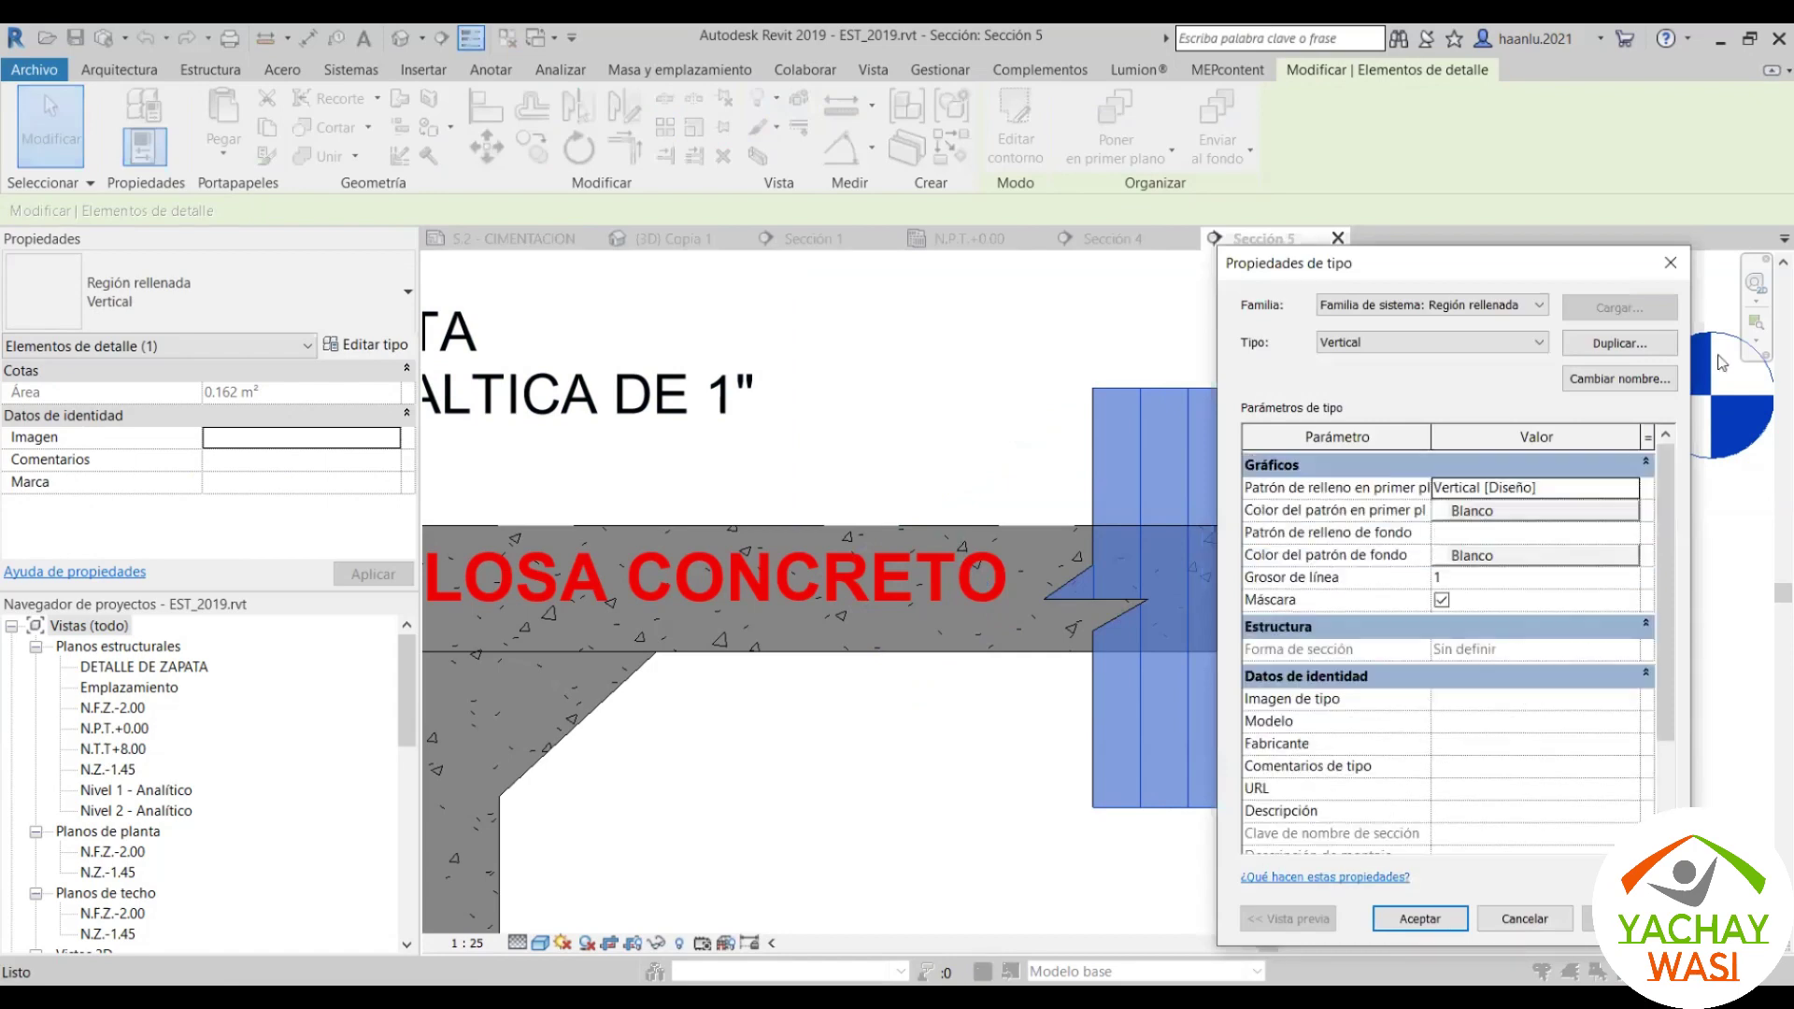
{"action": "left_click", "coordinate": [1670, 268]}
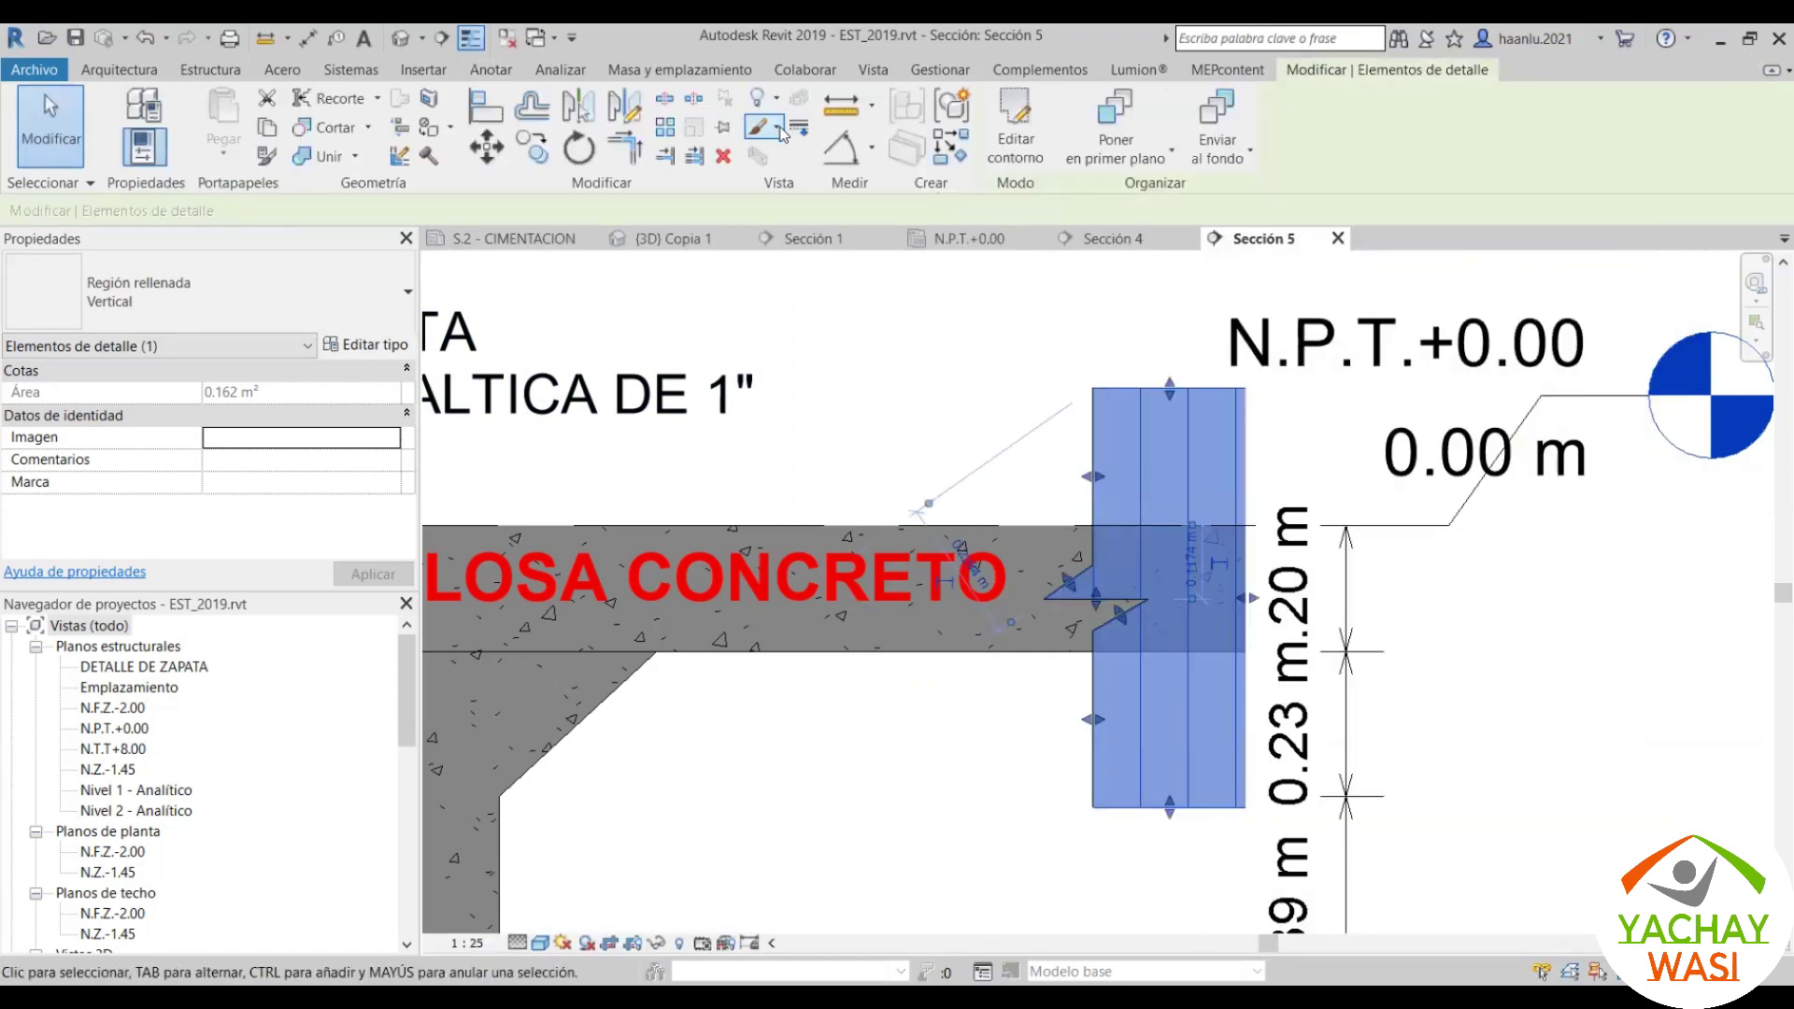
Step: Override the region's projection lines in this view to Sólido, Blanco, weight 1
{"action": "left_click", "coordinate": [777, 129]}
{"action": "left_click", "coordinate": [850, 158]}
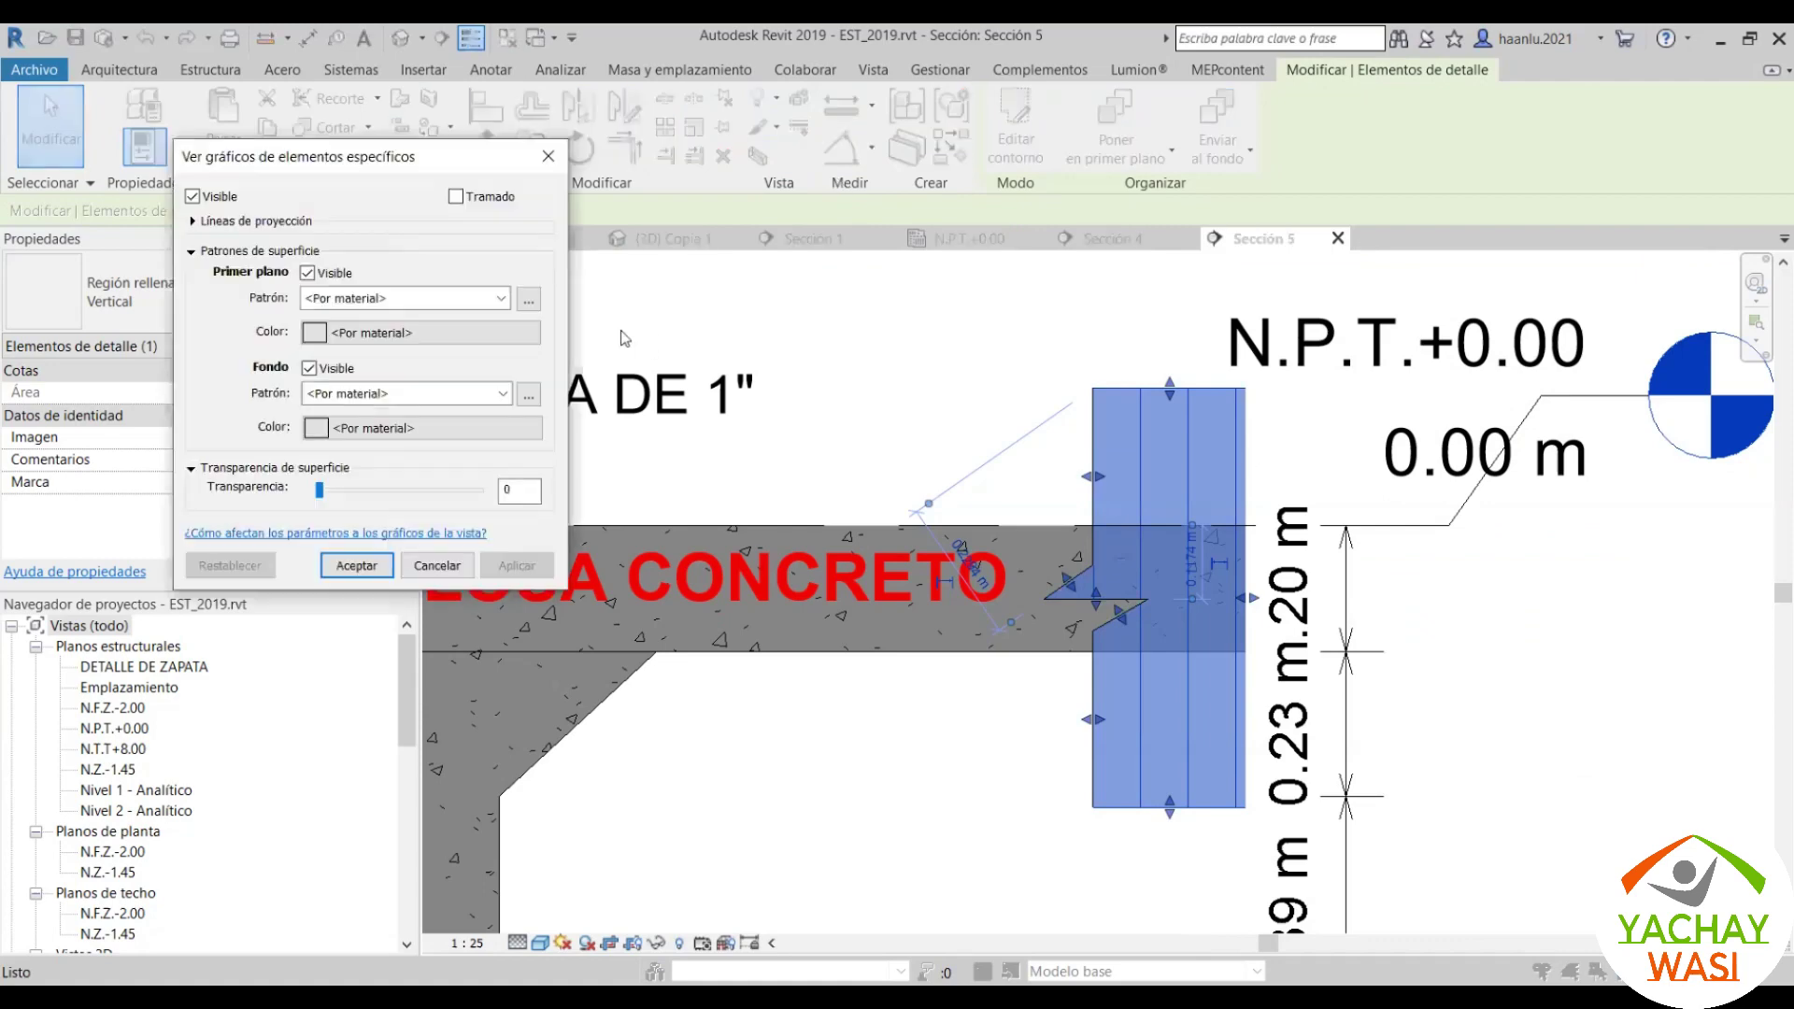
{"action": "left_click", "coordinate": [194, 223]}
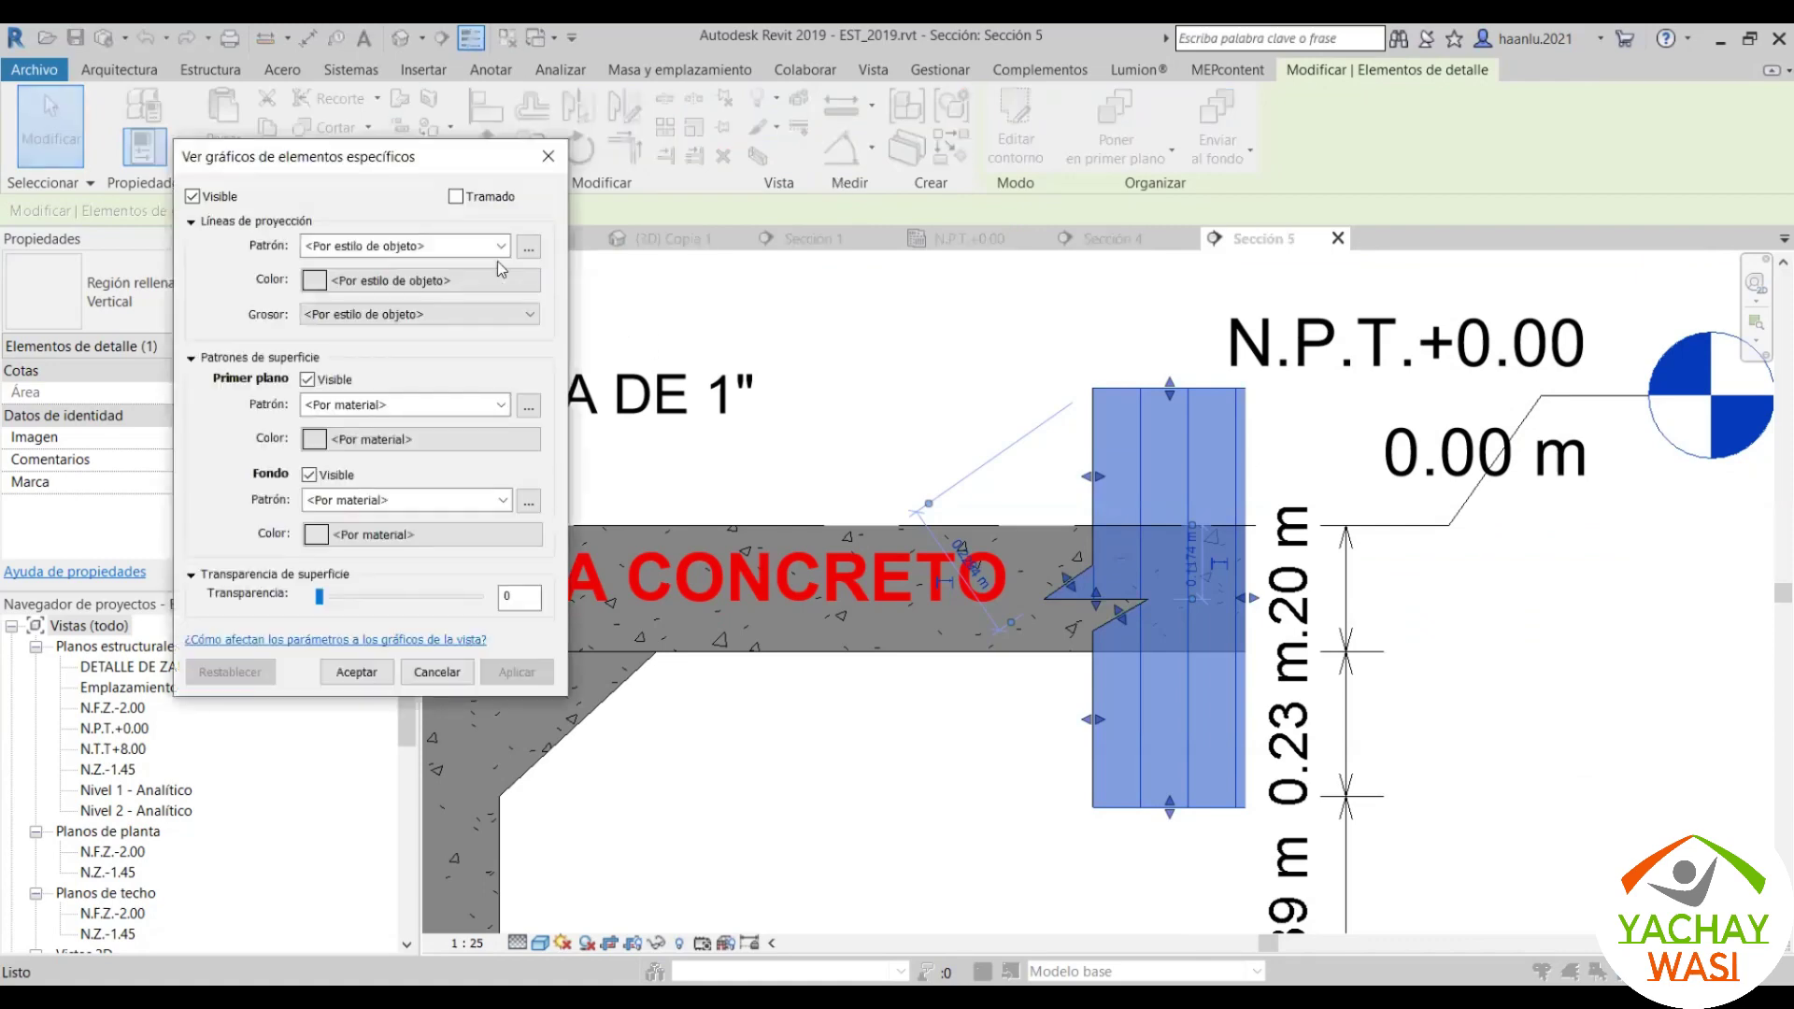
{"action": "left_click", "coordinate": [501, 246]}
{"action": "left_click", "coordinate": [469, 287]}
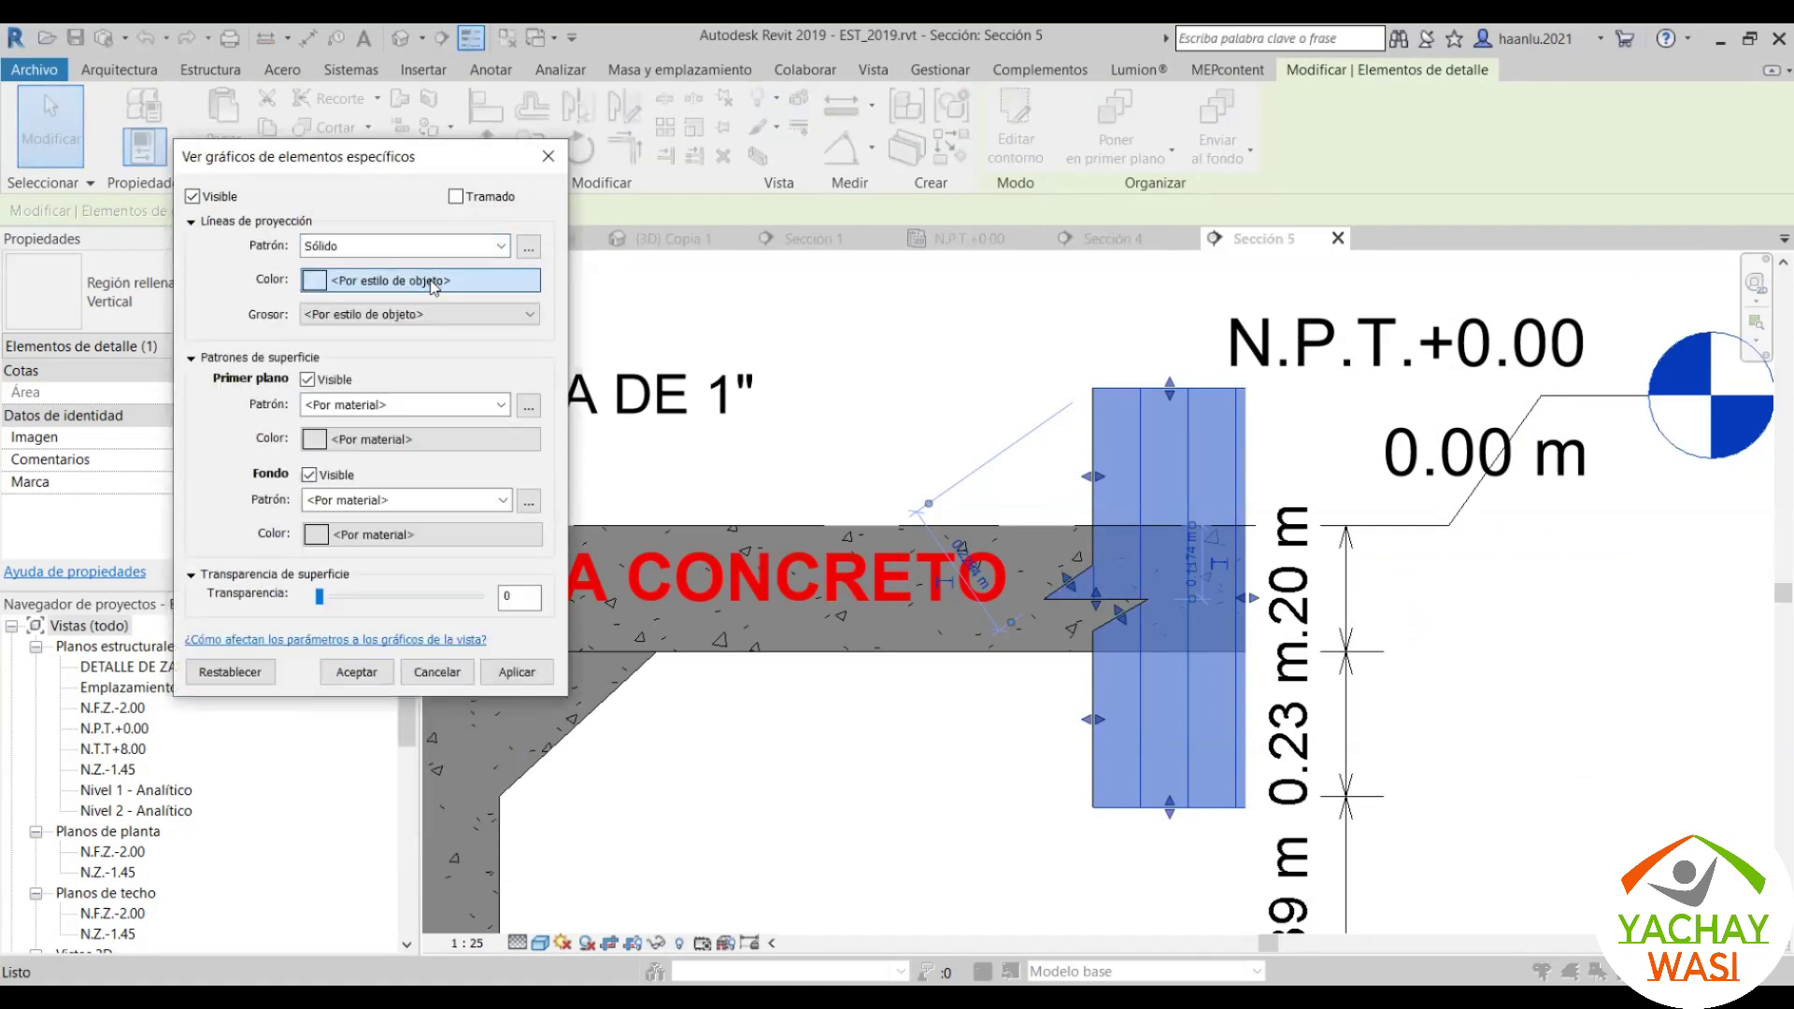
{"action": "left_click", "coordinate": [392, 280]}
{"action": "left_click", "coordinate": [450, 620]}
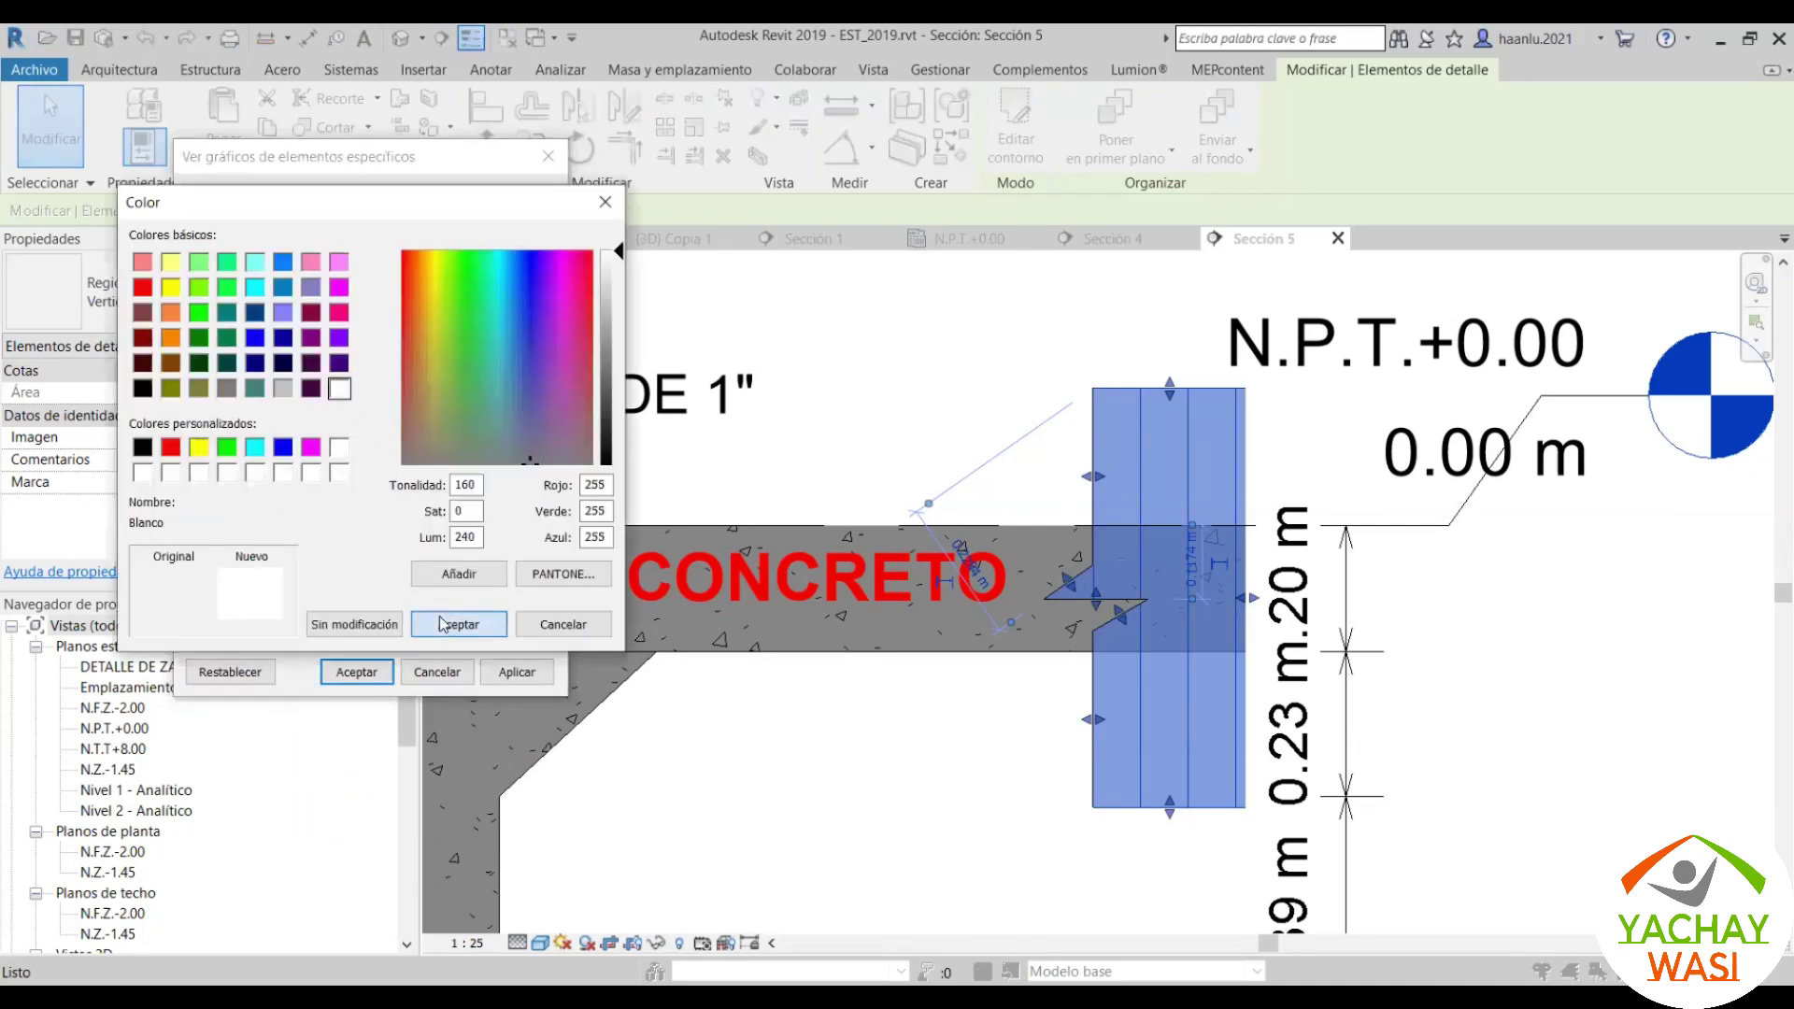
{"action": "left_click", "coordinate": [478, 315]}
{"action": "left_click", "coordinate": [471, 341]}
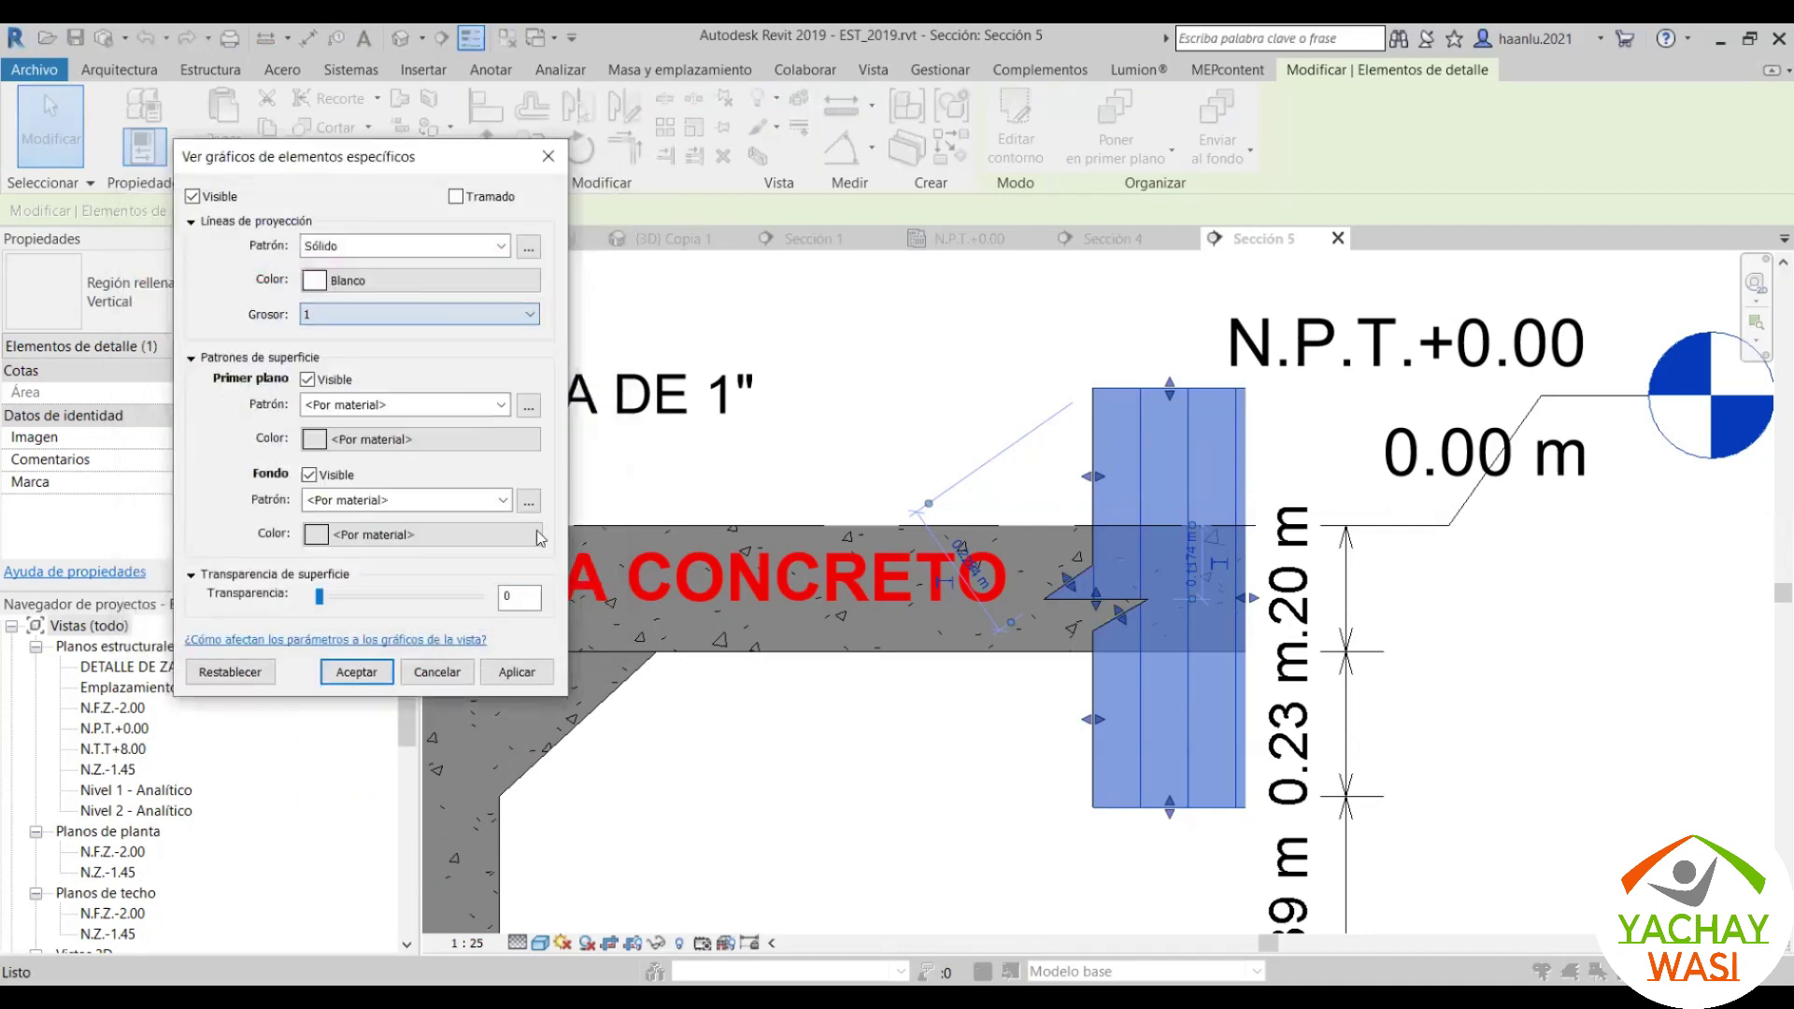
{"action": "left_click", "coordinate": [525, 672]}
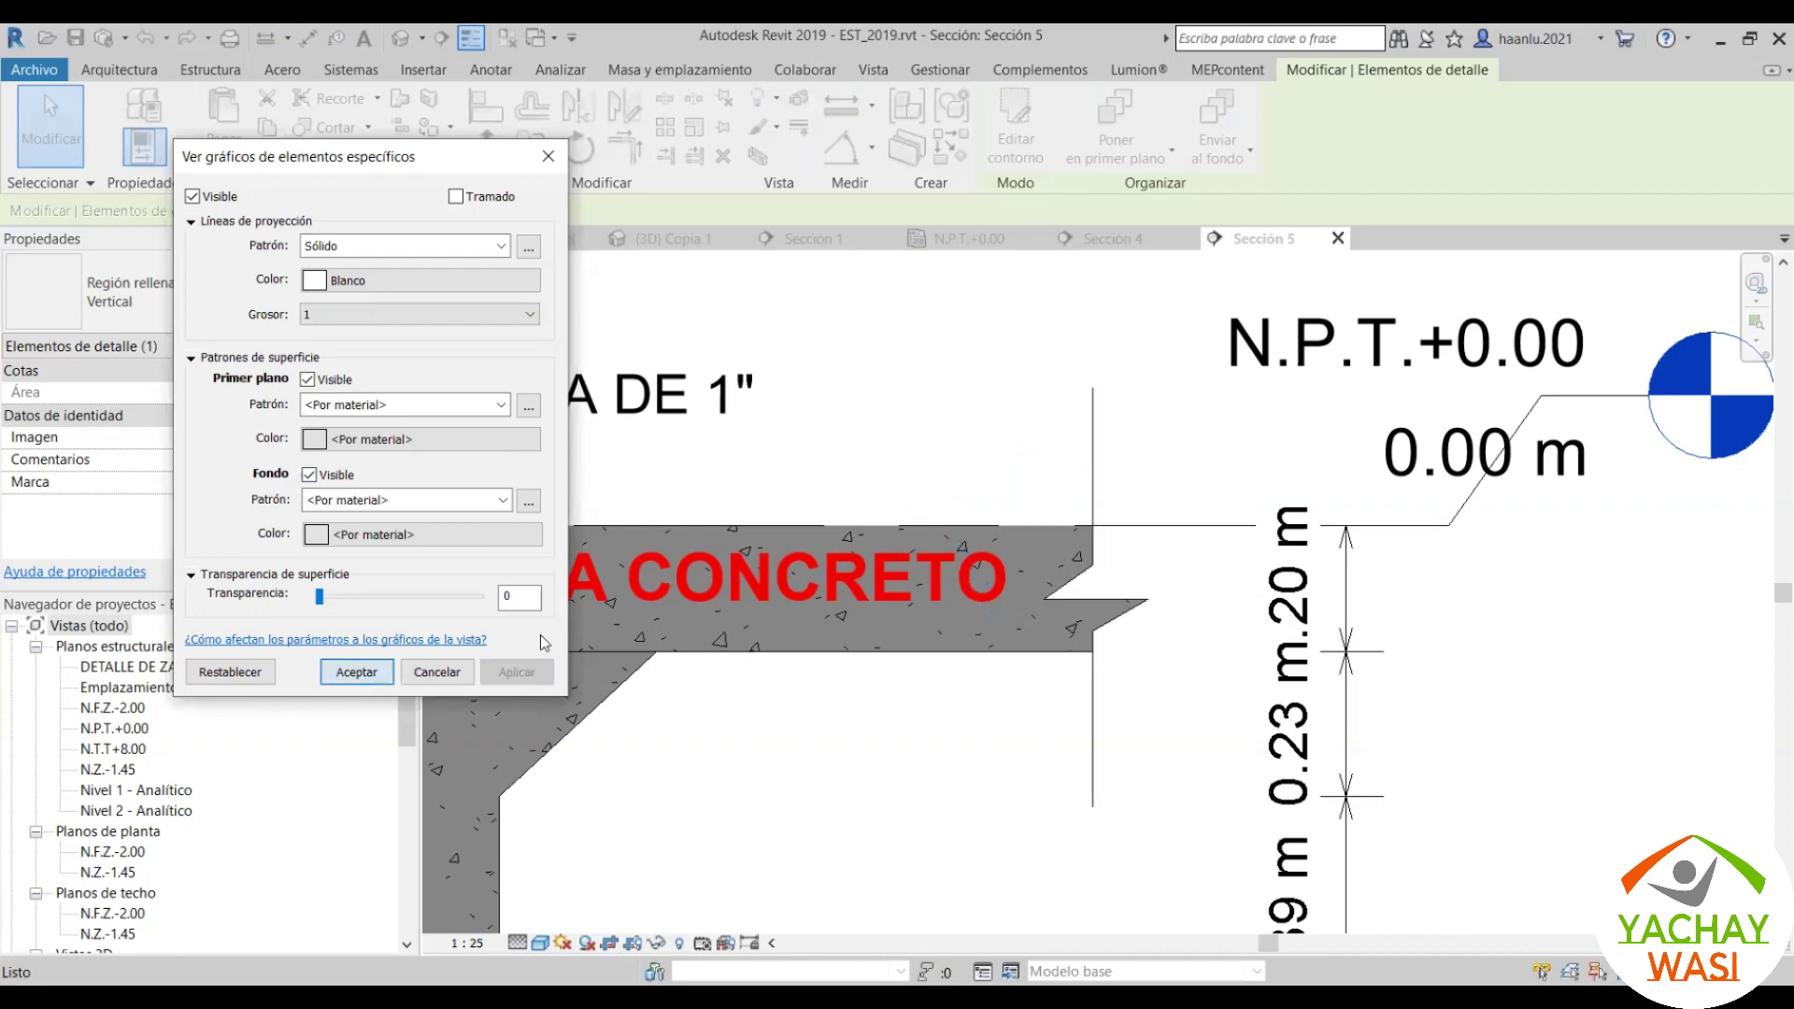
{"action": "left_click", "coordinate": [355, 672]}
{"action": "left_click", "coordinate": [1511, 598]}
Step: Mirror a copy of the right break-line symbol across the asphalt joint
{"action": "scroll", "coordinate": [1511, 598], "scroll_direction": "down", "scroll_amount": 4}
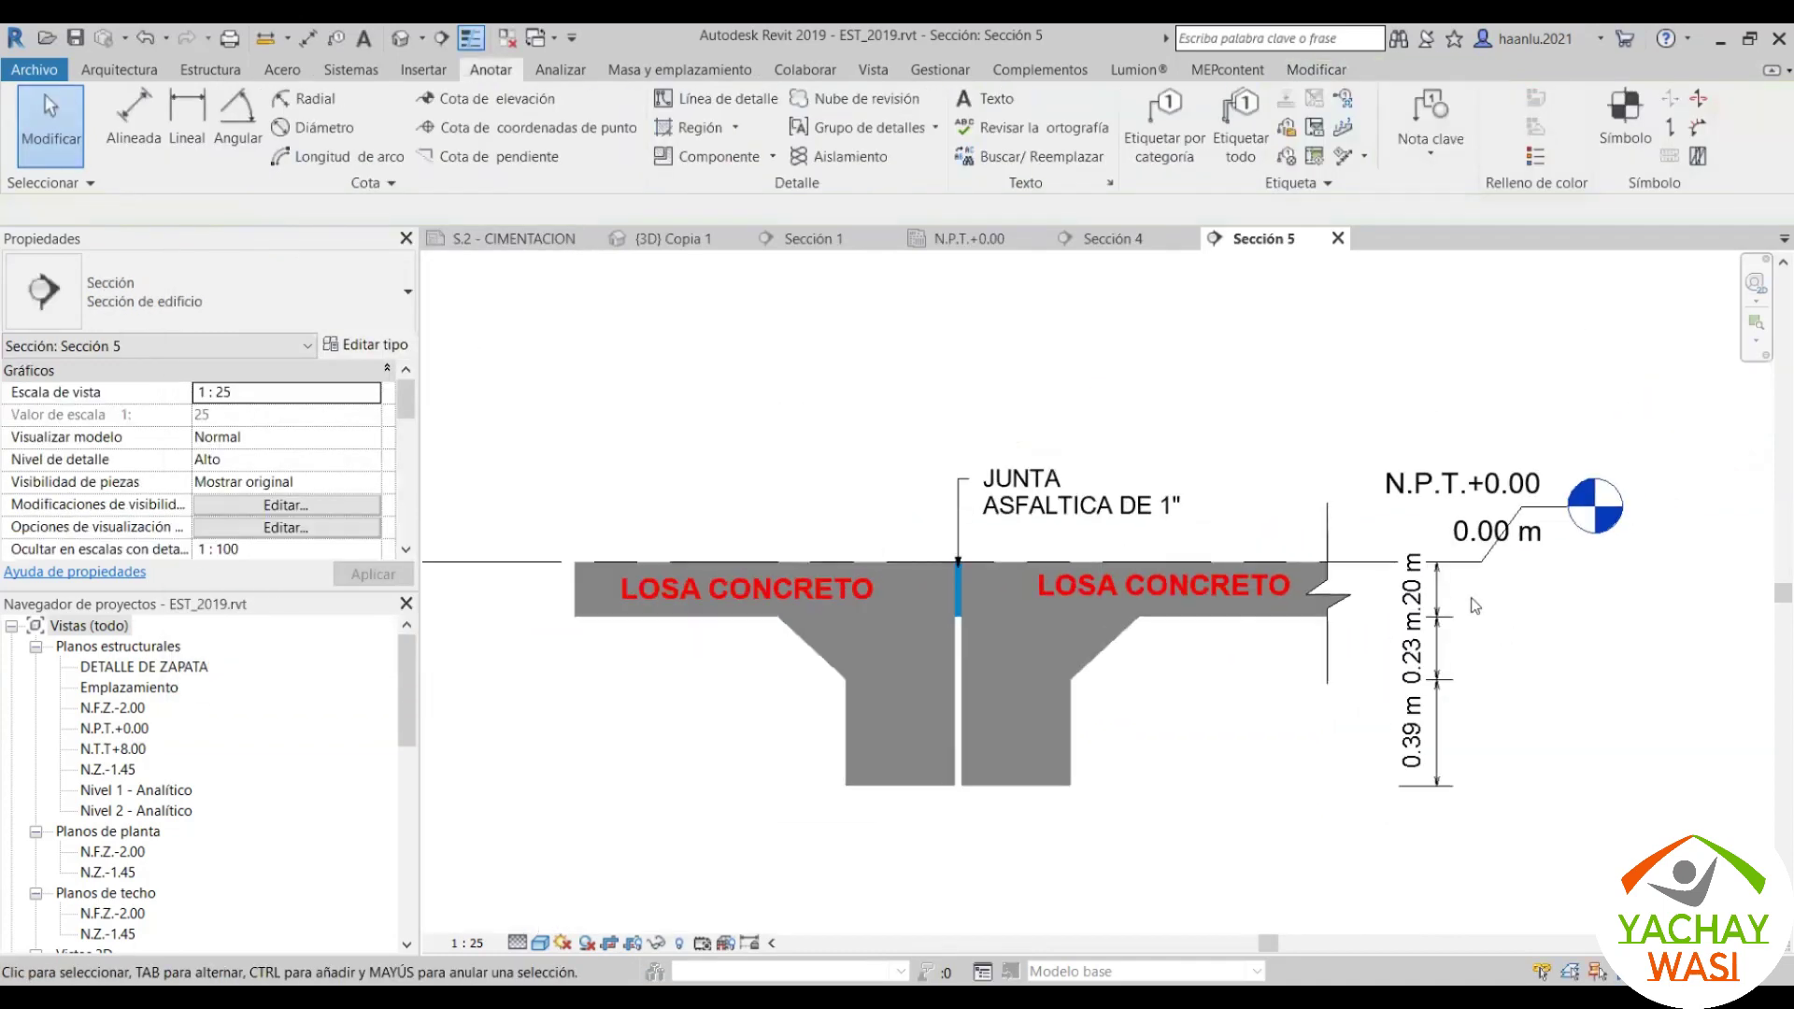
{"action": "scroll", "coordinate": [1308, 560], "scroll_direction": "up", "scroll_amount": 1}
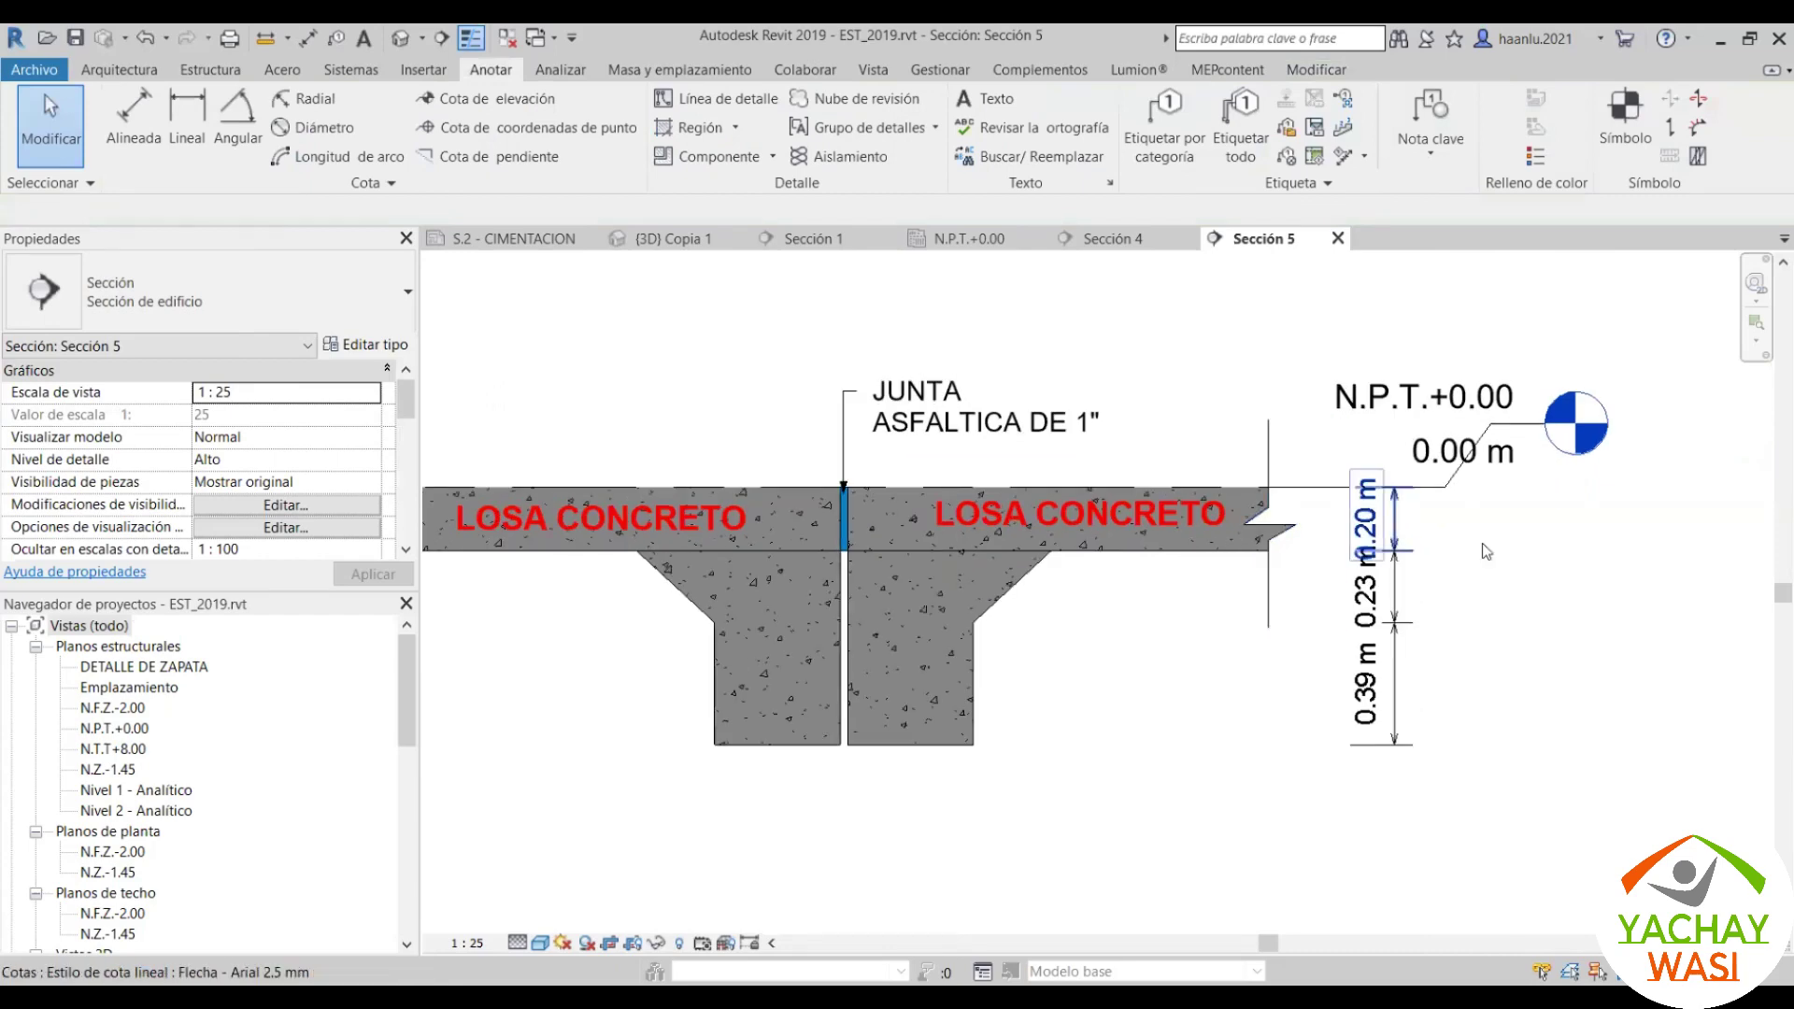
{"action": "scroll", "coordinate": [1355, 448], "scroll_direction": "down", "scroll_amount": 1}
{"action": "scroll", "coordinate": [1262, 374], "scroll_direction": "up", "scroll_amount": 2}
{"action": "mouse_move", "coordinate": [1226, 322]}
{"action": "left_mouse_down"}
{"action": "mouse_move", "coordinate": [1402, 679]}
{"action": "mouse_move", "coordinate": [1121, 653]}
{"action": "left_mouse_up"}
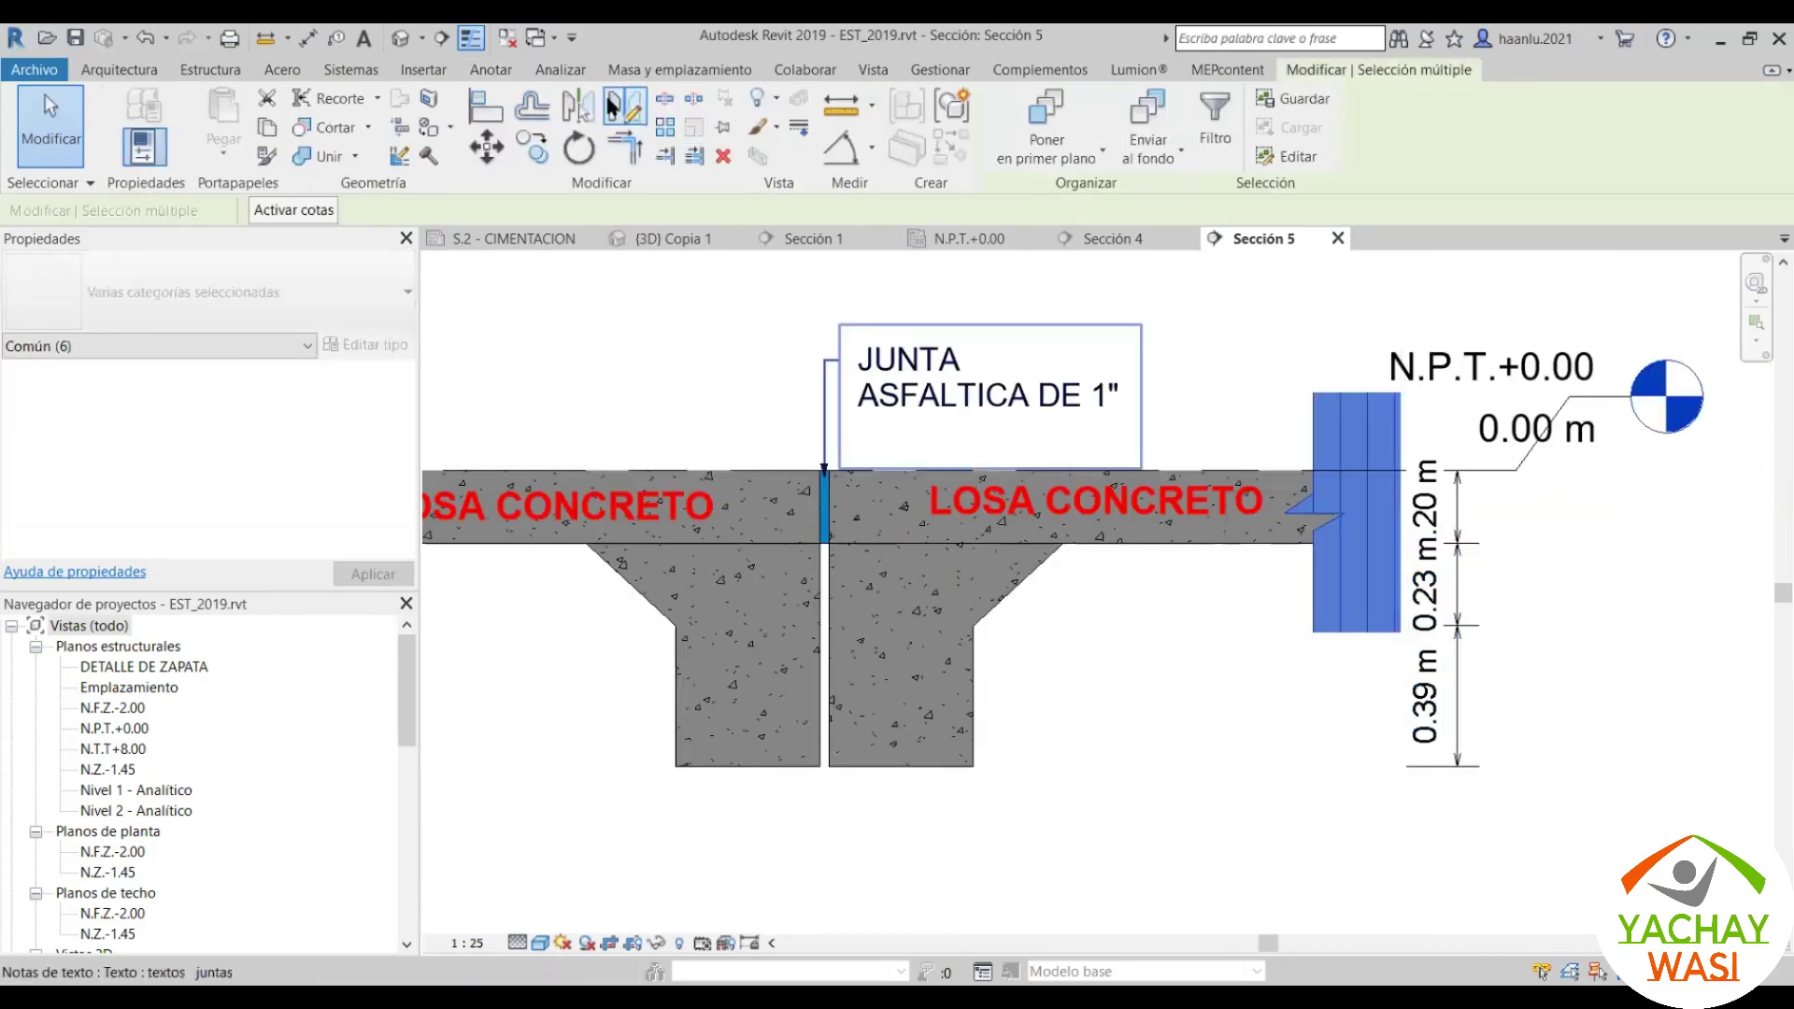
{"action": "left_click", "coordinate": [616, 107]}
{"action": "scroll", "coordinate": [827, 471], "scroll_direction": "up", "scroll_amount": 2}
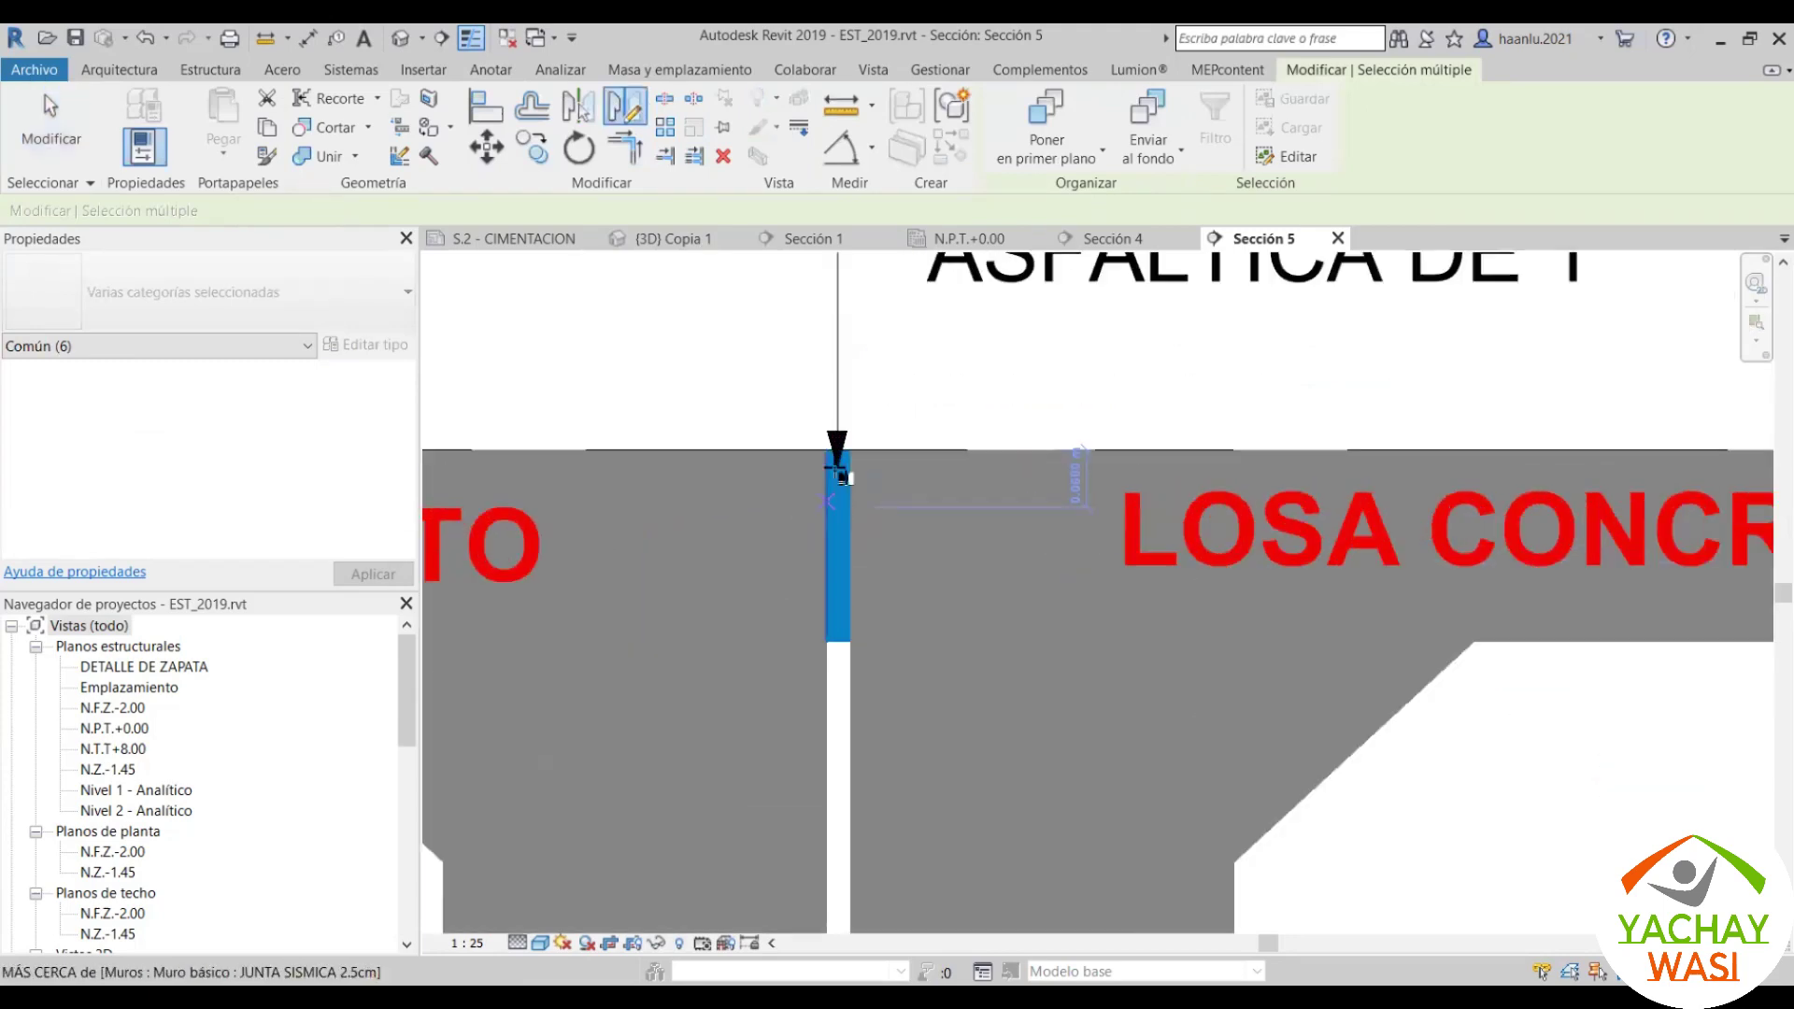
{"action": "scroll", "coordinate": [839, 444], "scroll_direction": "up", "scroll_amount": 1}
{"action": "left_click", "coordinate": [839, 443]}
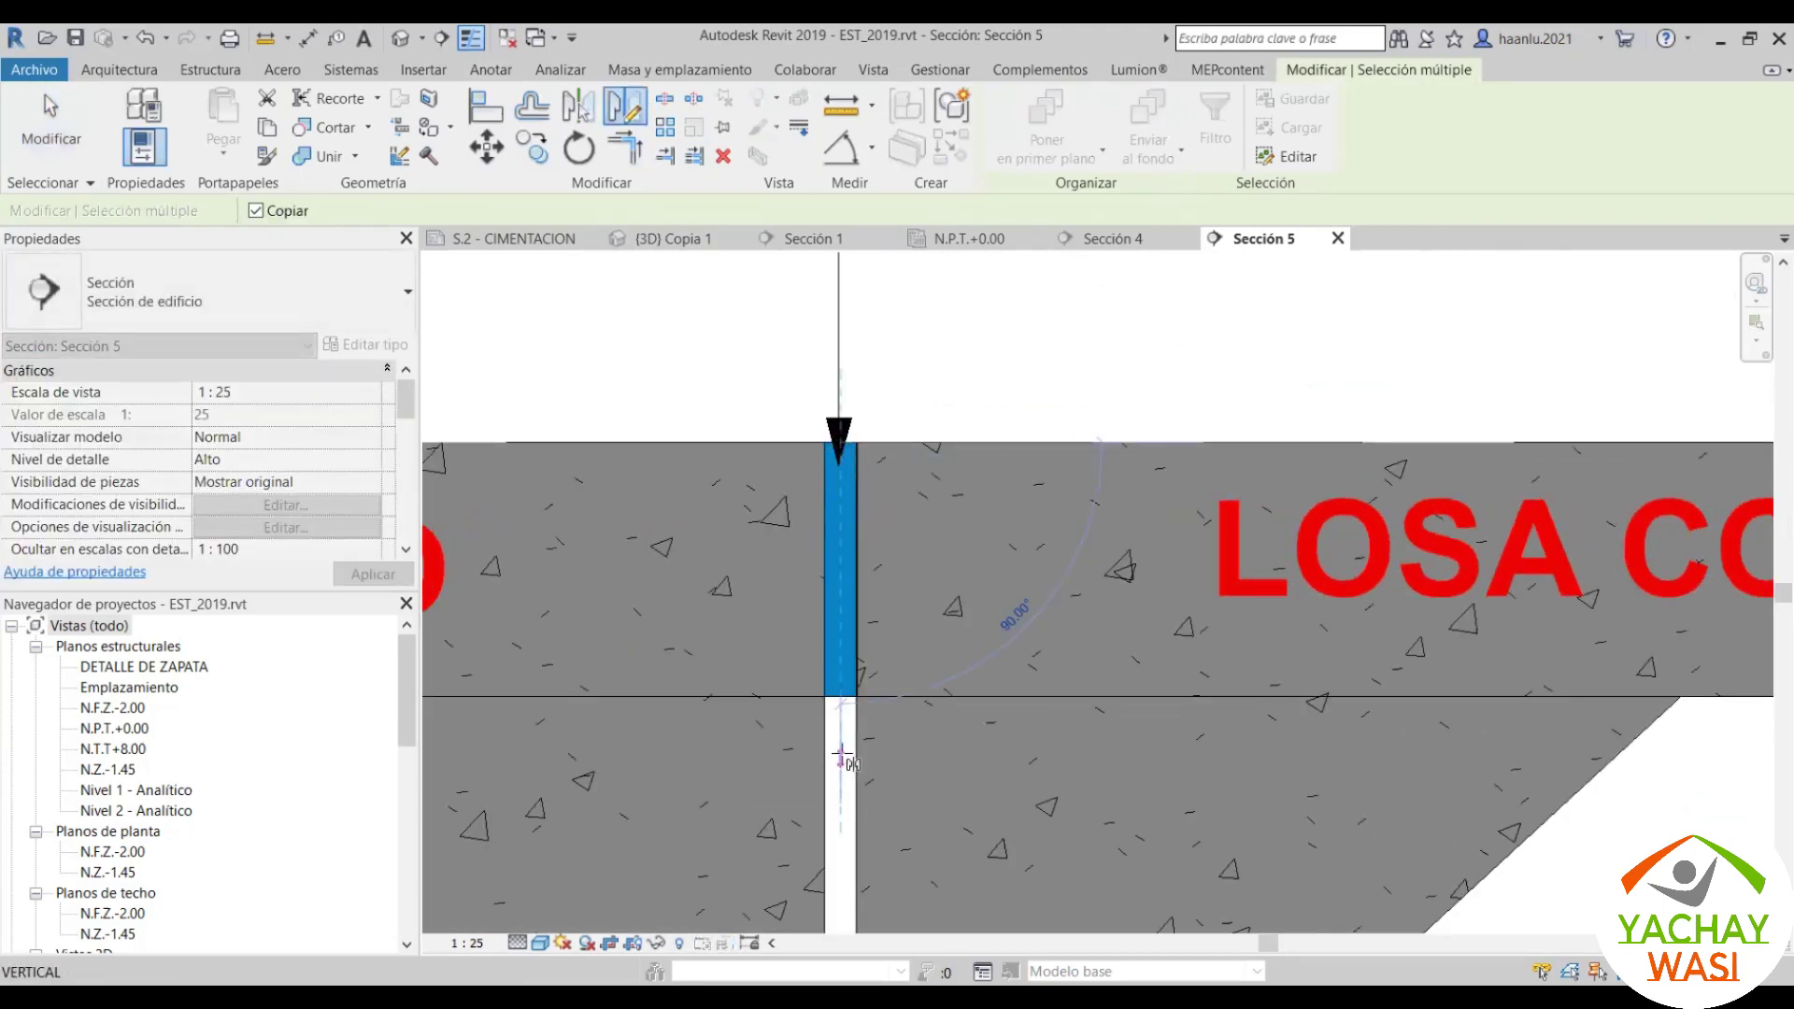
{"action": "scroll", "coordinate": [1233, 601], "scroll_direction": "down", "scroll_amount": 3}
{"action": "scroll", "coordinate": [1439, 523], "scroll_direction": "down", "scroll_amount": 2}
{"action": "key", "text": "Escape"}
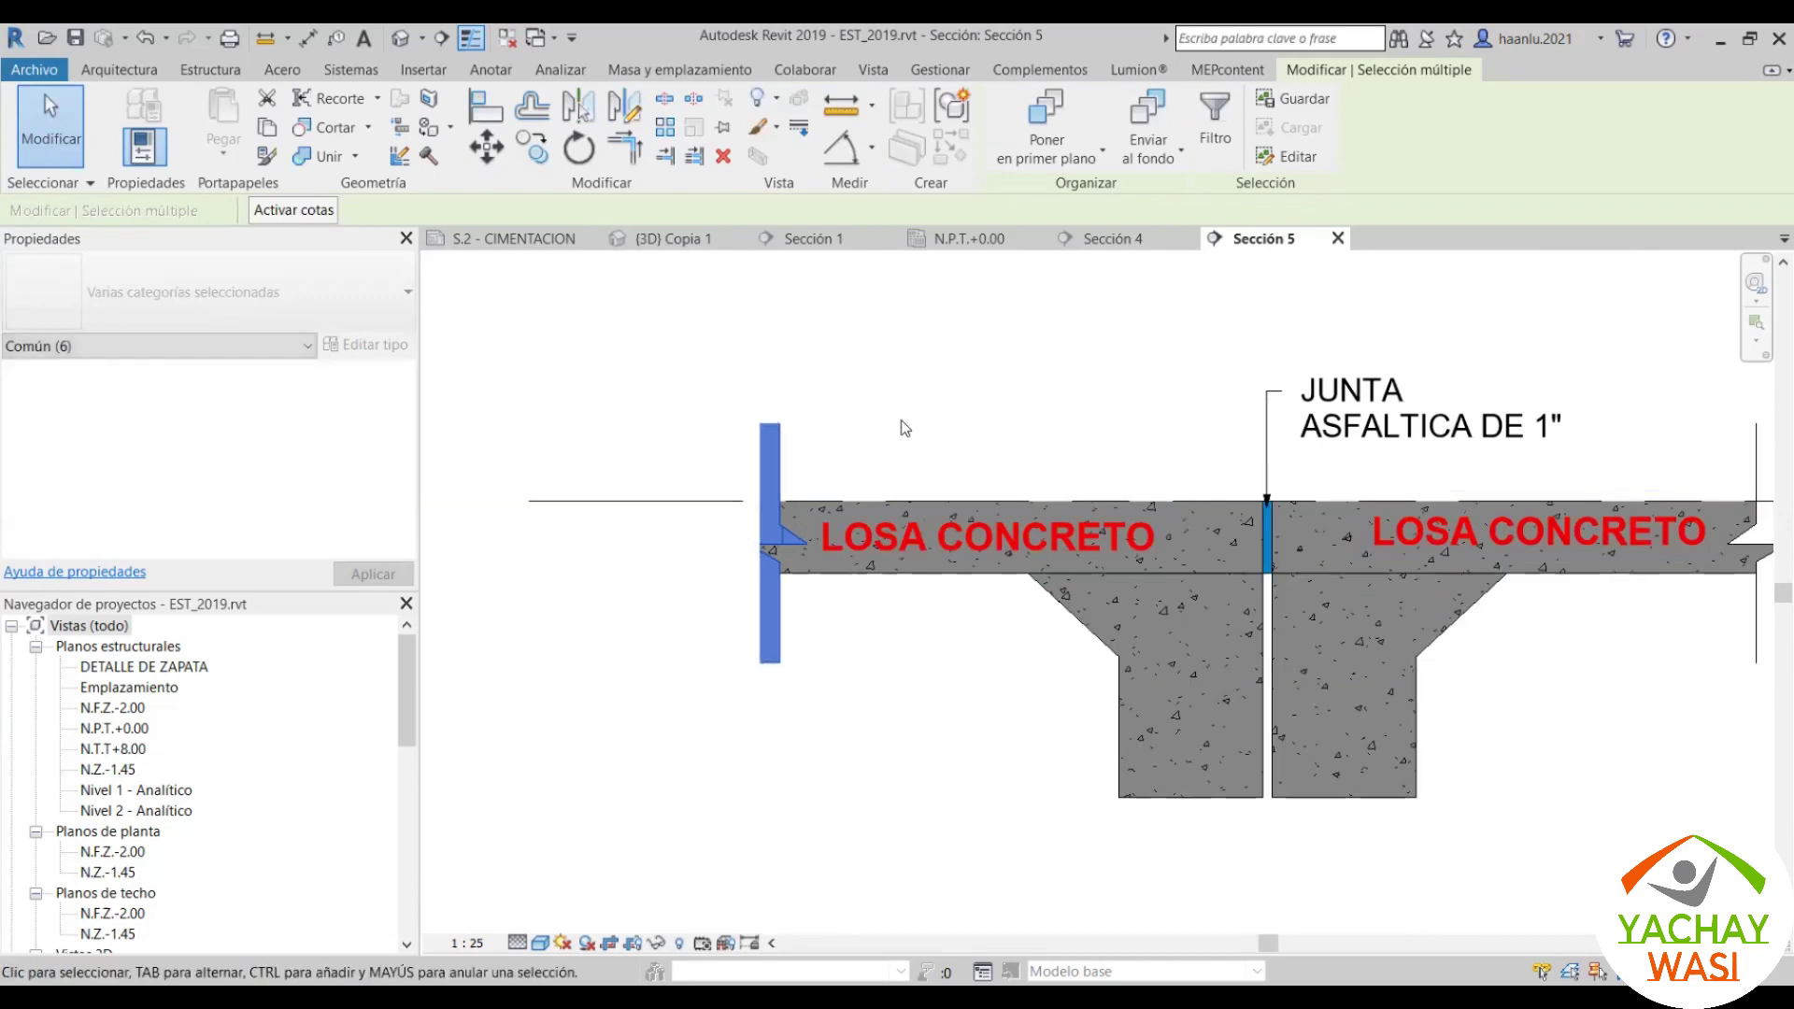
Step: Pull the crop region's left edge to the left slab end and save the project
{"action": "scroll", "coordinate": [783, 506], "scroll_direction": "up", "scroll_amount": 3}
{"action": "scroll", "coordinate": [783, 506], "scroll_direction": "down", "scroll_amount": 1}
{"action": "scroll", "coordinate": [888, 460], "scroll_direction": "down", "scroll_amount": 2}
{"action": "left_click", "coordinate": [893, 458]}
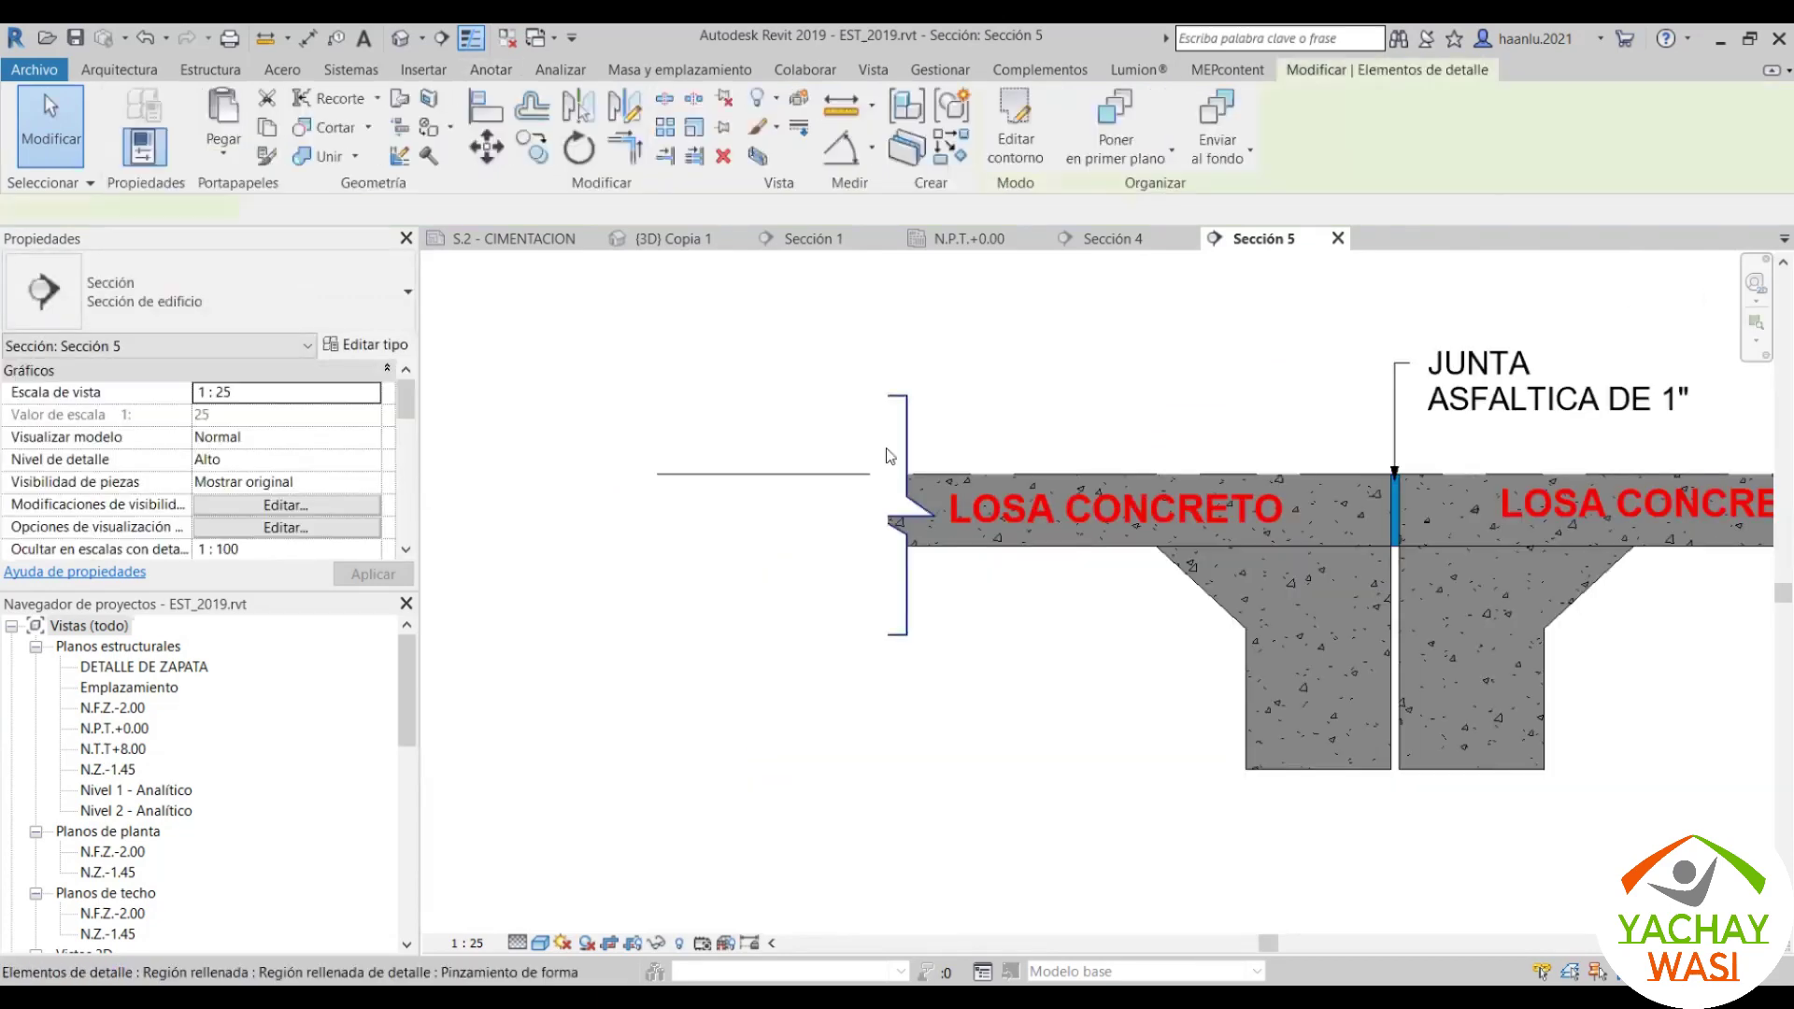
{"action": "key", "text": "Escape"}
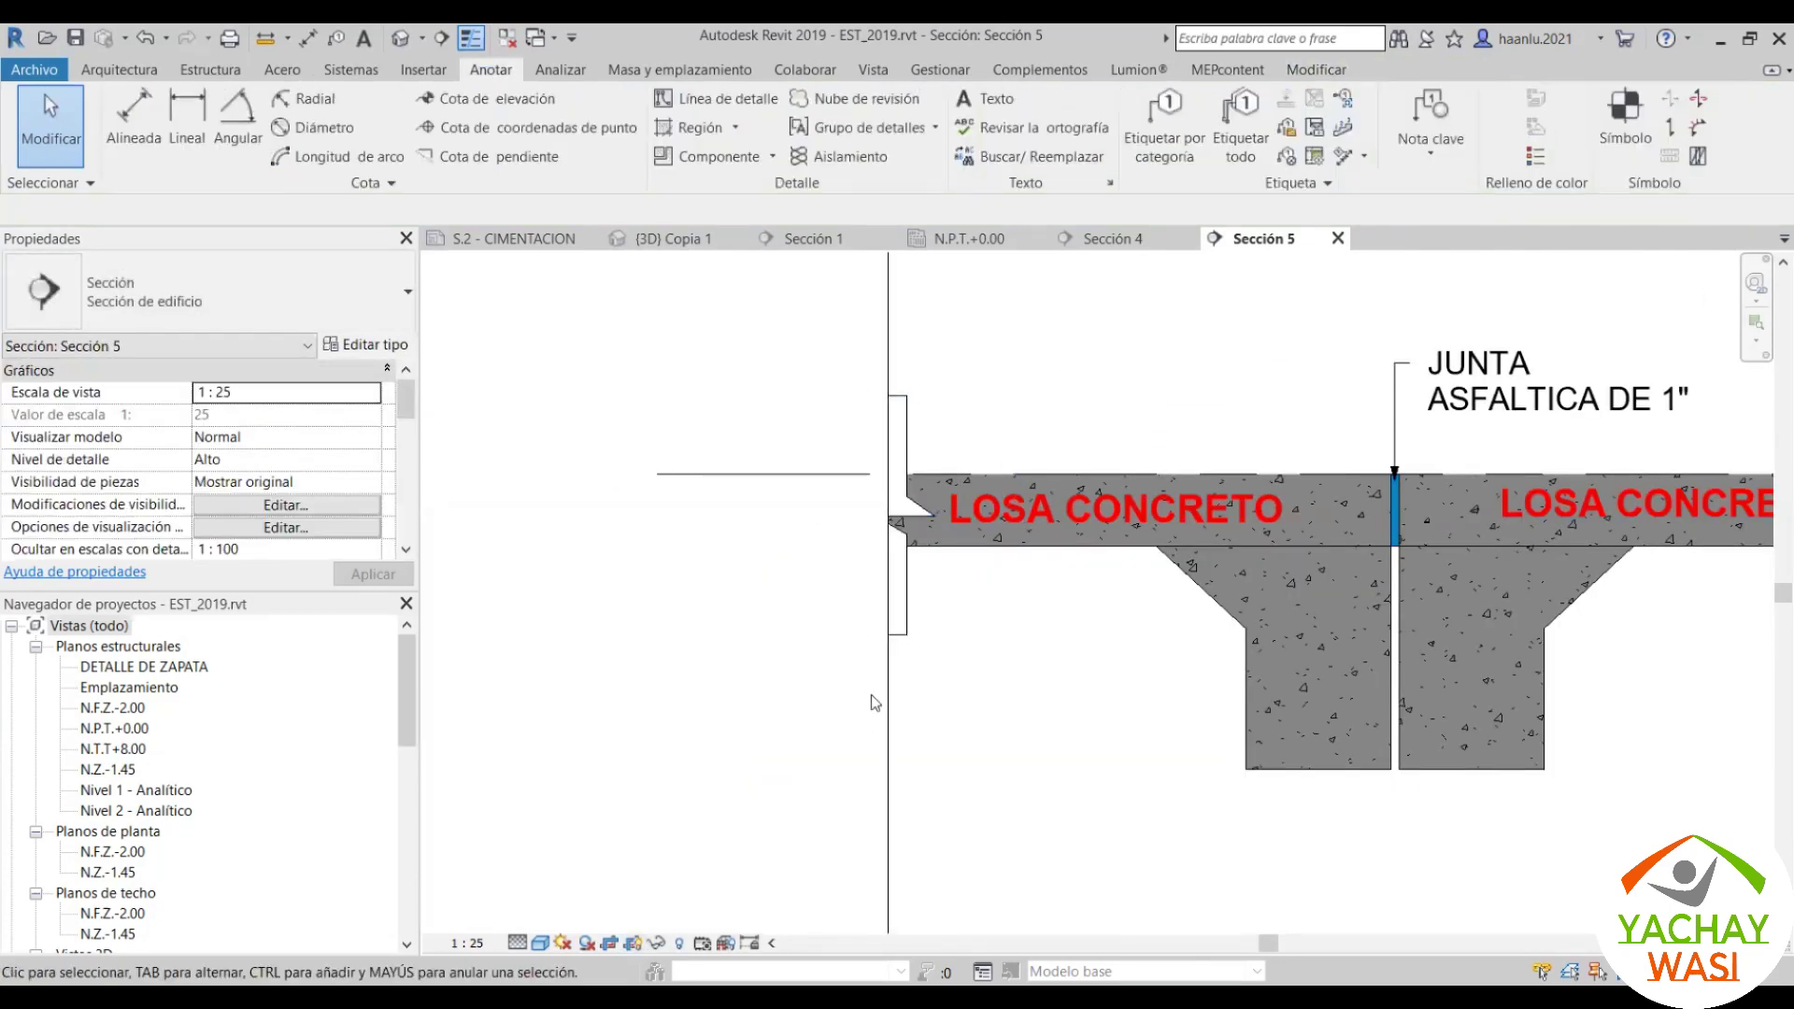
{"action": "left_click", "coordinate": [887, 560]}
{"action": "mouse_move", "coordinate": [888, 561]}
{"action": "left_mouse_down"}
{"action": "mouse_move", "coordinate": [788, 560]}
{"action": "mouse_move", "coordinate": [842, 559]}
{"action": "left_mouse_up"}
{"action": "scroll", "coordinate": [787, 560], "scroll_direction": "up", "scroll_amount": 1}
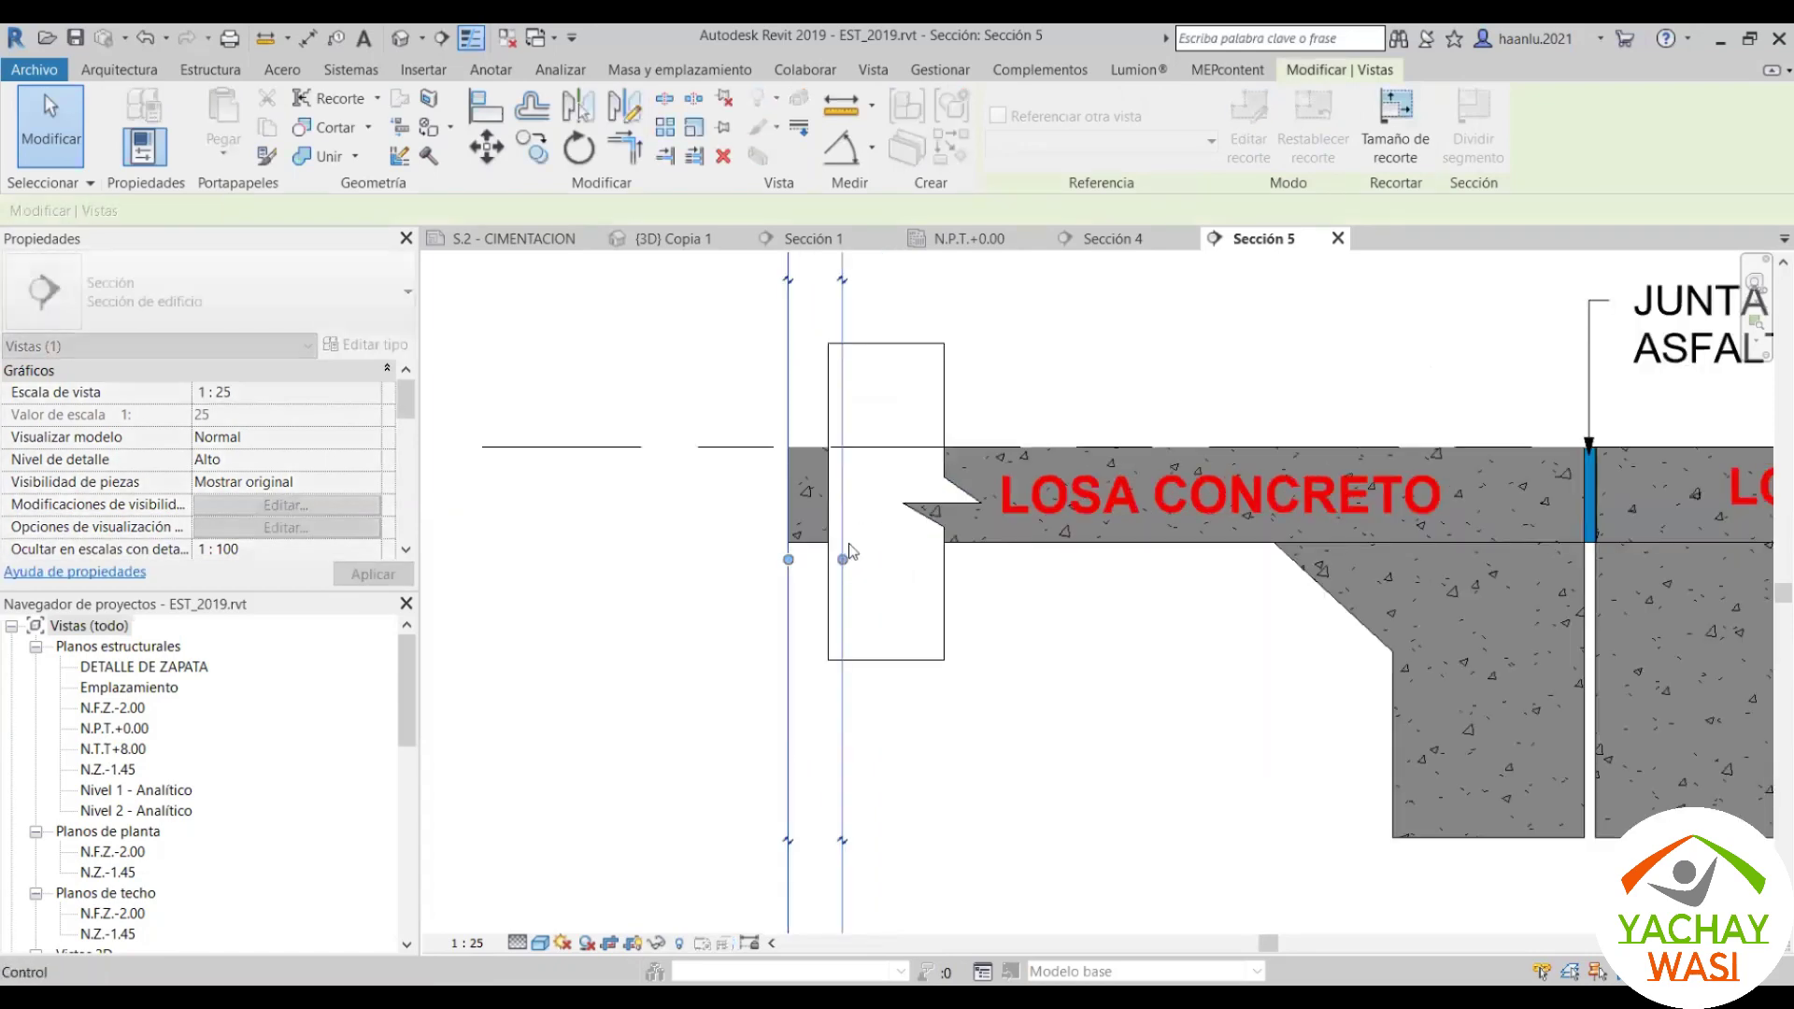
{"action": "left_click", "coordinate": [613, 708]}
{"action": "scroll", "coordinate": [560, 673], "scroll_direction": "down", "scroll_amount": 3}
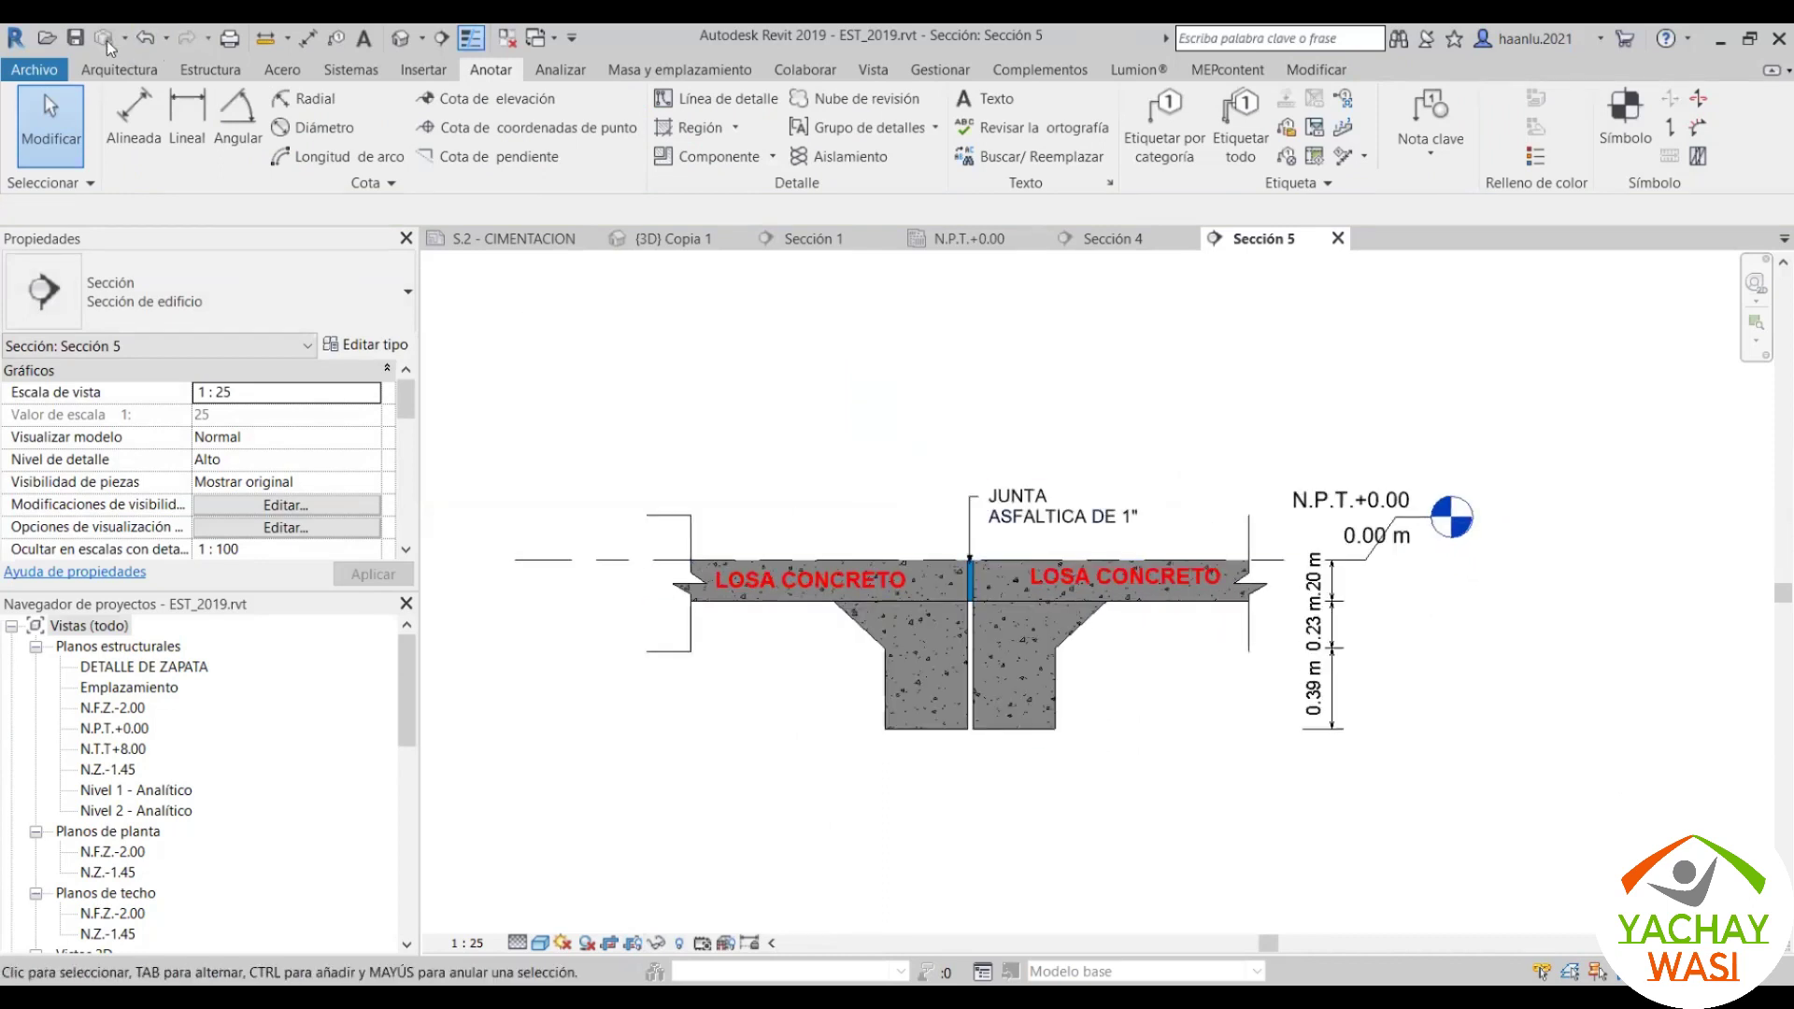
{"action": "left_click", "coordinate": [76, 38]}
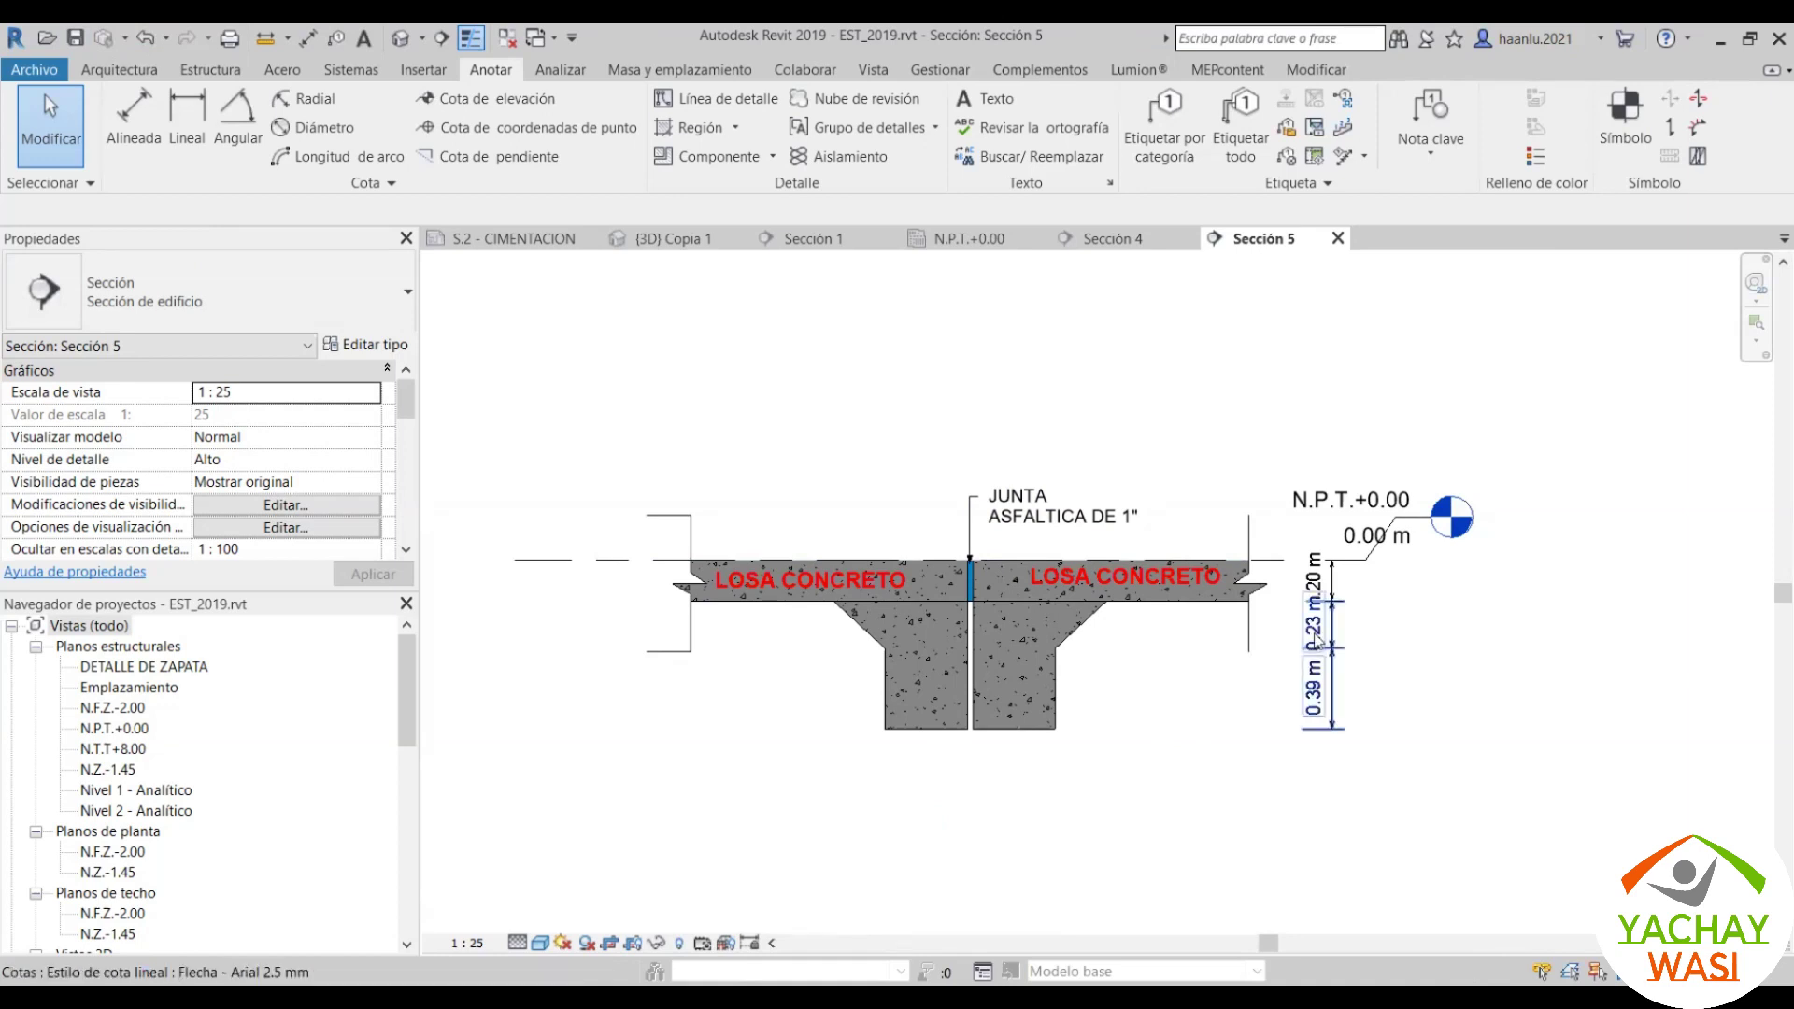
{"action": "middle_click_drag", "start_coordinate": [934, 462], "coordinate": [883, 516]}
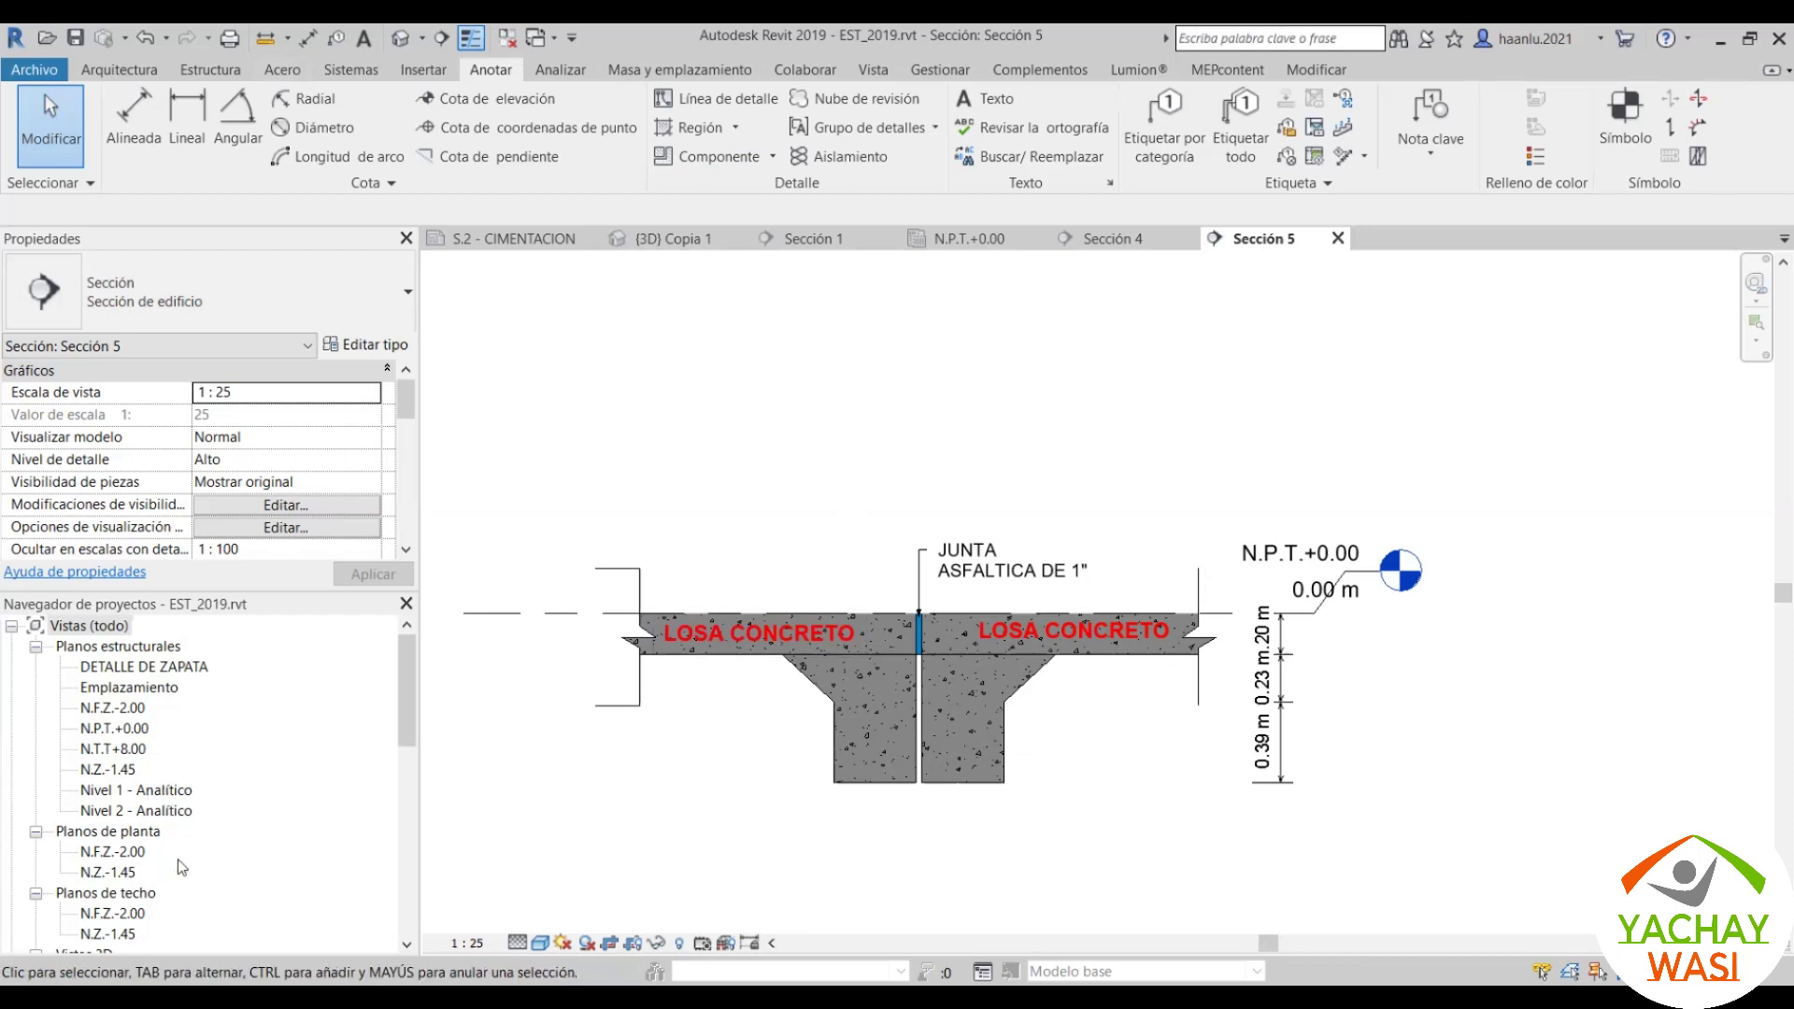
Step: Open the N.P.T.+0.00 and N.T.T+8.00 structural plans and pan to grid A, rows 2–3
{"action": "double_click", "coordinate": [107, 728]}
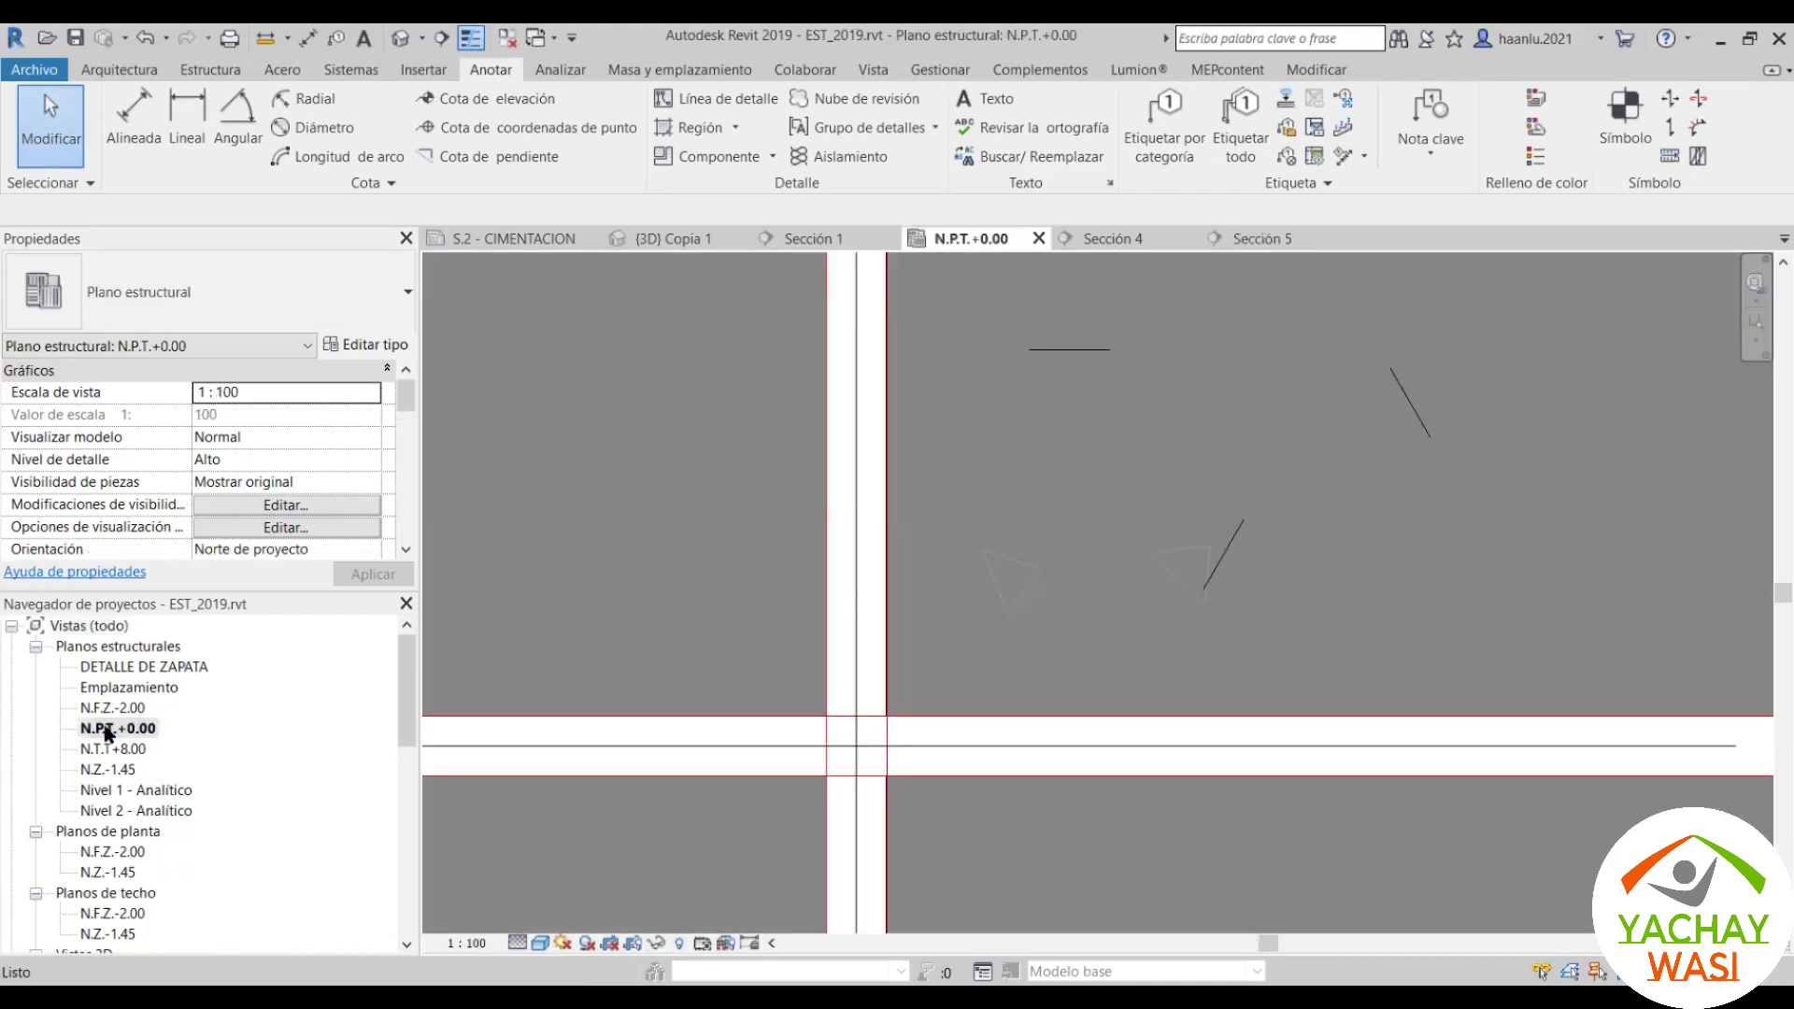
{"action": "double_click", "coordinate": [112, 748]}
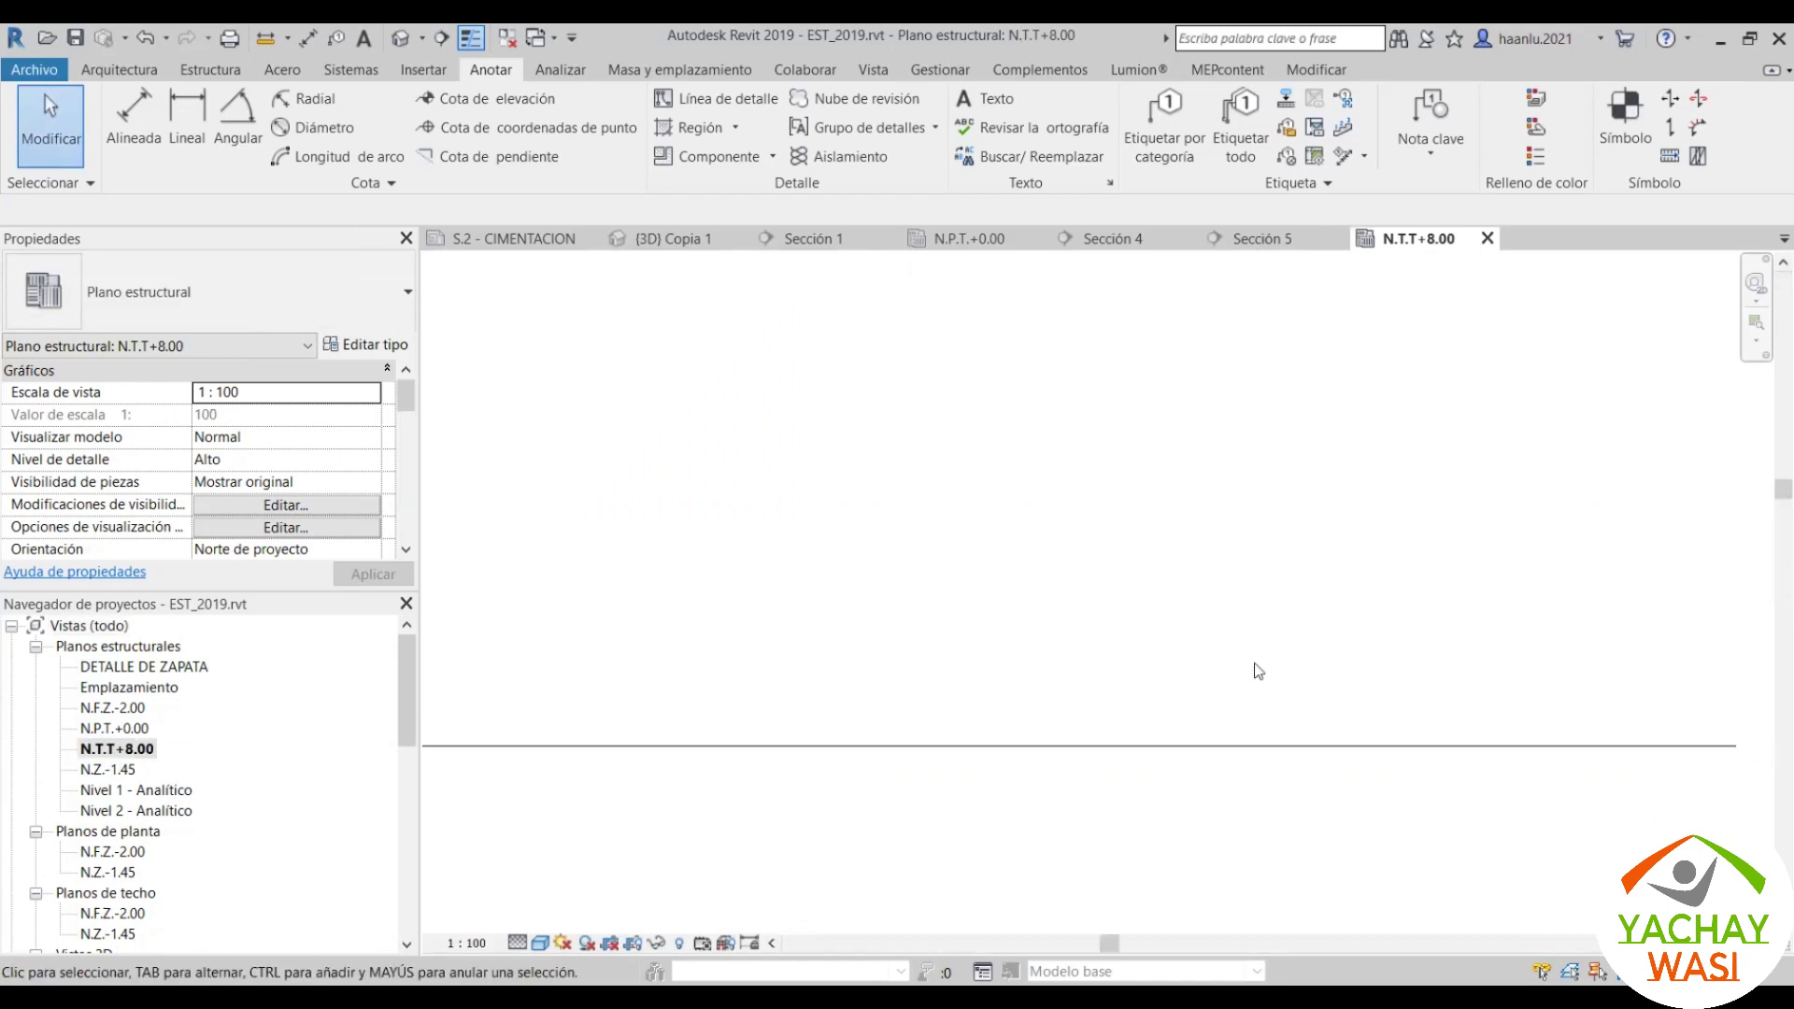
{"action": "scroll", "coordinate": [1044, 694], "scroll_direction": "down", "scroll_amount": 2}
{"action": "scroll", "coordinate": [1084, 673], "scroll_direction": "down", "scroll_amount": 3}
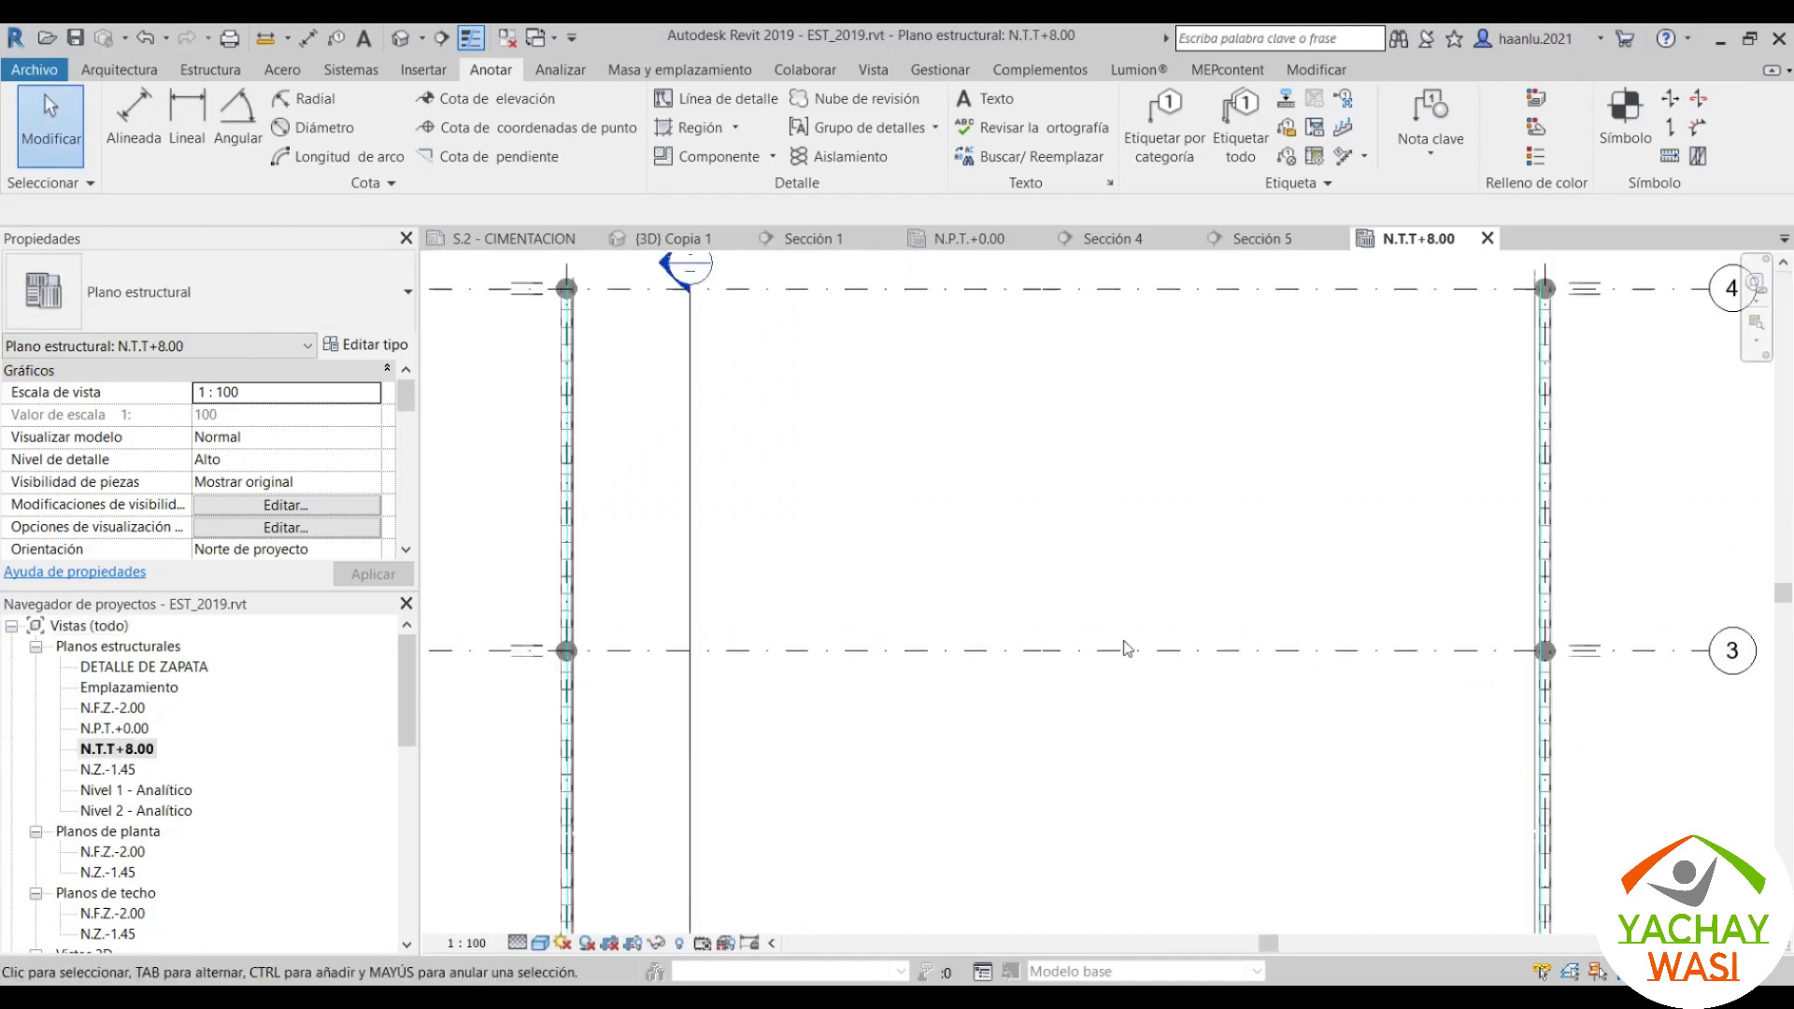
{"action": "scroll", "coordinate": [1126, 647], "scroll_direction": "up", "scroll_amount": 3}
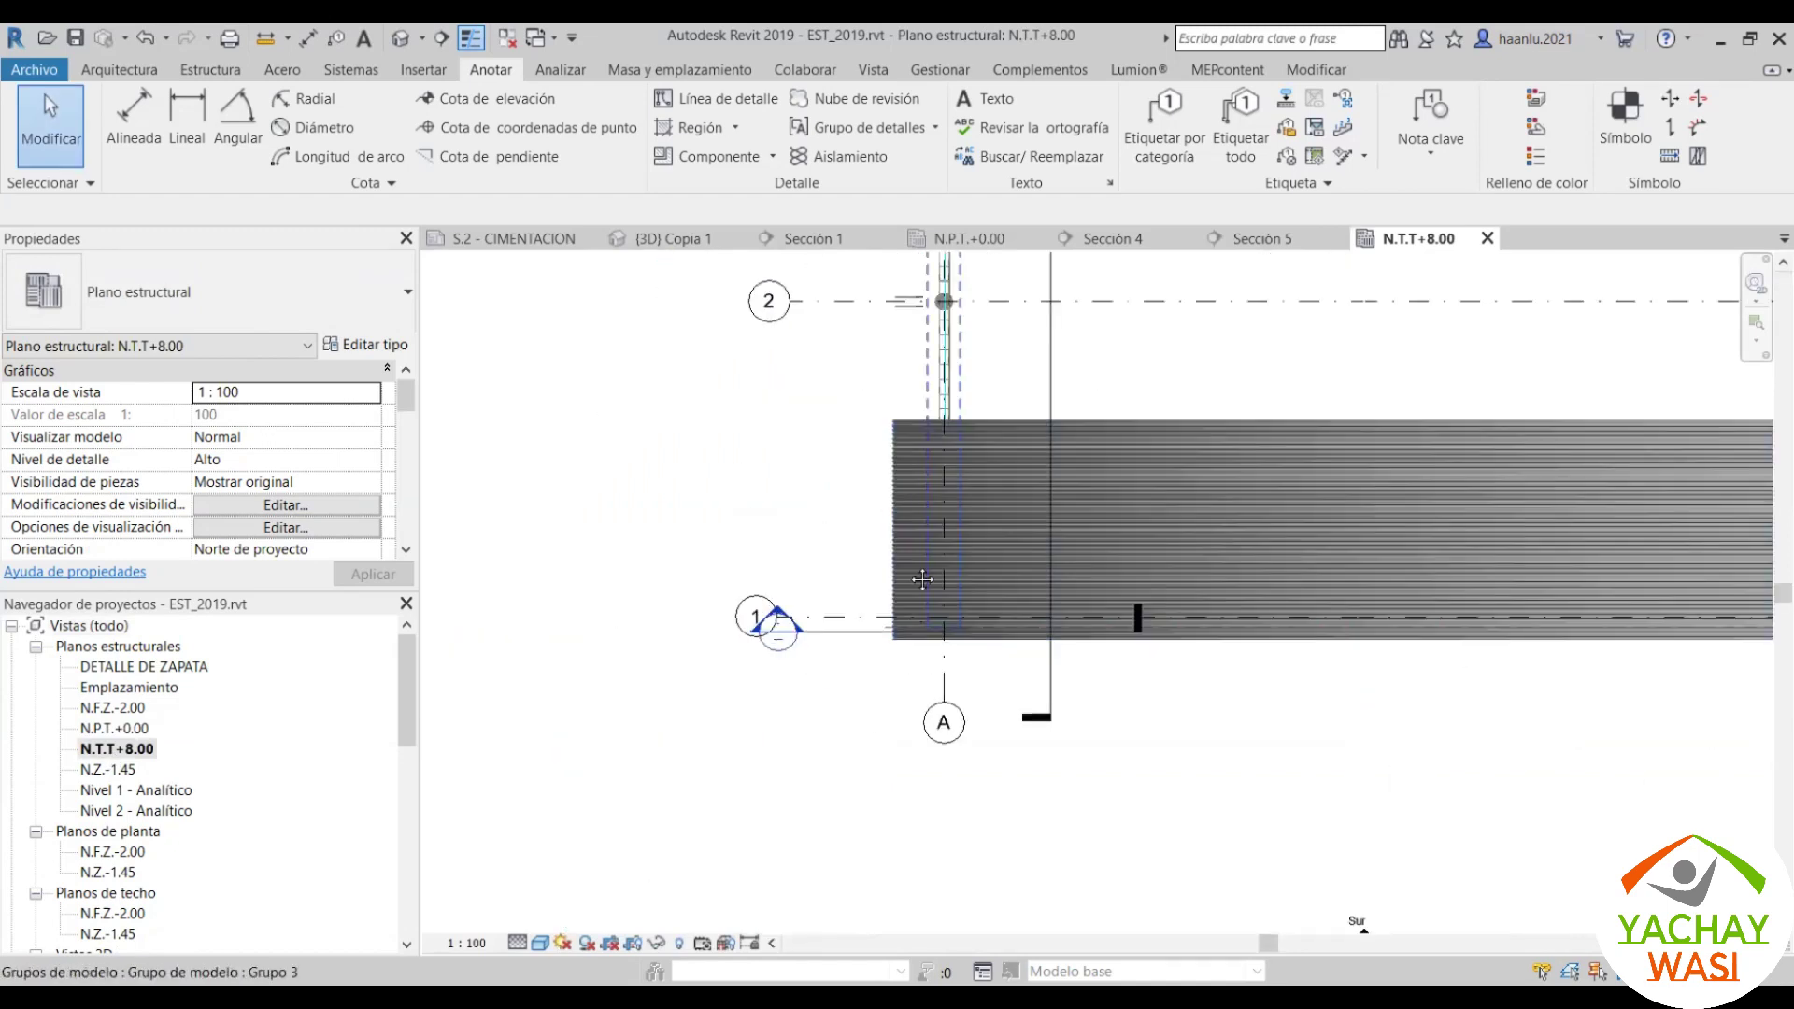
{"action": "mouse_move", "coordinate": [1127, 646]}
{"action": "middle_mouse_down"}
{"action": "mouse_move", "coordinate": [894, 505]}
{"action": "mouse_move", "coordinate": [716, 868]}
{"action": "middle_mouse_up"}
{"action": "scroll", "coordinate": [791, 440], "scroll_direction": "up", "scroll_amount": 2}
{"action": "scroll", "coordinate": [791, 440], "scroll_direction": "up", "scroll_amount": 2}
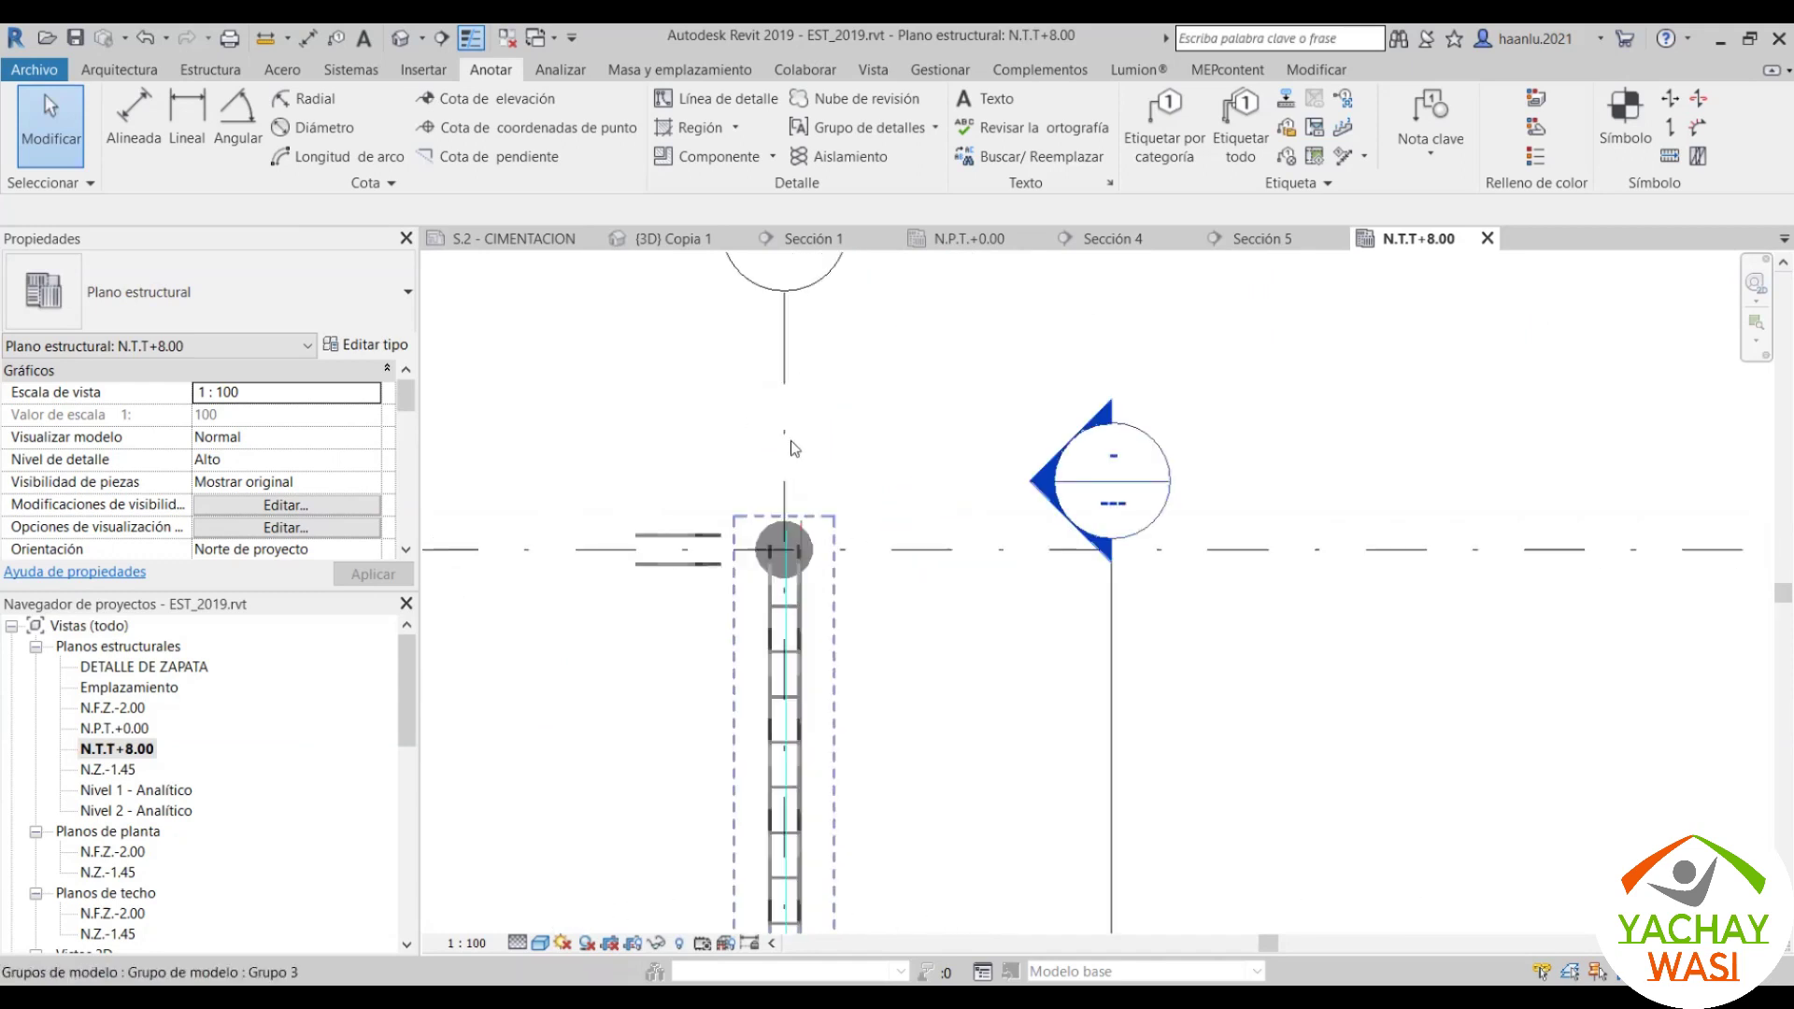
{"action": "scroll", "coordinate": [790, 440], "scroll_direction": "up", "scroll_amount": 3}
{"action": "scroll", "coordinate": [831, 536], "scroll_direction": "up", "scroll_amount": 1}
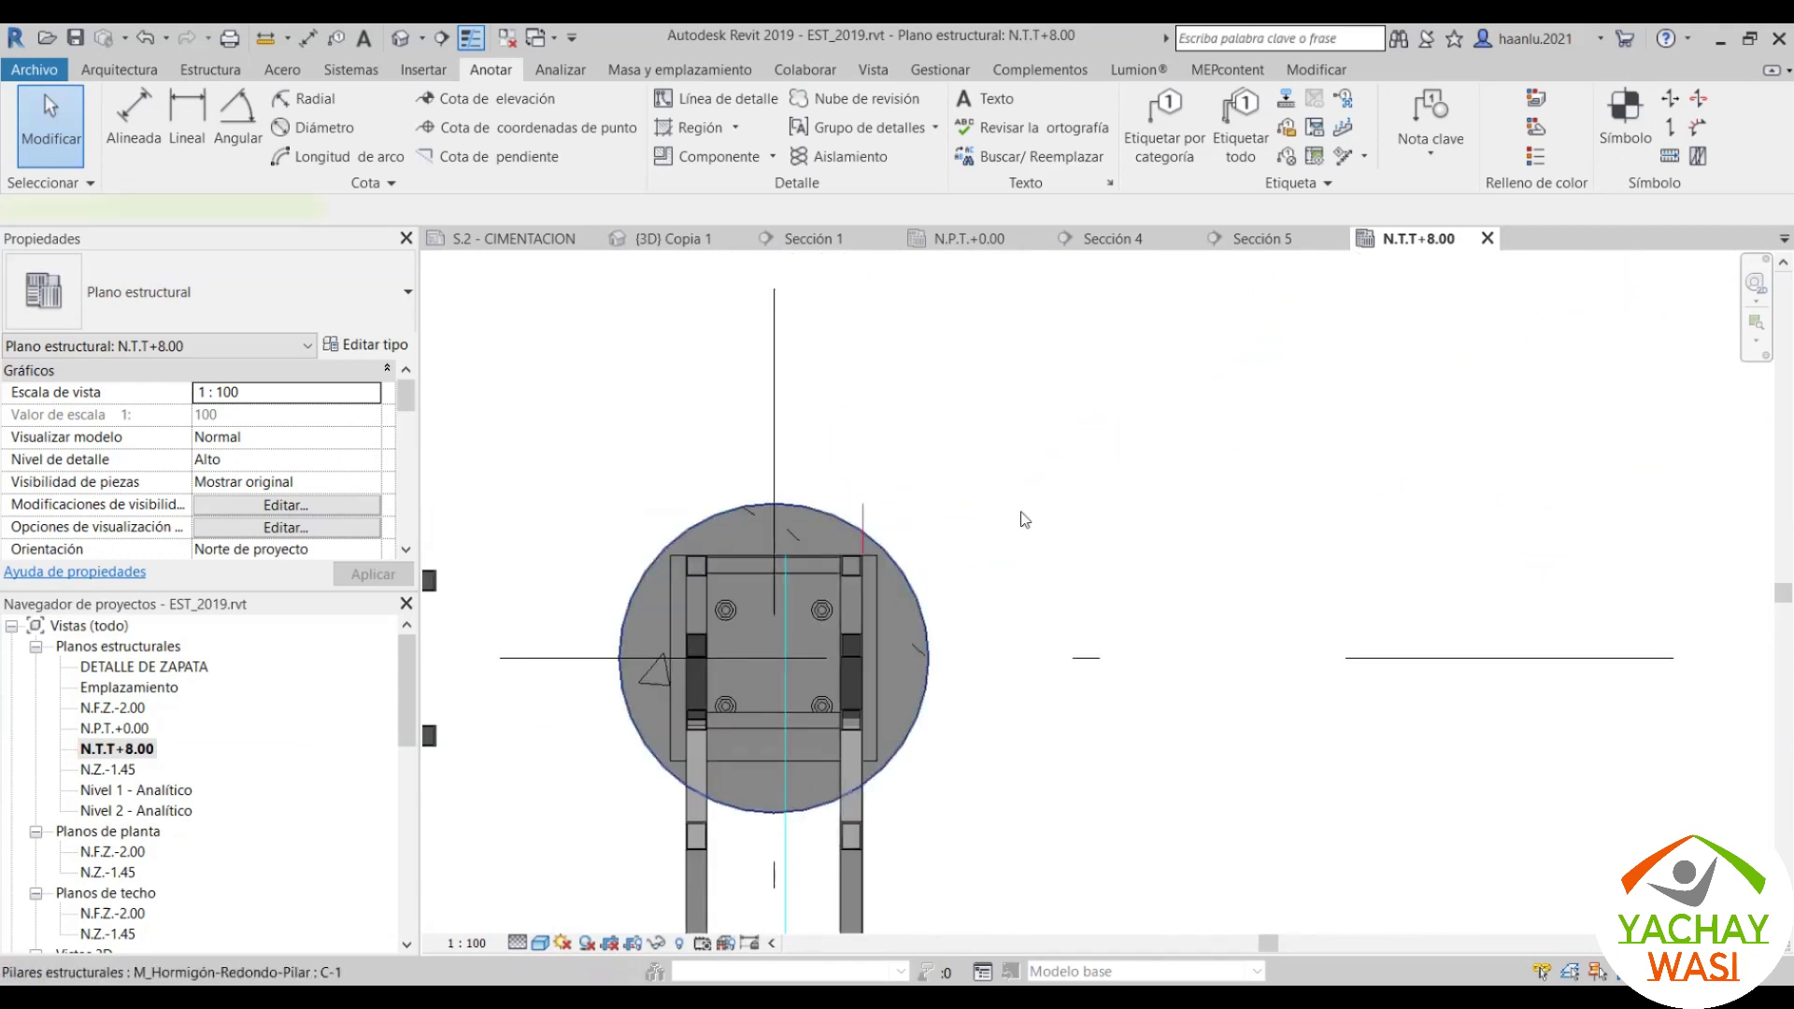
Step: Return to the N.P.T.+0.00 plan and zoom in on round column C-1
{"action": "double_click", "coordinate": [112, 728]}
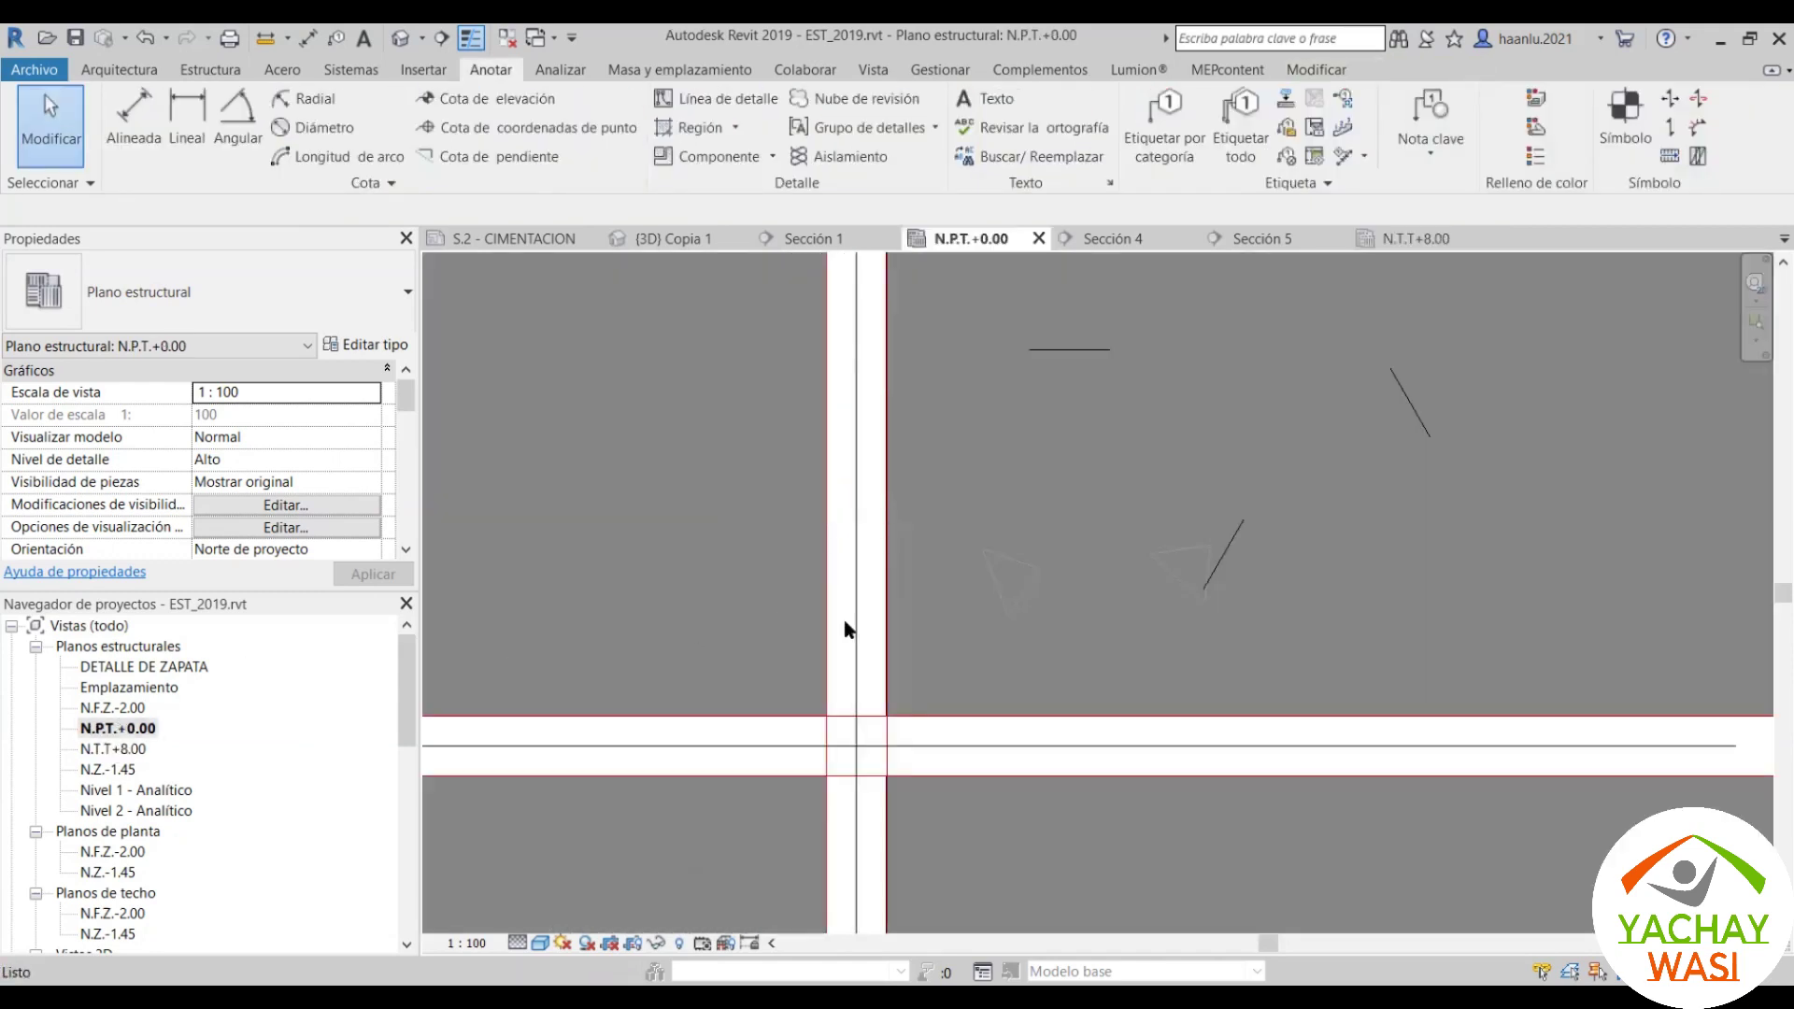
{"action": "scroll", "coordinate": [948, 636], "scroll_direction": "up", "scroll_amount": 3}
{"action": "scroll", "coordinate": [1018, 676], "scroll_direction": "down", "scroll_amount": 5}
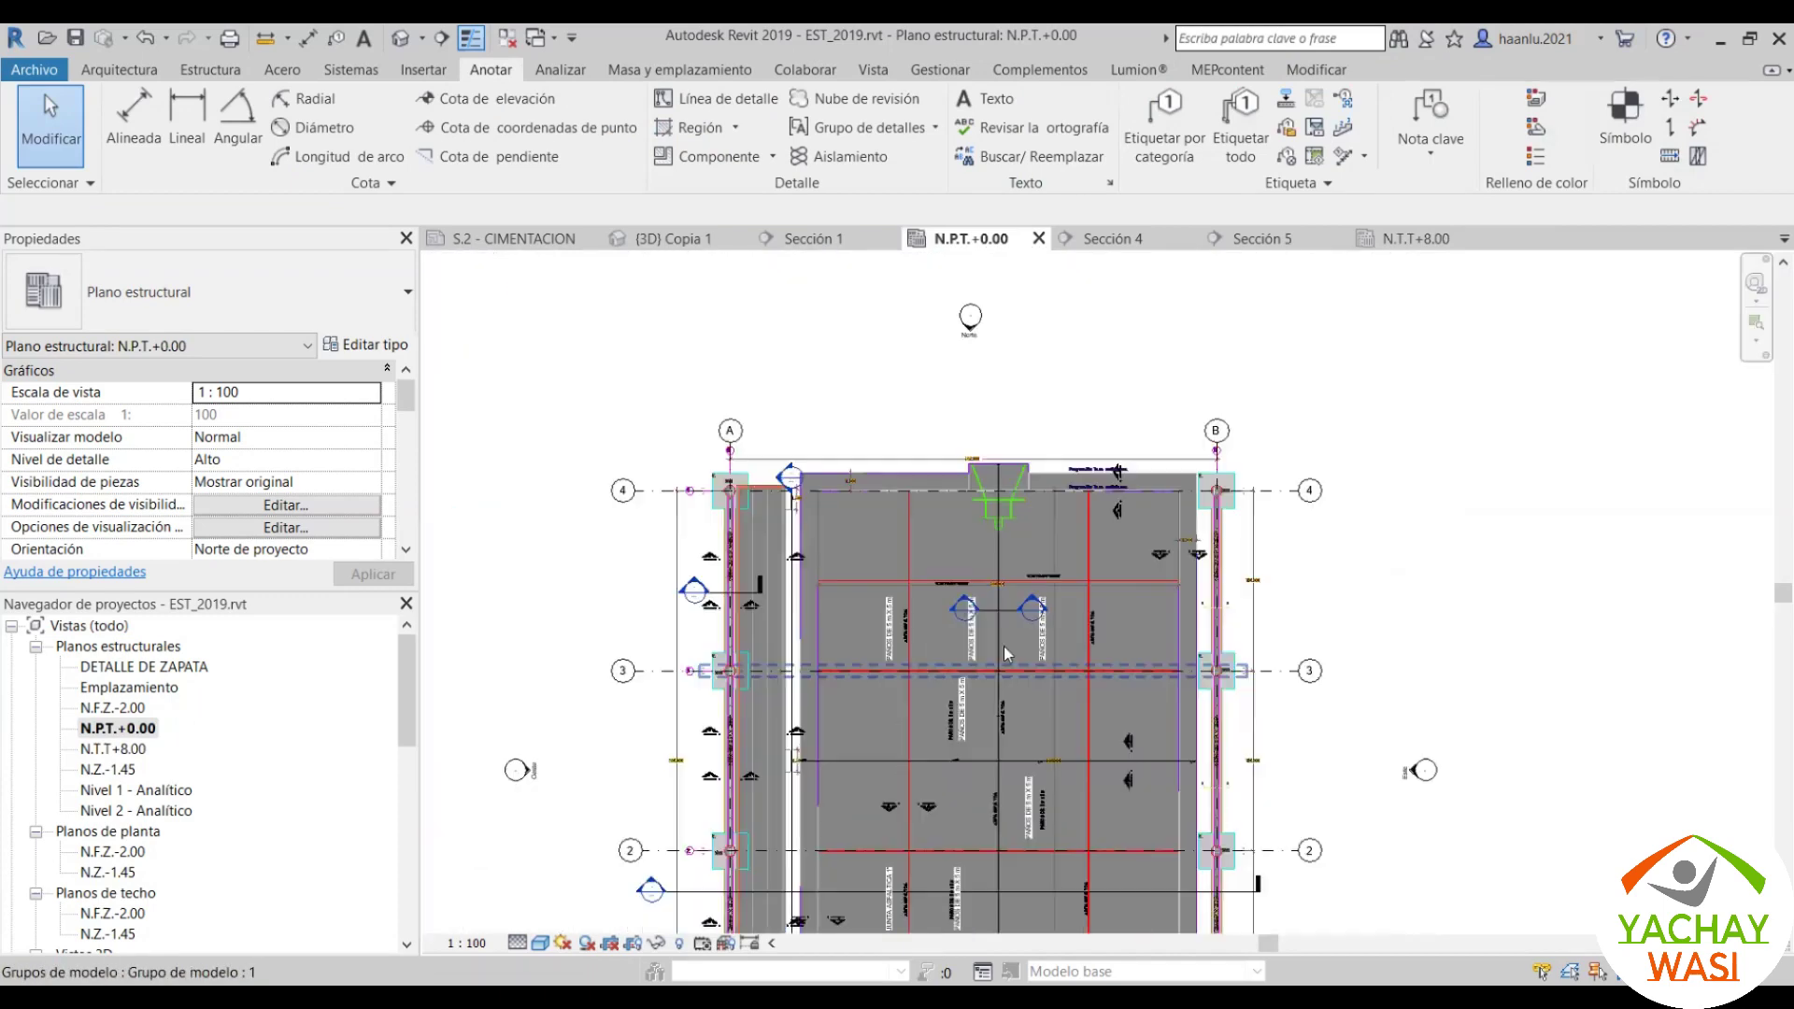
{"action": "scroll", "coordinate": [725, 490], "scroll_direction": "up", "scroll_amount": 5}
{"action": "scroll", "coordinate": [689, 586], "scroll_direction": "up", "scroll_amount": 2}
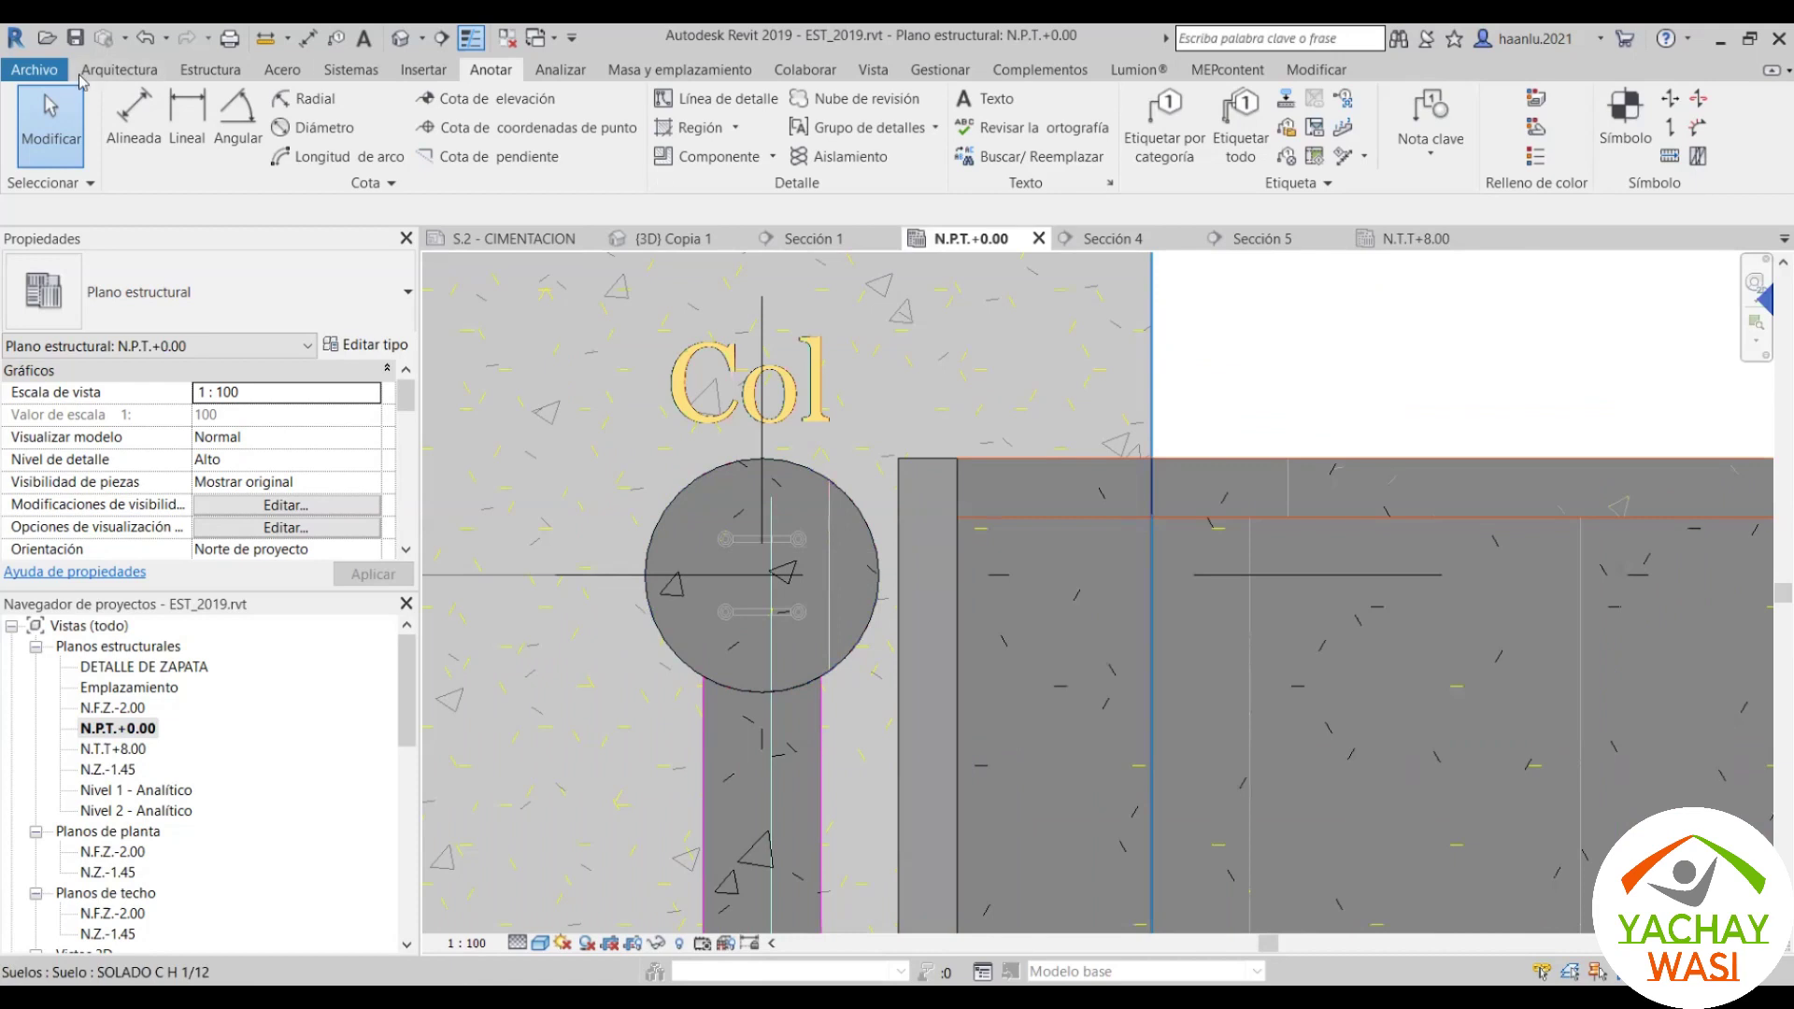
Step: Start 10M rebar placement from Estructura > Armadura and browse the rebar shape type list
{"action": "left_click", "coordinate": [213, 73]}
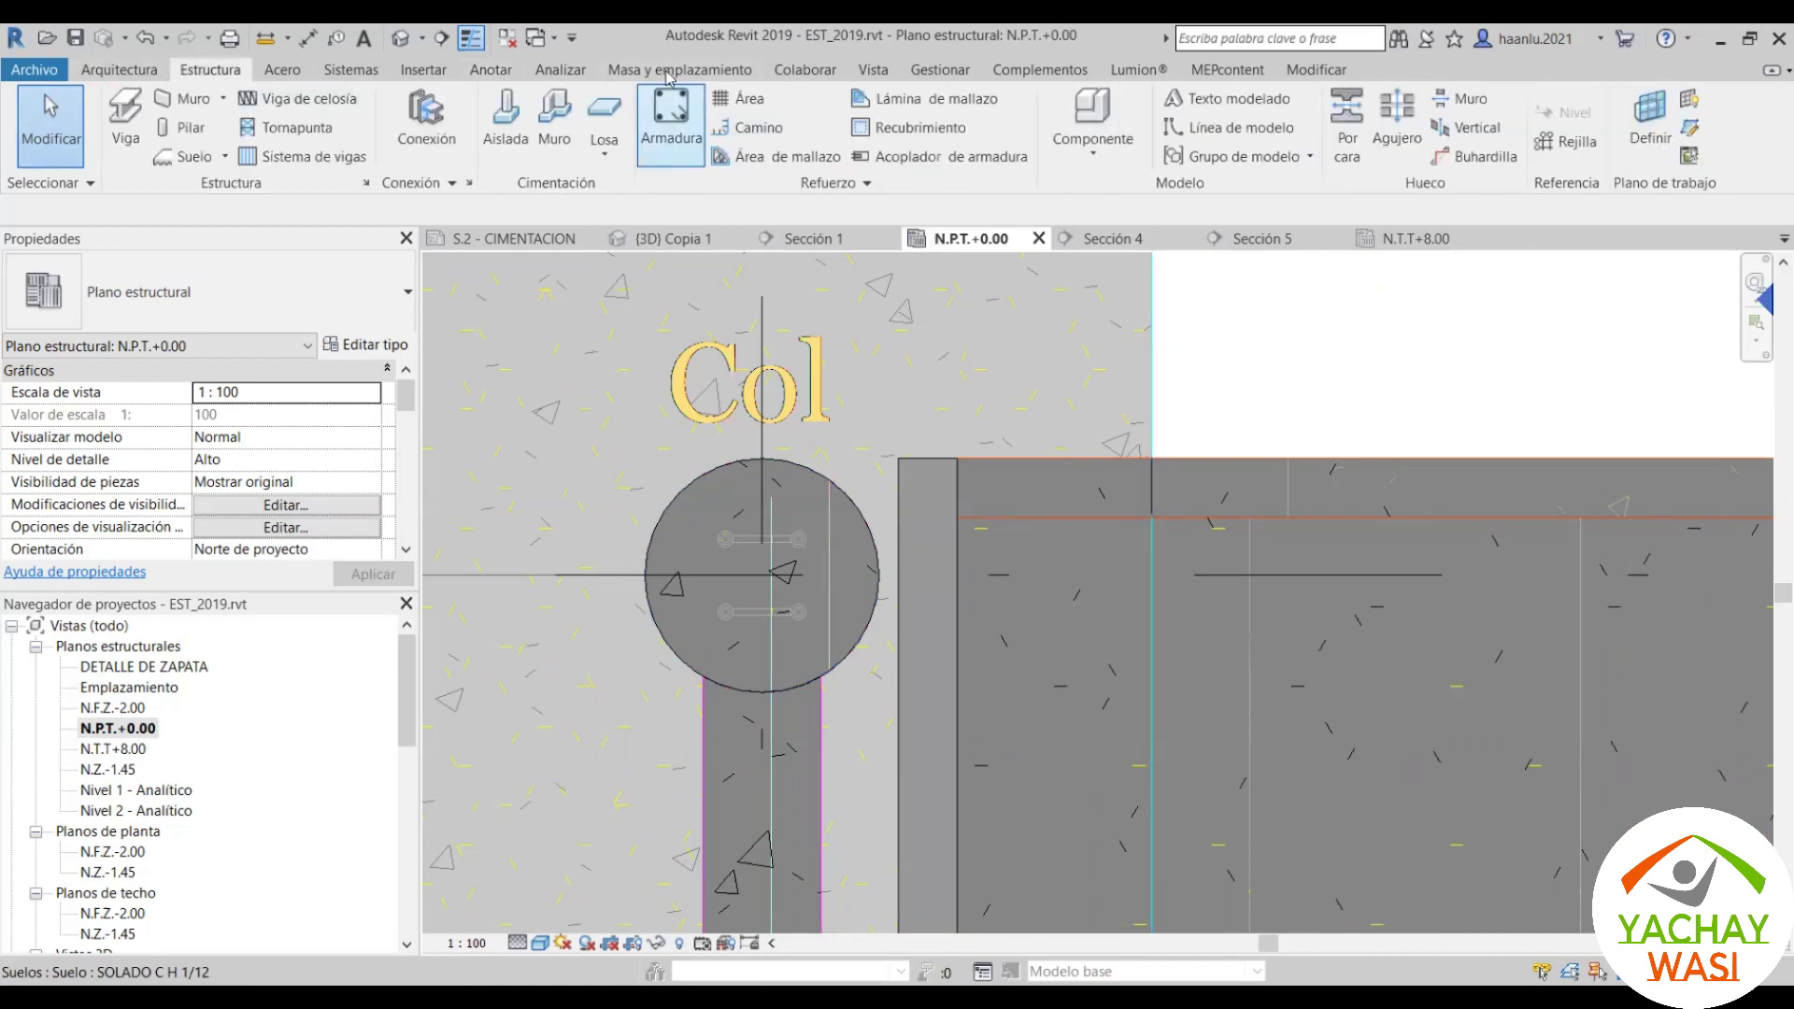
{"action": "left_click", "coordinate": [646, 116]}
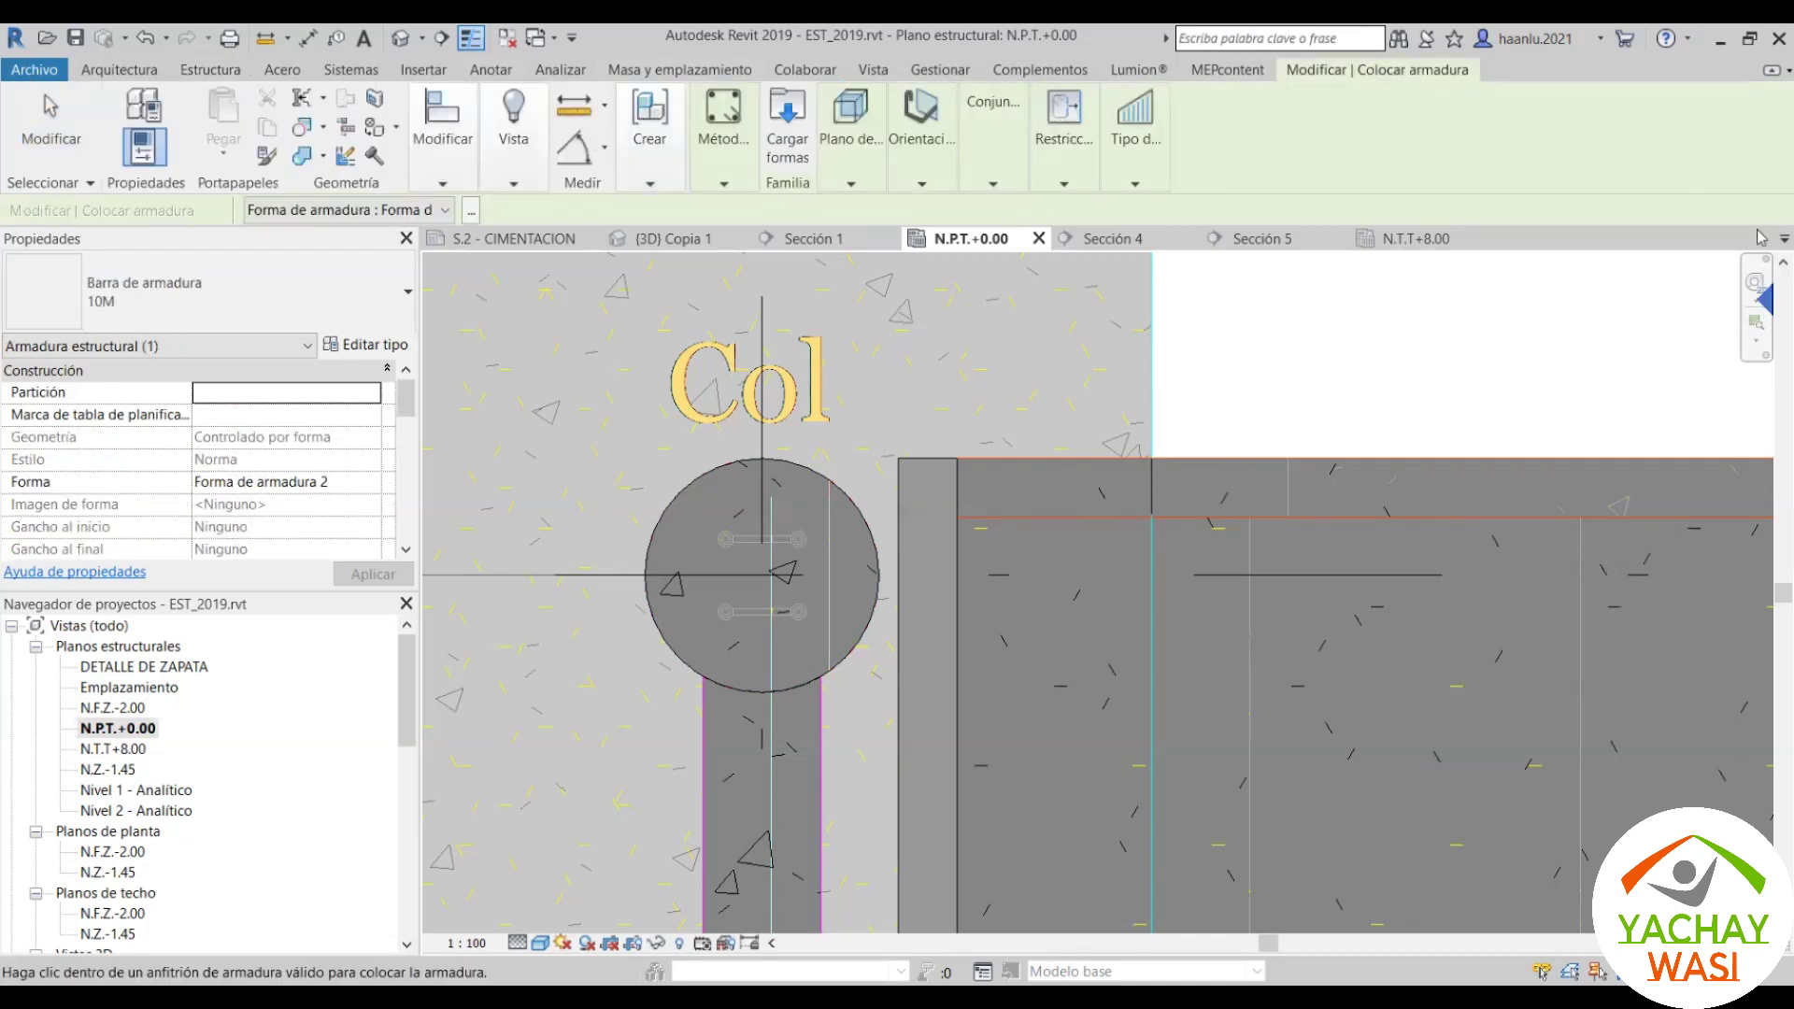
{"action": "left_click", "coordinate": [471, 210]}
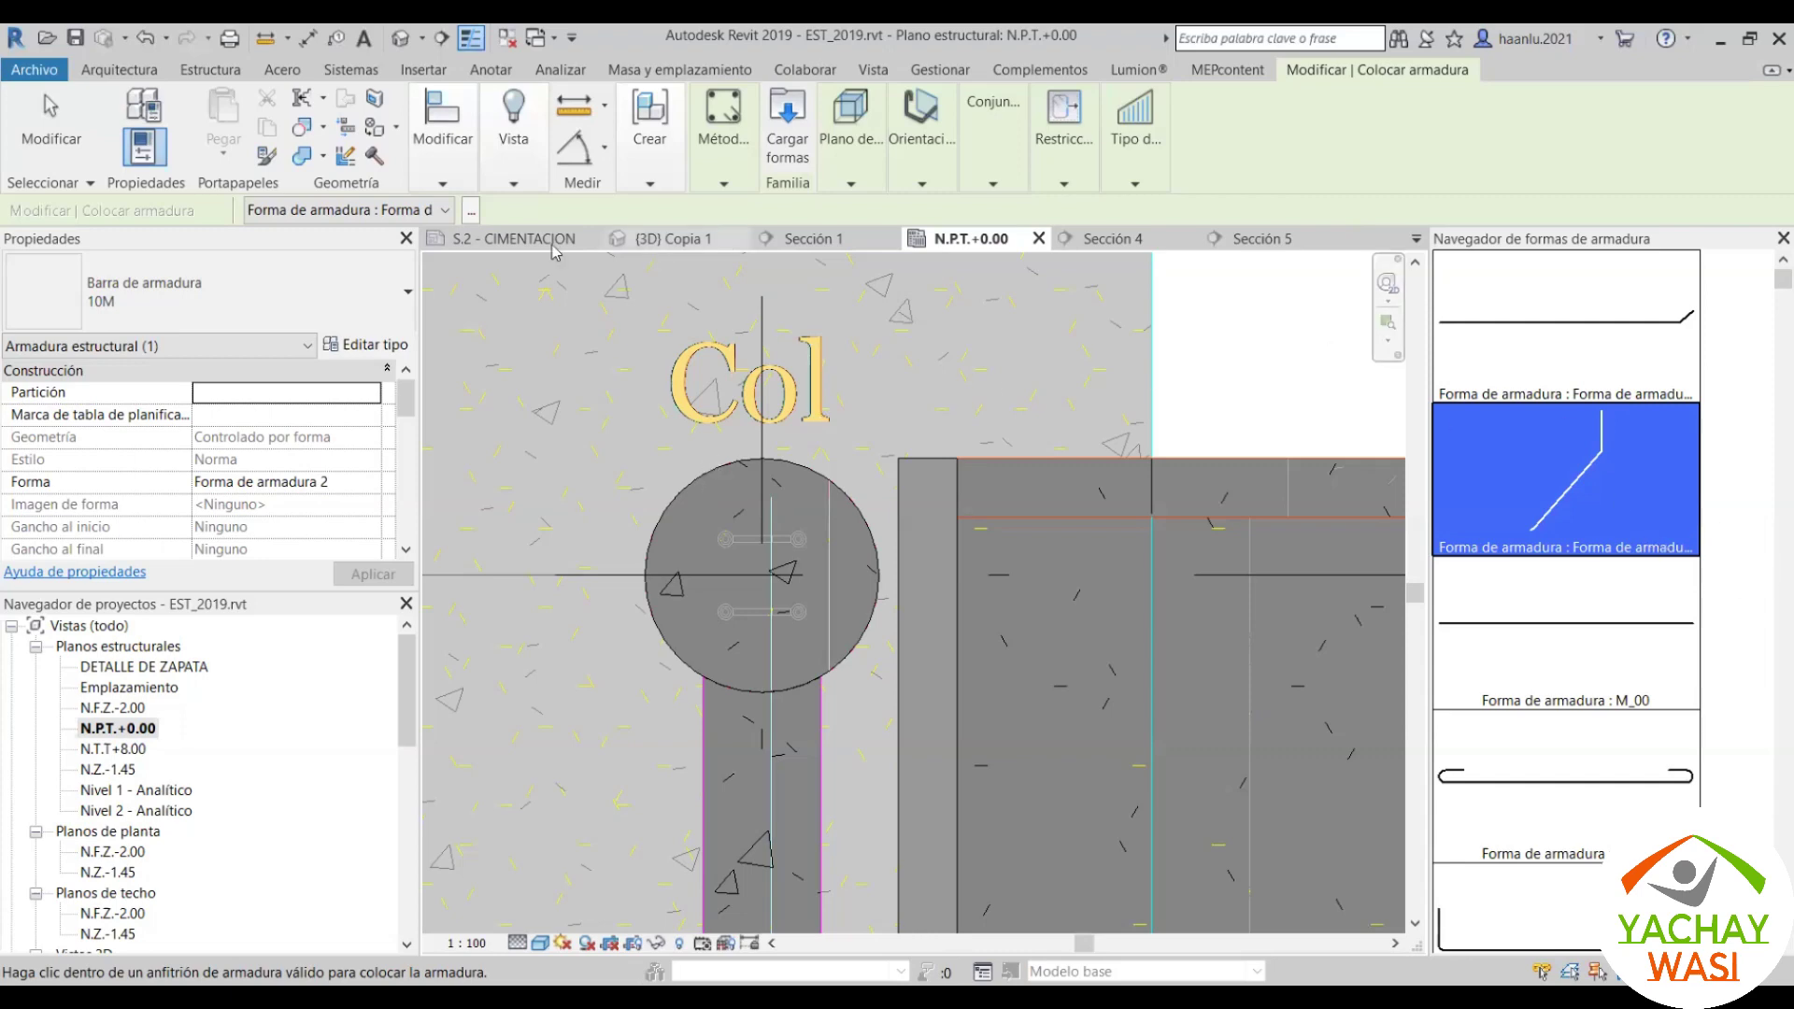
{"action": "left_click", "coordinate": [1782, 239]}
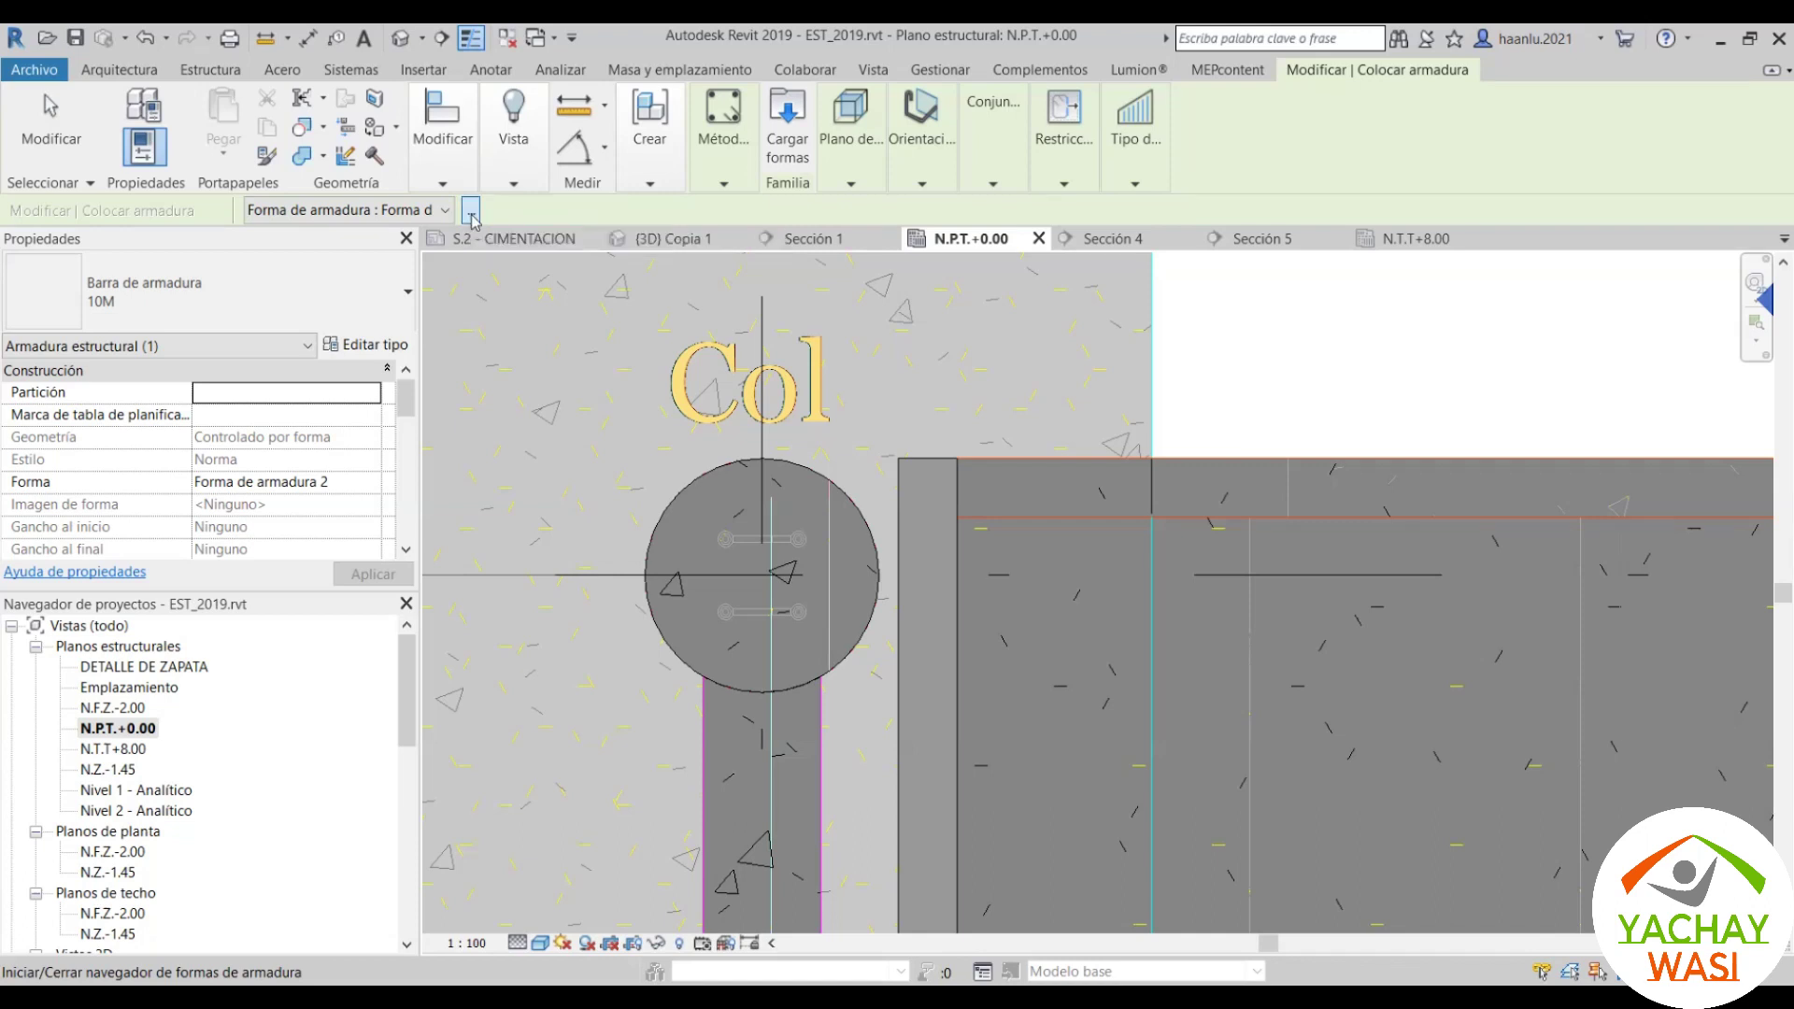
{"action": "left_click", "coordinate": [445, 210]}
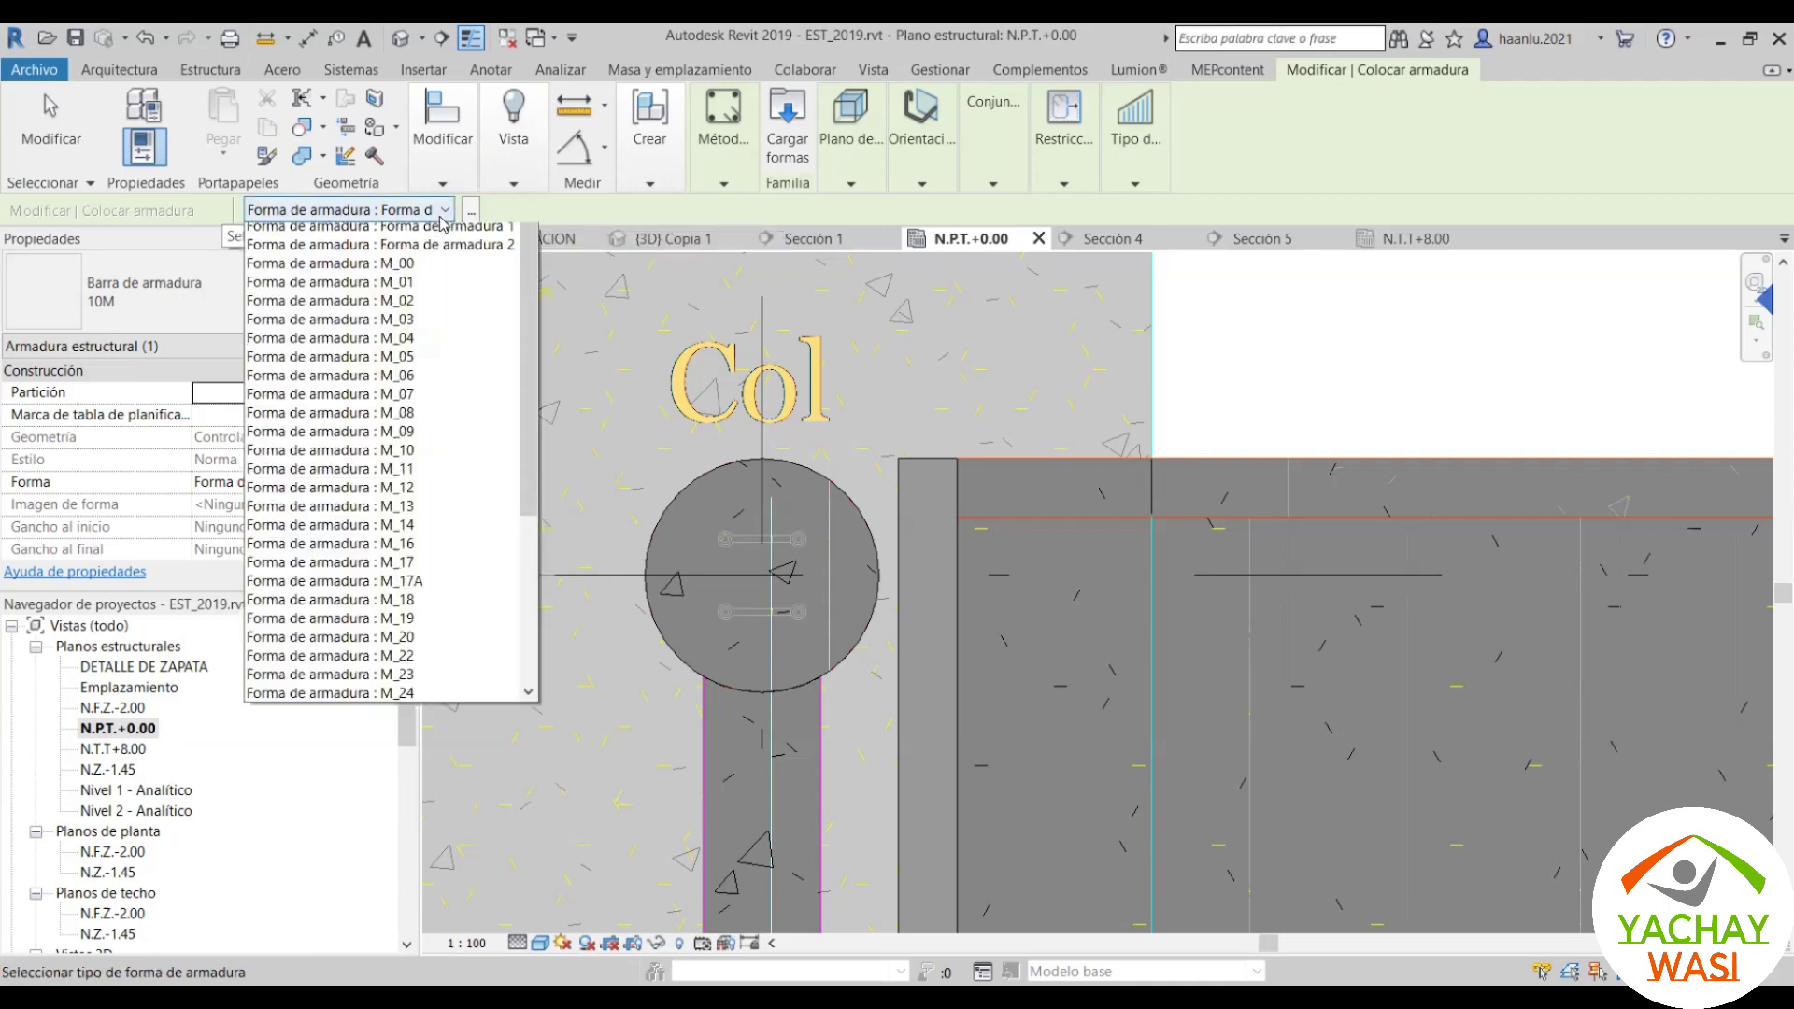
{"action": "left_click_drag", "start_coordinate": [529, 374], "coordinate": [533, 540]}
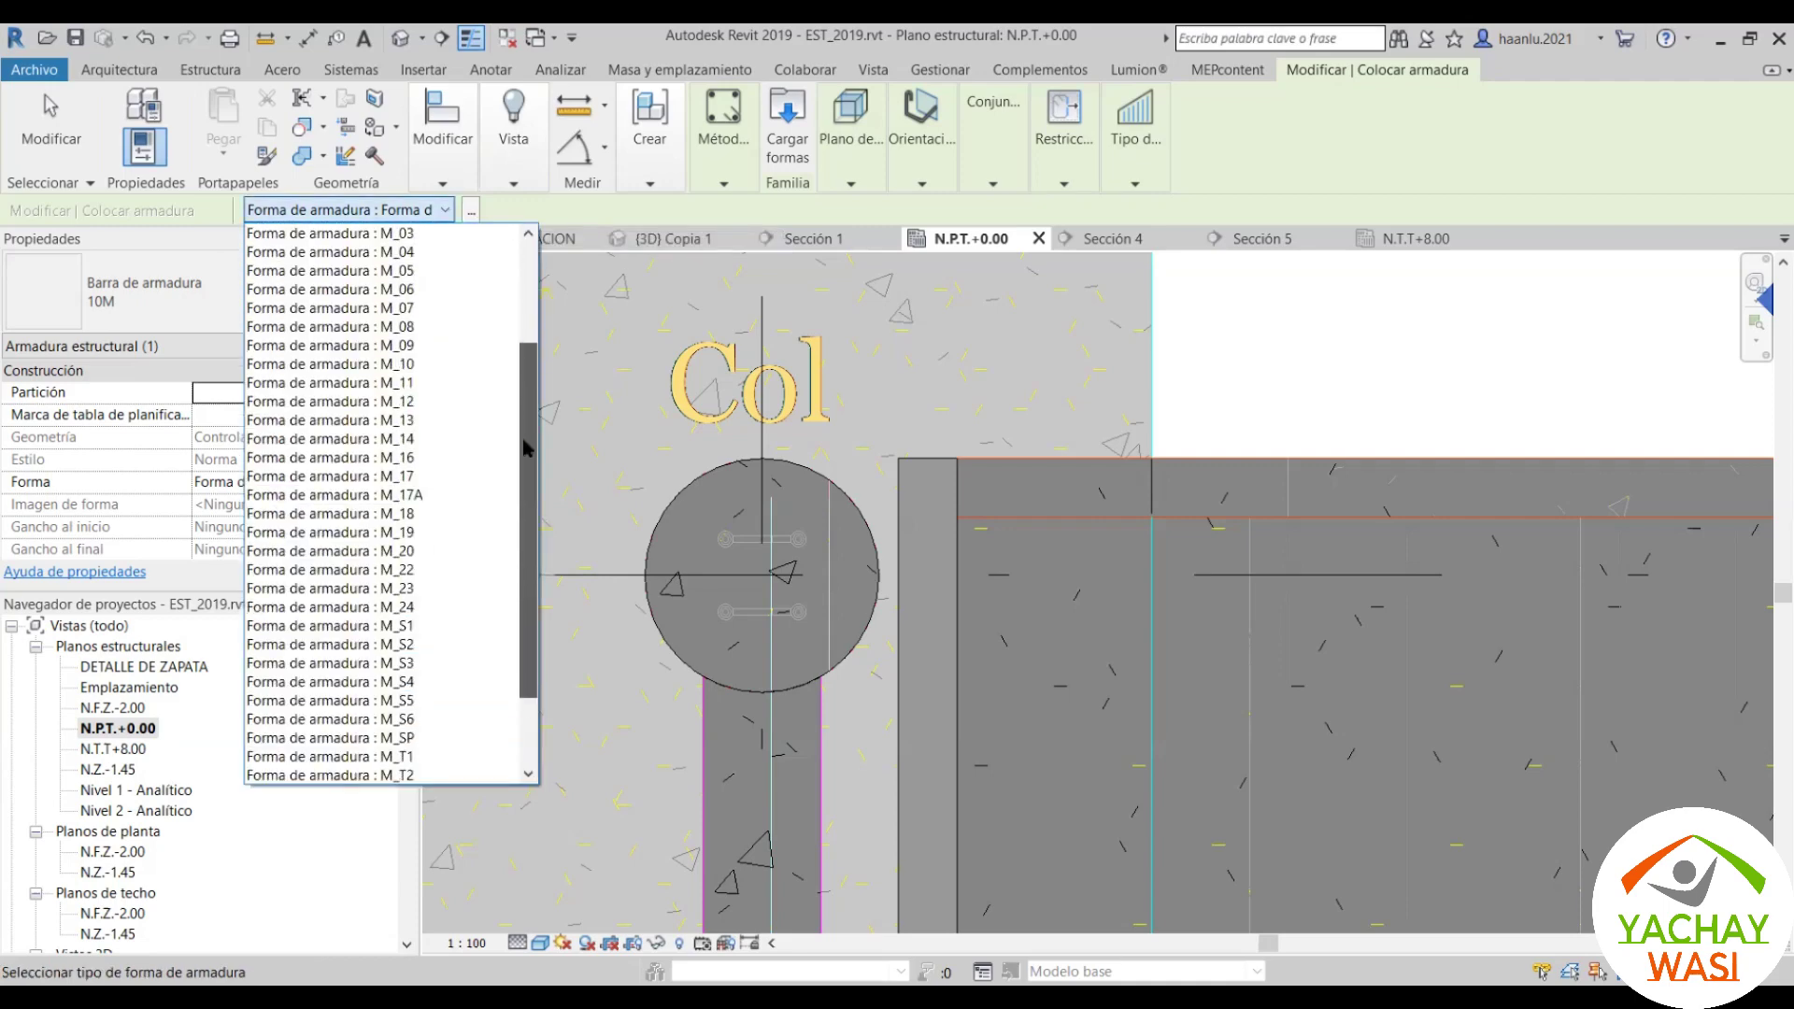
{"action": "left_click_drag", "start_coordinate": [529, 656], "coordinate": [547, 285]}
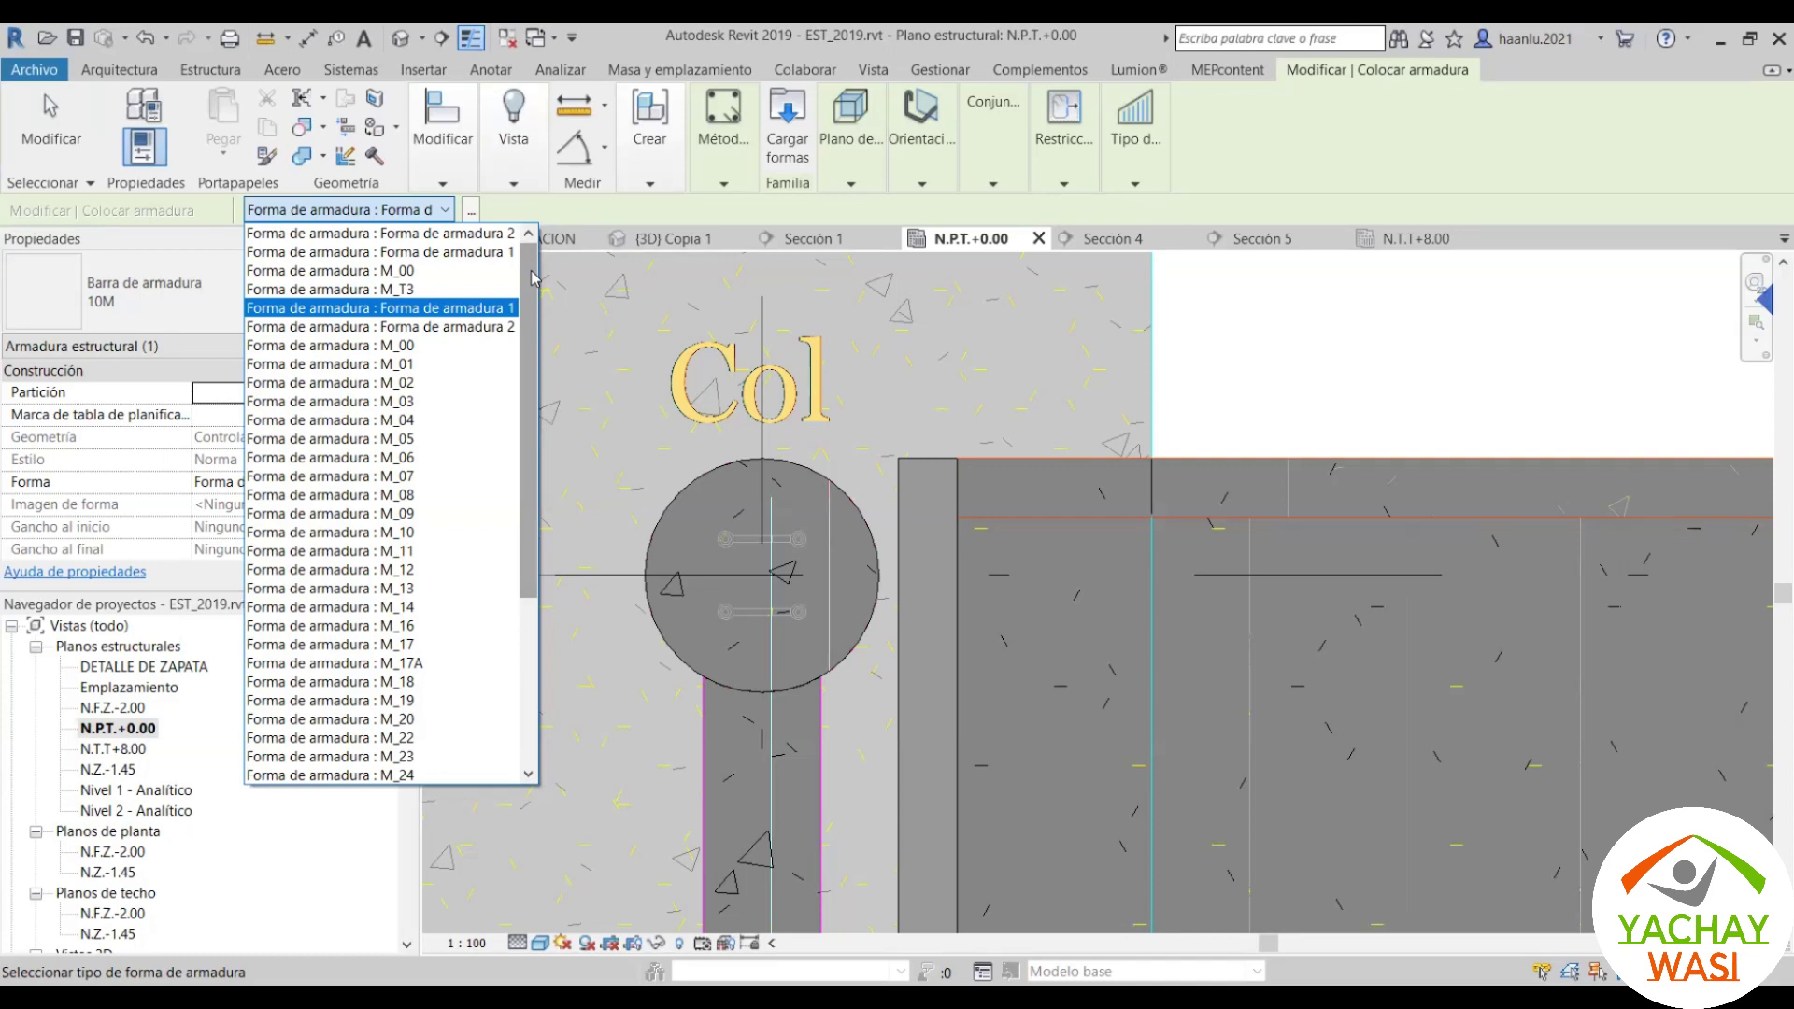
{"action": "scroll", "coordinate": [337, 420], "scroll_direction": "down", "scroll_amount": 3}
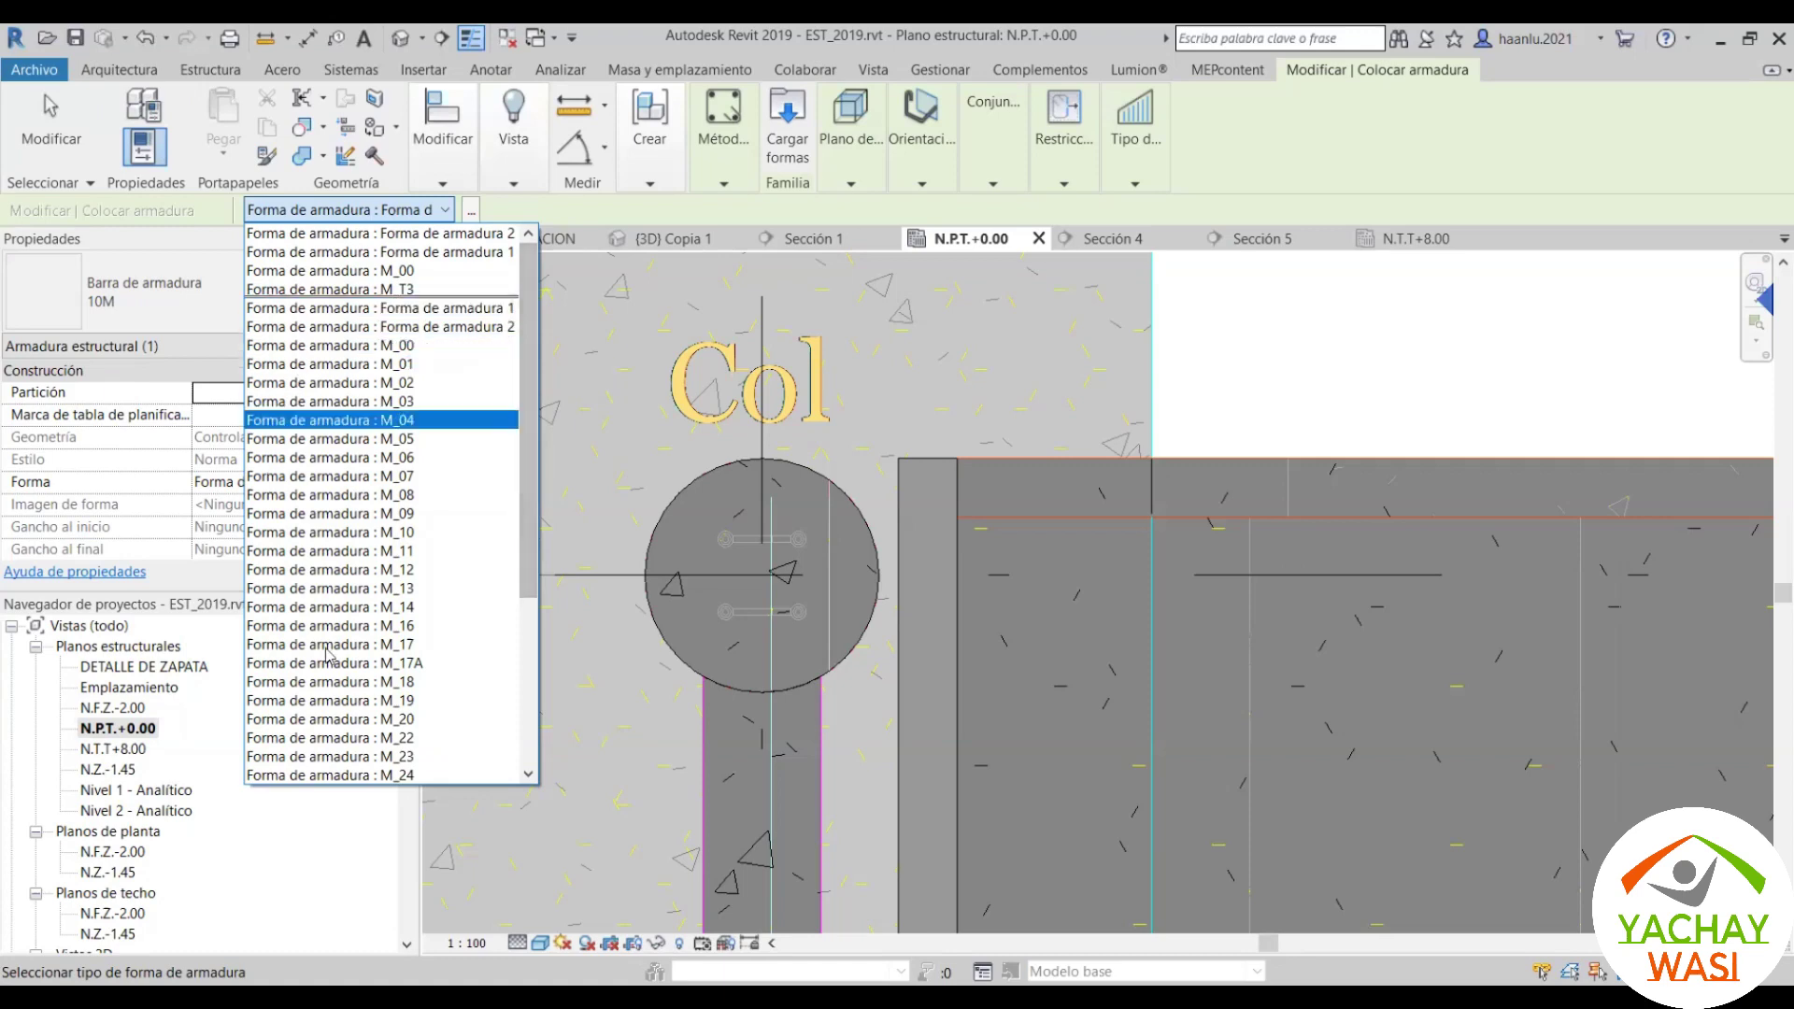
{"action": "scroll", "coordinate": [332, 560], "scroll_direction": "up", "scroll_amount": 3}
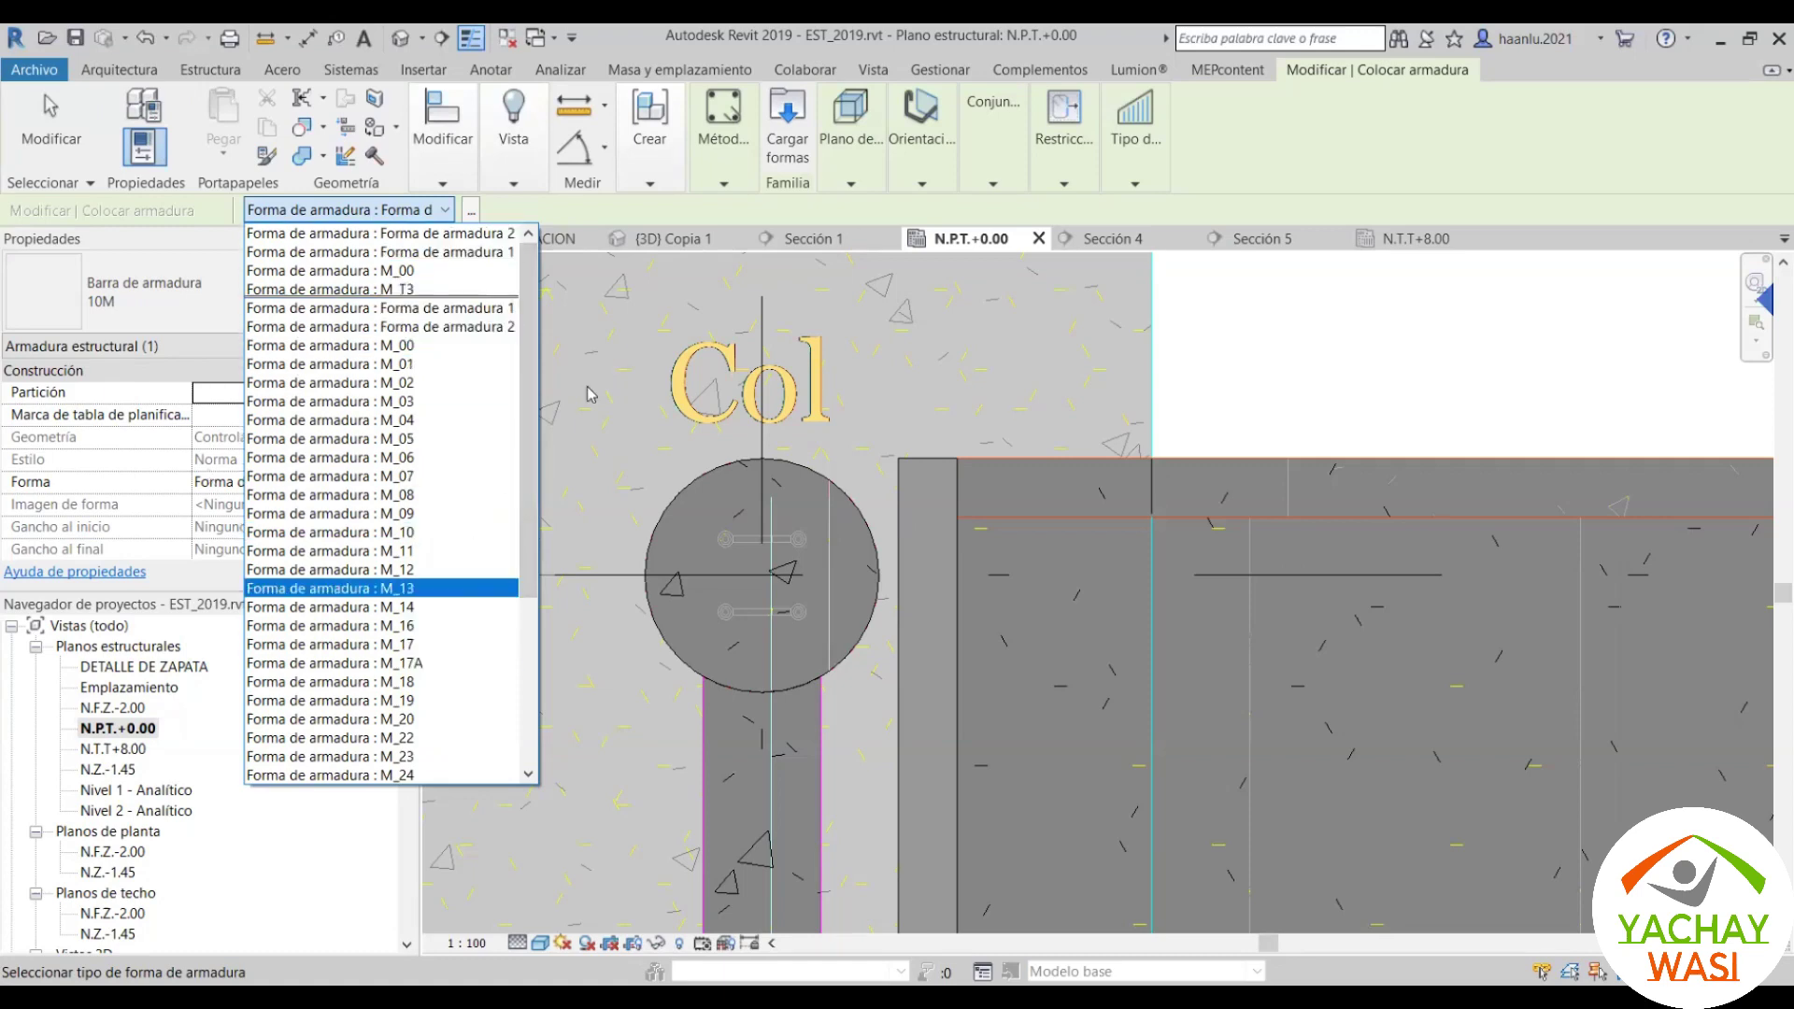
Step: Reopen the rebar shape browser and scroll down to the spiral shape
{"action": "left_click", "coordinate": [471, 213]}
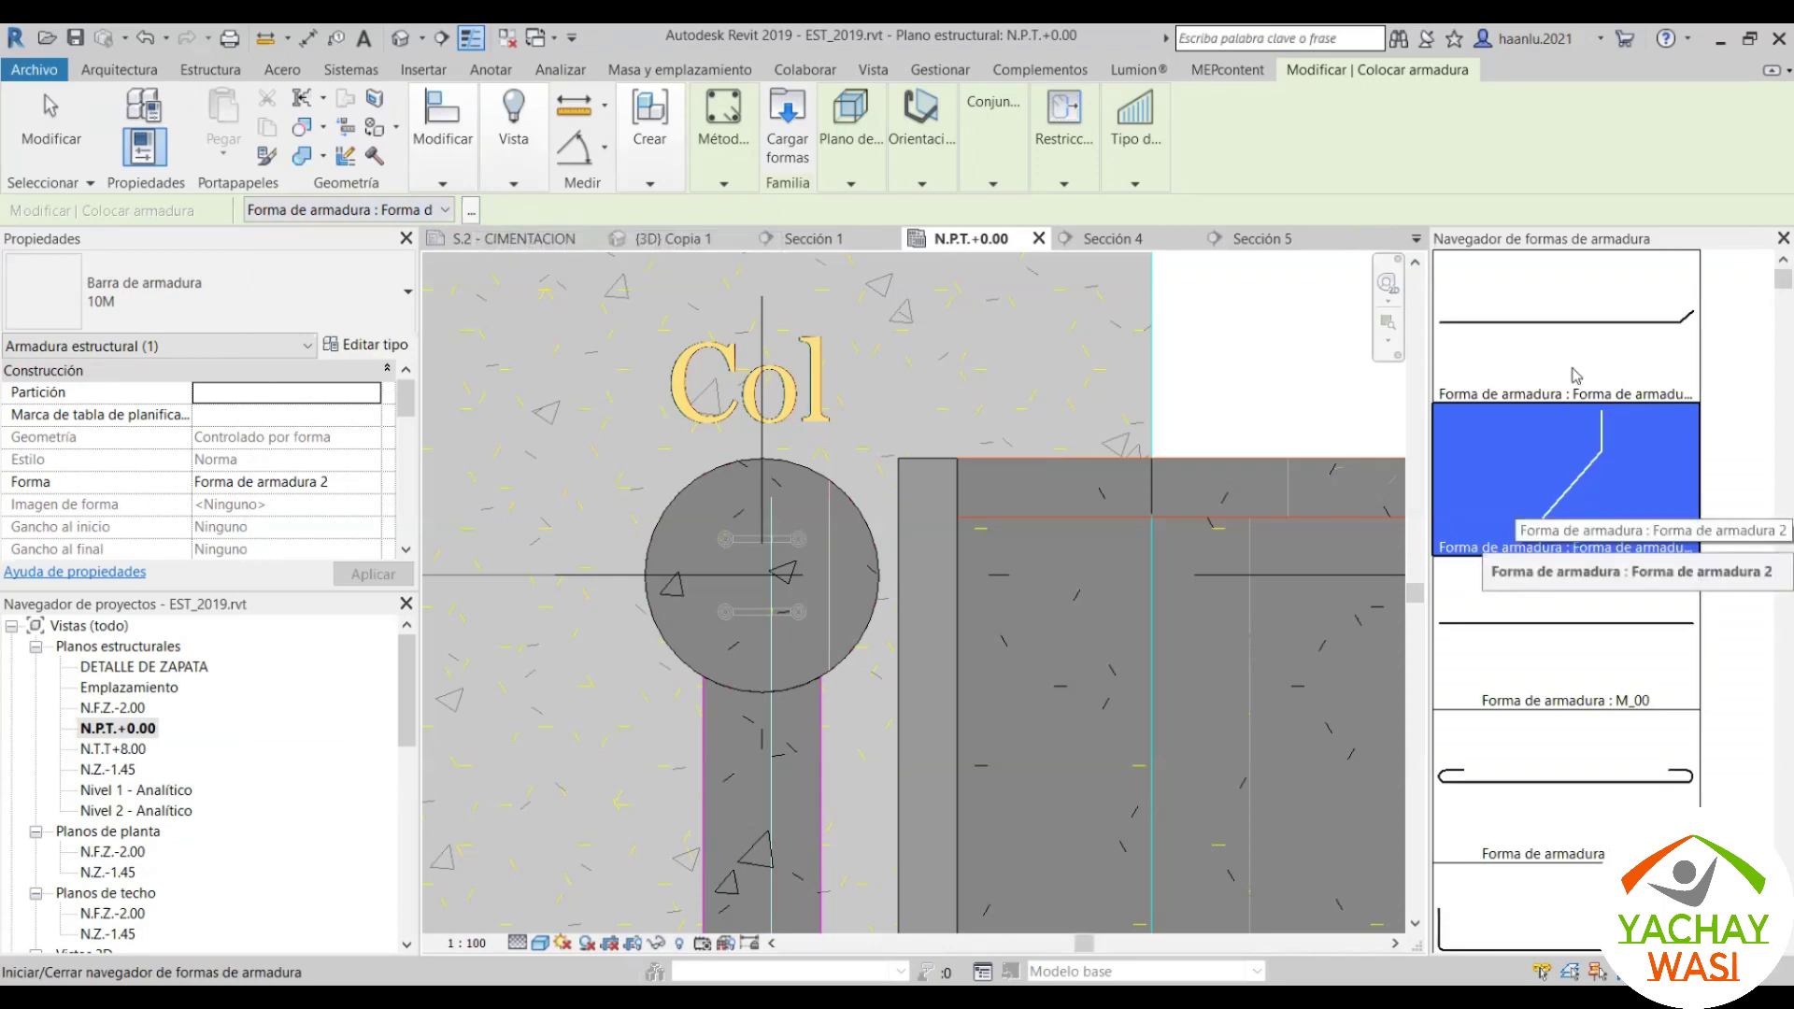
{"action": "scroll", "coordinate": [1591, 414], "scroll_direction": "down", "scroll_amount": 3}
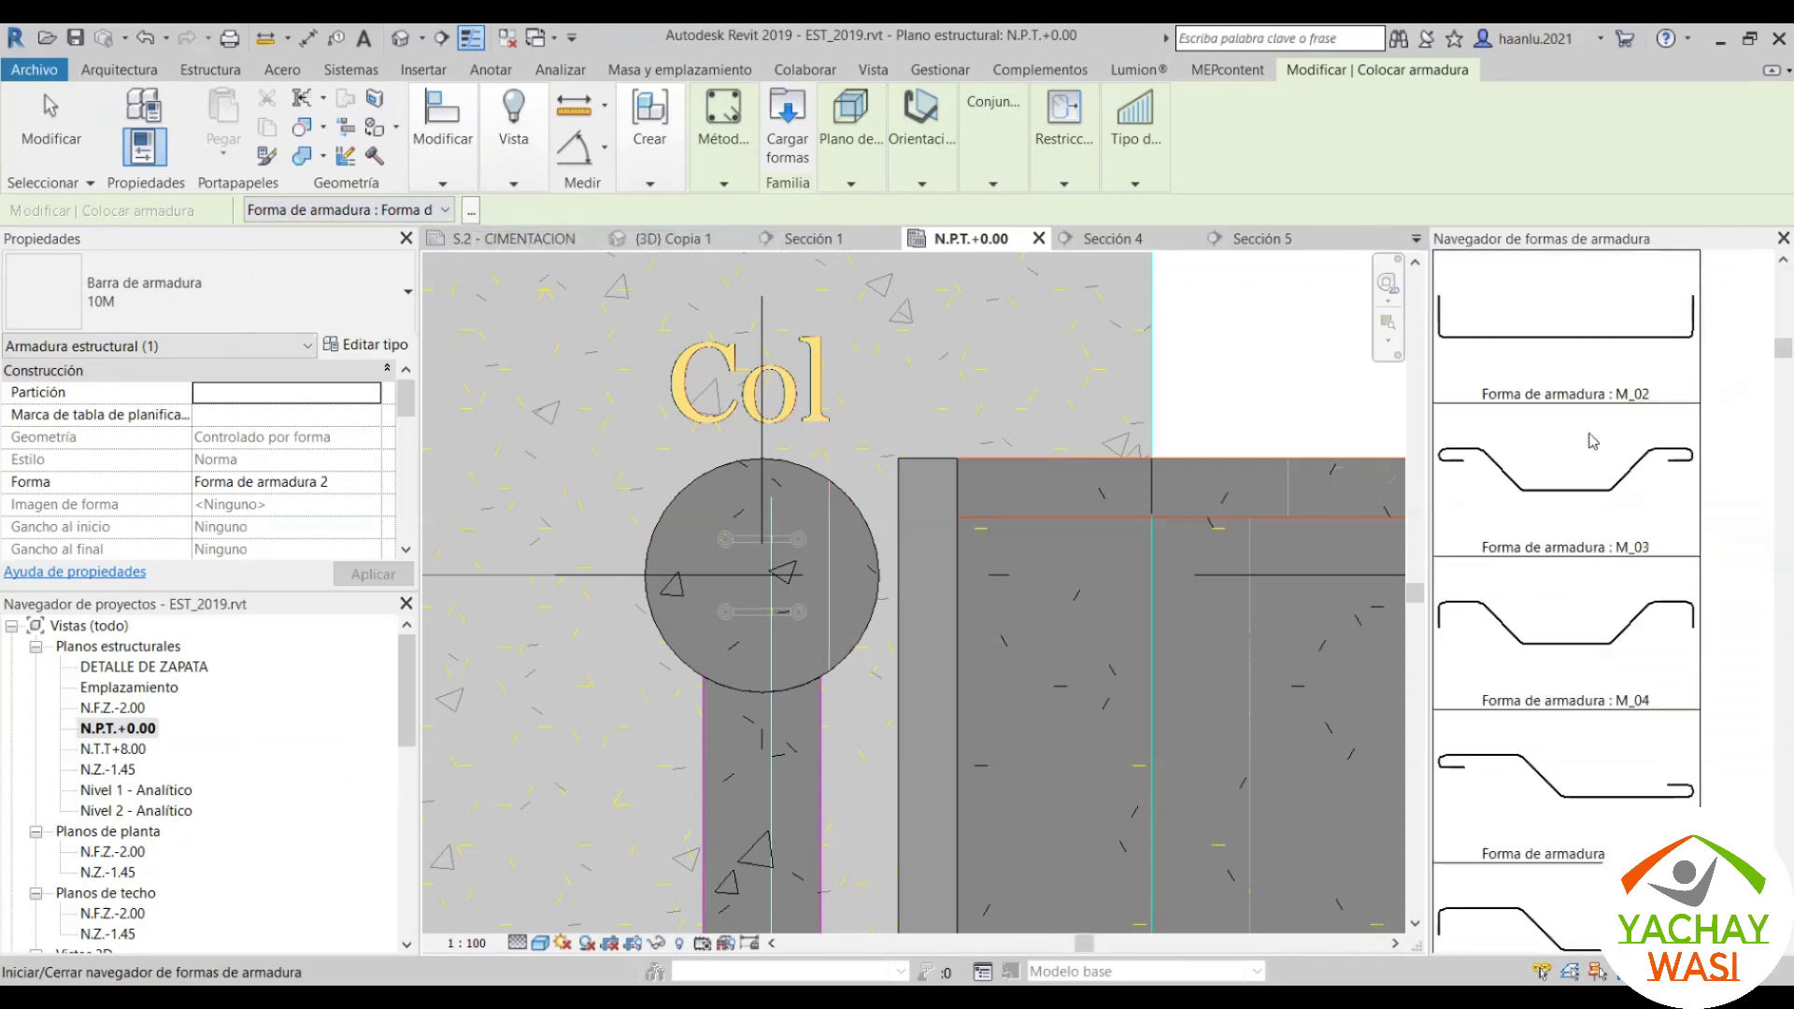
{"action": "scroll", "coordinate": [1607, 449], "scroll_direction": "down", "scroll_amount": 3}
{"action": "scroll", "coordinate": [1621, 468], "scroll_direction": "down", "scroll_amount": 3}
{"action": "scroll", "coordinate": [1627, 476], "scroll_direction": "down", "scroll_amount": 5}
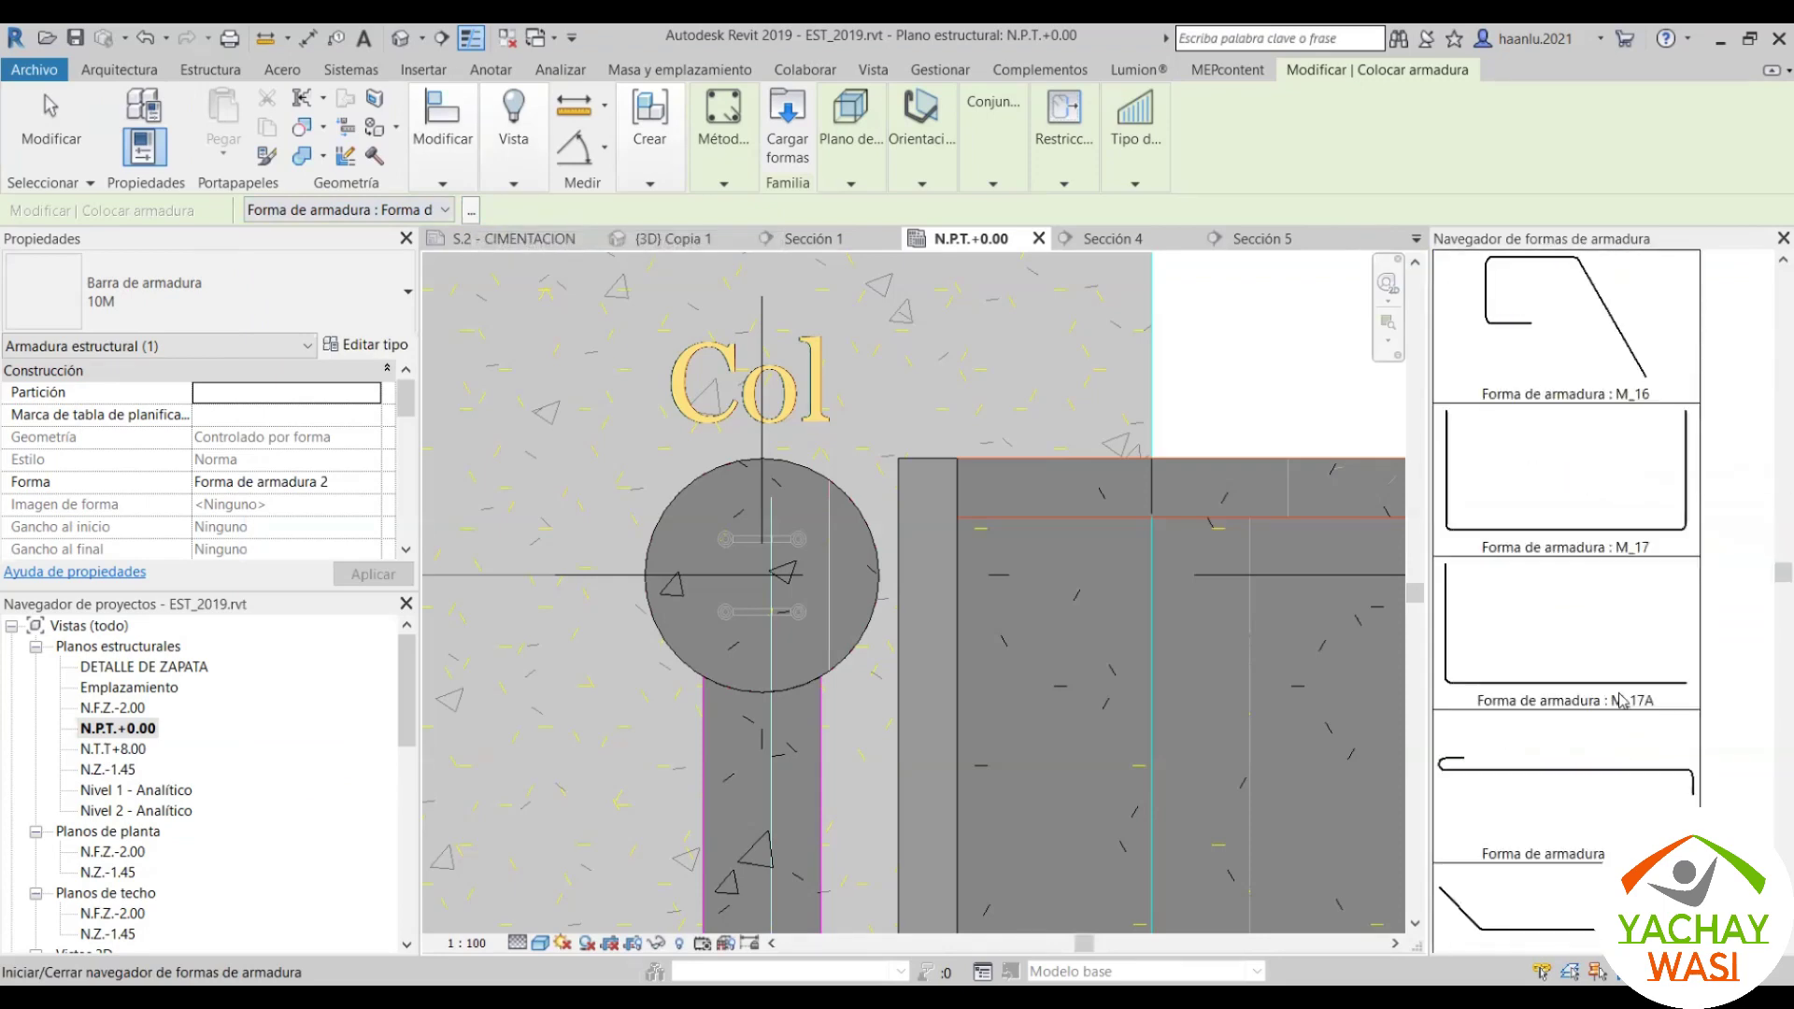
{"action": "scroll", "coordinate": [1626, 532], "scroll_direction": "down", "scroll_amount": 5}
{"action": "scroll", "coordinate": [1625, 607], "scroll_direction": "down", "scroll_amount": 5}
{"action": "scroll", "coordinate": [1624, 701], "scroll_direction": "down", "scroll_amount": 5}
{"action": "scroll", "coordinate": [1625, 729], "scroll_direction": "down", "scroll_amount": 2}
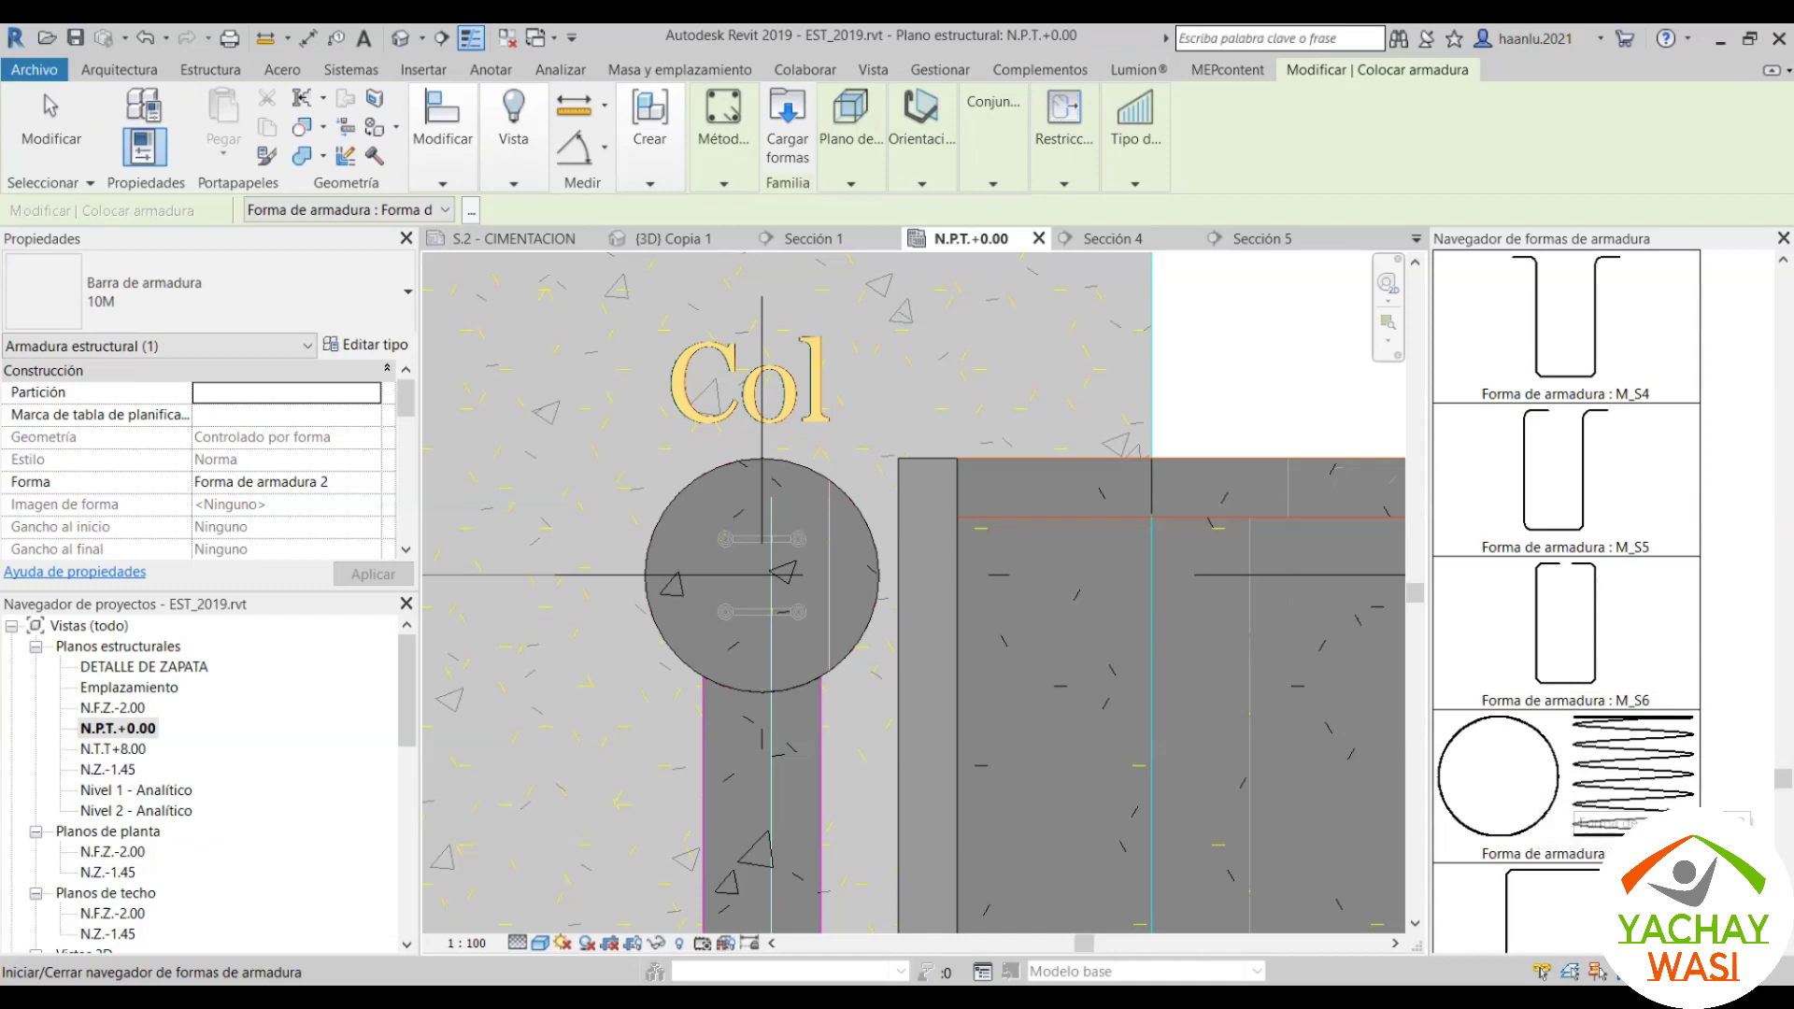
Step: Place a 10M M_SP spiral rebar inside round column C-1 and finish placement
{"action": "left_click", "coordinate": [1597, 804]}
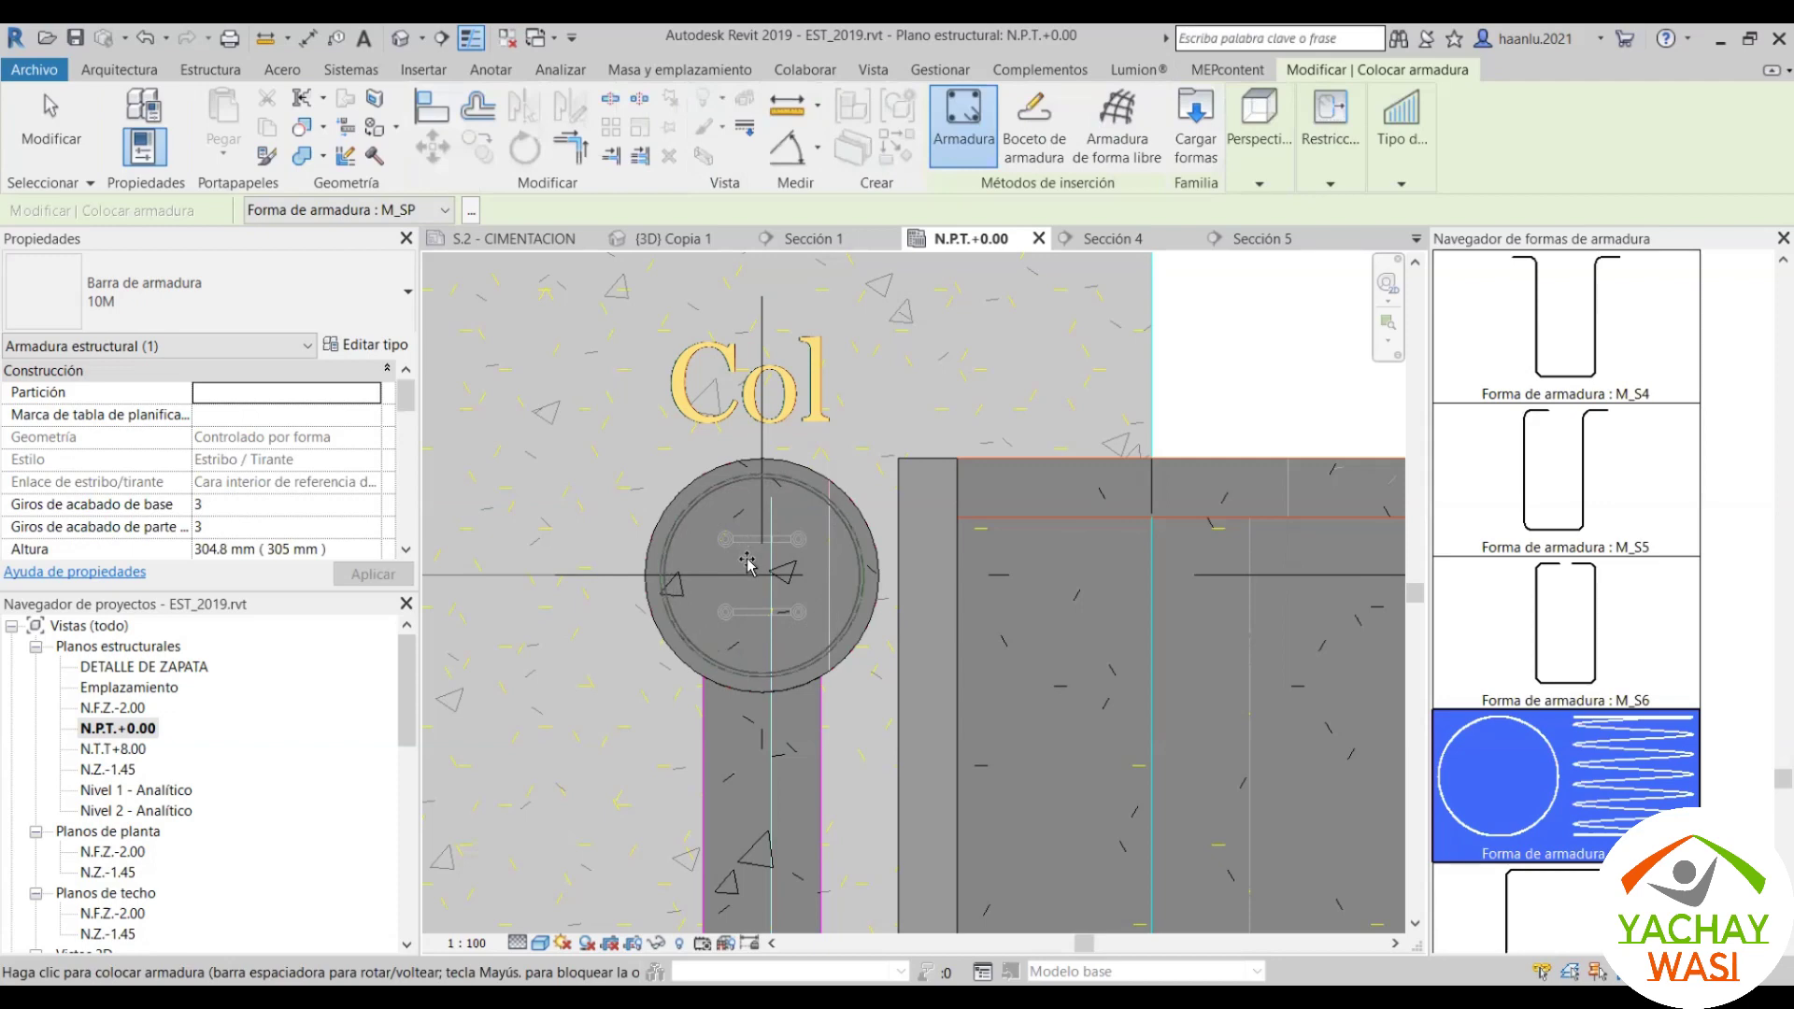
{"action": "scroll", "coordinate": [712, 605], "scroll_direction": "up", "scroll_amount": 2}
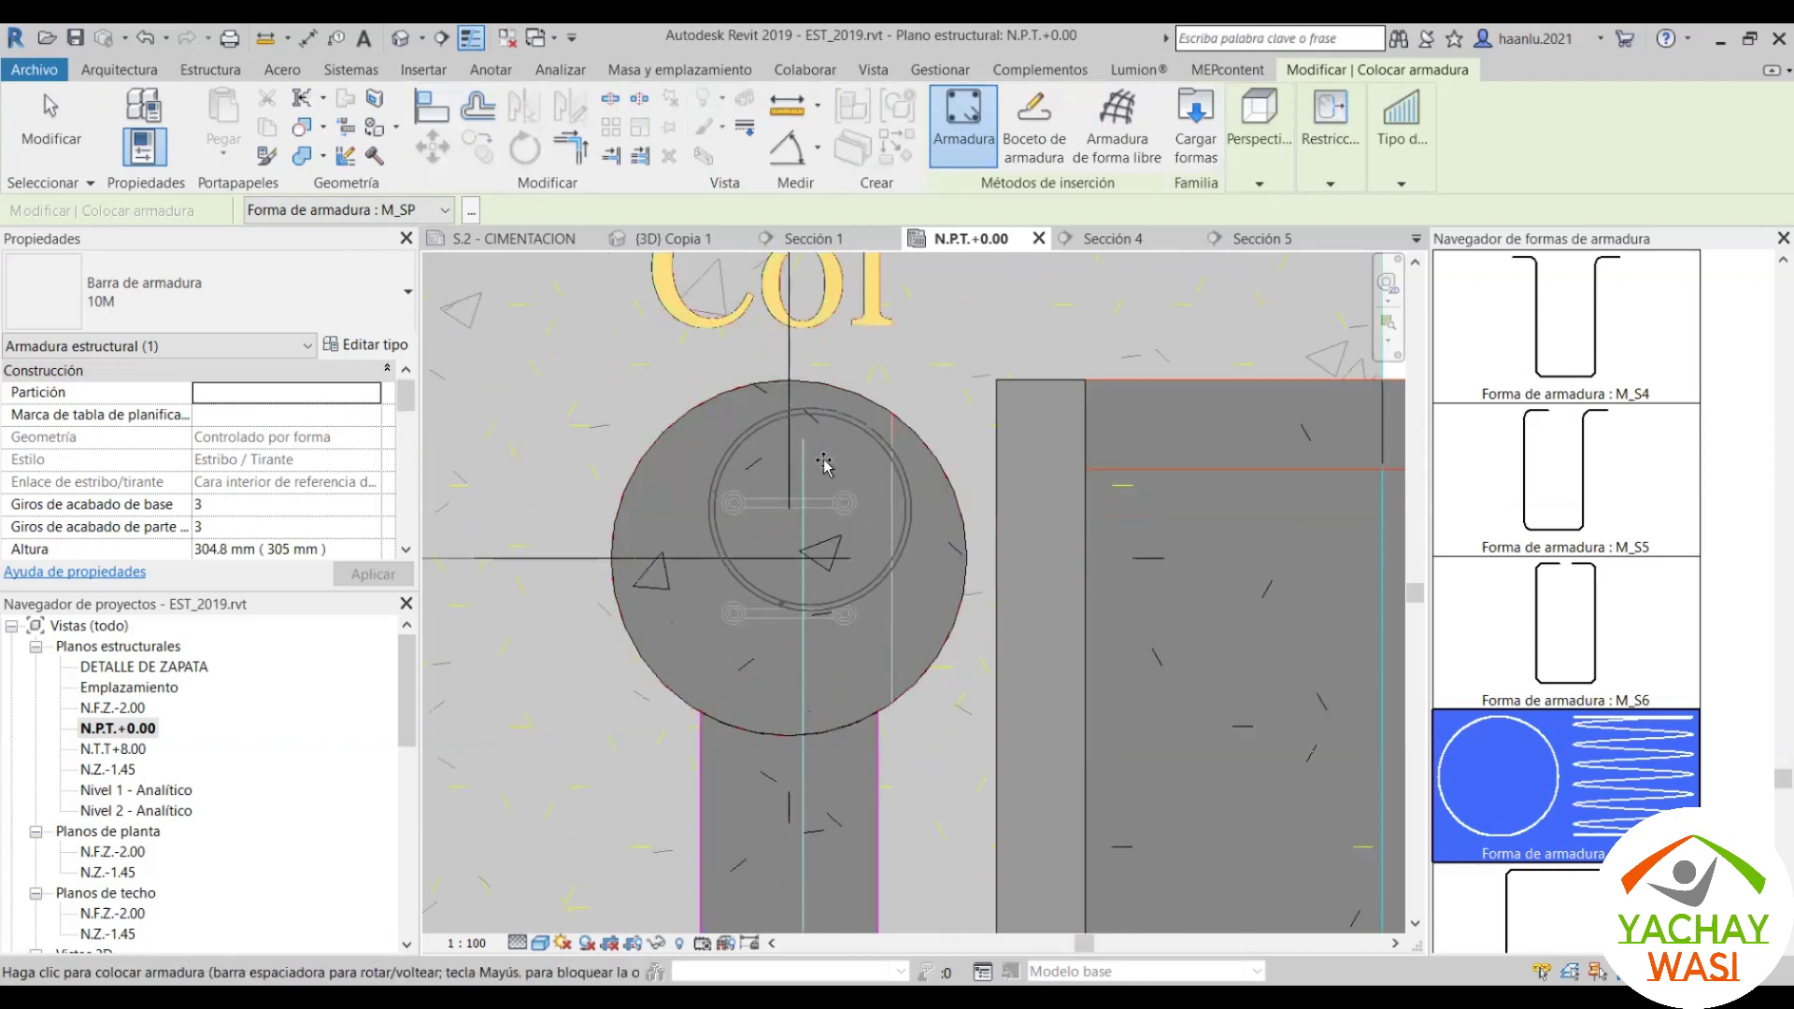
{"action": "left_click", "coordinate": [767, 526]}
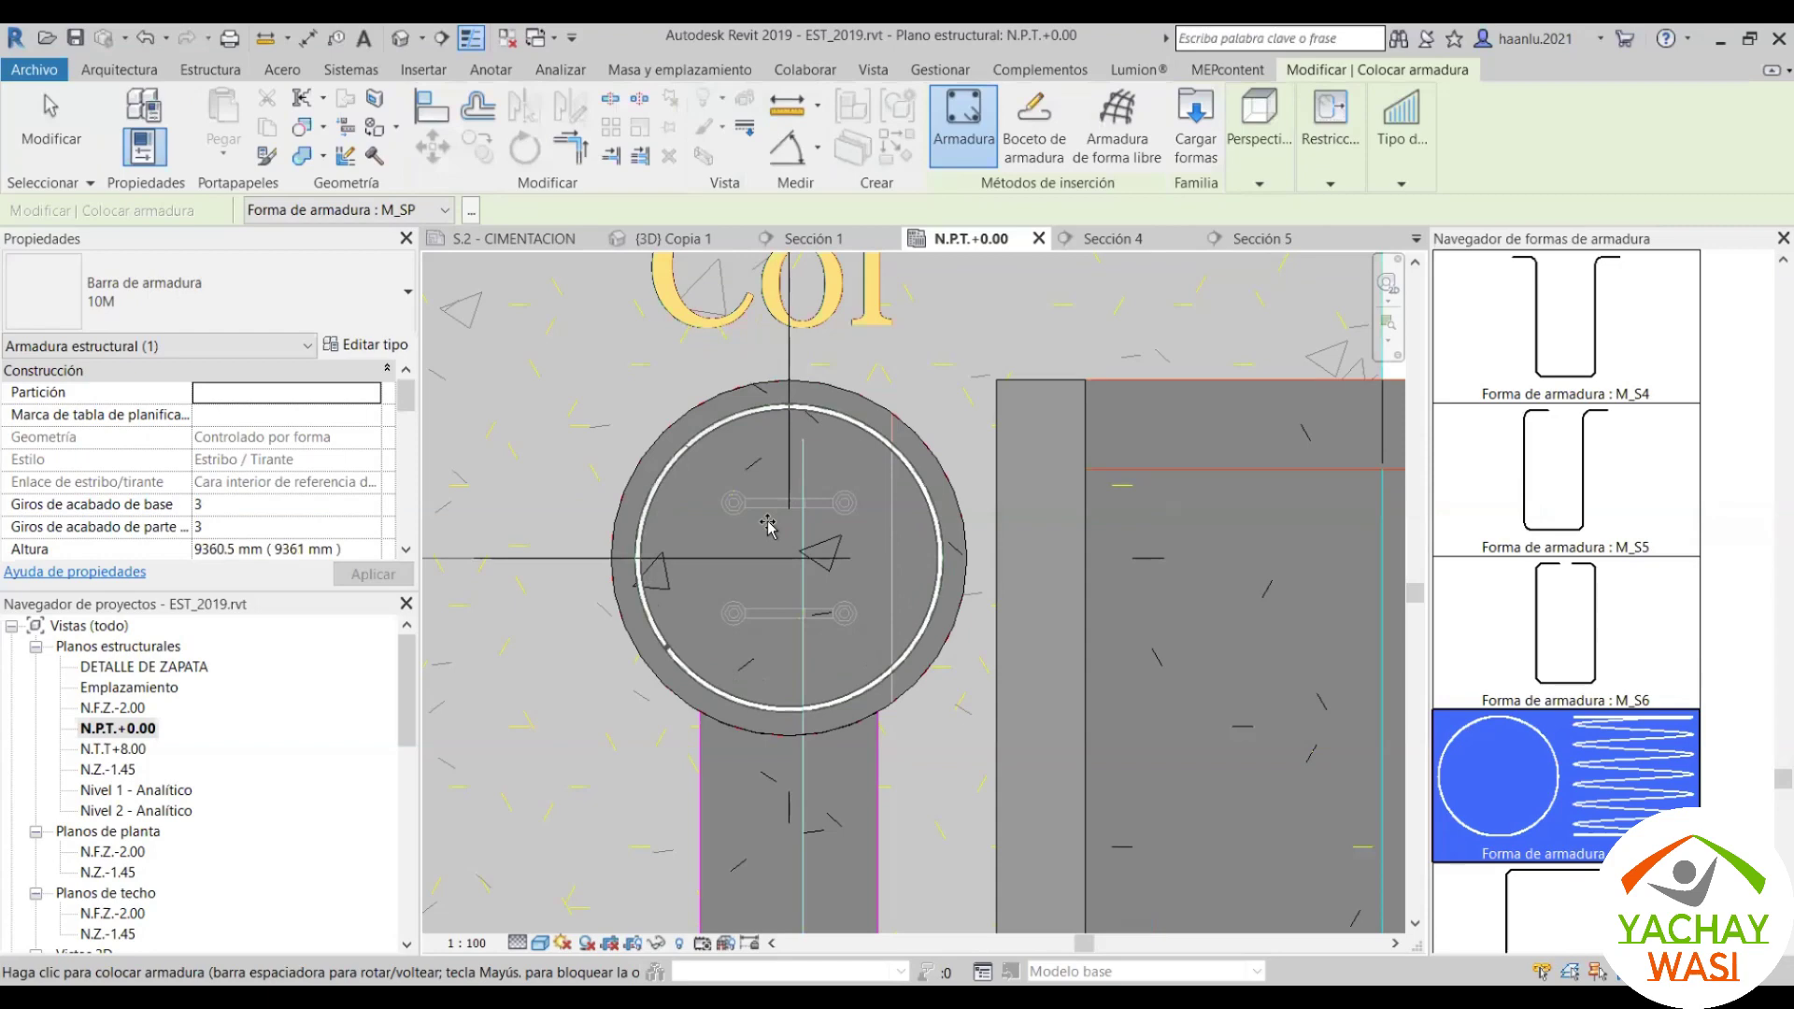
{"action": "left_click", "coordinate": [822, 529]}
{"action": "key", "text": "Escape"}
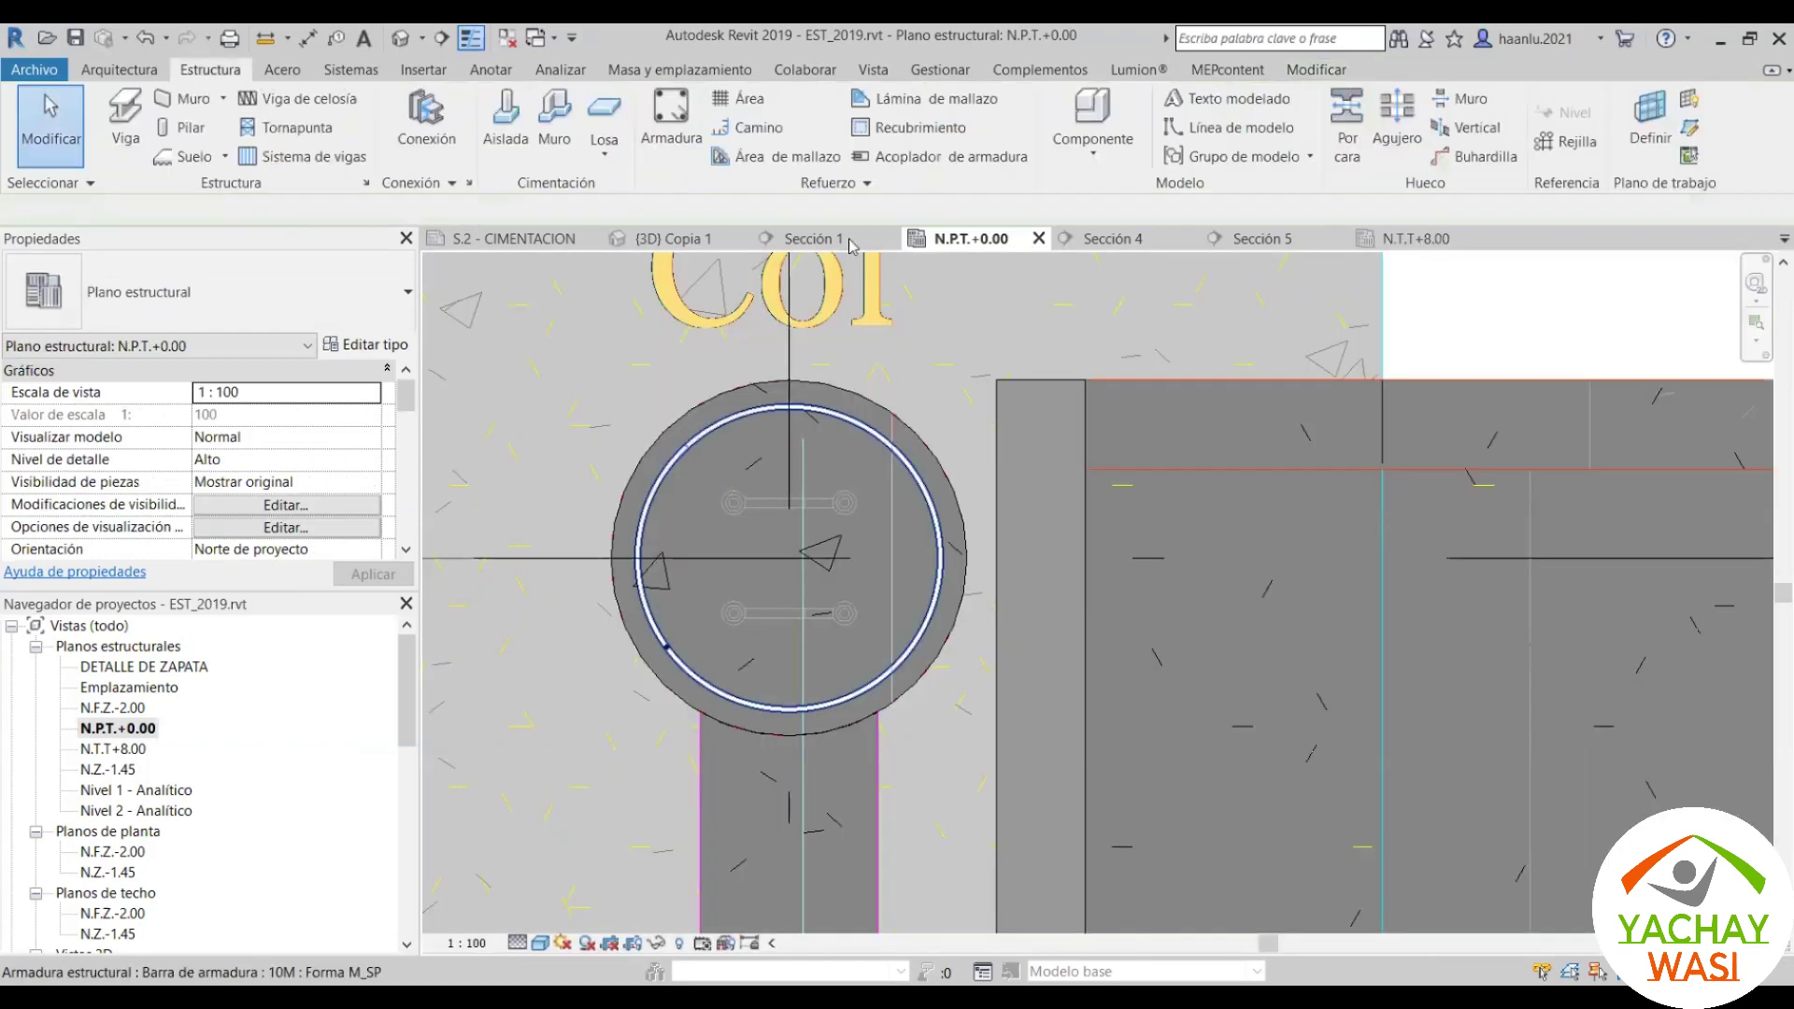
Step: Switch to the {3D} Copia 1 view and orbit around column C-1 and the canopy
{"action": "left_click", "coordinate": [664, 239]}
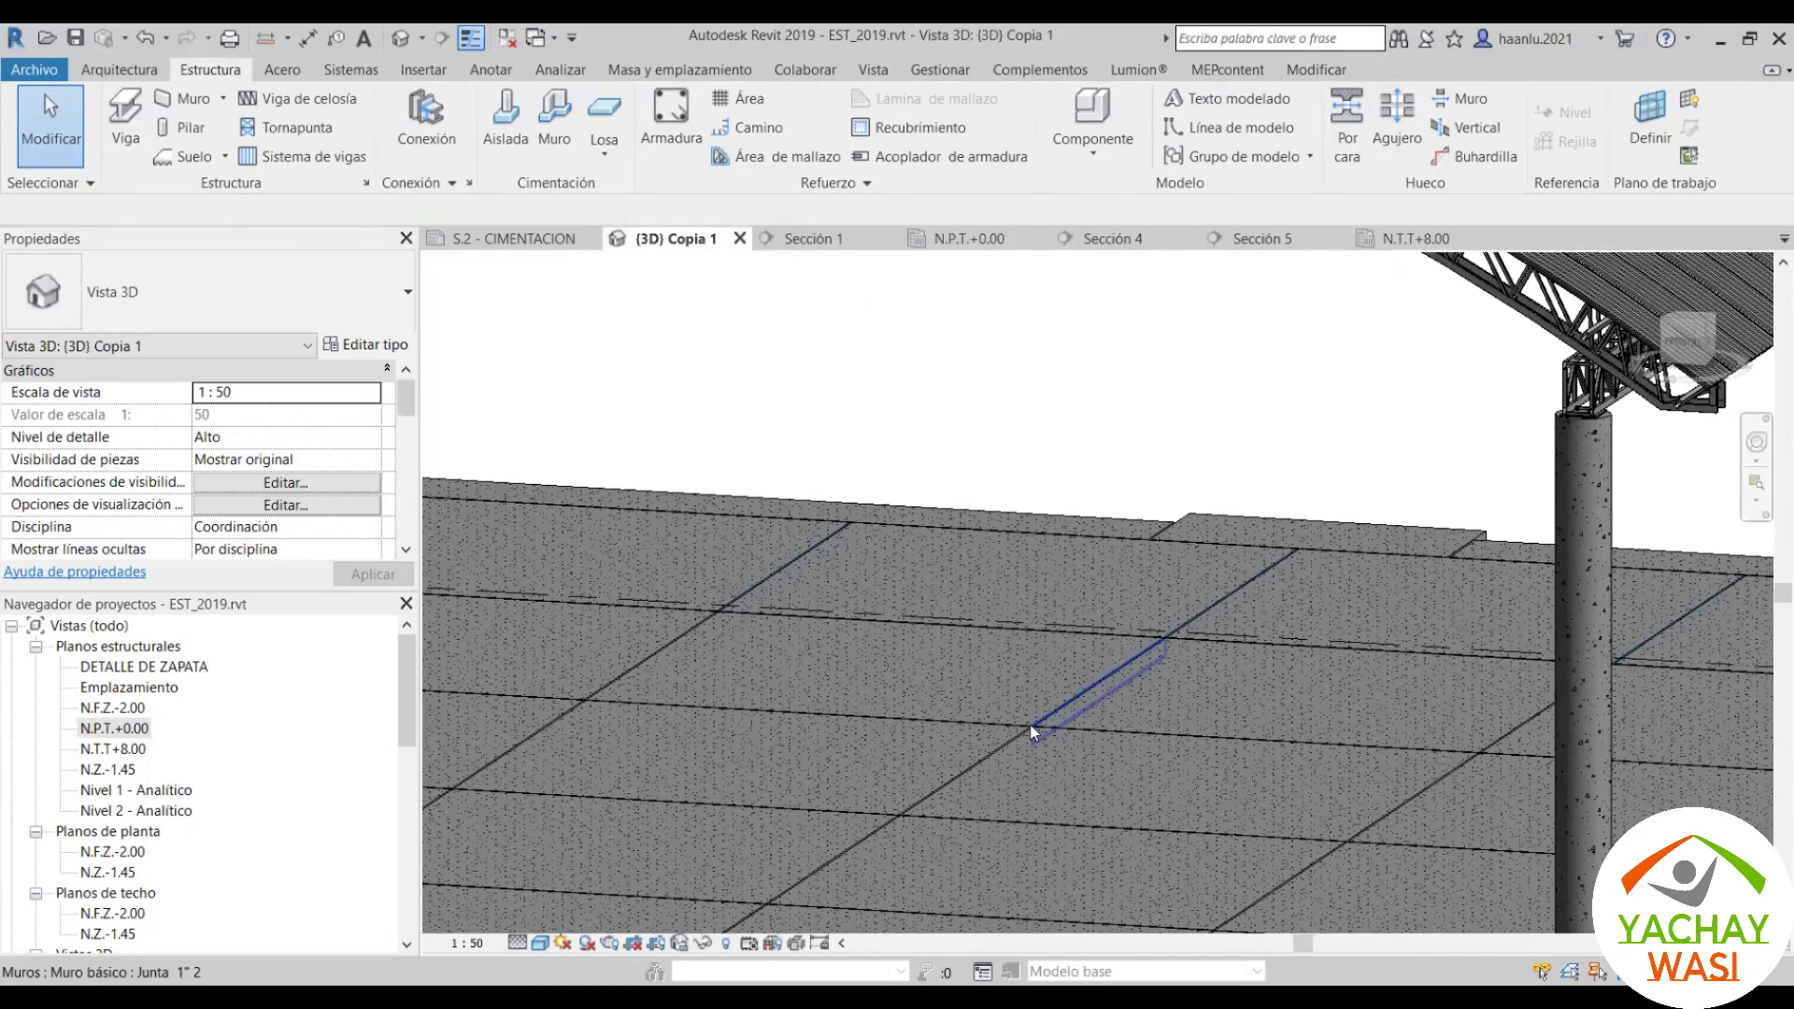
{"action": "scroll", "coordinate": [1061, 673], "scroll_direction": "down", "scroll_amount": 5}
{"action": "scroll", "coordinate": [850, 552], "scroll_direction": "up", "scroll_amount": 3}
{"action": "scroll", "coordinate": [850, 552], "scroll_direction": "up", "scroll_amount": 4}
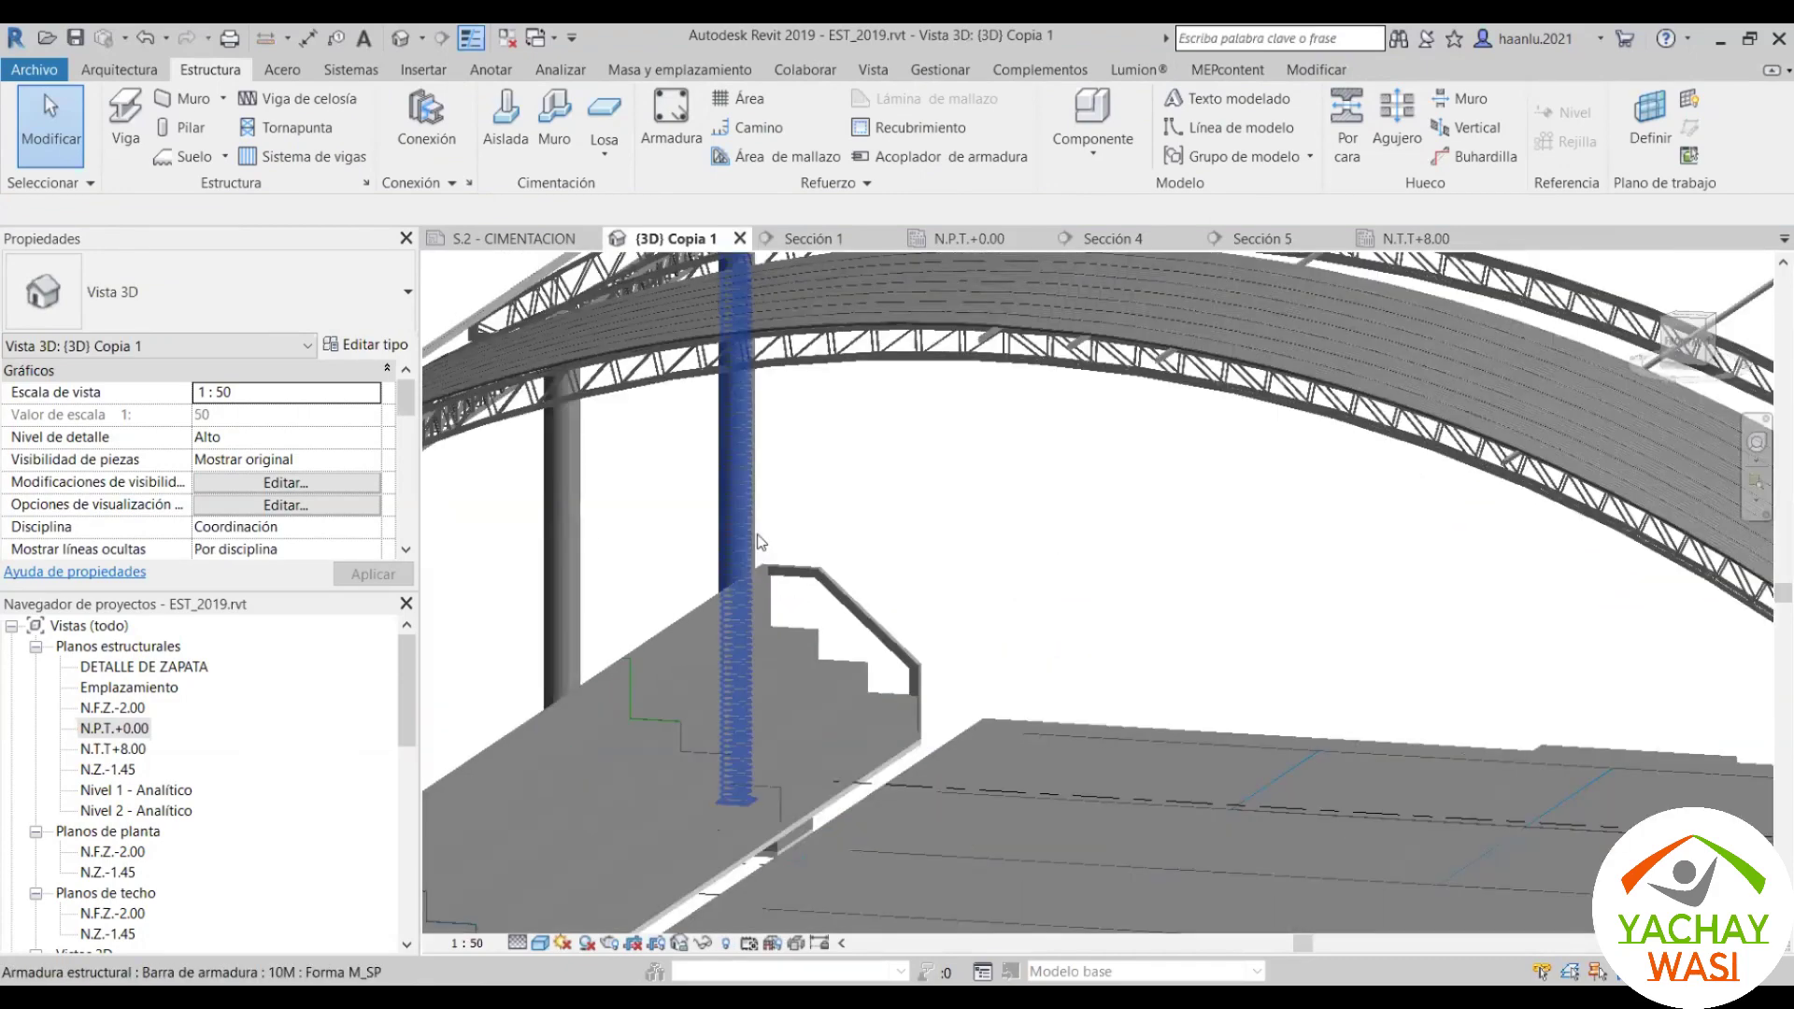
{"action": "left_click", "coordinate": [850, 552]}
{"action": "scroll", "coordinate": [850, 552], "scroll_direction": "down", "scroll_amount": 3}
{"action": "middle_click_drag", "start_coordinate": [475, 709], "coordinate": [683, 695], "text": "shift"}
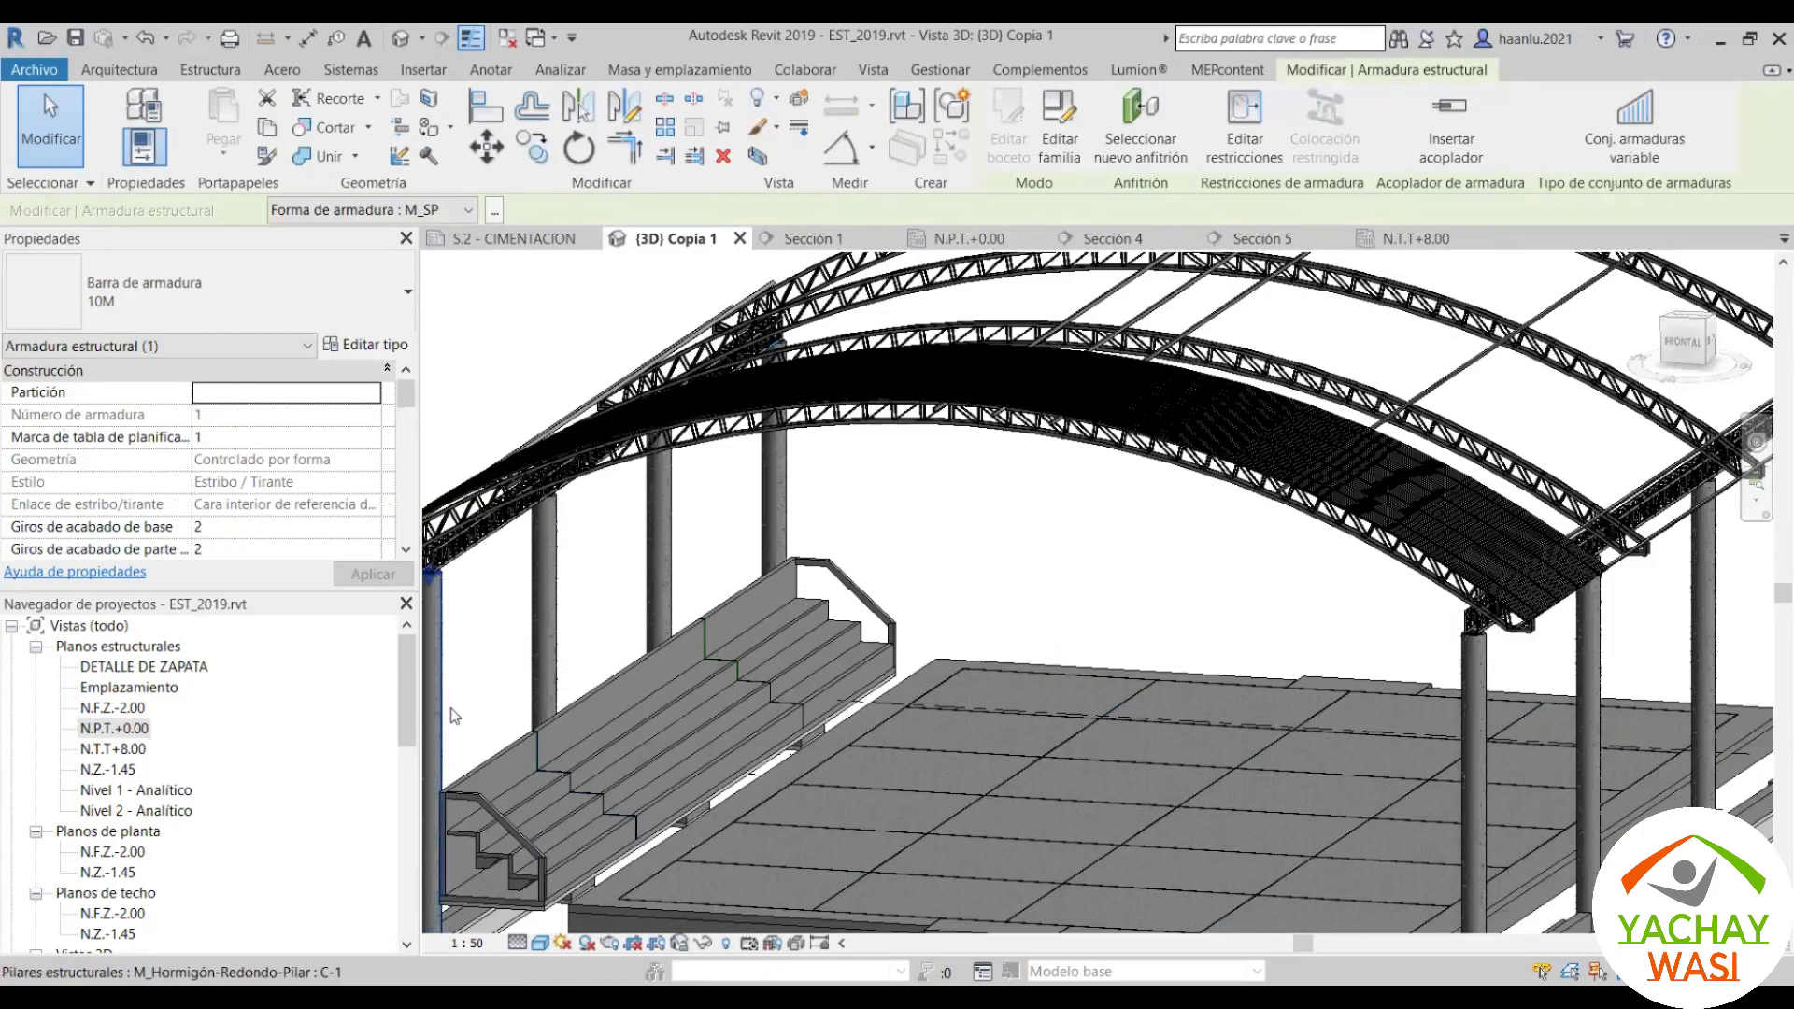
{"action": "scroll", "coordinate": [683, 695], "scroll_direction": "down", "scroll_amount": 3}
{"action": "scroll", "coordinate": [783, 735], "scroll_direction": "up", "scroll_amount": 5}
{"action": "left_click", "coordinate": [781, 733]}
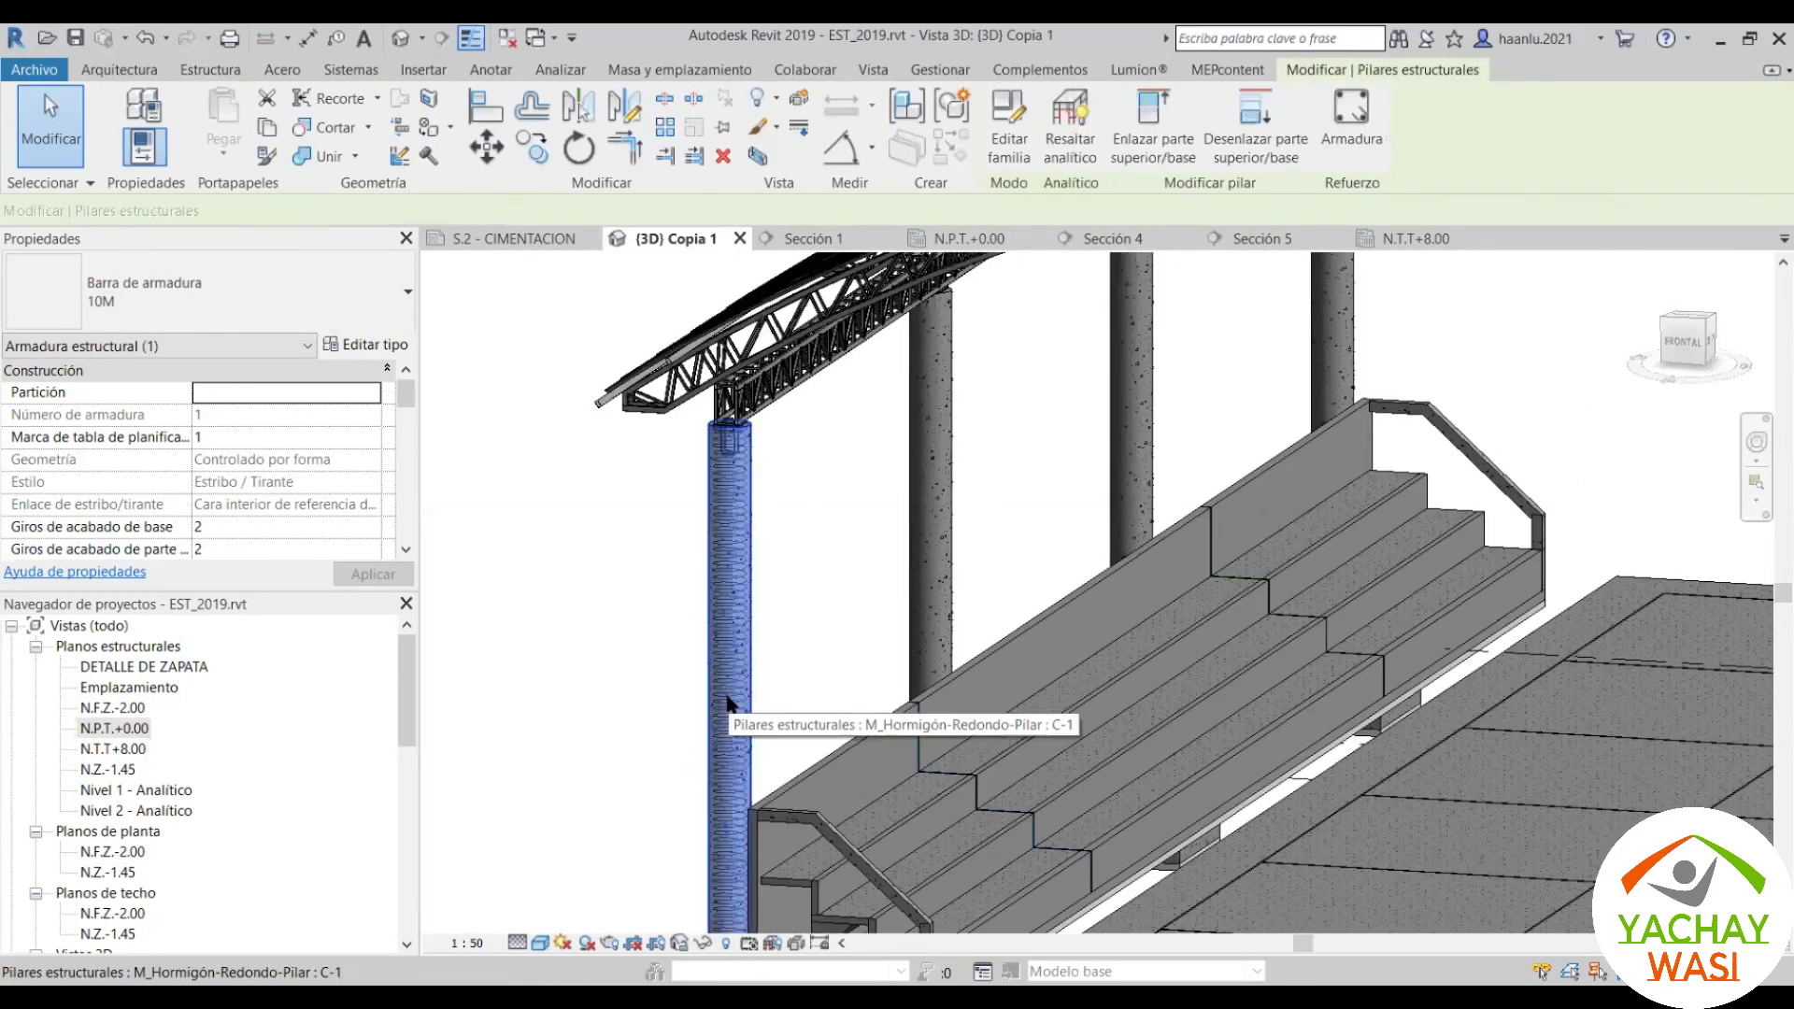
{"action": "scroll", "coordinate": [781, 733], "scroll_direction": "down", "scroll_amount": 4}
{"action": "scroll", "coordinate": [781, 734], "scroll_direction": "down", "scroll_amount": 2}
{"action": "middle_click_drag", "start_coordinate": [781, 733], "coordinate": [787, 648], "text": "shift"}
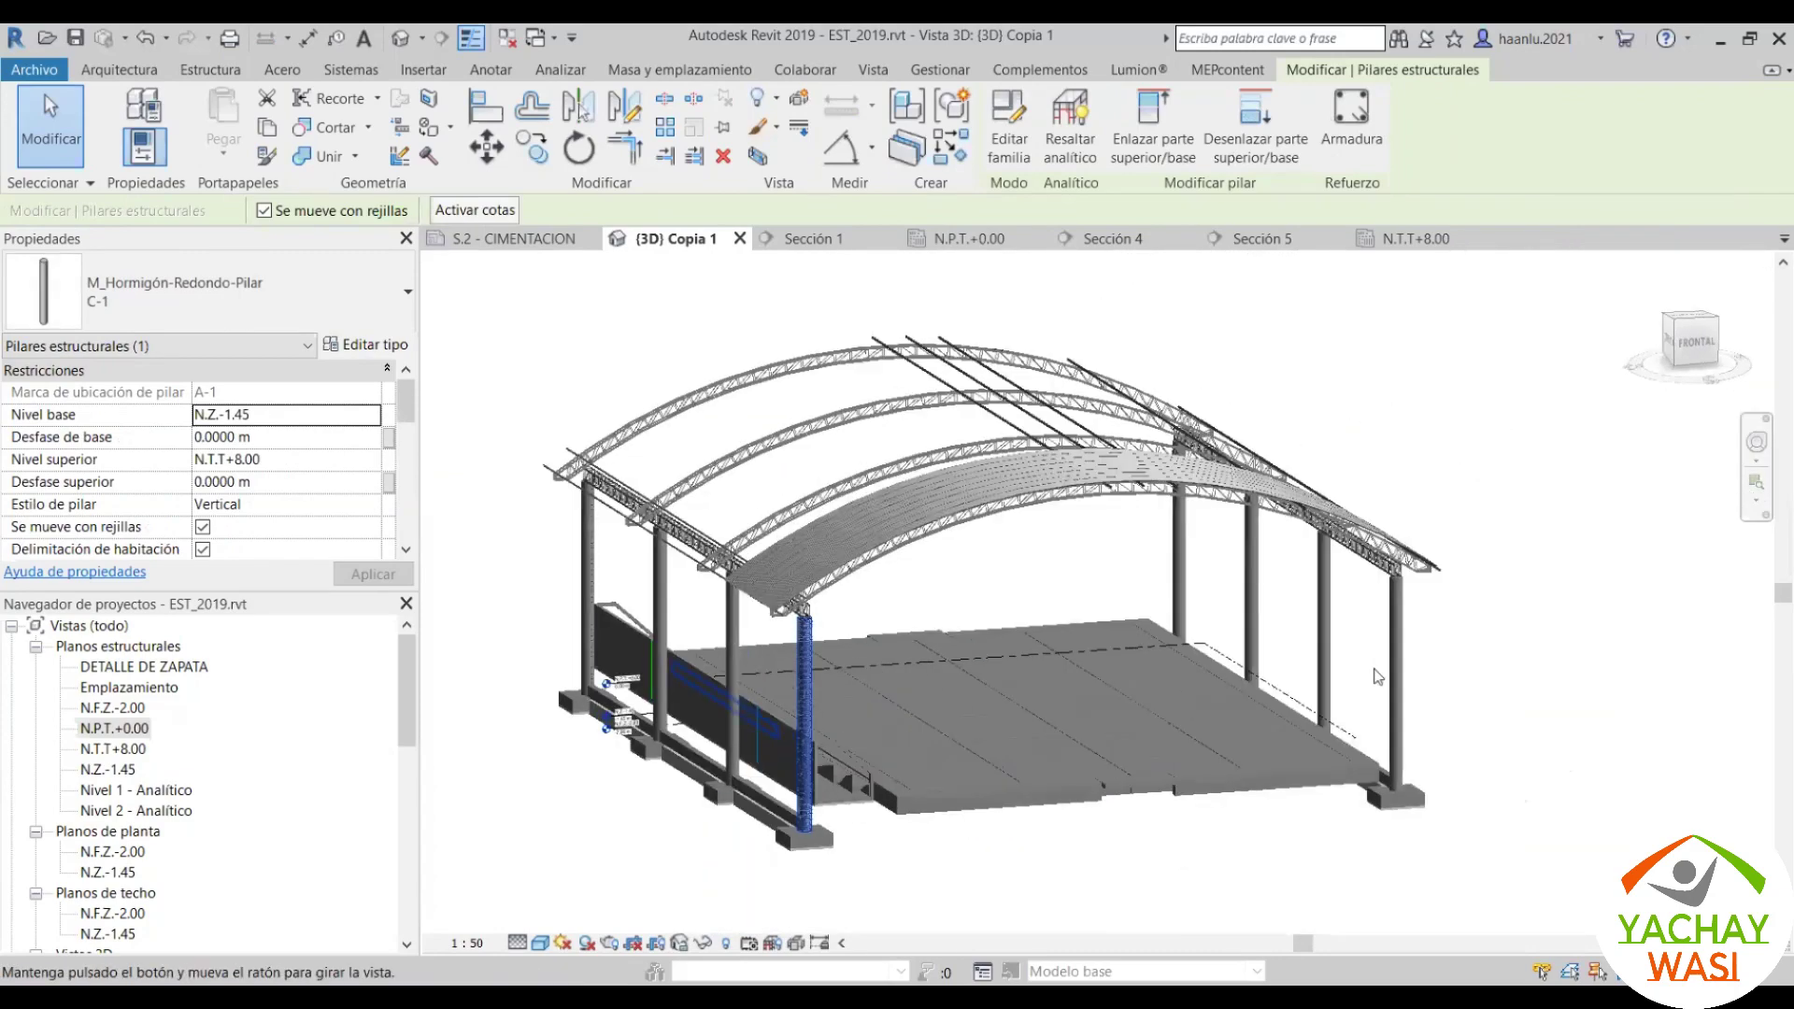
{"action": "scroll", "coordinate": [787, 648], "scroll_direction": "up", "scroll_amount": 3}
{"action": "scroll", "coordinate": [910, 539], "scroll_direction": "up", "scroll_amount": 5}
{"action": "key", "text": "Escape"}
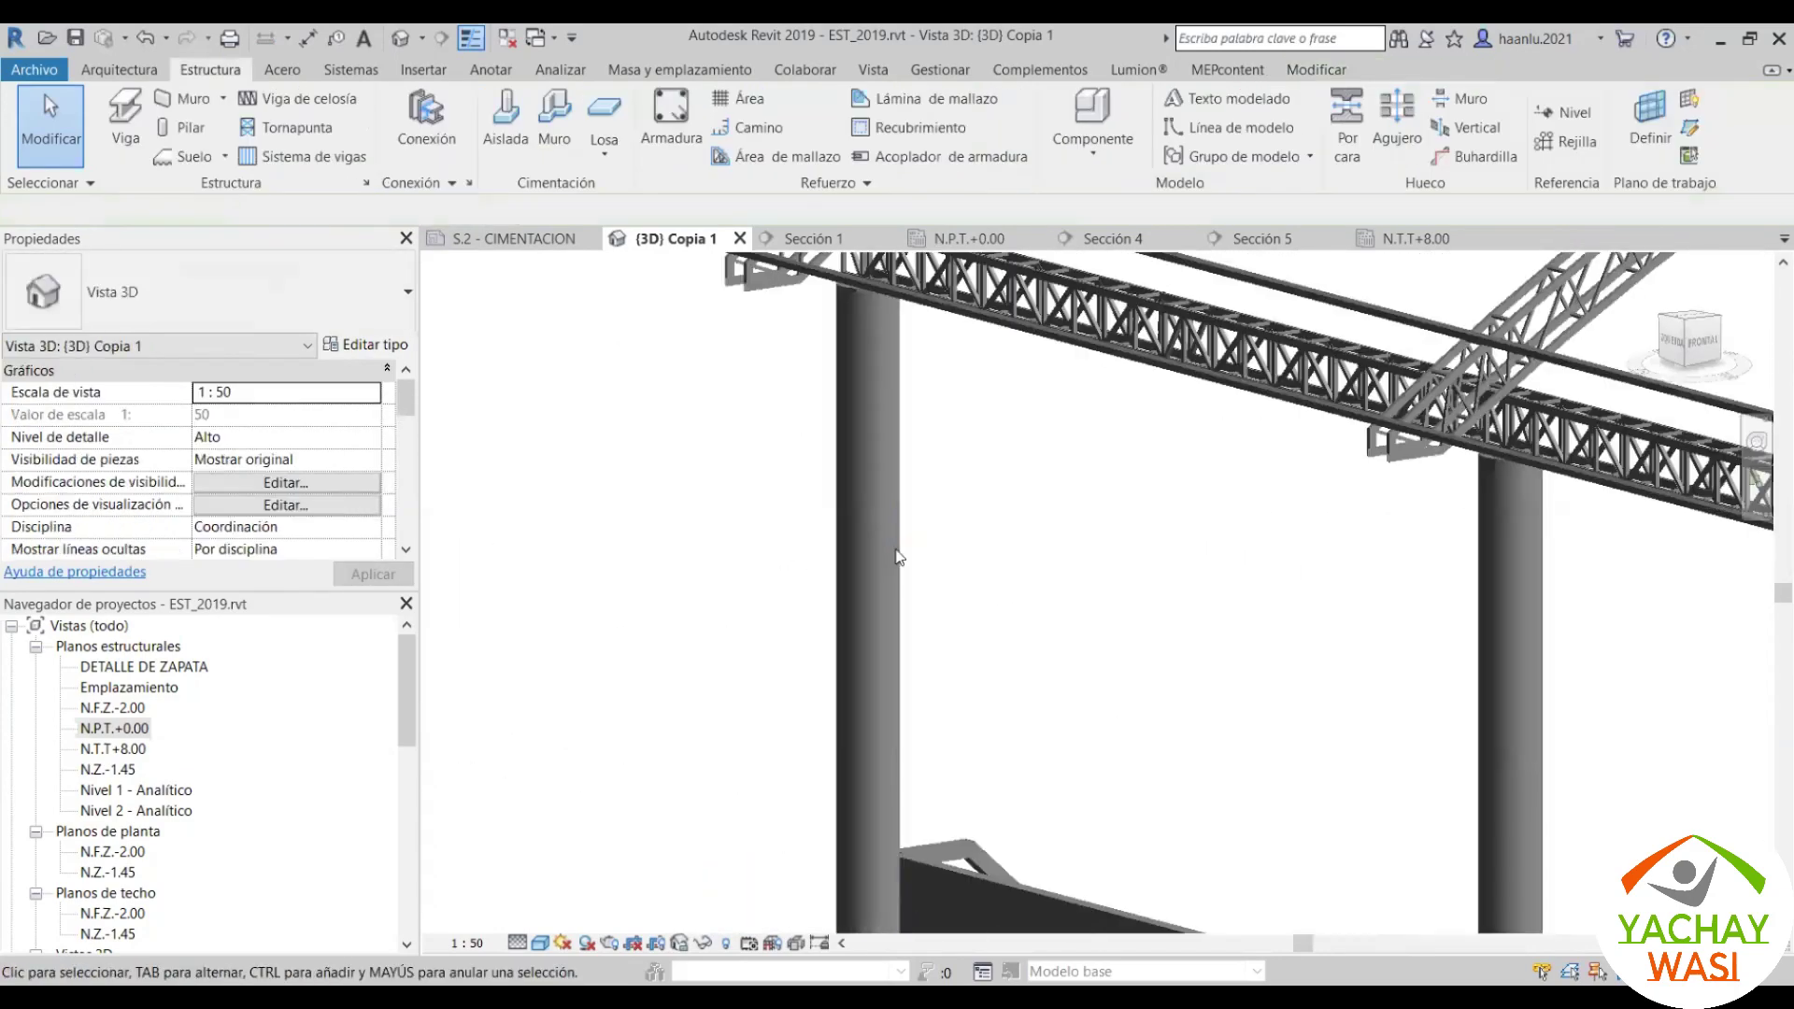
{"action": "scroll", "coordinate": [910, 540], "scroll_direction": "down", "scroll_amount": 2}
Step: Select round column C-1 and temporarily hide it, leaving only its rebar visible
{"action": "left_click", "coordinate": [903, 550]}
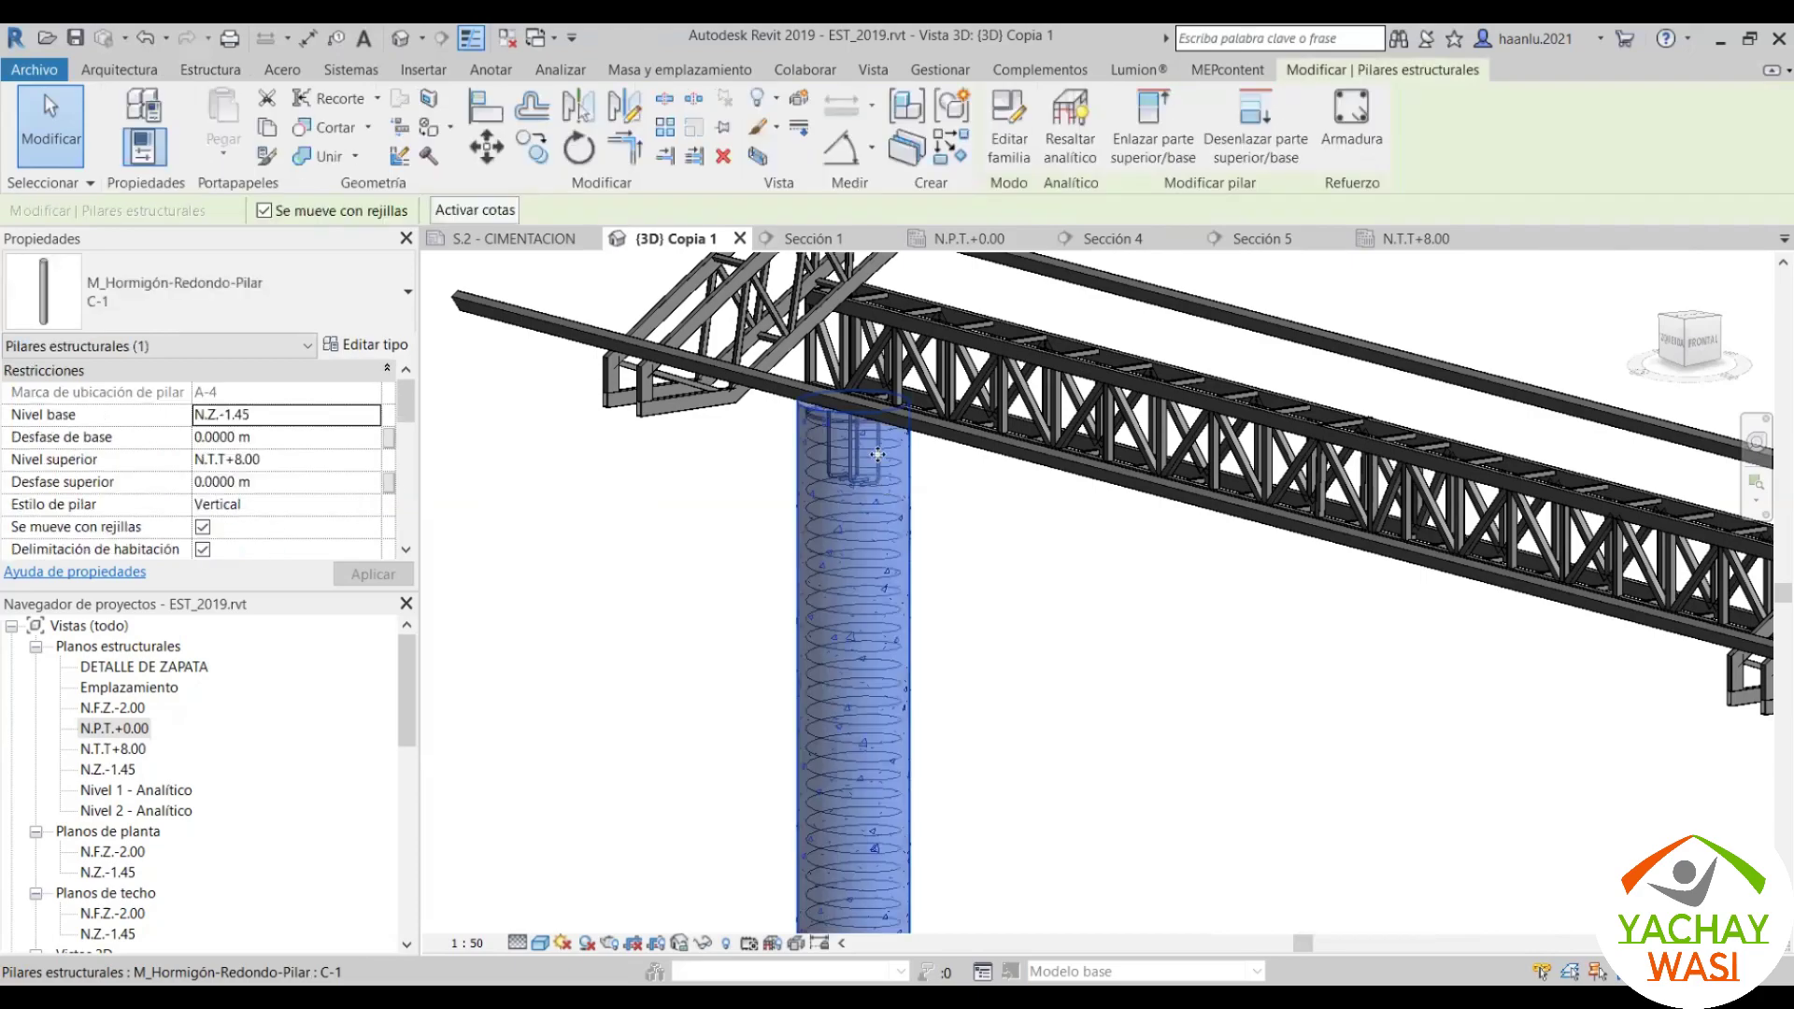
{"action": "scroll", "coordinate": [902, 549], "scroll_direction": "down", "scroll_amount": 2}
{"action": "middle_click_drag", "start_coordinate": [928, 629], "coordinate": [822, 520], "text": "shift"}
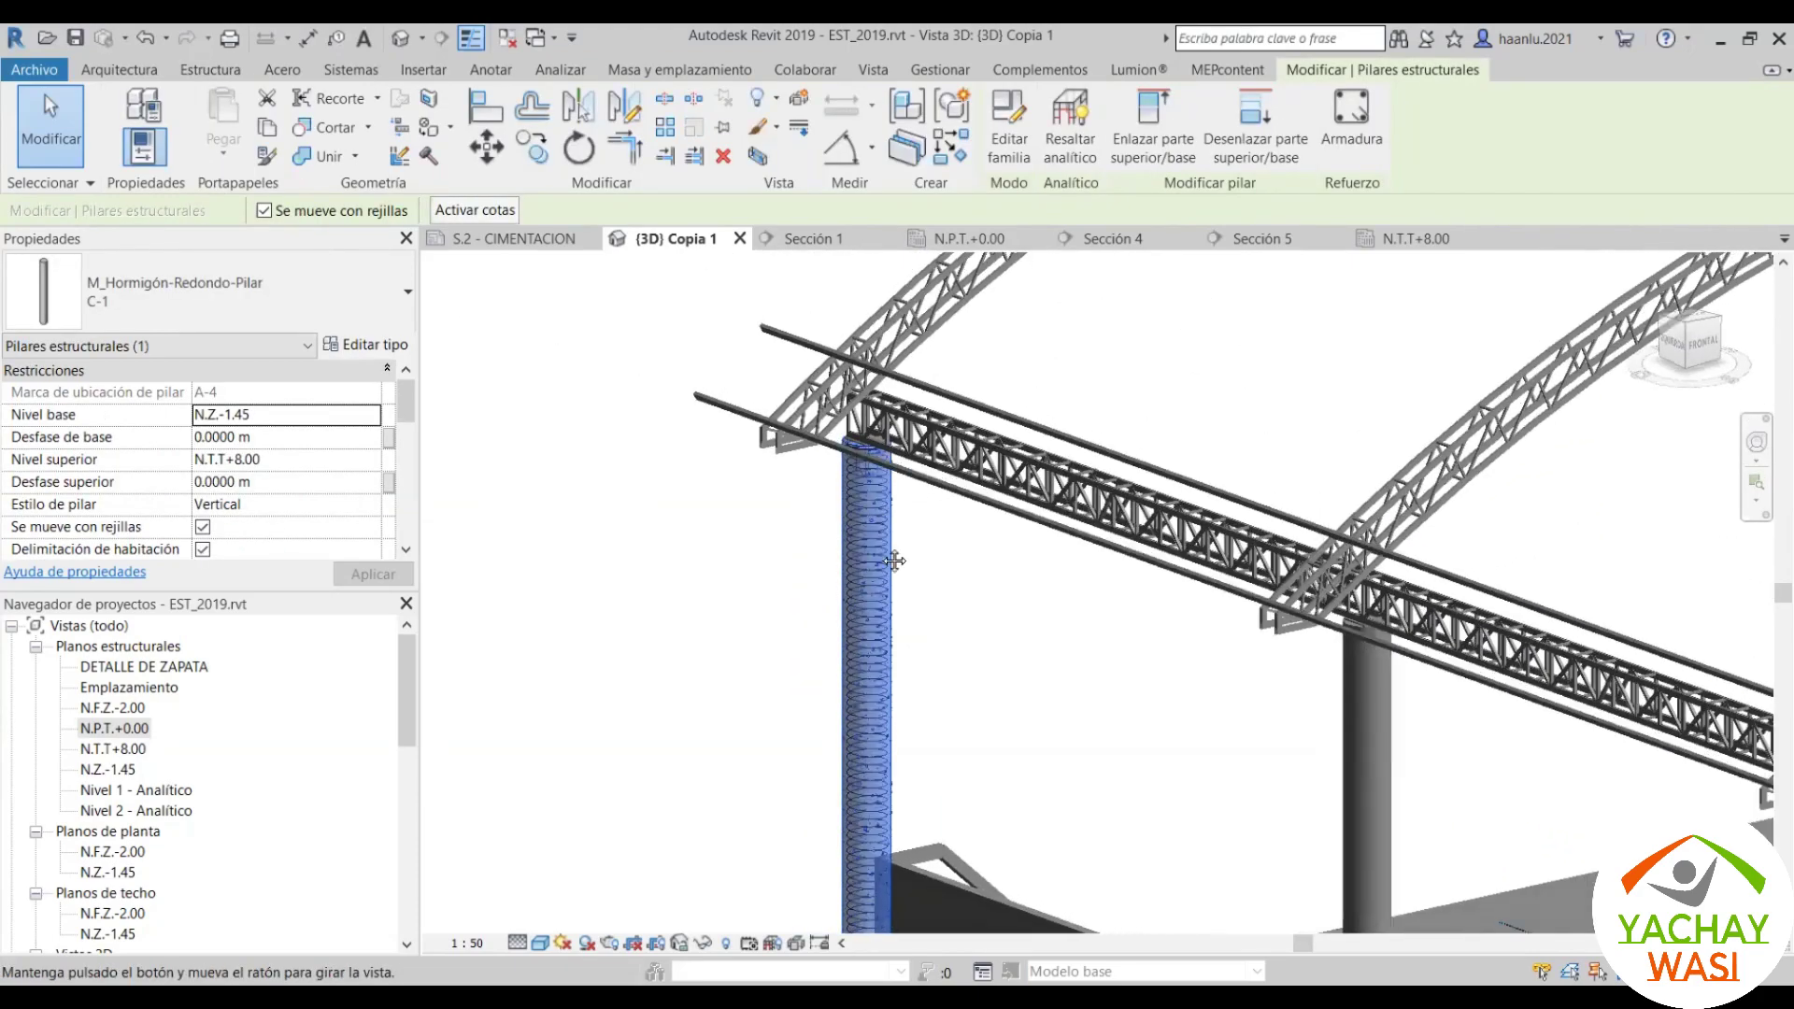
{"action": "scroll", "coordinate": [821, 520], "scroll_direction": "up", "scroll_amount": 3}
{"action": "scroll", "coordinate": [773, 718], "scroll_direction": "up", "scroll_amount": 2}
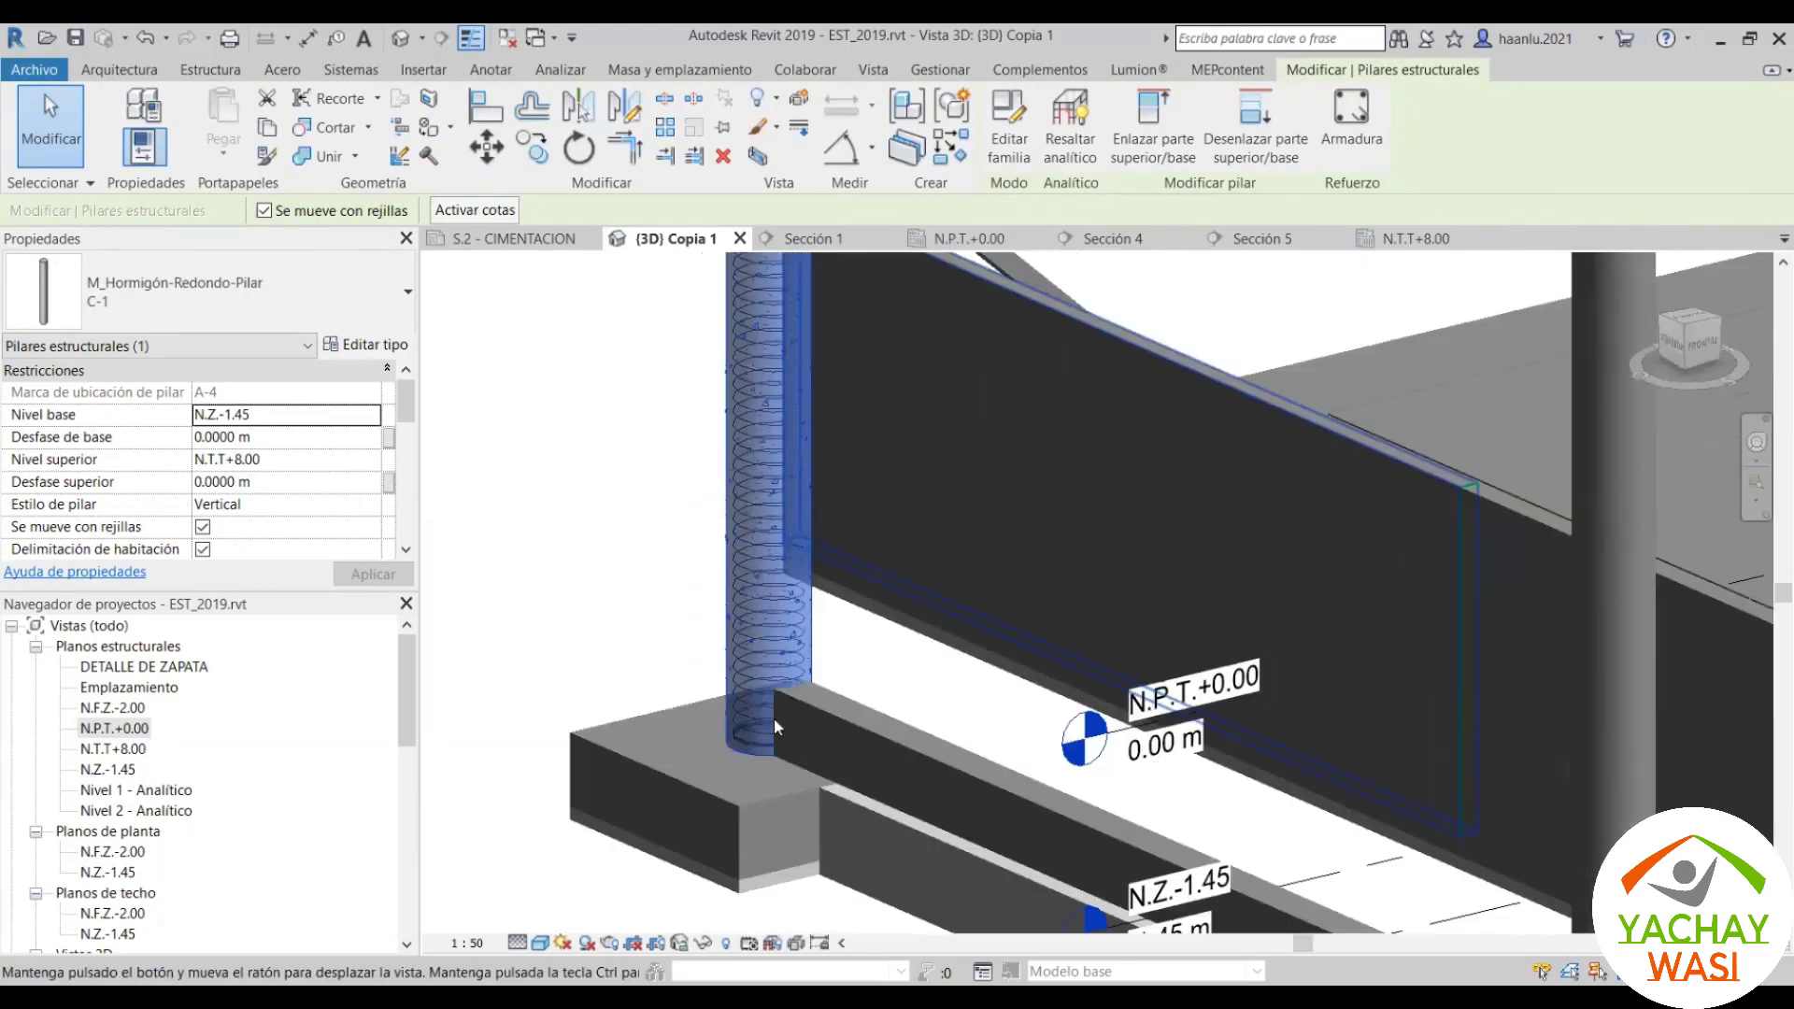
{"action": "scroll", "coordinate": [794, 747], "scroll_direction": "up", "scroll_amount": 2}
{"action": "scroll", "coordinate": [794, 749], "scroll_direction": "down", "scroll_amount": 2}
{"action": "scroll", "coordinate": [794, 749], "scroll_direction": "down", "scroll_amount": 2}
{"action": "scroll", "coordinate": [794, 749], "scroll_direction": "down", "scroll_amount": 2}
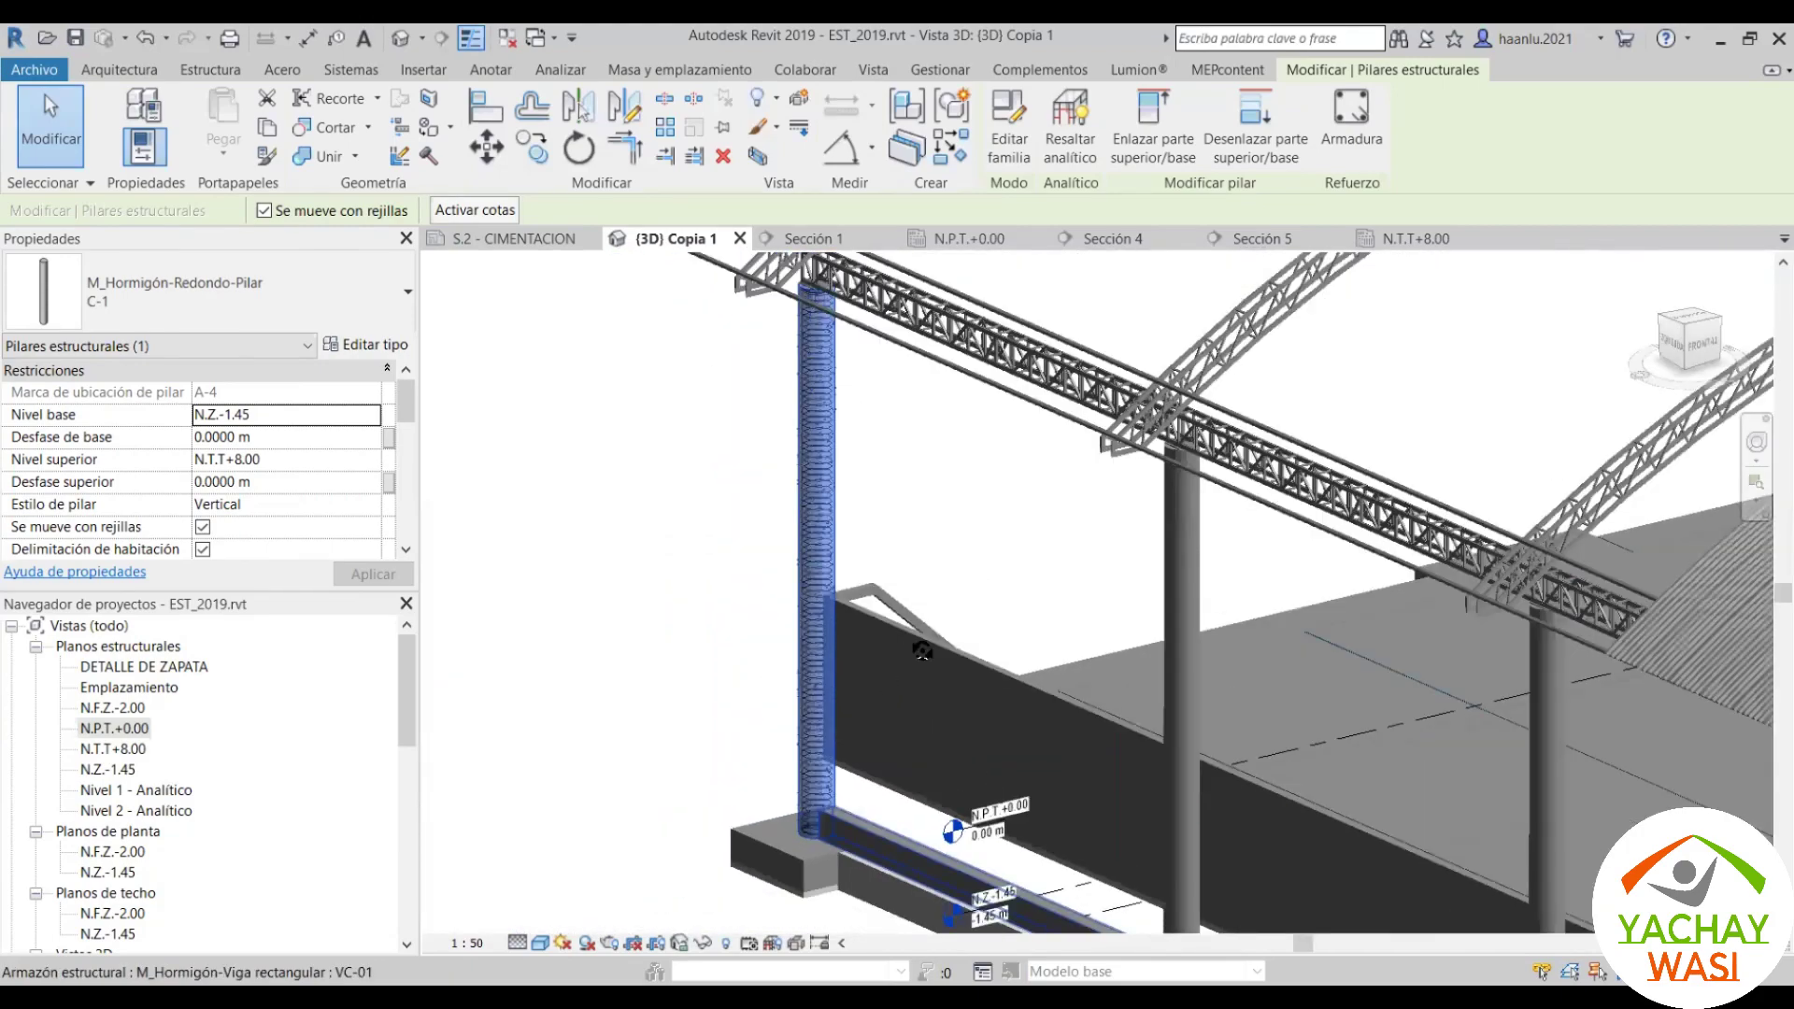
{"action": "mouse_move", "coordinate": [794, 749]}
{"action": "middle_mouse_down", "text": "shift"}
{"action": "mouse_move", "coordinate": [1001, 633]}
{"action": "mouse_move", "coordinate": [870, 552]}
{"action": "mouse_move", "coordinate": [801, 432]}
{"action": "middle_mouse_up", "text": "shift"}
{"action": "scroll", "coordinate": [887, 425], "scroll_direction": "up", "scroll_amount": 2}
{"action": "scroll", "coordinate": [887, 424], "scroll_direction": "up", "scroll_amount": 2}
{"action": "scroll", "coordinate": [882, 411], "scroll_direction": "up", "scroll_amount": 2}
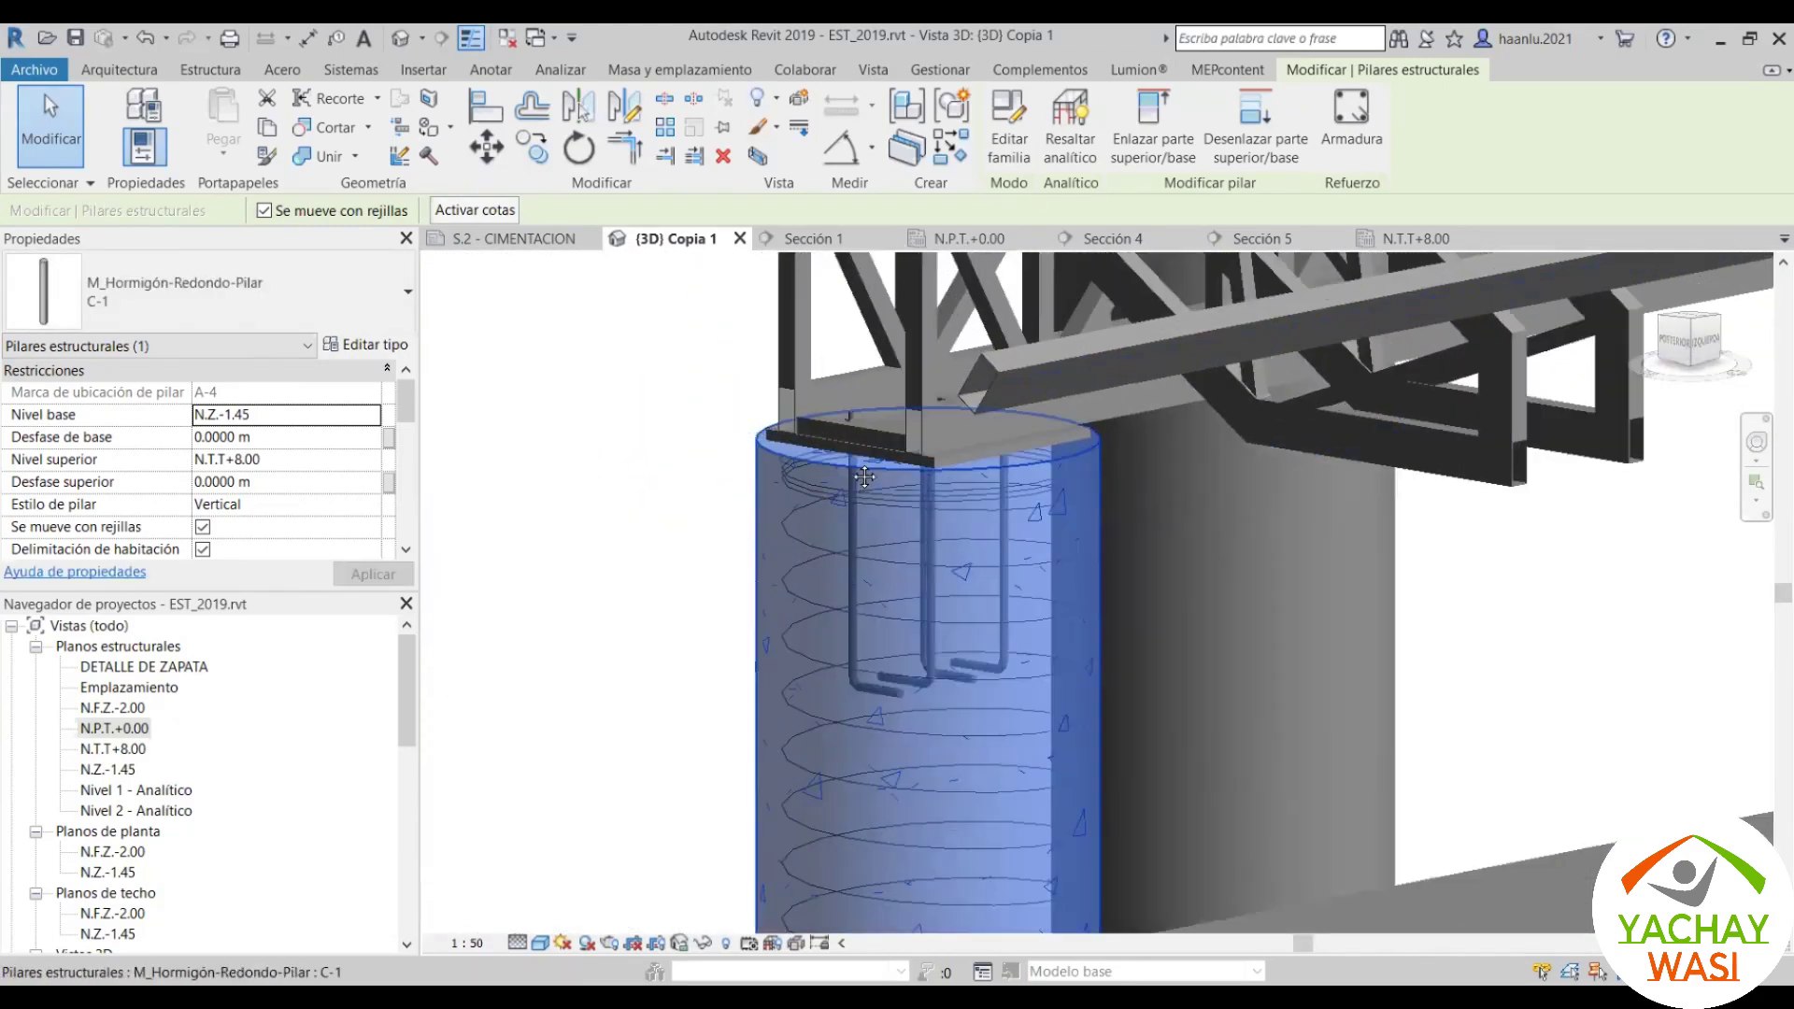
{"action": "scroll", "coordinate": [879, 397], "scroll_direction": "up", "scroll_amount": 2}
{"action": "scroll", "coordinate": [879, 396], "scroll_direction": "down", "scroll_amount": 1}
{"action": "scroll", "coordinate": [883, 393], "scroll_direction": "down", "scroll_amount": 2}
{"action": "scroll", "coordinate": [887, 389], "scroll_direction": "down", "scroll_amount": 2}
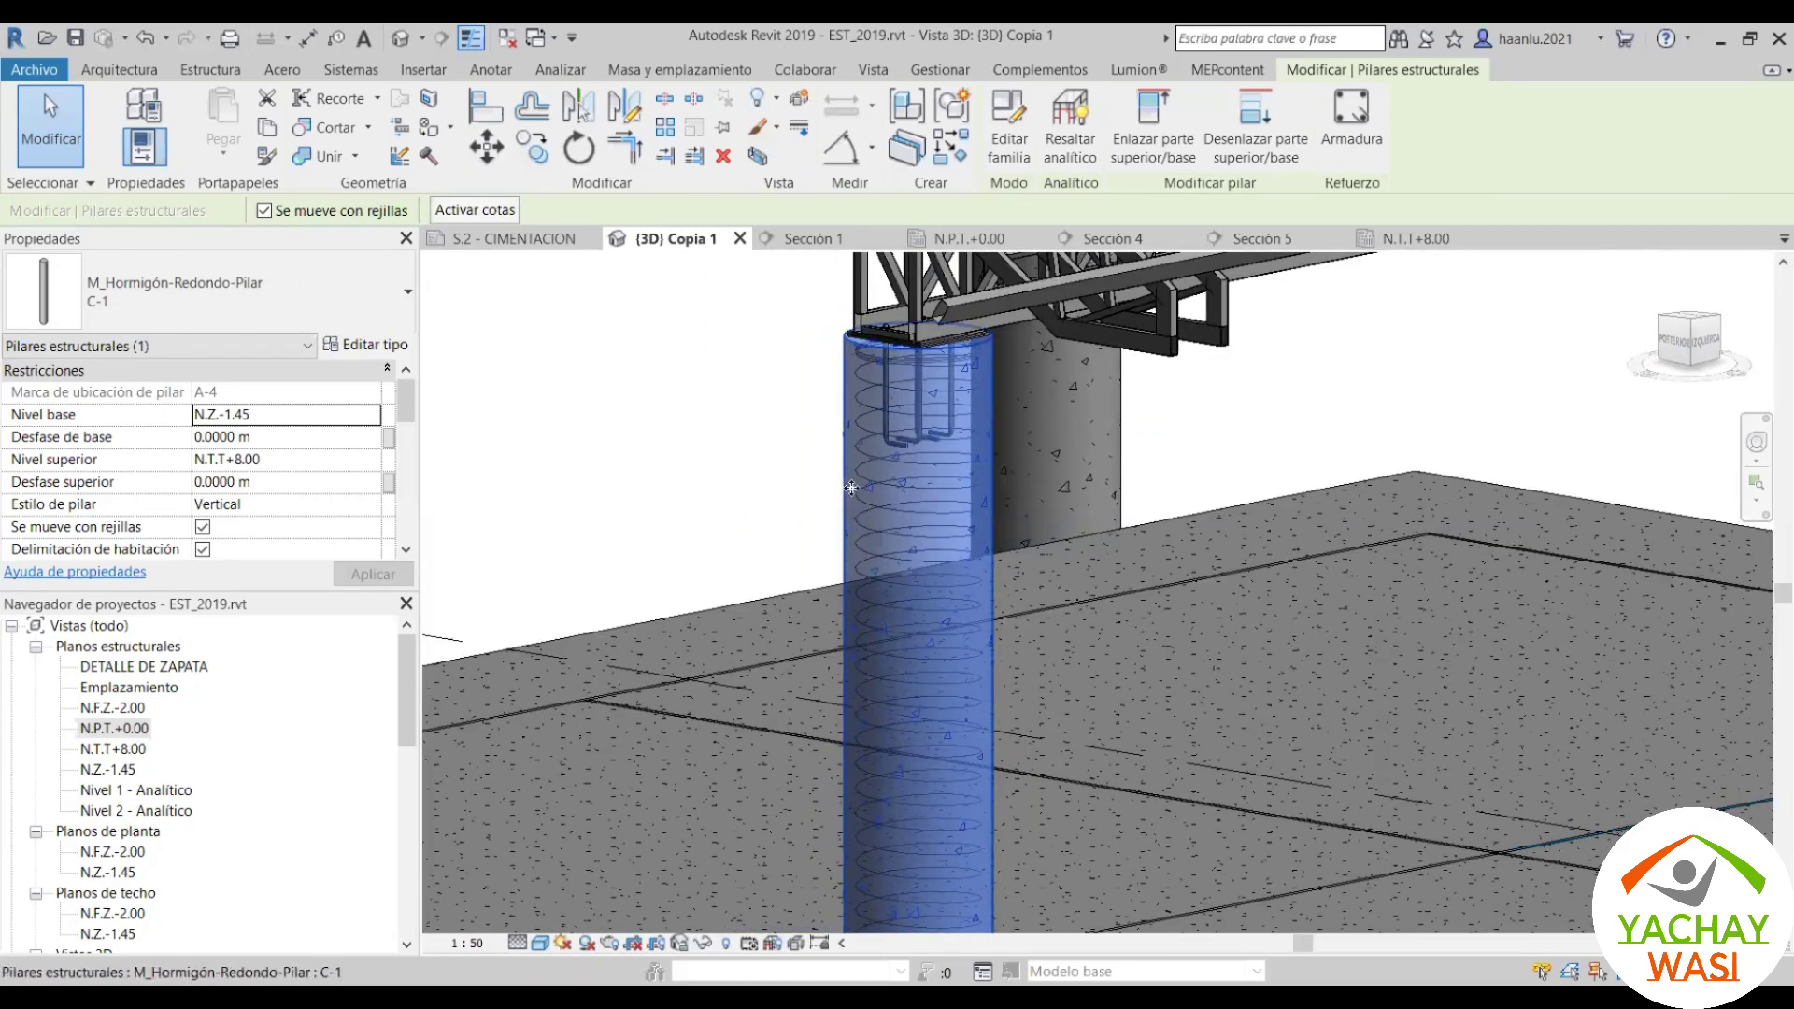
{"action": "key", "text": "e"}
{"action": "key", "text": "h"}
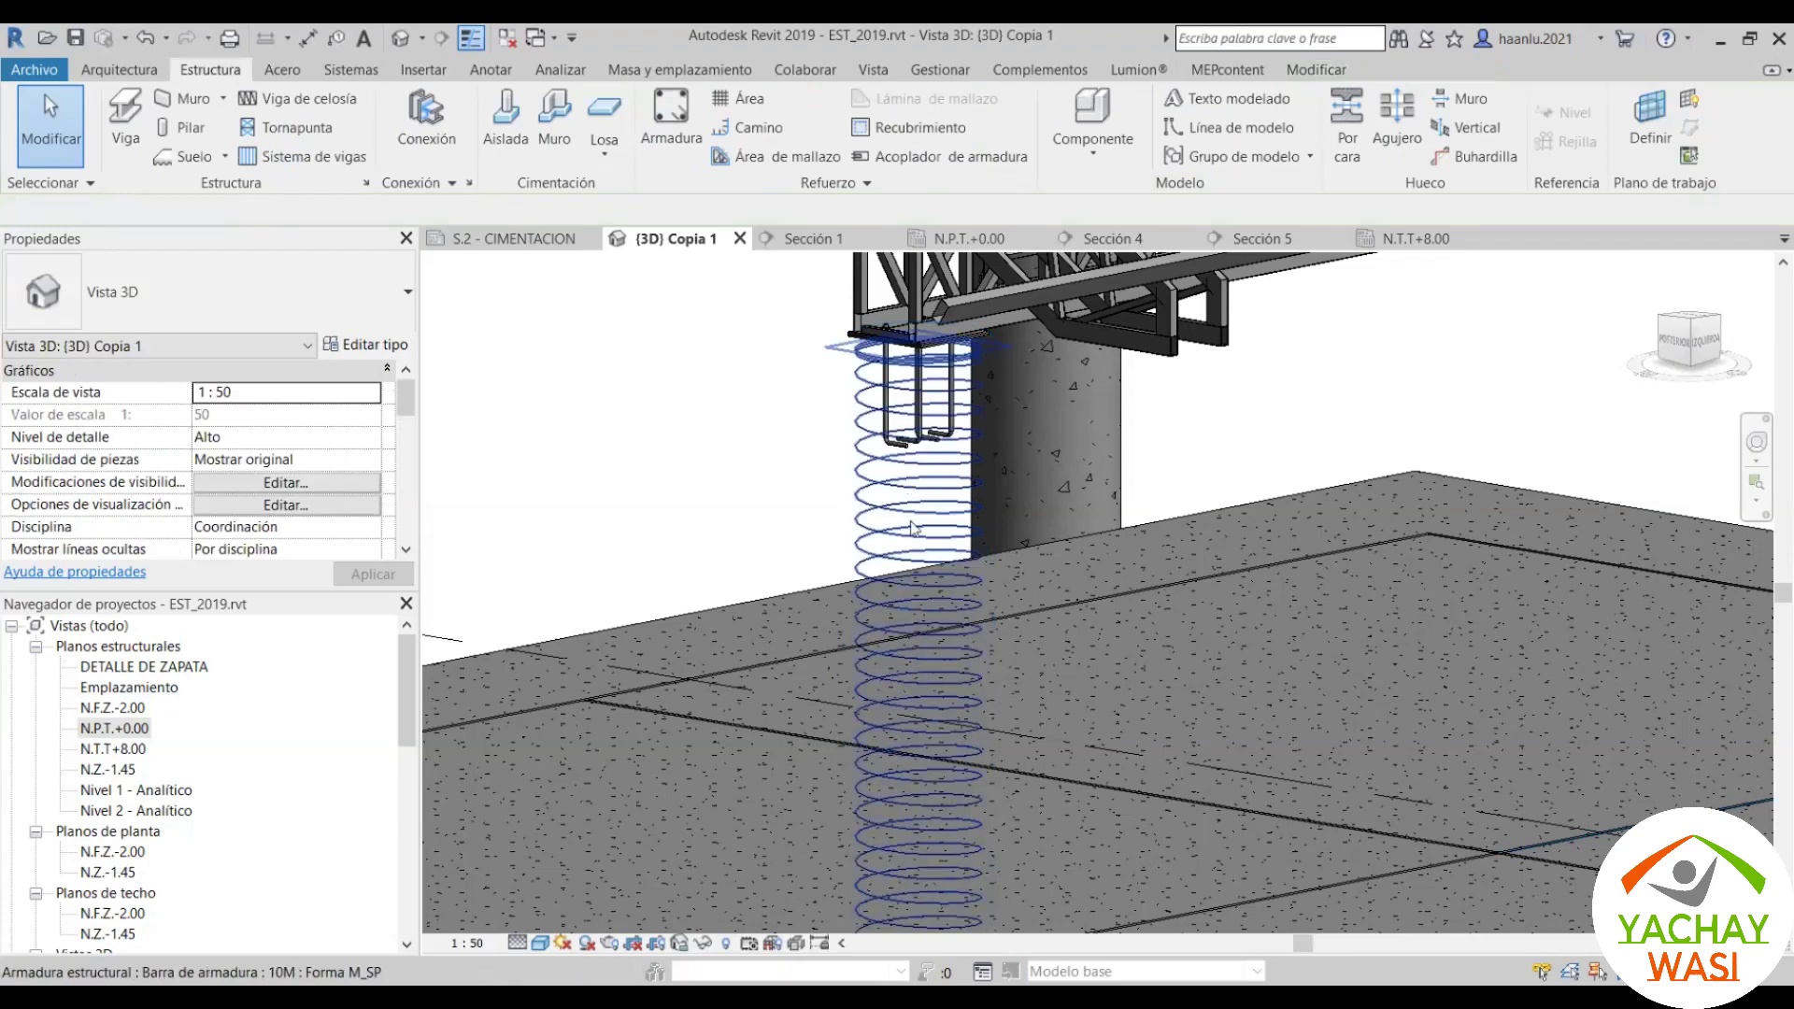
Step: Select the spiral rebar and scroll its Properties down to the Gráficos section
{"action": "left_click", "coordinate": [921, 557]}
{"action": "mouse_move", "coordinate": [921, 557]}
{"action": "middle_mouse_down", "text": "shift"}
{"action": "mouse_move", "coordinate": [851, 617]}
{"action": "mouse_move", "coordinate": [949, 502]}
{"action": "middle_mouse_up", "text": "shift"}
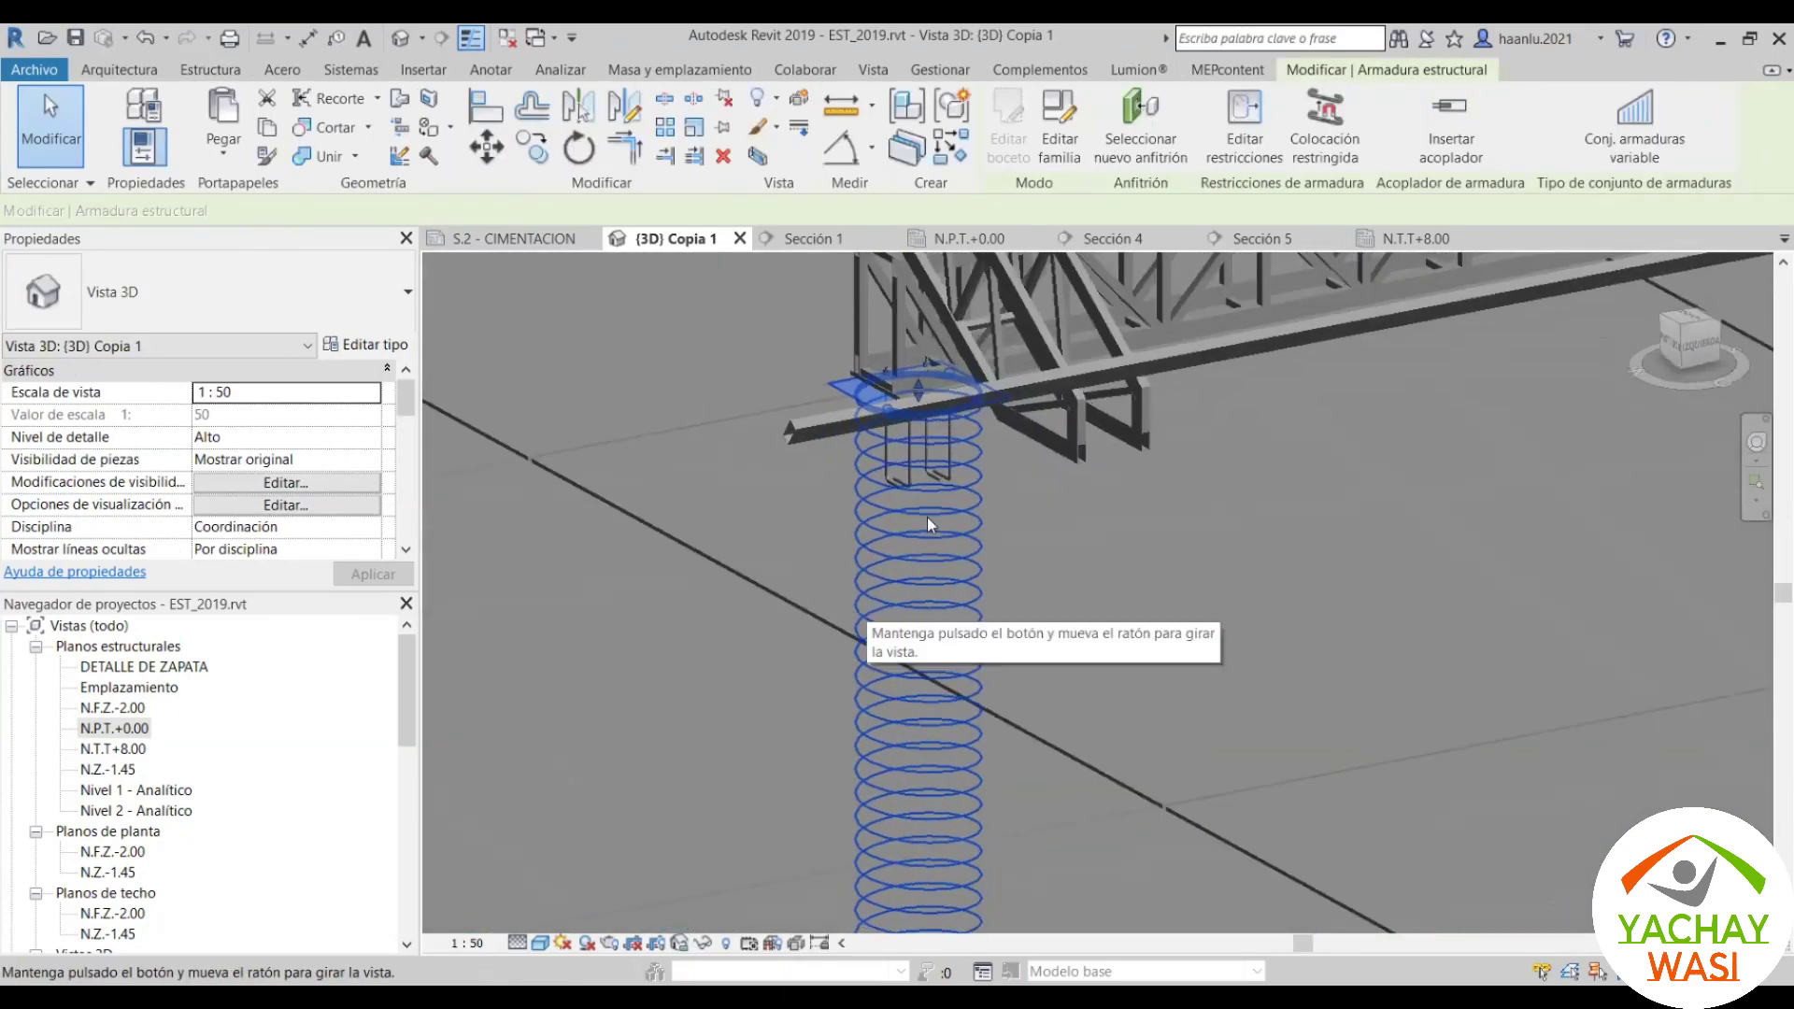
{"action": "key", "text": "Escape"}
{"action": "scroll", "coordinate": [949, 502], "scroll_direction": "up", "scroll_amount": 5}
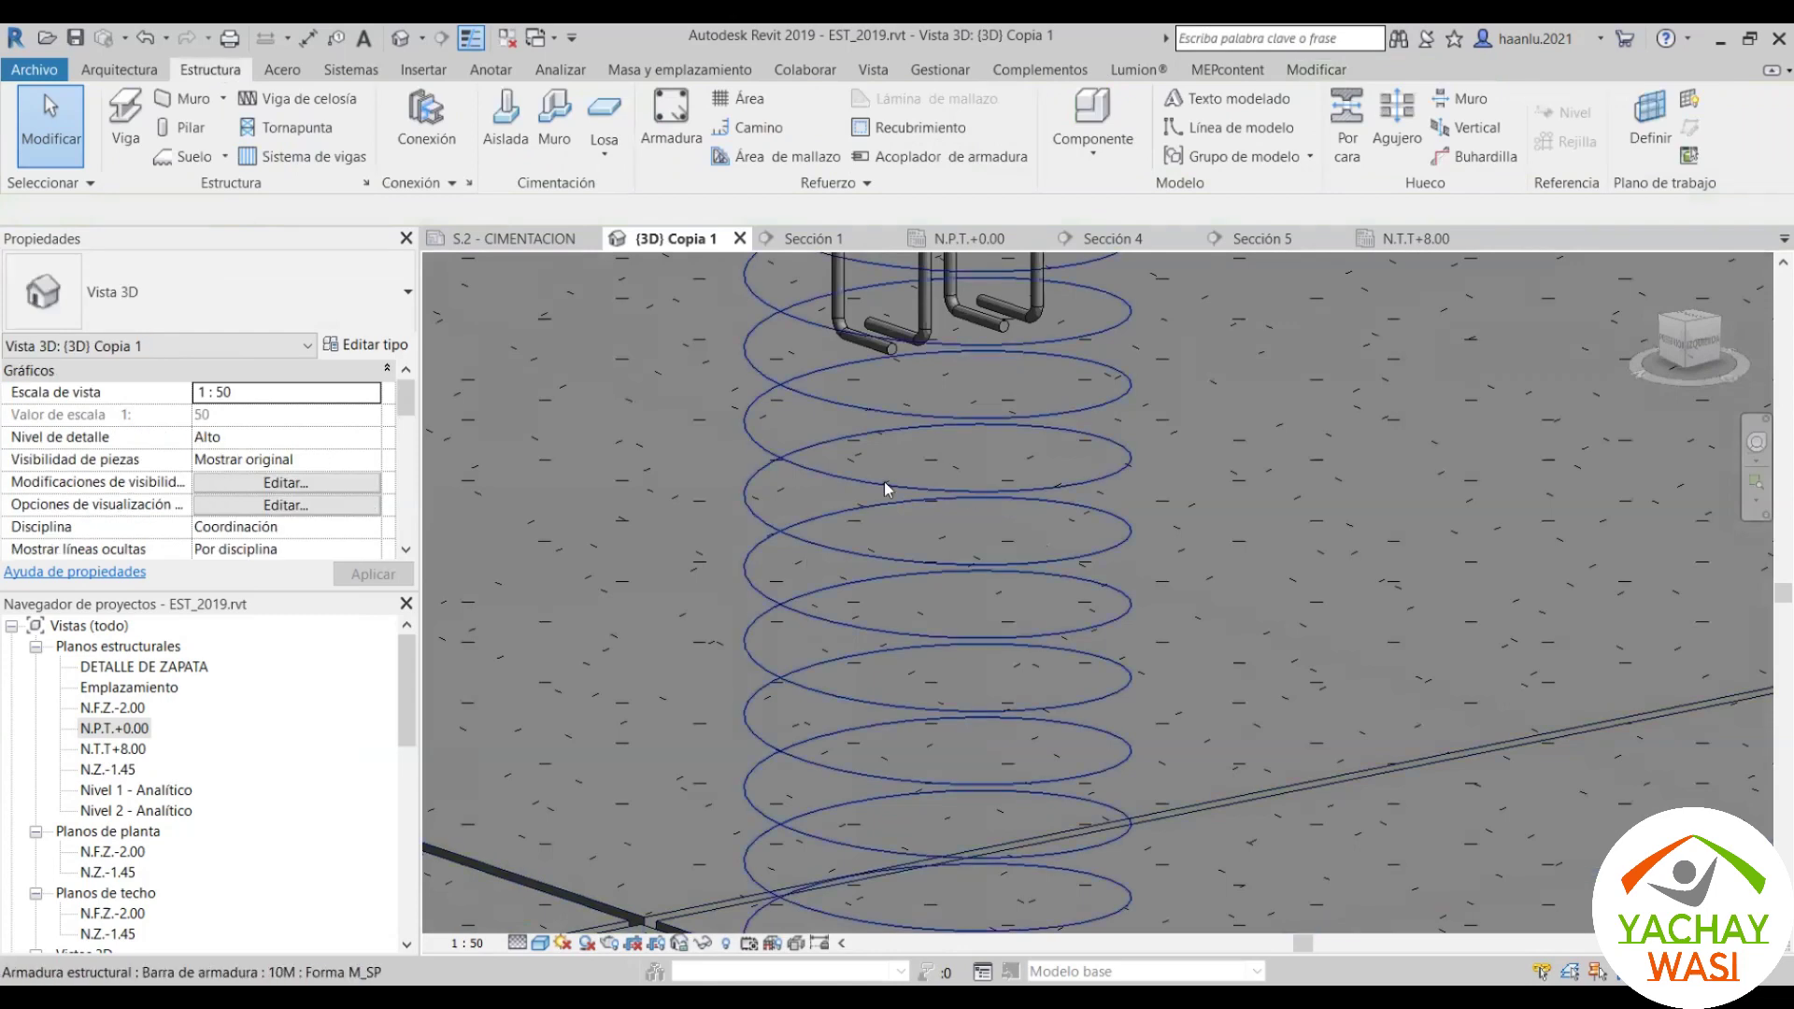
{"action": "left_click", "coordinate": [870, 484]}
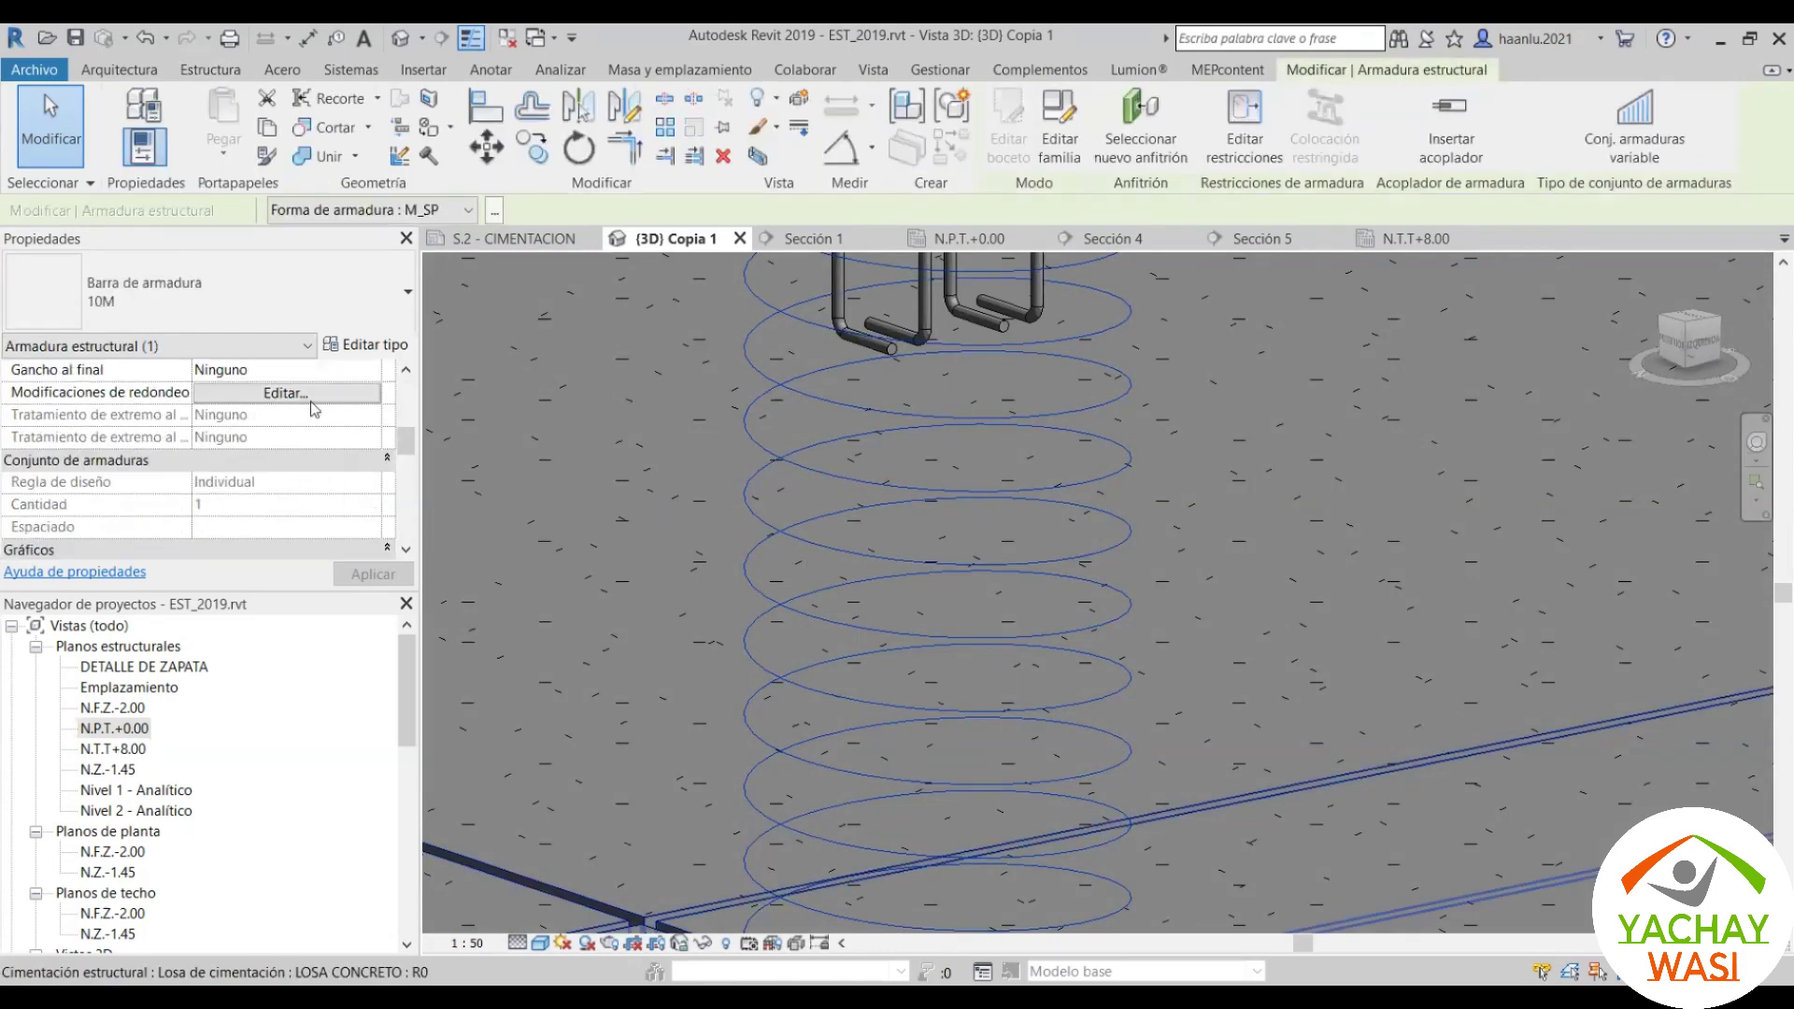
{"action": "scroll", "coordinate": [355, 475], "scroll_direction": "down", "scroll_amount": 2}
{"action": "scroll", "coordinate": [353, 467], "scroll_direction": "down", "scroll_amount": 2}
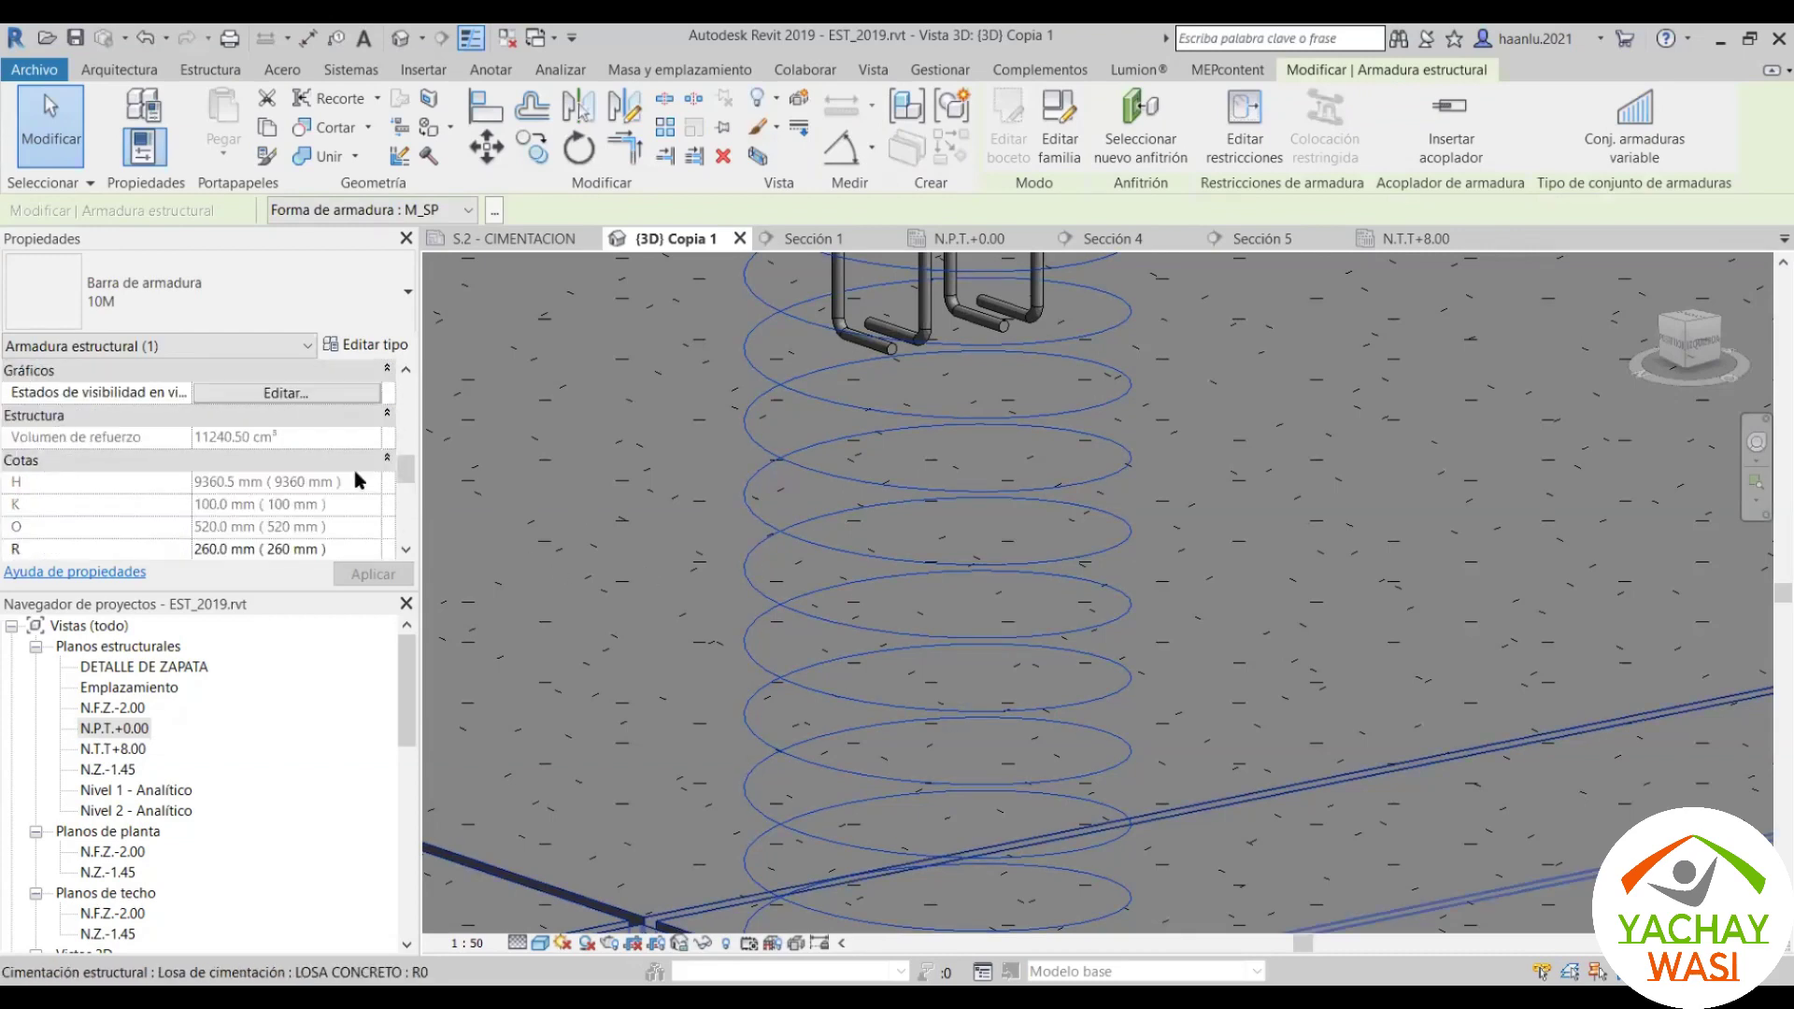
{"action": "scroll", "coordinate": [336, 459], "scroll_direction": "down", "scroll_amount": 1}
Step: Tick Ver elementos sin tapar and Ver como sólido for the rebar in (3D) Copia 1
{"action": "left_click", "coordinate": [303, 394]}
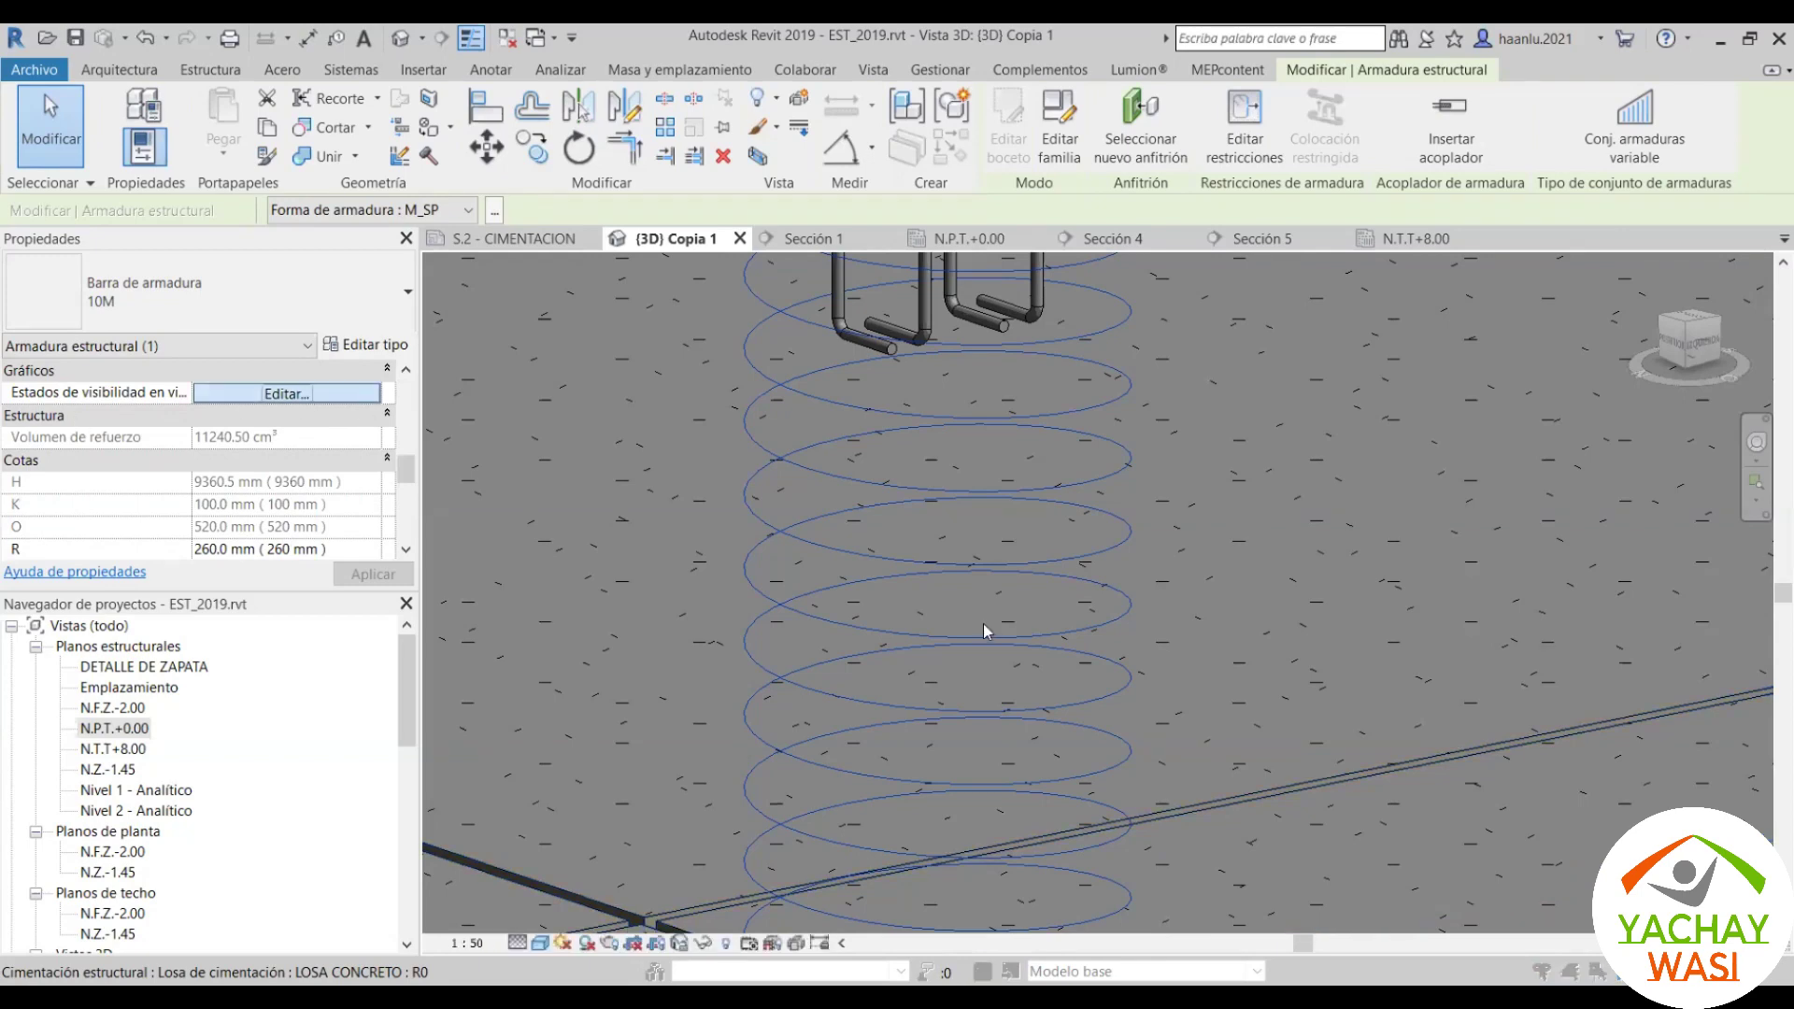
{"action": "scroll", "coordinate": [981, 626], "scroll_direction": "down", "scroll_amount": 2}
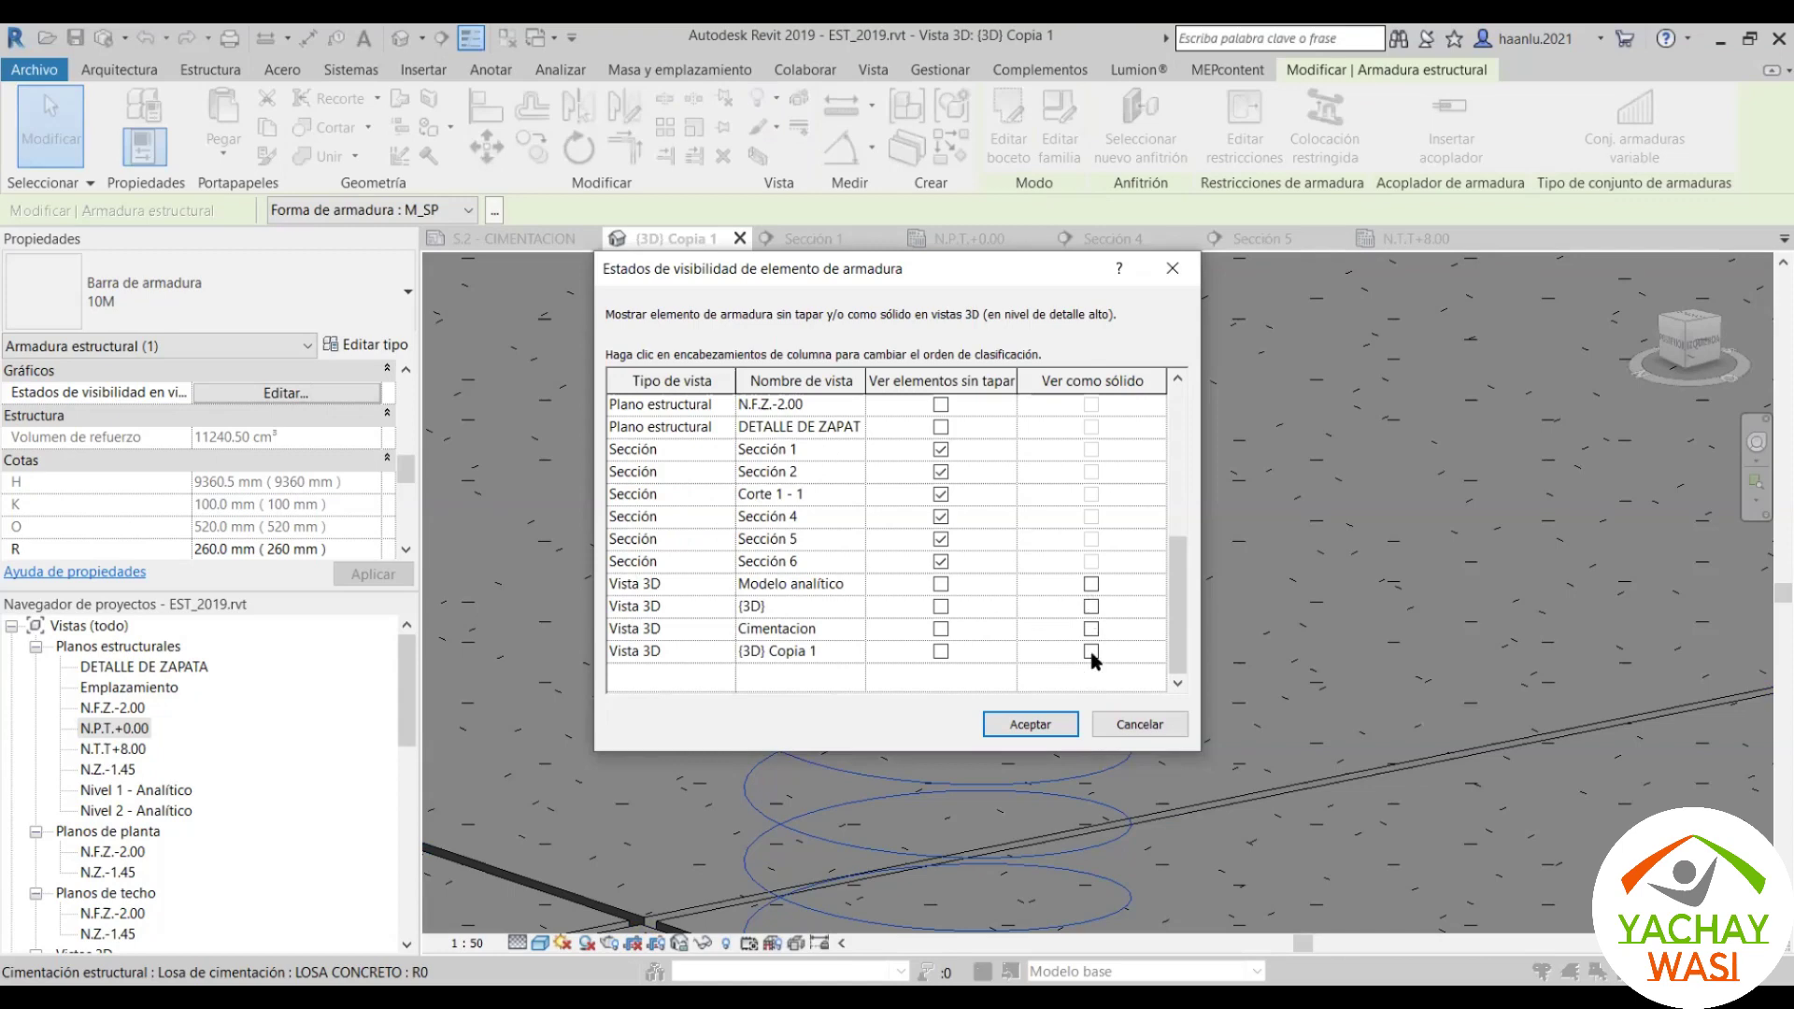
{"action": "left_click", "coordinate": [1092, 651]}
{"action": "left_click", "coordinate": [941, 652]}
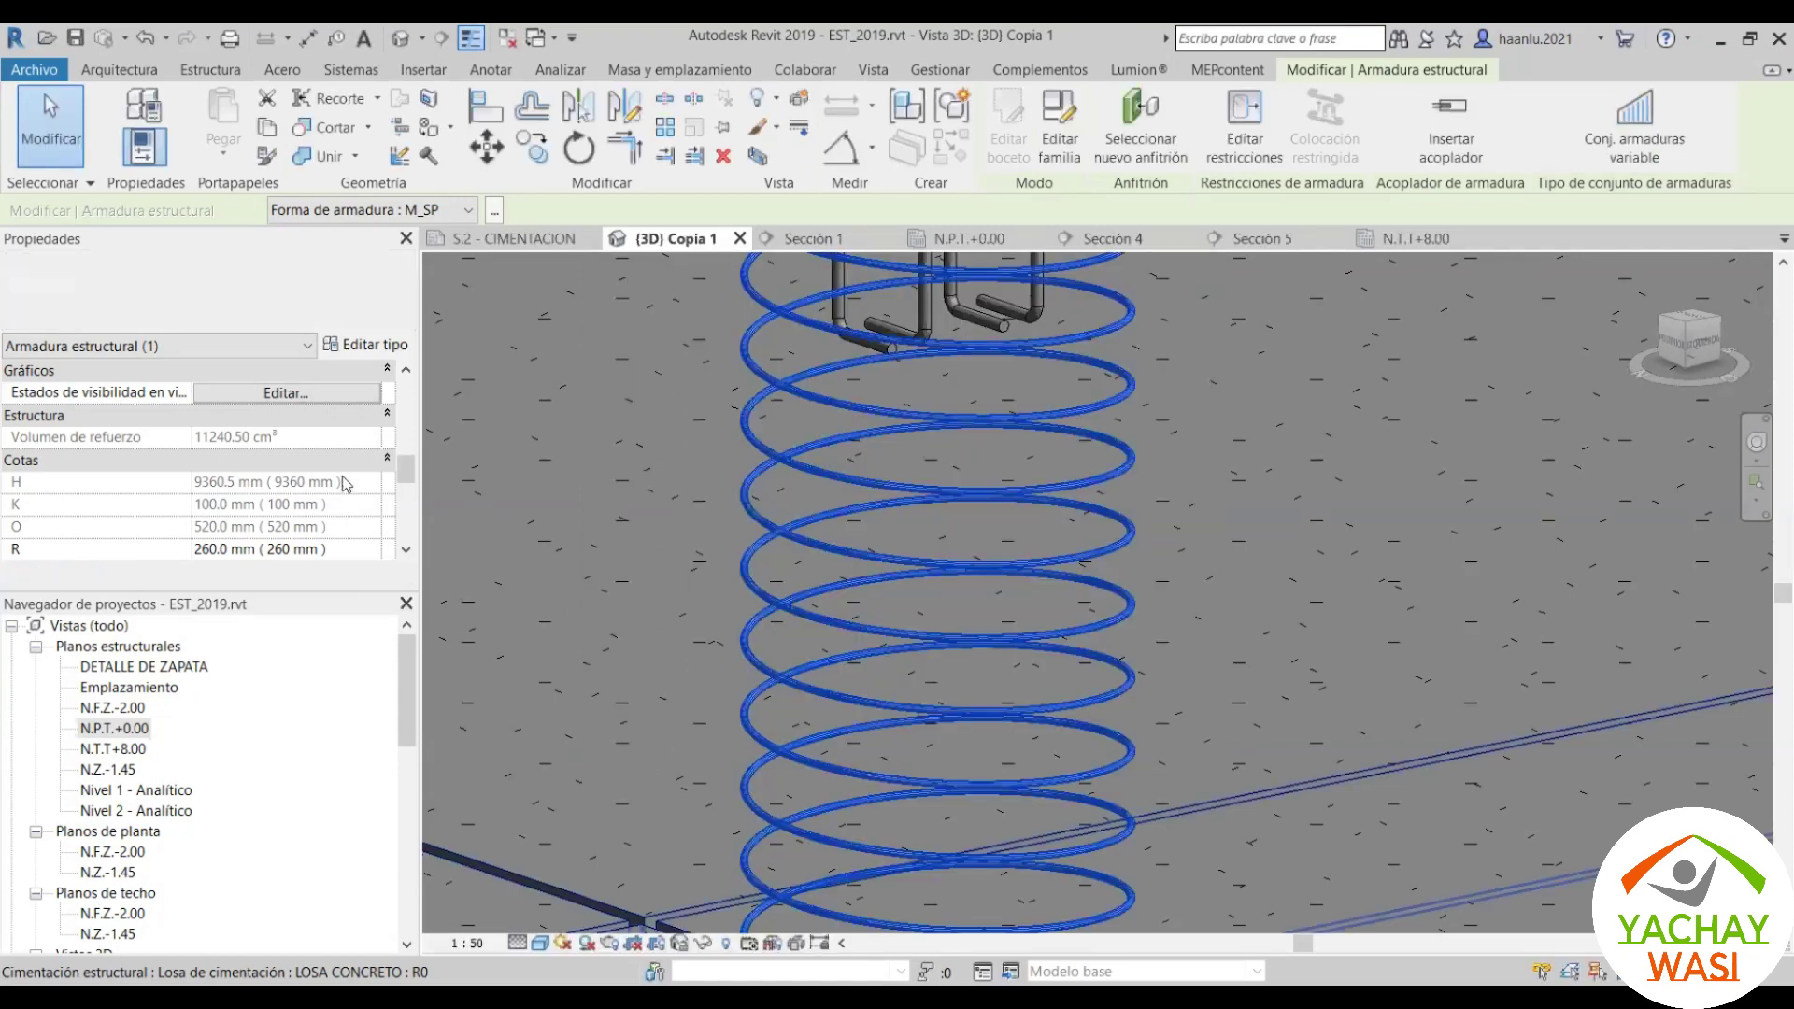
Step: Deselect the rebar and orbit the solid spiral down to its base at the footing
{"action": "scroll", "coordinate": [911, 647], "scroll_direction": "down", "scroll_amount": 3}
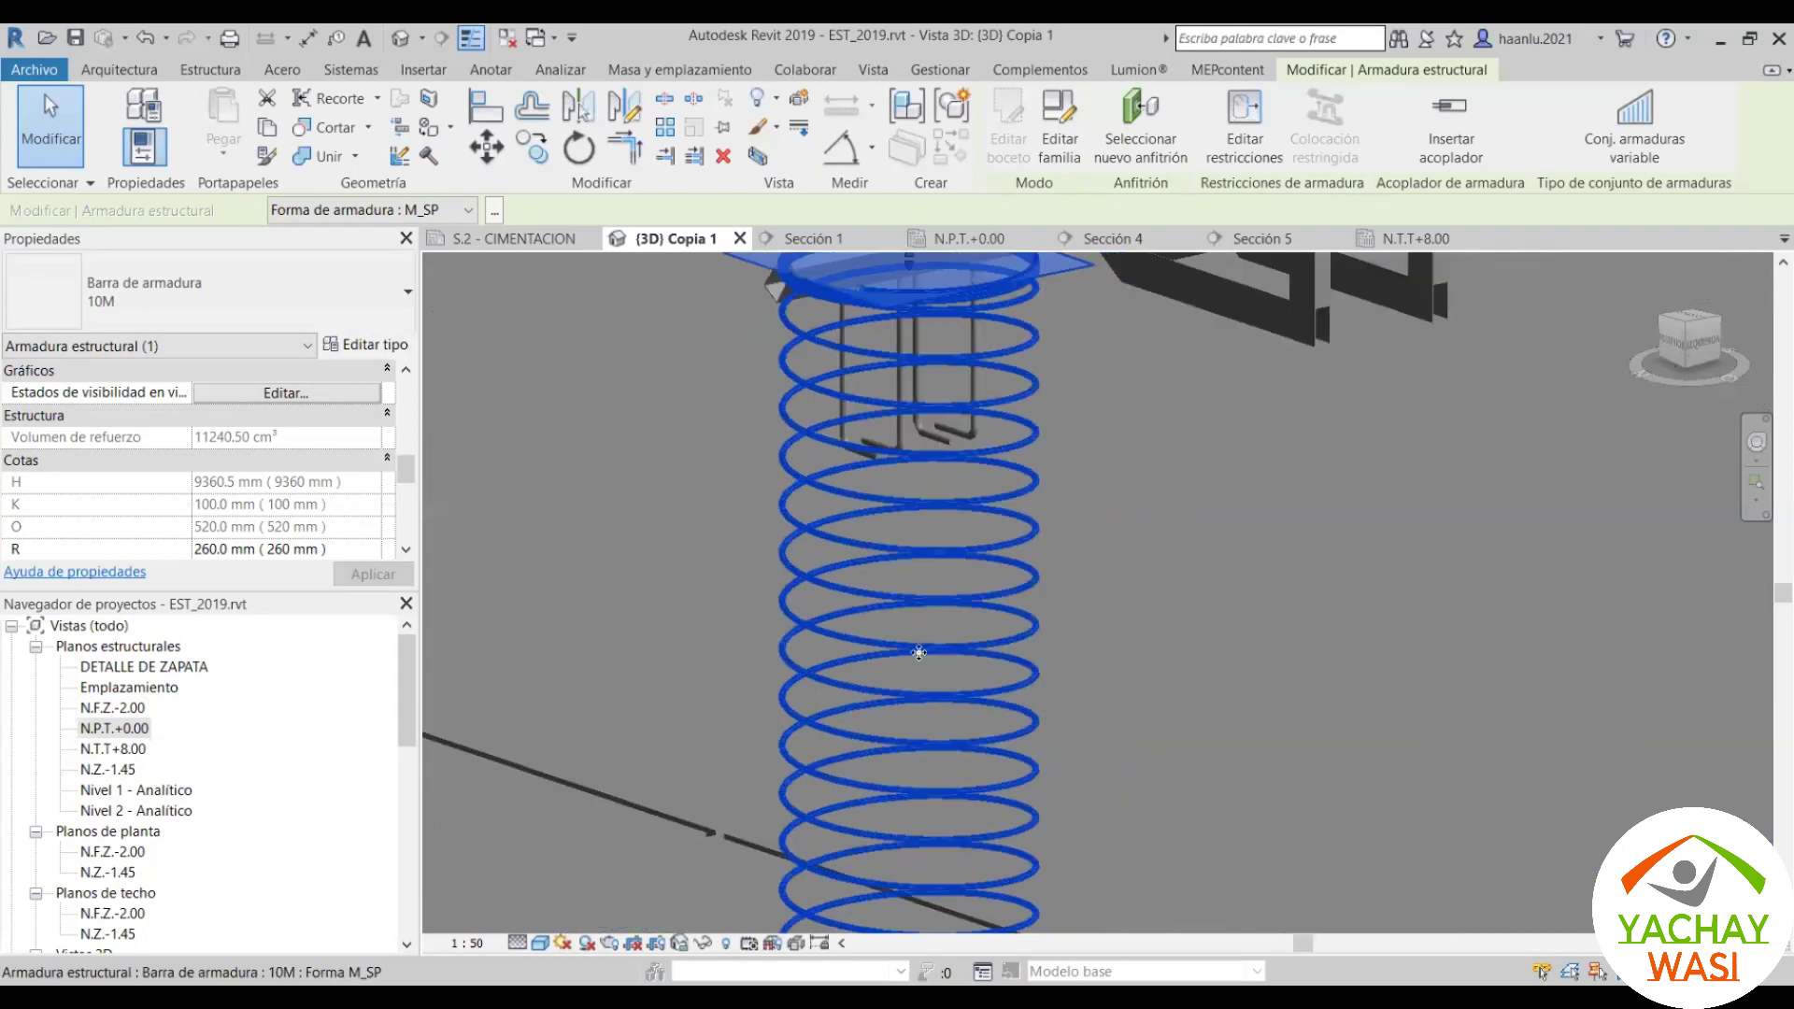
{"action": "key", "text": "Escape"}
{"action": "scroll", "coordinate": [872, 624], "scroll_direction": "up", "scroll_amount": 4}
{"action": "scroll", "coordinate": [789, 714], "scroll_direction": "up", "scroll_amount": 3}
{"action": "key", "text": "Escape"}
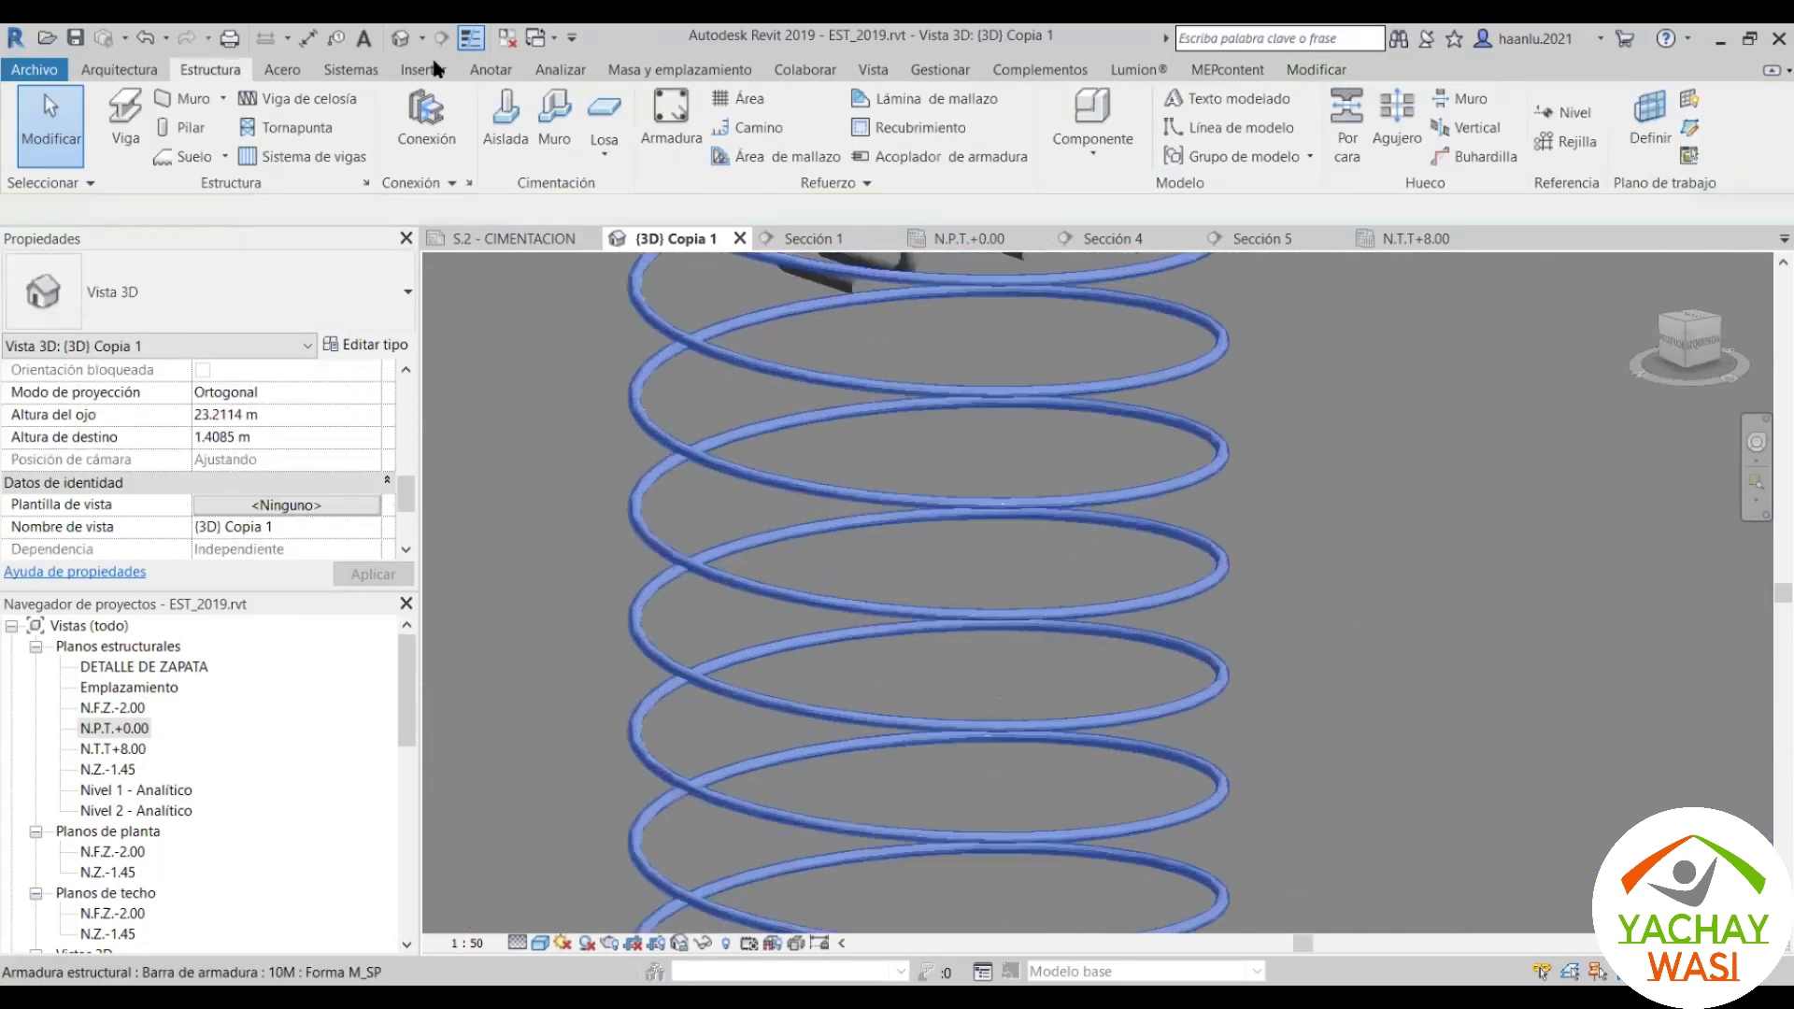
{"action": "scroll", "coordinate": [889, 524], "scroll_direction": "down", "scroll_amount": 3}
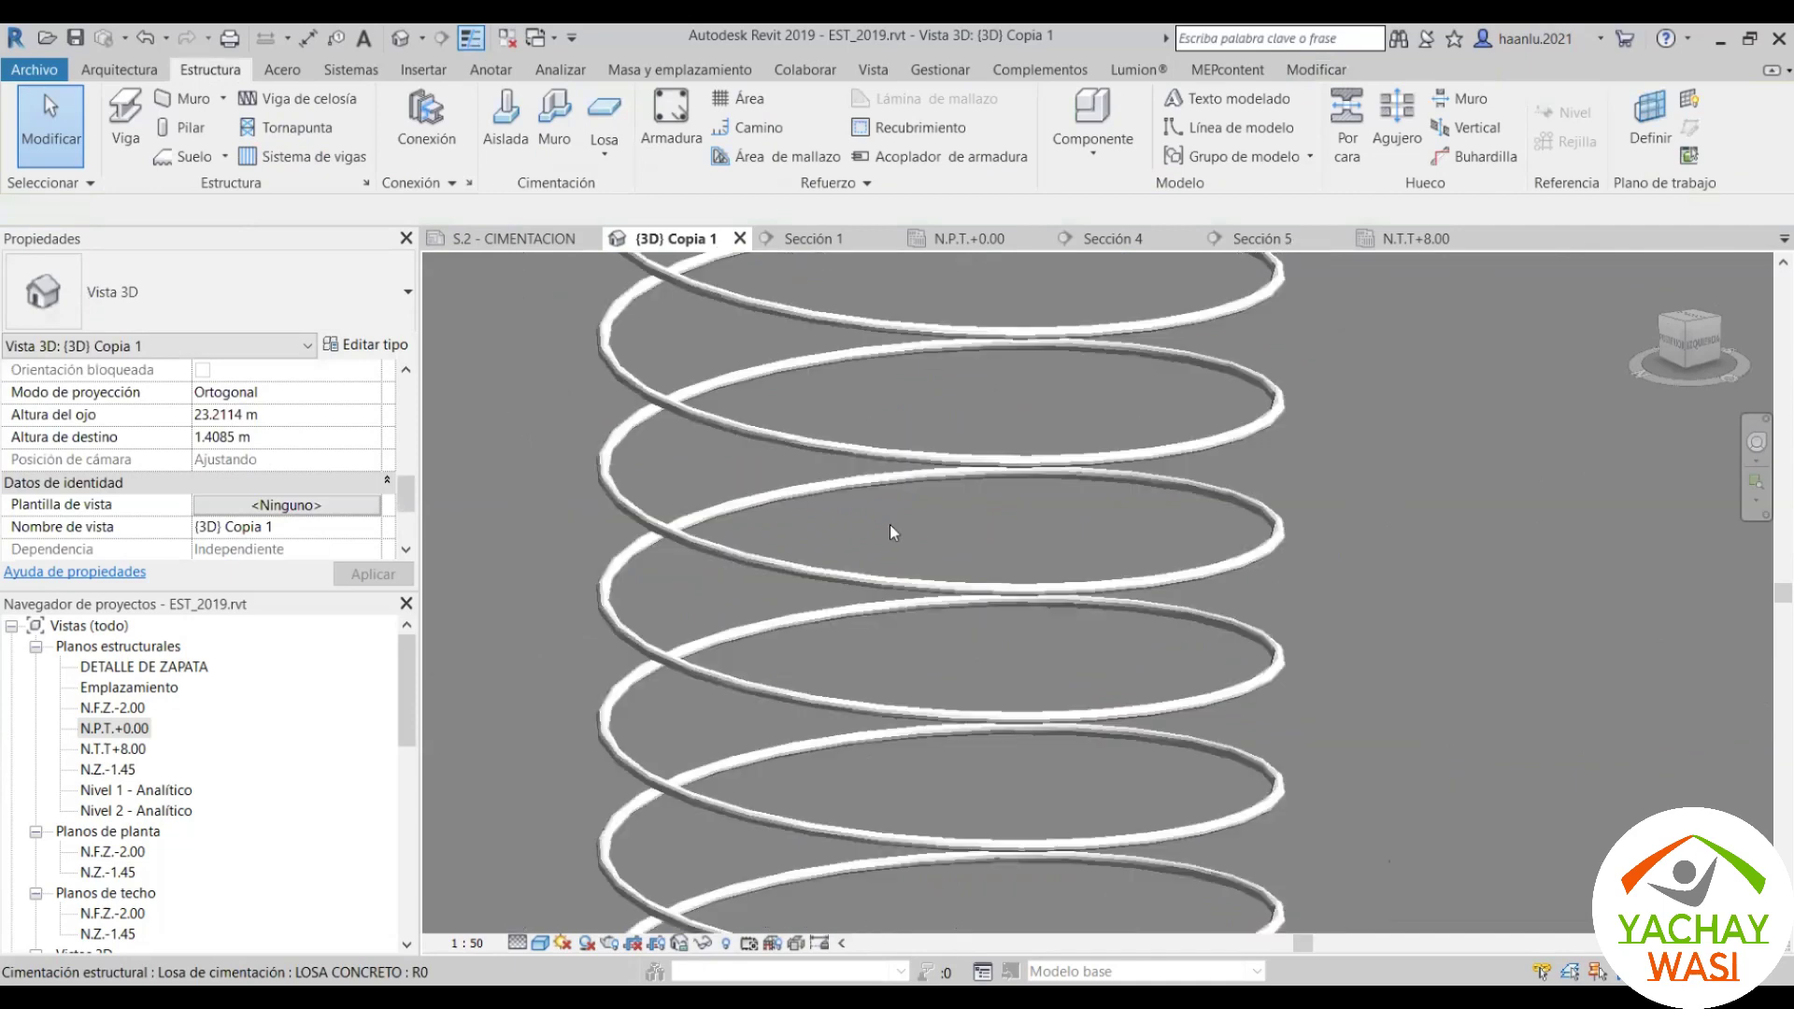
{"action": "mouse_move", "coordinate": [889, 524]}
{"action": "middle_mouse_down", "text": "shift"}
{"action": "mouse_move", "coordinate": [866, 647]}
{"action": "mouse_move", "coordinate": [962, 590]}
{"action": "mouse_move", "coordinate": [712, 822]}
{"action": "middle_mouse_up", "text": "shift"}
{"action": "scroll", "coordinate": [963, 591], "scroll_direction": "down", "scroll_amount": 2}
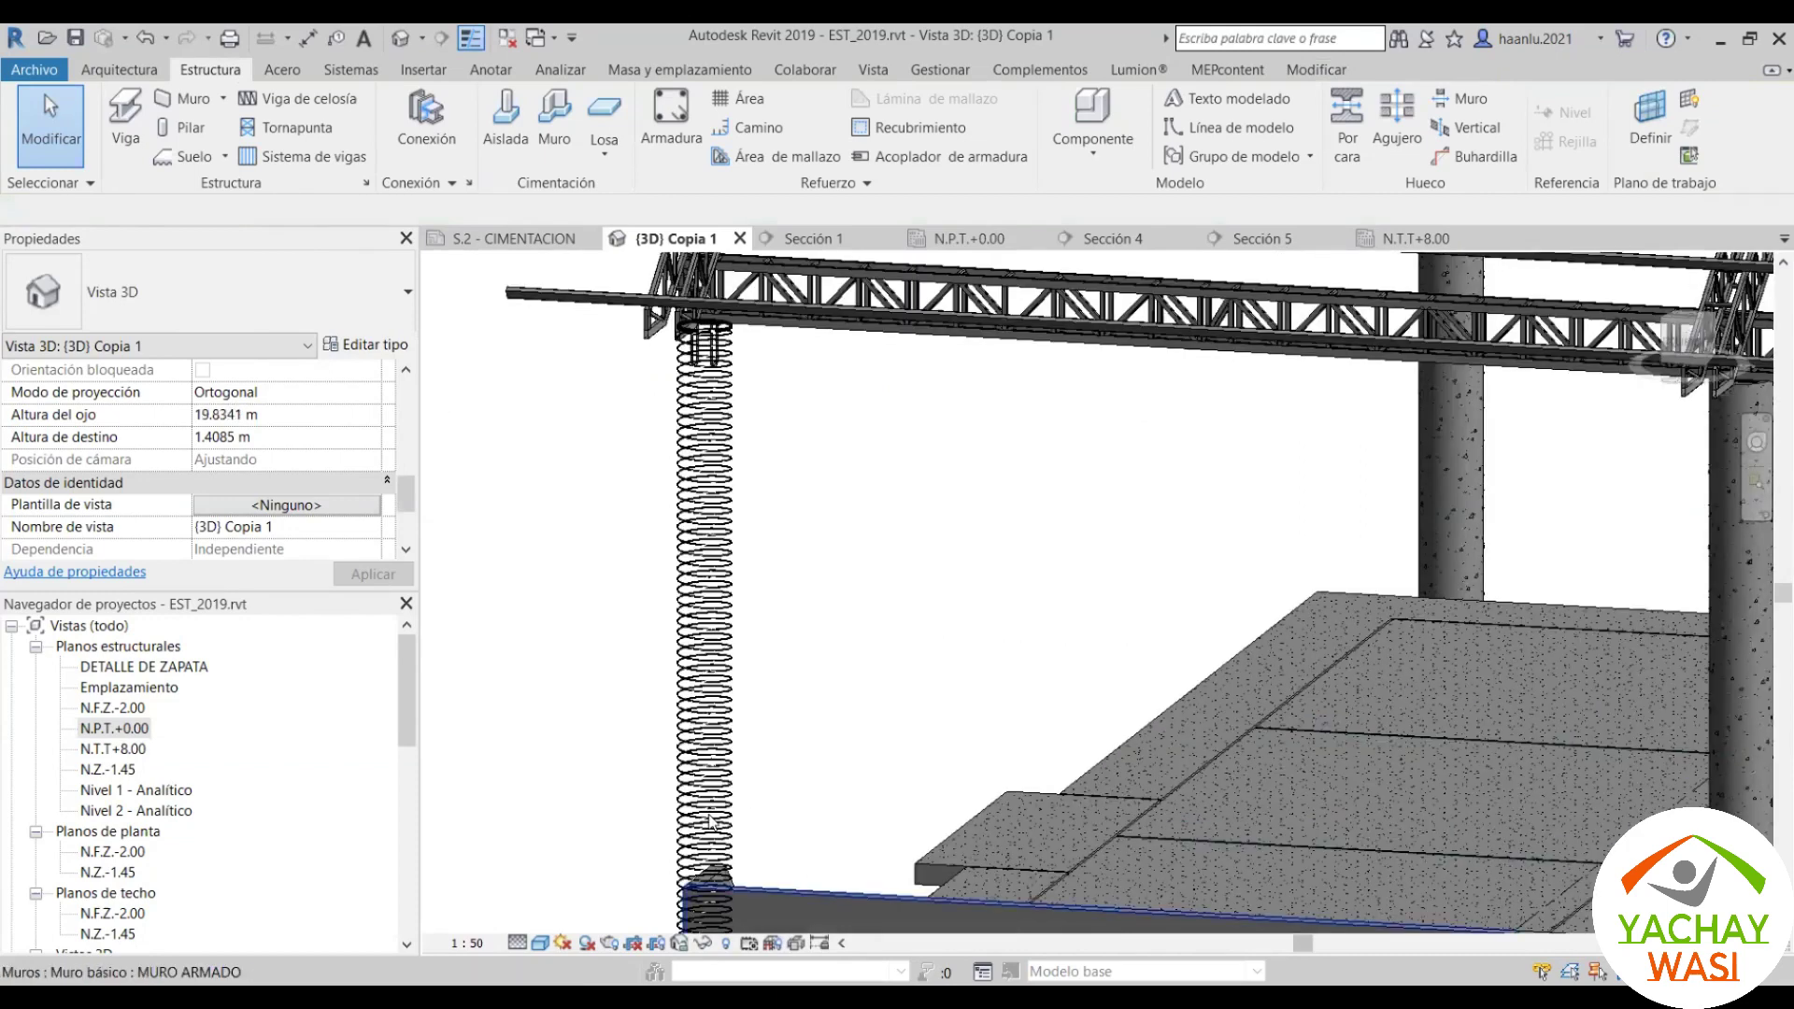
{"action": "scroll", "coordinate": [710, 654], "scroll_direction": "up", "scroll_amount": 3}
{"action": "mouse_move", "coordinate": [701, 370]}
{"action": "middle_mouse_down"}
{"action": "mouse_move", "coordinate": [701, 342]}
{"action": "mouse_move", "coordinate": [772, 495]}
{"action": "mouse_move", "coordinate": [806, 646]}
{"action": "mouse_move", "coordinate": [715, 794]}
{"action": "middle_mouse_up"}
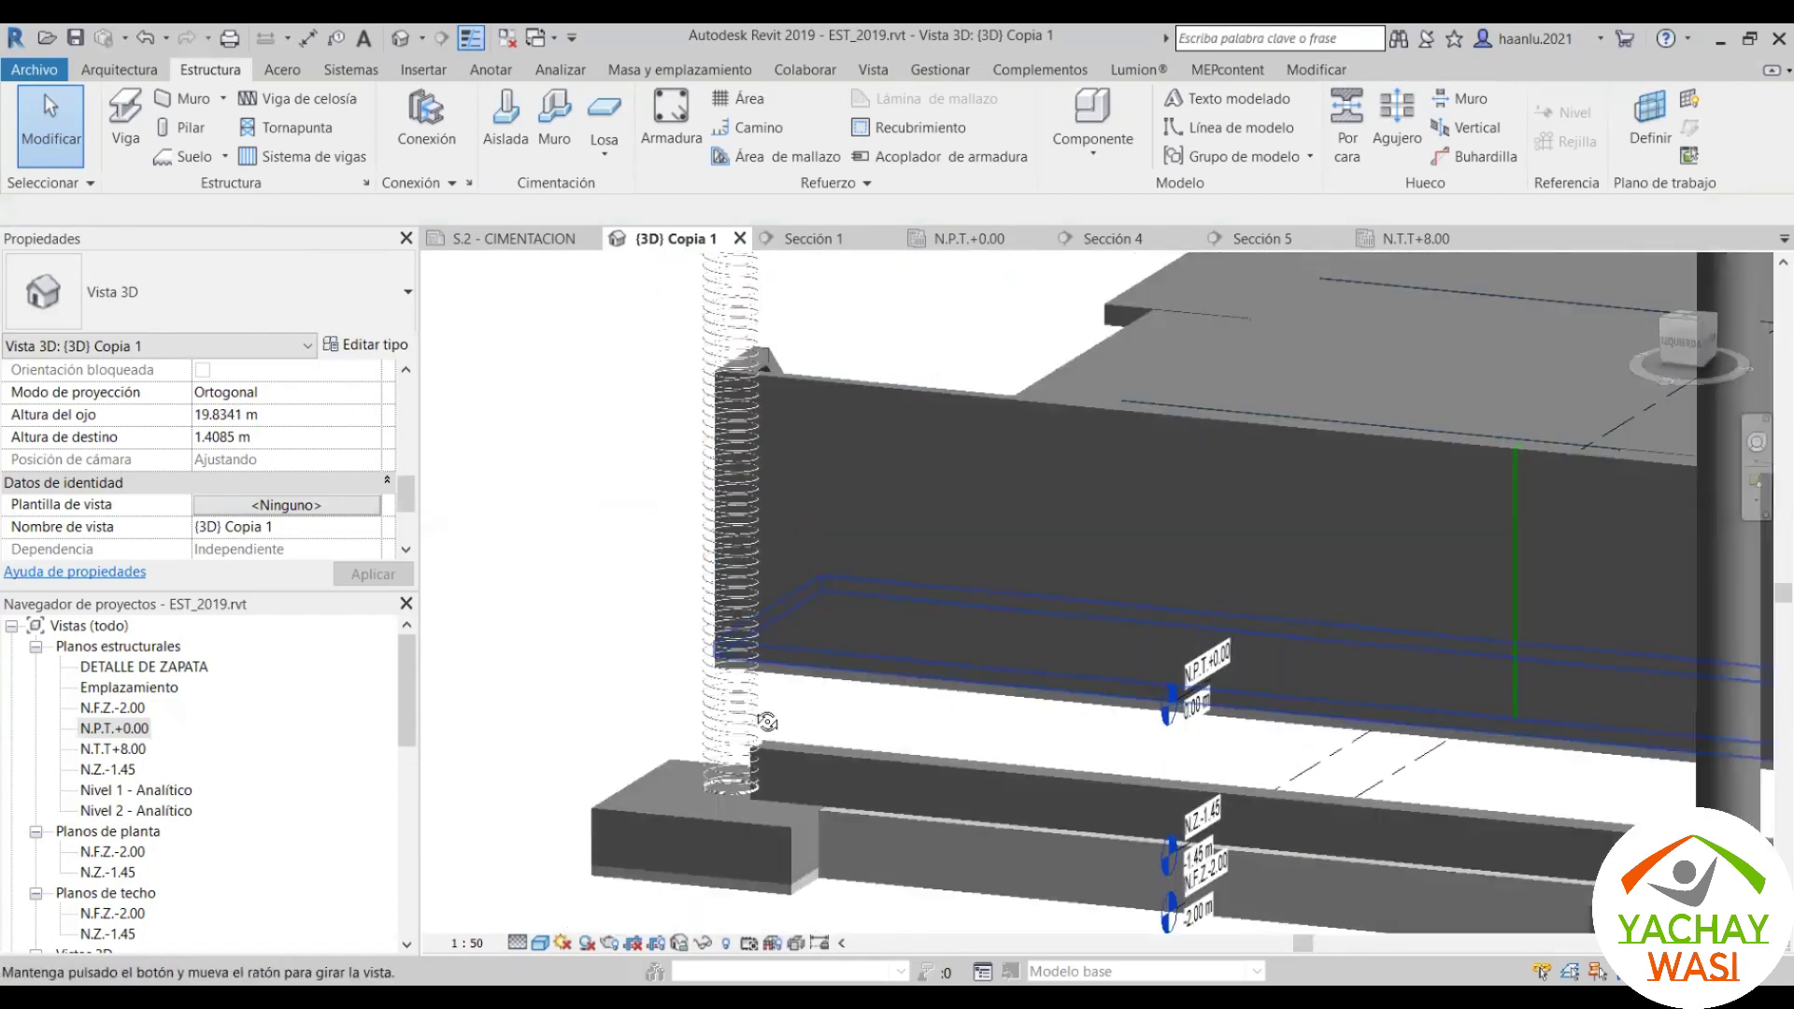
{"action": "scroll", "coordinate": [715, 787], "scroll_direction": "up", "scroll_amount": 2}
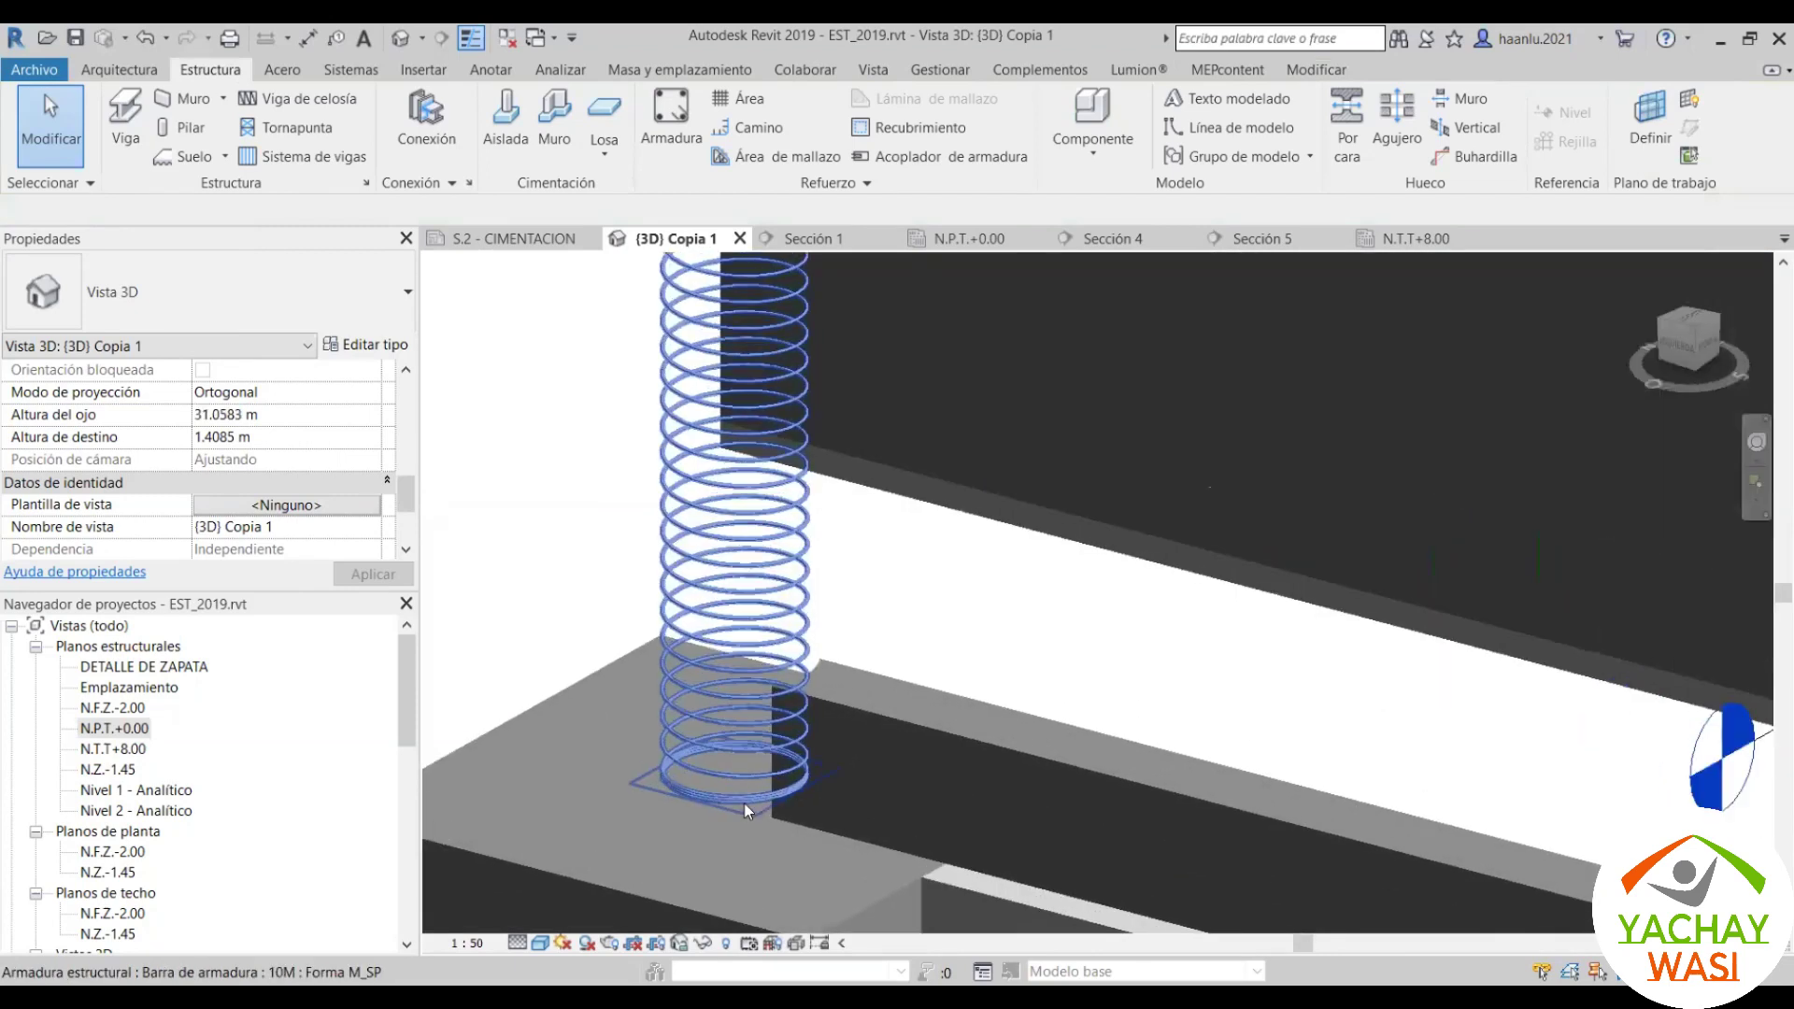
{"action": "scroll", "coordinate": [744, 804], "scroll_direction": "up", "scroll_amount": 2}
{"action": "scroll", "coordinate": [748, 794], "scroll_direction": "up", "scroll_amount": 2}
{"action": "scroll", "coordinate": [678, 798], "scroll_direction": "down", "scroll_amount": 1}
{"action": "middle_click_drag", "start_coordinate": [720, 781], "coordinate": [915, 761], "text": "shift"}
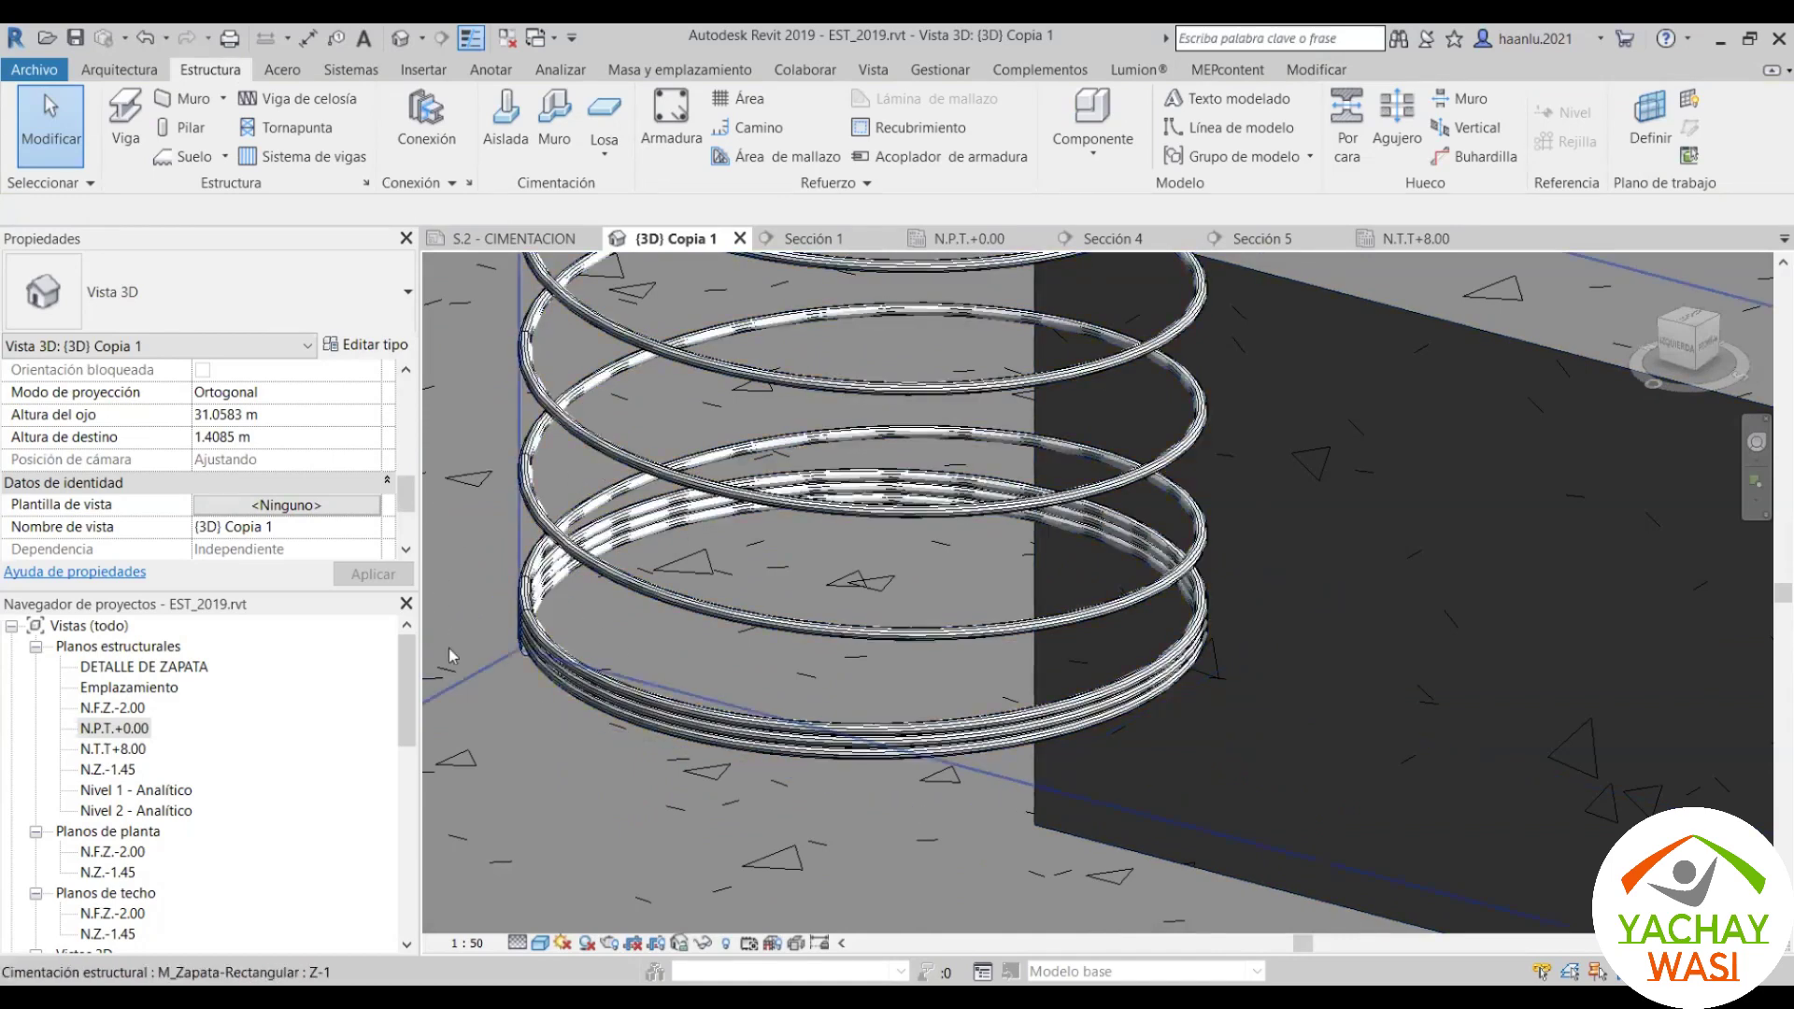
Step: Select the spiral rebar and zoom along its length, inspecting the turns near the trusses
{"action": "left_click", "coordinate": [884, 761]}
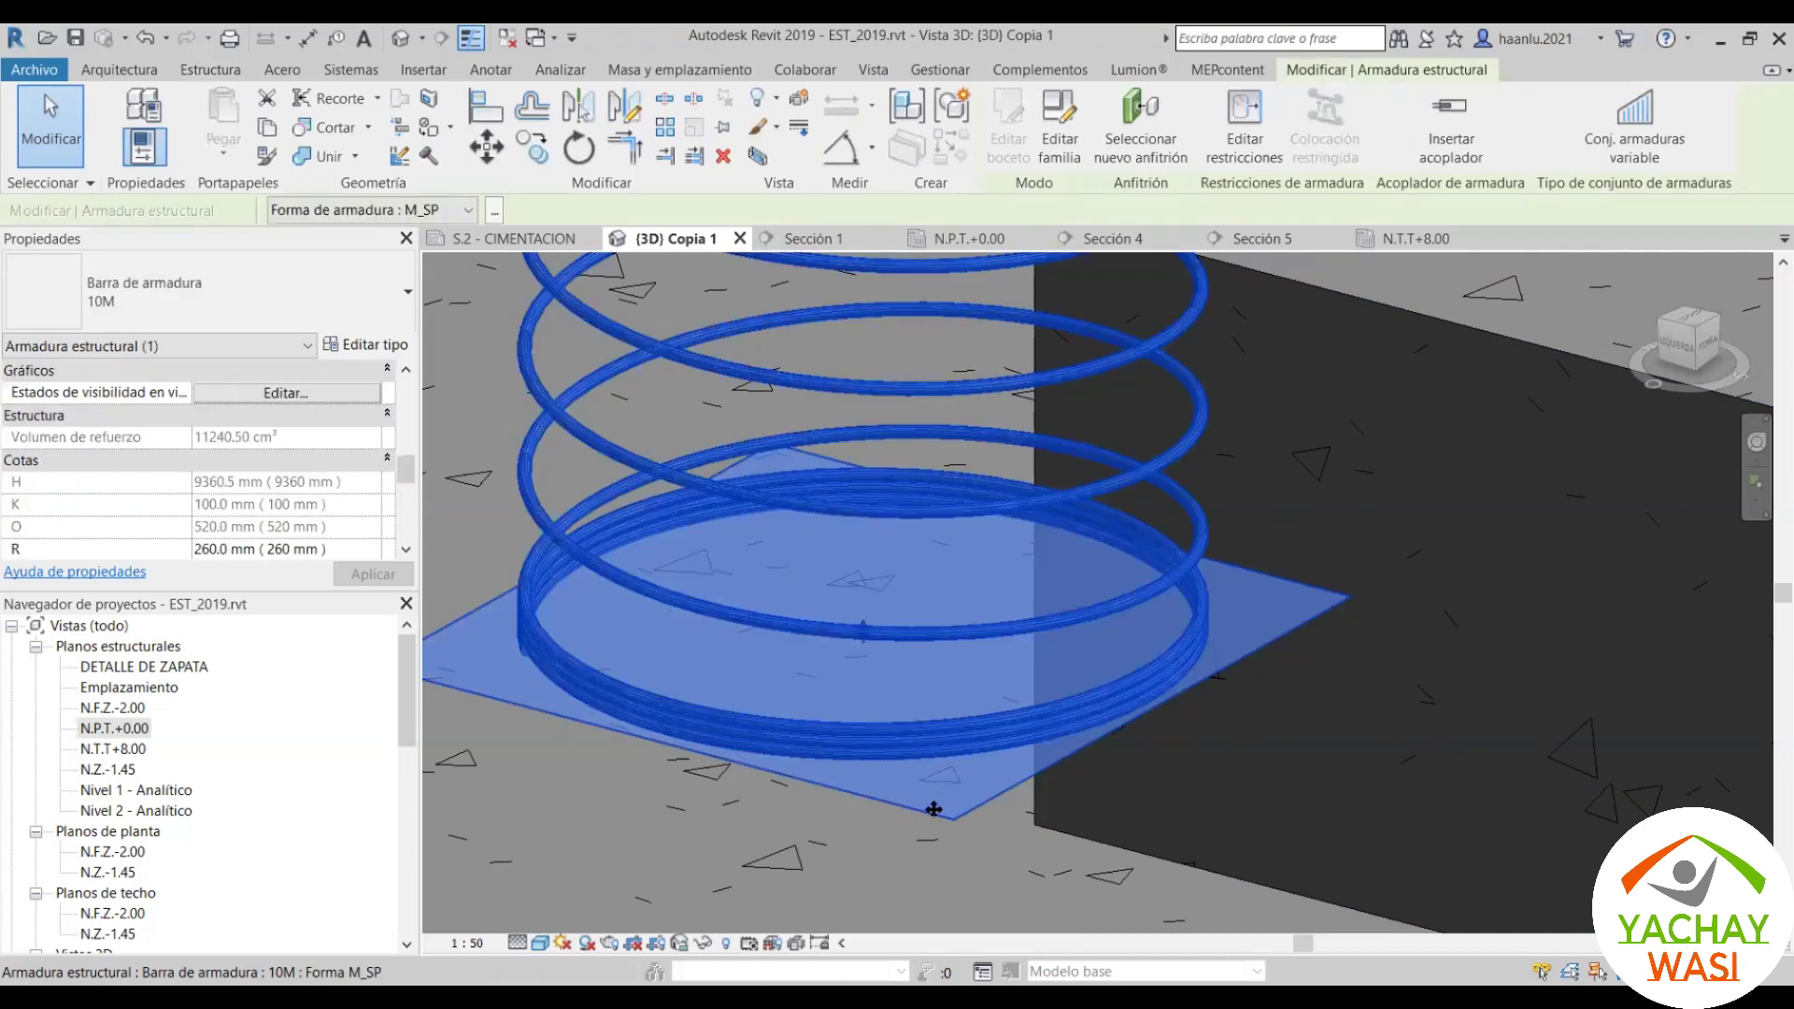
{"action": "scroll", "coordinate": [924, 812], "scroll_direction": "down", "scroll_amount": 3}
{"action": "scroll", "coordinate": [889, 820], "scroll_direction": "down", "scroll_amount": 2}
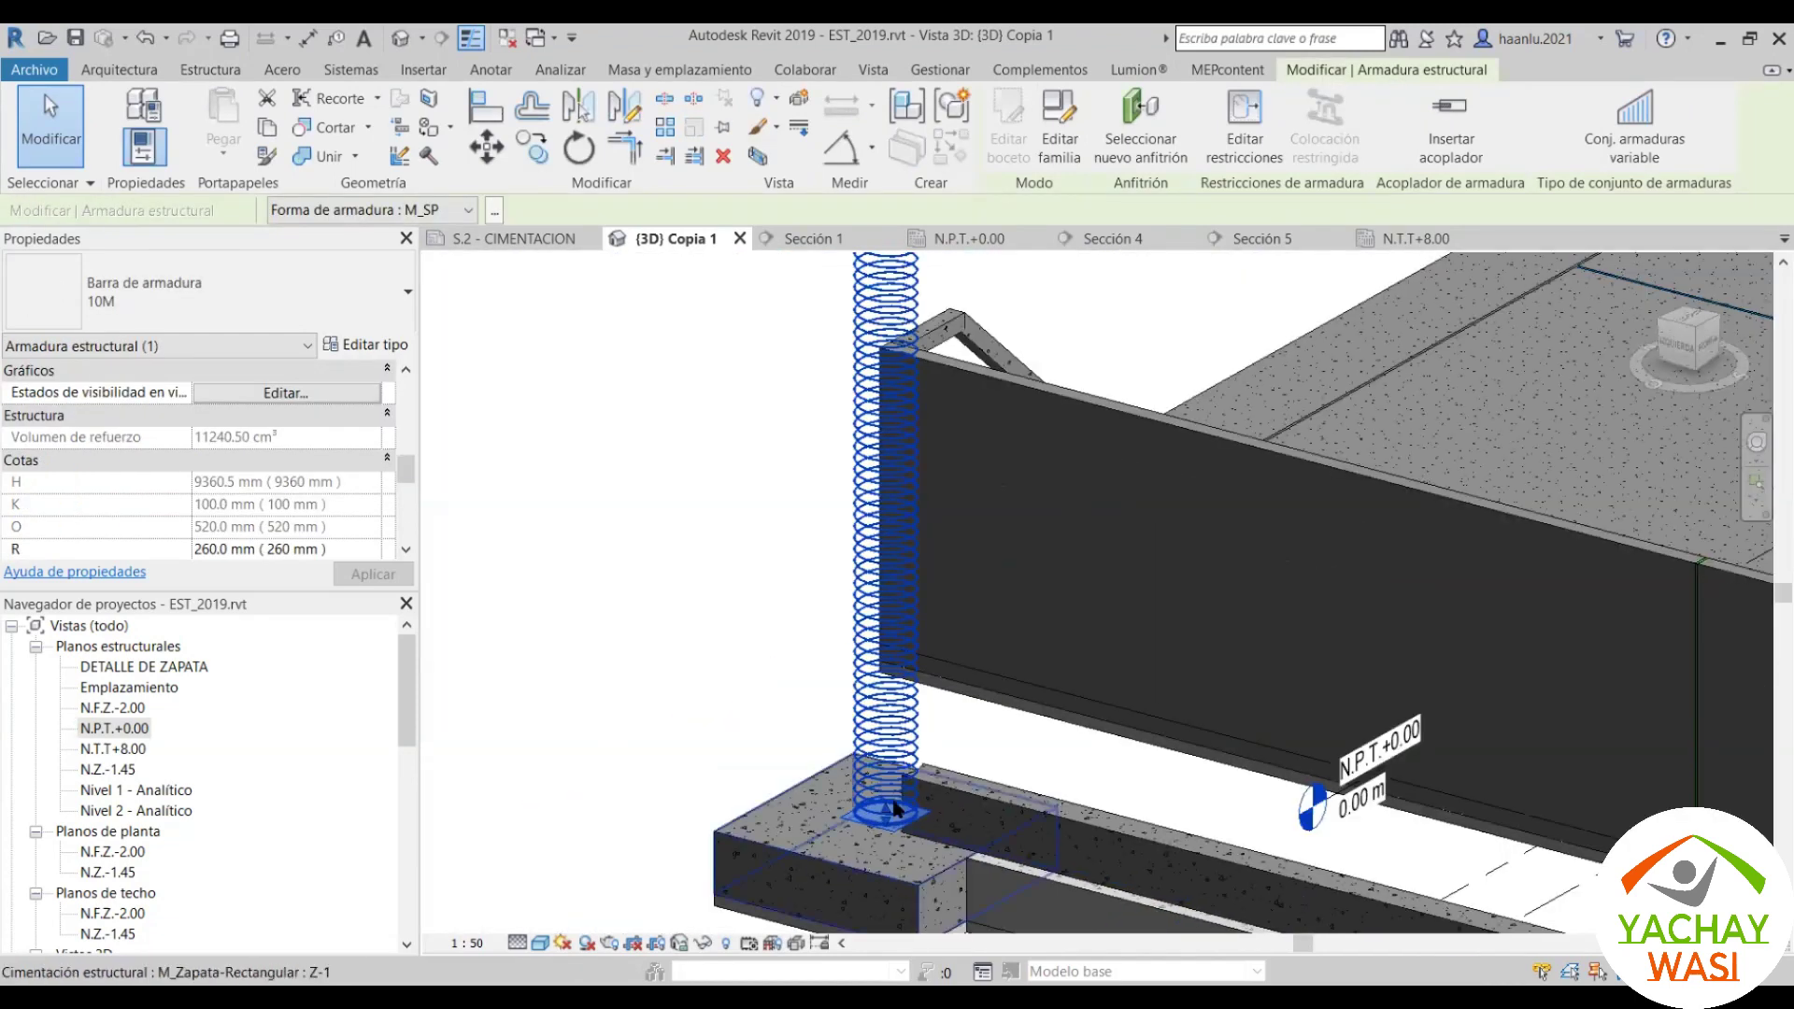
{"action": "middle_click_drag", "start_coordinate": [895, 809], "coordinate": [890, 700]}
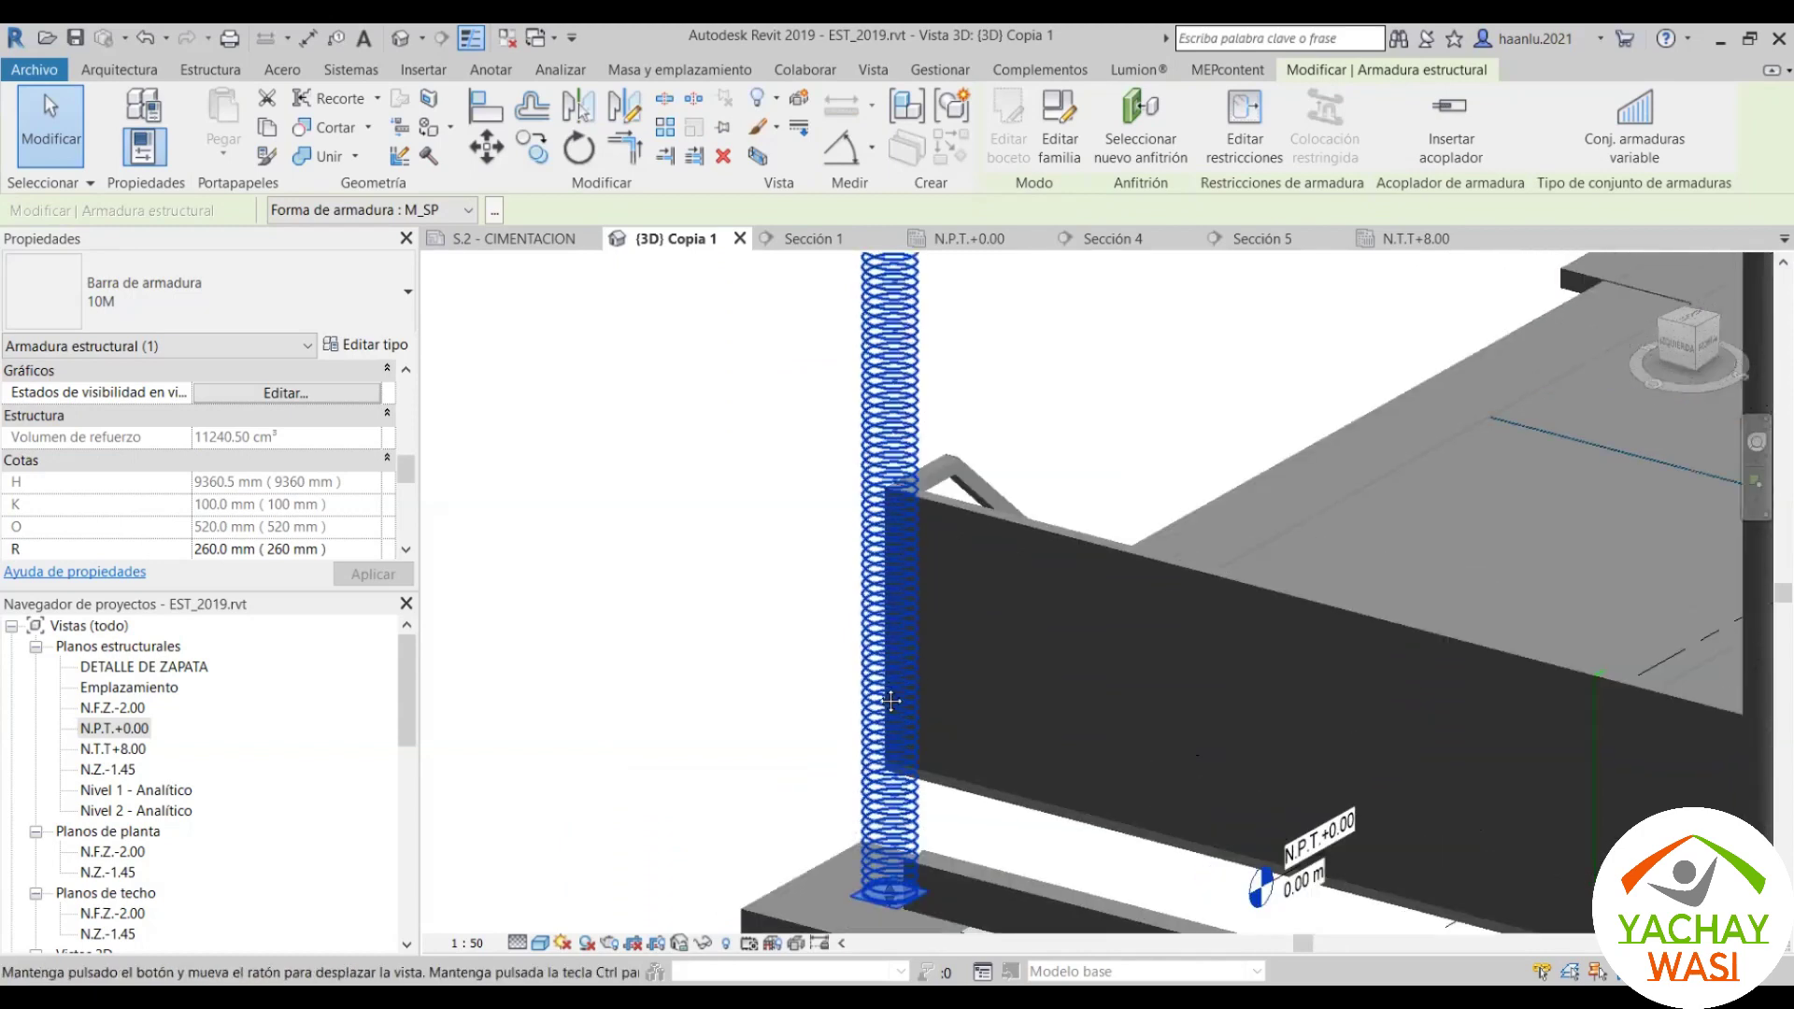
{"action": "middle_click_drag", "start_coordinate": [905, 754], "coordinate": [901, 934]}
{"action": "middle_click_drag", "start_coordinate": [878, 327], "coordinate": [878, 411]}
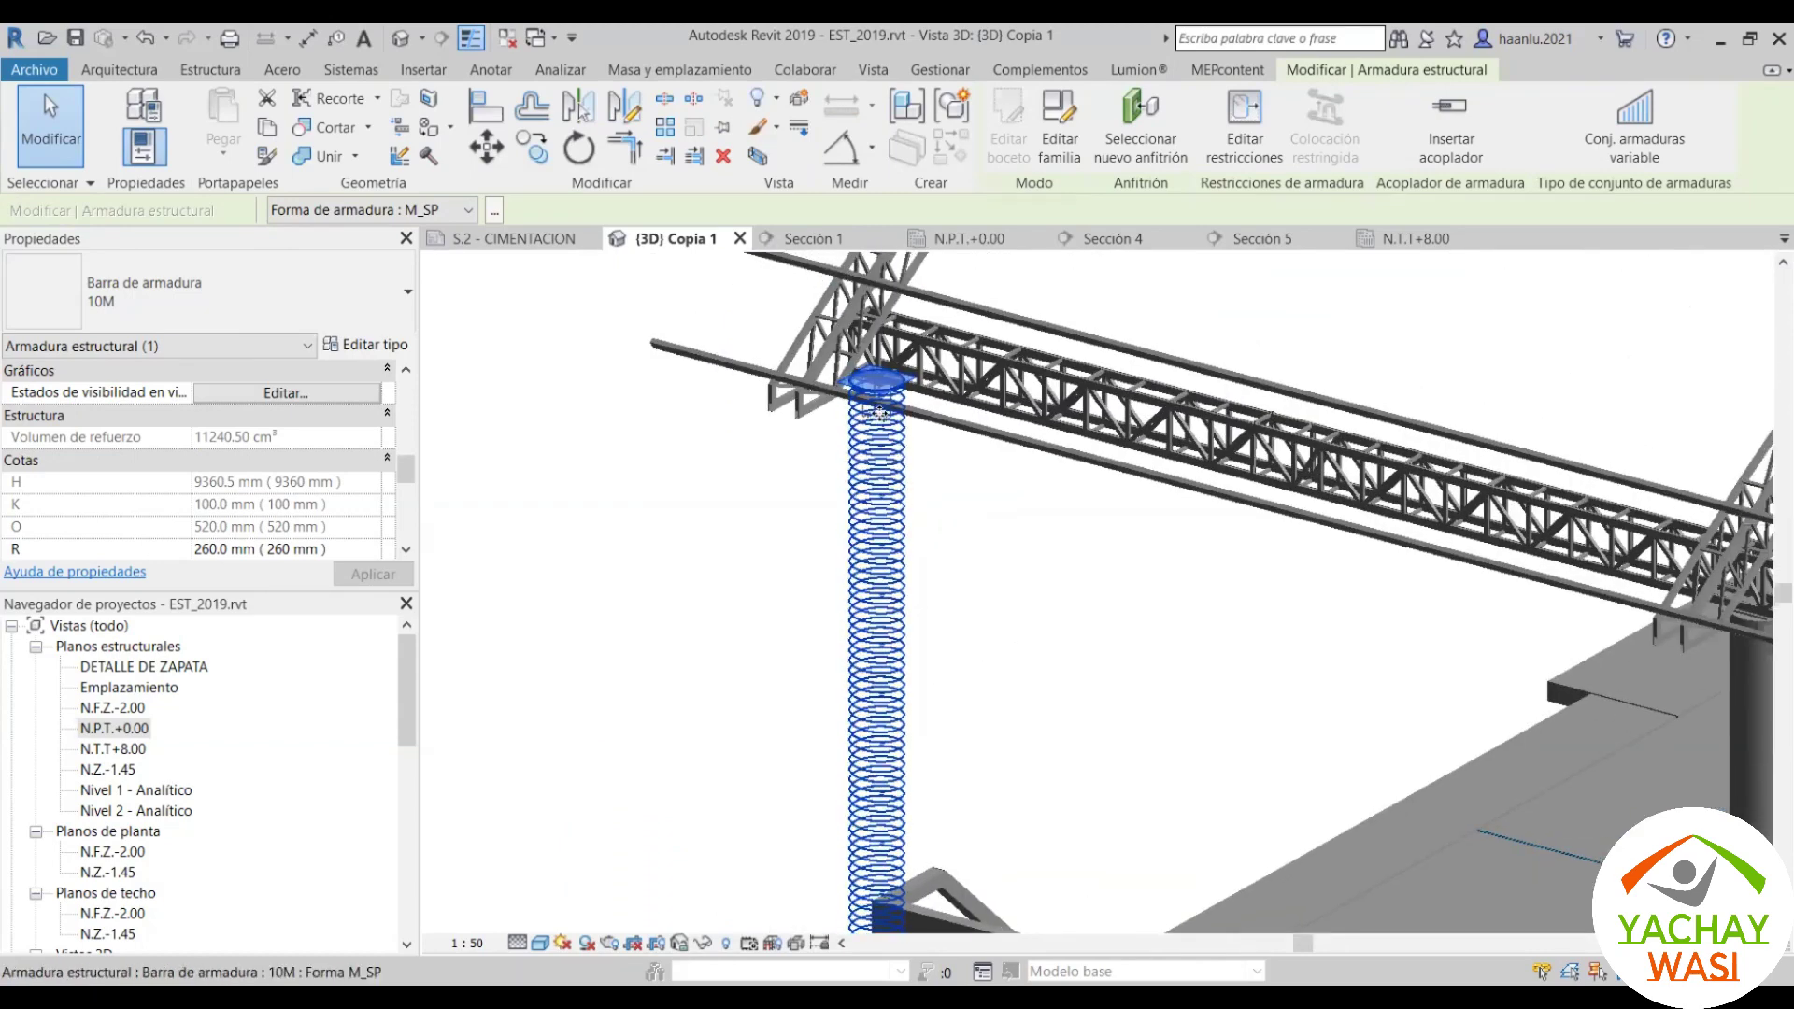
{"action": "scroll", "coordinate": [818, 418], "scroll_direction": "up", "scroll_amount": 3}
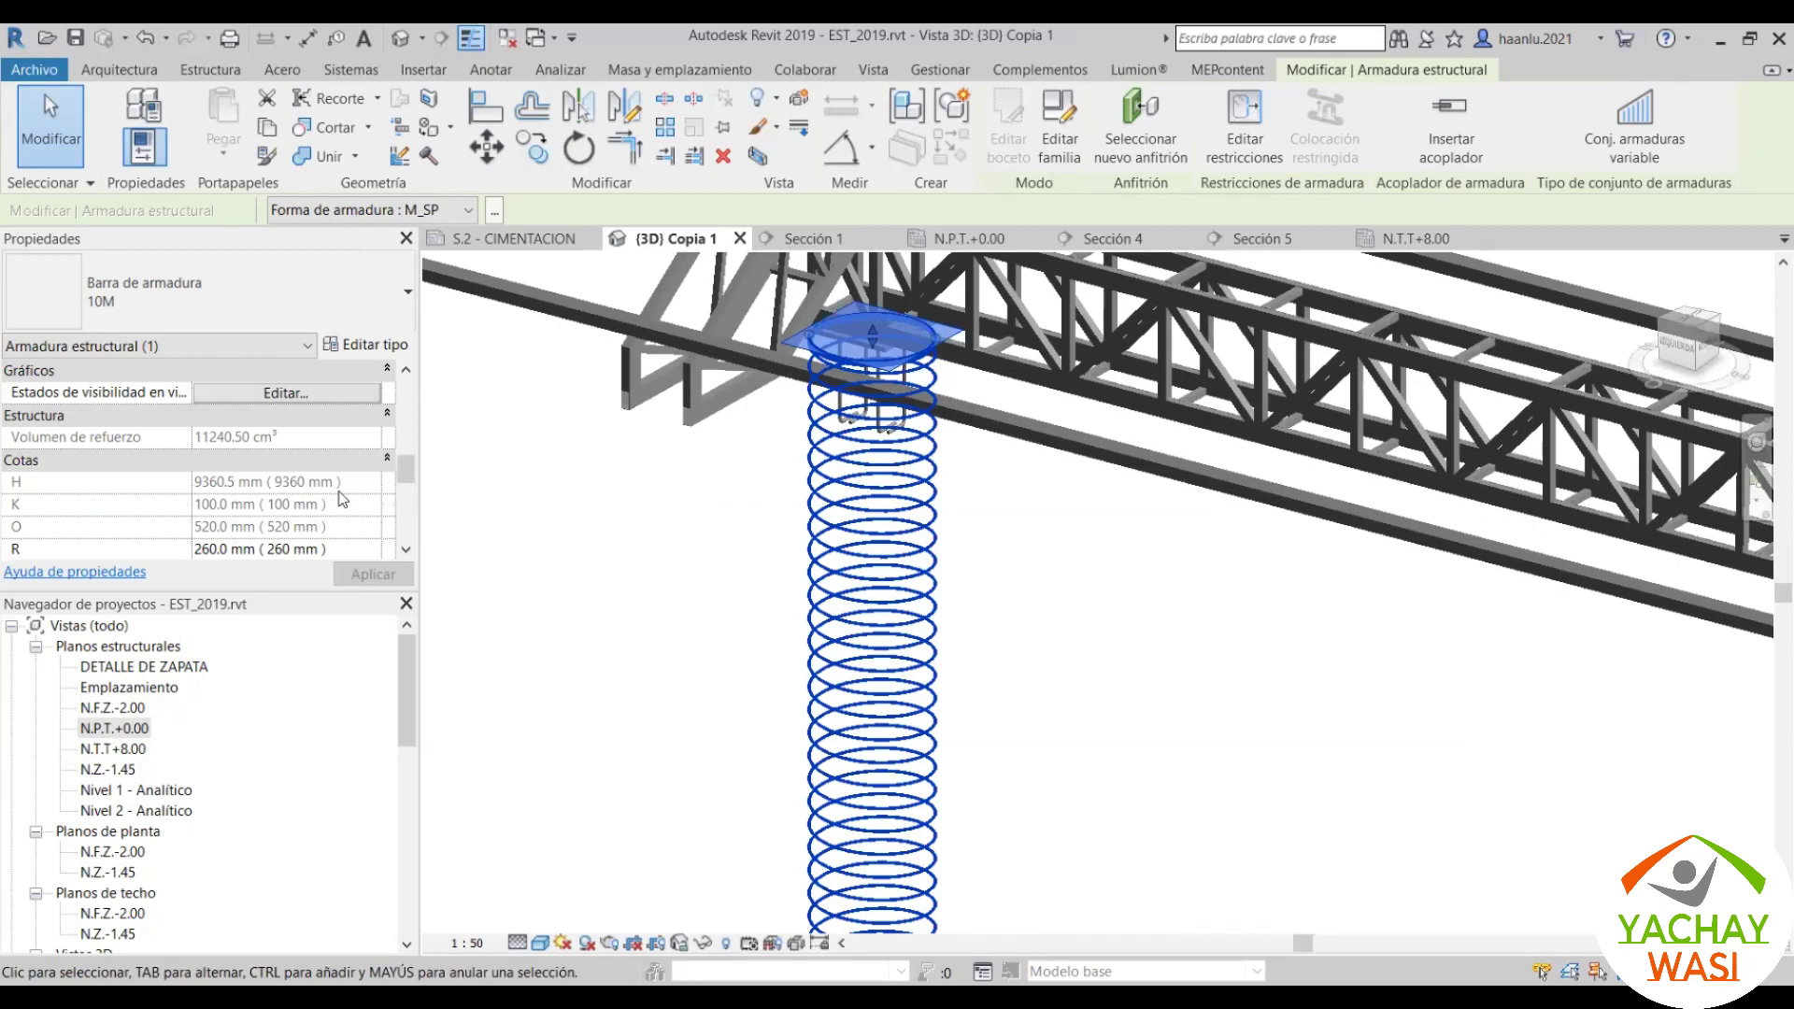
{"action": "scroll", "coordinate": [342, 497], "scroll_direction": "down", "scroll_amount": 5}
{"action": "scroll", "coordinate": [342, 497], "scroll_direction": "up", "scroll_amount": 2}
{"action": "scroll", "coordinate": [342, 497], "scroll_direction": "up", "scroll_amount": 3}
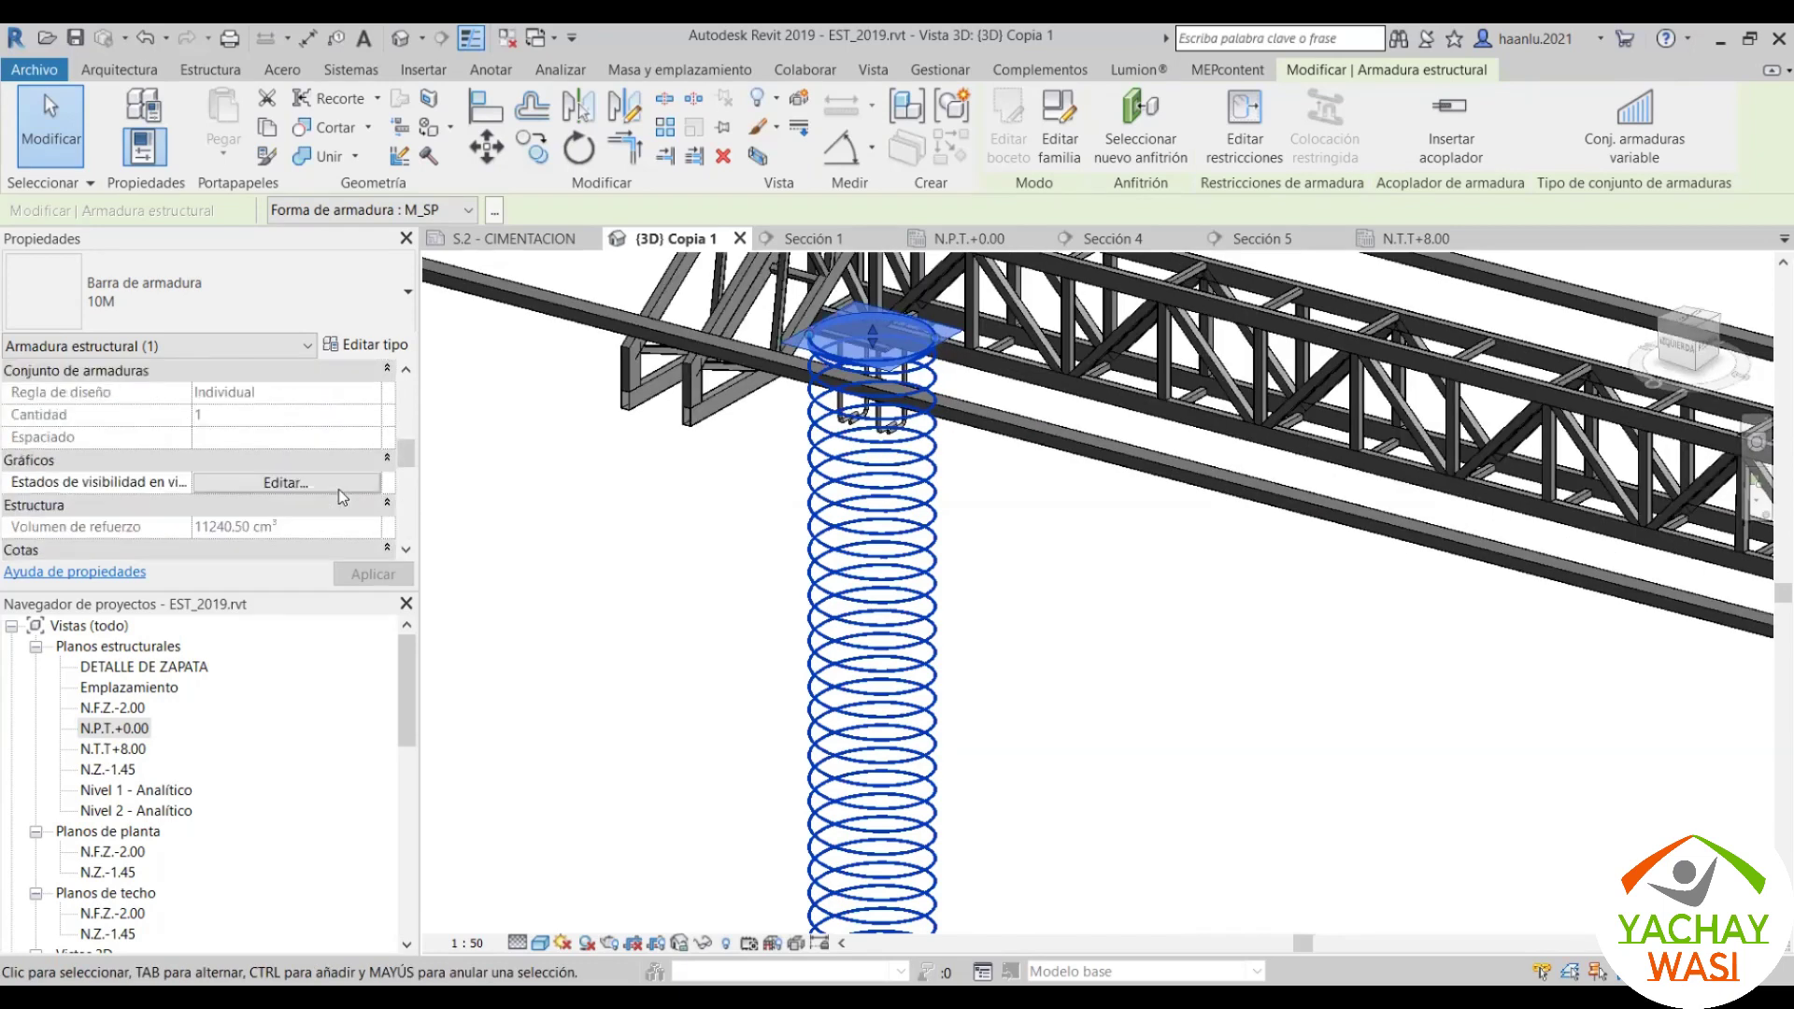
{"action": "scroll", "coordinate": [341, 497], "scroll_direction": "up", "scroll_amount": 1}
{"action": "scroll", "coordinate": [341, 497], "scroll_direction": "up", "scroll_amount": 1}
{"action": "scroll", "coordinate": [341, 497], "scroll_direction": "up", "scroll_amount": 1}
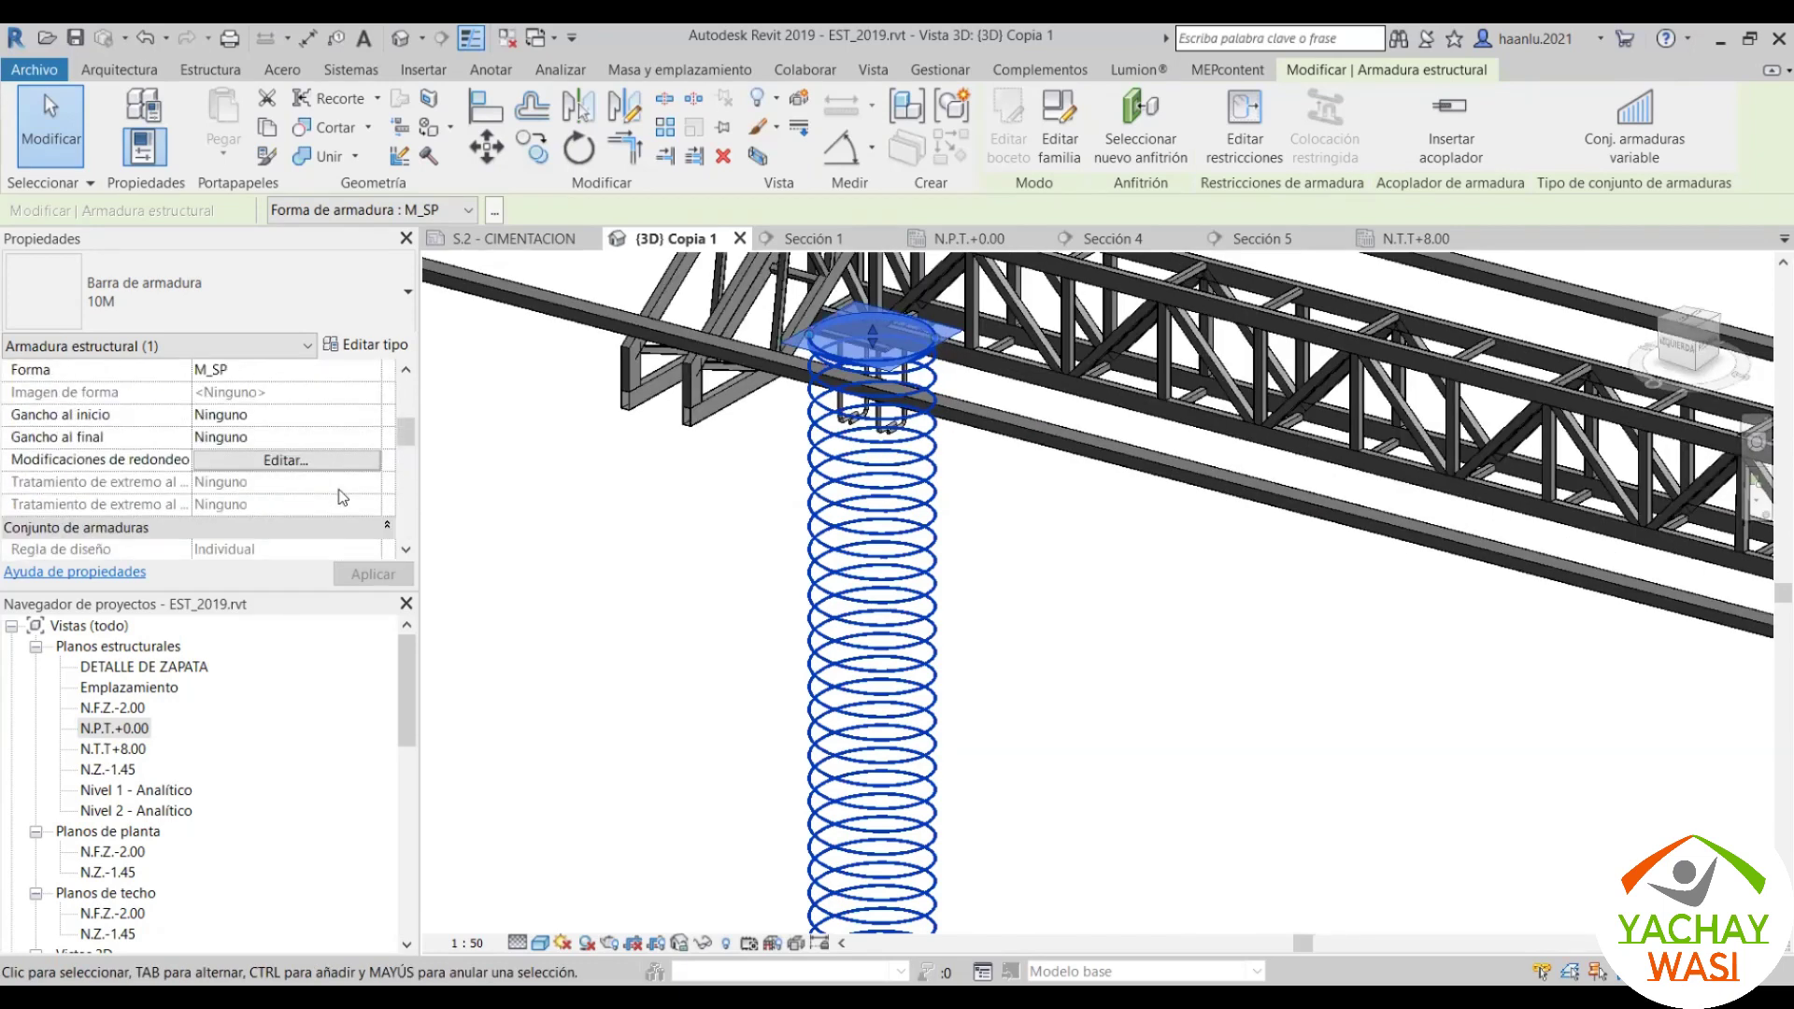
{"action": "scroll", "coordinate": [342, 497], "scroll_direction": "up", "scroll_amount": 1}
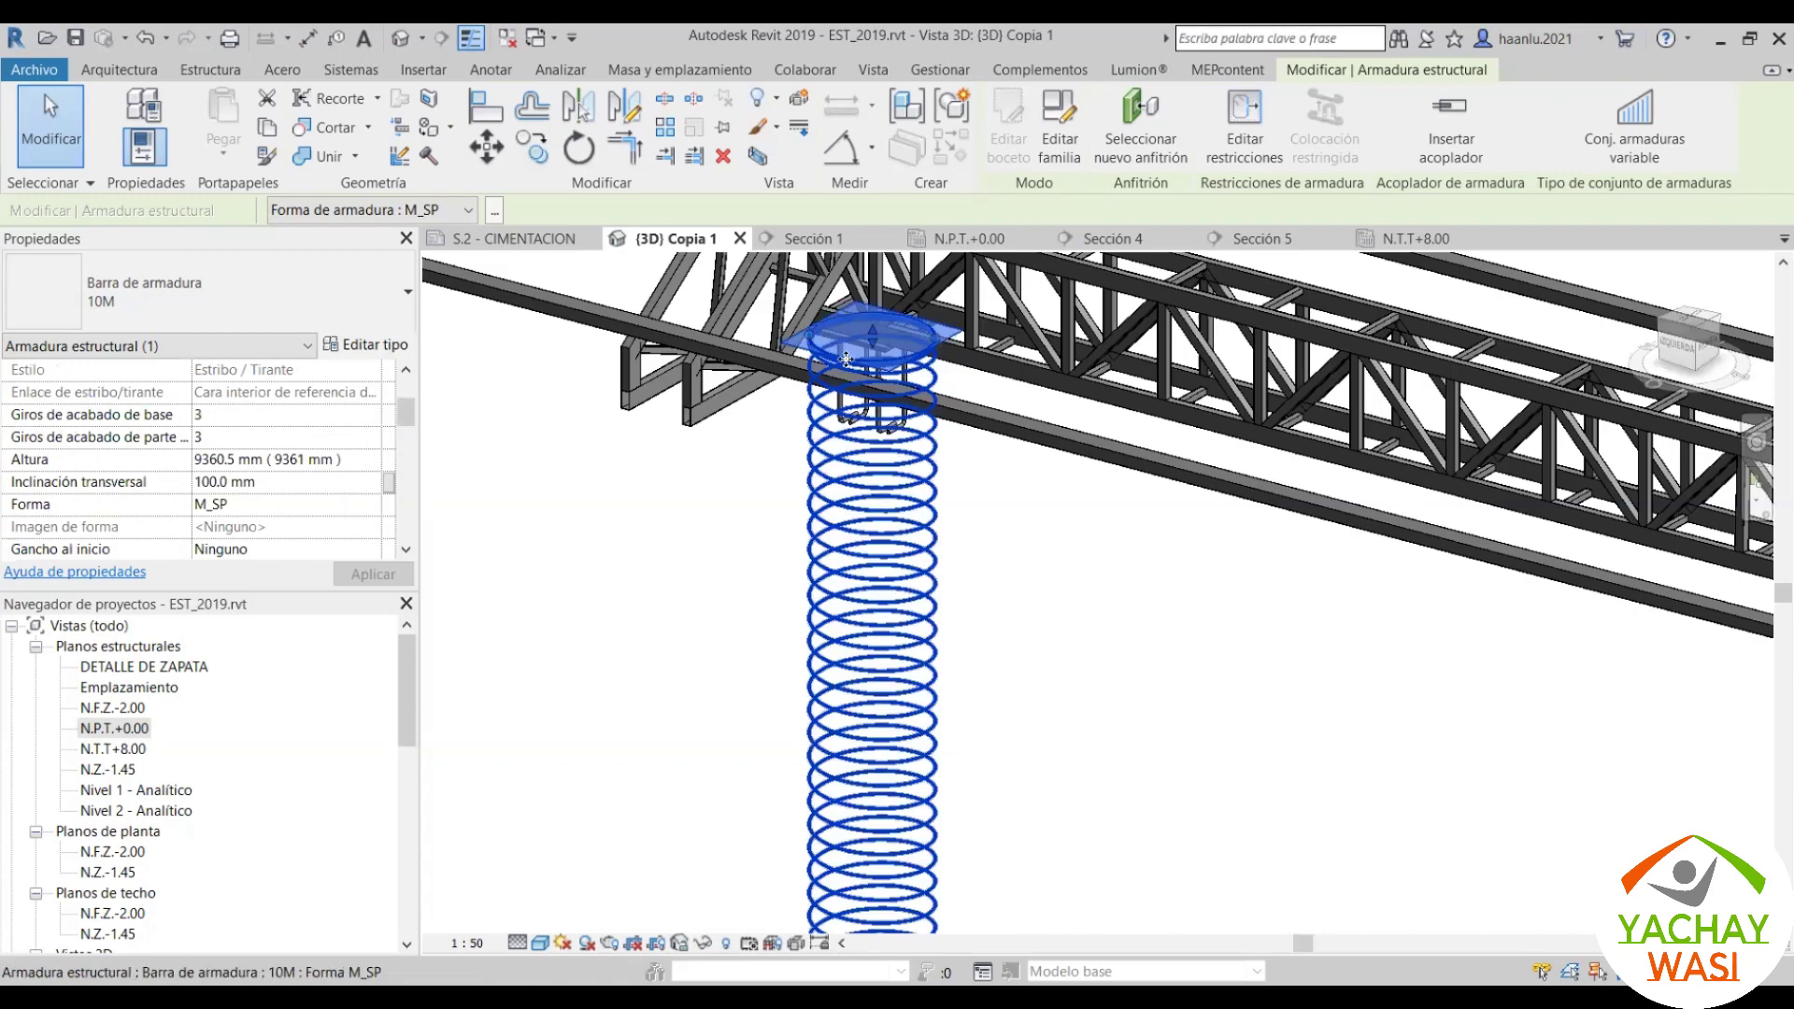
{"action": "scroll", "coordinate": [852, 374], "scroll_direction": "up", "scroll_amount": 1}
{"action": "scroll", "coordinate": [820, 394], "scroll_direction": "down", "scroll_amount": 2}
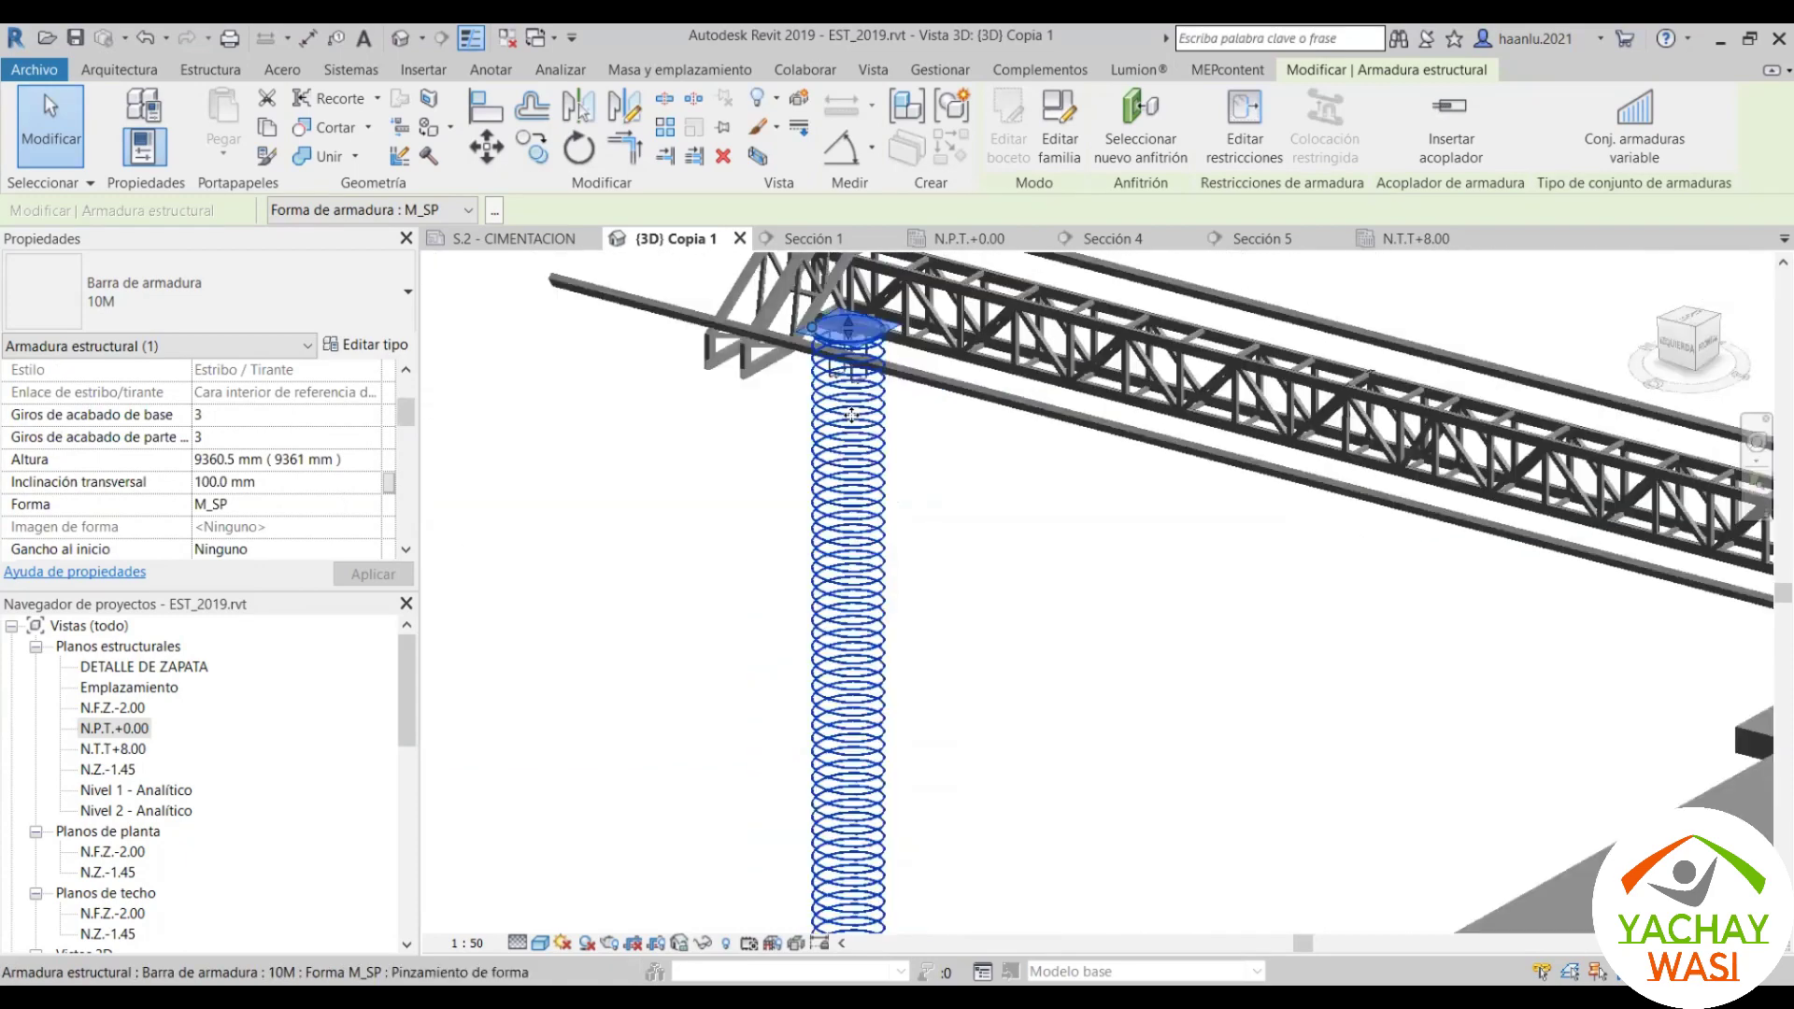
{"action": "scroll", "coordinate": [846, 588], "scroll_direction": "down", "scroll_amount": 1}
{"action": "scroll", "coordinate": [850, 804], "scroll_direction": "down", "scroll_amount": 1}
{"action": "scroll", "coordinate": [850, 822], "scroll_direction": "down", "scroll_amount": 1}
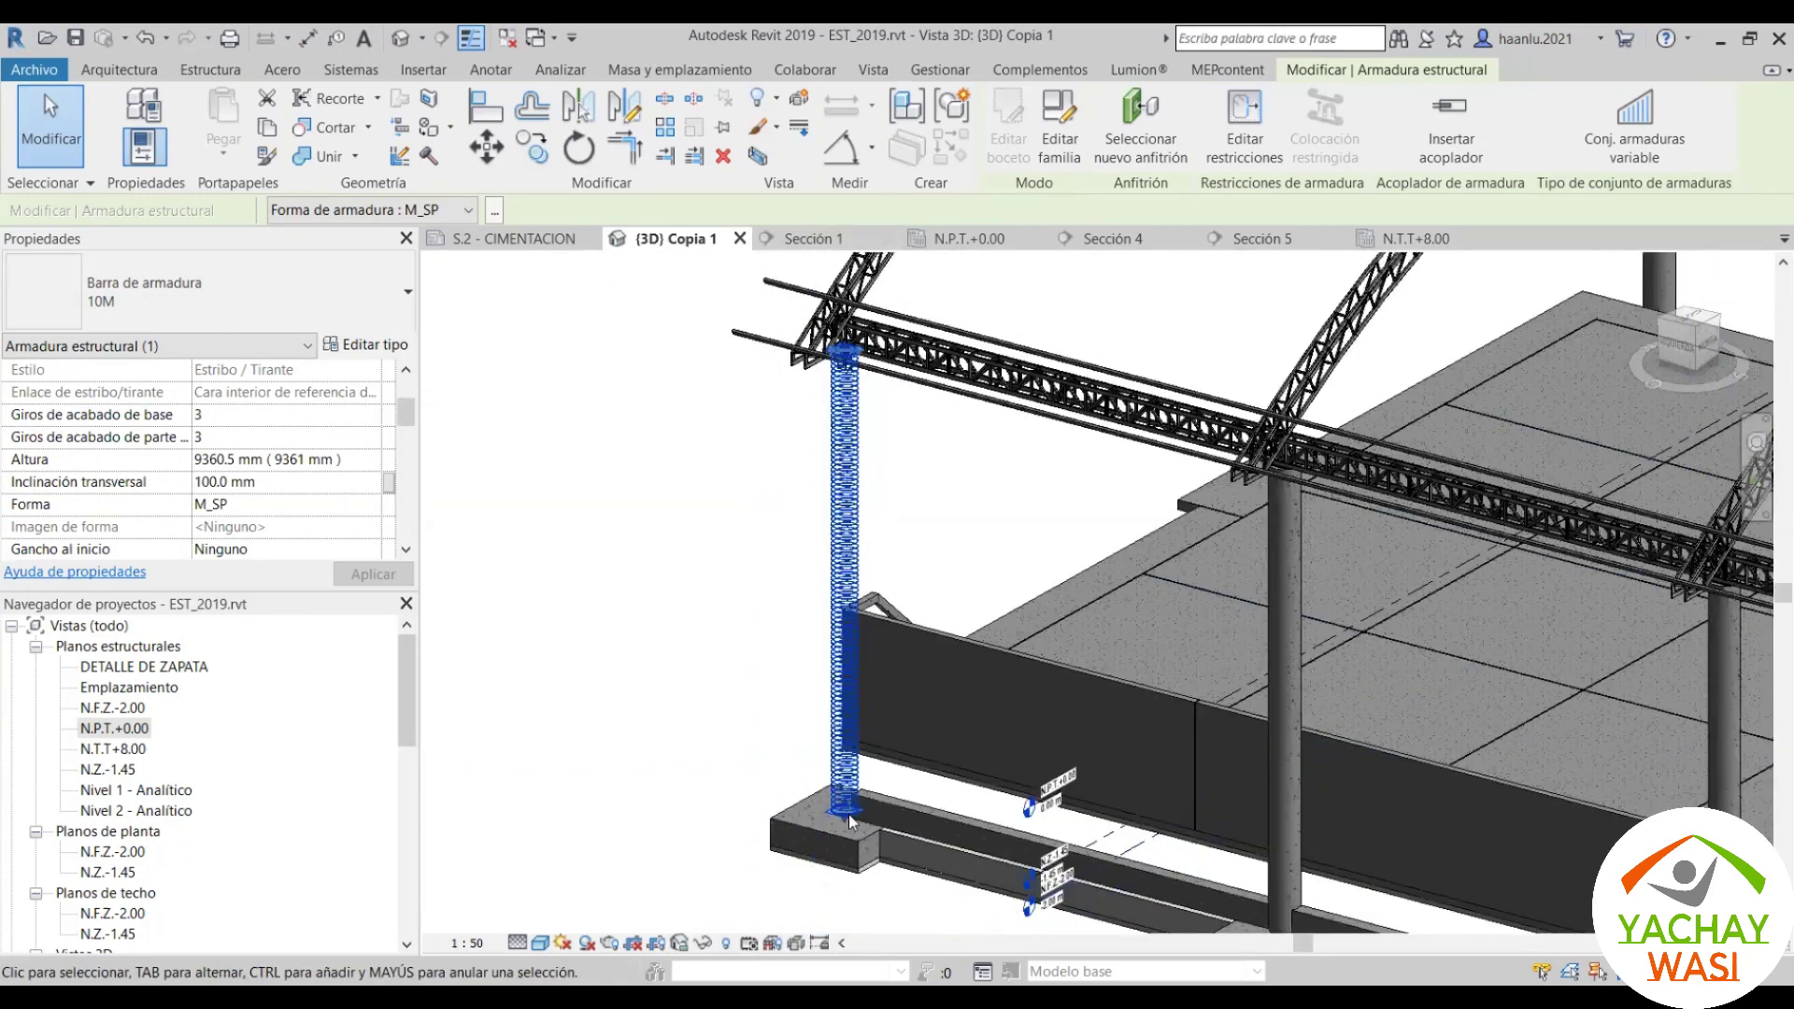
{"action": "scroll", "coordinate": [916, 750], "scroll_direction": "up", "scroll_amount": 2}
{"action": "scroll", "coordinate": [888, 523], "scroll_direction": "up", "scroll_amount": 1}
{"action": "scroll", "coordinate": [886, 490], "scroll_direction": "up", "scroll_amount": 1}
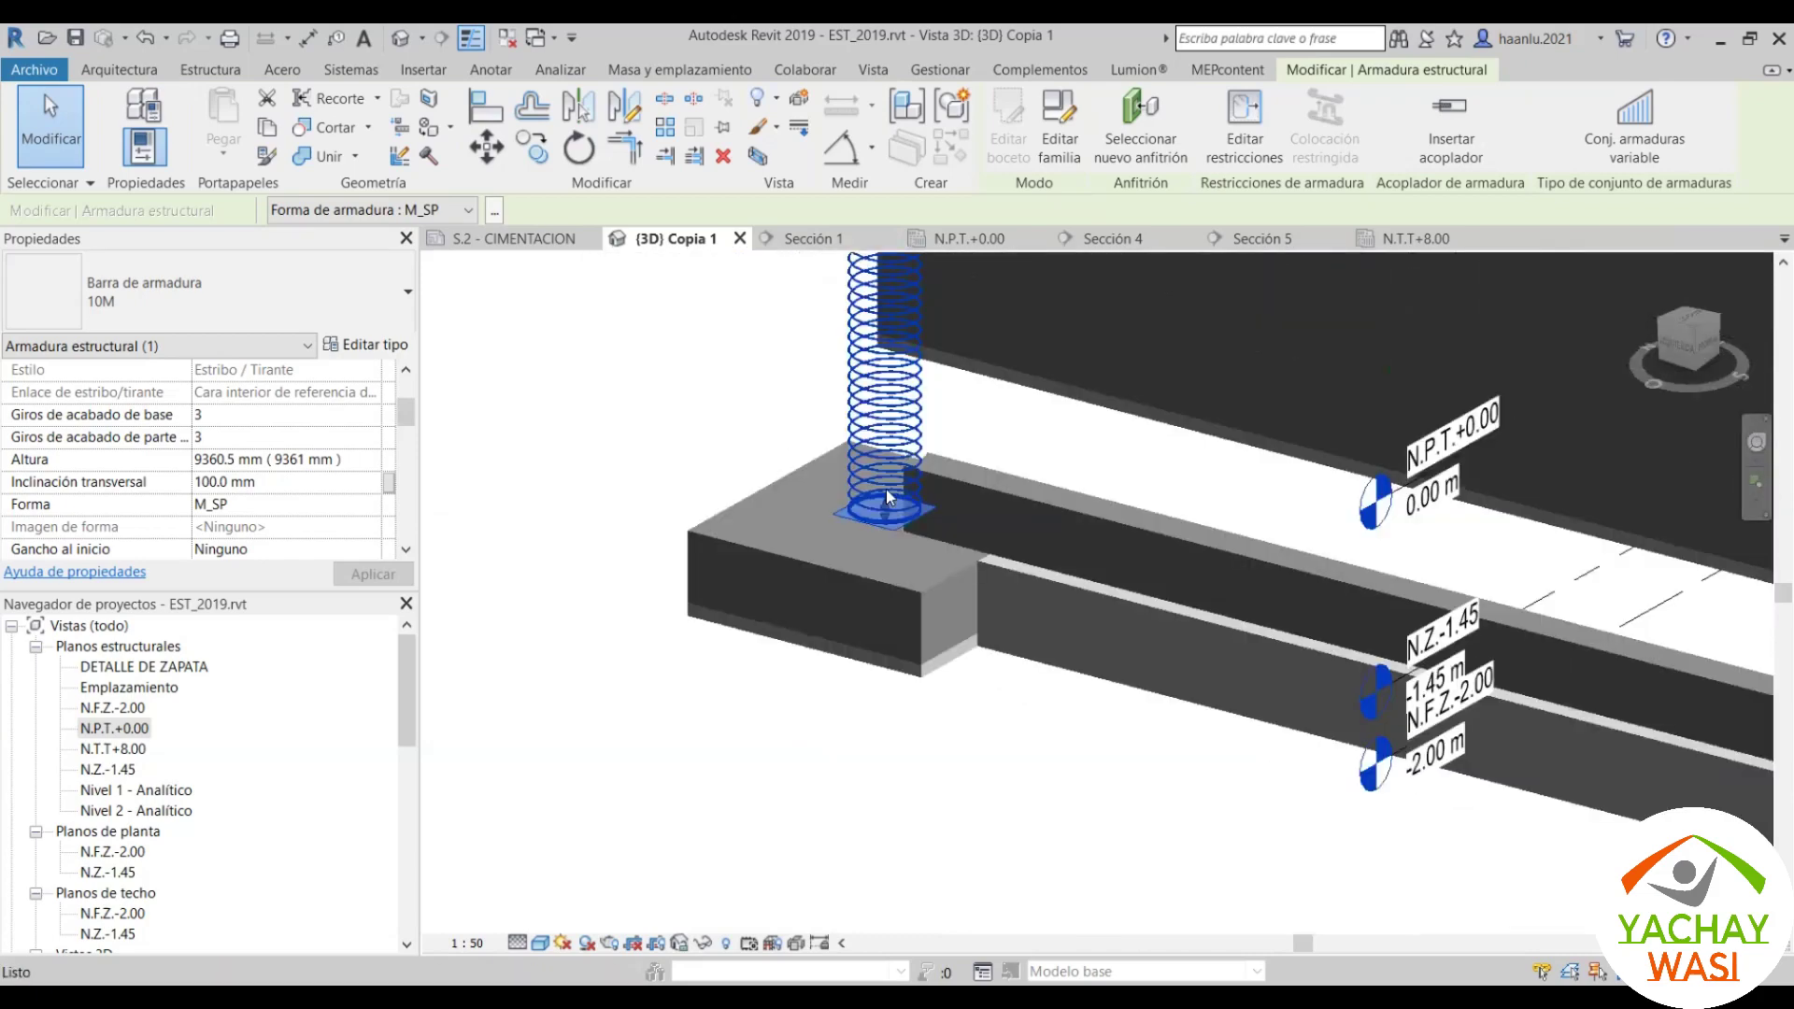
{"action": "scroll", "coordinate": [883, 496], "scroll_direction": "up", "scroll_amount": 2}
{"action": "scroll", "coordinate": [880, 500], "scroll_direction": "up", "scroll_amount": 1}
{"action": "scroll", "coordinate": [785, 607], "scroll_direction": "up", "scroll_amount": 2}
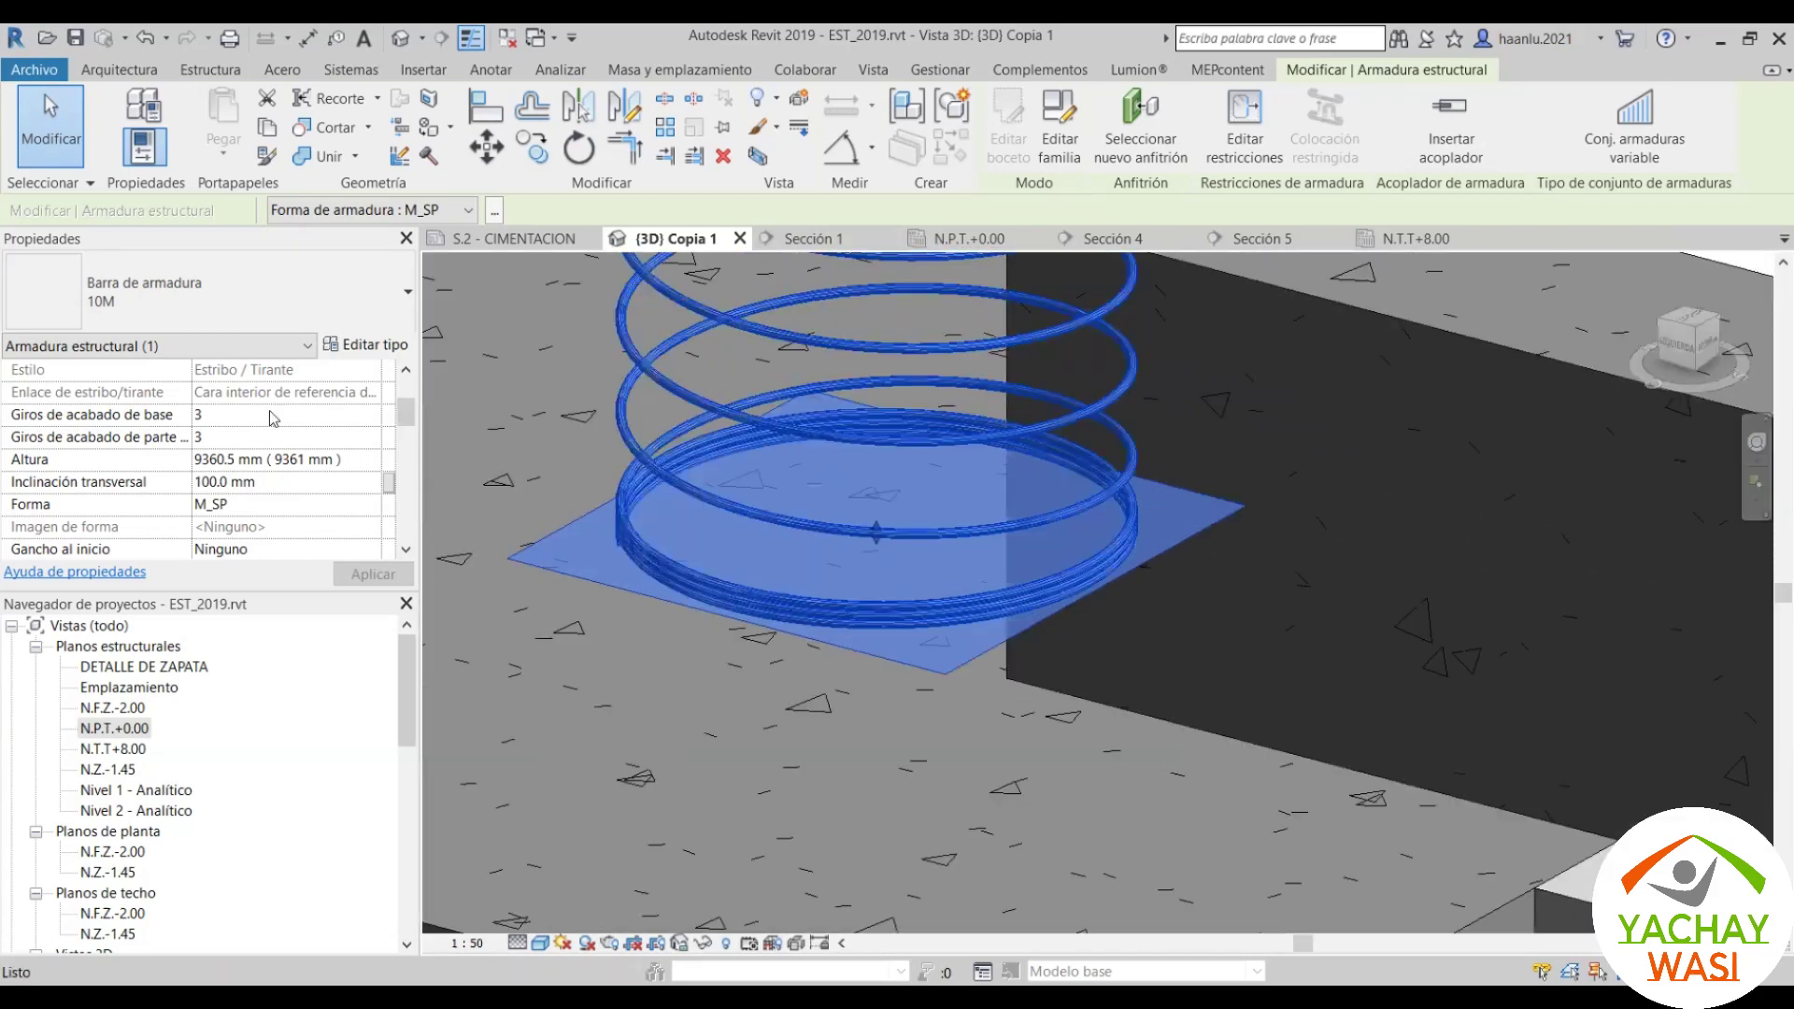
Step: Set the spiral rebar's base finishing turns to 1
{"action": "left_click", "coordinate": [248, 419]}
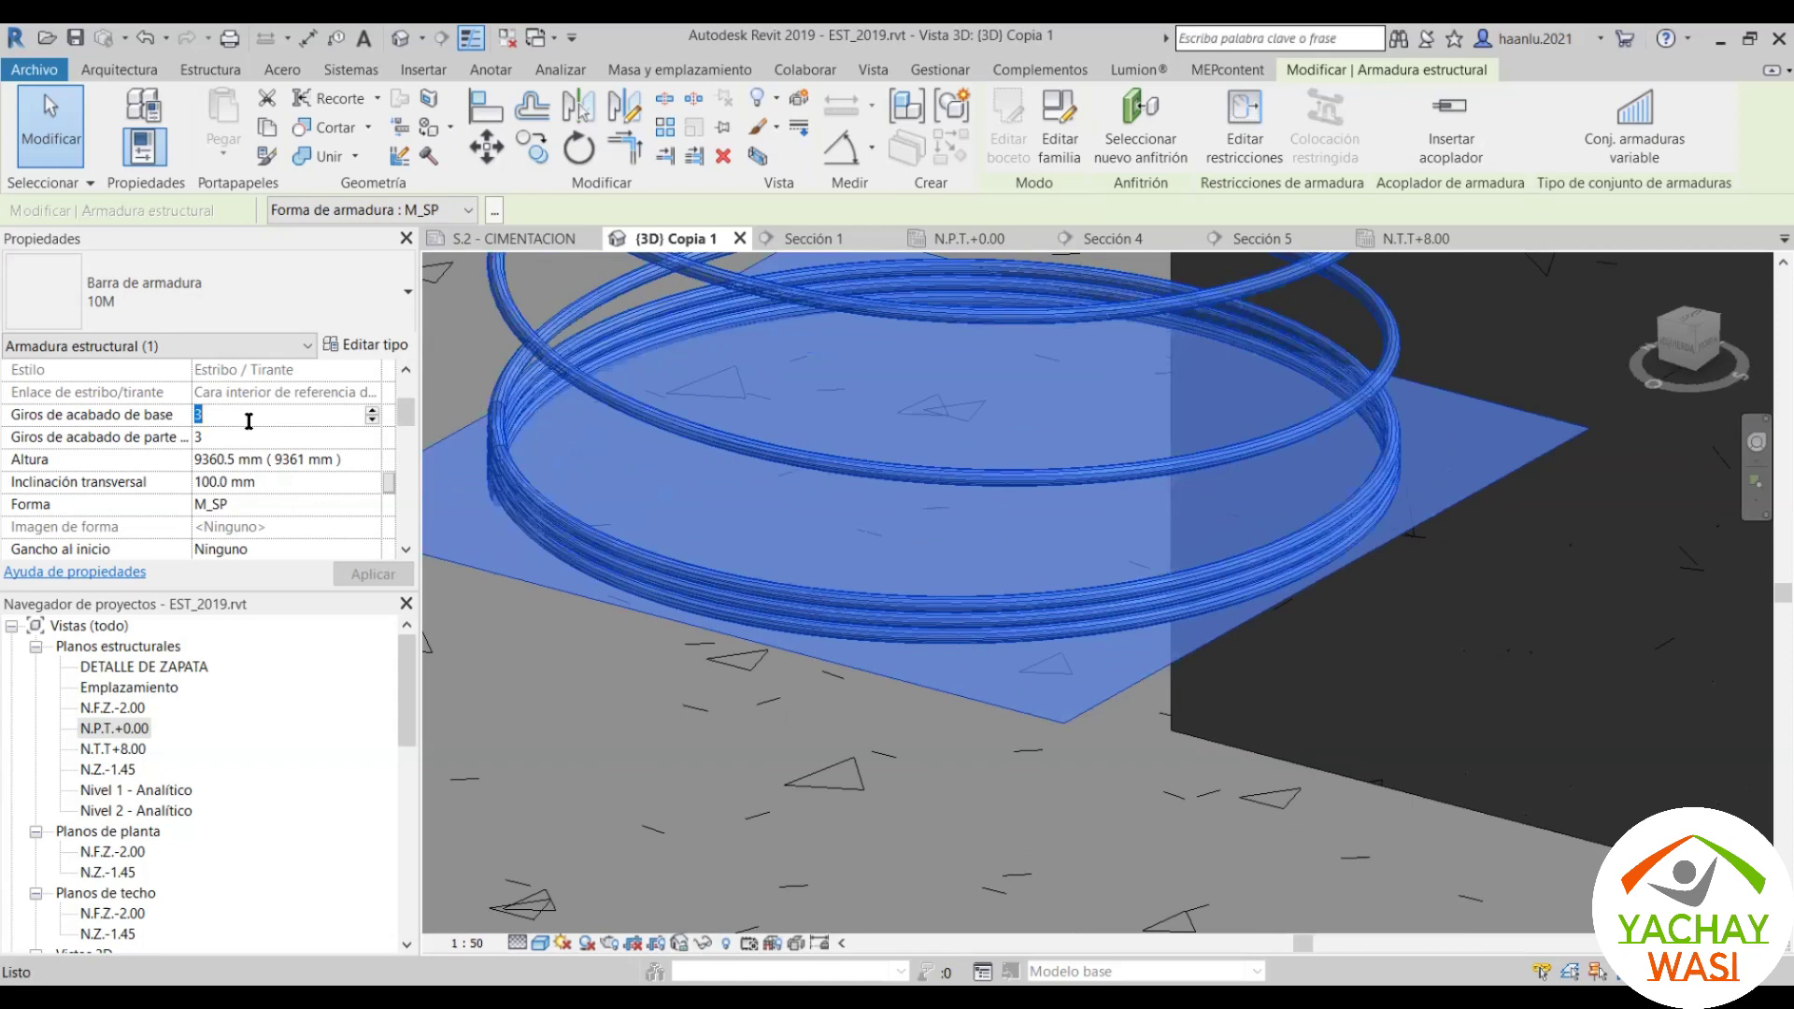
{"action": "type", "text": "10"}
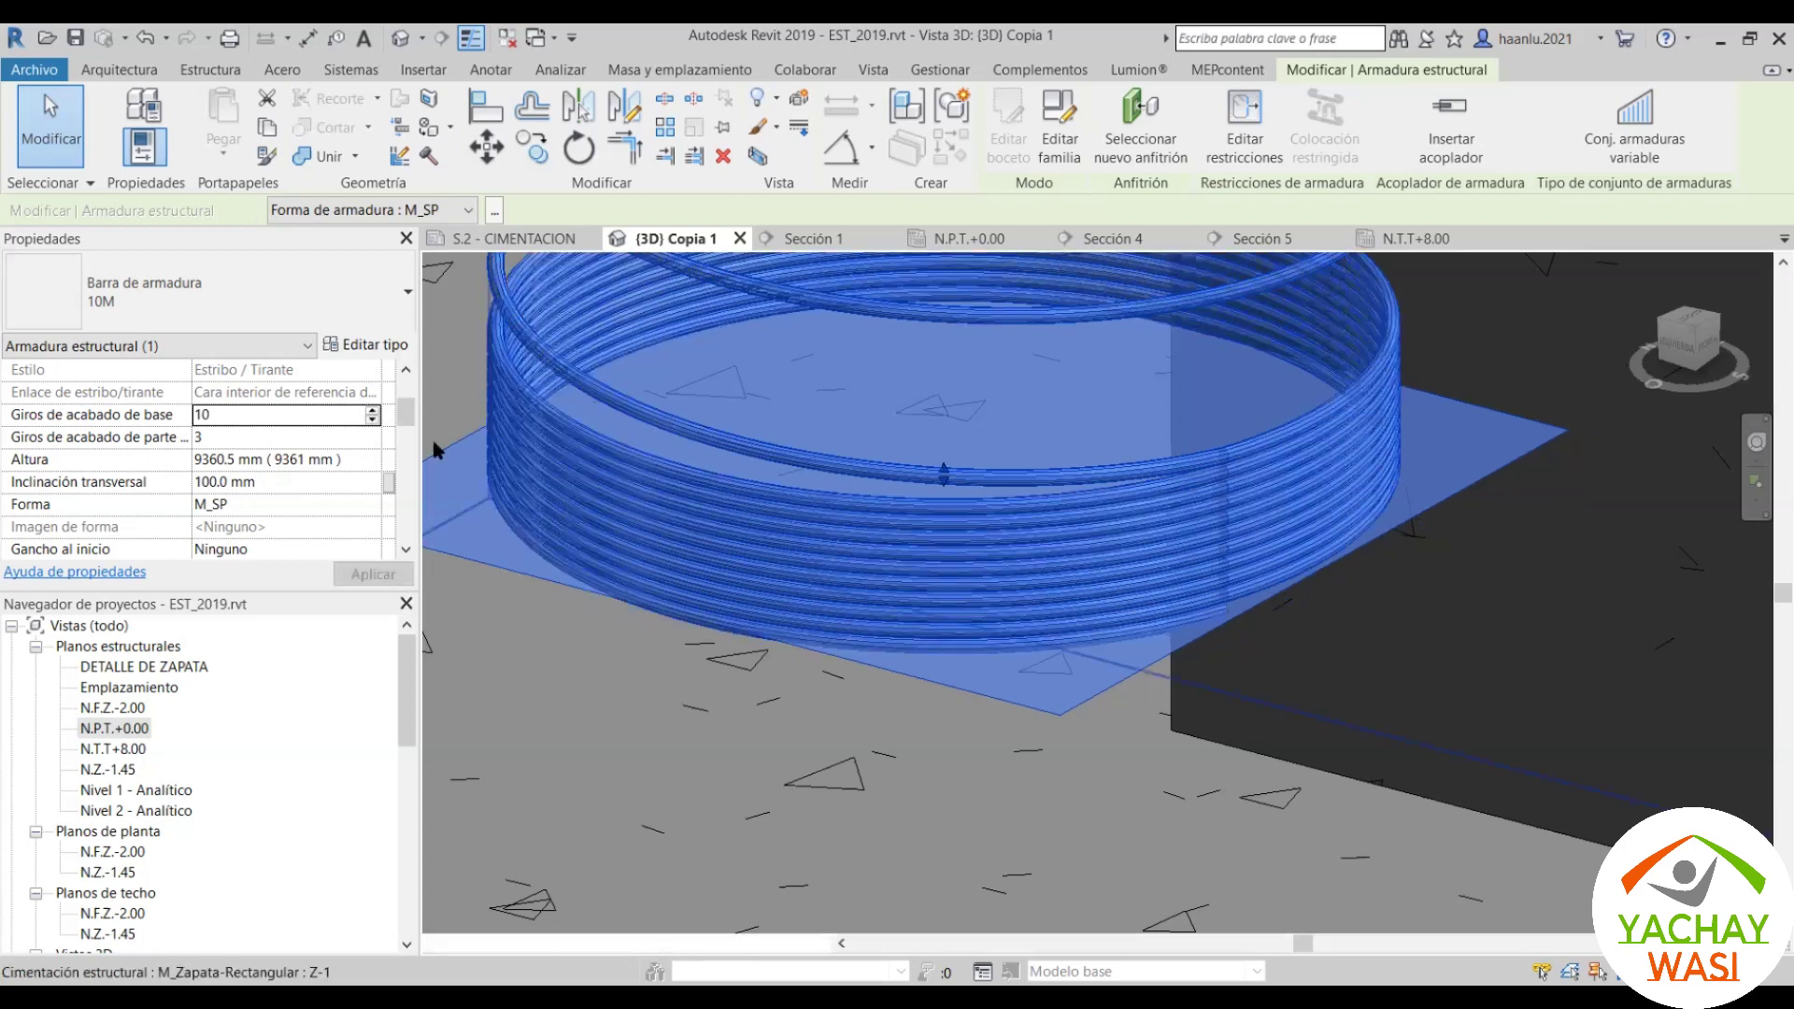
{"action": "double_click", "coordinate": [331, 415]}
{"action": "type", "text": "1"}
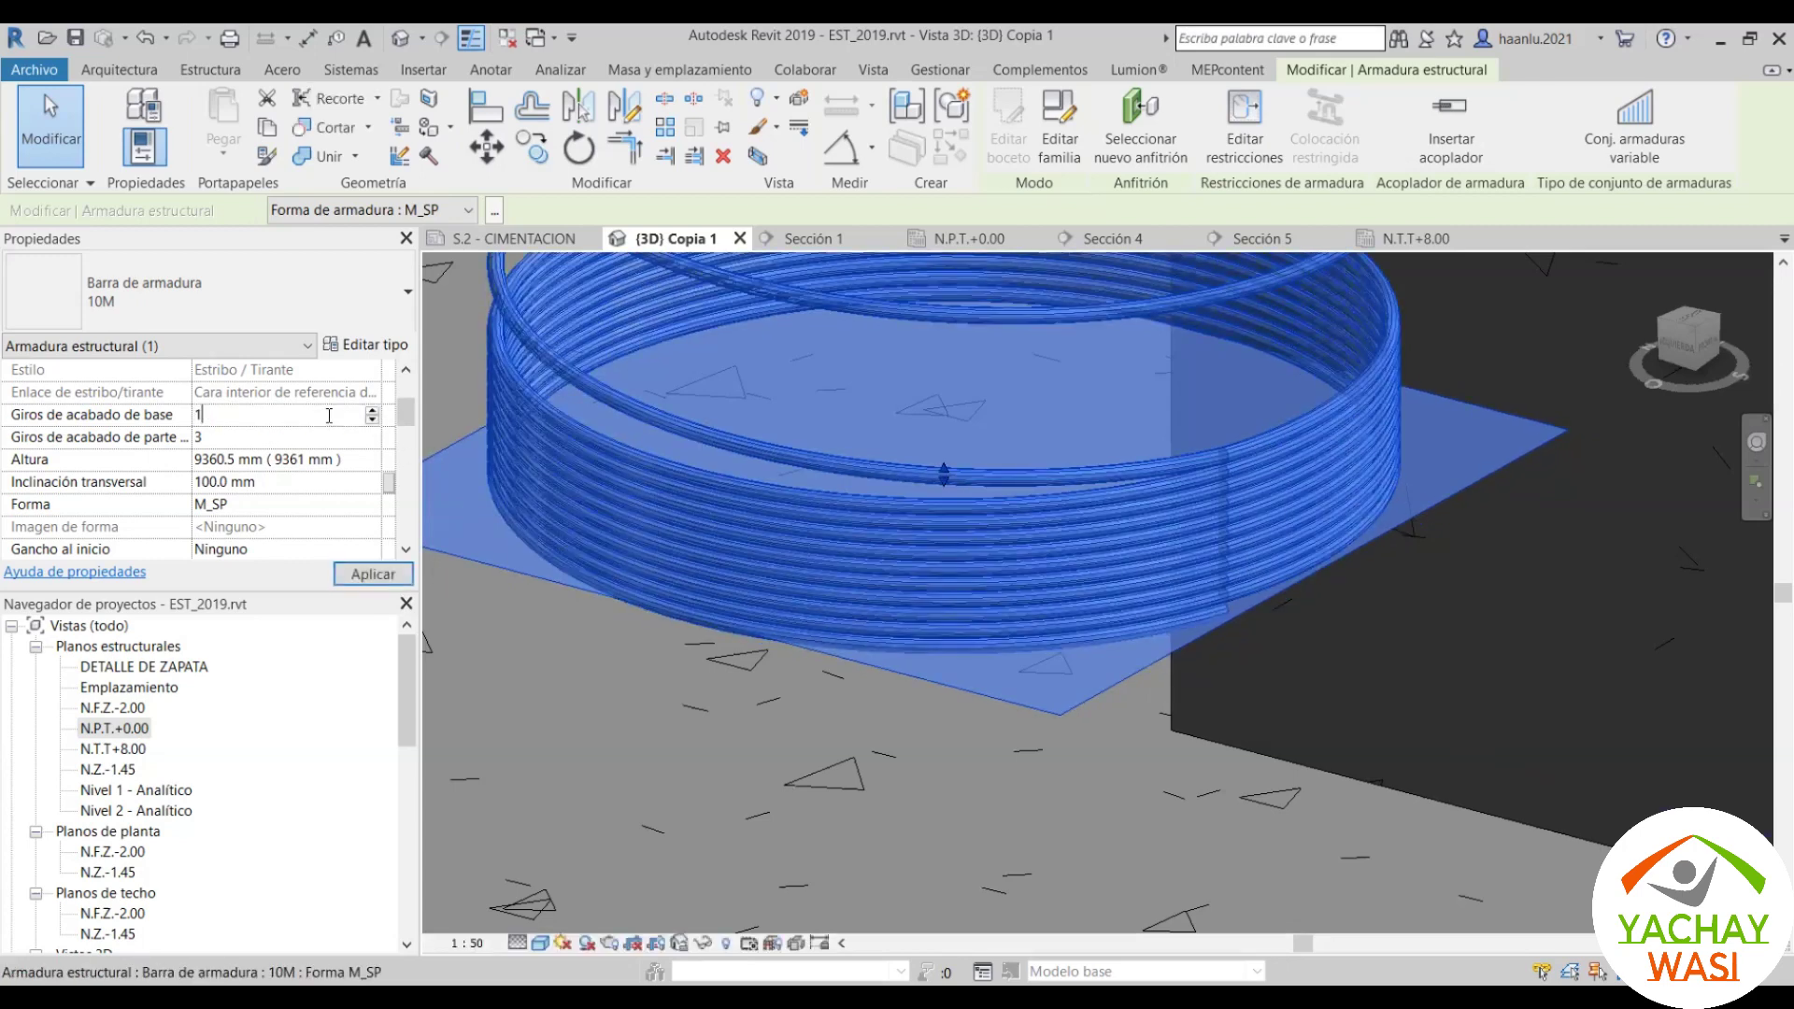
{"action": "left_click", "coordinate": [389, 577]}
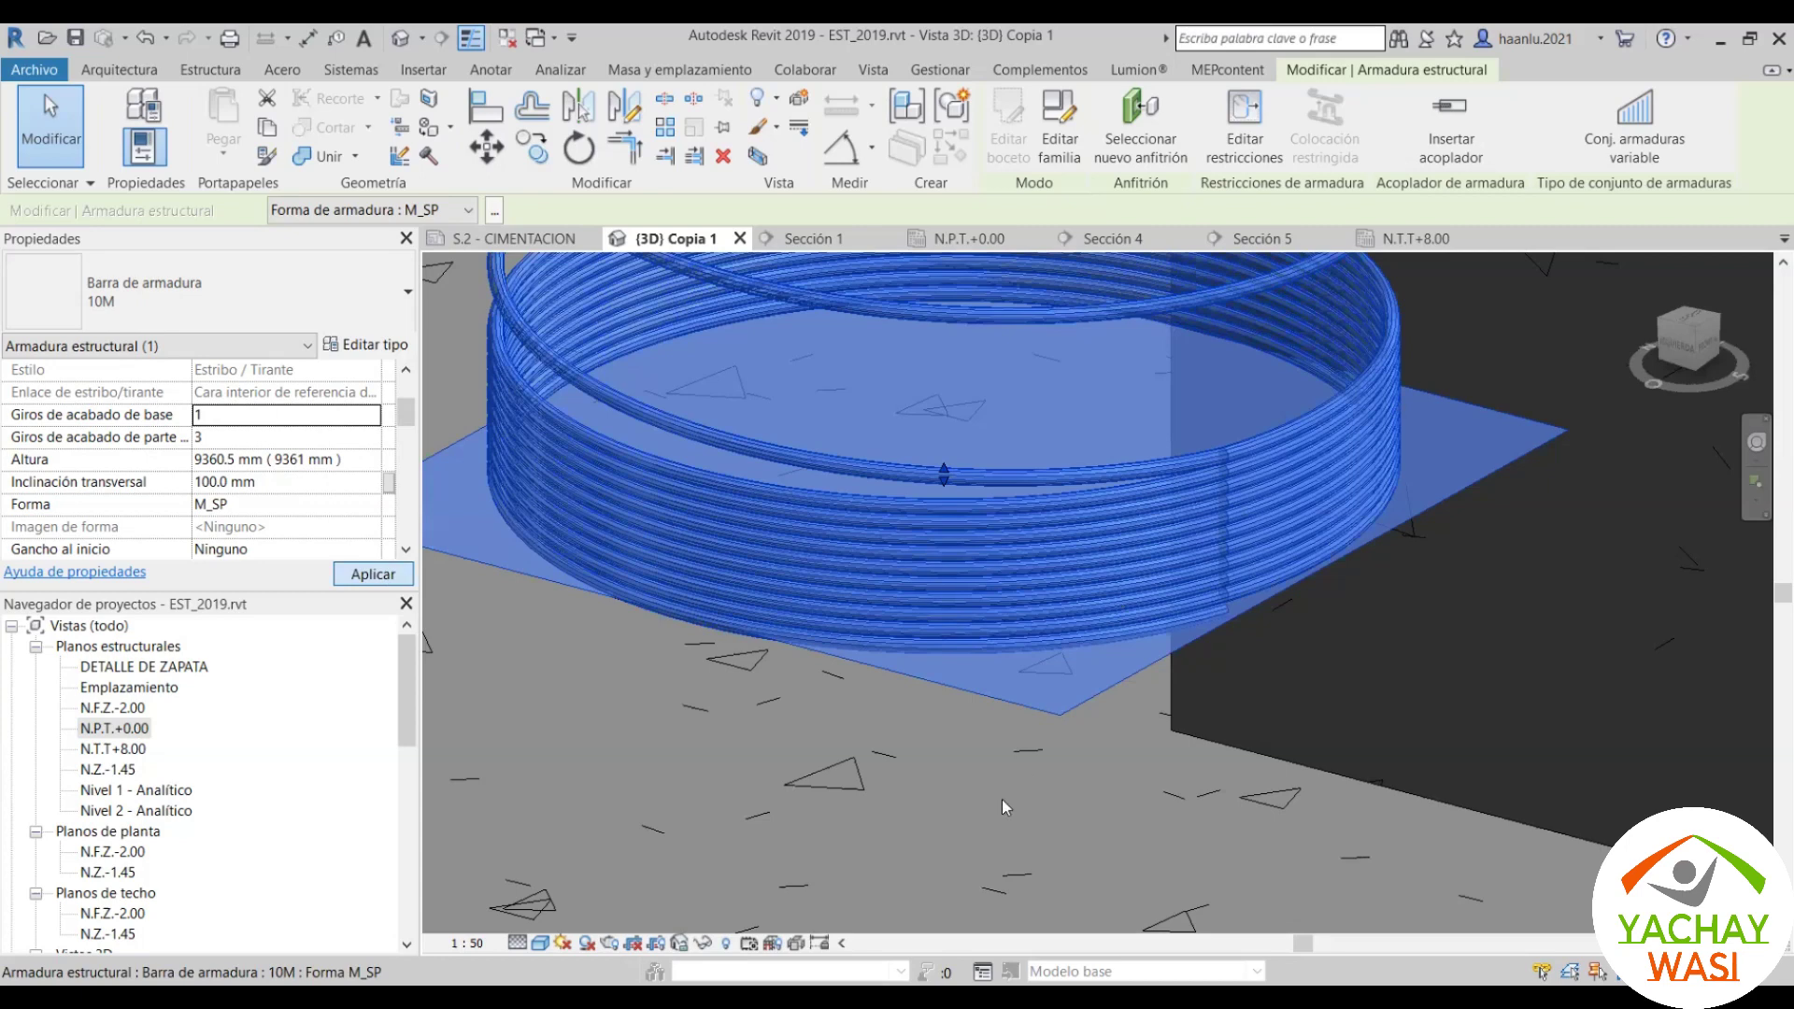
Step: Set the top finishing turns to 1 and apply so the spiral regenerates
{"action": "scroll", "coordinate": [893, 782], "scroll_direction": "down", "scroll_amount": 5}
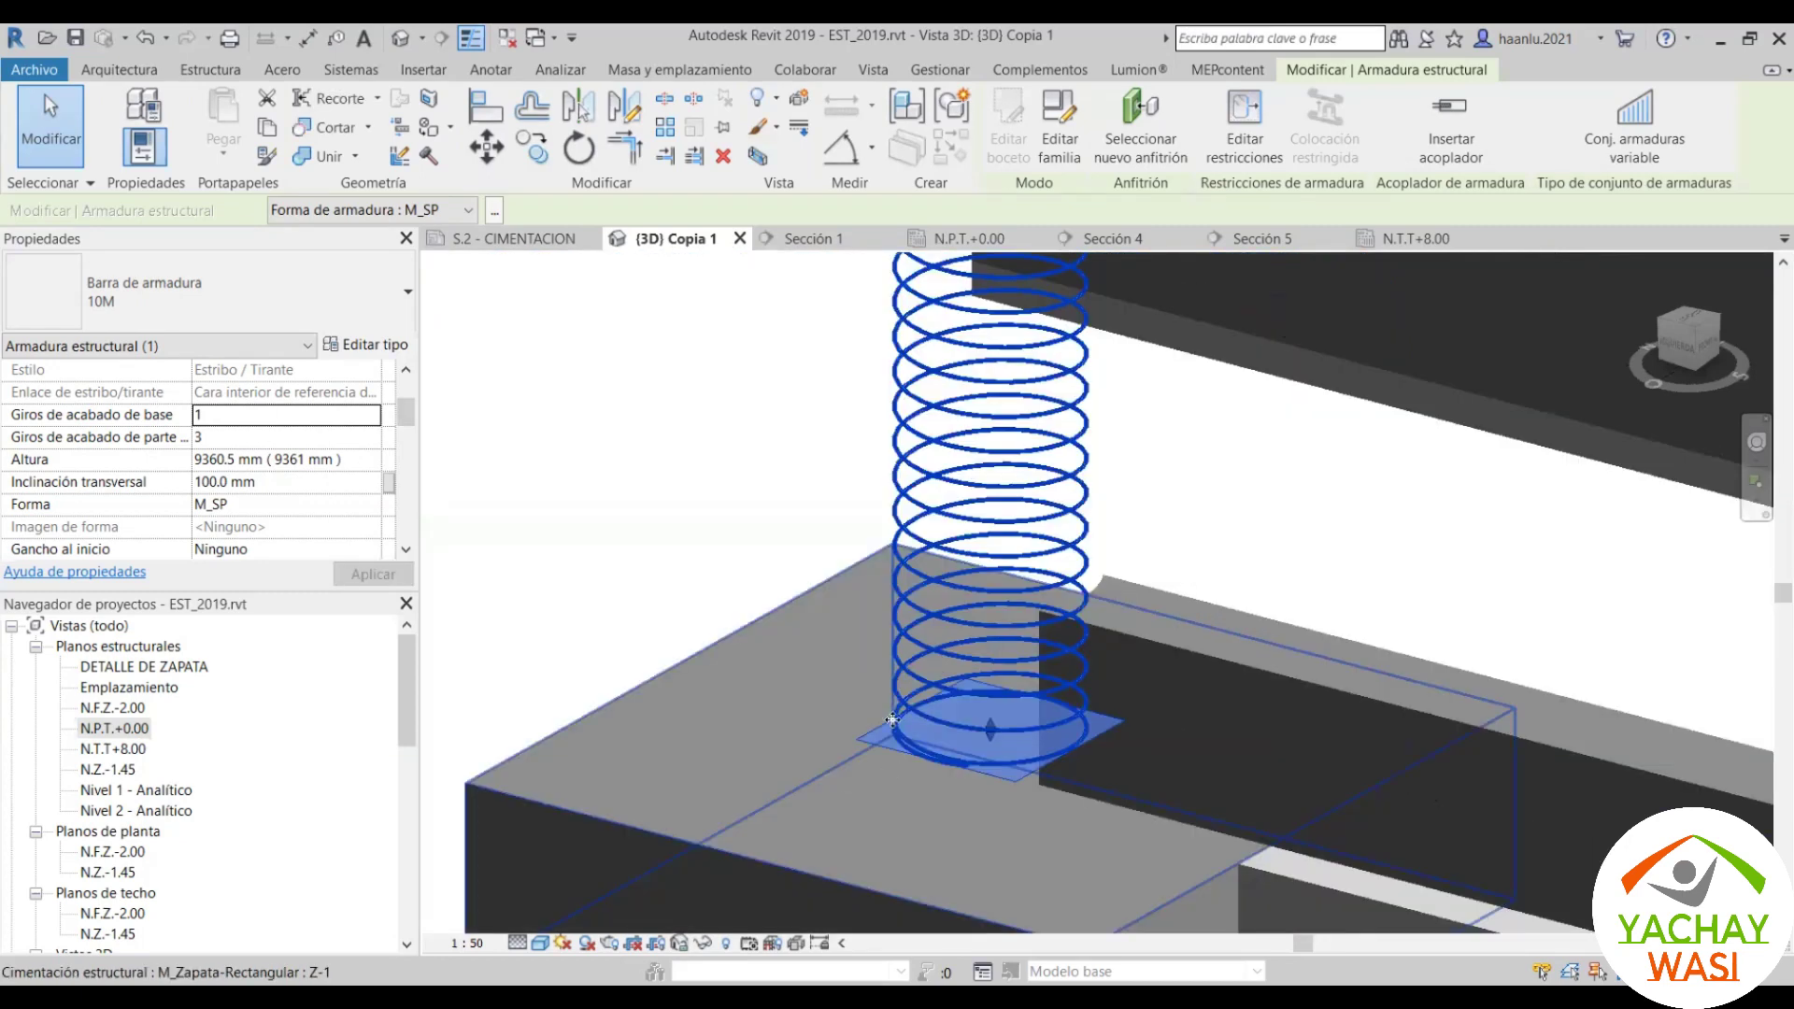
{"action": "scroll", "coordinate": [893, 720], "scroll_direction": "up", "scroll_amount": 1}
{"action": "scroll", "coordinate": [930, 495], "scroll_direction": "up", "scroll_amount": 2}
{"action": "scroll", "coordinate": [916, 458], "scroll_direction": "down", "scroll_amount": 2}
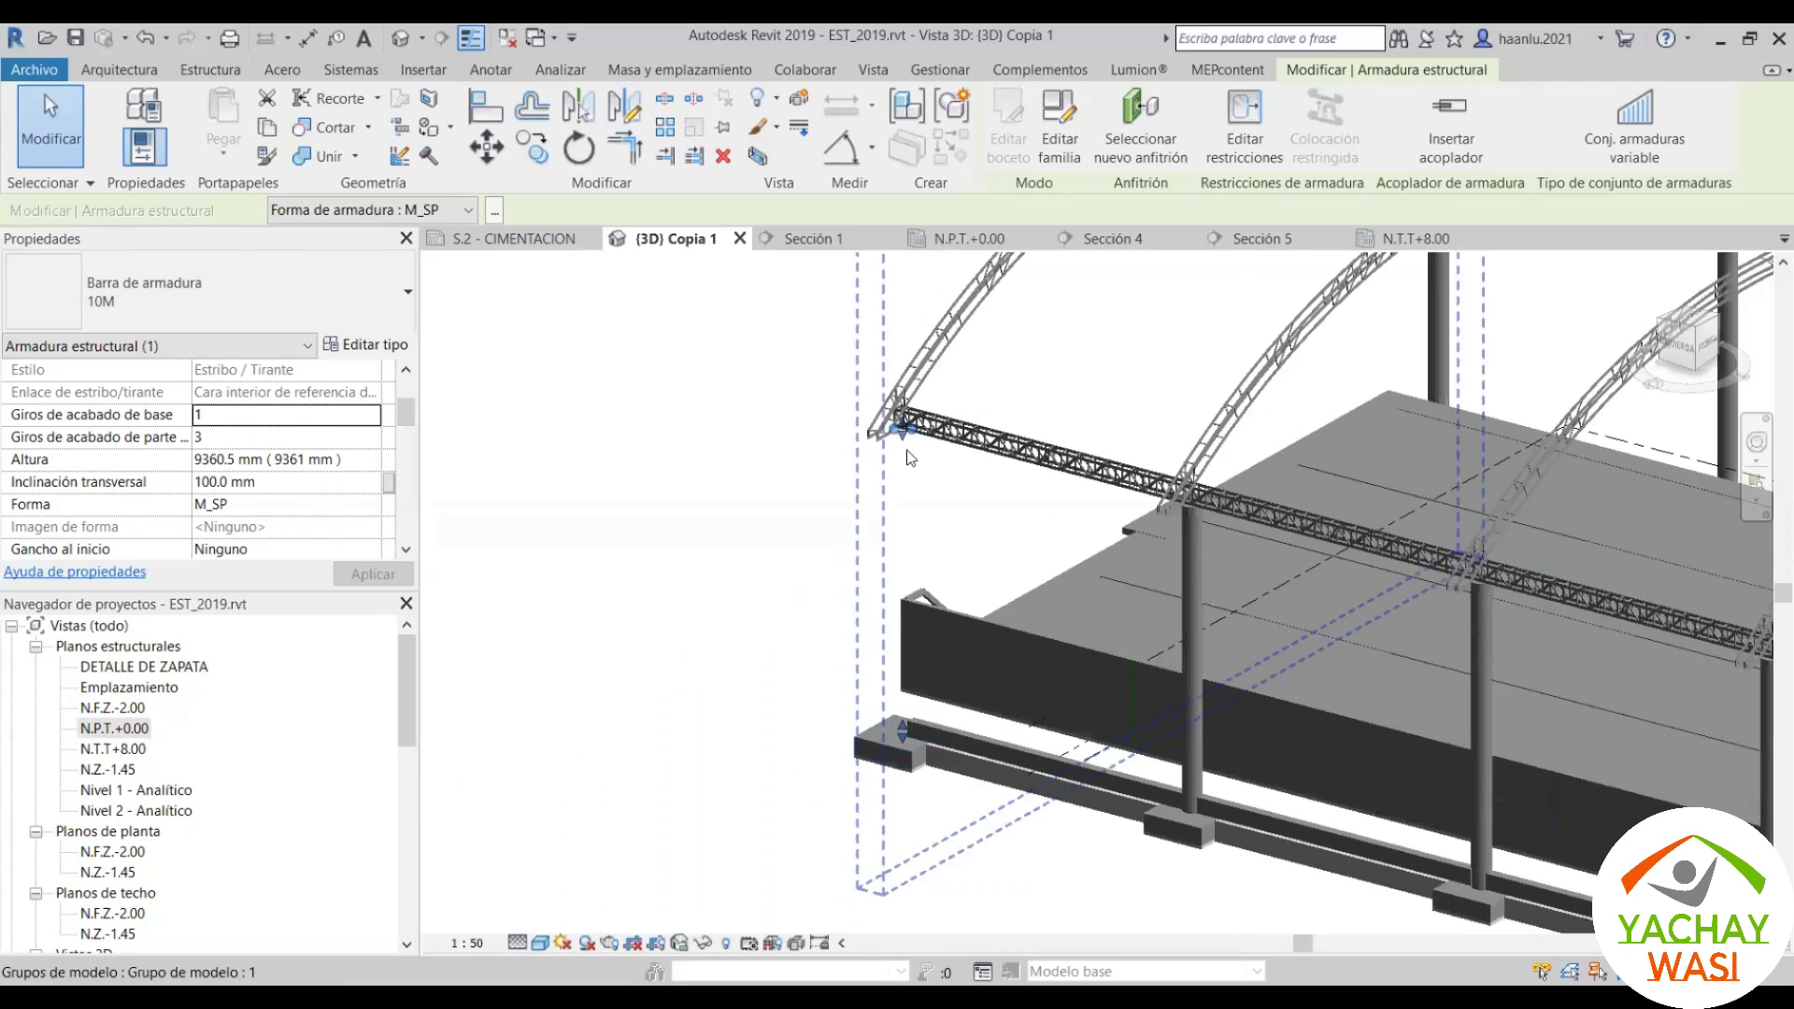
{"action": "scroll", "coordinate": [900, 428], "scroll_direction": "up", "scroll_amount": 1}
{"action": "scroll", "coordinate": [896, 373], "scroll_direction": "up", "scroll_amount": 2}
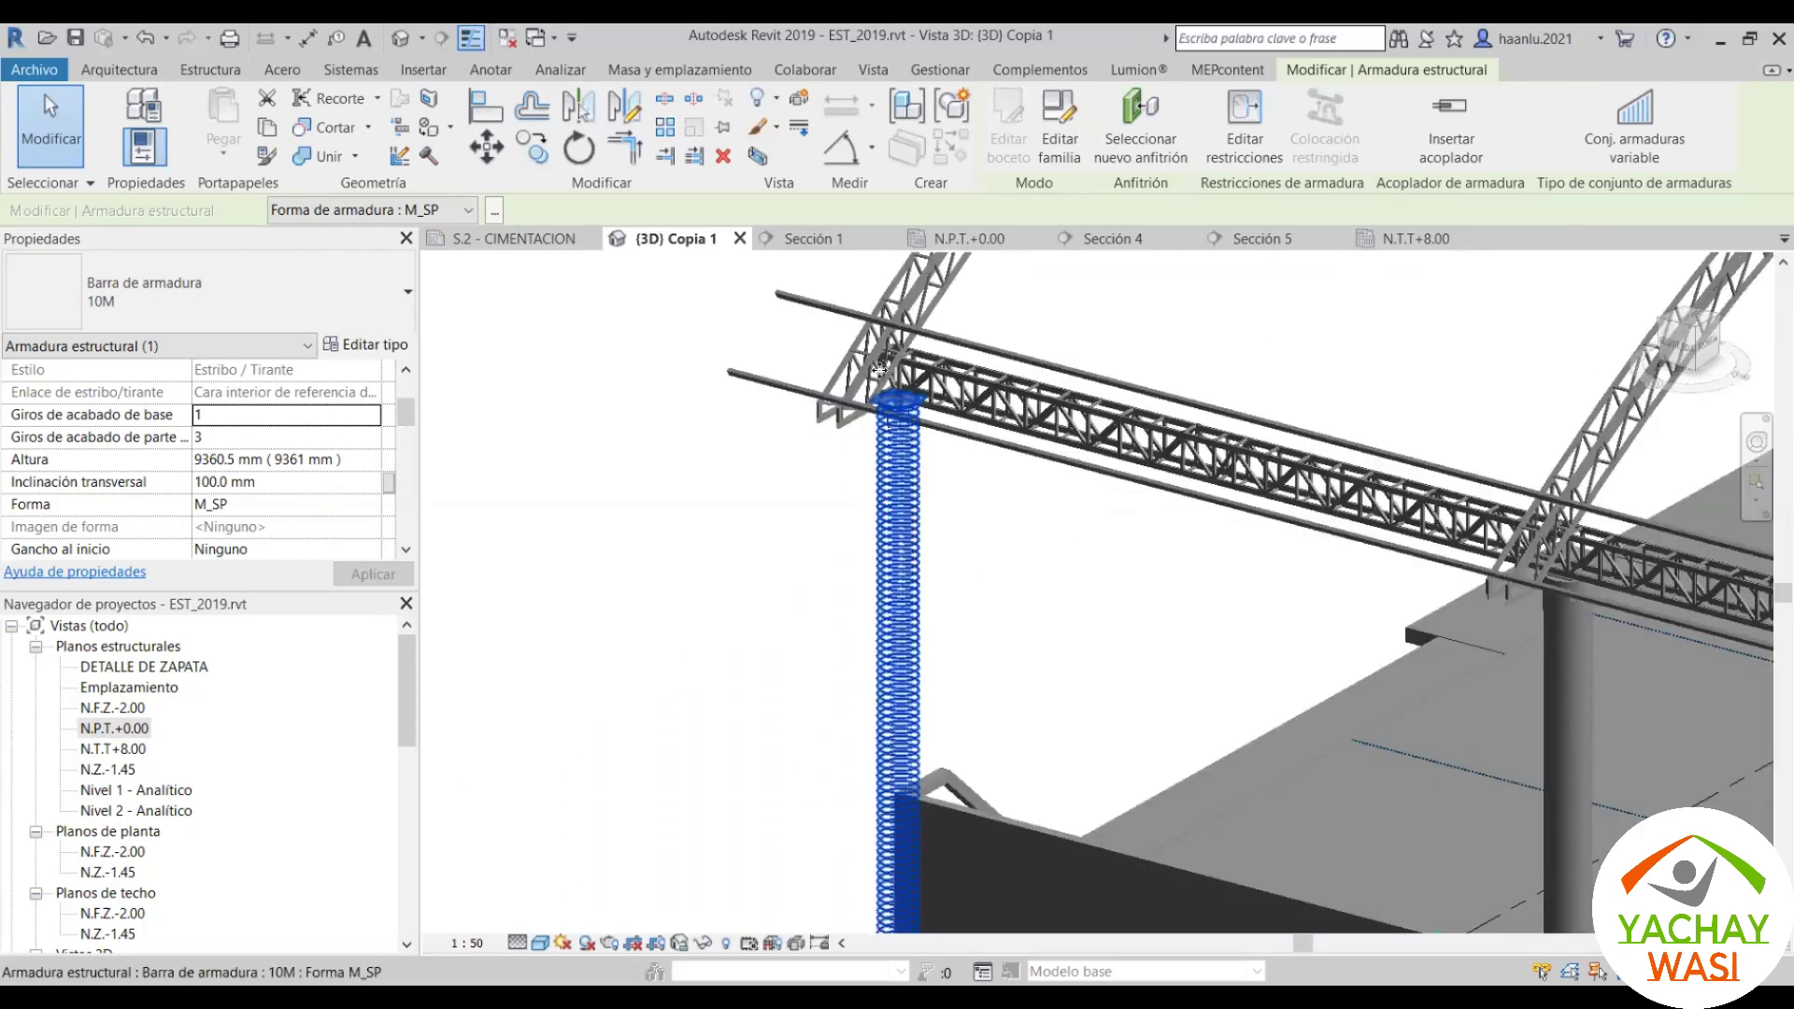
{"action": "scroll", "coordinate": [879, 369], "scroll_direction": "up", "scroll_amount": 2}
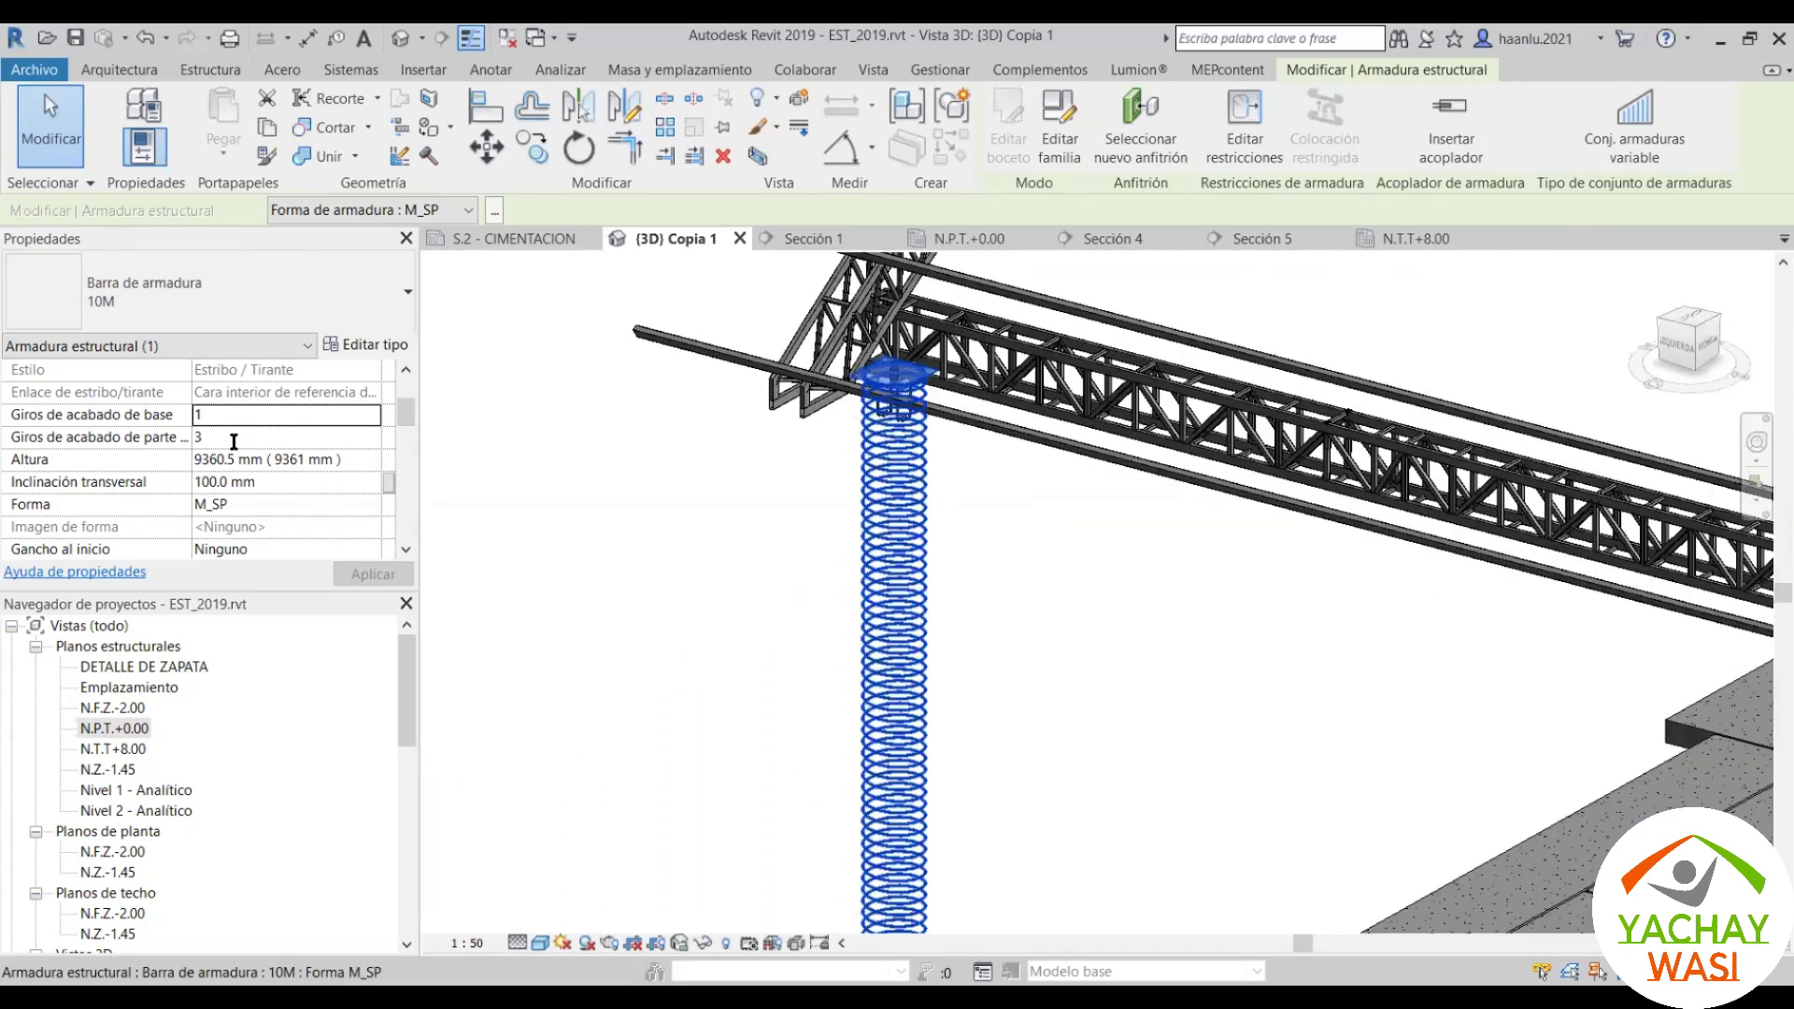
{"action": "double_click", "coordinate": [233, 437]}
{"action": "type", "text": "1"}
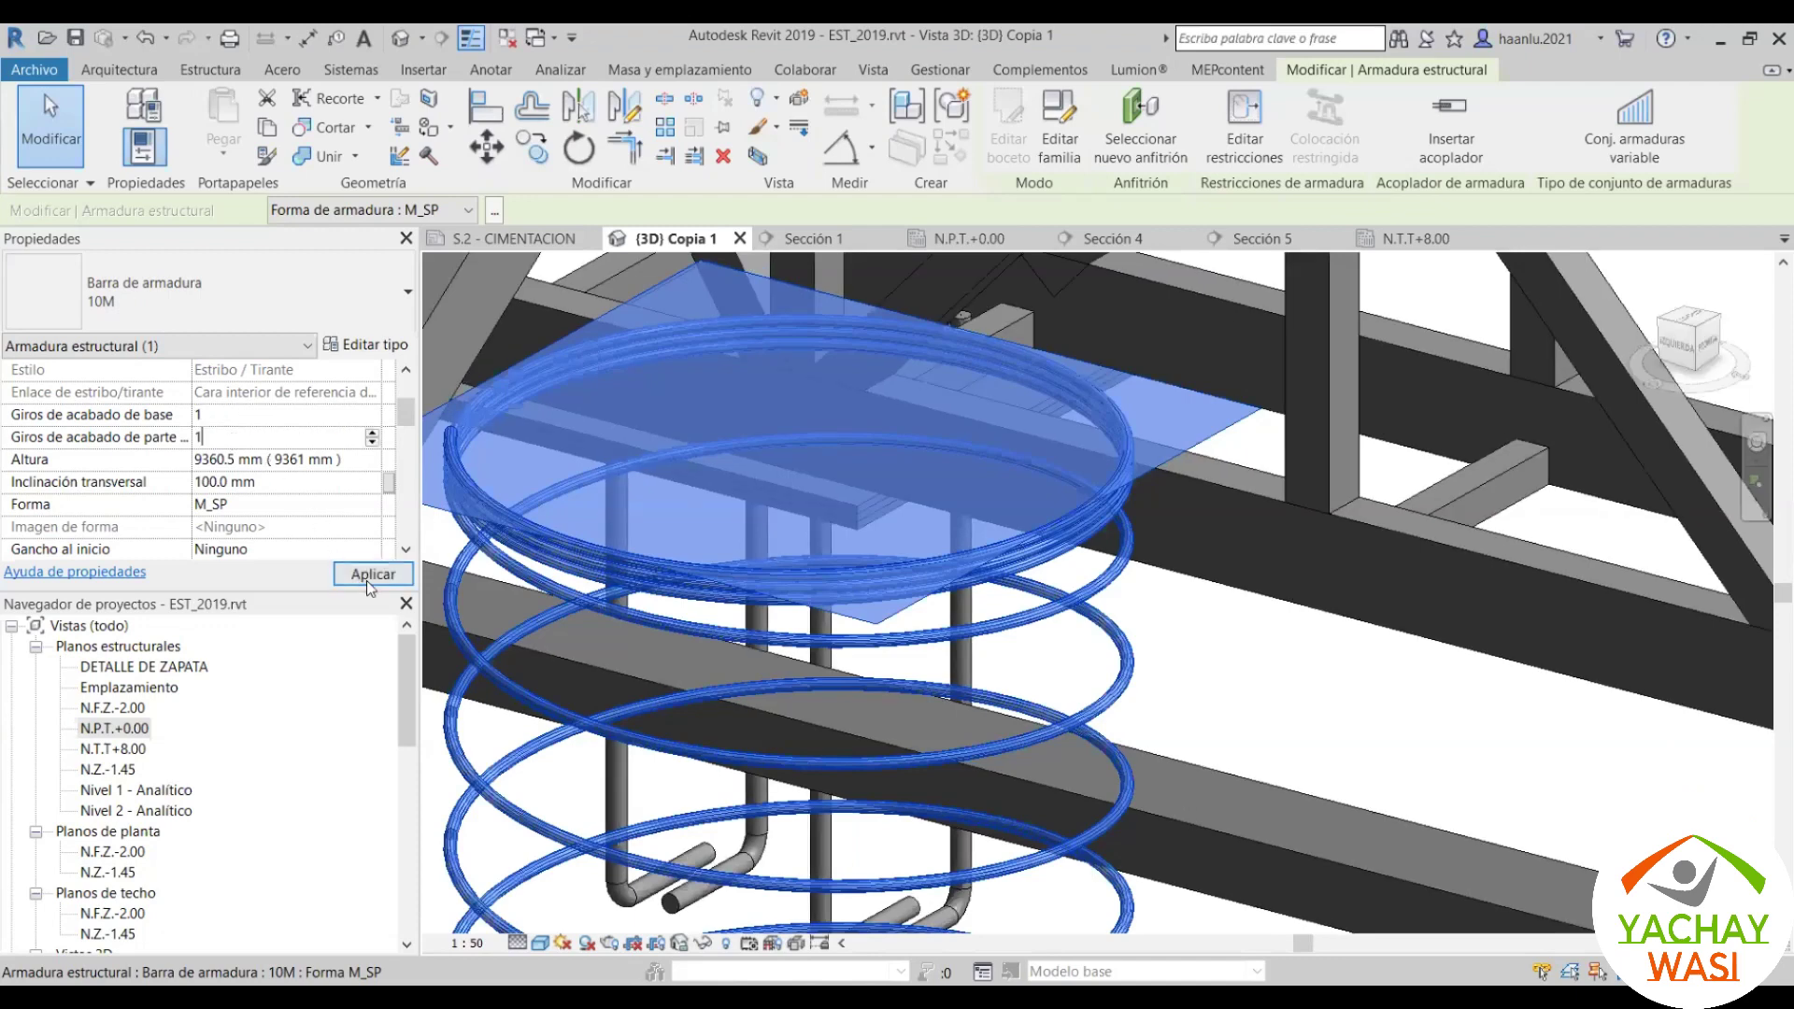
{"action": "left_click", "coordinate": [367, 581]}
{"action": "left_click", "coordinate": [366, 580]}
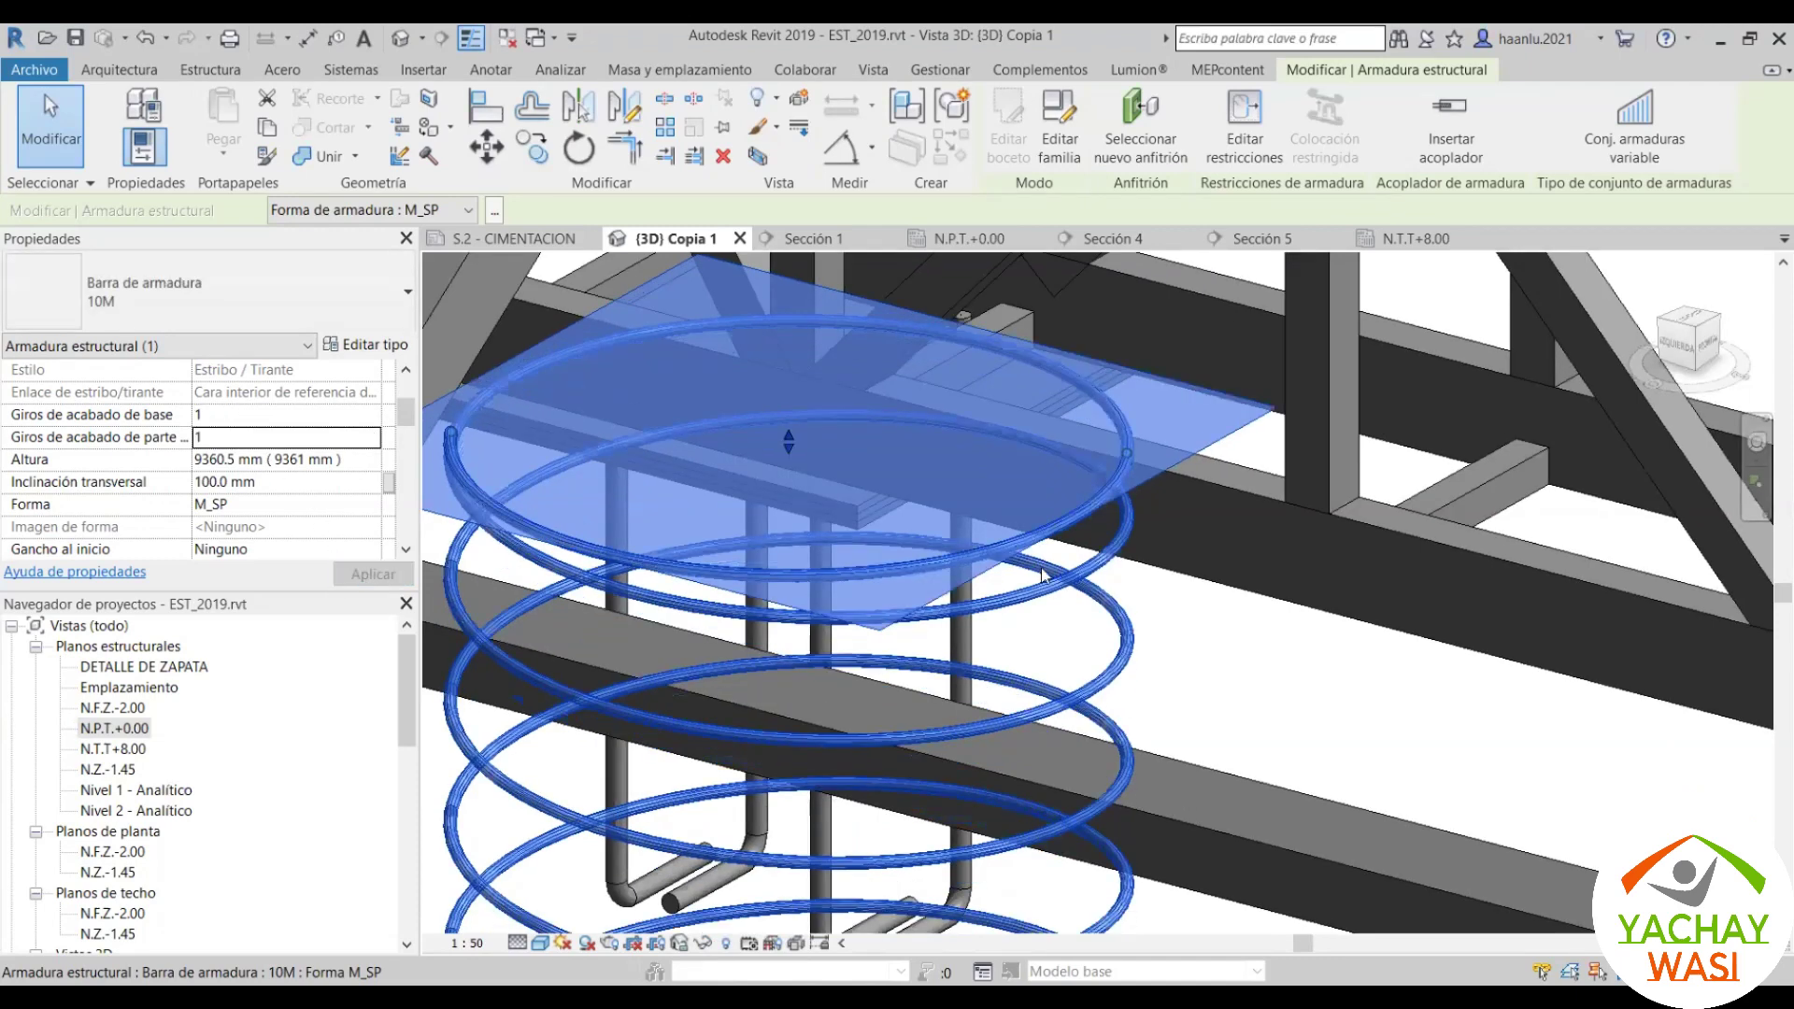
{"action": "left_click", "coordinate": [367, 348]}
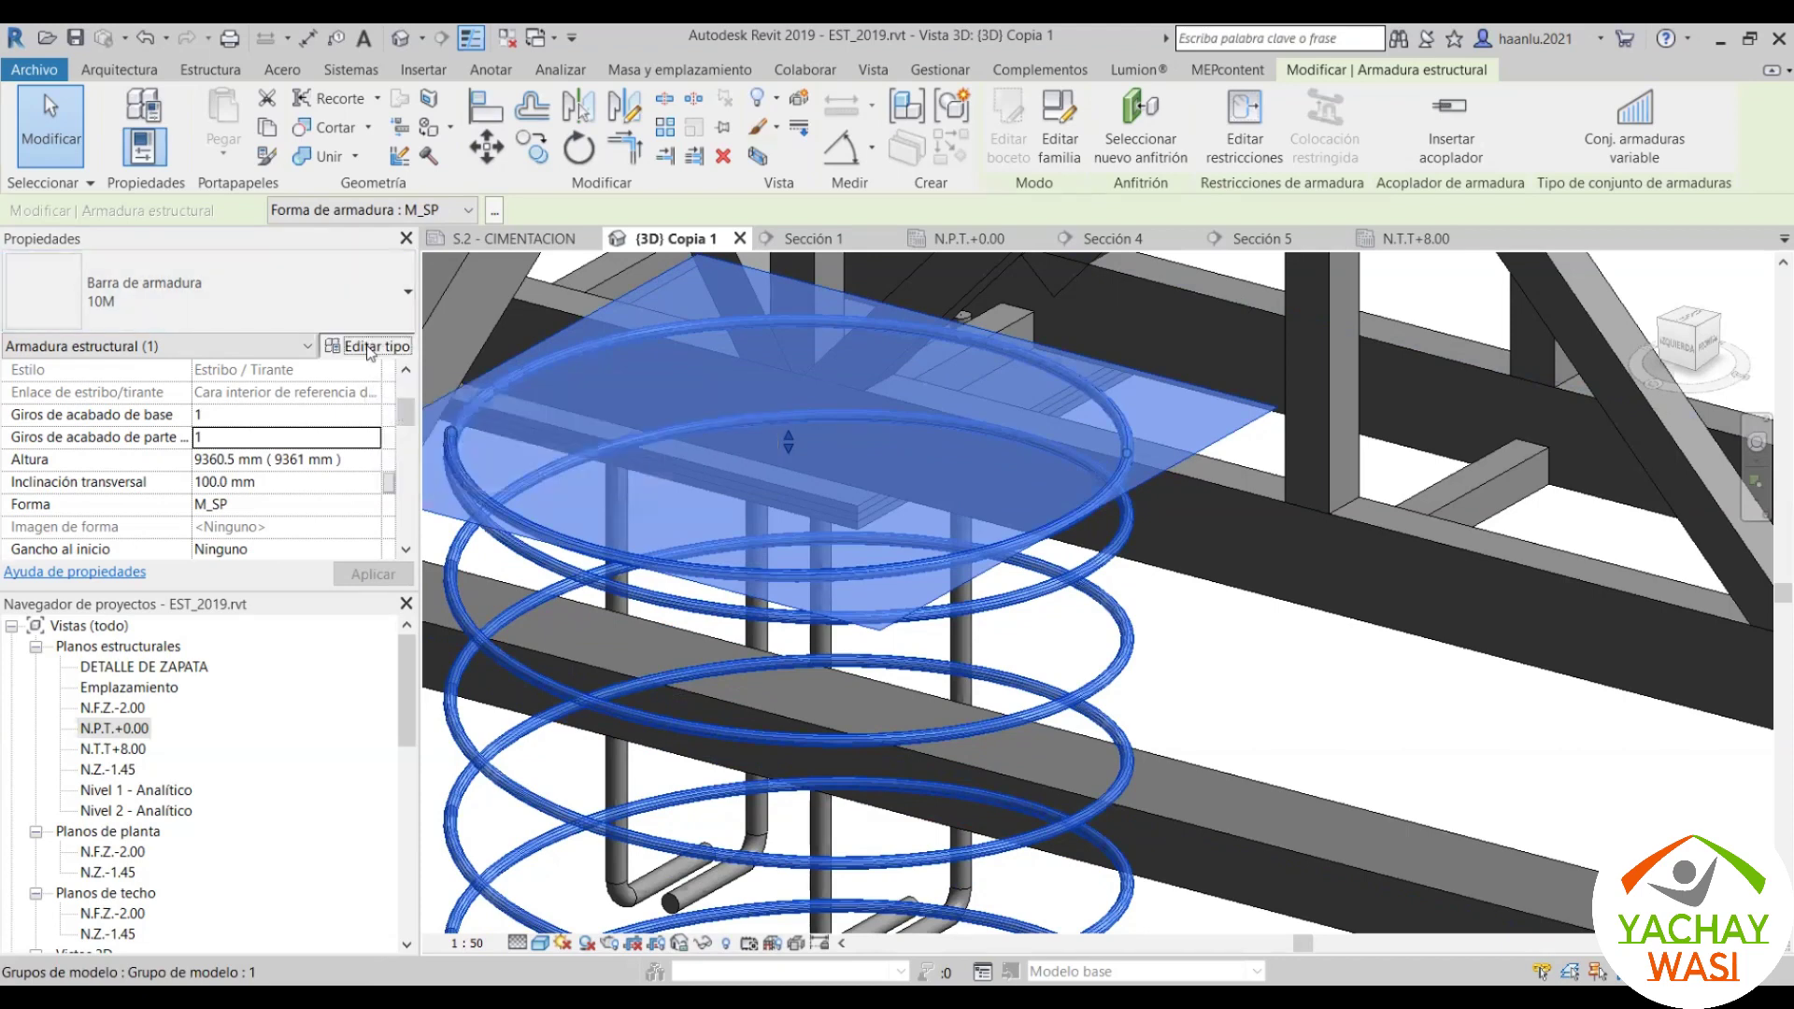
{"action": "left_click", "coordinate": [1651, 348]}
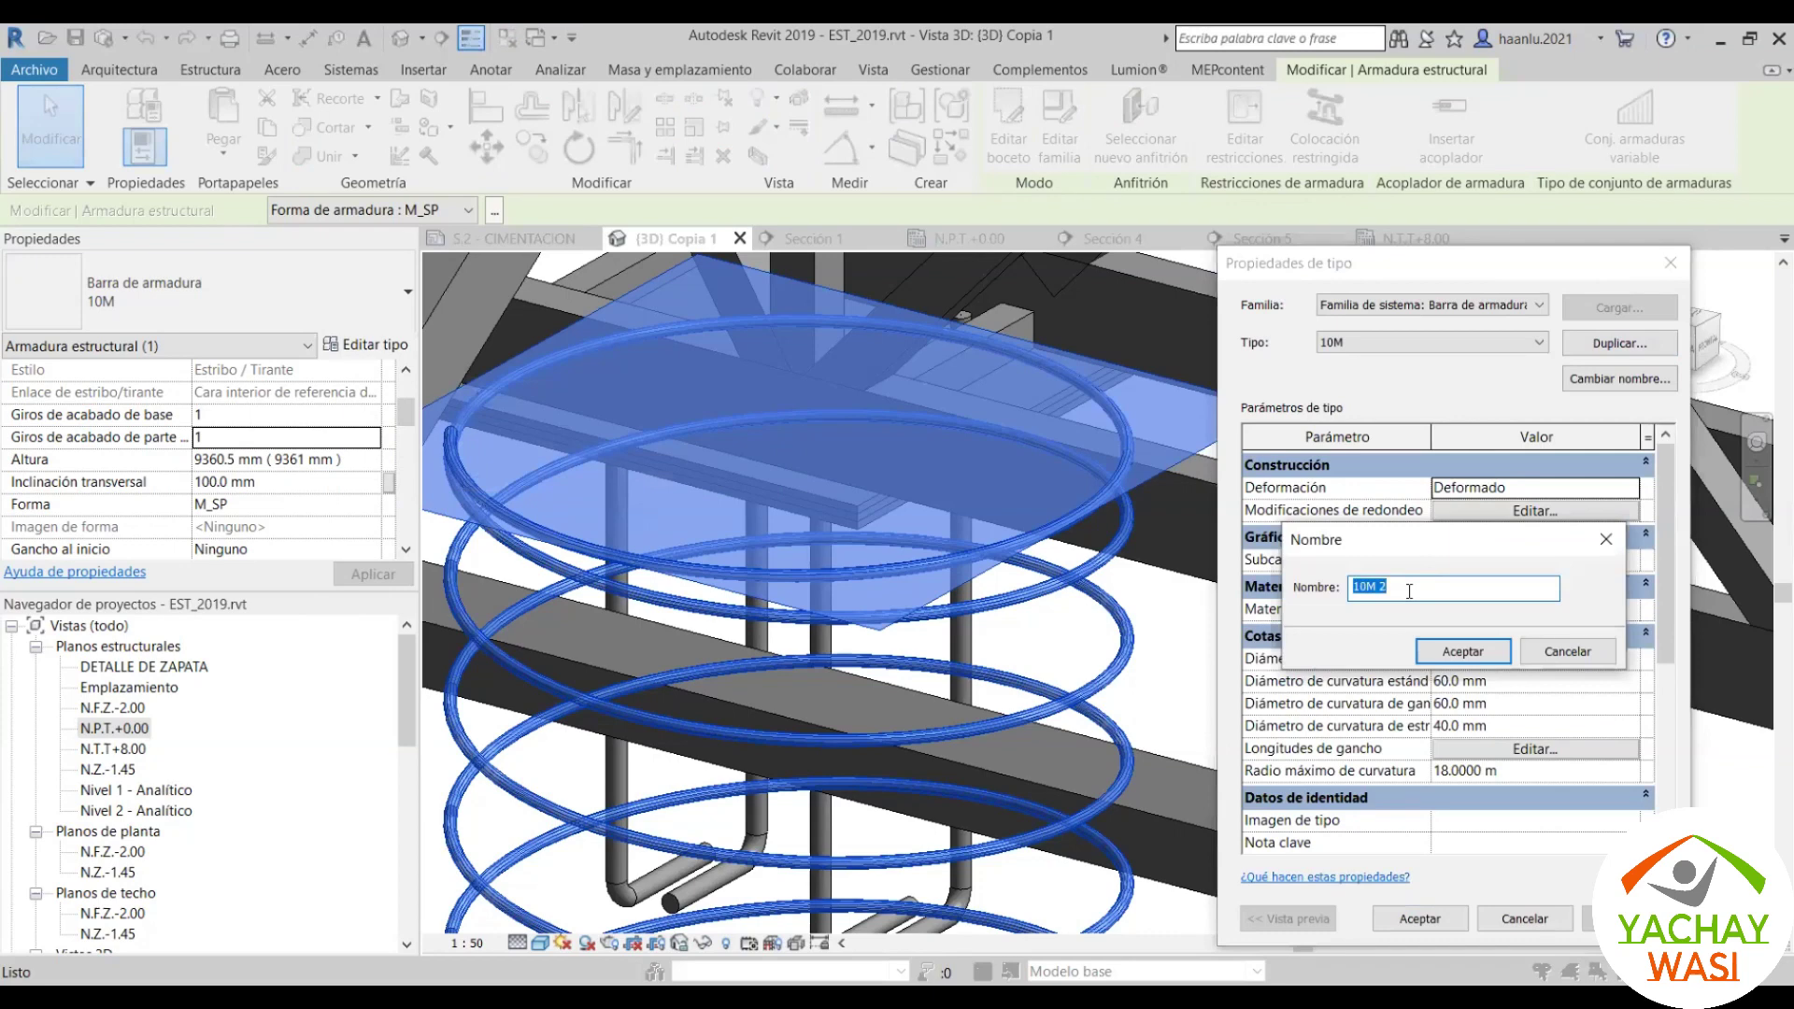
{"action": "type", "text": "1/2\""}
{"action": "left_click", "coordinate": [1493, 658]}
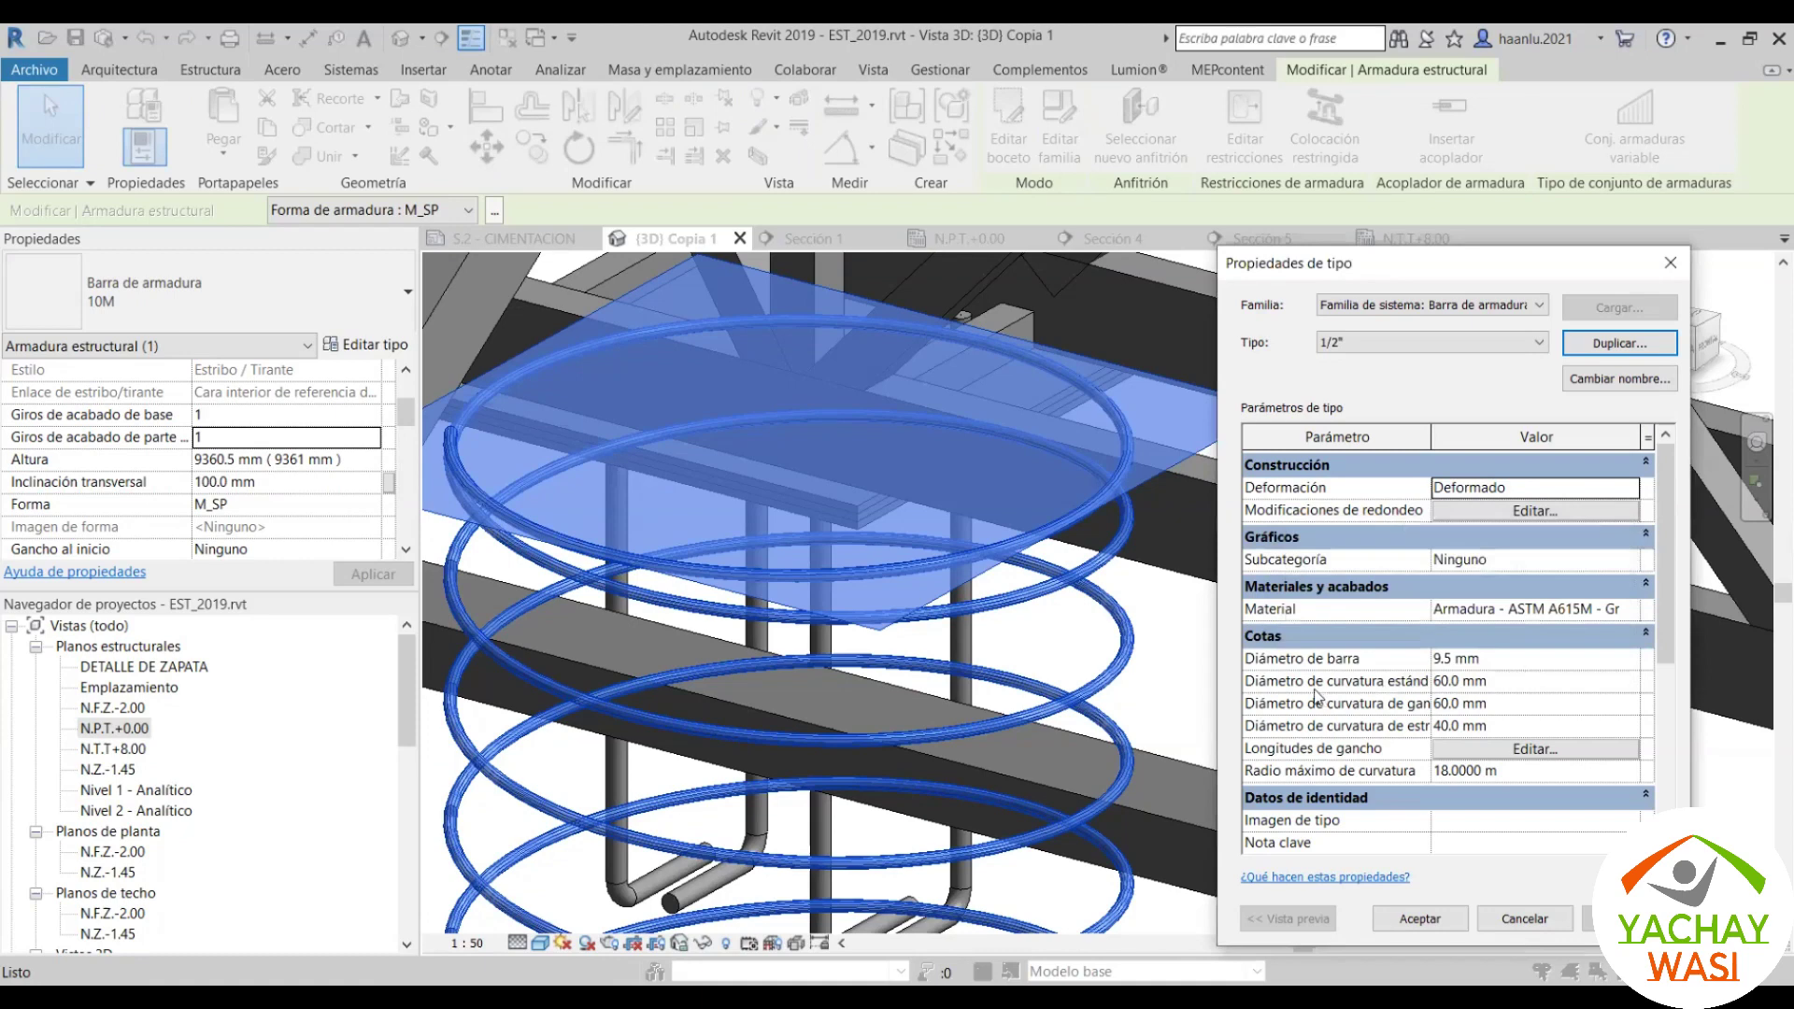
{"action": "left_click", "coordinate": [1511, 656]}
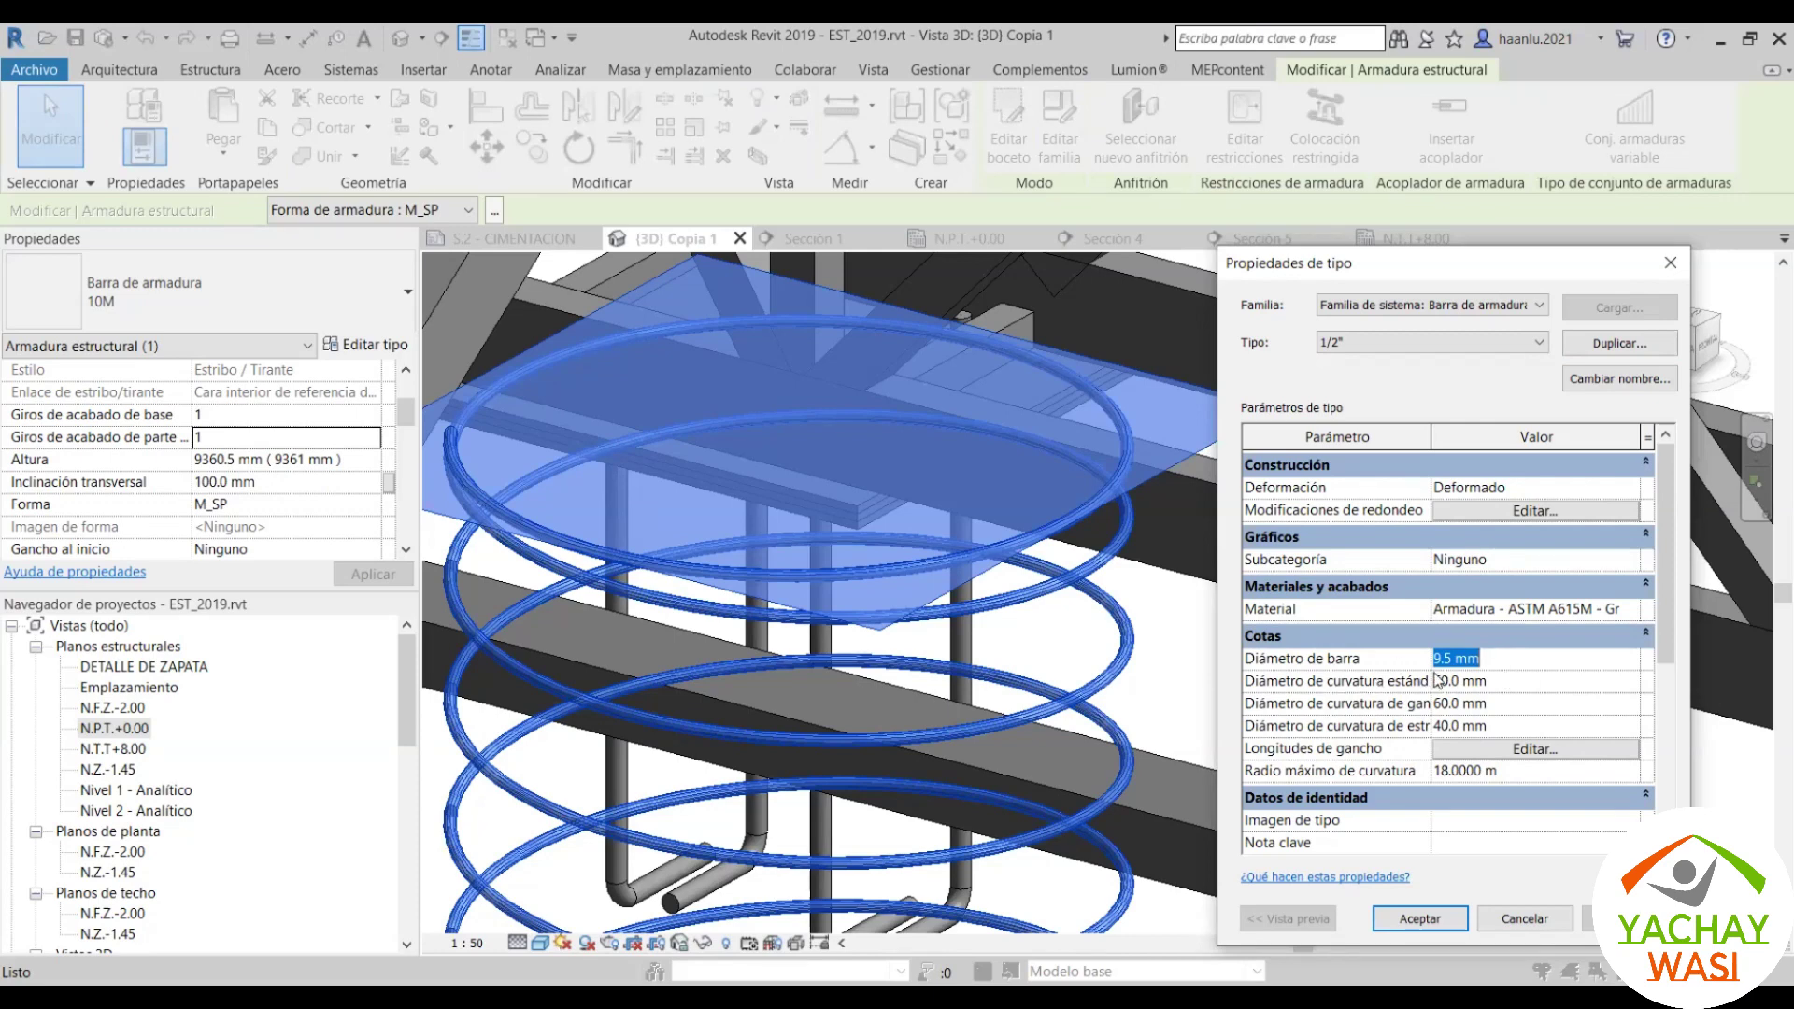
{"action": "scroll", "coordinate": [1436, 680], "scroll_direction": "down", "scroll_amount": 4}
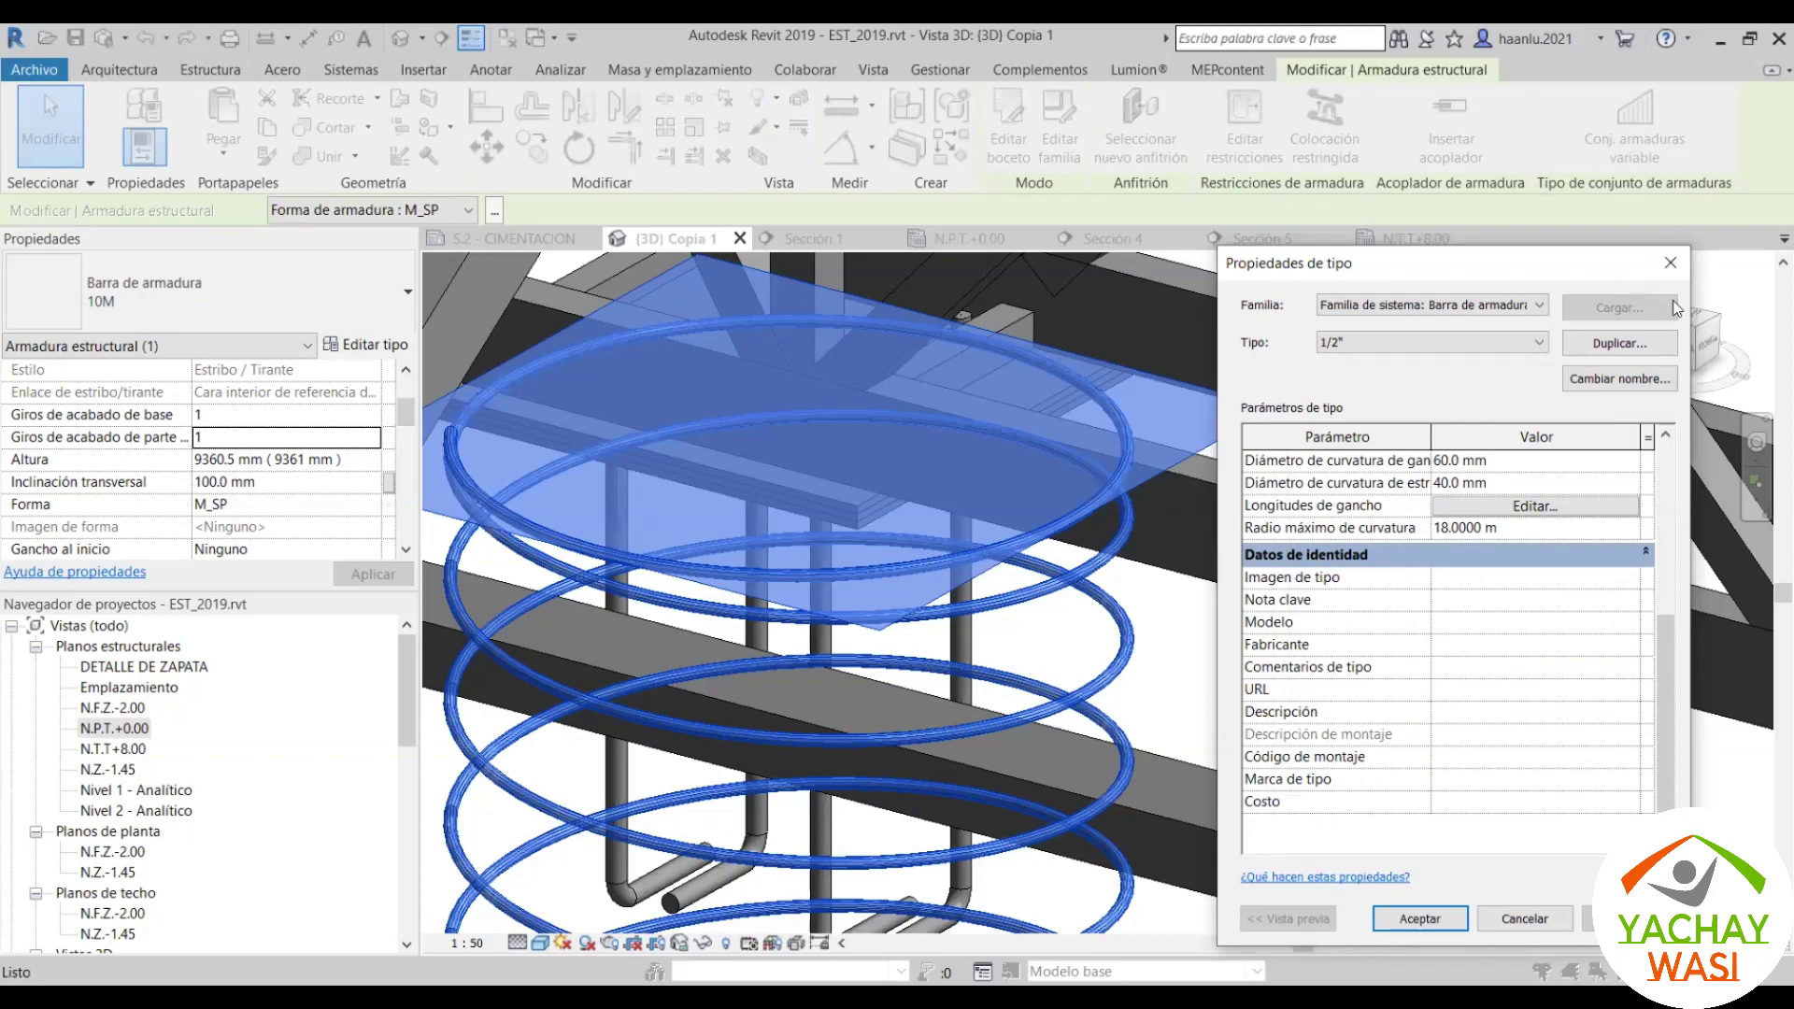
{"action": "key", "text": "Escape"}
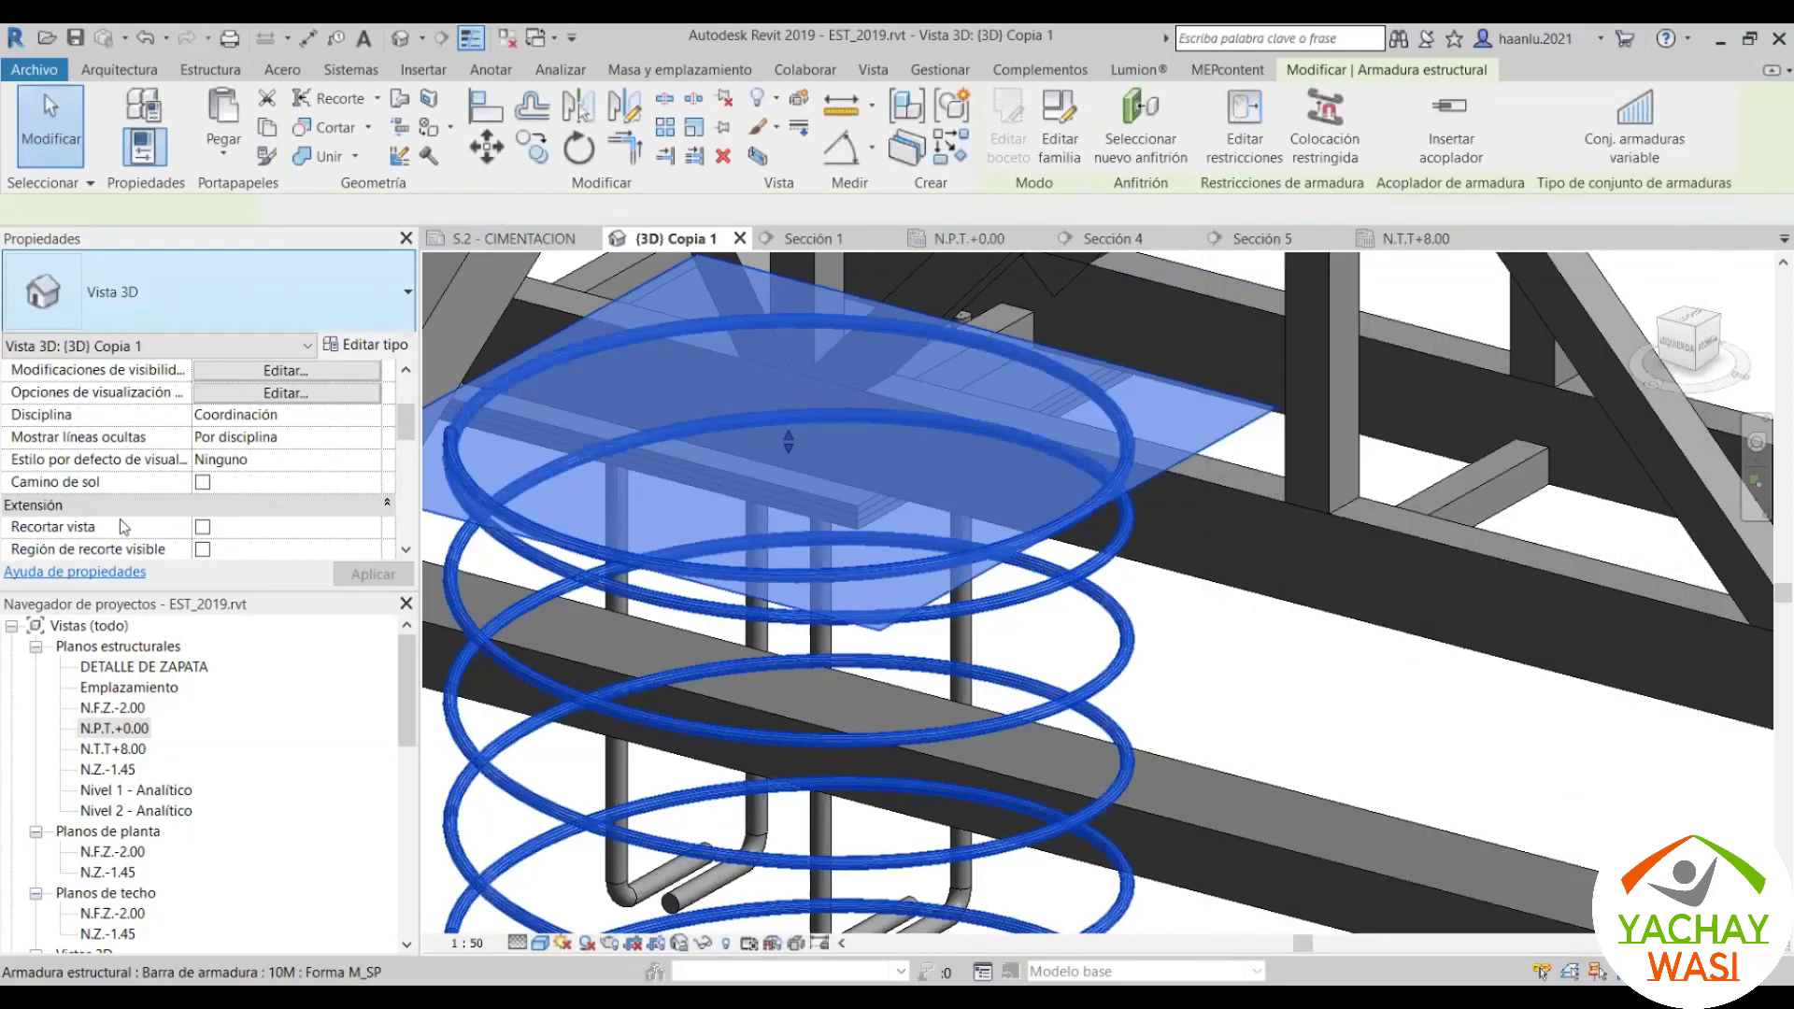
{"action": "left_click", "coordinate": [170, 290]}
Step: Switch the spiral rebar to a thicker 29M bar and review it
{"action": "left_click", "coordinate": [118, 519]}
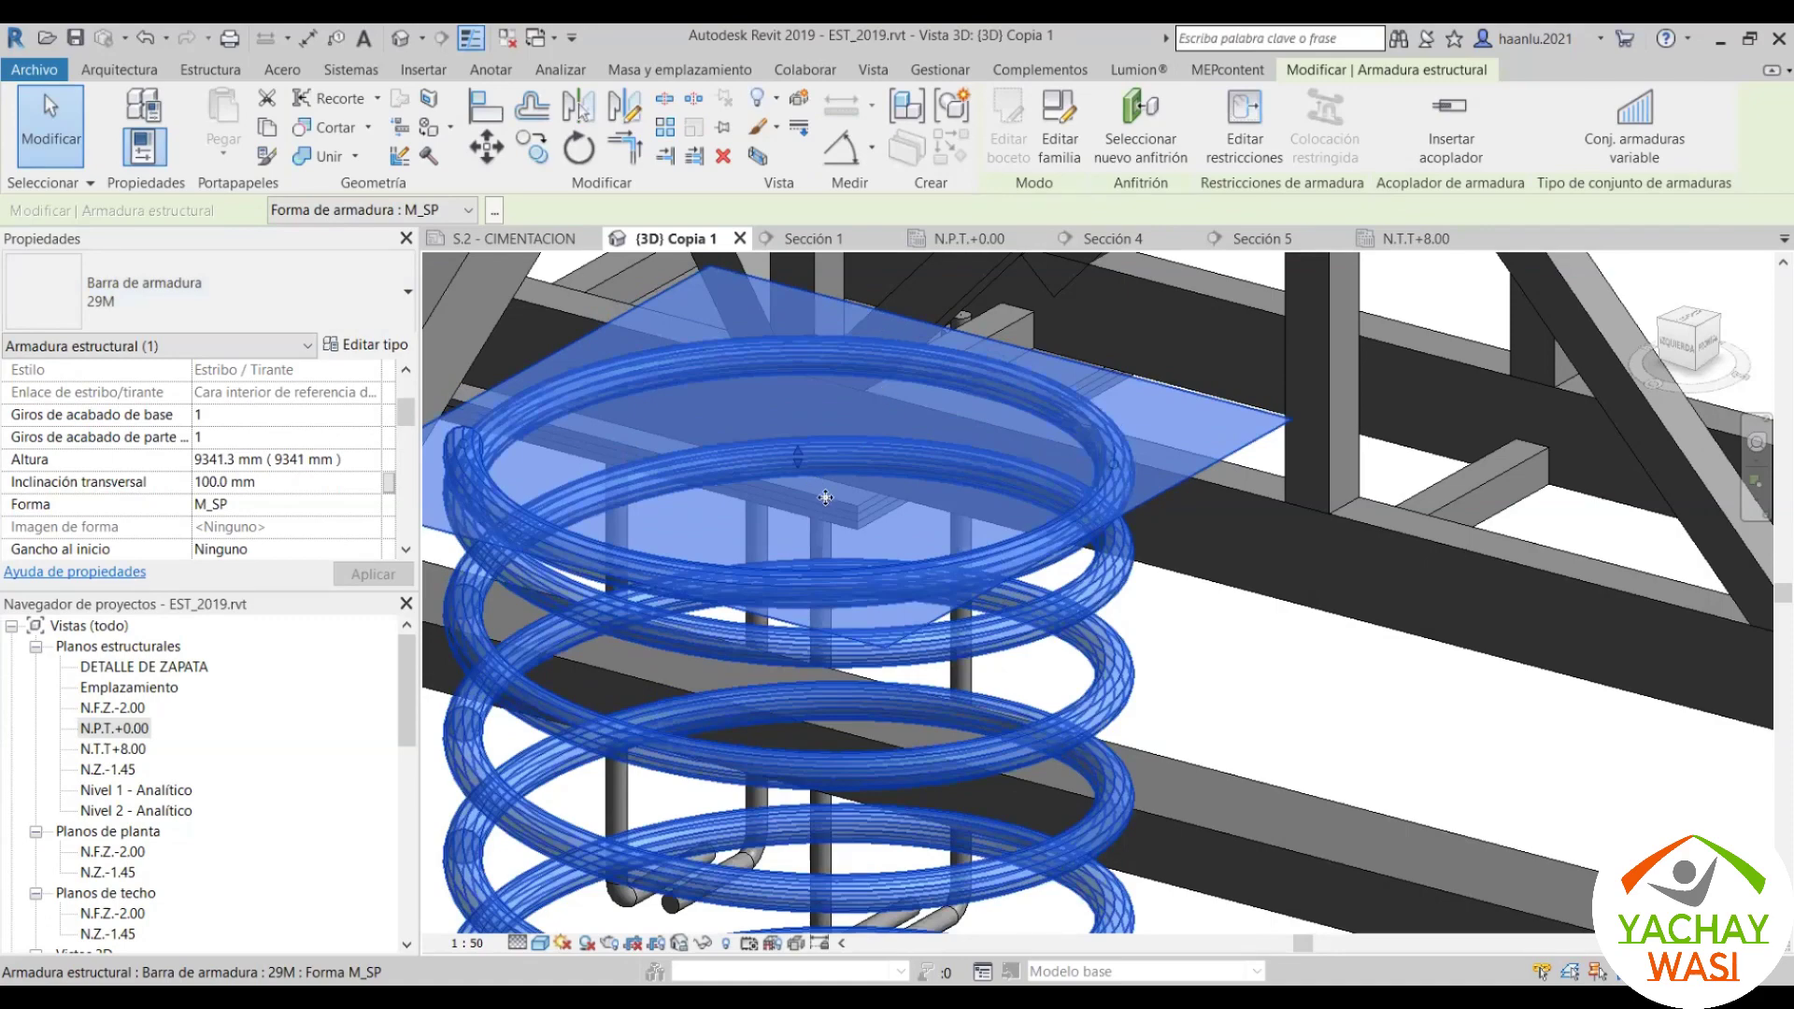
{"action": "scroll", "coordinate": [825, 498], "scroll_direction": "down", "scroll_amount": 5}
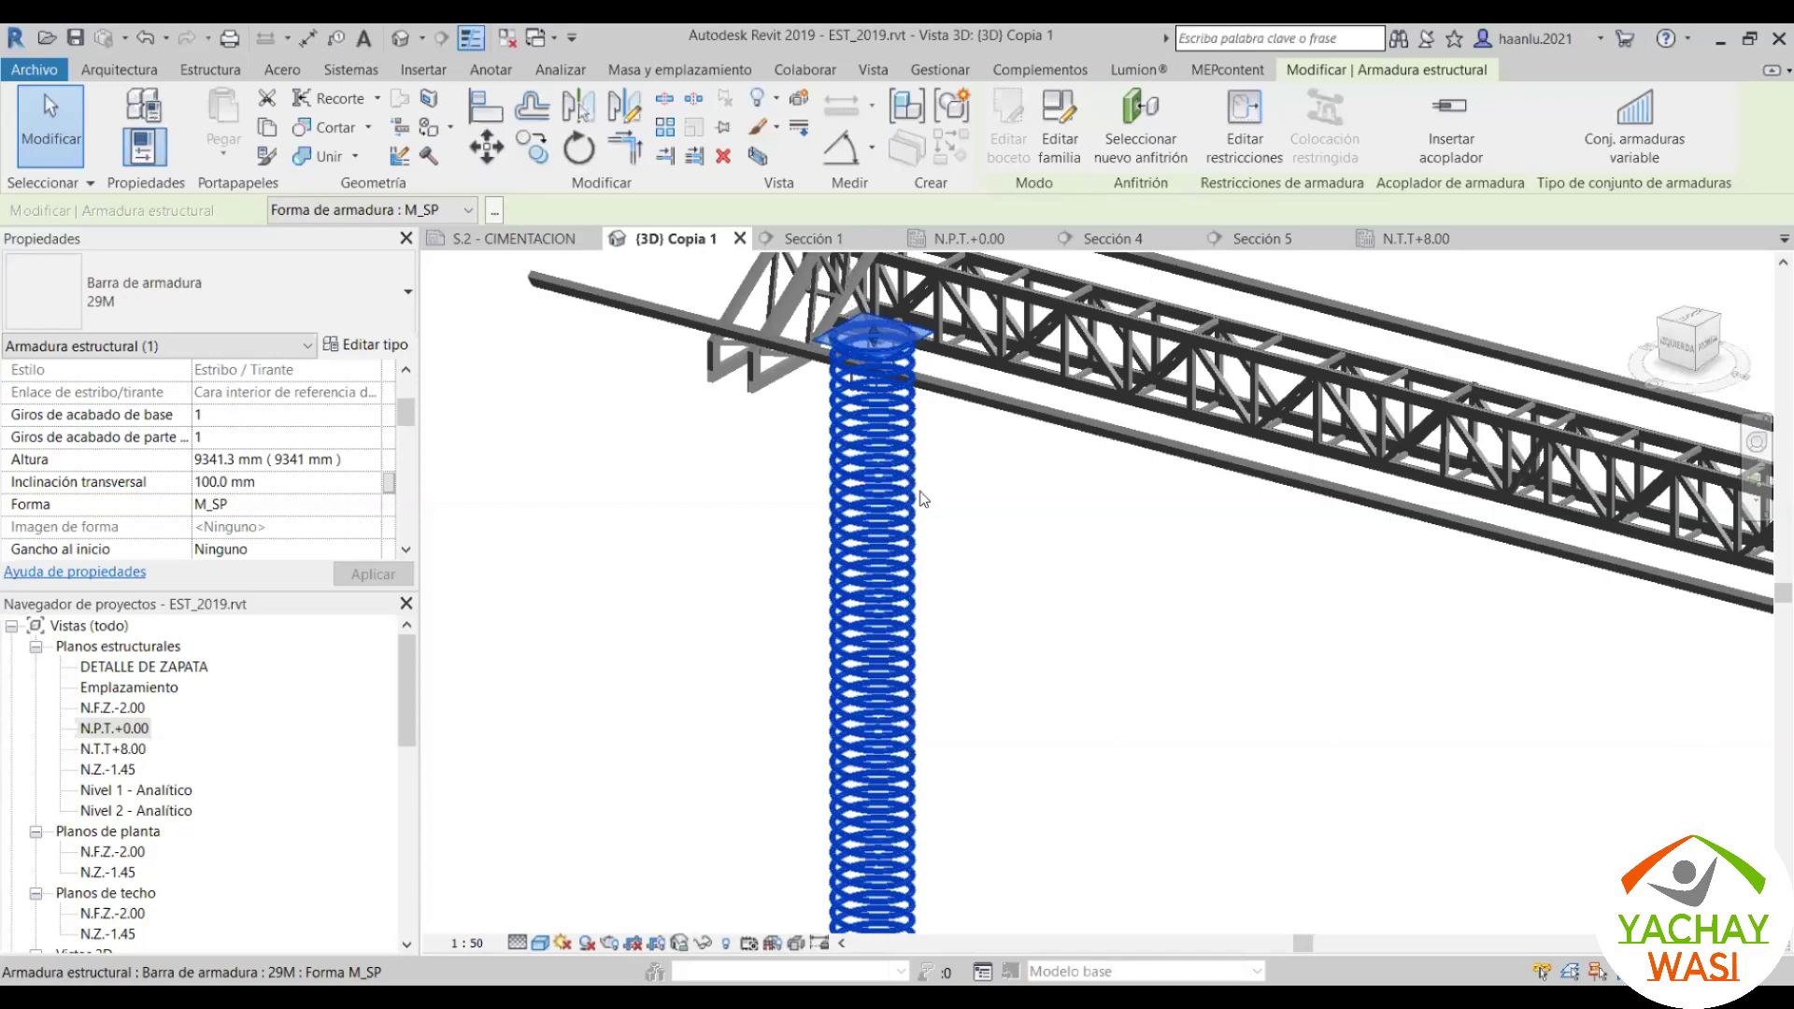
{"action": "scroll", "coordinate": [923, 500], "scroll_direction": "up", "scroll_amount": 10}
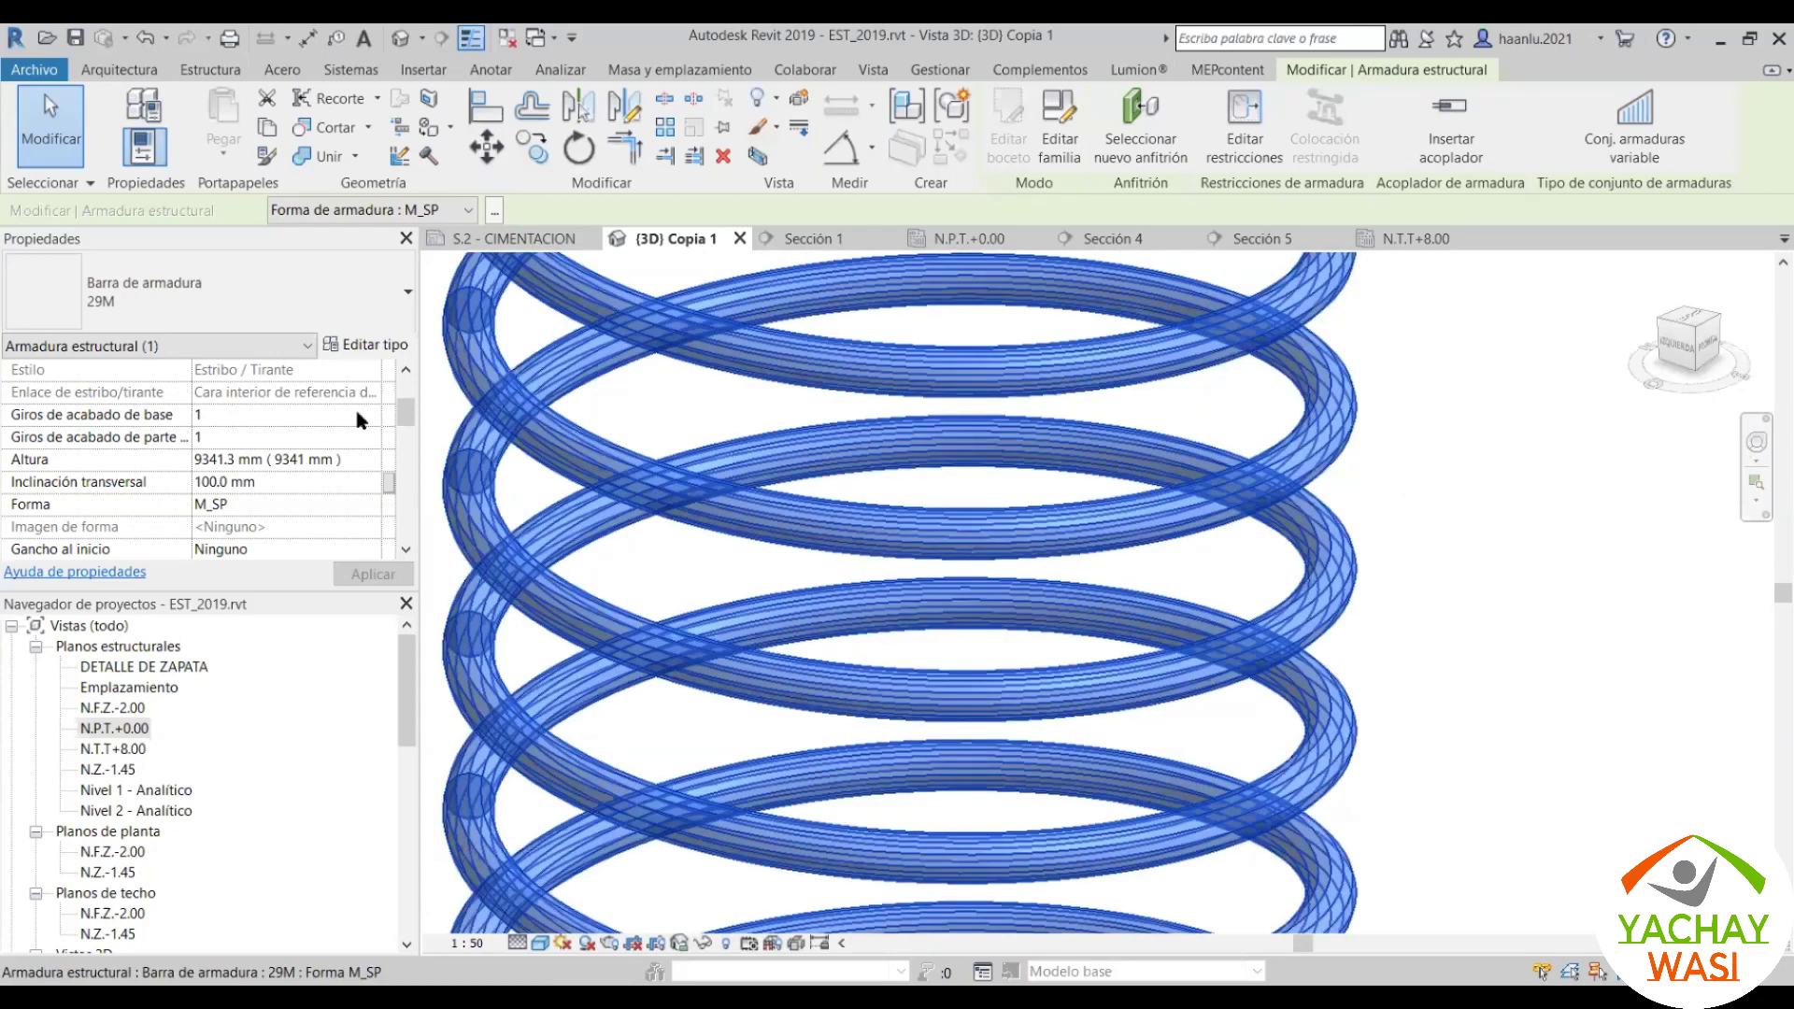
Step: Reselect the spiral rebar and set it back to 10M bars
{"action": "left_click", "coordinate": [659, 533]}
{"action": "left_click", "coordinate": [665, 533]}
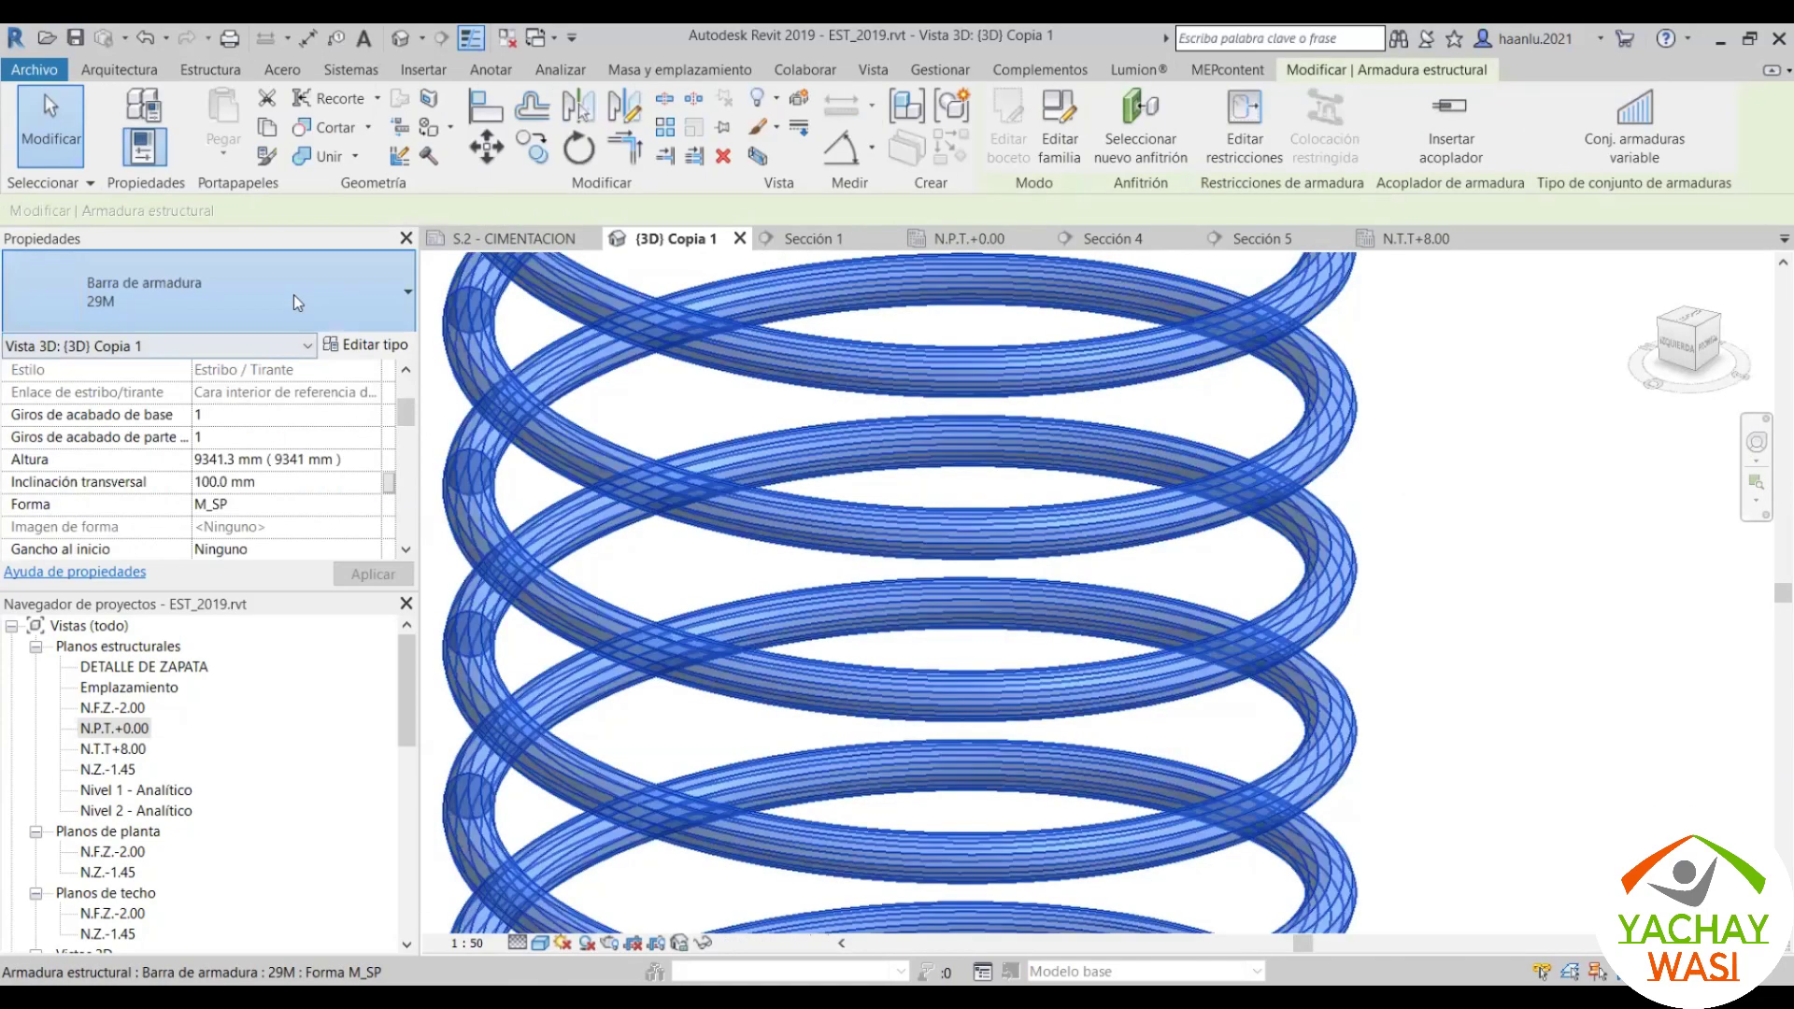
{"action": "left_click", "coordinate": [280, 299]}
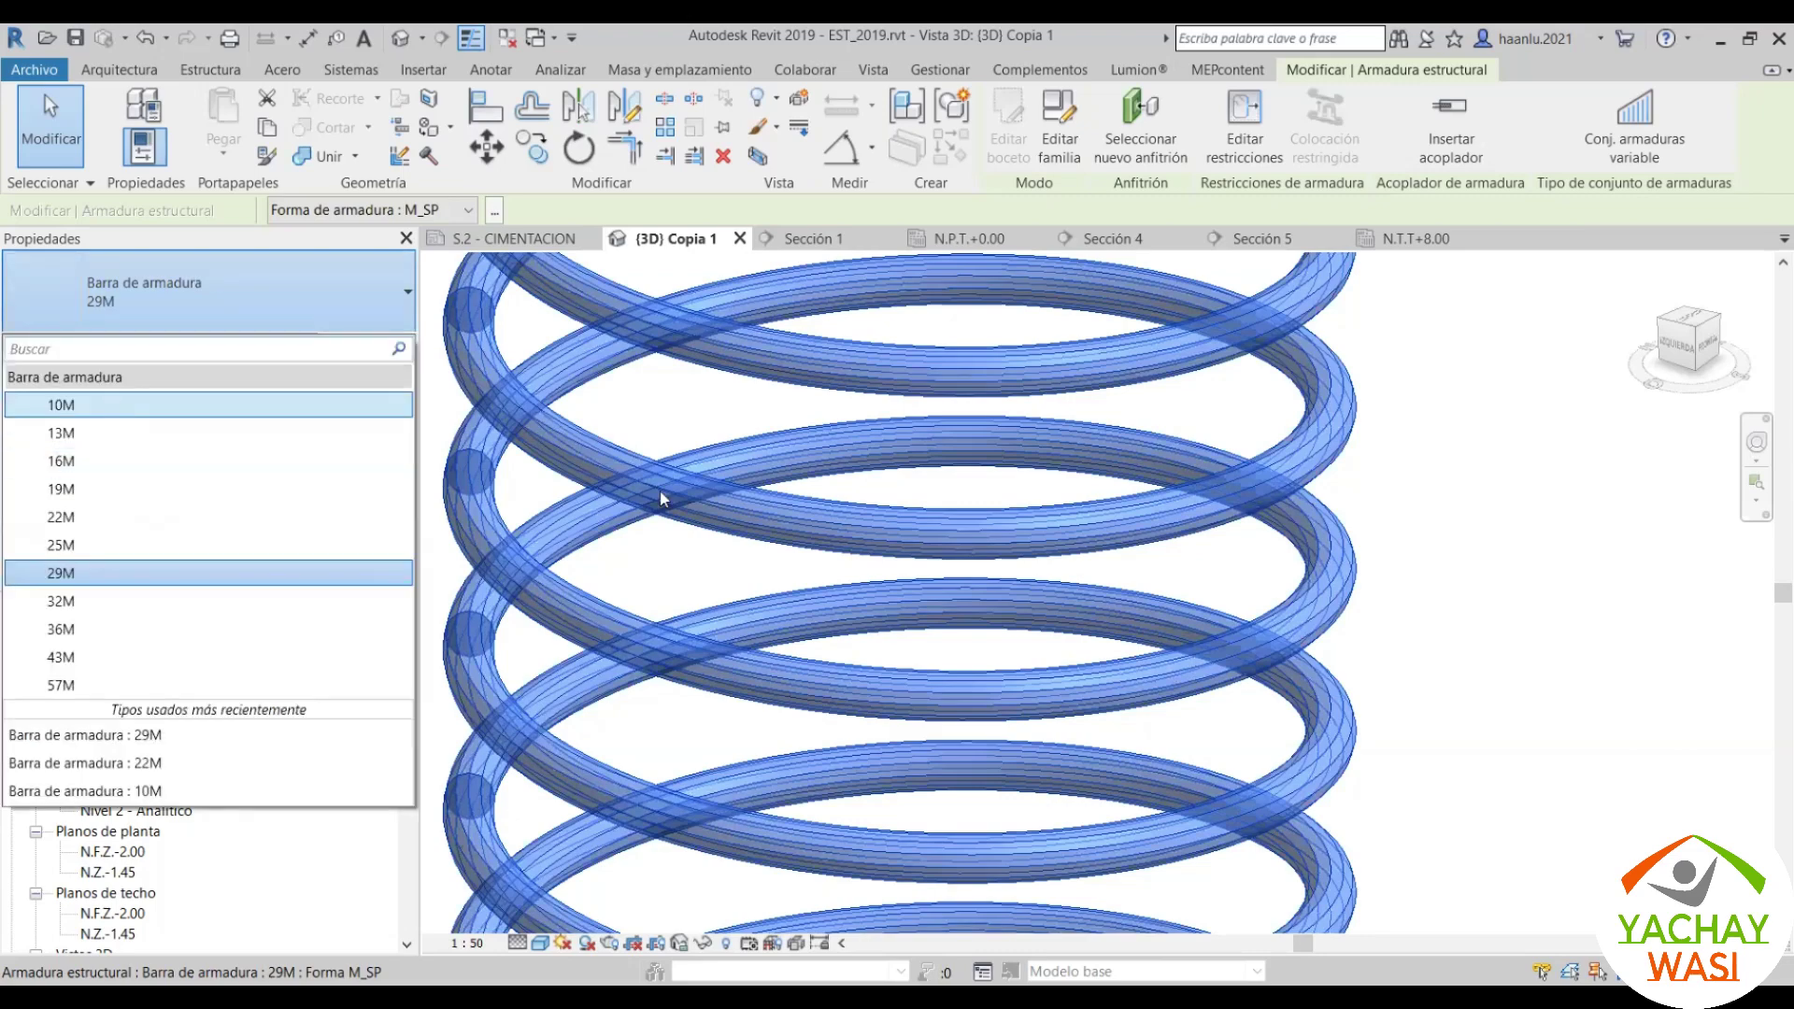
{"action": "key", "text": "Return"}
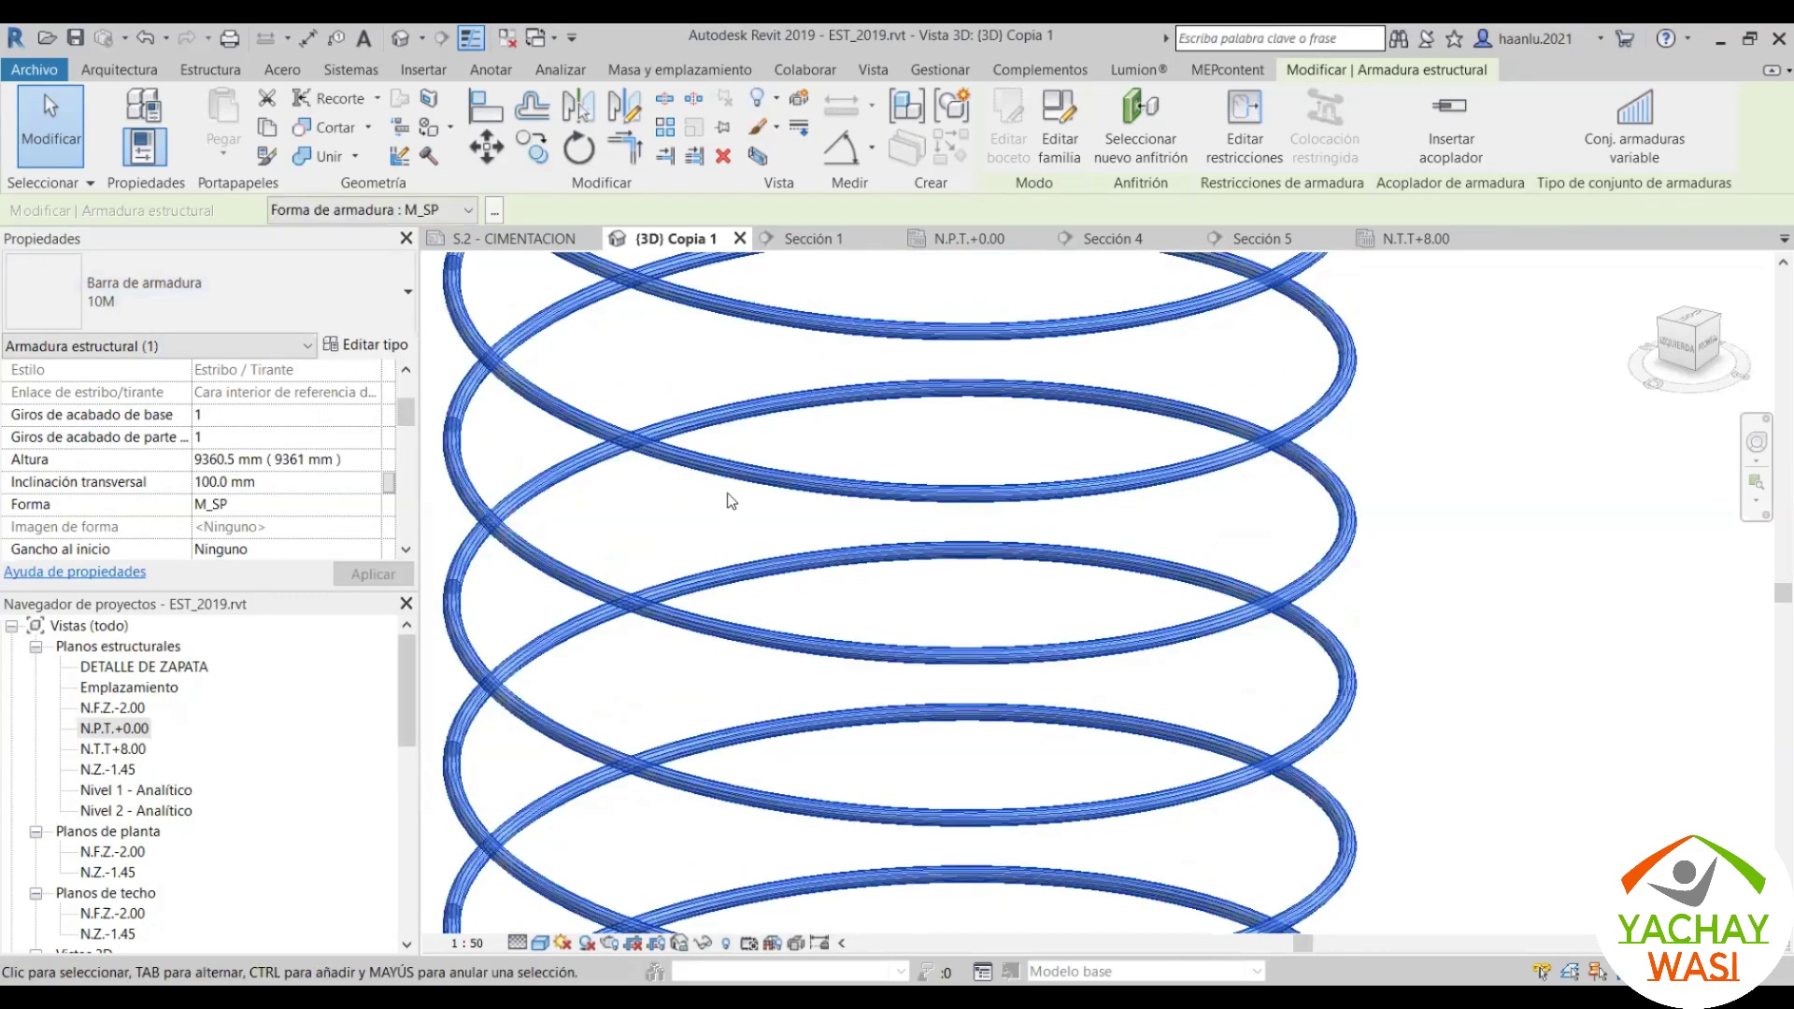
Step: Orbit and zoom to inspect the spiral down to its base, then deselect it
{"action": "scroll", "coordinate": [949, 632], "scroll_direction": "down", "scroll_amount": 3}
{"action": "mouse_move", "coordinate": [929, 648]}
{"action": "middle_mouse_down", "text": "shift"}
{"action": "mouse_move", "coordinate": [894, 652]}
{"action": "mouse_move", "coordinate": [820, 560]}
{"action": "middle_mouse_up", "text": "shift"}
{"action": "scroll", "coordinate": [871, 648], "scroll_direction": "down", "scroll_amount": 5}
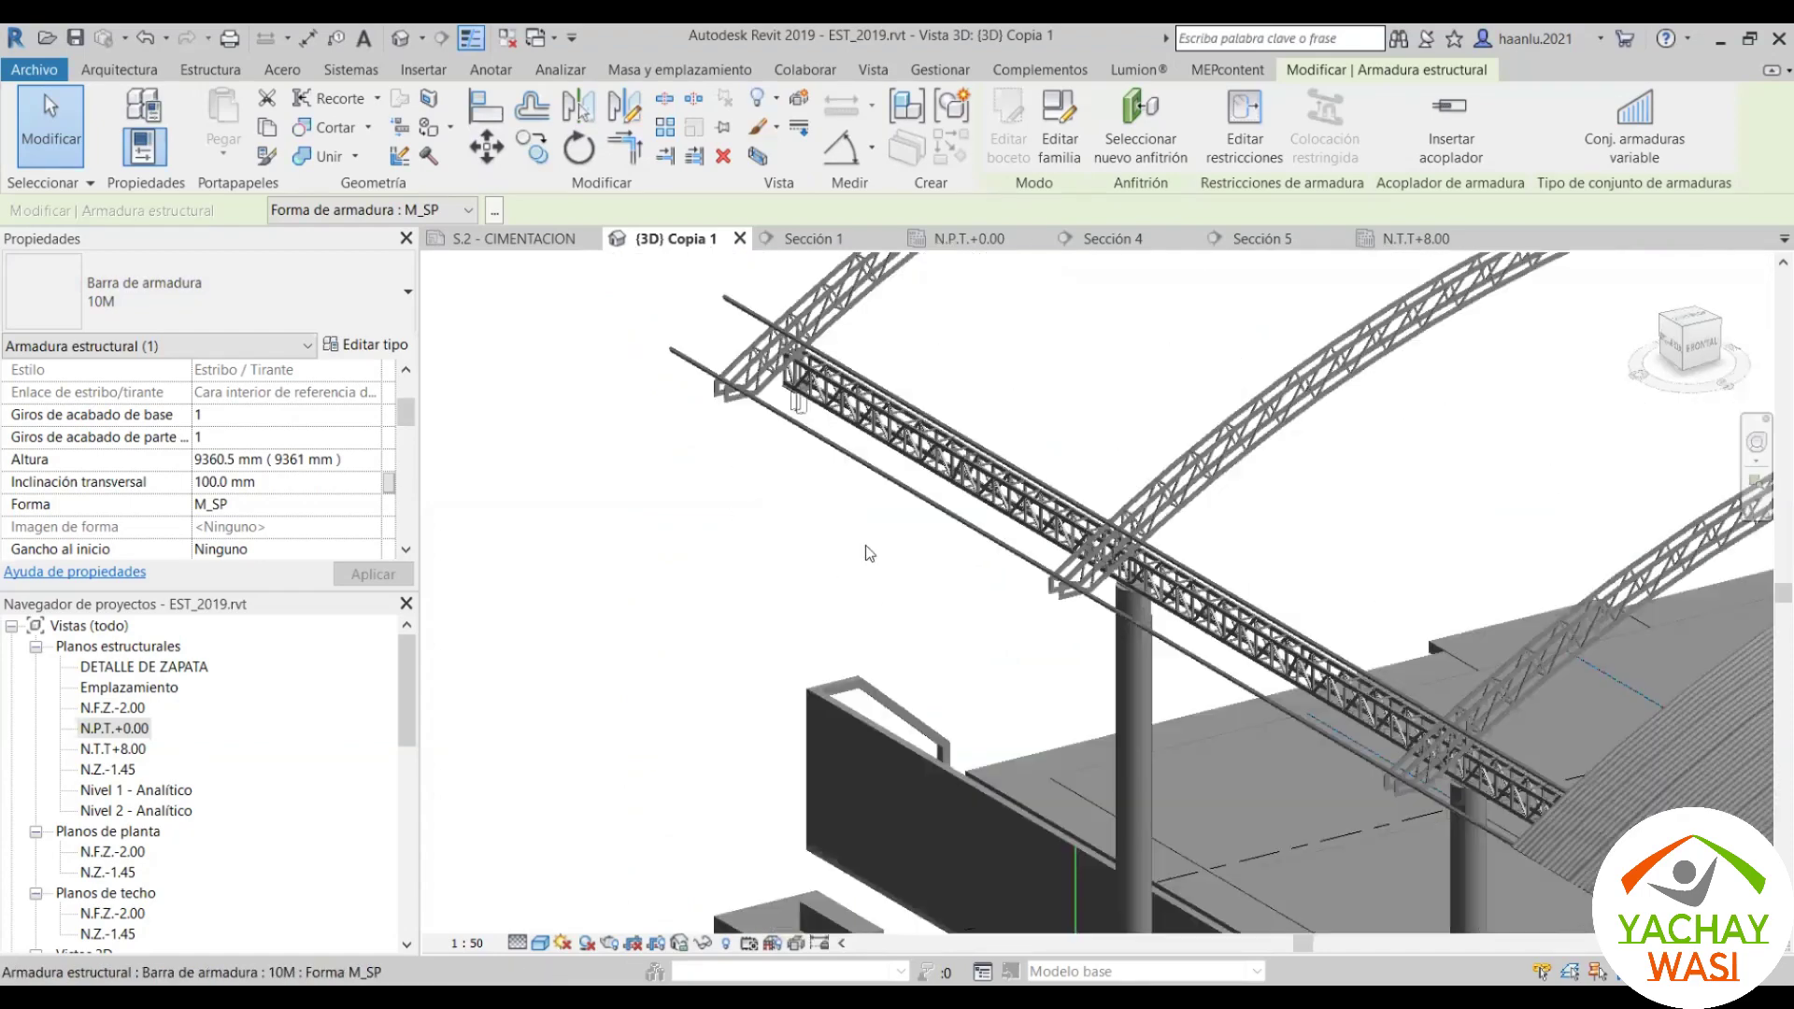
{"action": "mouse_move", "coordinate": [831, 614]}
{"action": "middle_mouse_down", "text": "shift"}
{"action": "mouse_move", "coordinate": [885, 620]}
{"action": "mouse_move", "coordinate": [841, 654]}
{"action": "middle_mouse_up", "text": "shift"}
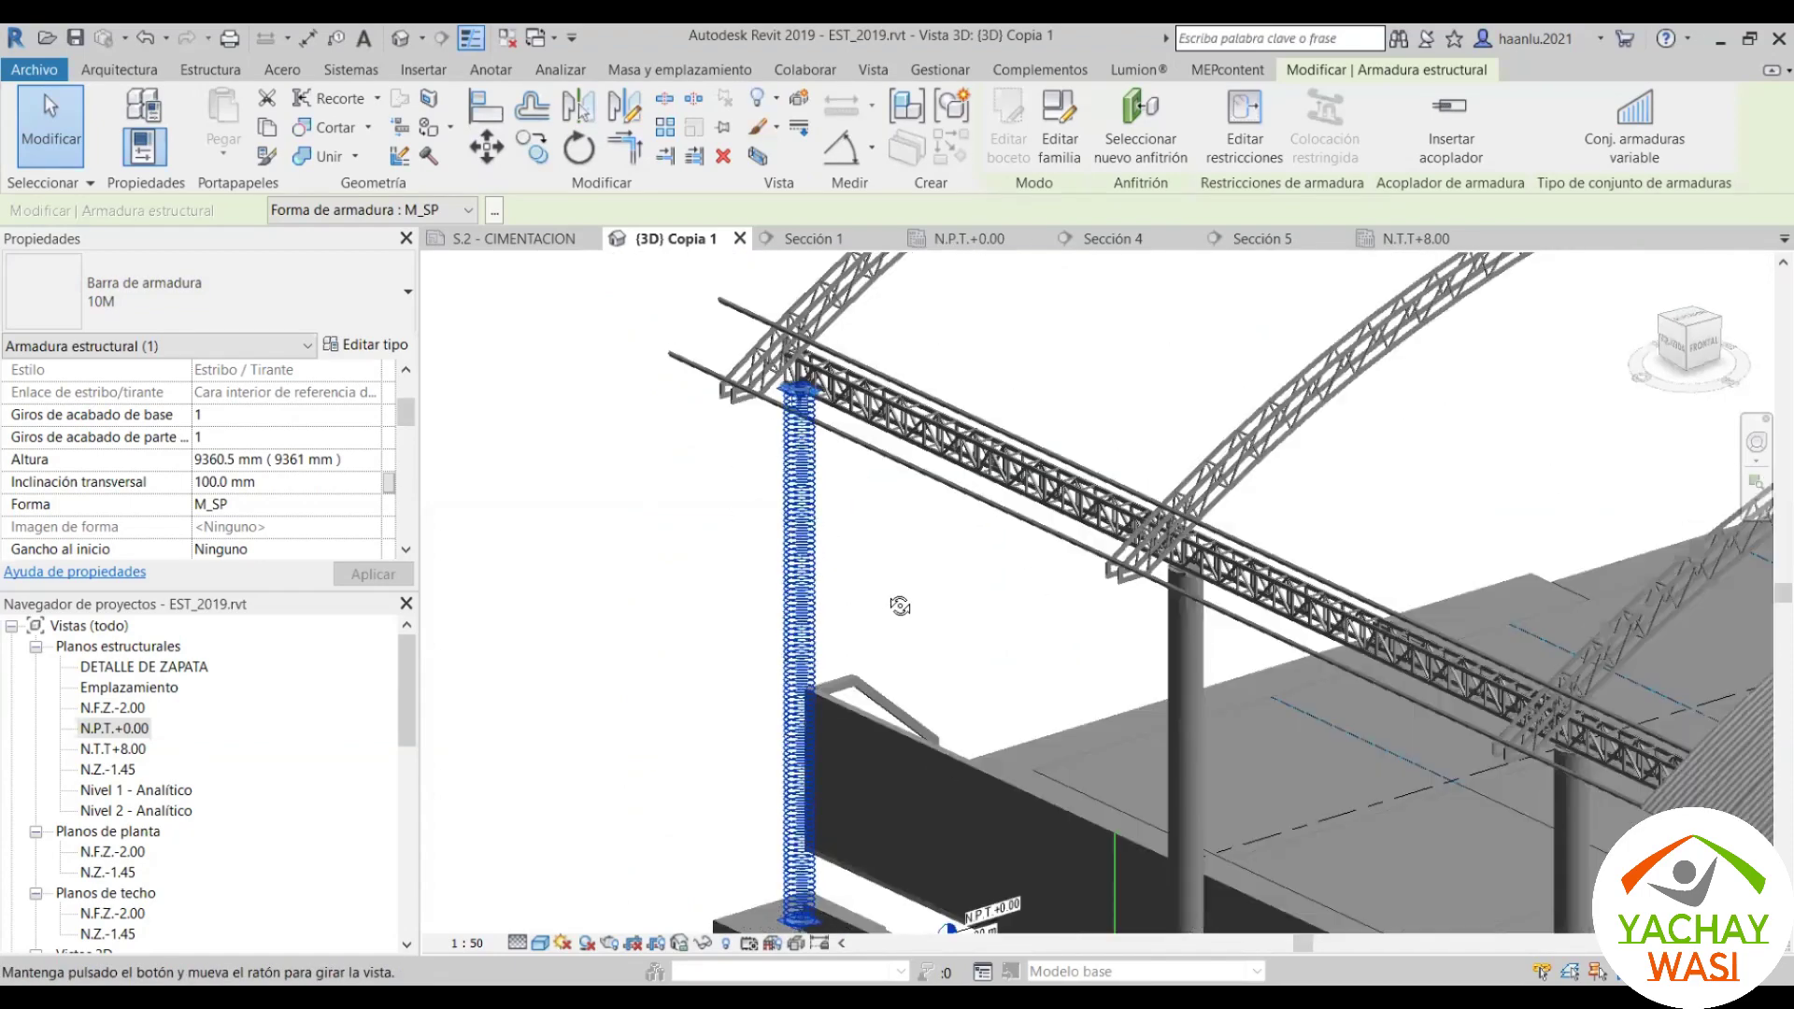
{"action": "scroll", "coordinate": [800, 809], "scroll_direction": "up", "scroll_amount": 2}
{"action": "scroll", "coordinate": [800, 809], "scroll_direction": "up", "scroll_amount": 1}
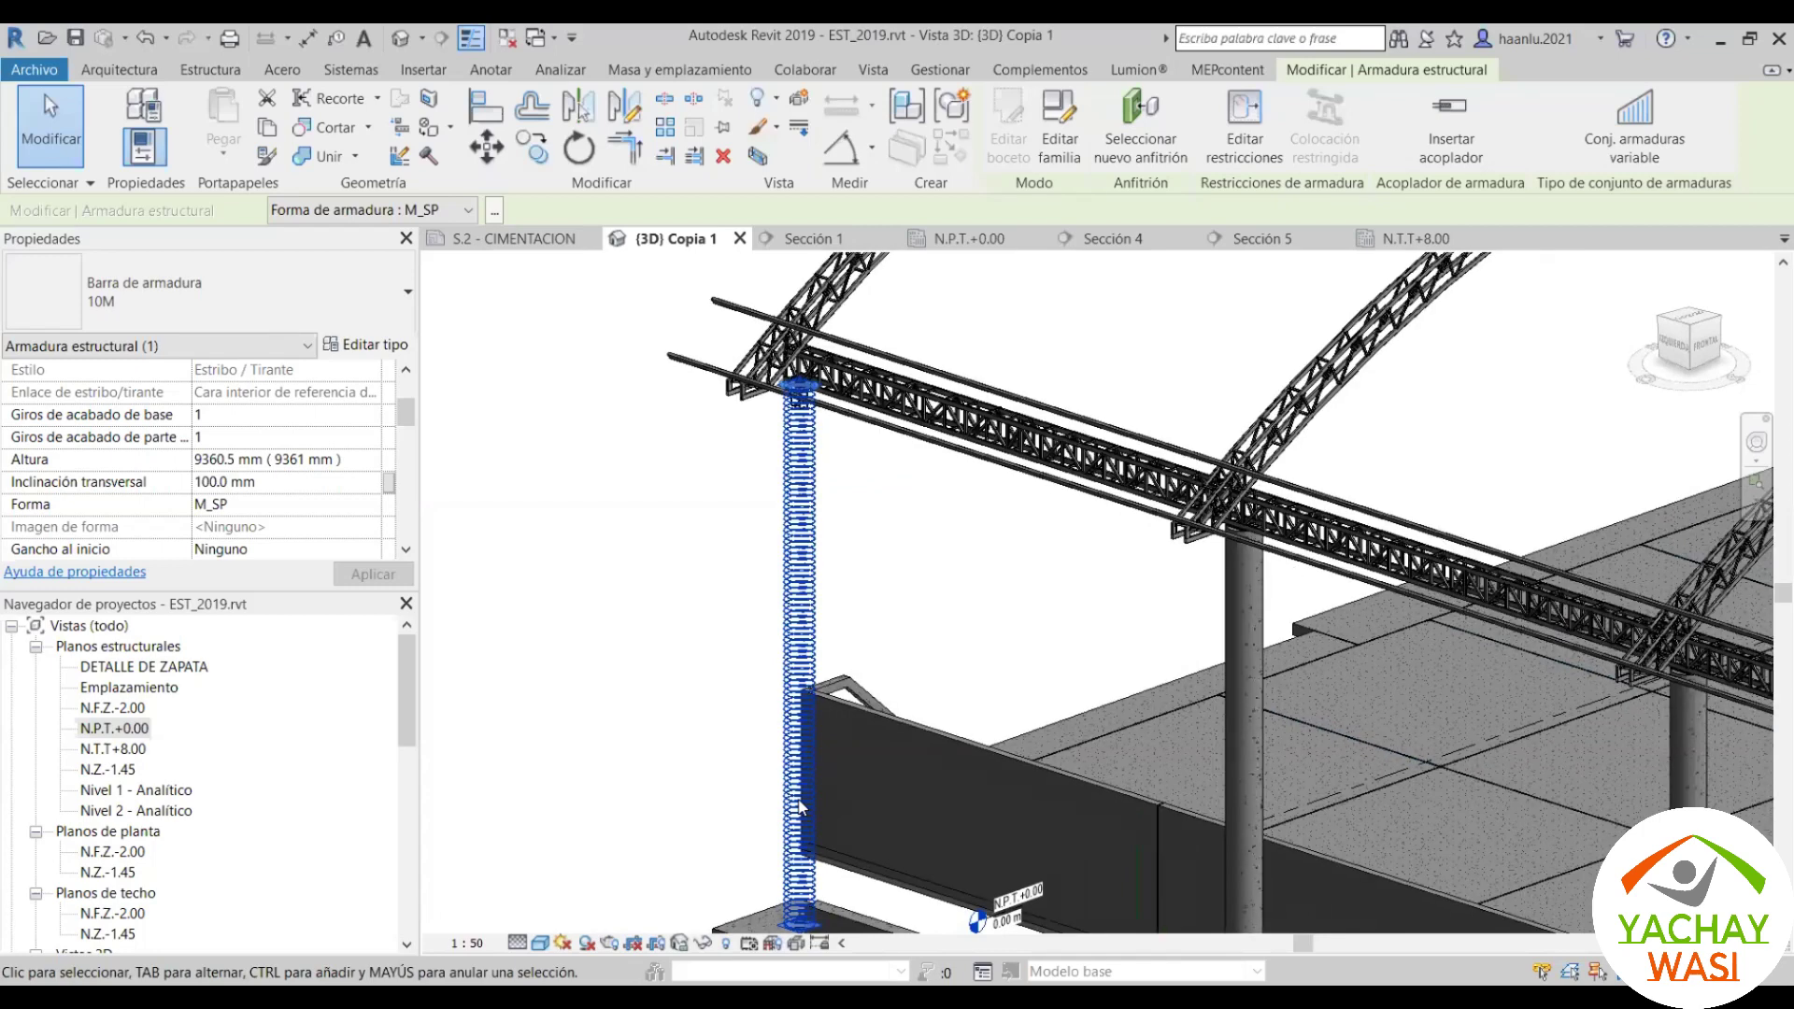
{"action": "scroll", "coordinate": [799, 801], "scroll_direction": "up", "scroll_amount": 1}
{"action": "scroll", "coordinate": [796, 783], "scroll_direction": "up", "scroll_amount": 1}
{"action": "scroll", "coordinate": [812, 755], "scroll_direction": "up", "scroll_amount": 1}
{"action": "scroll", "coordinate": [1048, 766], "scroll_direction": "up", "scroll_amount": 1}
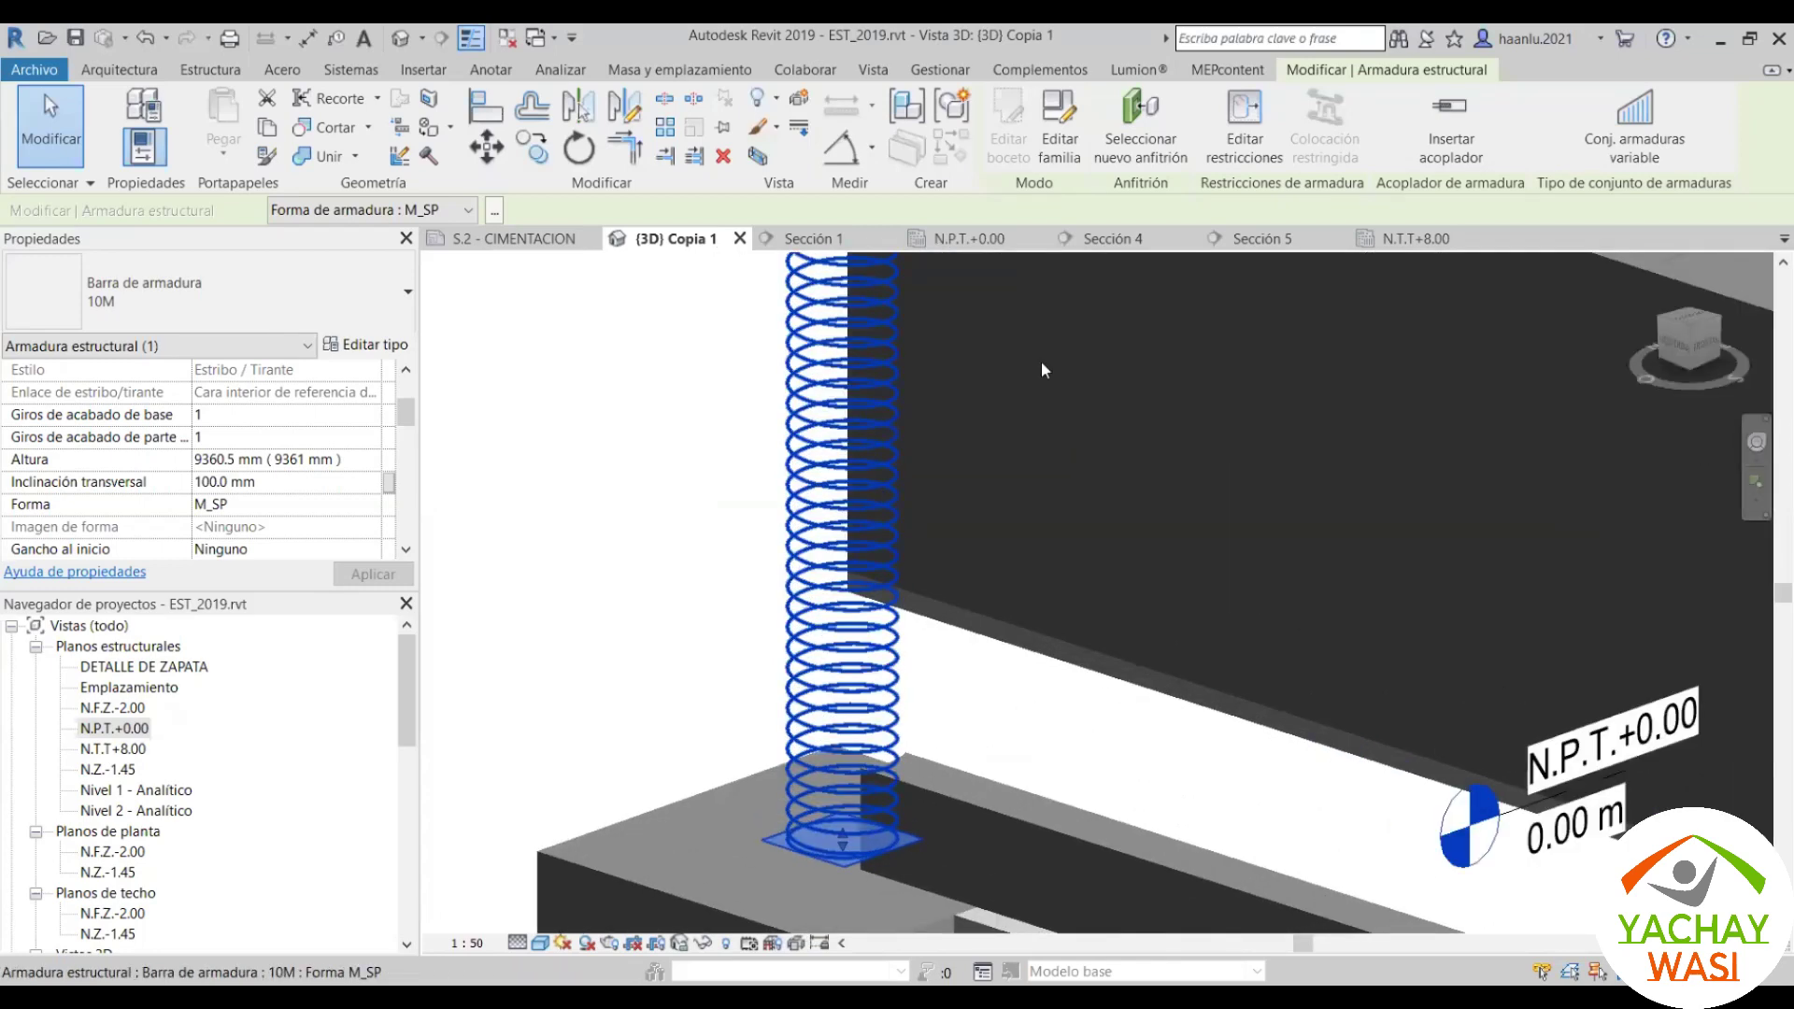
{"action": "key", "text": "Escape"}
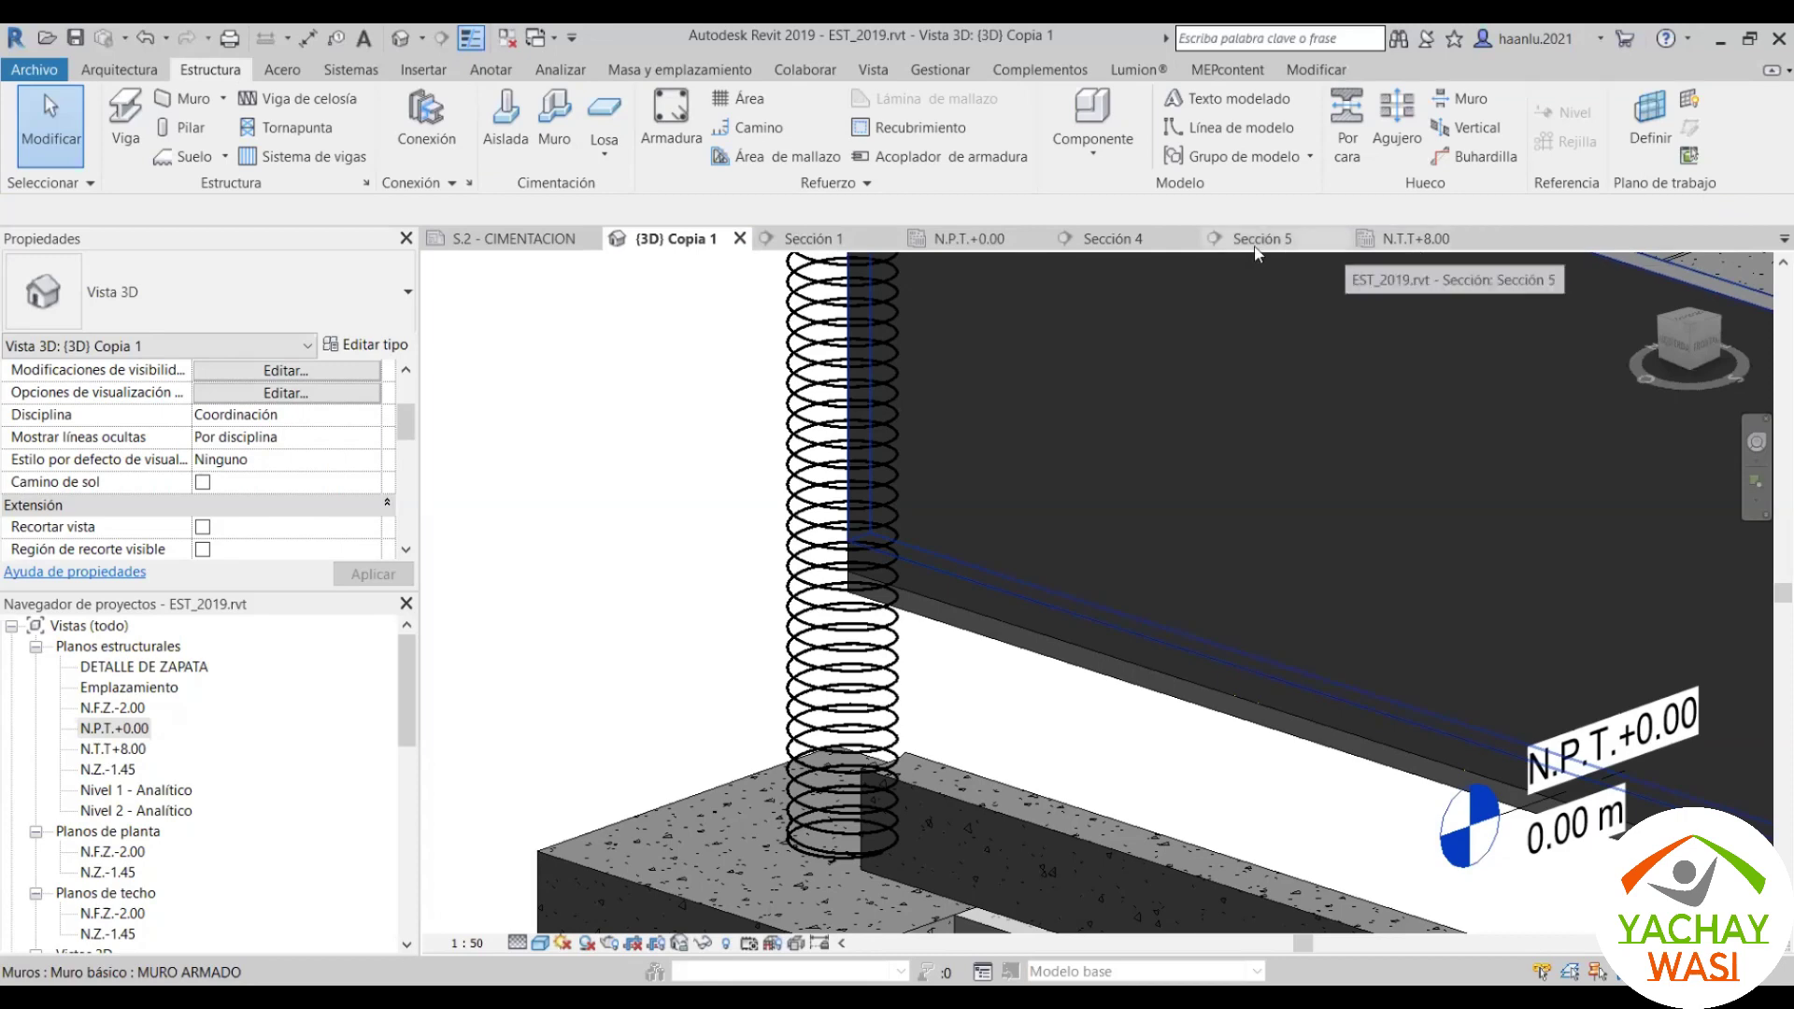
Step: On the N.P.T.+0.00 plan, set column C-1's first rebar cover to Exterior - 19M a 57M <50 mm>
{"action": "left_click", "coordinate": [969, 238]}
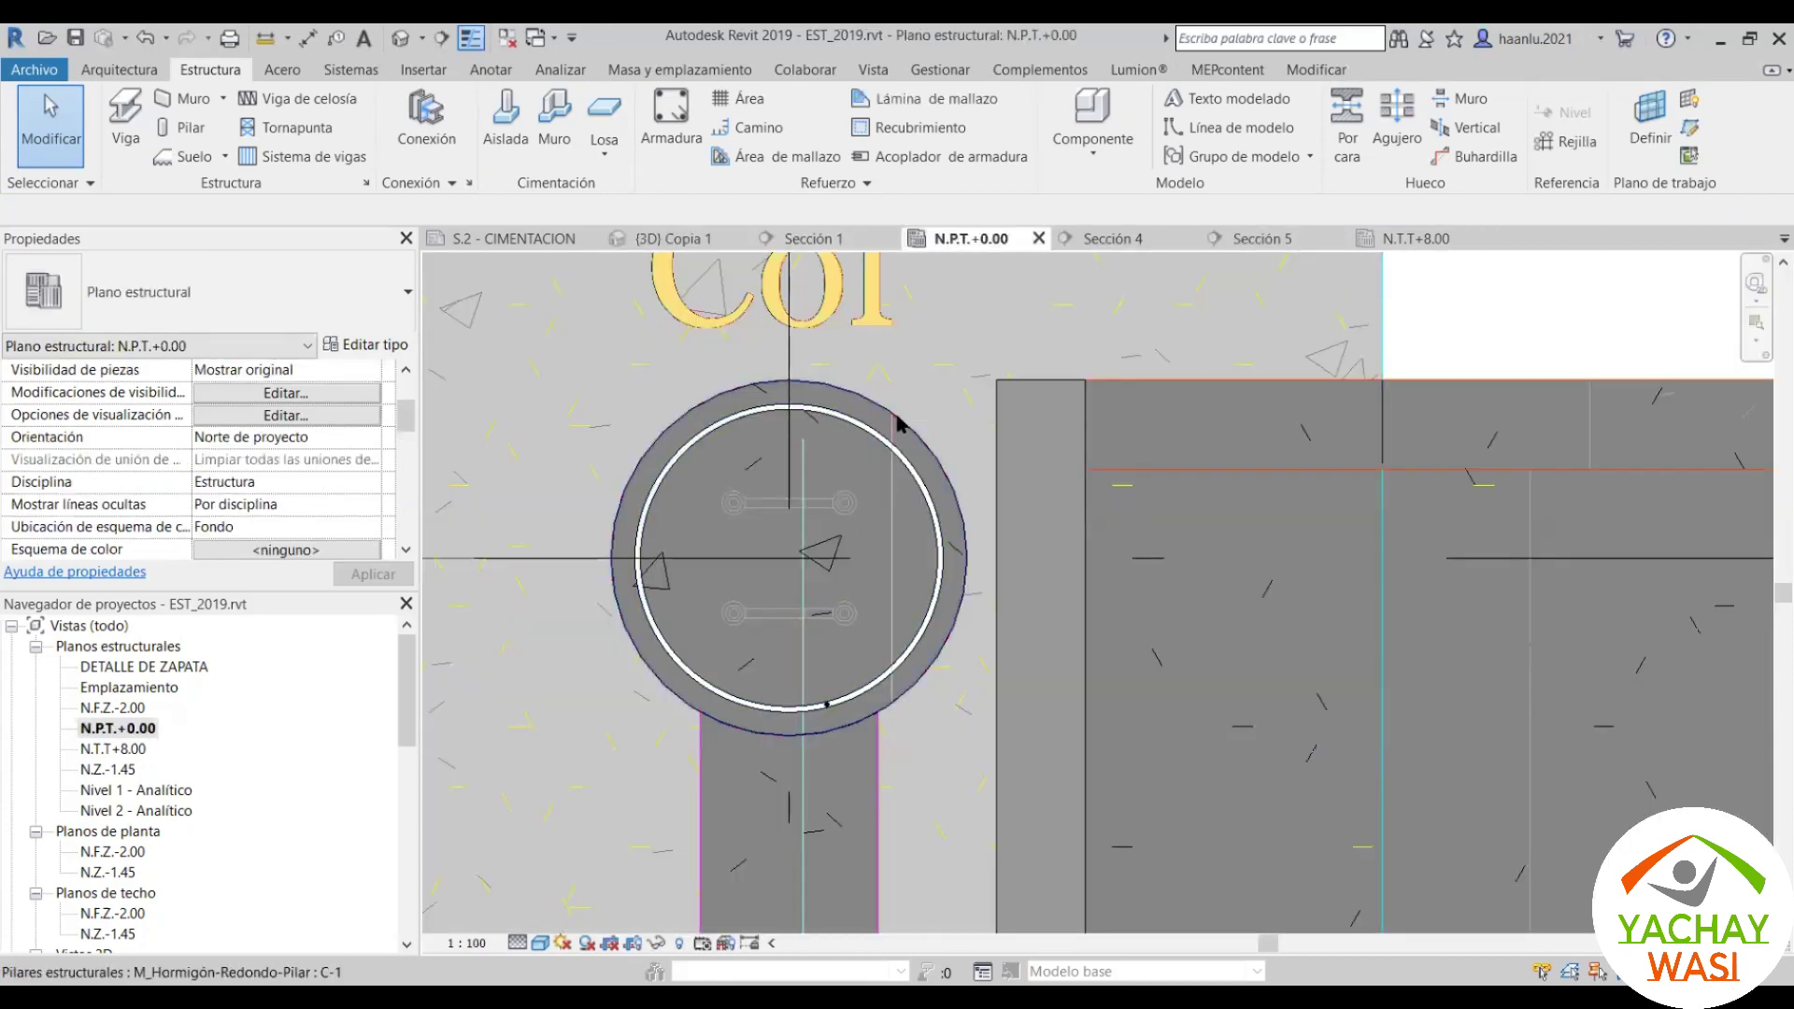
{"action": "left_click", "coordinate": [897, 423]}
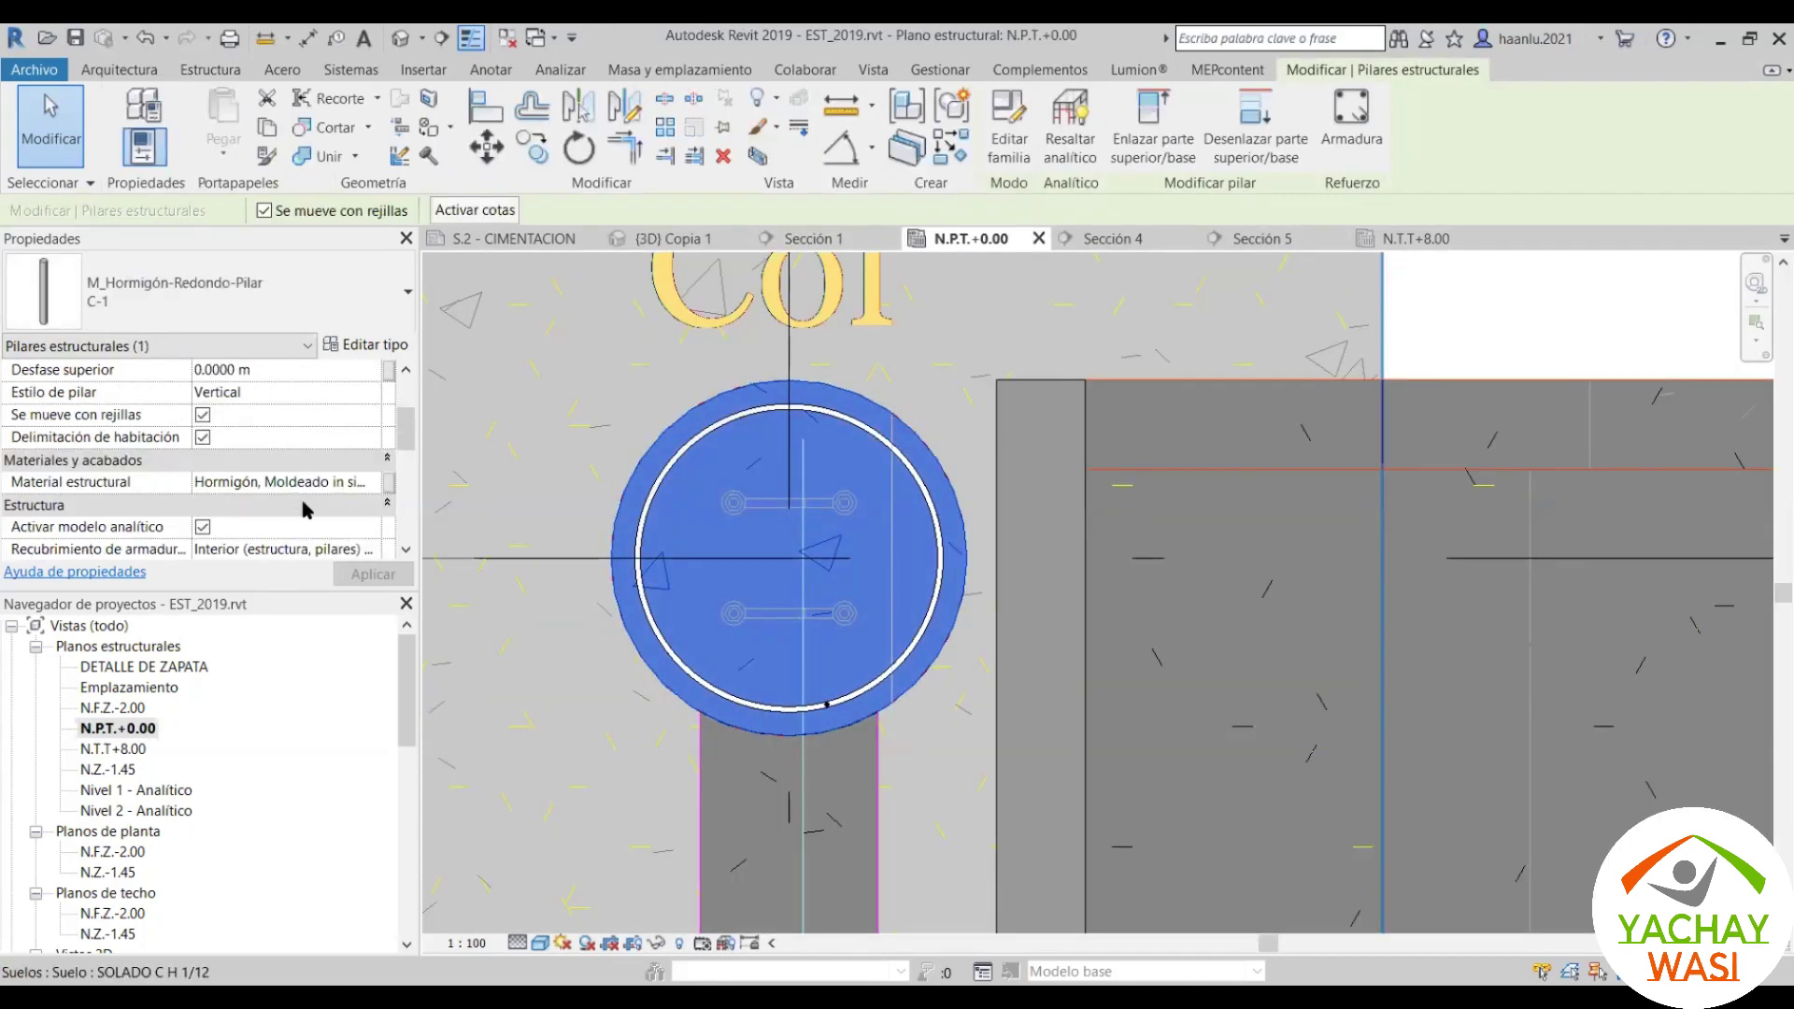
{"action": "scroll", "coordinate": [308, 504], "scroll_direction": "down", "scroll_amount": 3}
{"action": "left_click", "coordinate": [374, 489]}
{"action": "left_click", "coordinate": [371, 482]}
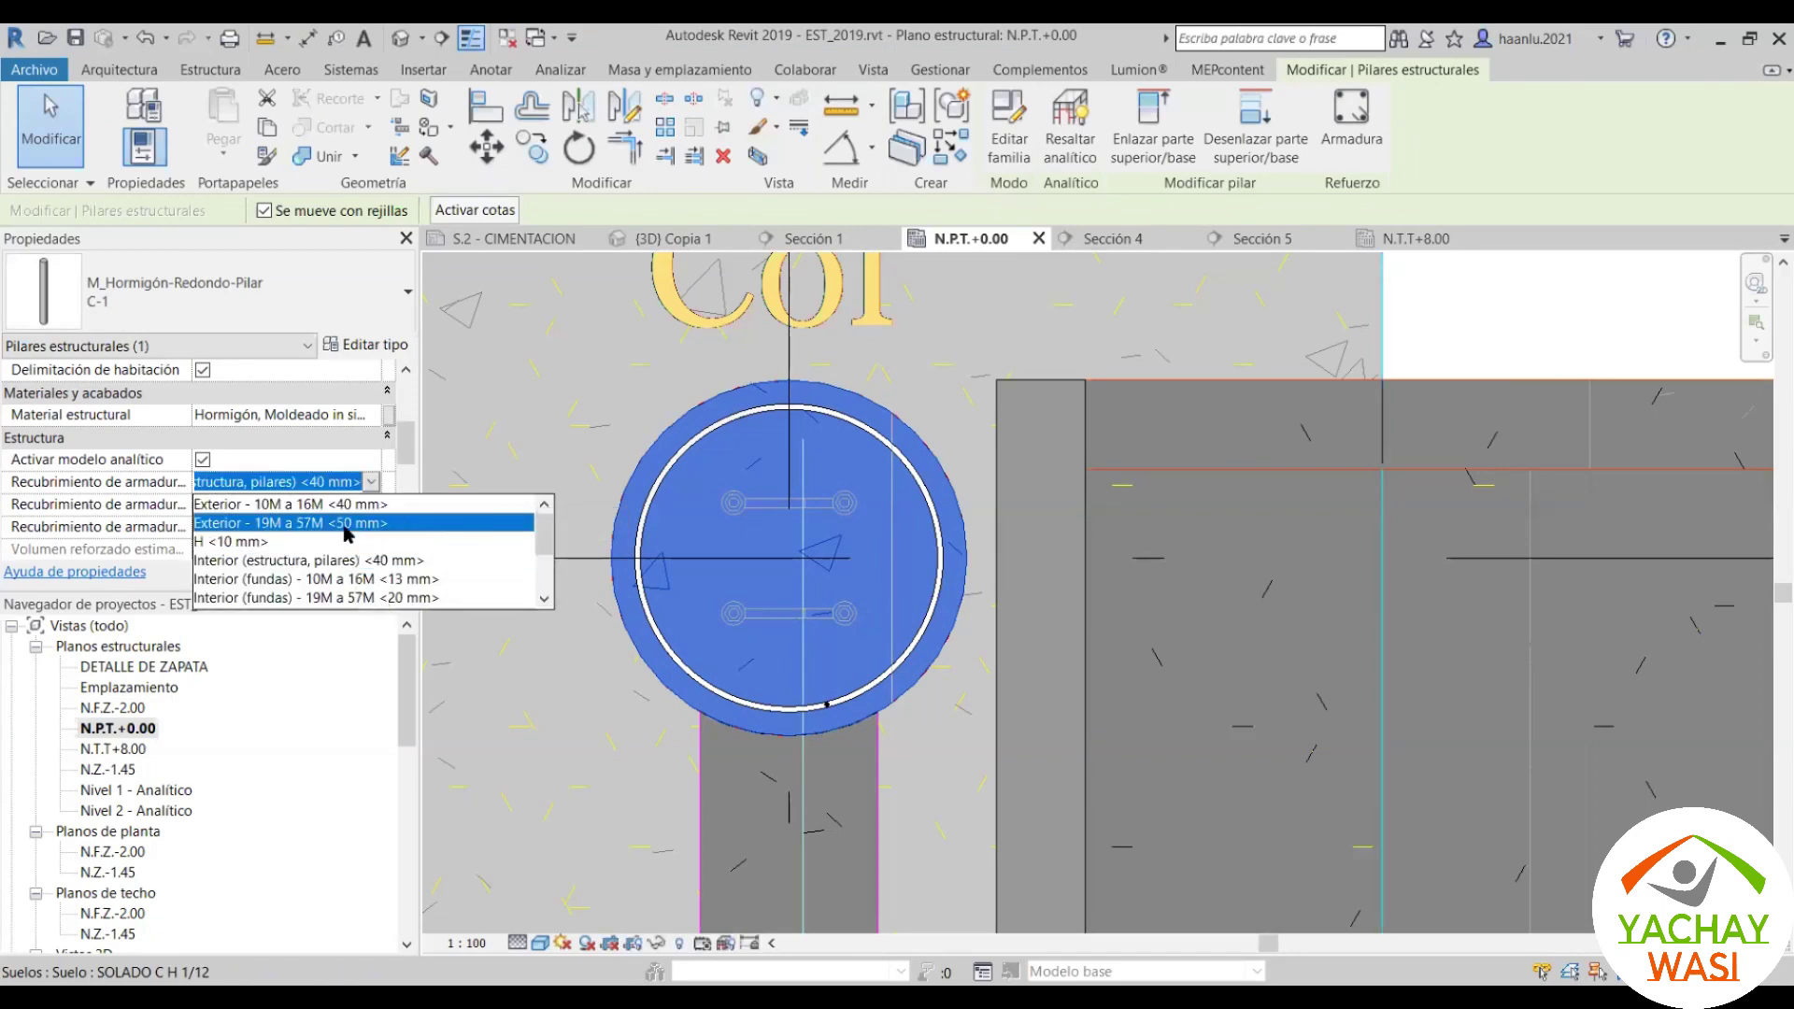
{"action": "left_click", "coordinate": [345, 523]}
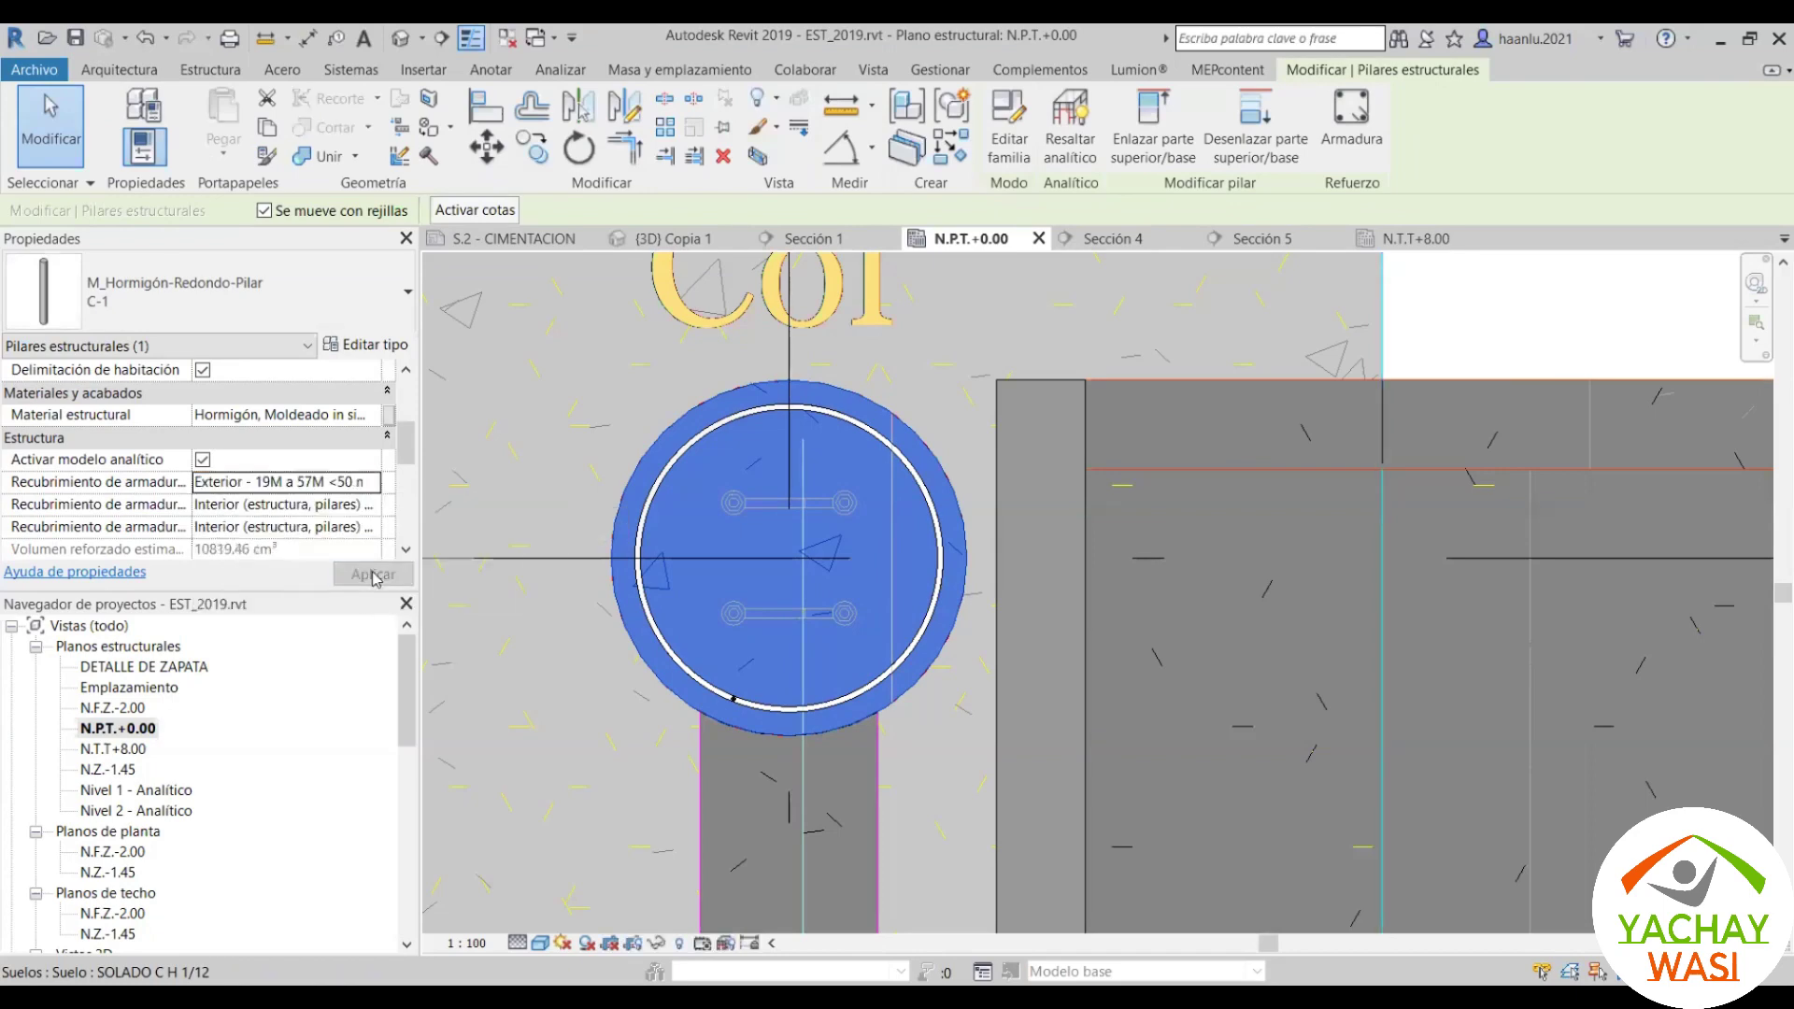
Step: Set the second and third rebar covers to Exterior - 19M a 57M <50 mm> as well
{"action": "left_click", "coordinate": [370, 501]}
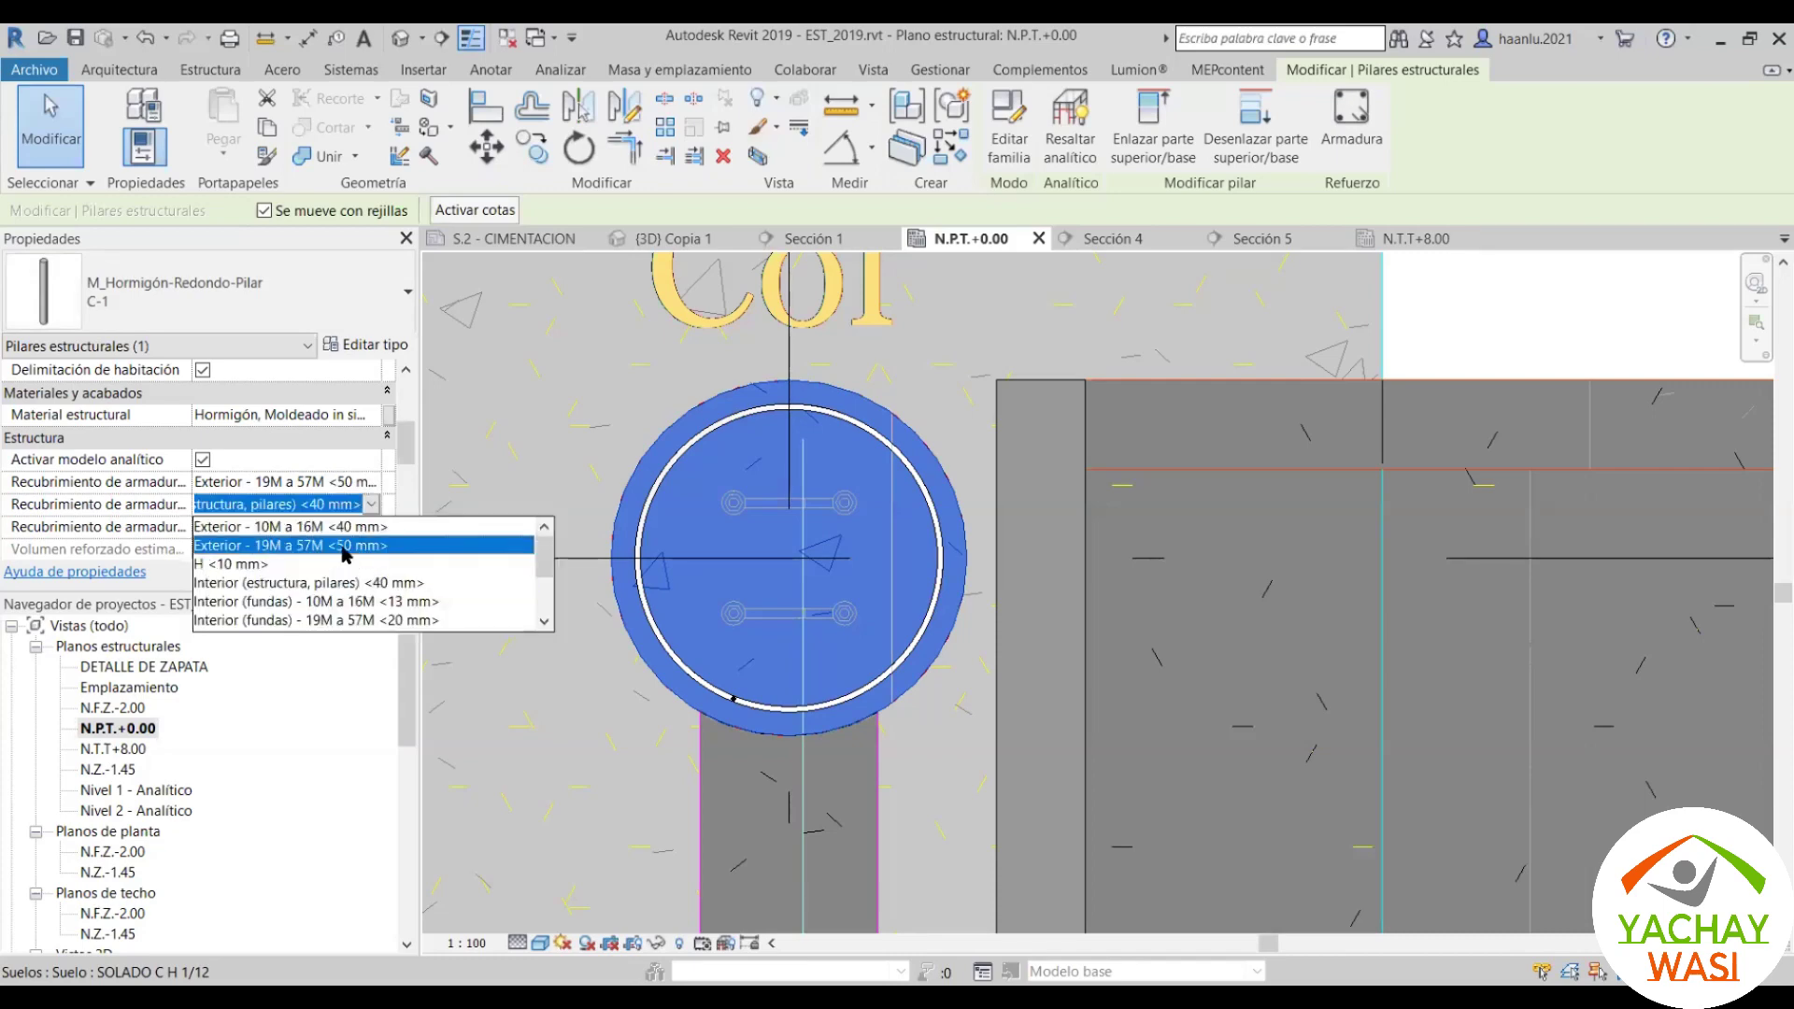
{"action": "left_click", "coordinate": [344, 547]}
{"action": "left_click", "coordinate": [370, 527]}
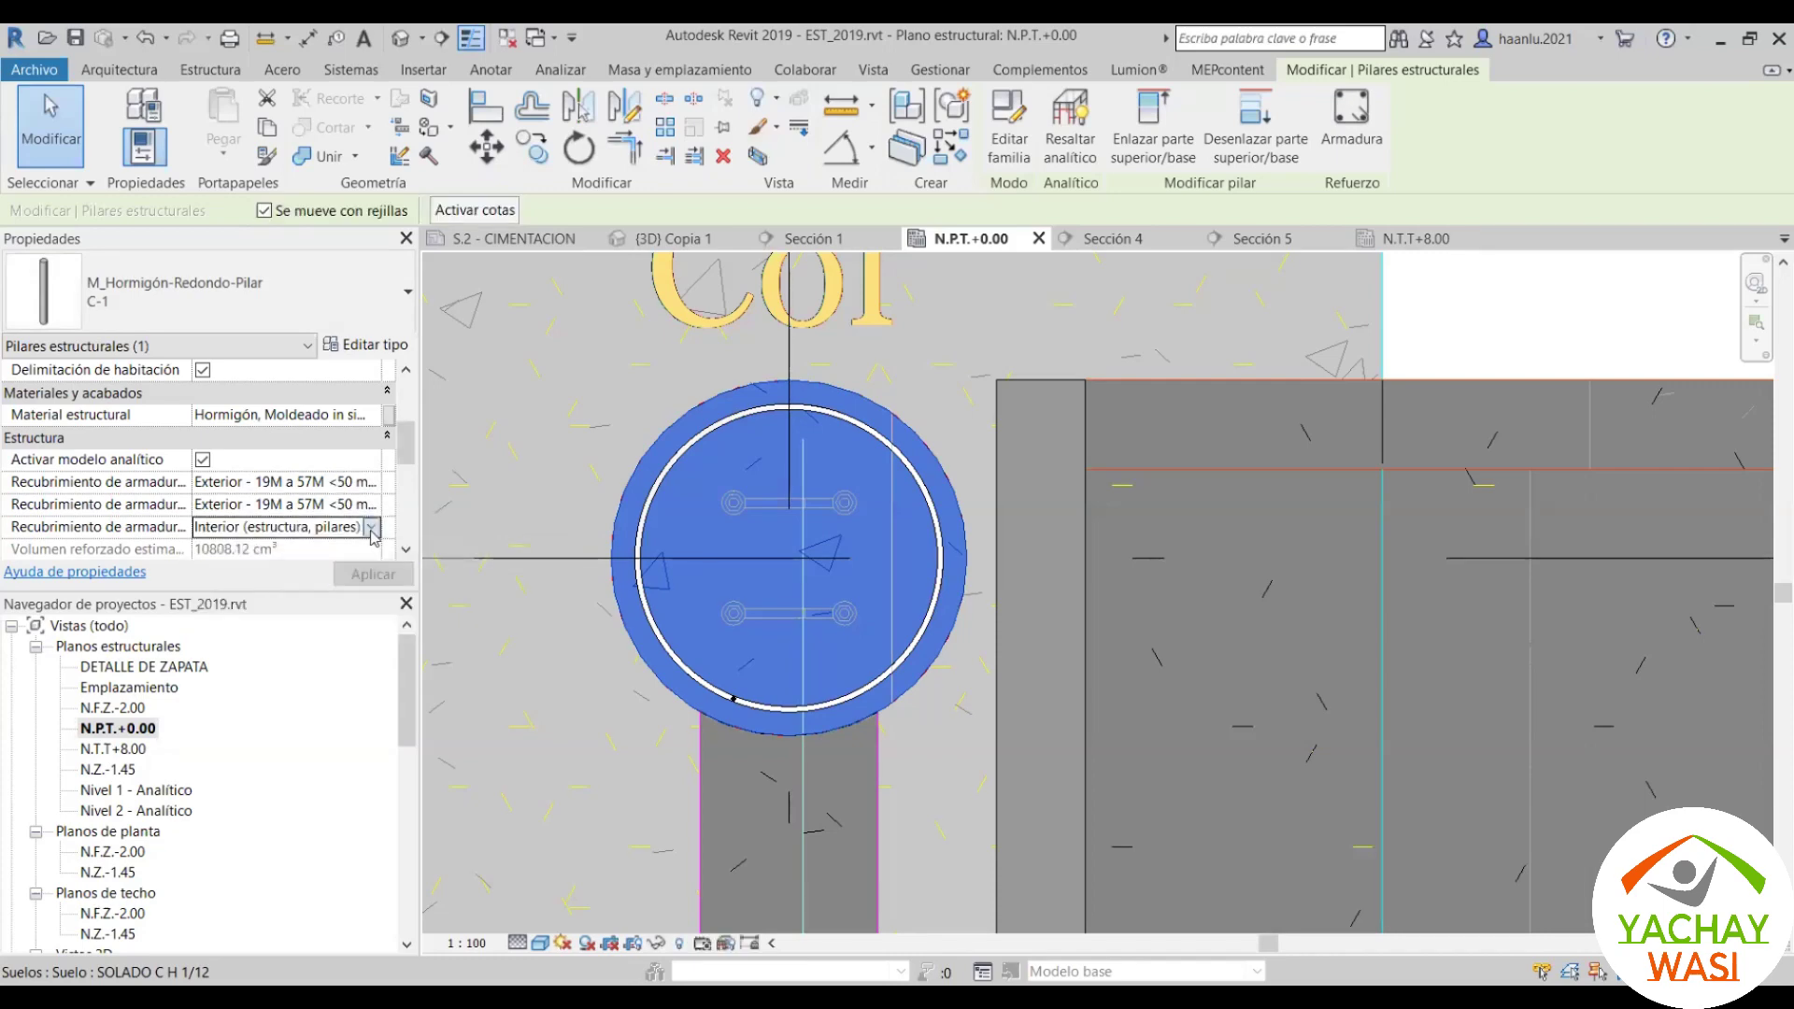
{"action": "left_click", "coordinate": [371, 526]}
{"action": "left_click", "coordinate": [384, 569]}
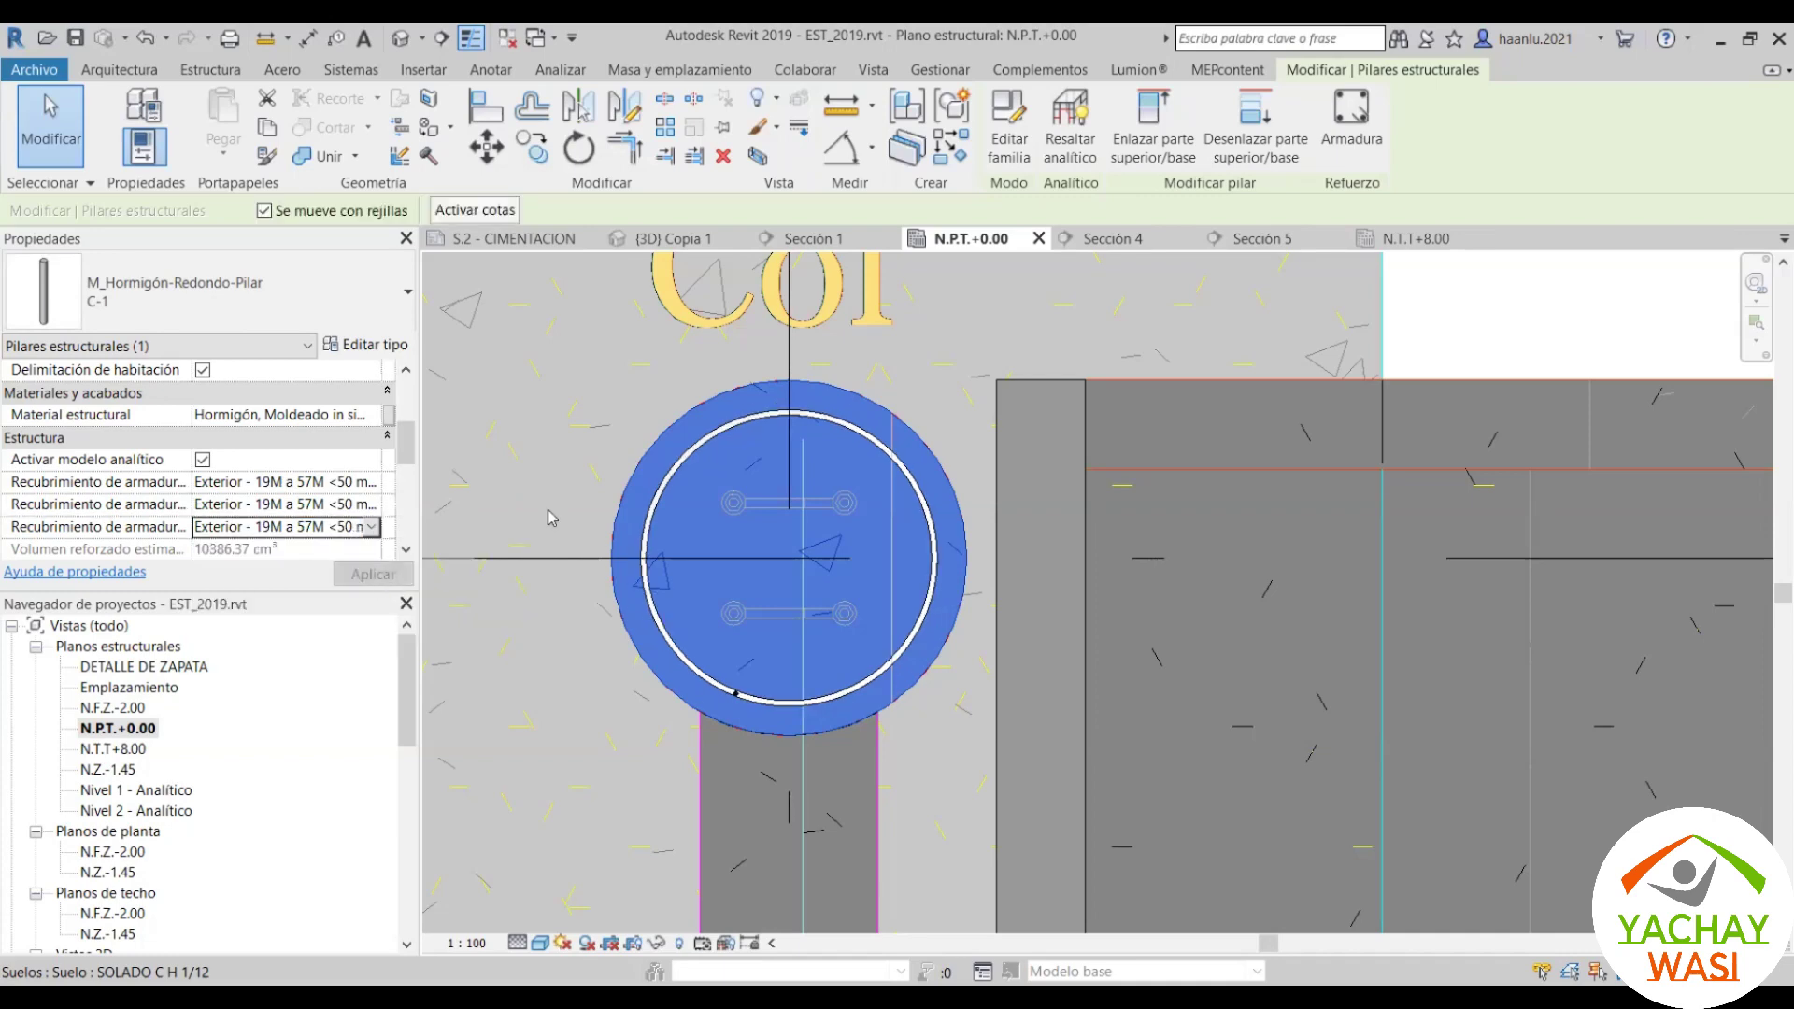
{"action": "left_click", "coordinate": [841, 107]}
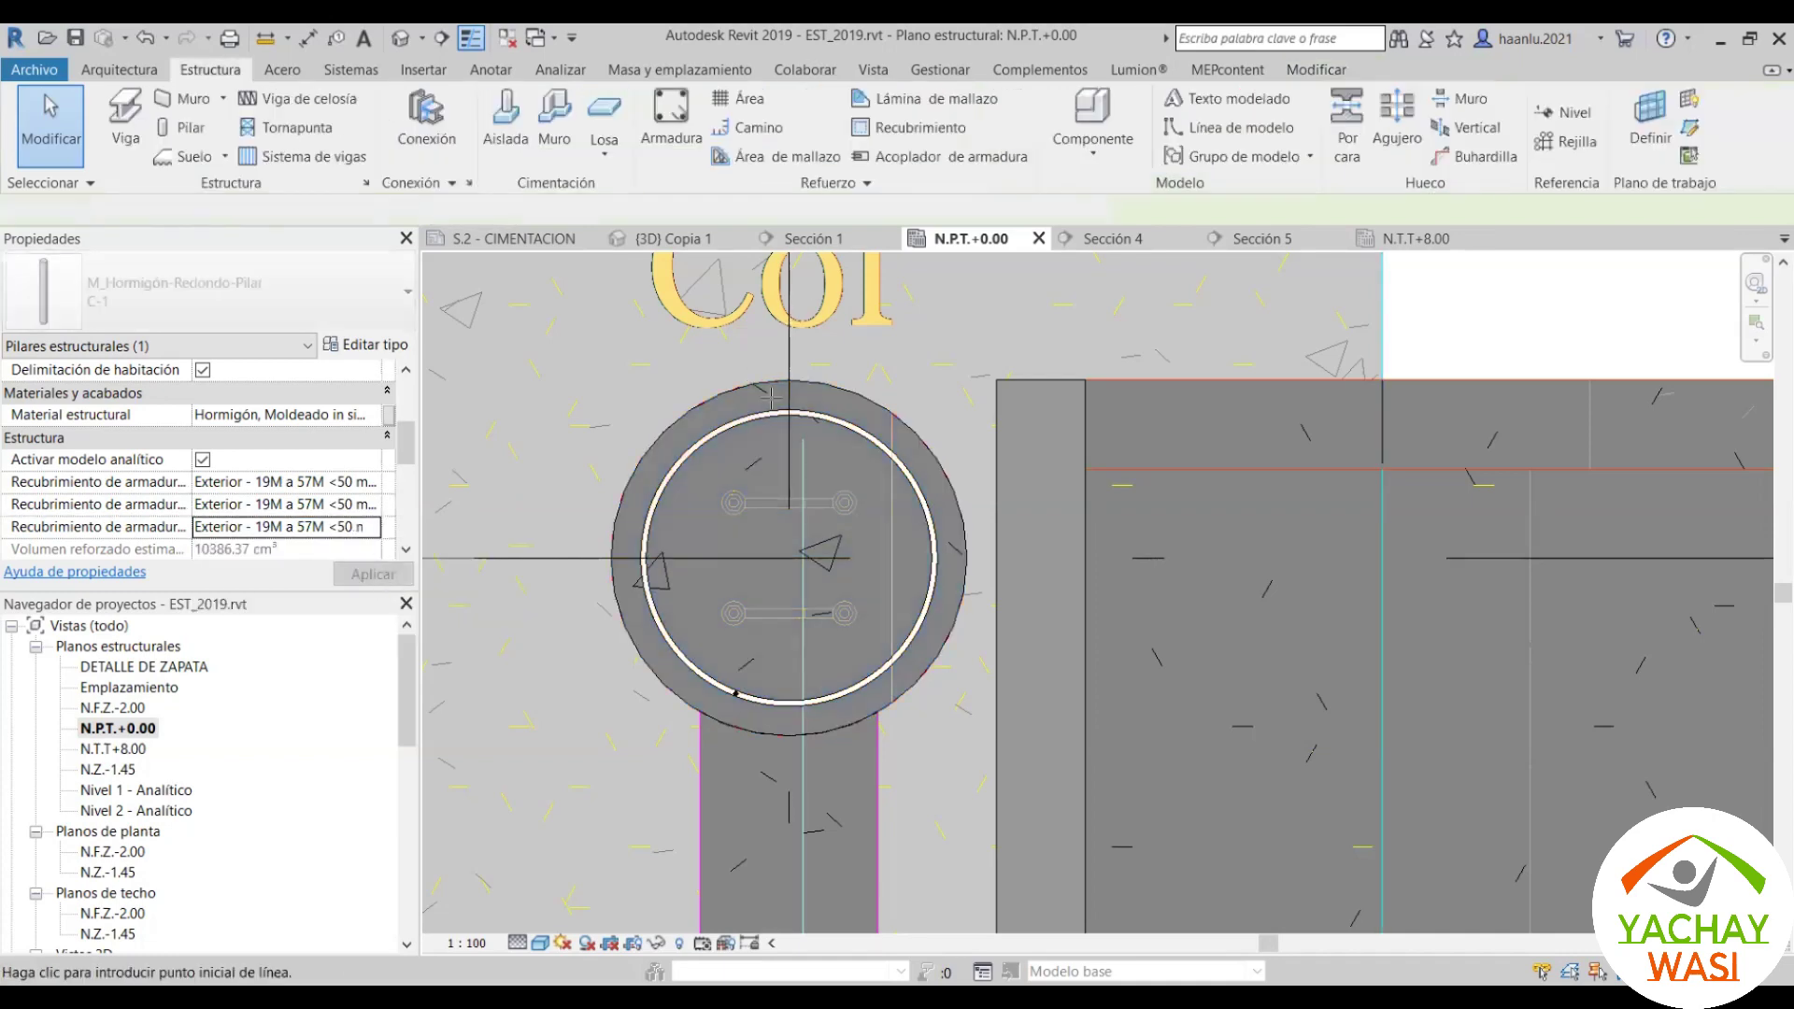
{"action": "scroll", "coordinate": [772, 598], "scroll_direction": "up", "scroll_amount": 5}
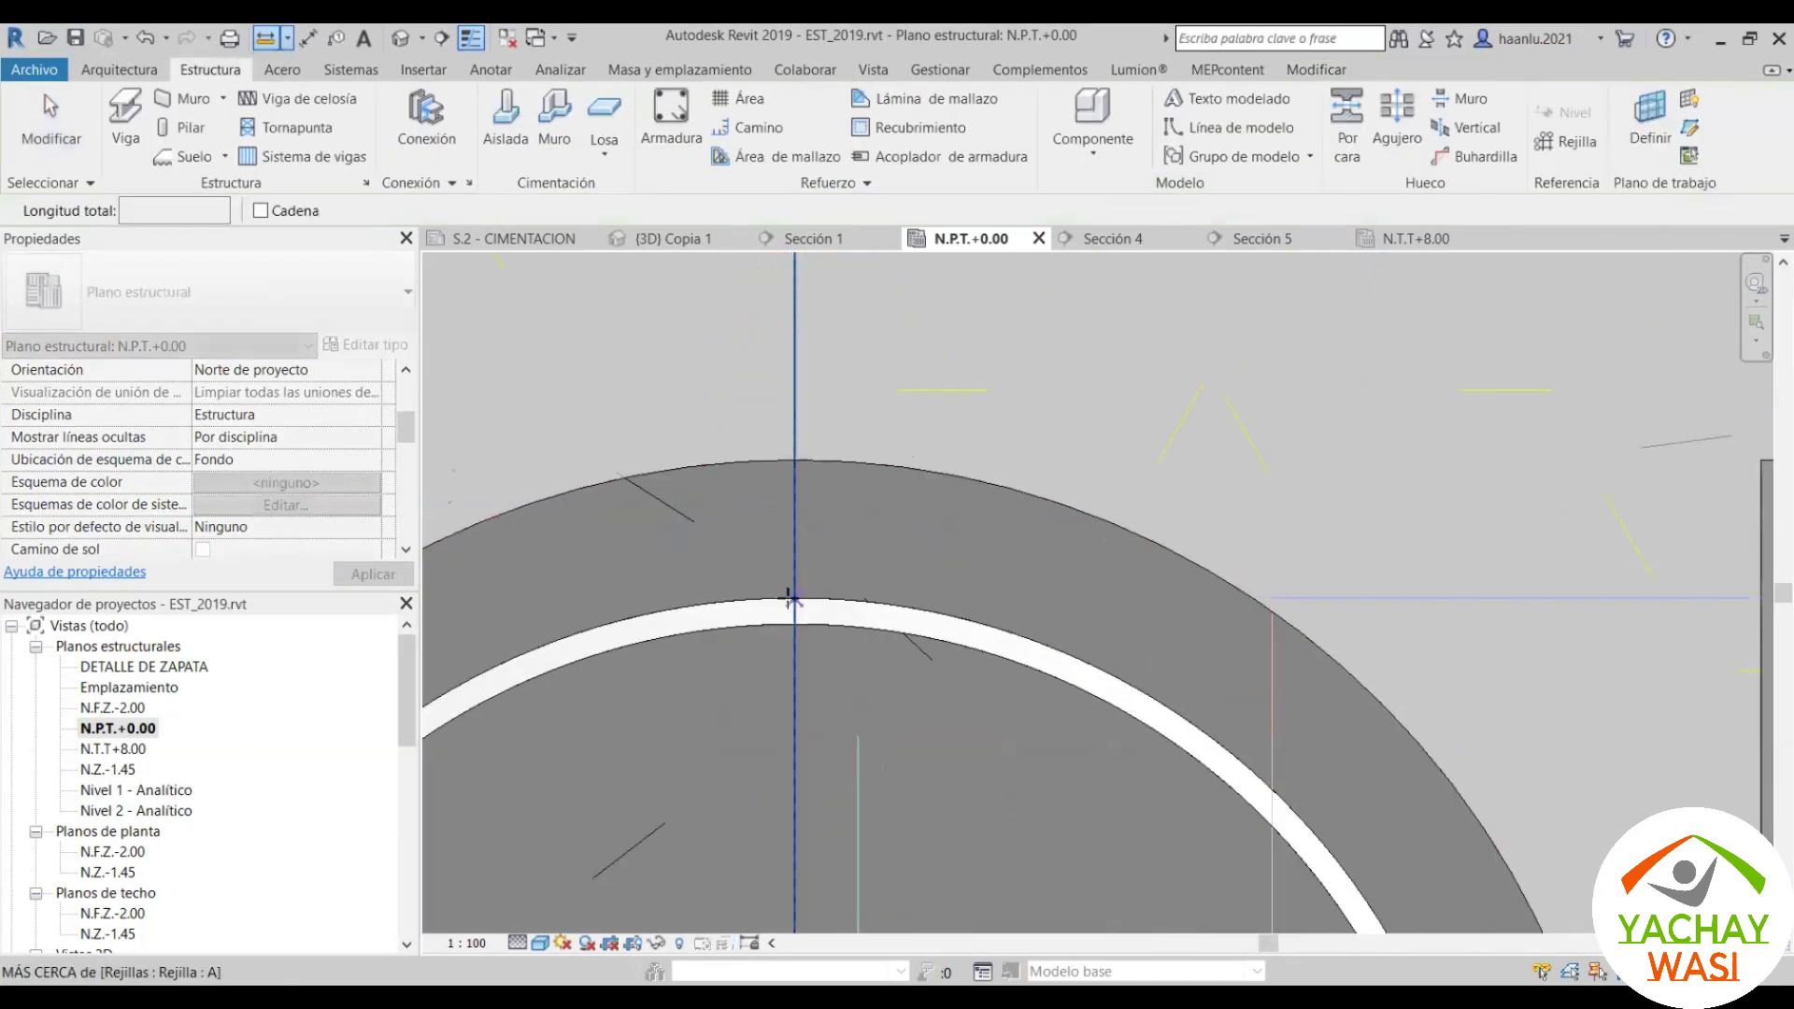
Step: Measure the 0.0500 m cover to the column edge, then delete the spiral rebar ring
{"action": "left_click", "coordinate": [794, 598]}
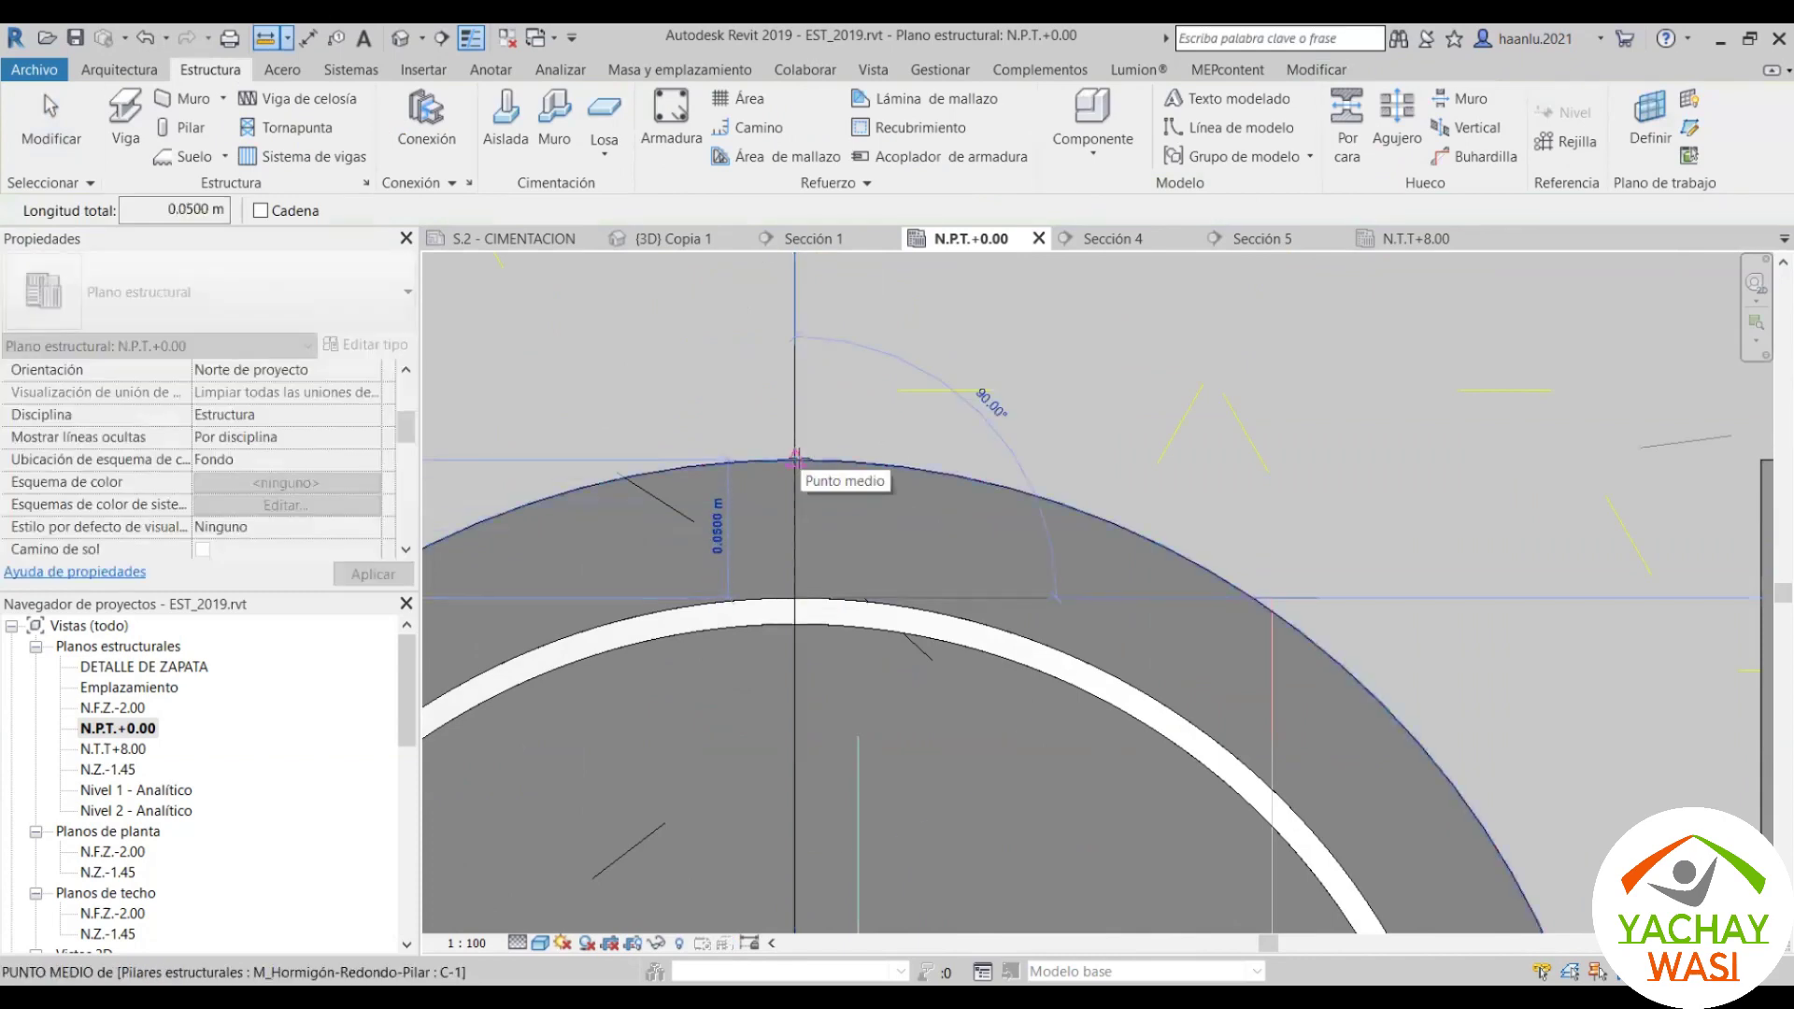
{"action": "scroll", "coordinate": [794, 458], "scroll_direction": "down", "scroll_amount": 3}
{"action": "scroll", "coordinate": [795, 458], "scroll_direction": "down", "scroll_amount": 2}
{"action": "key", "text": "Escape"}
{"action": "key", "text": "Escape"}
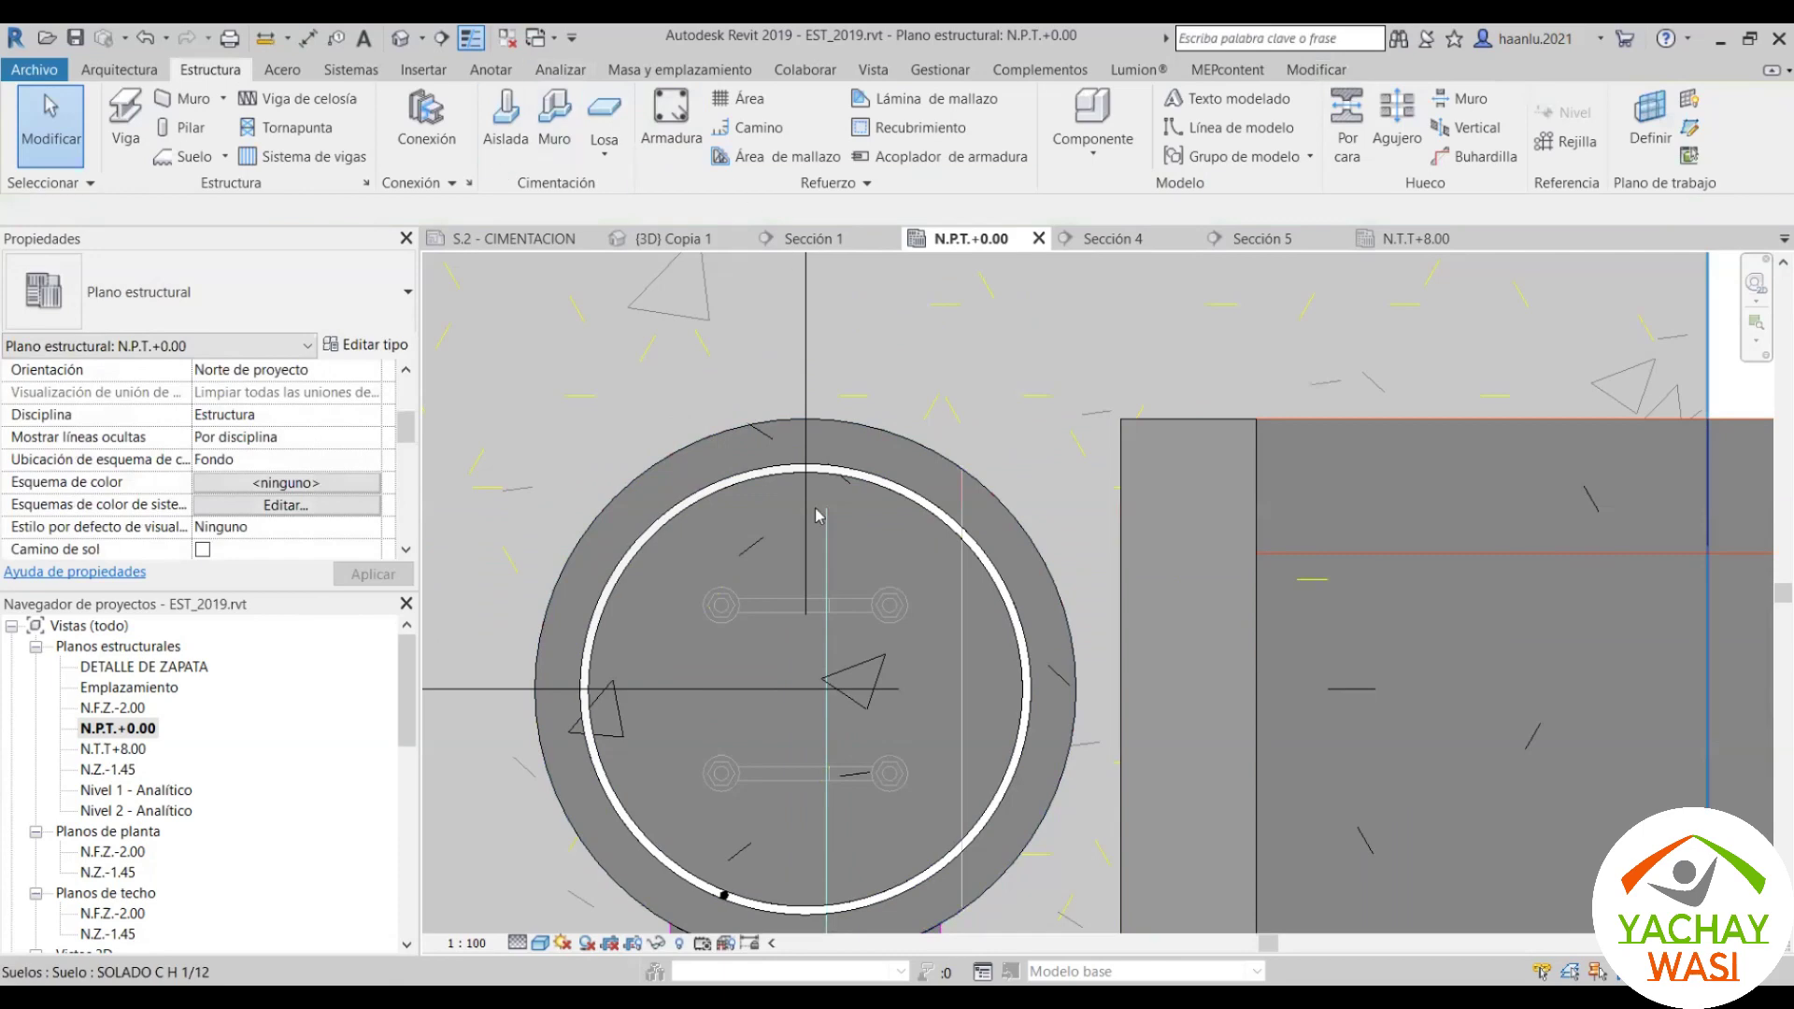
{"action": "left_click", "coordinate": [892, 502]}
{"action": "key", "text": "Delete"}
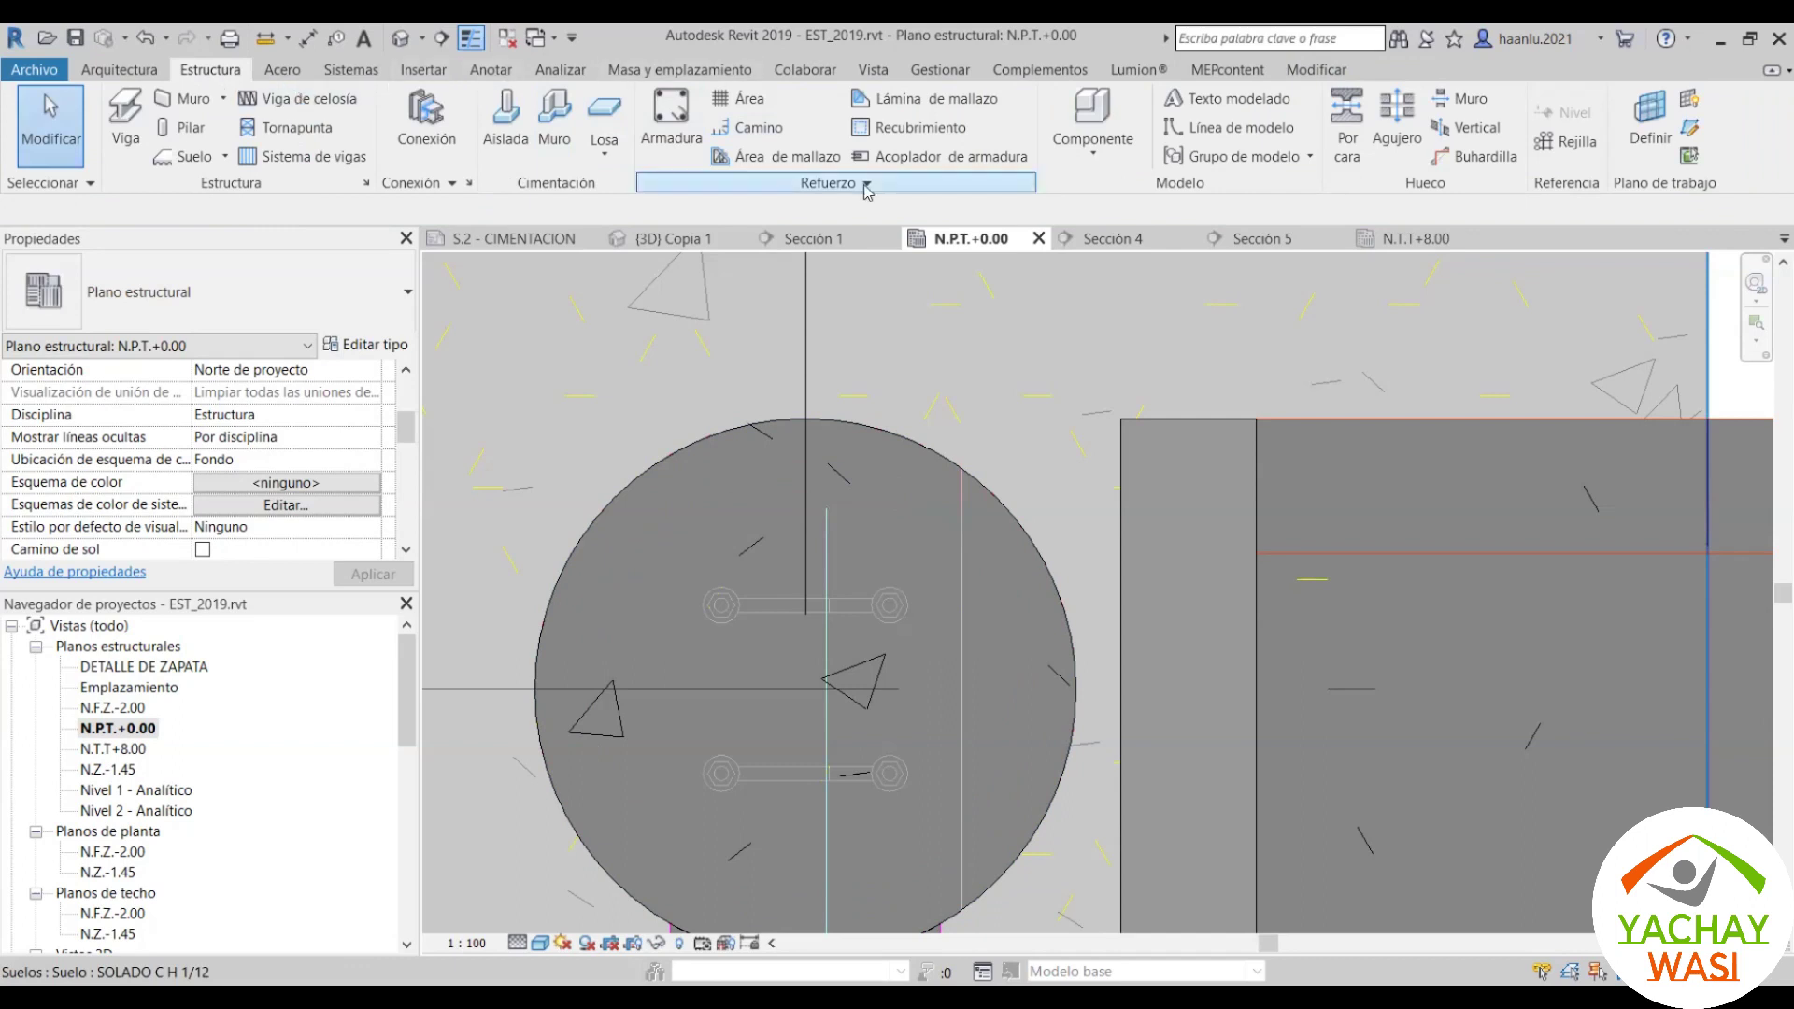
Step: Add a rebar cover setting named 'R circular' with 25.0 mm cover and confirm it
{"action": "left_click", "coordinate": [911, 128]}
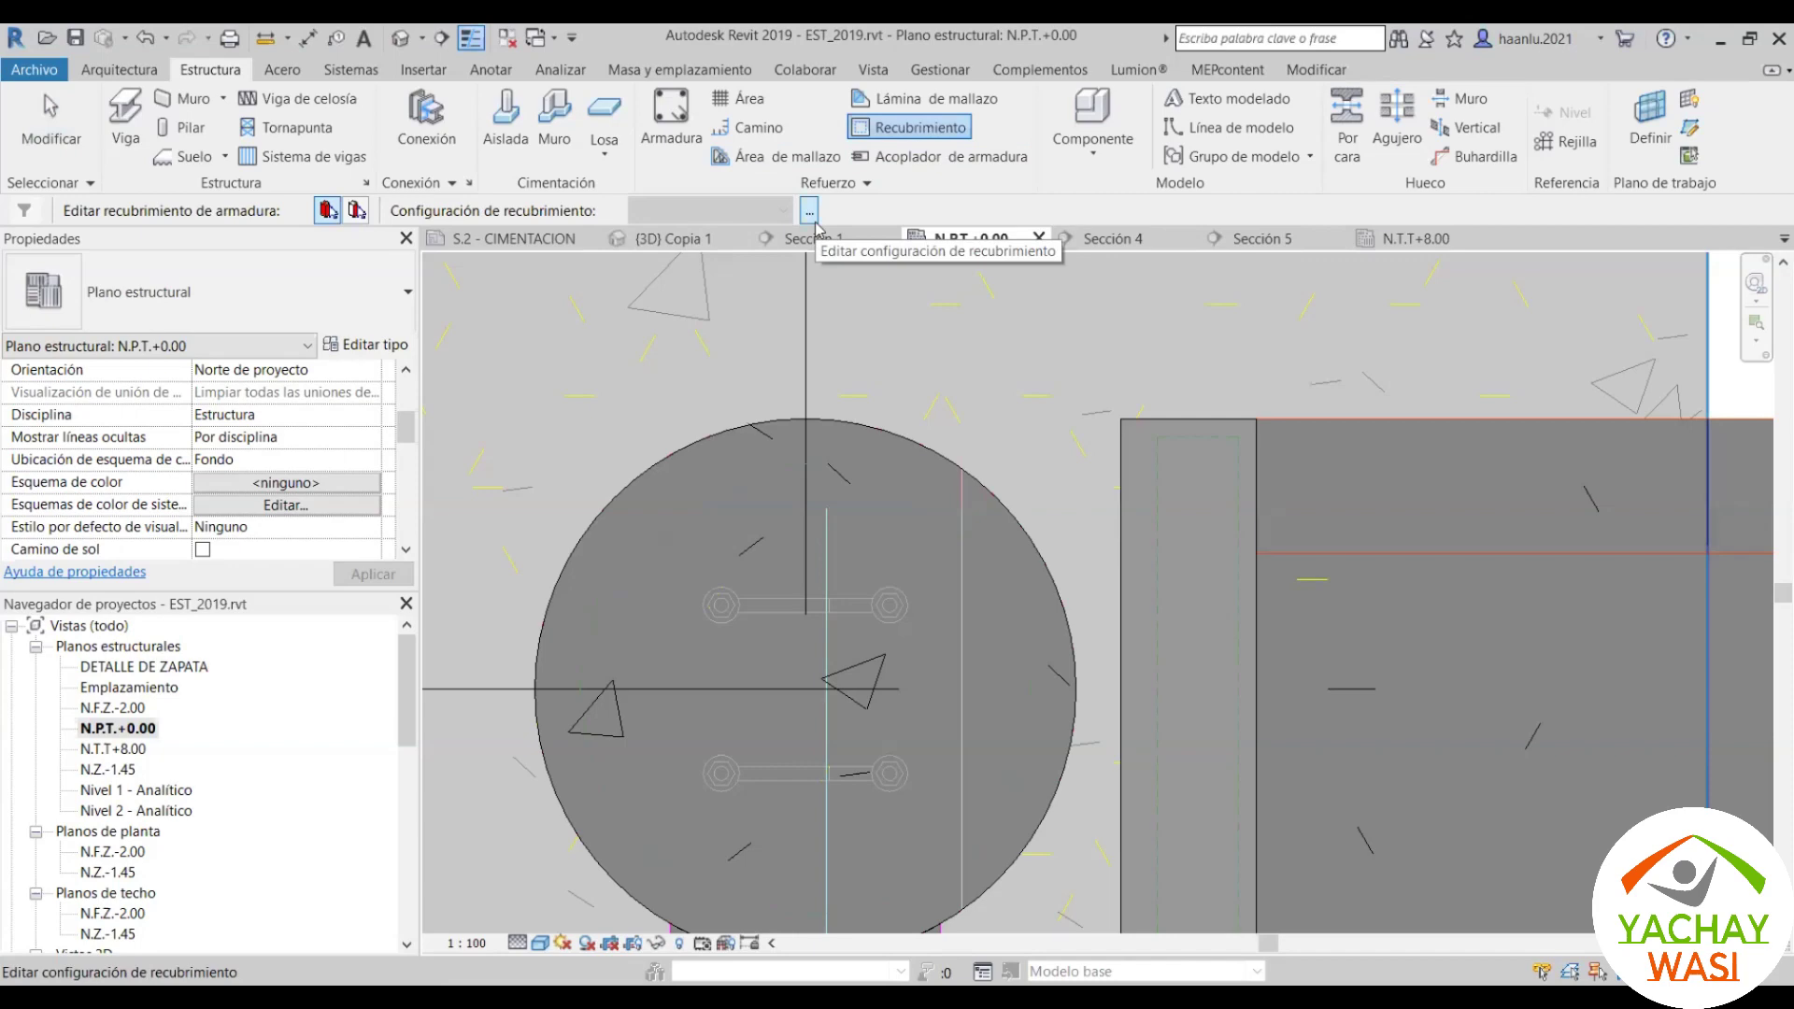
{"action": "left_click", "coordinate": [810, 213]}
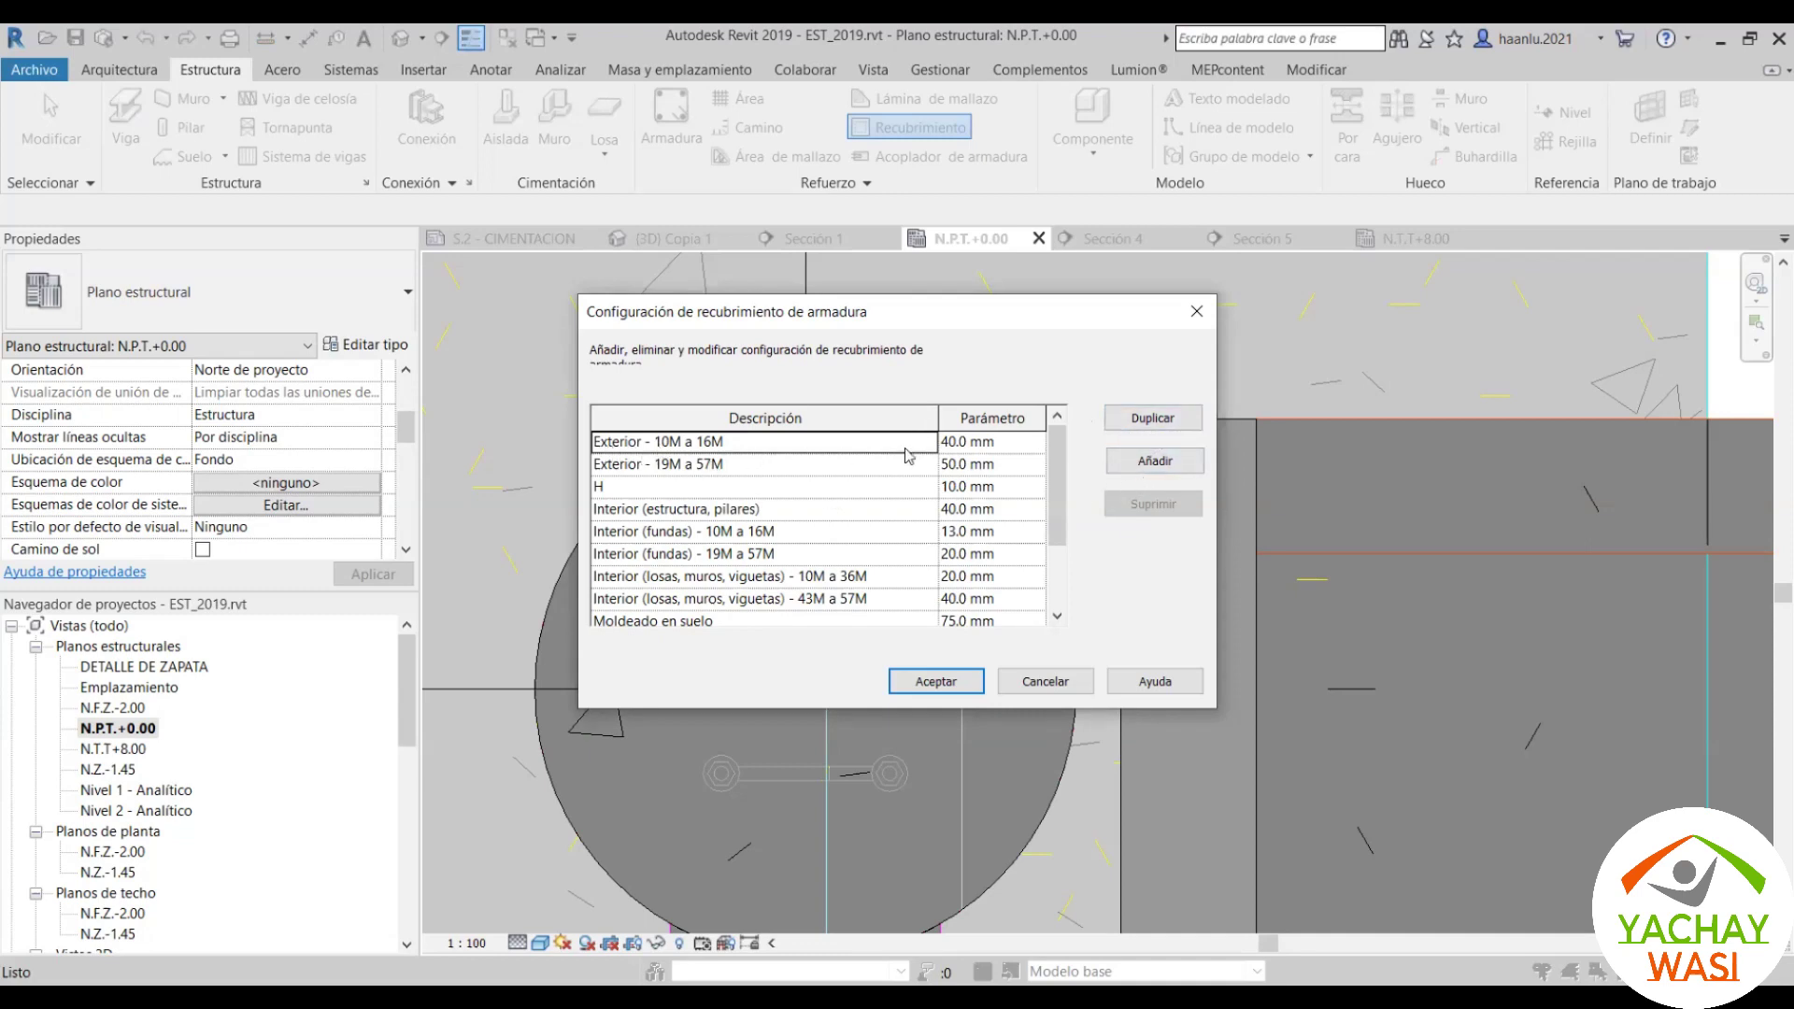
{"action": "left_click", "coordinate": [1165, 462]}
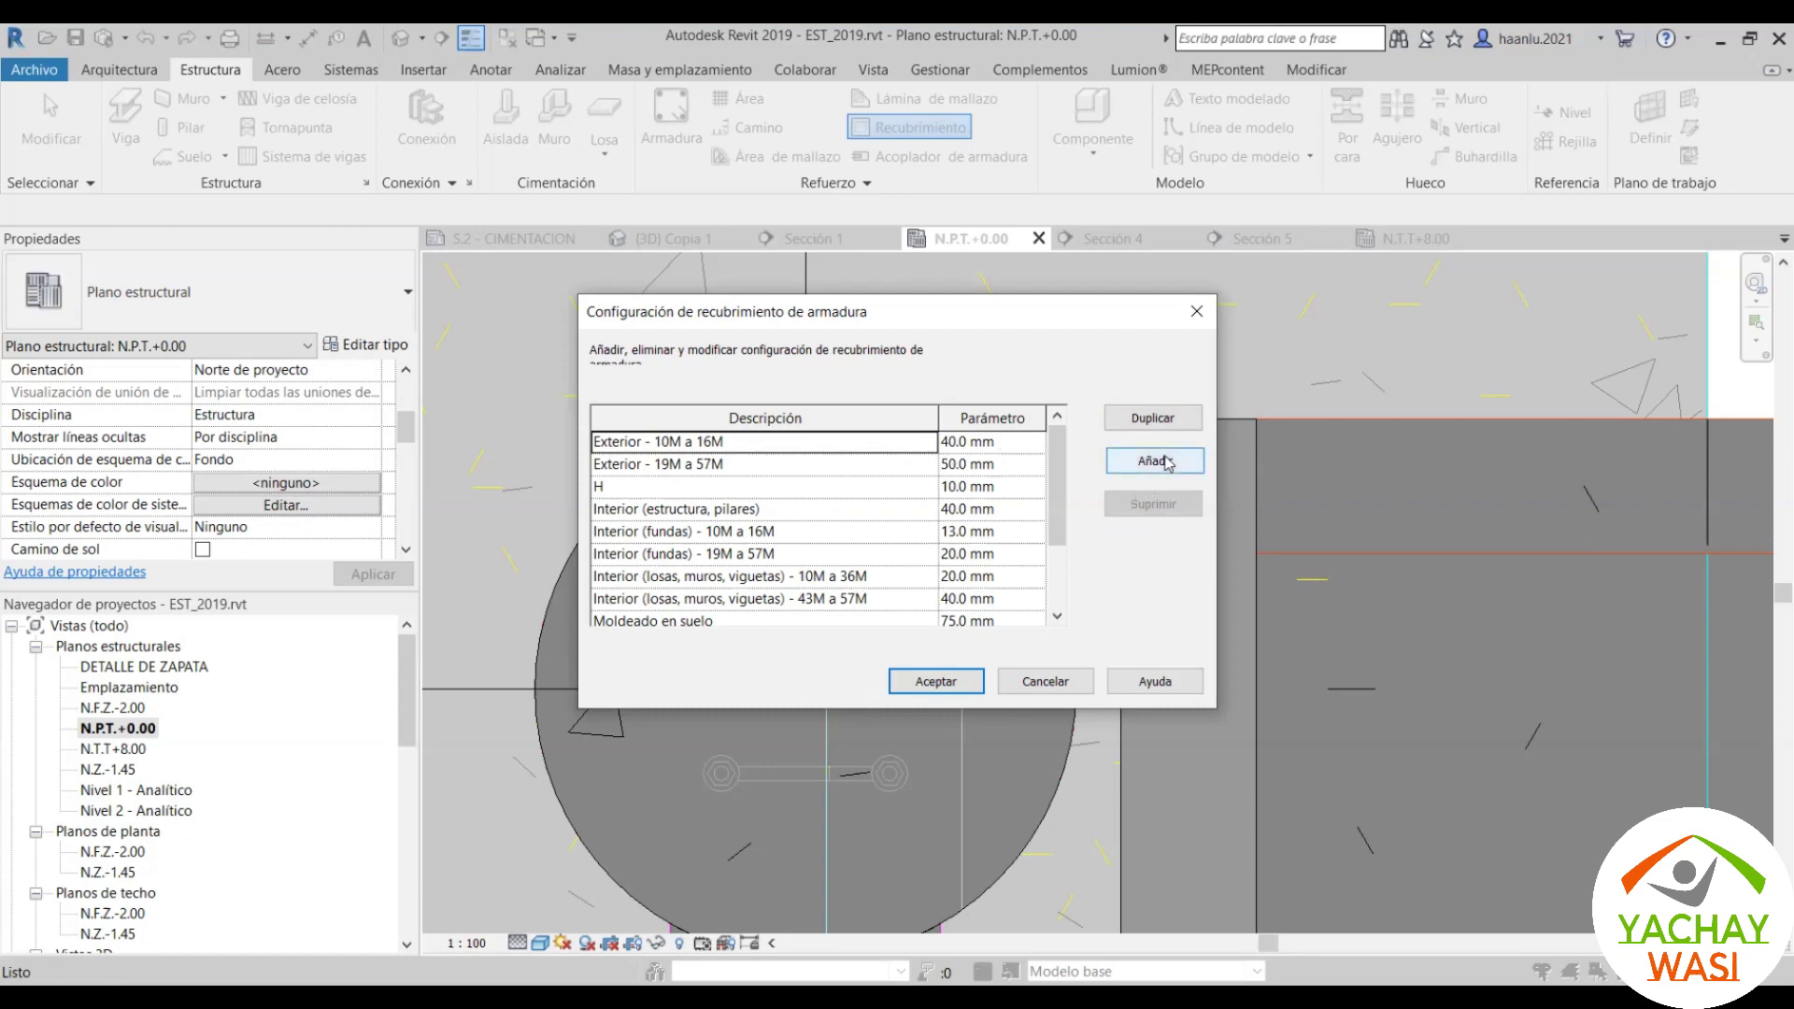
{"action": "left_click", "coordinate": [790, 599]}
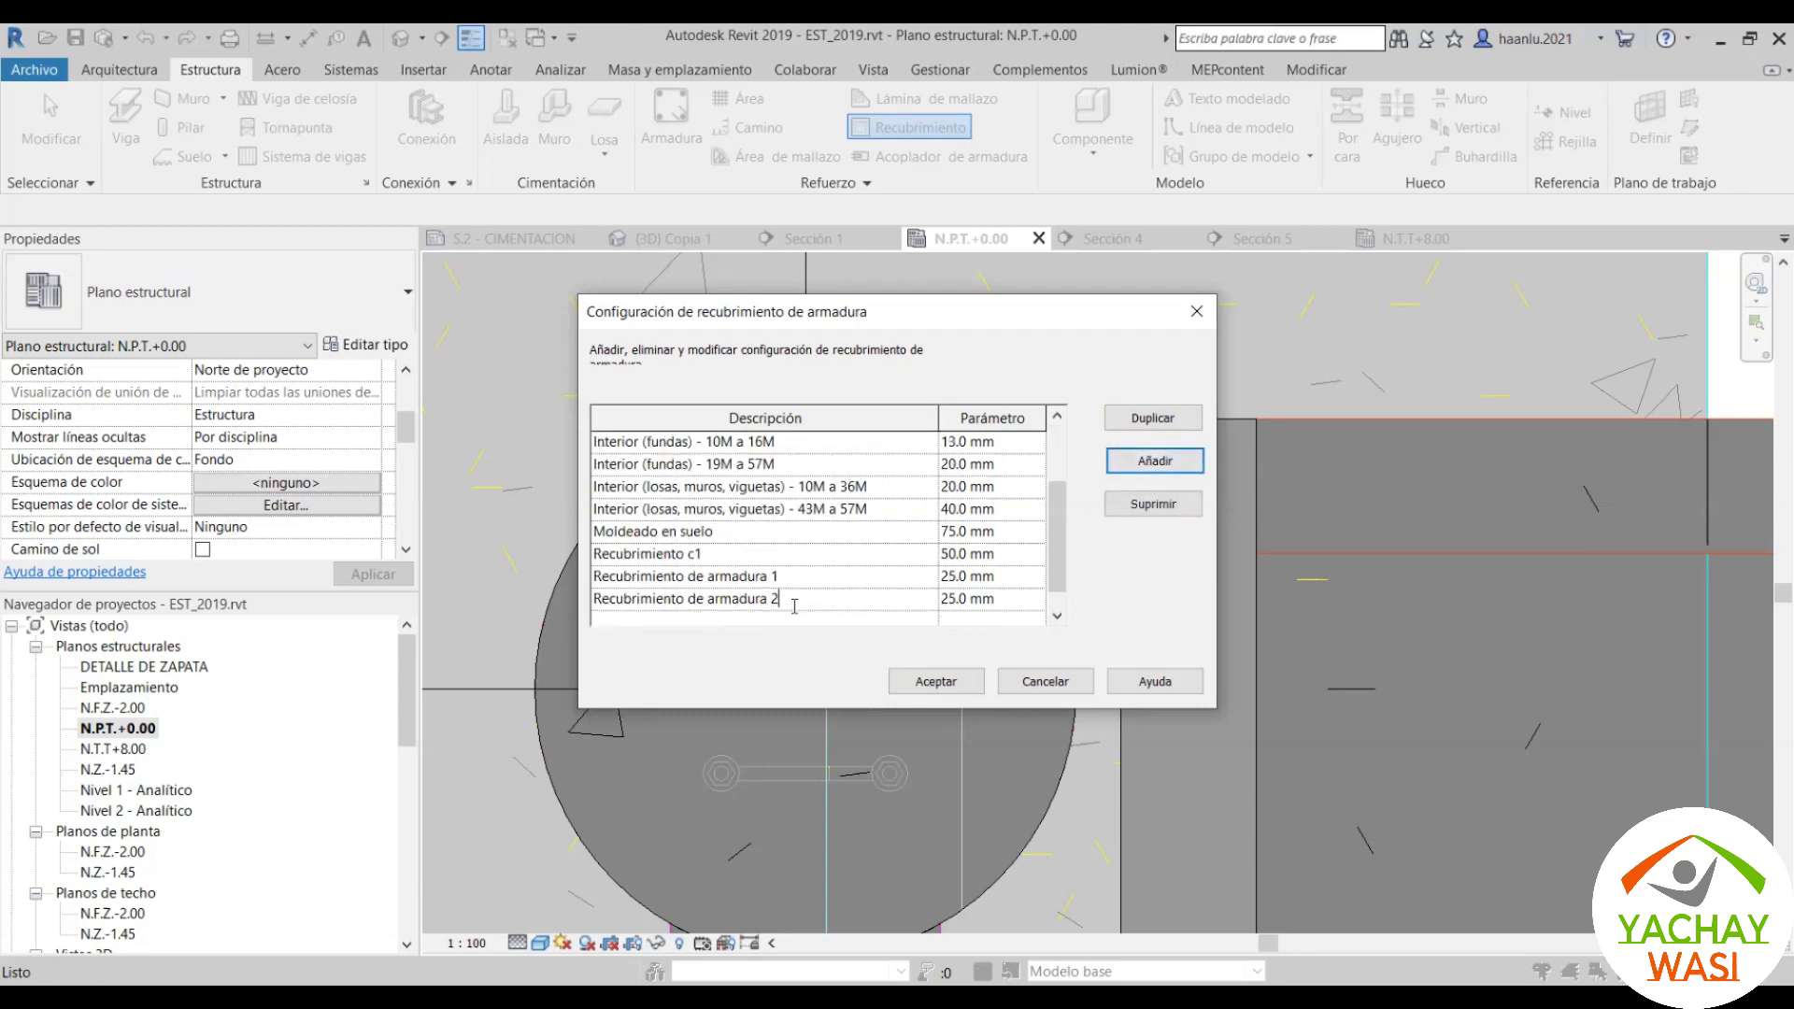
{"action": "left_click_drag", "start_coordinate": [789, 599], "coordinate": [534, 621]}
{"action": "type", "text": "re"}
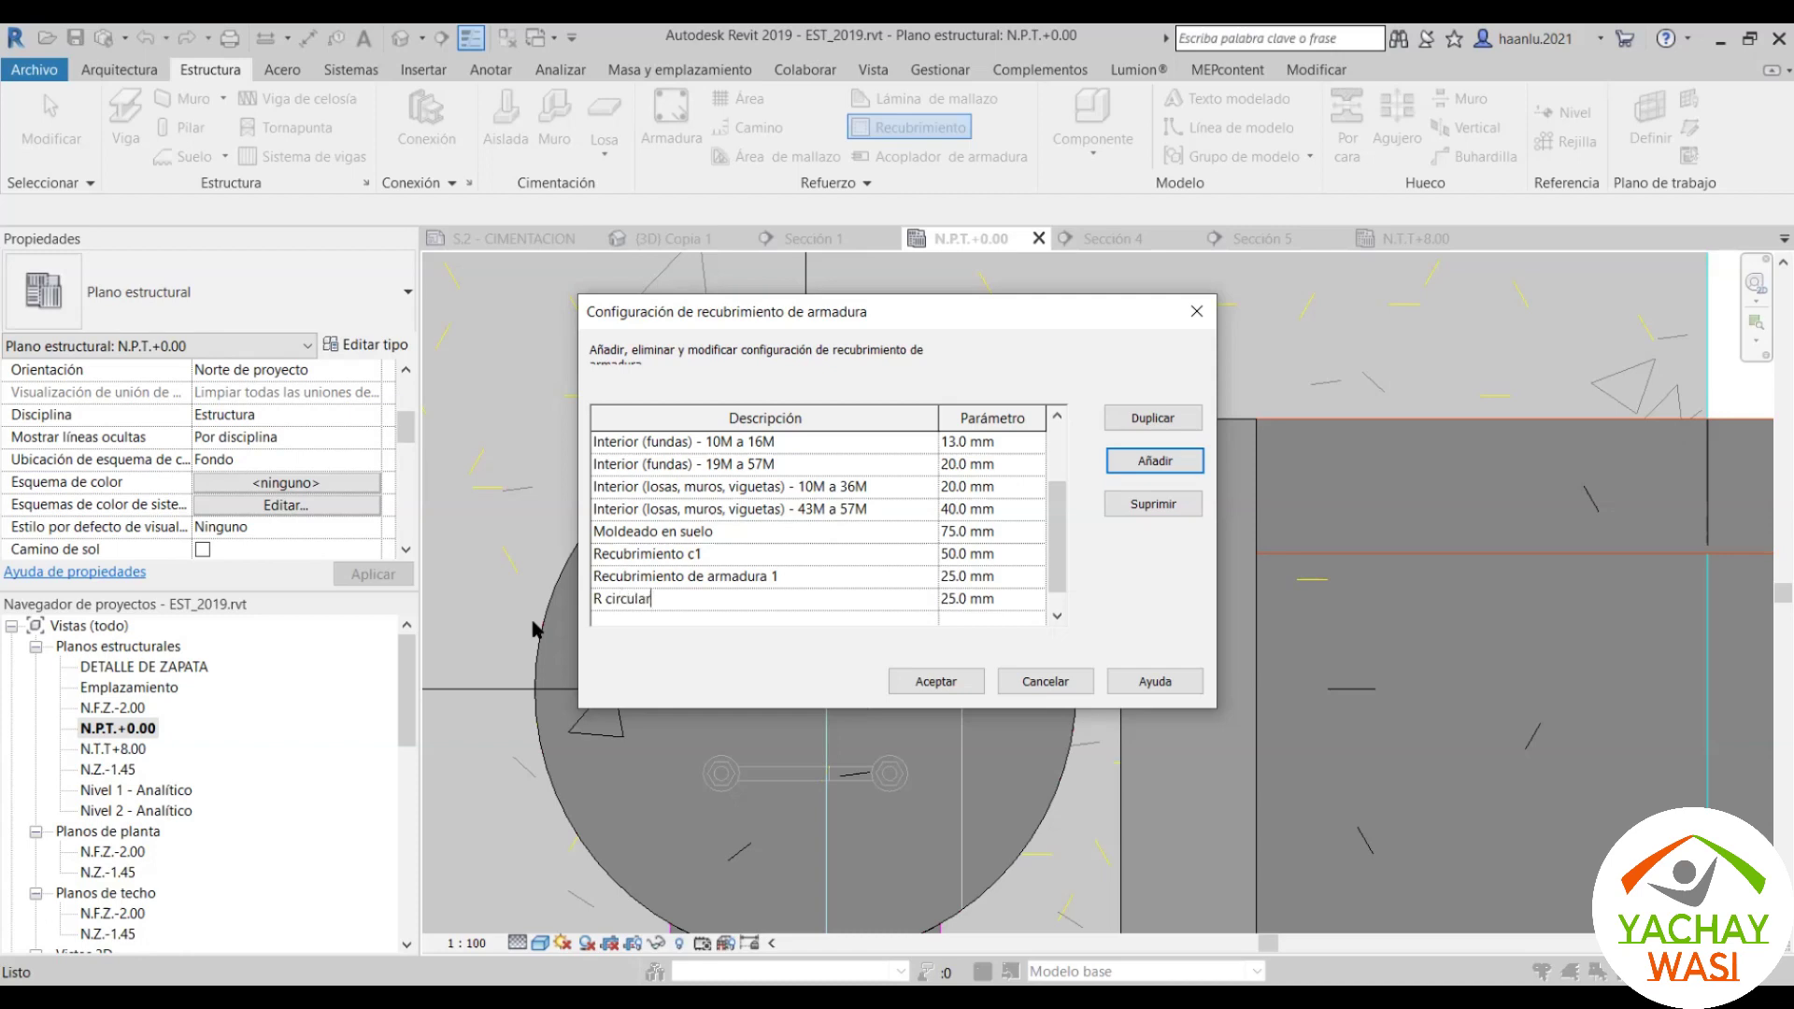
{"action": "left_click", "coordinate": [936, 681]}
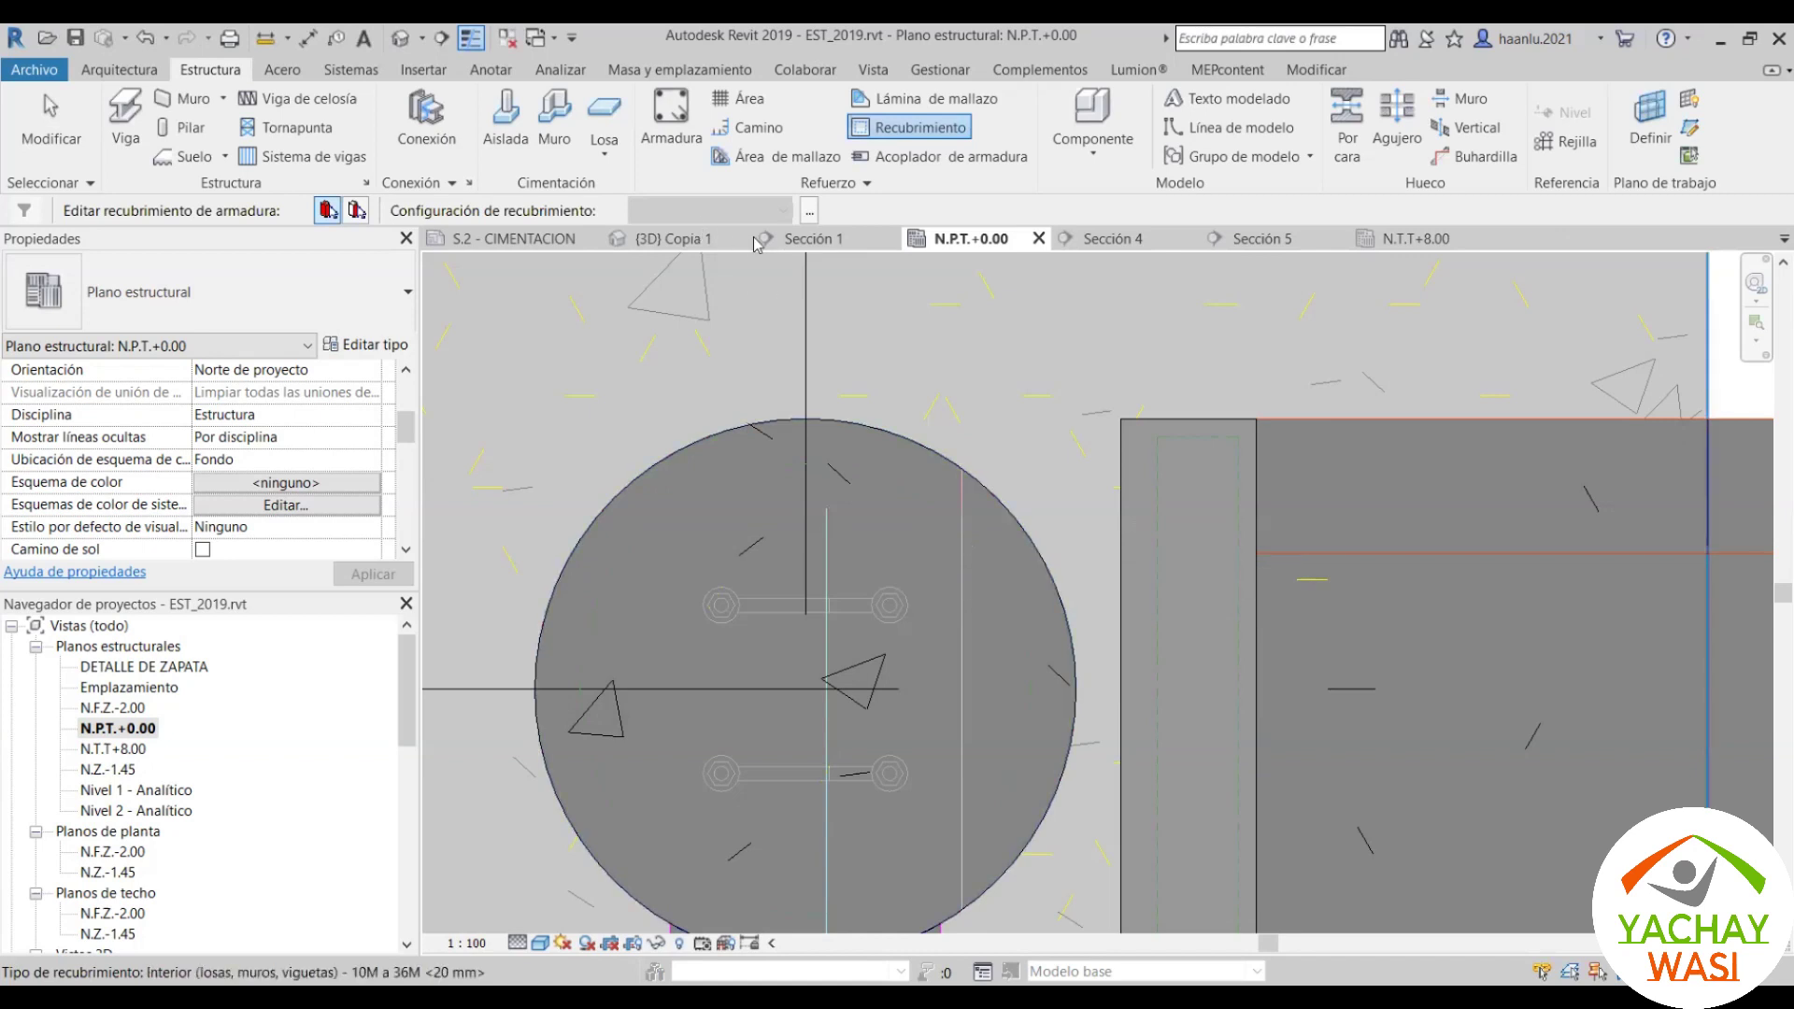
Step: Change the R circular cover value to 50 mm and confirm, then deselect the column
{"action": "left_click", "coordinate": [916, 574]}
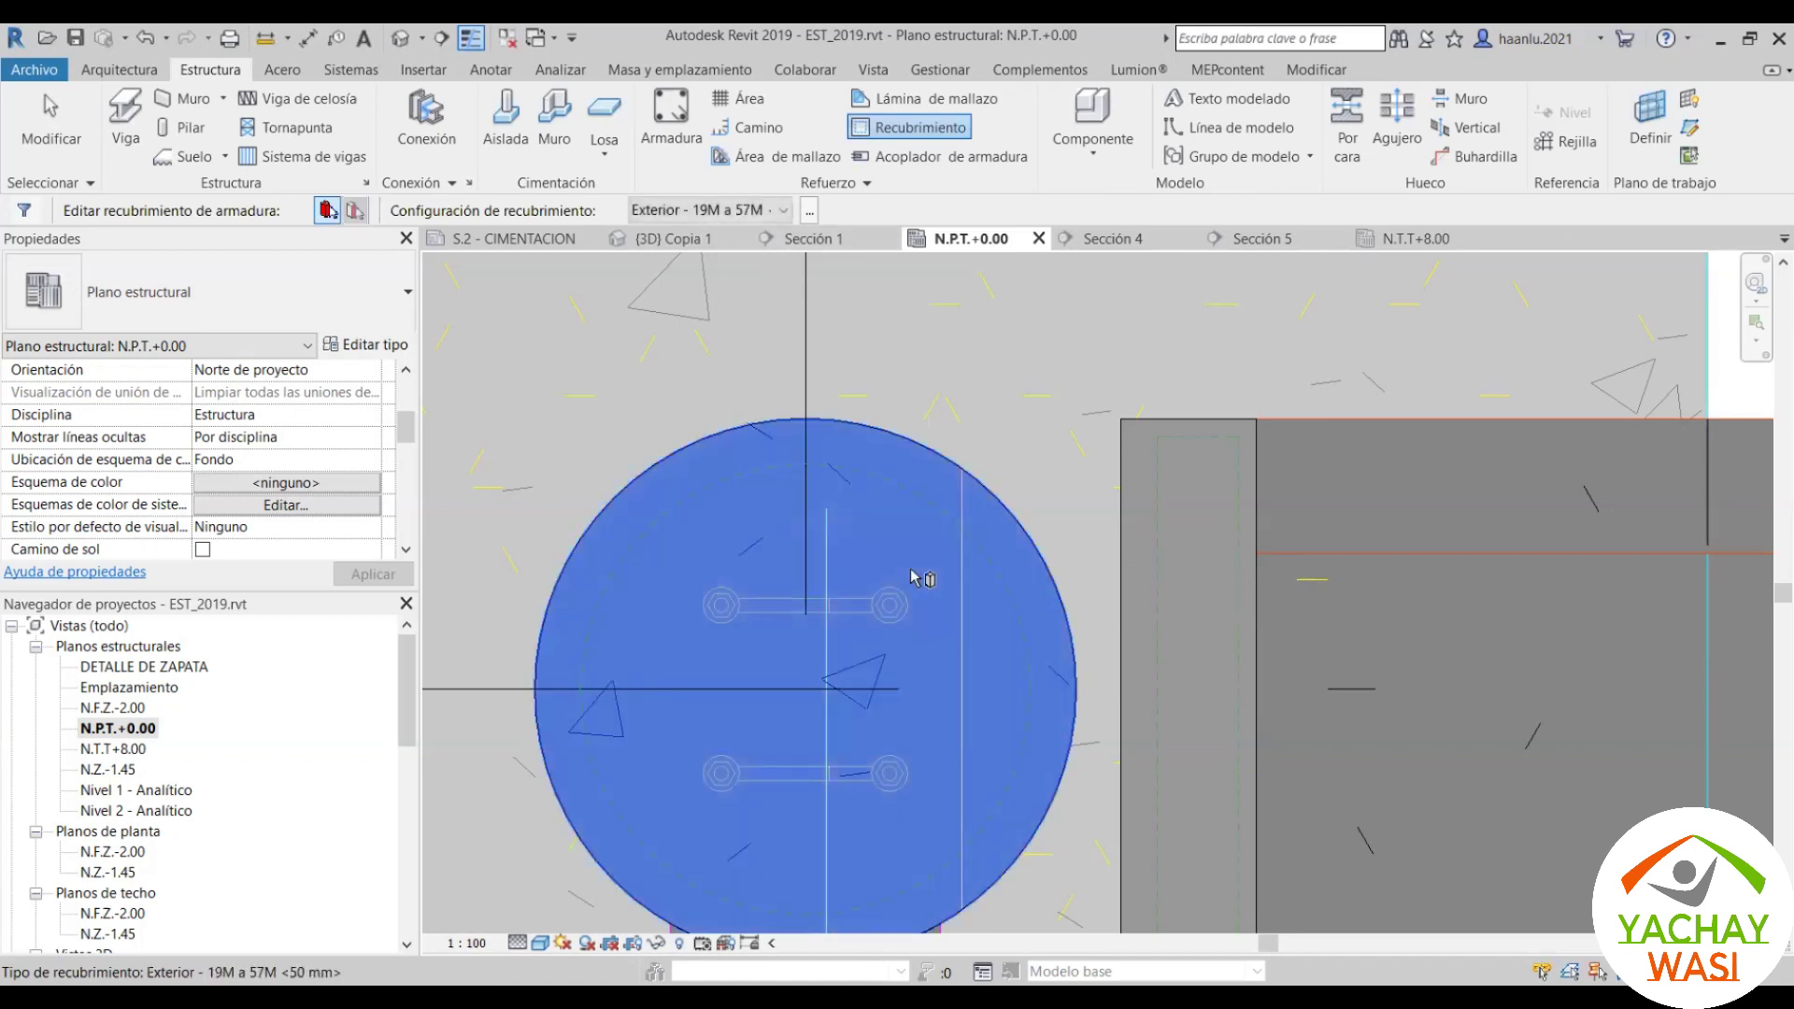
{"action": "left_click", "coordinate": [809, 210]}
{"action": "scroll", "coordinate": [768, 540], "scroll_direction": "down", "scroll_amount": 2}
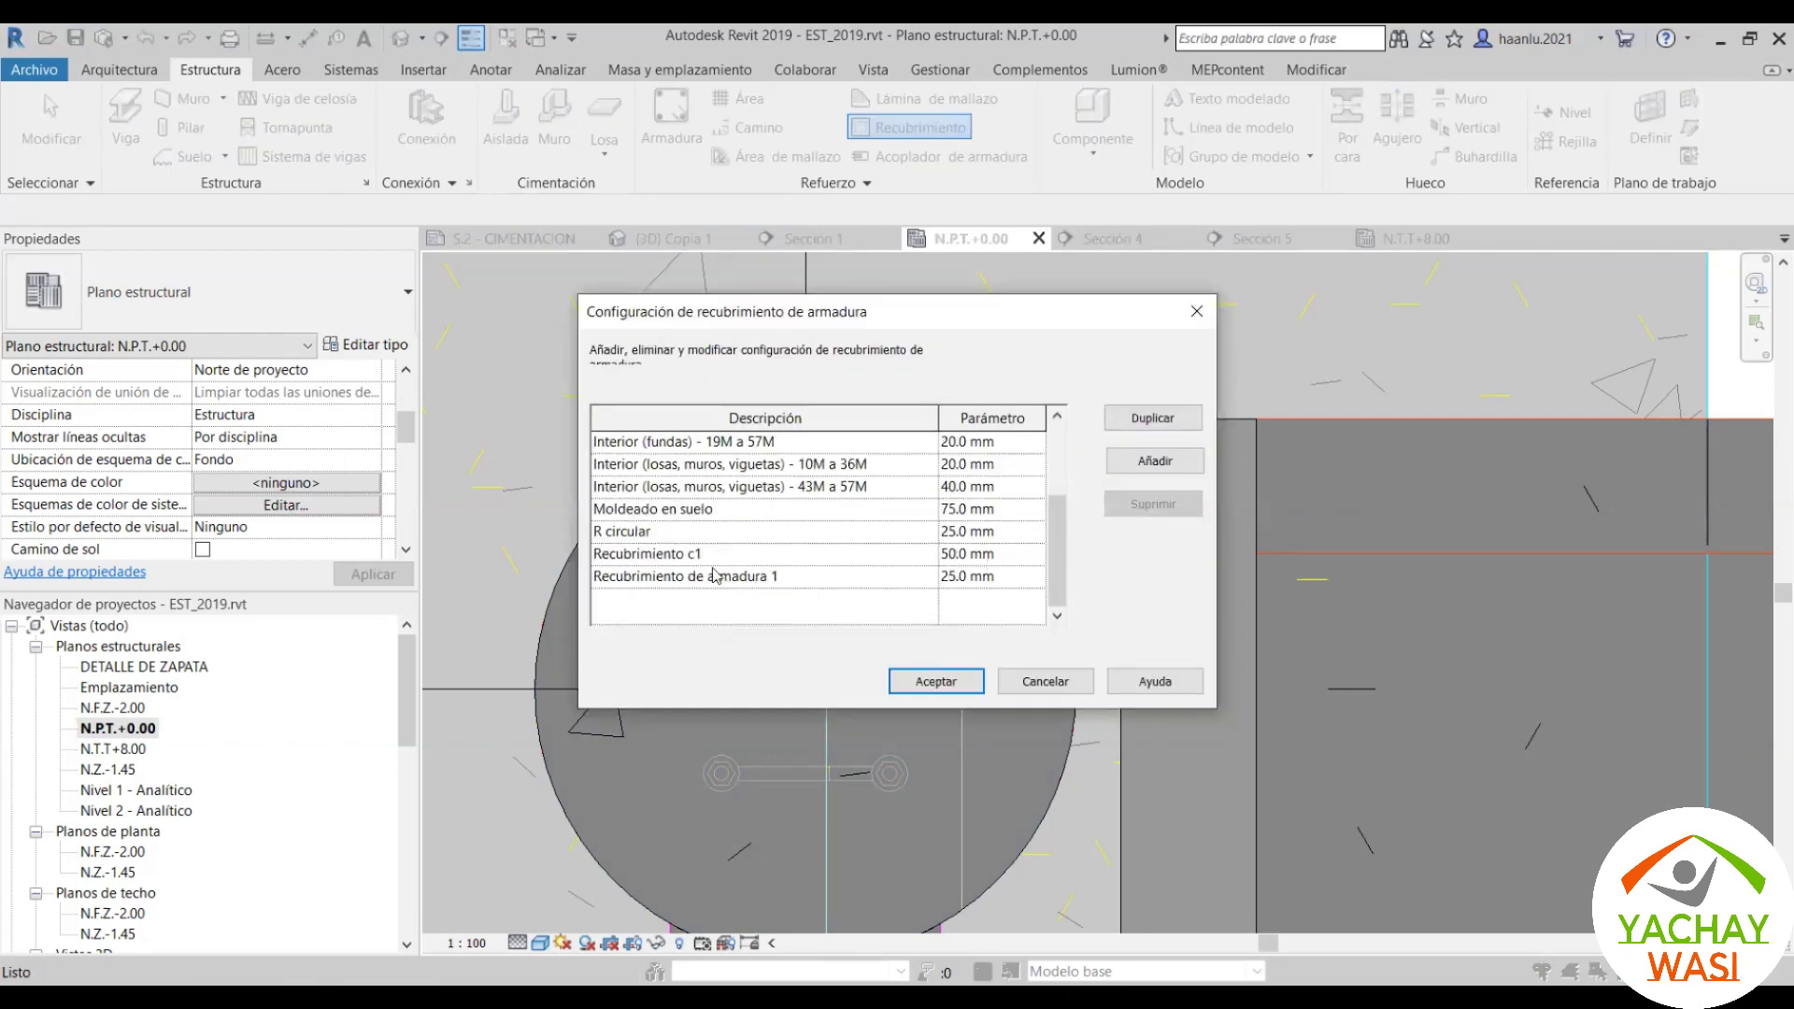
{"action": "left_click", "coordinate": [991, 536]}
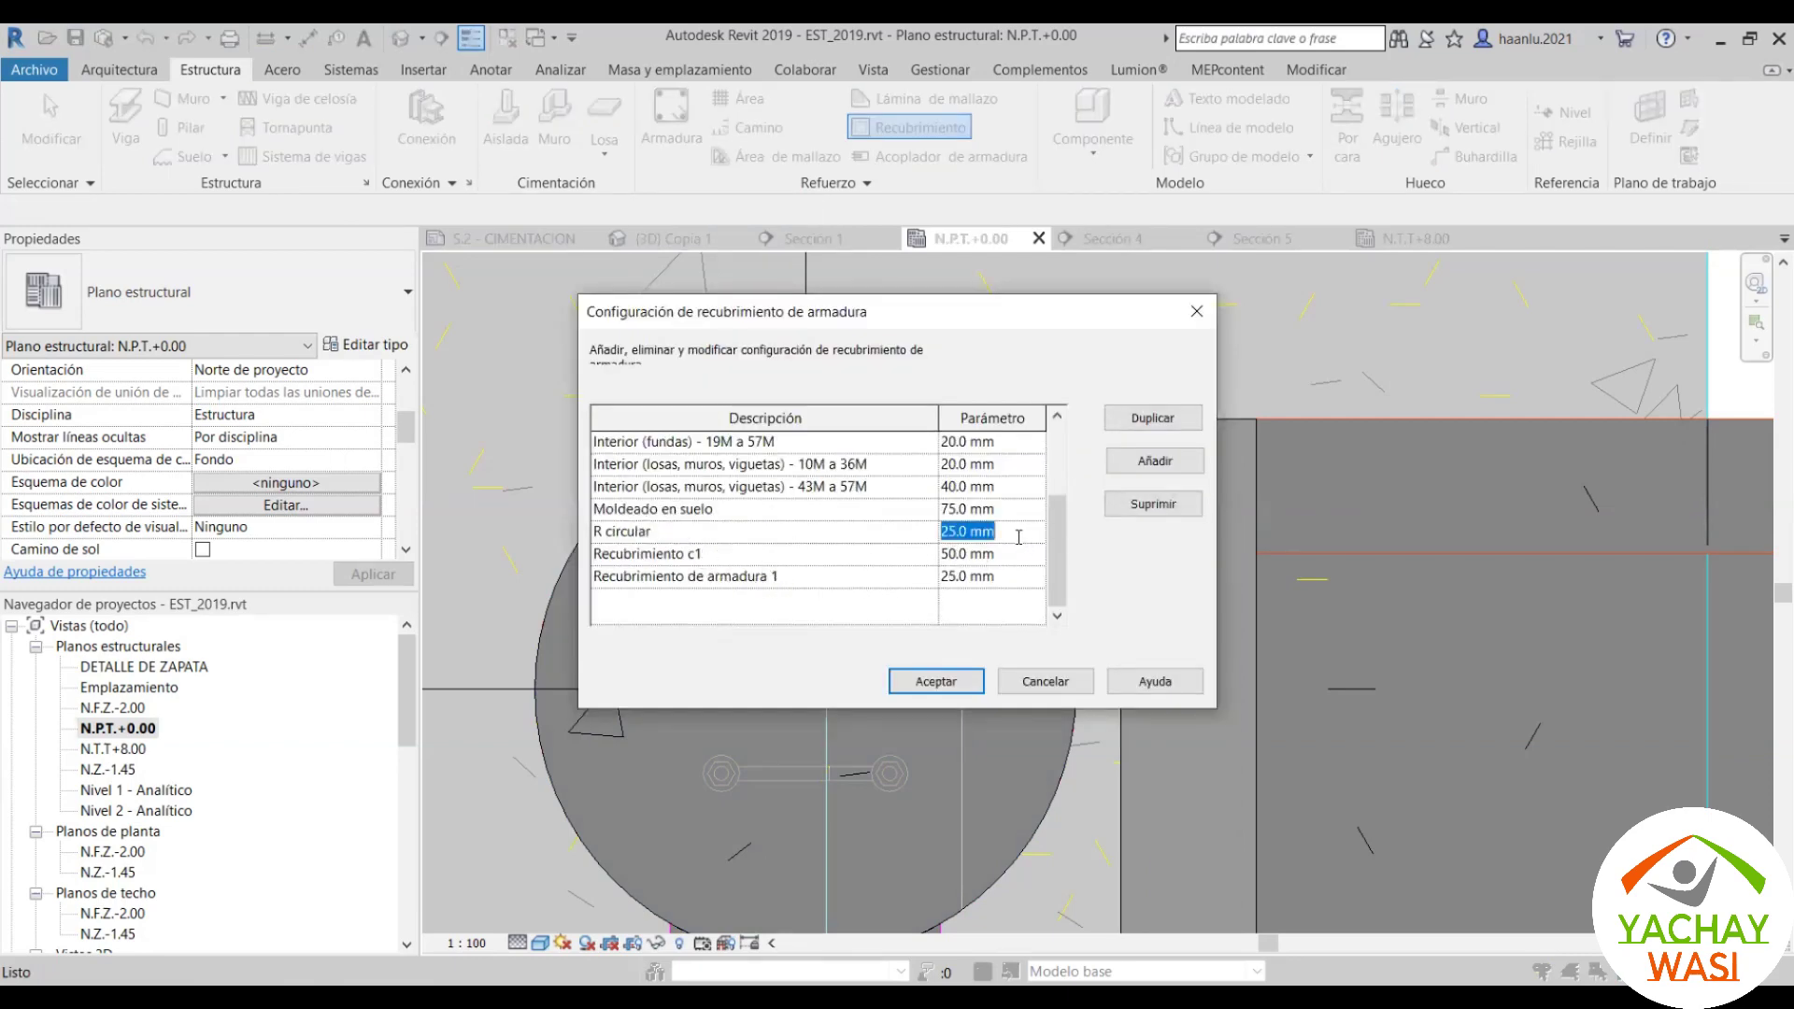
{"action": "type", "text": "50"}
{"action": "left_click", "coordinate": [1012, 582]}
{"action": "left_click", "coordinate": [902, 677]}
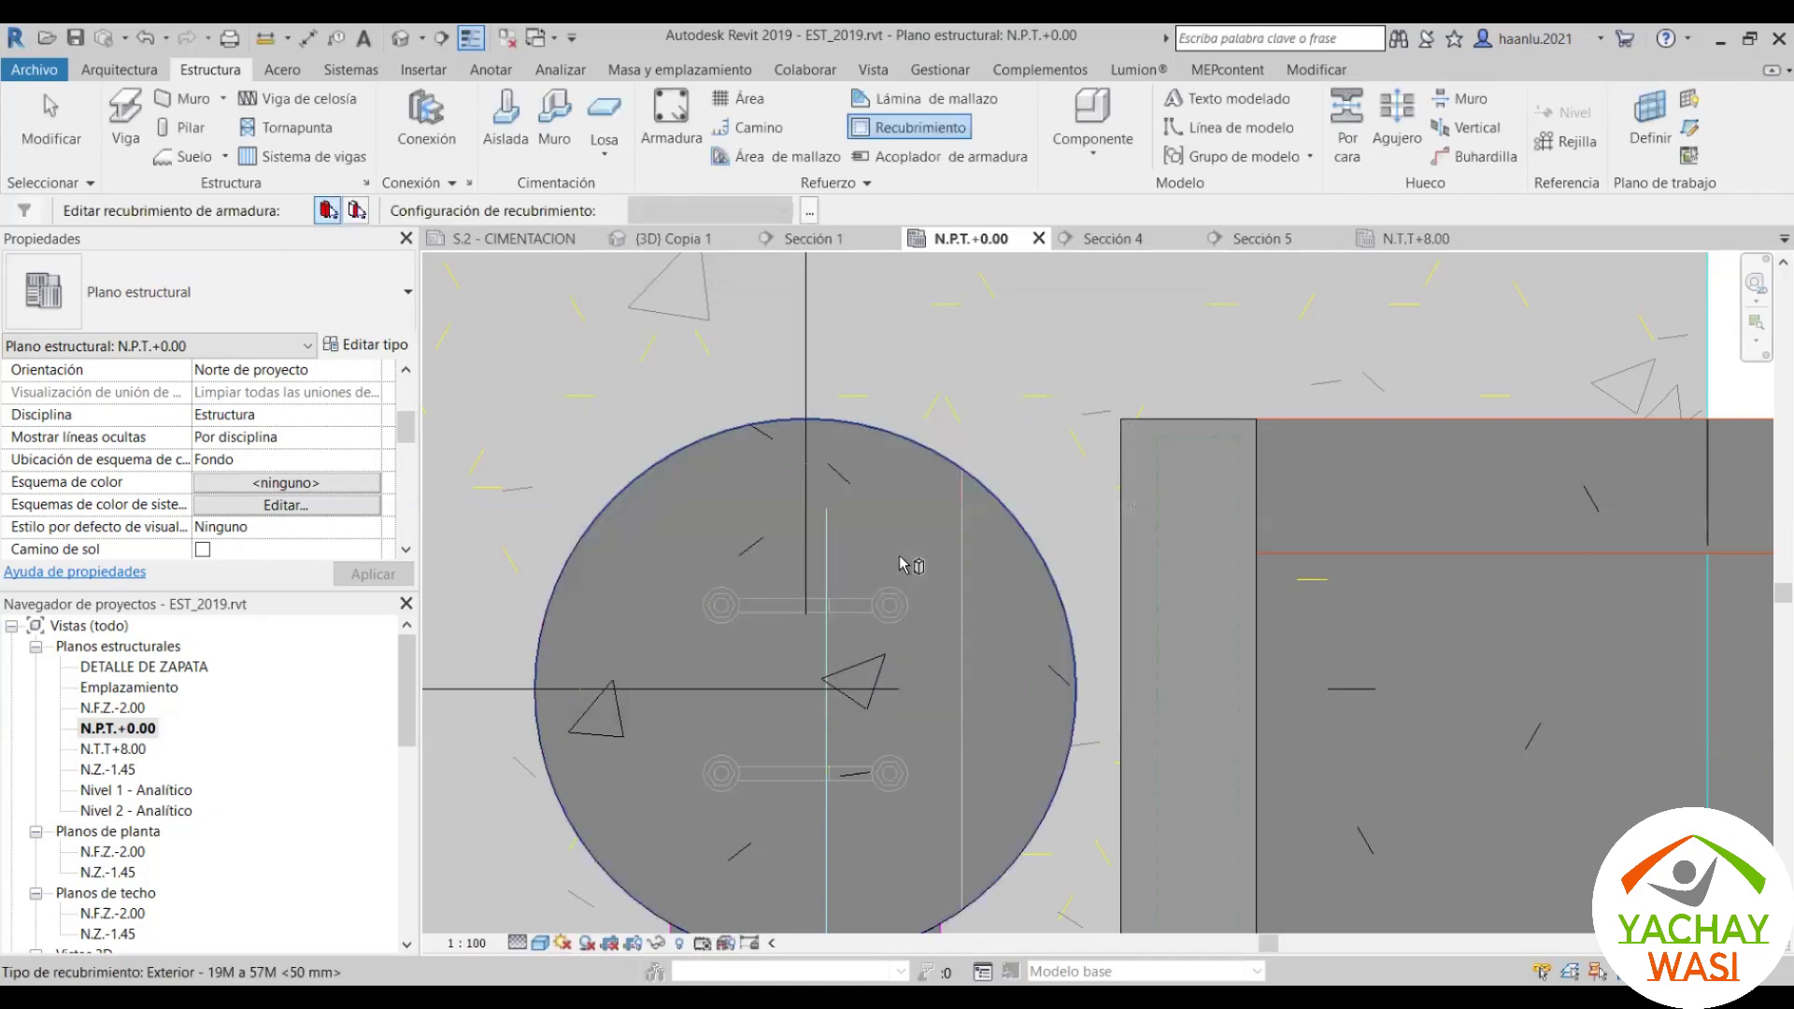
{"action": "key", "text": "Escape"}
{"action": "key", "text": "Escape"}
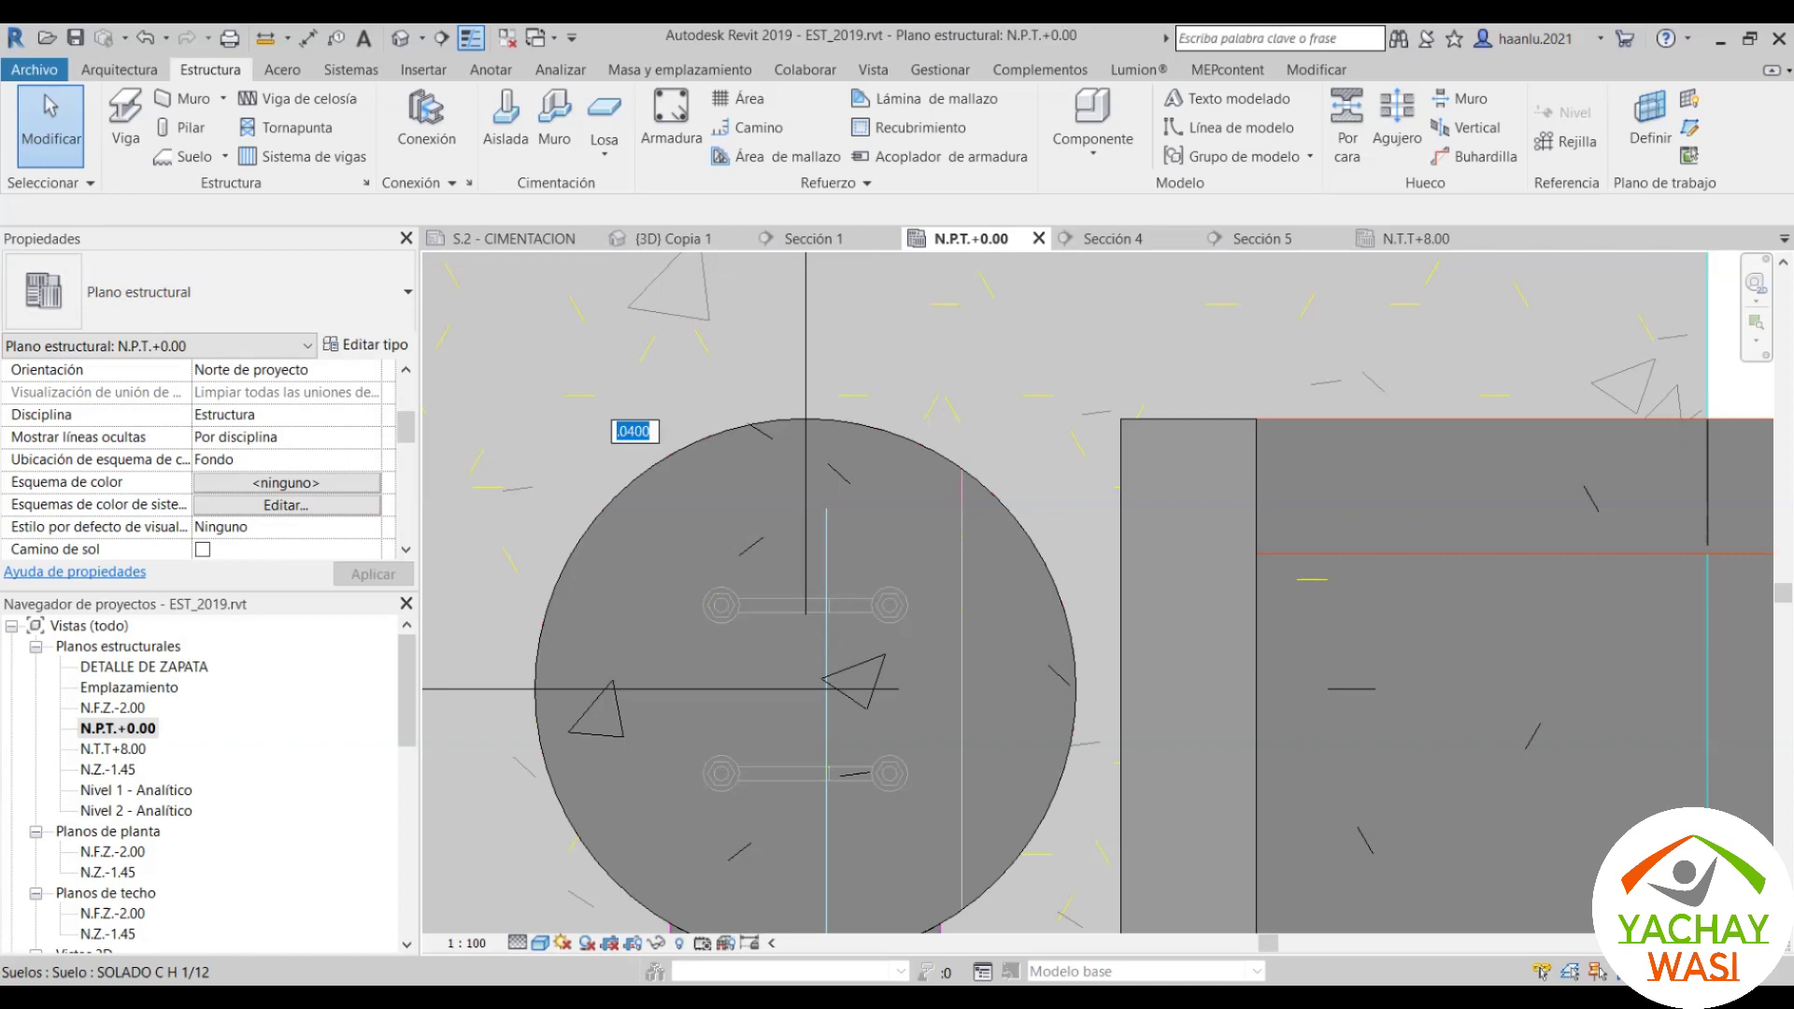
{"action": "key", "text": "Return"}
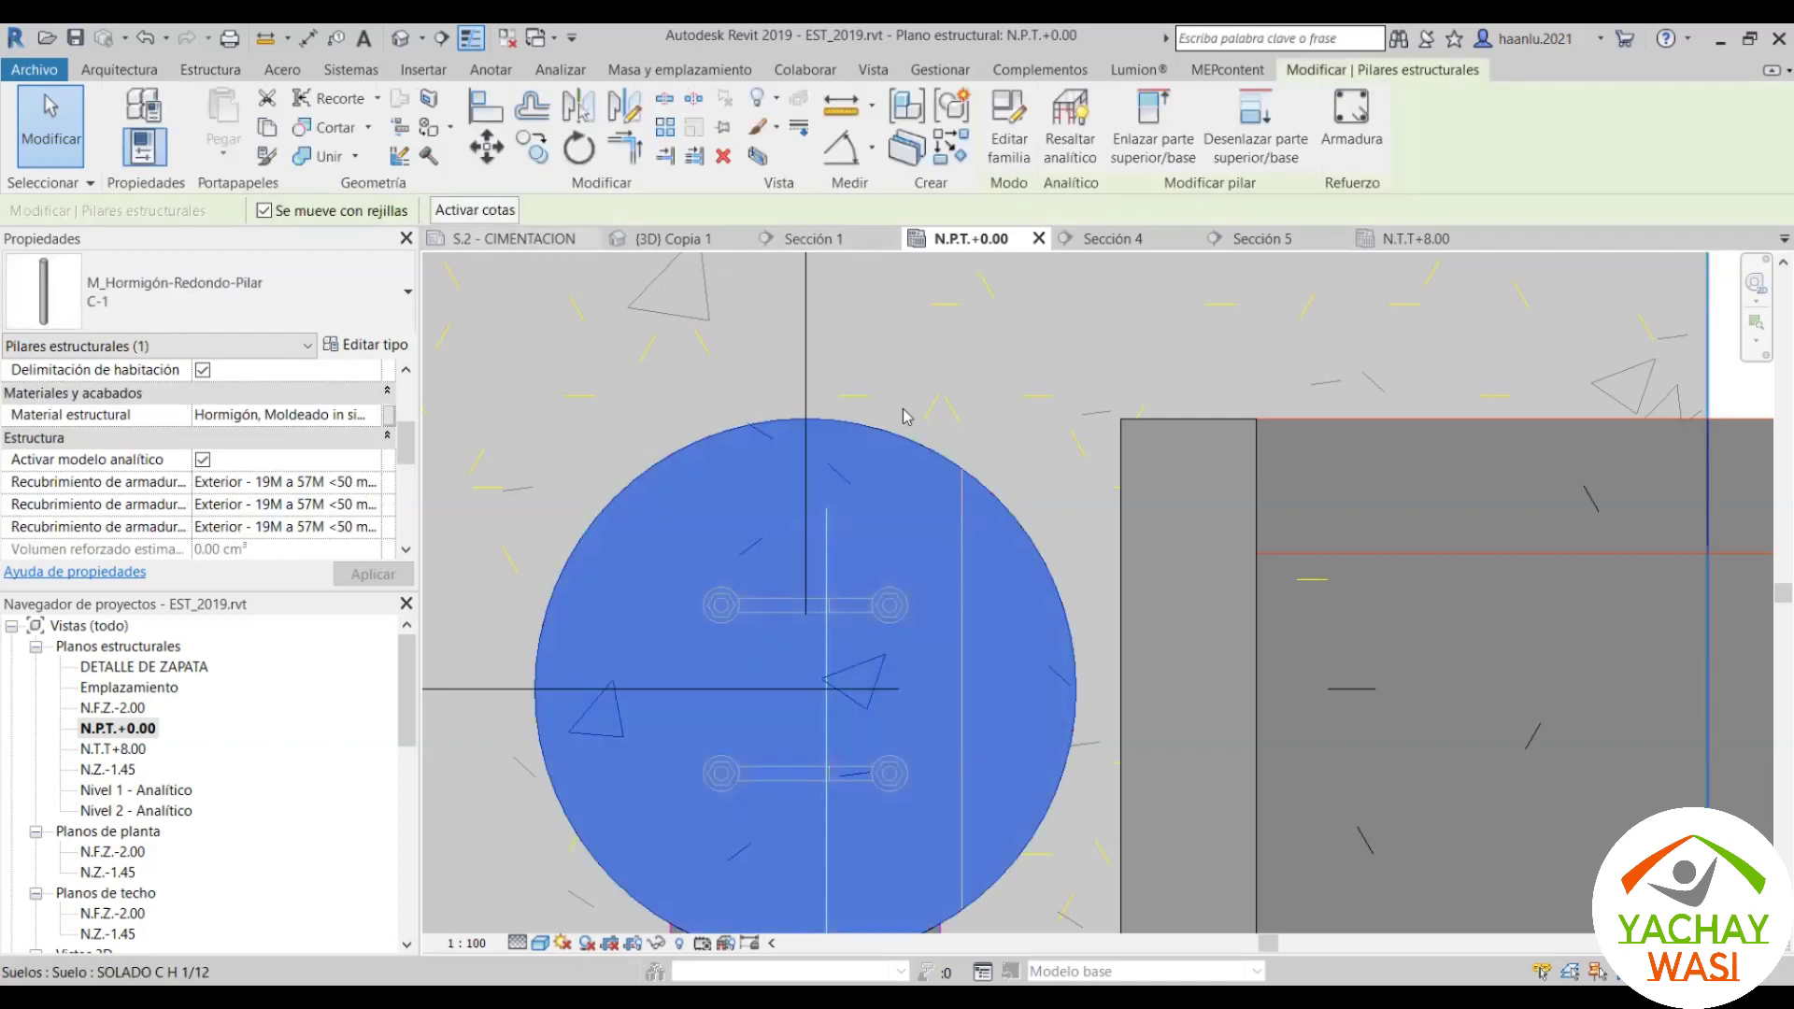
{"action": "key", "text": "Escape"}
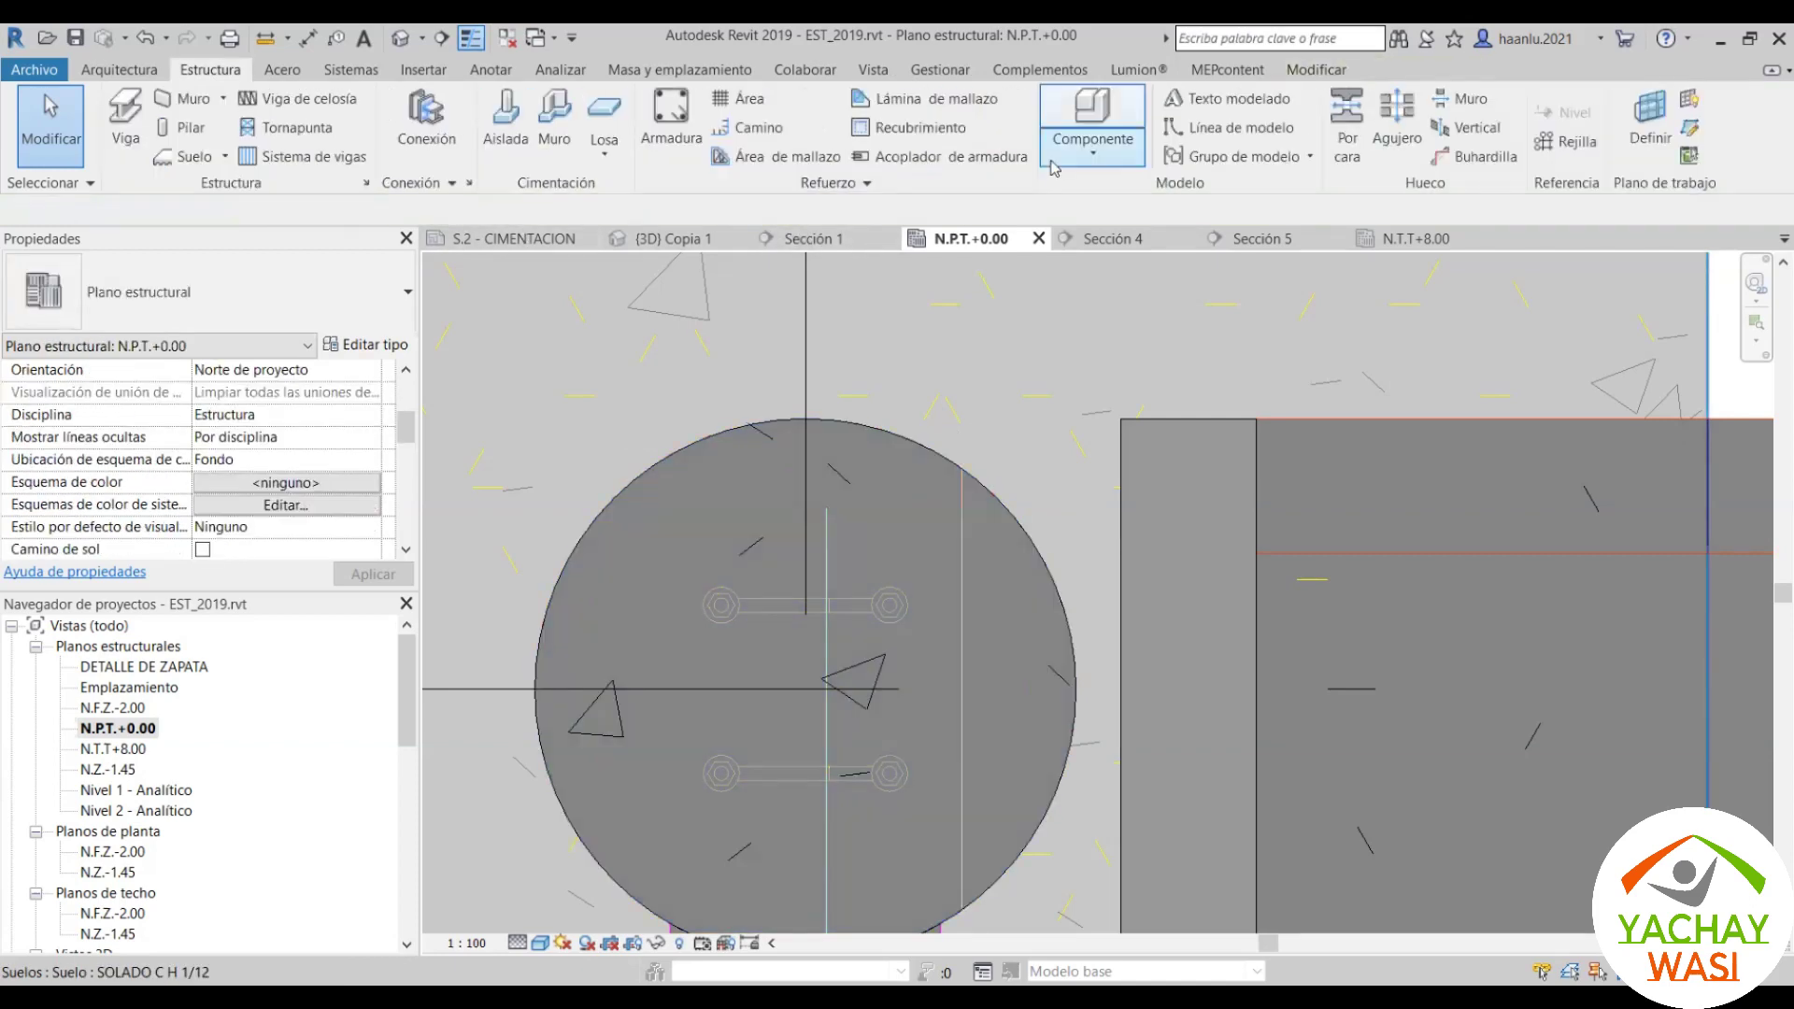
Step: Reopen the rebar cover settings and change R circular to 40.0 mm
{"action": "left_click", "coordinate": [921, 131]}
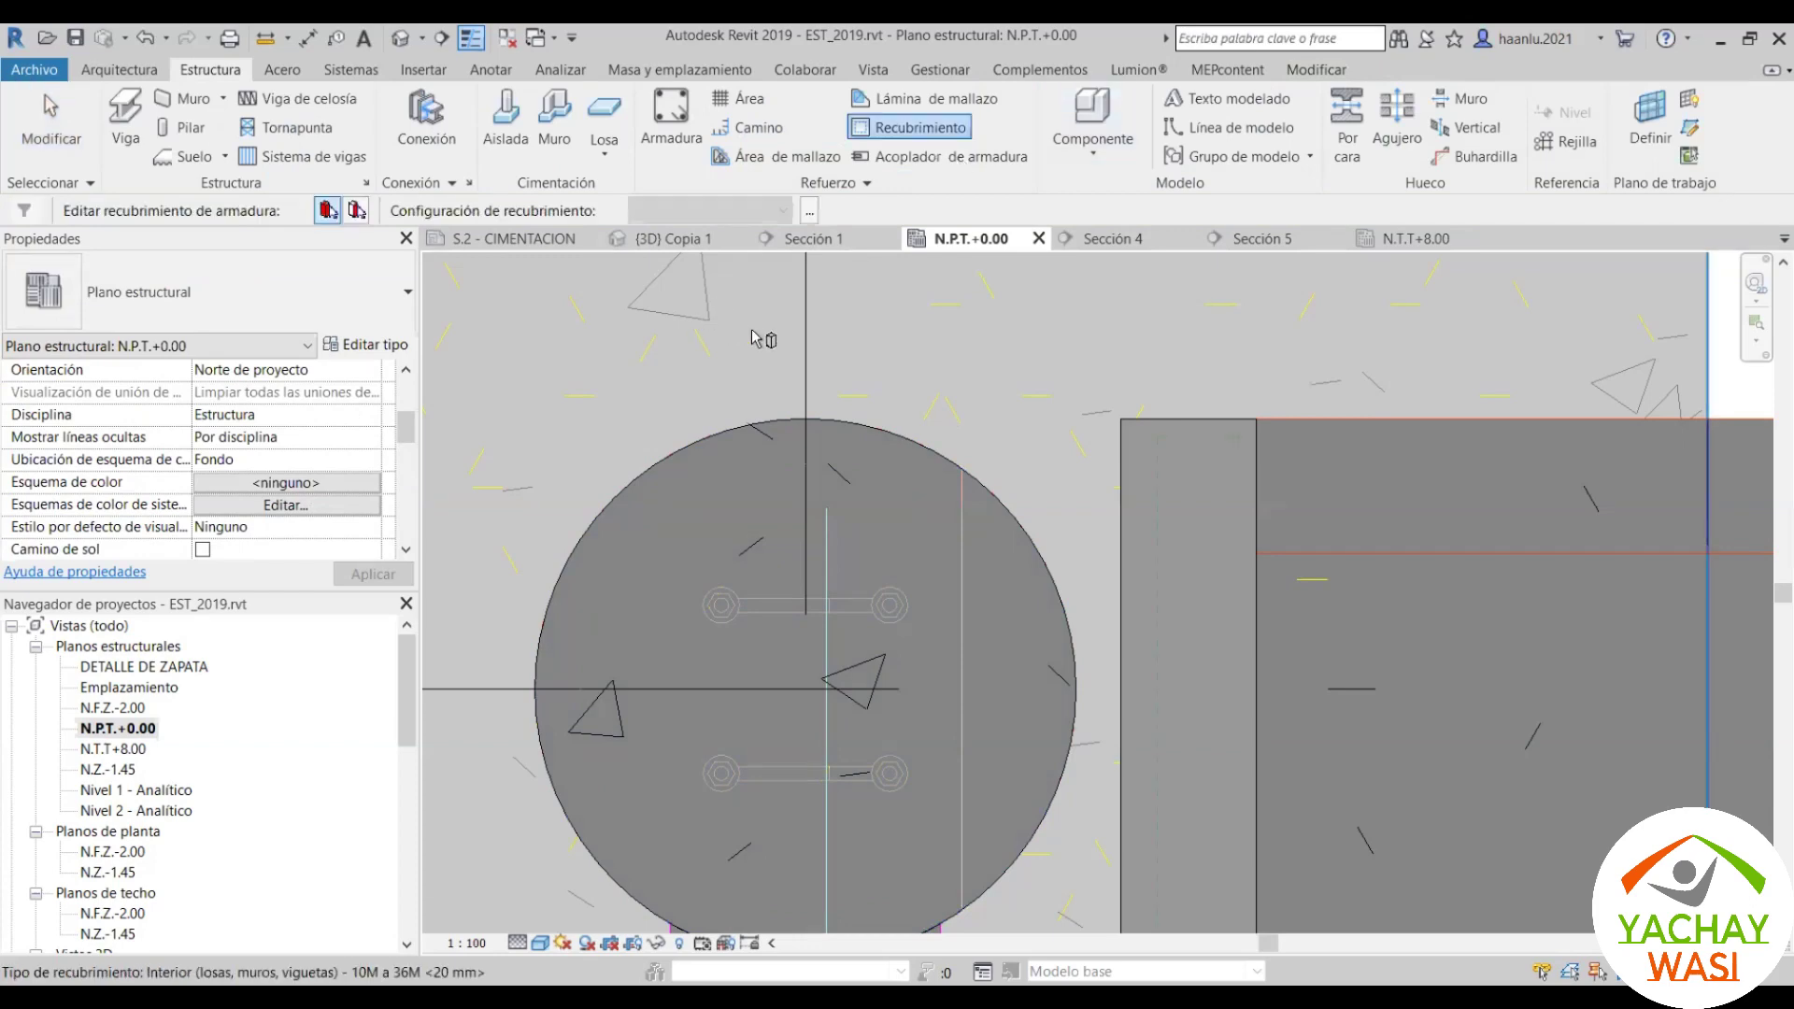
{"action": "left_click", "coordinate": [809, 211]}
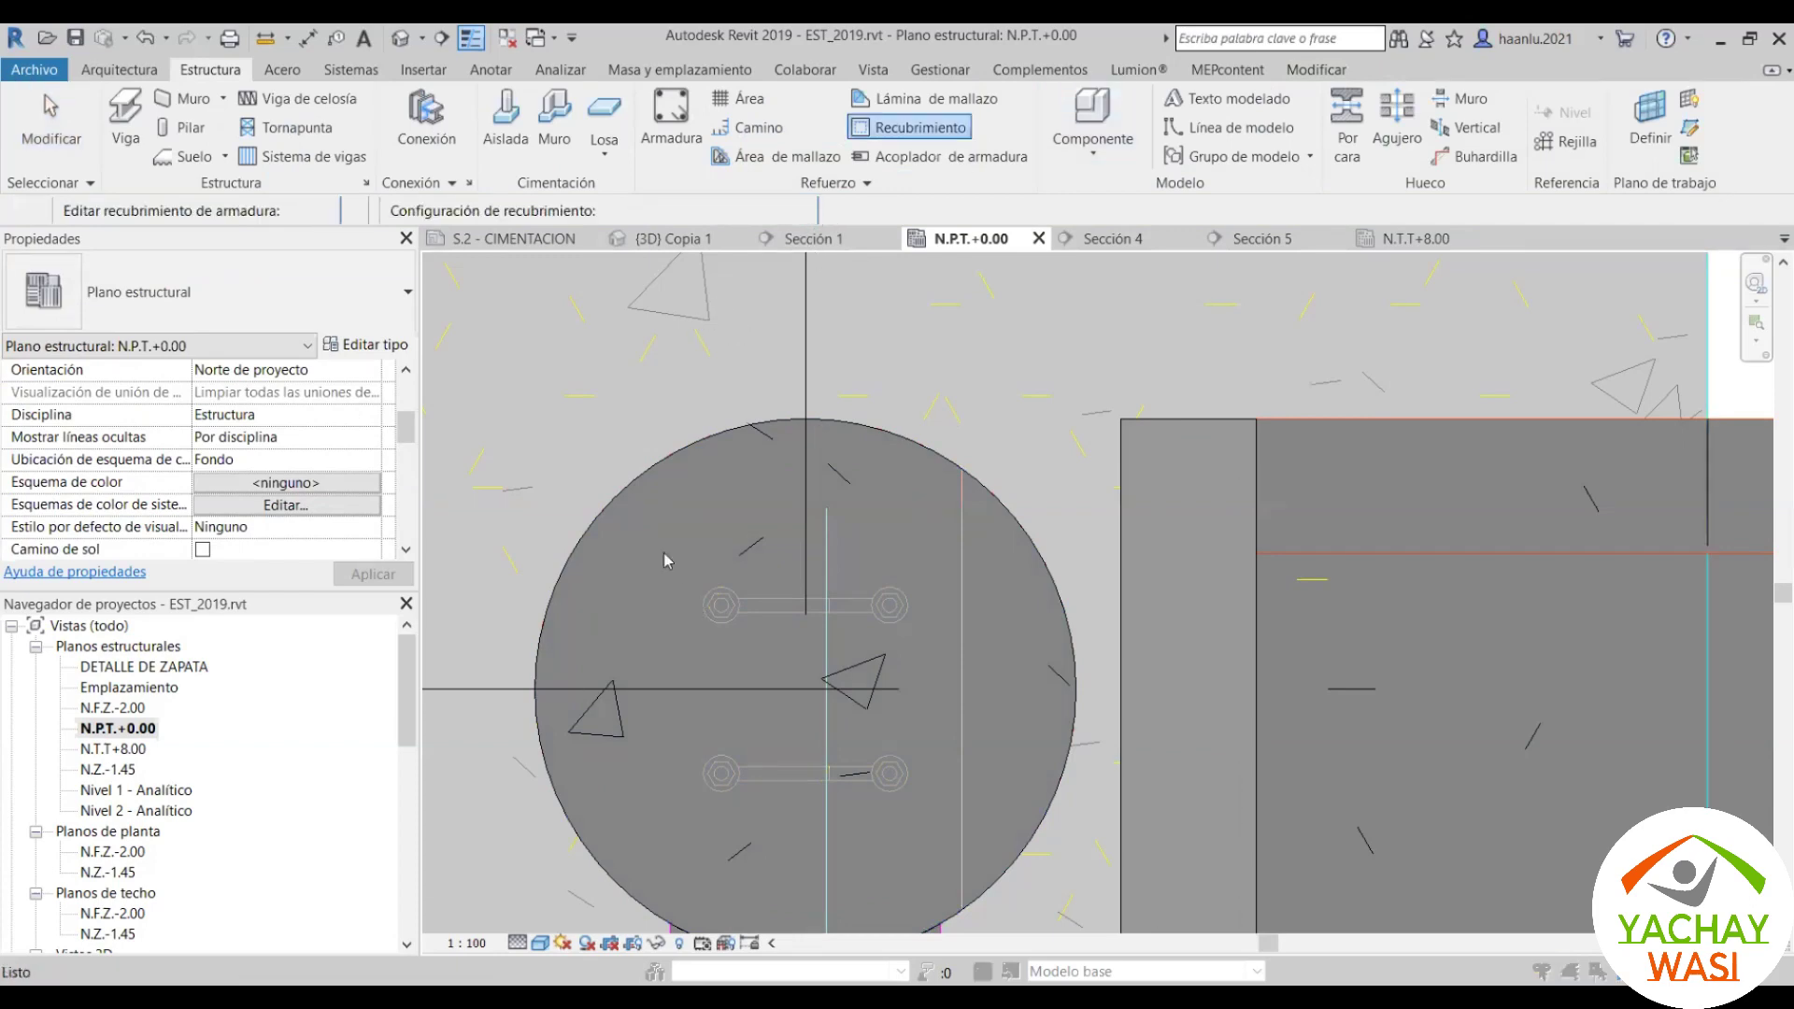
{"action": "scroll", "coordinate": [743, 528], "scroll_direction": "down", "scroll_amount": 2}
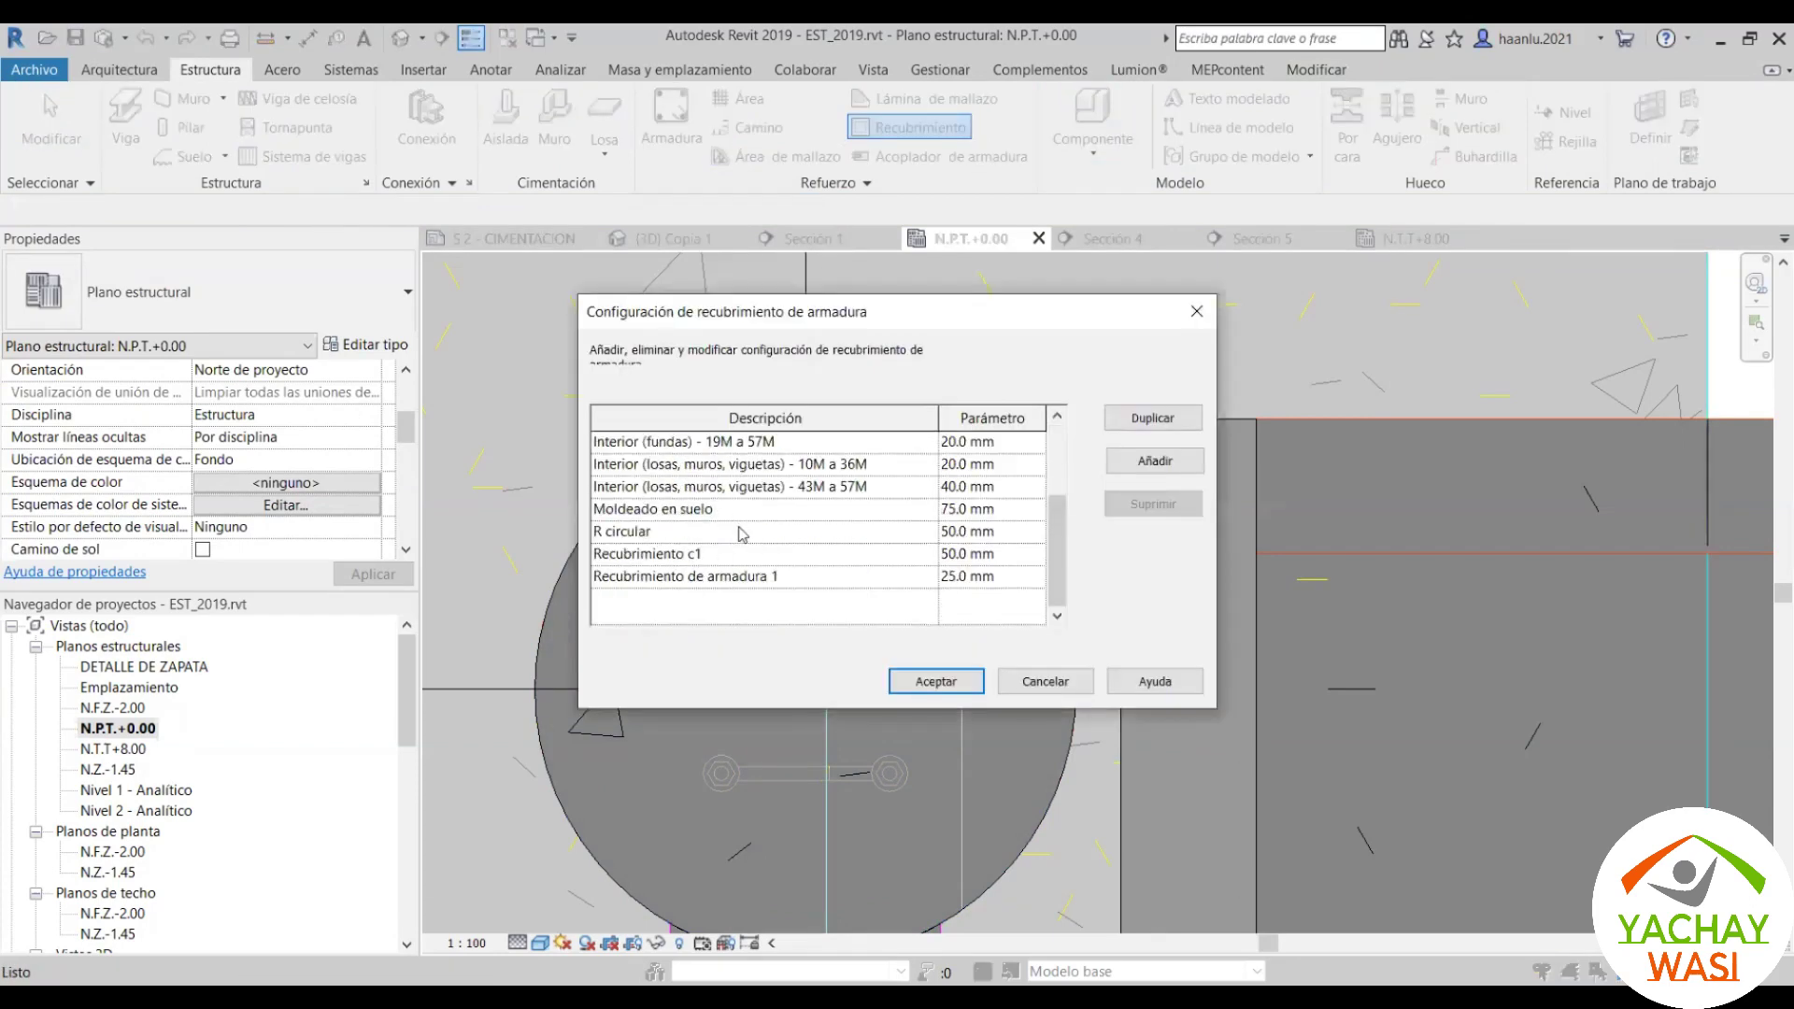
{"action": "left_click", "coordinate": [1000, 535]}
{"action": "type", "text": "40"}
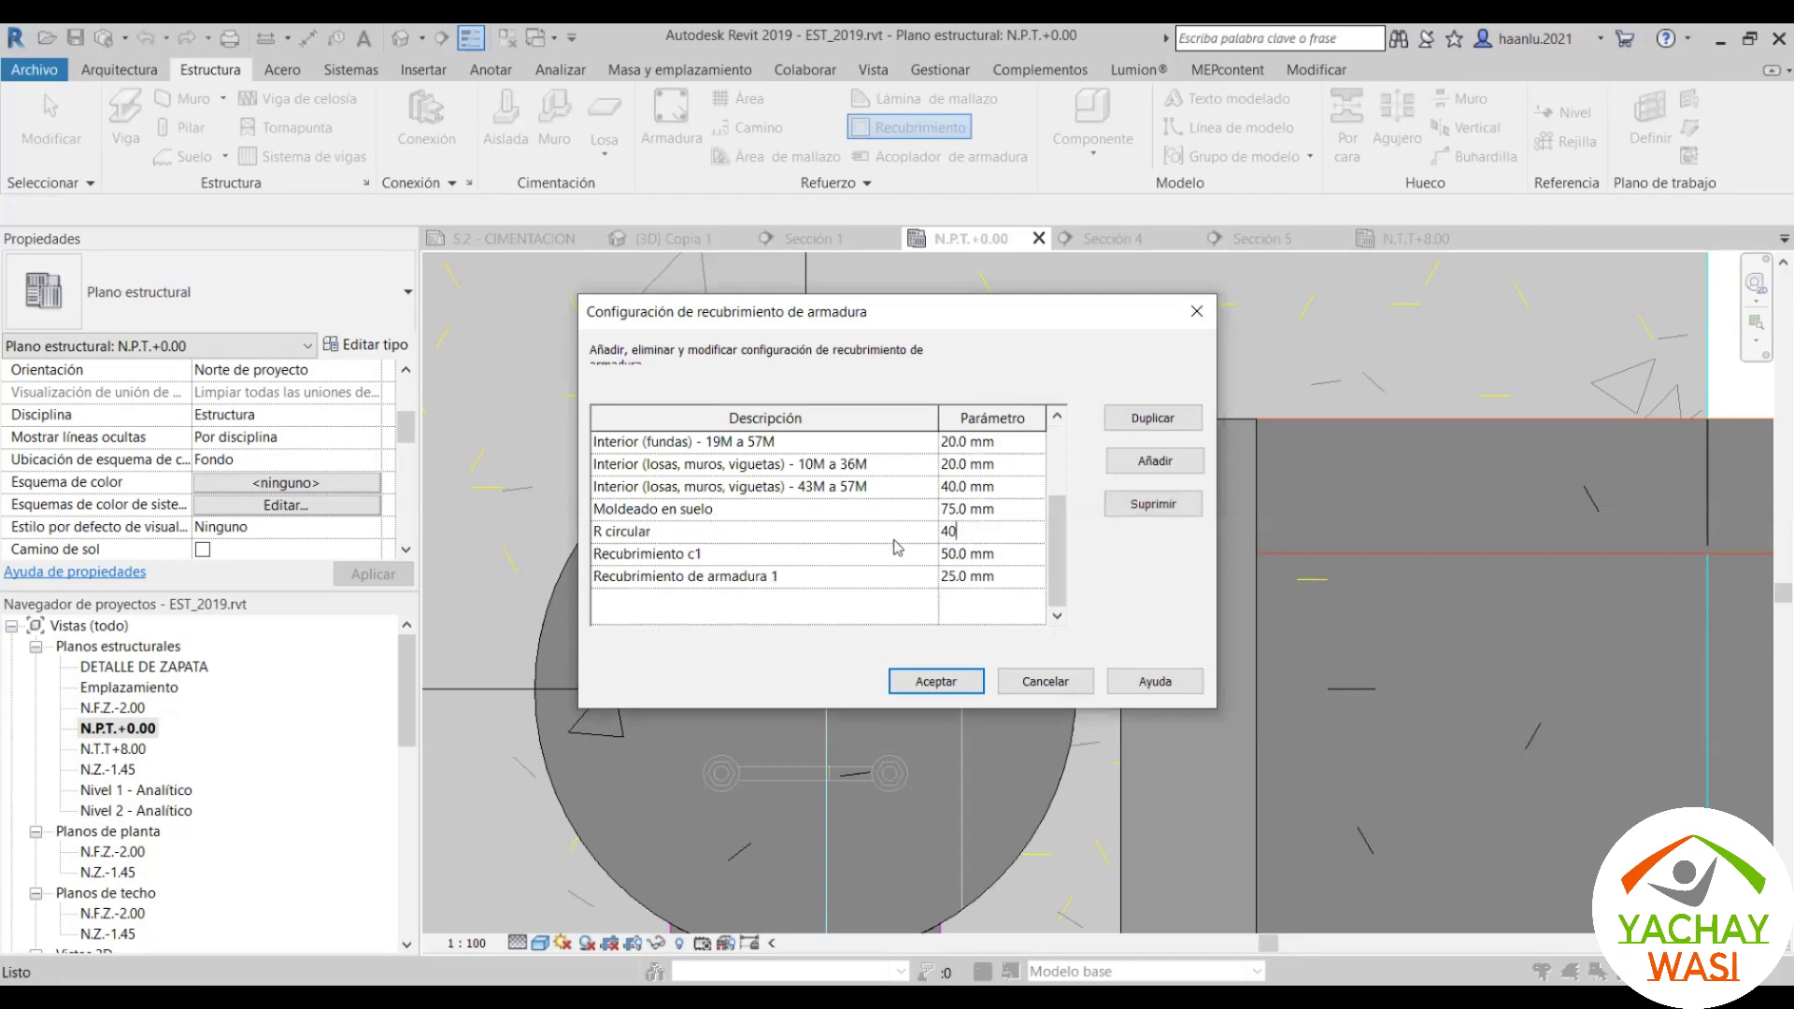
{"action": "left_click", "coordinate": [937, 684]}
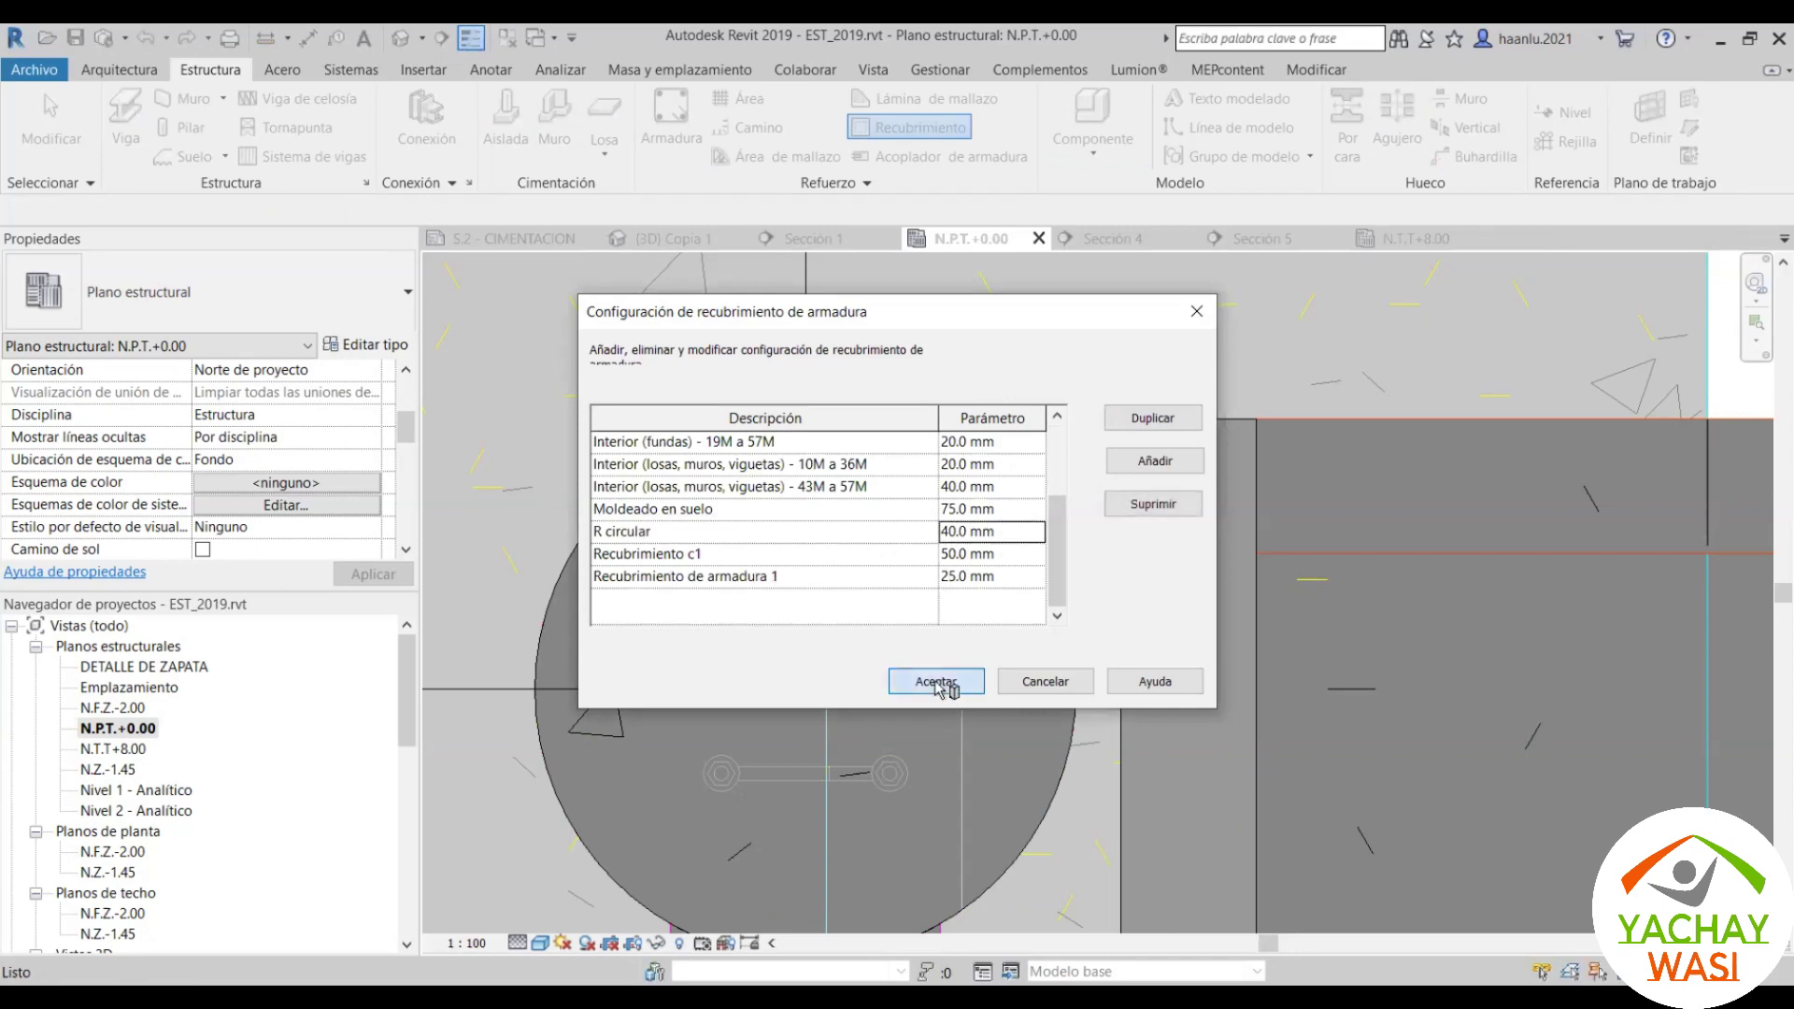
{"action": "left_click", "coordinate": [937, 684]}
{"action": "key", "text": "Escape"}
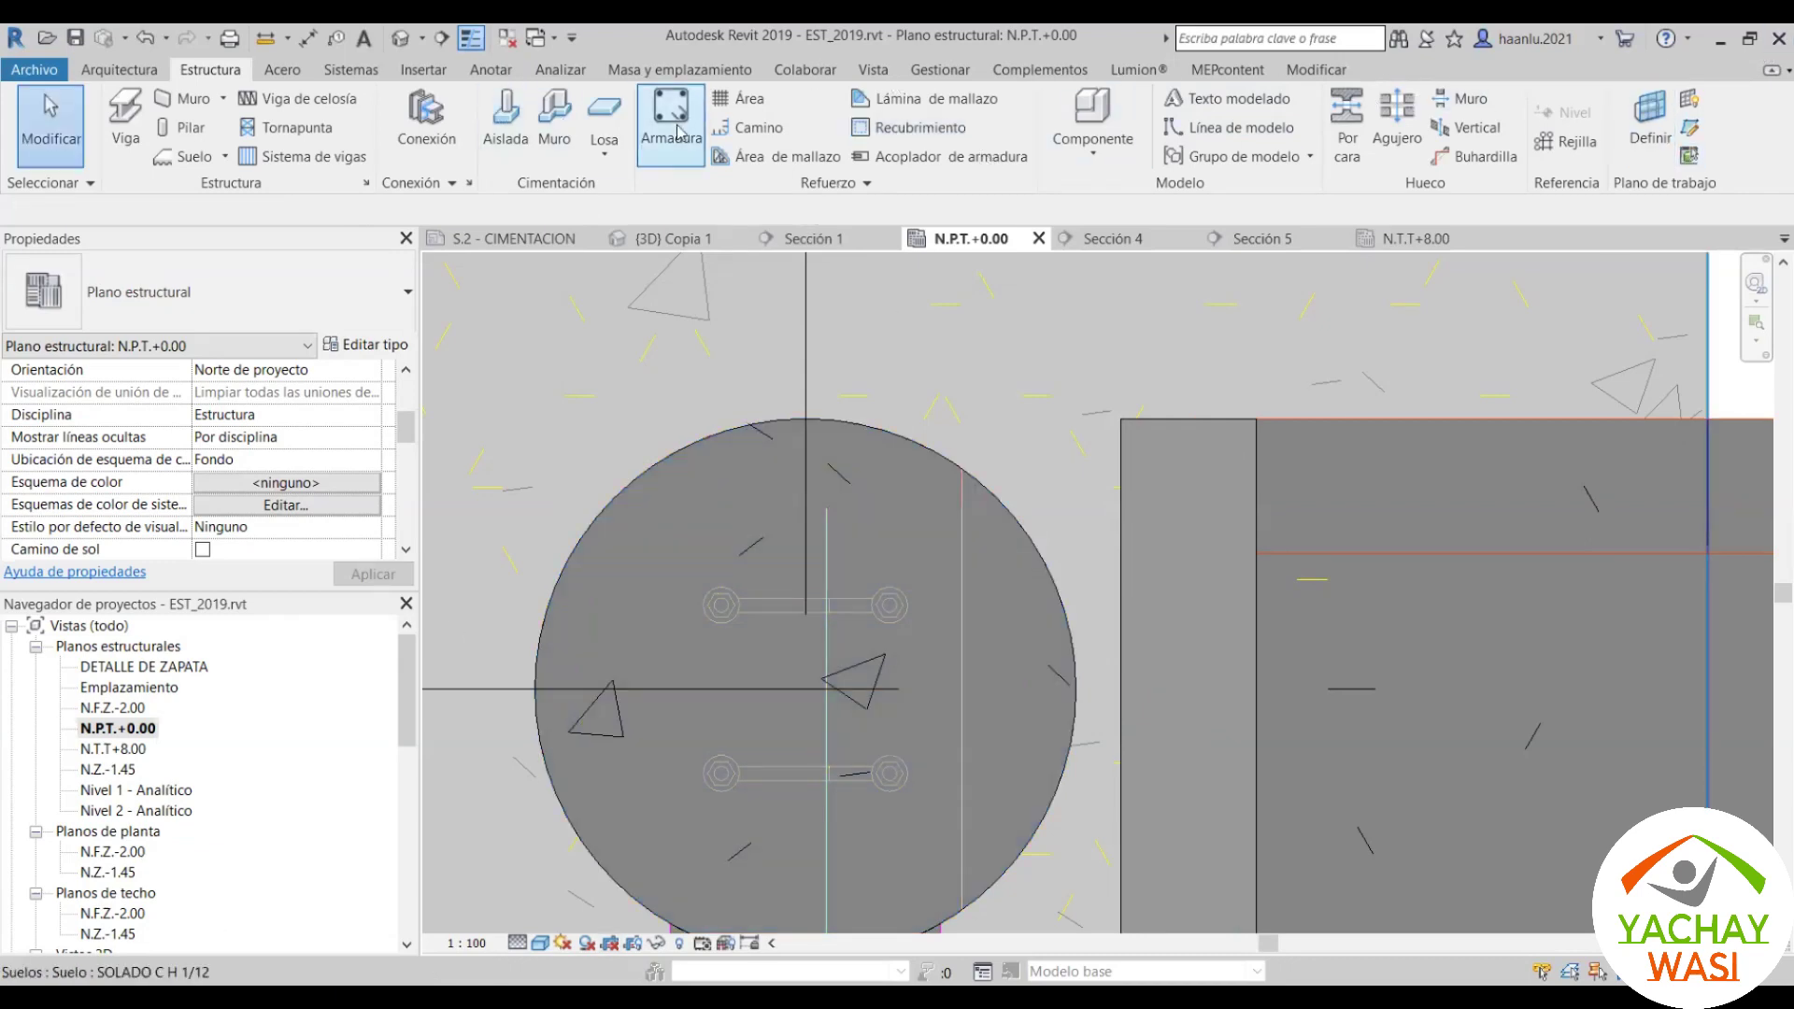
Step: Place a 10M M_SP spiral rebar inside column C-1 along its cover ring
{"action": "left_click", "coordinate": [679, 134]}
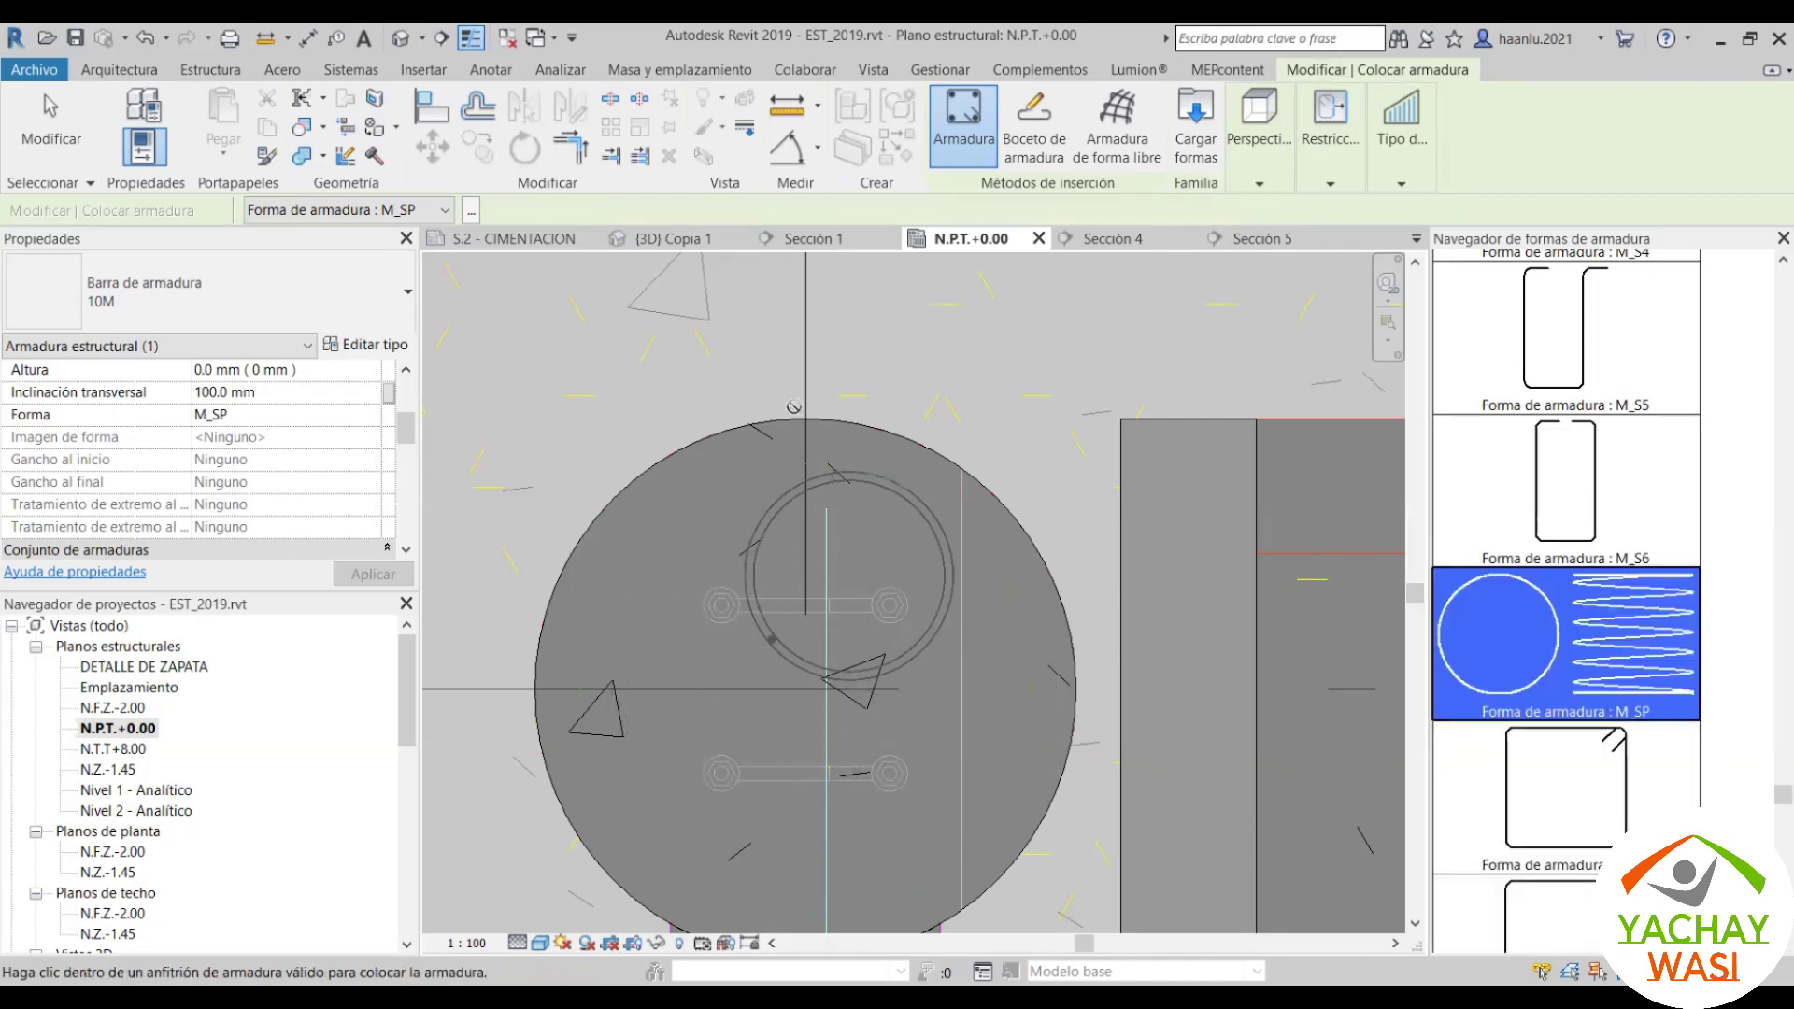
{"action": "left_click", "coordinate": [953, 606]}
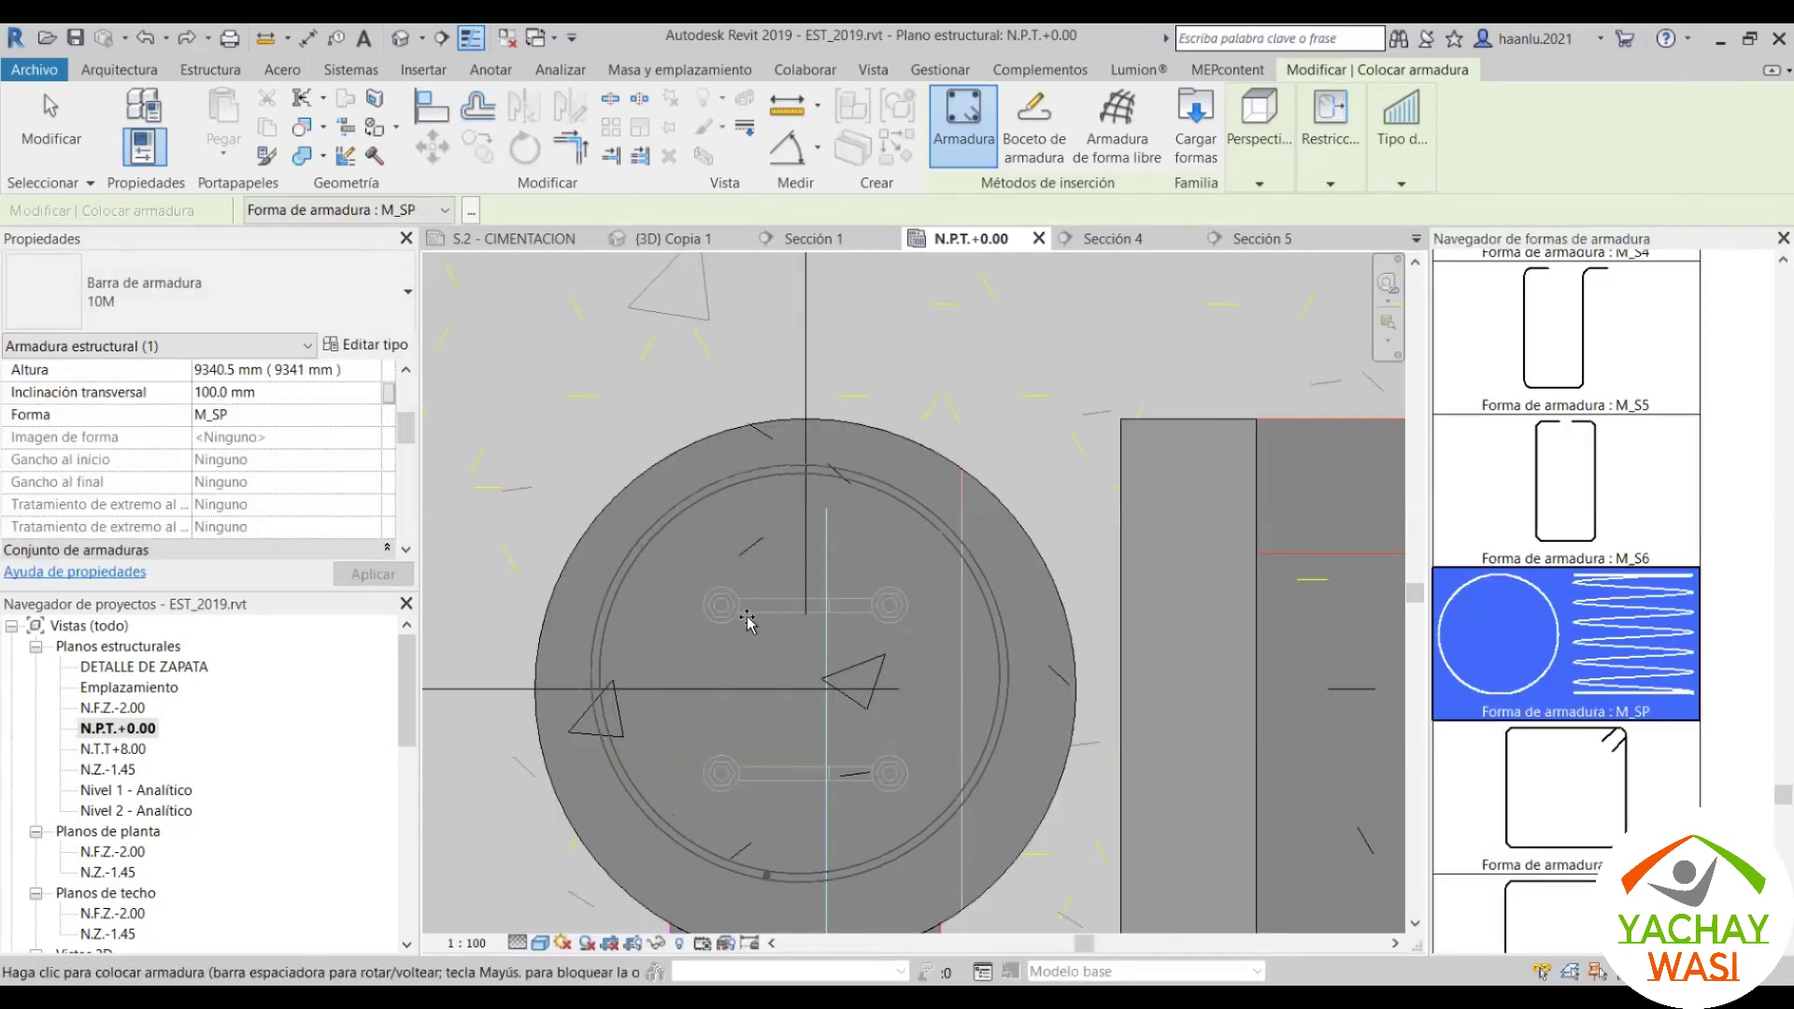
{"action": "left_click", "coordinate": [675, 640]}
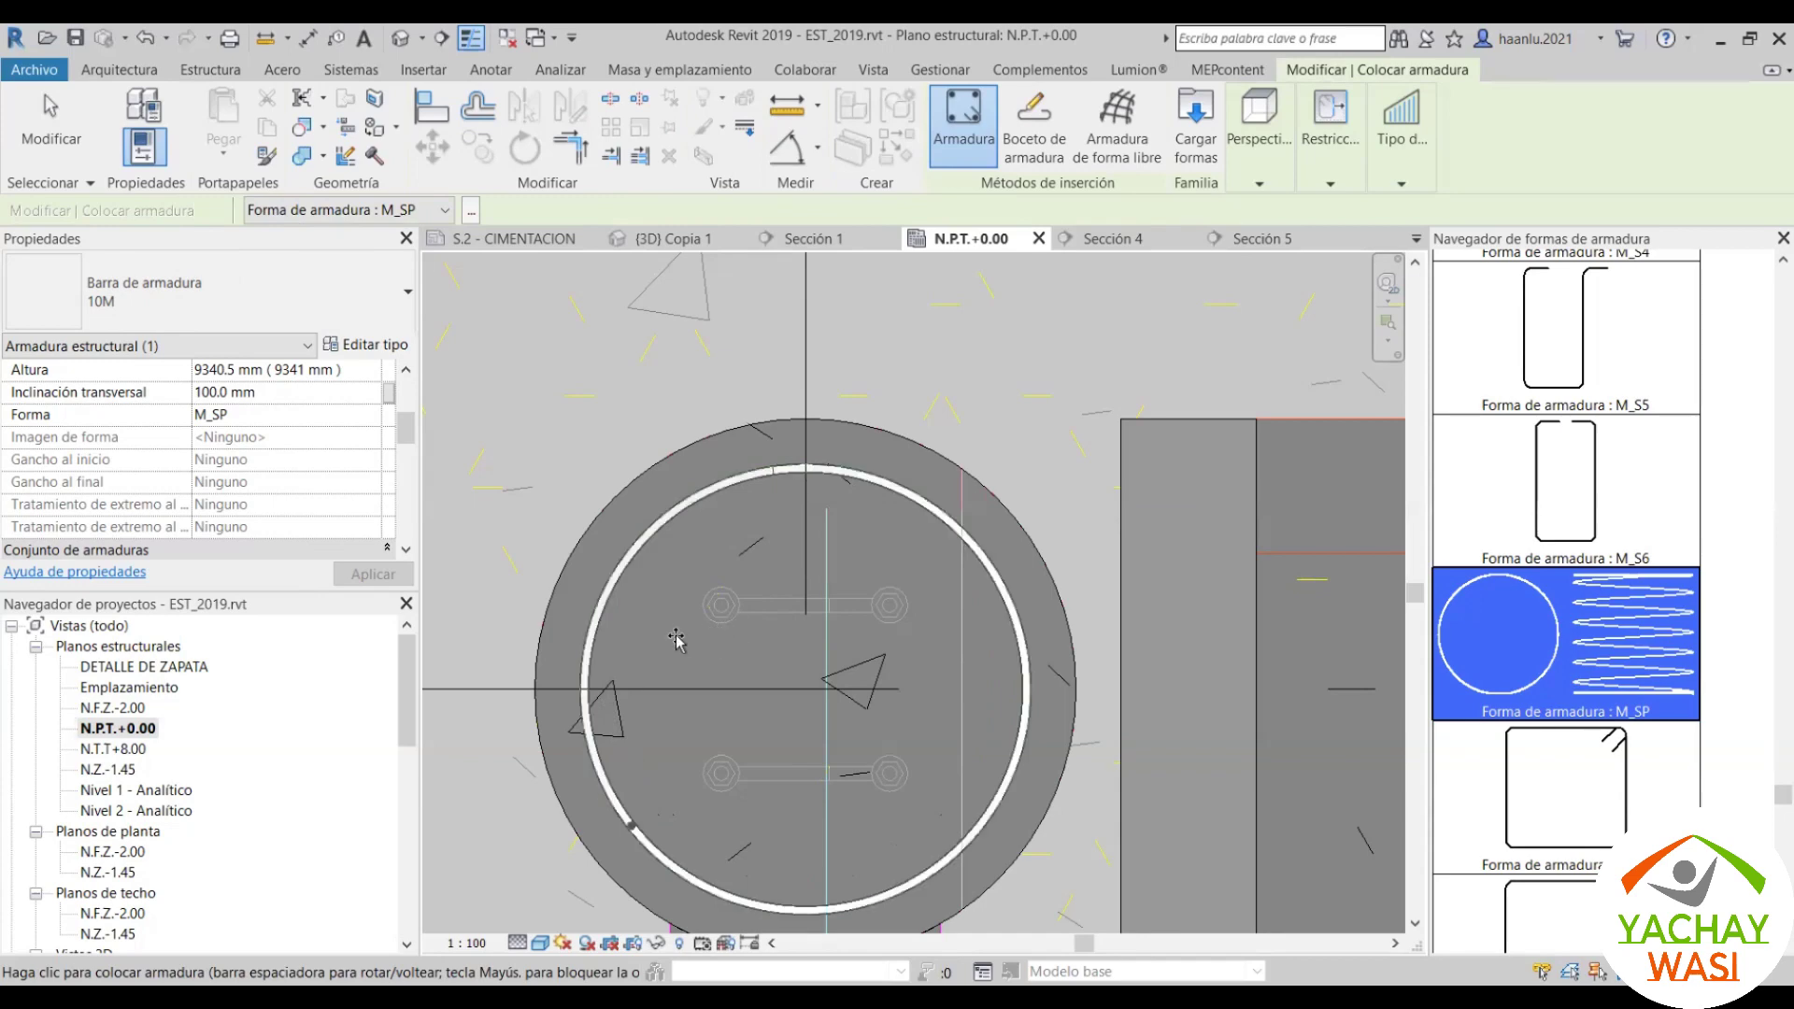
{"action": "key", "text": "Escape"}
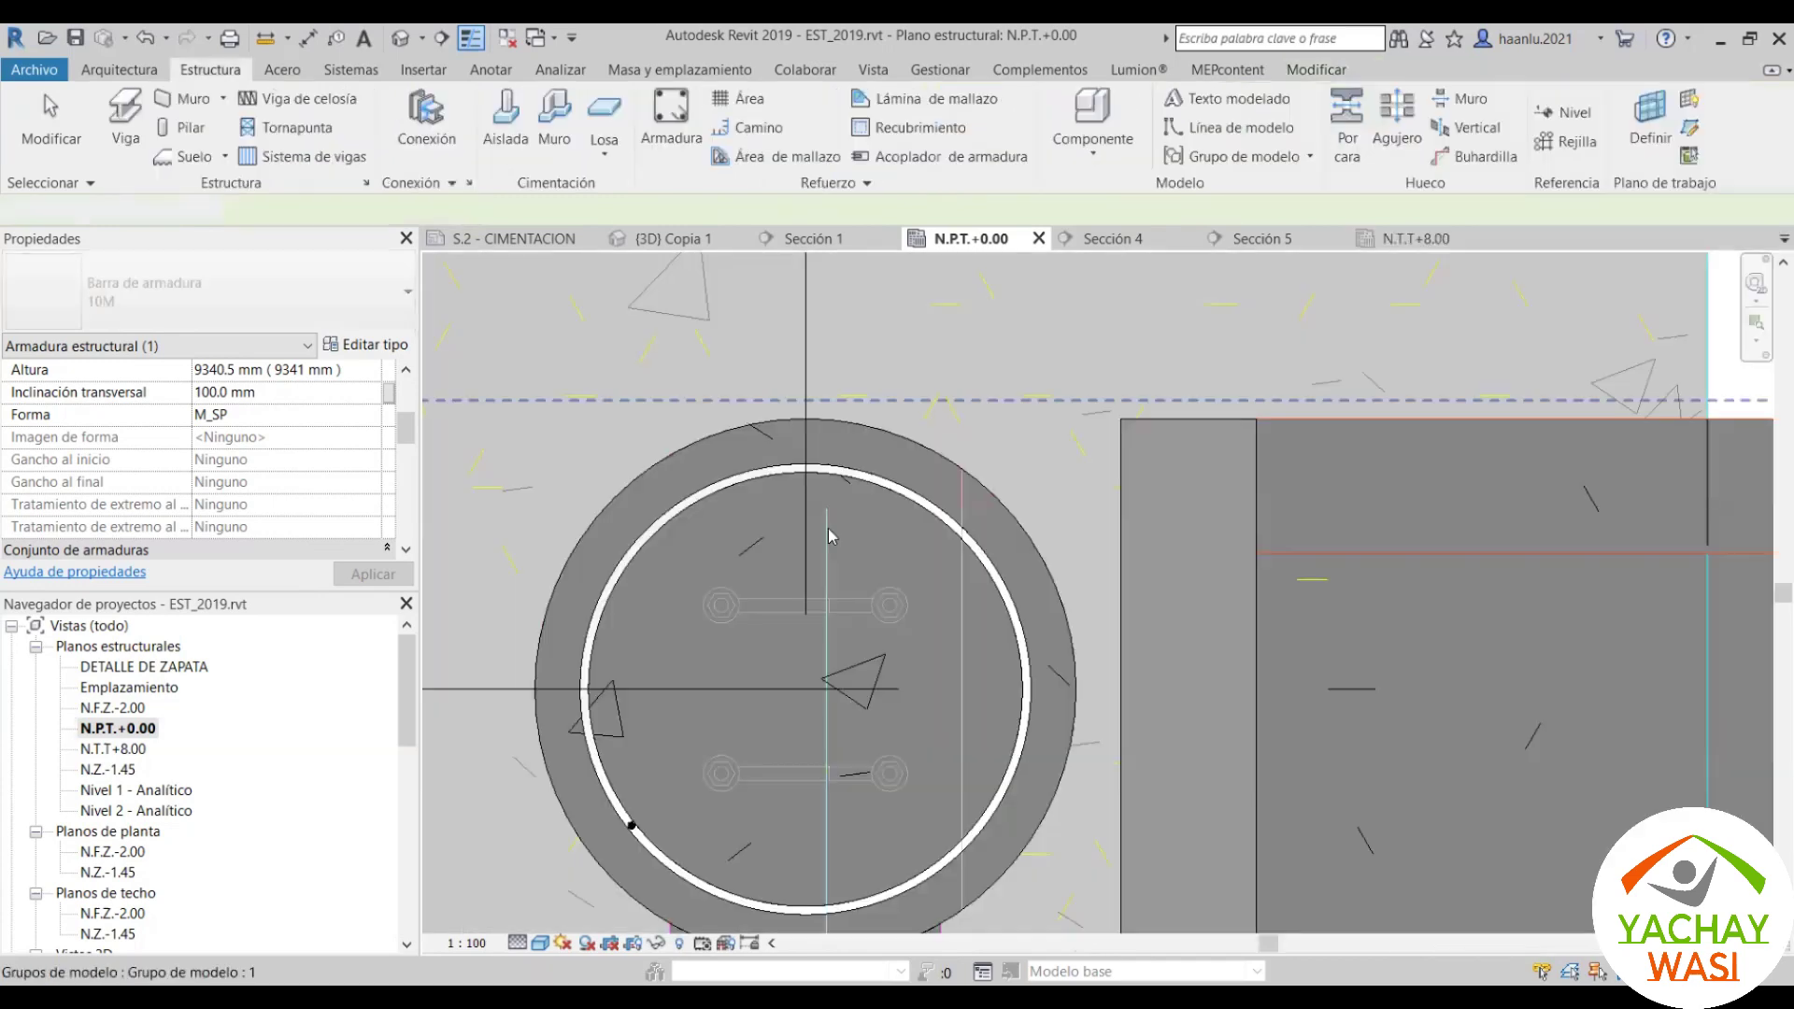
{"action": "key", "text": "Escape"}
Step: In the (3D) Copia 1 view, orbit and zoom in on the new spiral rebar and select it
{"action": "left_click", "coordinate": [666, 241]}
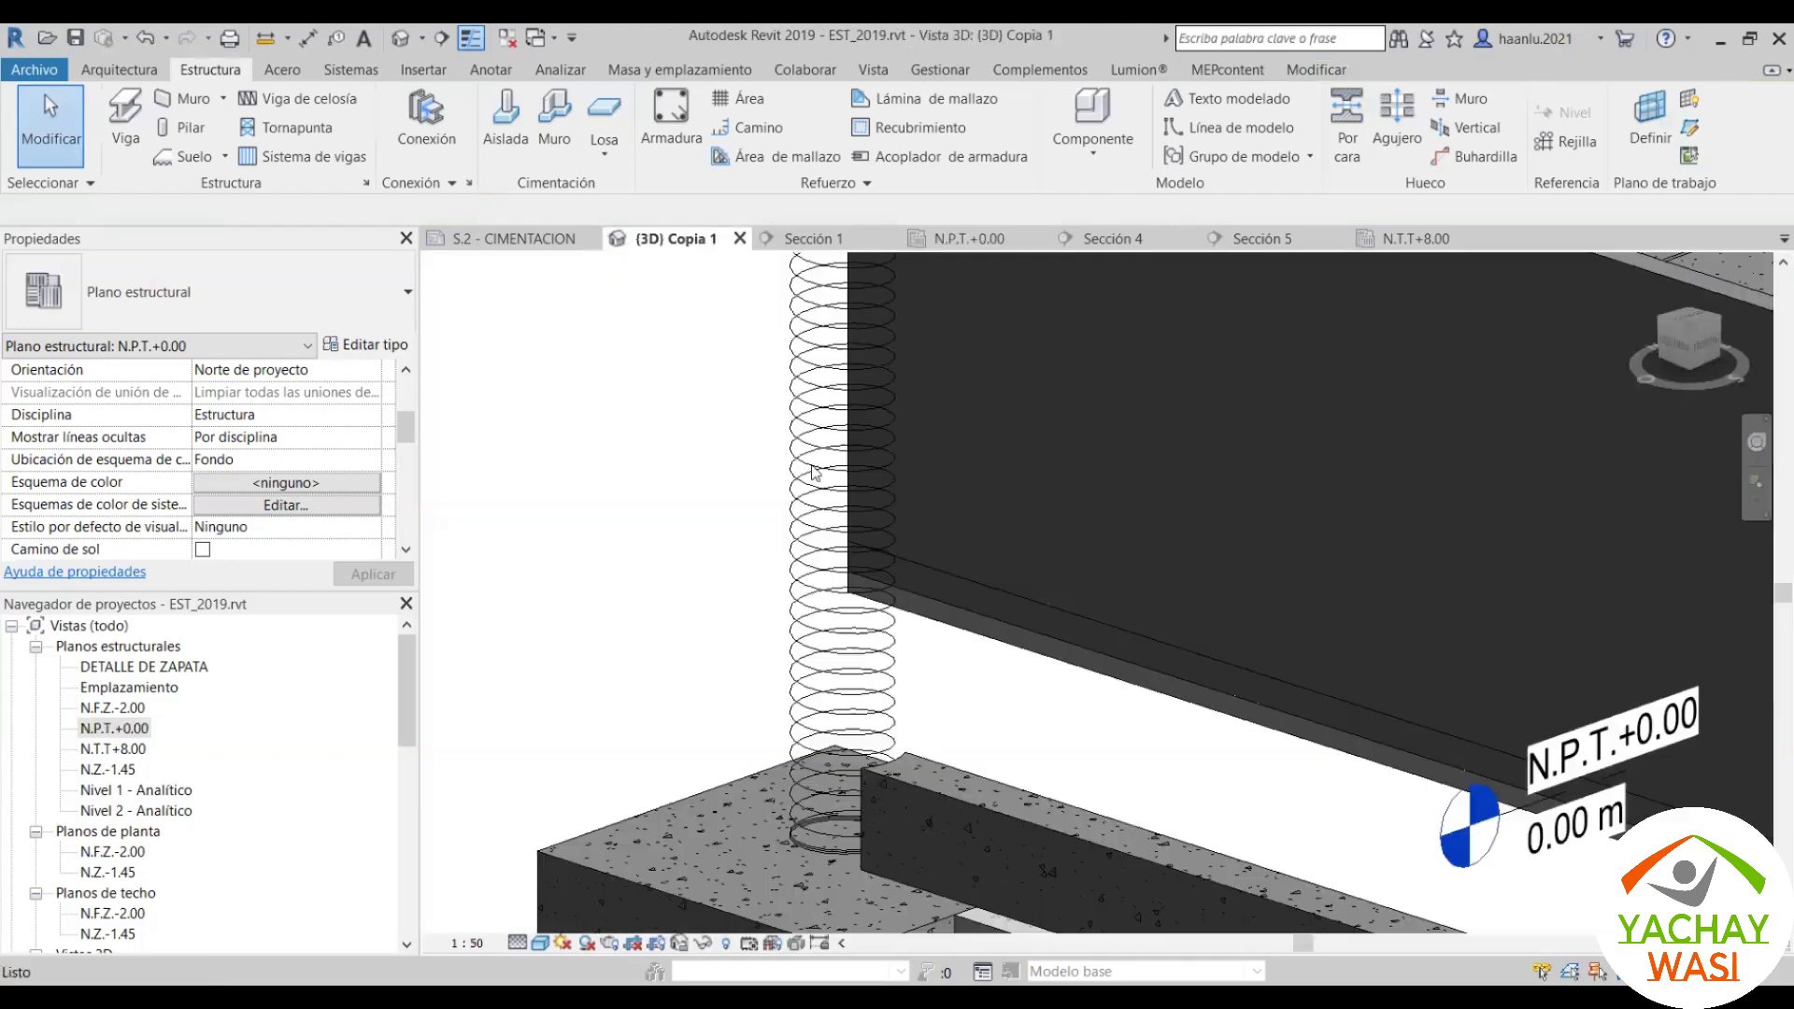
{"action": "mouse_move", "coordinate": [803, 402]}
{"action": "middle_mouse_down", "text": "shift"}
{"action": "mouse_move", "coordinate": [852, 396]}
{"action": "mouse_move", "coordinate": [781, 618]}
{"action": "middle_mouse_up", "text": "shift"}
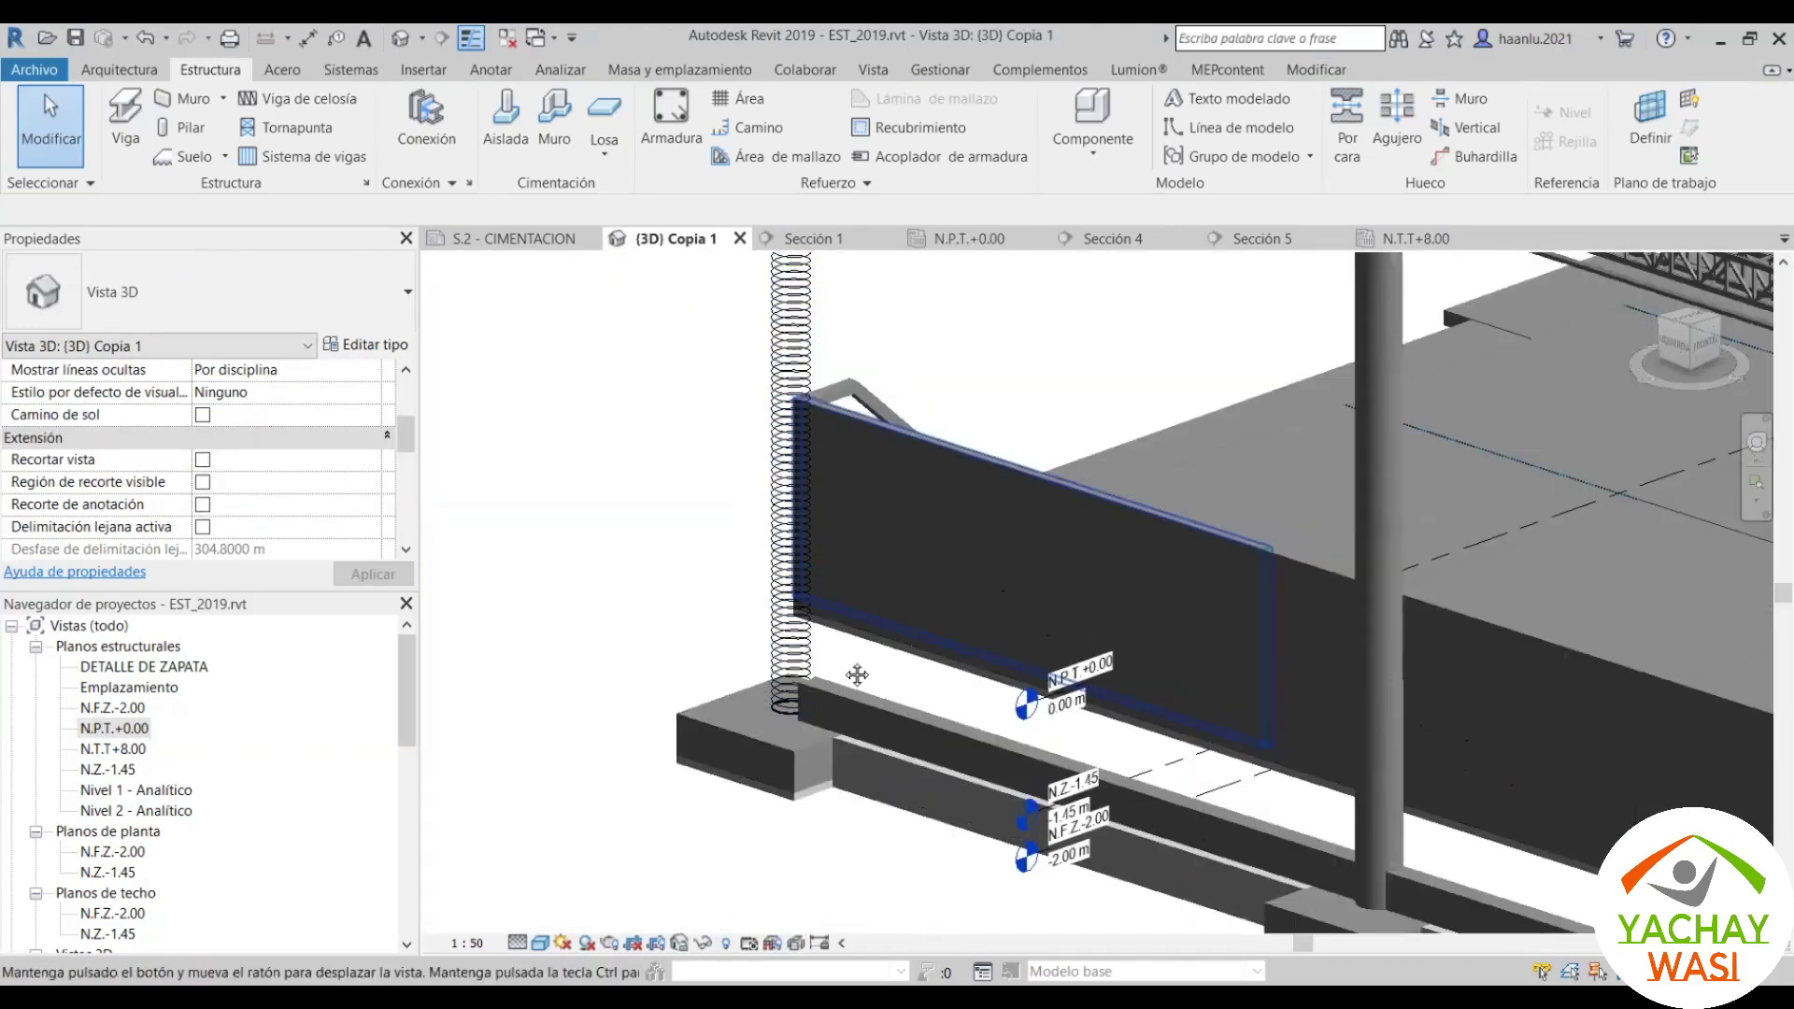
{"action": "scroll", "coordinate": [781, 618], "scroll_direction": "up", "scroll_amount": 2}
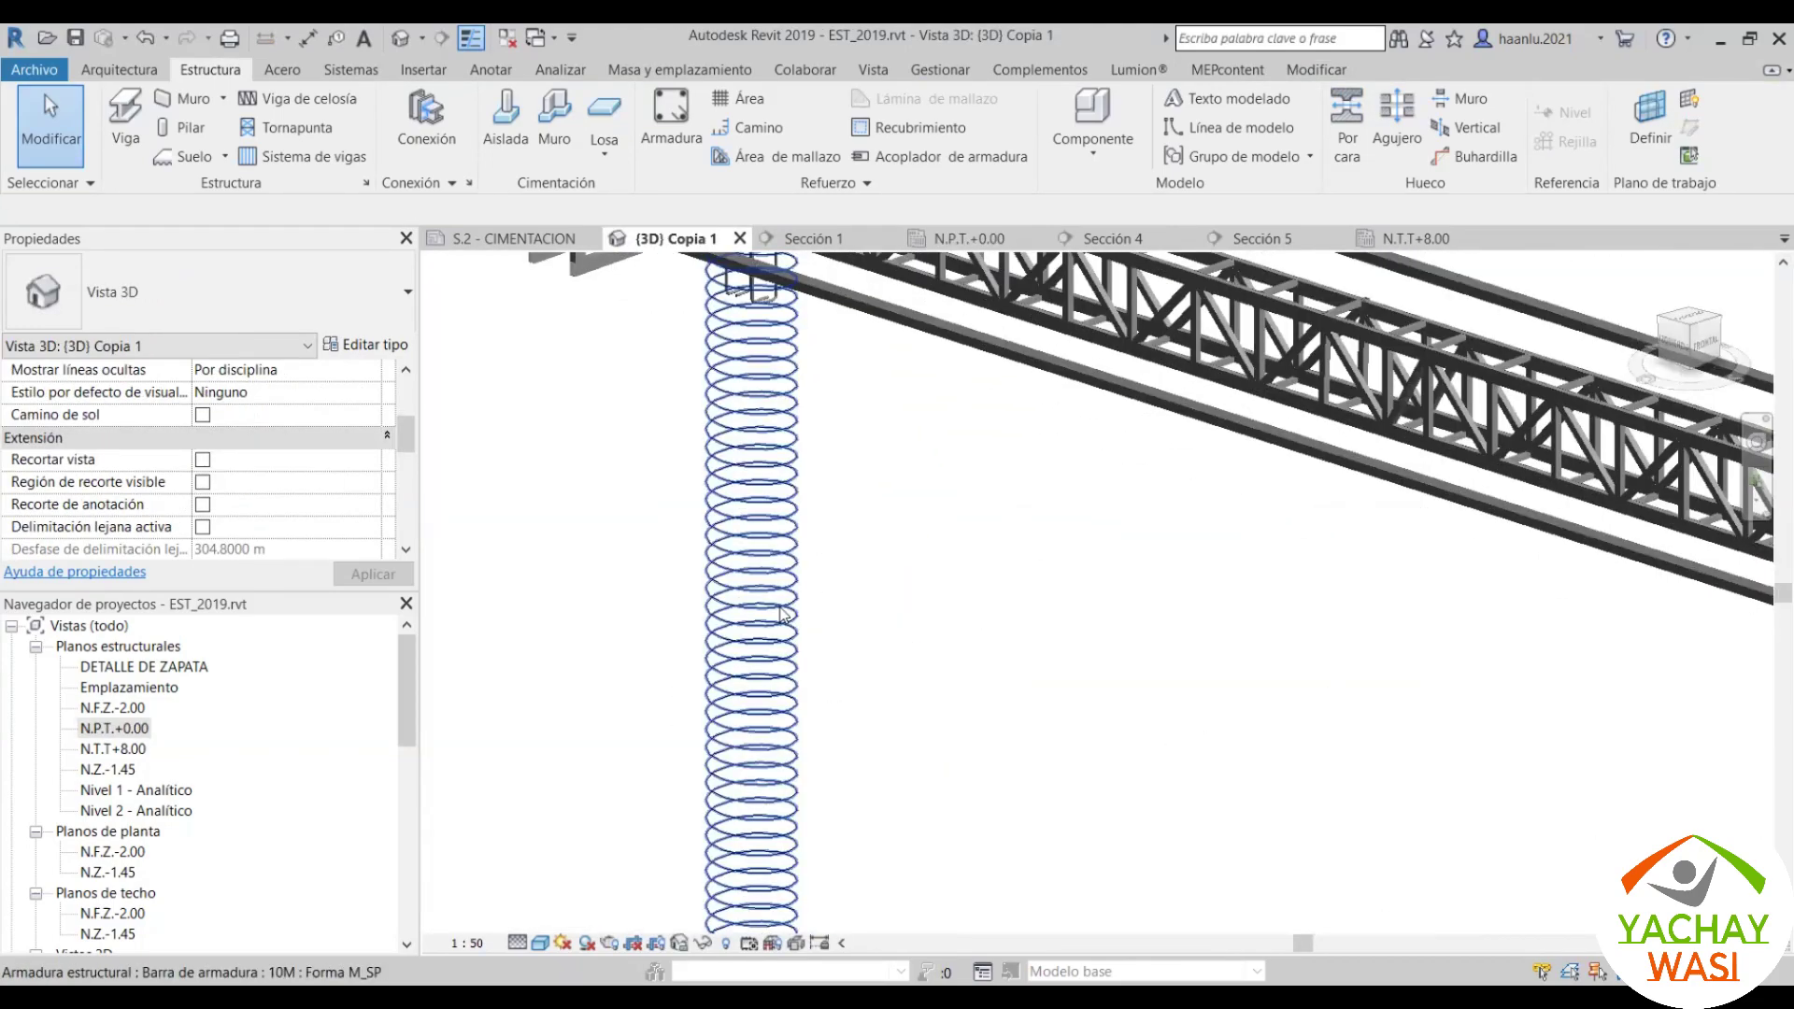
{"action": "mouse_move", "coordinate": [781, 613]}
{"action": "middle_mouse_down", "text": "shift"}
{"action": "mouse_move", "coordinate": [757, 607]}
{"action": "mouse_move", "coordinate": [949, 565]}
{"action": "middle_mouse_up", "text": "shift"}
{"action": "scroll", "coordinate": [739, 602], "scroll_direction": "up", "scroll_amount": 3}
{"action": "scroll", "coordinate": [948, 565], "scroll_direction": "up", "scroll_amount": 2}
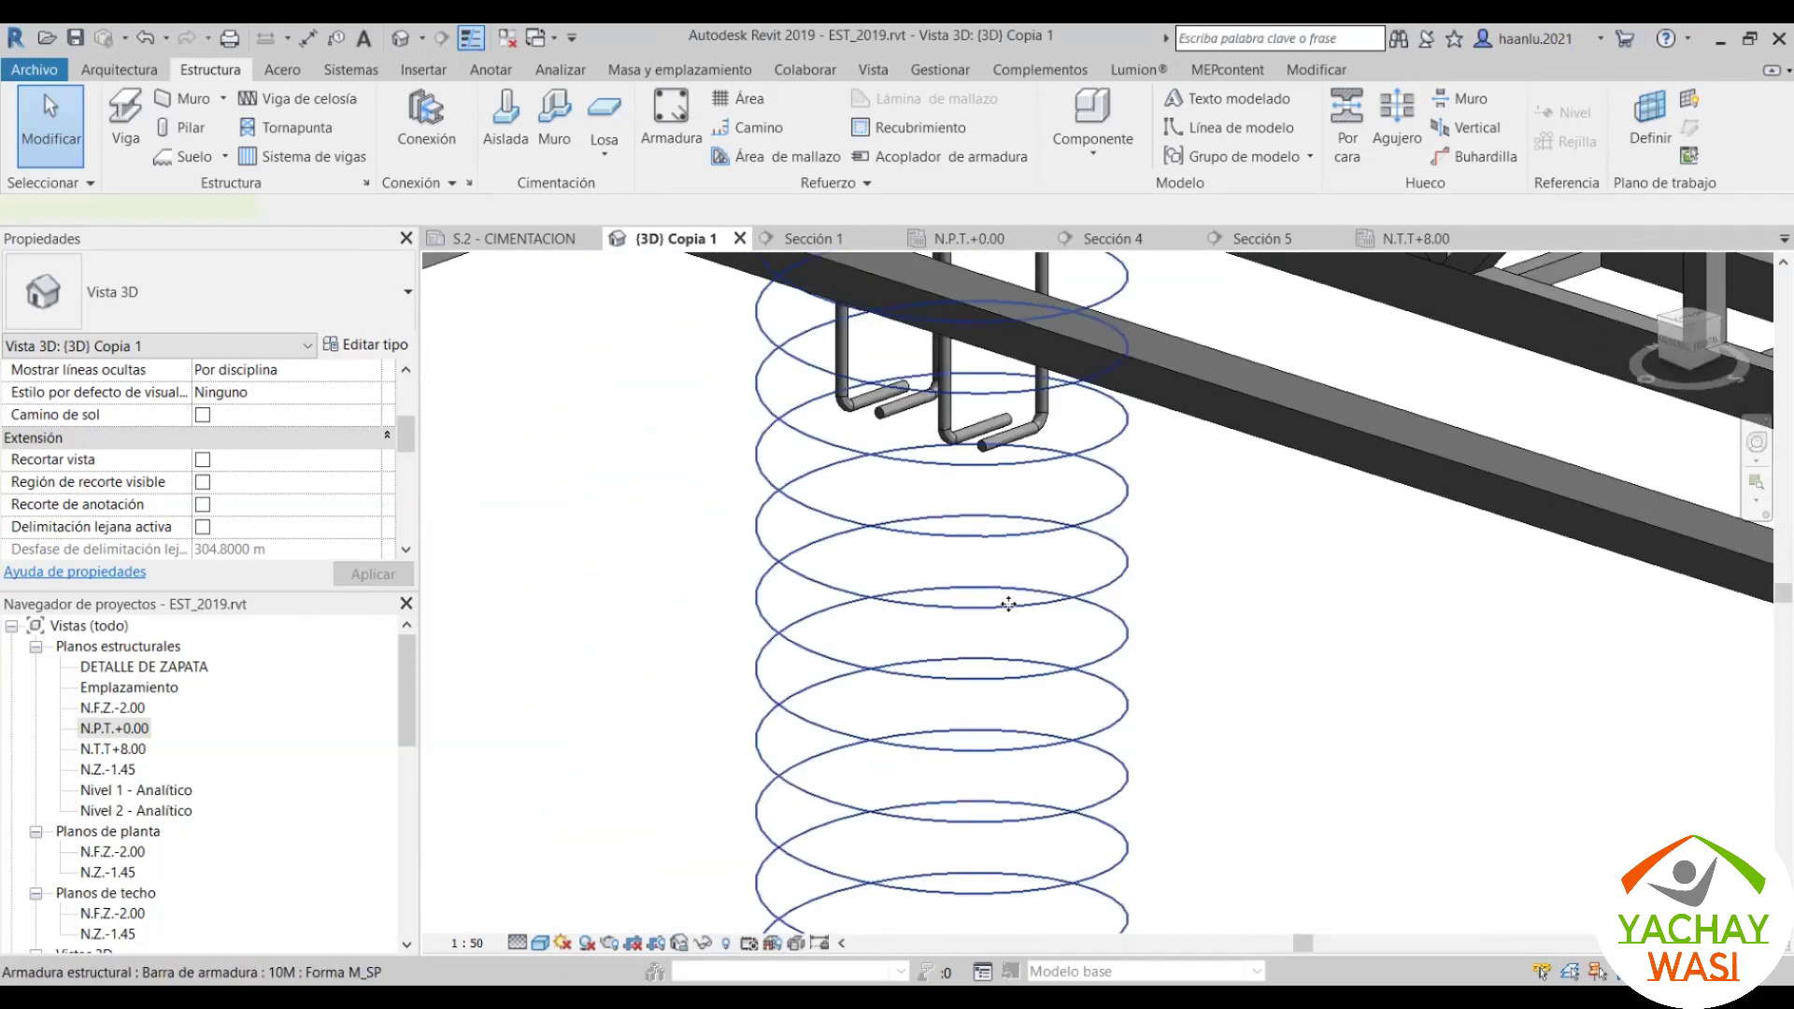
{"action": "left_click", "coordinate": [1009, 607]}
{"action": "scroll", "coordinate": [282, 516], "scroll_direction": "down", "scroll_amount": 1}
Step: Make the spiral rebar display unobscured and as solid in (3D) Copia 1
{"action": "scroll", "coordinate": [285, 519], "scroll_direction": "down", "scroll_amount": 2}
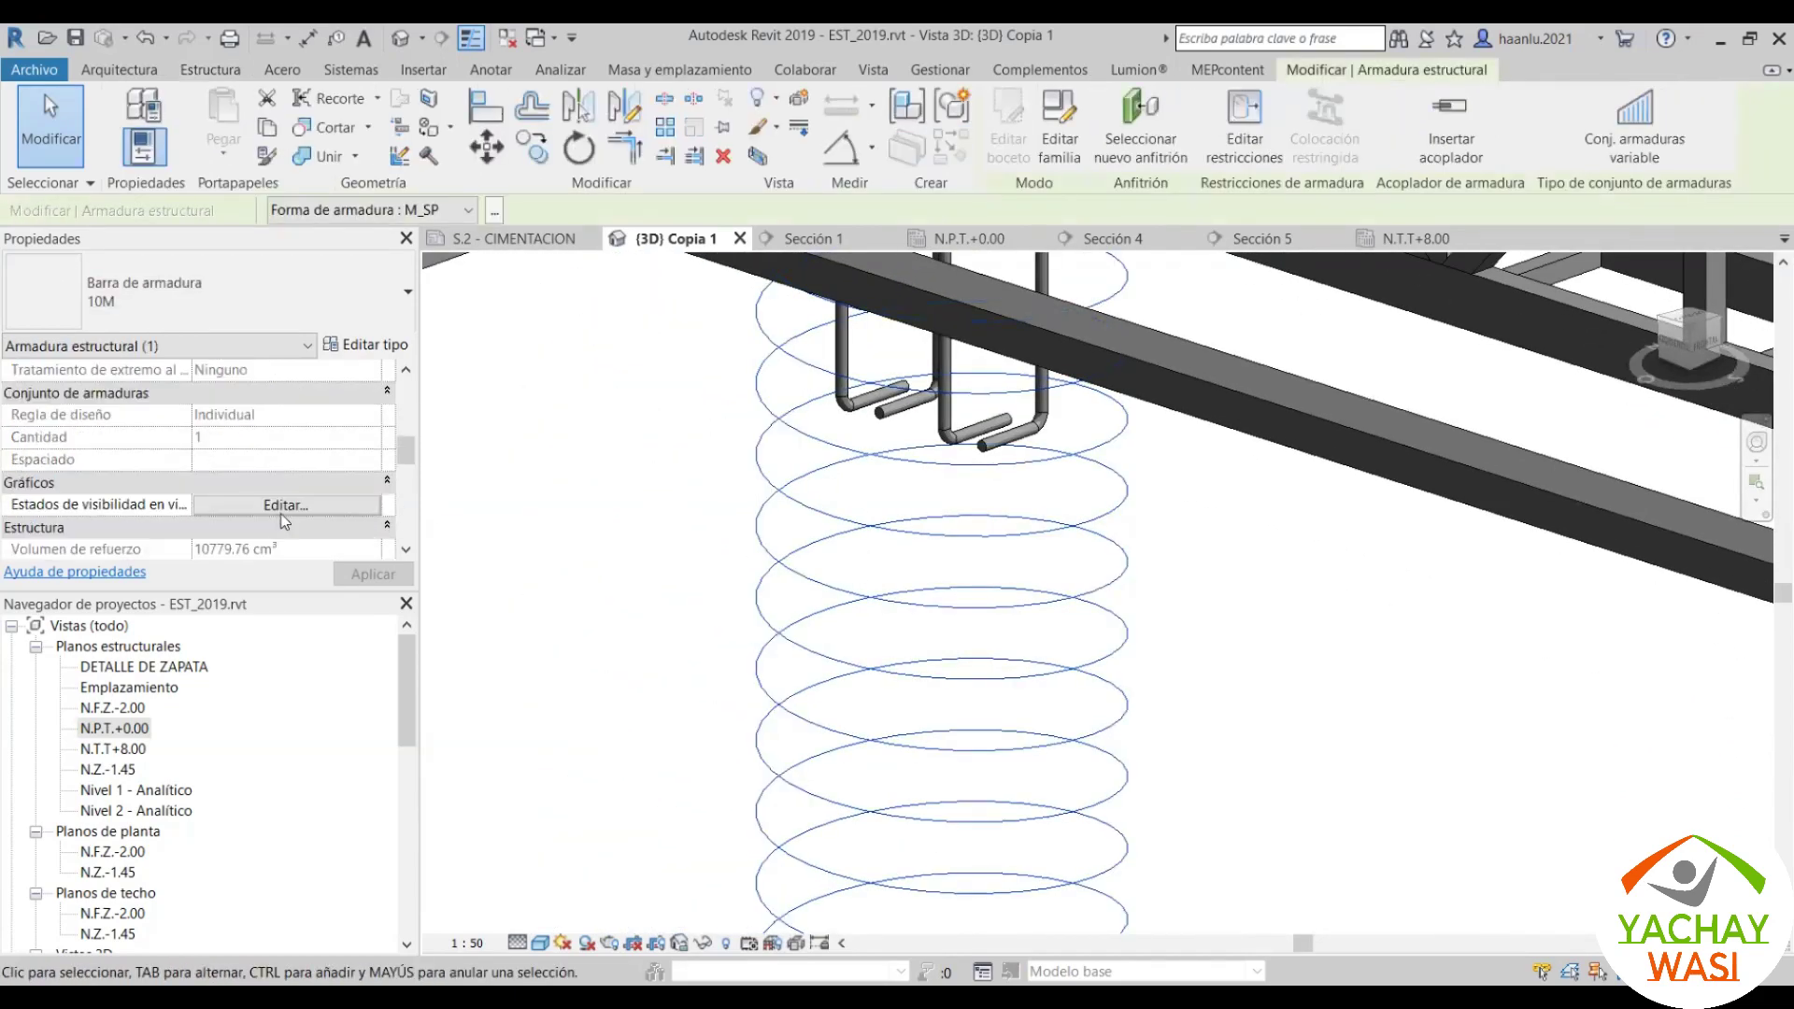
{"action": "left_click", "coordinate": [287, 512]}
{"action": "scroll", "coordinate": [939, 673], "scroll_direction": "down", "scroll_amount": 5}
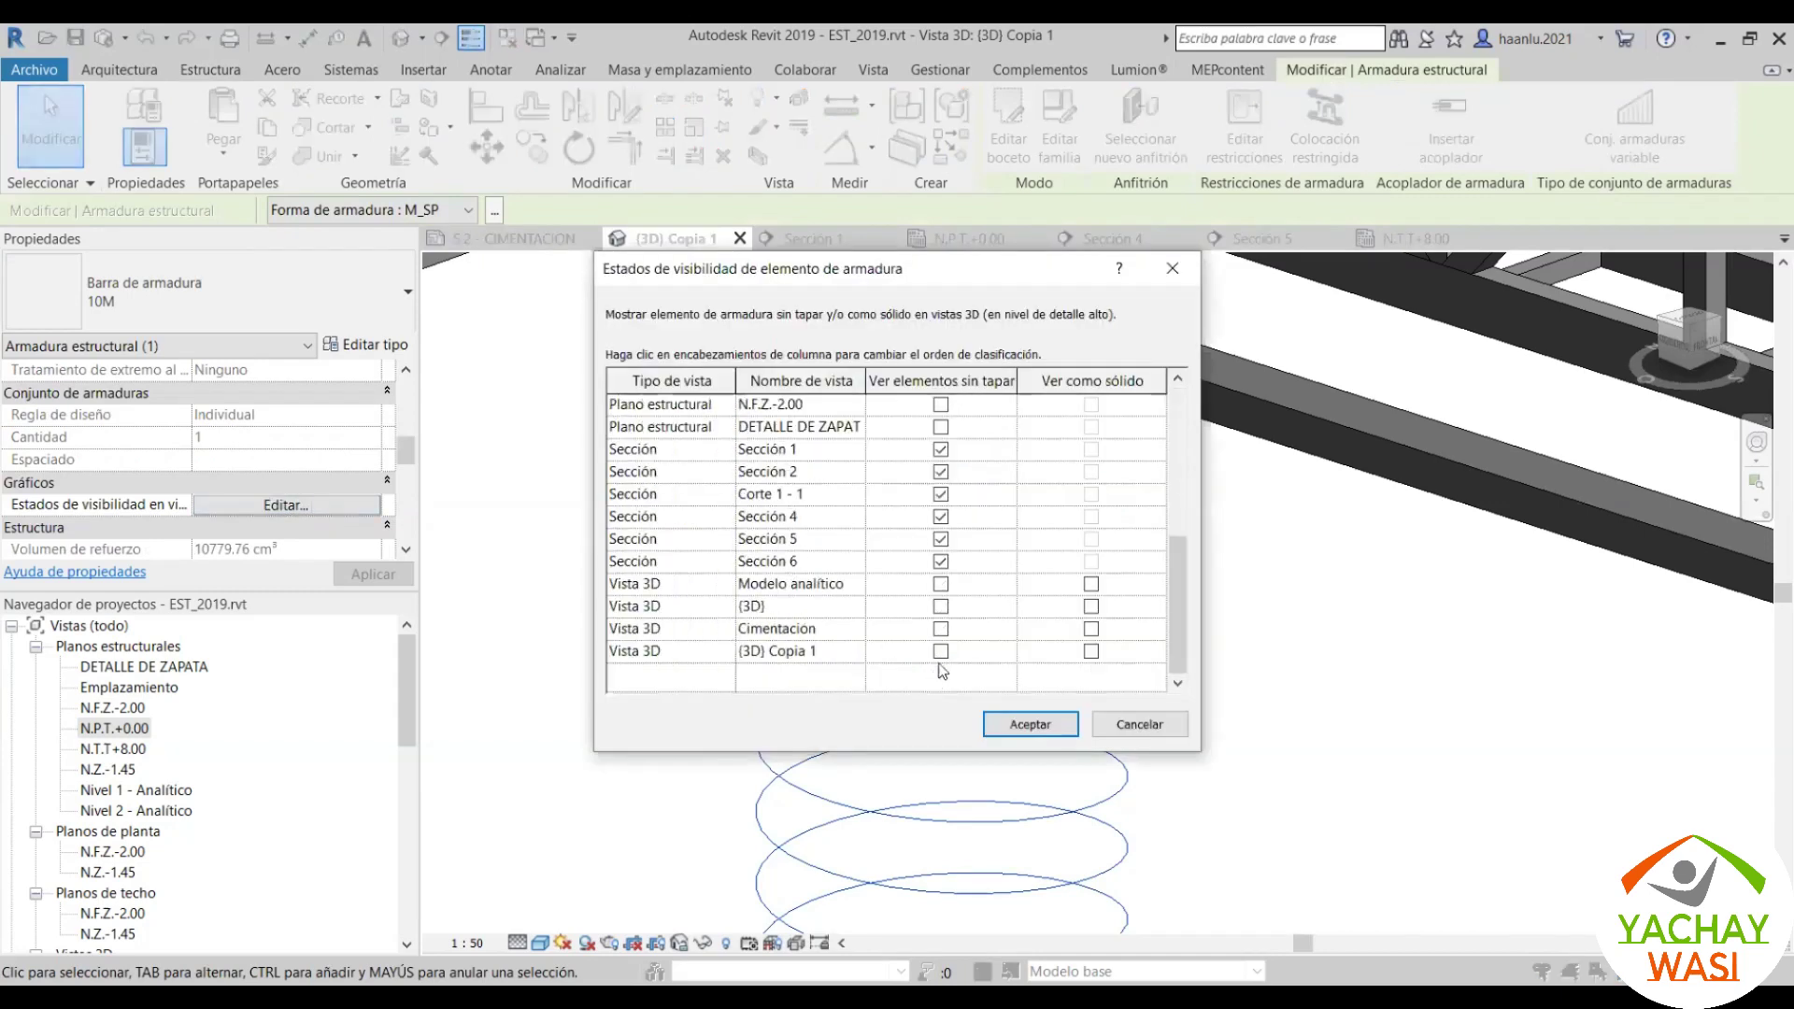
{"action": "left_click", "coordinate": [1046, 651]}
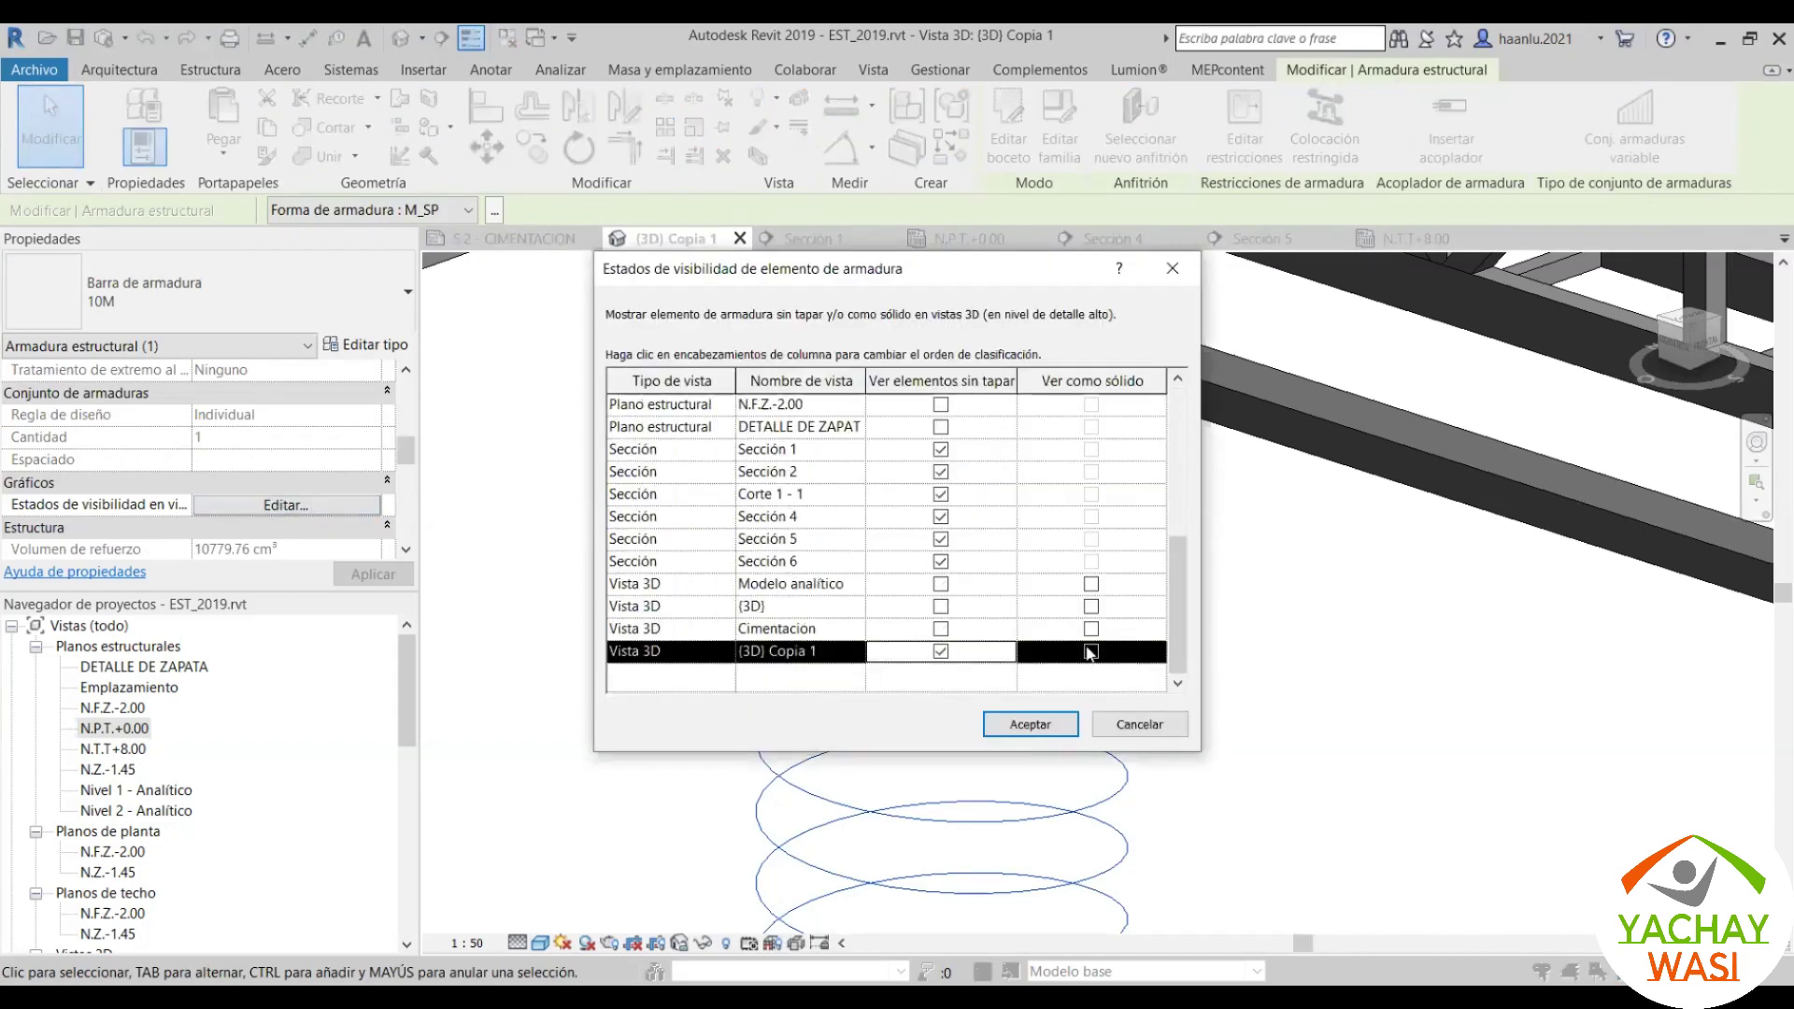
{"action": "left_click", "coordinate": [1029, 725]}
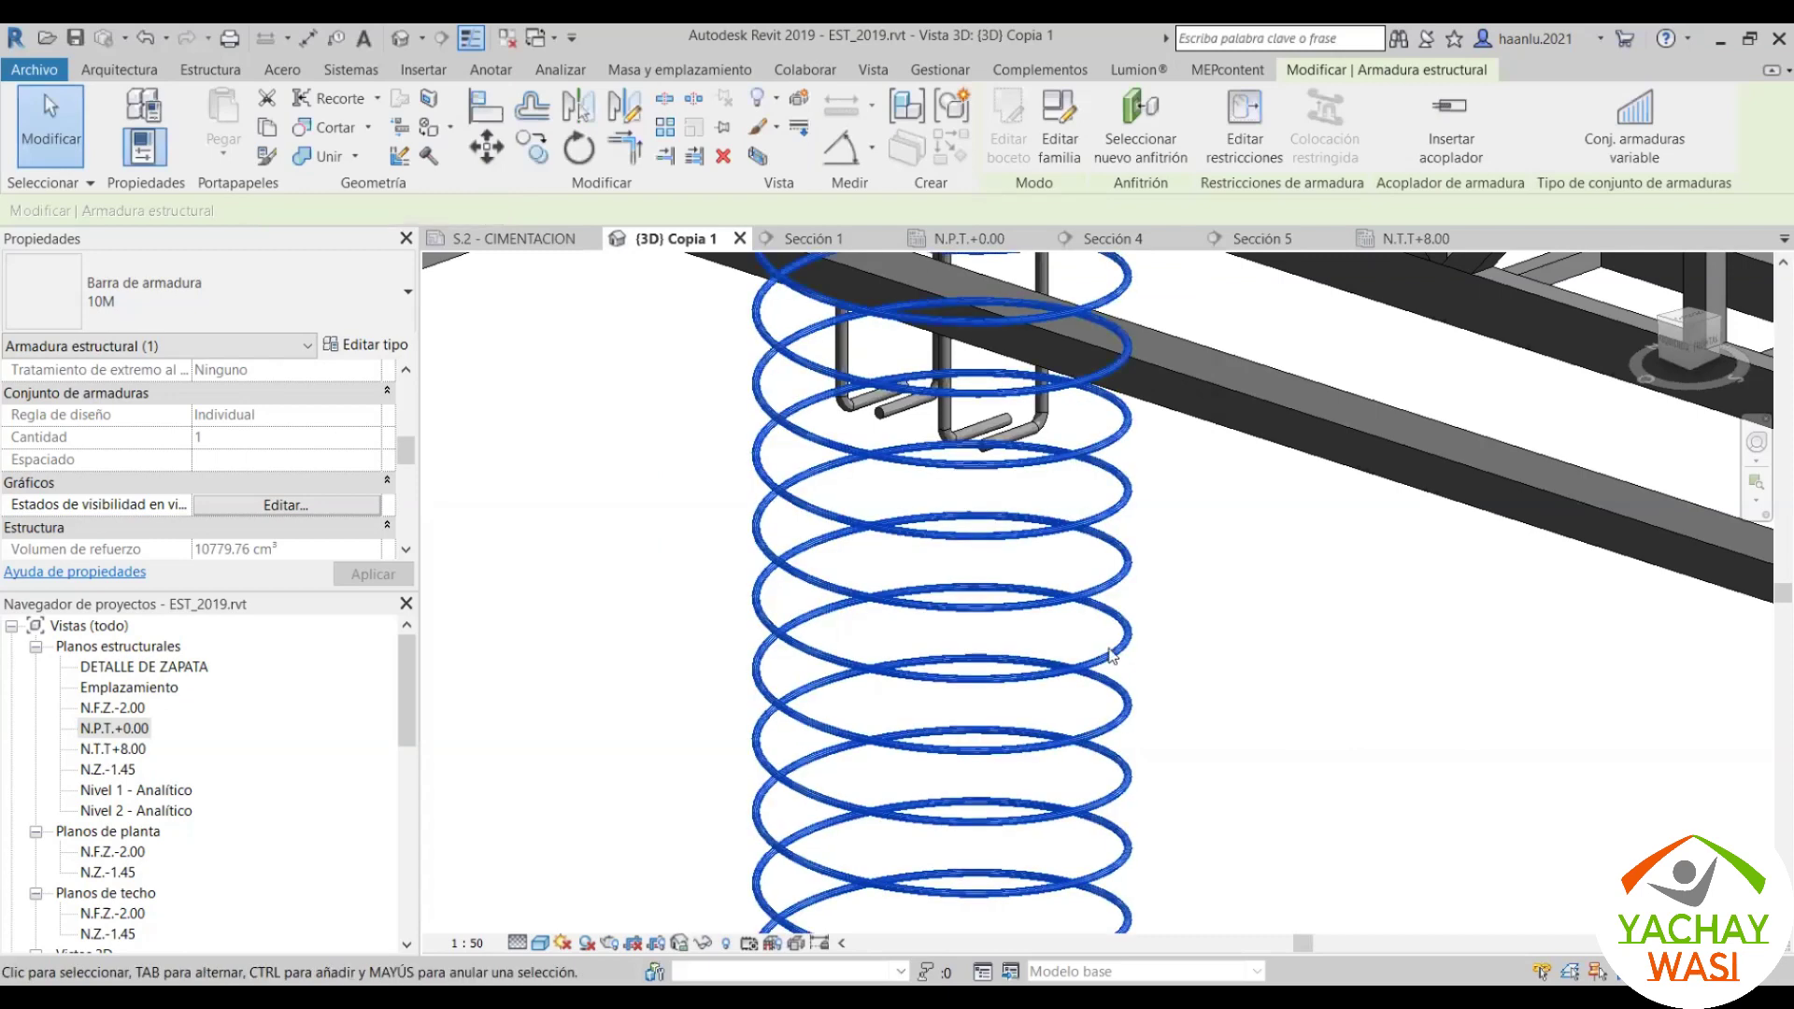
{"action": "key", "text": "Escape"}
Step: Reselect the spiral rebar and review its type properties without changes
{"action": "scroll", "coordinate": [955, 581], "scroll_direction": "down", "scroll_amount": 2}
{"action": "scroll", "coordinate": [954, 581], "scroll_direction": "down", "scroll_amount": 3}
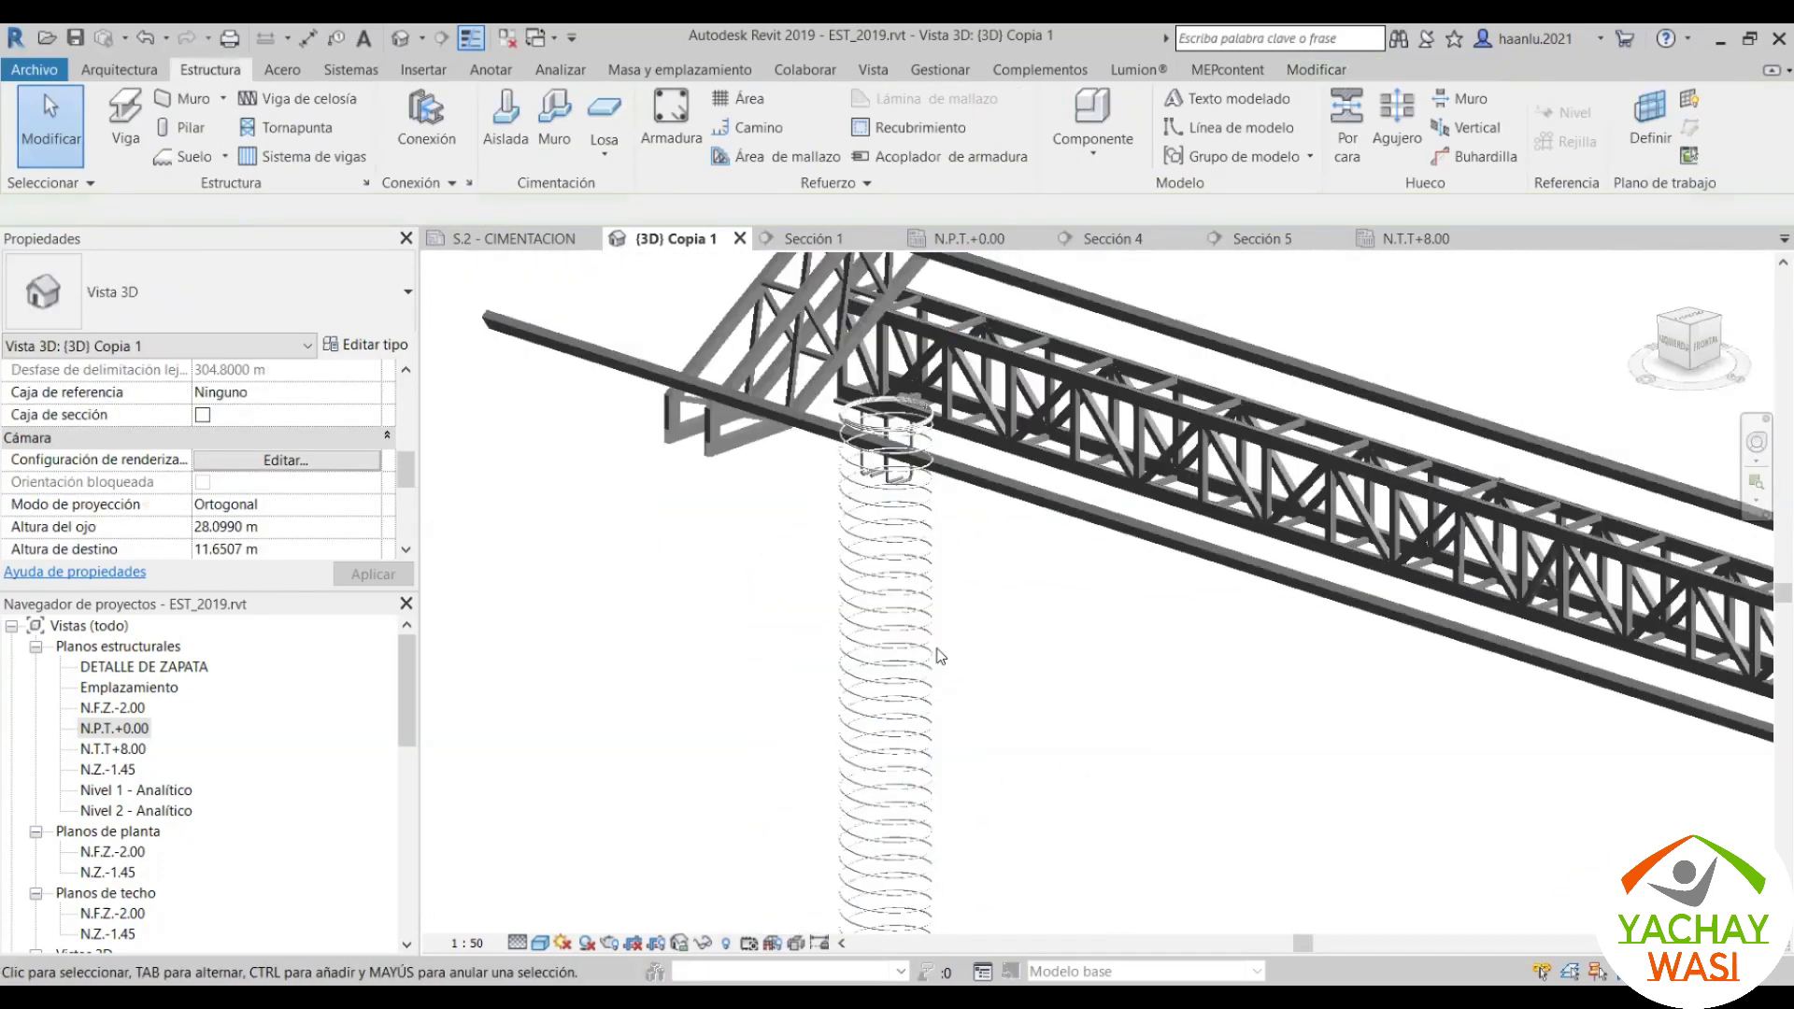
{"action": "scroll", "coordinate": [934, 651], "scroll_direction": "up", "scroll_amount": 2}
{"action": "left_click", "coordinate": [934, 651]}
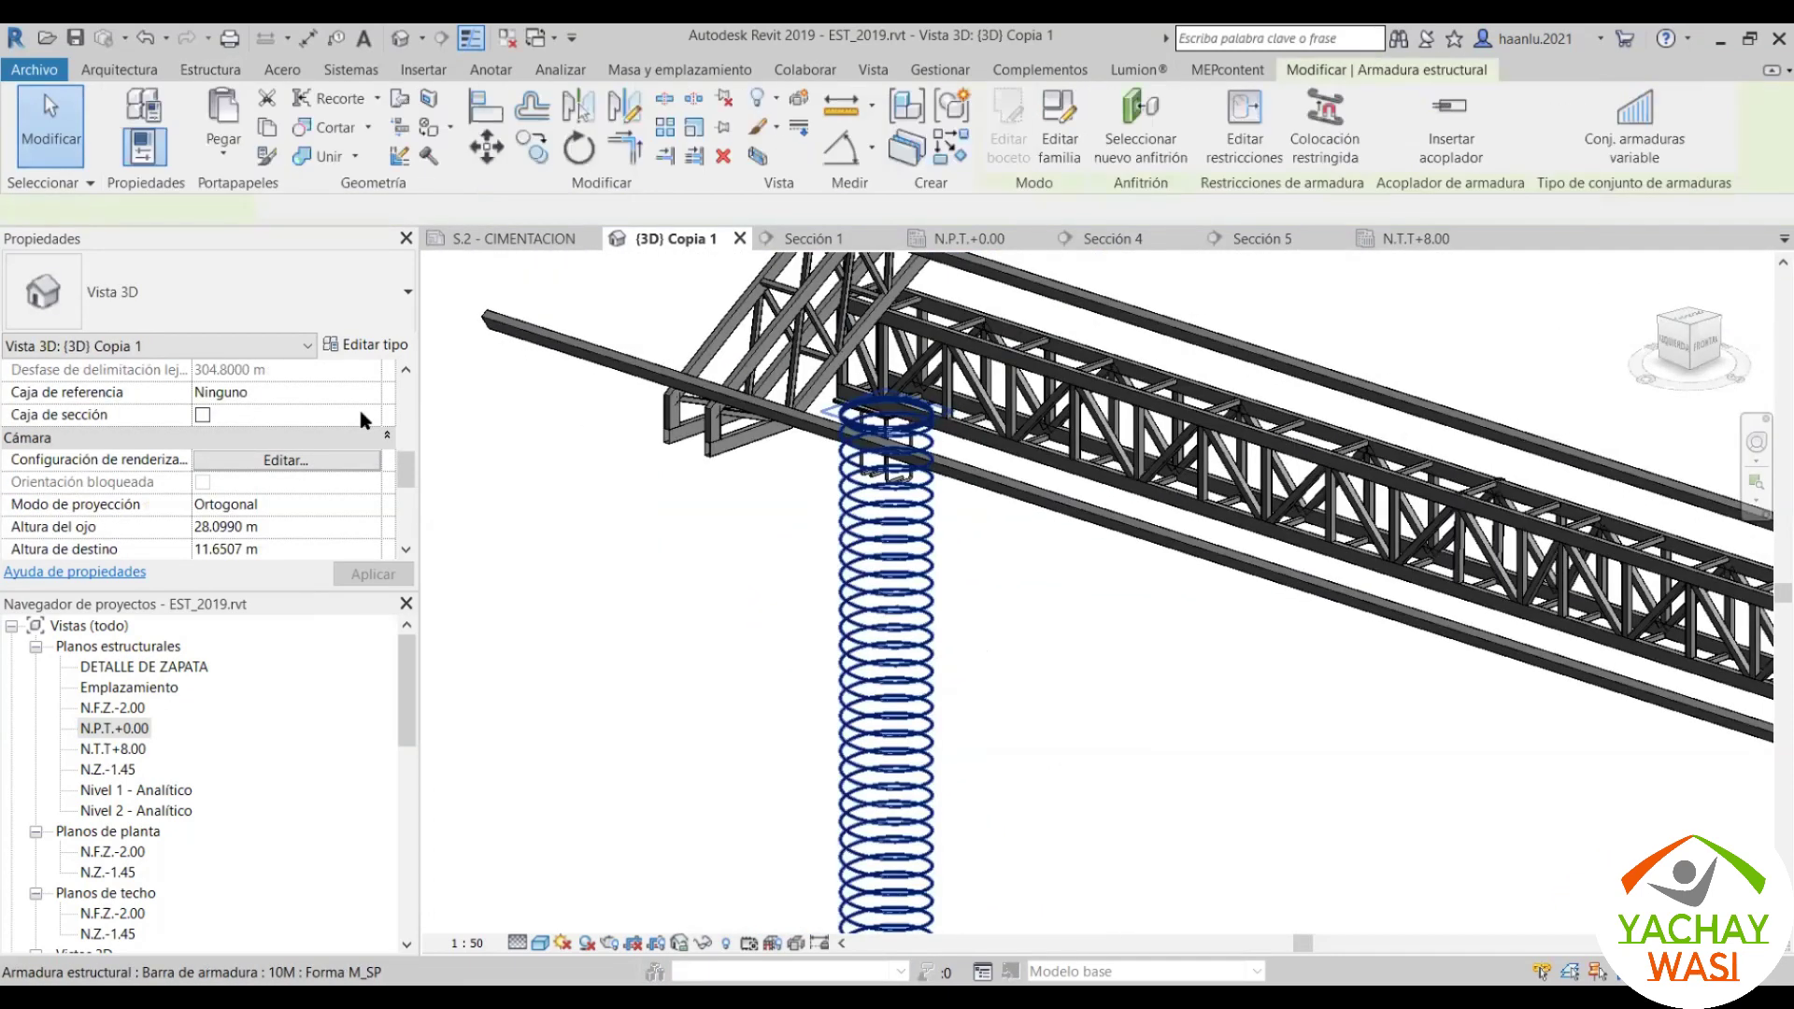
{"action": "left_click", "coordinate": [366, 346]}
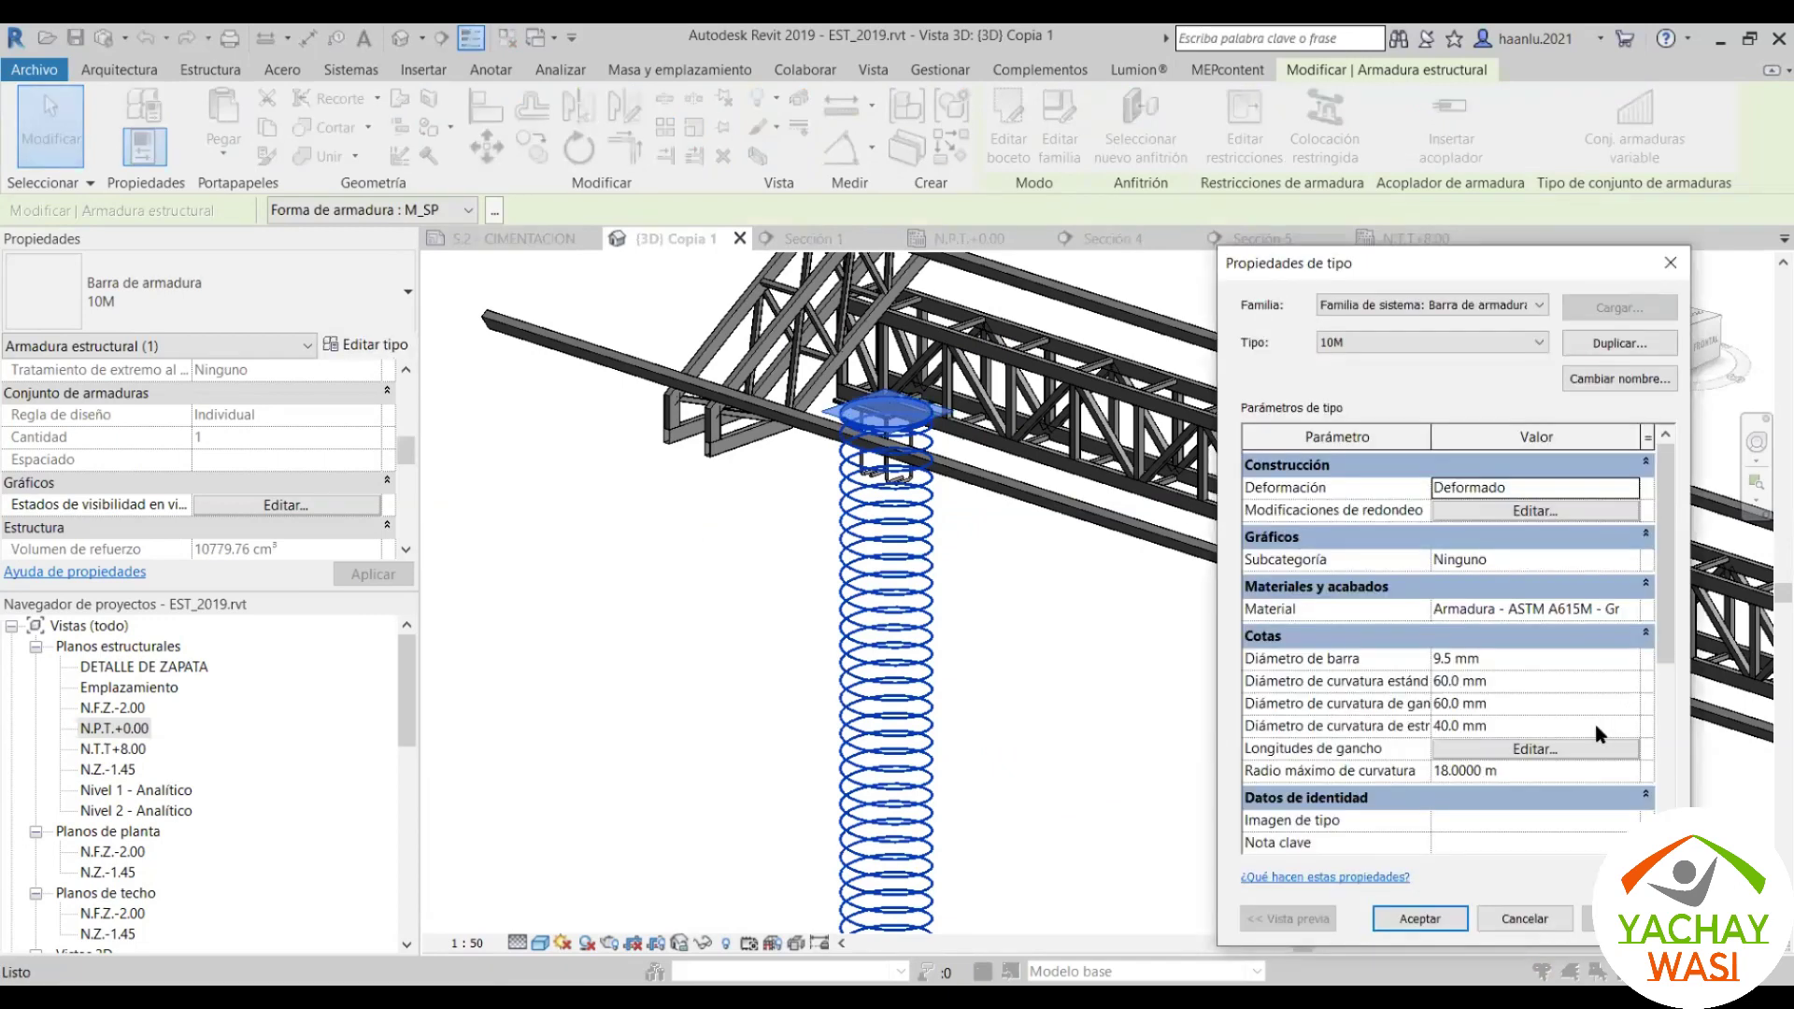
{"action": "scroll", "coordinate": [1596, 728], "scroll_direction": "down", "scroll_amount": 3}
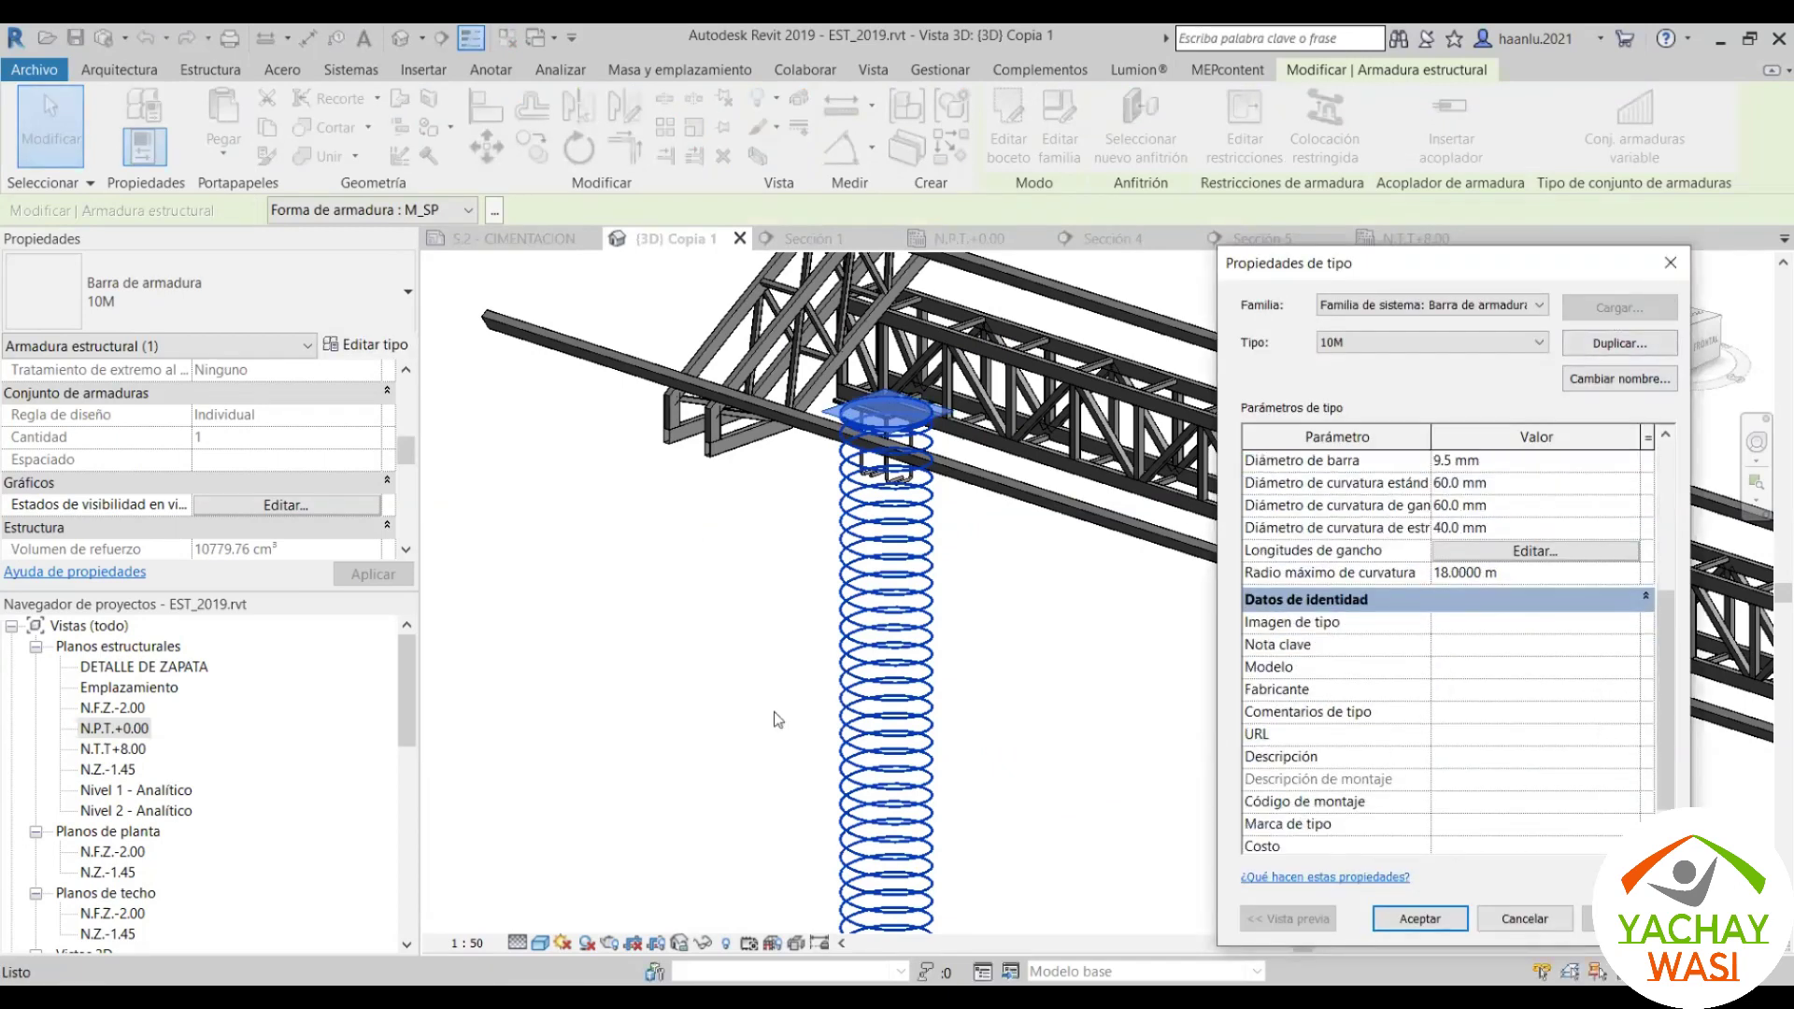
{"action": "key", "text": "Escape"}
{"action": "key", "text": "Escape"}
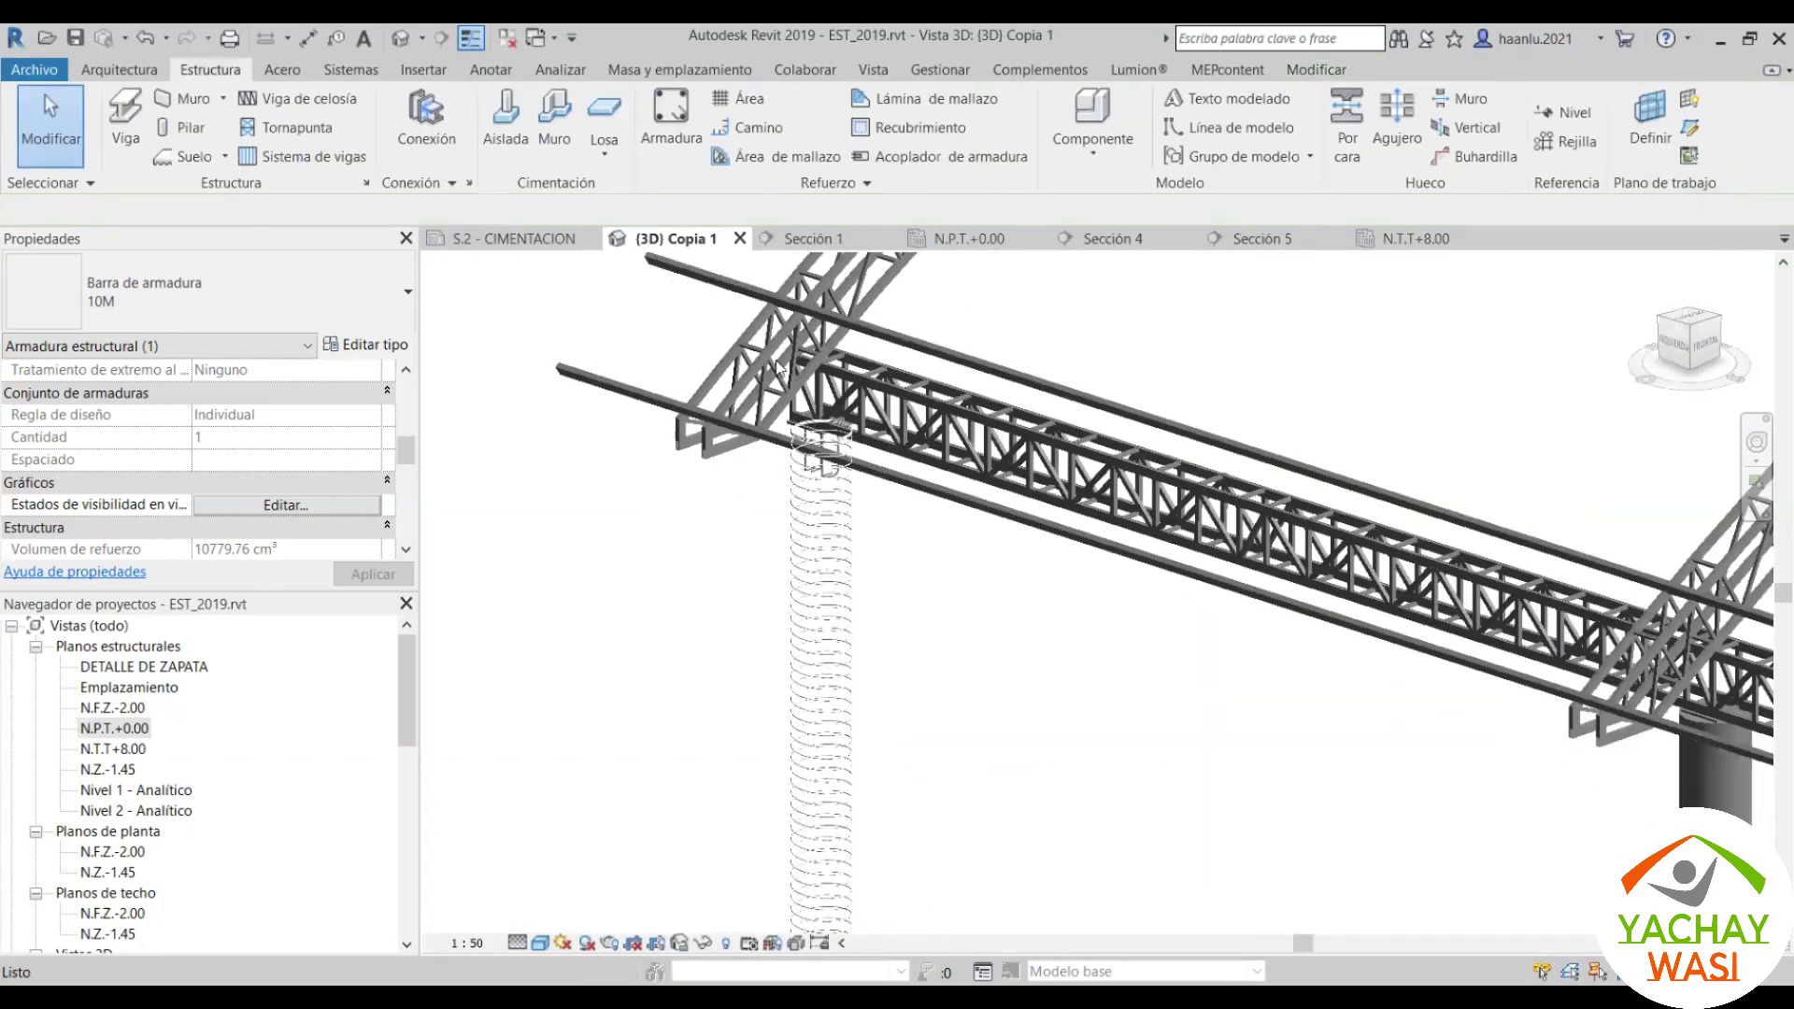
{"action": "scroll", "coordinate": [813, 313], "scroll_direction": "down", "scroll_amount": 2}
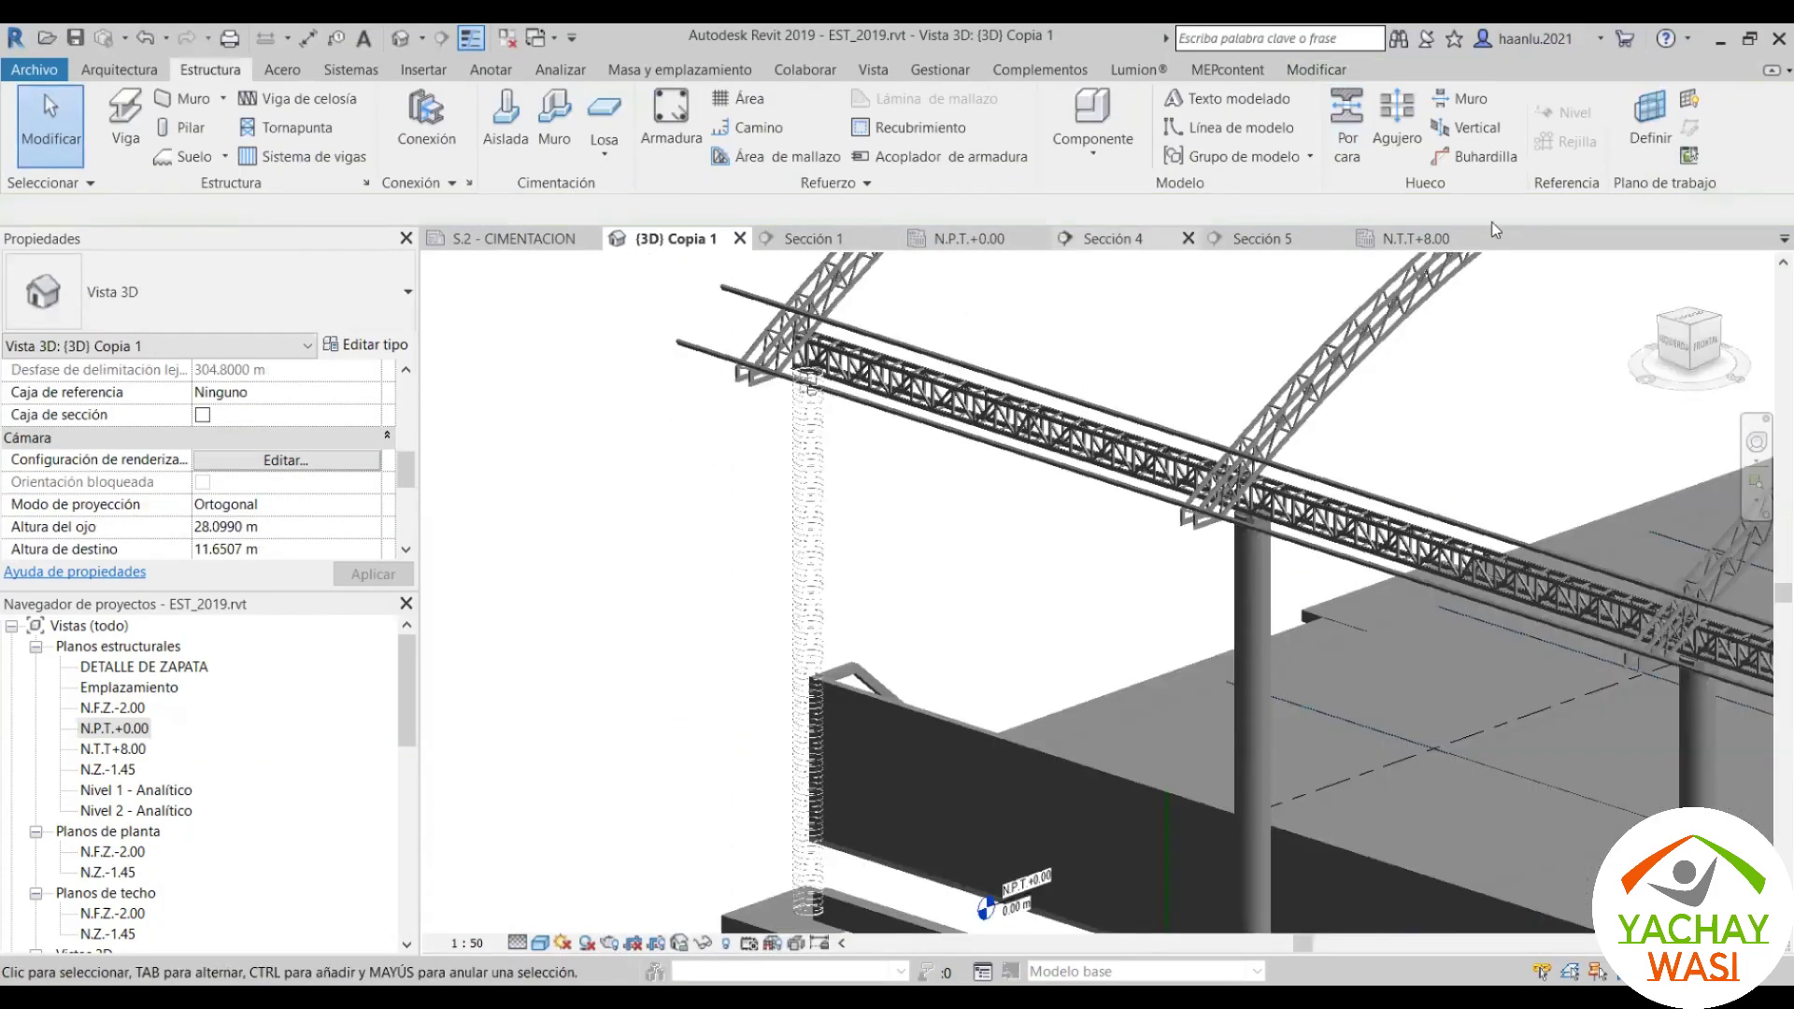
Step: On the N.P.T.+0.00 plan, start rebar placement with the straight M_00 shape
{"action": "left_click", "coordinate": [976, 238]}
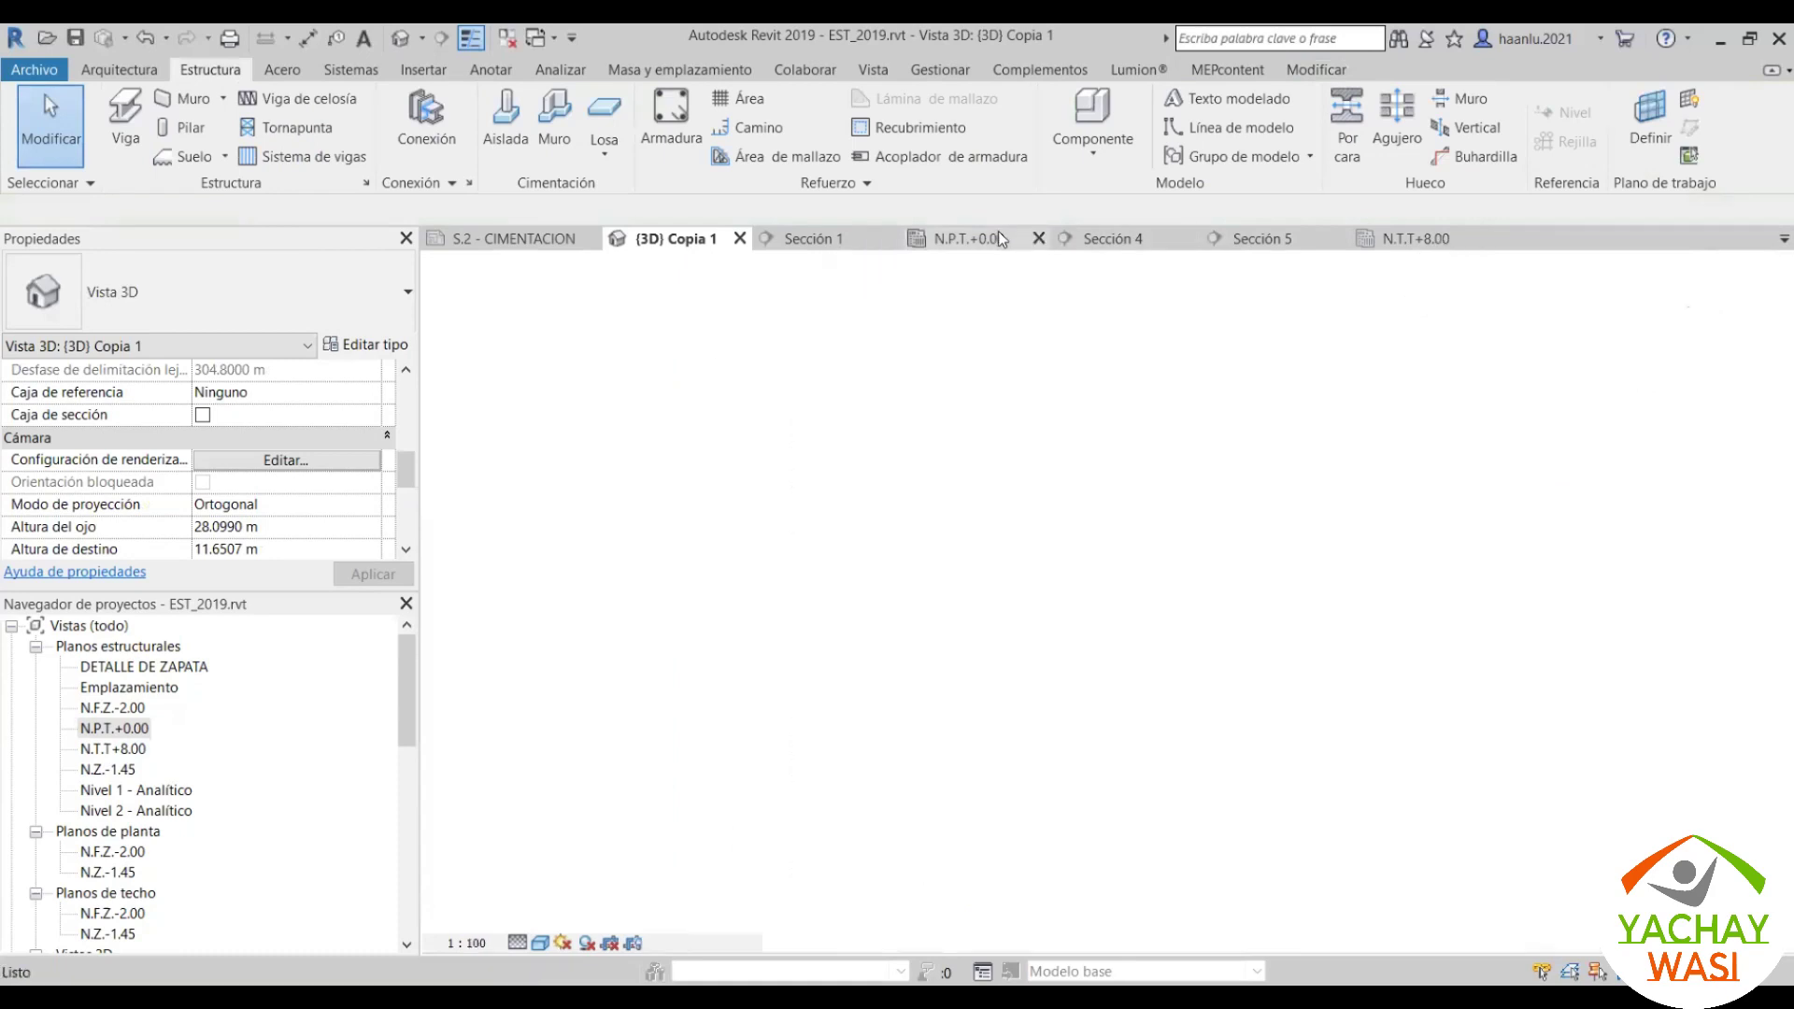
{"action": "left_click", "coordinate": [669, 155]}
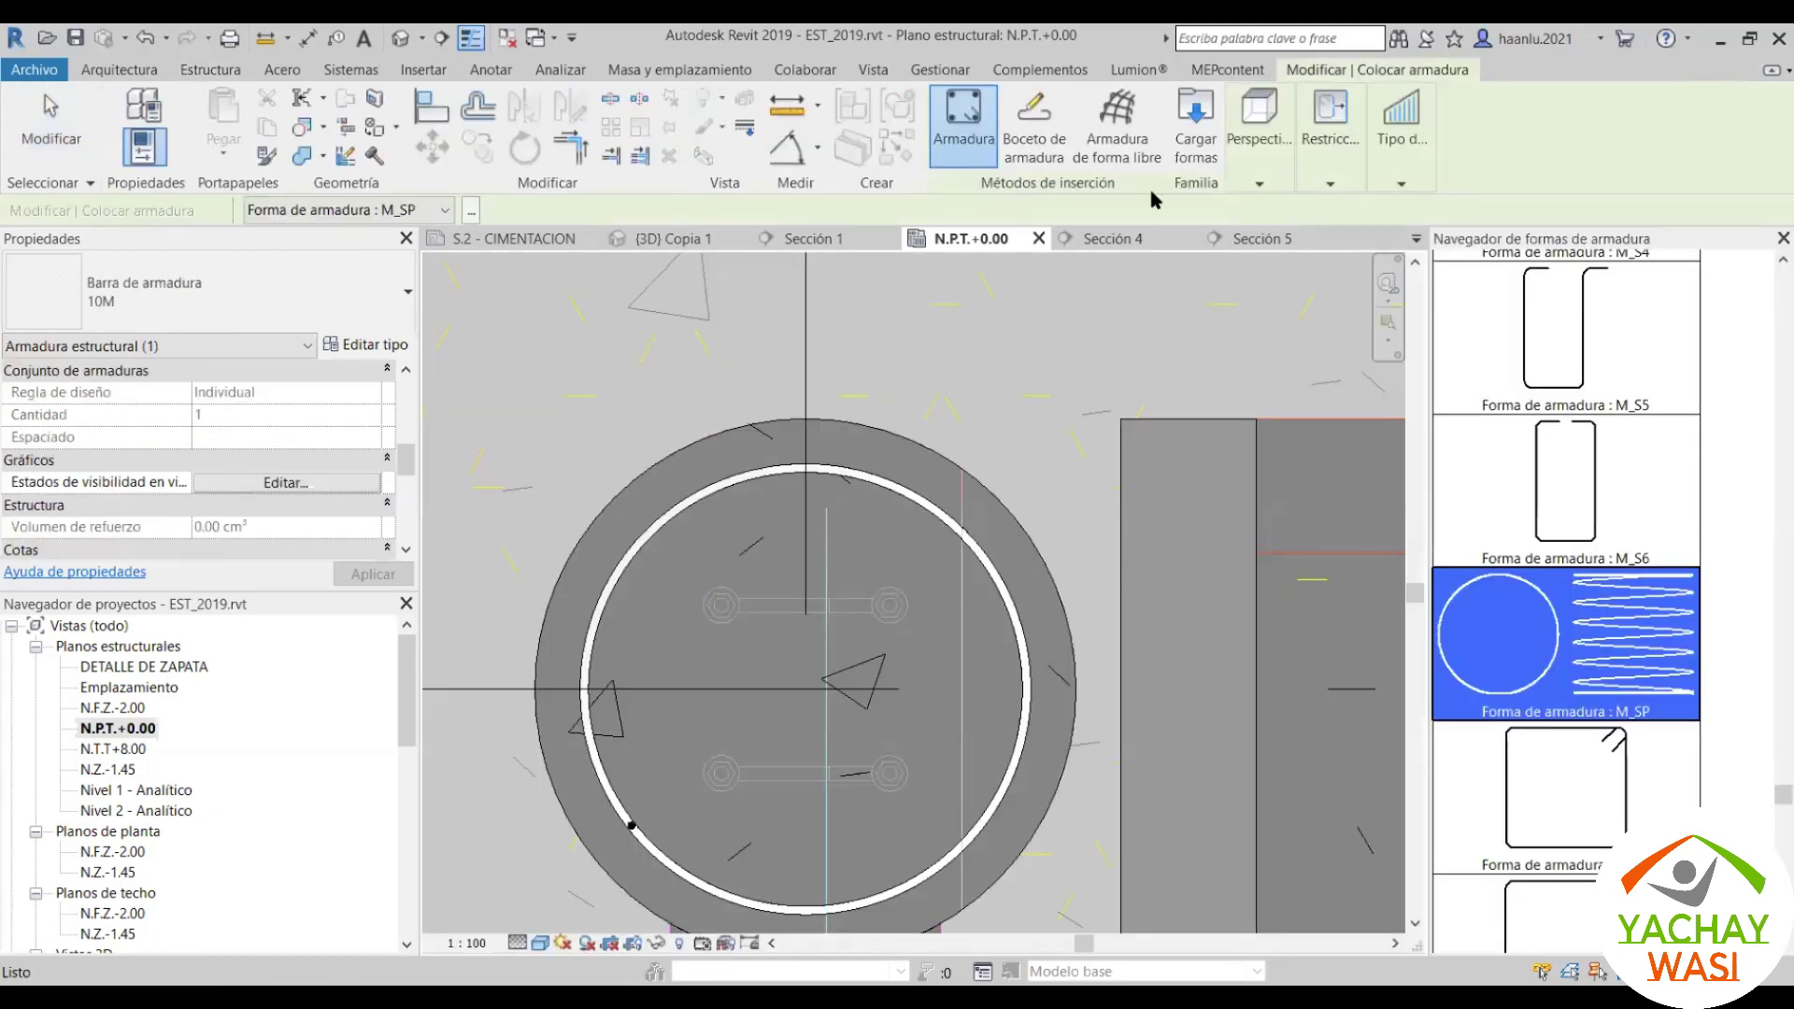
{"action": "left_click_drag", "start_coordinate": [1781, 794], "coordinate": [1753, 281]}
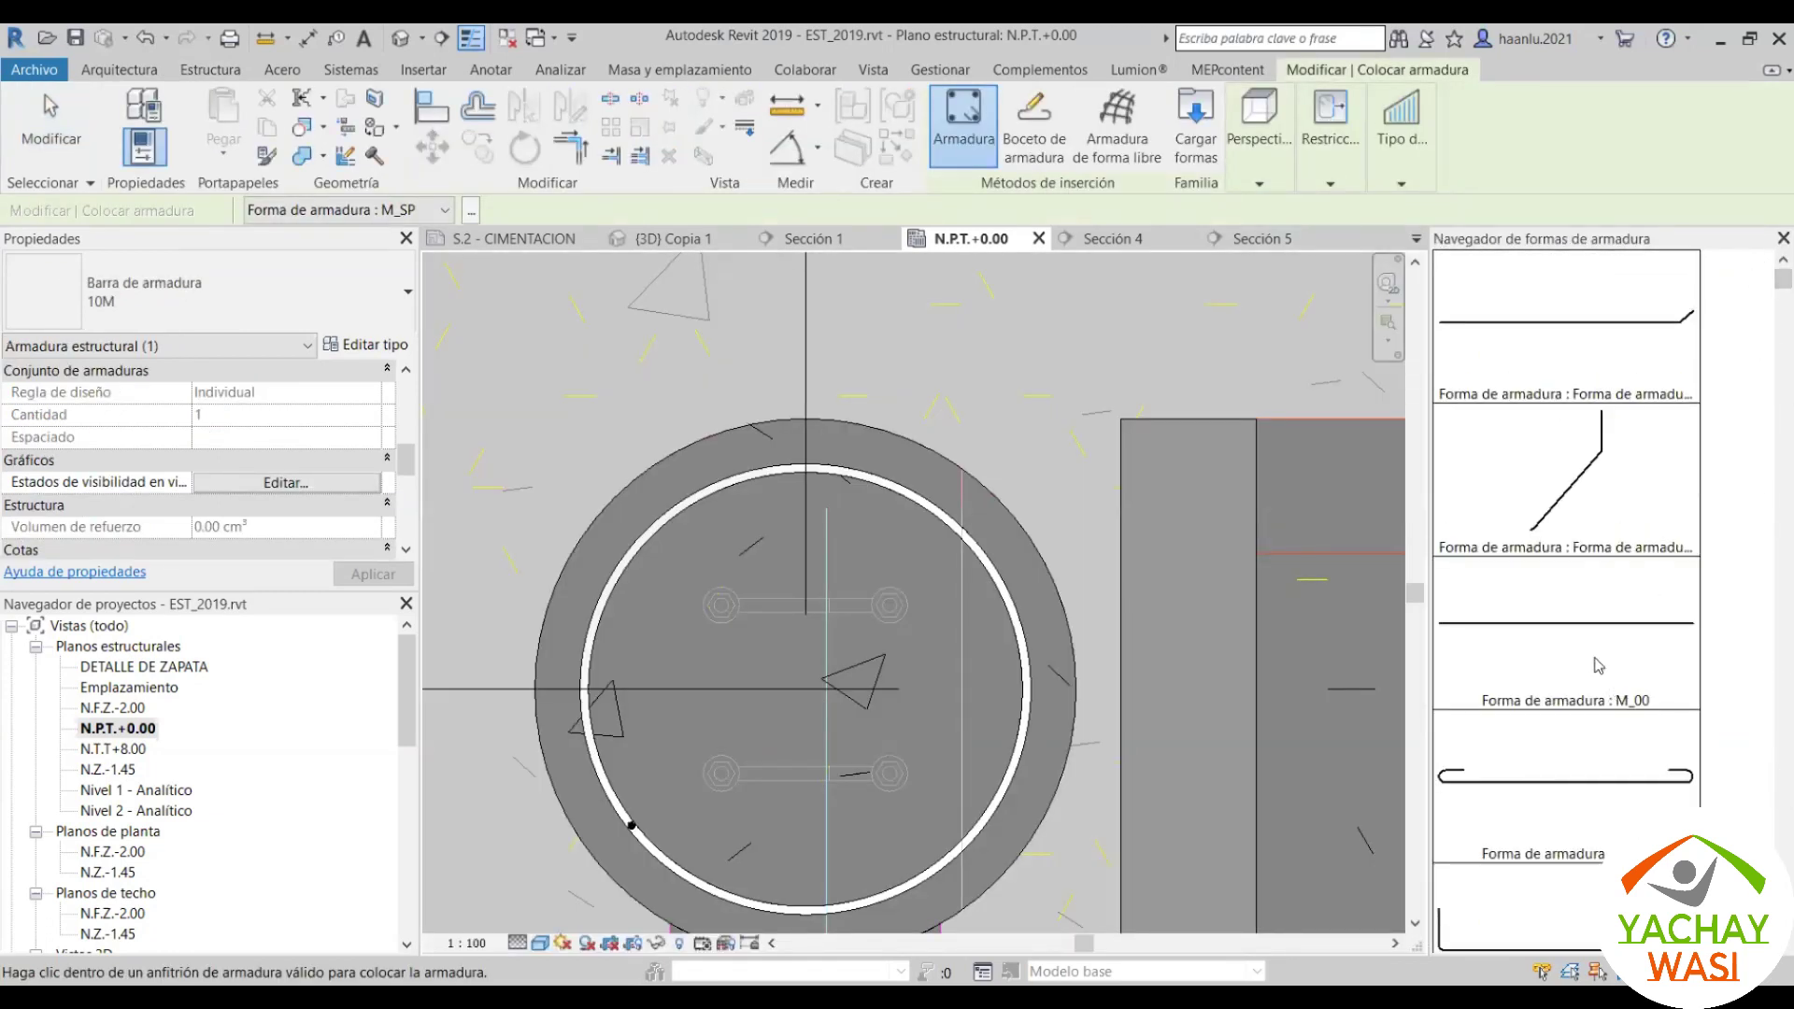
{"action": "left_click", "coordinate": [1578, 628]}
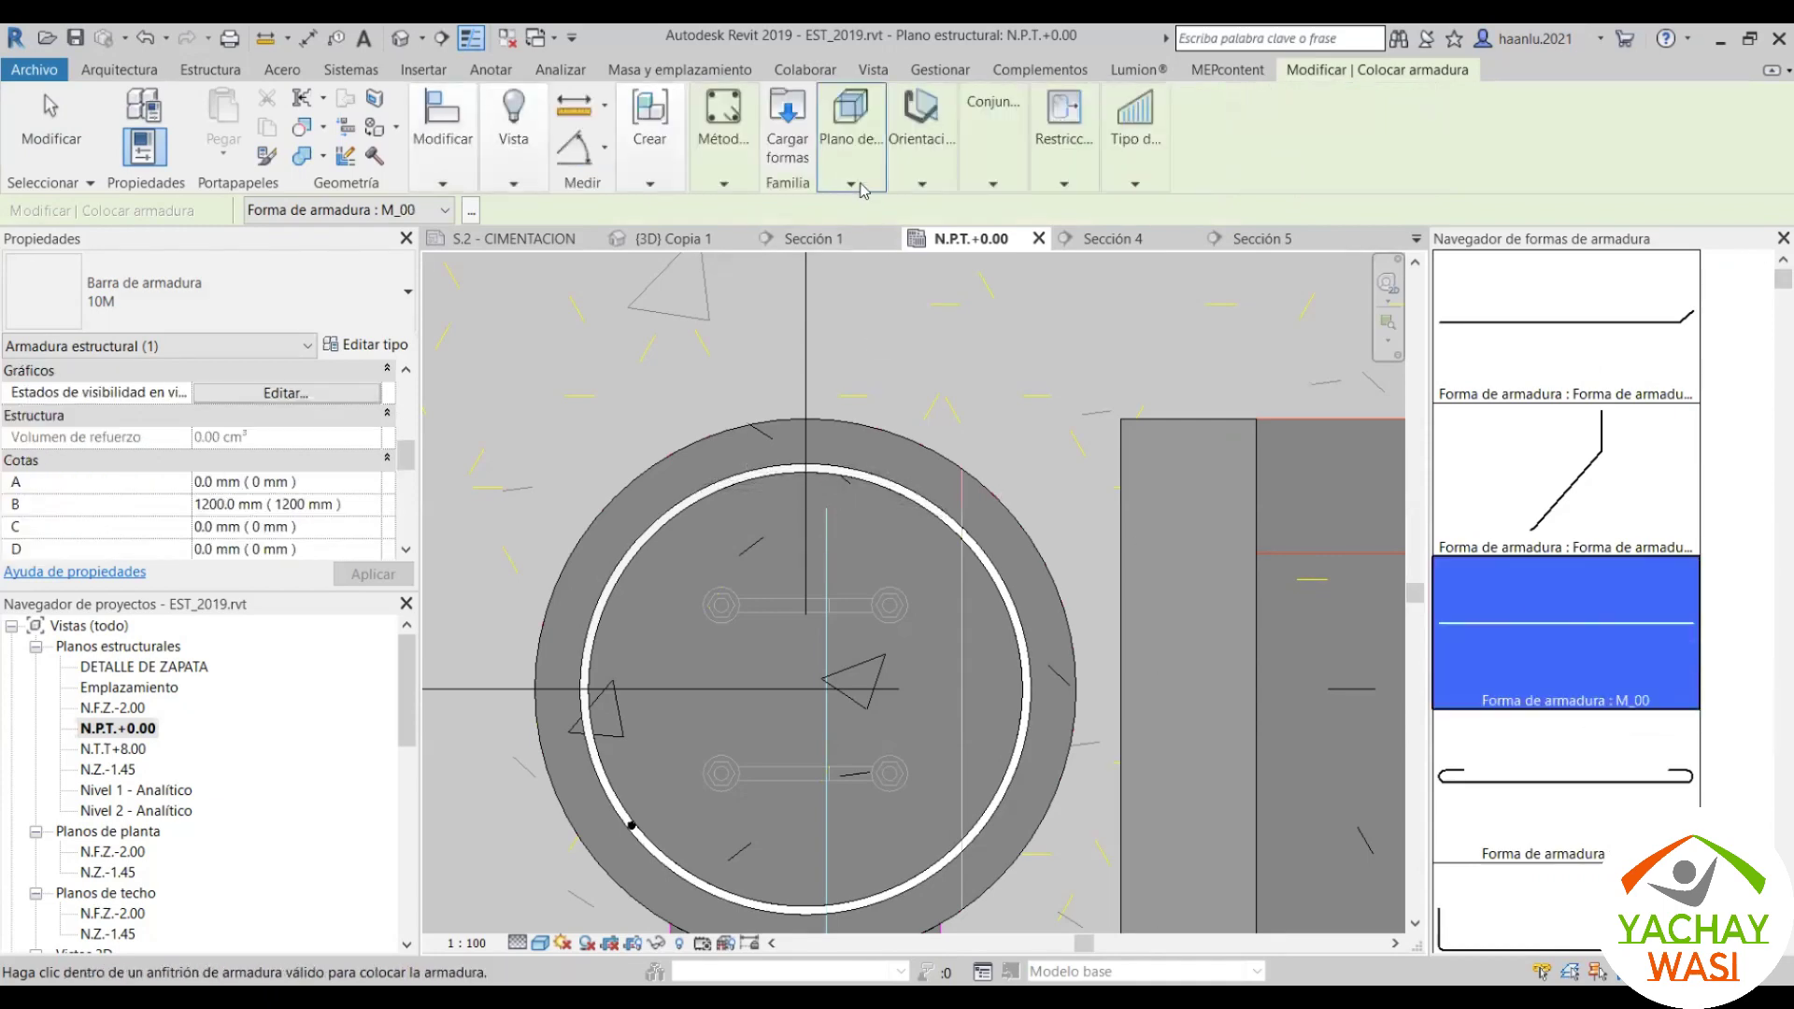
Step: Set the rebar placement orientation to Perpendicular a recubrimiento
{"action": "left_click", "coordinate": [861, 185]}
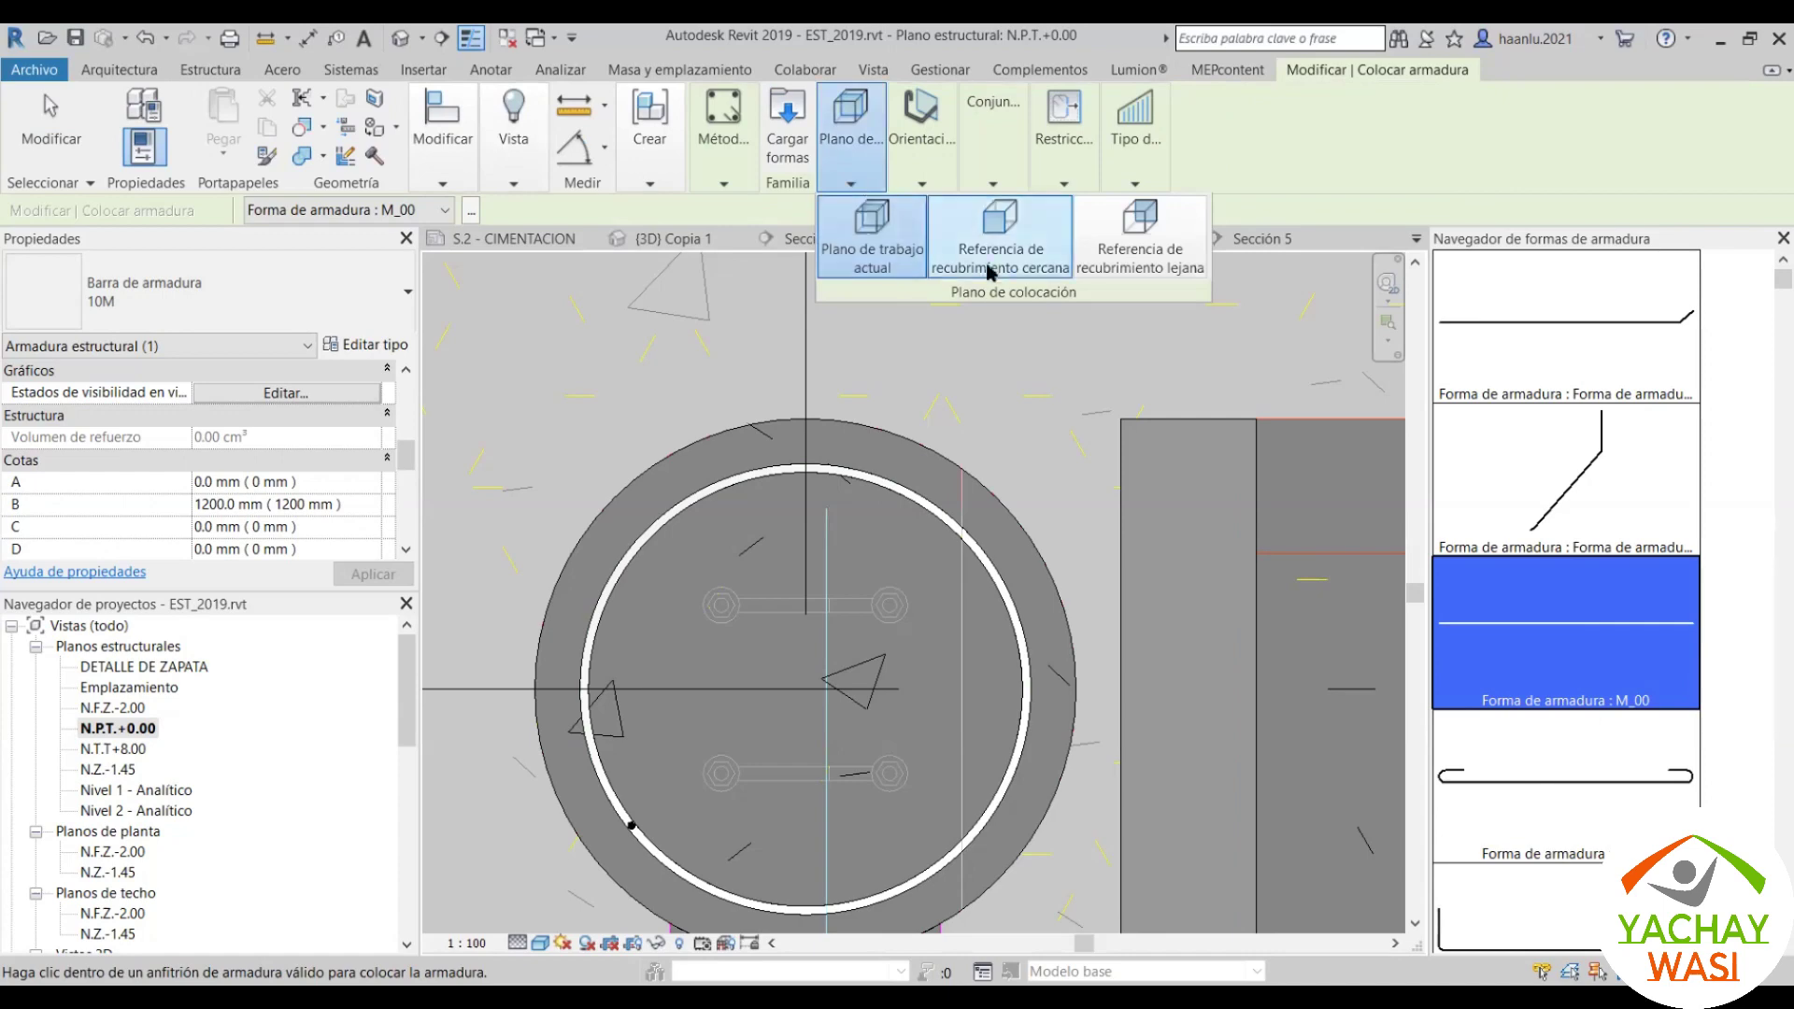
{"action": "left_click", "coordinate": [921, 178]}
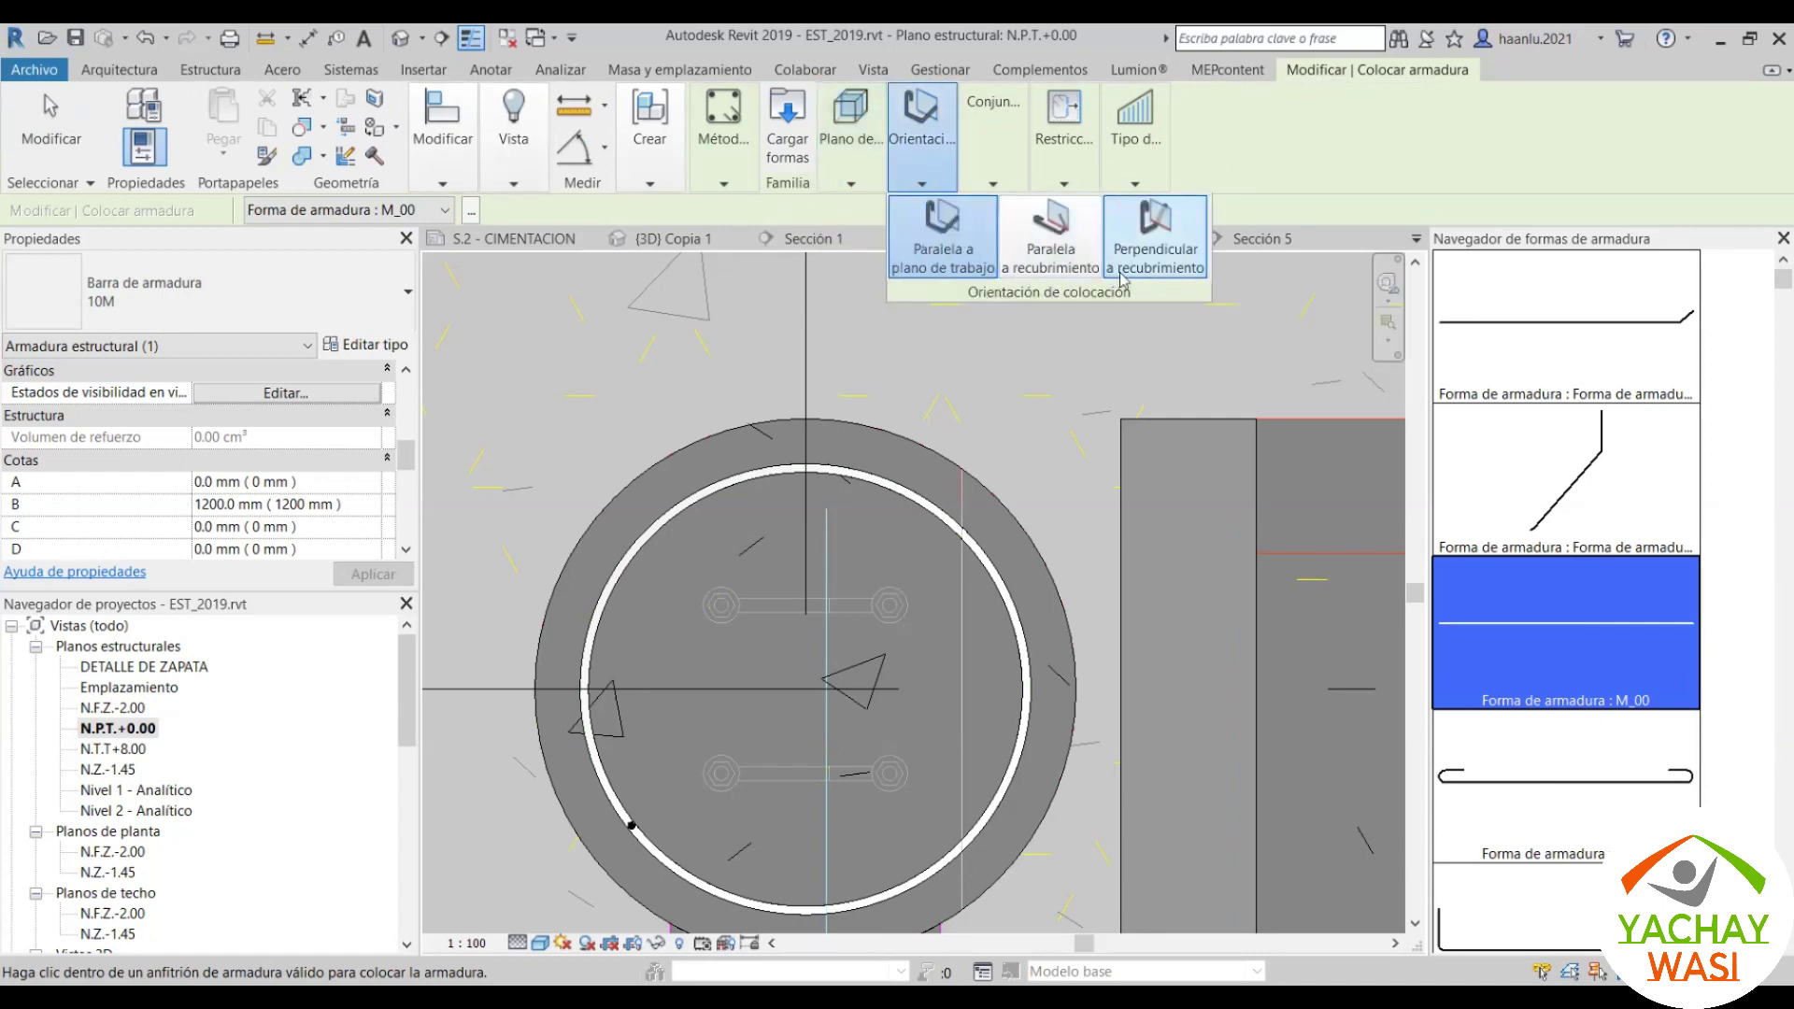
{"action": "left_click", "coordinate": [921, 178]}
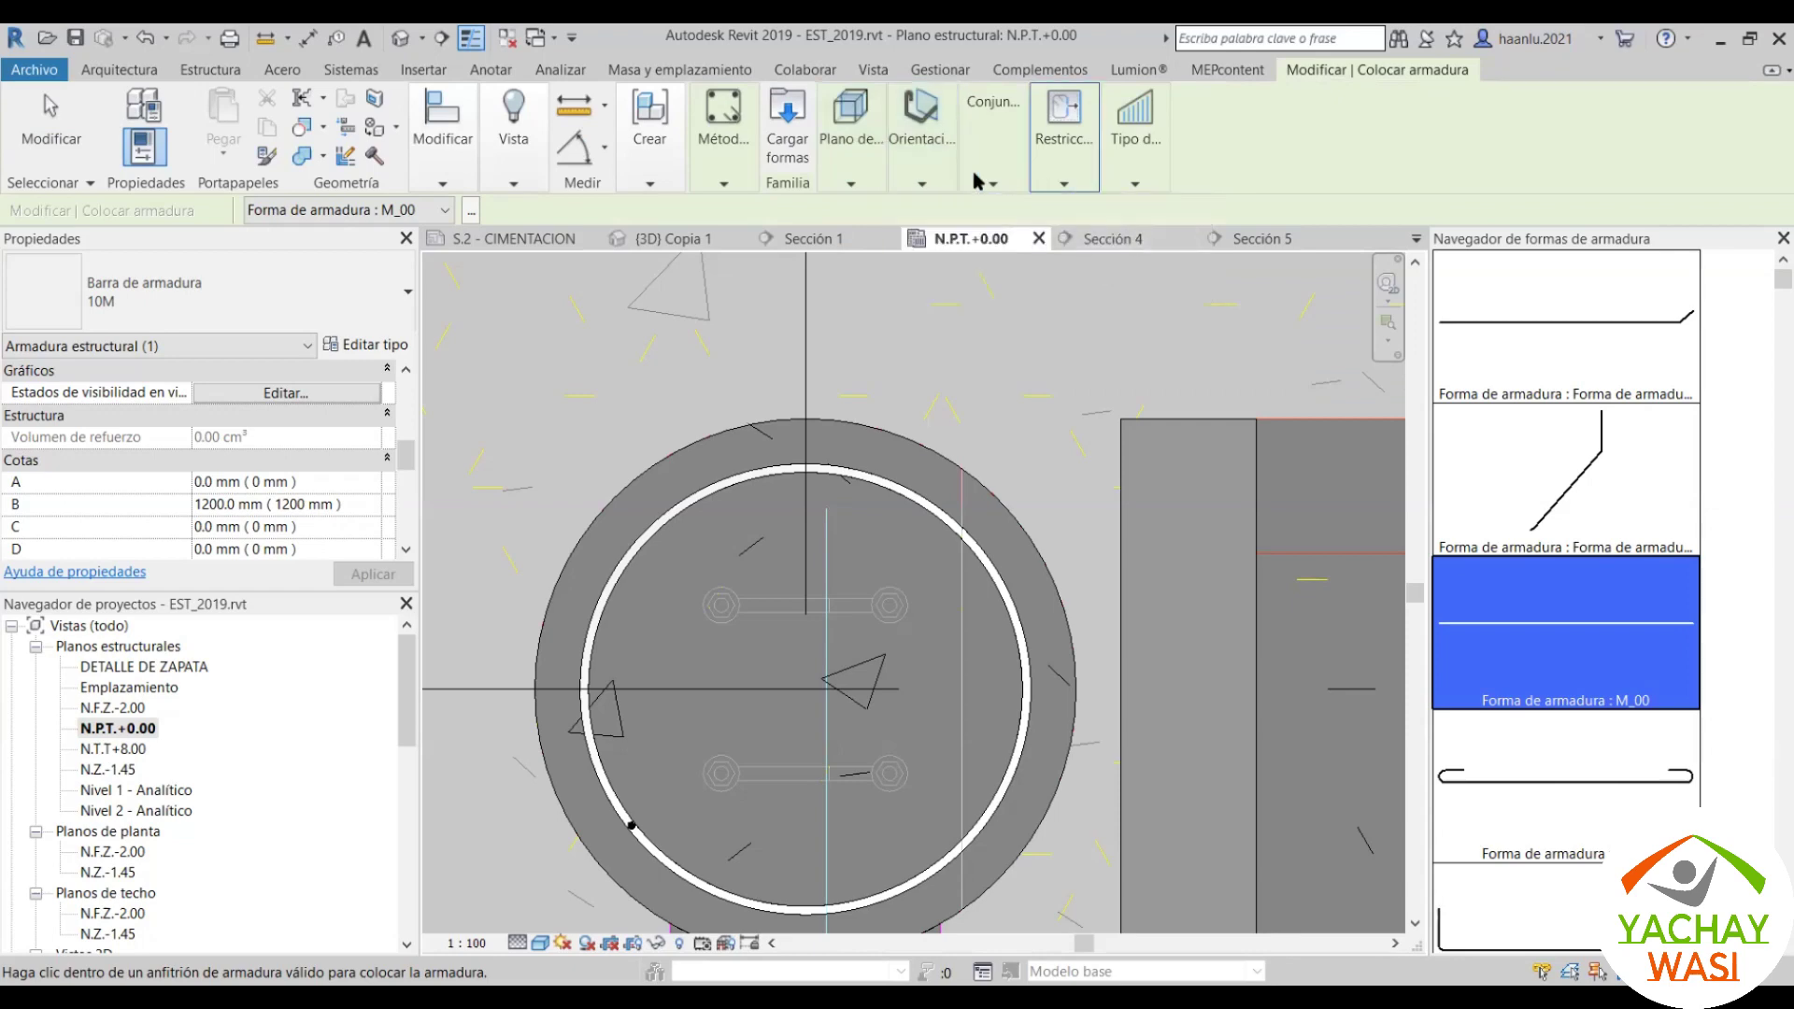
{"action": "left_click", "coordinate": [921, 177]}
{"action": "left_click", "coordinate": [1141, 239]}
Step: Place M_00 vertical bars at the top, lower right and right side of the cover ring
{"action": "scroll", "coordinate": [803, 486], "scroll_direction": "up", "scroll_amount": 2}
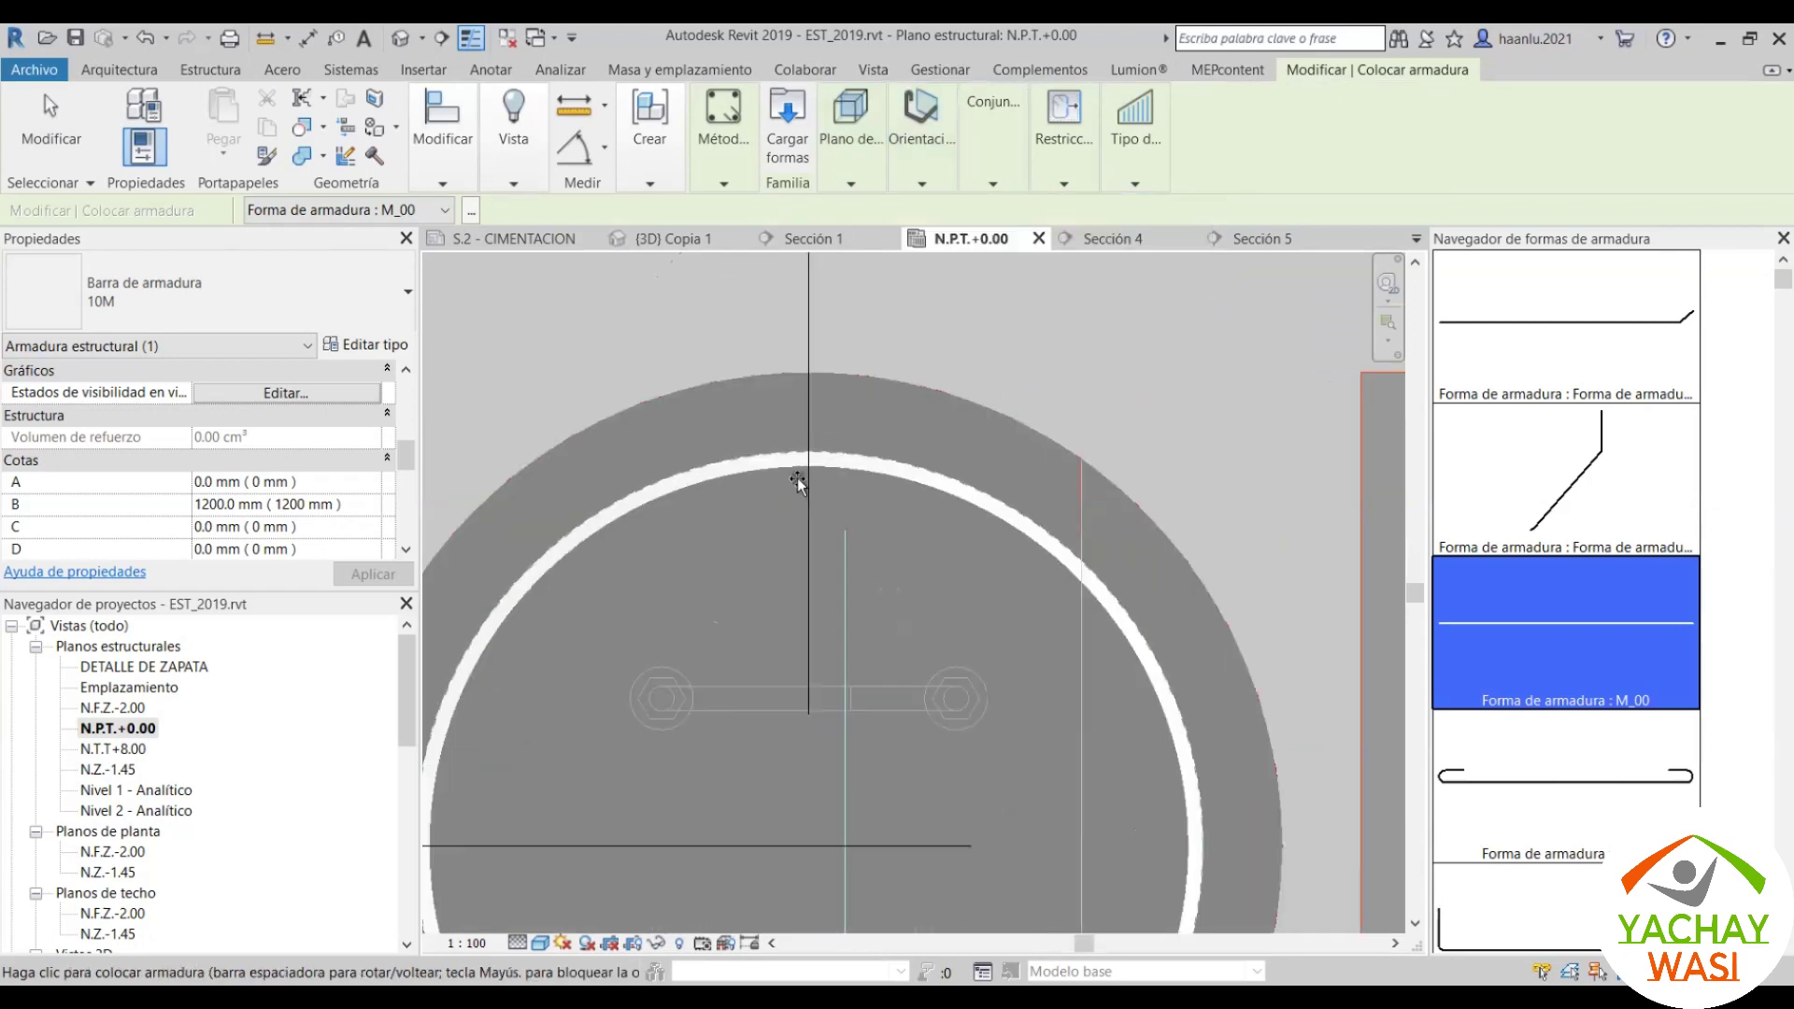
{"action": "scroll", "coordinate": [829, 472], "scroll_direction": "up", "scroll_amount": 1}
{"action": "scroll", "coordinate": [829, 467], "scroll_direction": "up", "scroll_amount": 1}
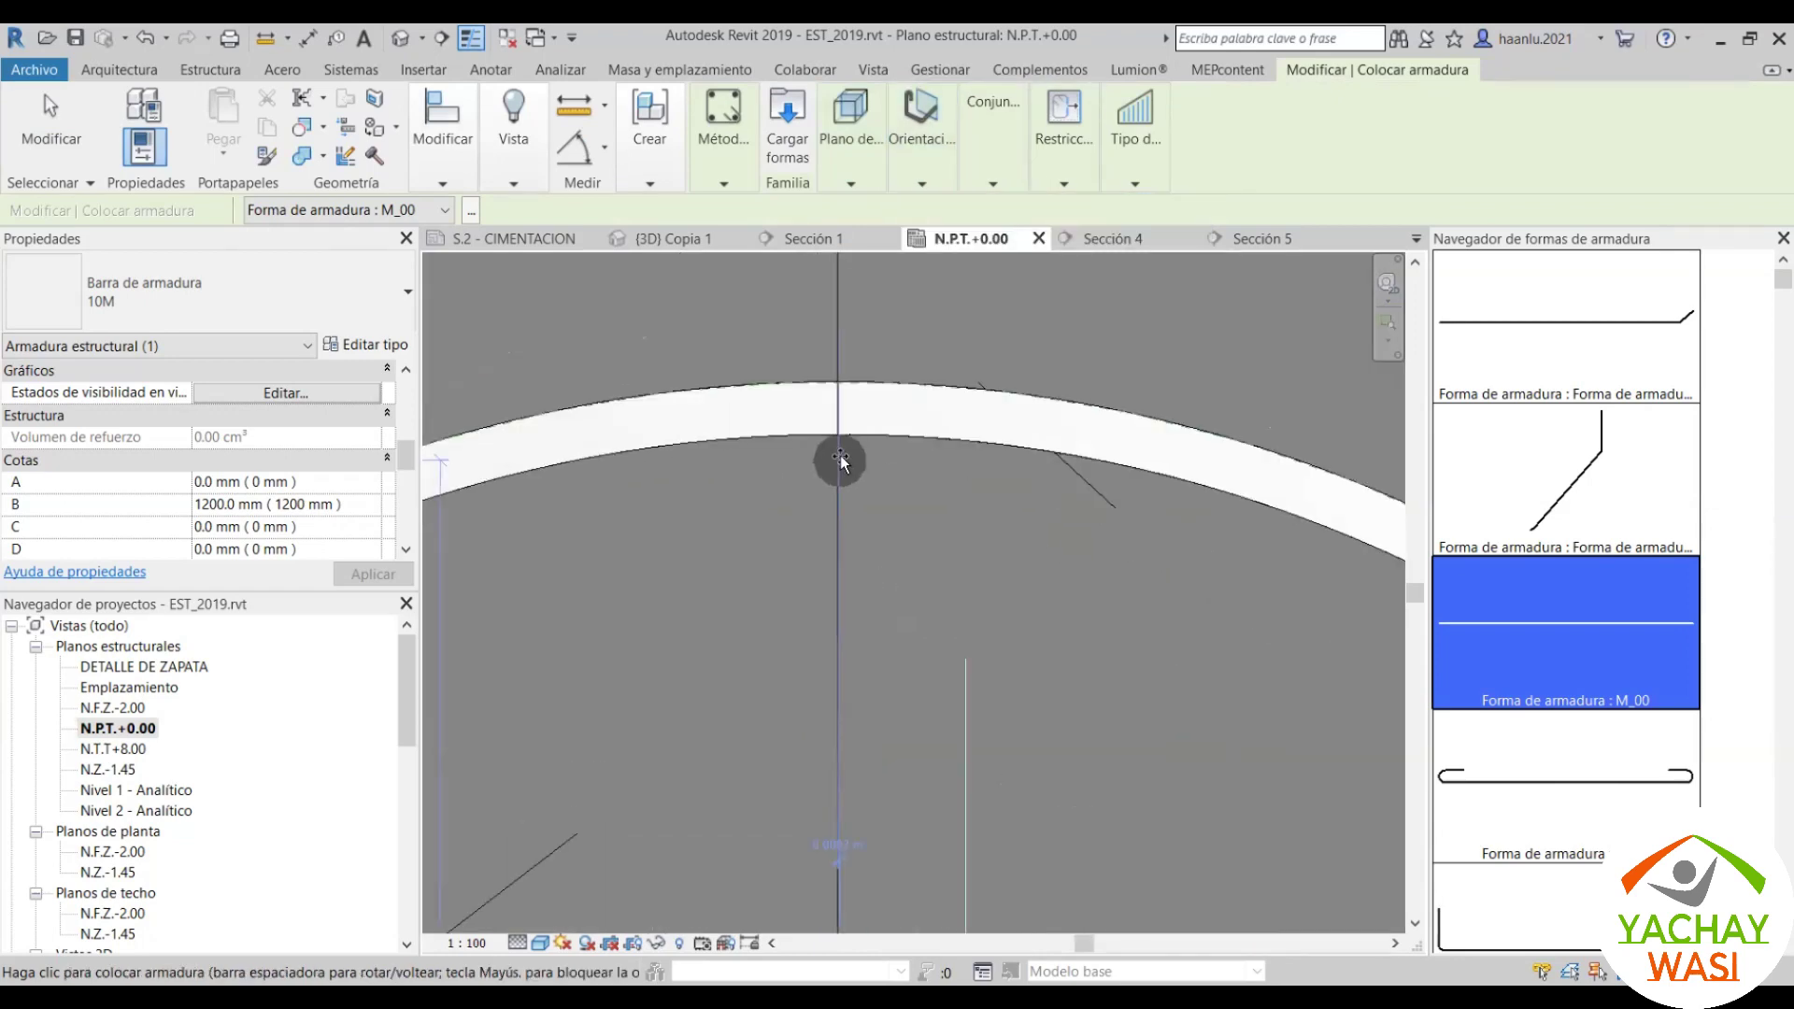
{"action": "scroll", "coordinate": [838, 481], "scroll_direction": "up", "scroll_amount": 1}
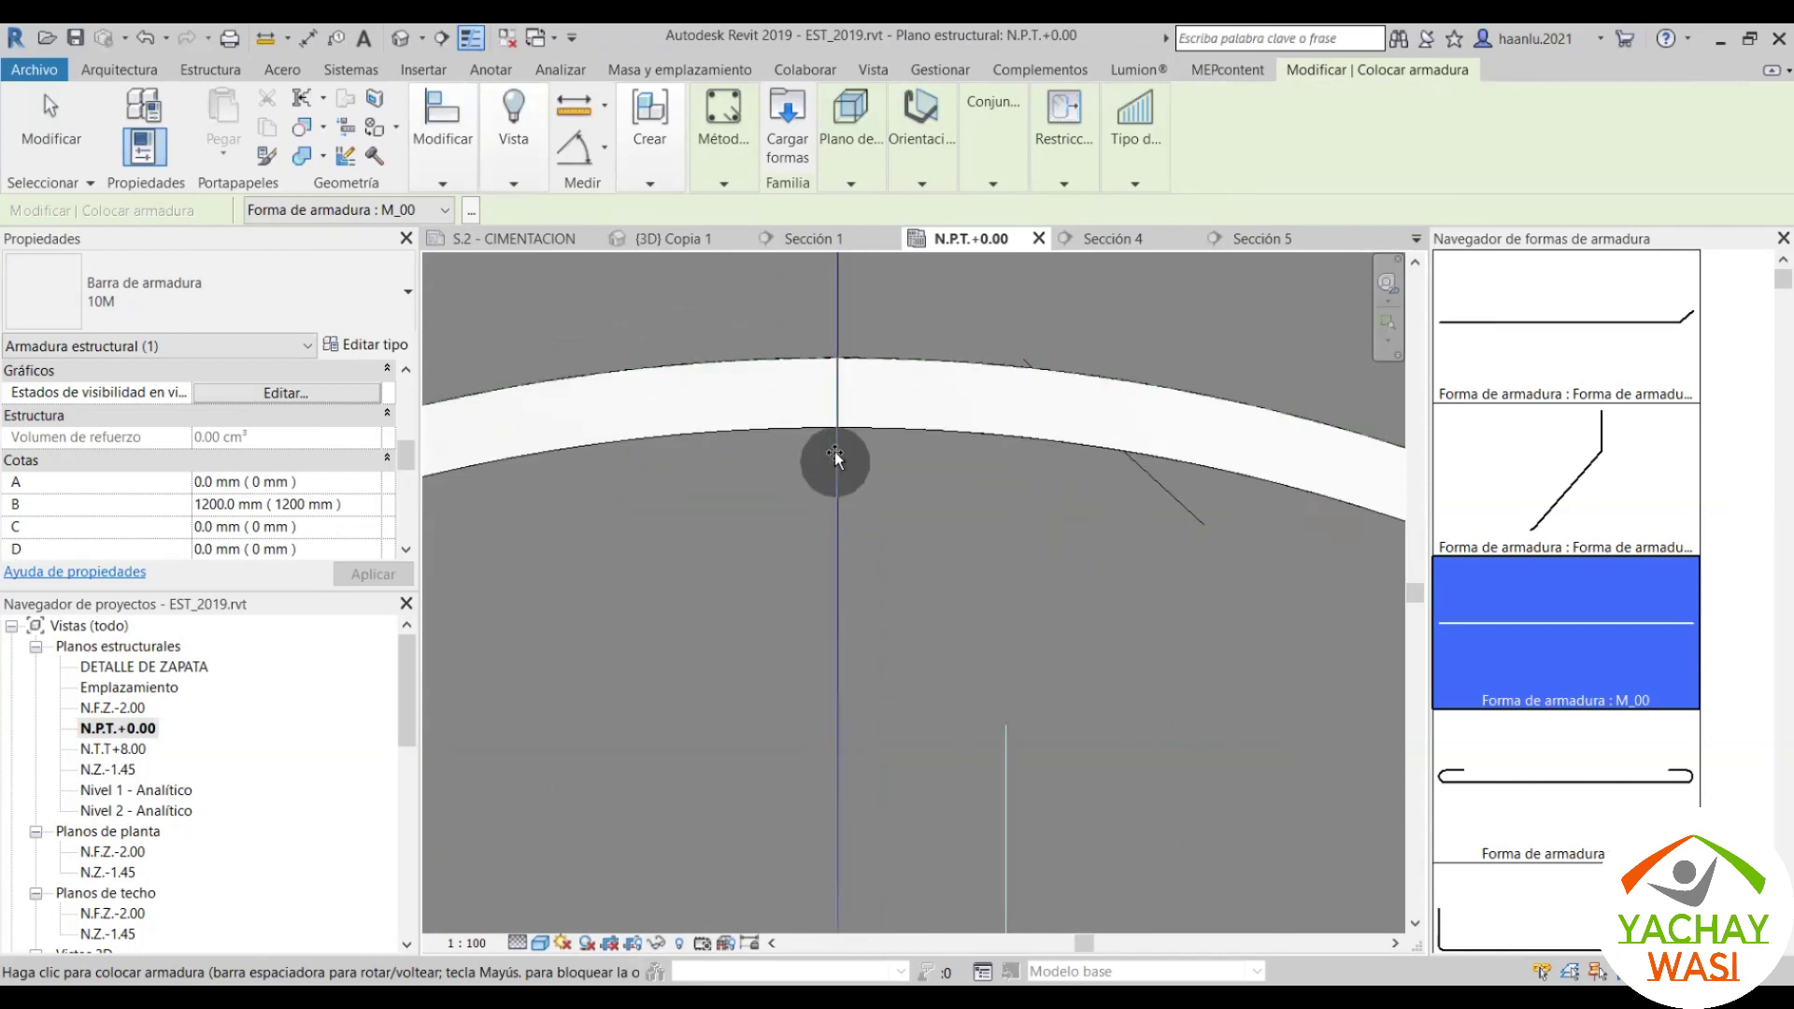
{"action": "scroll", "coordinate": [836, 456], "scroll_direction": "down", "scroll_amount": 2}
{"action": "scroll", "coordinate": [841, 439], "scroll_direction": "down", "scroll_amount": 2}
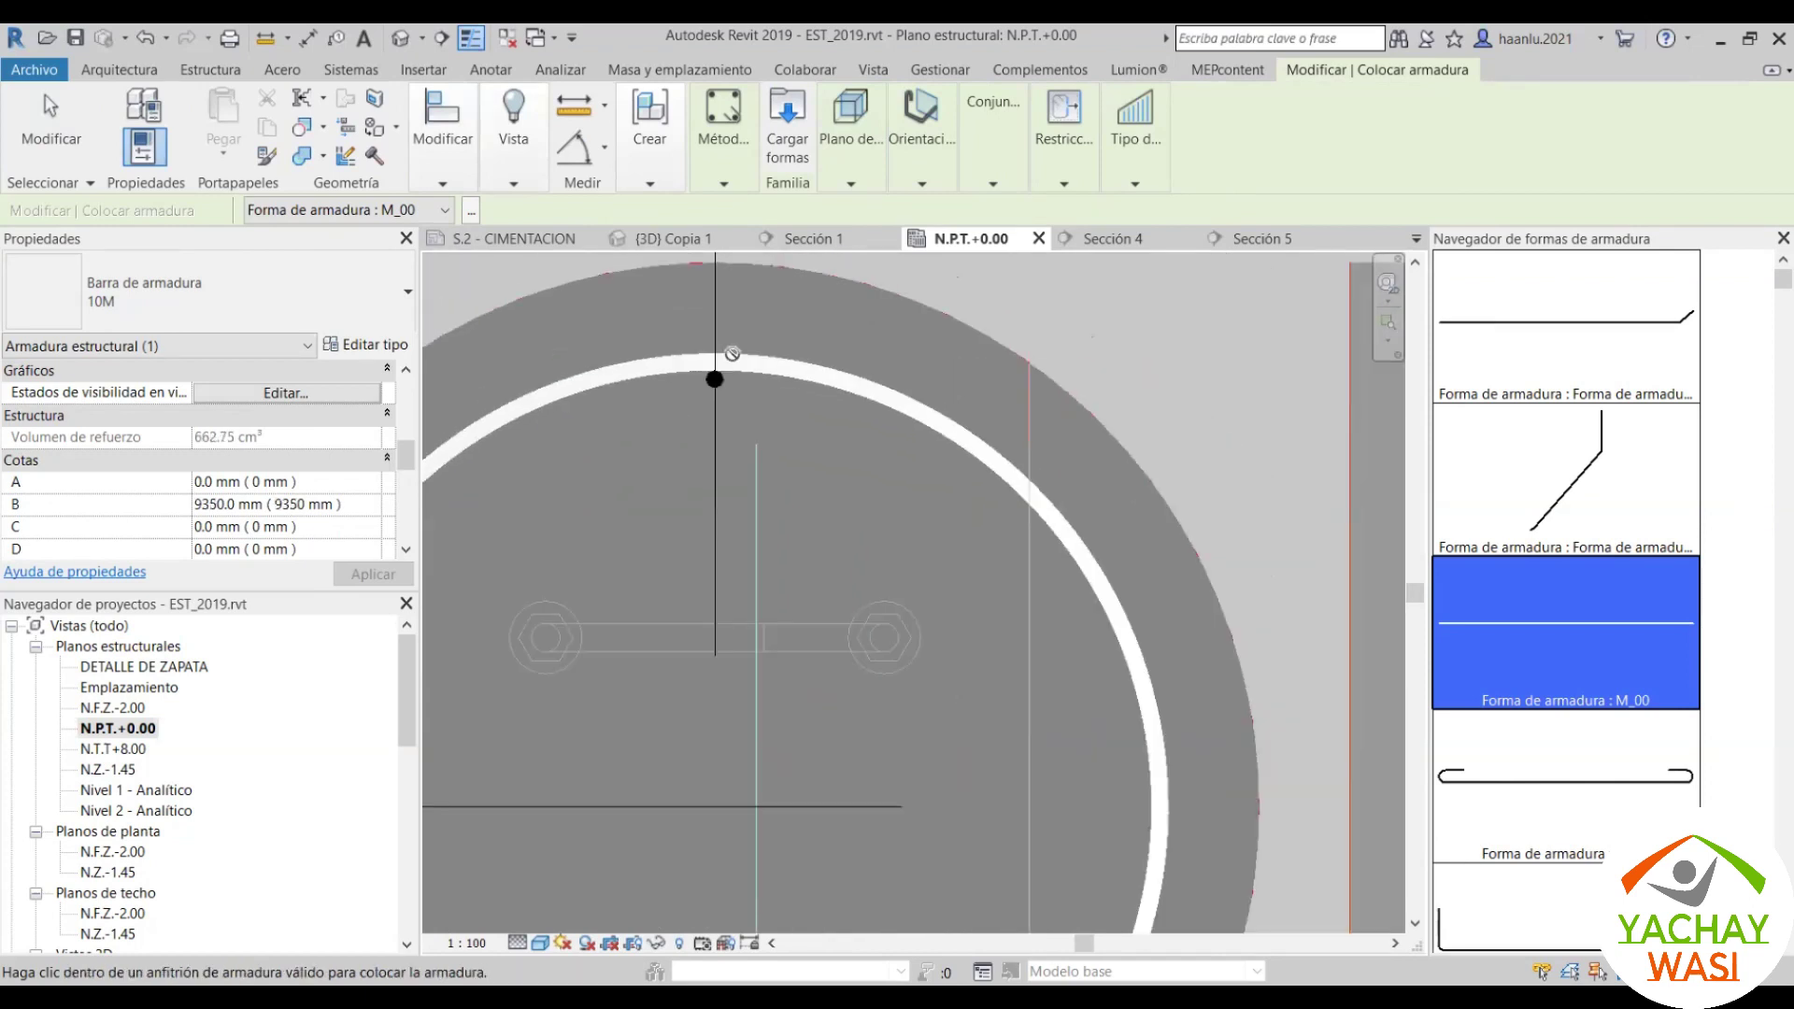
{"action": "left_click", "coordinate": [967, 462]}
{"action": "left_click", "coordinate": [1119, 667]}
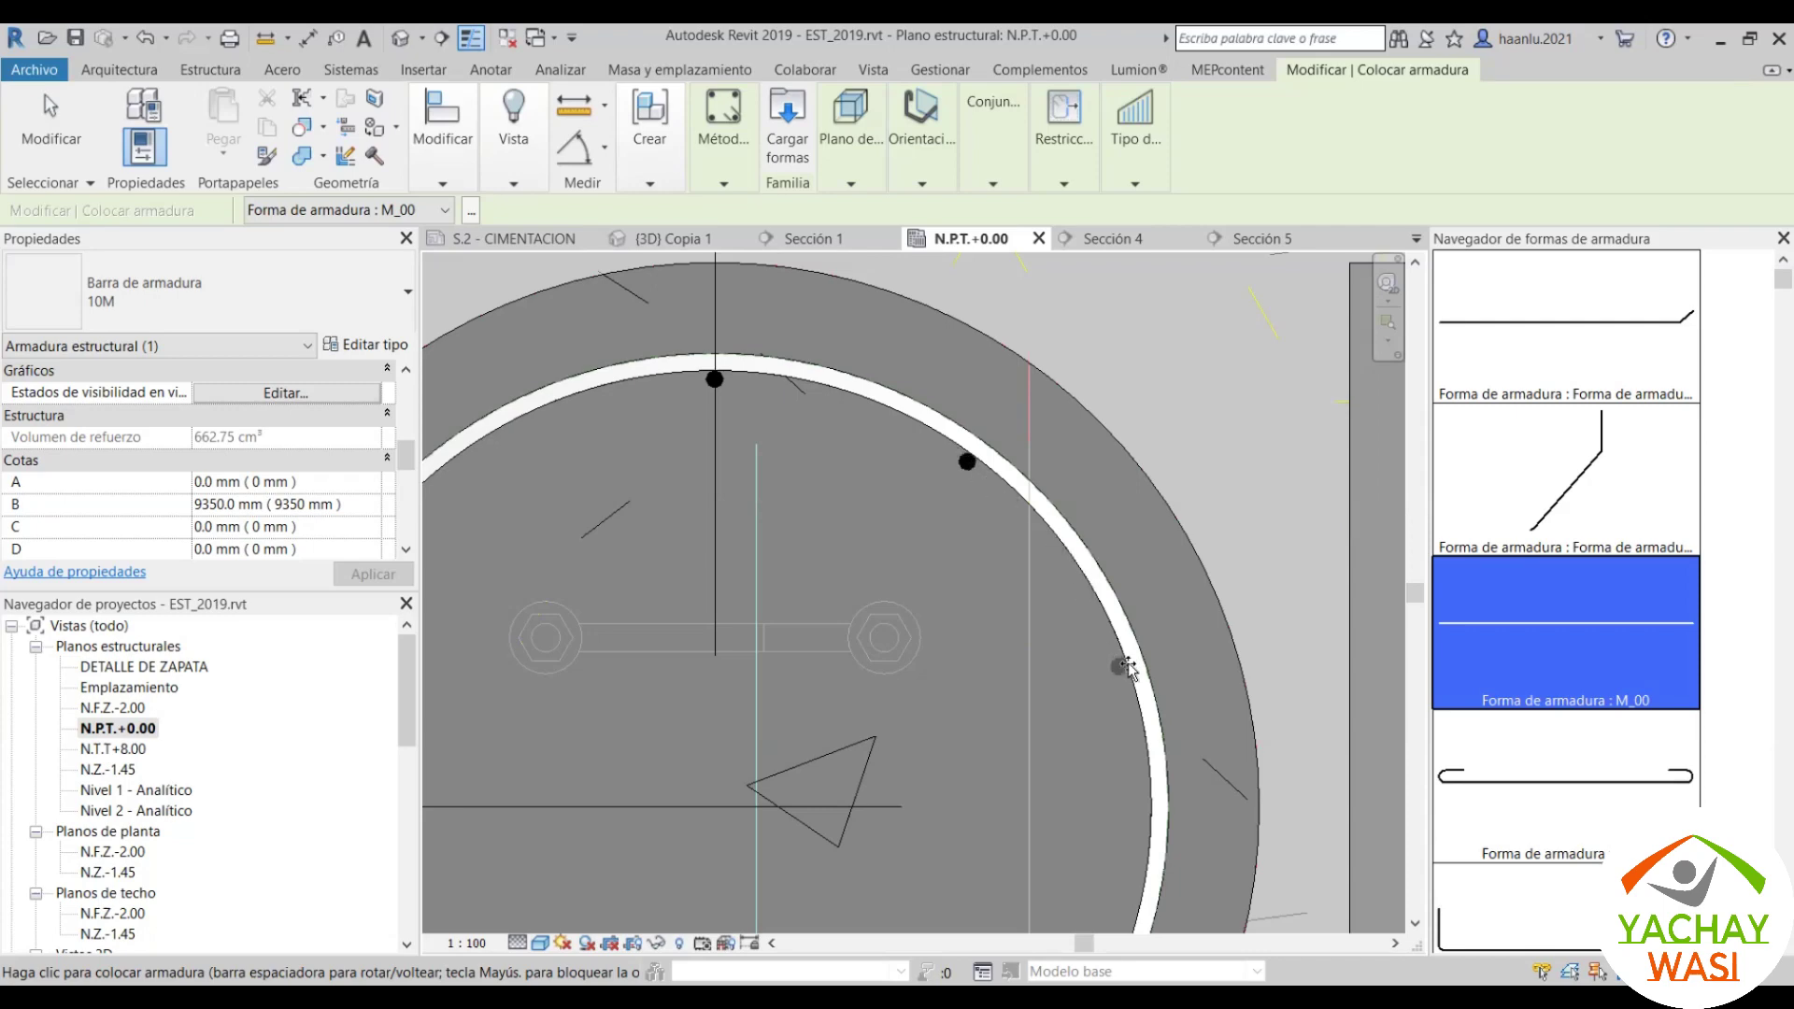
{"action": "scroll", "coordinate": [1103, 380], "scroll_direction": "down", "scroll_amount": 2}
{"action": "left_click", "coordinate": [1111, 579]}
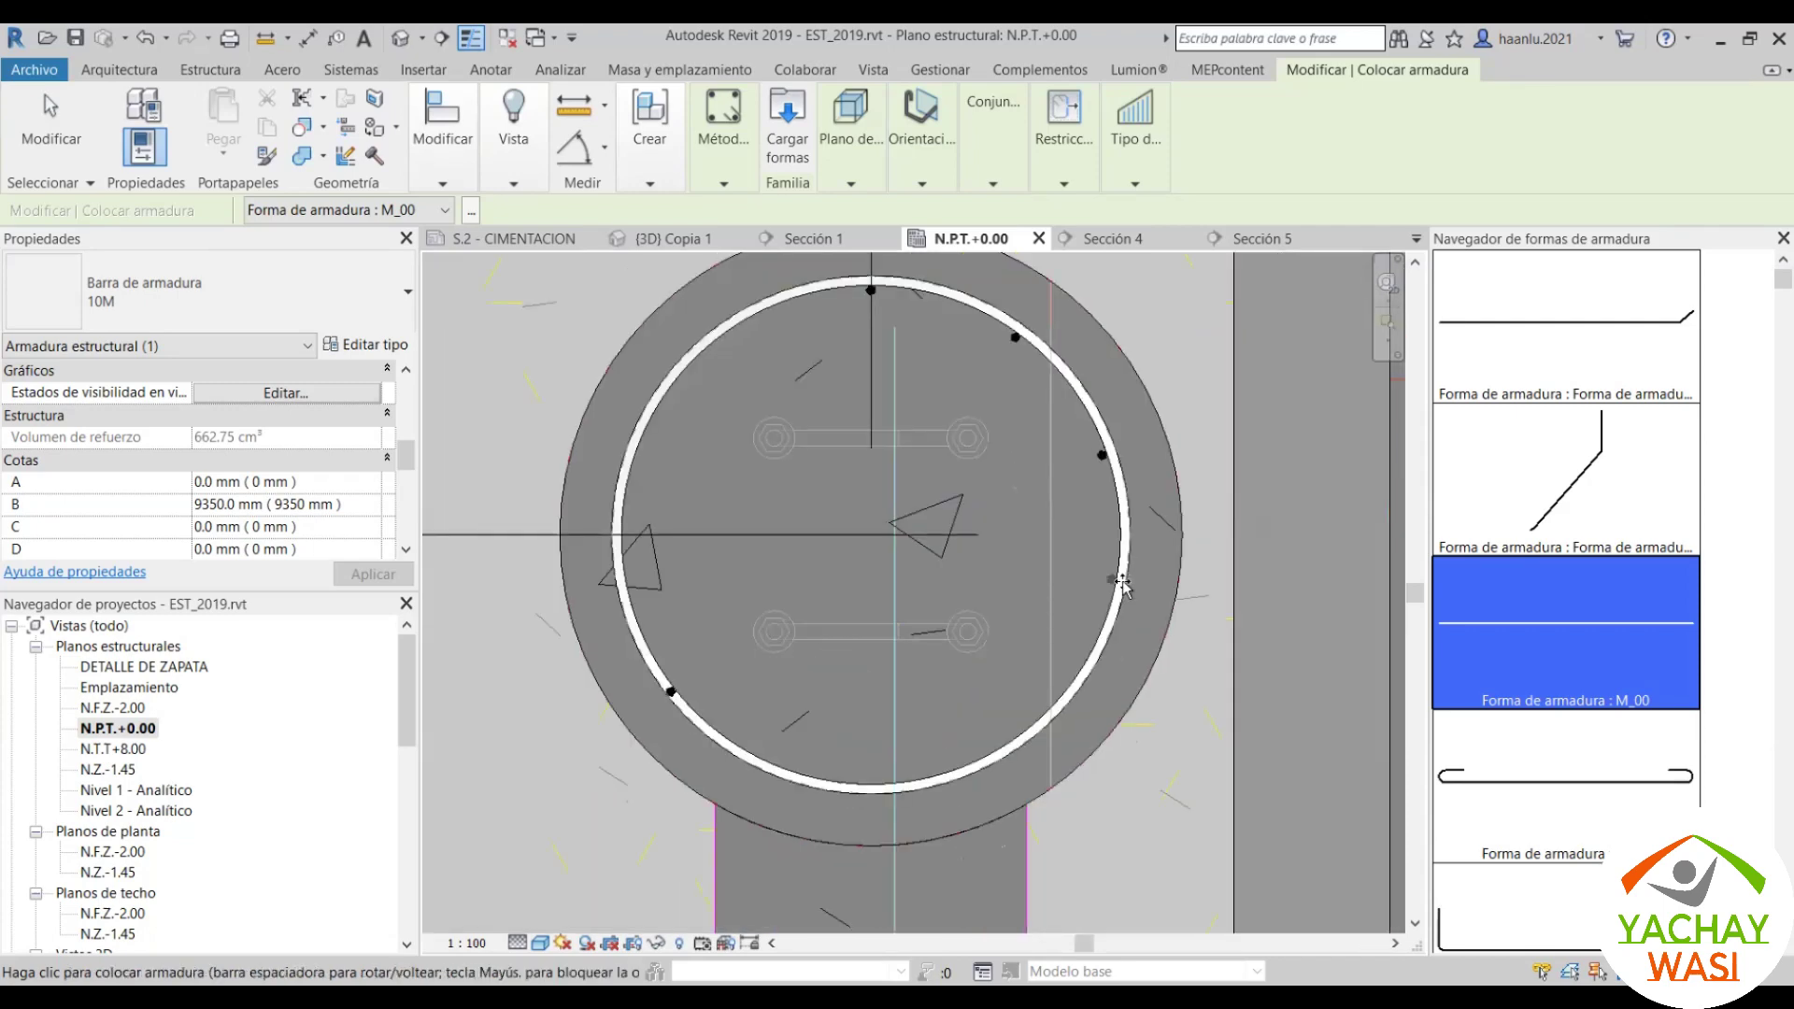
Step: Add bars lower on the ring, undo the unwanted last bar, and finish the rebar command
{"action": "left_click", "coordinate": [1060, 689]}
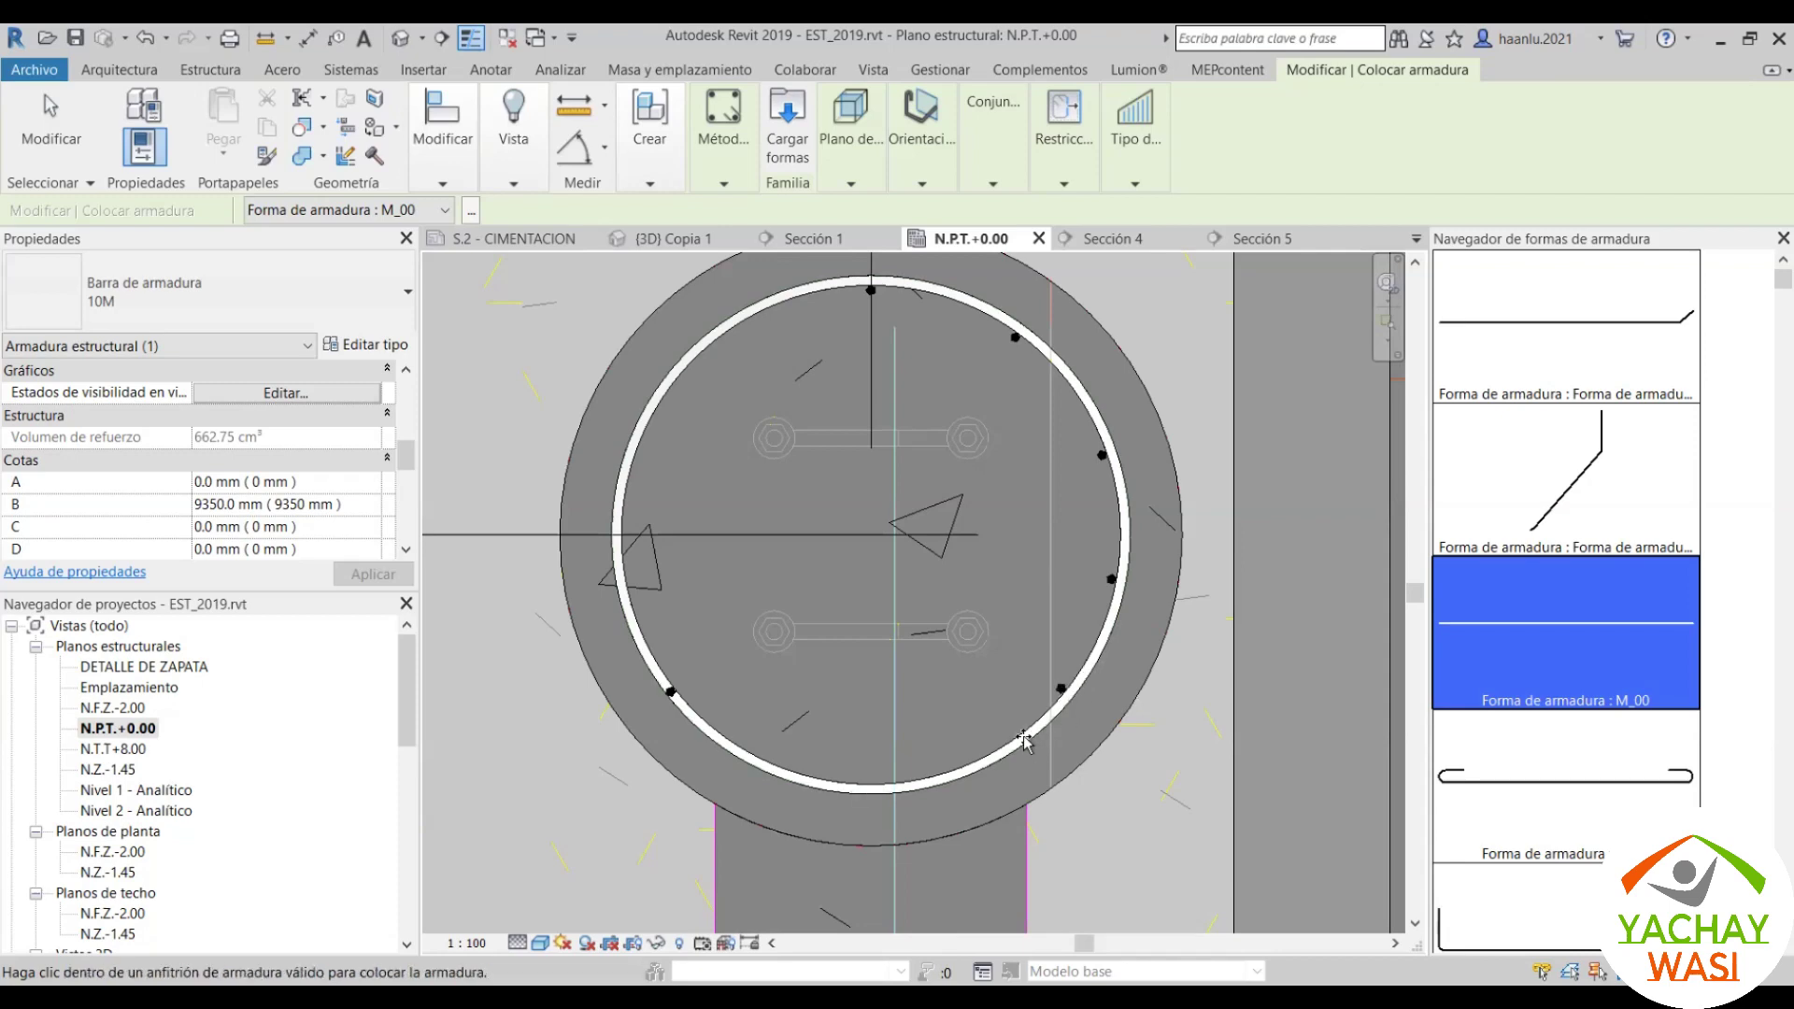
{"action": "left_click", "coordinate": [984, 752]}
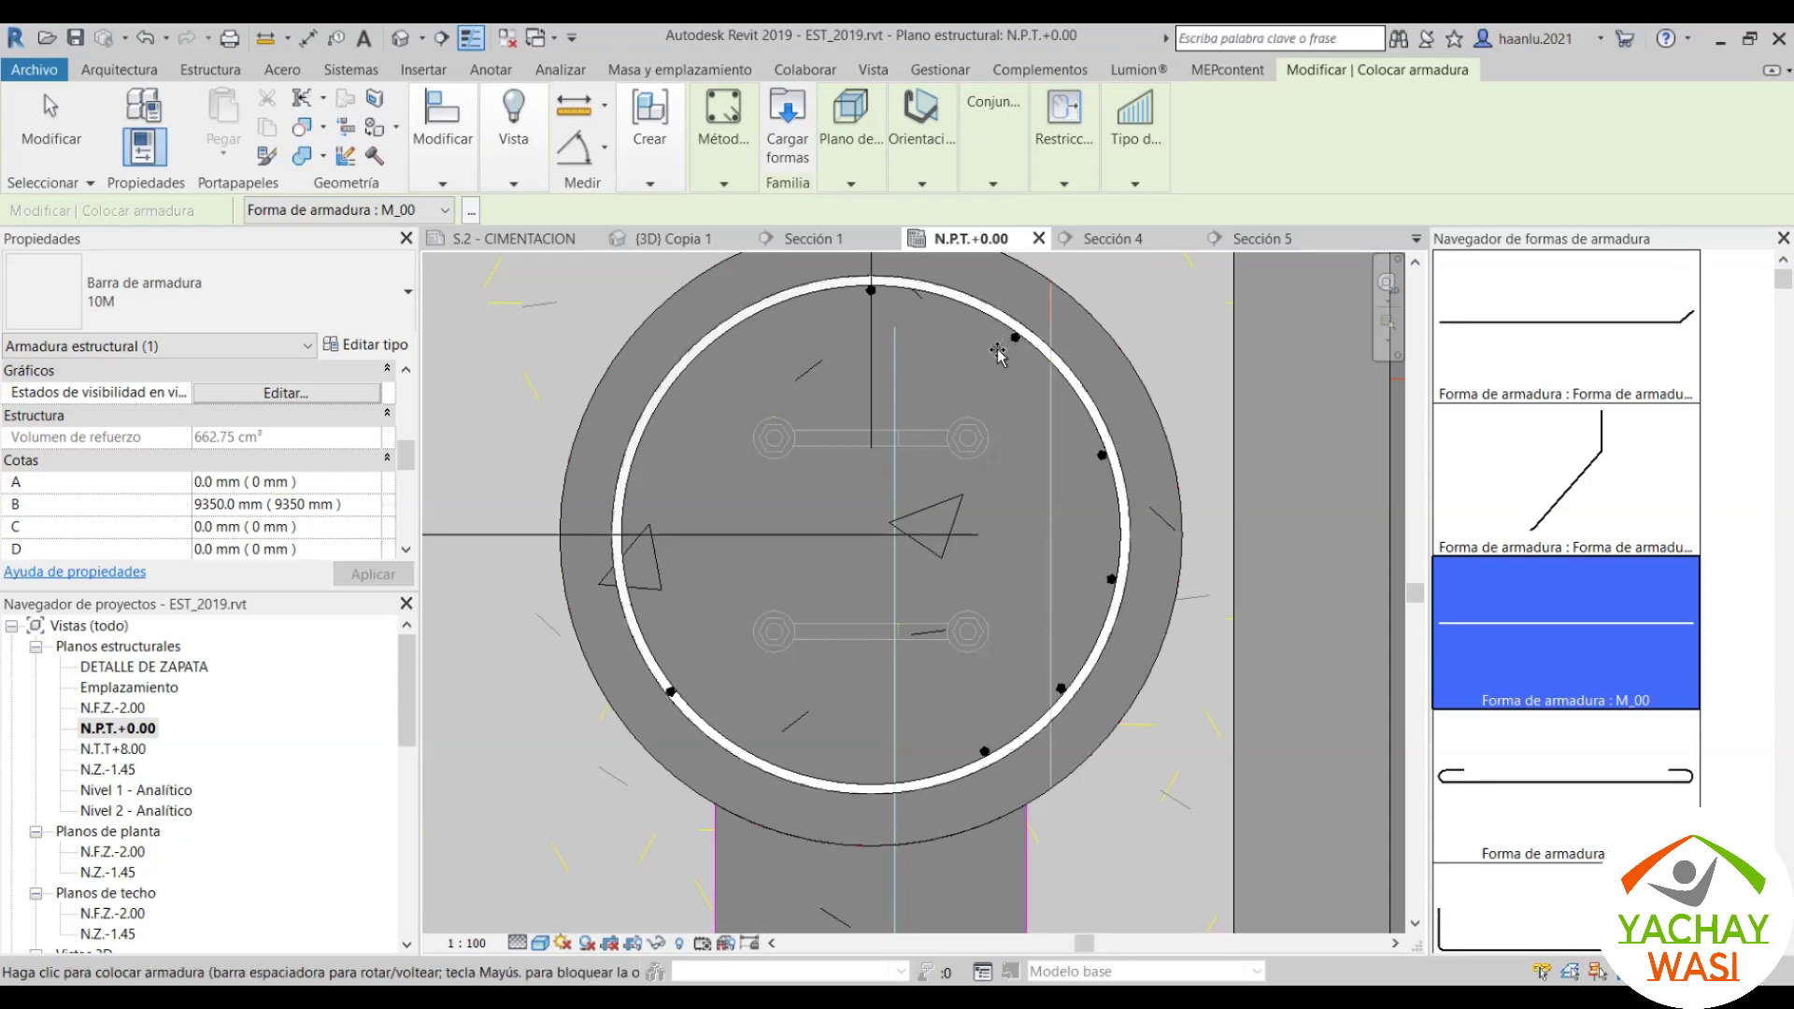
{"action": "key", "text": "ctrl+z"}
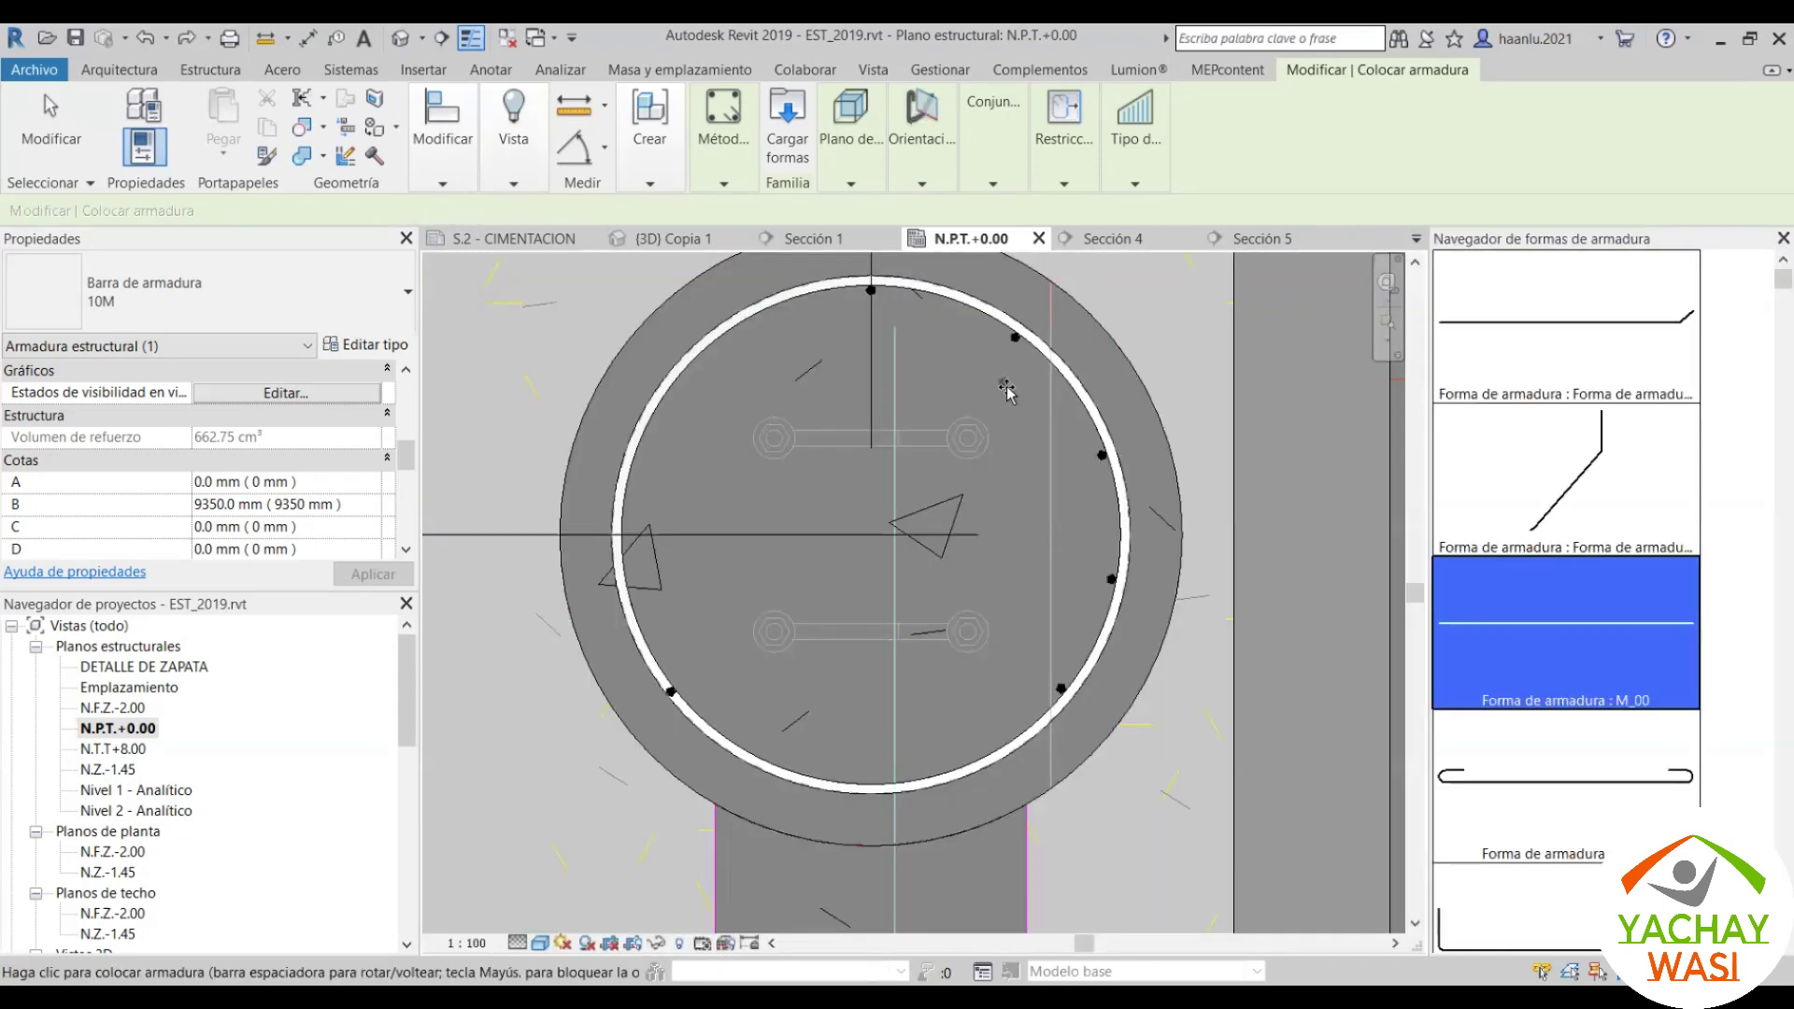
{"action": "left_click", "coordinate": [1056, 719]}
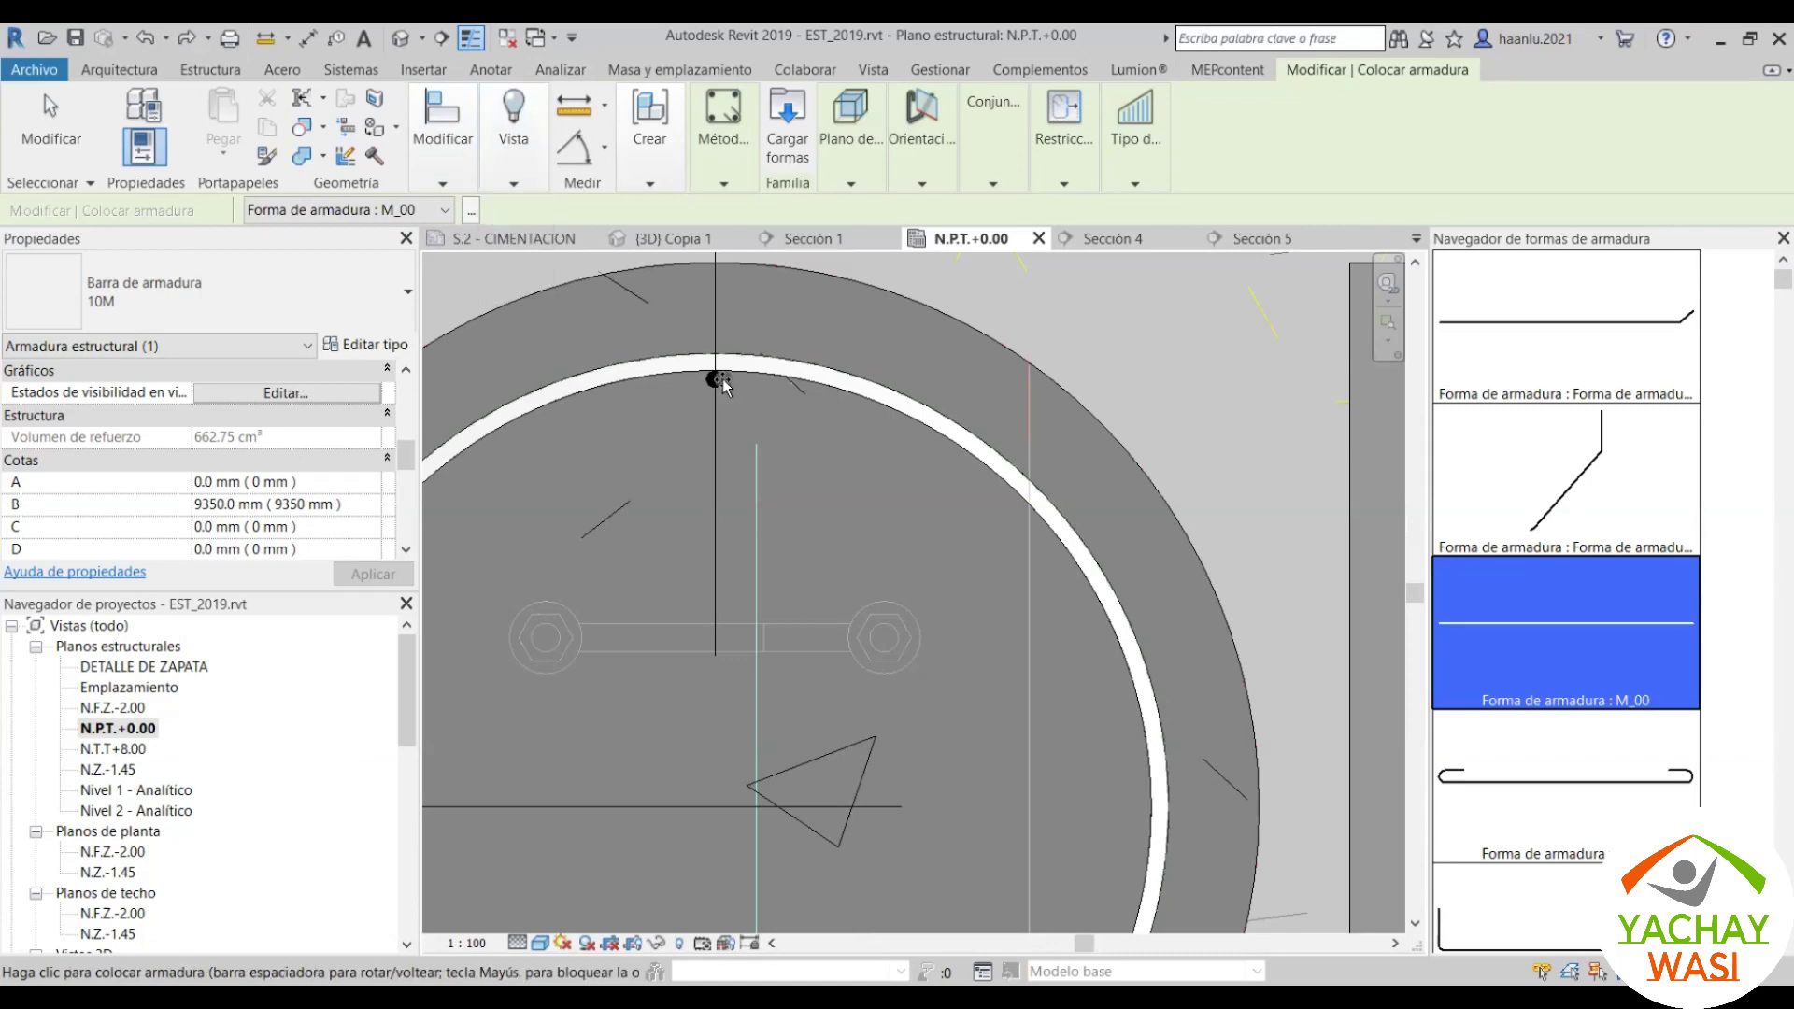
{"action": "left_click", "coordinate": [724, 397]}
{"action": "key", "text": "Escape"}
{"action": "left_click", "coordinate": [721, 381]}
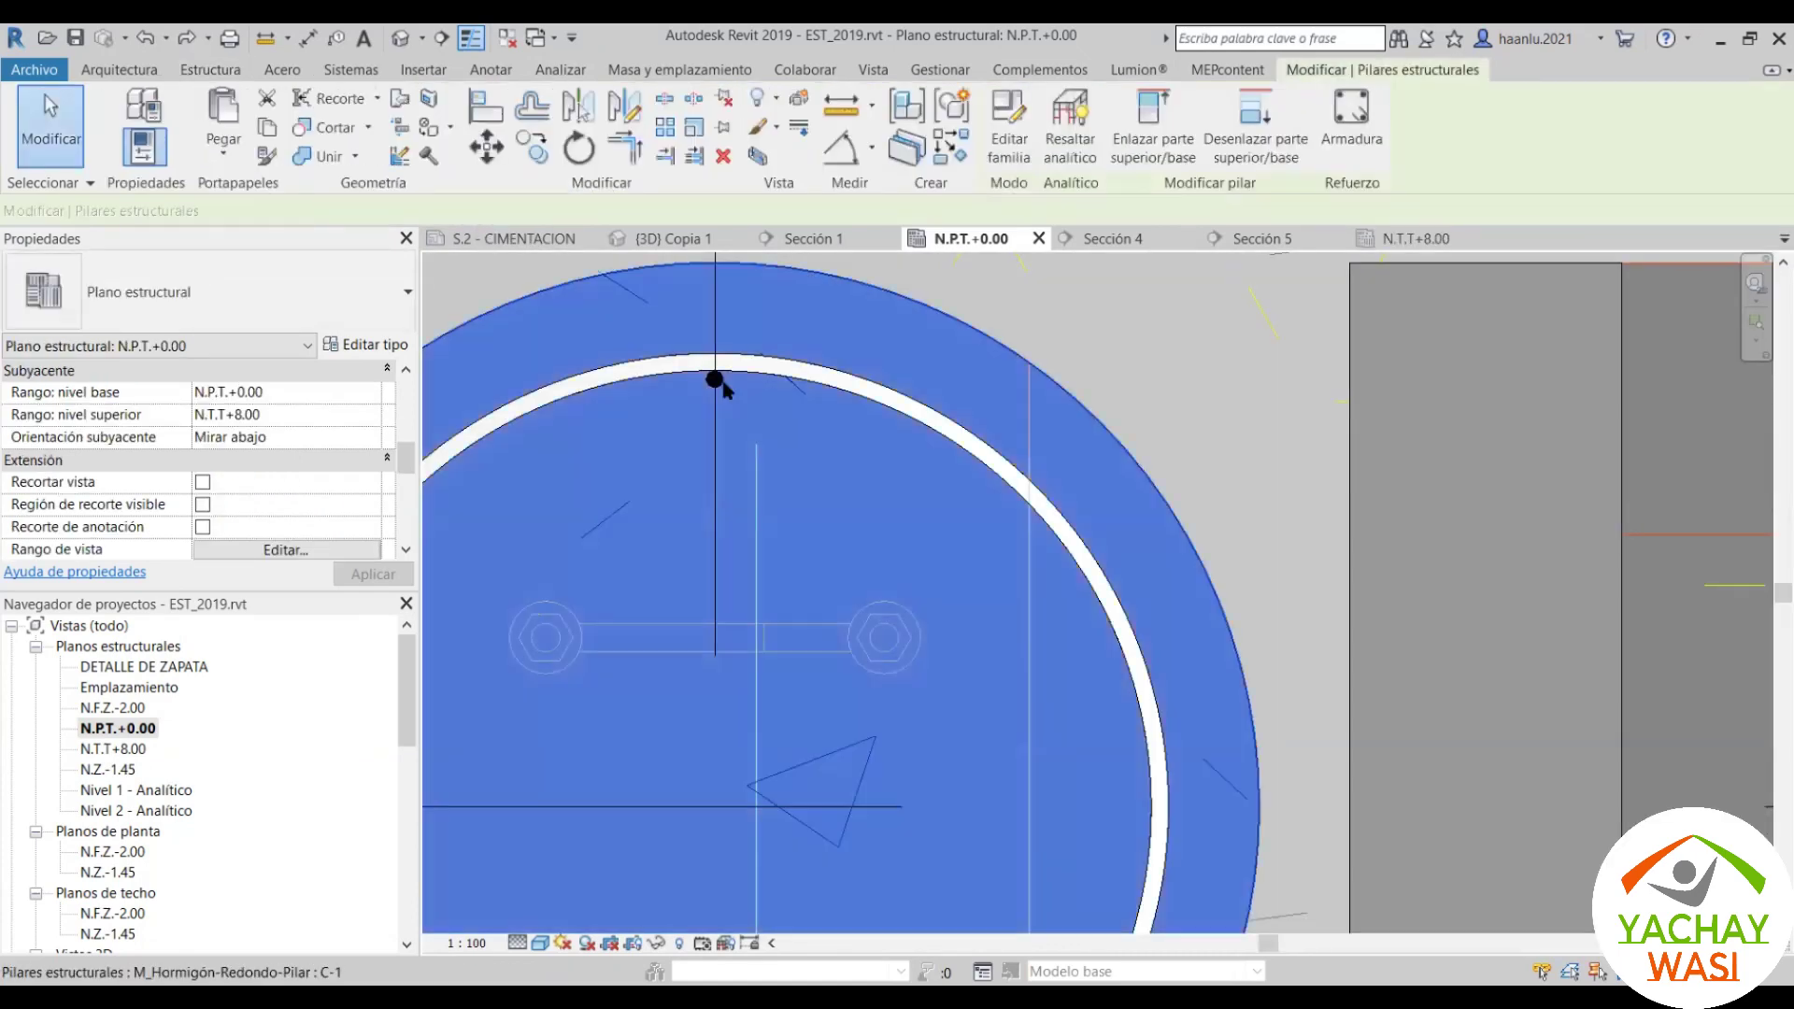
{"action": "left_click", "coordinate": [715, 379]}
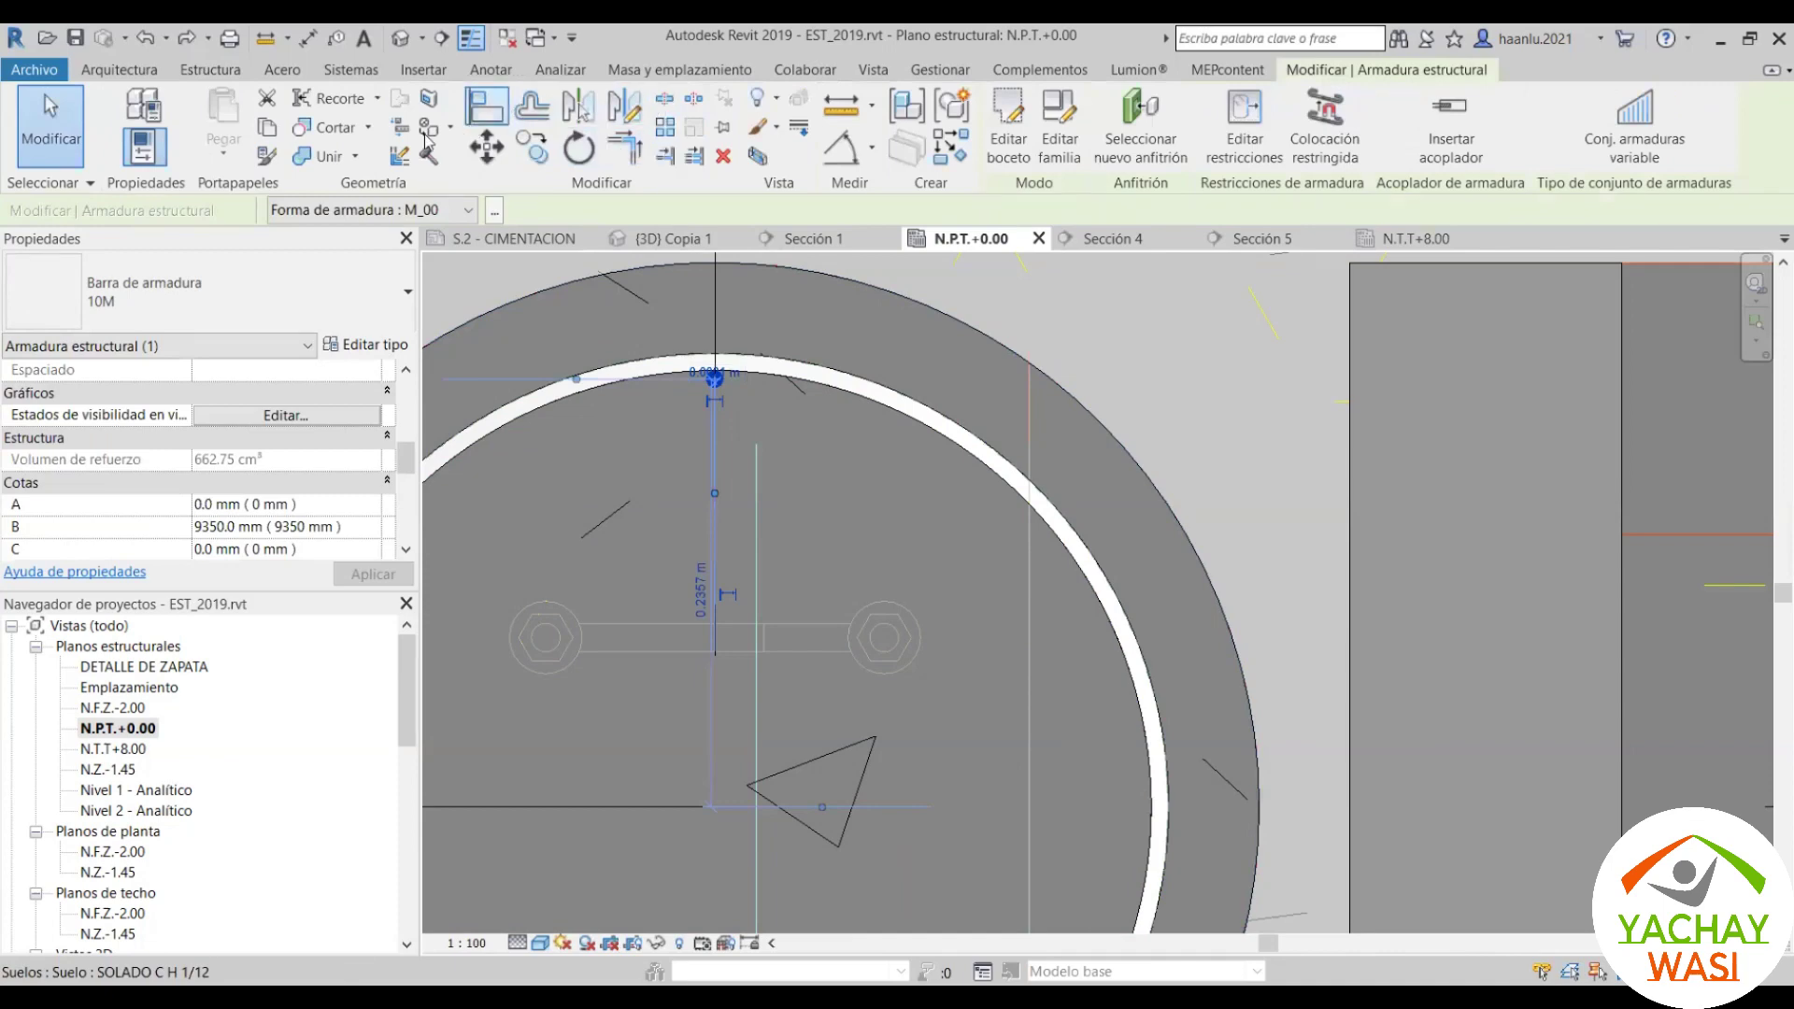
{"action": "left_click", "coordinate": [677, 128]}
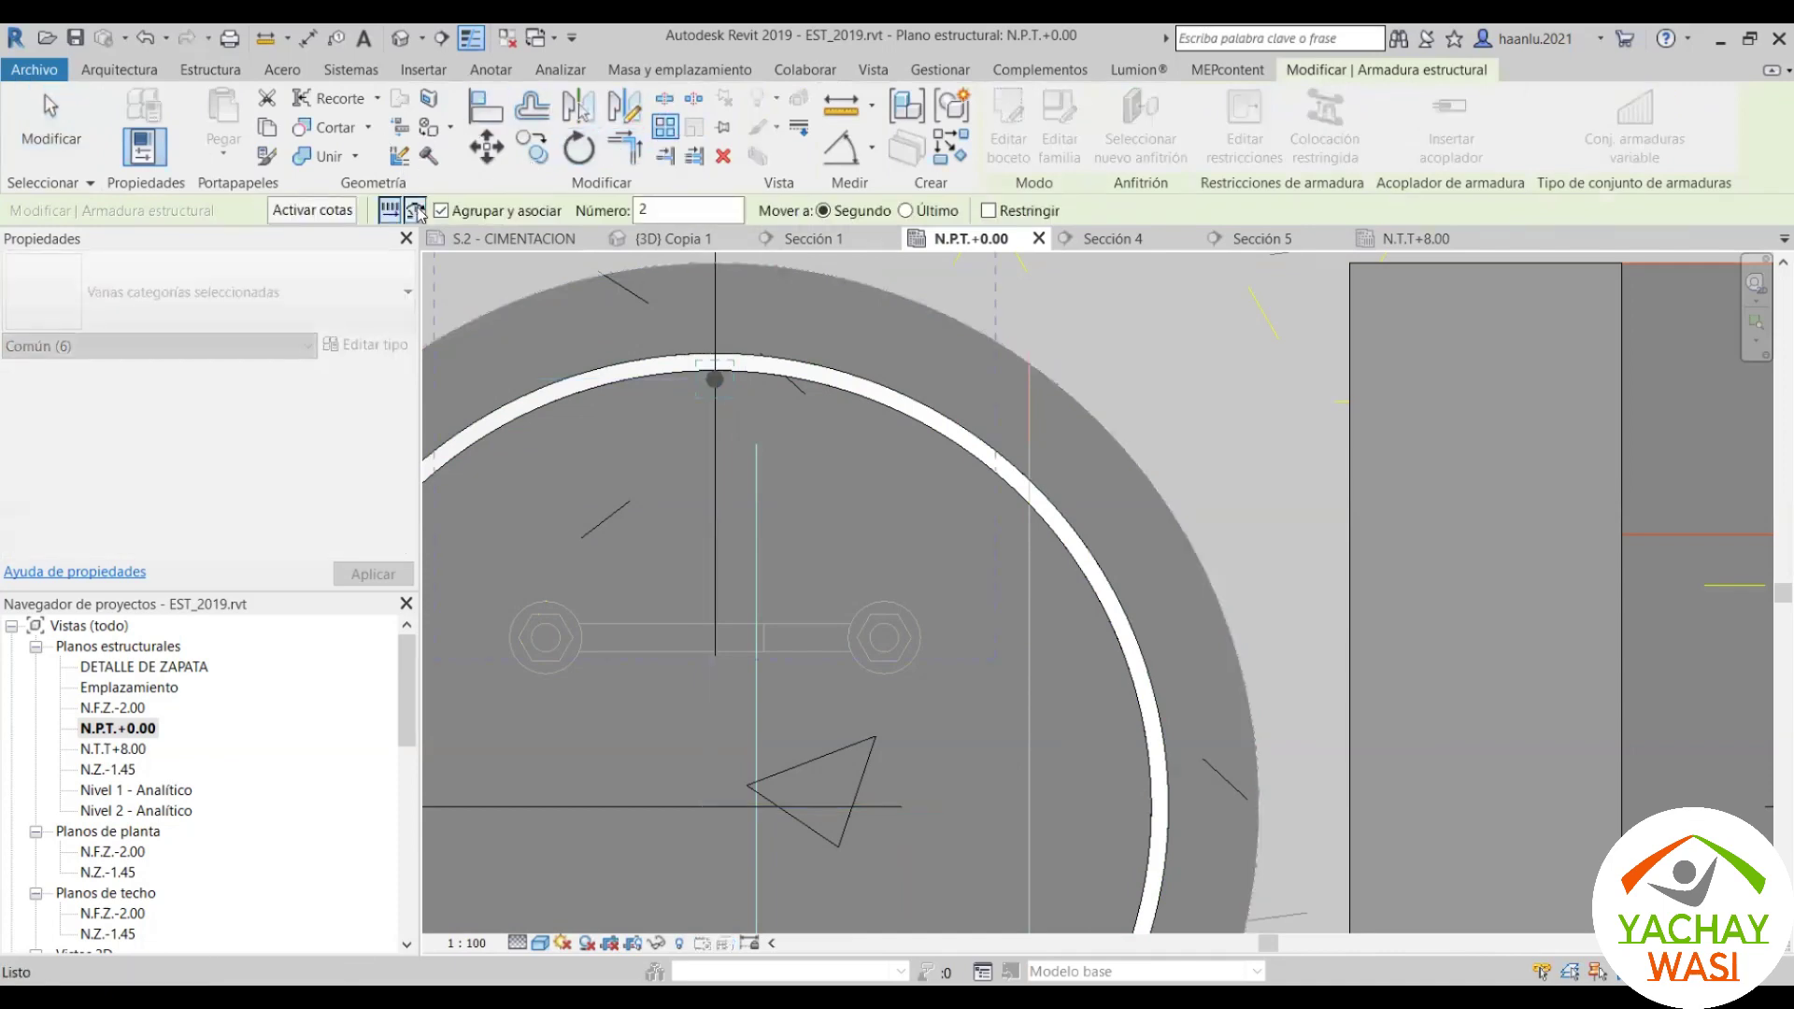
{"action": "left_click", "coordinate": [416, 211]}
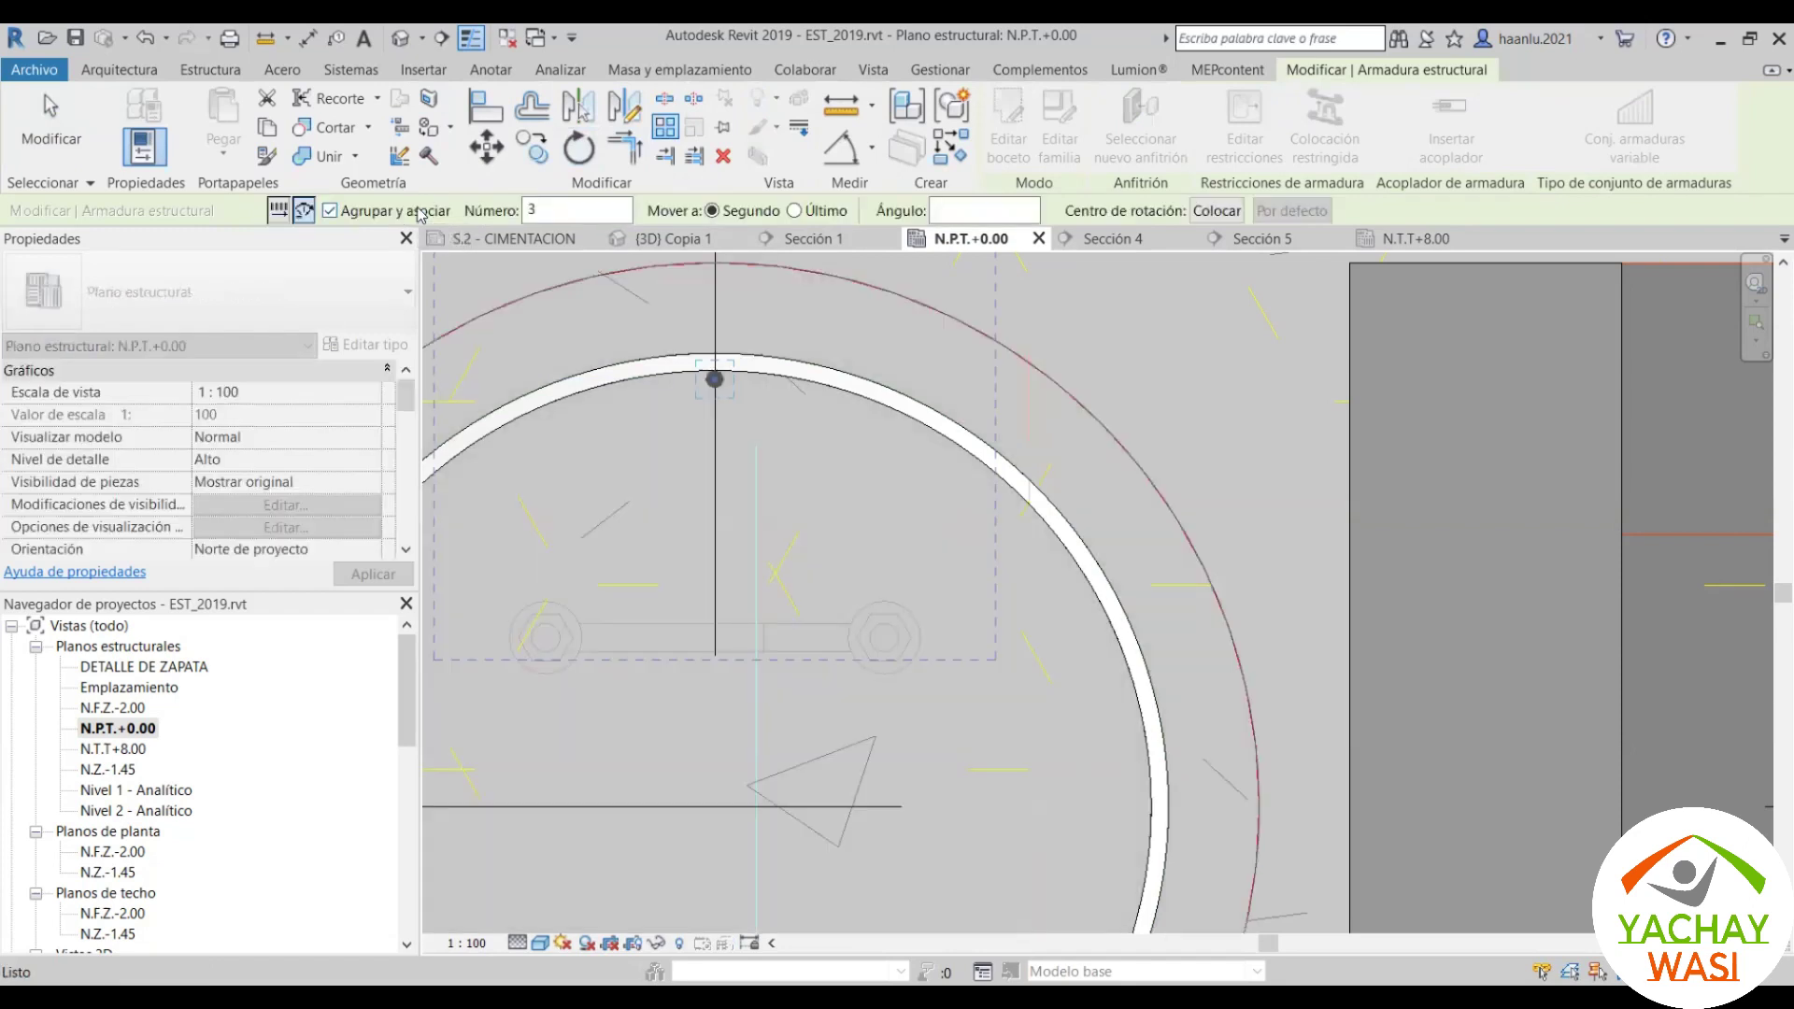
{"action": "double_click", "coordinate": [522, 211]}
{"action": "type", "text": "12"}
{"action": "left_click", "coordinate": [811, 215]}
{"action": "left_click", "coordinate": [990, 217]}
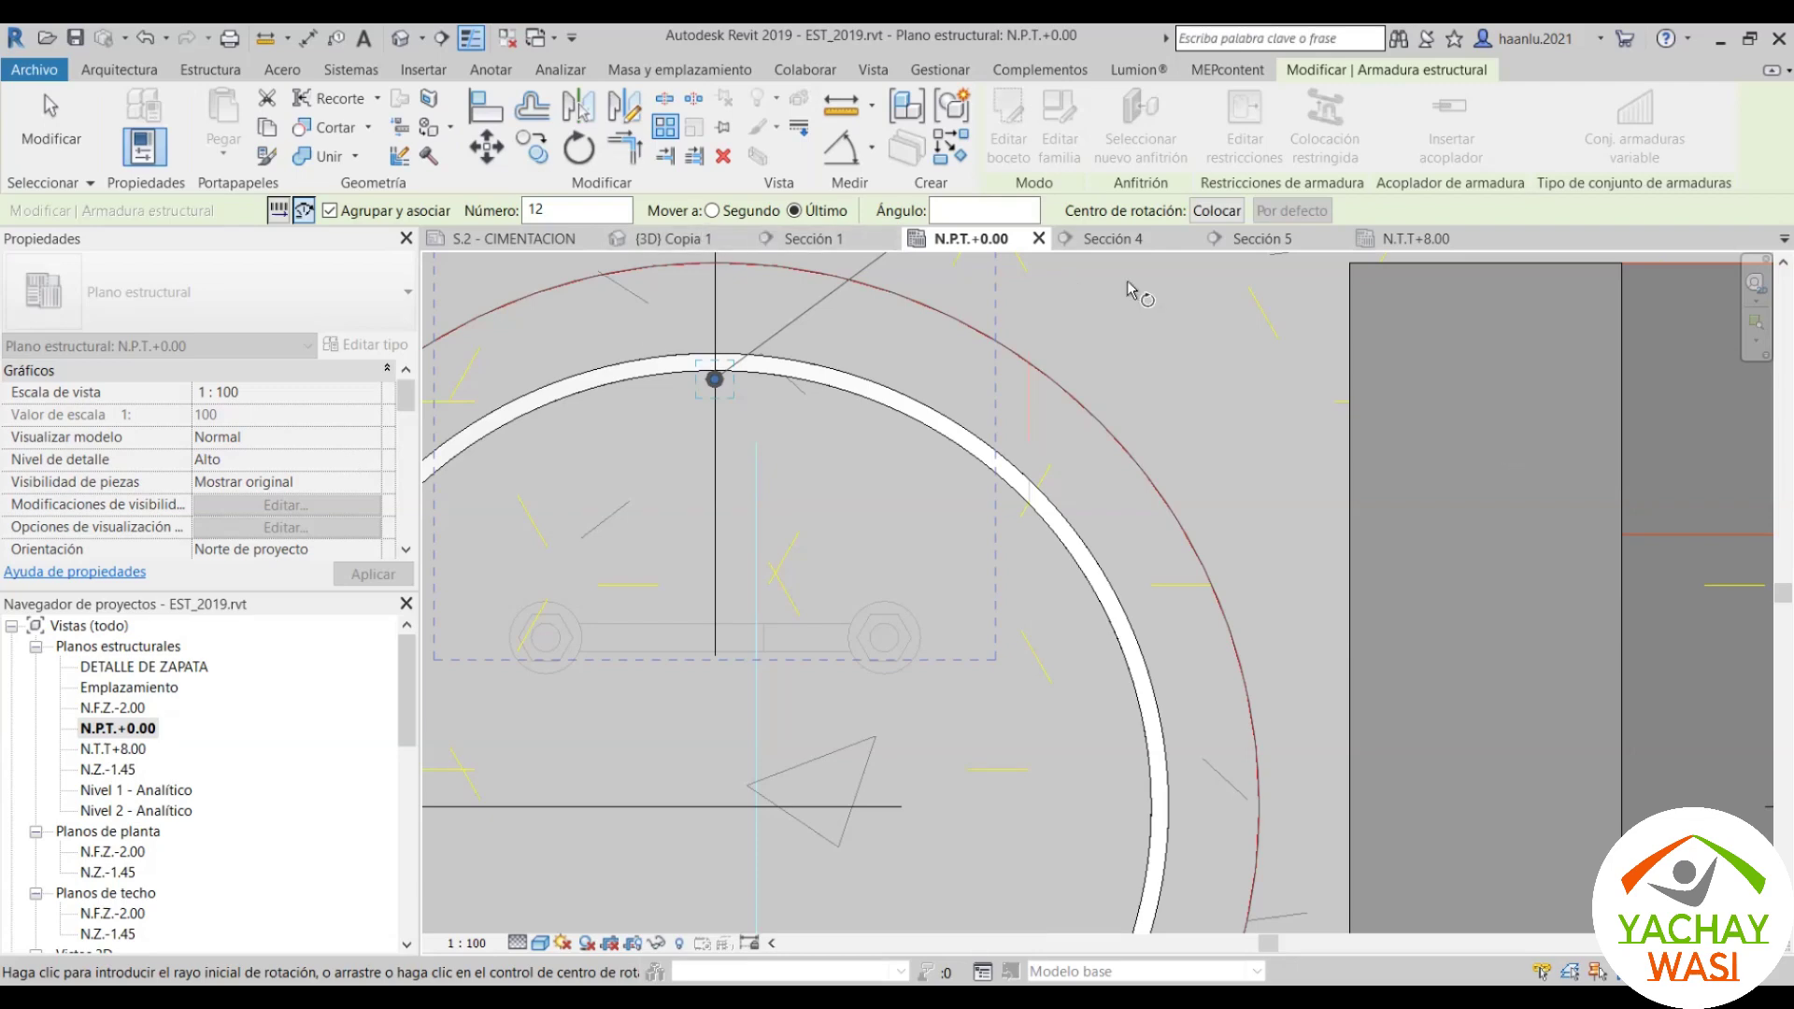
{"action": "left_click", "coordinate": [1012, 207]}
{"action": "type", "text": "330"}
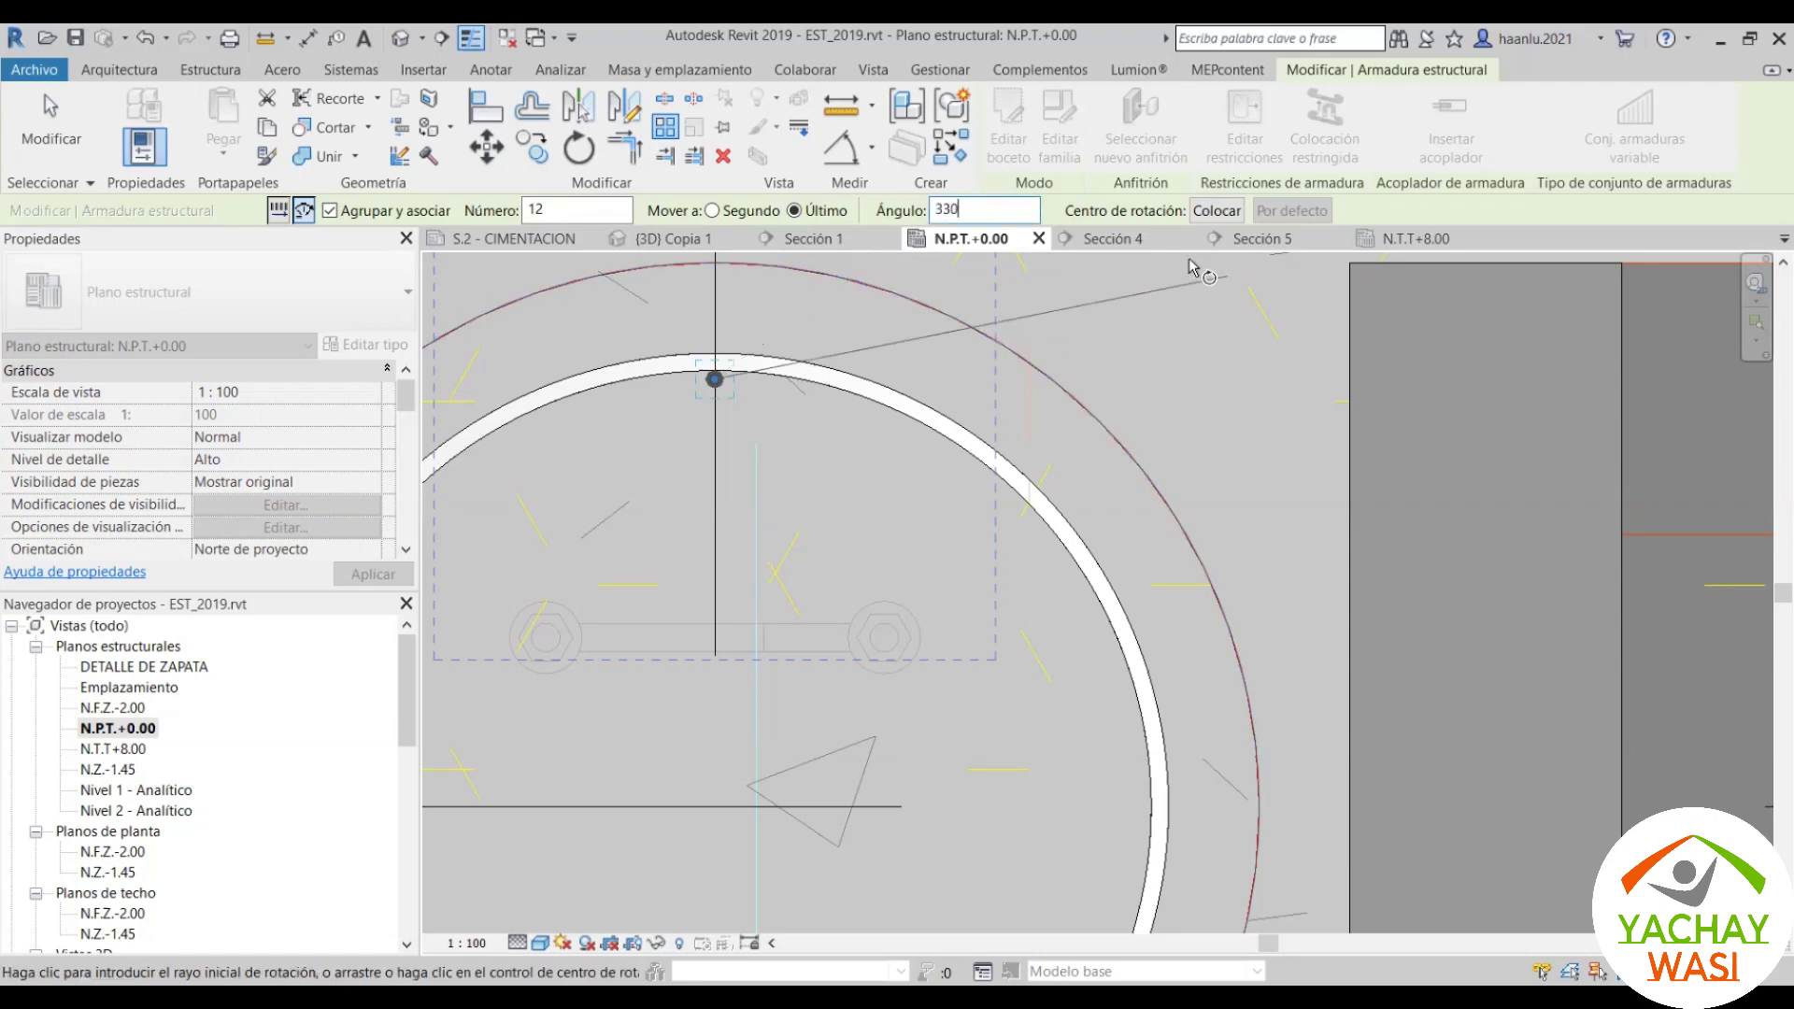
{"action": "scroll", "coordinate": [753, 540], "scroll_direction": "down", "scroll_amount": 2}
{"action": "scroll", "coordinate": [753, 540], "scroll_direction": "down", "scroll_amount": 2}
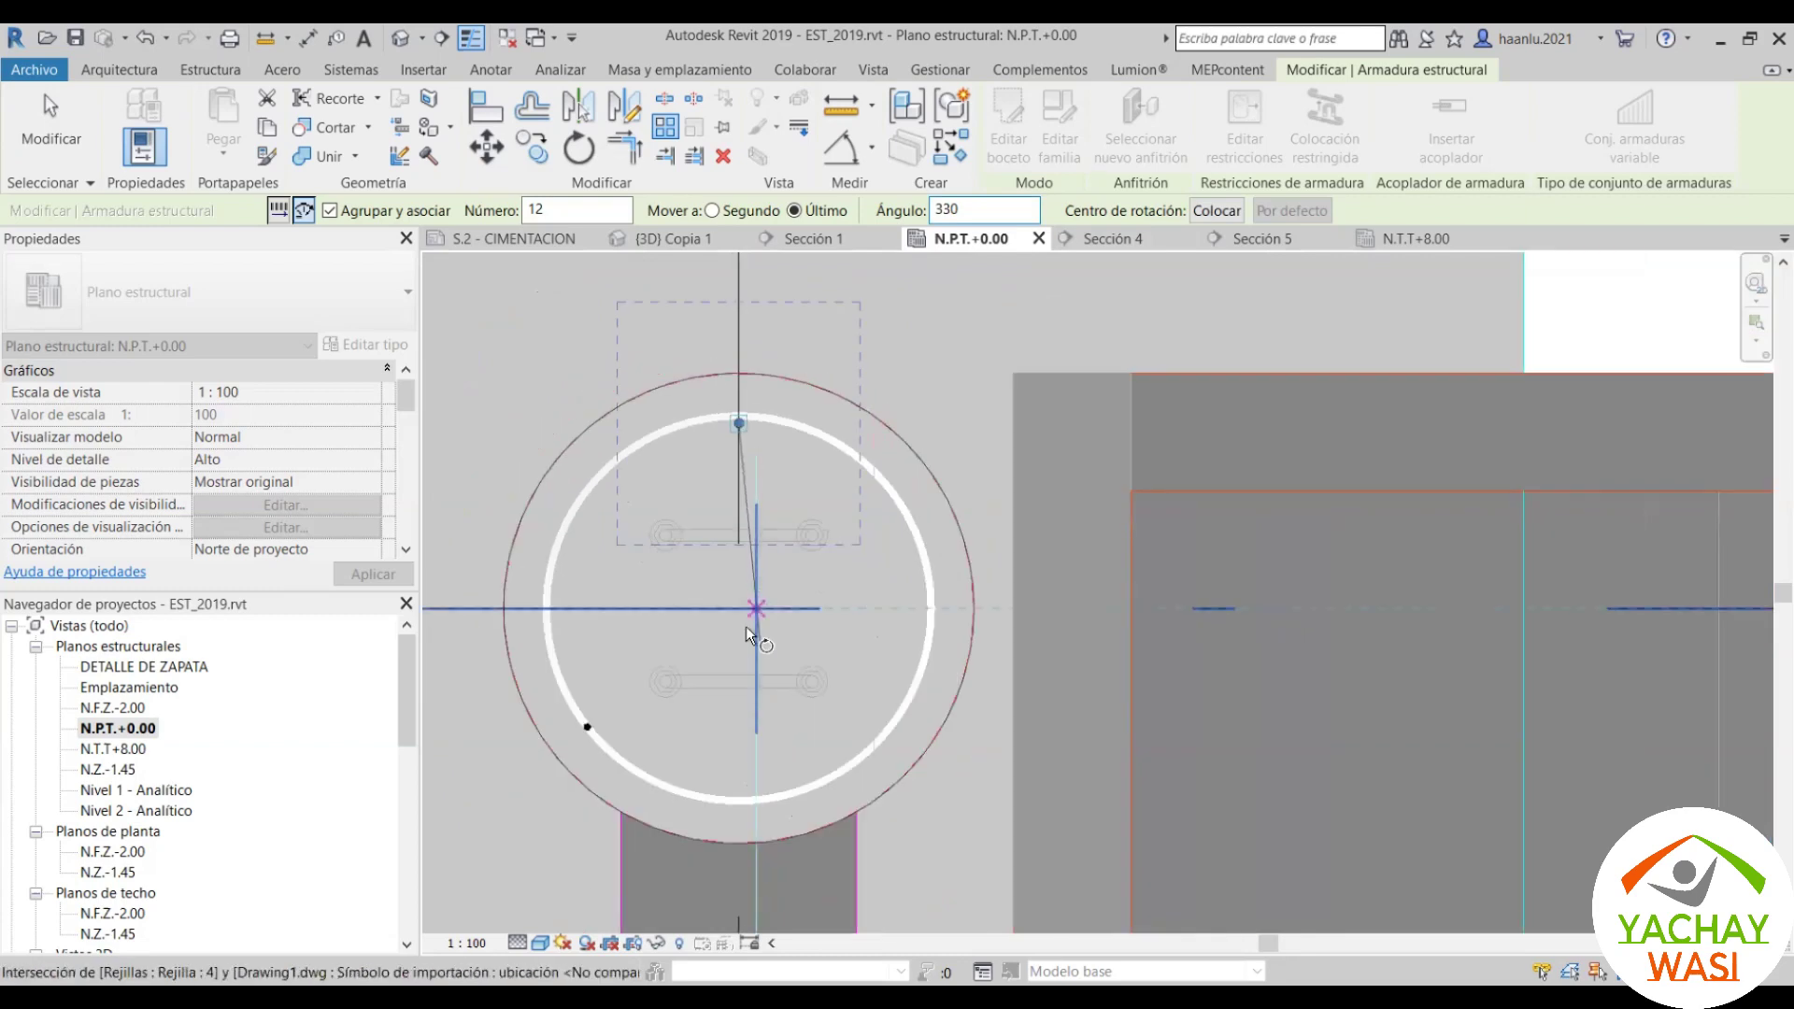
{"action": "left_click_drag", "start_coordinate": [838, 462], "coordinate": [738, 609]}
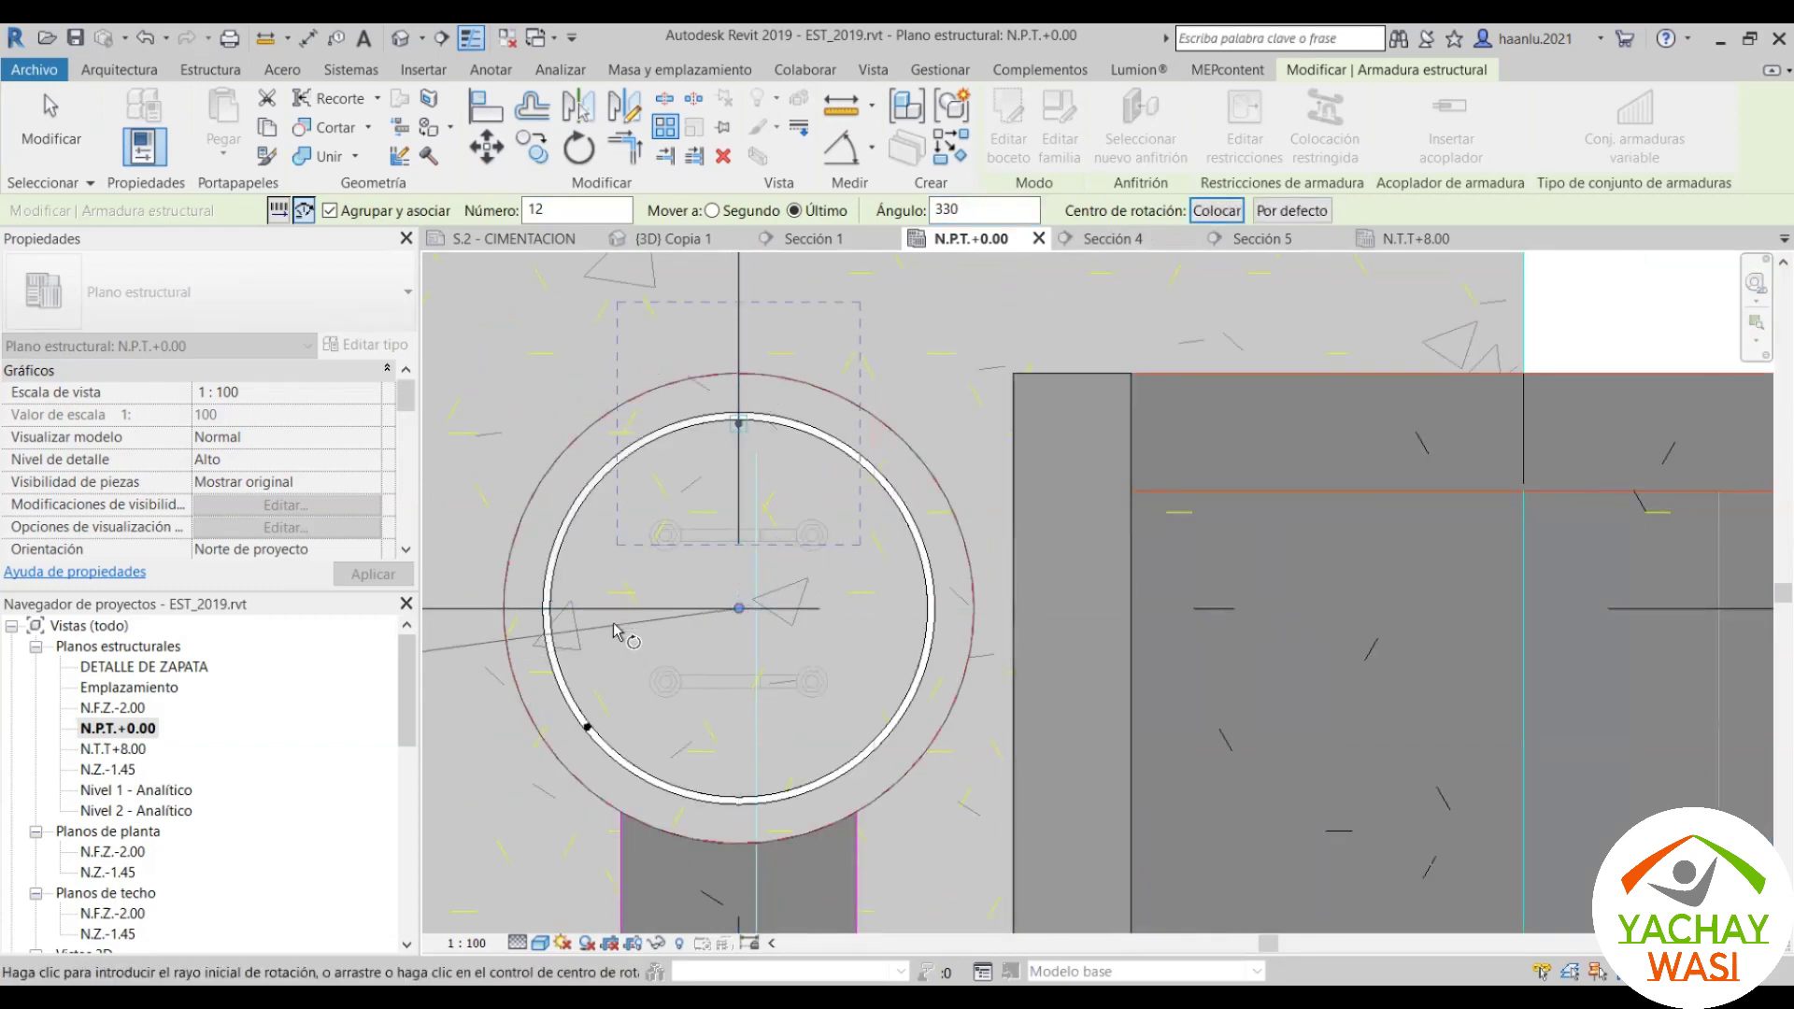
{"action": "left_click", "coordinate": [561, 608]}
{"action": "left_click", "coordinate": [739, 783]}
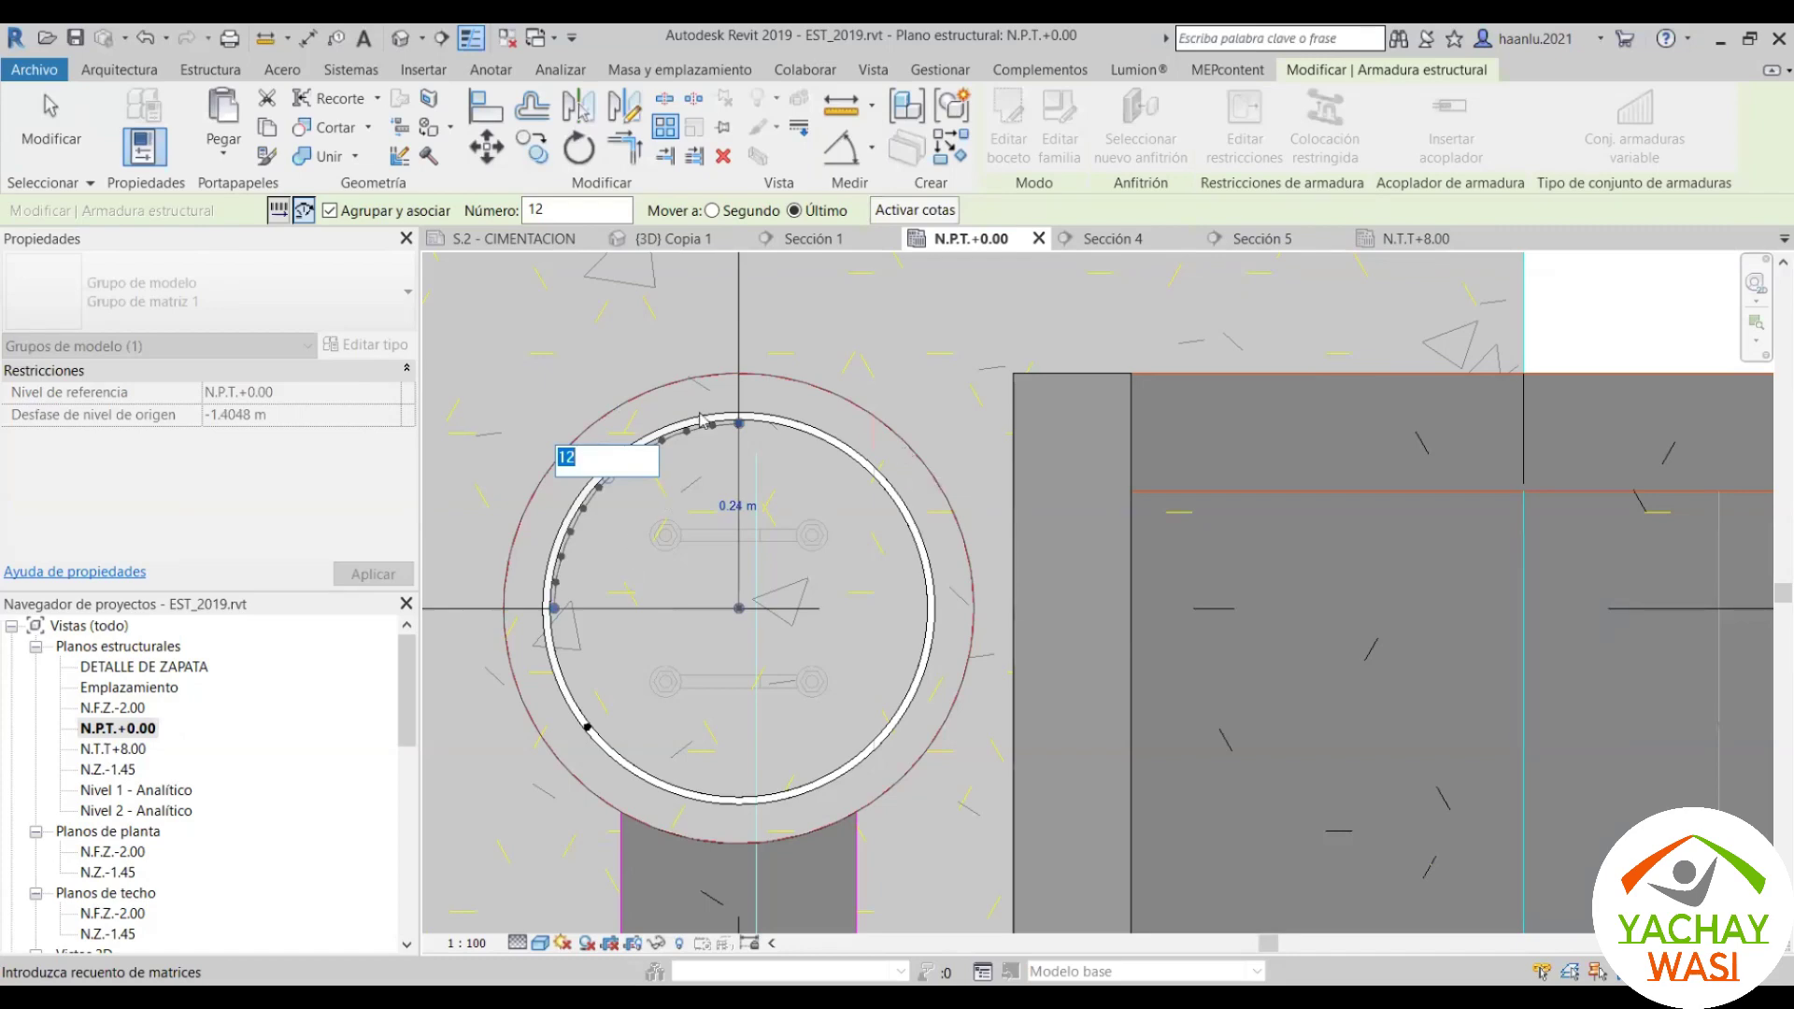
{"action": "key", "text": "Return"}
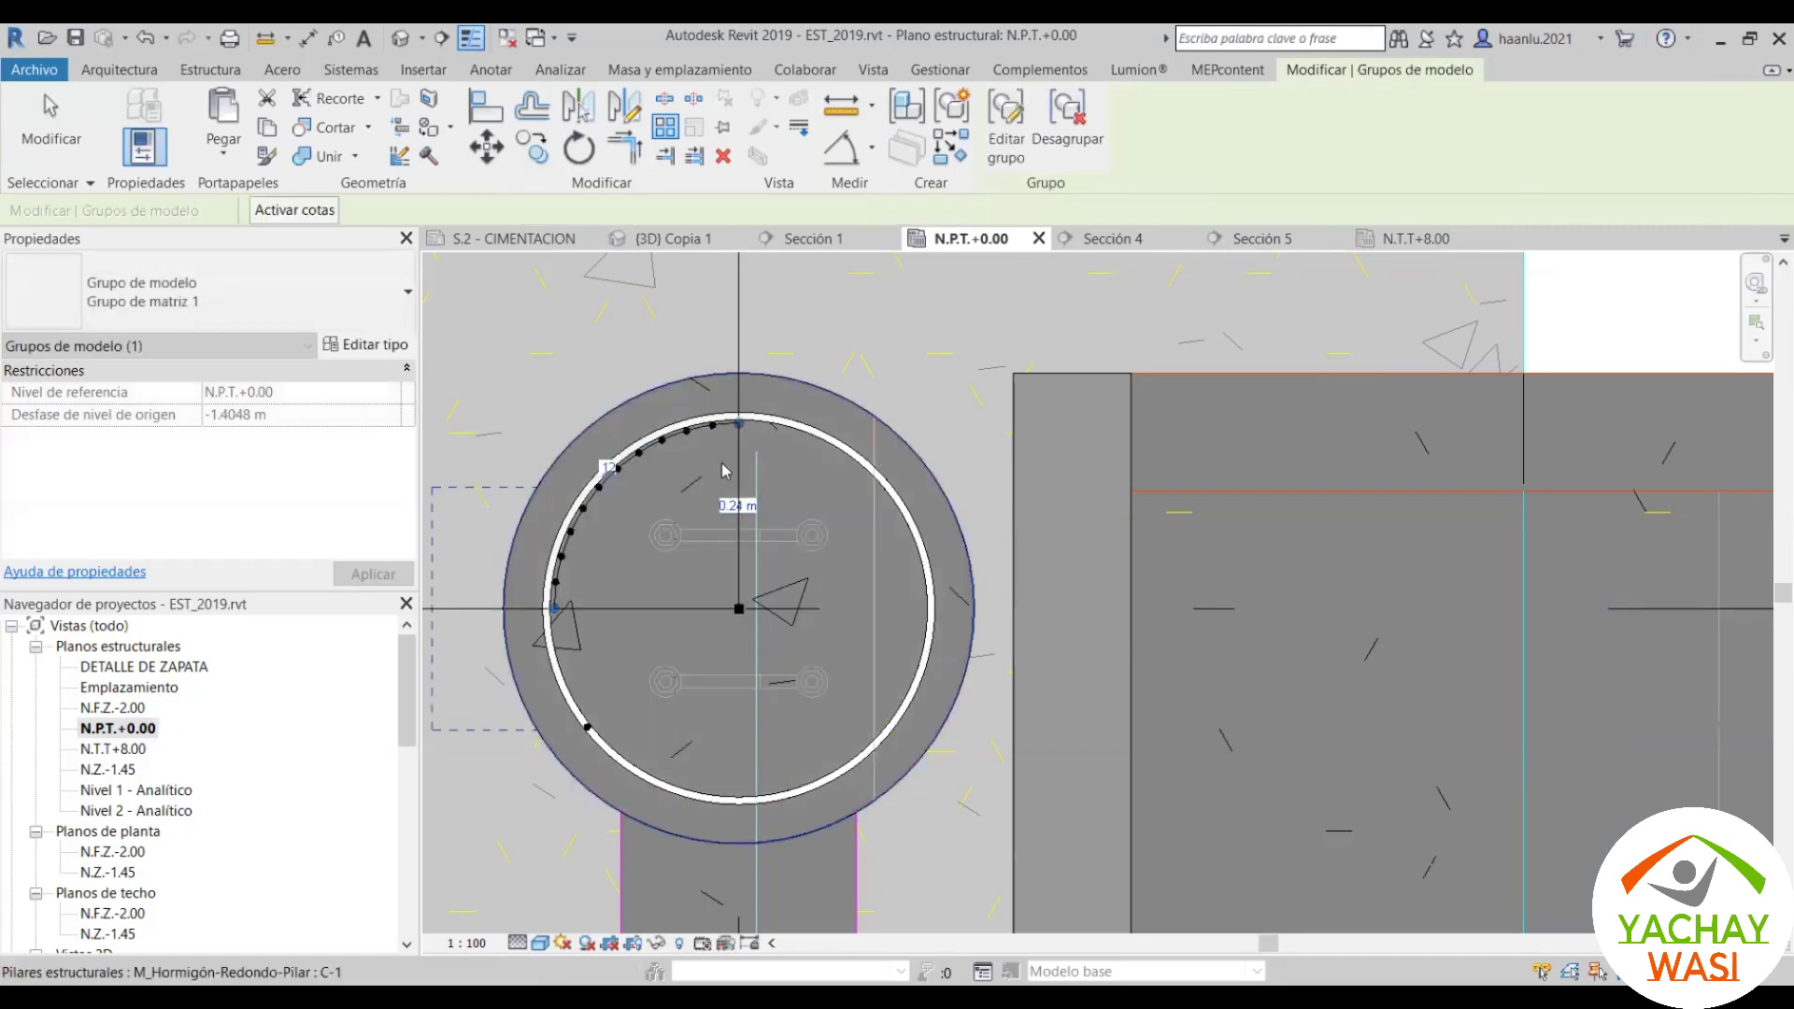
{"action": "key", "text": "Escape"}
Step: Select the top vertical bar and start a radial array (AR) with 12 copies
{"action": "scroll", "coordinate": [778, 370], "scroll_direction": "up", "scroll_amount": 3}
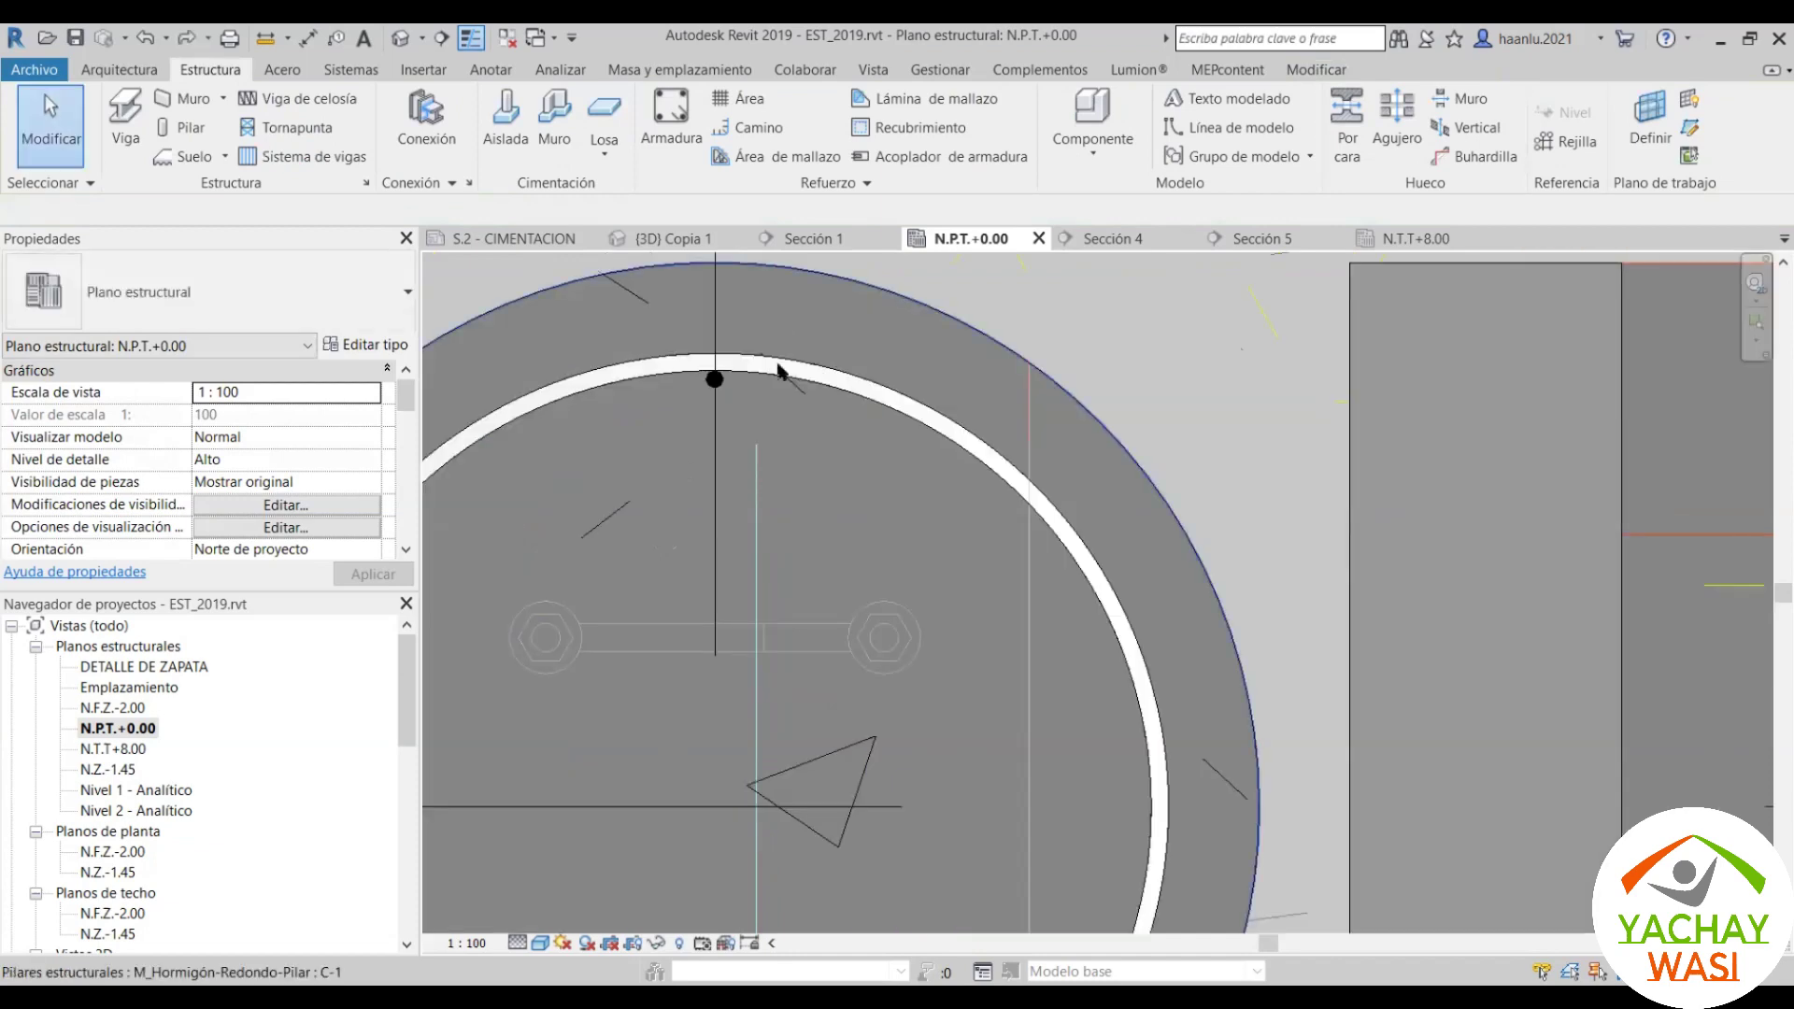
{"action": "left_click", "coordinate": [714, 373]}
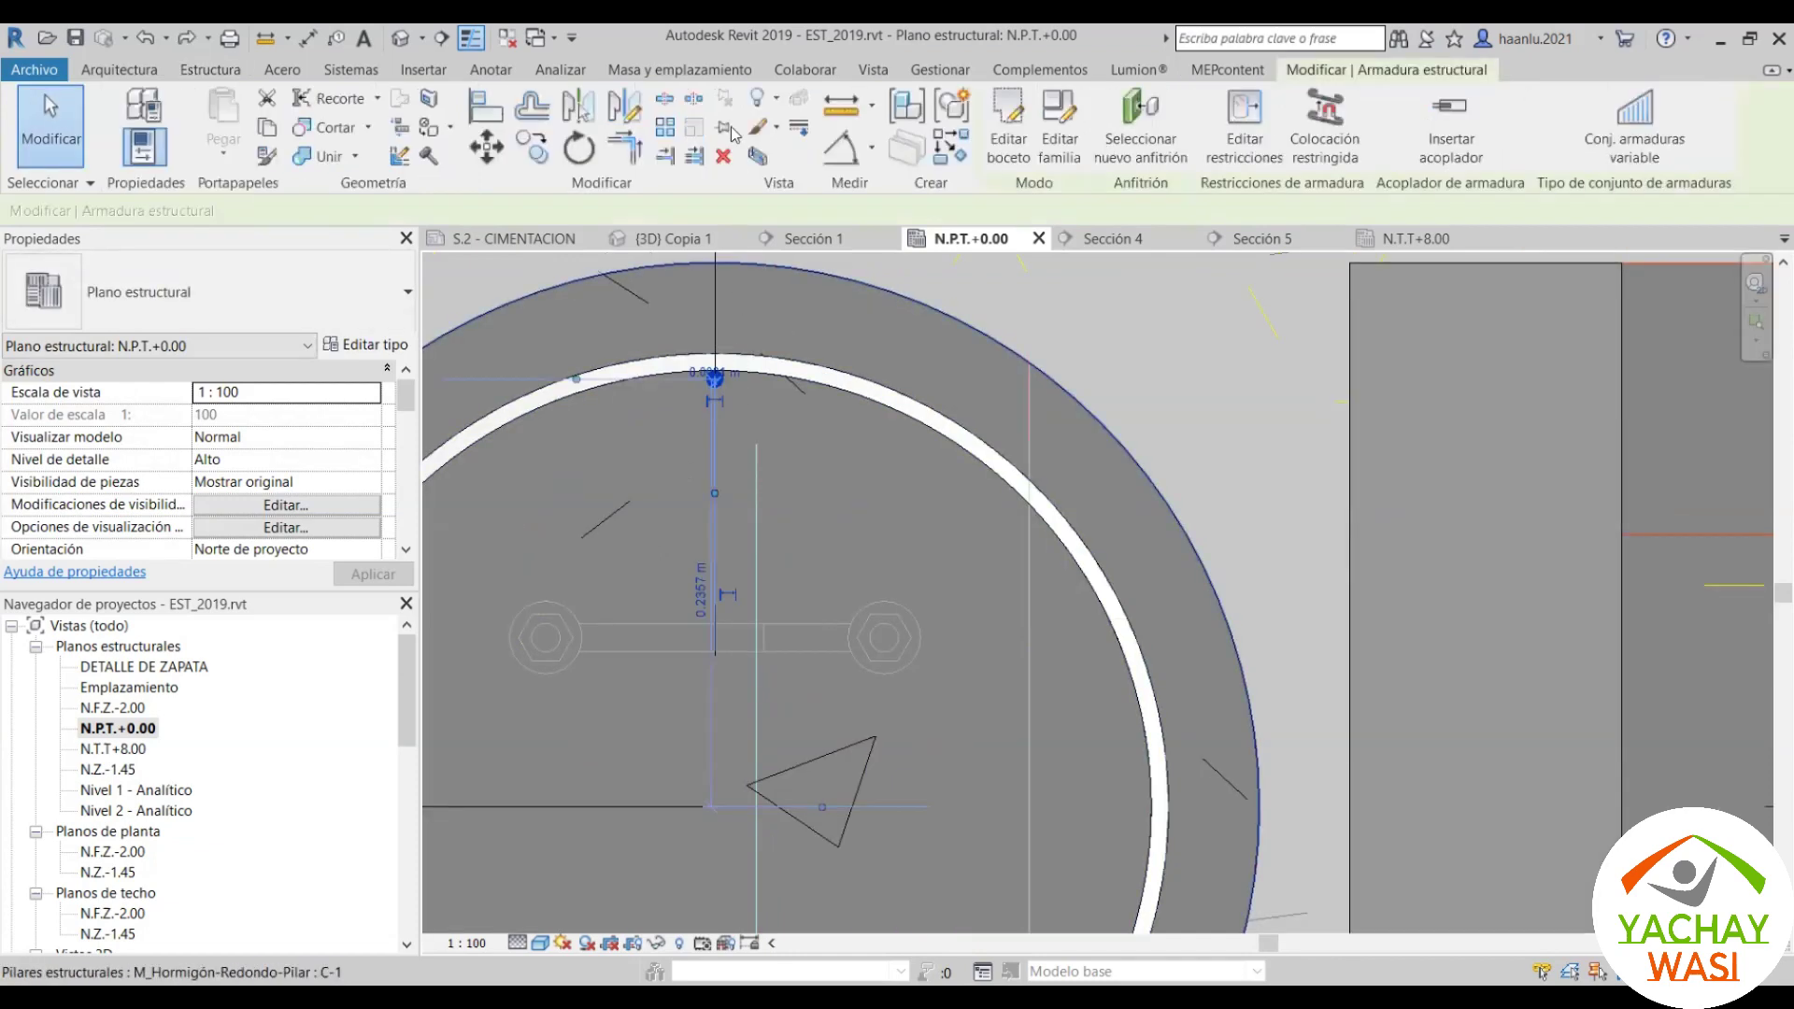
{"action": "key", "text": "a"}
{"action": "key", "text": "r"}
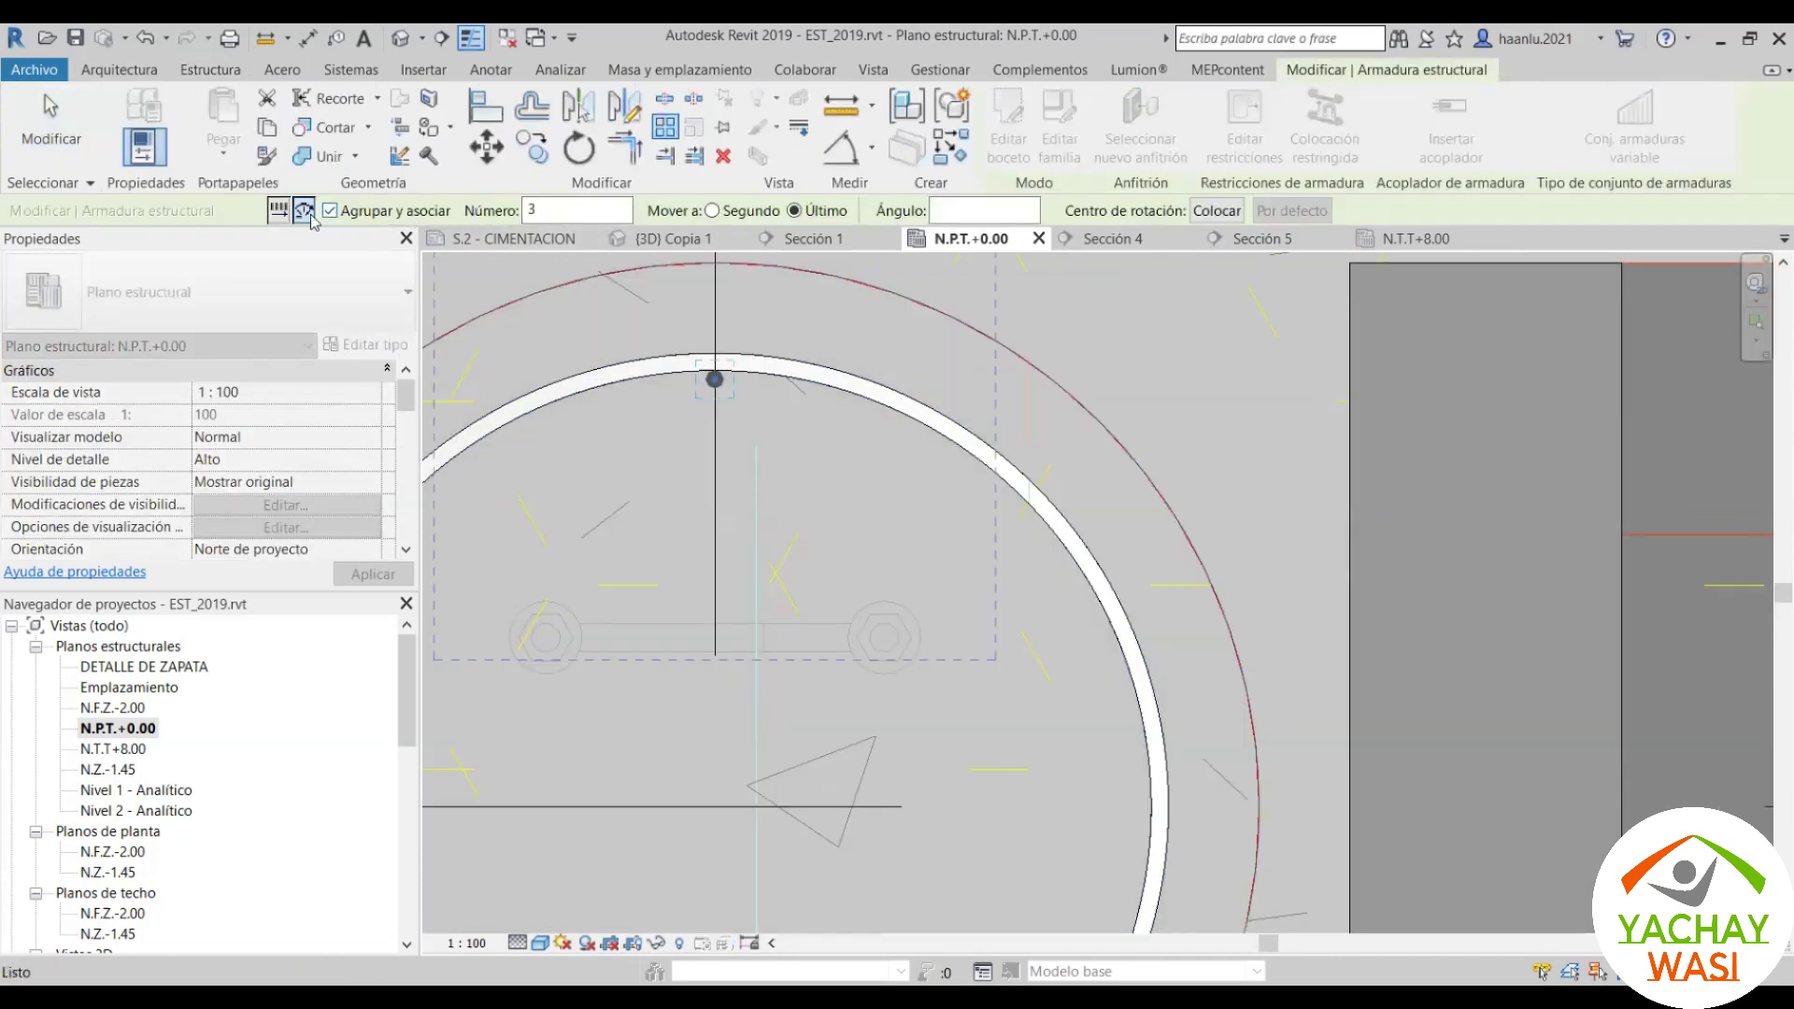
{"action": "left_click", "coordinate": [305, 211]}
{"action": "type", "text": "12"}
{"action": "left_click", "coordinate": [933, 211]}
{"action": "type", "text": "330"}
Step: Centre the rotation on the circle centre and pick start and end rays, creating the 12-bar array
{"action": "left_click", "coordinate": [1217, 210]}
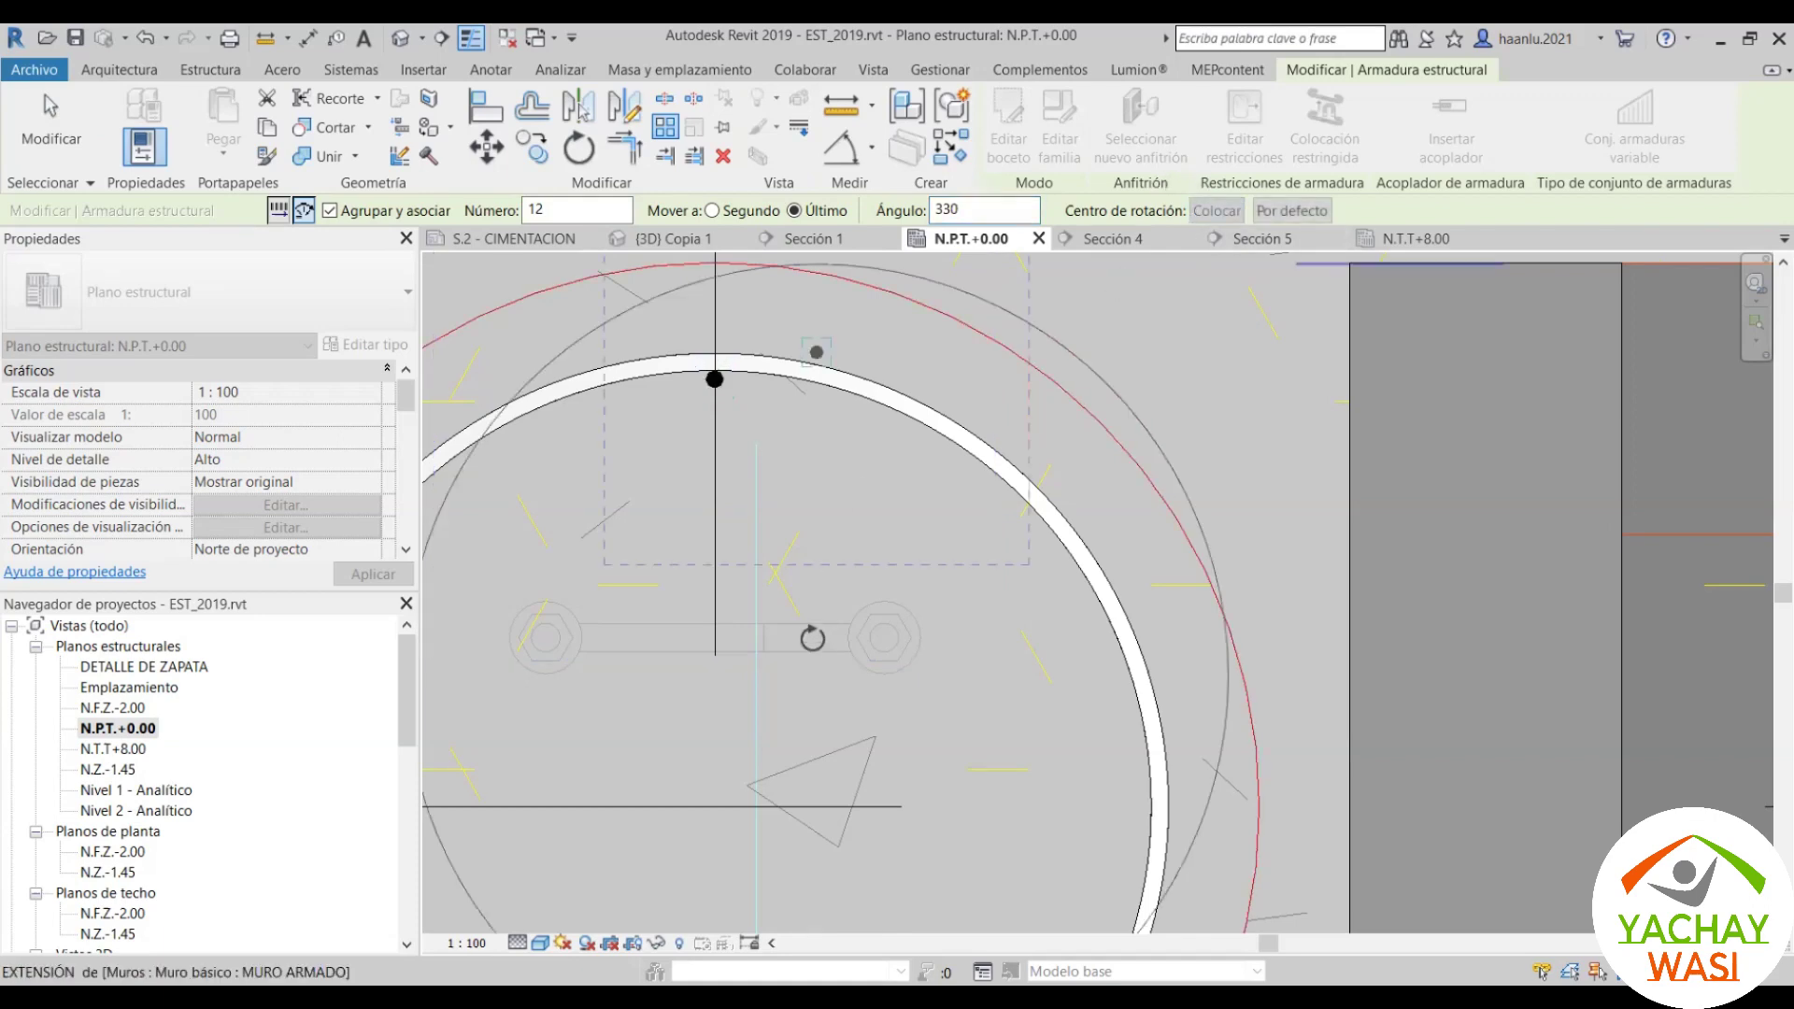
{"action": "scroll", "coordinate": [1139, 266], "scroll_direction": "down", "scroll_amount": 1}
{"action": "left_click", "coordinate": [816, 674]}
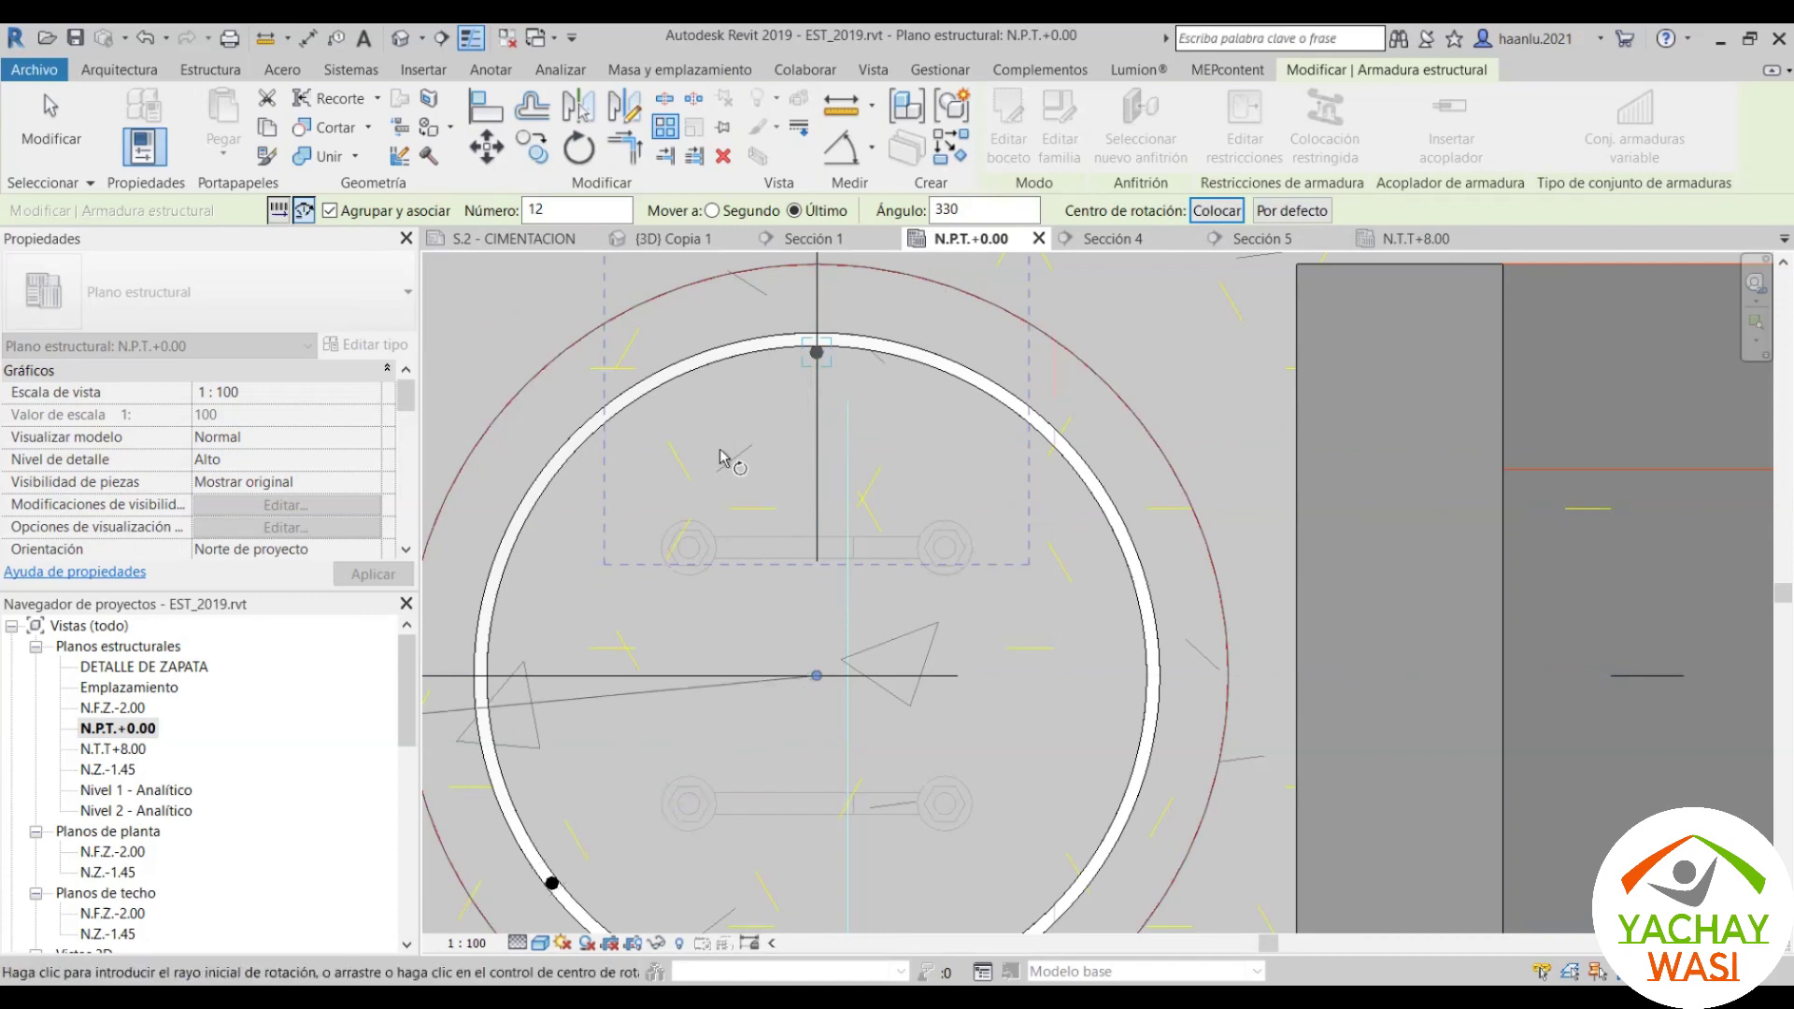
{"action": "left_click", "coordinate": [815, 360]}
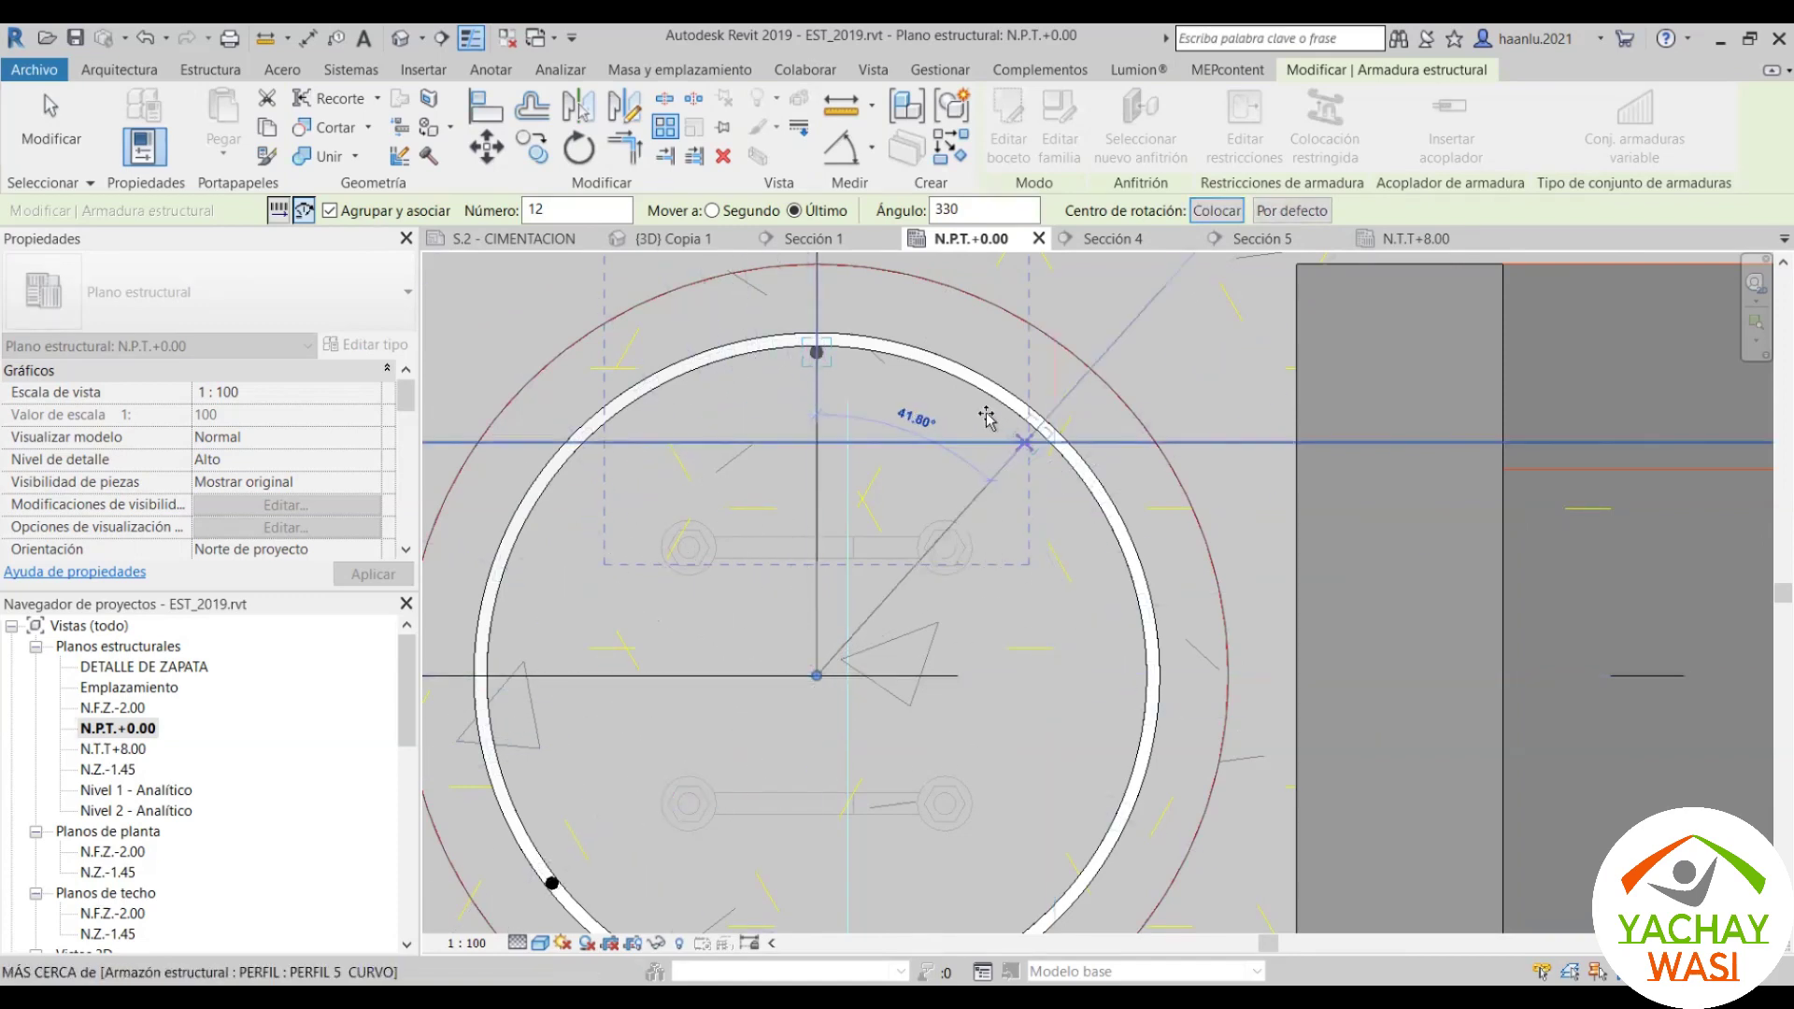
{"action": "left_click", "coordinate": [941, 380]}
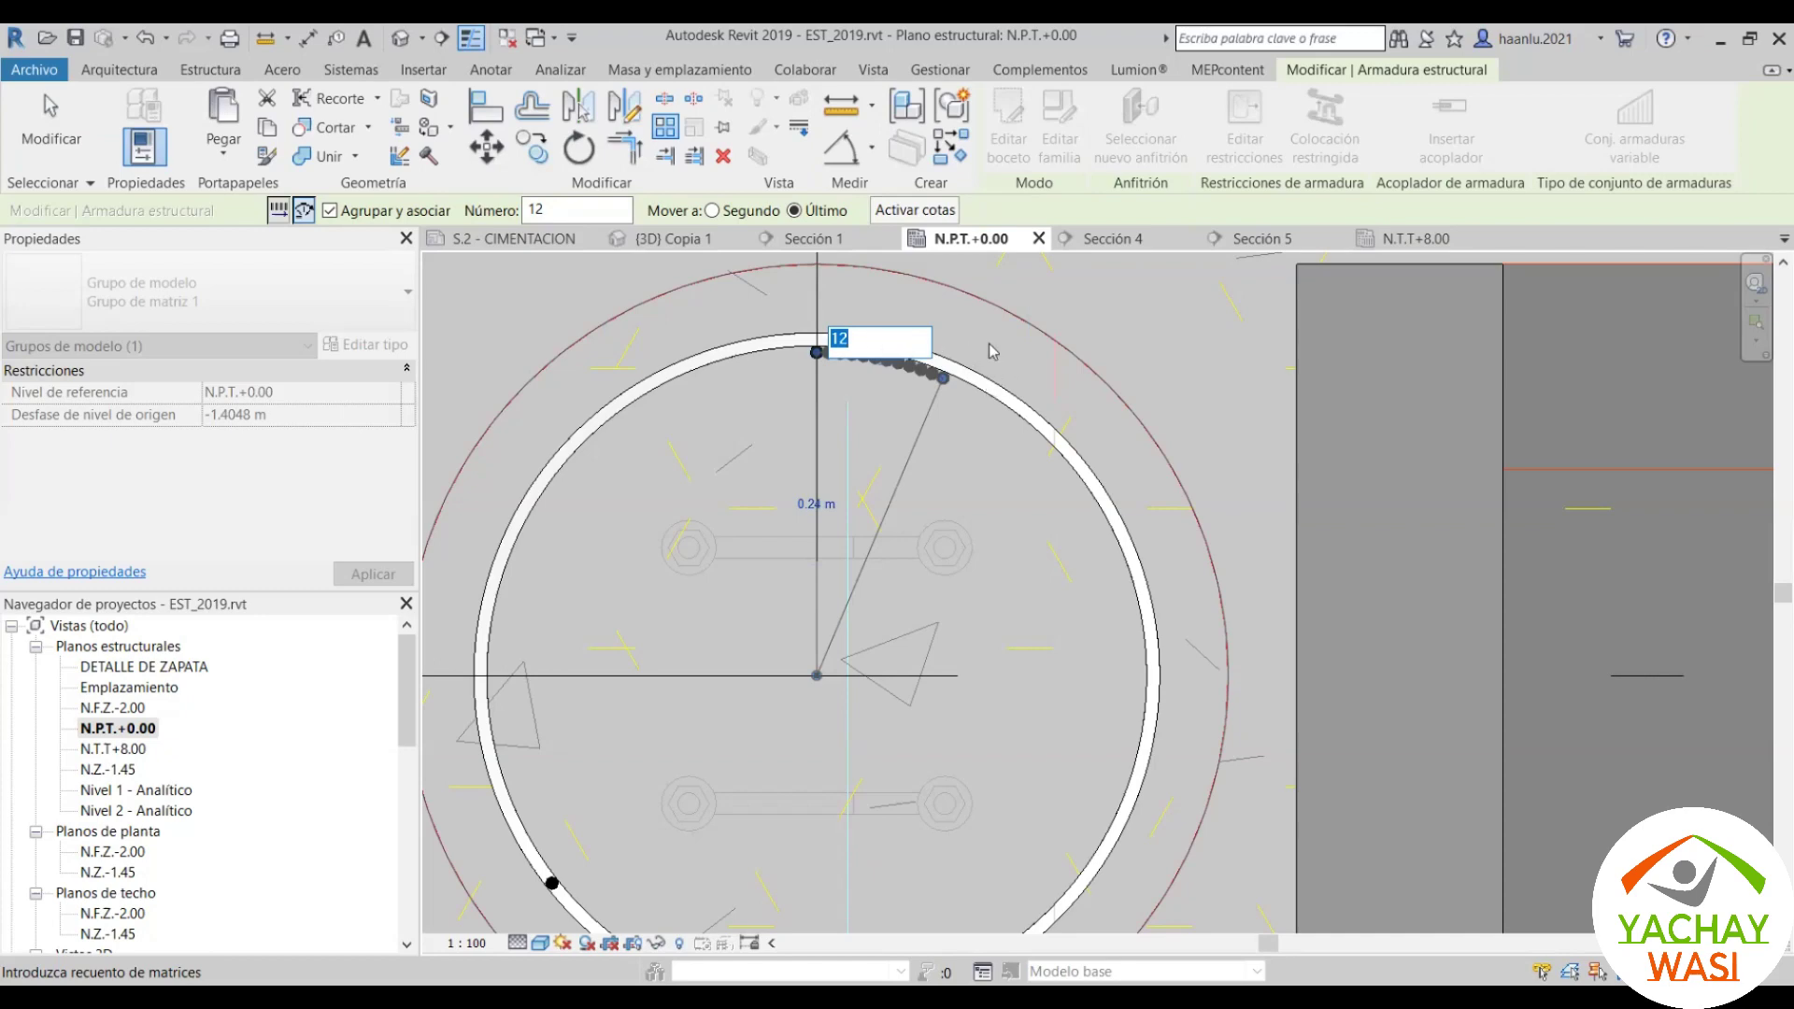
{"action": "key", "text": "Return"}
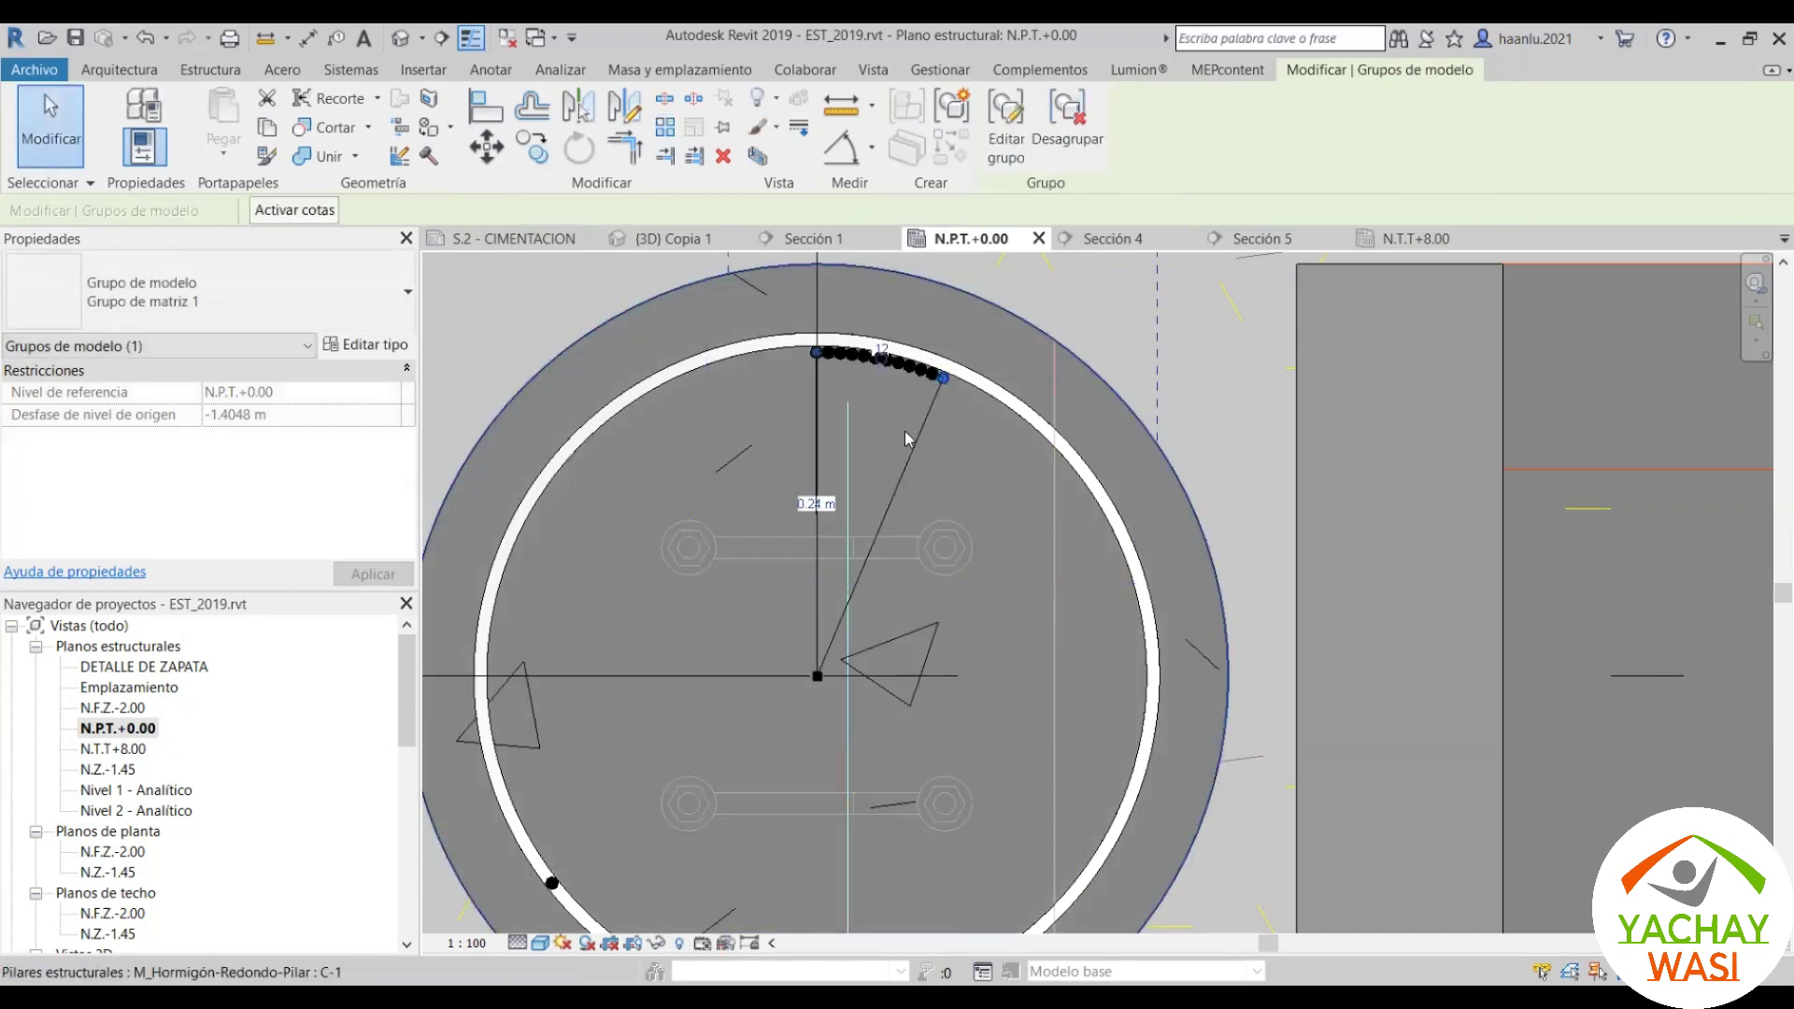
Step: Reselect the array group and undo the bunched 12-bar radial array
{"action": "left_click", "coordinate": [45, 93]}
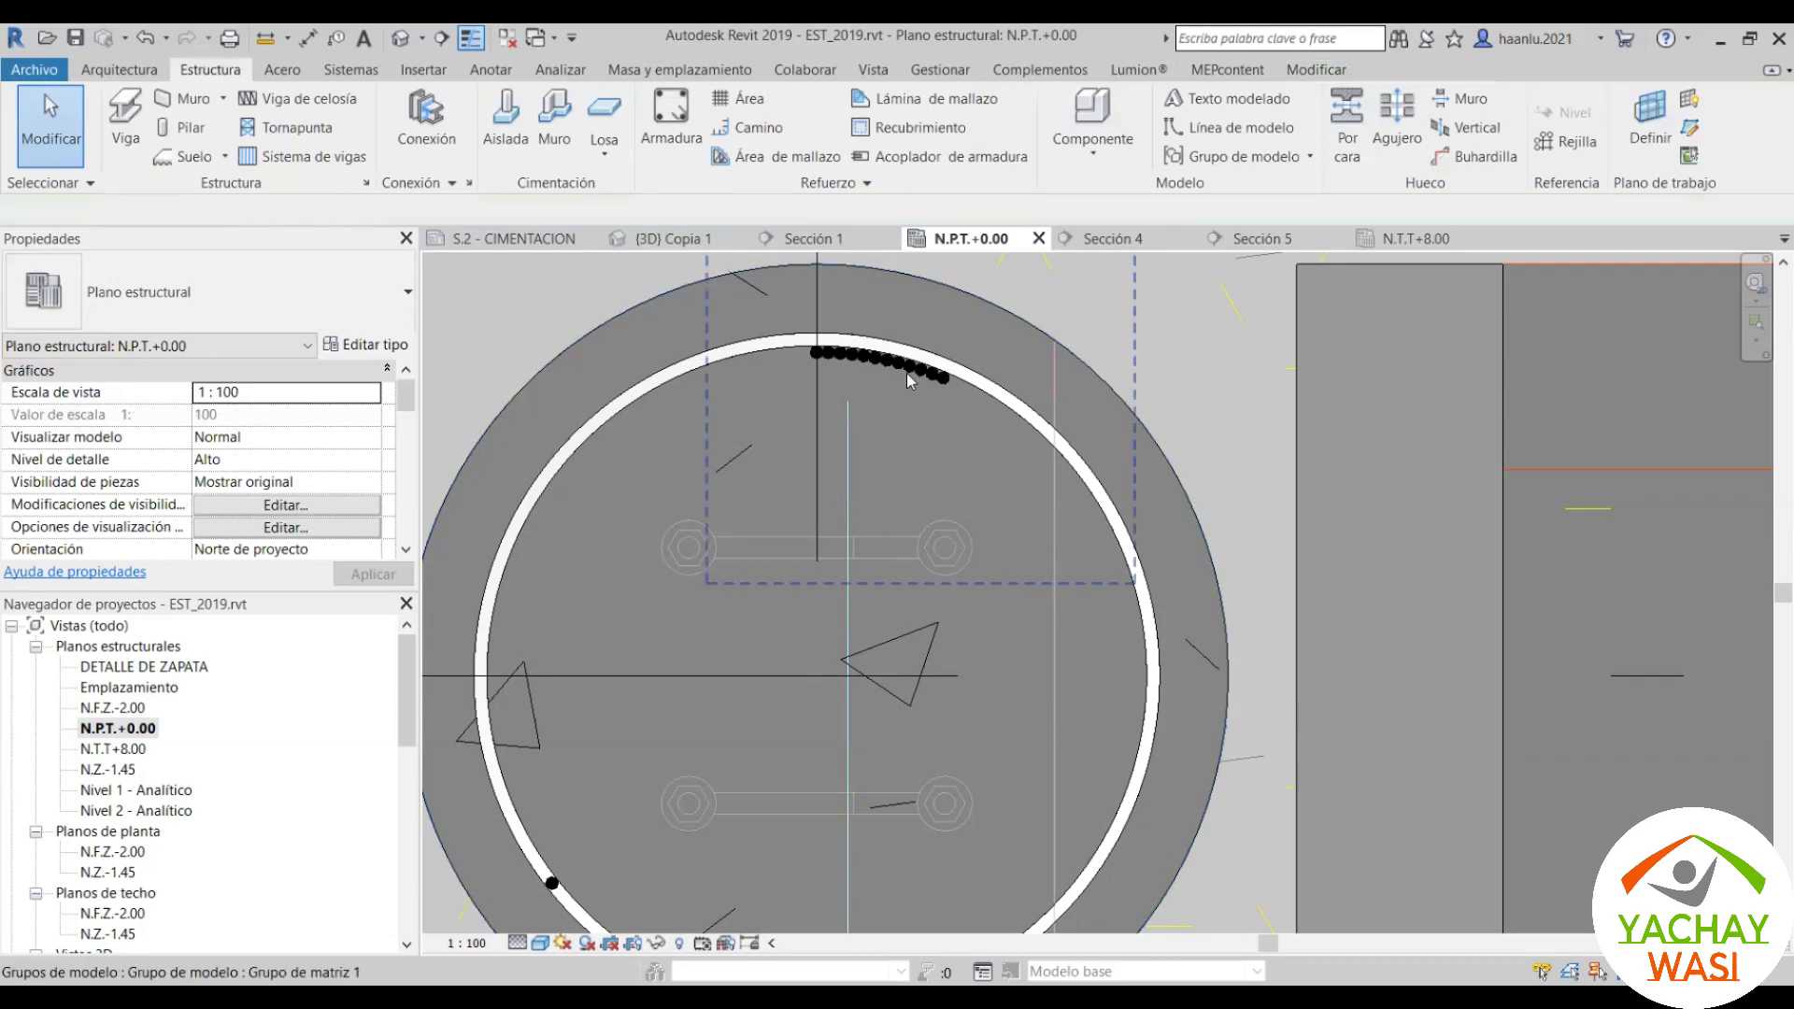
{"action": "left_click", "coordinate": [894, 400]}
{"action": "left_click", "coordinate": [822, 505]}
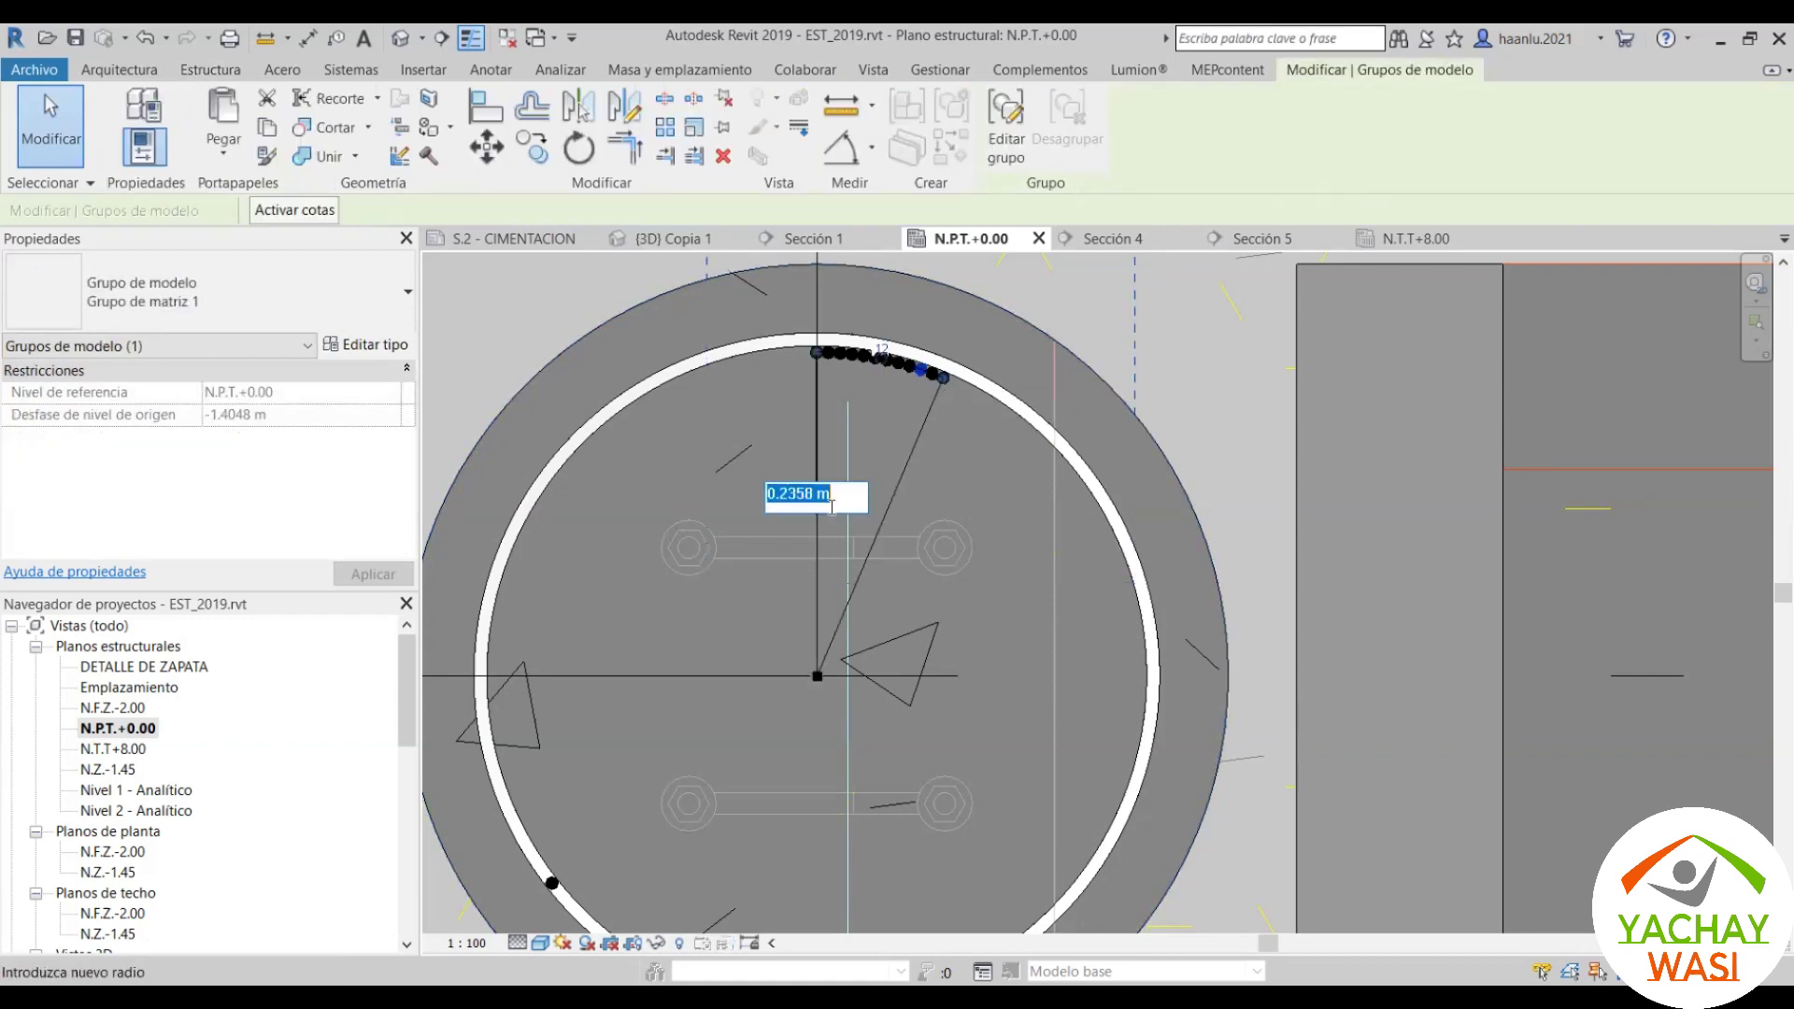
{"action": "key", "text": "Escape"}
{"action": "key", "text": "ctrl+z"}
Step: Reselect the single top vertical bar and start a new radial array
{"action": "scroll", "coordinate": [1126, 268], "scroll_direction": "up", "scroll_amount": 2}
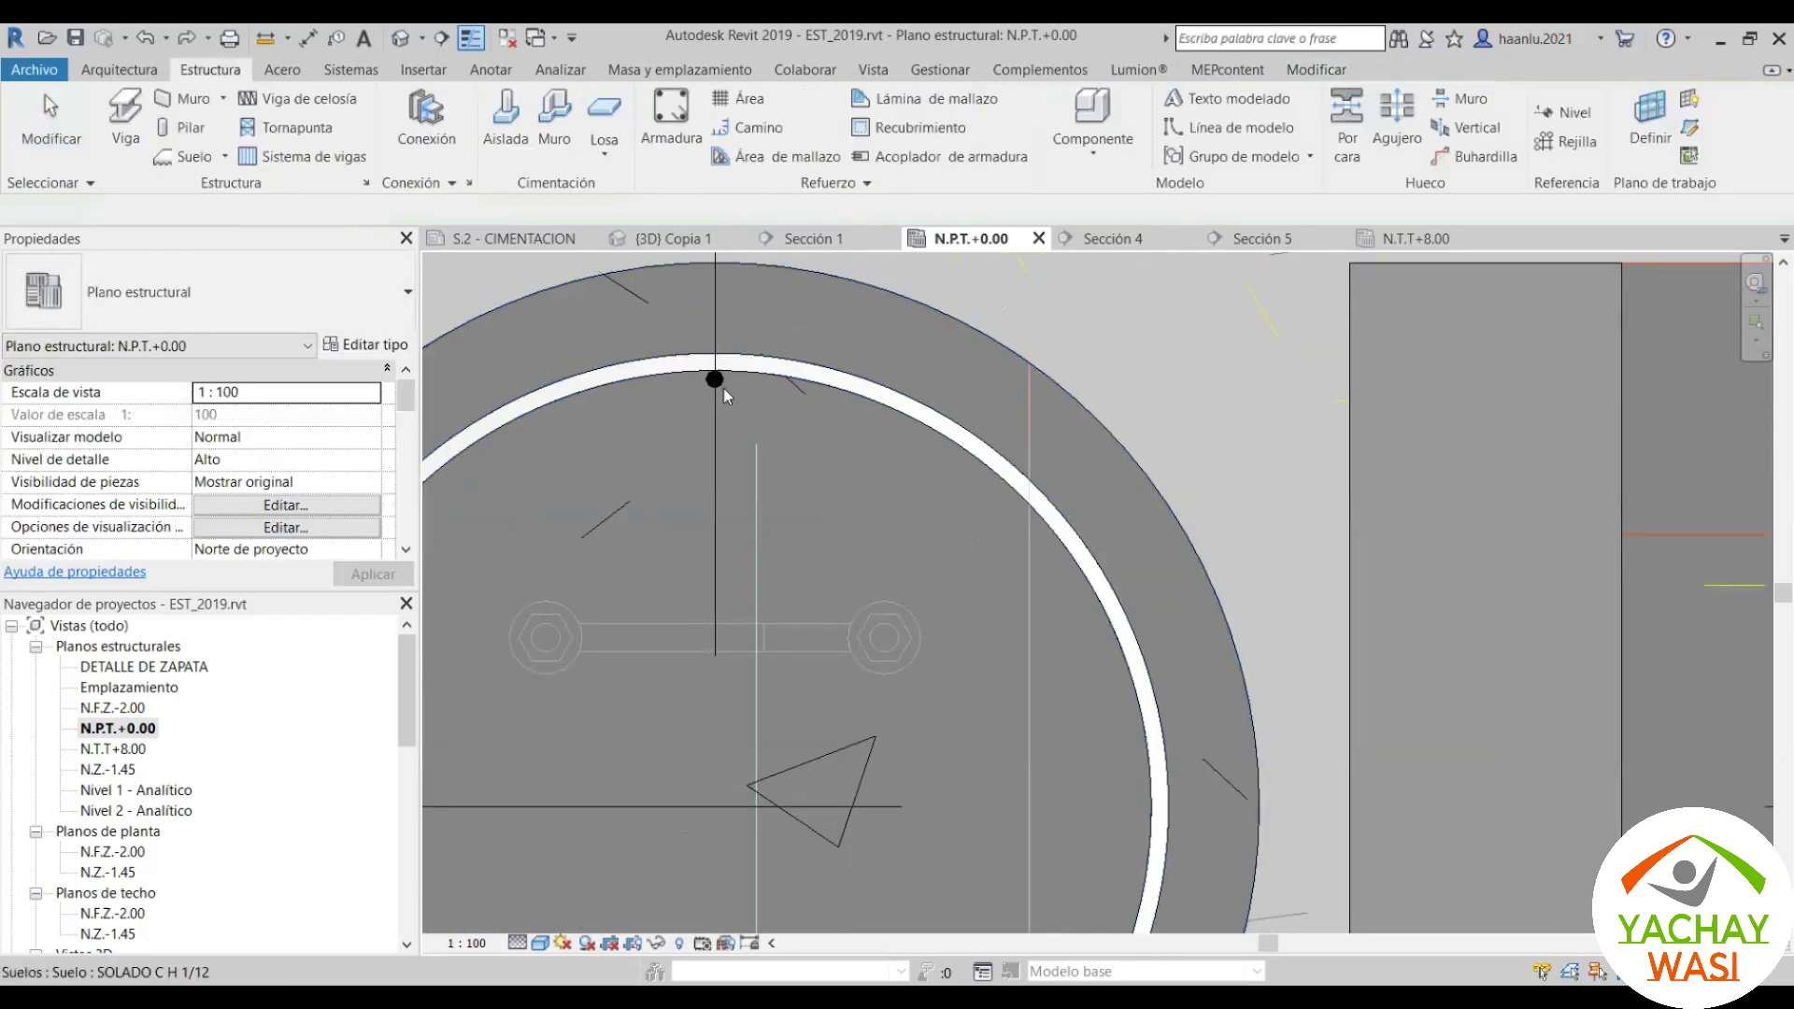
{"action": "left_click", "coordinate": [726, 394]}
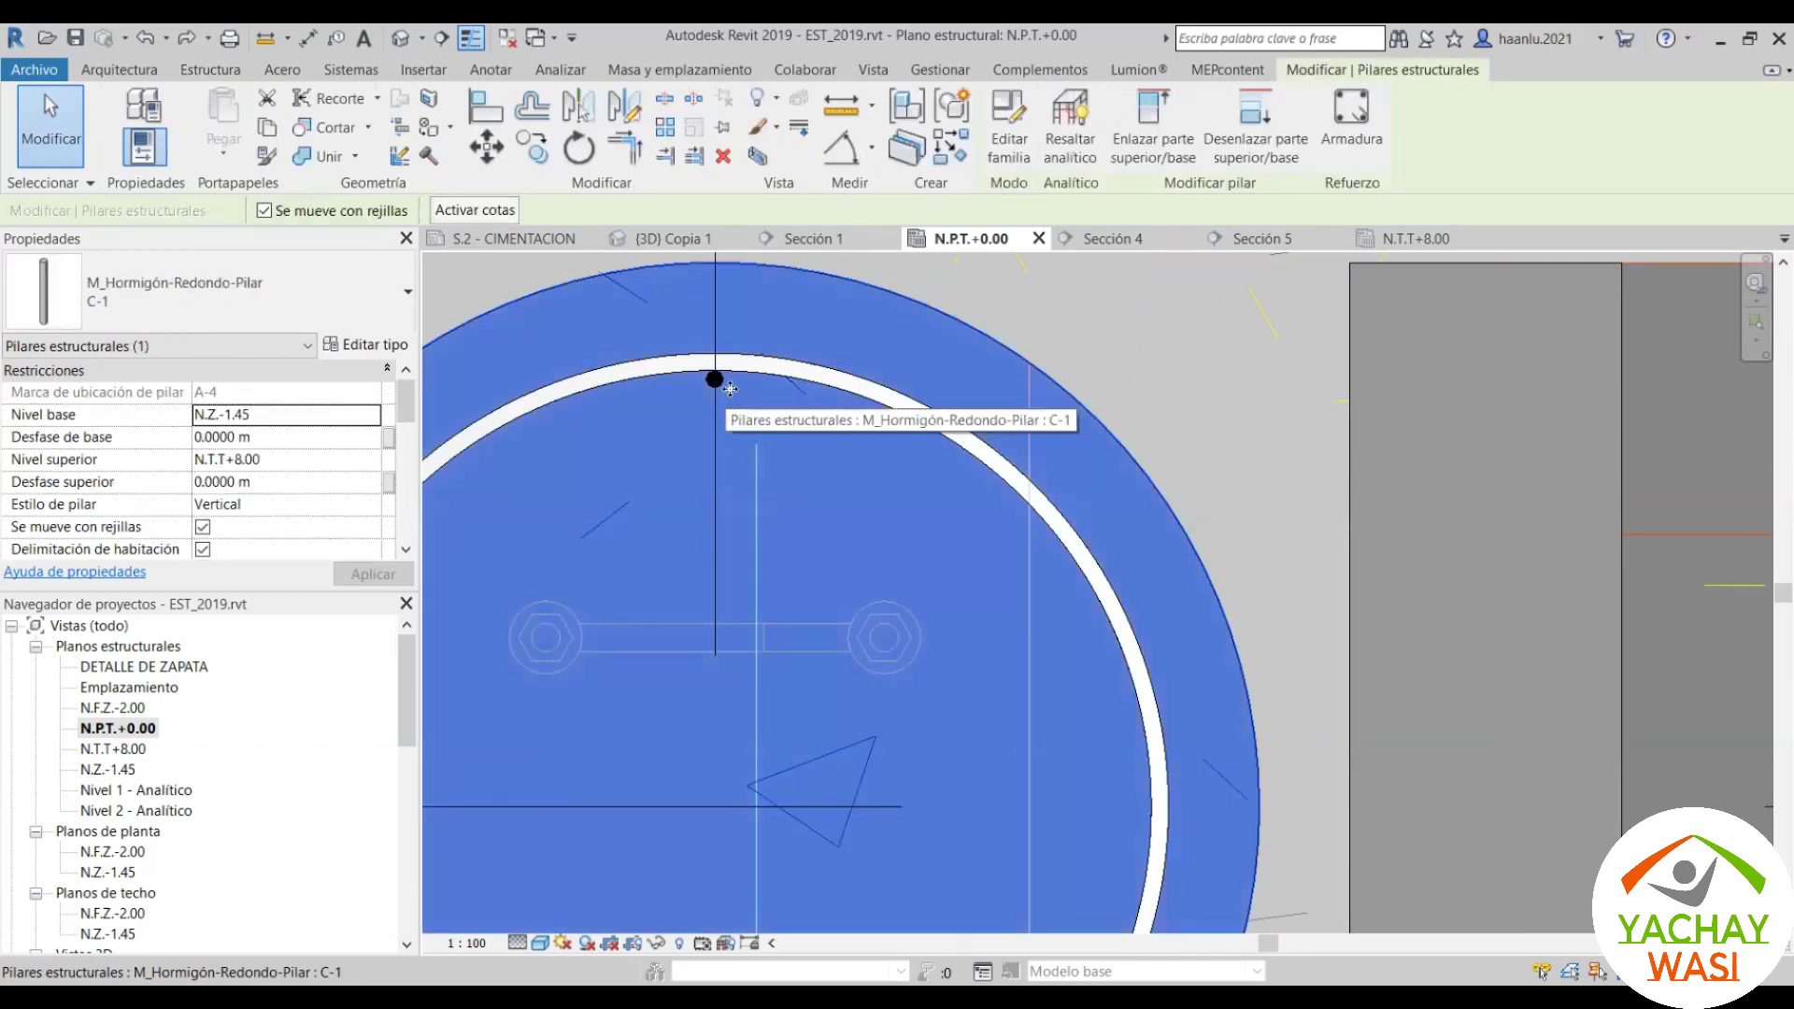
{"action": "key", "text": "Escape"}
{"action": "left_click", "coordinate": [731, 378]}
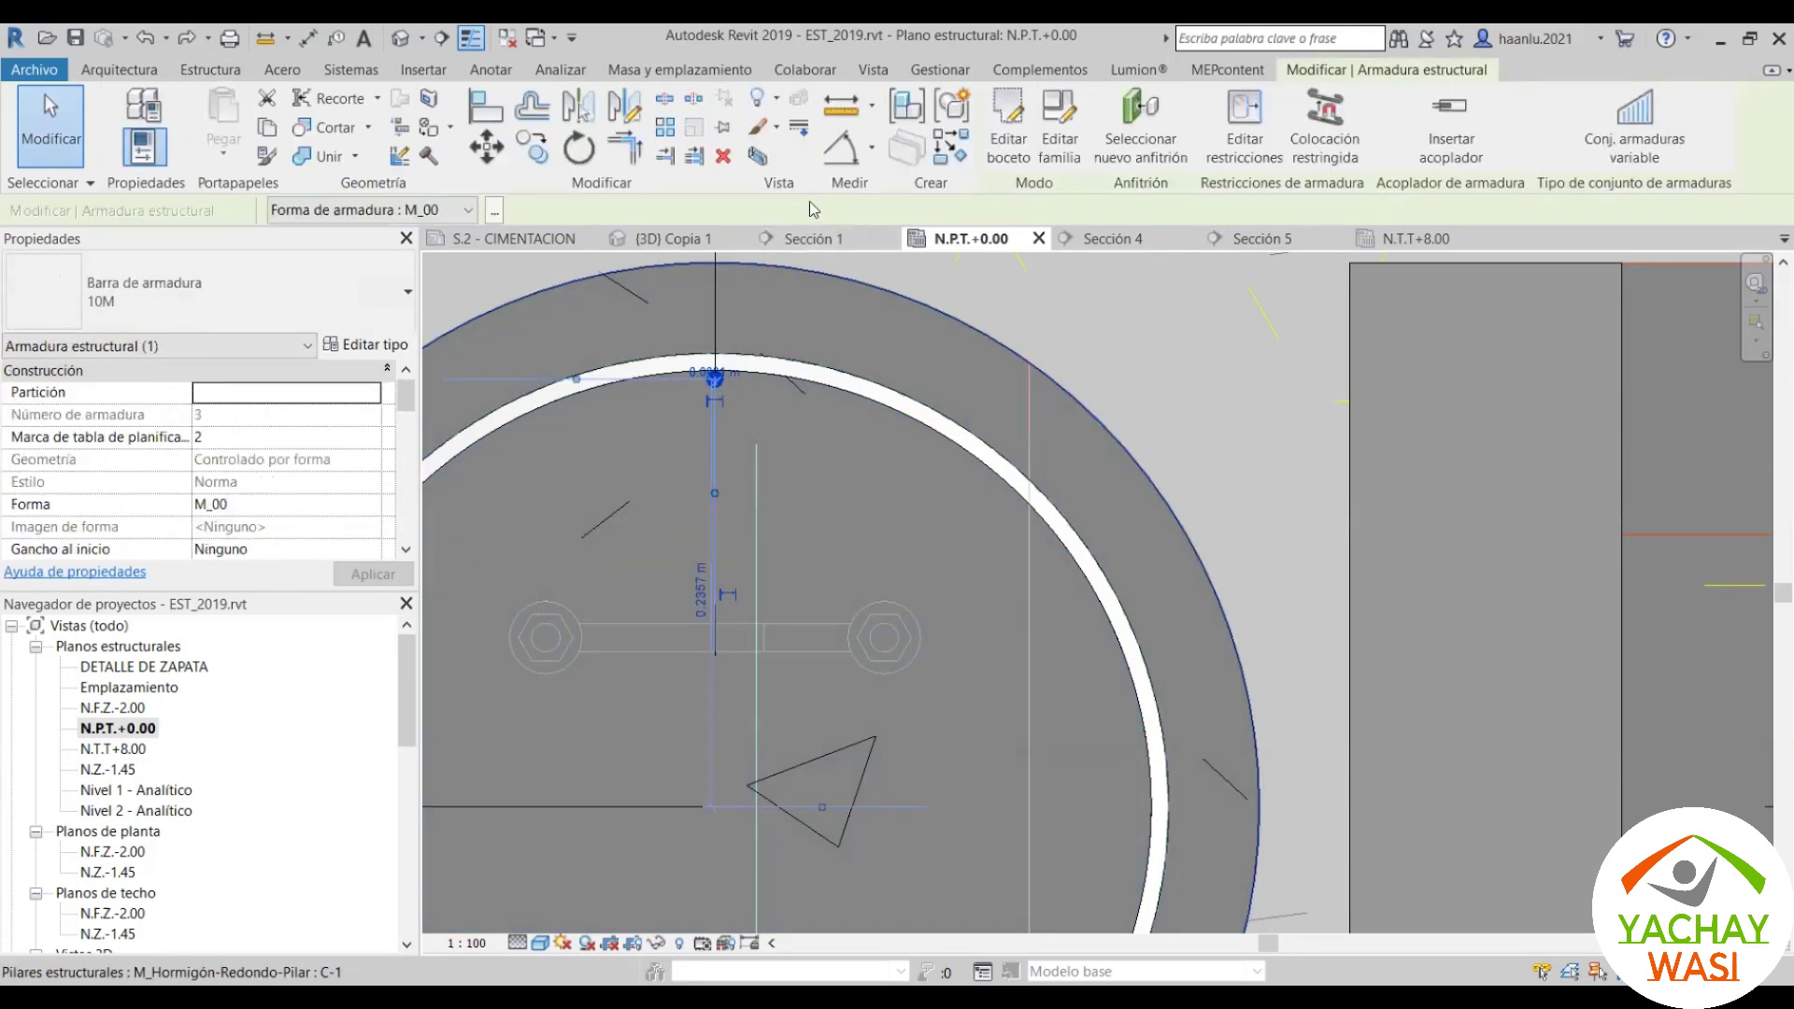
{"action": "left_click", "coordinate": [665, 127]}
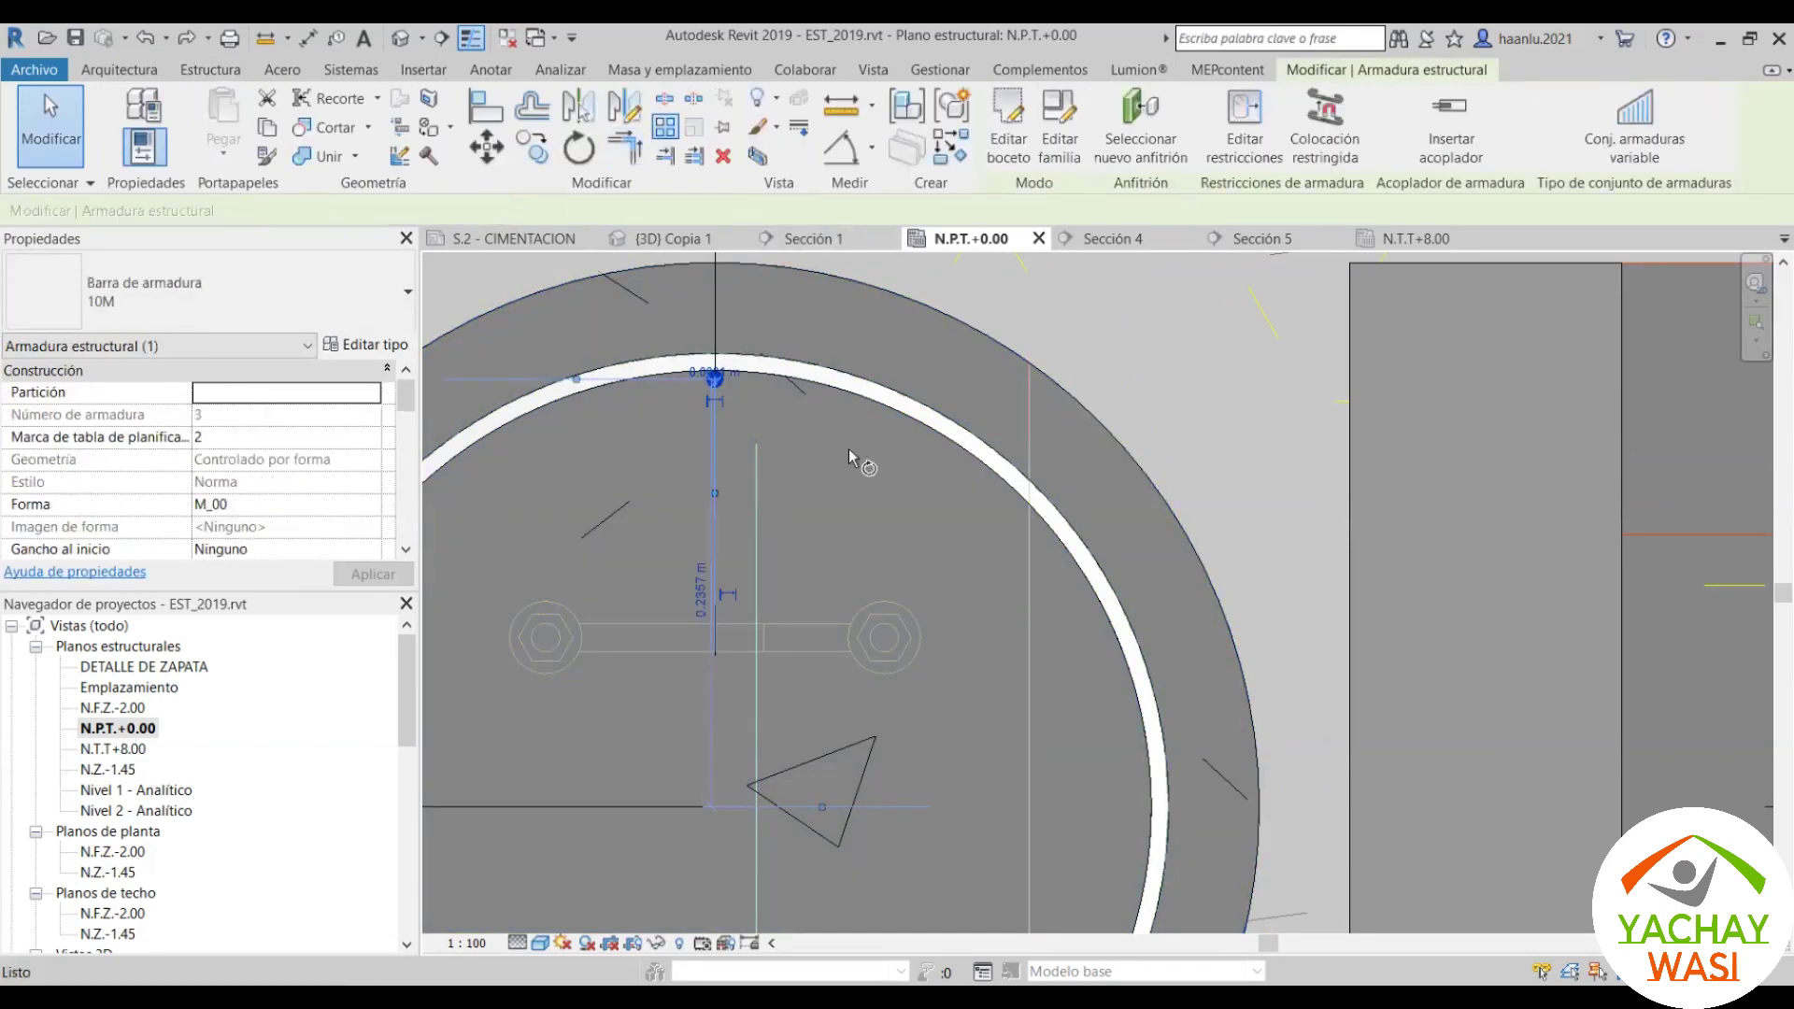
Step: Set the radial array to 8 copies, pivoting on the column middle
{"action": "double_click", "coordinate": [537, 211]}
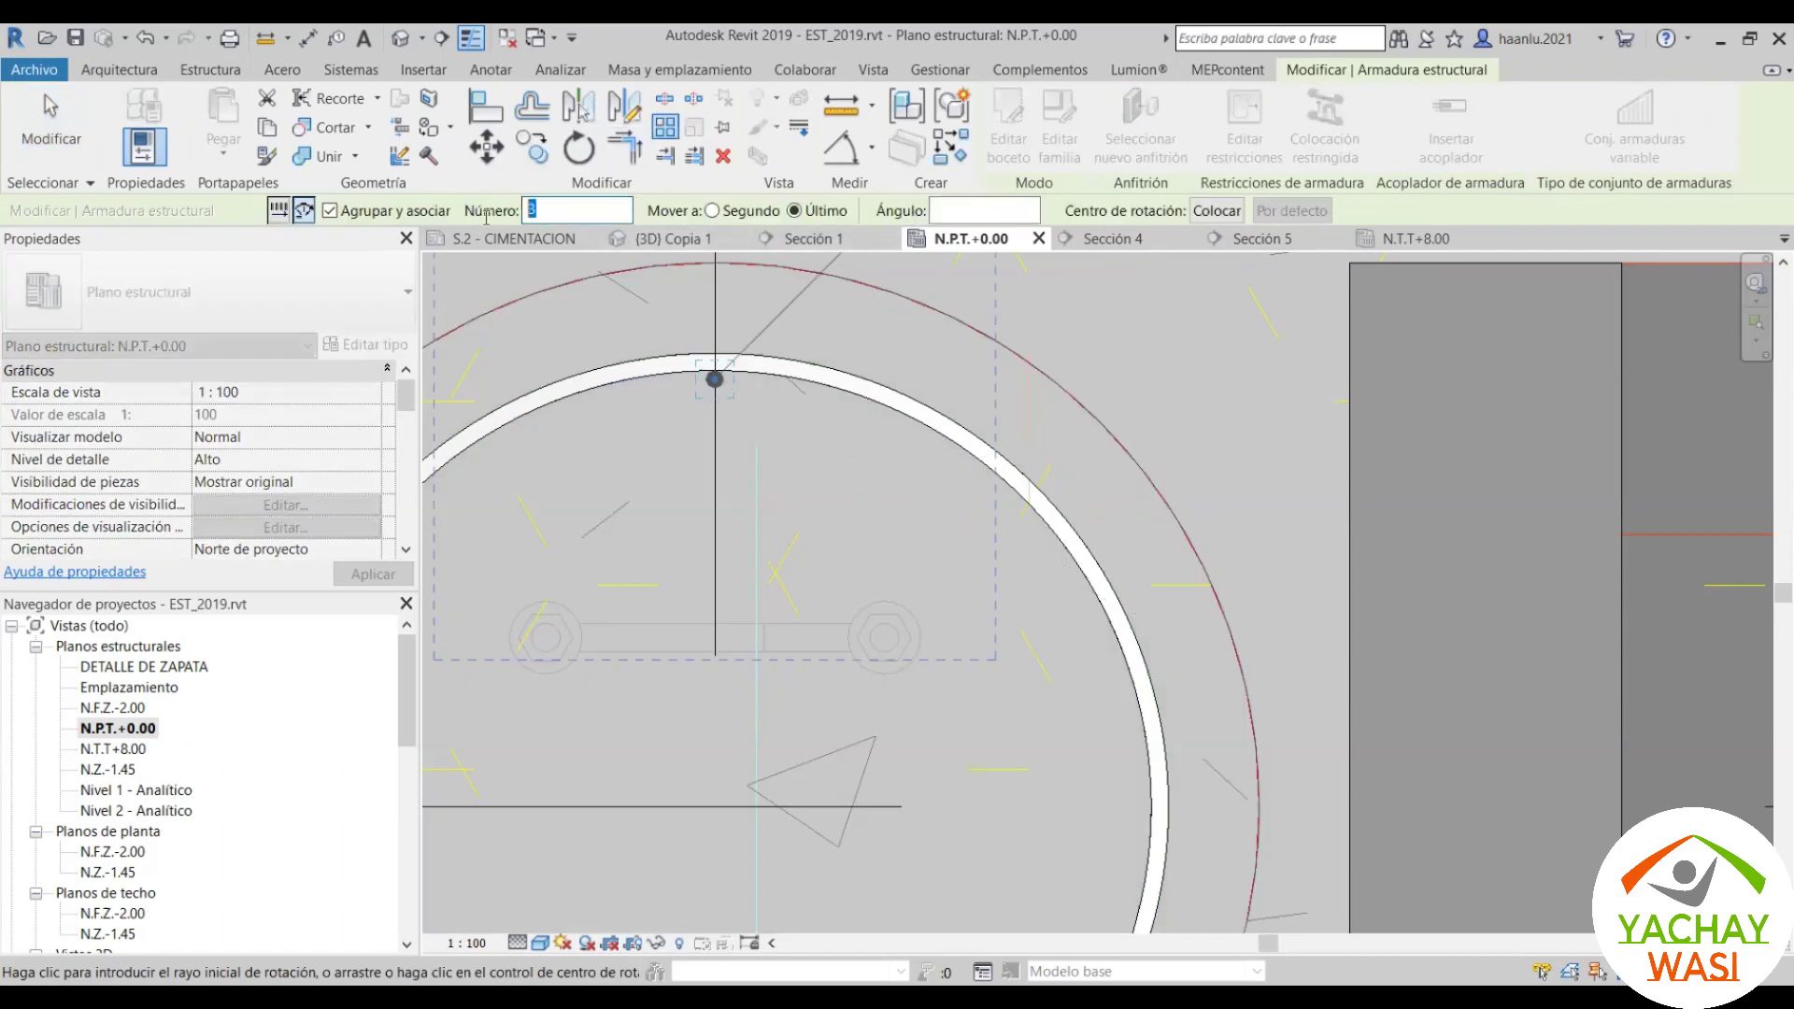
{"action": "type", "text": "8"}
{"action": "left_click", "coordinate": [947, 211]}
{"action": "type", "text": "330"}
{"action": "left_click", "coordinate": [1215, 211]}
{"action": "scroll", "coordinate": [823, 373], "scroll_direction": "down", "scroll_amount": 3}
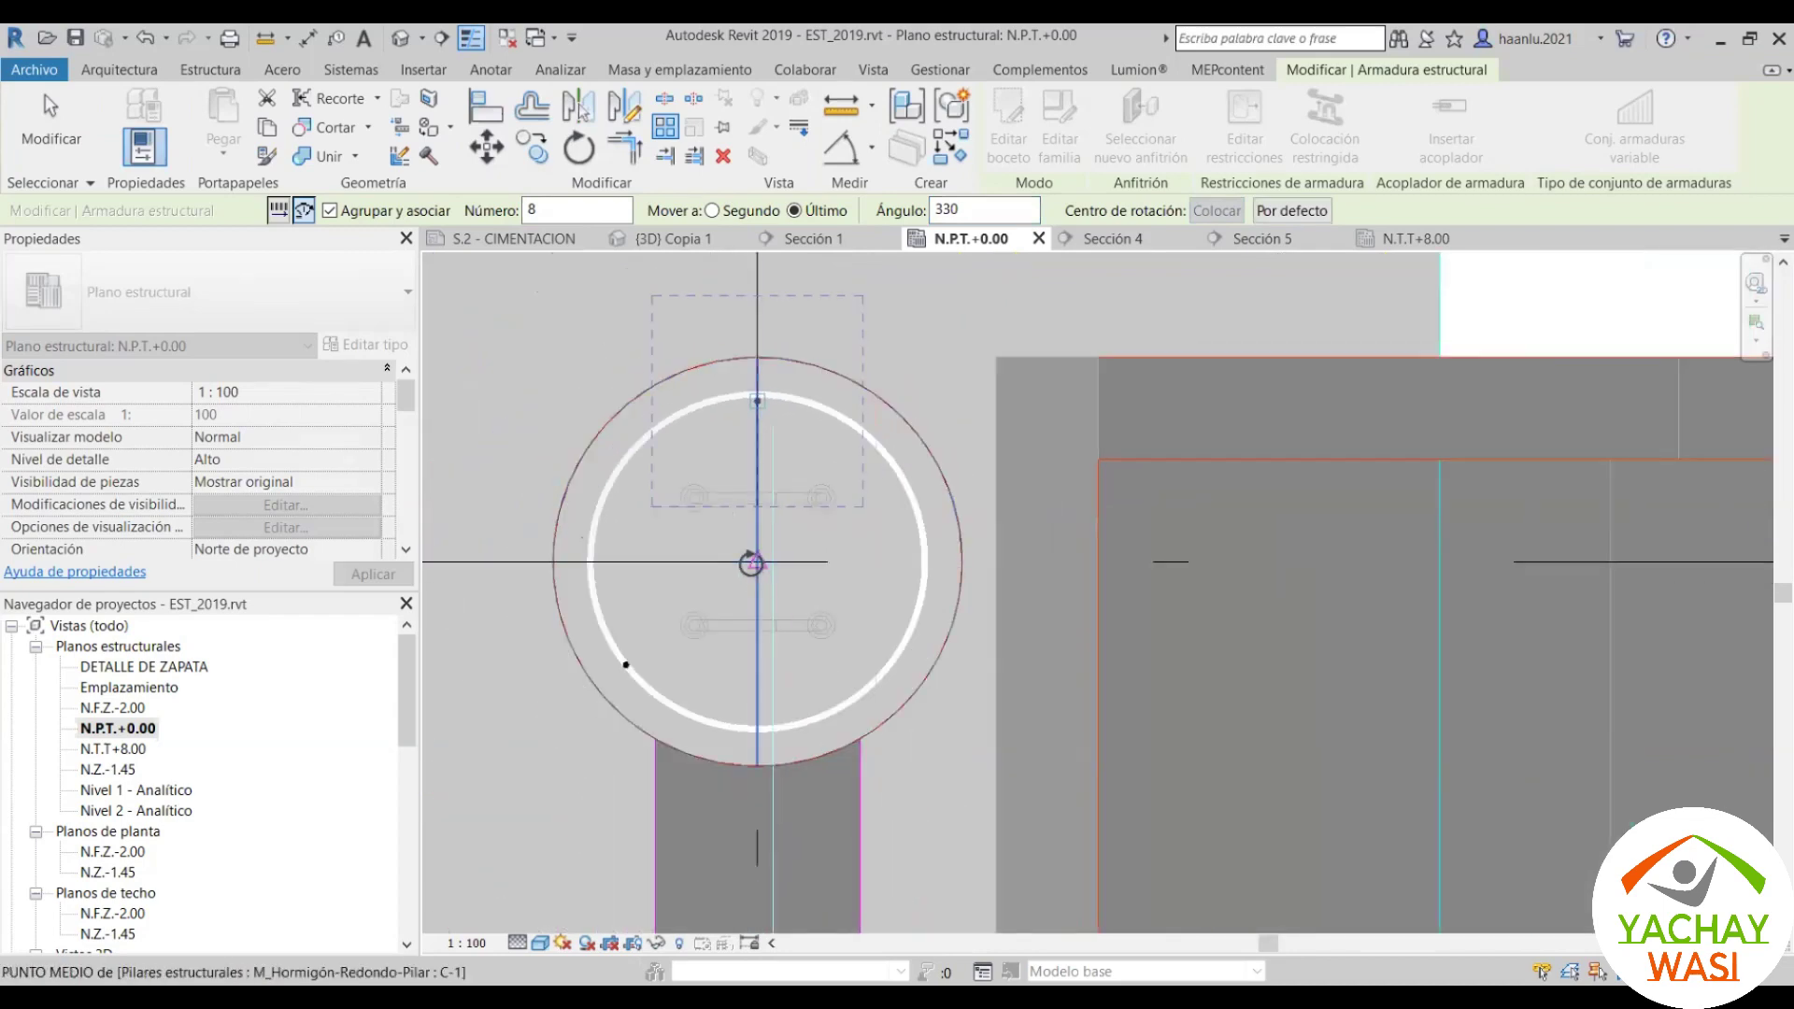
{"action": "left_click", "coordinate": [751, 563]}
Step: Start the rotation at the top bar and end near 31°, confirming the 8-bar array
{"action": "scroll", "coordinate": [753, 562], "scroll_direction": "up", "scroll_amount": 2}
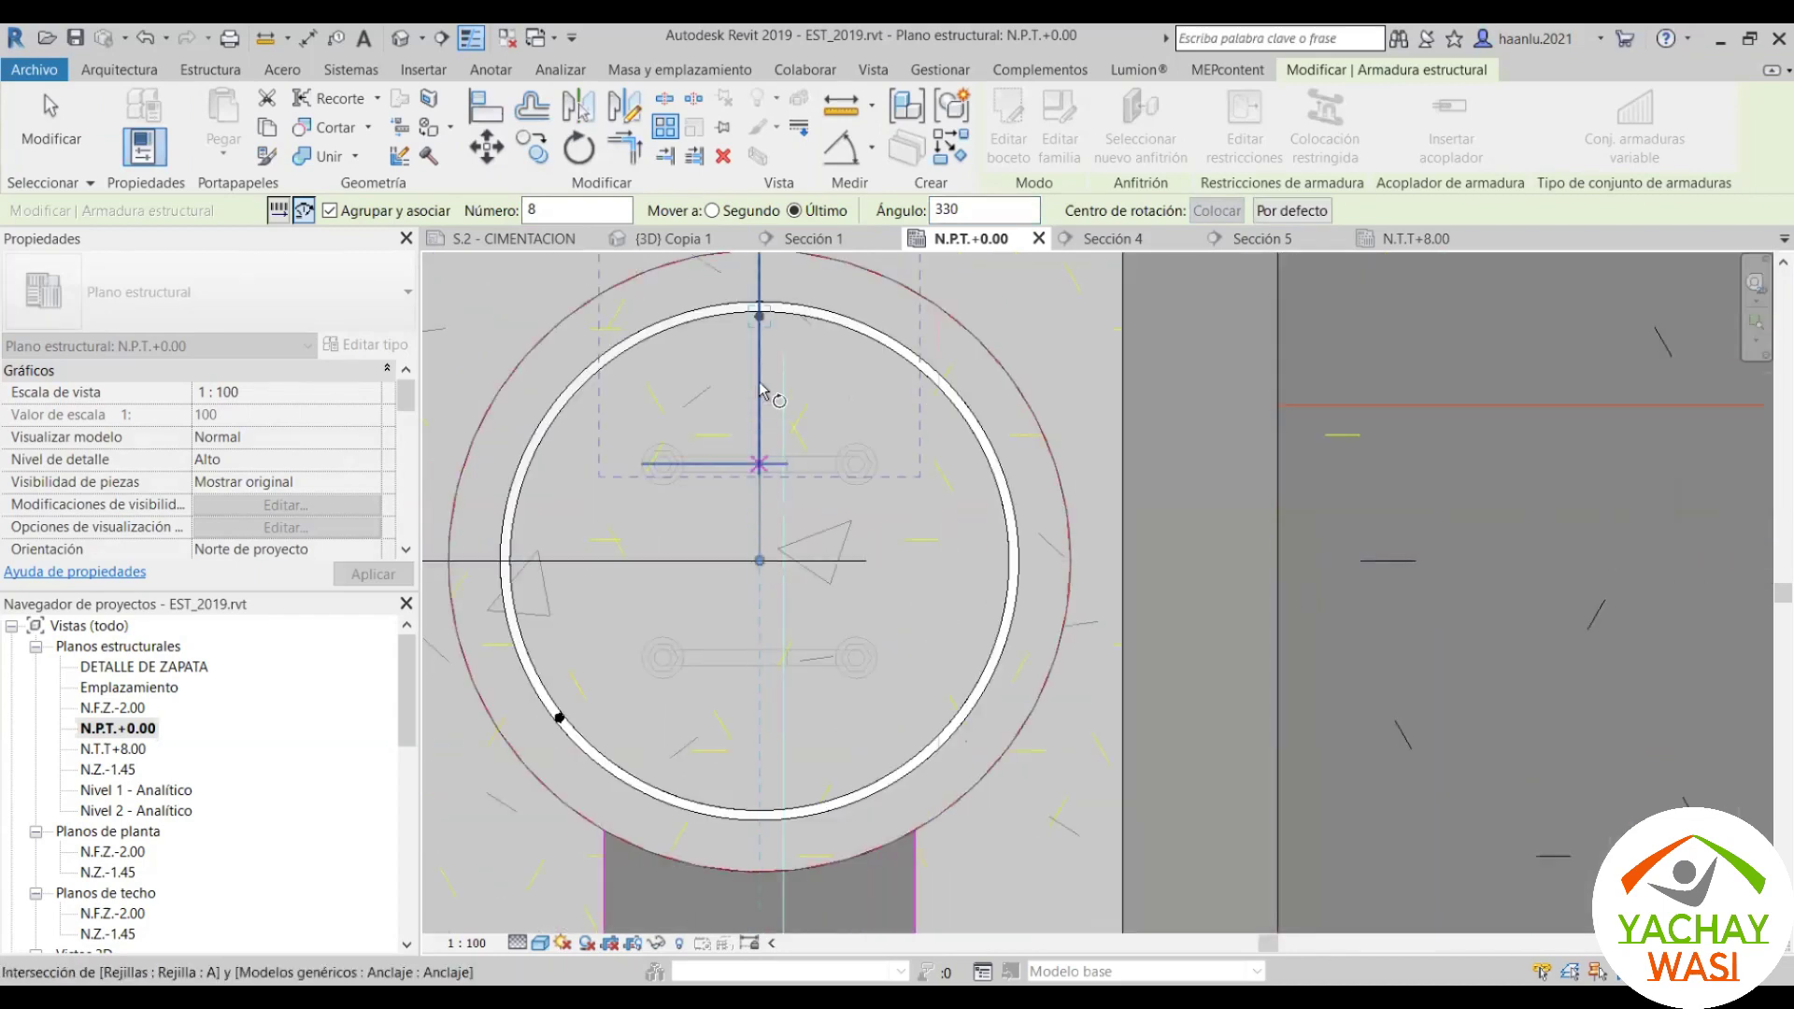
{"action": "scroll", "coordinate": [762, 321], "scroll_direction": "up", "scroll_amount": 3}
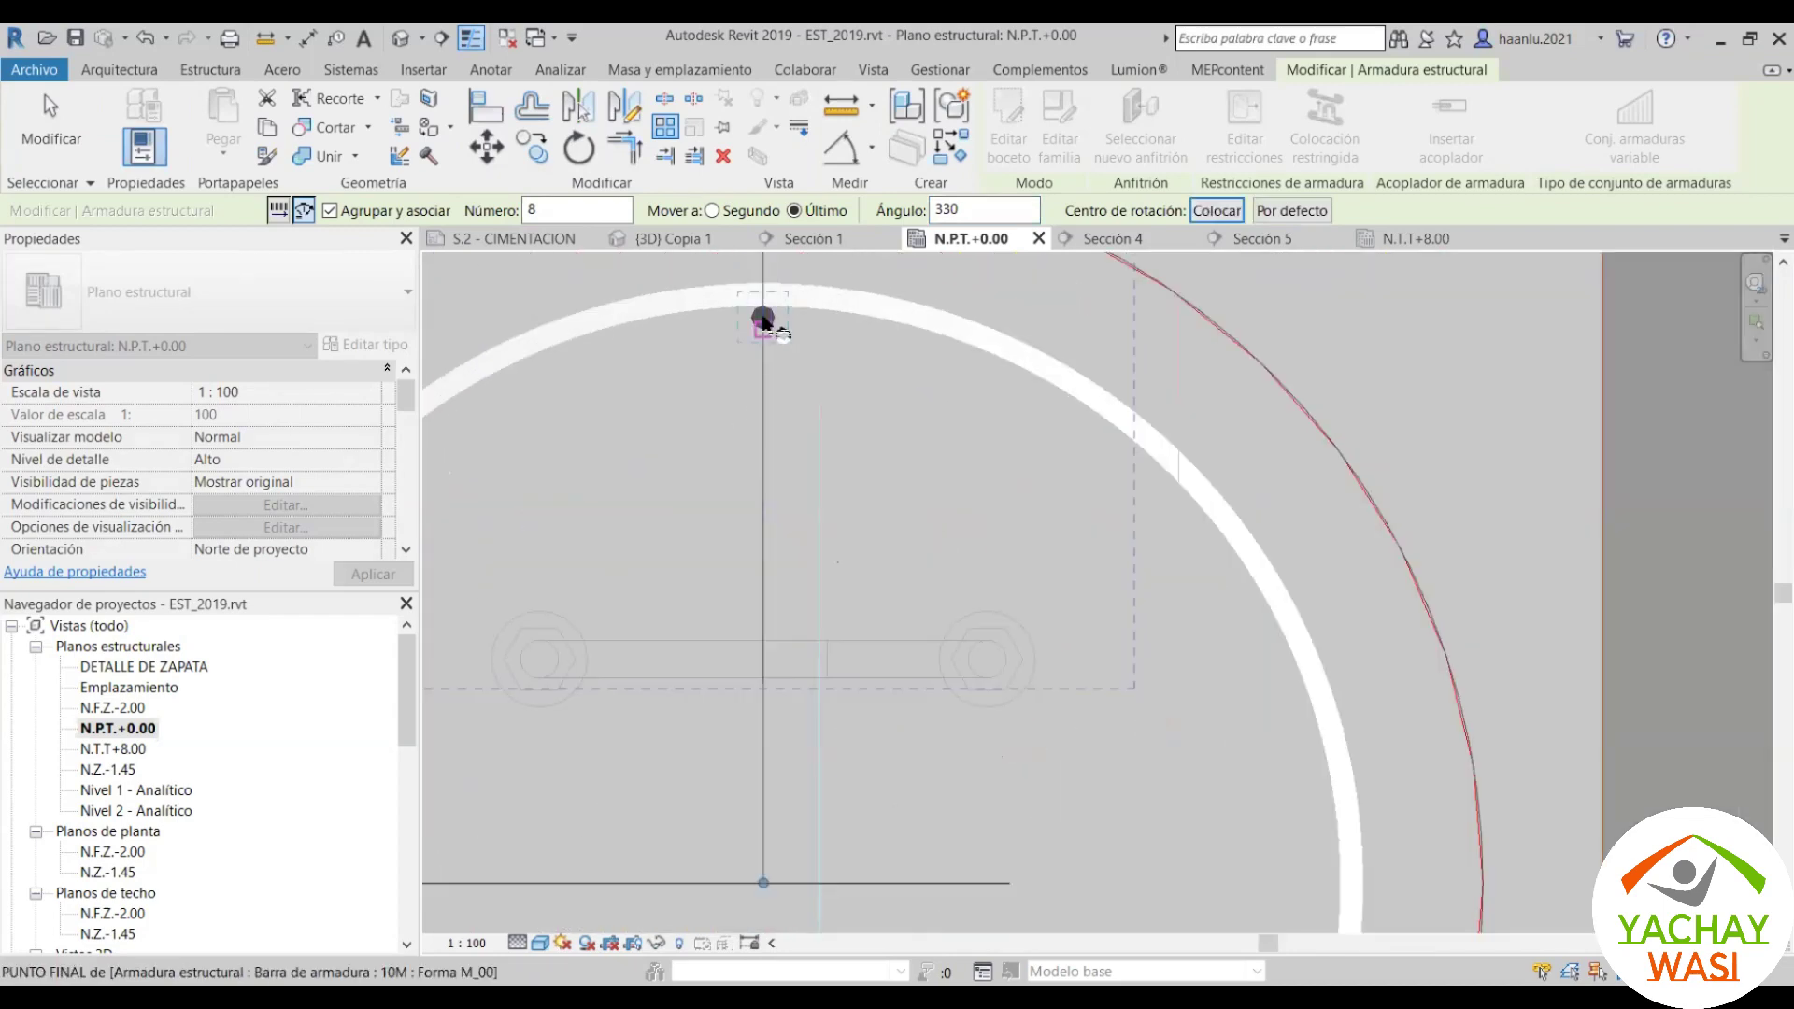
{"action": "left_click", "coordinate": [762, 320]}
{"action": "scroll", "coordinate": [762, 321], "scroll_direction": "down", "scroll_amount": 1}
{"action": "scroll", "coordinate": [710, 420], "scroll_direction": "down", "scroll_amount": 2}
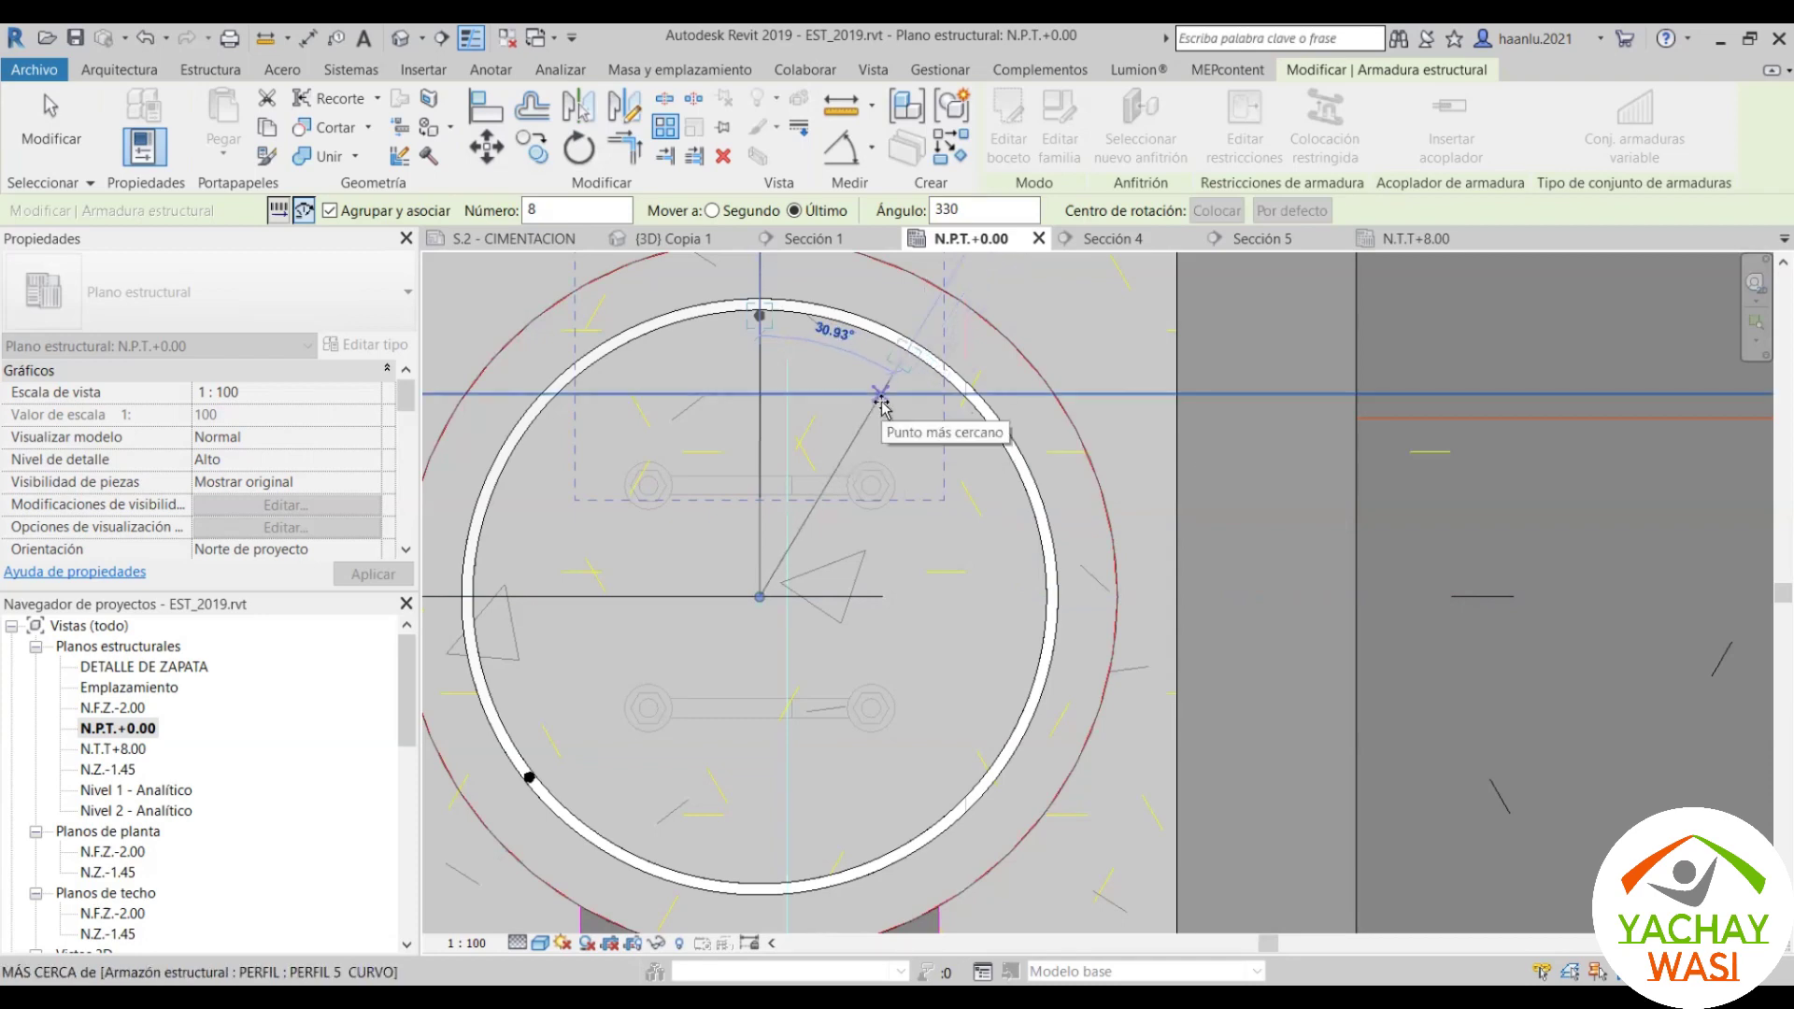
{"action": "left_click", "coordinate": [880, 400]}
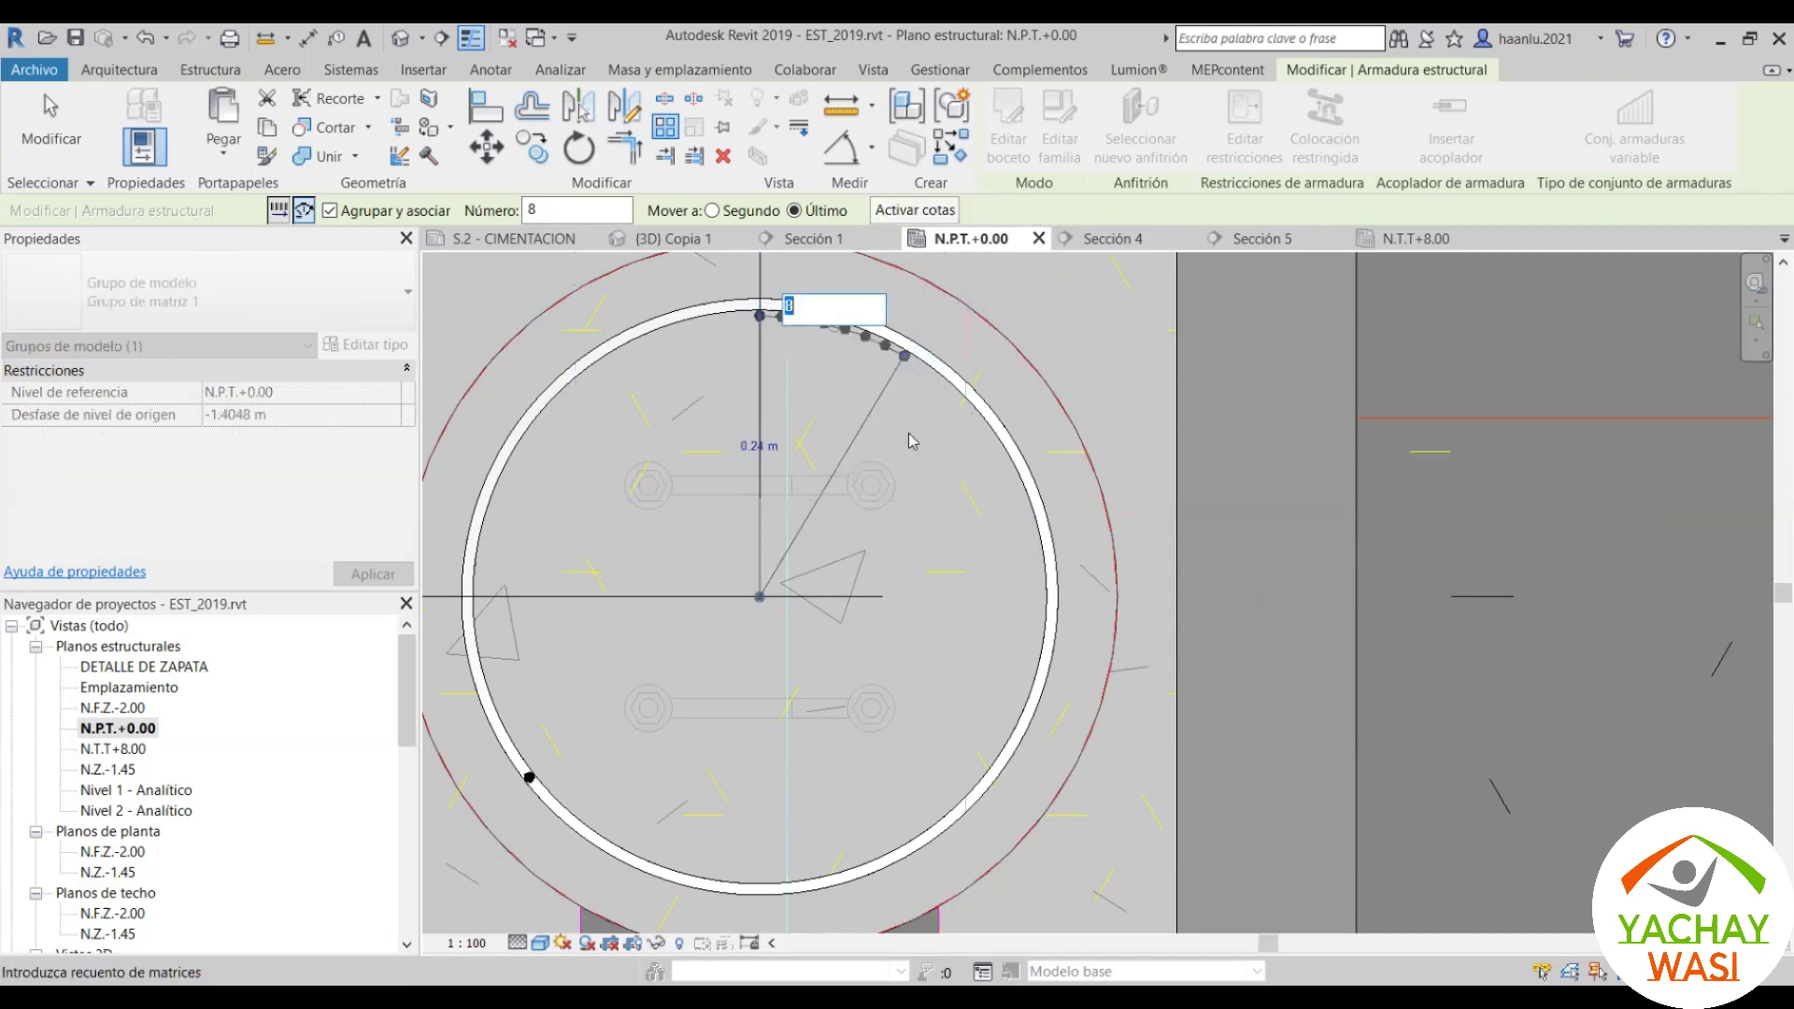
{"action": "key", "text": "Return"}
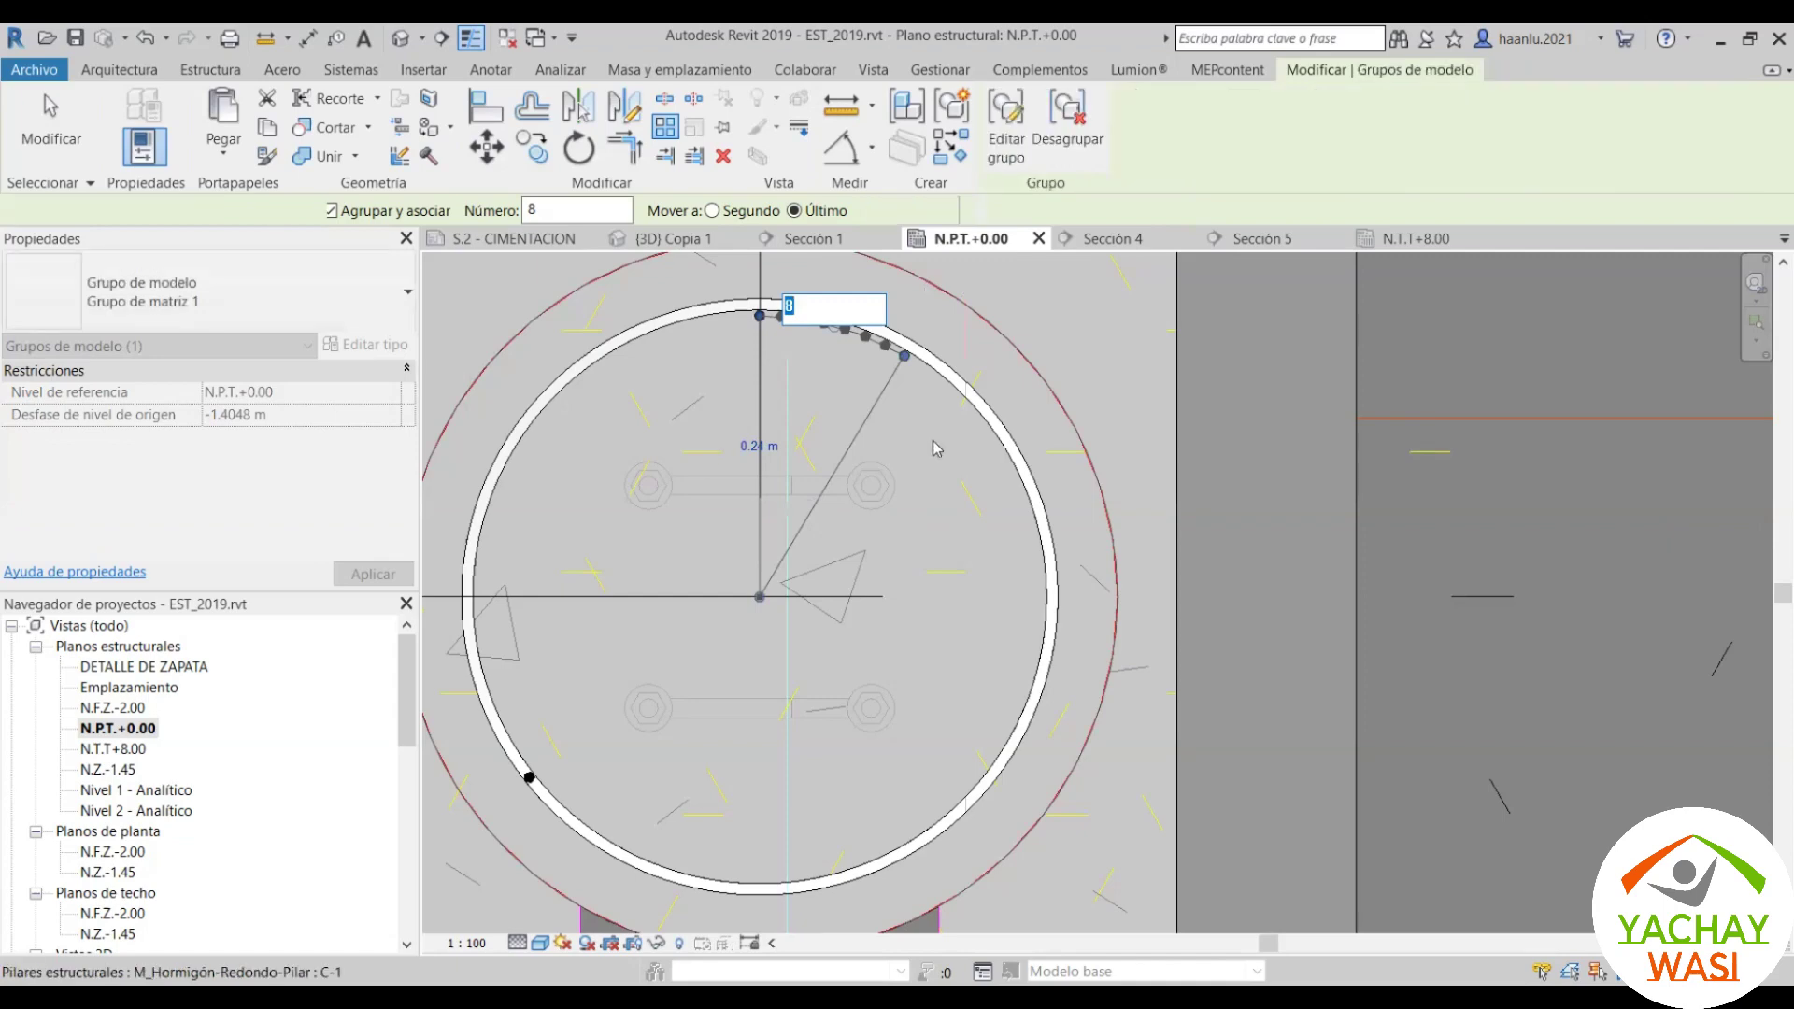
{"action": "key", "text": "Escape"}
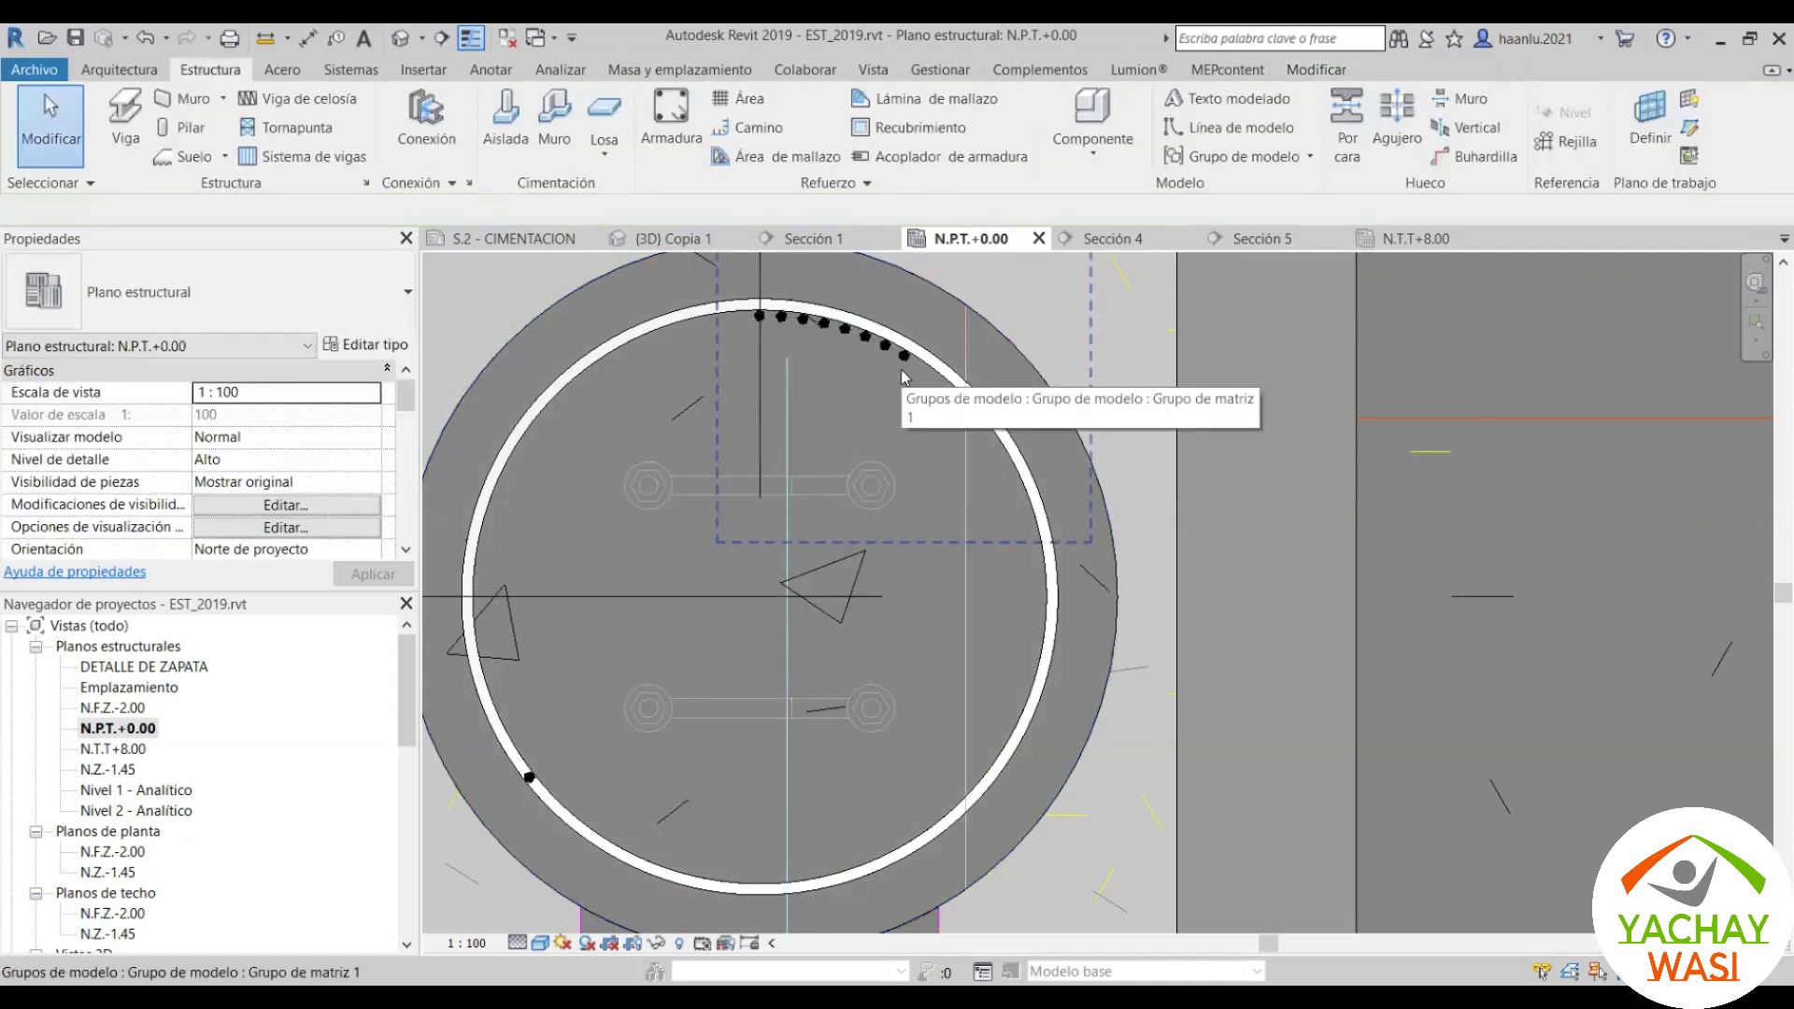
Step: Undo the 8-bar radial array
{"action": "key", "text": "ctrl+z"}
{"action": "scroll", "coordinate": [905, 377], "scroll_direction": "up", "scroll_amount": 2}
{"action": "scroll", "coordinate": [815, 379], "scroll_direction": "down", "scroll_amount": 1}
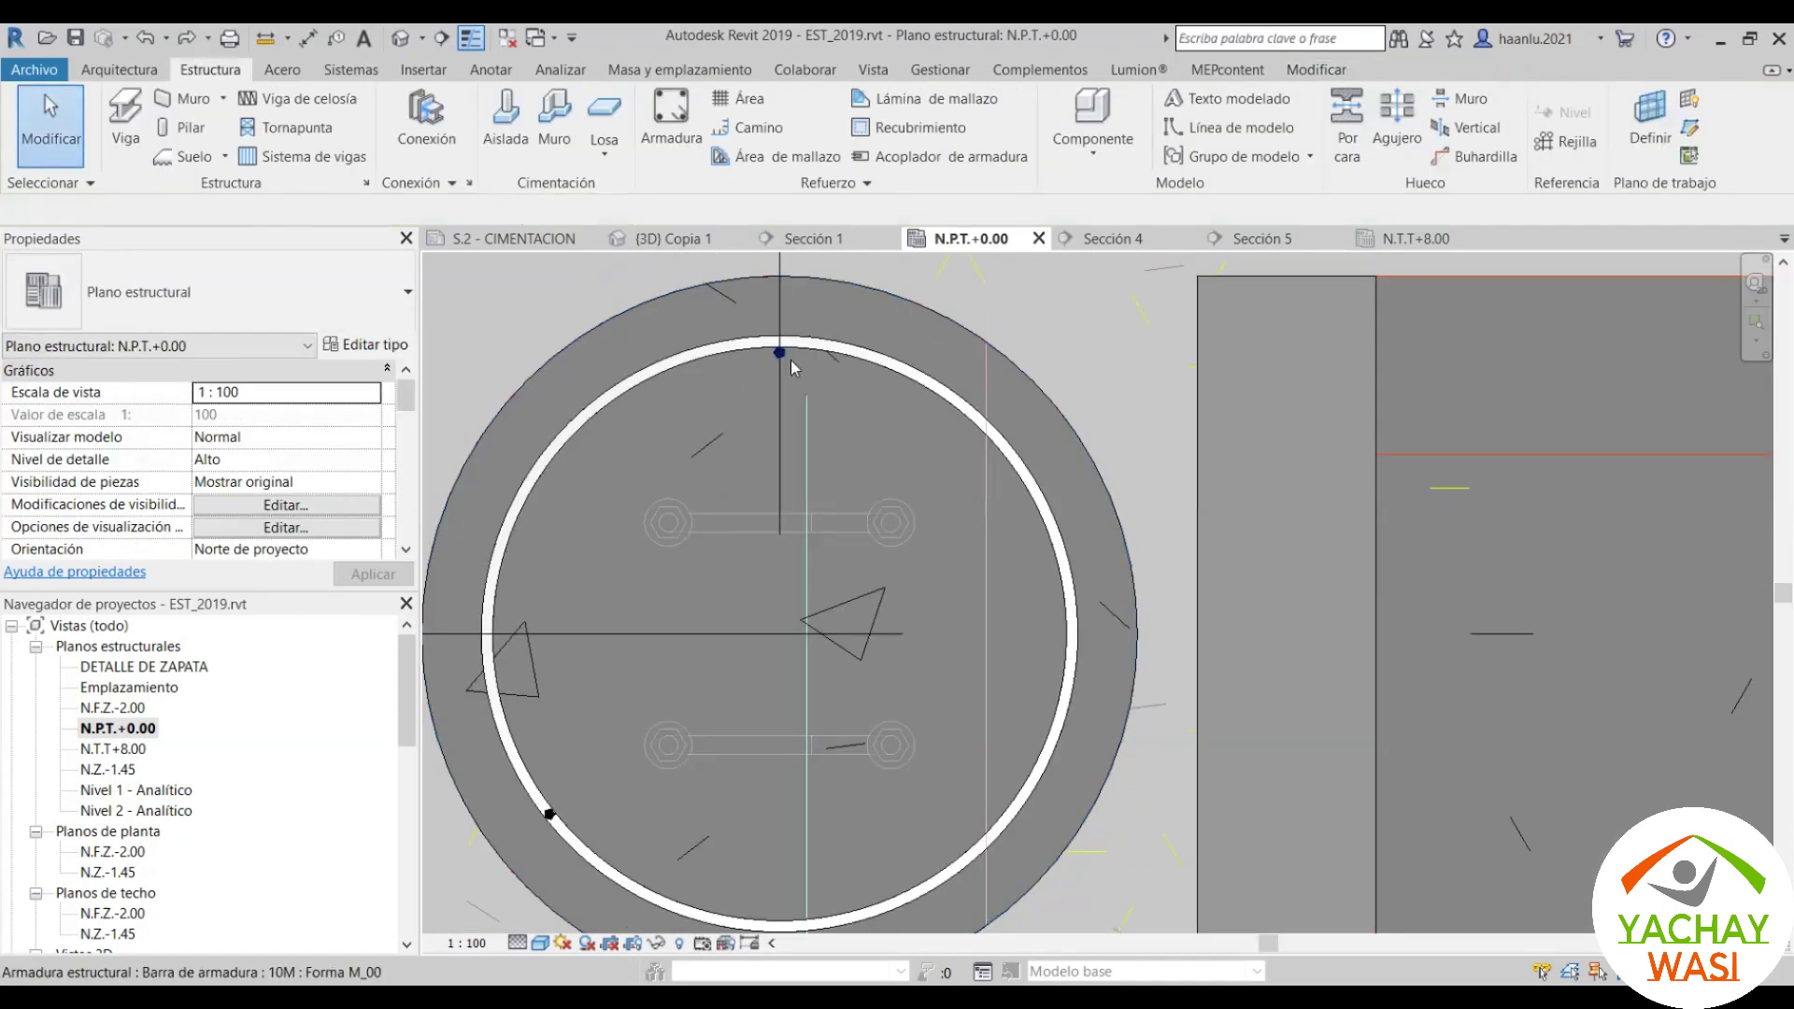
Step: Radially copy the top bar from the vertical axis ray, accepting a count of 3
{"action": "left_click", "coordinate": [791, 363]}
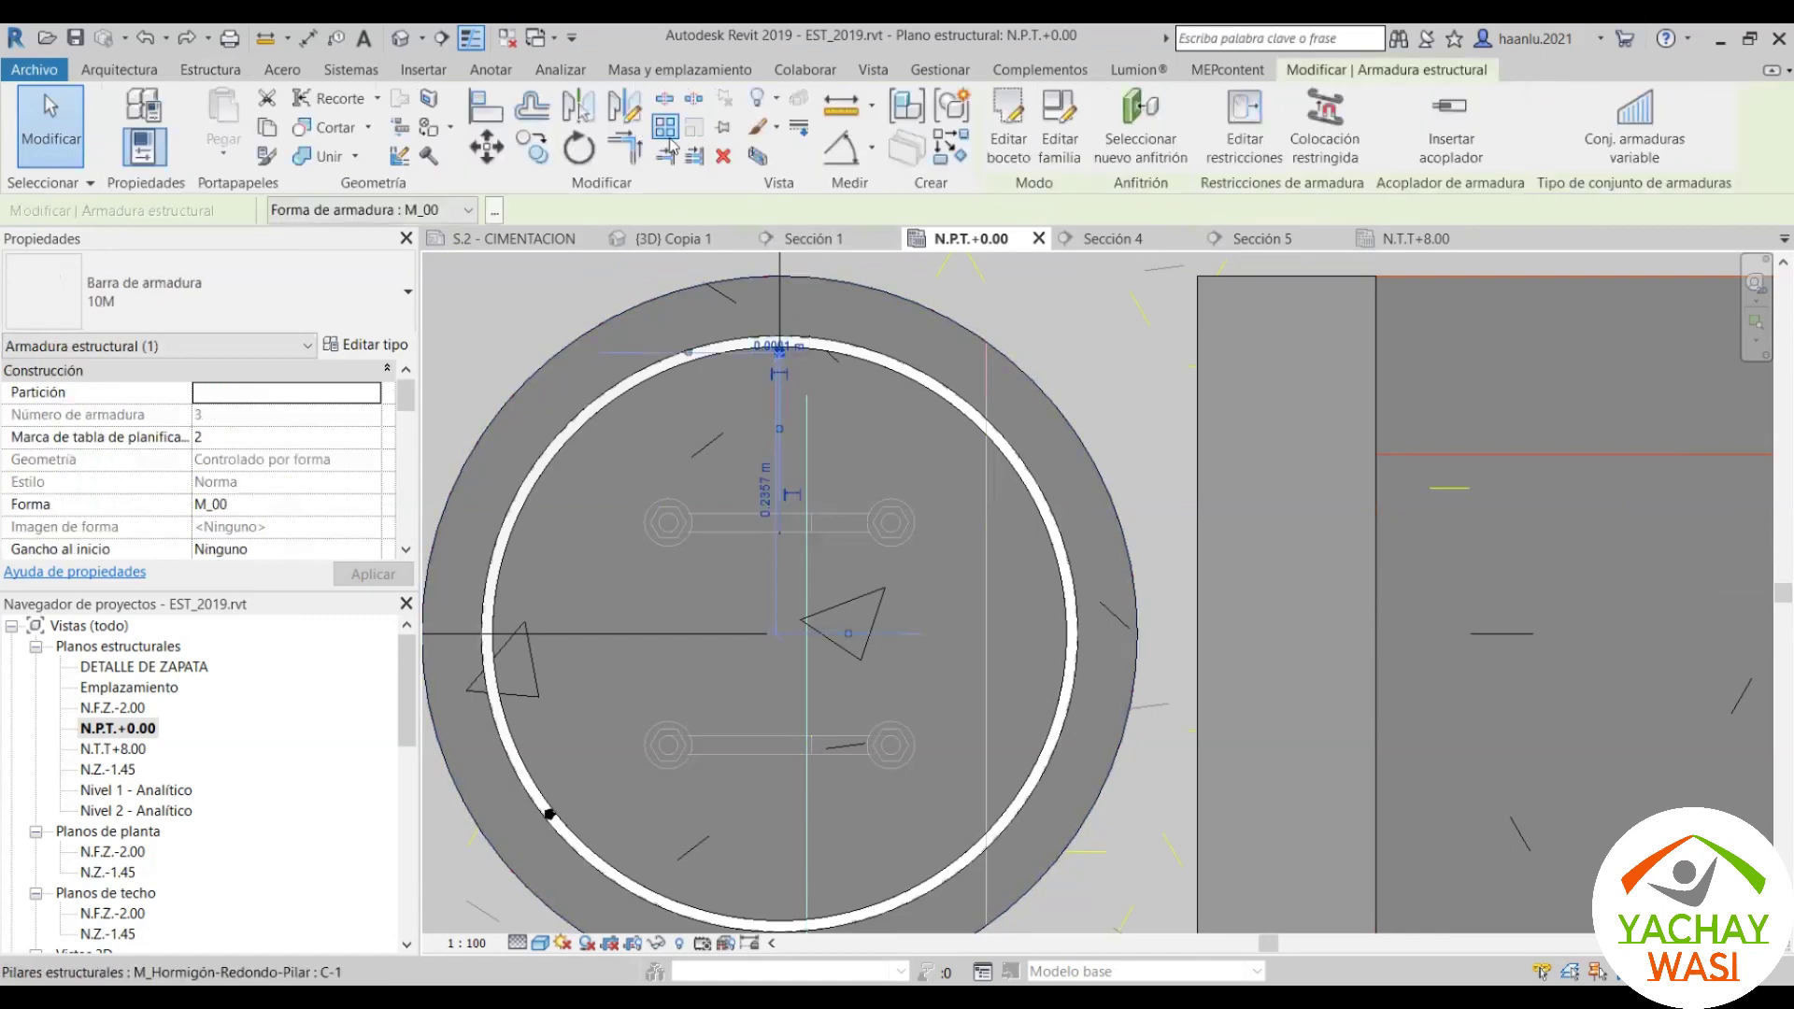
{"action": "key", "text": "r"}
{"action": "key", "text": "o"}
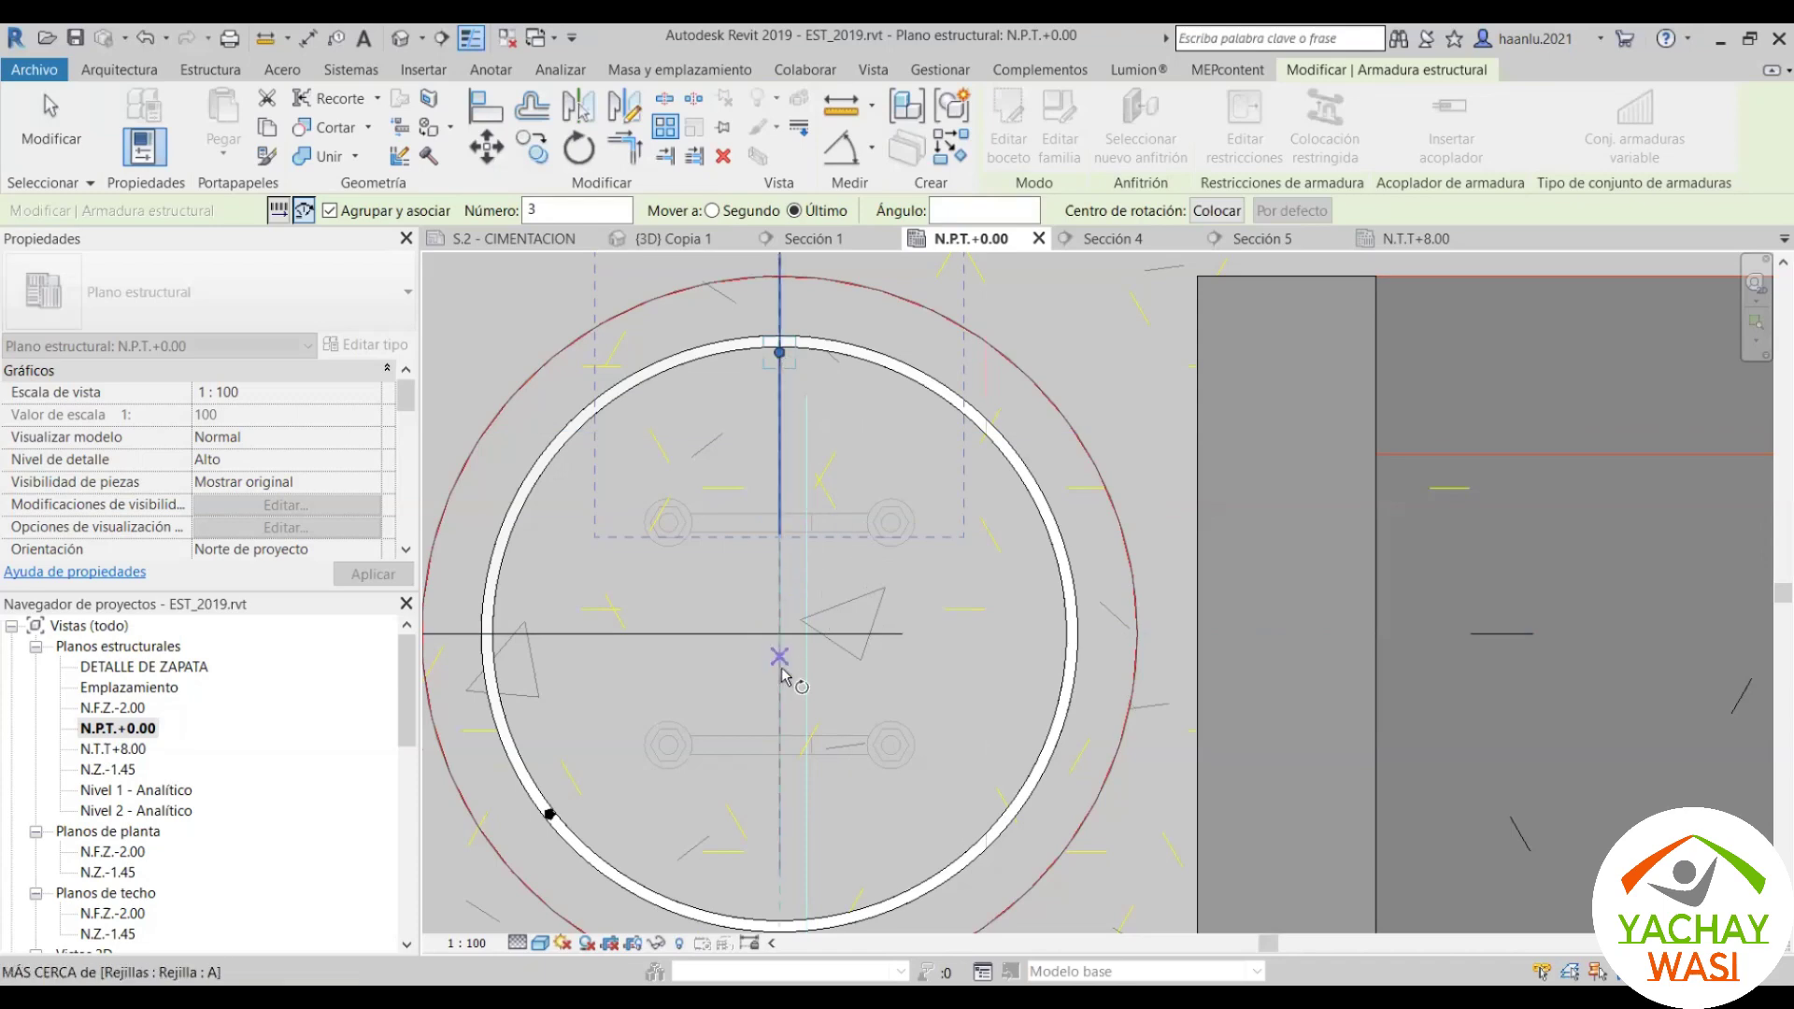
{"action": "left_click", "coordinate": [780, 694]}
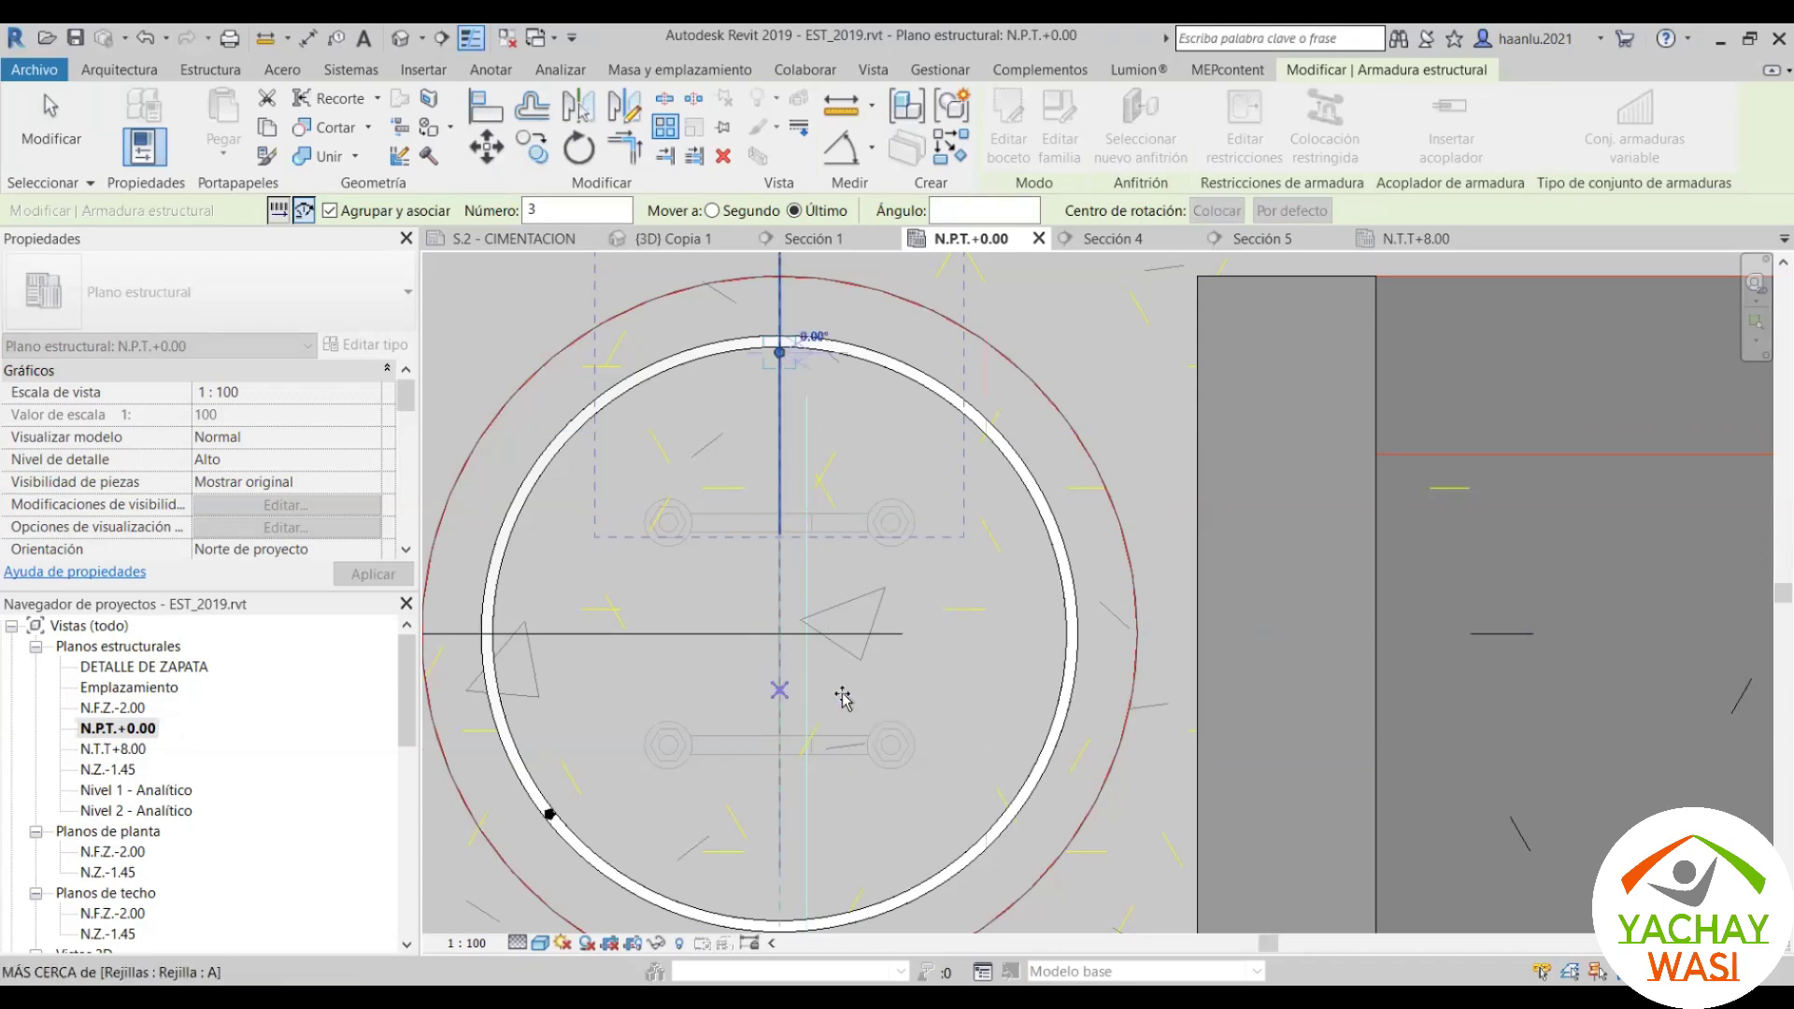
{"action": "left_click", "coordinate": [912, 700]}
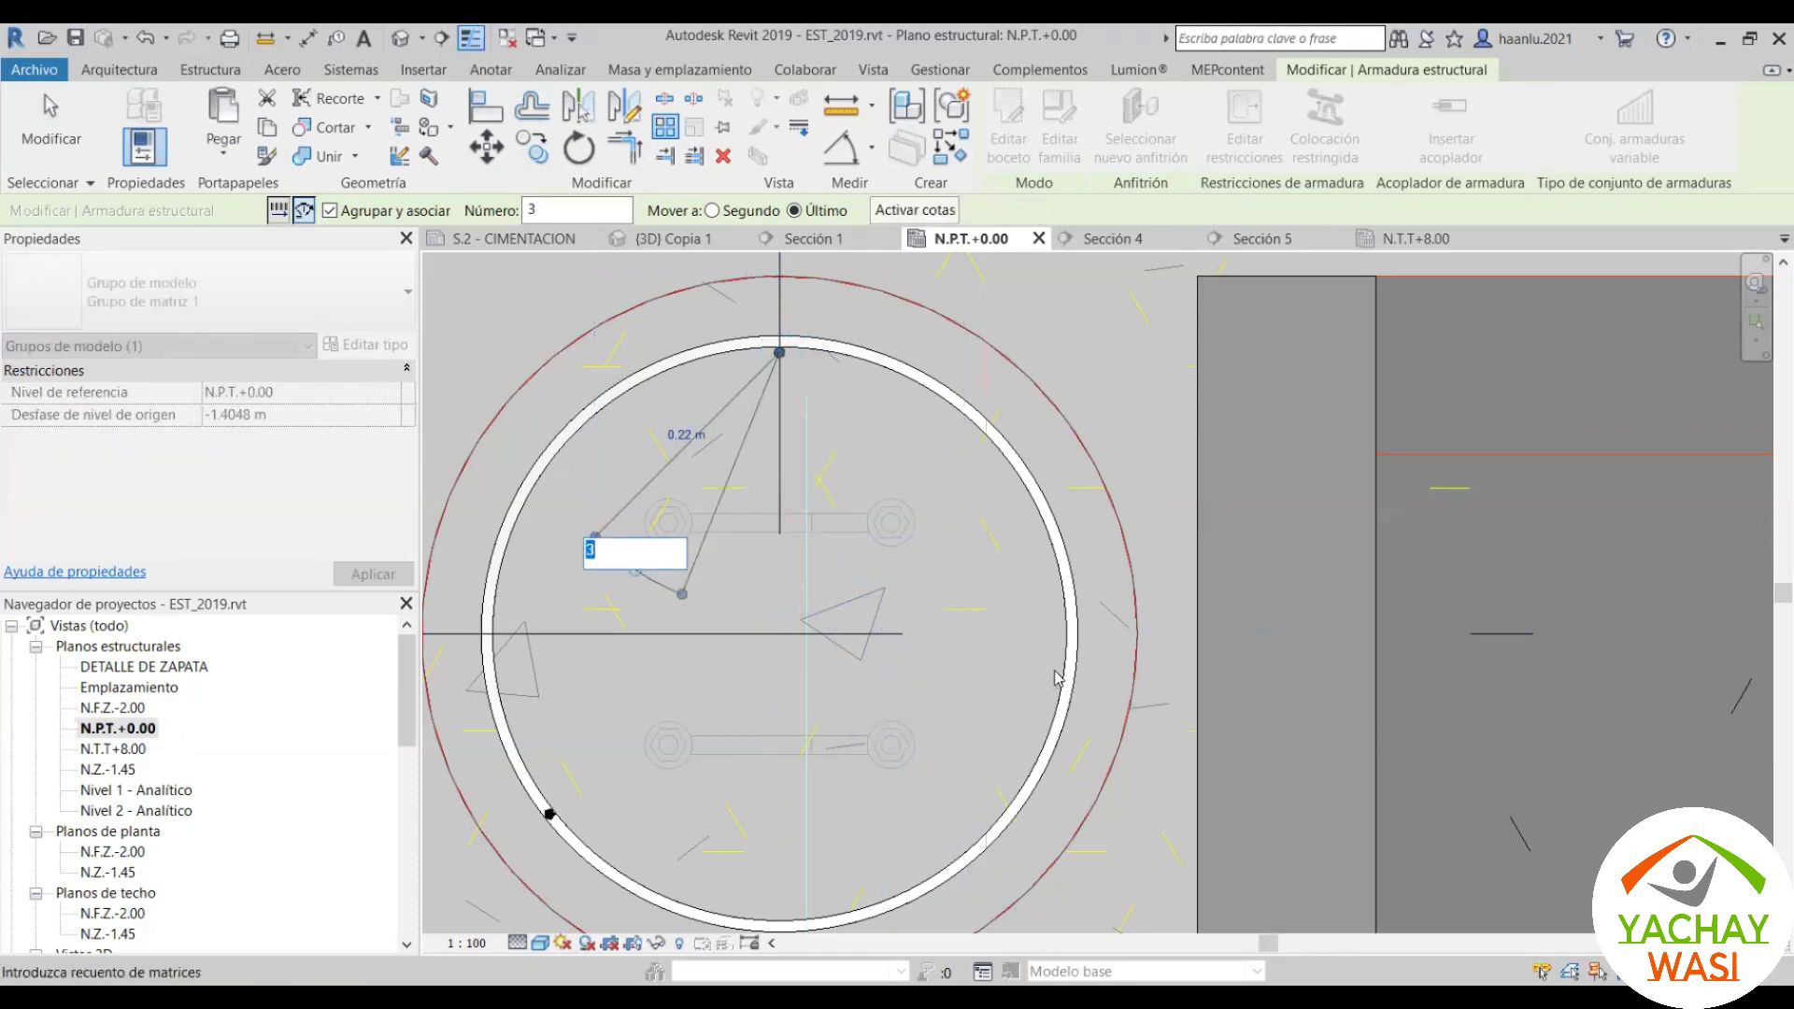
{"action": "key", "text": "Return"}
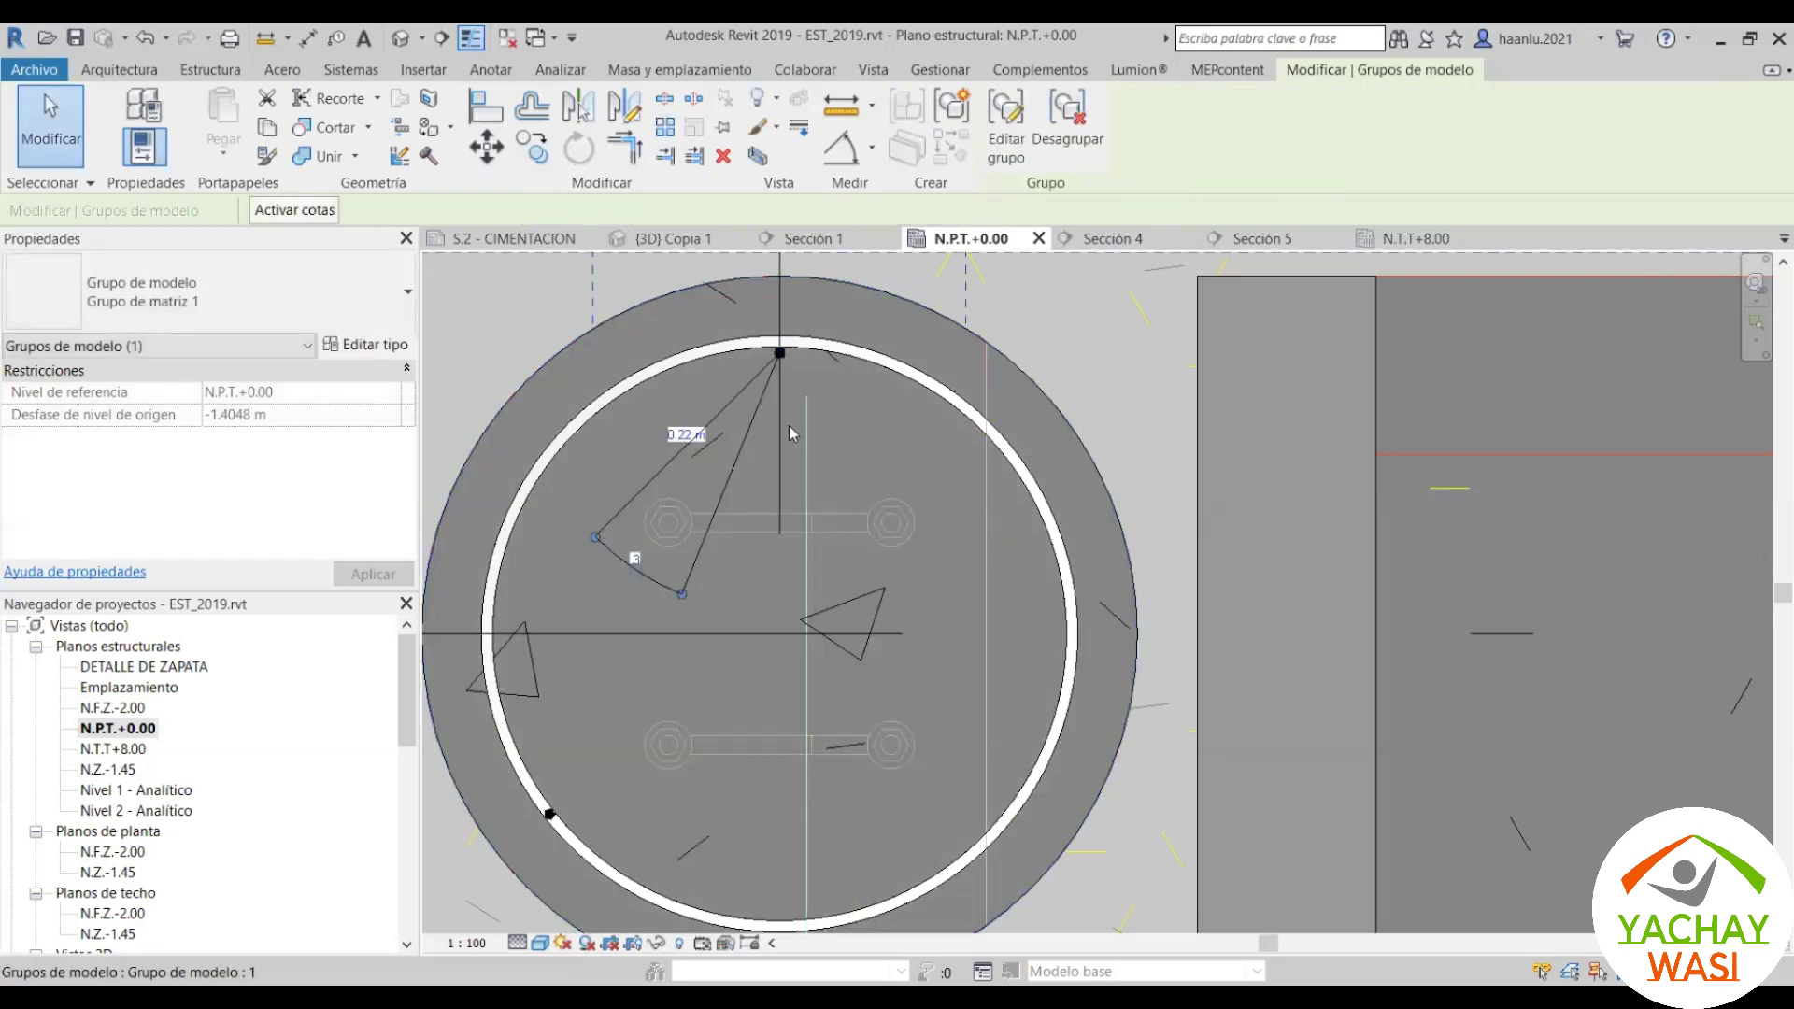
{"action": "key", "text": "Escape"}
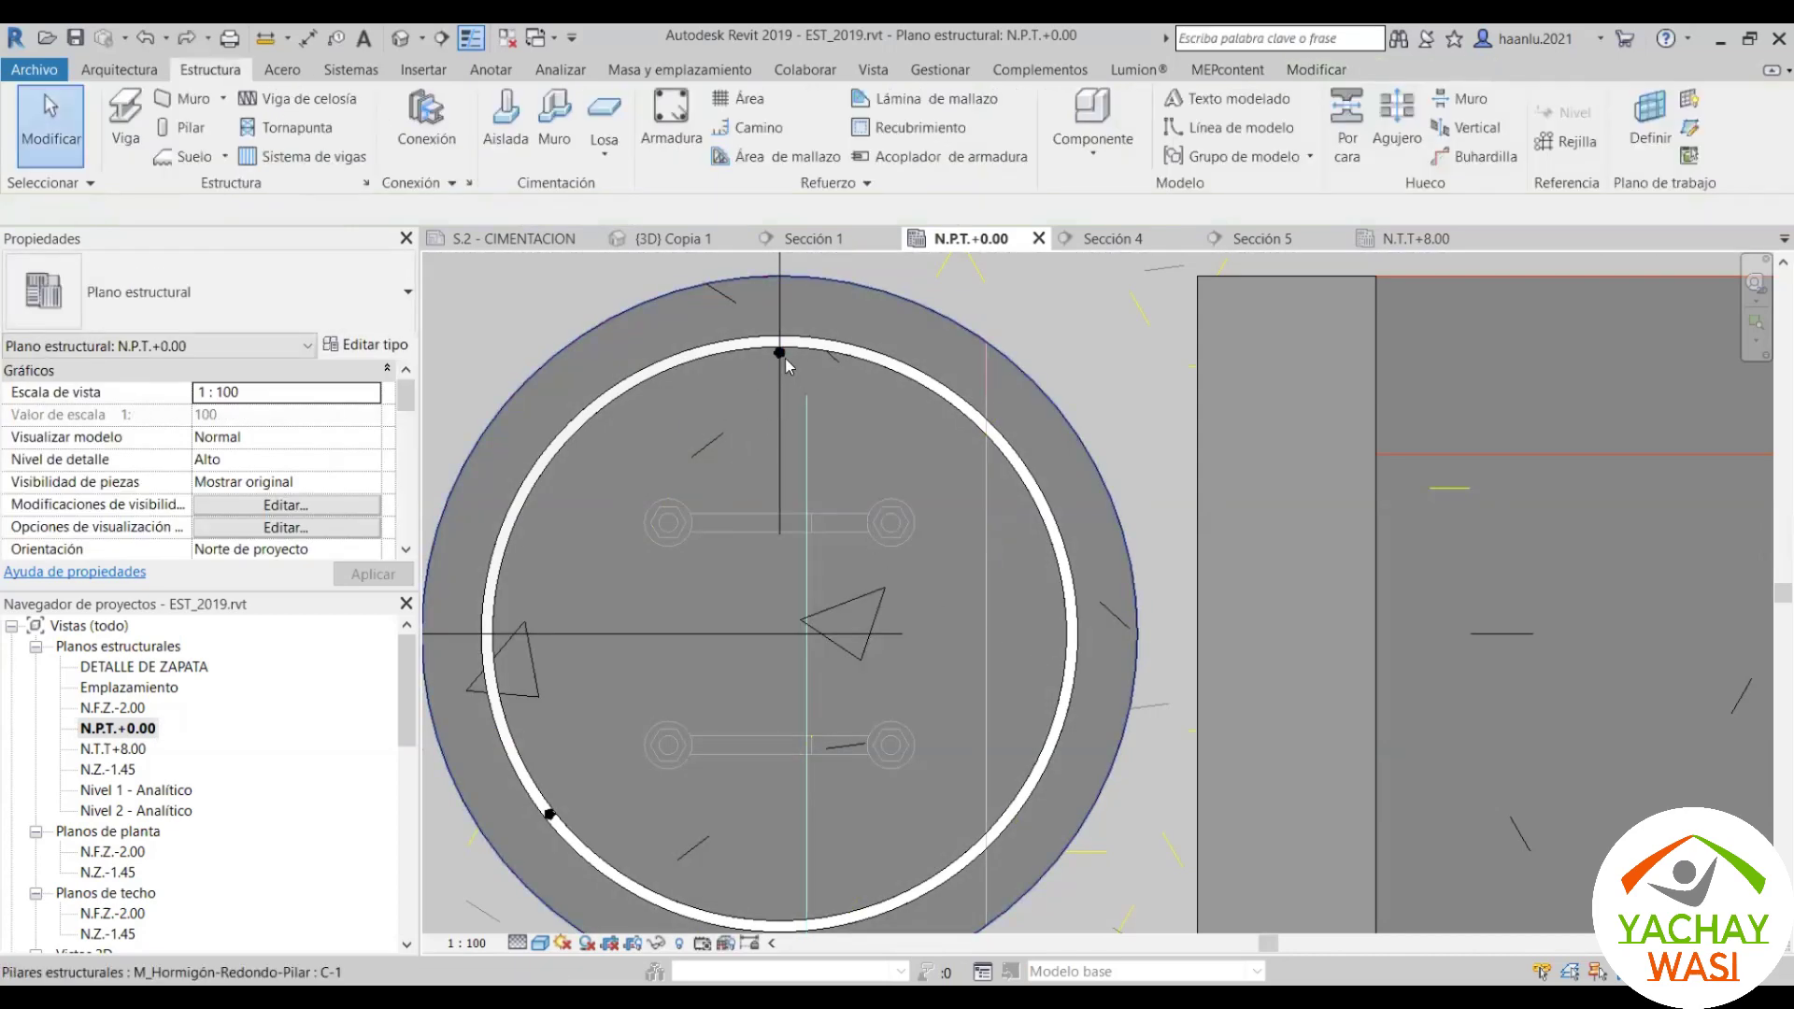
Step: Start a 12-copy, 330° radial array of the top bar centred on the column midpoint
{"action": "left_click", "coordinate": [792, 365]}
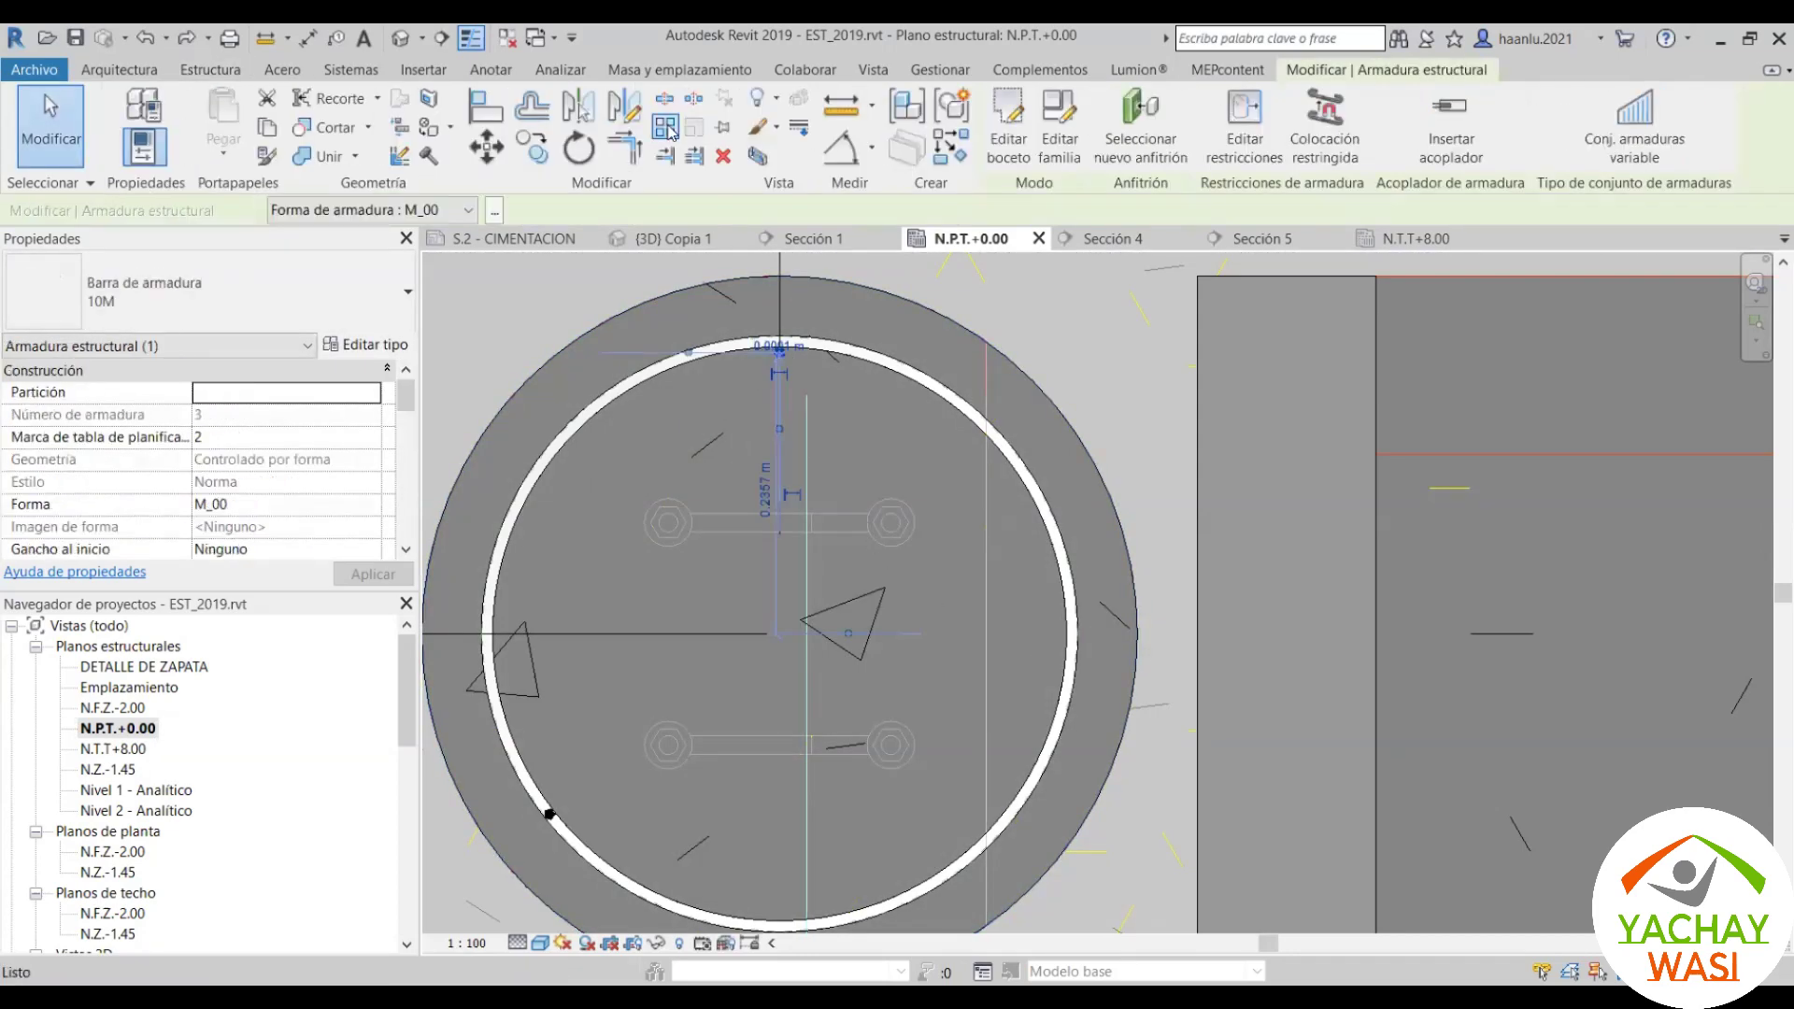
{"action": "left_click", "coordinate": [666, 126]}
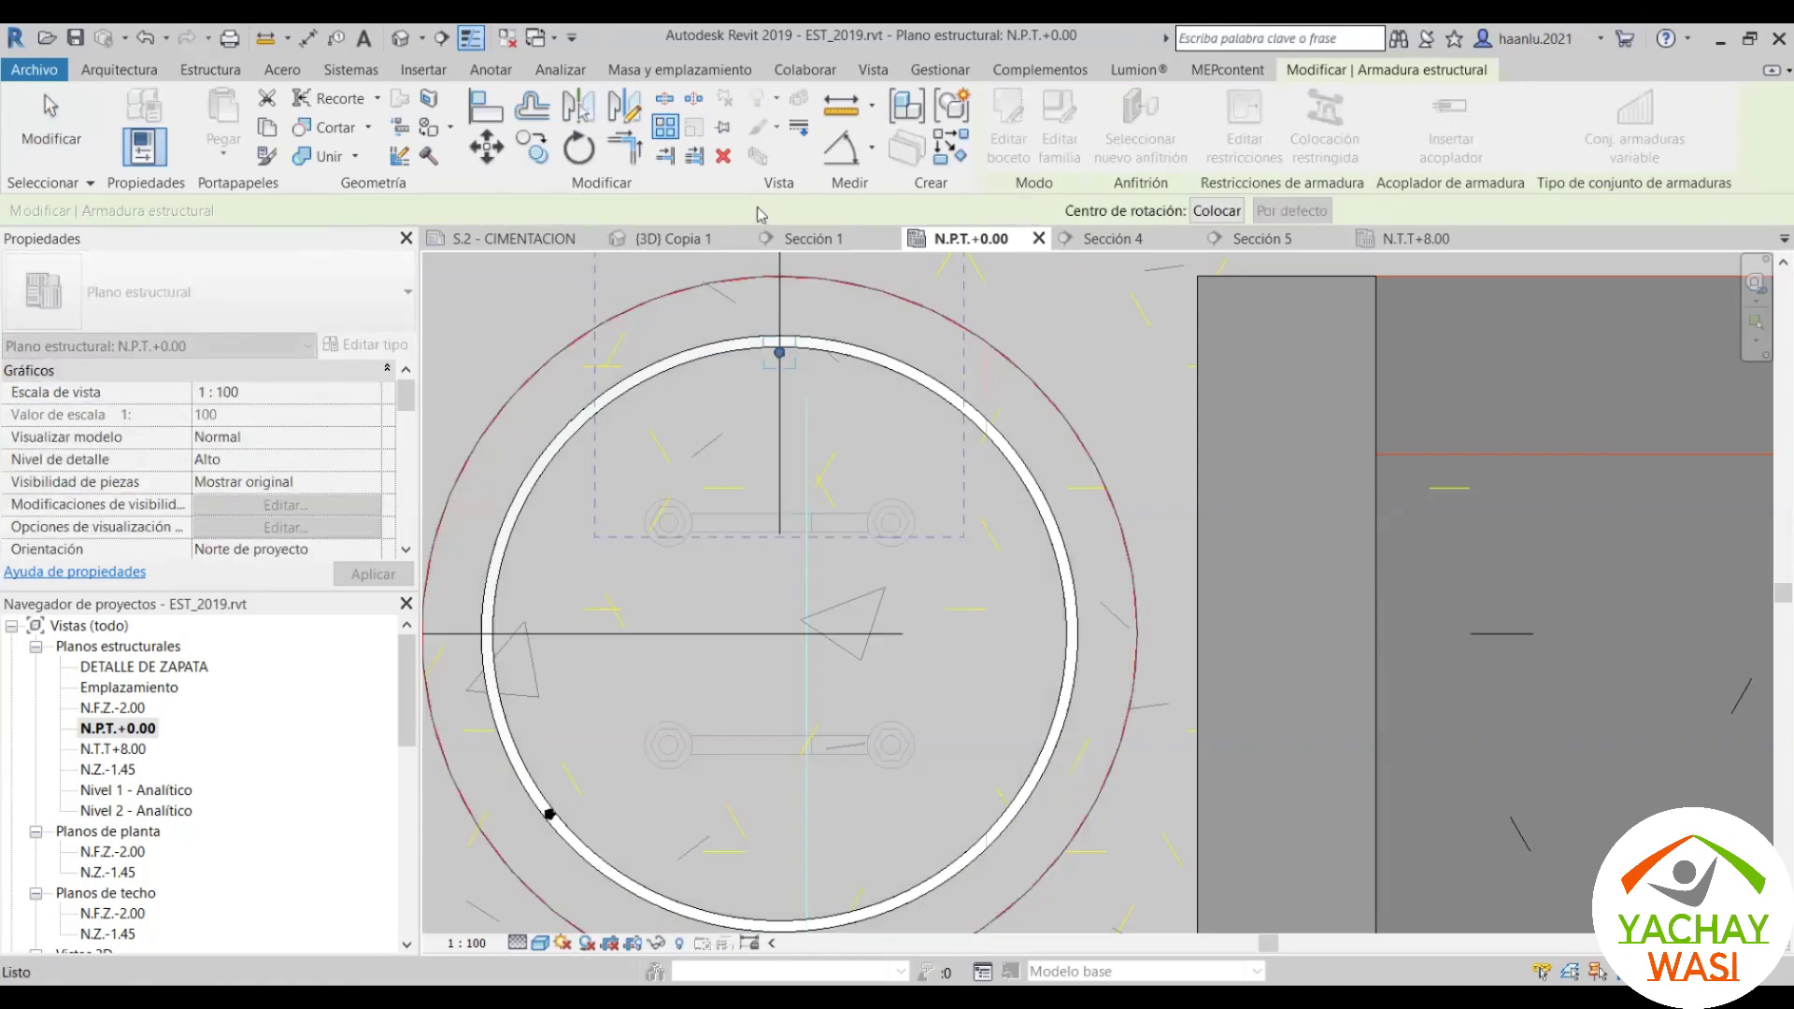
{"action": "double_click", "coordinate": [526, 209]}
{"action": "type", "text": "12"}
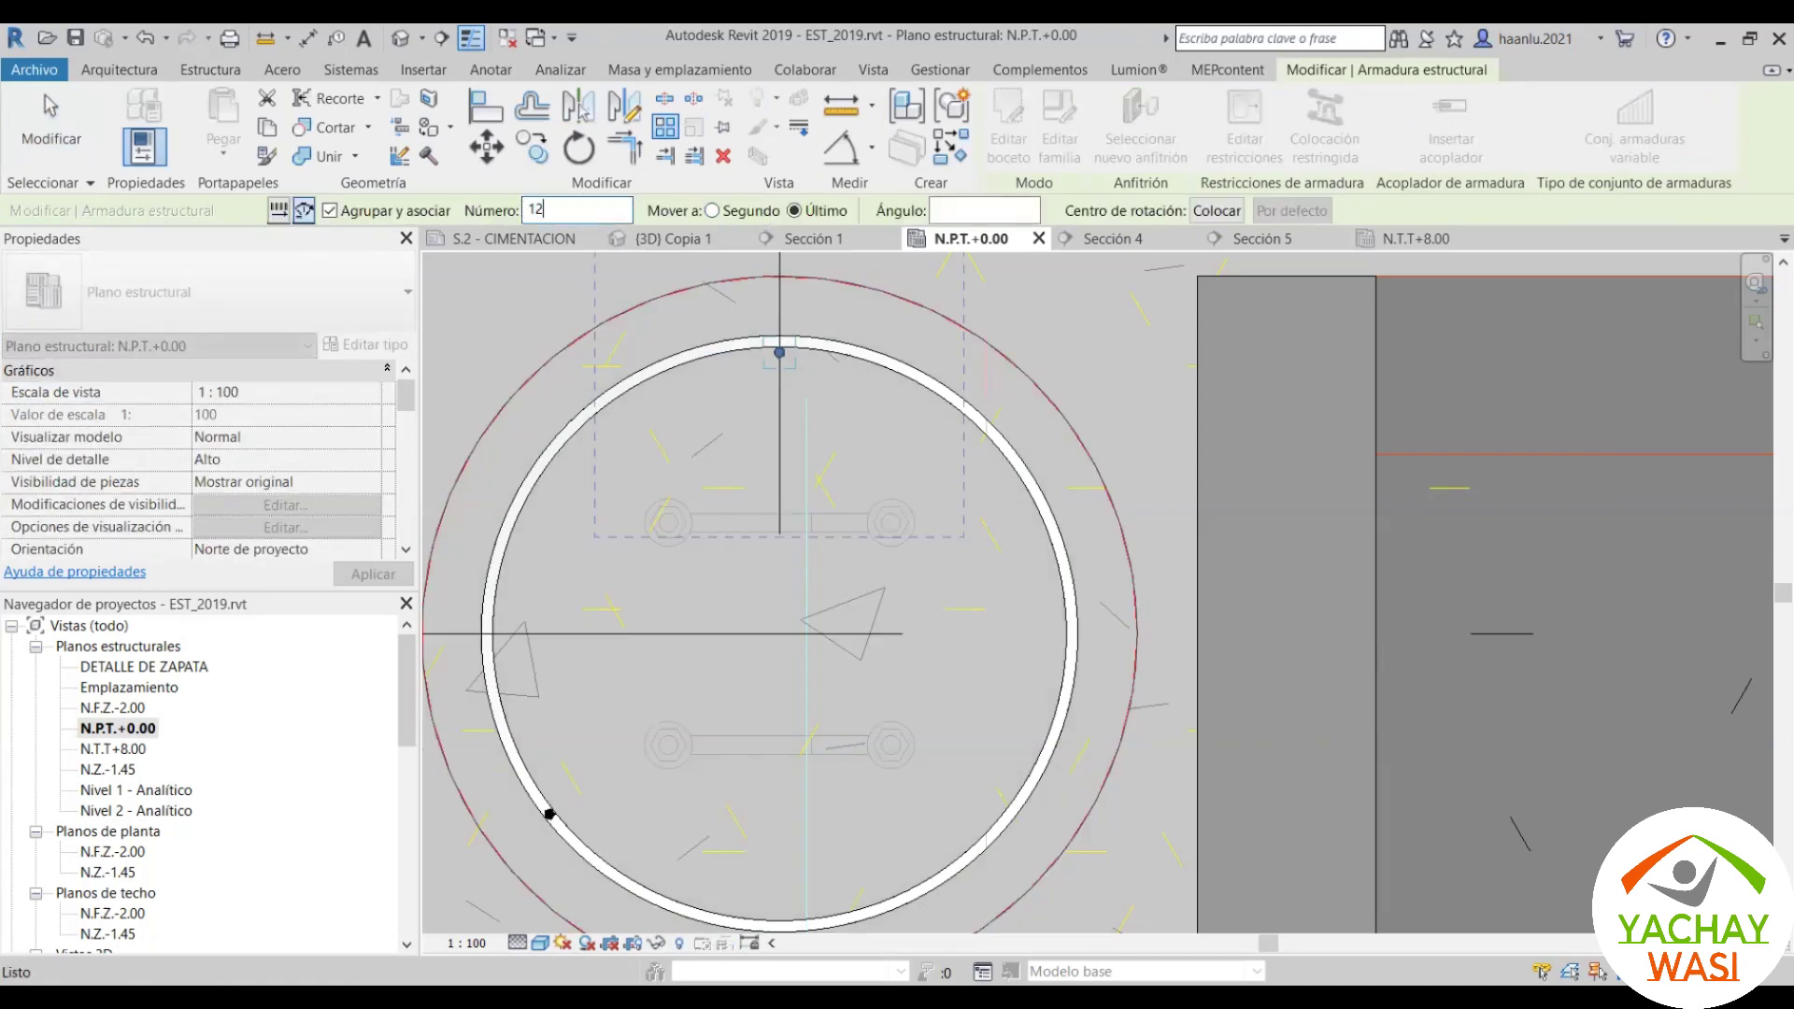
{"action": "left_click", "coordinate": [1009, 213]}
{"action": "type", "text": "330"}
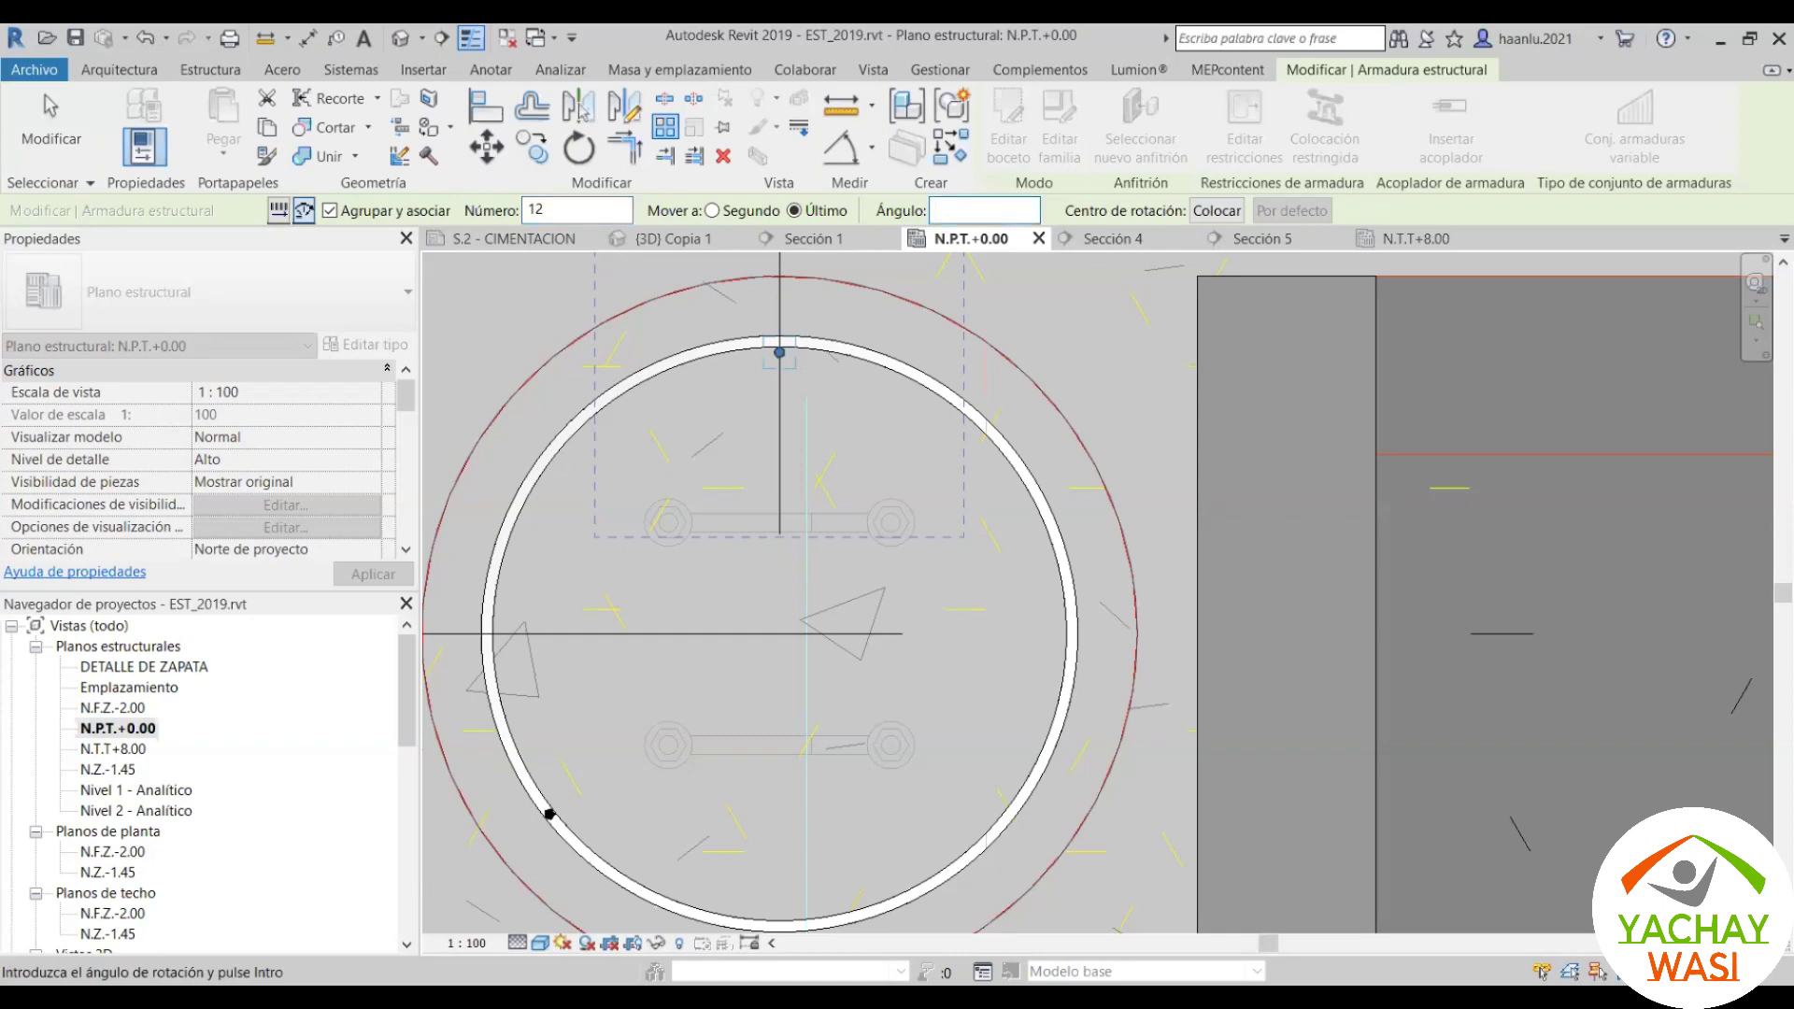
{"action": "left_click", "coordinate": [1217, 210]}
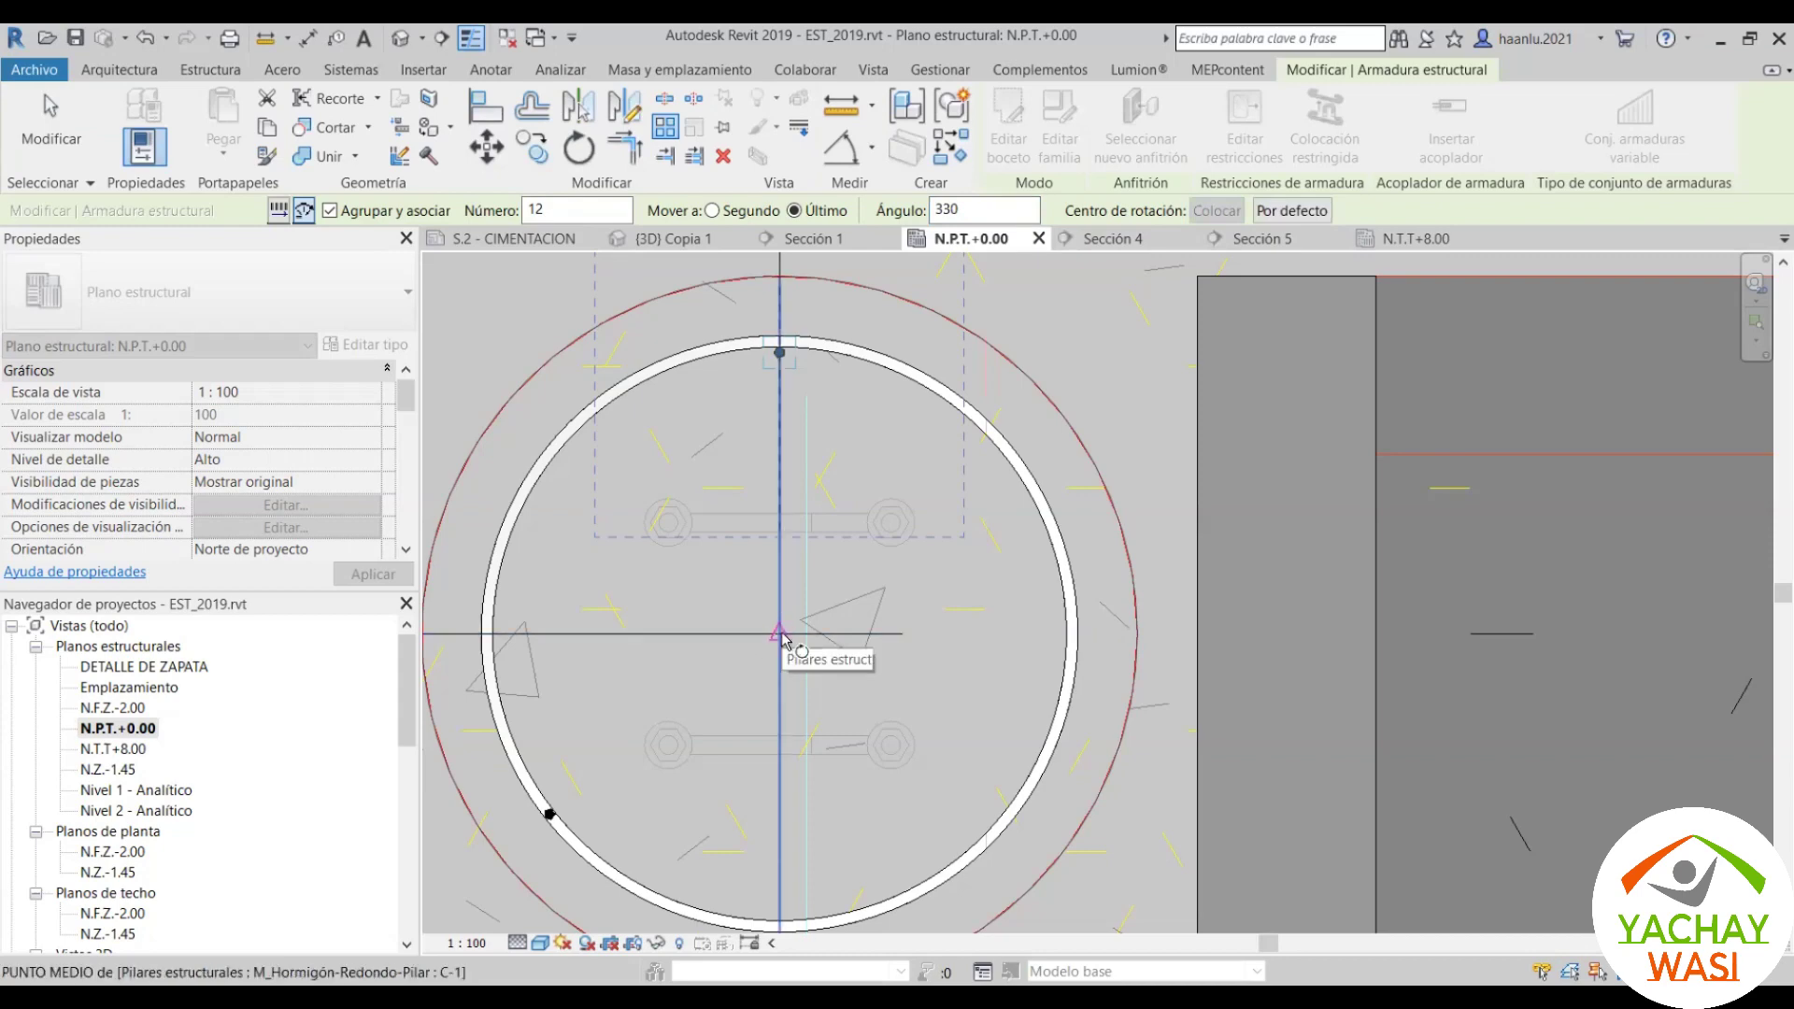
{"action": "left_click", "coordinate": [780, 634]}
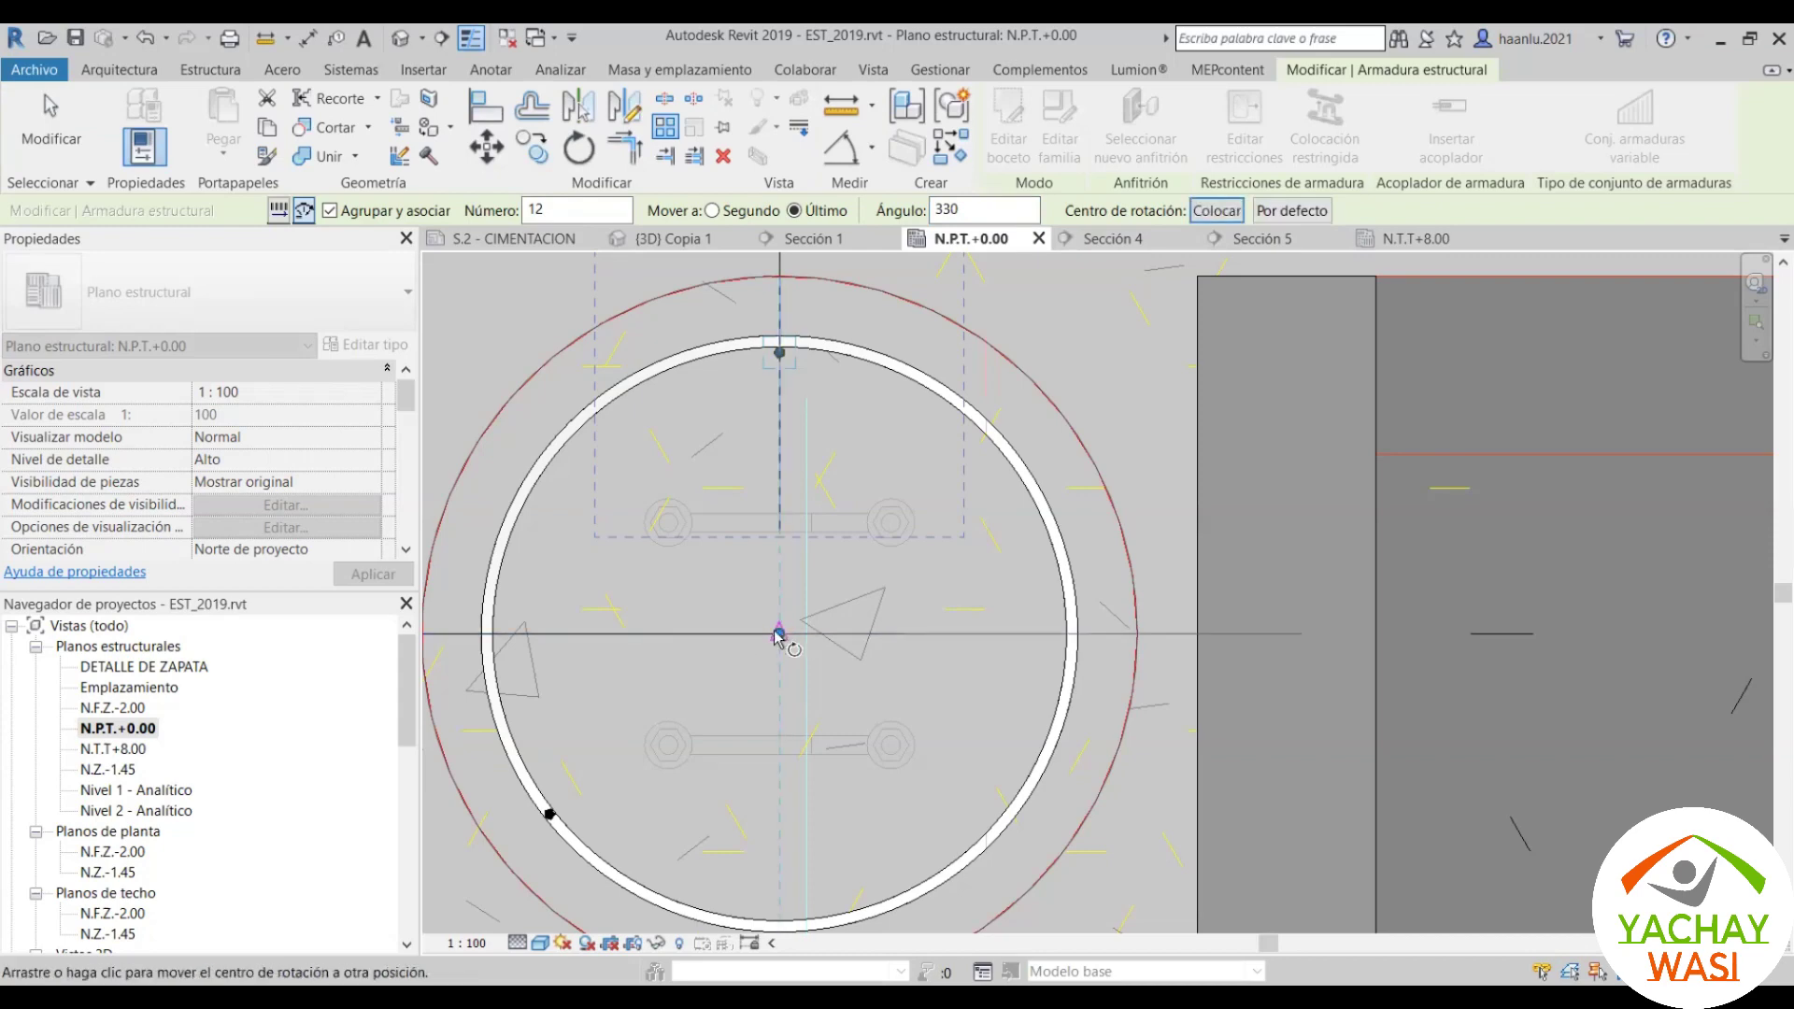
Step: Pick the horizontal start ray and end ray, then change the array count to 3
{"action": "left_click", "coordinate": [1022, 633]}
{"action": "left_click", "coordinate": [894, 392]}
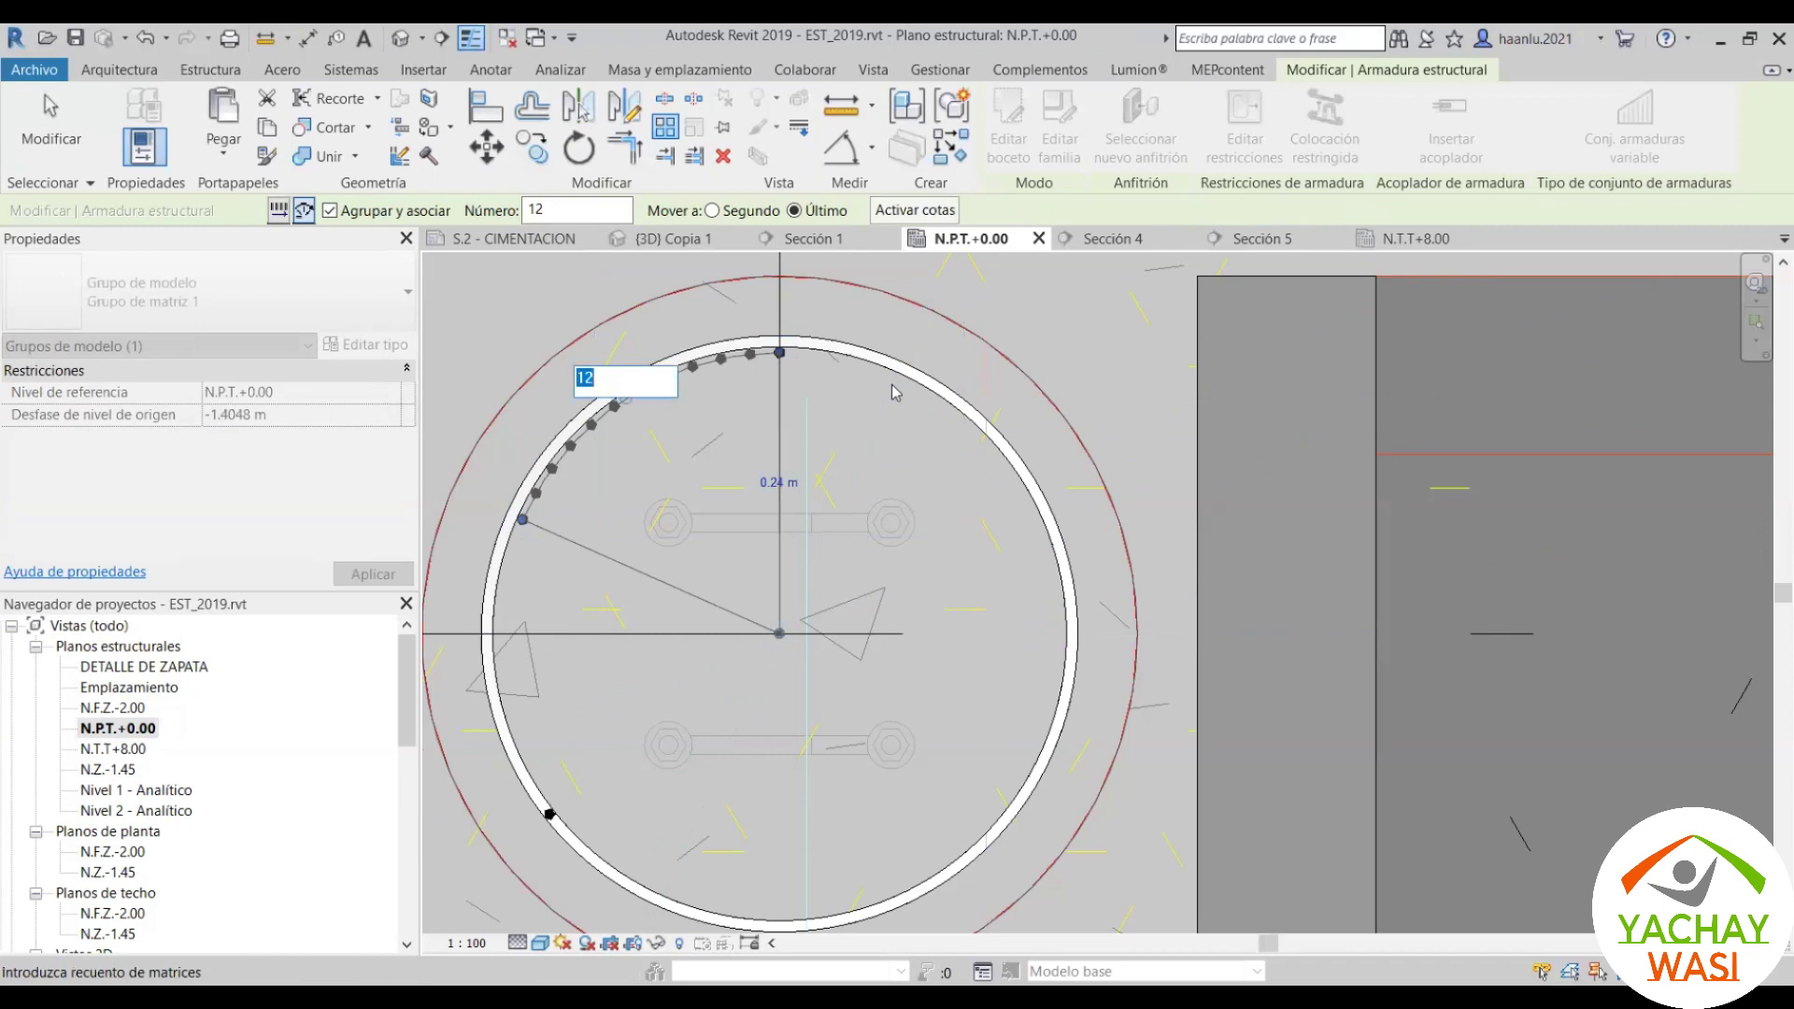
{"action": "type", "text": "3"}
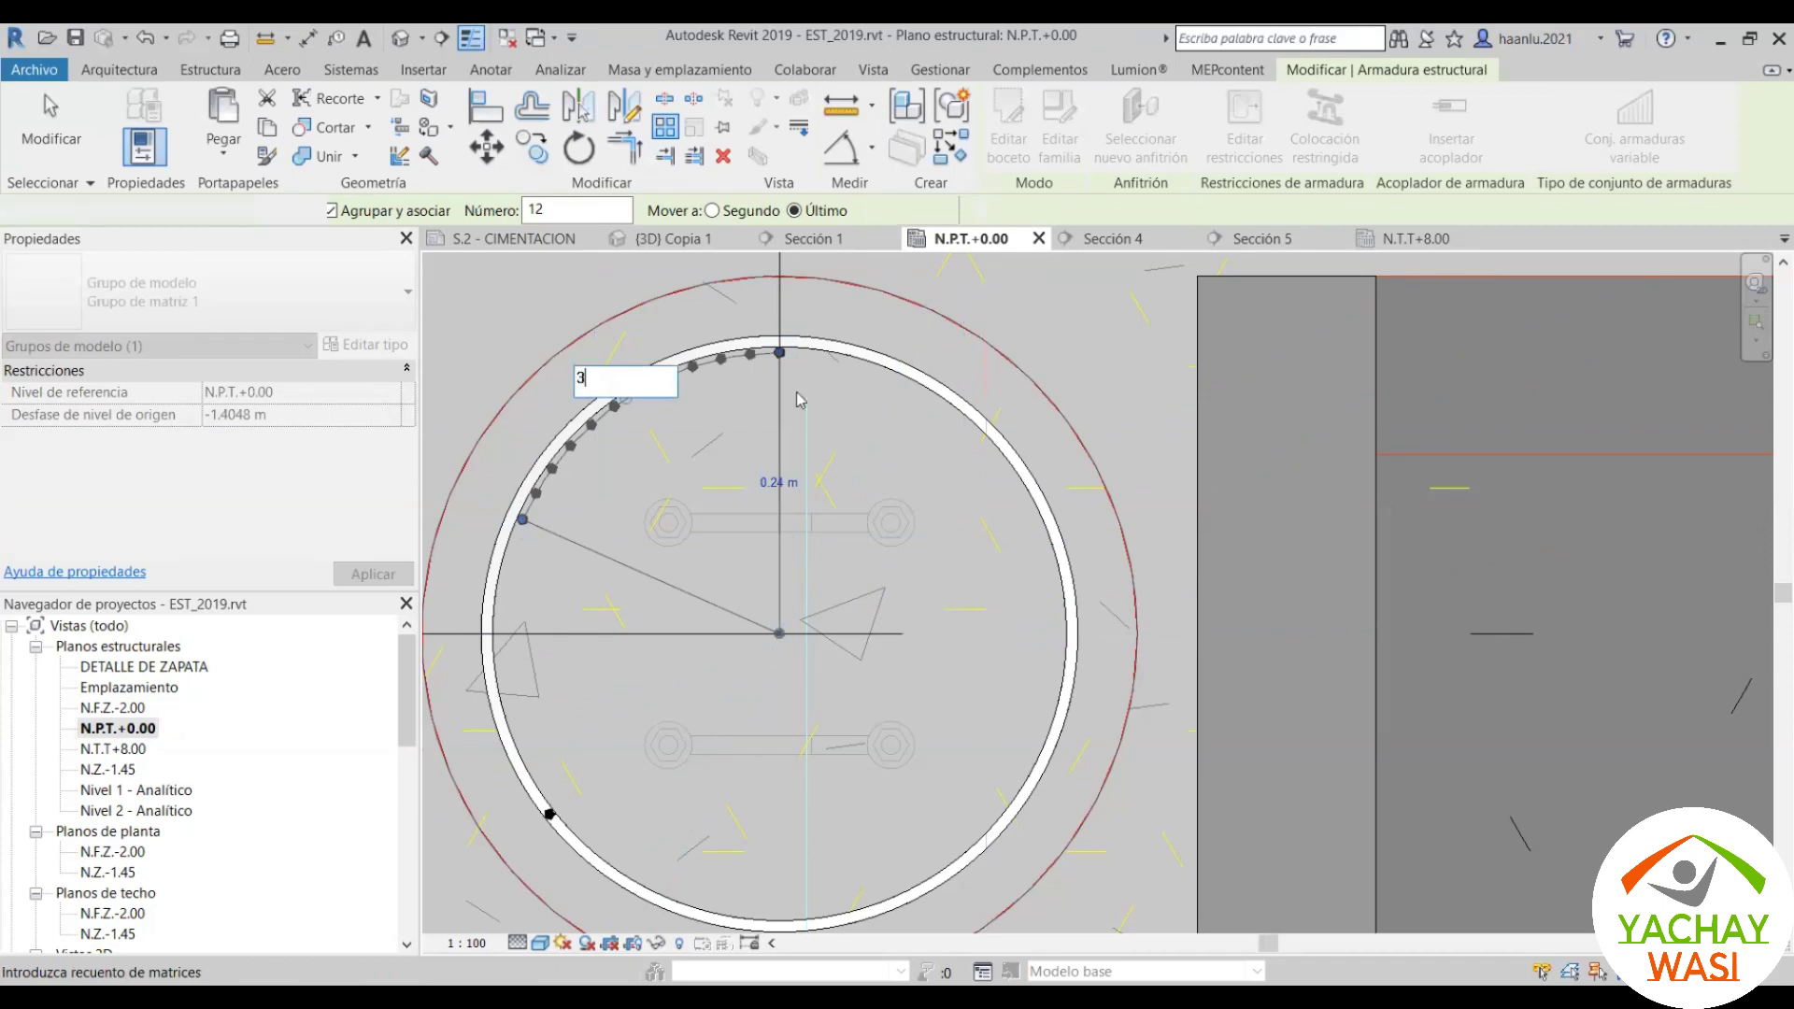
{"action": "key", "text": "Return"}
{"action": "scroll", "coordinate": [803, 598], "scroll_direction": "down", "scroll_amount": 3}
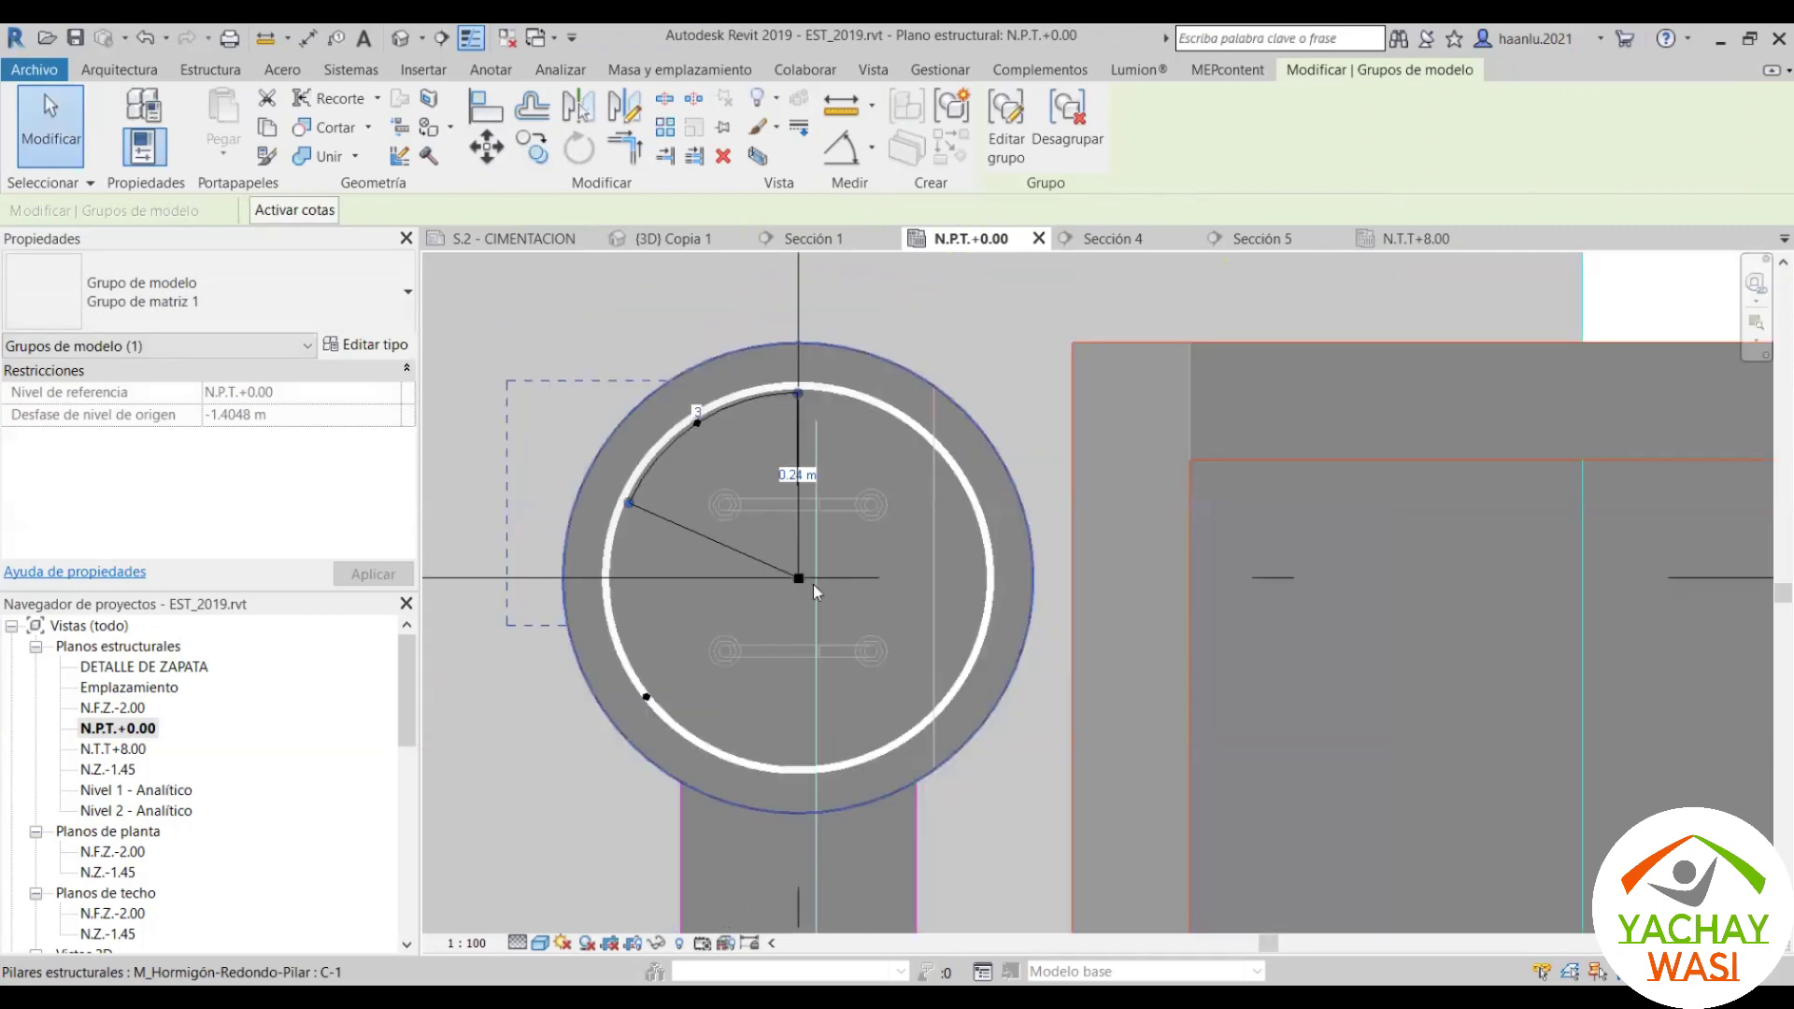
{"action": "scroll", "coordinate": [751, 564], "scroll_direction": "up", "scroll_amount": 2}
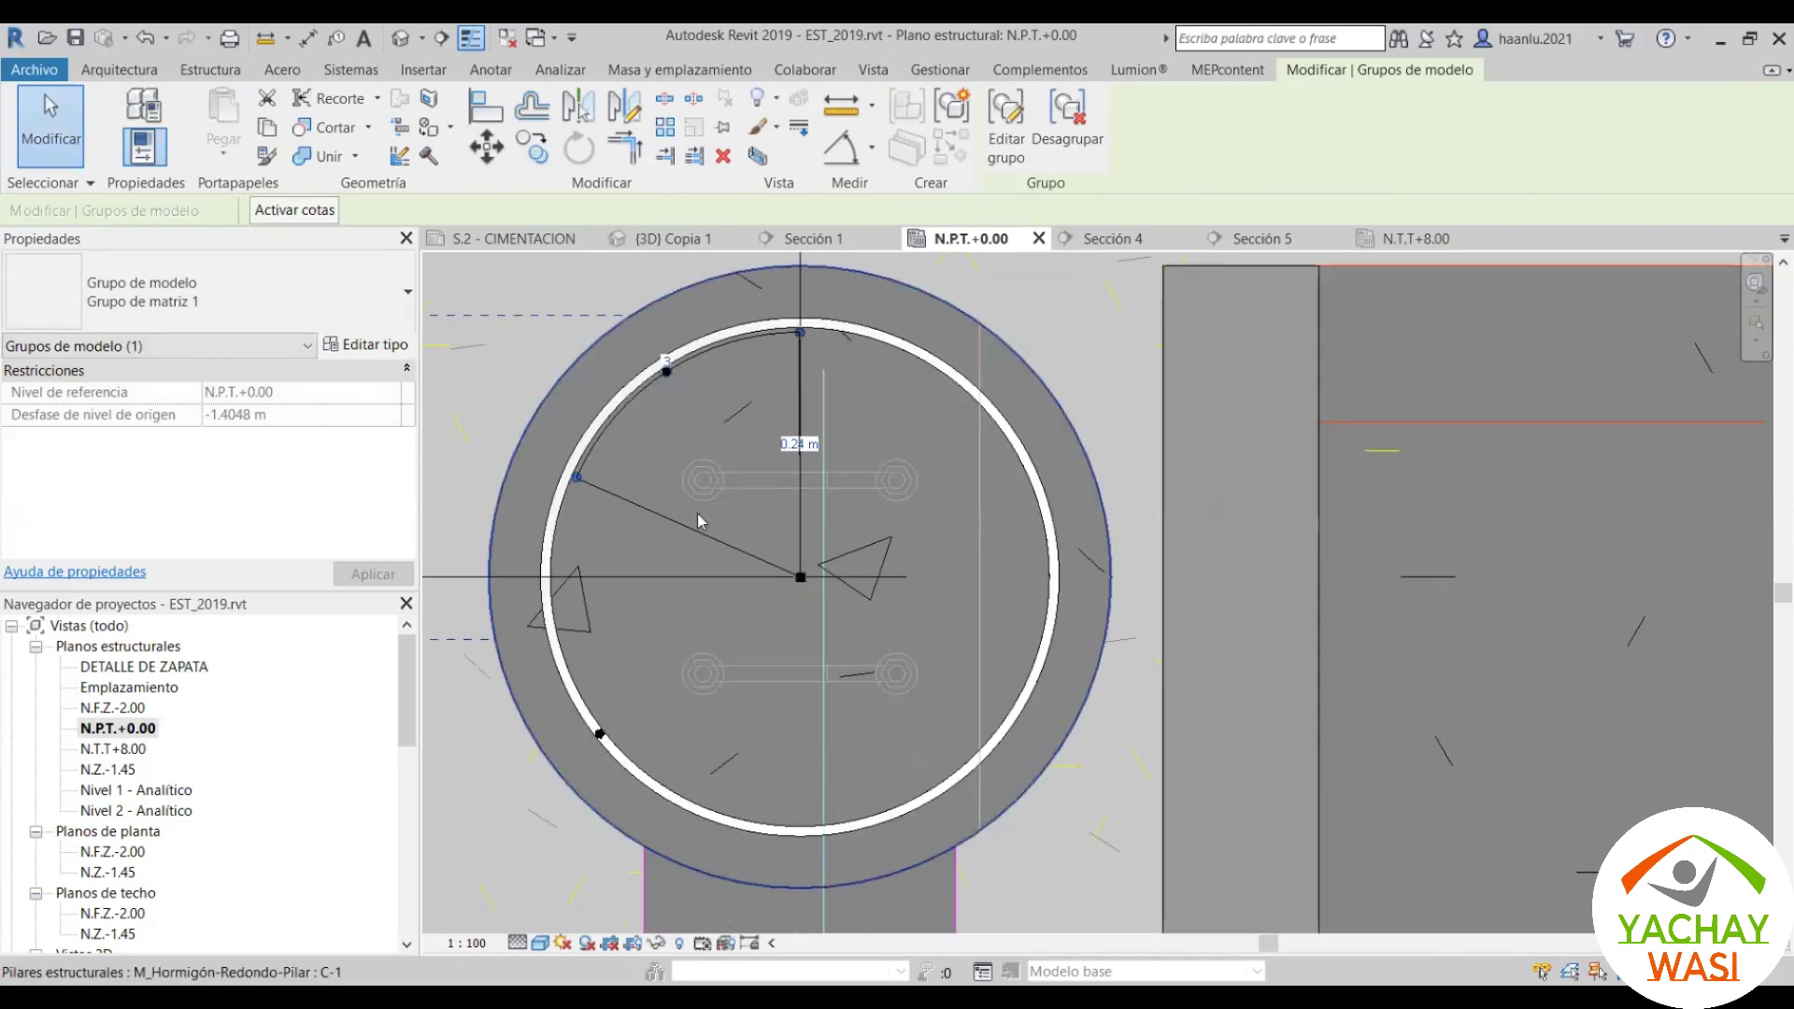
Step: Reselect the top bar and start a radial array pivoting on the column midpoint
{"action": "key", "text": "Escape"}
{"action": "scroll", "coordinate": [701, 516], "scroll_direction": "up", "scroll_amount": 1}
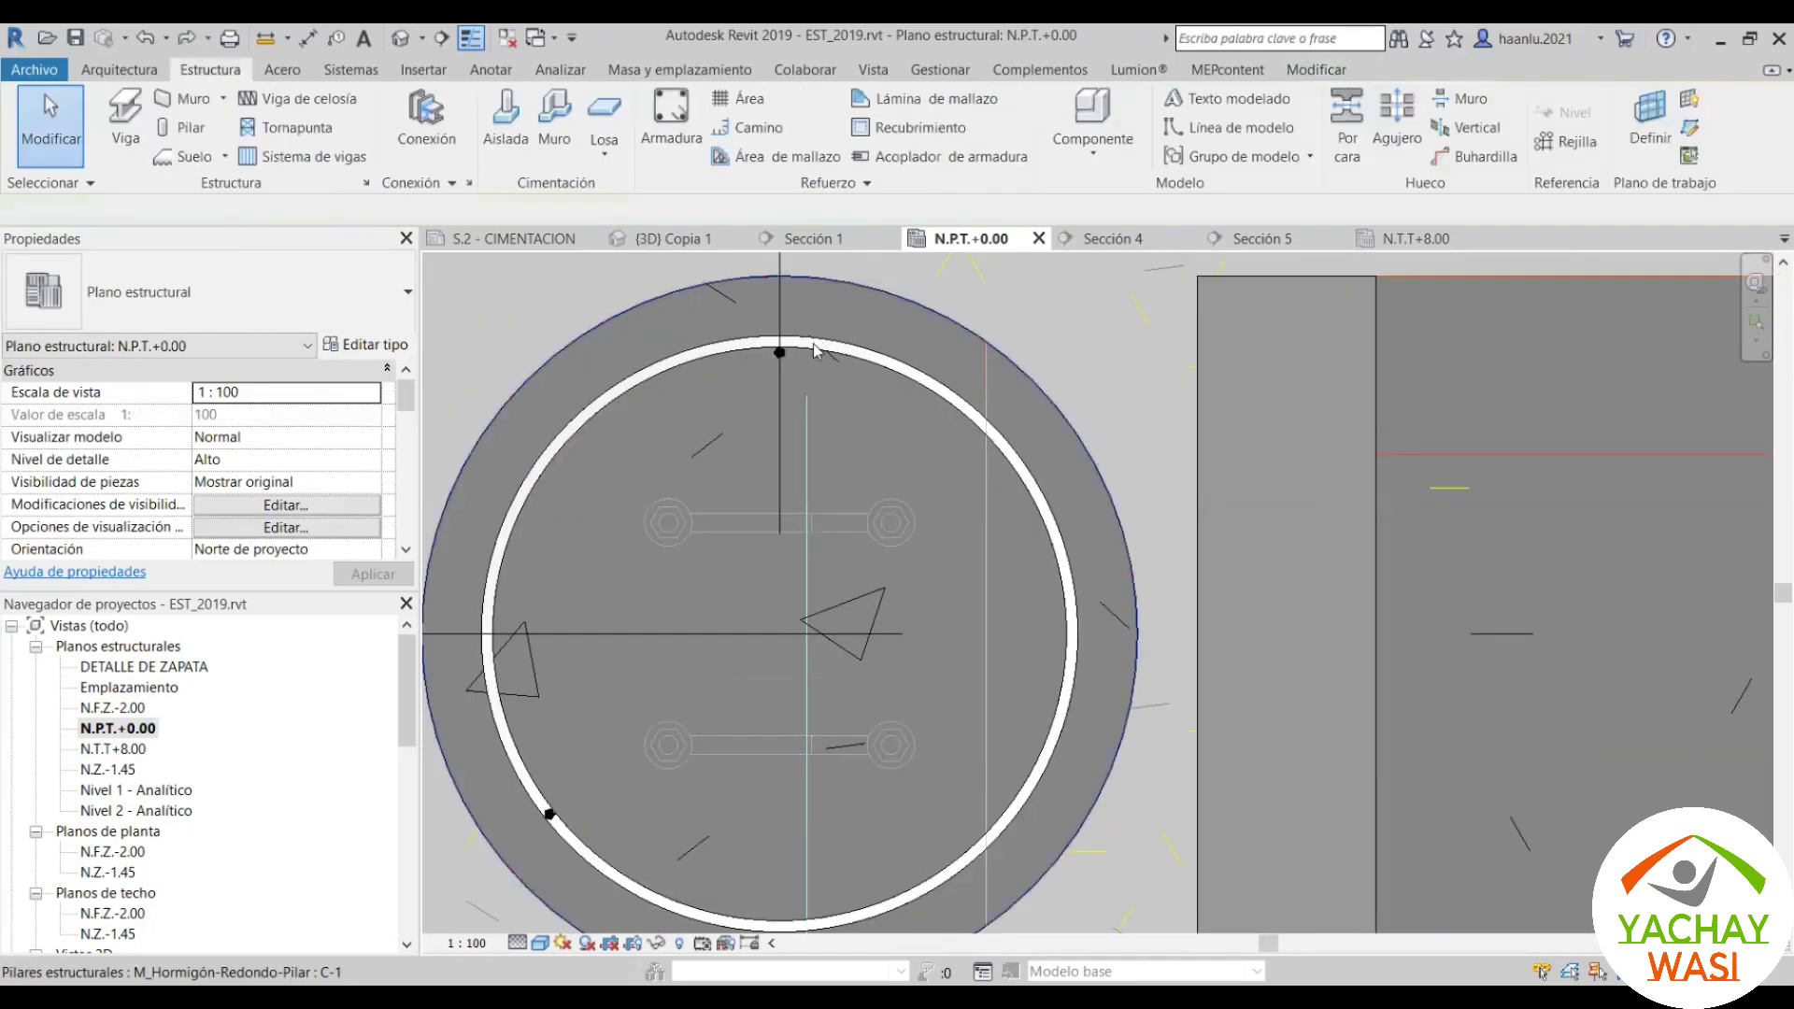
{"action": "left_click", "coordinate": [793, 357]}
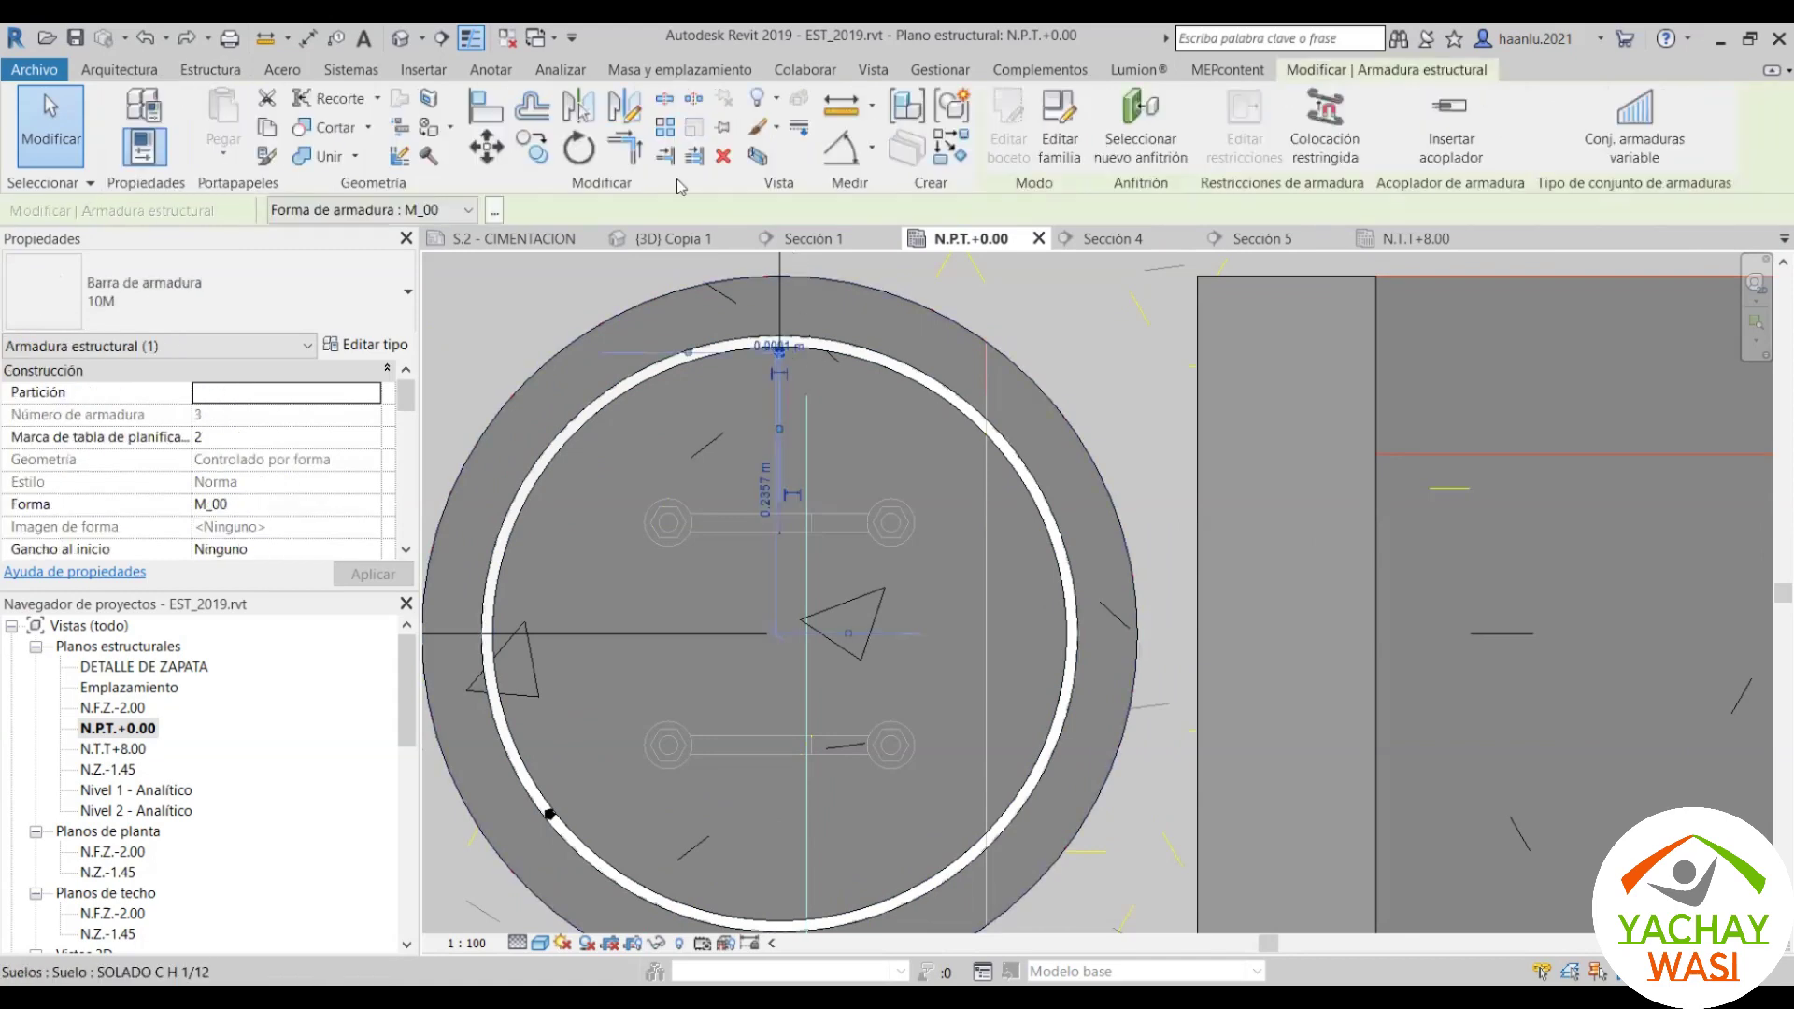
{"action": "key", "text": "a"}
{"action": "key", "text": "r"}
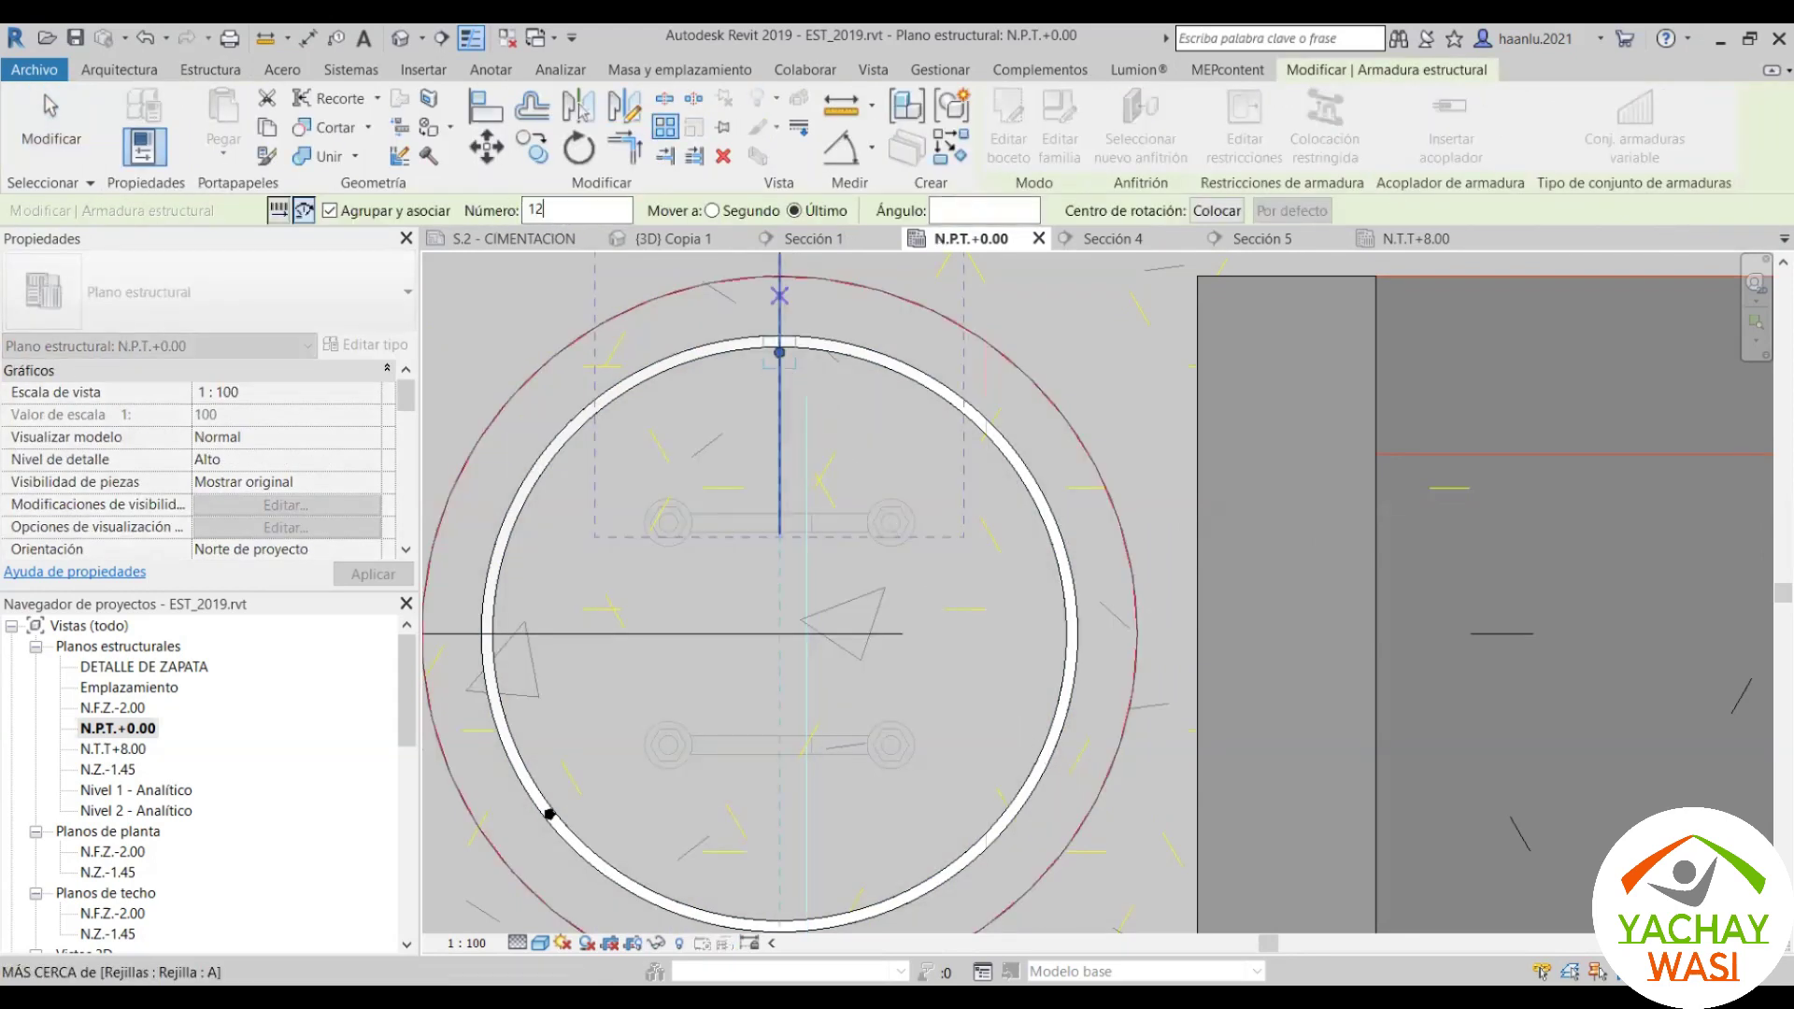
{"action": "left_click", "coordinate": [934, 210]}
{"action": "type", "text": "360"}
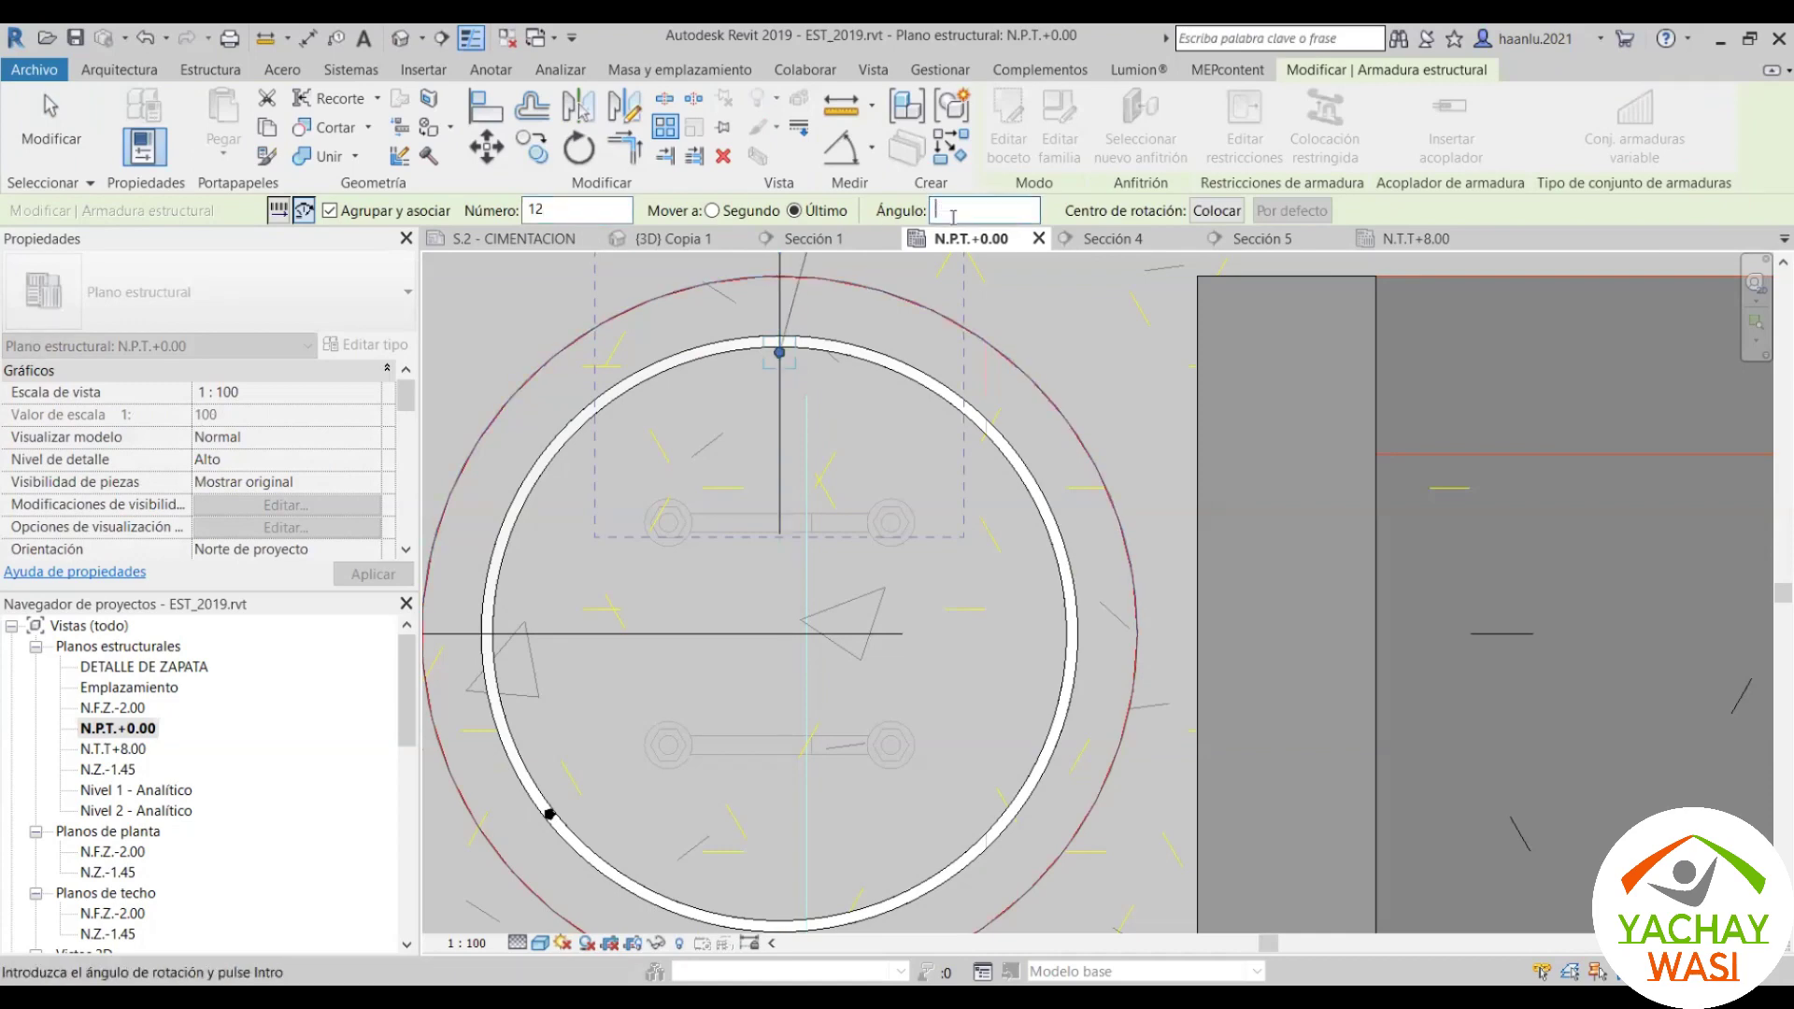
{"action": "left_click", "coordinate": [1217, 211]}
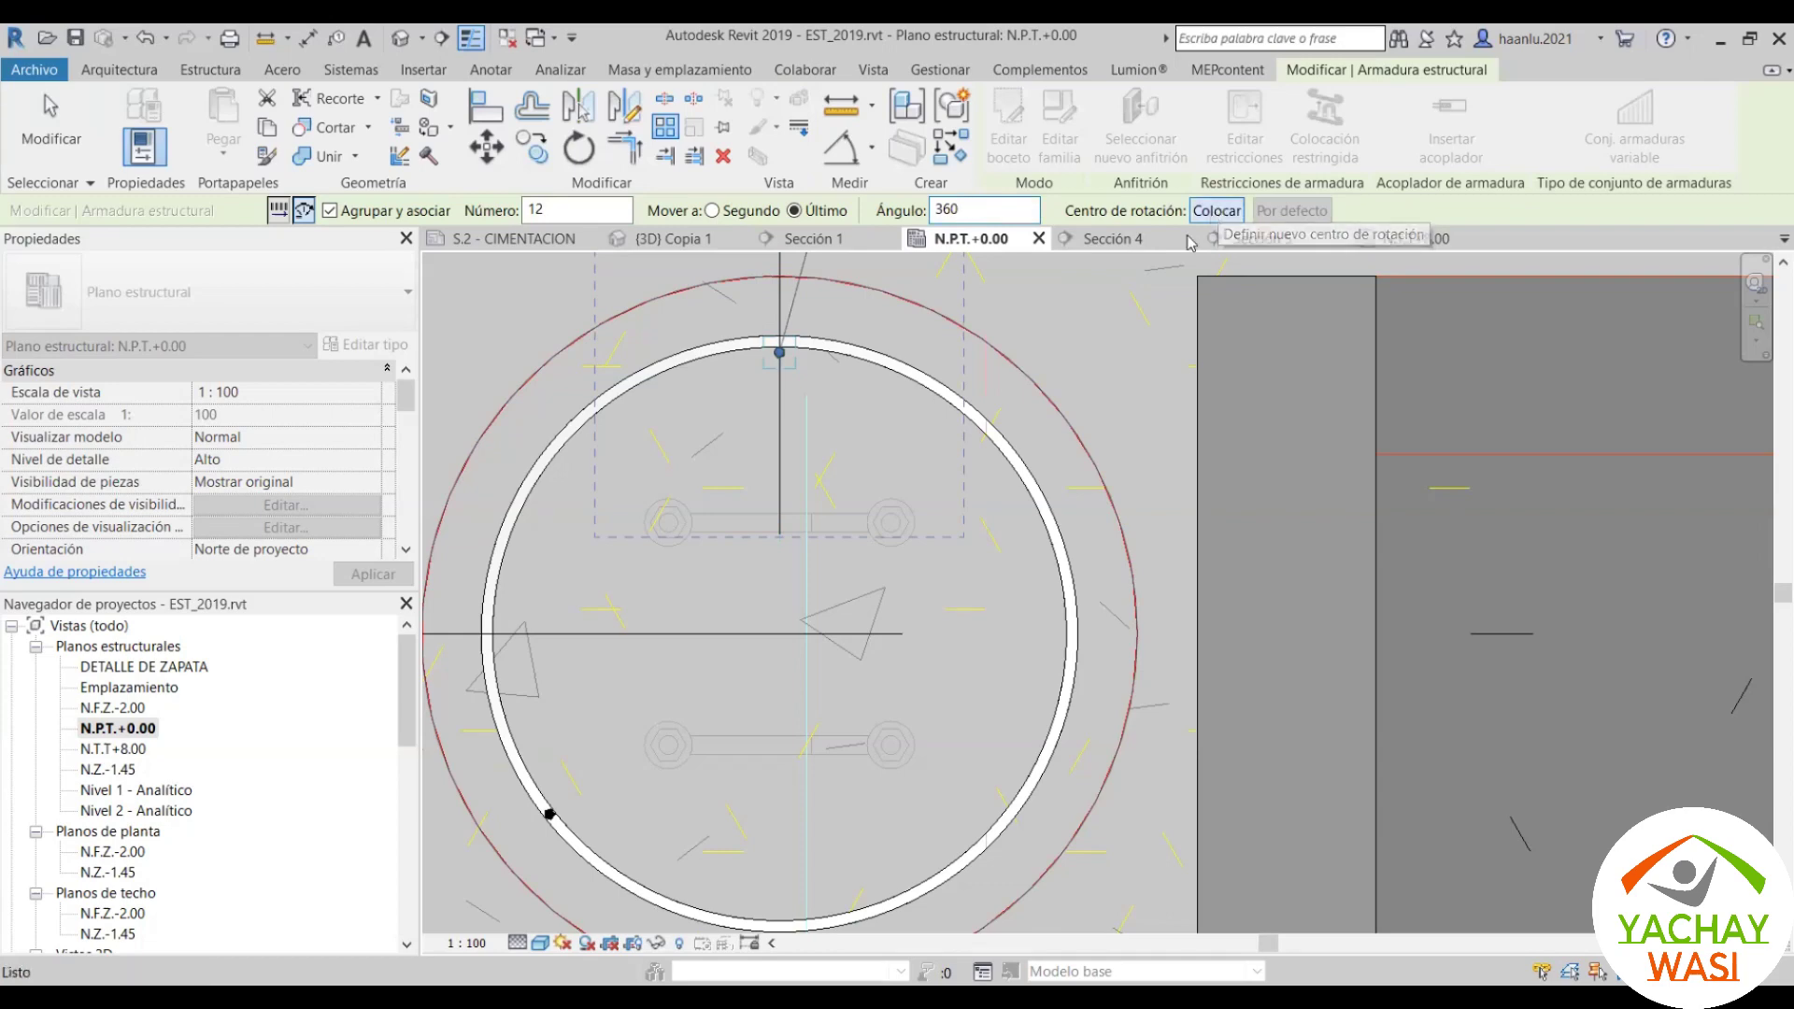
{"action": "left_click", "coordinate": [781, 635]}
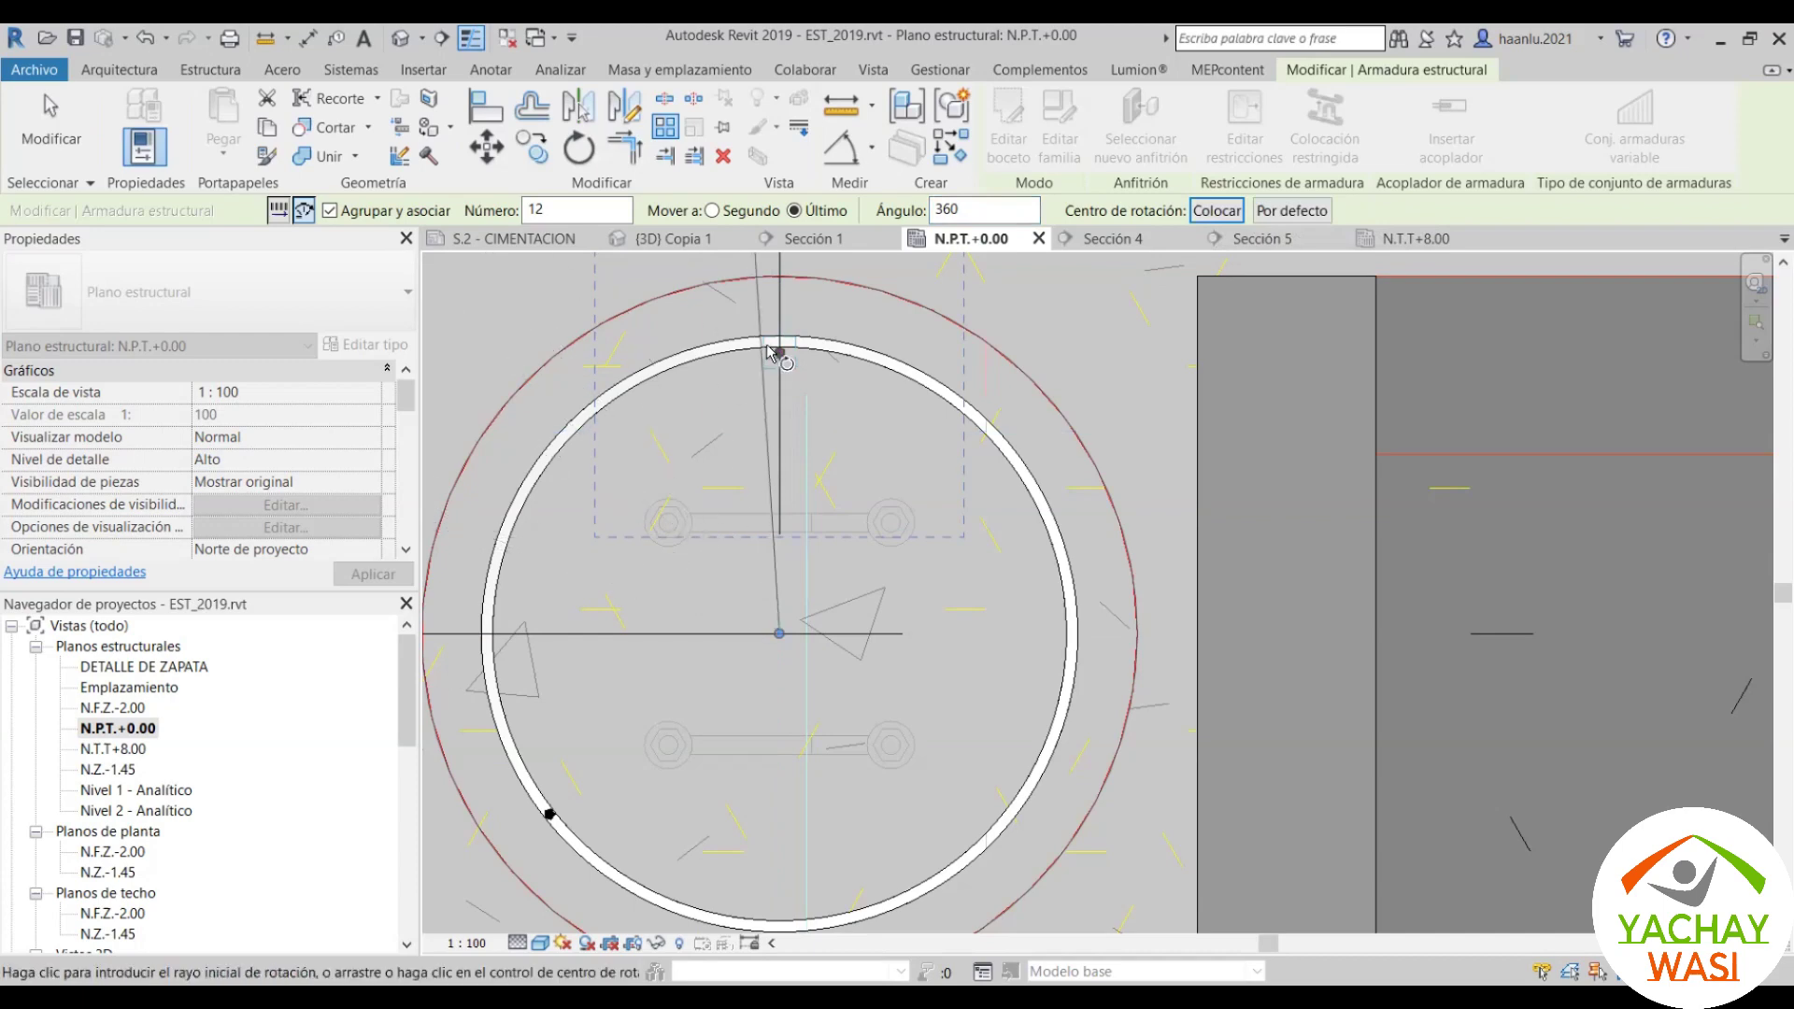
Step: Set the start ray through the top bar and revise the total angle to 330° for 12 copies
{"action": "scroll", "coordinate": [783, 355], "scroll_direction": "up", "scroll_amount": 3}
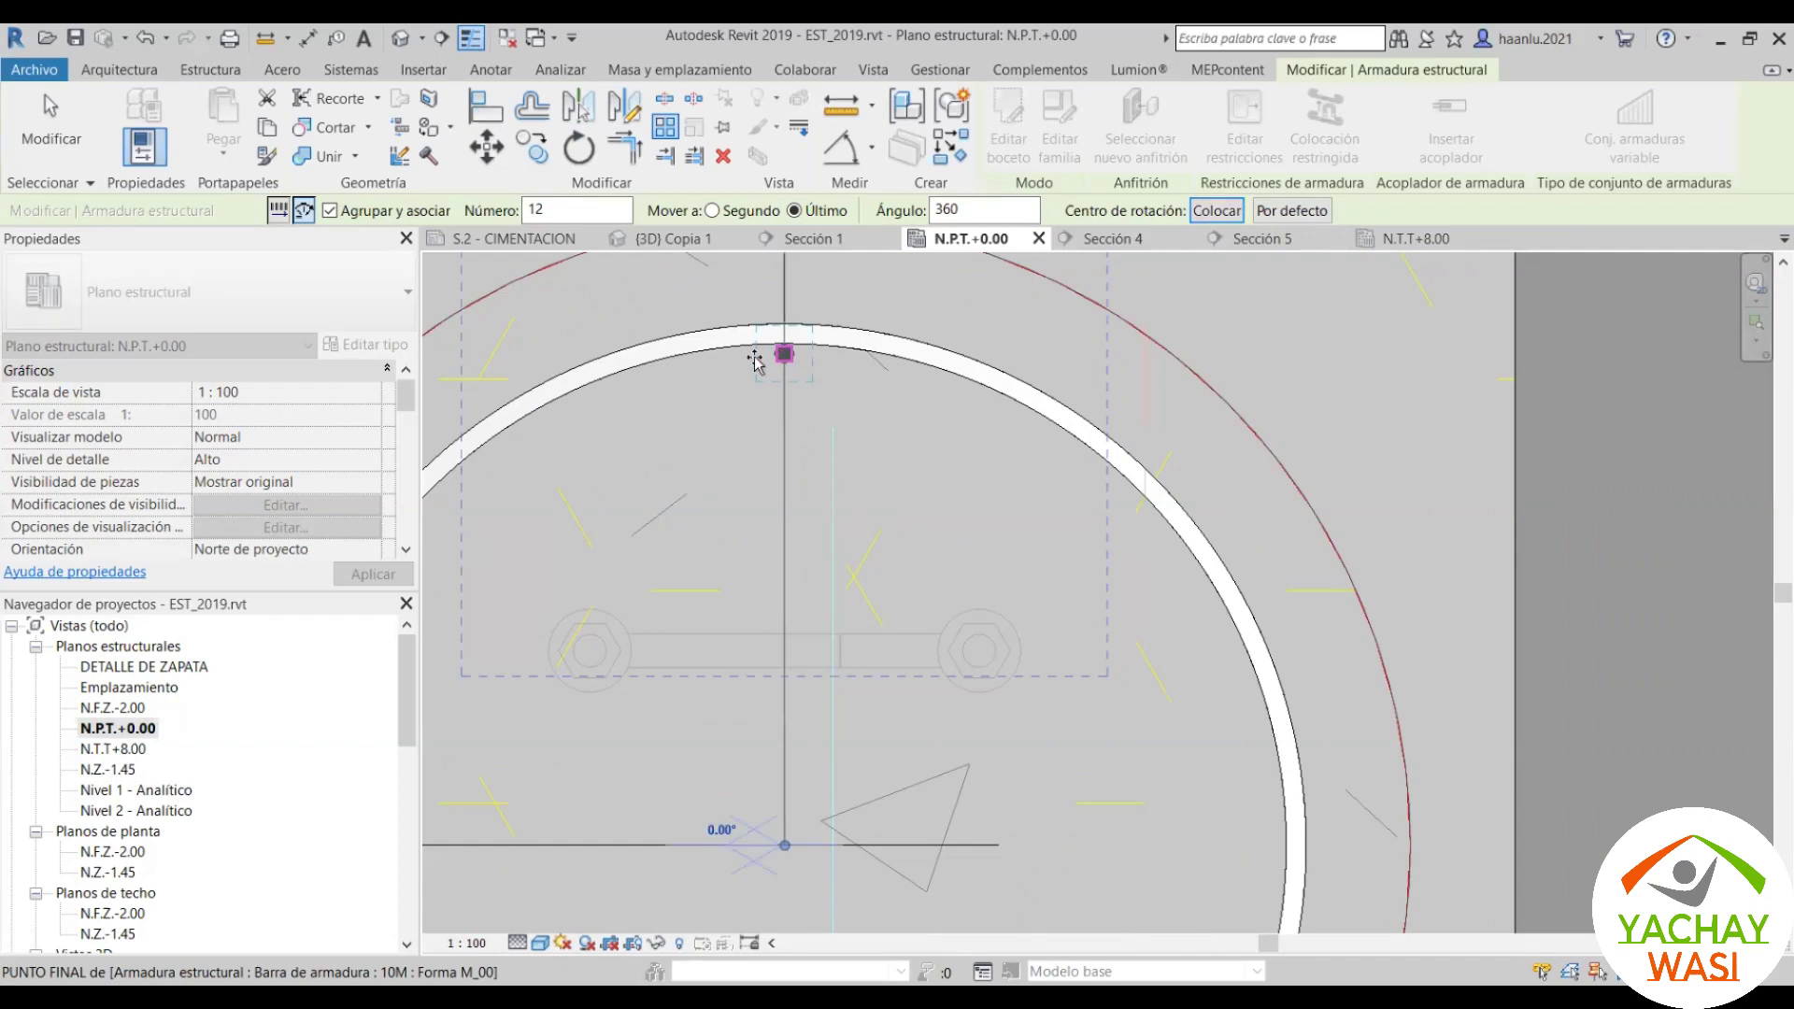
{"action": "left_click", "coordinate": [783, 355]}
{"action": "scroll", "coordinate": [721, 365], "scroll_direction": "down", "scroll_amount": 2}
{"action": "scroll", "coordinate": [660, 403], "scroll_direction": "down", "scroll_amount": 2}
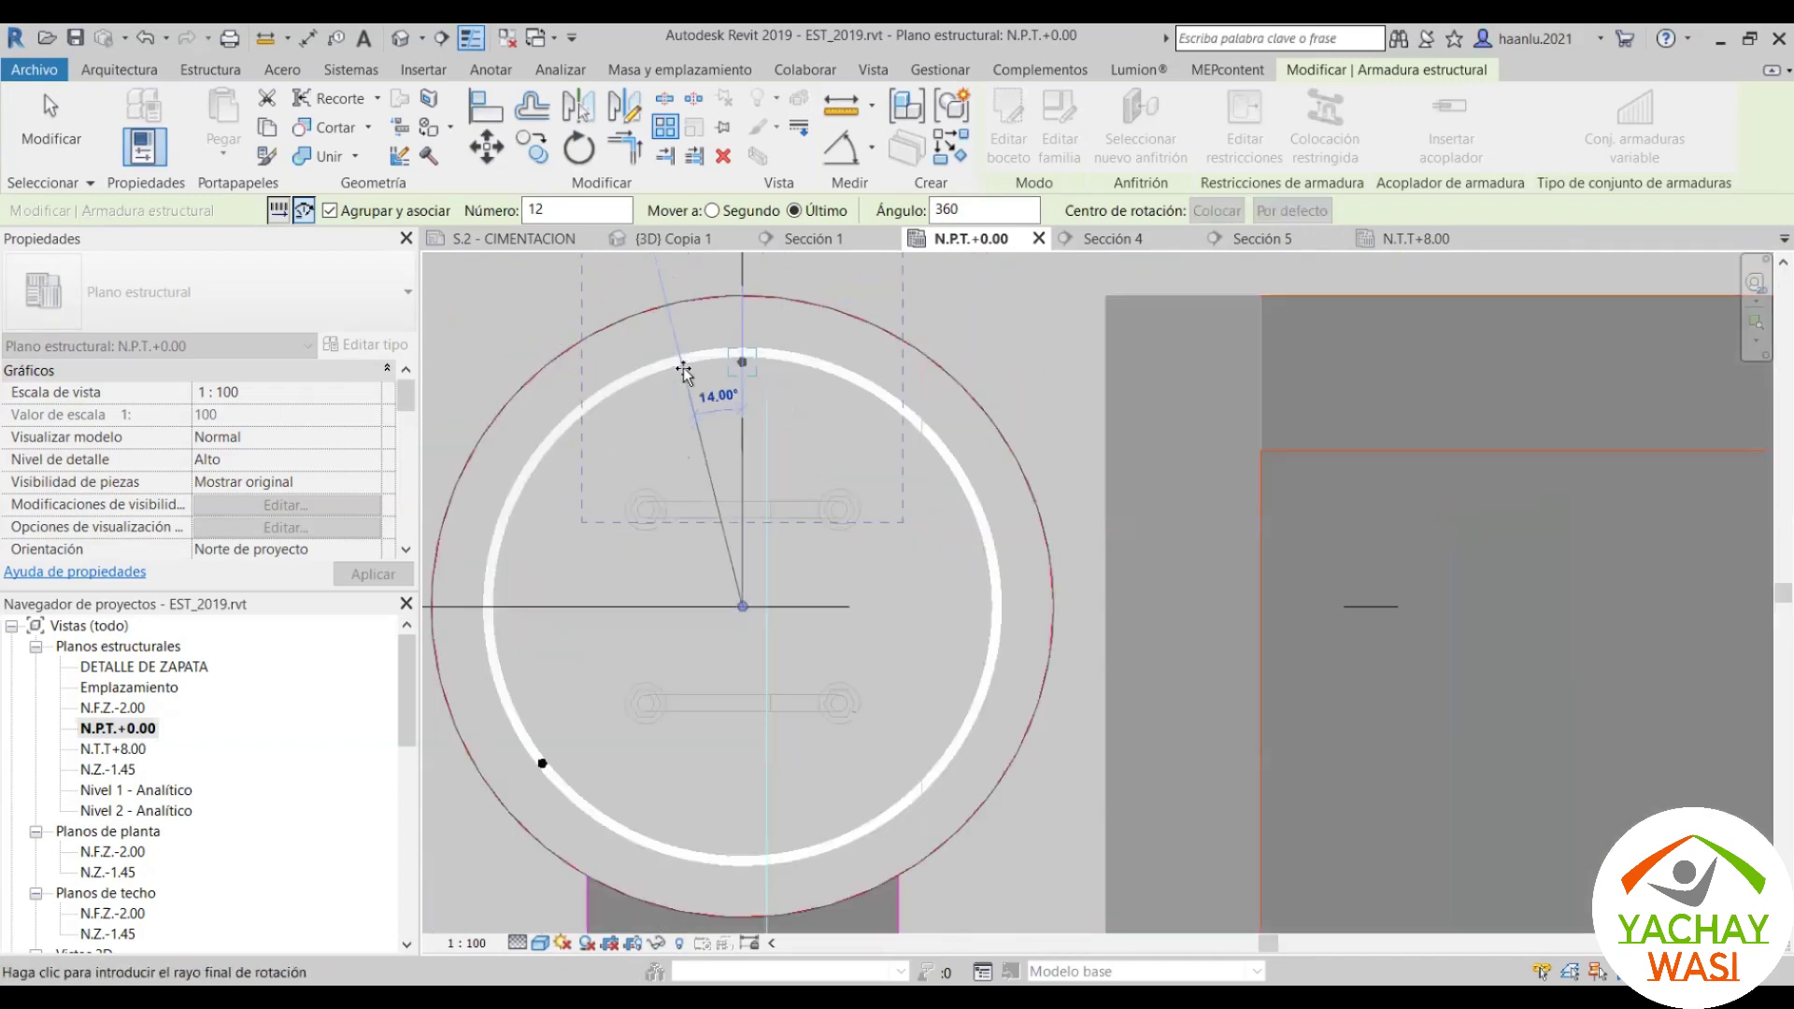
{"action": "scroll", "coordinate": [673, 392], "scroll_direction": "down", "scroll_amount": 1}
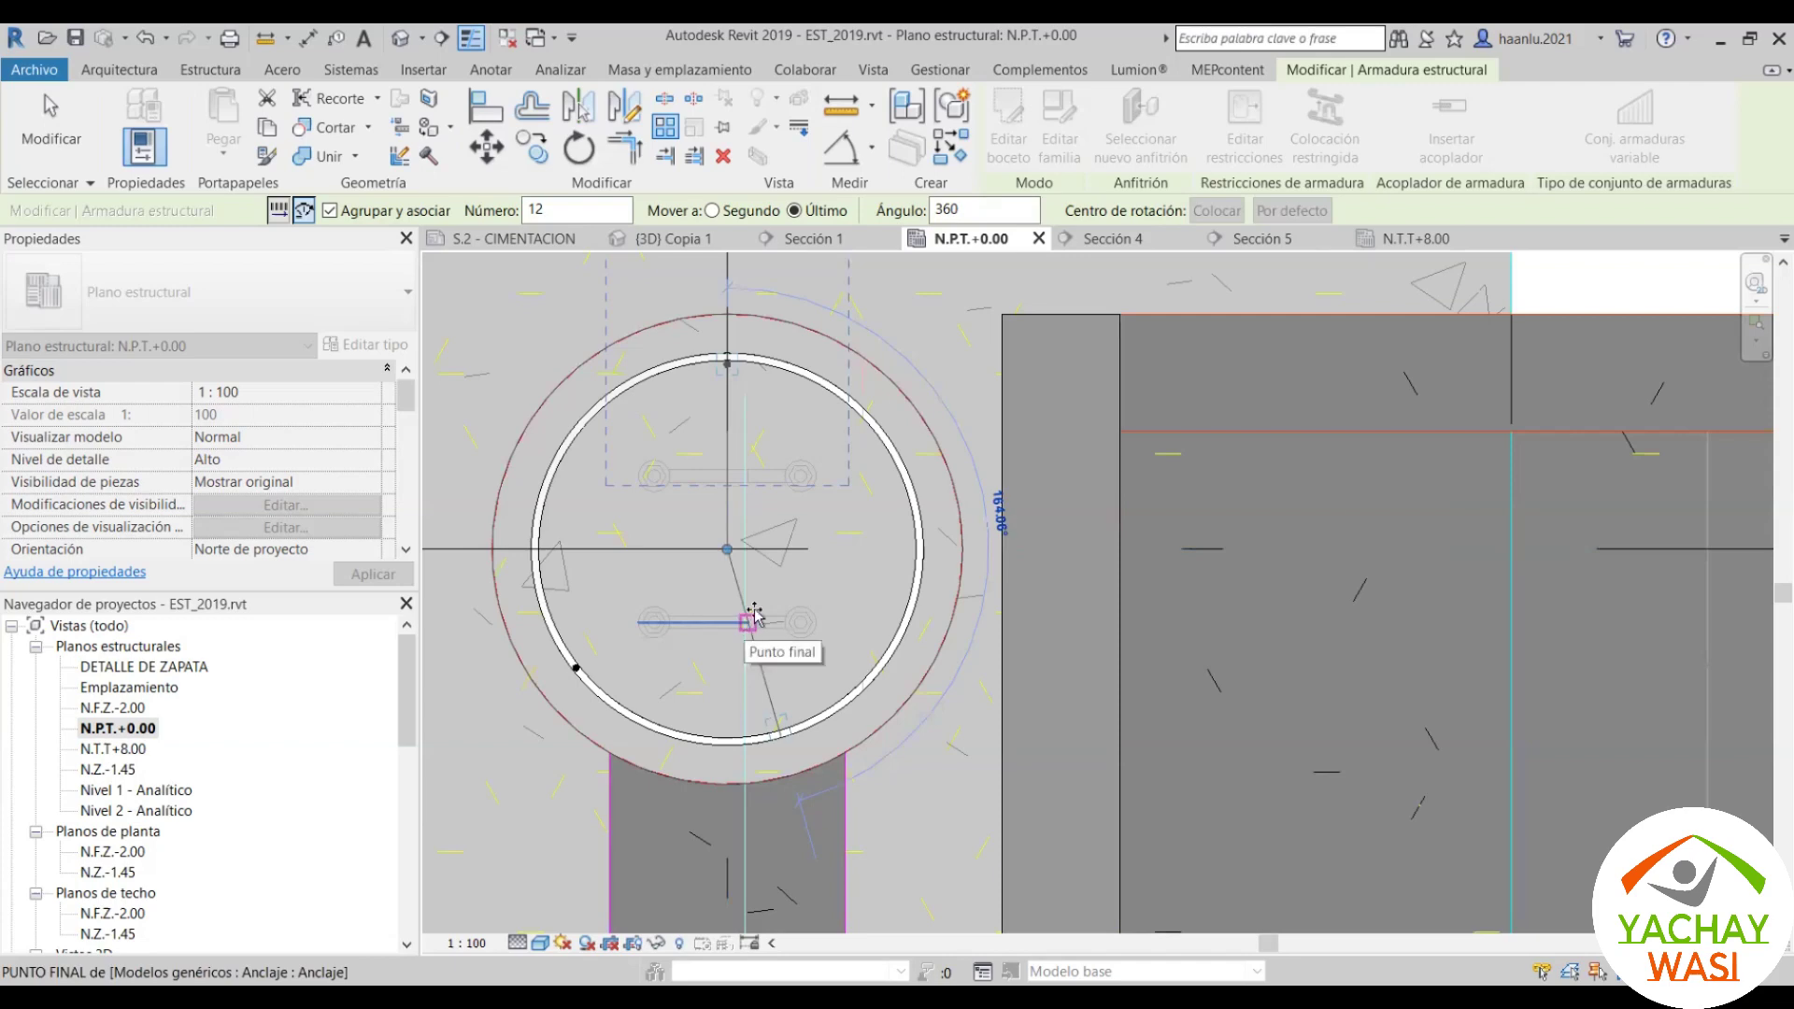
{"action": "left_click", "coordinate": [955, 209]}
{"action": "type", "text": "330"}
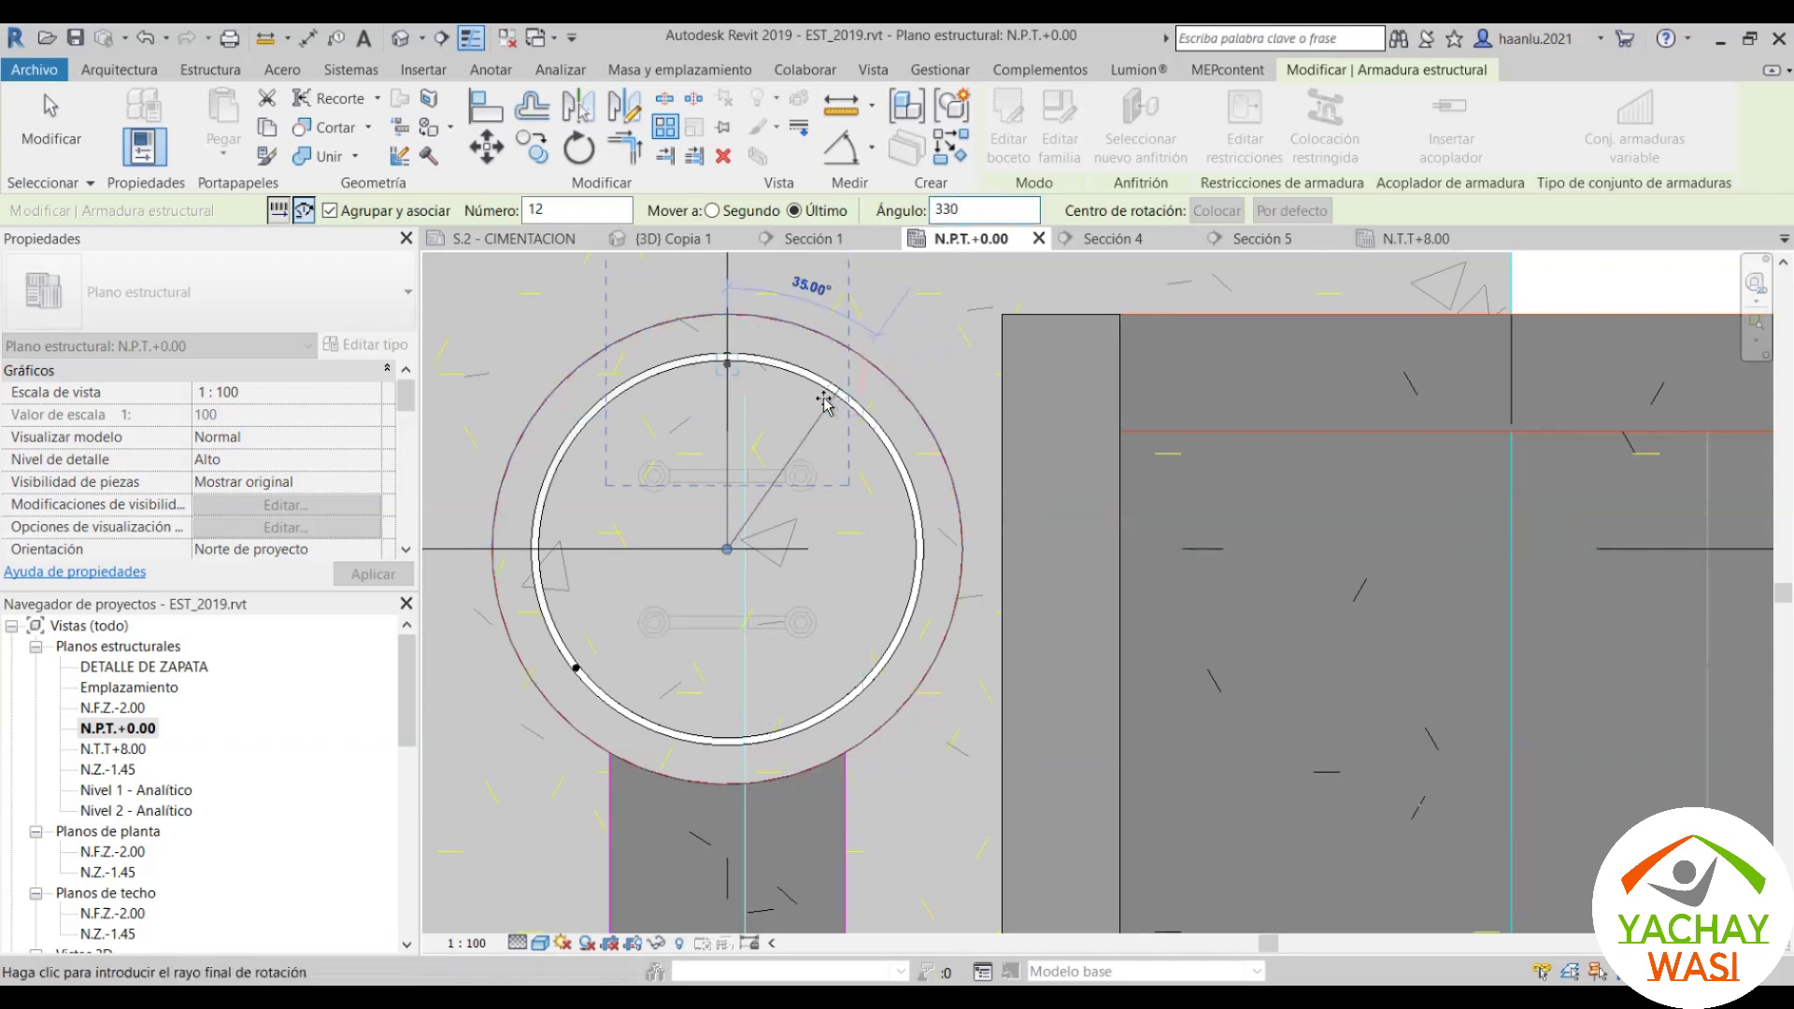
{"action": "scroll", "coordinate": [799, 394], "scroll_direction": "up", "scroll_amount": 1}
{"action": "scroll", "coordinate": [796, 397], "scroll_direction": "down", "scroll_amount": 1}
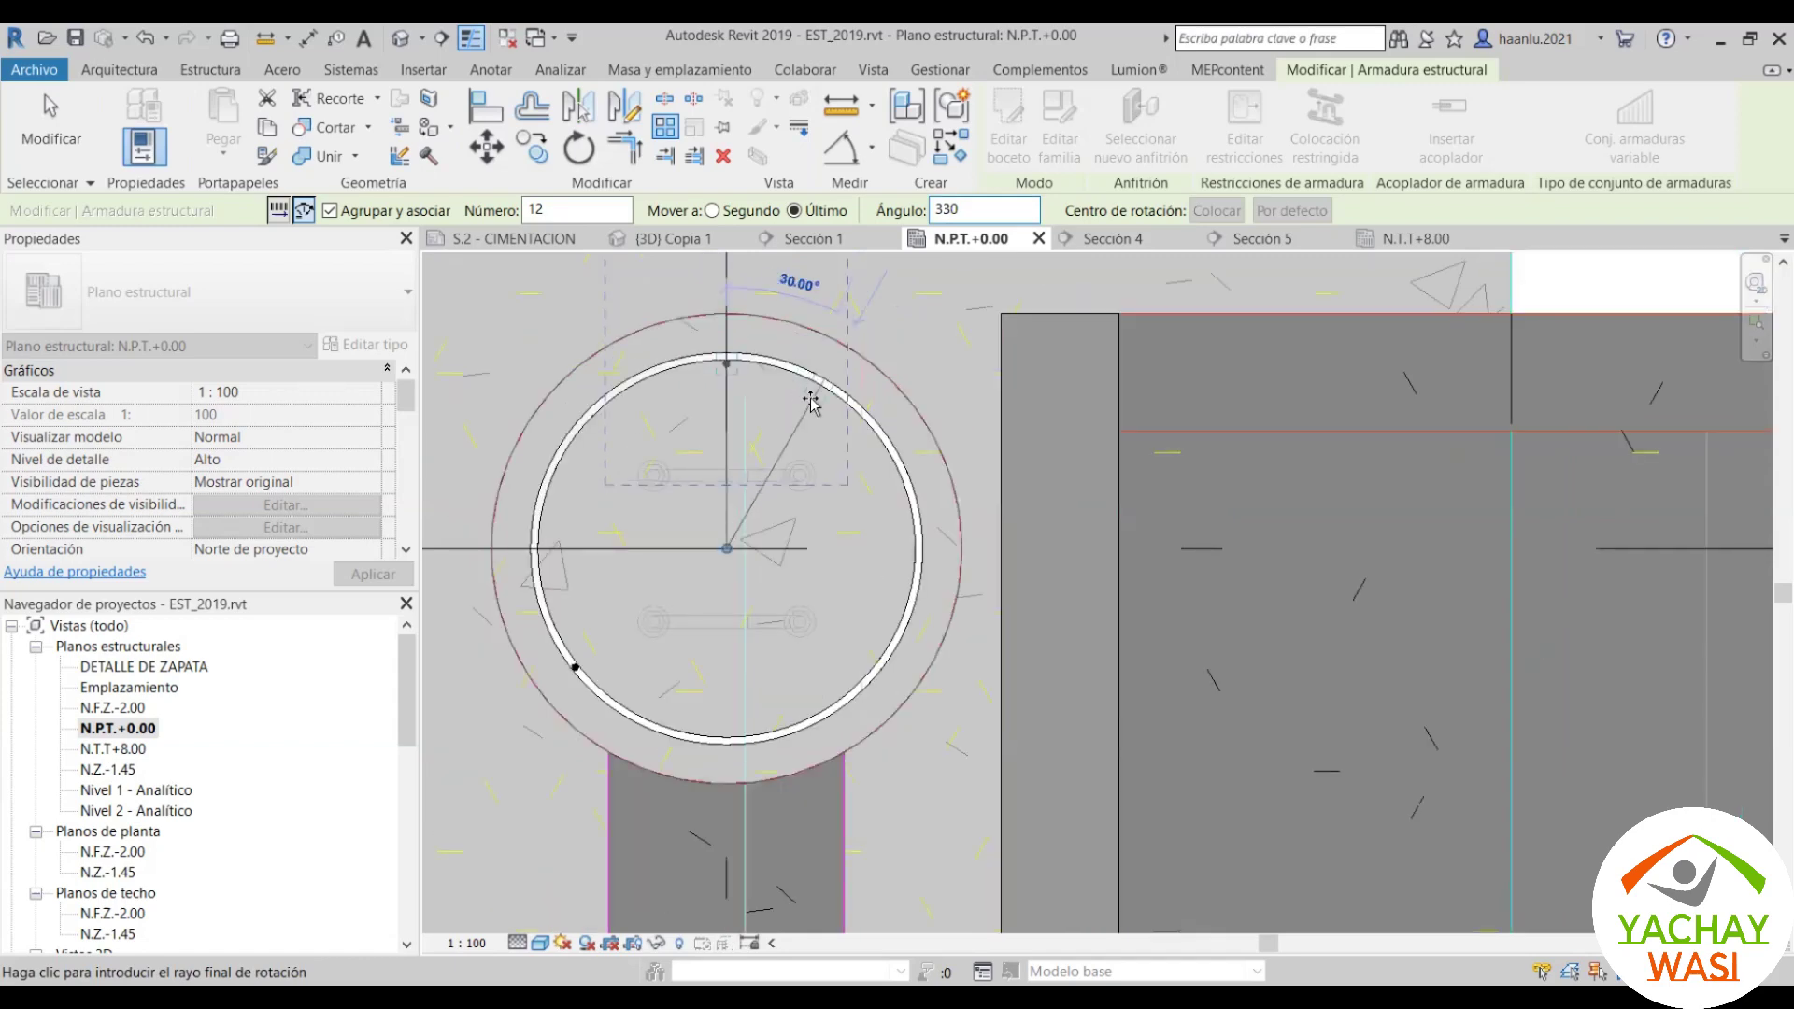
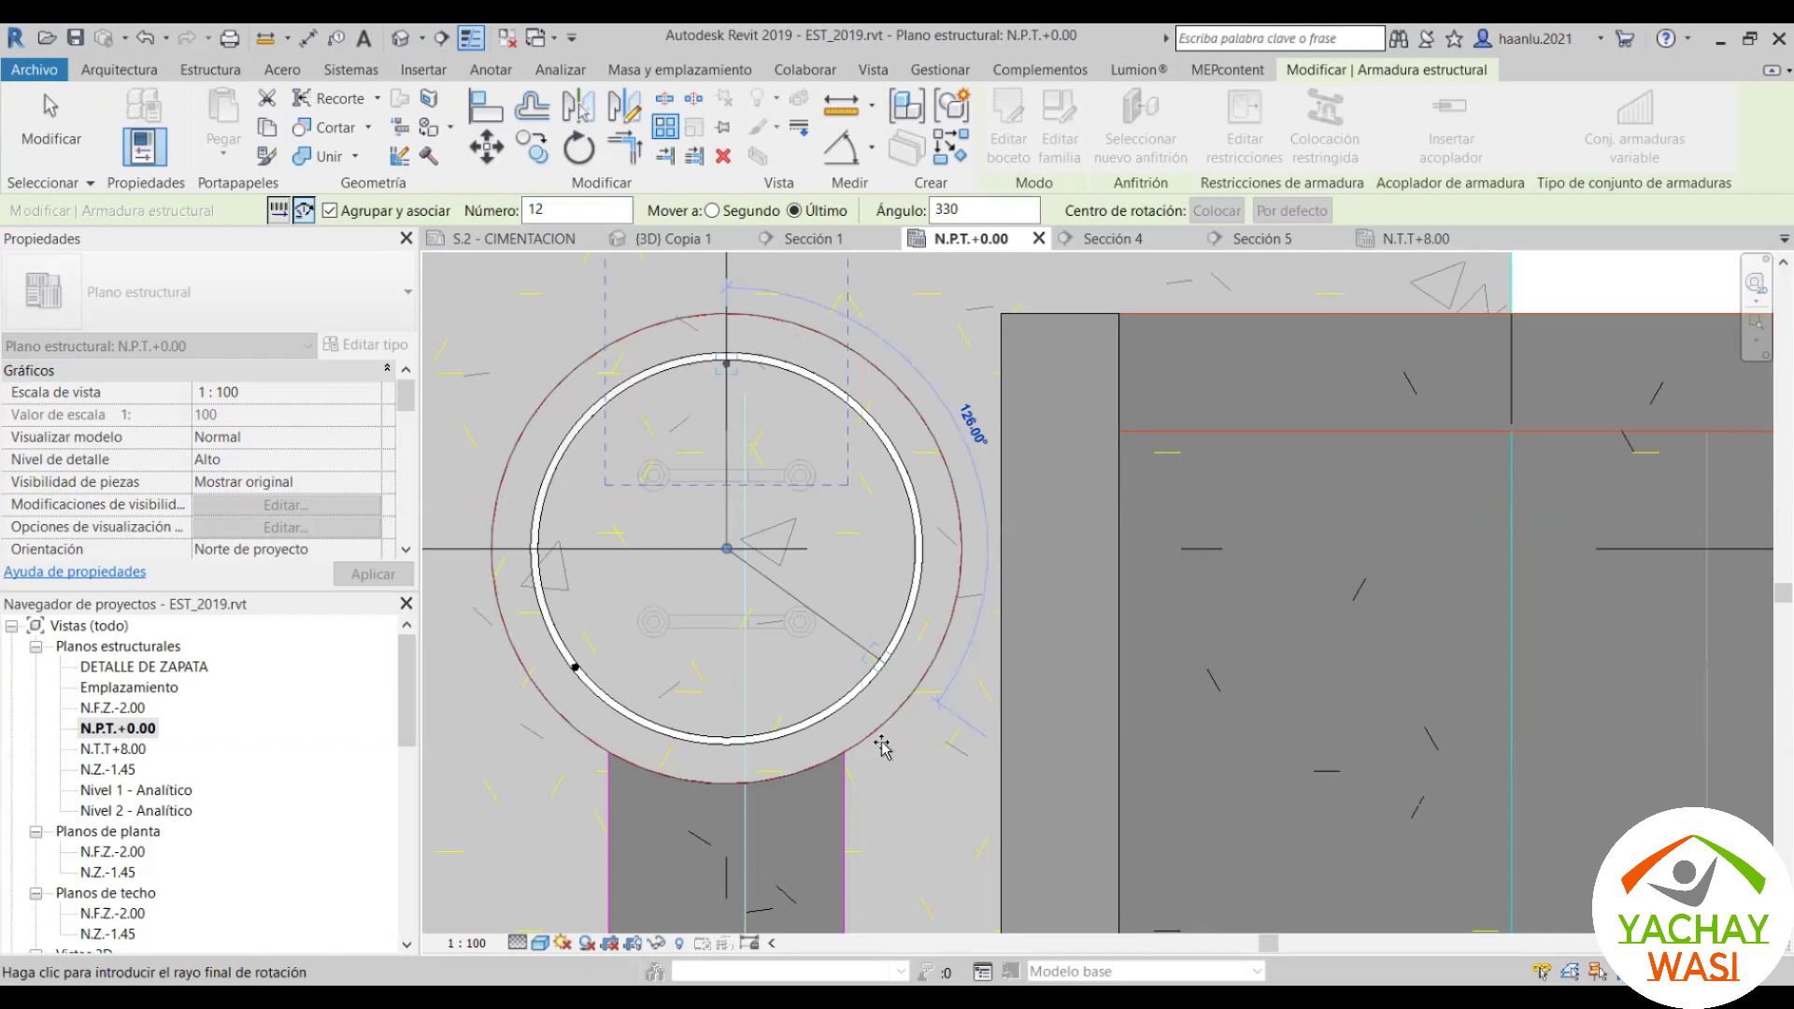
Step: Set the radial array angle to 330 and the count to 12, then finish the array
{"action": "left_click", "coordinate": [953, 211]}
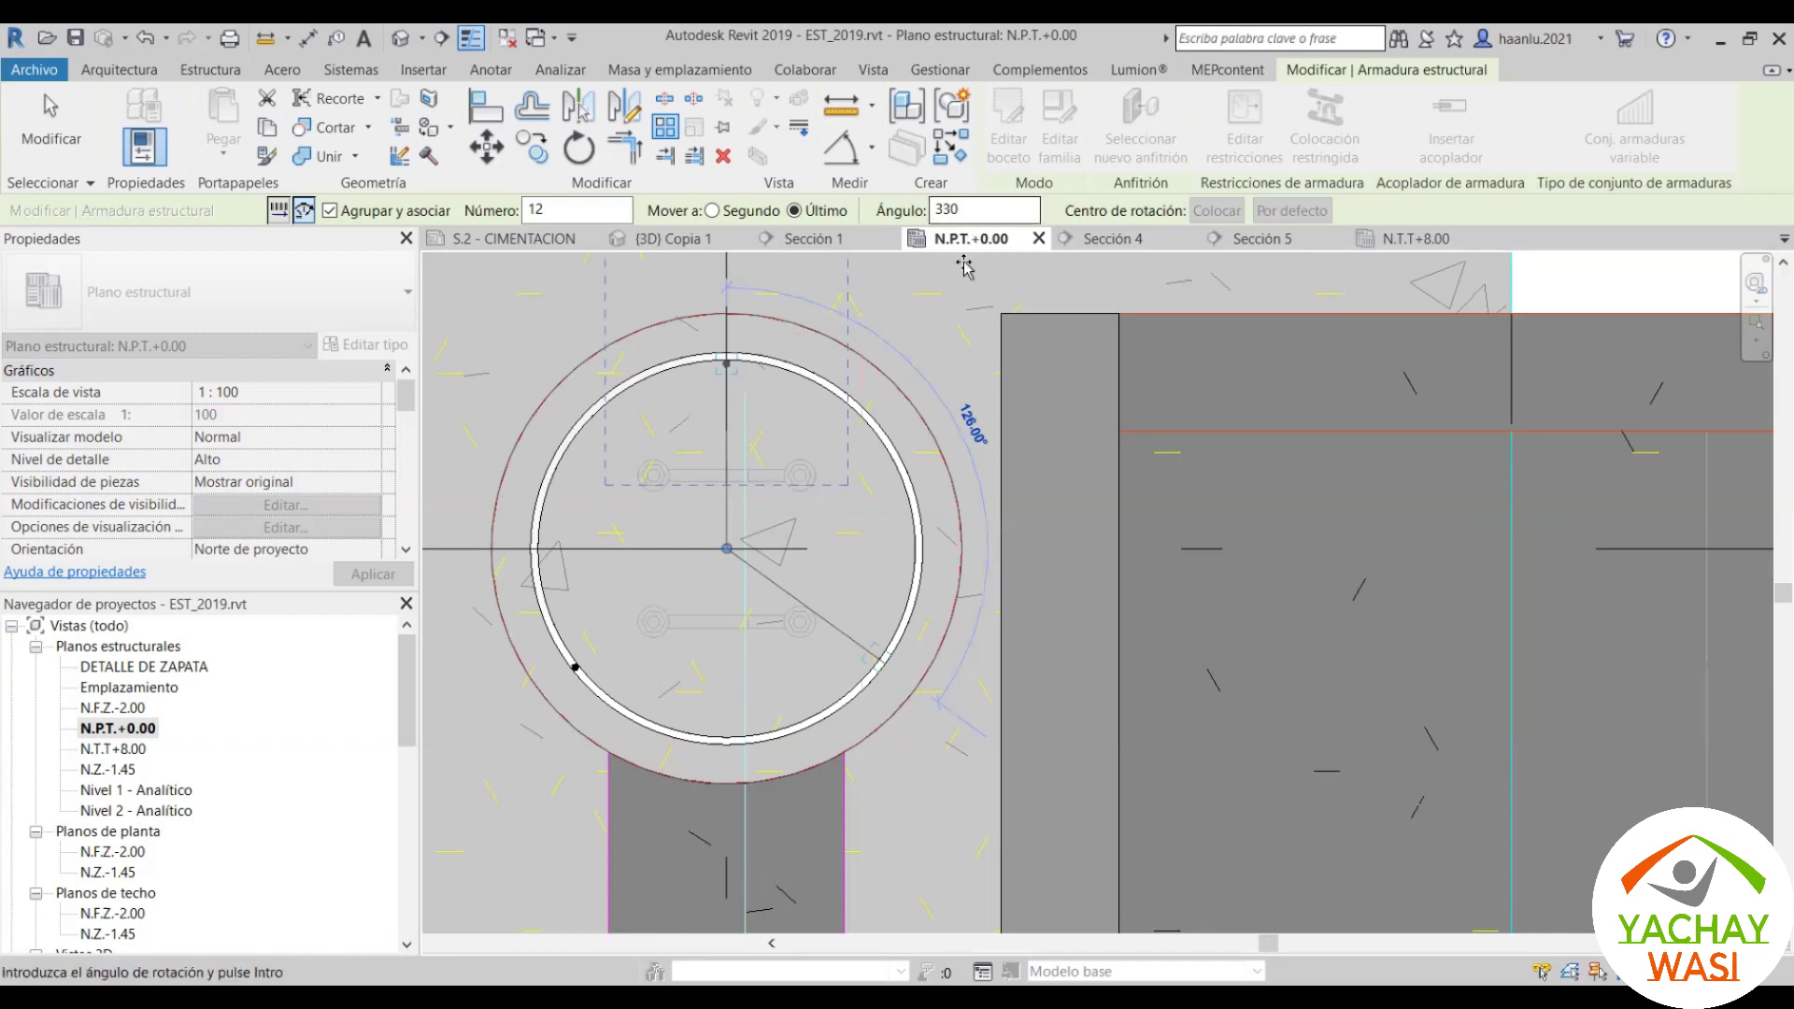
{"action": "type", "text": "30"}
{"action": "key", "text": "Return"}
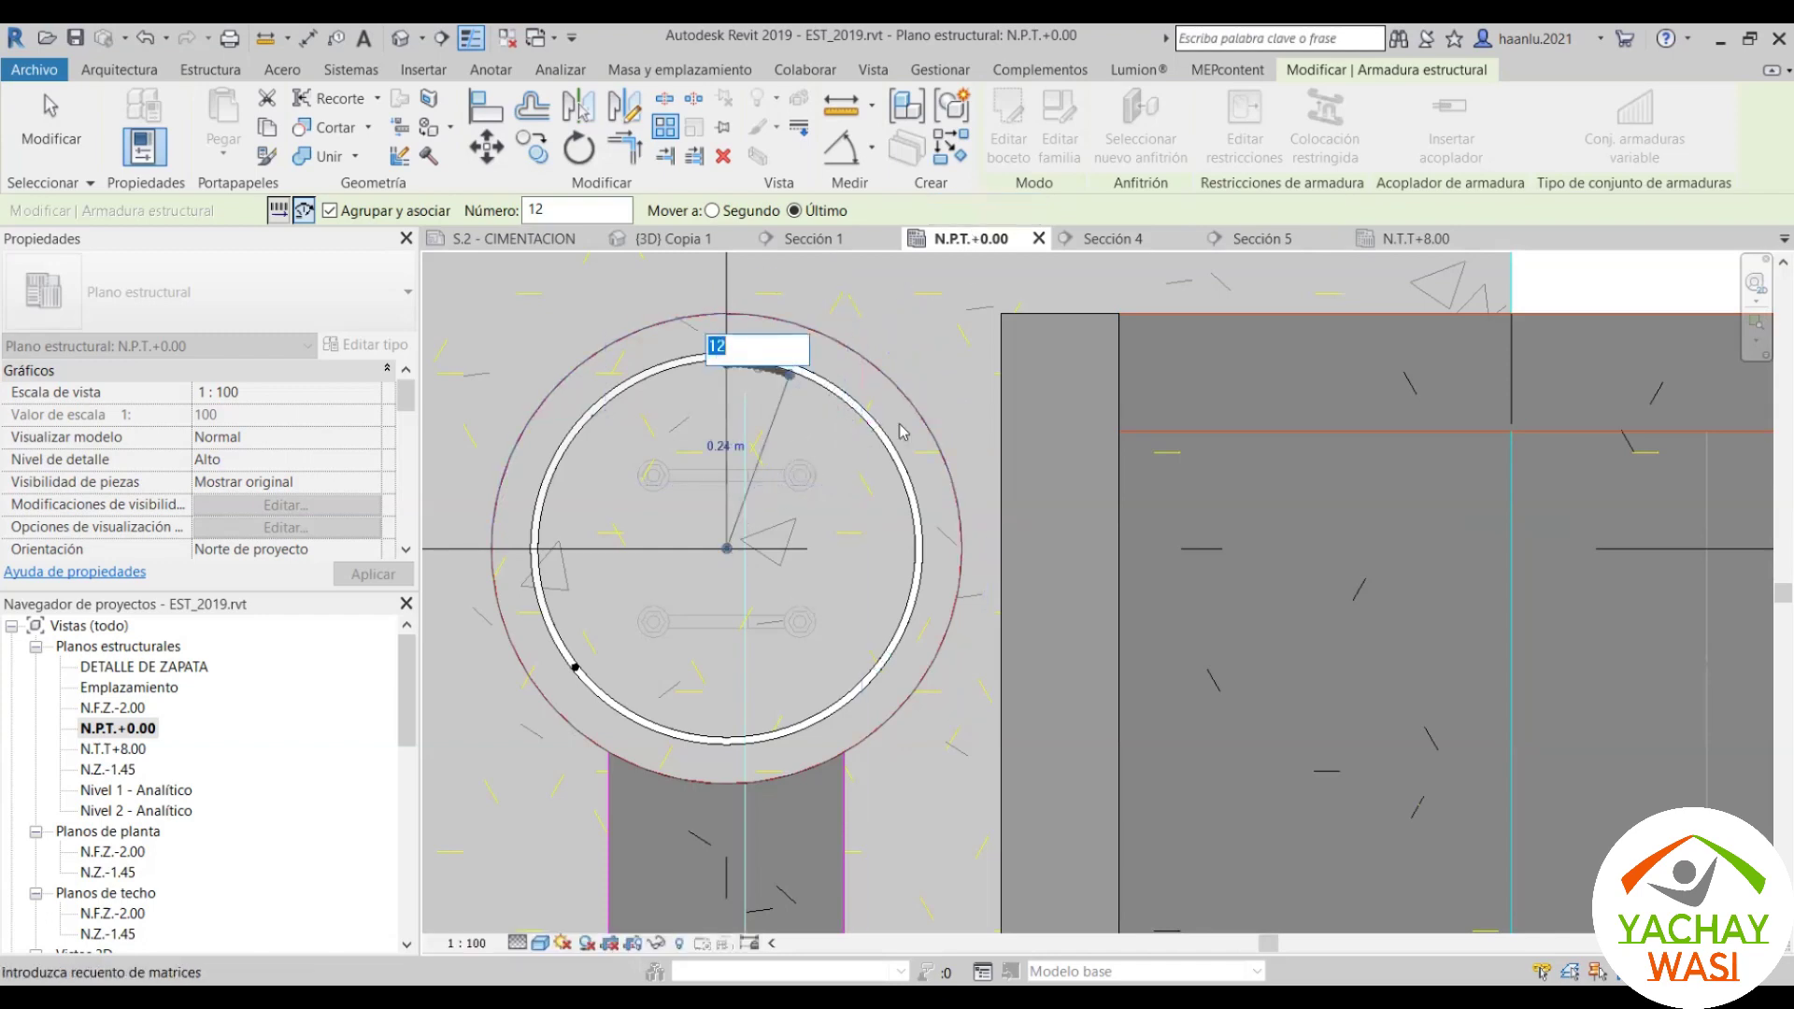
{"action": "scroll", "coordinate": [760, 373], "scroll_direction": "up", "scroll_amount": 1}
{"action": "scroll", "coordinate": [760, 373], "scroll_direction": "up", "scroll_amount": 1}
{"action": "scroll", "coordinate": [760, 373], "scroll_direction": "up", "scroll_amount": 1}
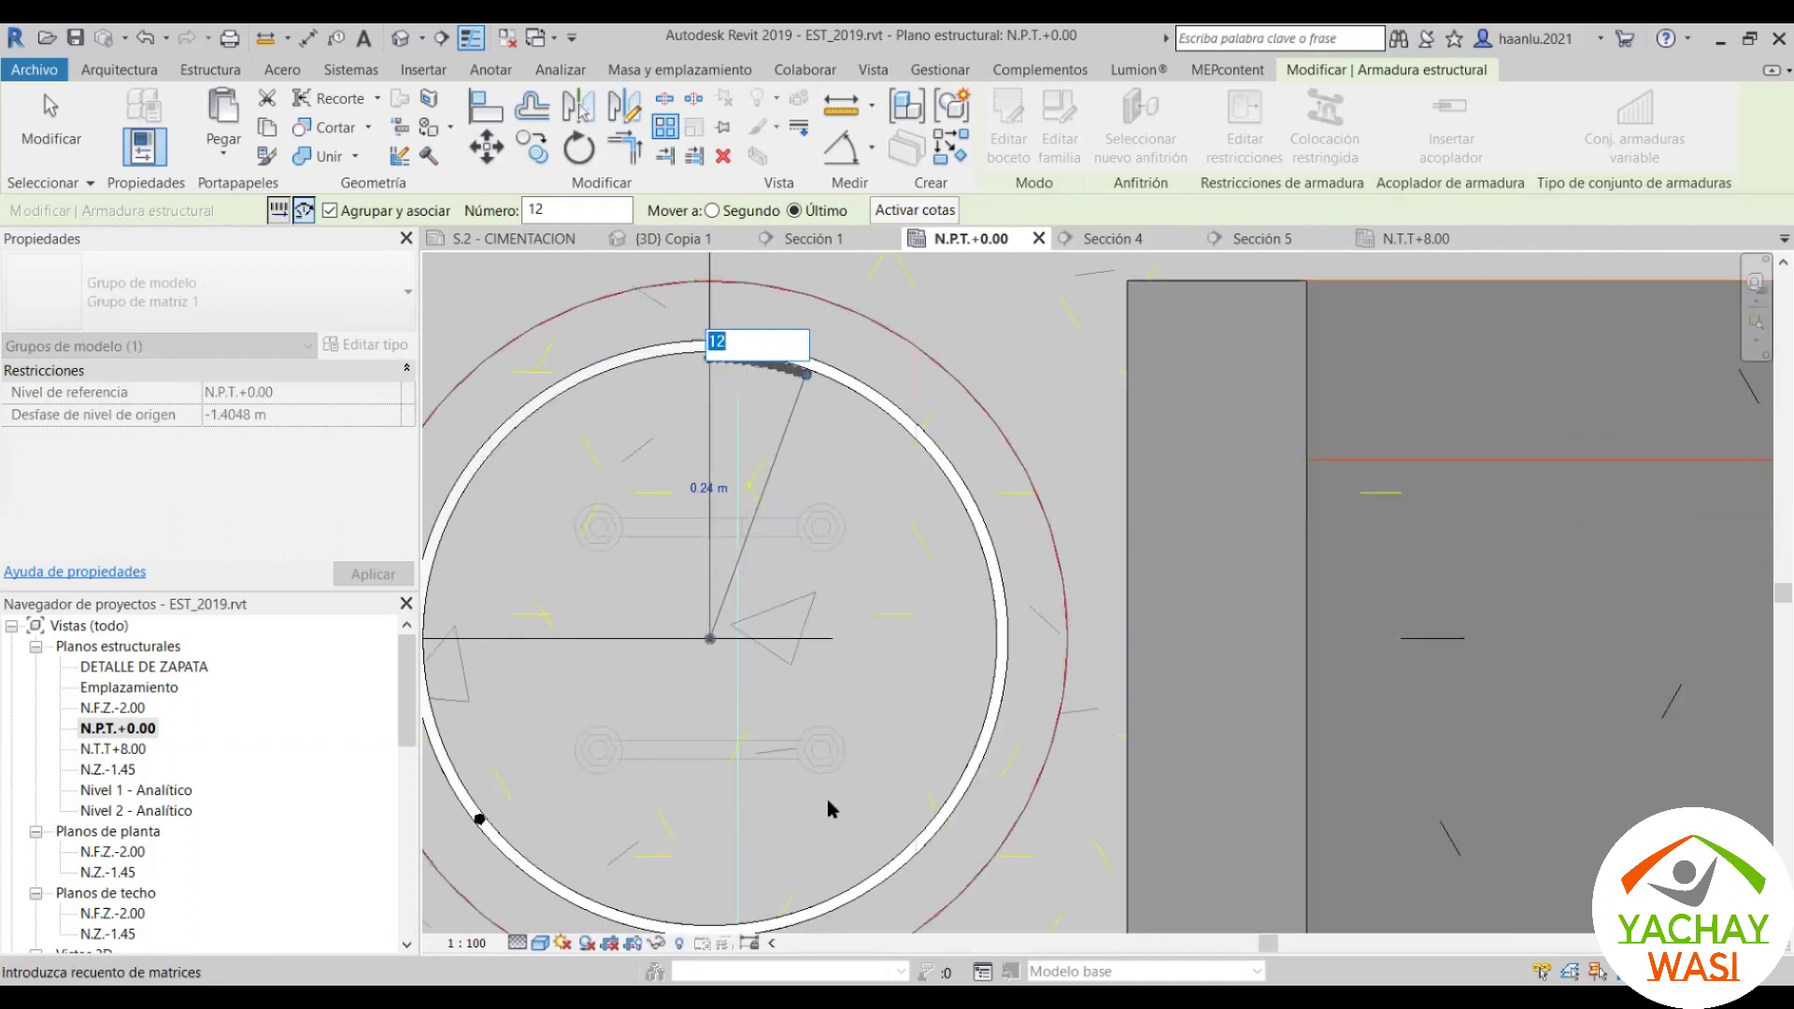
{"action": "type", "text": "12"}
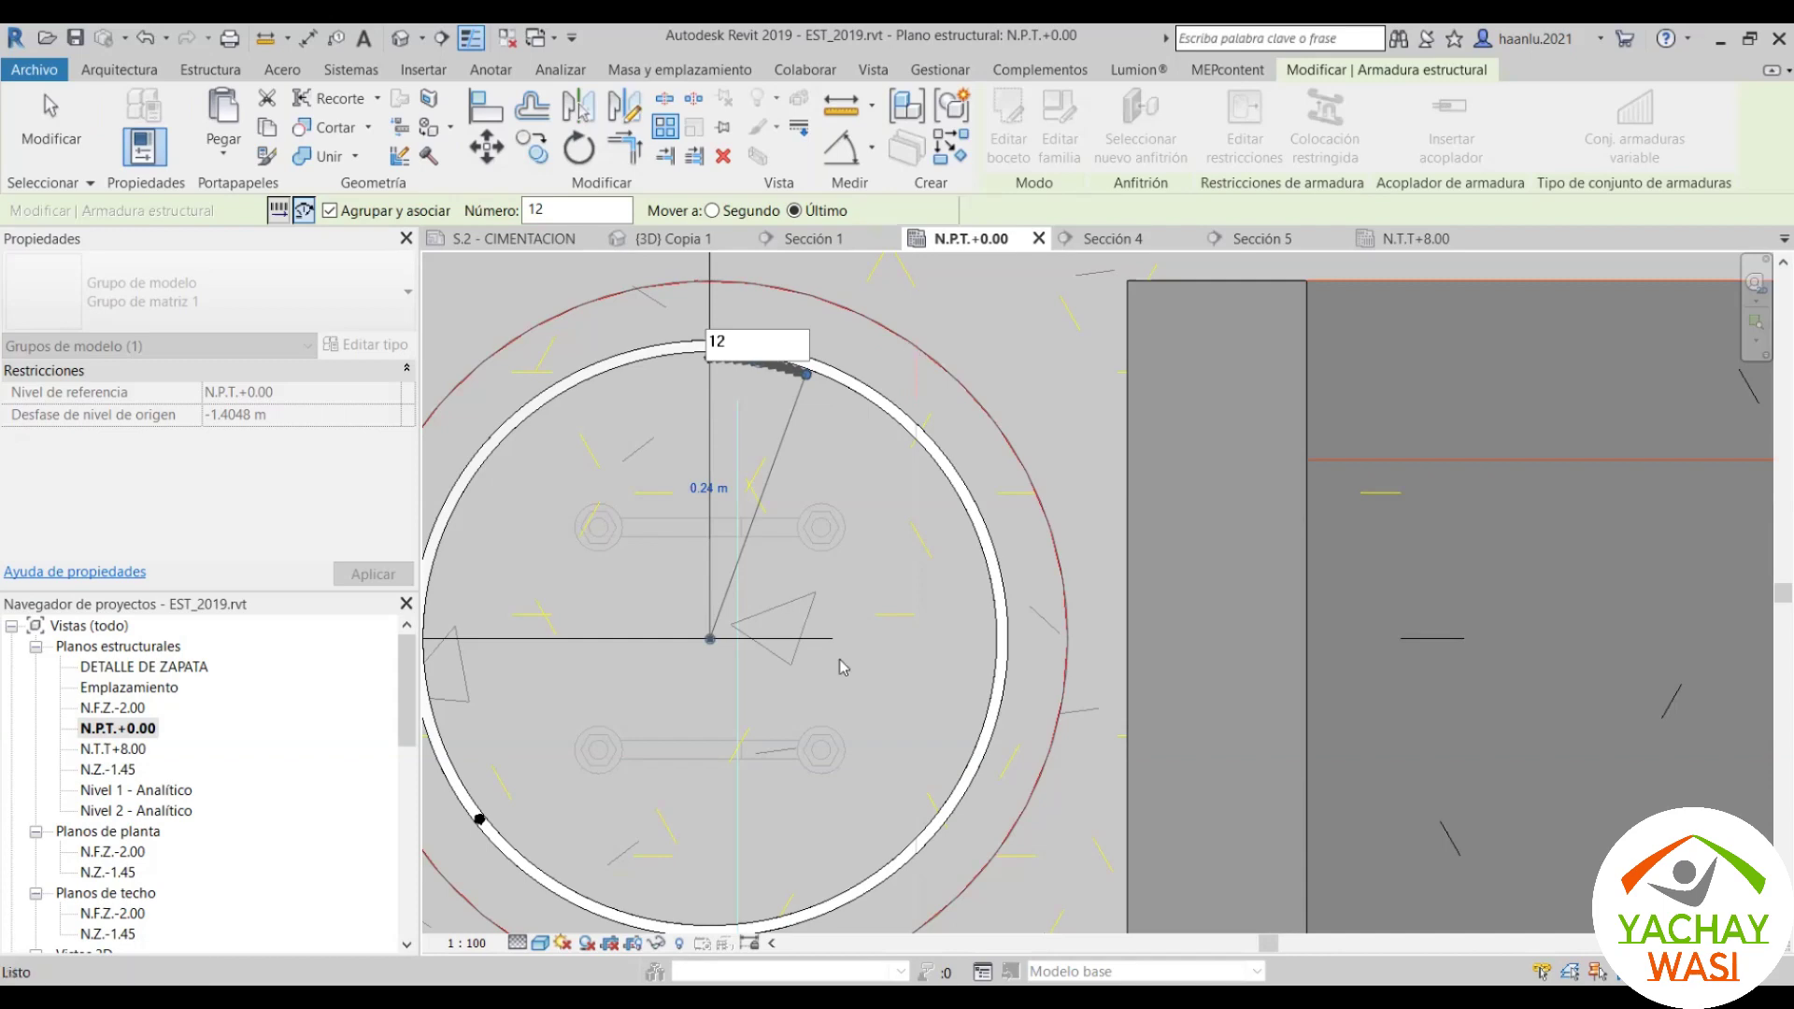
{"action": "key", "text": "Escape"}
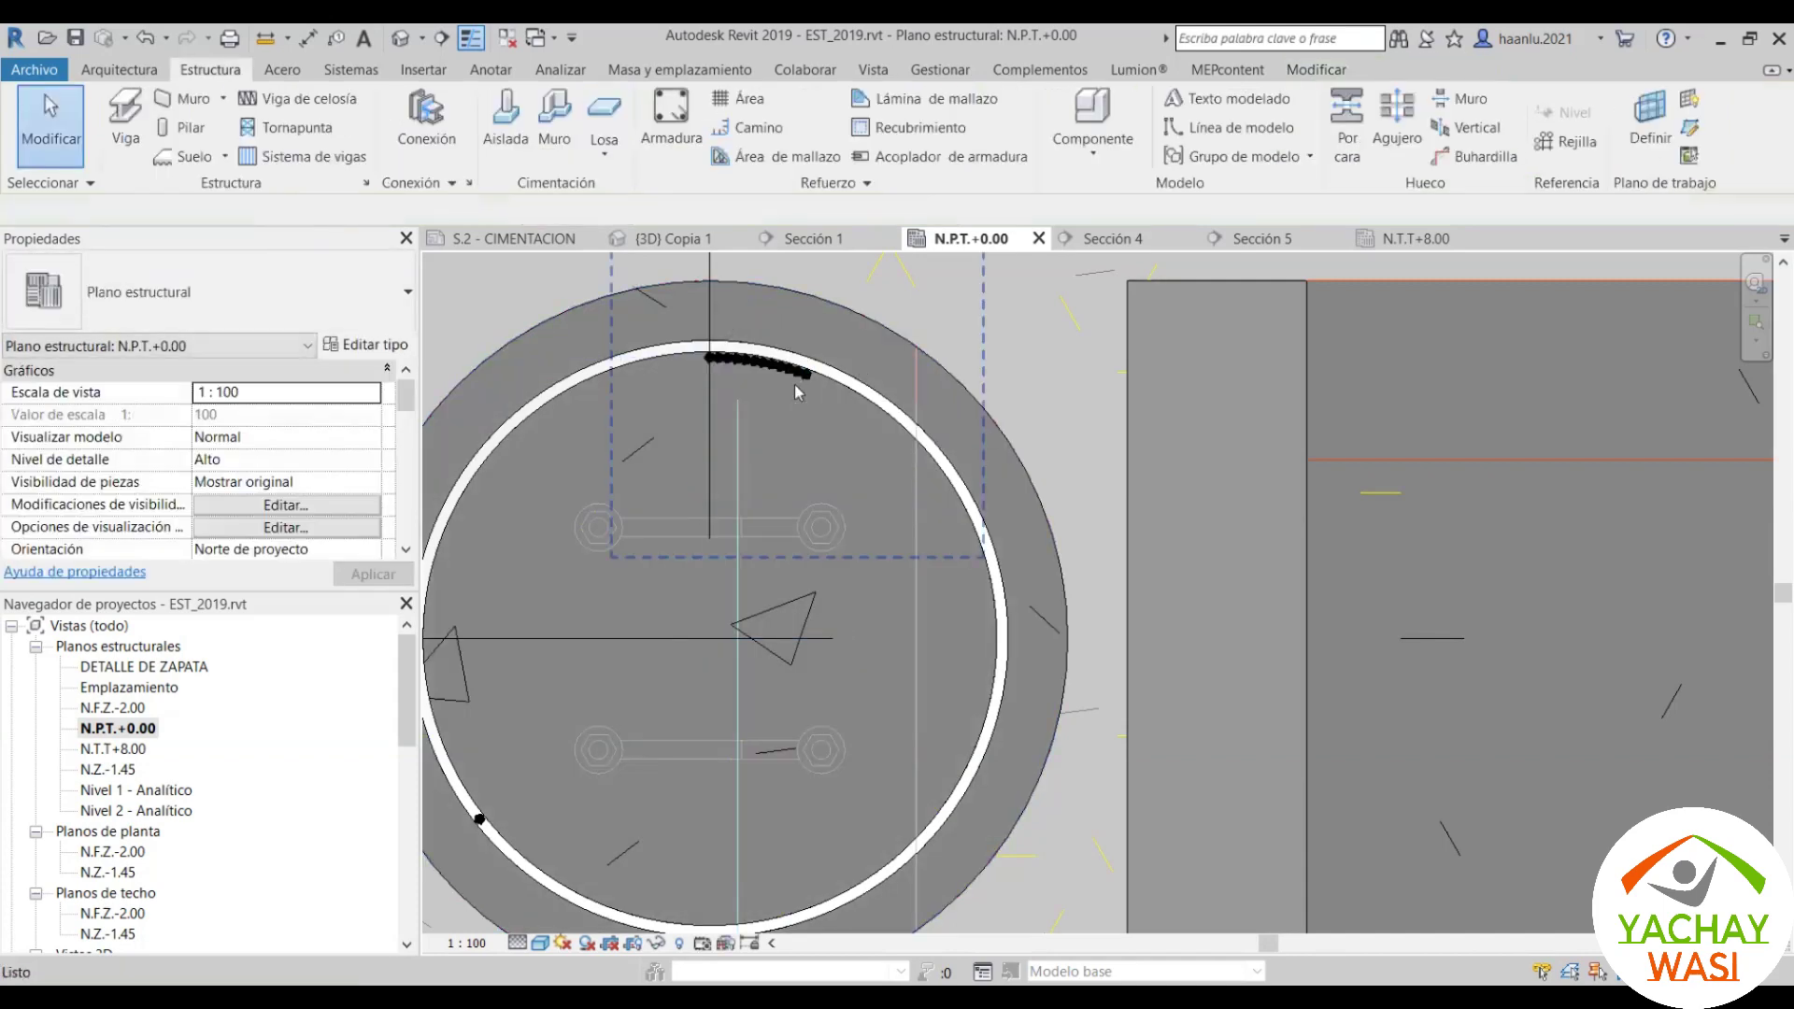
Step: Undo the bunched array and restart a radial rebar array (AR) with 12 copies over 330°
{"action": "key", "text": "ctrl+z"}
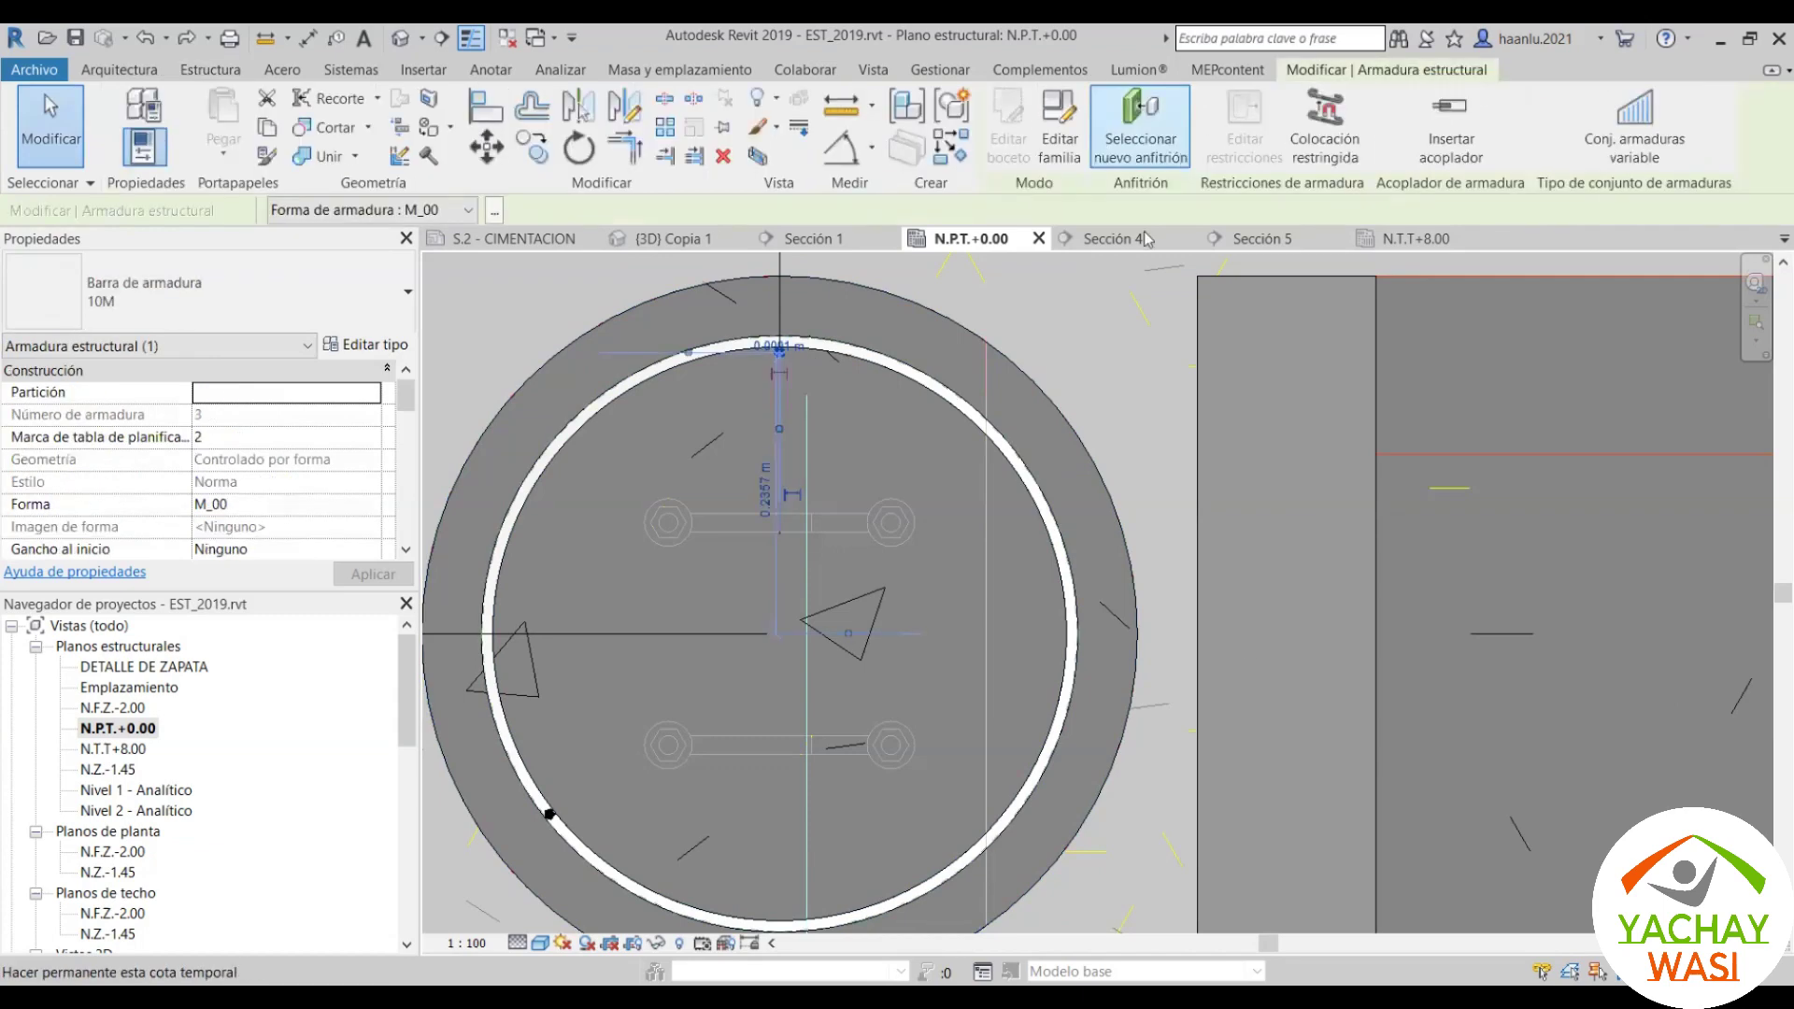
{"action": "key", "text": "a"}
{"action": "key", "text": "r"}
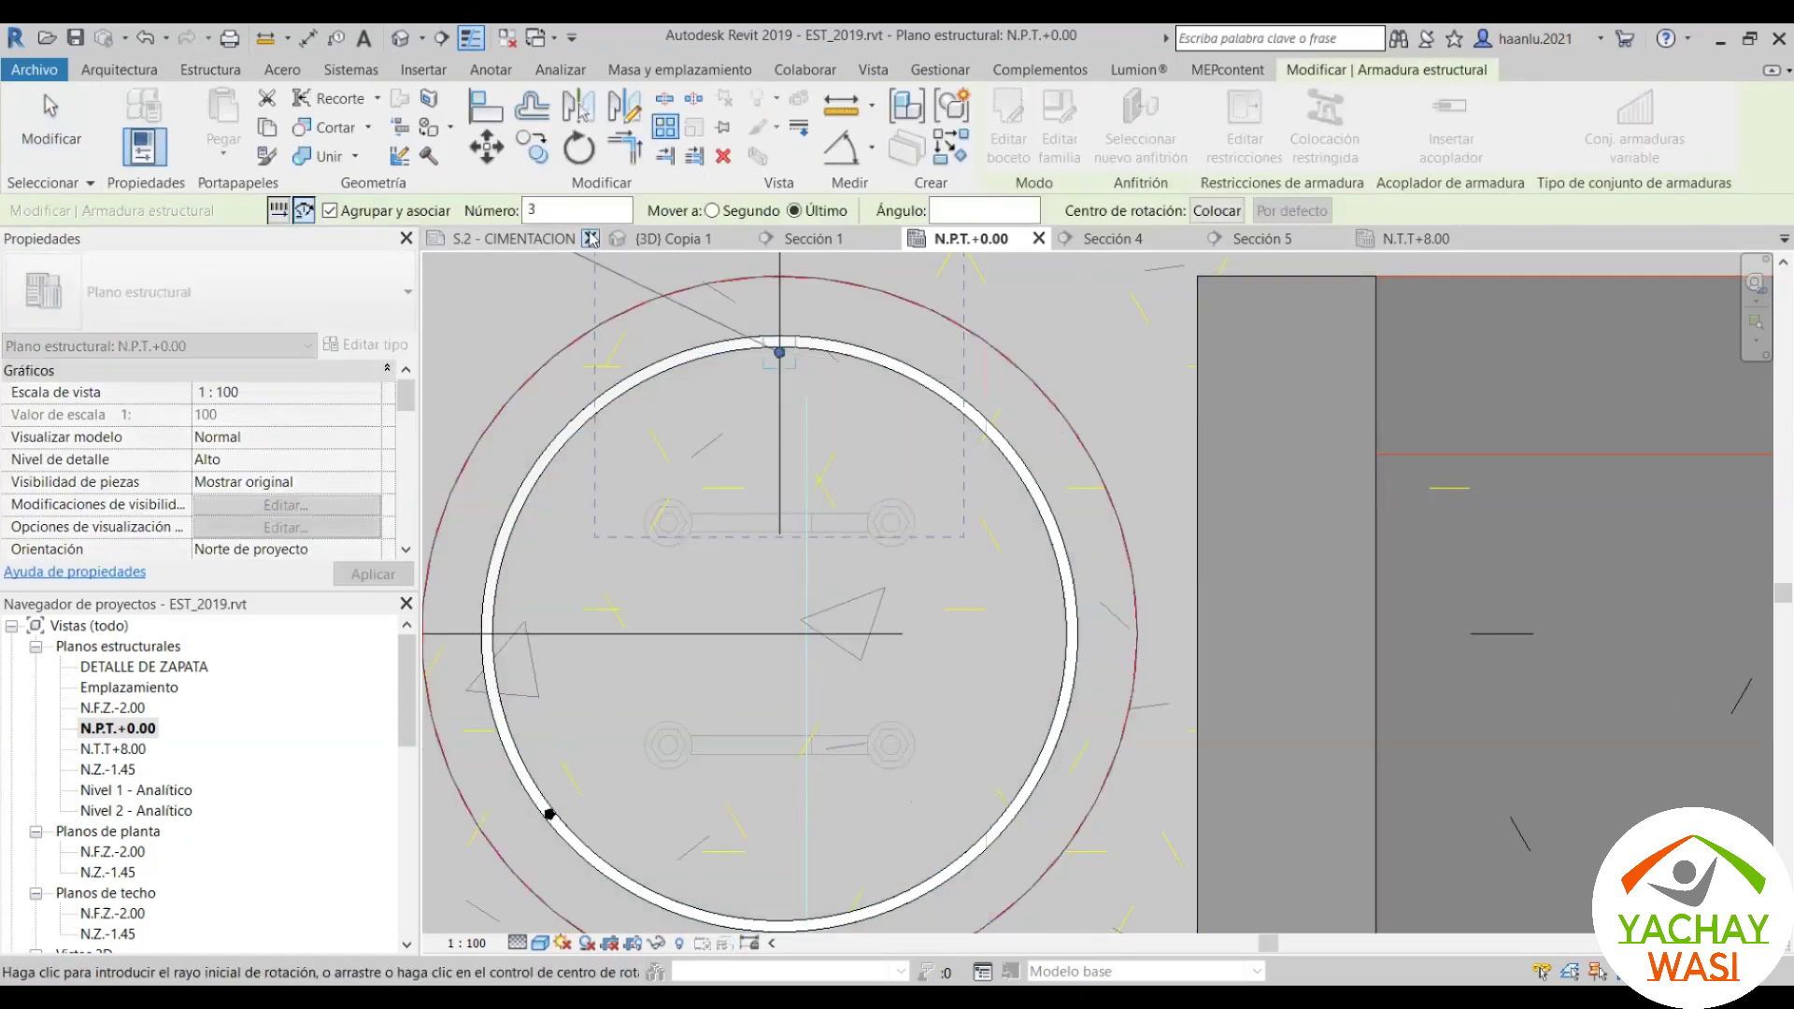
{"action": "left_click", "coordinate": [530, 210]}
{"action": "type", "text": "12"}
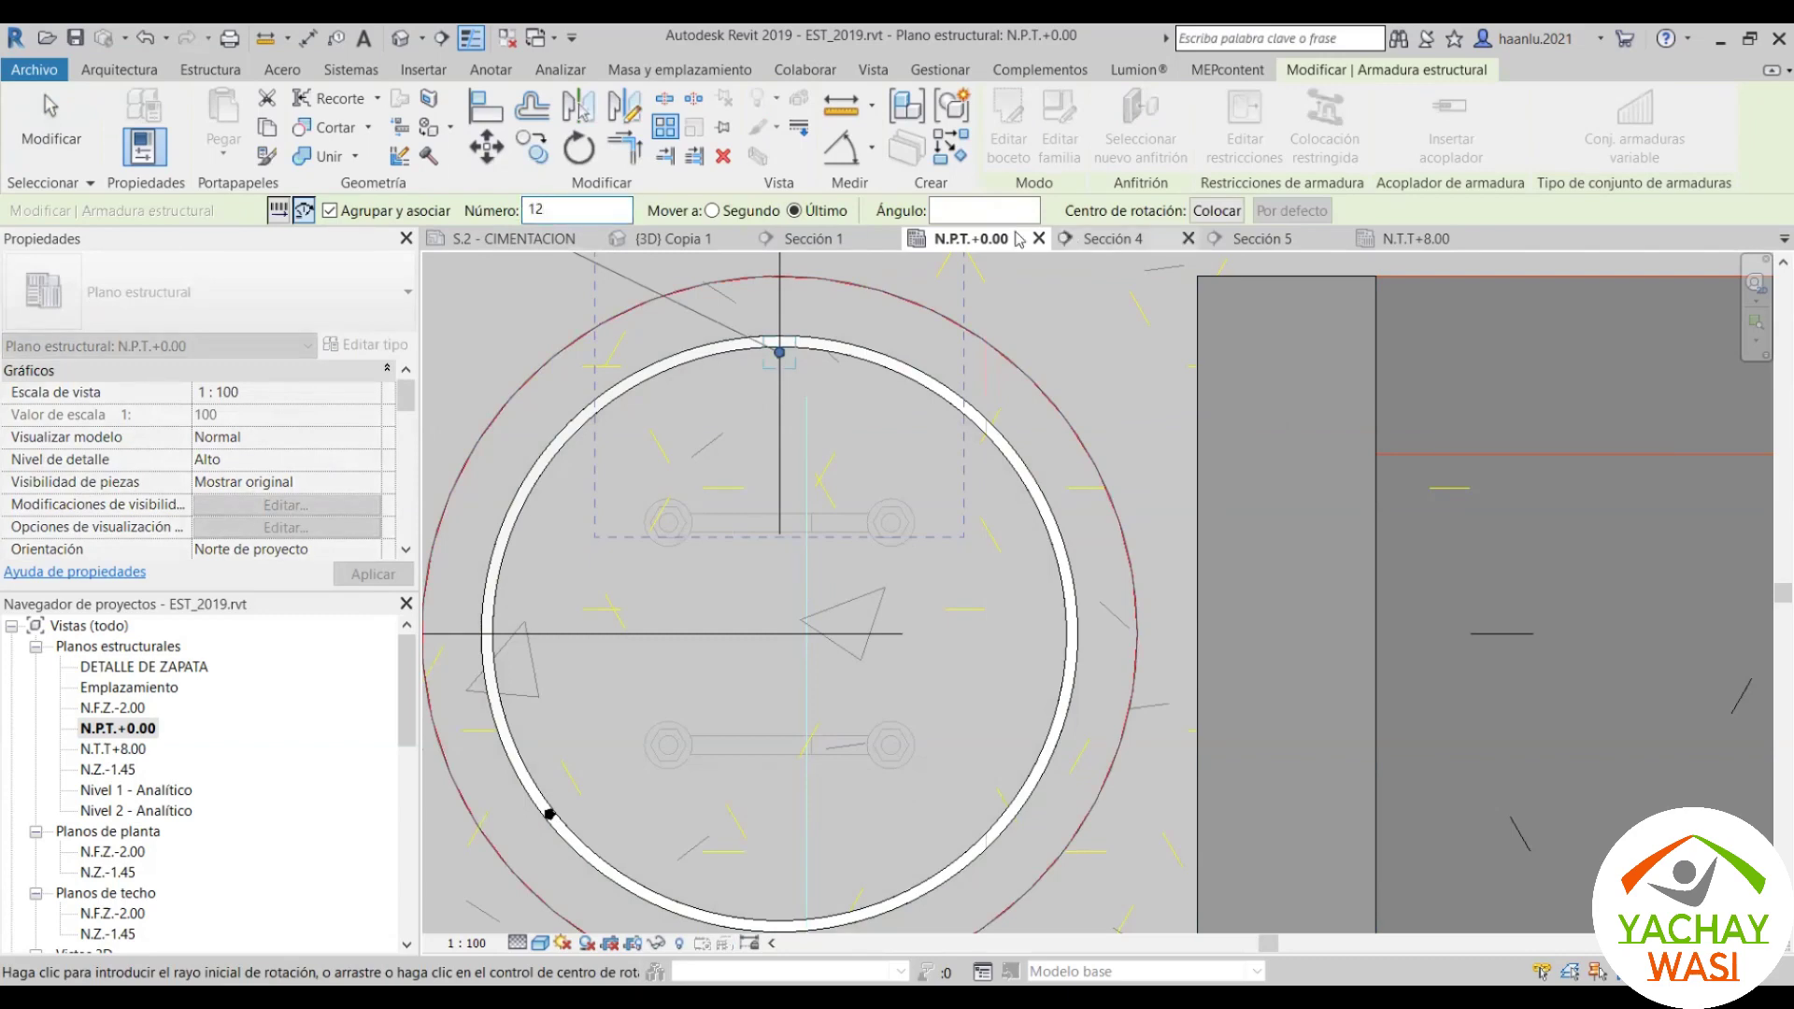
{"action": "left_click", "coordinate": [951, 209]}
{"action": "type", "text": "330"}
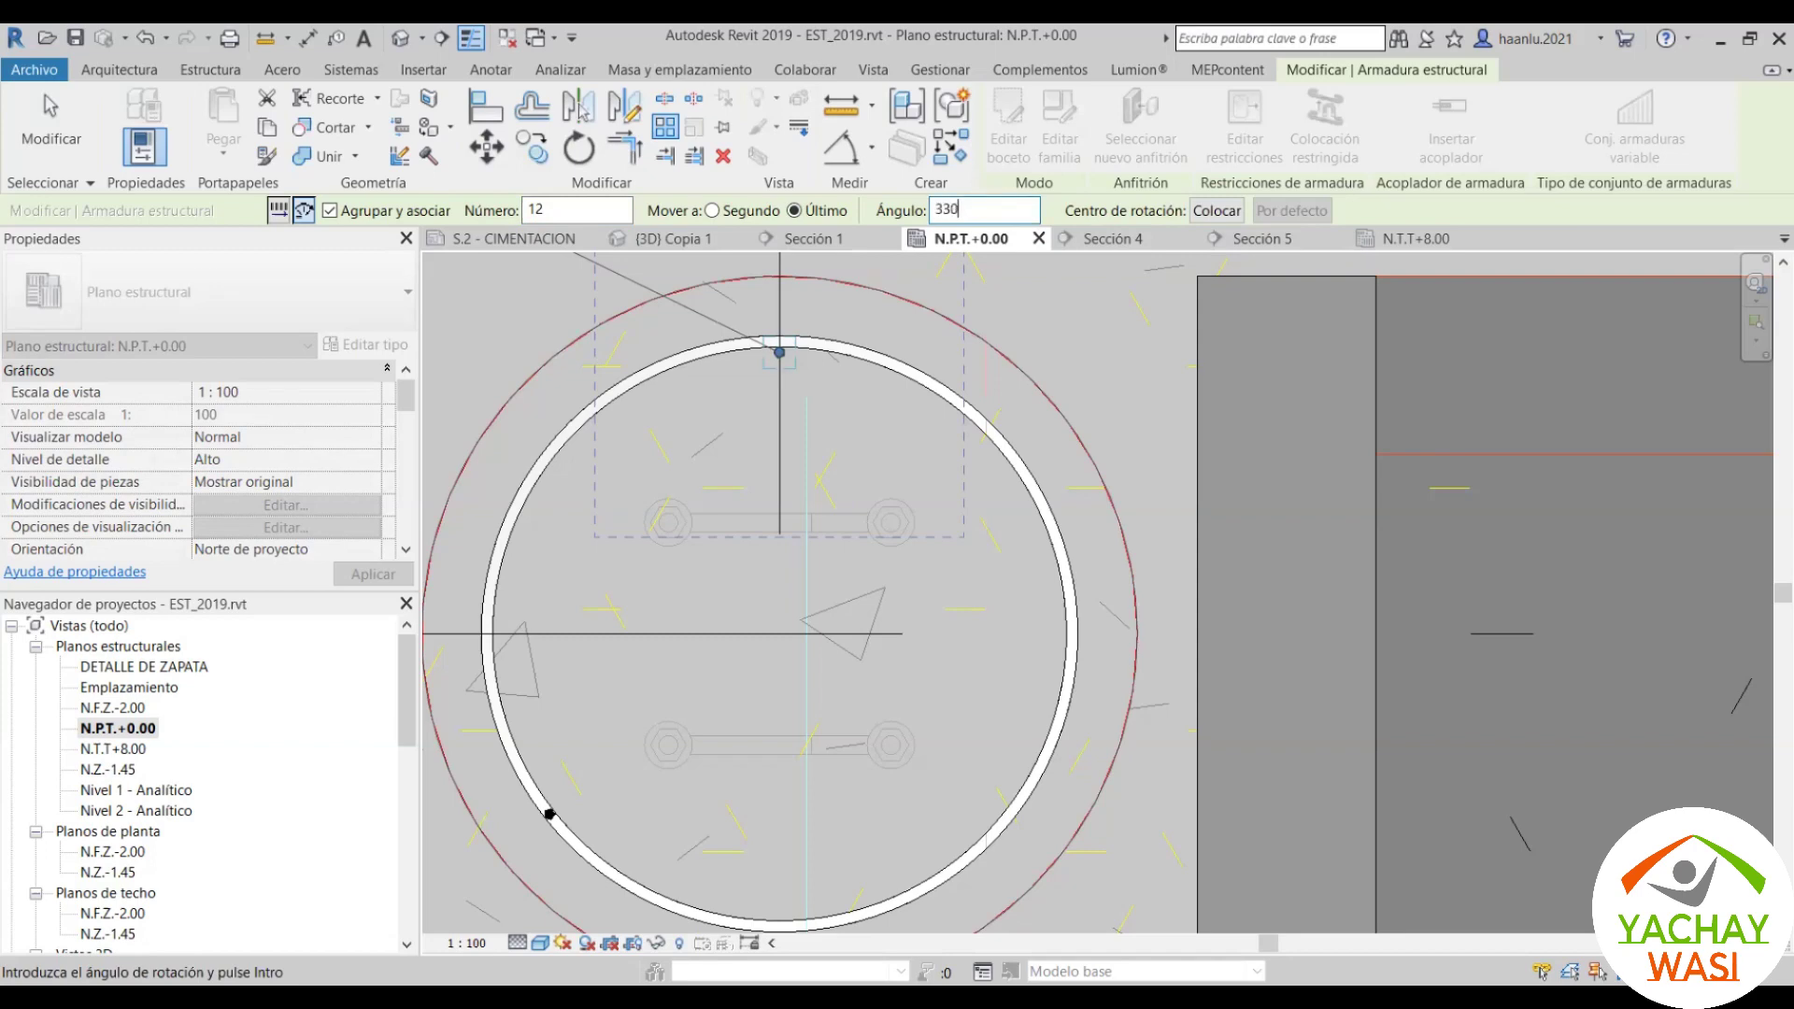
Step: Put the rotation centre at the column centre, pick start and end rays, and finish
{"action": "left_click", "coordinate": [1216, 210]}
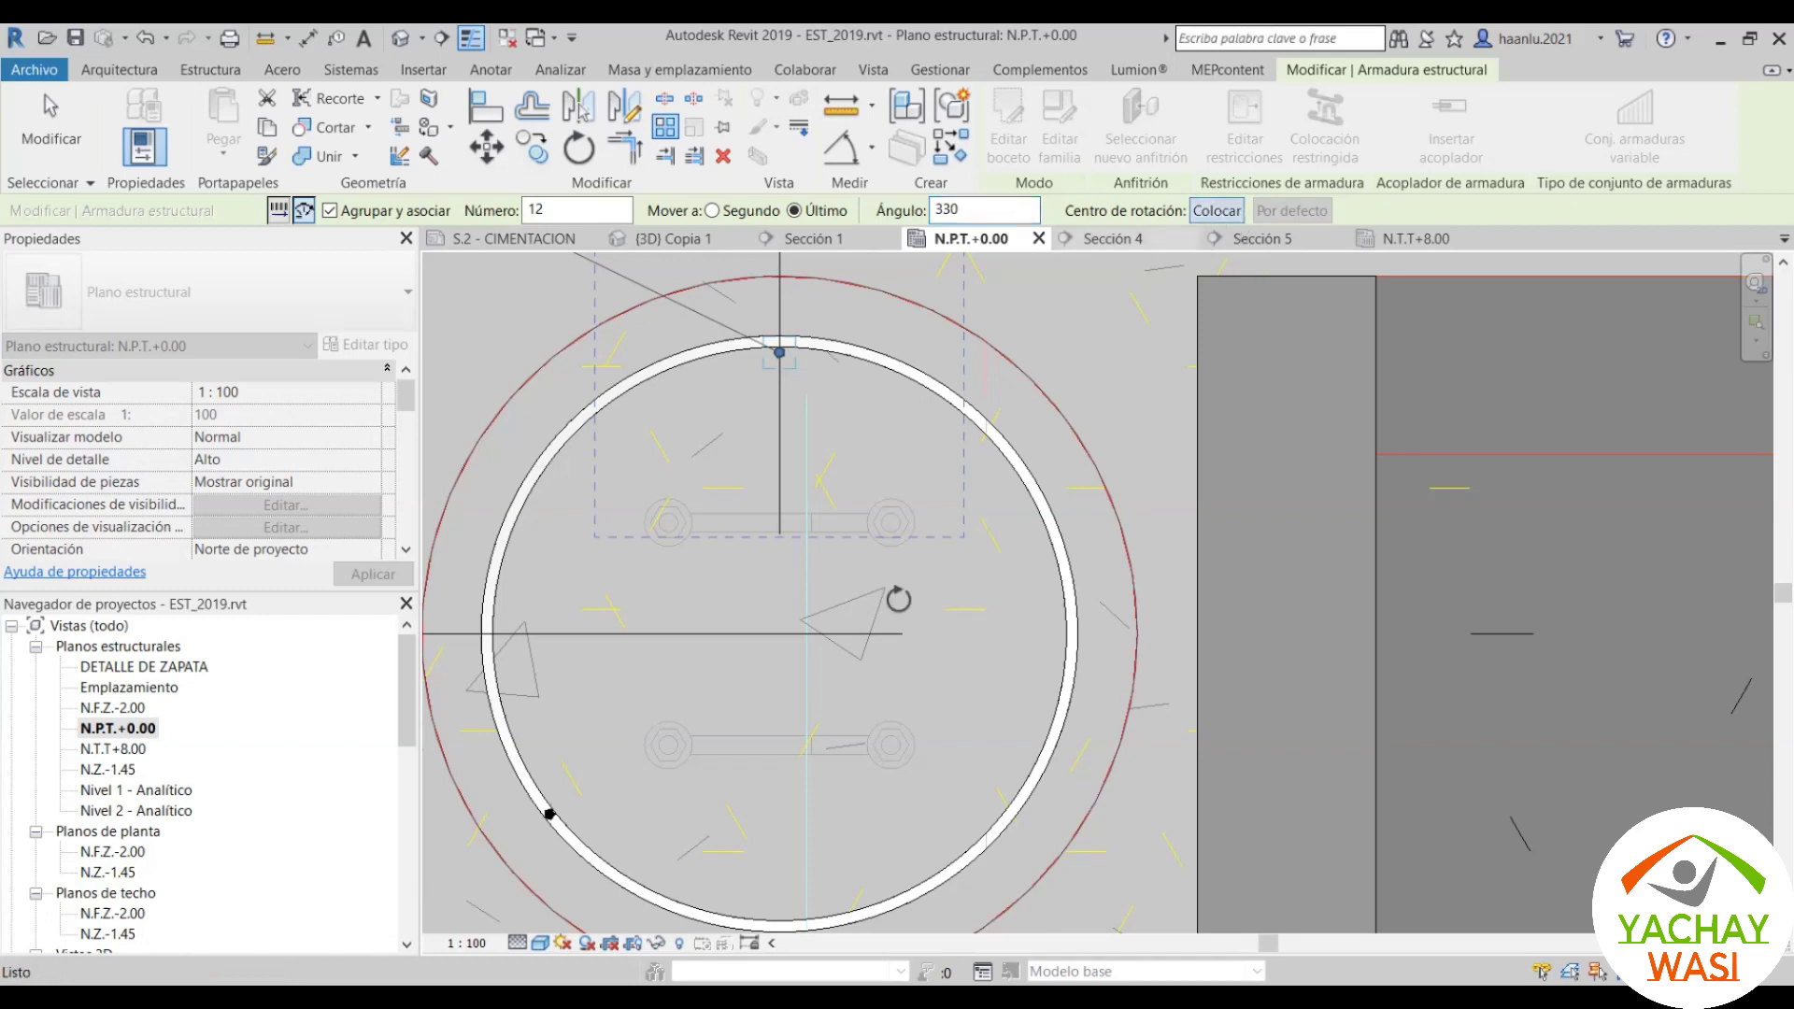
{"action": "left_click", "coordinate": [765, 633]}
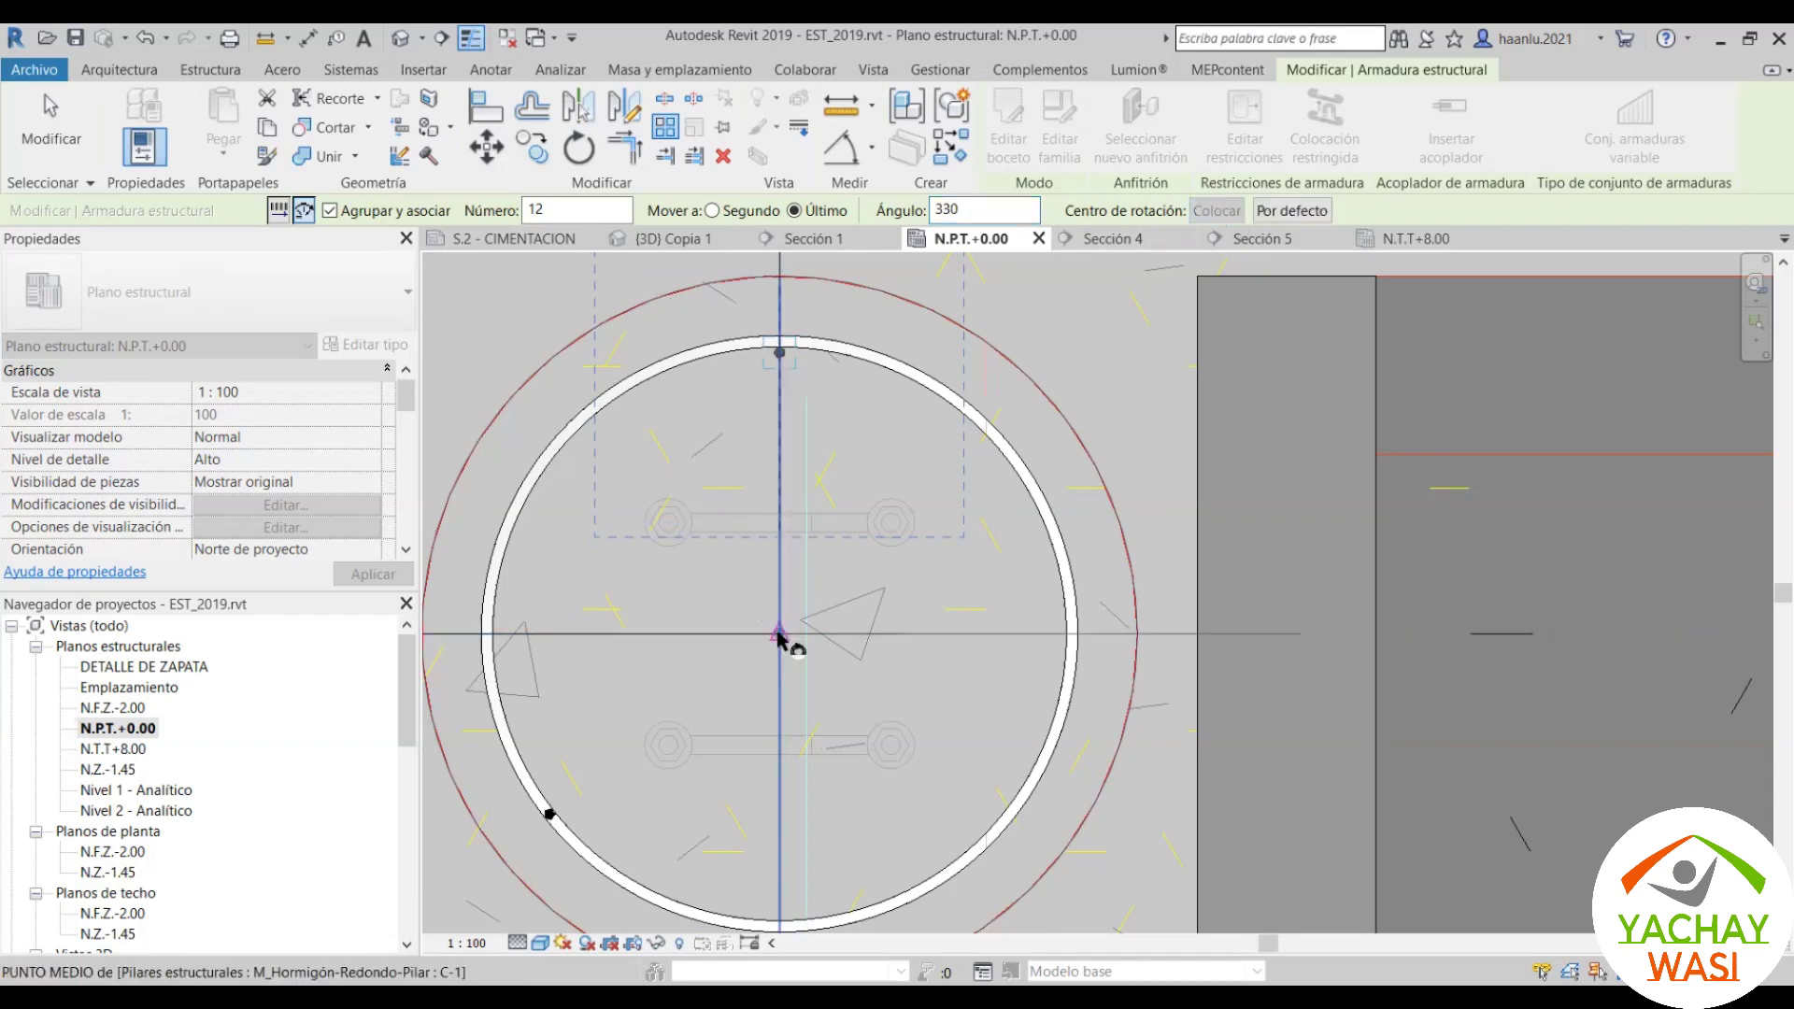
{"action": "left_click", "coordinate": [780, 633]}
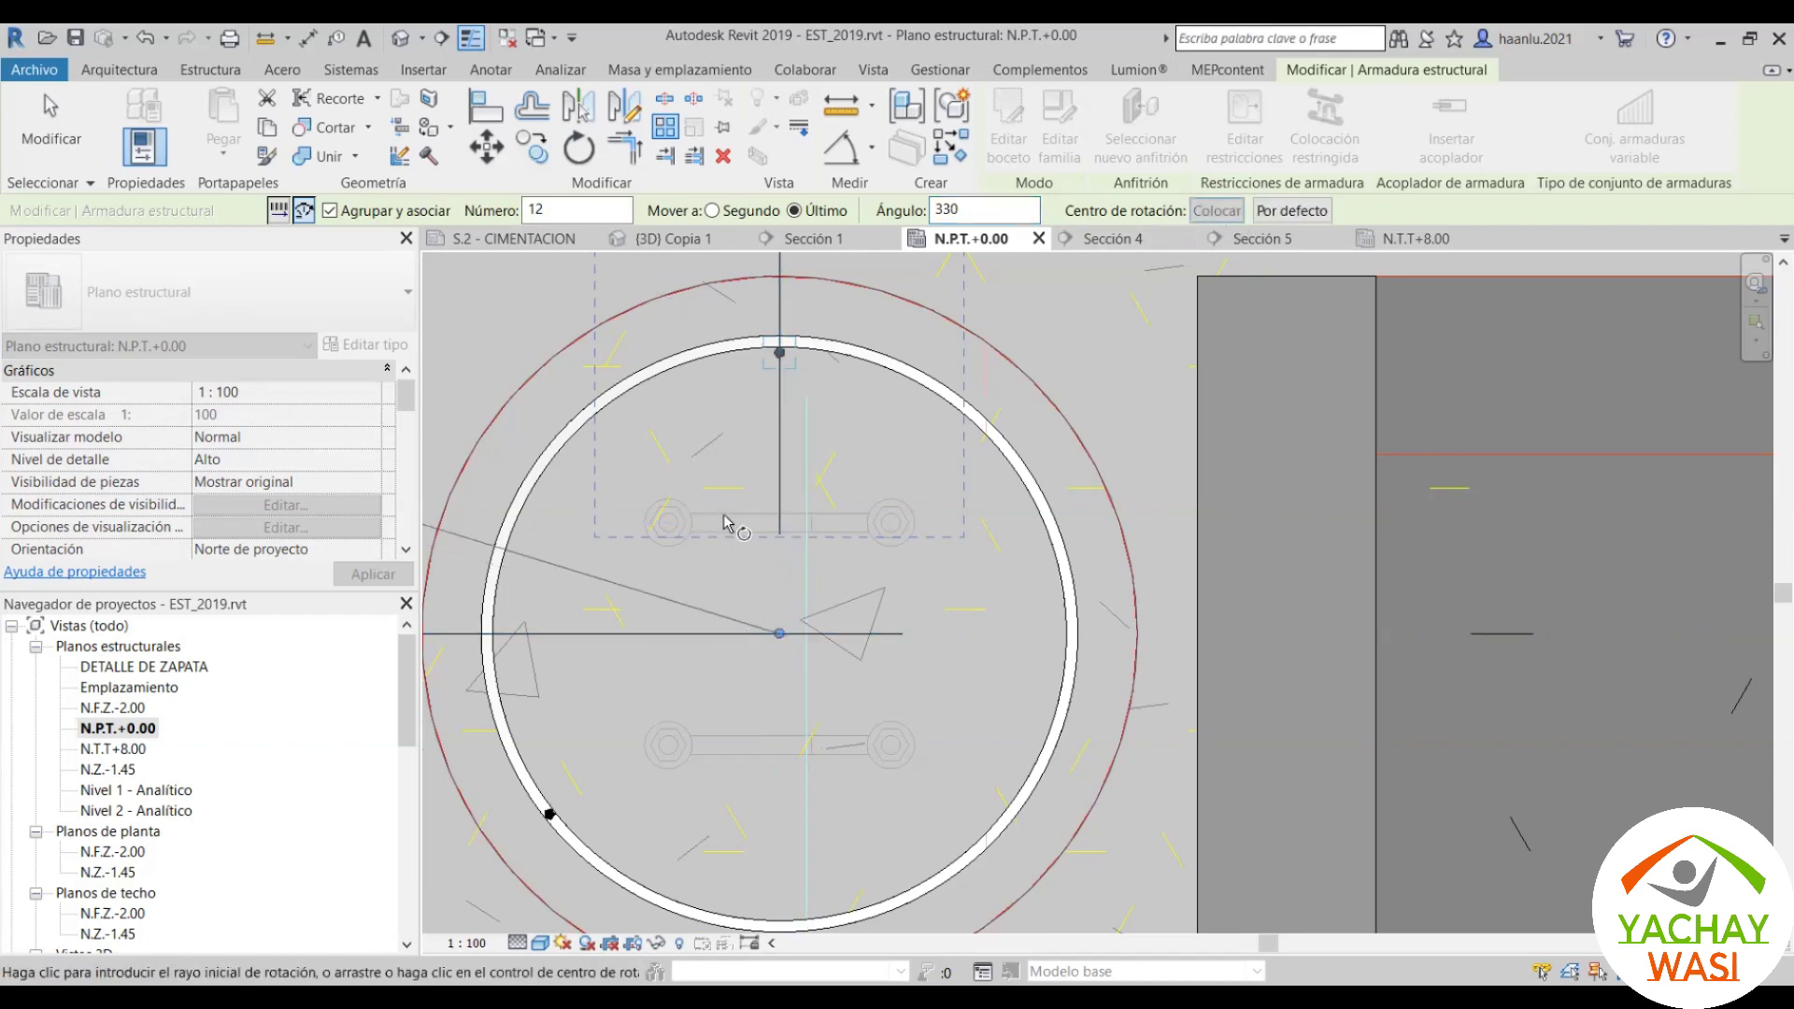
{"action": "left_click", "coordinate": [899, 403]}
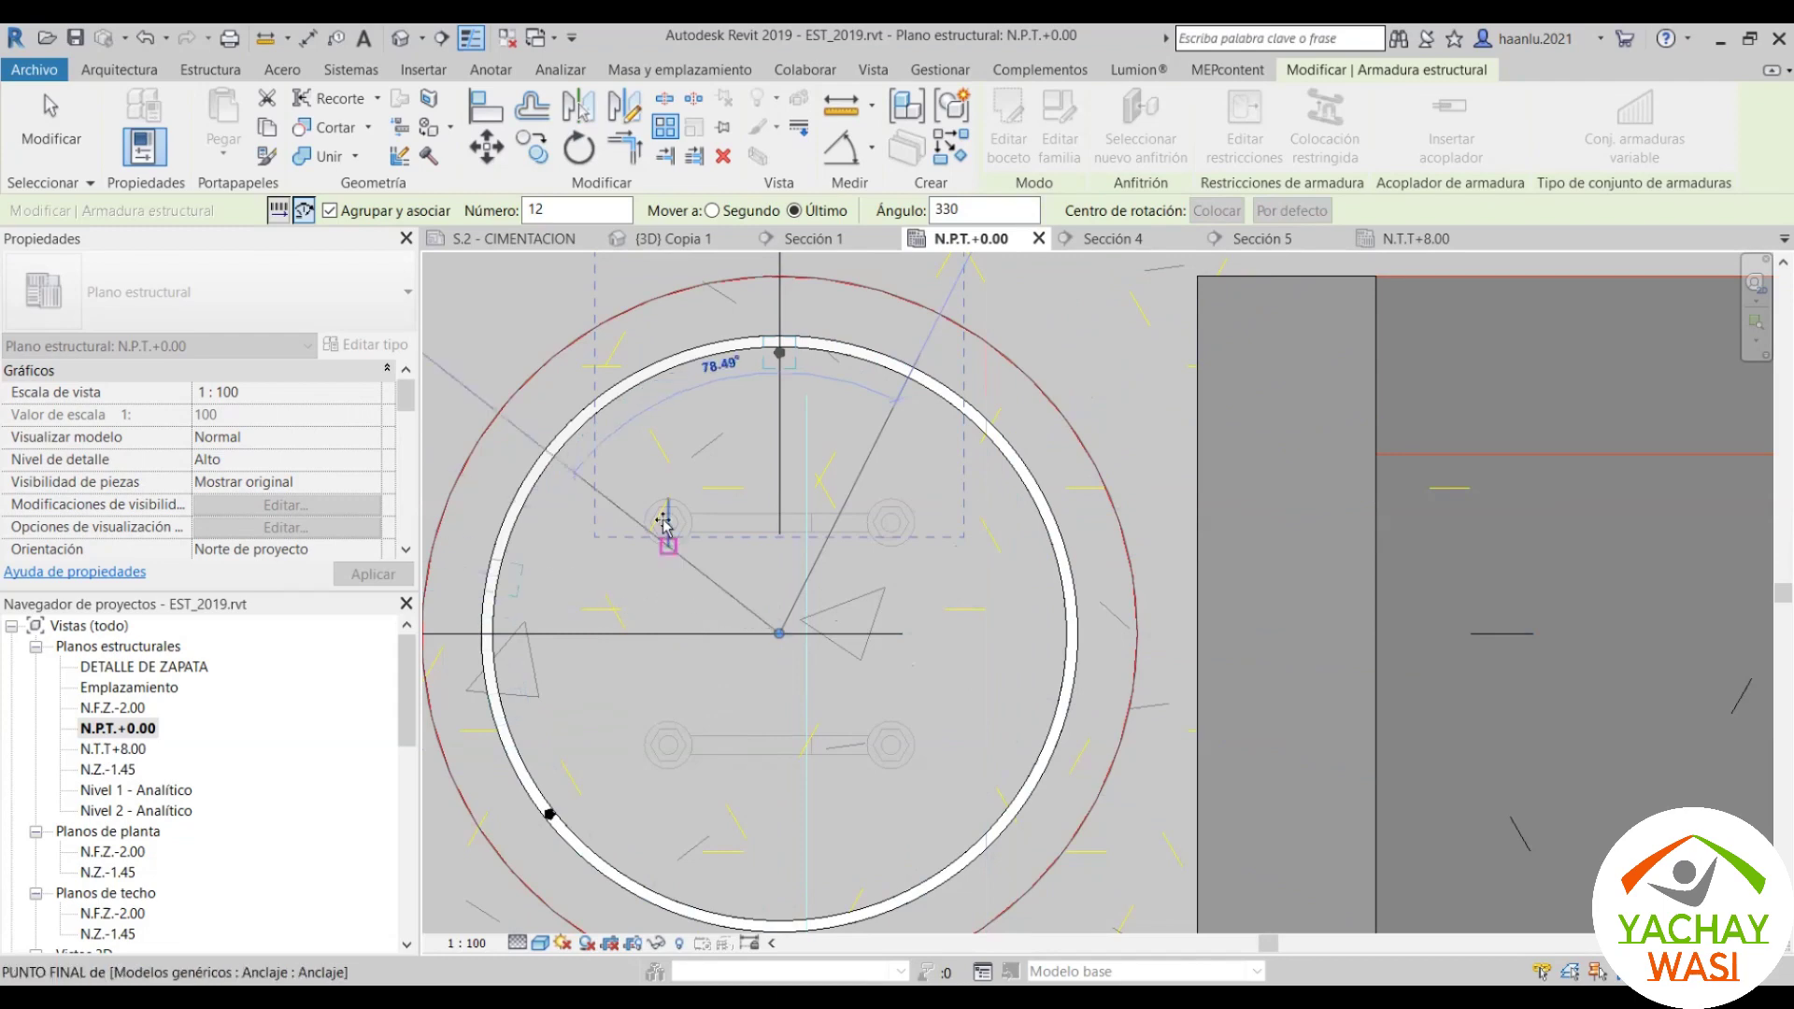
{"action": "left_click", "coordinate": [661, 464]}
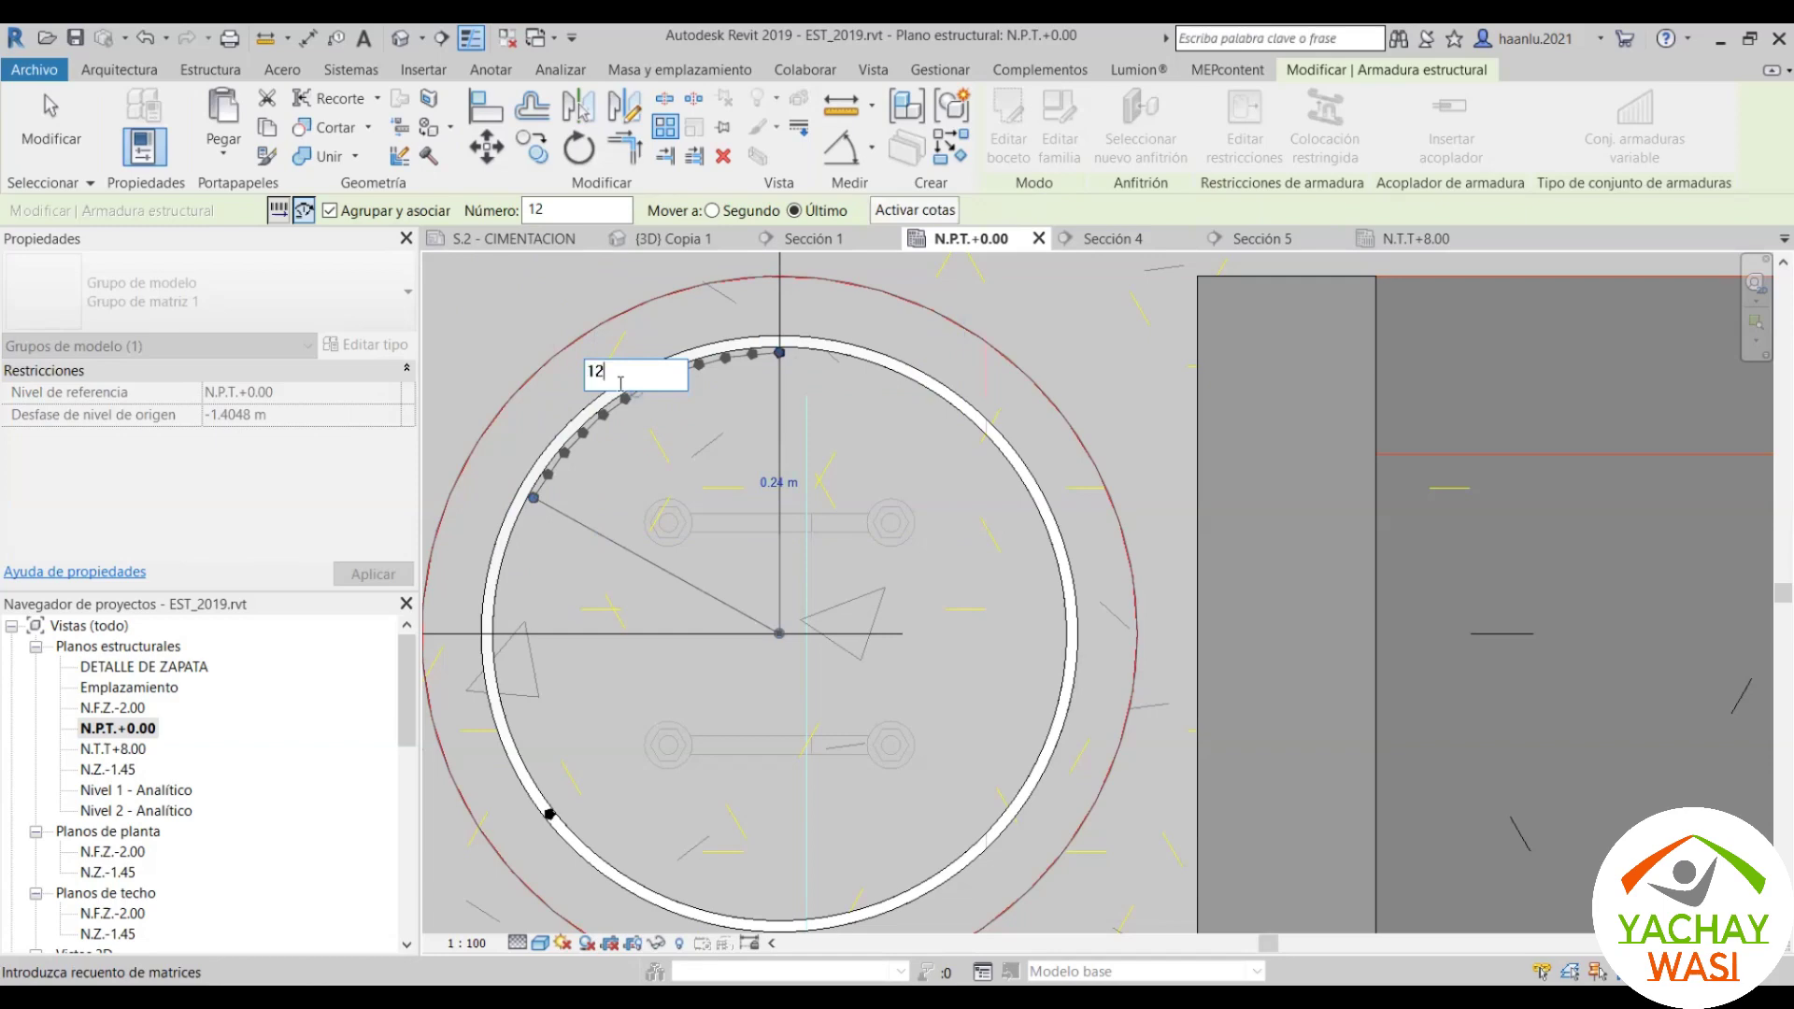
{"action": "key", "text": "Return"}
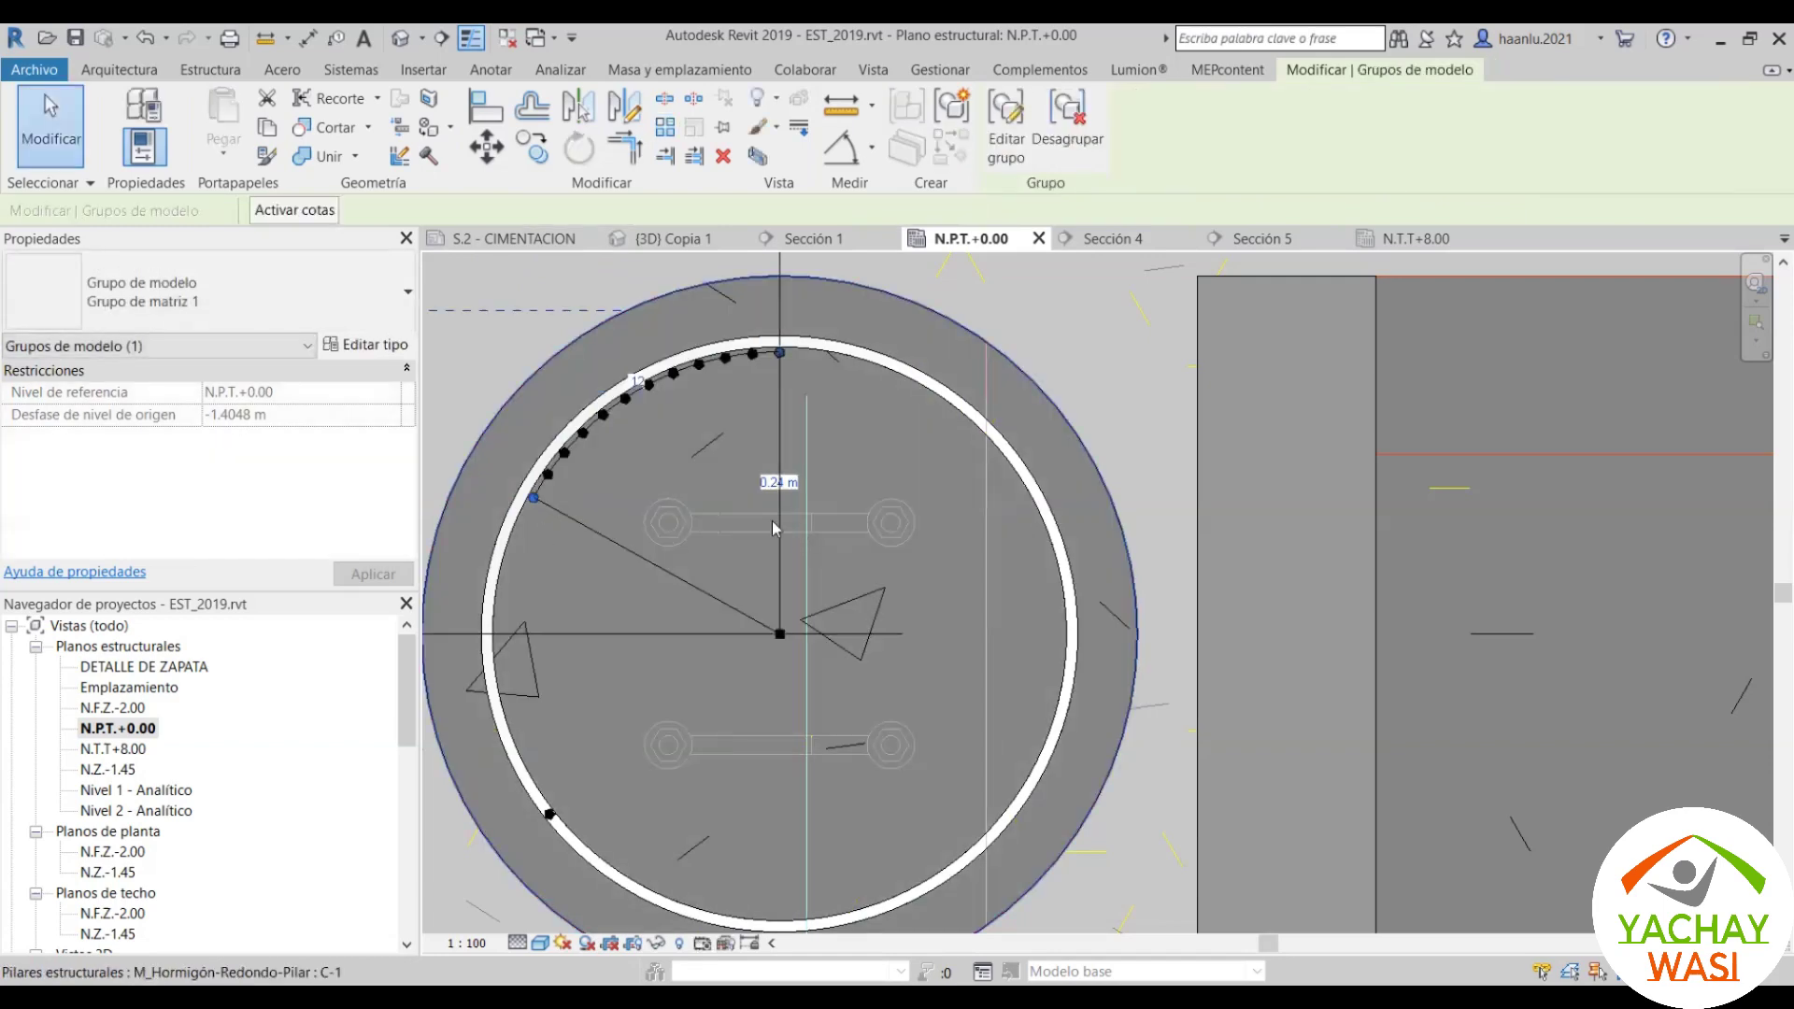
Step: Drag the array group's arc-end grip so the 12 bars span the full circle
{"action": "key", "text": "Escape"}
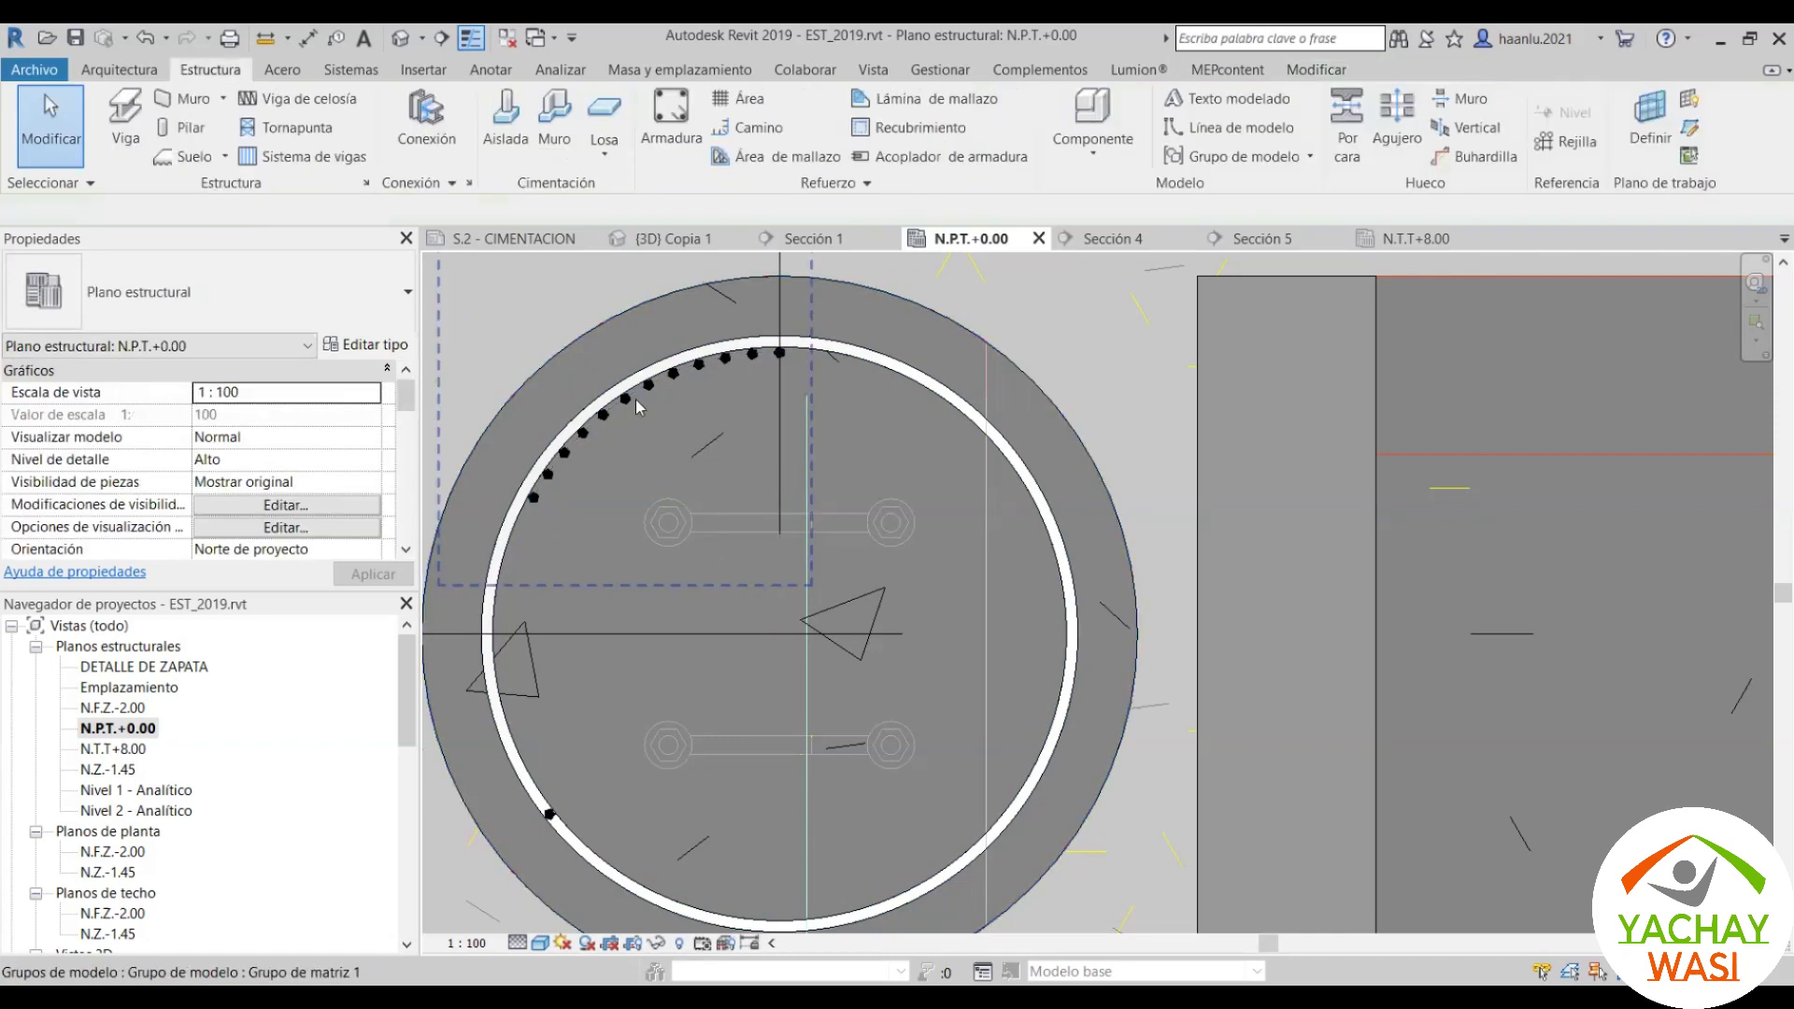
{"action": "left_click", "coordinate": [638, 403]}
{"action": "left_click_drag", "start_coordinate": [638, 403], "coordinate": [532, 710]}
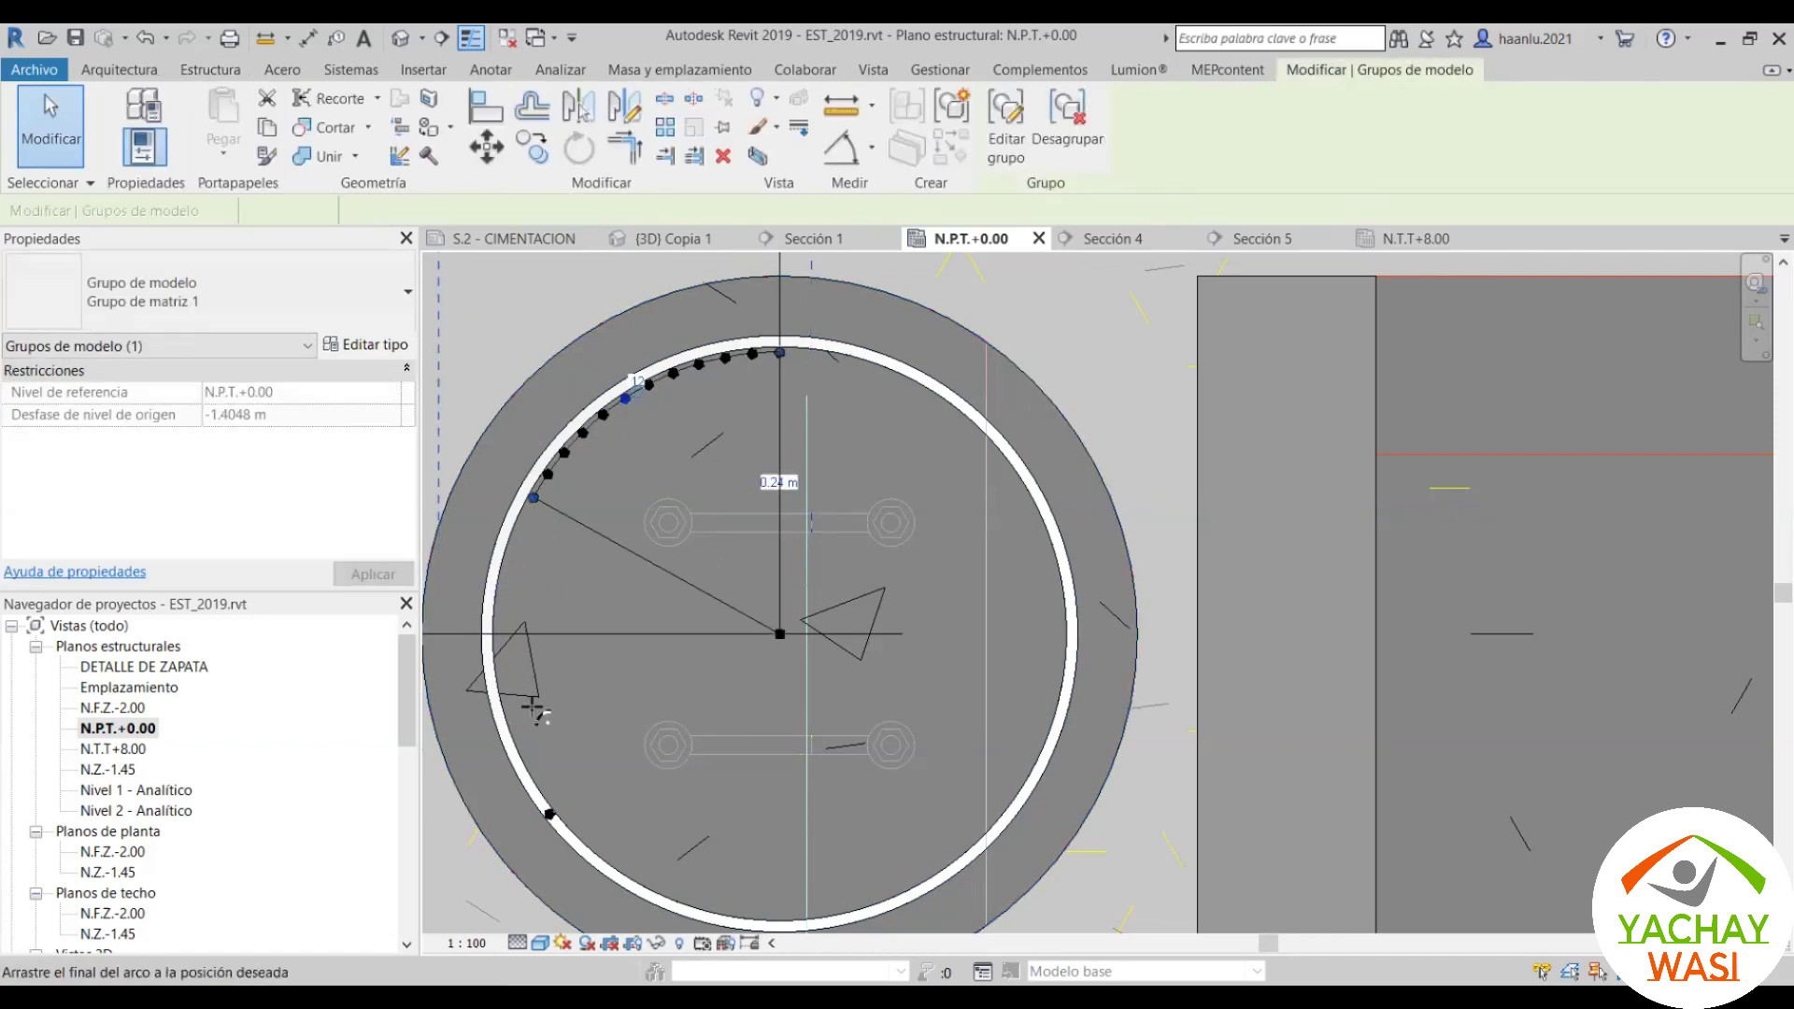
{"action": "left_click_drag", "start_coordinate": [605, 824], "coordinate": [605, 824]}
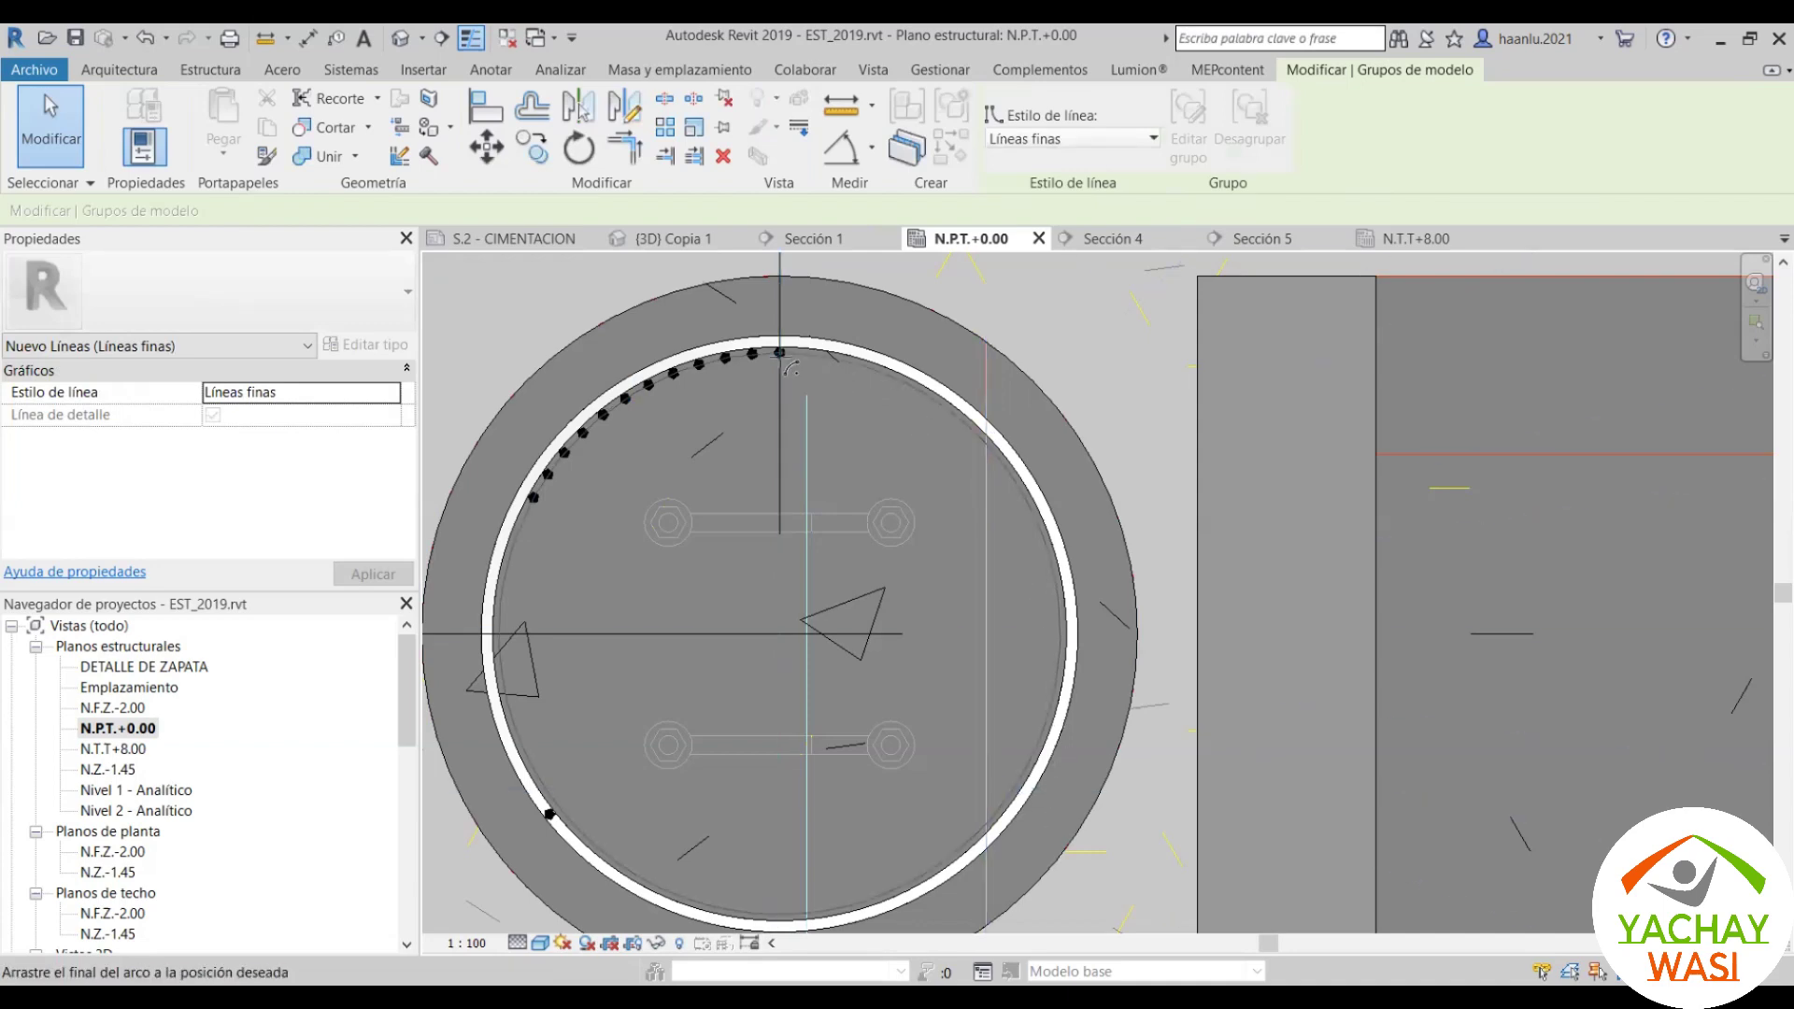
{"action": "left_click_drag", "start_coordinate": [973, 478], "coordinate": [815, 384]}
{"action": "key", "text": "Escape"}
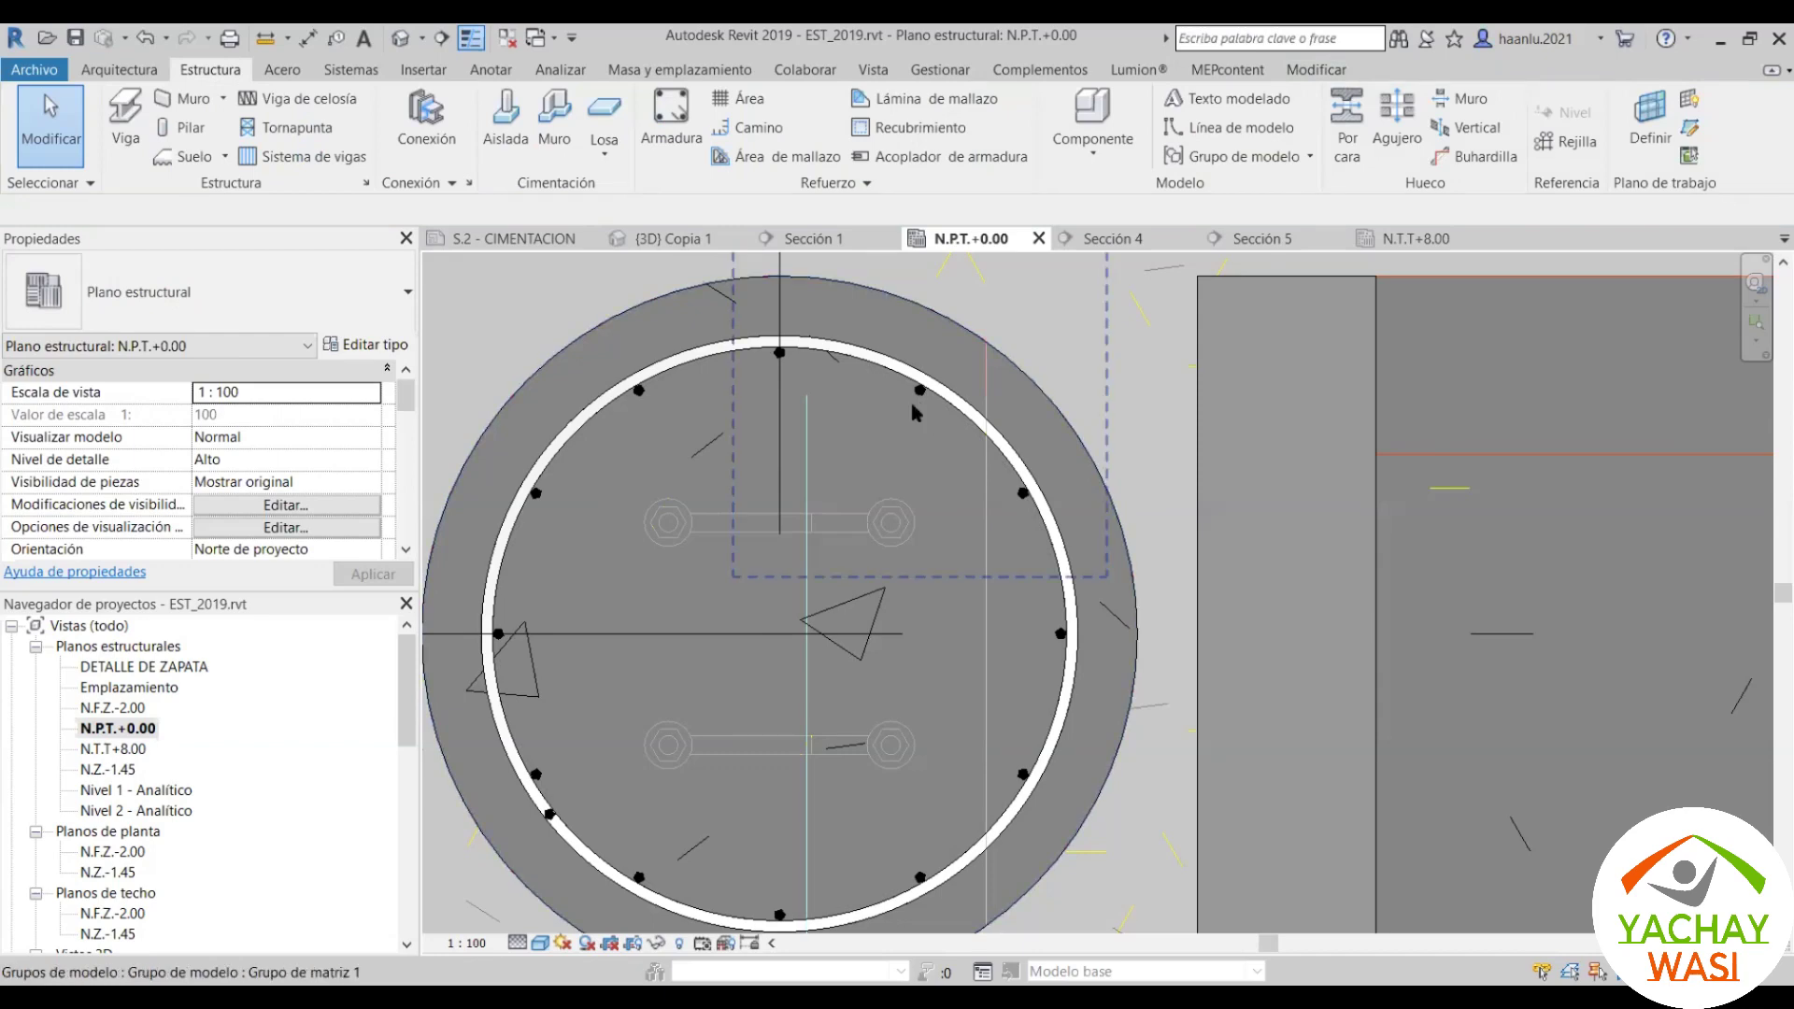
Step: Check an individual arrayed bar and the array group by selecting and deselecting them
{"action": "left_click", "coordinate": [1022, 507]}
{"action": "key", "text": "Escape"}
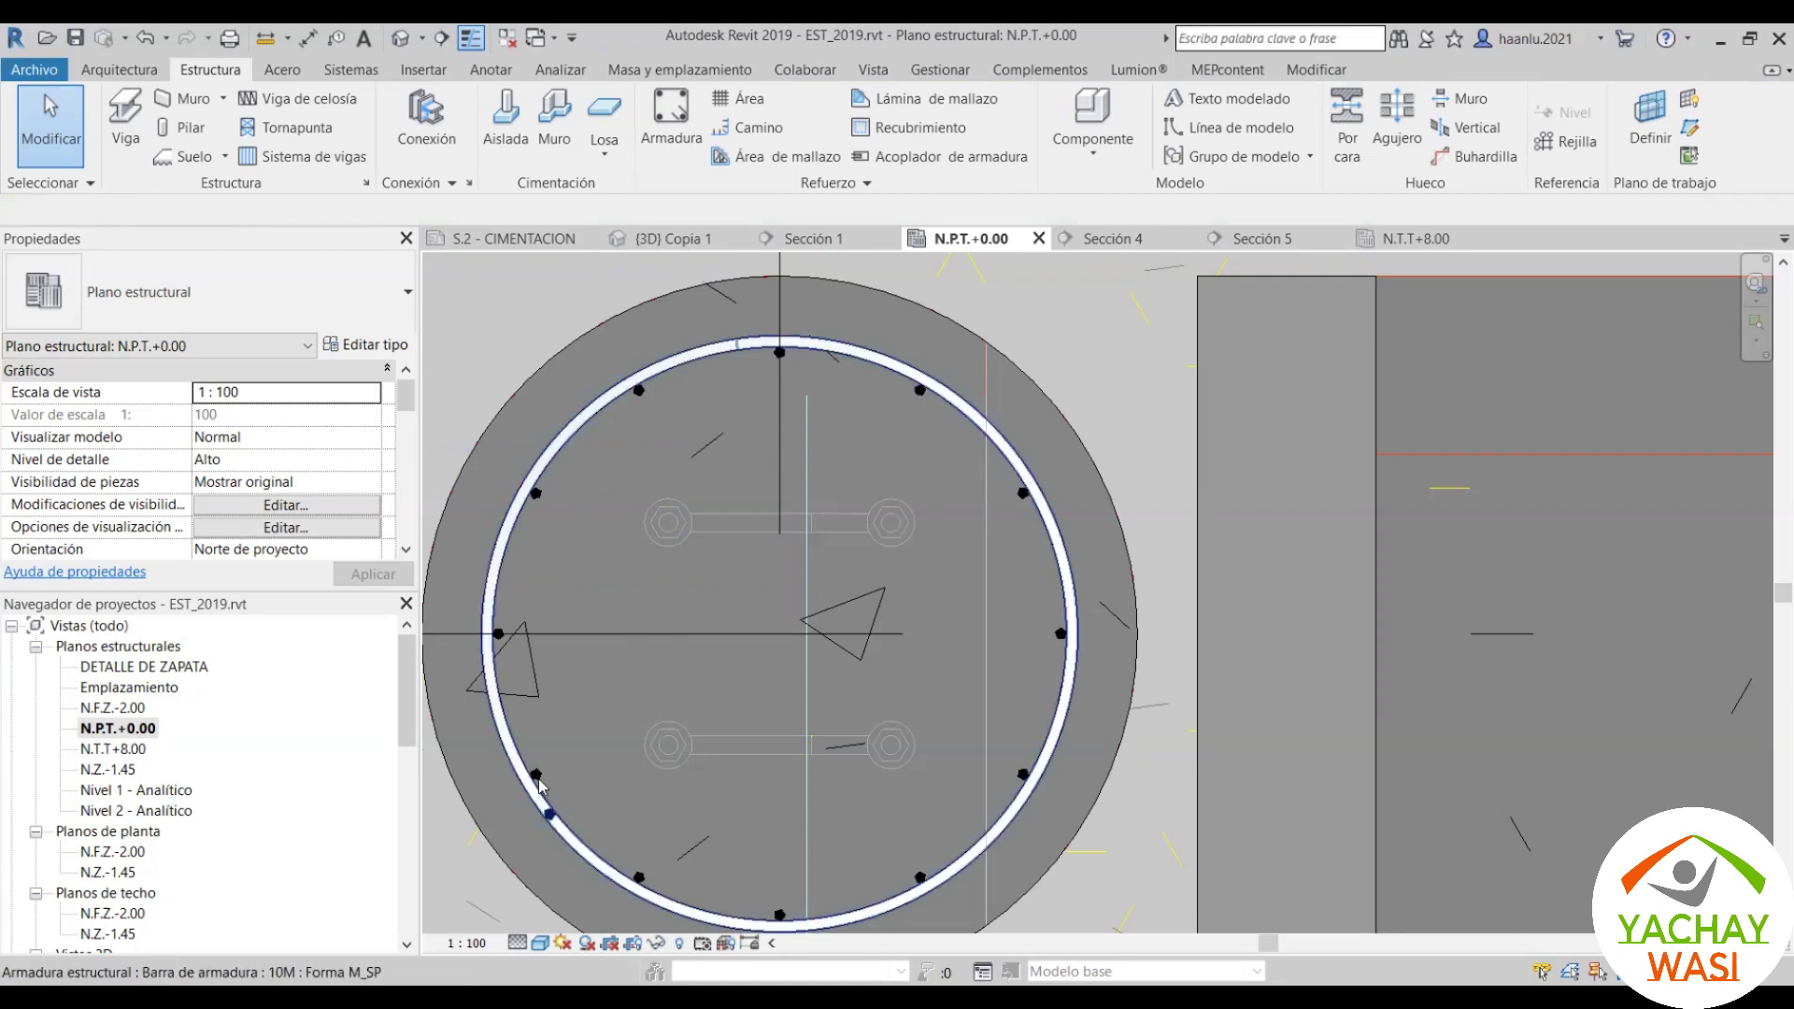
{"action": "scroll", "coordinate": [611, 456], "scroll_direction": "down", "scroll_amount": 2}
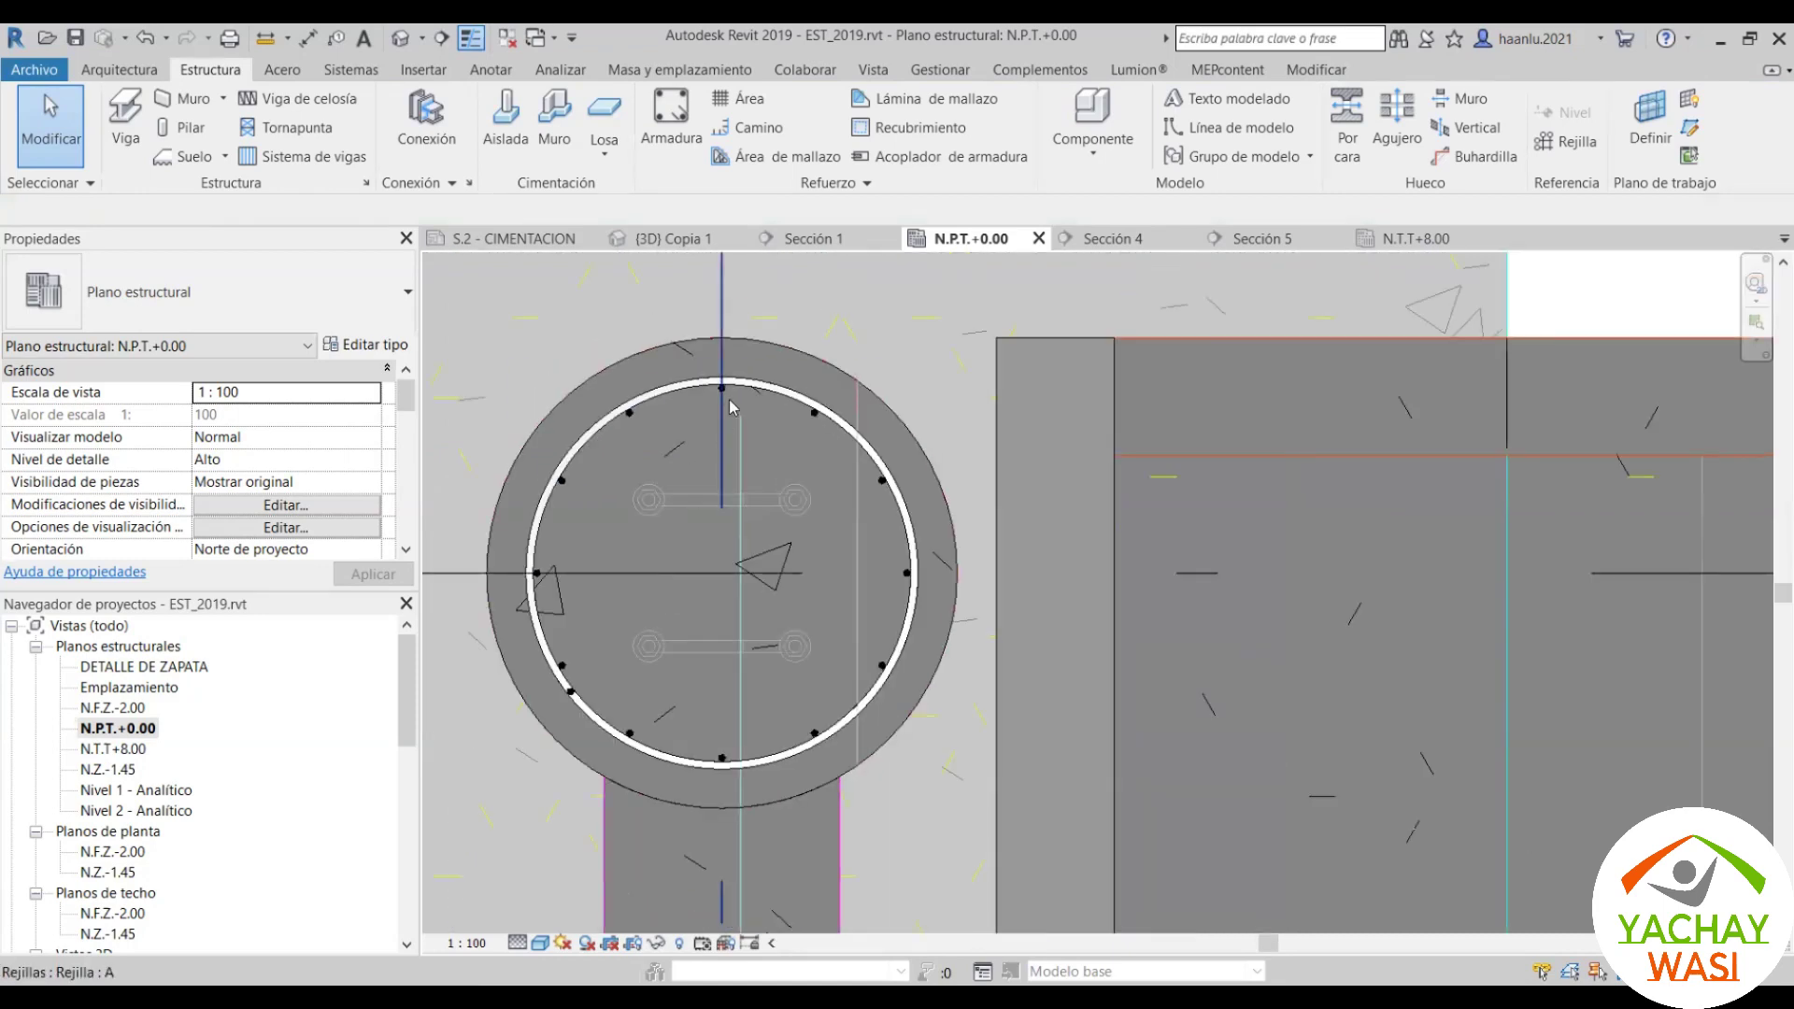
{"action": "left_click", "coordinate": [643, 428]}
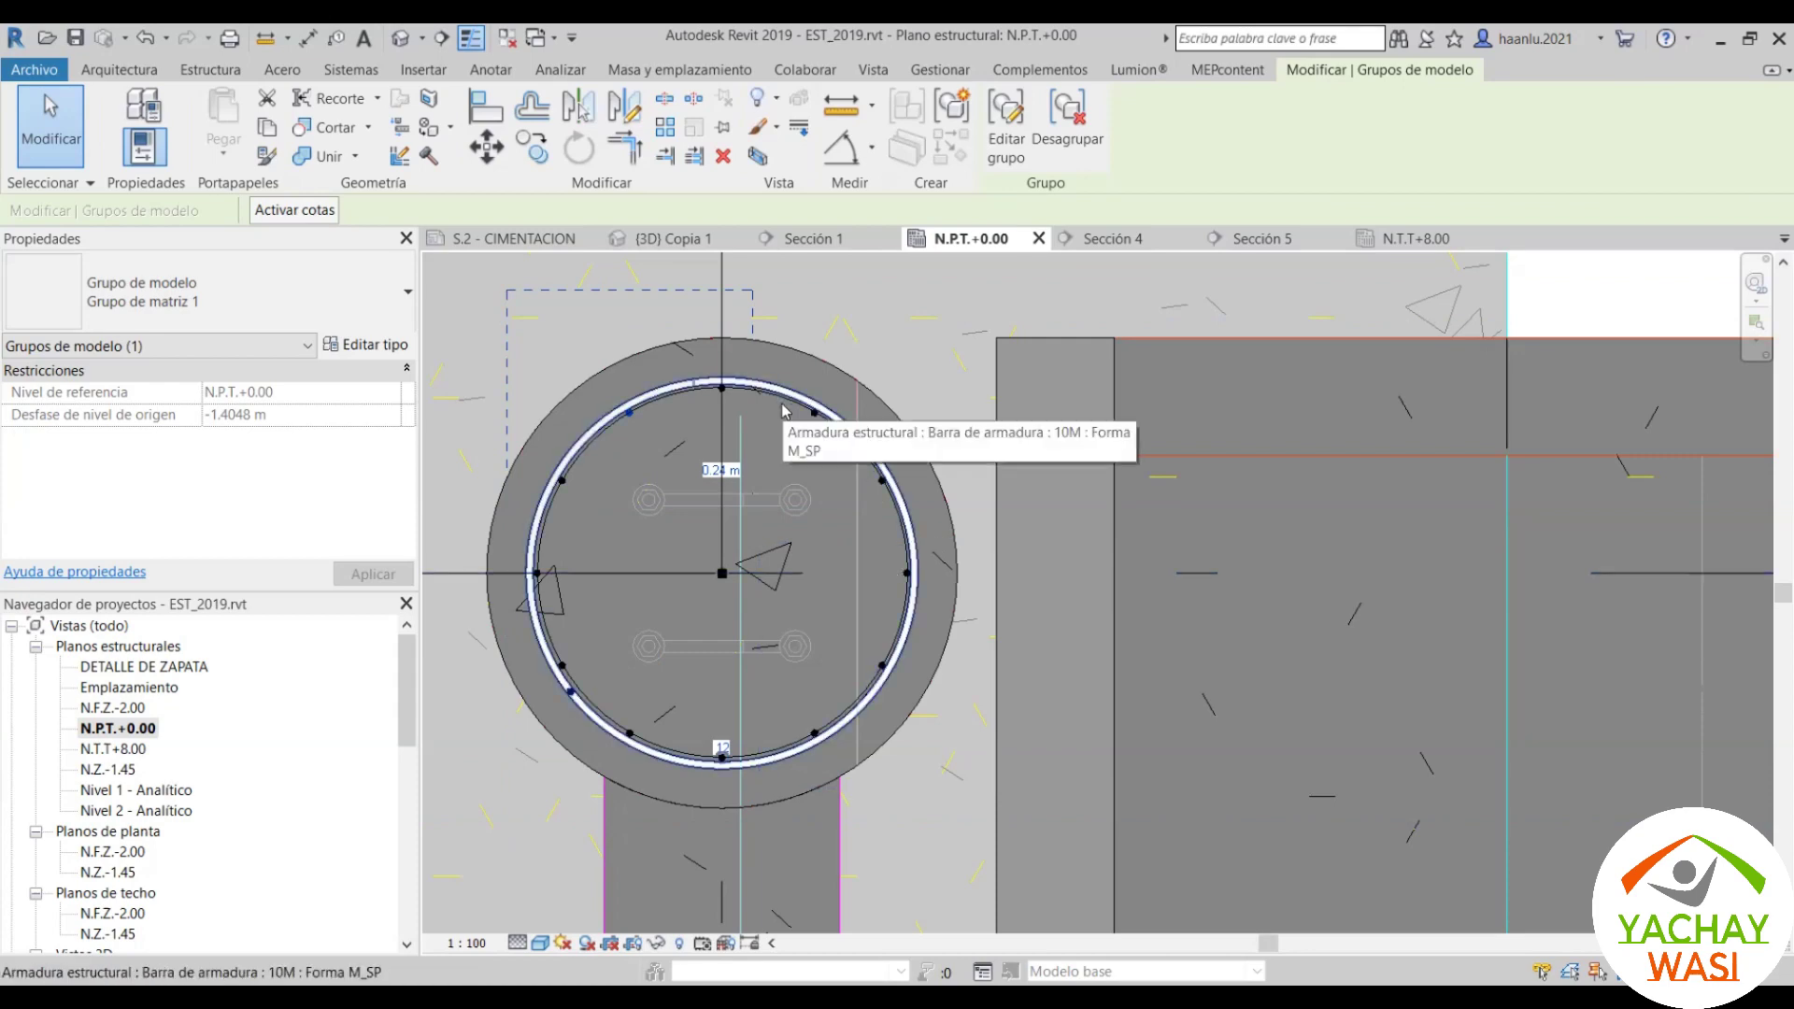
{"action": "key", "text": "Escape"}
{"action": "left_click", "coordinate": [883, 503]}
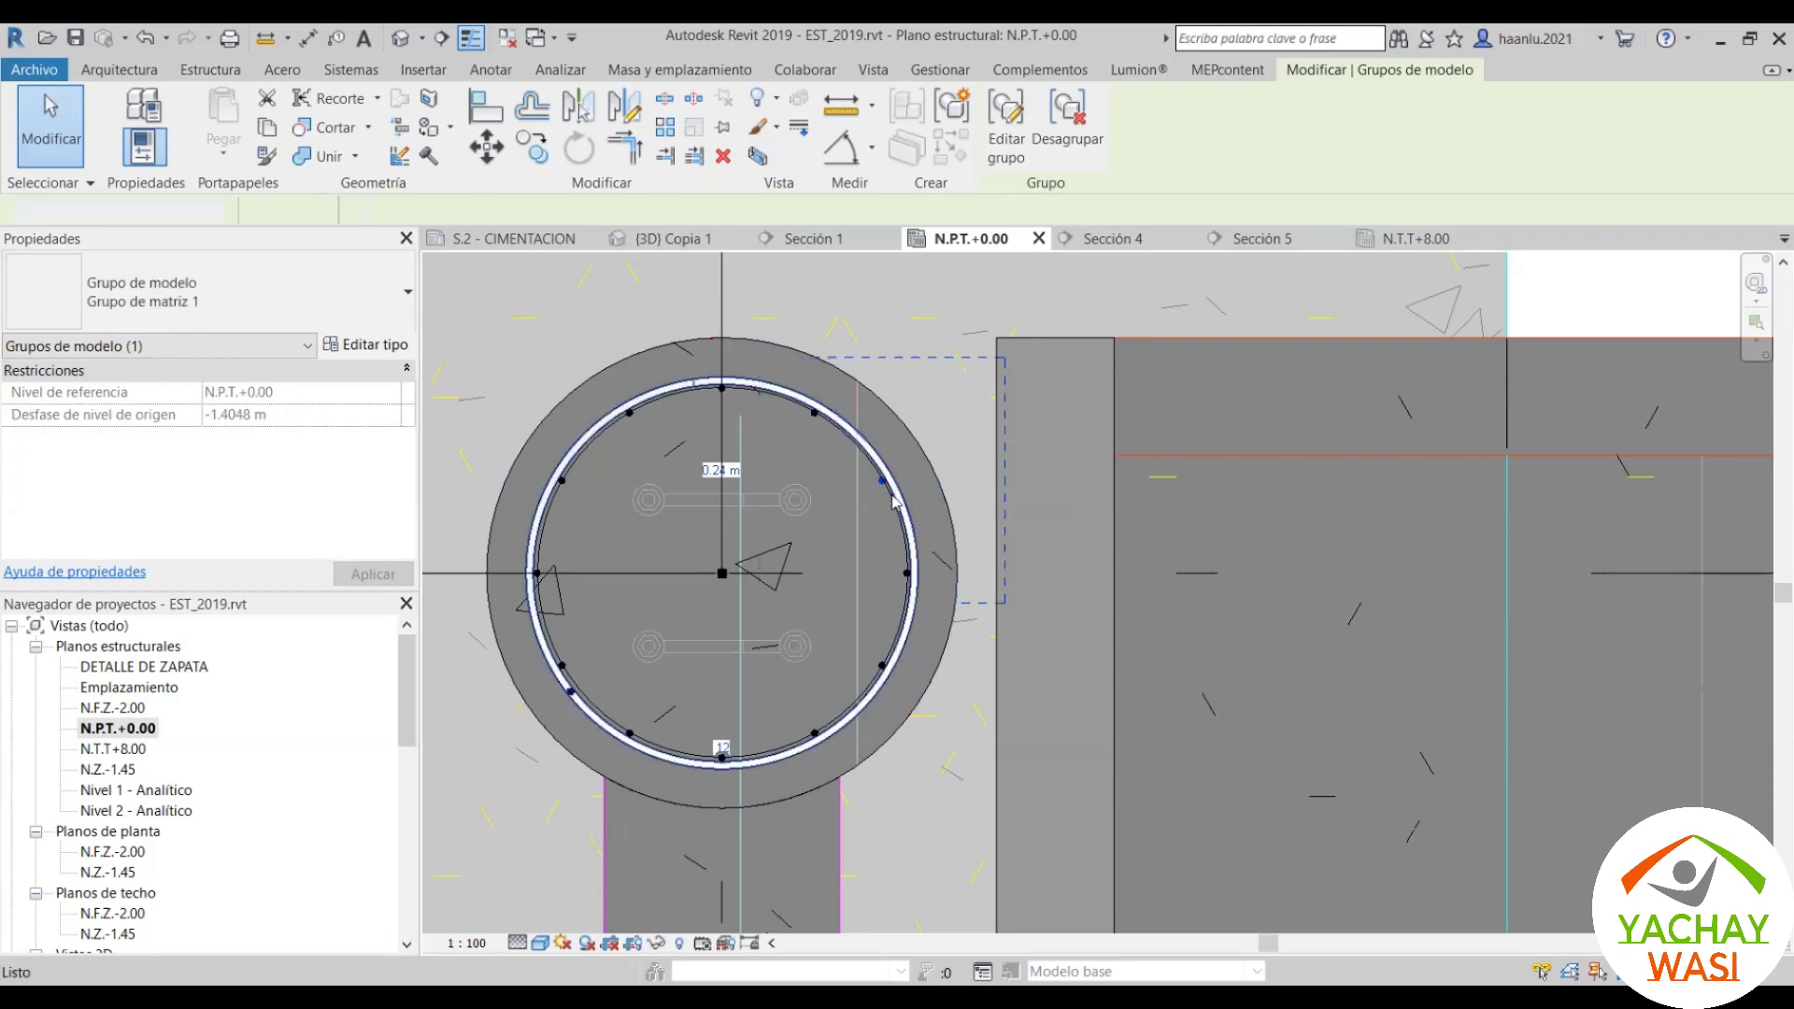
{"action": "key", "text": "Escape"}
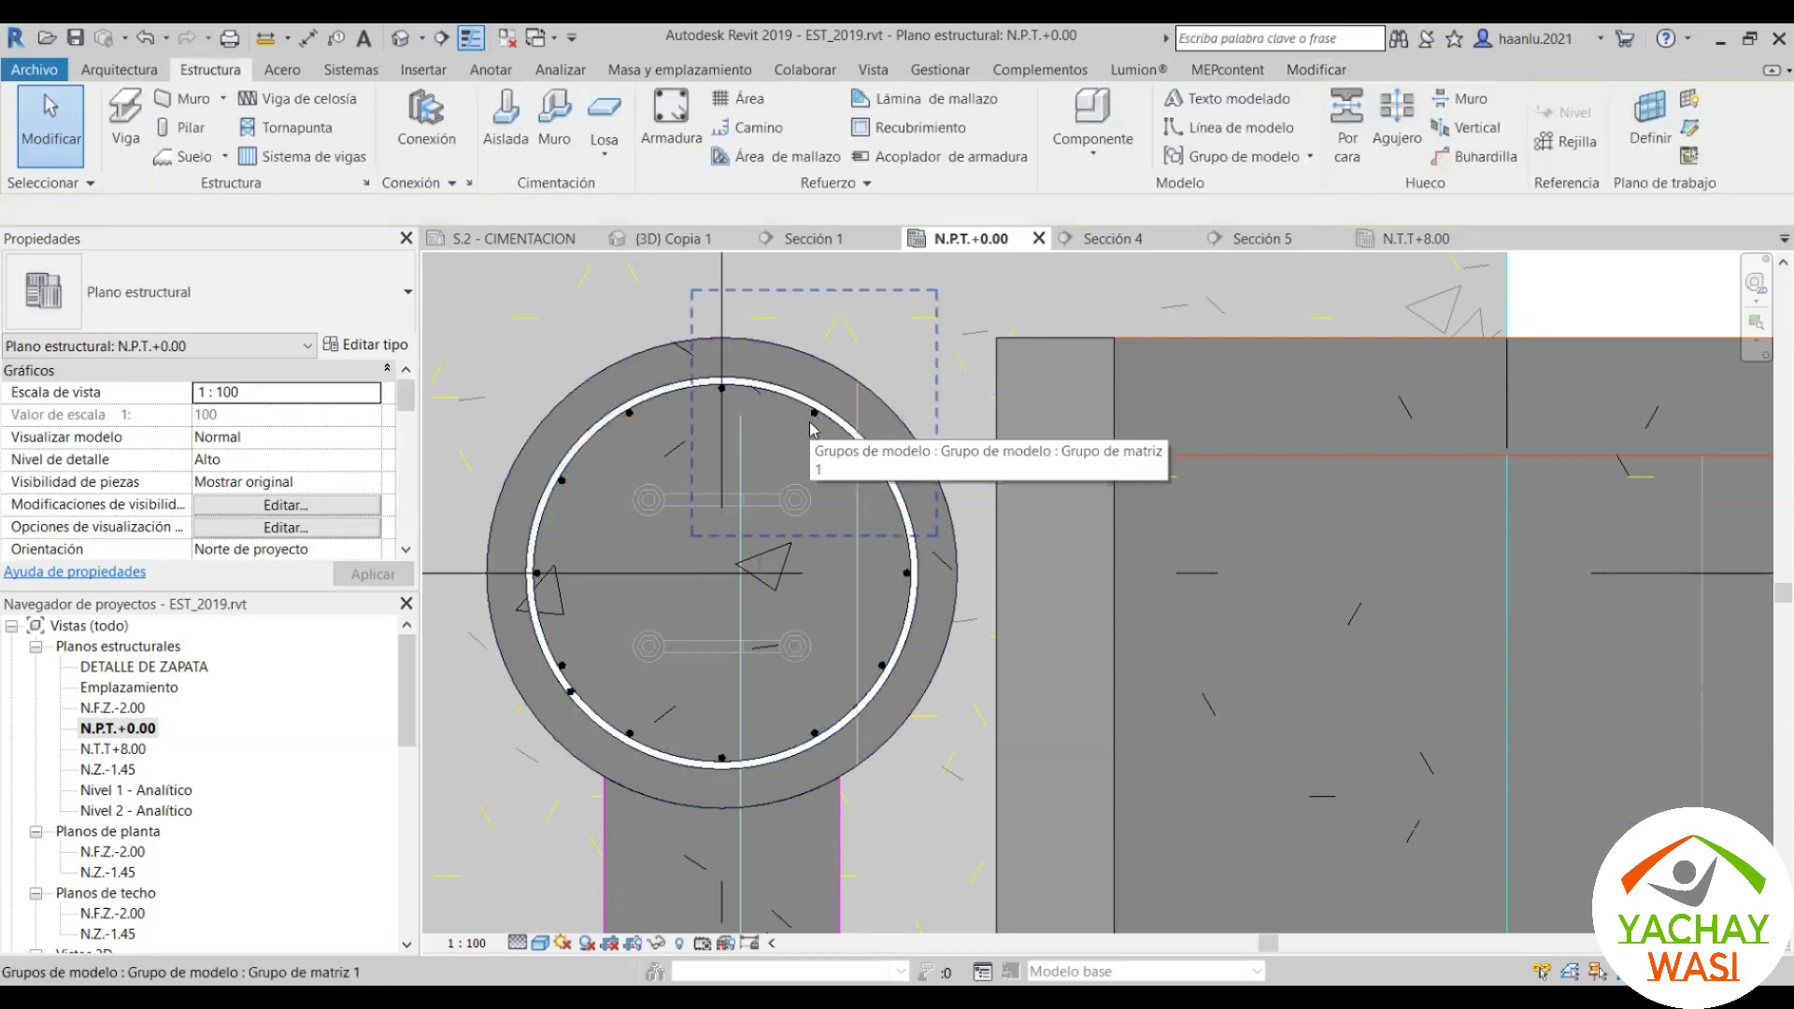
Step: Start a radial array of the column's top rebar, editing the copy count and total angle
{"action": "scroll", "coordinate": [810, 428], "scroll_direction": "up", "scroll_amount": 2}
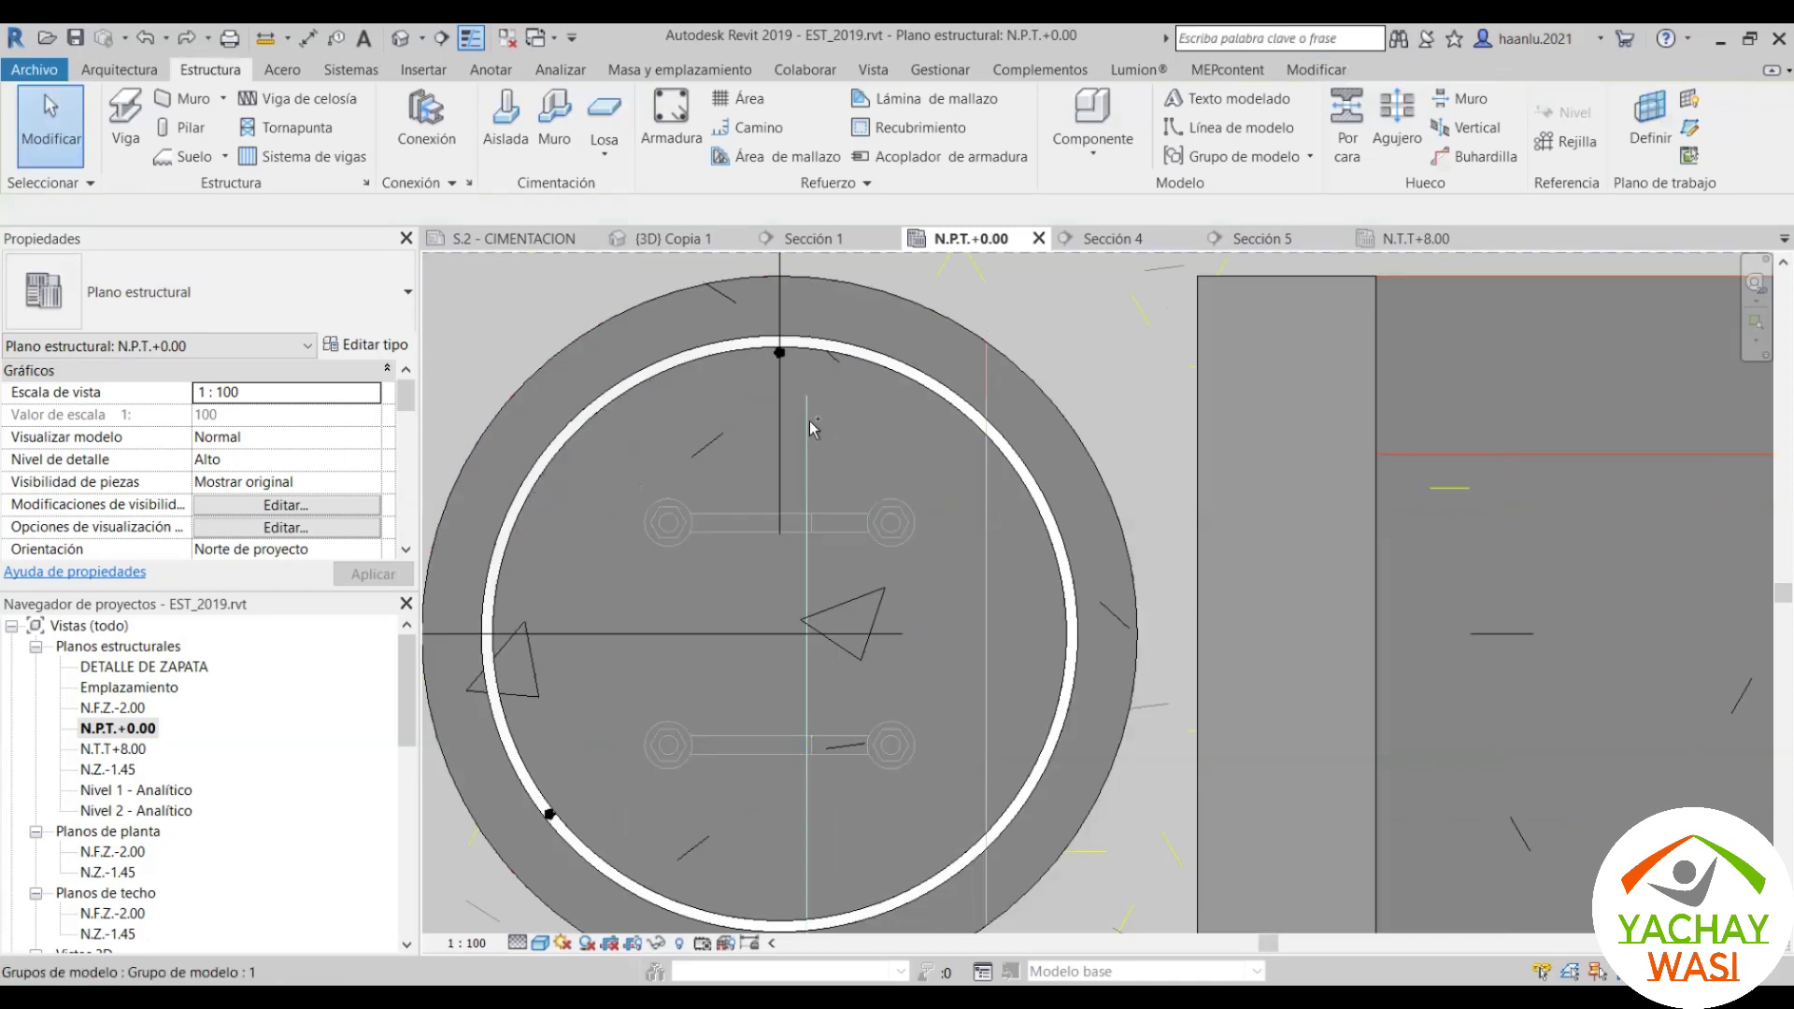
{"action": "left_click", "coordinate": [791, 363]}
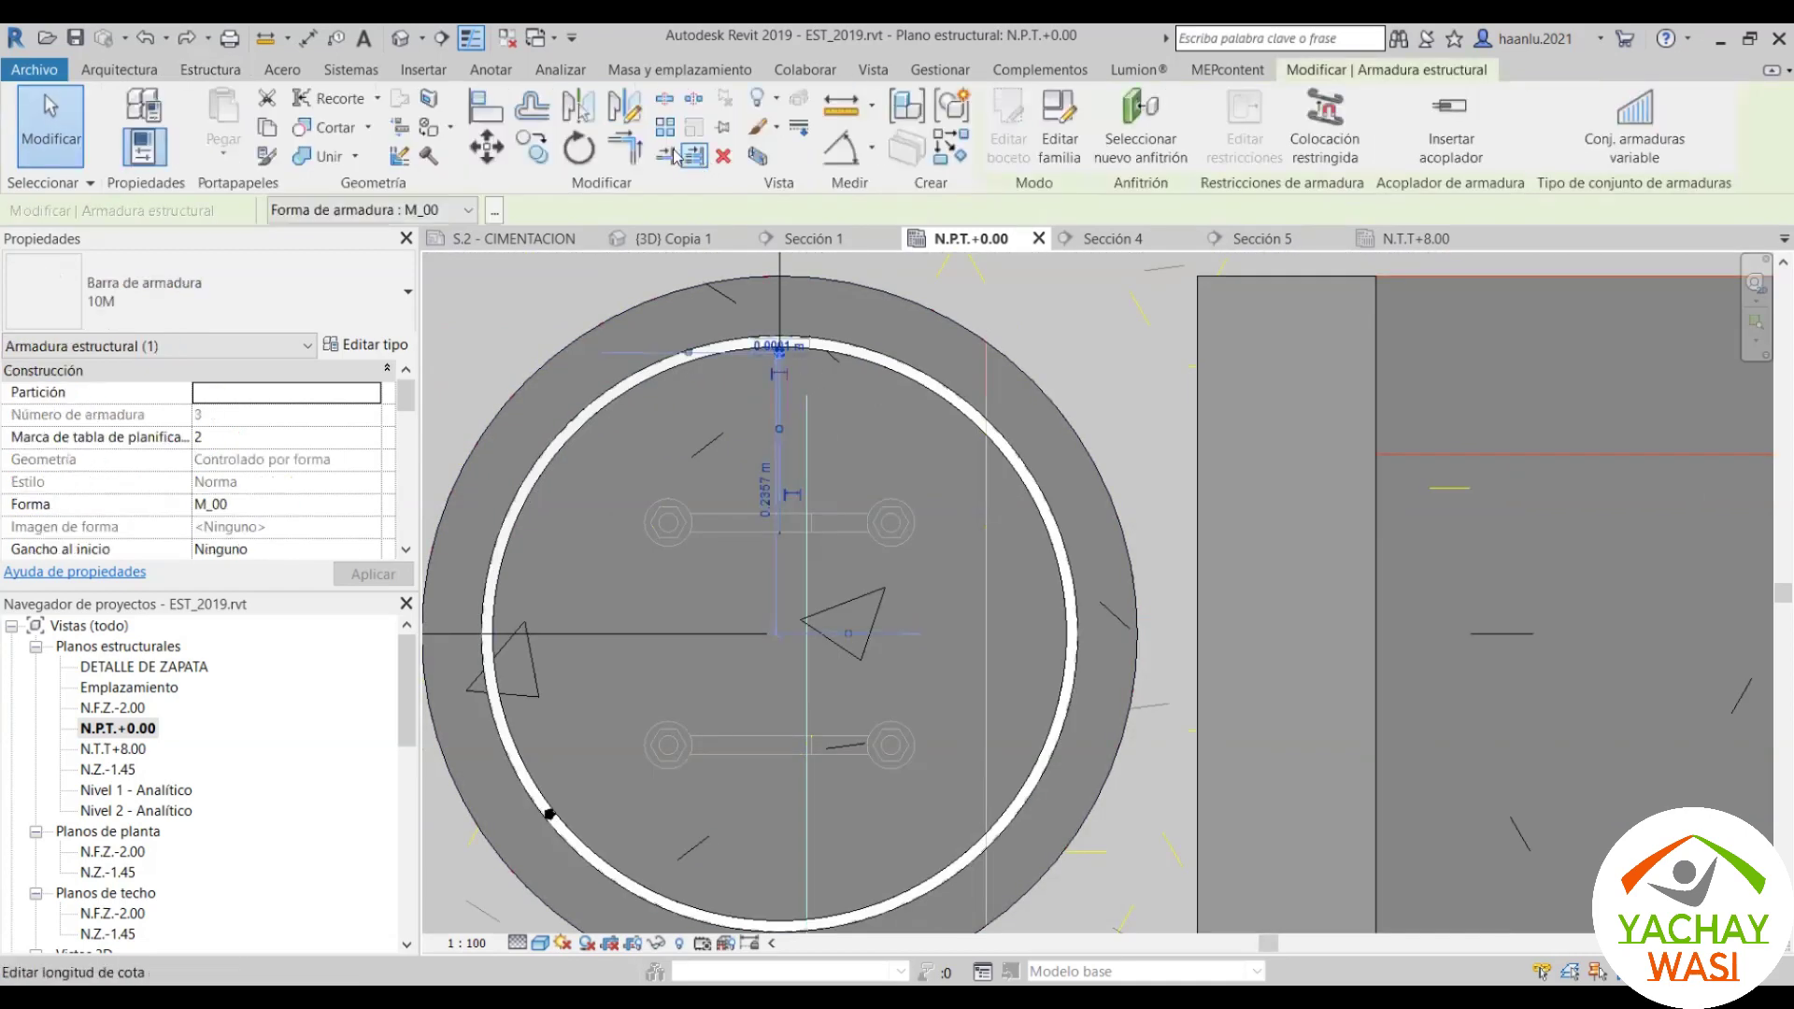
{"action": "left_click", "coordinate": [578, 148]}
{"action": "left_click_drag", "start_coordinate": [775, 347], "coordinate": [779, 353]}
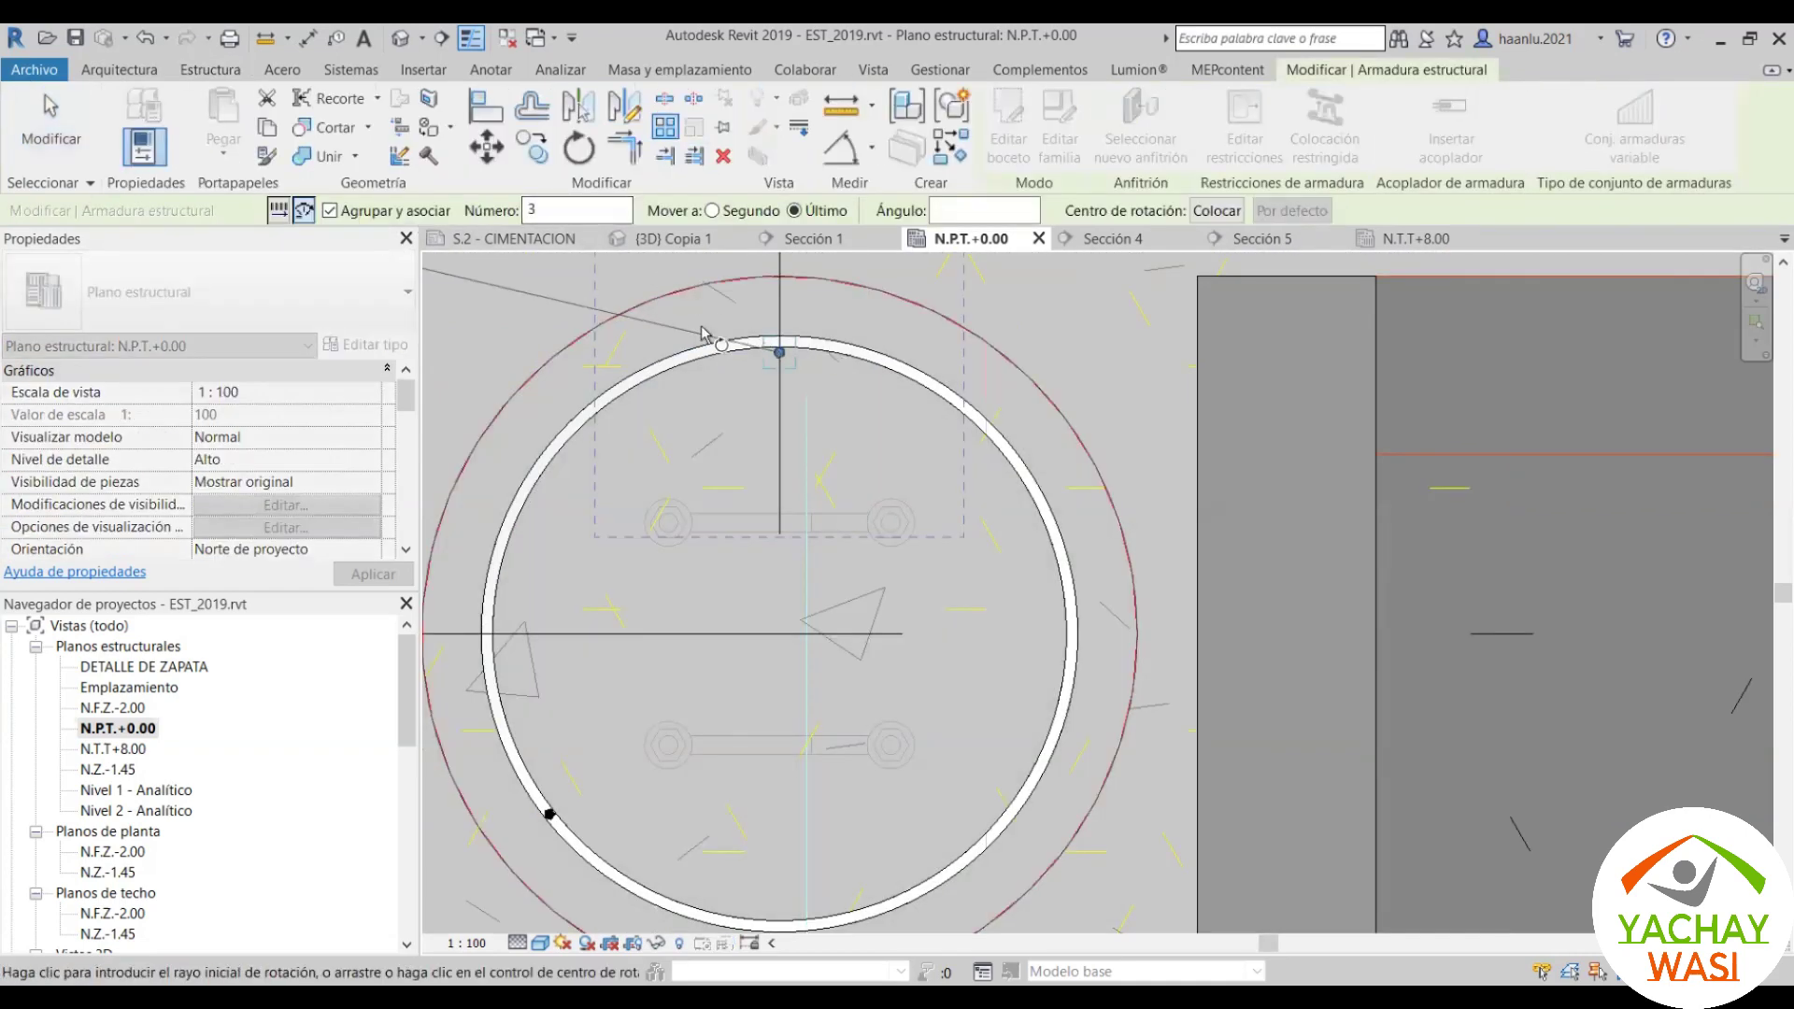
{"action": "double_click", "coordinate": [525, 211]}
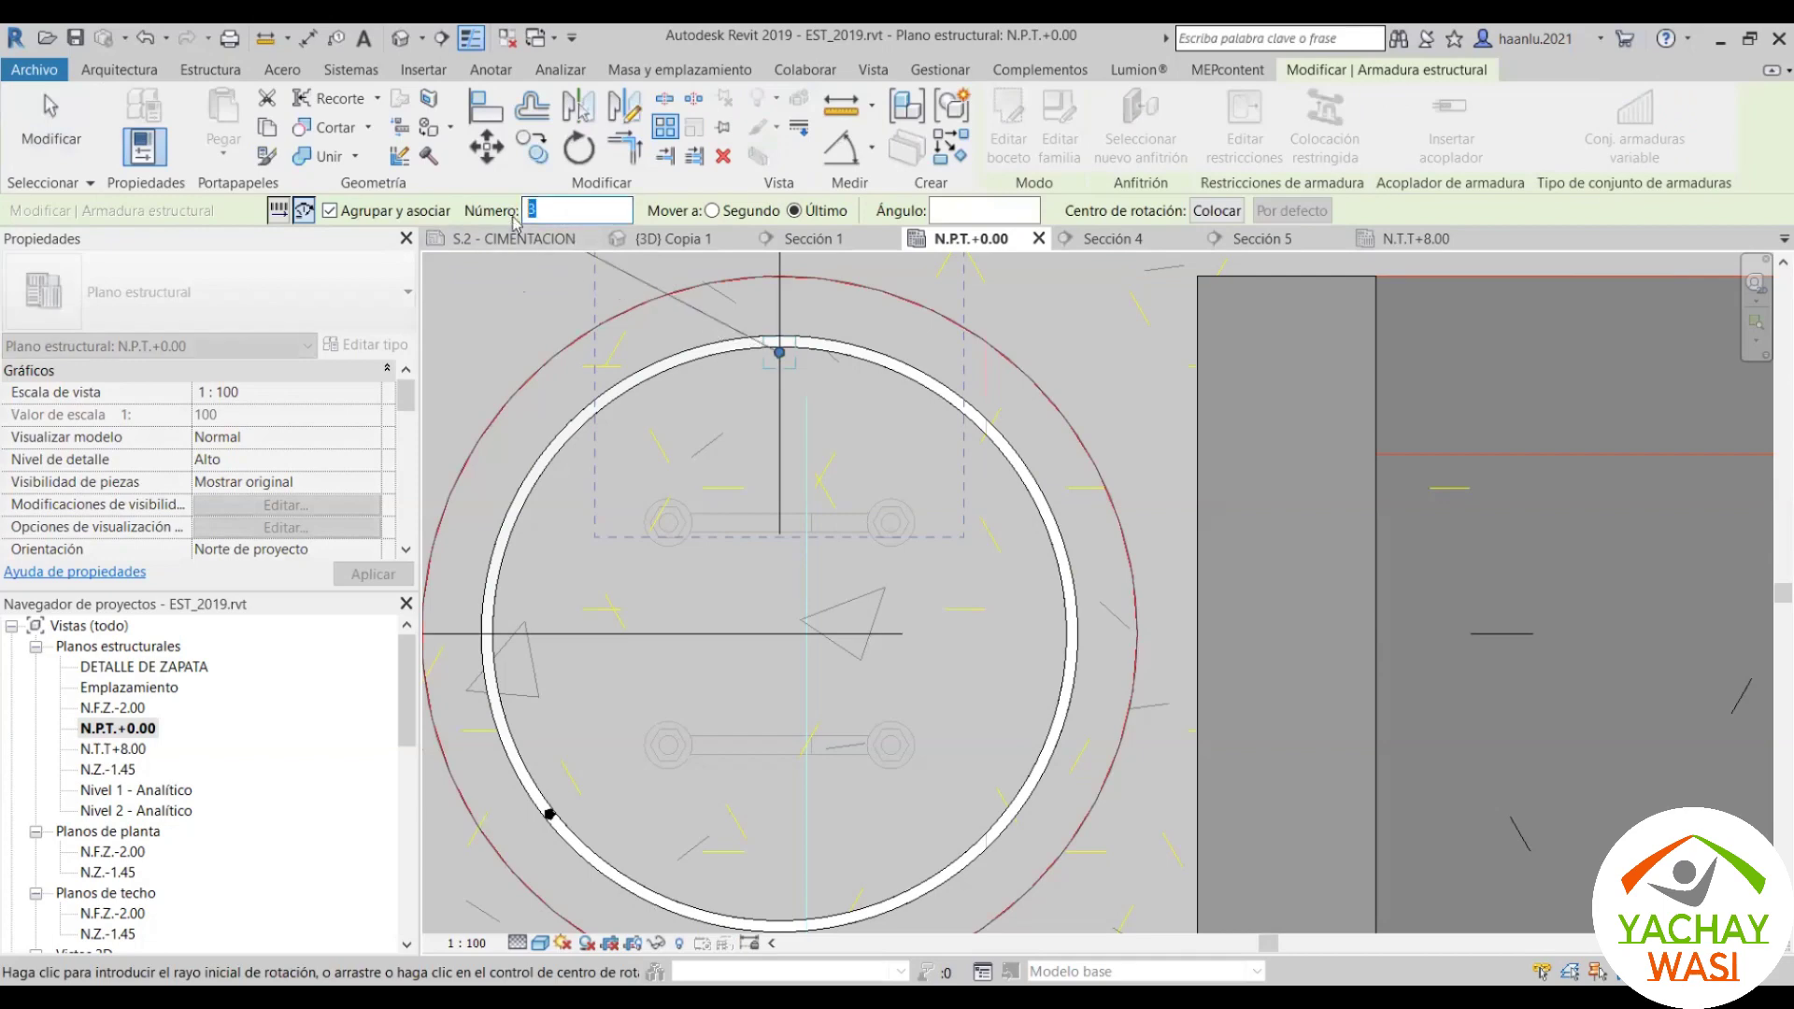
{"action": "type", "text": "12"}
{"action": "left_click", "coordinate": [303, 211]}
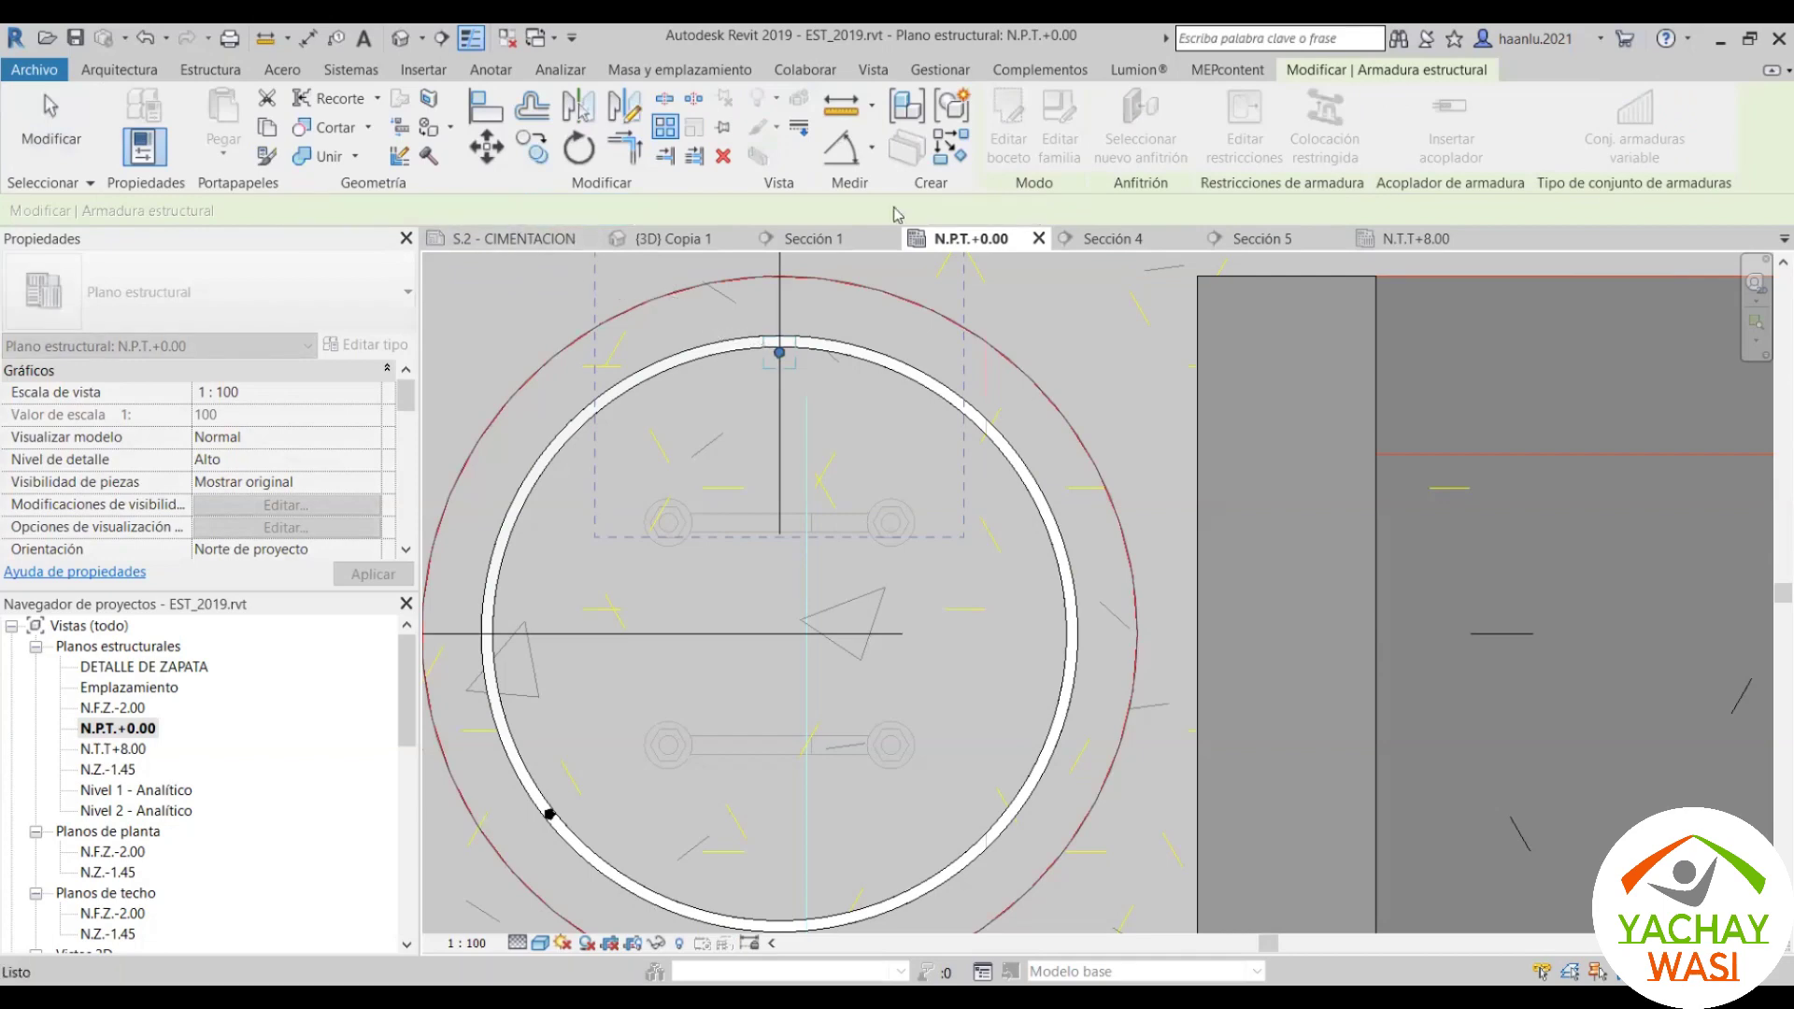
{"action": "left_click", "coordinate": [945, 211]}
{"action": "type", "text": "330"}
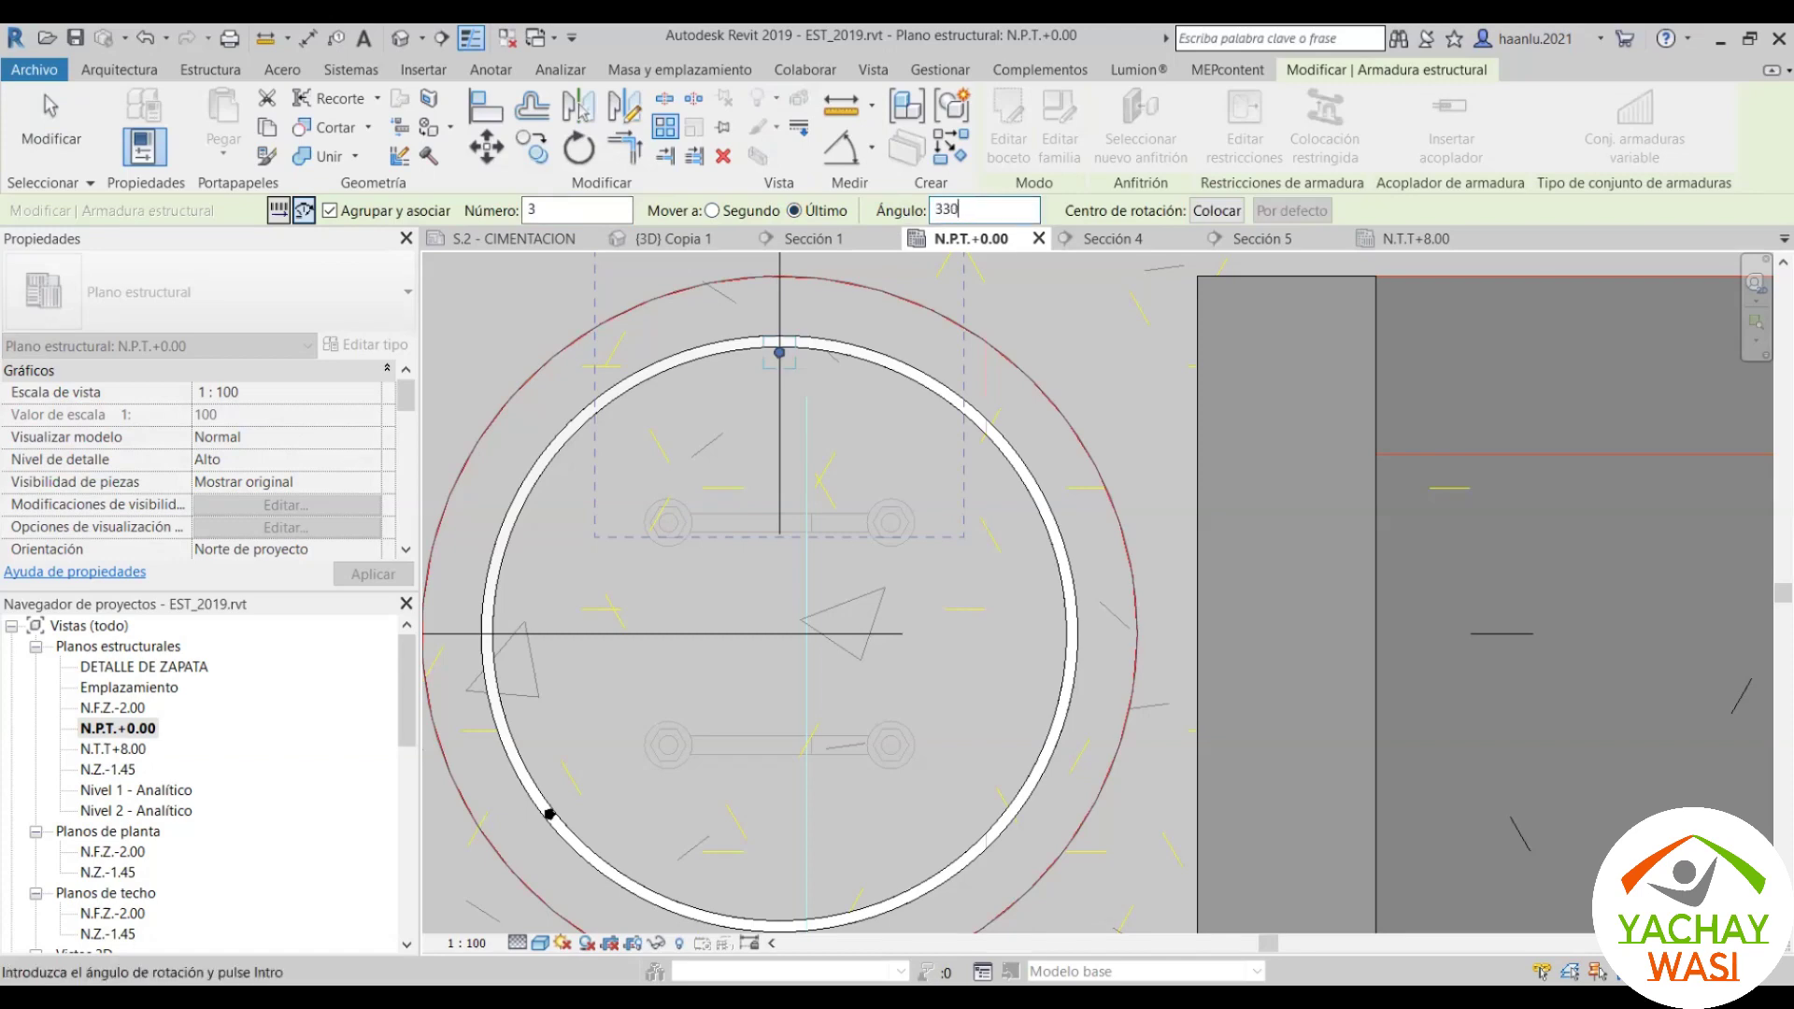
Step: Centre the array at the column midpoint, pick both rays, and spread the 12 bars around the circle
{"action": "left_click", "coordinate": [1227, 221]}
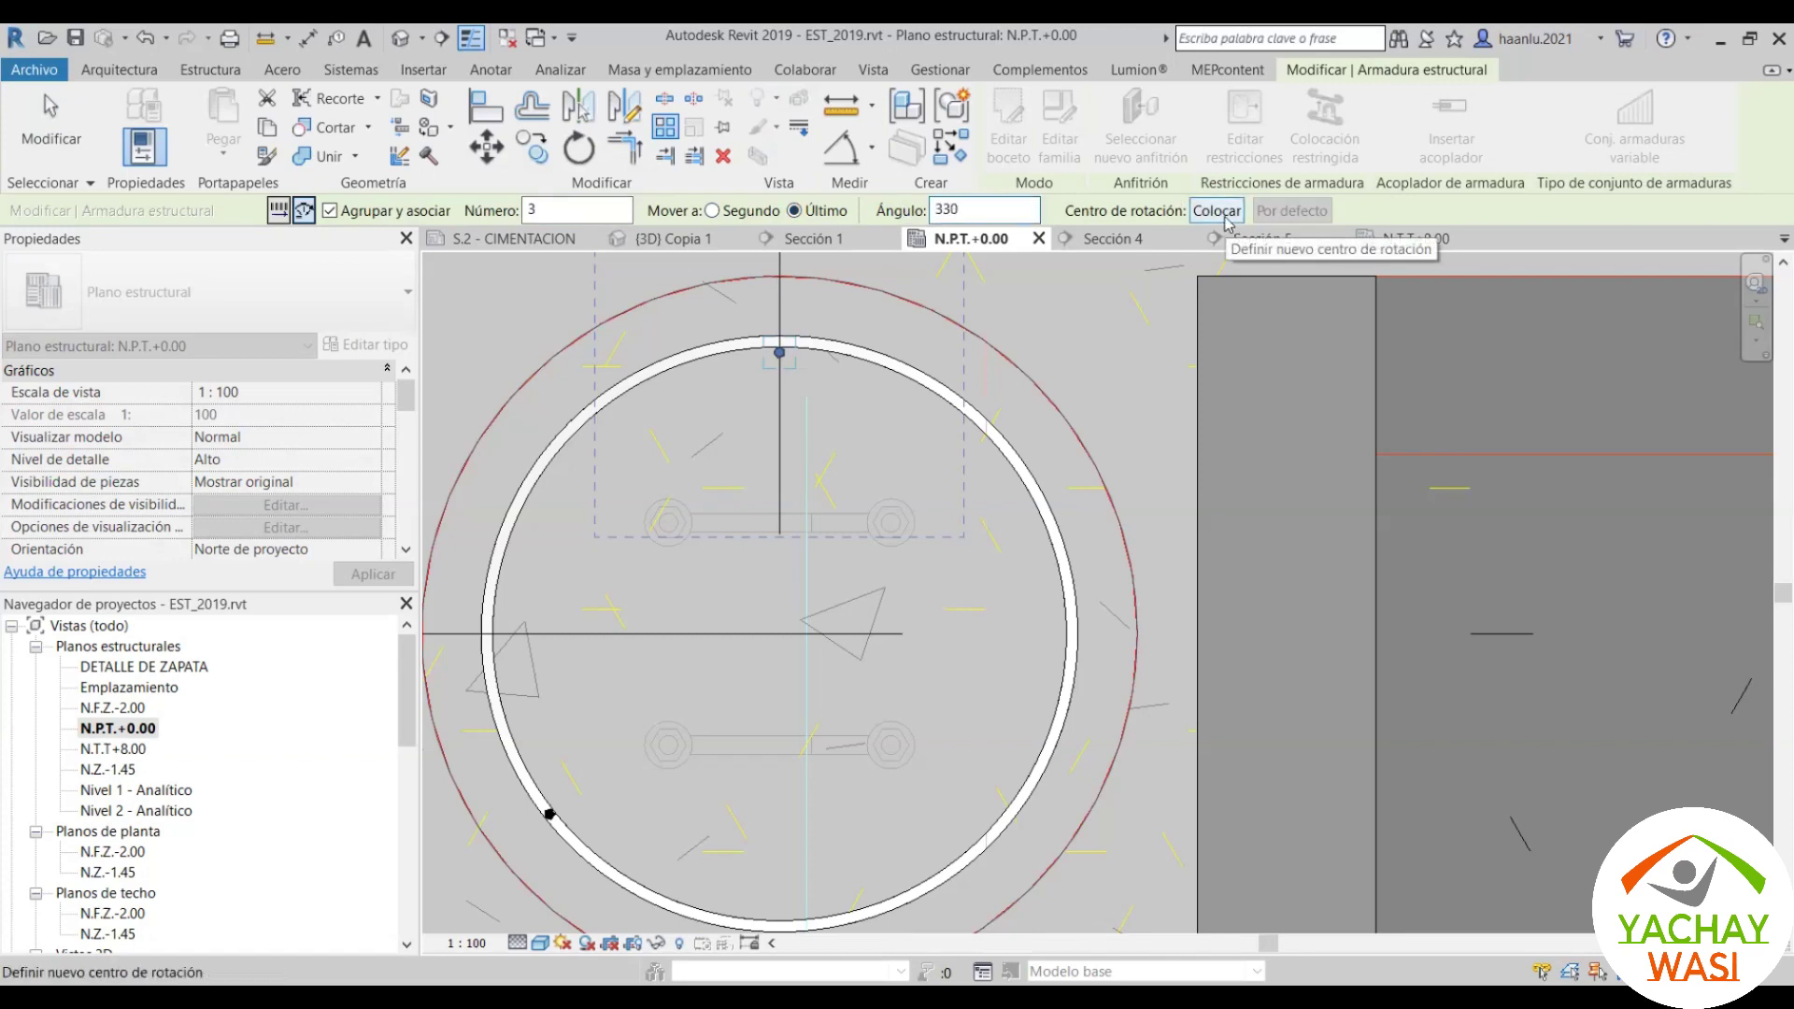
{"action": "left_click", "coordinate": [777, 635]}
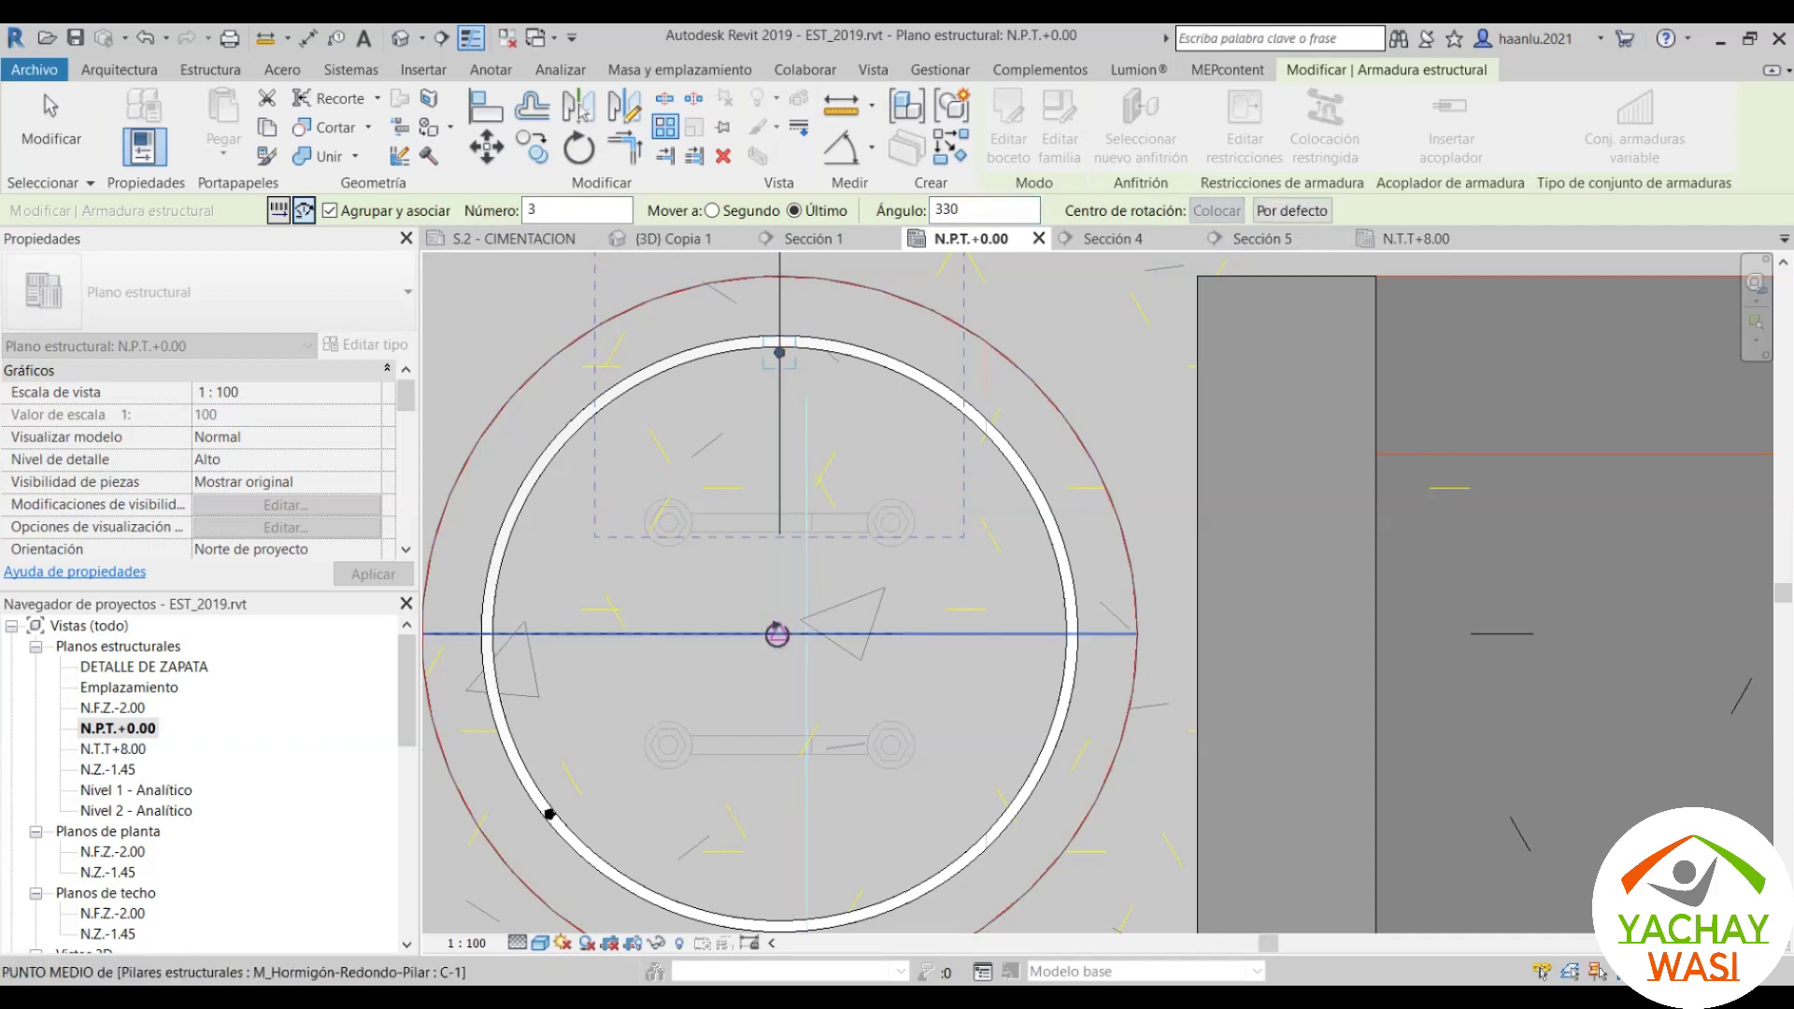
{"action": "scroll", "coordinate": [787, 360], "scroll_direction": "up", "scroll_amount": 3}
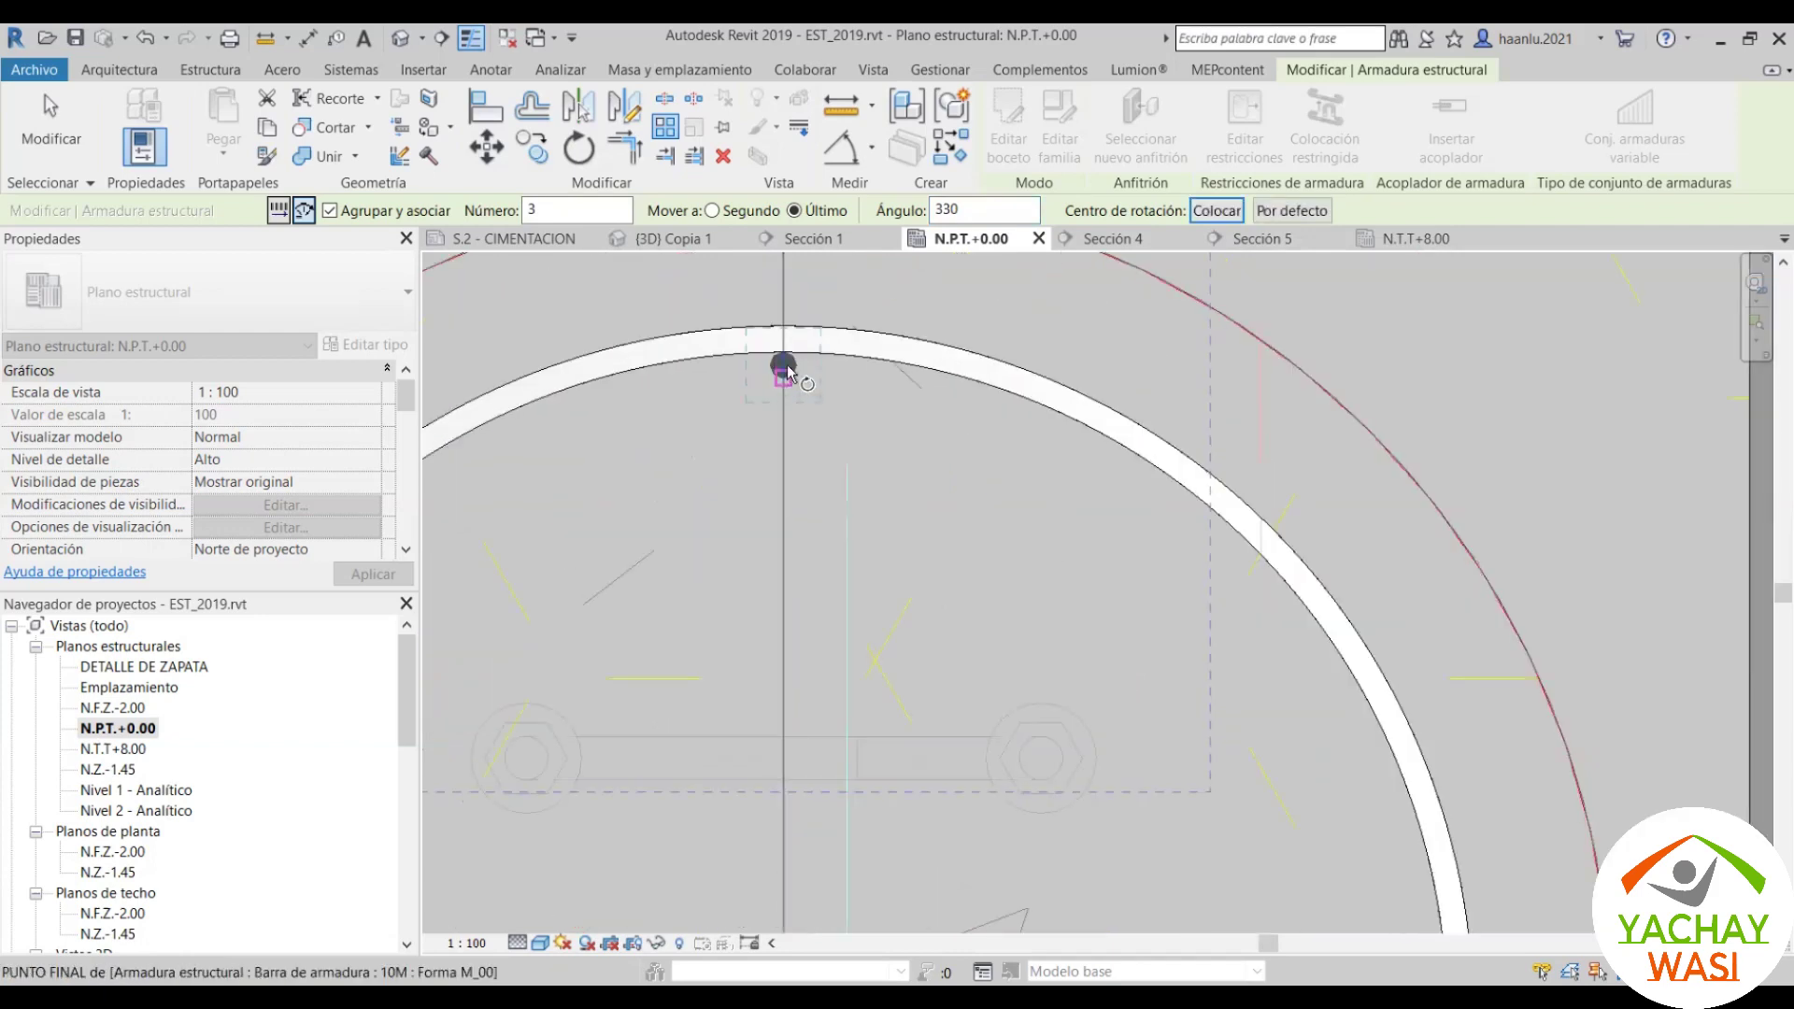
{"action": "left_click", "coordinate": [782, 366]}
{"action": "scroll", "coordinate": [738, 369], "scroll_direction": "down", "scroll_amount": 4}
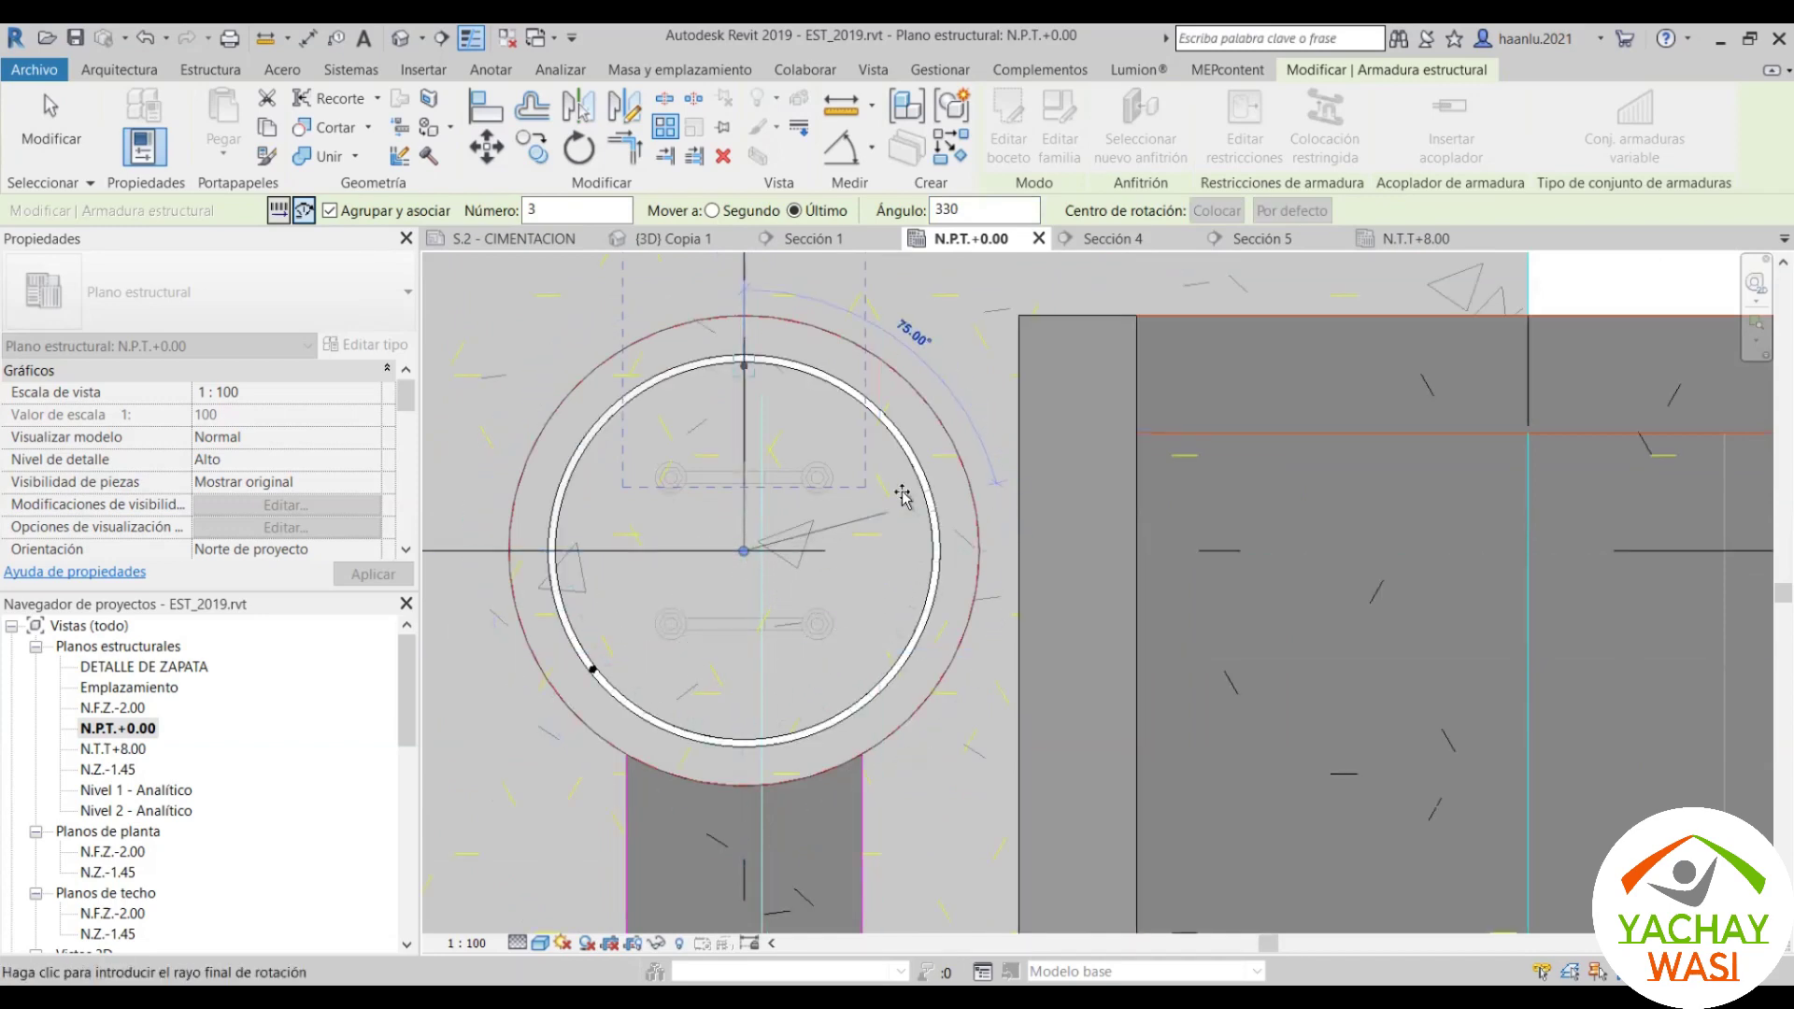
{"action": "scroll", "coordinate": [849, 400], "scroll_direction": "up", "scroll_amount": 3}
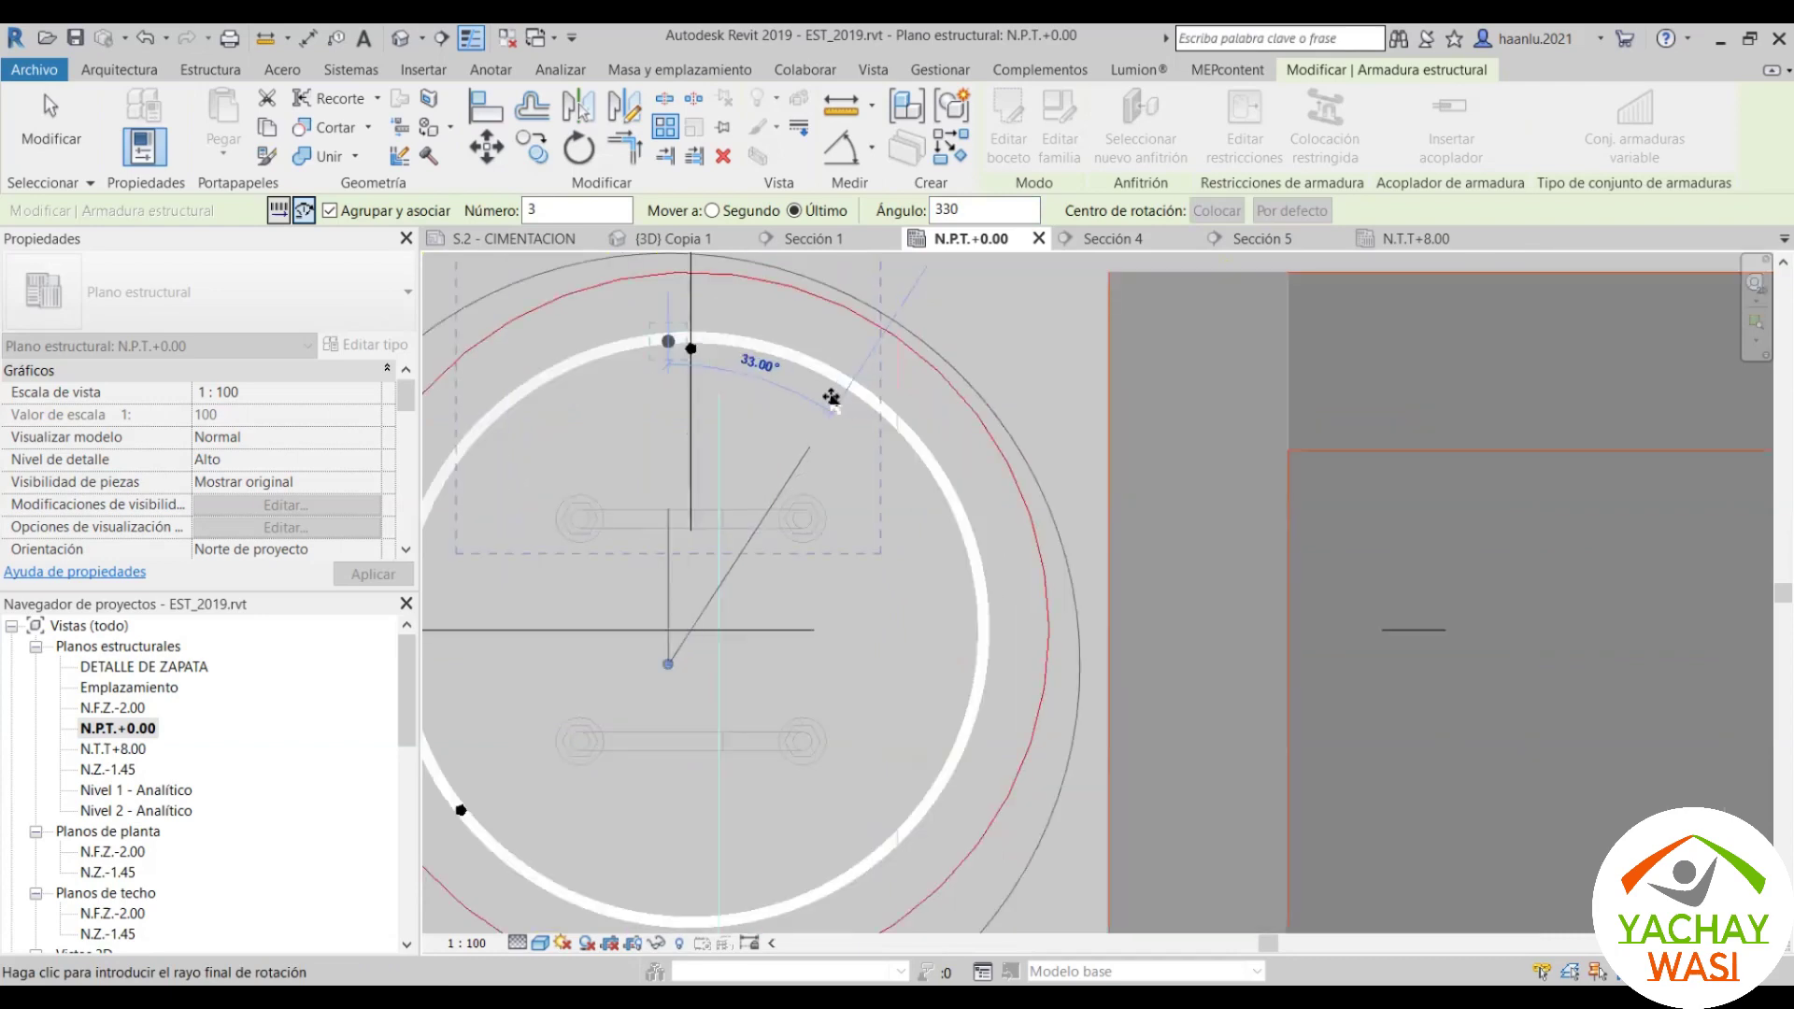
{"action": "left_click", "coordinate": [821, 400]}
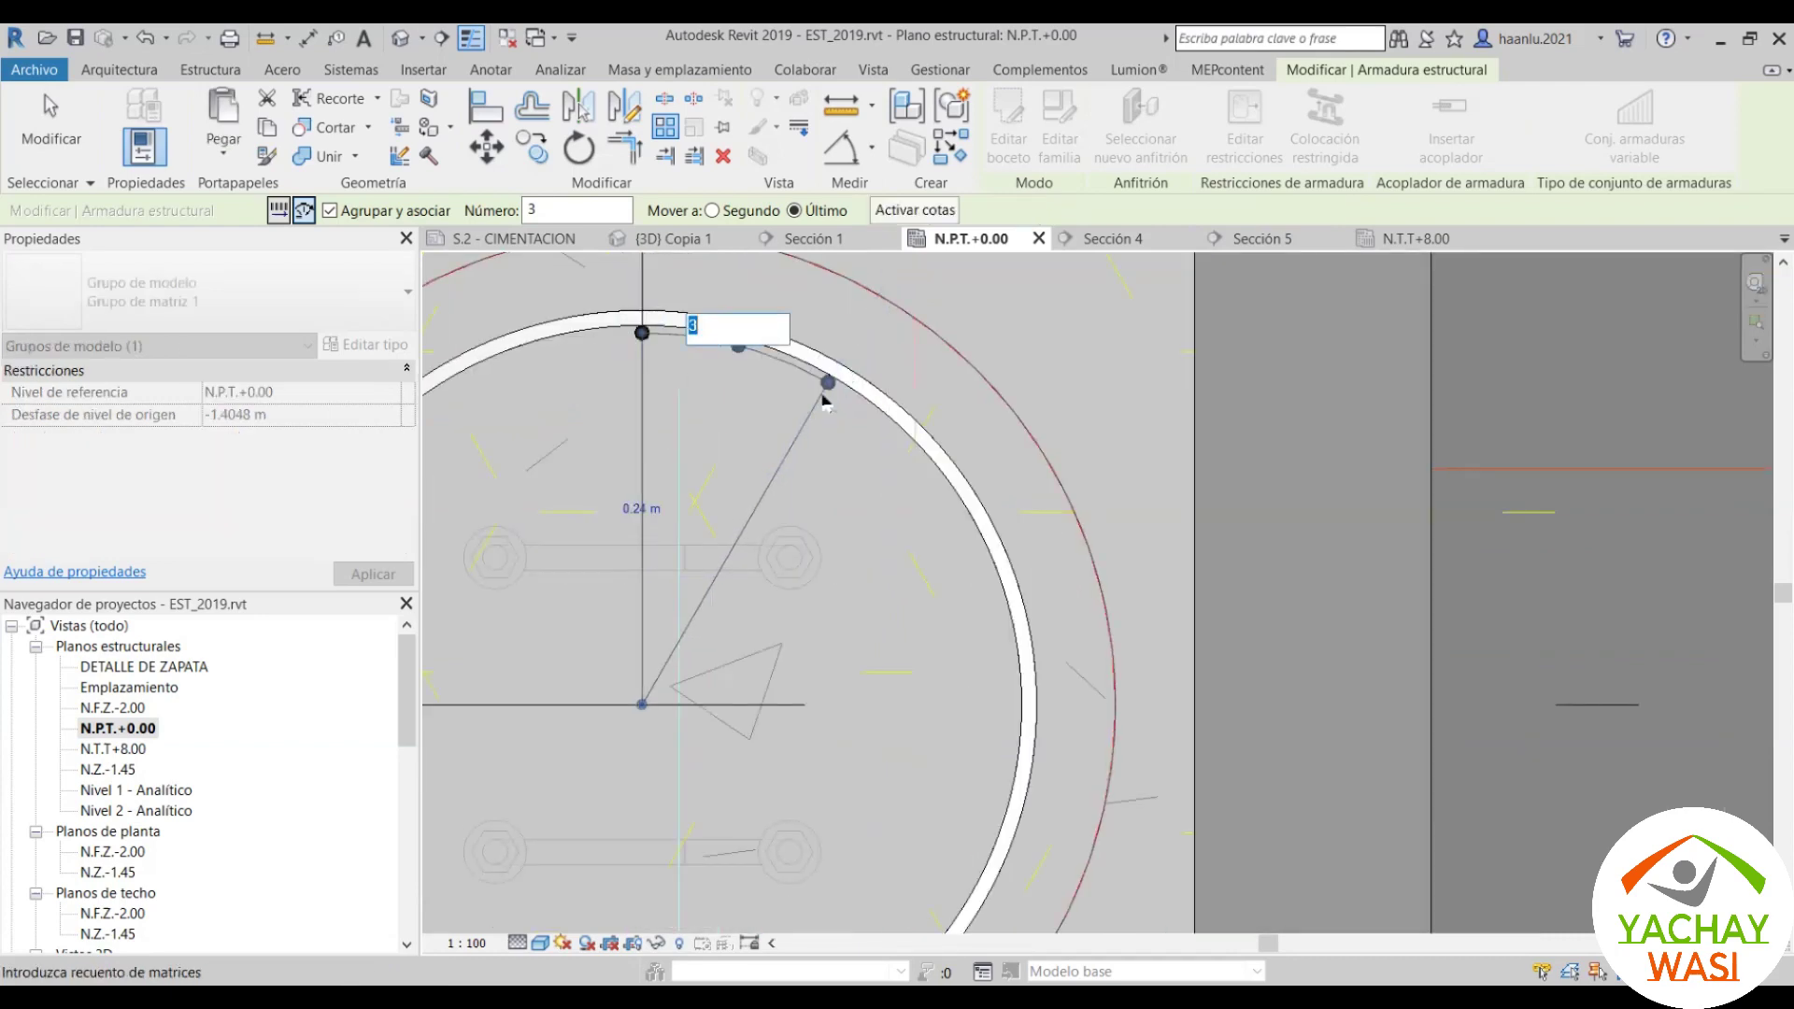
{"action": "scroll", "coordinate": [823, 400], "scroll_direction": "down", "scroll_amount": 1}
{"action": "type", "text": "12"}
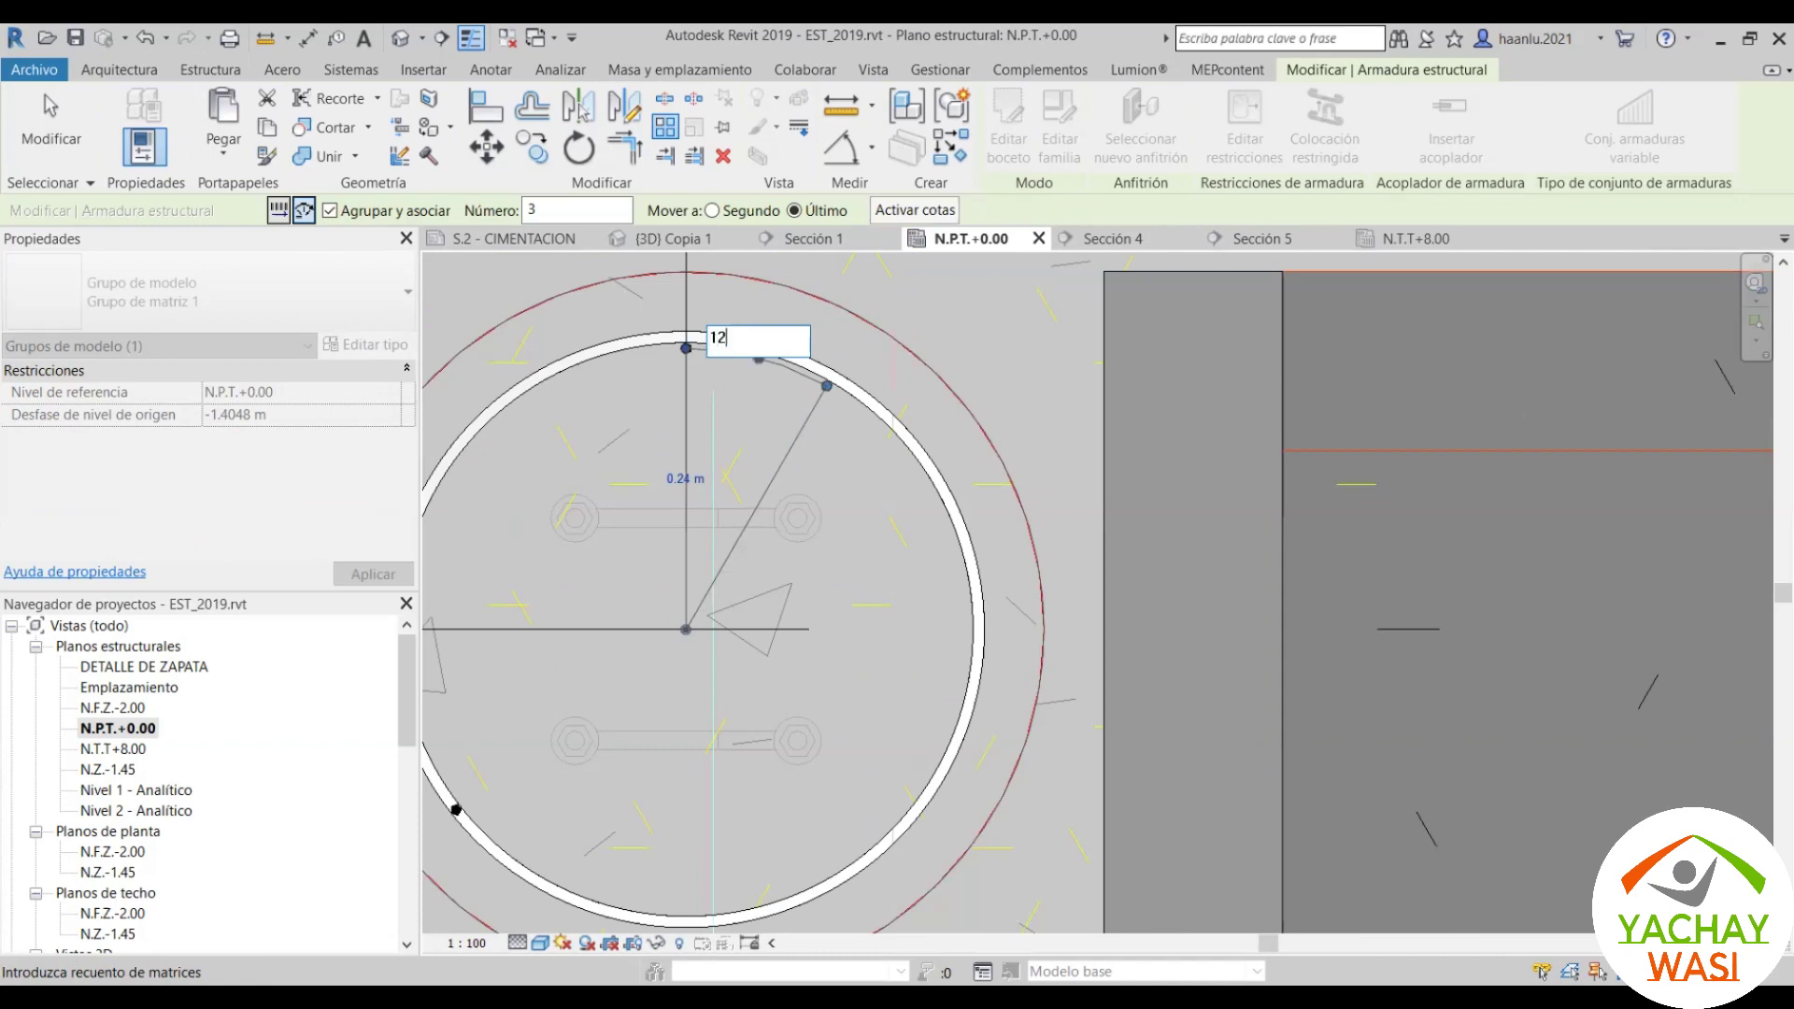
{"action": "key", "text": "Return"}
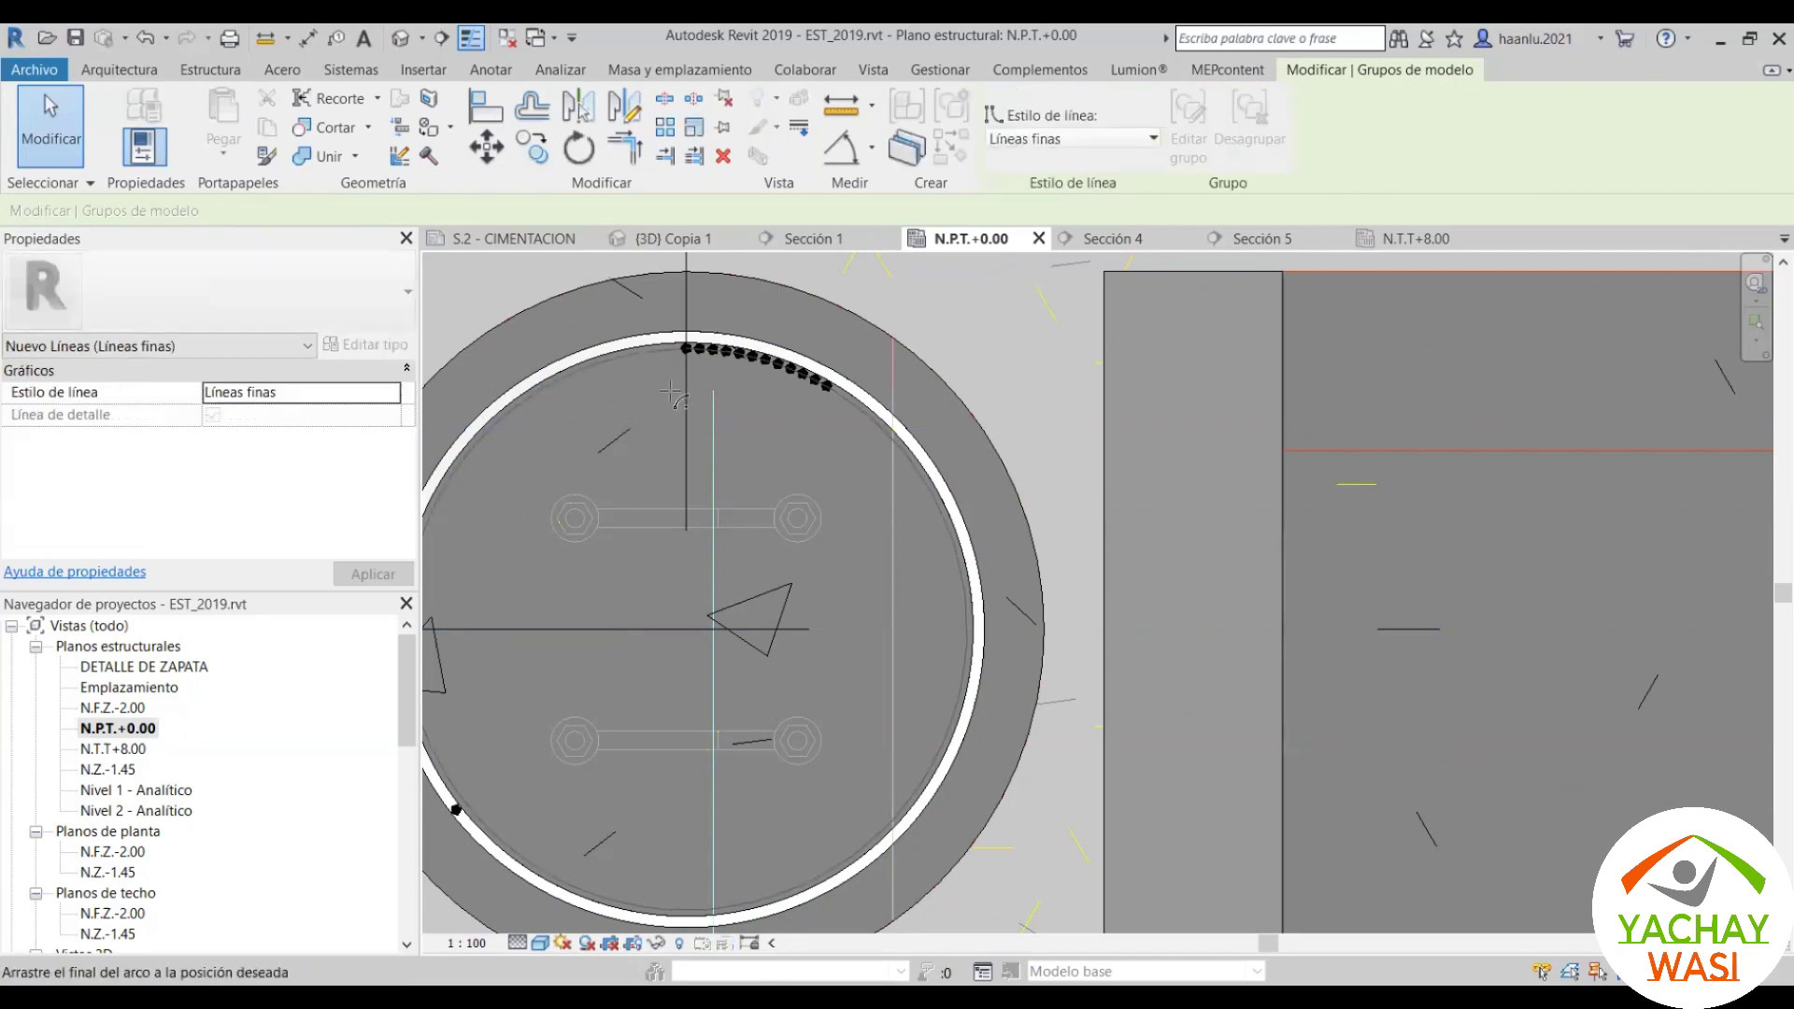
{"action": "left_click_drag", "start_coordinate": [591, 414], "coordinate": [671, 390]}
Step: Clear the array selection and switch to the {3D} Copia 1 view
{"action": "scroll", "coordinate": [1037, 324], "scroll_direction": "down", "scroll_amount": 3}
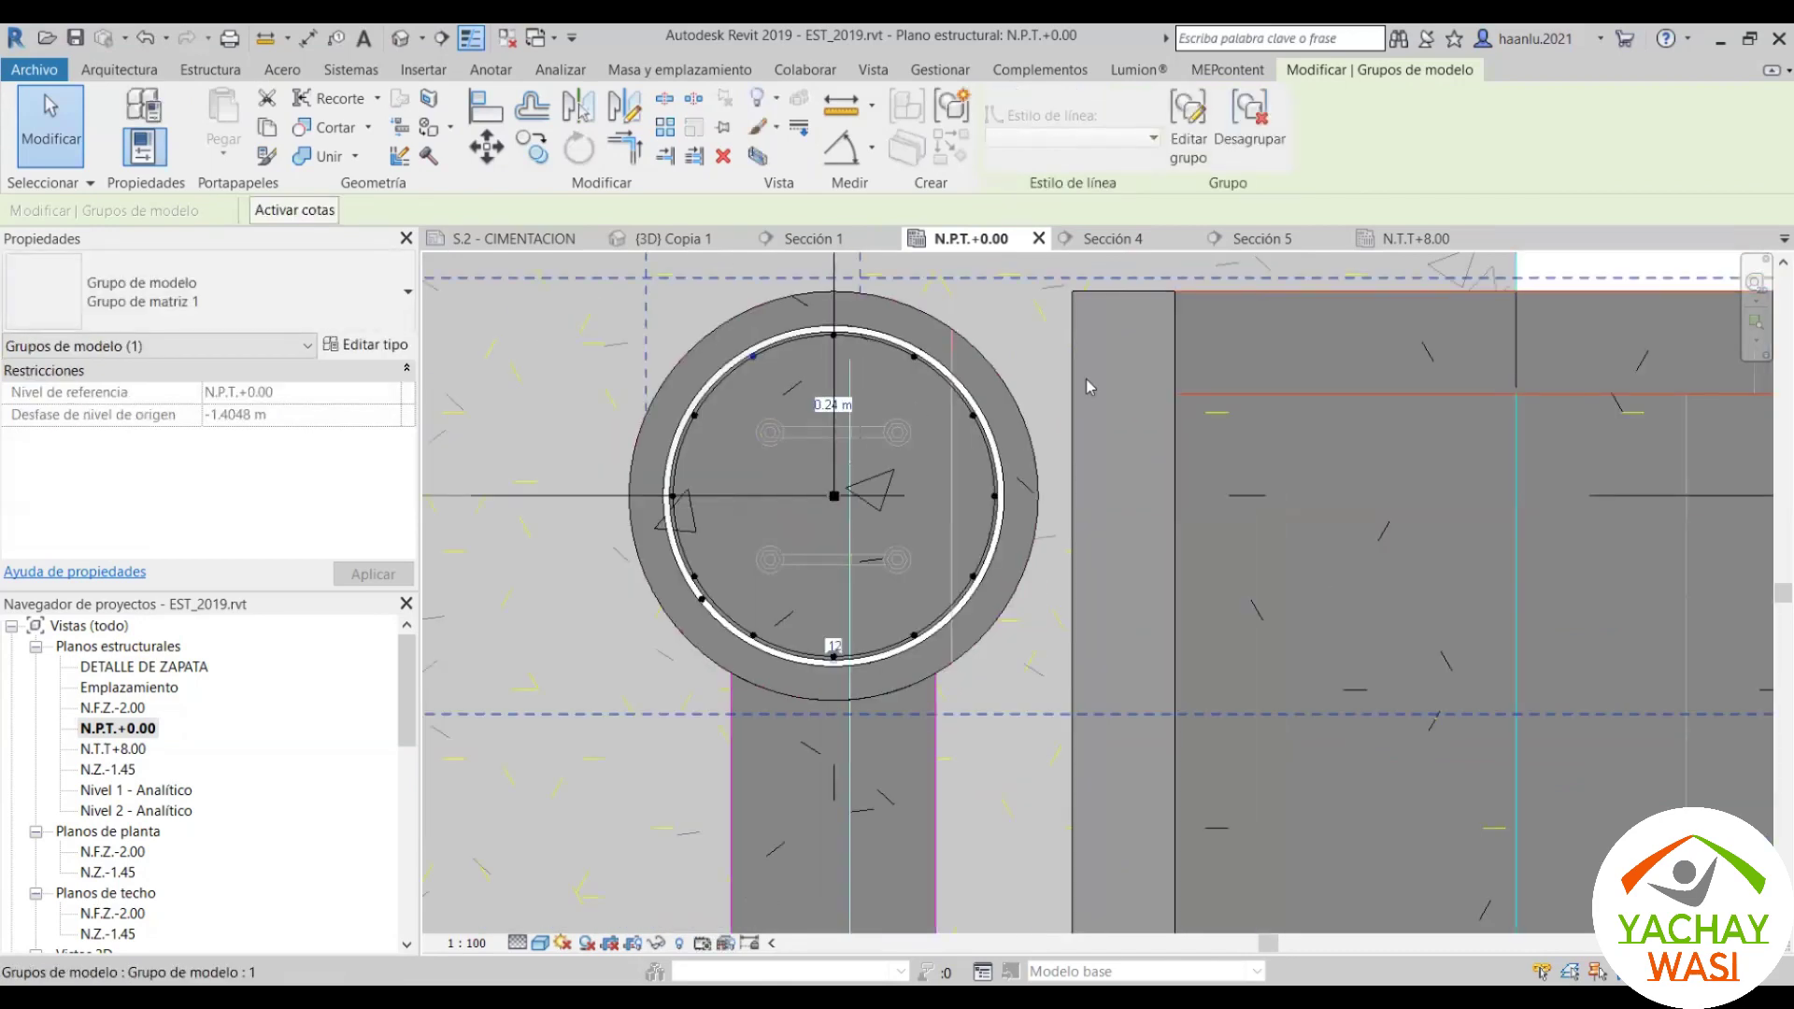
{"action": "key", "text": "Escape"}
{"action": "scroll", "coordinate": [975, 411], "scroll_direction": "up", "scroll_amount": 2}
{"action": "scroll", "coordinate": [978, 430], "scroll_direction": "up", "scroll_amount": 2}
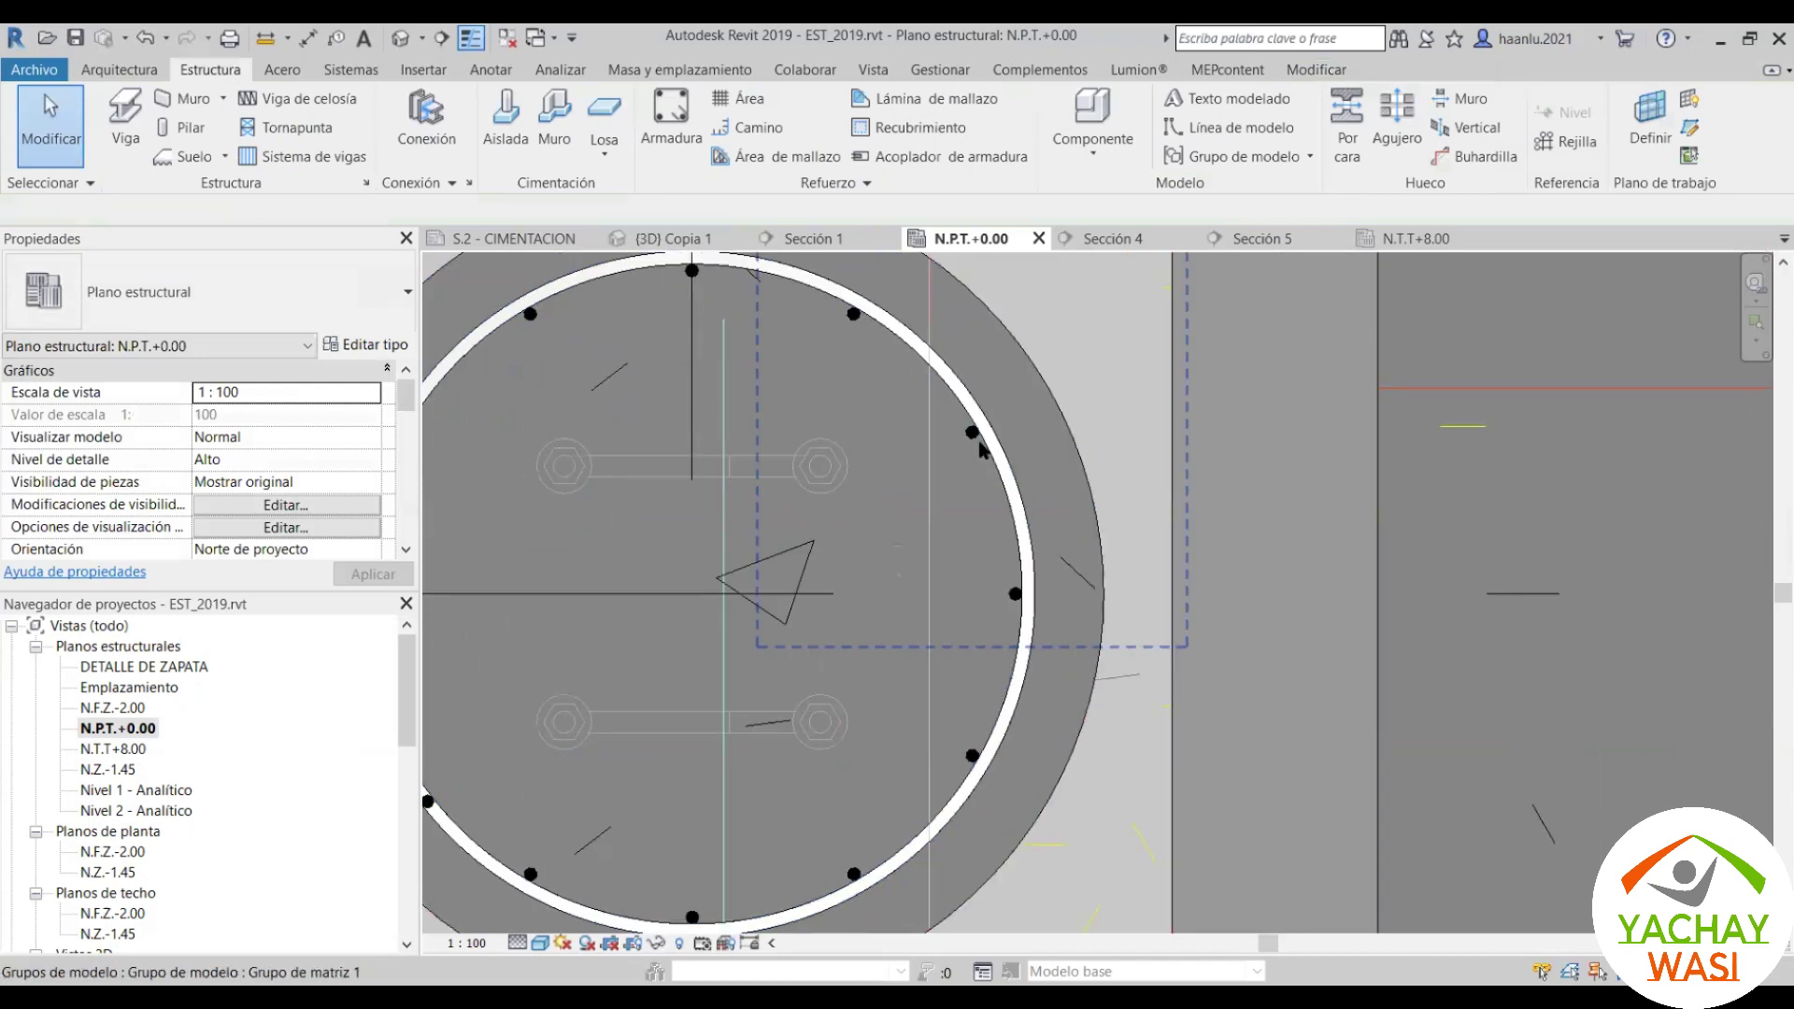
{"action": "scroll", "coordinate": [979, 445], "scroll_direction": "down", "scroll_amount": 3}
{"action": "scroll", "coordinate": [991, 504], "scroll_direction": "up", "scroll_amount": 3}
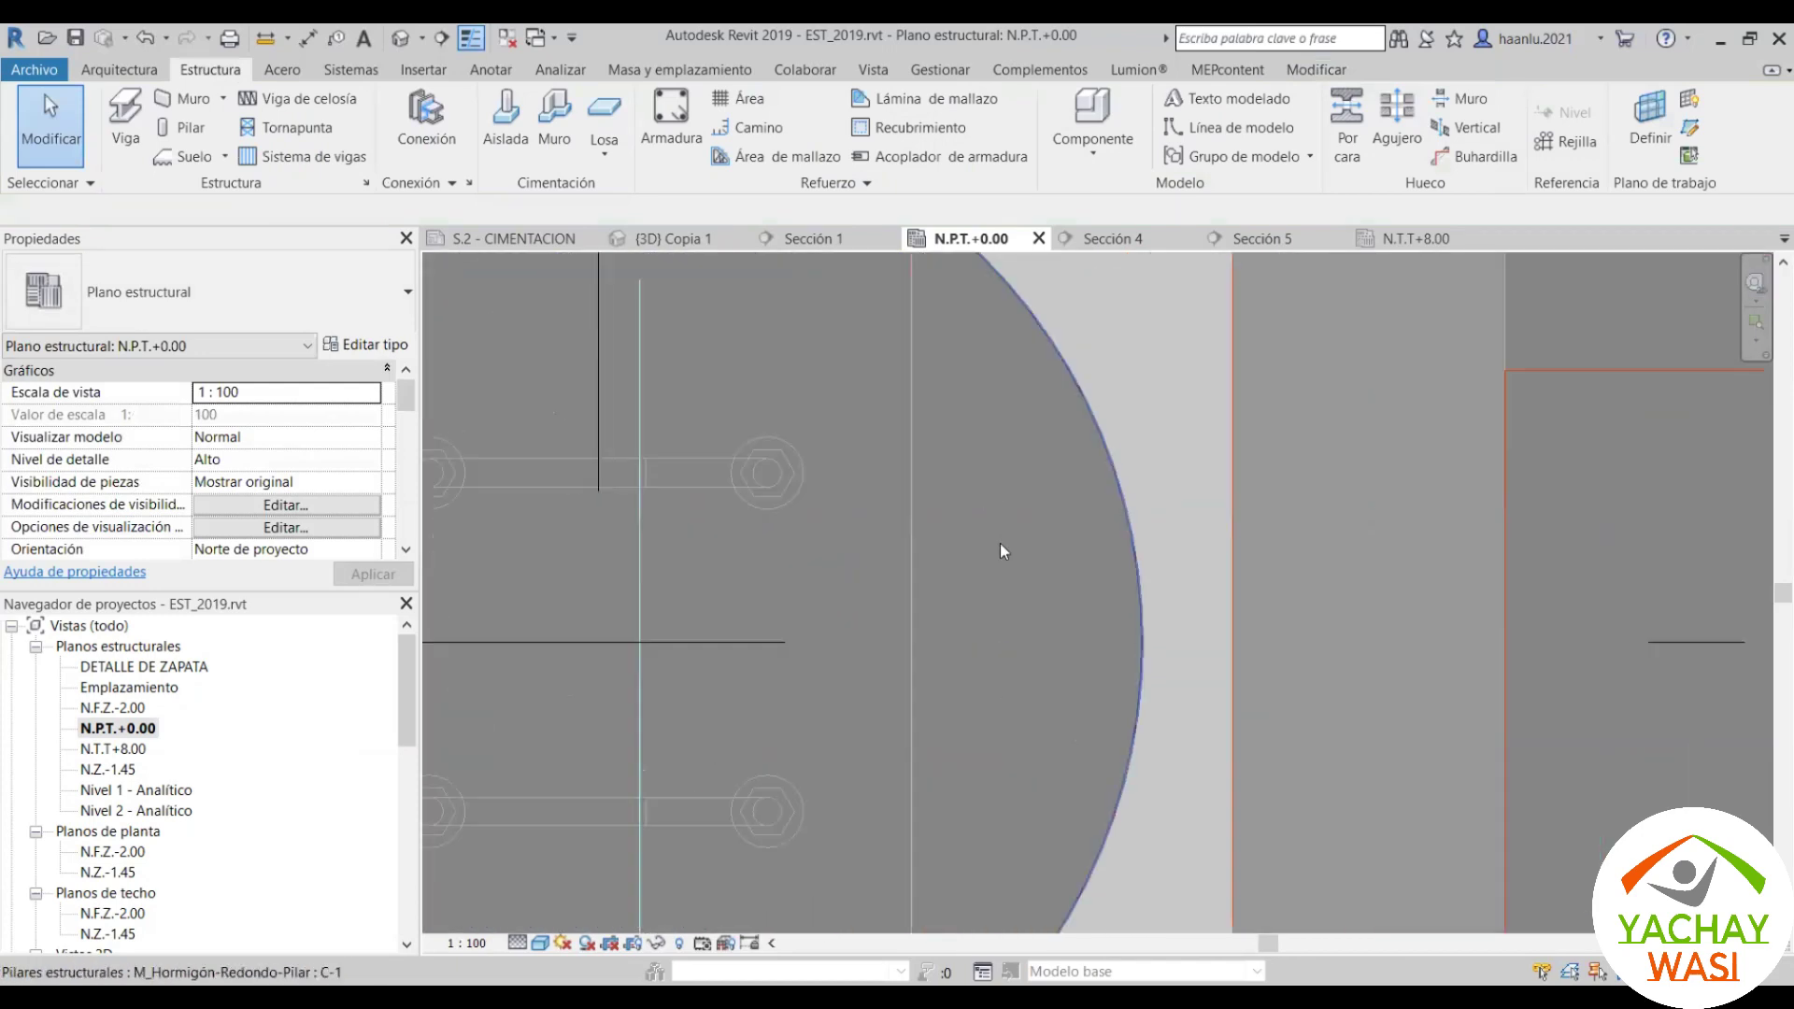
{"action": "scroll", "coordinate": [999, 542], "scroll_direction": "down", "scroll_amount": 3}
{"action": "scroll", "coordinate": [1011, 509], "scroll_direction": "up", "scroll_amount": 2}
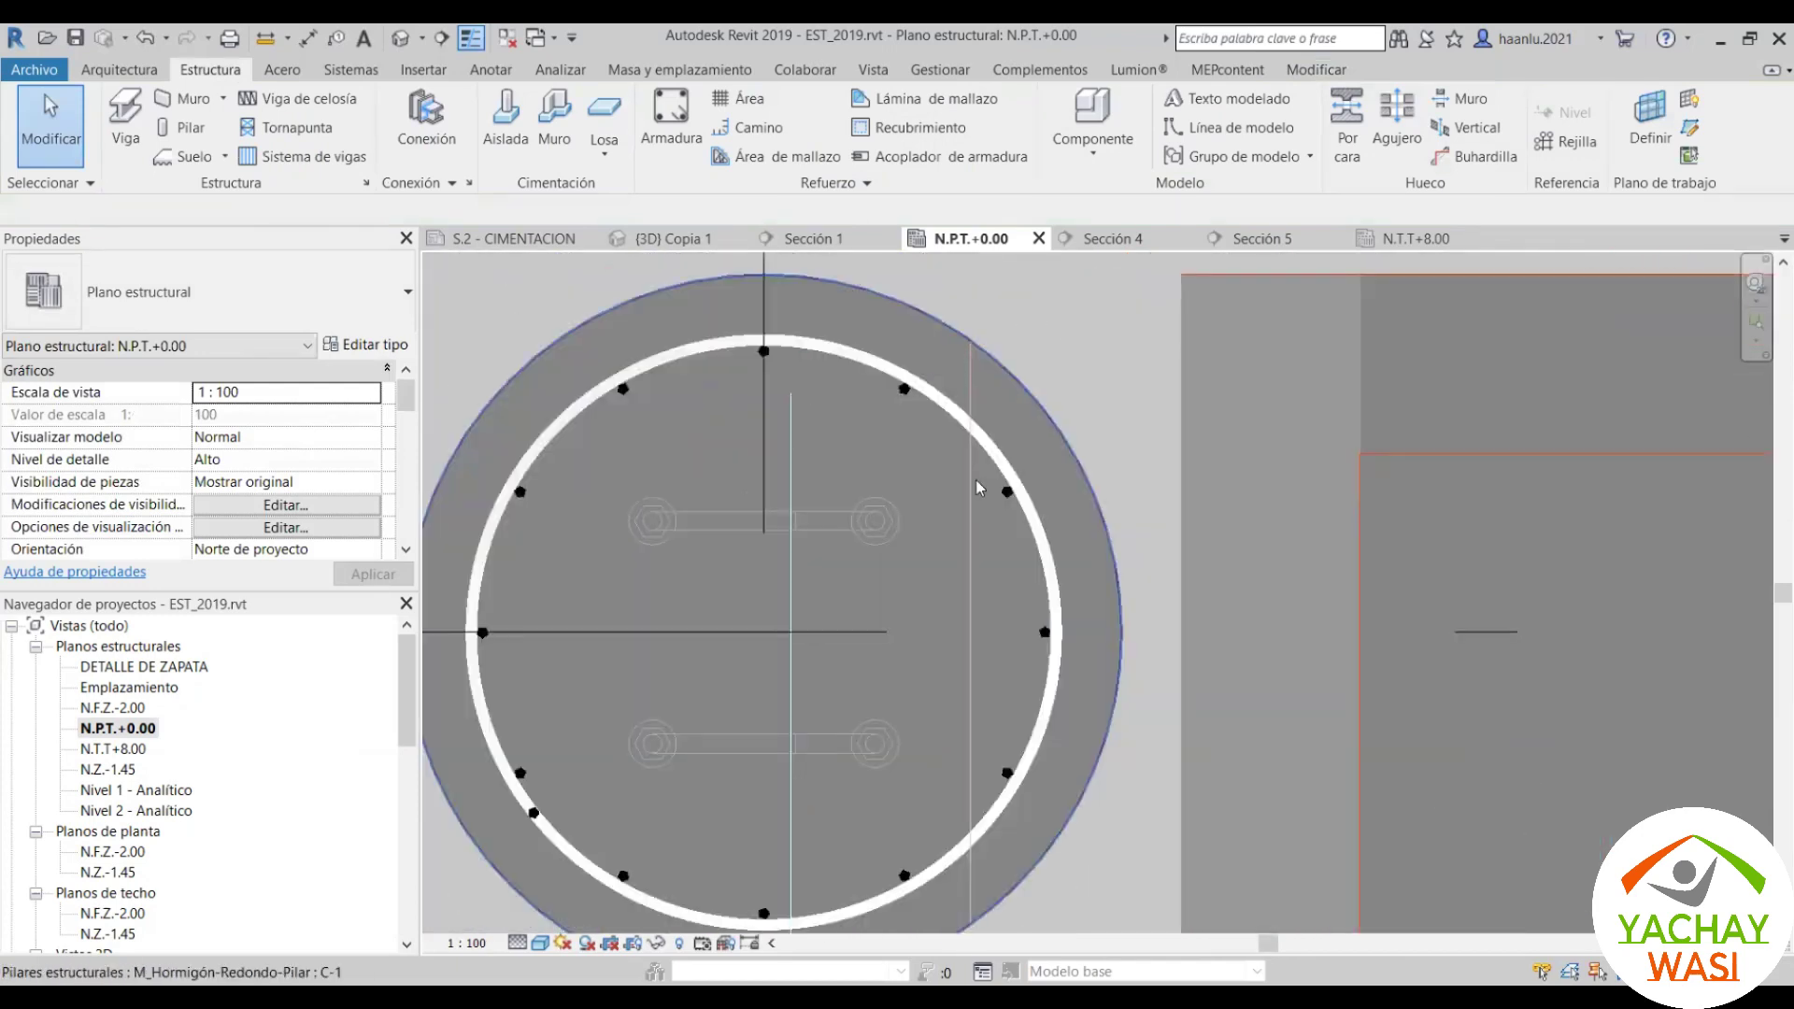
{"action": "scroll", "coordinate": [1011, 509], "scroll_direction": "up", "scroll_amount": 1}
{"action": "left_click", "coordinate": [659, 240]}
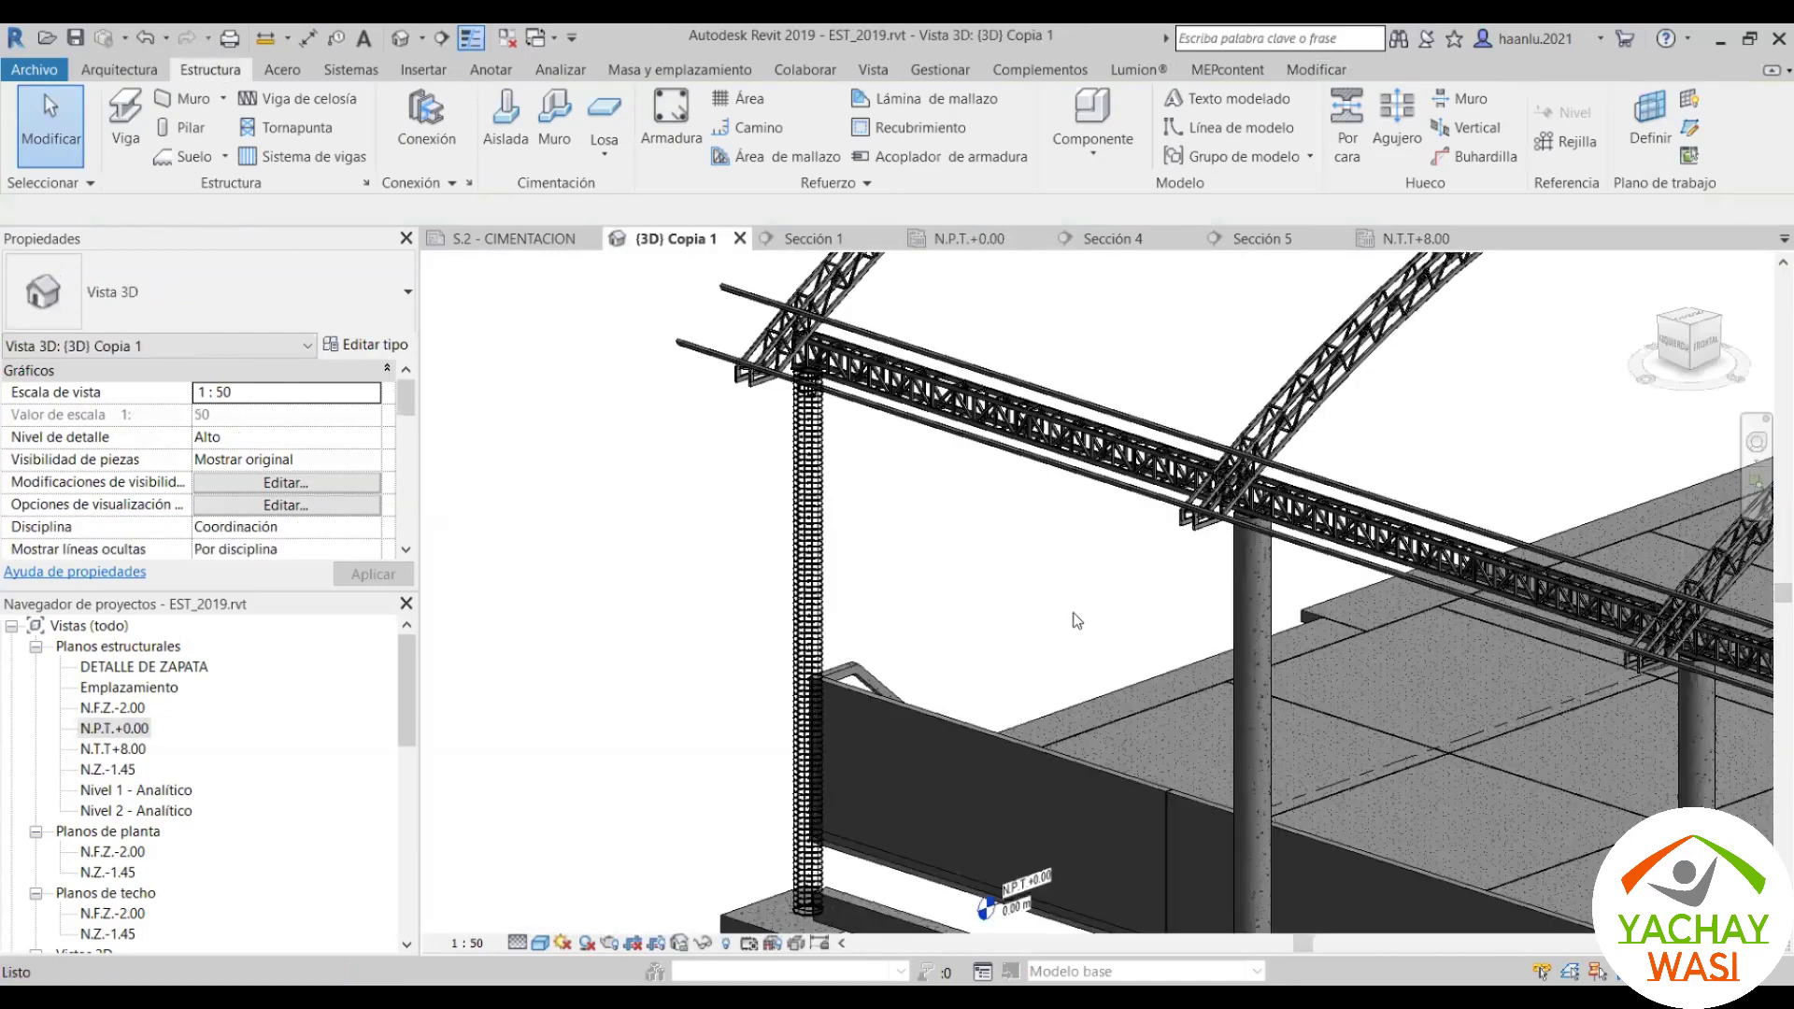
Step: Zoom to the column, select all 12 array groups, then clear the selection
{"action": "scroll", "coordinate": [752, 461], "scroll_direction": "down", "scroll_amount": 3}
{"action": "scroll", "coordinate": [752, 461], "scroll_direction": "down", "scroll_amount": 2}
{"action": "scroll", "coordinate": [808, 393], "scroll_direction": "up", "scroll_amount": 3}
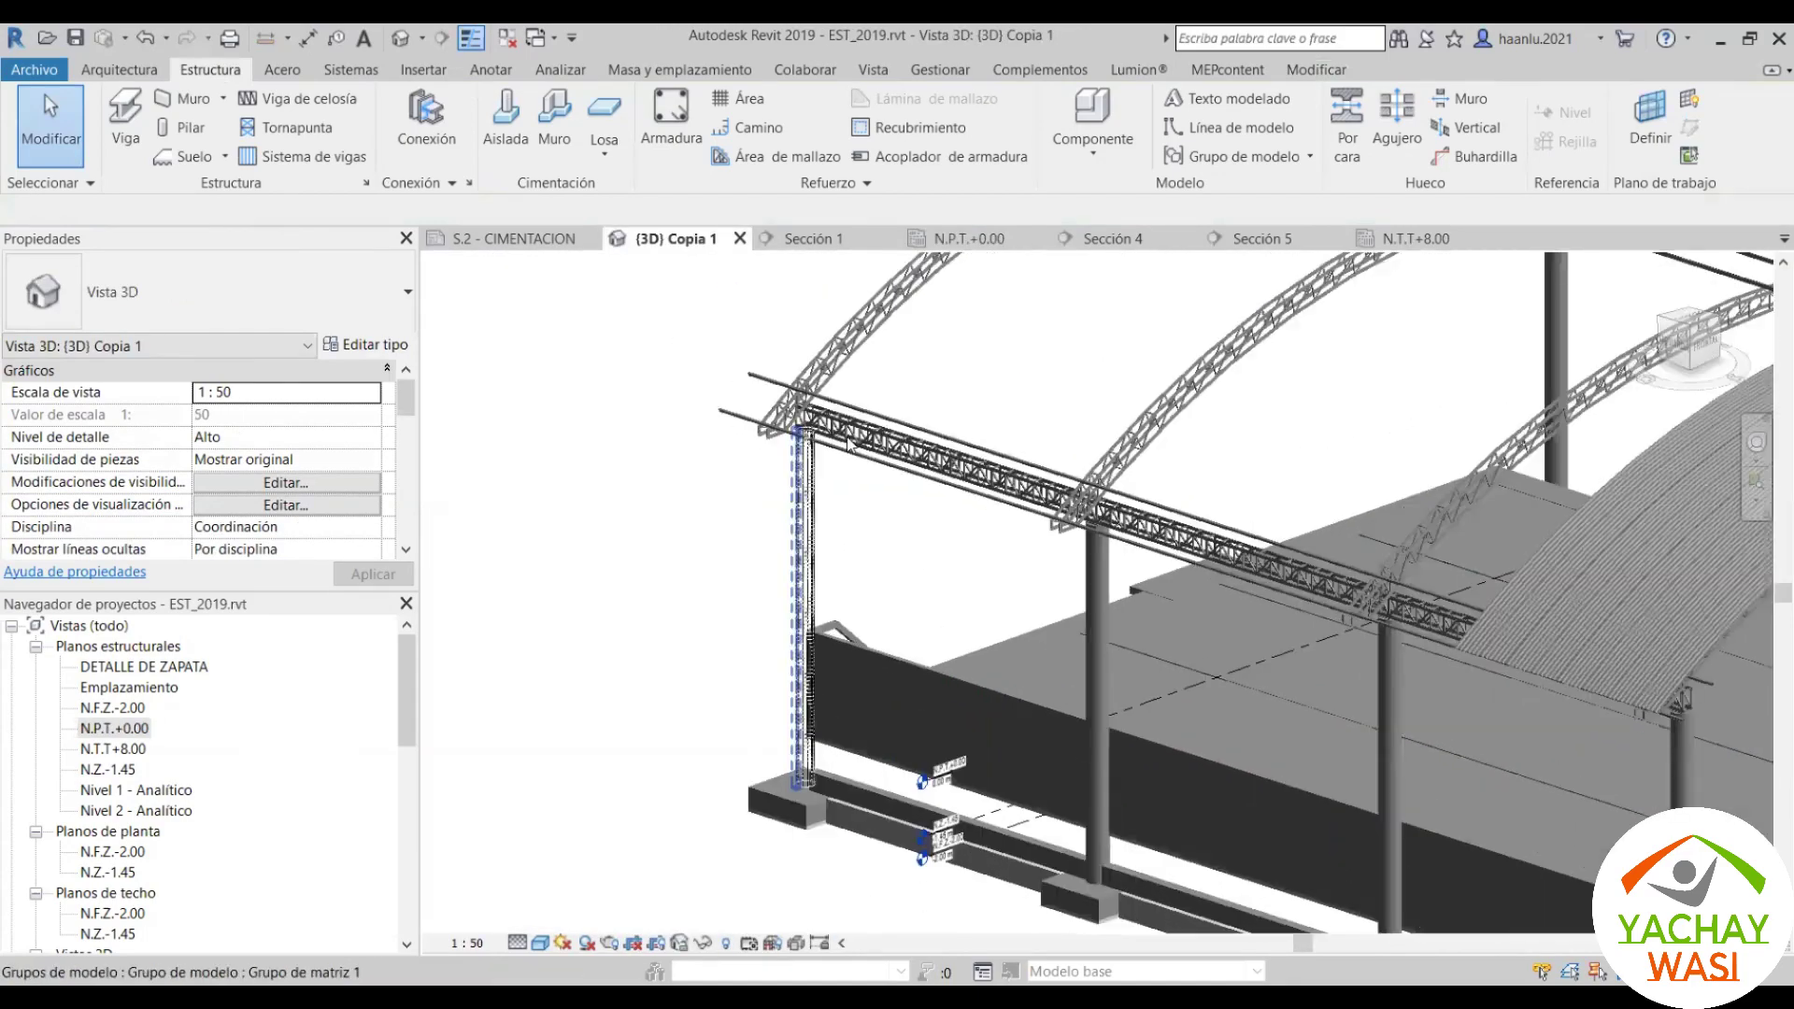
{"action": "scroll", "coordinate": [808, 392], "scroll_direction": "up", "scroll_amount": 3}
{"action": "scroll", "coordinate": [822, 364], "scroll_direction": "up", "scroll_amount": 2}
{"action": "scroll", "coordinate": [822, 364], "scroll_direction": "up", "scroll_amount": 2}
{"action": "scroll", "coordinate": [822, 364], "scroll_direction": "up", "scroll_amount": 2}
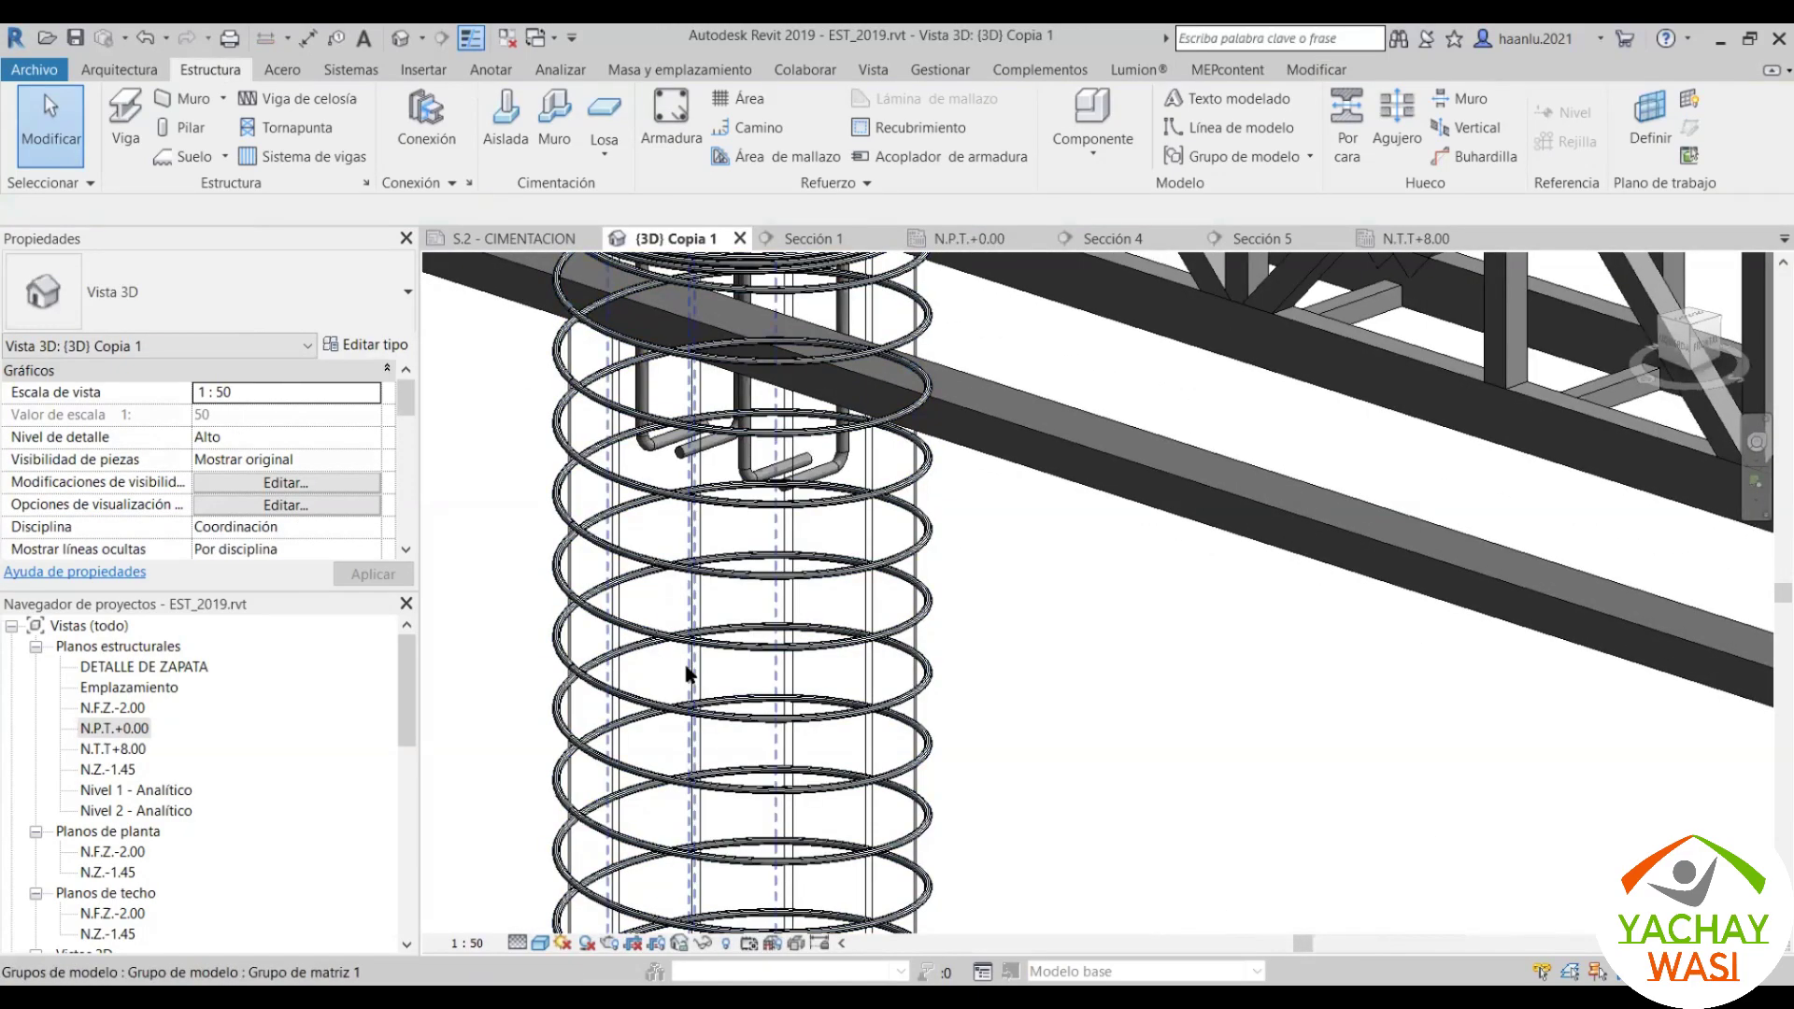
{"action": "left_click", "coordinate": [687, 673]}
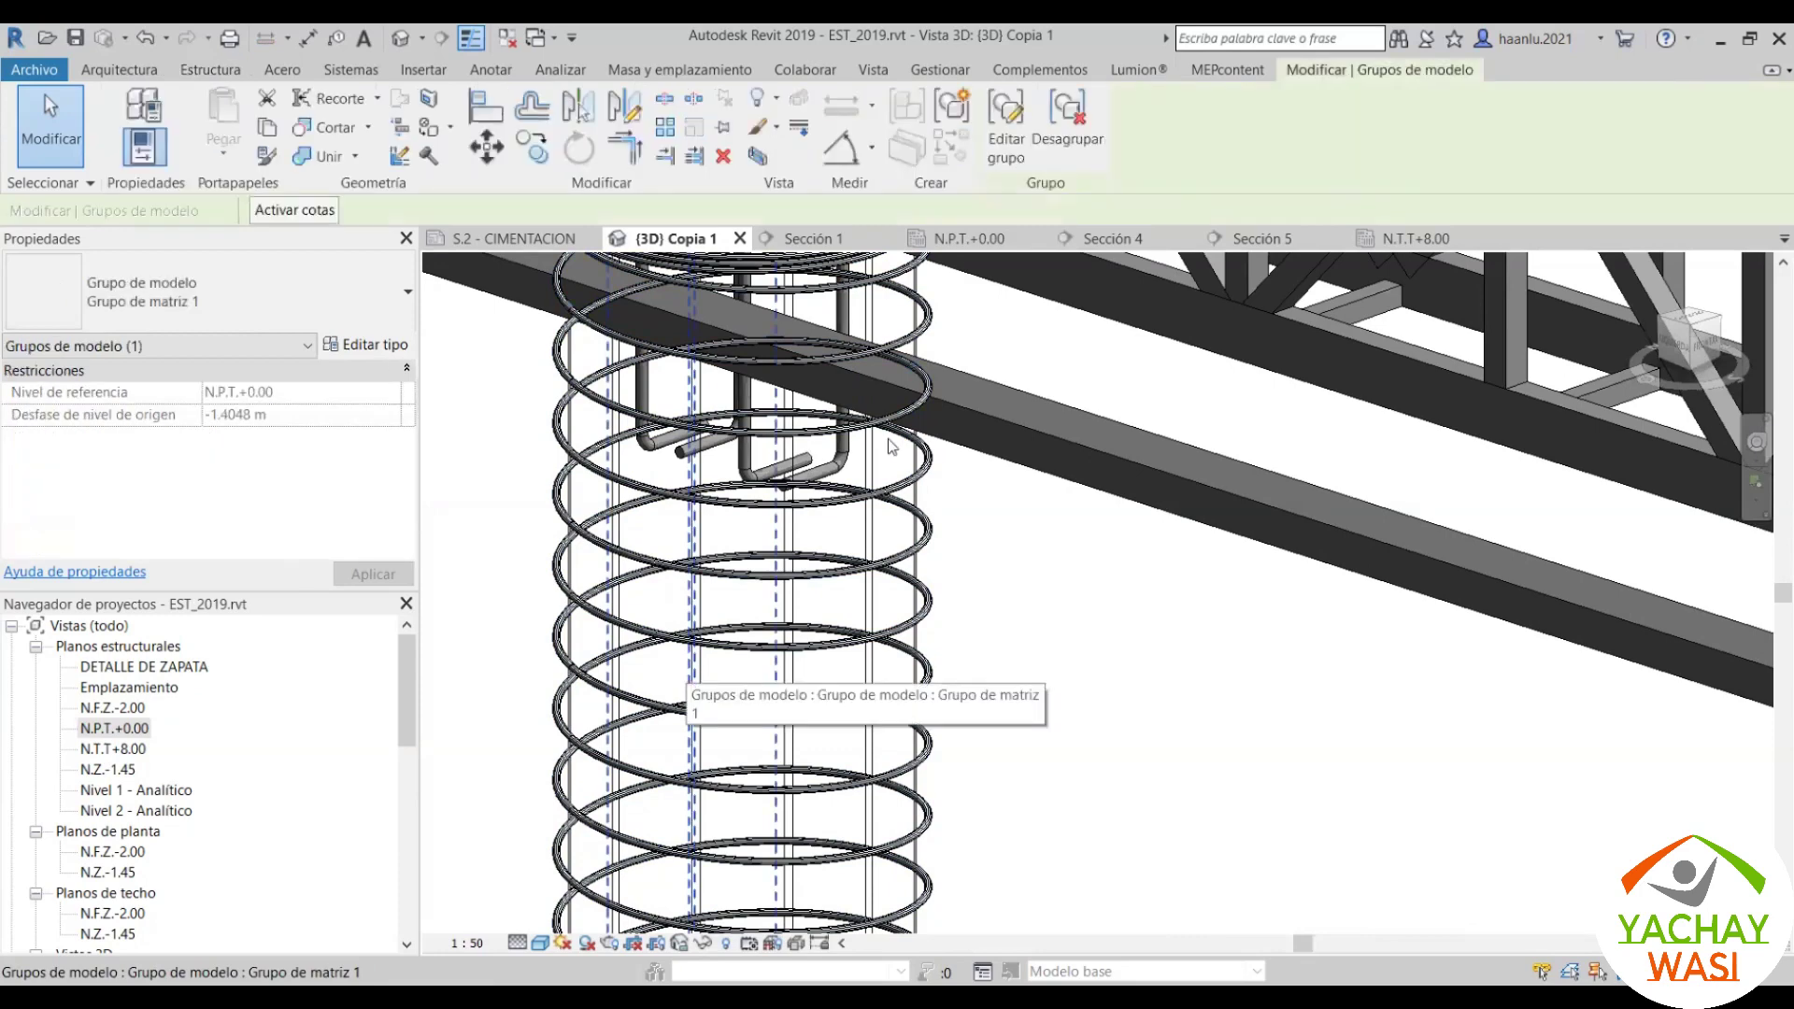
{"action": "key", "text": "s"}
{"action": "key", "text": "a"}
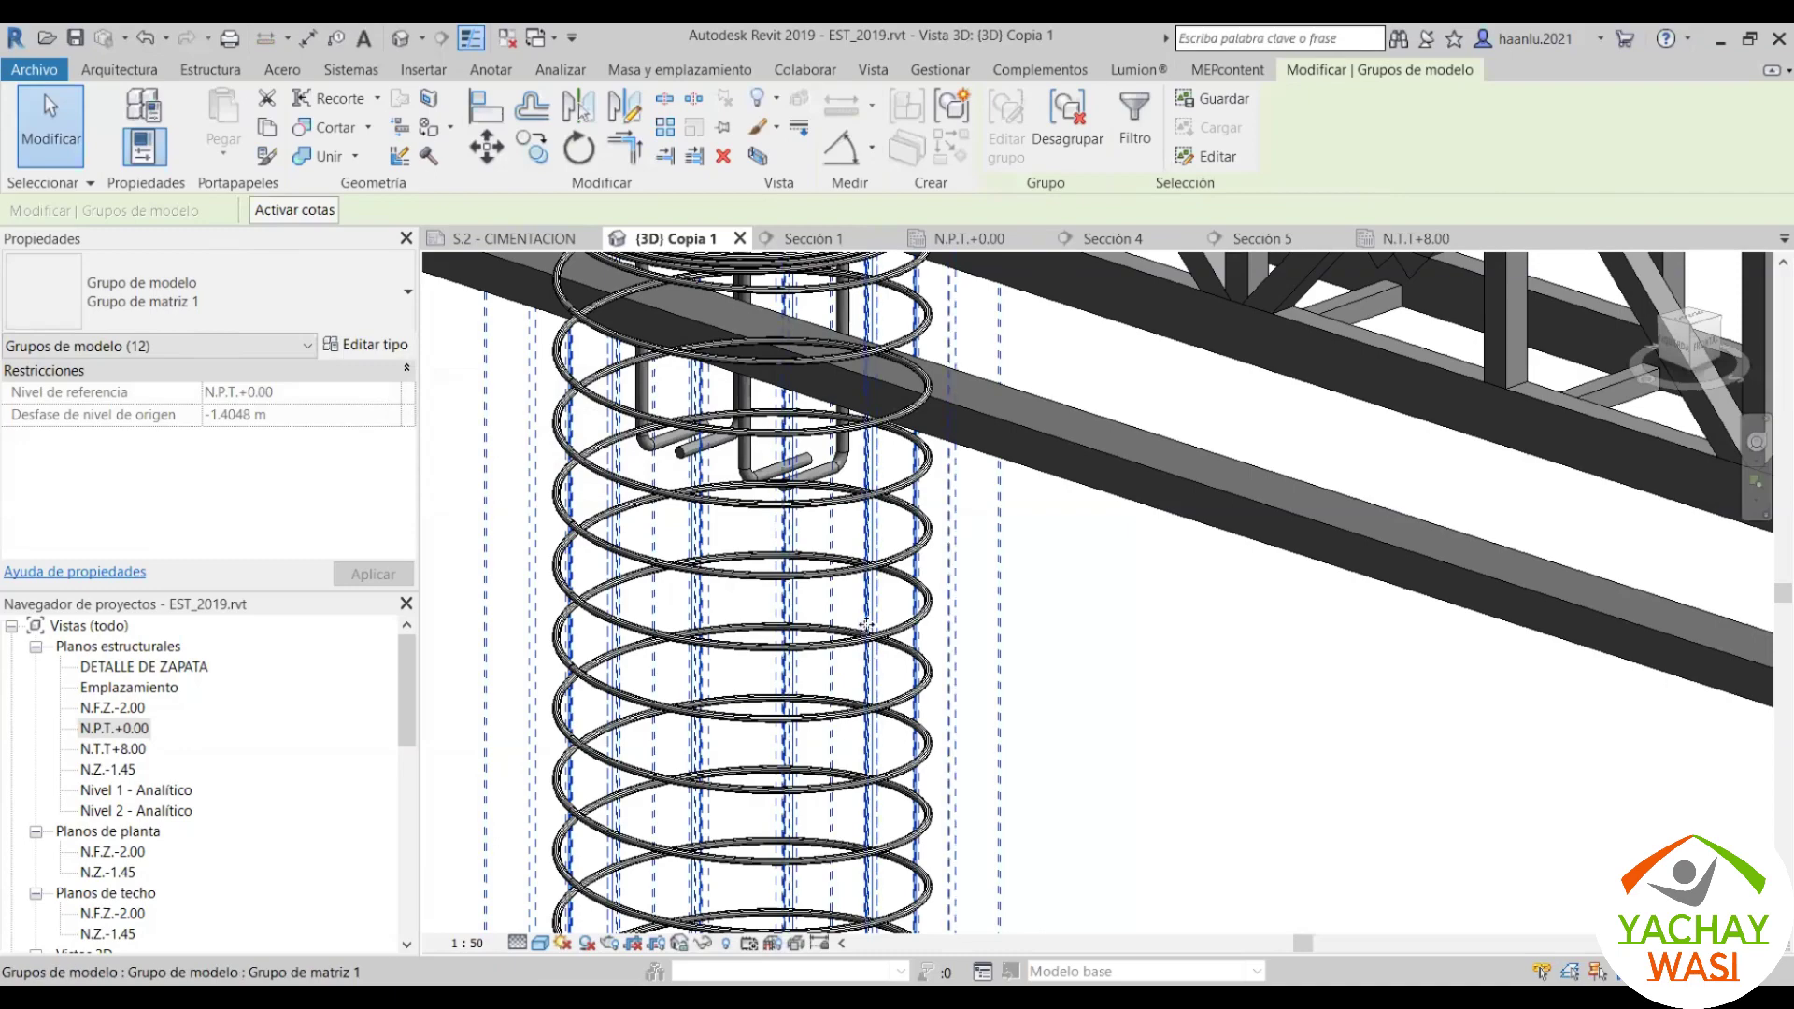
{"action": "key", "text": "Escape"}
{"action": "scroll", "coordinate": [895, 621], "scroll_direction": "up", "scroll_amount": 1}
{"action": "scroll", "coordinate": [895, 621], "scroll_direction": "up", "scroll_amount": 1}
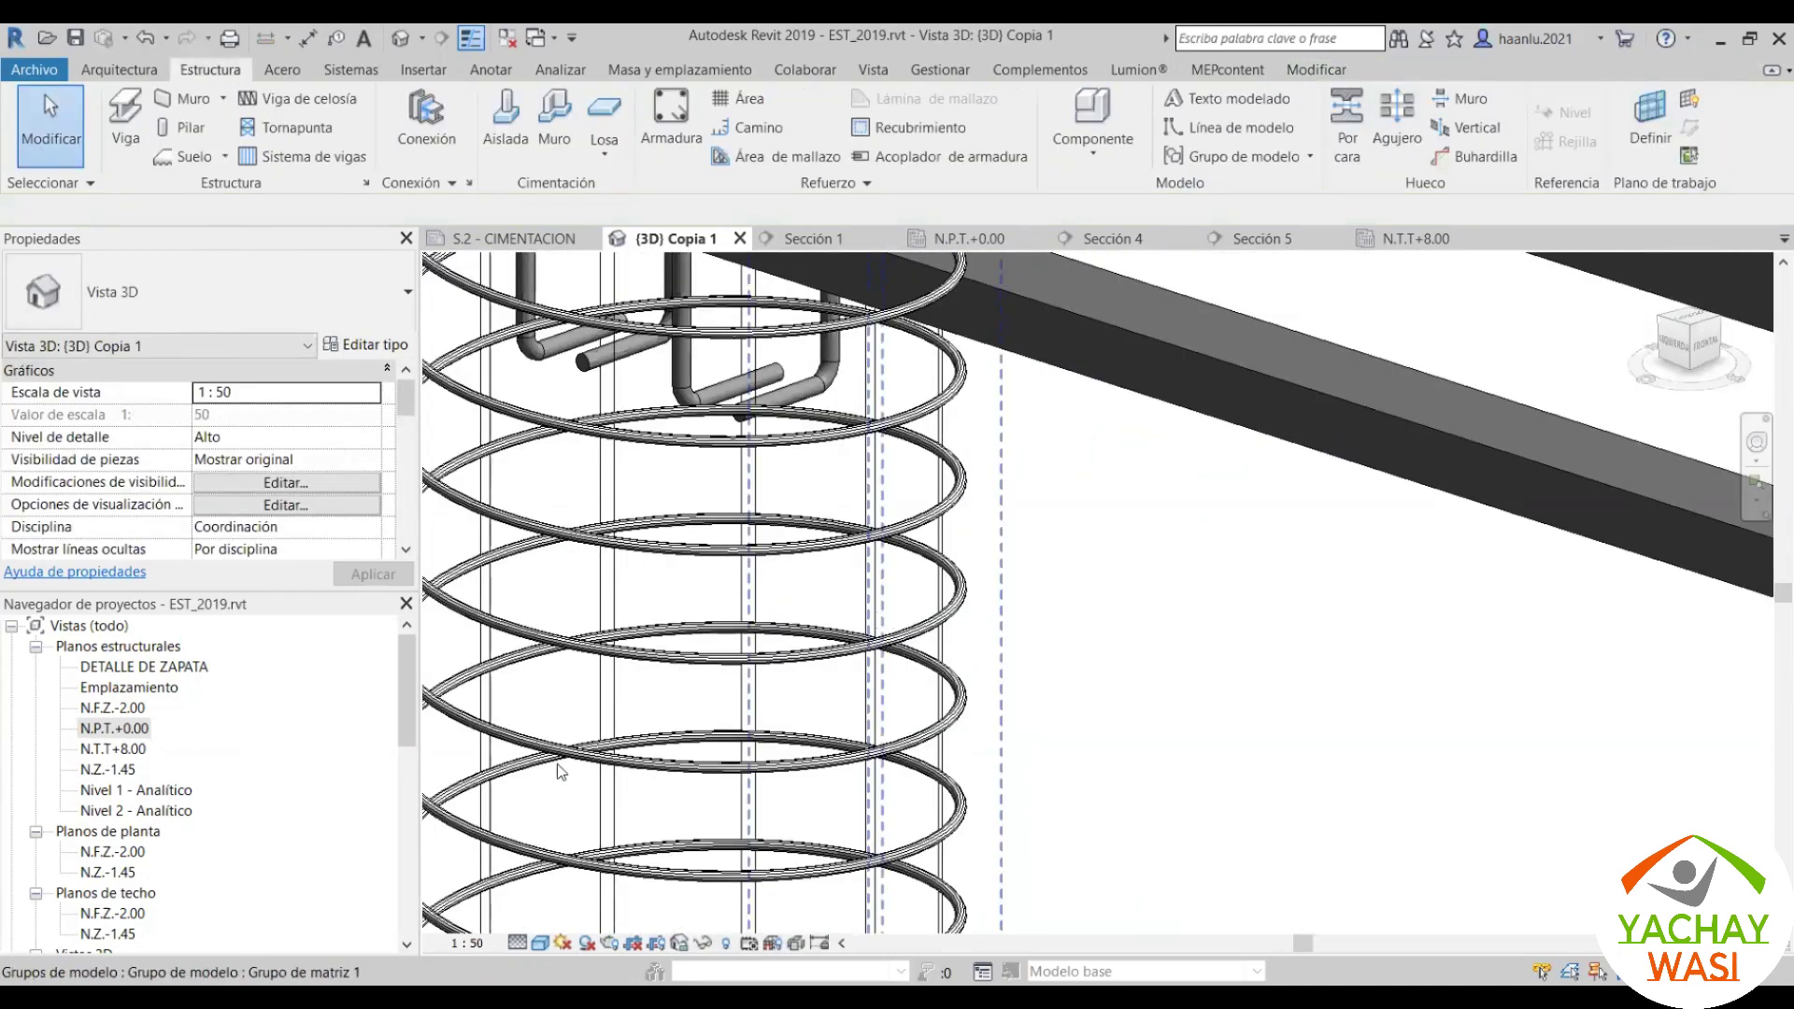
Step: Orbit the 3D view and select the column's hosted rebar, excluding the spiral
{"action": "scroll", "coordinate": [558, 771], "scroll_direction": "down", "scroll_amount": 3}
{"action": "scroll", "coordinate": [558, 770], "scroll_direction": "down", "scroll_amount": 2}
{"action": "middle_click_drag", "start_coordinate": [691, 659], "coordinate": [763, 517], "text": "shift"}
{"action": "scroll", "coordinate": [762, 516], "scroll_direction": "up", "scroll_amount": 3}
{"action": "scroll", "coordinate": [766, 516], "scroll_direction": "up", "scroll_amount": 2}
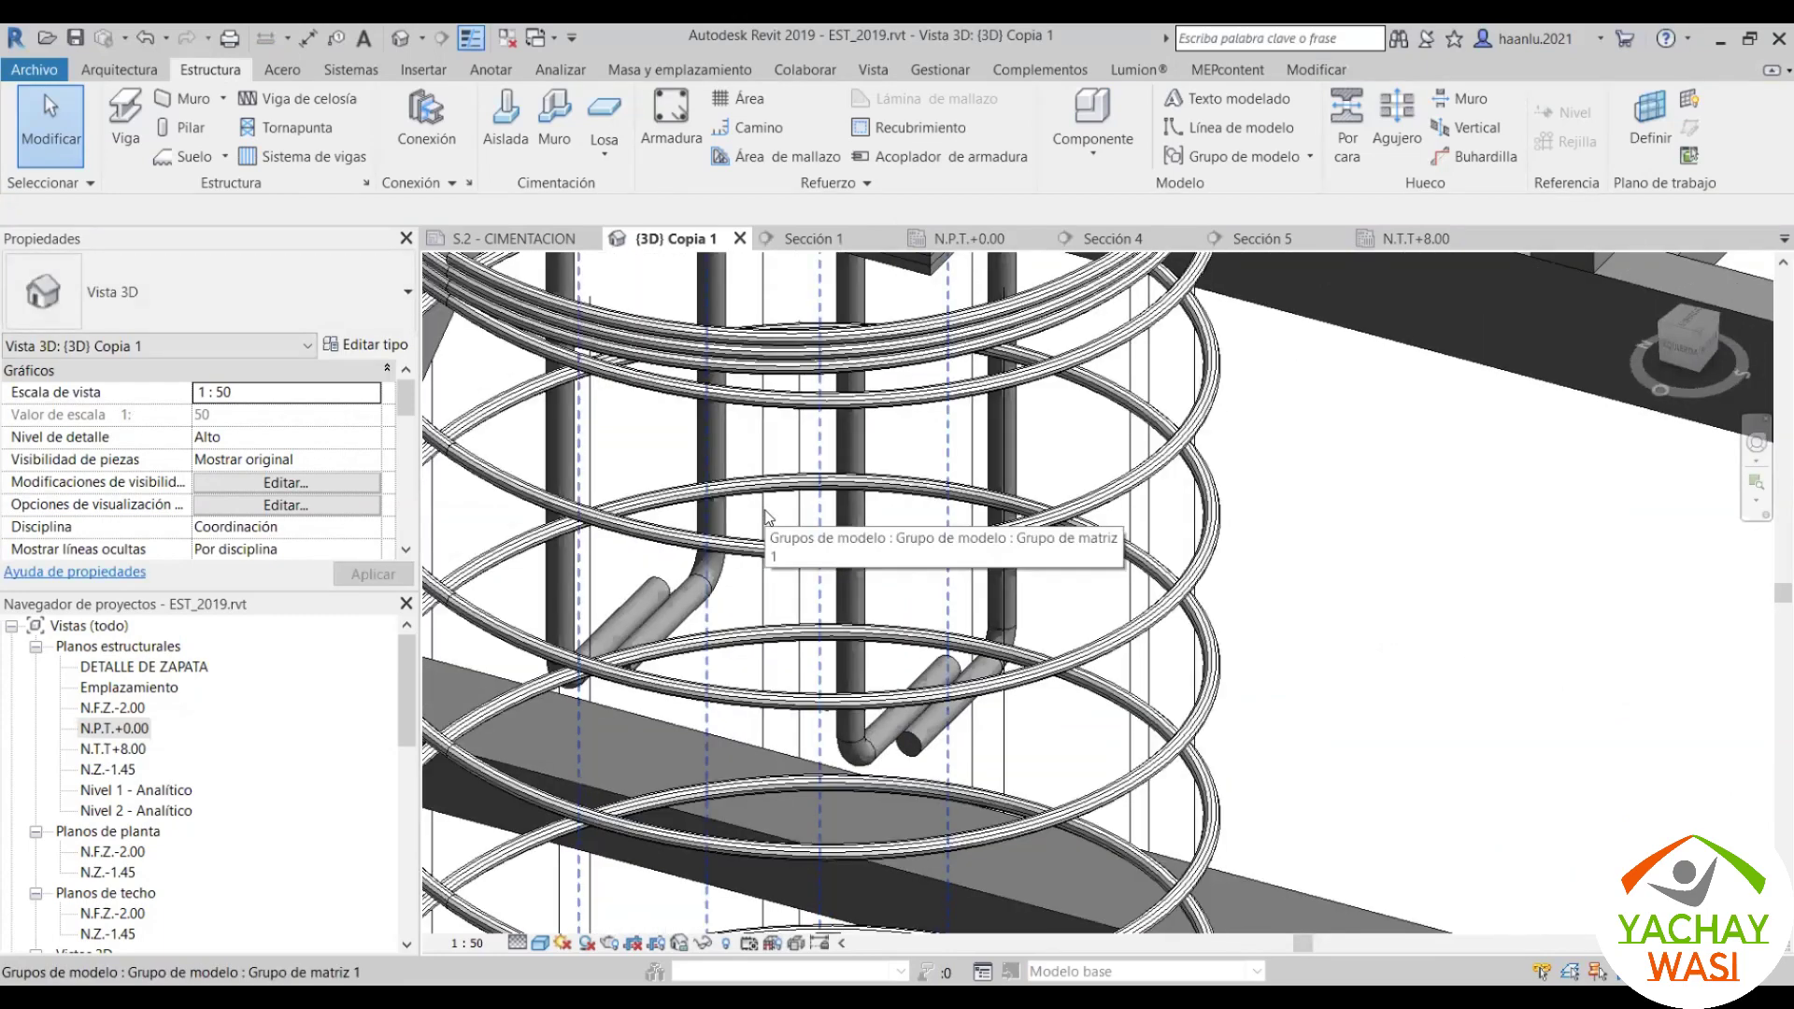
{"action": "right_click", "coordinate": [1014, 677]}
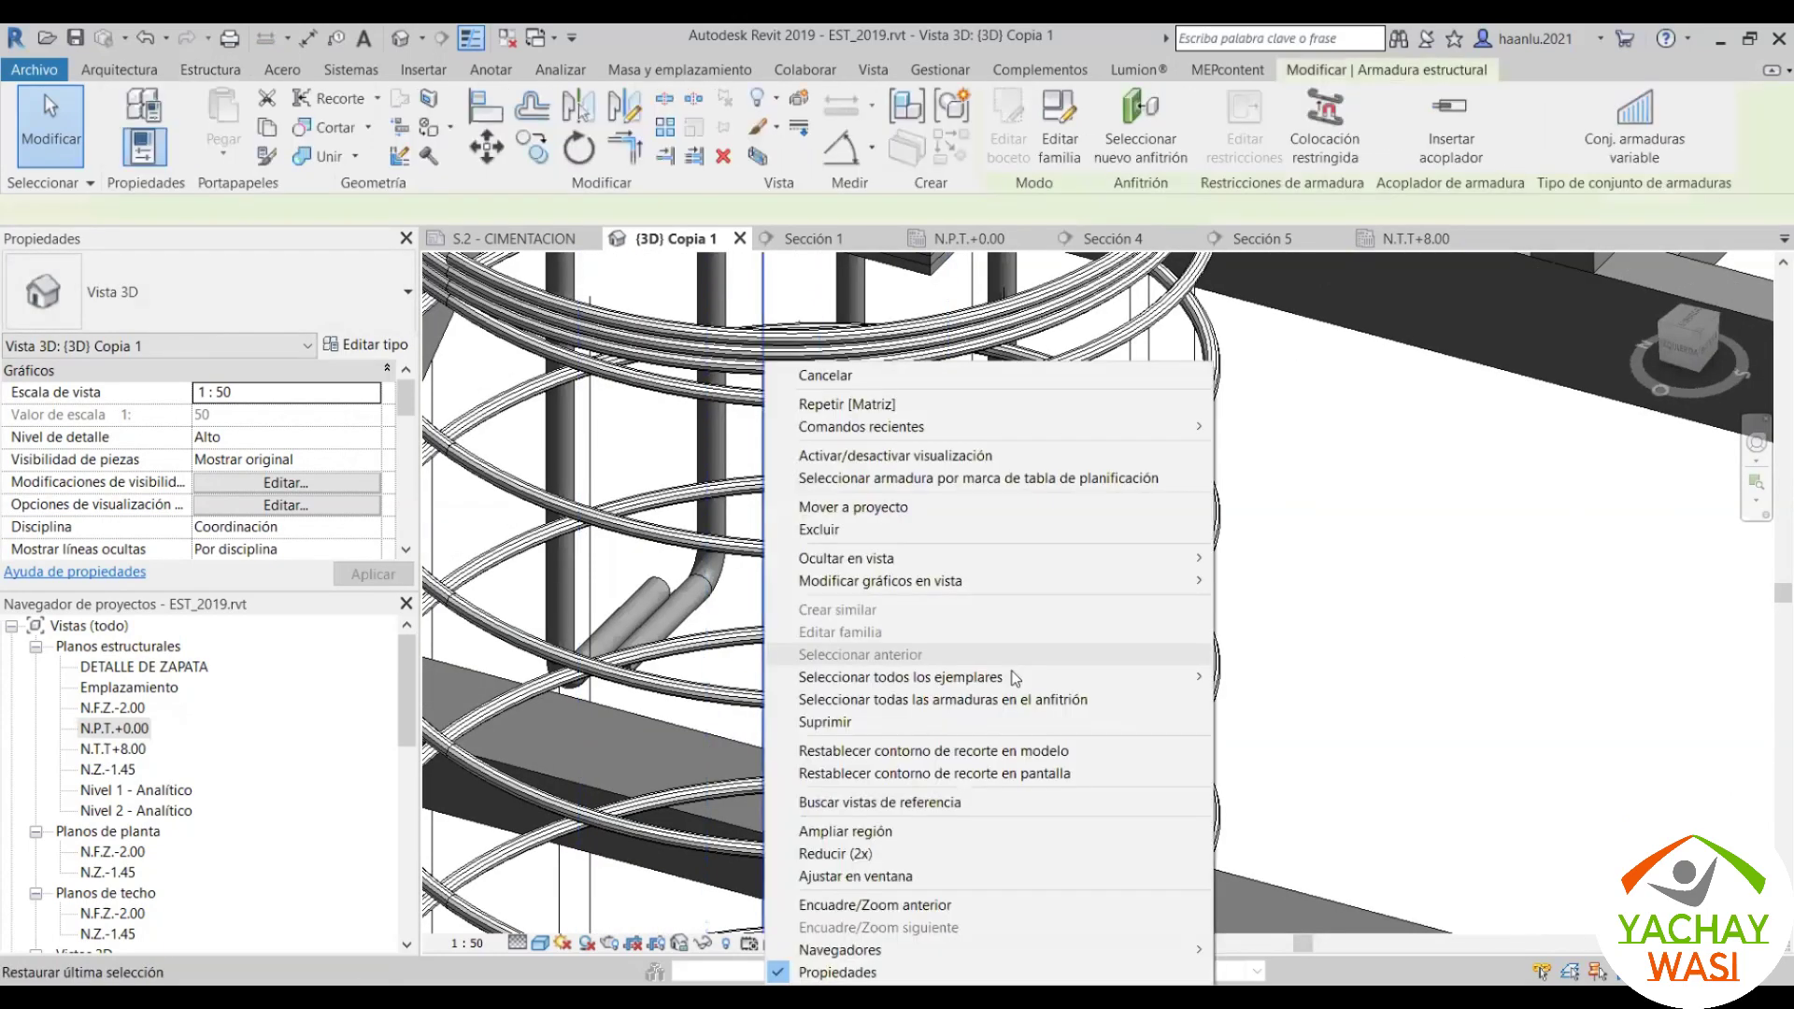
{"action": "left_click", "coordinate": [1075, 654]}
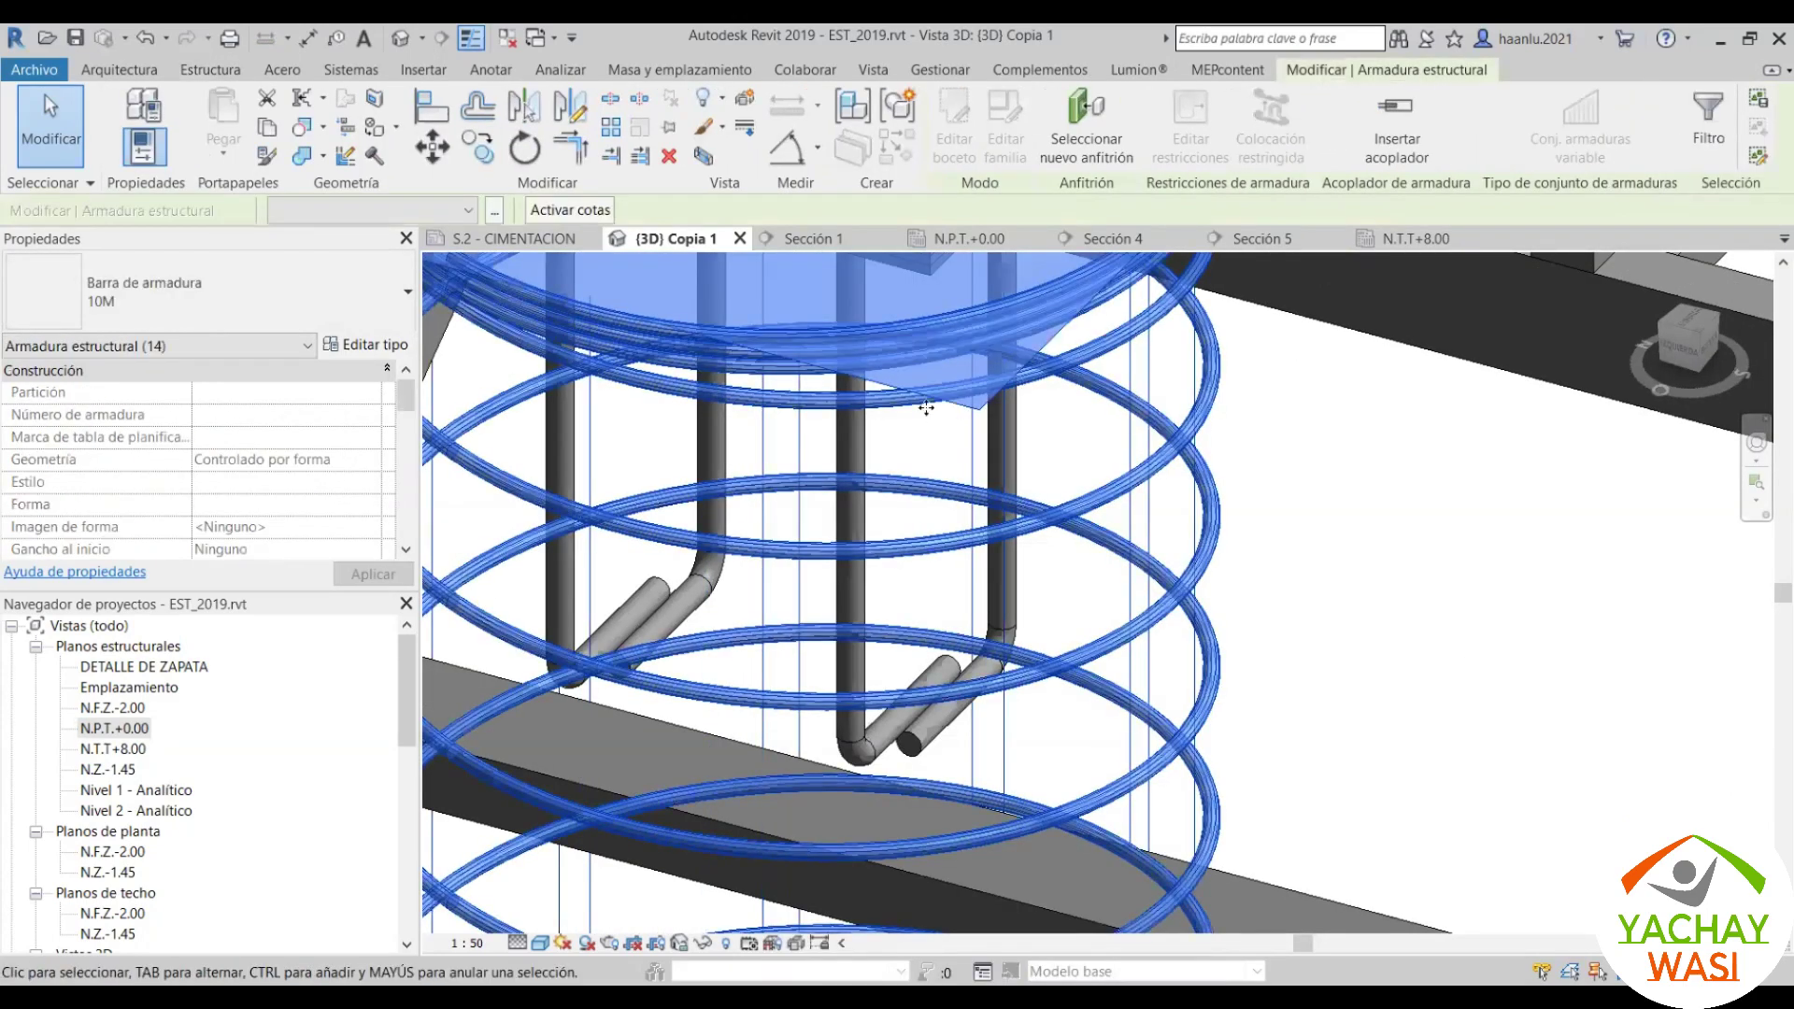
{"action": "scroll", "coordinate": [360, 496], "scroll_direction": "down", "scroll_amount": 3}
{"action": "scroll", "coordinate": [361, 496], "scroll_direction": "down", "scroll_amount": 3}
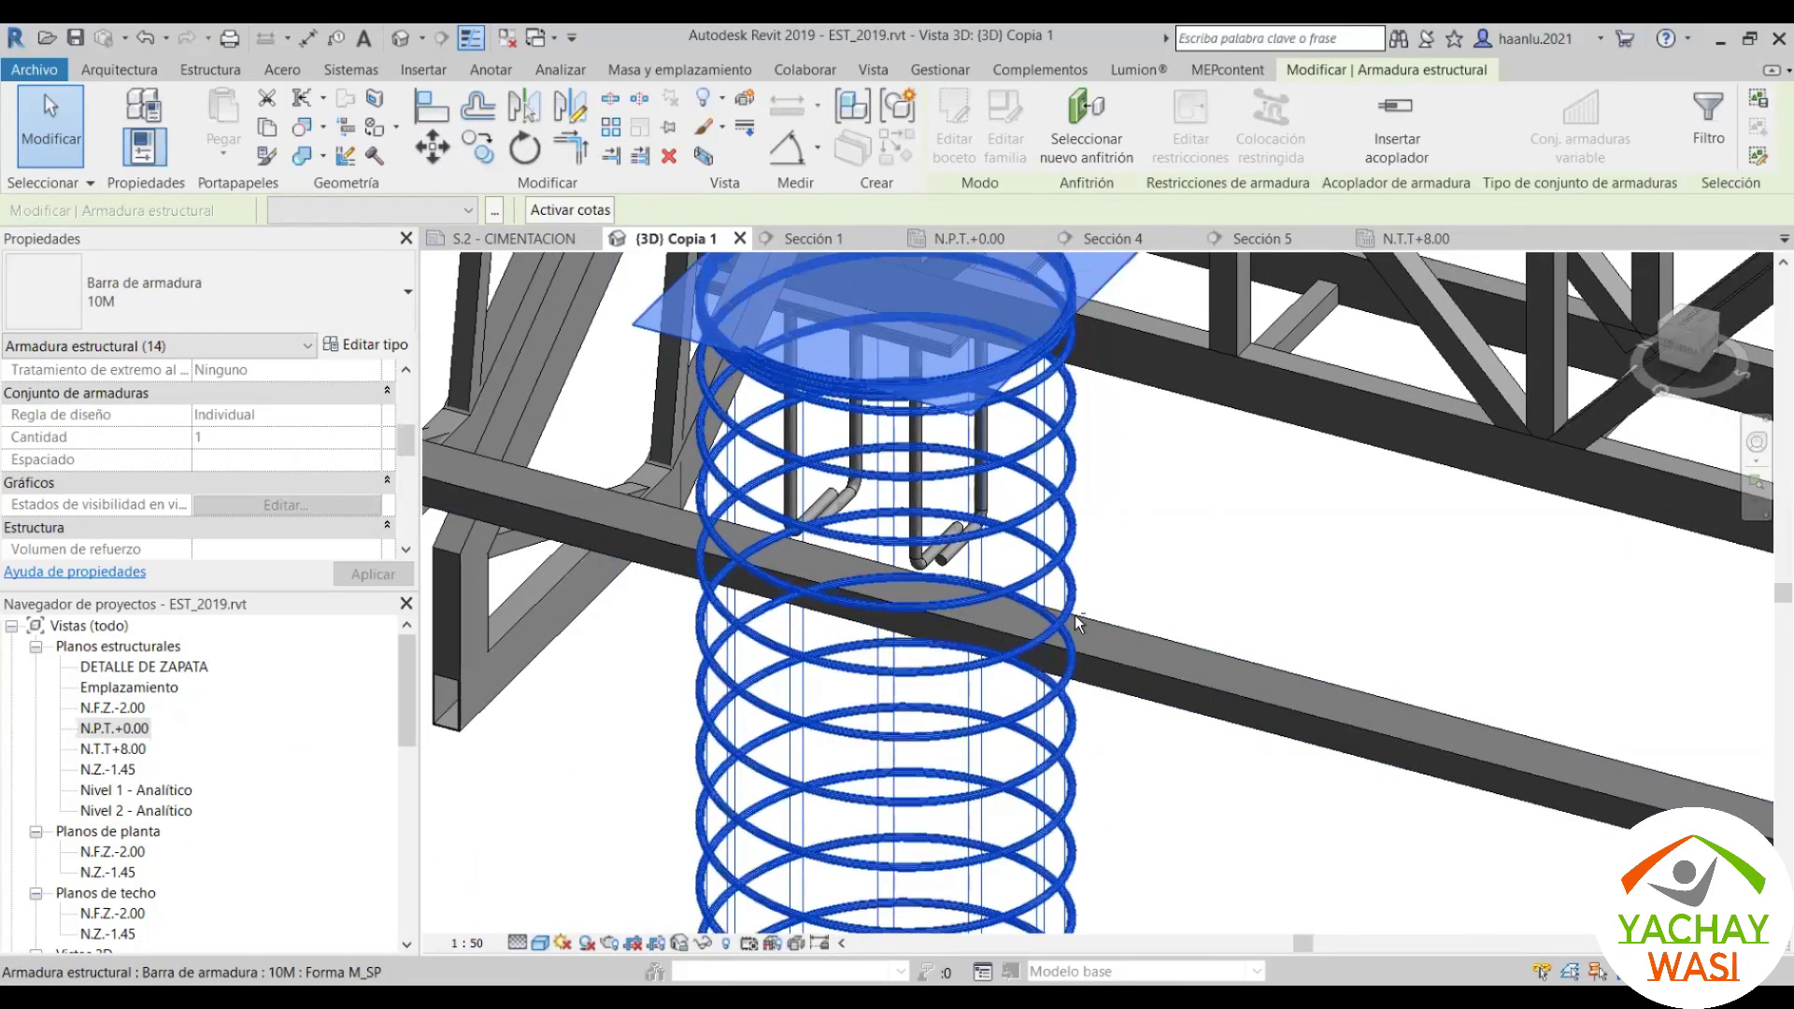
{"action": "left_click", "coordinate": [1061, 784], "text": "shift"}
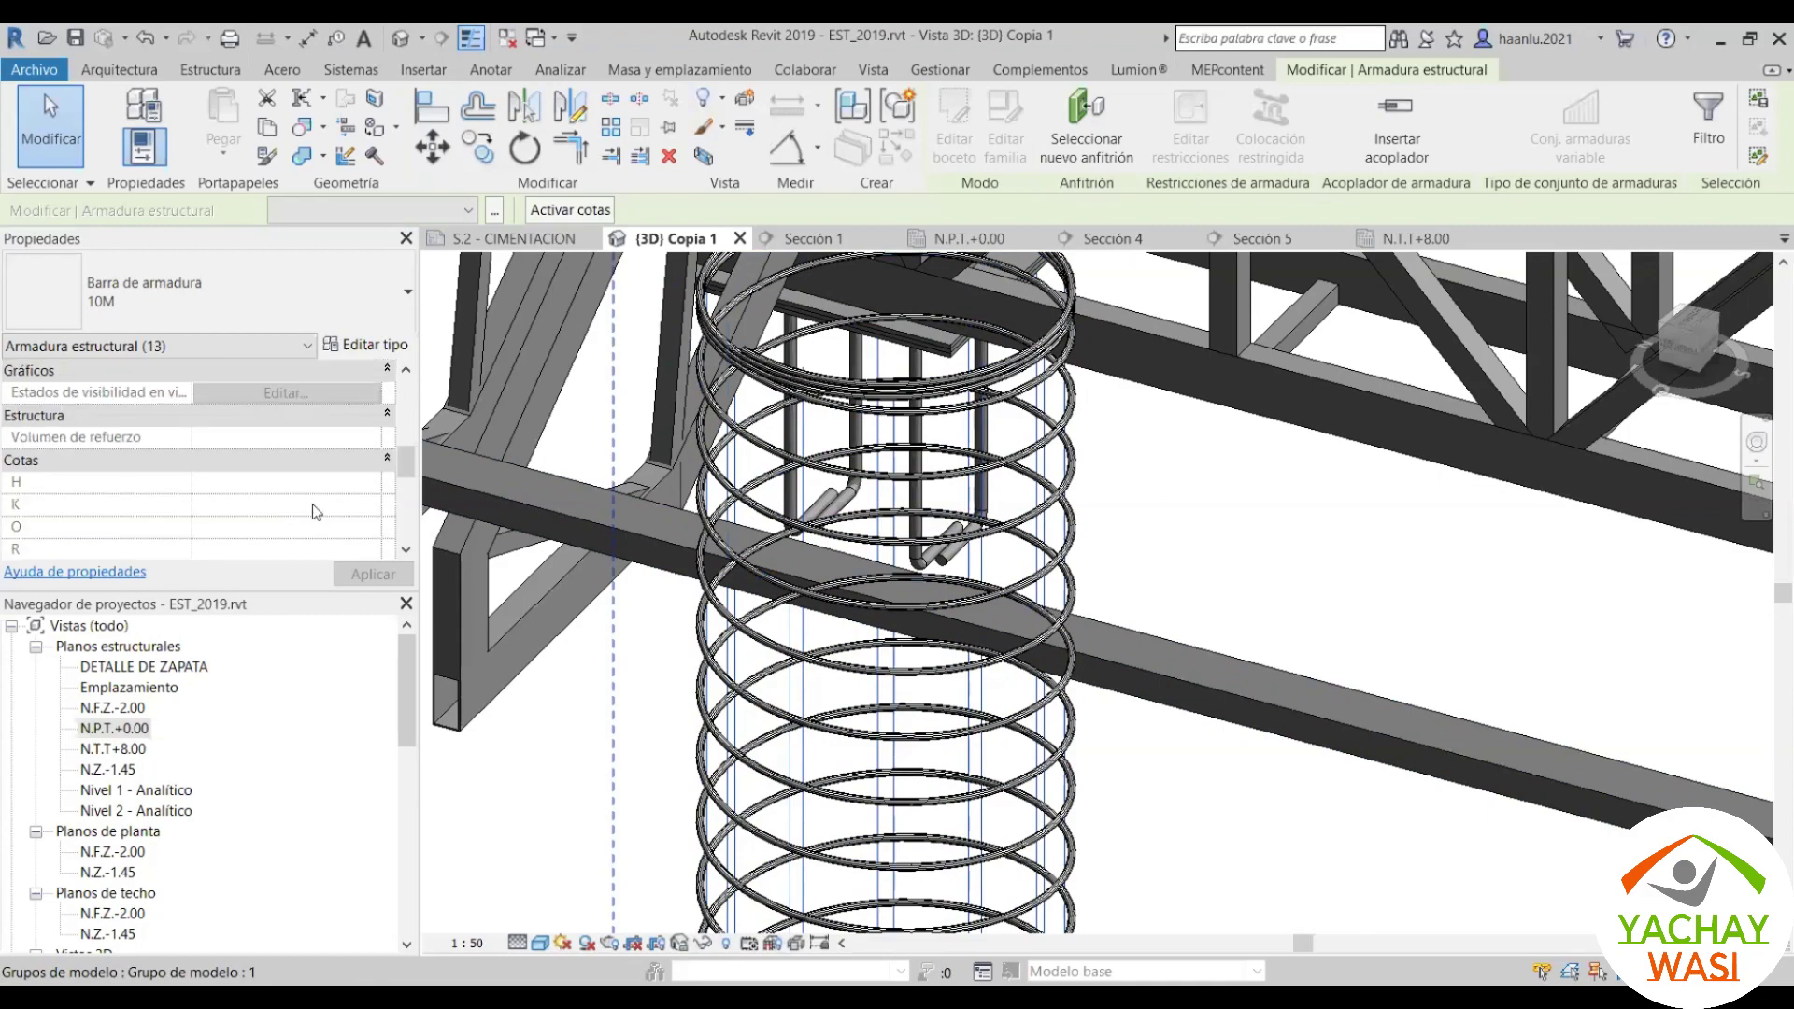
Step: Orbit toward the footing and select the Grupo de matriz 1 model group
{"action": "scroll", "coordinate": [861, 434], "scroll_direction": "down", "scroll_amount": 3}
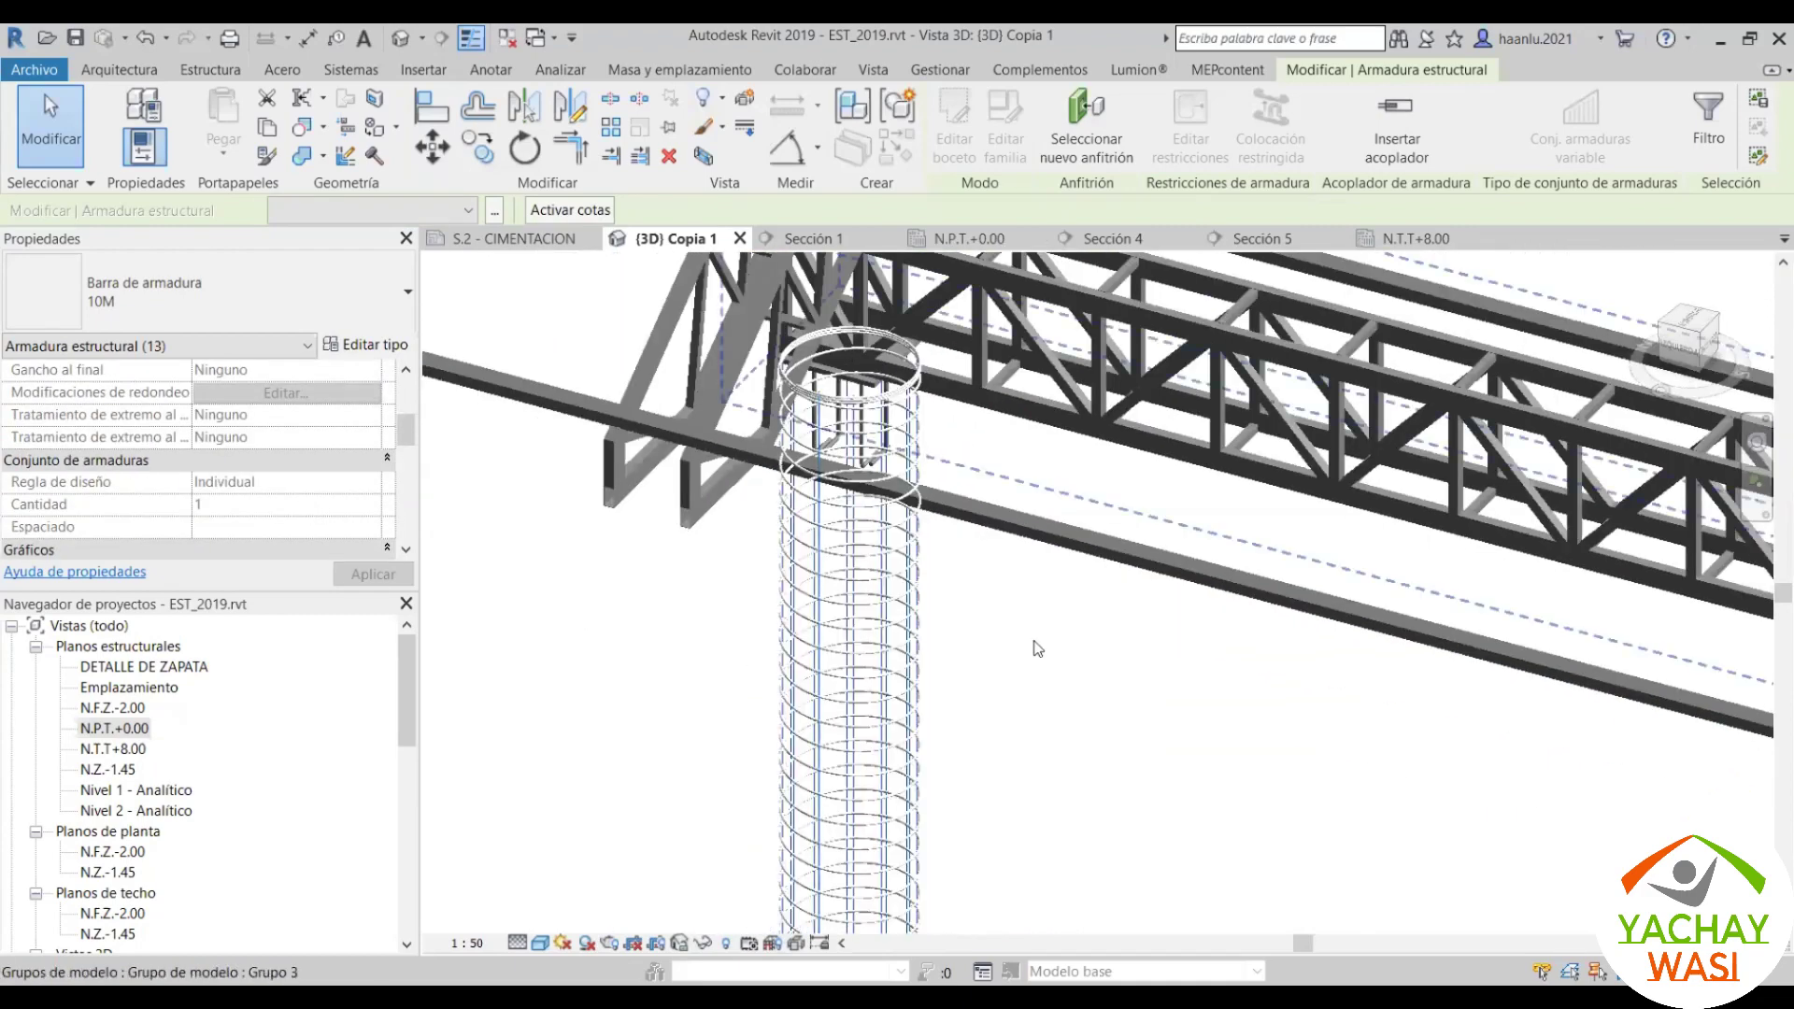
{"action": "middle_click_drag", "start_coordinate": [1018, 607], "coordinate": [901, 747], "text": "shift"}
{"action": "middle_click_drag", "start_coordinate": [981, 388], "coordinate": [992, 621], "text": "shift"}
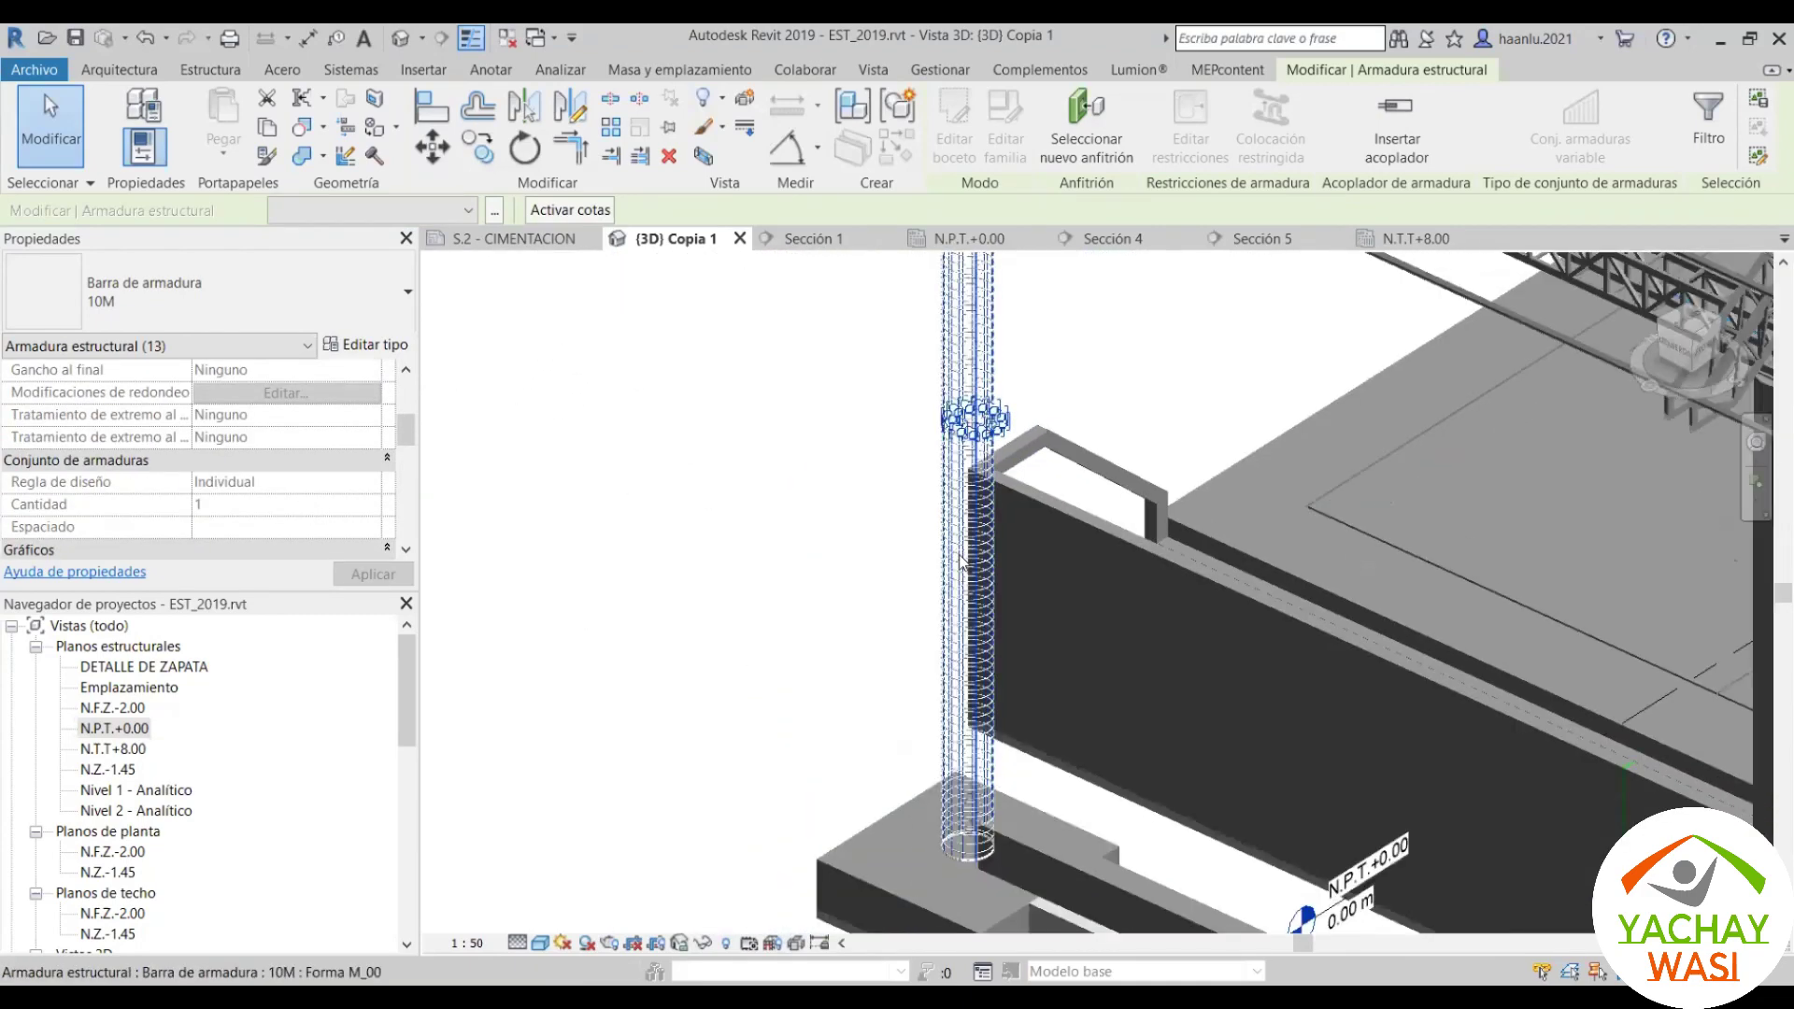
{"action": "scroll", "coordinate": [992, 620], "scroll_direction": "up", "scroll_amount": 3}
{"action": "key", "text": "Escape"}
{"action": "scroll", "coordinate": [968, 648], "scroll_direction": "up", "scroll_amount": 5}
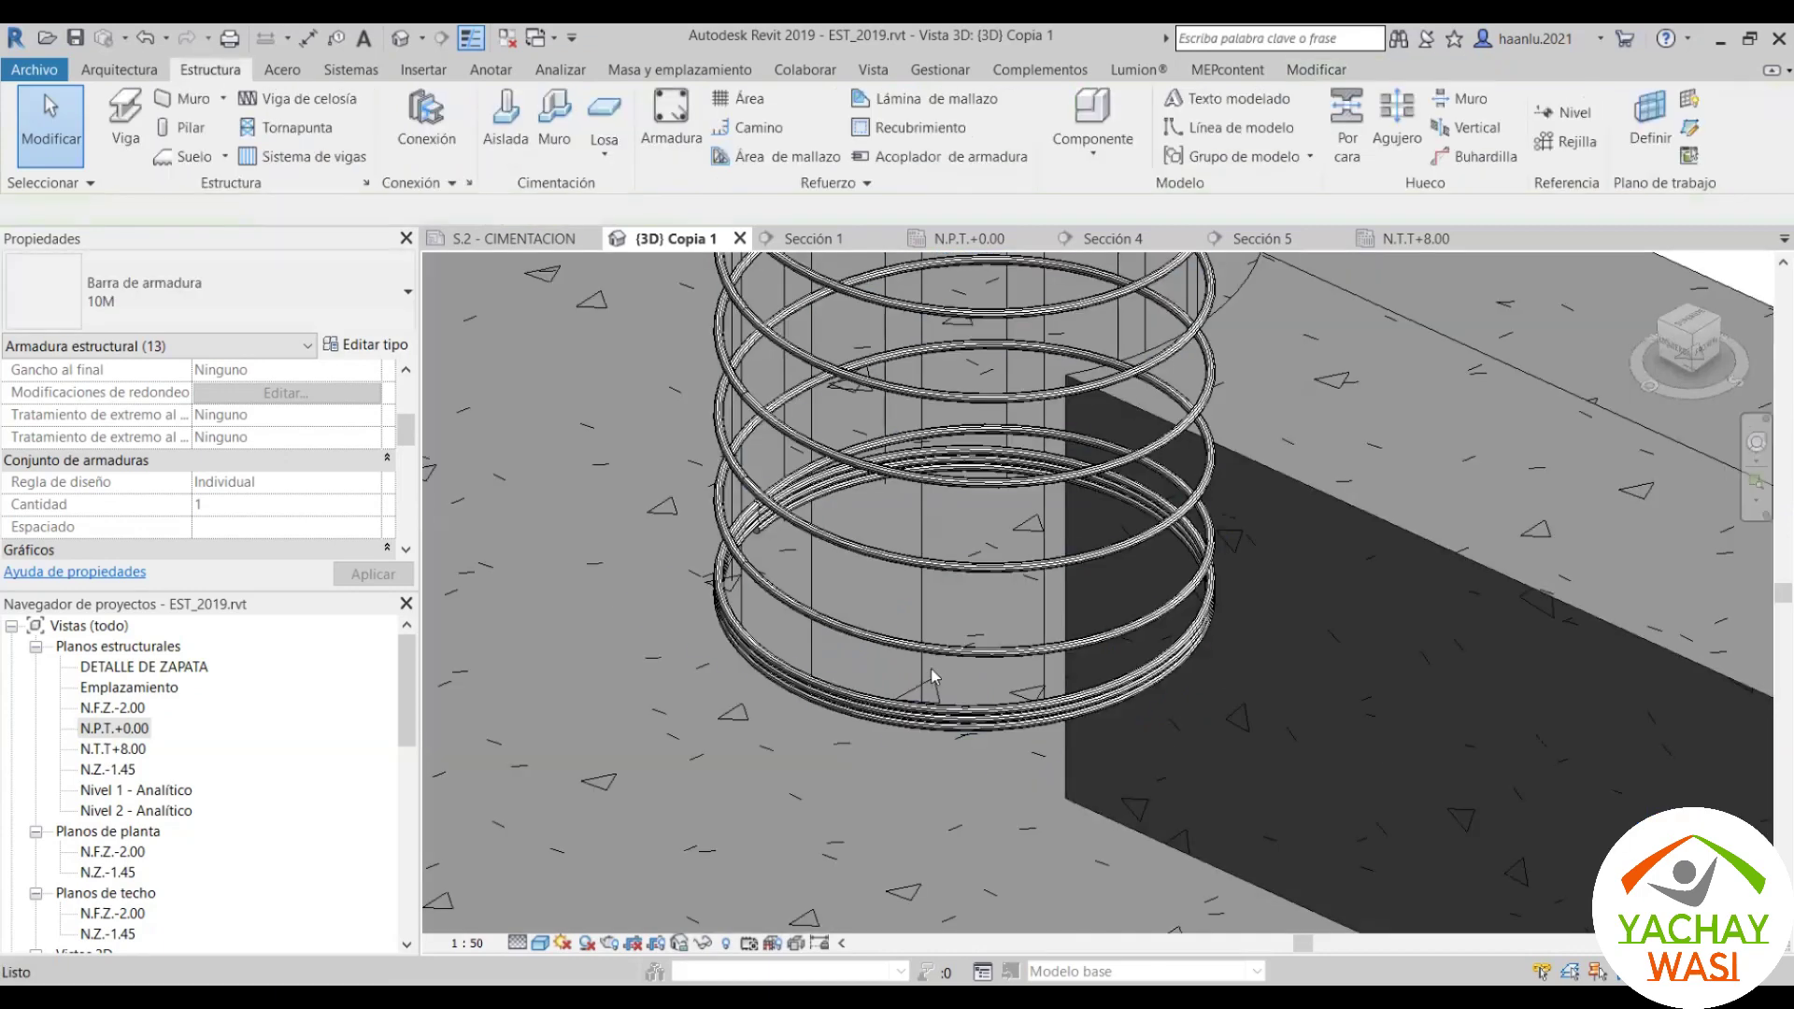
{"action": "left_click", "coordinate": [925, 677]}
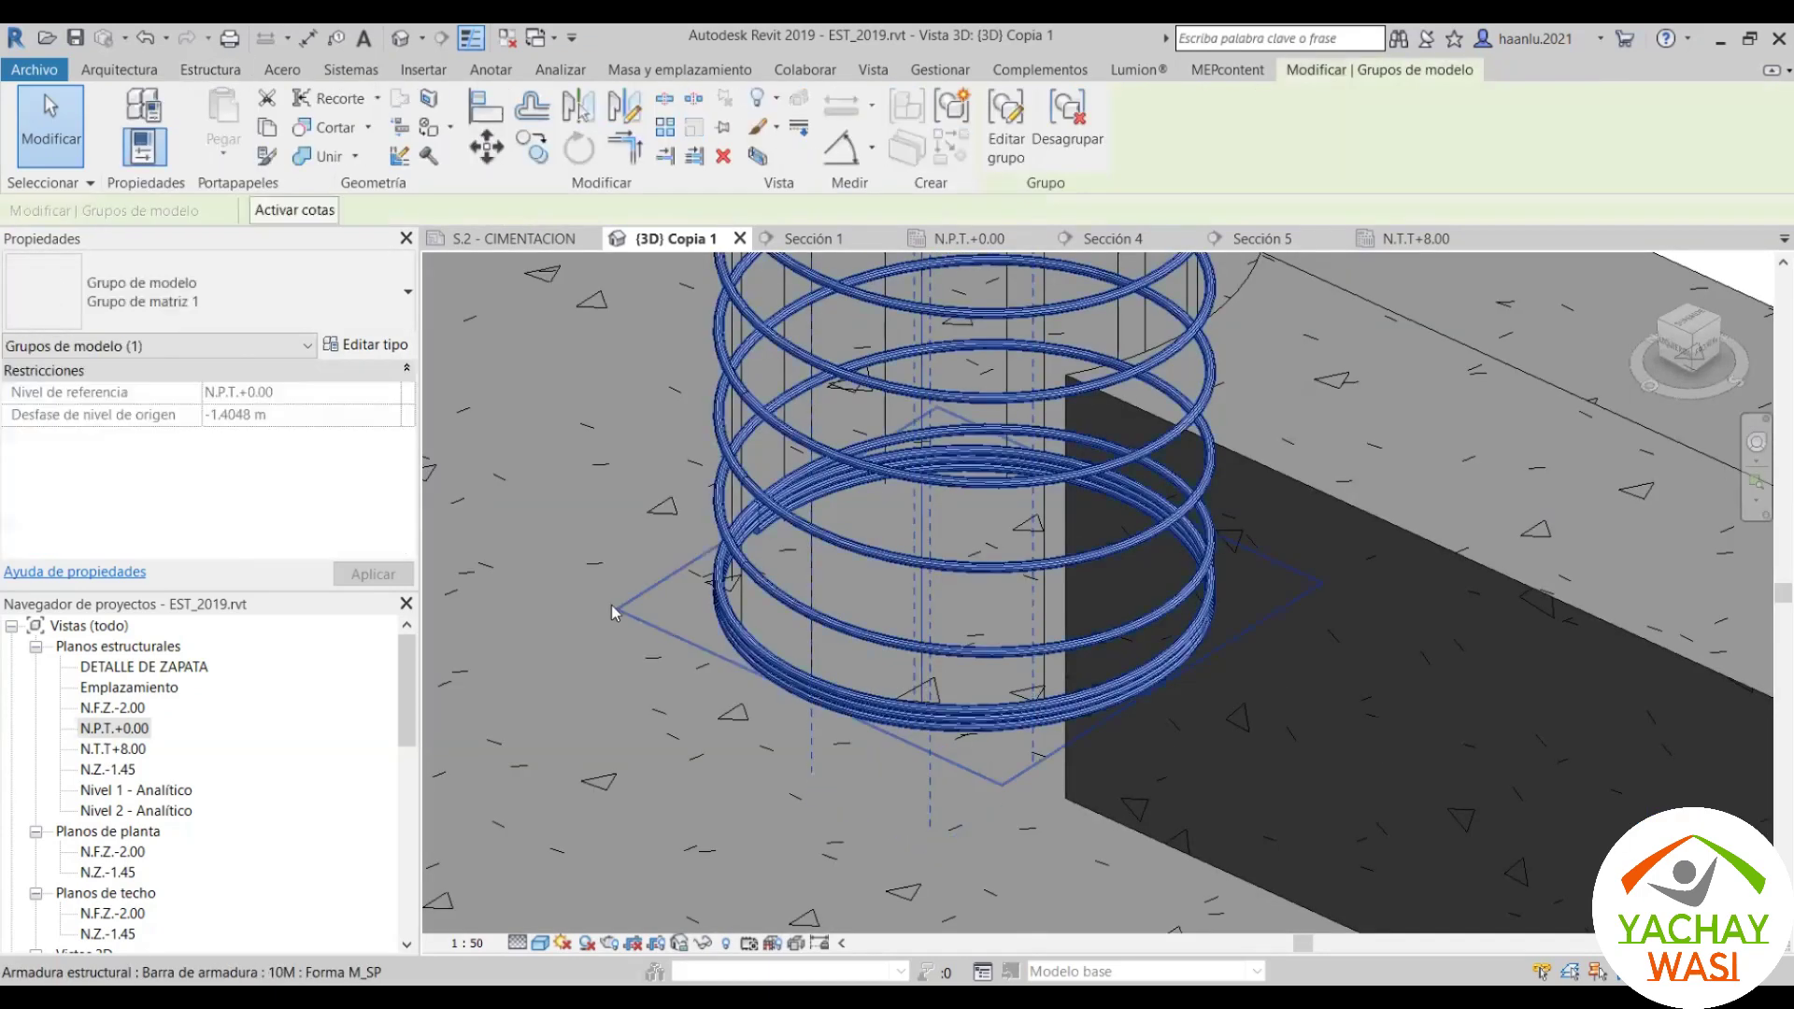
{"action": "scroll", "coordinate": [934, 574], "scroll_direction": "up", "scroll_amount": 2}
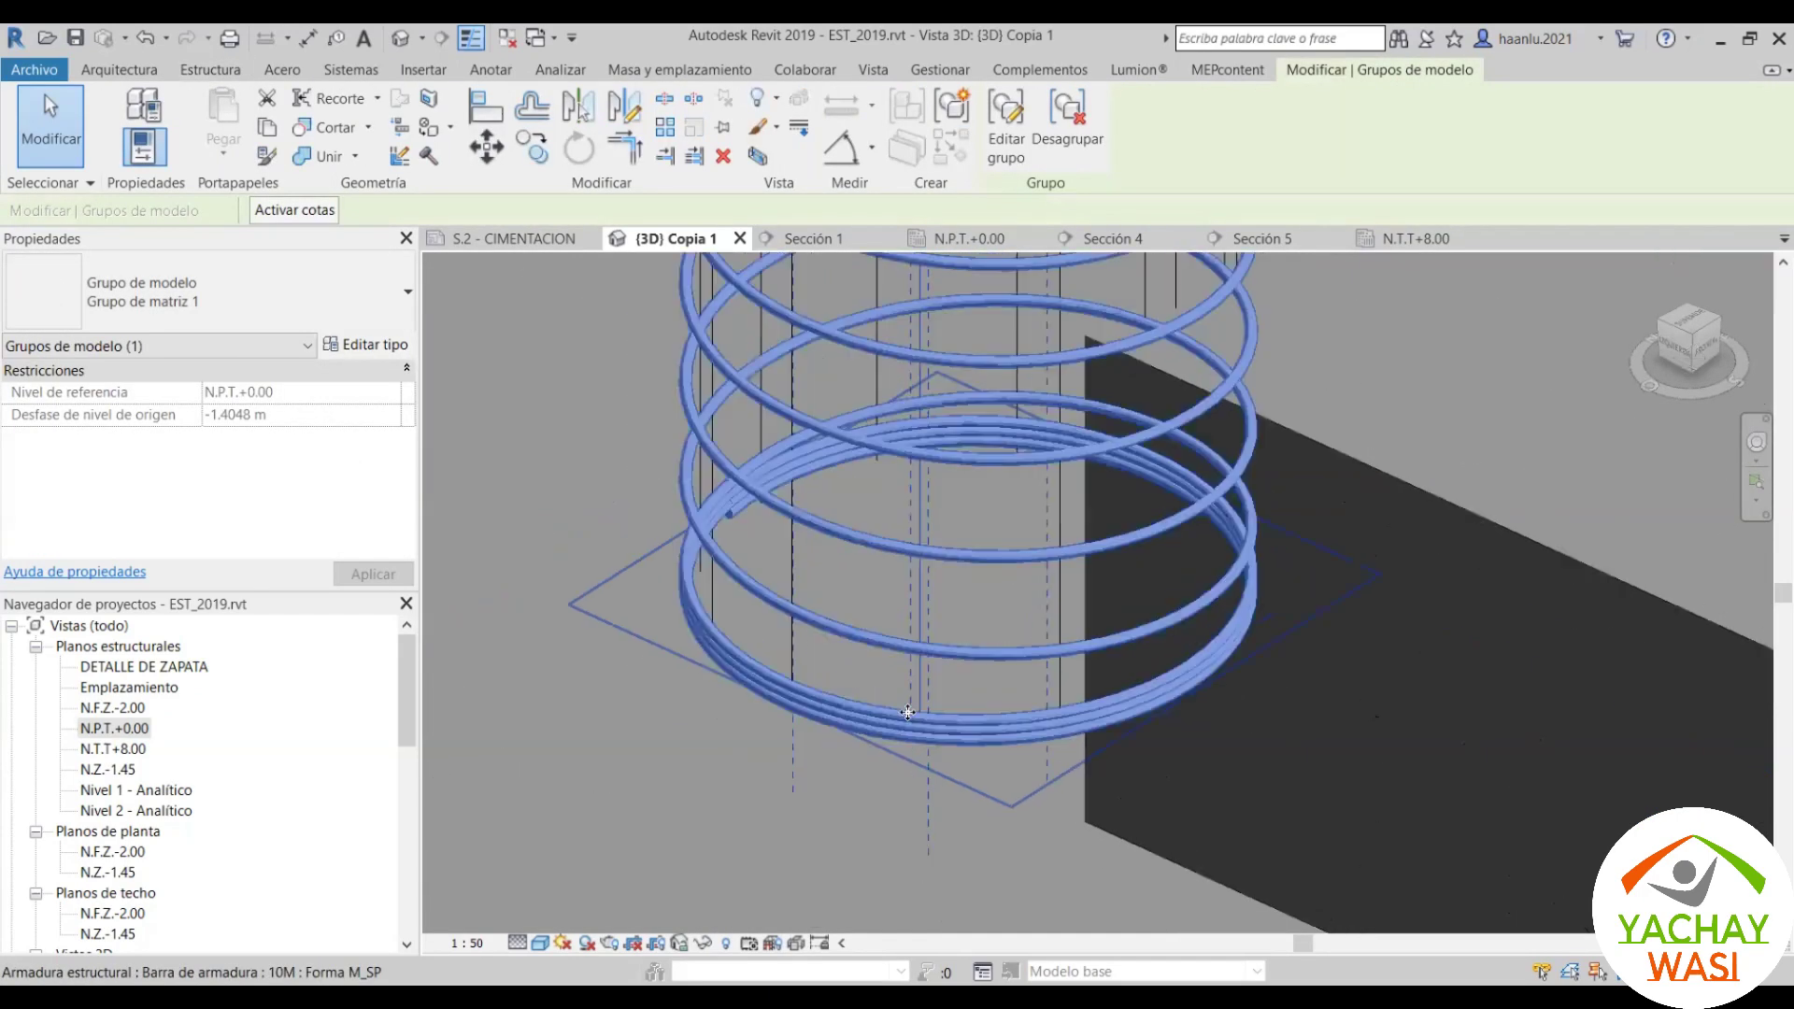
{"action": "scroll", "coordinate": [955, 743], "scroll_direction": "up", "scroll_amount": 2}
{"action": "key", "text": "Escape"}
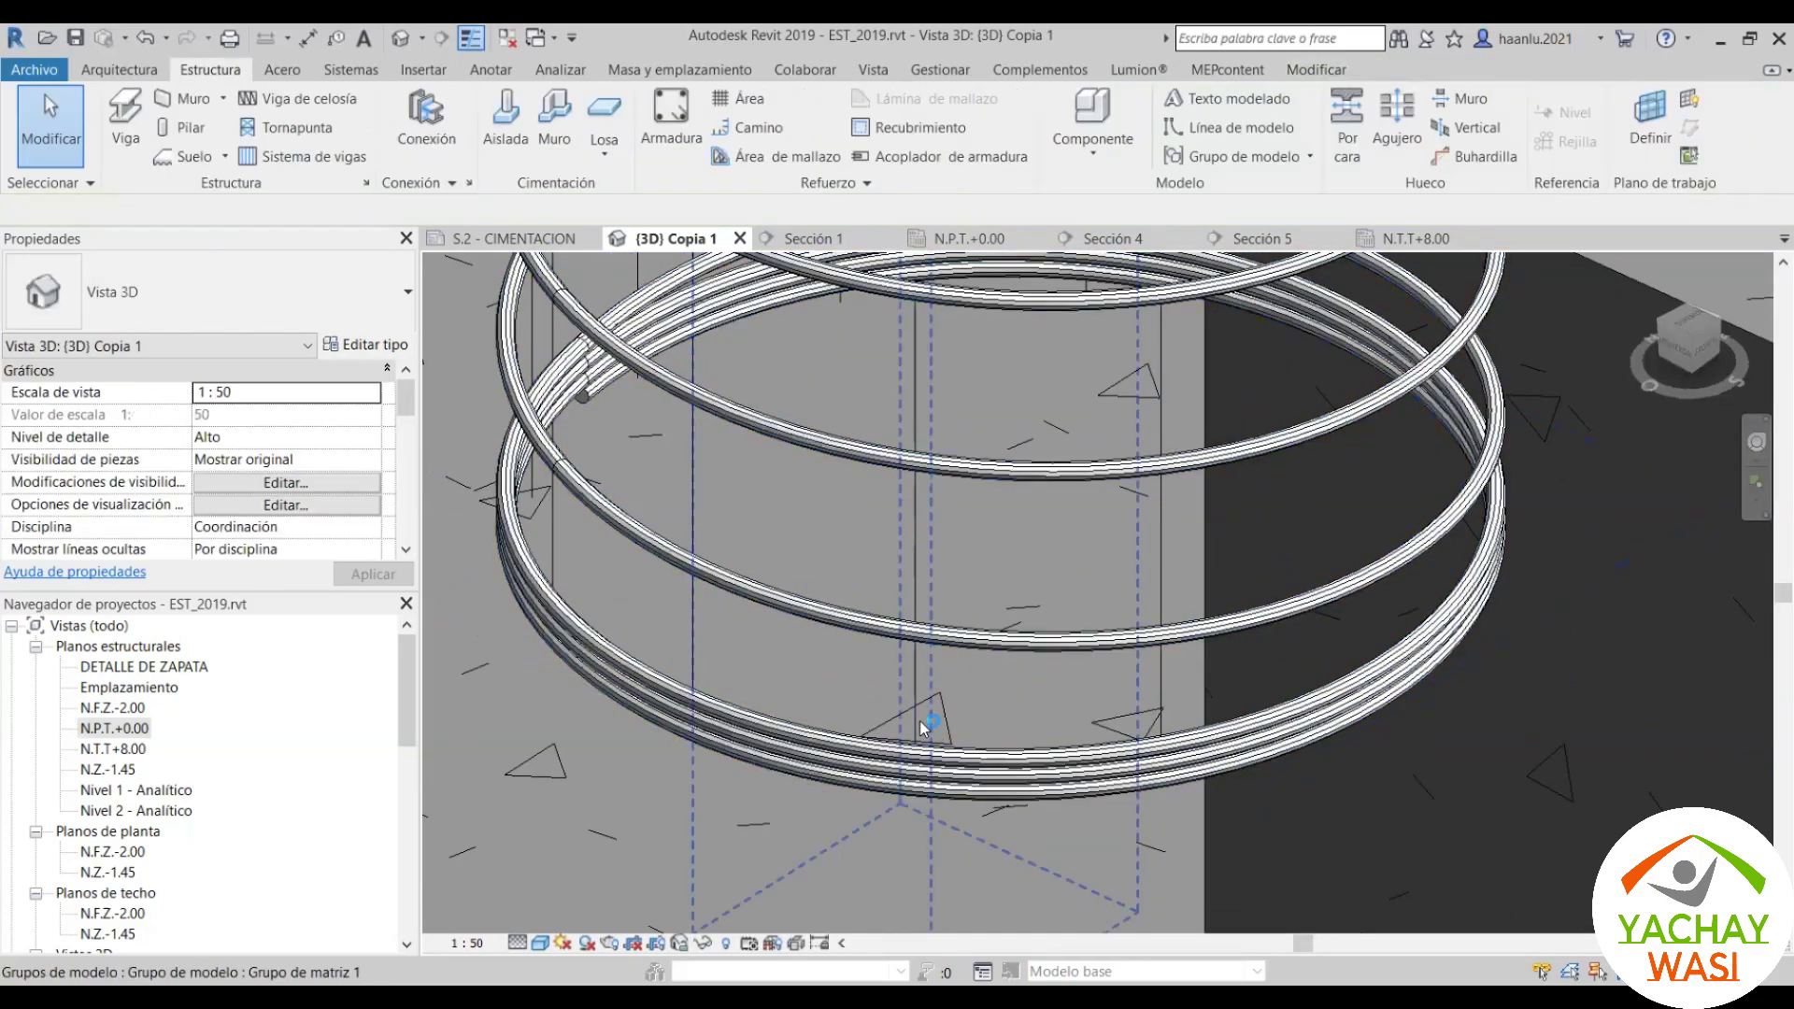
{"action": "left_click", "coordinate": [906, 594]}
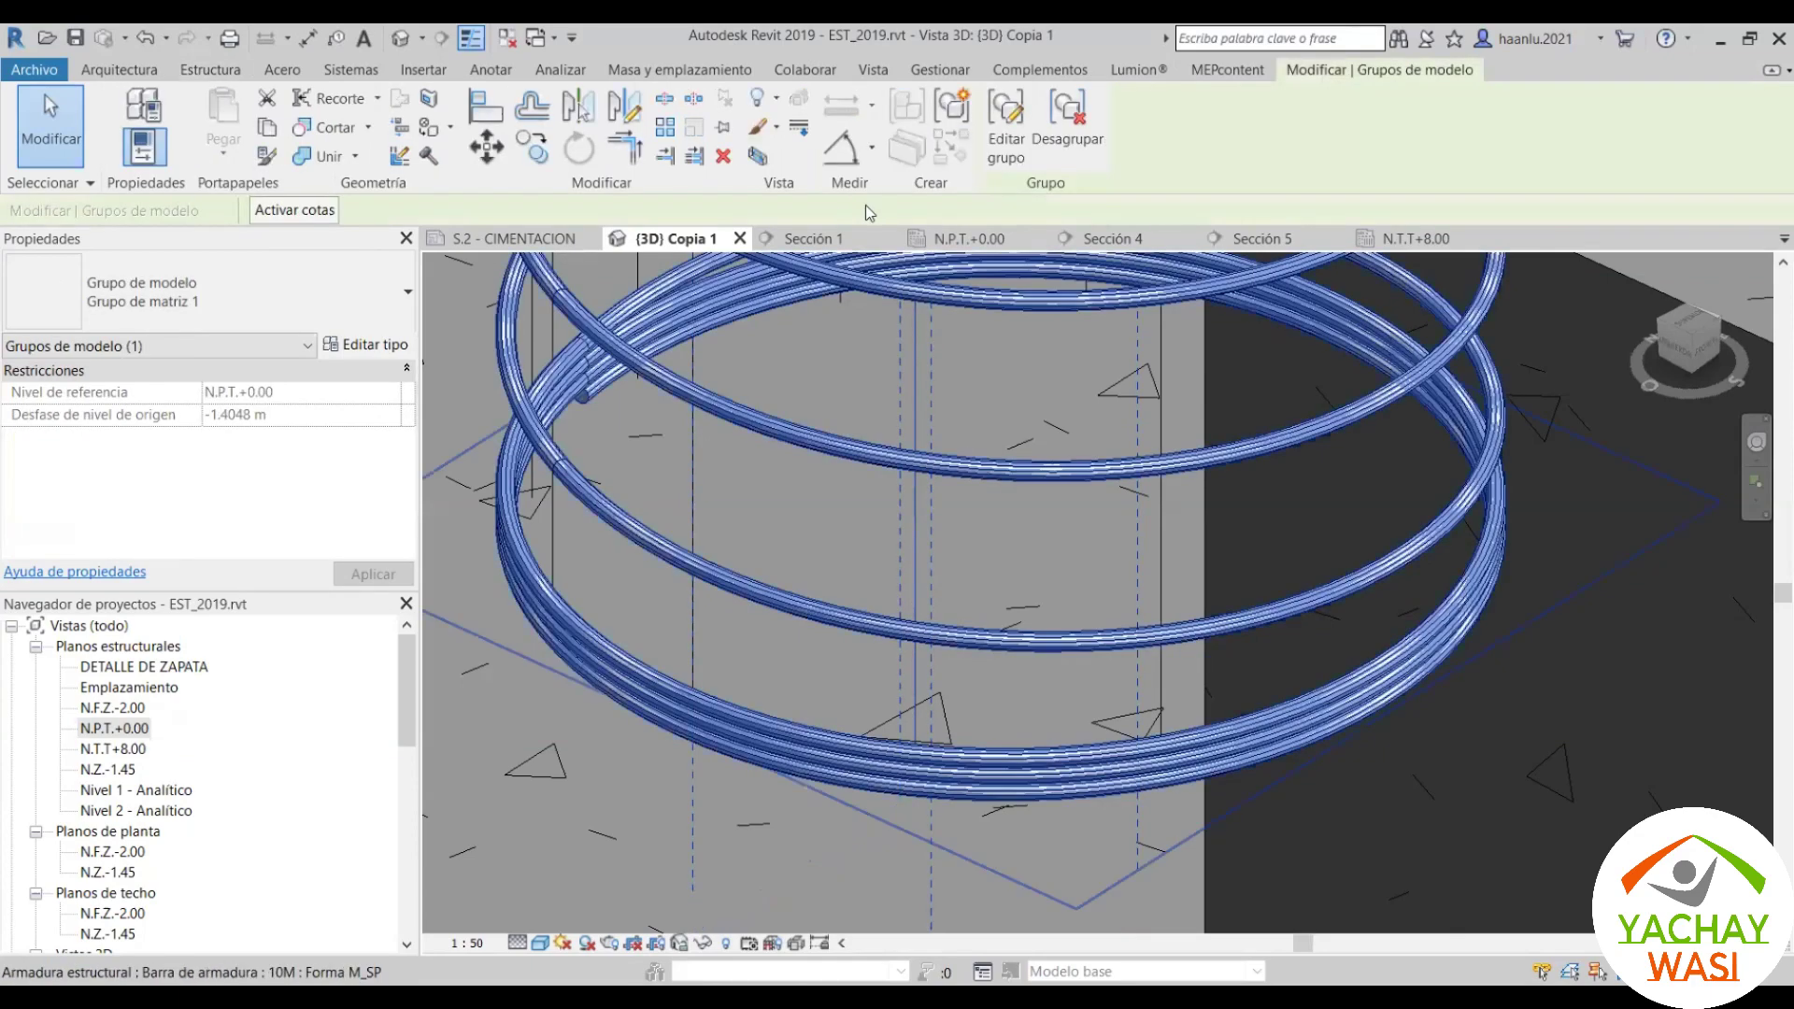
Step: Inside the group, set the vertical bar to show unobscured and solid in (3D) Copia 1, then finish editing
{"action": "left_click", "coordinate": [1006, 122]}
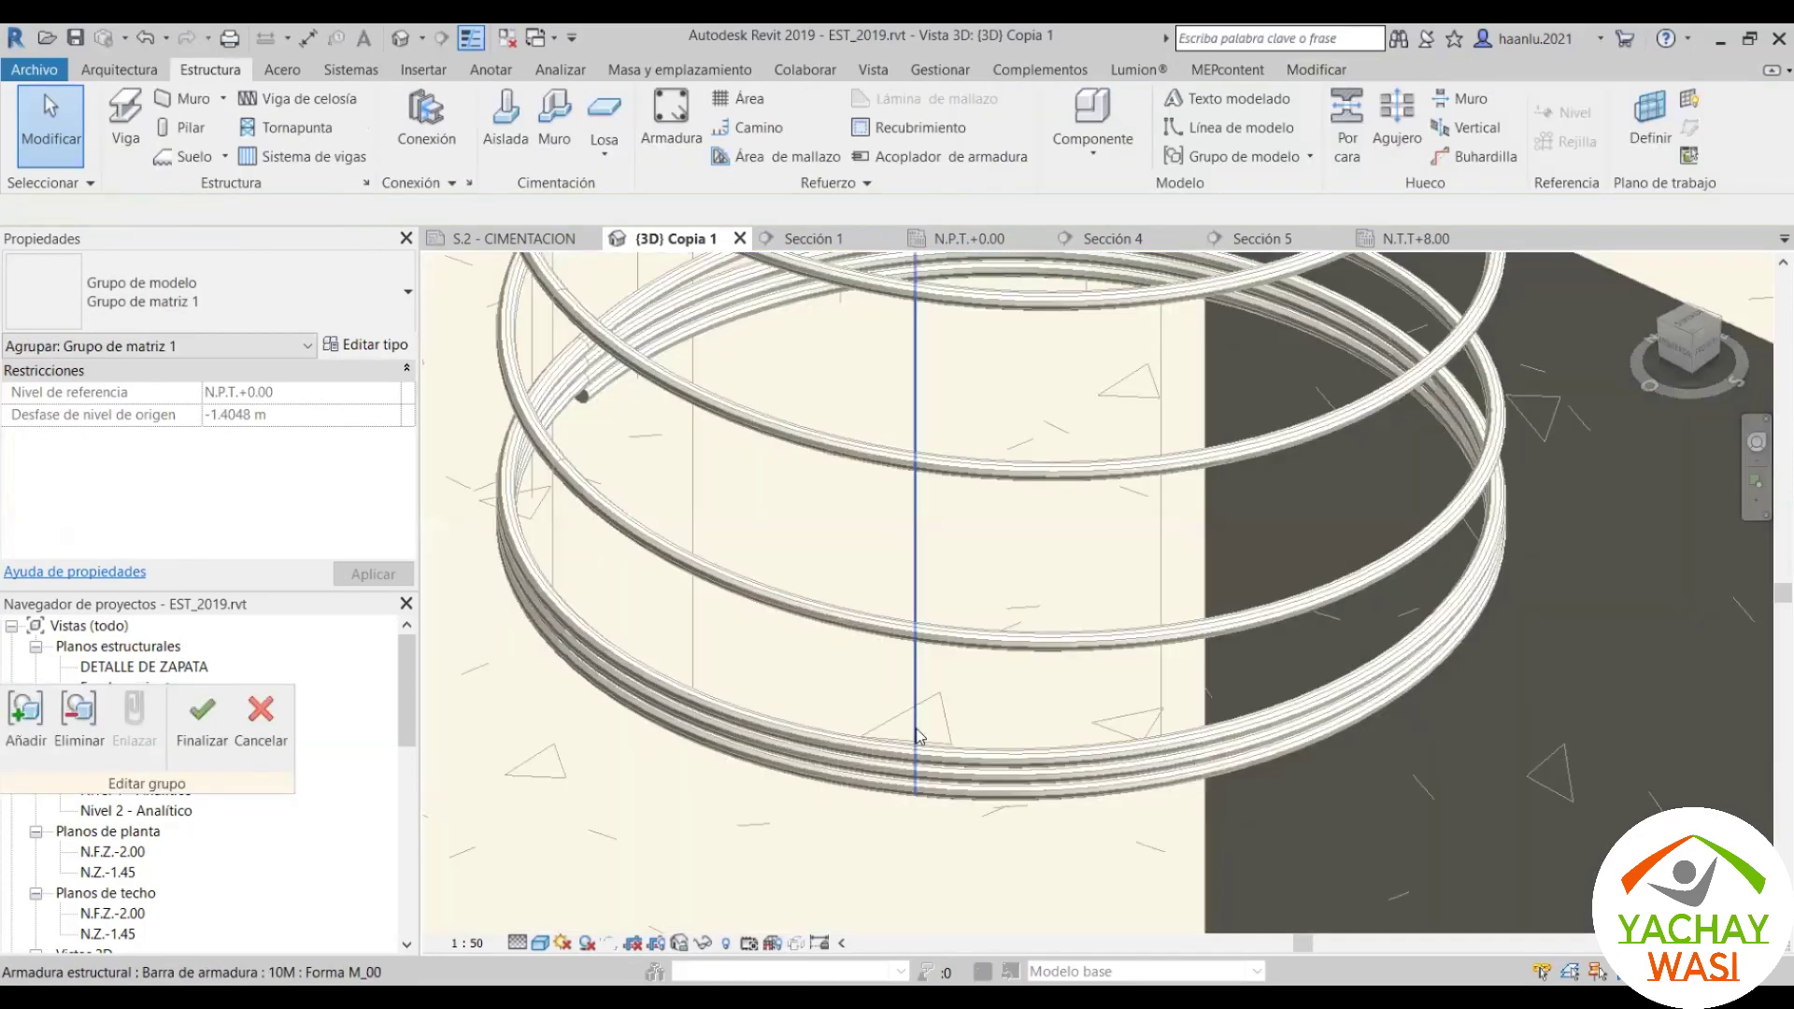
{"action": "left_click", "coordinate": [914, 738]}
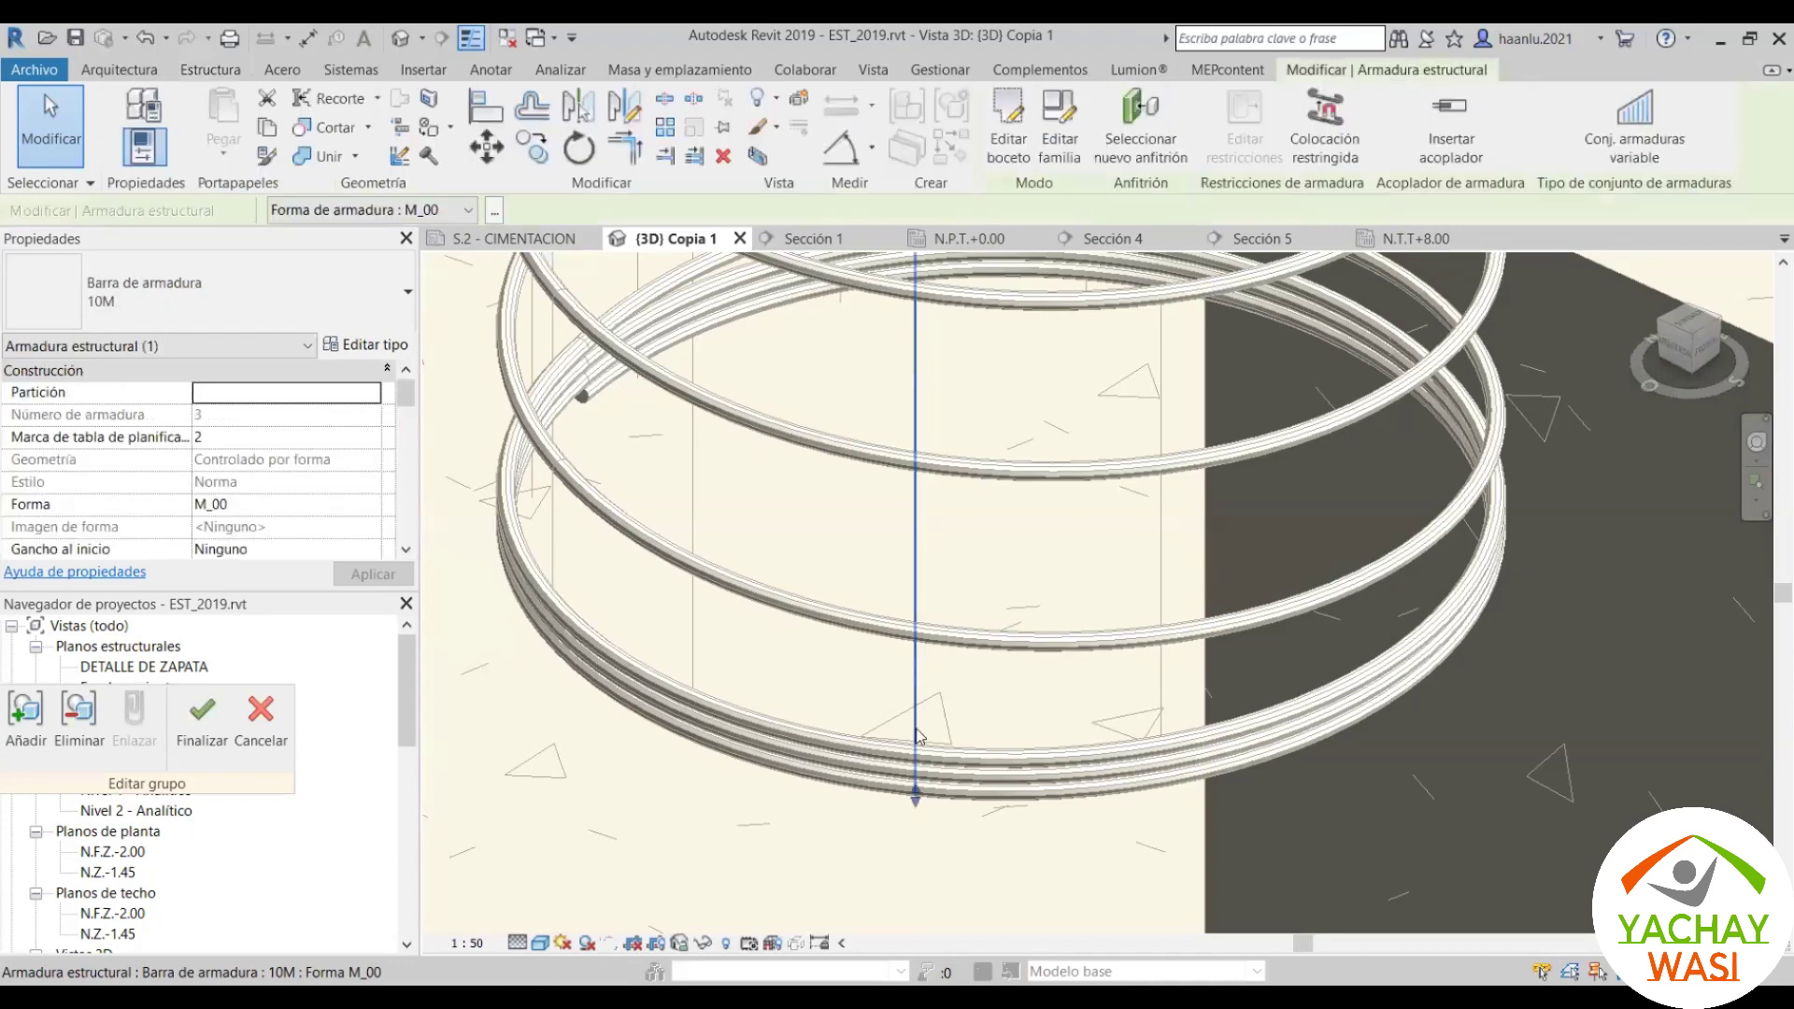
{"action": "right_click", "coordinate": [1180, 425]}
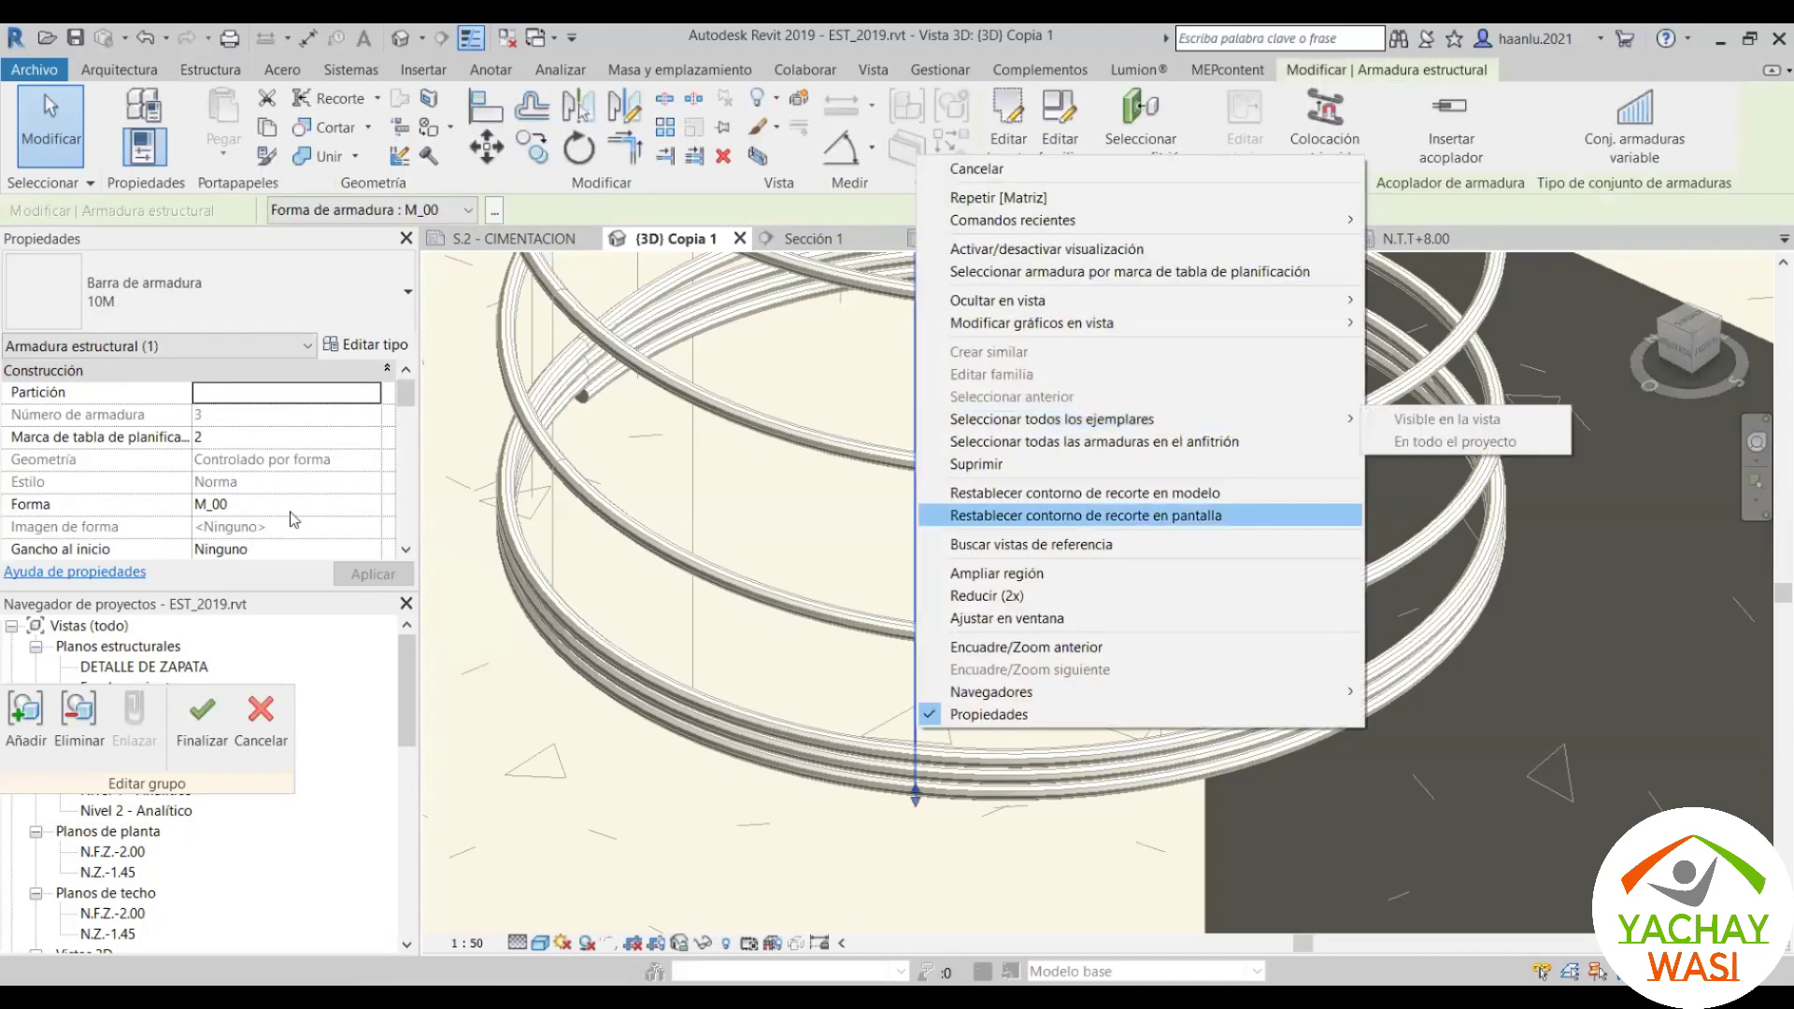
{"action": "scroll", "coordinate": [374, 533], "scroll_direction": "down", "scroll_amount": 5}
{"action": "left_click", "coordinate": [353, 462]}
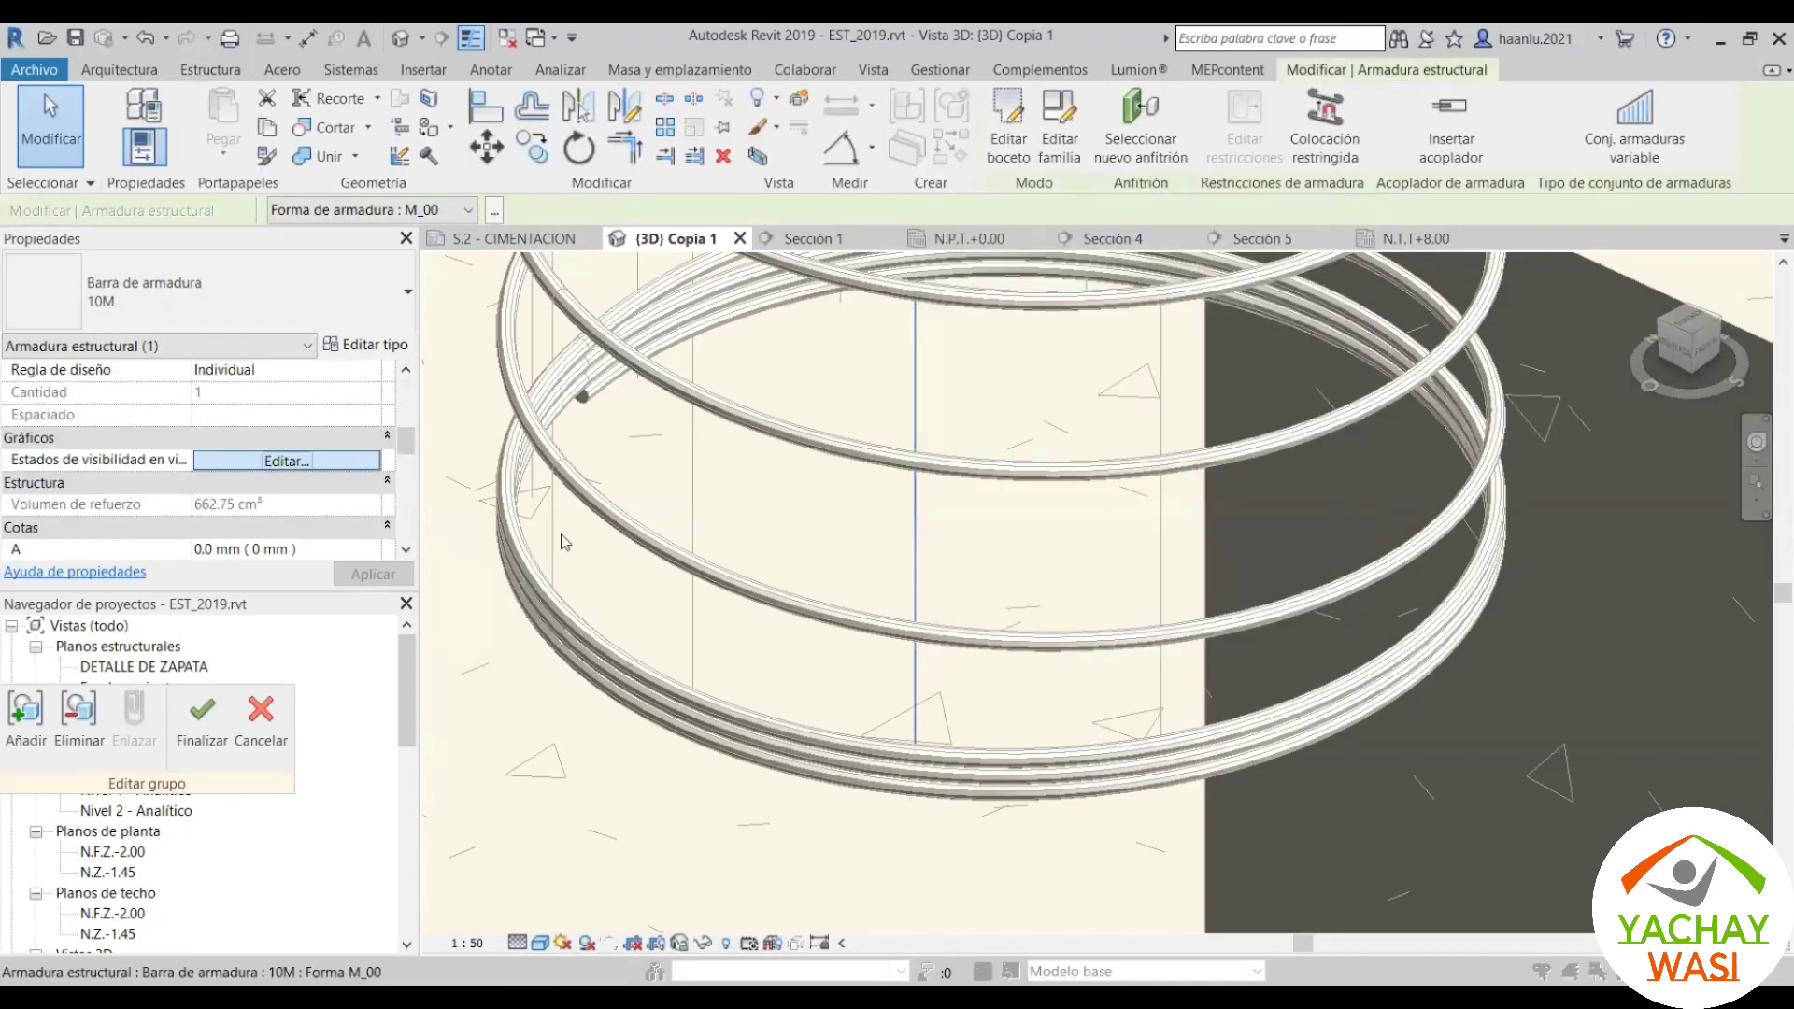
{"action": "left_click", "coordinate": [1090, 650]}
{"action": "left_click", "coordinate": [941, 650]}
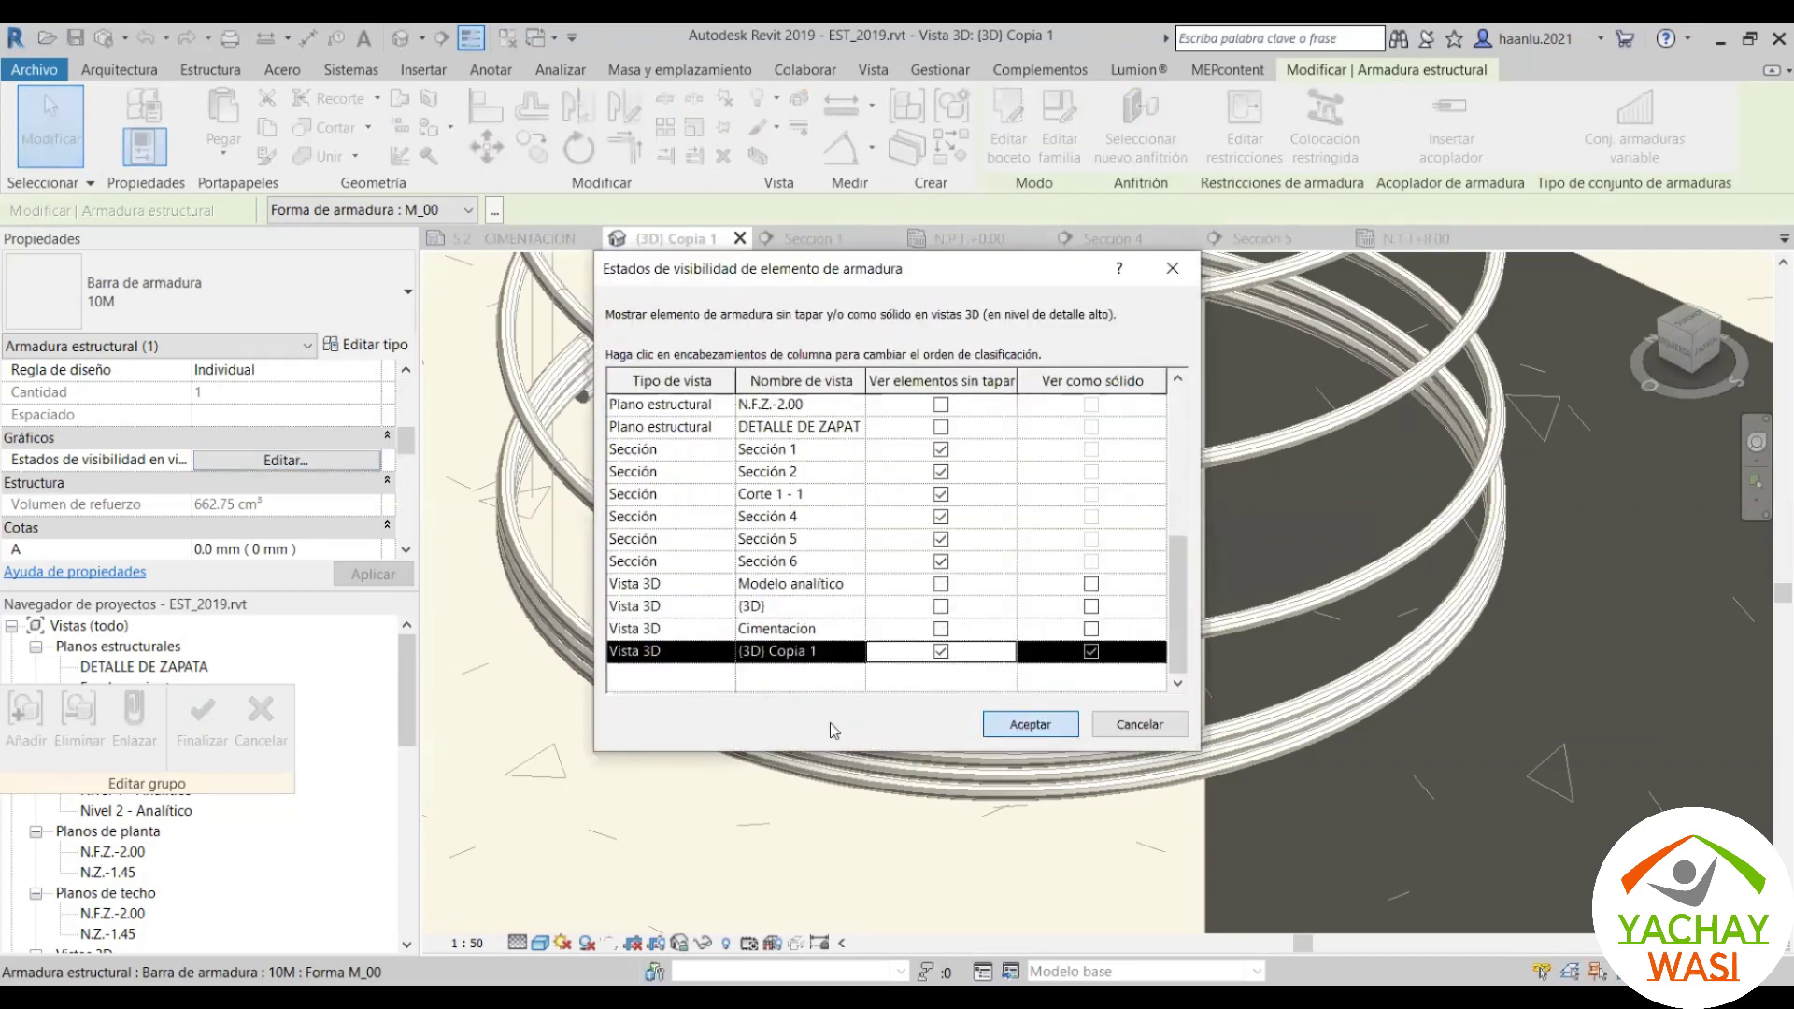
{"action": "left_click", "coordinate": [1029, 723]}
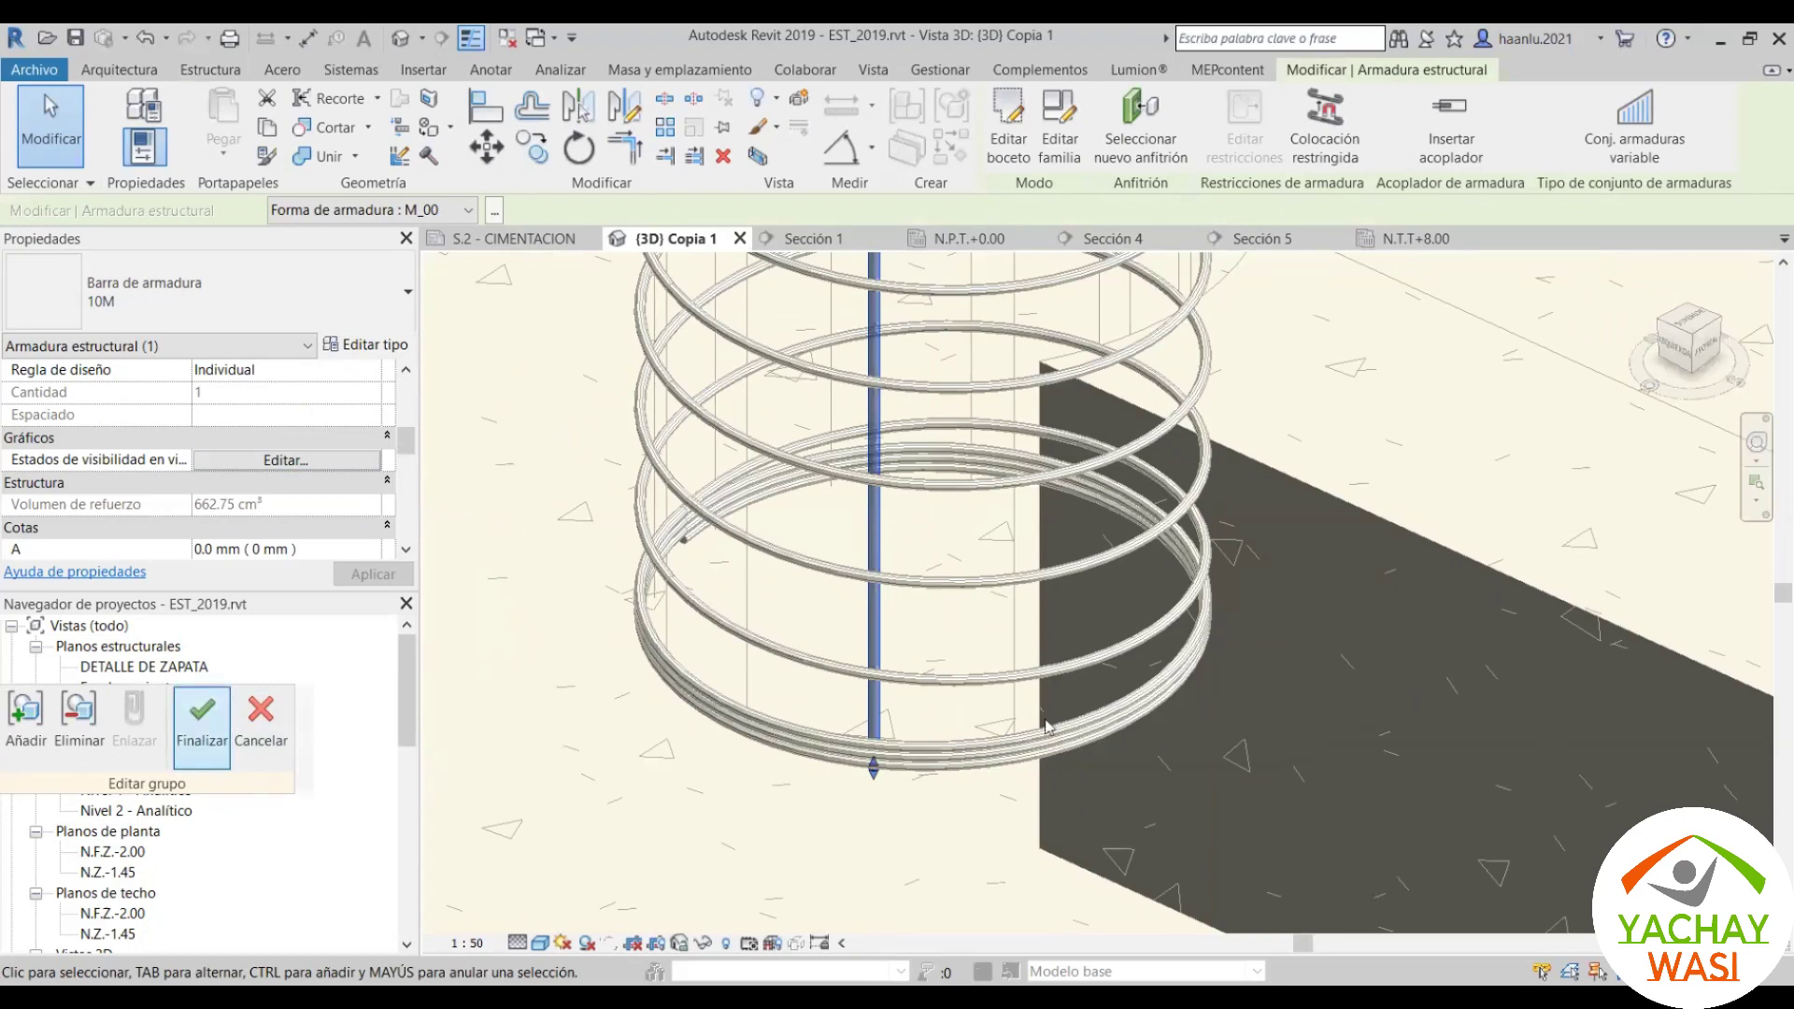
{"action": "left_click", "coordinate": [202, 728]}
{"action": "left_click", "coordinate": [734, 669]}
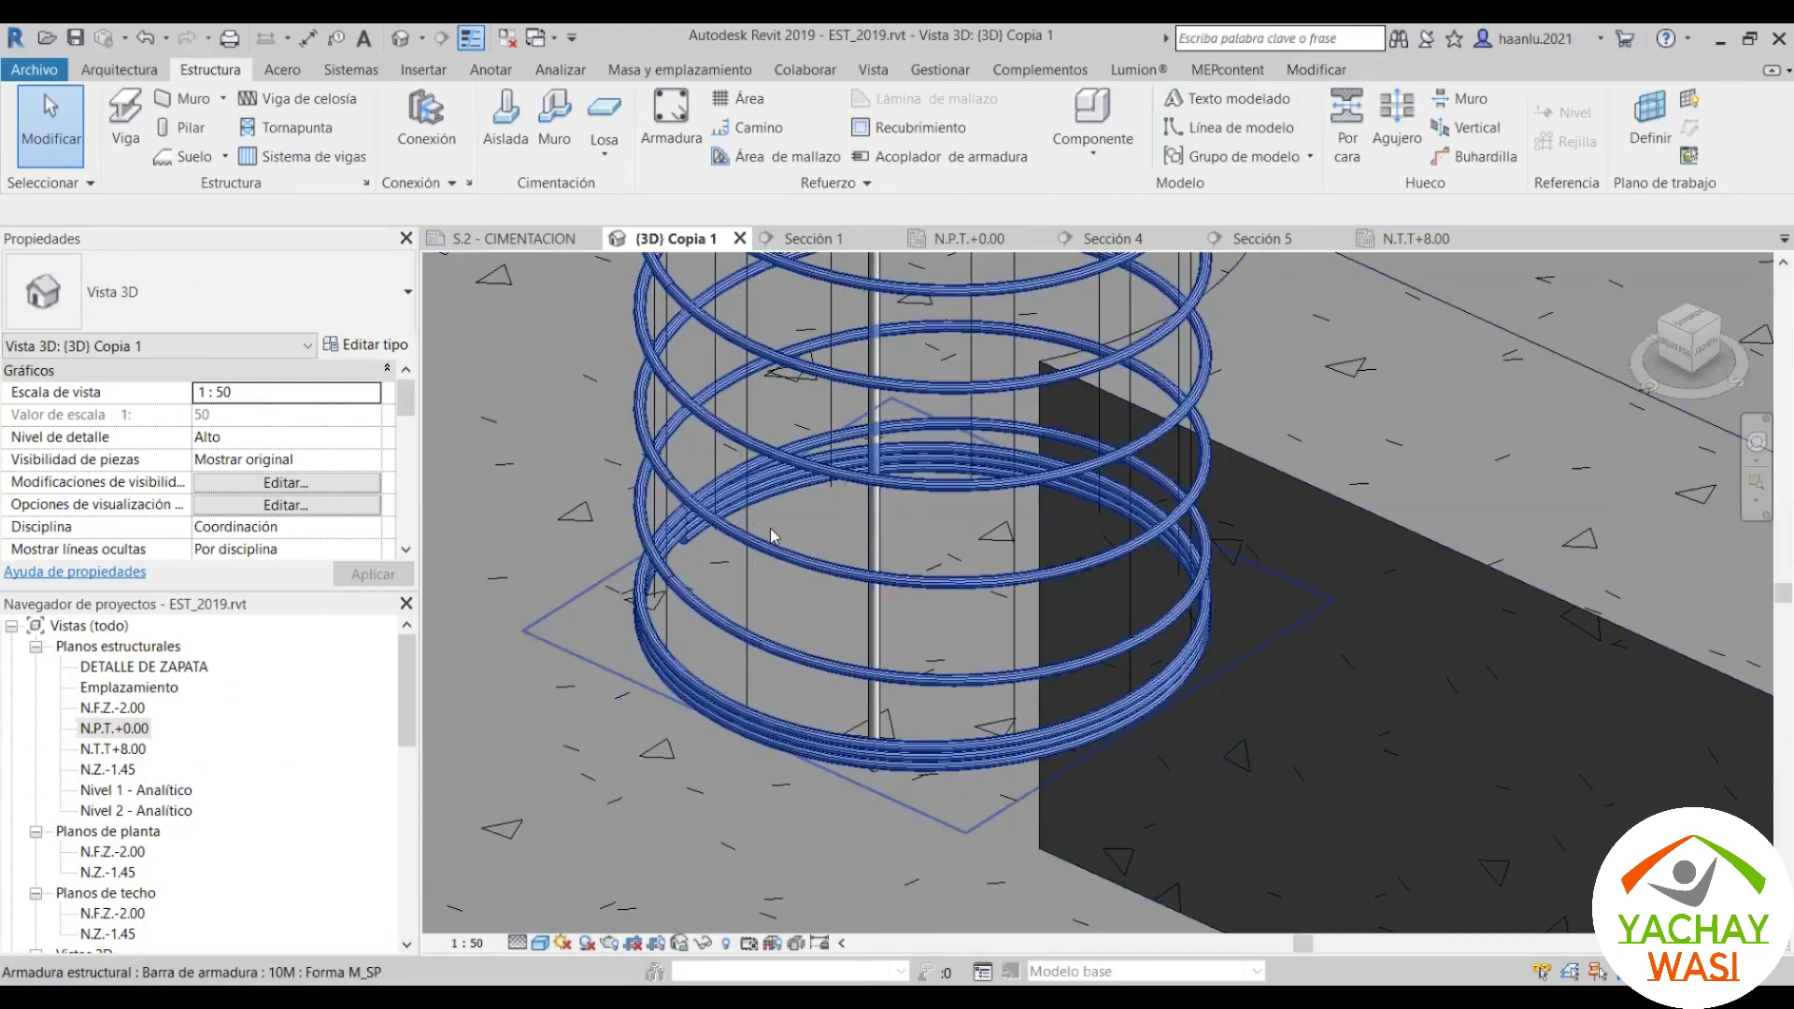
Step: Select all 12 instances of the rebar group and ungroup them
{"action": "left_click", "coordinate": [749, 498]}
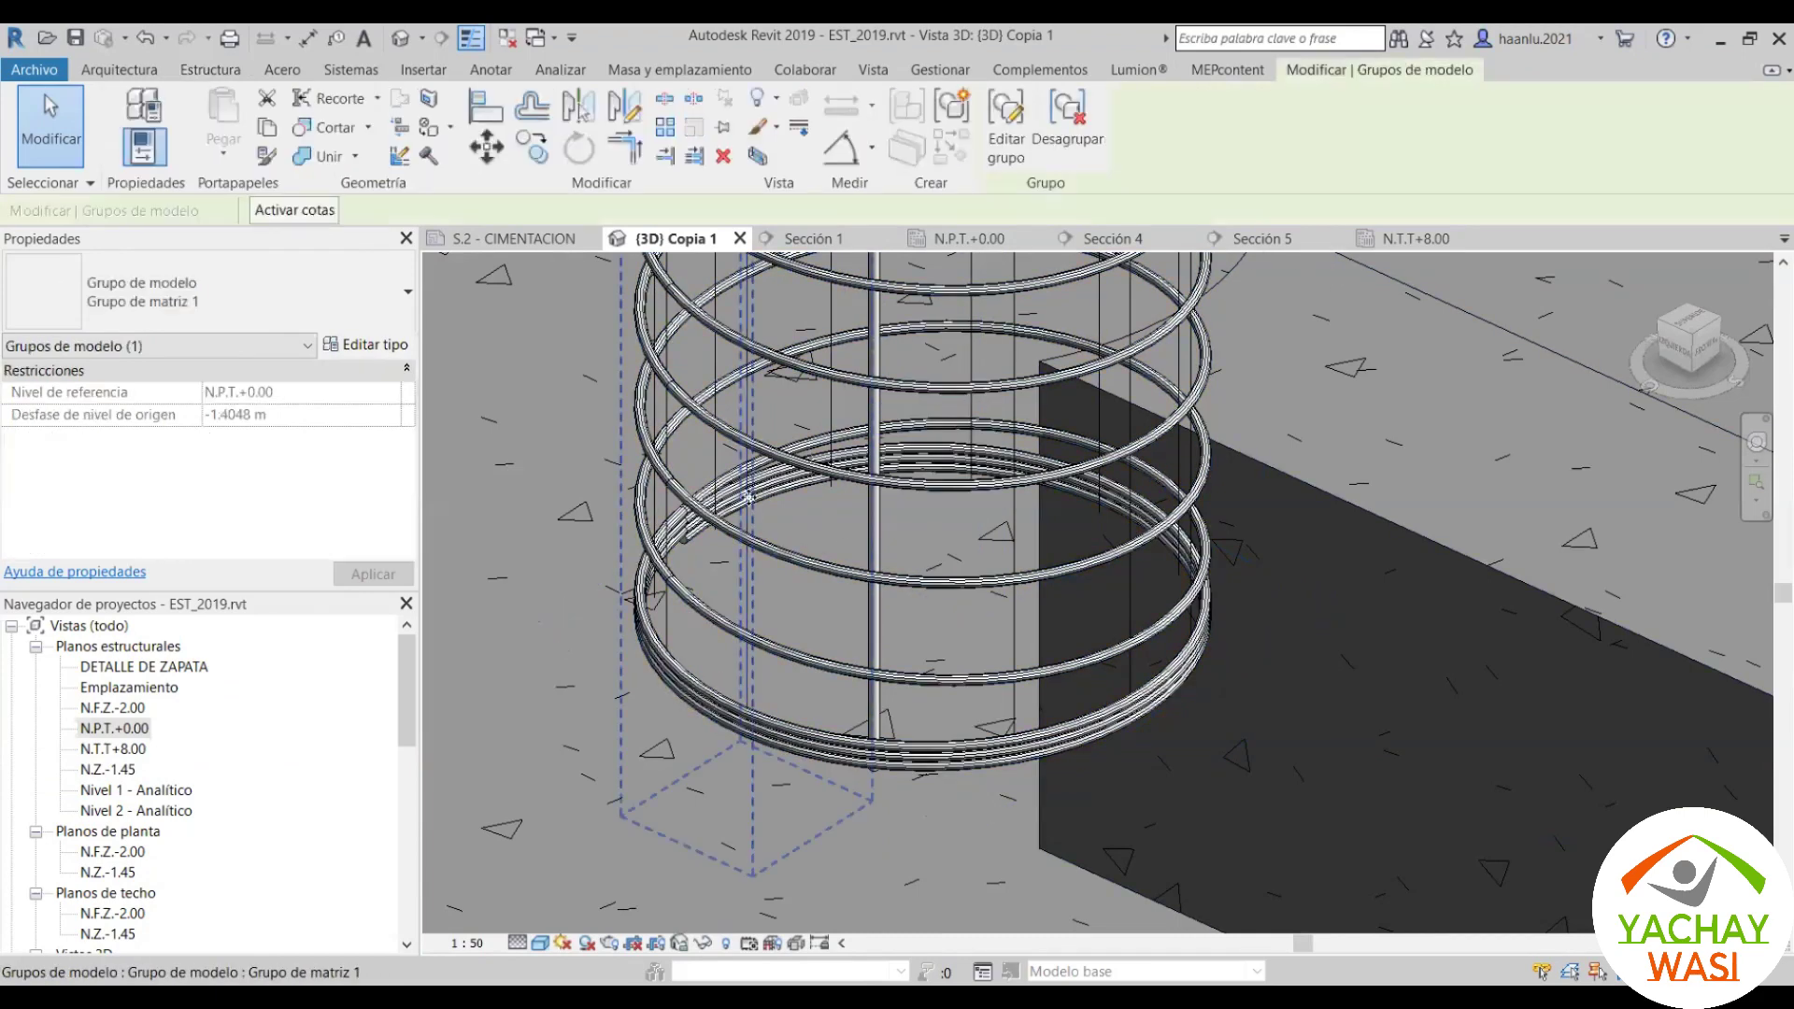
{"action": "right_click", "coordinate": [1146, 697]}
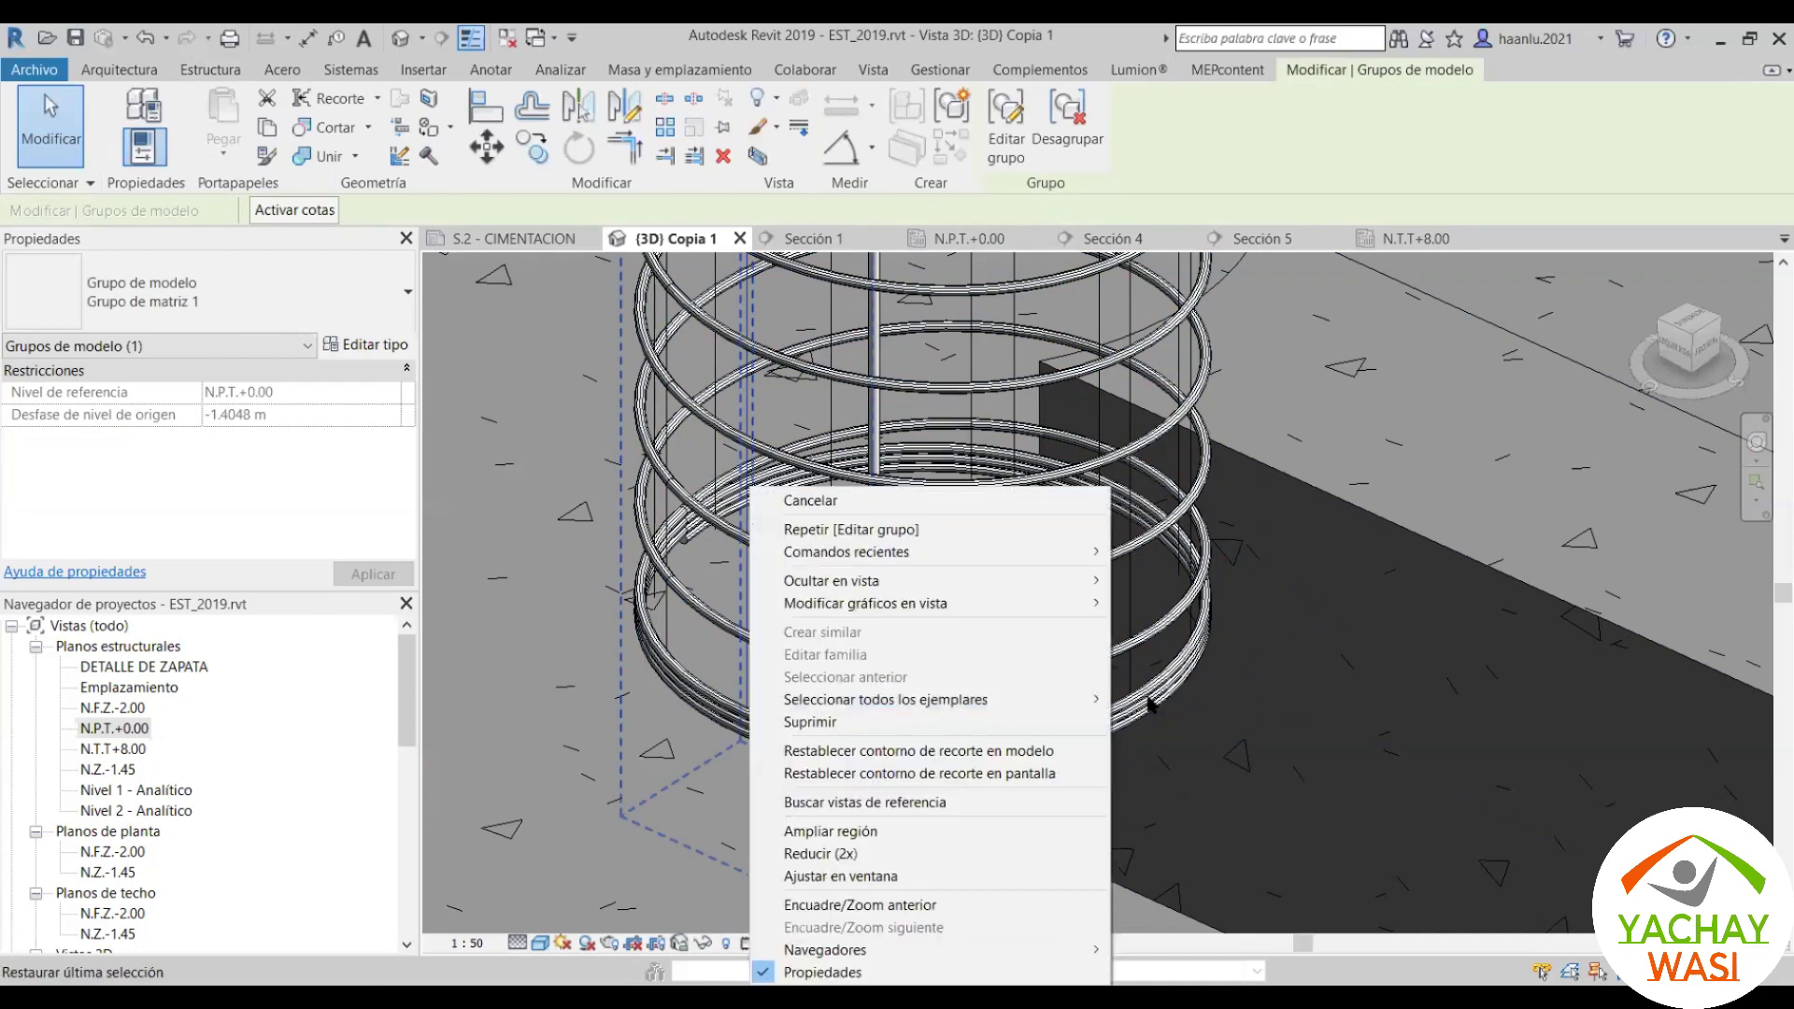
{"action": "key", "text": "Escape"}
{"action": "key", "text": "Escape"}
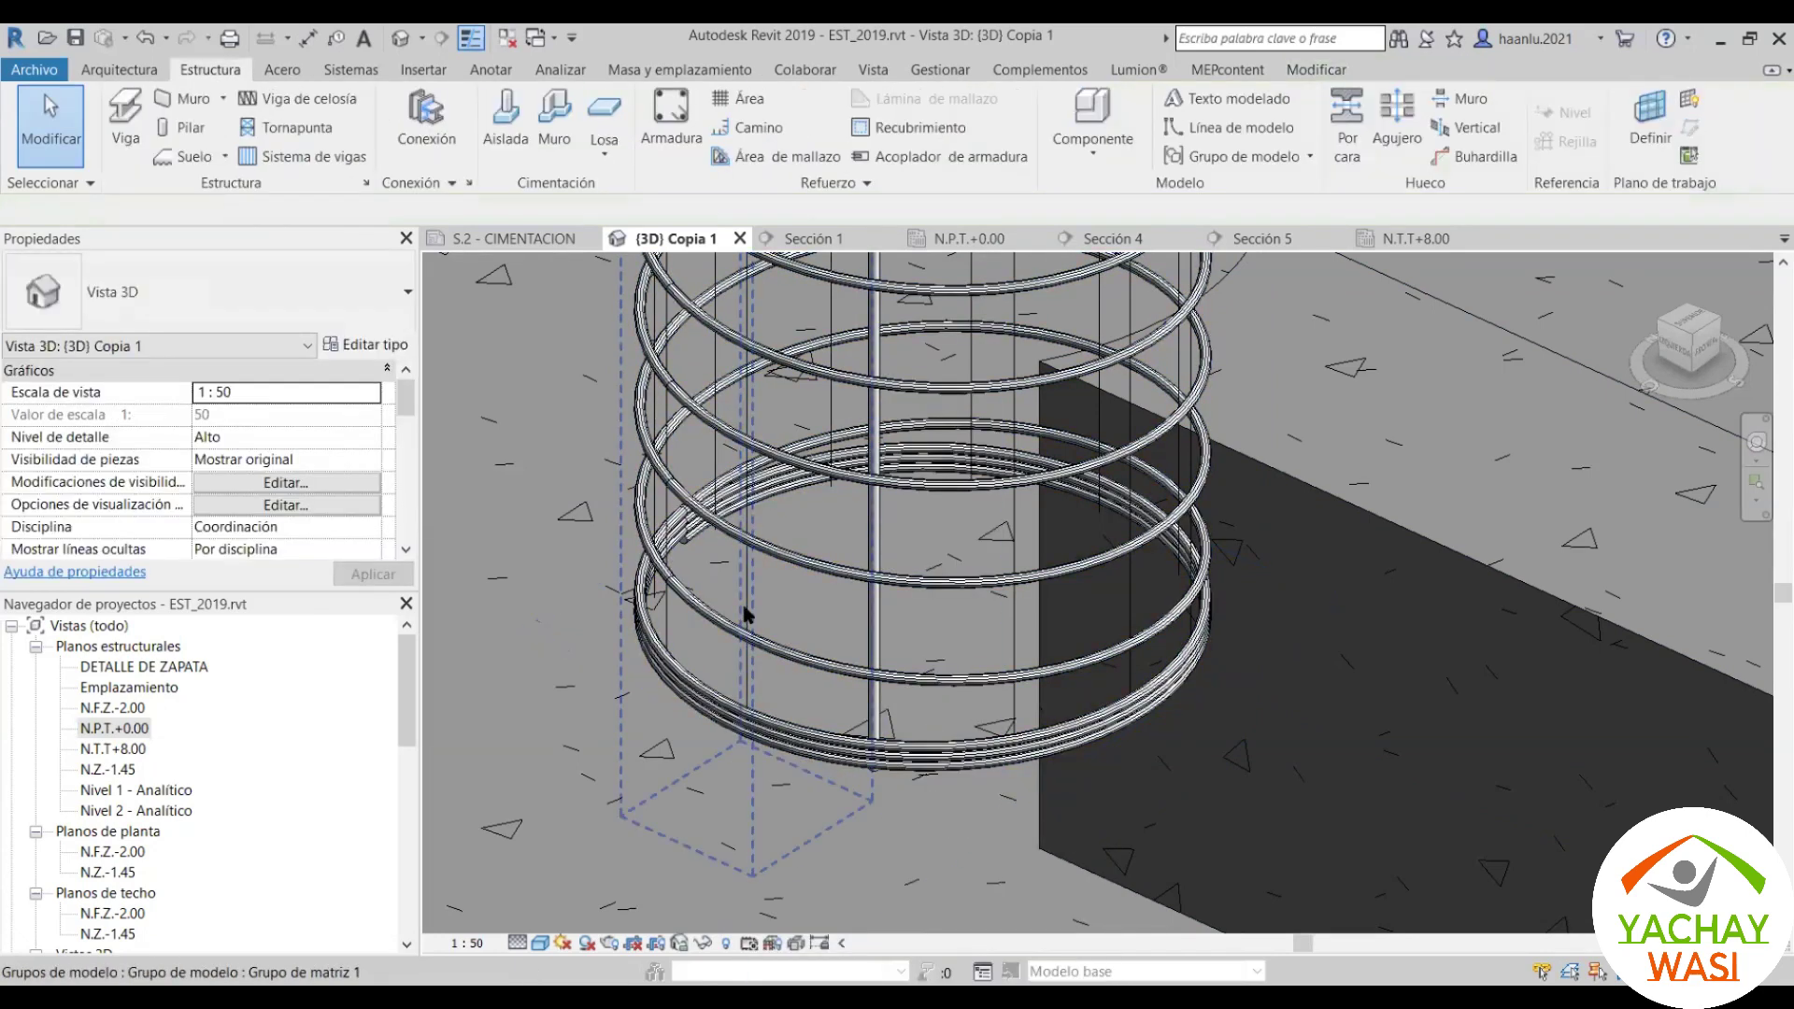
{"action": "right_click", "coordinate": [1006, 339]}
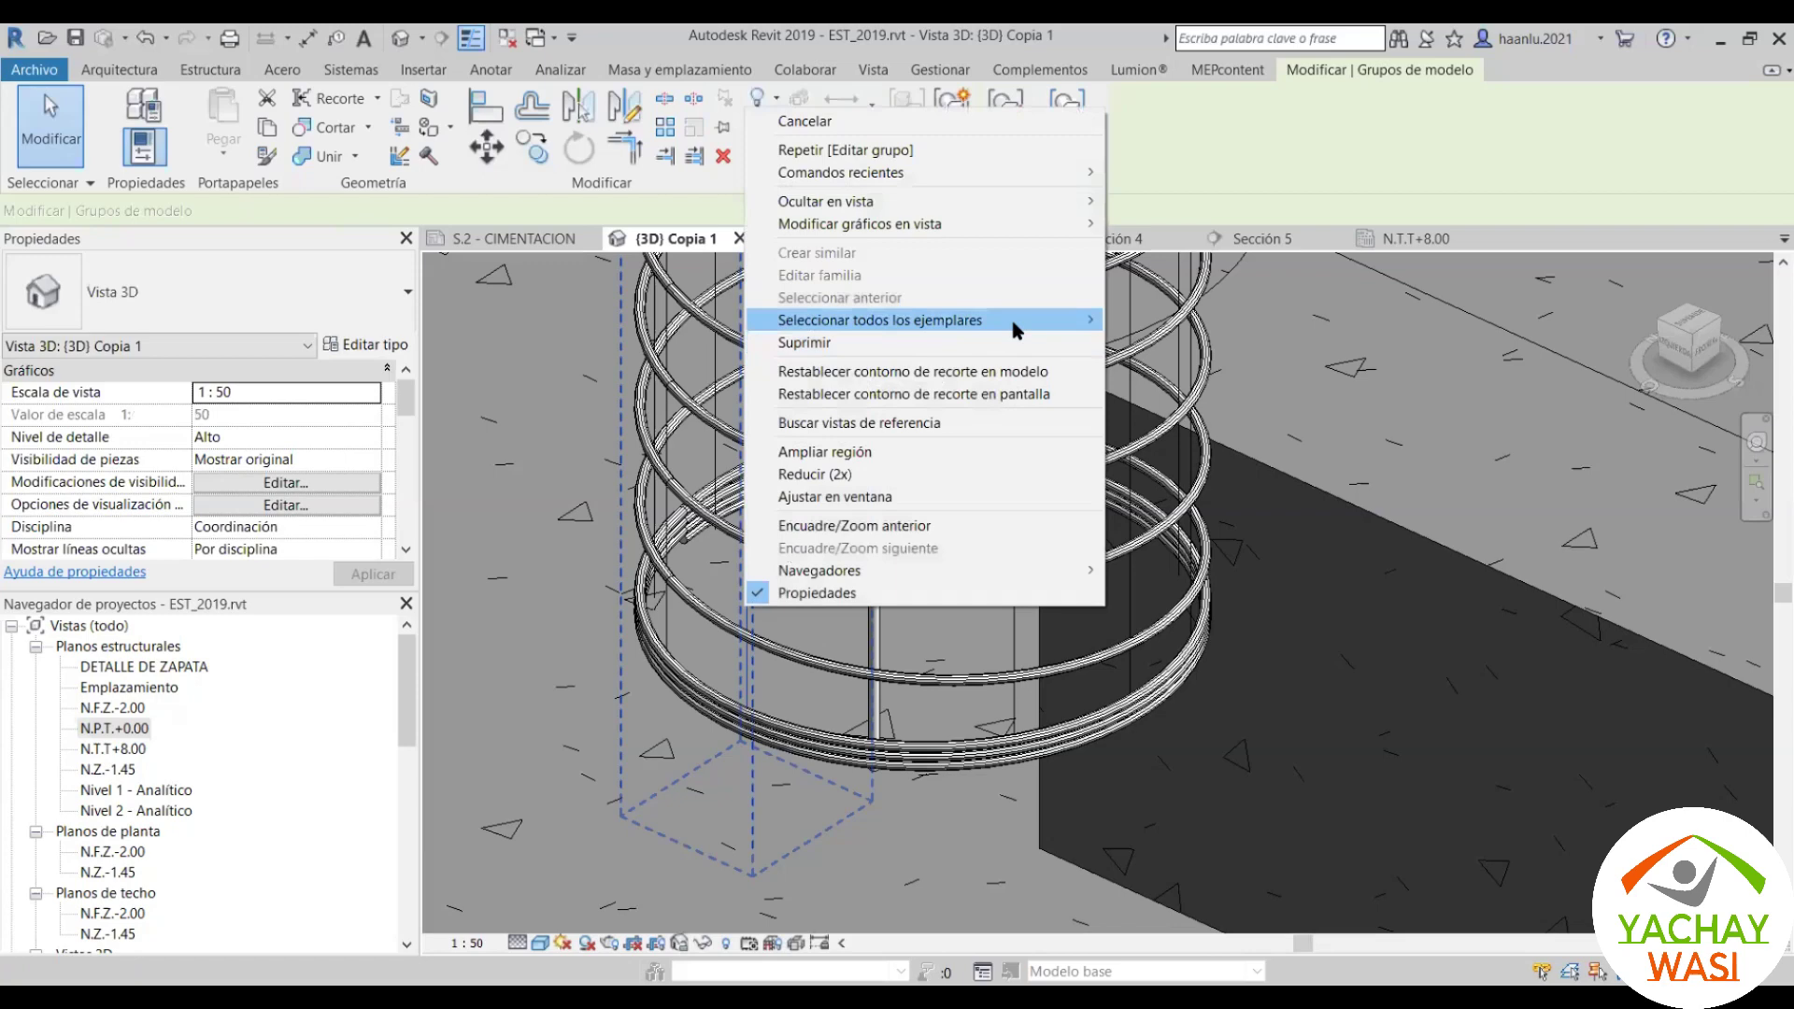
{"action": "left_click", "coordinate": [1135, 348]}
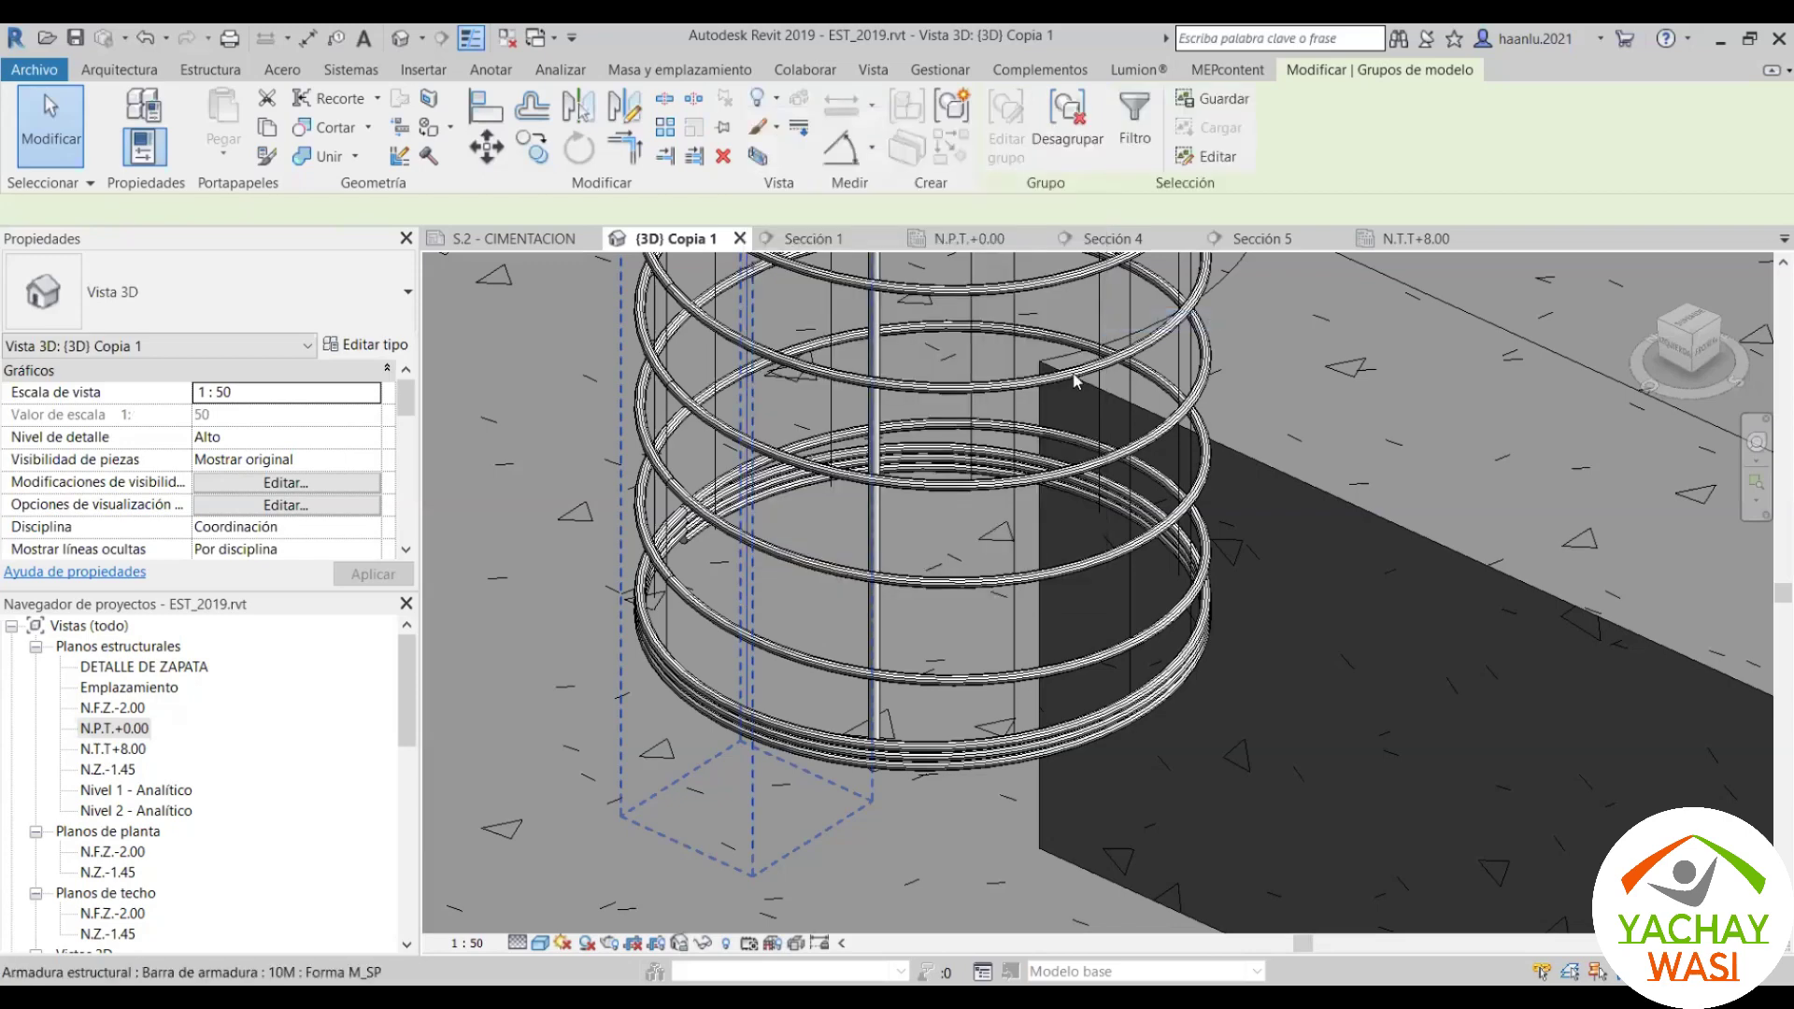
{"action": "left_click", "coordinate": [1077, 133]}
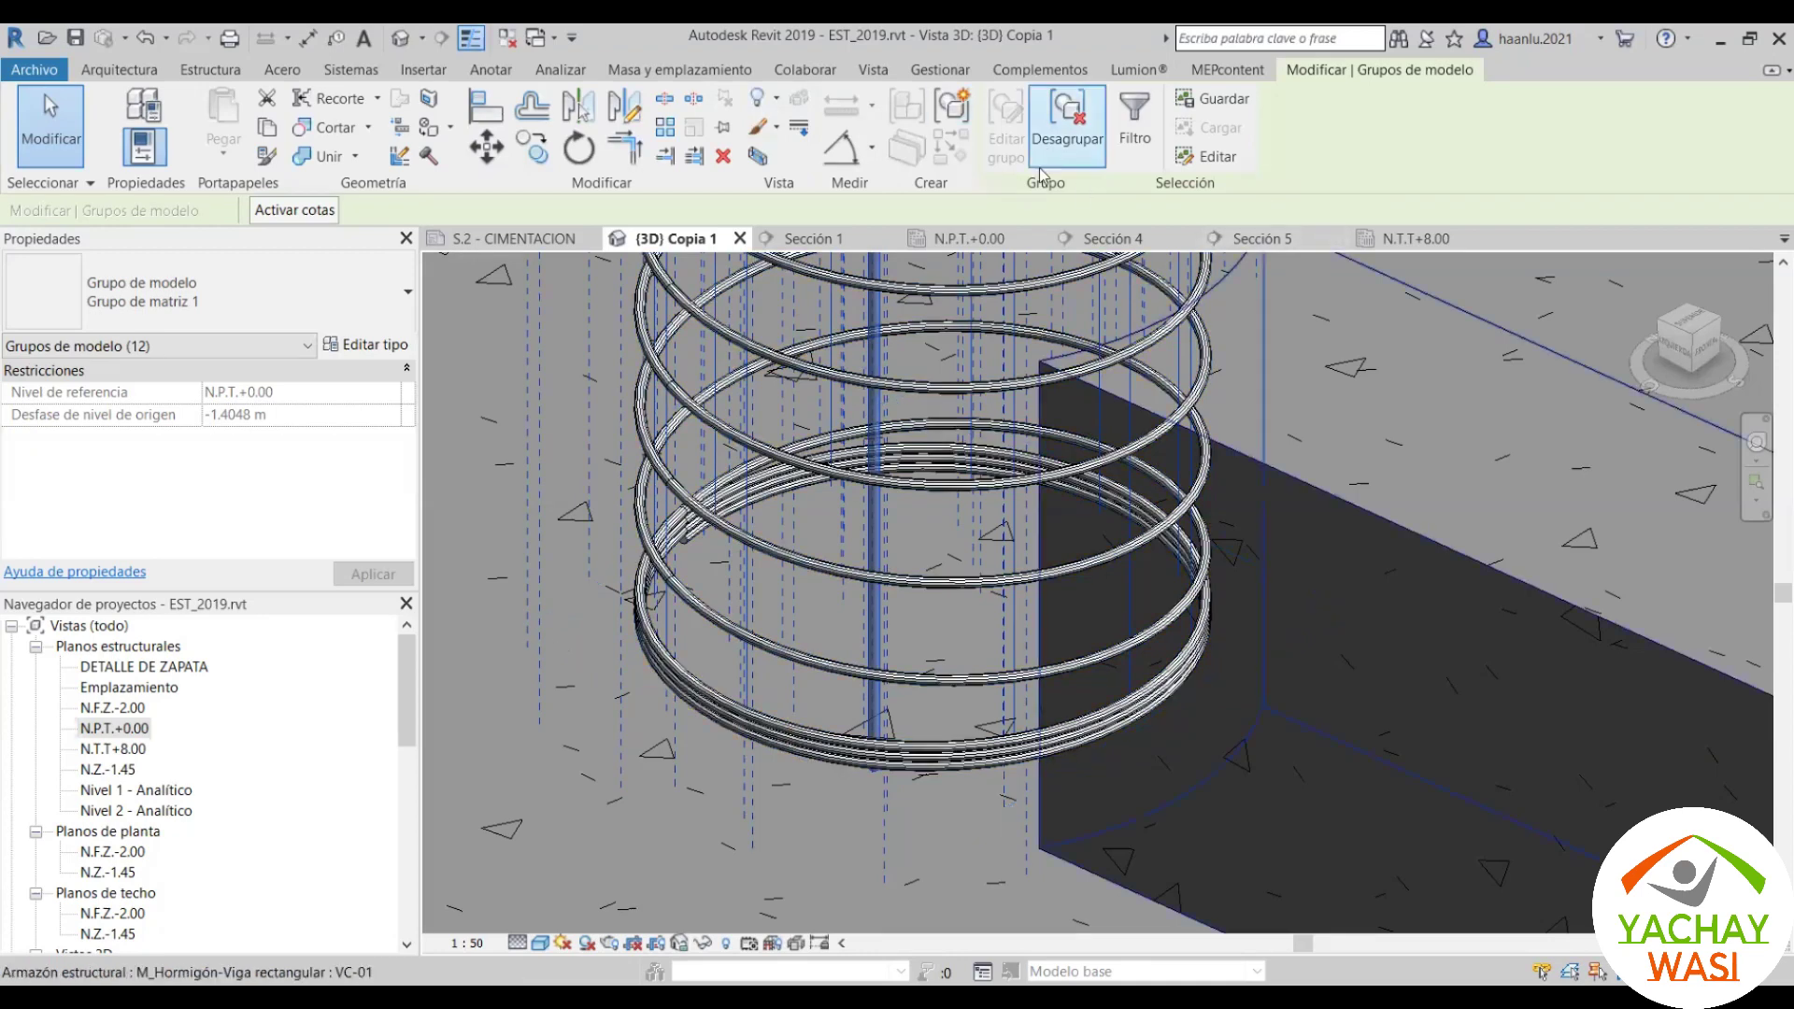
Step: Set the freed vertical bars' visibility state to Ver como sólido in (3D) Copia 1
{"action": "left_click", "coordinate": [1067, 131]}
{"action": "scroll", "coordinate": [224, 509], "scroll_direction": "down", "scroll_amount": 3}
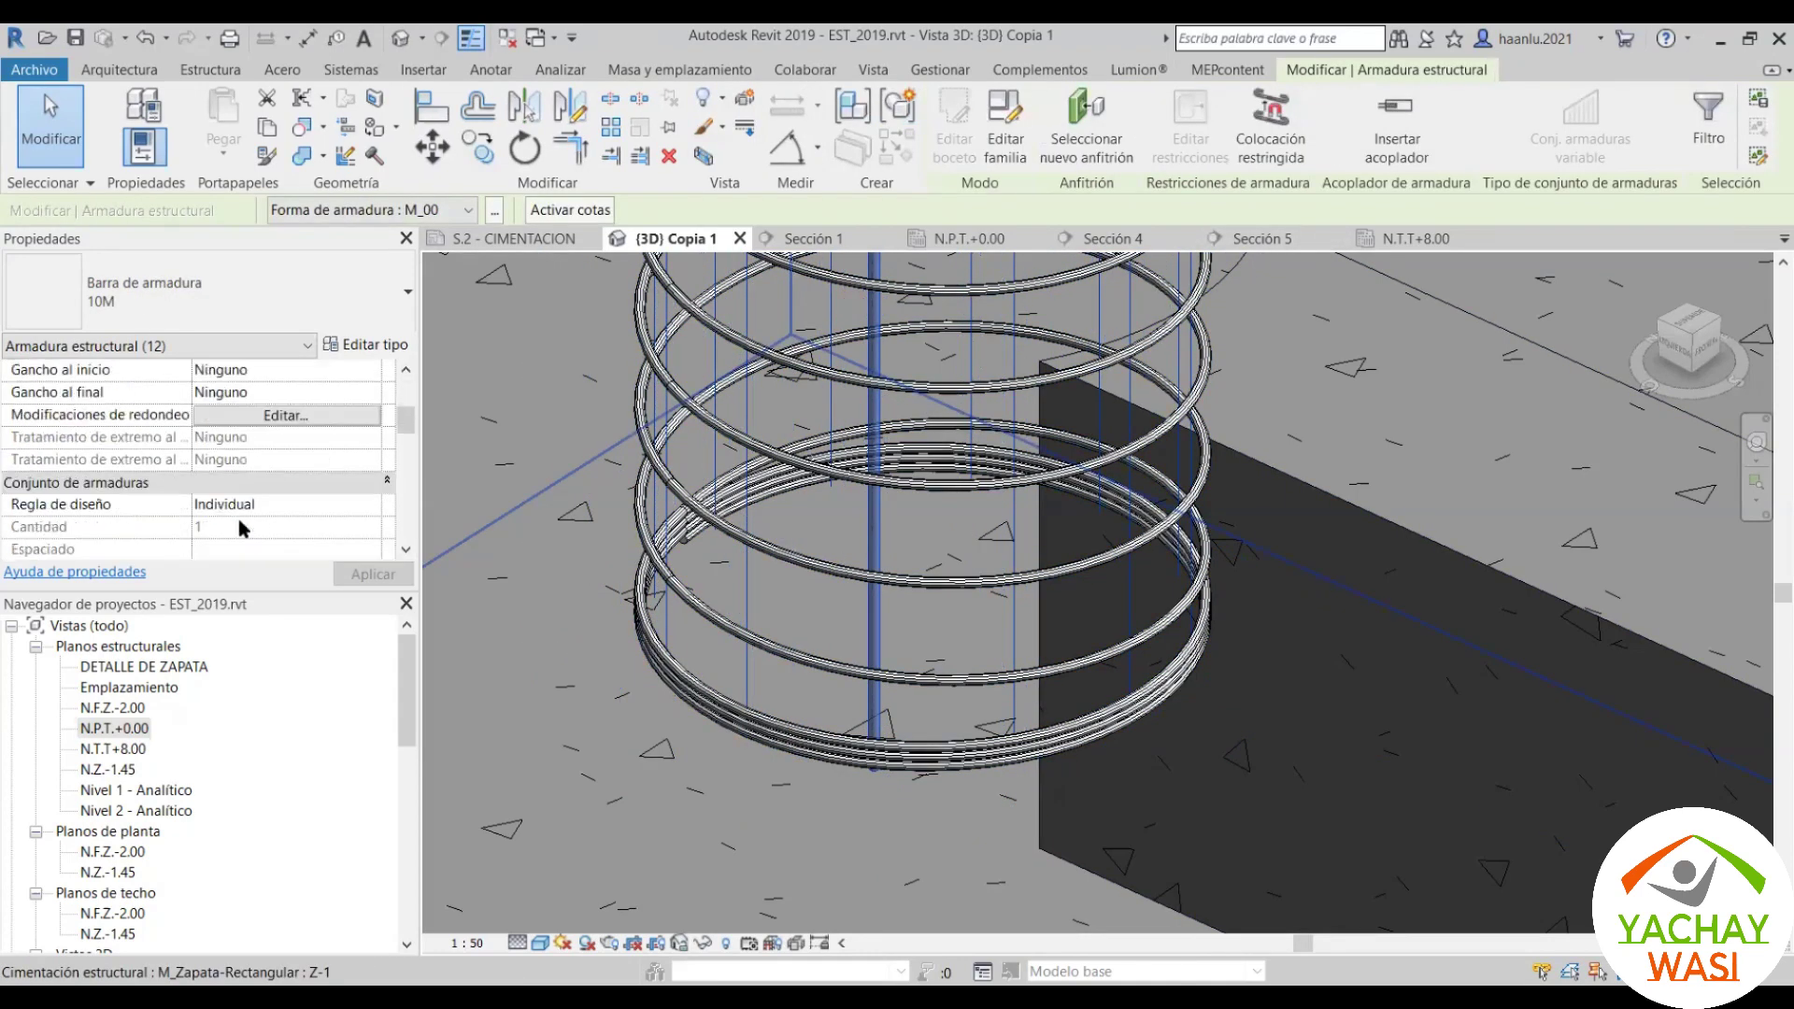
{"action": "left_click", "coordinate": [297, 421]}
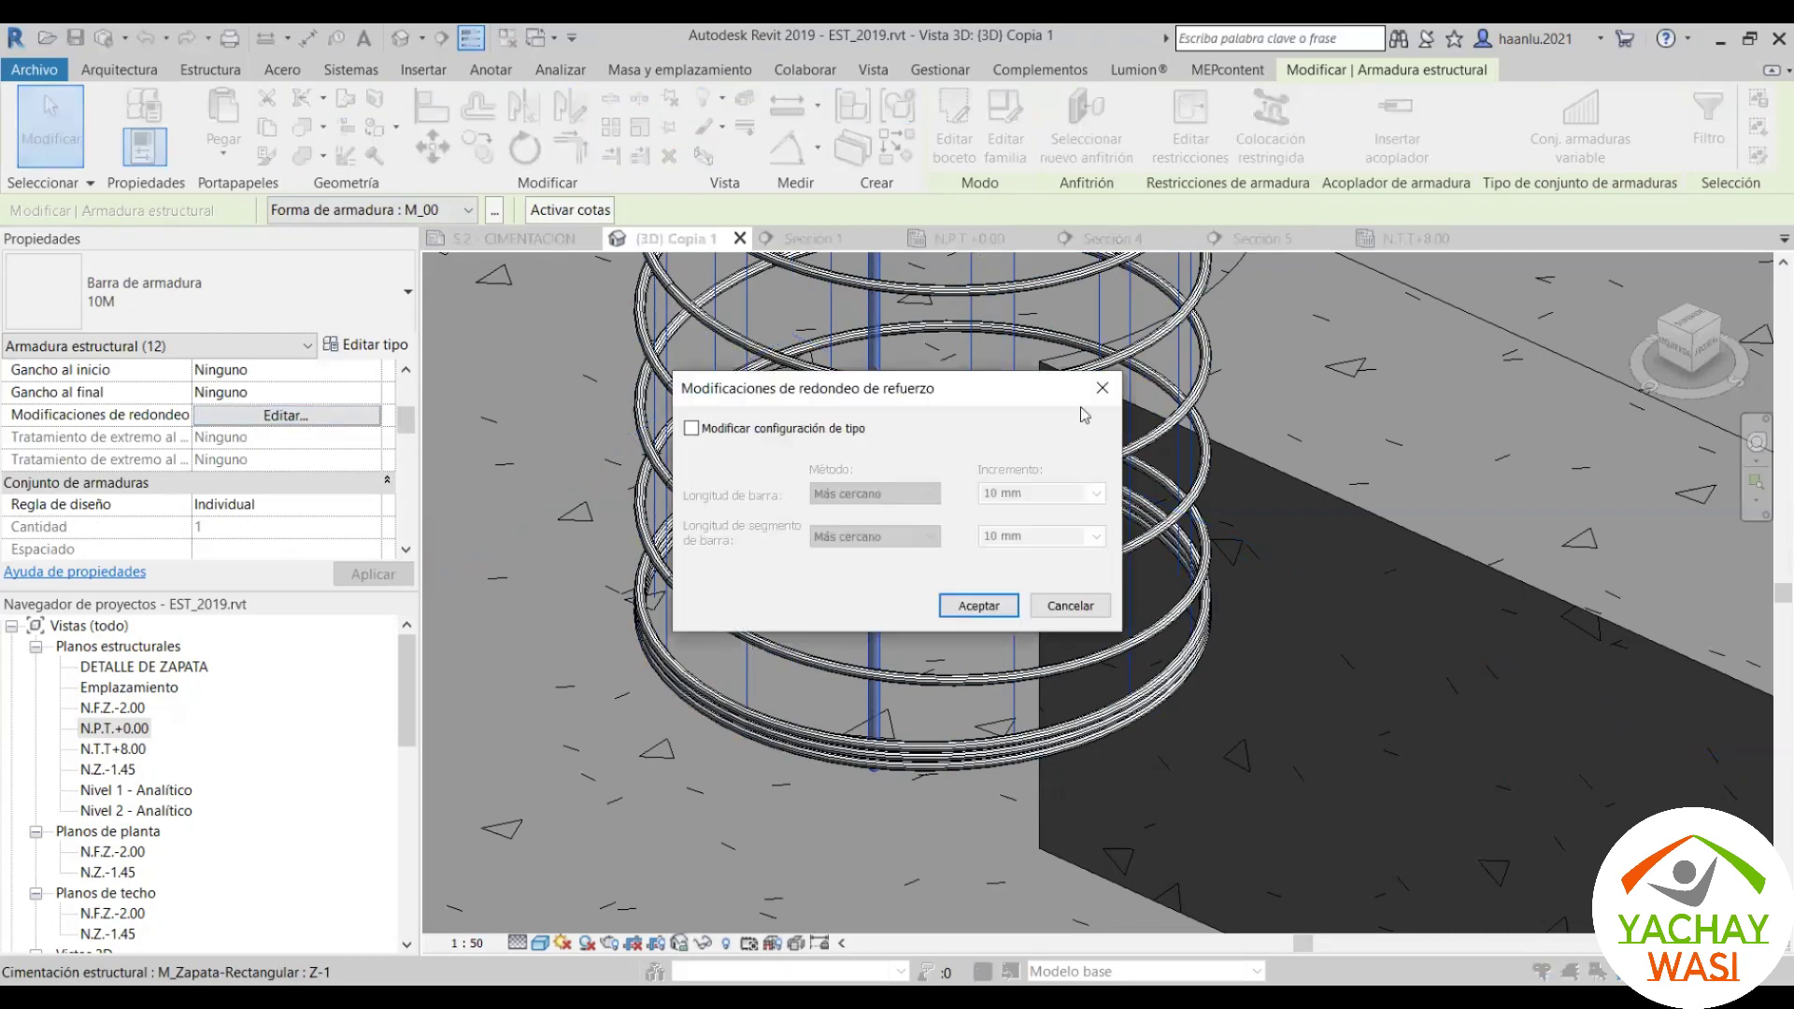
{"action": "key", "text": "Return"}
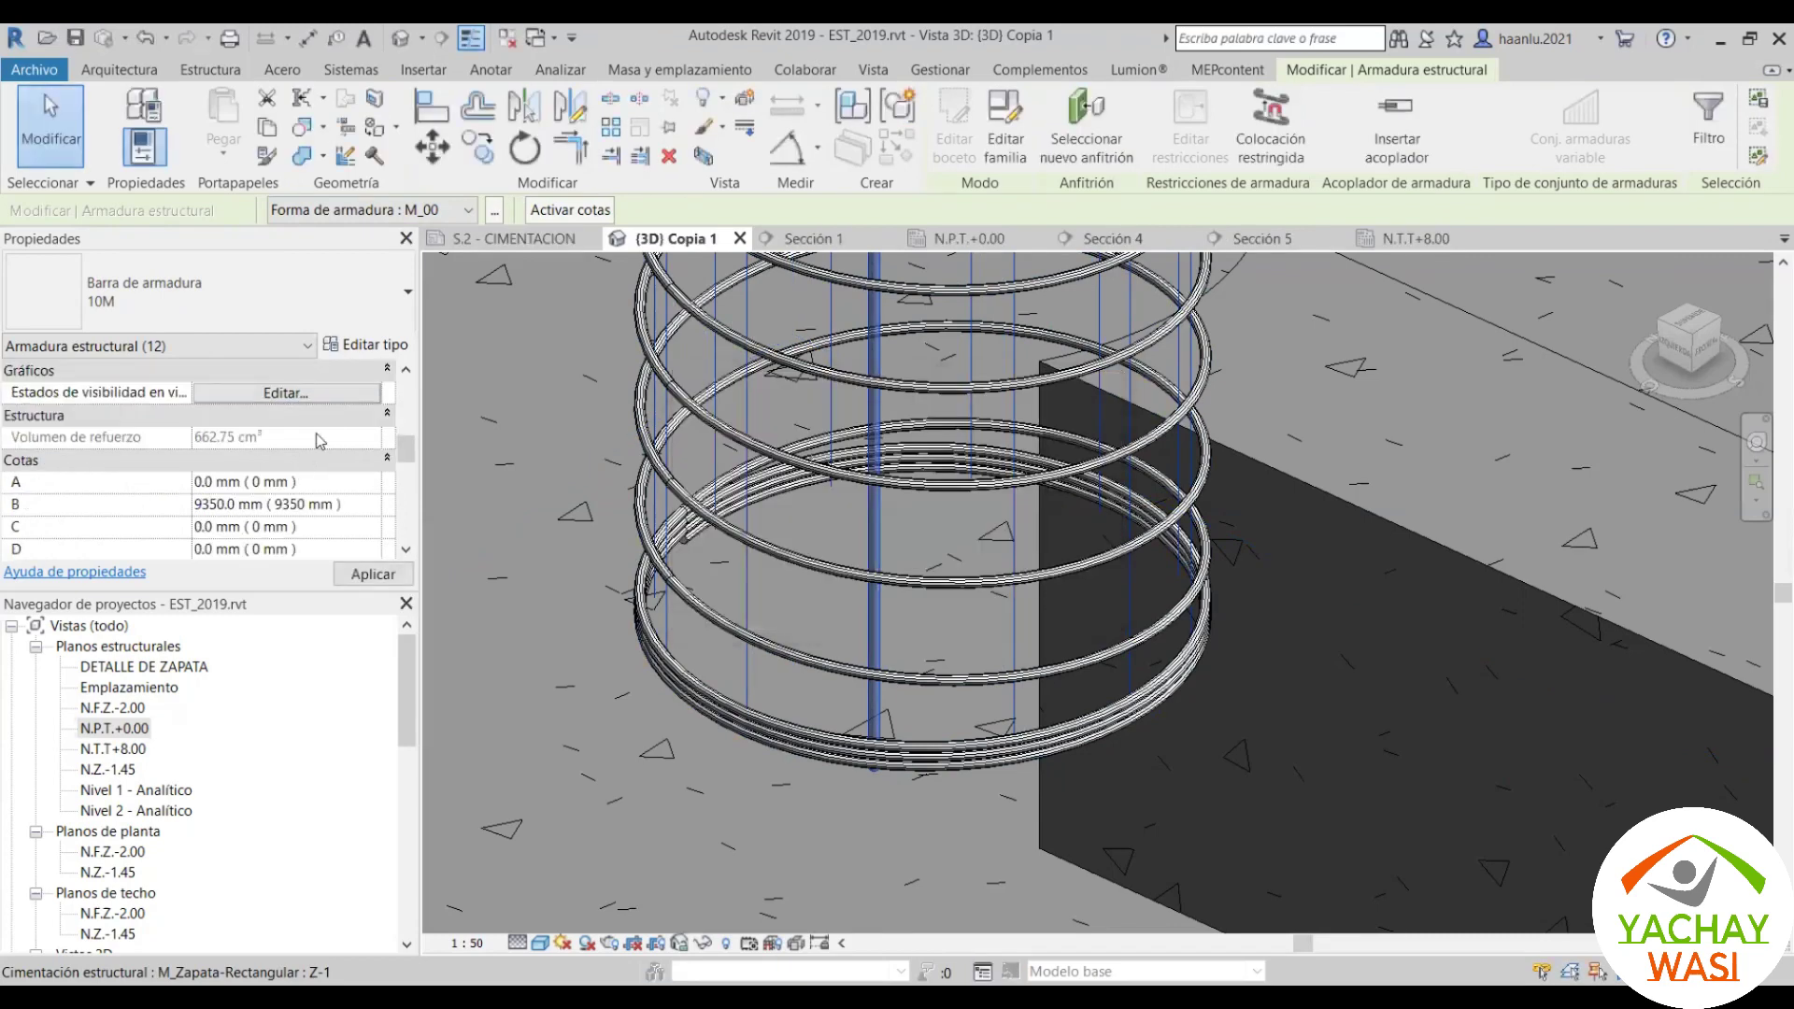
{"action": "left_click", "coordinate": [337, 413]}
{"action": "left_click", "coordinate": [318, 392]}
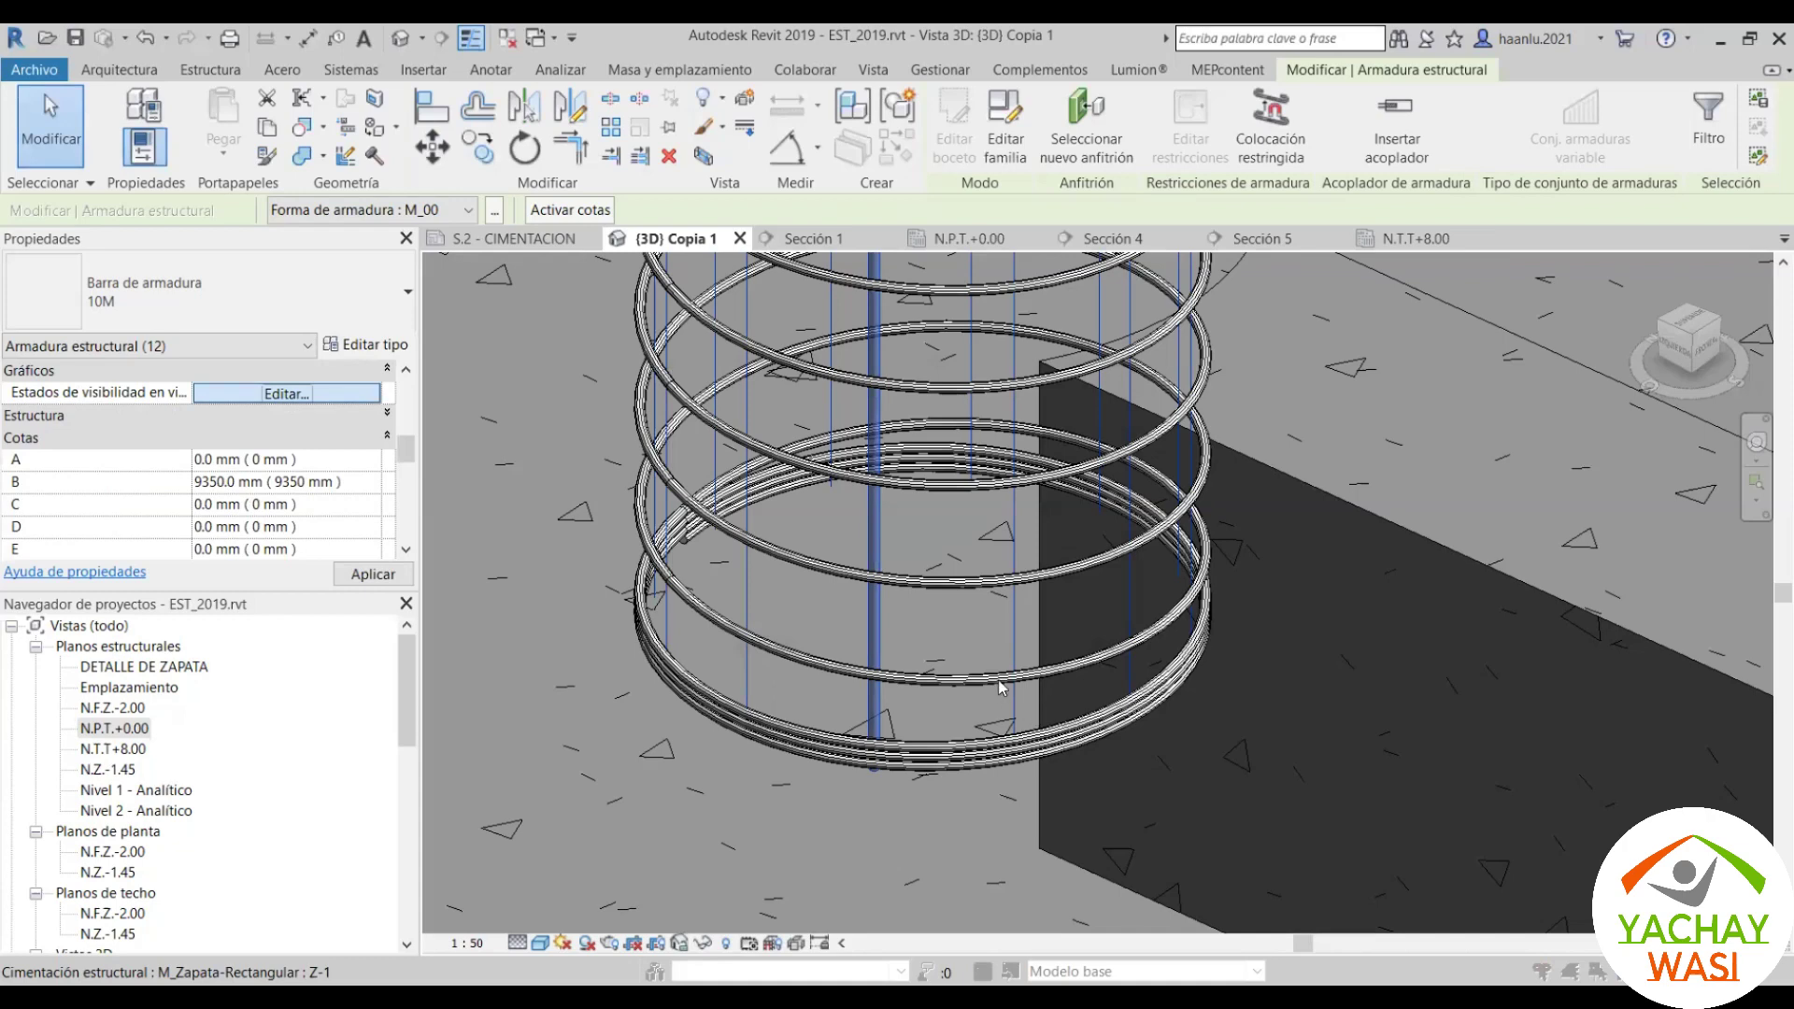
{"action": "left_click", "coordinate": [1090, 651]}
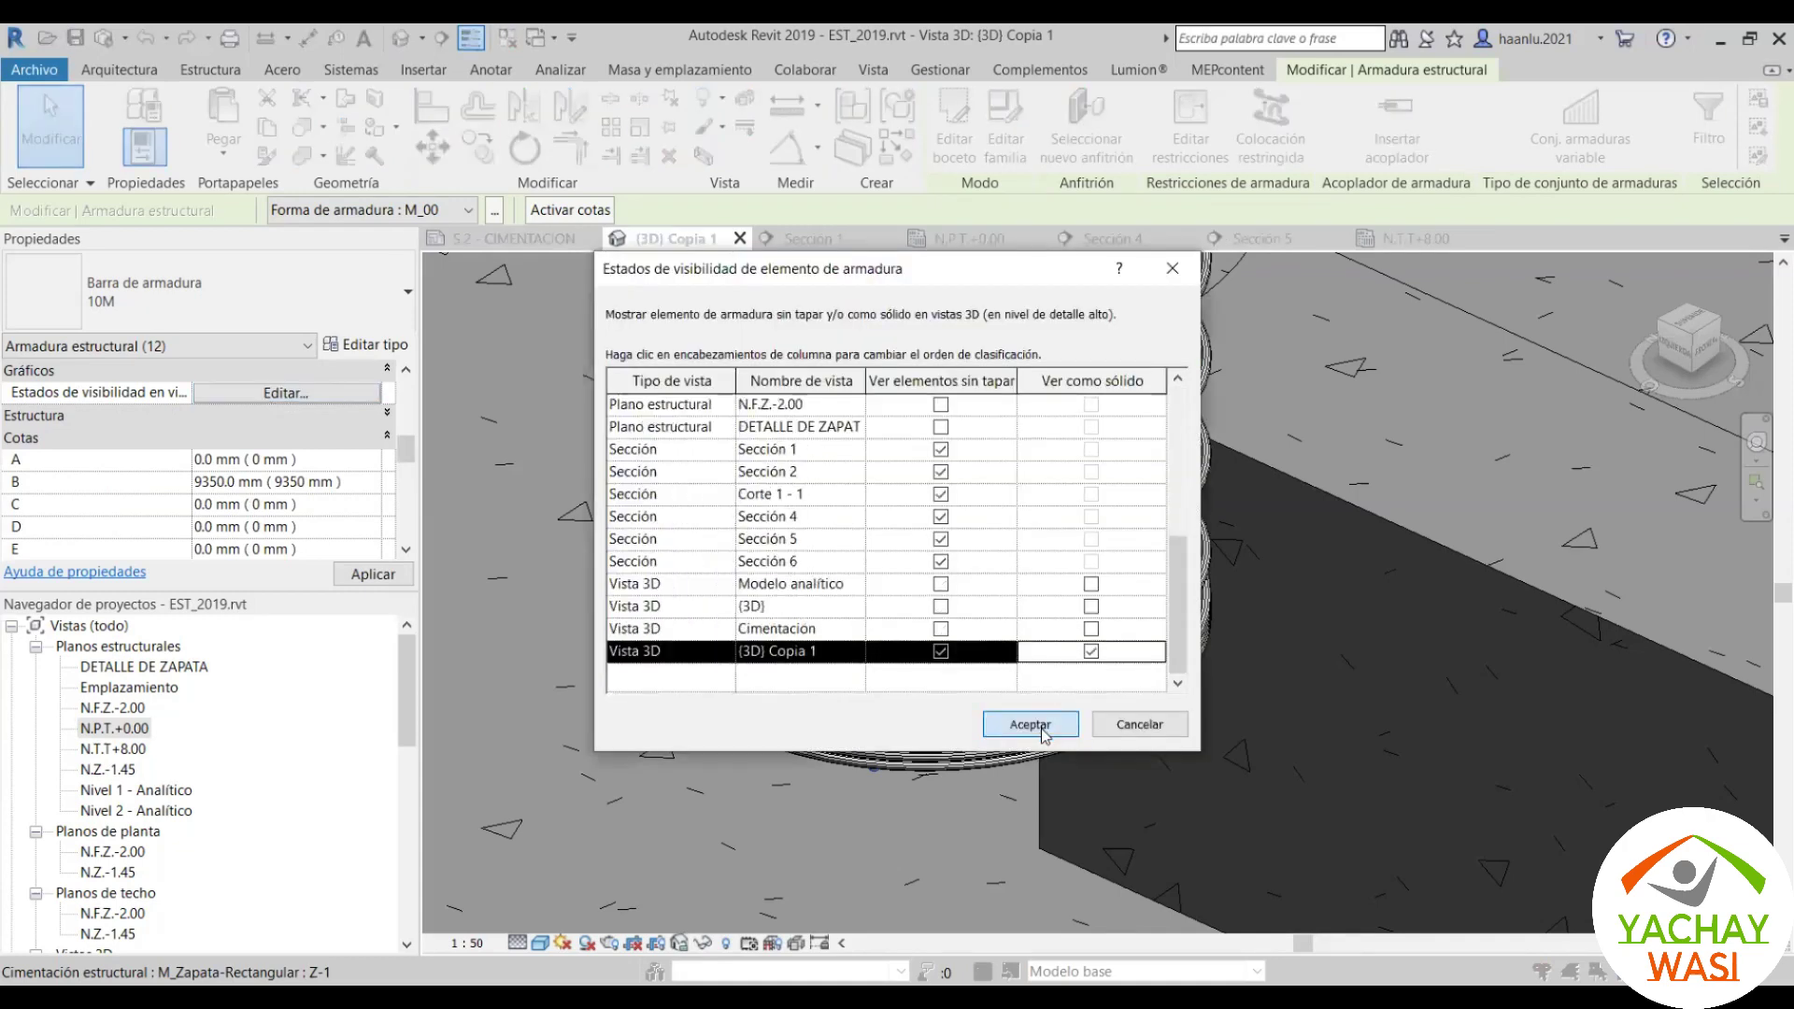
{"action": "key", "text": "Return"}
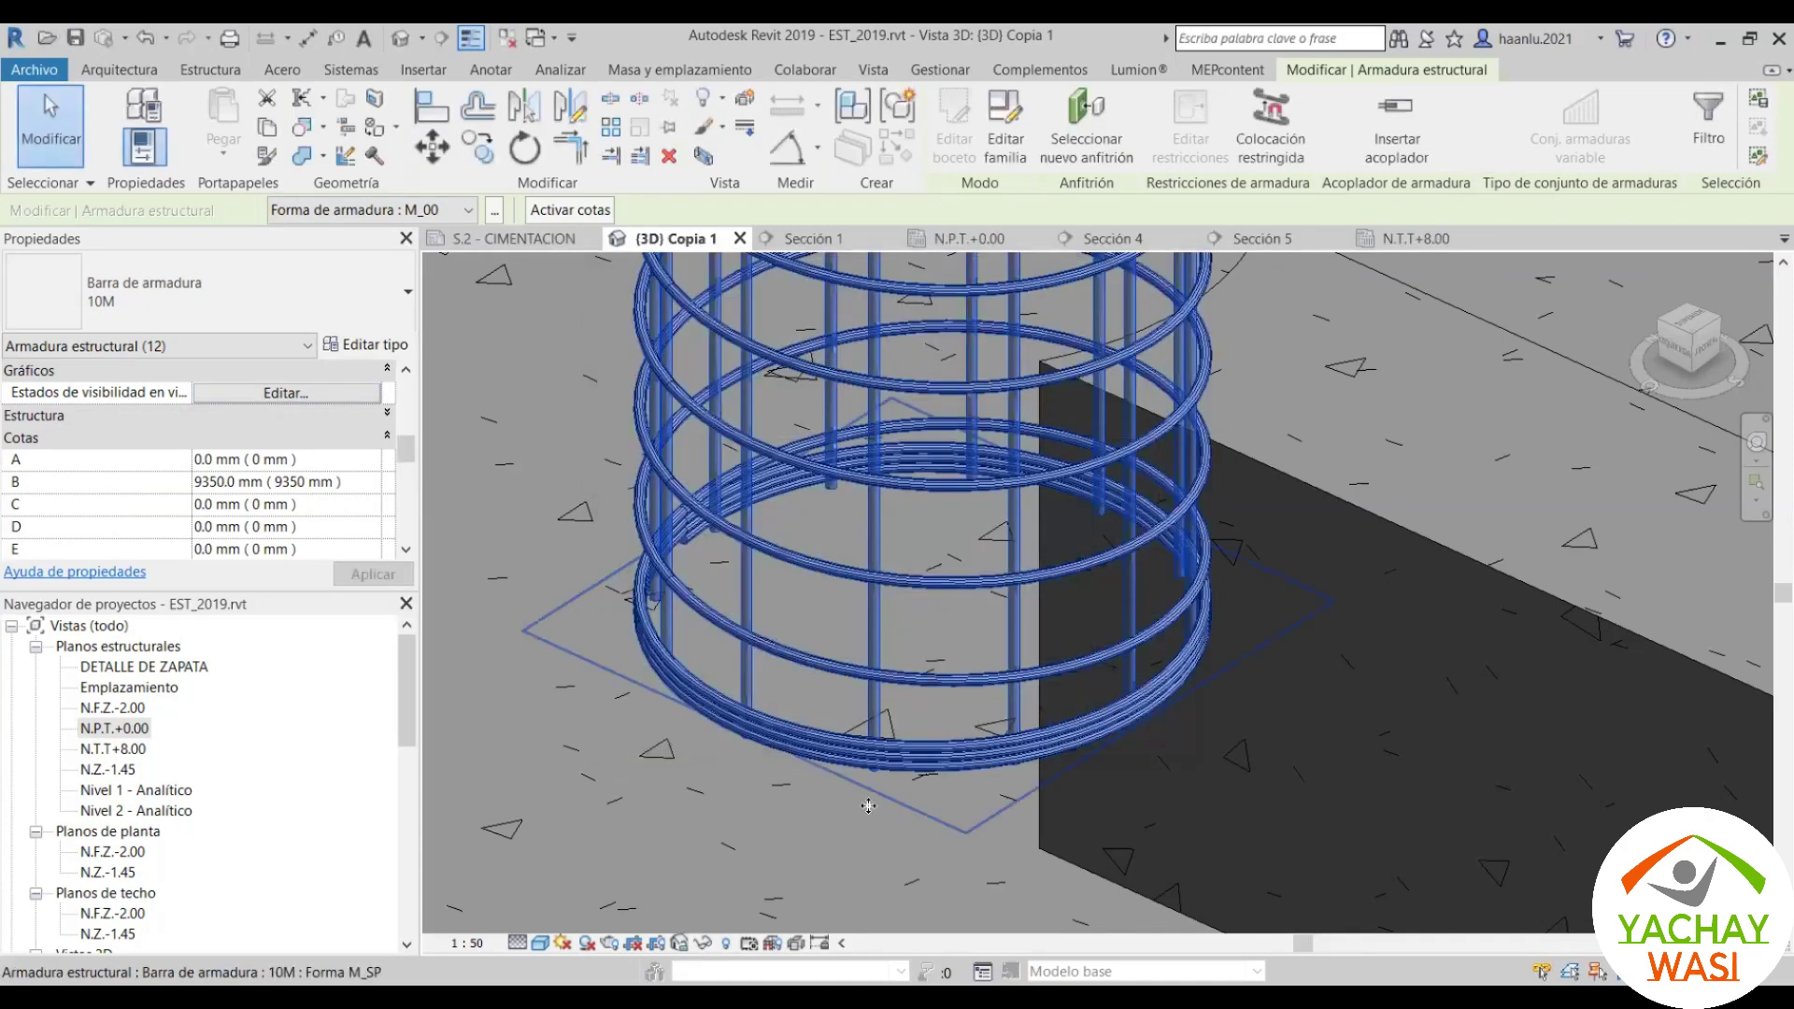
{"action": "scroll", "coordinate": [884, 809], "scroll_direction": "down", "scroll_amount": 3}
{"action": "middle_click_drag", "start_coordinate": [884, 809], "coordinate": [1053, 713], "text": "shift"}
{"action": "scroll", "coordinate": [988, 456], "scroll_direction": "up", "scroll_amount": 3}
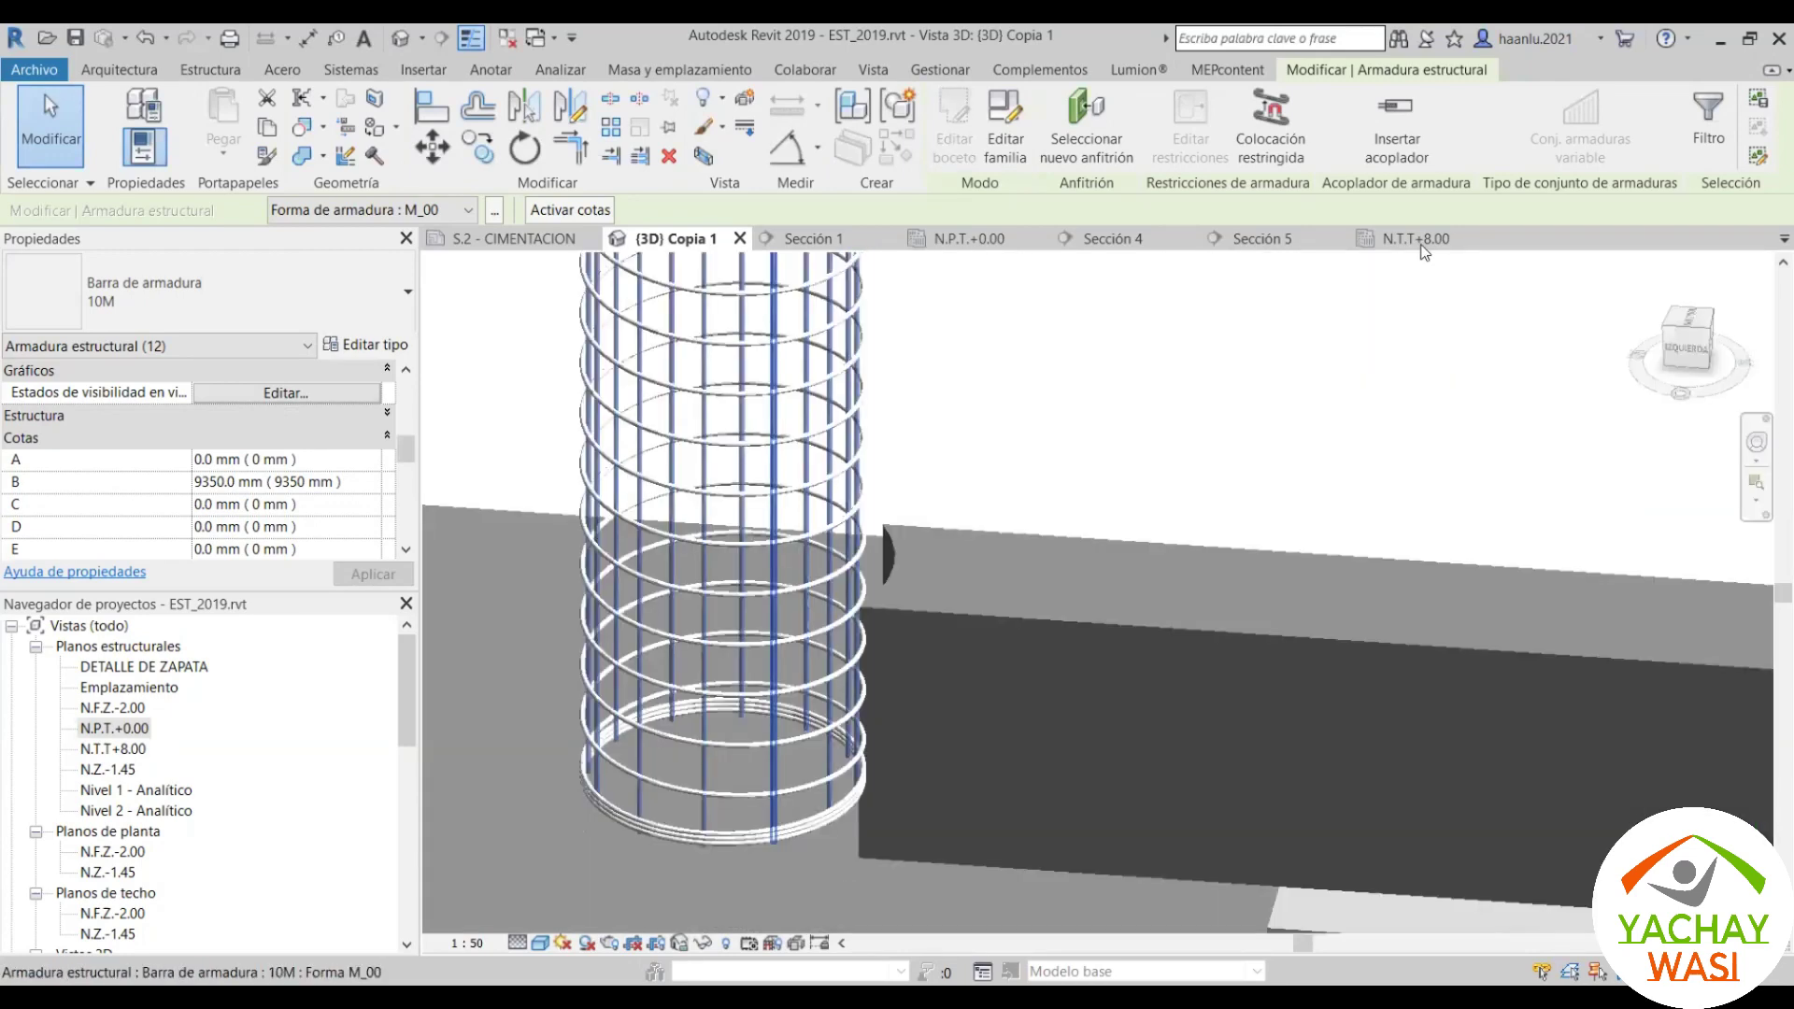
Step: Return to the N.P.T.+0.00 plan and open the Sección 2 section view
{"action": "left_click", "coordinate": [1418, 238]}
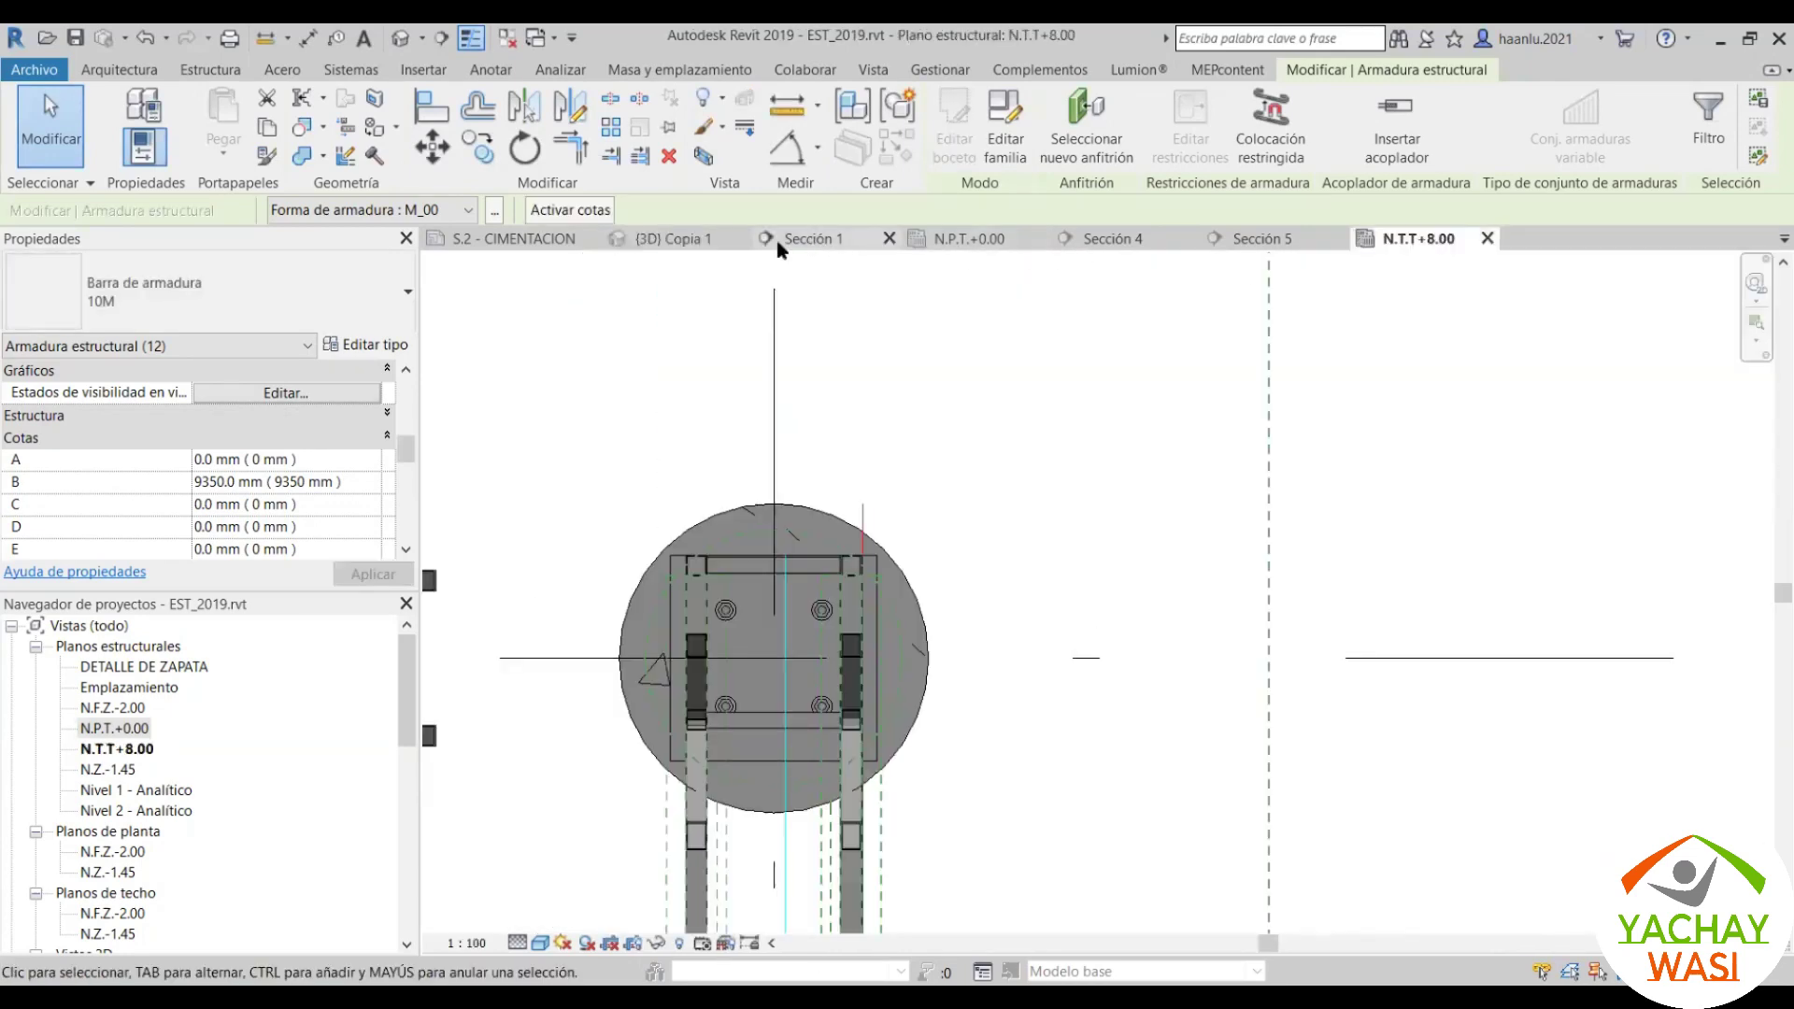
{"action": "key", "text": "ctrl+Tab"}
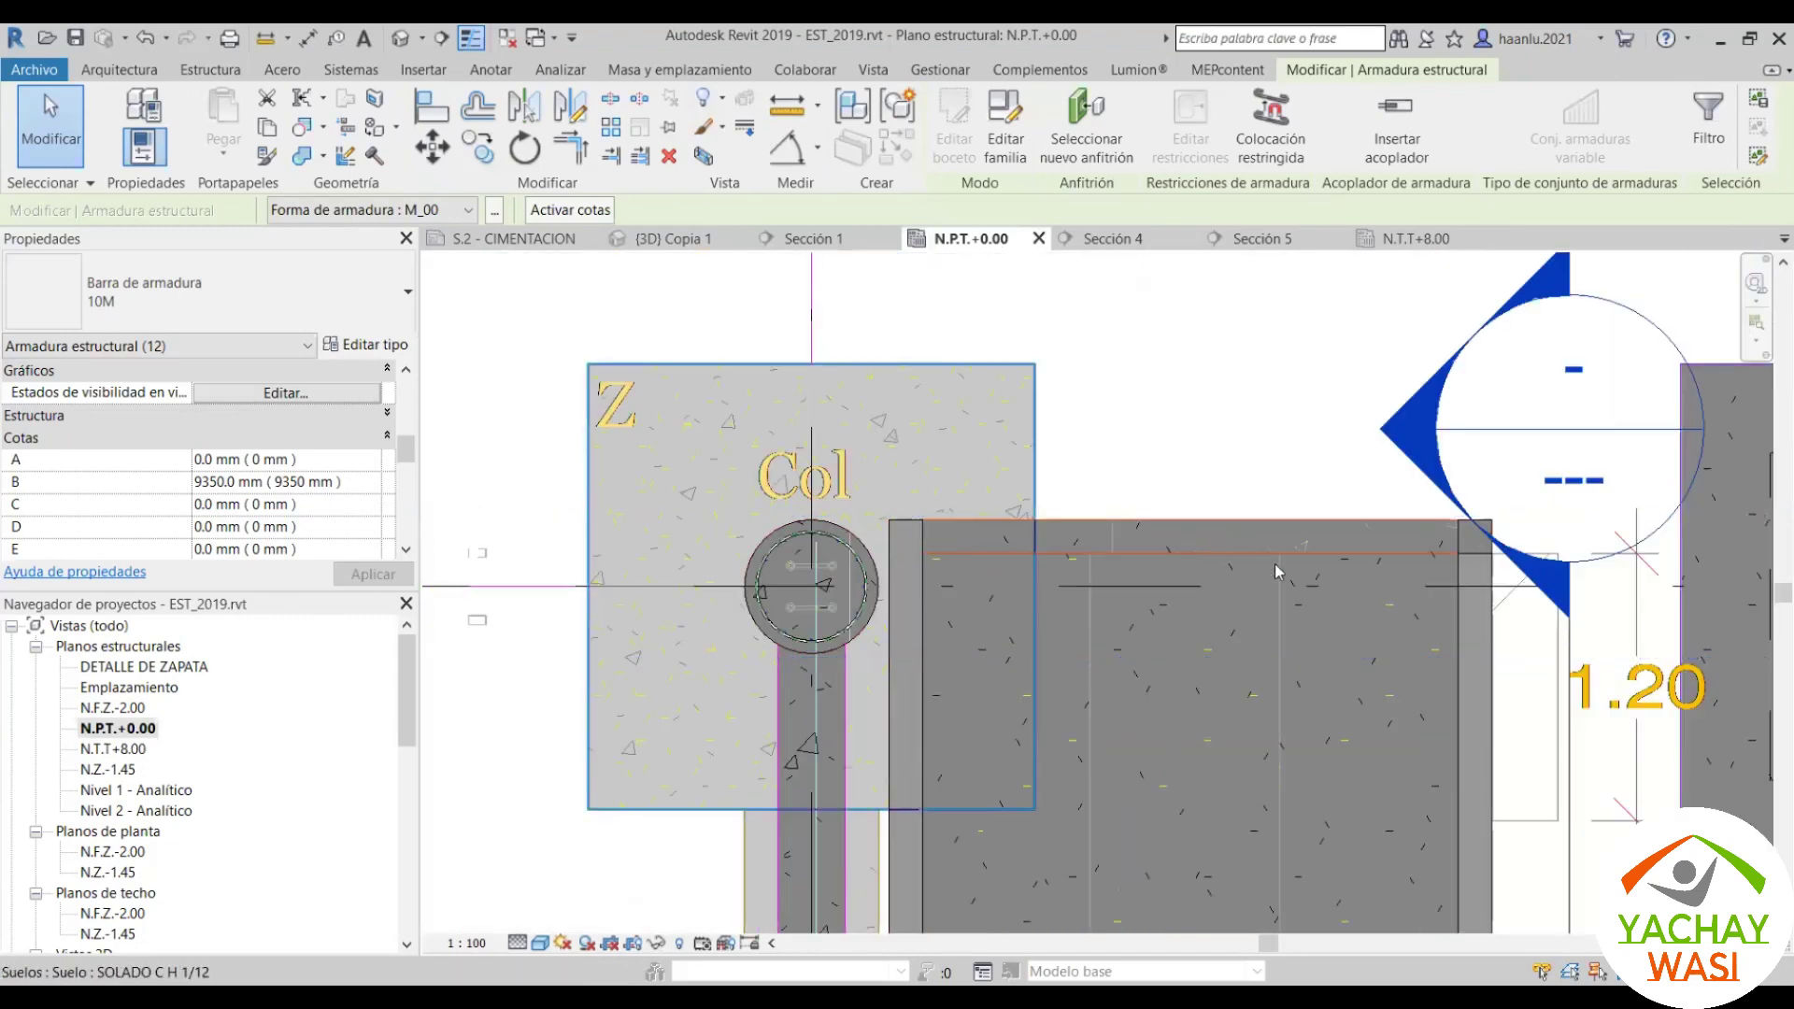
{"action": "scroll", "coordinate": [1274, 563], "scroll_direction": "down", "scroll_amount": 2}
{"action": "left_click", "coordinate": [1335, 621]}
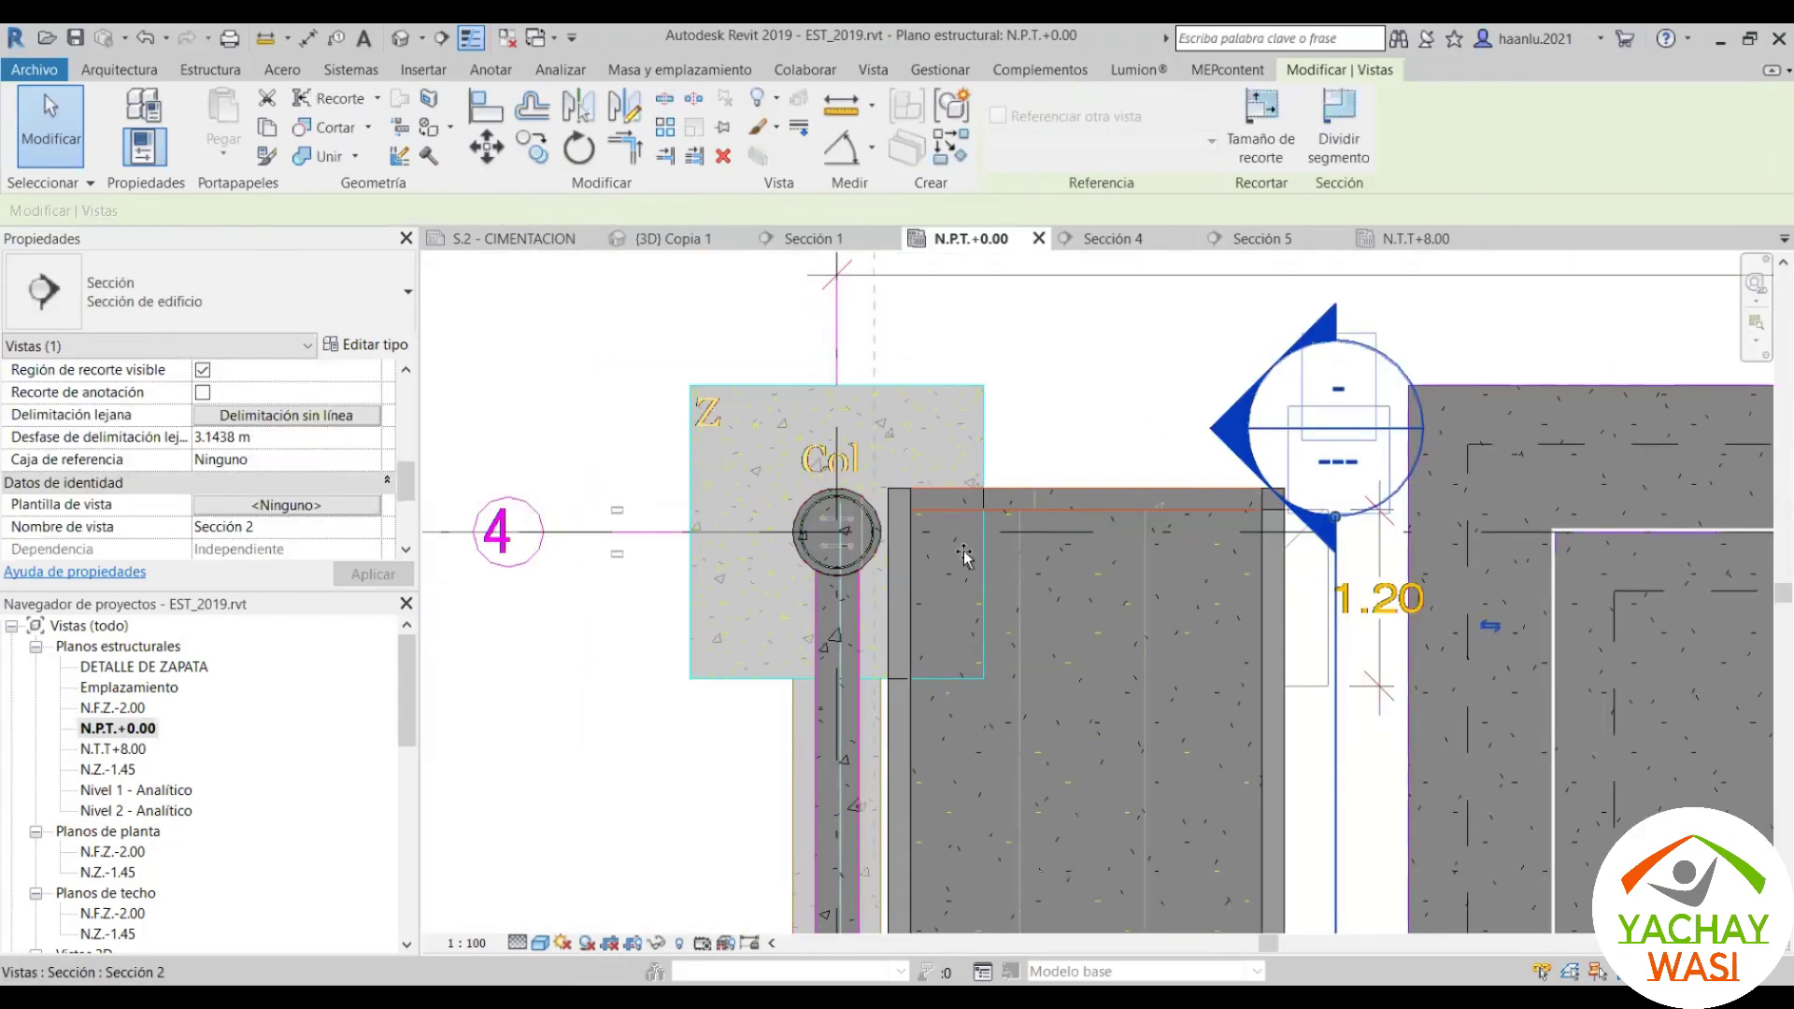
{"action": "left_click", "coordinate": [887, 519]}
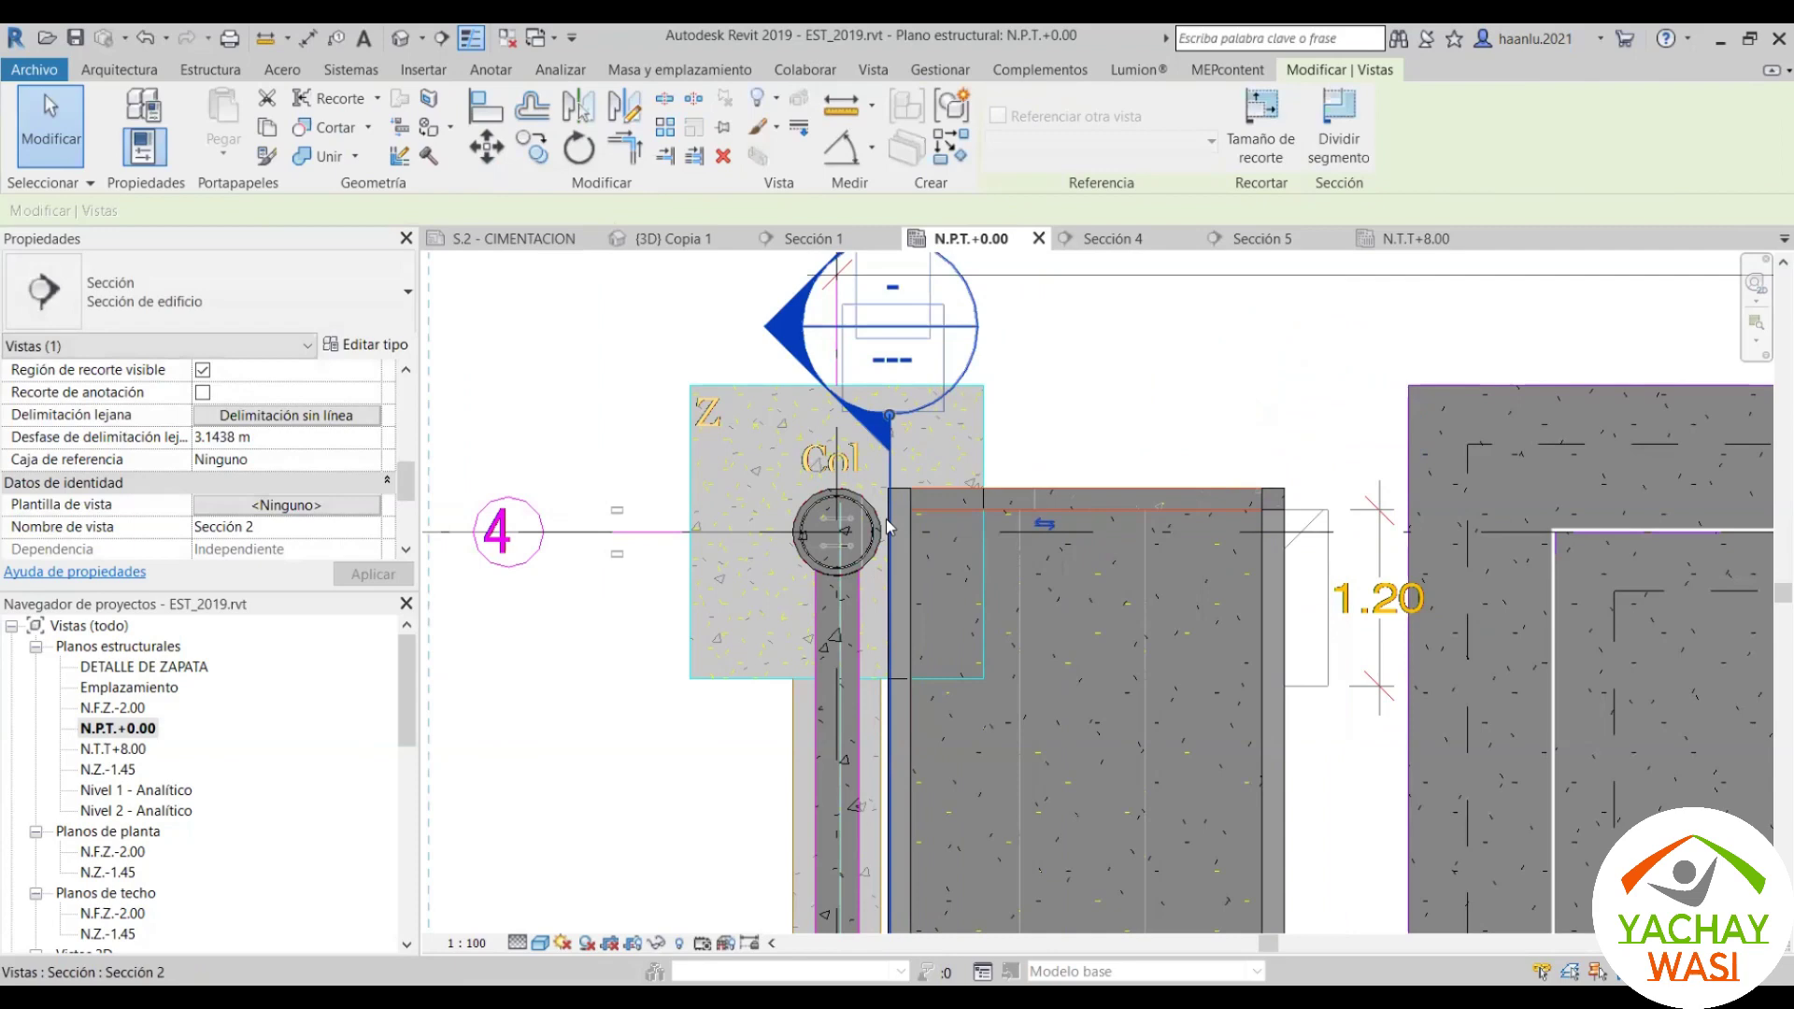
{"action": "double_click", "coordinate": [966, 574]}
Step: Zoom into the column in Sección 2 and select one of its vertical bars
{"action": "scroll", "coordinate": [905, 697], "scroll_direction": "up", "scroll_amount": 5}
{"action": "scroll", "coordinate": [904, 698], "scroll_direction": "up", "scroll_amount": 5}
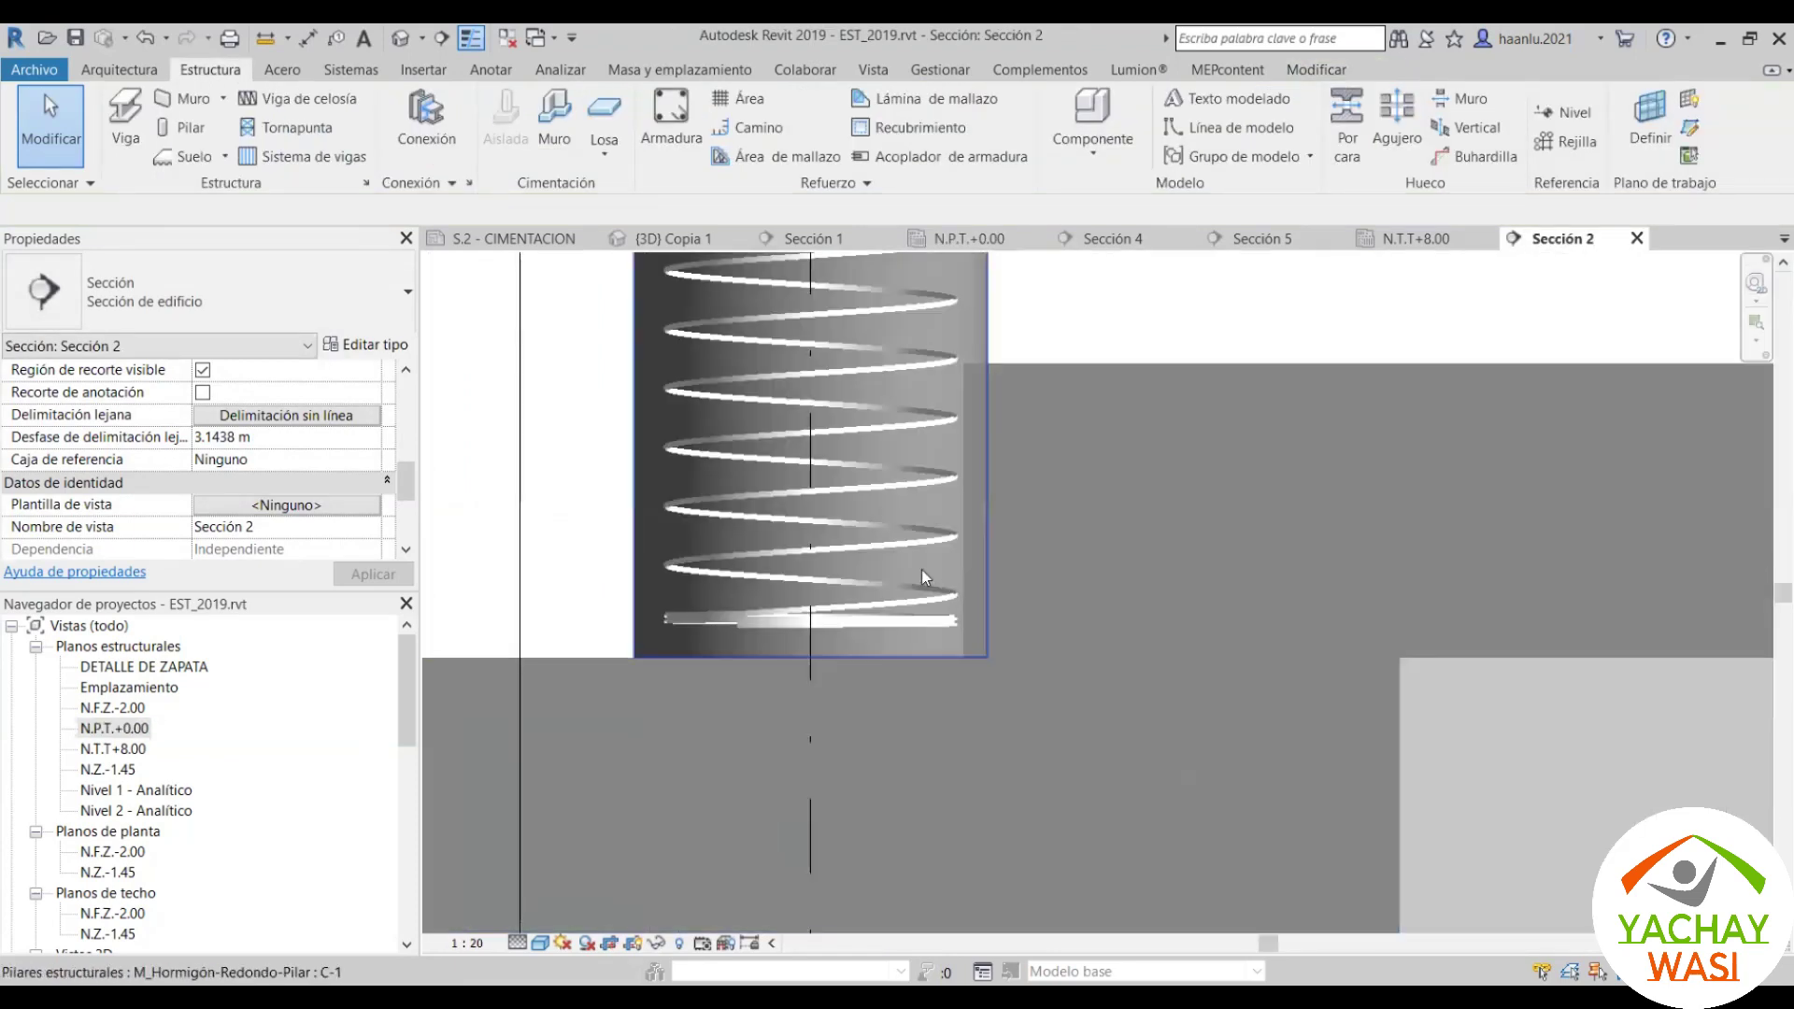
{"action": "scroll", "coordinate": [663, 748], "scroll_direction": "down", "scroll_amount": 3}
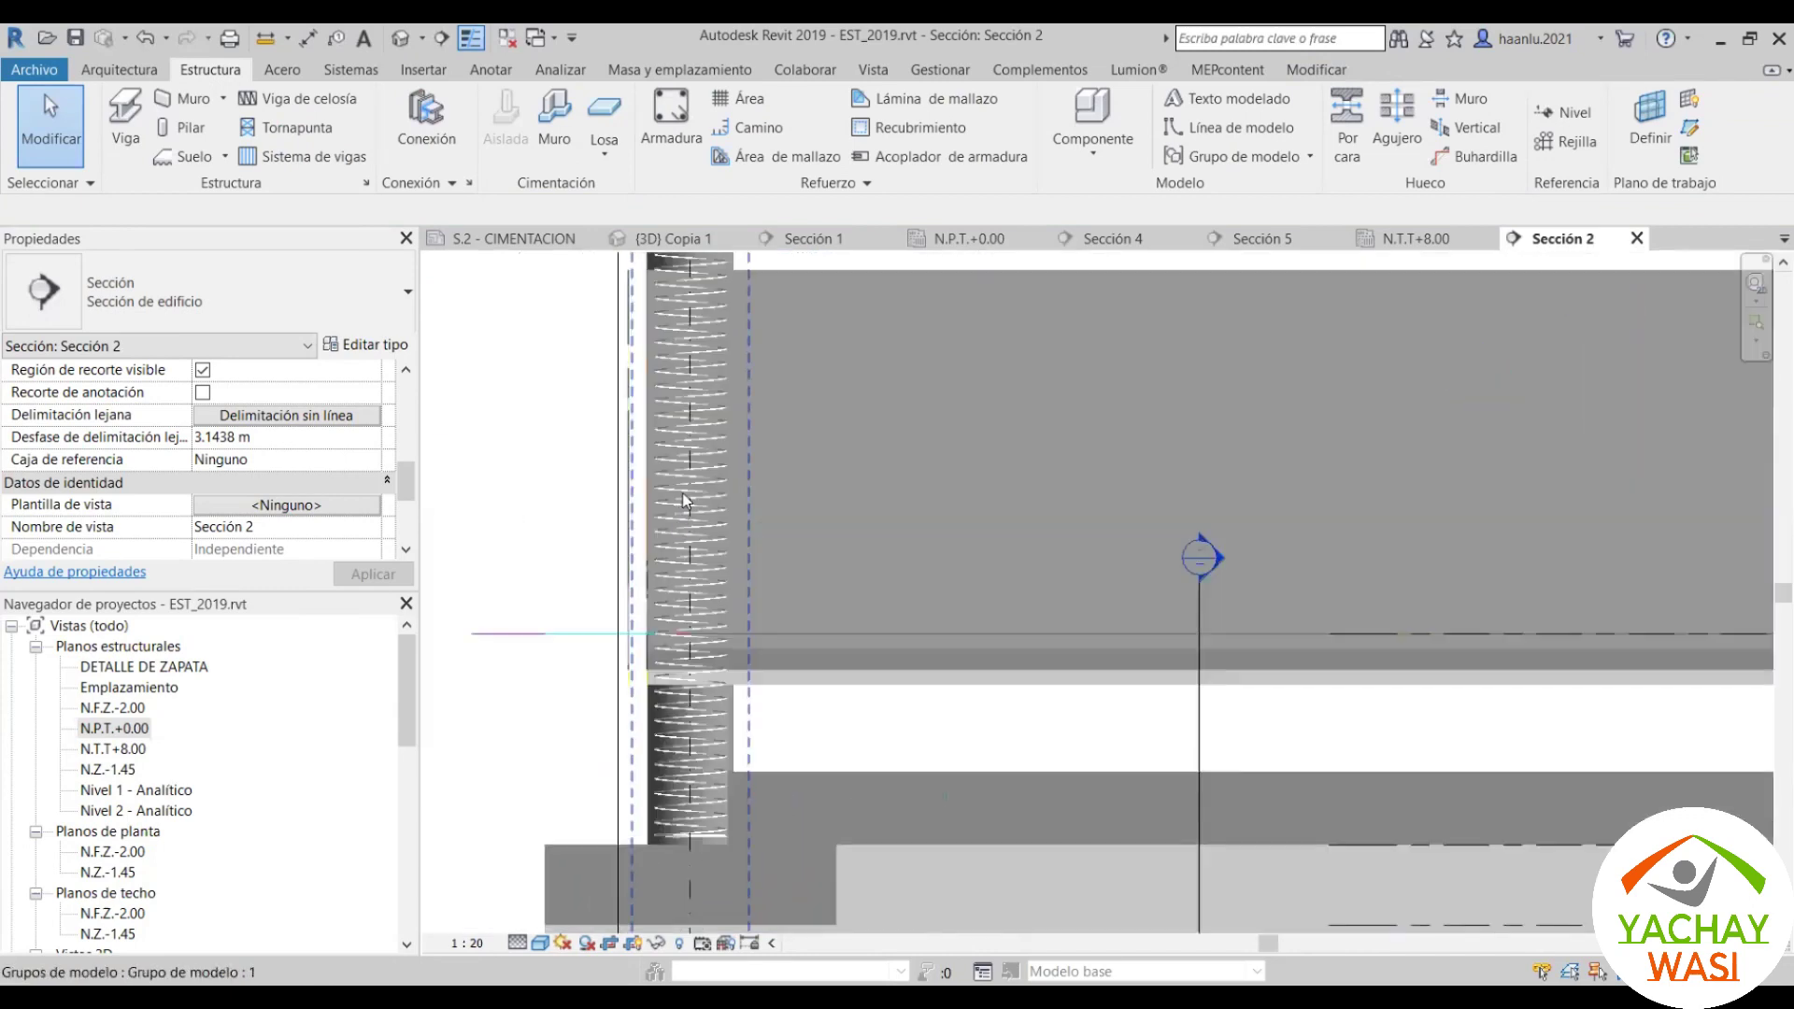
{"action": "scroll", "coordinate": [682, 491], "scroll_direction": "down", "scroll_amount": 3}
{"action": "scroll", "coordinate": [706, 800], "scroll_direction": "down", "scroll_amount": 3}
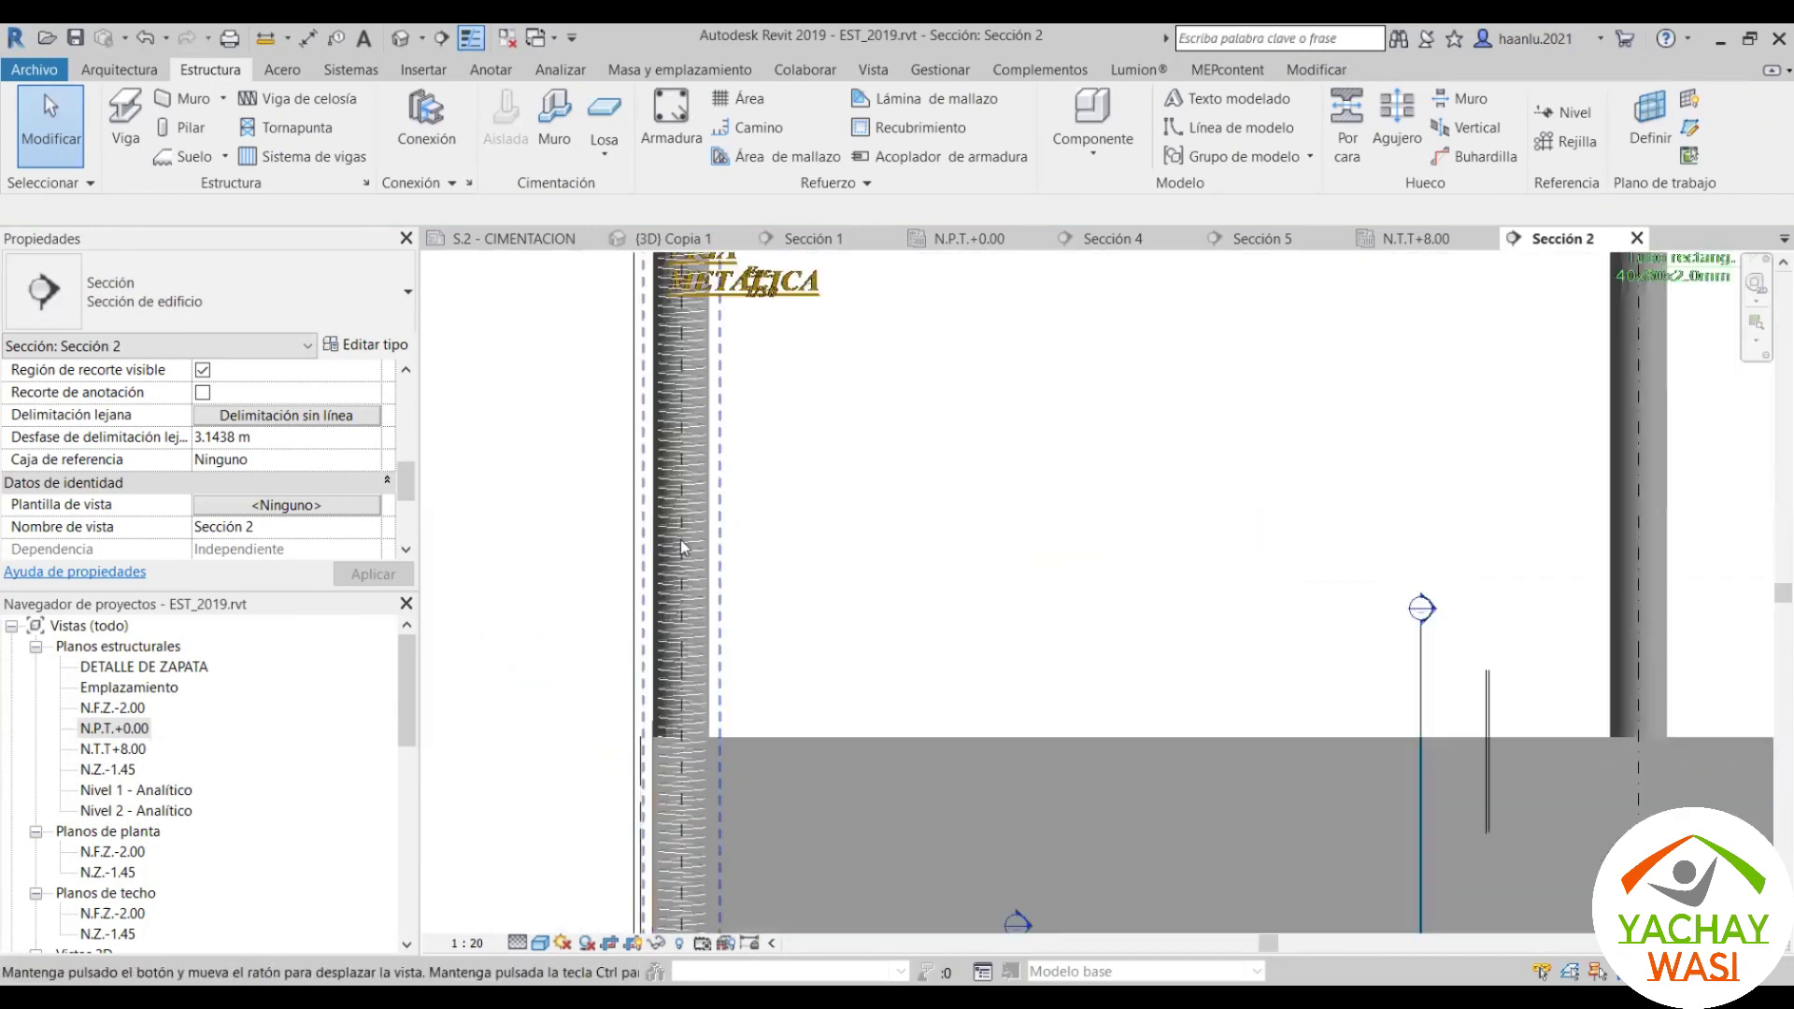
{"action": "scroll", "coordinate": [708, 555], "scroll_direction": "up", "scroll_amount": 3}
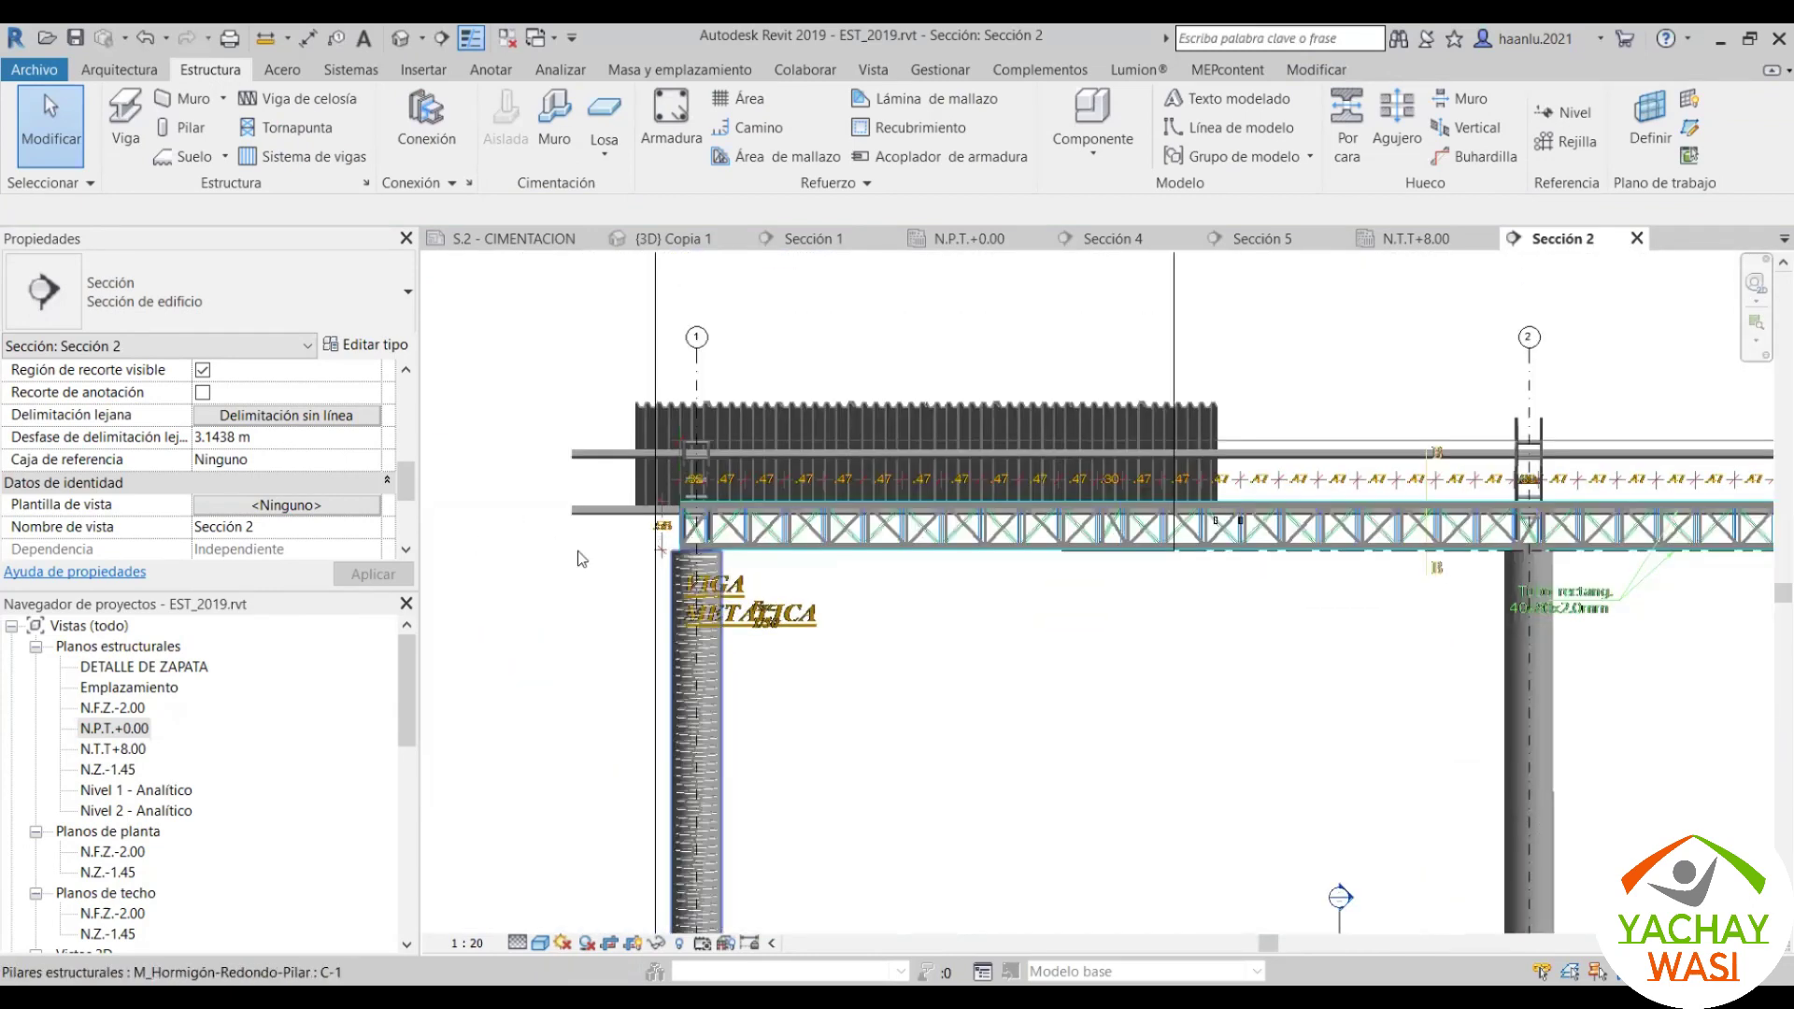
{"action": "scroll", "coordinate": [1245, 685], "scroll_direction": "up", "scroll_amount": 3}
{"action": "scroll", "coordinate": [1245, 684], "scroll_direction": "down", "scroll_amount": 2}
{"action": "scroll", "coordinate": [1127, 430], "scroll_direction": "down", "scroll_amount": 3}
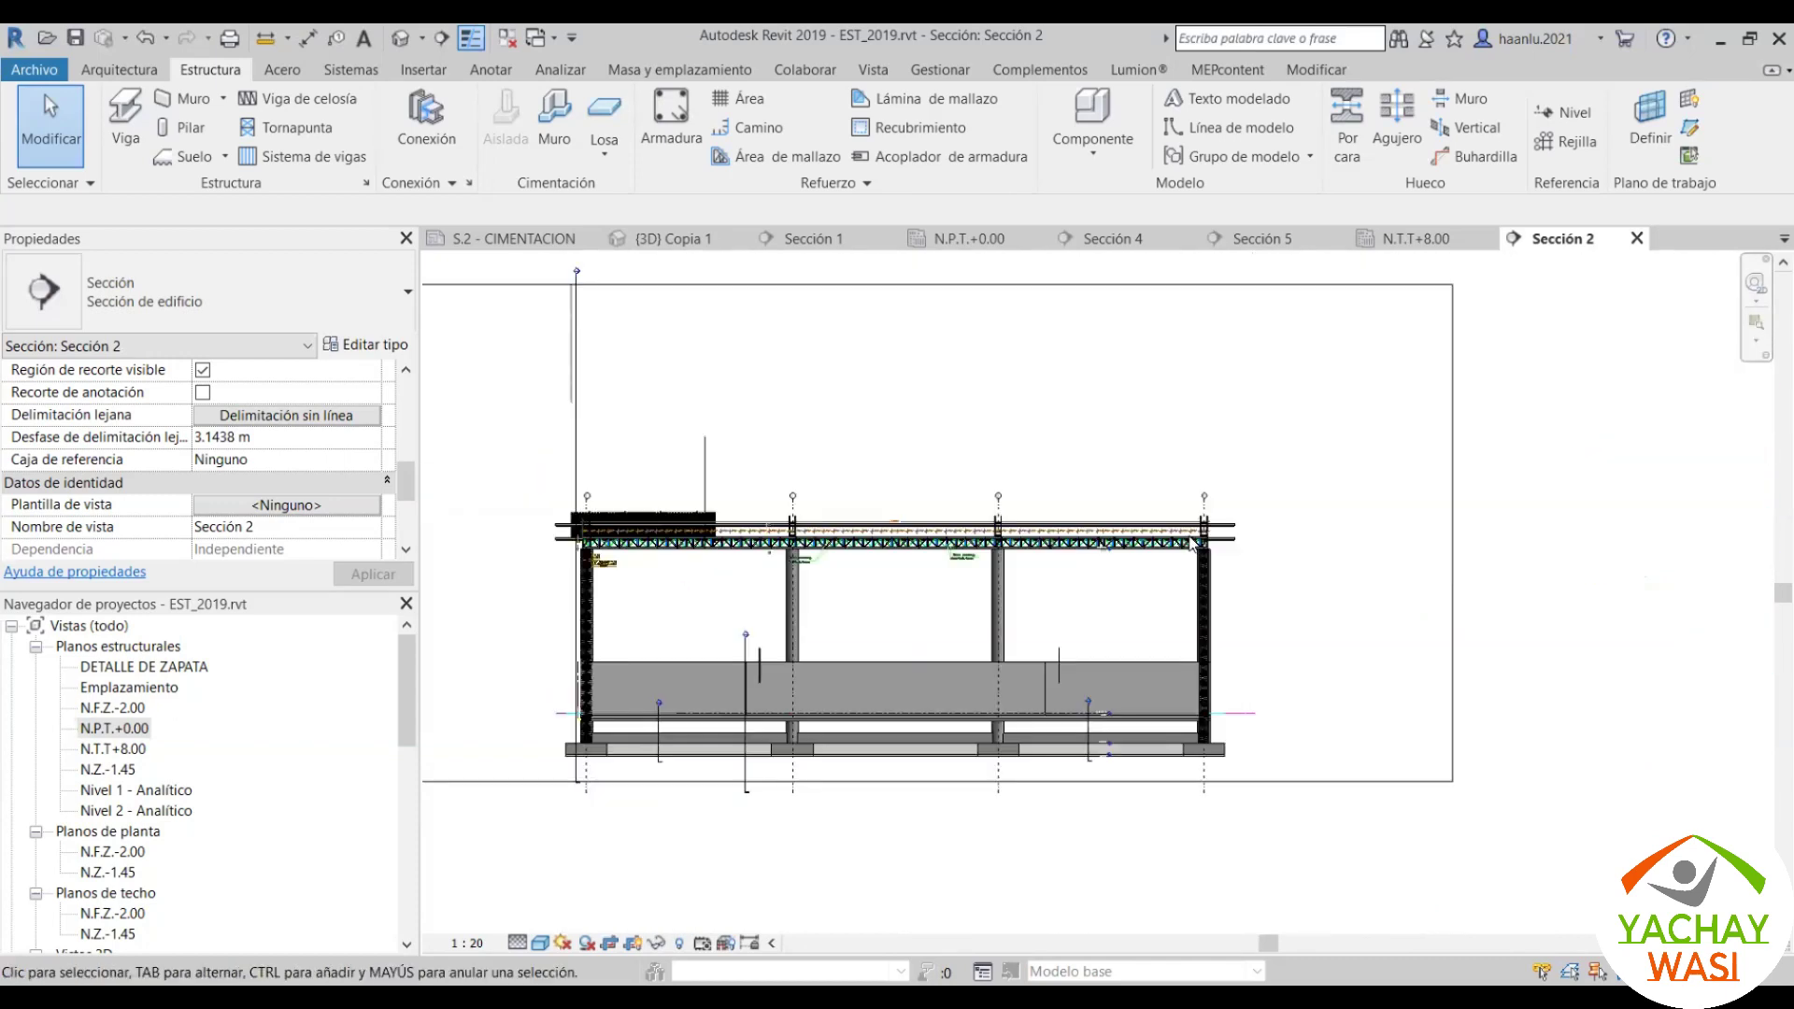
{"action": "scroll", "coordinate": [1085, 377], "scroll_direction": "up", "scroll_amount": 5}
{"action": "scroll", "coordinate": [1085, 377], "scroll_direction": "up", "scroll_amount": 3}
{"action": "scroll", "coordinate": [1093, 429], "scroll_direction": "up", "scroll_amount": 3}
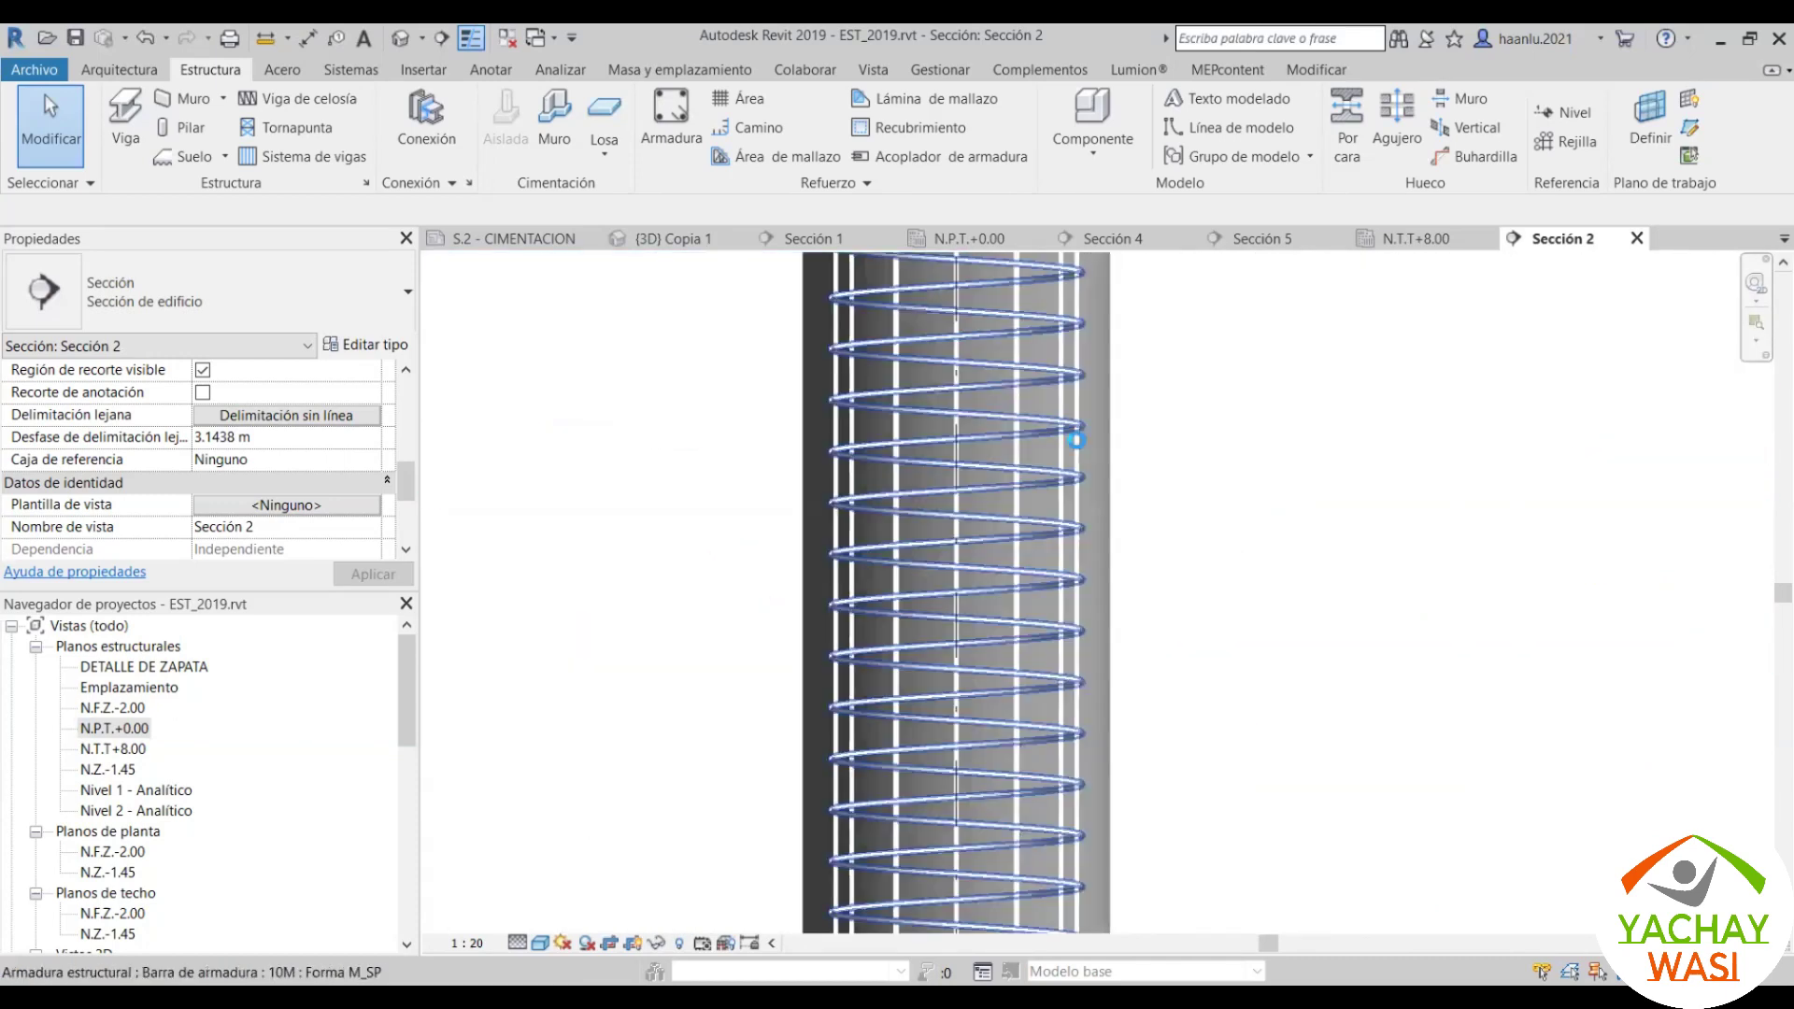
{"action": "scroll", "coordinate": [1076, 439], "scroll_direction": "up", "scroll_amount": 3}
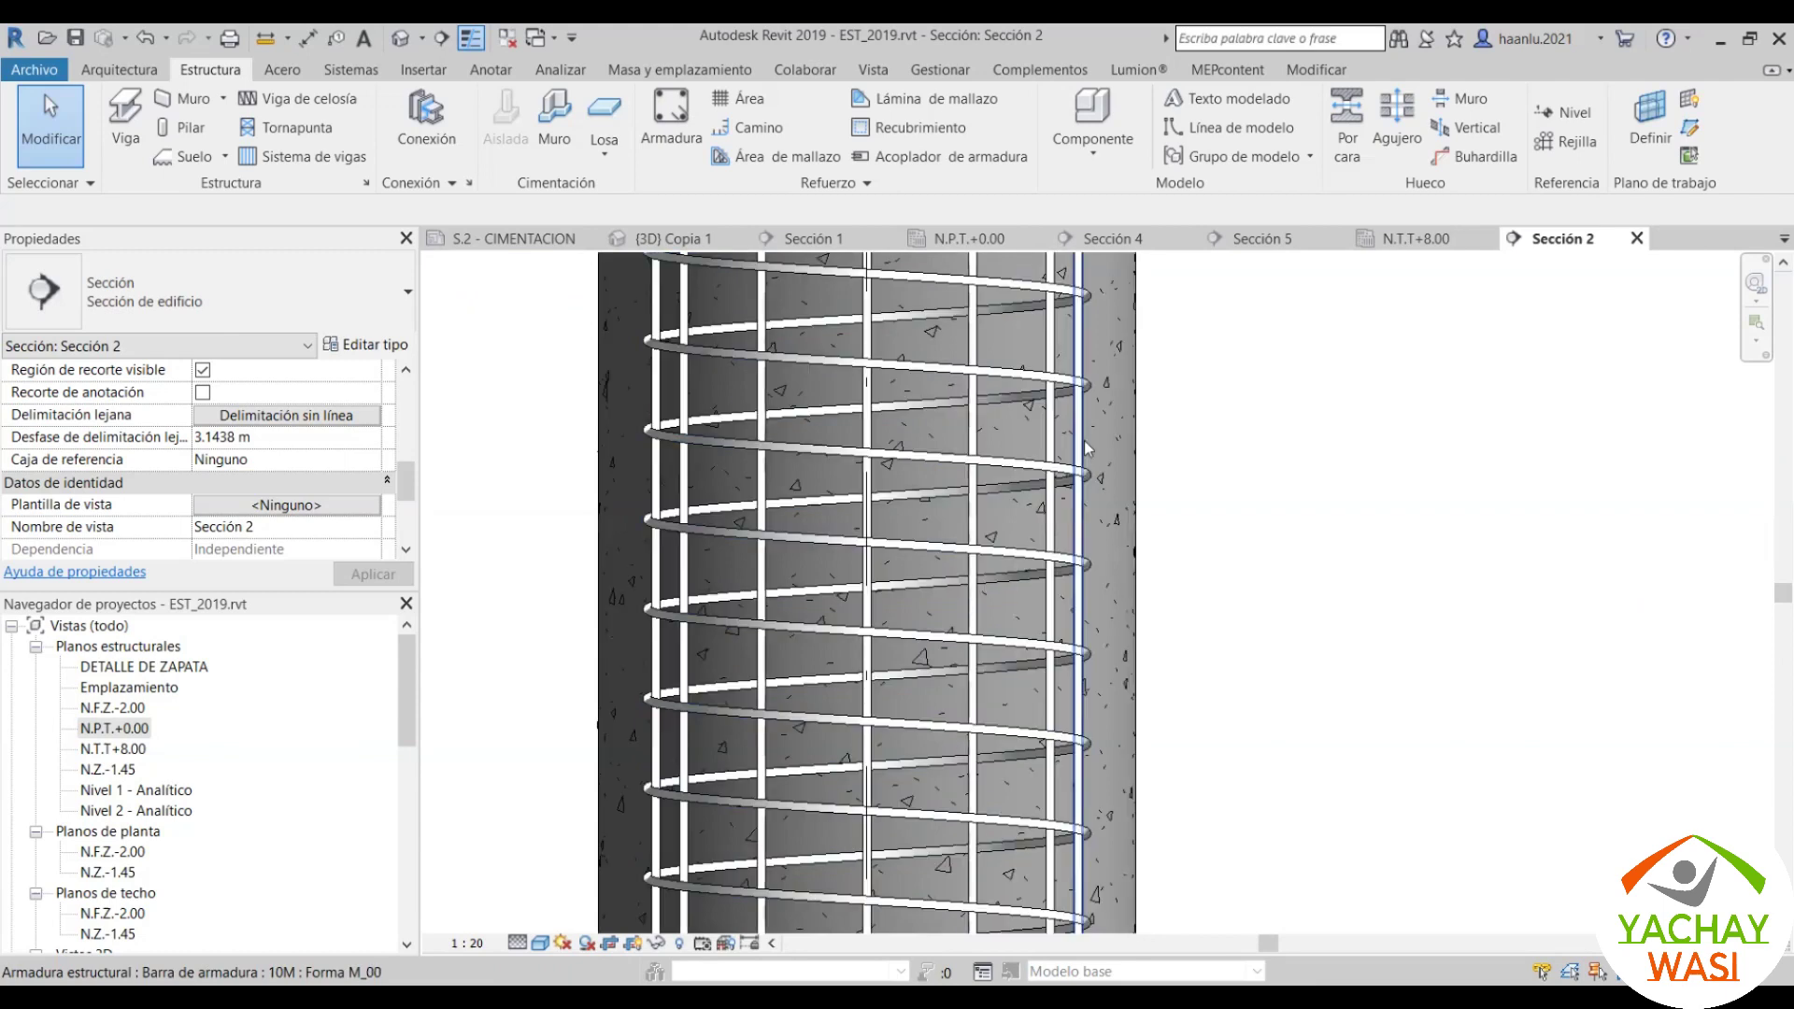
{"action": "left_click", "coordinate": [1033, 352]}
{"action": "scroll", "coordinate": [1028, 392], "scroll_direction": "down", "scroll_amount": 6}
Step: Drag the column bar's lower end into the footing, lengthening B from 9350 to about 9904 mm
{"action": "scroll", "coordinate": [1006, 741], "scroll_direction": "up", "scroll_amount": 3}
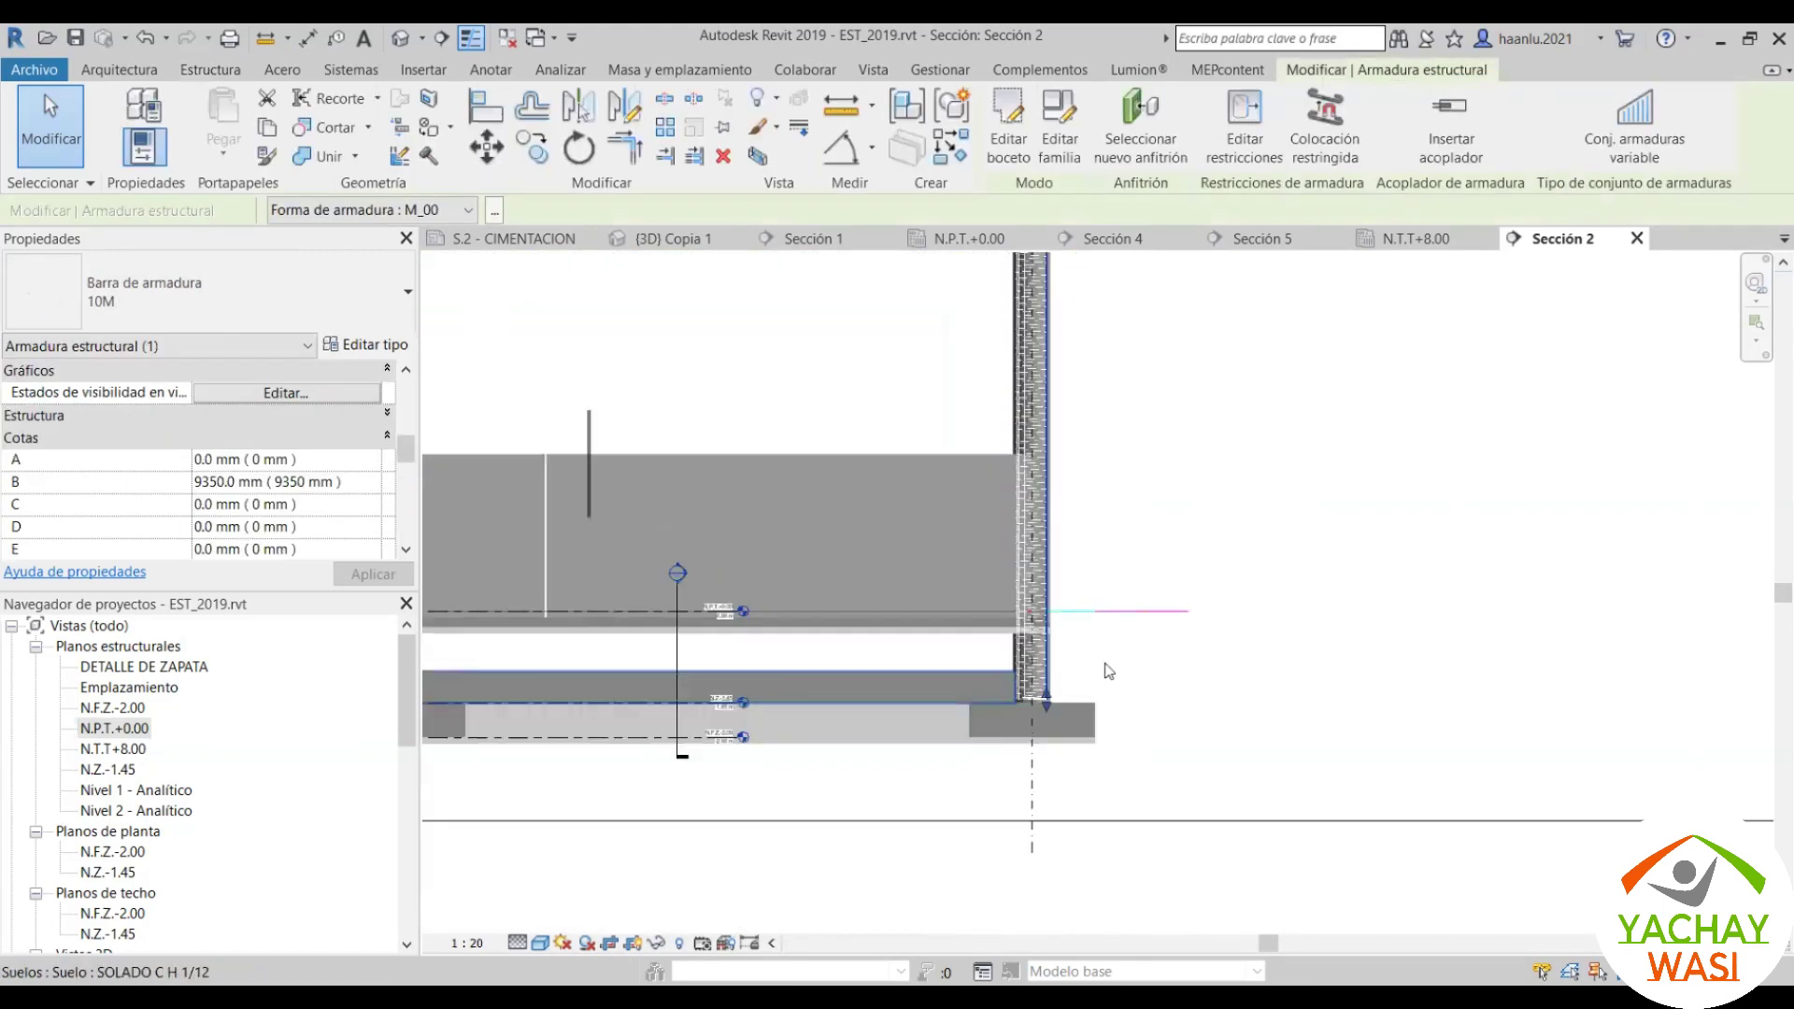
{"action": "scroll", "coordinate": [1102, 773], "scroll_direction": "up", "scroll_amount": 3}
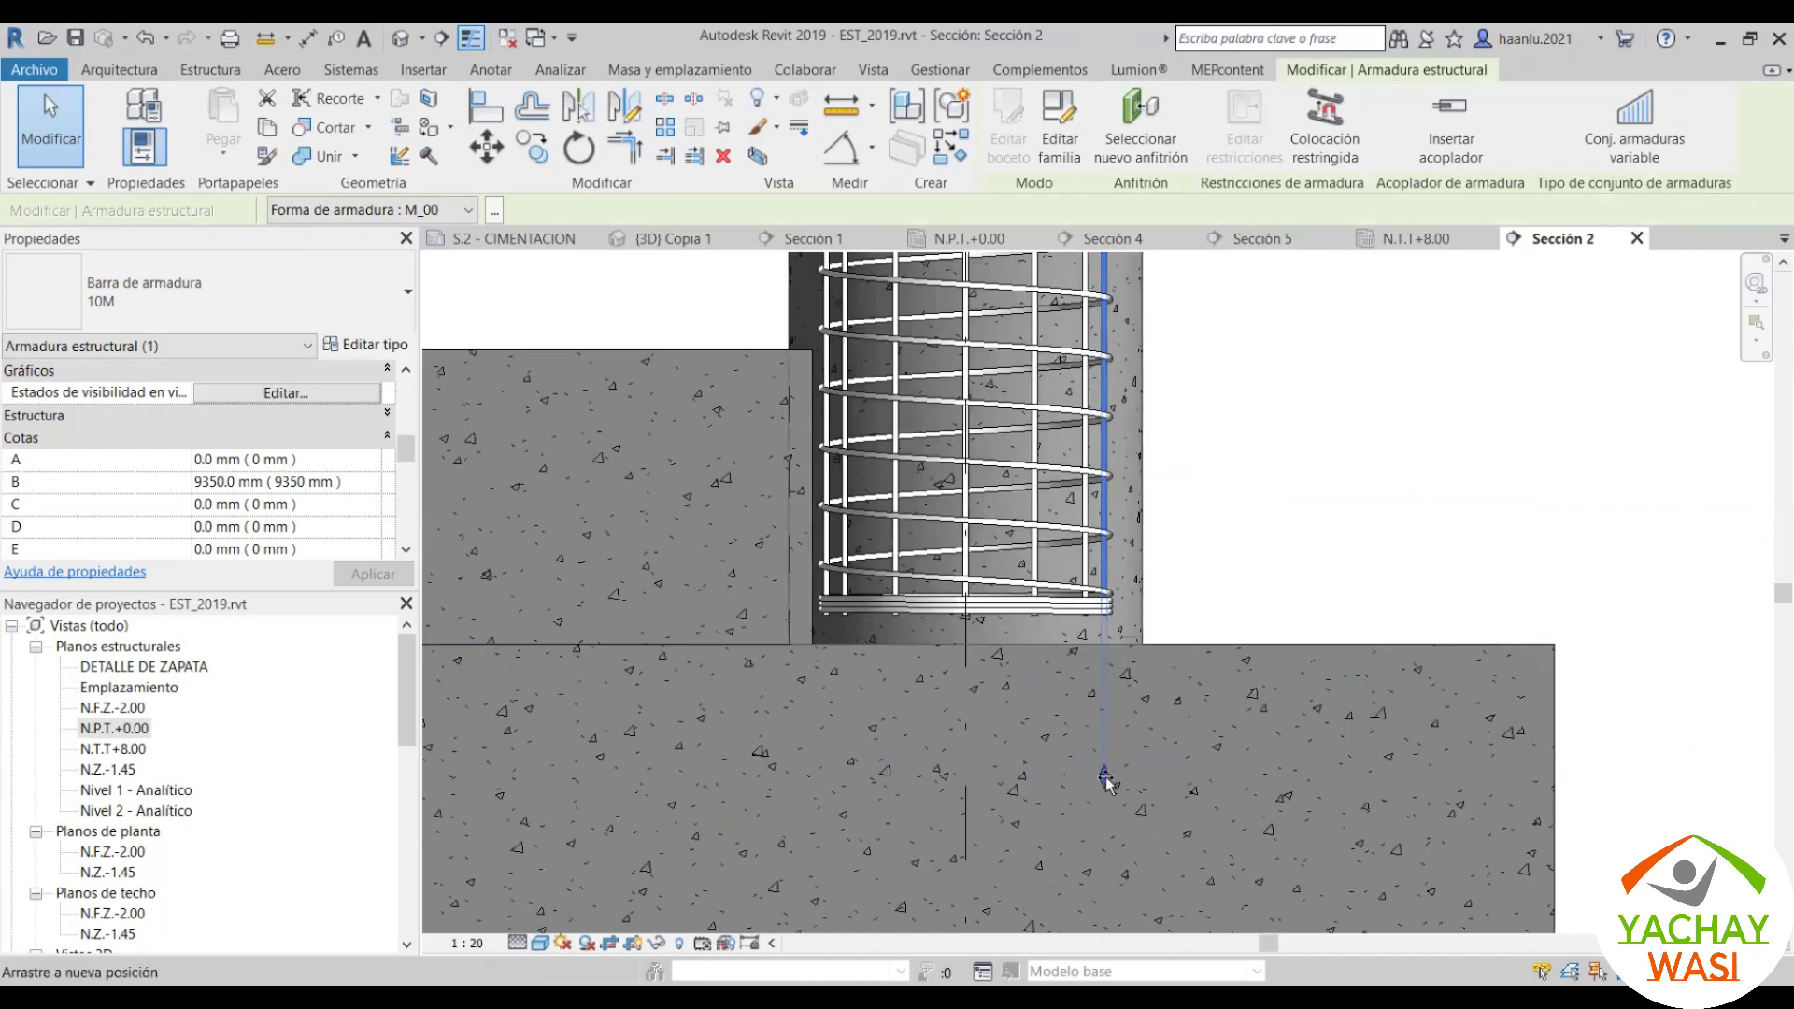
{"action": "left_click_drag", "start_coordinate": [1103, 612], "coordinate": [1061, 708]}
{"action": "scroll", "coordinate": [1072, 744], "scroll_direction": "down", "scroll_amount": 3}
{"action": "scroll", "coordinate": [1061, 710], "scroll_direction": "up", "scroll_amount": 3}
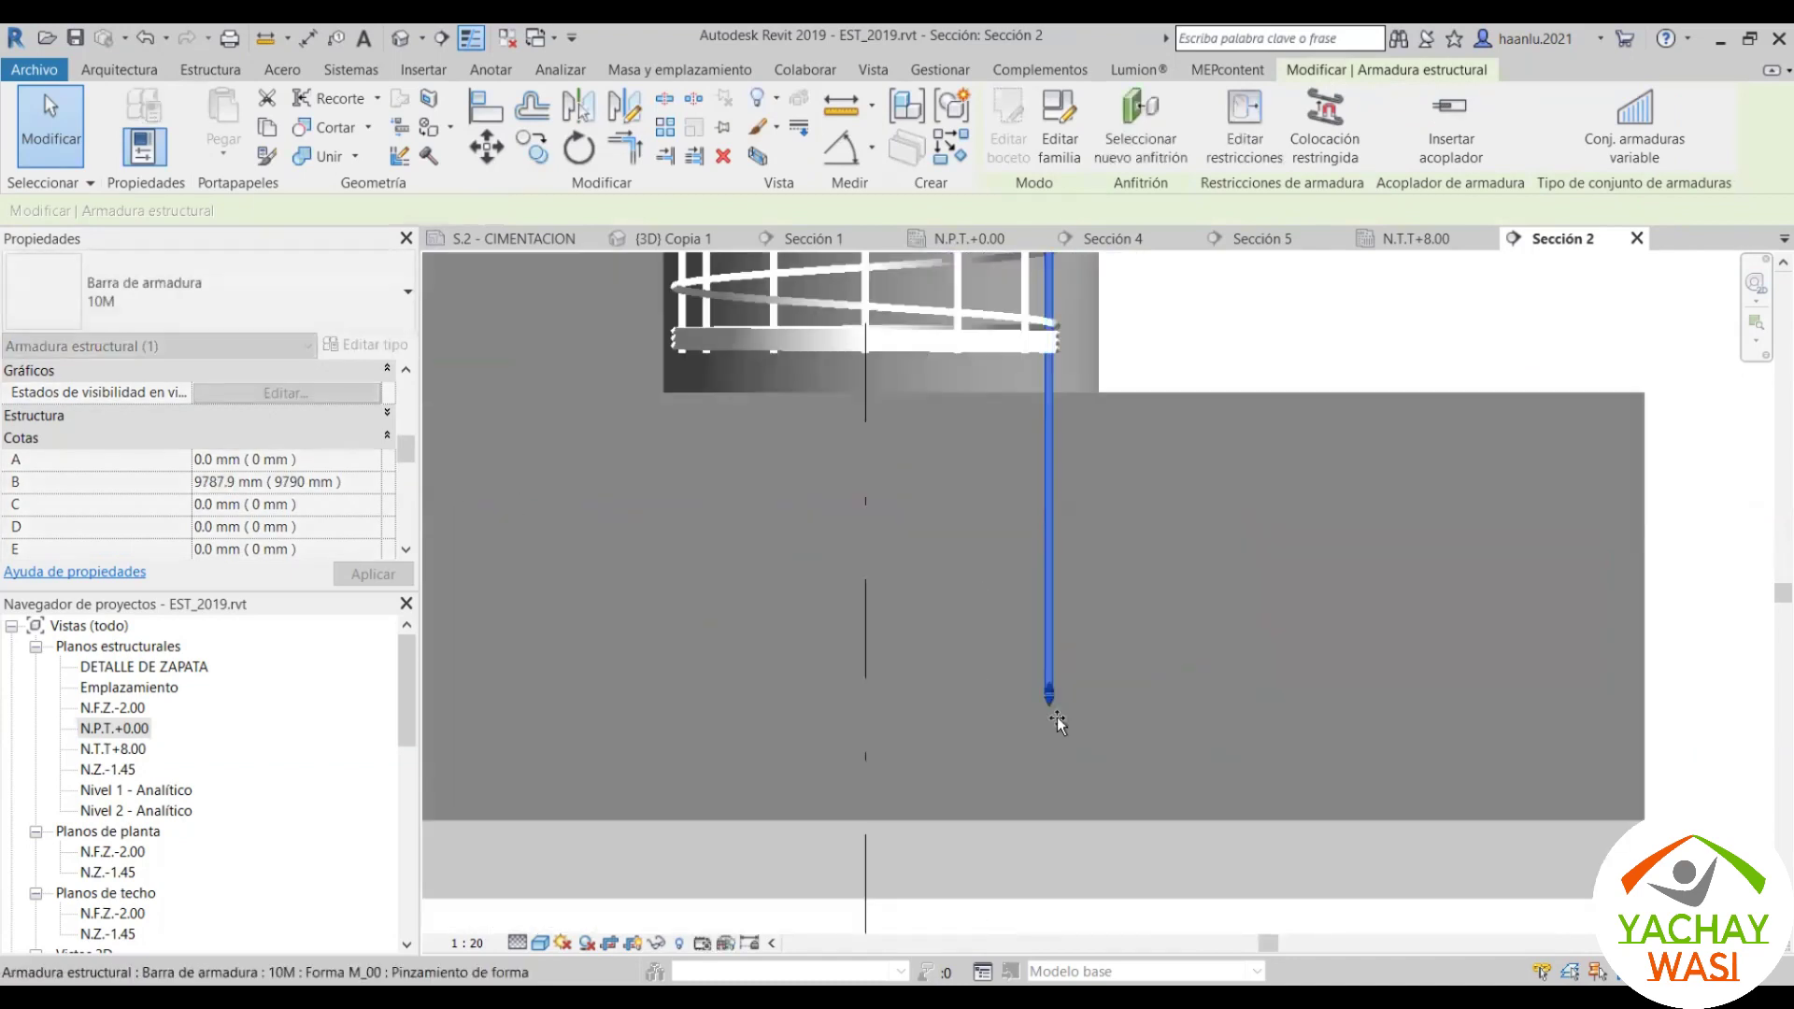
{"action": "left_click_drag", "start_coordinate": [1062, 710], "coordinate": [1076, 784]}
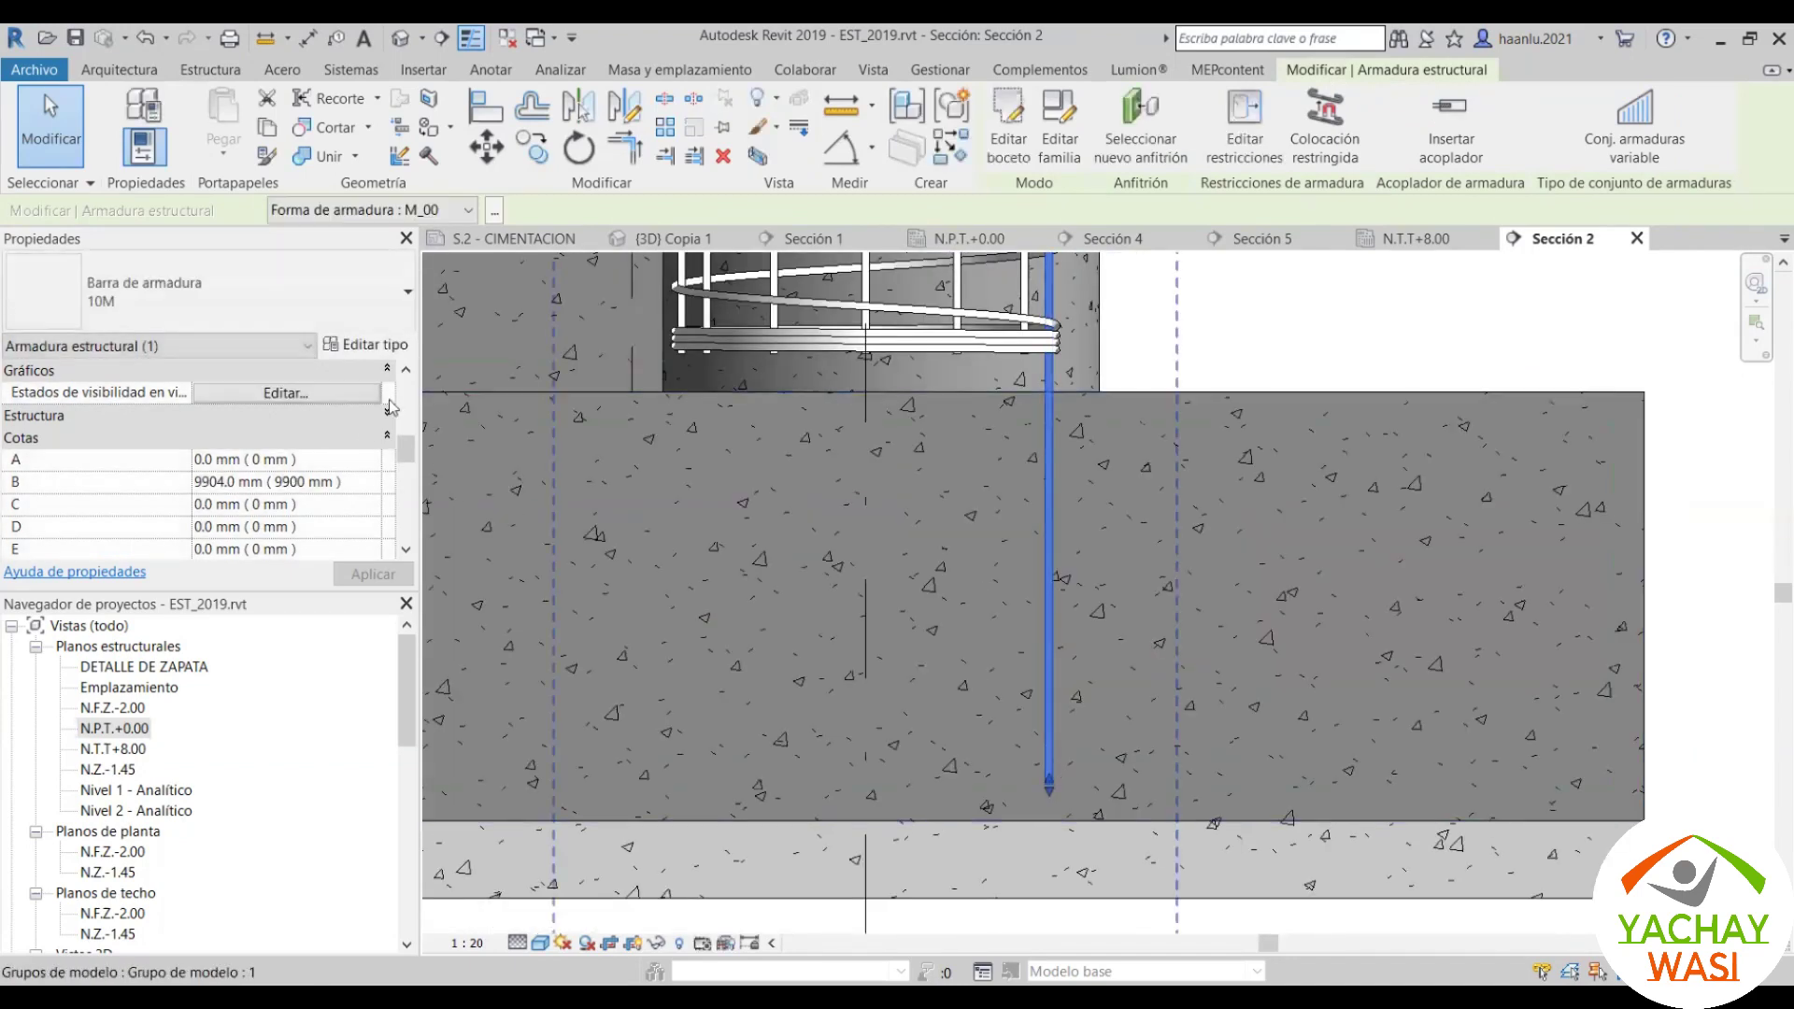
{"action": "scroll", "coordinate": [356, 450], "scroll_direction": "up", "scroll_amount": 3}
{"action": "scroll", "coordinate": [356, 451], "scroll_direction": "up", "scroll_amount": 2}
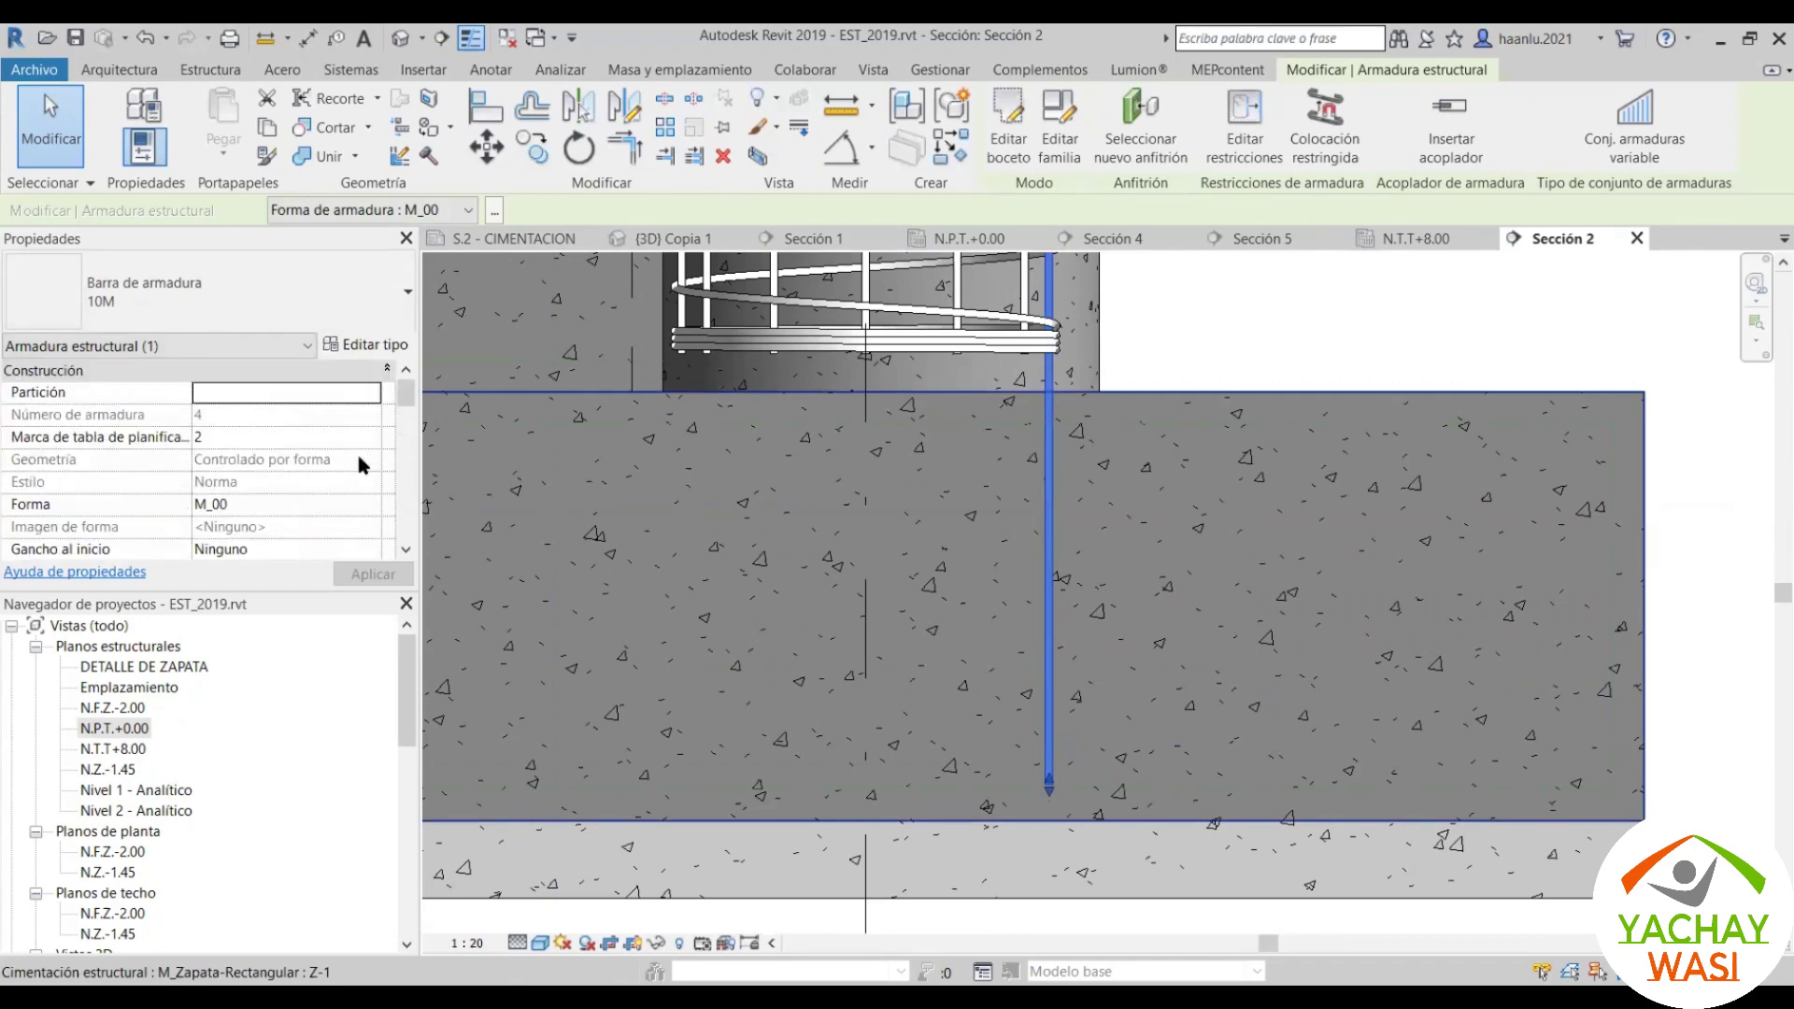
Step: Set the column bar's hook to Estándar - 90° in Properties and apply it
{"action": "scroll", "coordinate": [369, 495], "scroll_direction": "down", "scroll_amount": 2}
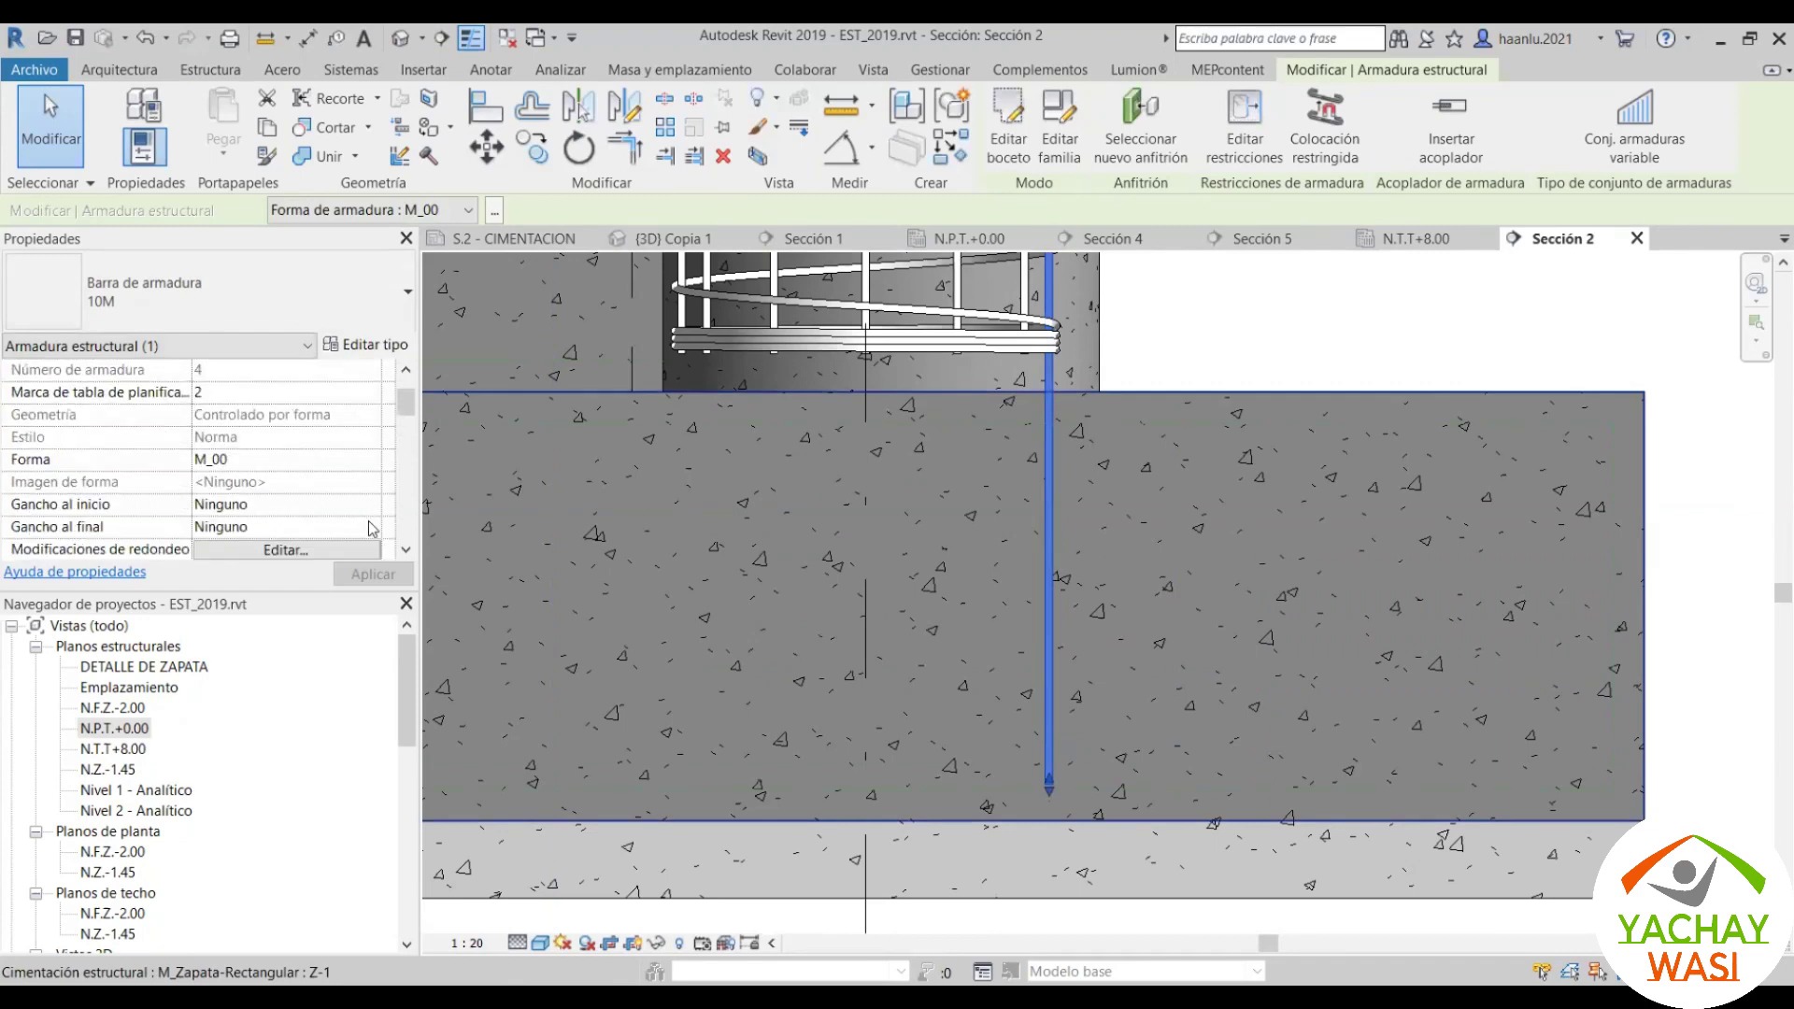
{"action": "left_click", "coordinate": [370, 527]}
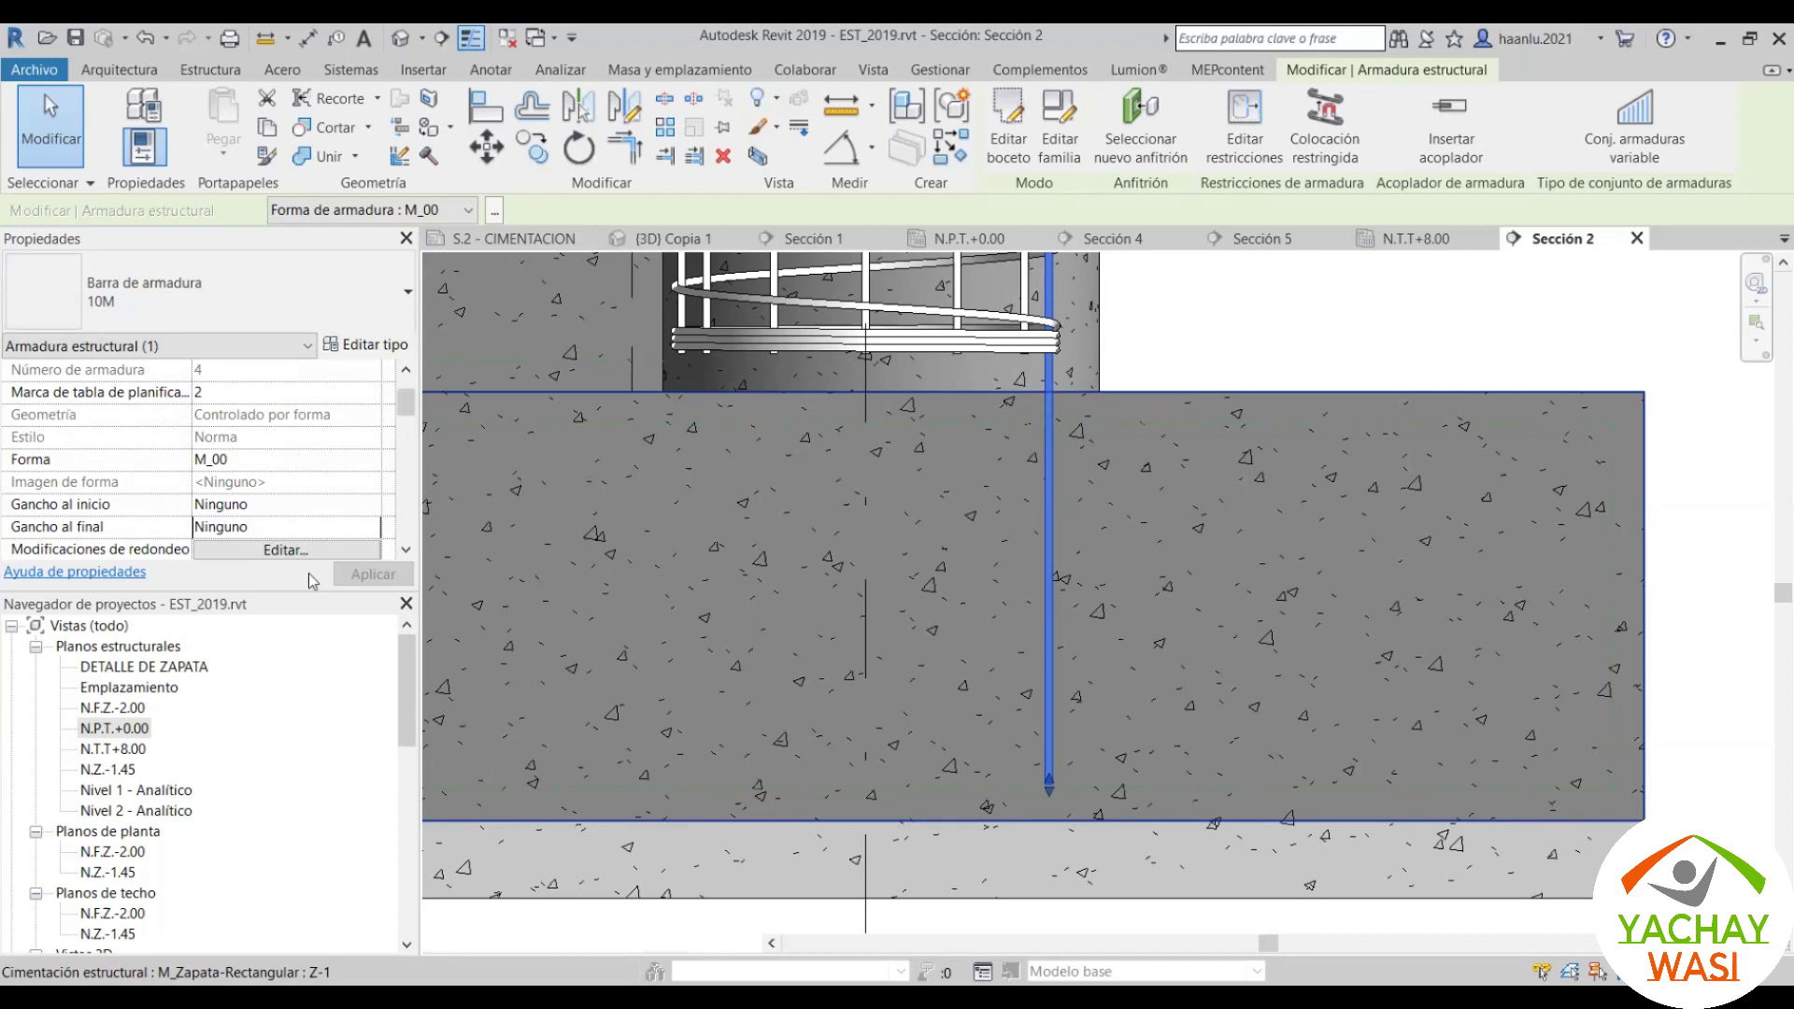
{"action": "key", "text": "Down"}
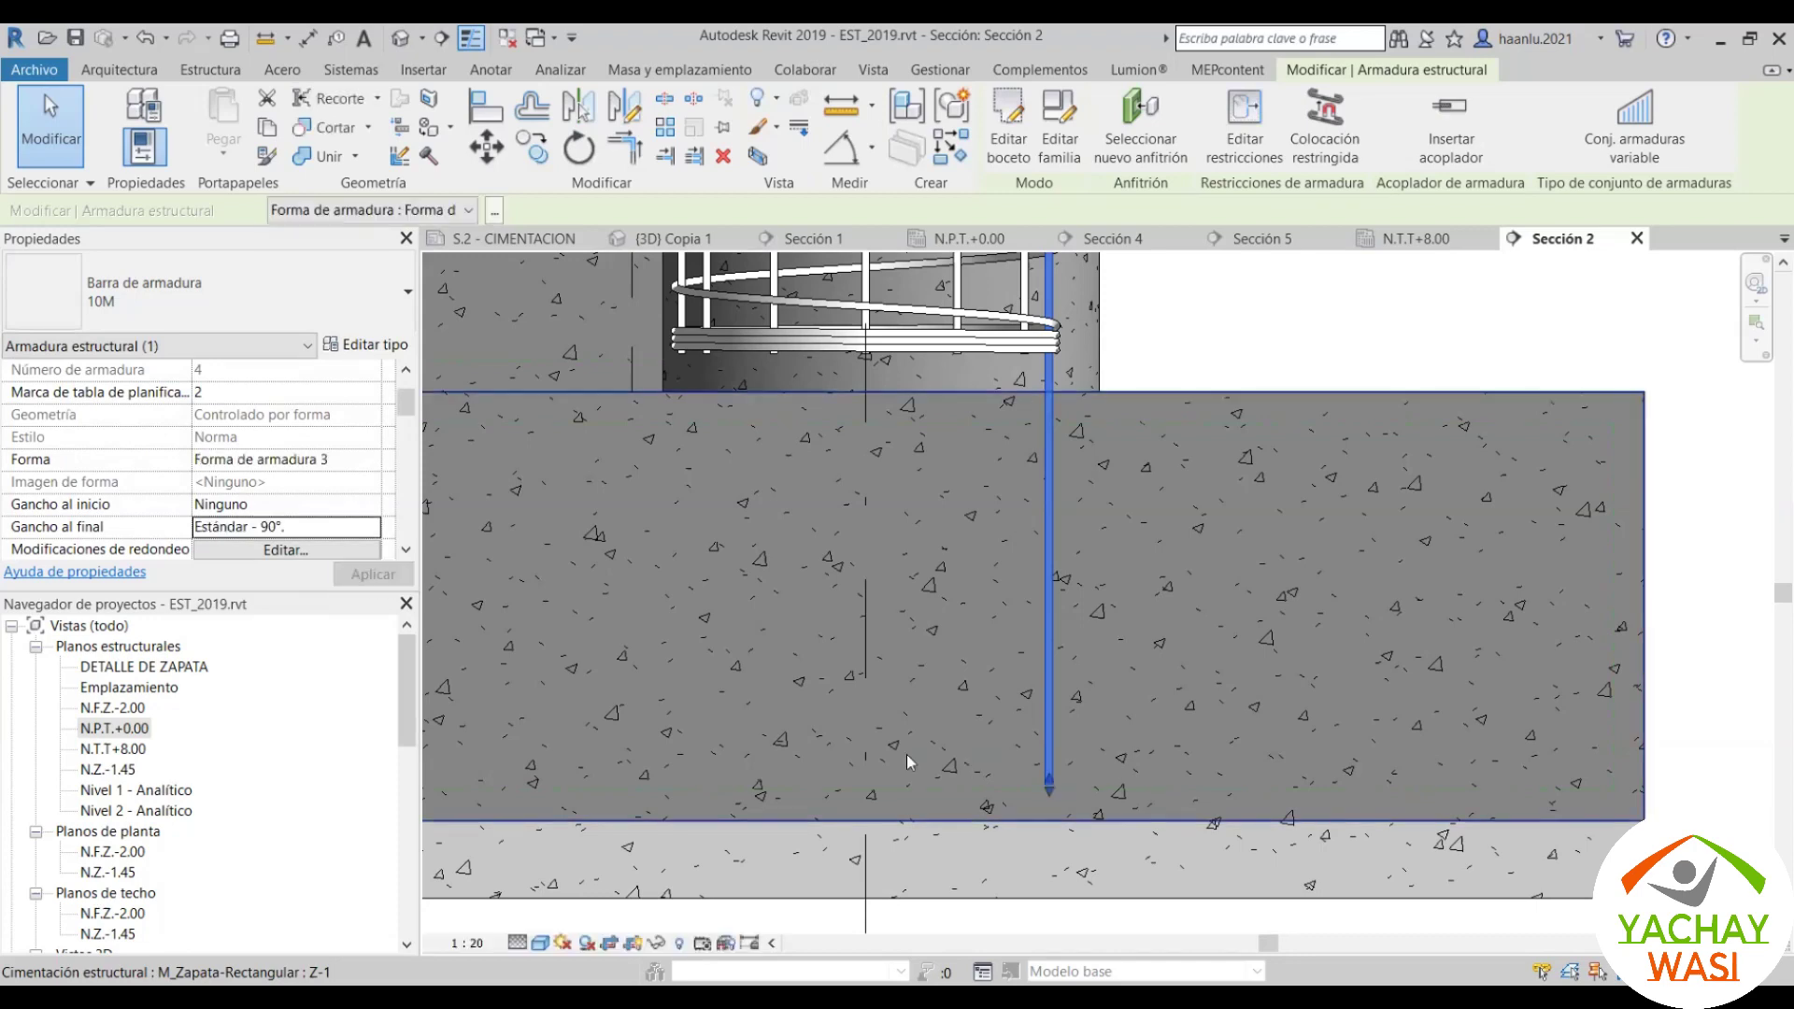
{"action": "scroll", "coordinate": [1075, 805], "scroll_direction": "up", "scroll_amount": 3}
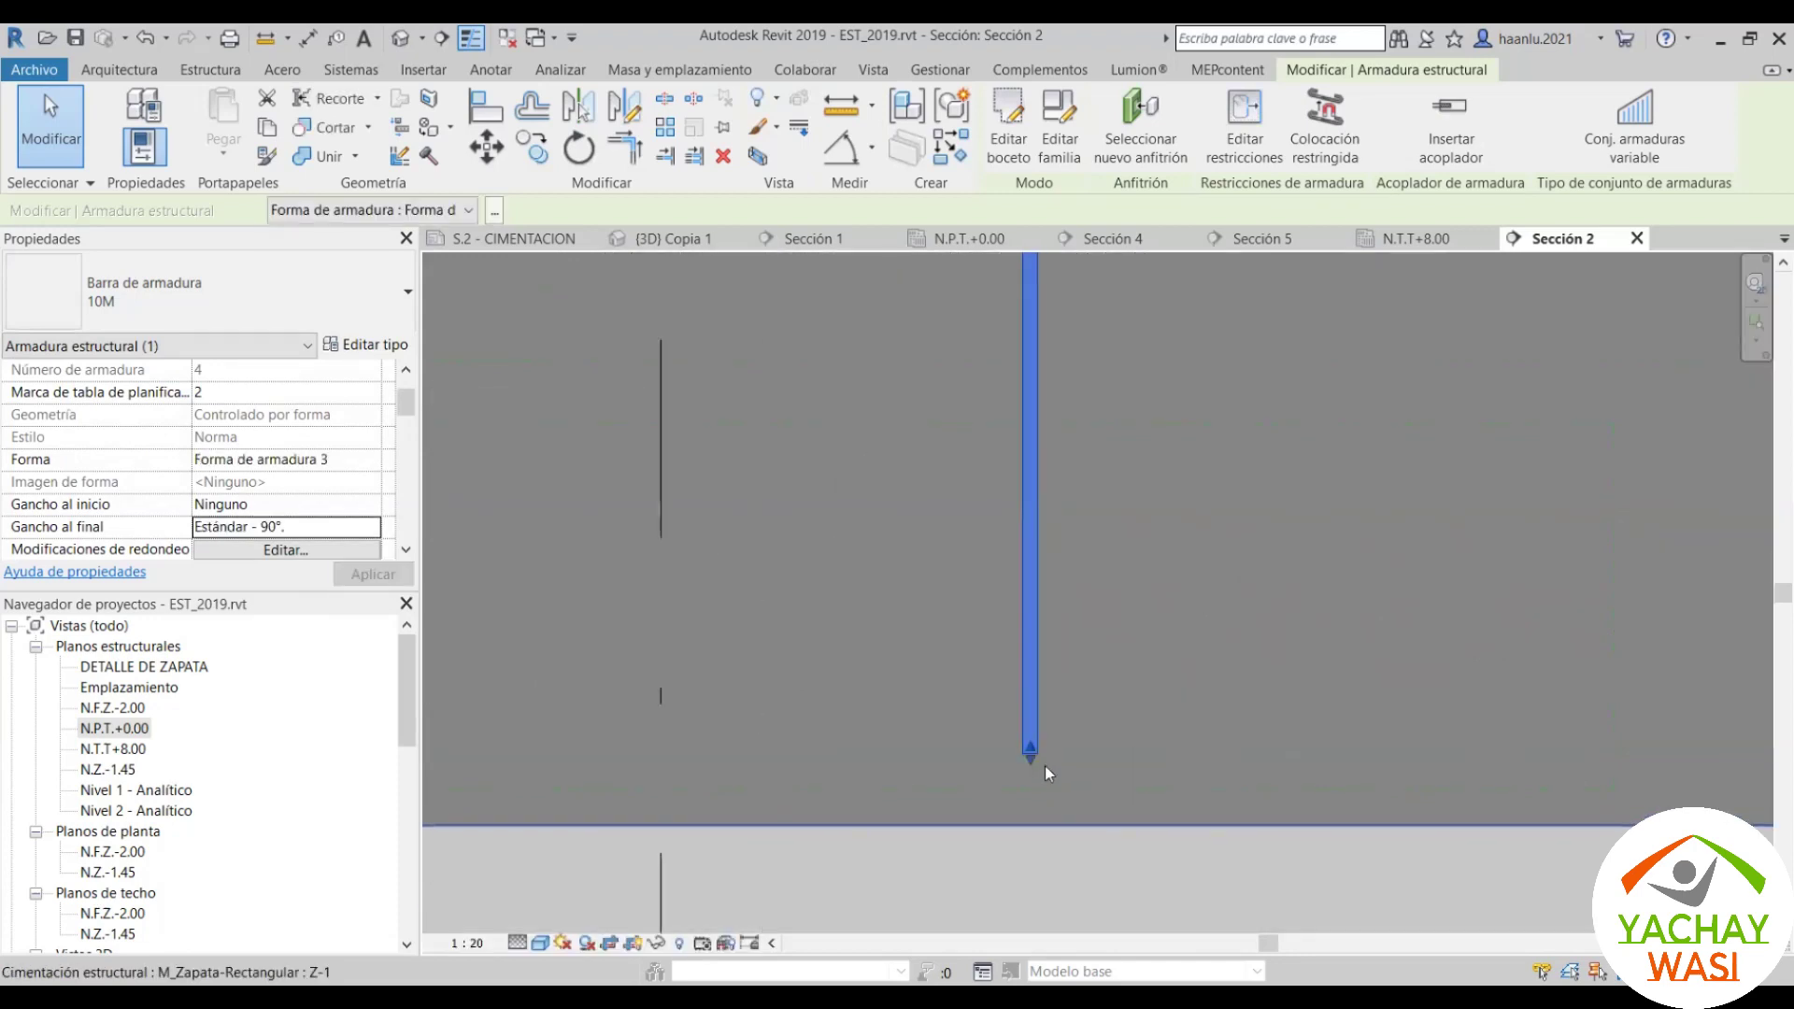
{"action": "left_click", "coordinate": [372, 507]}
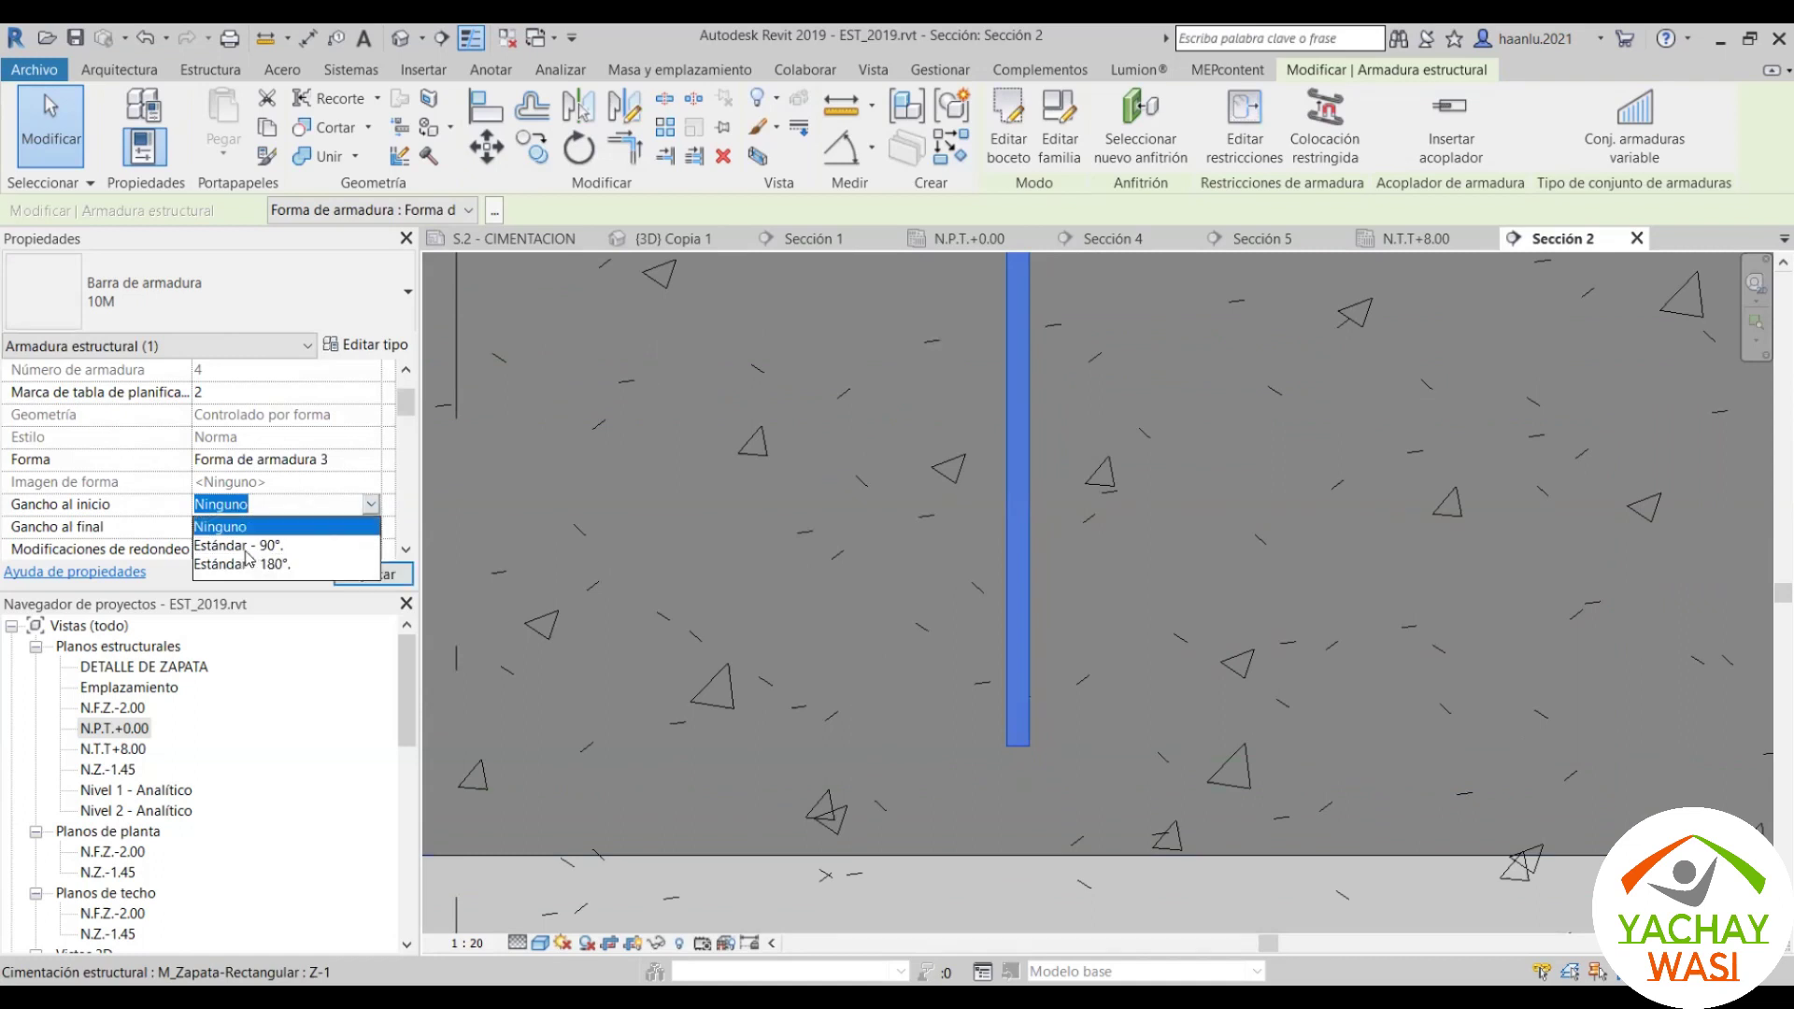
{"action": "key", "text": "Down"}
{"action": "left_click", "coordinate": [376, 576]}
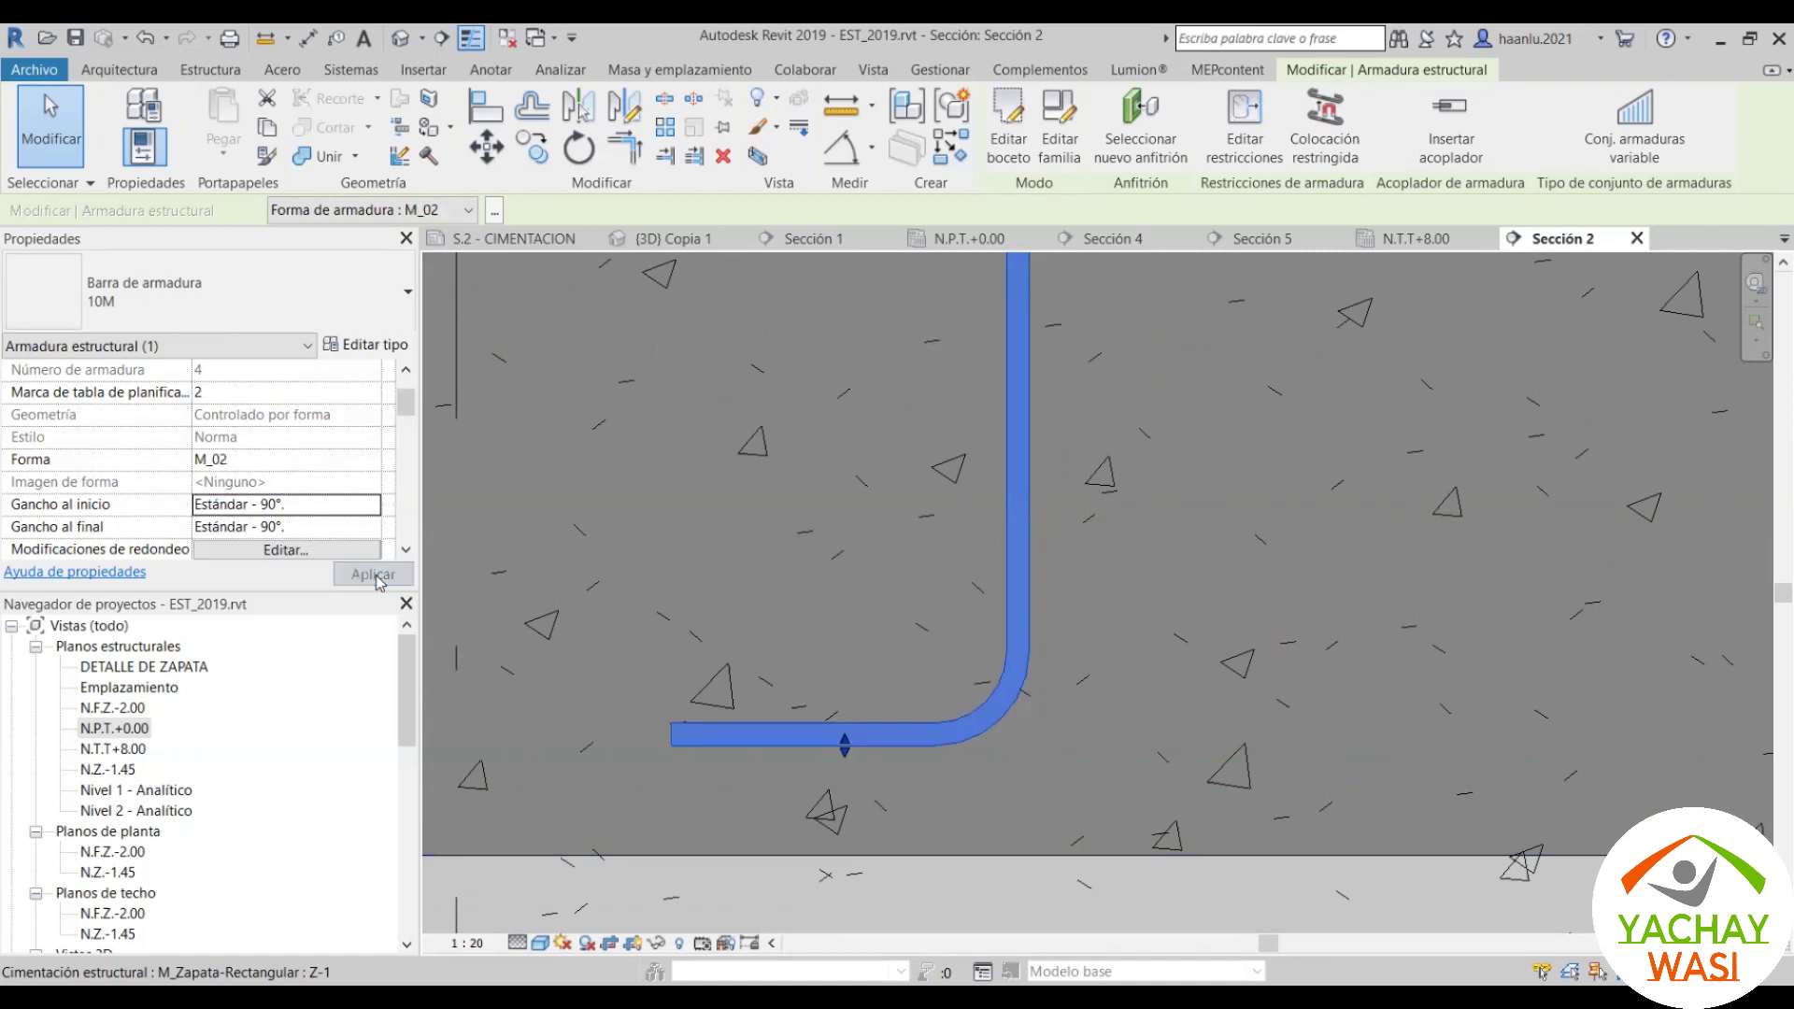
{"action": "left_click", "coordinate": [371, 527]}
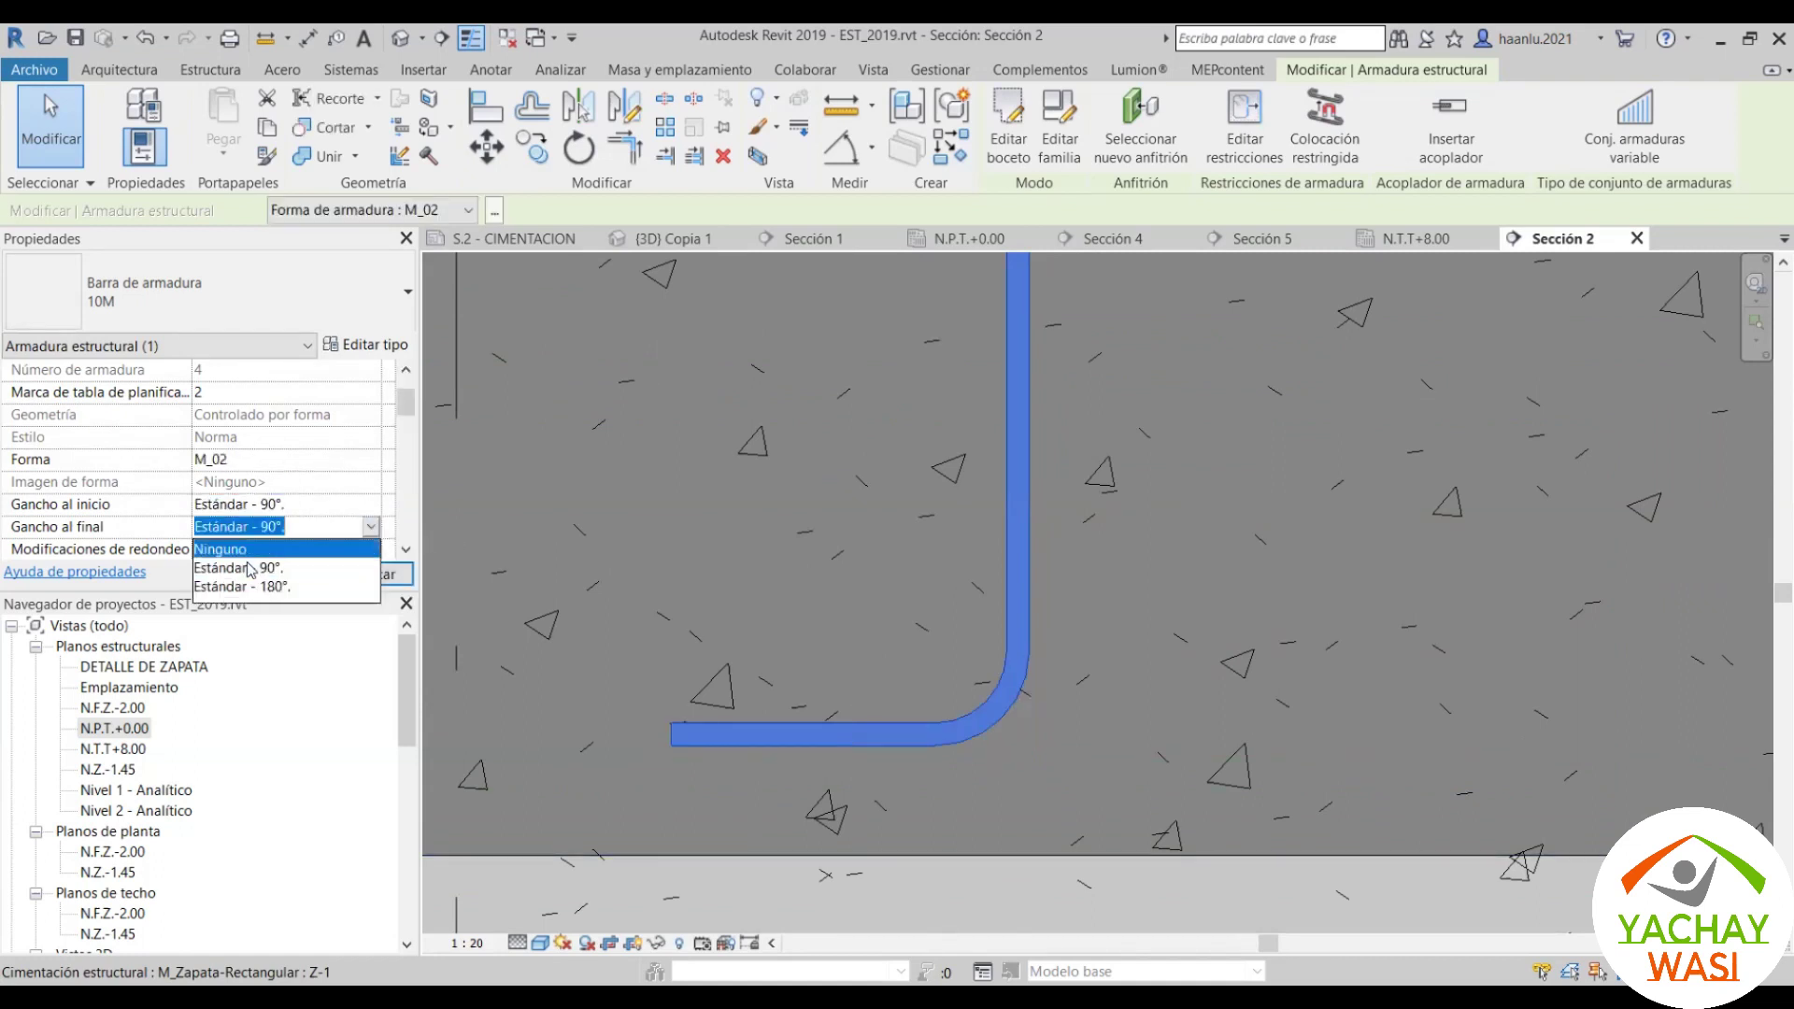
{"action": "left_click", "coordinate": [925, 755]}
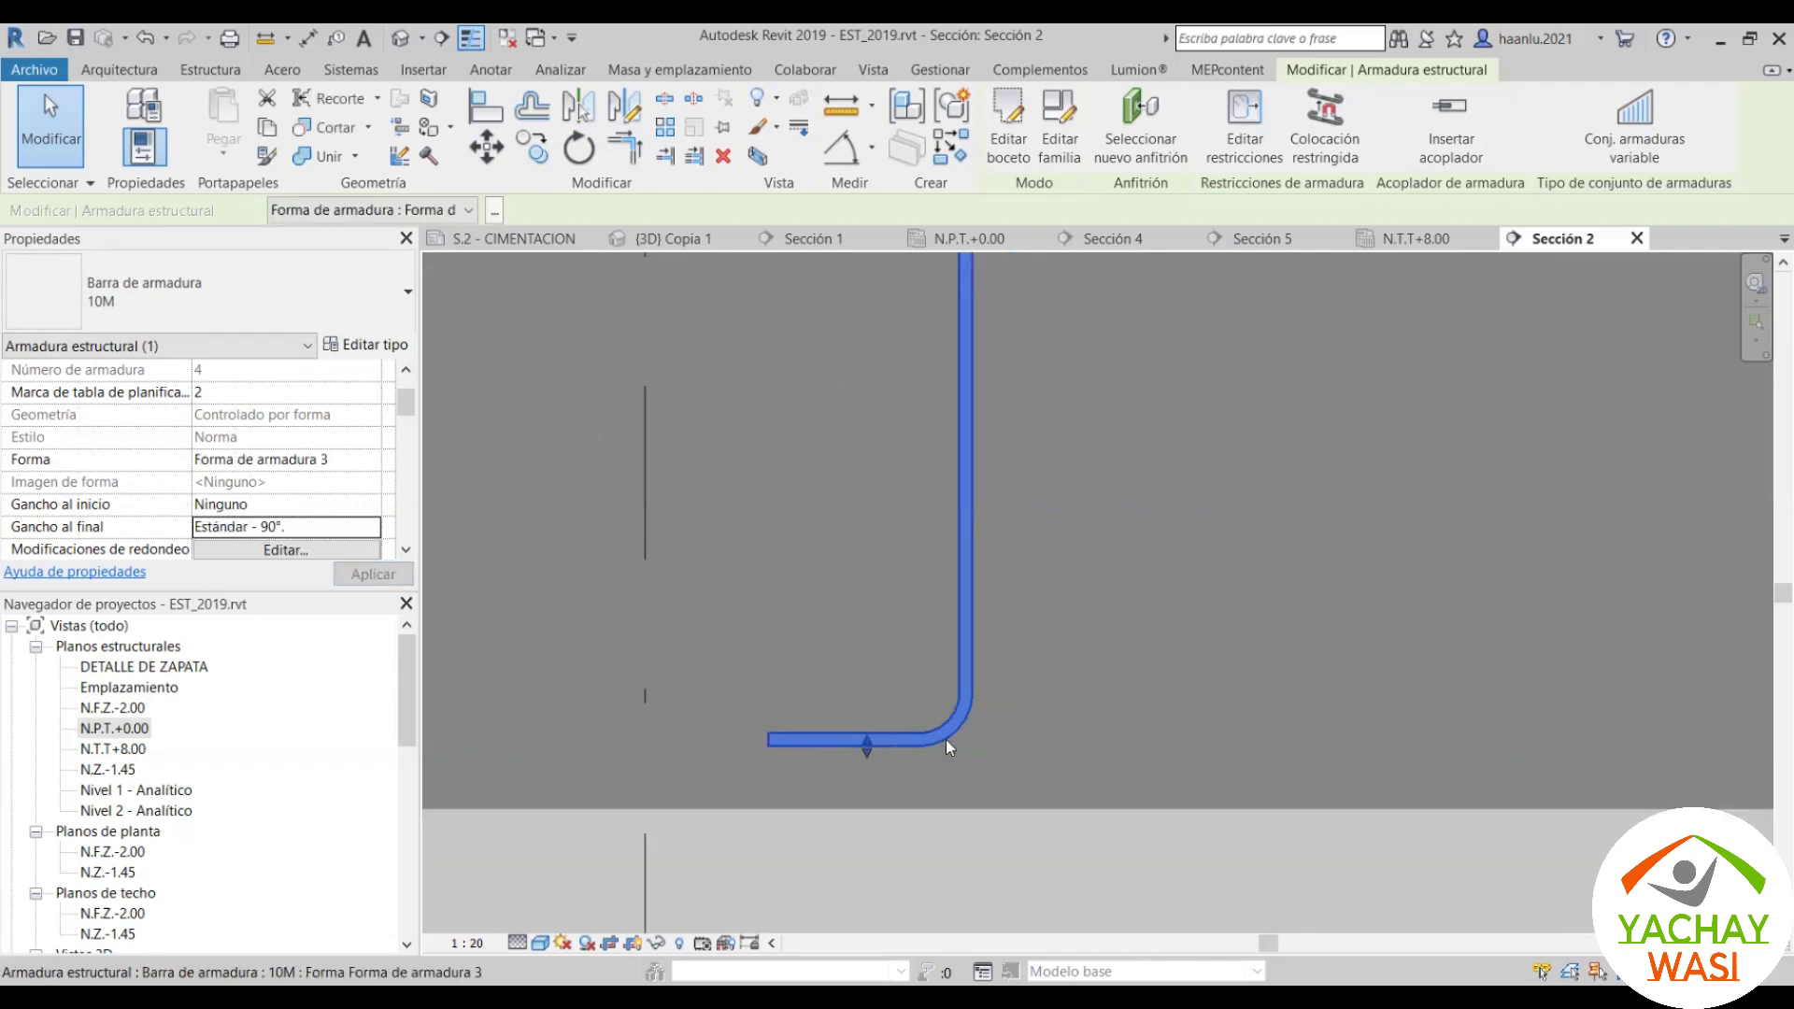
Step: Edit the hooked bar's sketch to flip the 90° hook inward, then finish and deselect
{"action": "left_click", "coordinate": [951, 744]}
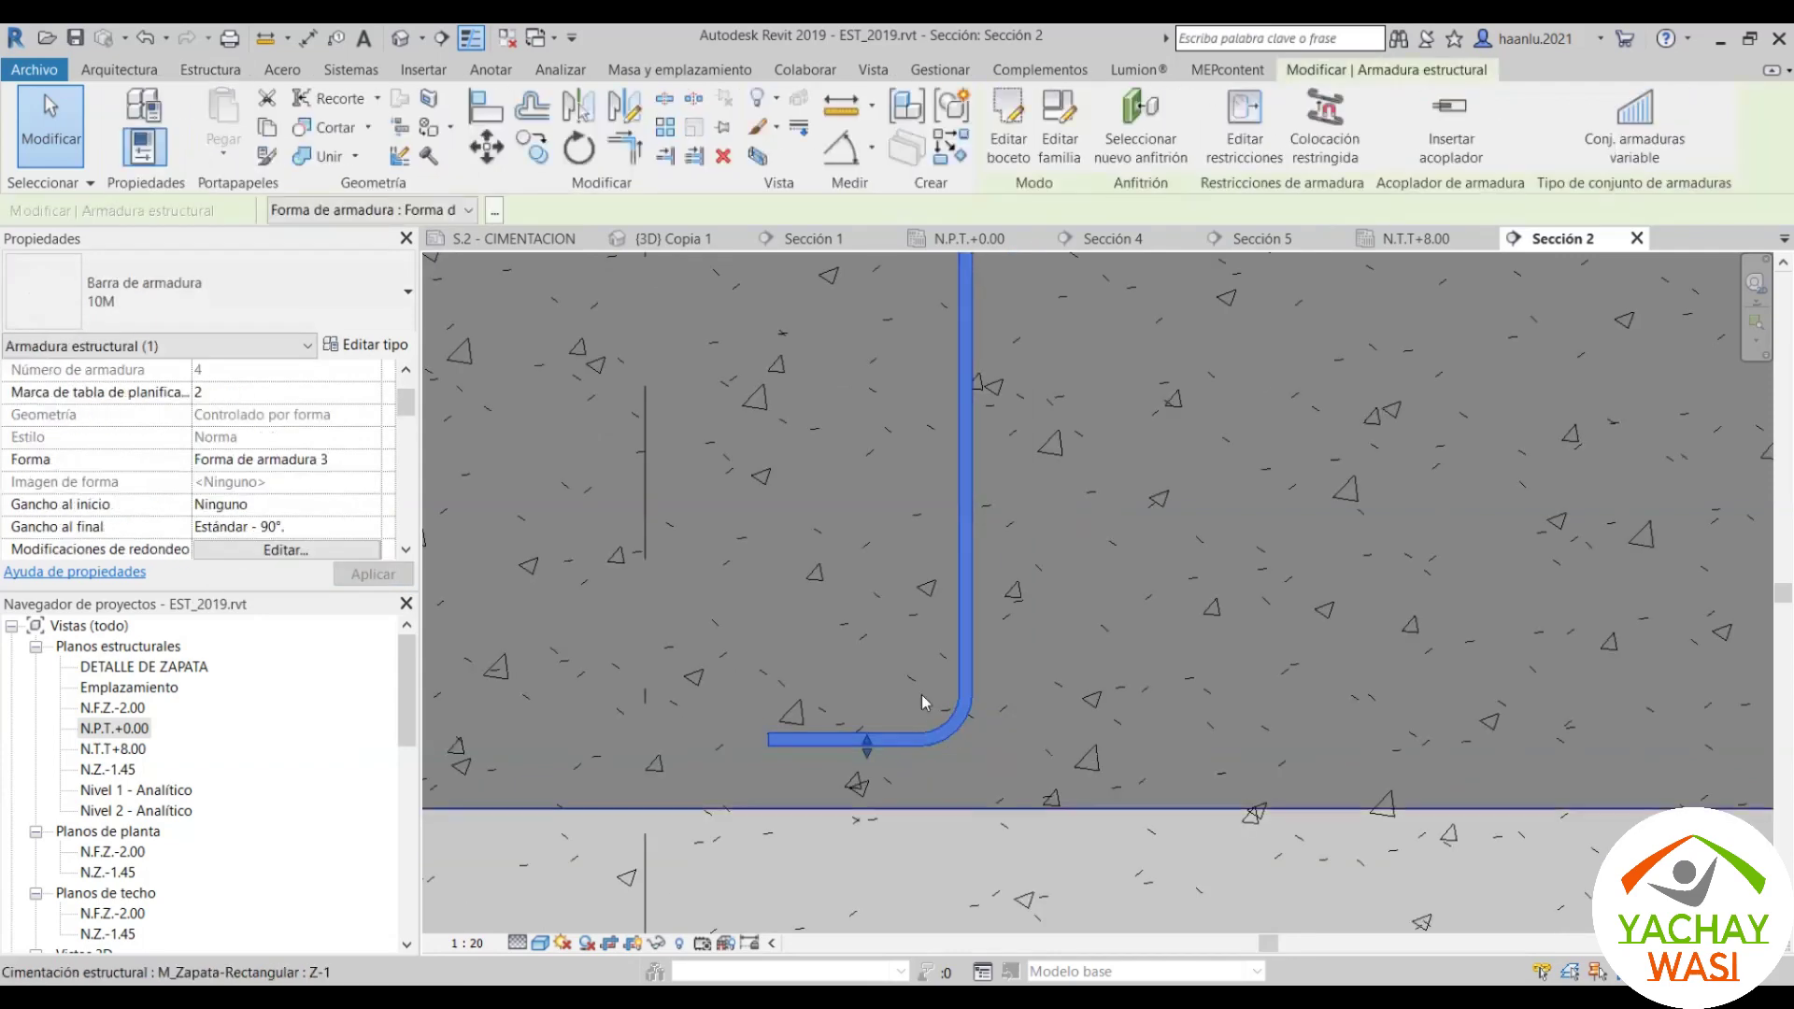
{"action": "left_click", "coordinate": [1009, 147]}
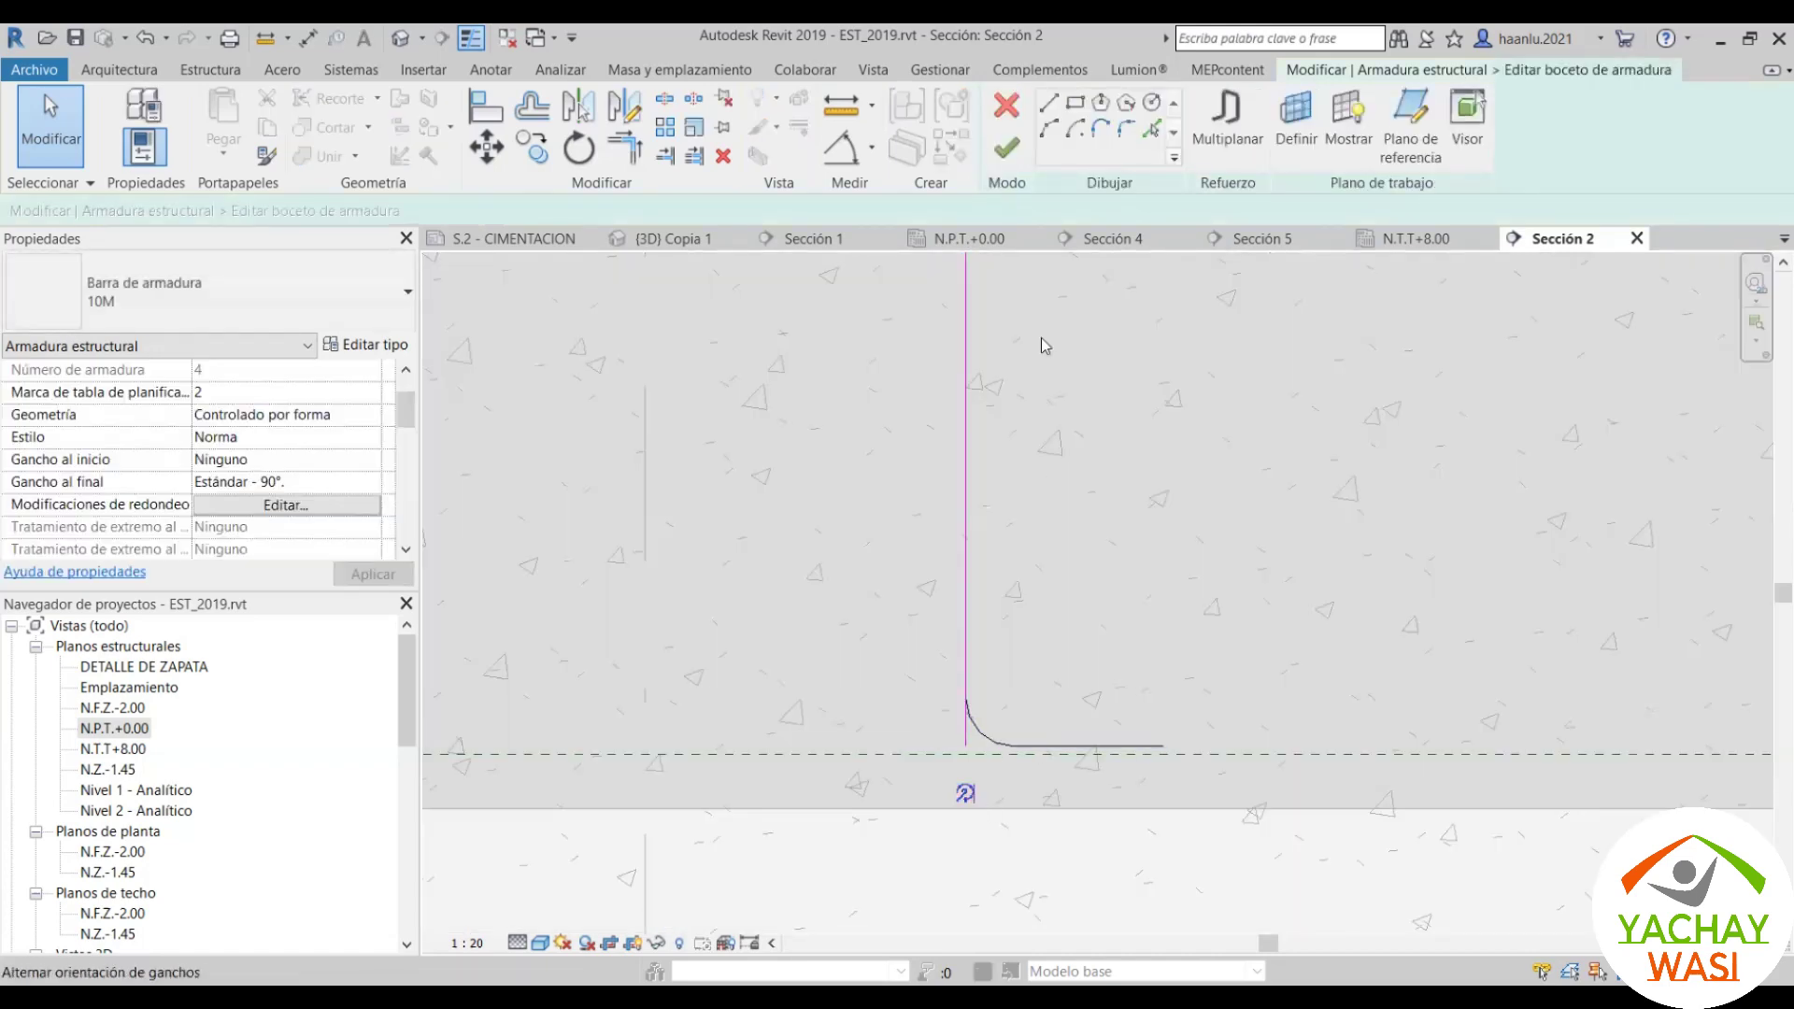
{"action": "left_click", "coordinate": [1006, 148]}
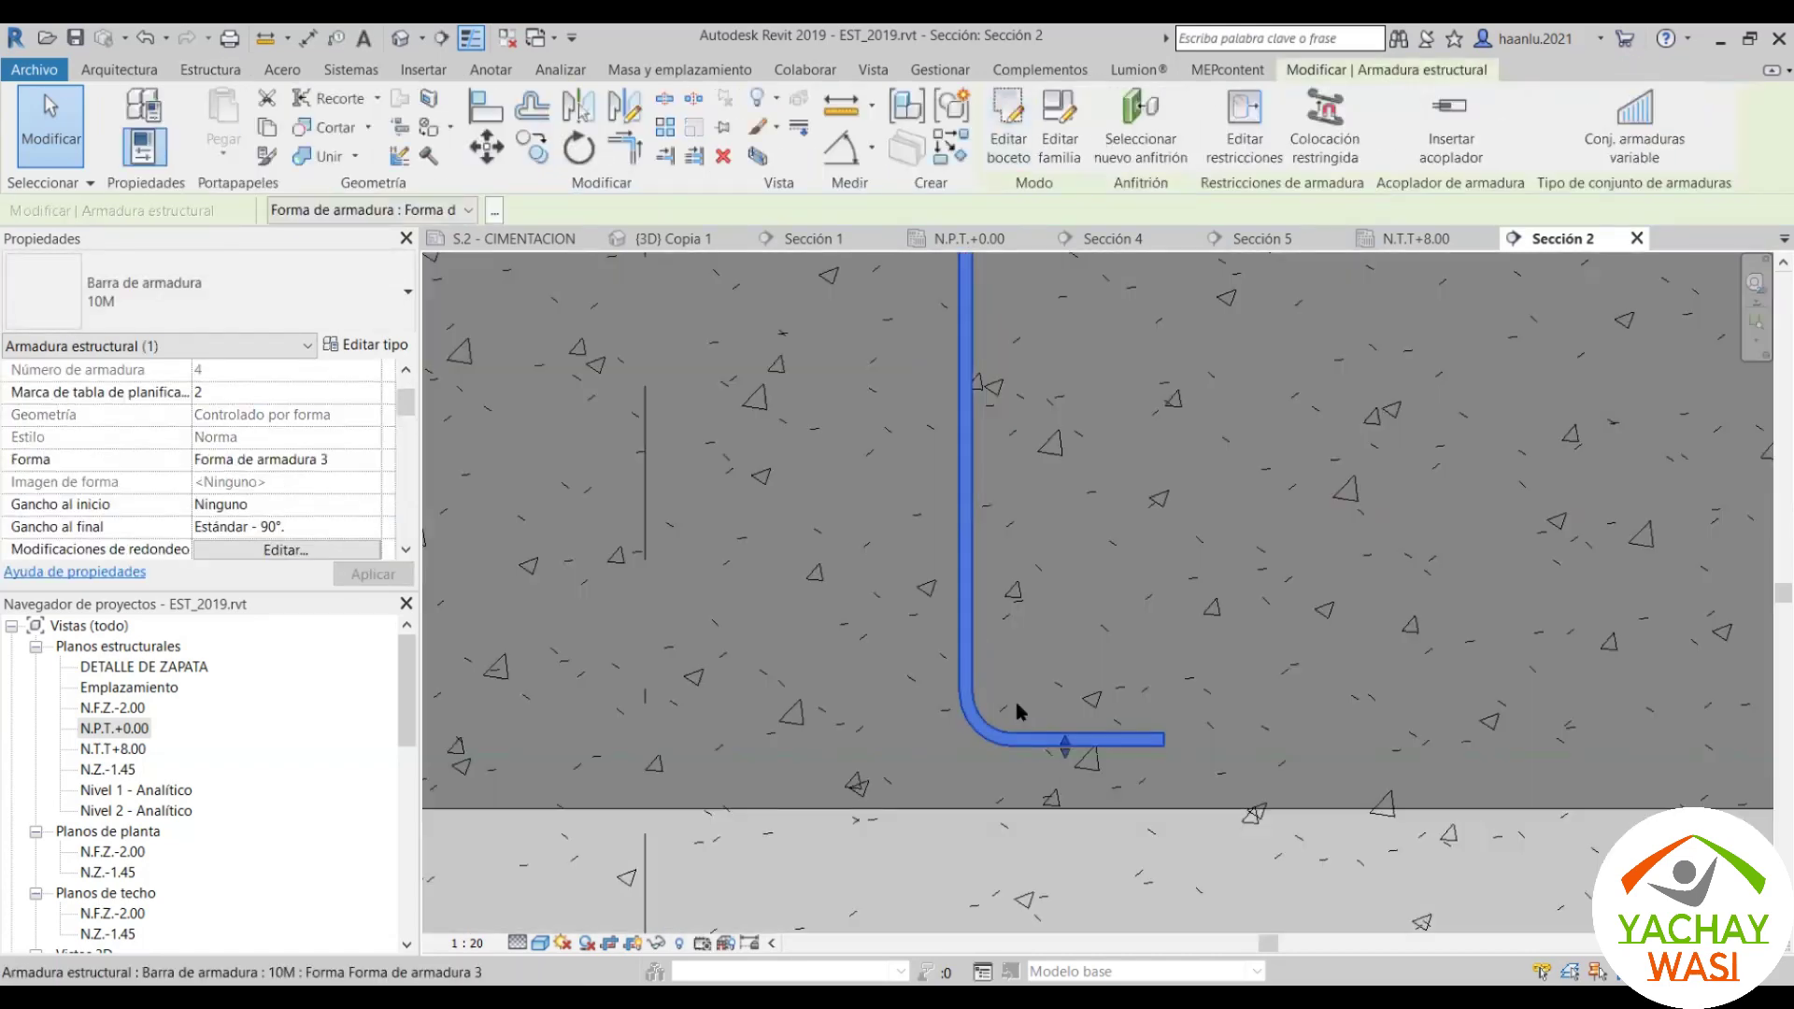
{"action": "scroll", "coordinate": [1018, 710], "scroll_direction": "down", "scroll_amount": 8}
{"action": "key", "text": "Escape"}
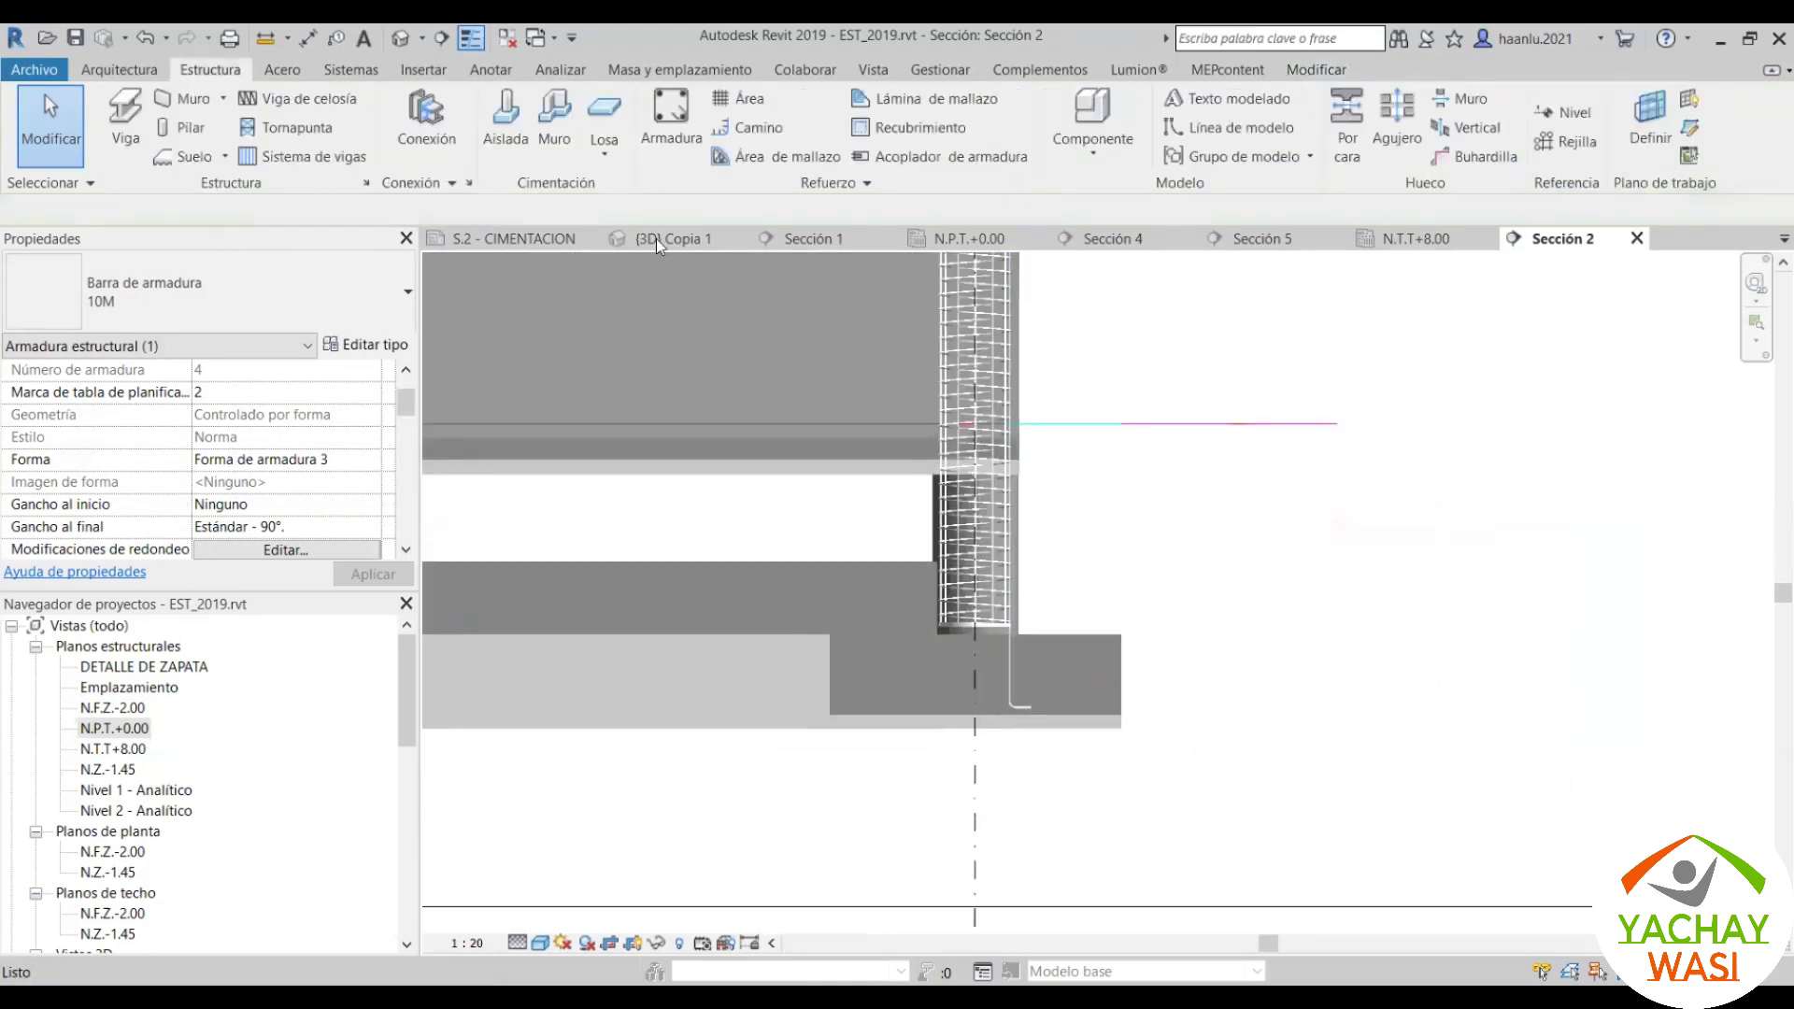
{"action": "left_click", "coordinate": [656, 238]}
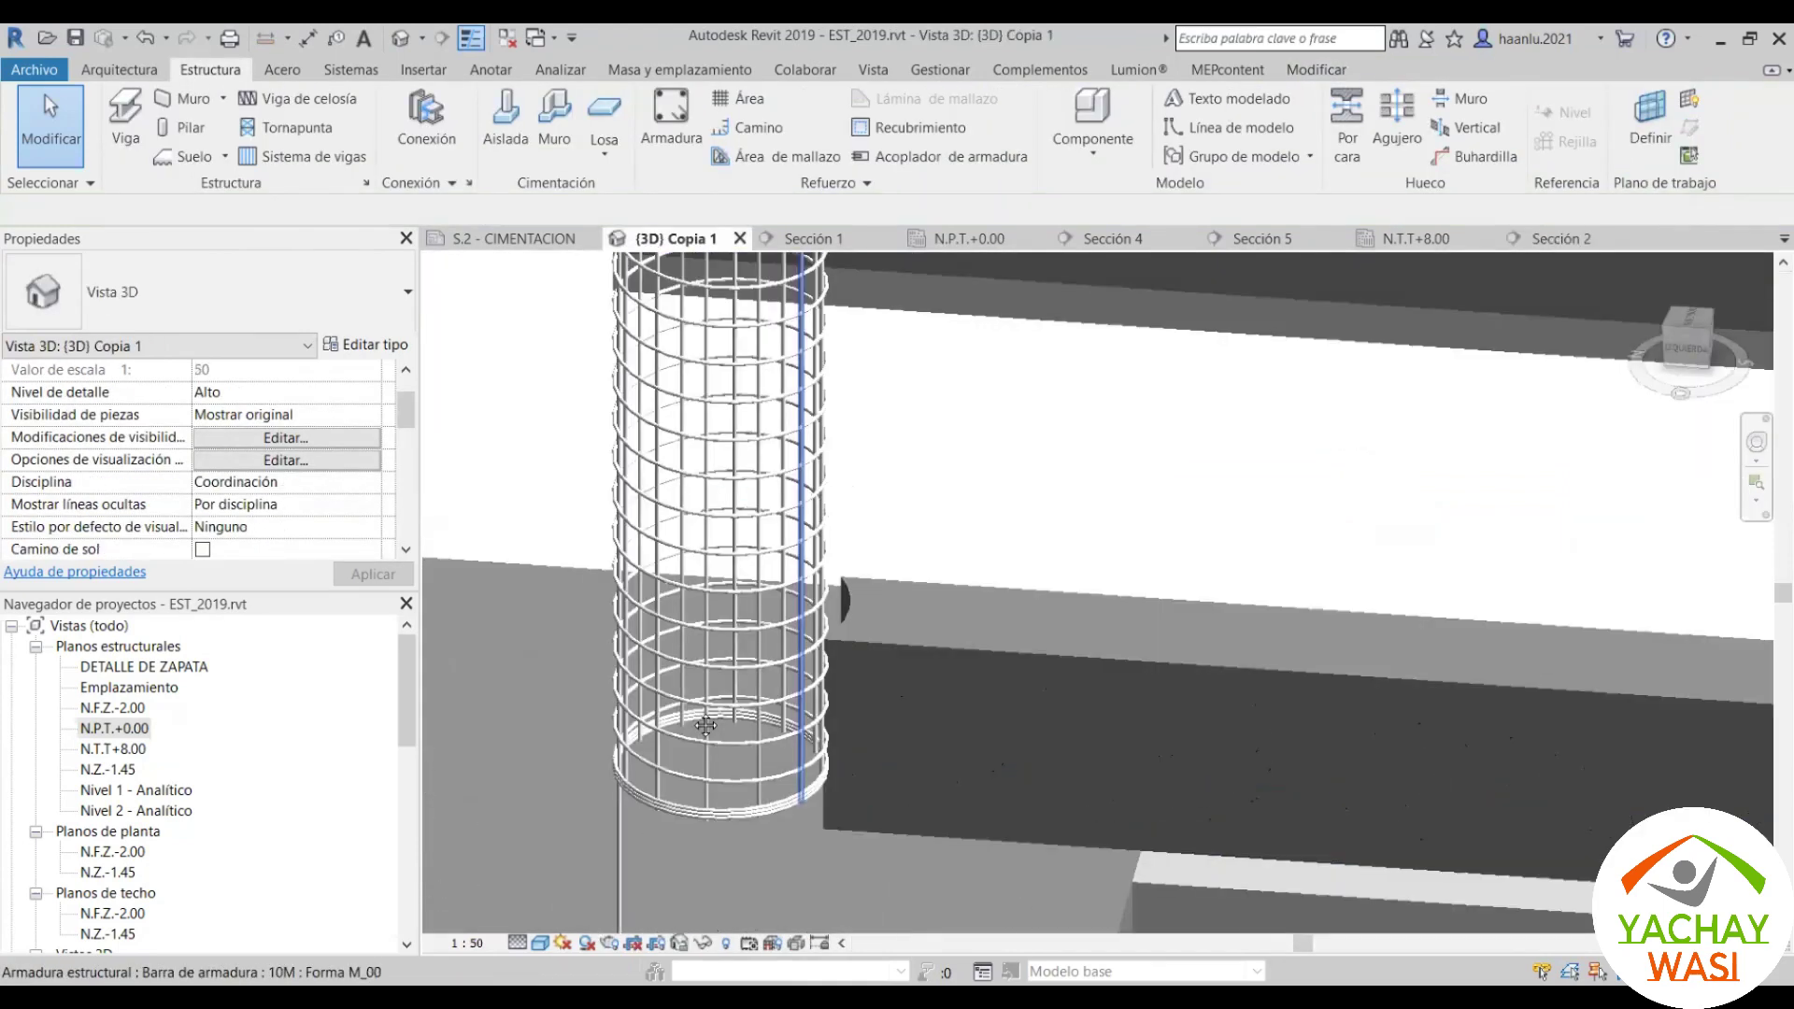
{"action": "scroll", "coordinate": [706, 718], "scroll_direction": "down", "scroll_amount": 4}
{"action": "scroll", "coordinate": [738, 711], "scroll_direction": "down", "scroll_amount": 3}
{"action": "middle_click_drag", "start_coordinate": [774, 712], "coordinate": [934, 698], "text": "shift"}
{"action": "scroll", "coordinate": [1011, 697], "scroll_direction": "up", "scroll_amount": 6}
{"action": "scroll", "coordinate": [980, 647], "scroll_direction": "up", "scroll_amount": 2}
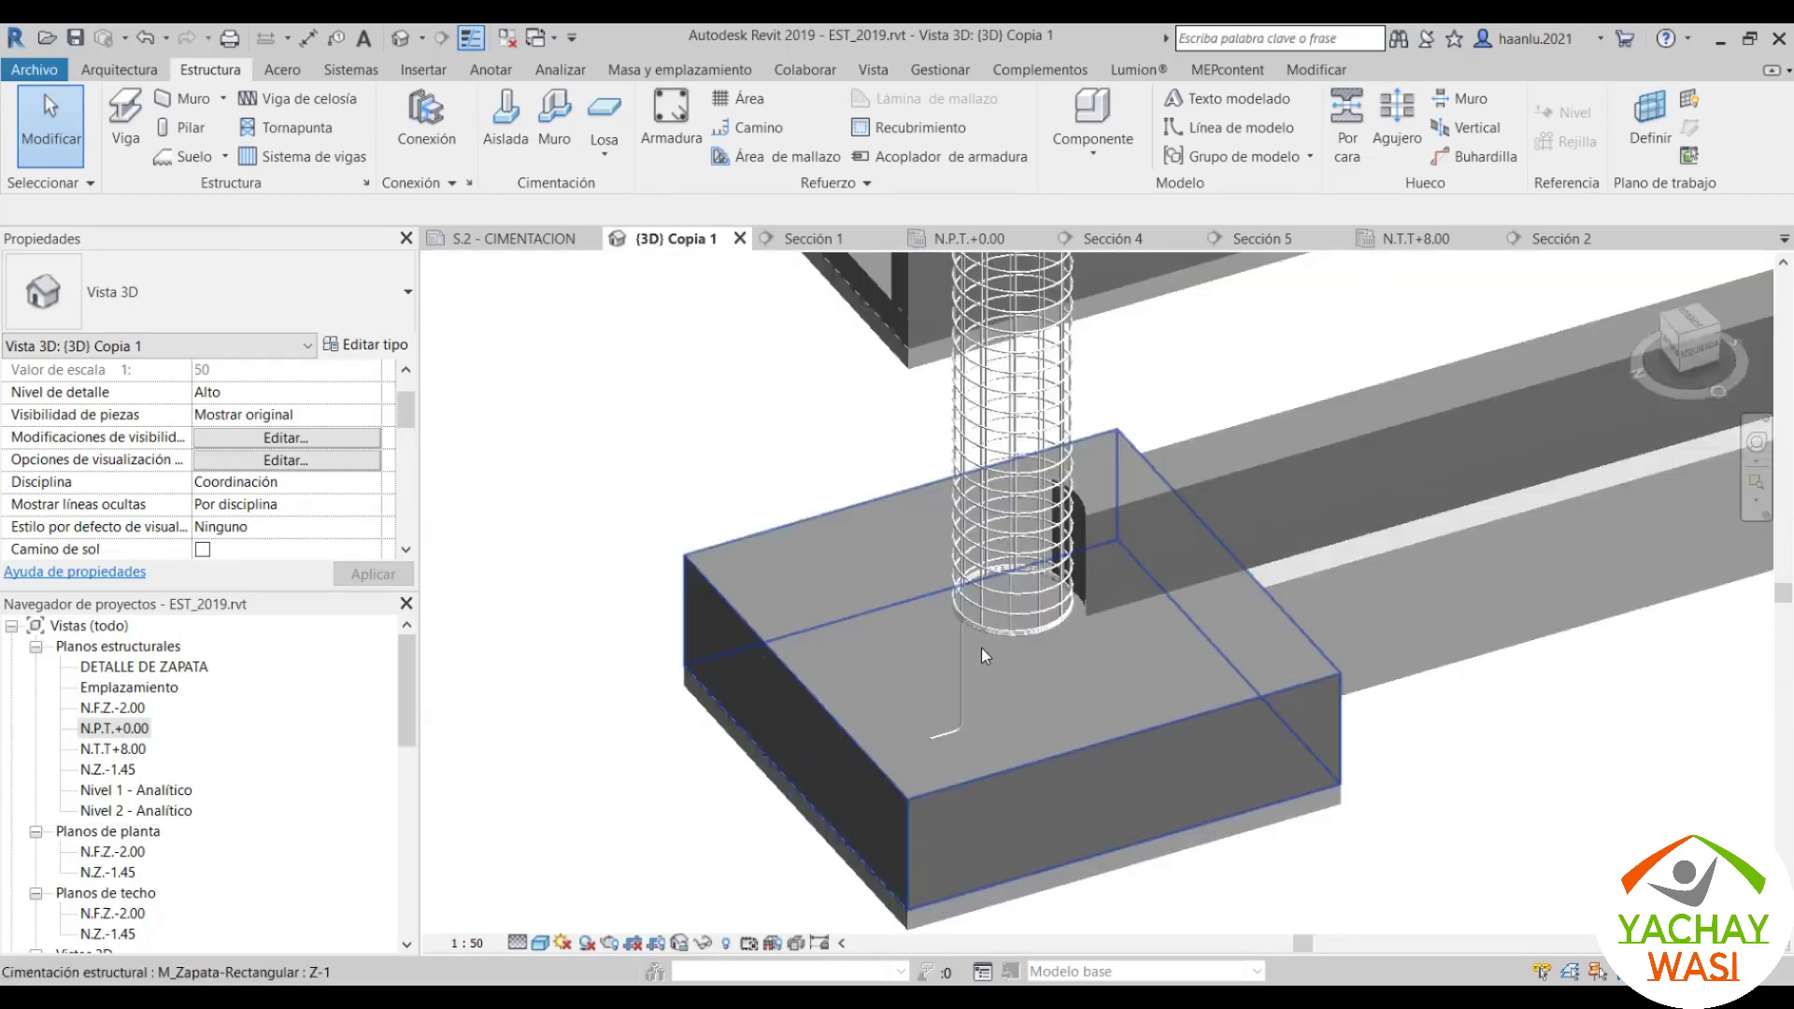
{"action": "scroll", "coordinate": [979, 648], "scroll_direction": "up", "scroll_amount": 2}
{"action": "left_click", "coordinate": [969, 644]}
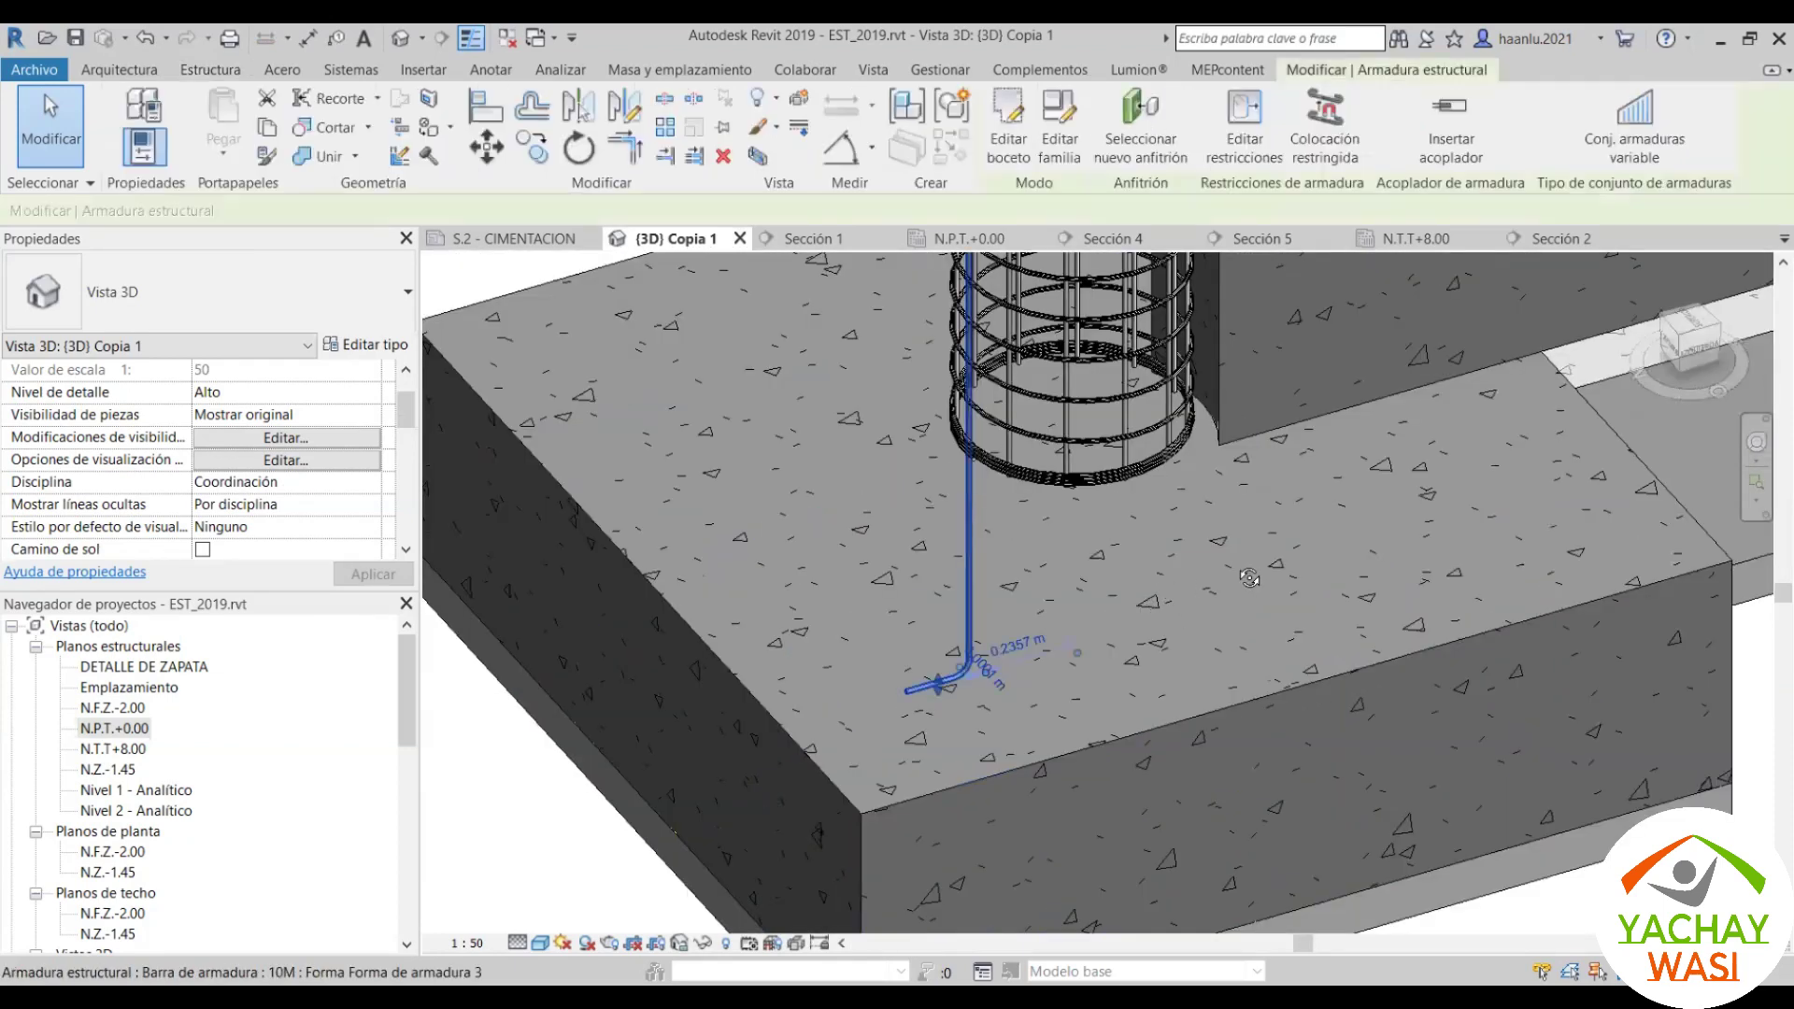
{"action": "middle_click_drag", "start_coordinate": [1249, 578], "coordinate": [1070, 546], "text": "shift"}
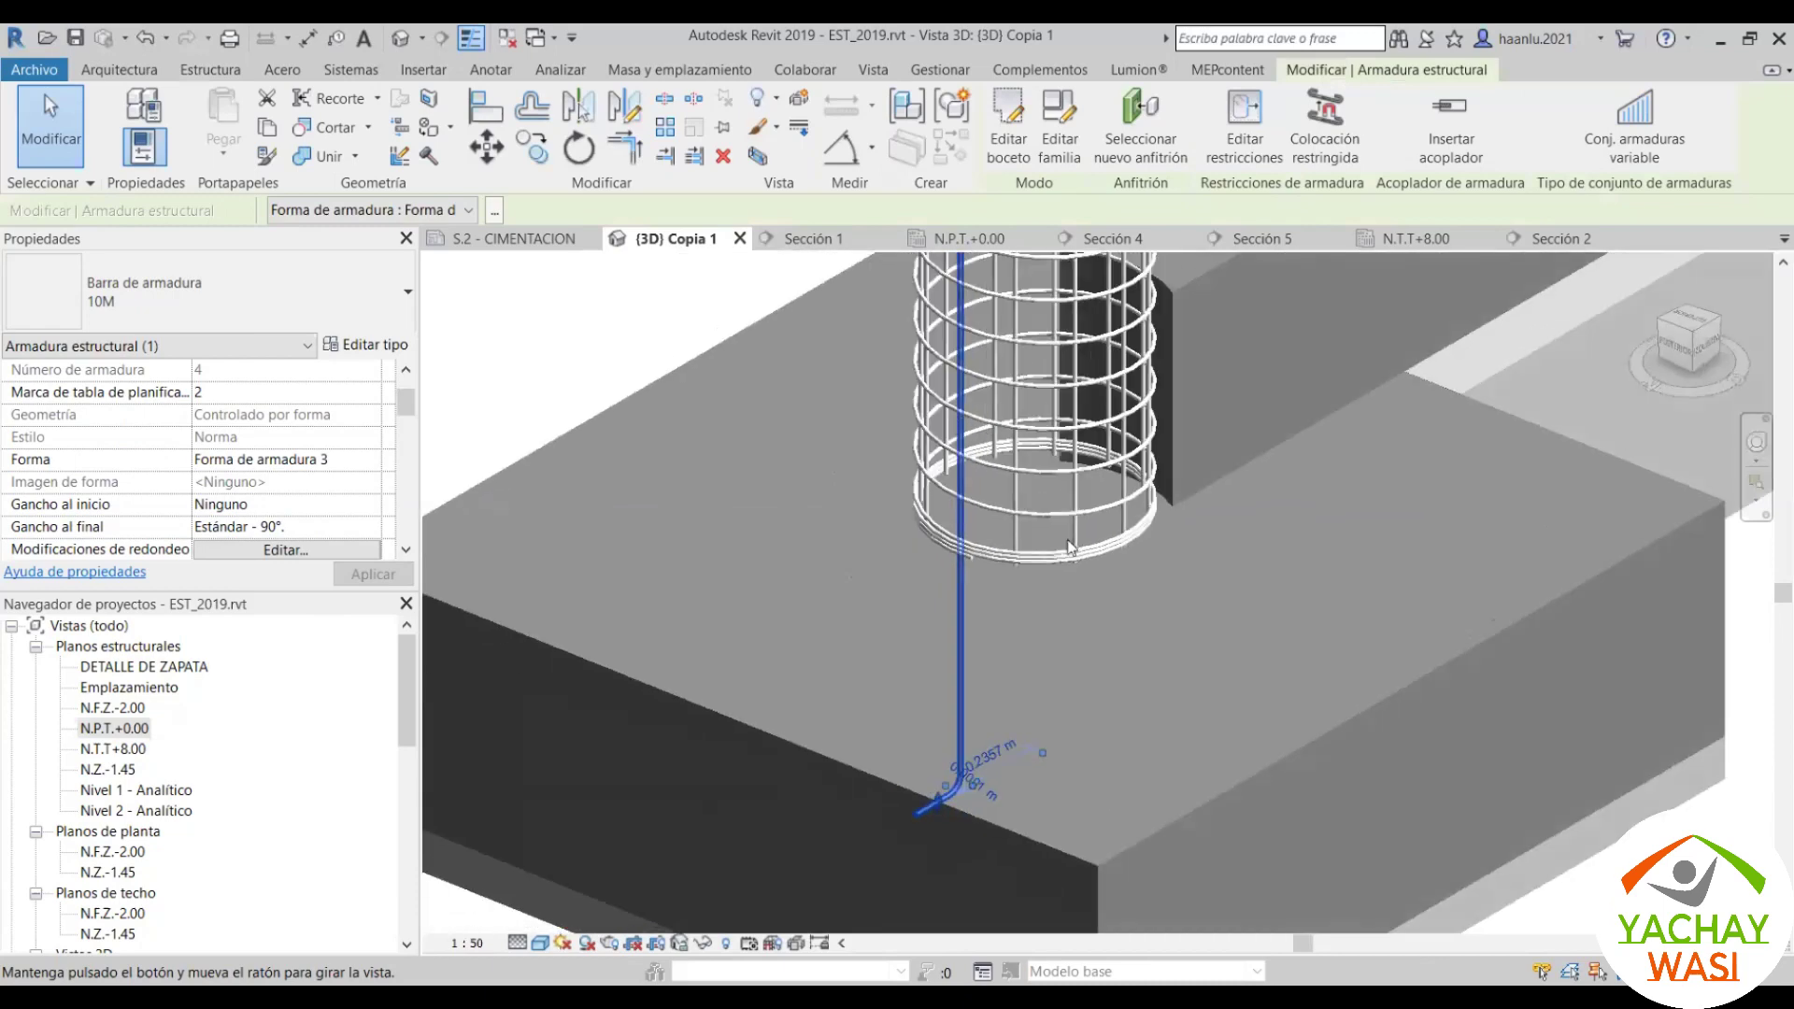
{"action": "scroll", "coordinate": [1070, 547], "scroll_direction": "up", "scroll_amount": 2}
{"action": "scroll", "coordinate": [1045, 541], "scroll_direction": "up", "scroll_amount": 2}
{"action": "scroll", "coordinate": [1037, 541], "scroll_direction": "up", "scroll_amount": 2}
{"action": "left_click", "coordinate": [1027, 541]}
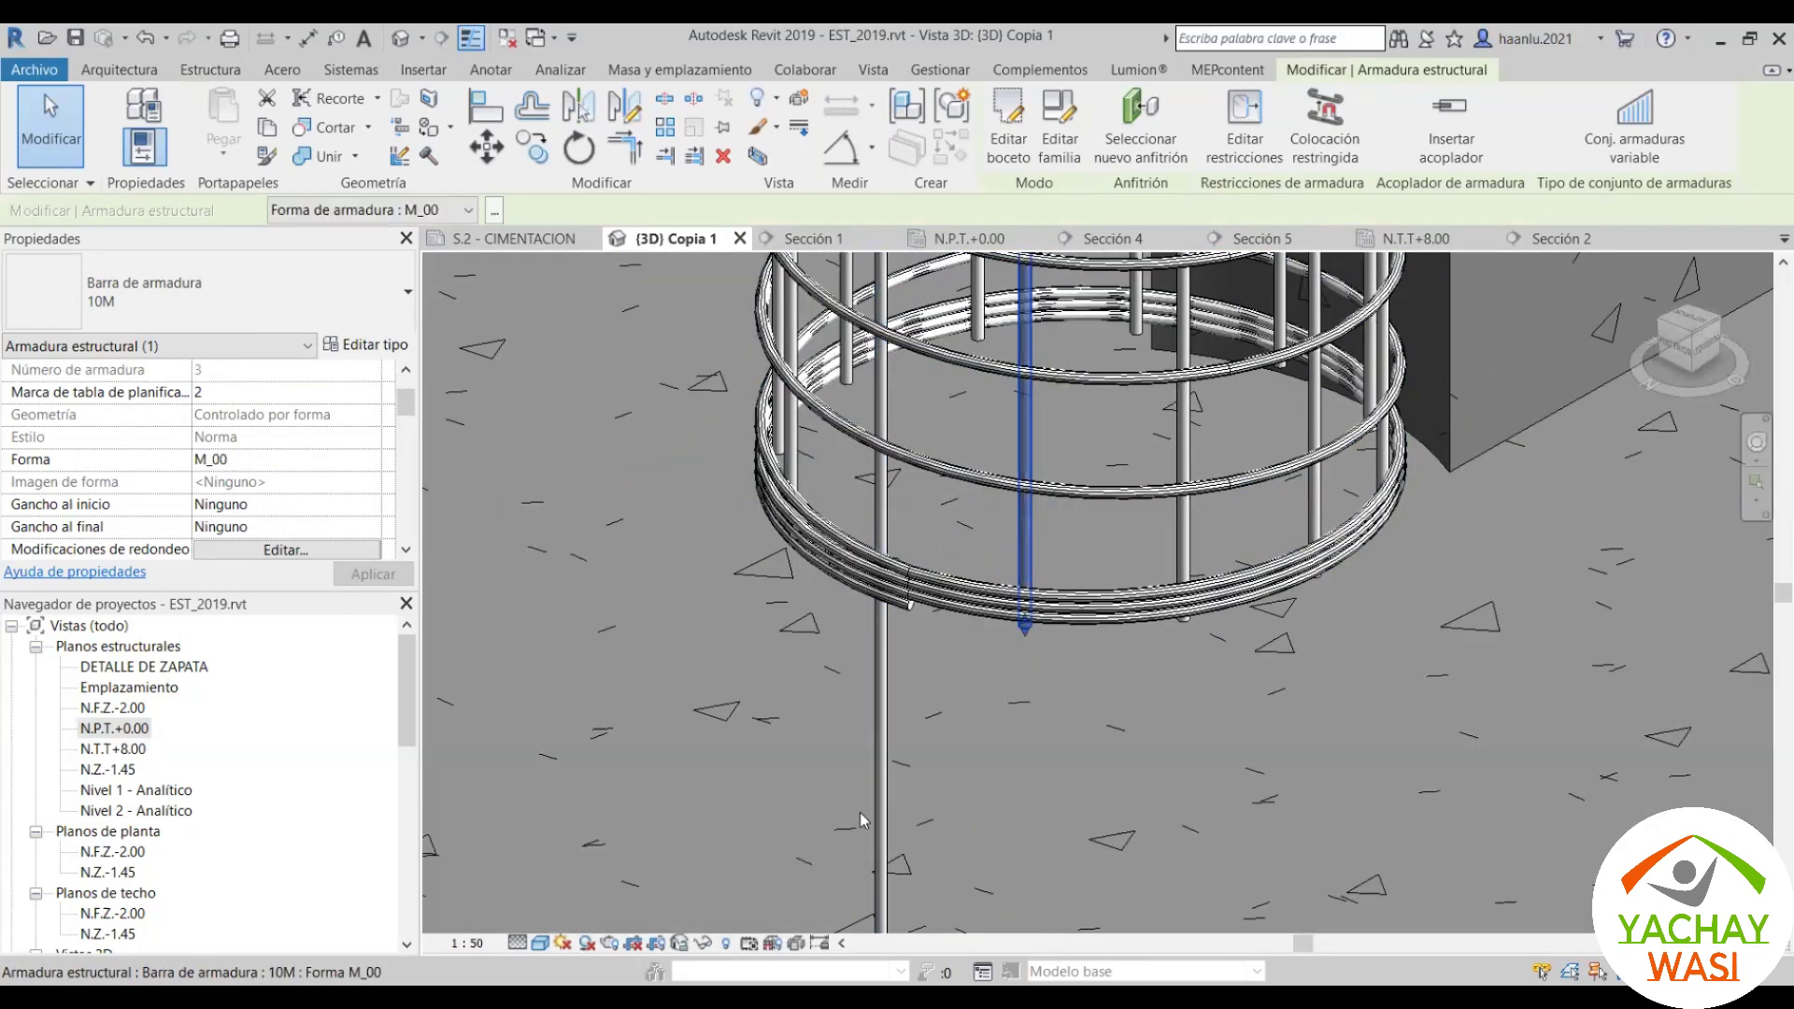
{"action": "scroll", "coordinate": [788, 609], "scroll_direction": "down", "scroll_amount": 2}
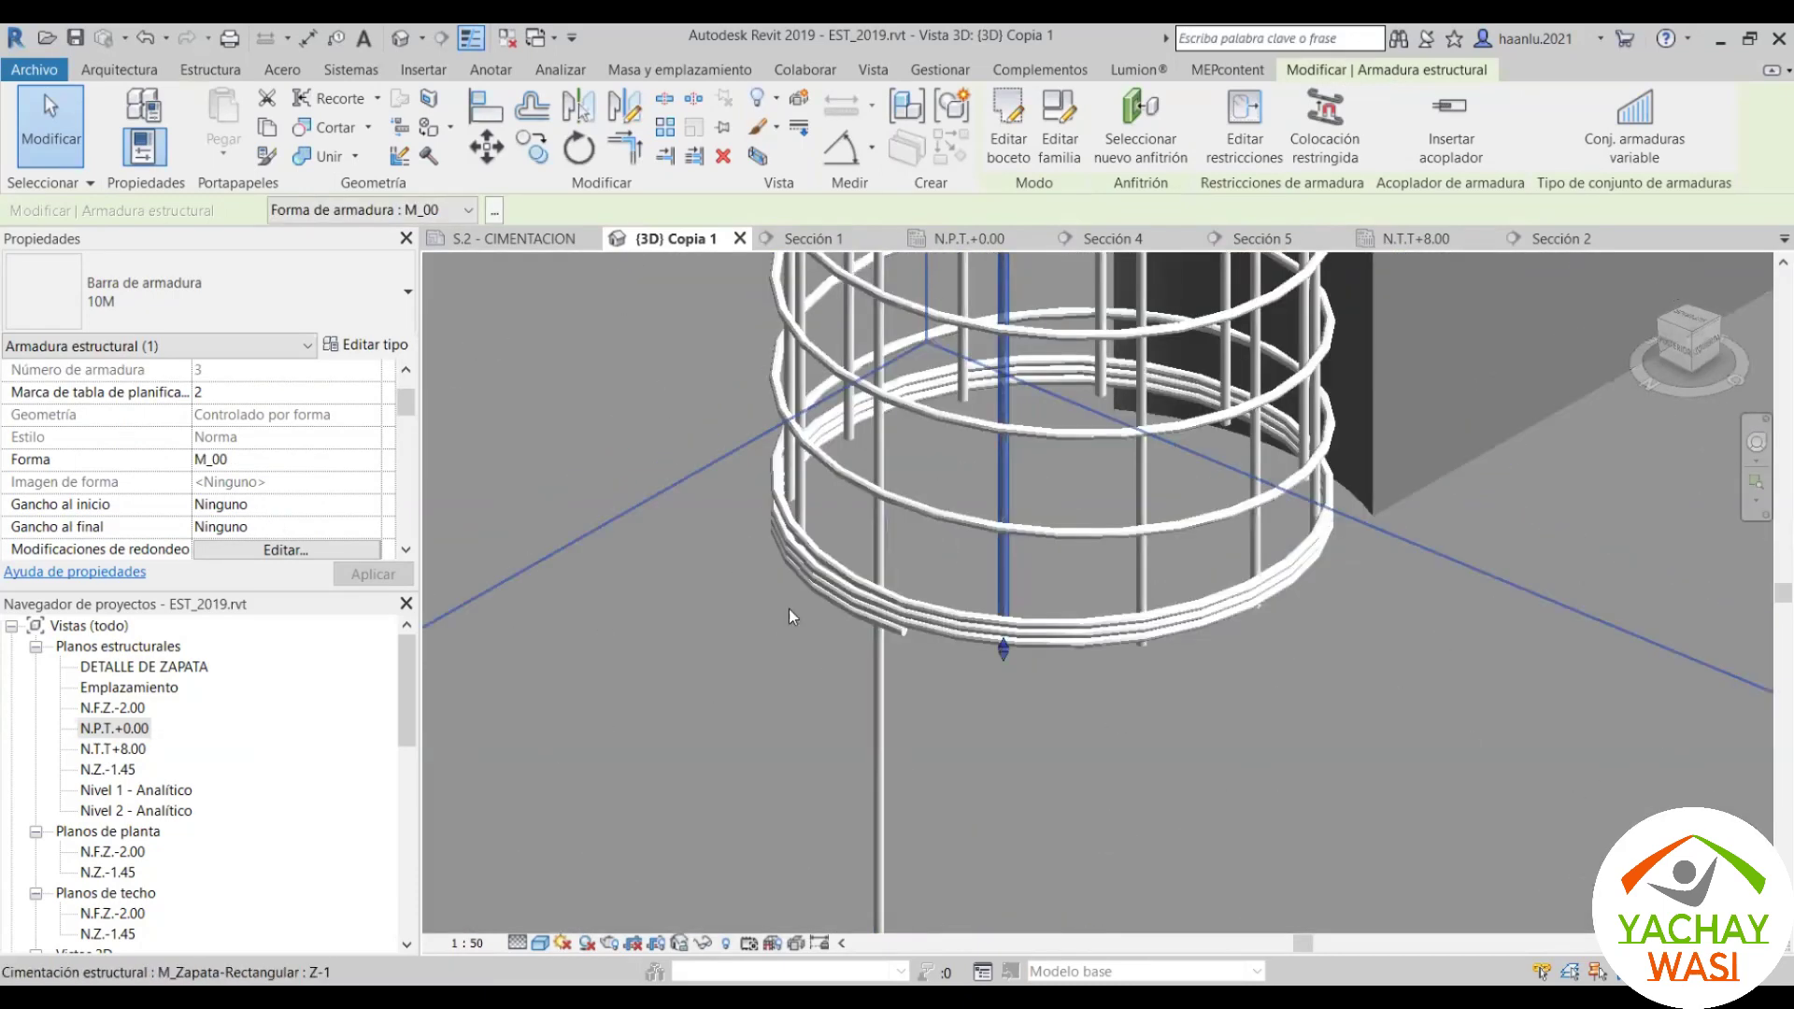
{"action": "scroll", "coordinate": [832, 680], "scroll_direction": "down", "scroll_amount": 2}
{"action": "key", "text": "Escape"}
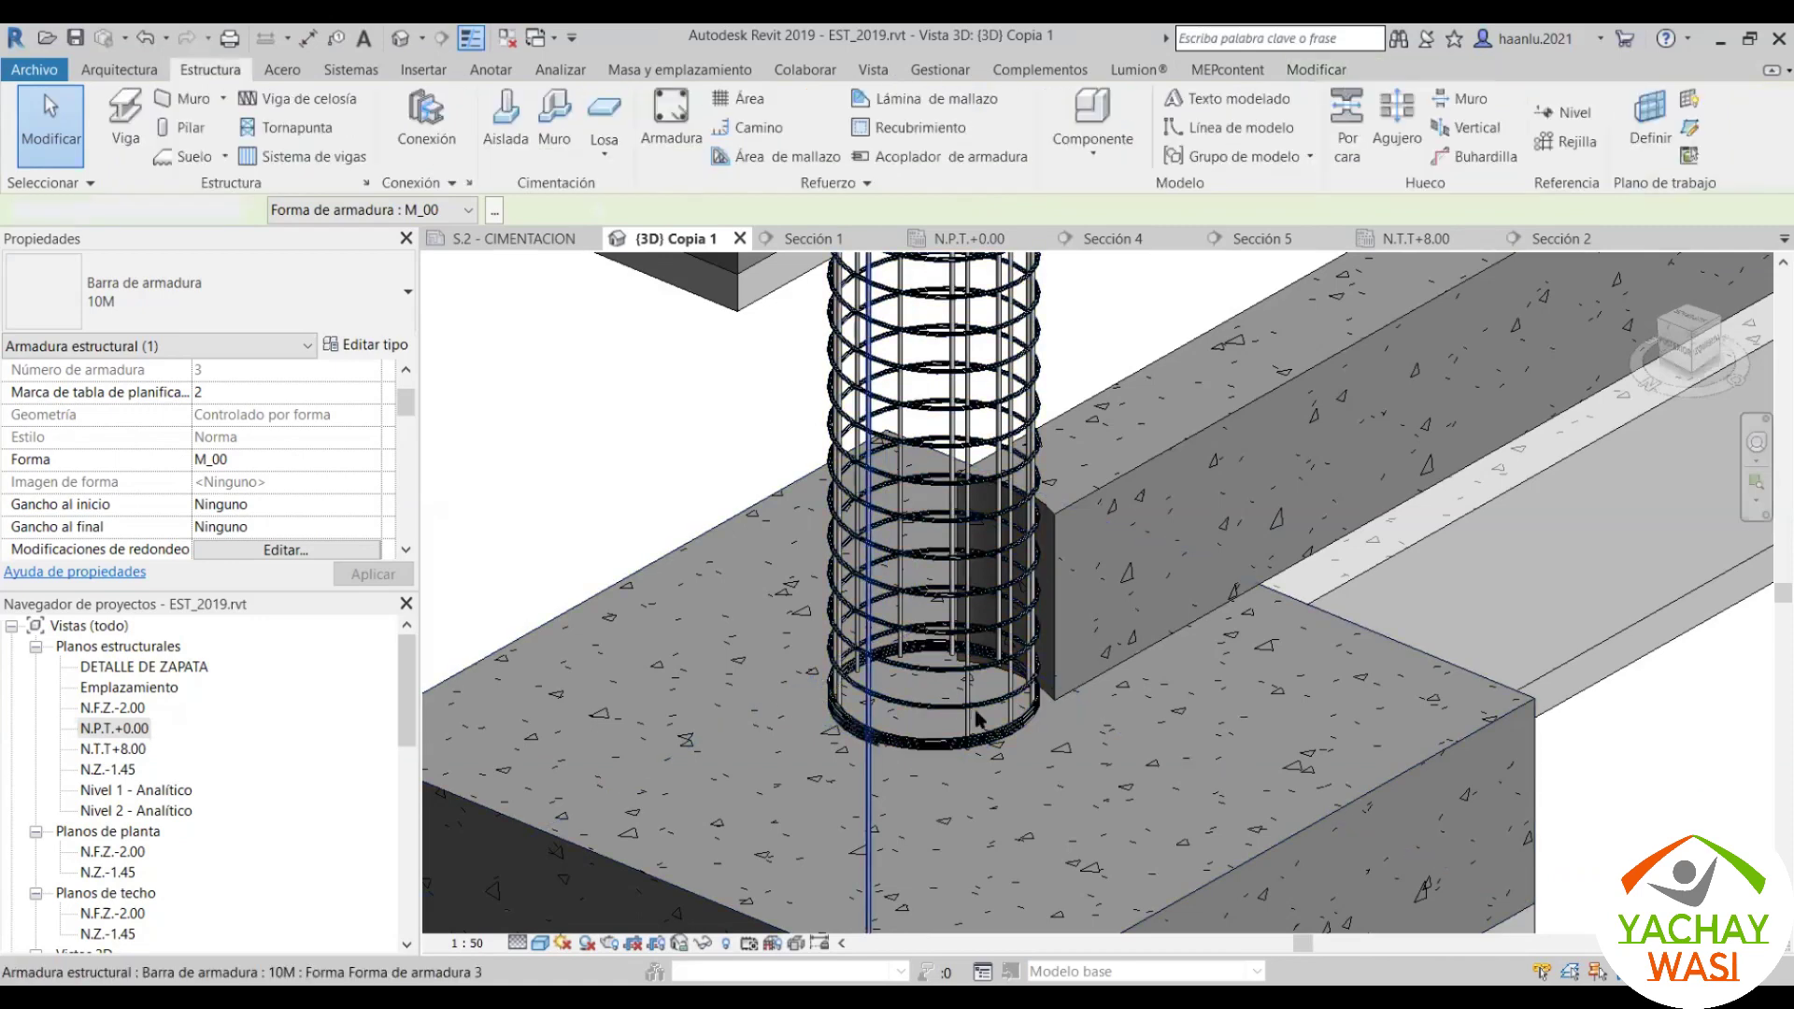
{"action": "scroll", "coordinate": [986, 731], "scroll_direction": "up", "scroll_amount": 1}
{"action": "scroll", "coordinate": [987, 731], "scroll_direction": "up", "scroll_amount": 1}
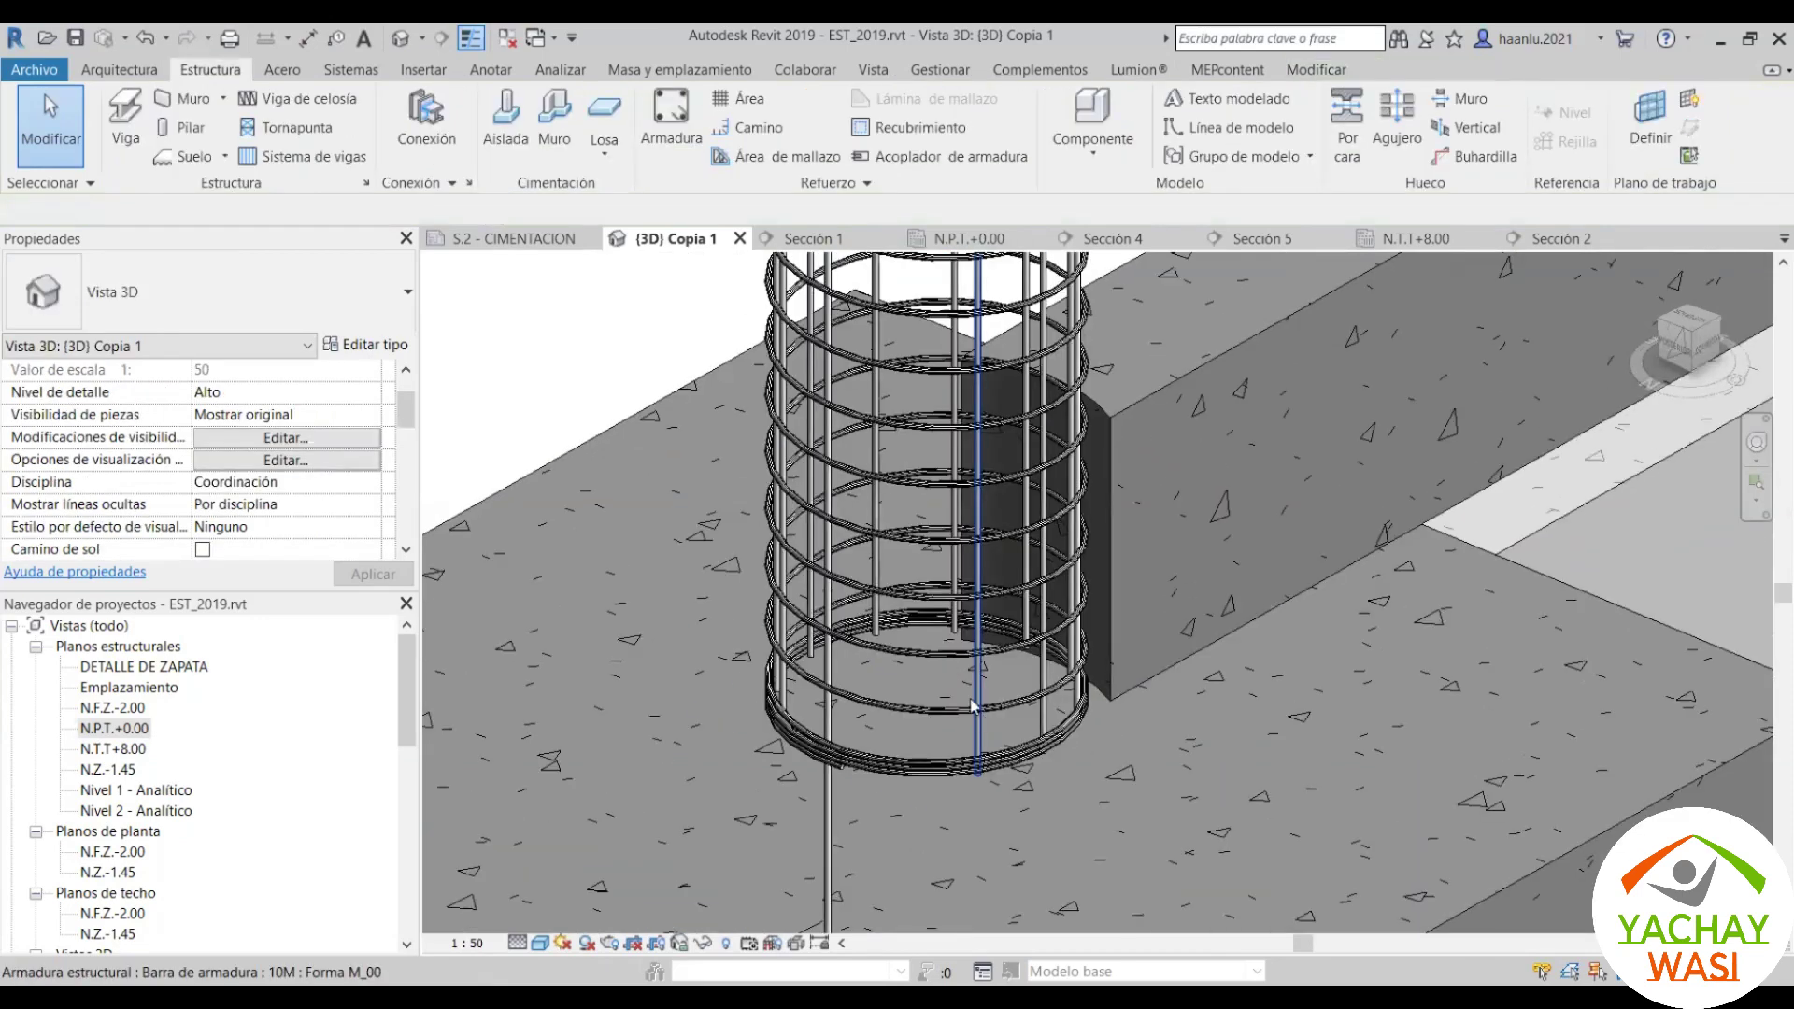
{"action": "scroll", "coordinate": [978, 659], "scroll_direction": "up", "scroll_amount": 1}
{"action": "scroll", "coordinate": [977, 659], "scroll_direction": "up", "scroll_amount": 1}
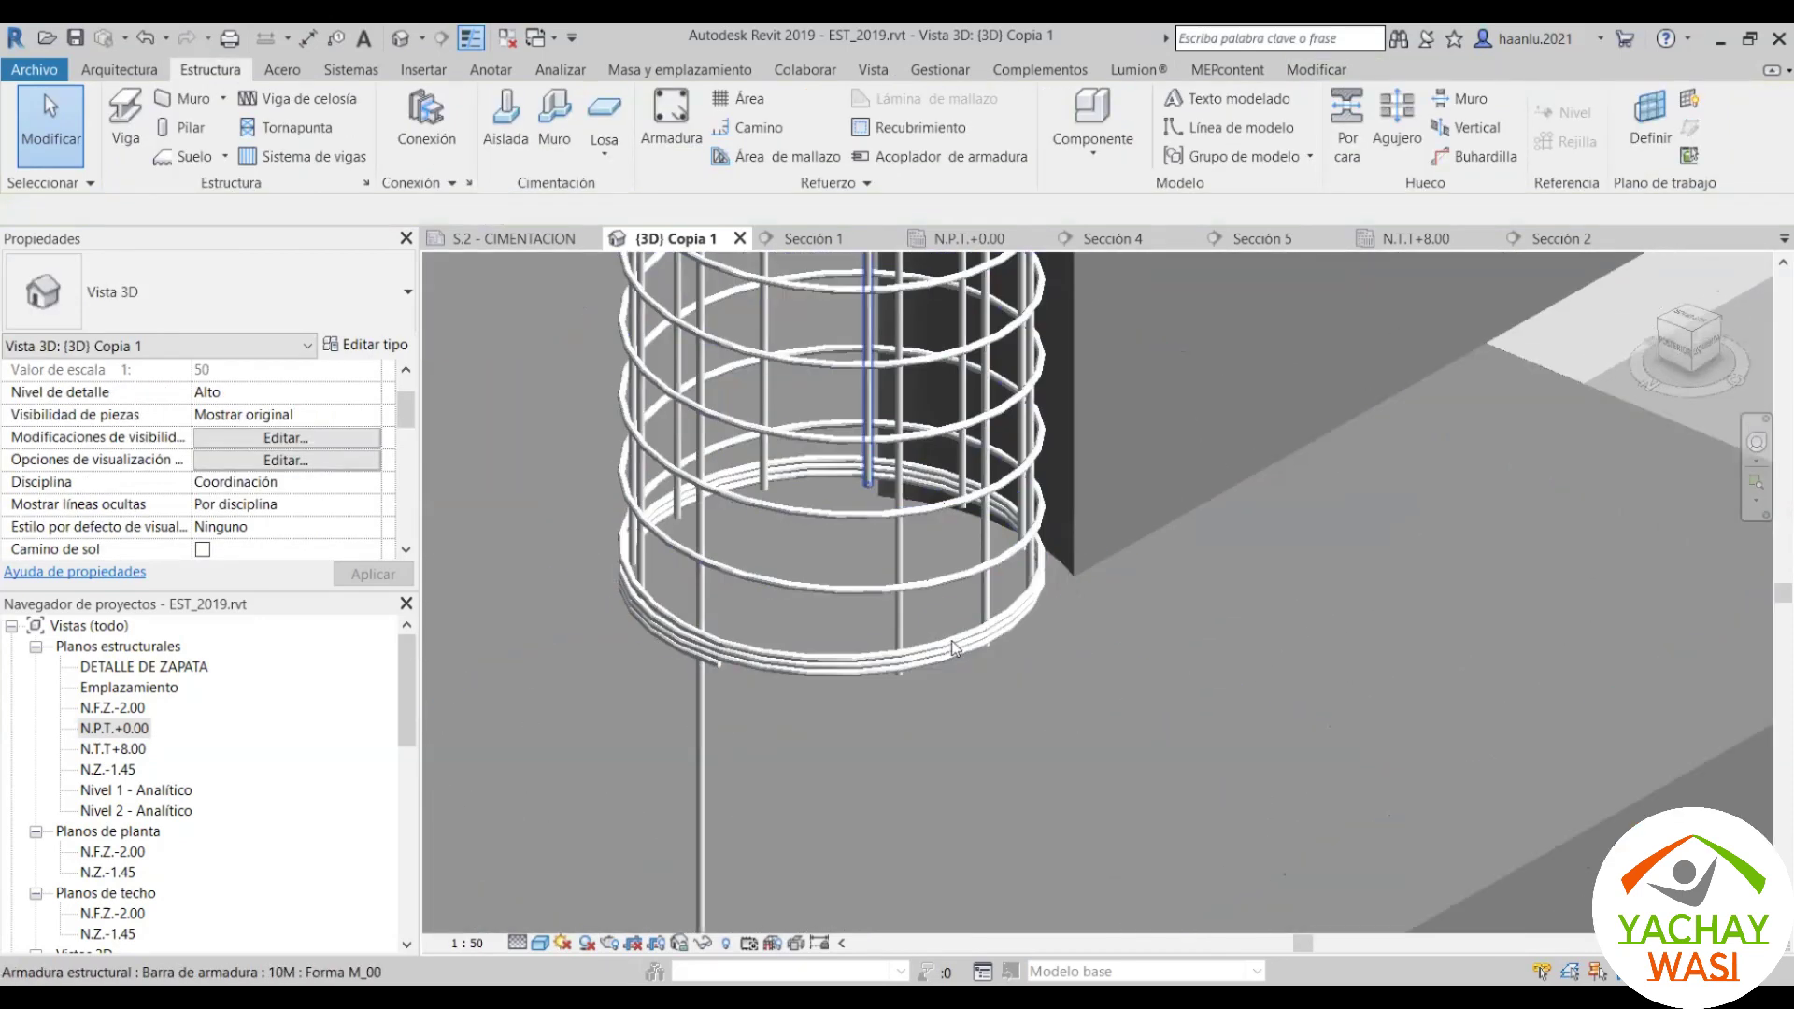
{"action": "left_click", "coordinate": [906, 615]}
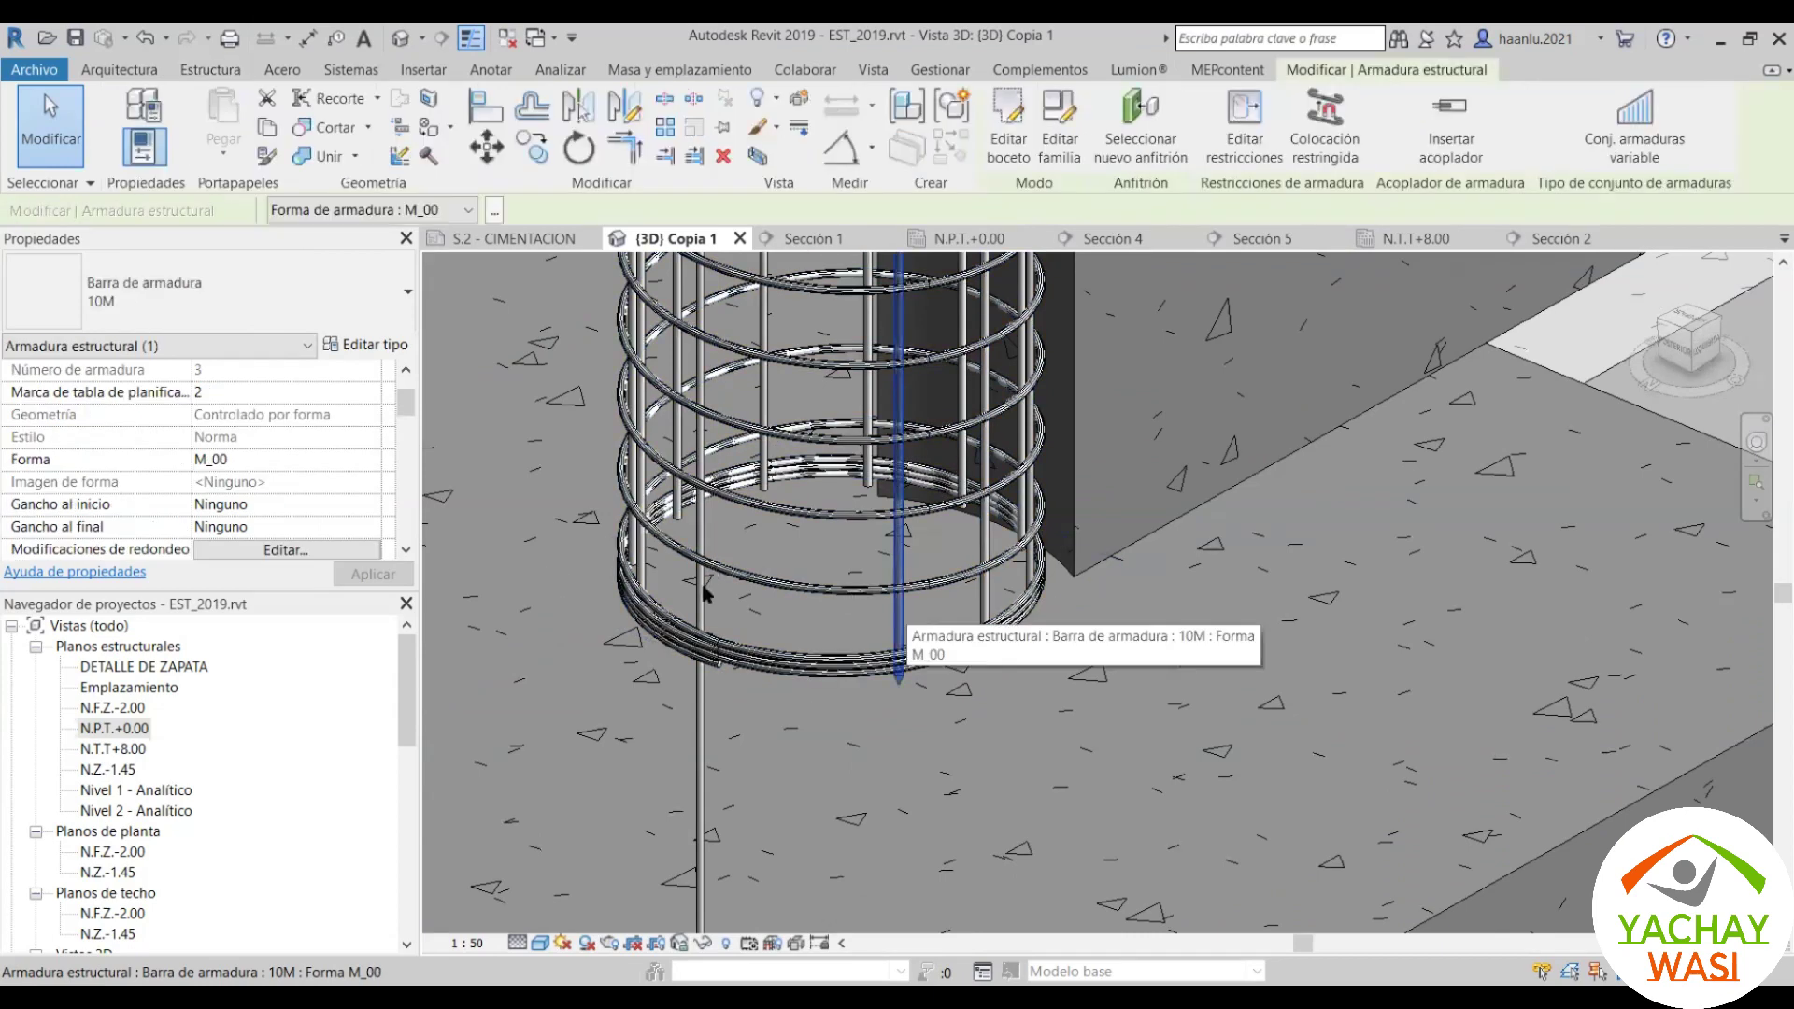
{"action": "key", "text": "Escape"}
{"action": "left_click", "coordinate": [667, 499]}
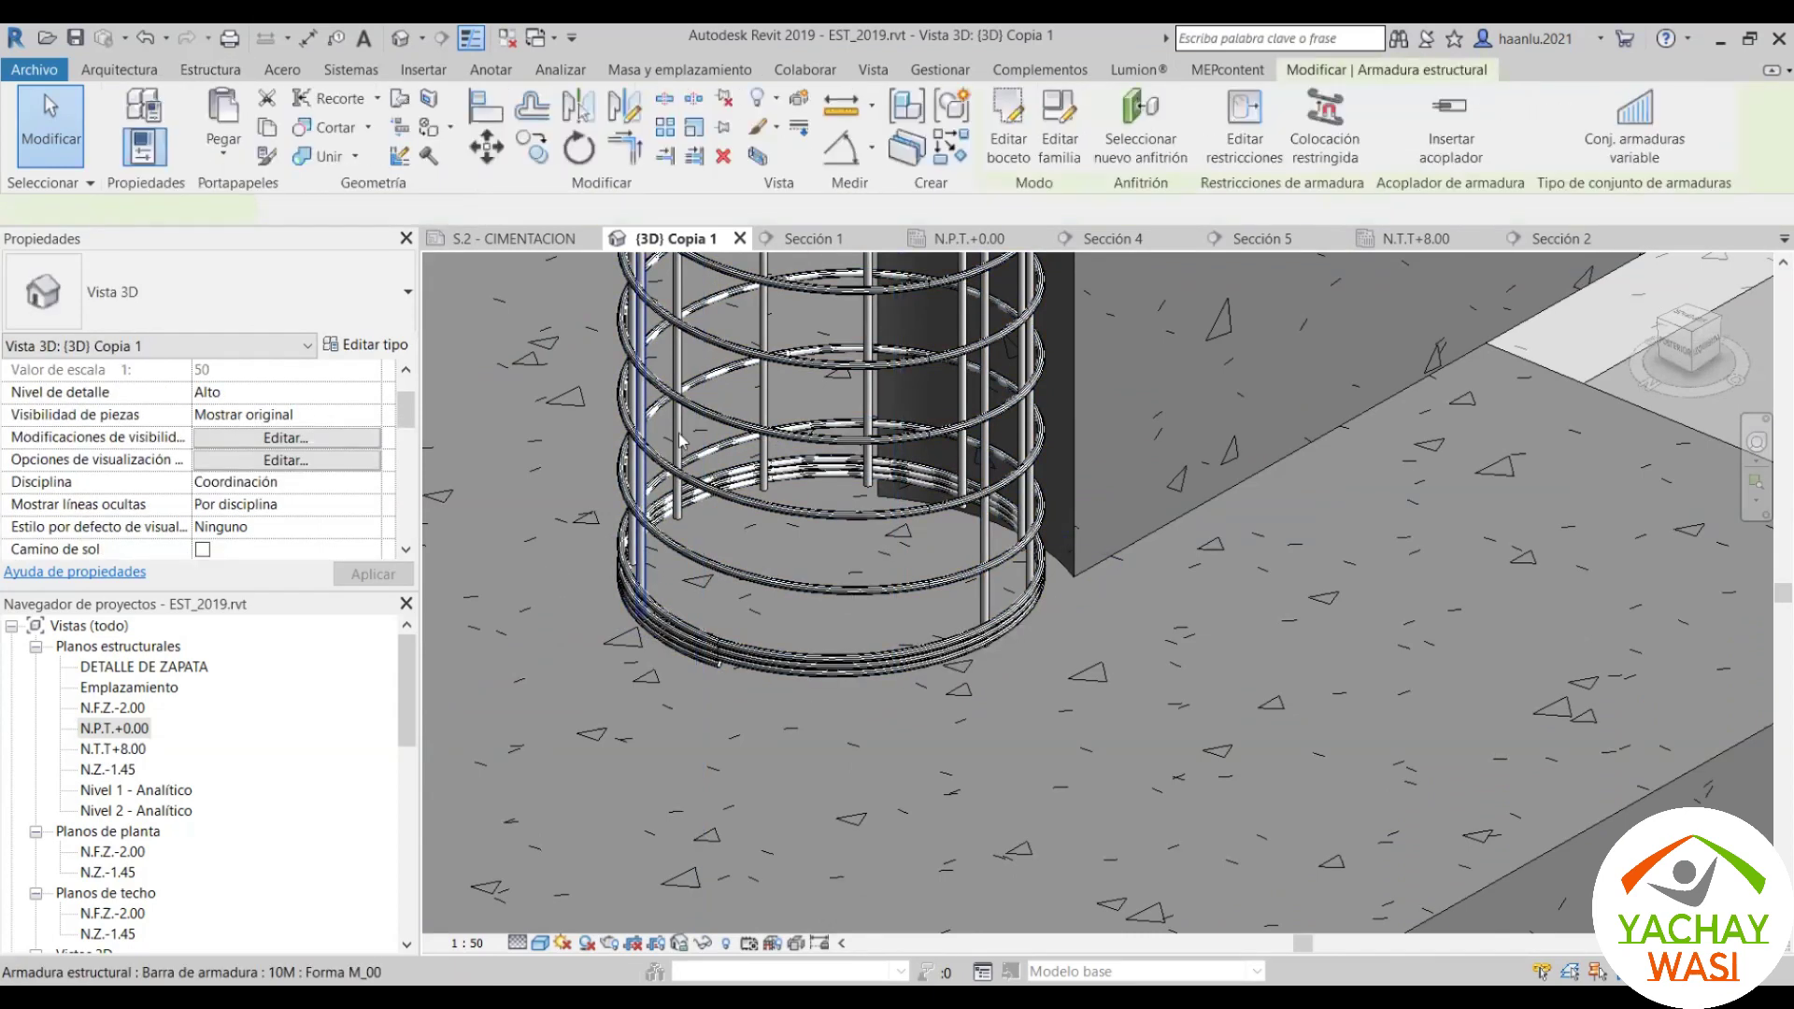
{"action": "key", "text": "Escape"}
{"action": "left_click", "coordinate": [637, 474]}
{"action": "key", "text": "Escape"}
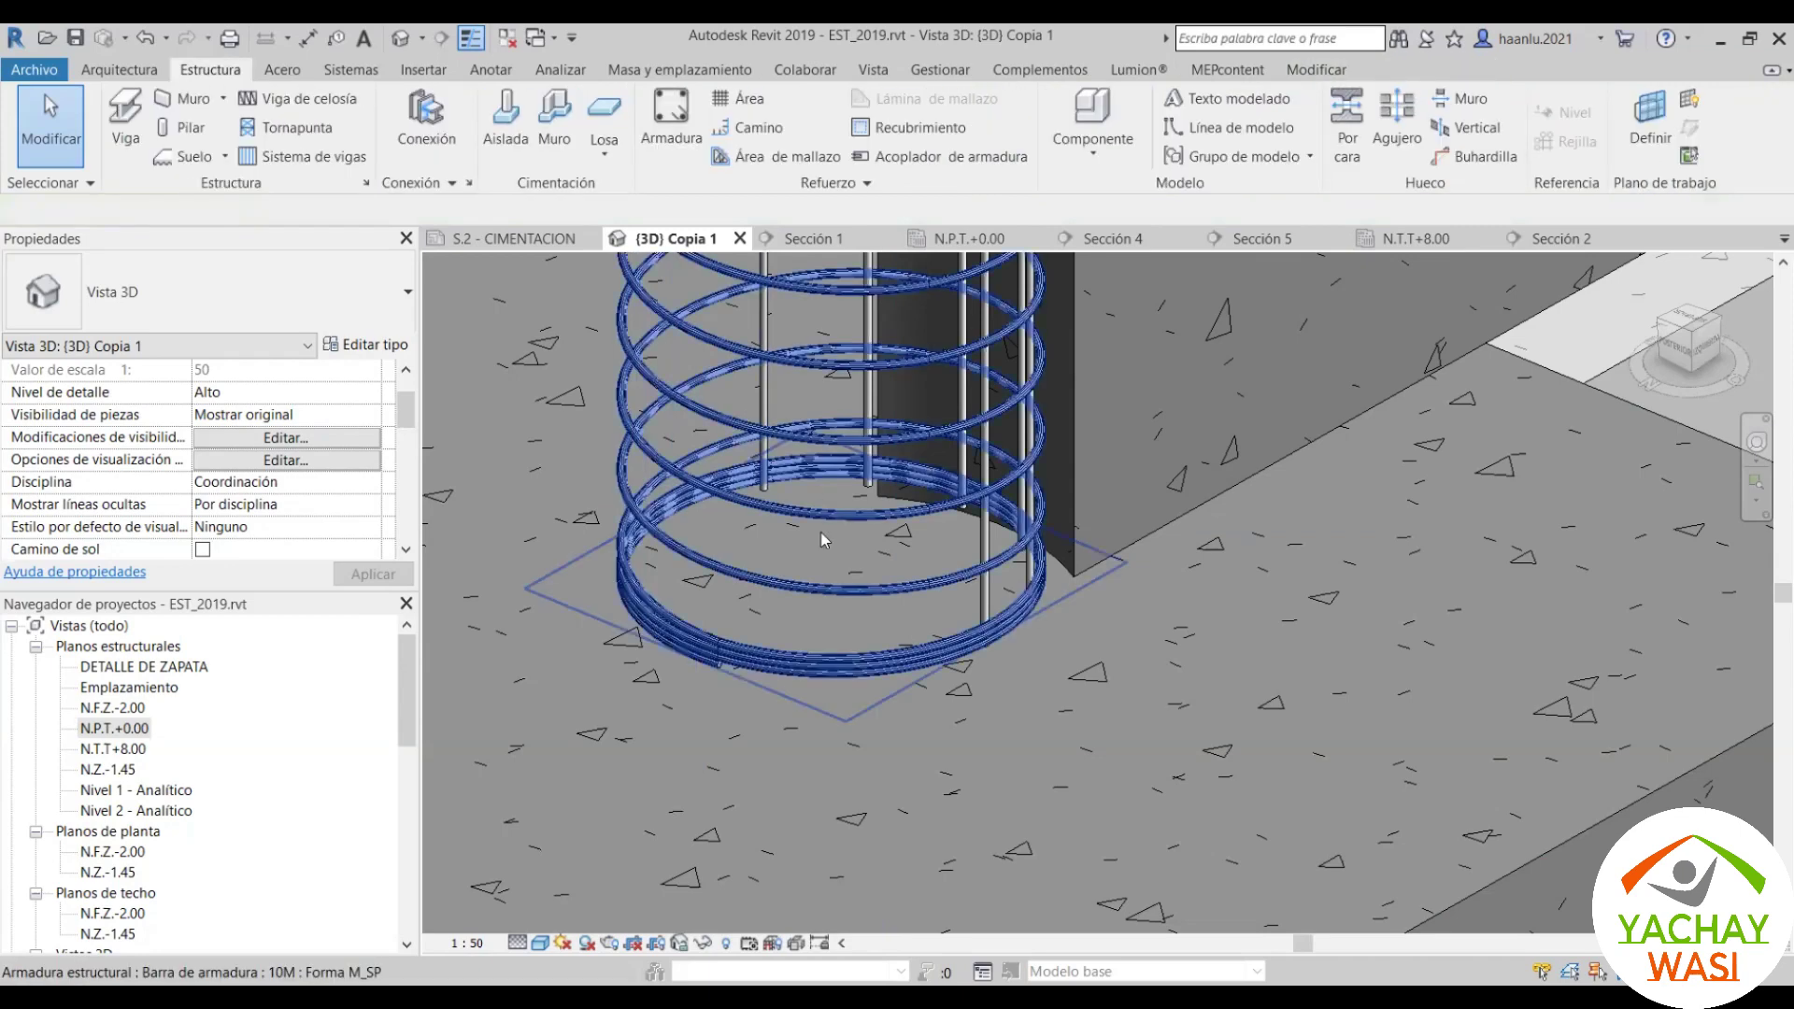
{"action": "scroll", "coordinate": [822, 533], "scroll_direction": "down", "scroll_amount": 3}
{"action": "scroll", "coordinate": [820, 532], "scroll_direction": "up", "scroll_amount": 3}
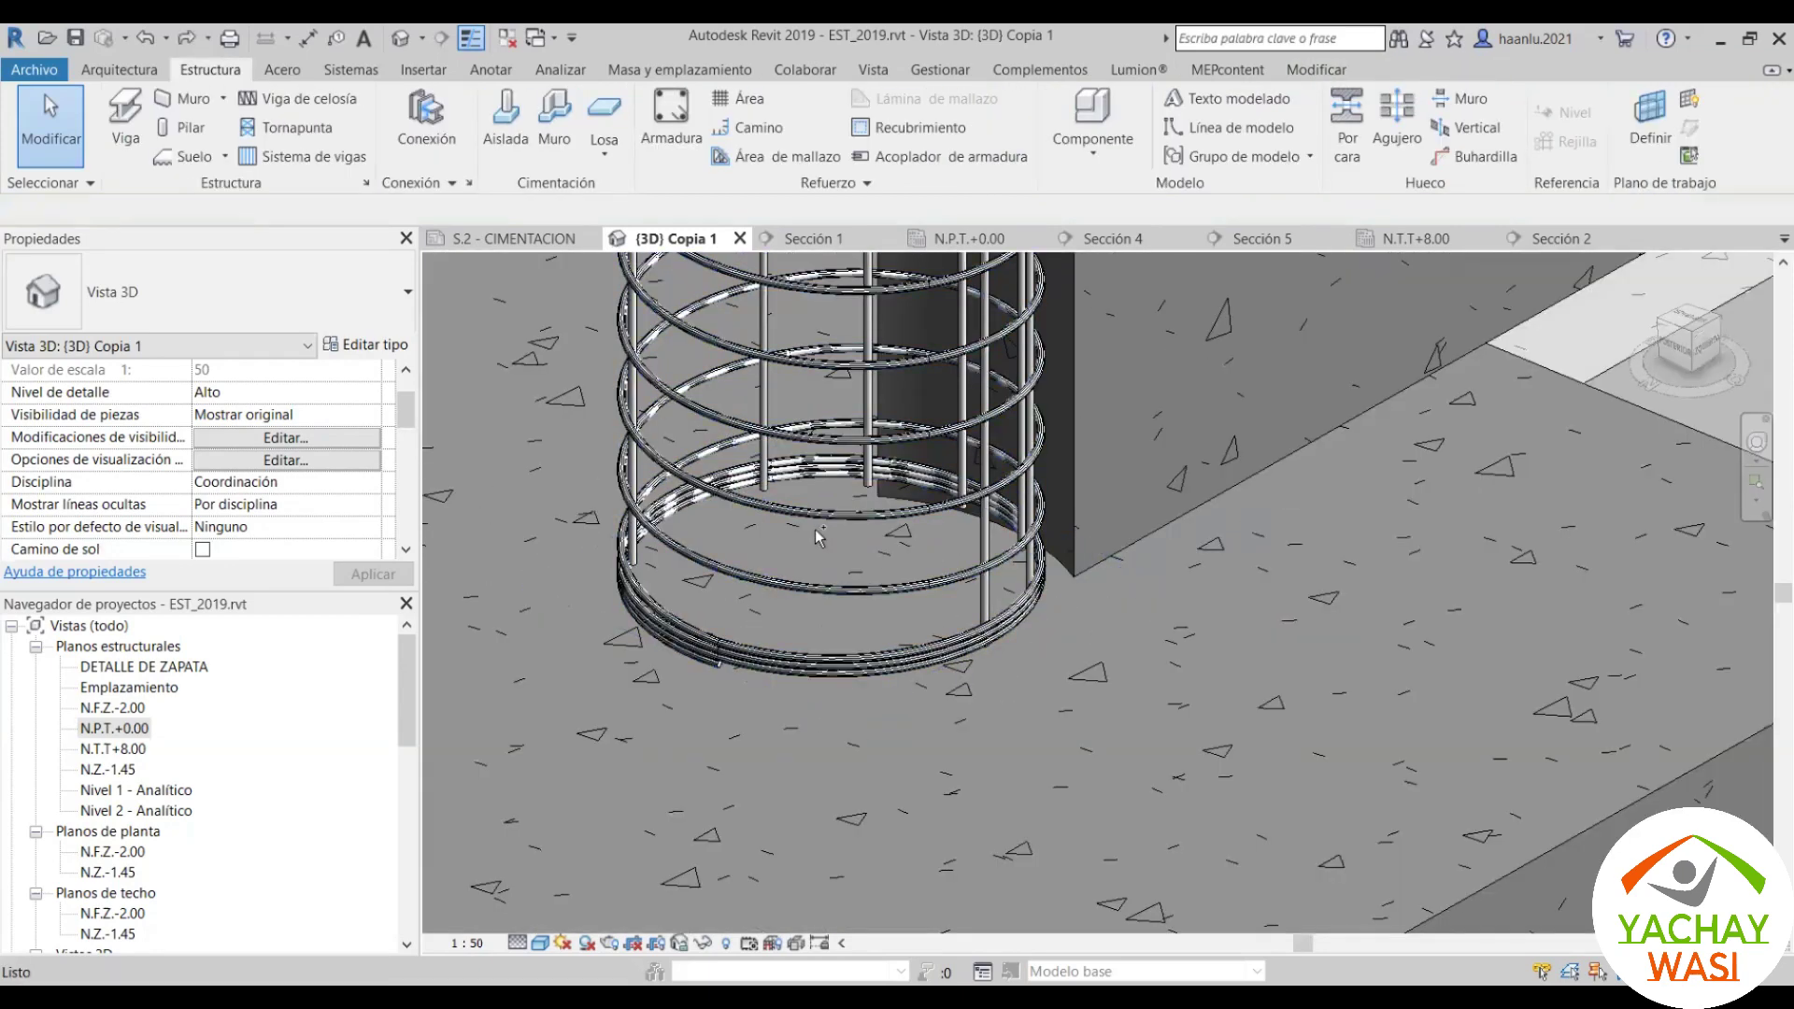
{"action": "mouse_move", "coordinate": [654, 579]}
{"action": "middle_mouse_down", "text": "shift"}
{"action": "mouse_move", "coordinate": [710, 686]}
{"action": "mouse_move", "coordinate": [1014, 269]}
{"action": "middle_mouse_up", "text": "shift"}
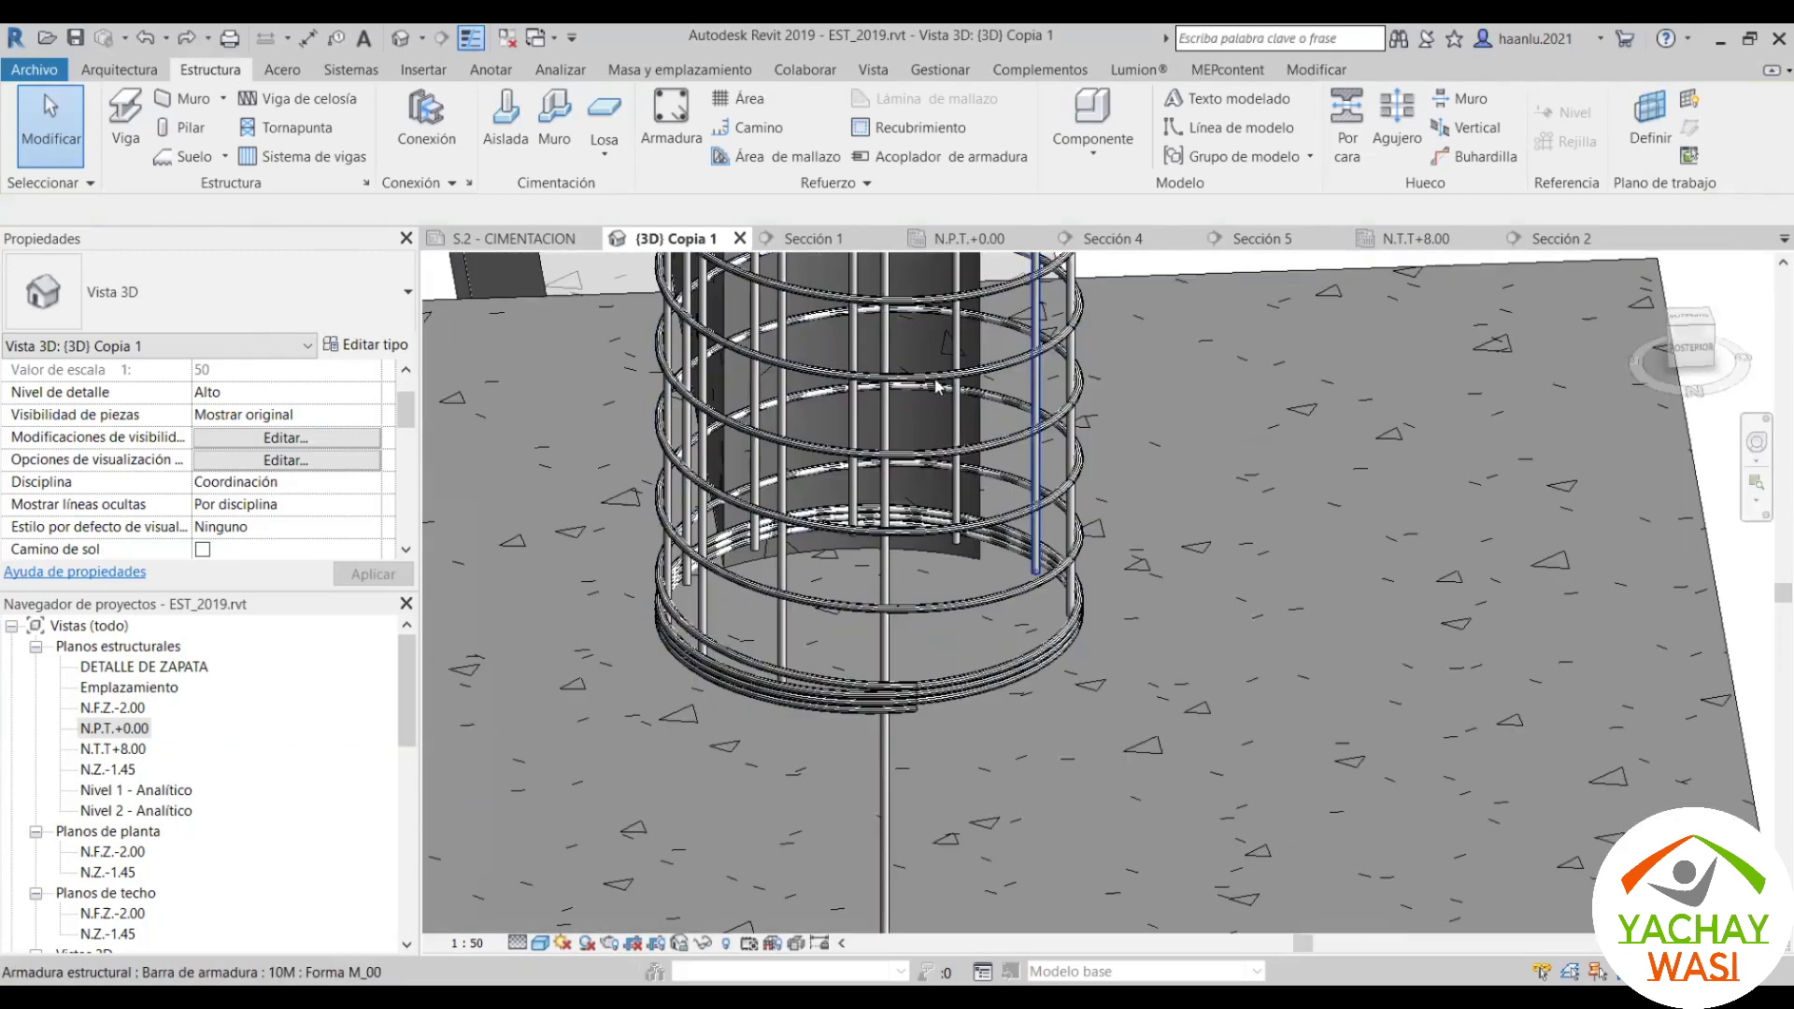
Step: Switch to the N.P.T.+0.00 plan and inspect the column's rebar and round column
{"action": "left_click", "coordinate": [972, 239]}
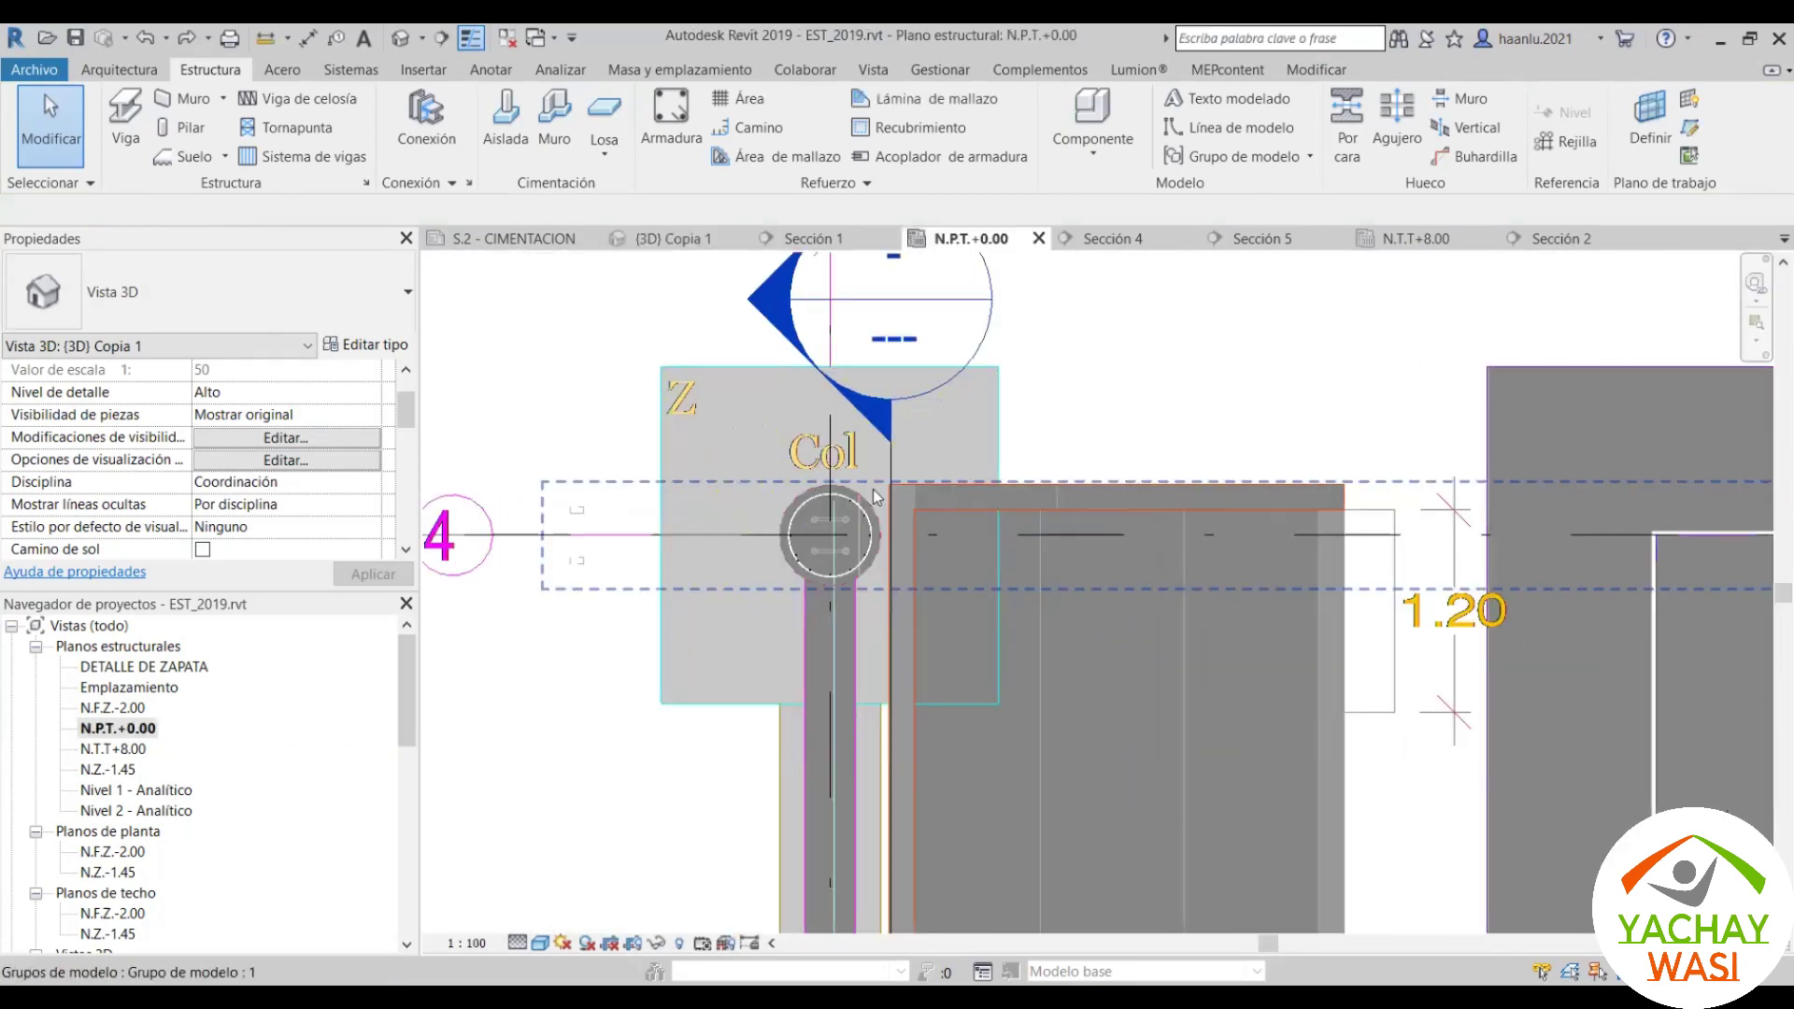
{"action": "scroll", "coordinate": [876, 495], "scroll_direction": "up", "scroll_amount": 5}
{"action": "left_click", "coordinate": [873, 489]}
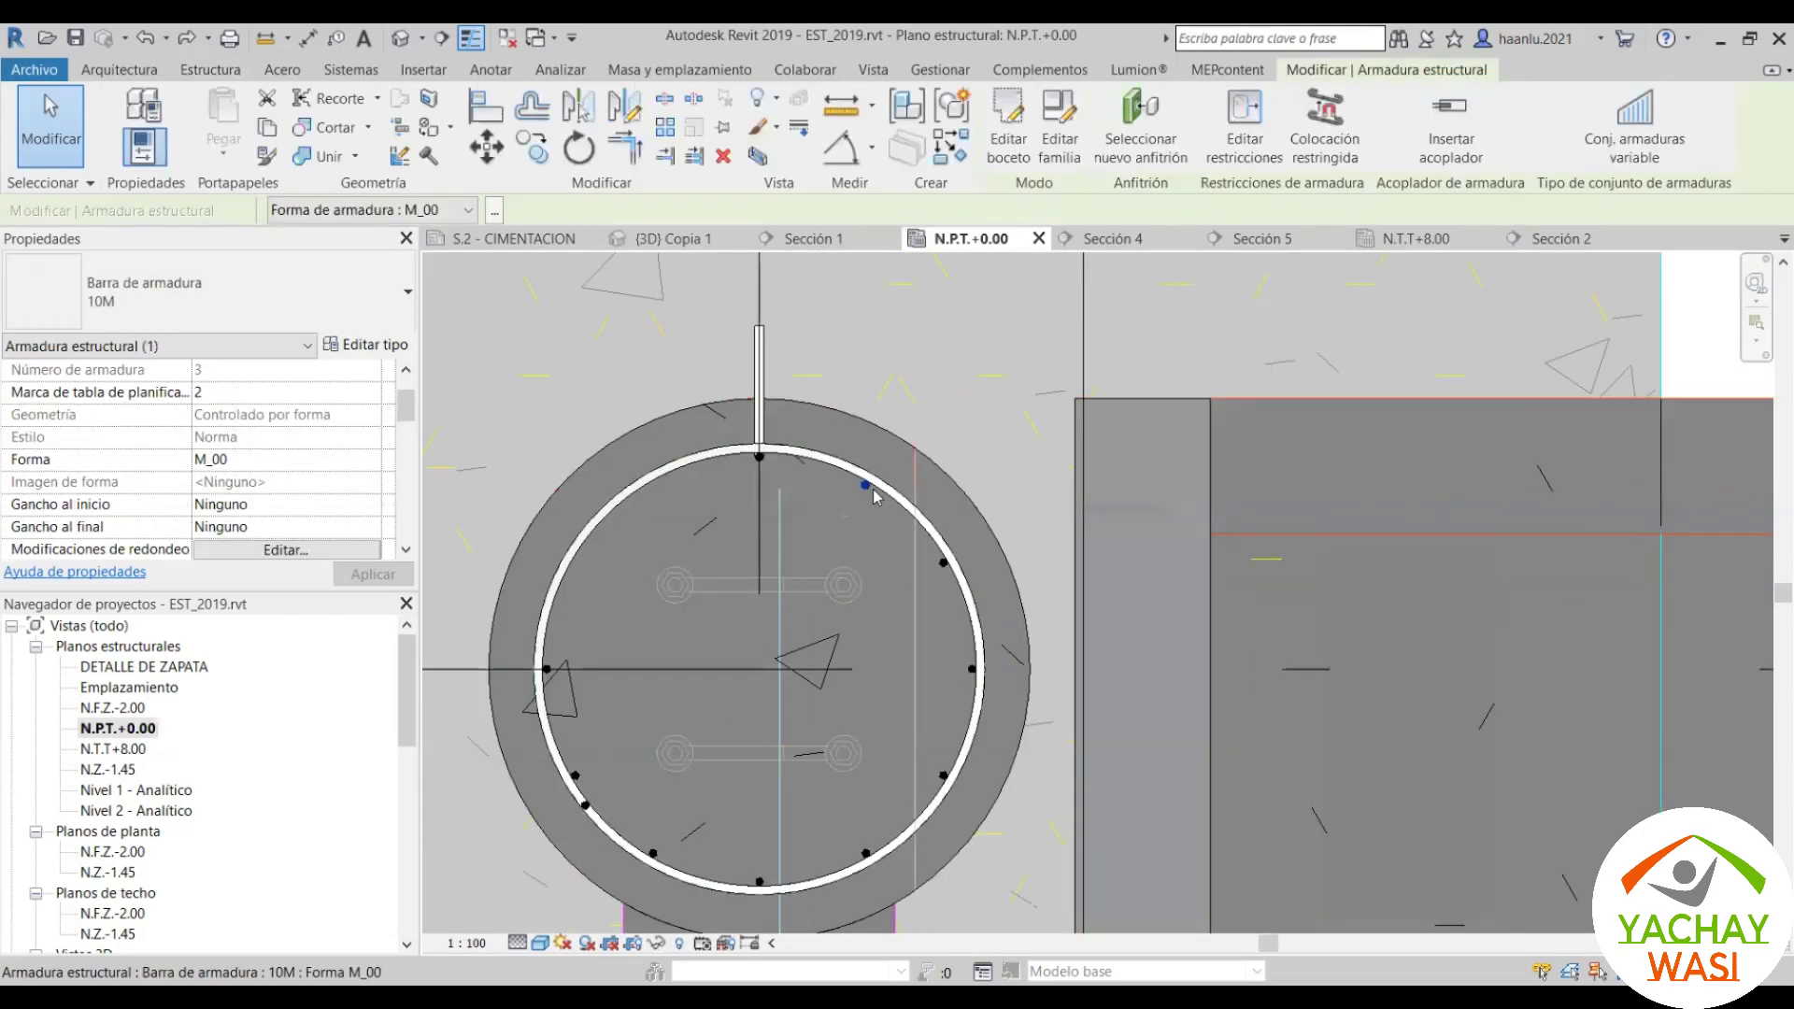
{"action": "key", "text": "Escape"}
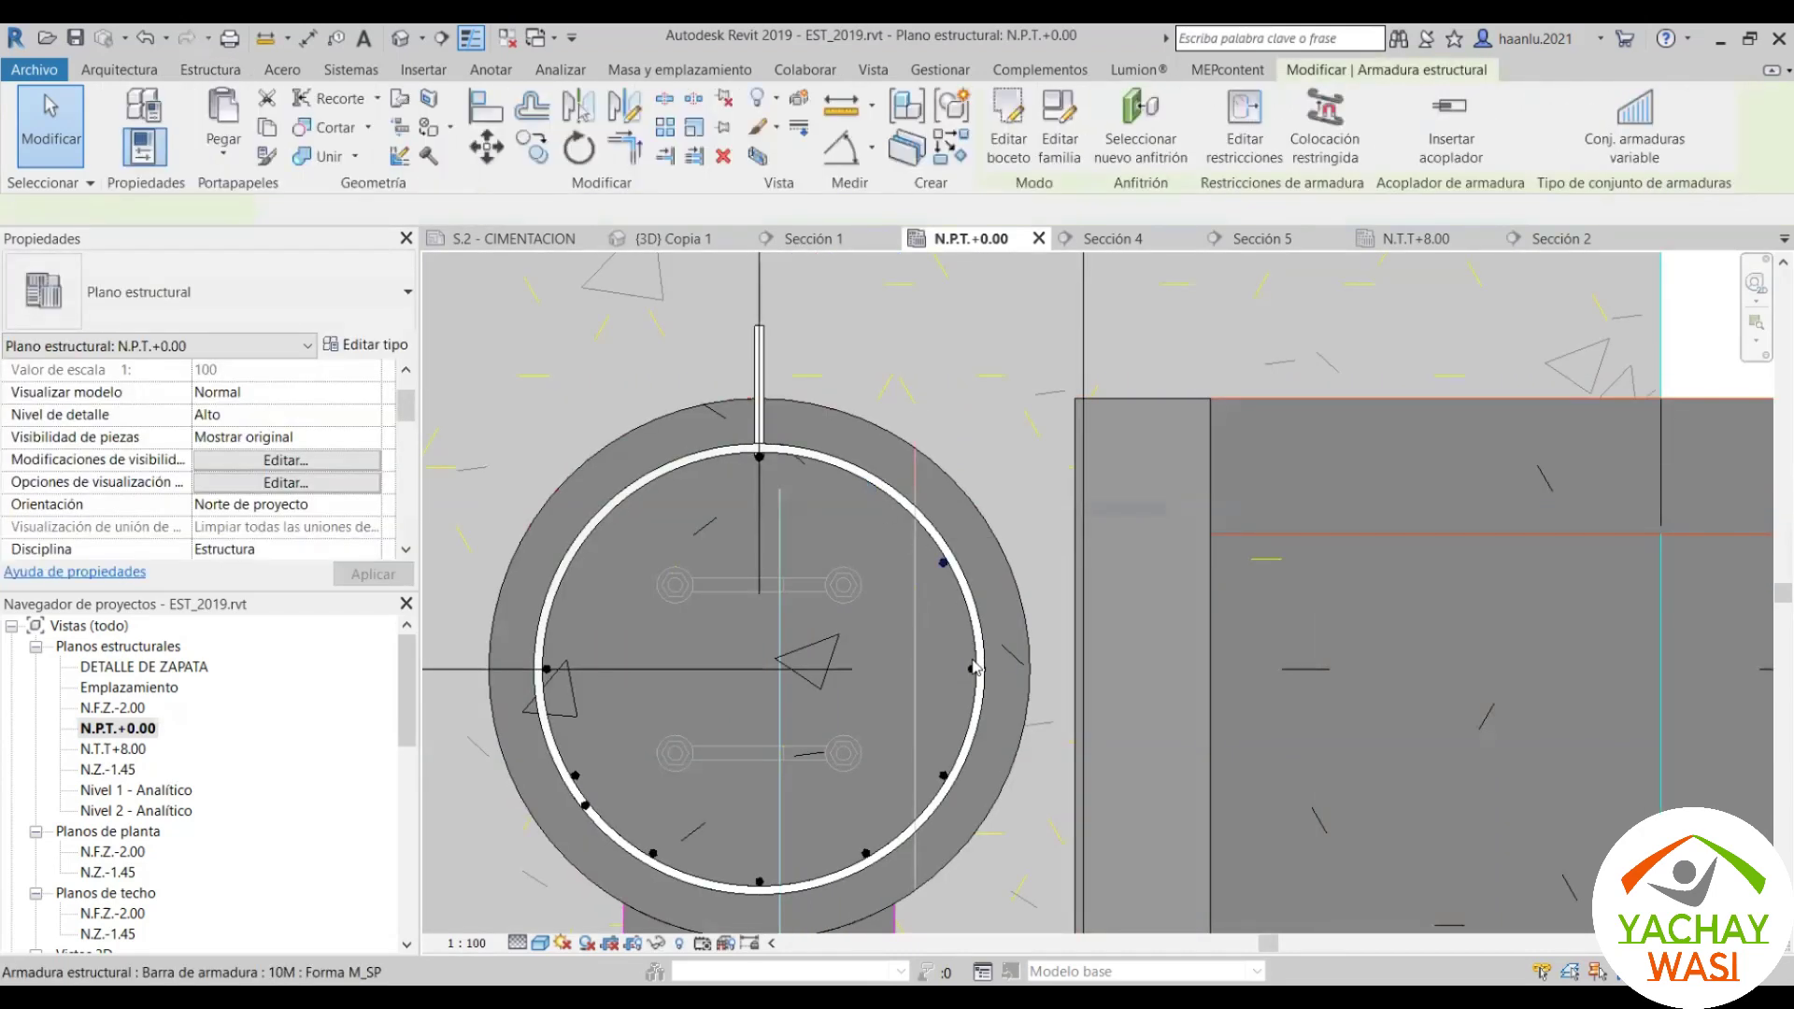
{"action": "left_click", "coordinate": [957, 766]}
{"action": "key", "text": "Escape"}
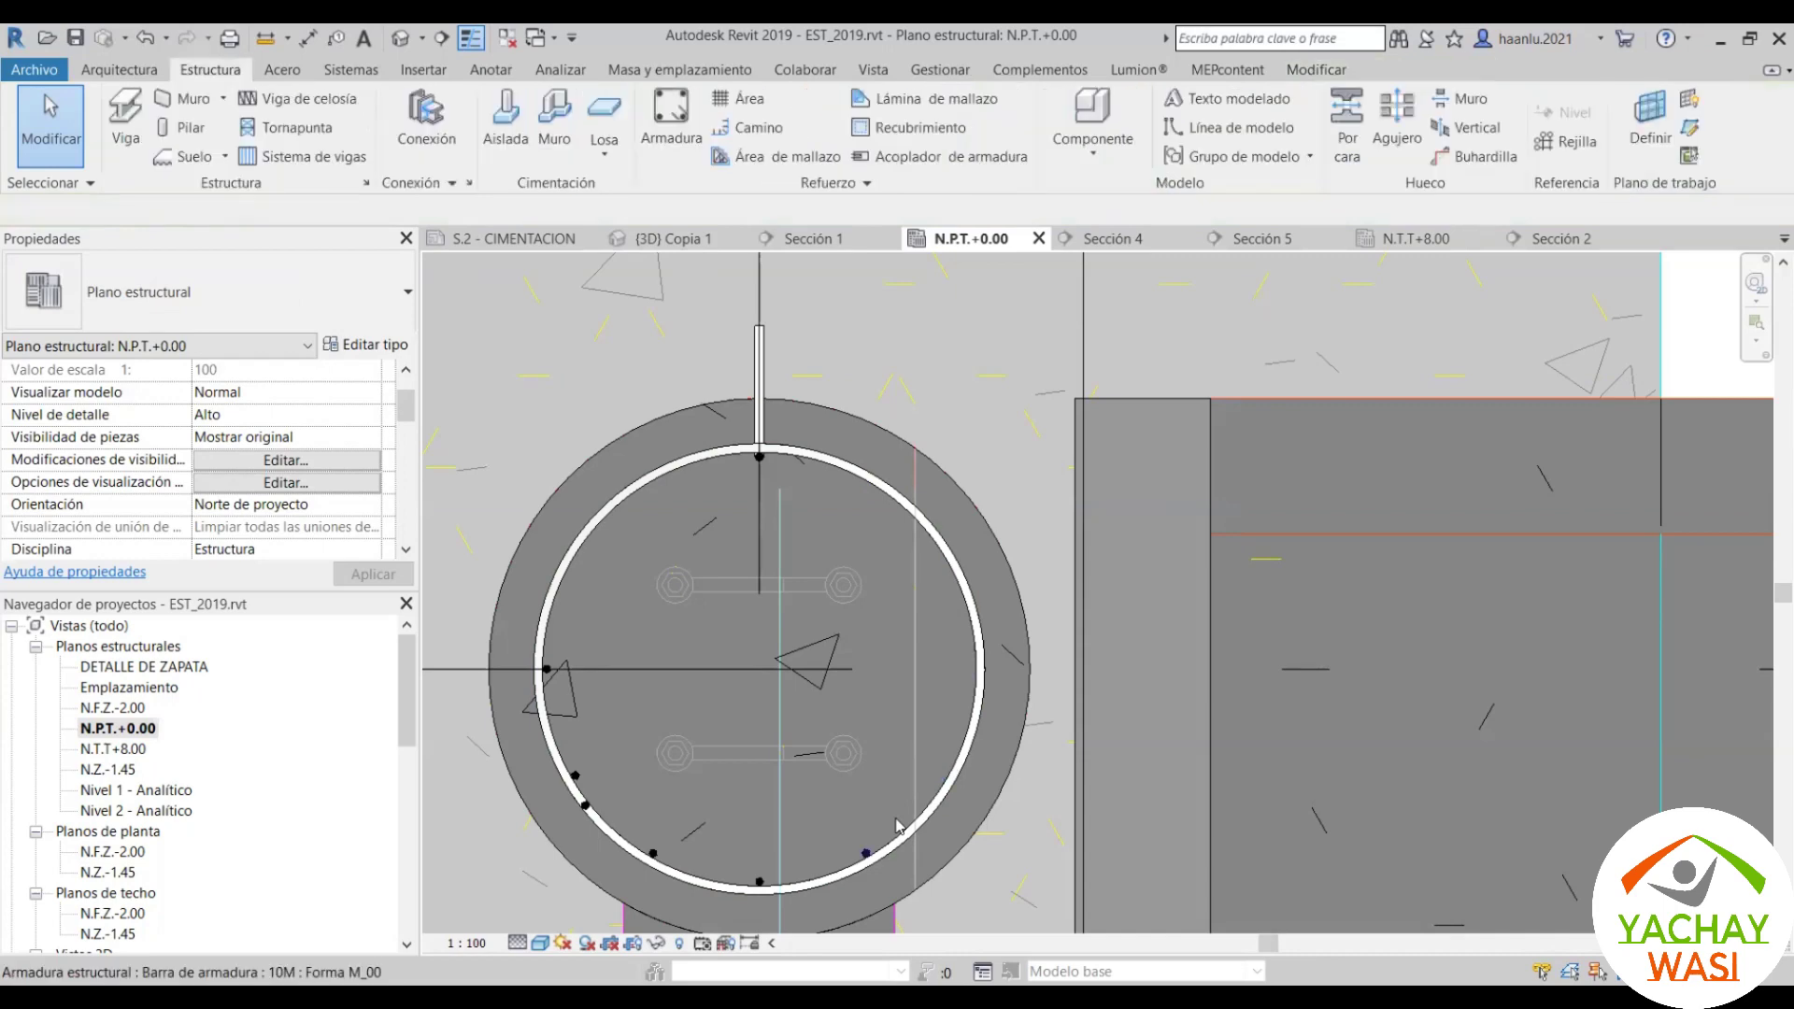
{"action": "key", "text": "Tab"}
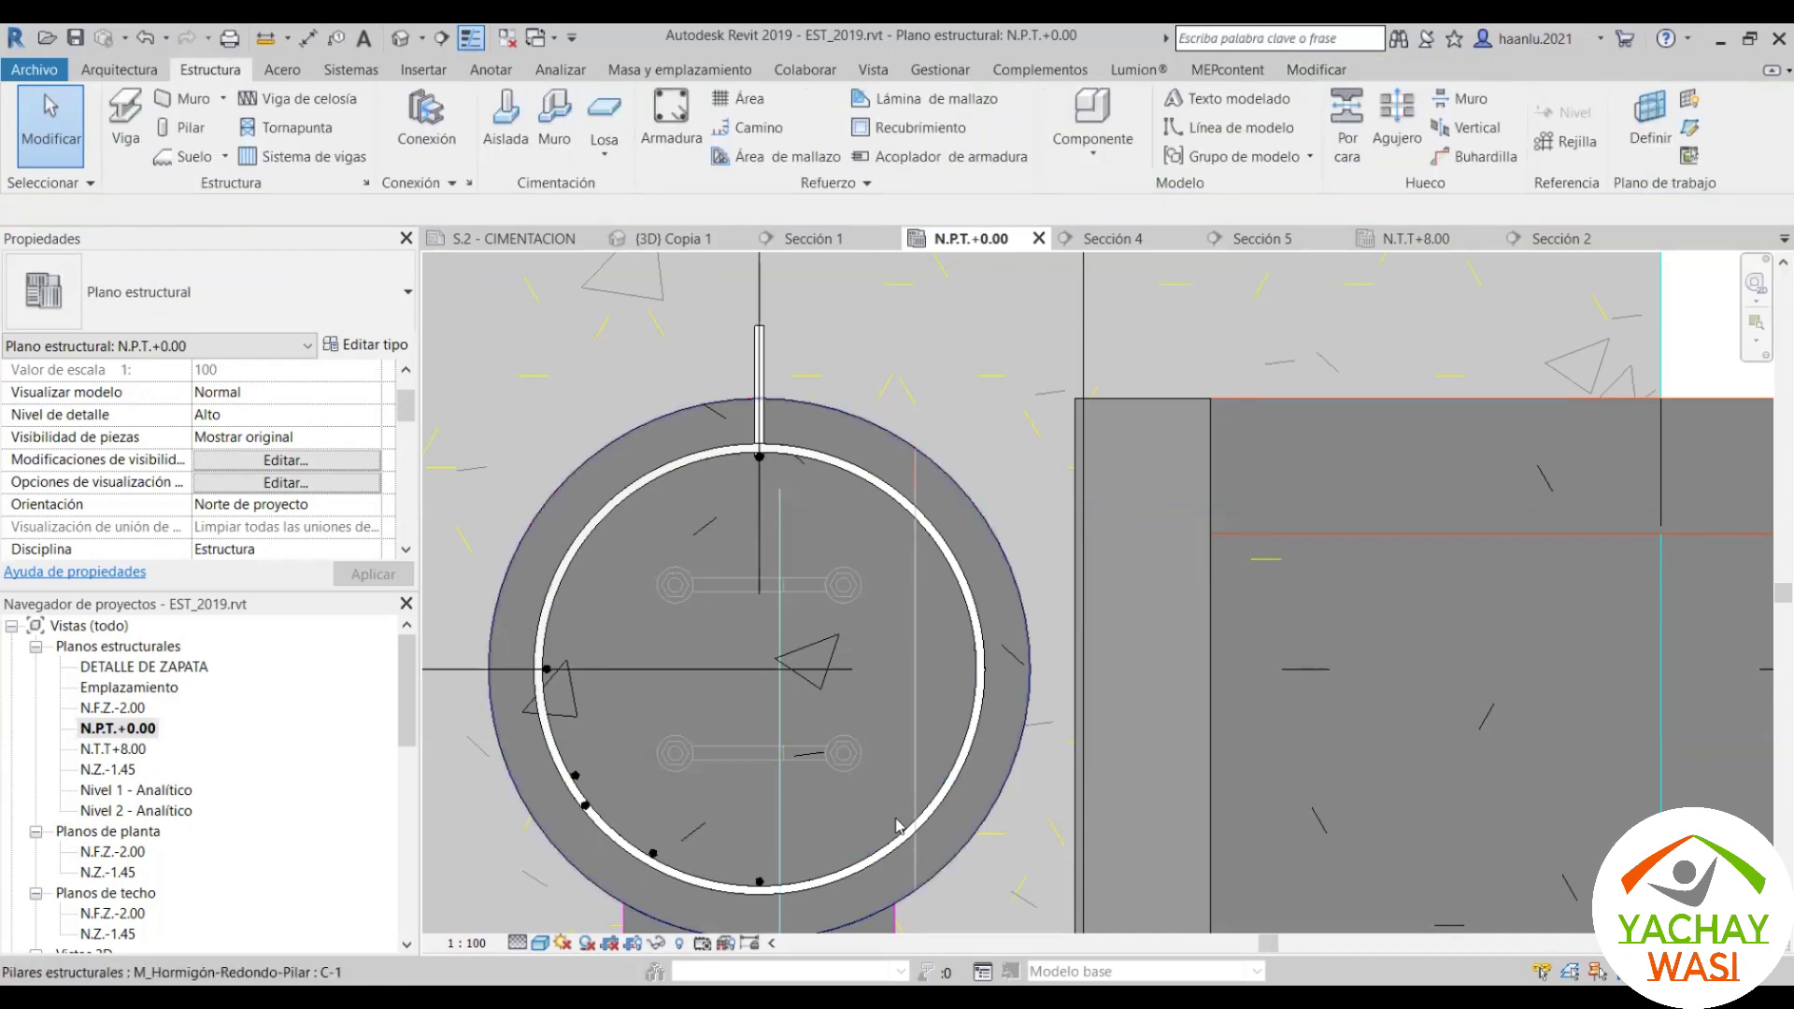
{"action": "left_click", "coordinate": [895, 825]}
{"action": "key", "text": "Escape"}
Step: Zoom around the column ring and select the hooked longitudinal bar at its top
{"action": "scroll", "coordinate": [895, 826], "scroll_direction": "up", "scroll_amount": 5}
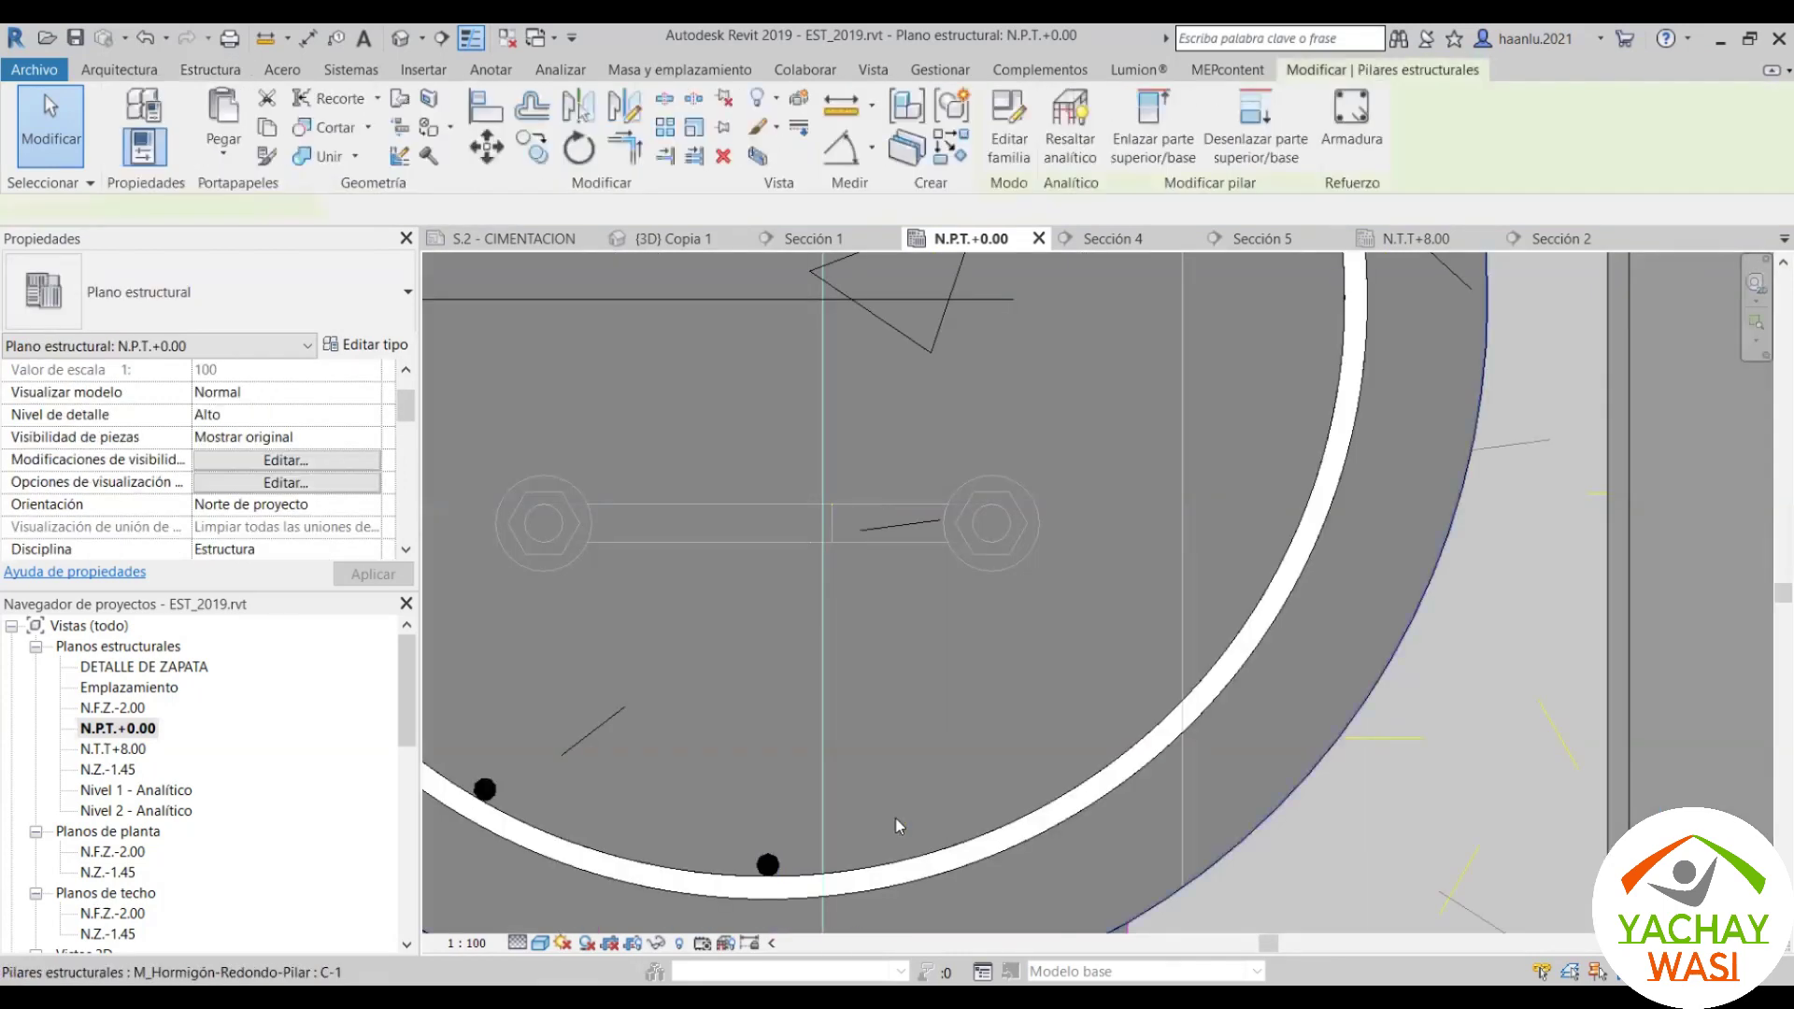
{"action": "left_click", "coordinate": [895, 817]}
{"action": "key", "text": "Escape"}
{"action": "scroll", "coordinate": [1048, 648], "scroll_direction": "down", "scroll_amount": 4}
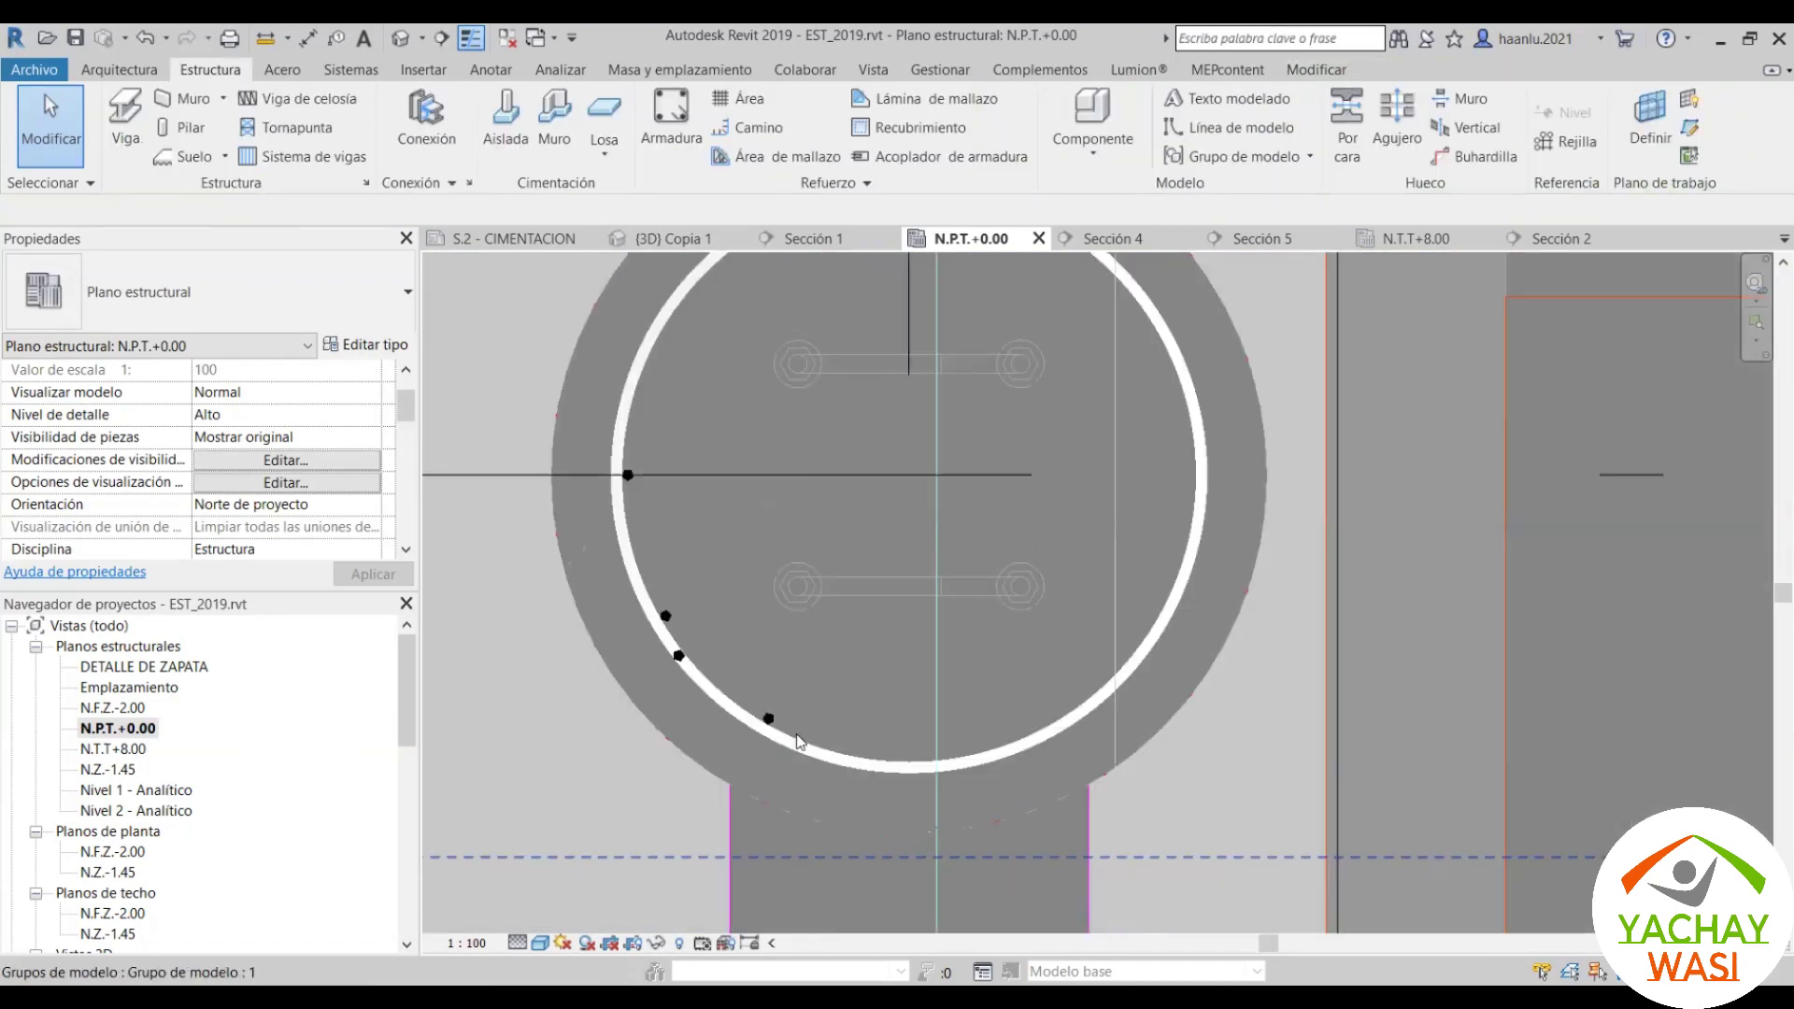
{"action": "scroll", "coordinate": [762, 709], "scroll_direction": "up", "scroll_amount": 3}
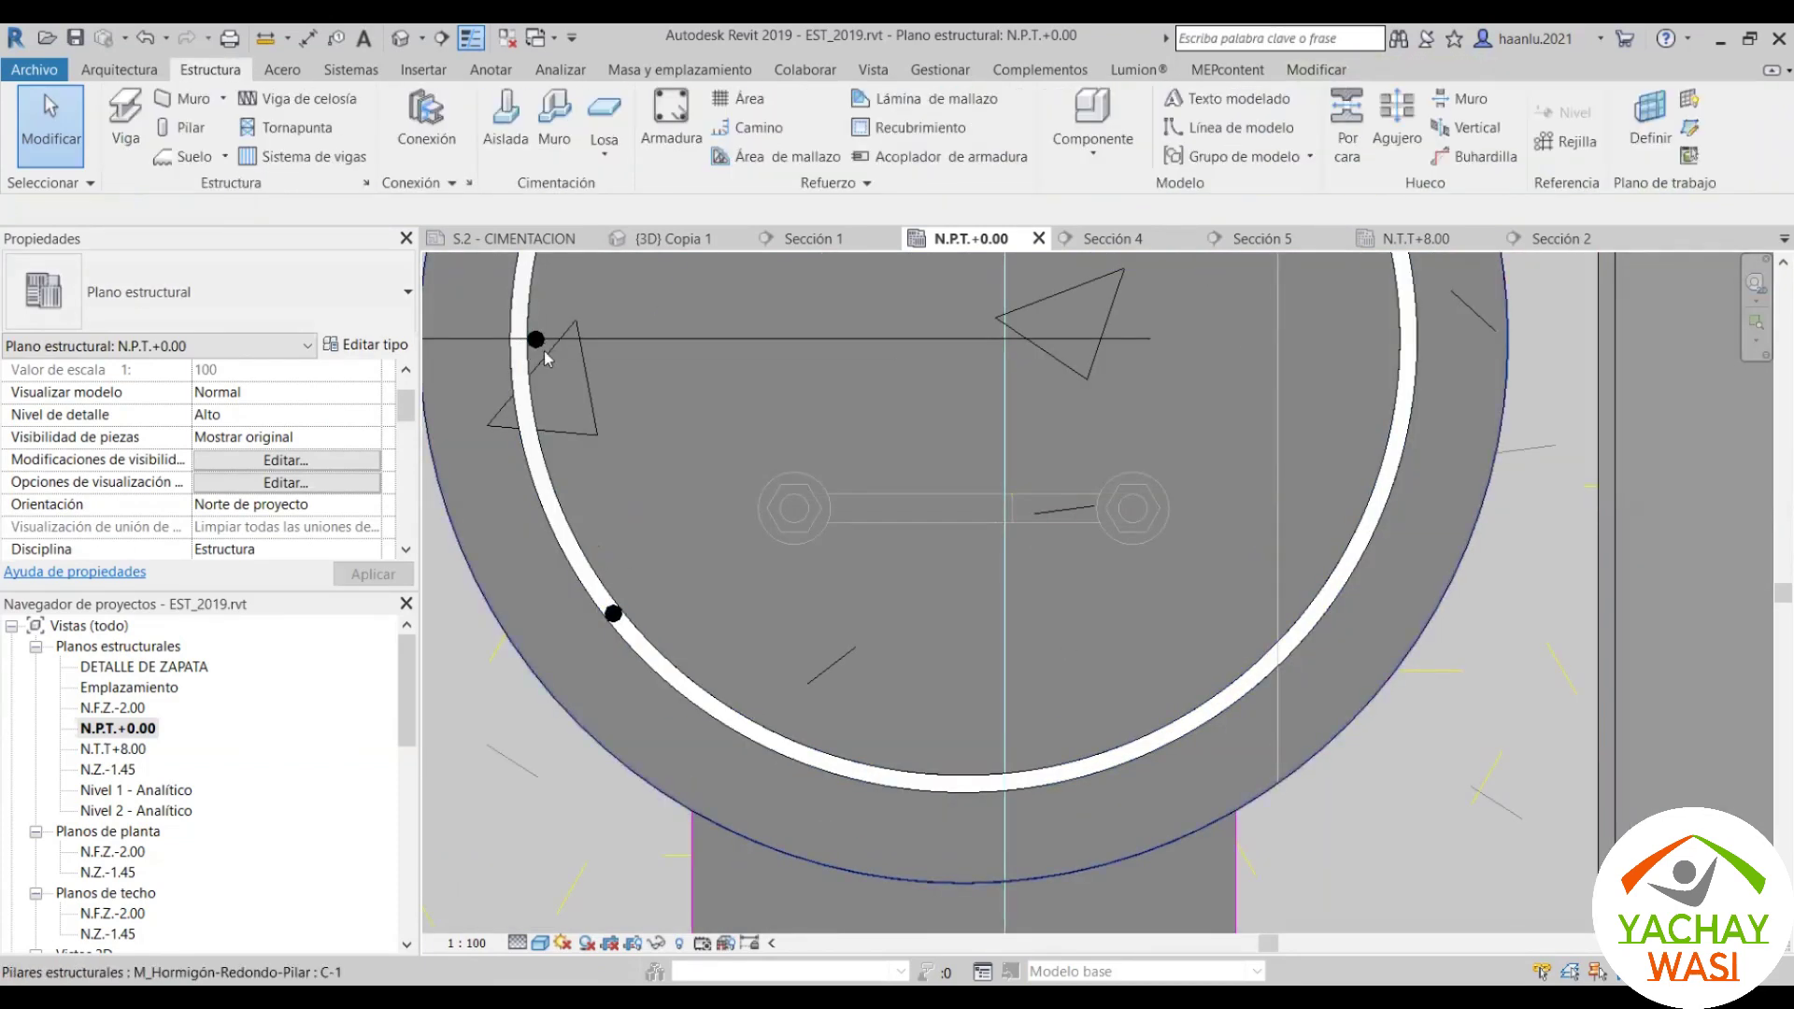
{"action": "scroll", "coordinate": [930, 557], "scroll_direction": "down", "scroll_amount": 1}
{"action": "scroll", "coordinate": [1010, 576], "scroll_direction": "down", "scroll_amount": 2}
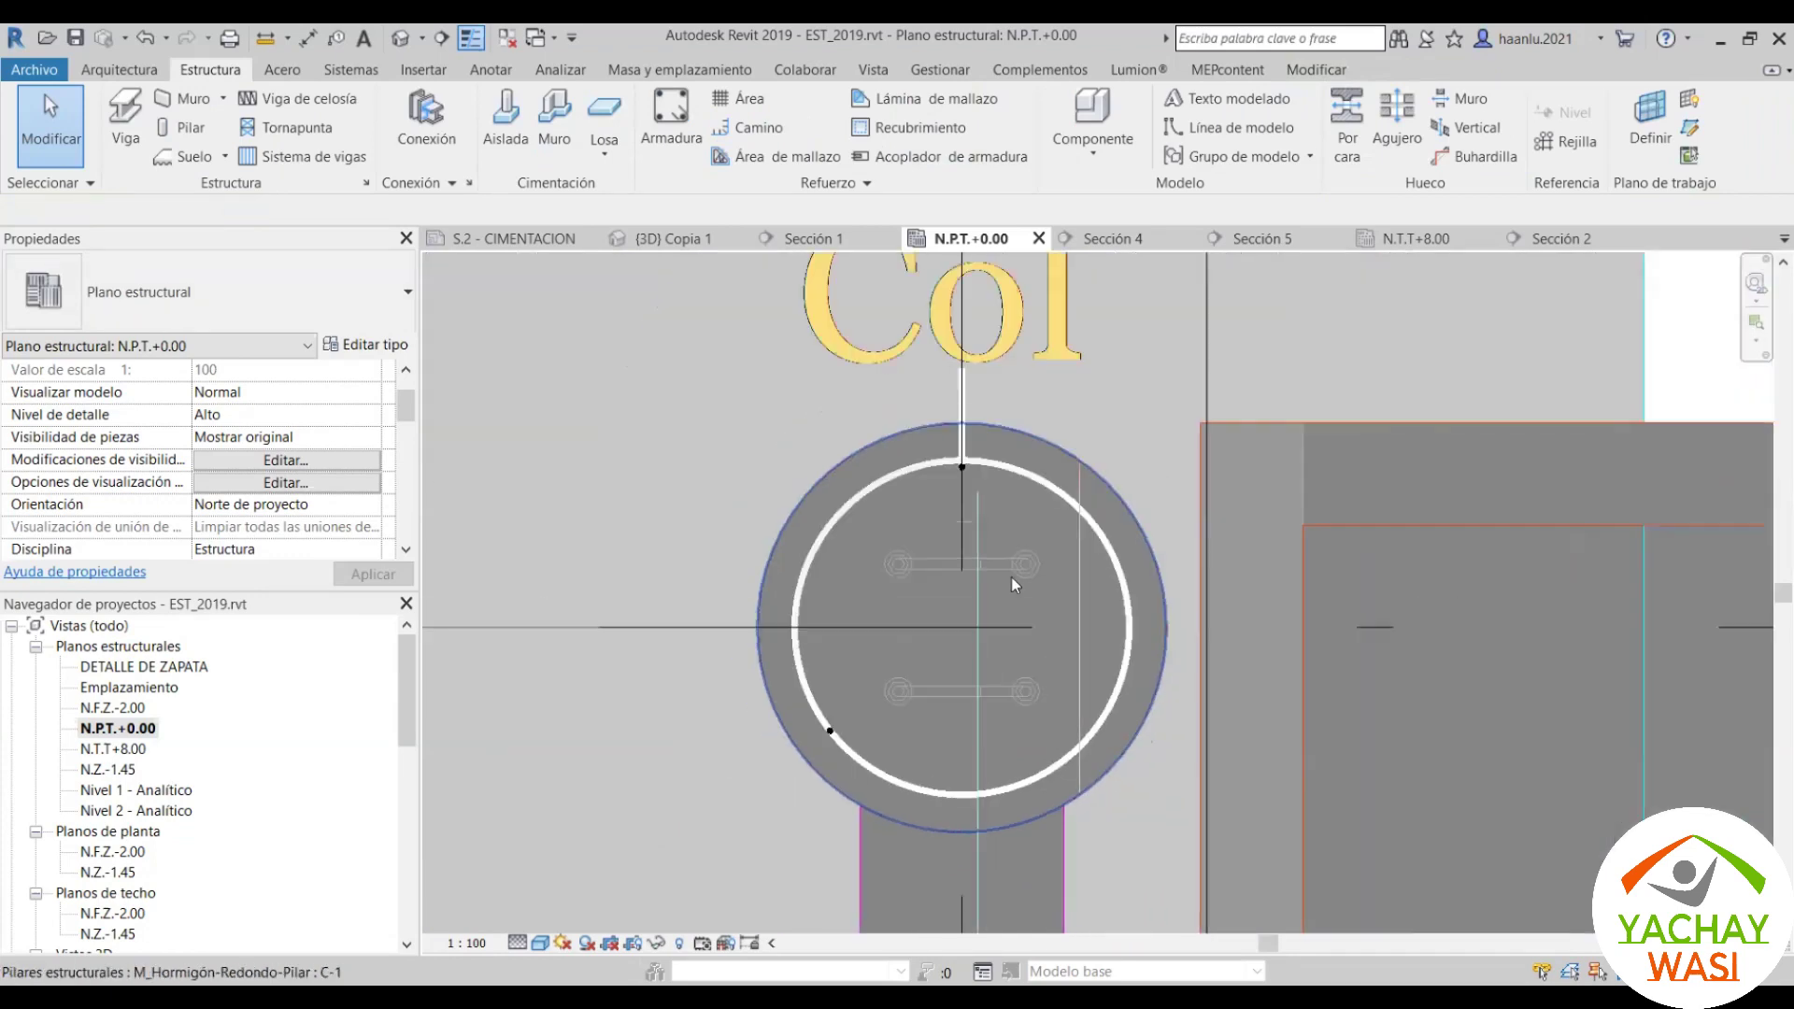
{"action": "scroll", "coordinate": [1048, 598], "scroll_direction": "up", "scroll_amount": 1}
{"action": "scroll", "coordinate": [1033, 615], "scroll_direction": "up", "scroll_amount": 4}
{"action": "left_click", "coordinate": [1033, 615]}
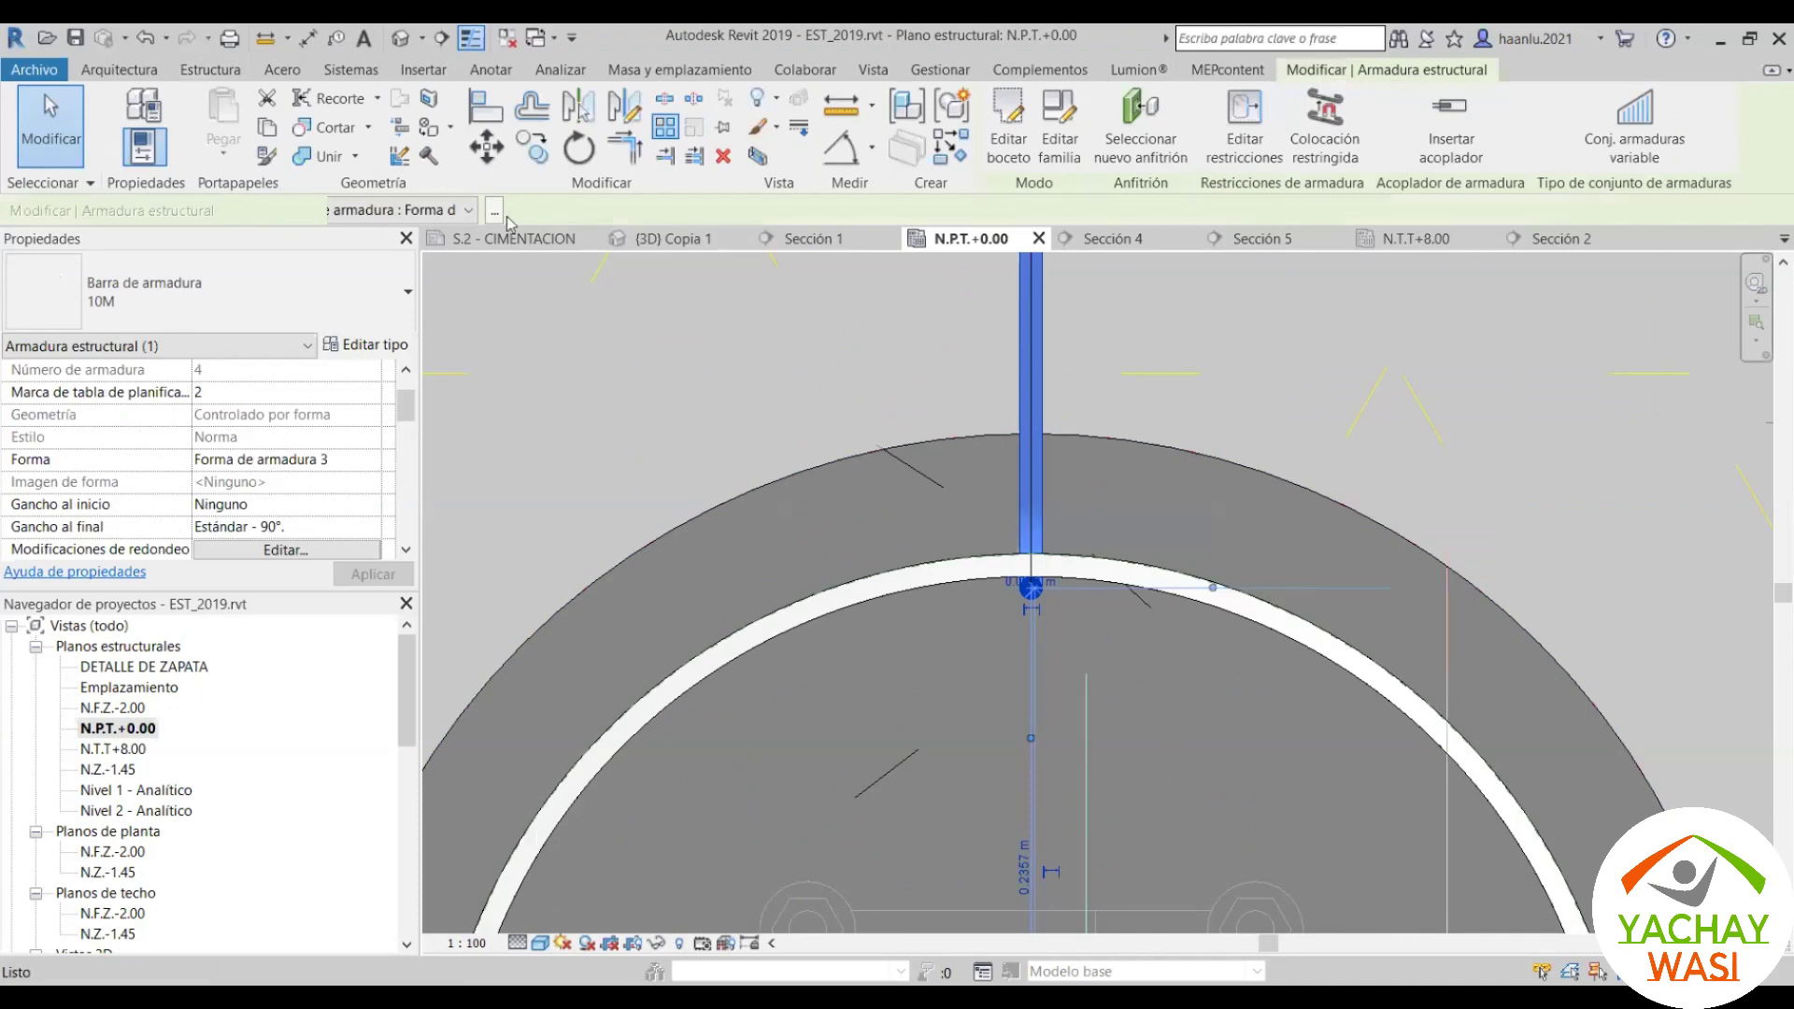
Step: Start a radial array (AR) of the bar, centring rotation on the column and picking rays
{"action": "key", "text": "a"}
{"action": "key", "text": "r"}
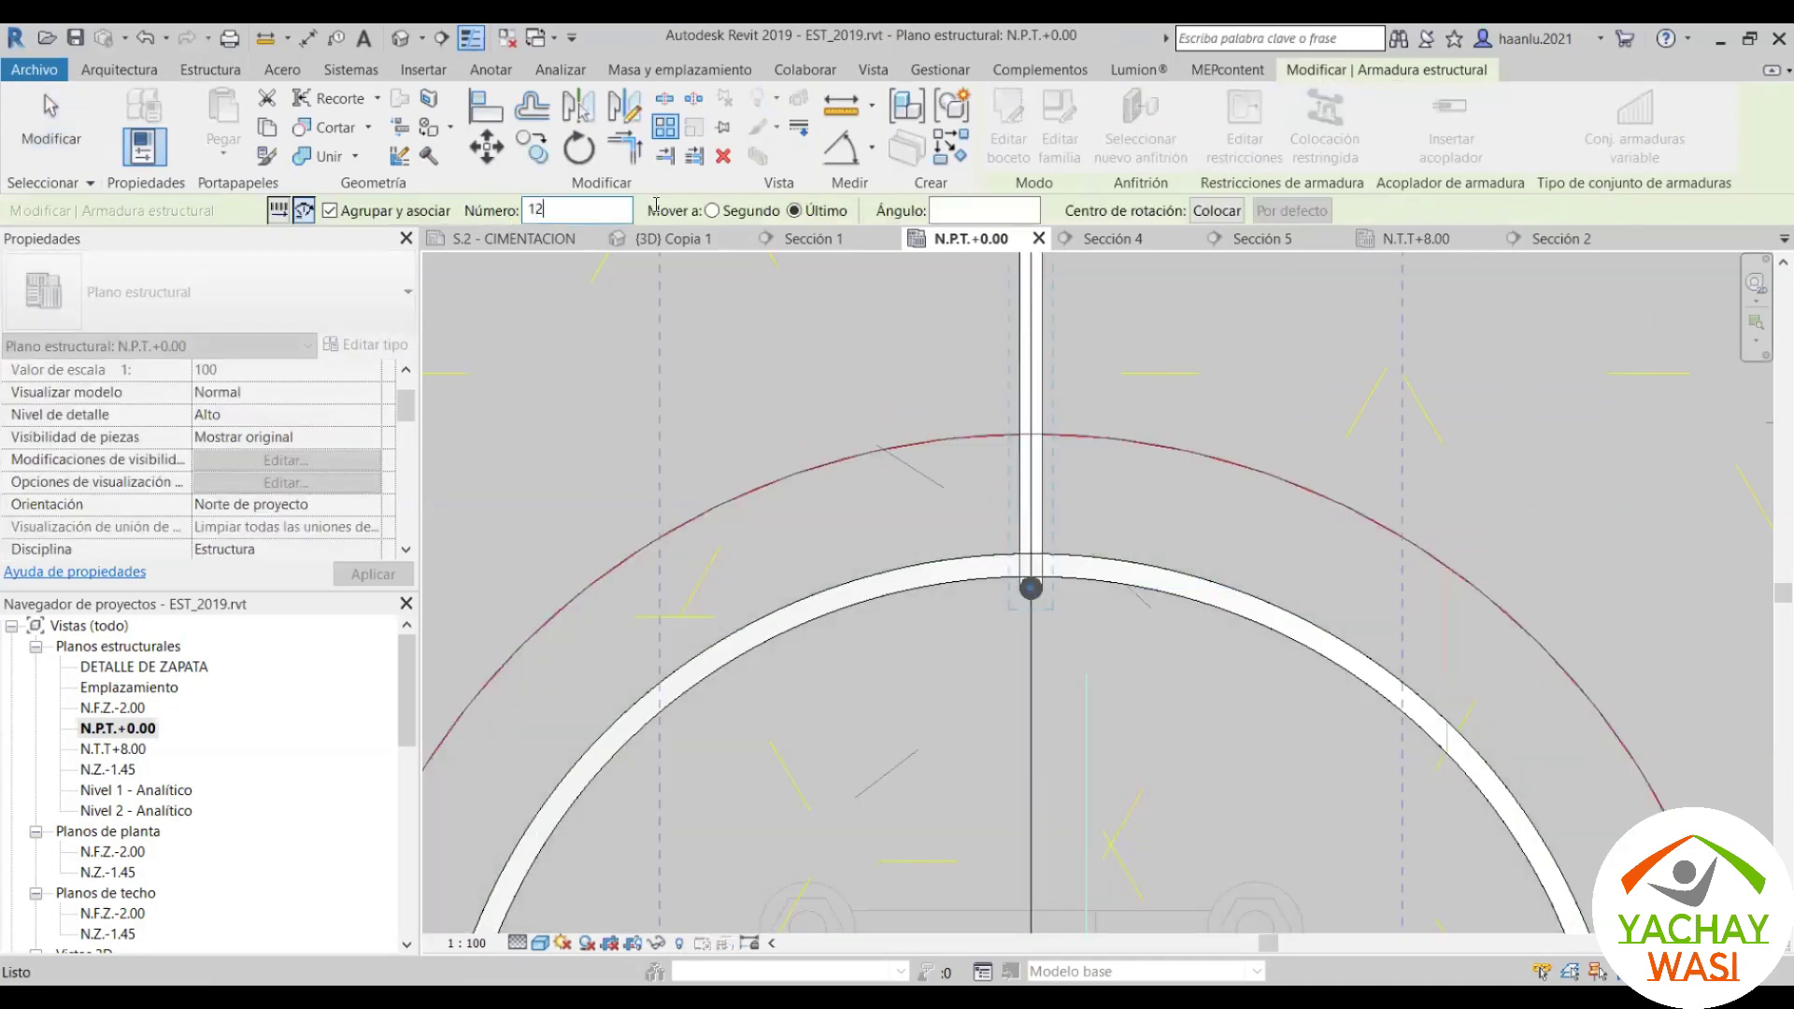
{"action": "left_click", "coordinate": [957, 211]}
{"action": "left_click", "coordinate": [1216, 211]}
{"action": "scroll", "coordinate": [1028, 514], "scroll_direction": "down", "scroll_amount": 5}
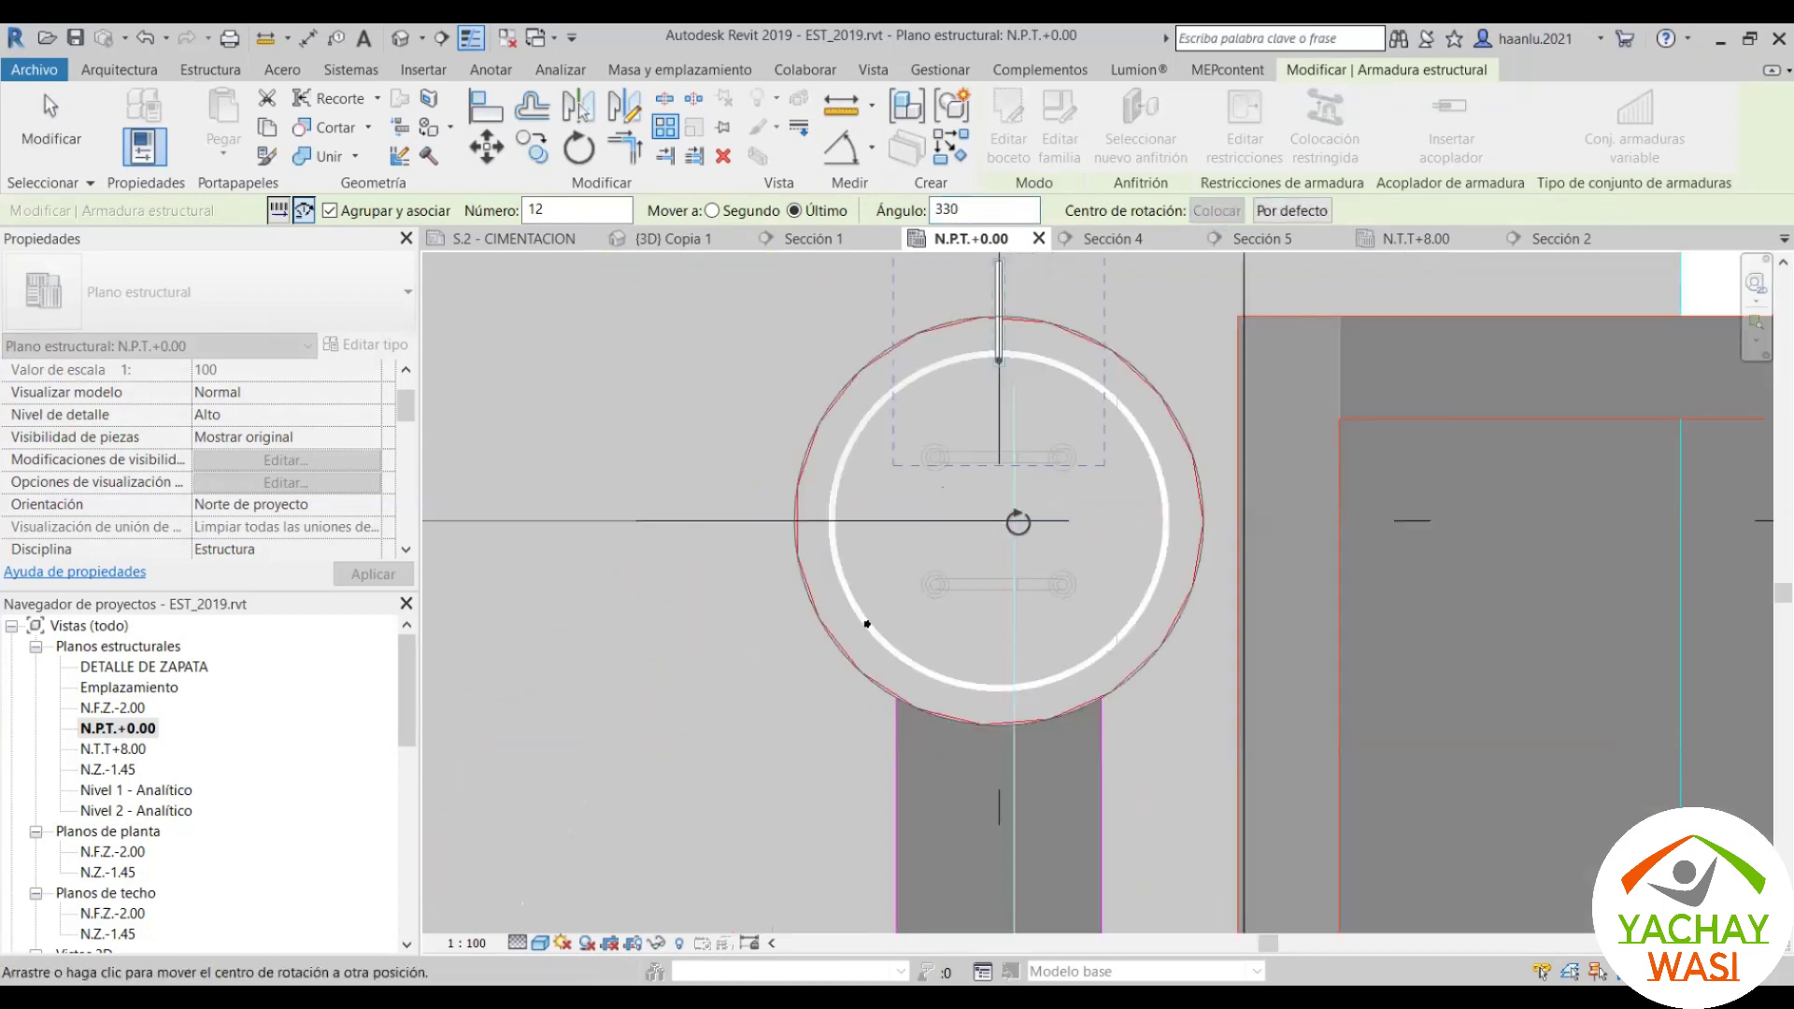
{"action": "scroll", "coordinate": [1014, 521], "scroll_direction": "up", "scroll_amount": 2}
{"action": "left_click", "coordinate": [992, 520]}
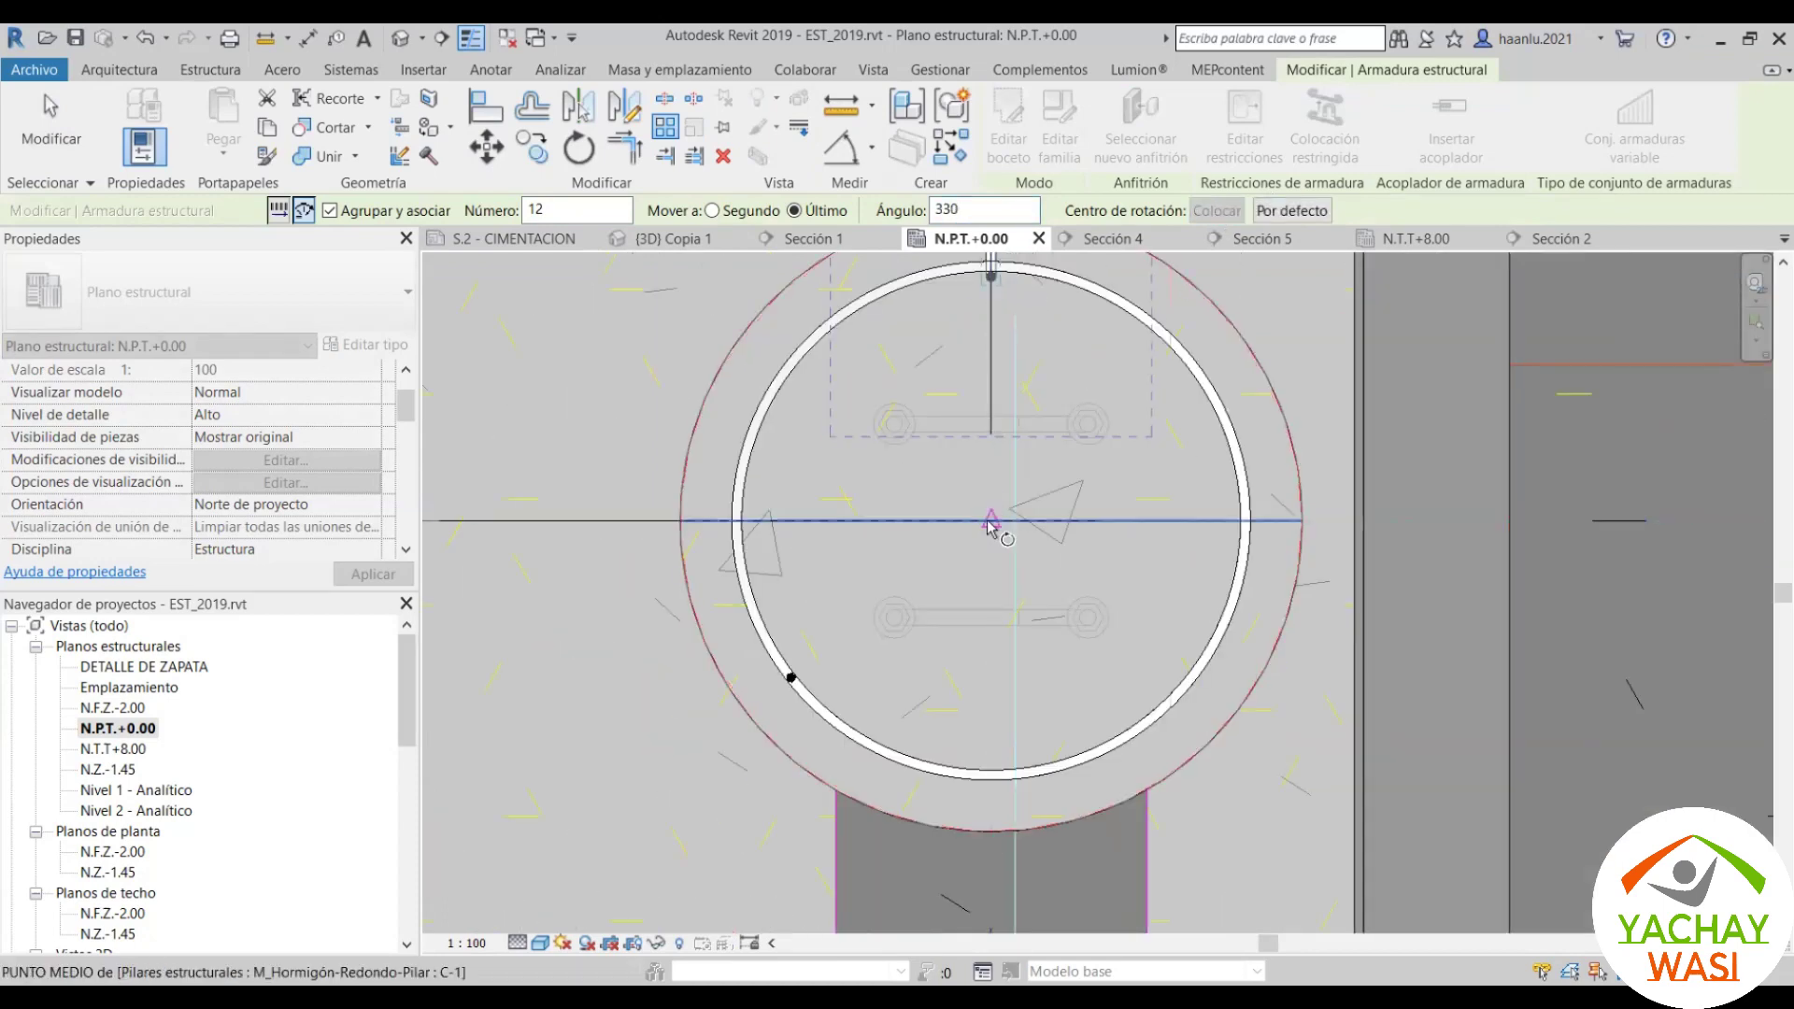
{"action": "scroll", "coordinate": [990, 303], "scroll_direction": "up", "scroll_amount": 1}
{"action": "scroll", "coordinate": [985, 301], "scroll_direction": "up", "scroll_amount": 3}
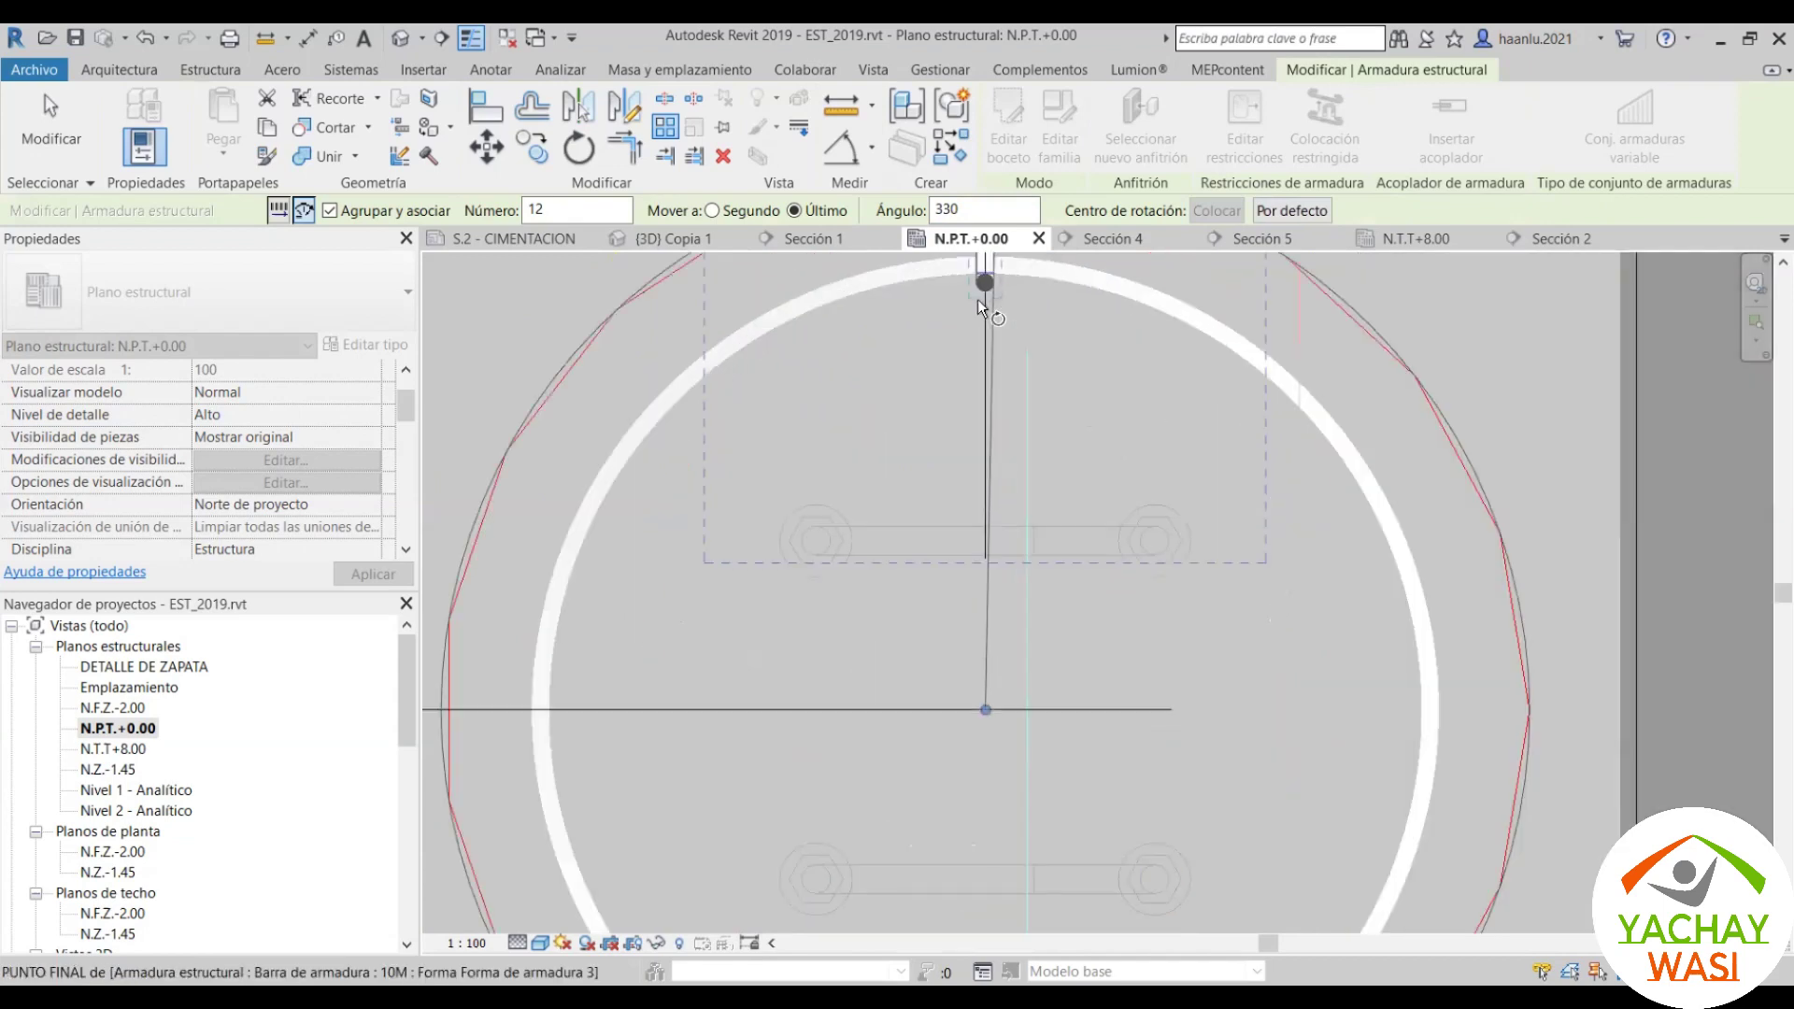
{"action": "scroll", "coordinate": [977, 299], "scroll_direction": "up", "scroll_amount": 2}
{"action": "left_click", "coordinate": [971, 294]}
{"action": "scroll", "coordinate": [757, 405], "scroll_direction": "down", "scroll_amount": 1}
{"action": "scroll", "coordinate": [740, 719], "scroll_direction": "down", "scroll_amount": 2}
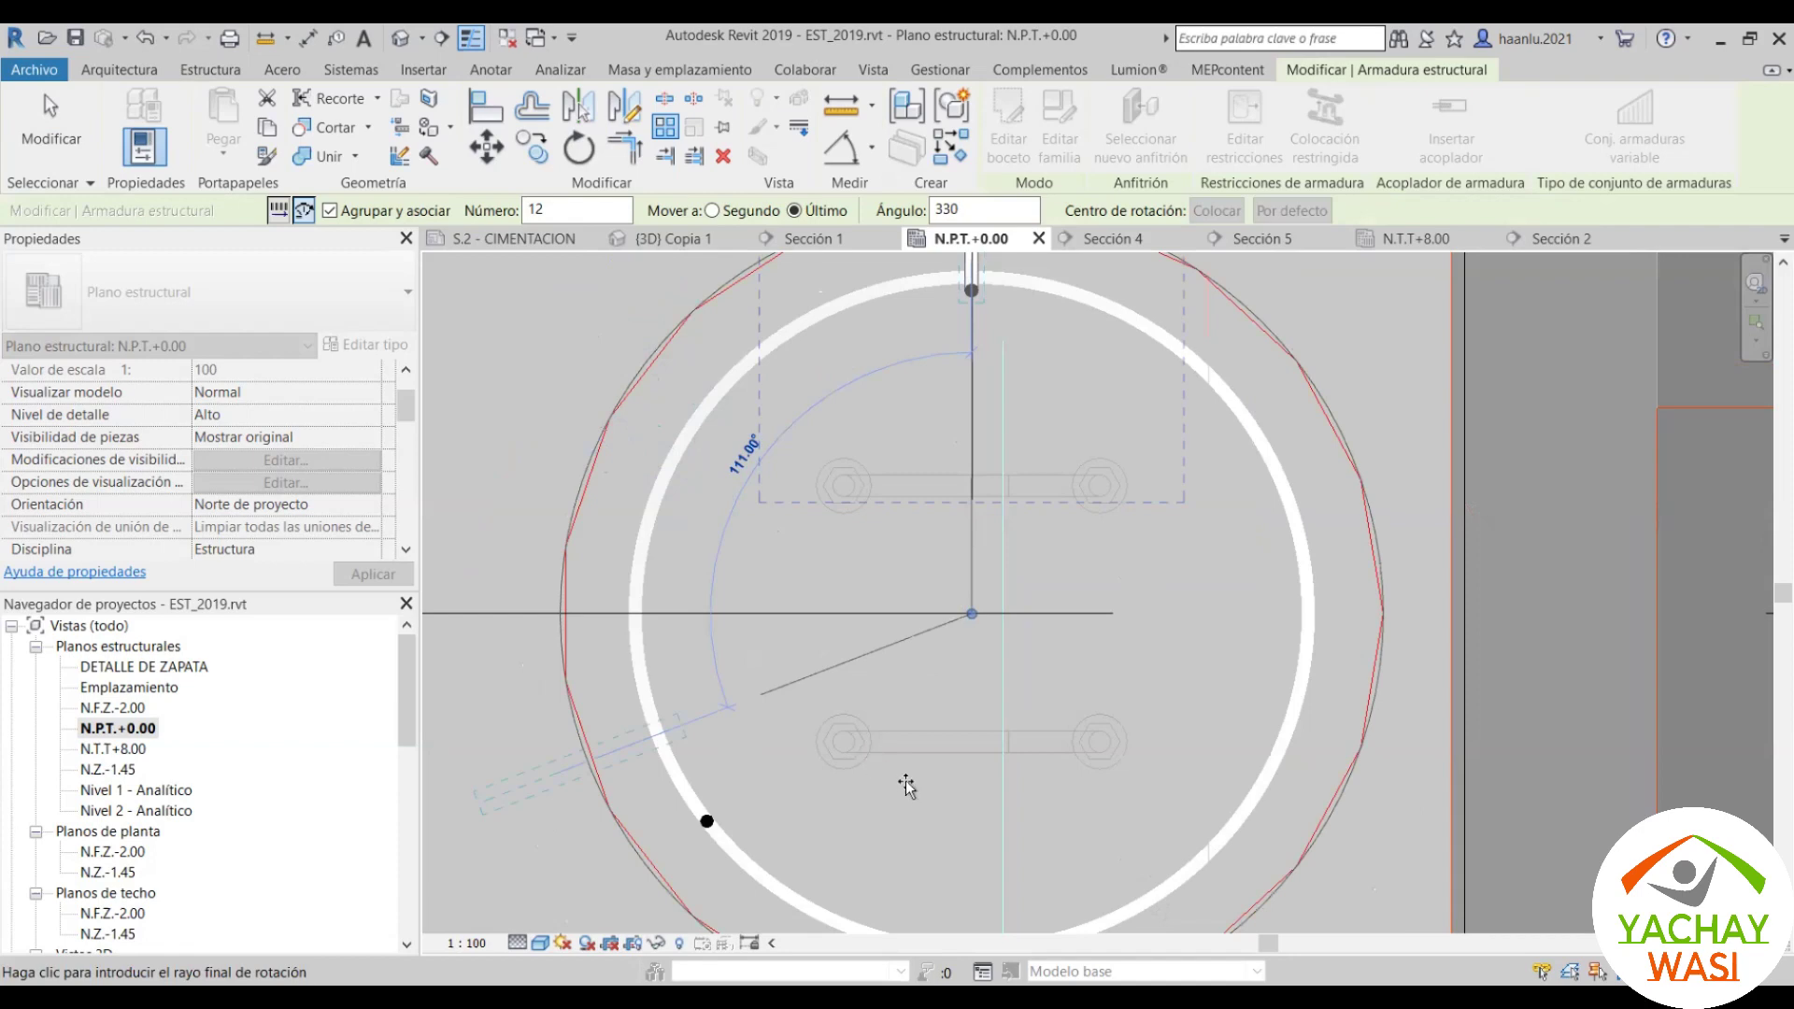
{"action": "scroll", "coordinate": [752, 628], "scroll_direction": "down", "scroll_amount": 2}
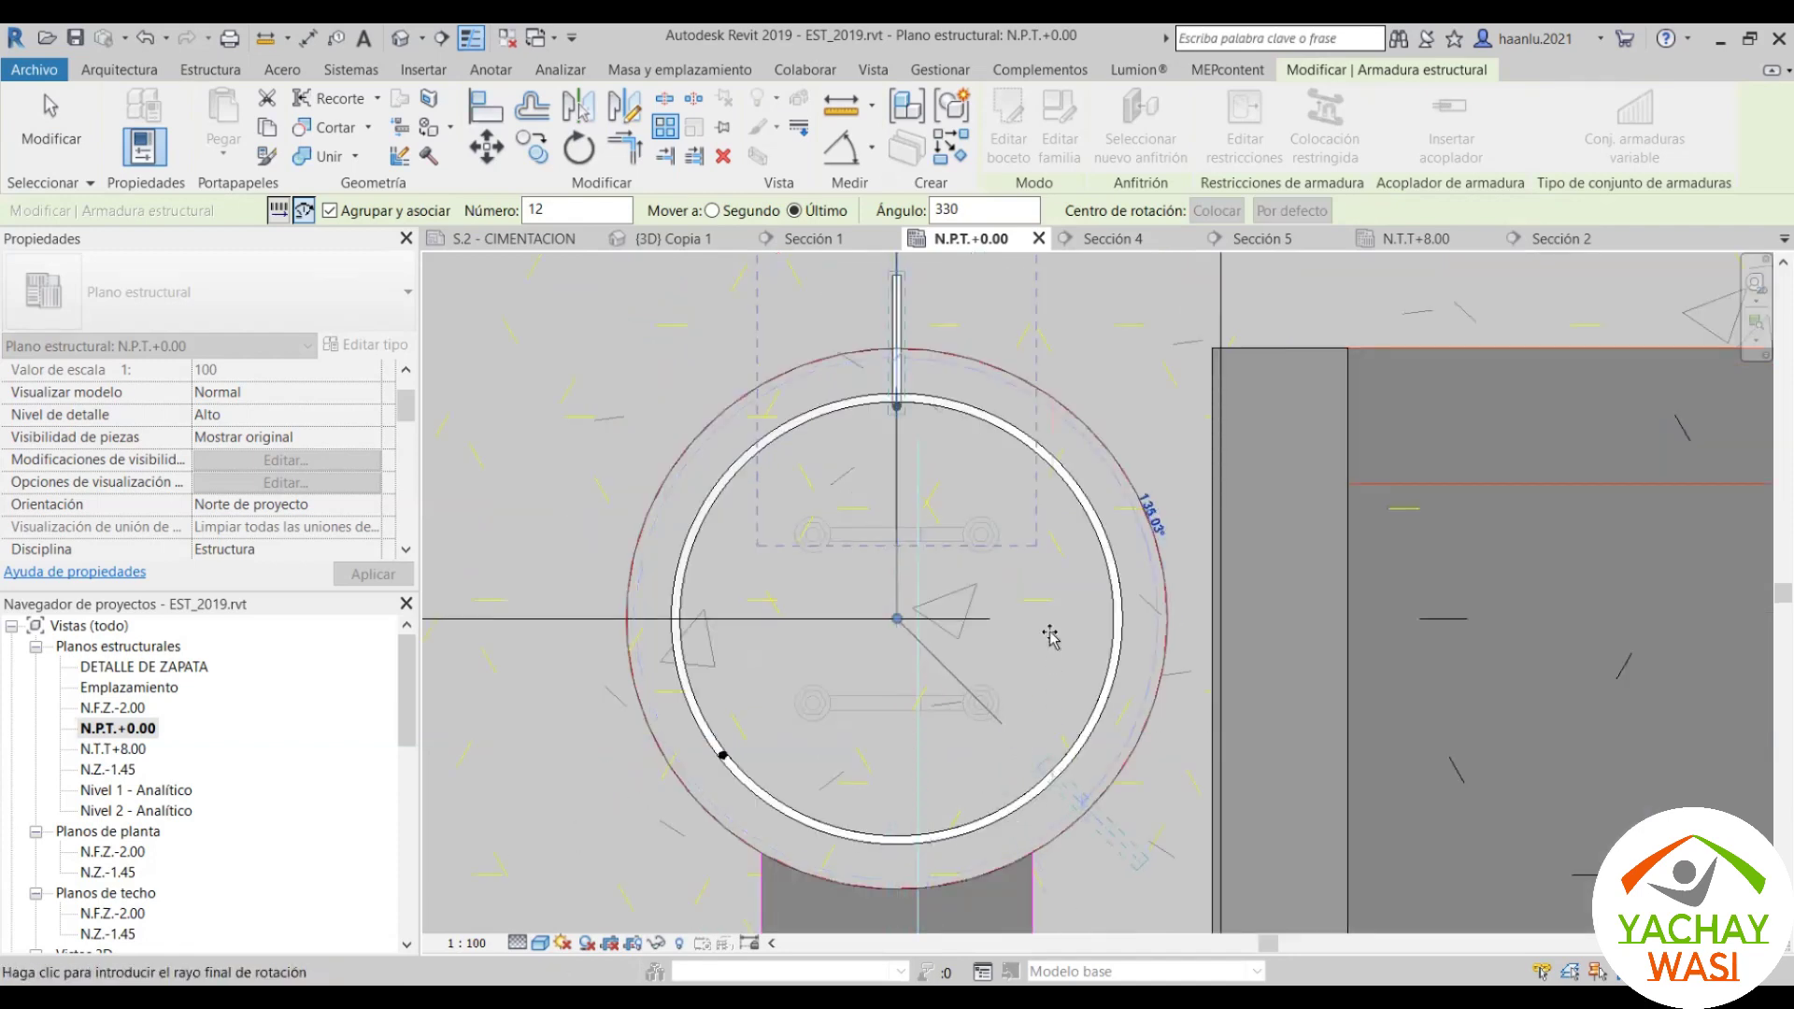
{"action": "left_click", "coordinate": [1011, 500]}
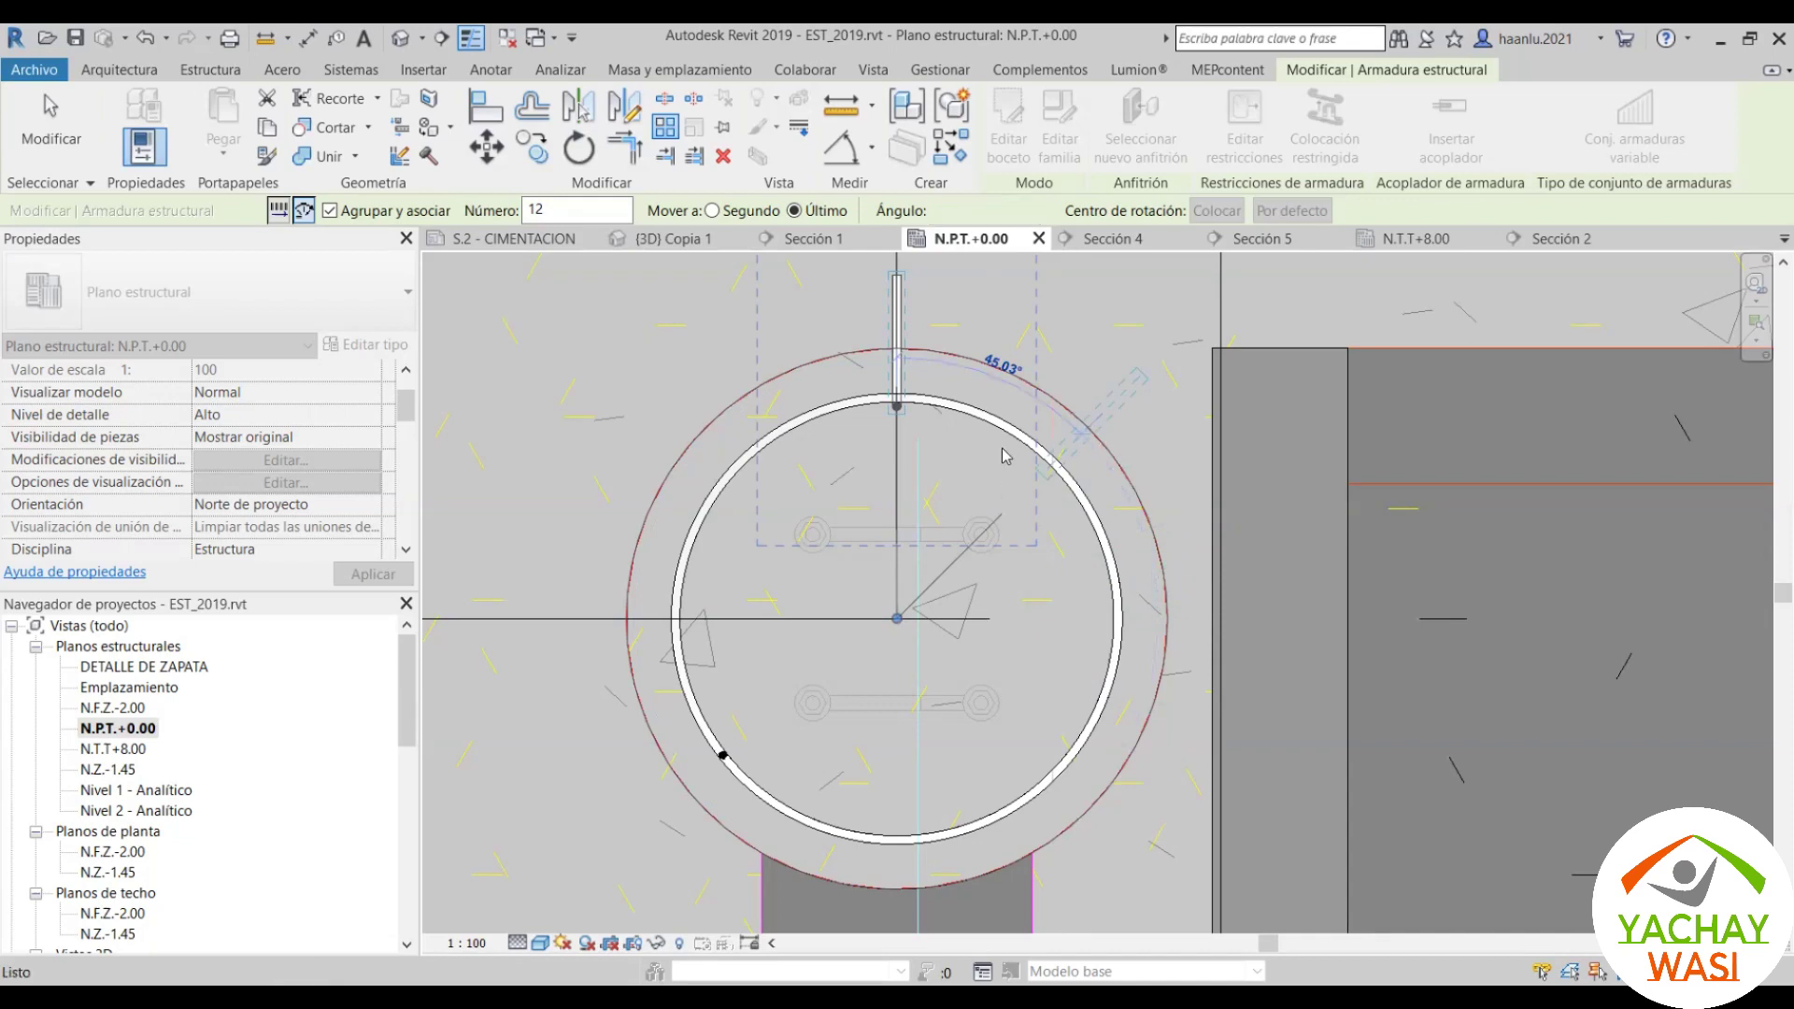
{"action": "scroll", "coordinate": [822, 304], "scroll_direction": "up", "scroll_amount": 3}
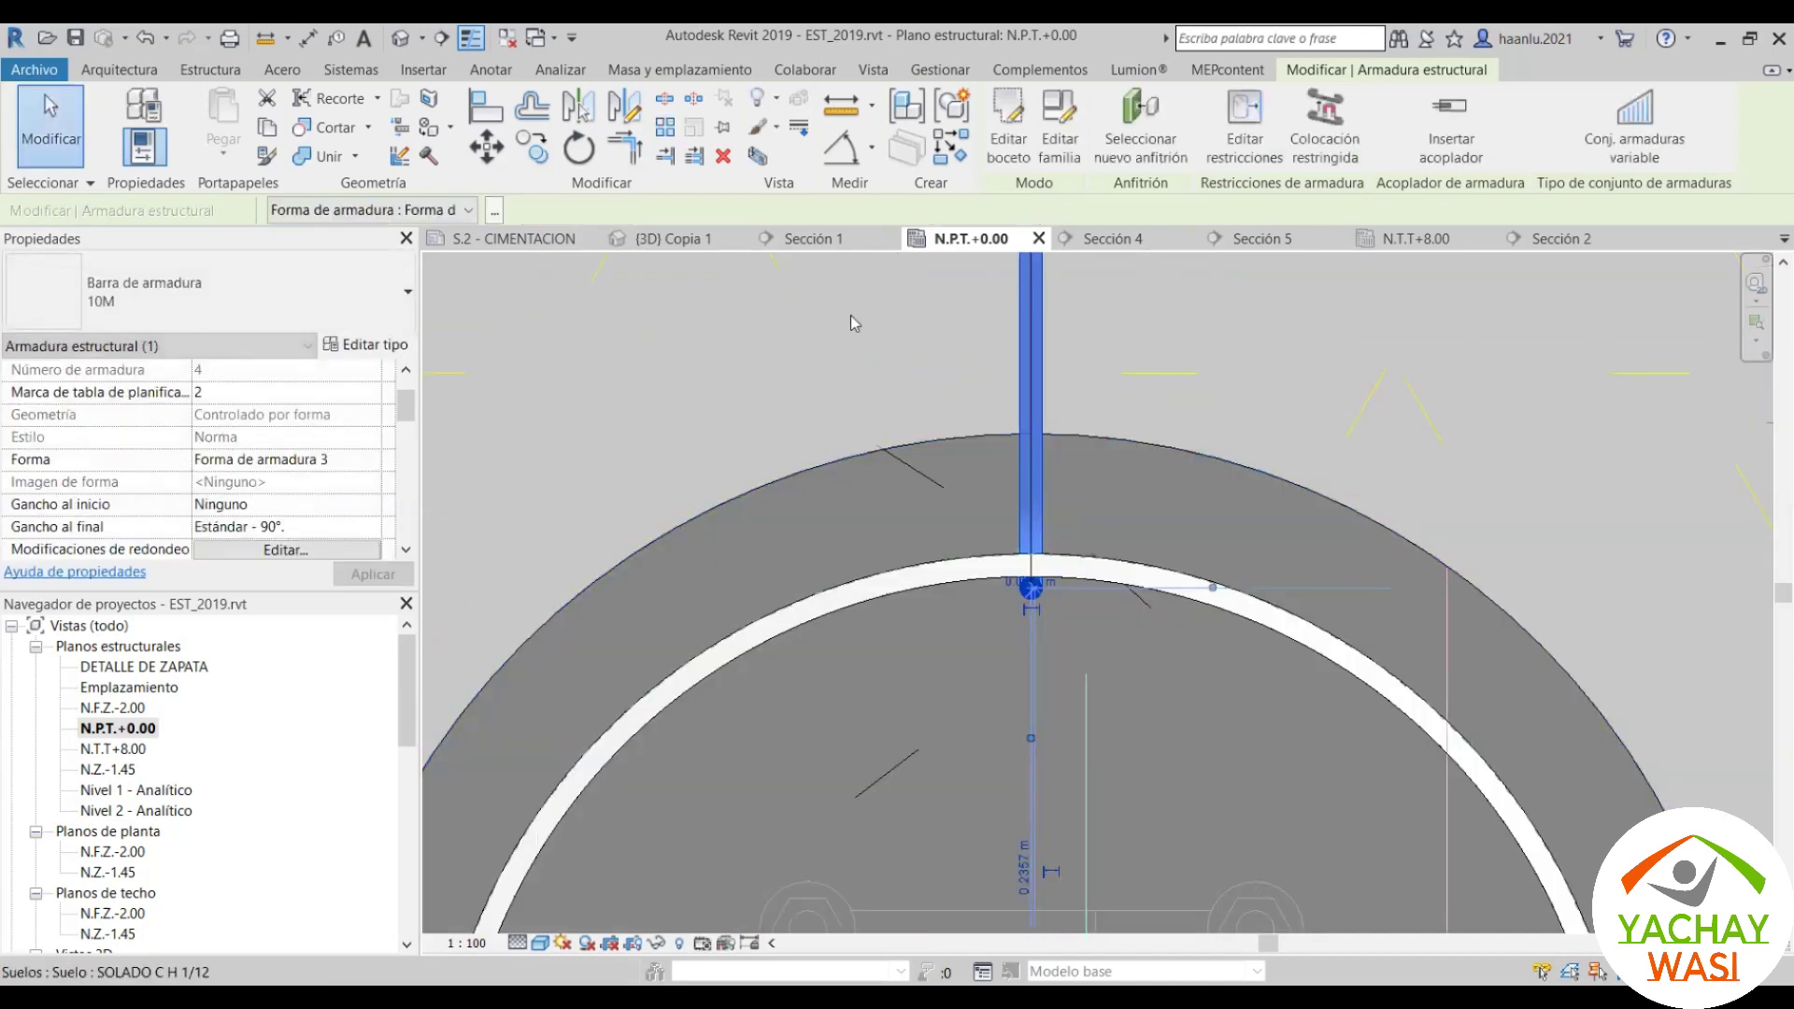
Step: Redo the radial array with the rotation centre moved to the column's centre and new rays
{"action": "left_click", "coordinate": [664, 127]}
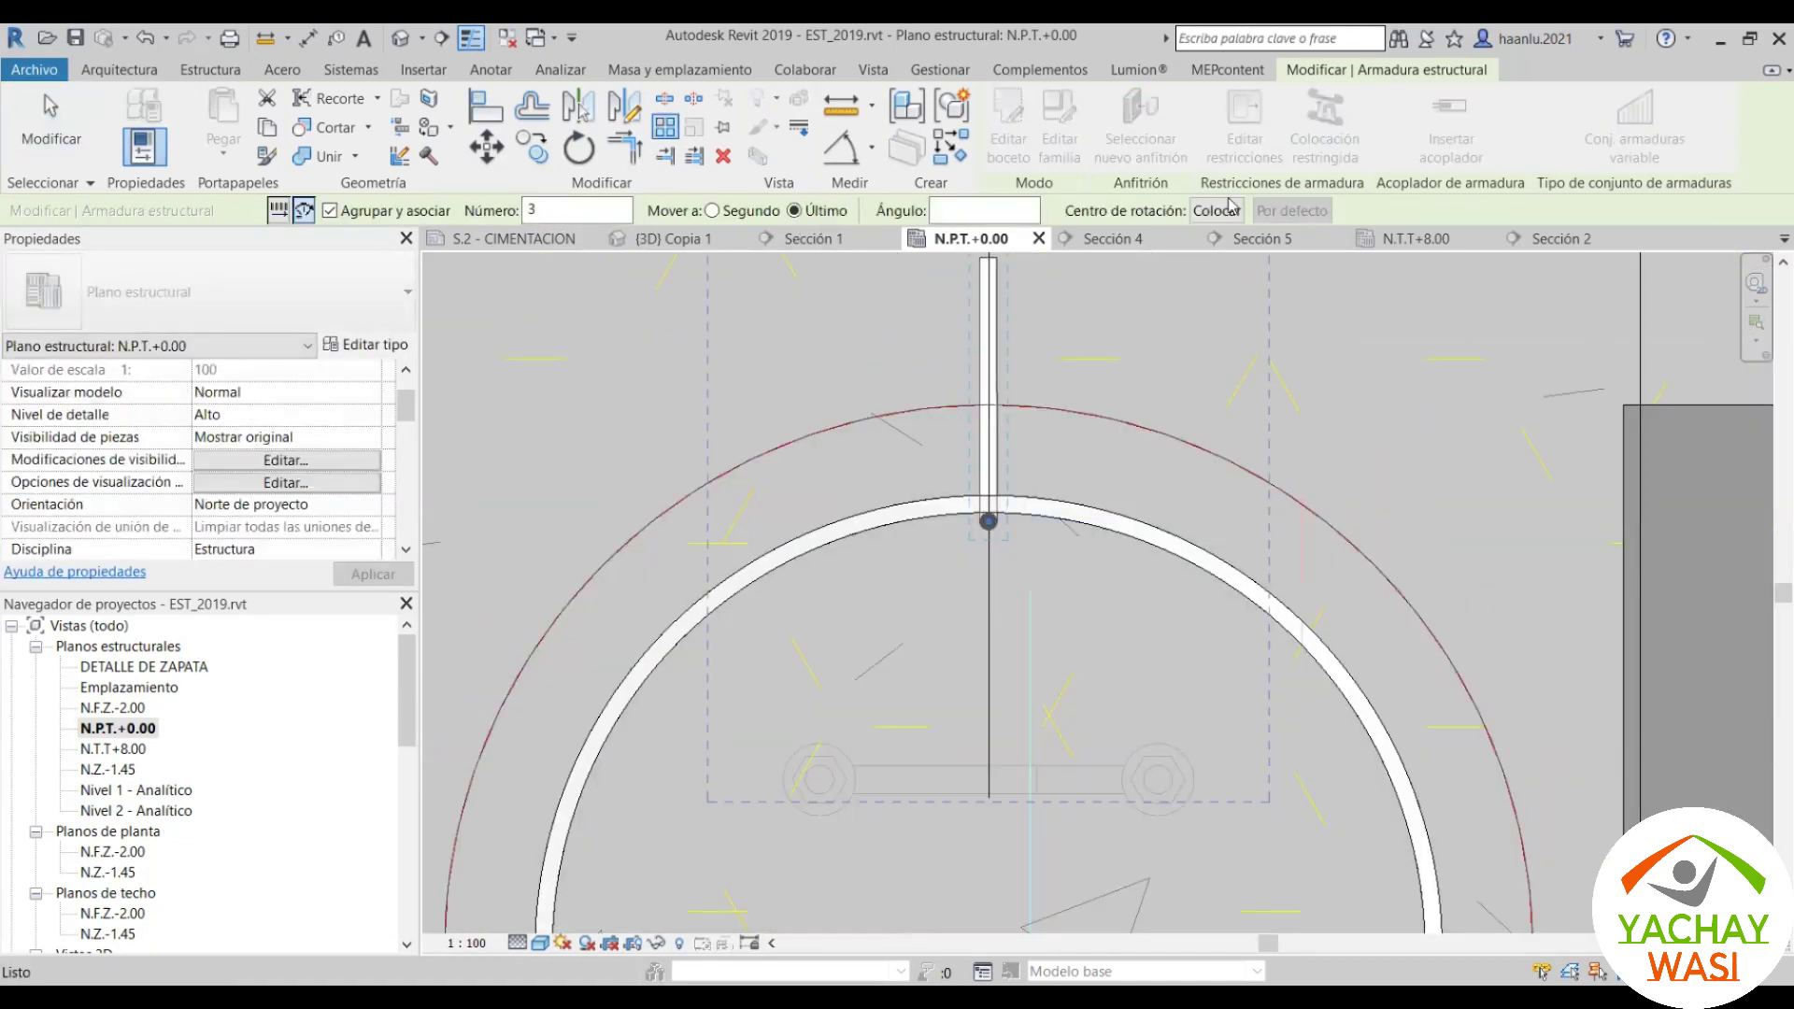
{"action": "left_click", "coordinate": [1217, 211]}
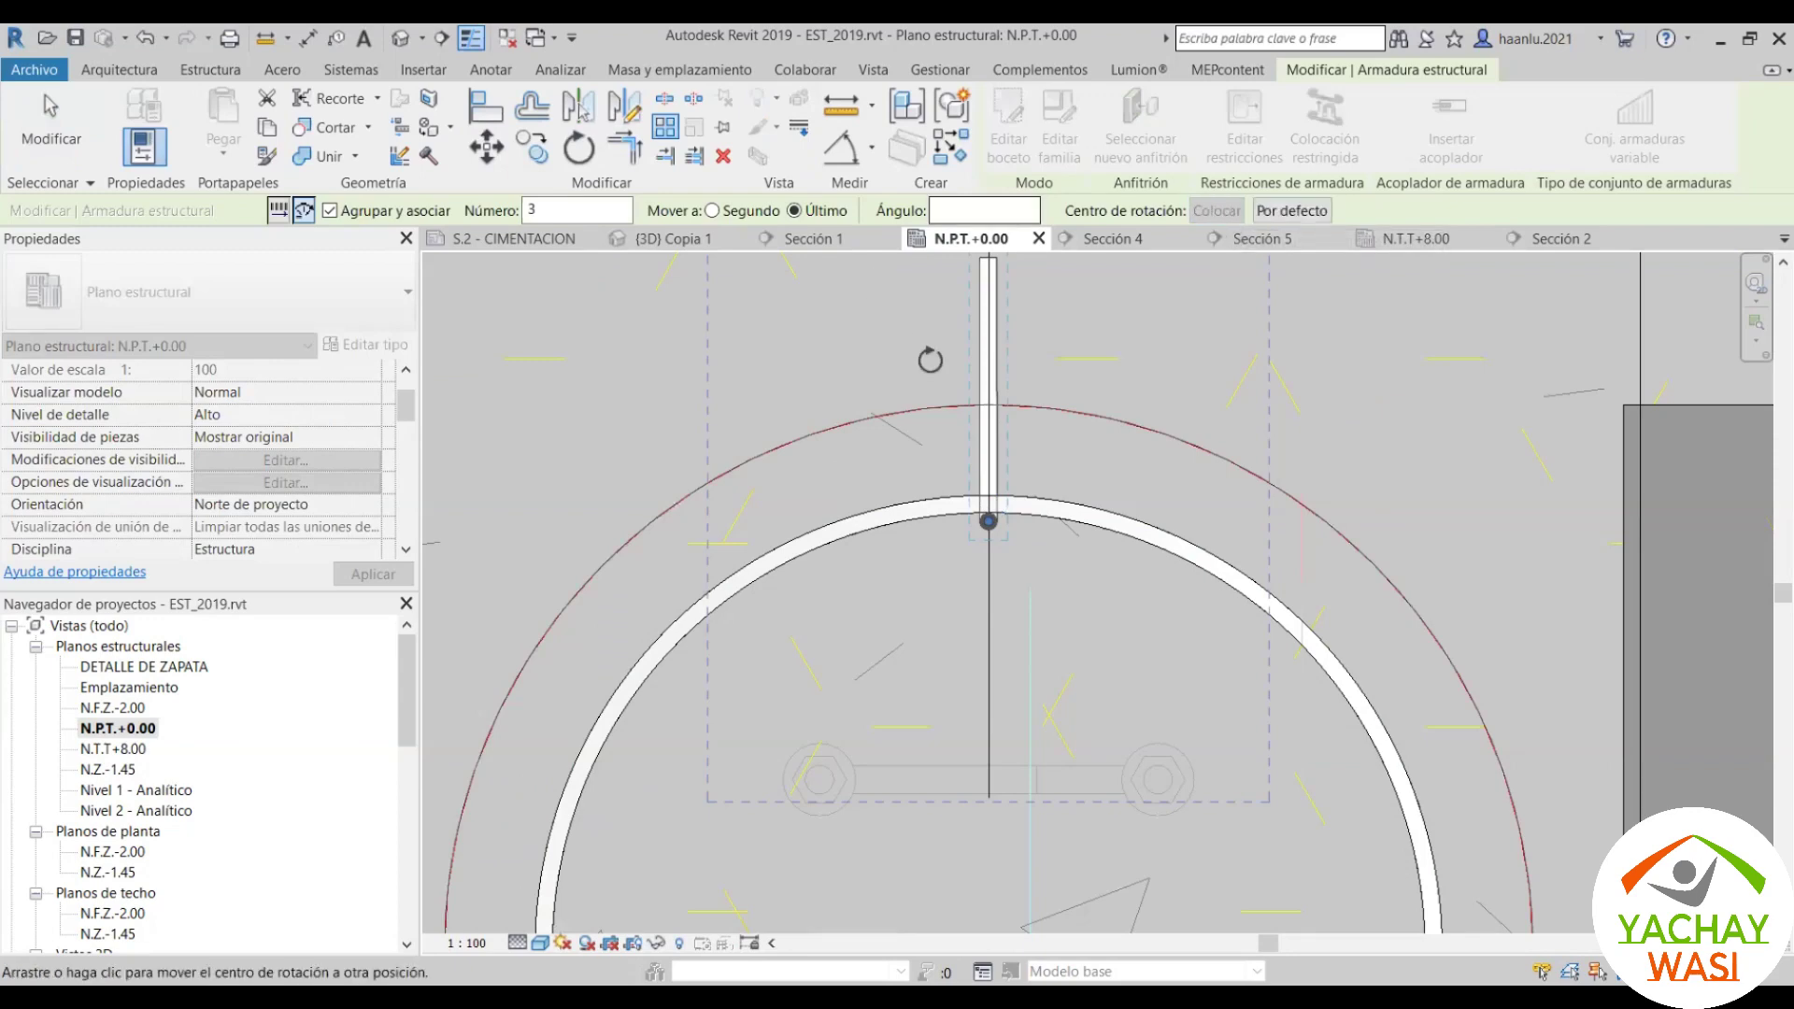
{"action": "scroll", "coordinate": [878, 280], "scroll_direction": "down", "scroll_amount": 2}
{"action": "left_click", "coordinate": [991, 441]}
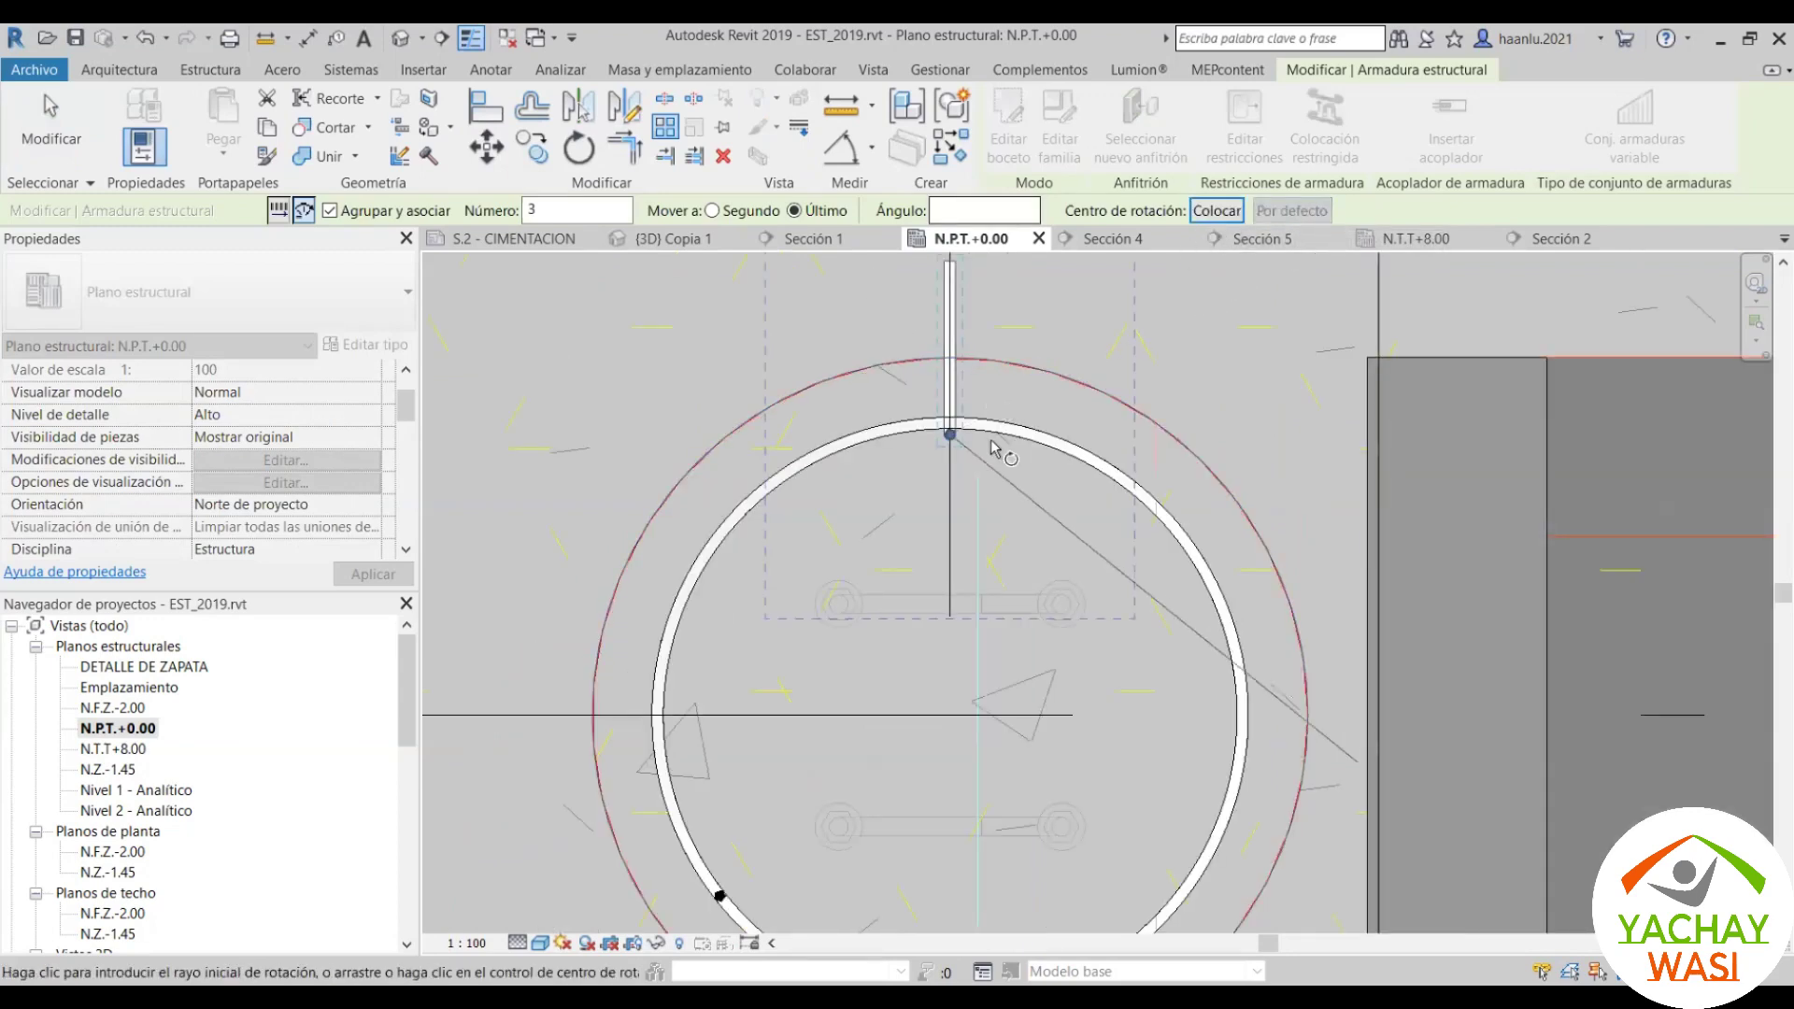
{"action": "scroll", "coordinate": [999, 467], "scroll_direction": "down", "scroll_amount": 2}
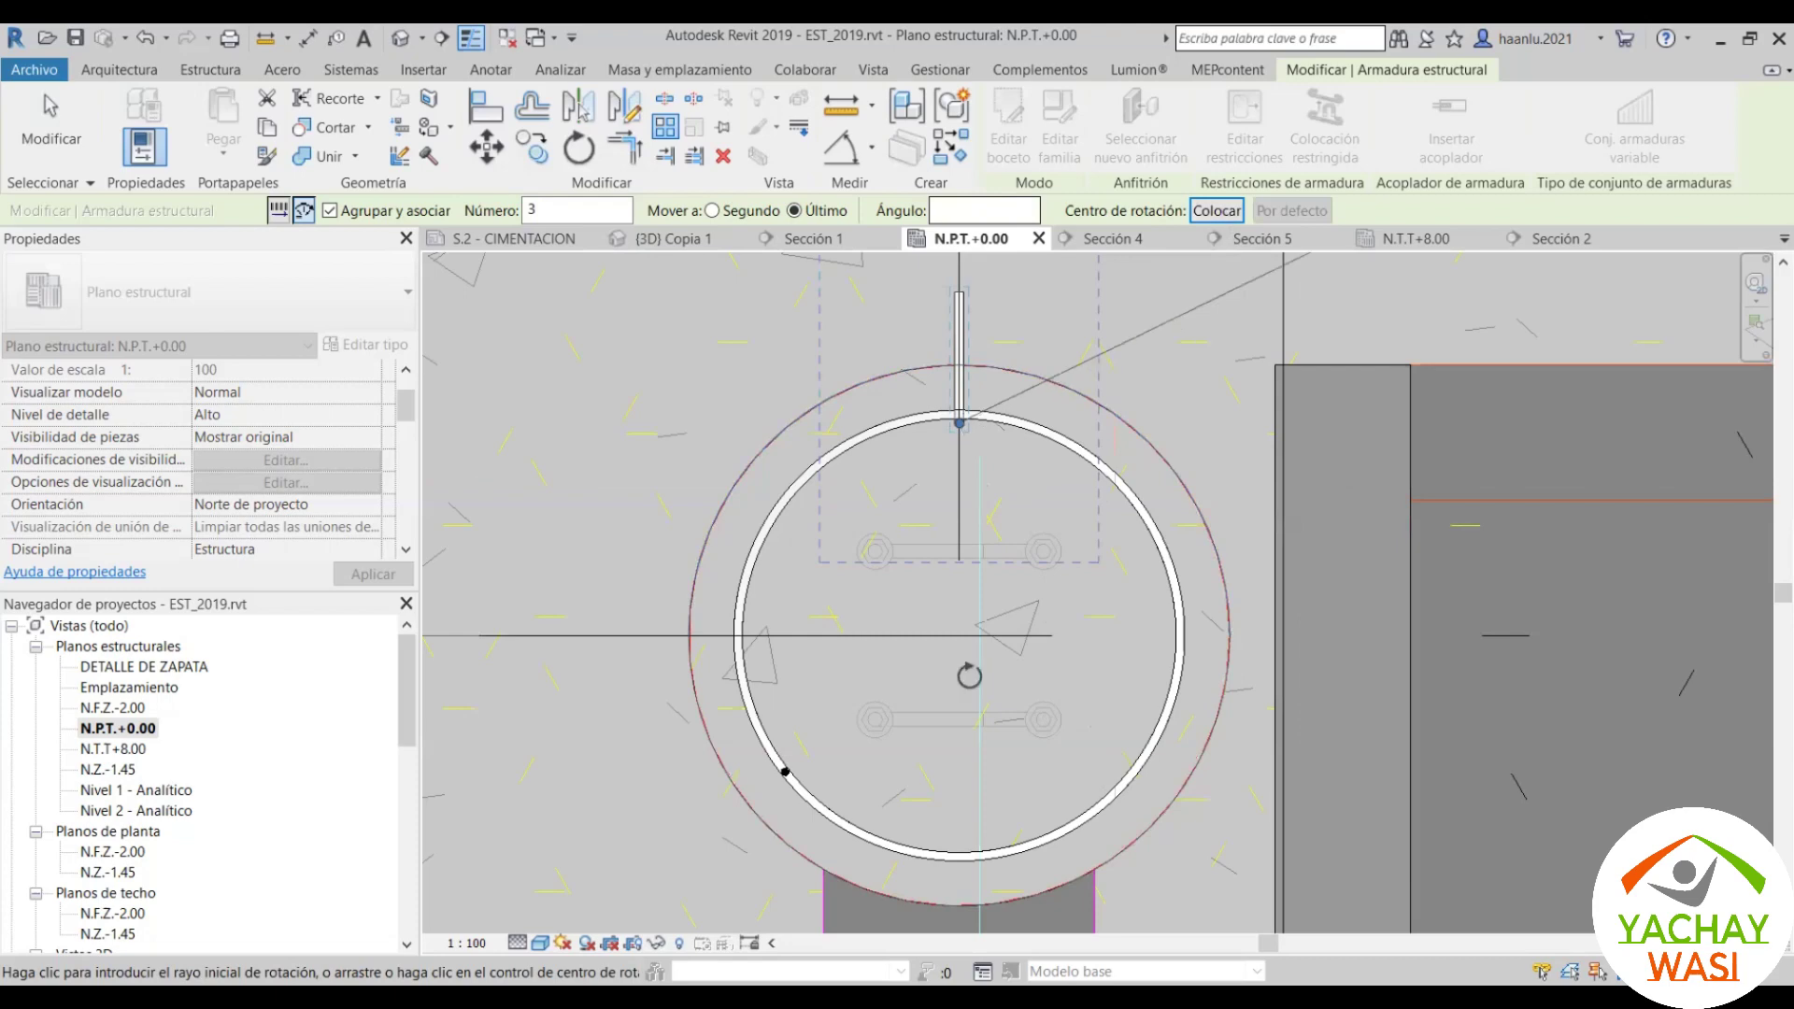
{"action": "left_click_drag", "start_coordinate": [969, 675], "coordinate": [960, 635]}
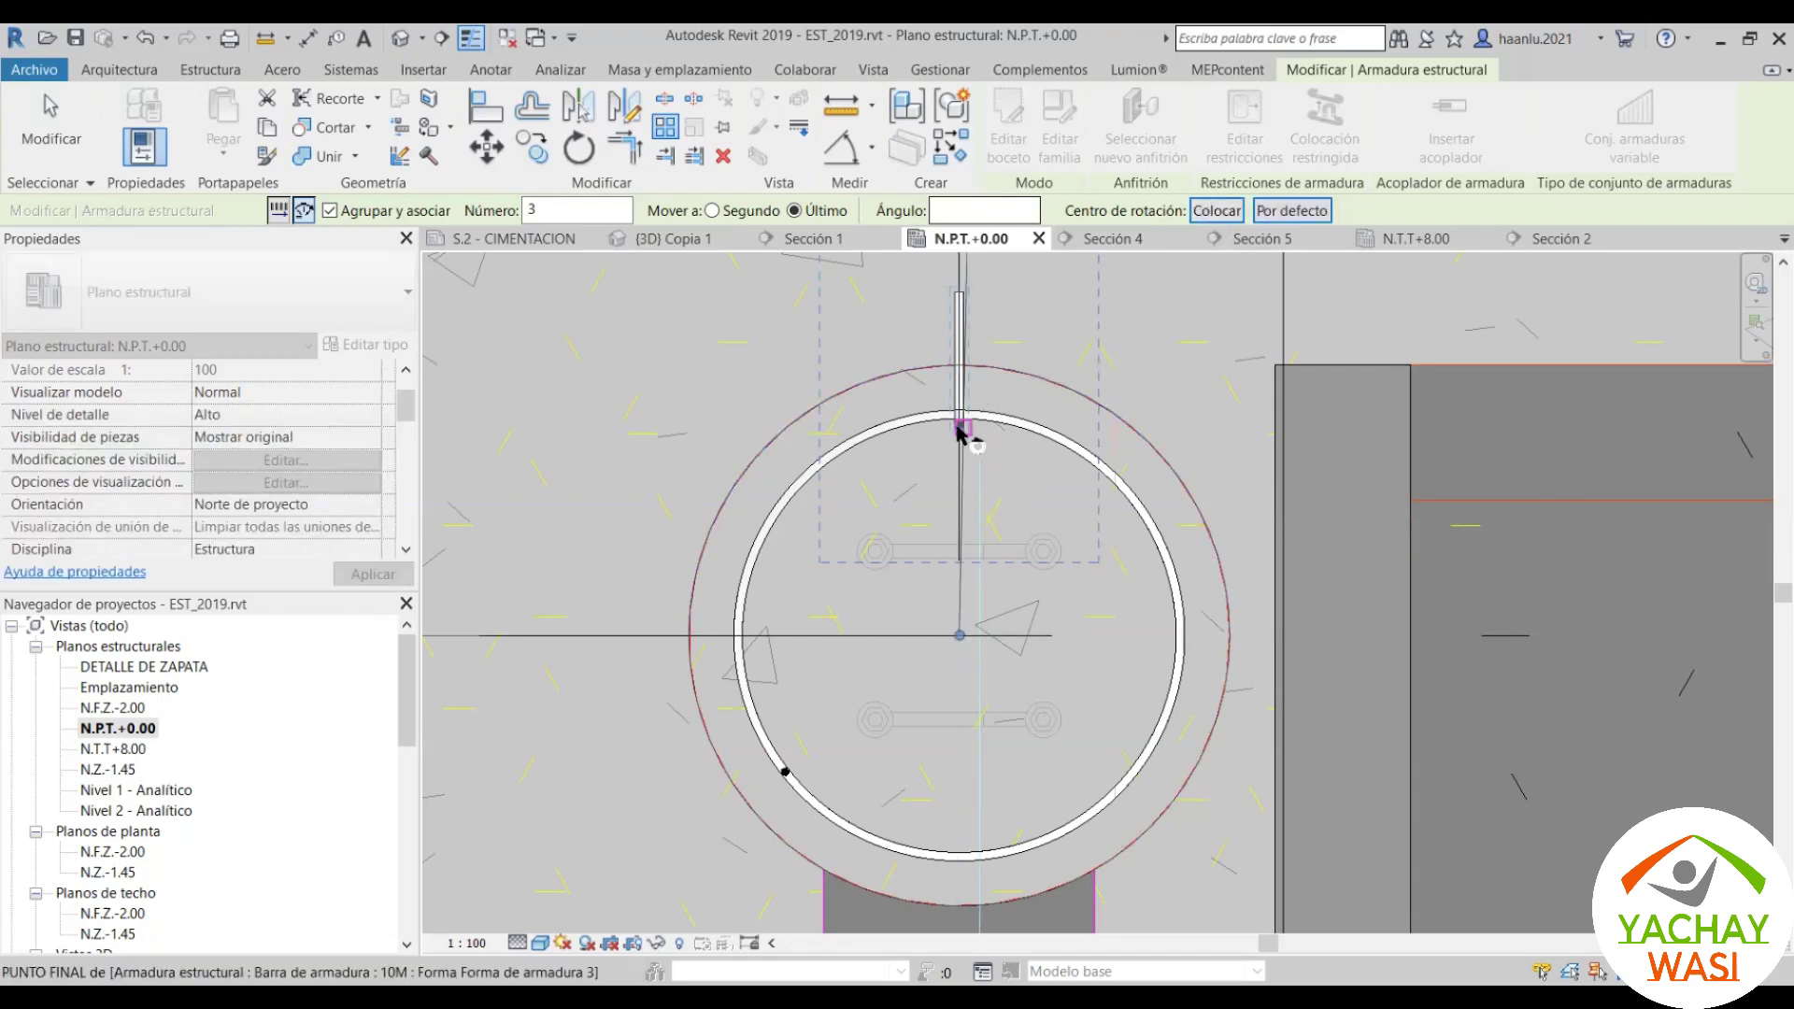
{"action": "scroll", "coordinate": [960, 419], "scroll_direction": "up", "scroll_amount": 2}
{"action": "scroll", "coordinate": [962, 416], "scroll_direction": "up", "scroll_amount": 3}
{"action": "scroll", "coordinate": [964, 415], "scroll_direction": "up", "scroll_amount": 2}
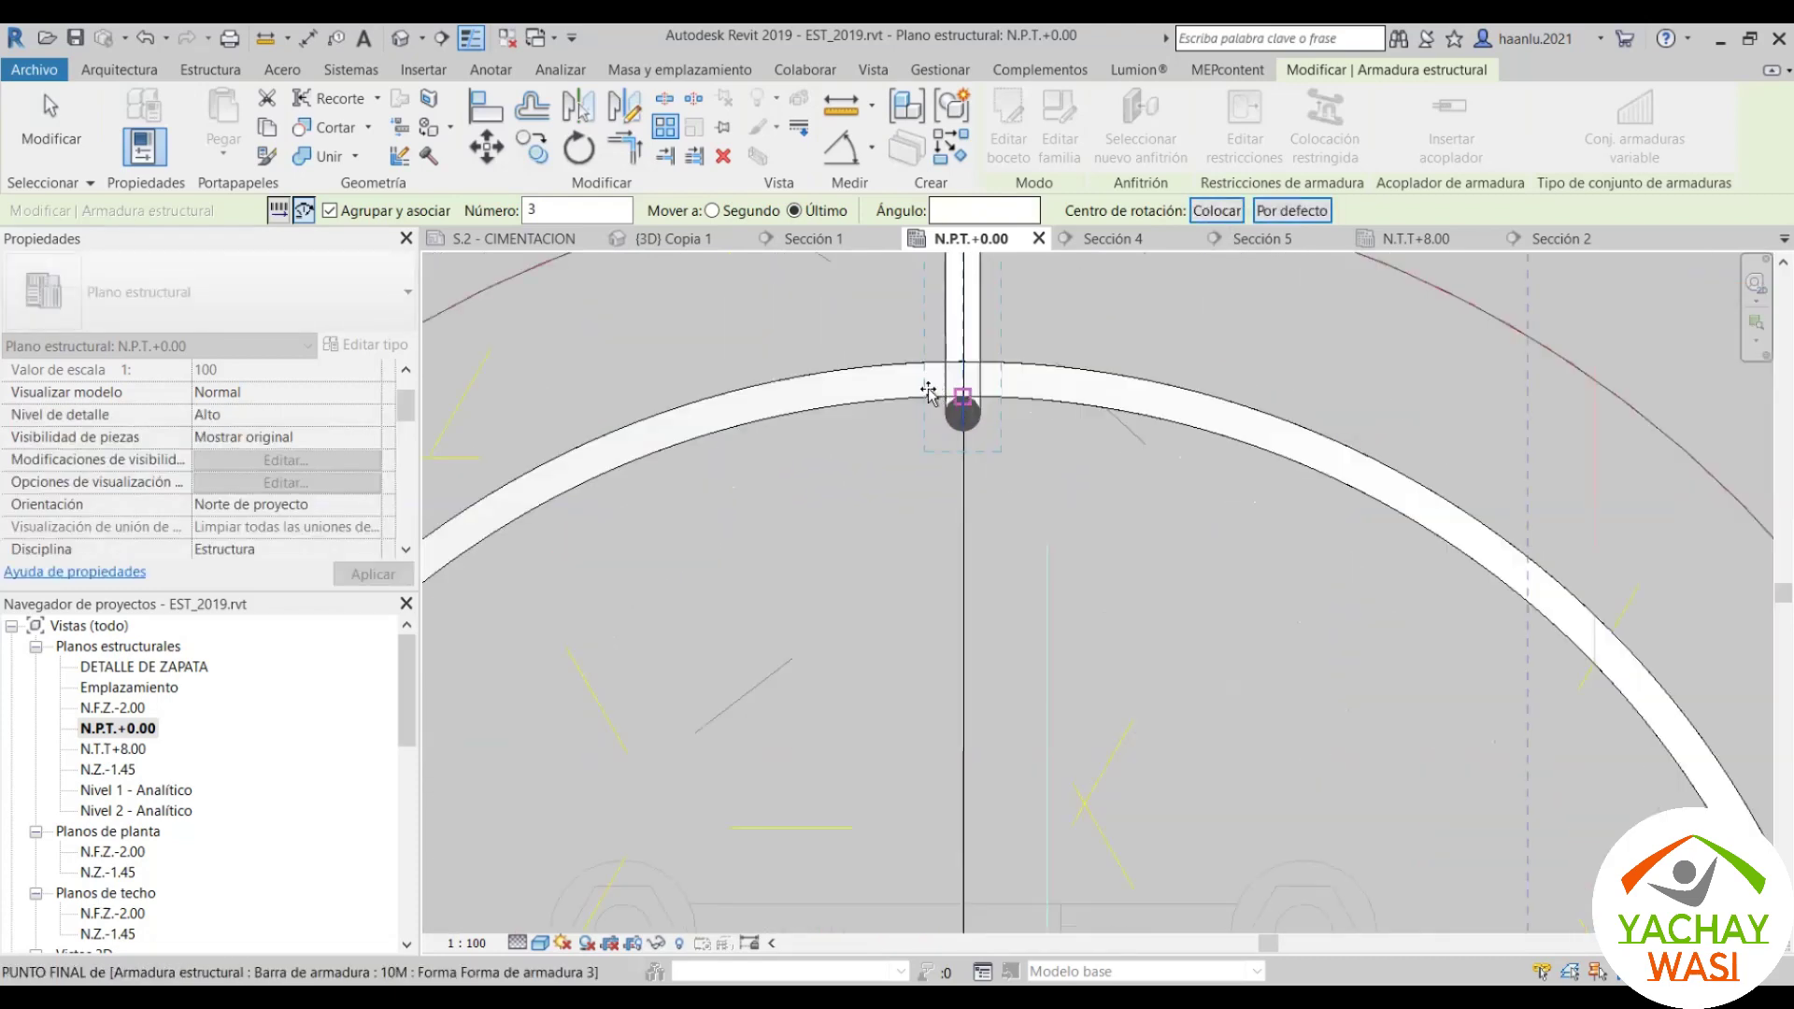
{"action": "left_click", "coordinate": [928, 391]}
{"action": "scroll", "coordinate": [721, 540], "scroll_direction": "down", "scroll_amount": 3}
{"action": "scroll", "coordinate": [841, 800], "scroll_direction": "down", "scroll_amount": 2}
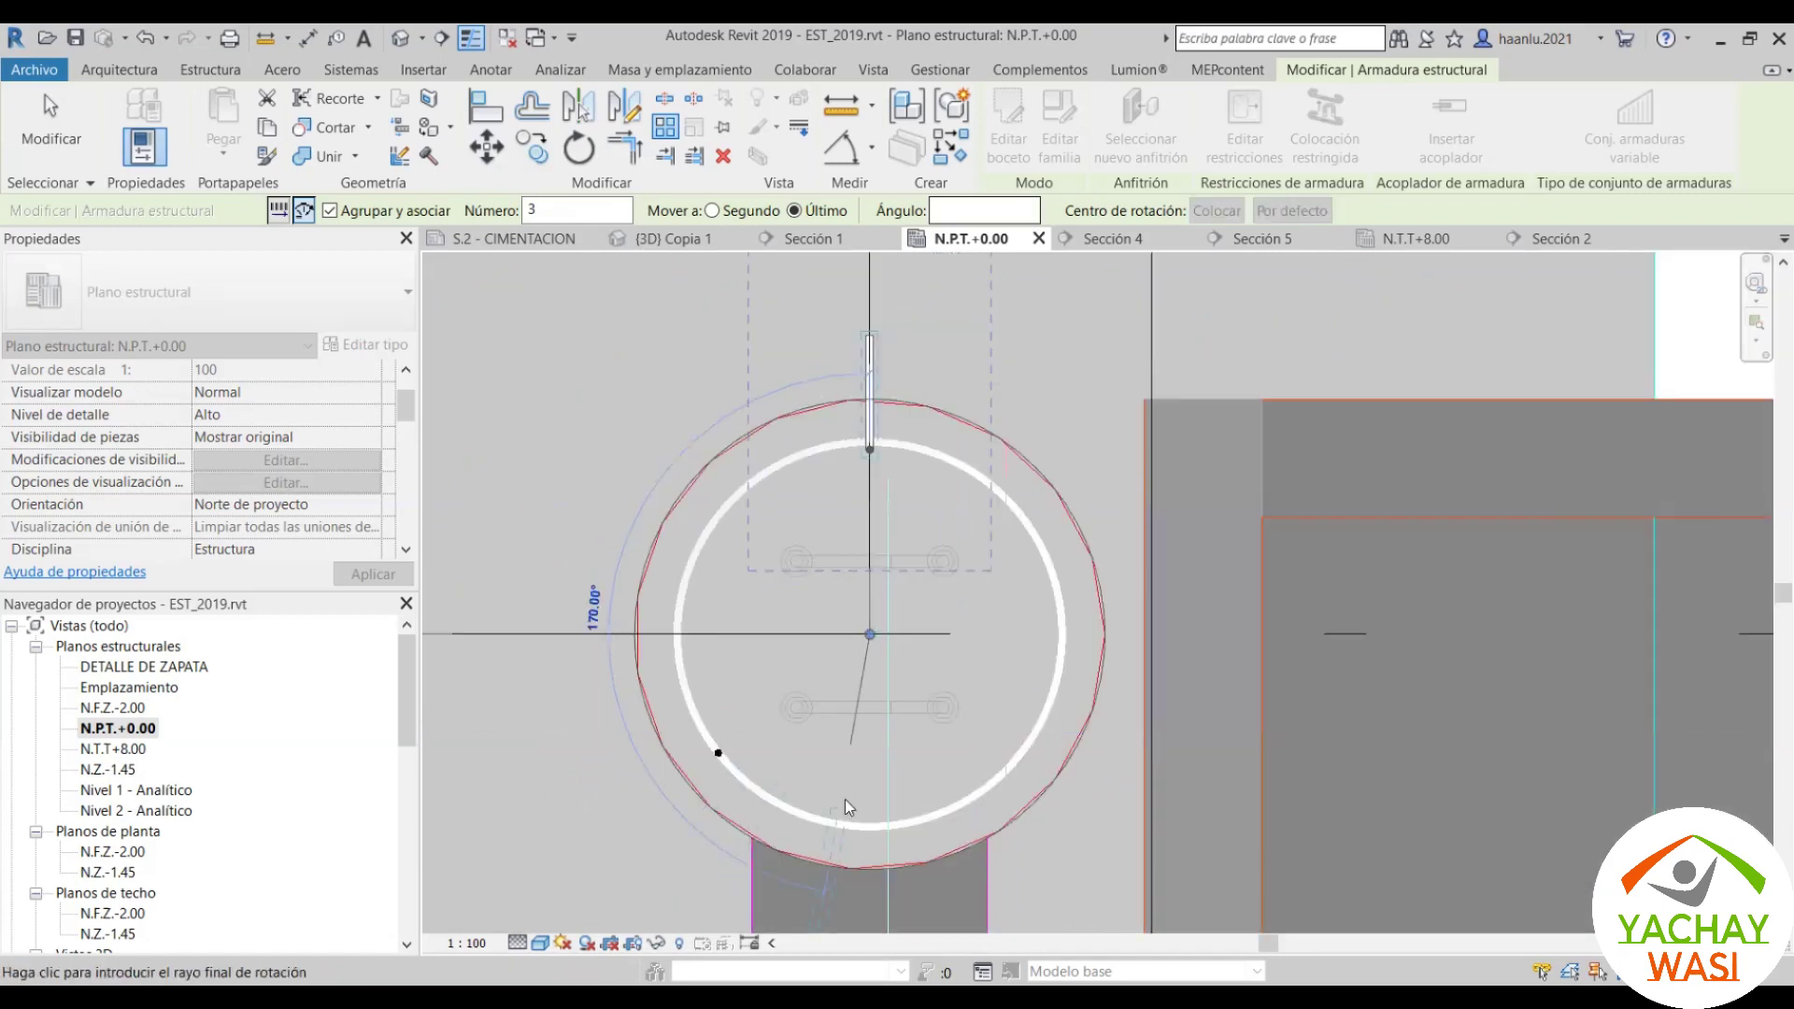
{"action": "left_click", "coordinate": [845, 806]}
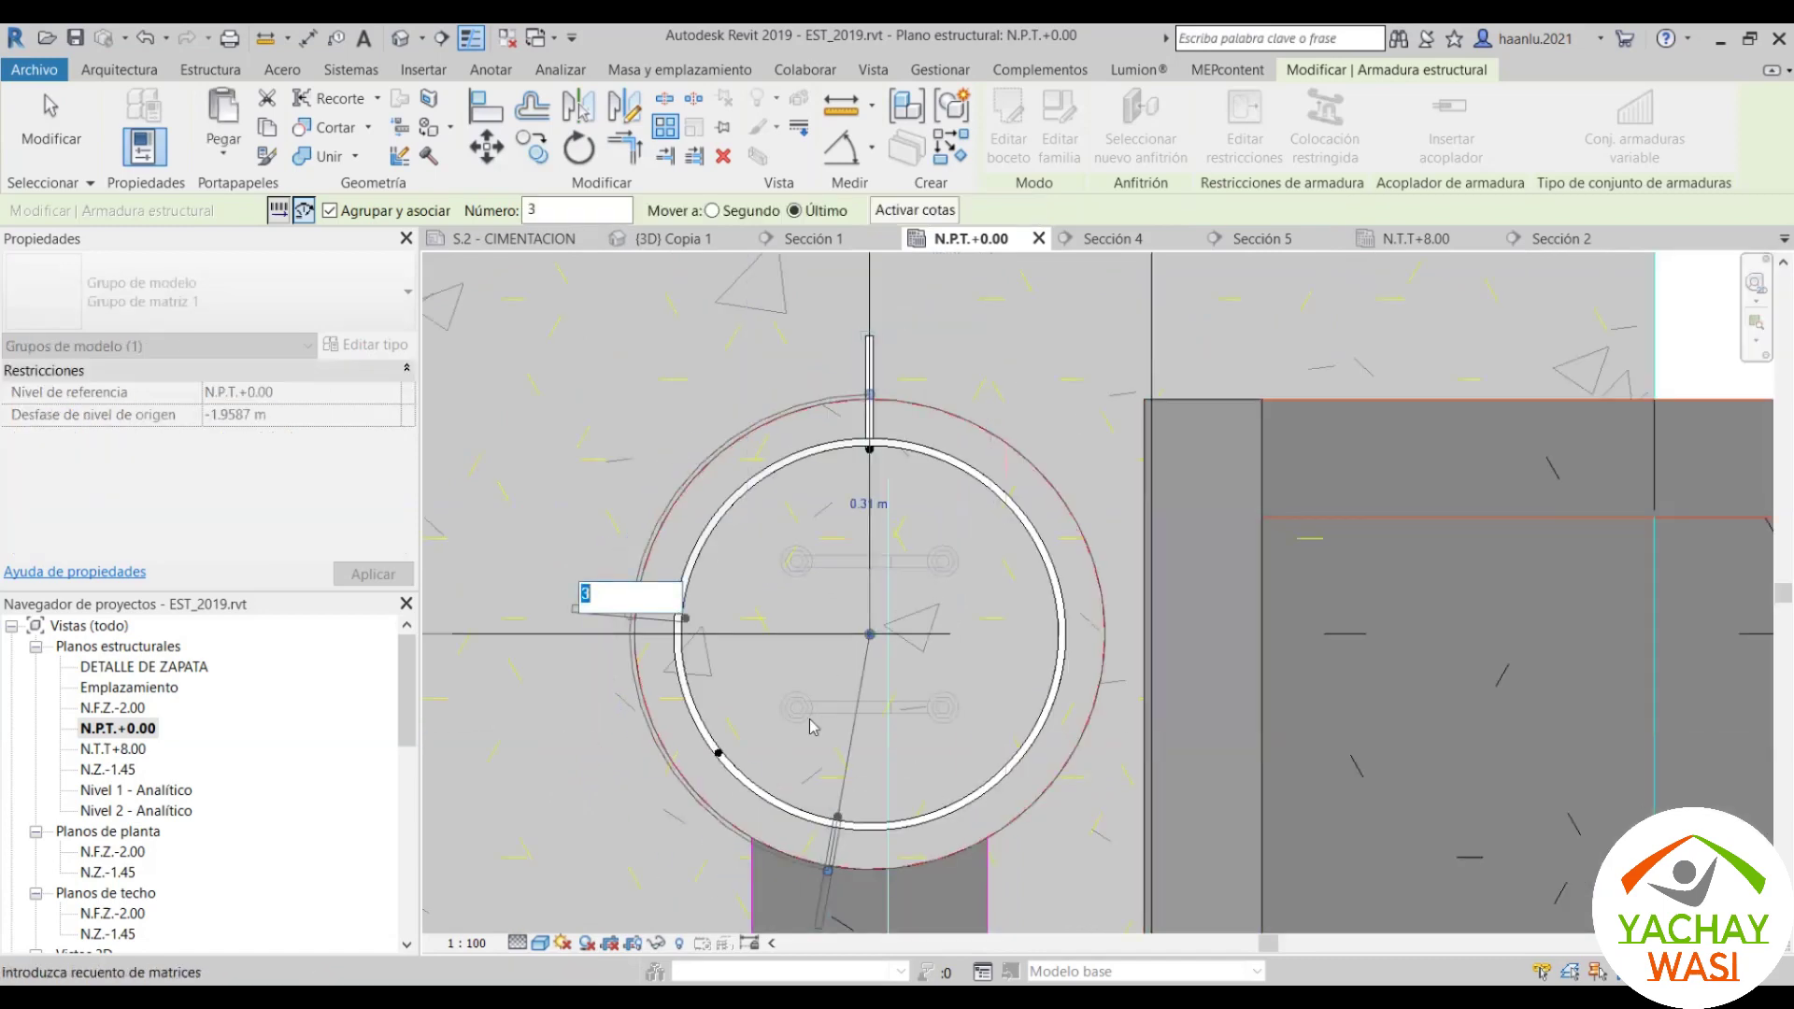
Step: Confirm 12 as the number of arrayed bars and check the new array group
{"action": "scroll", "coordinate": [736, 636], "scroll_direction": "down", "scroll_amount": 2}
{"action": "scroll", "coordinate": [736, 636], "scroll_direction": "down", "scroll_amount": 1}
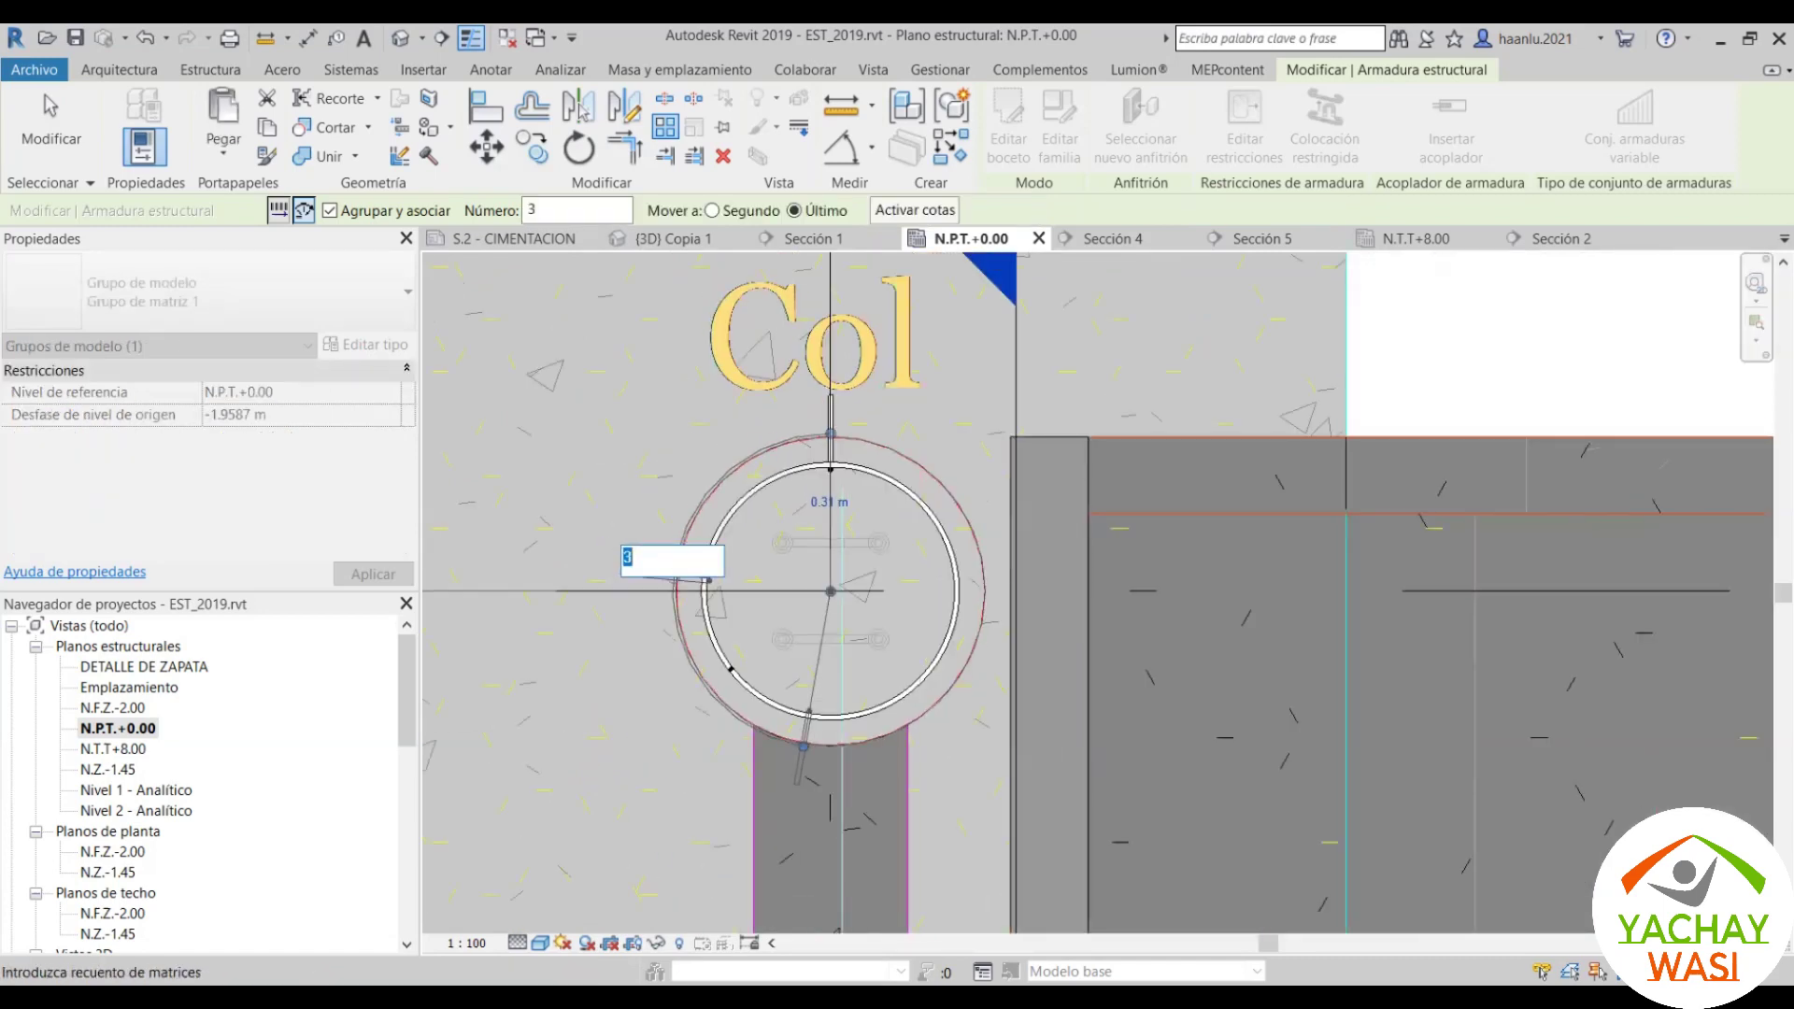
{"action": "type", "text": "12"}
{"action": "key", "text": "Return"}
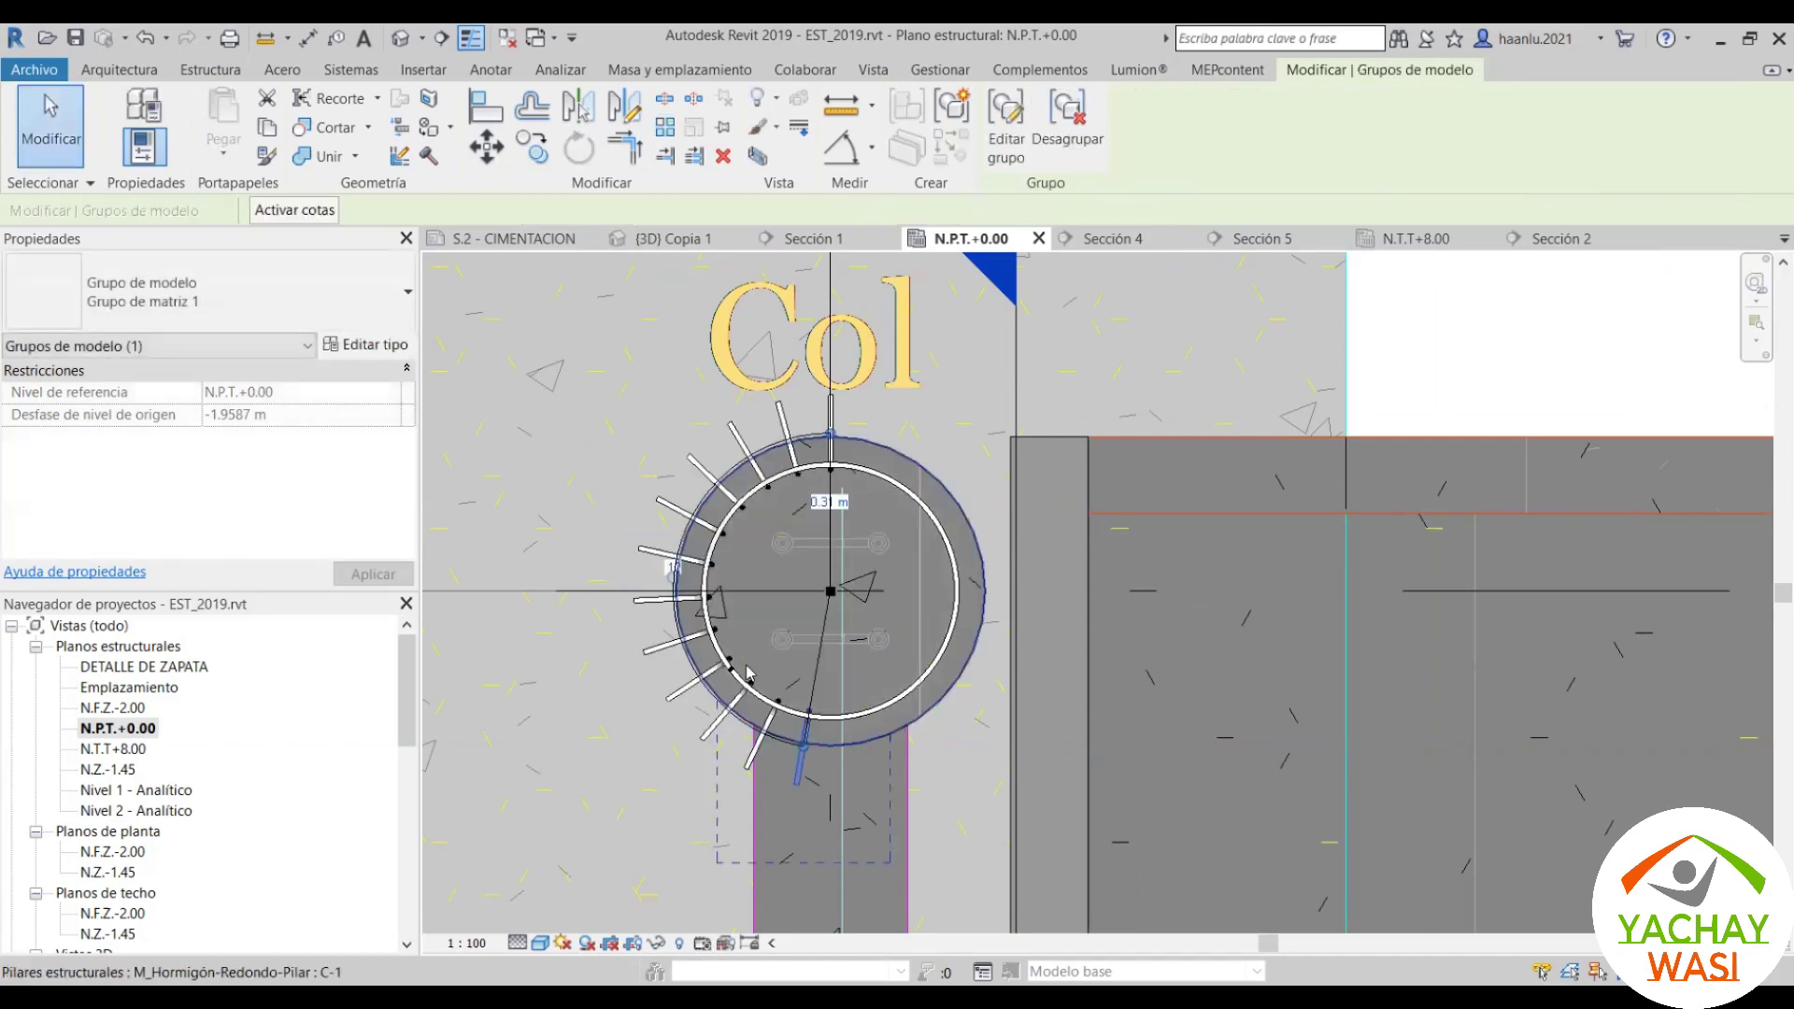
{"action": "scroll", "coordinate": [859, 753], "scroll_direction": "up", "scroll_amount": 1}
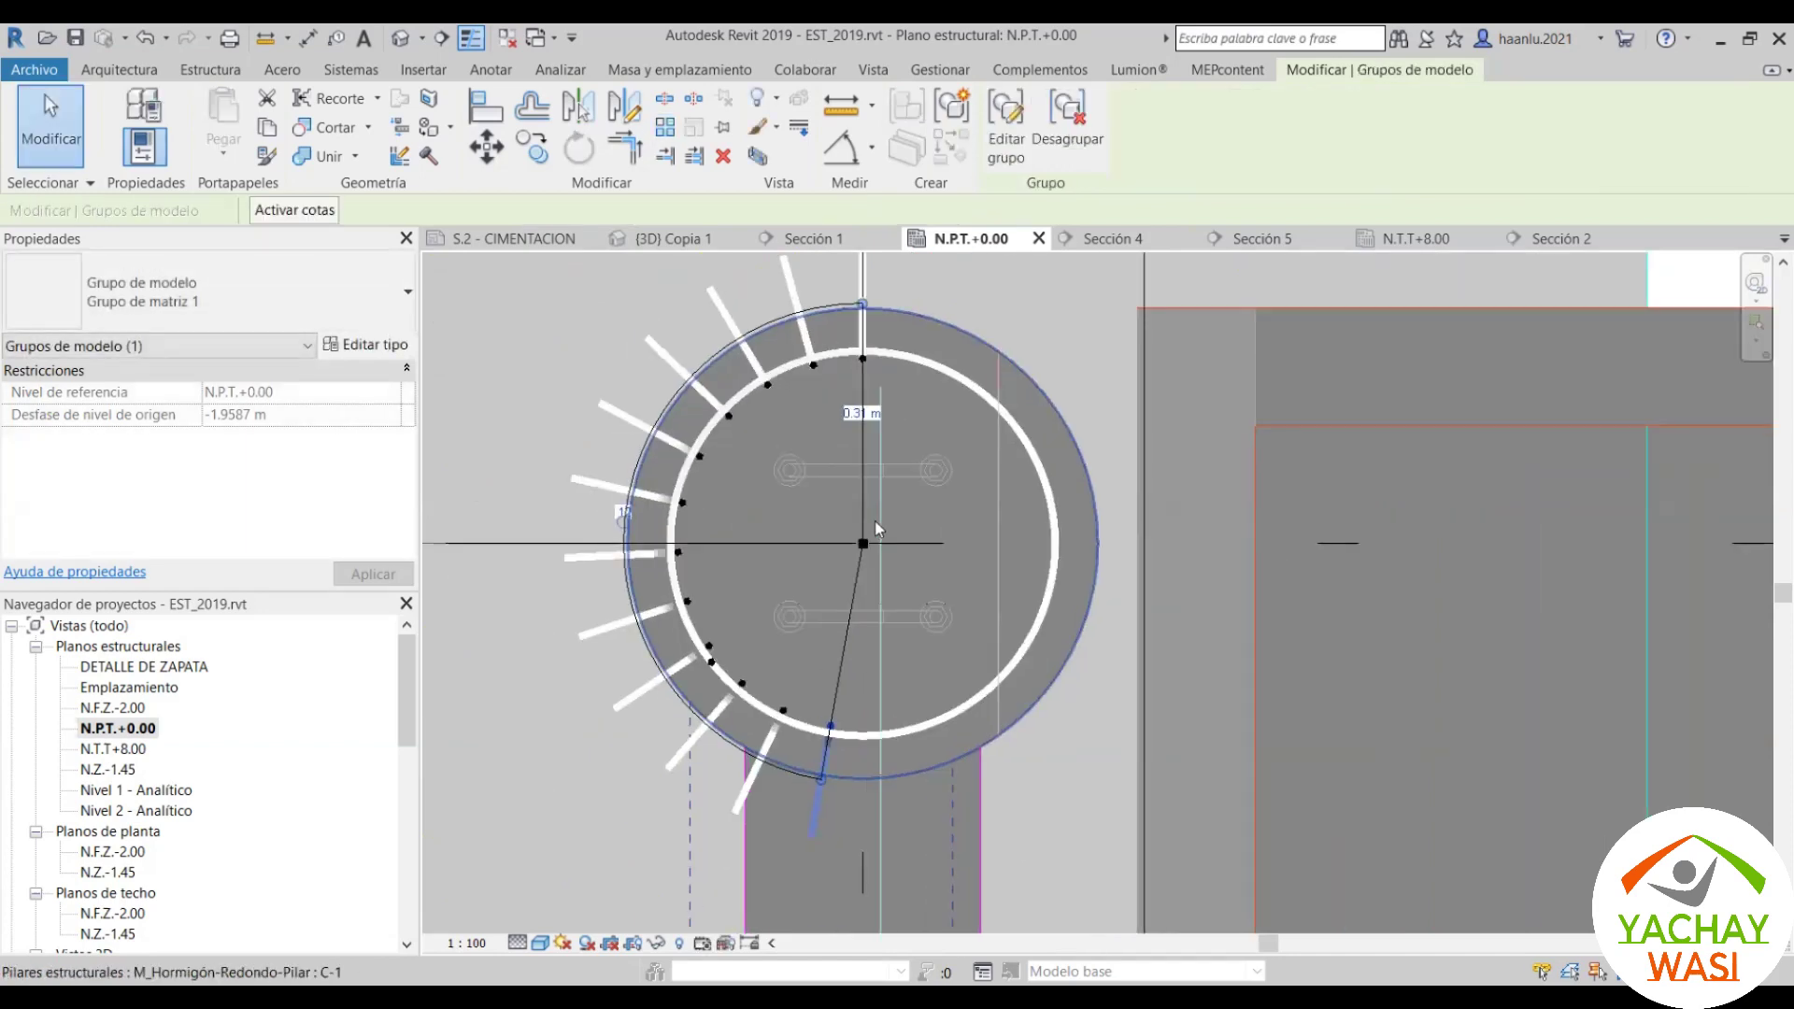
{"action": "scroll", "coordinate": [874, 519], "scroll_direction": "up", "scroll_amount": 1}
{"action": "key", "text": "Escape"}
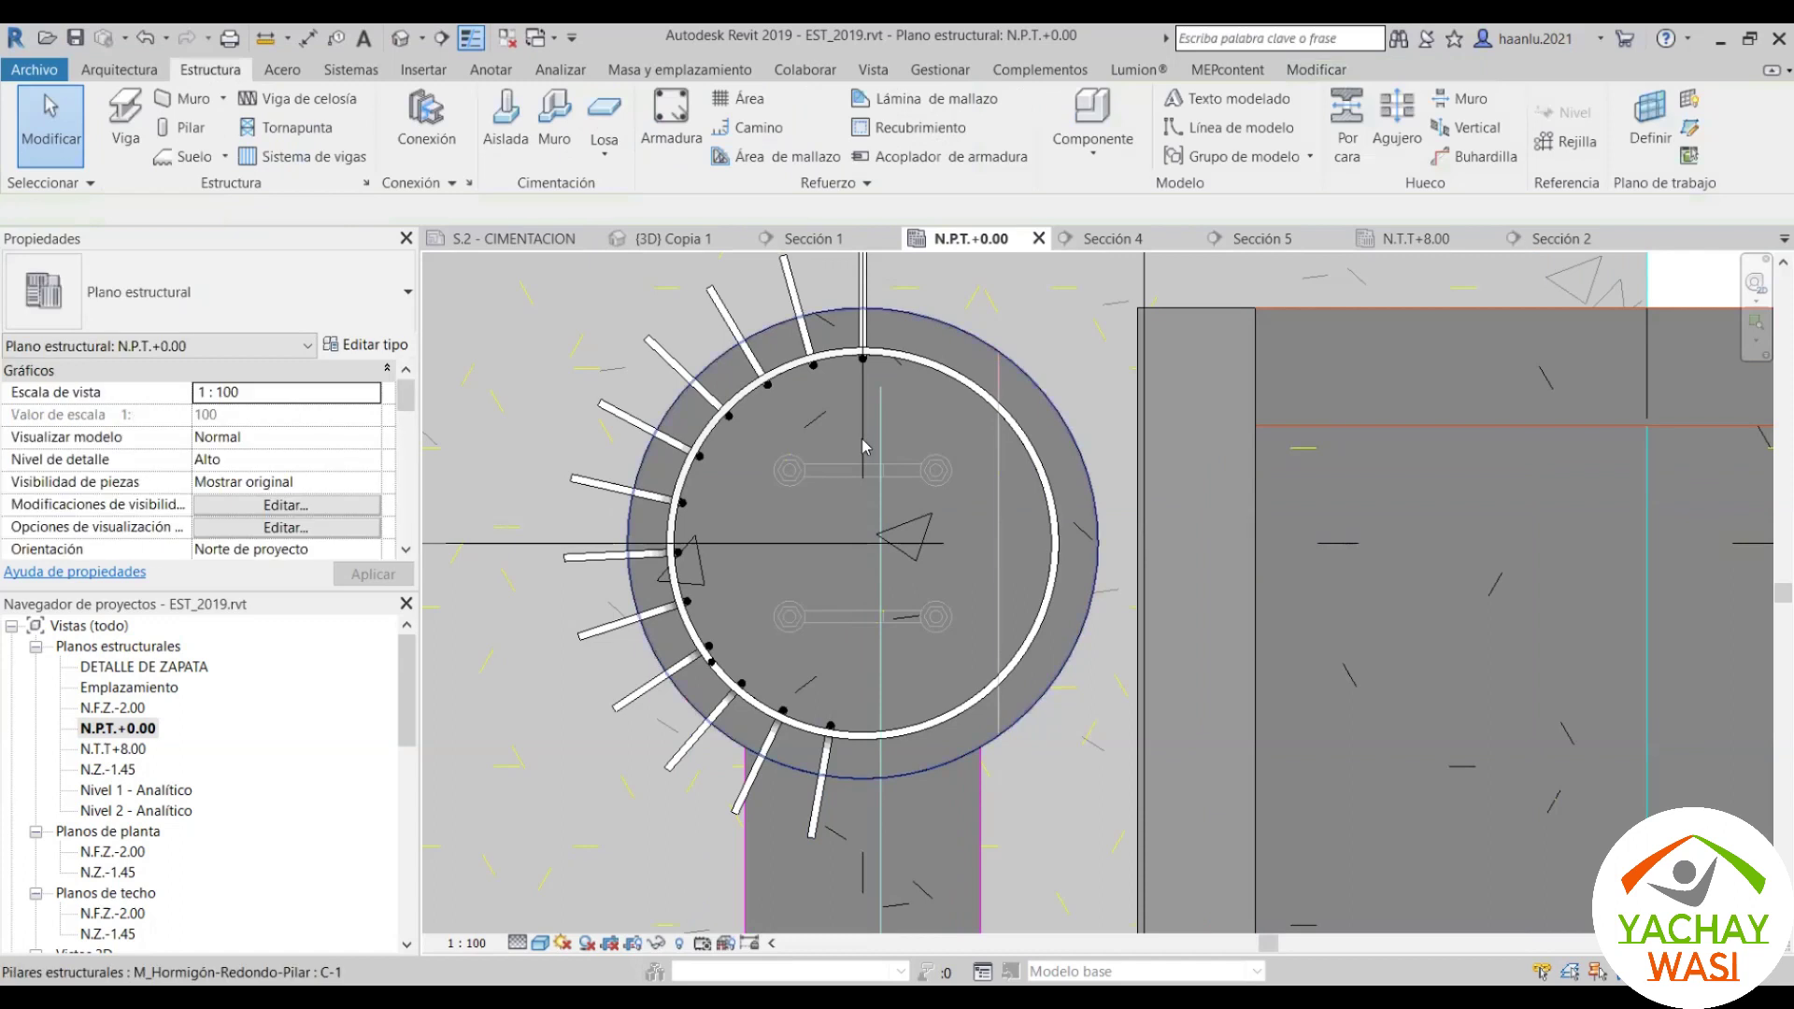
{"action": "left_click", "coordinate": [593, 561]}
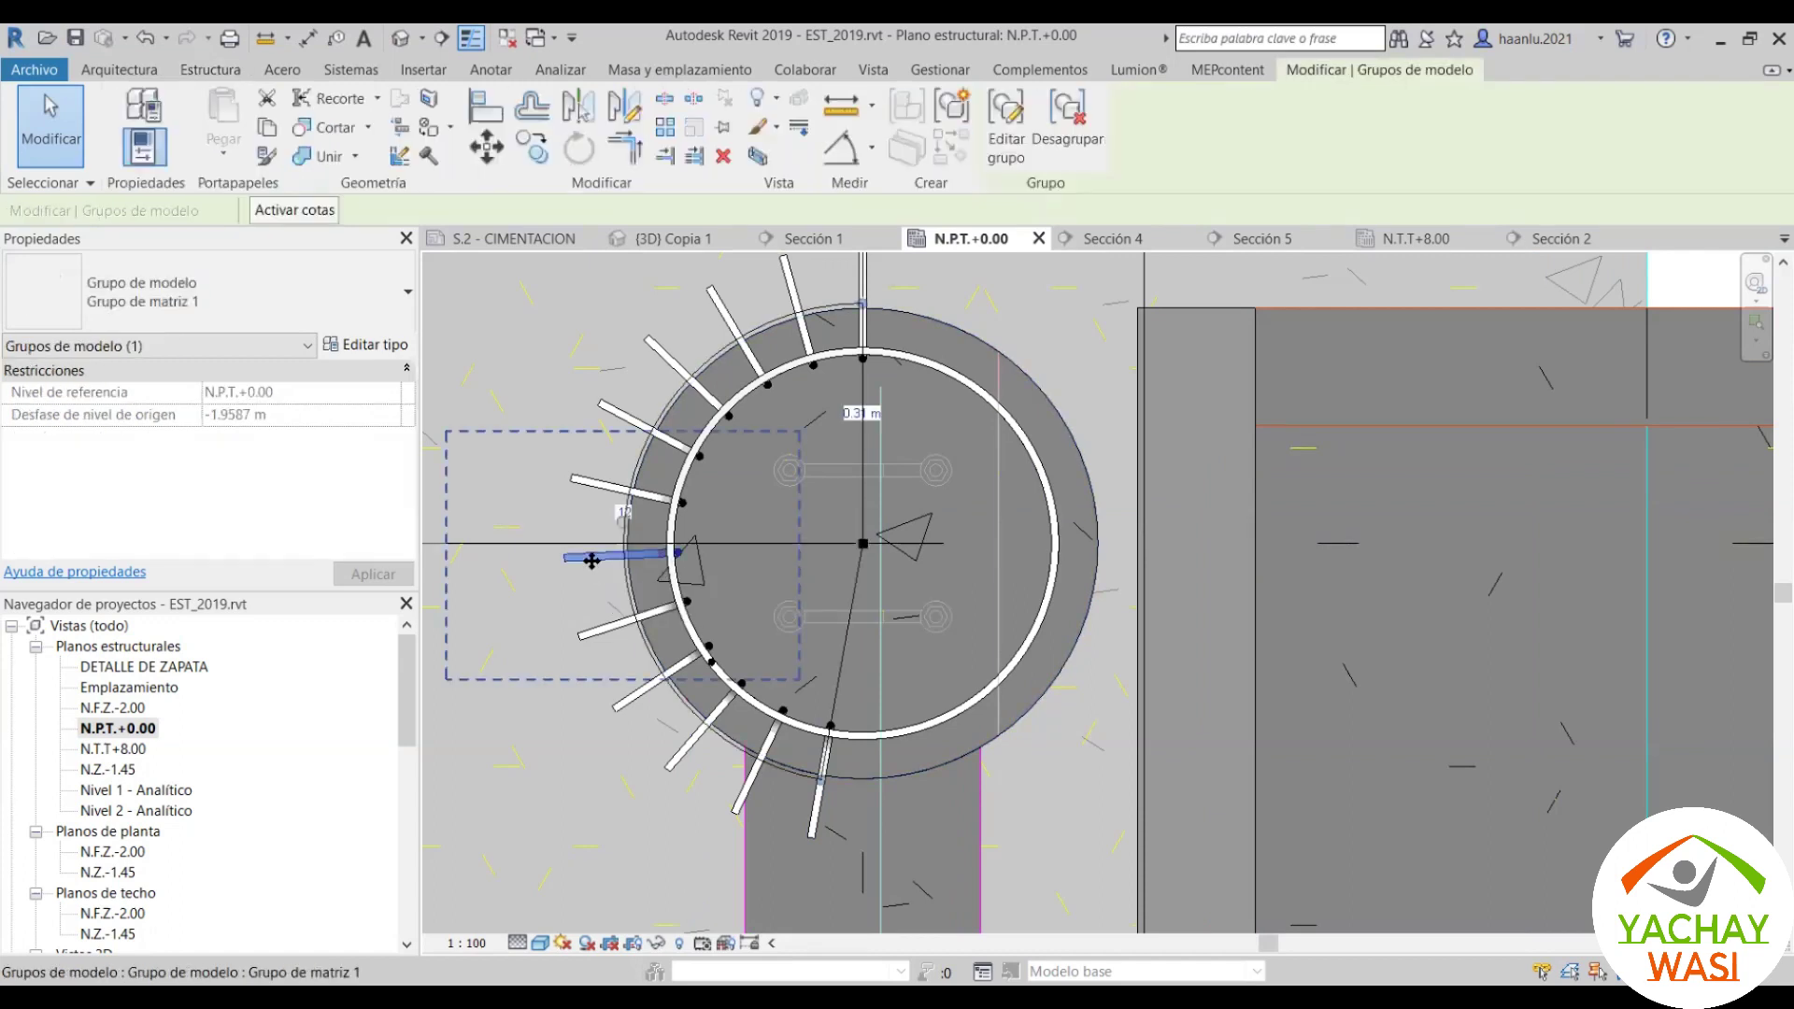
{"action": "key", "text": "Escape"}
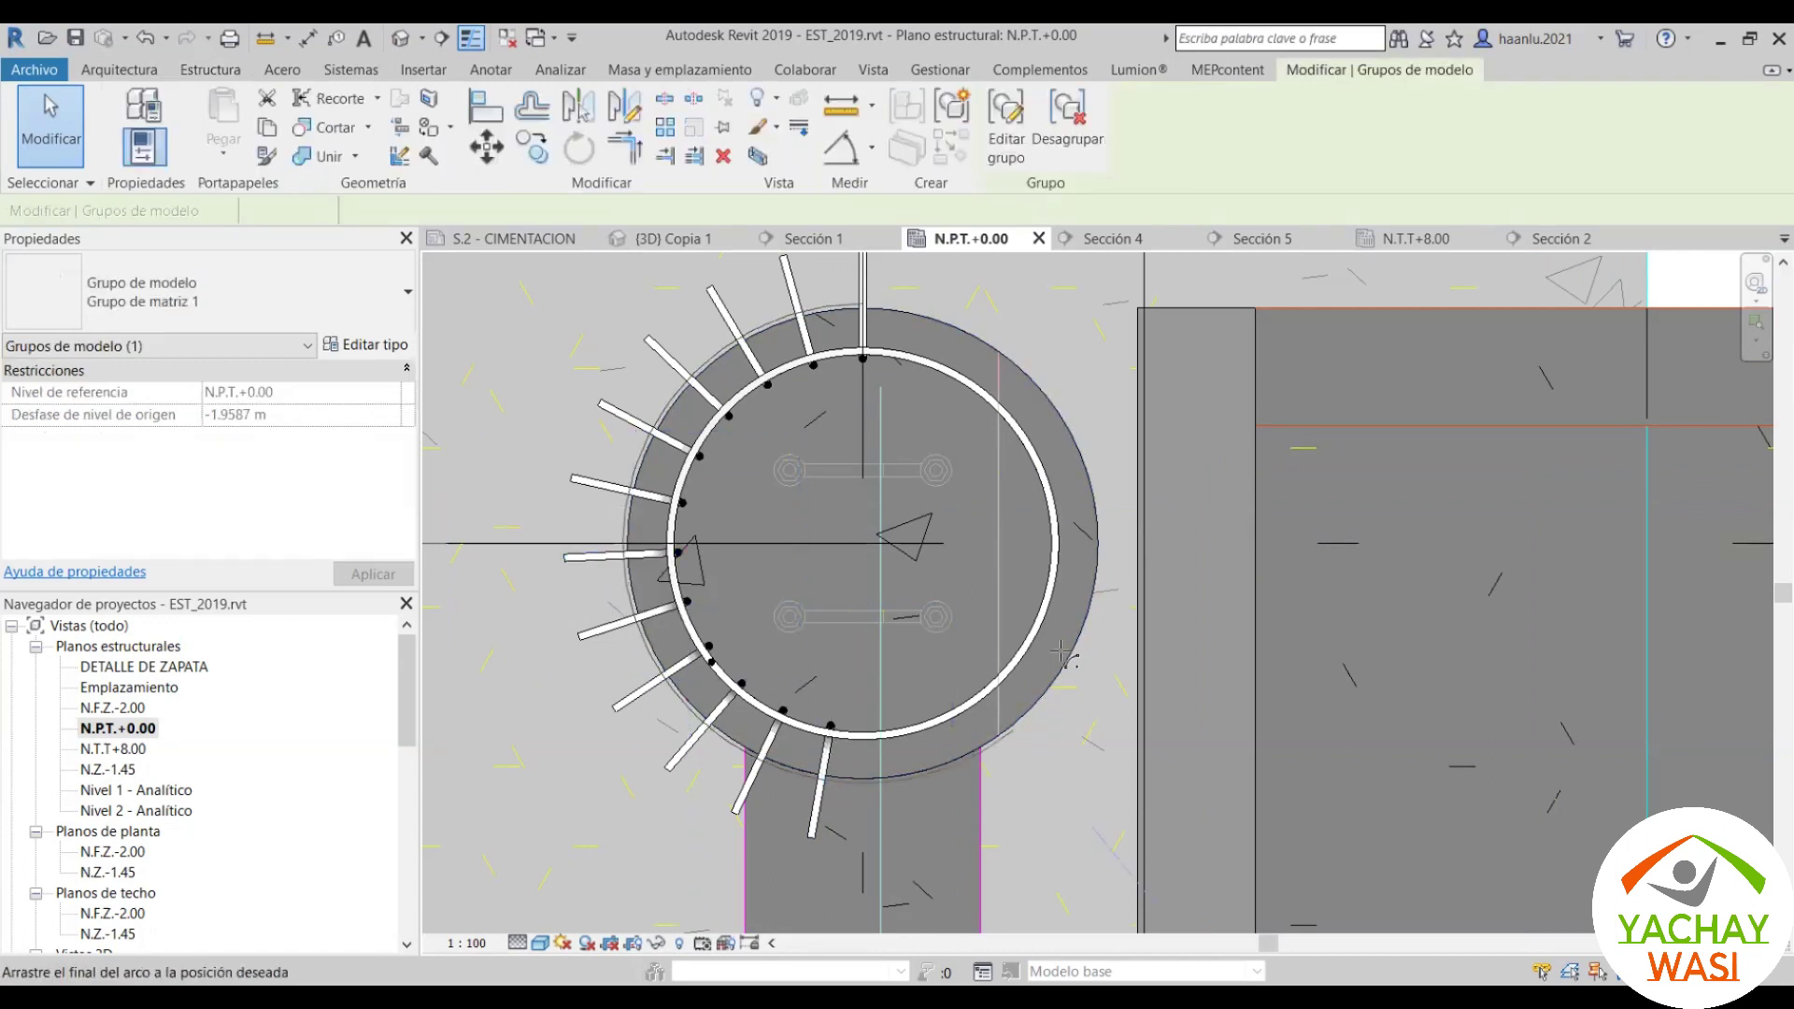
Step: Drag the array arc end to the full circle so the 12 bars space evenly
{"action": "key", "text": "d"}
{"action": "key", "text": "l"}
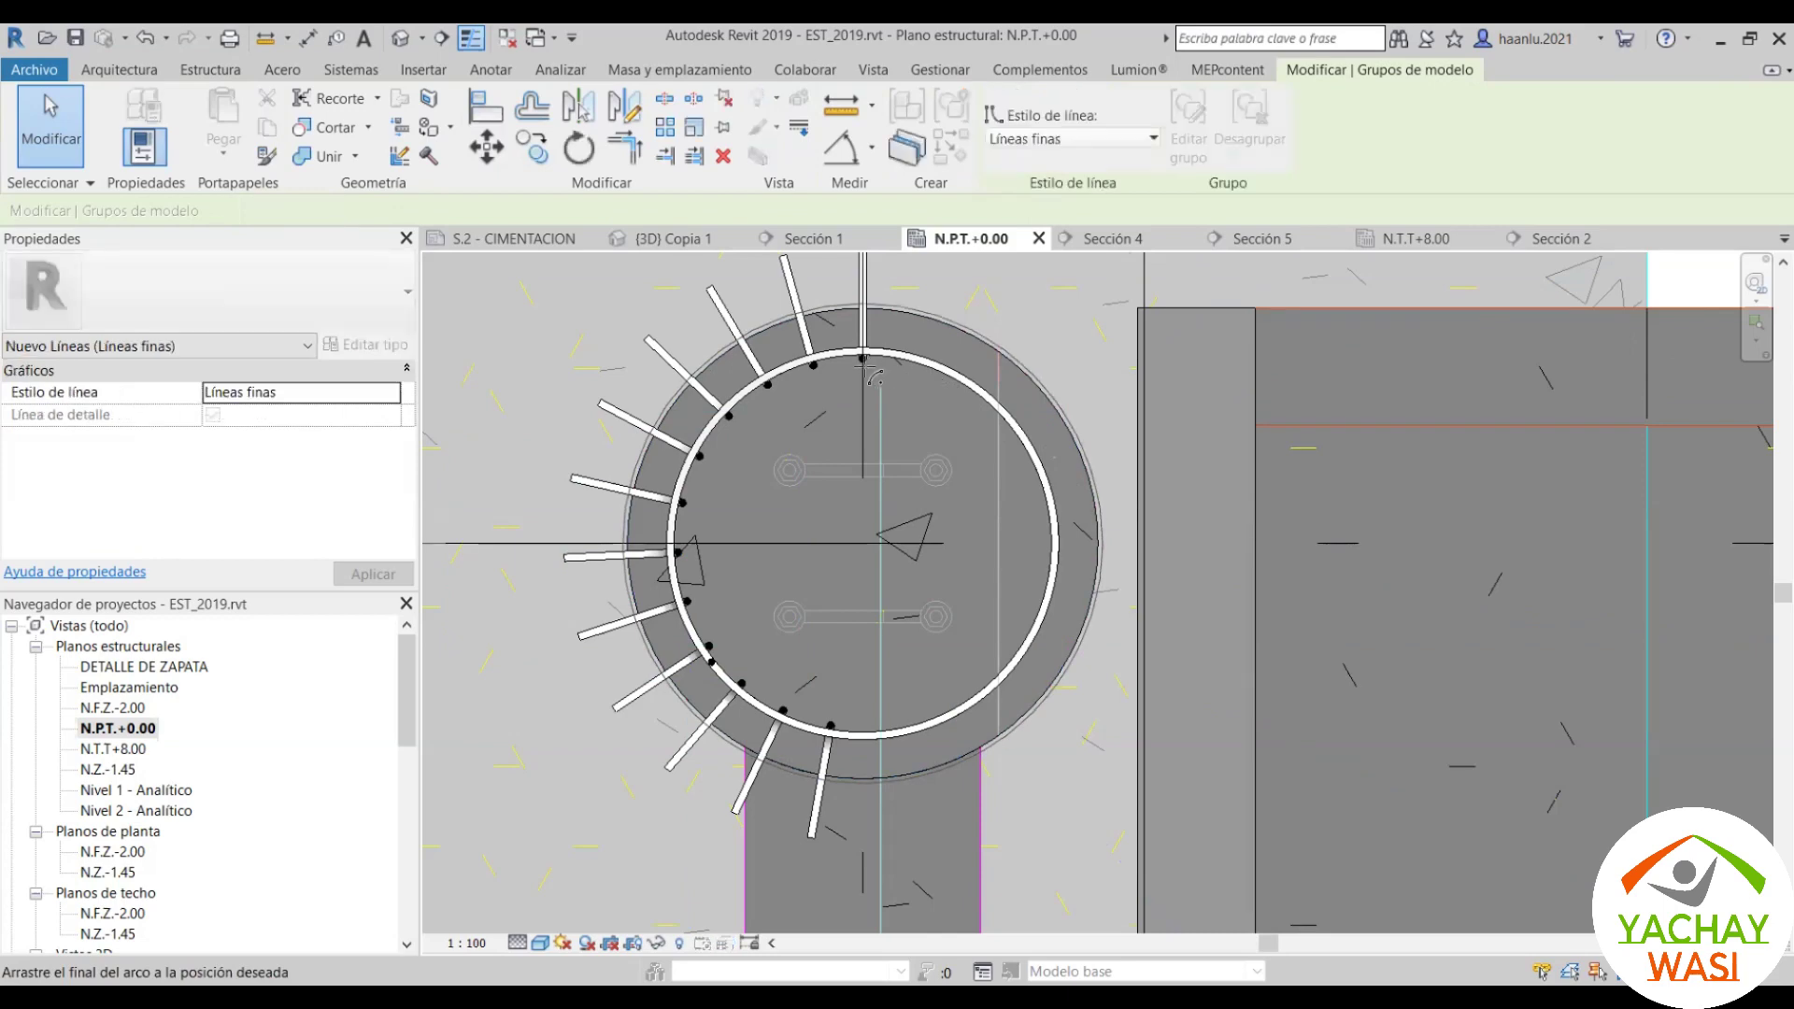
{"action": "left_click", "coordinate": [867, 376]}
{"action": "key", "text": "Escape"}
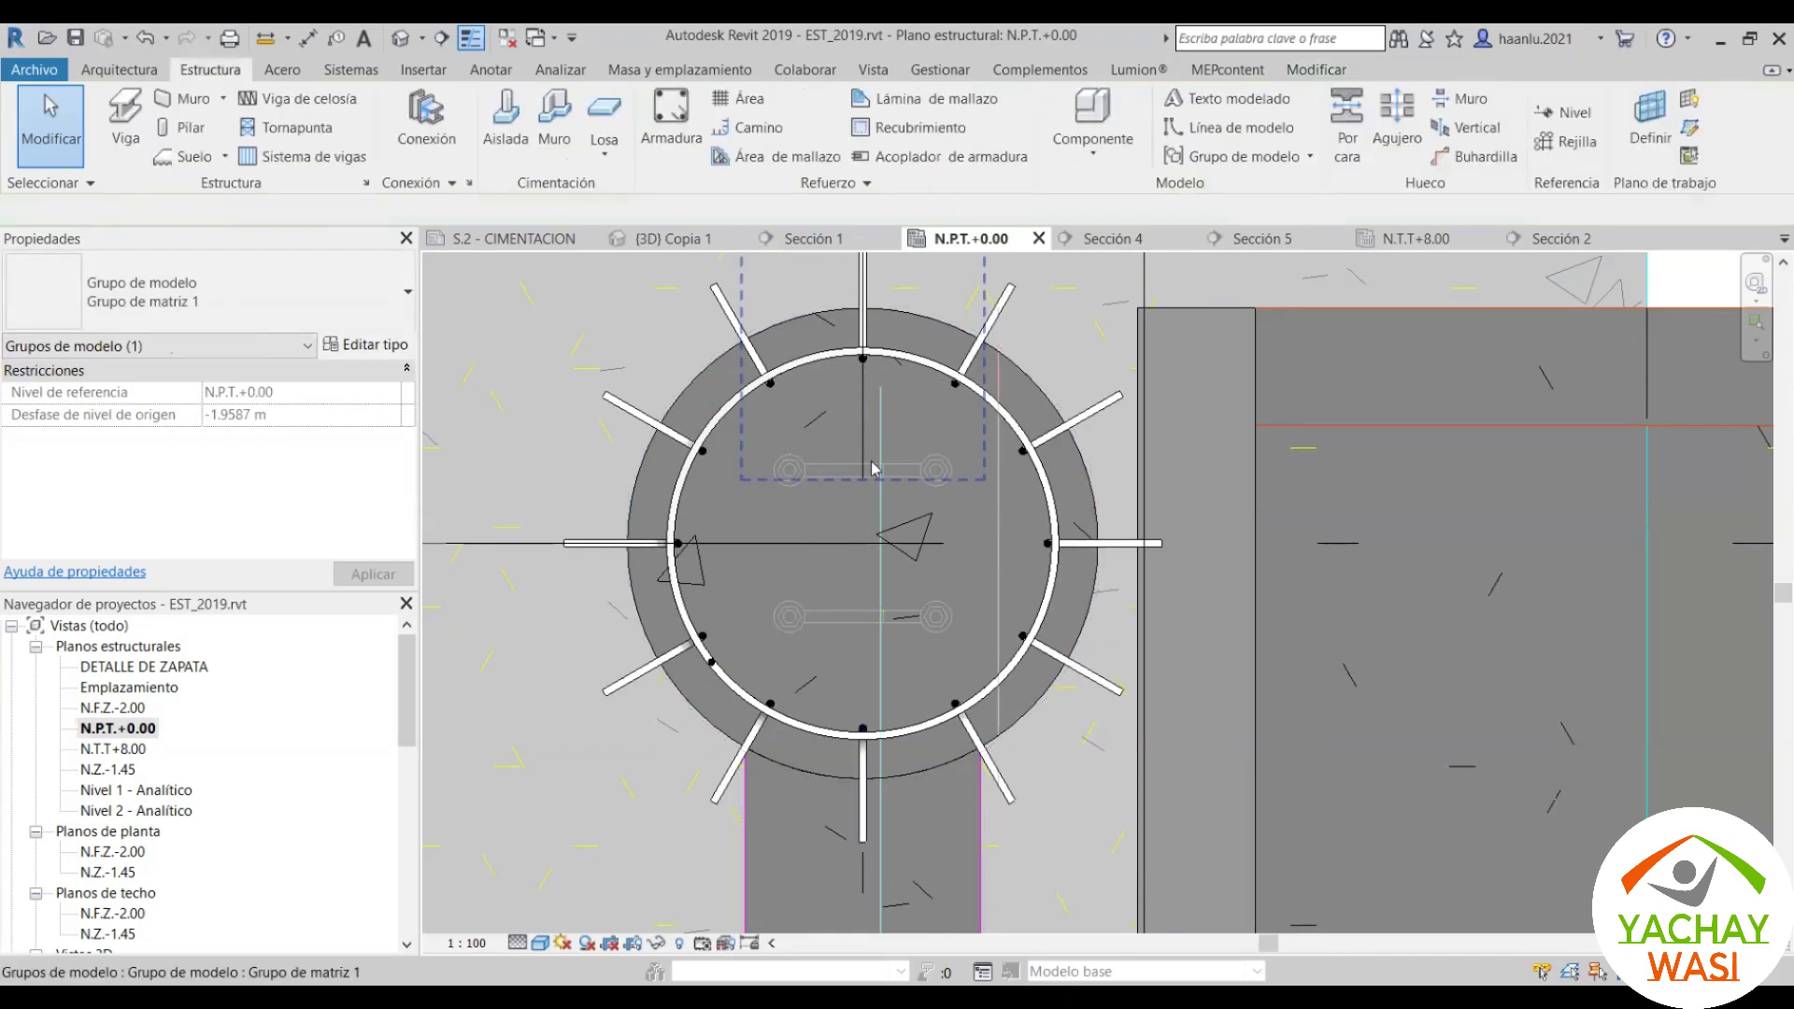
Step: In the {3D} Copia 1 view, orbit to the footing and select a hooked corner bar
{"action": "left_click", "coordinate": [680, 241]}
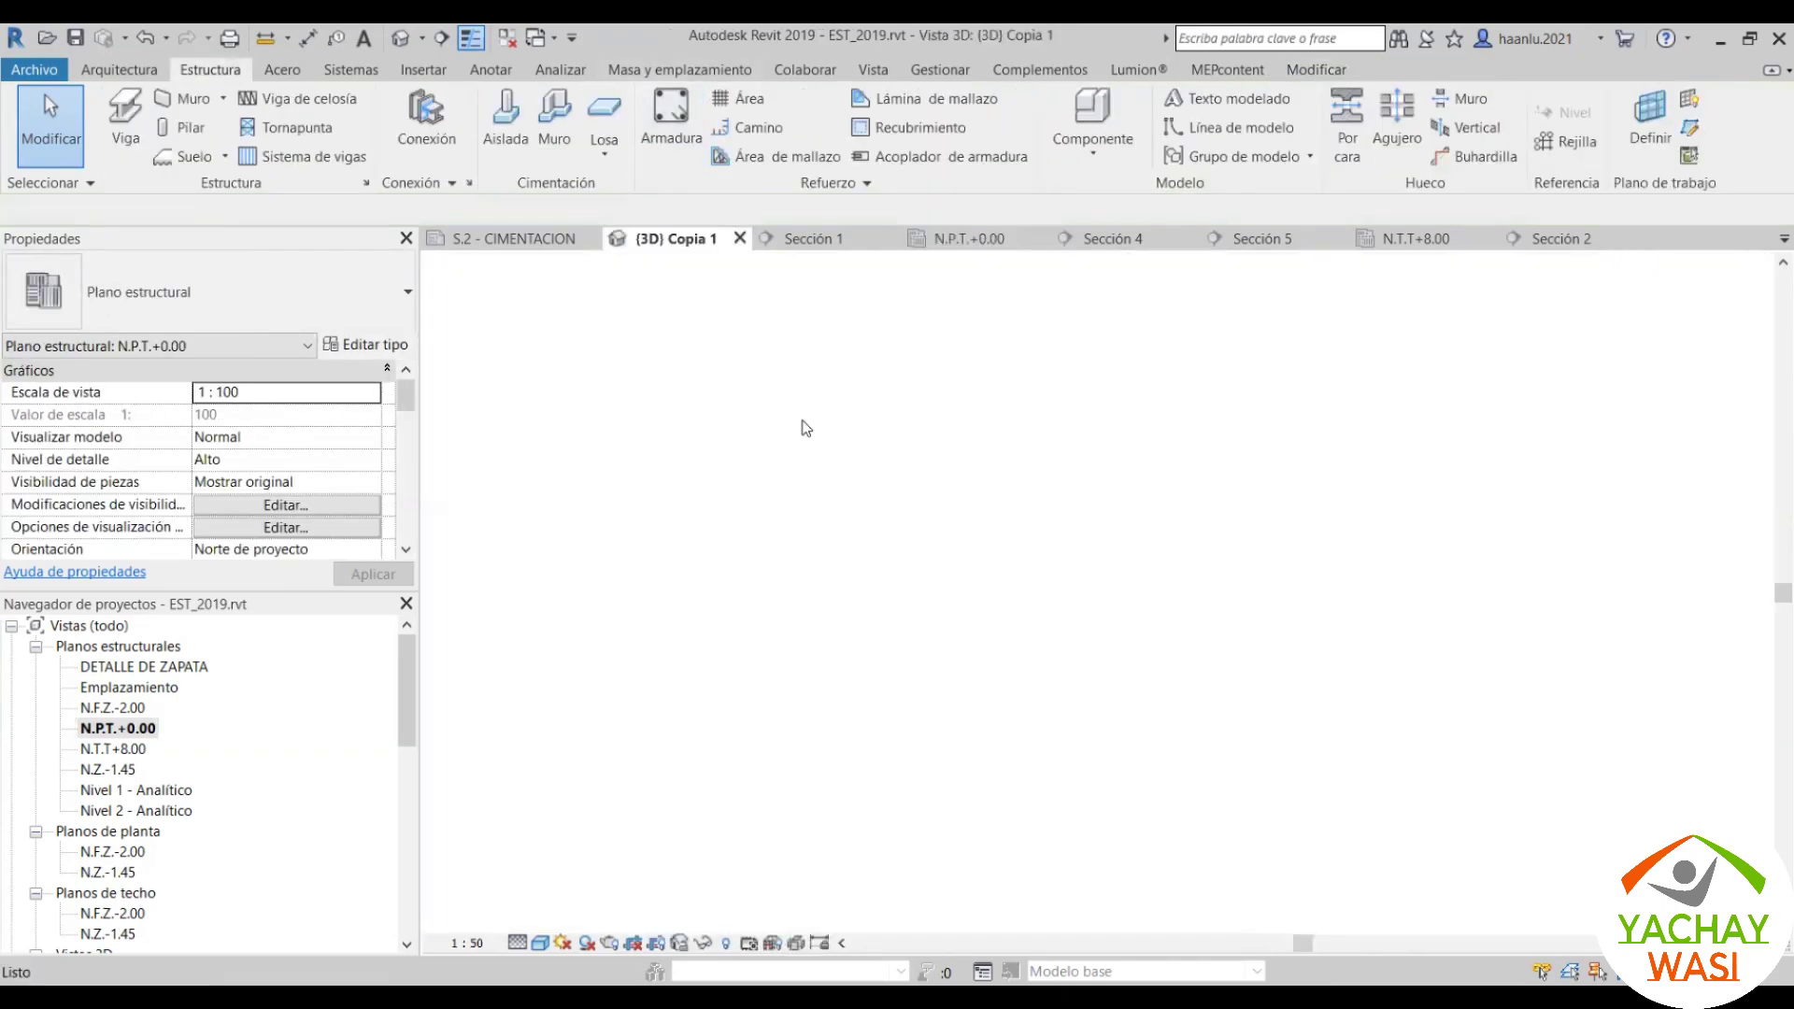
{"action": "scroll", "coordinate": [809, 662], "scroll_direction": "down", "scroll_amount": 3}
{"action": "middle_click_drag", "start_coordinate": [809, 661], "coordinate": [776, 614], "text": "shift"}
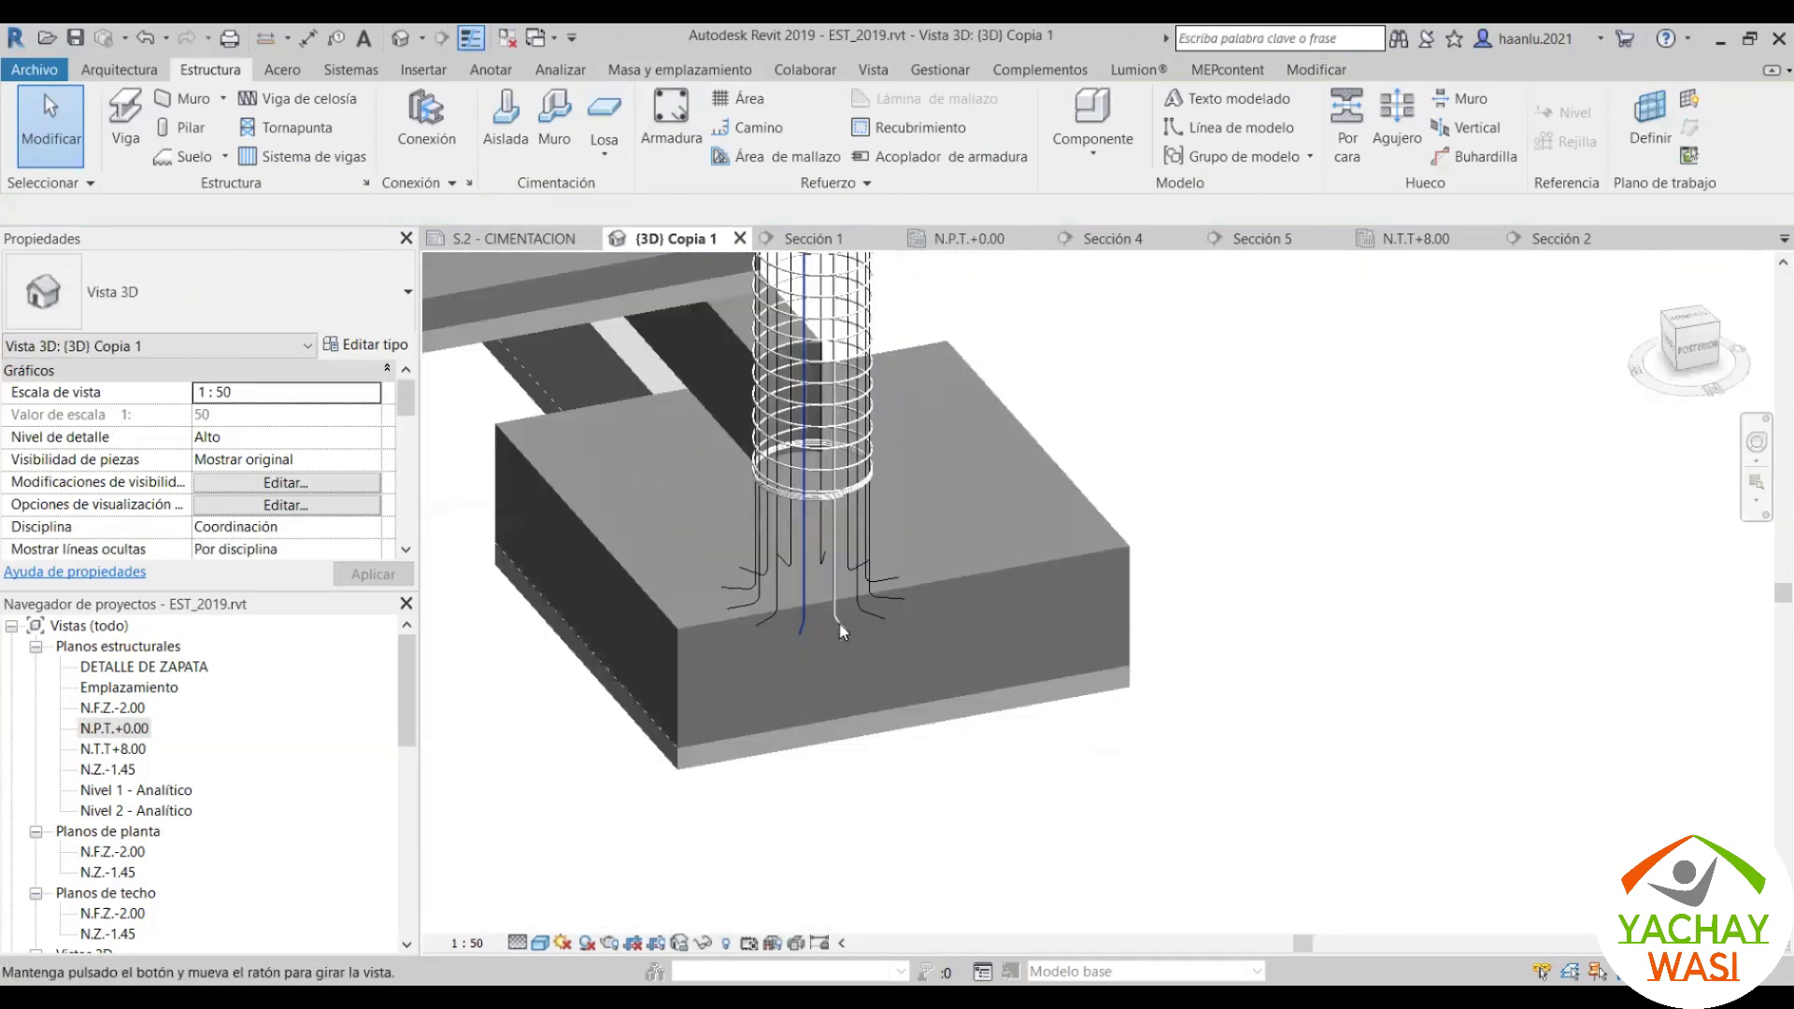
{"action": "scroll", "coordinate": [752, 659], "scroll_direction": "up", "scroll_amount": 5}
{"action": "left_click", "coordinate": [751, 659]}
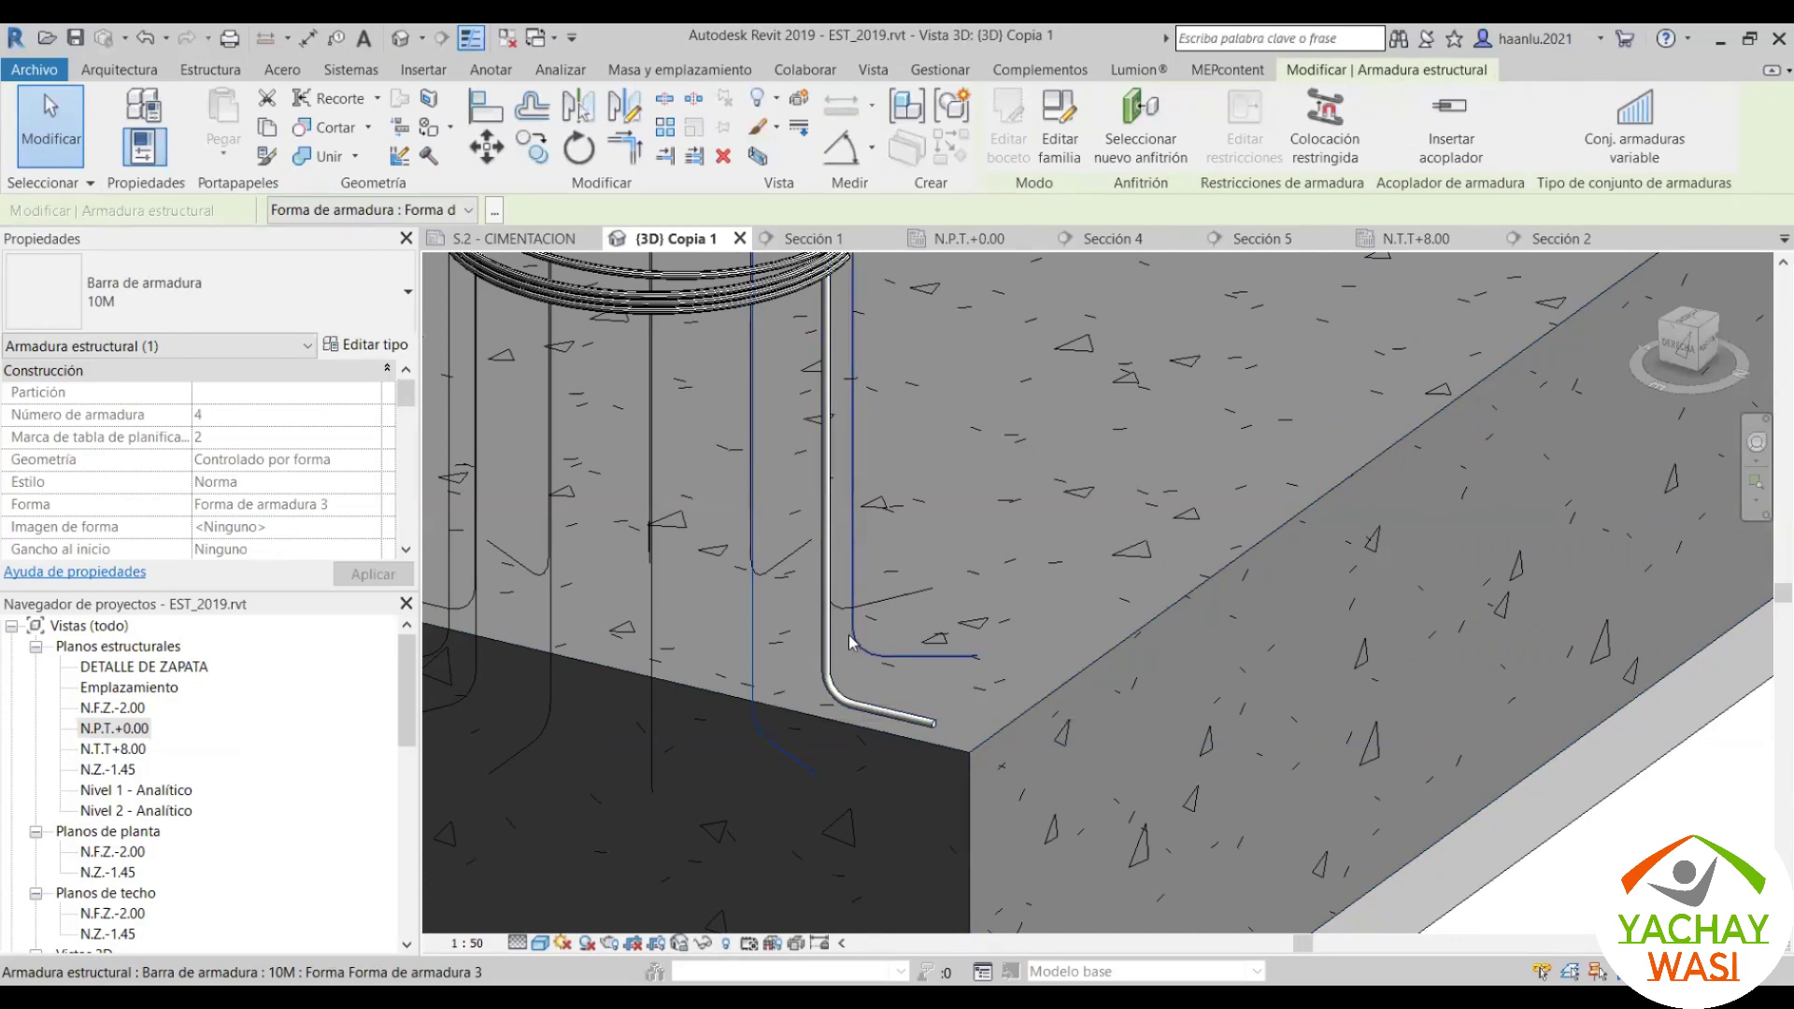
{"action": "scroll", "coordinate": [851, 641], "scroll_direction": "down", "scroll_amount": 3}
{"action": "scroll", "coordinate": [917, 650], "scroll_direction": "up", "scroll_amount": 2}
{"action": "scroll", "coordinate": [913, 657], "scroll_direction": "up", "scroll_amount": 2}
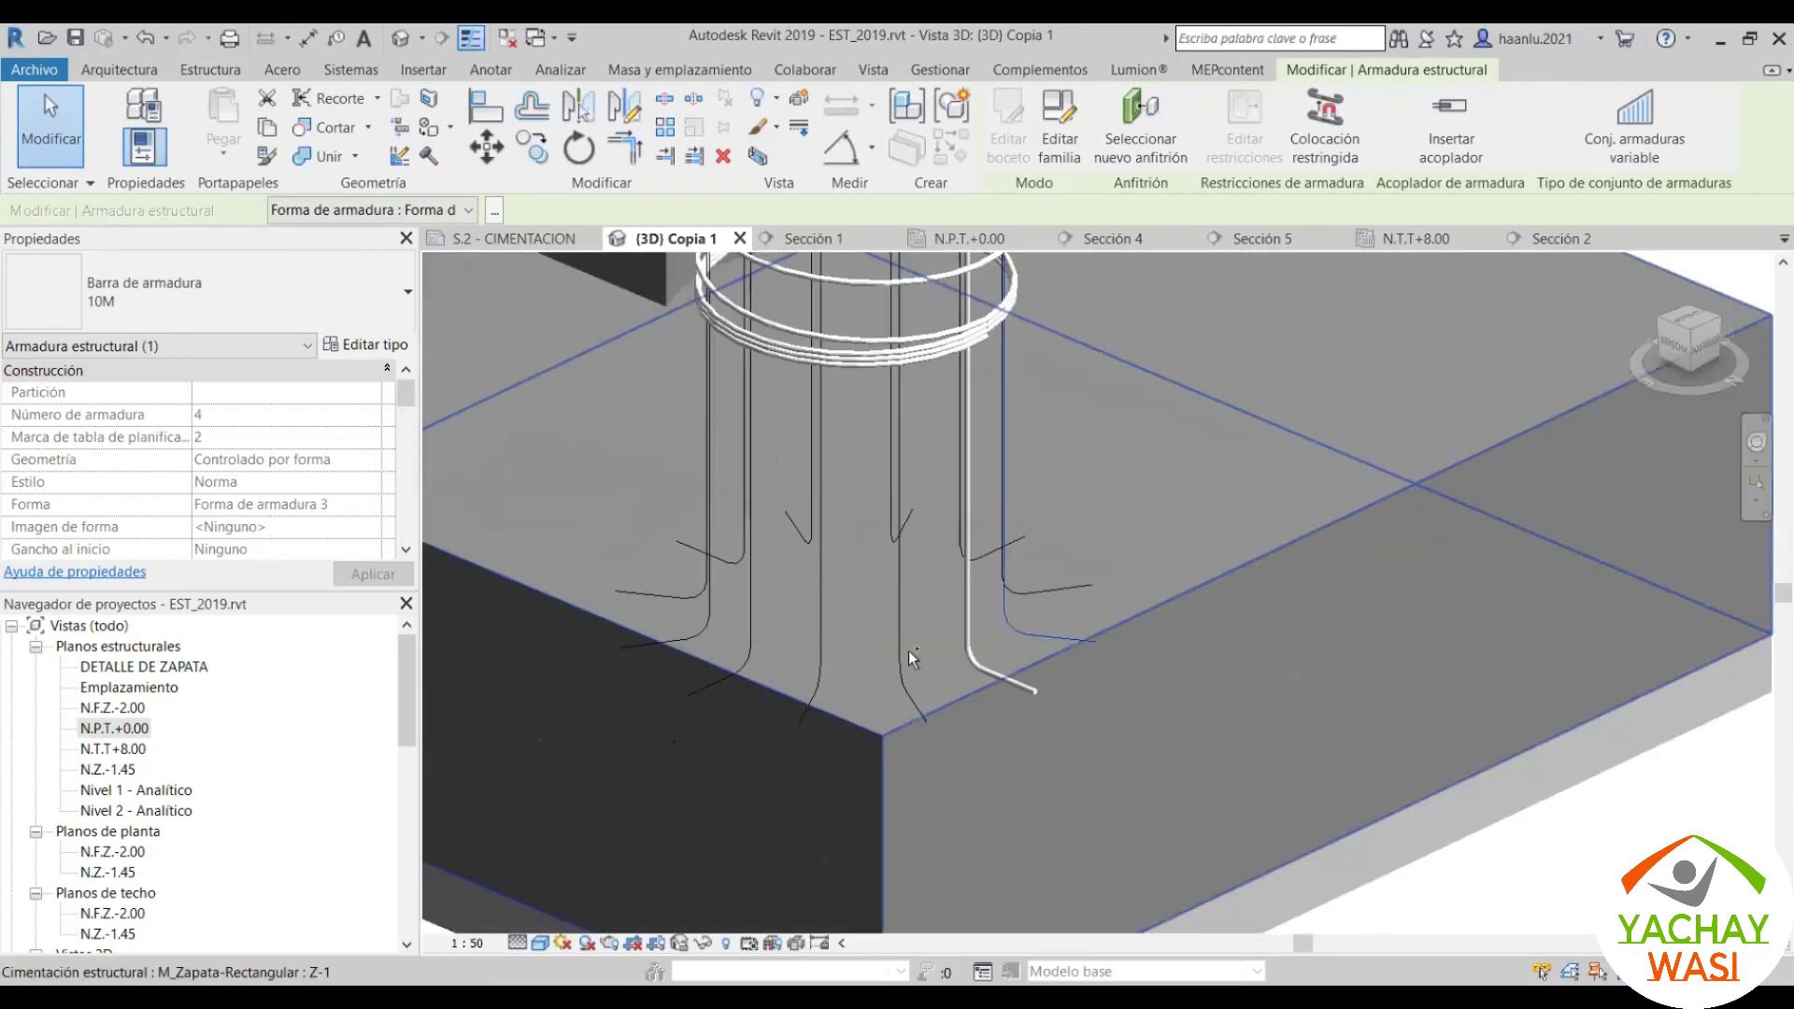
Step: Select more column bars to inspect them, then return to the N.P.T.+0.00 plan
{"action": "left_click", "coordinate": [913, 657], "text": "ctrl"}
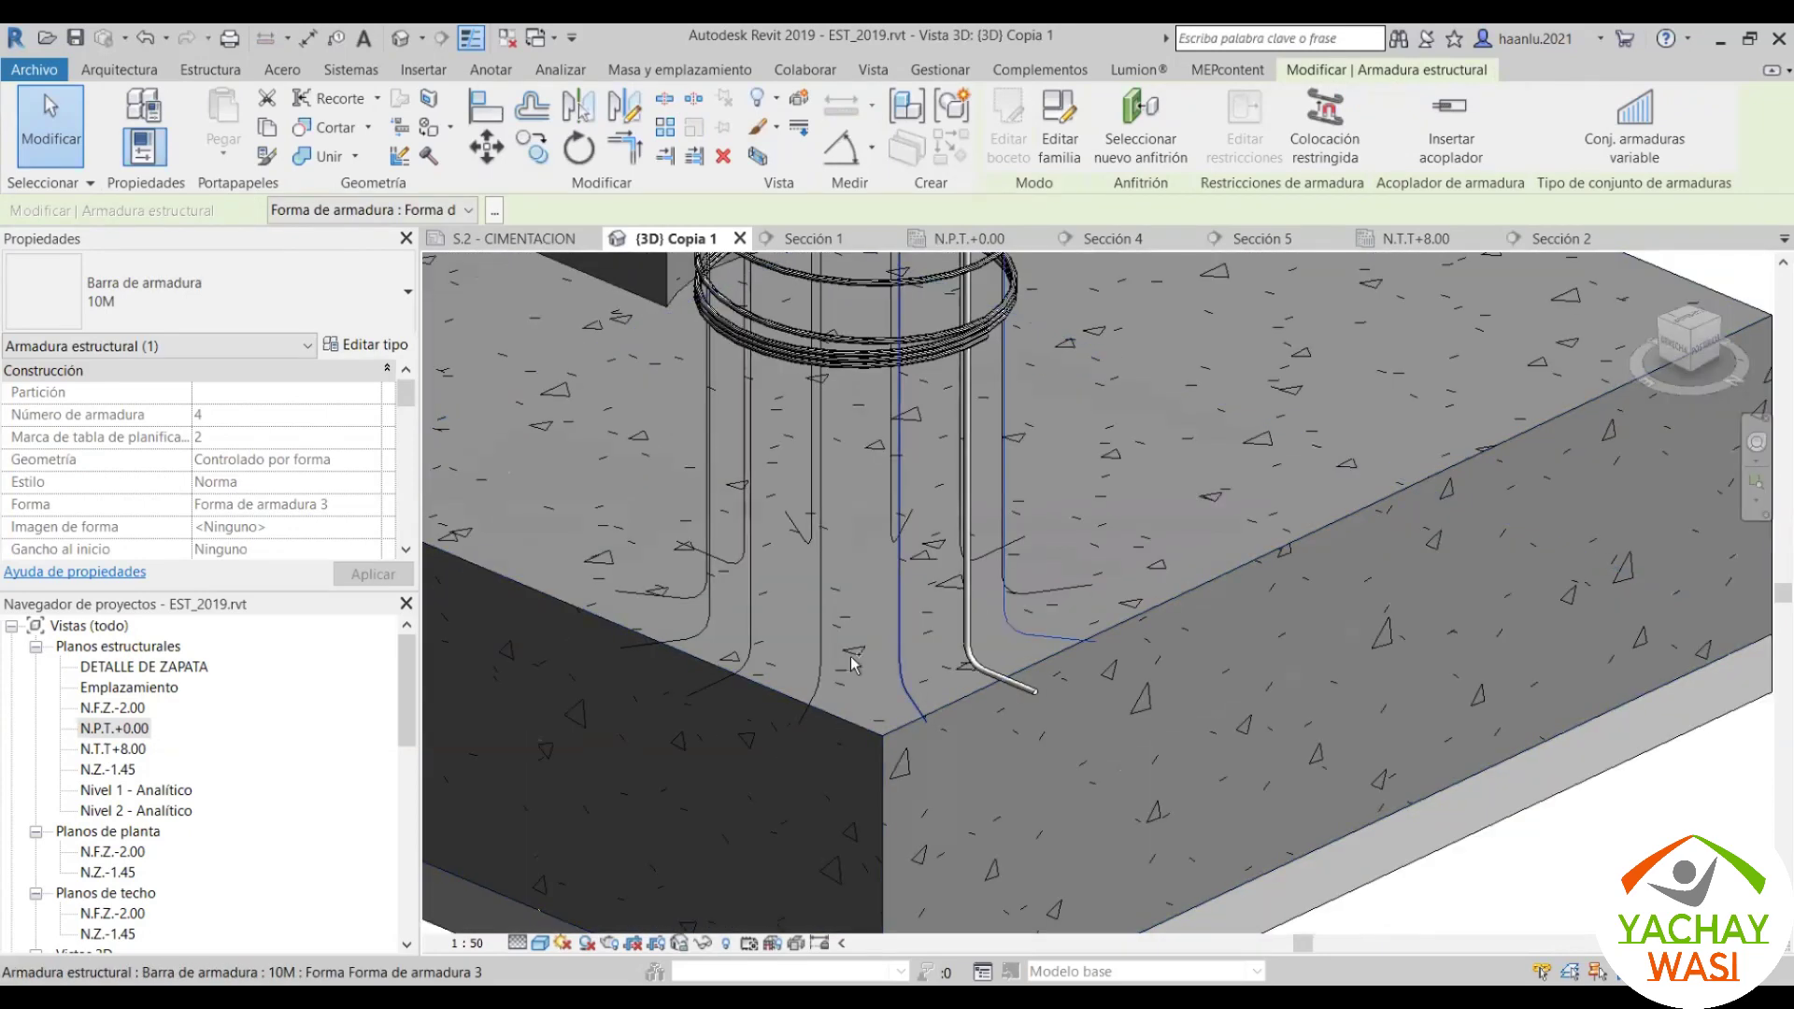
{"action": "left_click", "coordinate": [753, 613], "text": "ctrl"}
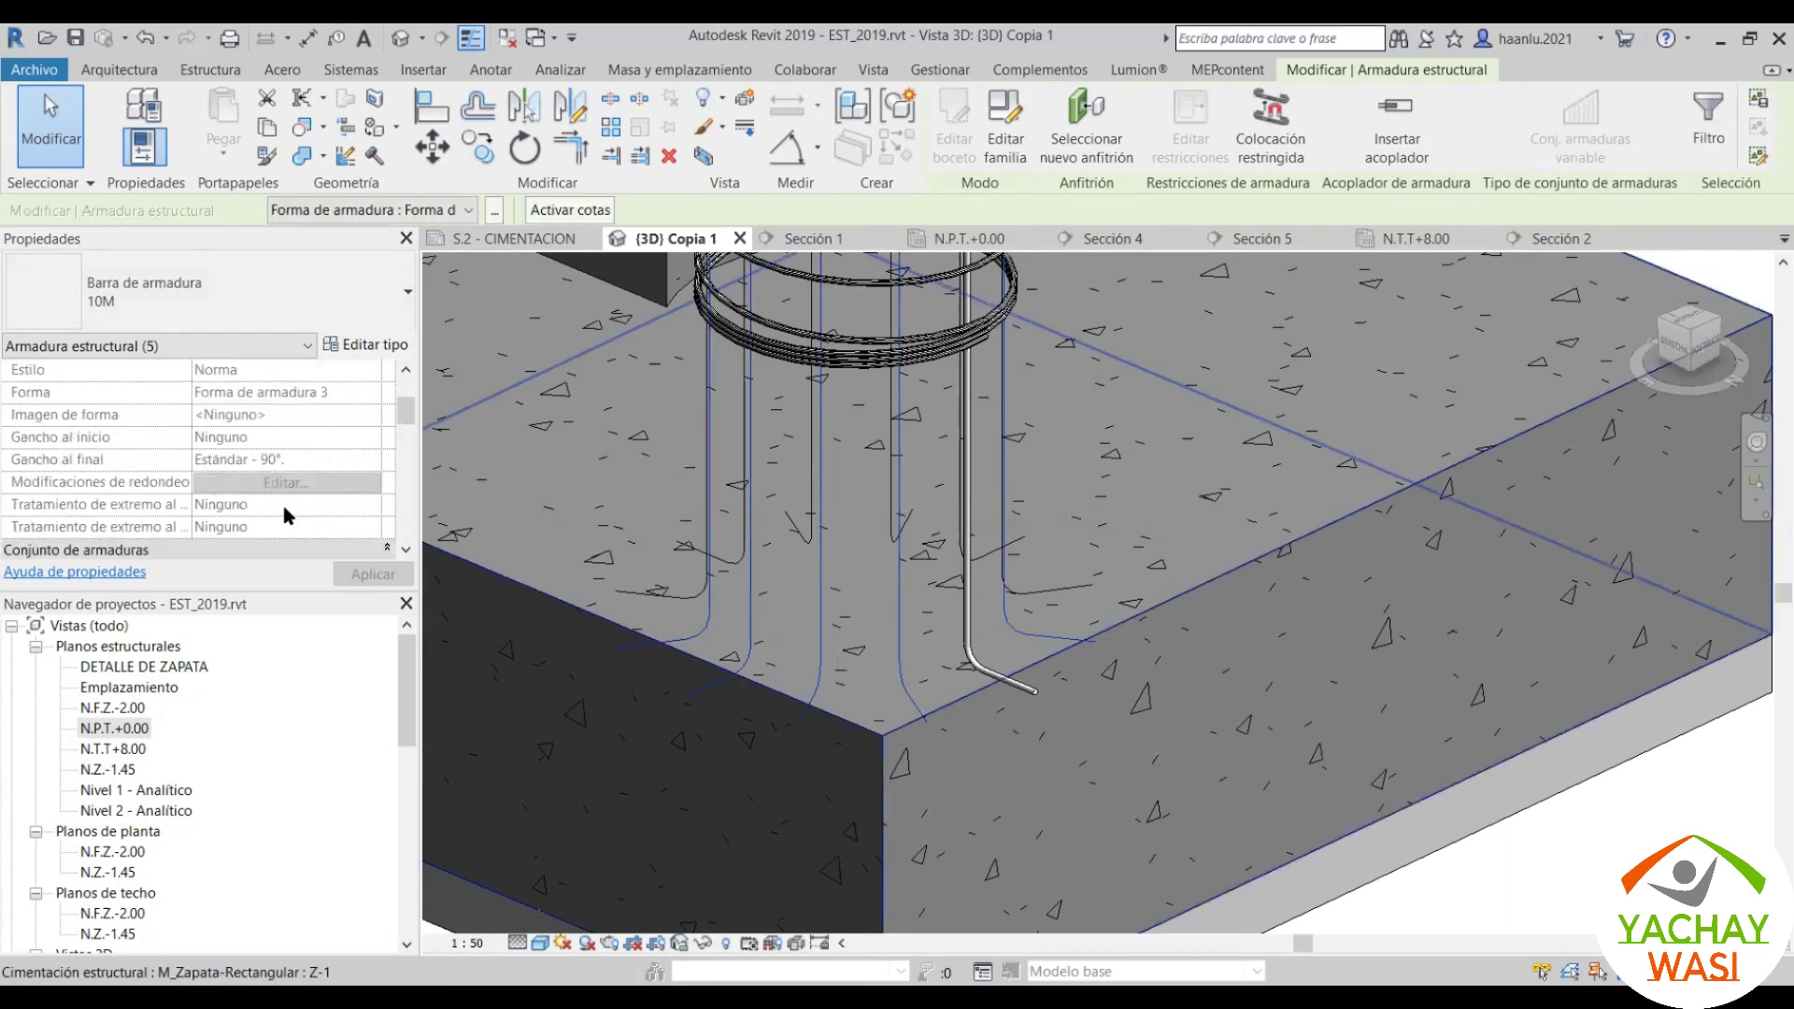
{"action": "scroll", "coordinate": [283, 507], "scroll_direction": "down", "scroll_amount": 3}
{"action": "key", "text": "Escape"}
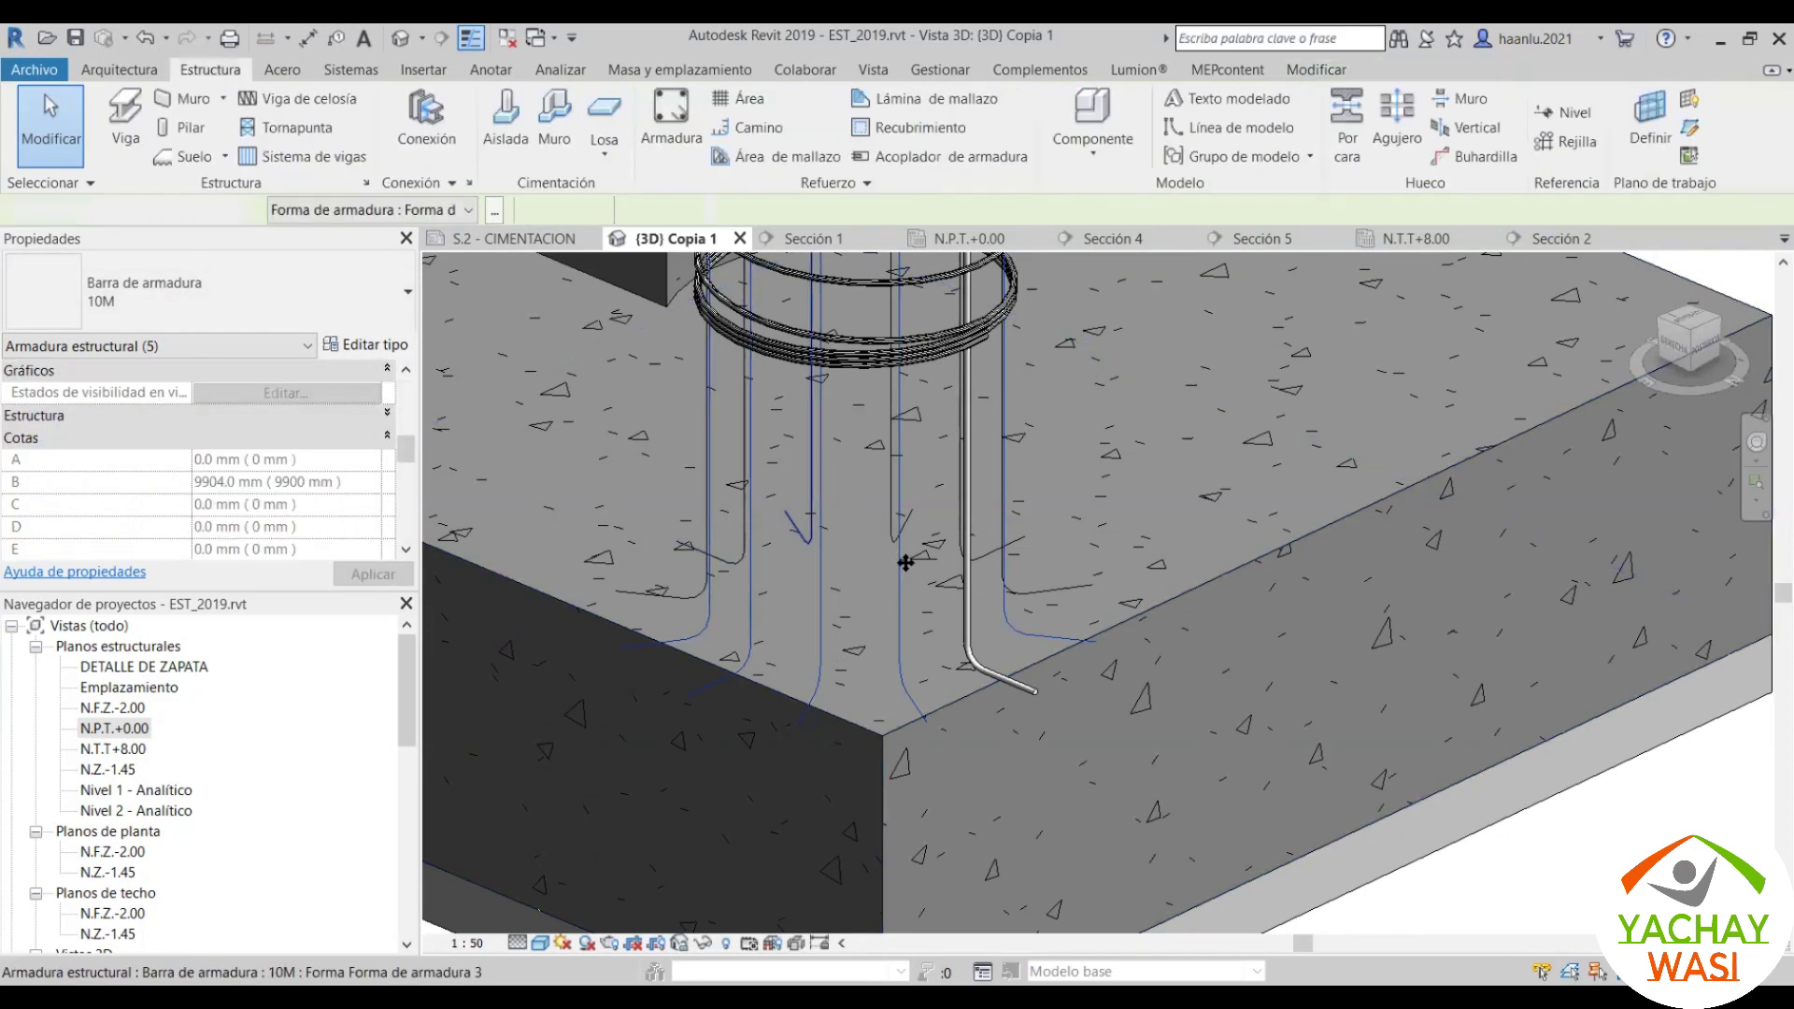
{"action": "key", "text": "Escape"}
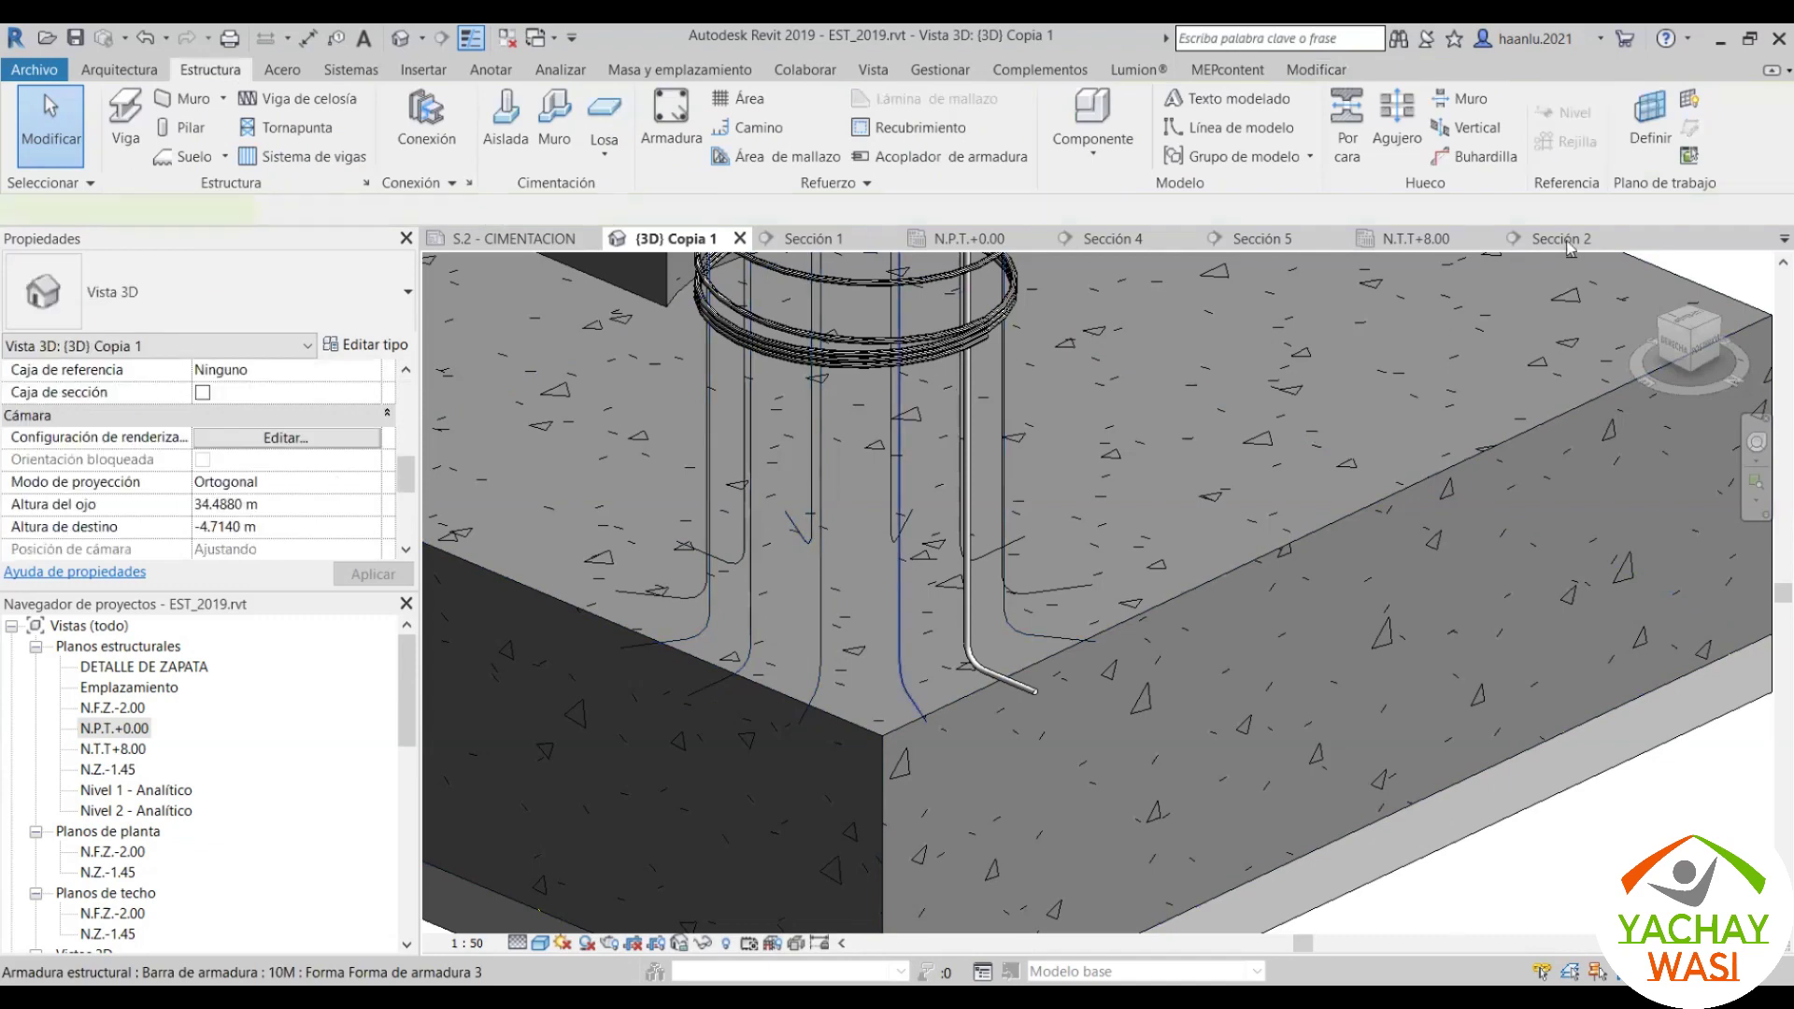
{"action": "left_click", "coordinate": [971, 238]}
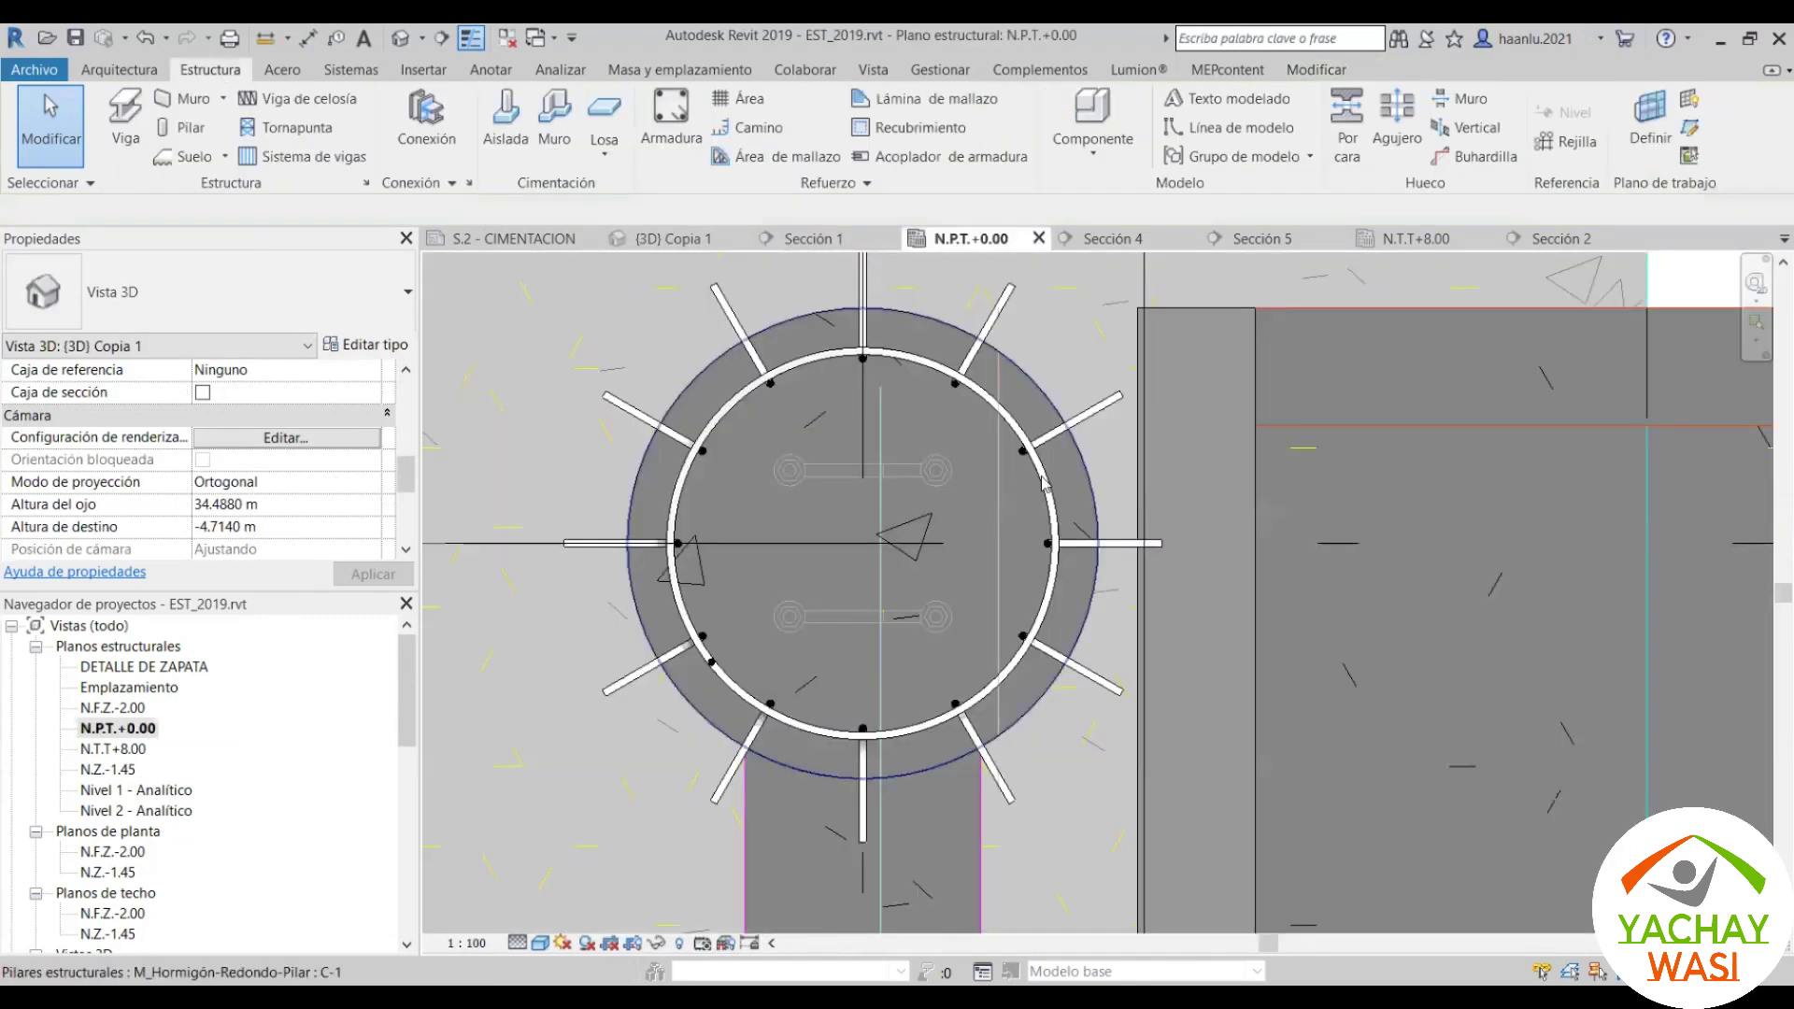
Step: Select one arrayed model group in the plan and ungroup it
{"action": "left_click", "coordinate": [1089, 413]}
{"action": "left_click", "coordinate": [1070, 140]}
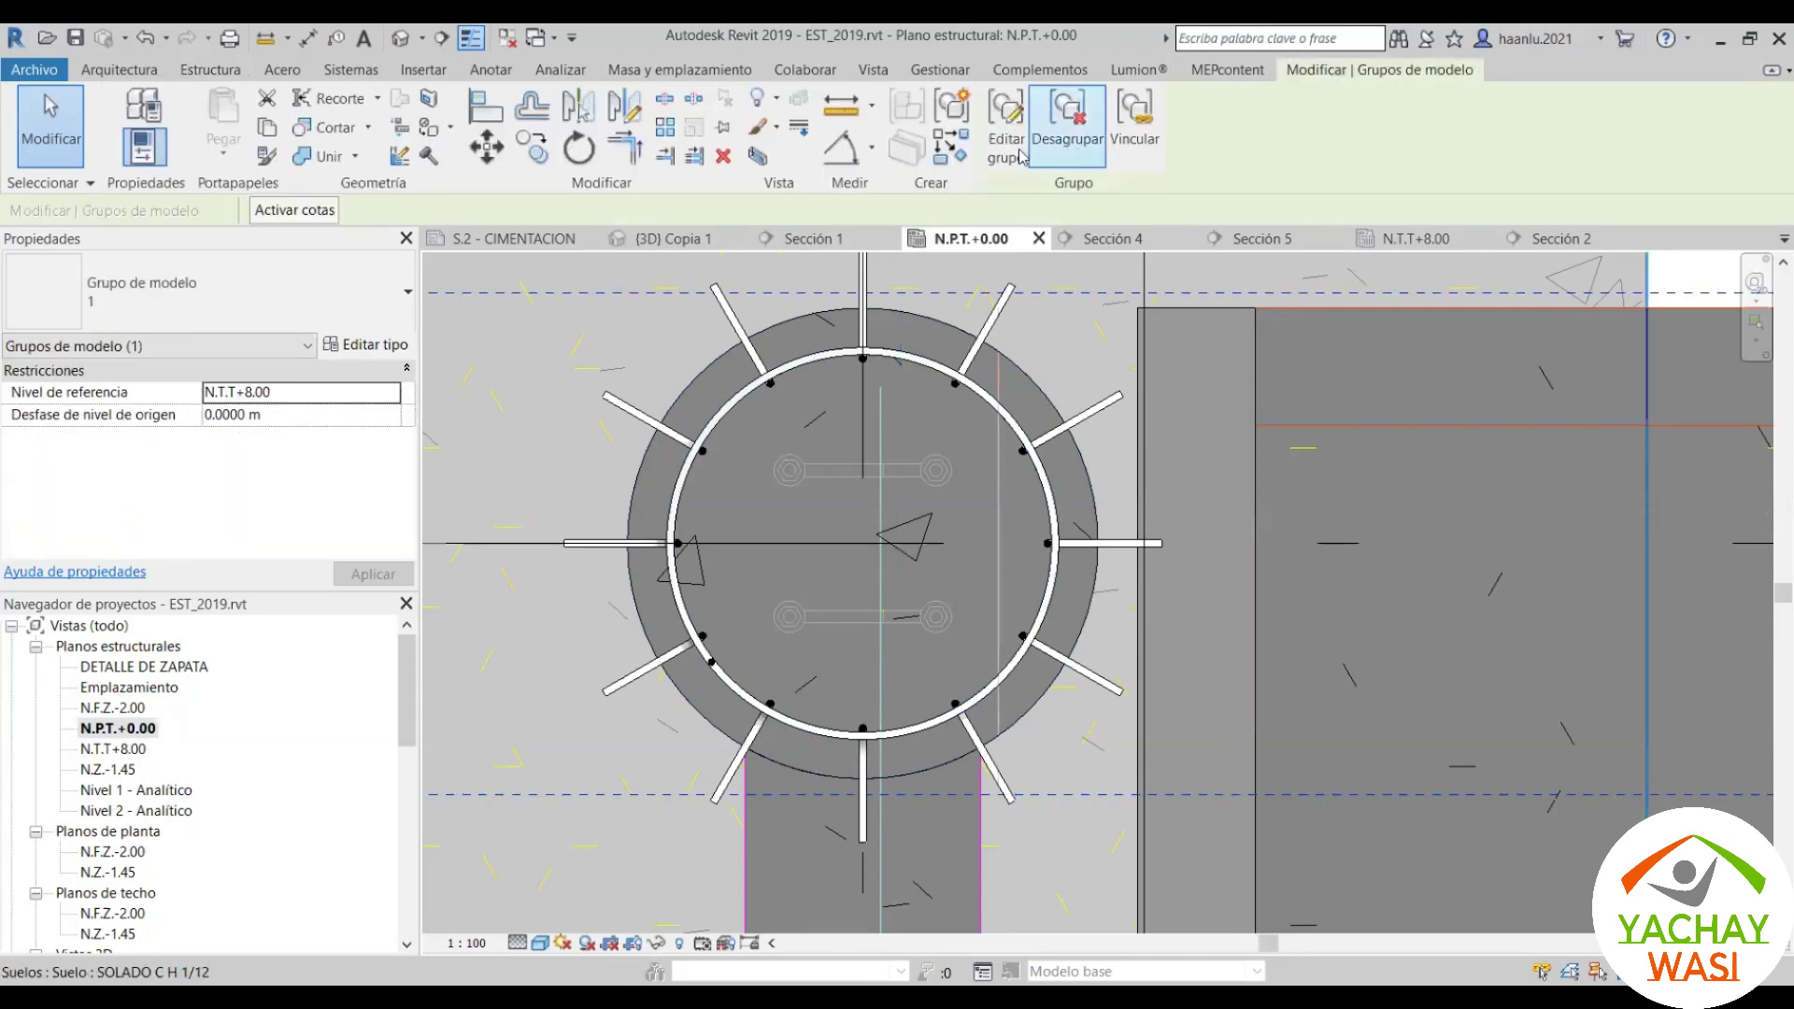
{"action": "left_click", "coordinate": [1052, 153]}
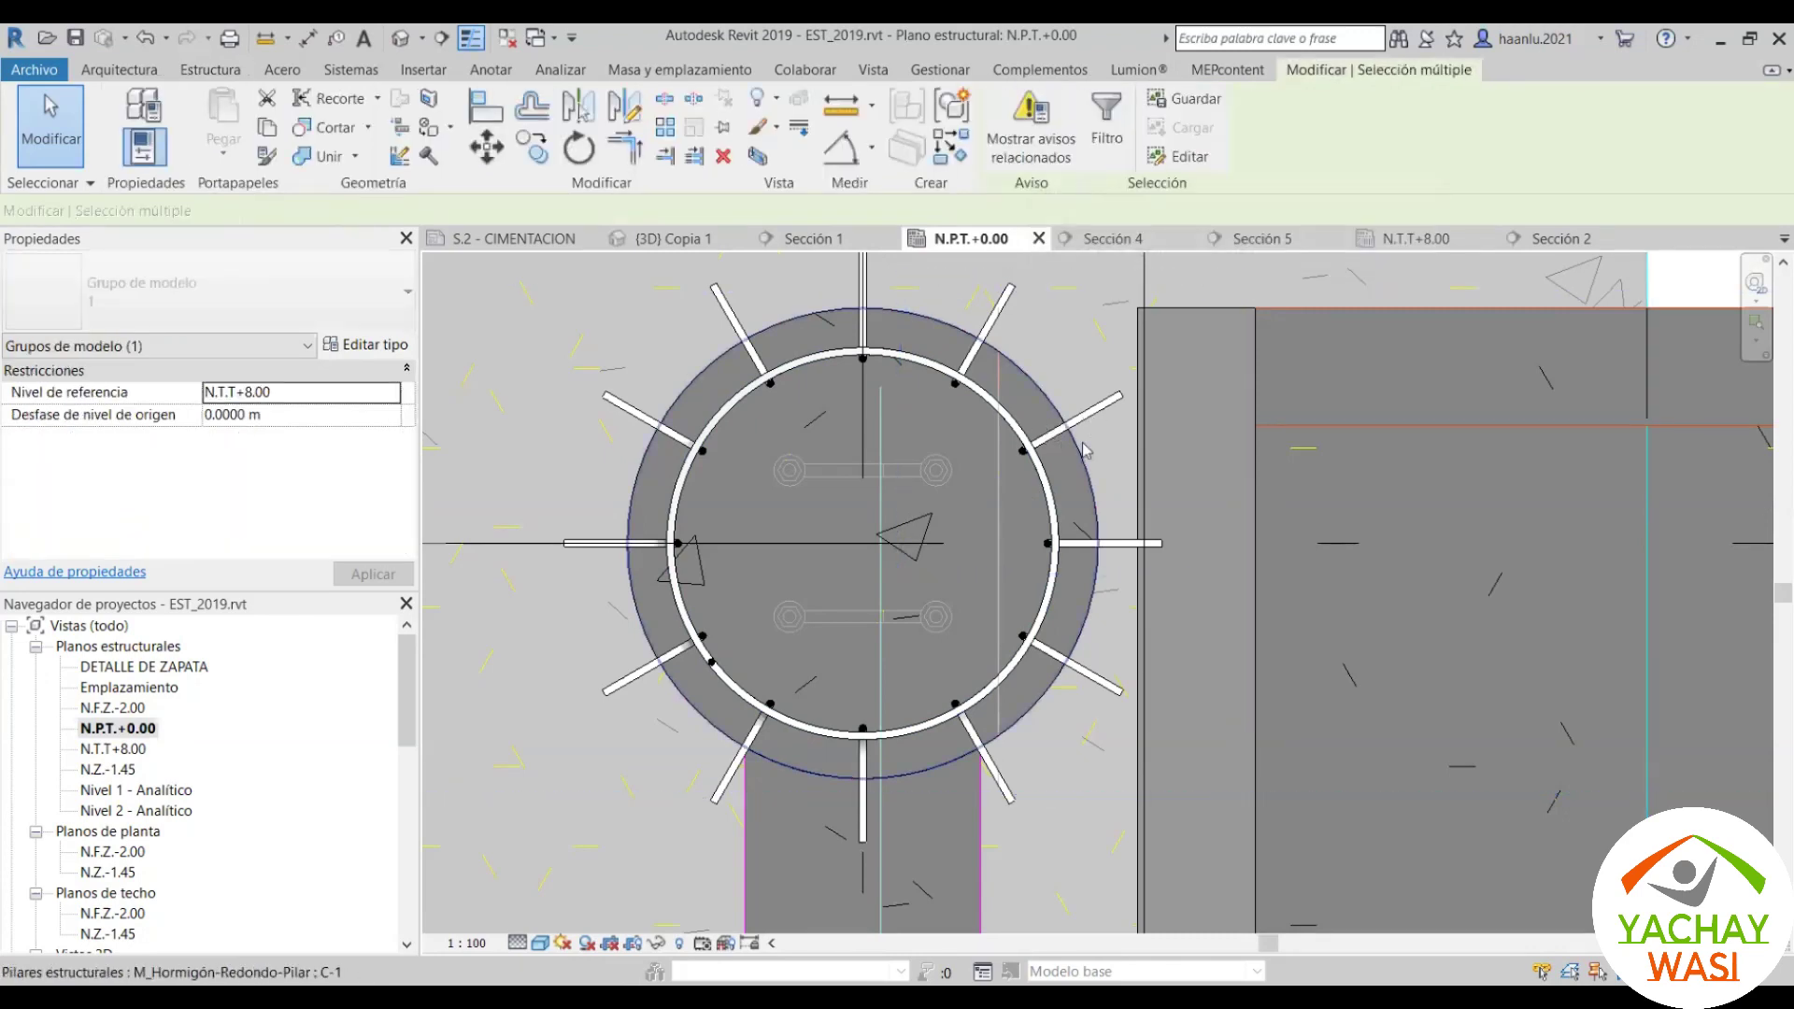
{"action": "left_click", "coordinate": [1096, 420]}
{"action": "key", "text": "Escape"}
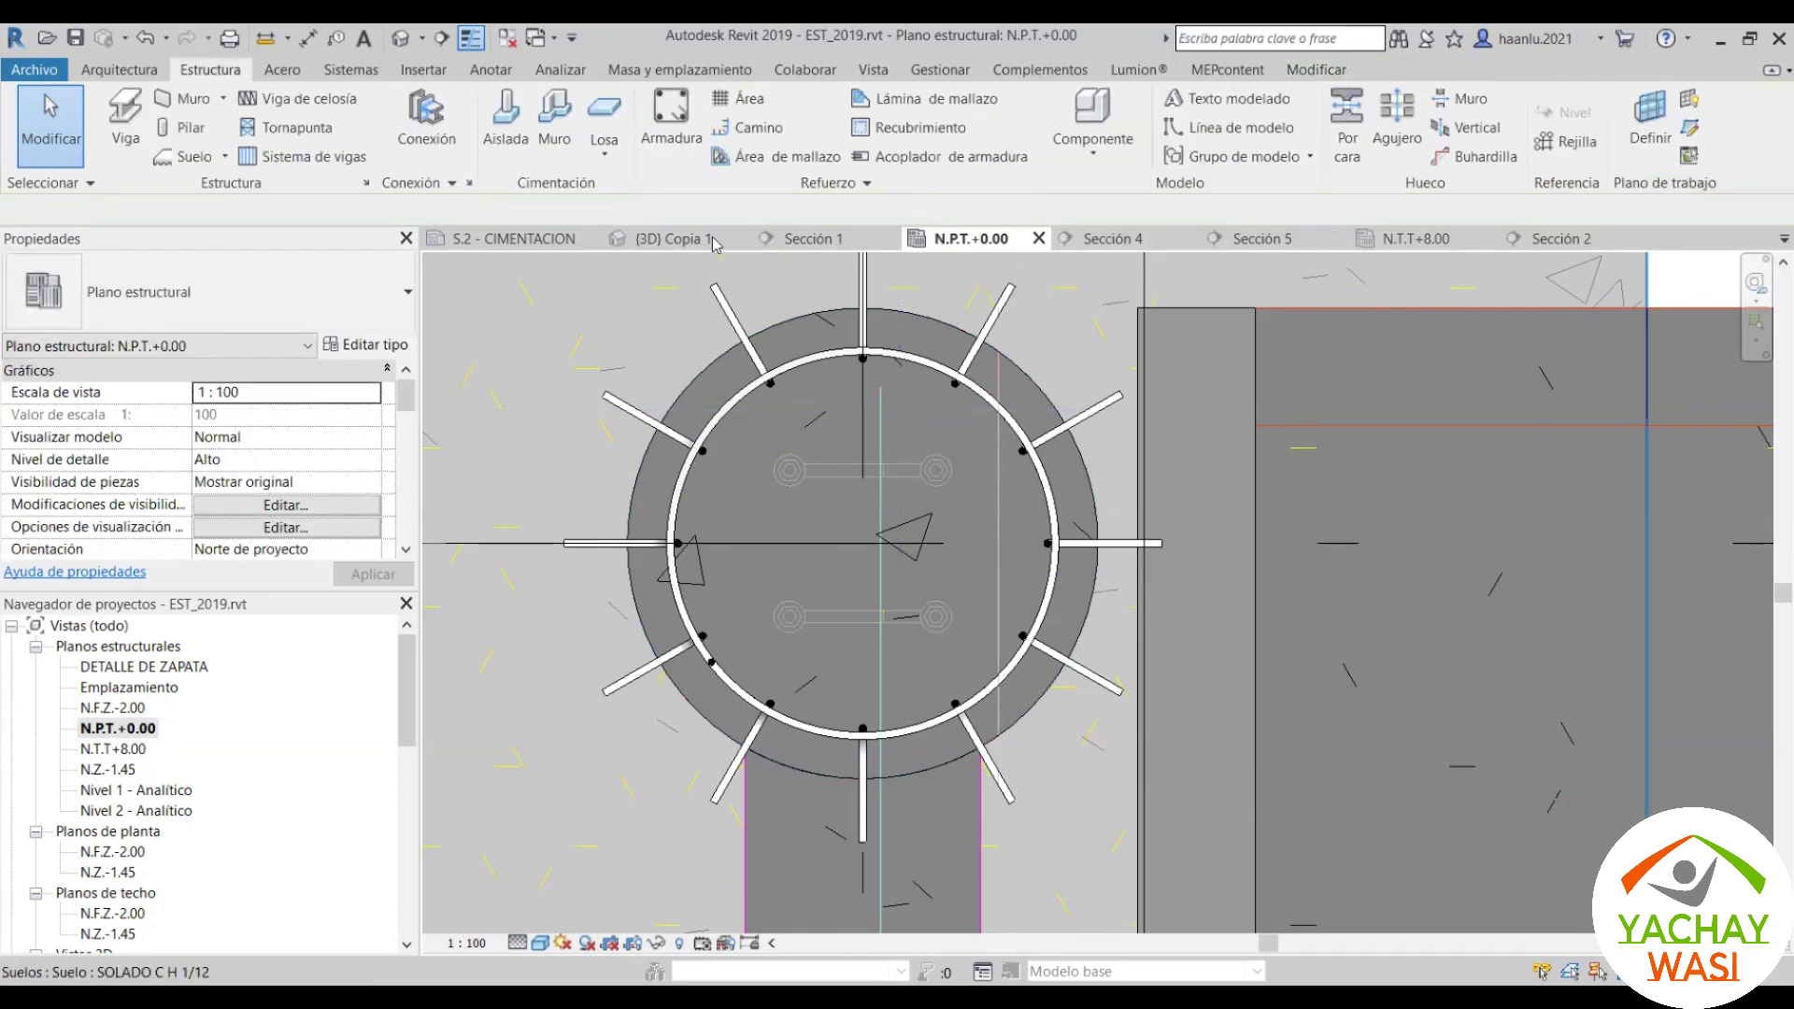
Step: Inspect a hooked column bar in the 3D view, then return to the N.P.T.+0.00 plan
{"action": "left_click", "coordinate": [665, 238]}
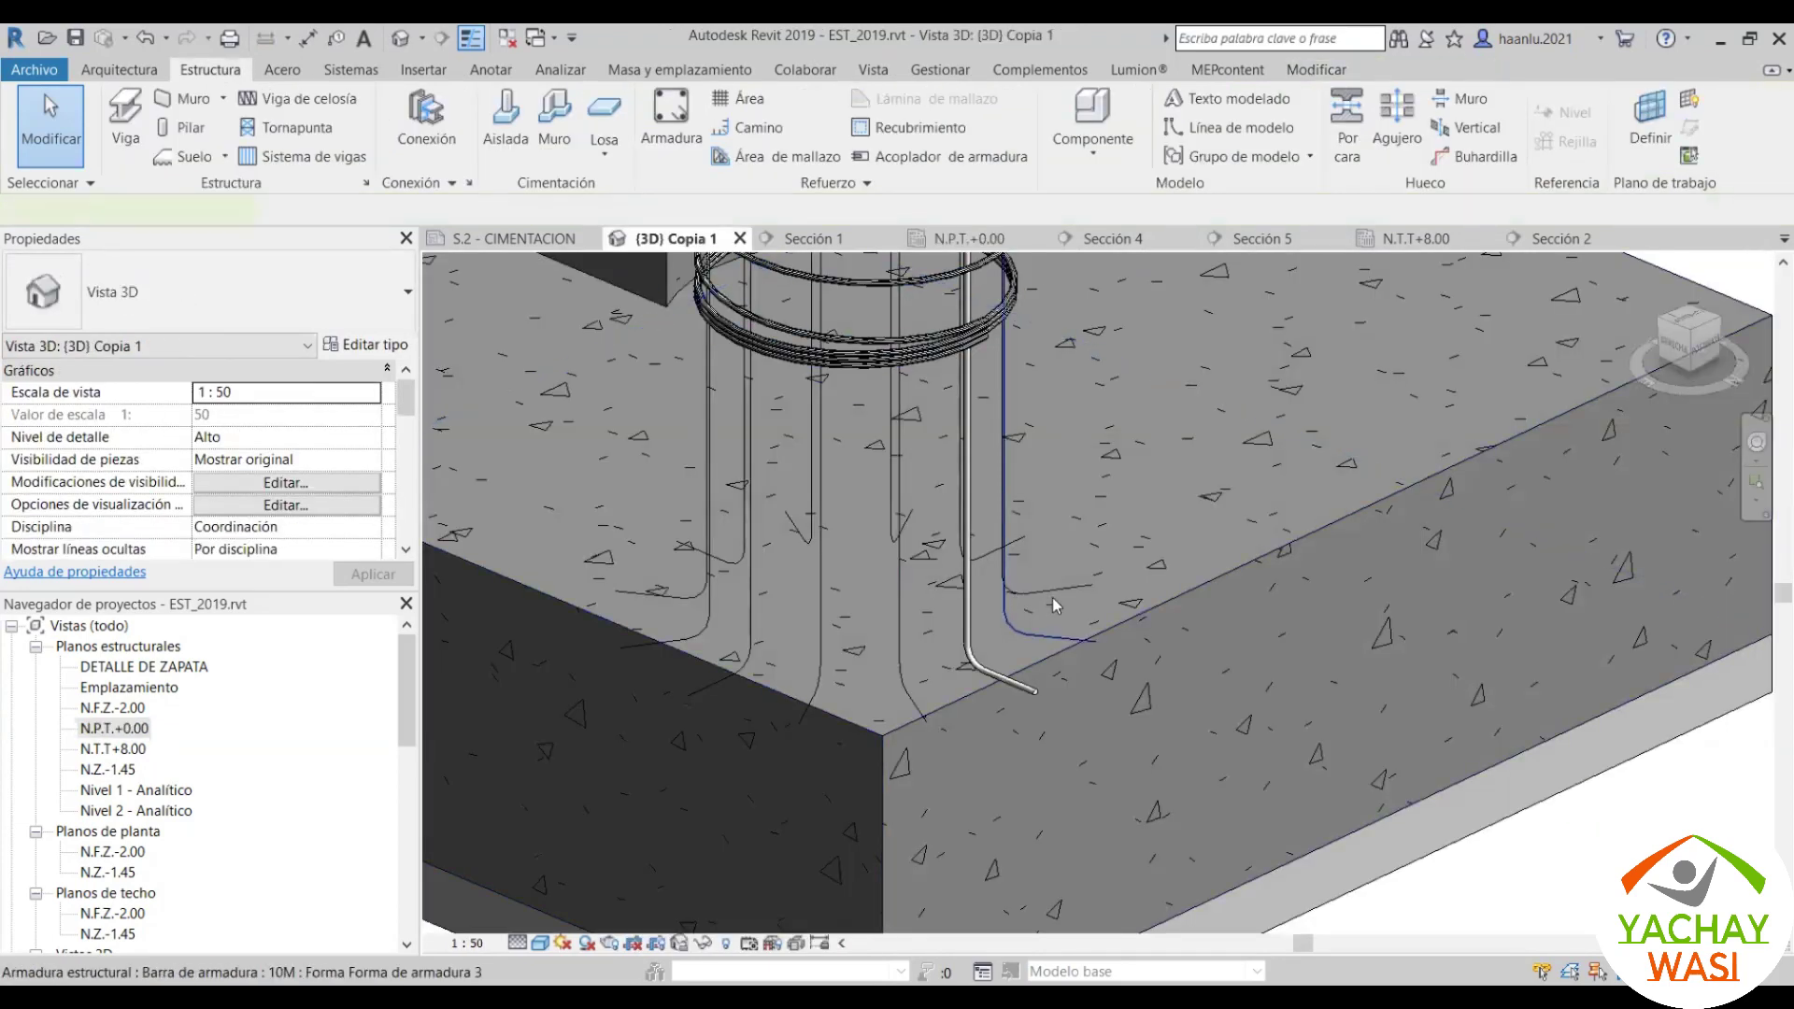
{"action": "left_click", "coordinate": [1051, 599]}
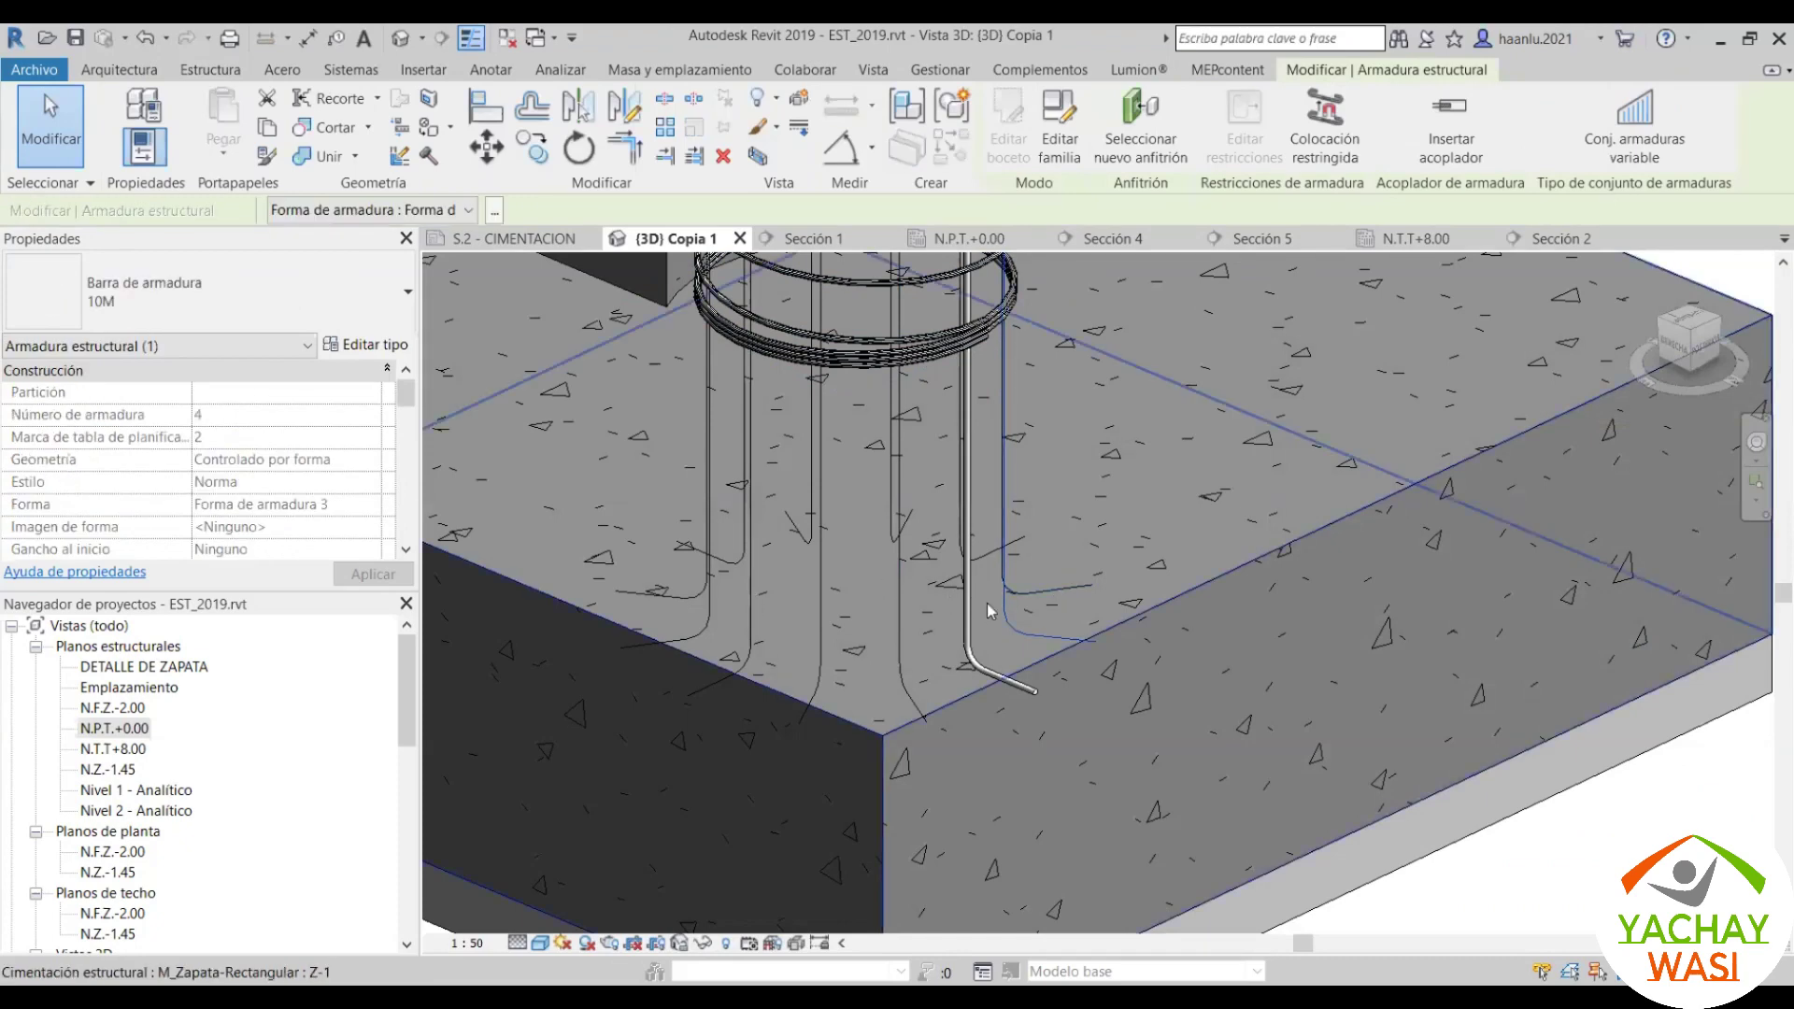
{"action": "key", "text": "Escape"}
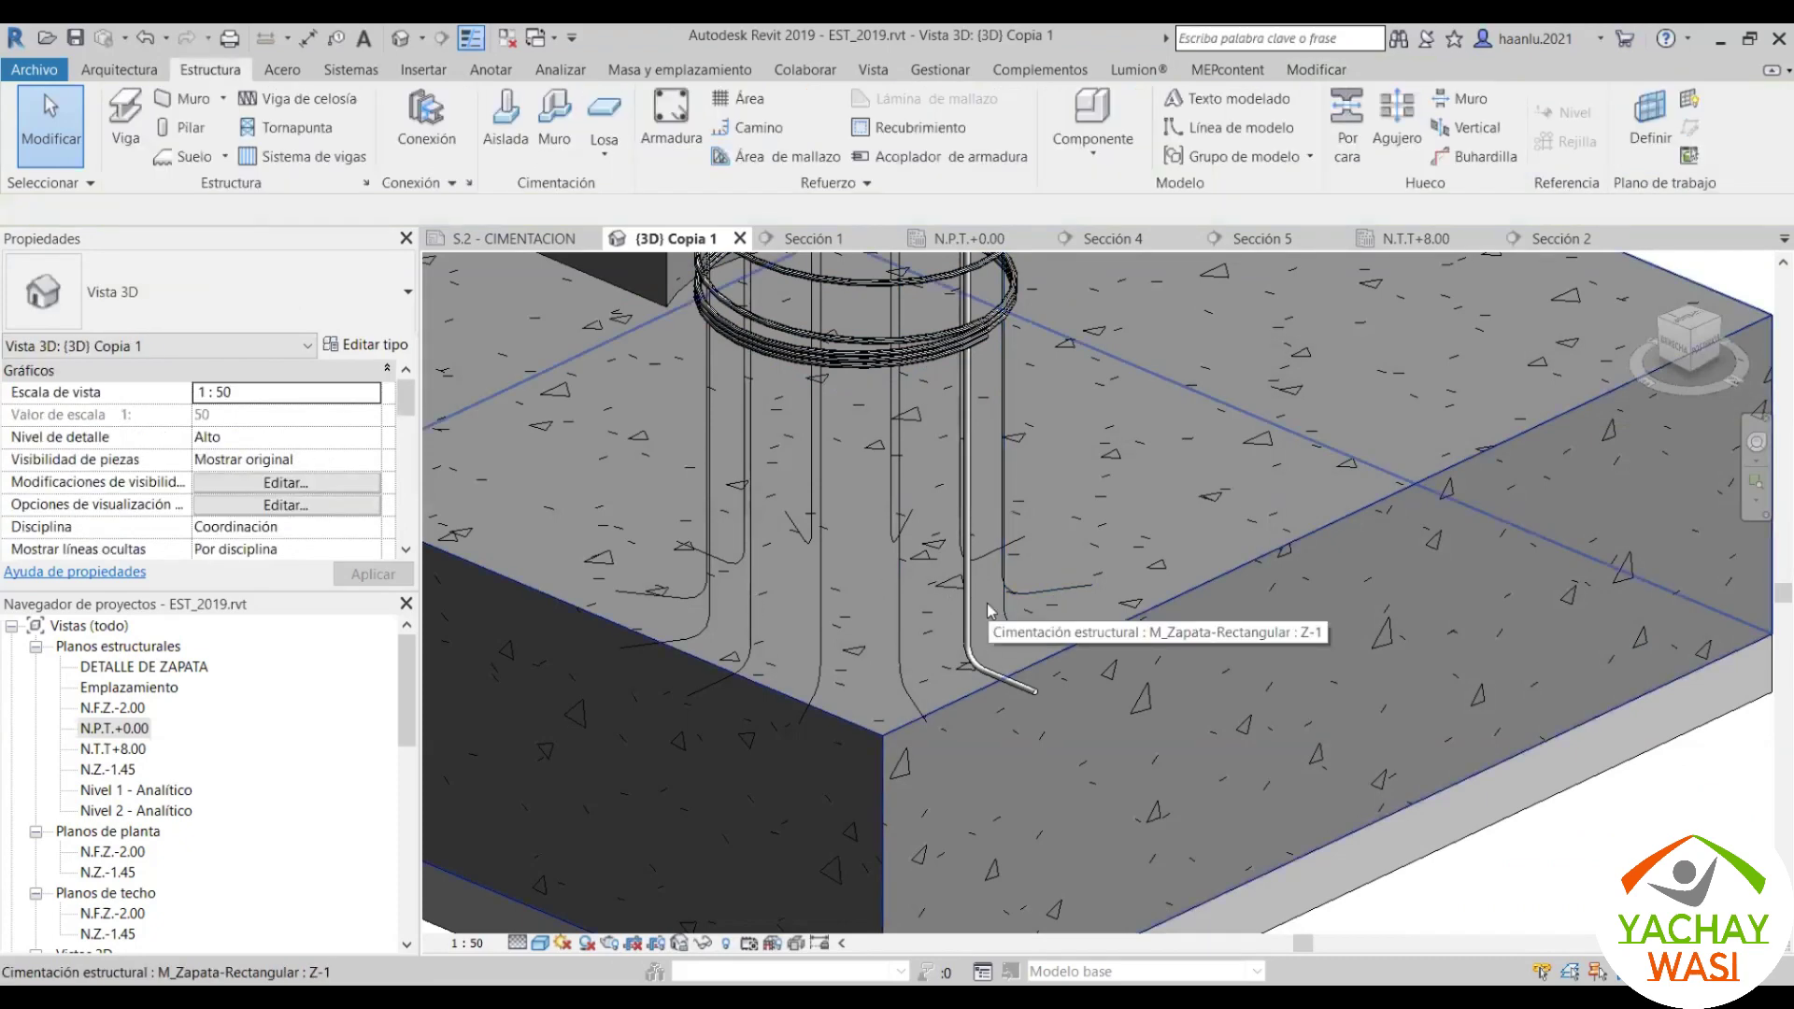
{"action": "left_click", "coordinate": [955, 614]}
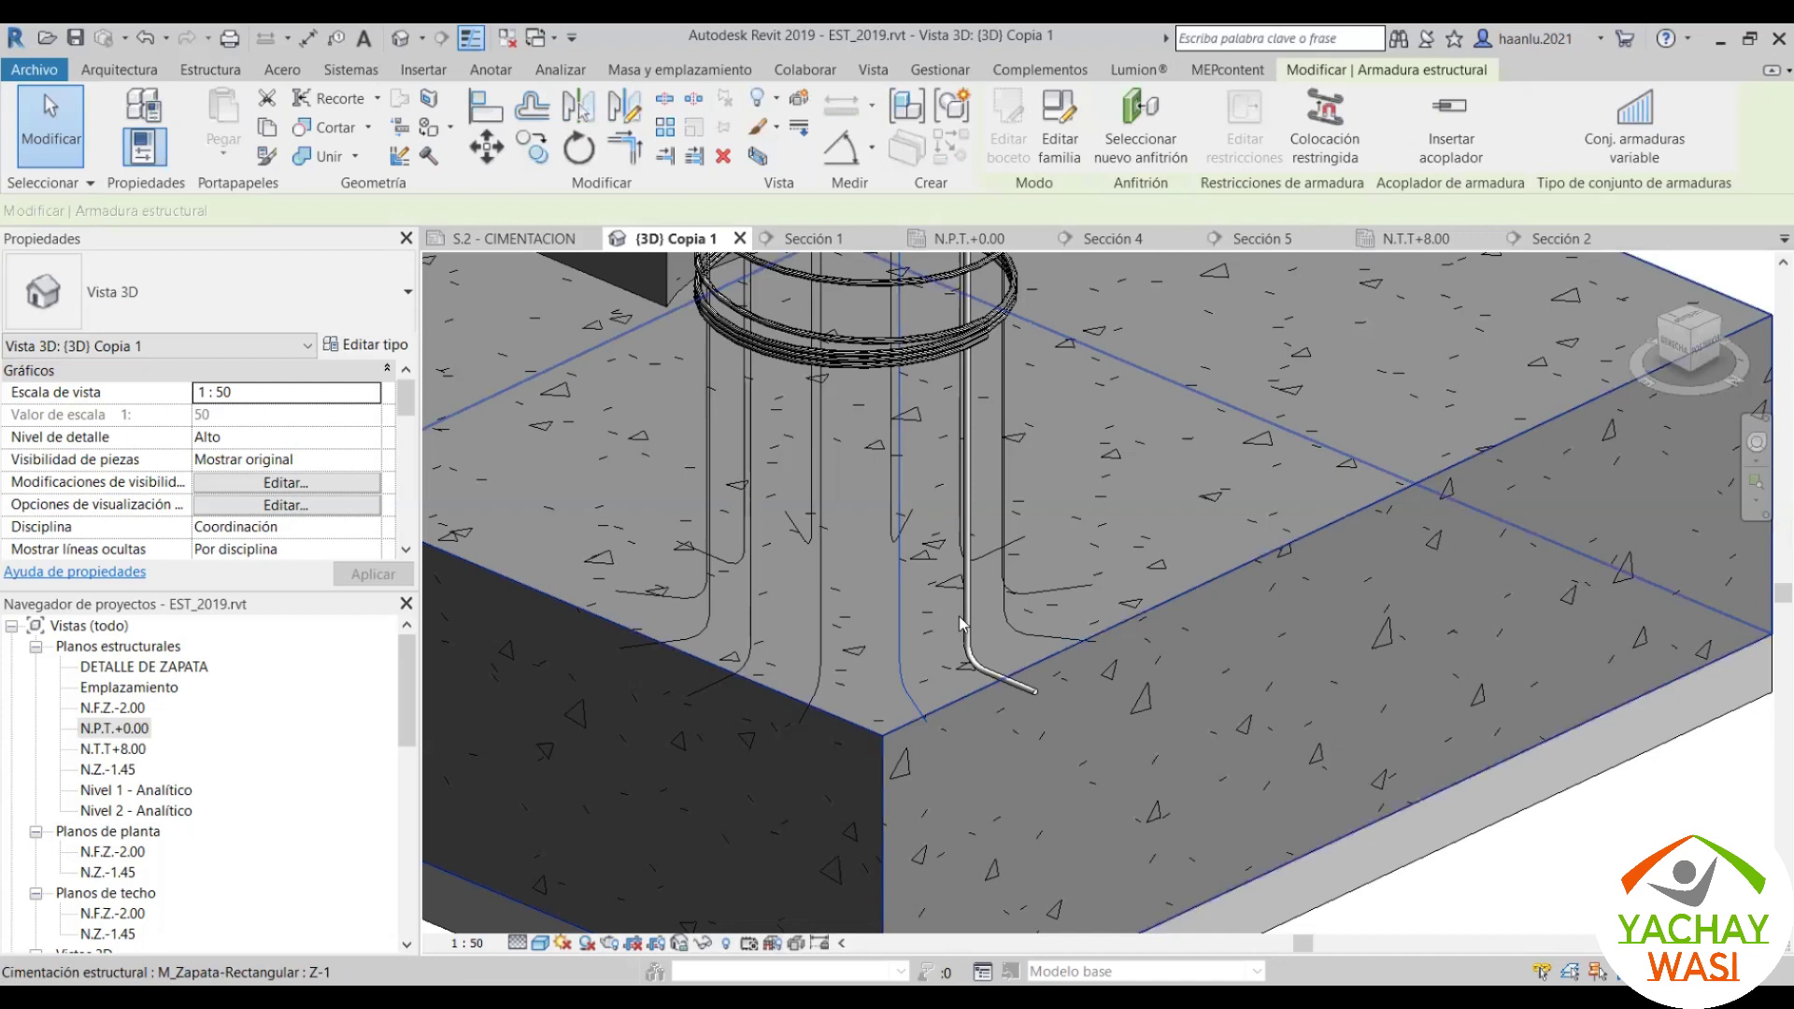
{"action": "middle_click_drag", "start_coordinate": [958, 614], "coordinate": [929, 361], "text": "shift"}
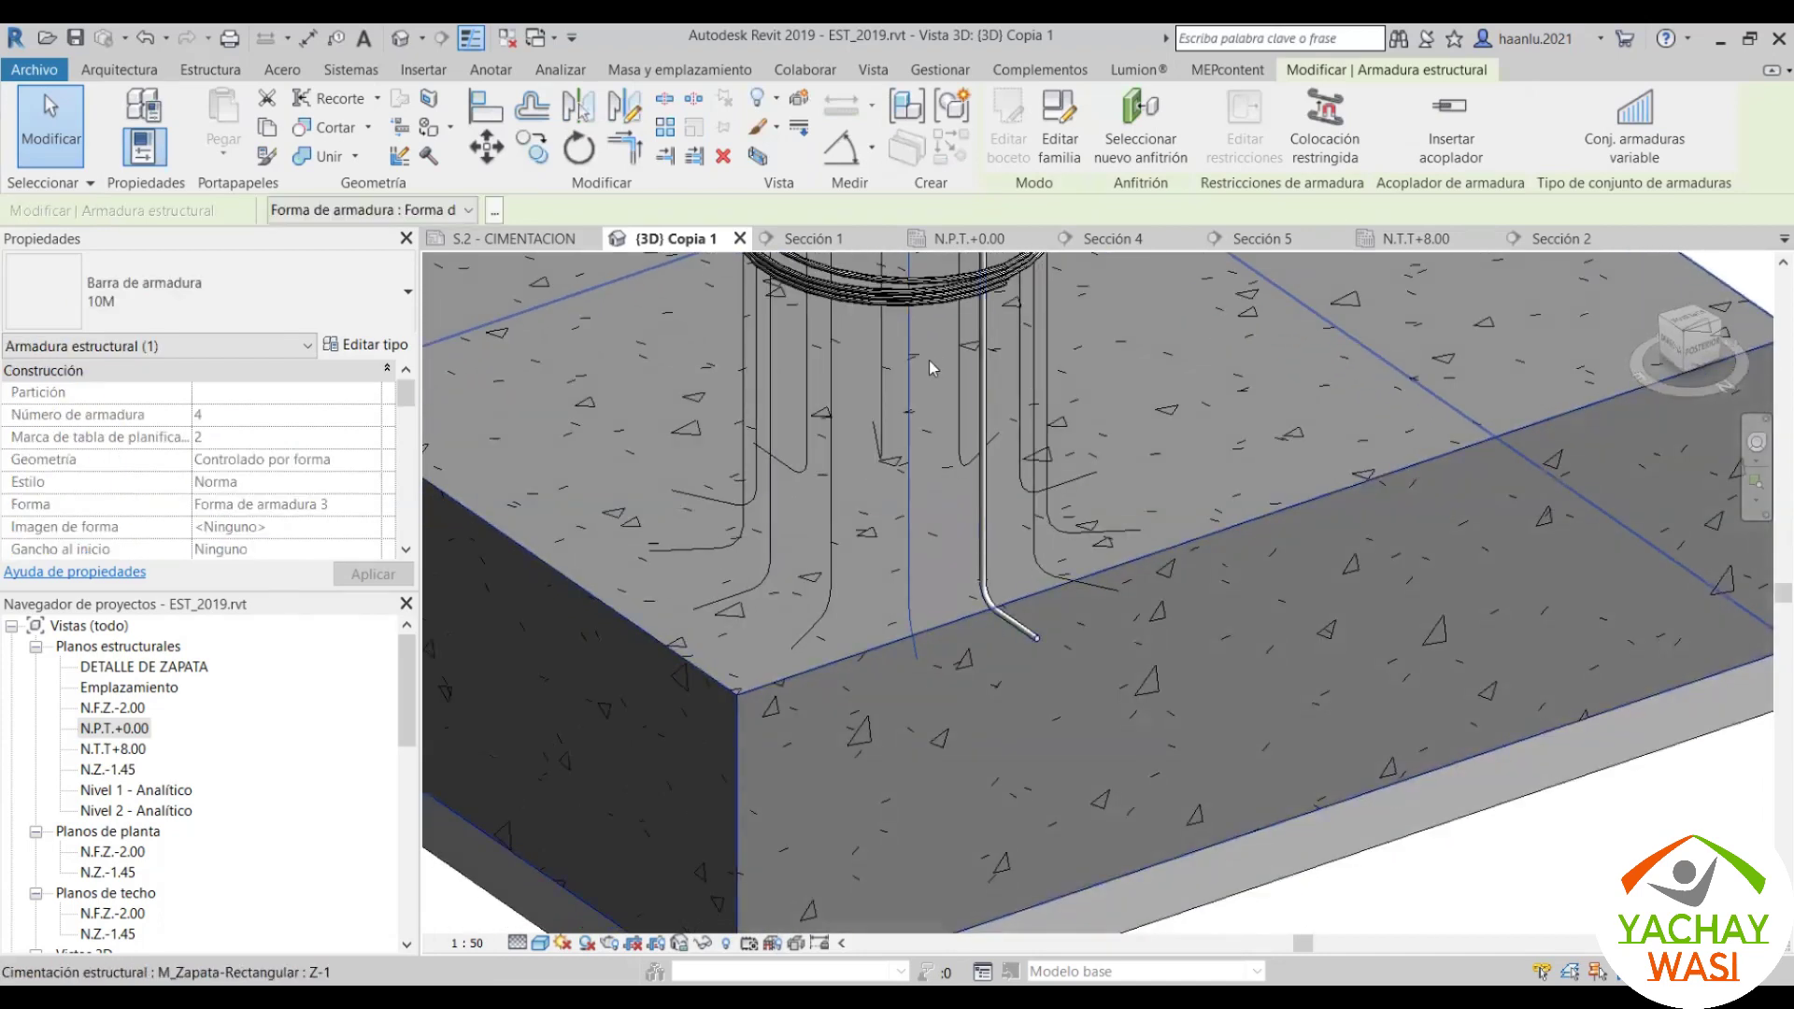
{"action": "key", "text": "Escape"}
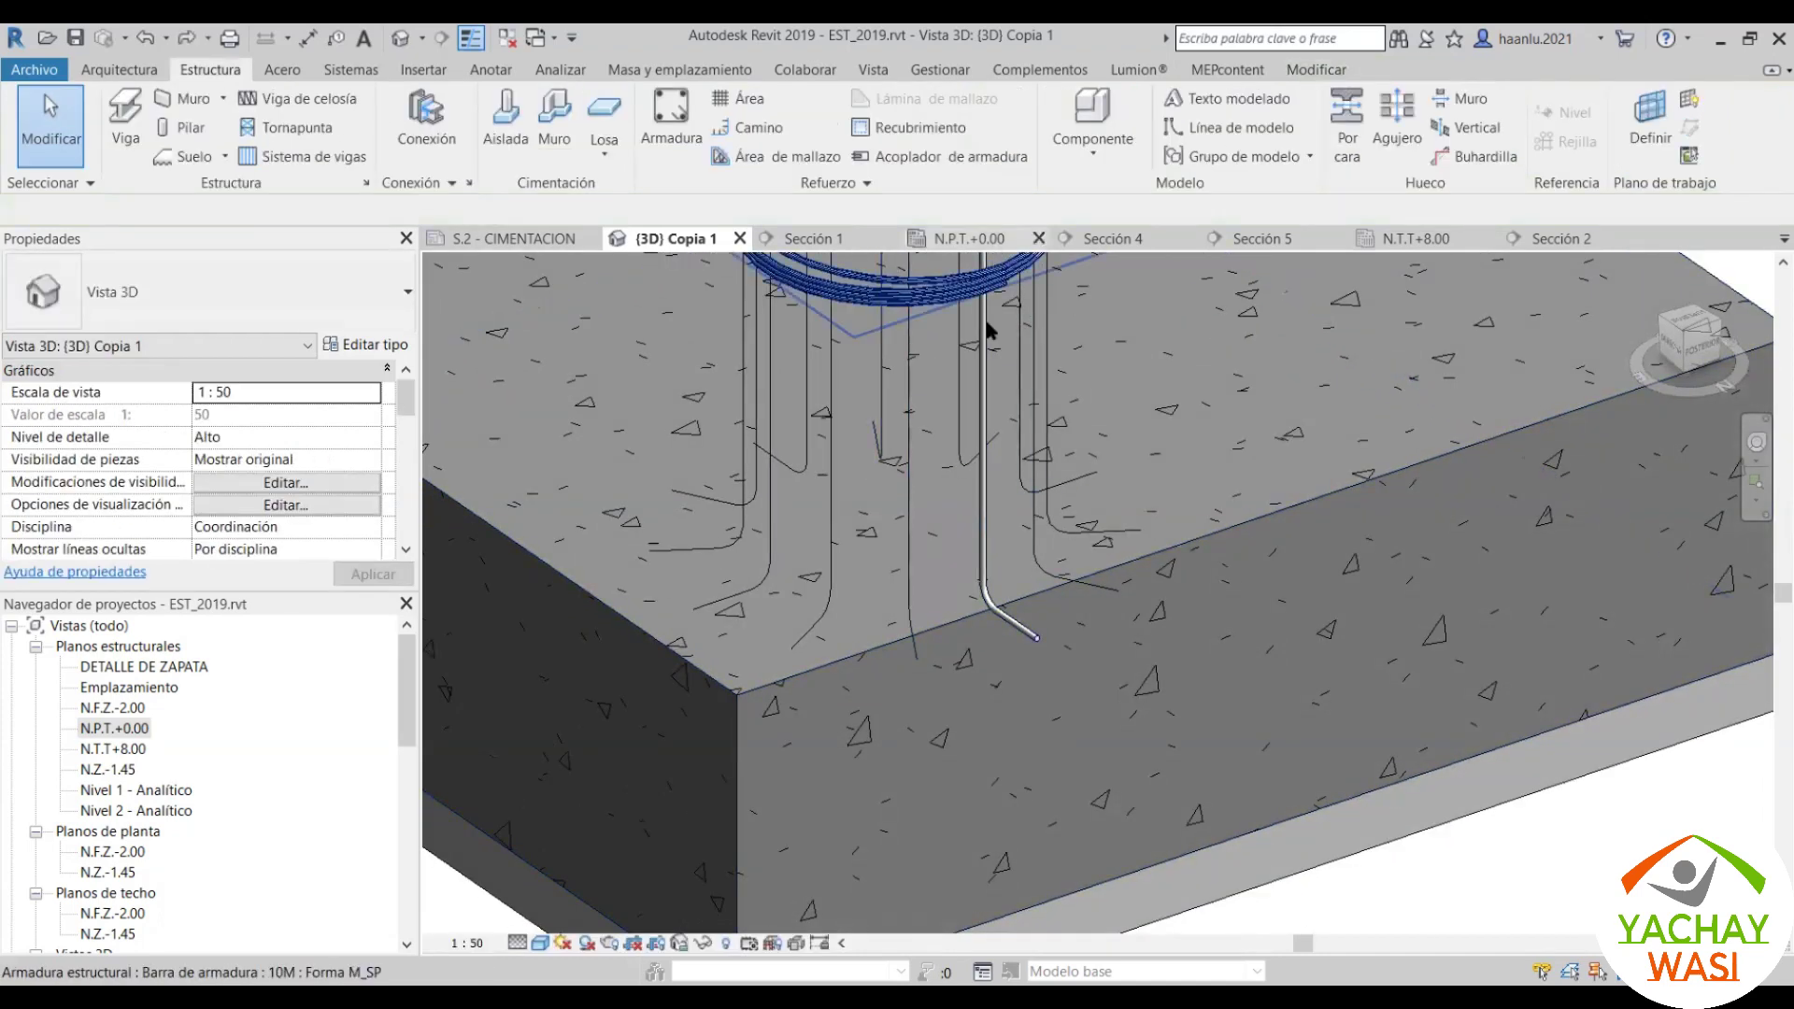
{"action": "left_click", "coordinate": [970, 240]}
Step: Select all 12 array groups visible in view and ungroup them into separate bars
{"action": "left_click", "coordinate": [1082, 439]}
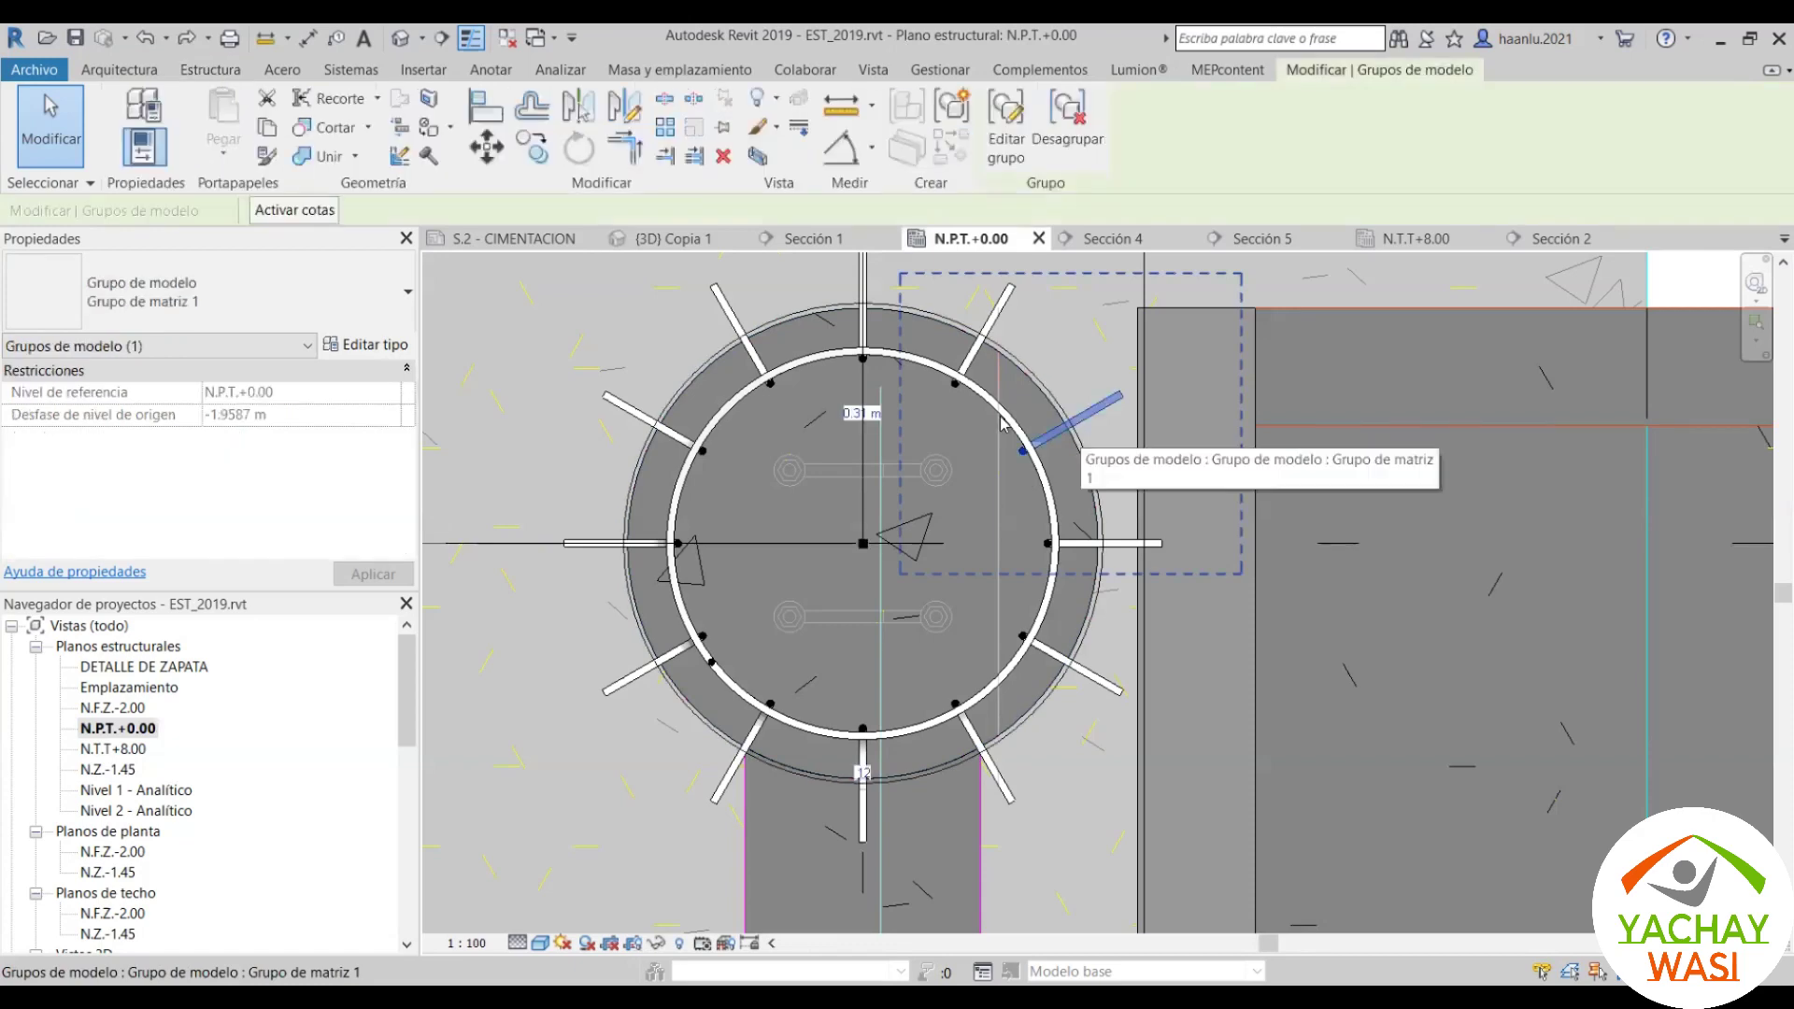
{"action": "key", "text": "Escape"}
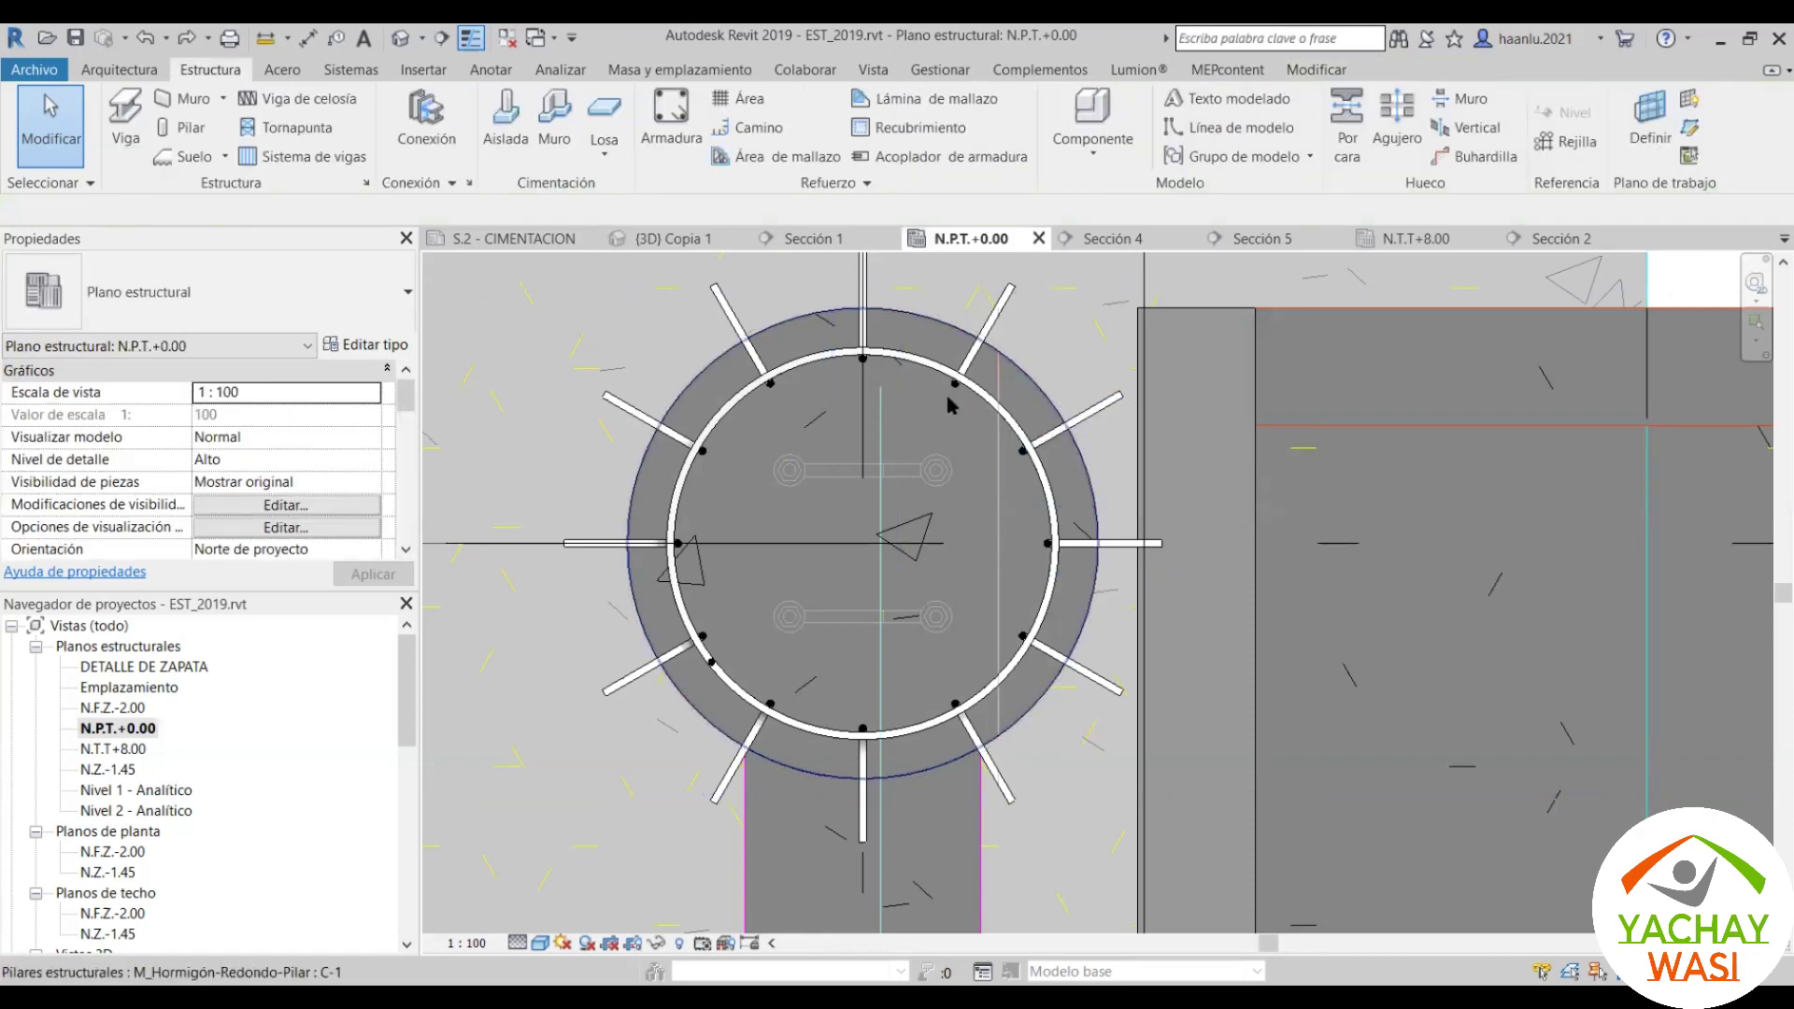
{"action": "left_click", "coordinate": [950, 404]}
{"action": "scroll", "coordinate": [950, 402], "scroll_direction": "up", "scroll_amount": 1}
{"action": "left_click", "coordinate": [962, 379]}
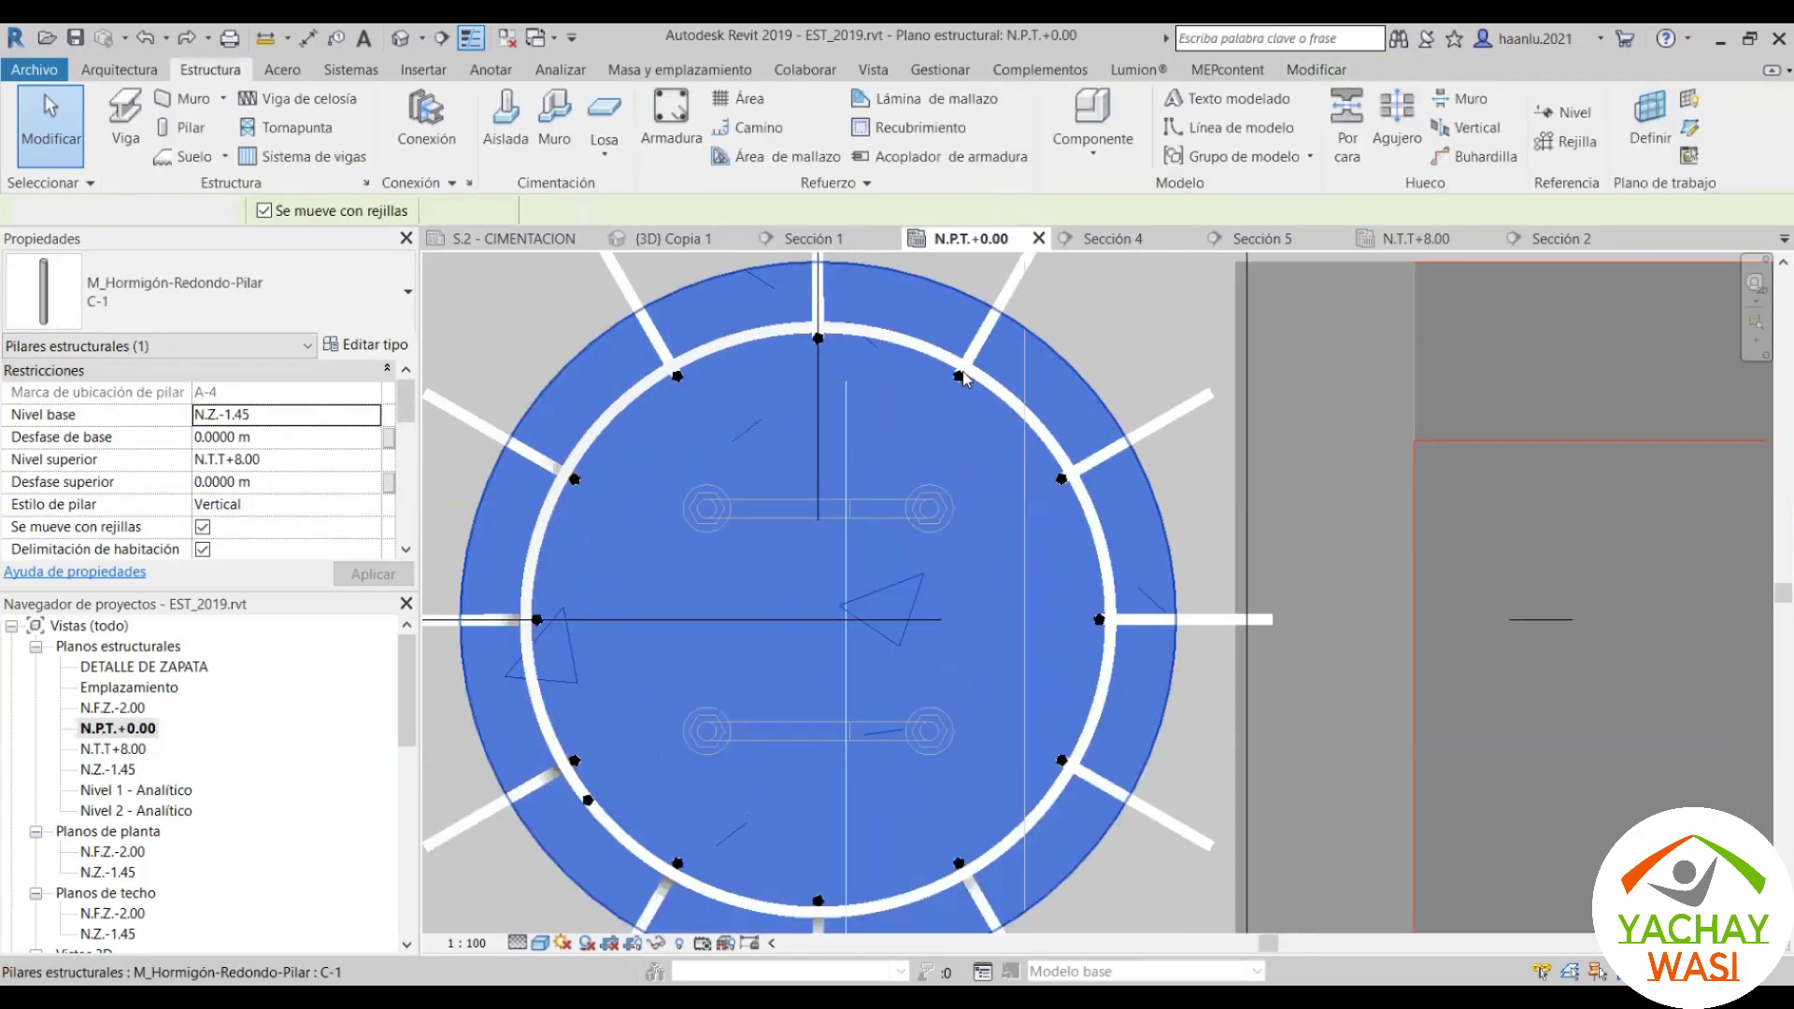
{"action": "scroll", "coordinate": [963, 379], "scroll_direction": "up", "scroll_amount": 3}
{"action": "scroll", "coordinate": [1112, 586], "scroll_direction": "down", "scroll_amount": 2}
{"action": "right_click", "coordinate": [965, 368]}
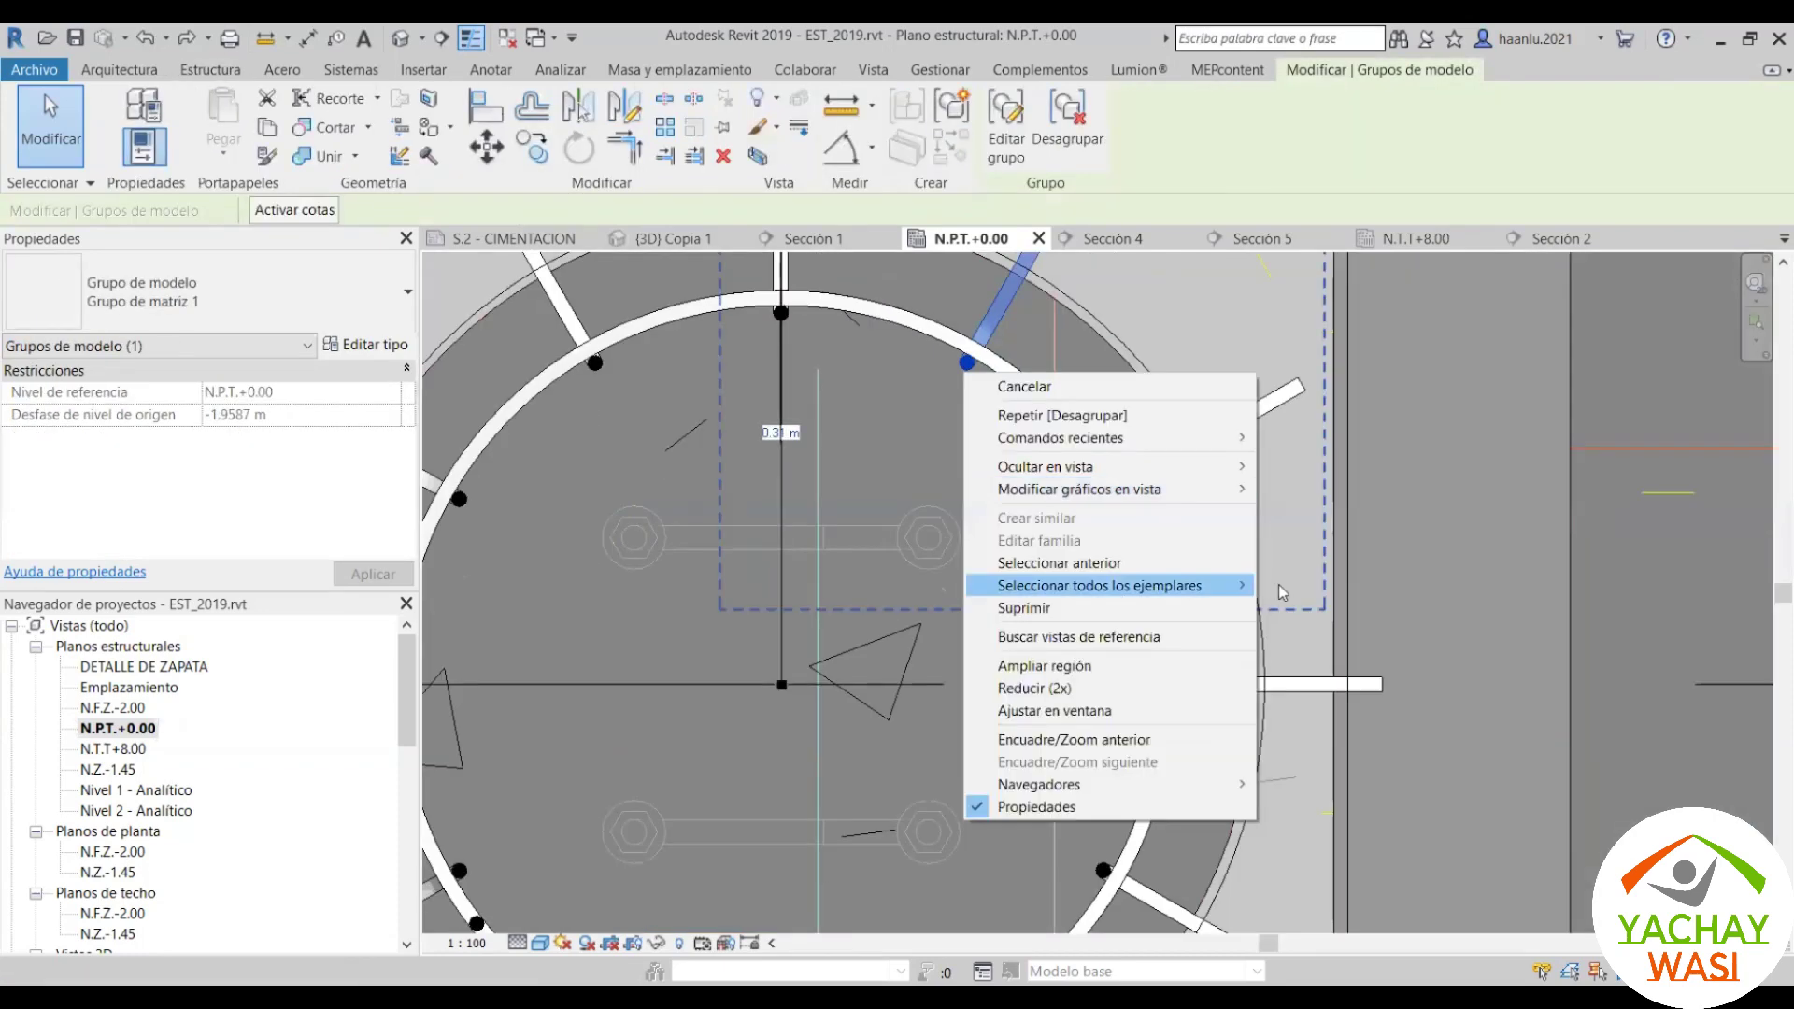
{"action": "left_click", "coordinate": [1121, 582]}
{"action": "left_click", "coordinate": [1364, 586]}
{"action": "left_click", "coordinate": [1060, 149]}
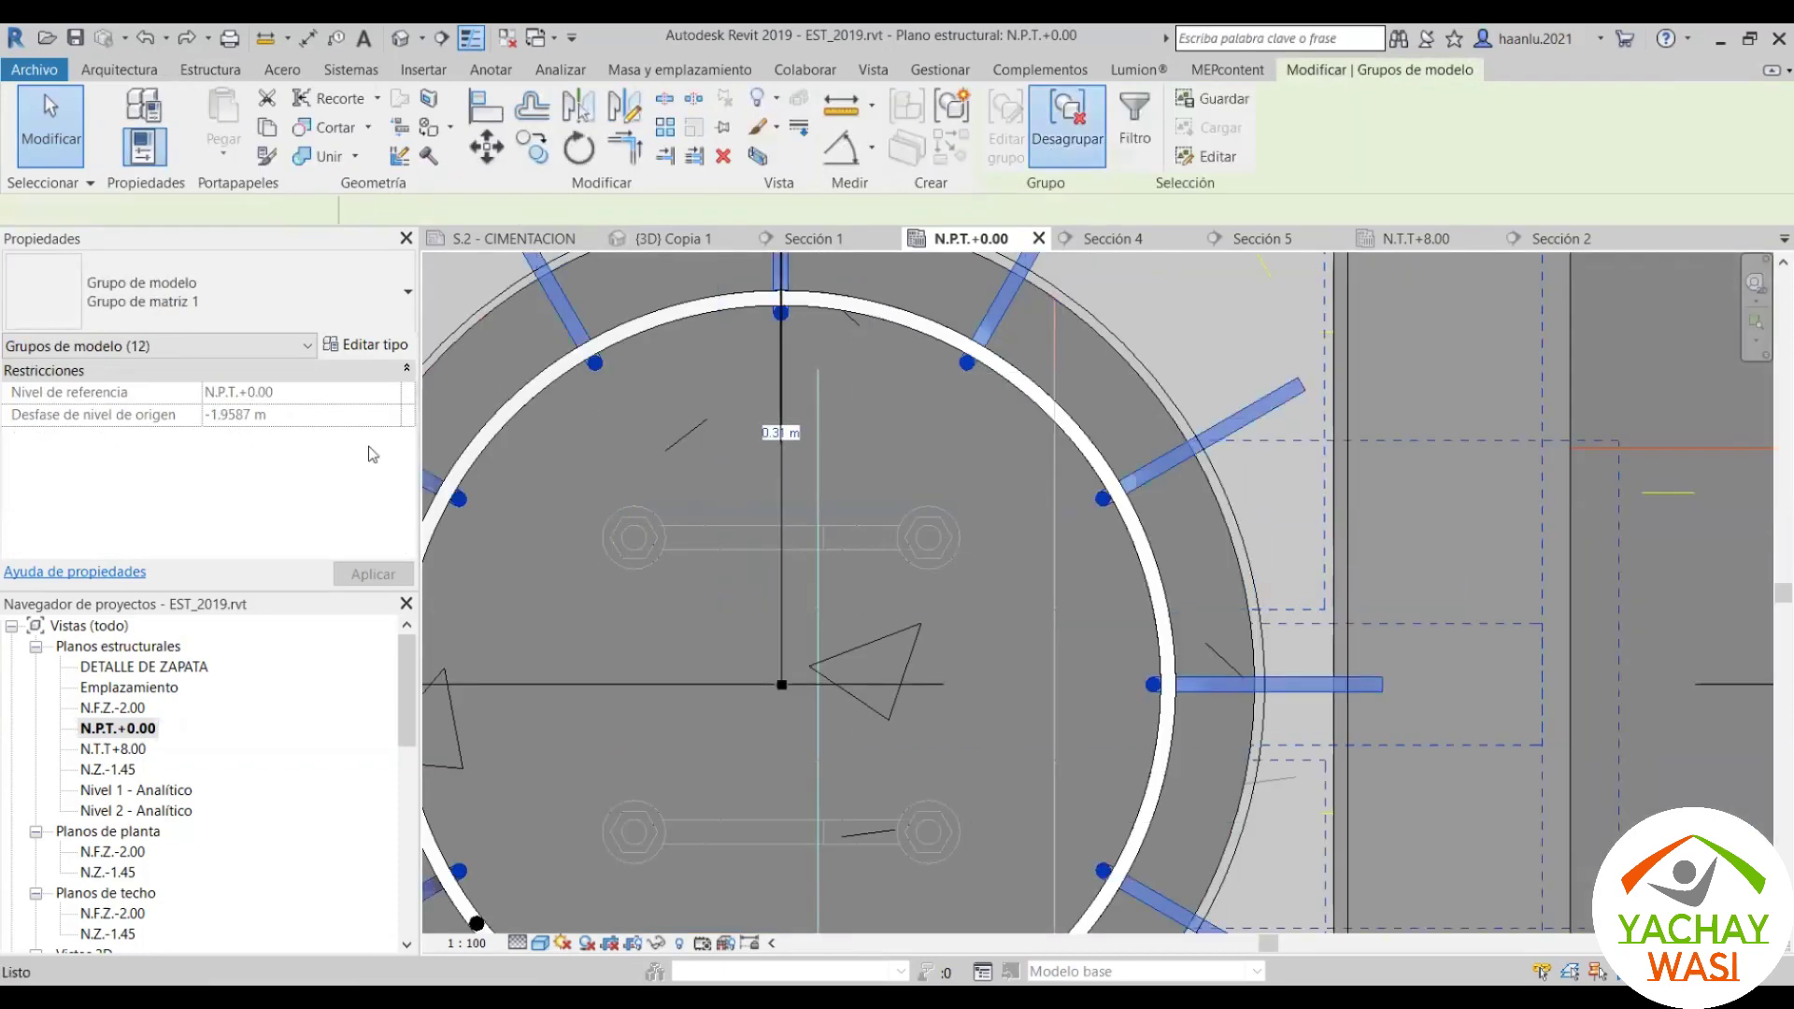
Step: Set the column rebar to View as solid in the (3D) Copia 1 view
{"action": "left_click", "coordinate": [655, 241]}
{"action": "scroll", "coordinate": [311, 457], "scroll_direction": "down", "scroll_amount": 3}
{"action": "scroll", "coordinate": [311, 458], "scroll_direction": "down", "scroll_amount": 3}
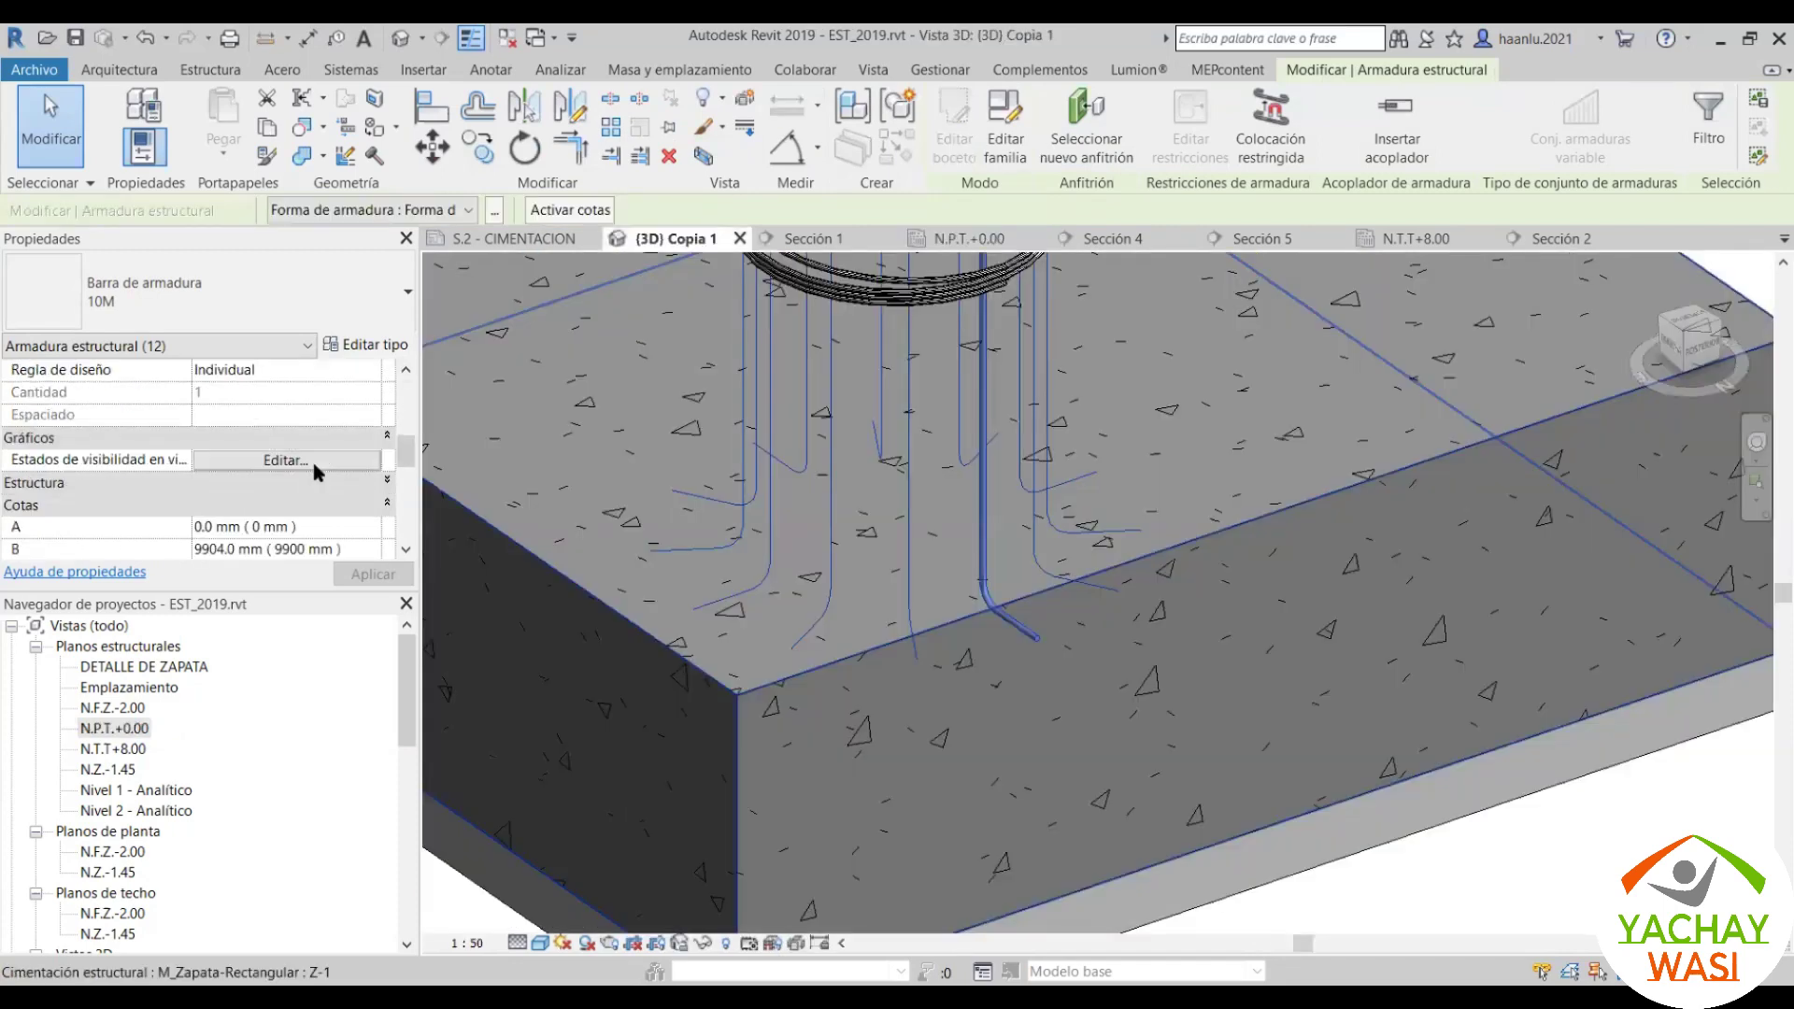
{"action": "left_click", "coordinate": [1090, 652]}
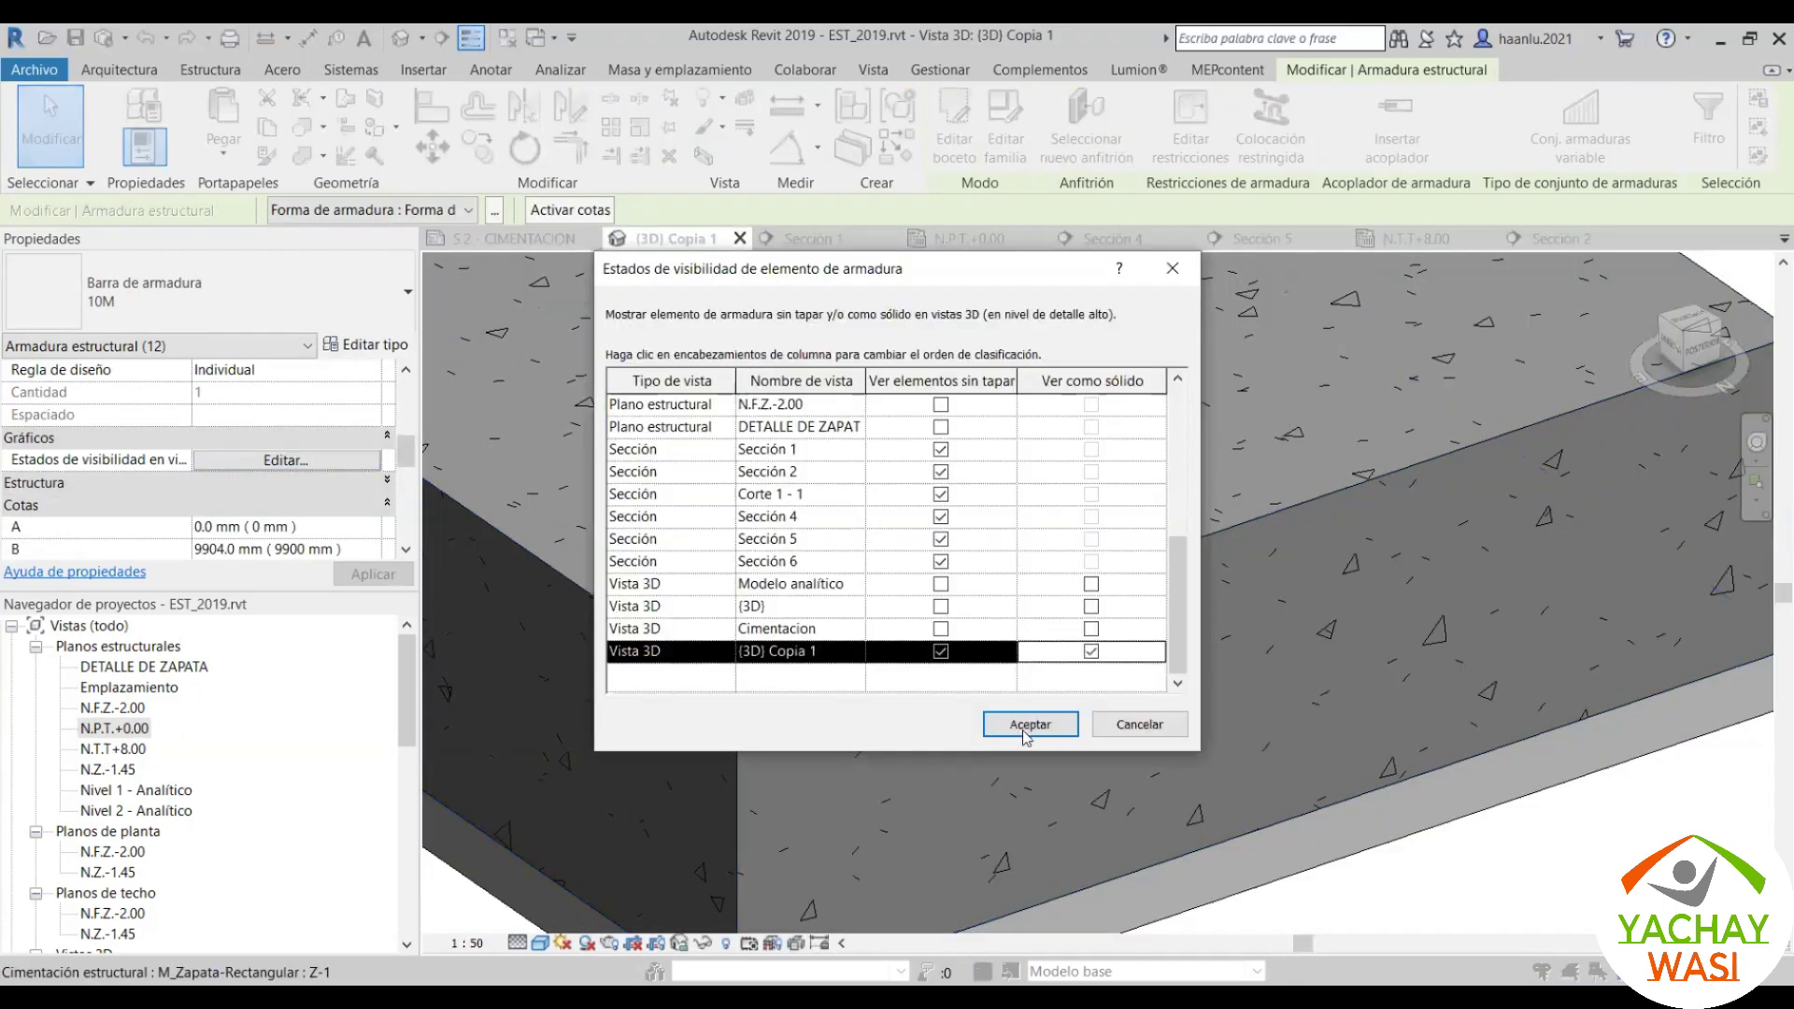
{"action": "left_click", "coordinate": [1028, 721]}
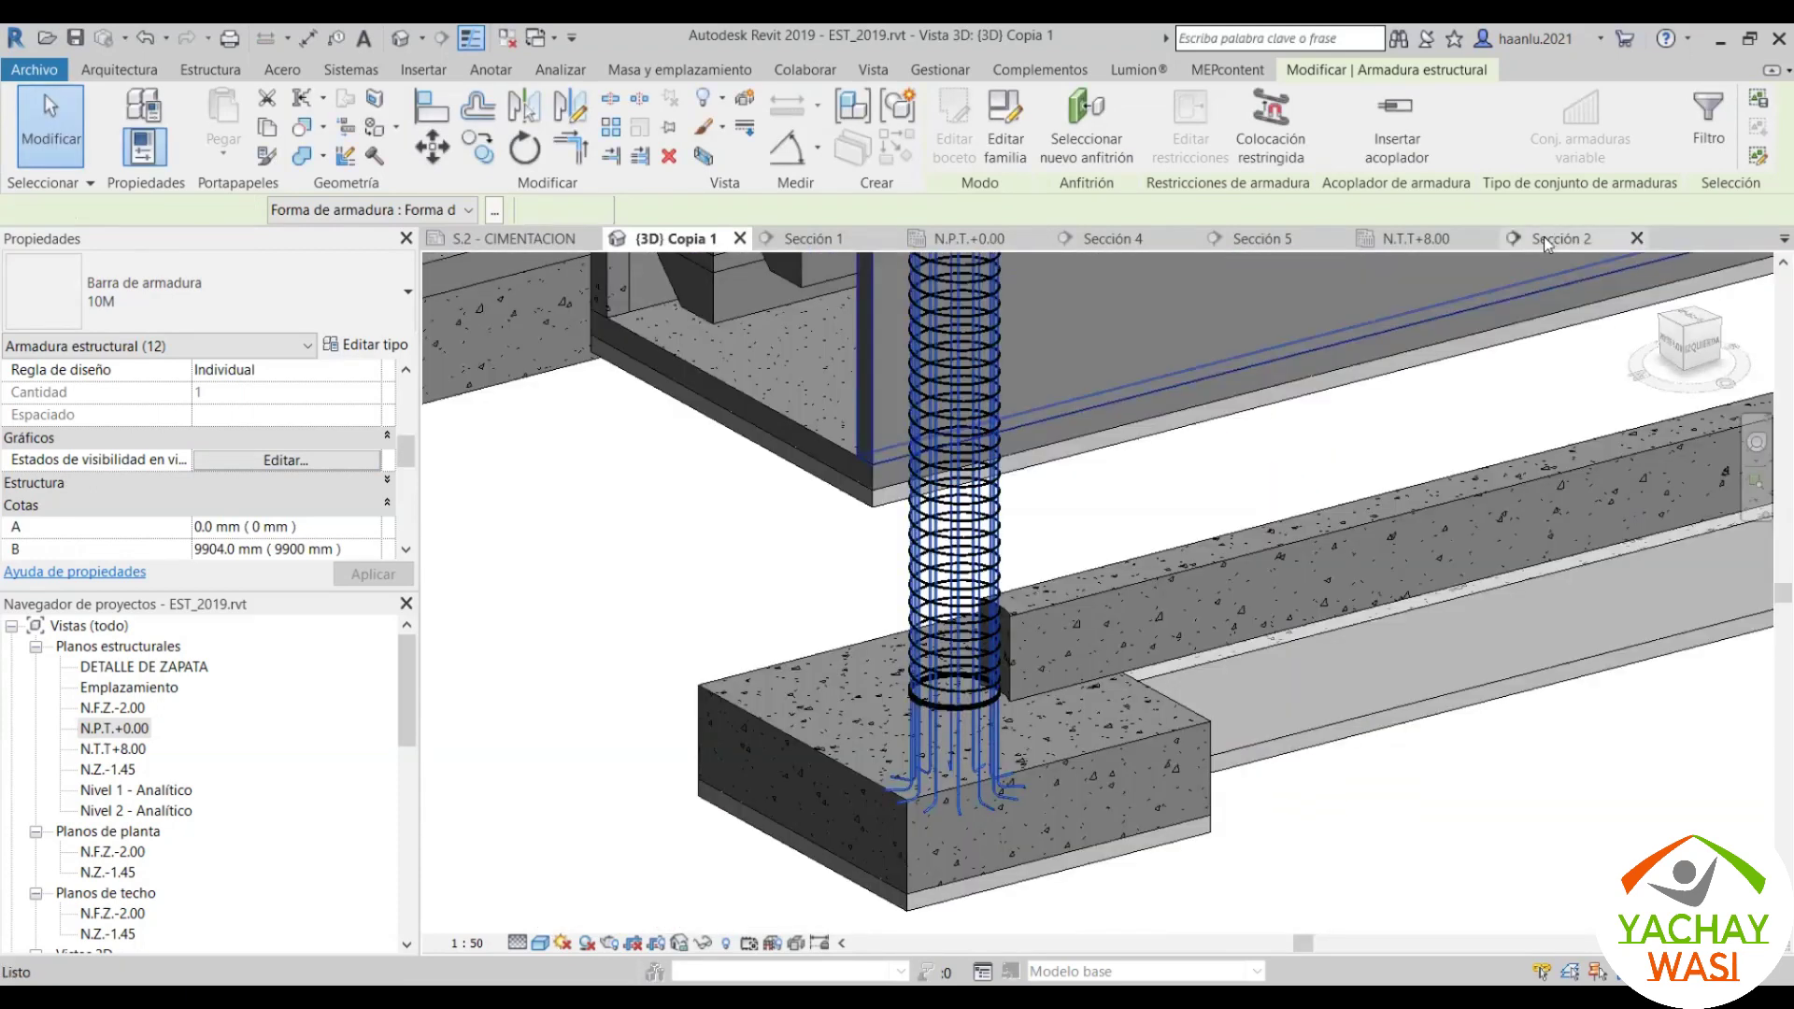
Step: Switch to the Sección 2 section view and clear the rebar selection
{"action": "left_click", "coordinate": [1543, 237]}
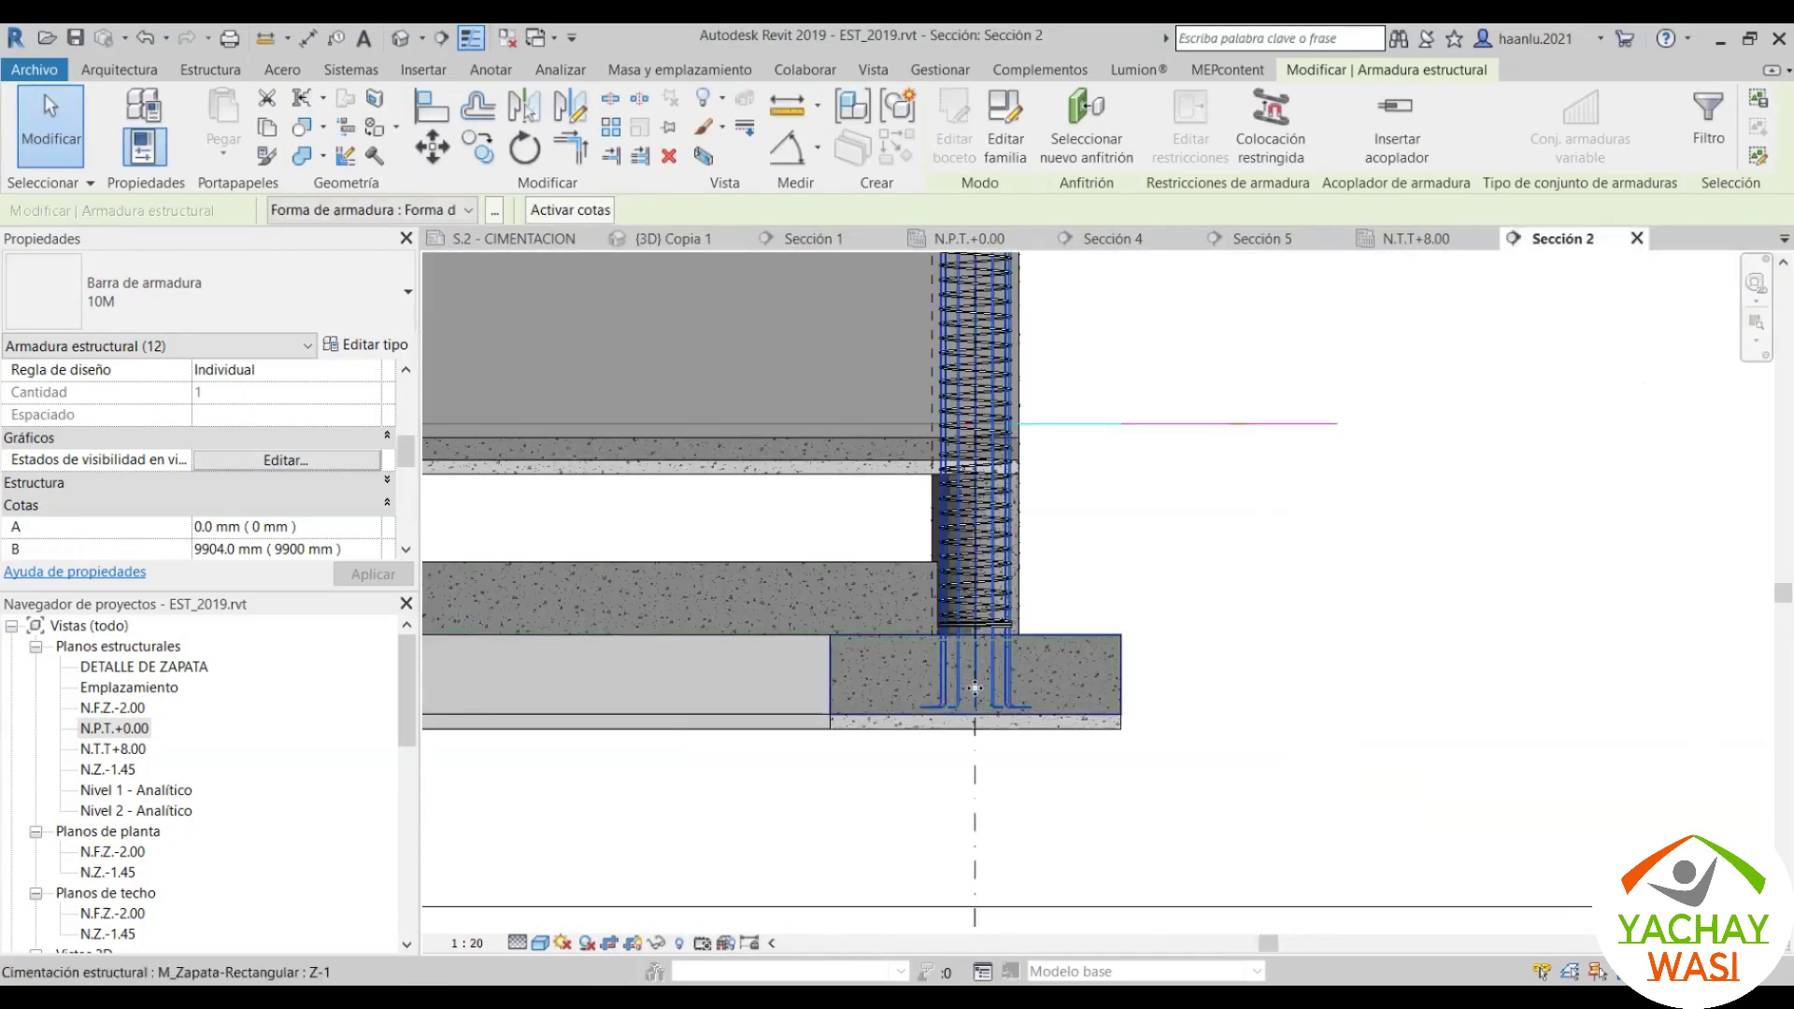
{"action": "scroll", "coordinate": [1028, 657], "scroll_direction": "up", "scroll_amount": 3}
{"action": "left_click", "coordinate": [207, 72]}
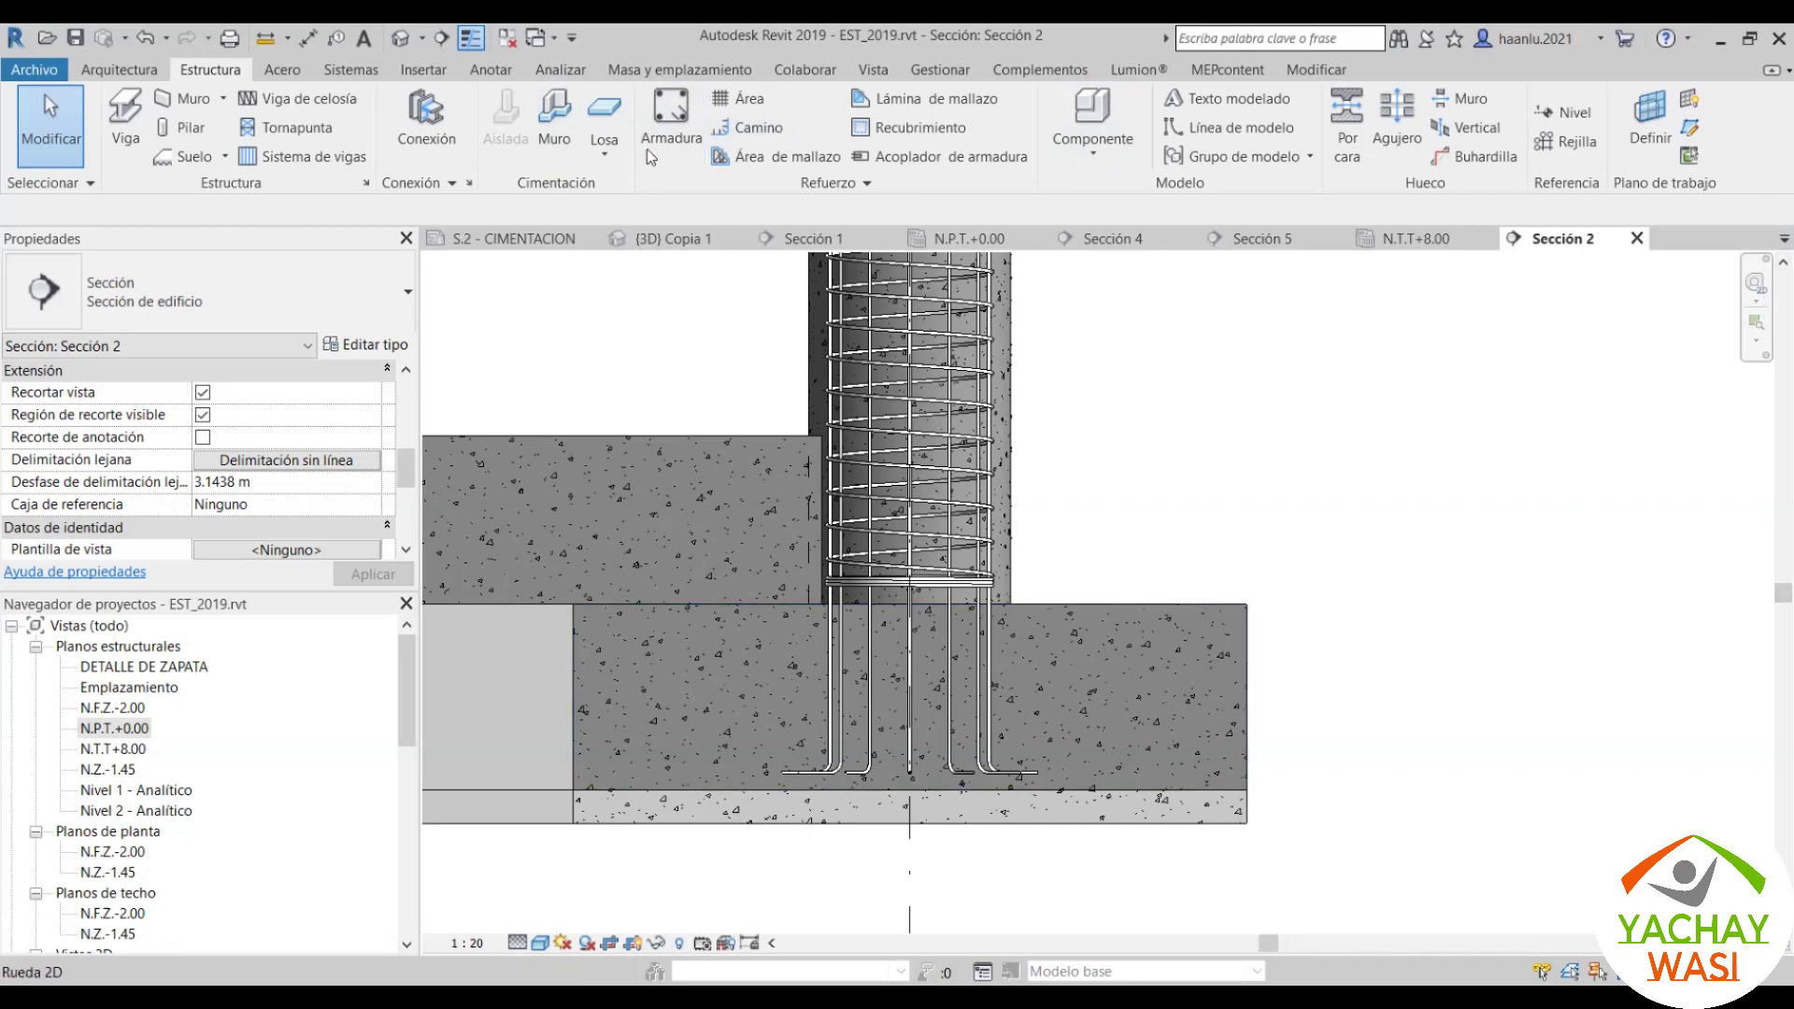
Step: Start a new rebar with the straight M_00 bar shape, dismissing the save reminder
{"action": "left_click", "coordinate": [675, 140]}
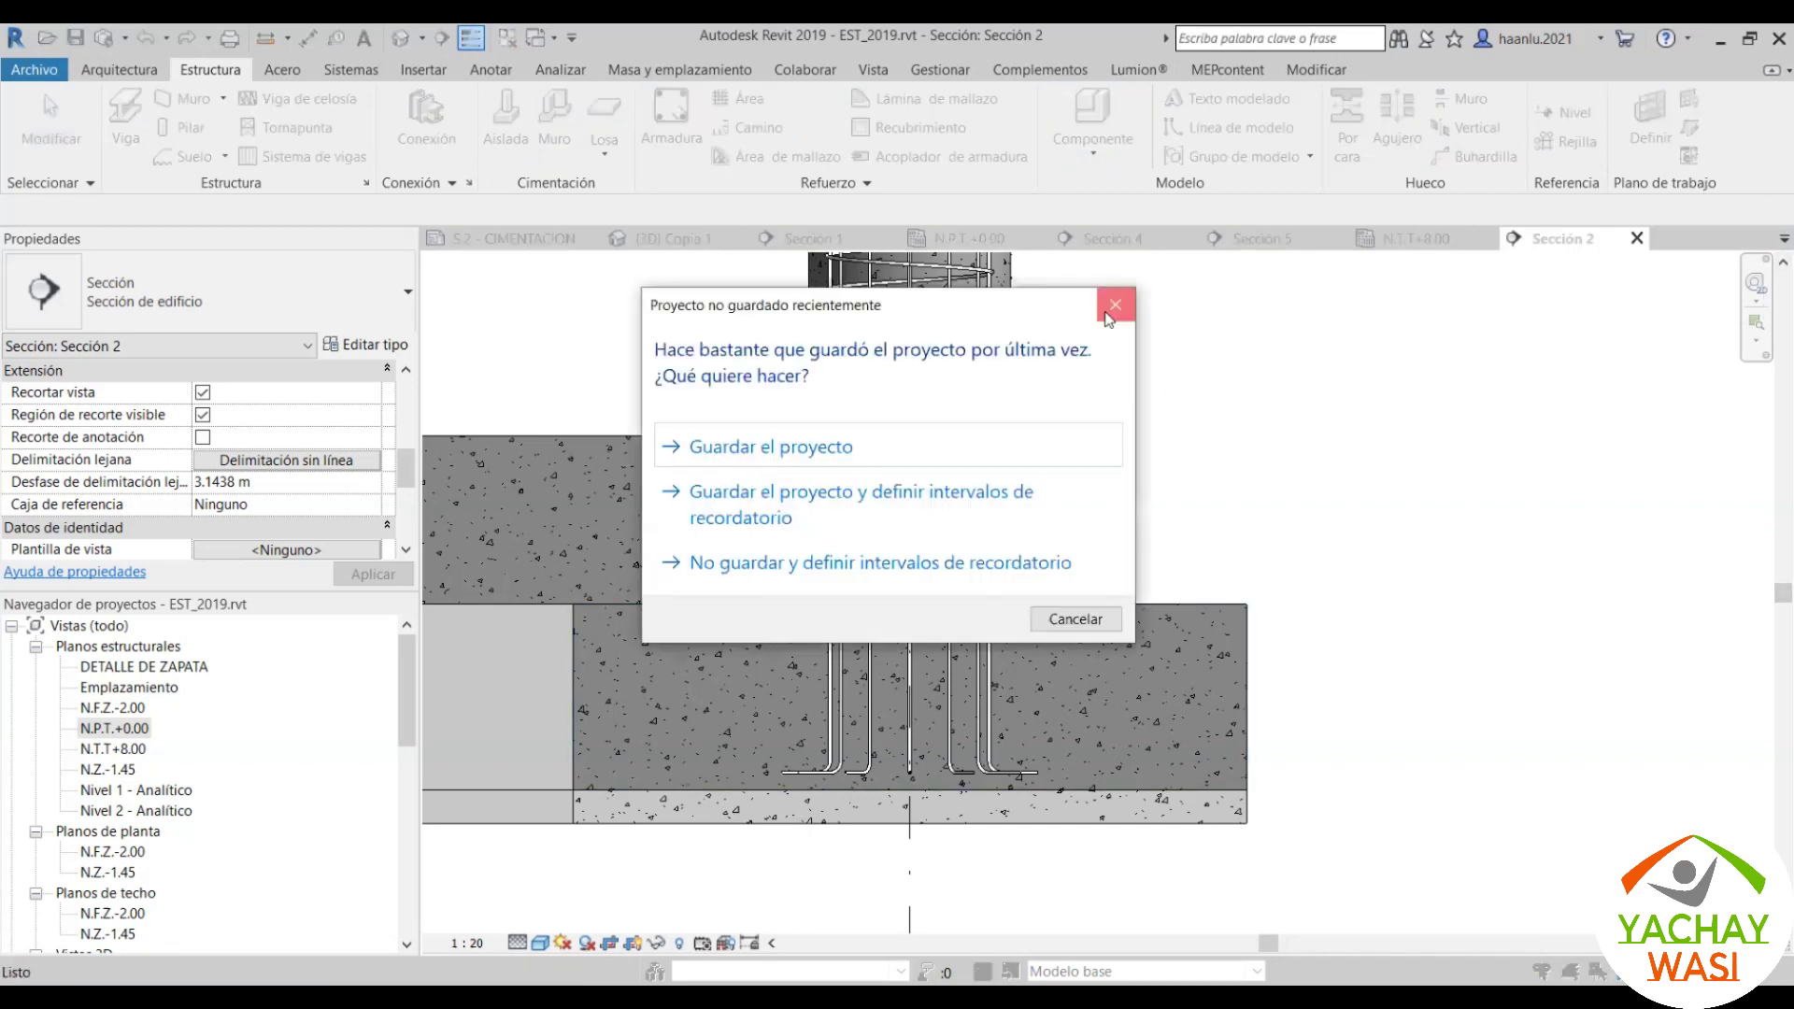
{"action": "left_click", "coordinate": [1114, 305]}
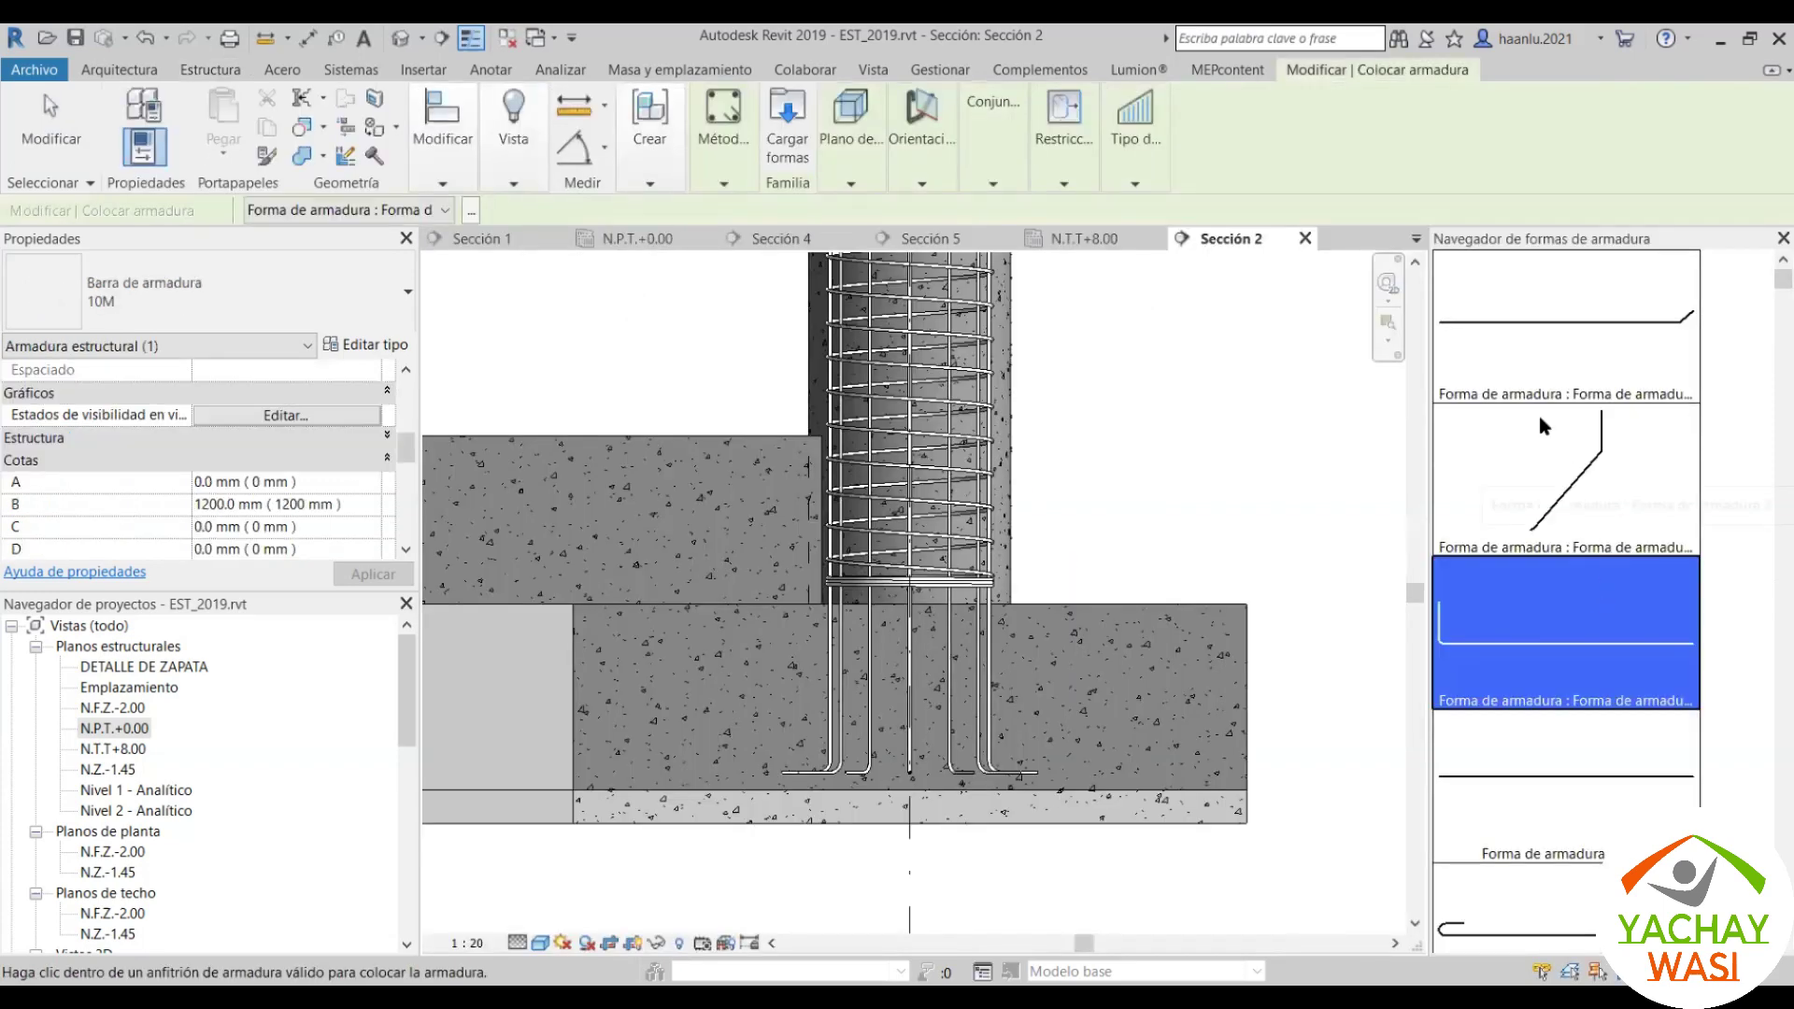
{"action": "scroll", "coordinate": [1551, 430], "scroll_direction": "down", "scroll_amount": 2}
{"action": "left_click", "coordinate": [1567, 405]}
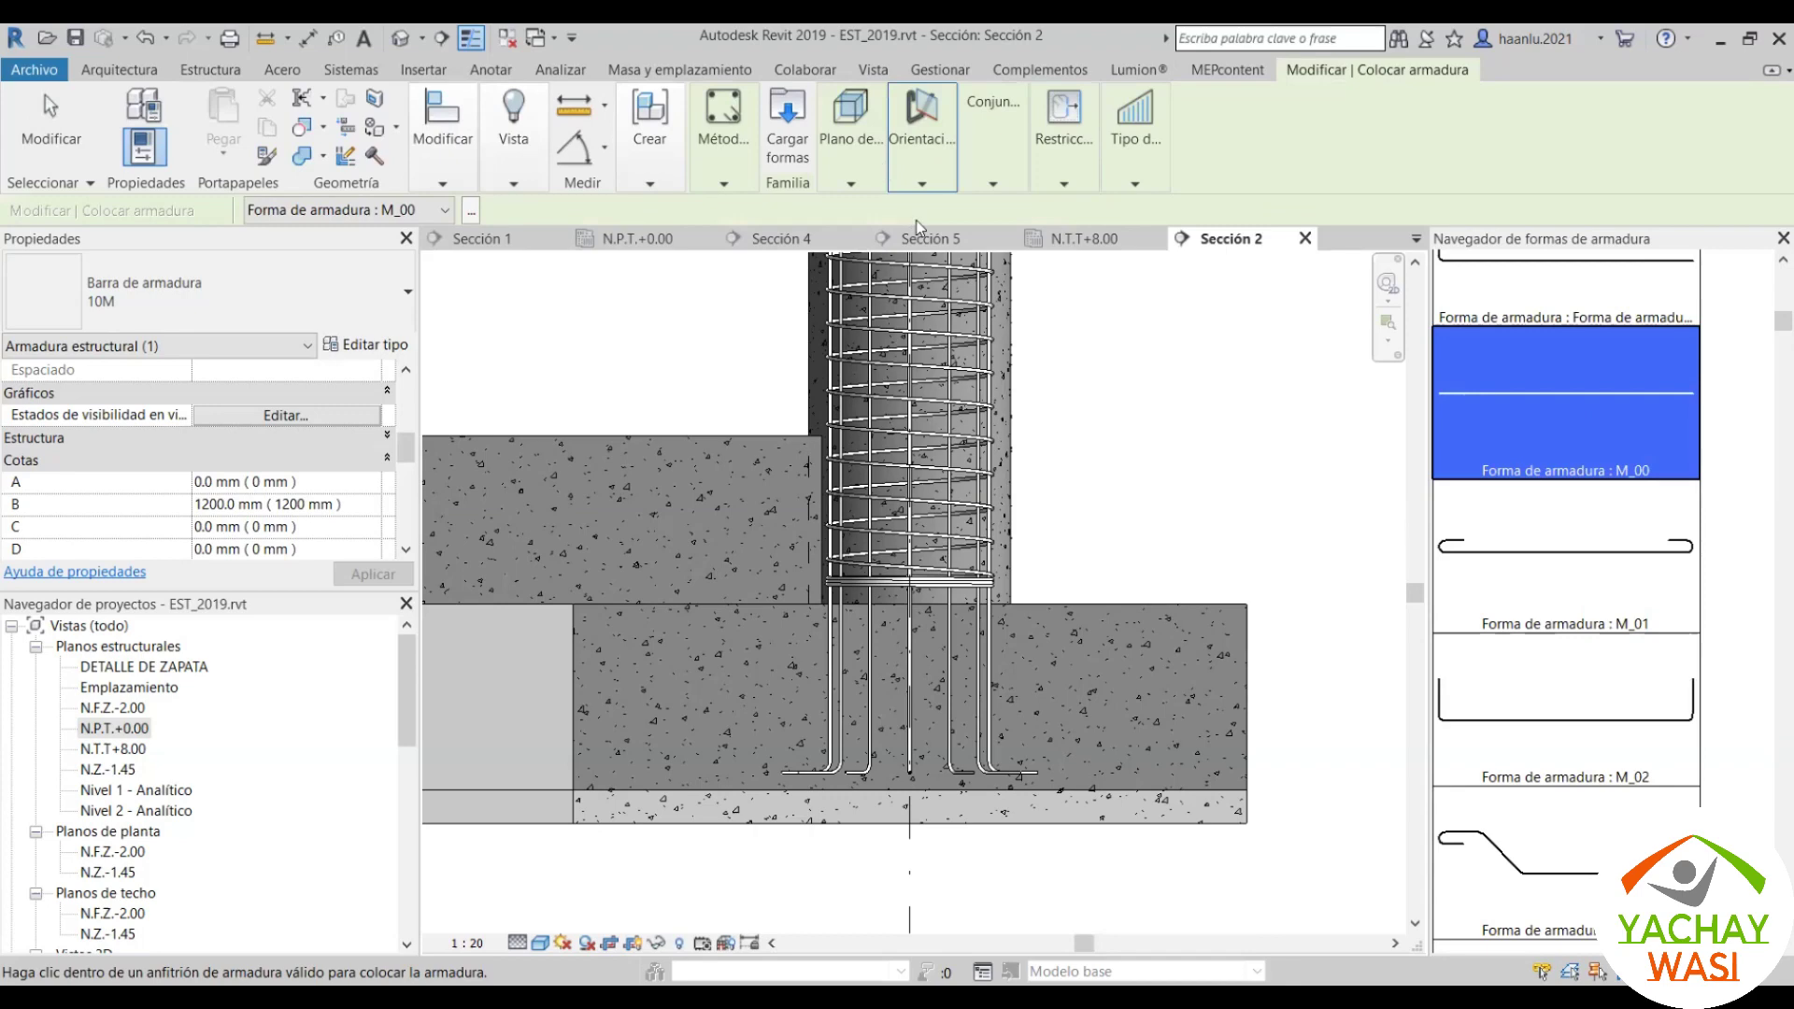
Step: Review the rebar placement plane and placement orientation options
{"action": "left_click", "coordinate": [850, 183]}
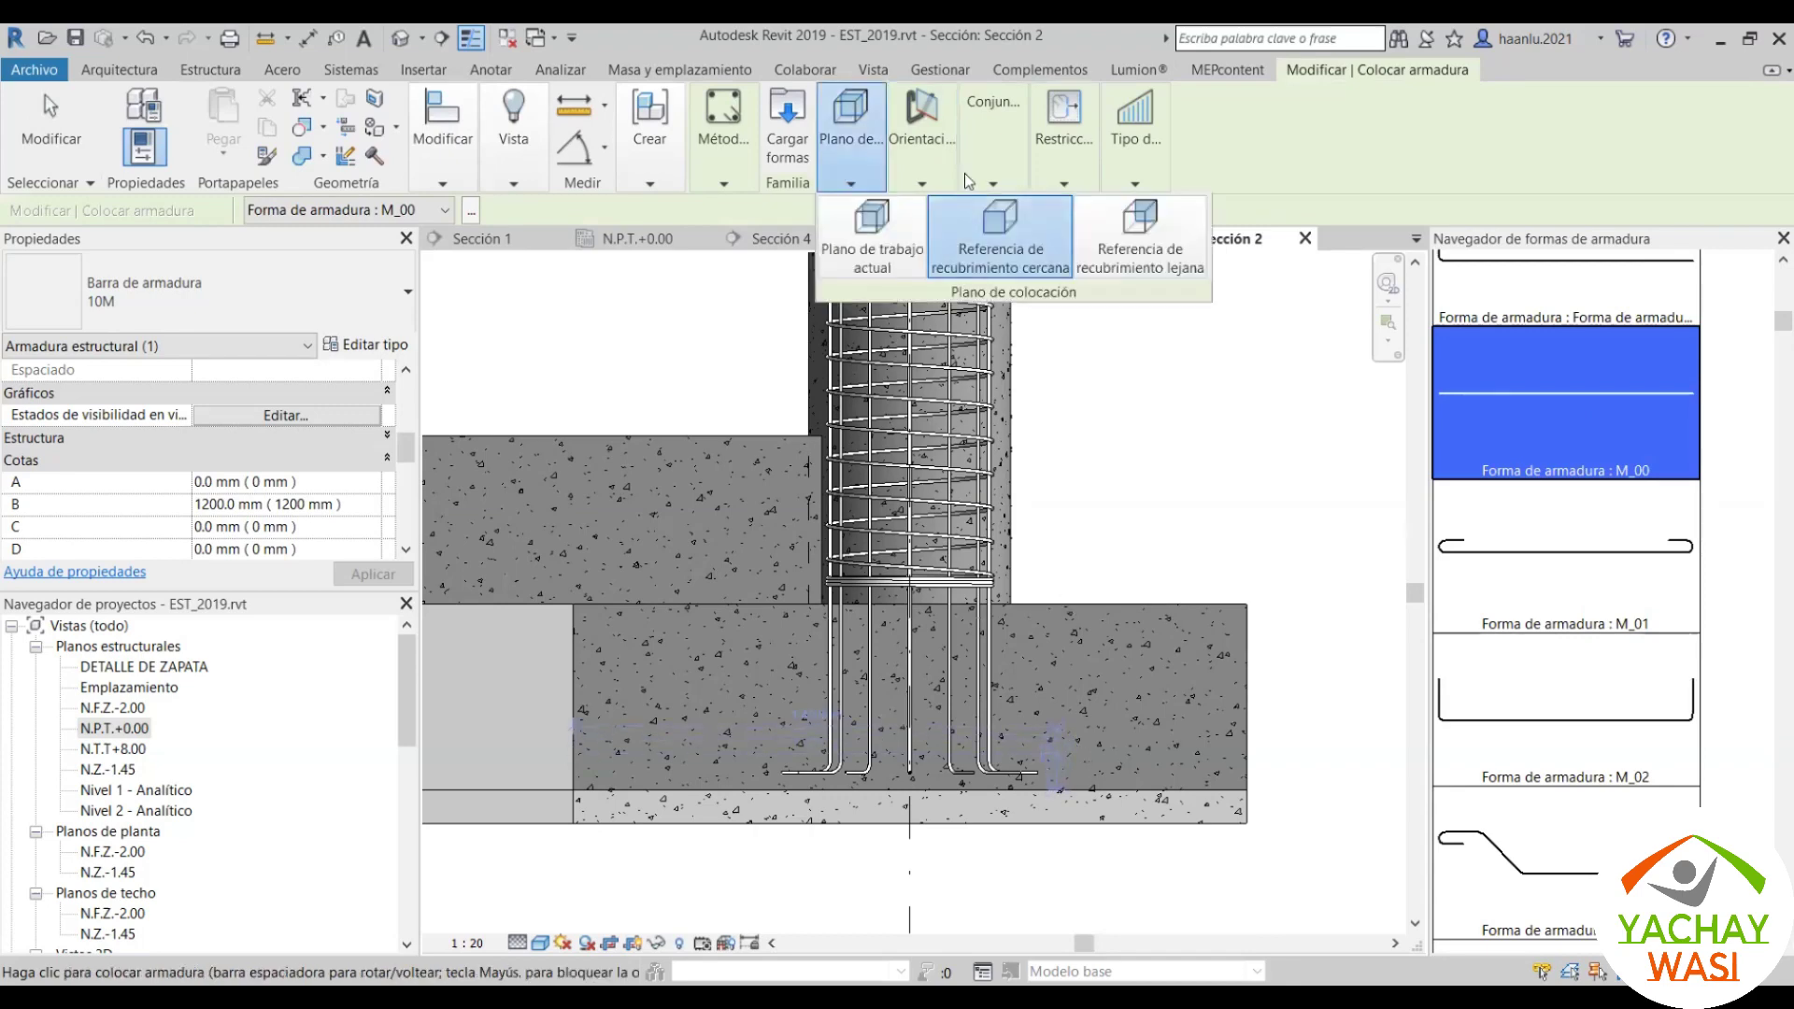
{"action": "left_click", "coordinate": [922, 140]}
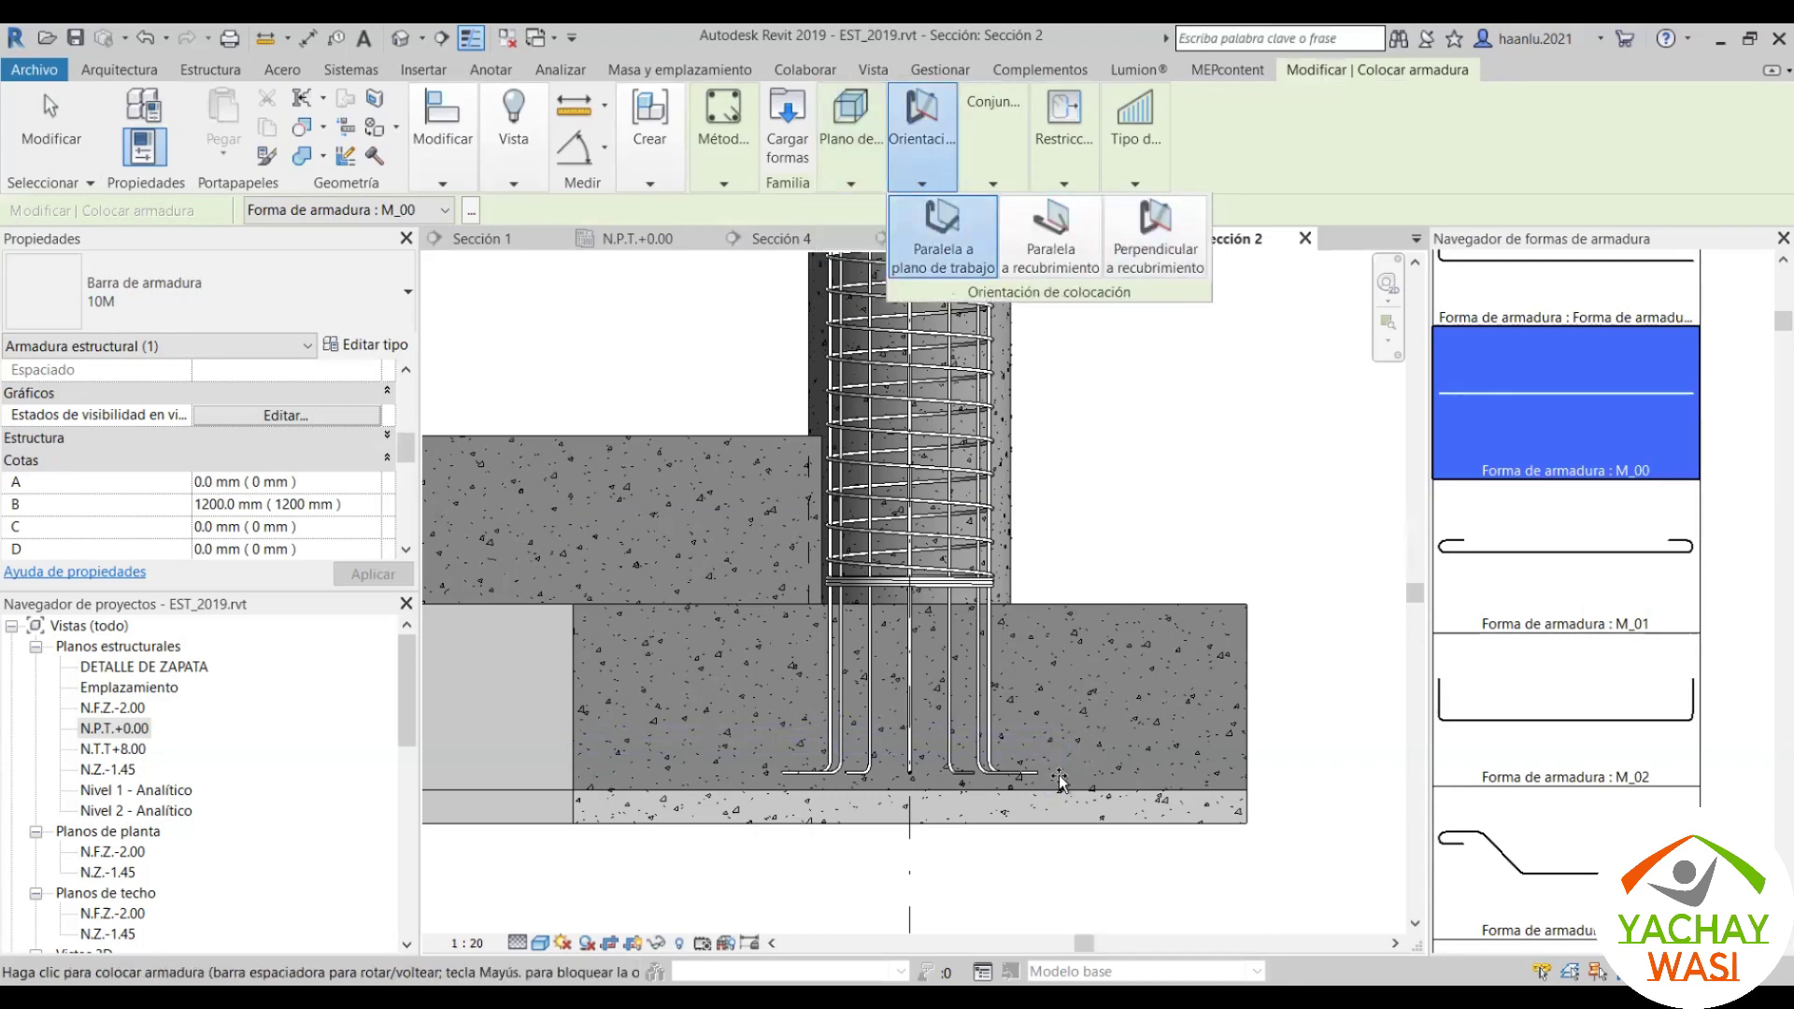
{"action": "scroll", "coordinate": [1058, 775], "scroll_direction": "up", "scroll_amount": 3}
{"action": "left_click", "coordinate": [928, 189]}
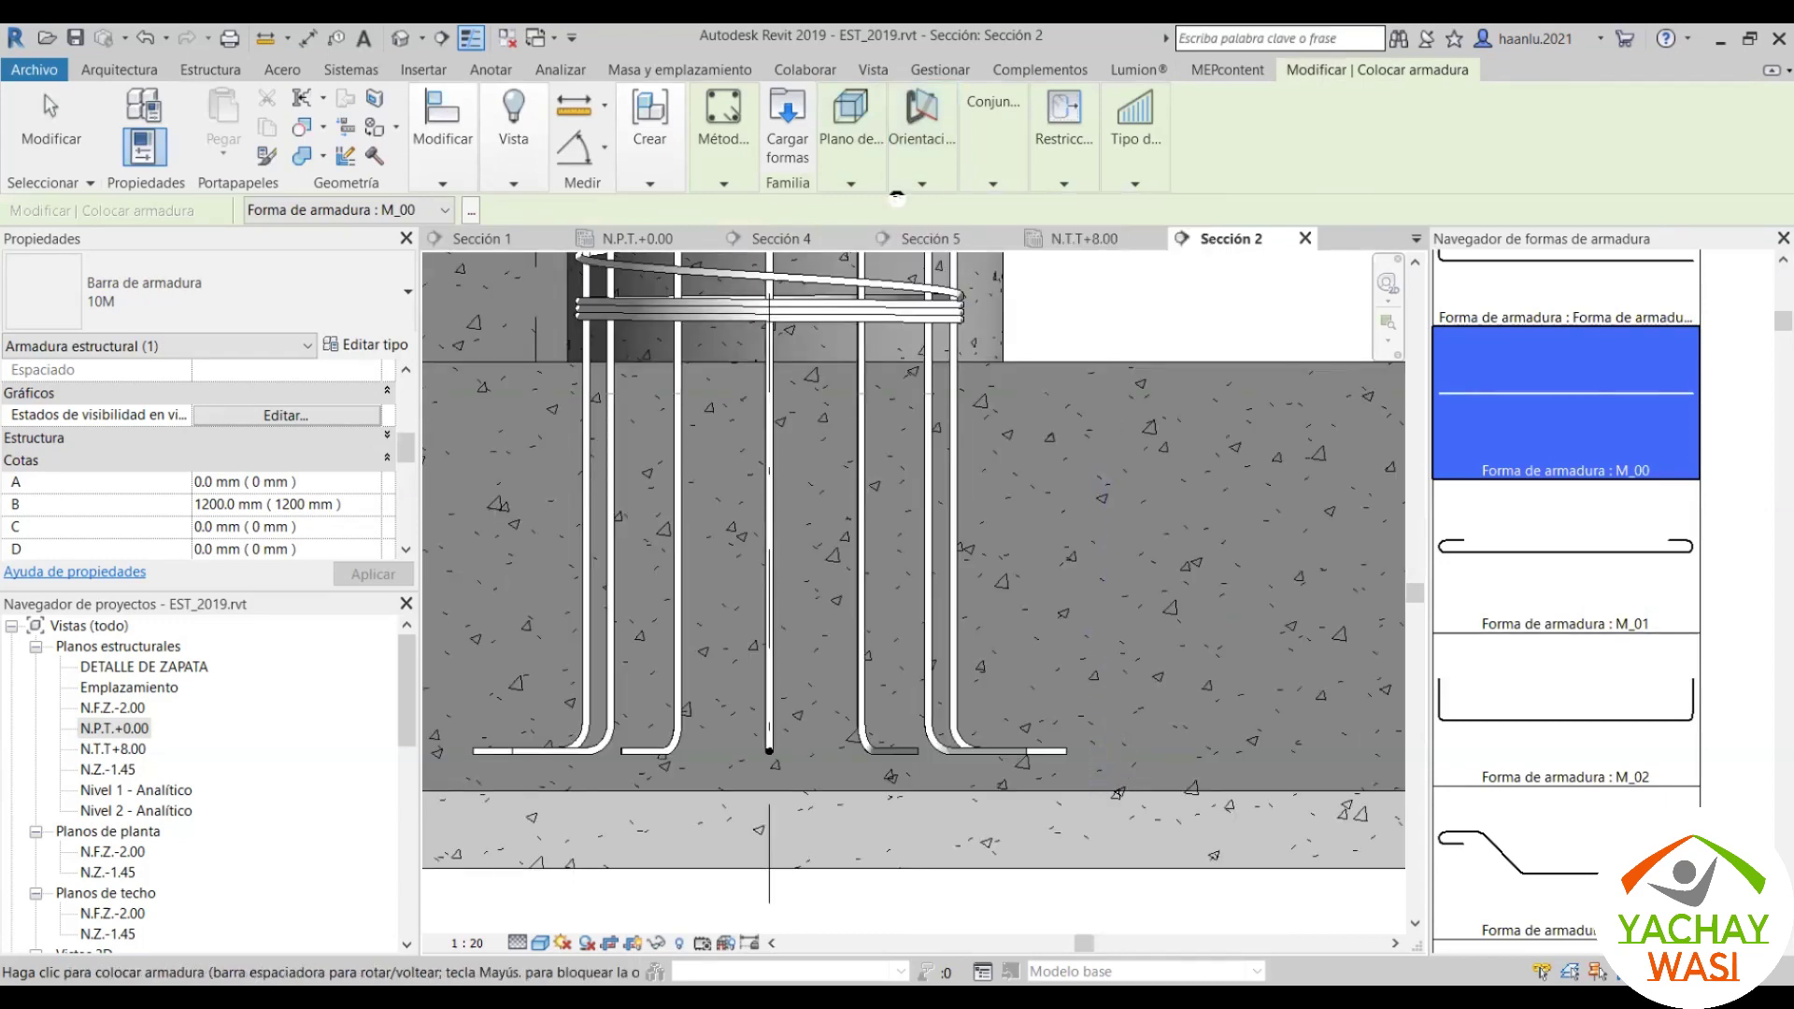
{"action": "left_click", "coordinate": [850, 183]}
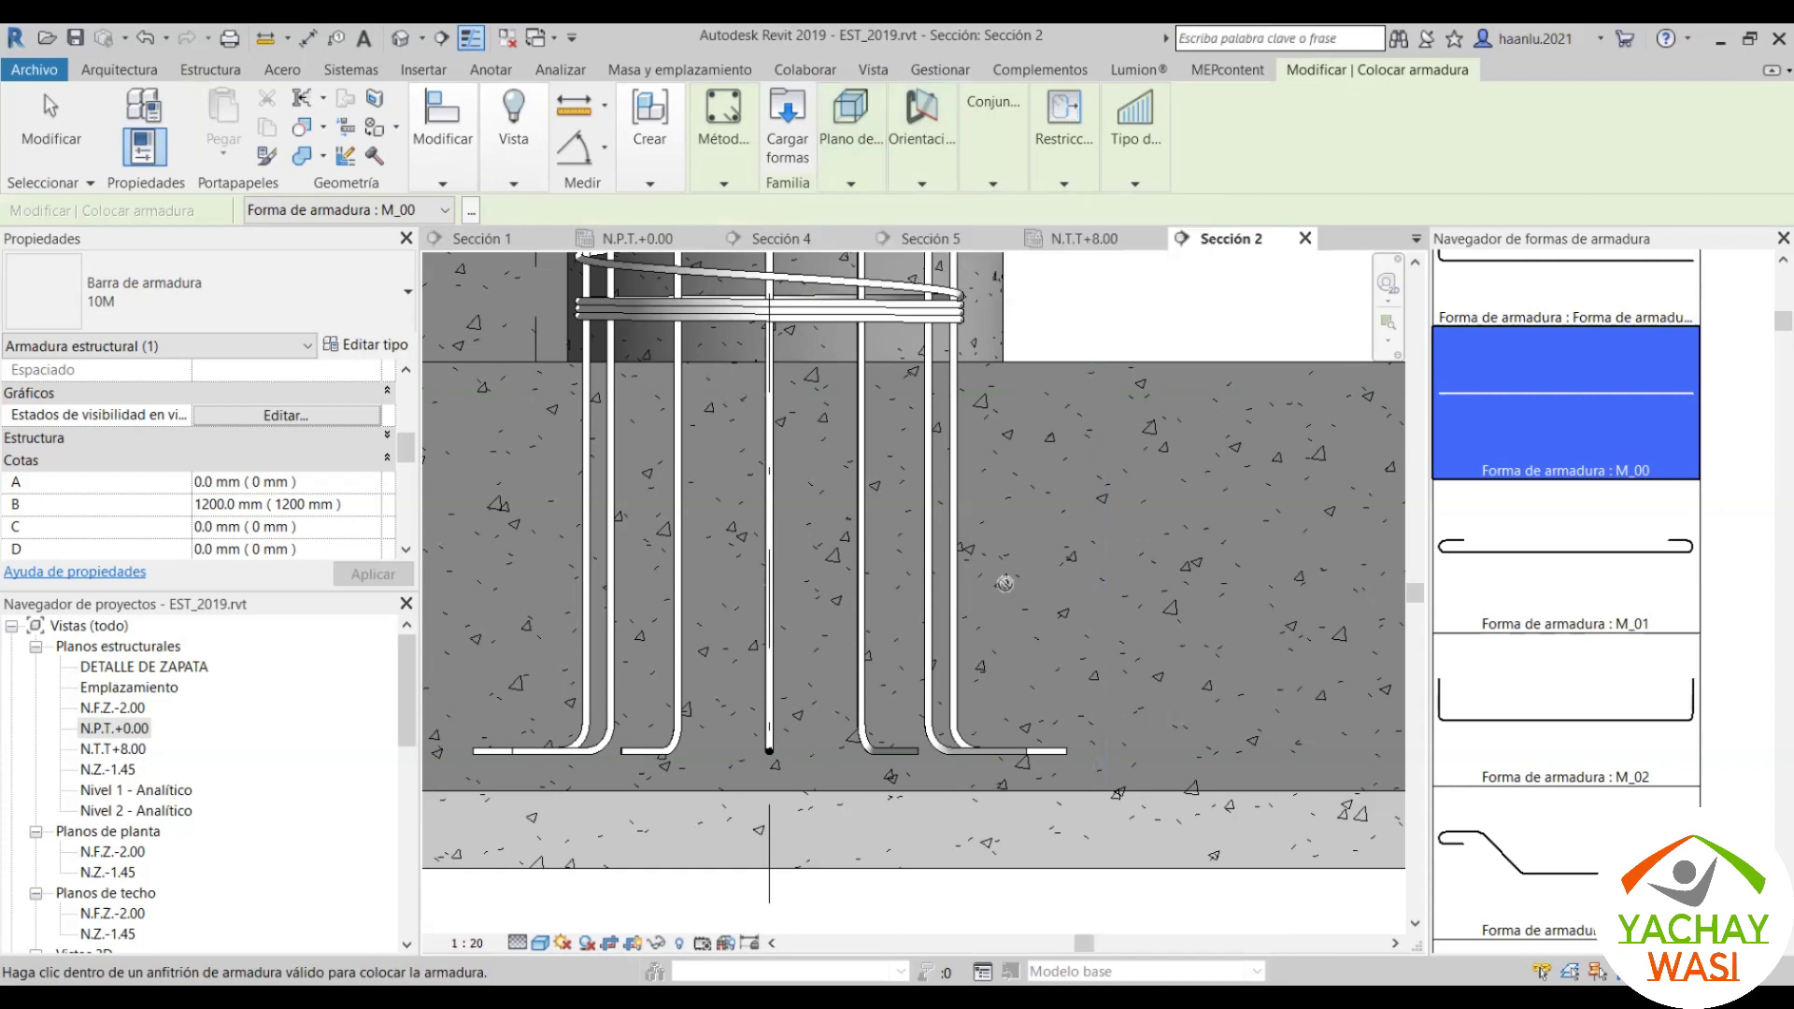
{"action": "scroll", "coordinate": [982, 552], "scroll_direction": "down", "scroll_amount": 3}
{"action": "scroll", "coordinate": [1077, 632], "scroll_direction": "up", "scroll_amount": 2}
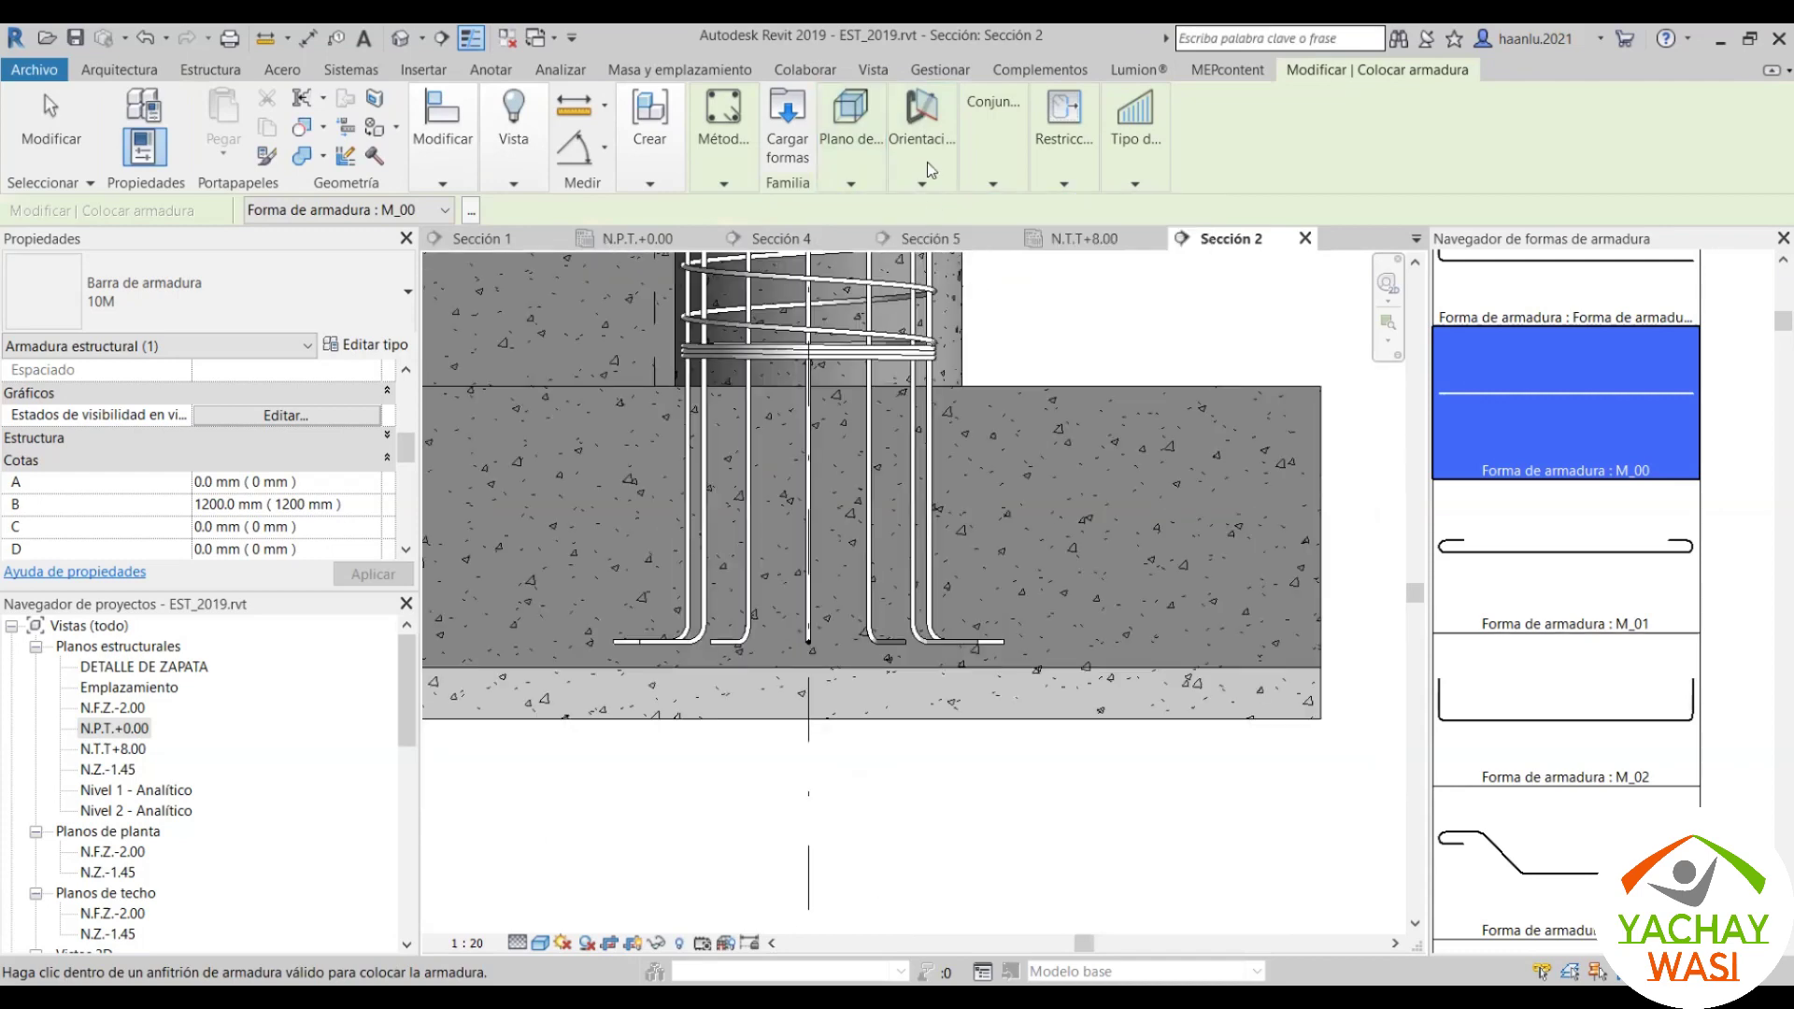
{"action": "left_click", "coordinate": [921, 183]}
{"action": "scroll", "coordinate": [1052, 573], "scroll_direction": "down", "scroll_amount": 1}
{"action": "left_click", "coordinate": [850, 184]}
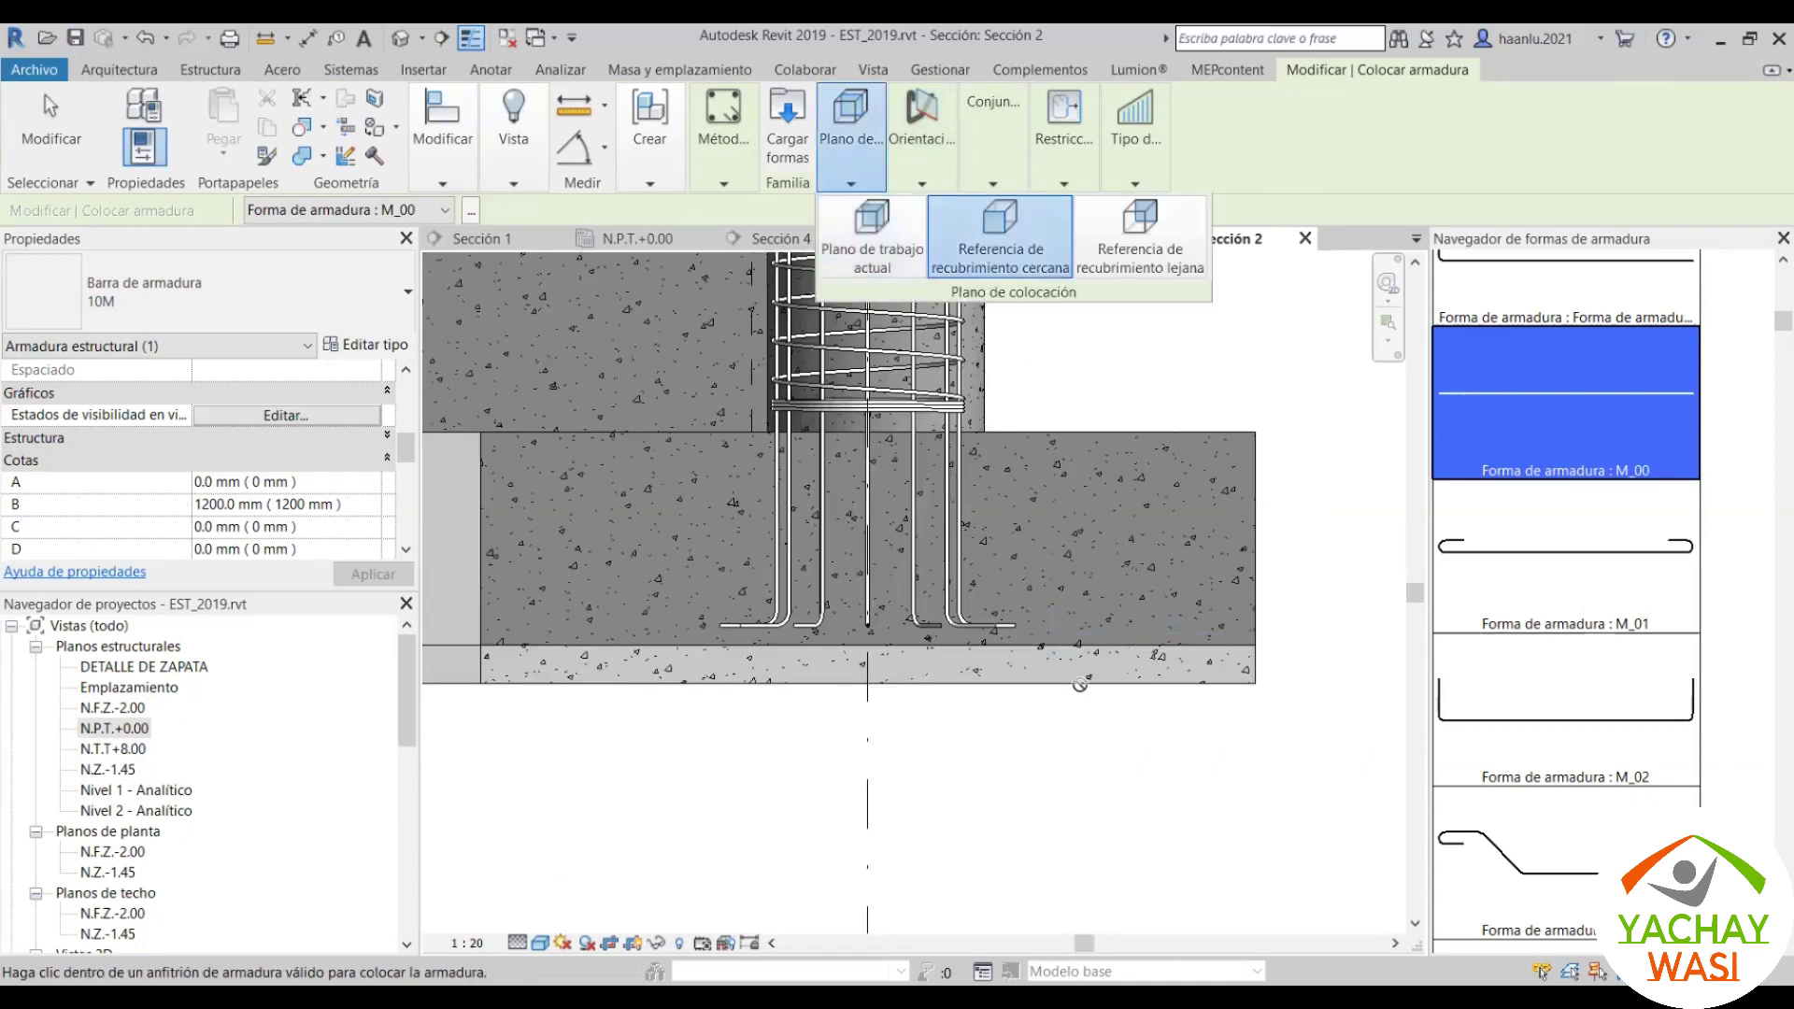
{"action": "scroll", "coordinate": [1052, 611], "scroll_direction": "up", "scroll_amount": 2}
{"action": "scroll", "coordinate": [993, 620], "scroll_direction": "up", "scroll_amount": 2}
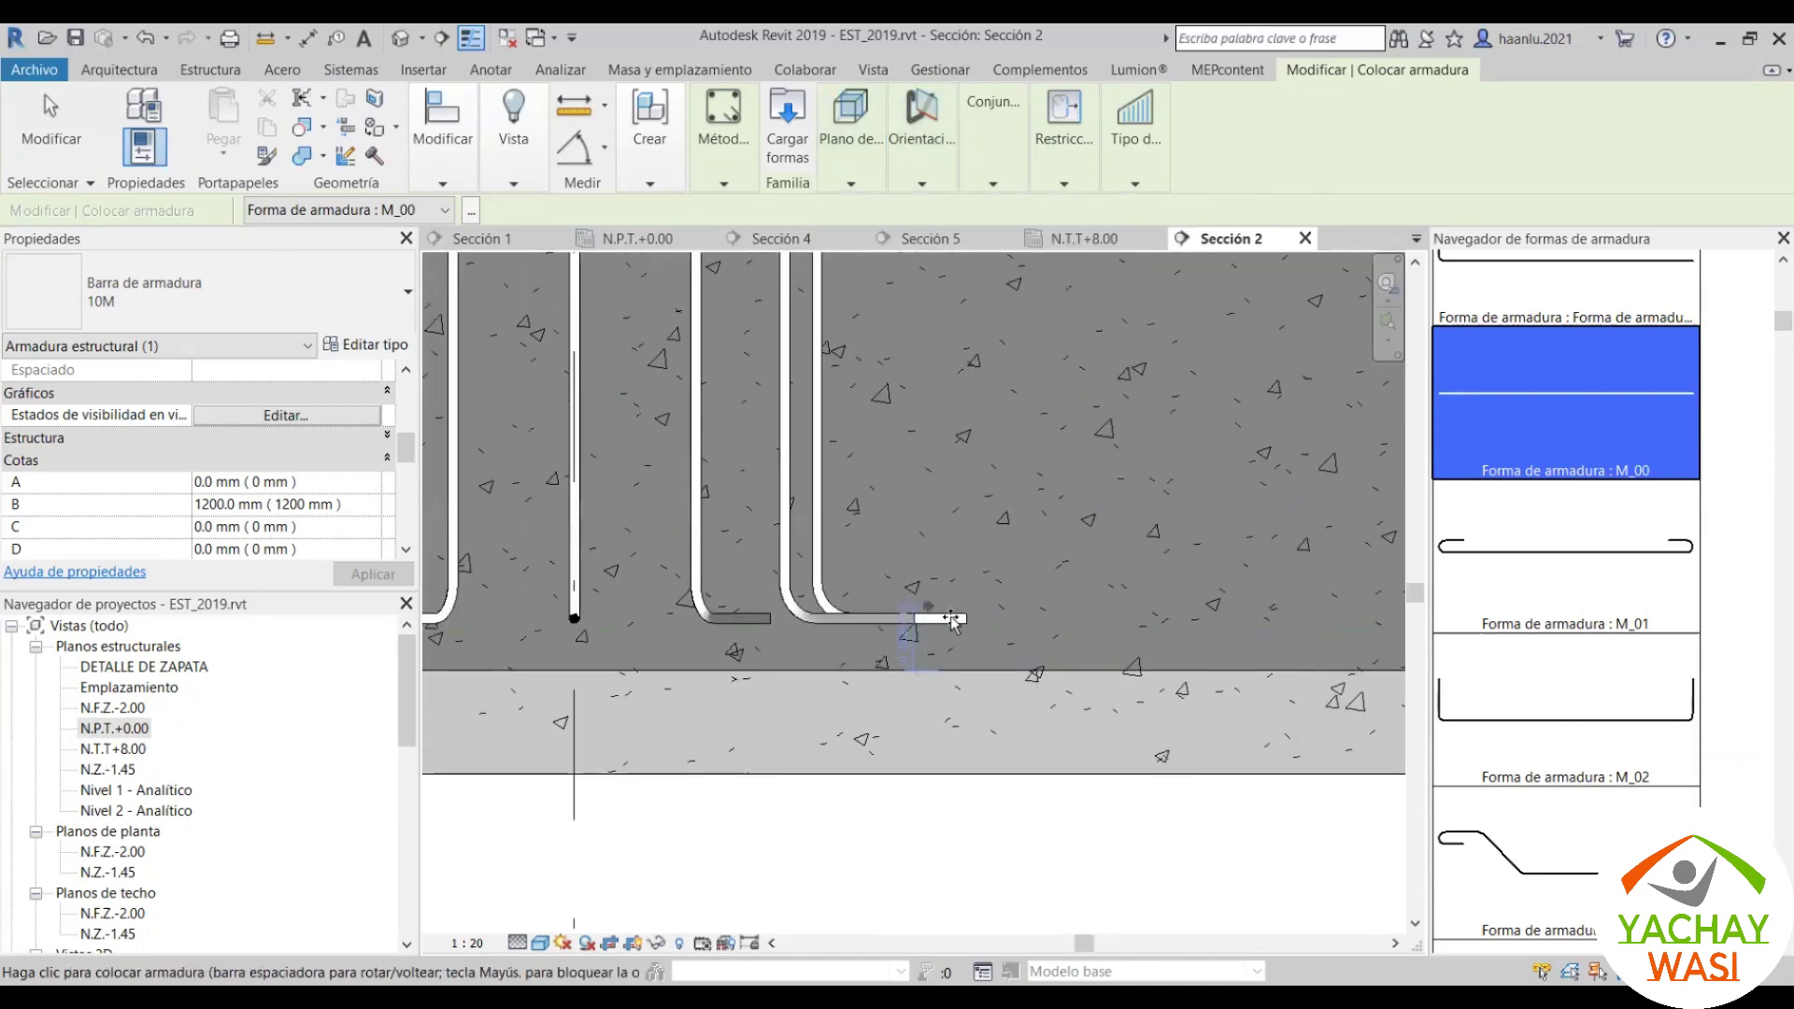
{"action": "scroll", "coordinate": [976, 638], "scroll_direction": "up", "scroll_amount": 1}
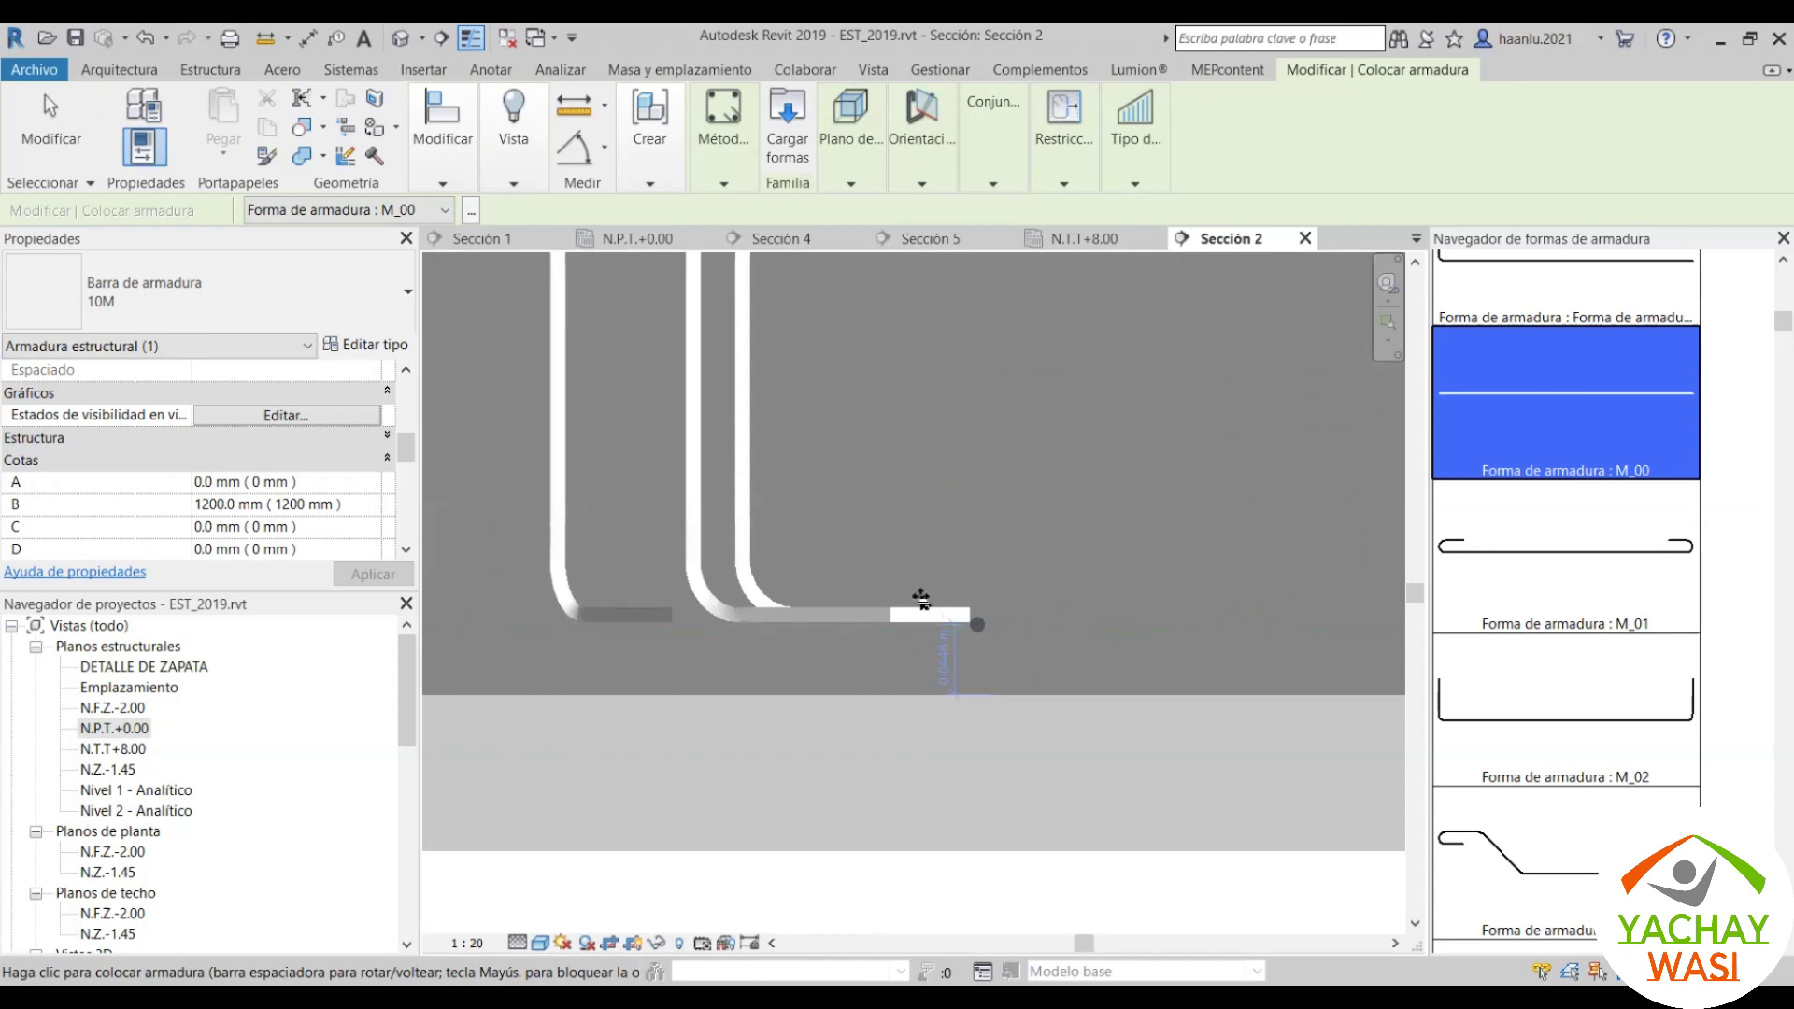
{"action": "scroll", "coordinate": [925, 603], "scroll_direction": "down", "scroll_amount": 1}
{"action": "scroll", "coordinate": [981, 607], "scroll_direction": "down", "scroll_amount": 1}
{"action": "scroll", "coordinate": [1027, 613], "scroll_direction": "down", "scroll_amount": 1}
{"action": "scroll", "coordinate": [1046, 612], "scroll_direction": "up", "scroll_amount": 2}
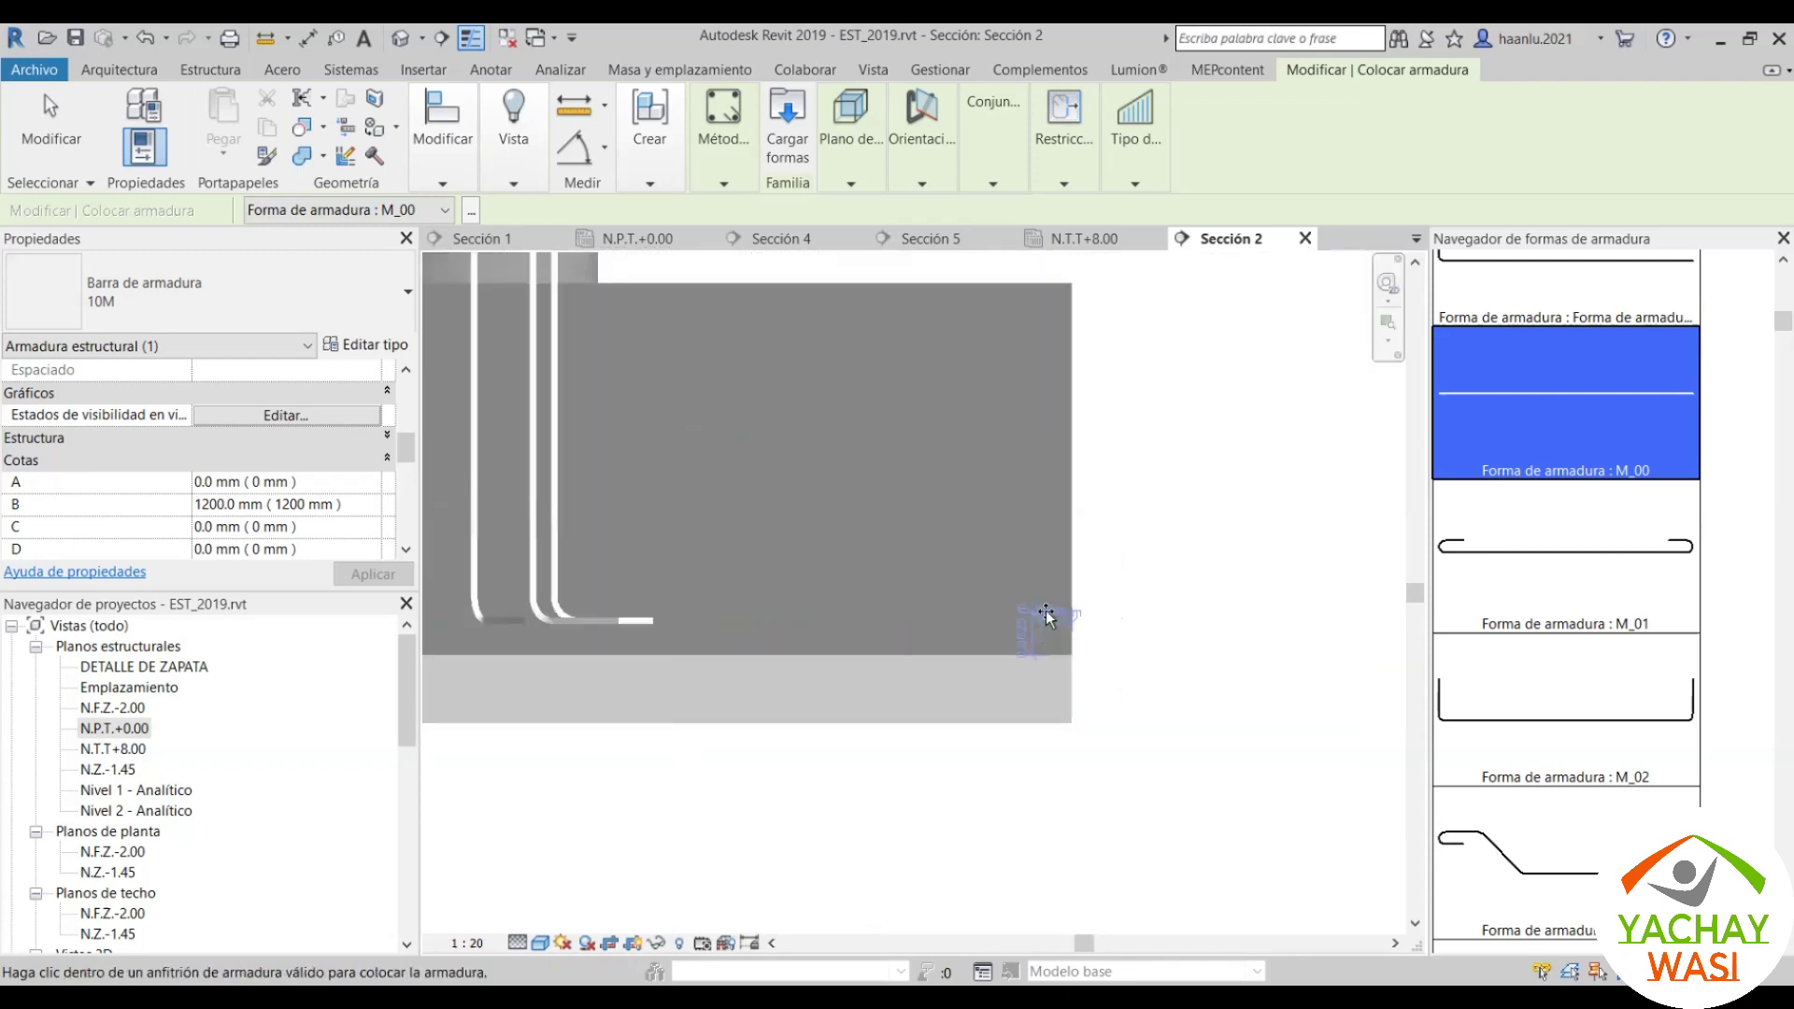
{"action": "scroll", "coordinate": [1047, 613], "scroll_direction": "up", "scroll_amount": 1}
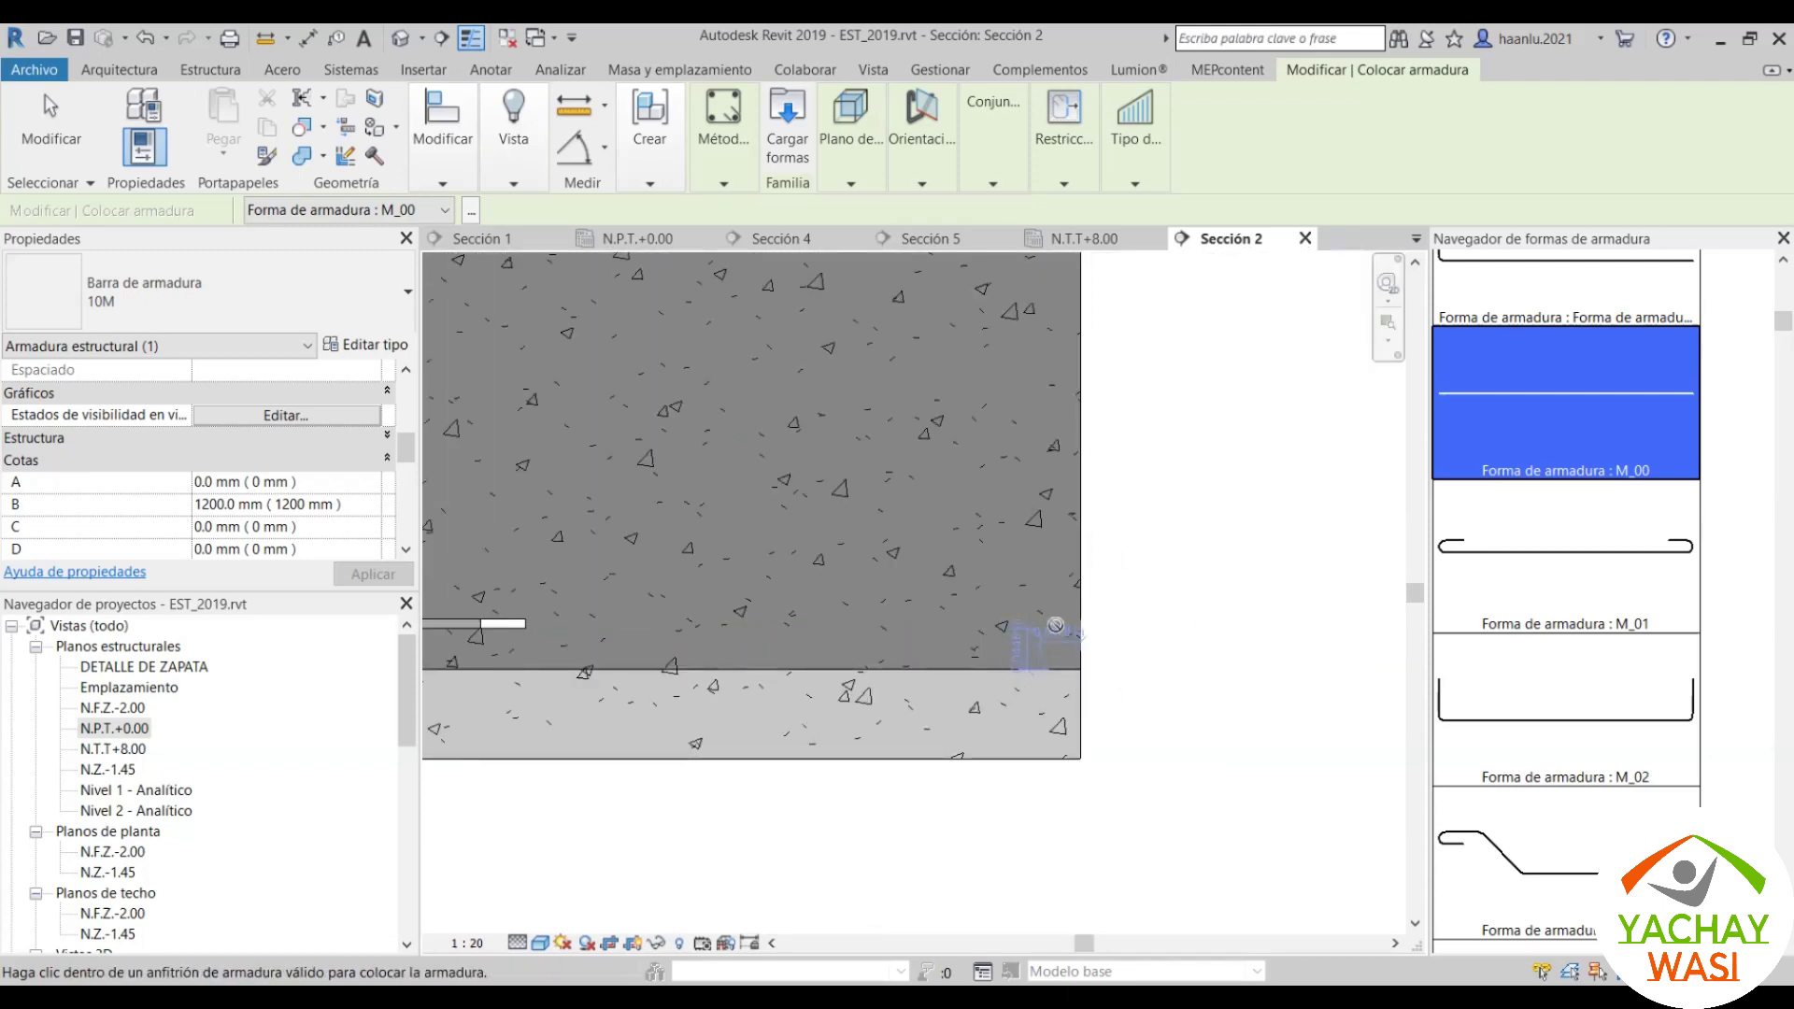
{"action": "scroll", "coordinate": [990, 626], "scroll_direction": "up", "scroll_amount": 1}
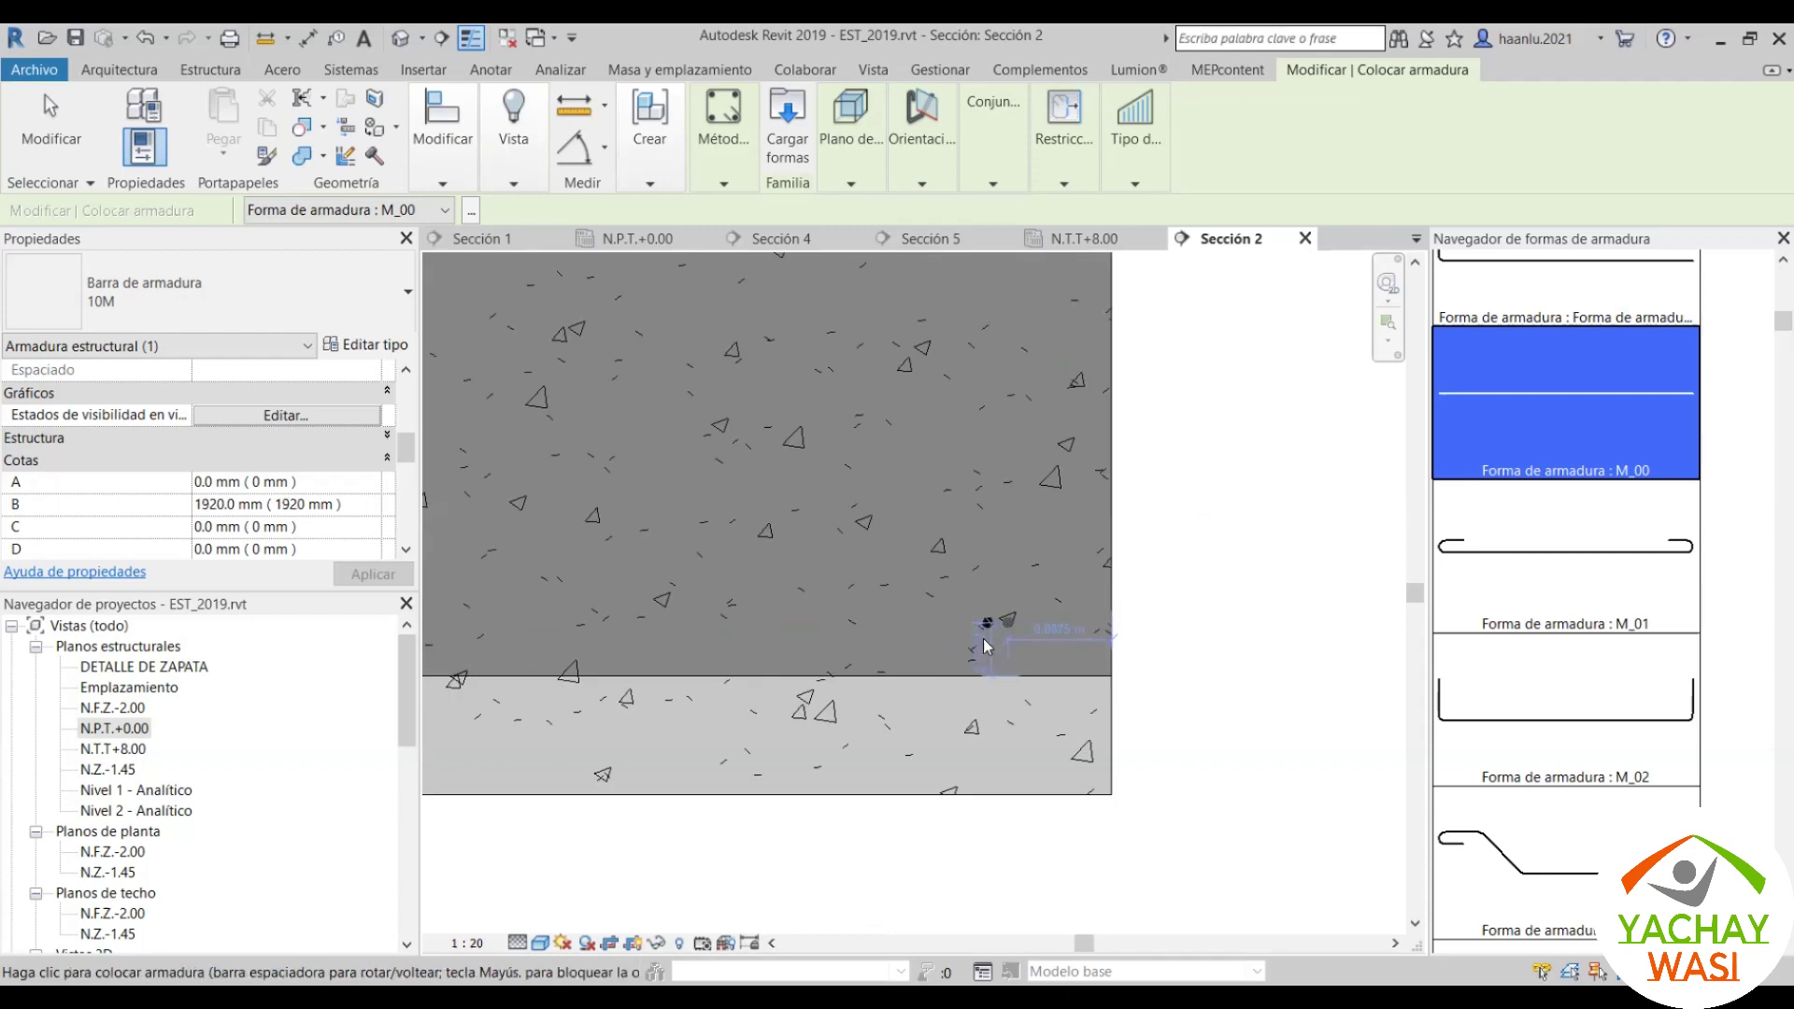
Step: Place the bar just above the footing bottom as Número con espaciado: 3 bars at 100 mm
{"action": "left_click", "coordinate": [986, 635]}
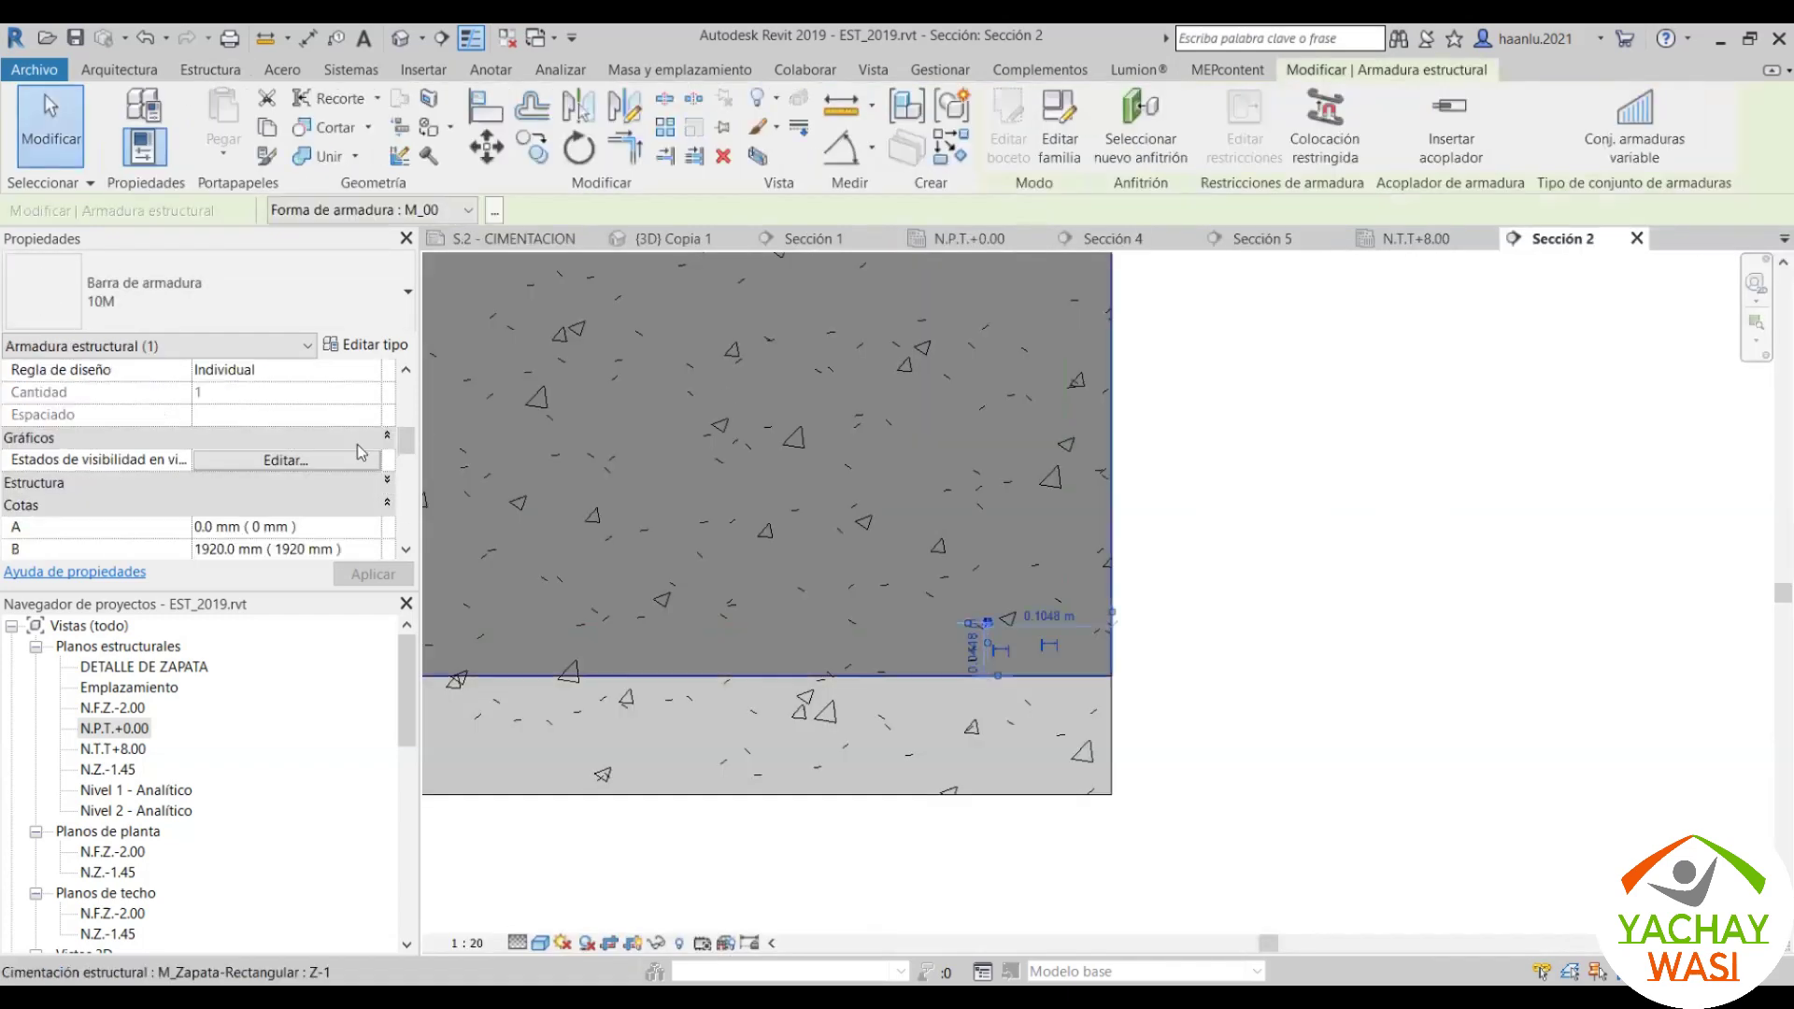
{"action": "left_click", "coordinate": [375, 378]}
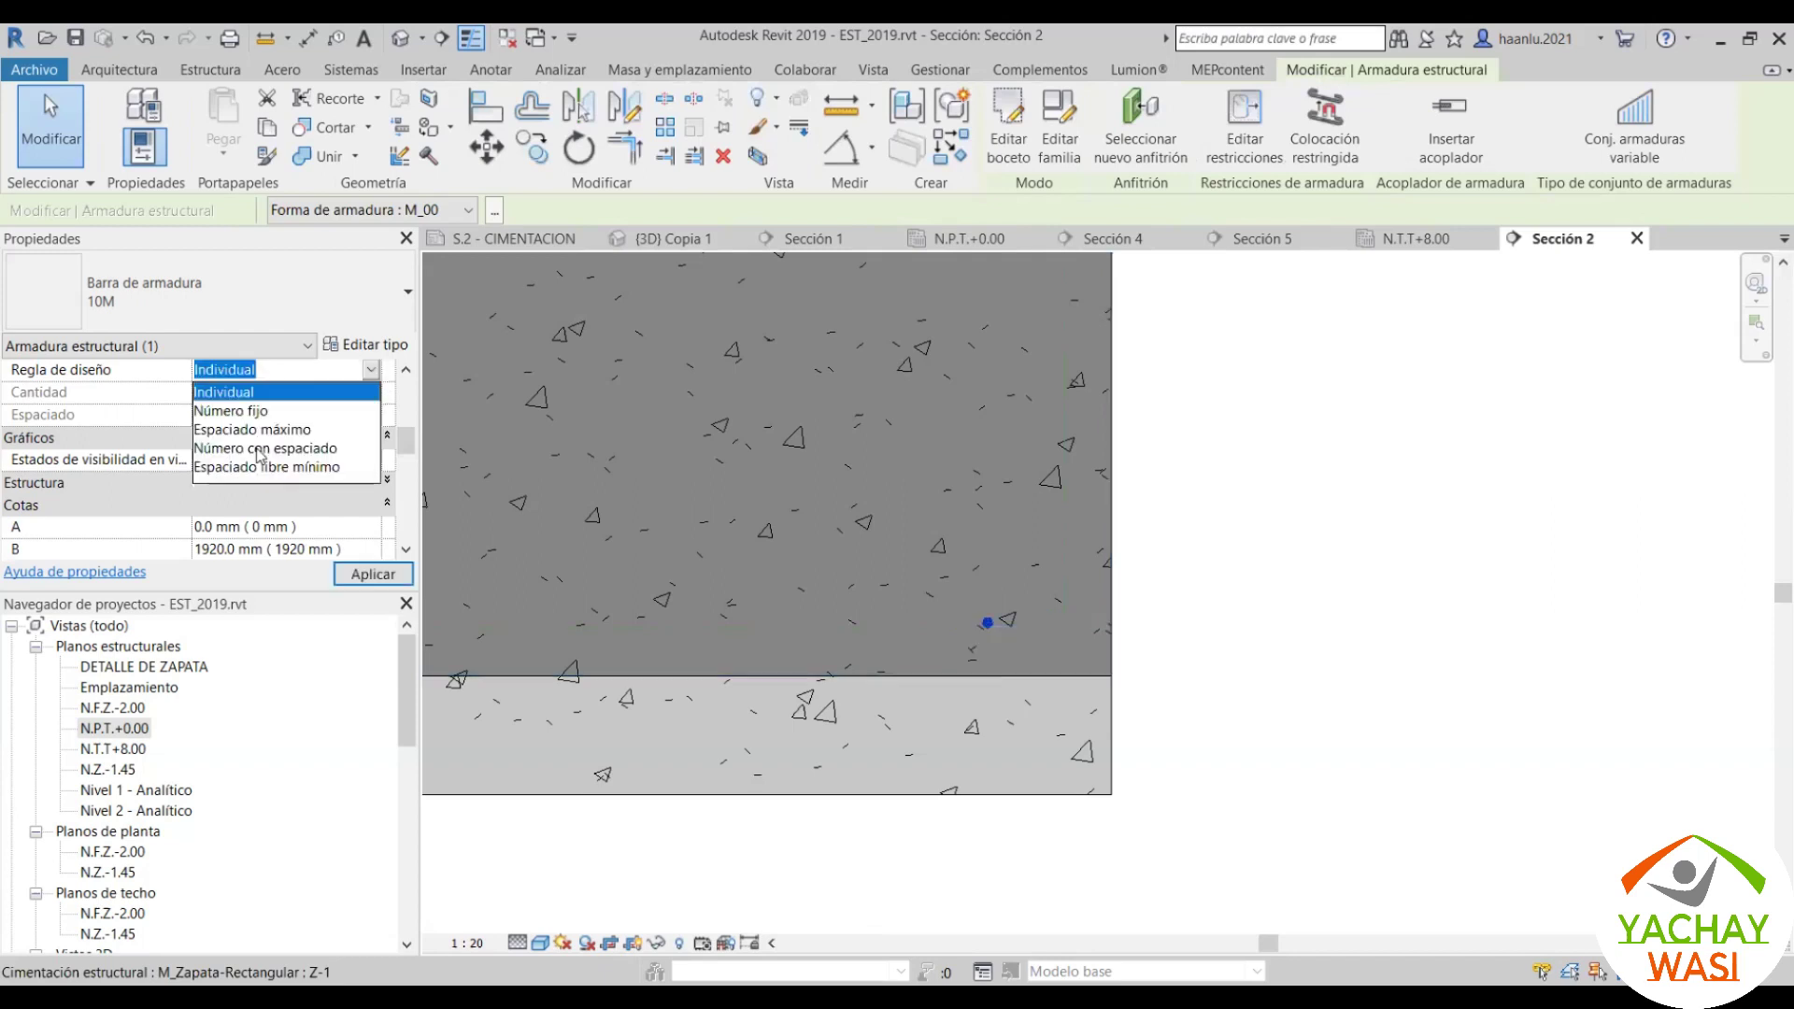
{"action": "left_click", "coordinate": [355, 573]}
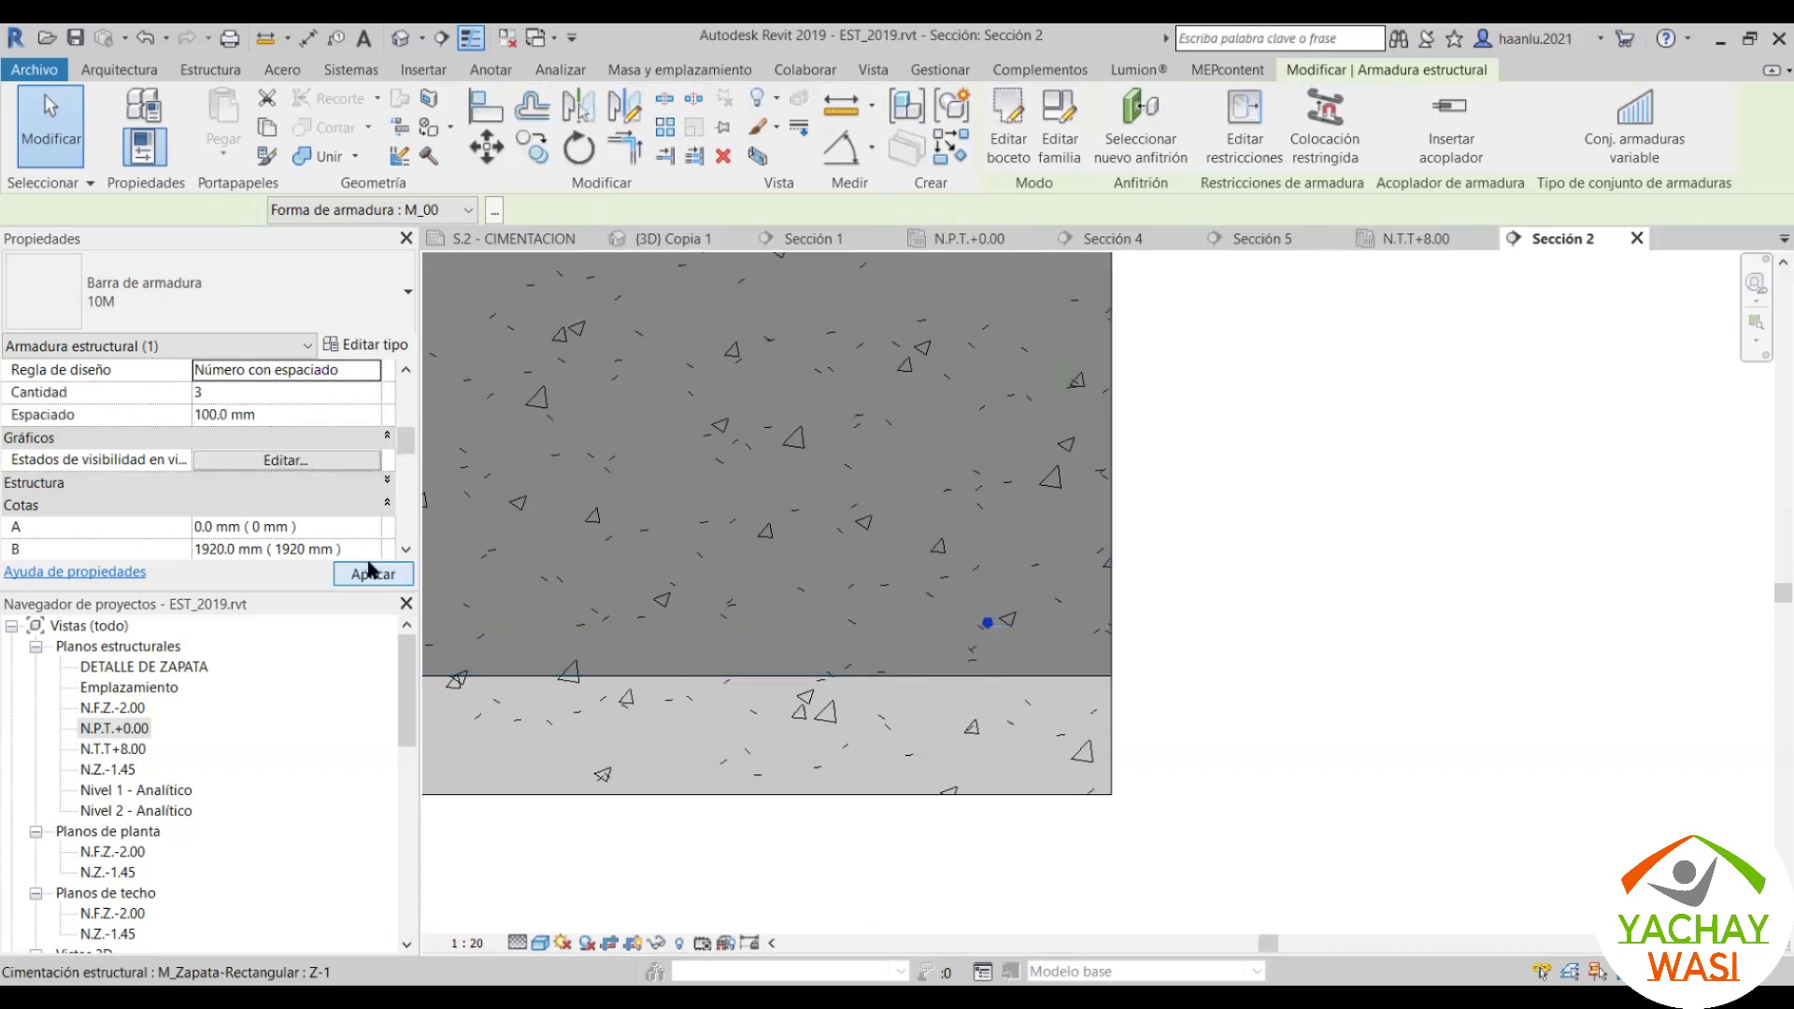
{"action": "scroll", "coordinate": [1054, 529], "scroll_direction": "down", "scroll_amount": 3}
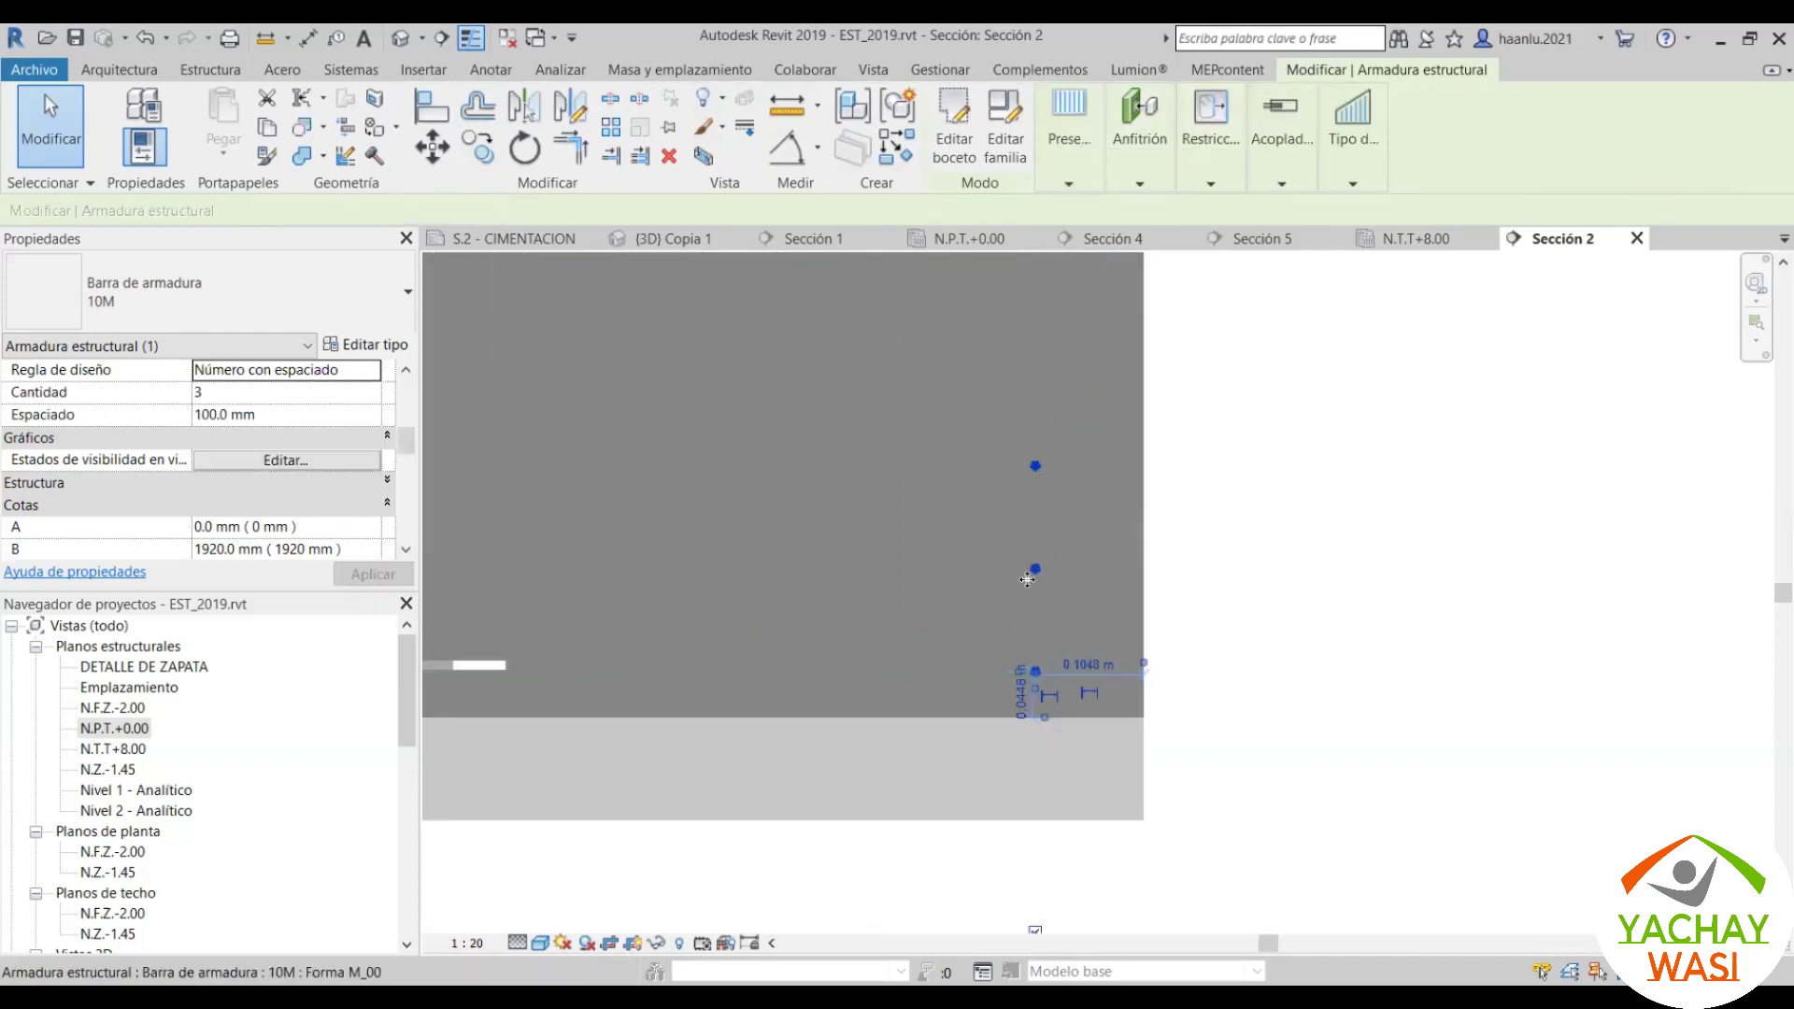
{"action": "key", "text": "Escape"}
{"action": "scroll", "coordinate": [1028, 675], "scroll_direction": "up", "scroll_amount": 1}
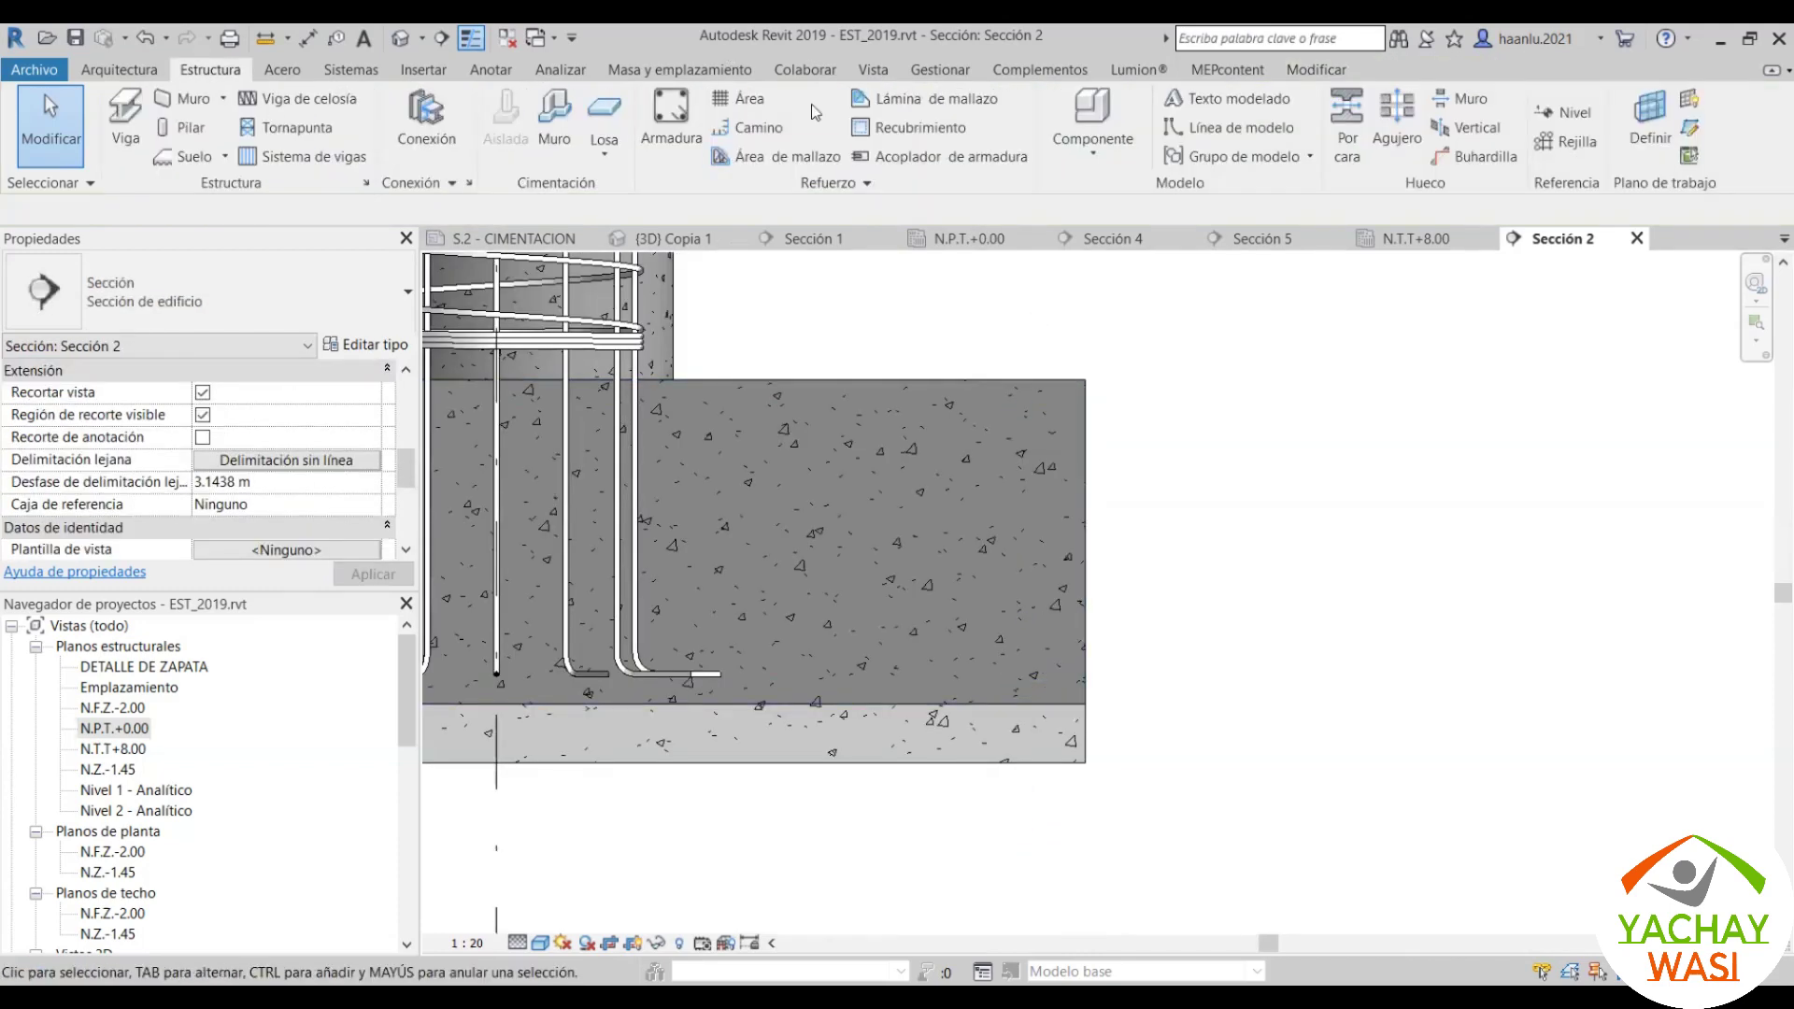
Step: Go from the S.2 - CIMENTACION sheet to the N.Z.-1.45 structural plan
{"action": "left_click", "coordinate": [547, 239]}
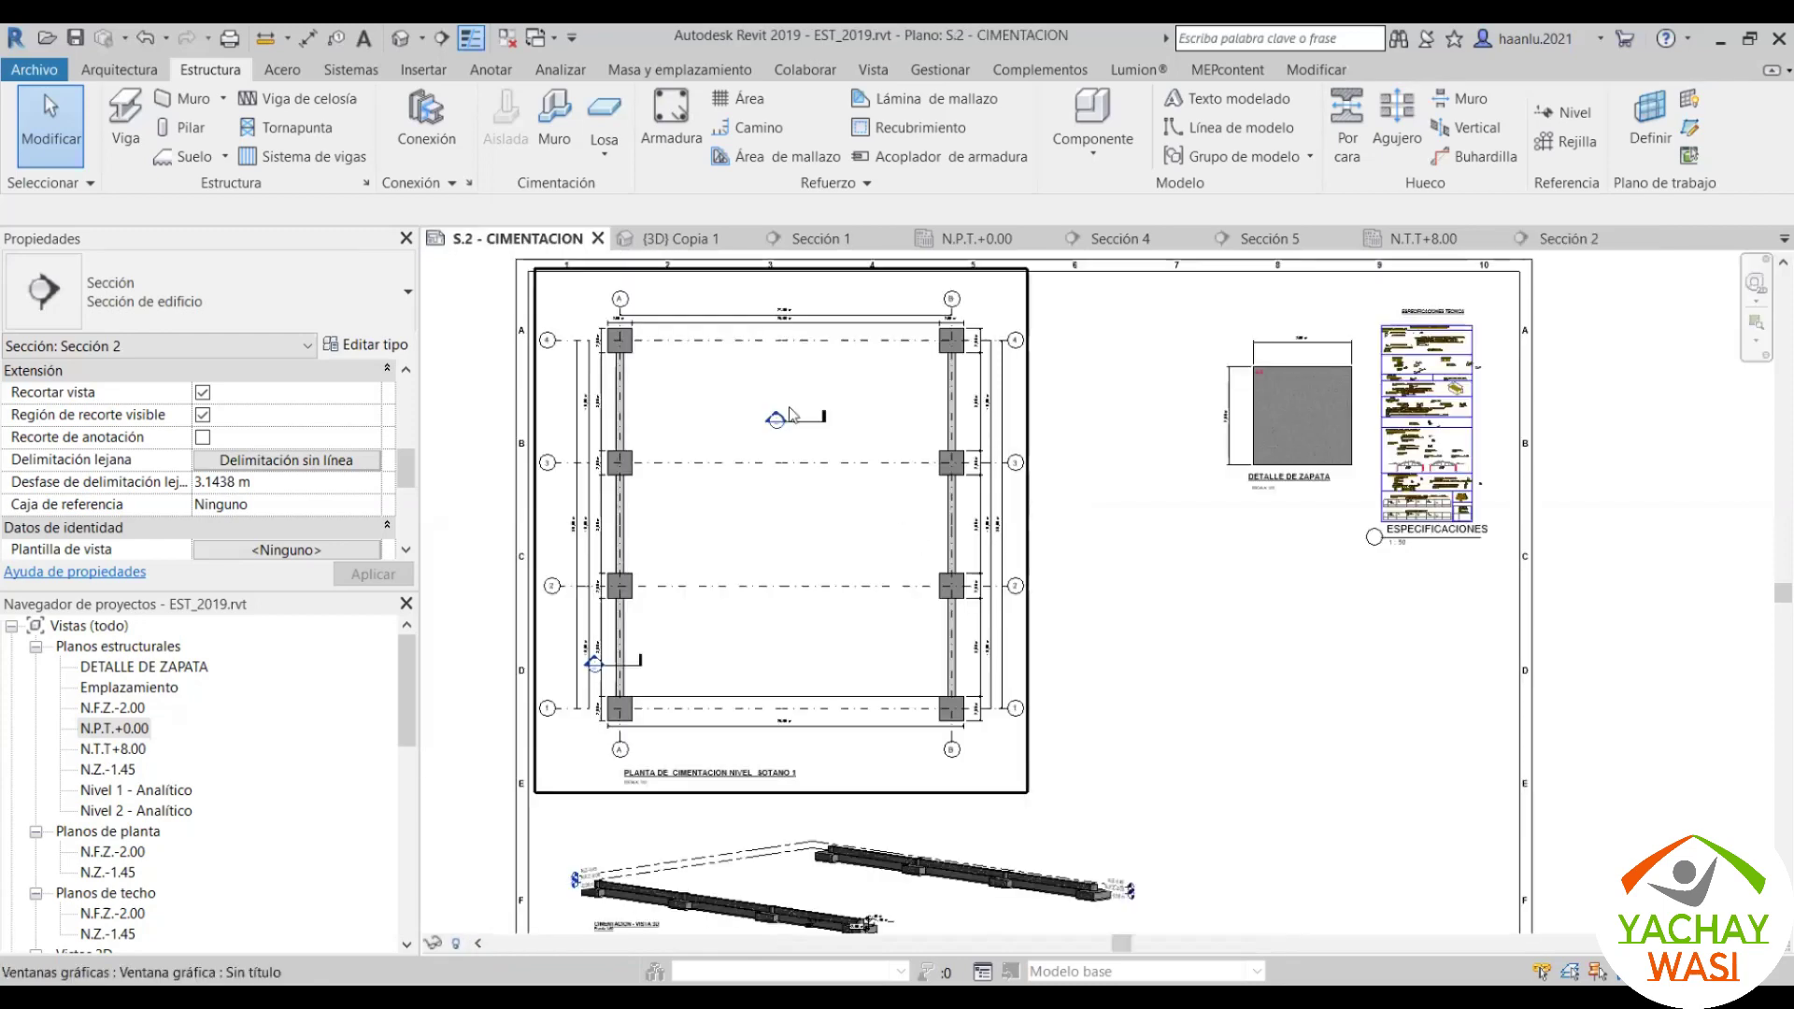
{"action": "scroll", "coordinate": [591, 329], "scroll_direction": "up", "scroll_amount": 4}
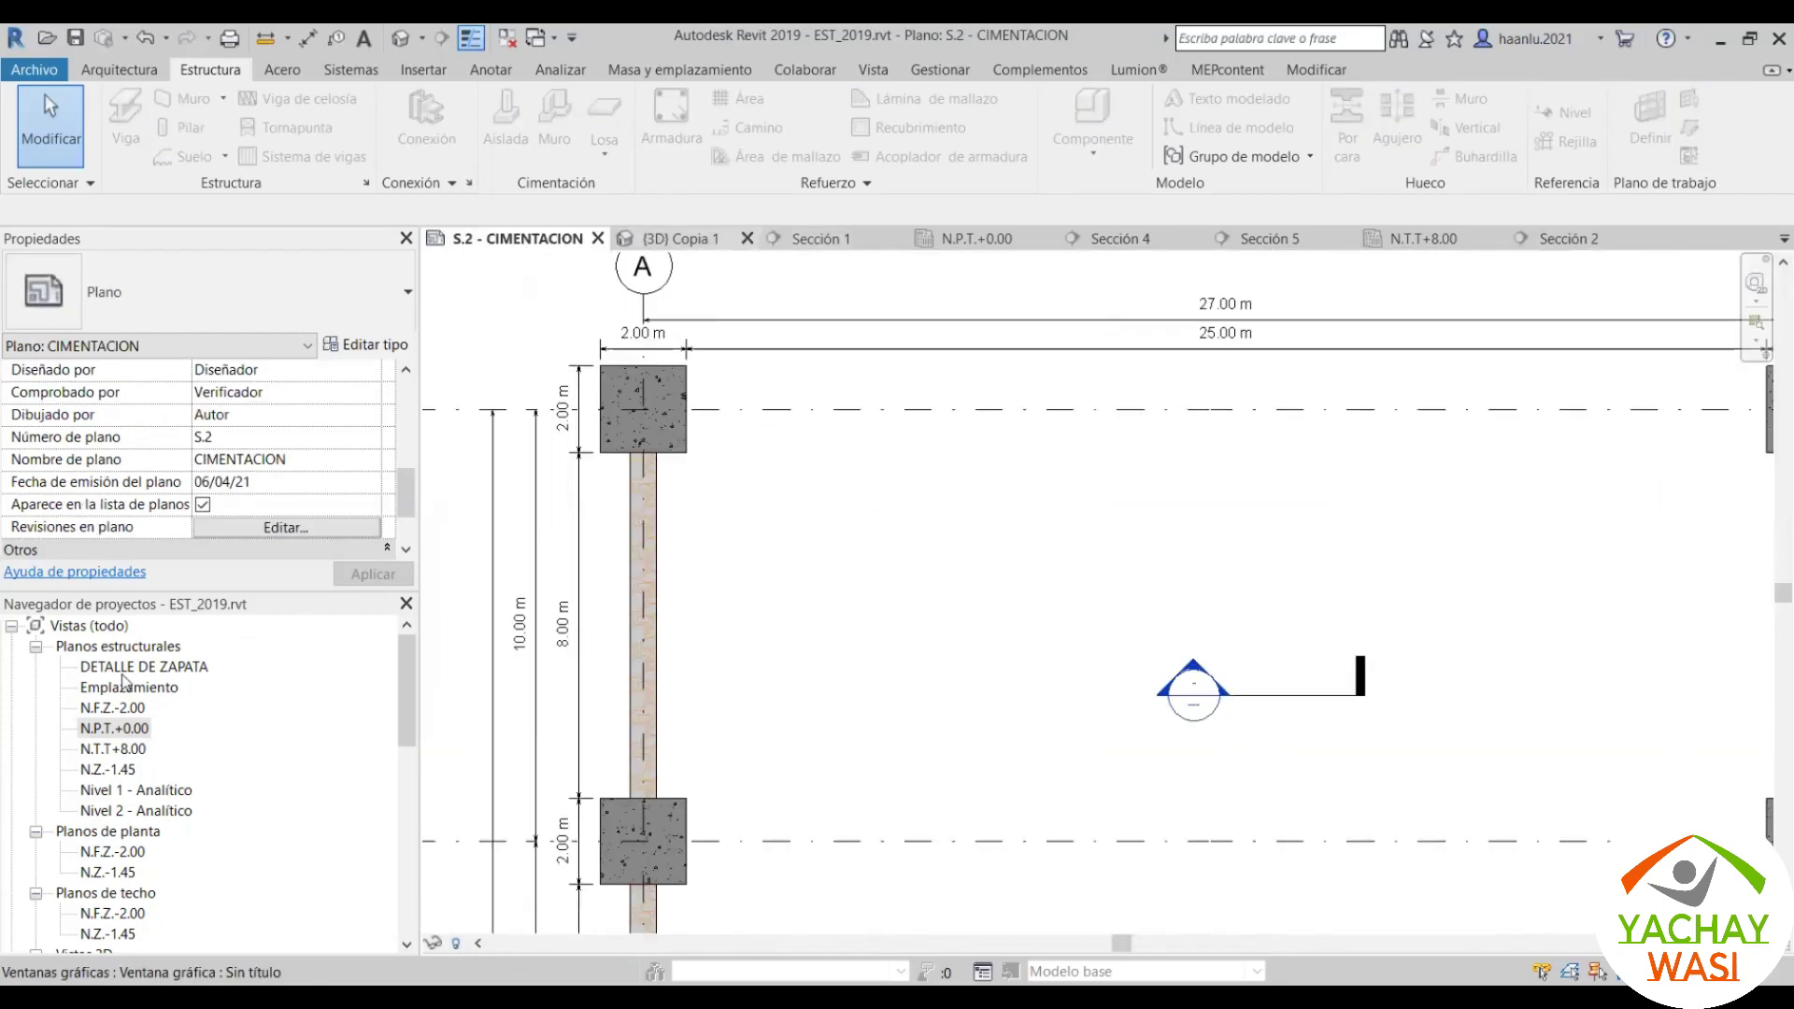
{"action": "double_click", "coordinate": [111, 772]}
{"action": "scroll", "coordinate": [731, 719], "scroll_direction": "up", "scroll_amount": 2}
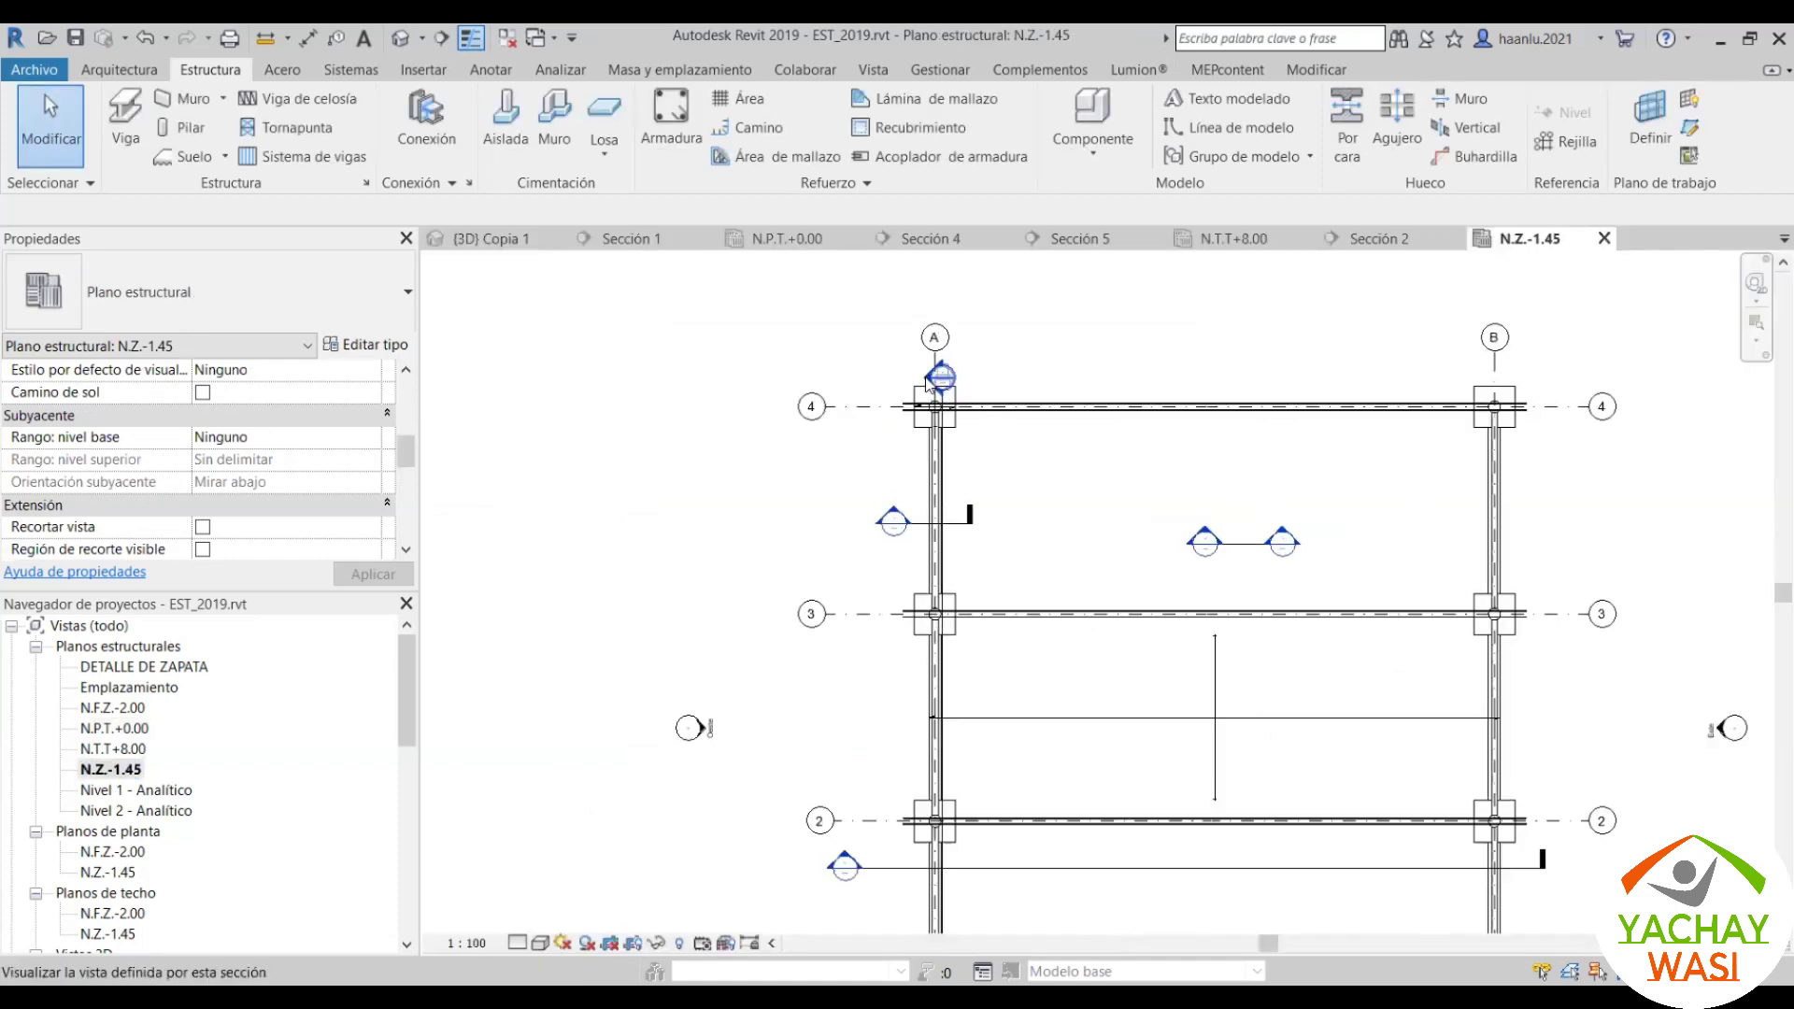
{"action": "scroll", "coordinate": [732, 719], "scroll_direction": "up", "scroll_amount": 2}
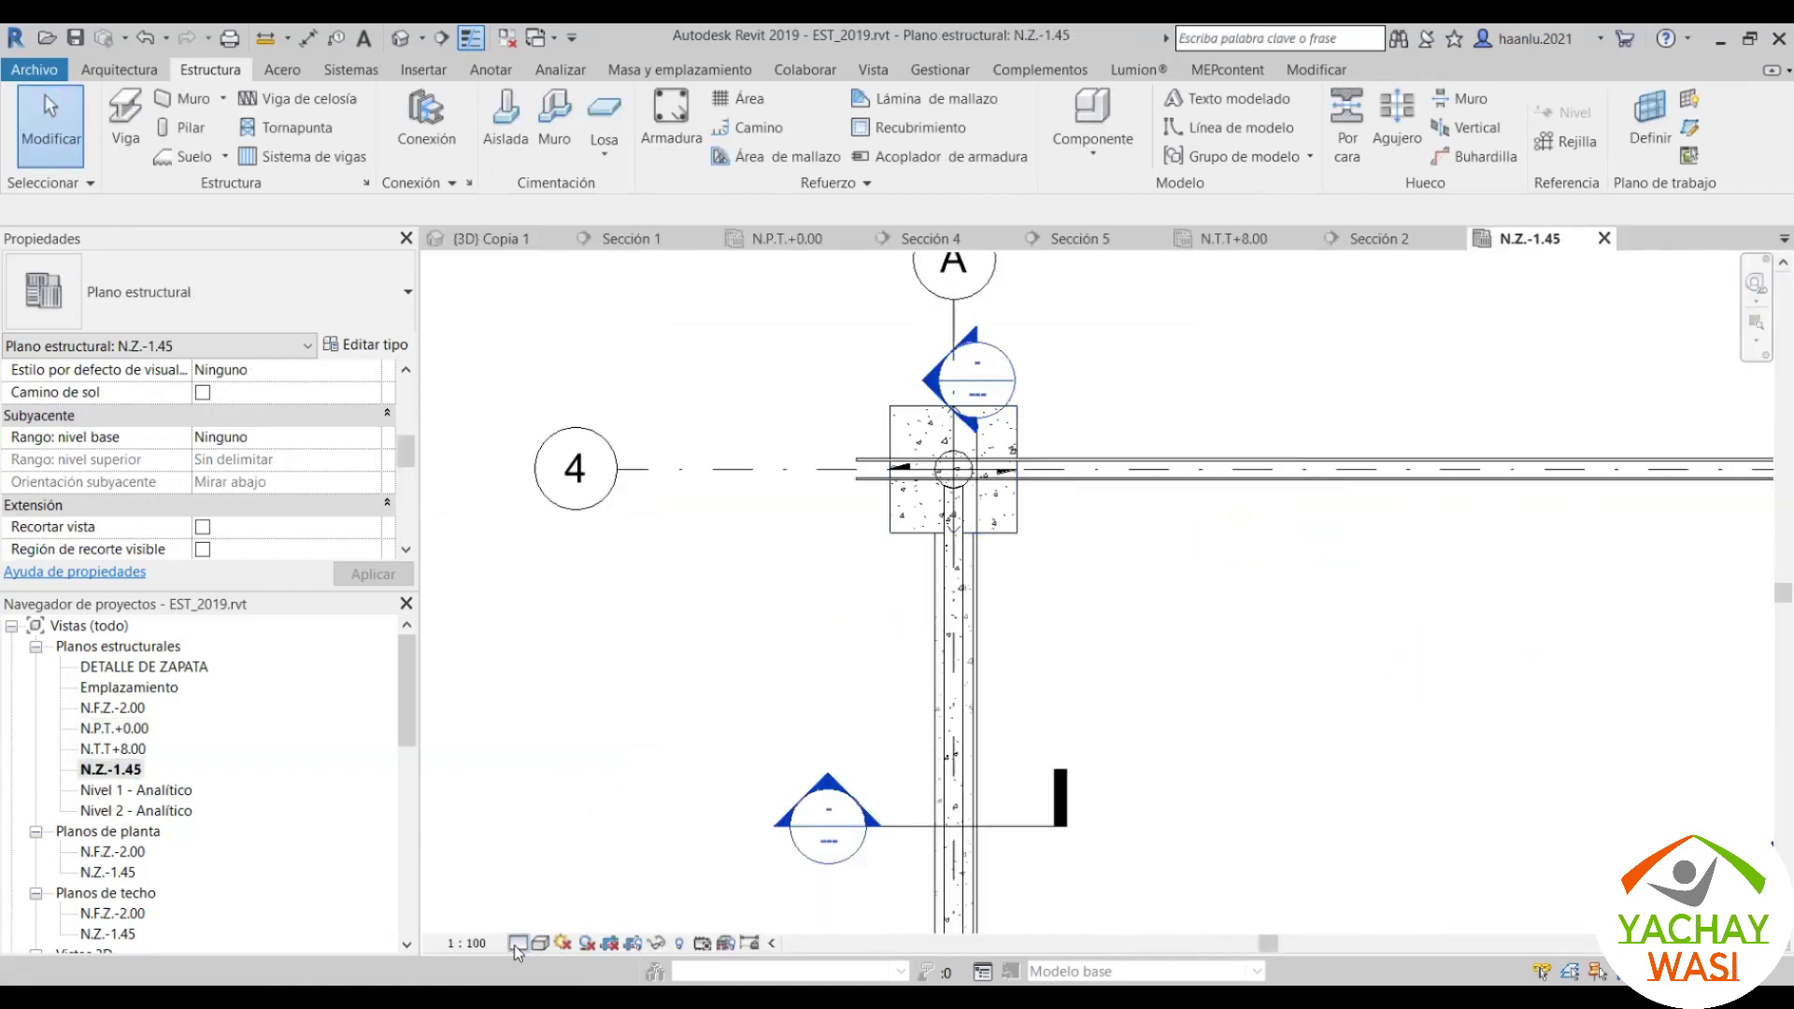
{"action": "scroll", "coordinate": [930, 392], "scroll_direction": "up", "scroll_amount": 2}
{"action": "scroll", "coordinate": [930, 392], "scroll_direction": "up", "scroll_amount": 2}
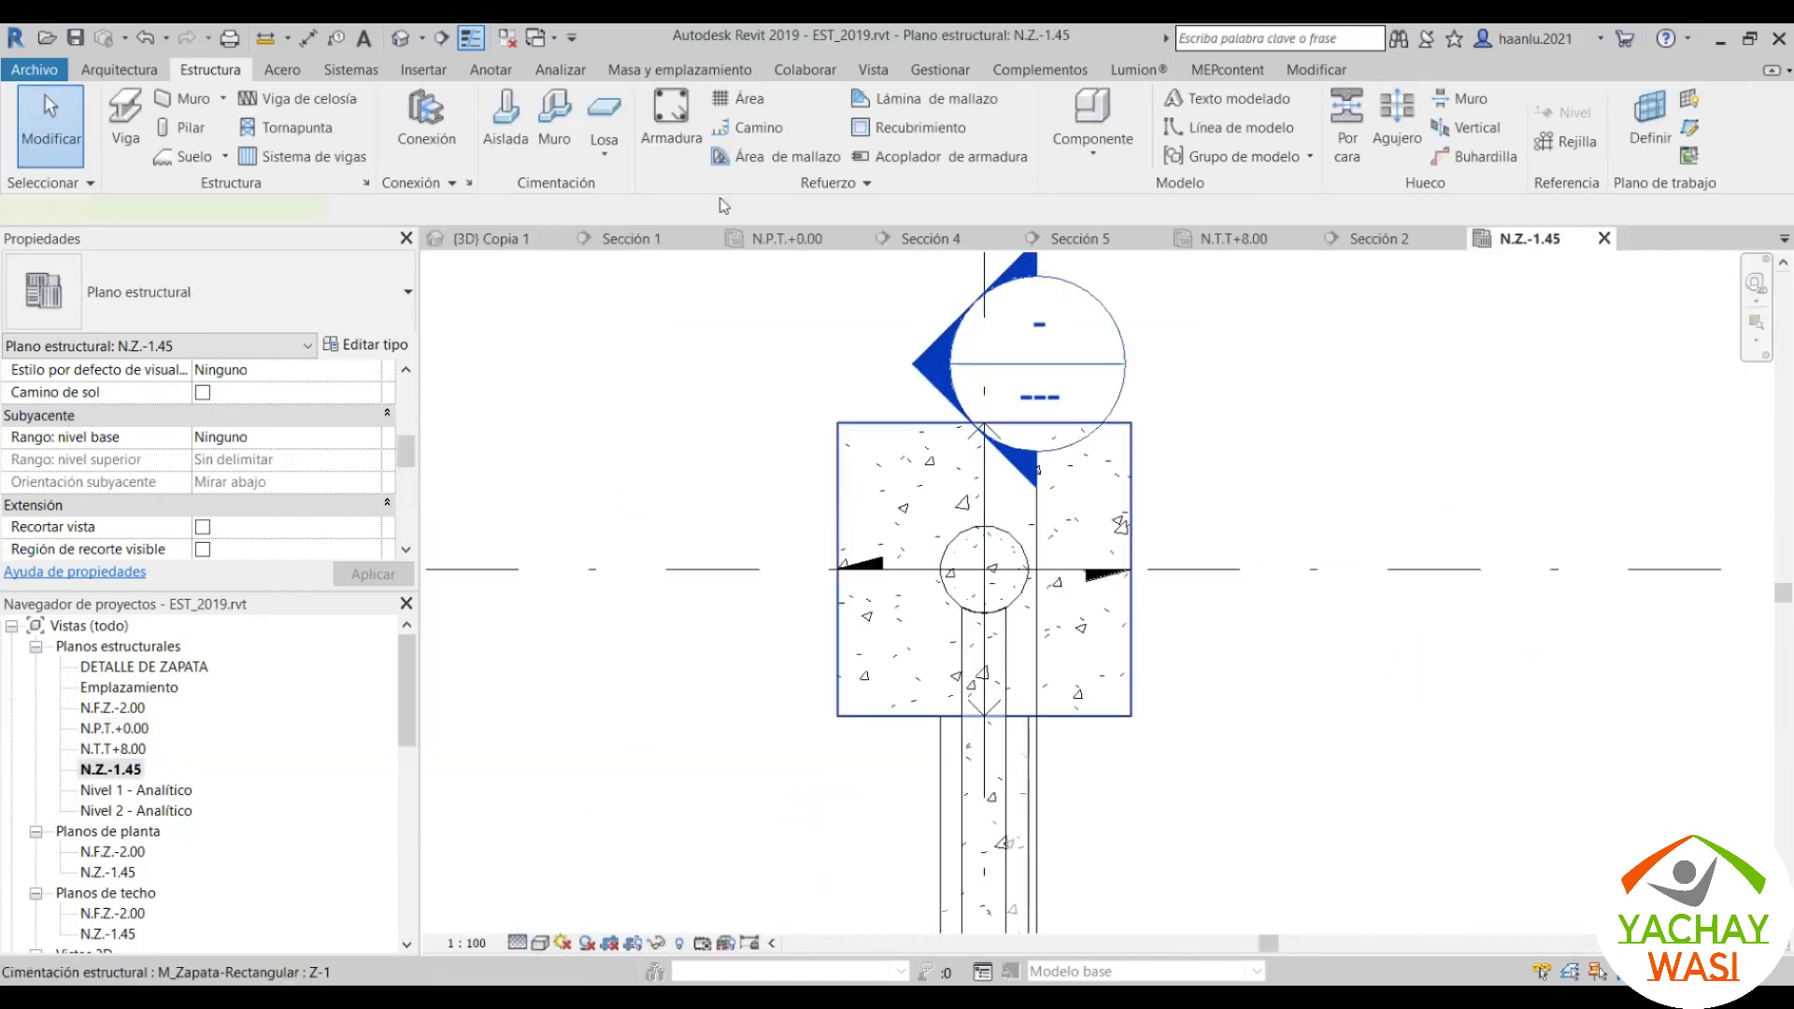
Step: Select then clear footing Z-1 and the span symbol, and start Recubrimiento cover editing
{"action": "left_click", "coordinate": [888, 424]}
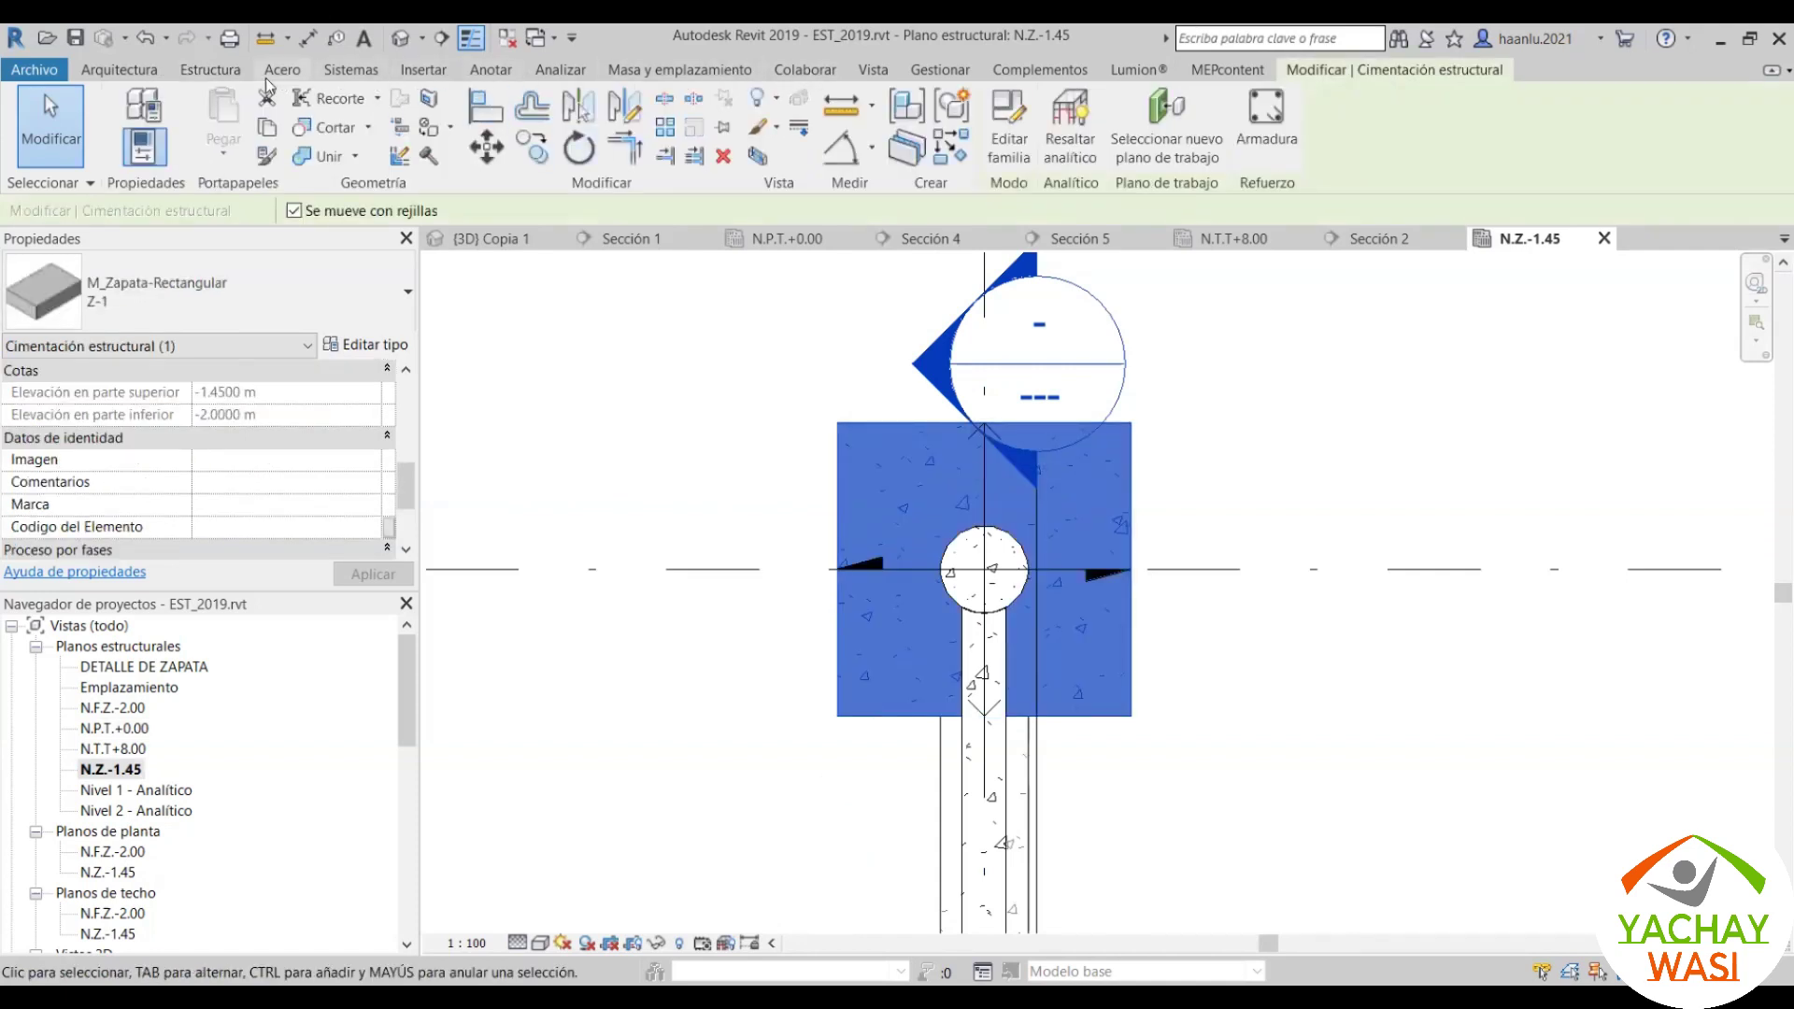
{"action": "left_click", "coordinate": [224, 70]}
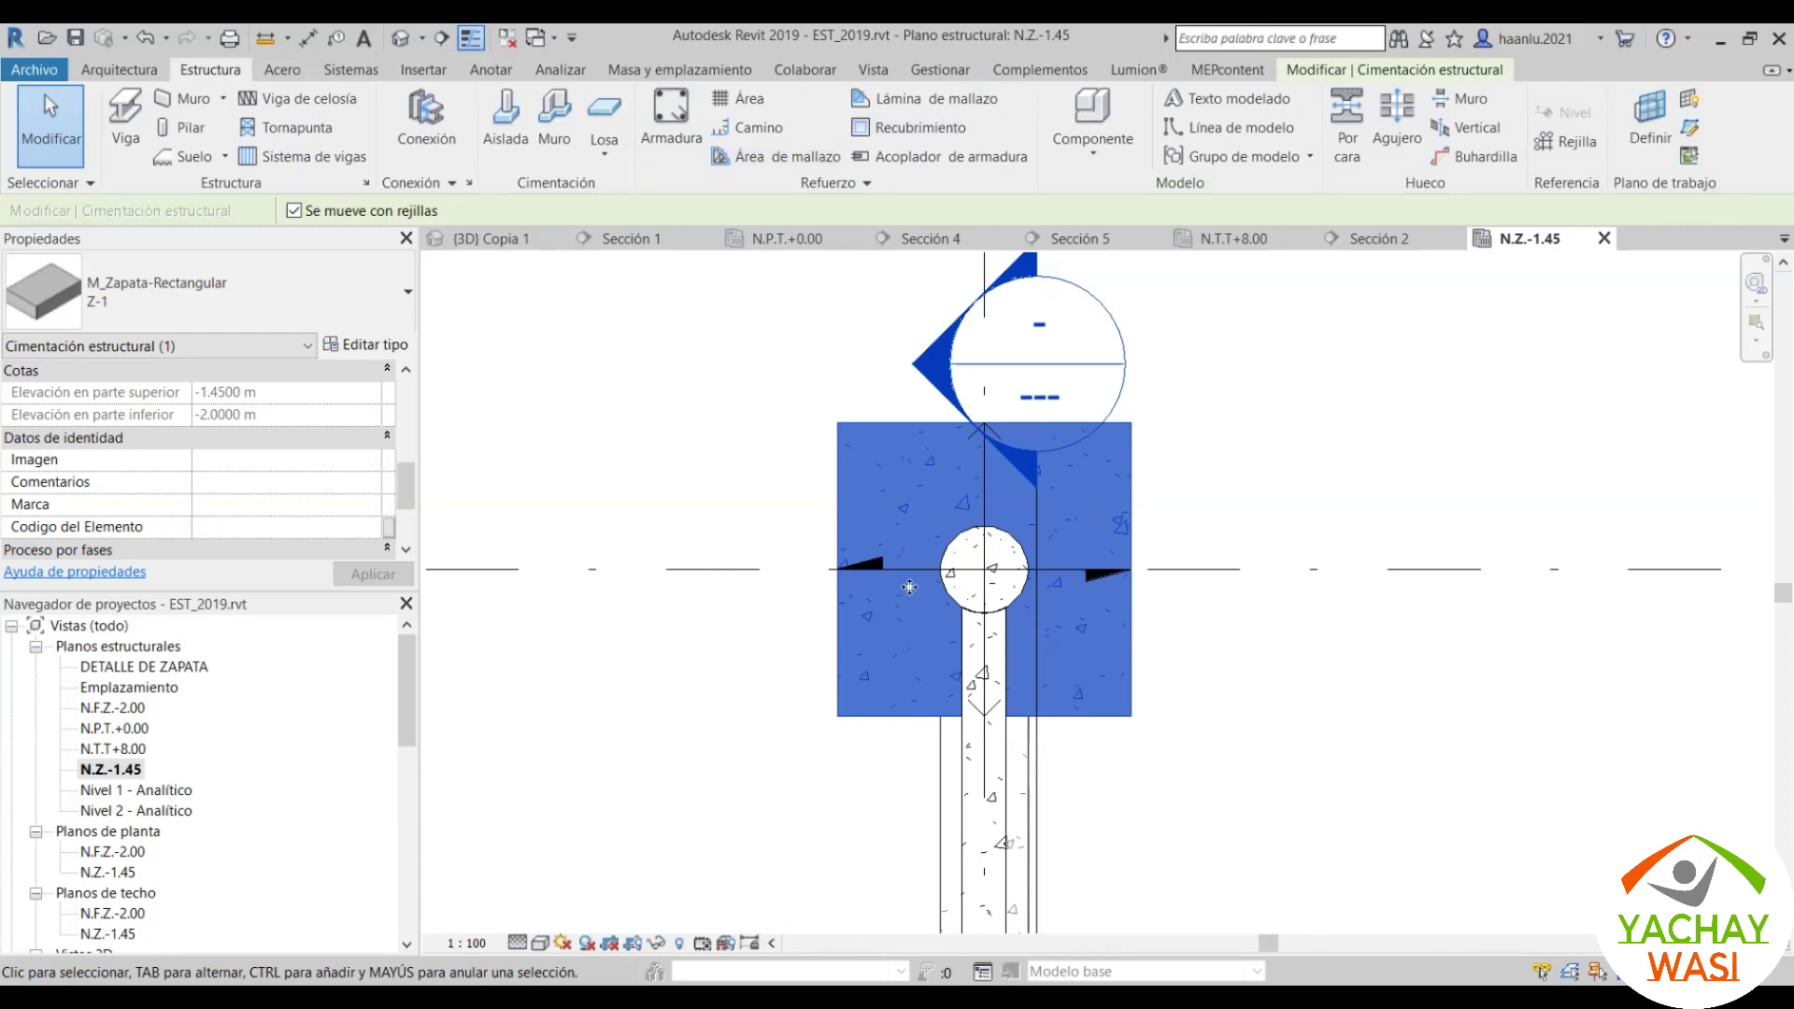
{"action": "key", "text": "Escape"}
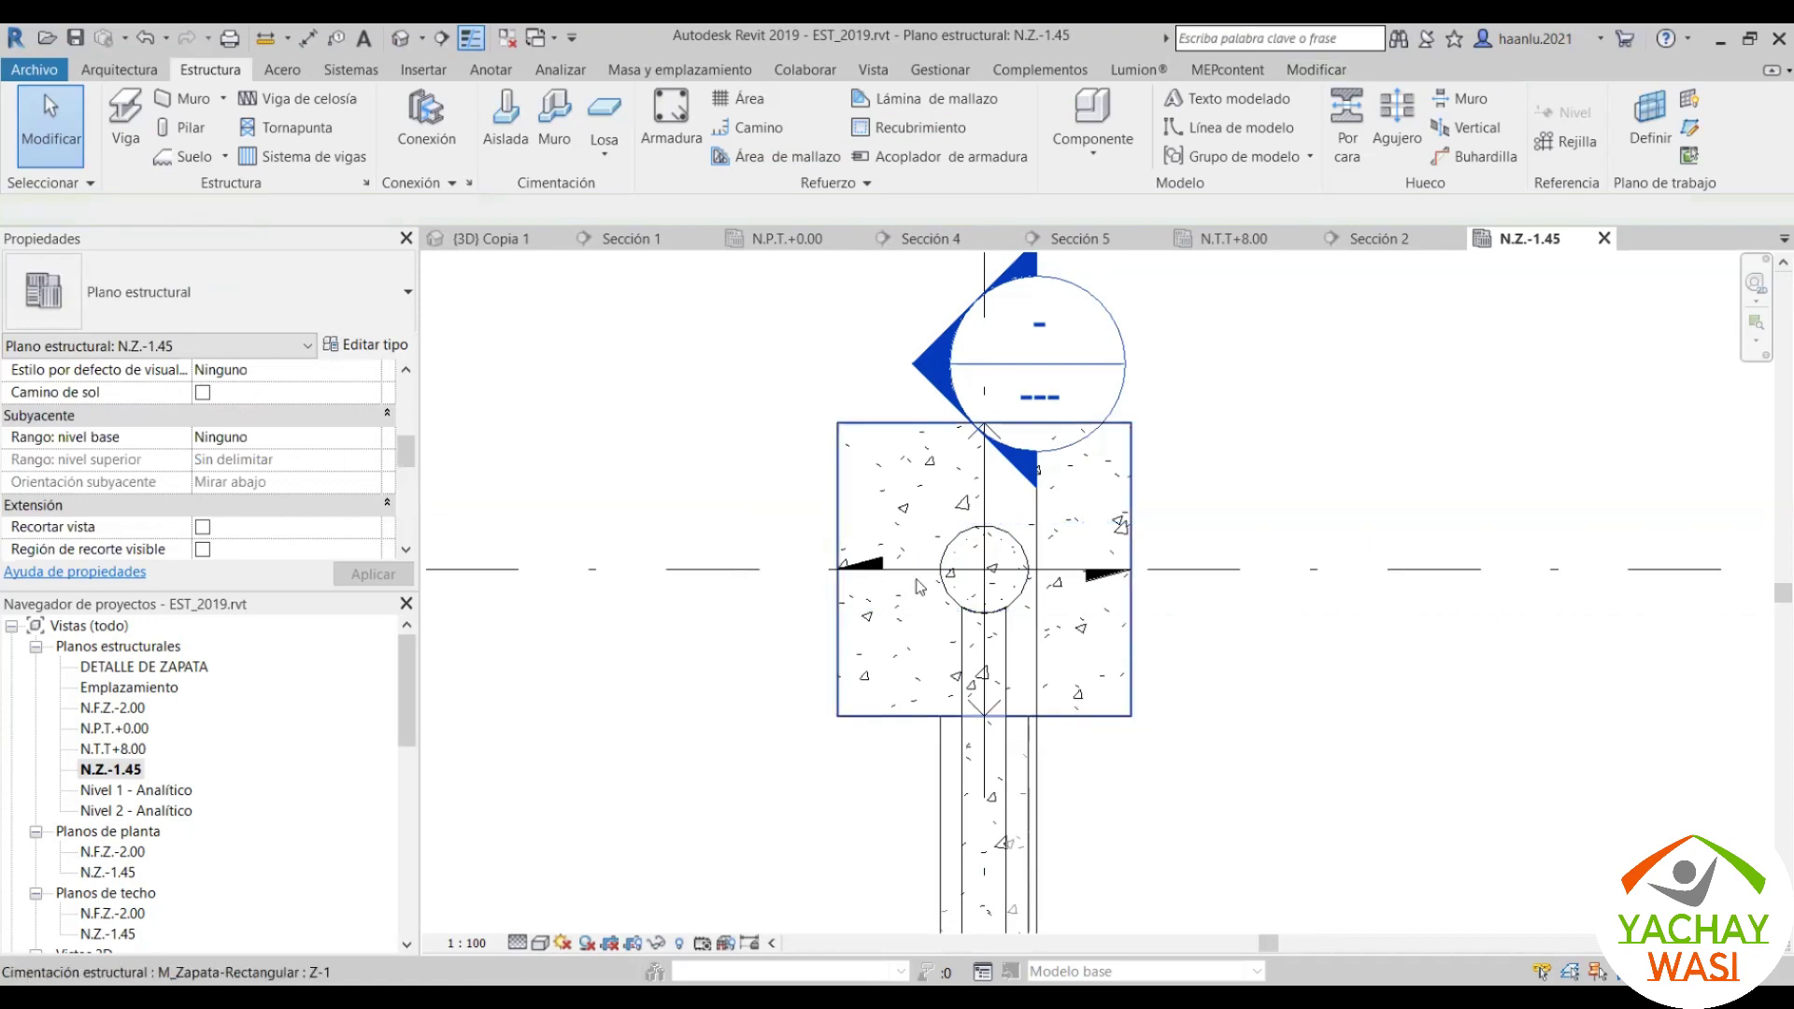
{"action": "left_click", "coordinate": [924, 578]}
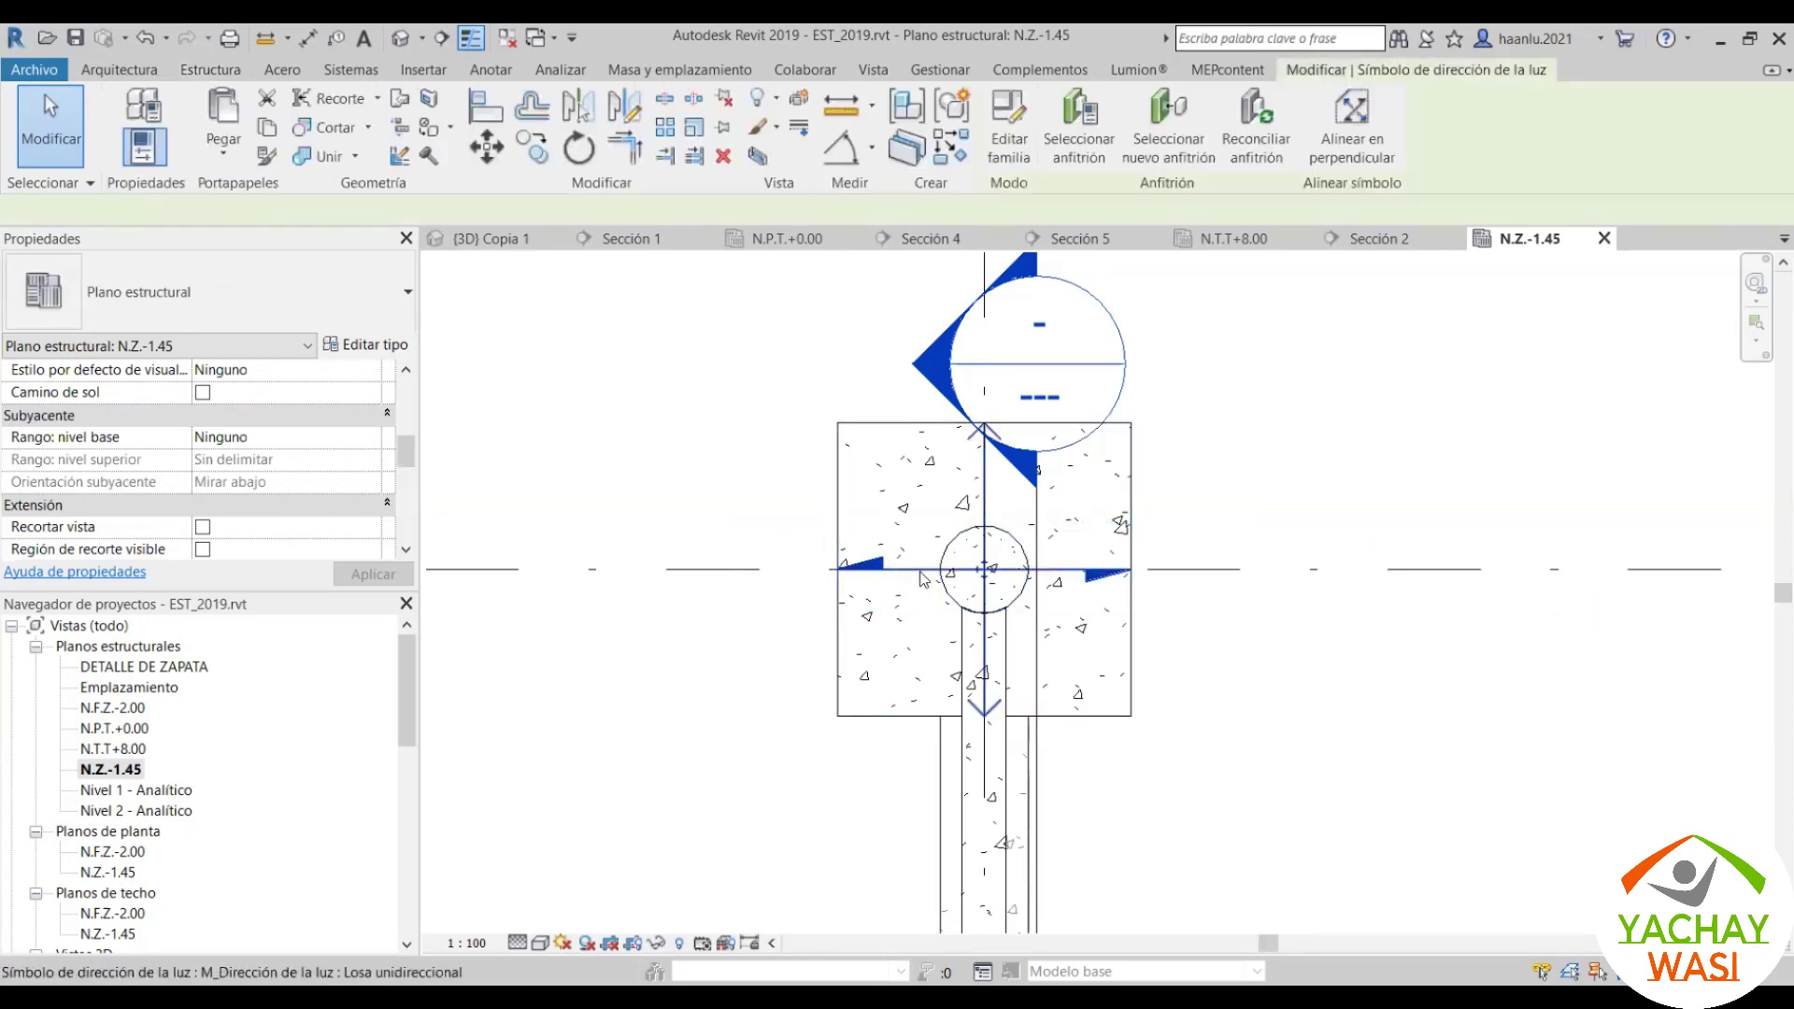
{"action": "key", "text": "Escape"}
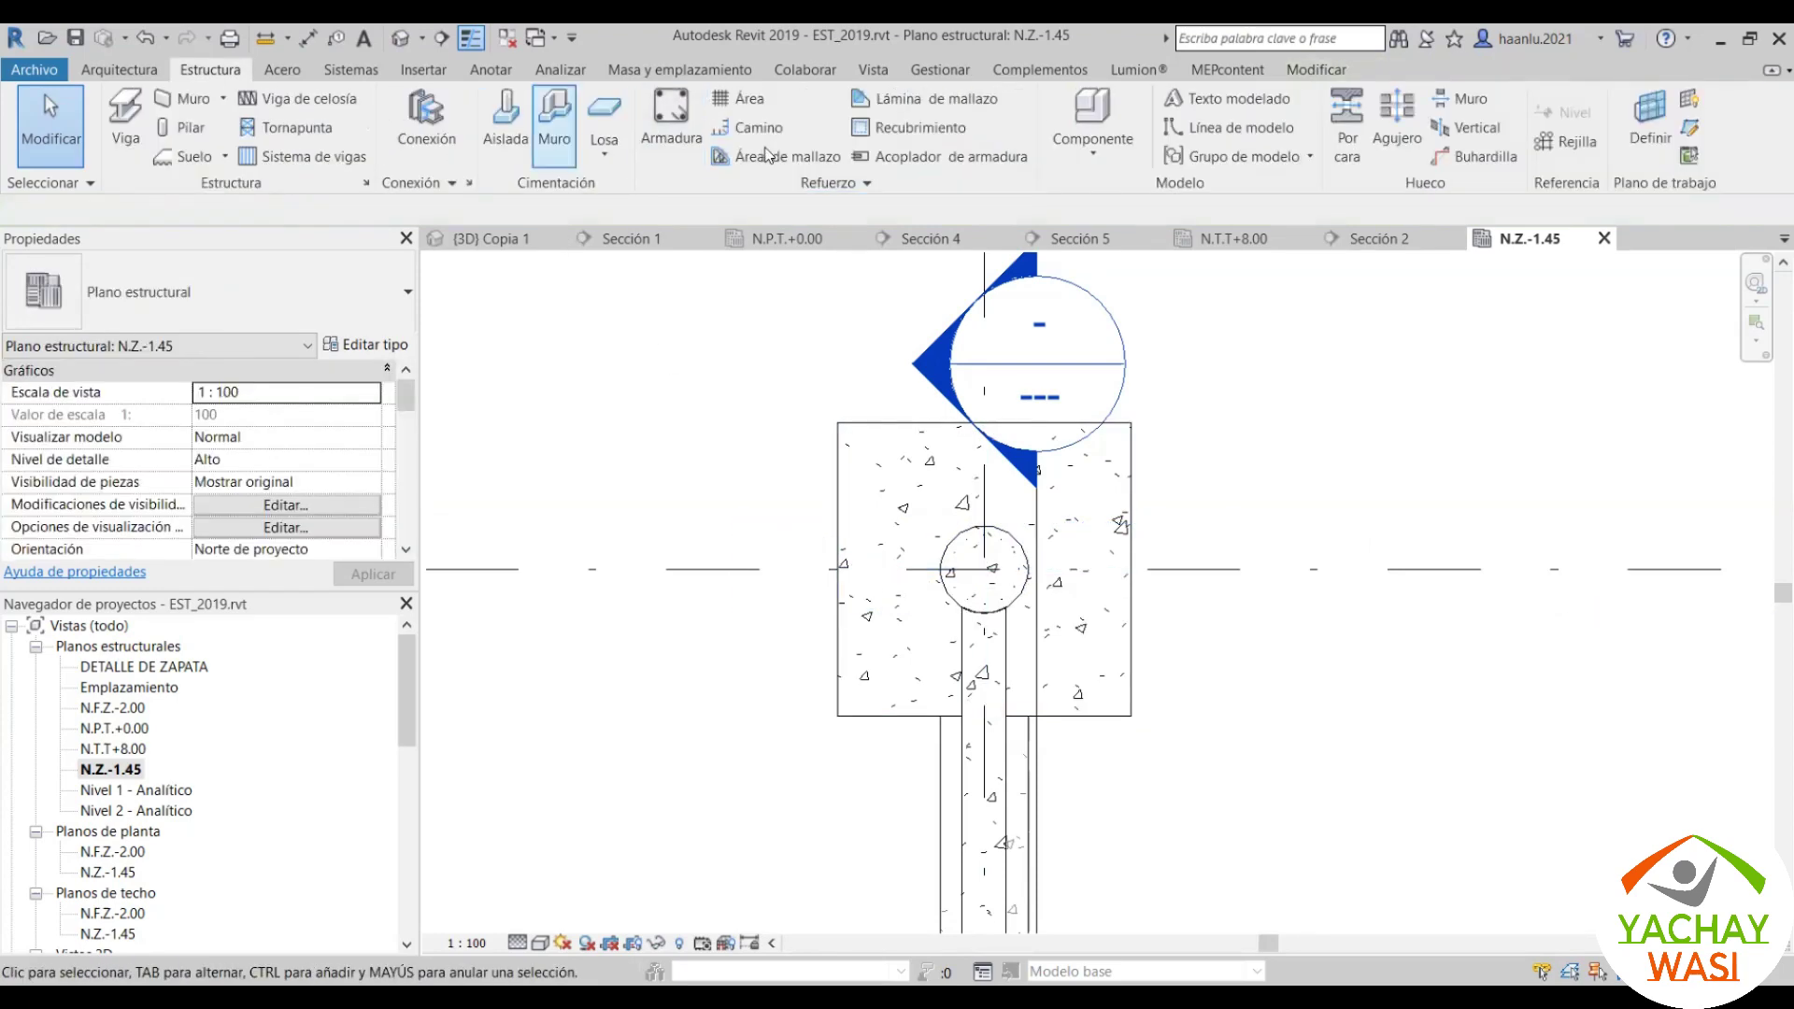
{"action": "left_click", "coordinate": [916, 127]}
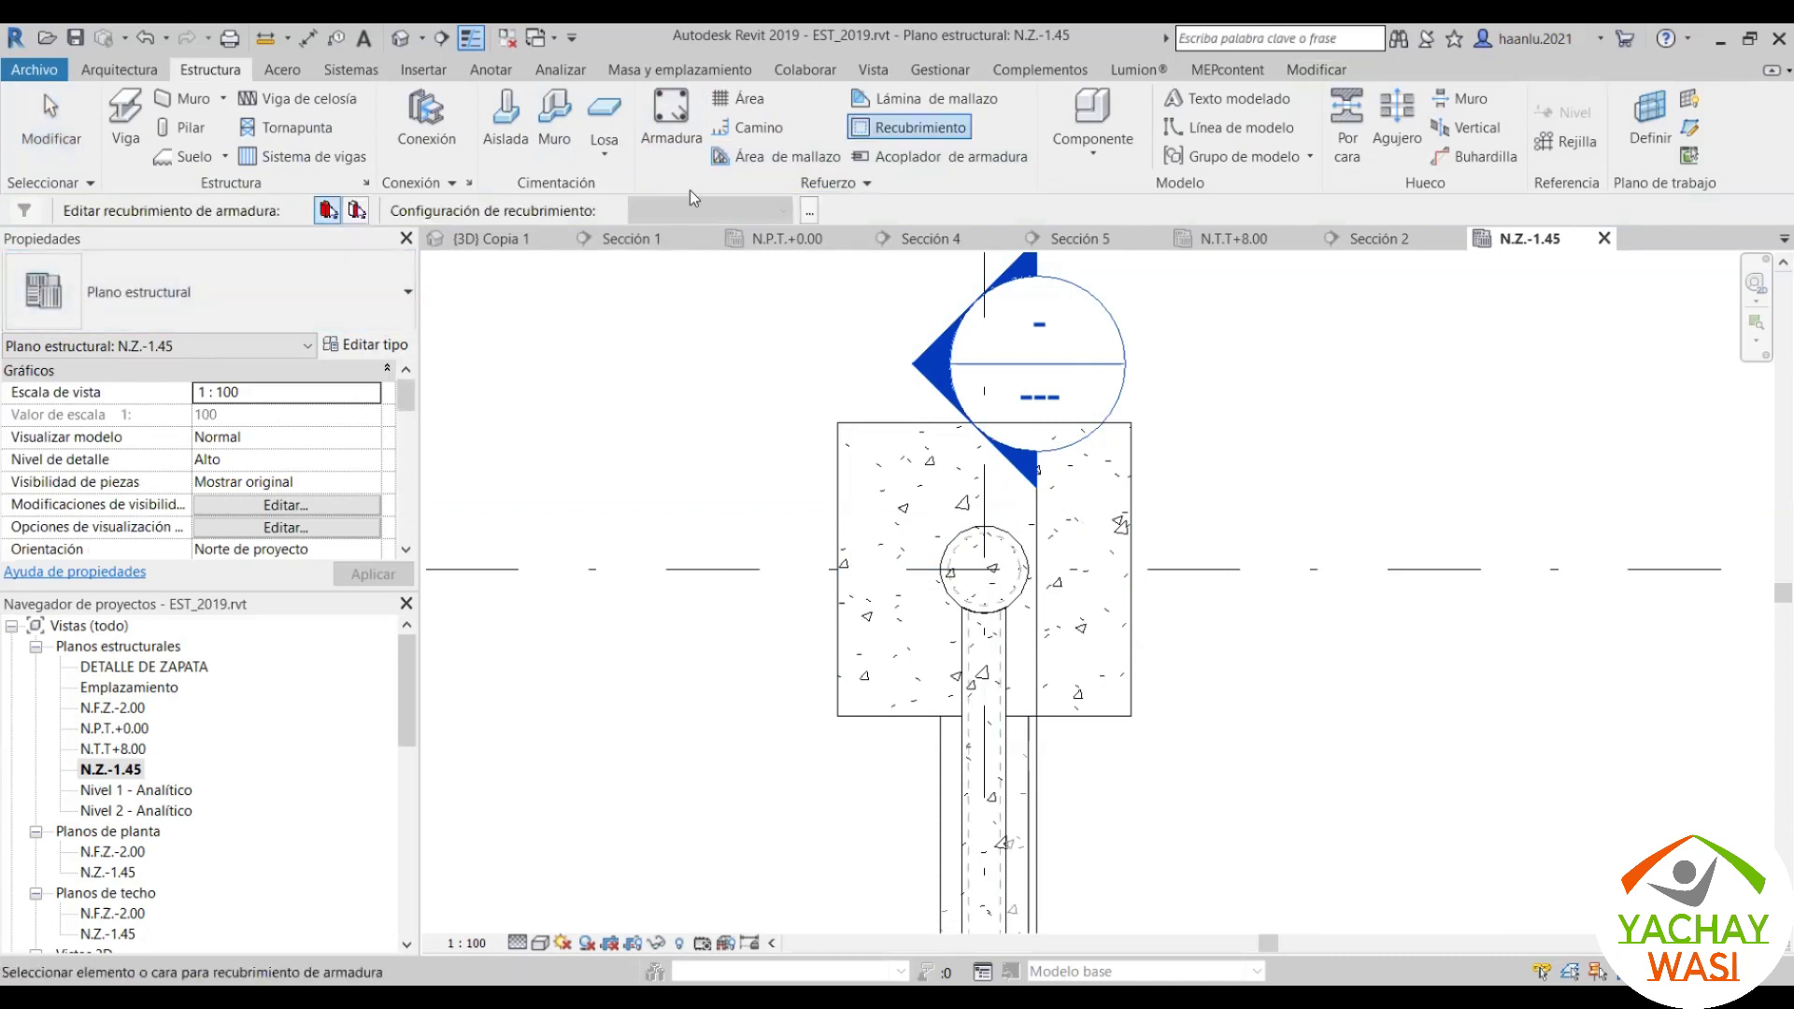
Step: Inspect the cover settings, then assign the footing the Exterior - 19M a 57M cover
{"action": "left_click", "coordinate": [811, 213]}
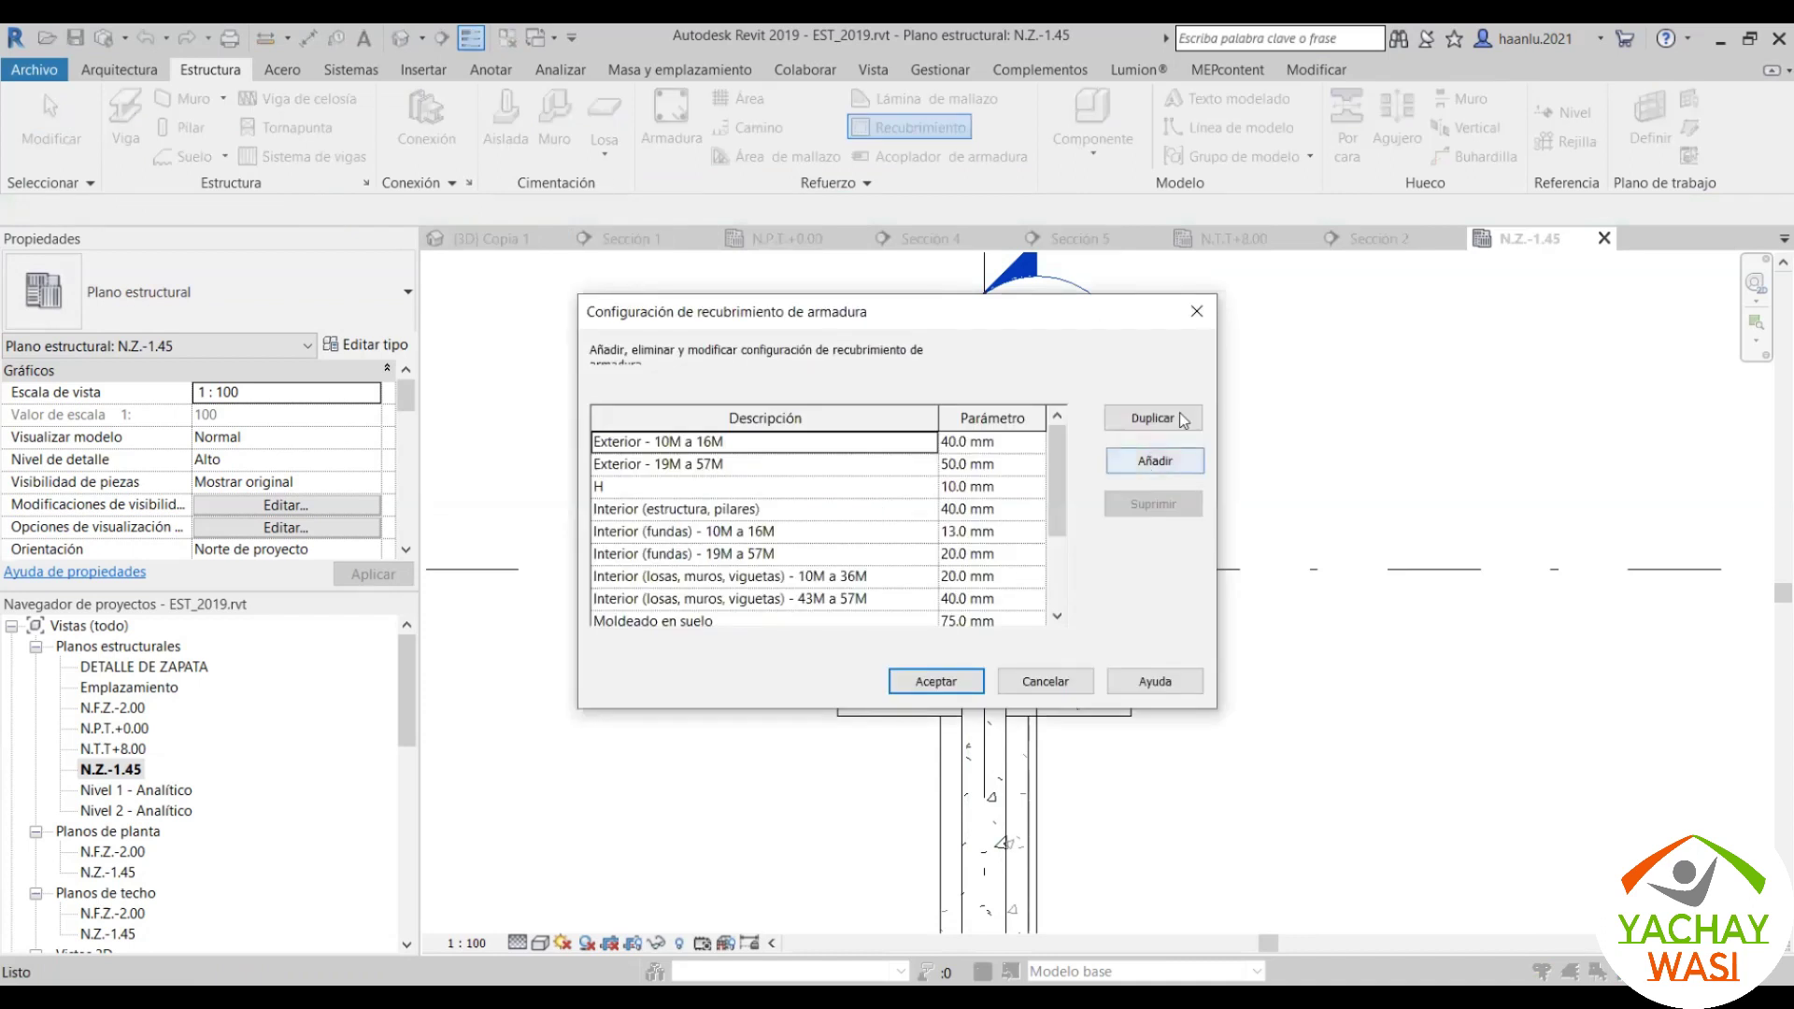
{"action": "left_click", "coordinate": [646, 466]}
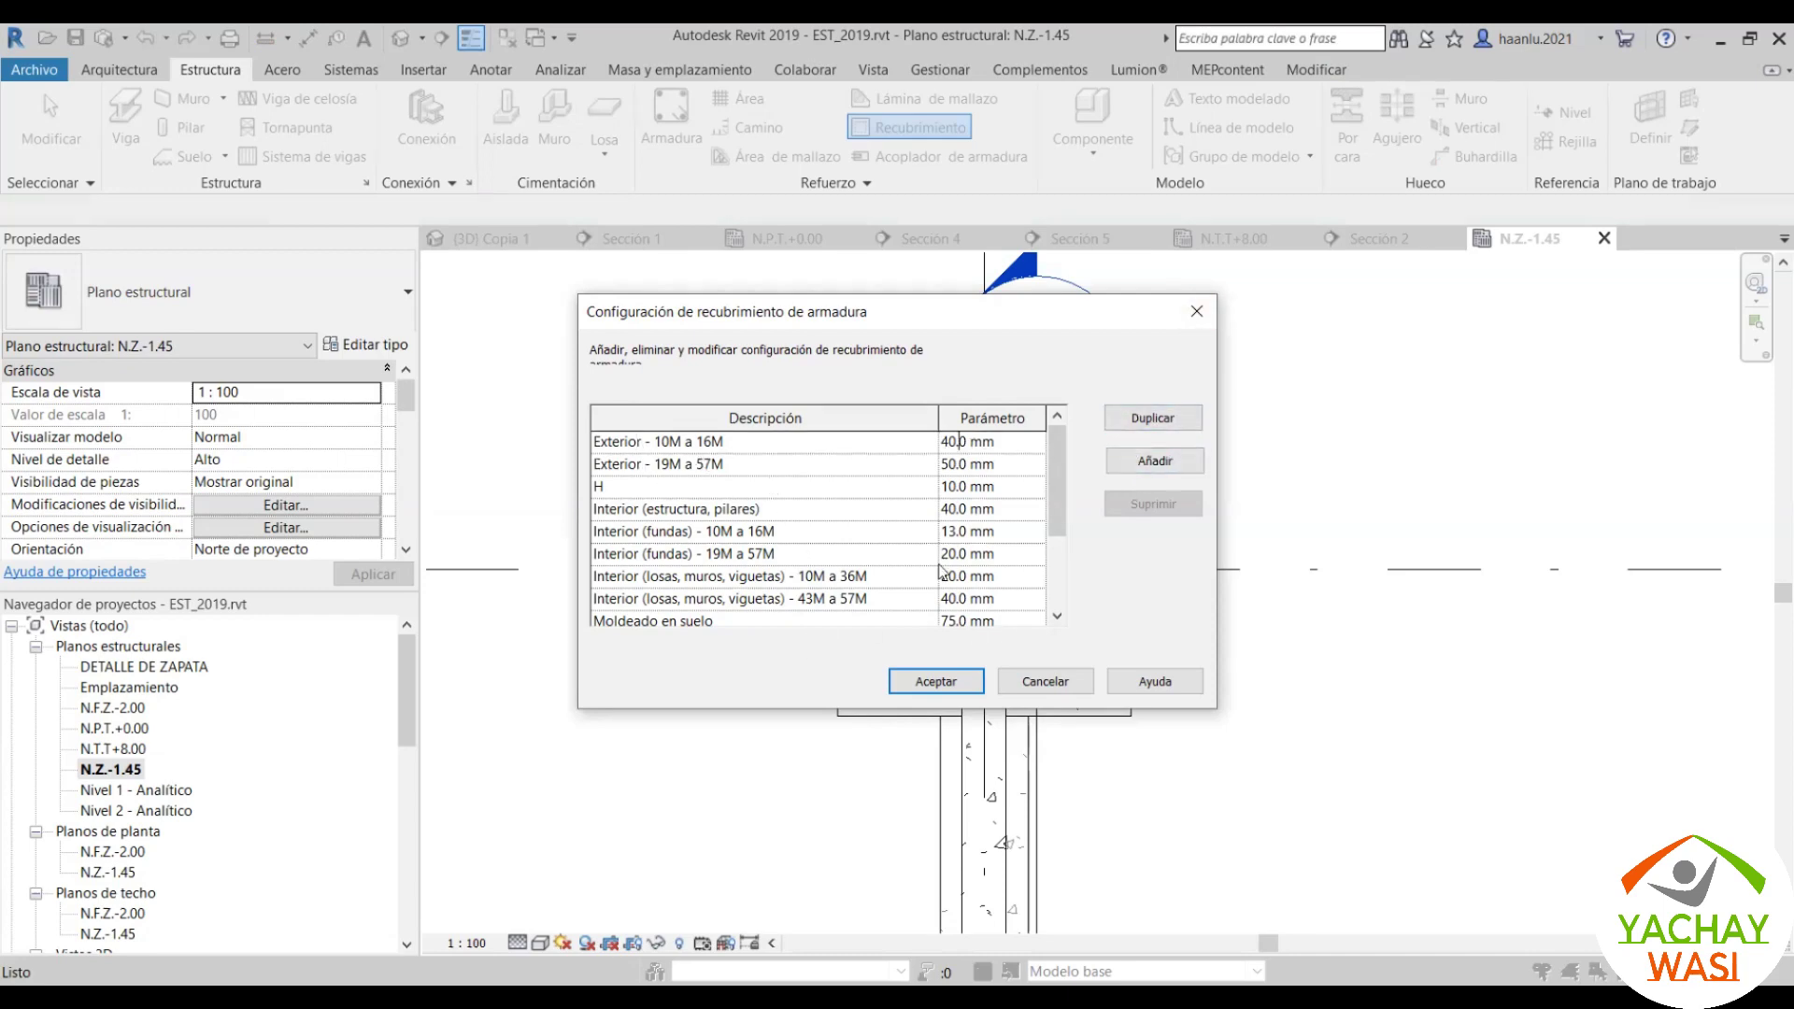
{"action": "left_click", "coordinate": [1197, 311]}
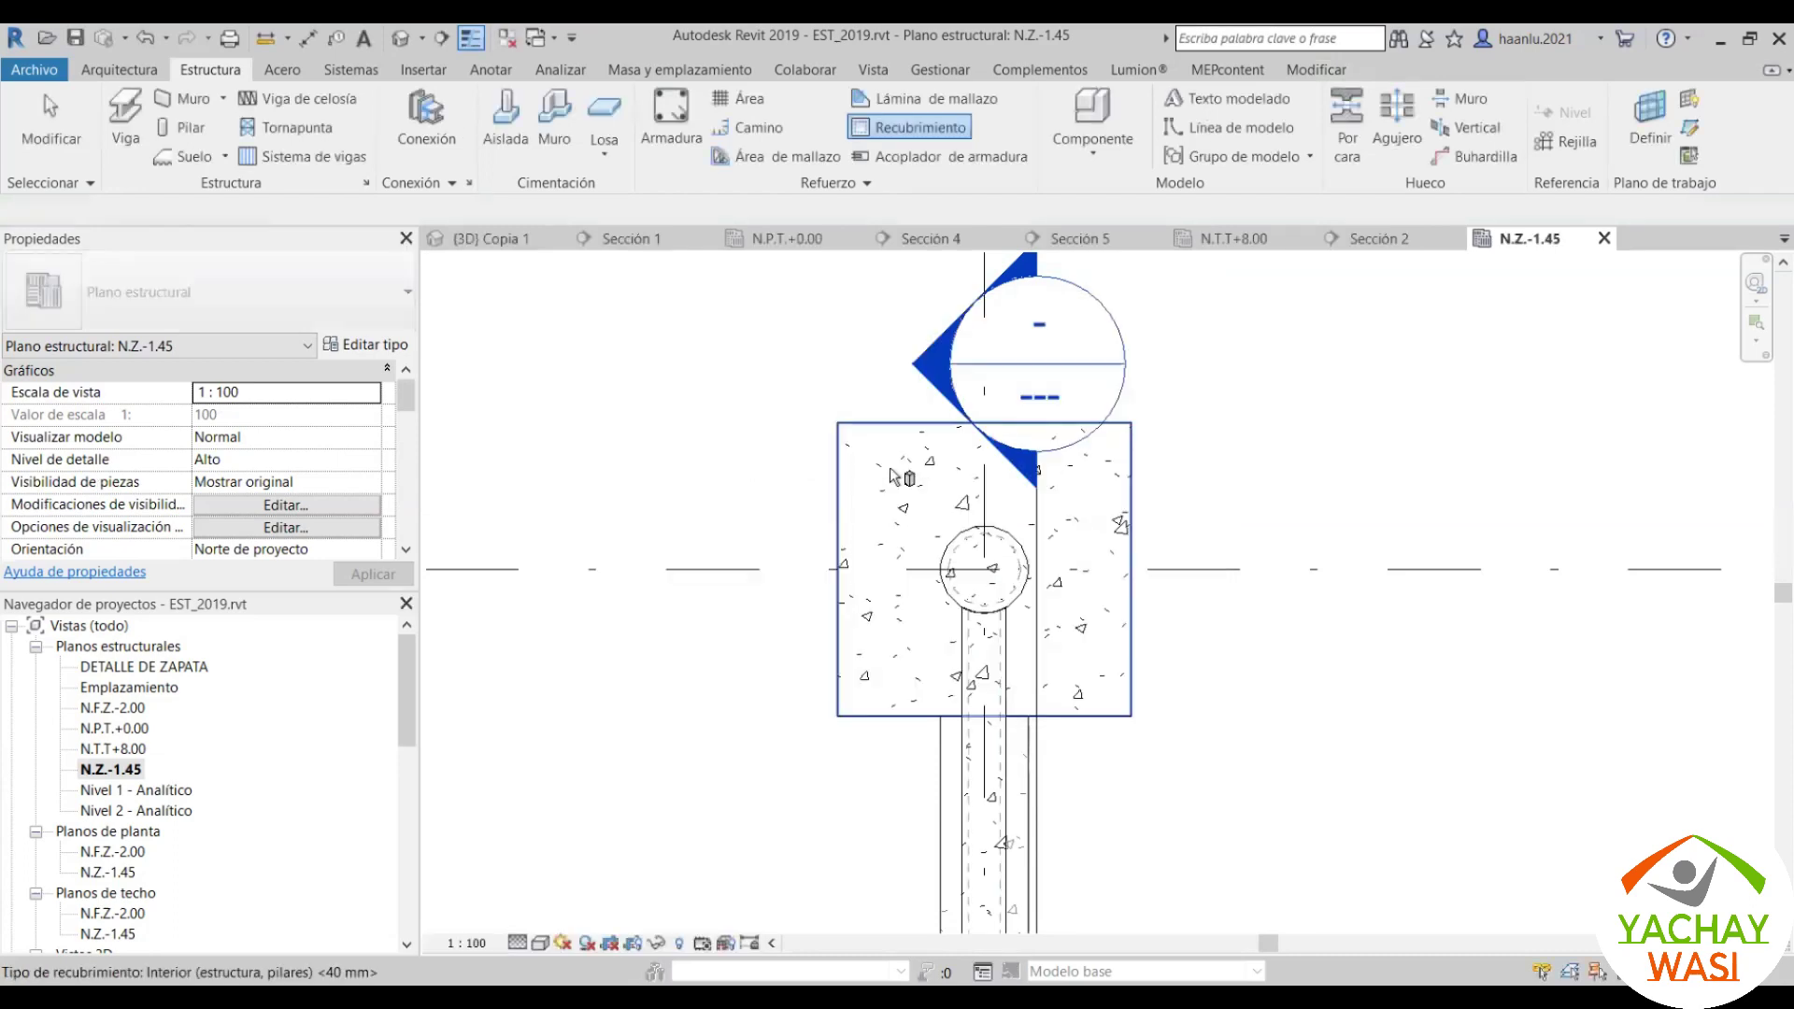
{"action": "left_click", "coordinate": [892, 477]}
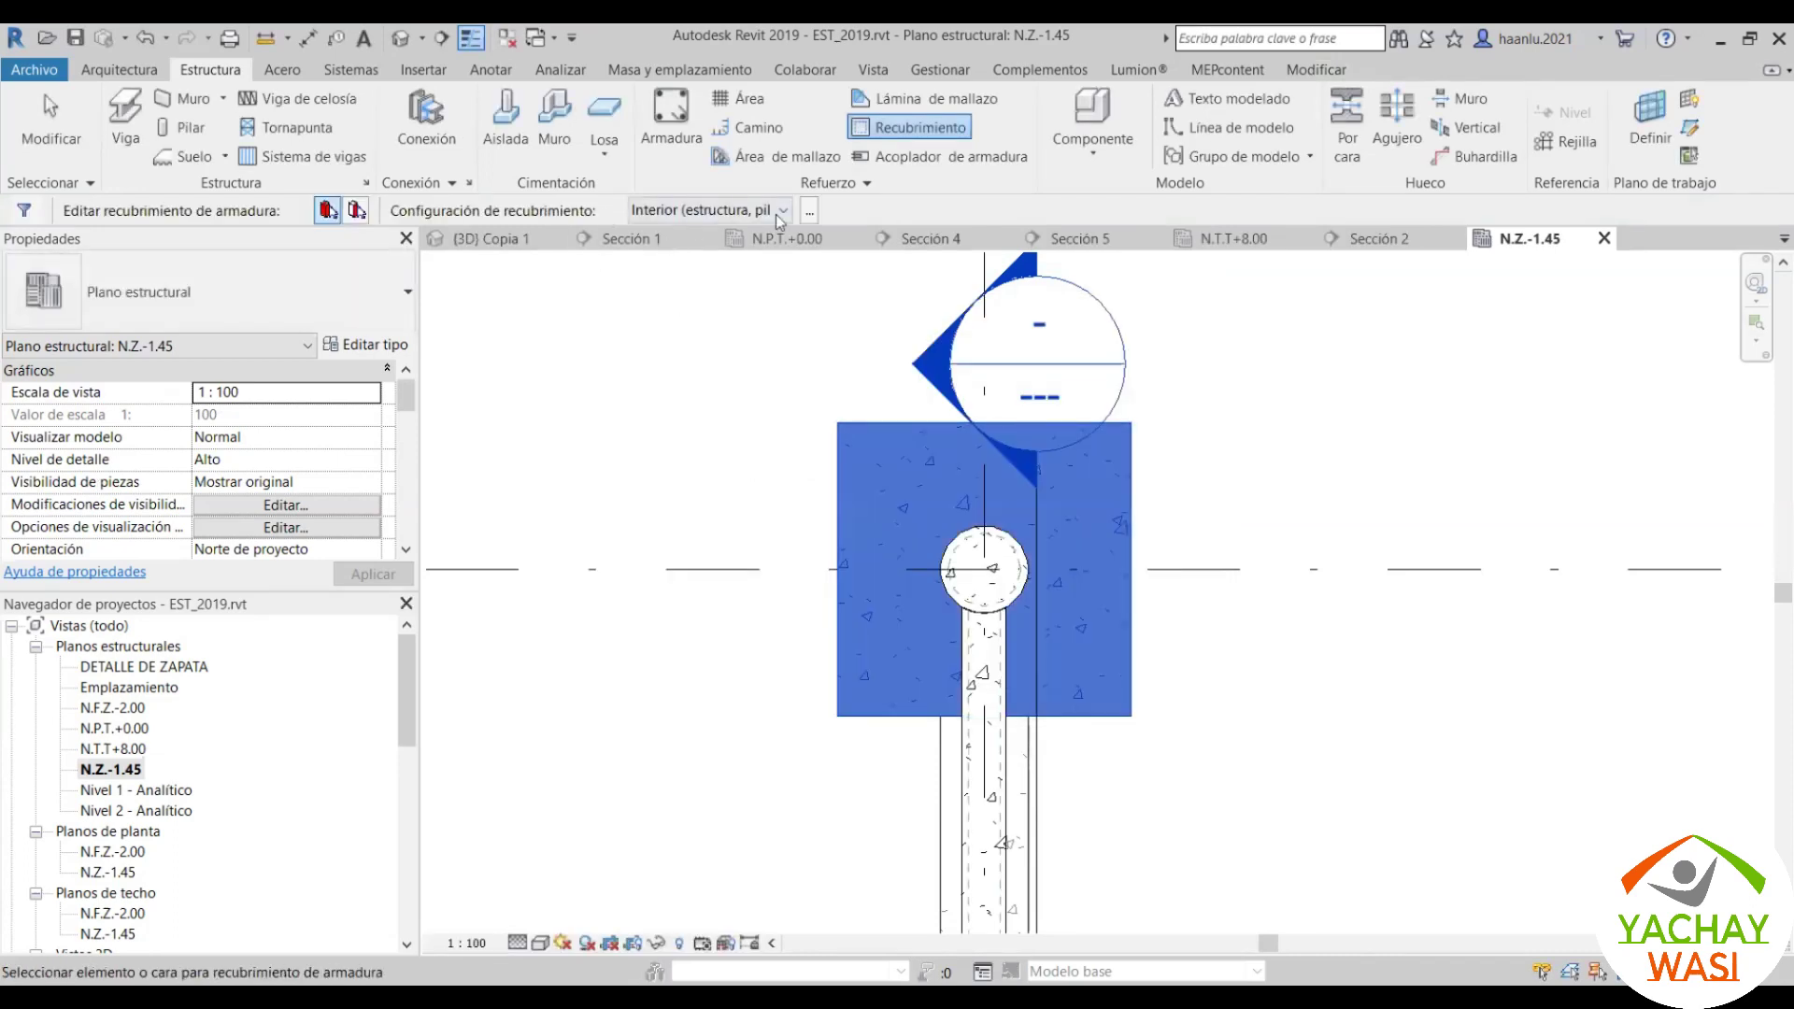
{"action": "left_click", "coordinate": [777, 216]}
{"action": "key", "text": "Down"}
{"action": "key", "text": "Down"}
{"action": "key", "text": "Down"}
{"action": "key", "text": "Down"}
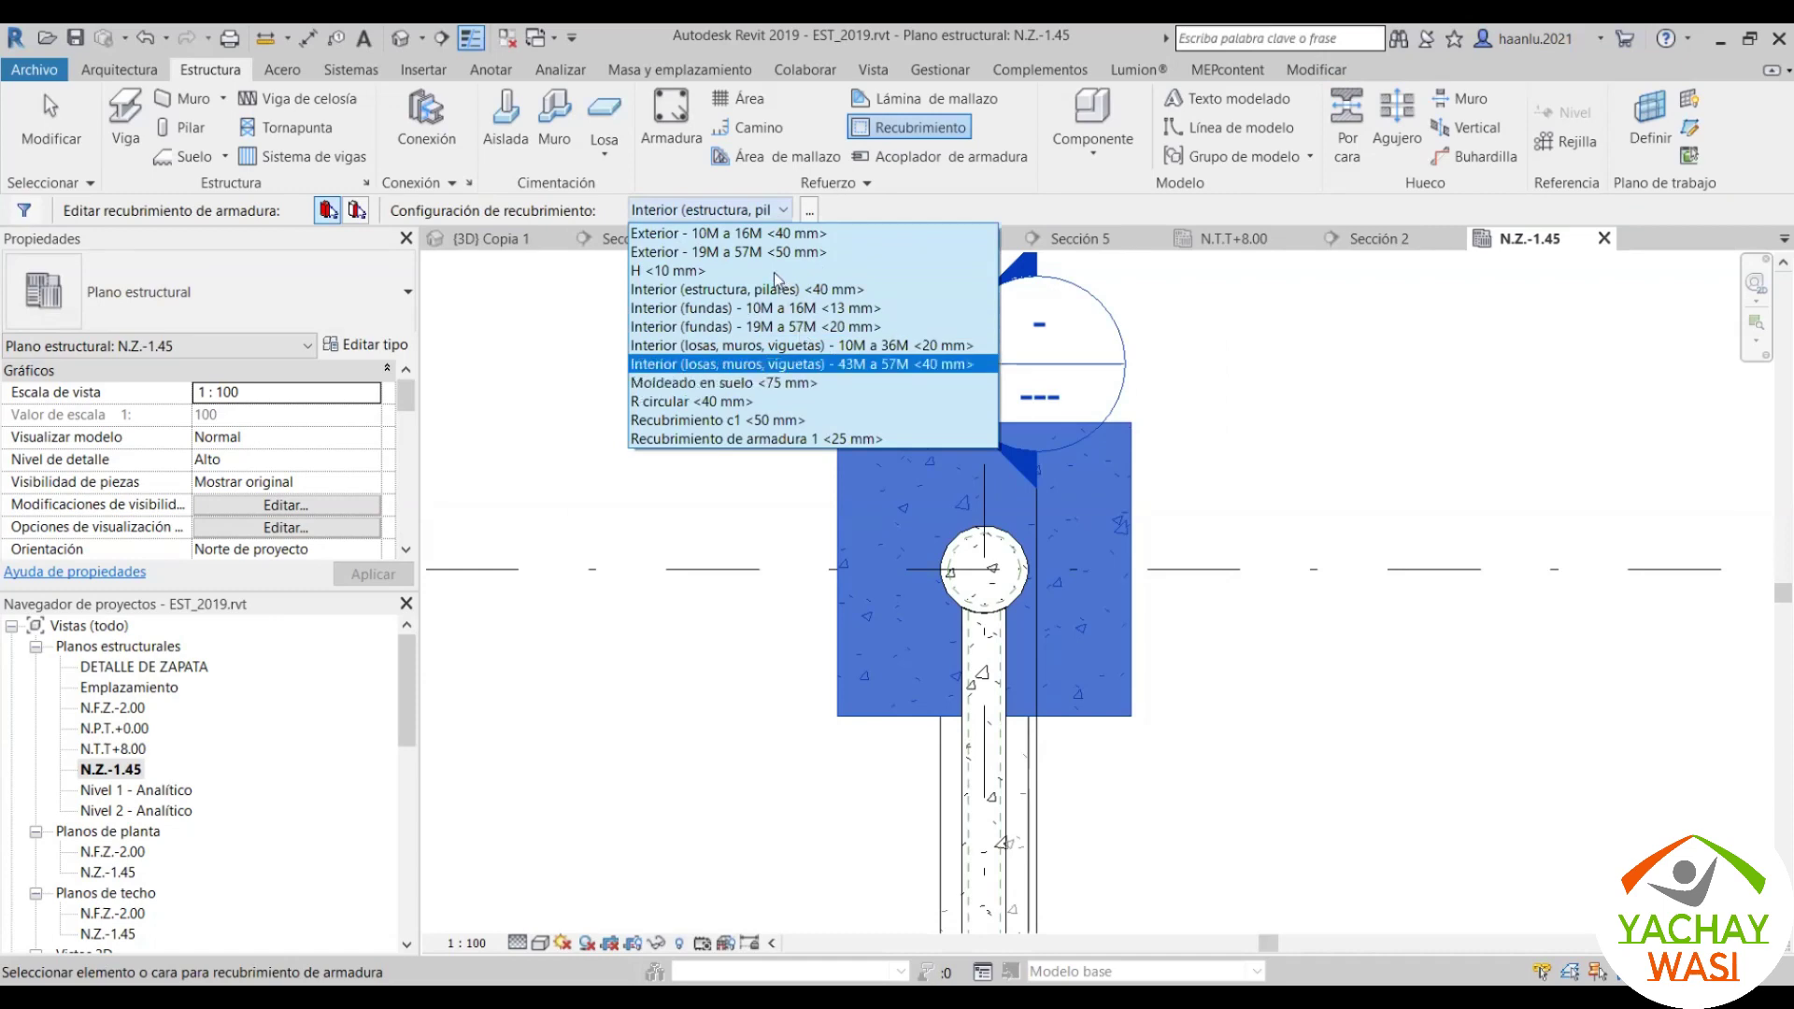
{"action": "left_click", "coordinate": [773, 253]}
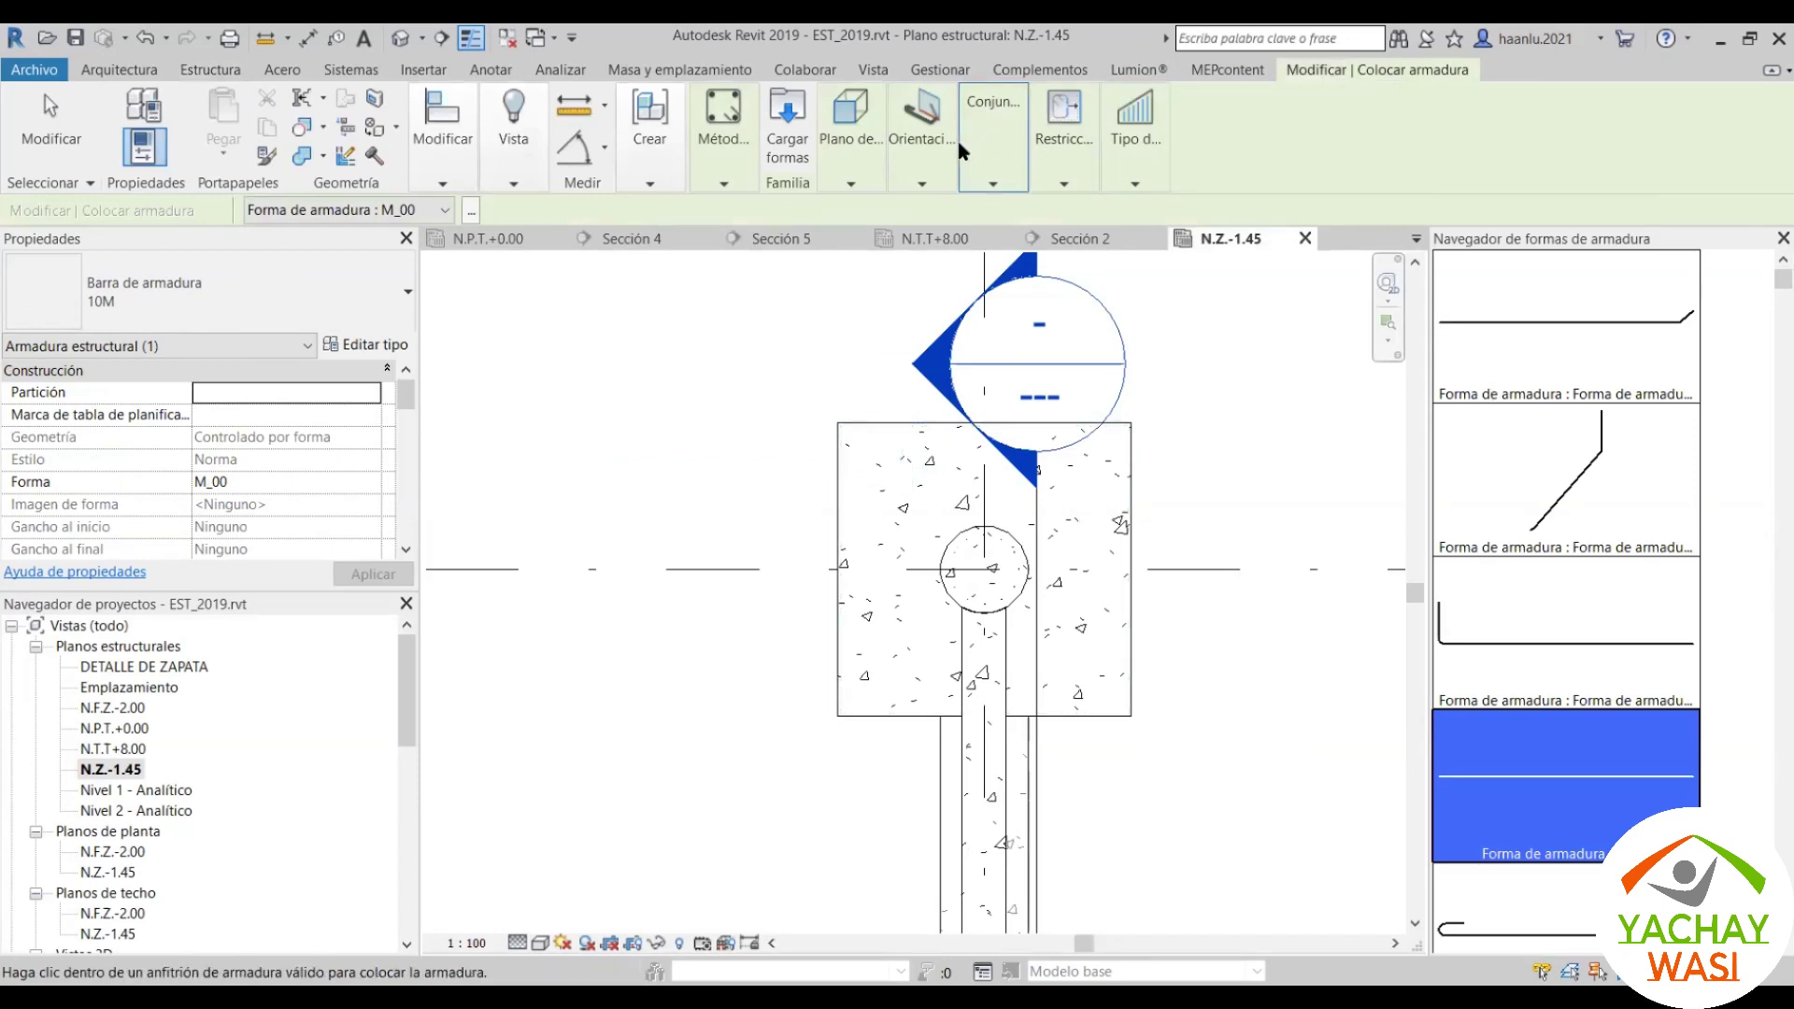
Step: Rotate the M_00 bar preview horizontally in the footing plan without placing it
{"action": "scroll", "coordinate": [885, 453], "scroll_direction": "up", "scroll_amount": 2}
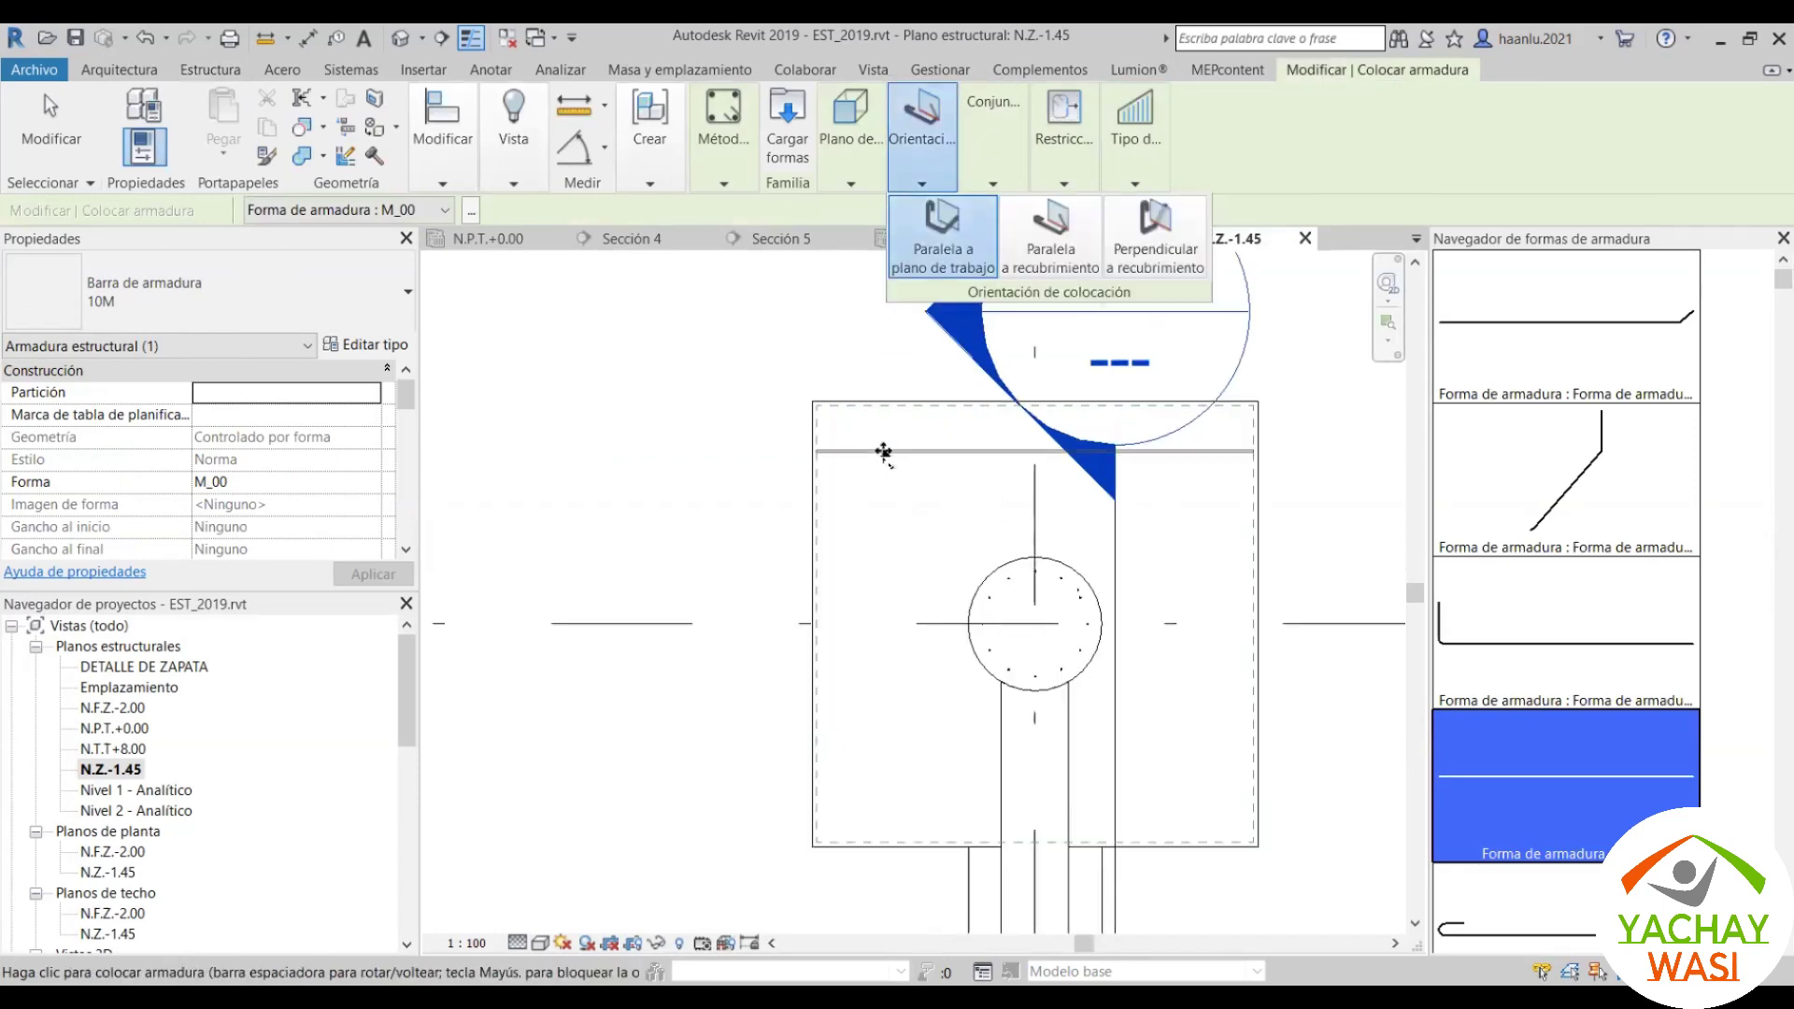
{"action": "scroll", "coordinate": [884, 453], "scroll_direction": "up", "scroll_amount": 3}
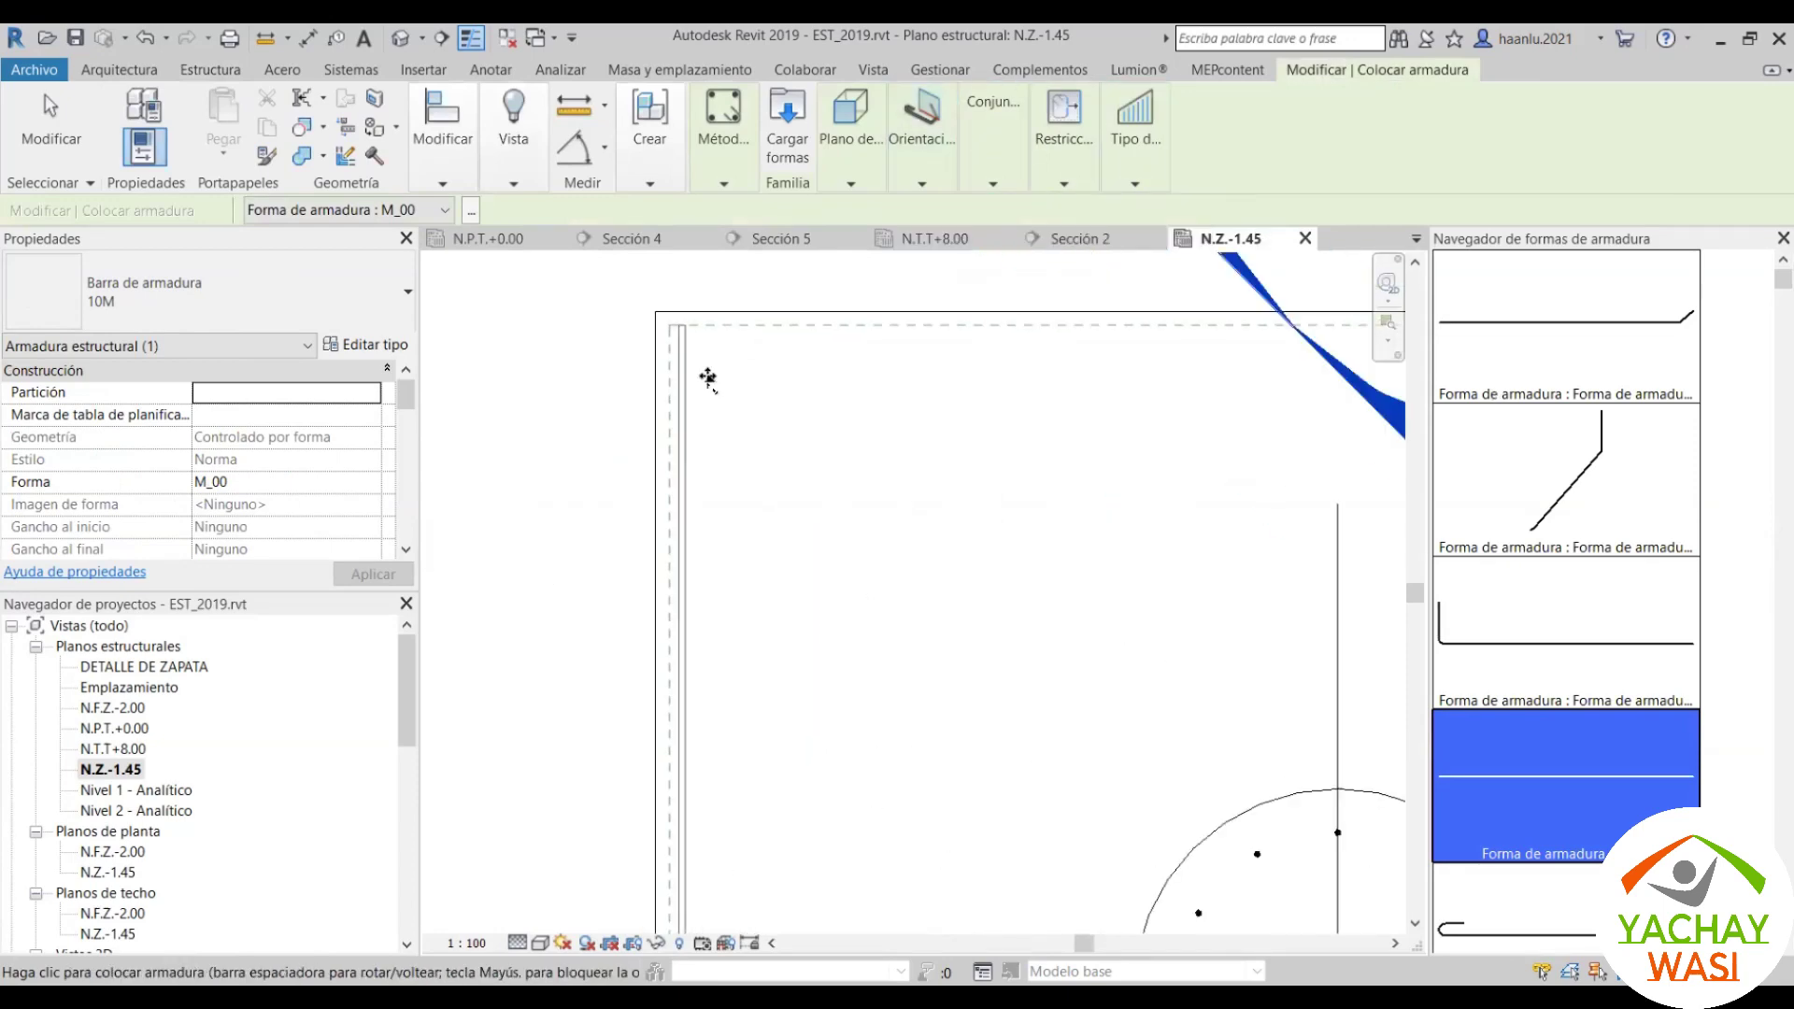
{"action": "scroll", "coordinate": [704, 379], "scroll_direction": "up", "scroll_amount": 1}
{"action": "scroll", "coordinate": [672, 373], "scroll_direction": "up", "scroll_amount": 1}
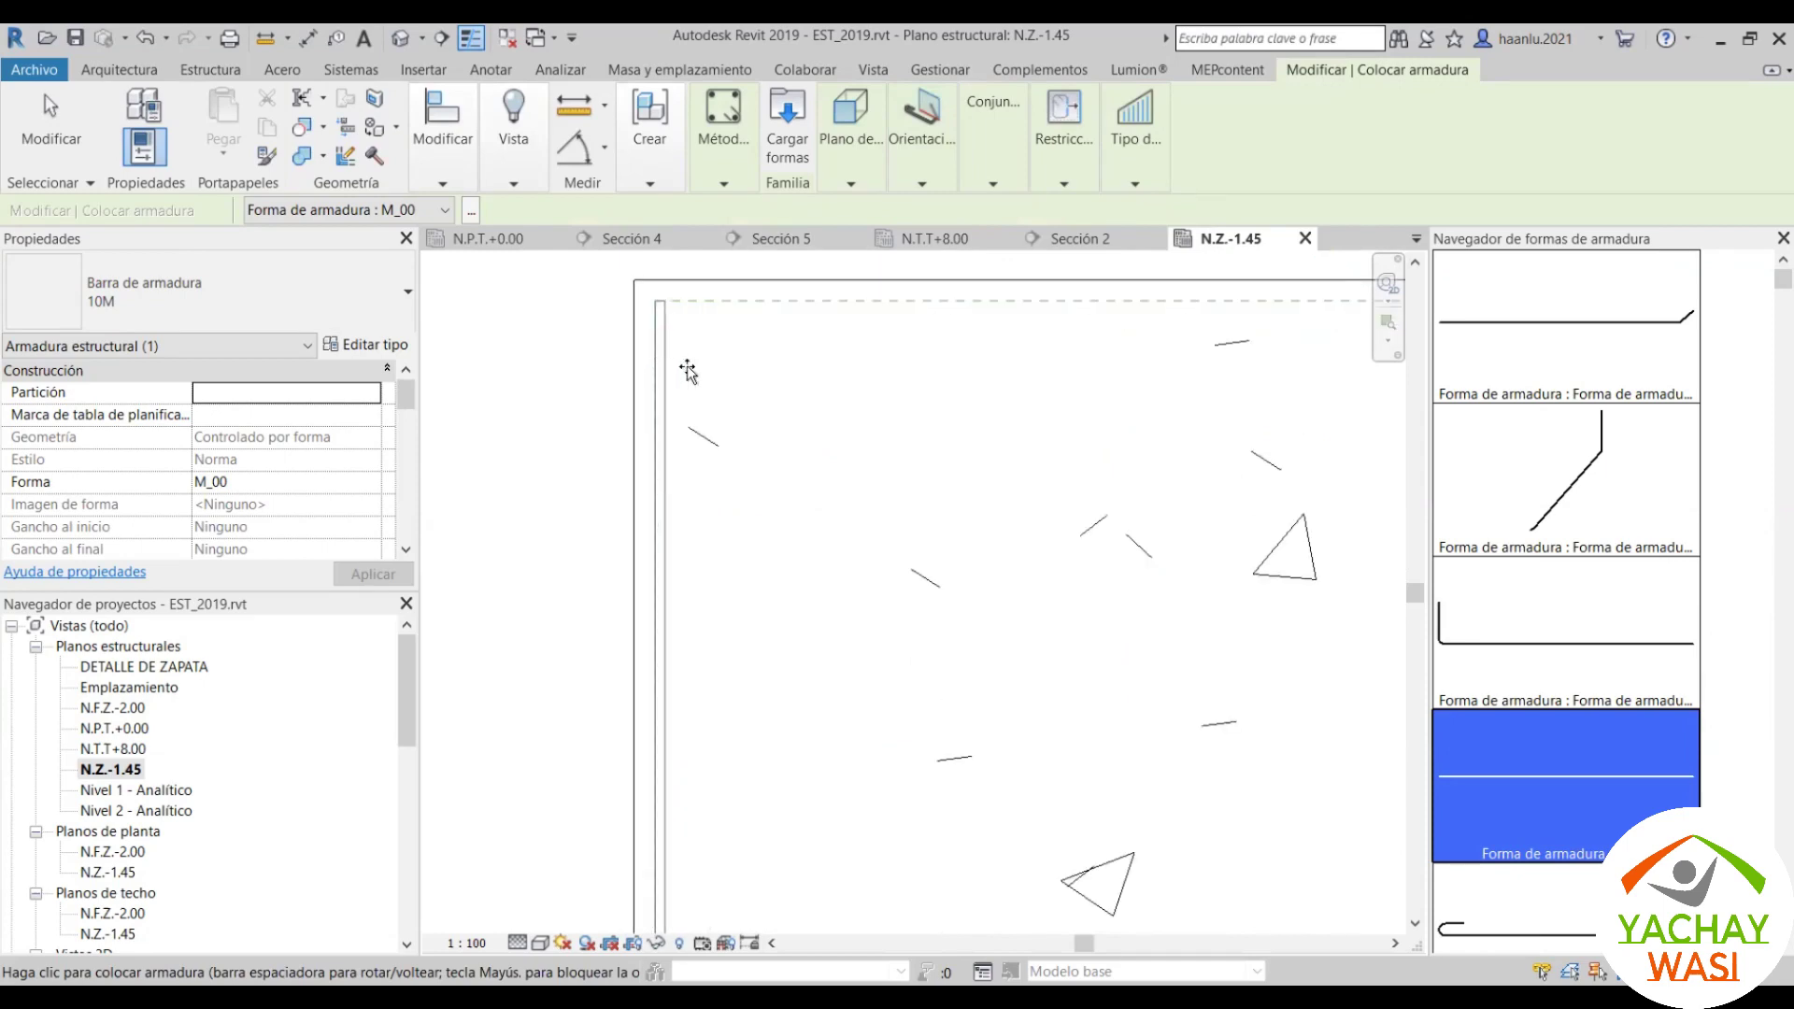
{"action": "key", "text": "space"}
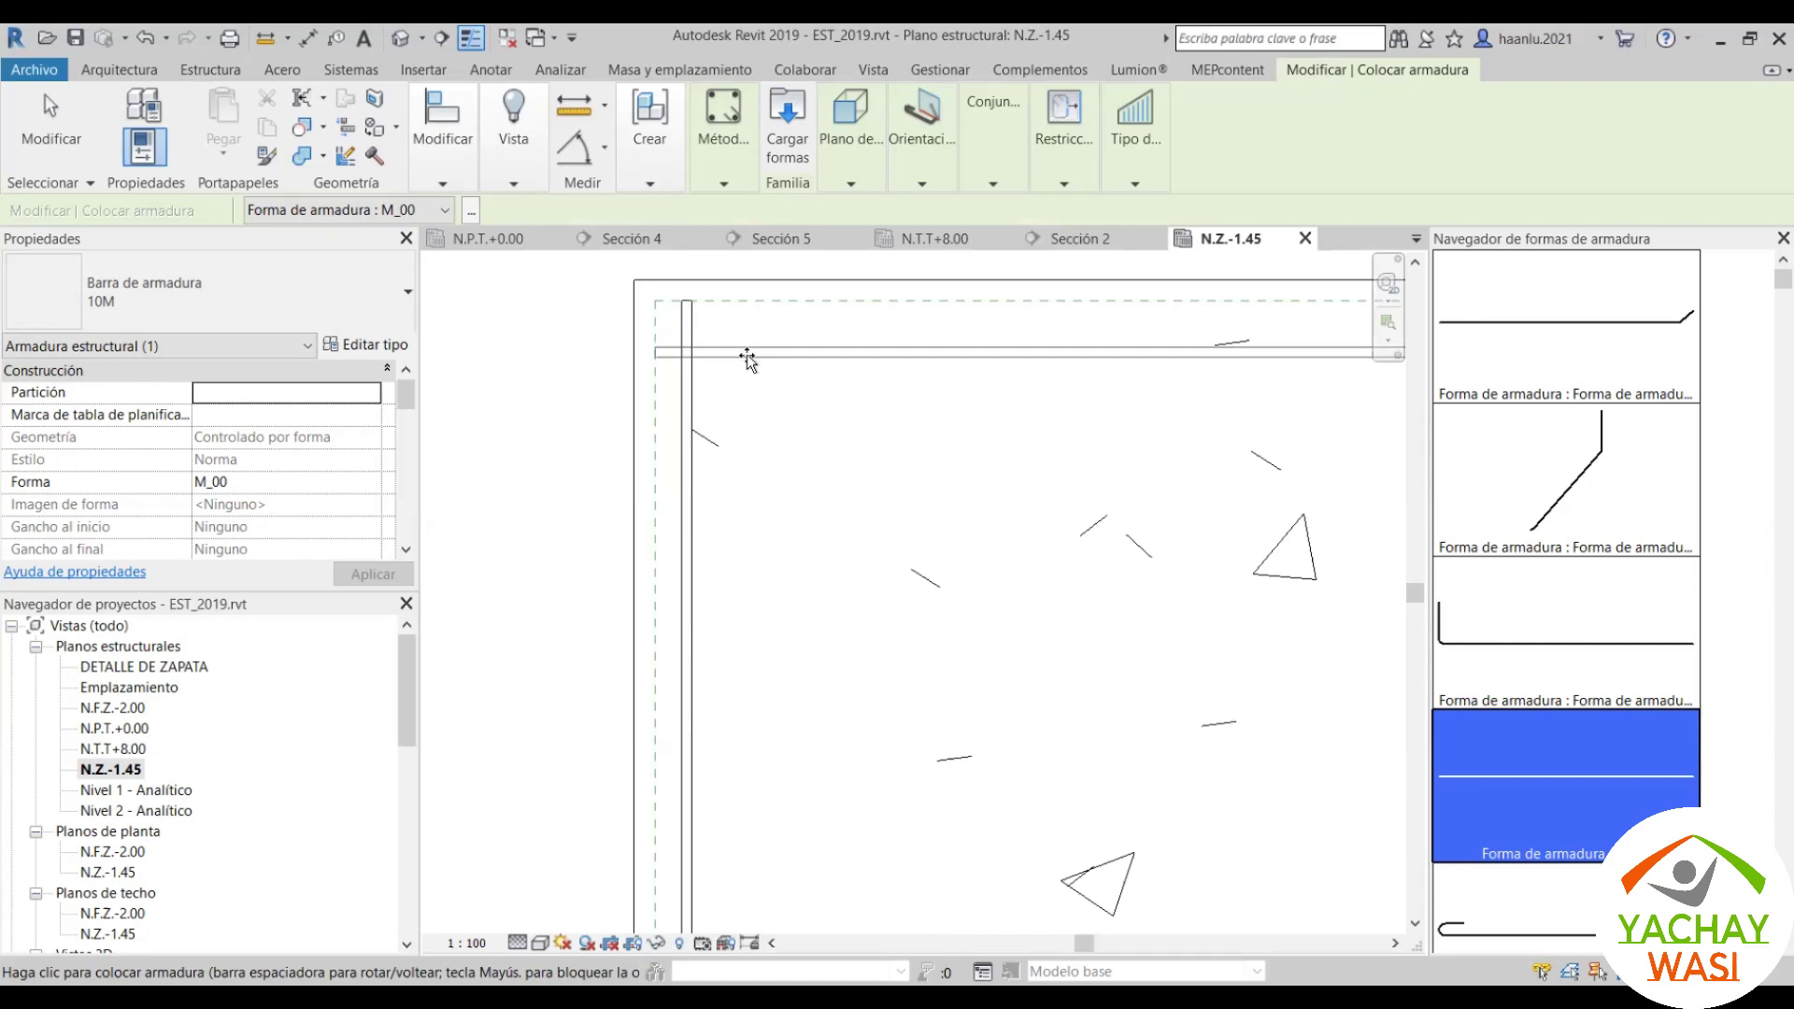
{"action": "scroll", "coordinate": [747, 355], "scroll_direction": "down", "scroll_amount": 2}
{"action": "scroll", "coordinate": [775, 393], "scroll_direction": "down", "scroll_amount": 3}
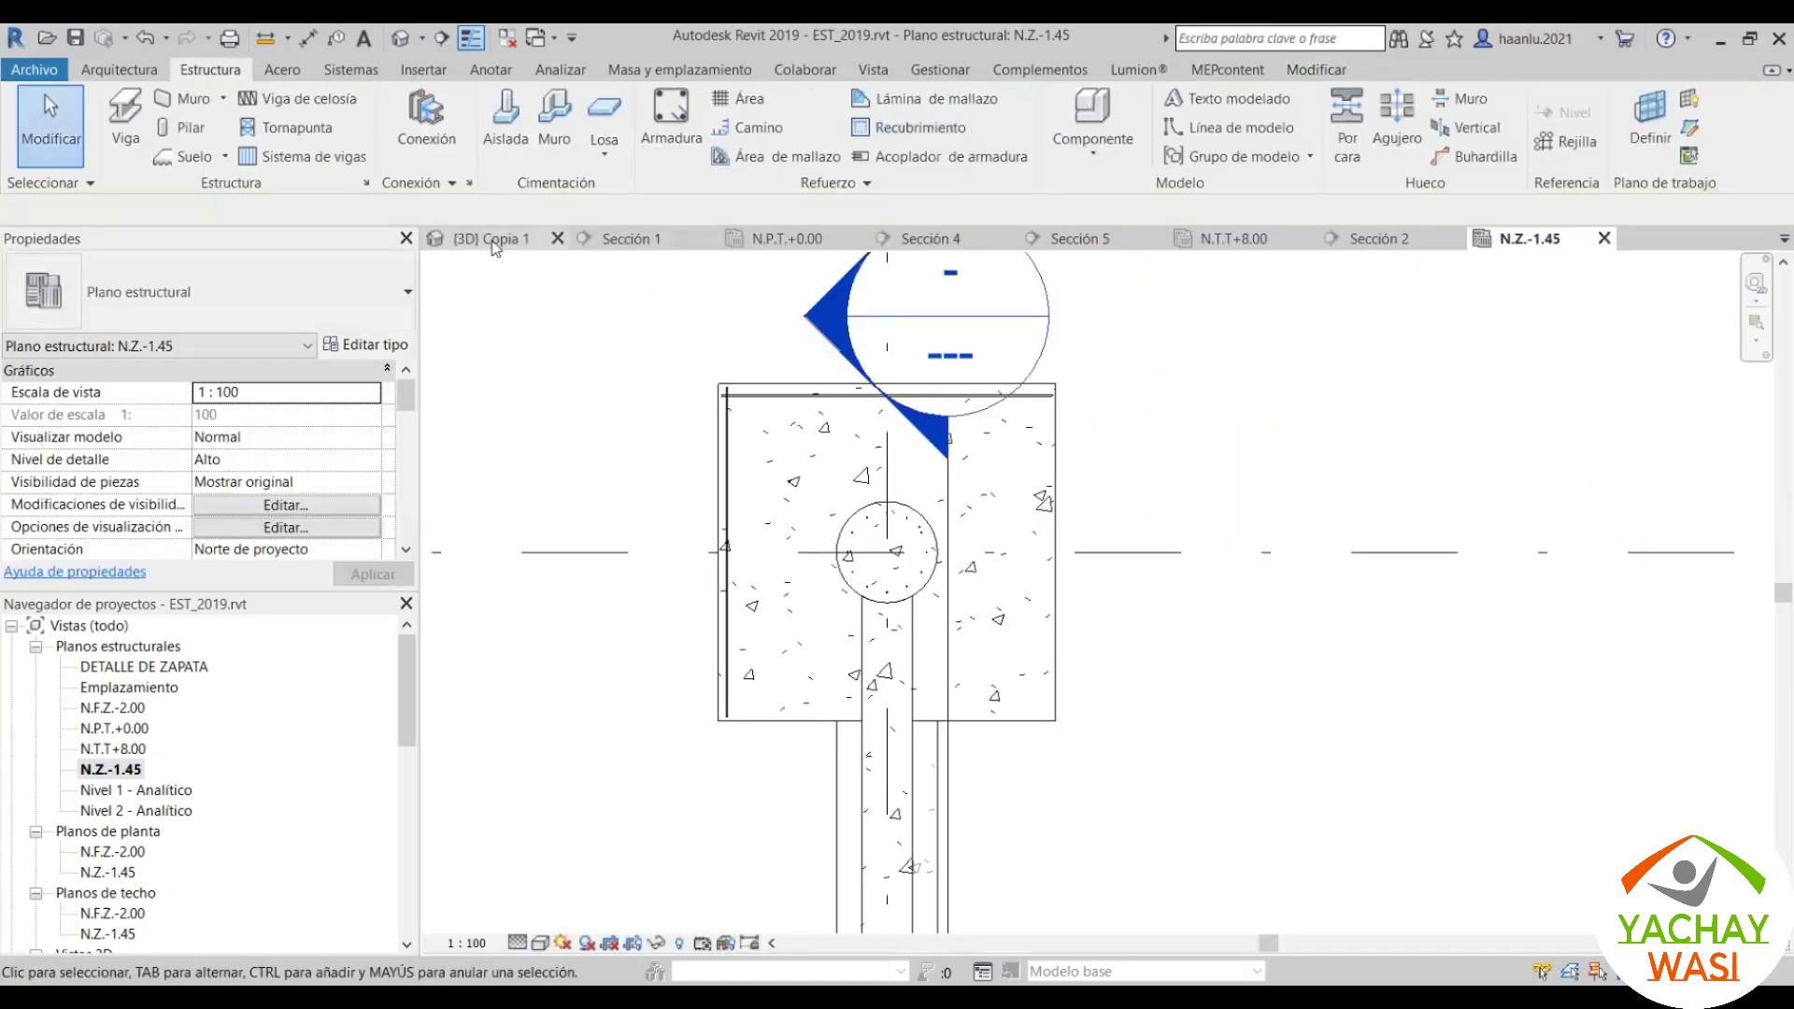
Step: In the (3D) Copia 1 view, select and inspect the rectangular footing, comparing with the plan
{"action": "left_click", "coordinate": [493, 240]}
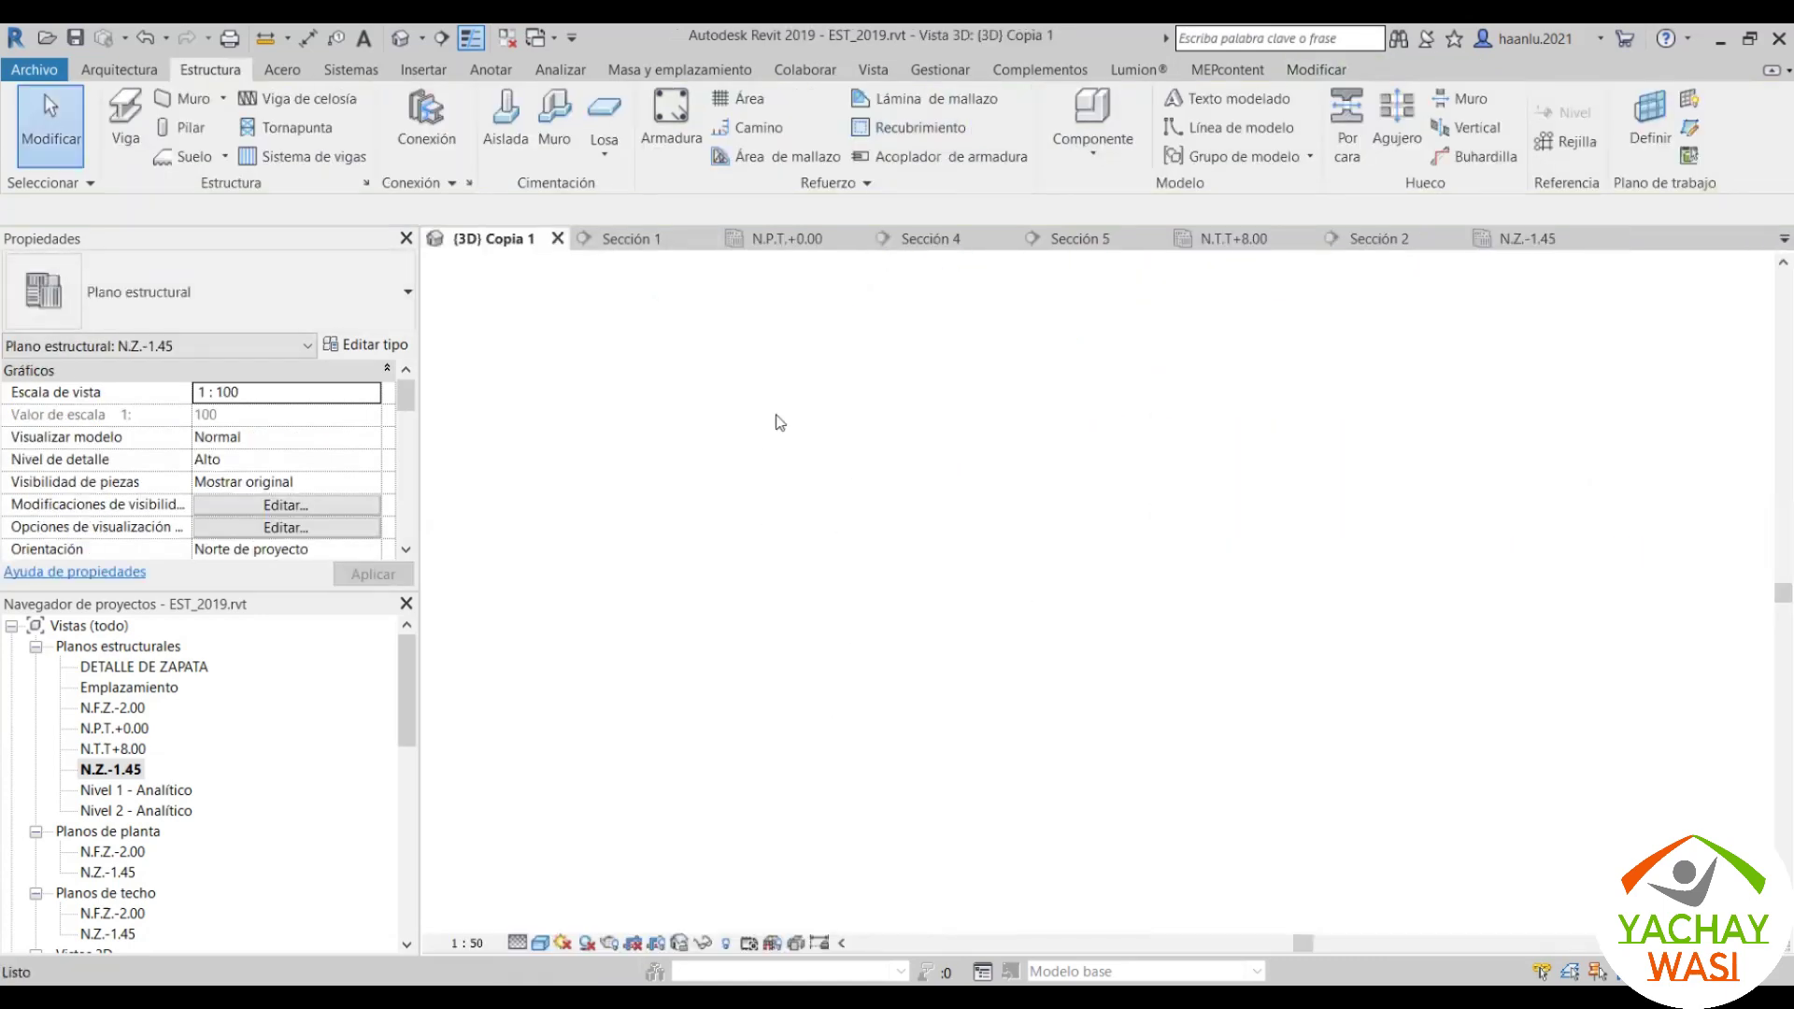
{"action": "scroll", "coordinate": [898, 697], "scroll_direction": "up", "scroll_amount": 3}
{"action": "left_click", "coordinate": [883, 656]}
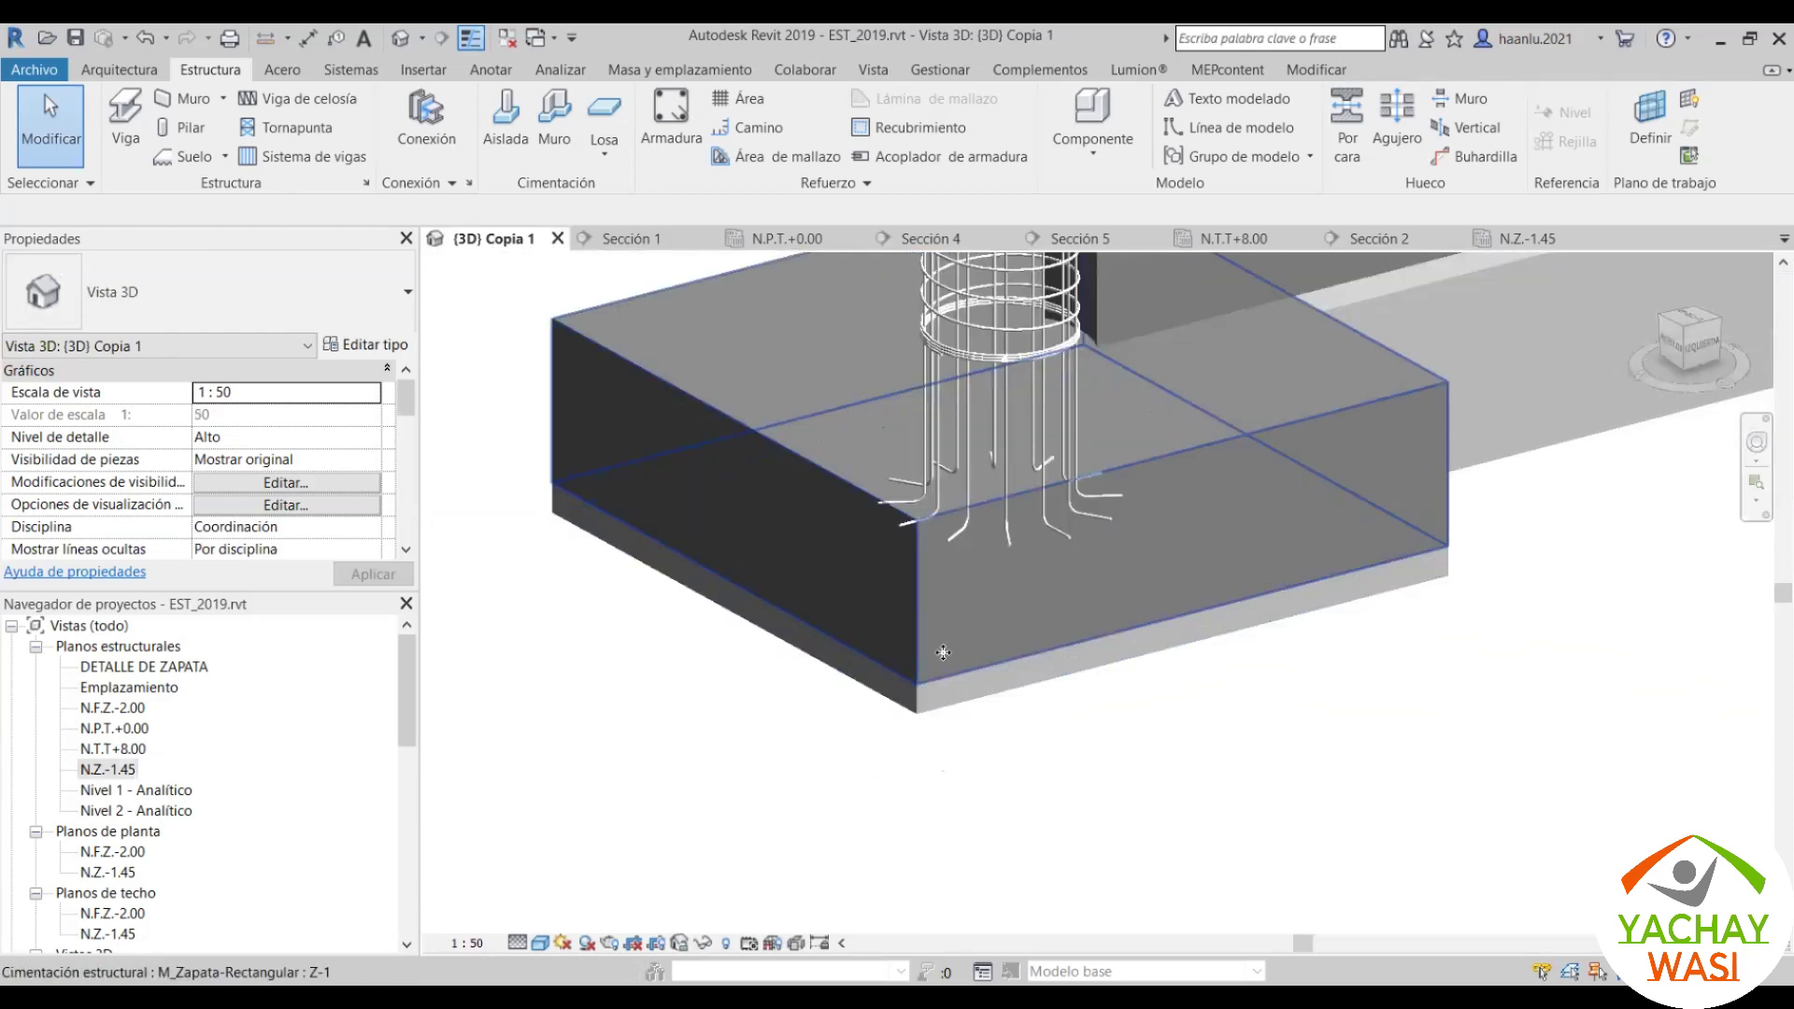
{"action": "left_click", "coordinate": [883, 656]}
{"action": "scroll", "coordinate": [883, 656], "scroll_direction": "down", "scroll_amount": 5}
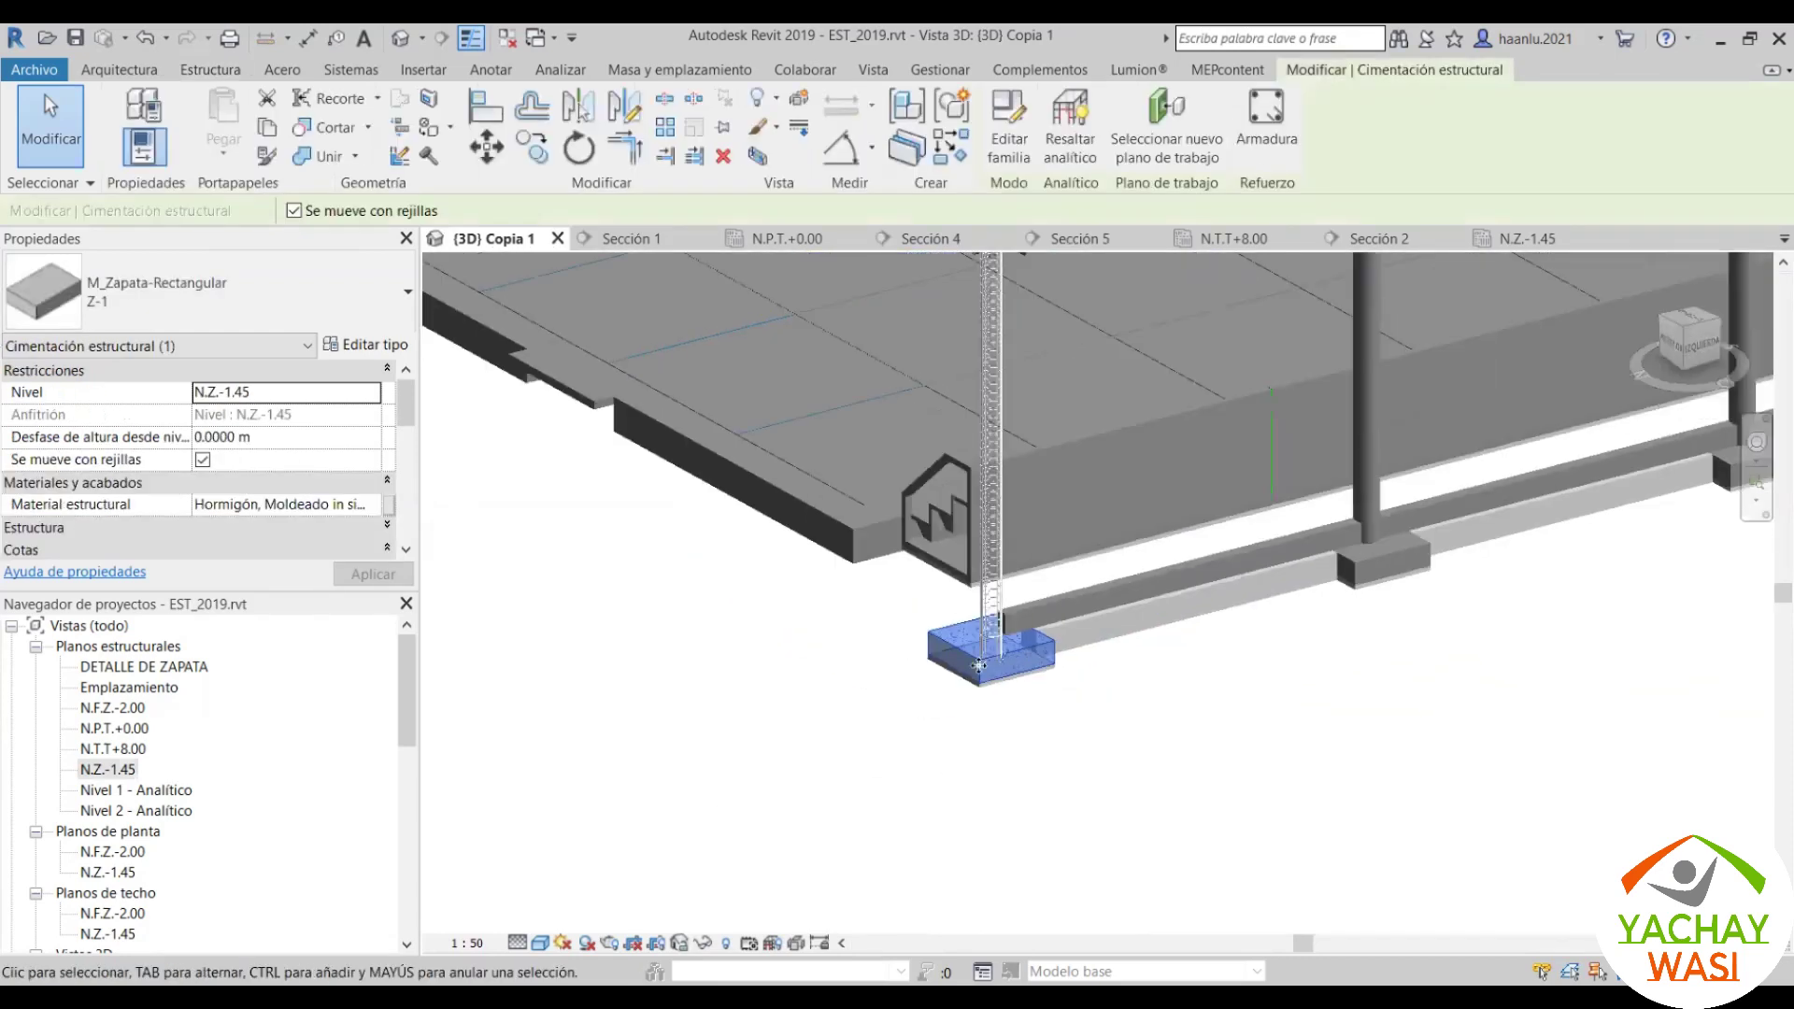
{"action": "scroll", "coordinate": [785, 443], "scroll_direction": "down", "scroll_amount": 2}
{"action": "key", "text": "Escape"}
{"action": "scroll", "coordinate": [711, 446], "scroll_direction": "up", "scroll_amount": 5}
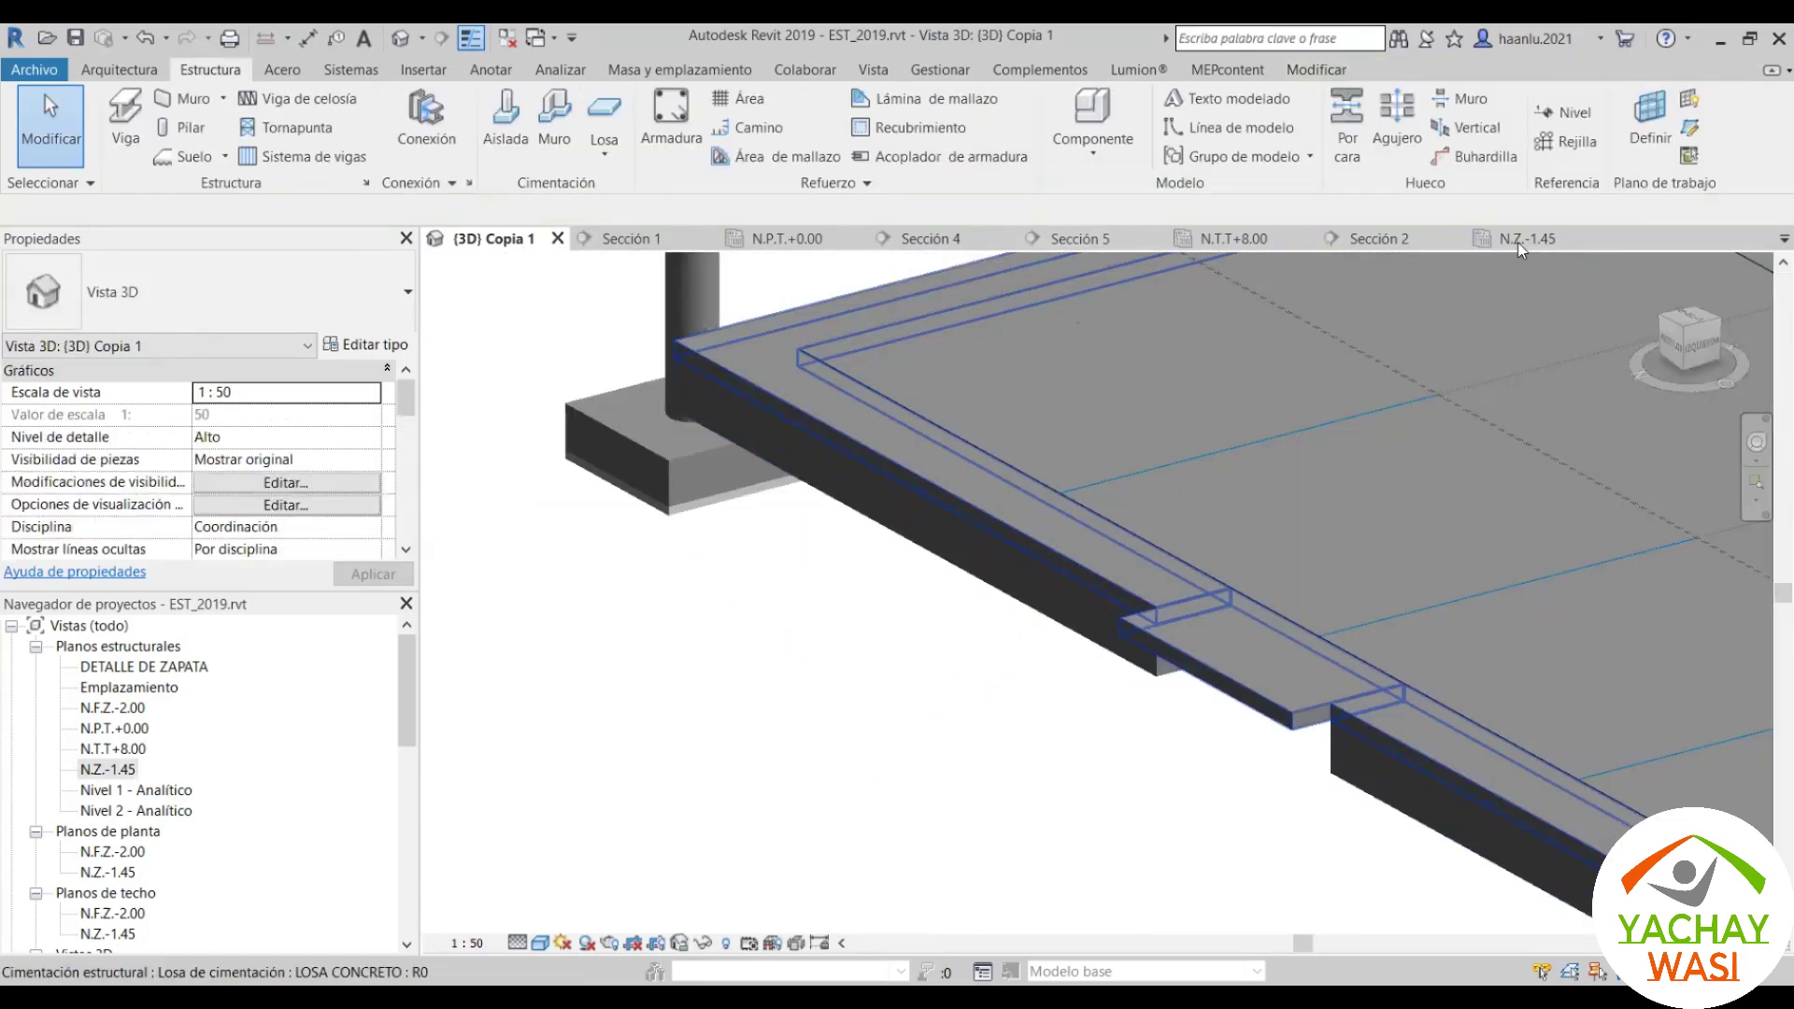
{"action": "key", "text": "ctrl+Tab"}
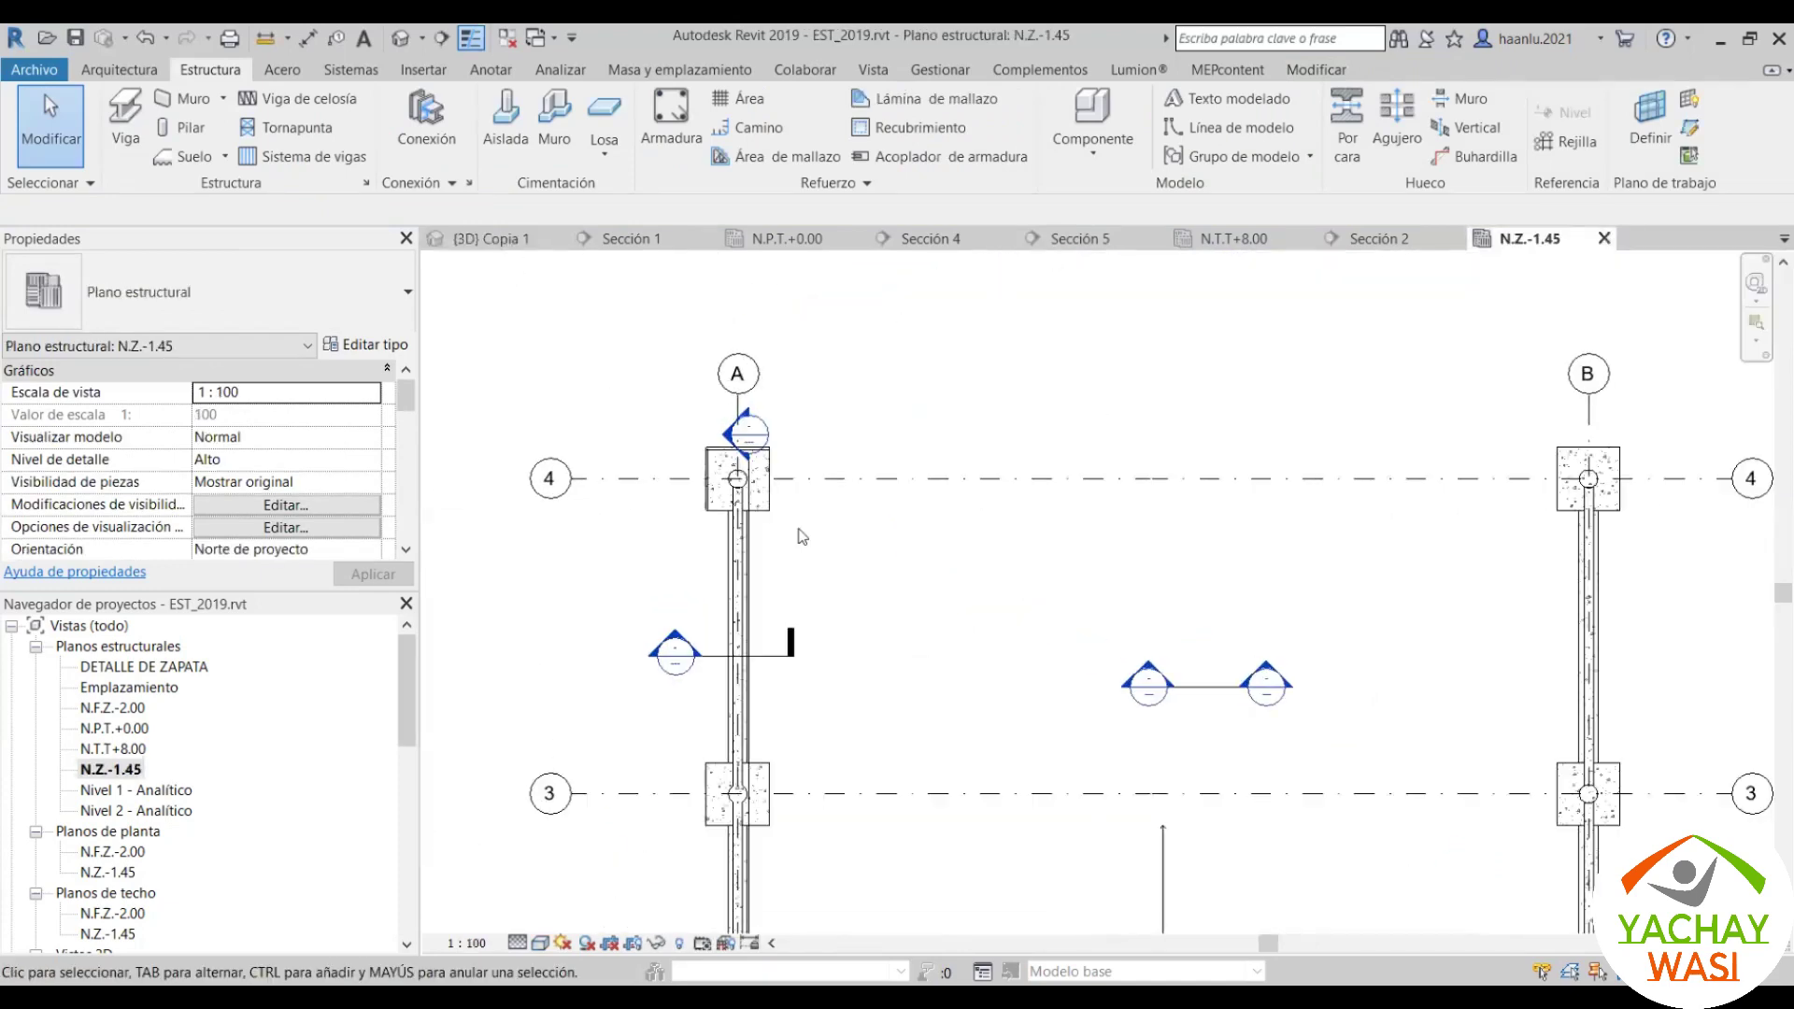
{"action": "key", "text": "ctrl+Tab"}
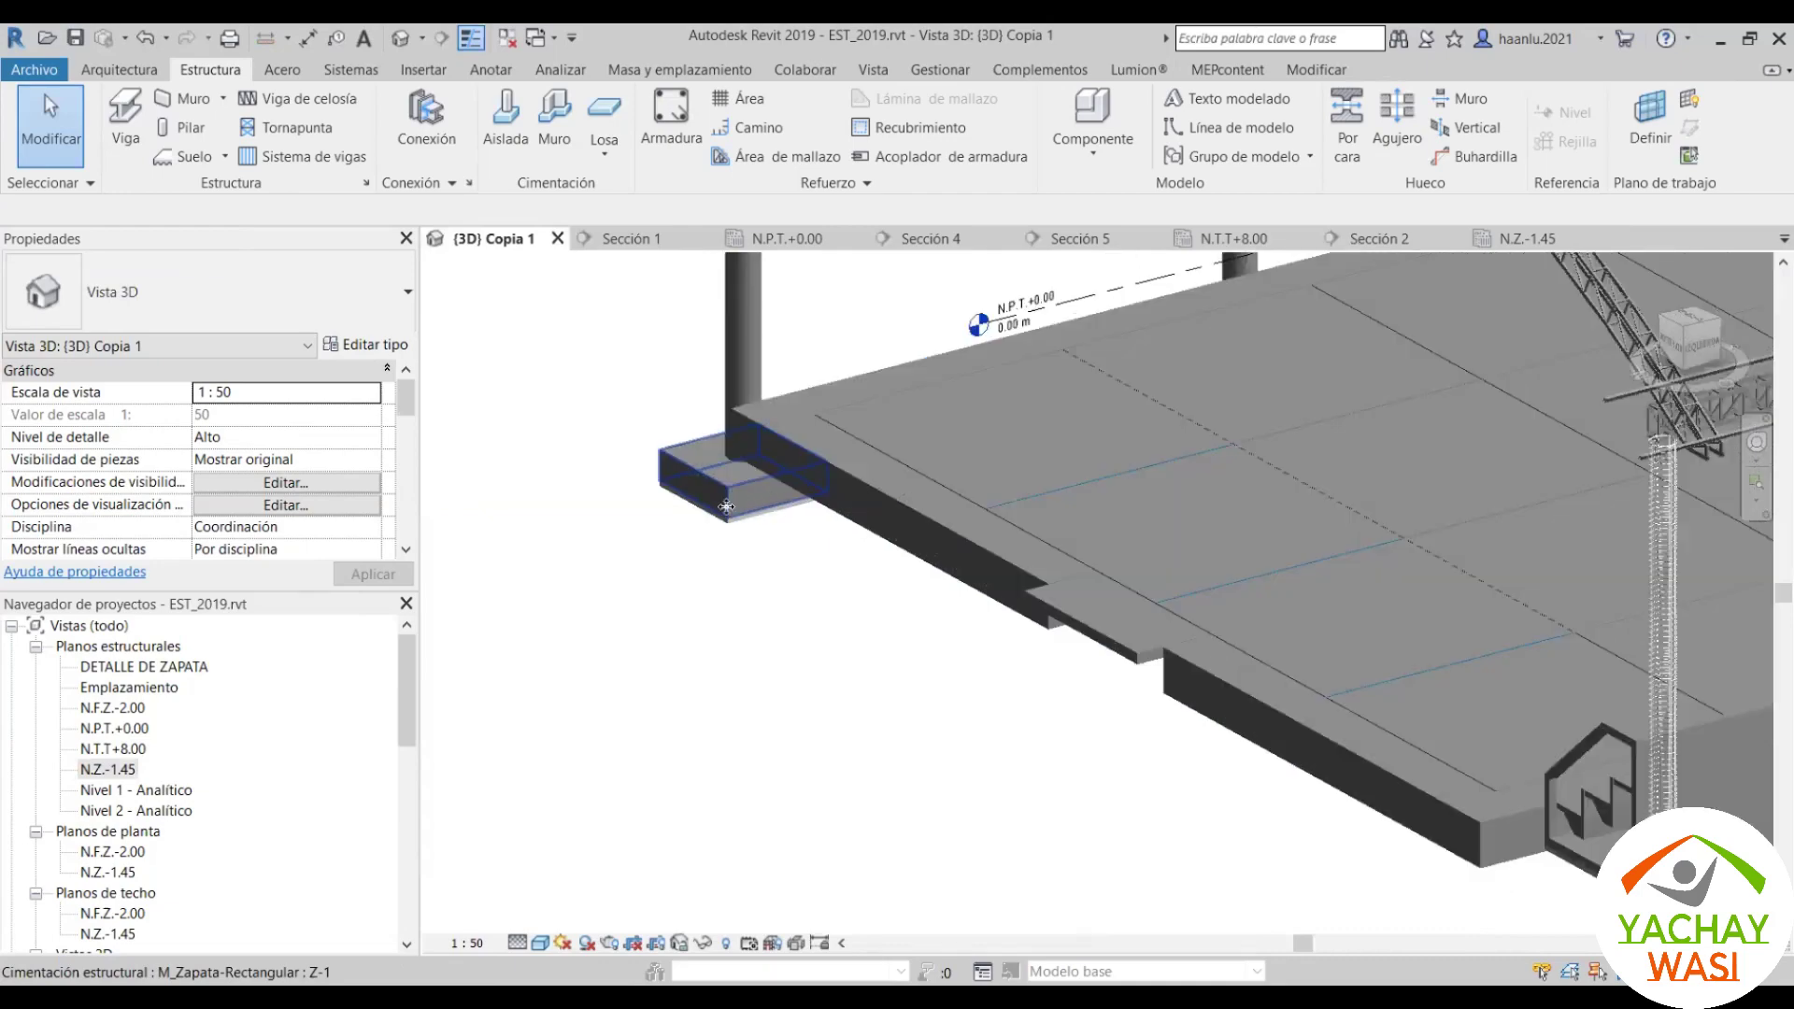
Step: Orbit around the column footing and turn on Reveal Hidden Elements to expose the hooked bars
{"action": "left_click", "coordinate": [762, 497]}
{"action": "scroll", "coordinate": [1025, 525], "scroll_direction": "down", "scroll_amount": 10}
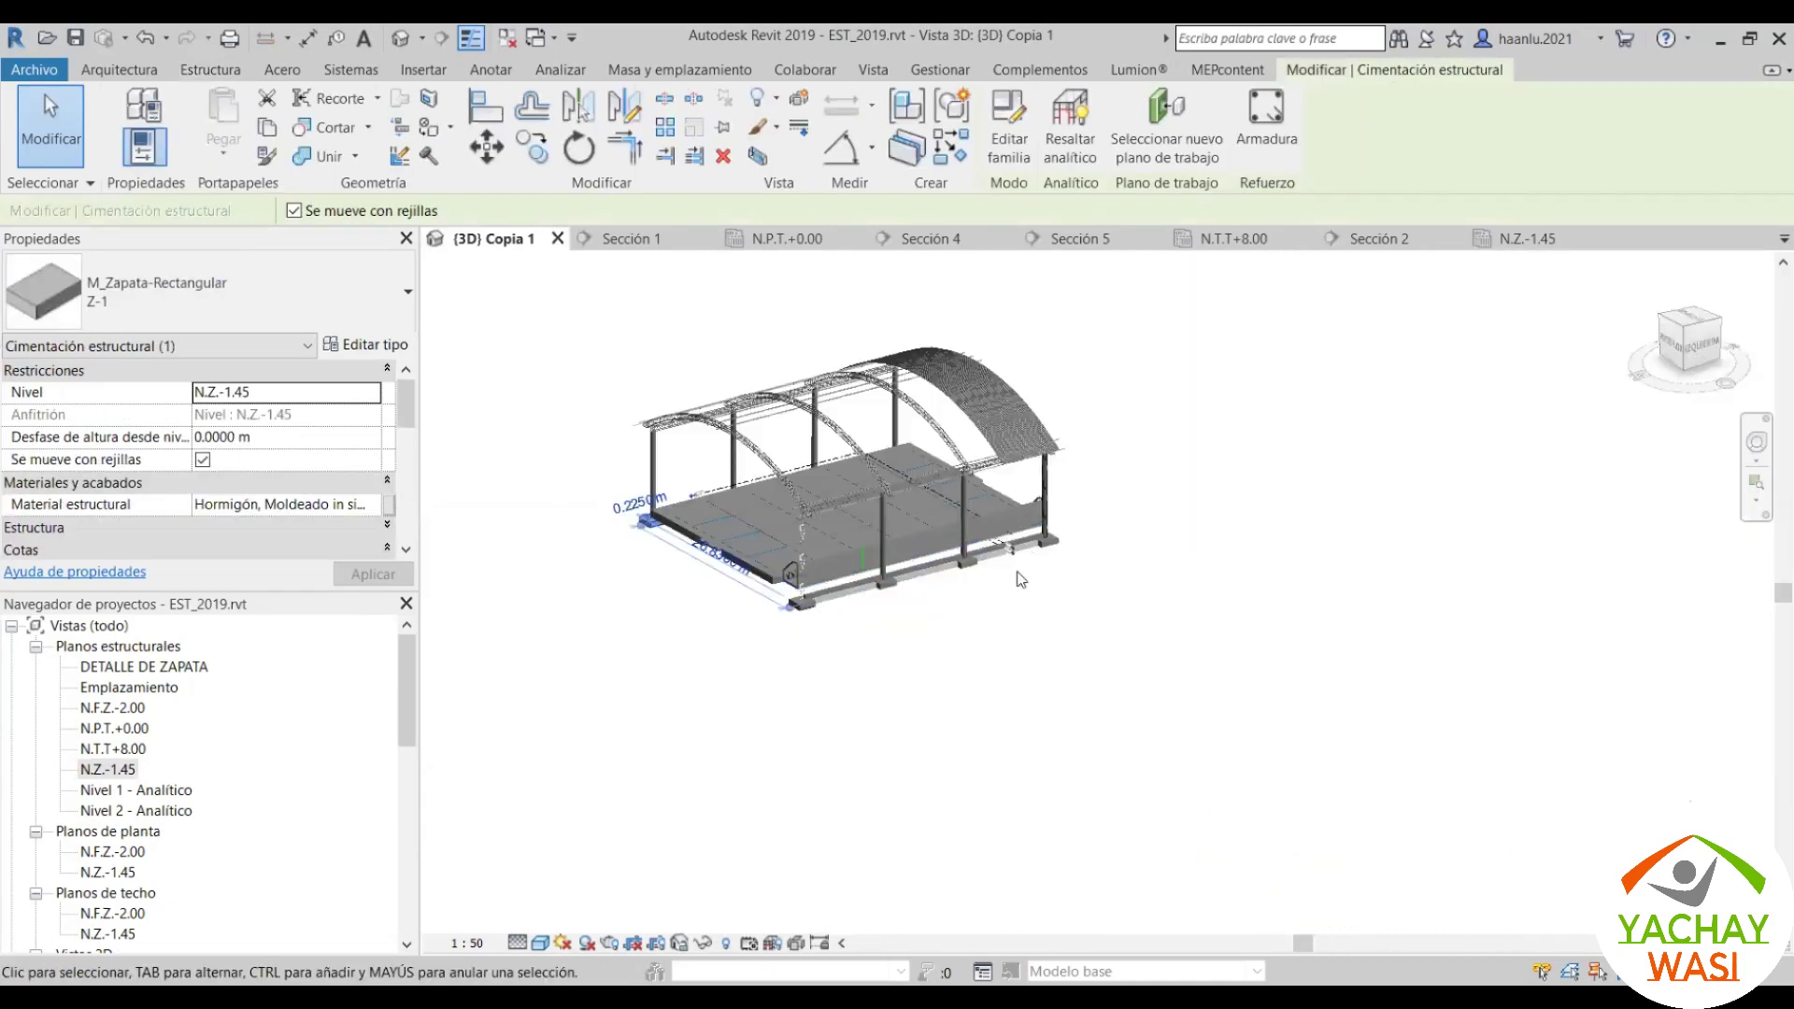
{"action": "scroll", "coordinate": [1037, 609], "scroll_direction": "up", "scroll_amount": 10}
{"action": "scroll", "coordinate": [1037, 610], "scroll_direction": "up", "scroll_amount": 5}
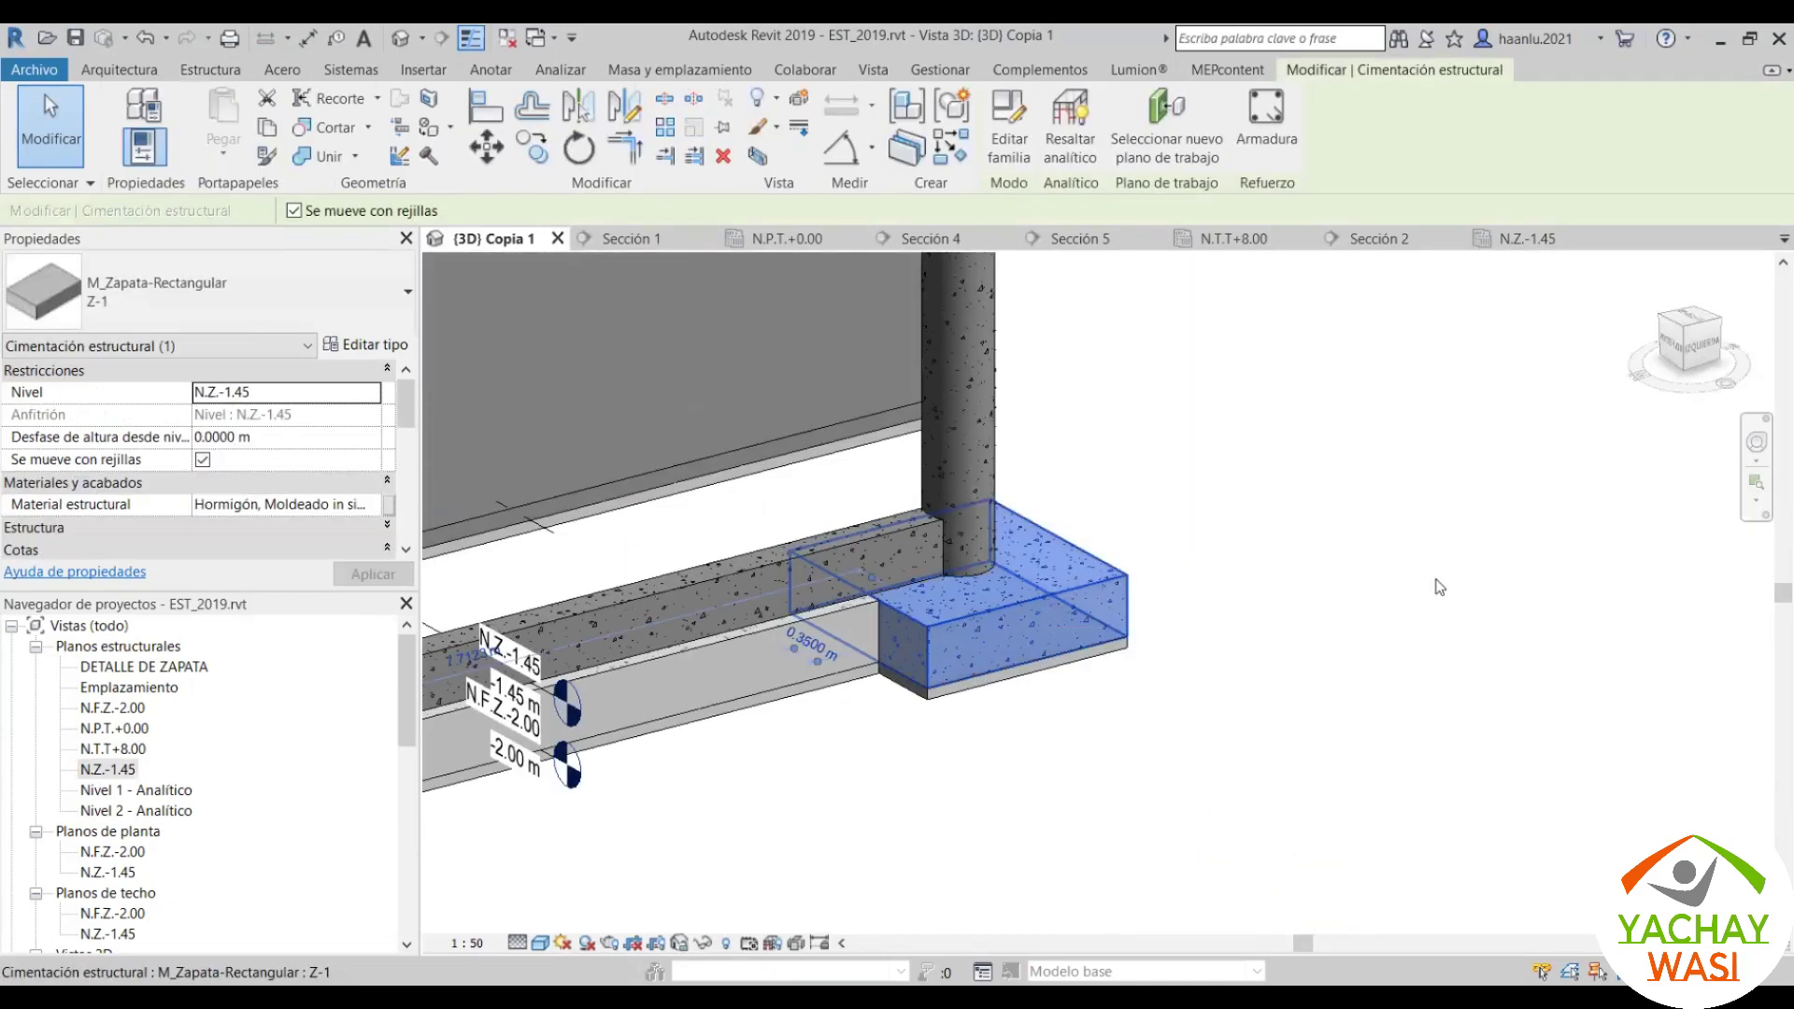
{"action": "scroll", "coordinate": [1434, 692], "scroll_direction": "down", "scroll_amount": 3}
{"action": "scroll", "coordinate": [1196, 548], "scroll_direction": "down", "scroll_amount": 5}
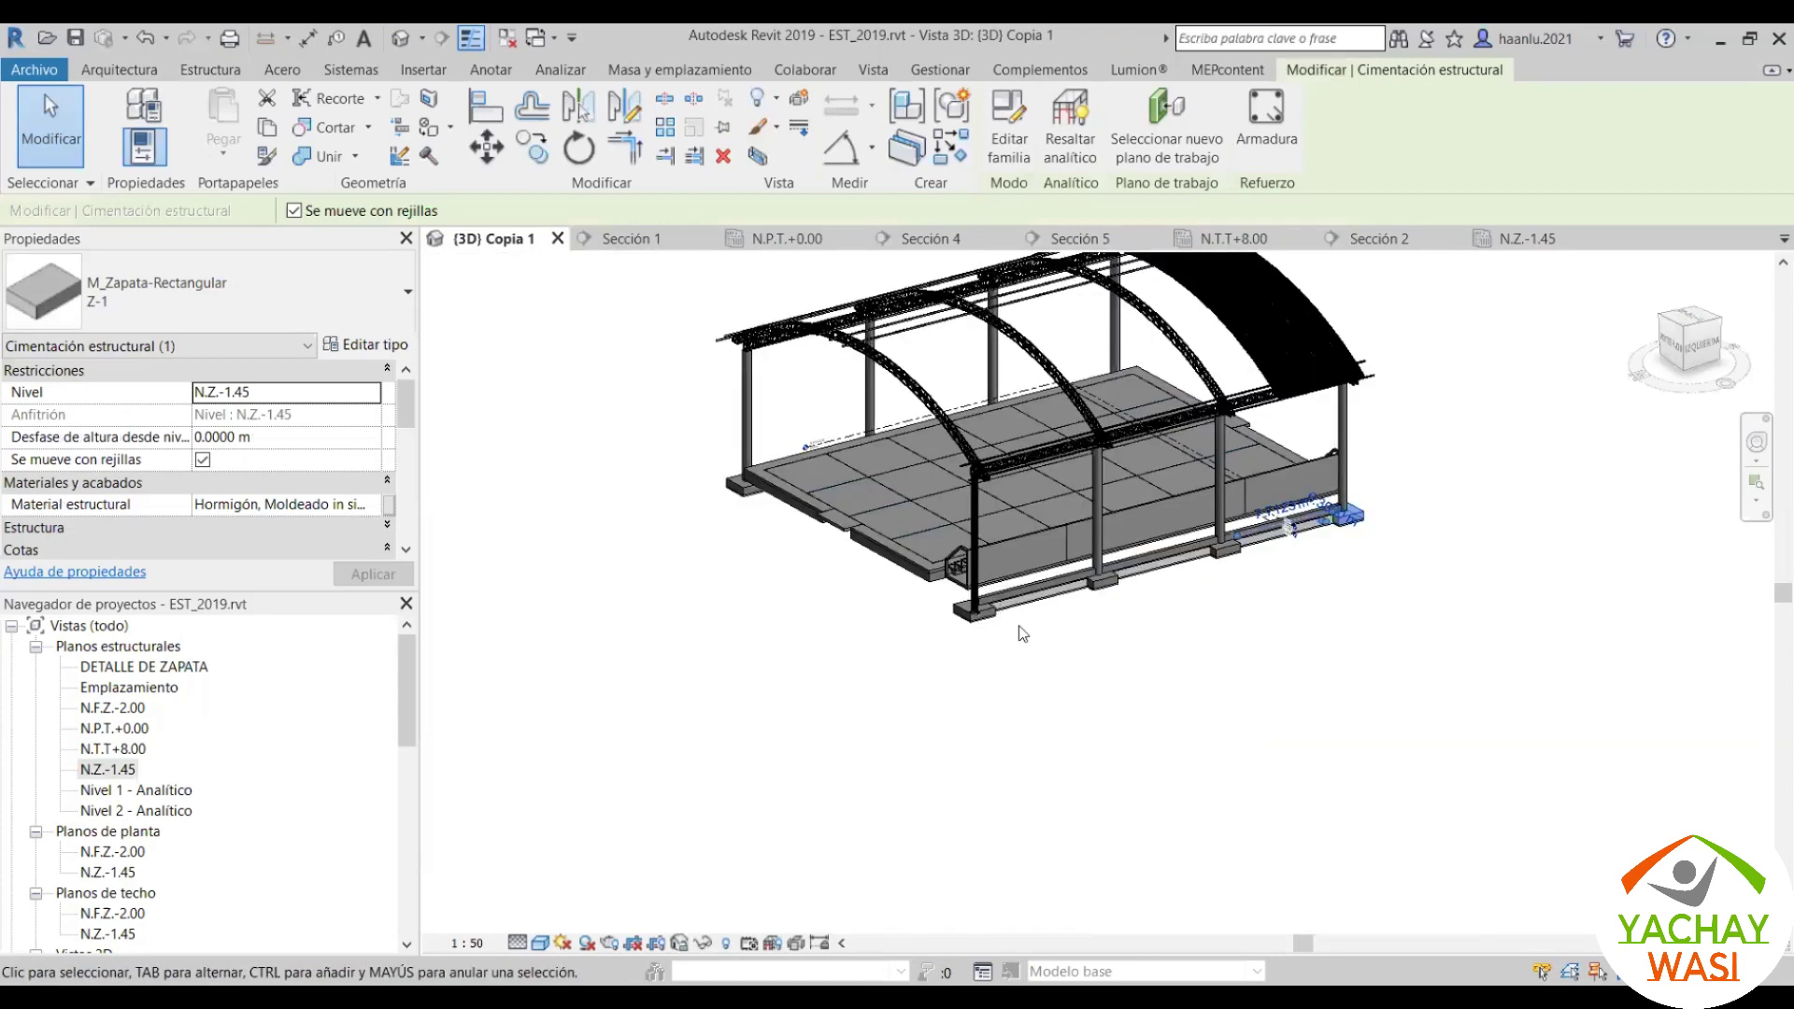
{"action": "scroll", "coordinate": [1023, 634], "scroll_direction": "up", "scroll_amount": 10}
{"action": "mouse_move", "coordinate": [1023, 634]}
{"action": "middle_mouse_down", "text": "shift"}
{"action": "mouse_move", "coordinate": [1040, 787]}
{"action": "mouse_move", "coordinate": [719, 957]}
{"action": "mouse_move", "coordinate": [731, 940]}
{"action": "middle_mouse_up", "text": "shift"}
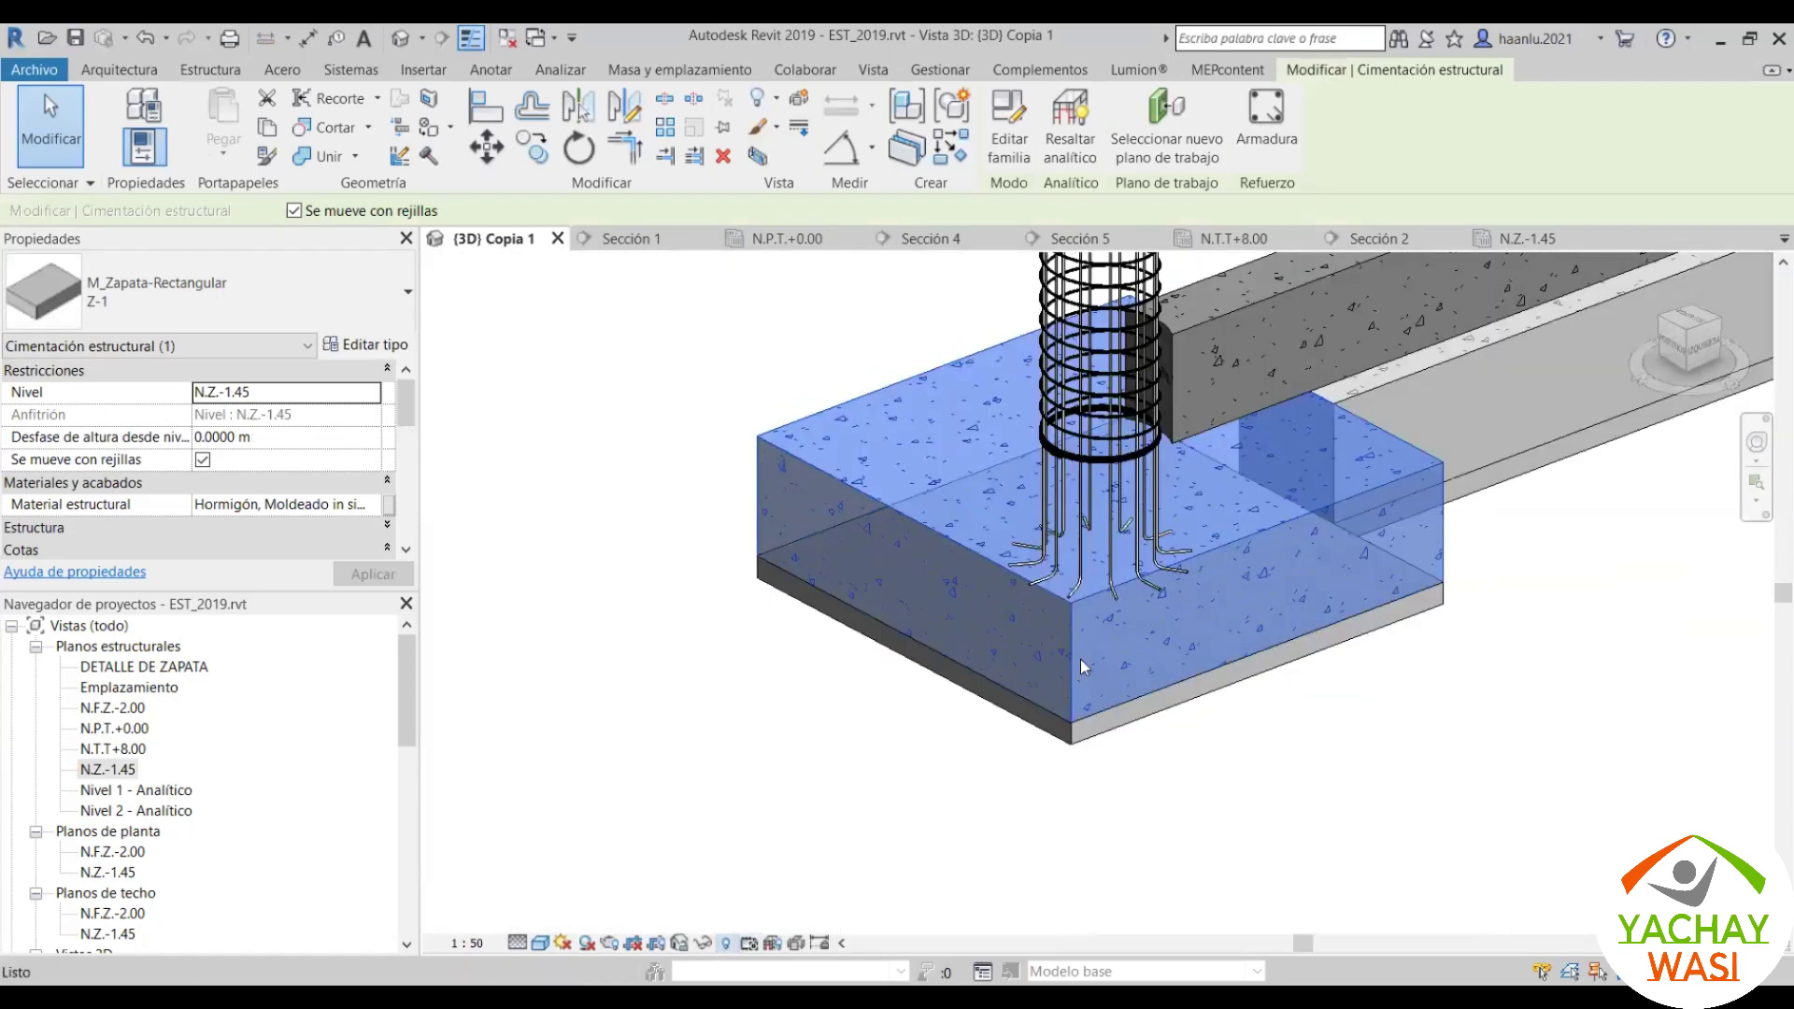
{"action": "left_click", "coordinate": [725, 943]}
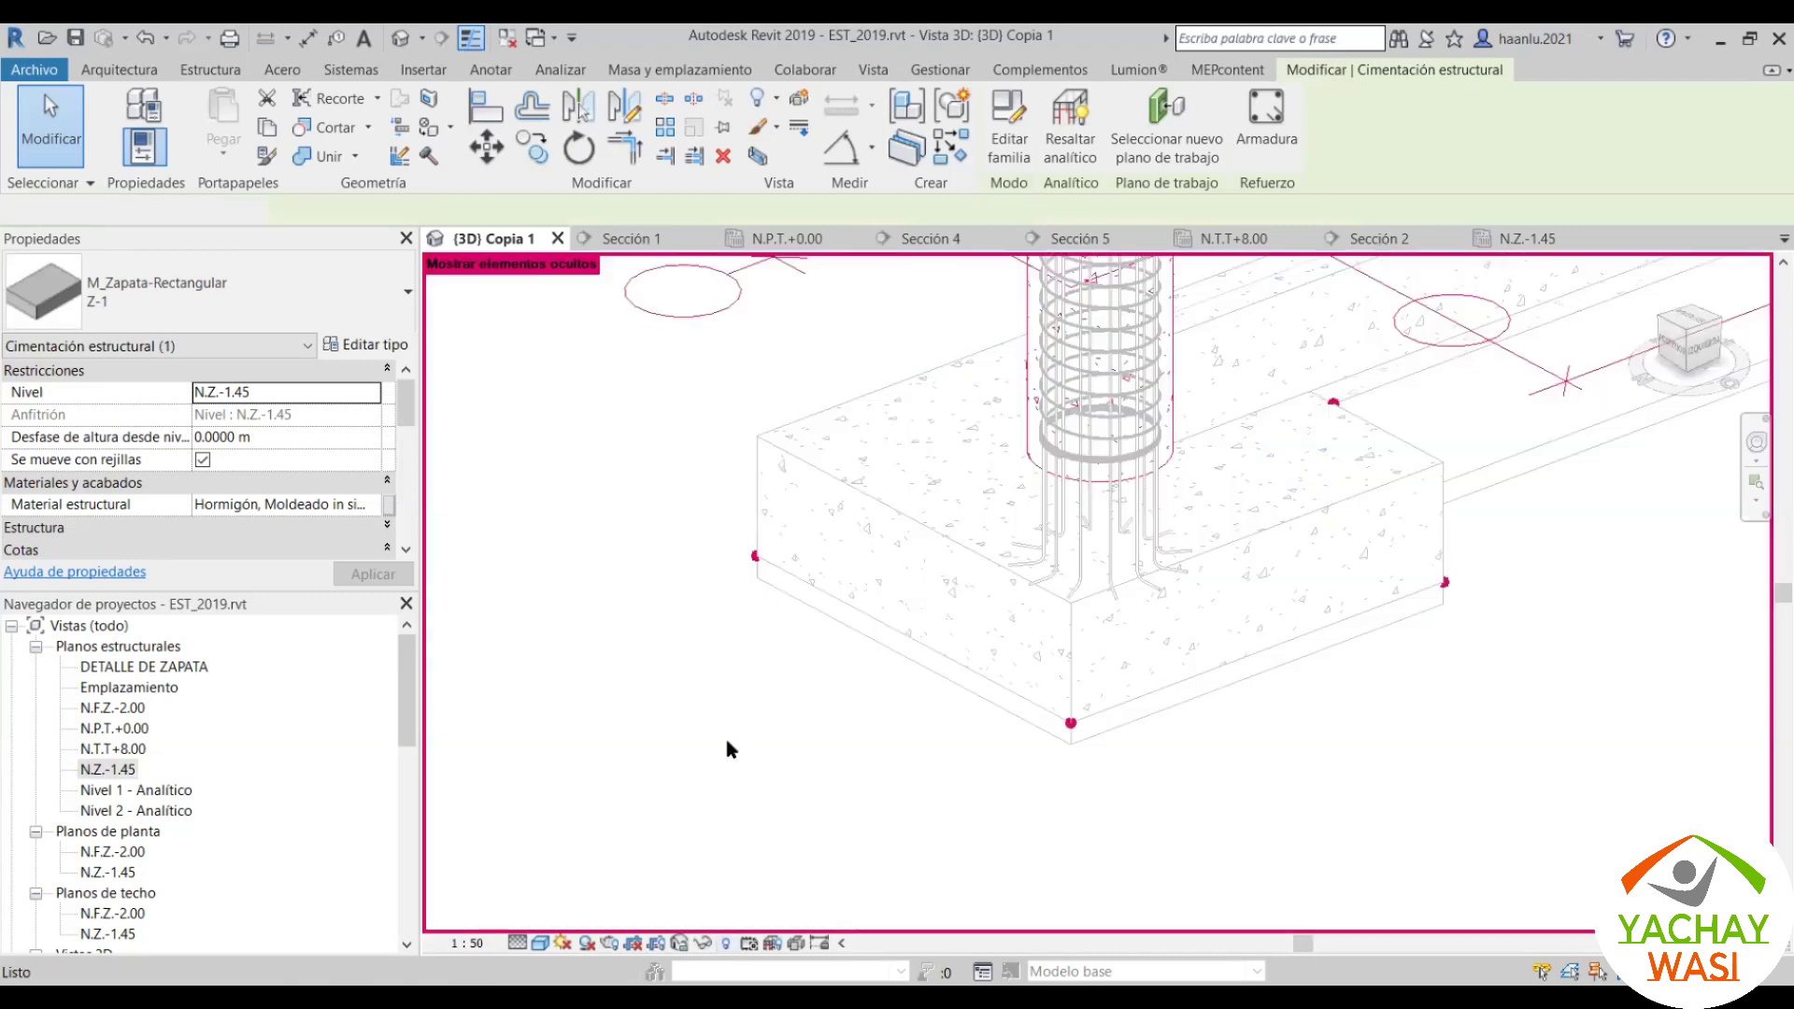
{"action": "middle_click_drag", "start_coordinate": [710, 656], "coordinate": [971, 650], "text": "shift"}
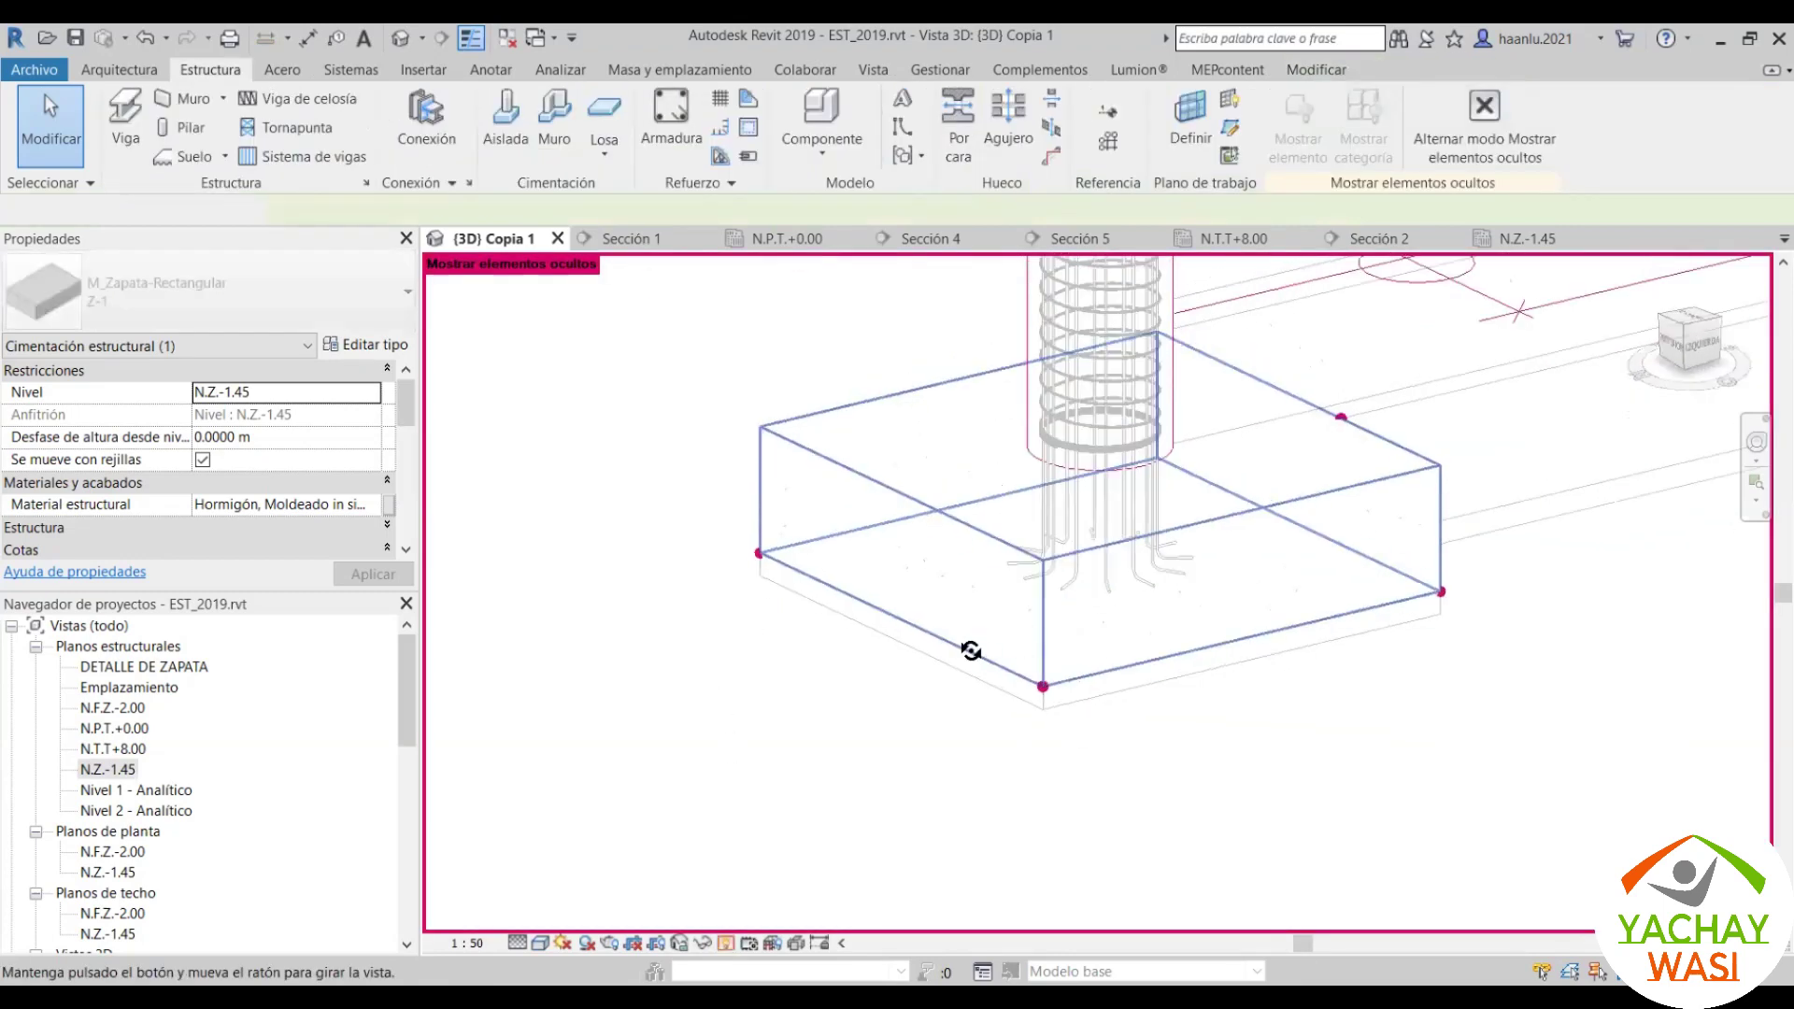
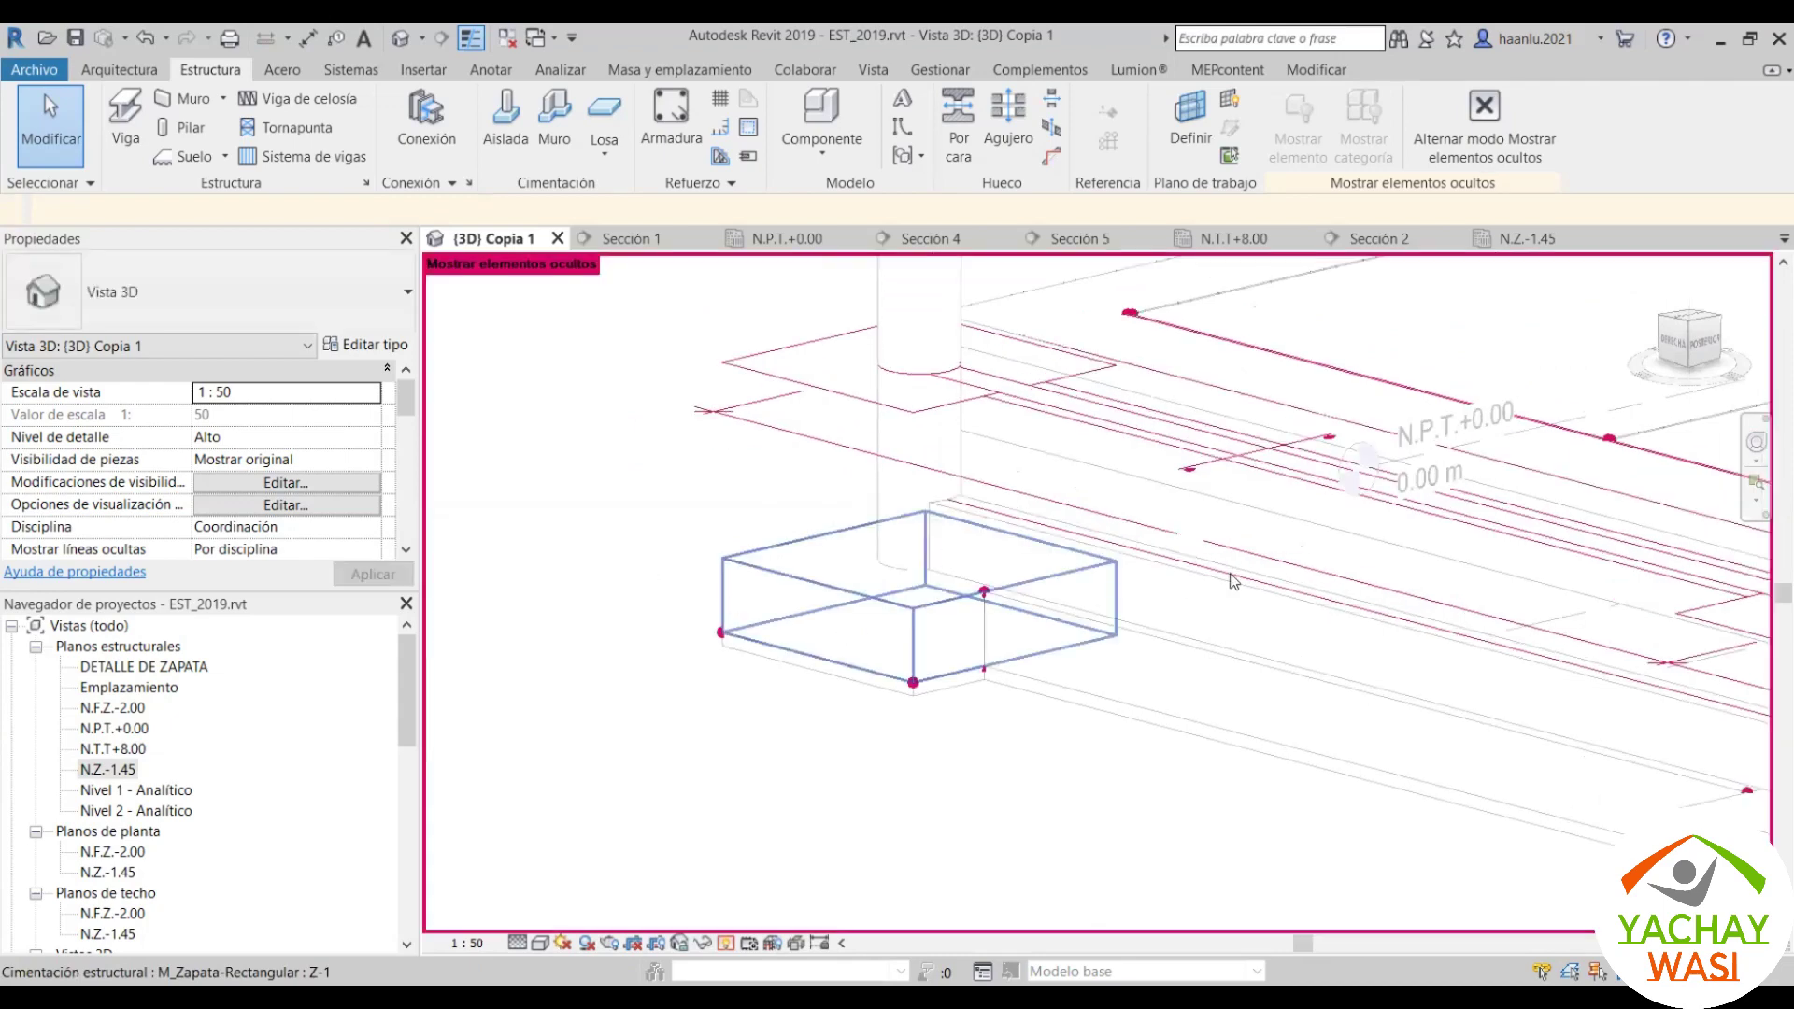
Step: Select the rectangular footing and return to the (3D) Copia 1 view
{"action": "left_click", "coordinate": [1091, 643]}
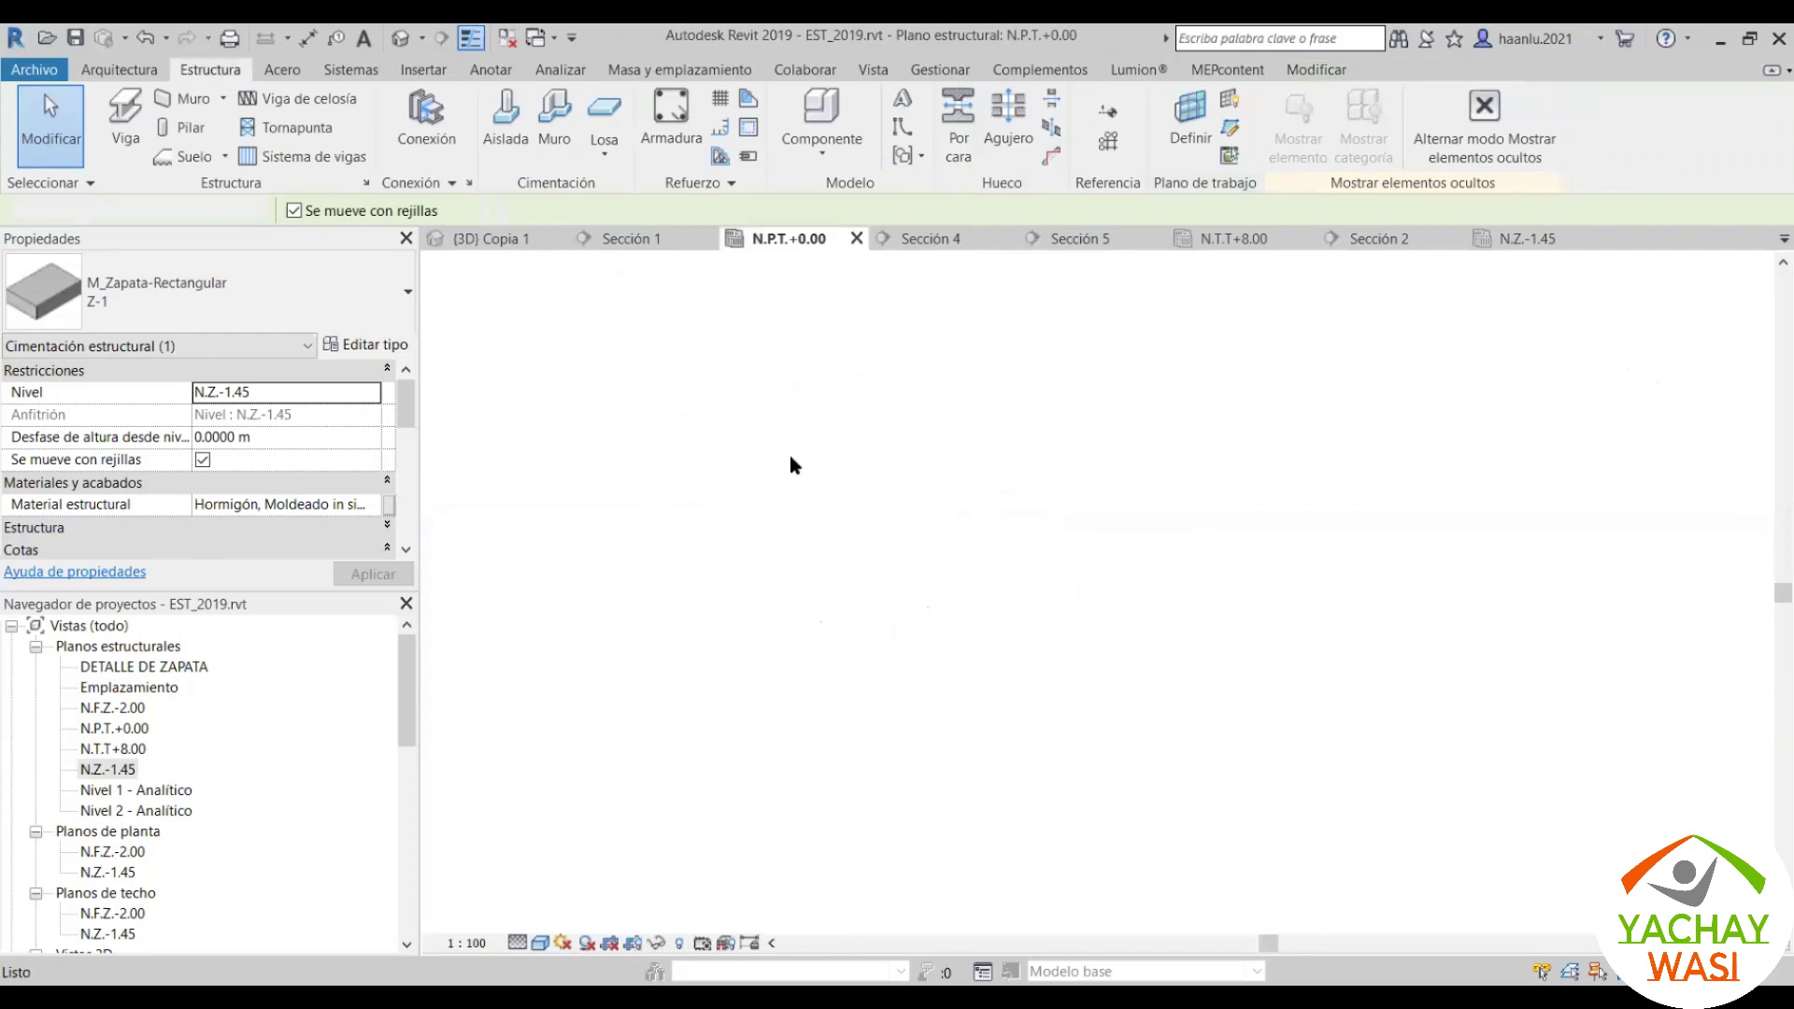
{"action": "scroll", "coordinate": [817, 423], "scroll_direction": "up", "scroll_amount": 4}
{"action": "scroll", "coordinate": [770, 366], "scroll_direction": "up", "scroll_amount": 3}
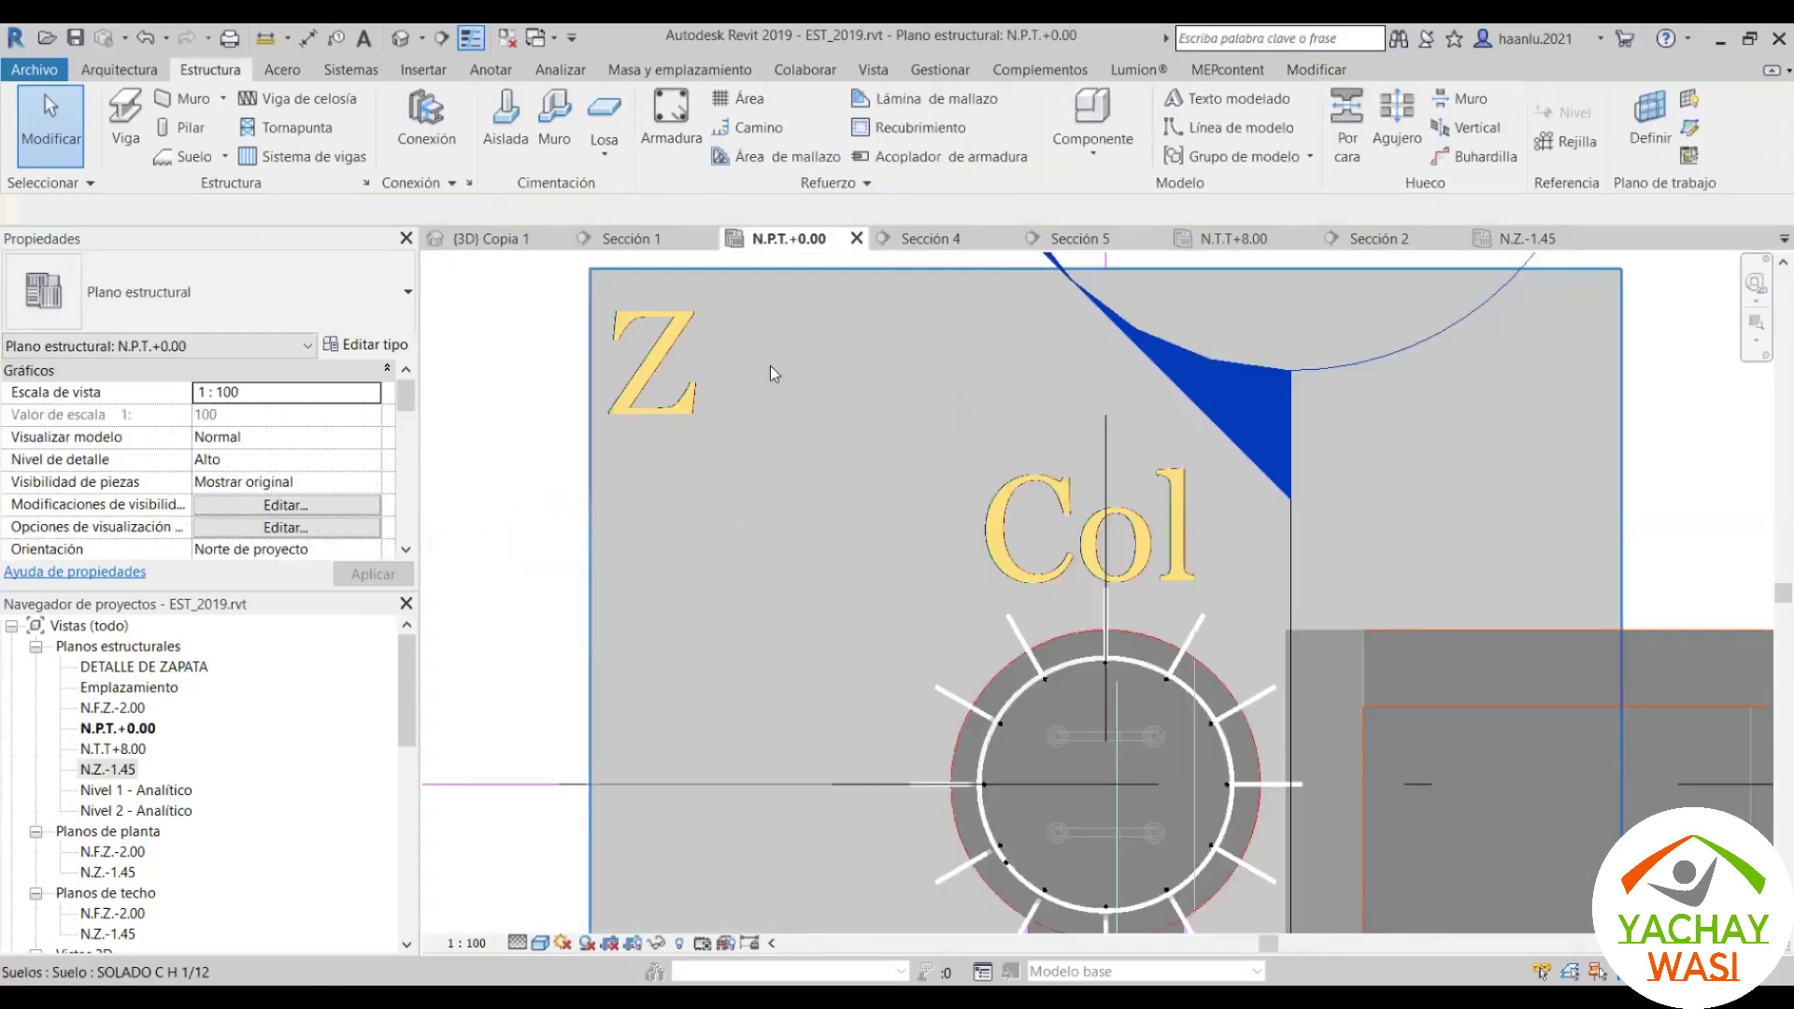
{"action": "left_click", "coordinate": [489, 241]}
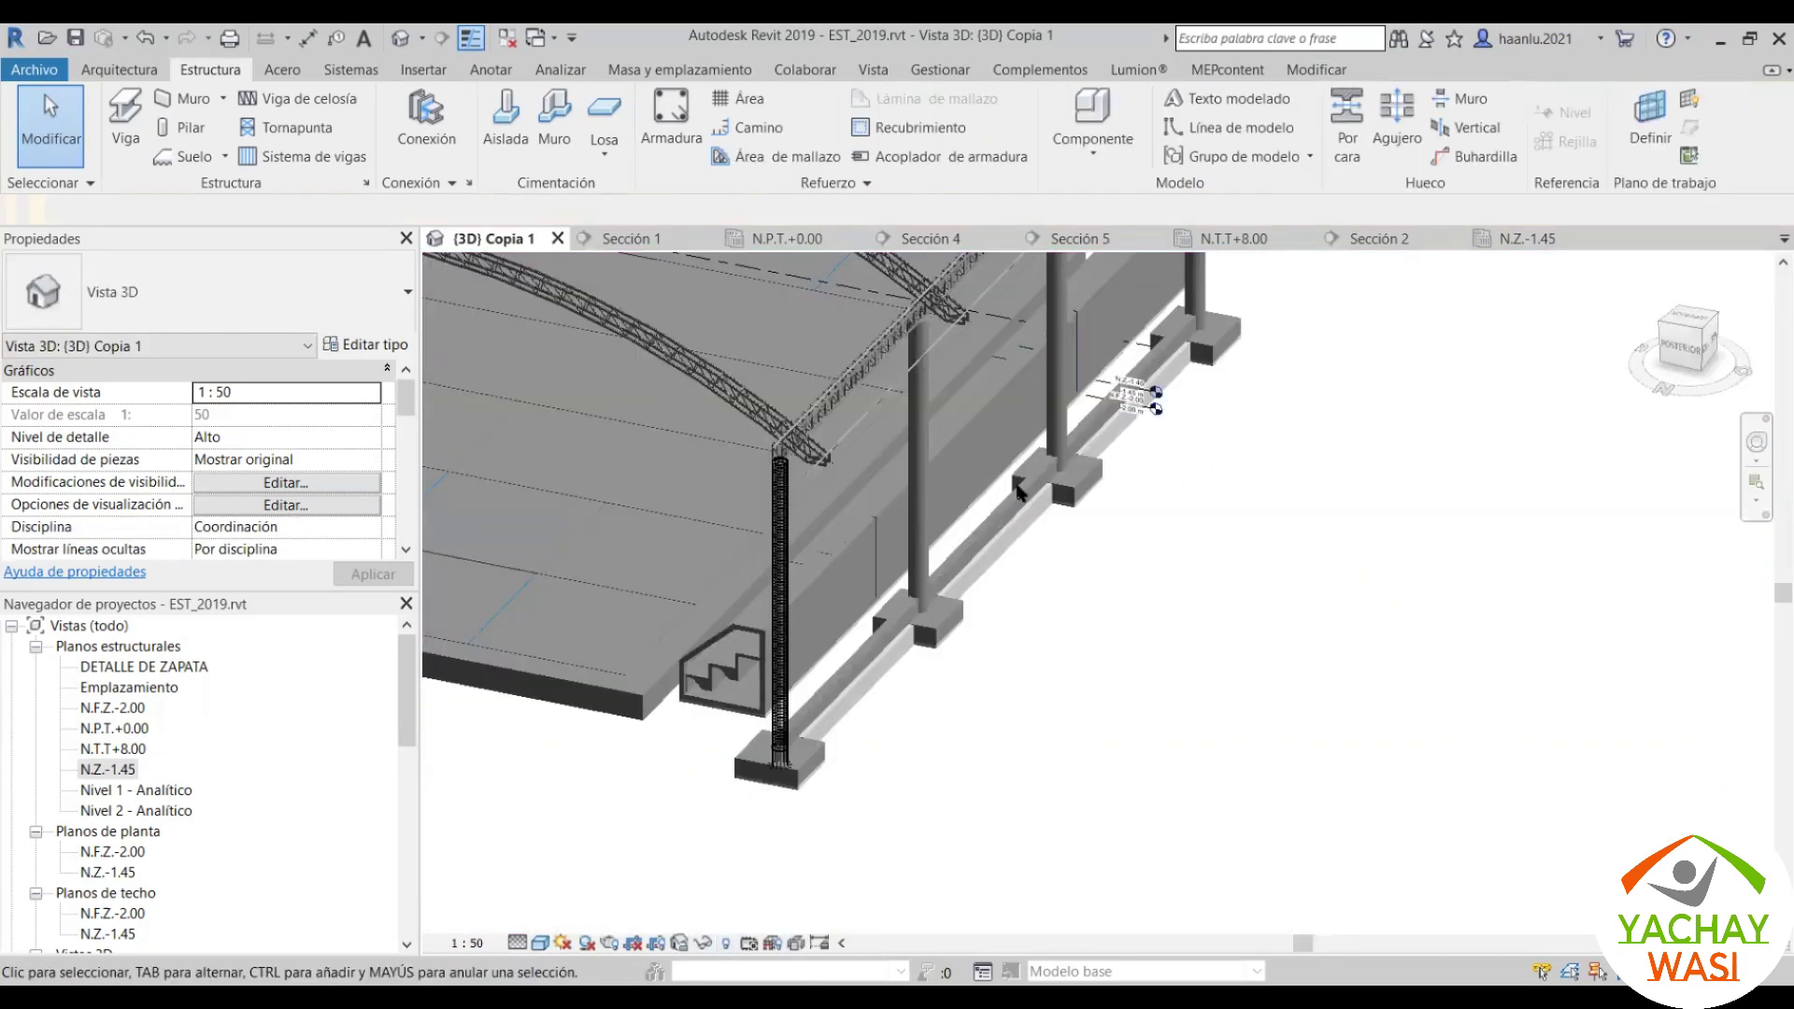
{"action": "scroll", "coordinate": [921, 766], "scroll_direction": "up", "scroll_amount": 5}
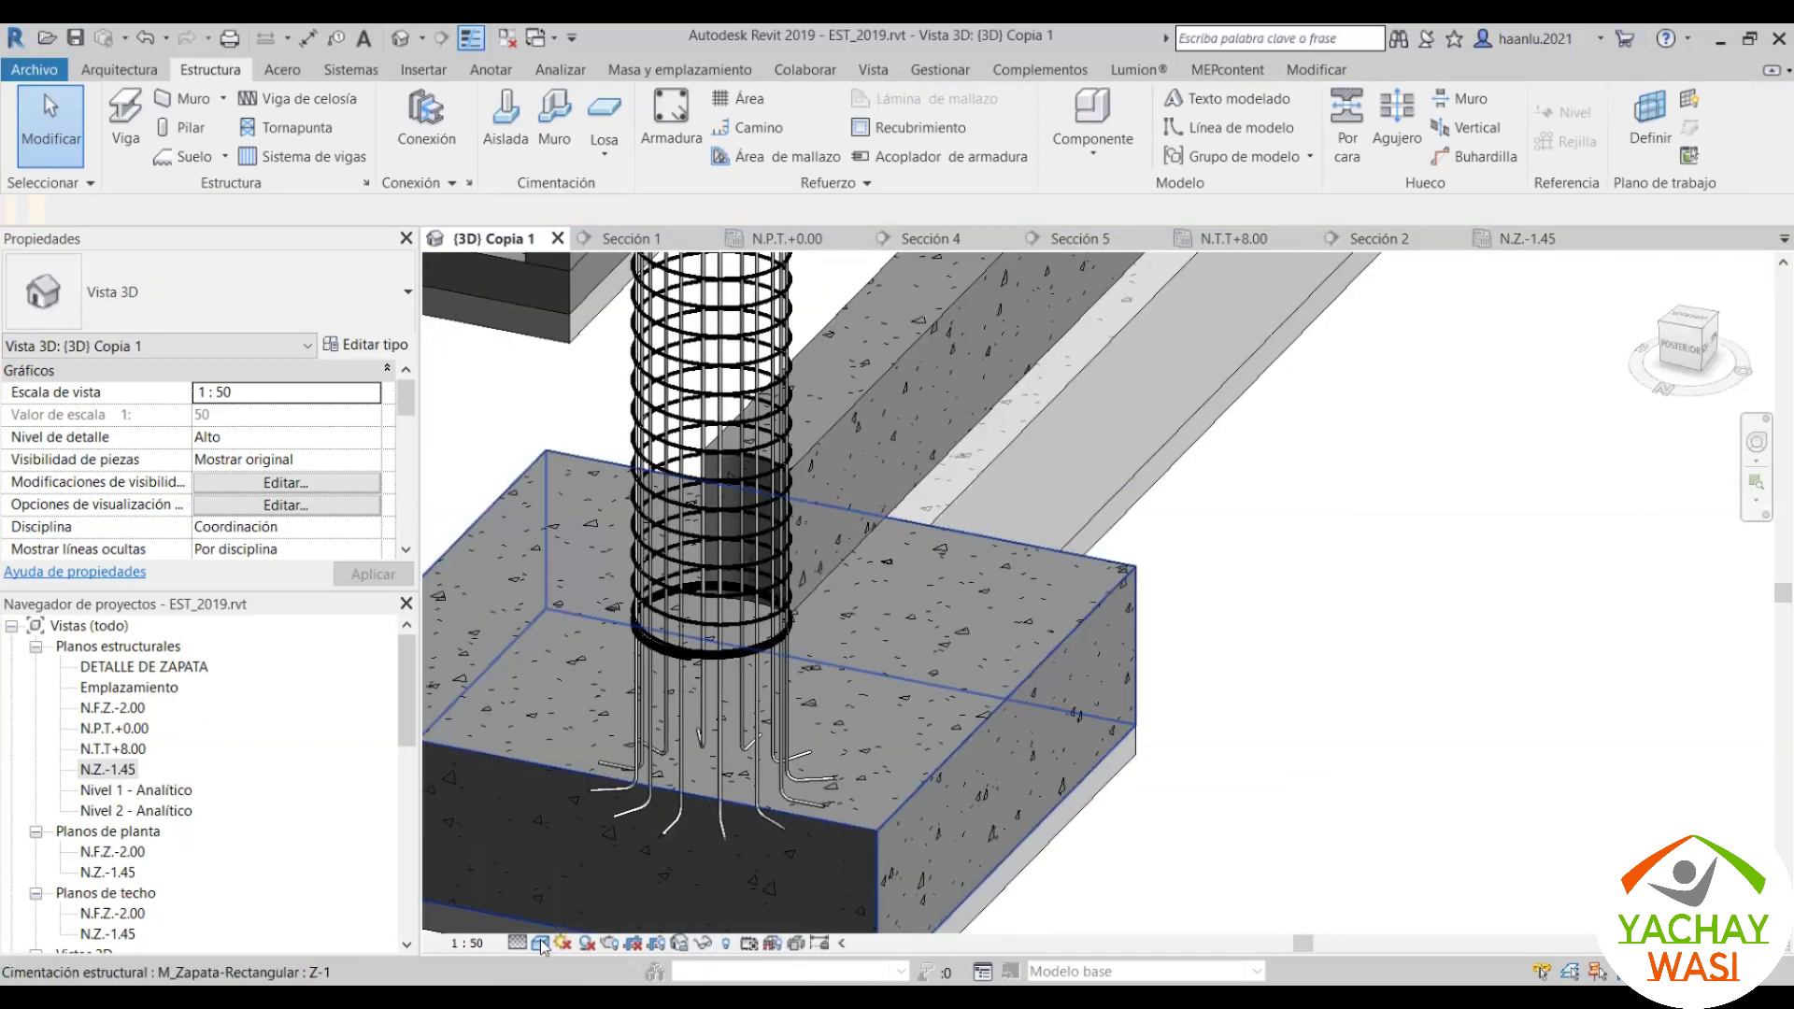
Step: Switch the 3D view to Wireframe and zoom into the footing corner
{"action": "middle_click_drag", "start_coordinate": [708, 805], "coordinate": [587, 806], "text": "shift"}
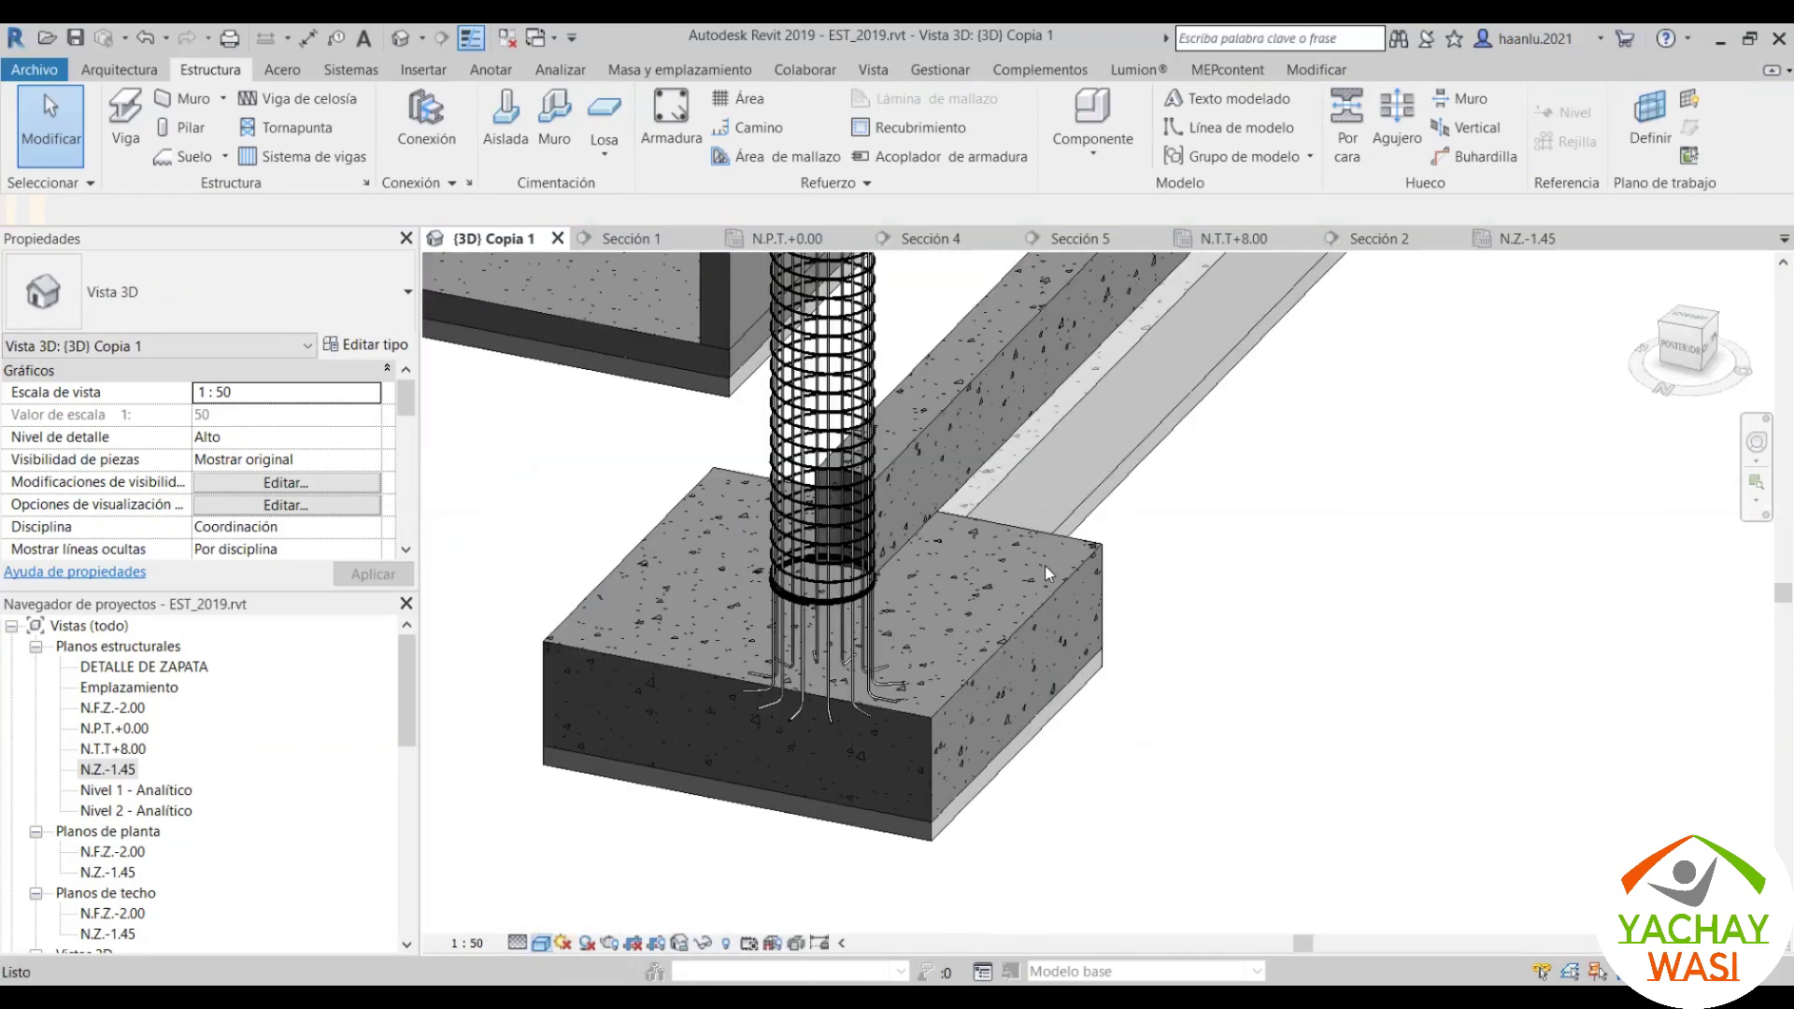
{"action": "key", "text": "w"}
{"action": "key", "text": "f"}
{"action": "scroll", "coordinate": [1045, 564], "scroll_direction": "down", "scroll_amount": 2}
{"action": "scroll", "coordinate": [1308, 637], "scroll_direction": "down", "scroll_amount": 3}
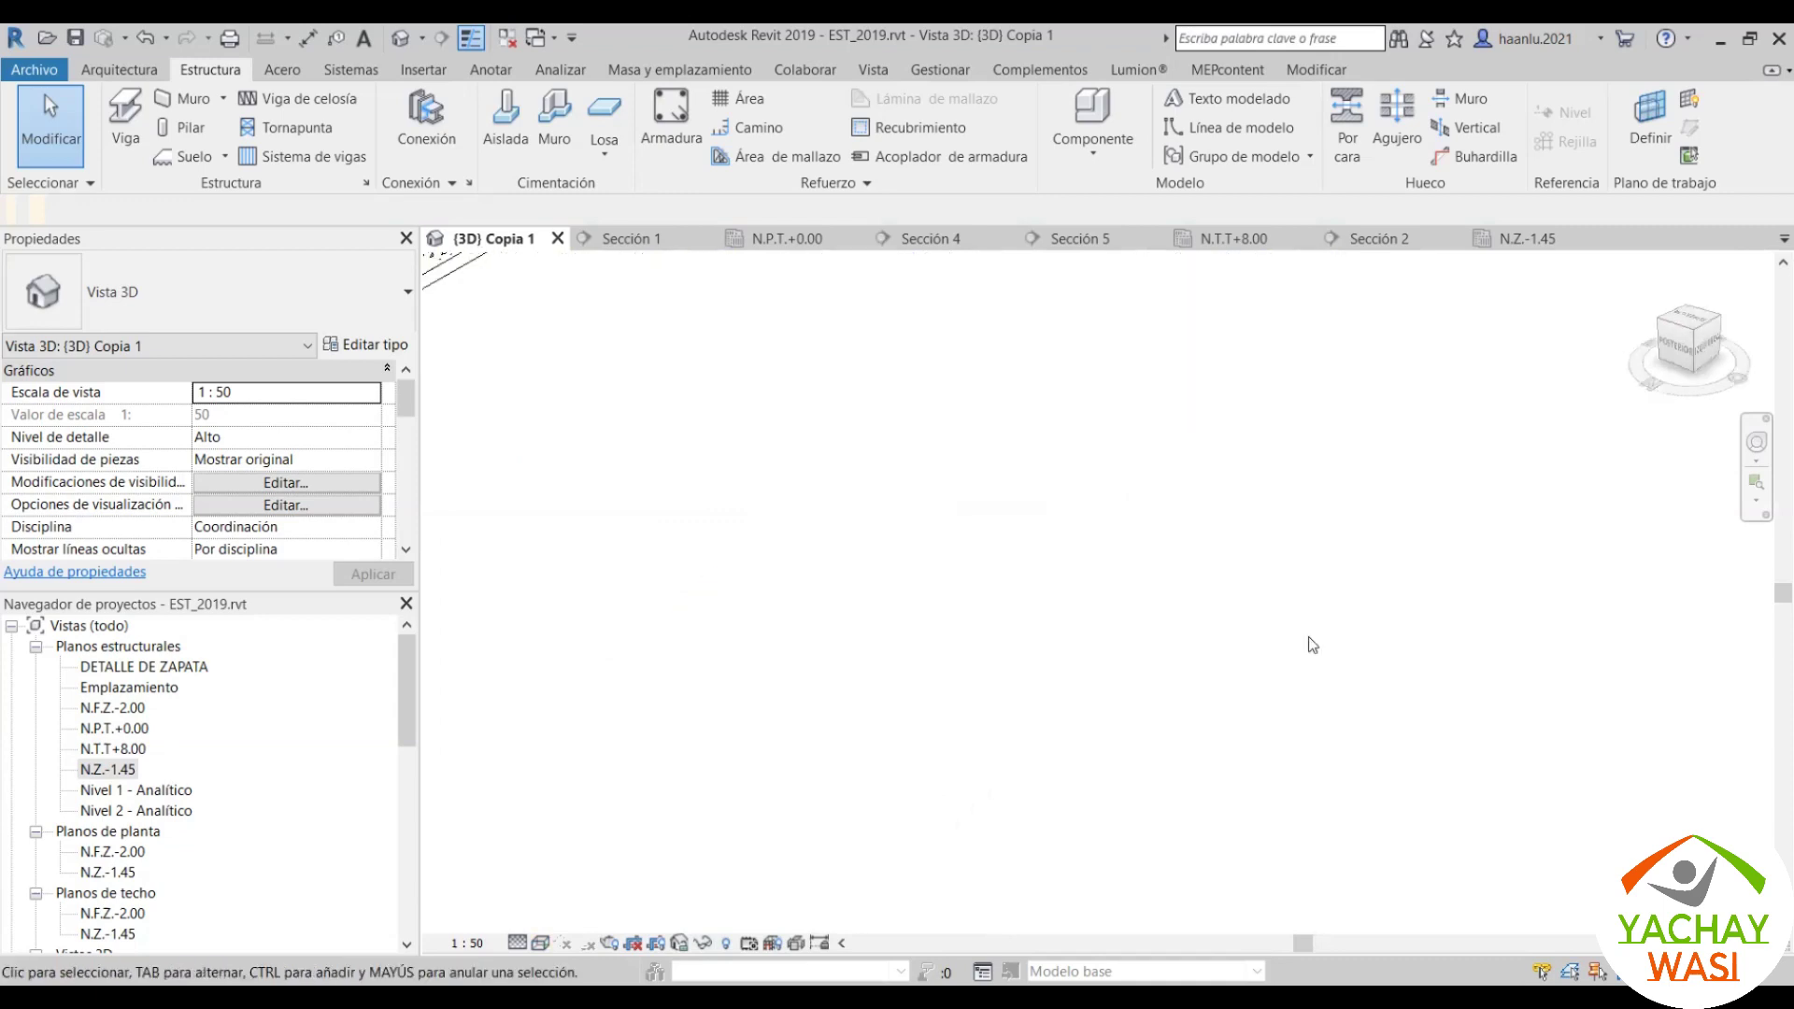
{"action": "middle_click_drag", "start_coordinate": [575, 693], "coordinate": [861, 767]}
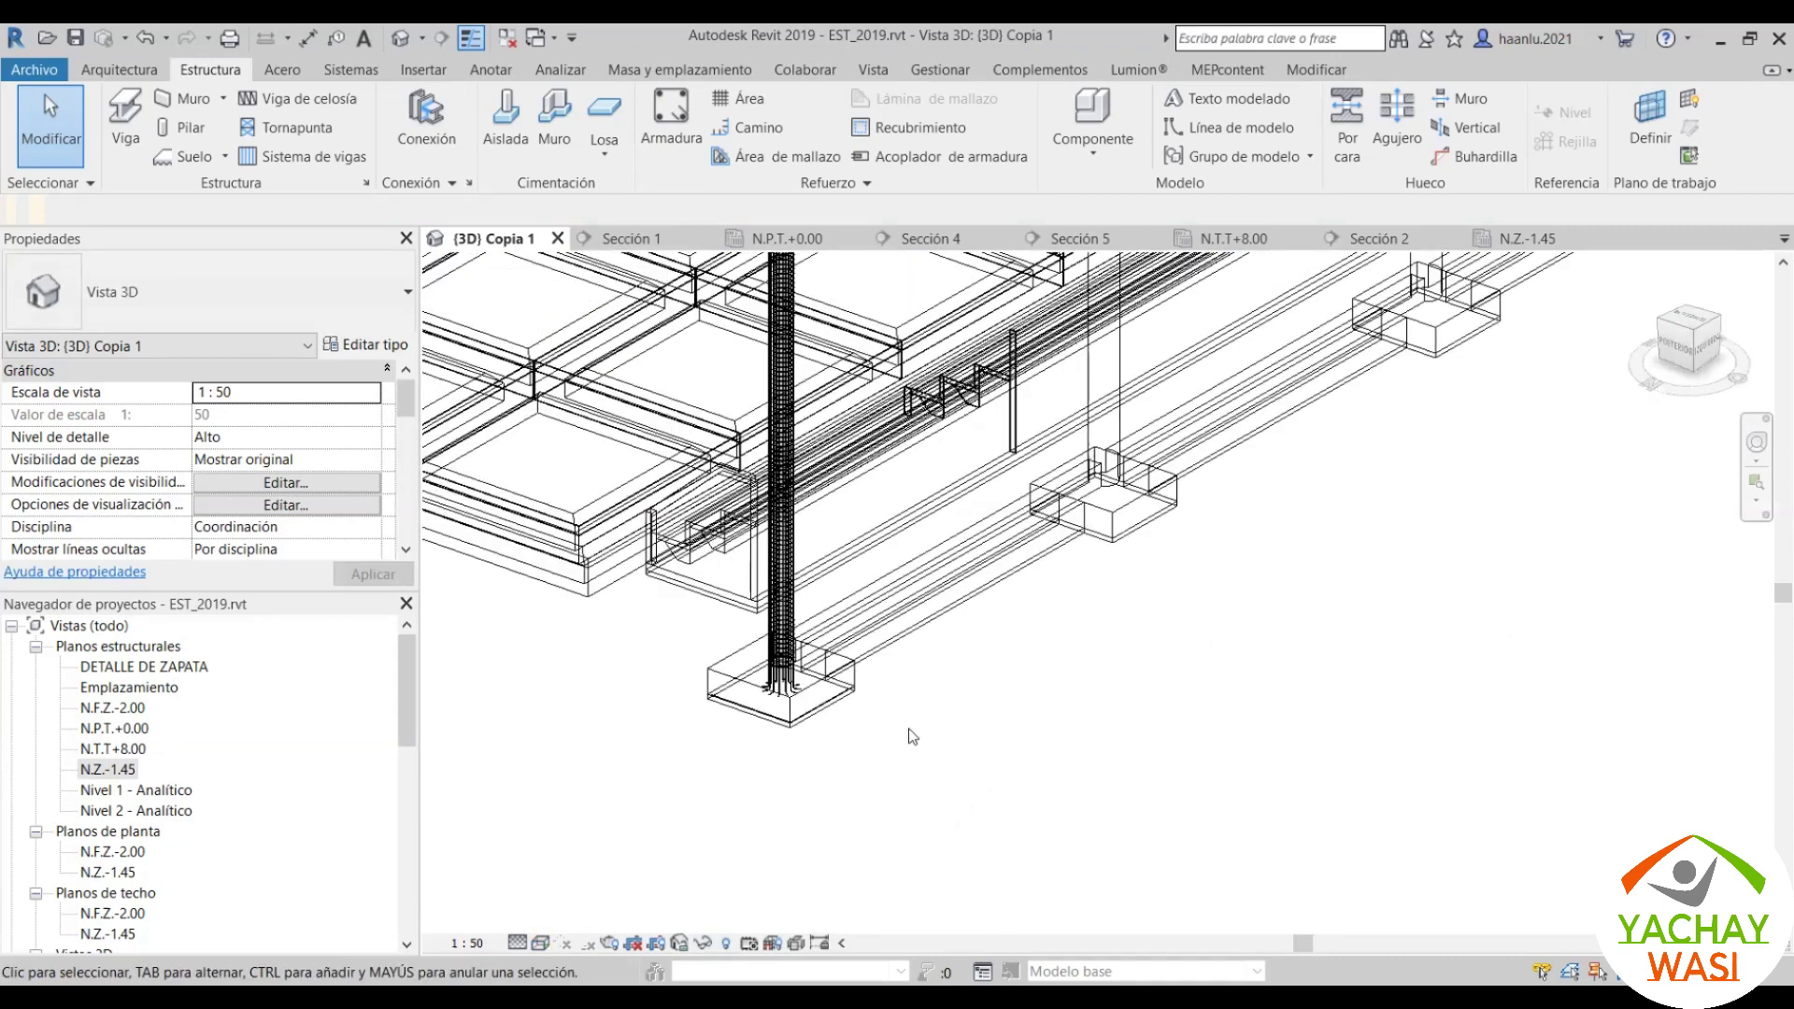
{"action": "scroll", "coordinate": [922, 689], "scroll_direction": "up", "scroll_amount": 3}
{"action": "scroll", "coordinate": [1026, 689], "scroll_direction": "up", "scroll_amount": 5}
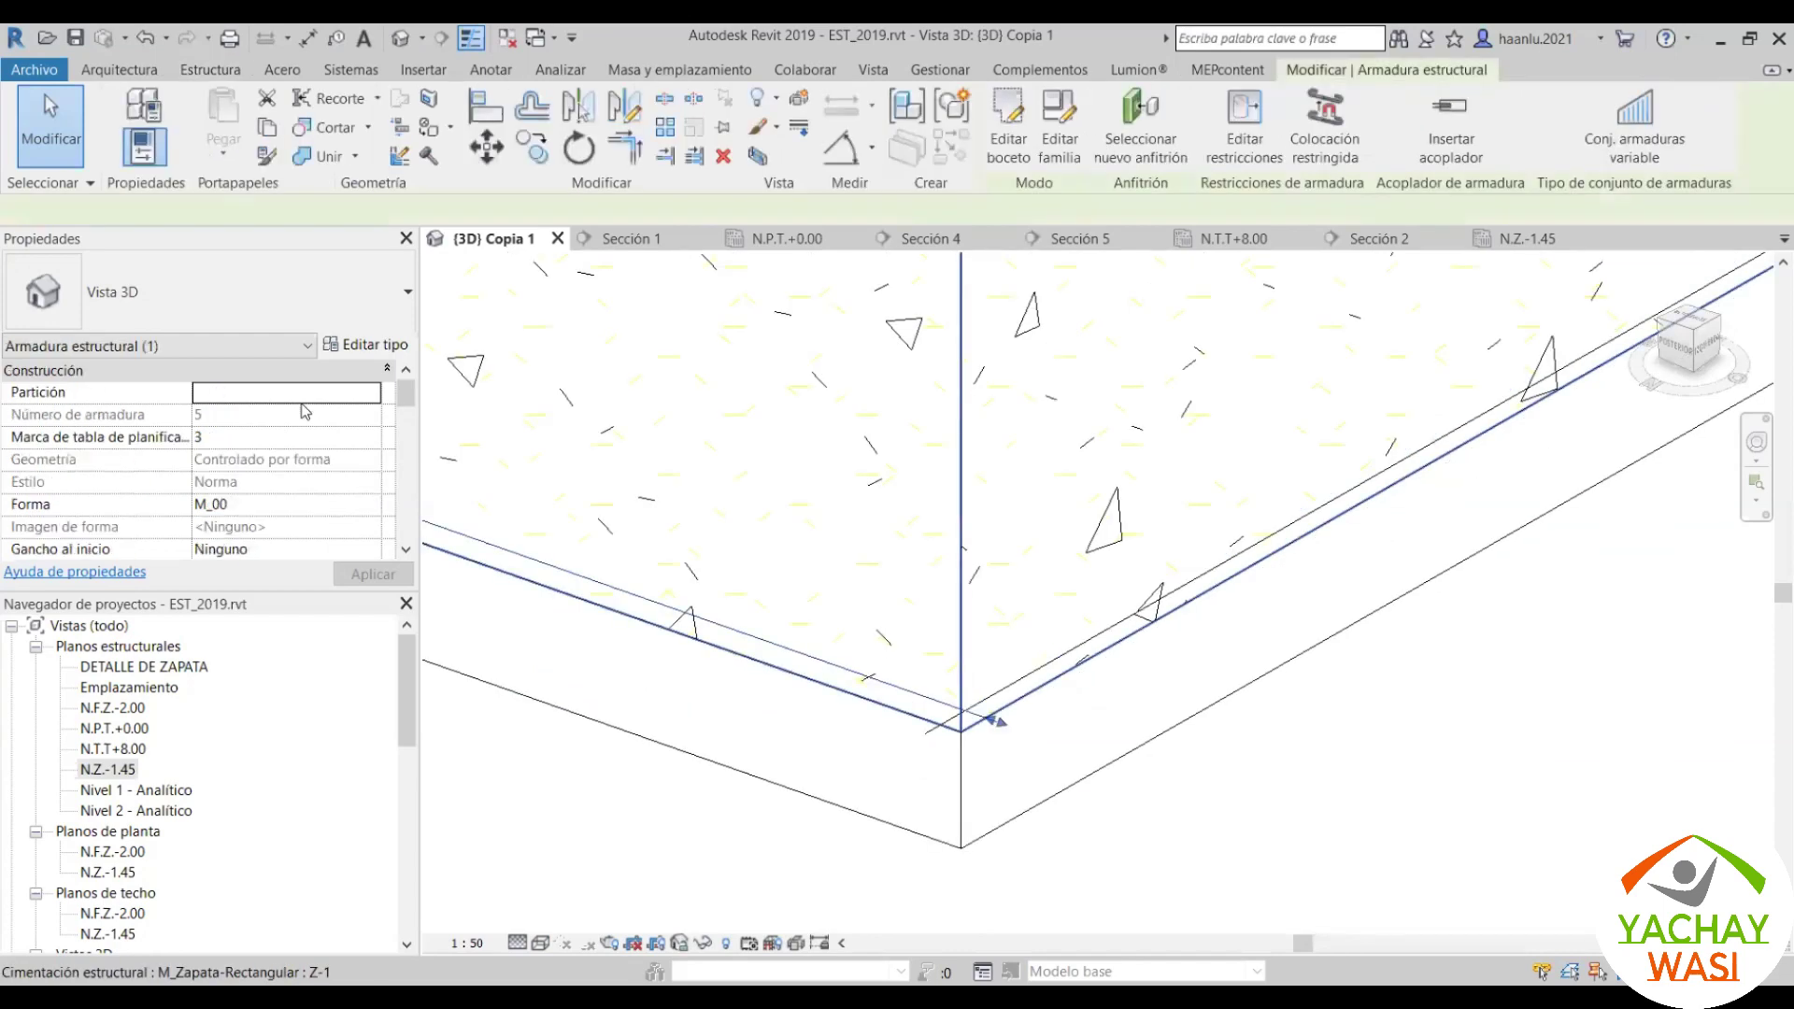
Step: Set the footing rebar to display unobscured and solid in (3D) Copia 1
{"action": "left_click", "coordinate": [306, 461]}
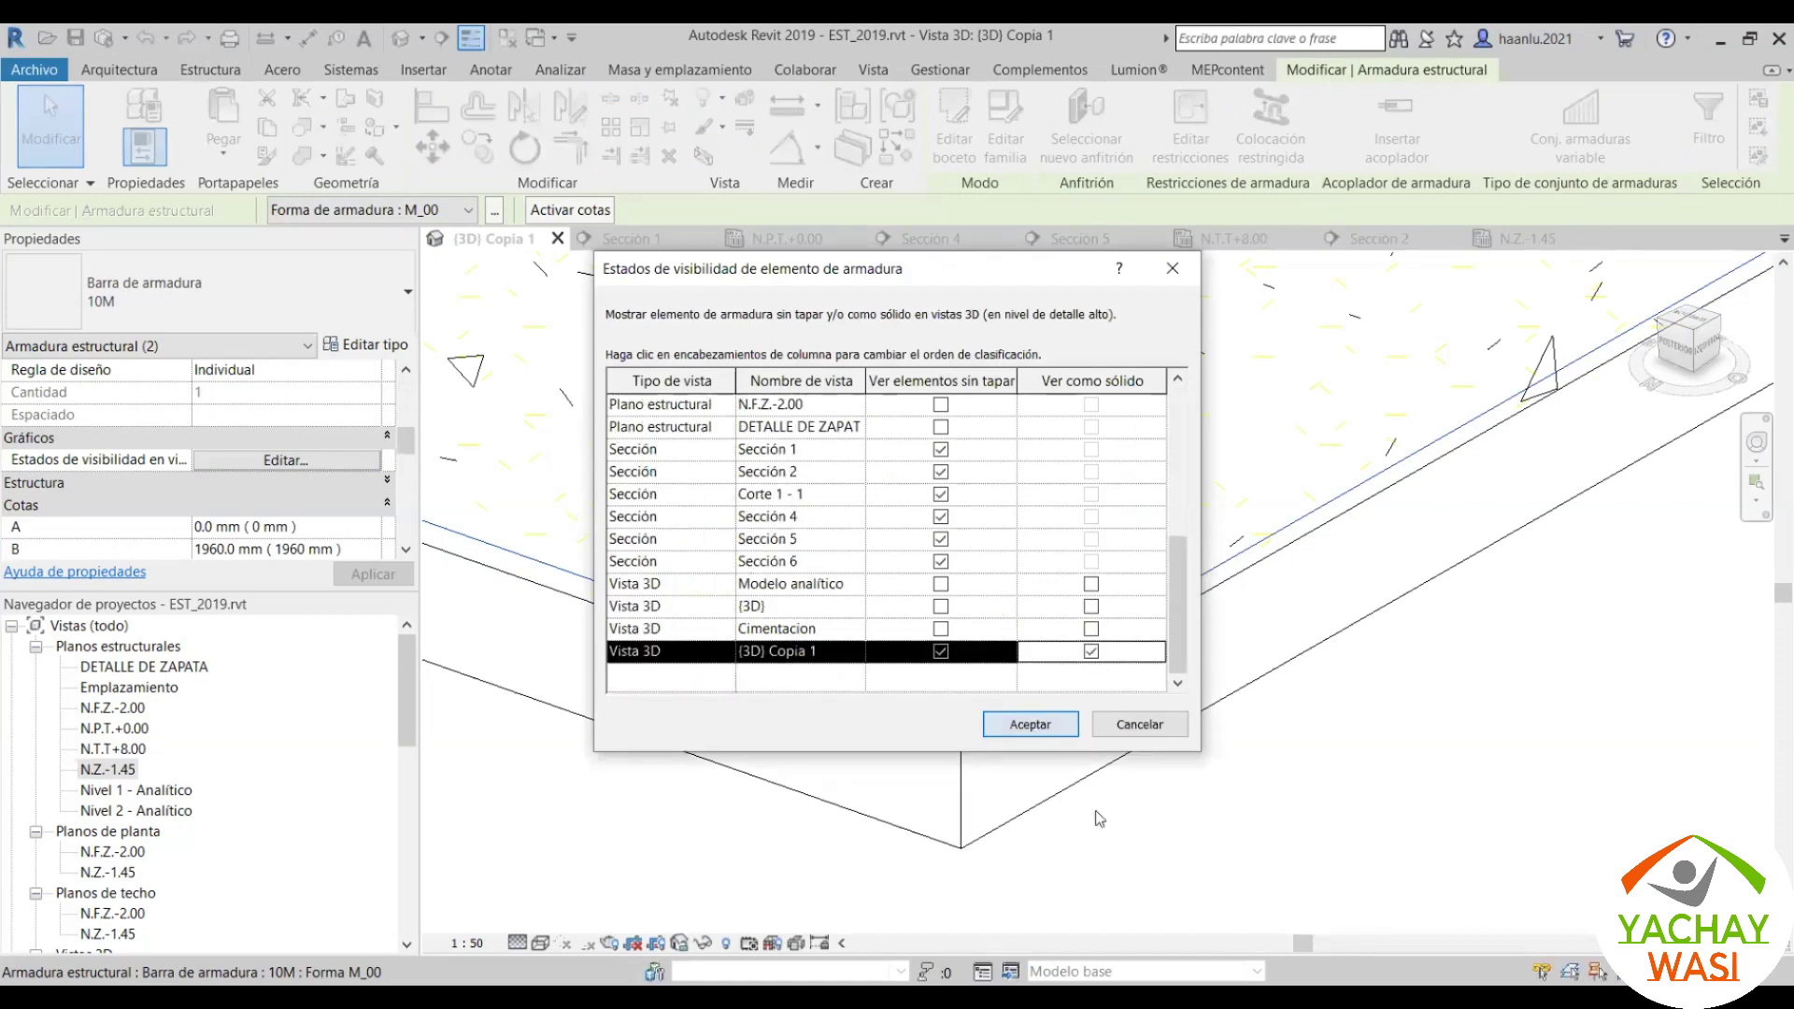
{"action": "key", "text": "Return"}
{"action": "left_click", "coordinate": [1025, 734]}
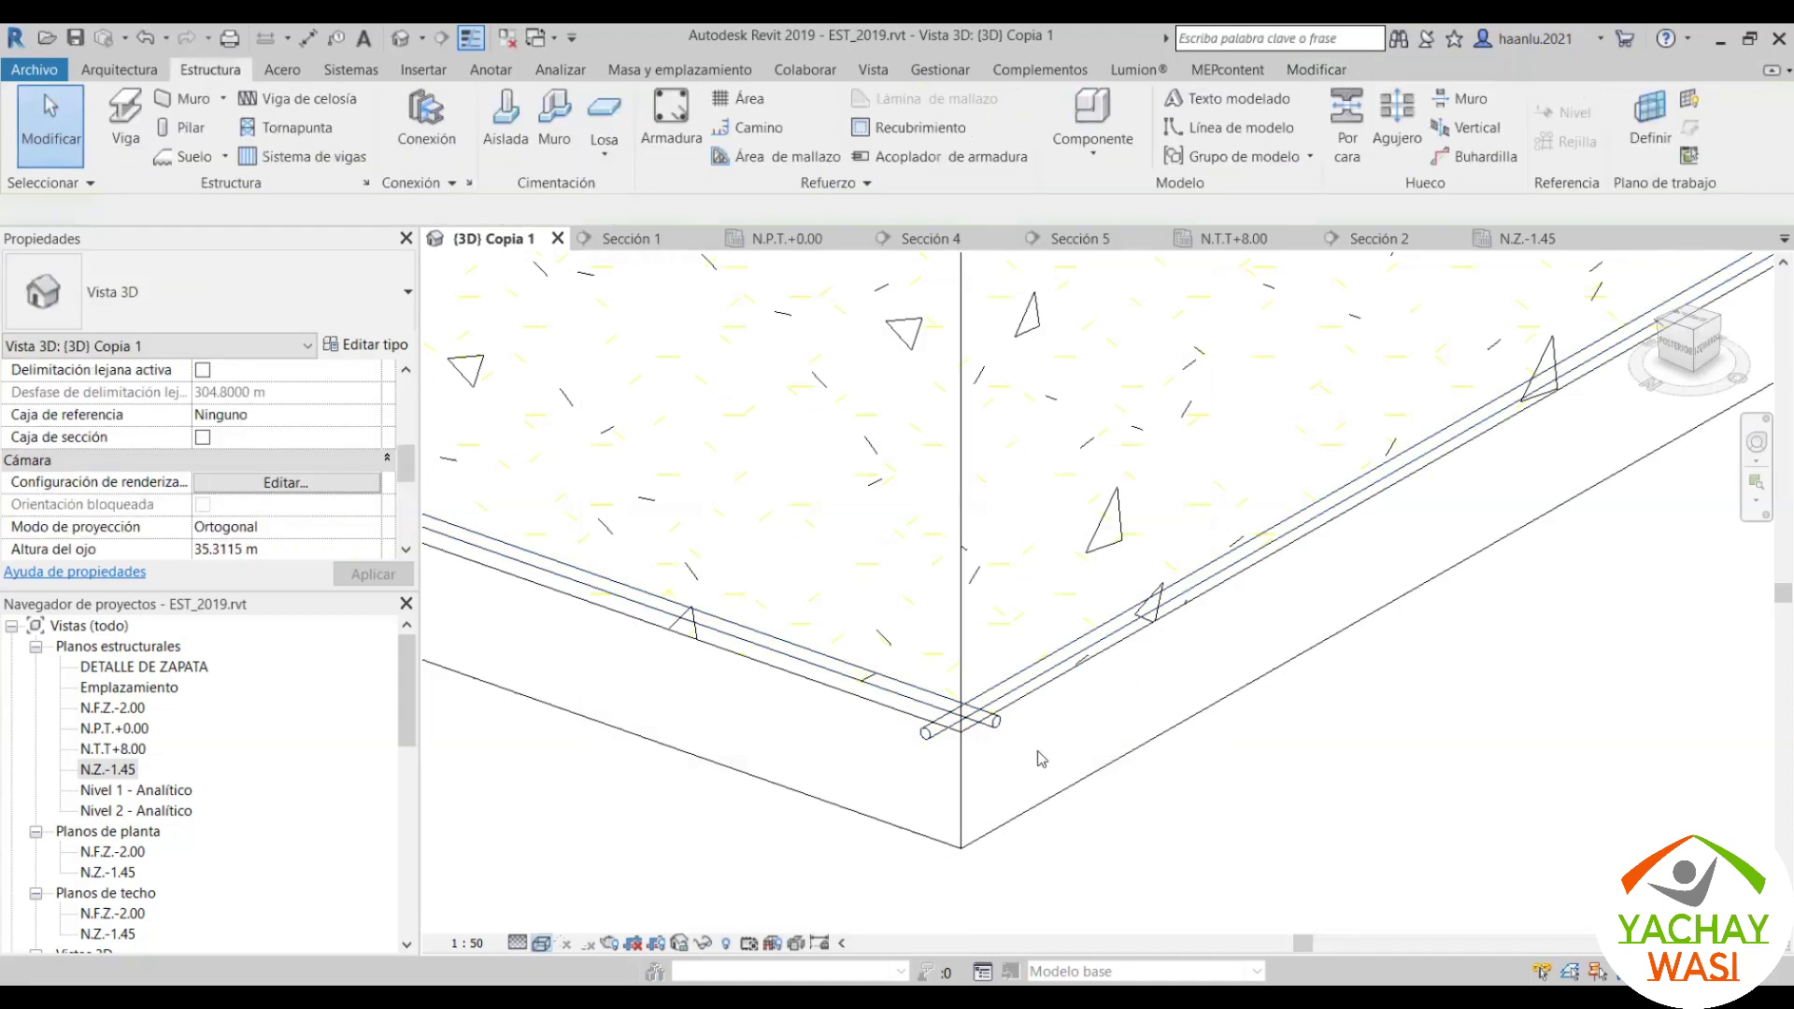
Step: Switch to Consistent Colors and orbit to the footing's bottom 10M bars
{"action": "left_click", "coordinate": [540, 943]}
{"action": "left_click", "coordinate": [635, 866]}
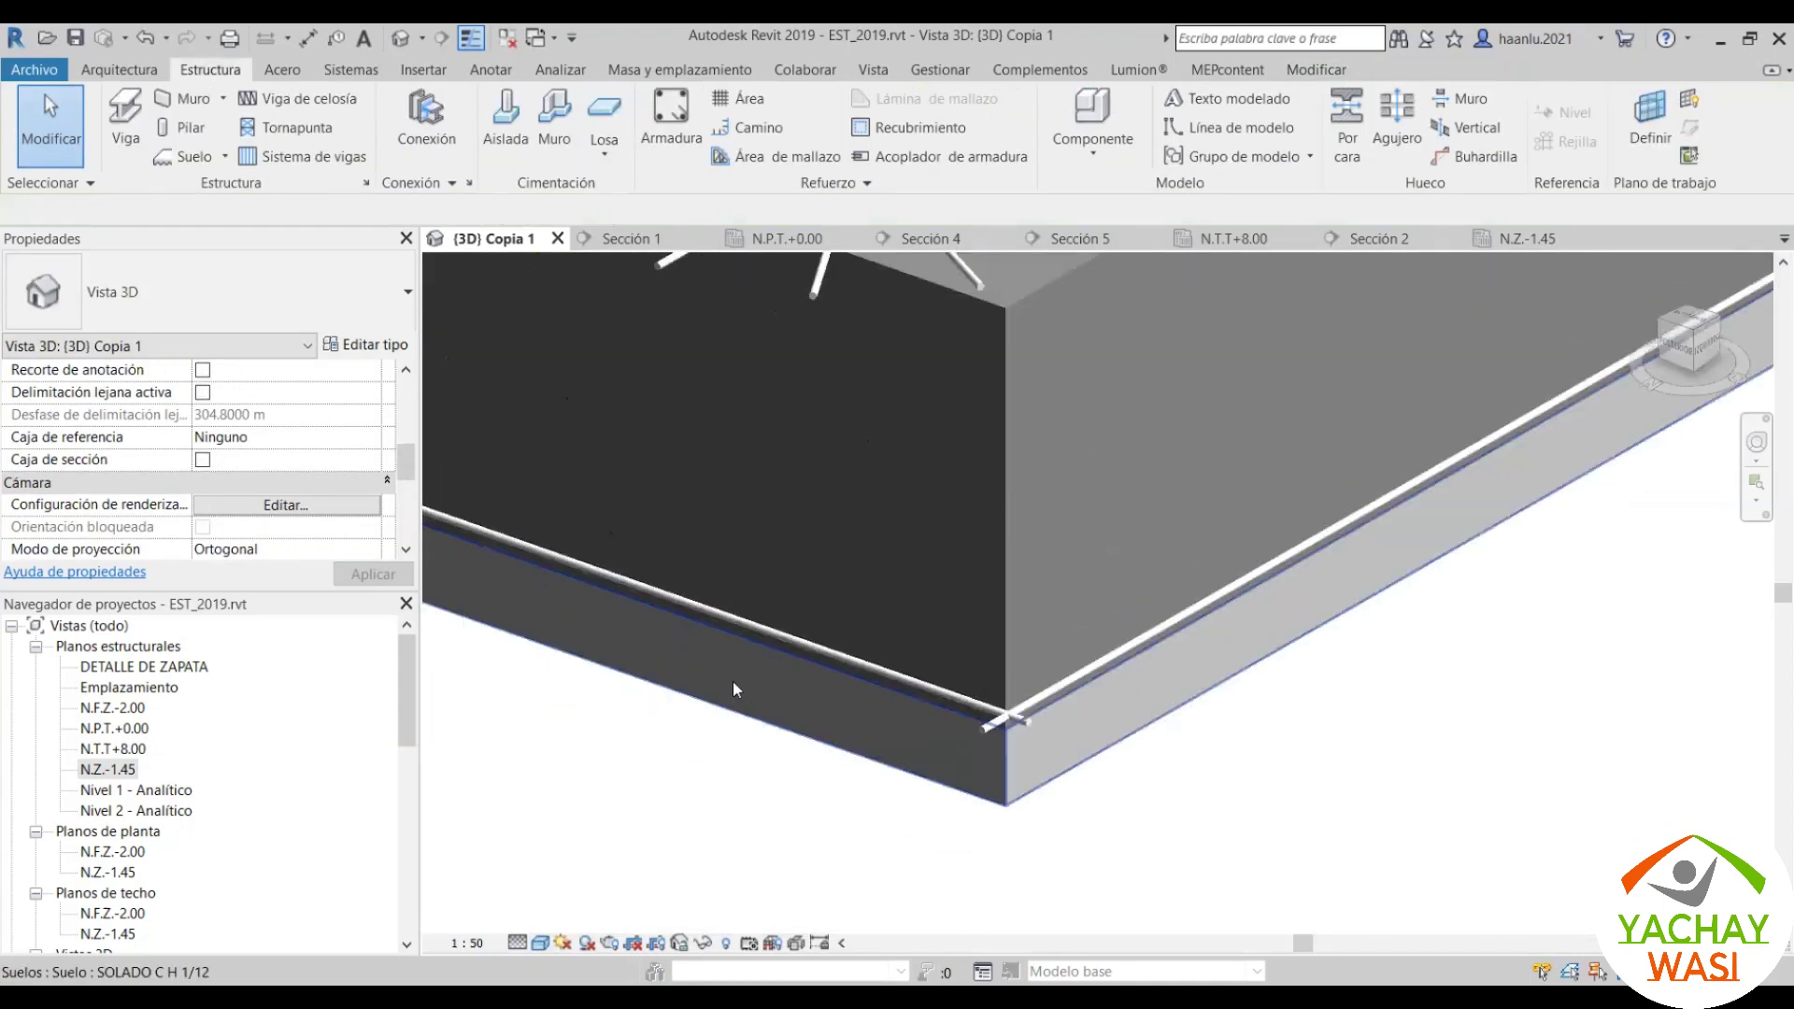
{"action": "middle_click_drag", "start_coordinate": [733, 690], "coordinate": [1677, 693], "text": "shift"}
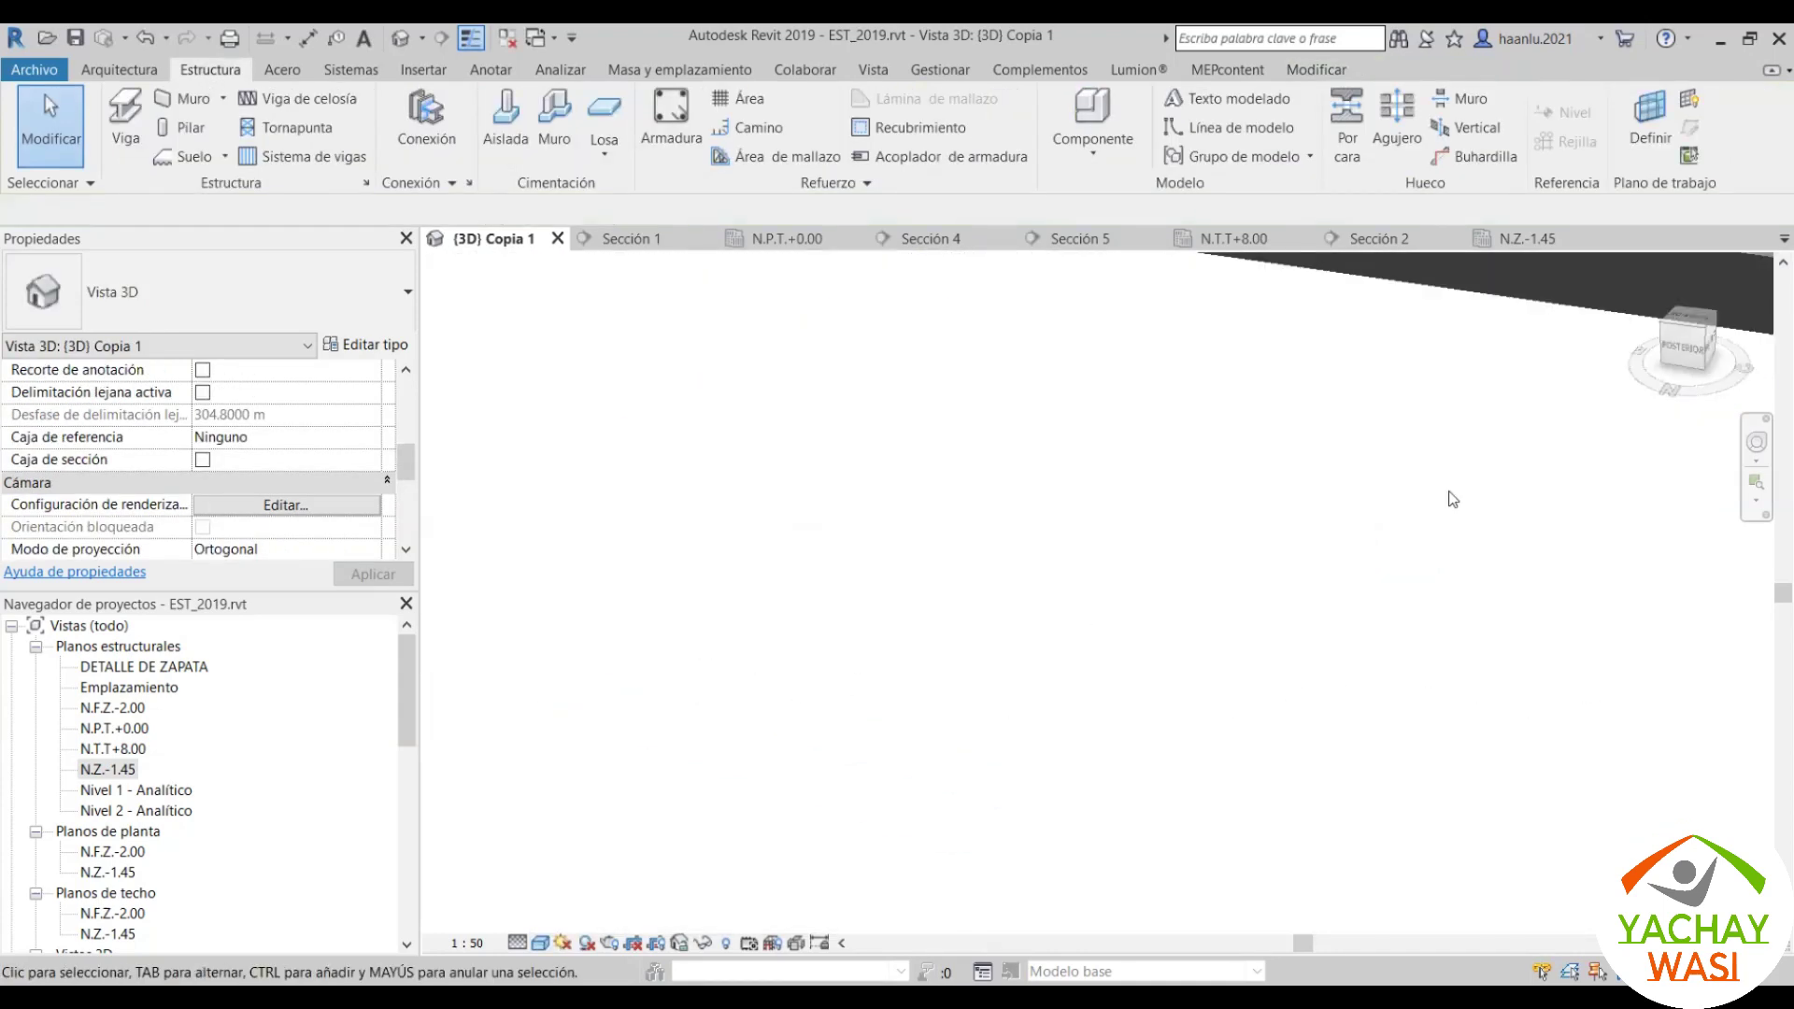
{"action": "middle_click_drag", "start_coordinate": [1422, 484], "coordinate": [1229, 683]}
{"action": "scroll", "coordinate": [1193, 669], "scroll_direction": "up", "scroll_amount": 5}
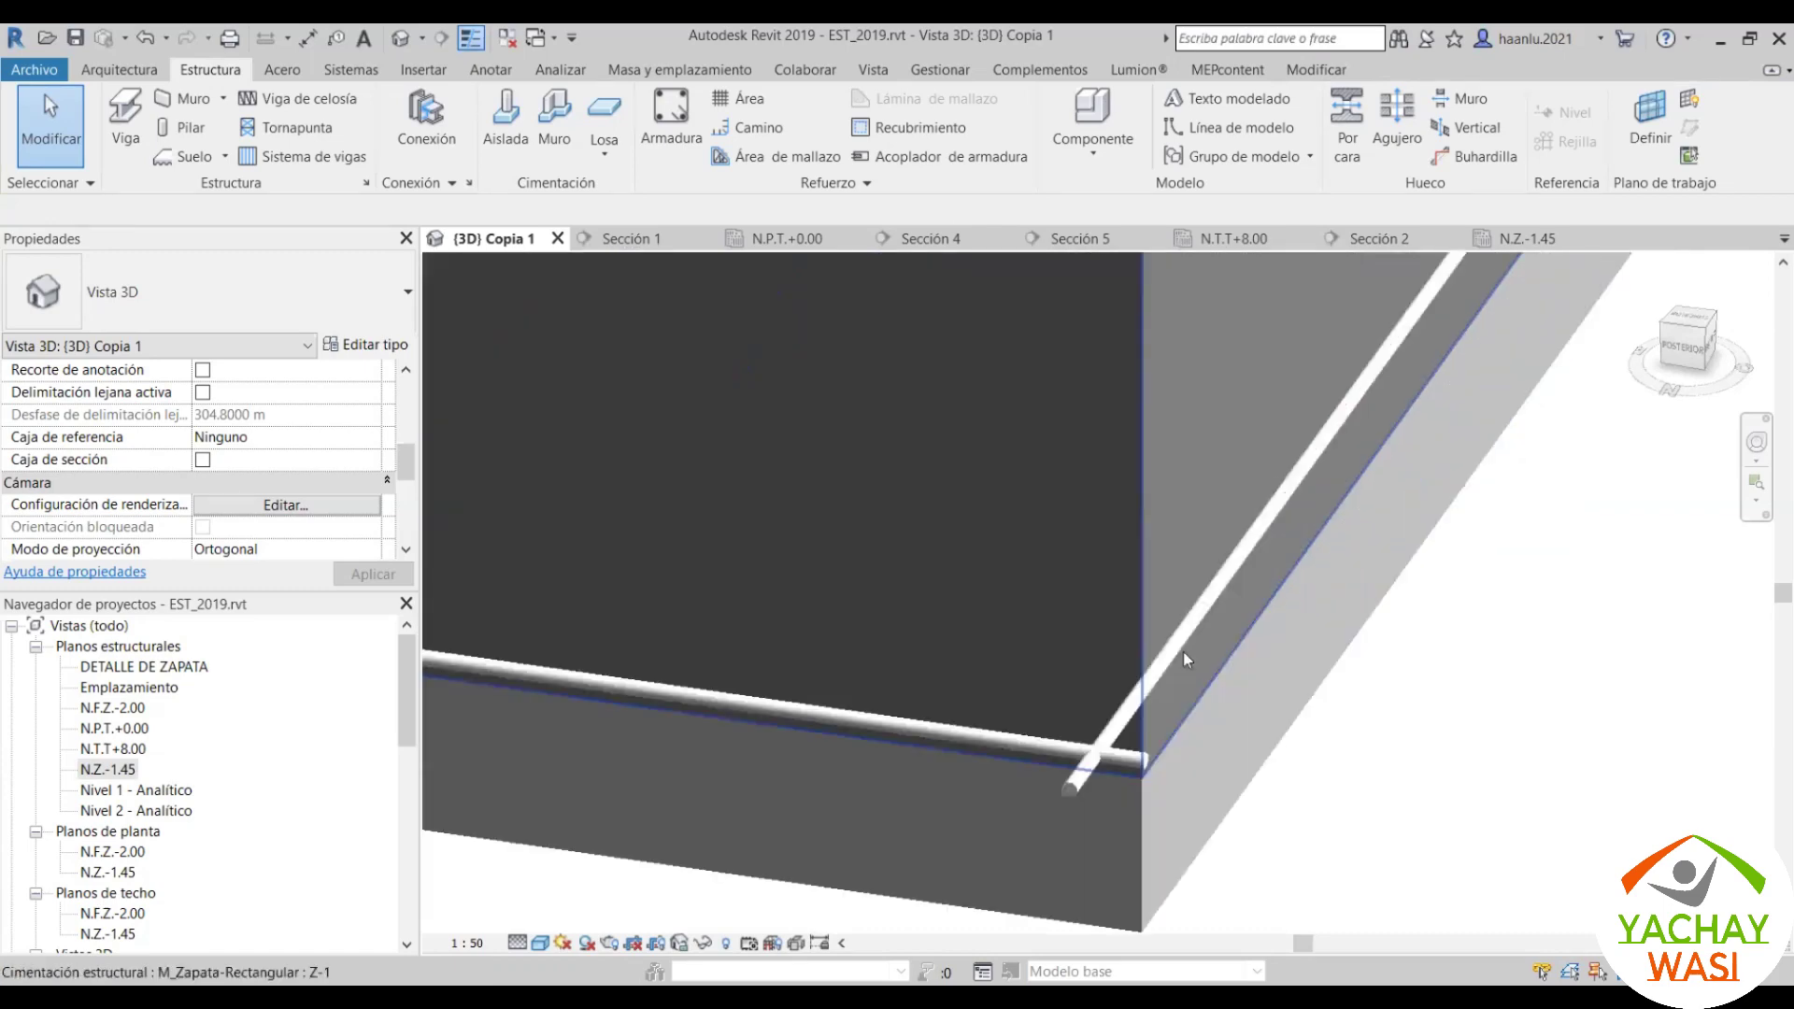
{"action": "left_click", "coordinate": [1460, 245]}
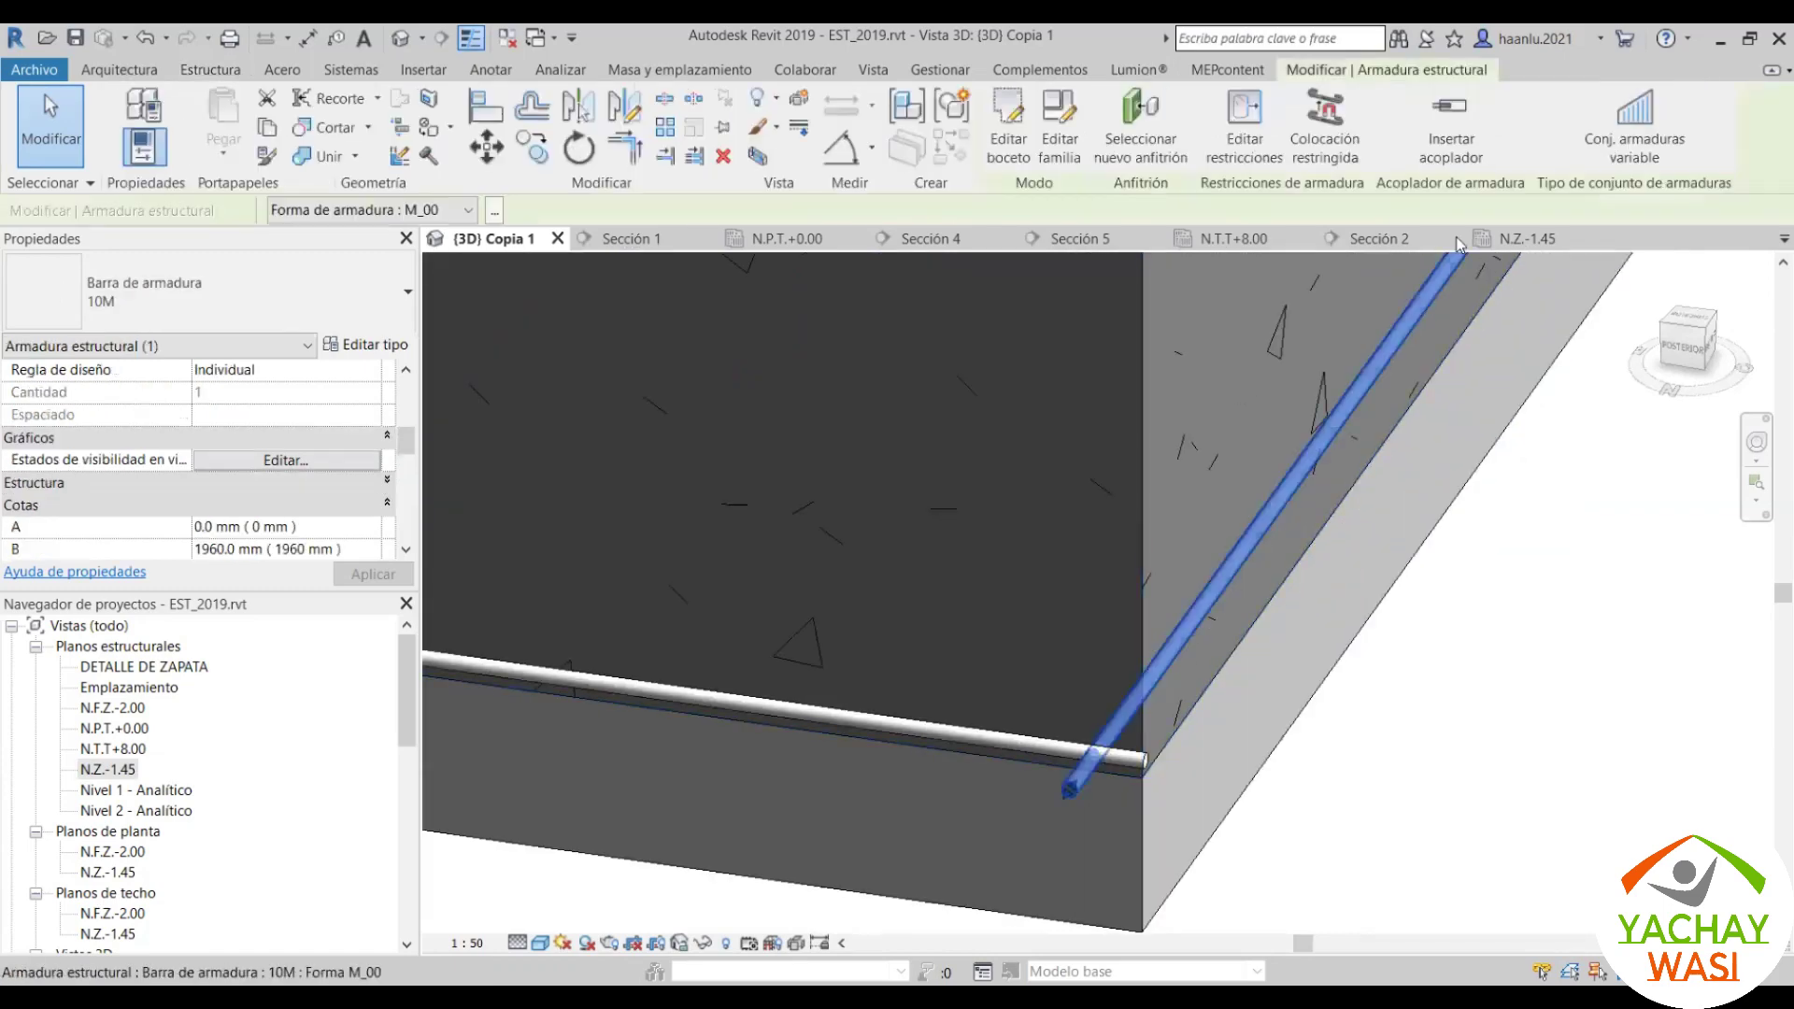
{"action": "scroll", "coordinate": [1226, 252], "scroll_direction": "down", "scroll_amount": 3}
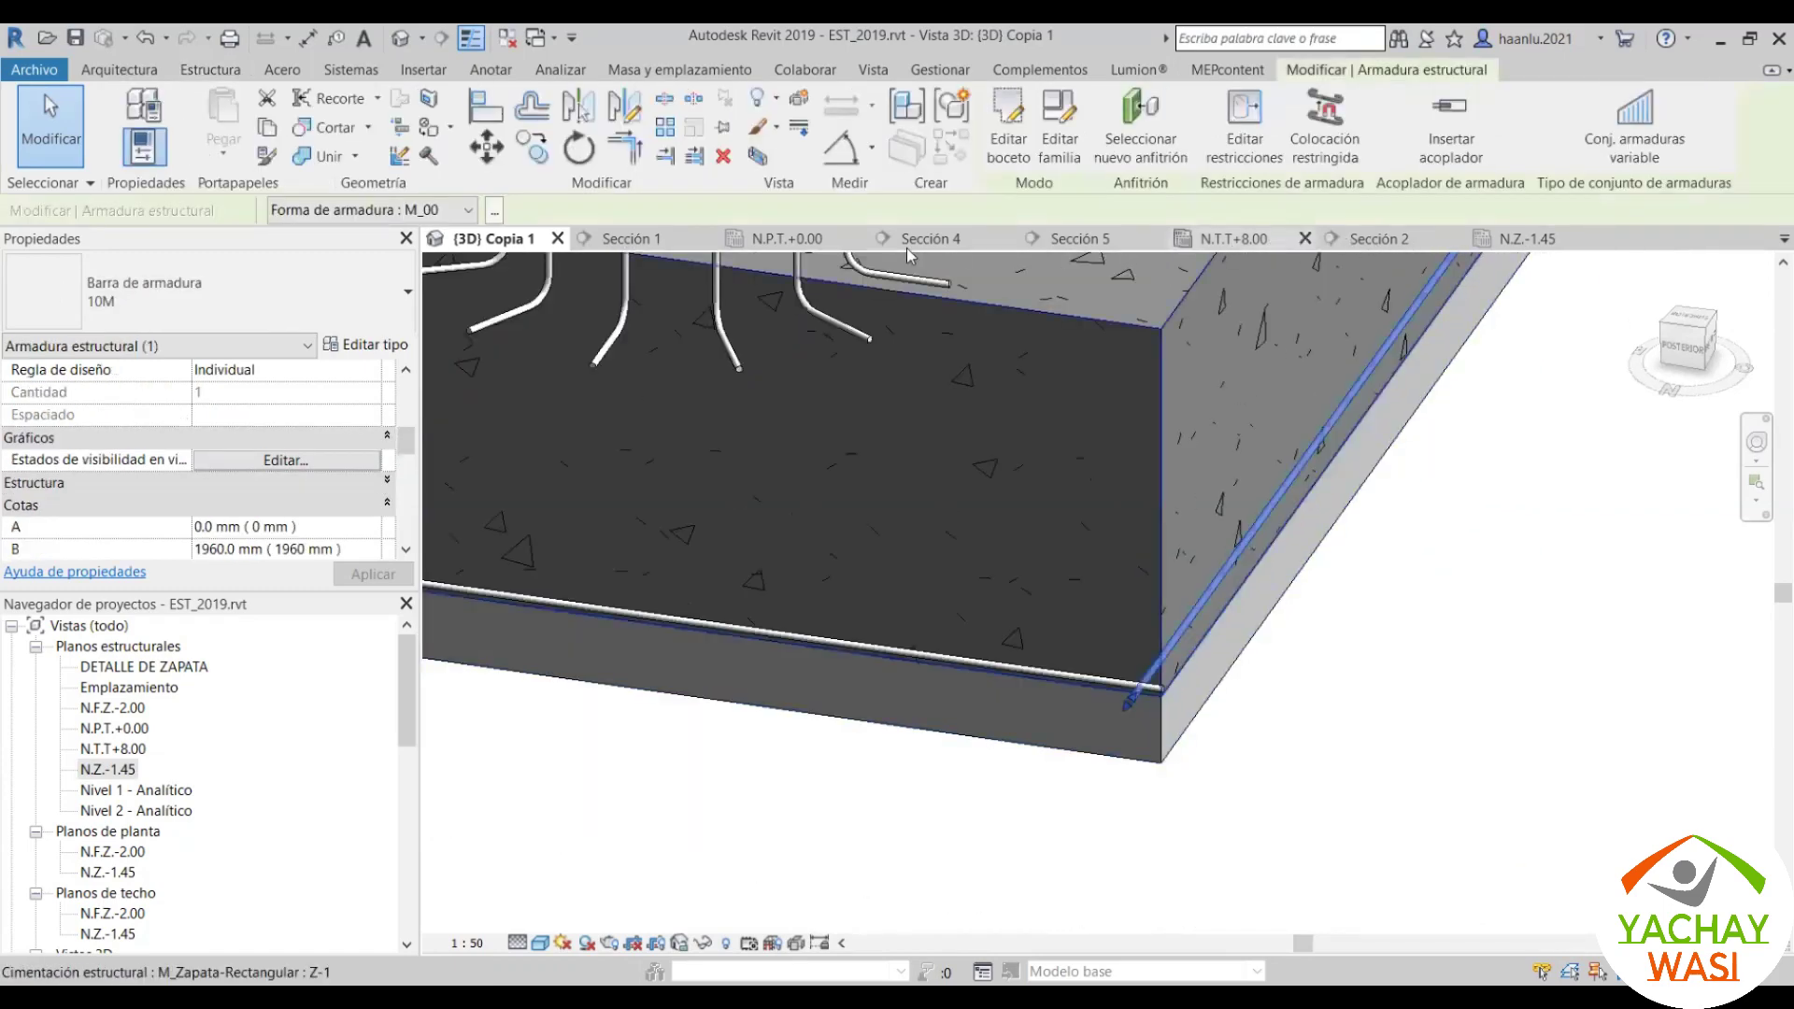
Step: Open the N.Z.-1.45 plan and select the existing section line at the footing
{"action": "left_click", "coordinate": [1528, 238]}
{"action": "scroll", "coordinate": [728, 458], "scroll_direction": "up", "scroll_amount": 2}
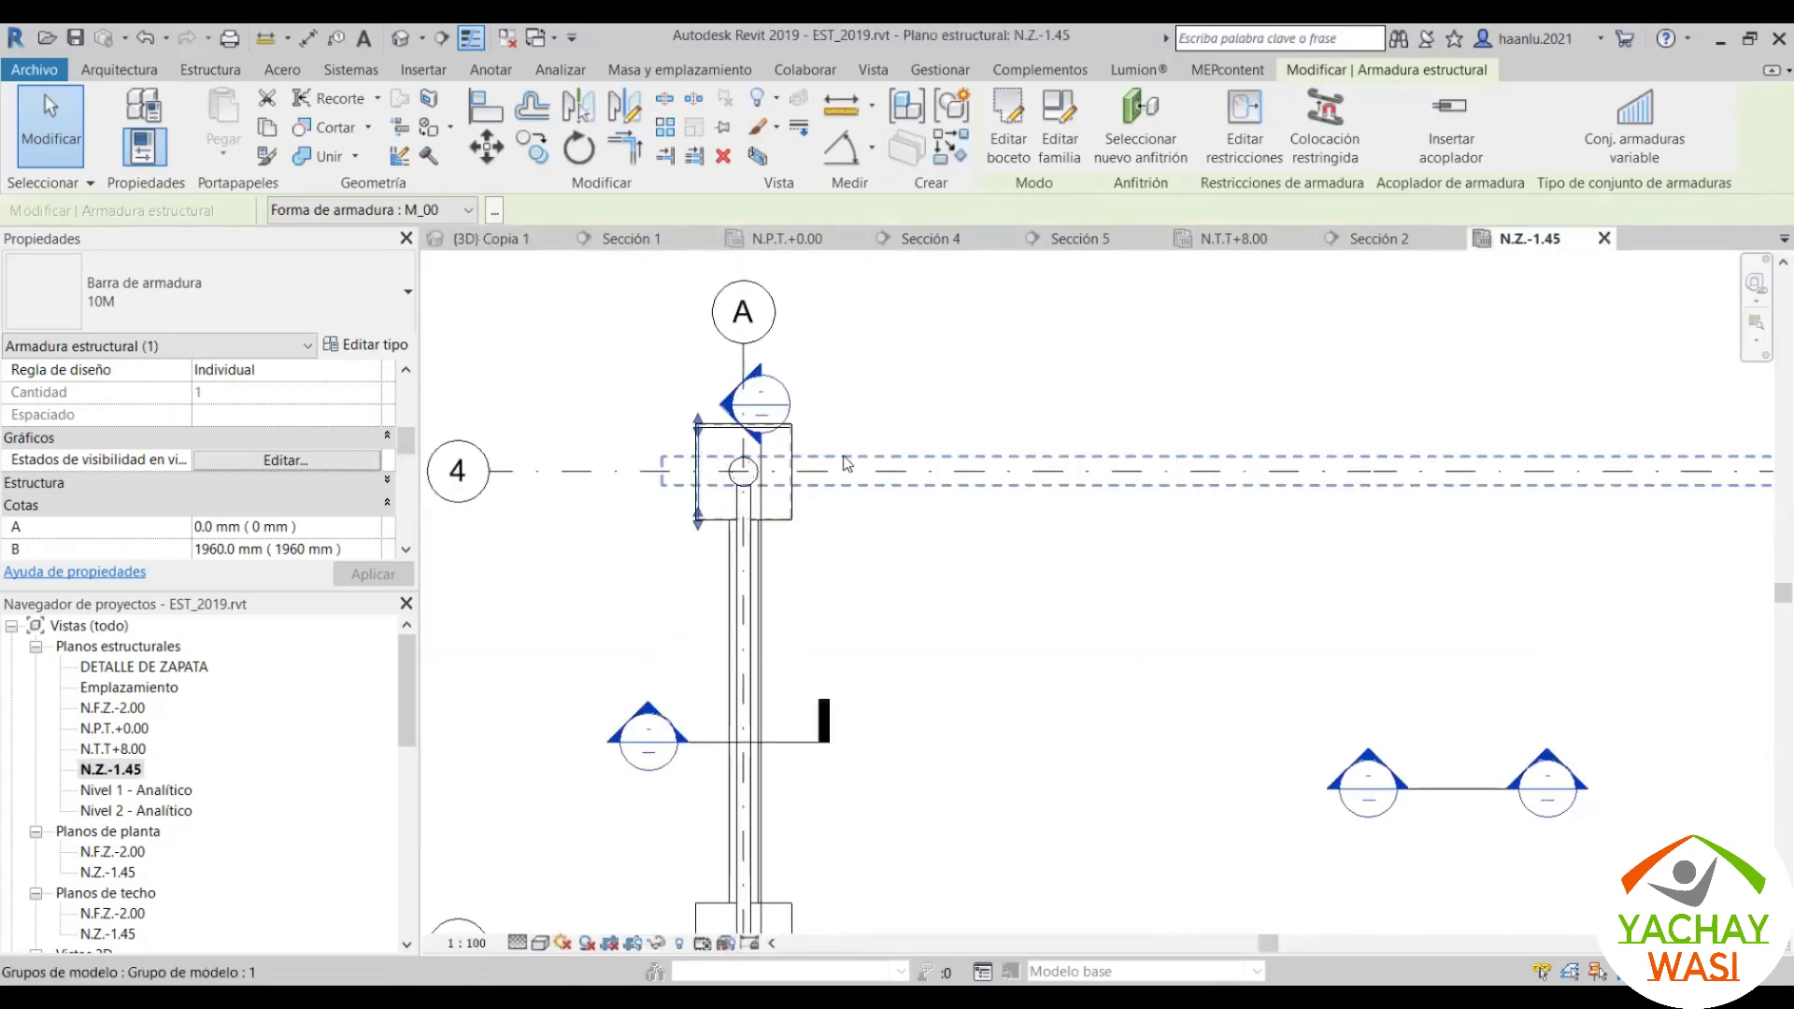
{"action": "scroll", "coordinate": [855, 495], "scroll_direction": "up", "scroll_amount": 2}
{"action": "scroll", "coordinate": [855, 491], "scroll_direction": "up", "scroll_amount": 2}
{"action": "scroll", "coordinate": [852, 481], "scroll_direction": "up", "scroll_amount": 2}
{"action": "left_click", "coordinate": [853, 486]}
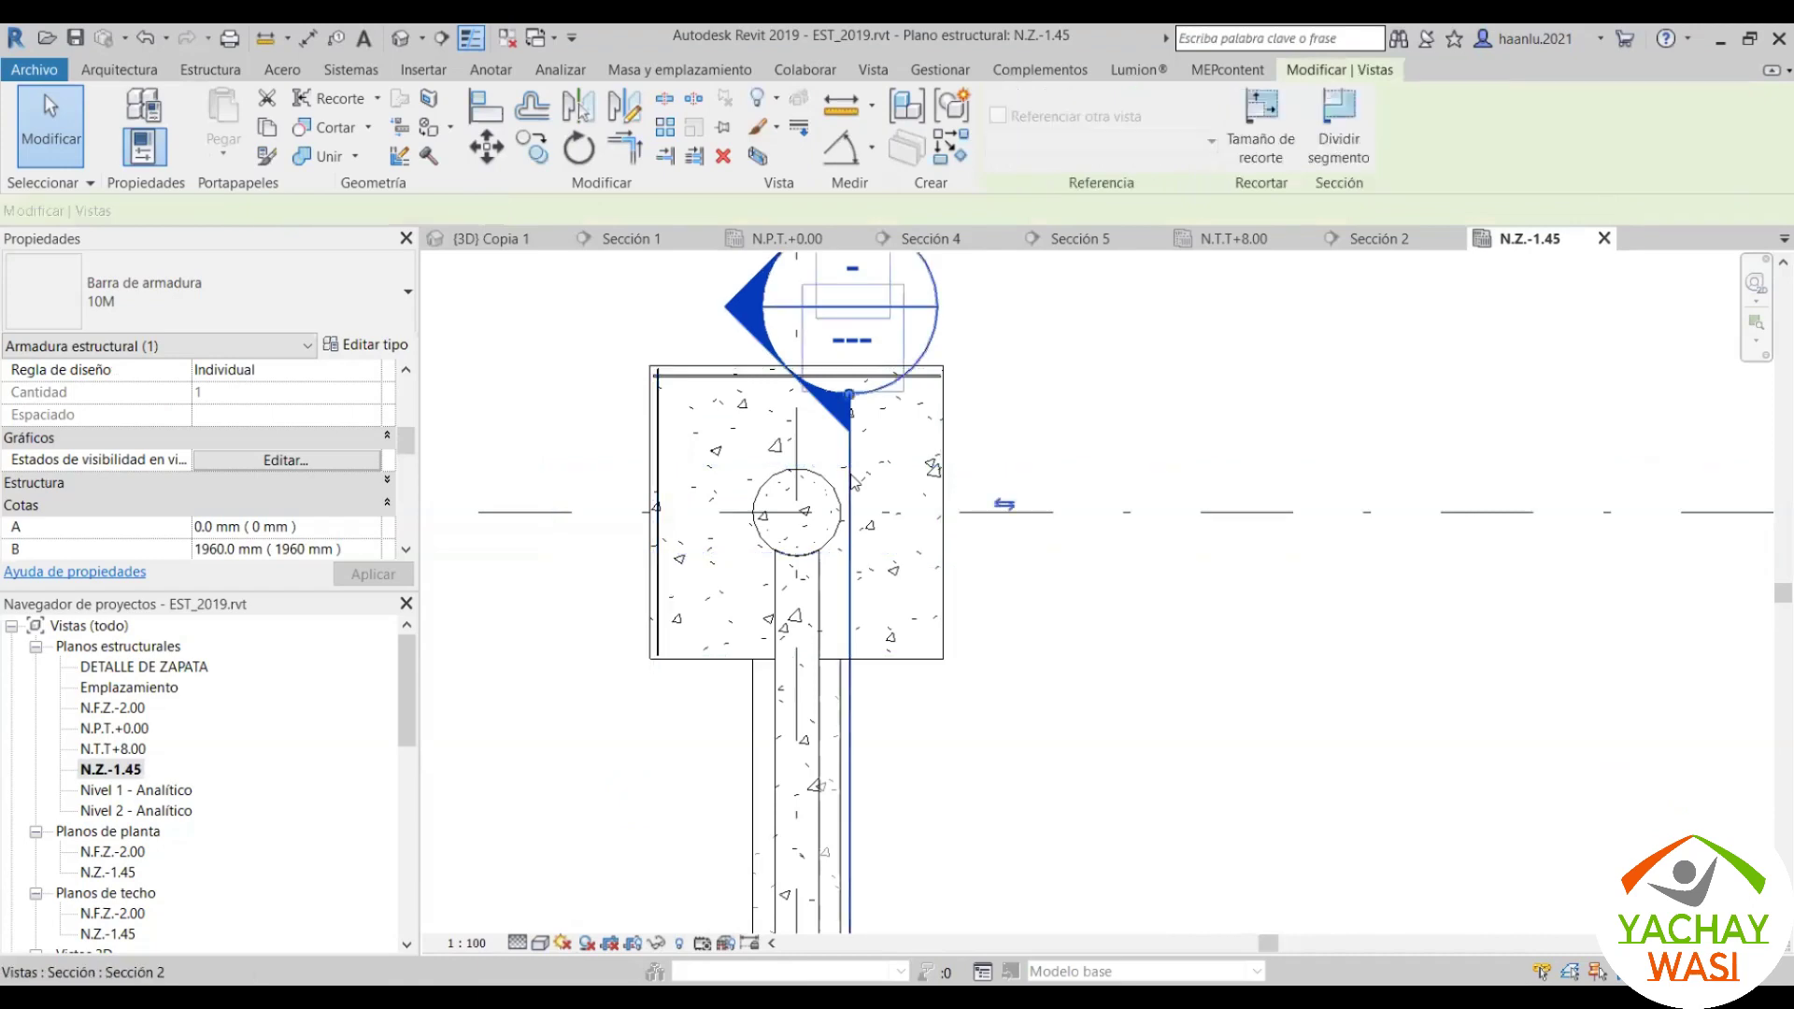
{"action": "scroll", "coordinate": [813, 495], "scroll_direction": "down", "scroll_amount": 2}
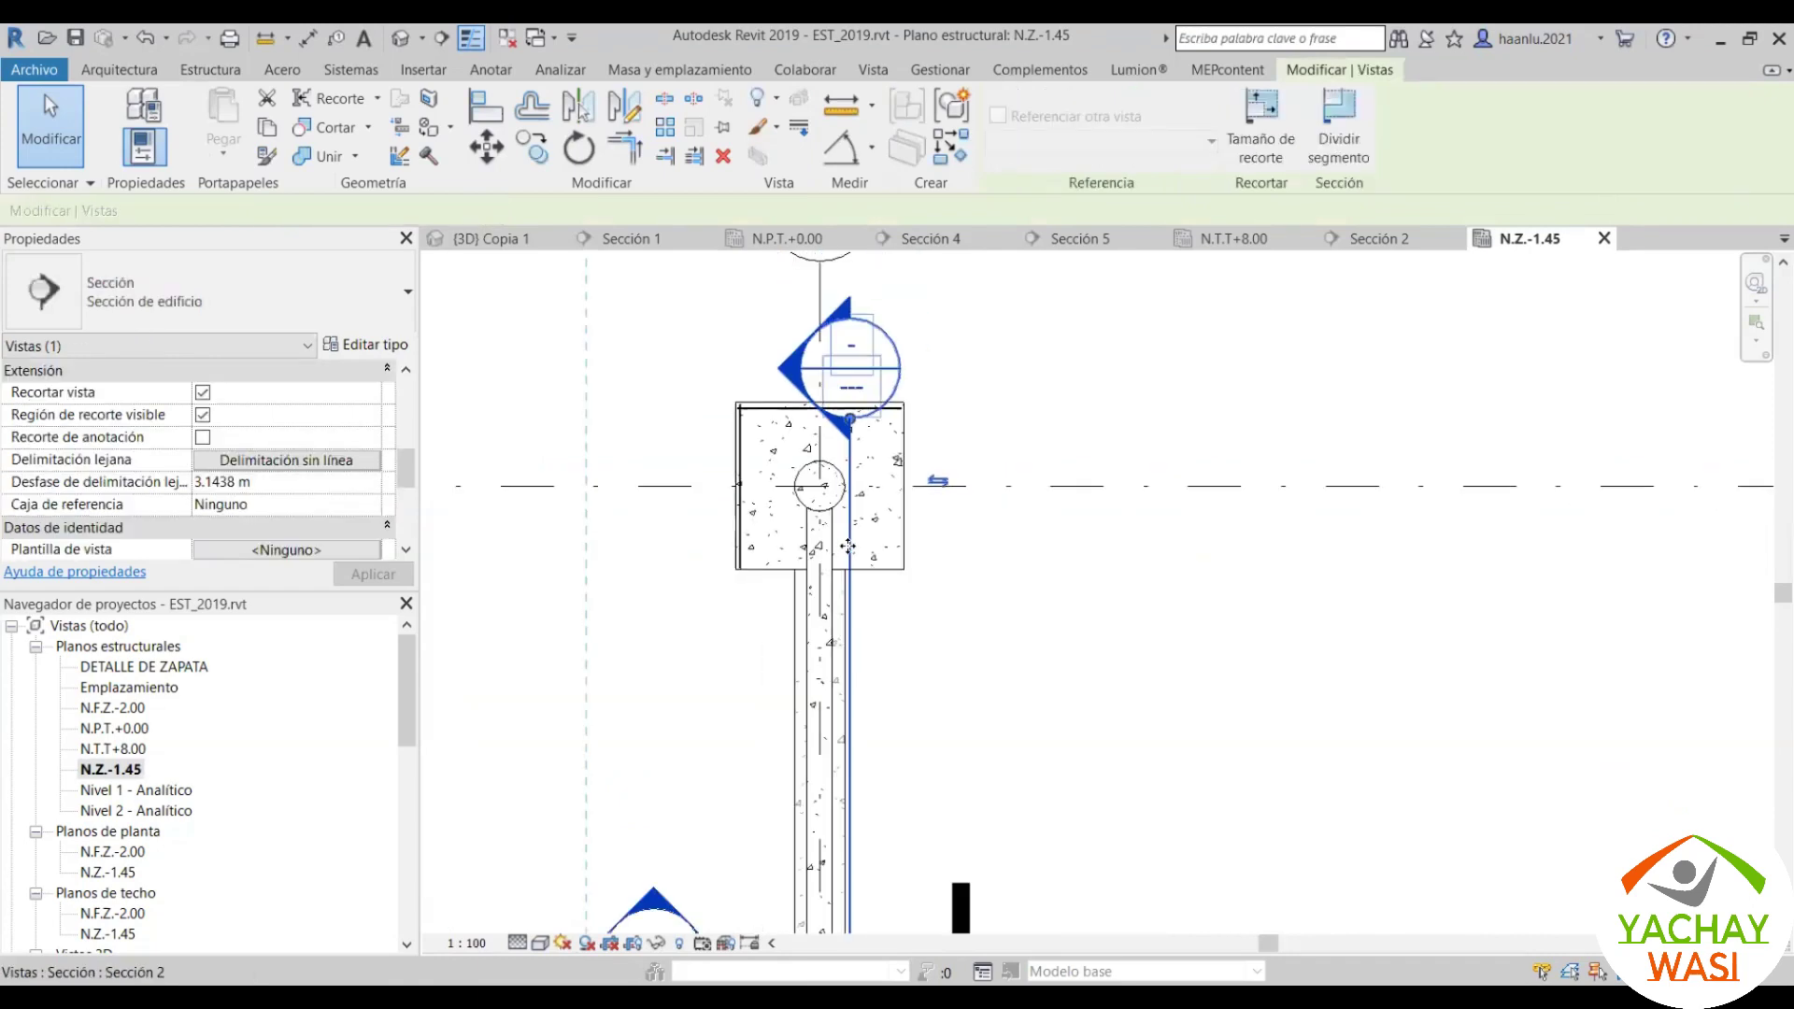
Step: Draw a new section across the footing and open it as Sección 7
{"action": "left_click", "coordinate": [442, 39]}
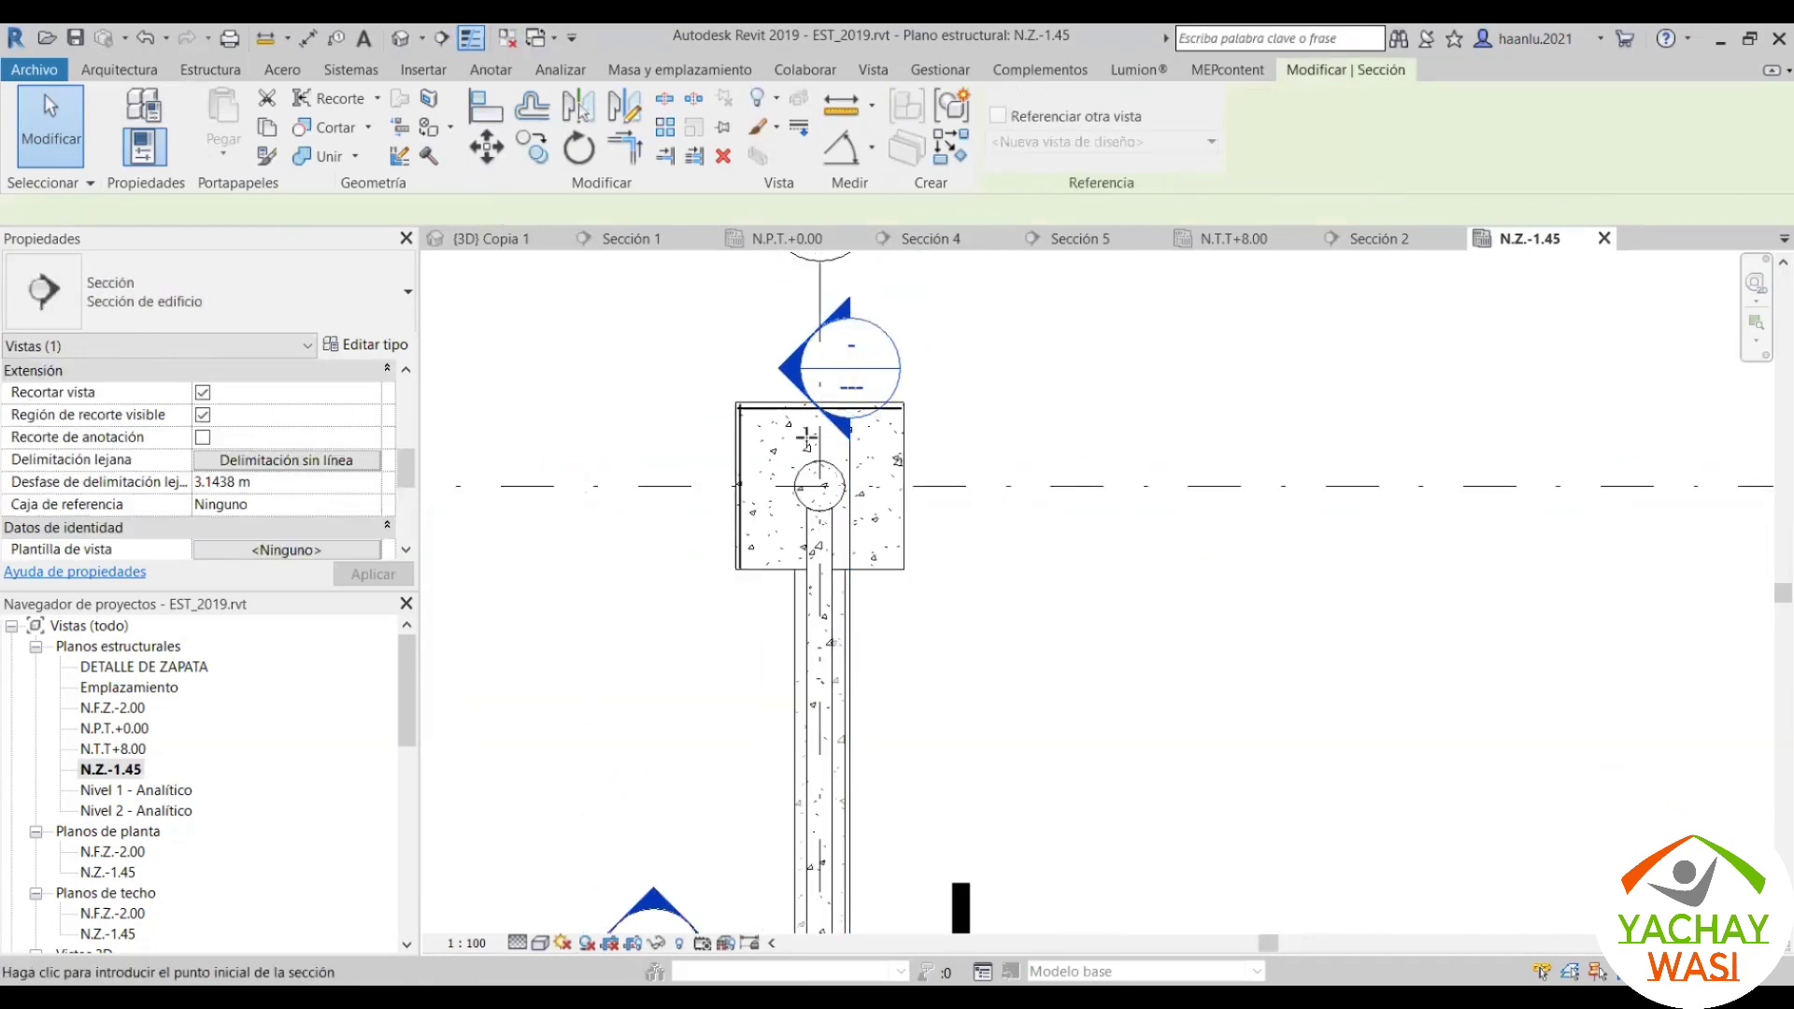
{"action": "scroll", "coordinate": [870, 469], "scroll_direction": "up", "scroll_amount": 2}
{"action": "left_click", "coordinate": [656, 346]}
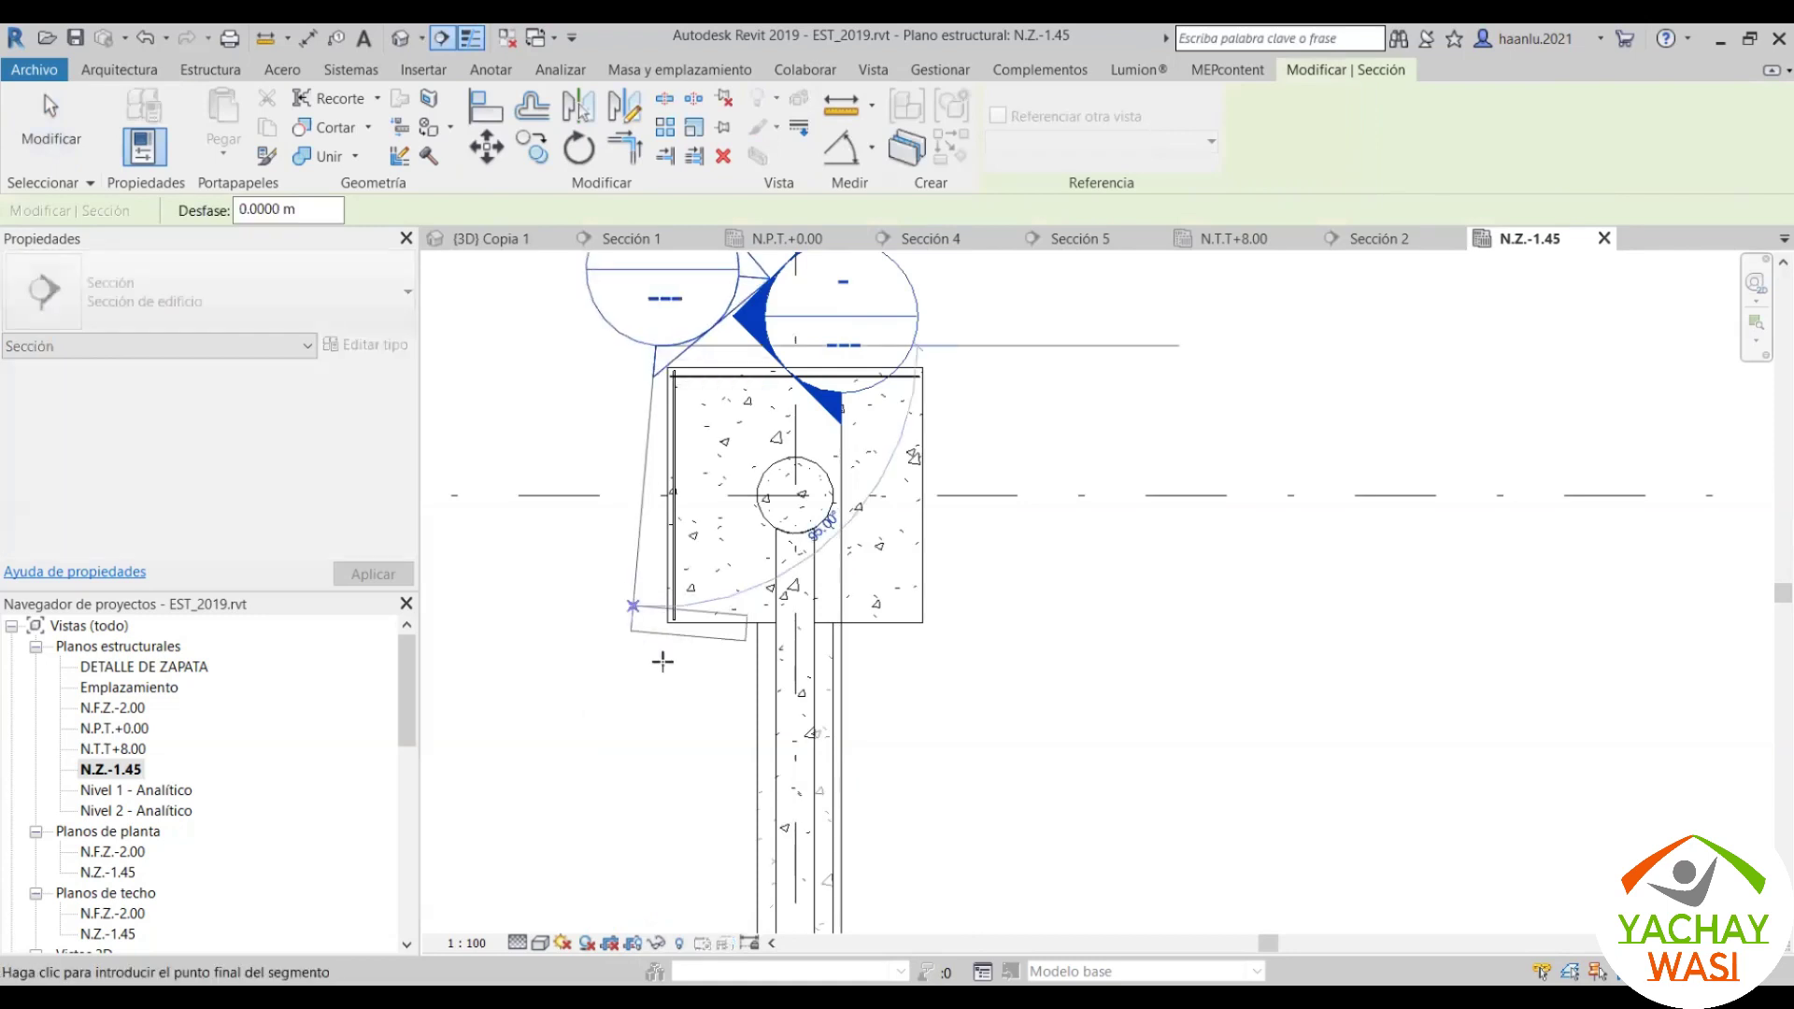
{"action": "left_click", "coordinate": [656, 664]}
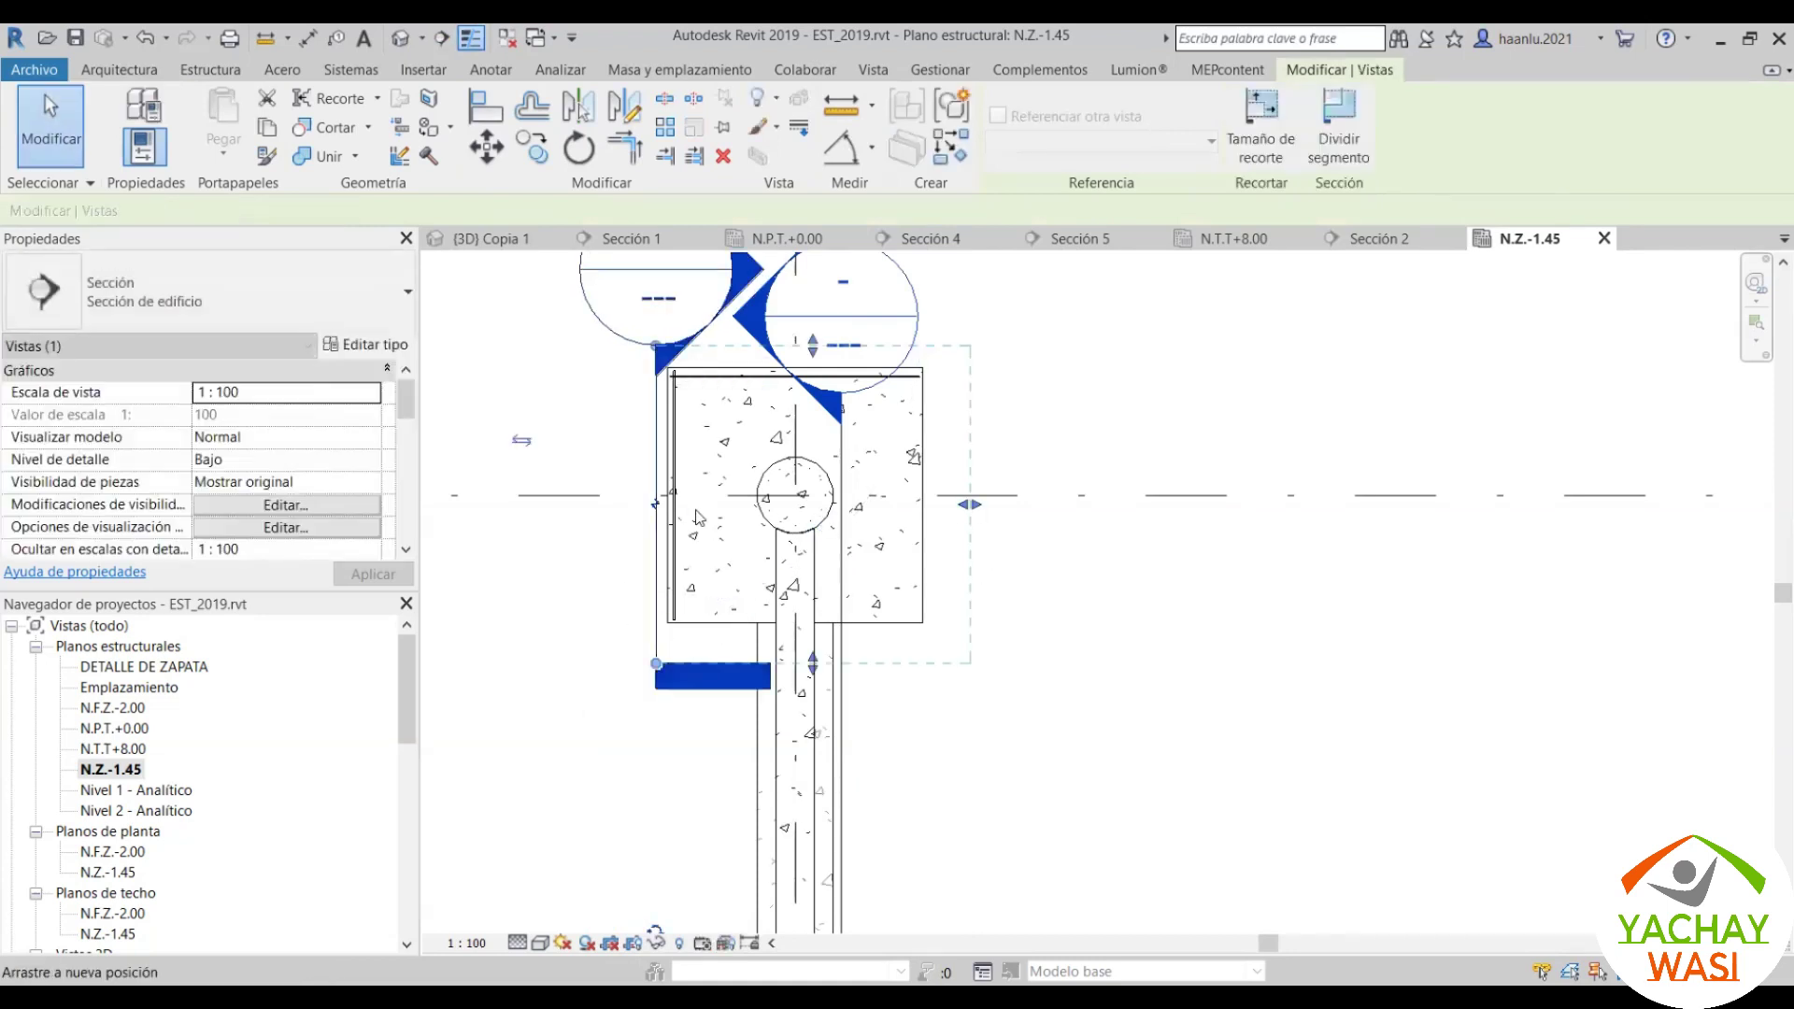
{"action": "right_click", "coordinate": [714, 583]}
{"action": "left_click", "coordinate": [716, 577]}
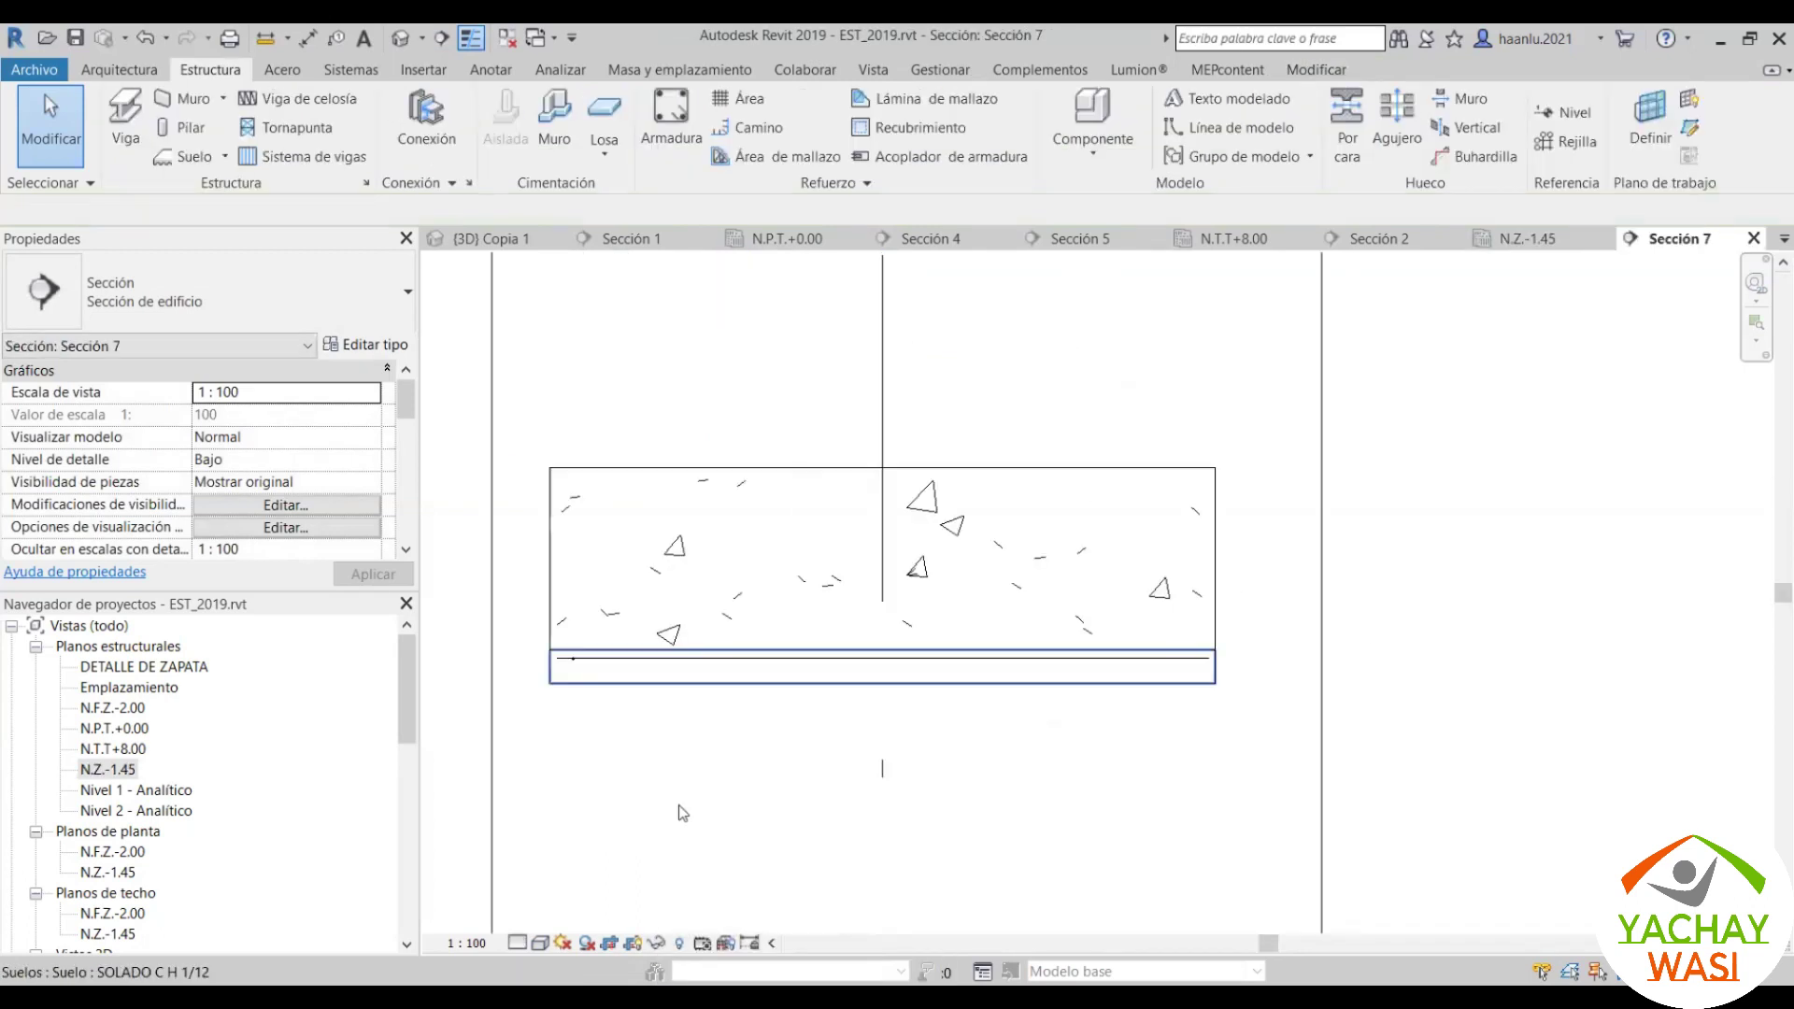
{"action": "left_click", "coordinate": [518, 943]}
{"action": "left_click", "coordinate": [538, 921]}
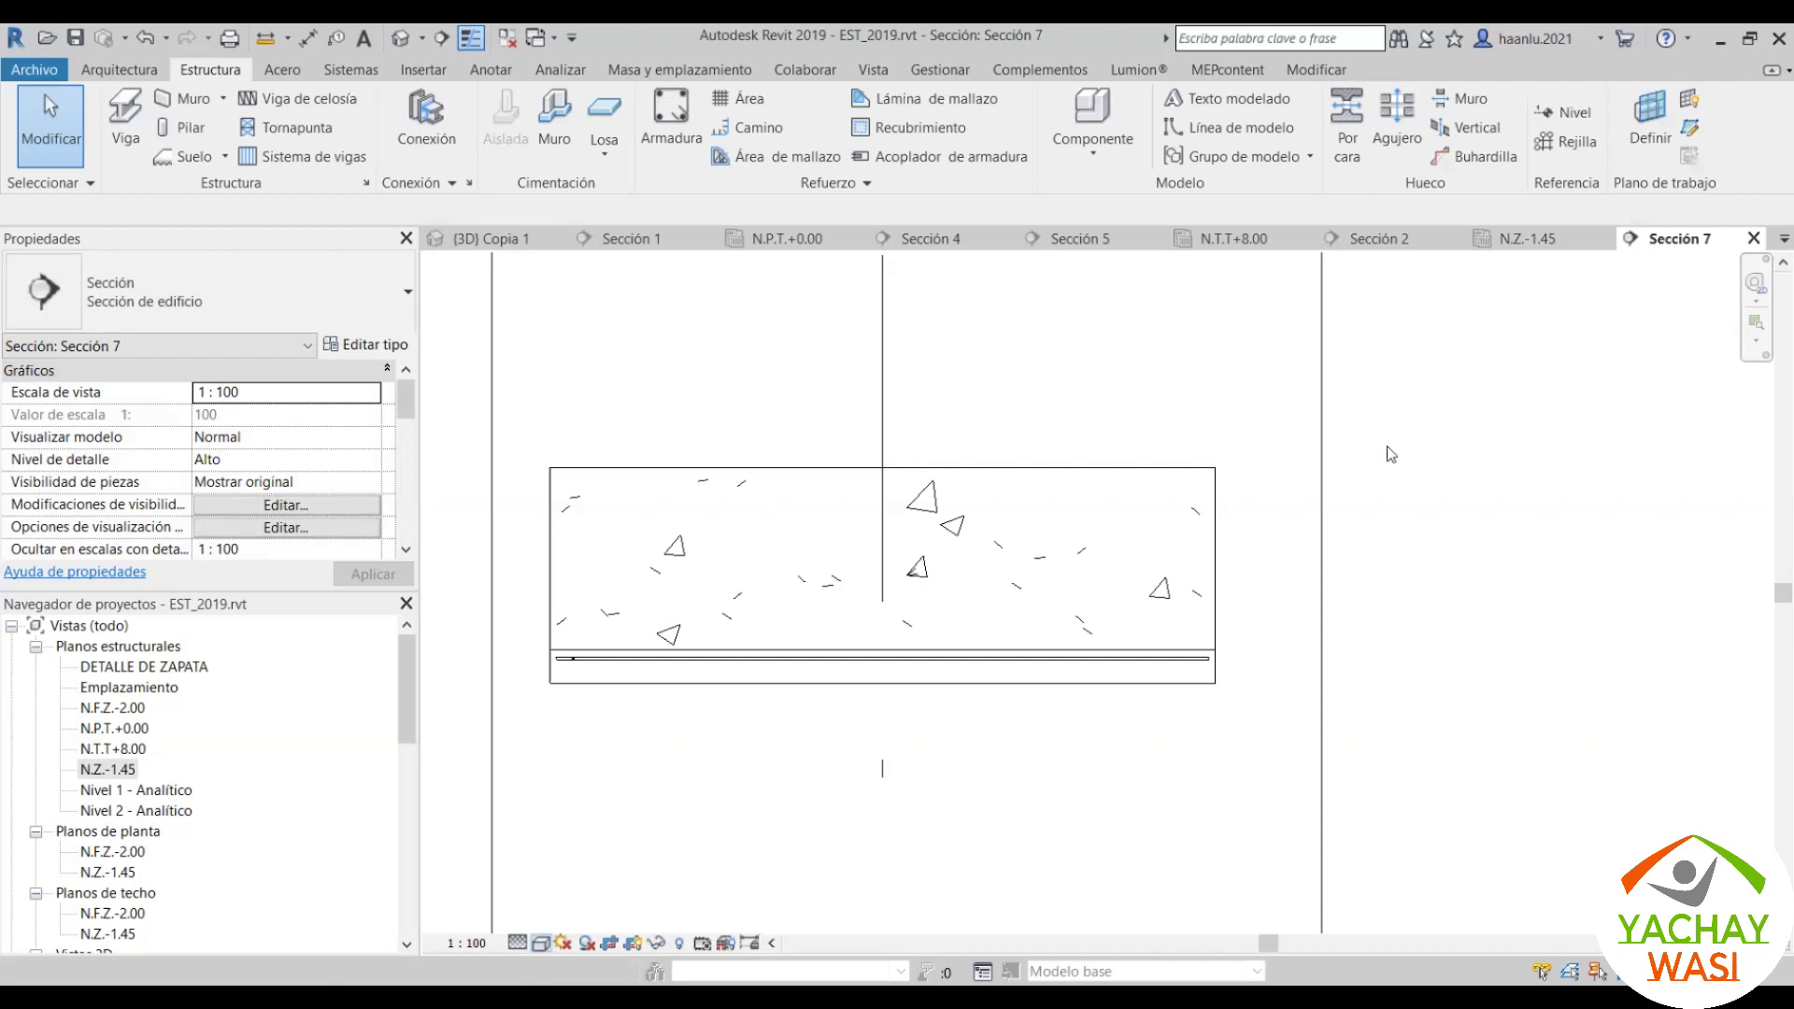
{"action": "scroll", "coordinate": [776, 635], "scroll_direction": "up", "scroll_amount": 1}
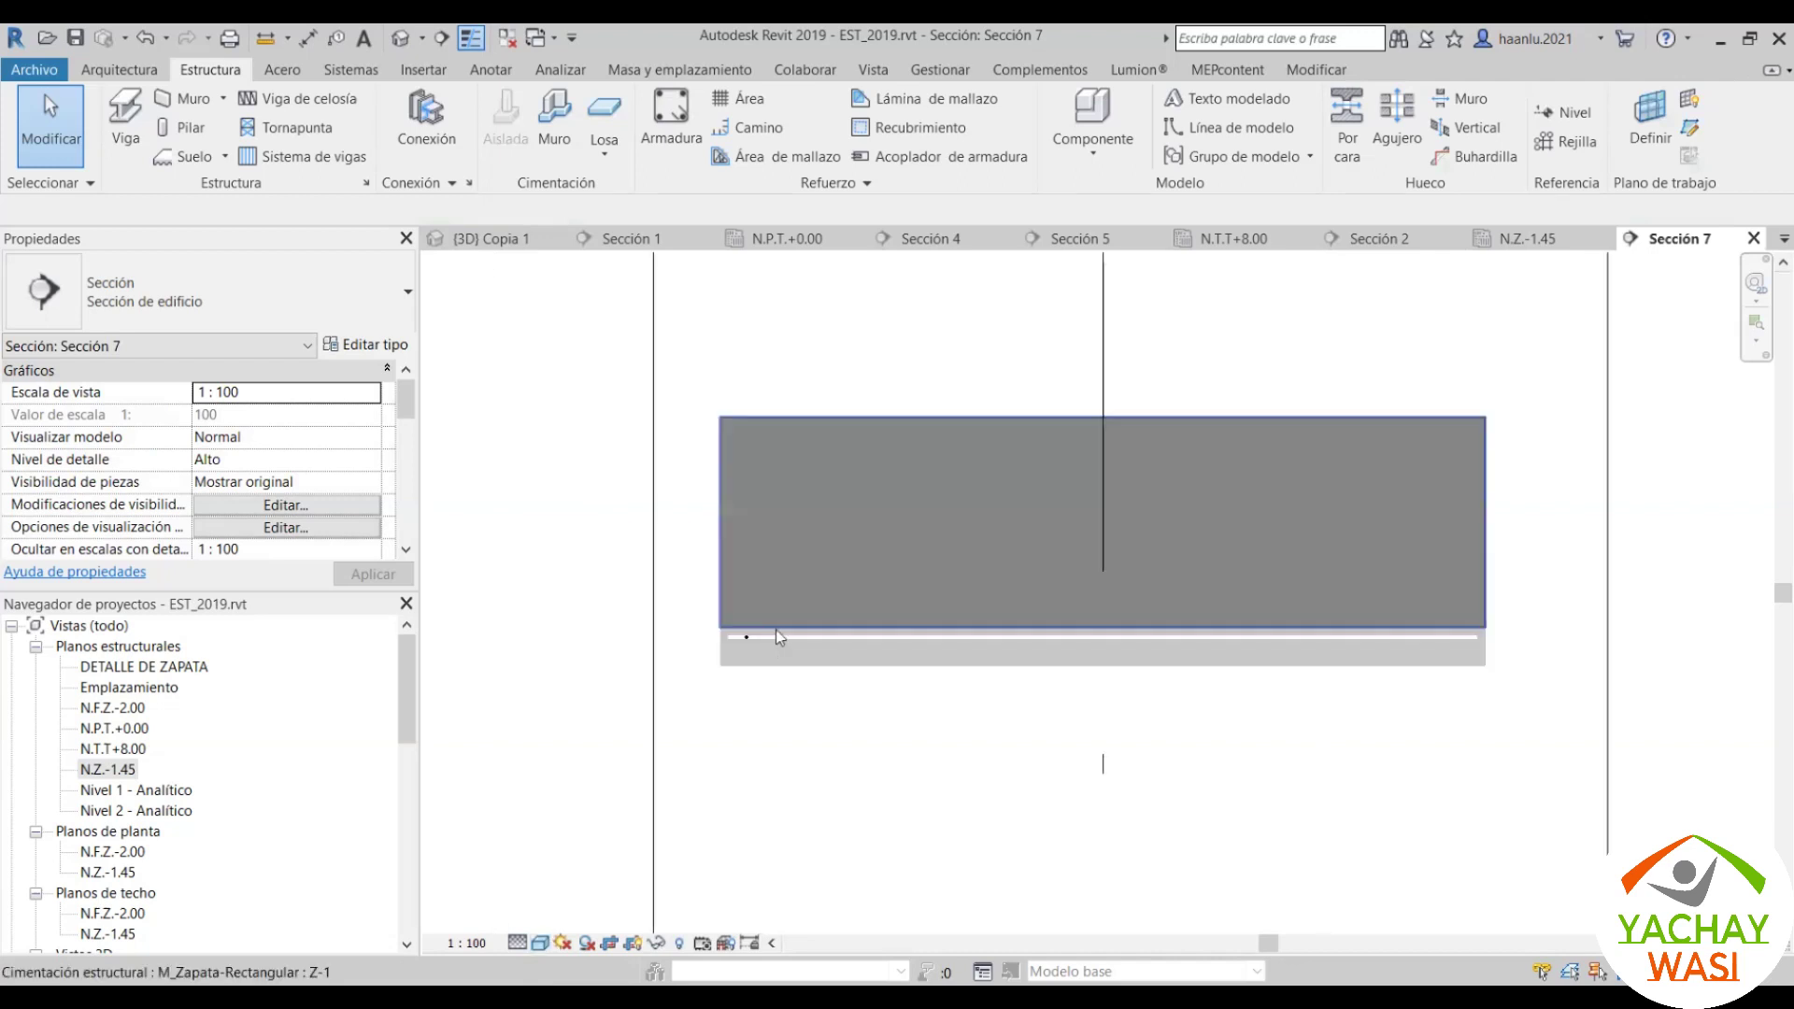
{"action": "scroll", "coordinate": [783, 575], "scroll_direction": "up", "scroll_amount": 3}
{"action": "left_click", "coordinate": [771, 557]}
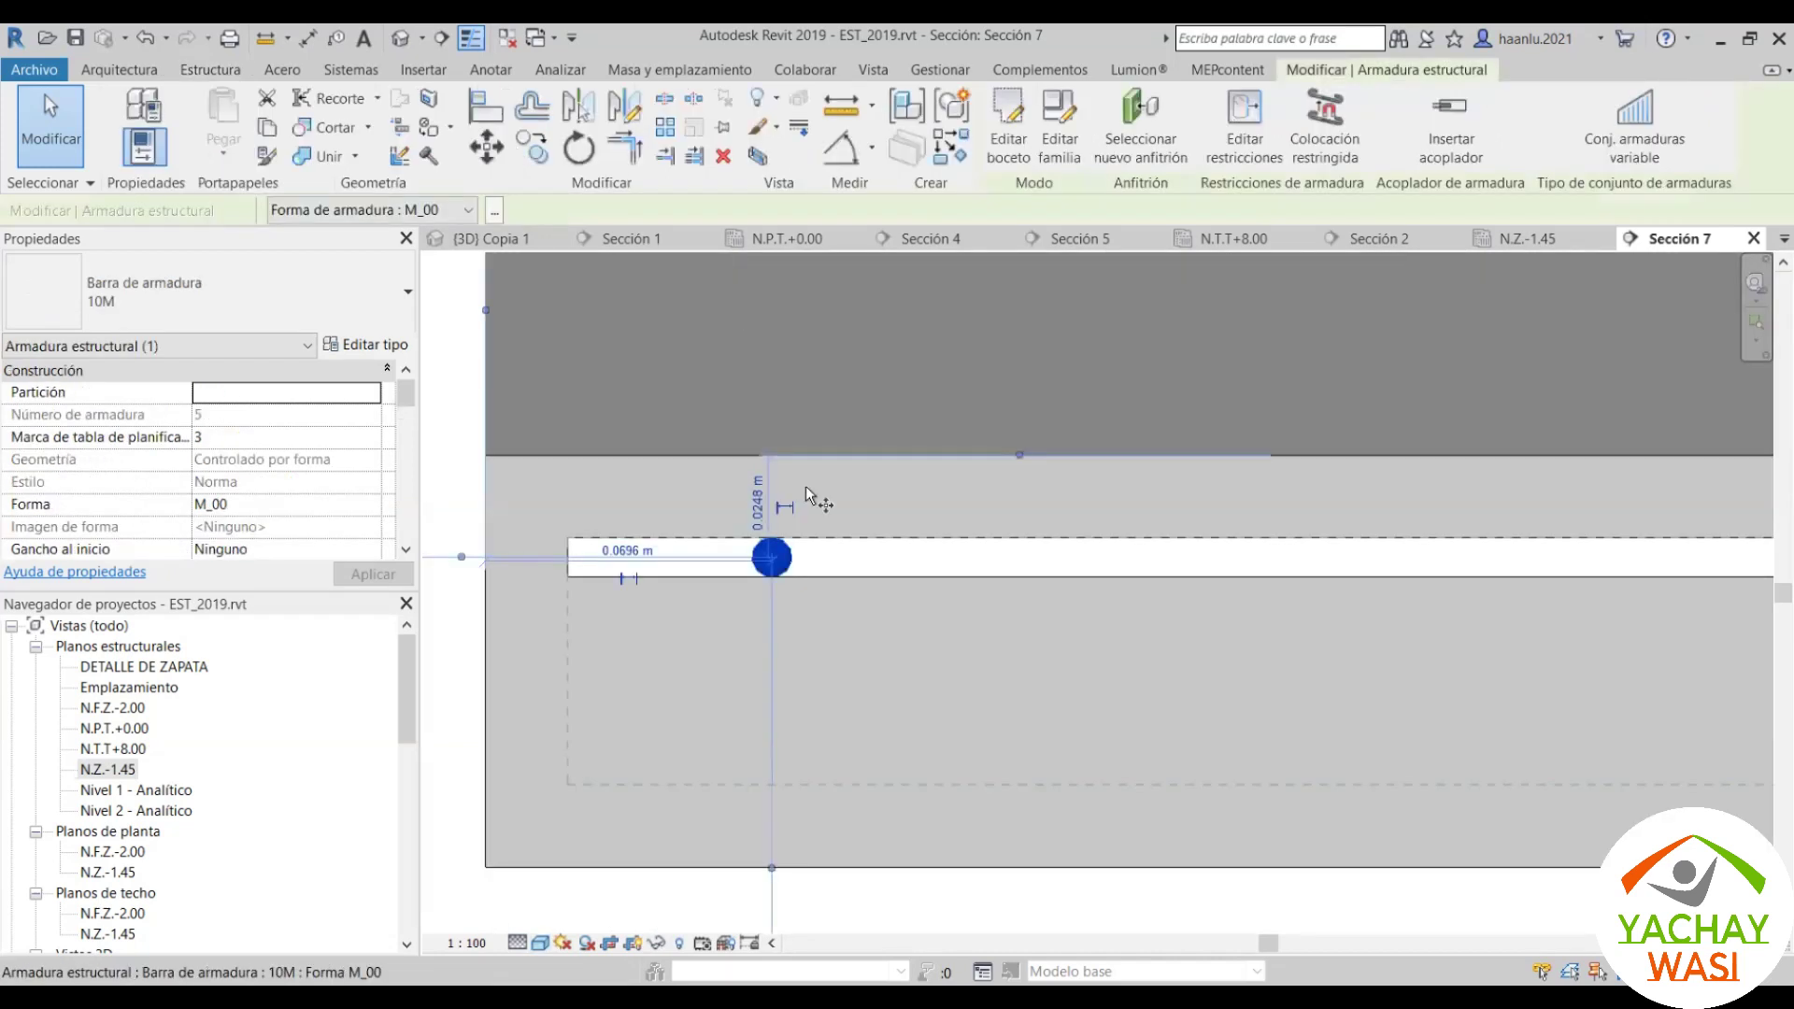
{"action": "scroll", "coordinate": [765, 621], "scroll_direction": "down", "scroll_amount": 3}
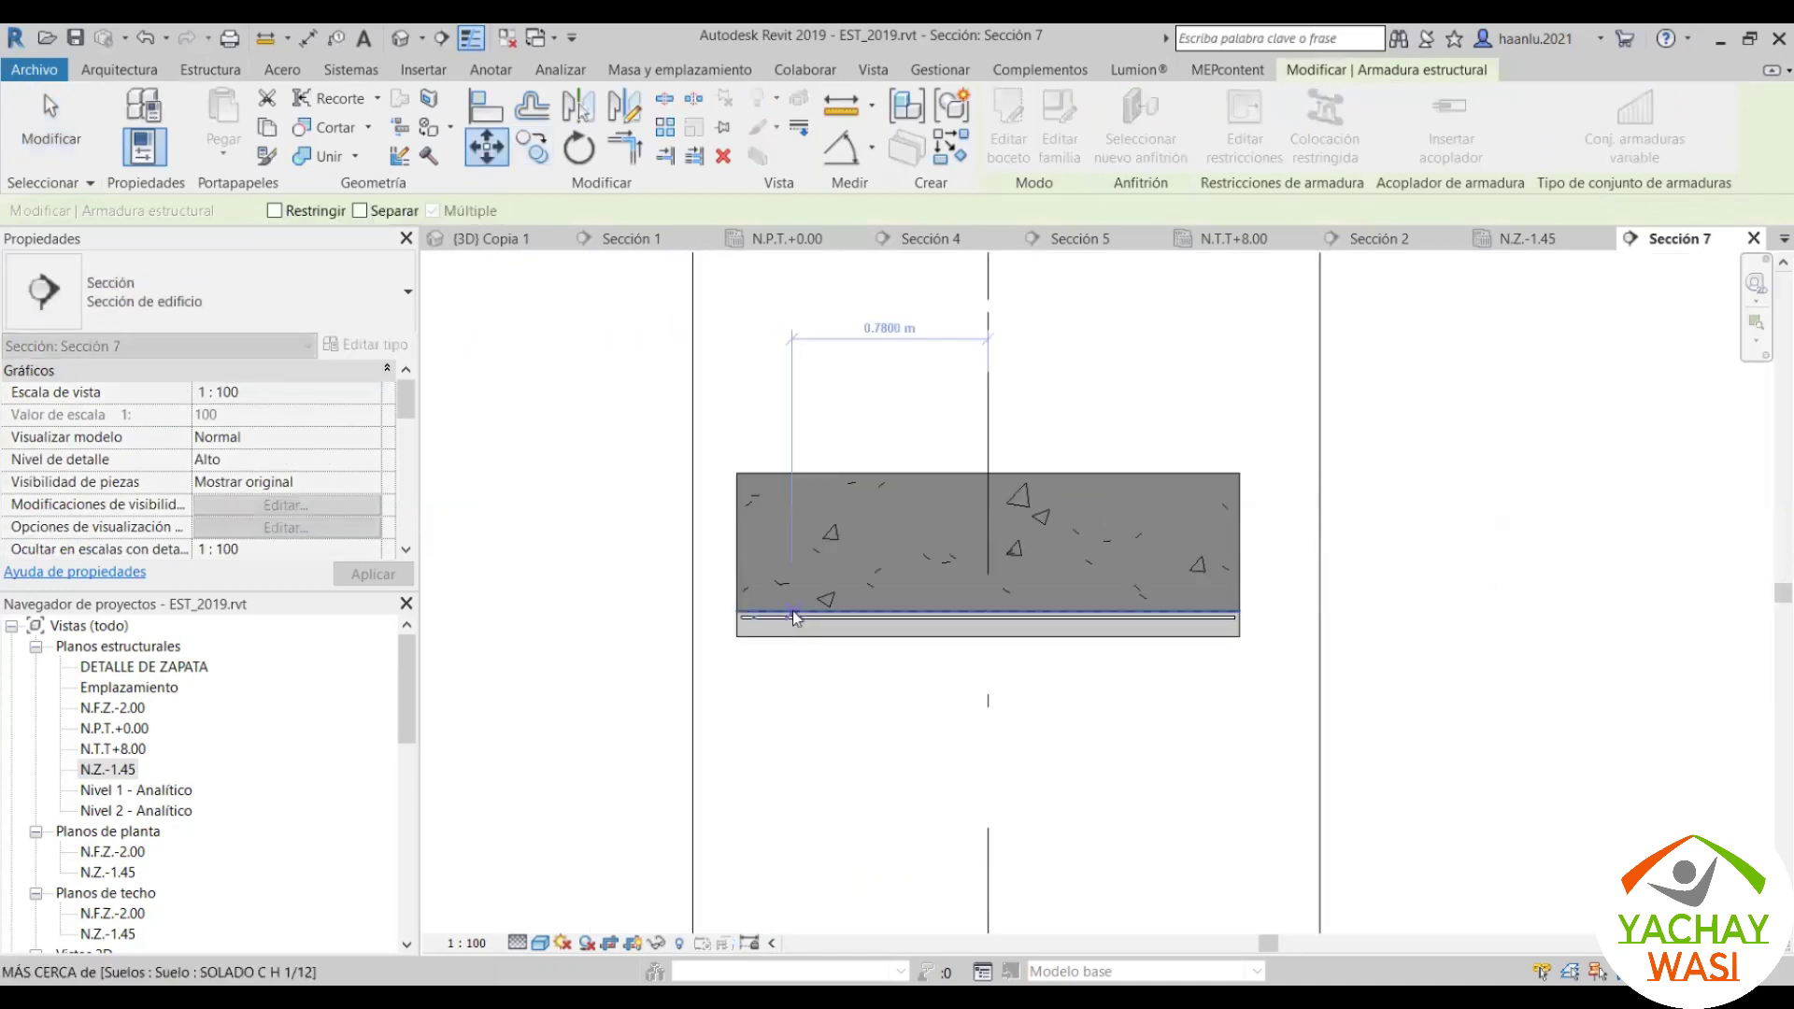
{"action": "key", "text": "Escape"}
{"action": "scroll", "coordinate": [759, 572], "scroll_direction": "up", "scroll_amount": 2}
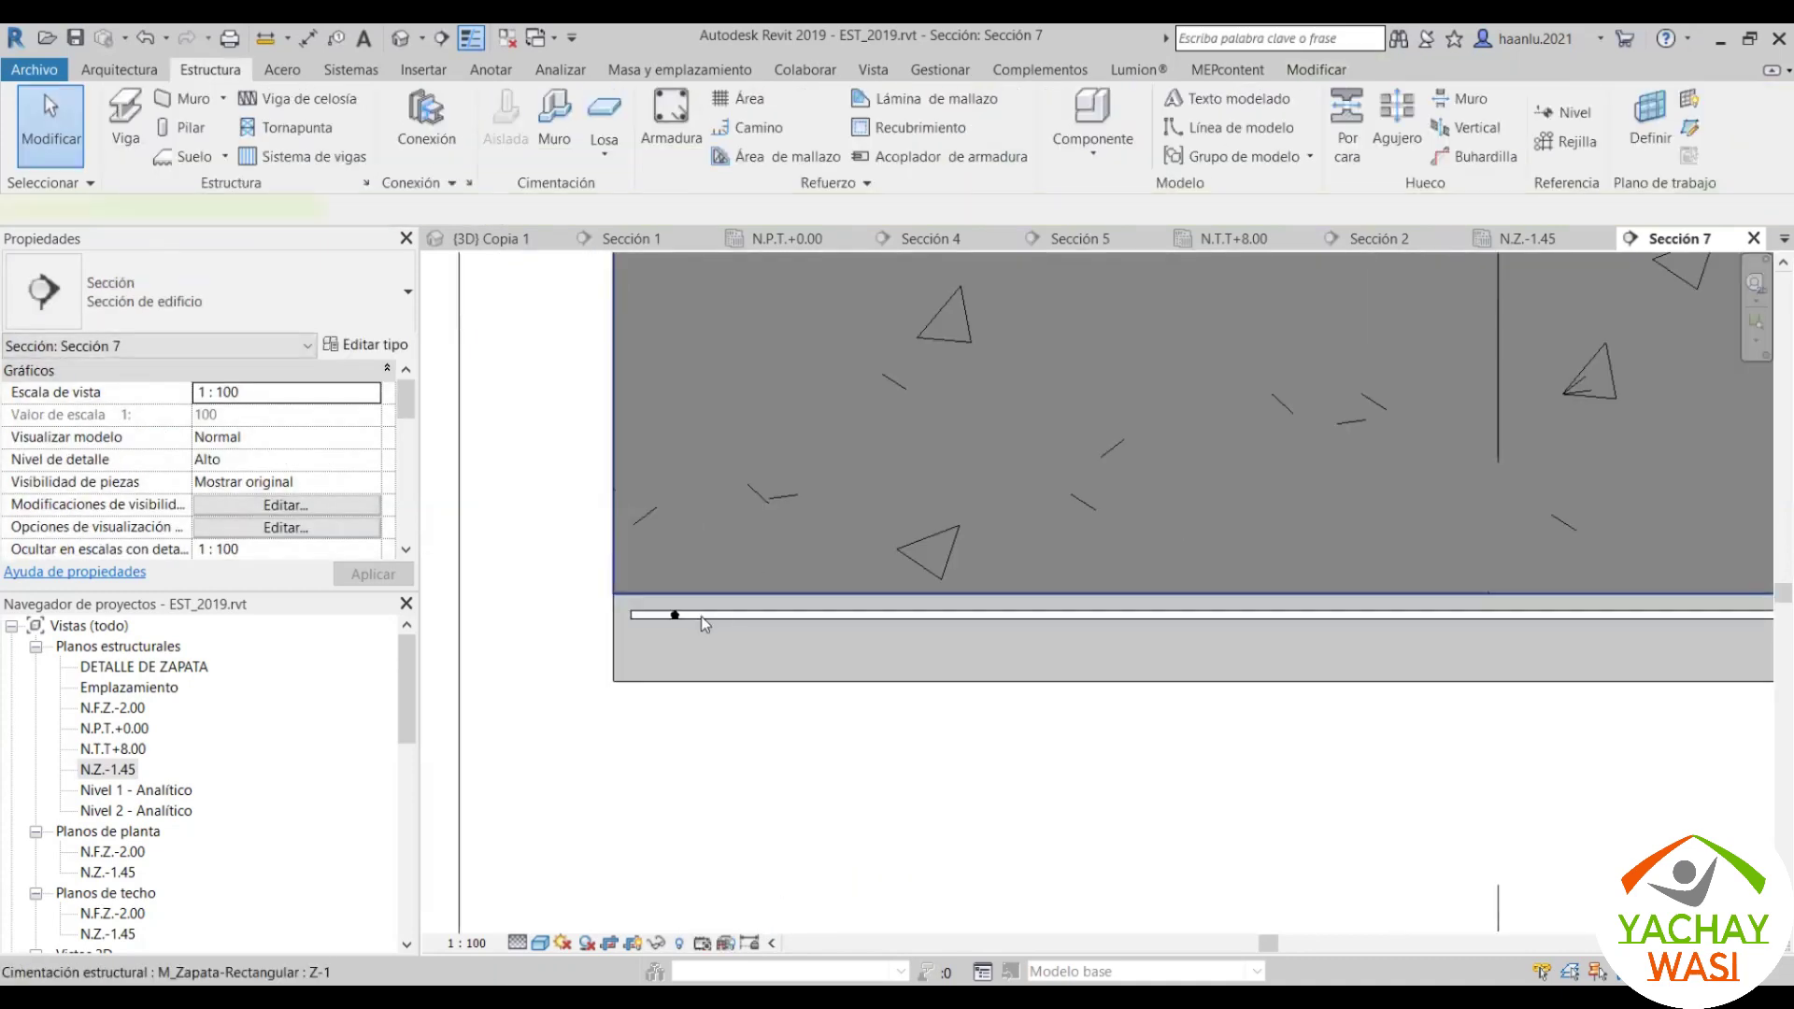
{"action": "left_click", "coordinate": [702, 618]}
{"action": "key", "text": "Escape"}
{"action": "scroll", "coordinate": [701, 616], "scroll_direction": "down", "scroll_amount": 1}
{"action": "scroll", "coordinate": [647, 618], "scroll_direction": "up", "scroll_amount": 1}
{"action": "scroll", "coordinate": [649, 618], "scroll_direction": "up", "scroll_amount": 2}
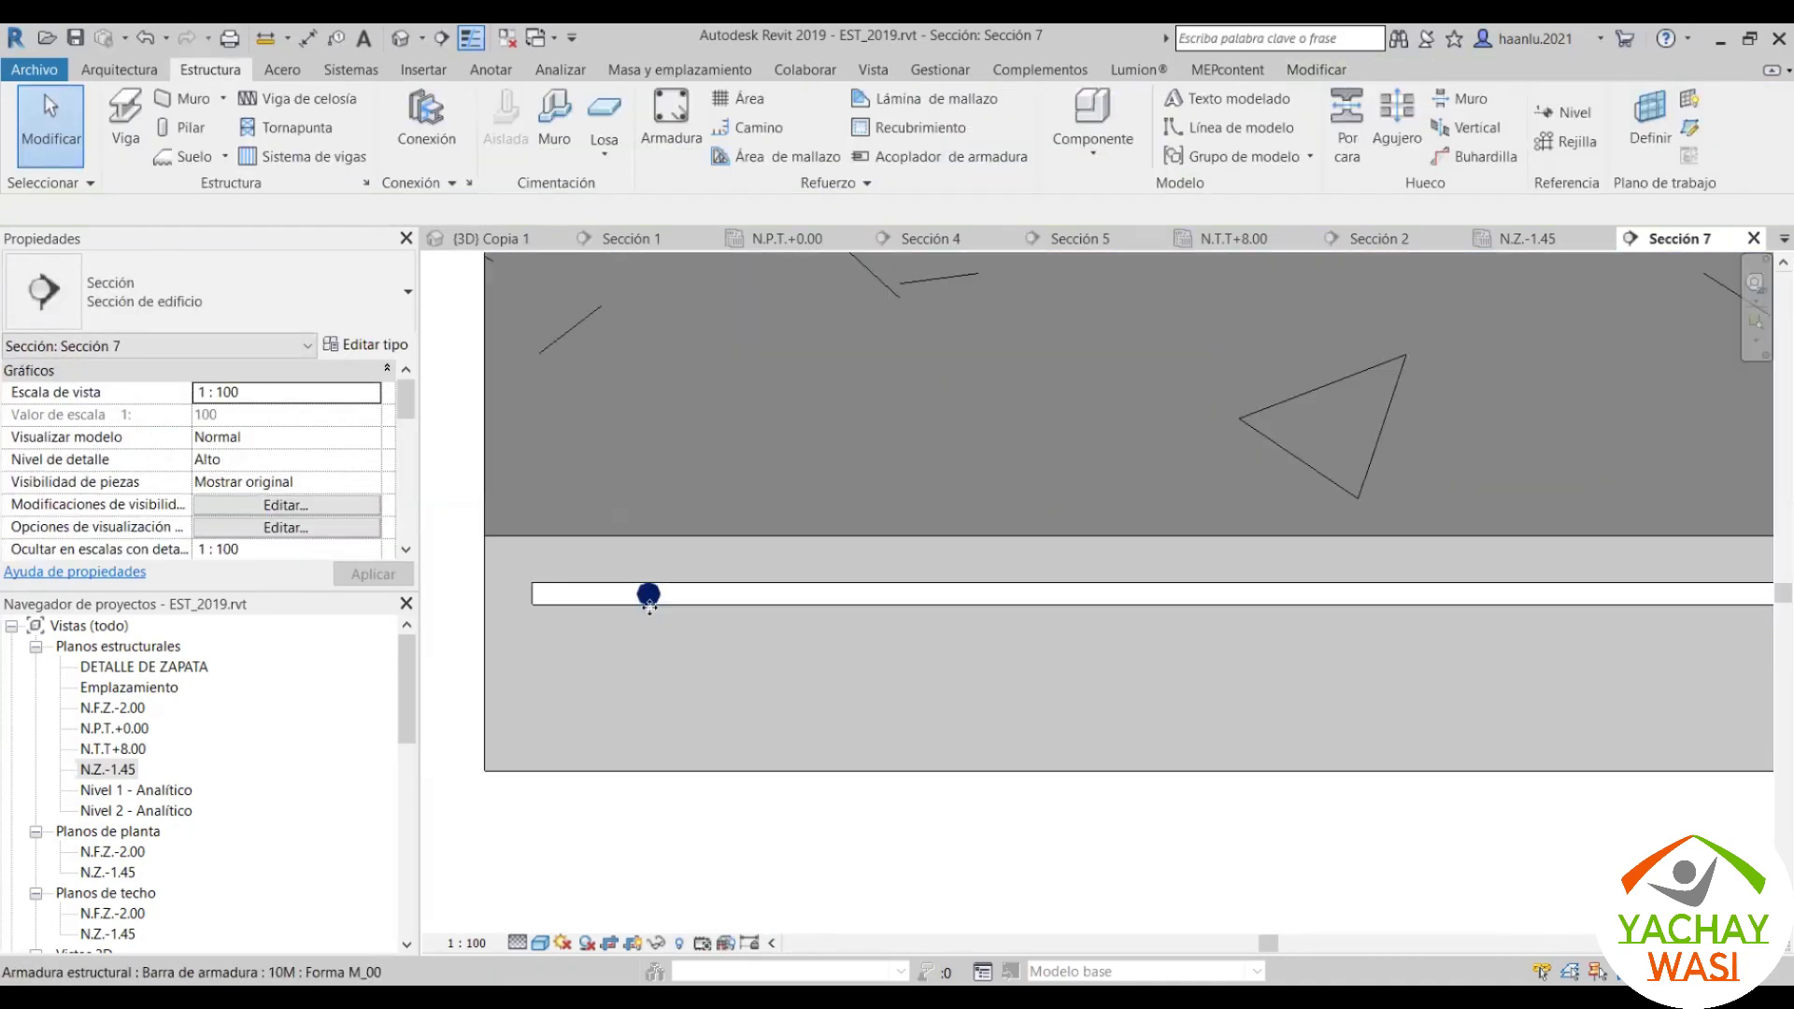
{"action": "left_click", "coordinate": [649, 603]}
{"action": "key", "text": "Escape"}
{"action": "scroll", "coordinate": [628, 630], "scroll_direction": "down", "scroll_amount": 2}
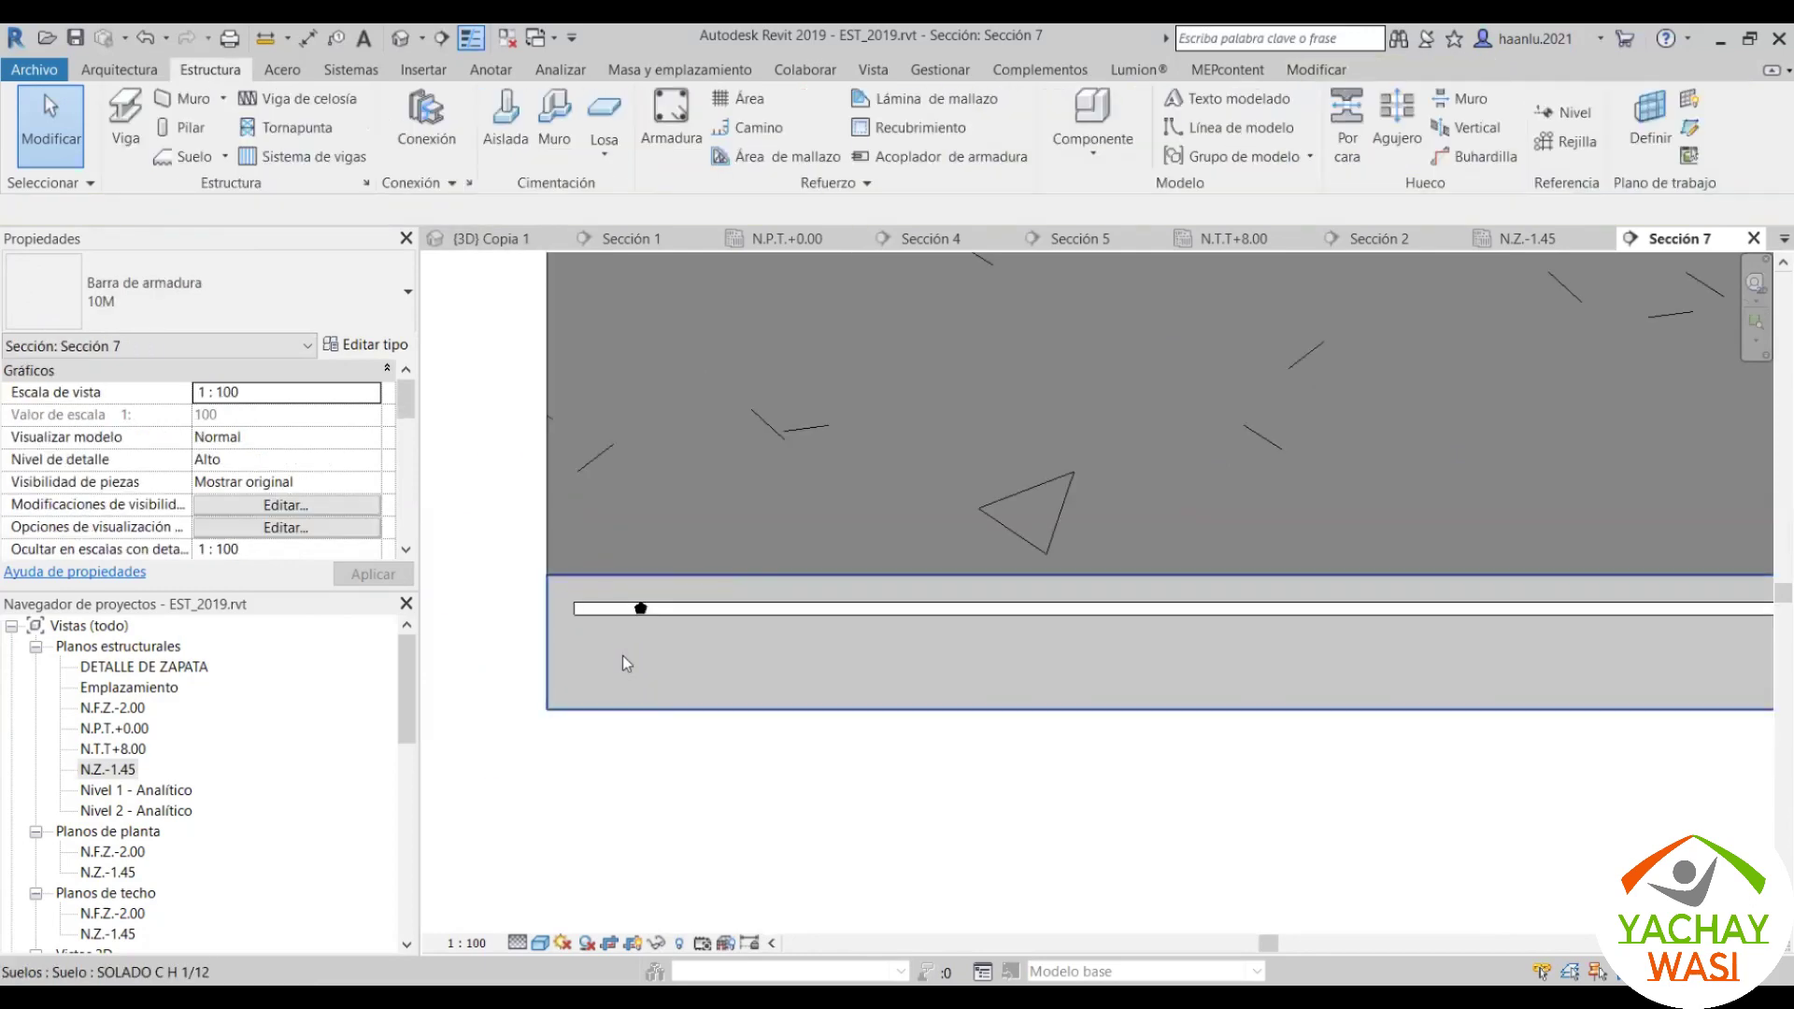
{"action": "left_click", "coordinate": [629, 656]}
{"action": "key", "text": "Escape"}
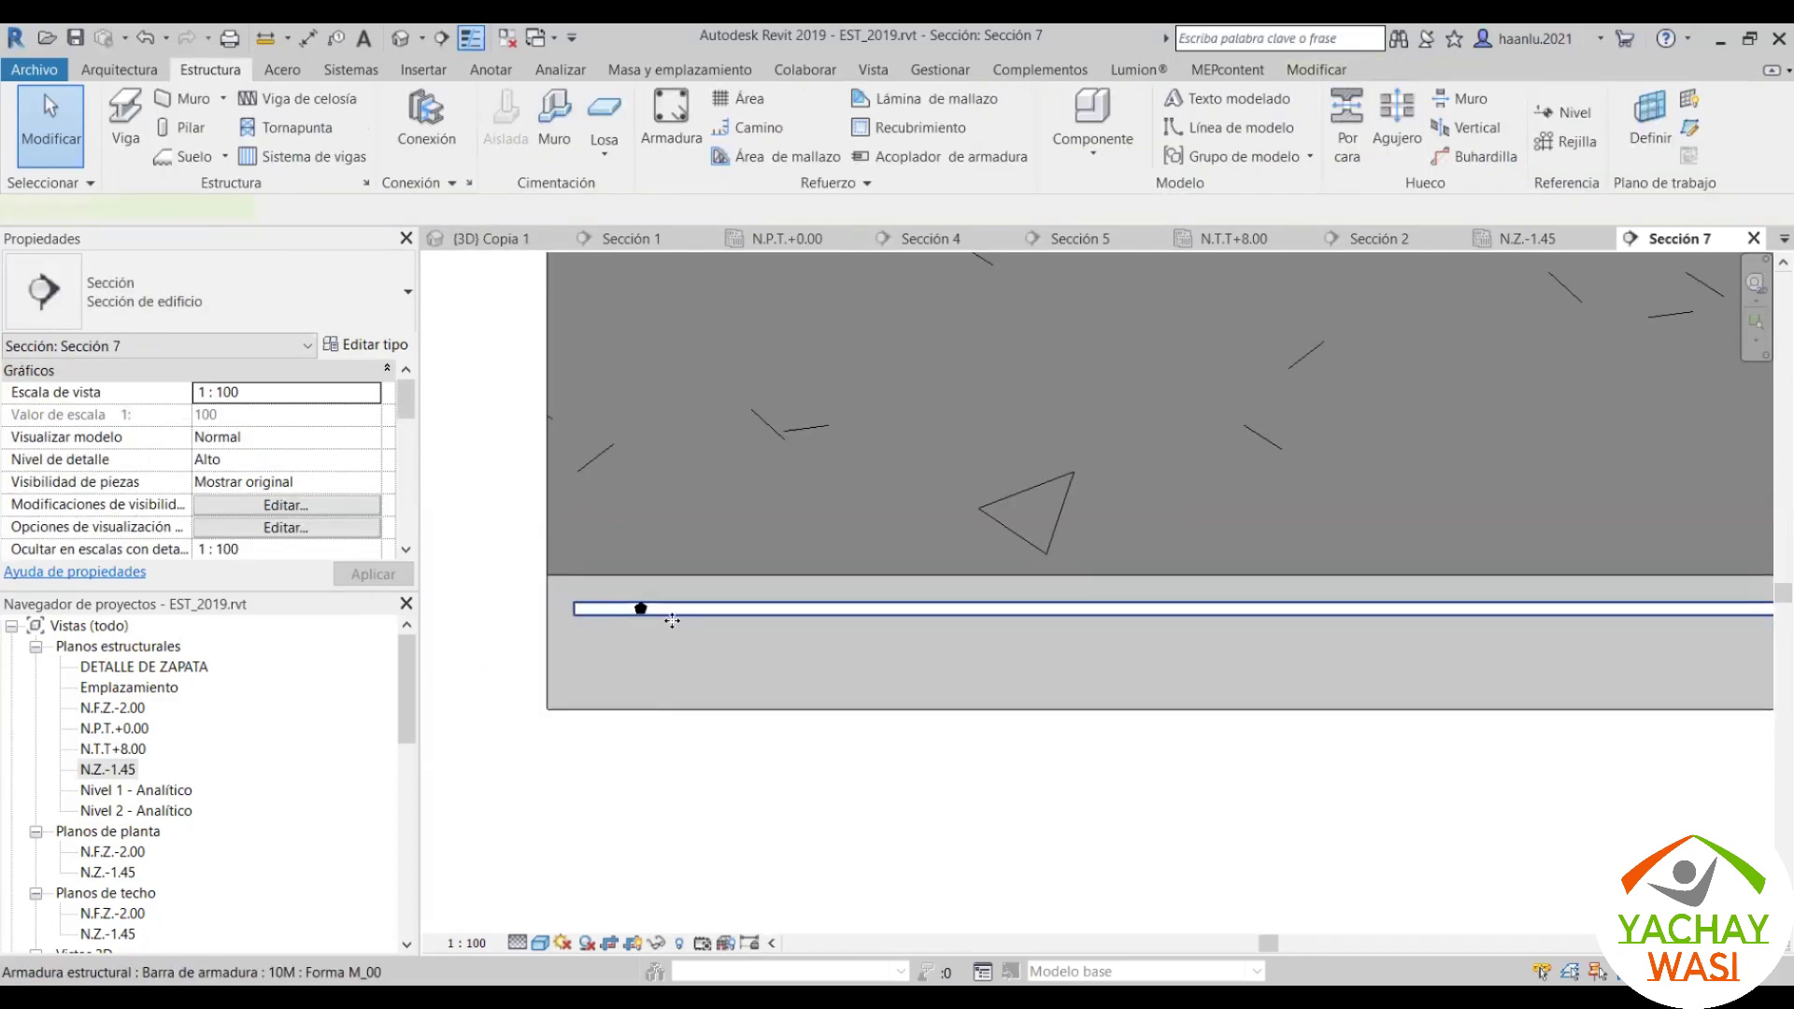
{"action": "left_click", "coordinate": [652, 619]}
{"action": "left_click", "coordinate": [652, 619]}
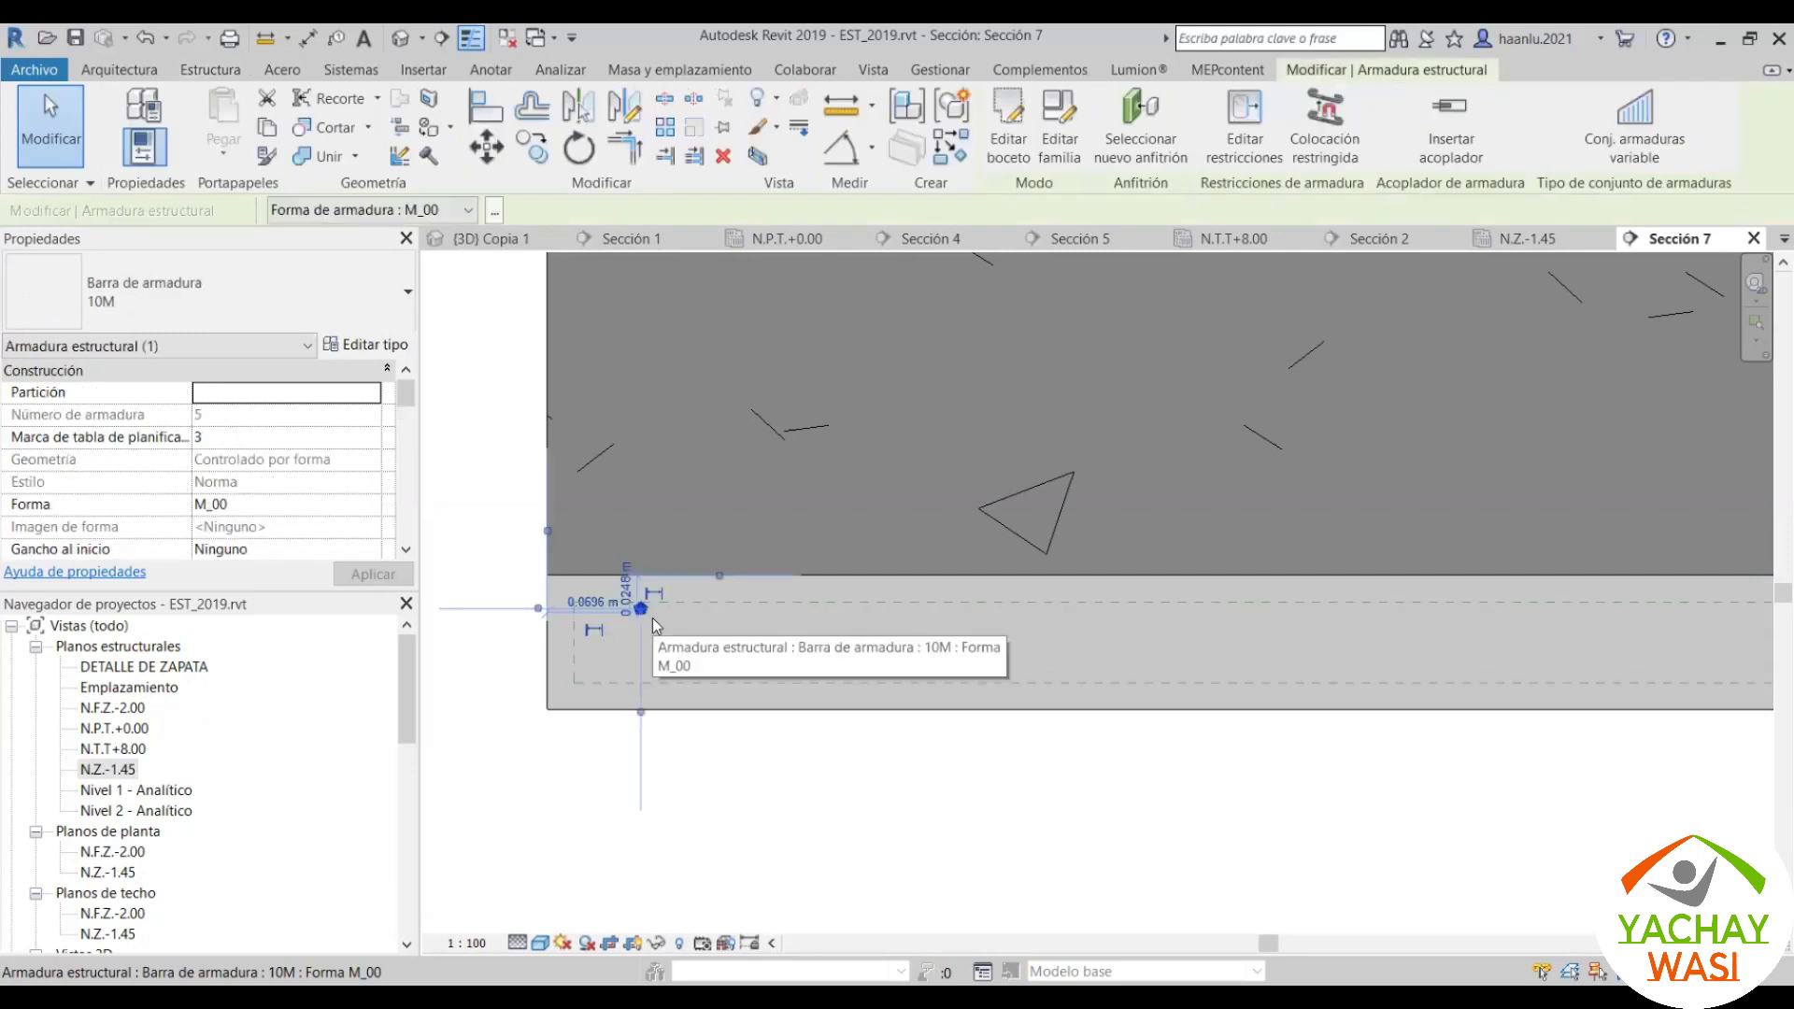
{"action": "key", "text": "Escape"}
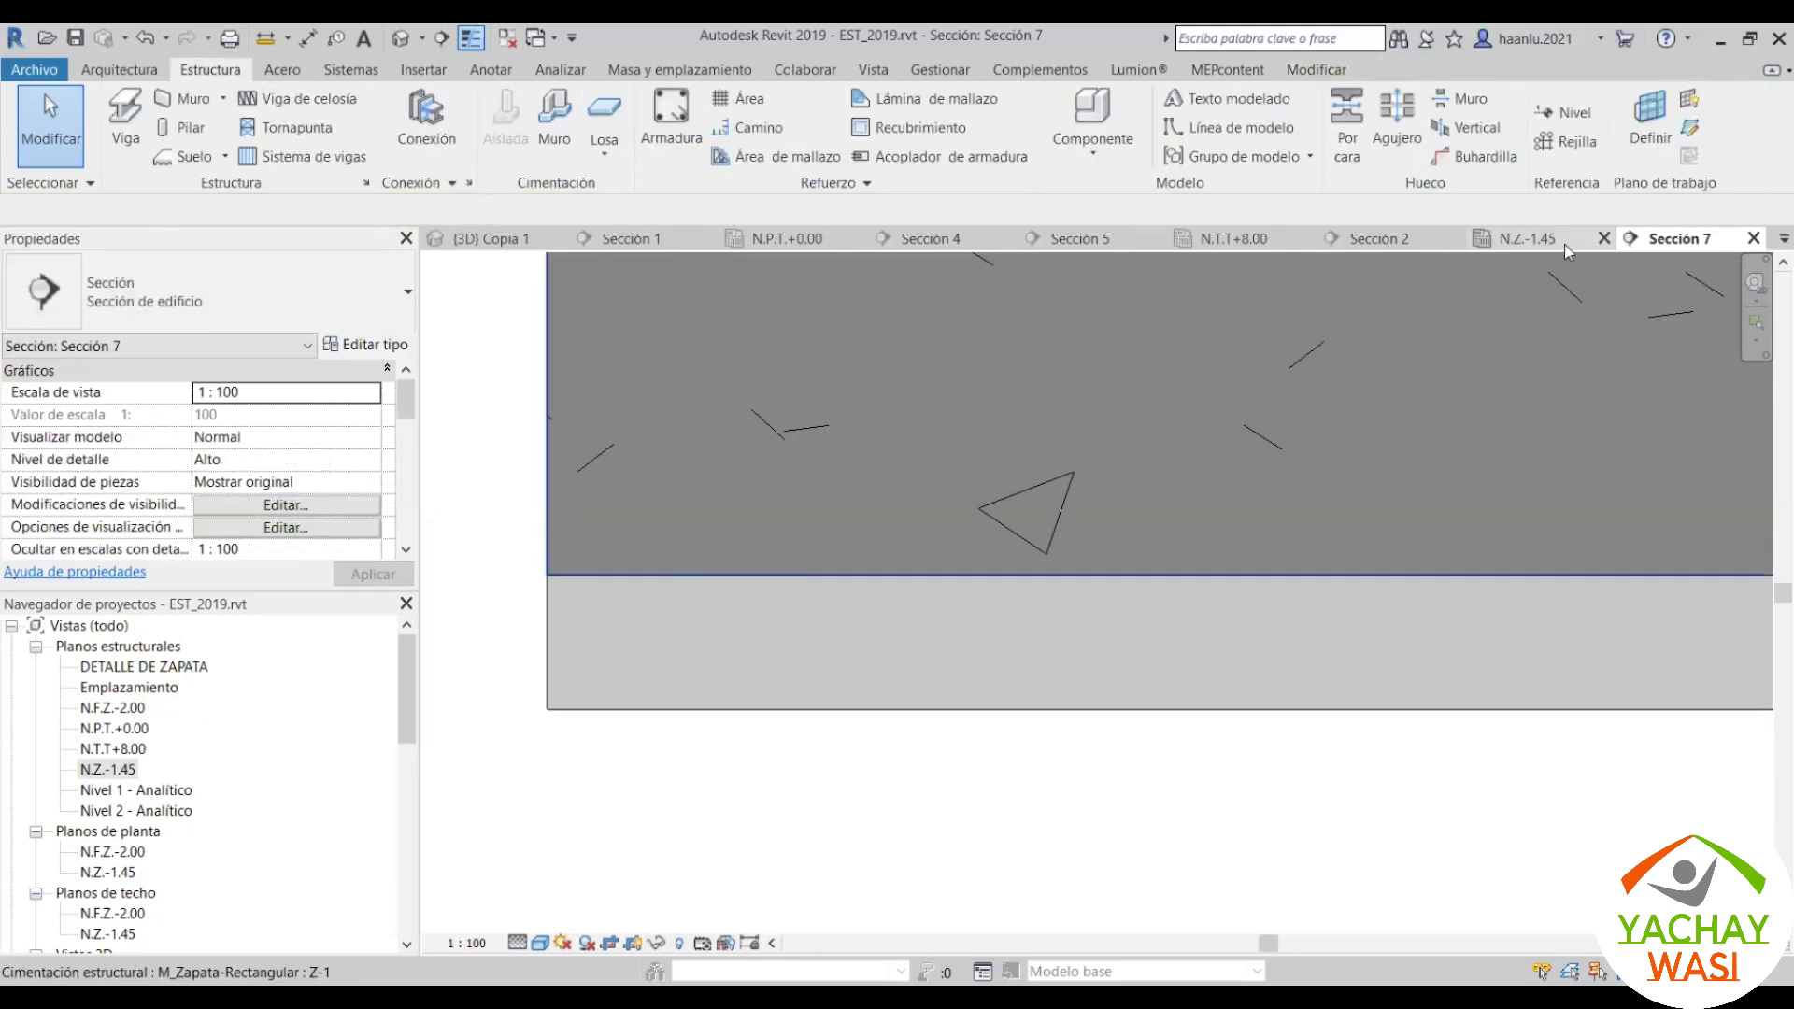
{"action": "left_click", "coordinate": [1564, 242]}
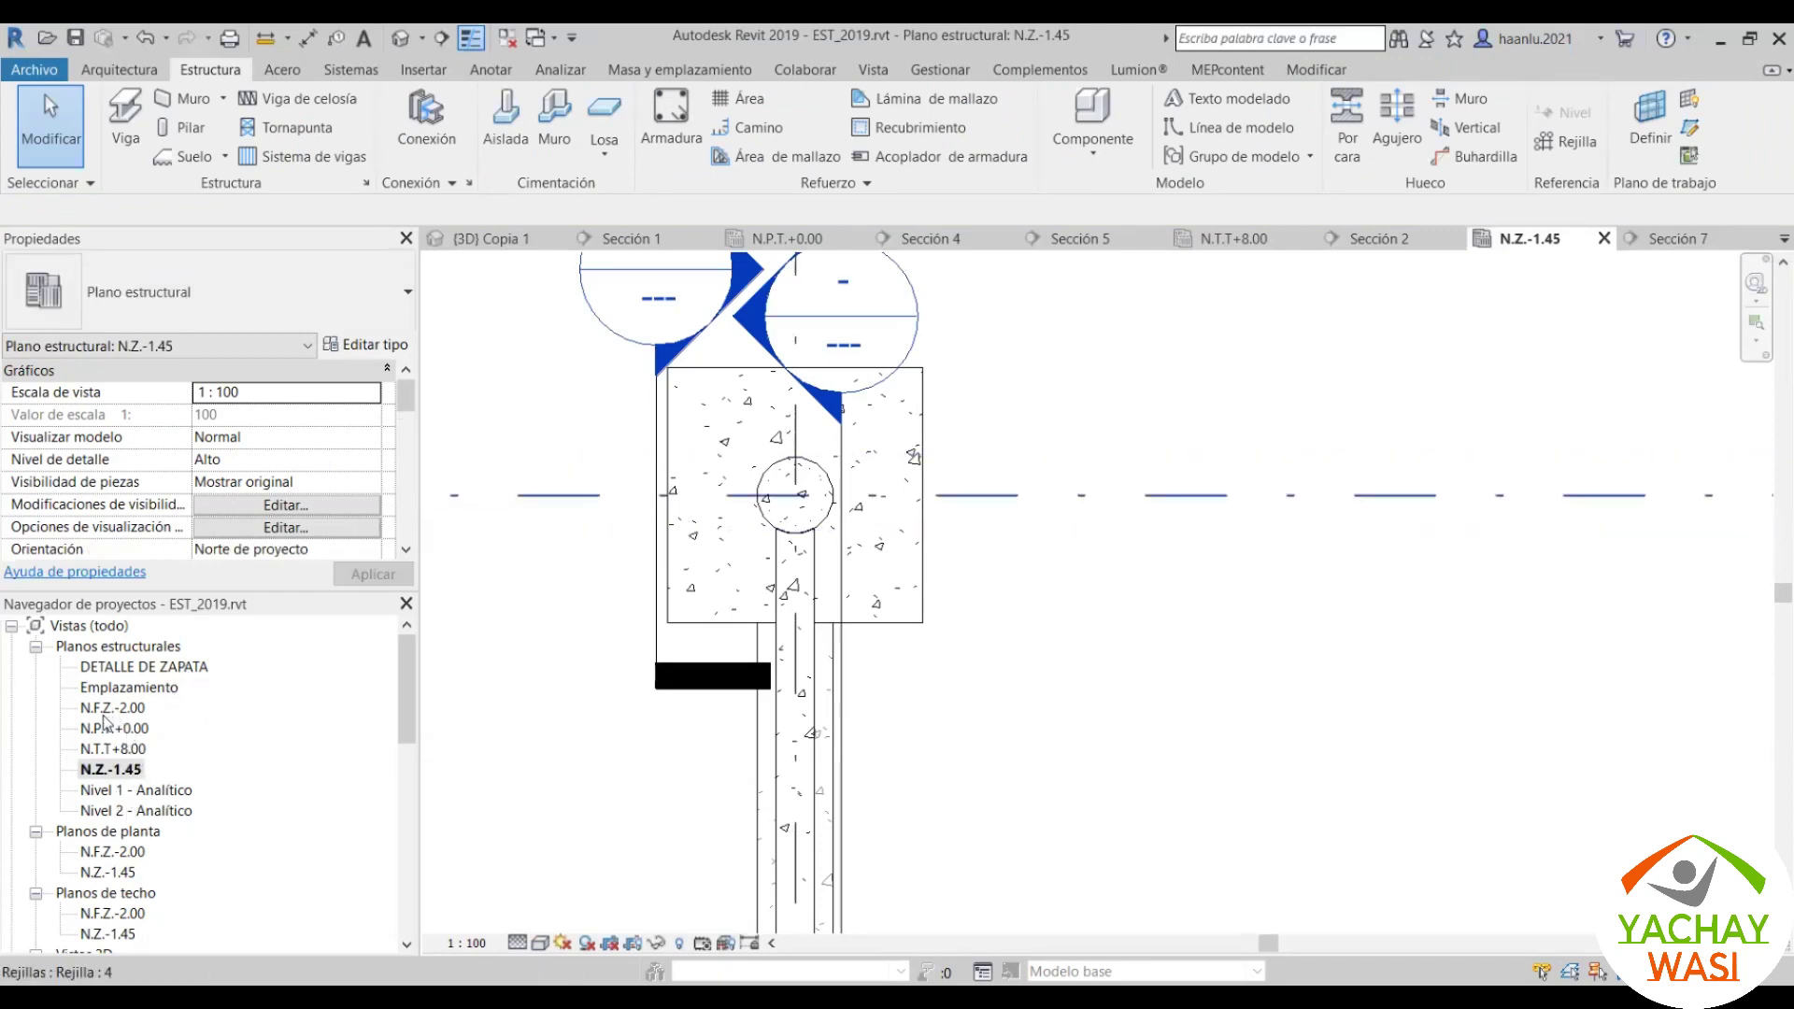
{"action": "left_click", "coordinate": [756, 546]}
{"action": "scroll", "coordinate": [759, 438], "scroll_direction": "up", "scroll_amount": 2}
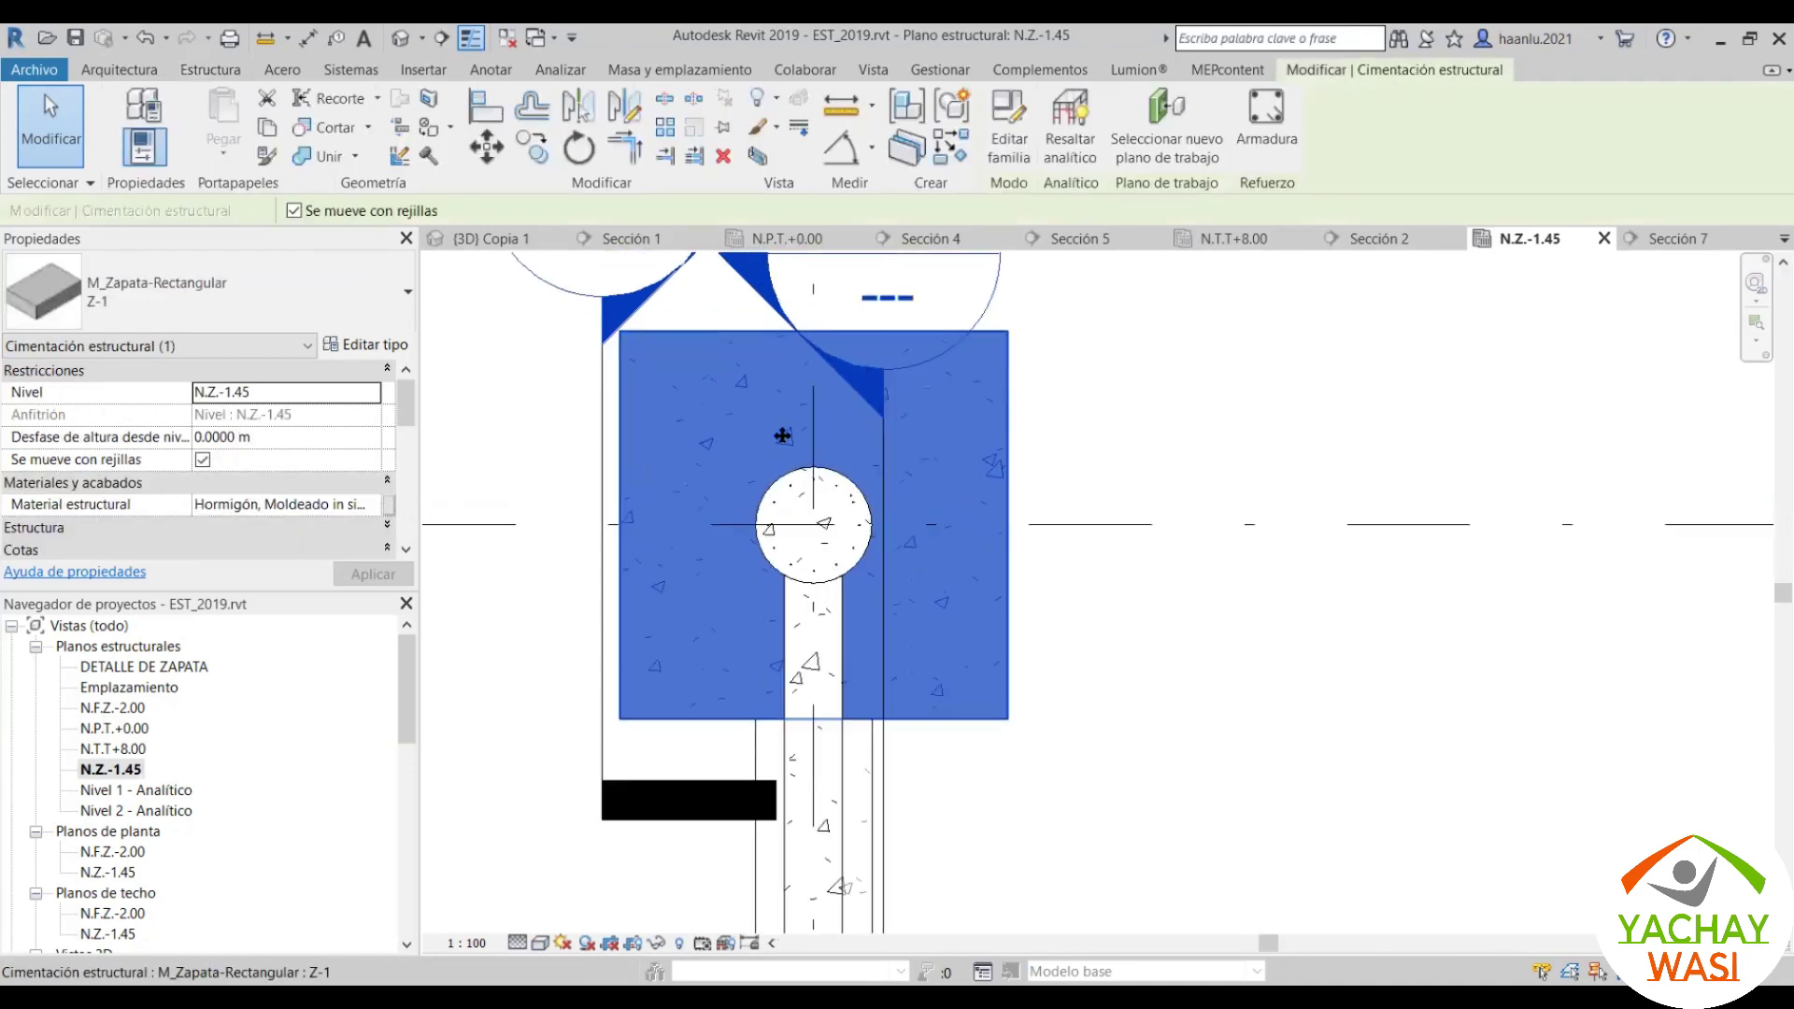
{"action": "middle_click_drag", "start_coordinate": [783, 436], "coordinate": [995, 486]}
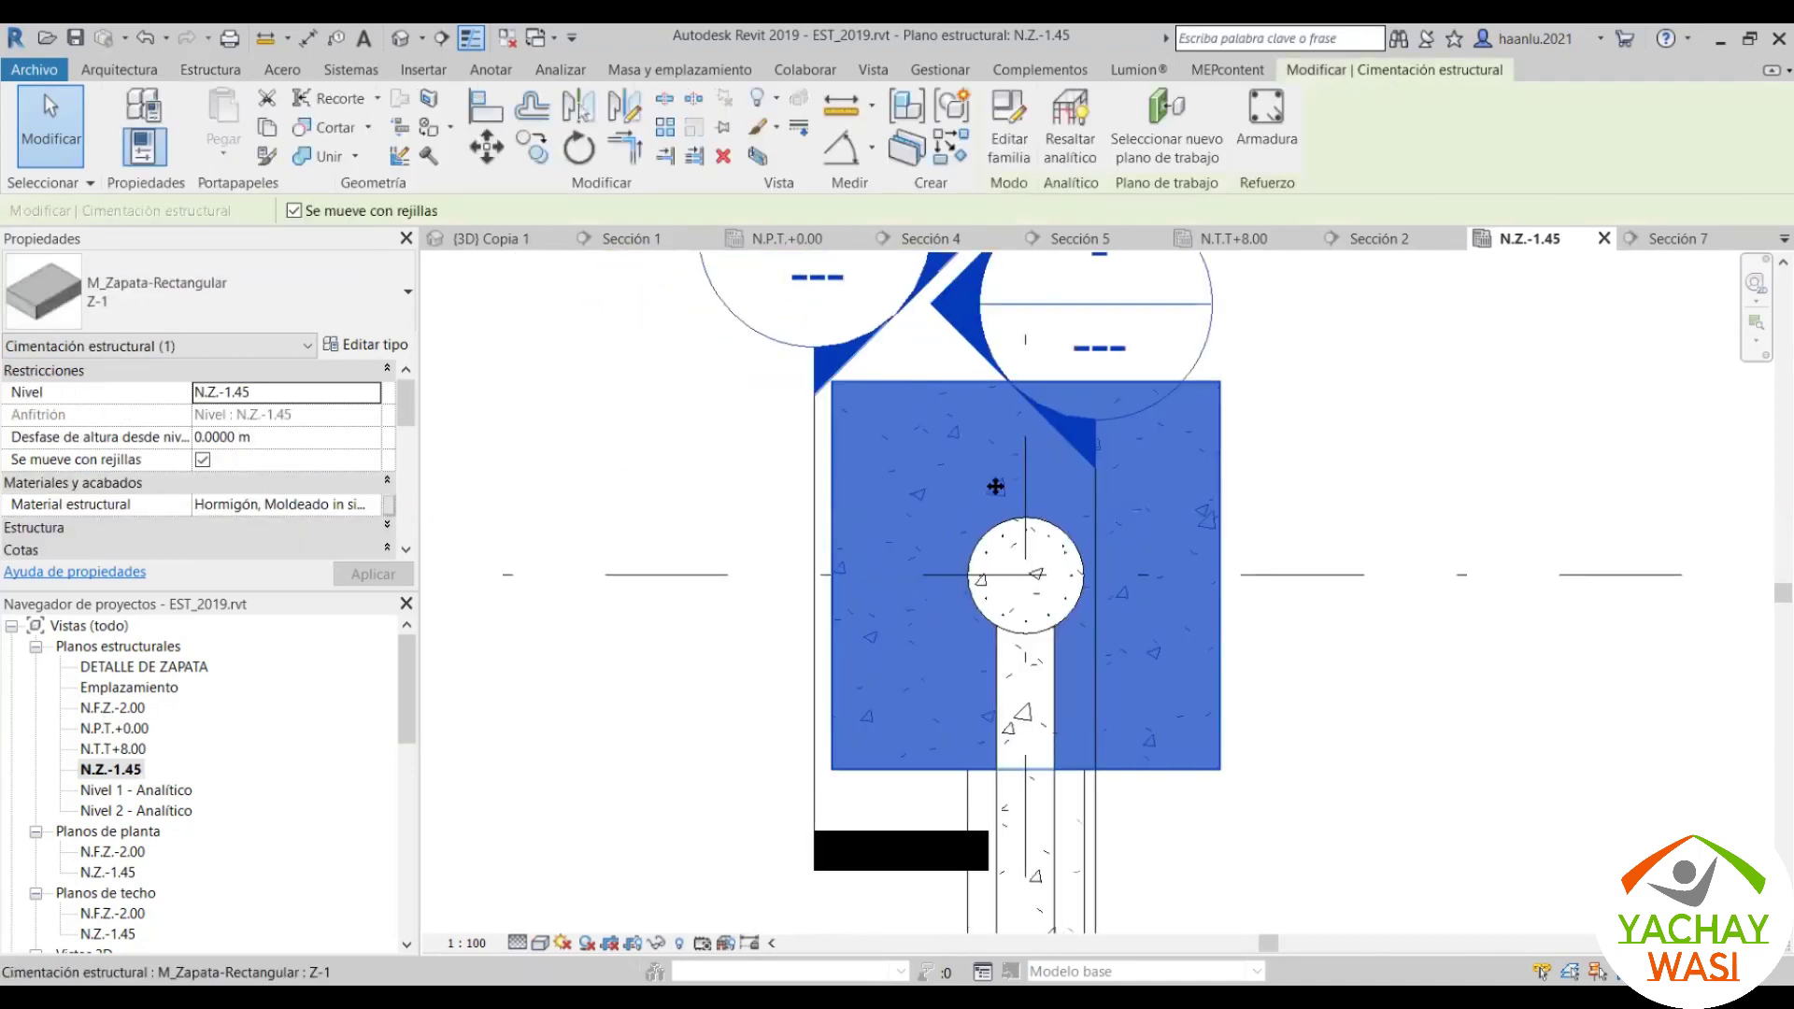
{"action": "left_click", "coordinate": [925, 475]}
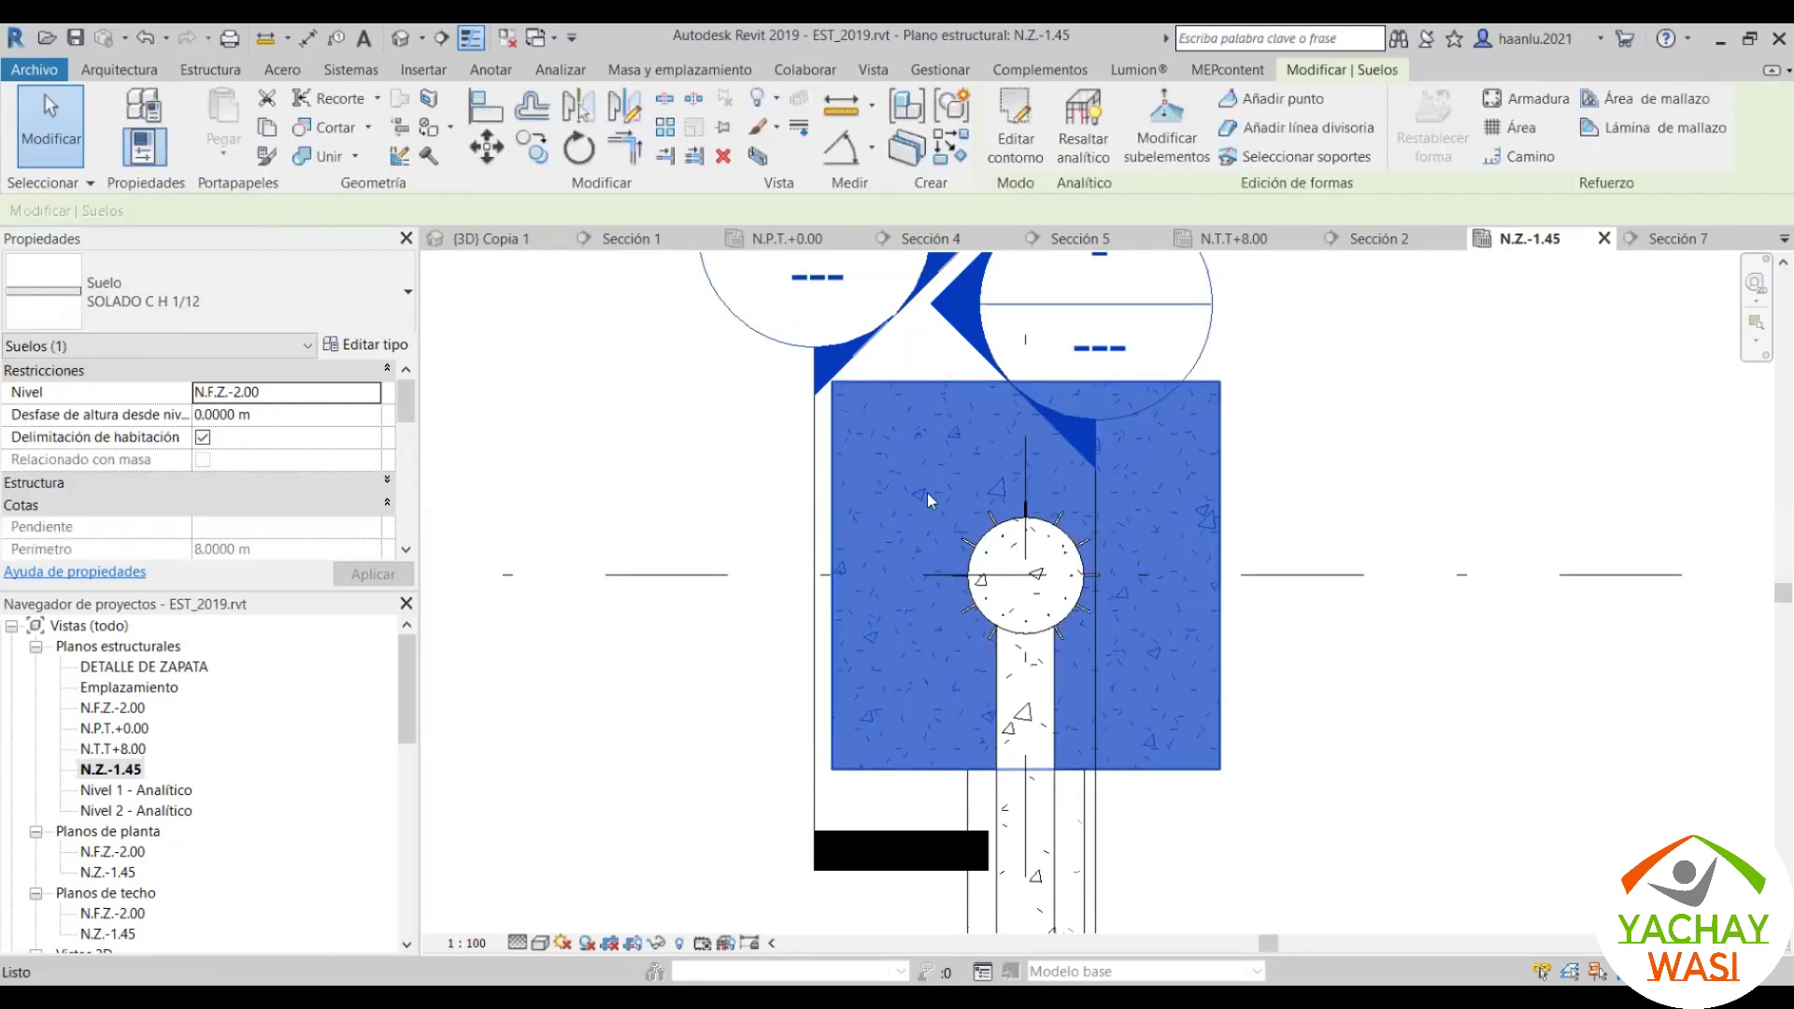
{"action": "key", "text": "Escape"}
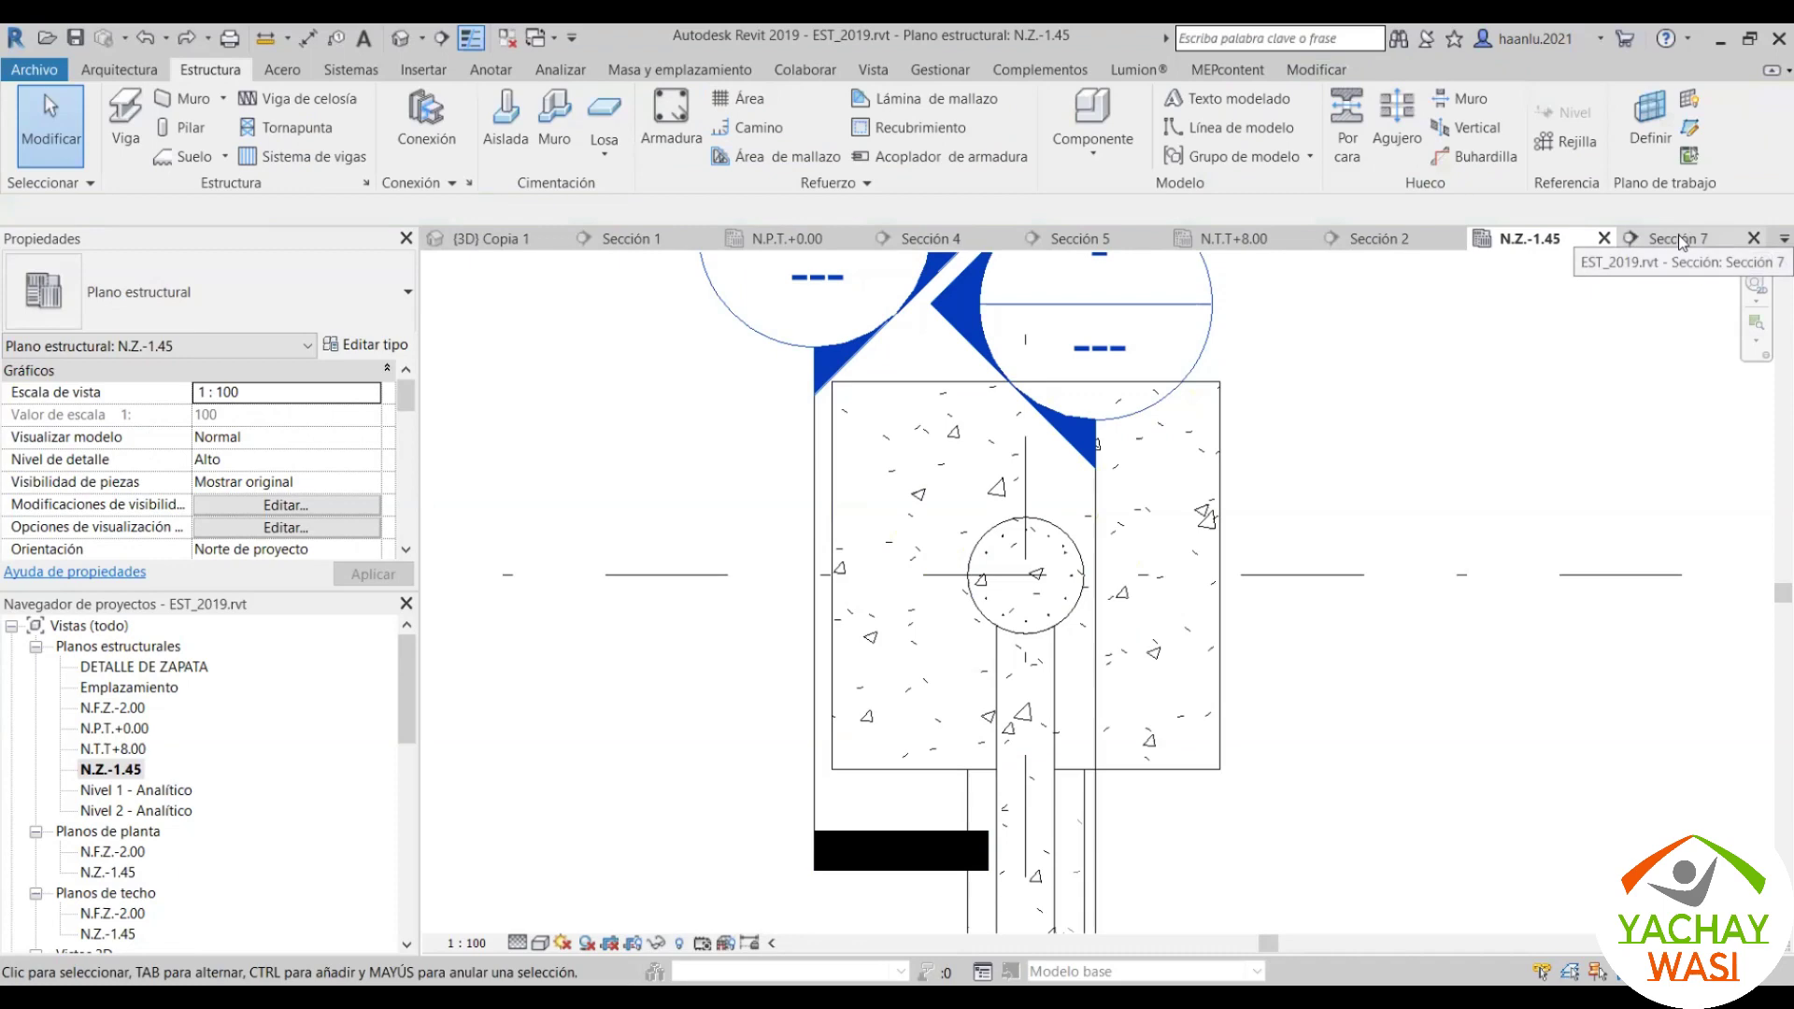
{"action": "left_click", "coordinate": [1677, 241]}
Step: Place a straight 10M M_00 bar along the footing bottom in Sección 7, then end placement
{"action": "left_click", "coordinate": [670, 140]}
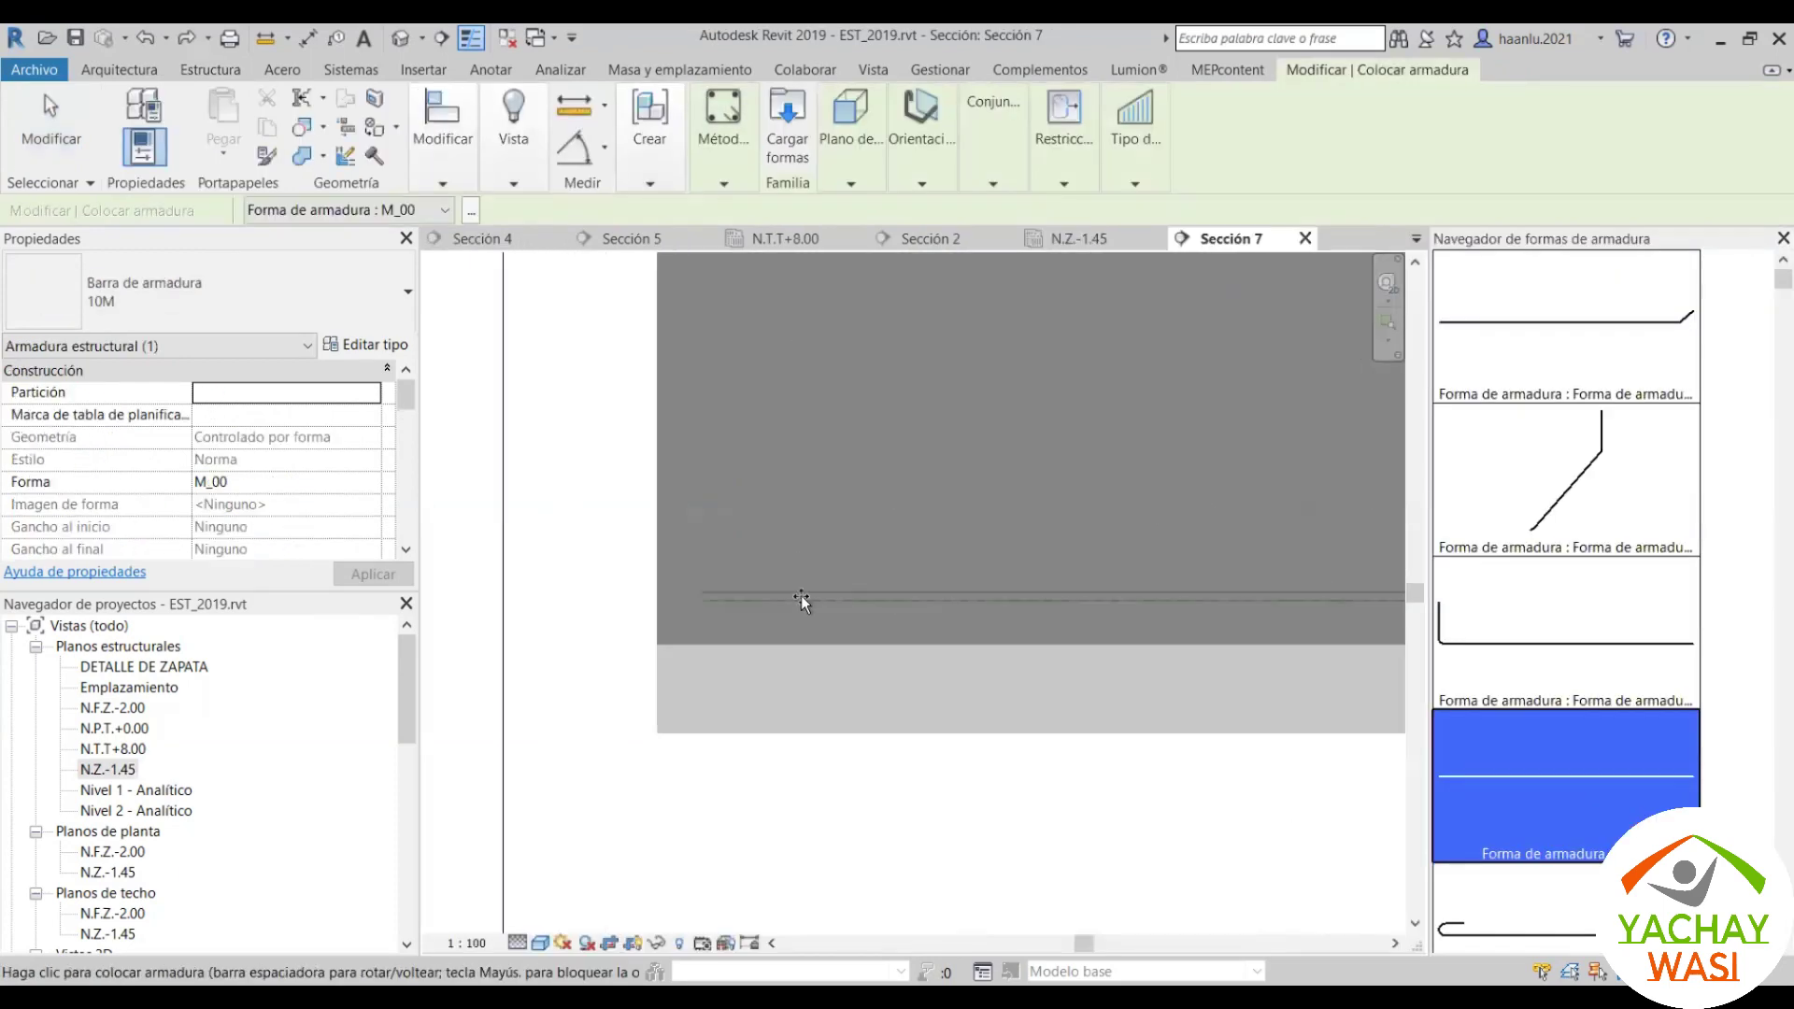
{"action": "scroll", "coordinate": [704, 600], "scroll_direction": "down", "scroll_amount": 2}
{"action": "scroll", "coordinate": [645, 591], "scroll_direction": "up", "scroll_amount": 1}
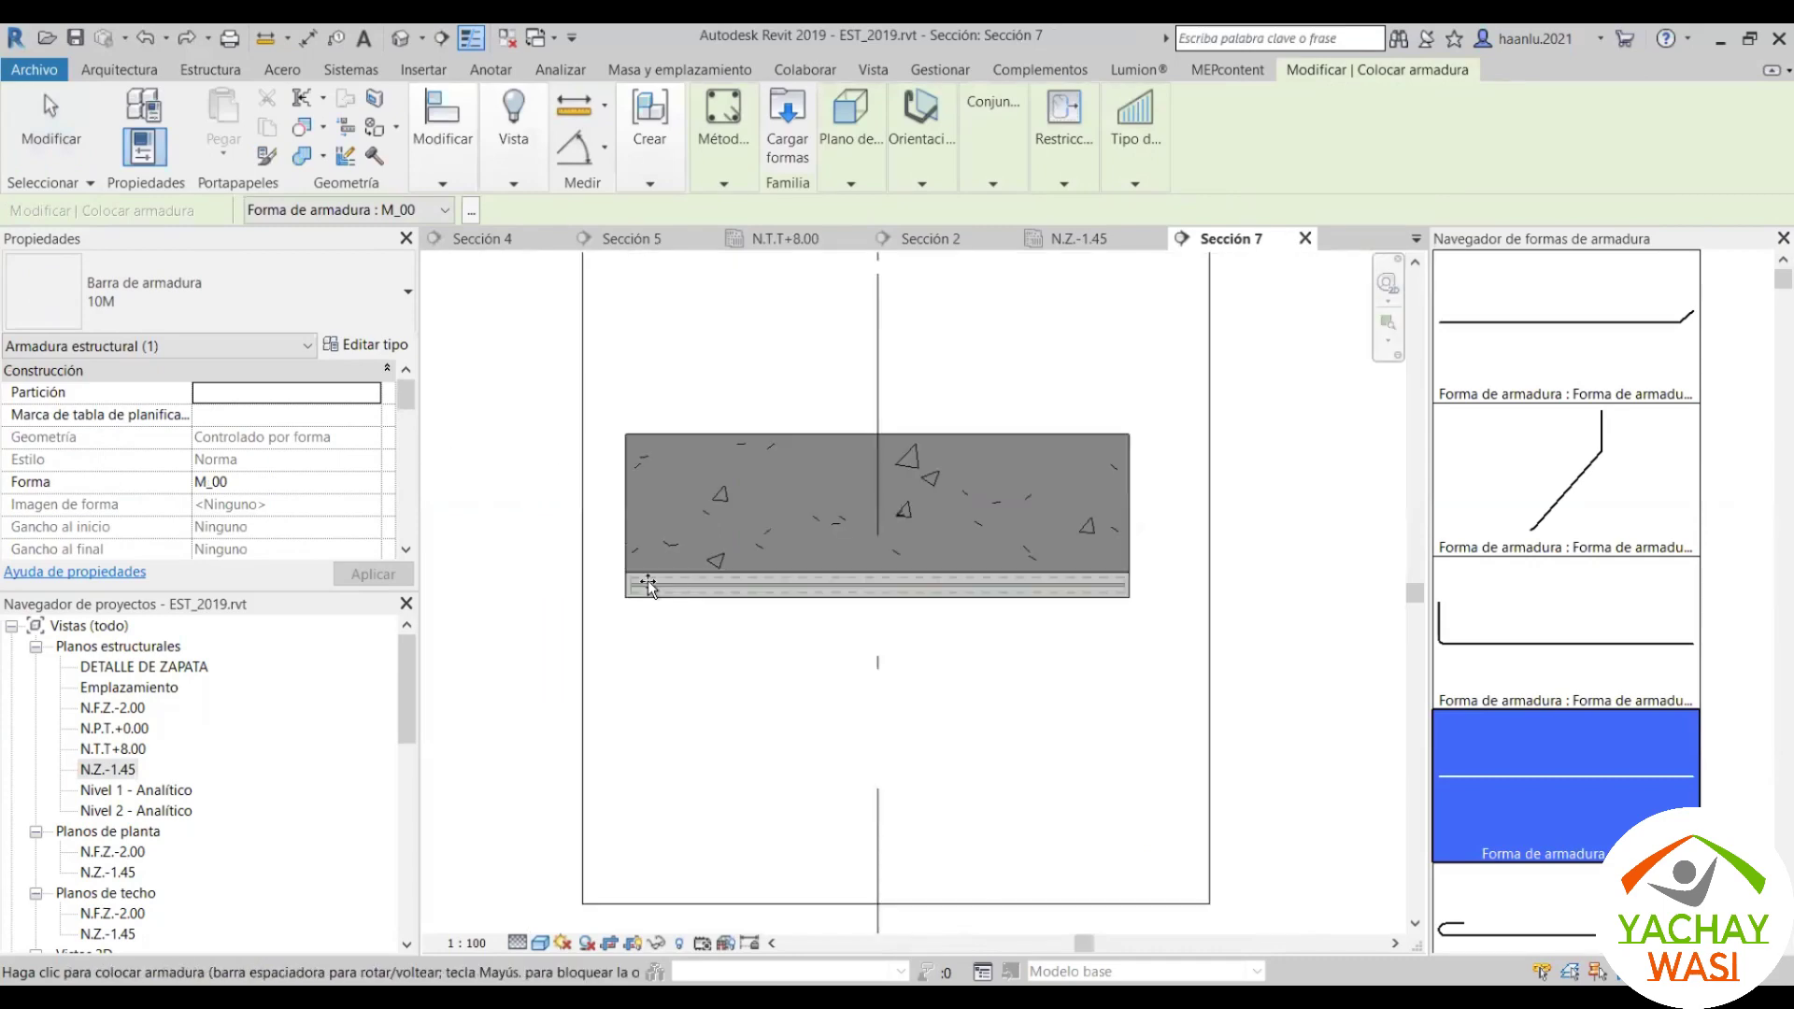
{"action": "scroll", "coordinate": [641, 560], "scroll_direction": "up", "scroll_amount": 2}
{"action": "scroll", "coordinate": [635, 529], "scroll_direction": "up", "scroll_amount": 2}
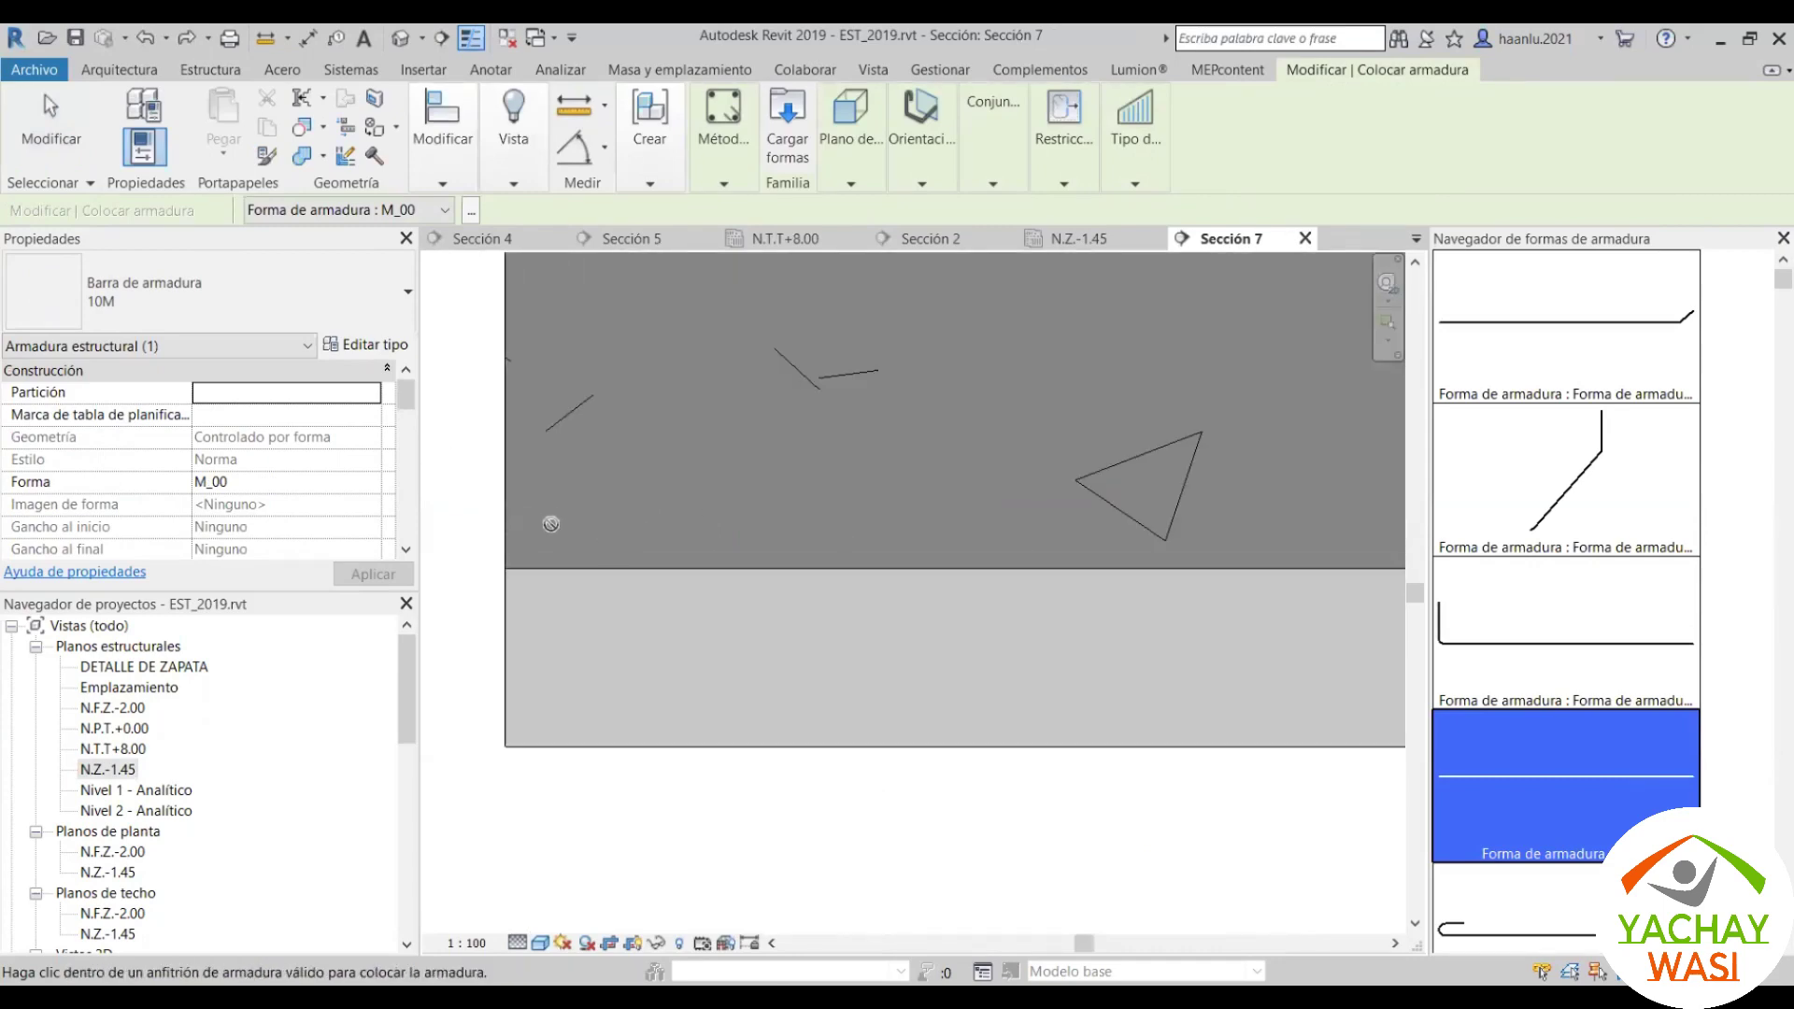
{"action": "scroll", "coordinate": [694, 515], "scroll_direction": "down", "scroll_amount": 2}
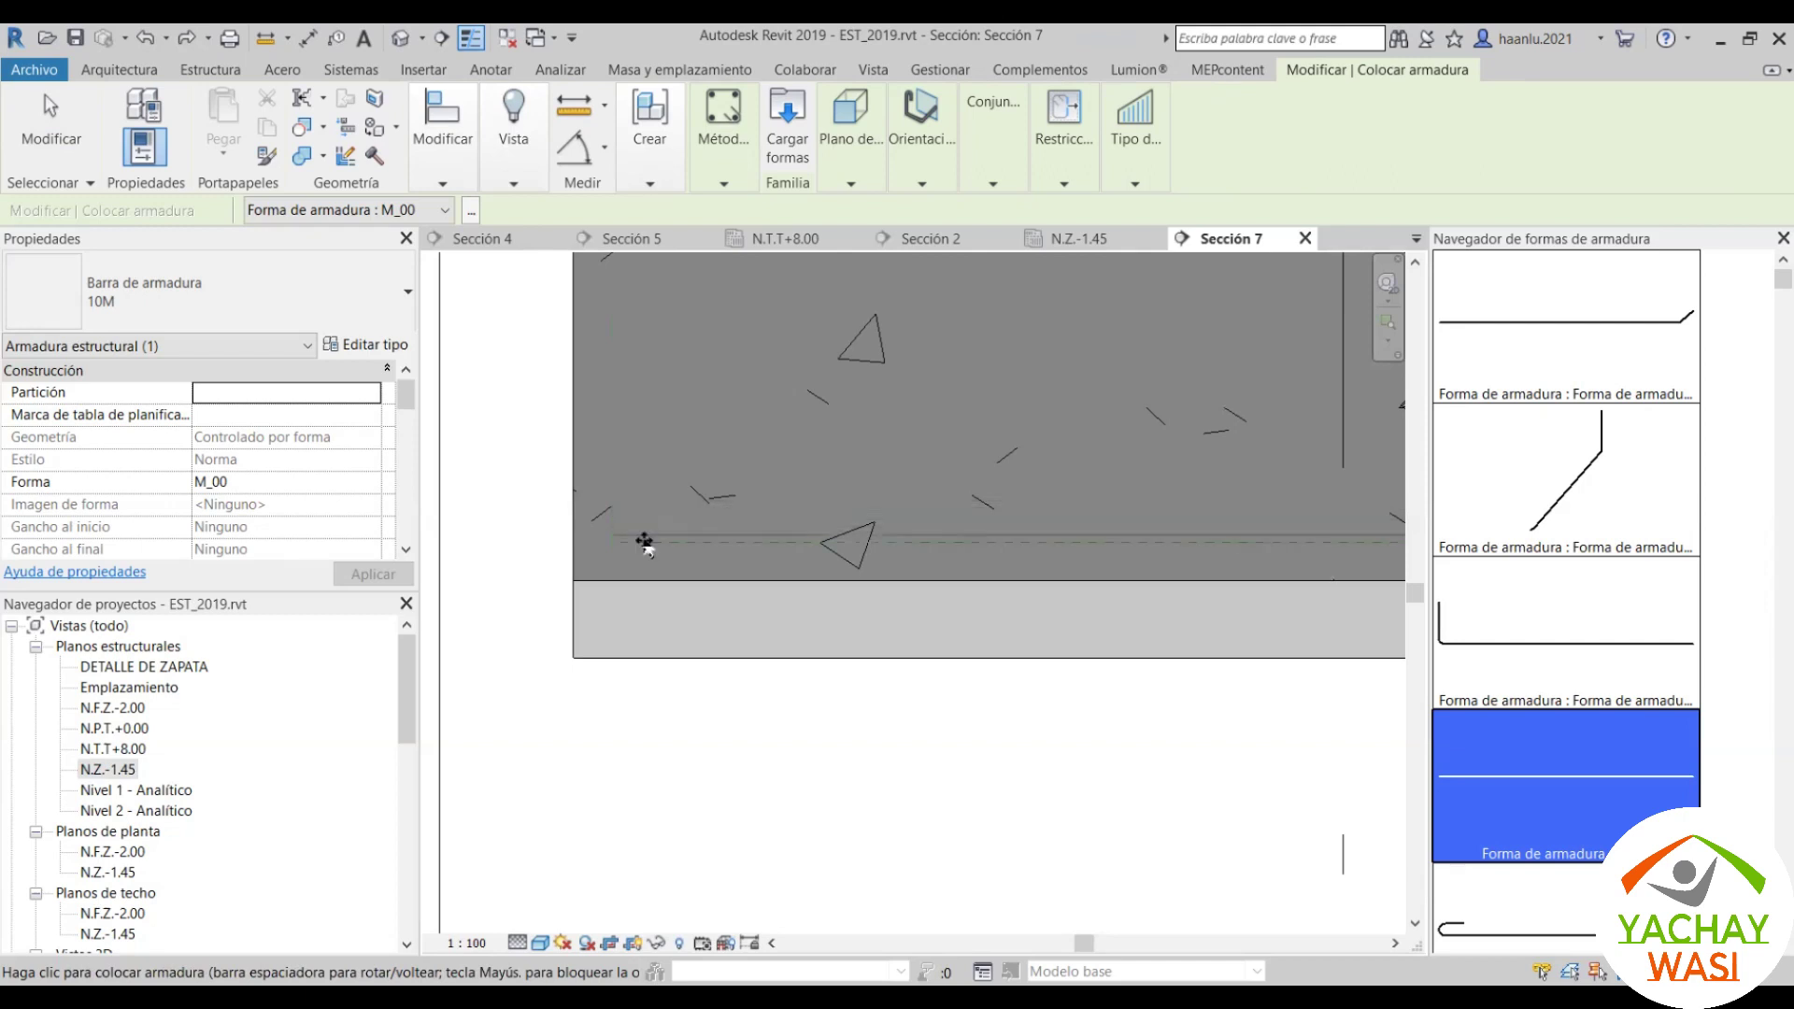
{"action": "scroll", "coordinate": [641, 540], "scroll_direction": "up", "scroll_amount": 1}
{"action": "scroll", "coordinate": [621, 532], "scroll_direction": "up", "scroll_amount": 1}
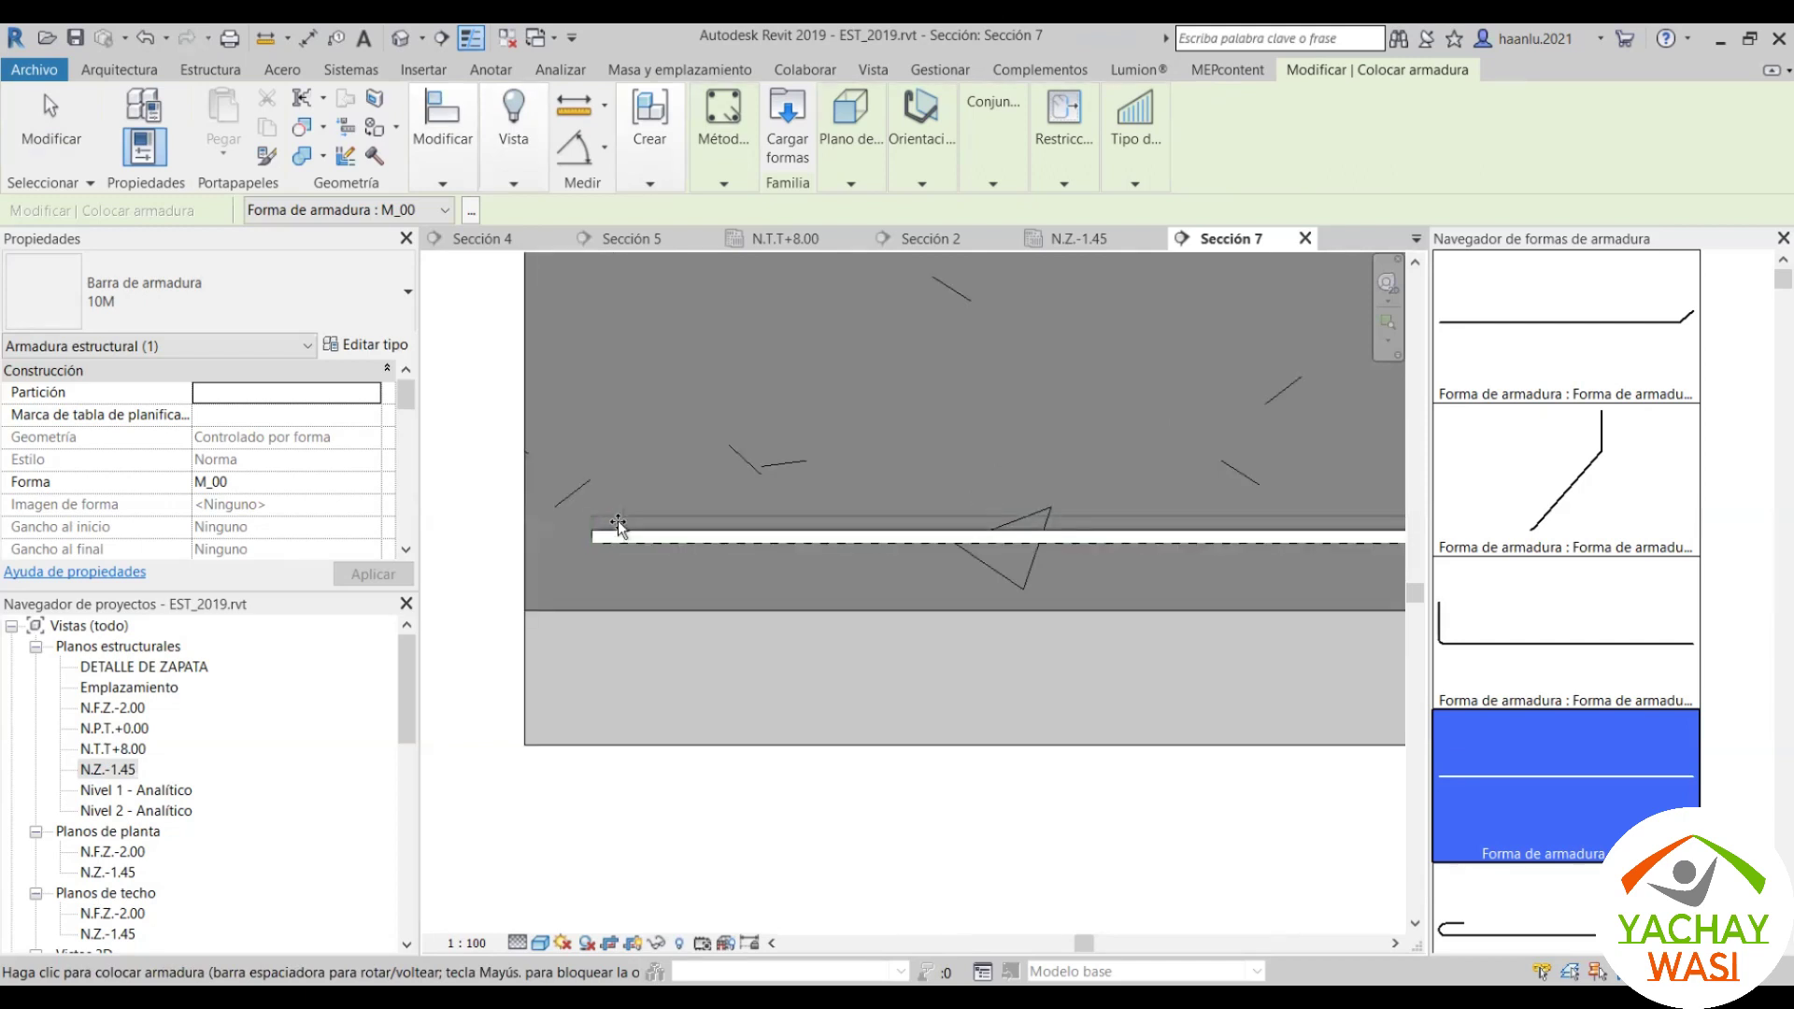
{"action": "scroll", "coordinate": [618, 523], "scroll_direction": "down", "scroll_amount": 1}
{"action": "scroll", "coordinate": [618, 523], "scroll_direction": "down", "scroll_amount": 1}
{"action": "scroll", "coordinate": [617, 524], "scroll_direction": "down", "scroll_amount": 1}
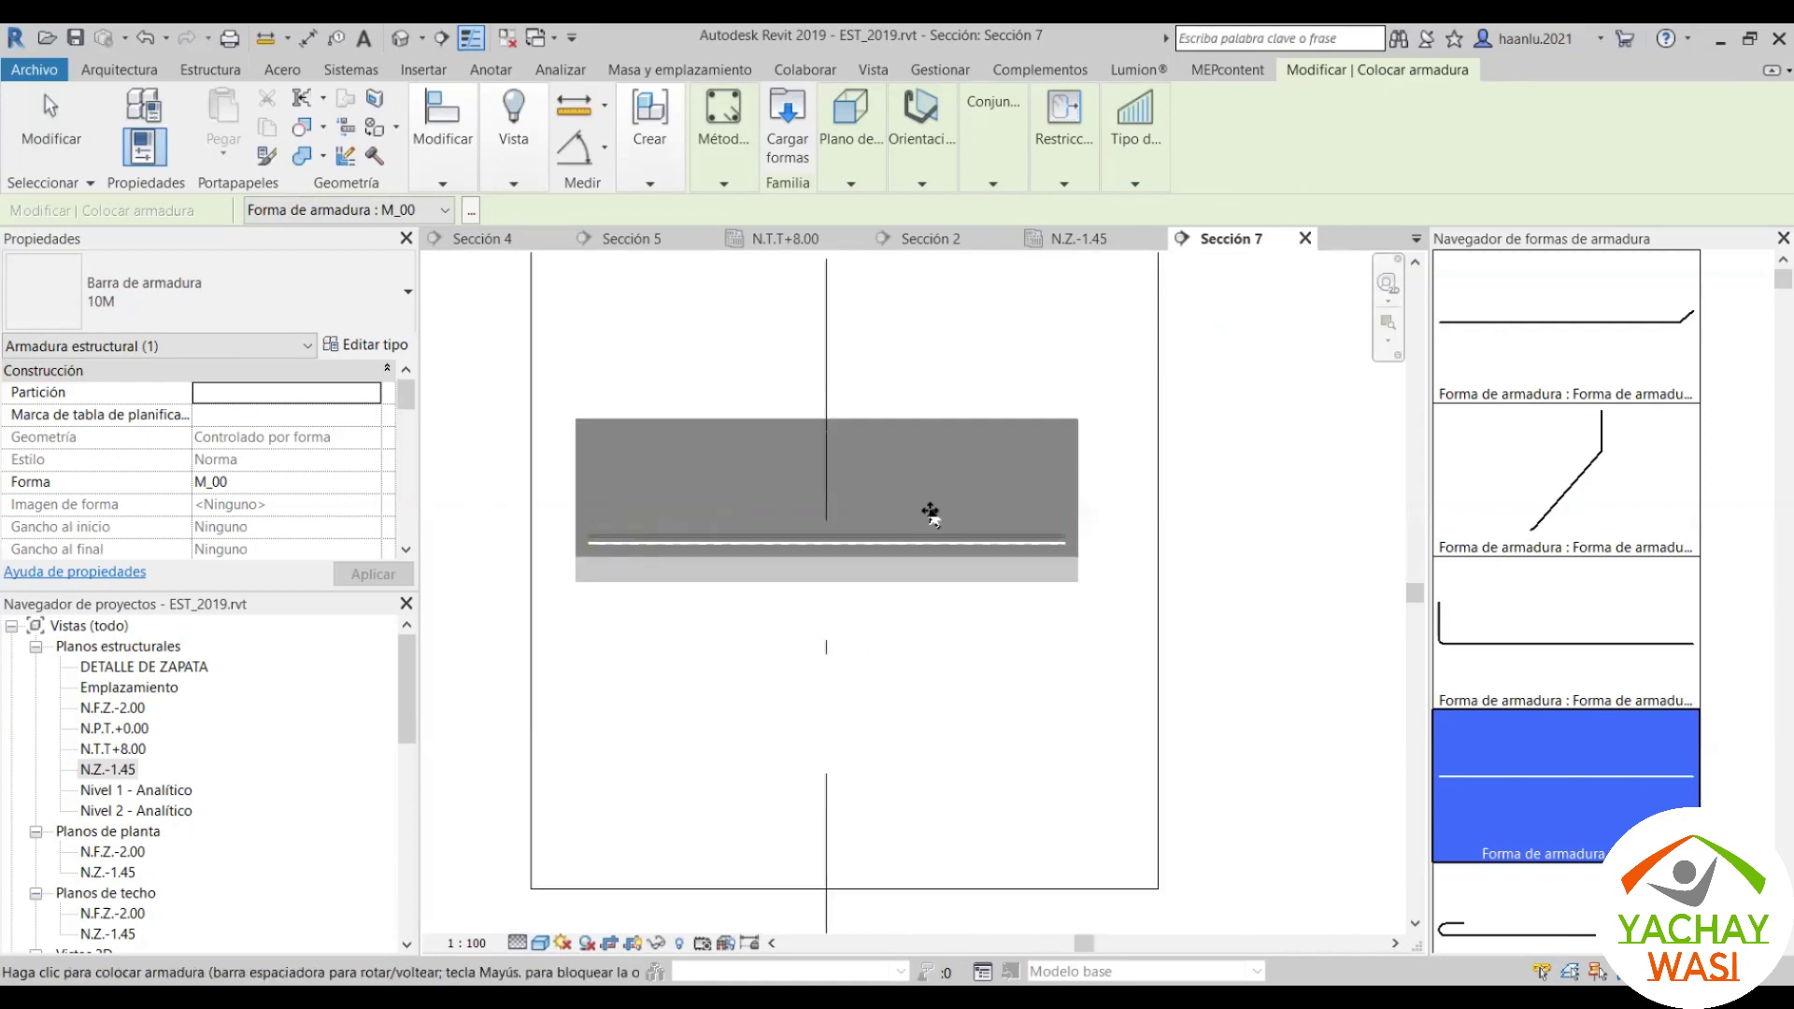
{"action": "left_click", "coordinate": [997, 540]}
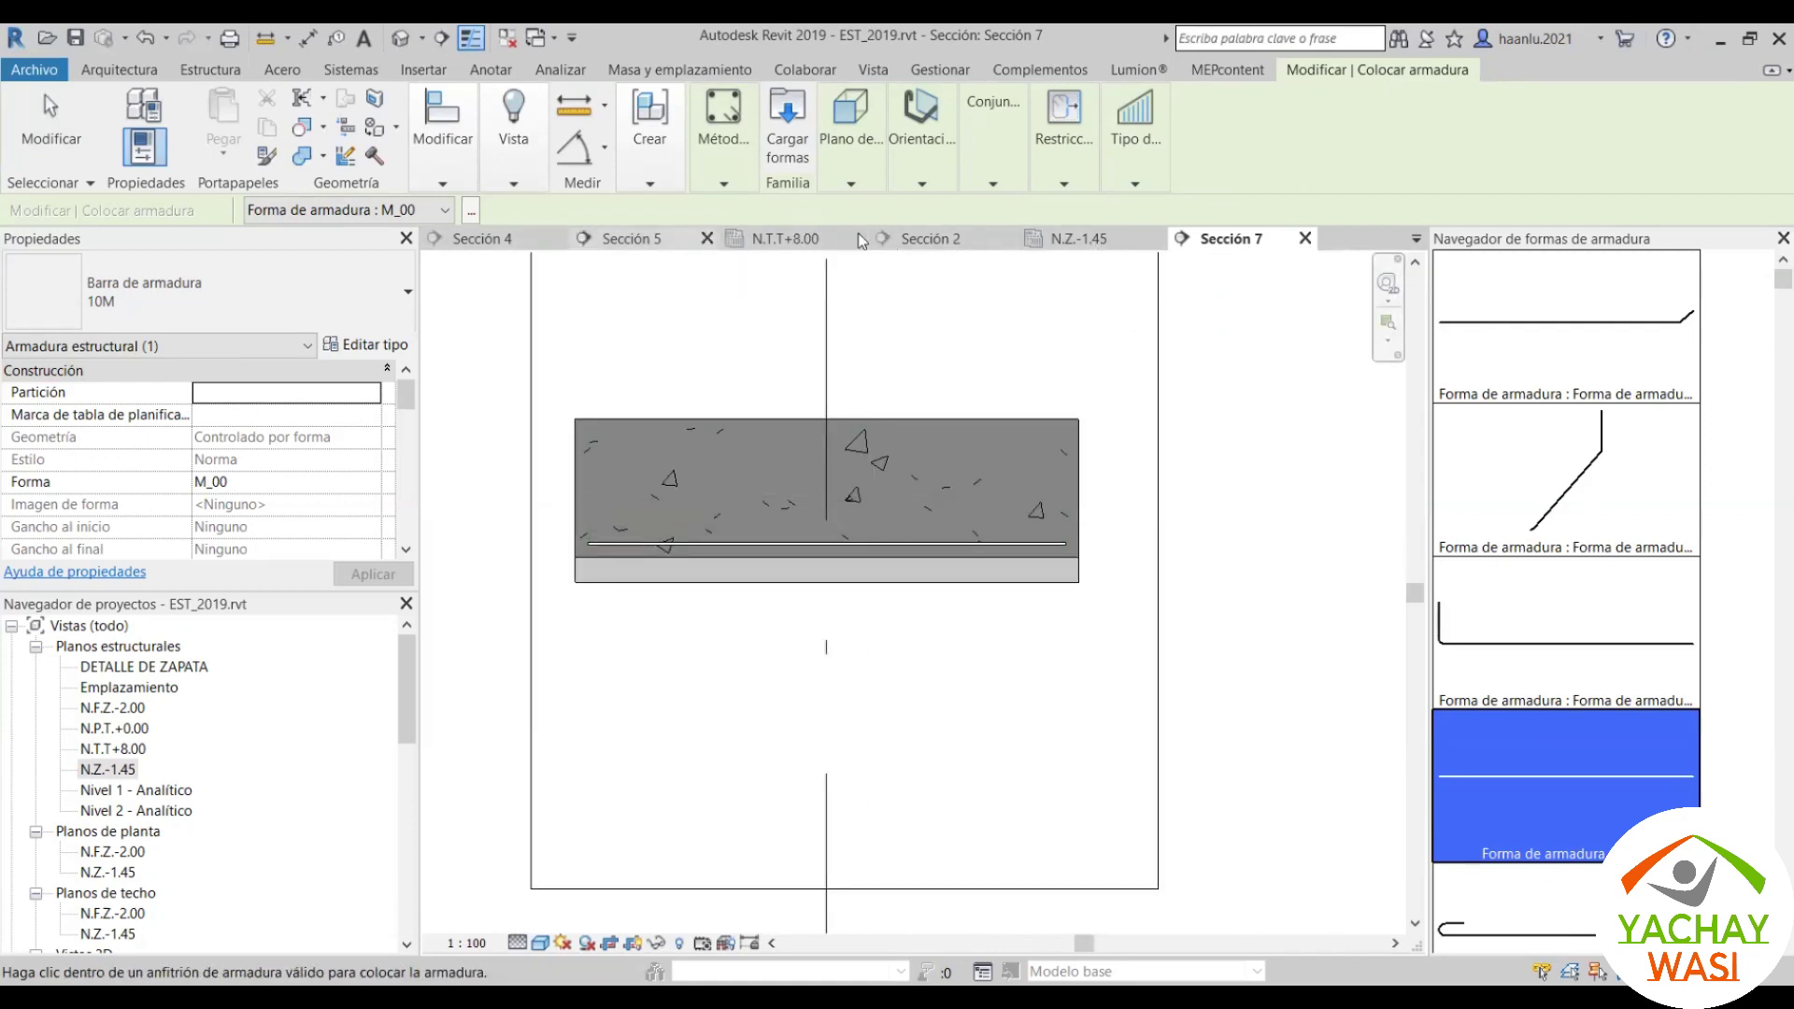
{"action": "left_click", "coordinate": [1110, 241]}
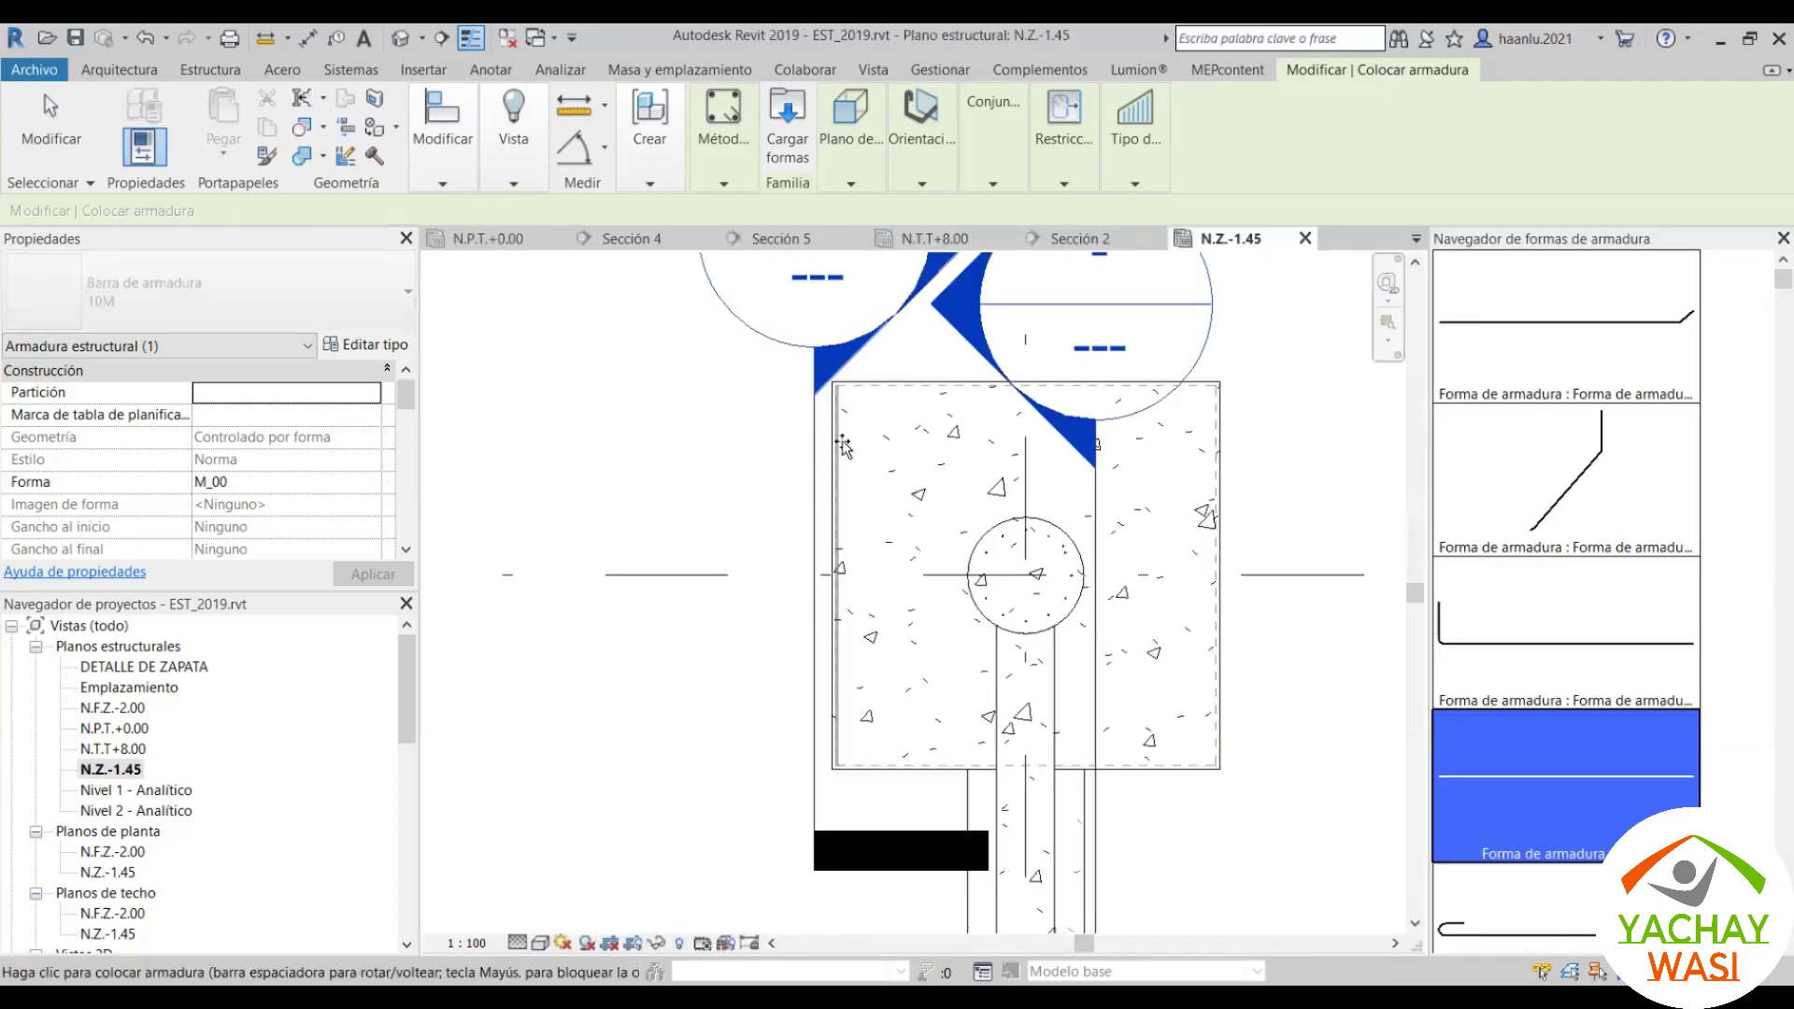
{"action": "scroll", "coordinate": [934, 434], "scroll_direction": "up", "scroll_amount": 2}
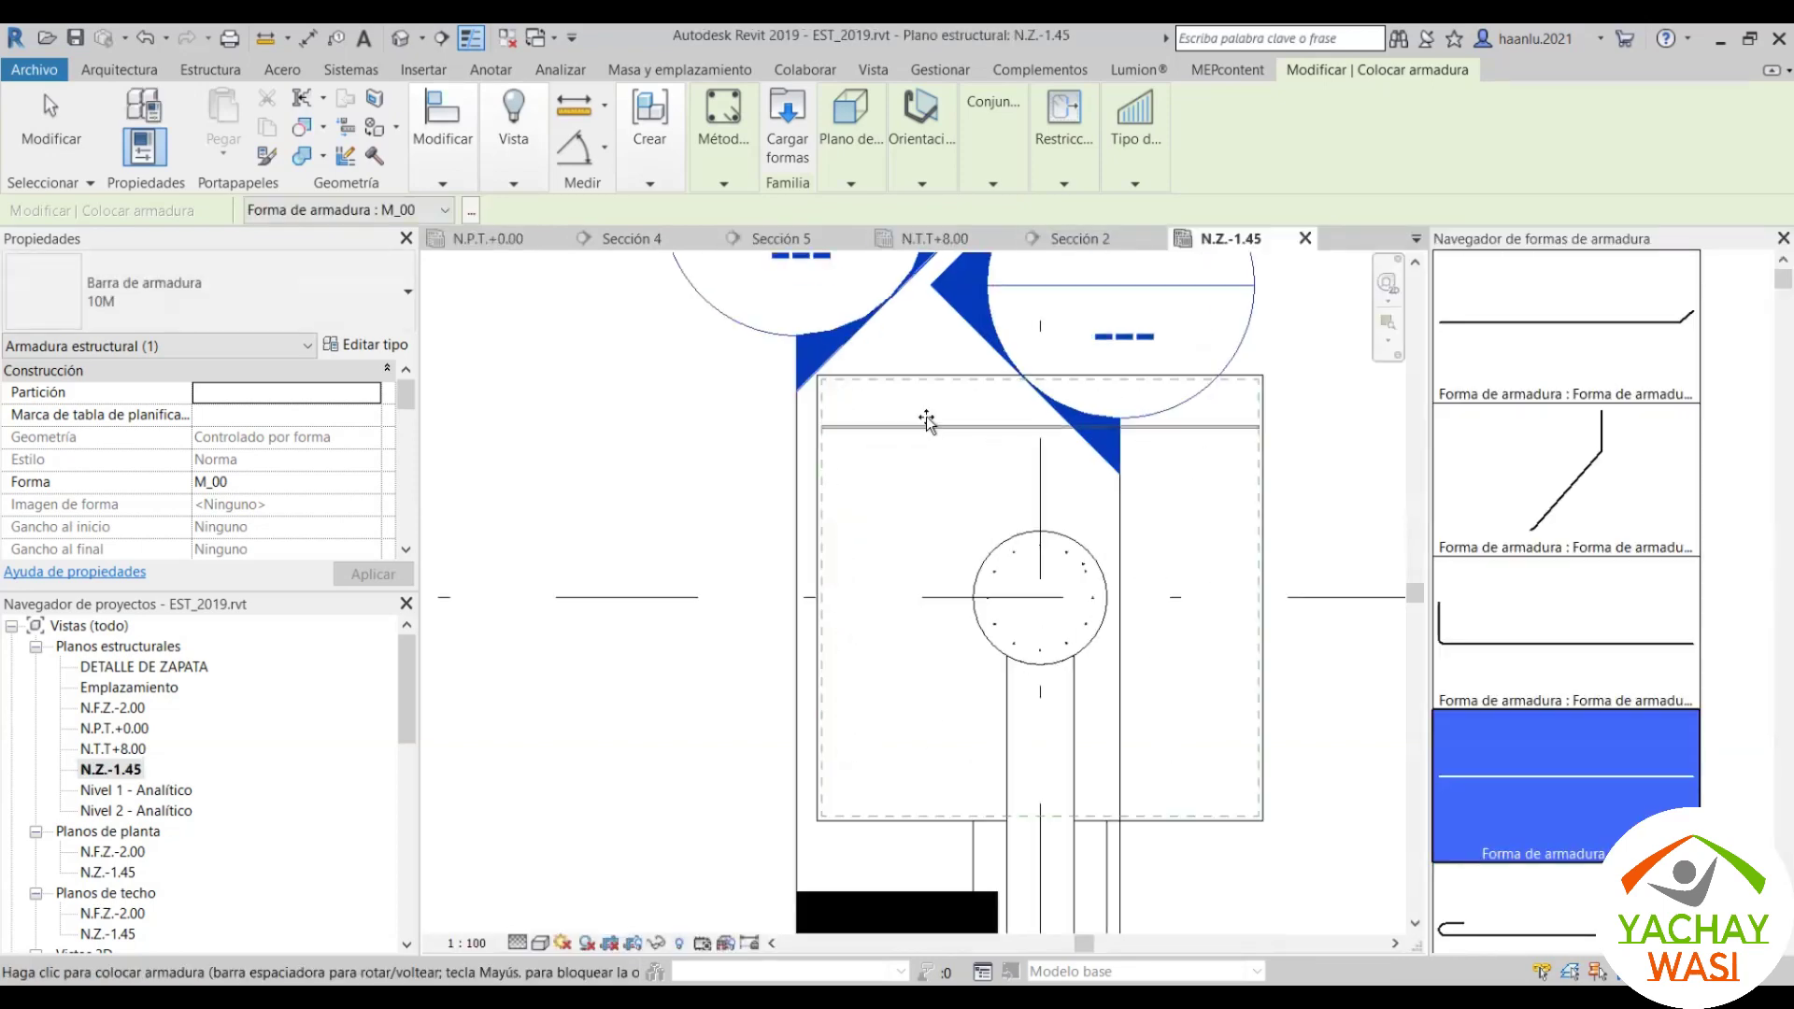
{"action": "key", "text": "Escape"}
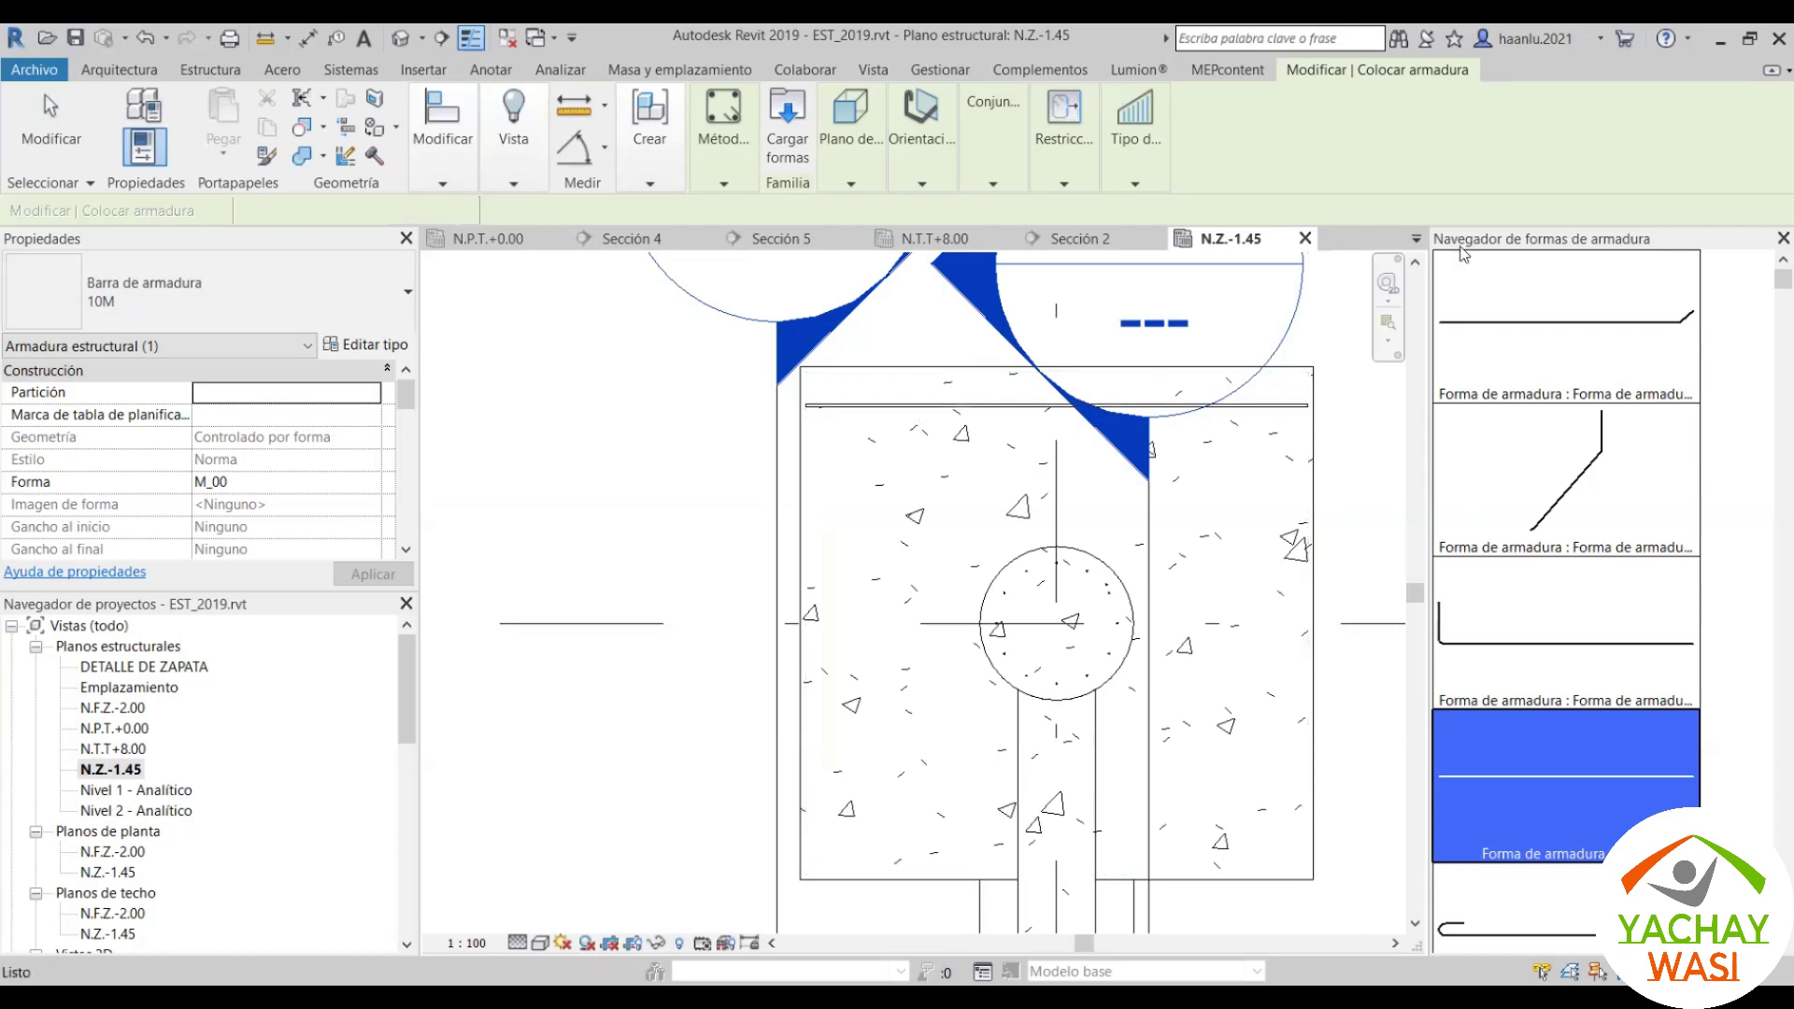
{"action": "key", "text": "Escape"}
Step: In Sección 2, move the footing's bottom bar just above the lean-concrete base
{"action": "left_click", "coordinate": [1381, 240]}
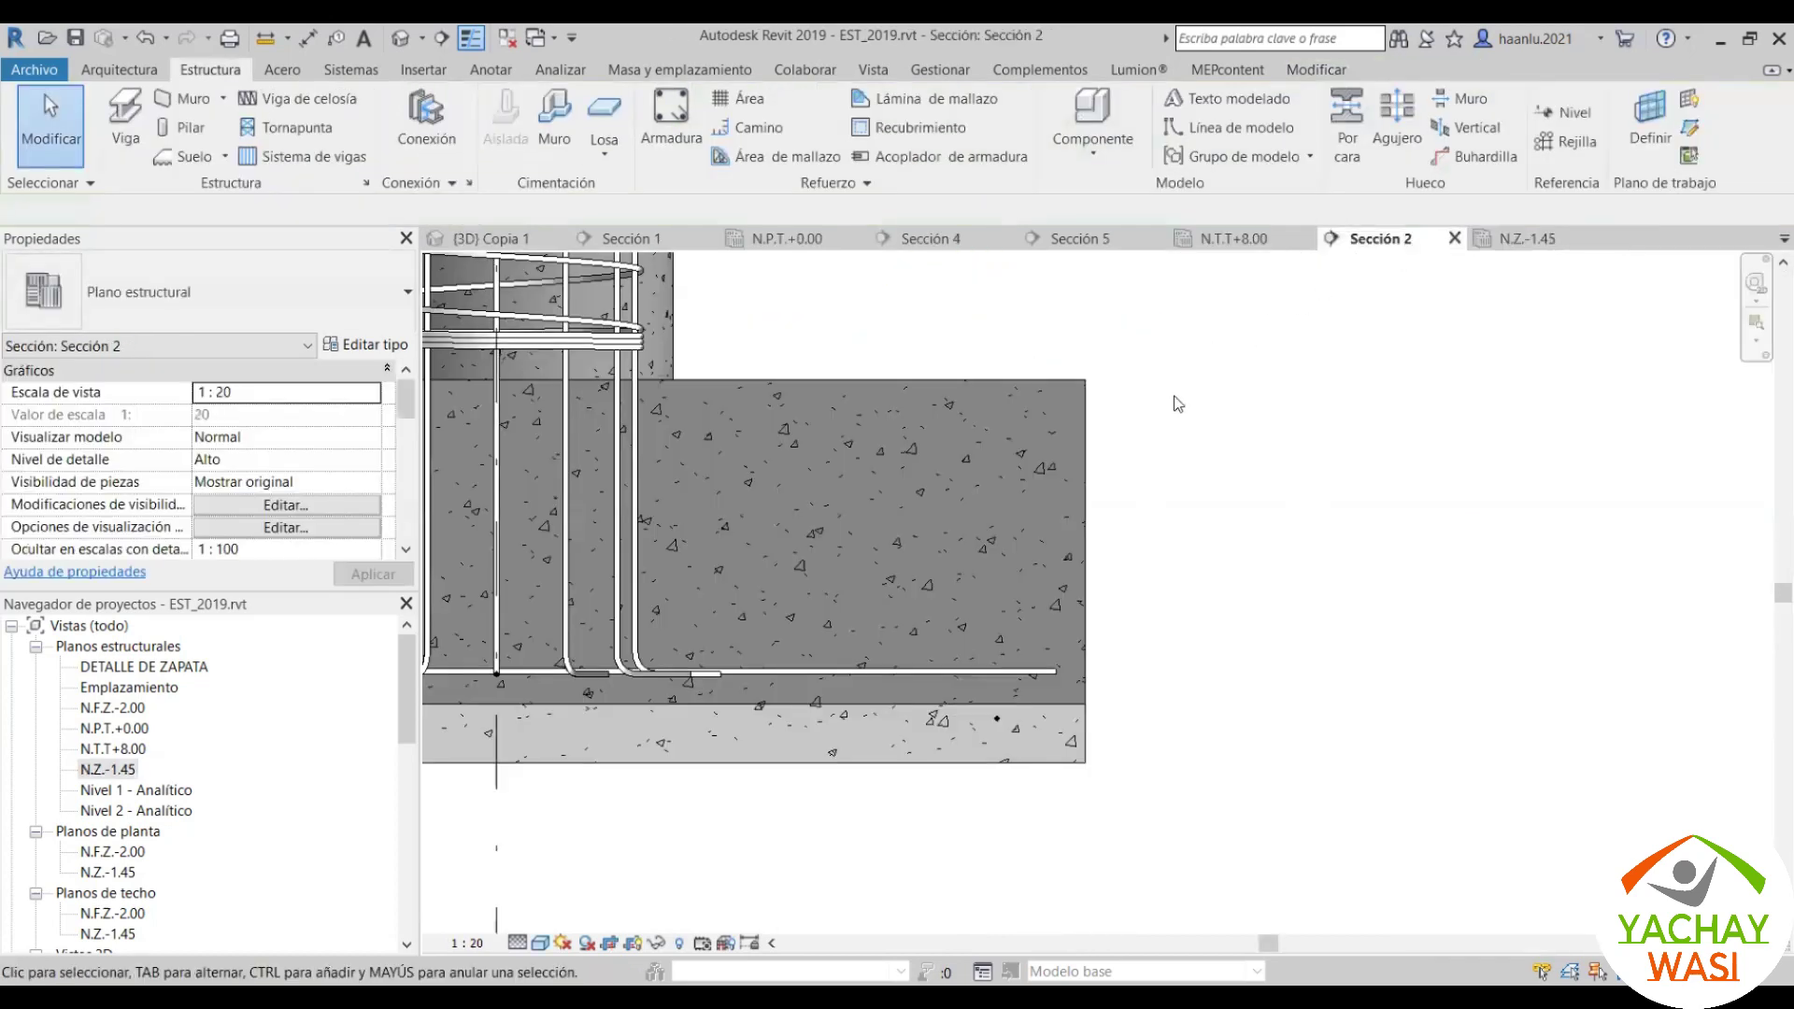
{"action": "scroll", "coordinate": [878, 523], "scroll_direction": "down", "scroll_amount": 3}
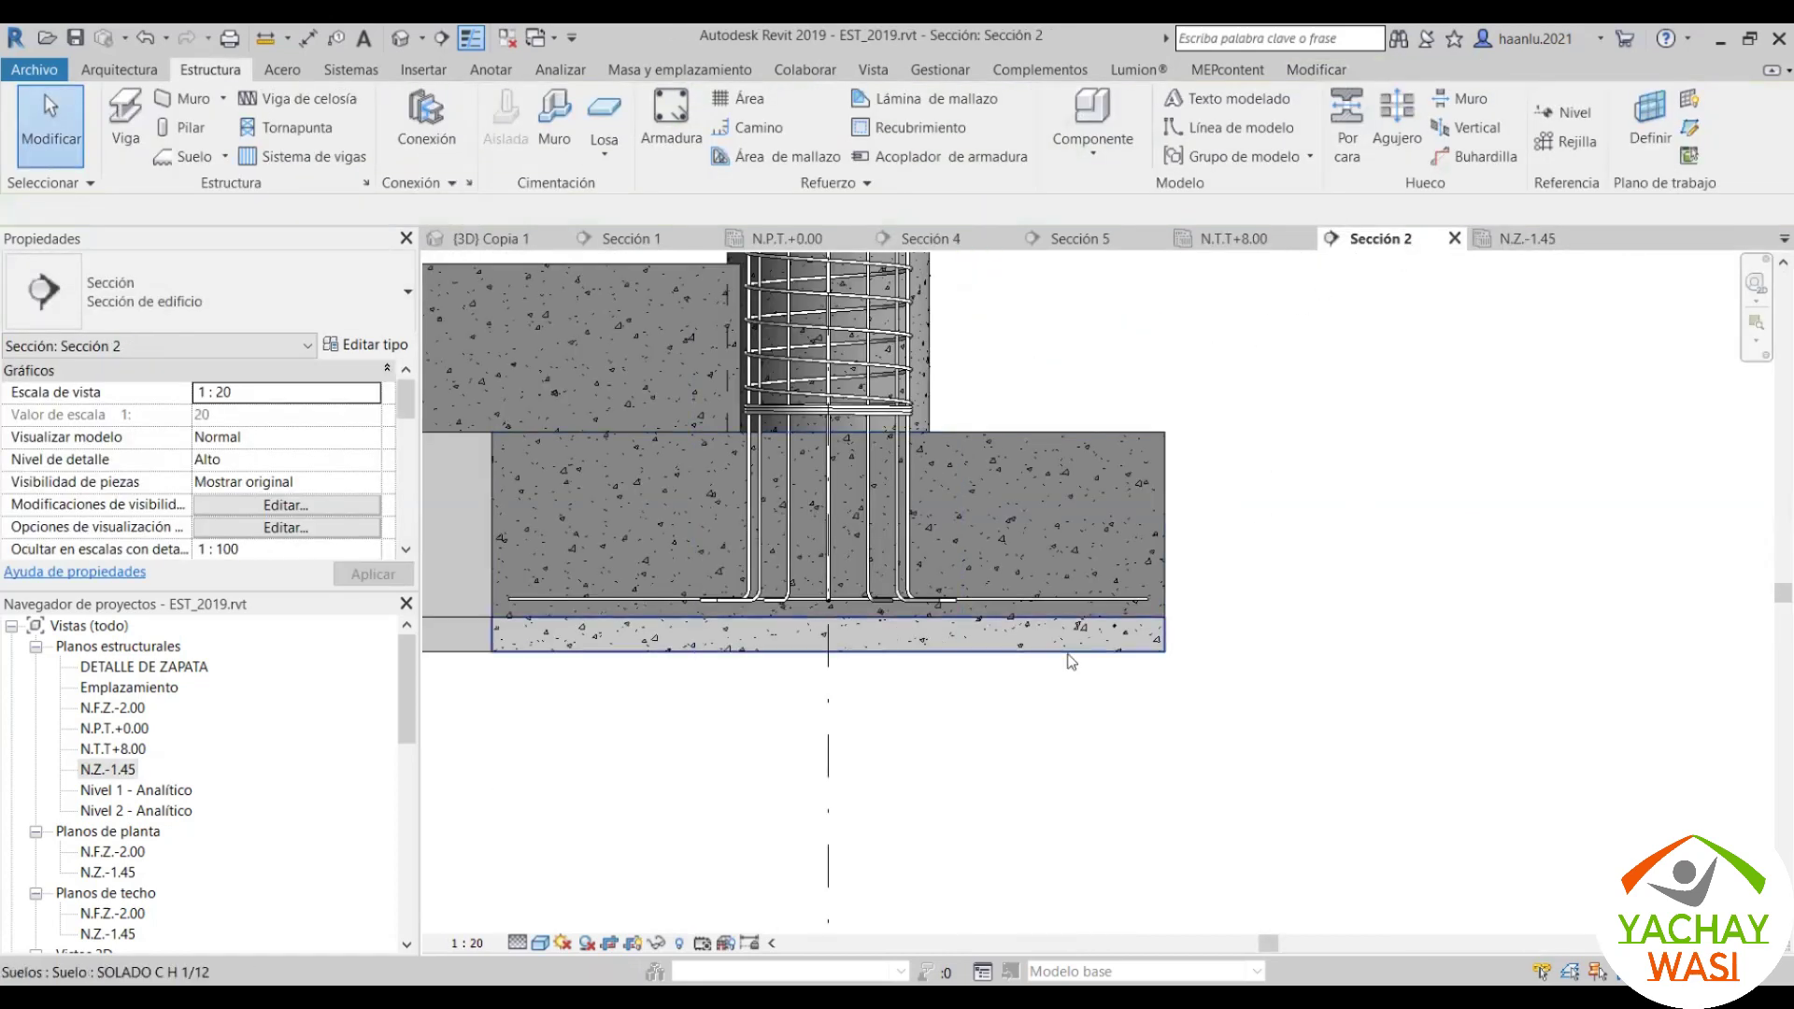
{"action": "scroll", "coordinate": [1110, 637], "scroll_direction": "up", "scroll_amount": 3}
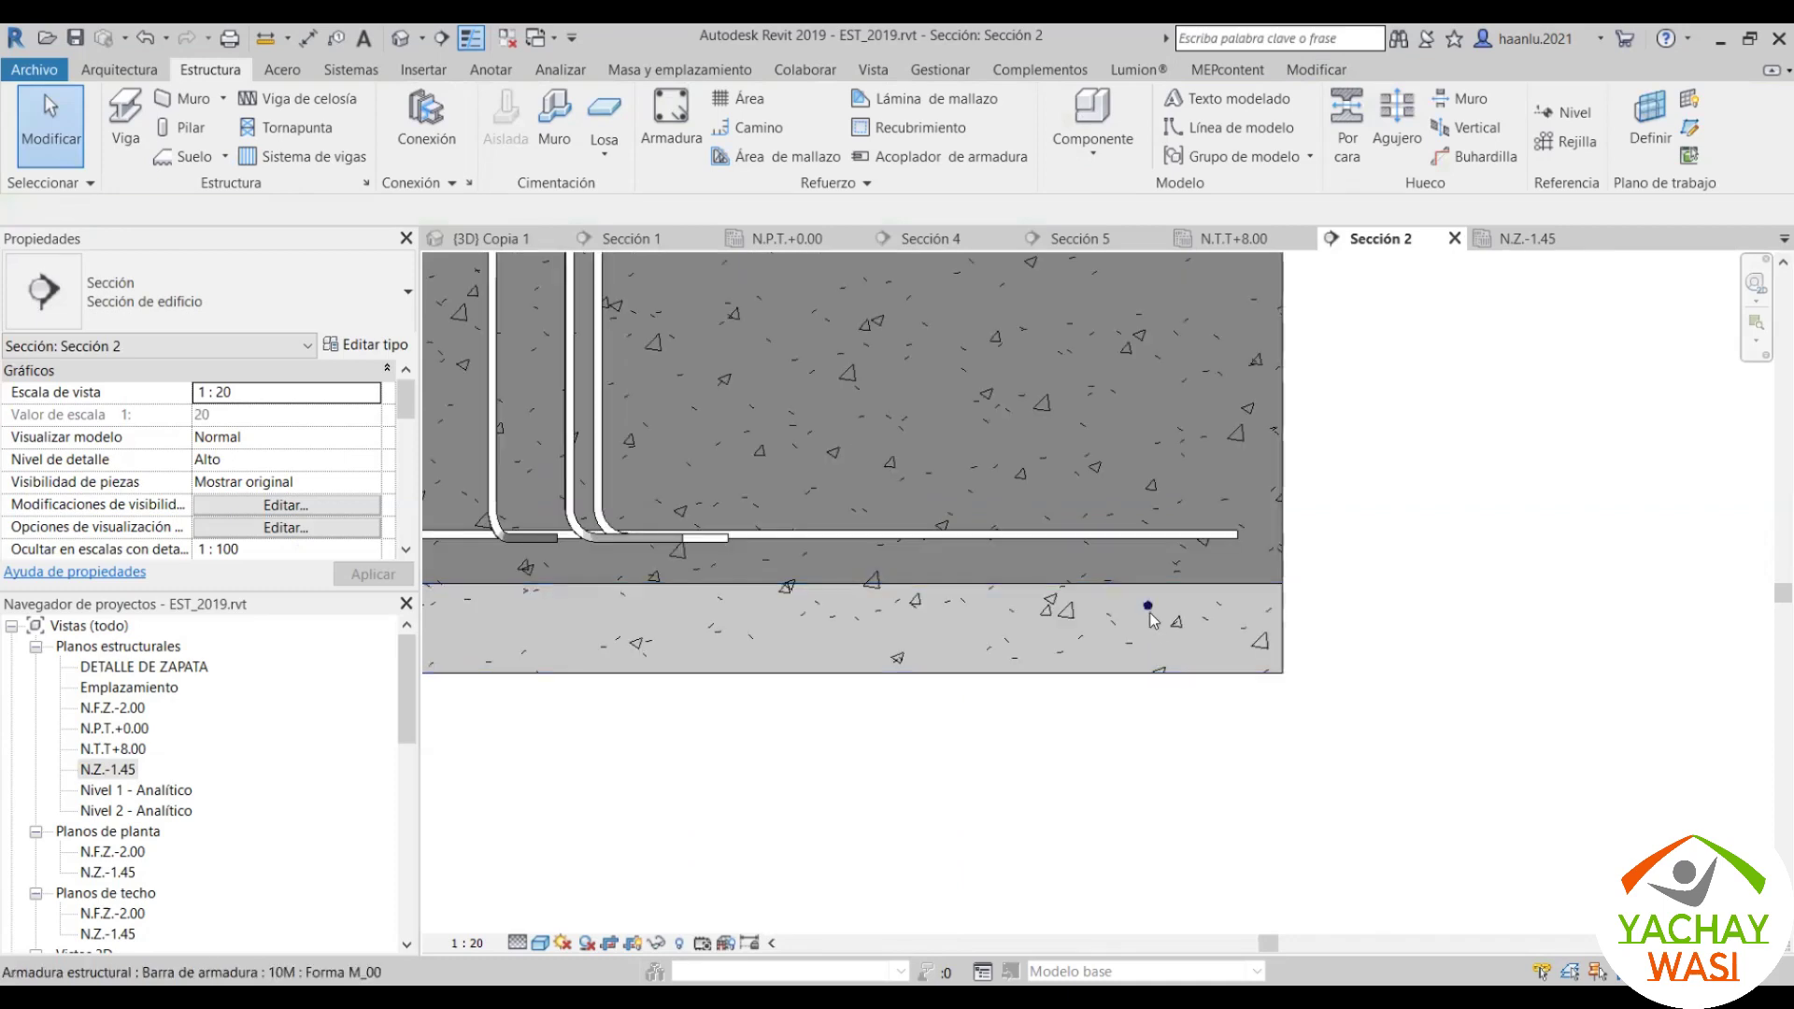
{"action": "scroll", "coordinate": [1151, 605], "scroll_direction": "up", "scroll_amount": 2}
{"action": "left_click", "coordinate": [1151, 605]}
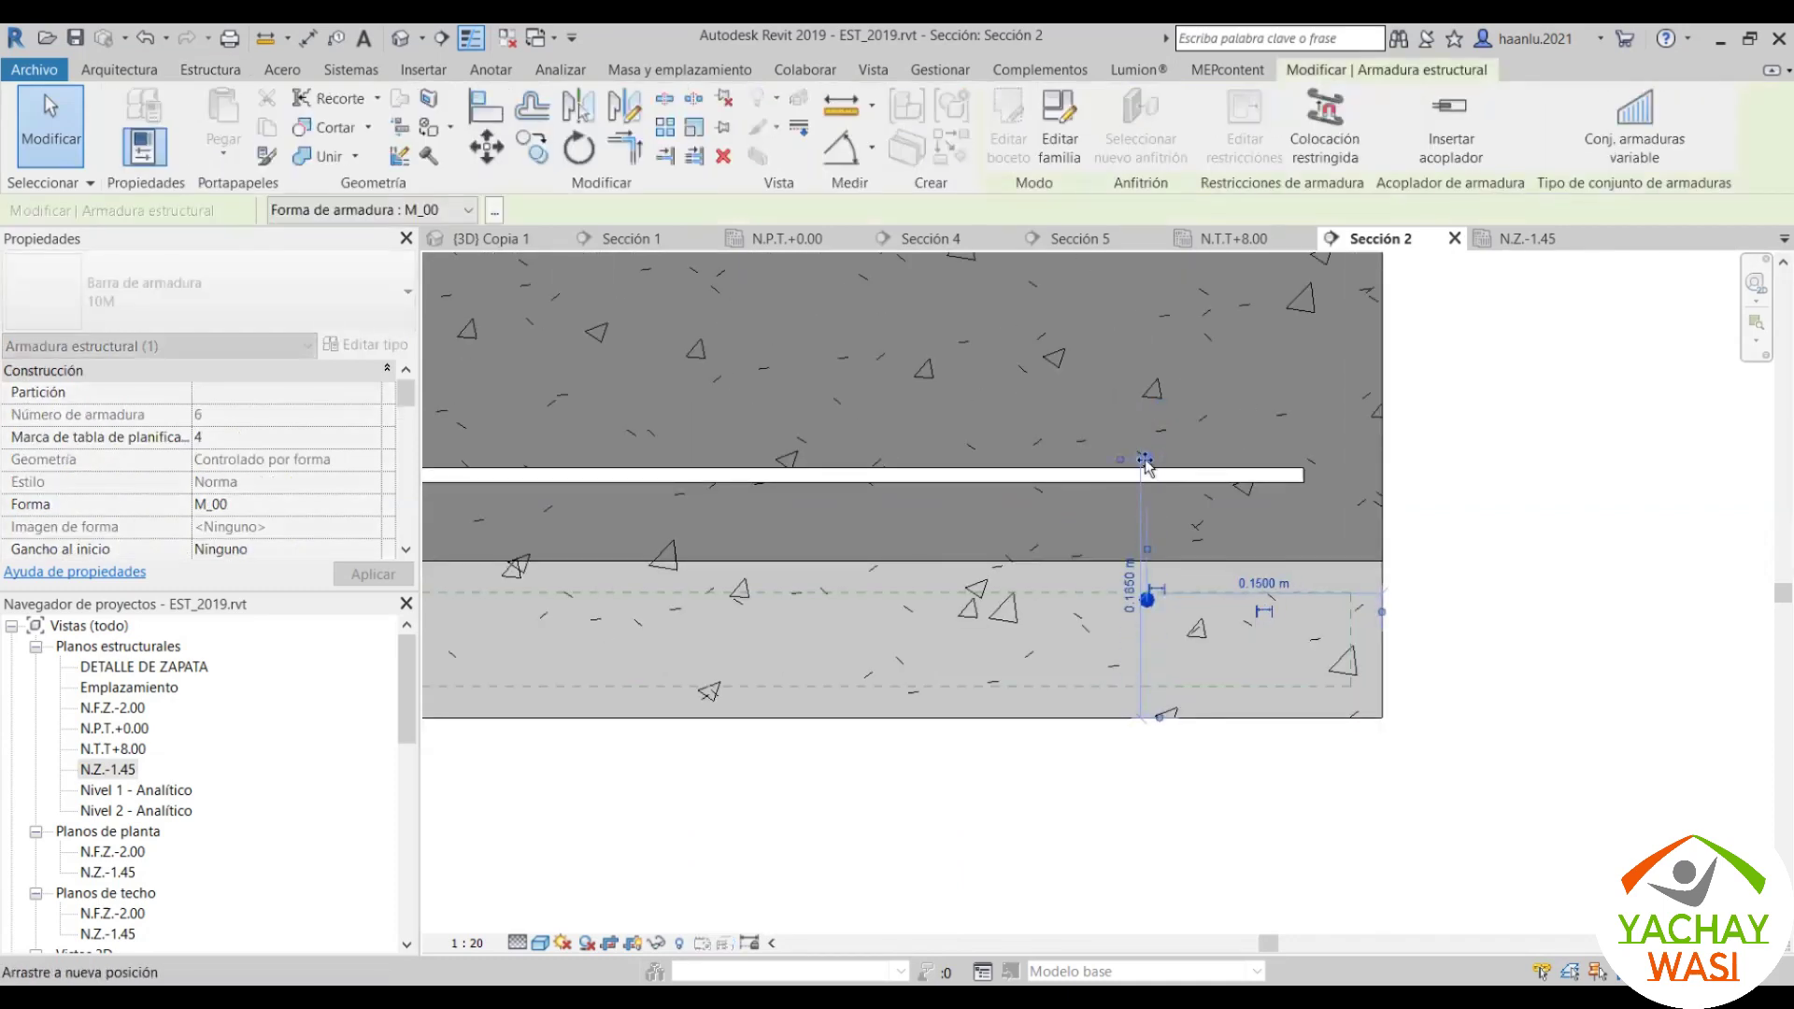
{"action": "left_click_drag", "start_coordinate": [1145, 460], "coordinate": [1145, 459]}
{"action": "scroll", "coordinate": [1145, 459], "scroll_direction": "up", "scroll_amount": 2}
{"action": "key", "text": "Escape"}
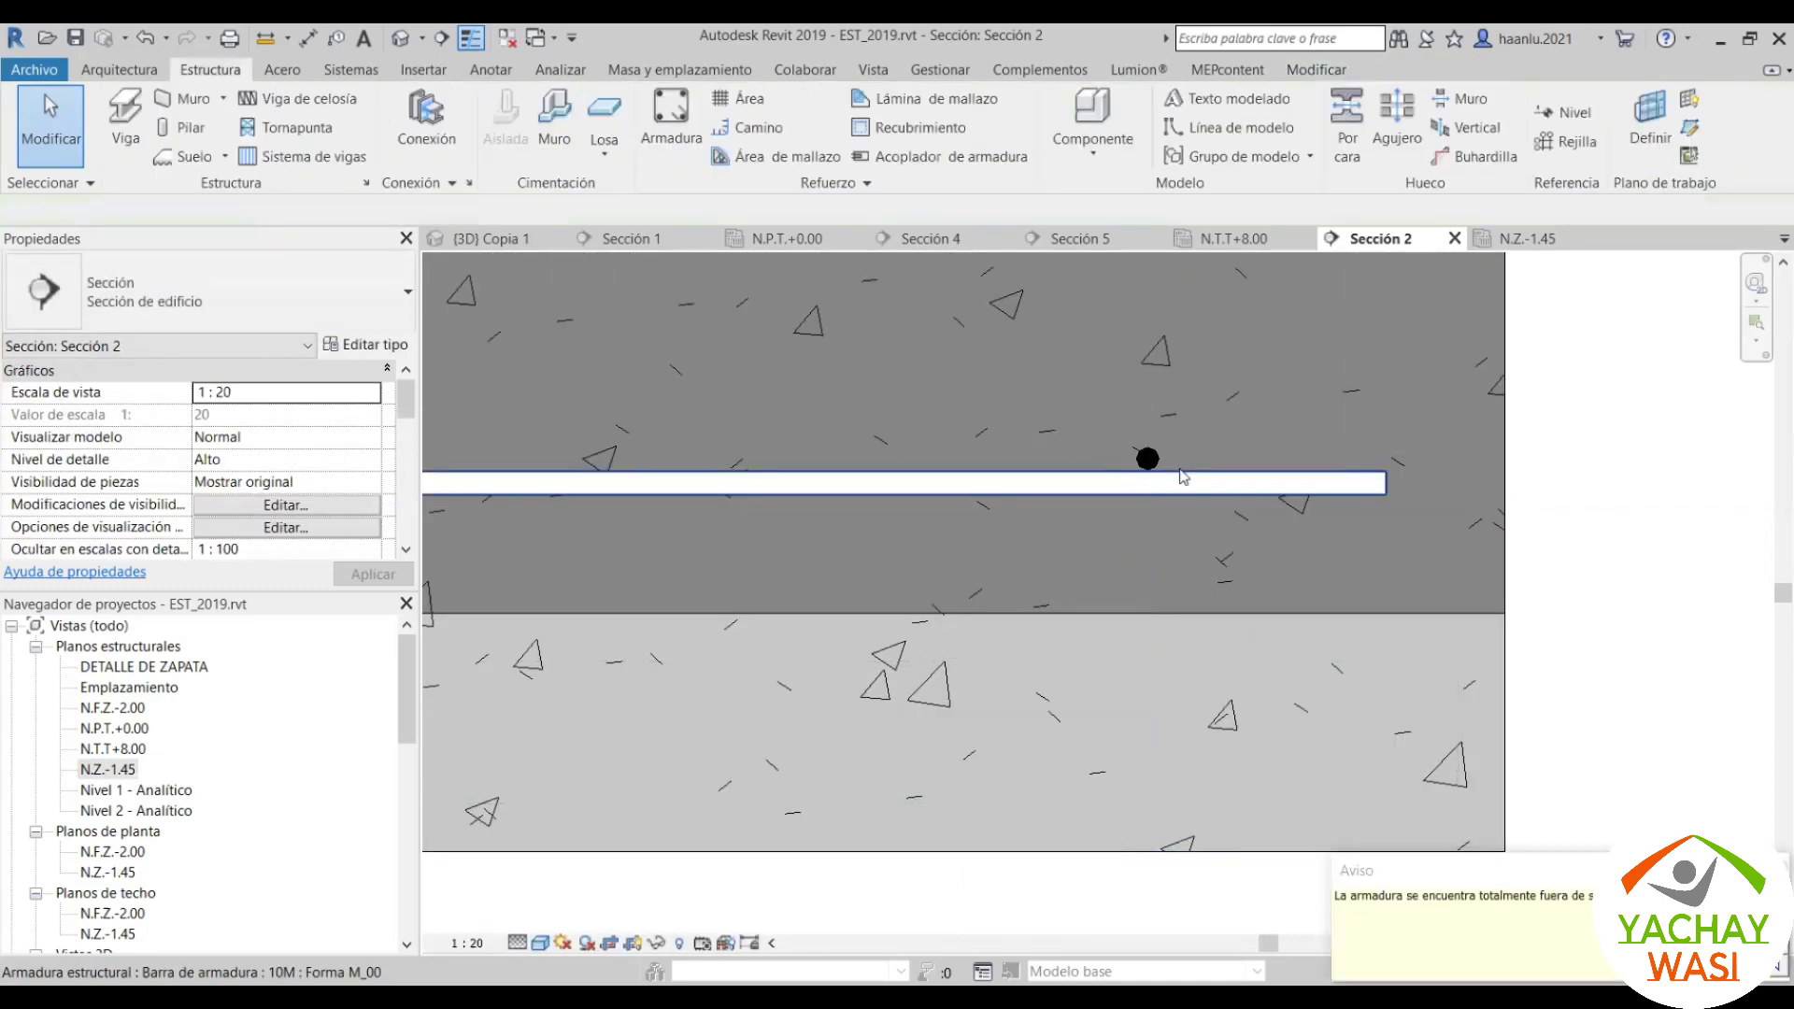
Step: Reselect the moved bar to verify its new position
{"action": "left_click", "coordinate": [1145, 460]}
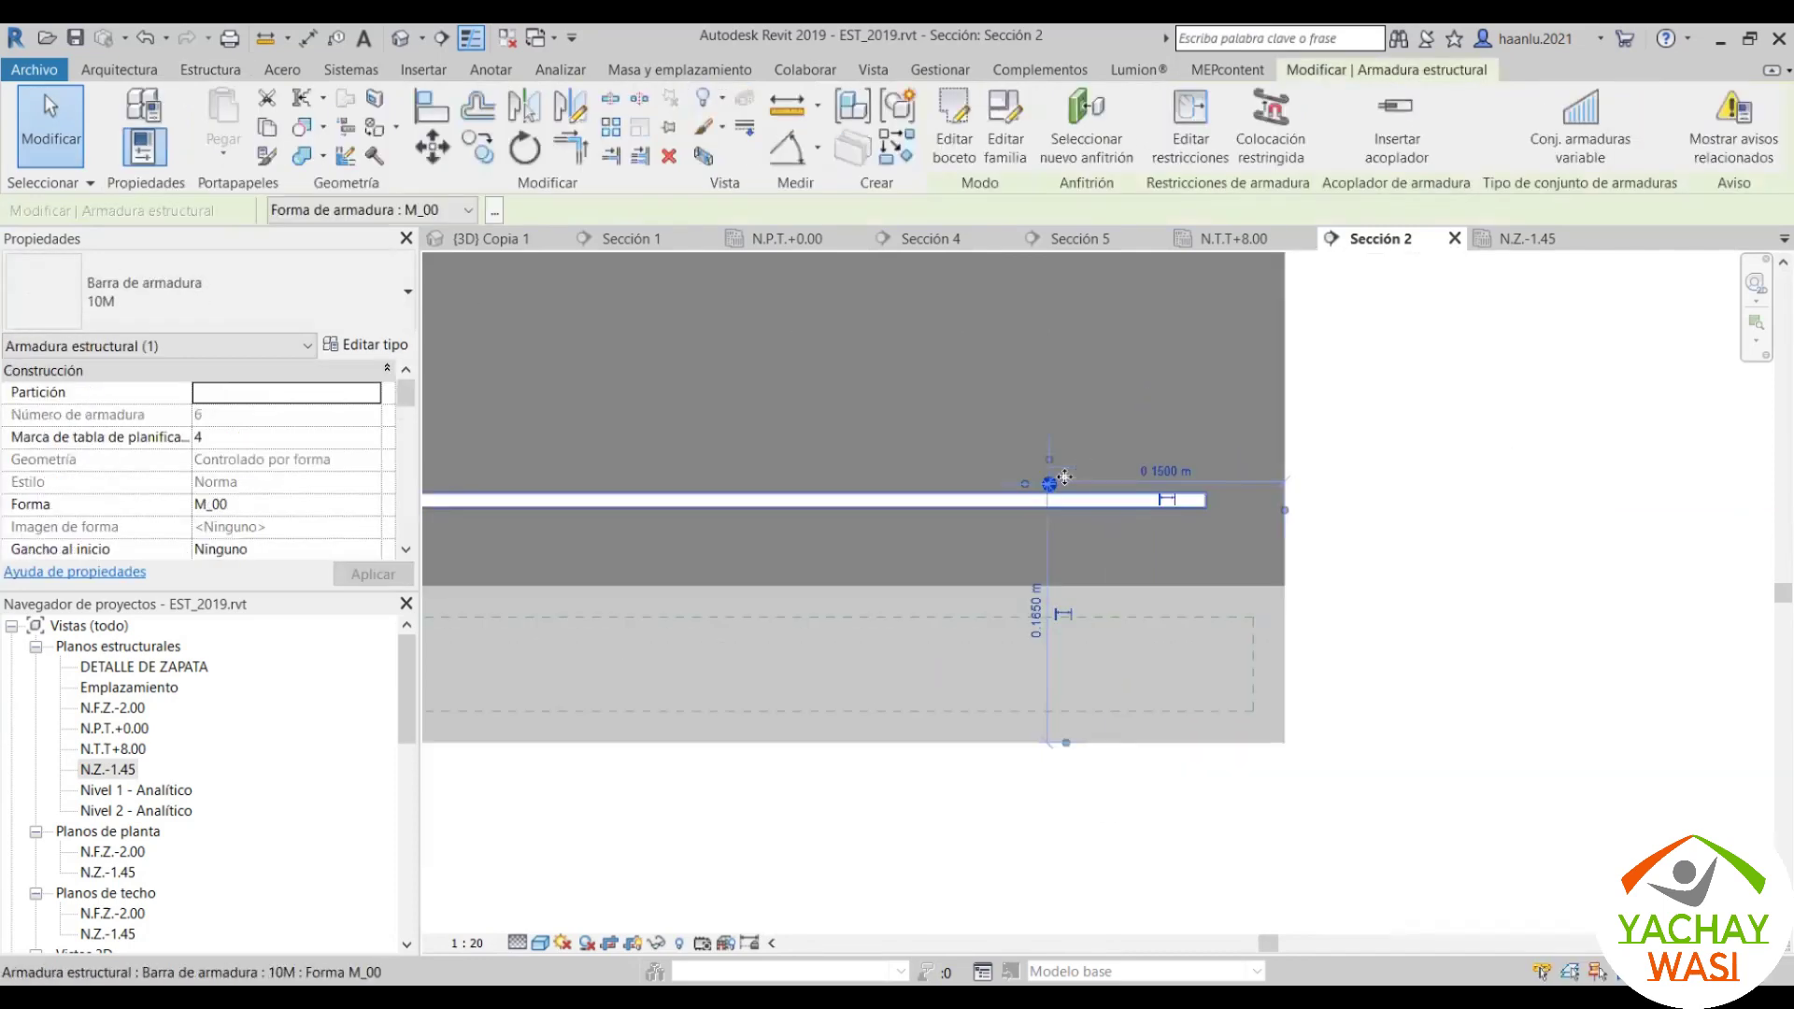
{"action": "scroll", "coordinate": [1063, 476], "scroll_direction": "up", "scroll_amount": 2}
{"action": "key", "text": "Escape"}
{"action": "left_click", "coordinate": [1033, 490]}
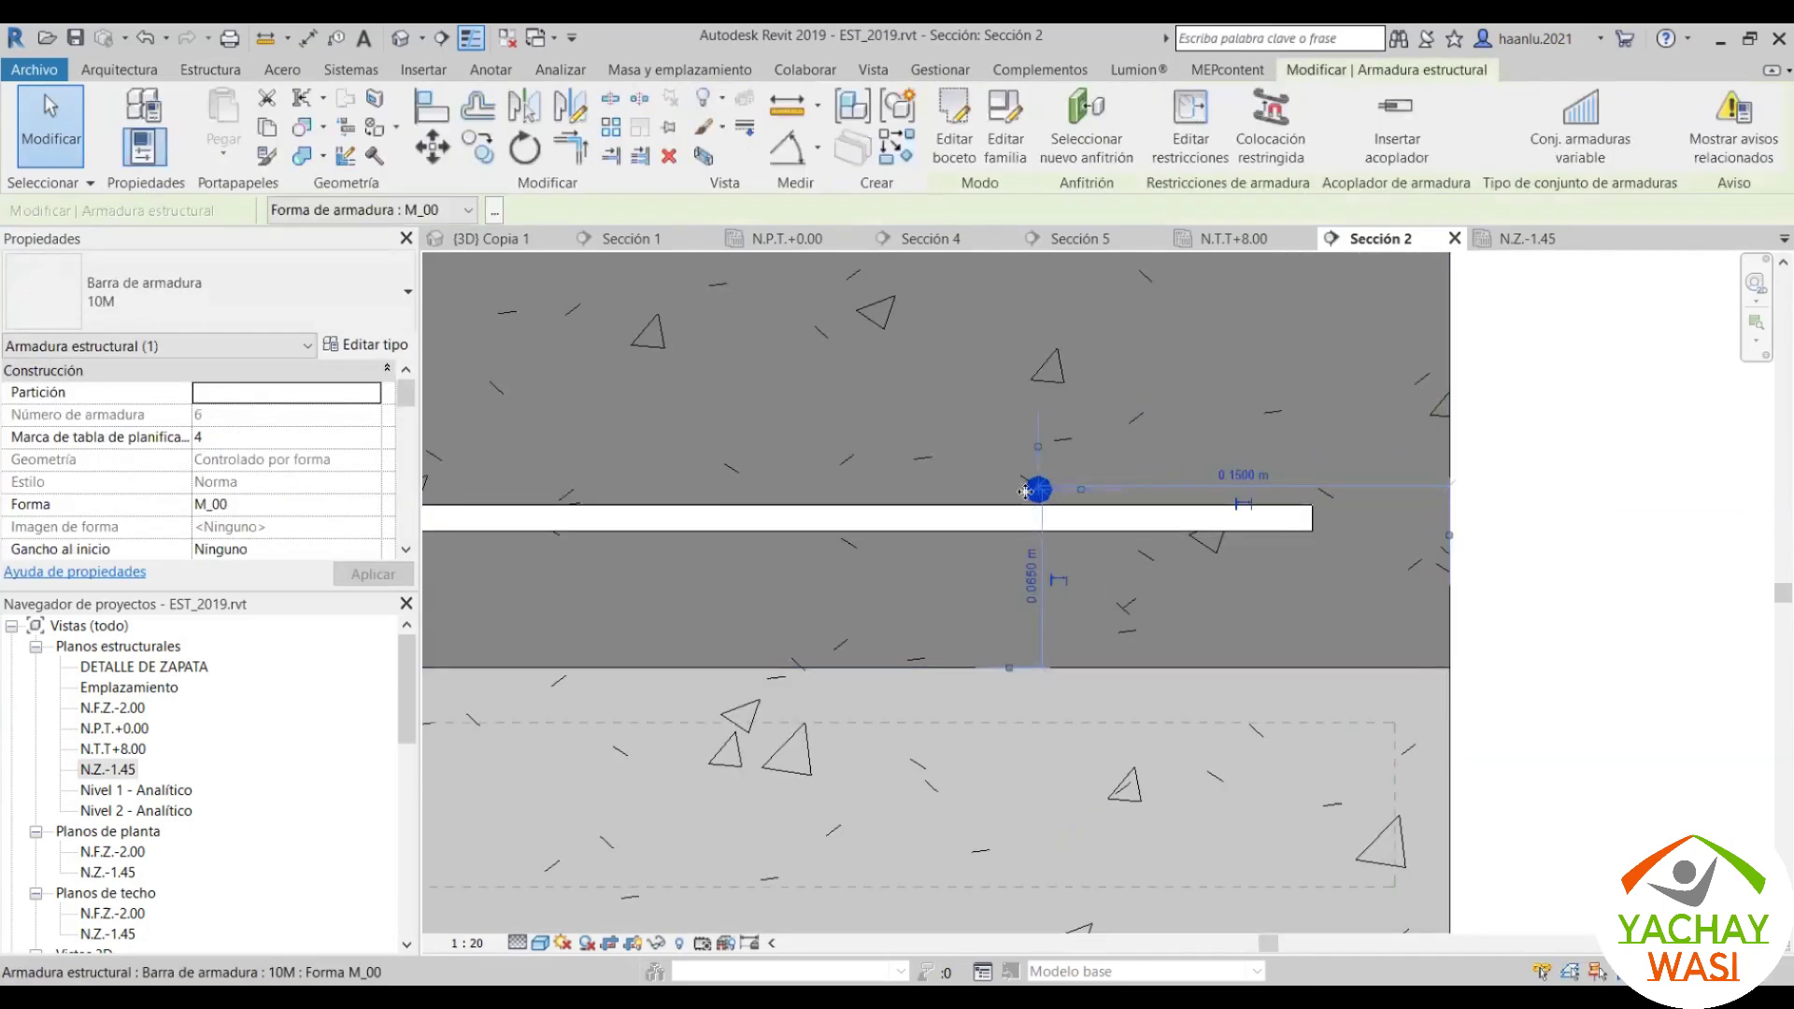
{"action": "scroll", "coordinate": [1027, 495], "scroll_direction": "down", "scroll_amount": 1}
{"action": "key", "text": "Escape"}
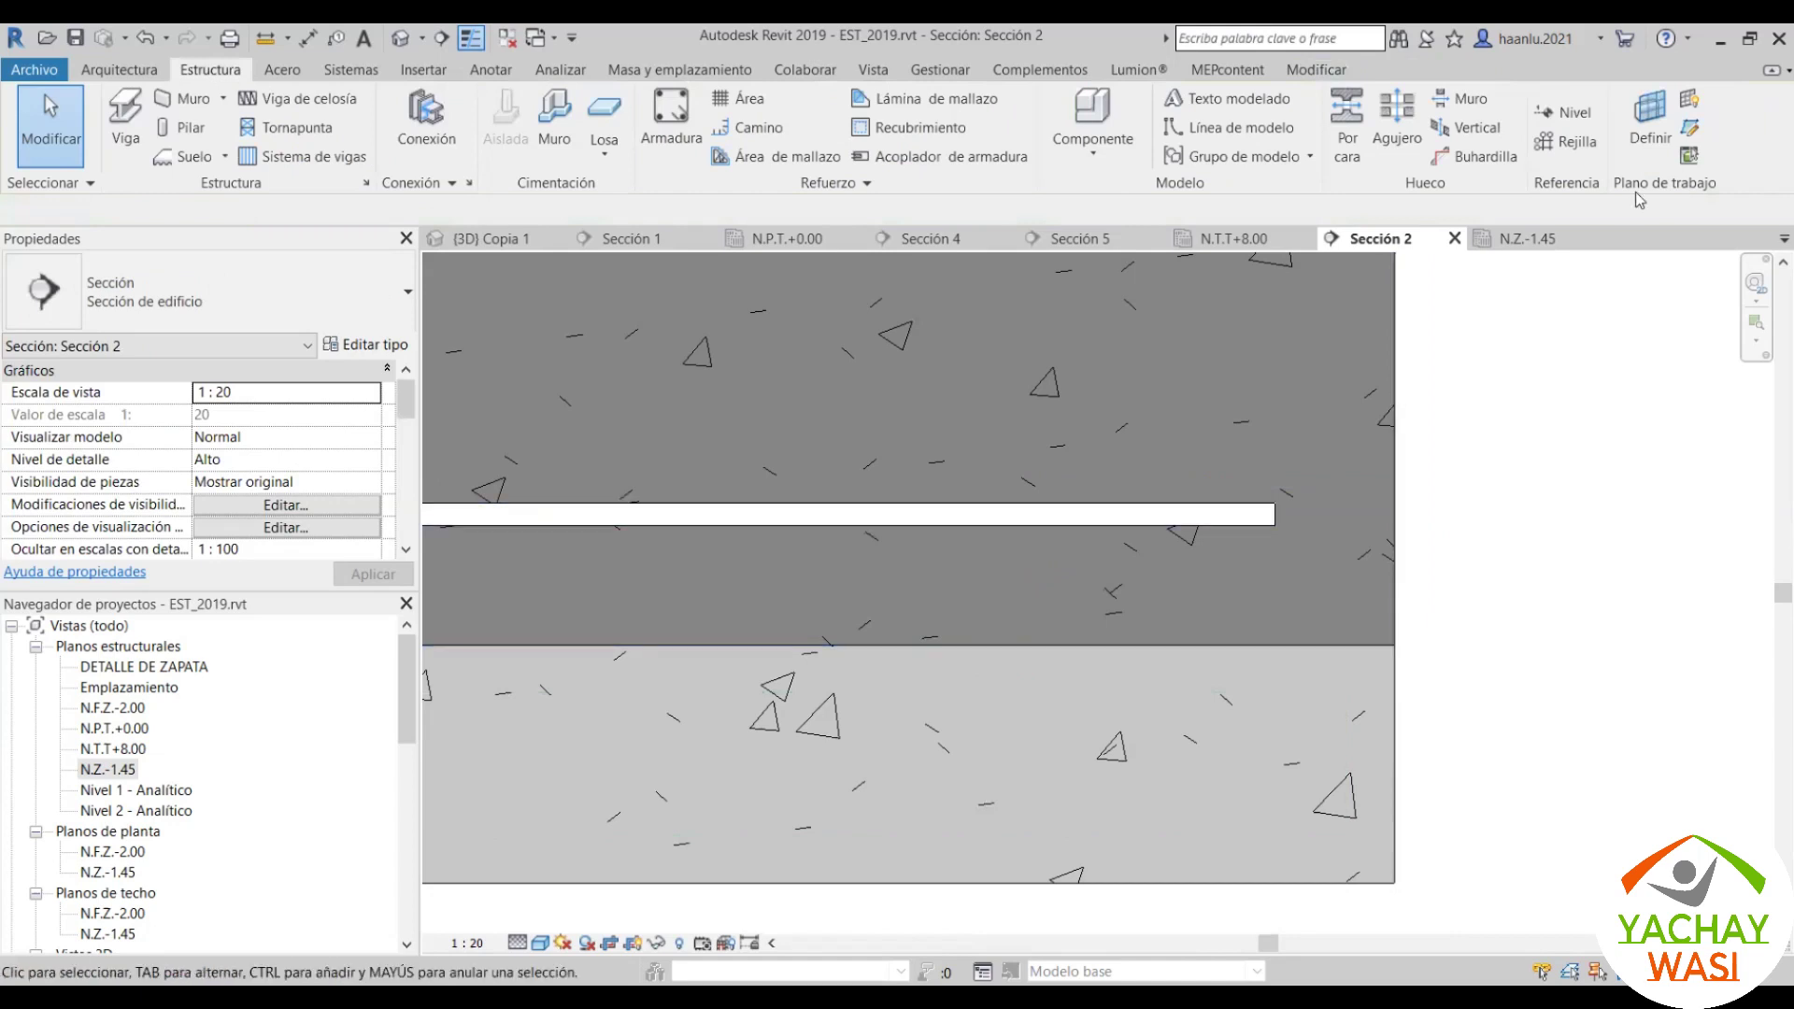
Step: Cut Sección 8 horizontally across the footing top in the N.Z.-1.45 plan and open it
{"action": "left_click", "coordinate": [1541, 247]}
{"action": "scroll", "coordinate": [996, 464], "scroll_direction": "down", "scroll_amount": 3}
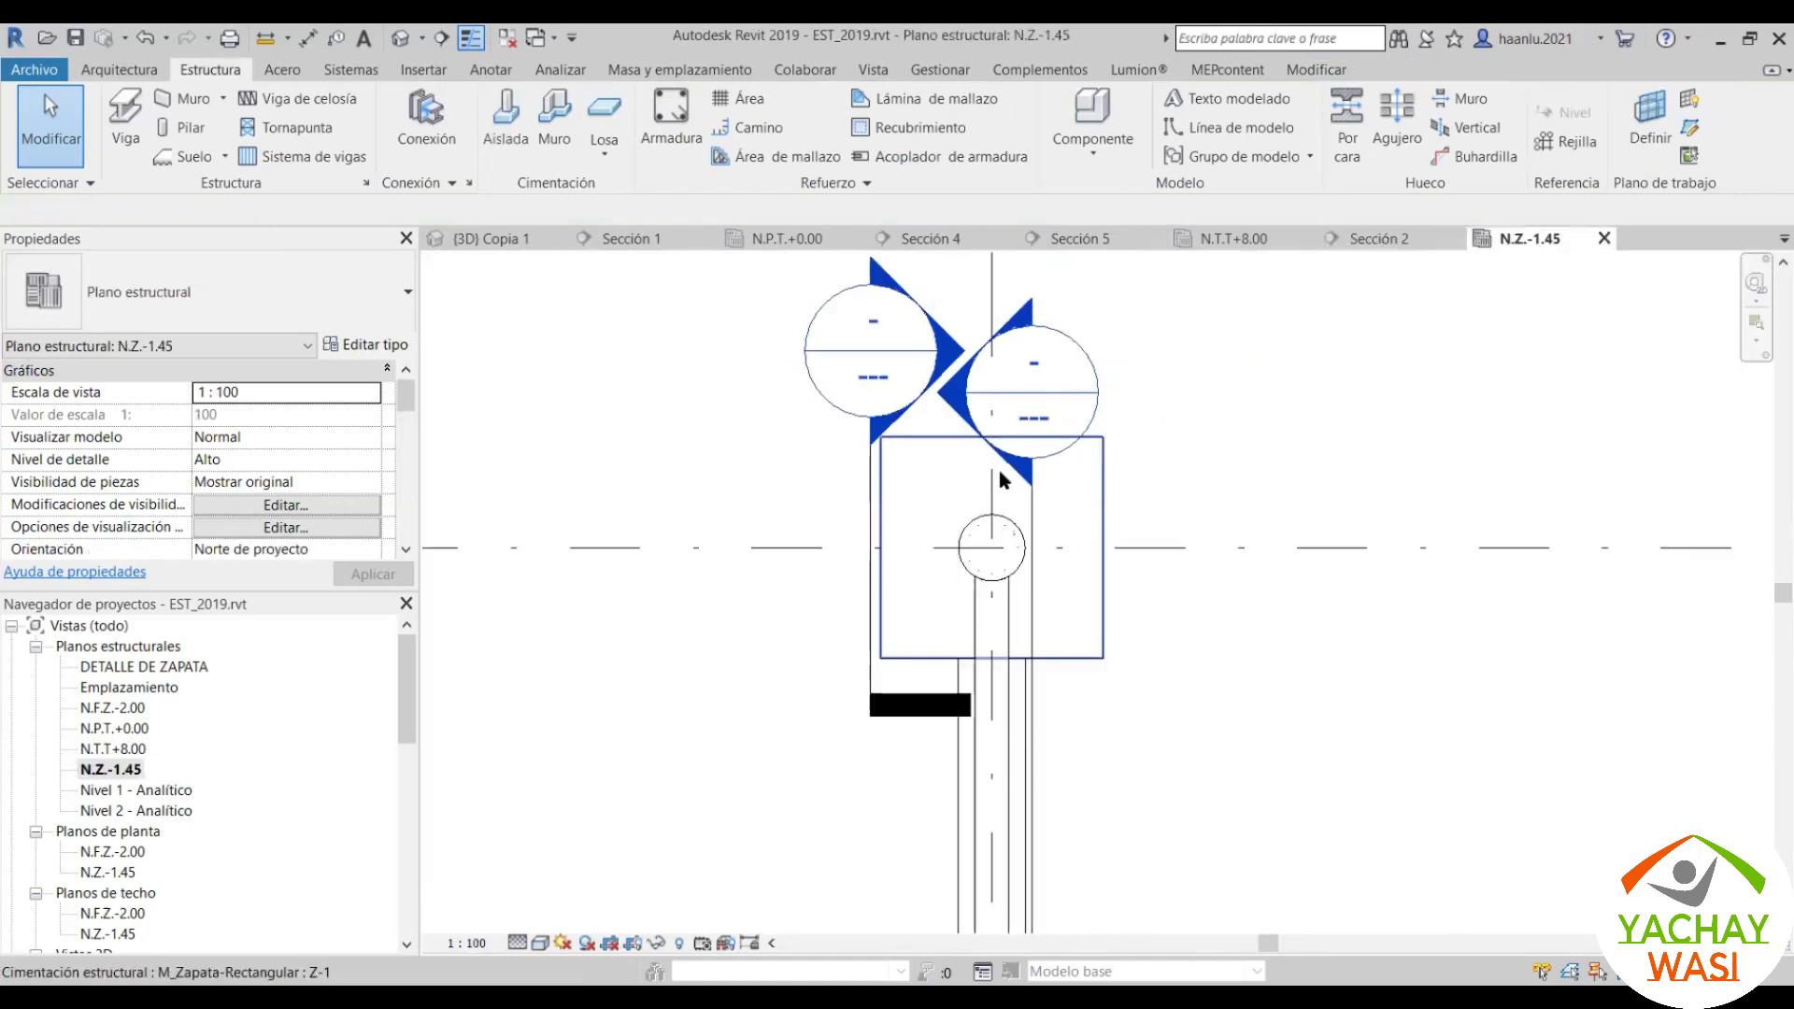
{"action": "scroll", "coordinate": [883, 430], "scroll_direction": "up", "scroll_amount": 2}
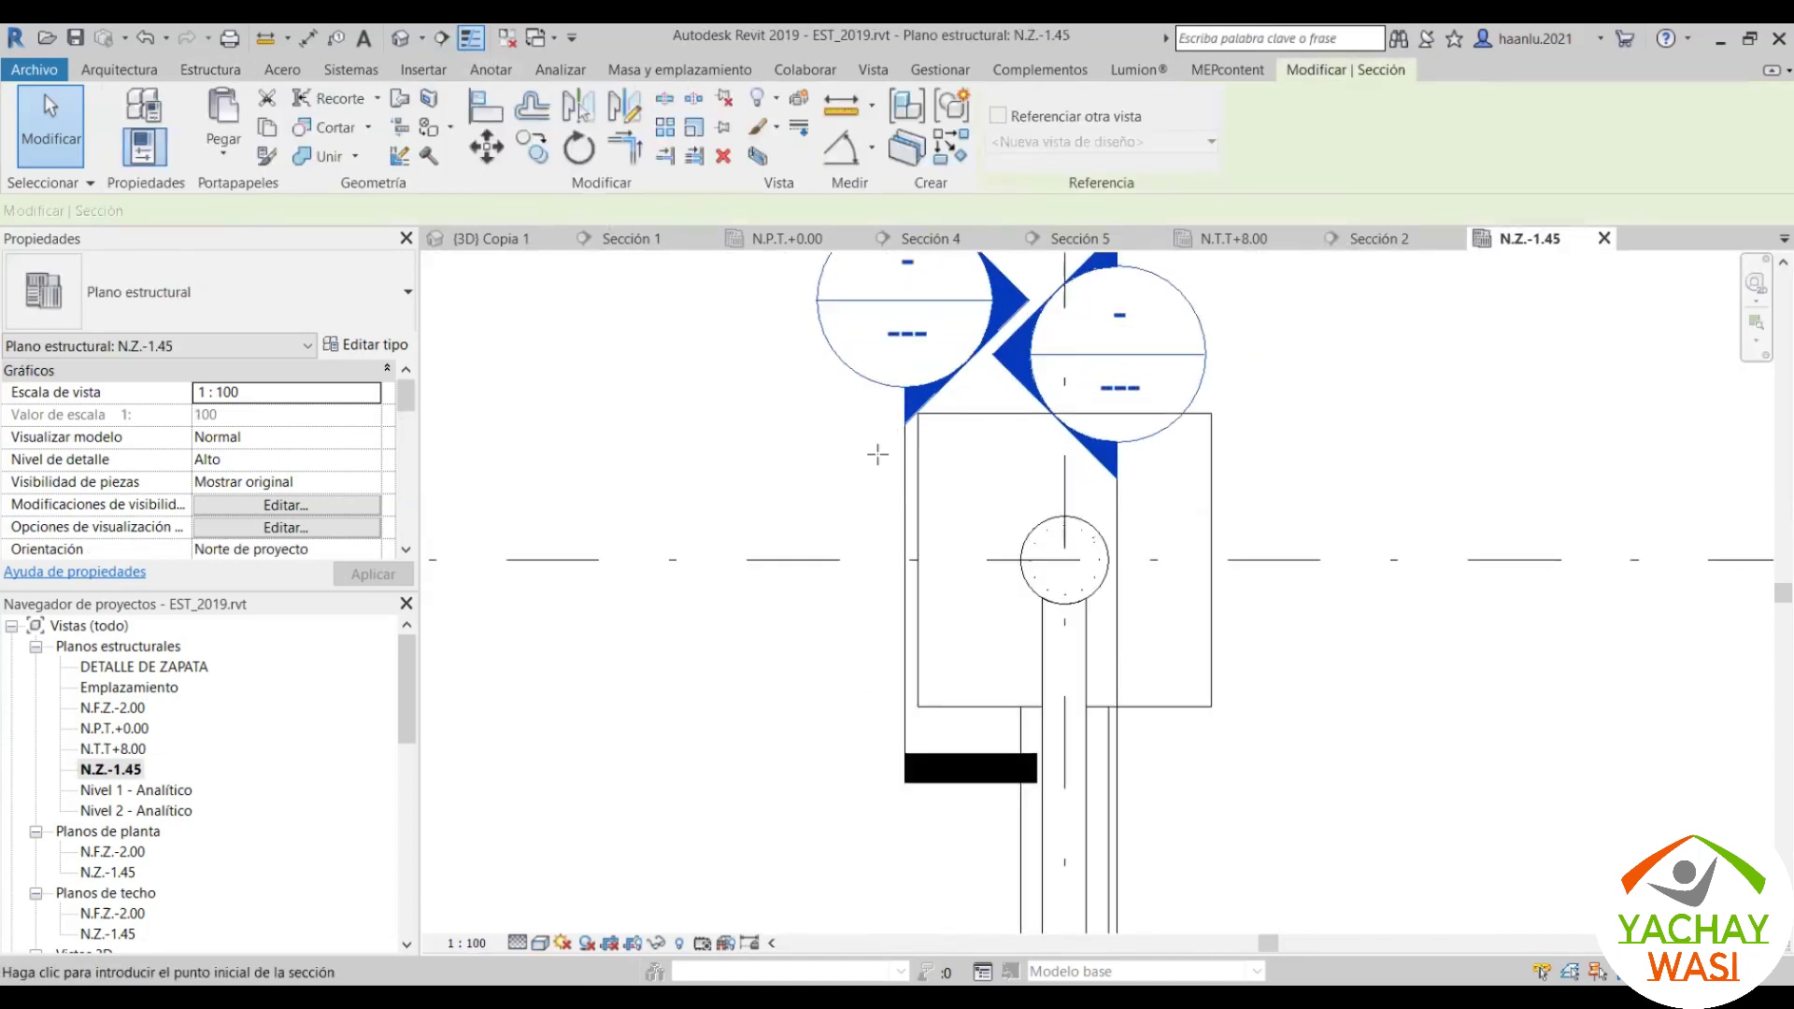
{"action": "left_click", "coordinate": [729, 443]}
{"action": "left_click", "coordinate": [1338, 445]}
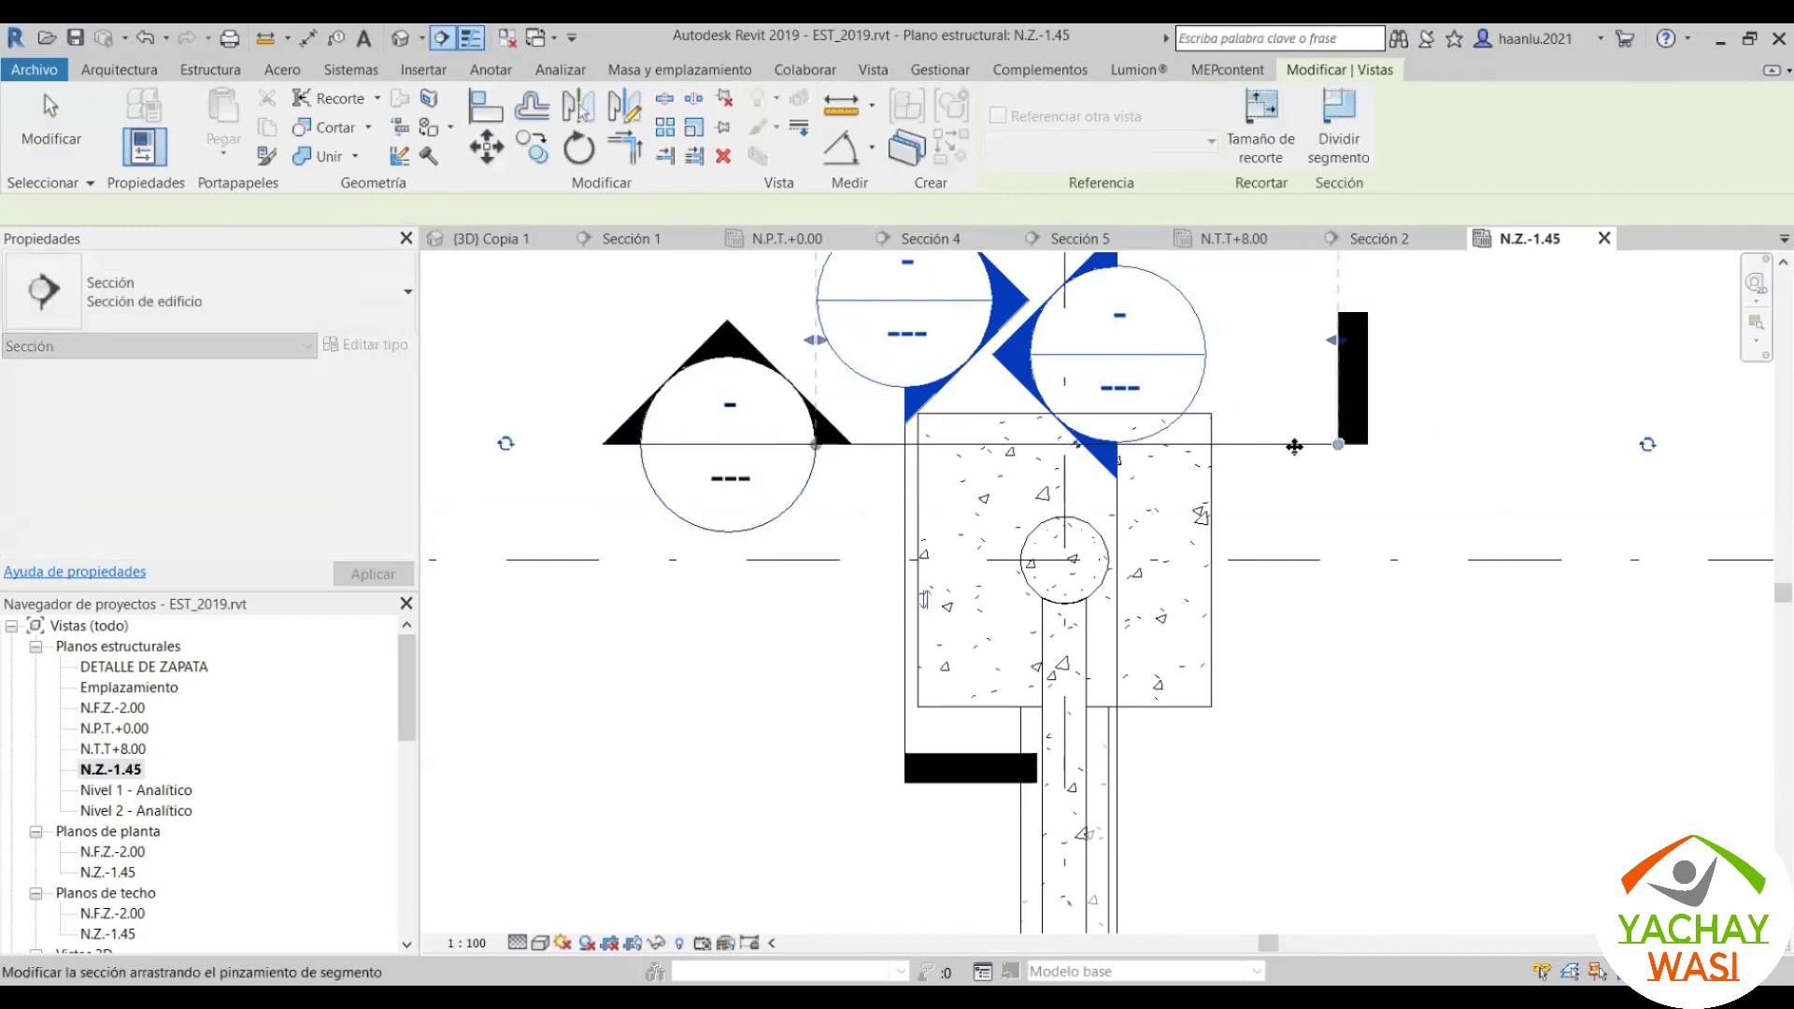
{"action": "key", "text": "Escape"}
{"action": "key", "text": "Escape"}
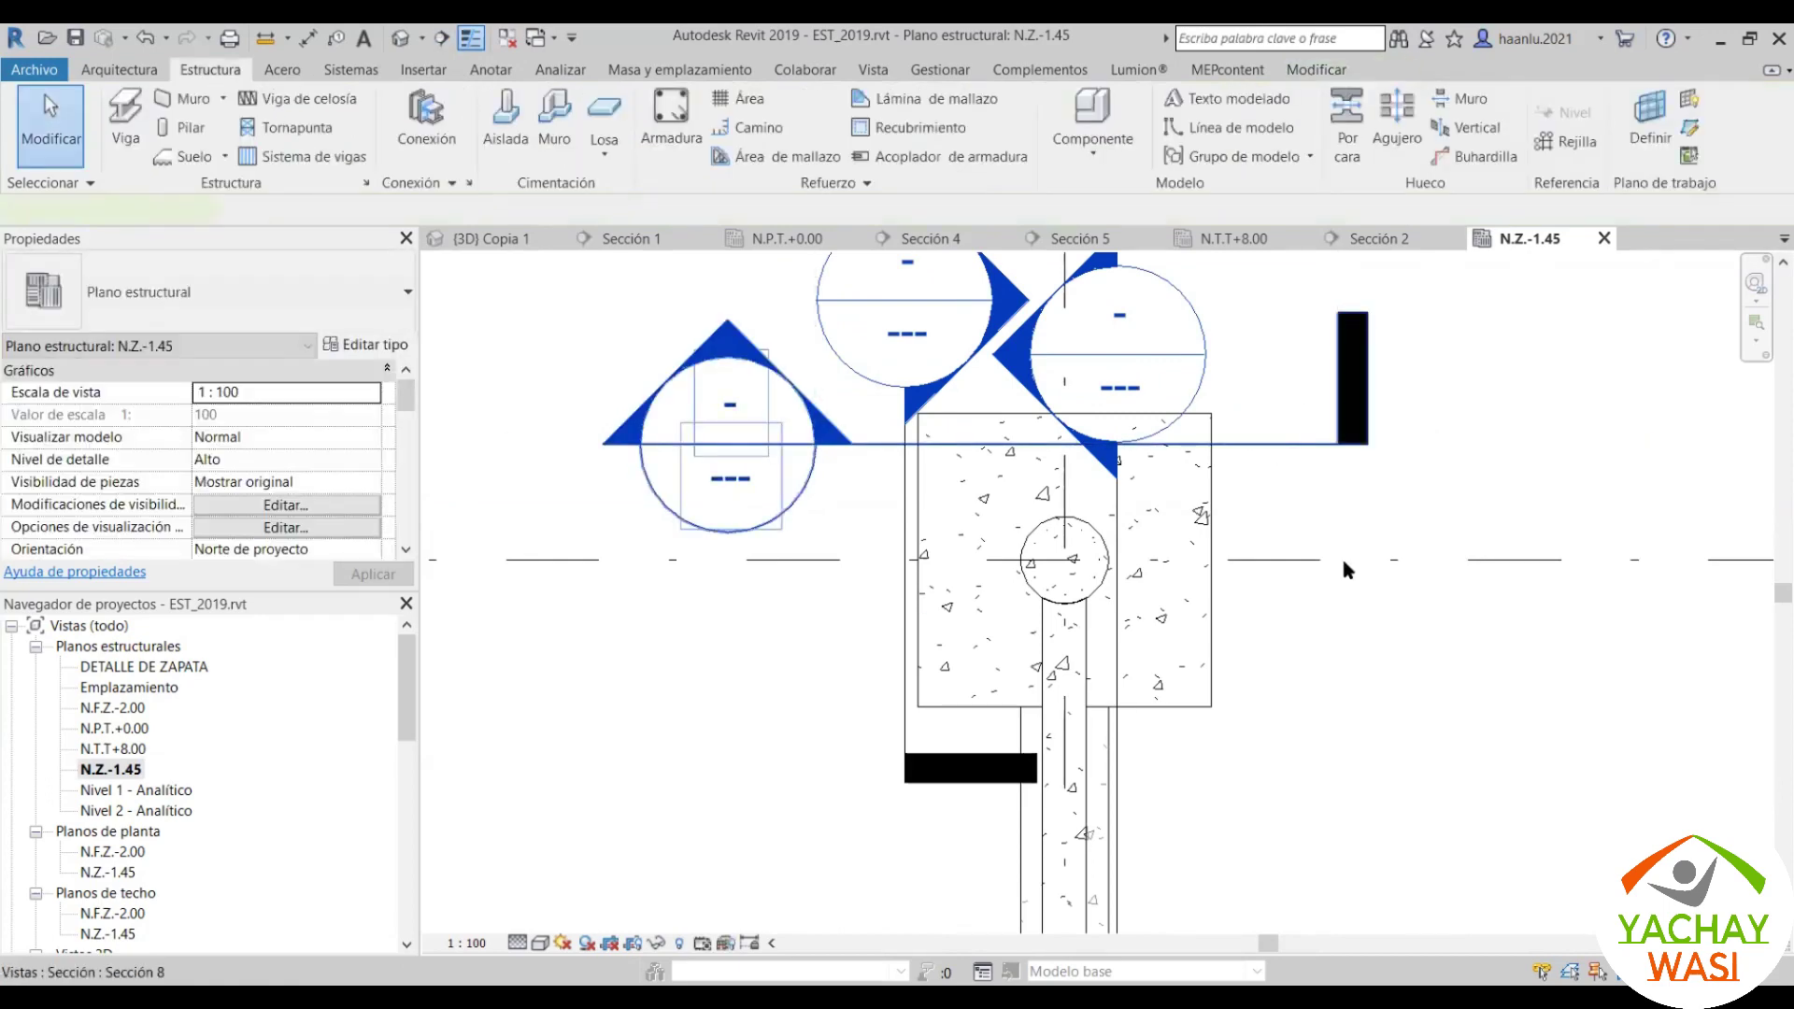
{"action": "double_click", "coordinate": [1154, 463]}
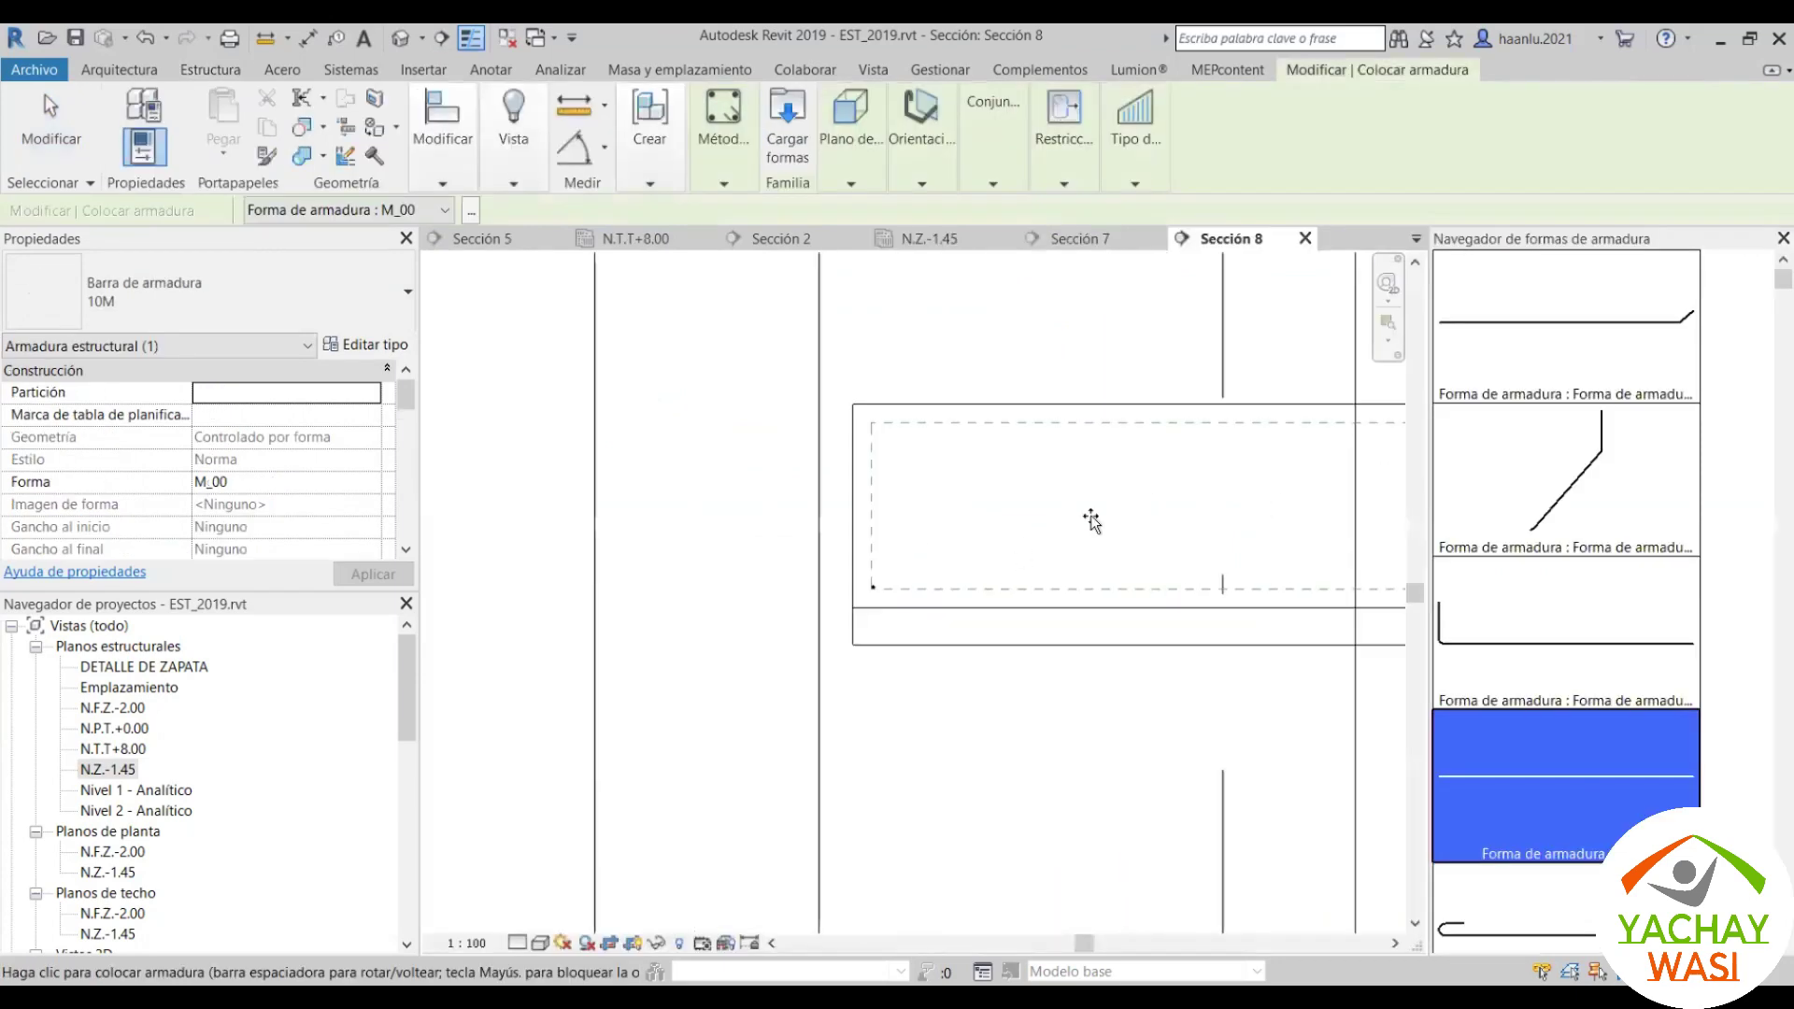
Step: Zoom in on the footing in Sección 8 and open the bar orientation options
{"action": "scroll", "coordinate": [897, 612], "scroll_direction": "up", "scroll_amount": 3}
{"action": "scroll", "coordinate": [968, 598], "scroll_direction": "up", "scroll_amount": 1}
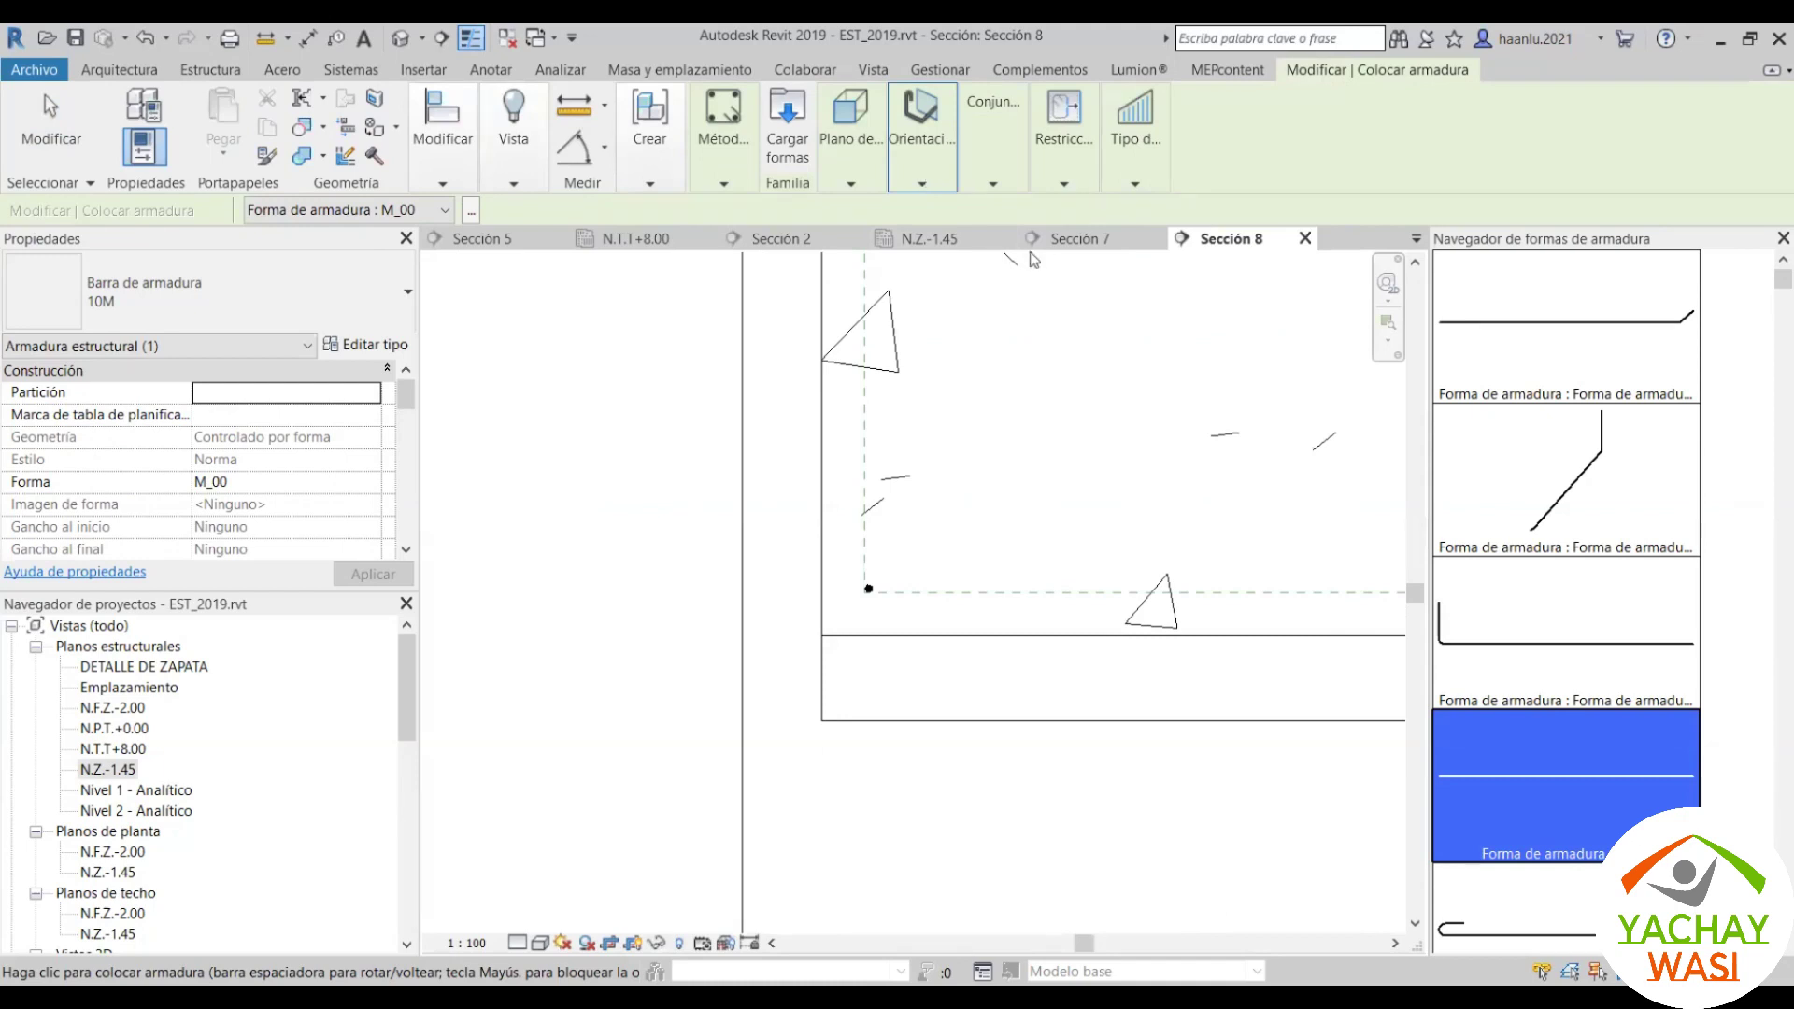
{"action": "scroll", "coordinate": [890, 596], "scroll_direction": "up", "scroll_amount": 1}
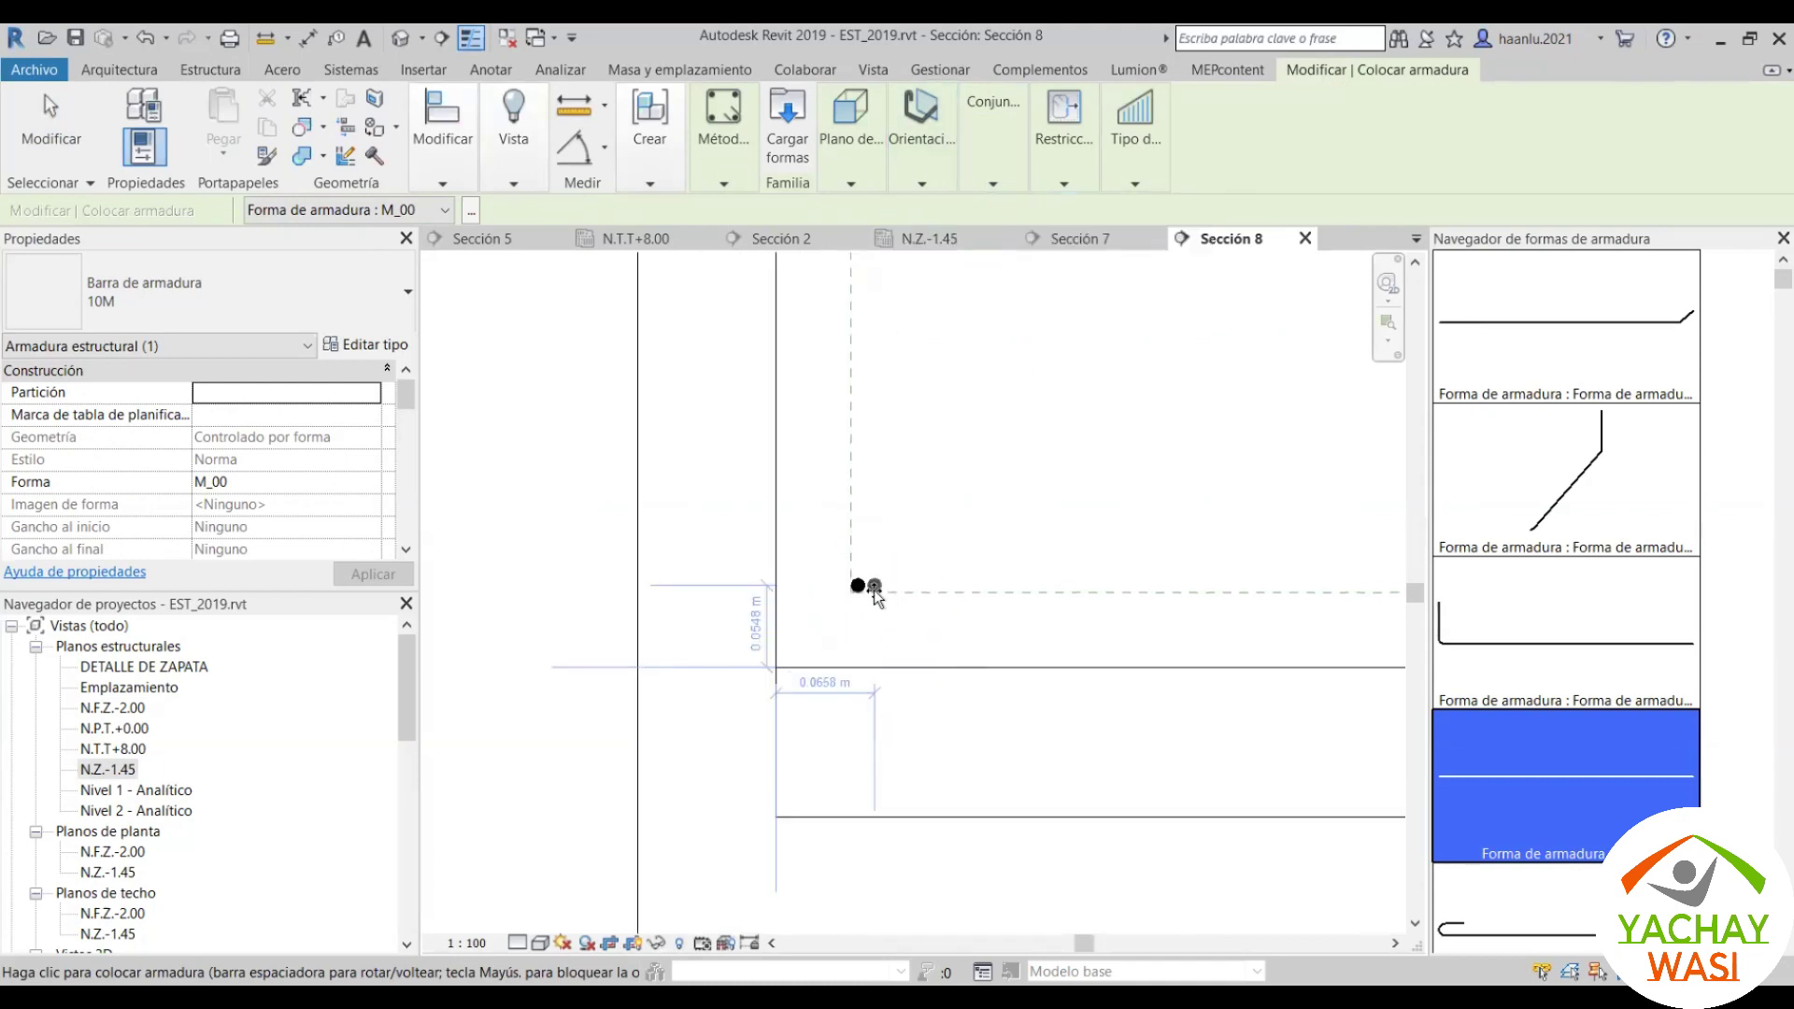
{"action": "scroll", "coordinate": [878, 591], "scroll_direction": "up", "scroll_amount": 1}
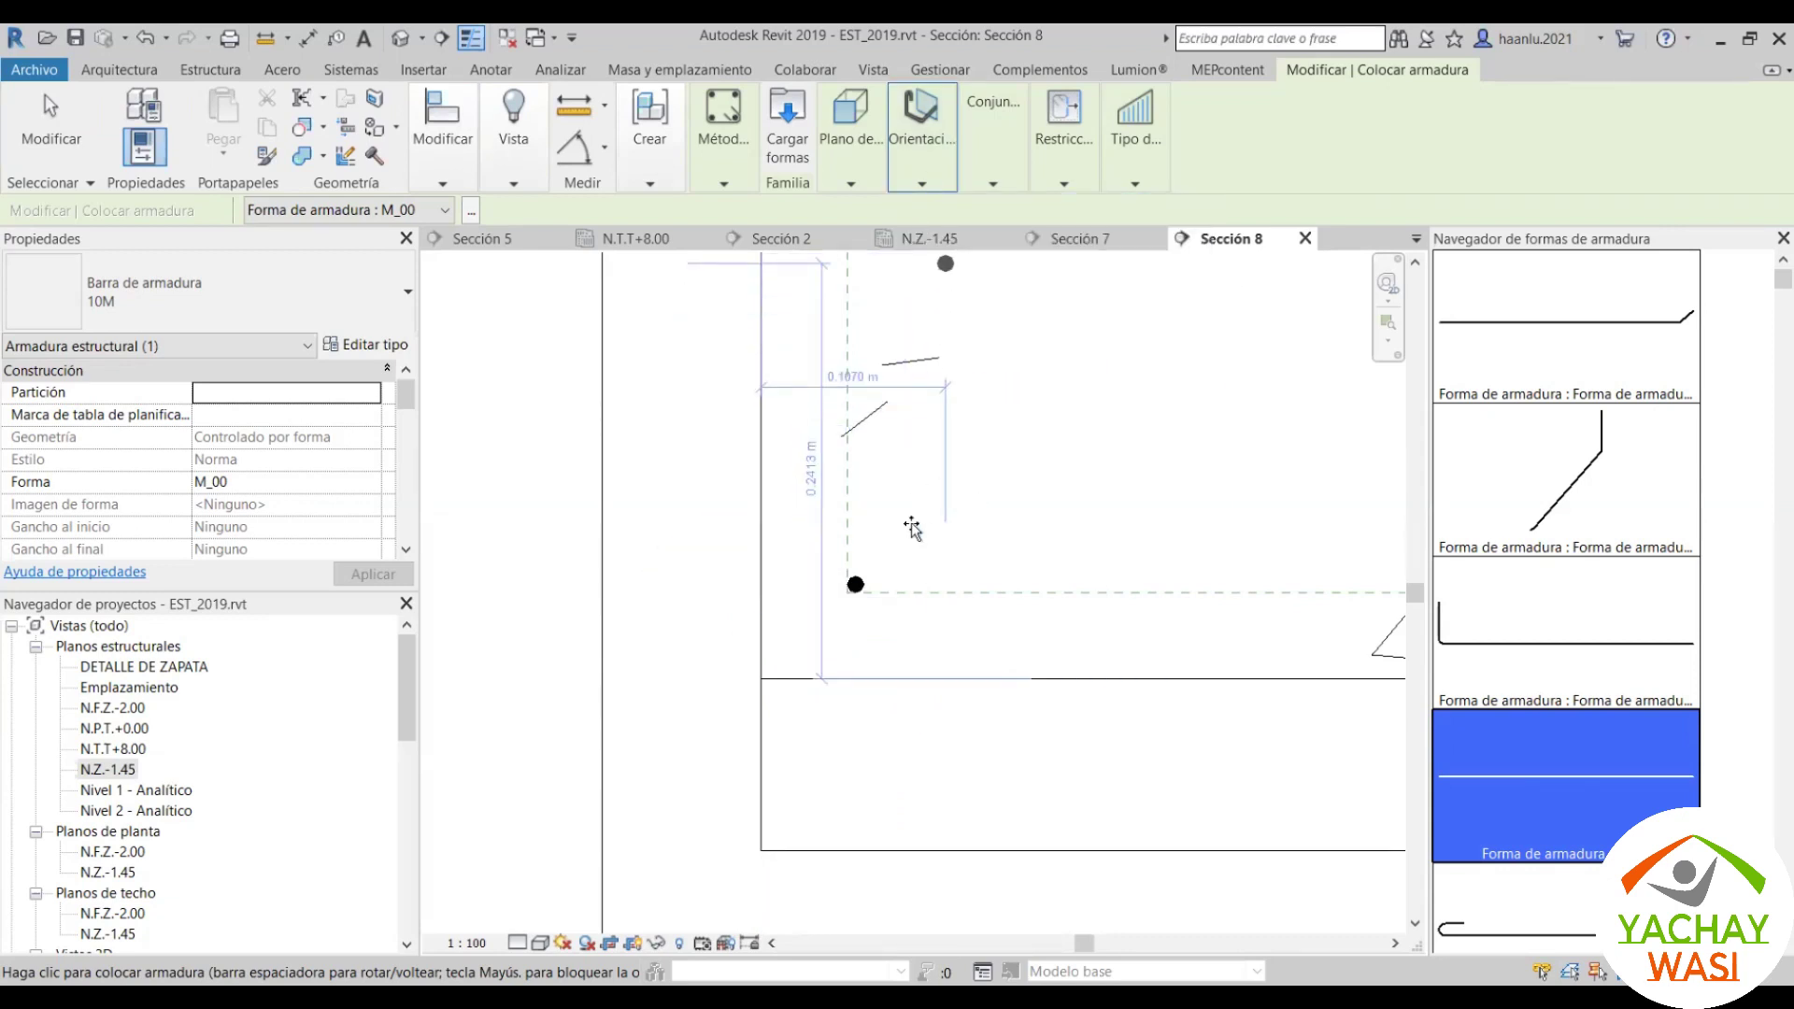
{"action": "scroll", "coordinate": [854, 555], "scroll_direction": "down", "scroll_amount": 2}
{"action": "scroll", "coordinate": [934, 574], "scroll_direction": "down", "scroll_amount": 2}
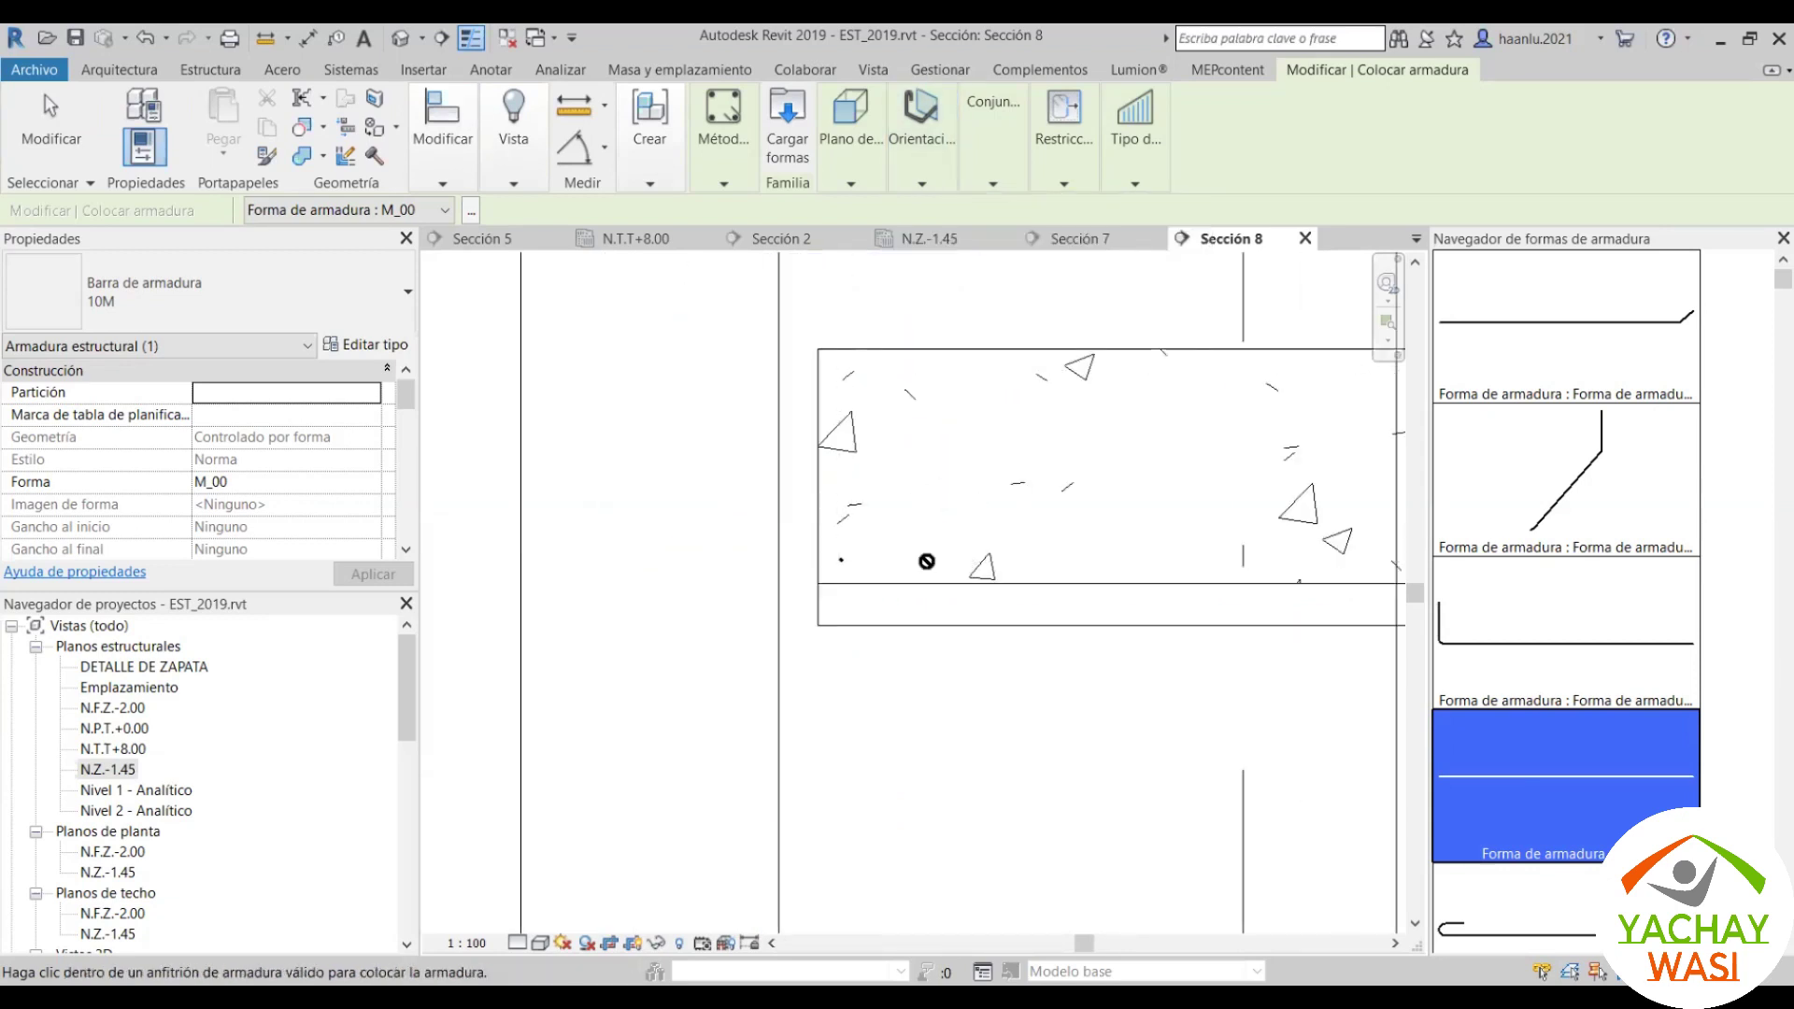
{"action": "left_click", "coordinate": [920, 187]}
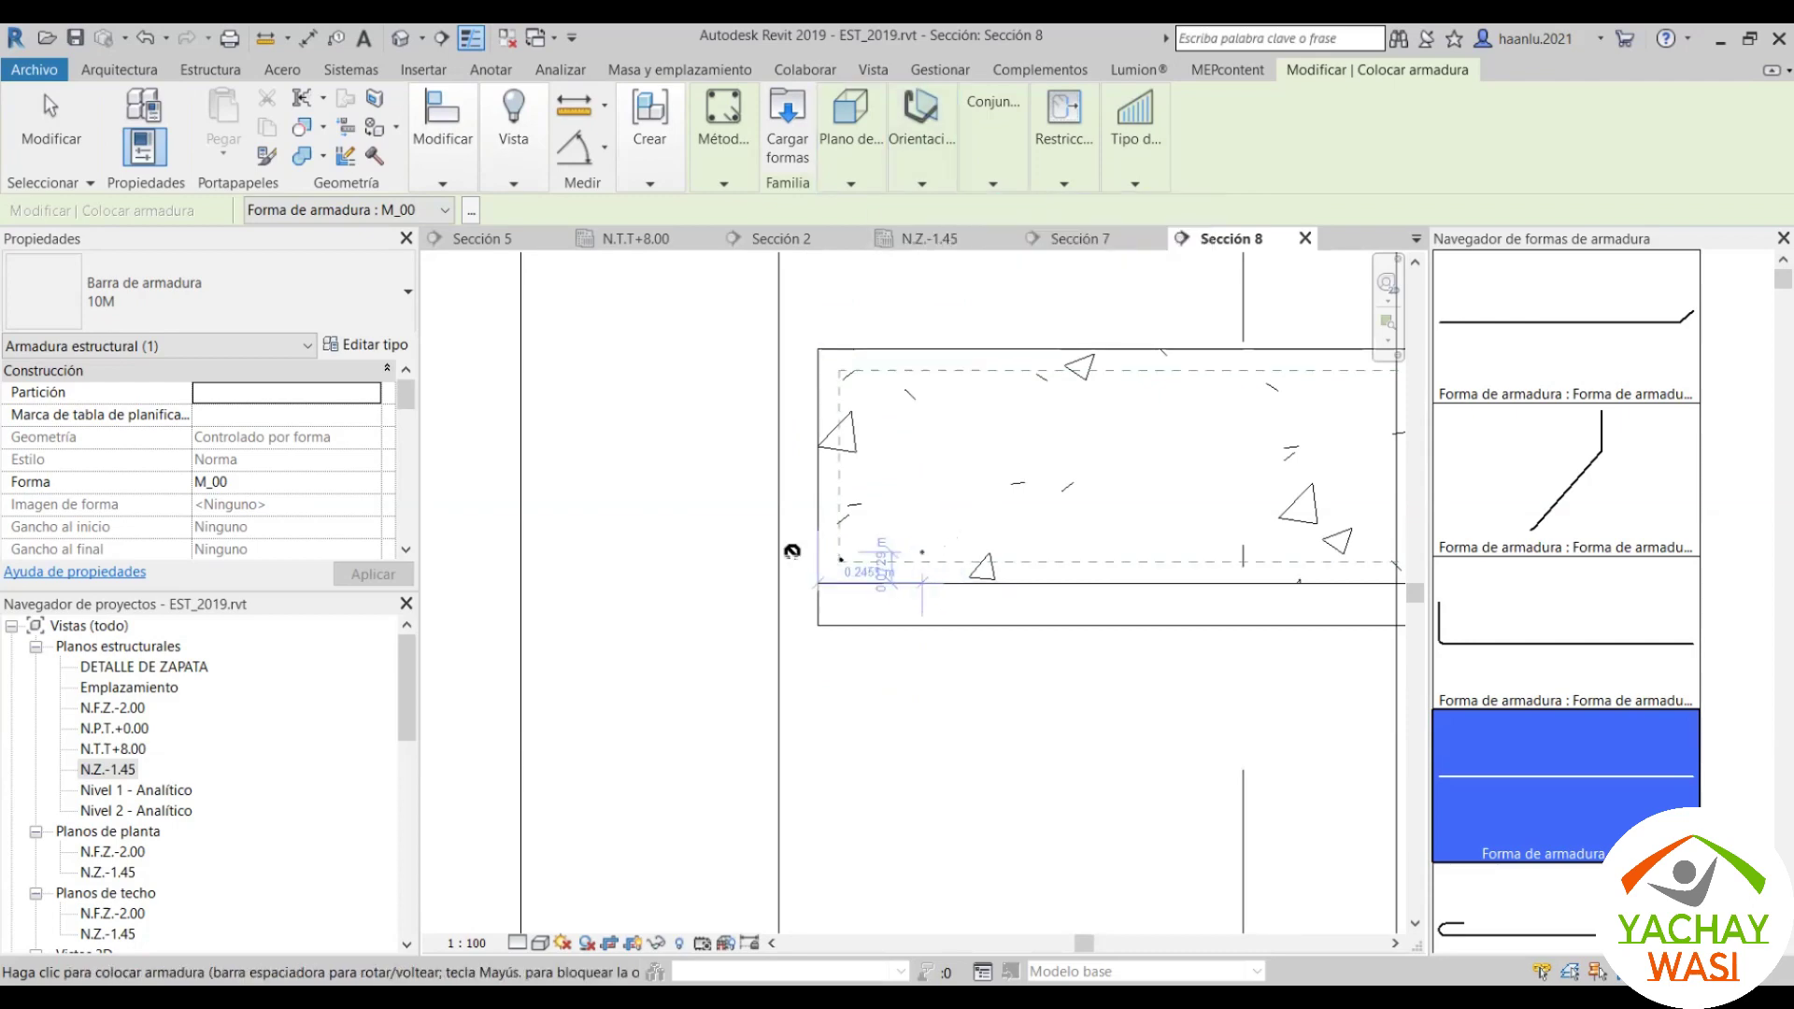
{"action": "scroll", "coordinate": [924, 561], "scroll_direction": "down", "scroll_amount": 2}
{"action": "scroll", "coordinate": [916, 570], "scroll_direction": "up", "scroll_amount": 3}
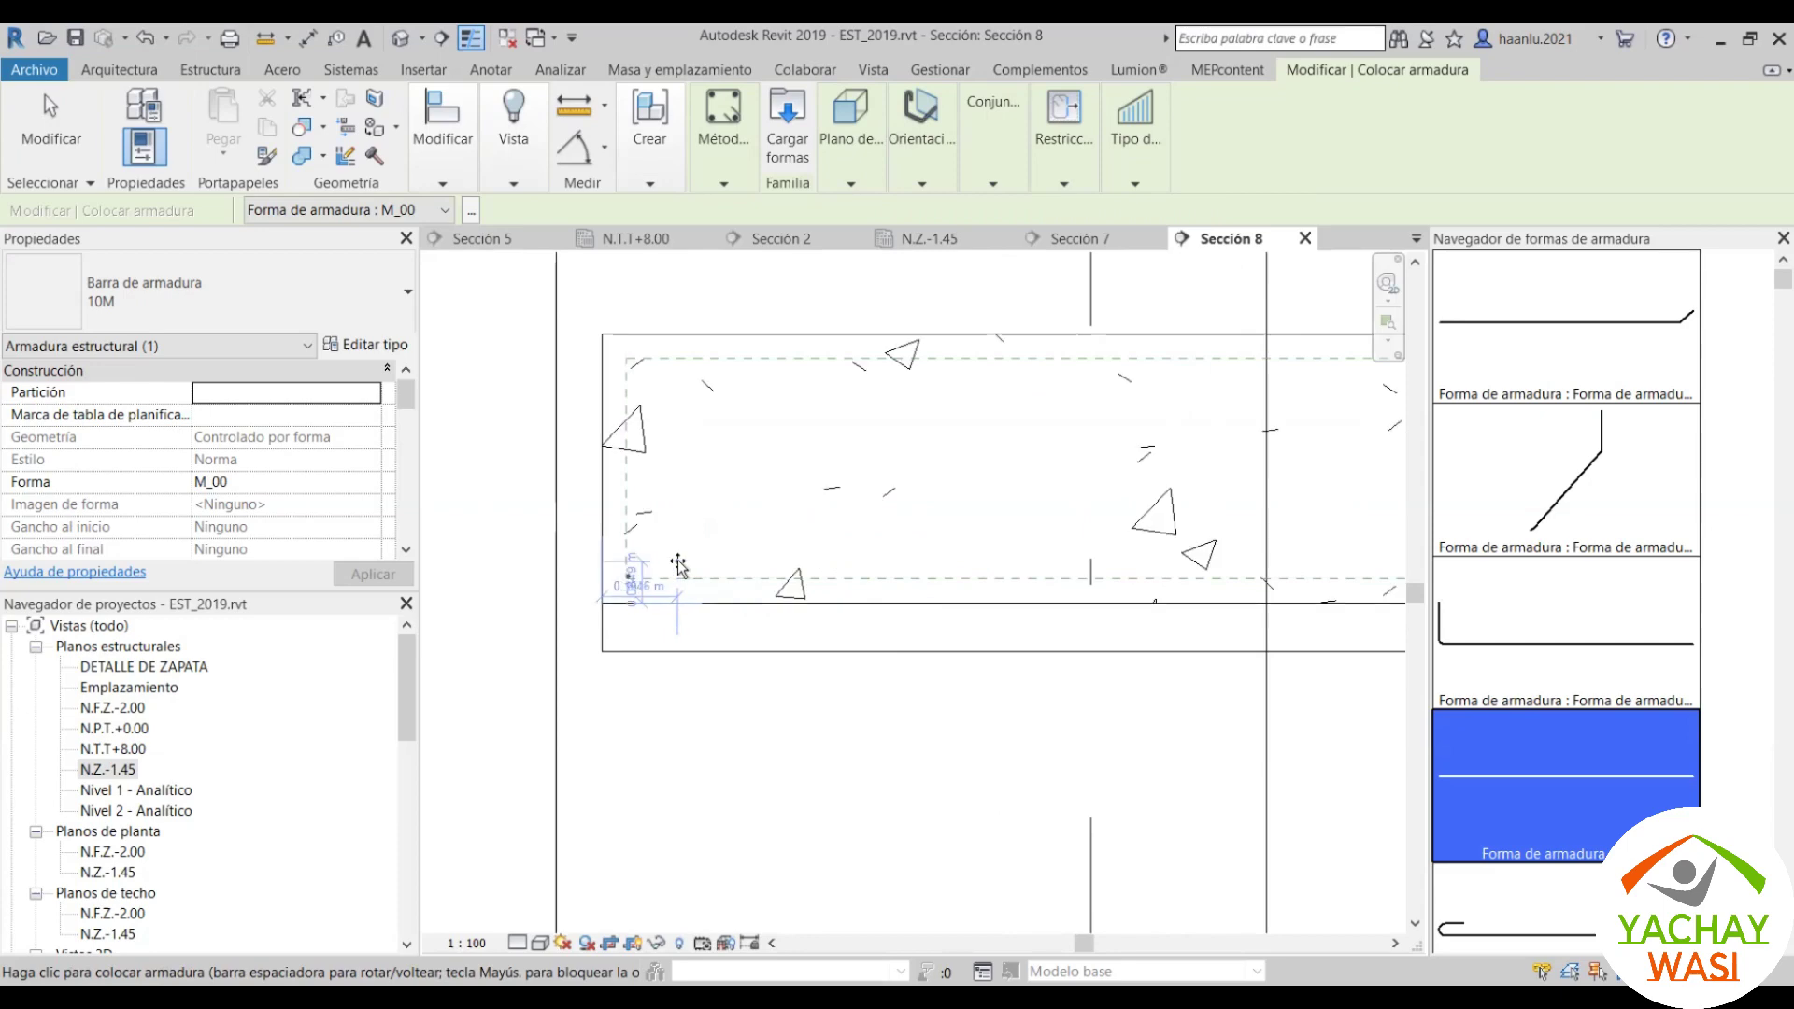
{"action": "scroll", "coordinate": [677, 572], "scroll_direction": "up", "scroll_amount": 2}
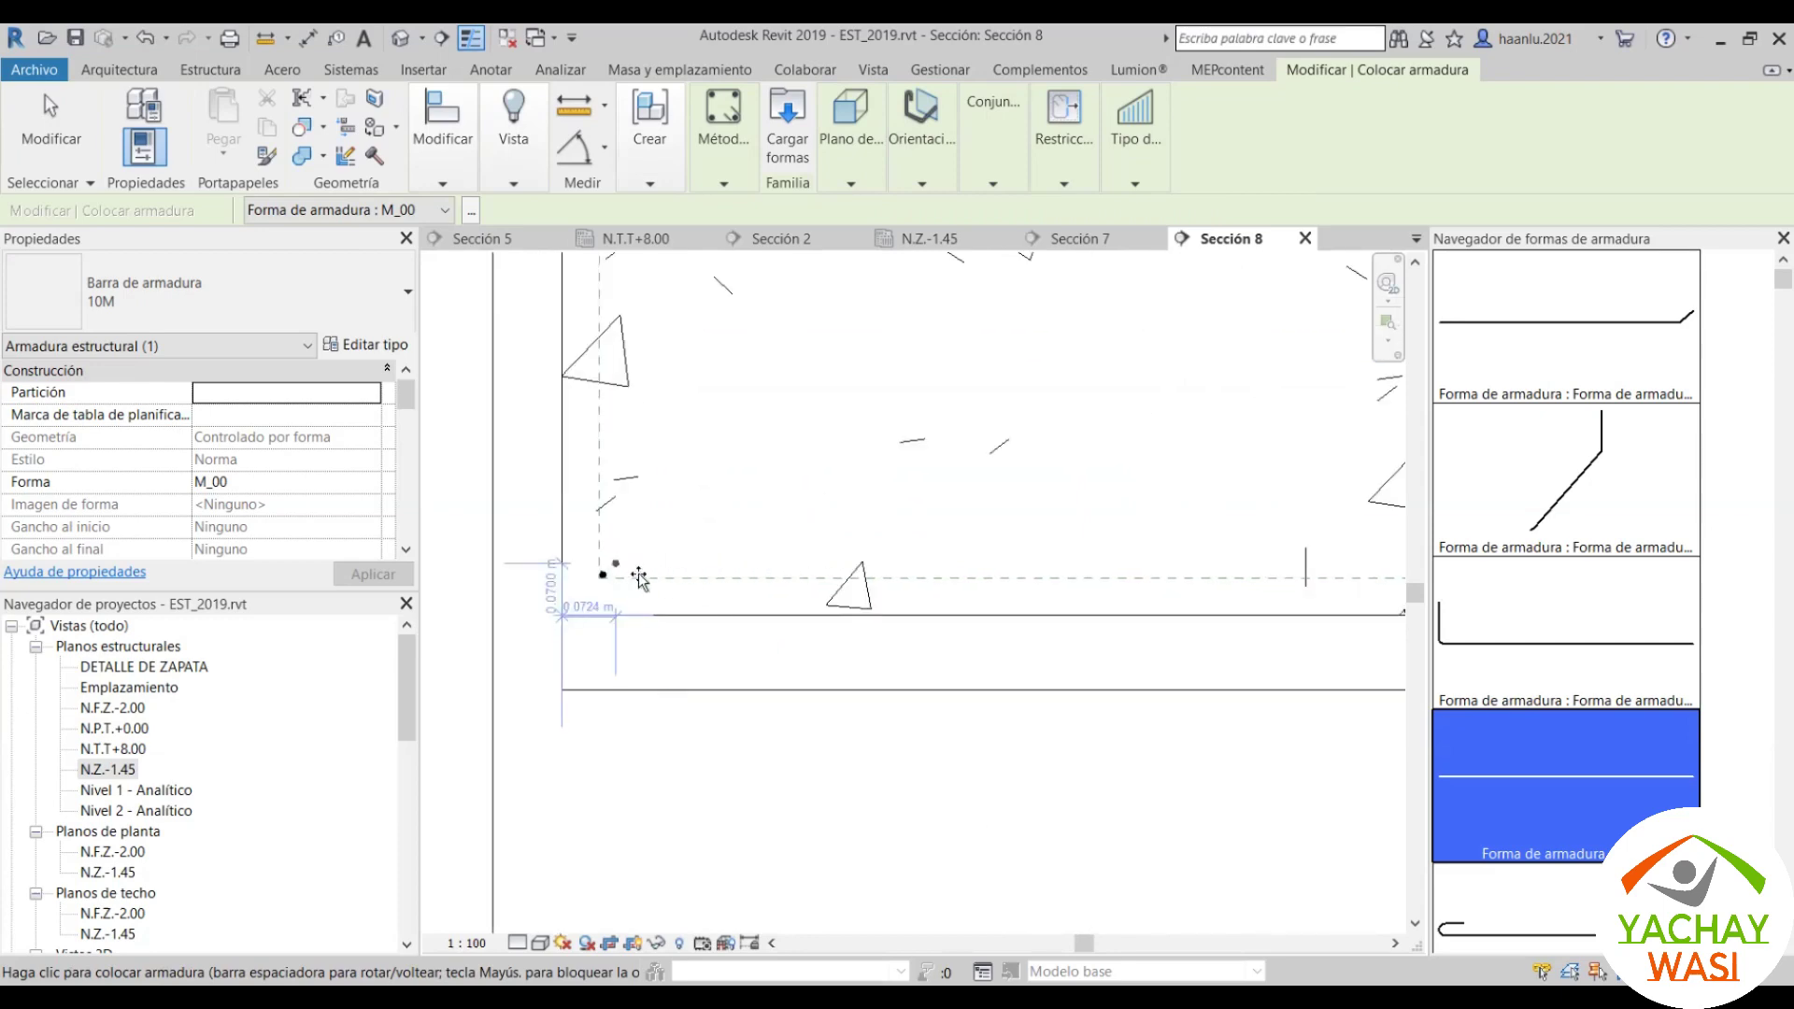
{"action": "scroll", "coordinate": [645, 597], "scroll_direction": "down", "scroll_amount": 2}
{"action": "scroll", "coordinate": [688, 604], "scroll_direction": "down", "scroll_amount": 1}
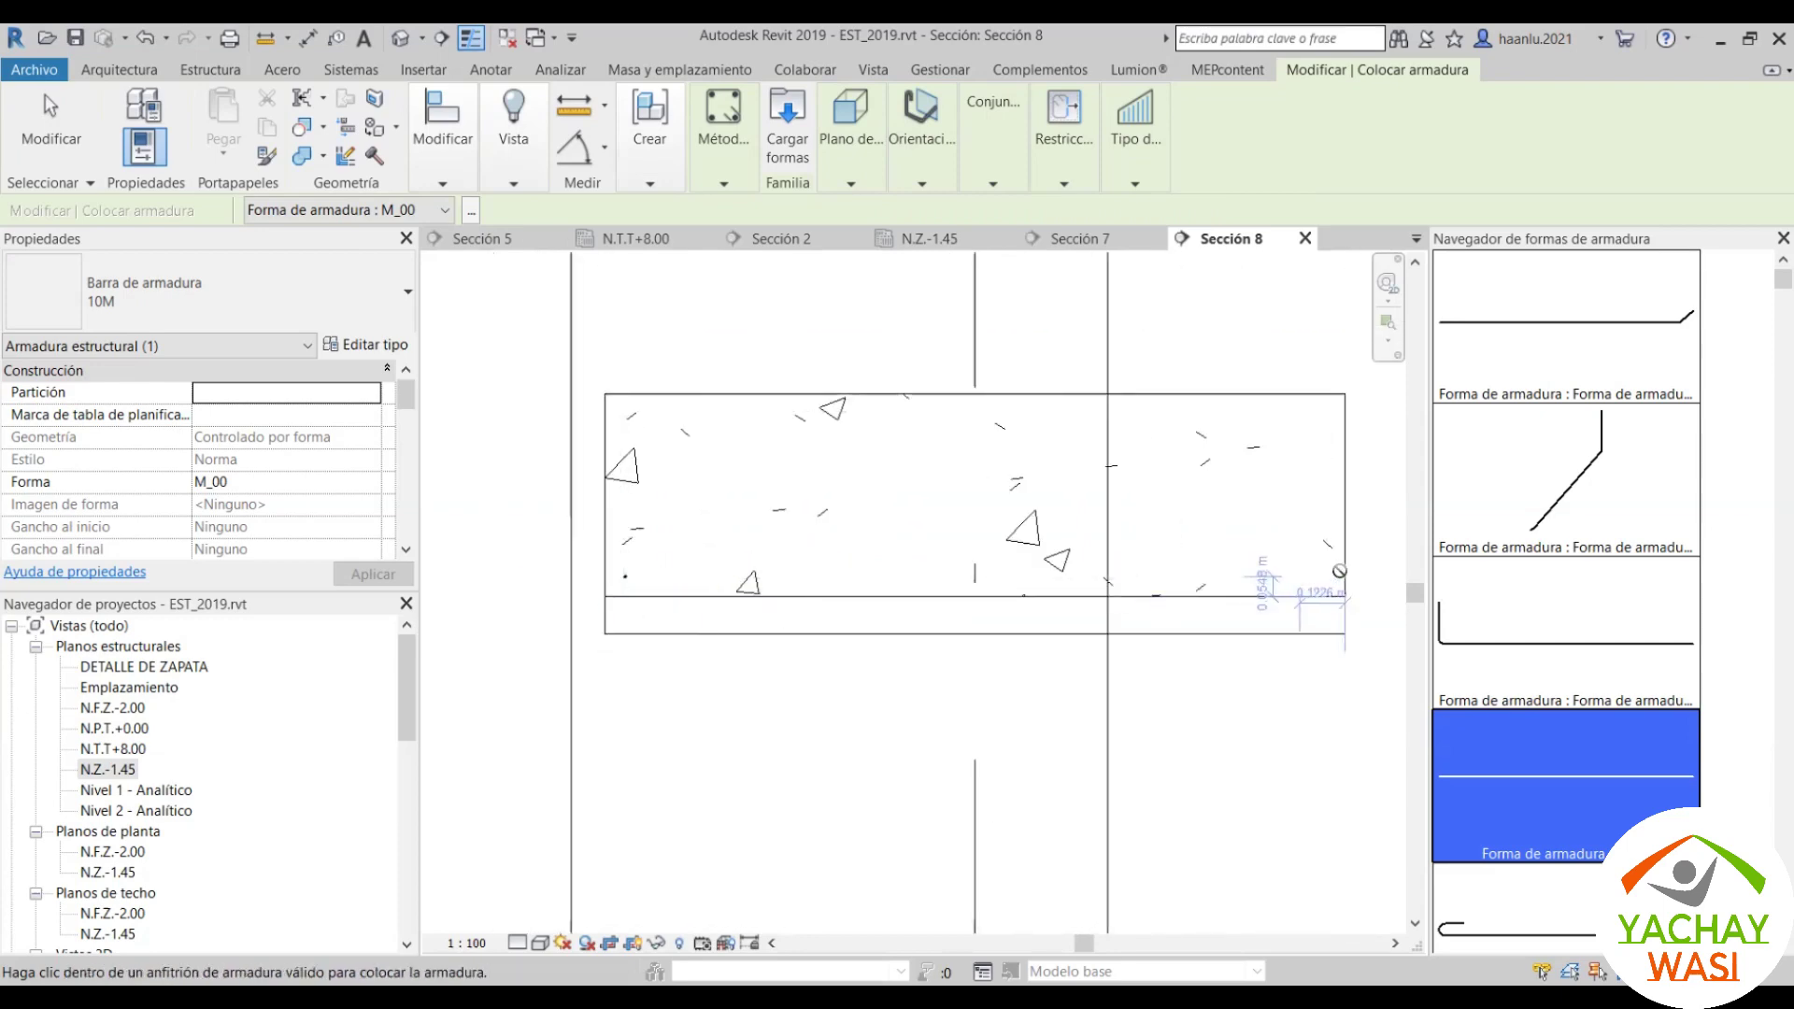
Step: Place a 10M bar along the footing bottom, oriented Perpendicular to Cover
{"action": "scroll", "coordinate": [575, 574], "scroll_direction": "up", "scroll_amount": 2}
{"action": "scroll", "coordinate": [587, 584], "scroll_direction": "up", "scroll_amount": 1}
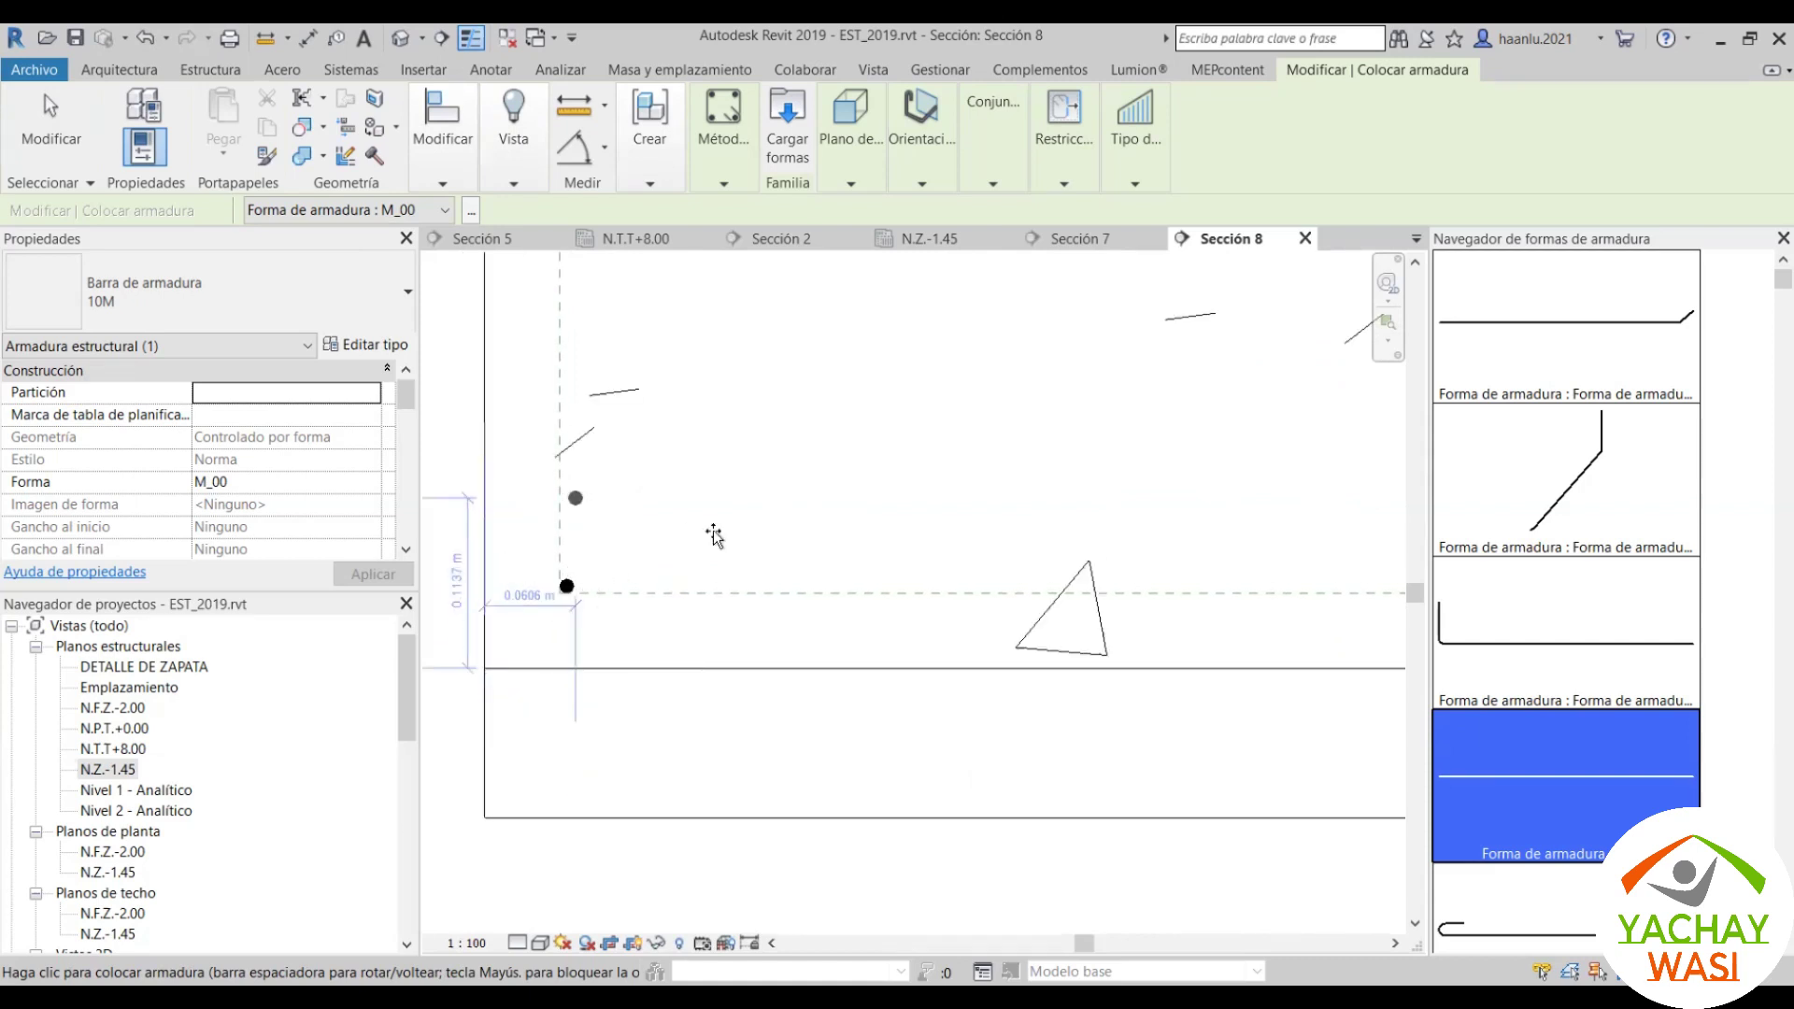
{"action": "scroll", "coordinate": [715, 532], "scroll_direction": "down", "scroll_amount": 2}
{"action": "scroll", "coordinate": [710, 598], "scroll_direction": "up", "scroll_amount": 2}
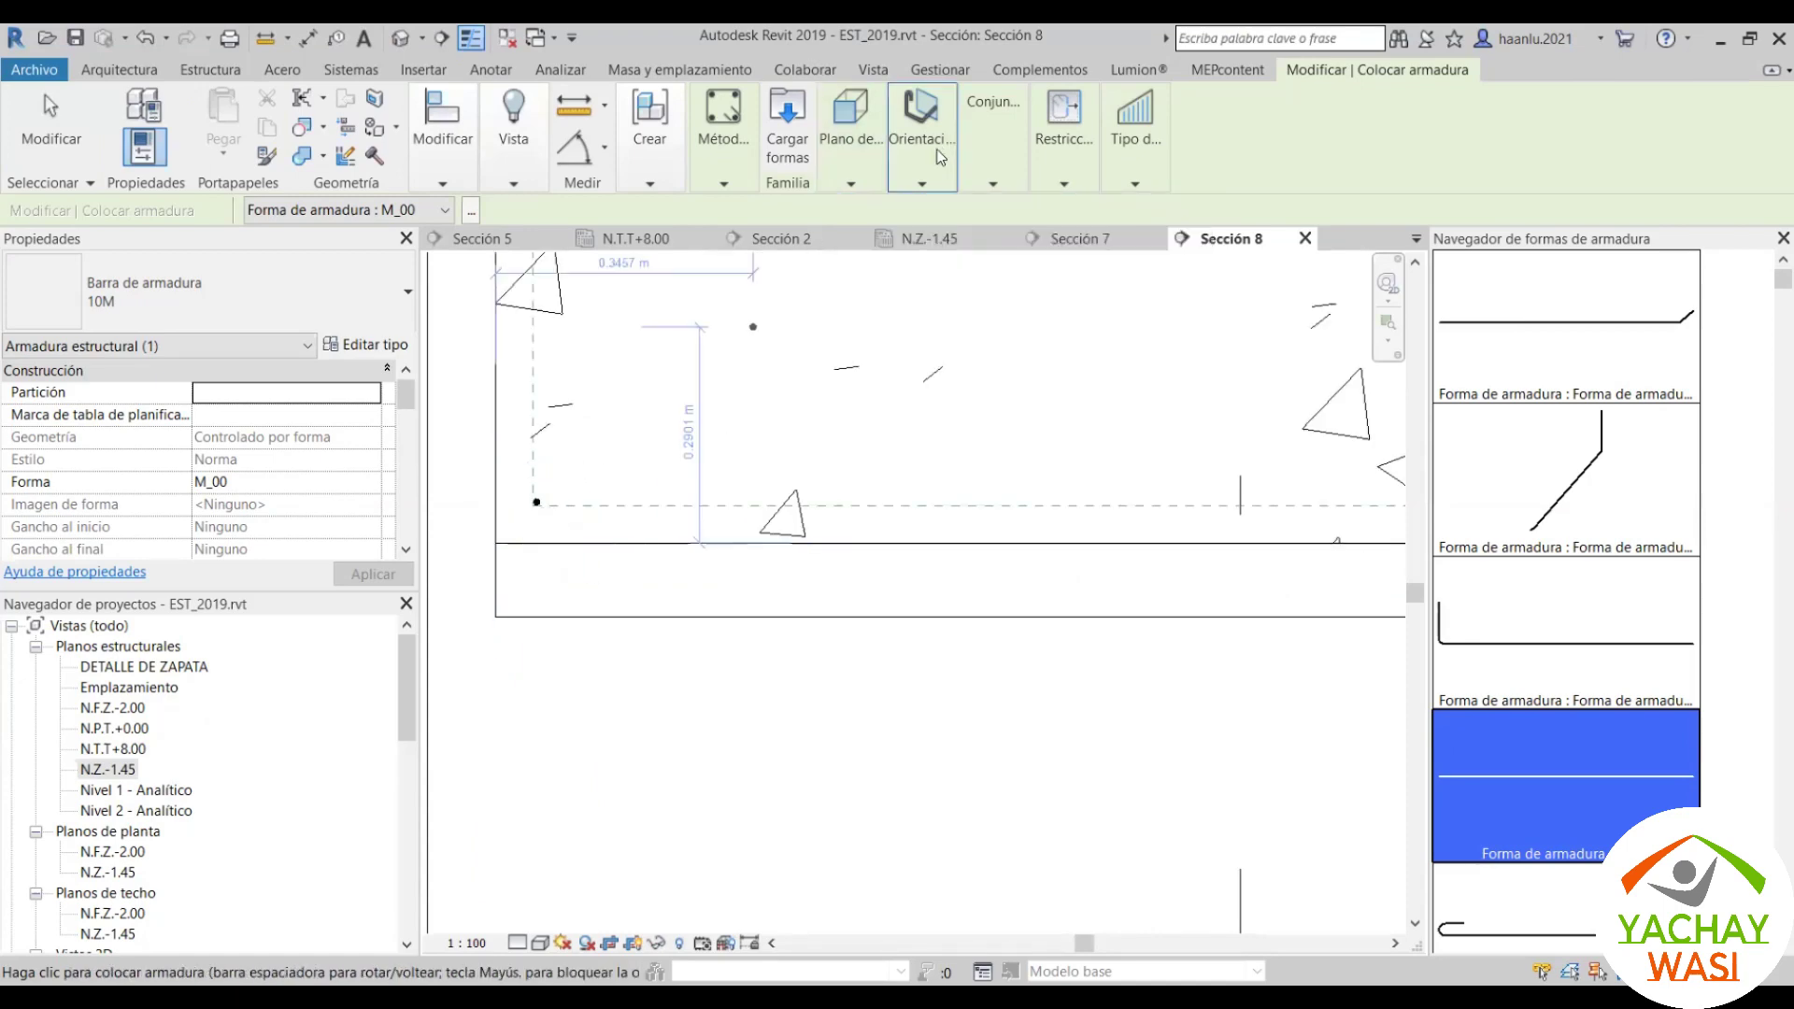
{"action": "left_click", "coordinate": [1144, 245]}
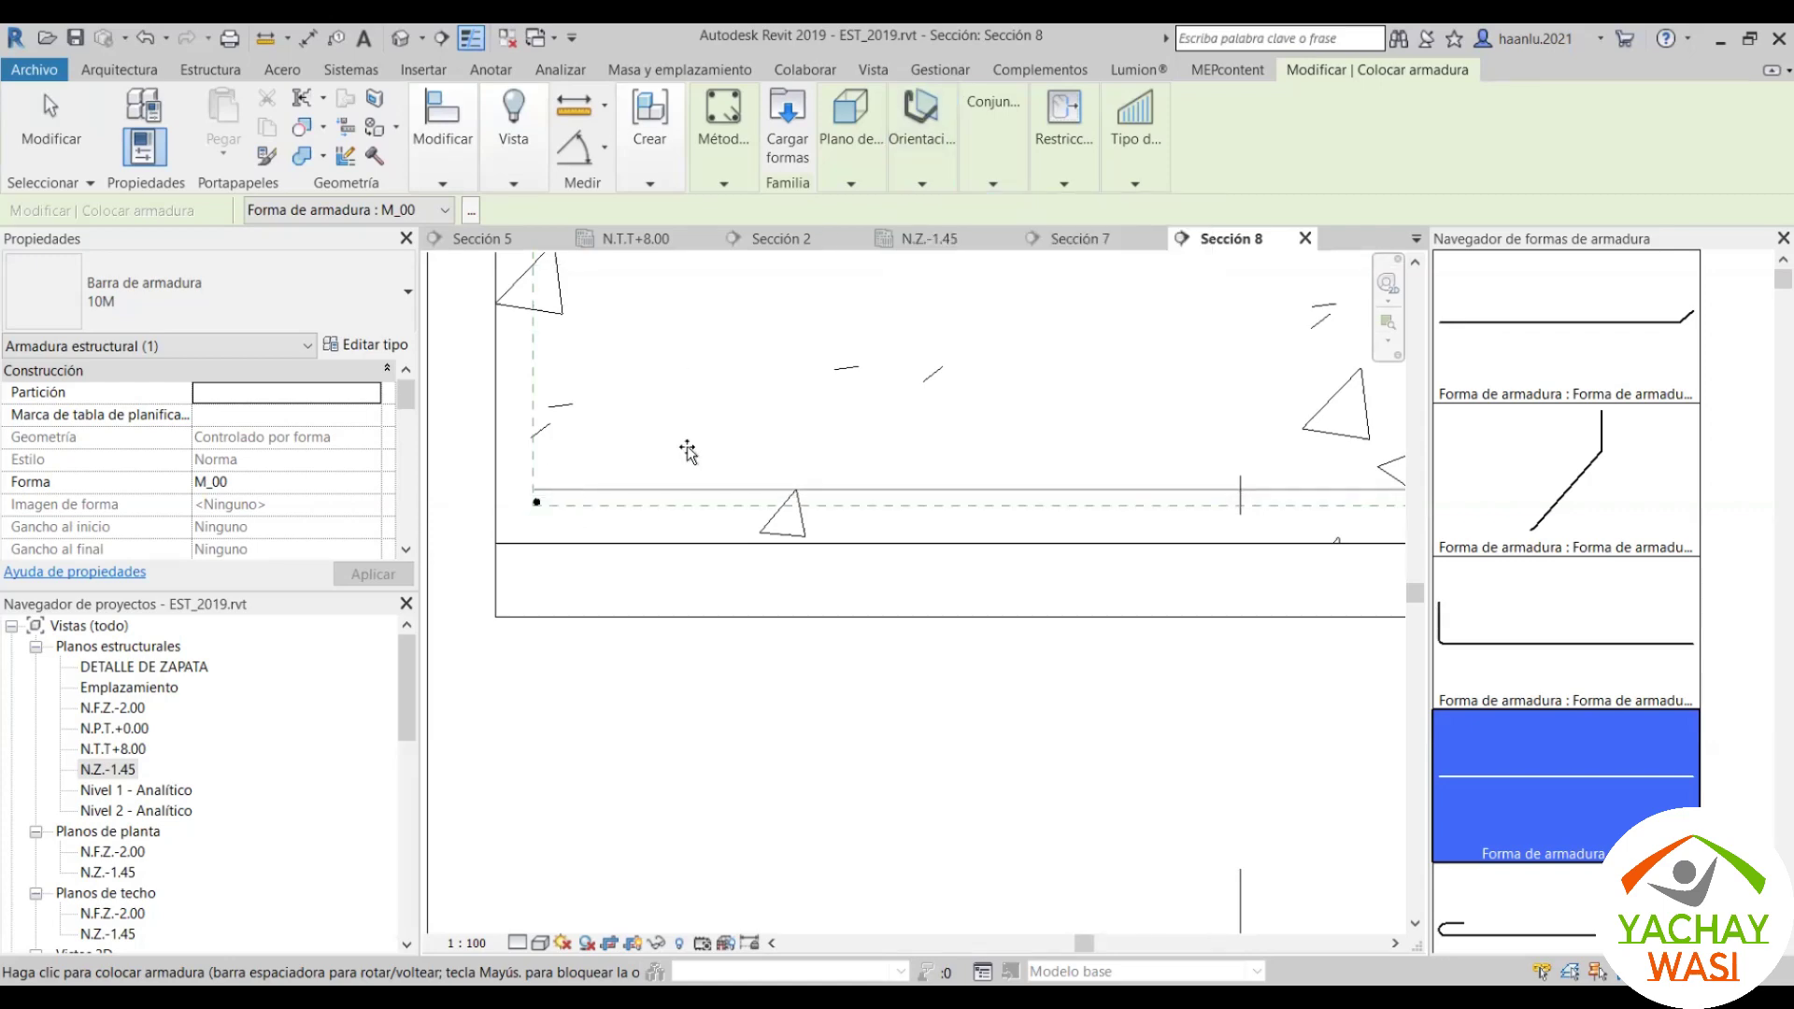
{"action": "left_click", "coordinate": [549, 500]}
{"action": "key", "text": "Escape"}
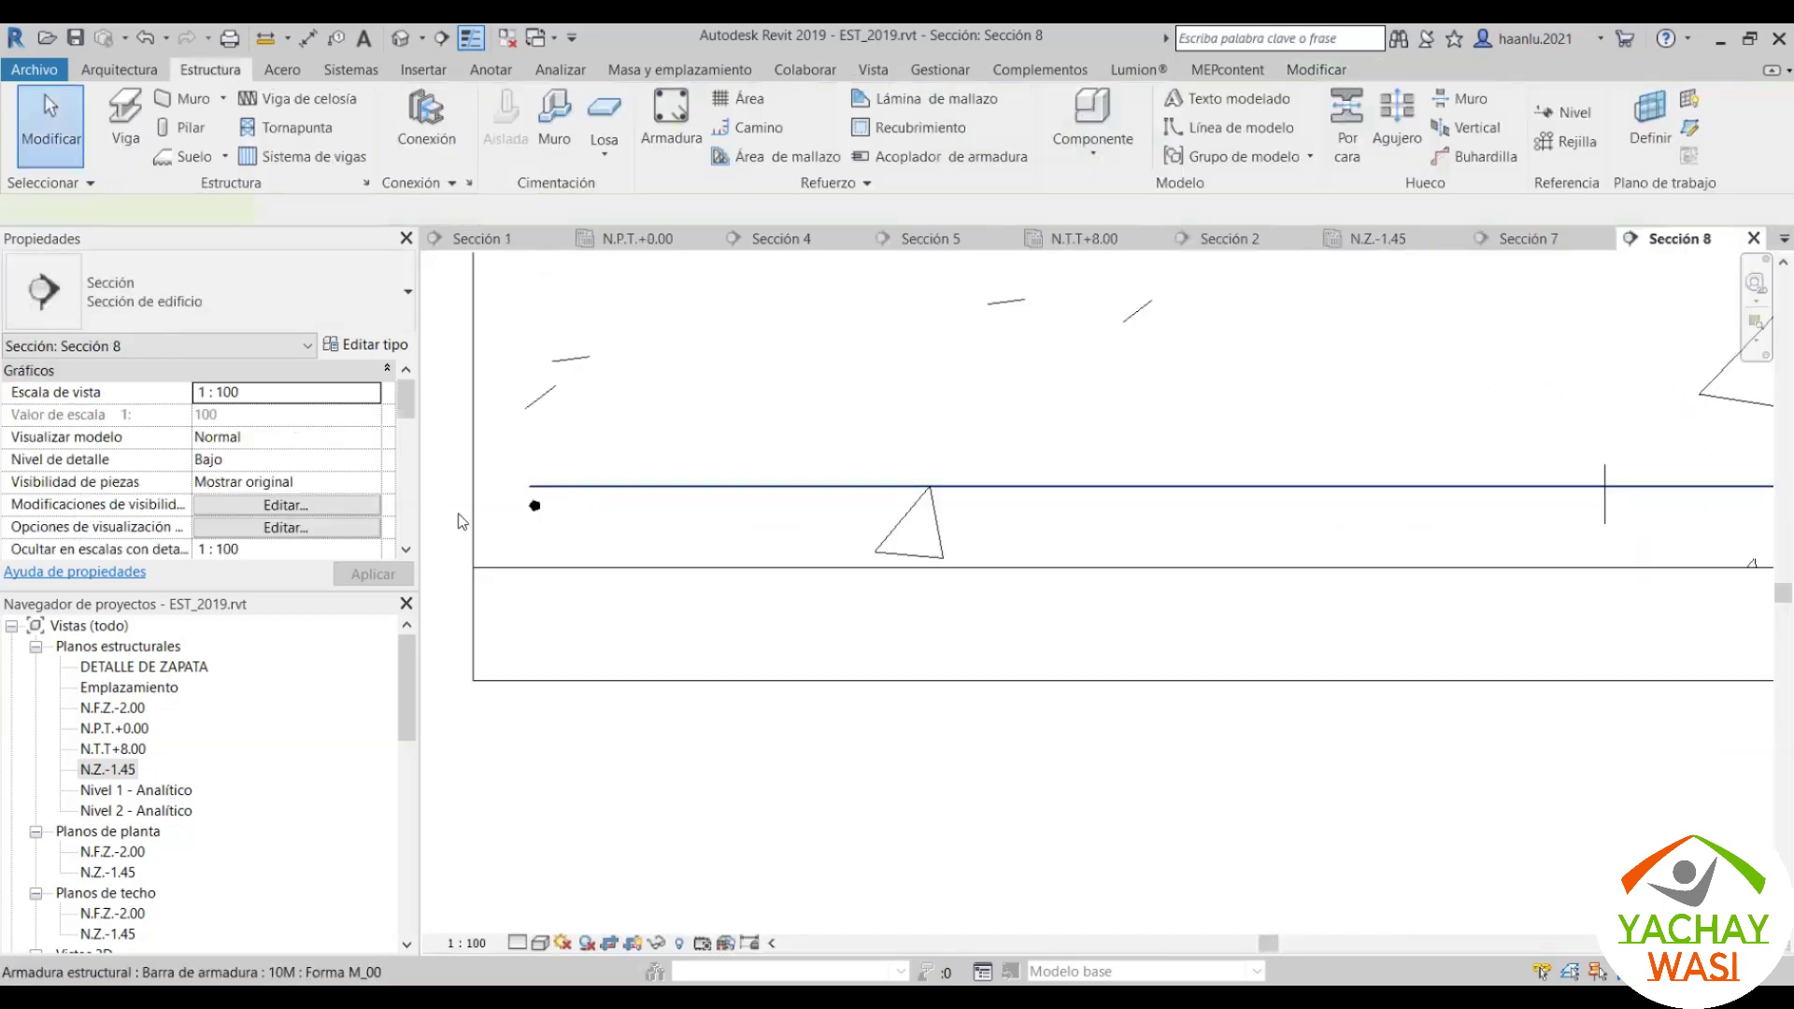
Step: Make the new bar show unobscured and solid in {3D} Copia 1
{"action": "left_click", "coordinate": [514, 485]}
{"action": "scroll", "coordinate": [496, 506], "scroll_direction": "up", "scroll_amount": 2}
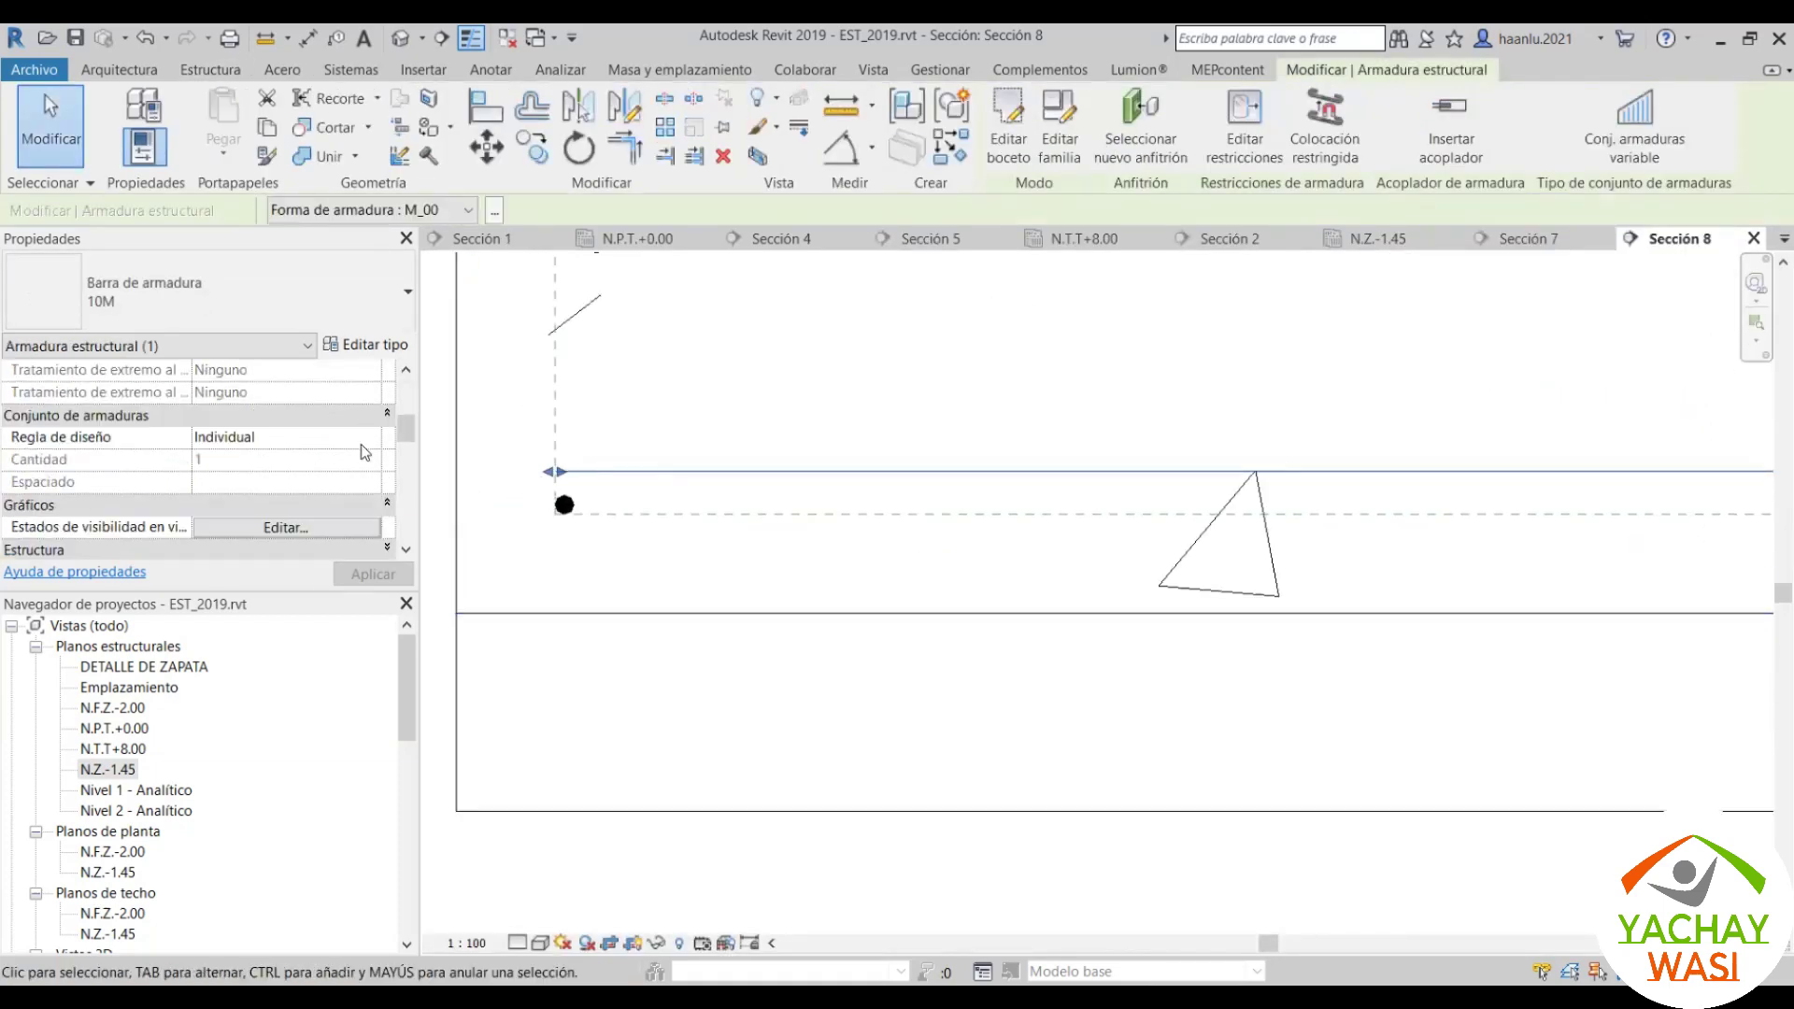
{"action": "left_click", "coordinate": [317, 533]}
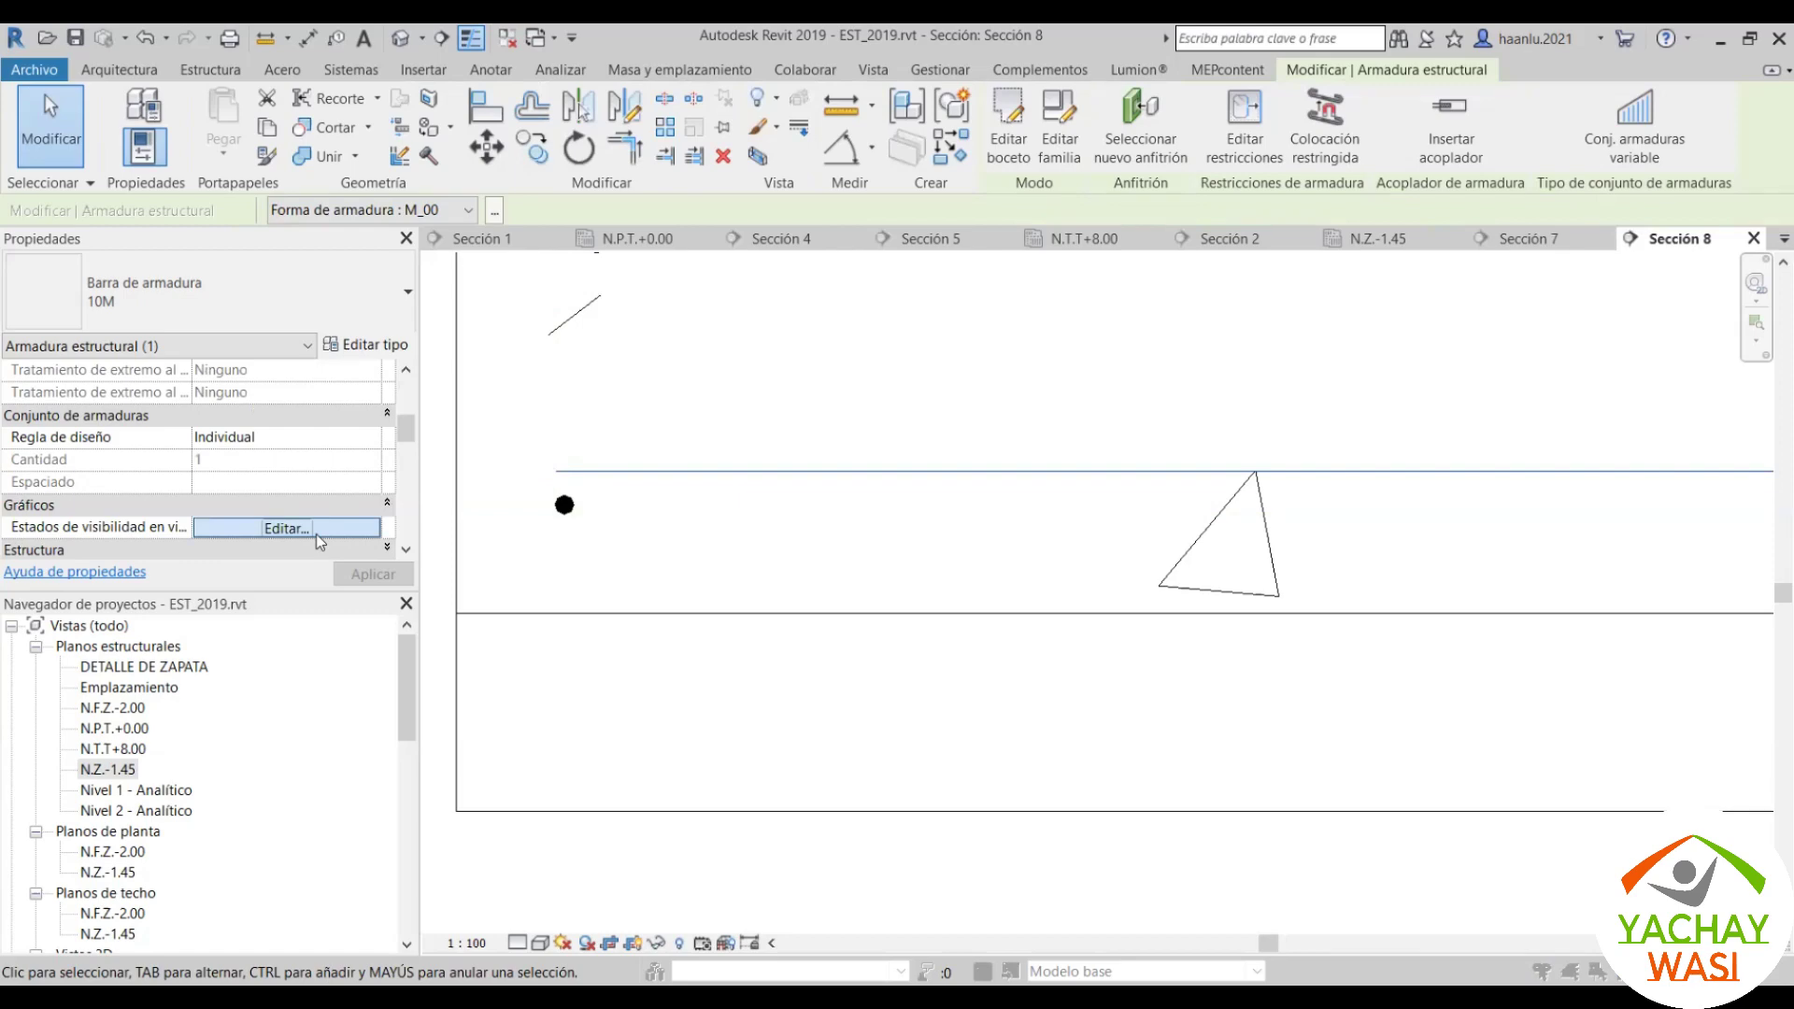
{"action": "scroll", "coordinate": [939, 664], "scroll_direction": "down", "scroll_amount": 5}
{"action": "left_click", "coordinate": [941, 651]}
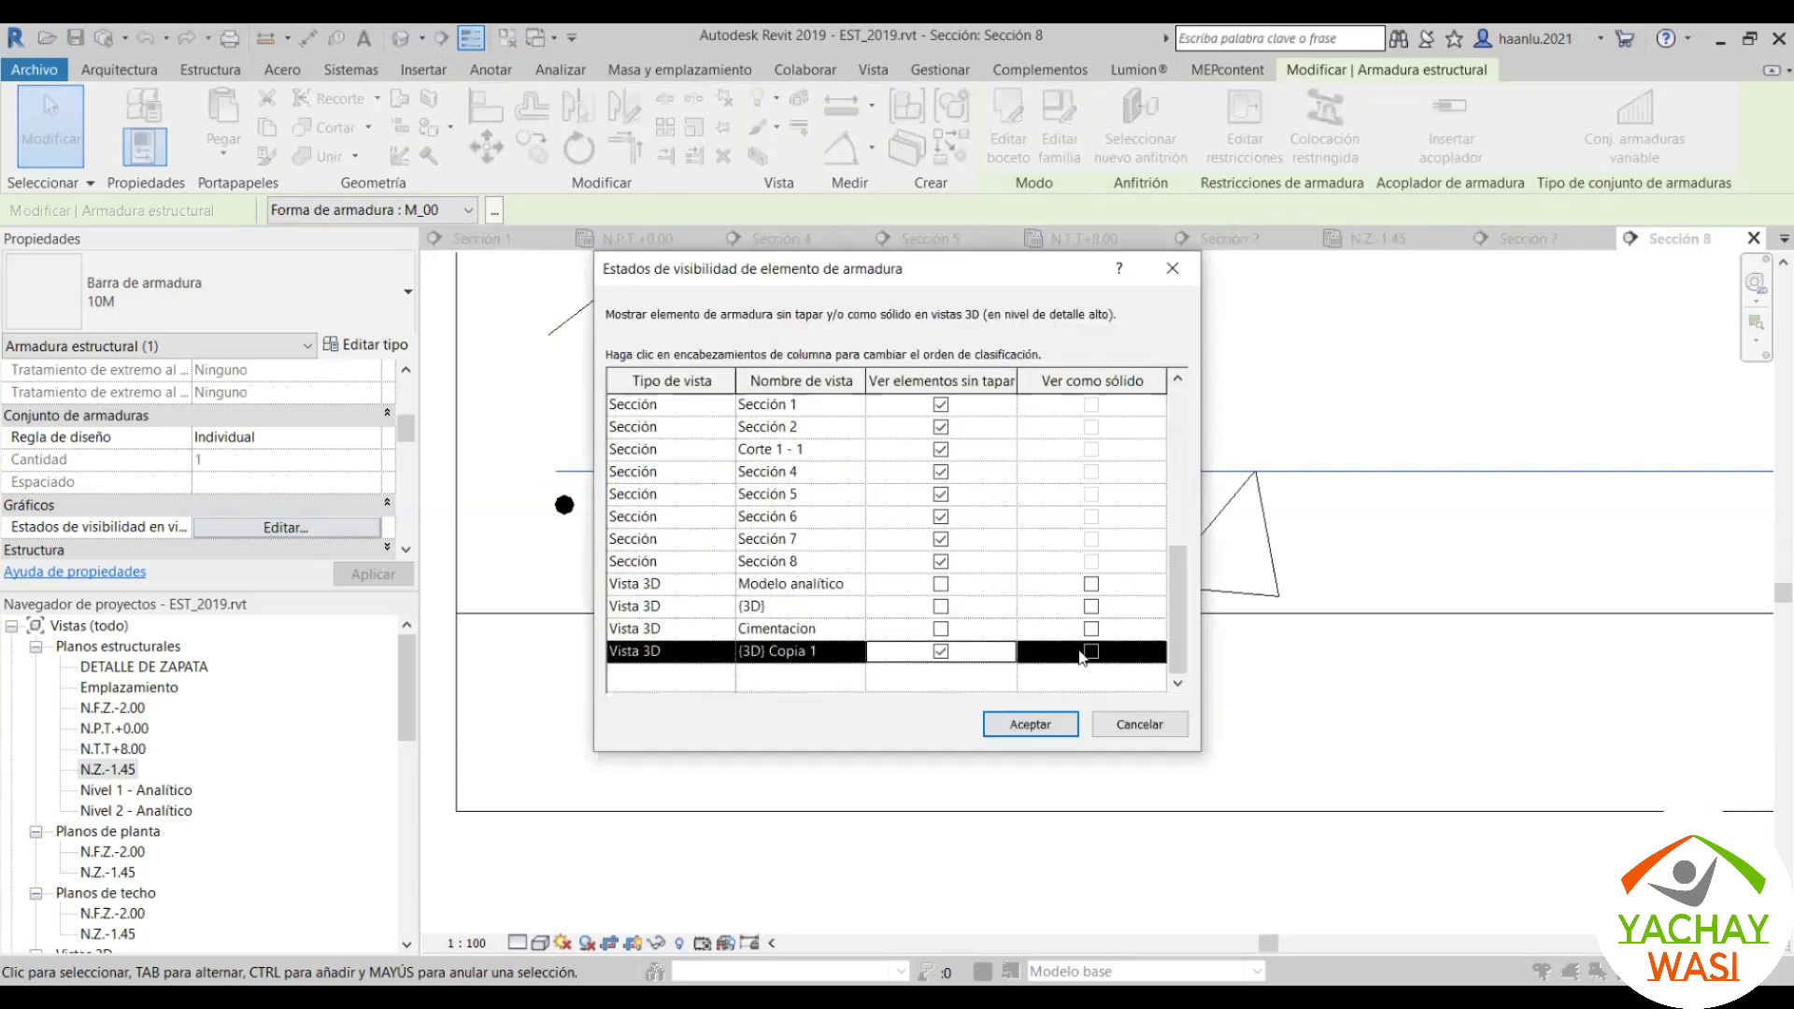
{"action": "left_click", "coordinate": [1090, 651]}
{"action": "left_click", "coordinate": [1016, 728]}
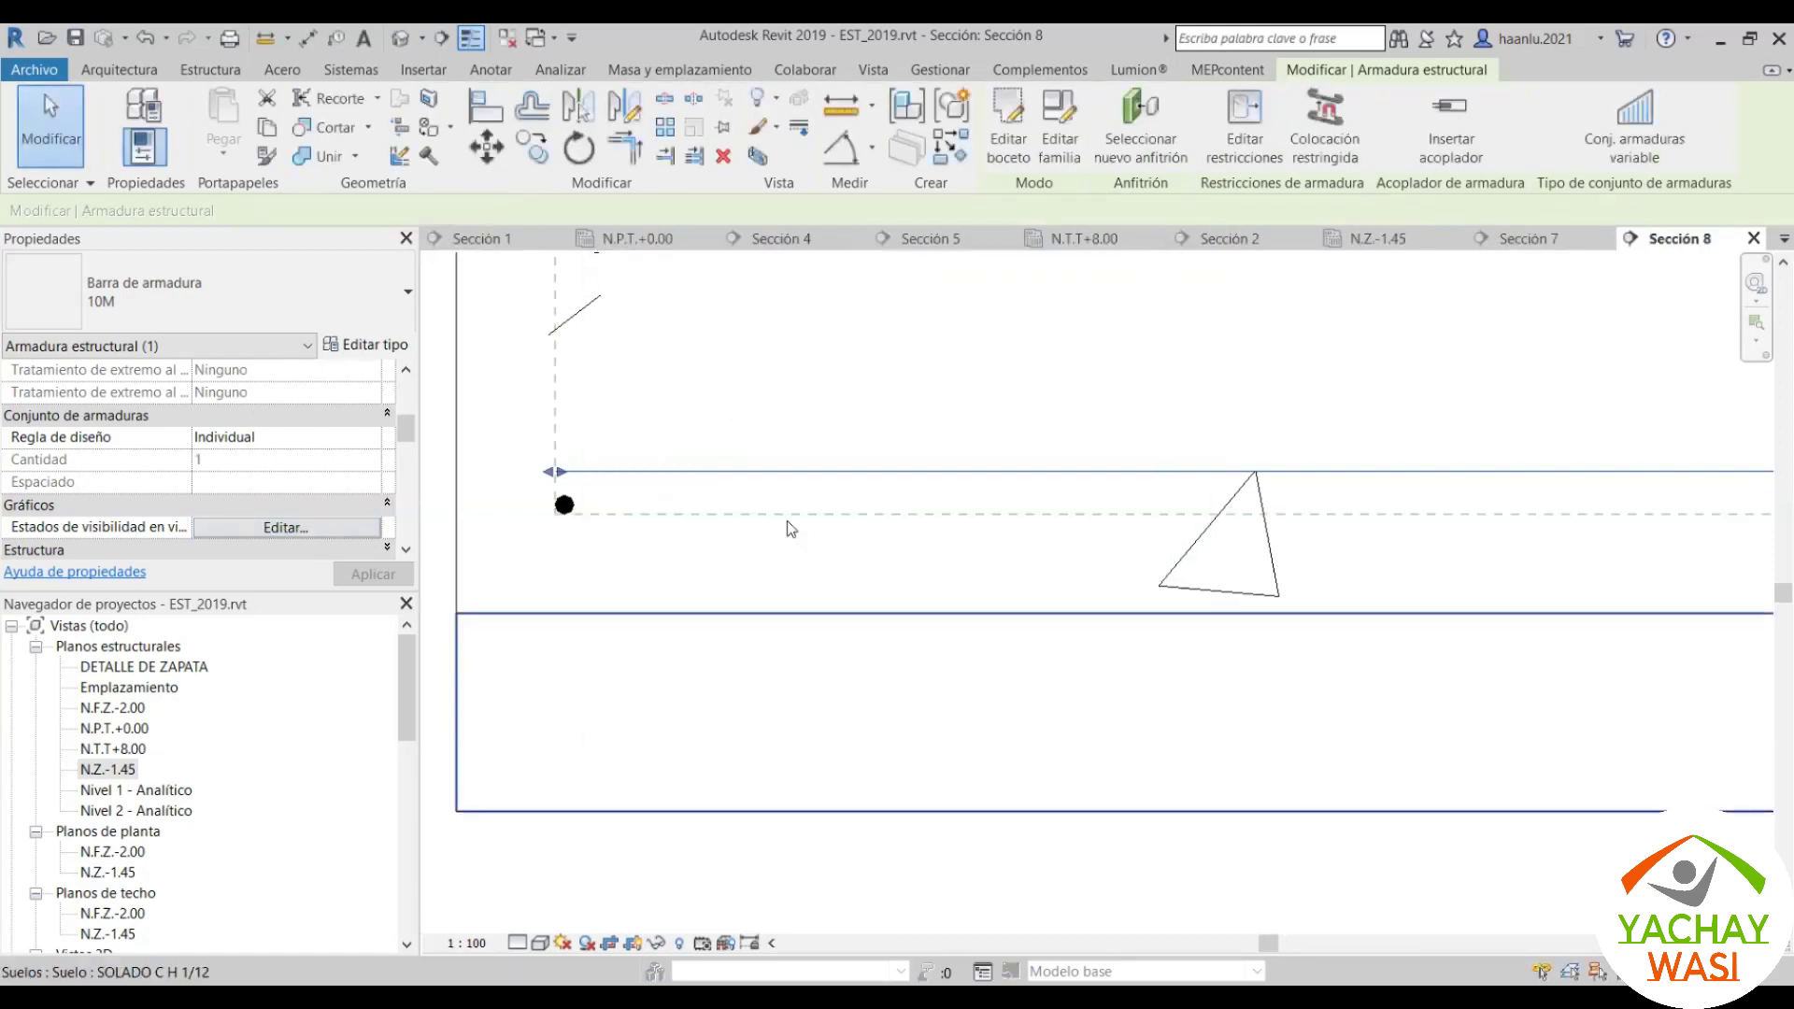
Step: Switch Sección 8 to Hidden Line and move the bar just below the slab edge
{"action": "left_click", "coordinate": [517, 943]}
{"action": "left_click", "coordinate": [546, 878]}
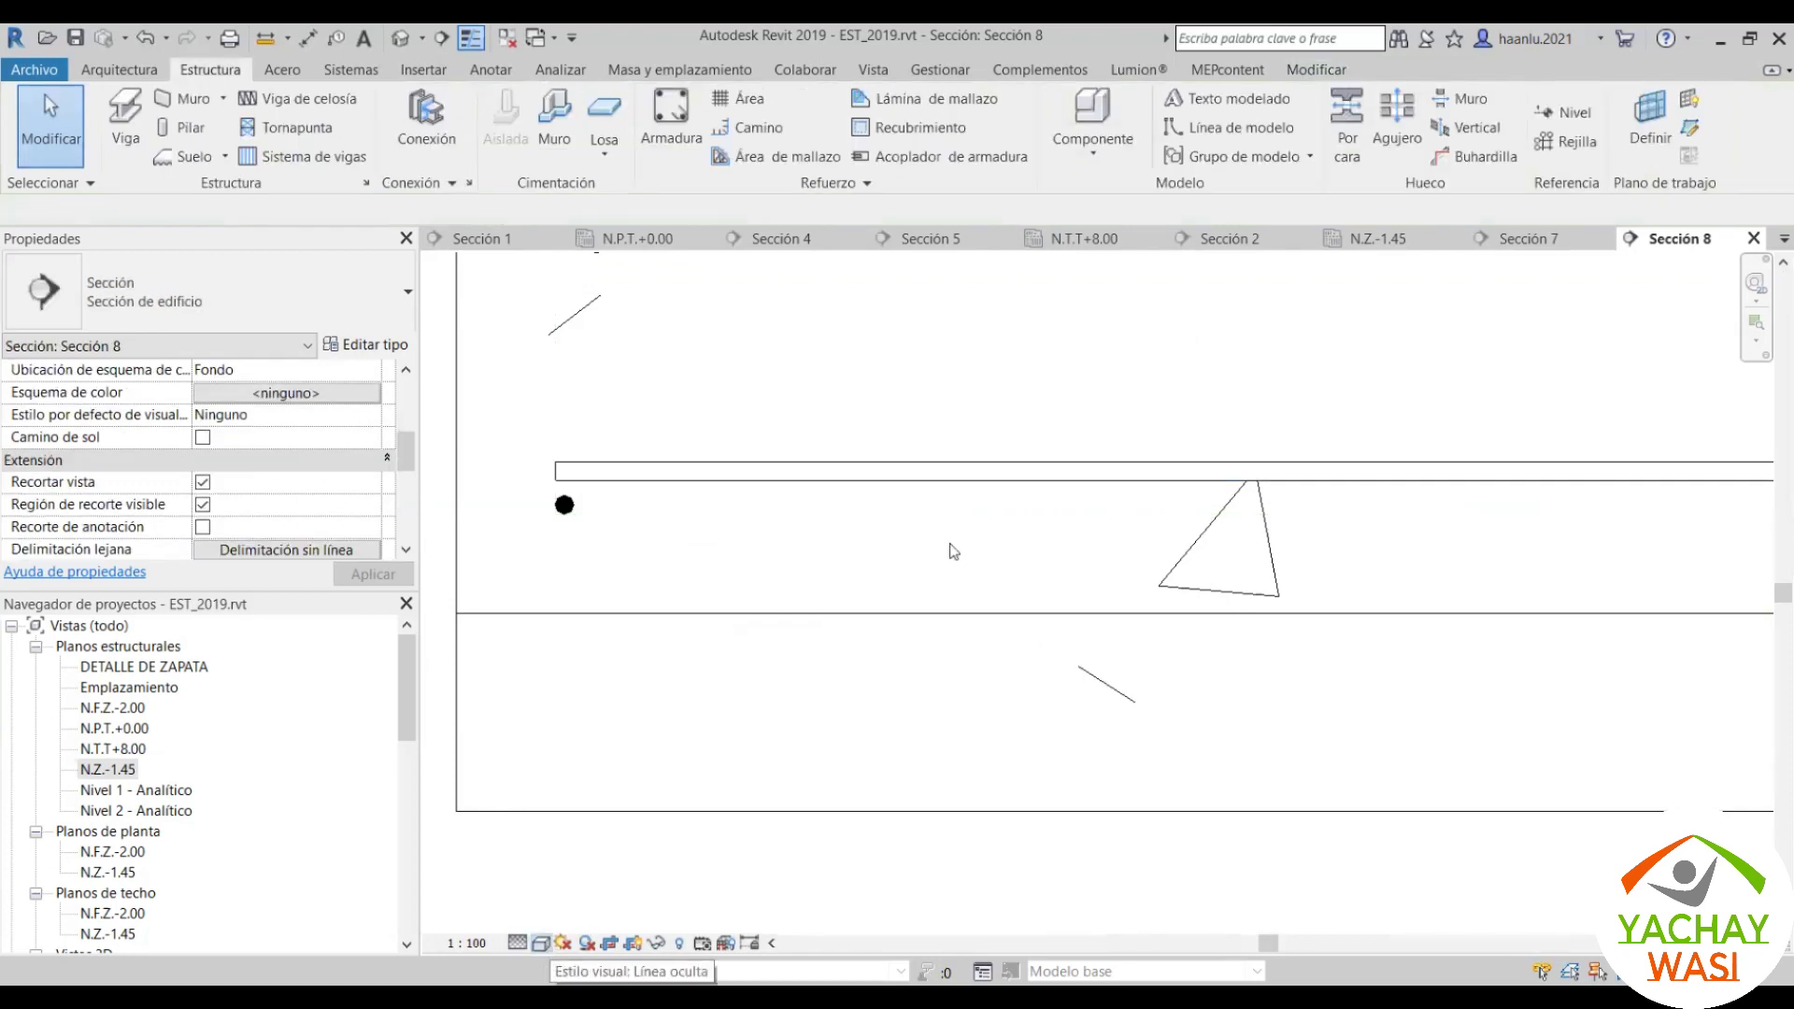
{"action": "left_click", "coordinate": [923, 572]}
{"action": "scroll", "coordinate": [923, 581], "scroll_direction": "up", "scroll_amount": 3}
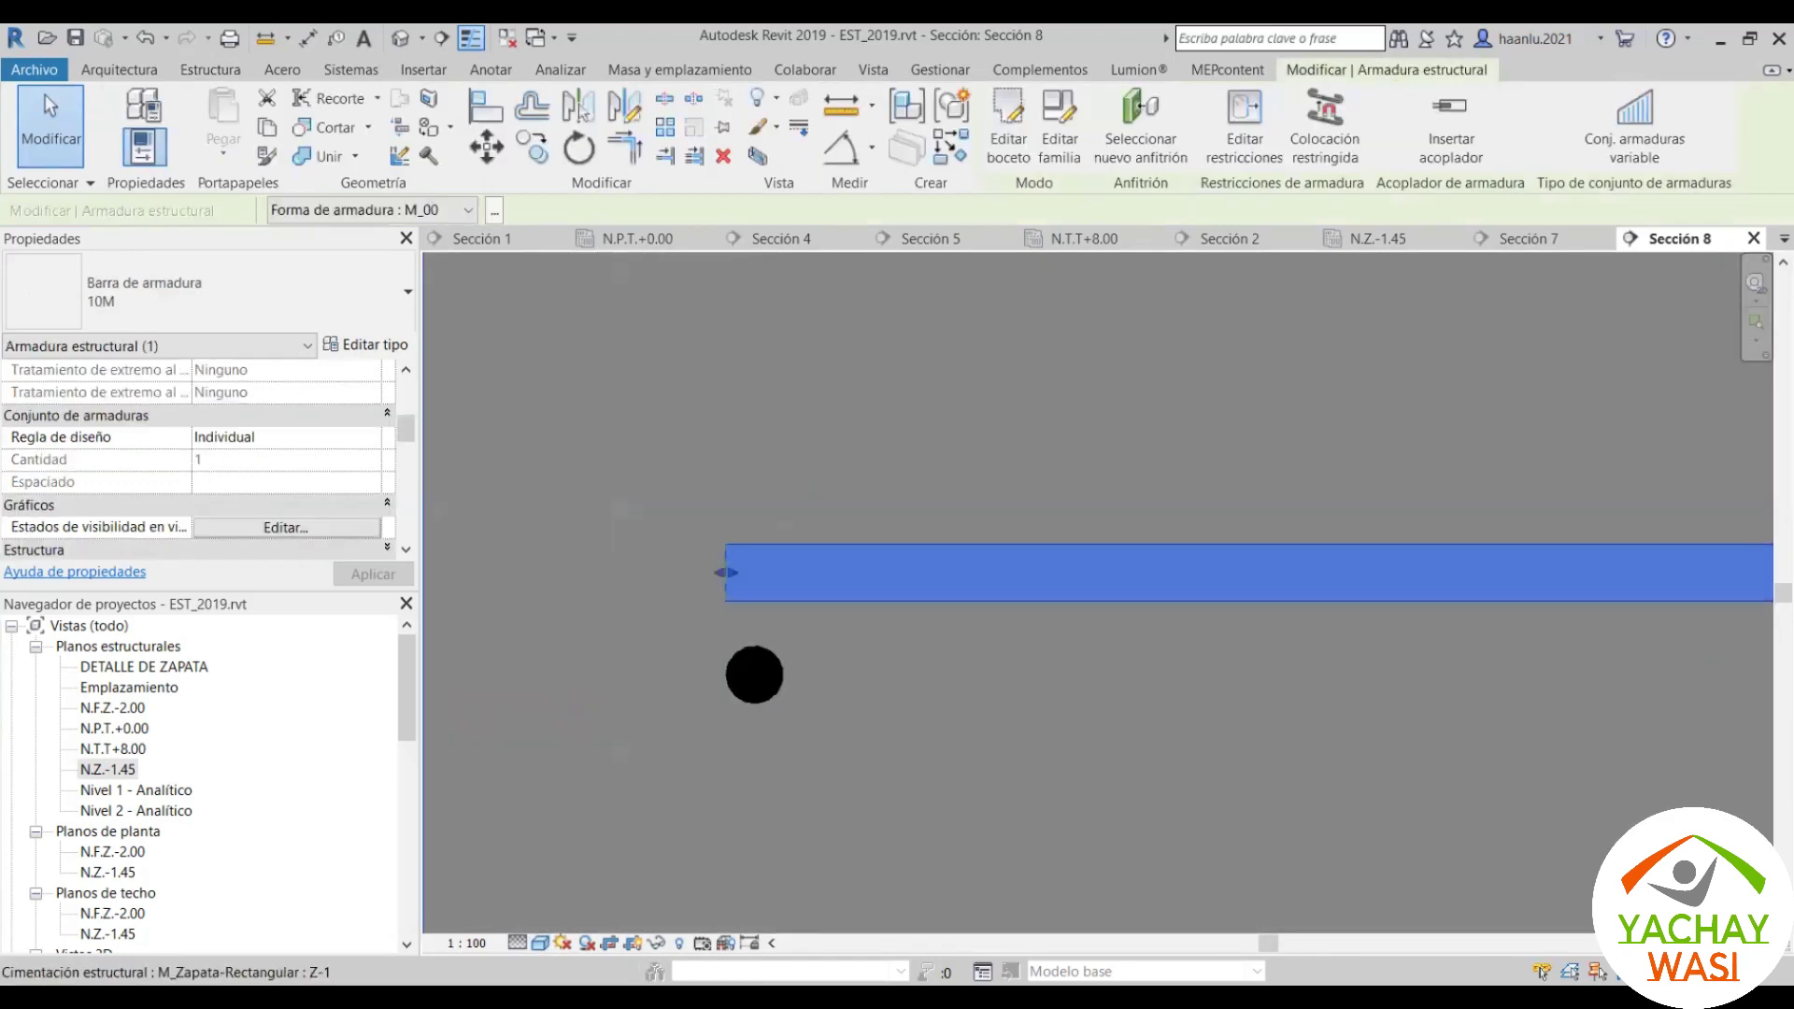
{"action": "scroll", "coordinate": [761, 607], "scroll_direction": "up", "scroll_amount": 2}
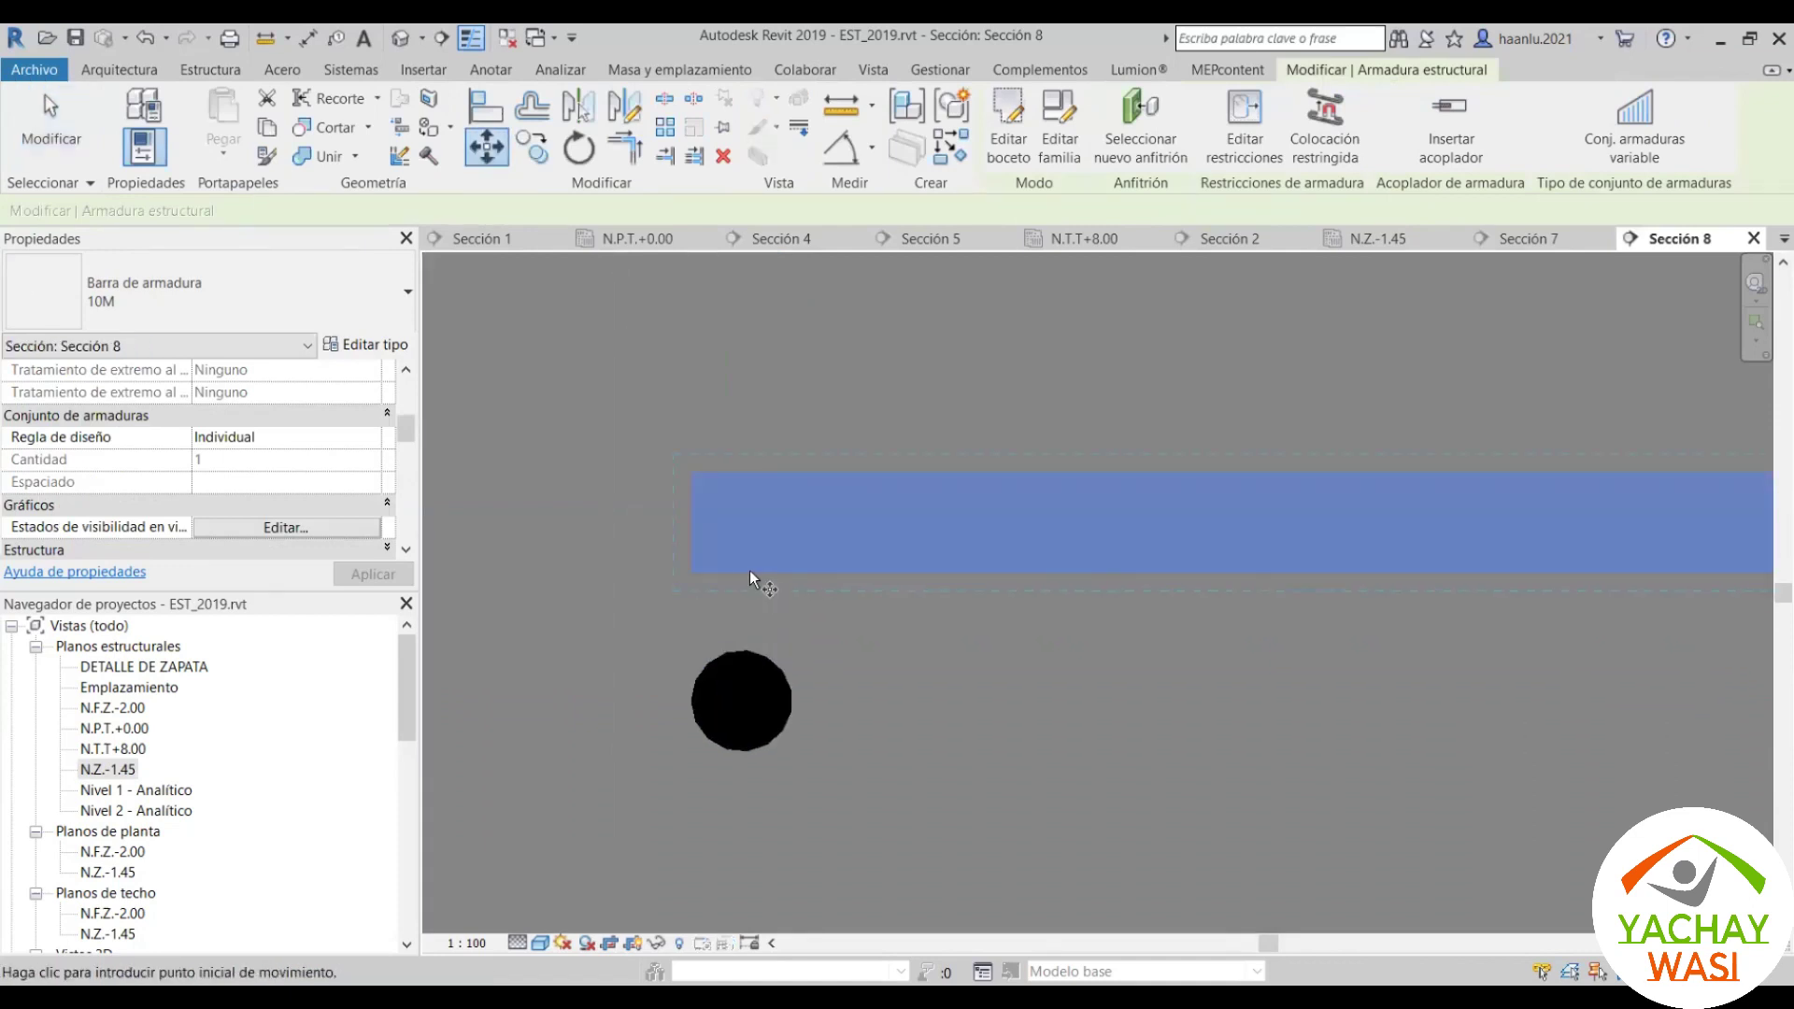
{"action": "left_click", "coordinate": [749, 570]}
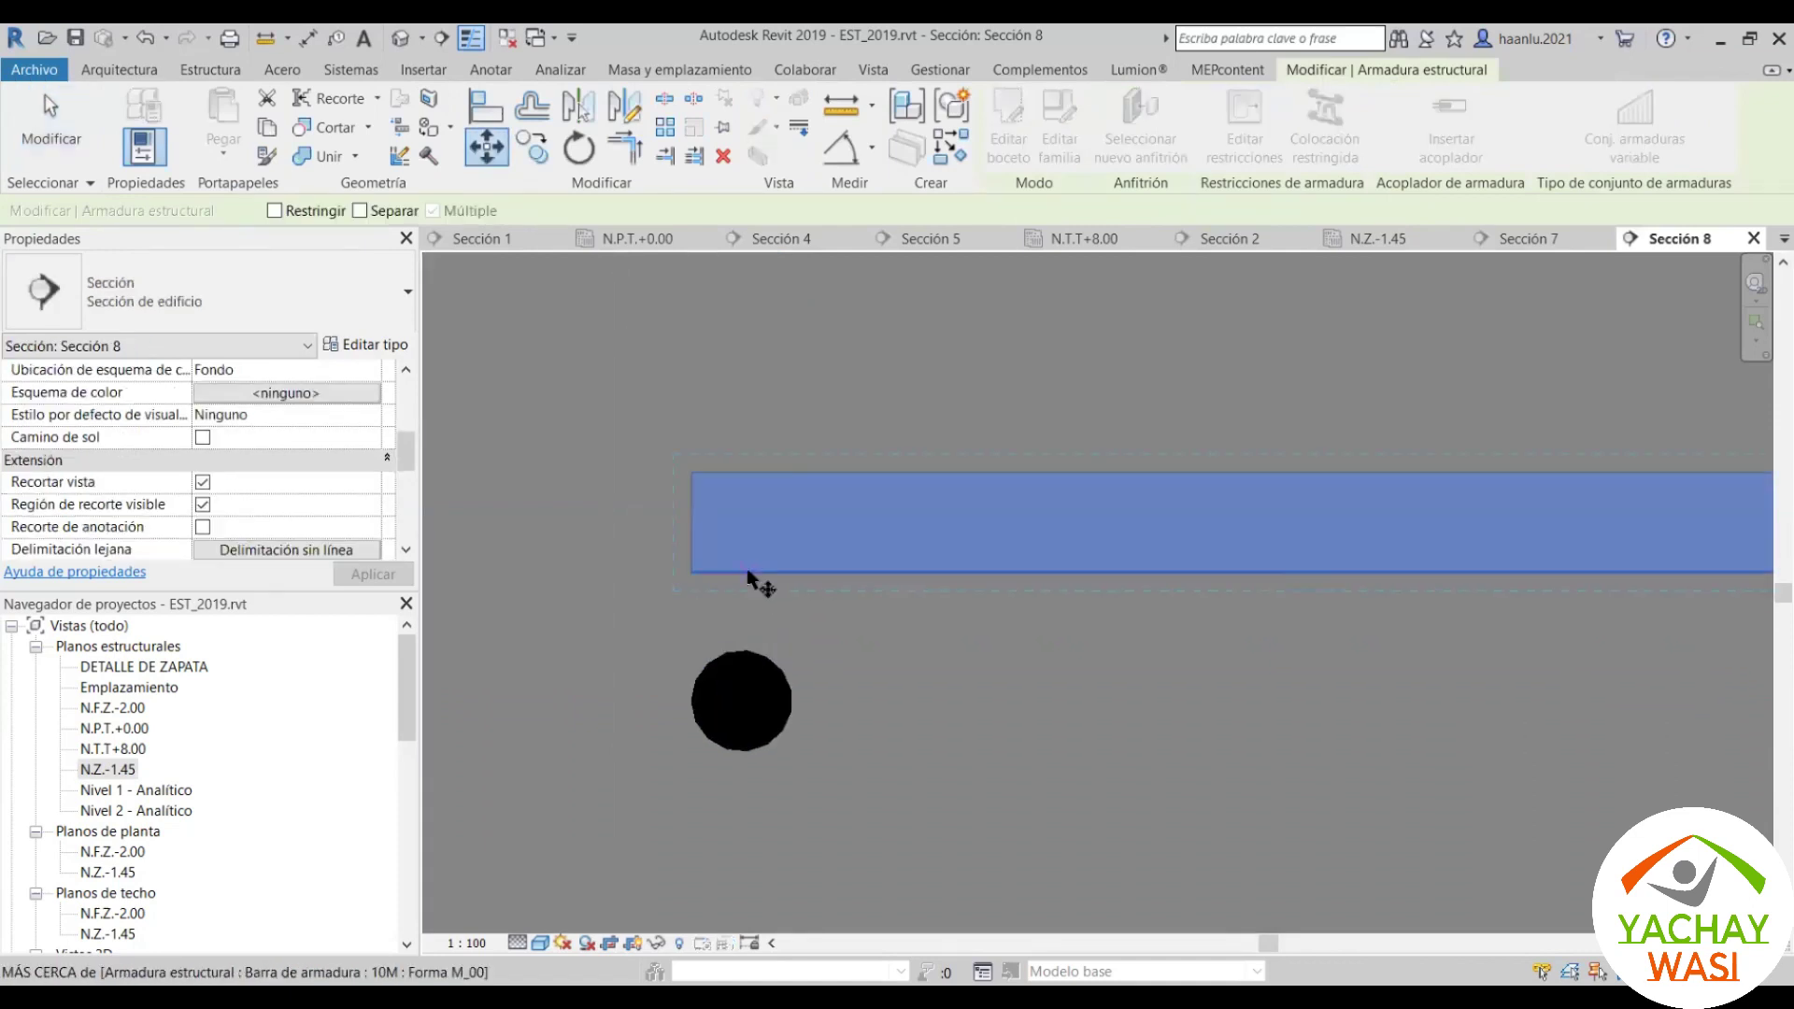
{"action": "left_click", "coordinate": [746, 618]}
{"action": "scroll", "coordinate": [677, 649], "scroll_direction": "down", "scroll_amount": 3}
{"action": "left_click", "coordinate": [676, 654]}
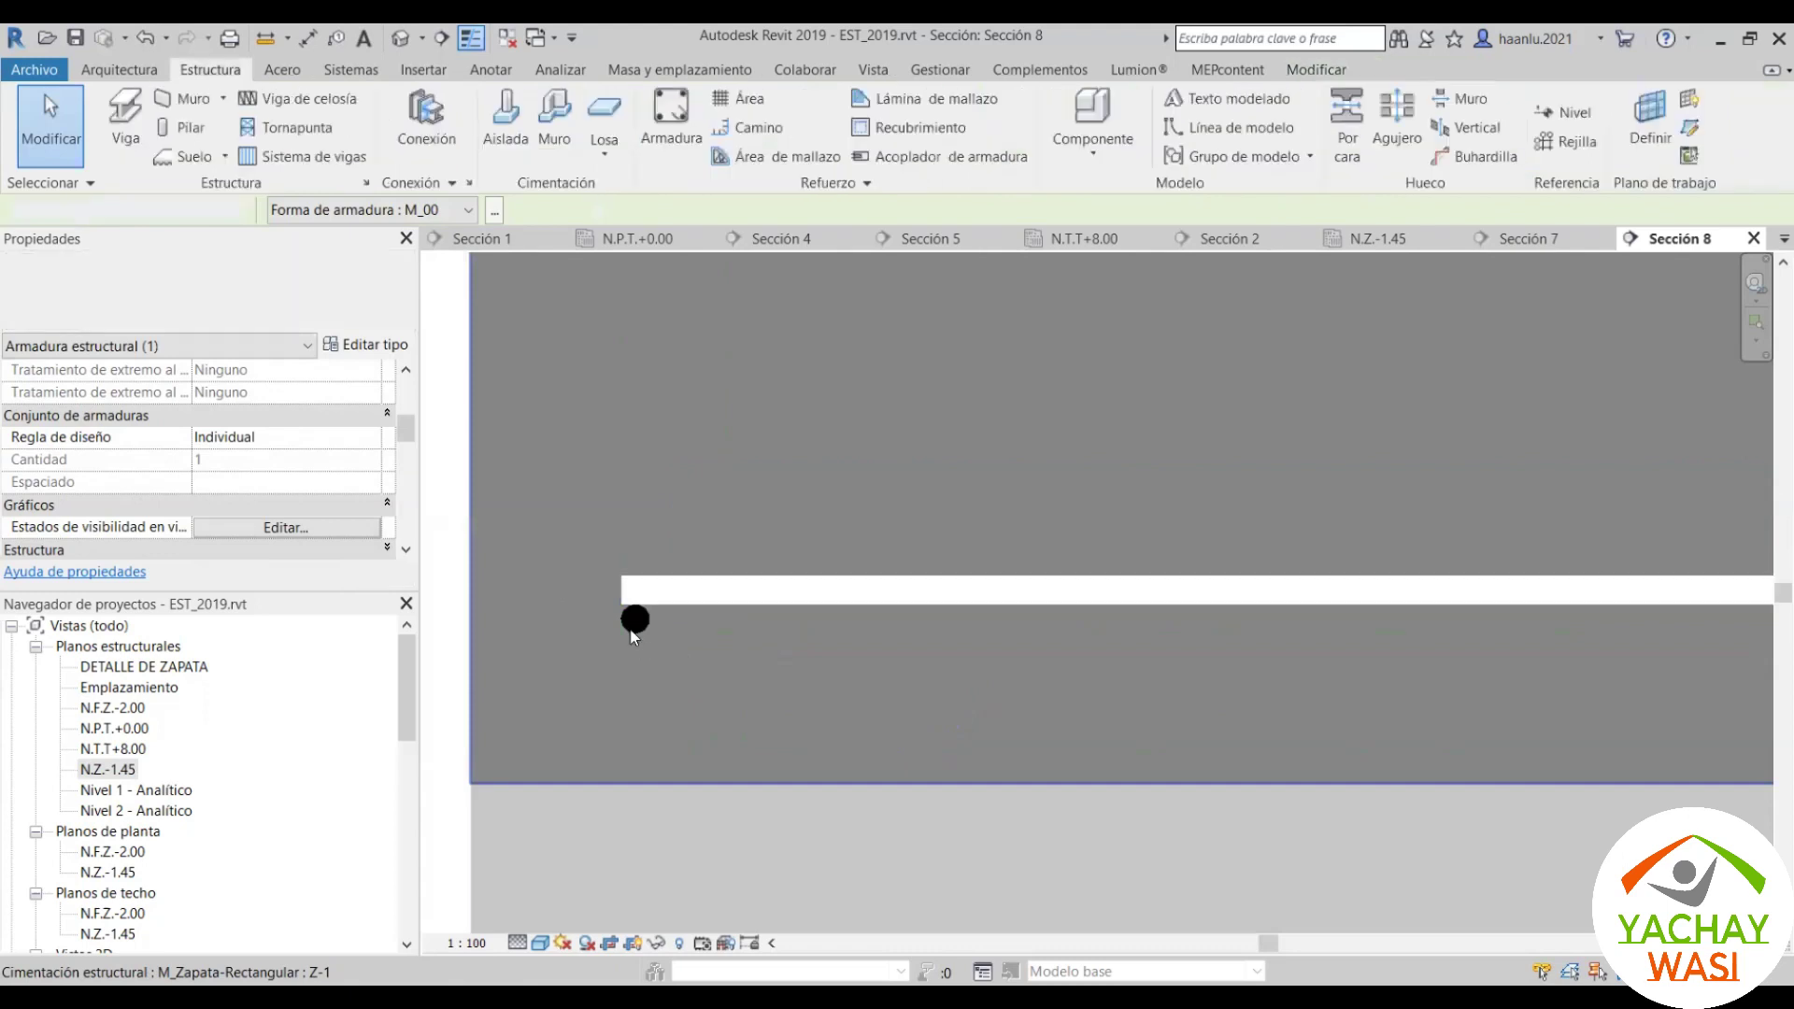
Step: Change the bar's layout rule to Number with Spacing
{"action": "left_click", "coordinate": [635, 619]}
{"action": "scroll", "coordinate": [334, 439], "scroll_direction": "down", "scroll_amount": 3}
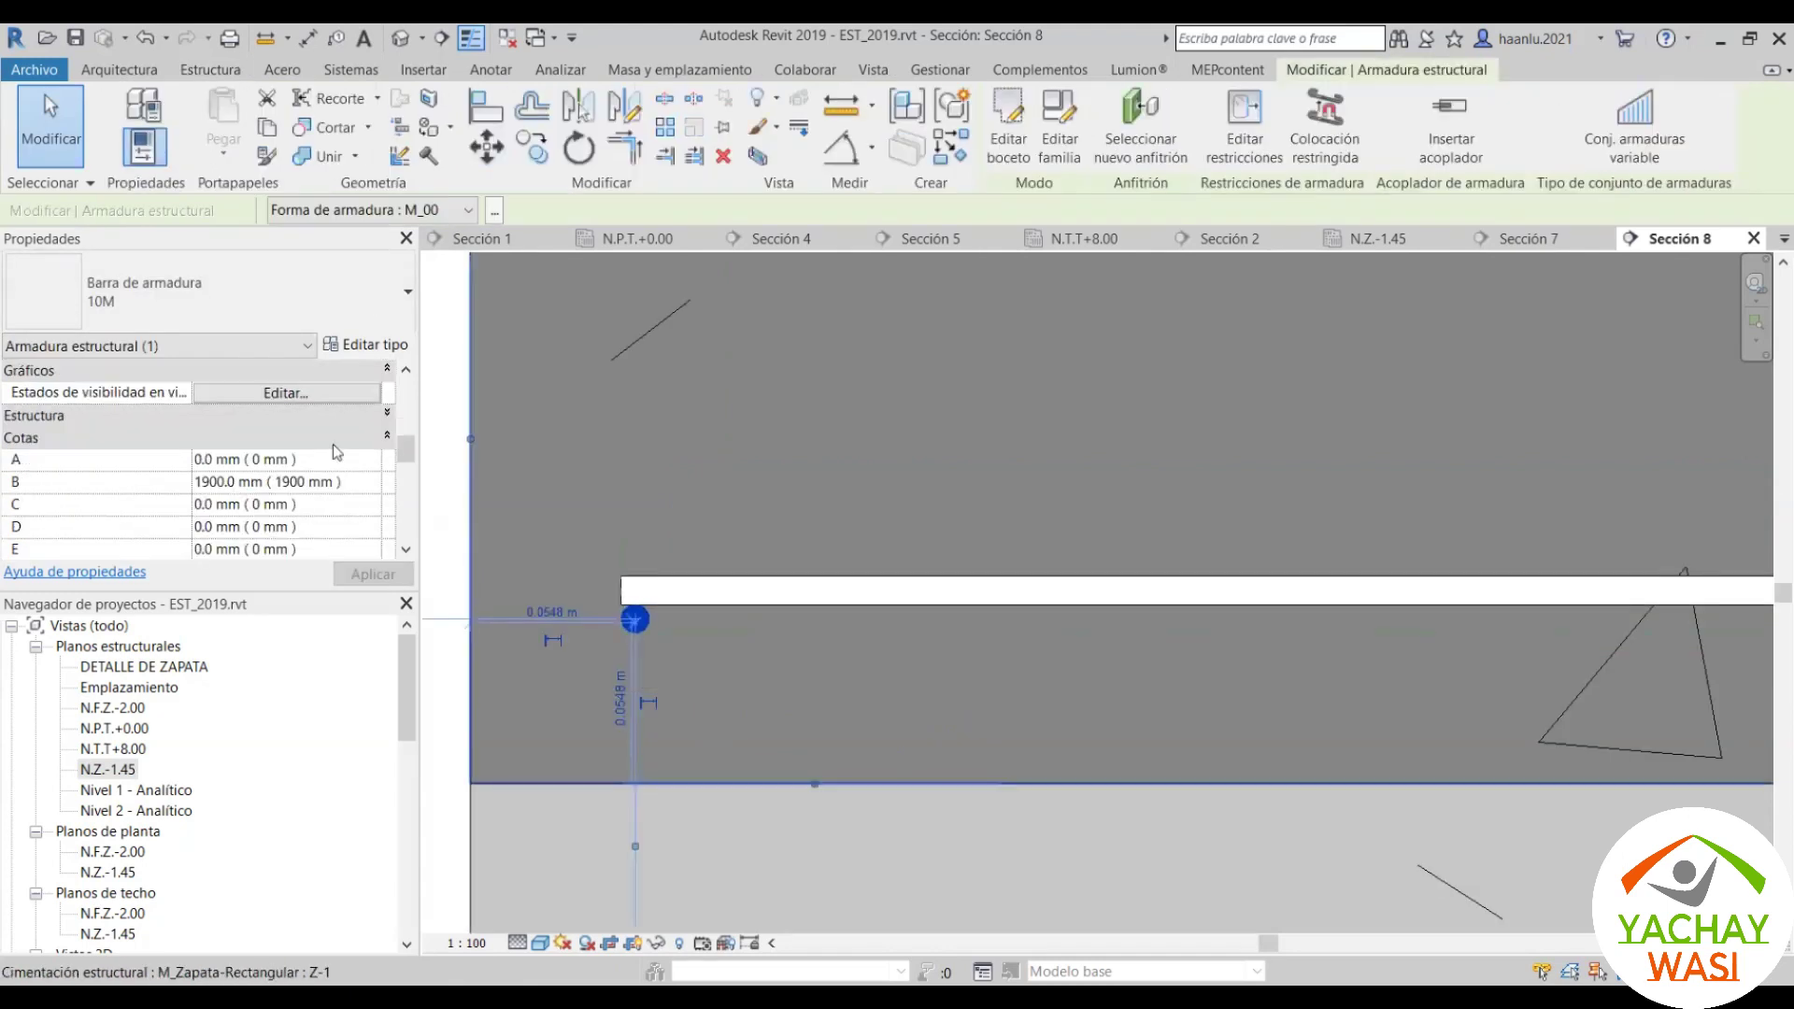
{"action": "scroll", "coordinate": [338, 432], "scroll_direction": "up", "scroll_amount": 2}
{"action": "left_click", "coordinate": [373, 419]}
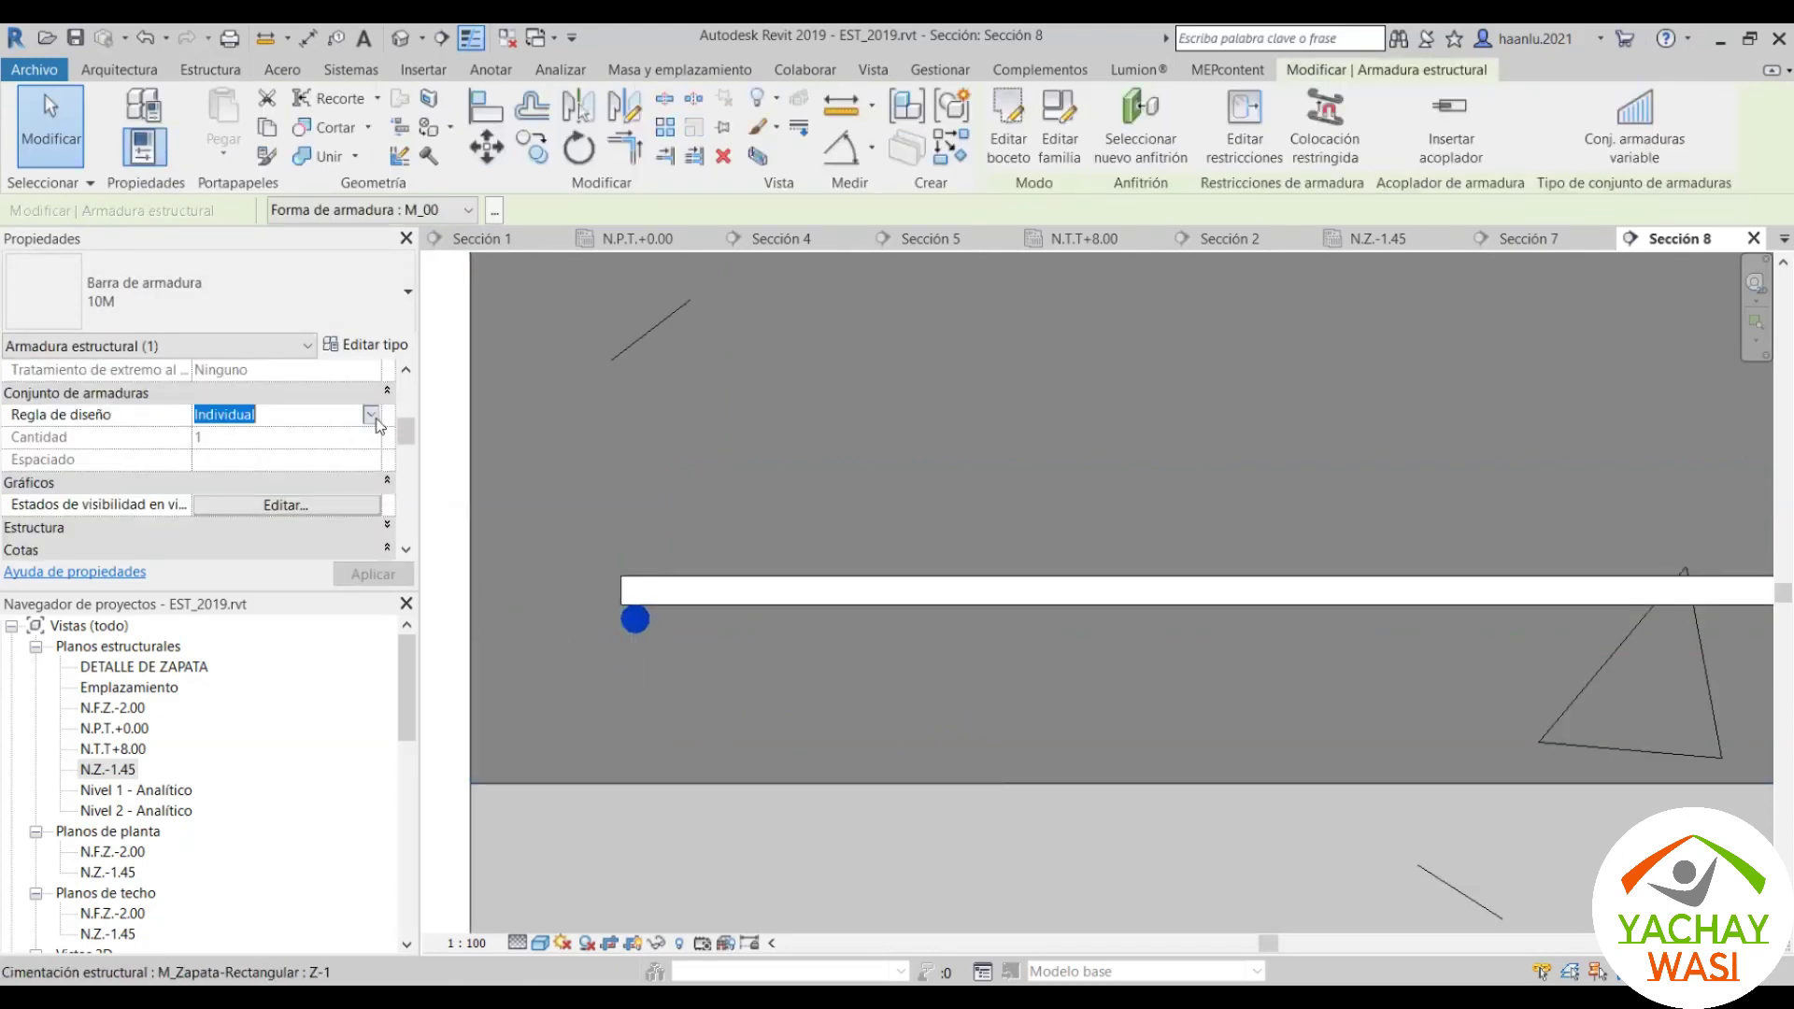
{"action": "left_click", "coordinate": [315, 497]}
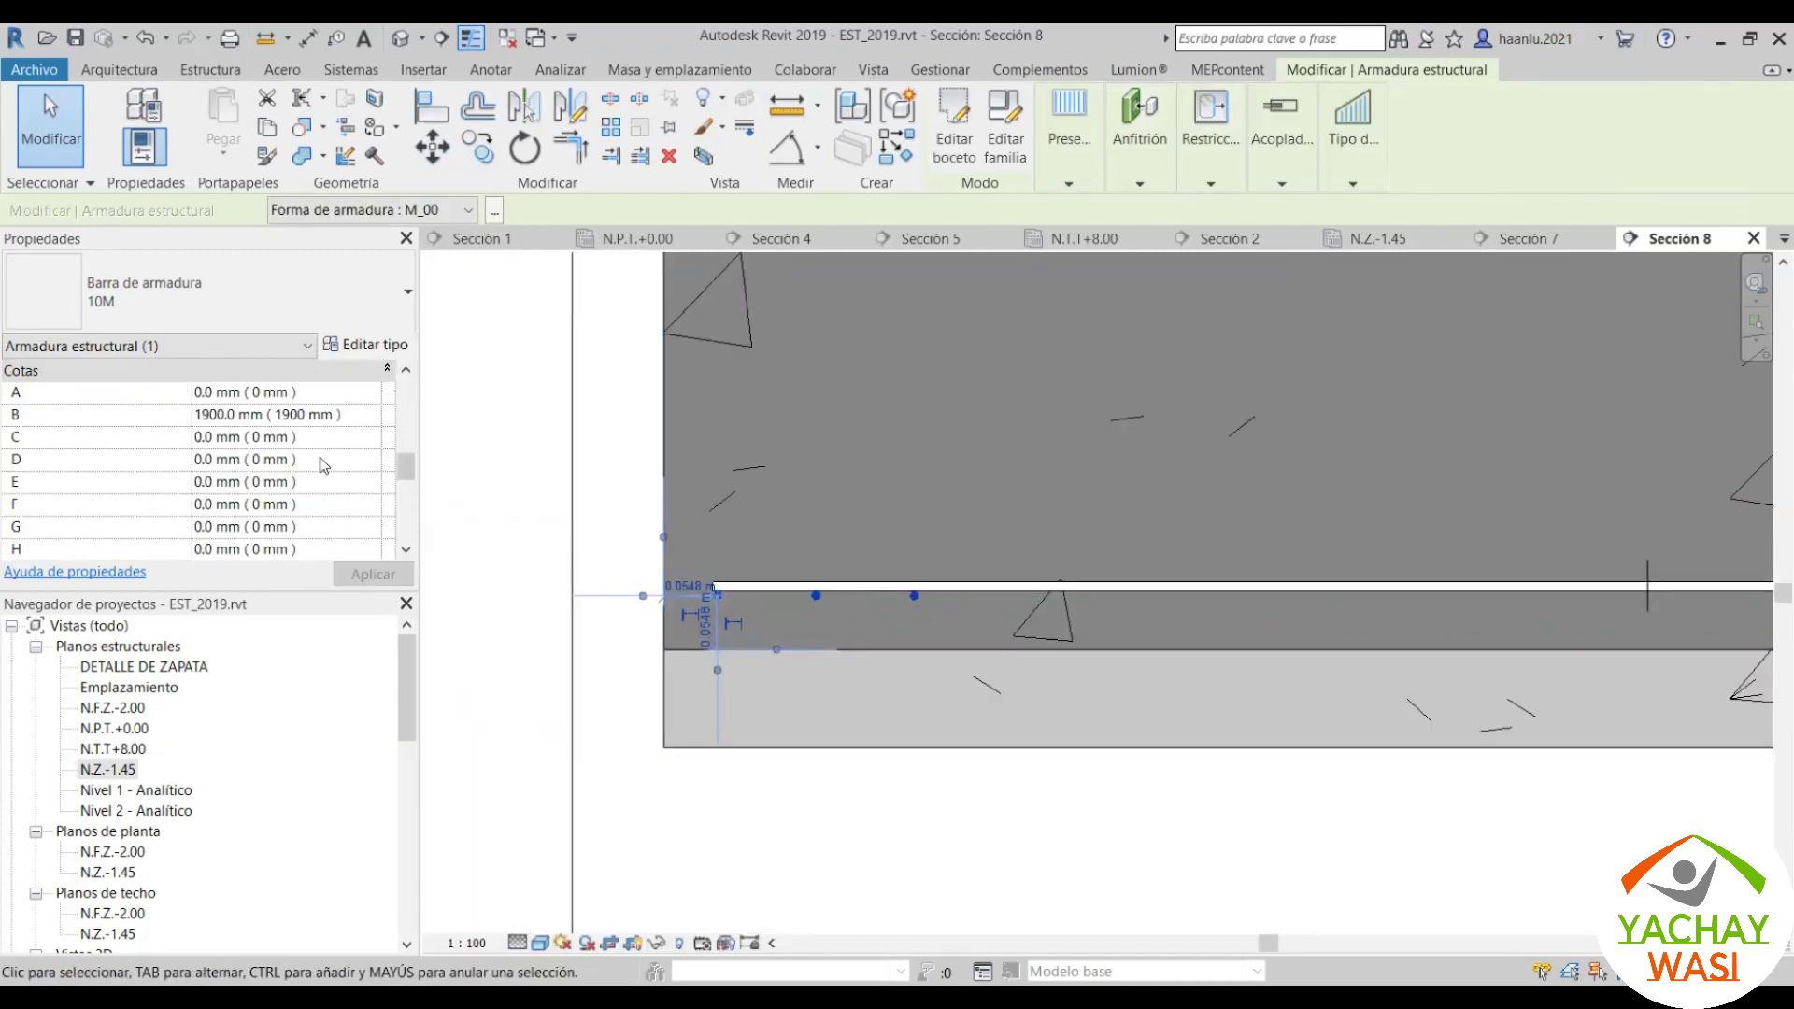
Step: Set the bar set to Quantity 5 with 200 mm spacing
{"action": "scroll", "coordinate": [313, 445], "scroll_direction": "up", "scroll_amount": 3}
{"action": "left_click", "coordinate": [364, 392]}
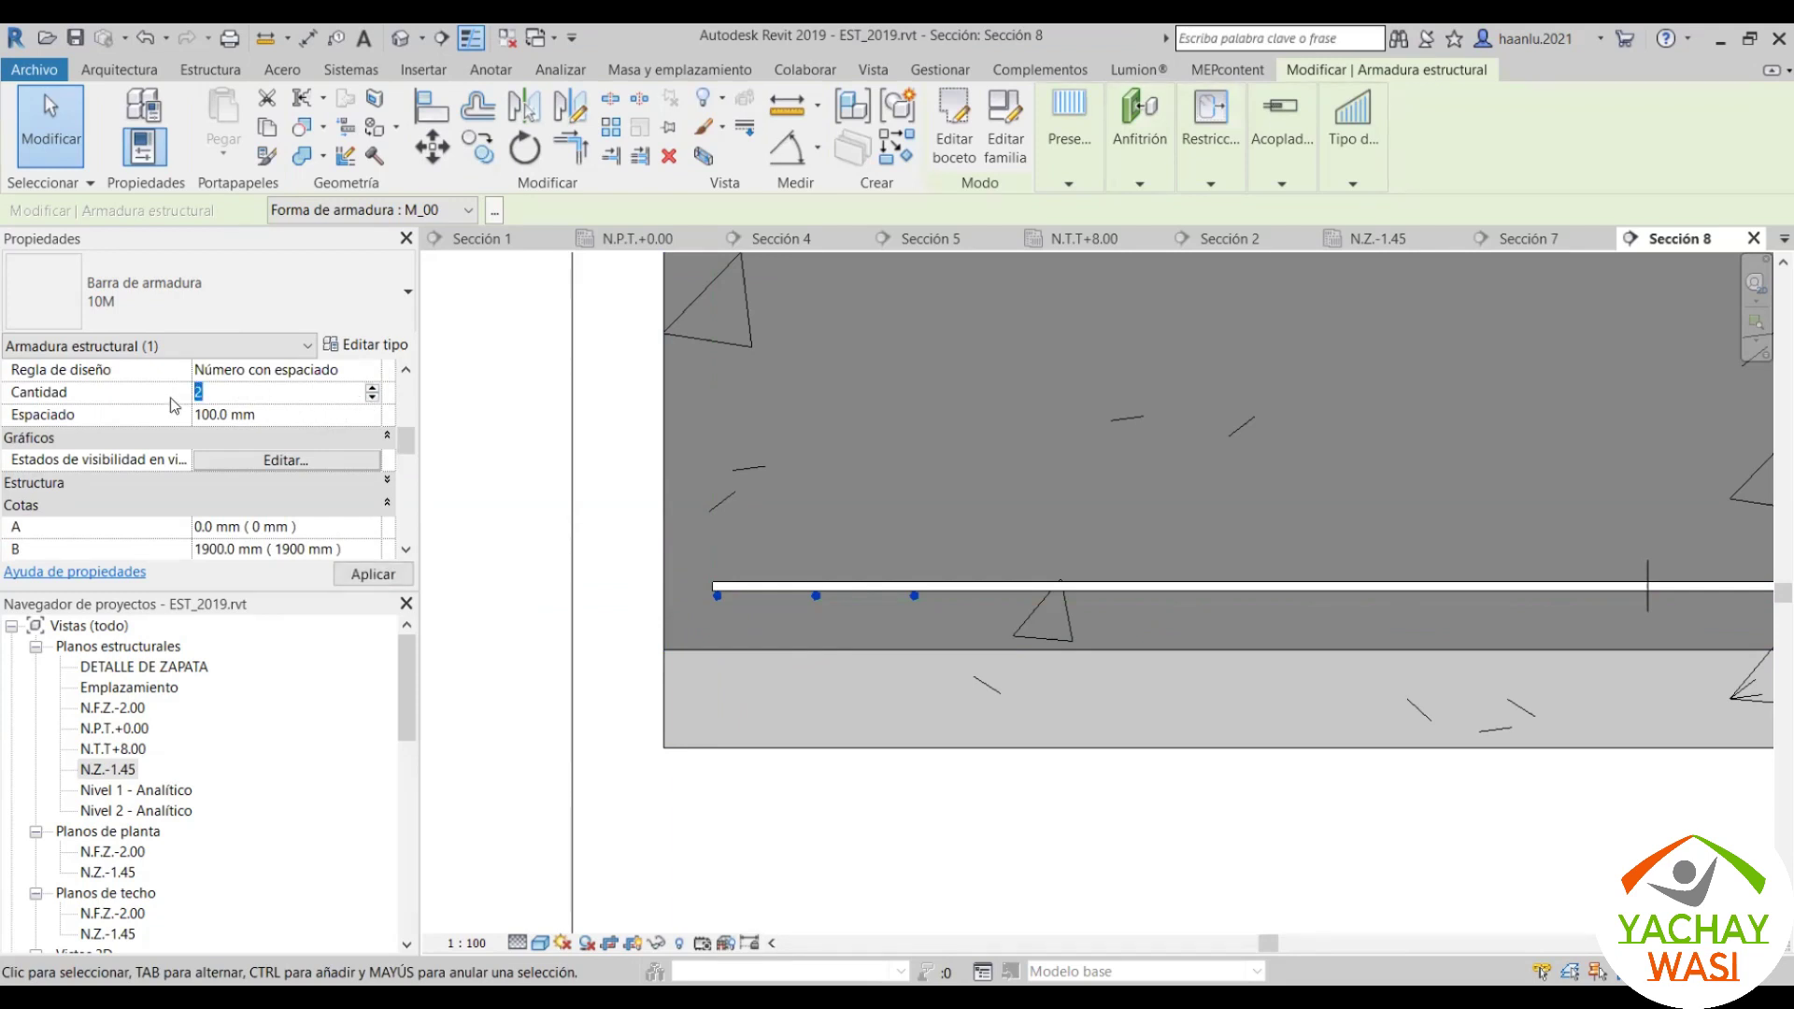
{"action": "type", "text": "5"}
{"action": "left_click", "coordinate": [292, 416]}
{"action": "type", "text": "20"}
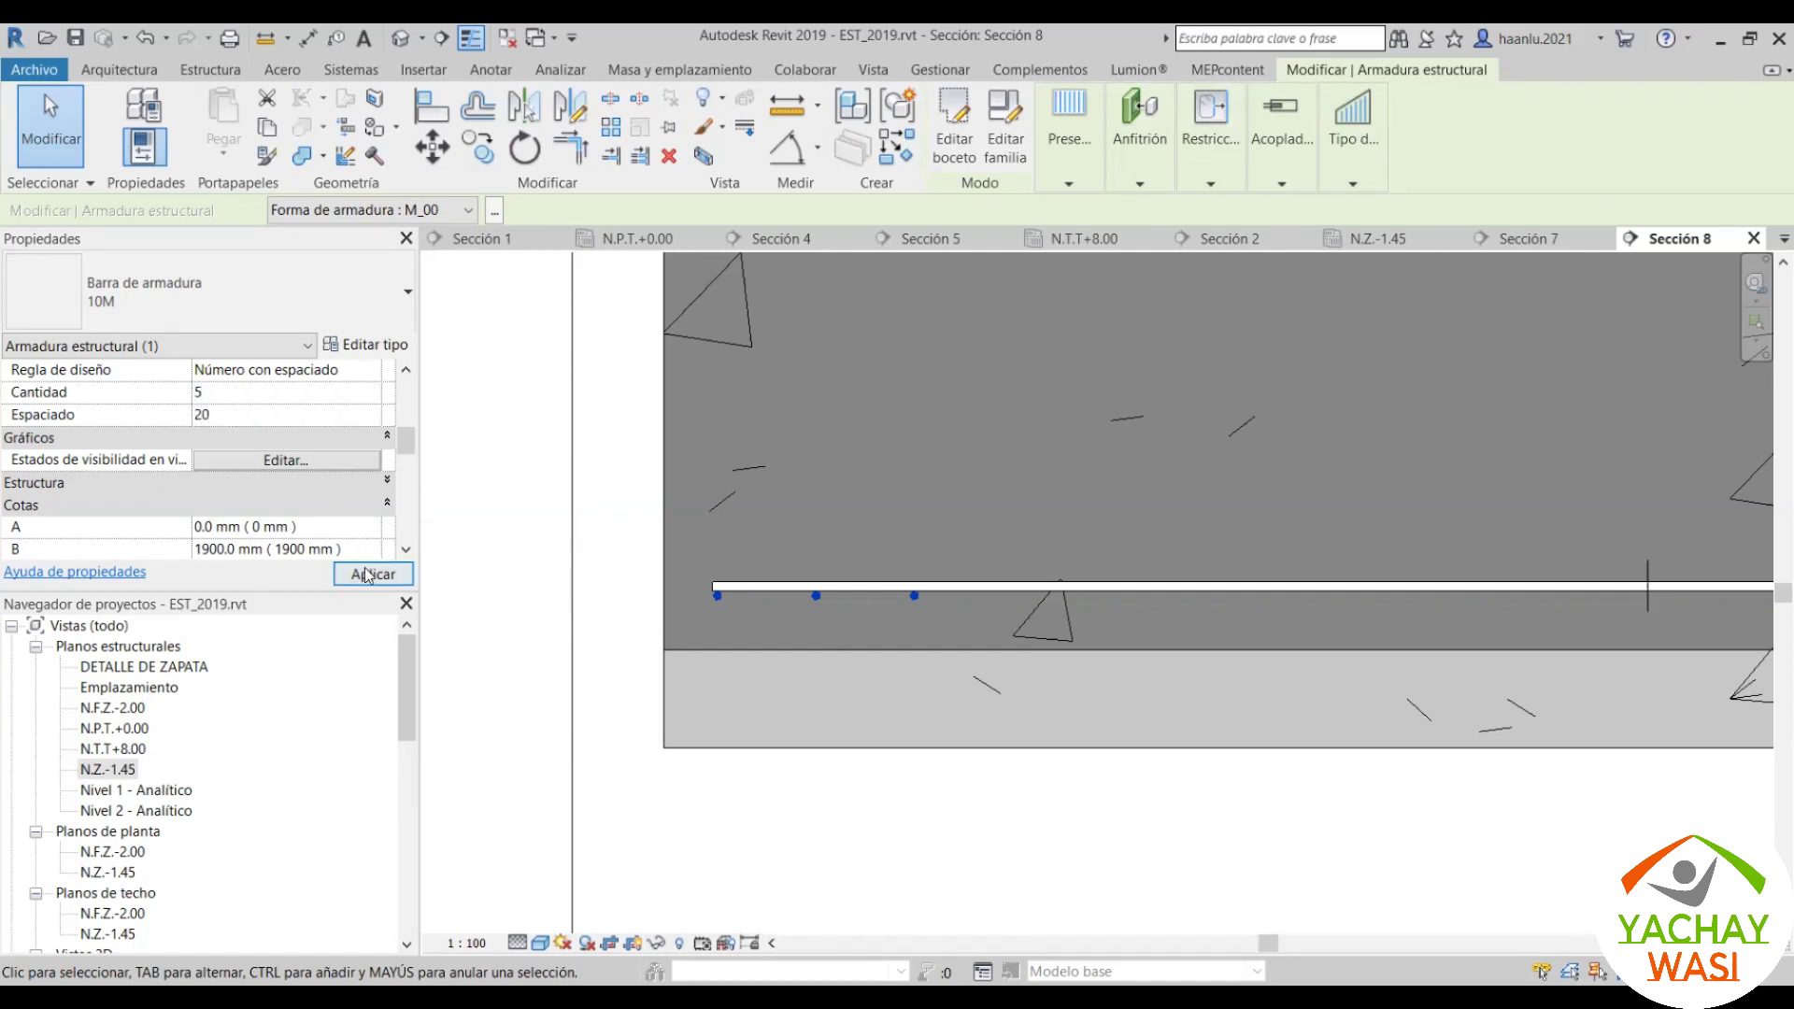
{"action": "left_click", "coordinate": [372, 574]}
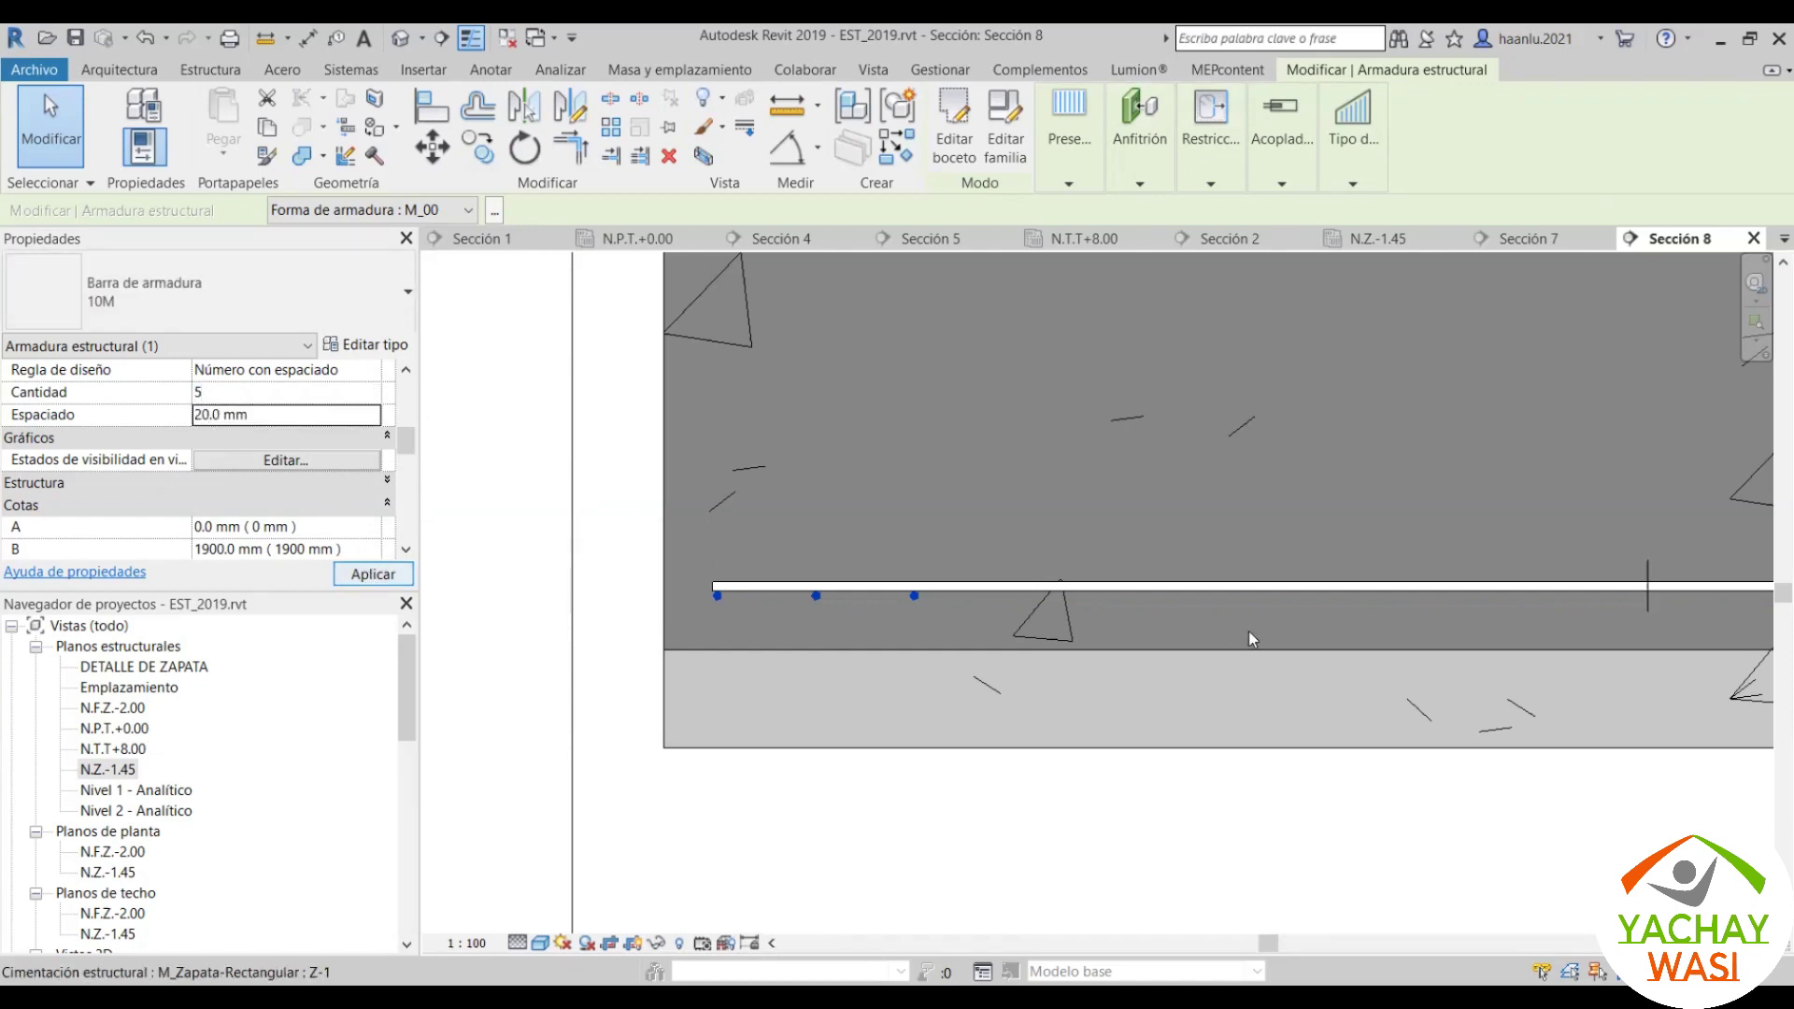
{"action": "left_click", "coordinate": [303, 416]}
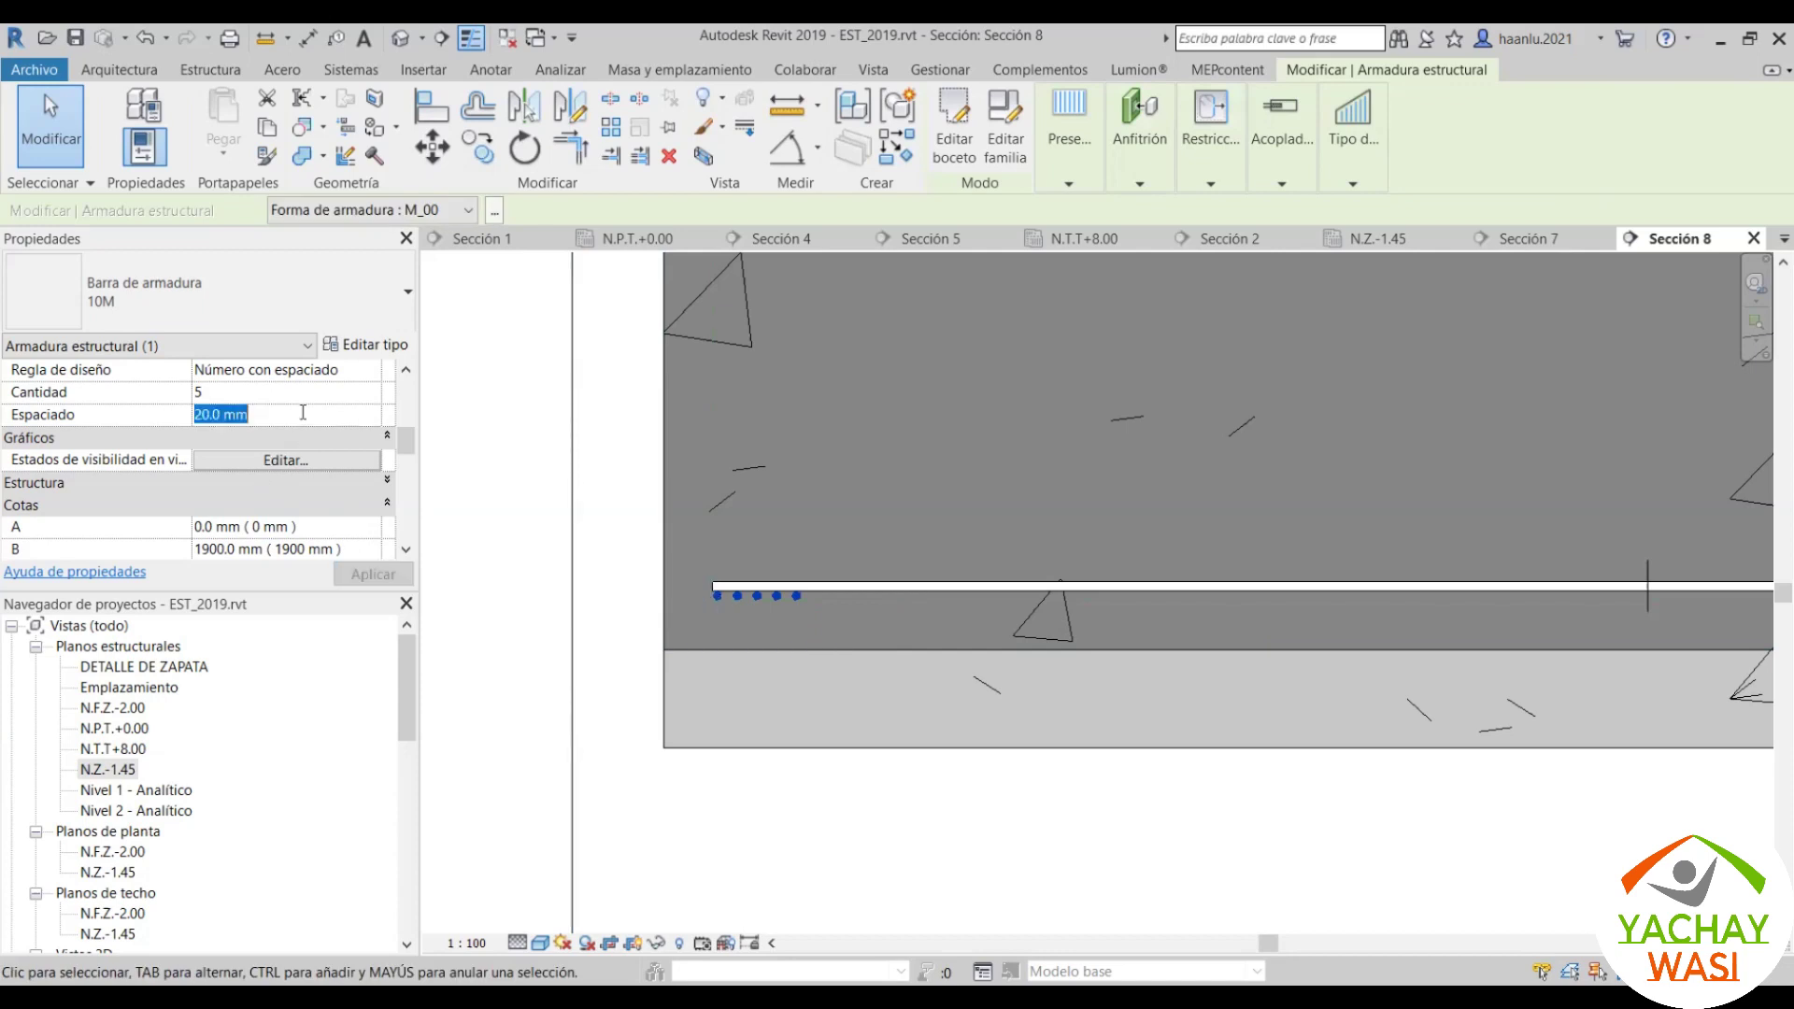
{"action": "type", "text": "200"}
{"action": "left_click", "coordinate": [370, 581]}
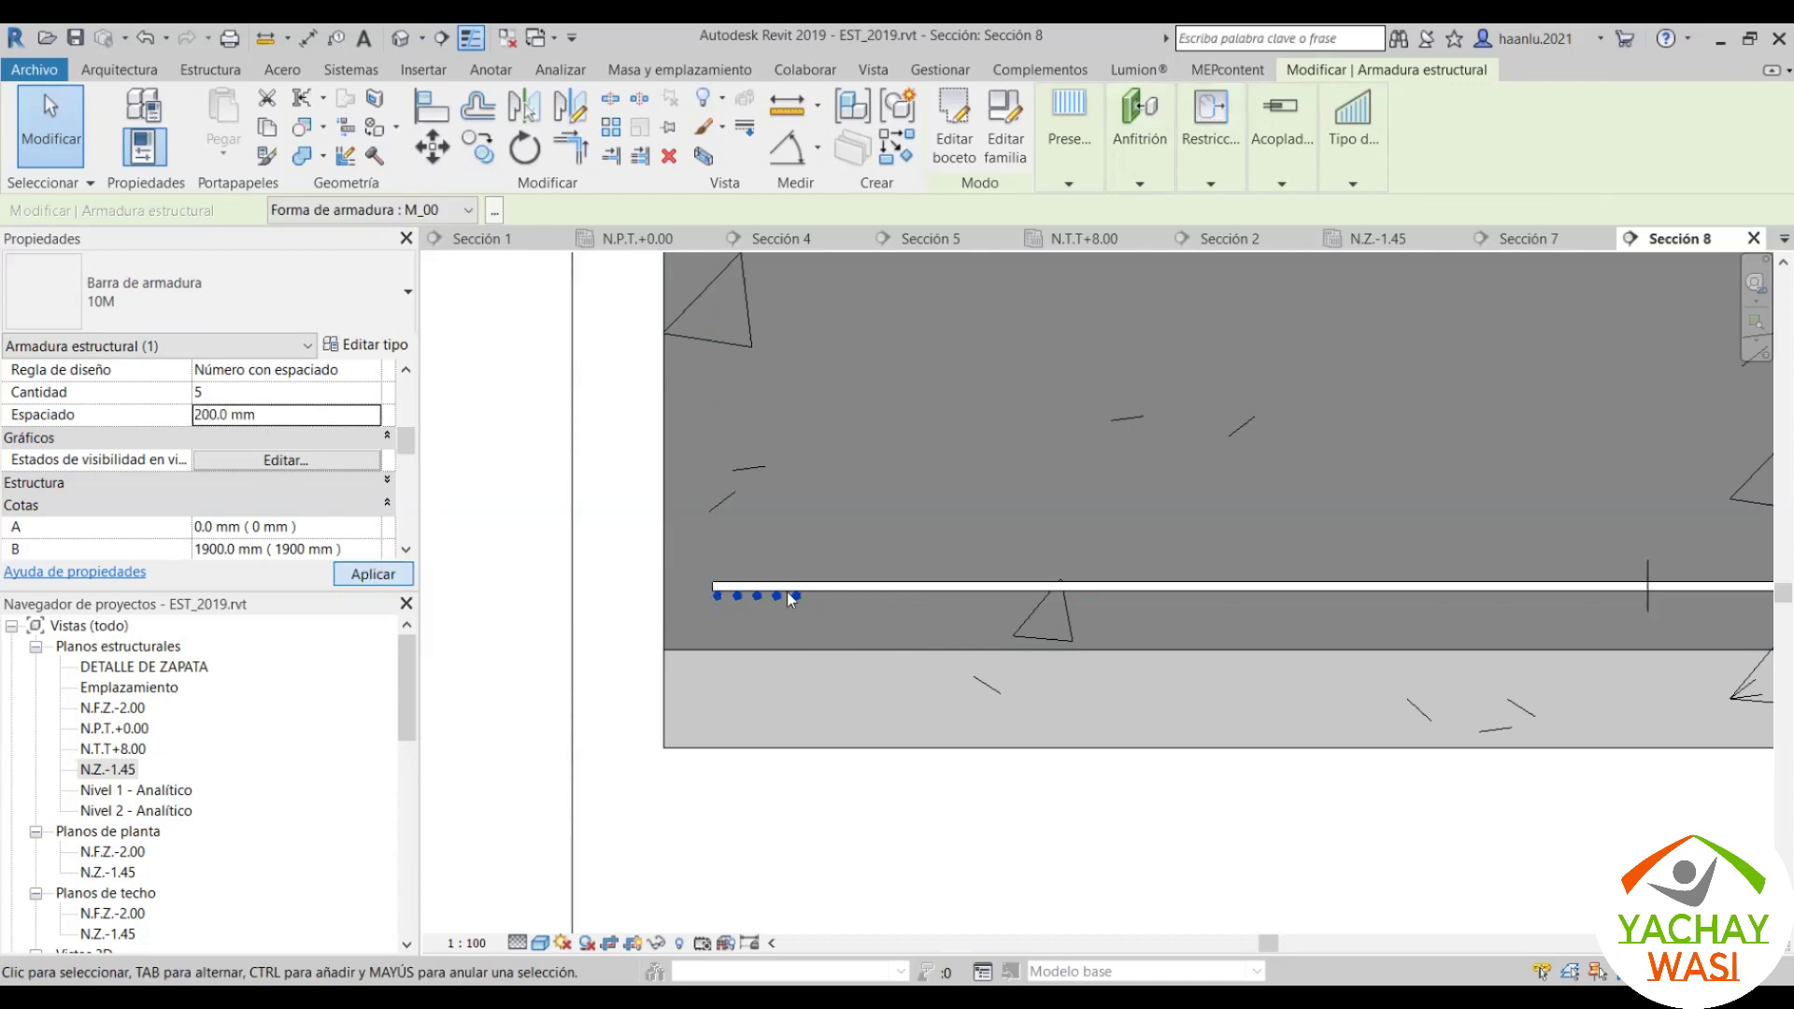
Step: Deselect the bar set and show the list of open views
{"action": "scroll", "coordinate": [880, 620], "scroll_direction": "down", "scroll_amount": 3}
{"action": "scroll", "coordinate": [1117, 636], "scroll_direction": "up", "scroll_amount": 3}
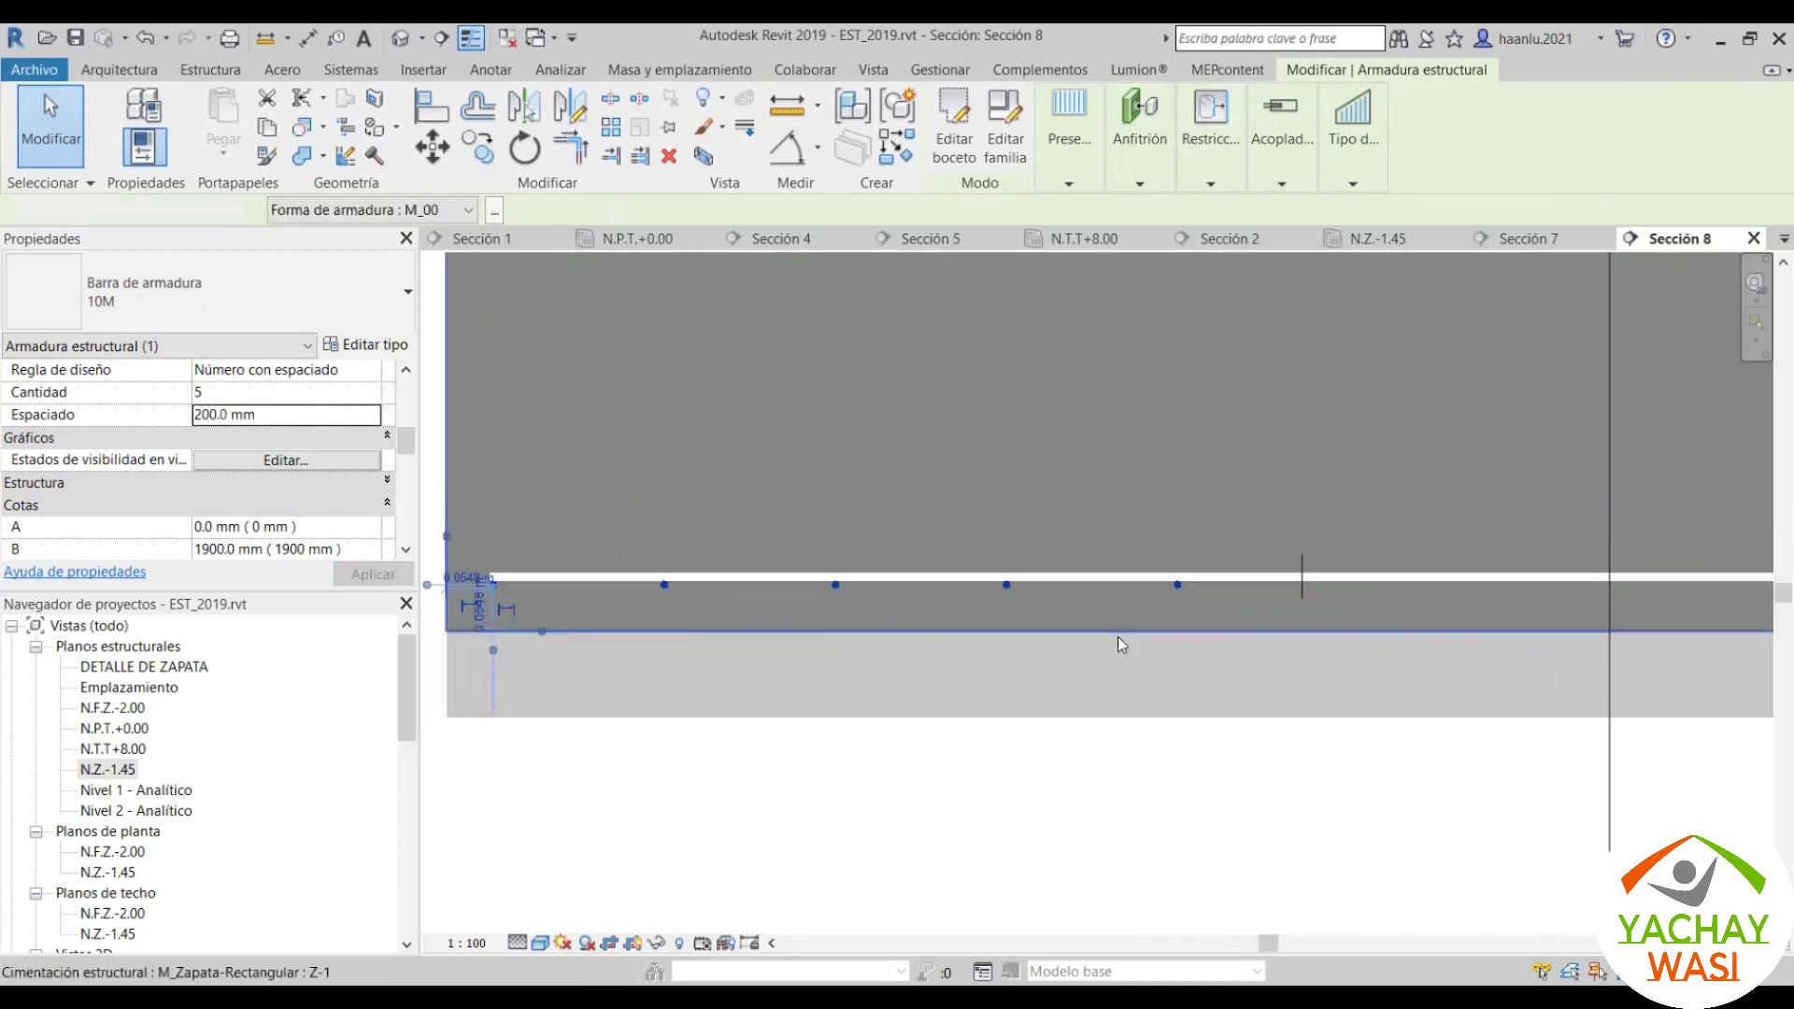
{"action": "key", "text": "Escape"}
{"action": "scroll", "coordinate": [1227, 614], "scroll_direction": "down", "scroll_amount": 2}
{"action": "scroll", "coordinate": [908, 609], "scroll_direction": "down", "scroll_amount": 1}
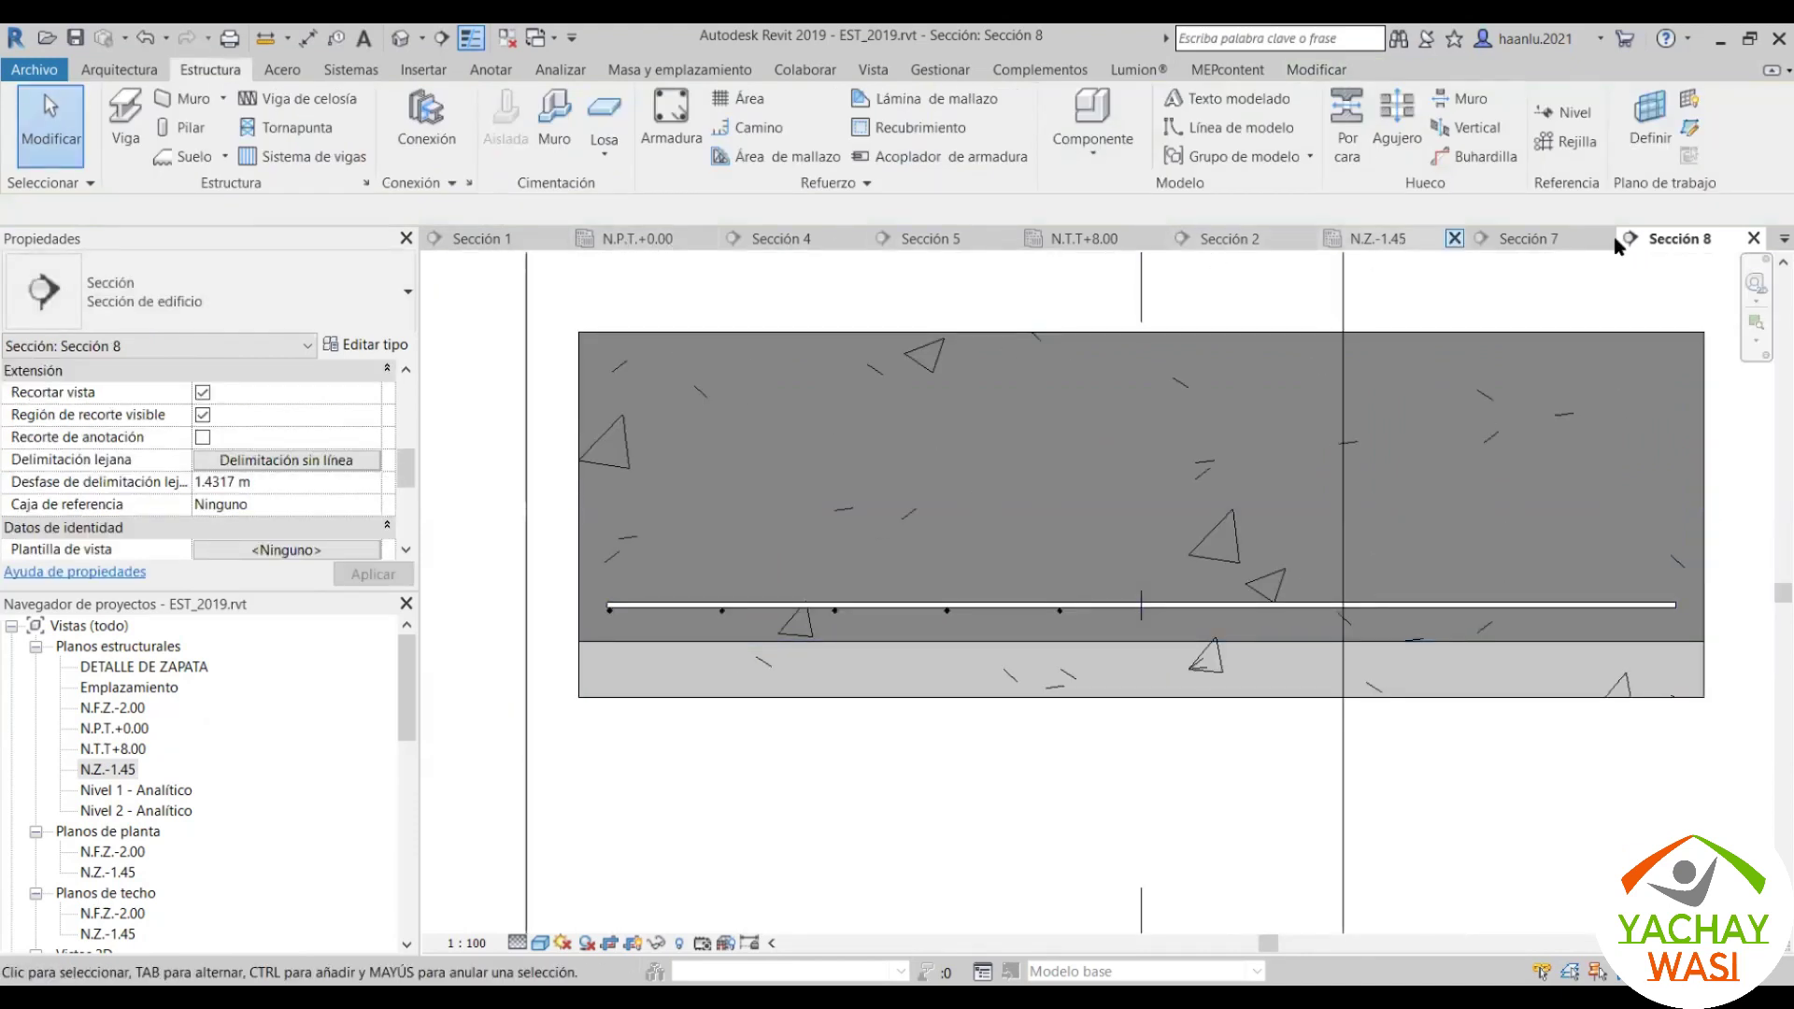
{"action": "left_click", "coordinate": [1784, 239]}
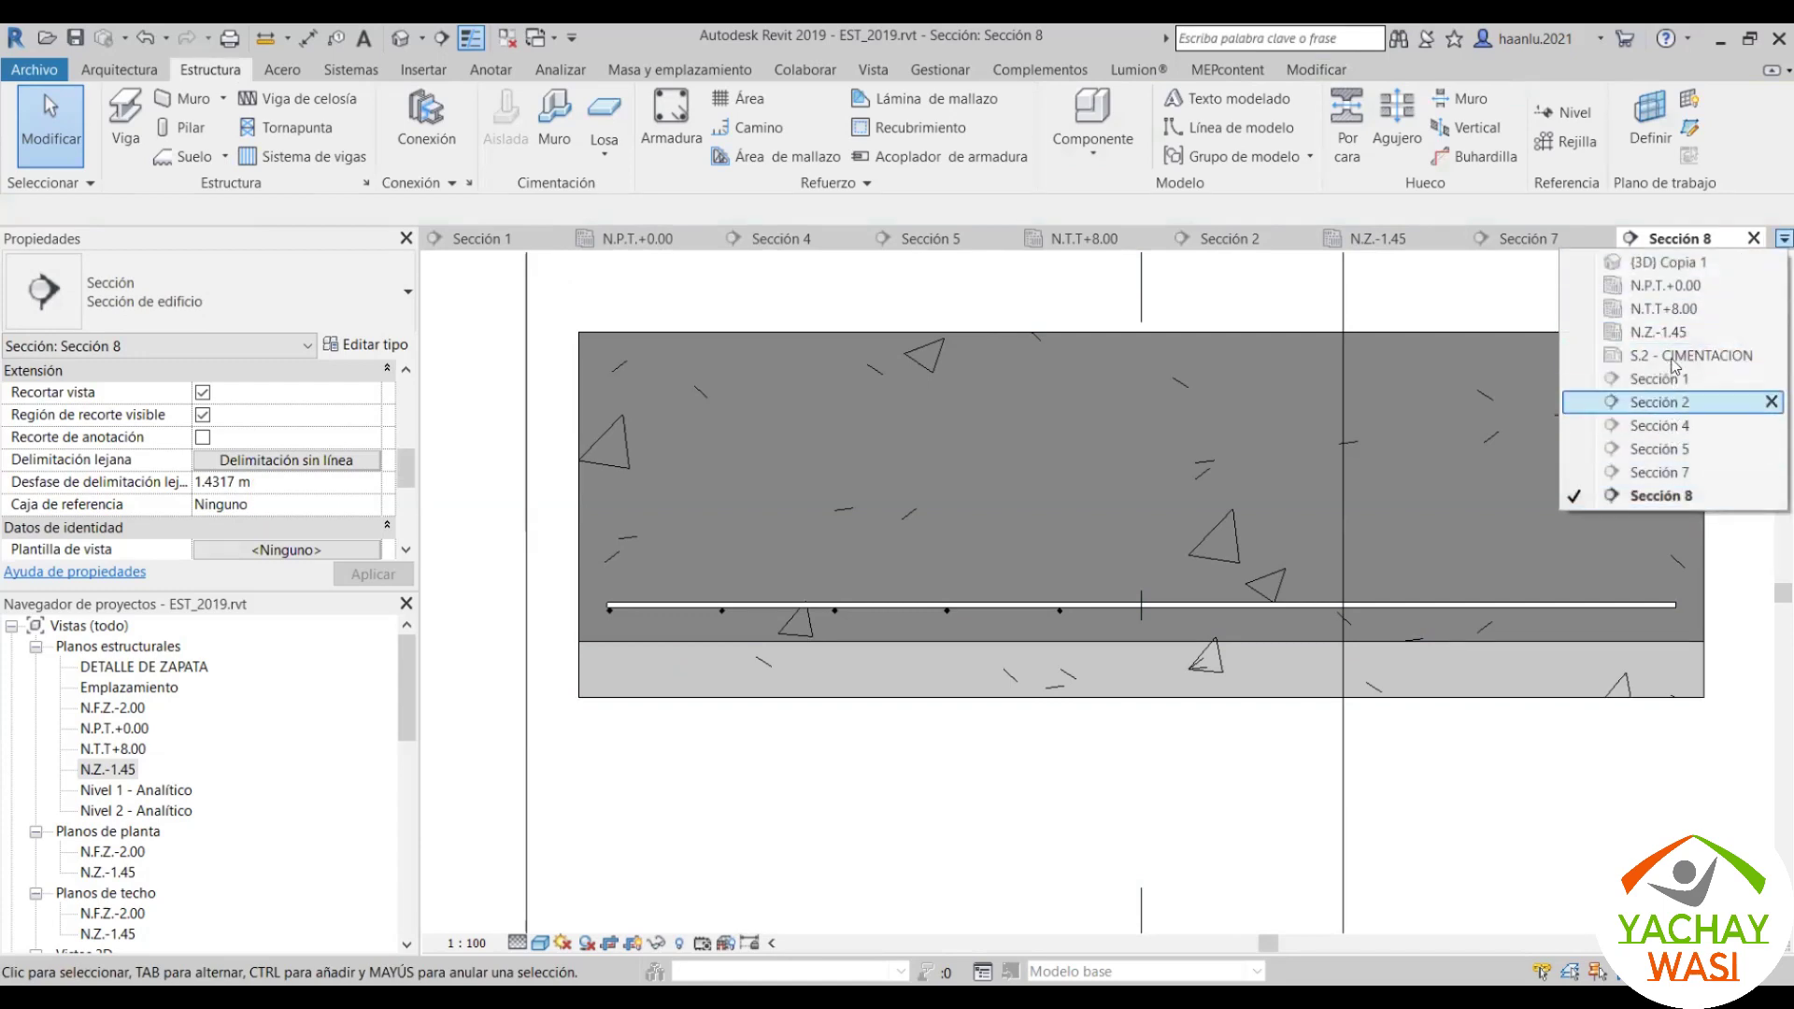
Step: In the {3D} Copia 1 view, select the footing and orbit around it to inspect its bars
{"action": "left_click", "coordinate": [1672, 262]}
{"action": "mouse_move", "coordinate": [1055, 675]}
{"action": "middle_mouse_down", "text": "shift"}
{"action": "mouse_move", "coordinate": [1017, 652]}
{"action": "mouse_move", "coordinate": [1389, 724]}
{"action": "middle_mouse_up", "text": "shift"}
{"action": "scroll", "coordinate": [1346, 721], "scroll_direction": "down", "scroll_amount": 3}
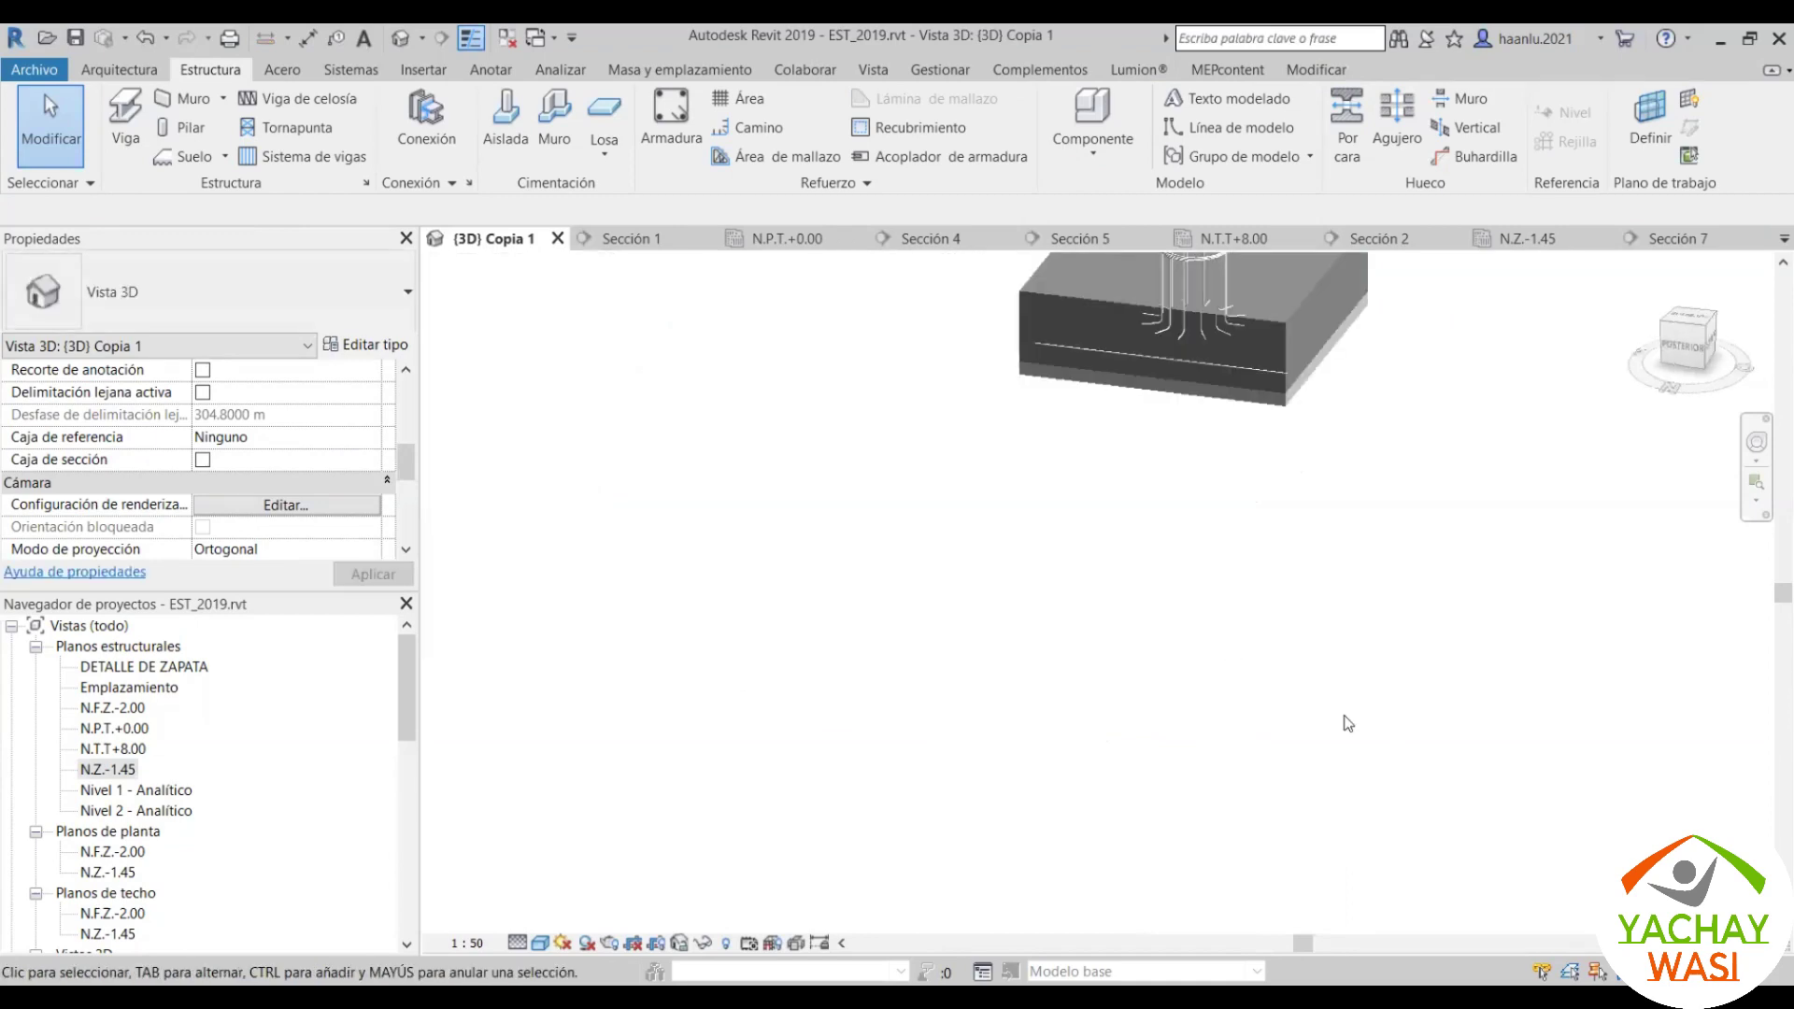
{"action": "scroll", "coordinate": [1335, 598], "scroll_direction": "up", "scroll_amount": 3}
{"action": "scroll", "coordinate": [1334, 481], "scroll_direction": "up", "scroll_amount": 3}
{"action": "left_click", "coordinate": [1289, 702]}
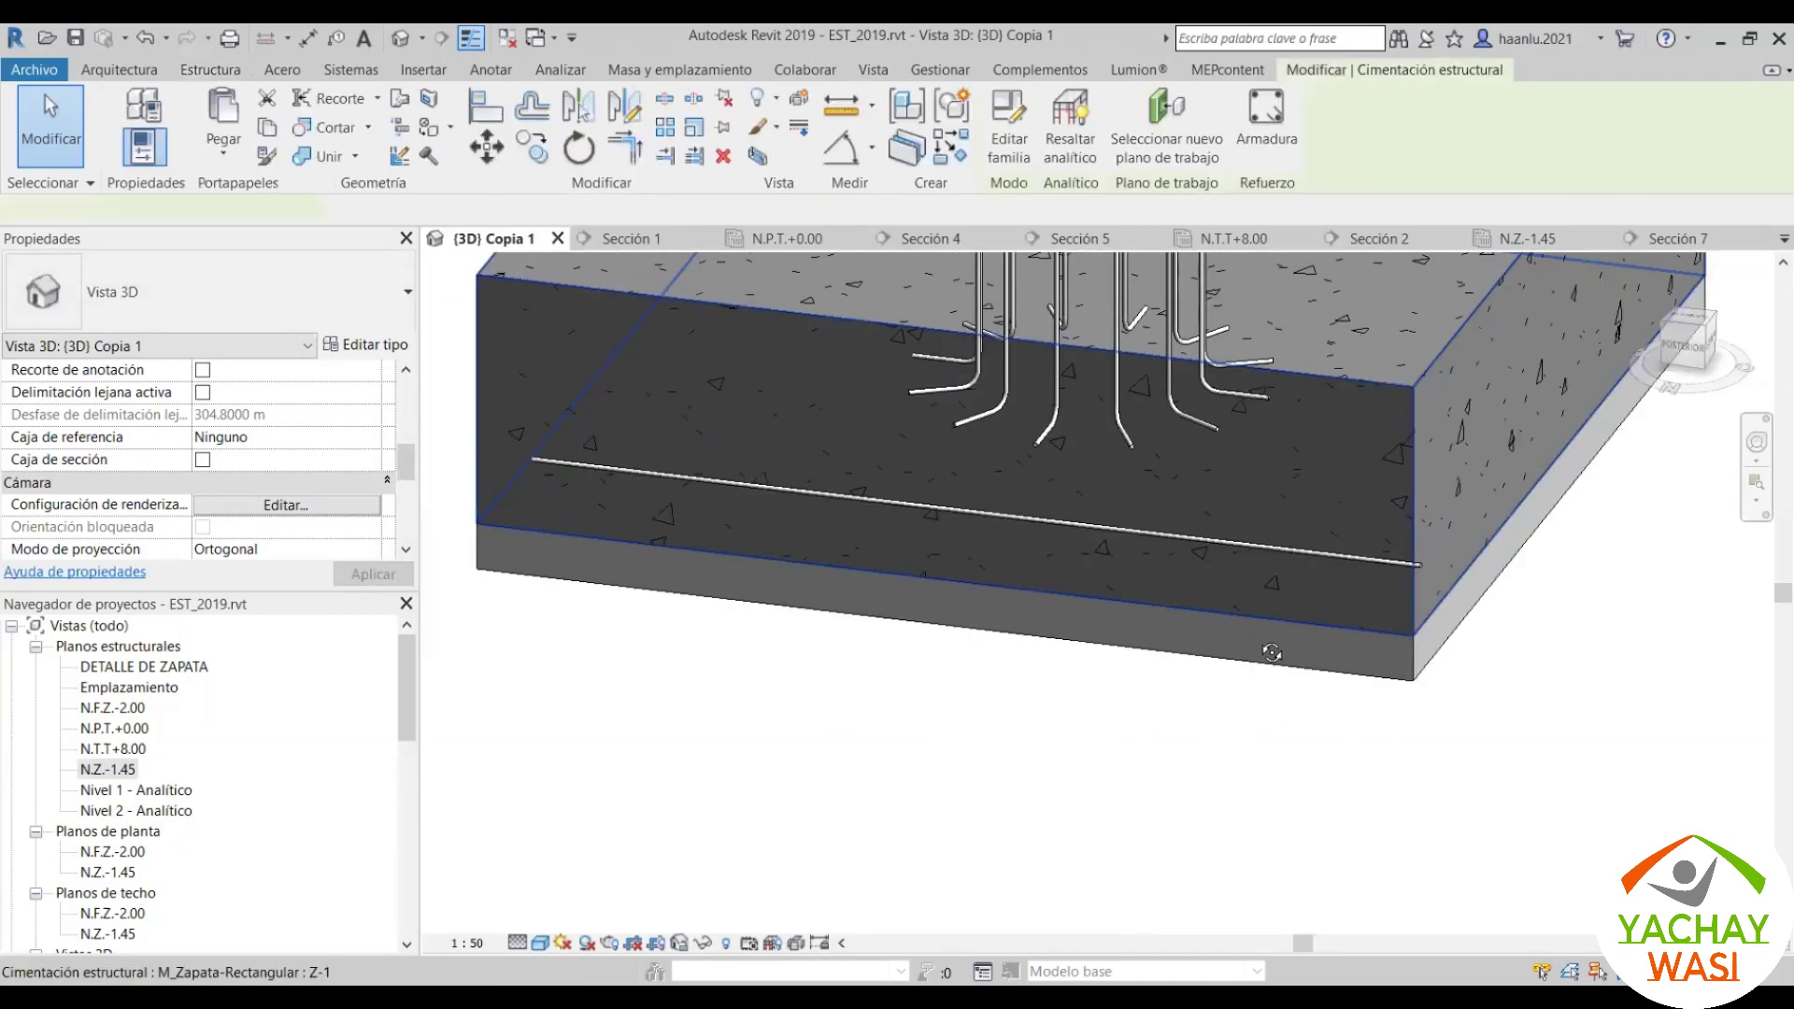
{"action": "mouse_move", "coordinate": [1272, 655]}
{"action": "middle_mouse_down", "text": "shift"}
{"action": "mouse_move", "coordinate": [1294, 585]}
{"action": "mouse_move", "coordinate": [1271, 603]}
{"action": "middle_mouse_up", "text": "shift"}
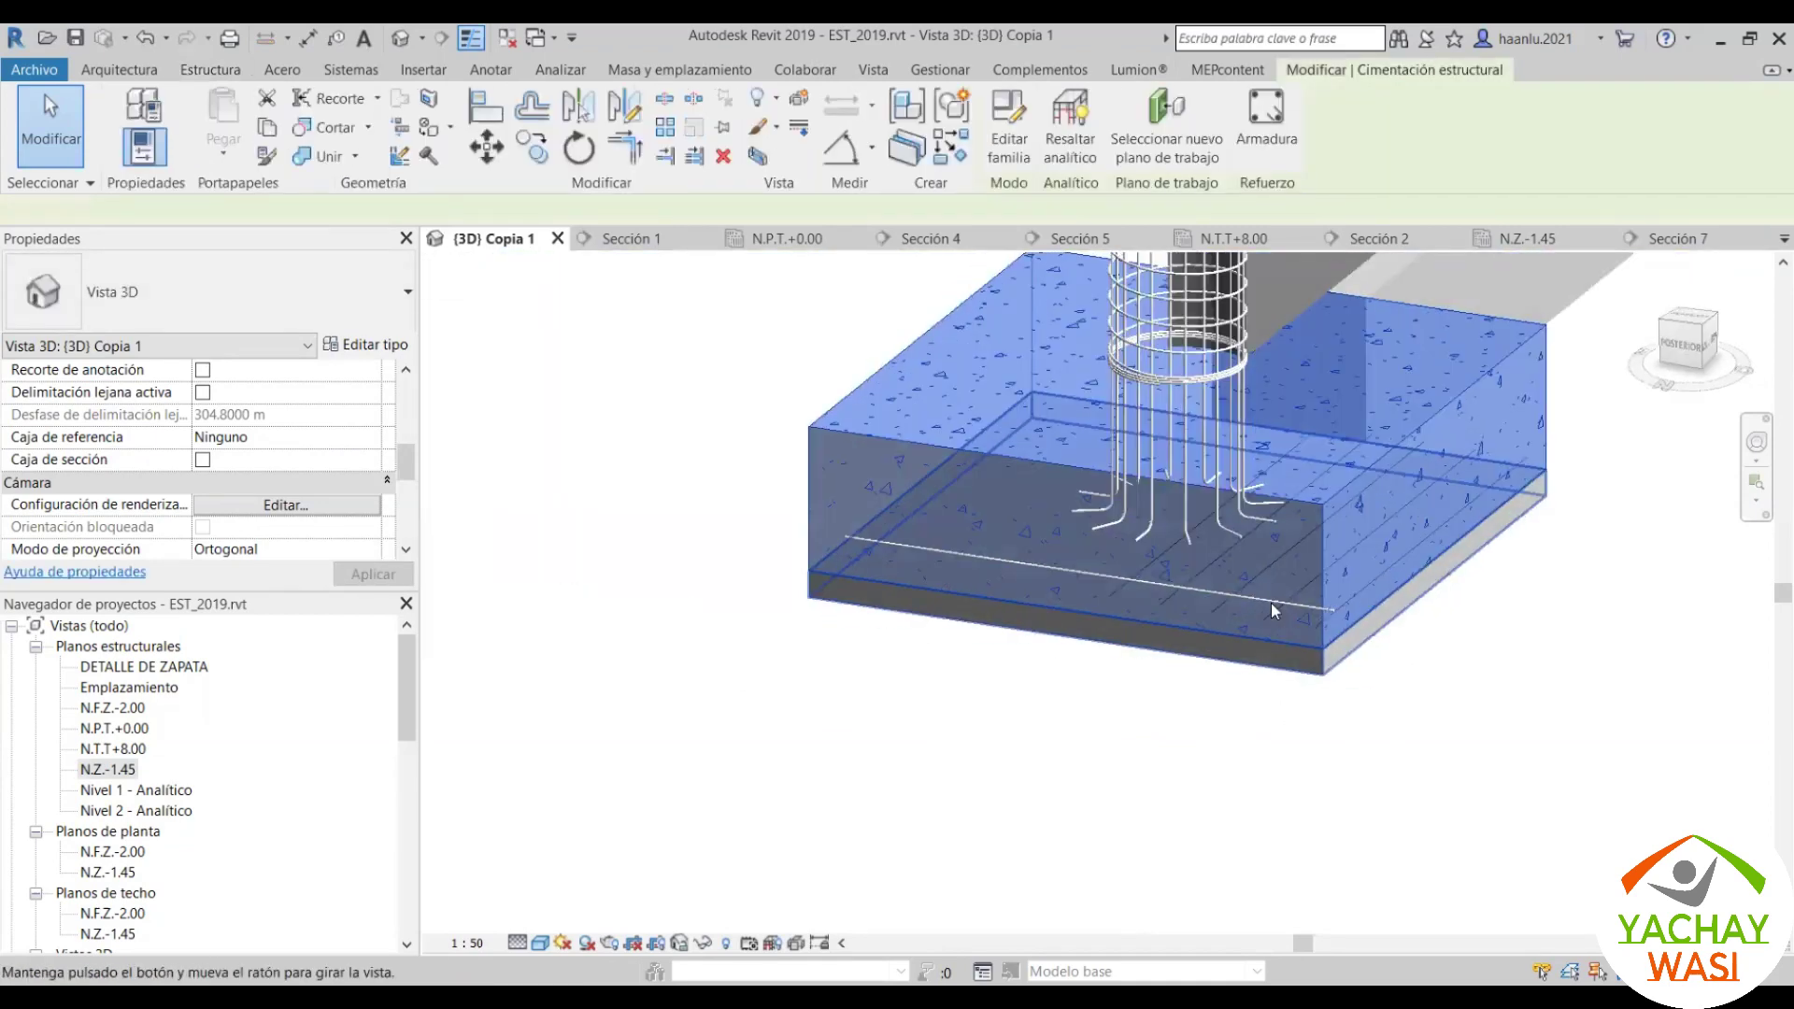
{"action": "scroll", "coordinate": [1270, 603], "scroll_direction": "up", "scroll_amount": 2}
{"action": "scroll", "coordinate": [1271, 602], "scroll_direction": "up", "scroll_amount": 1}
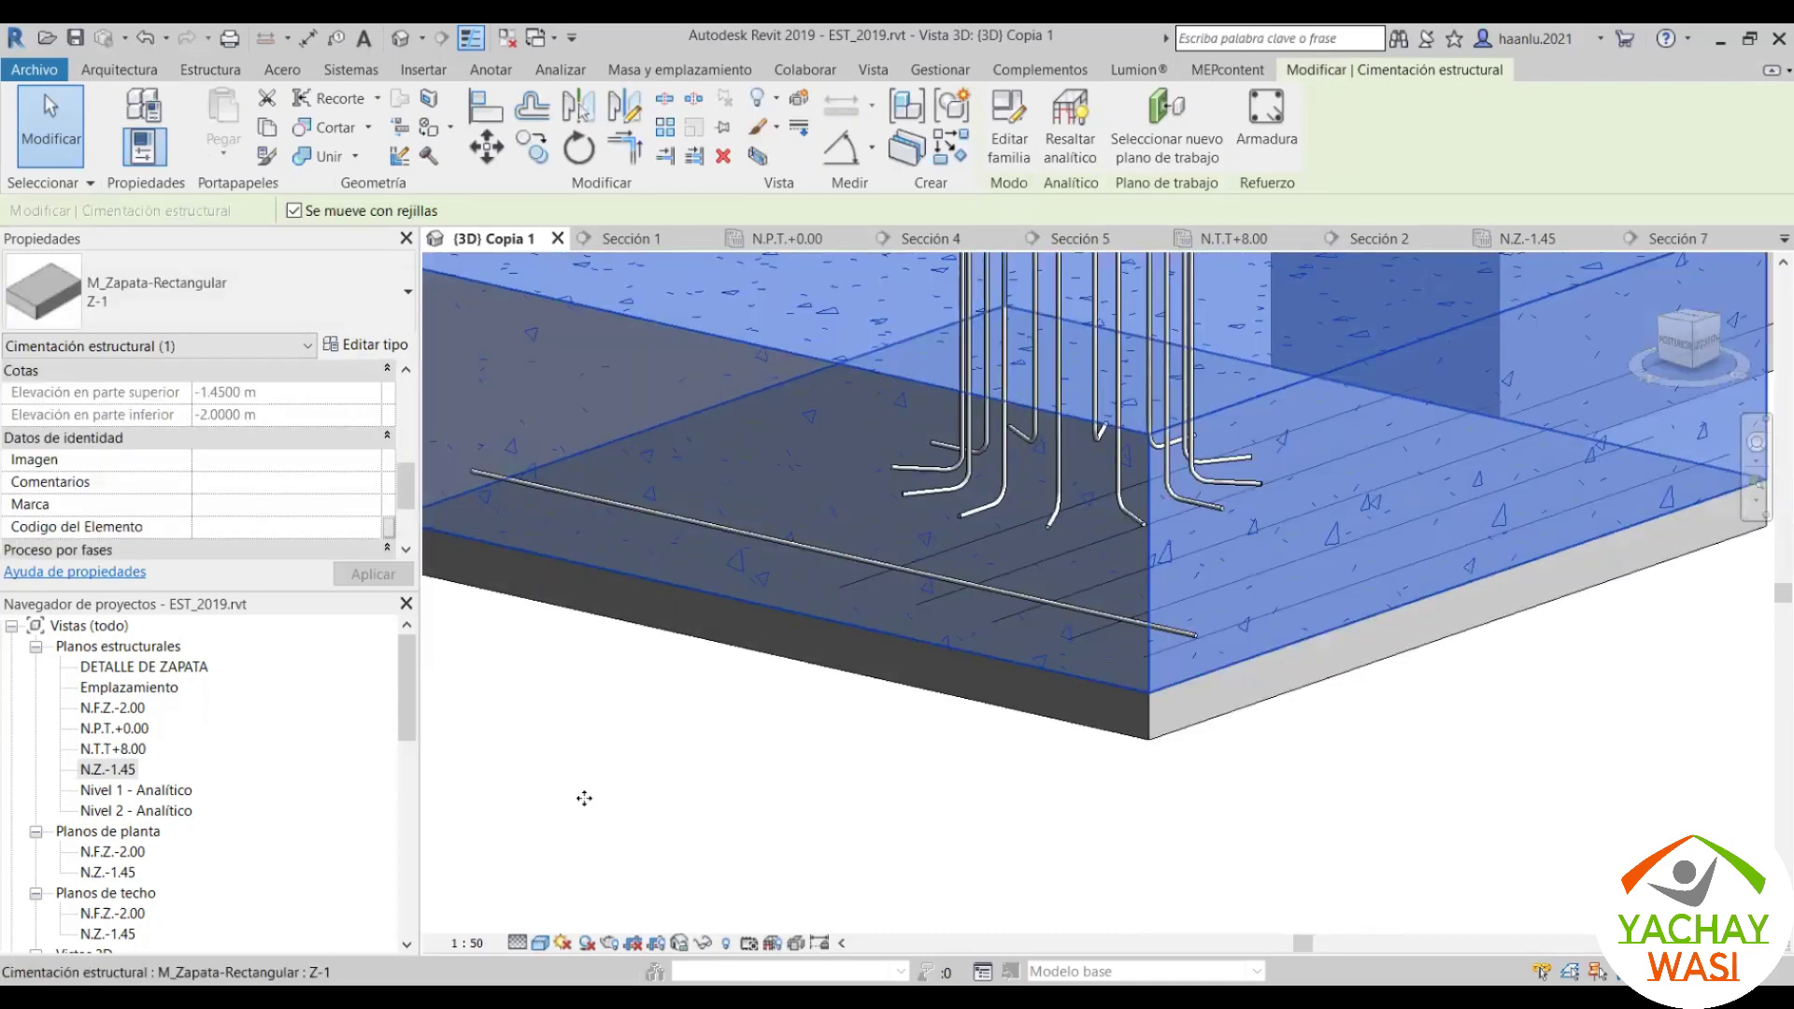
{"action": "scroll", "coordinate": [1245, 656], "scroll_direction": "up", "scroll_amount": 2}
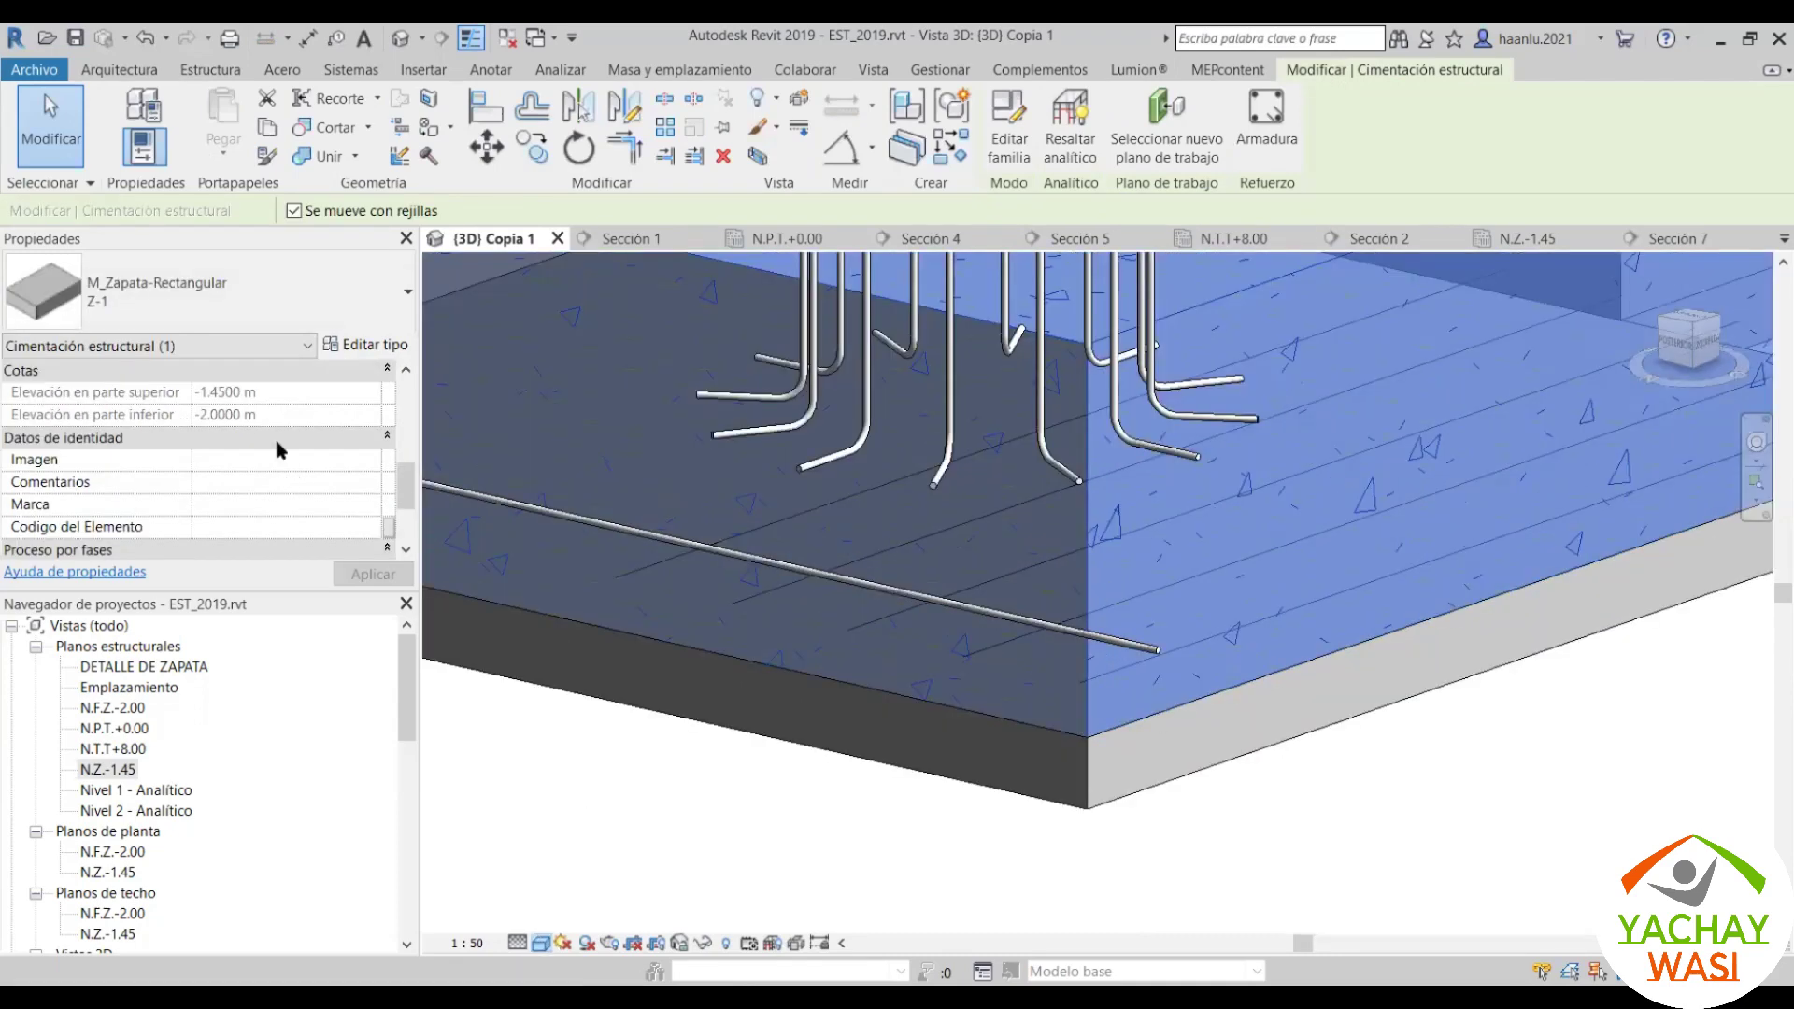
Step: Switch to wireframe and make the bar show unobscured in {3D} Copia 1
{"action": "key", "text": "w"}
{"action": "key", "text": "f"}
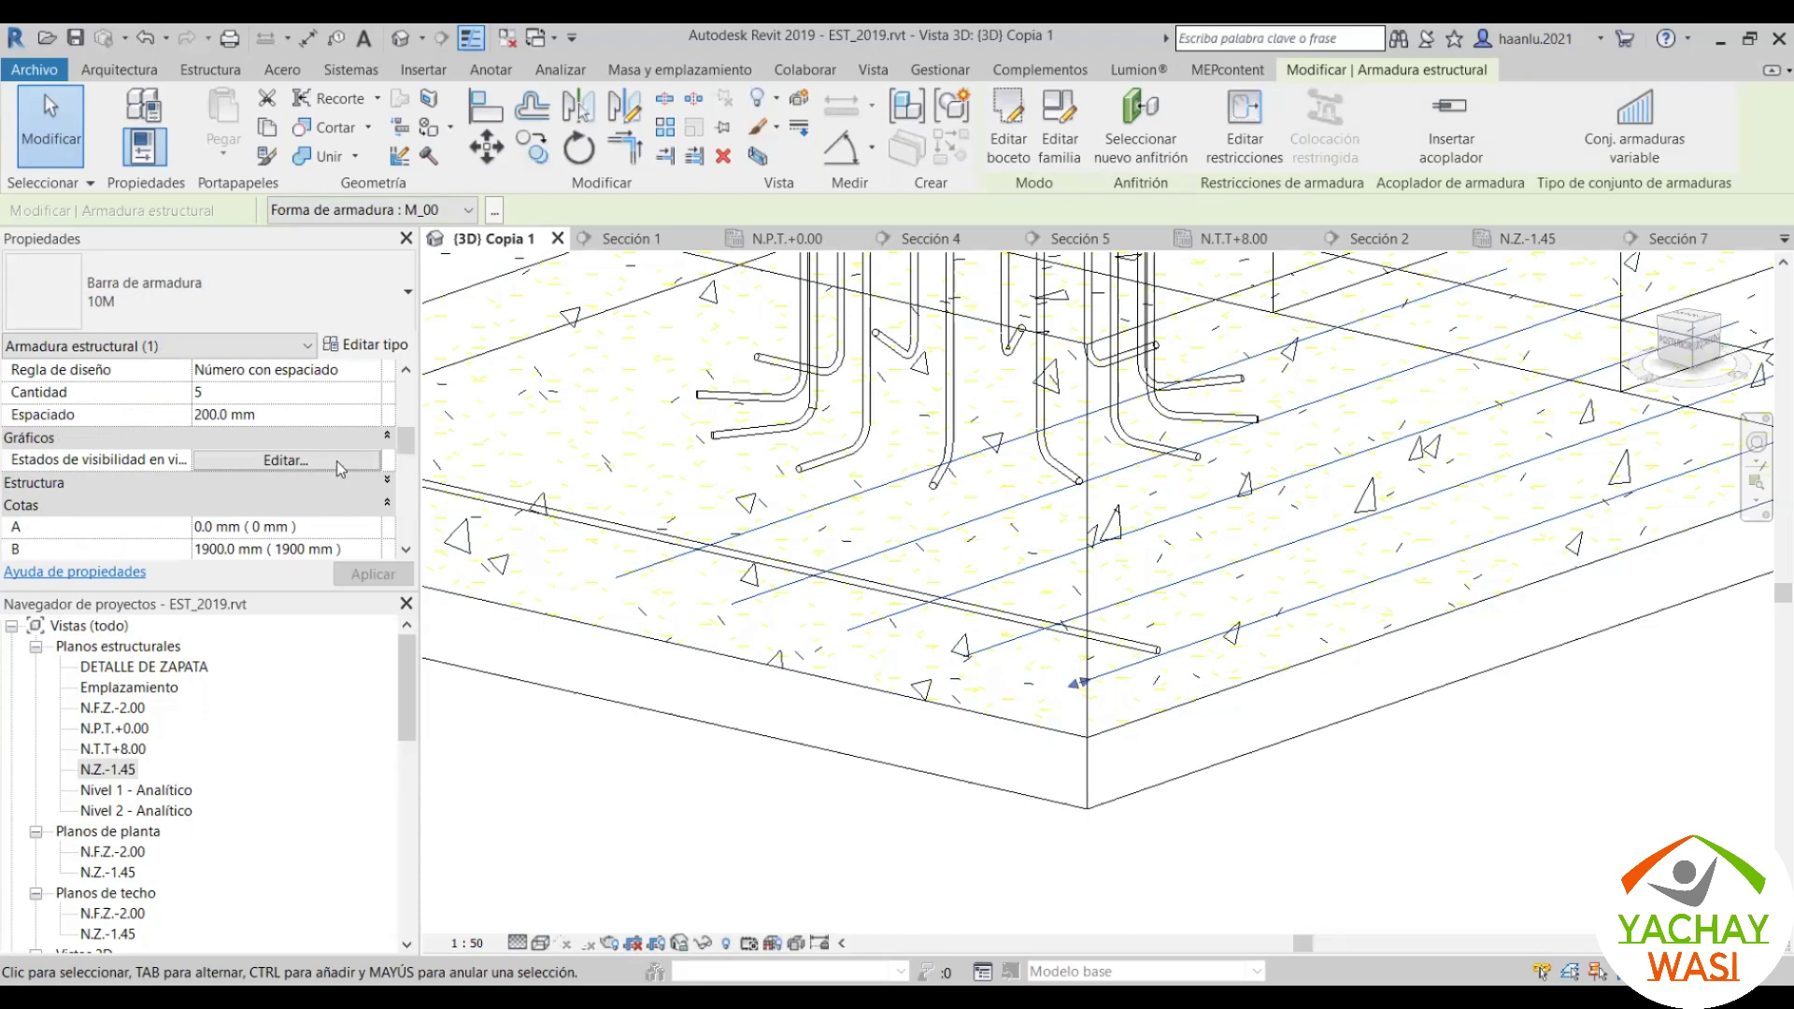
{"action": "left_click", "coordinate": [340, 461]}
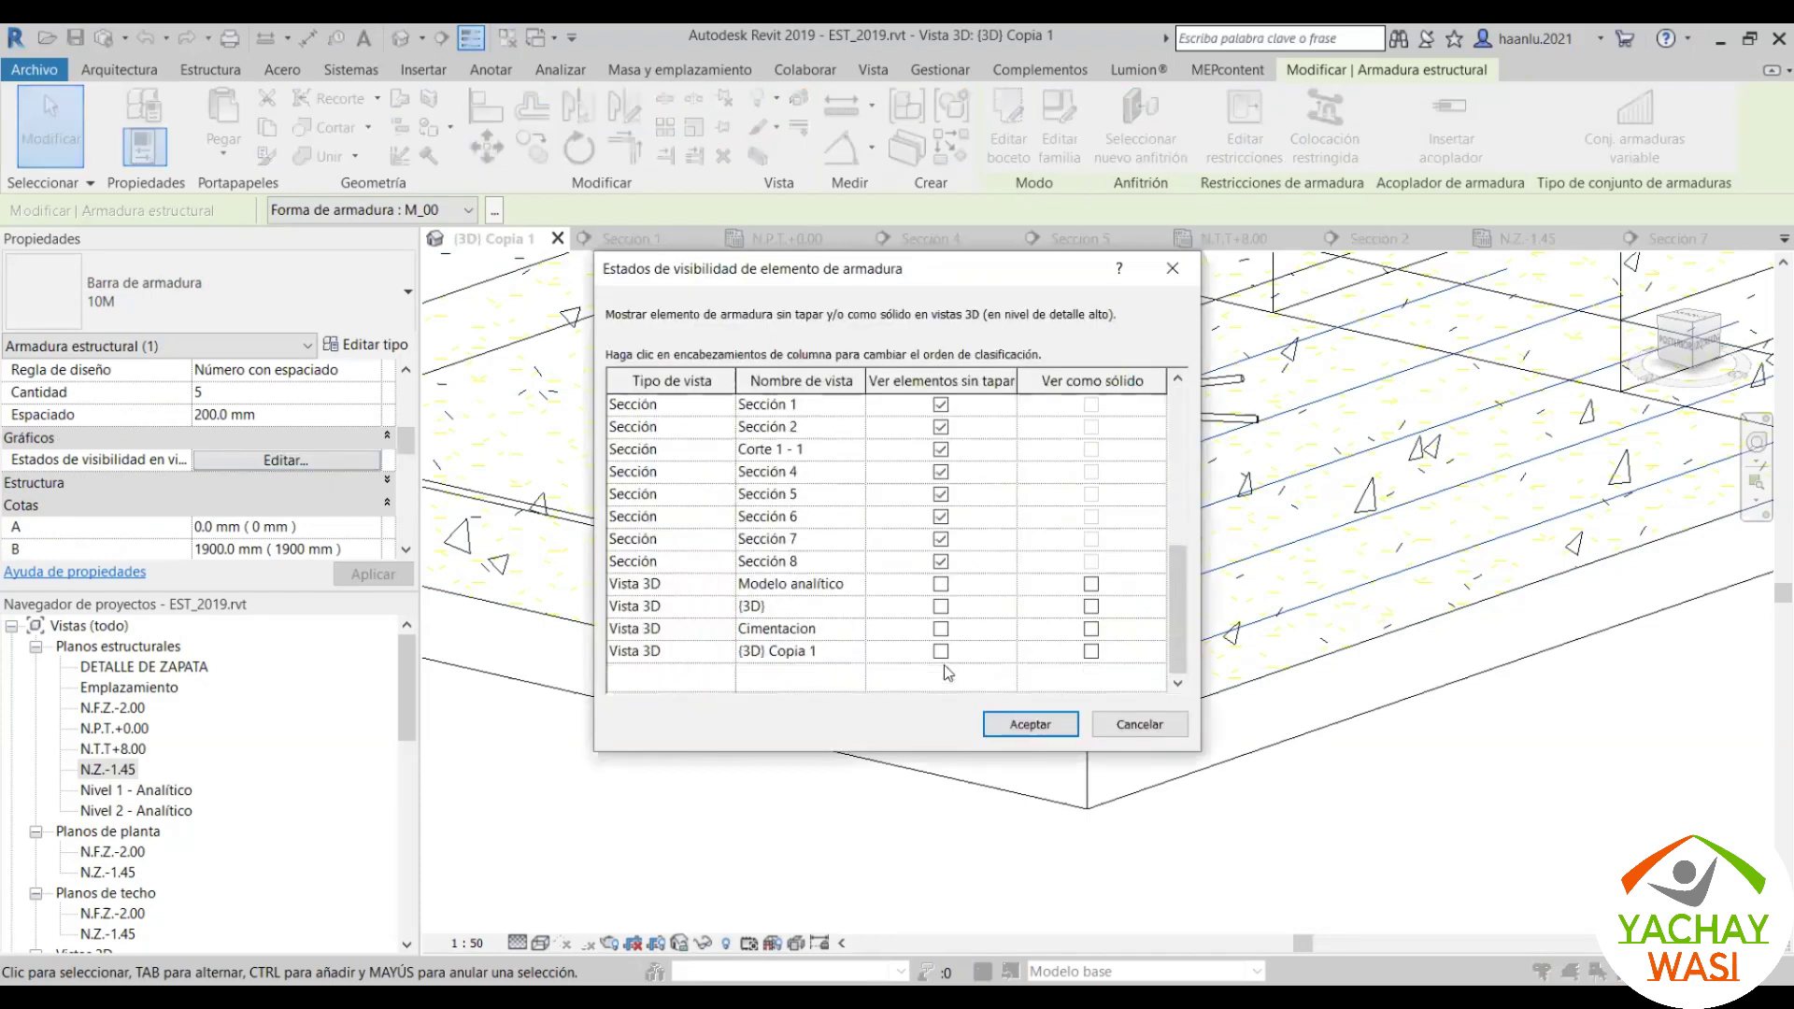
{"action": "left_click", "coordinate": [941, 652]}
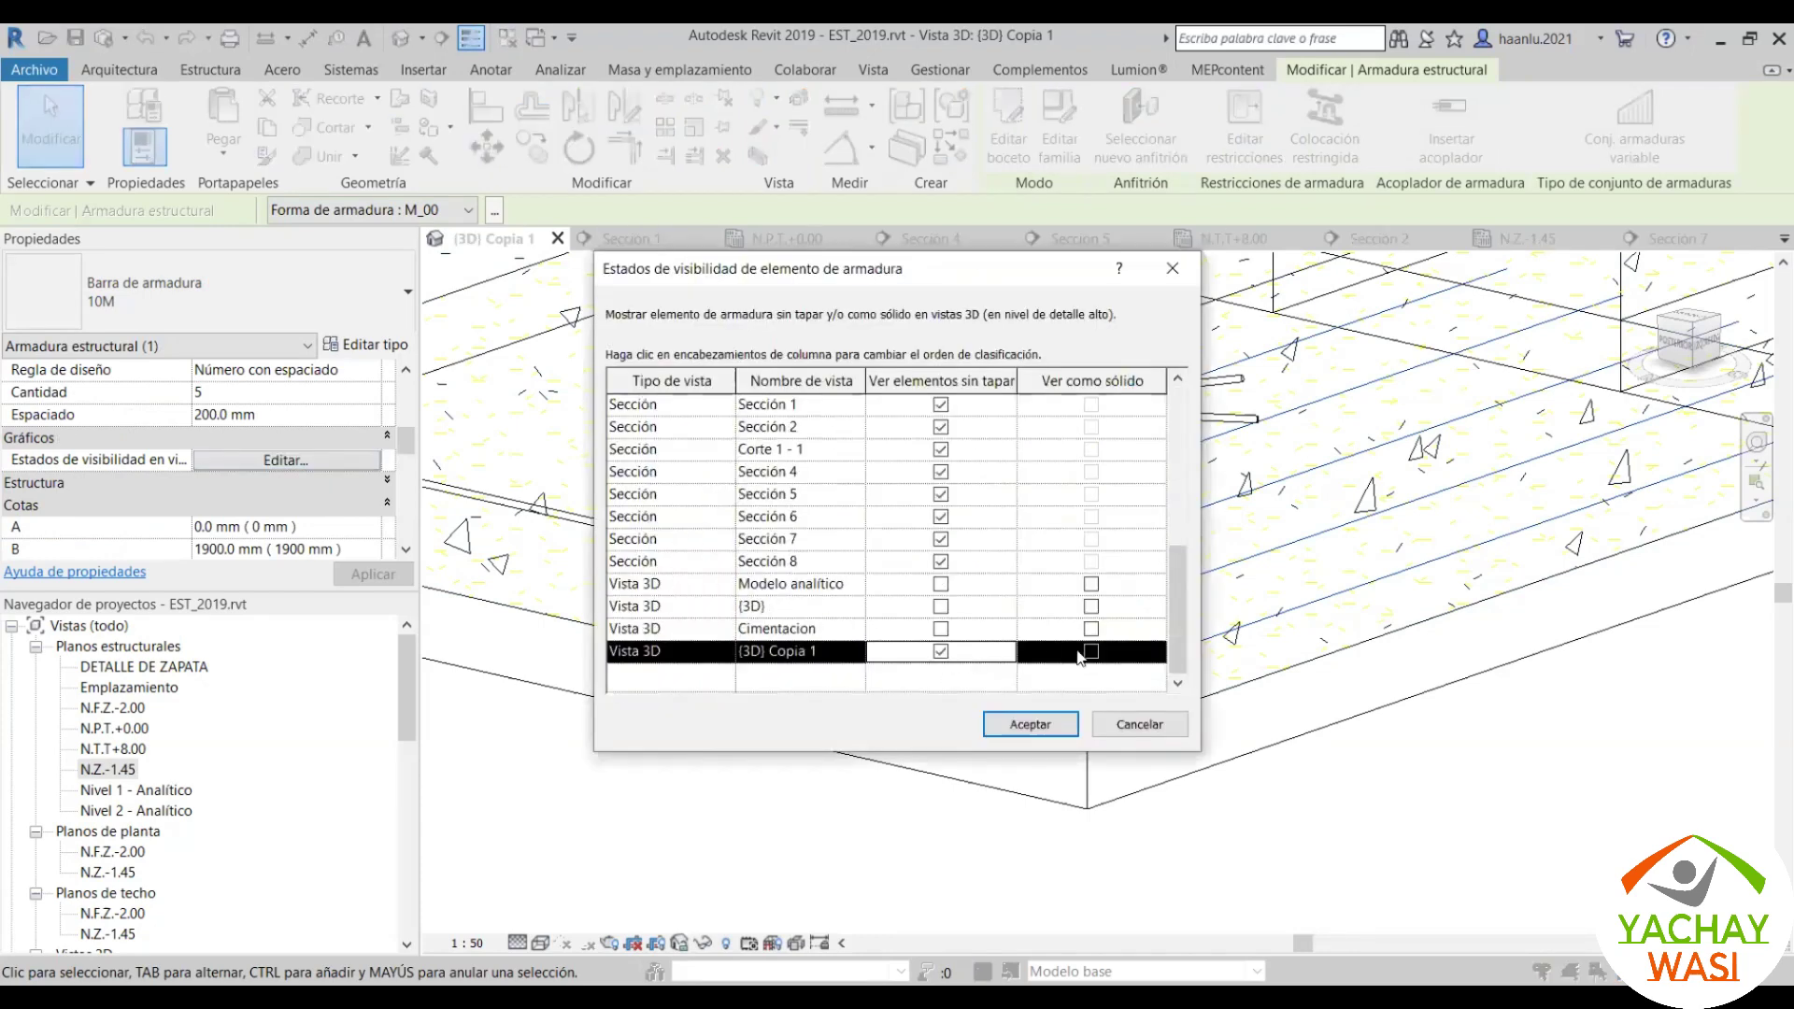
{"action": "left_click", "coordinate": [1025, 733]}
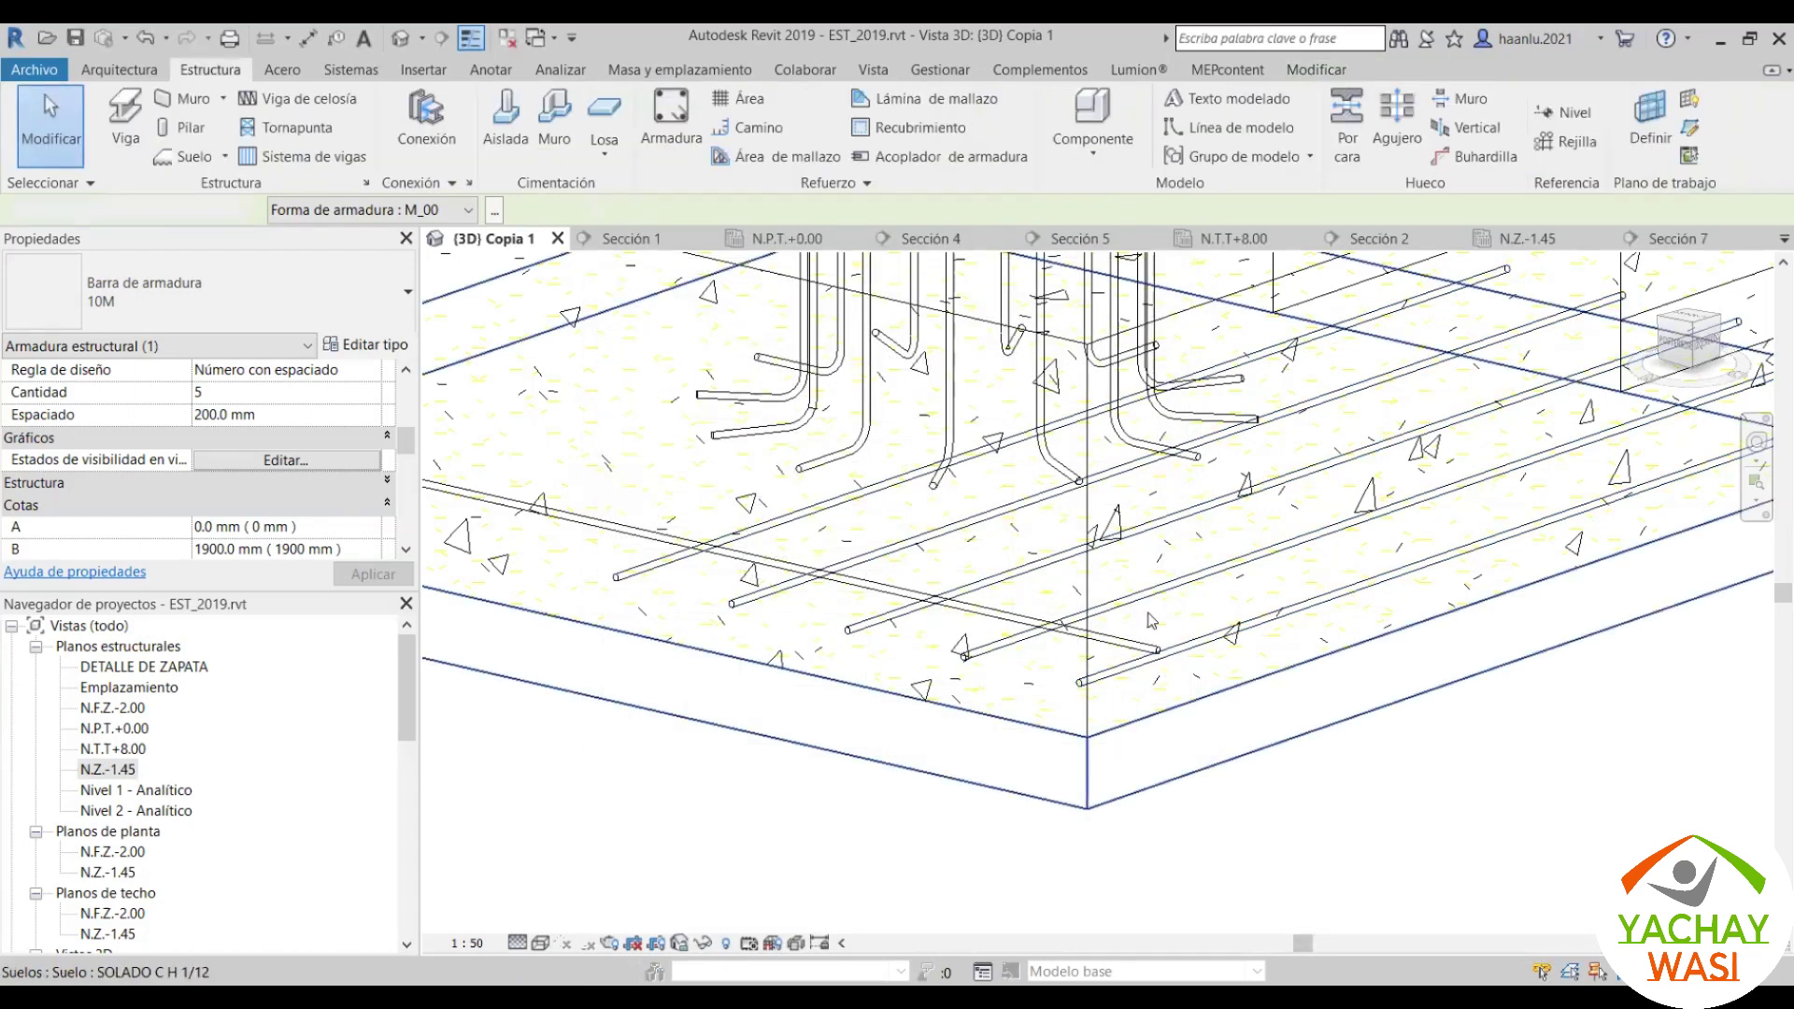
Step: Turn the footing bar into a Número con espaciado set of 5 bars spaced 200 mm
{"action": "left_click", "coordinate": [1149, 647]}
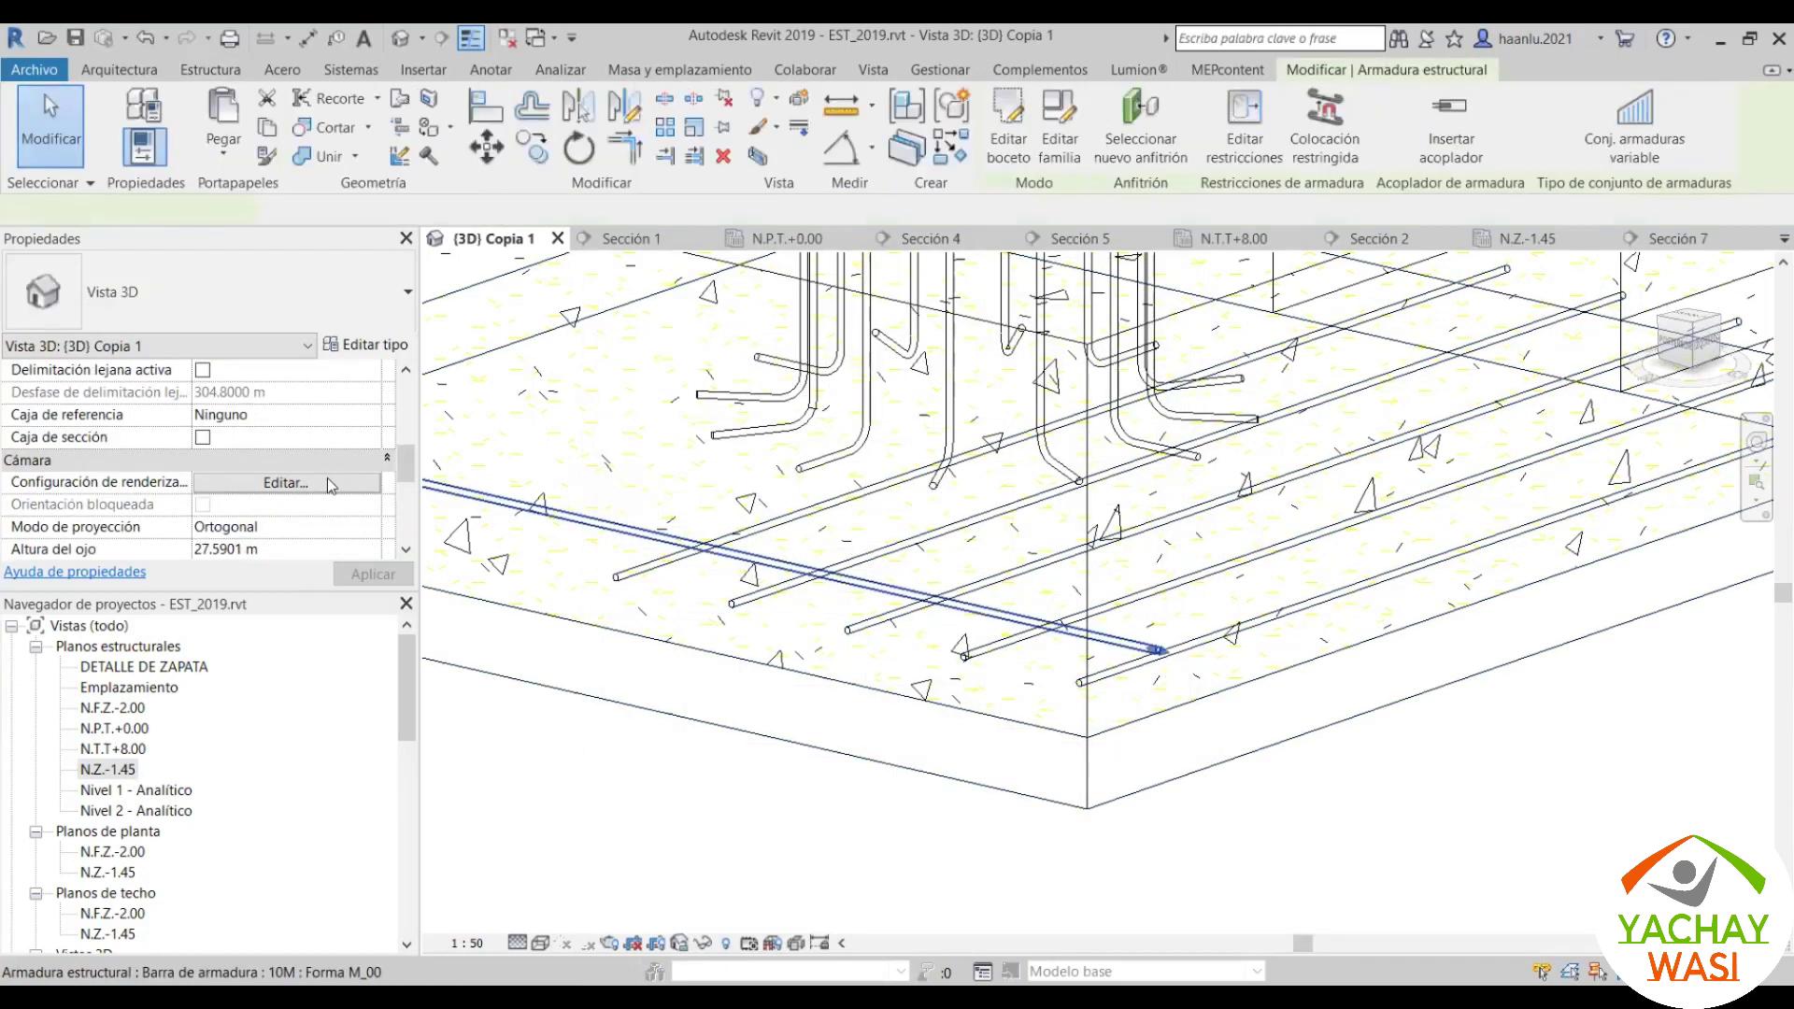
{"action": "left_click", "coordinate": [371, 373]}
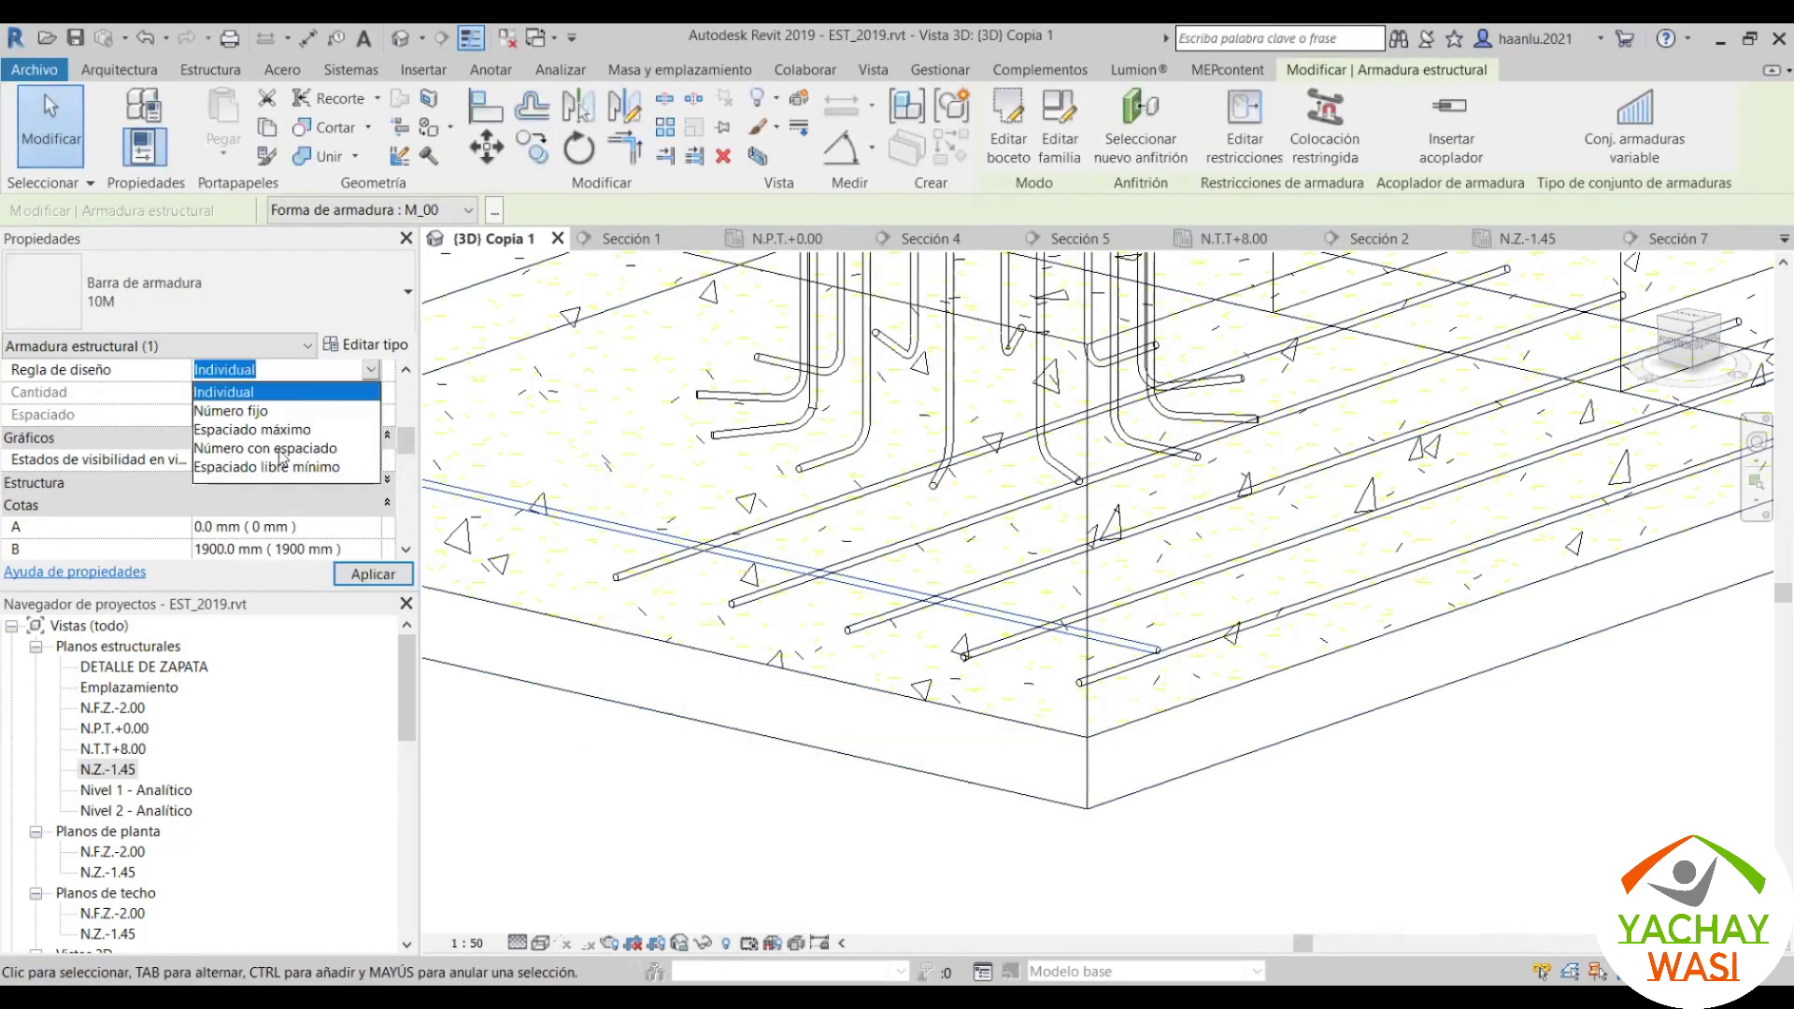
{"action": "left_click", "coordinate": [282, 448]}
{"action": "left_click", "coordinate": [297, 394]}
{"action": "type", "text": "5"}
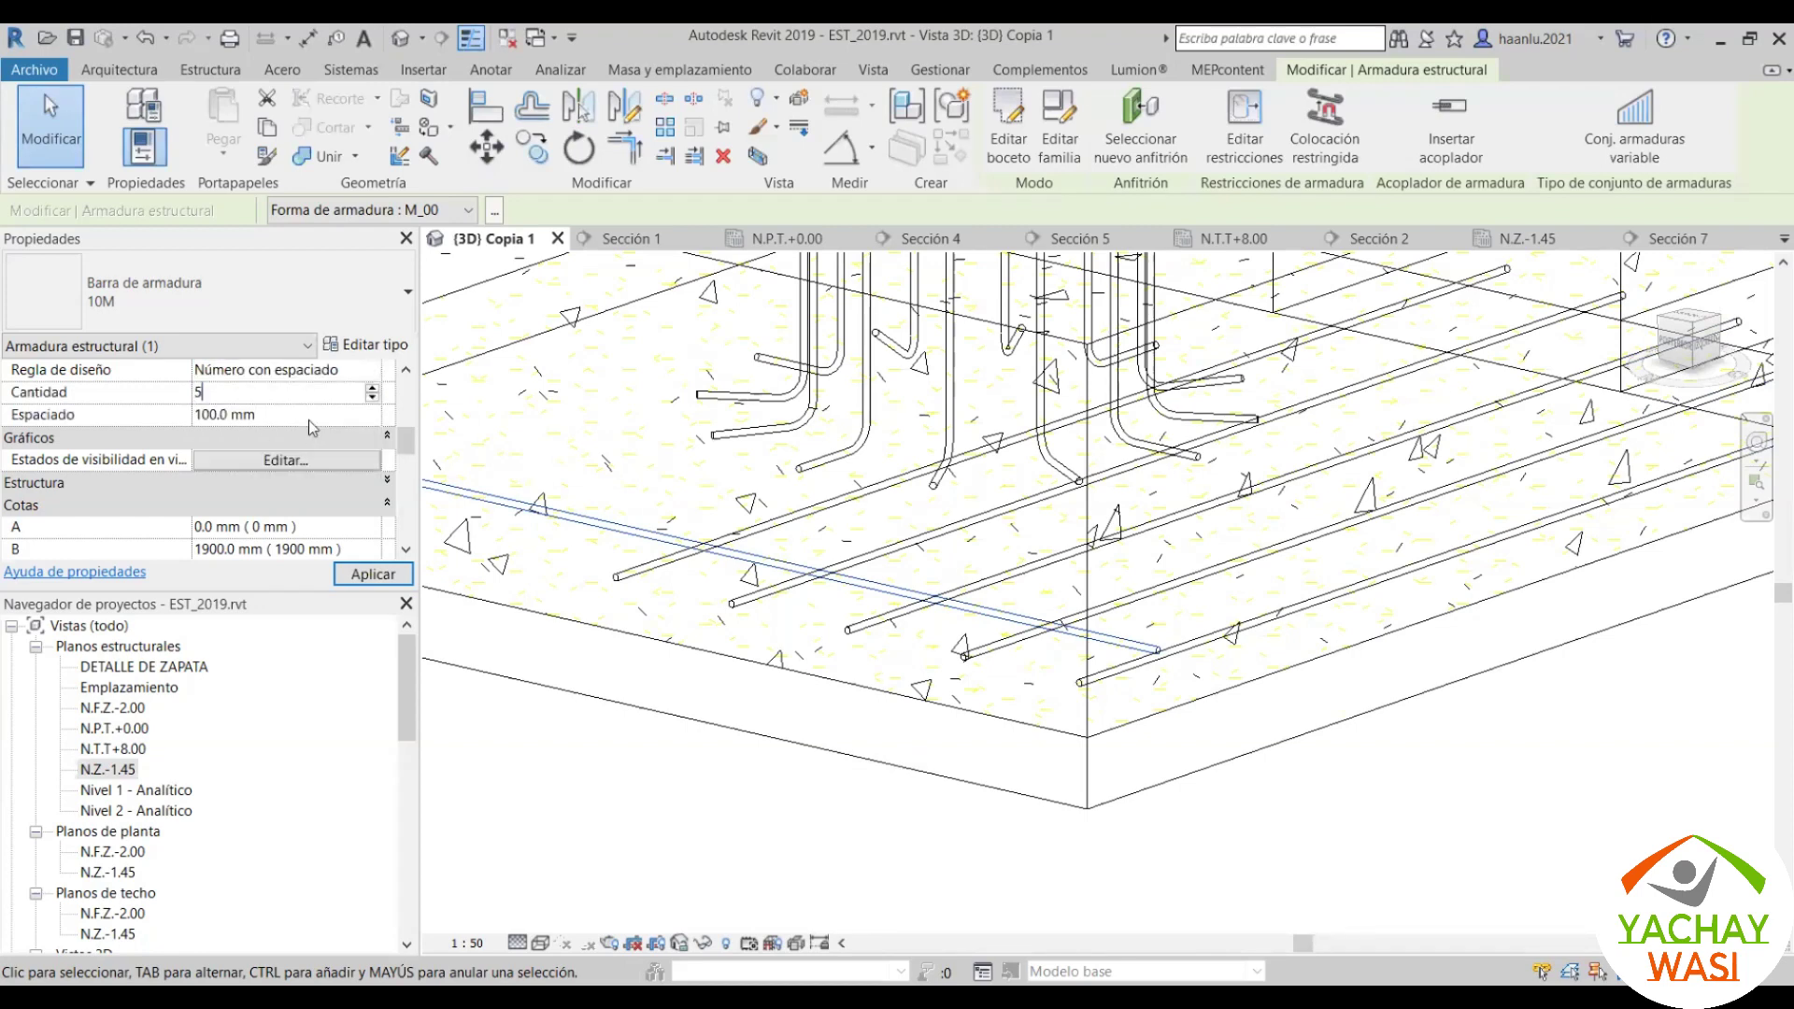
{"action": "left_click", "coordinate": [310, 416]}
{"action": "type", "text": "200"}
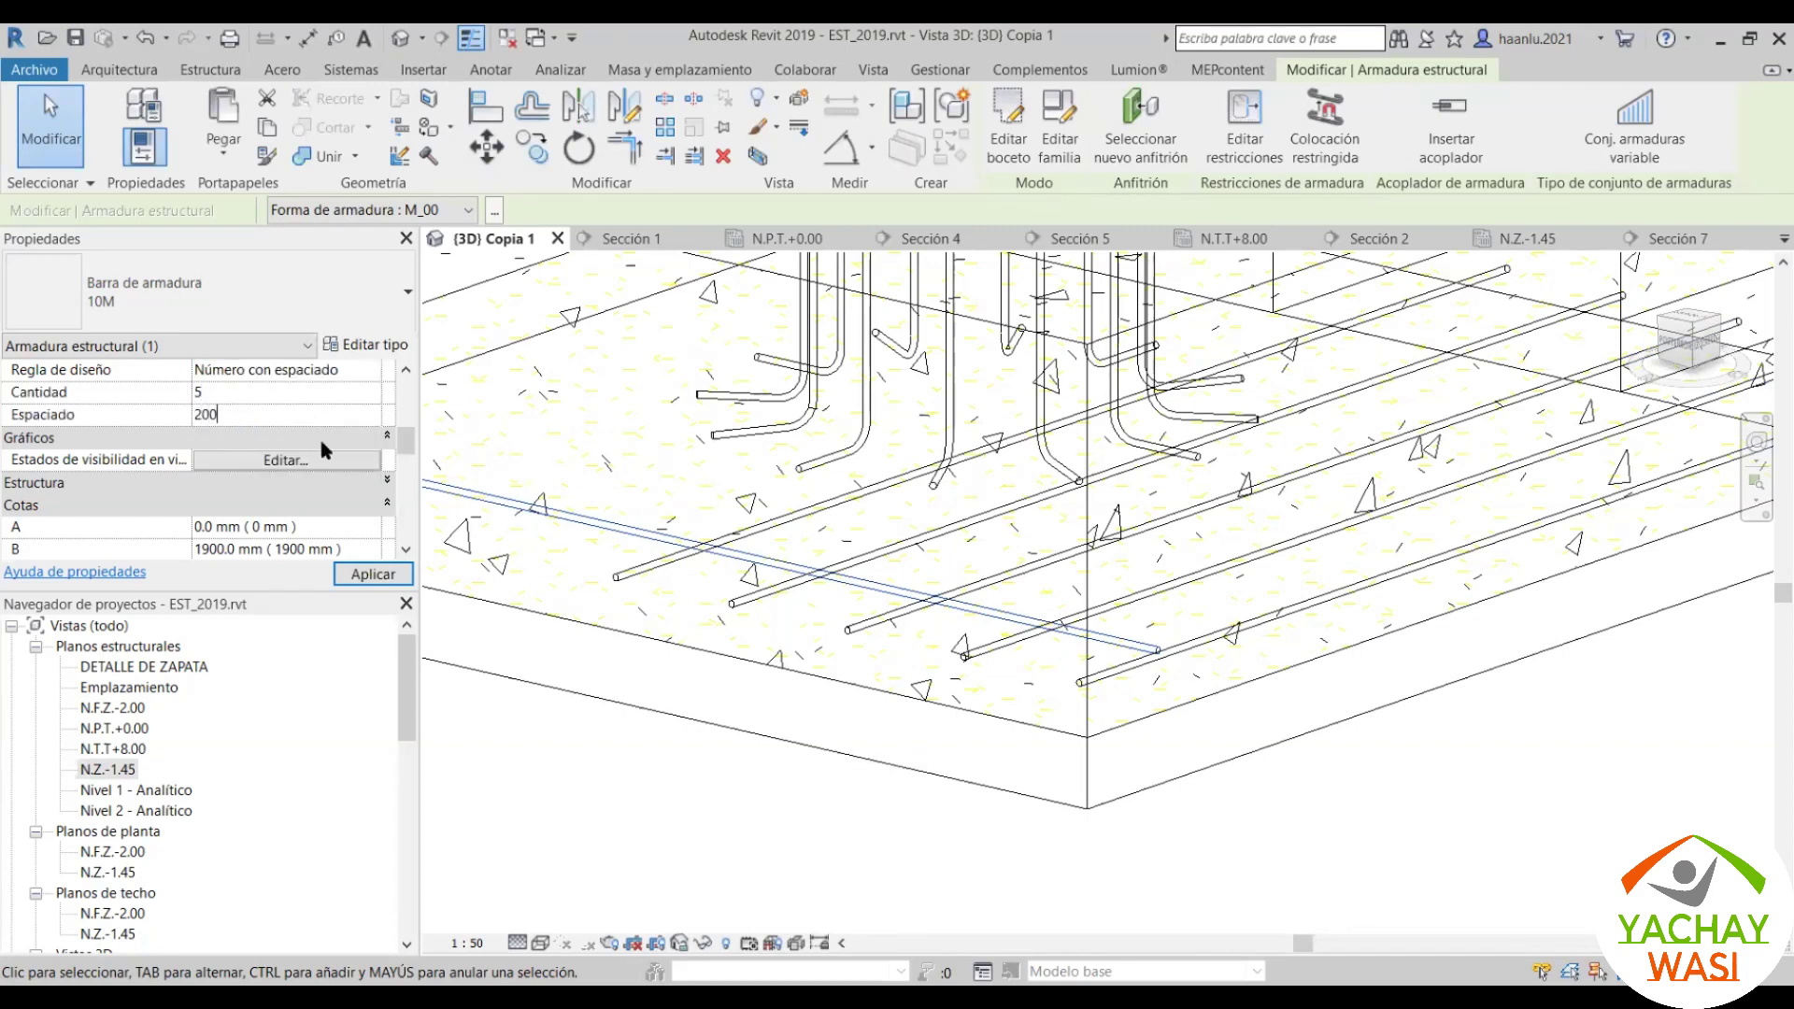
{"action": "left_click", "coordinate": [360, 573]}
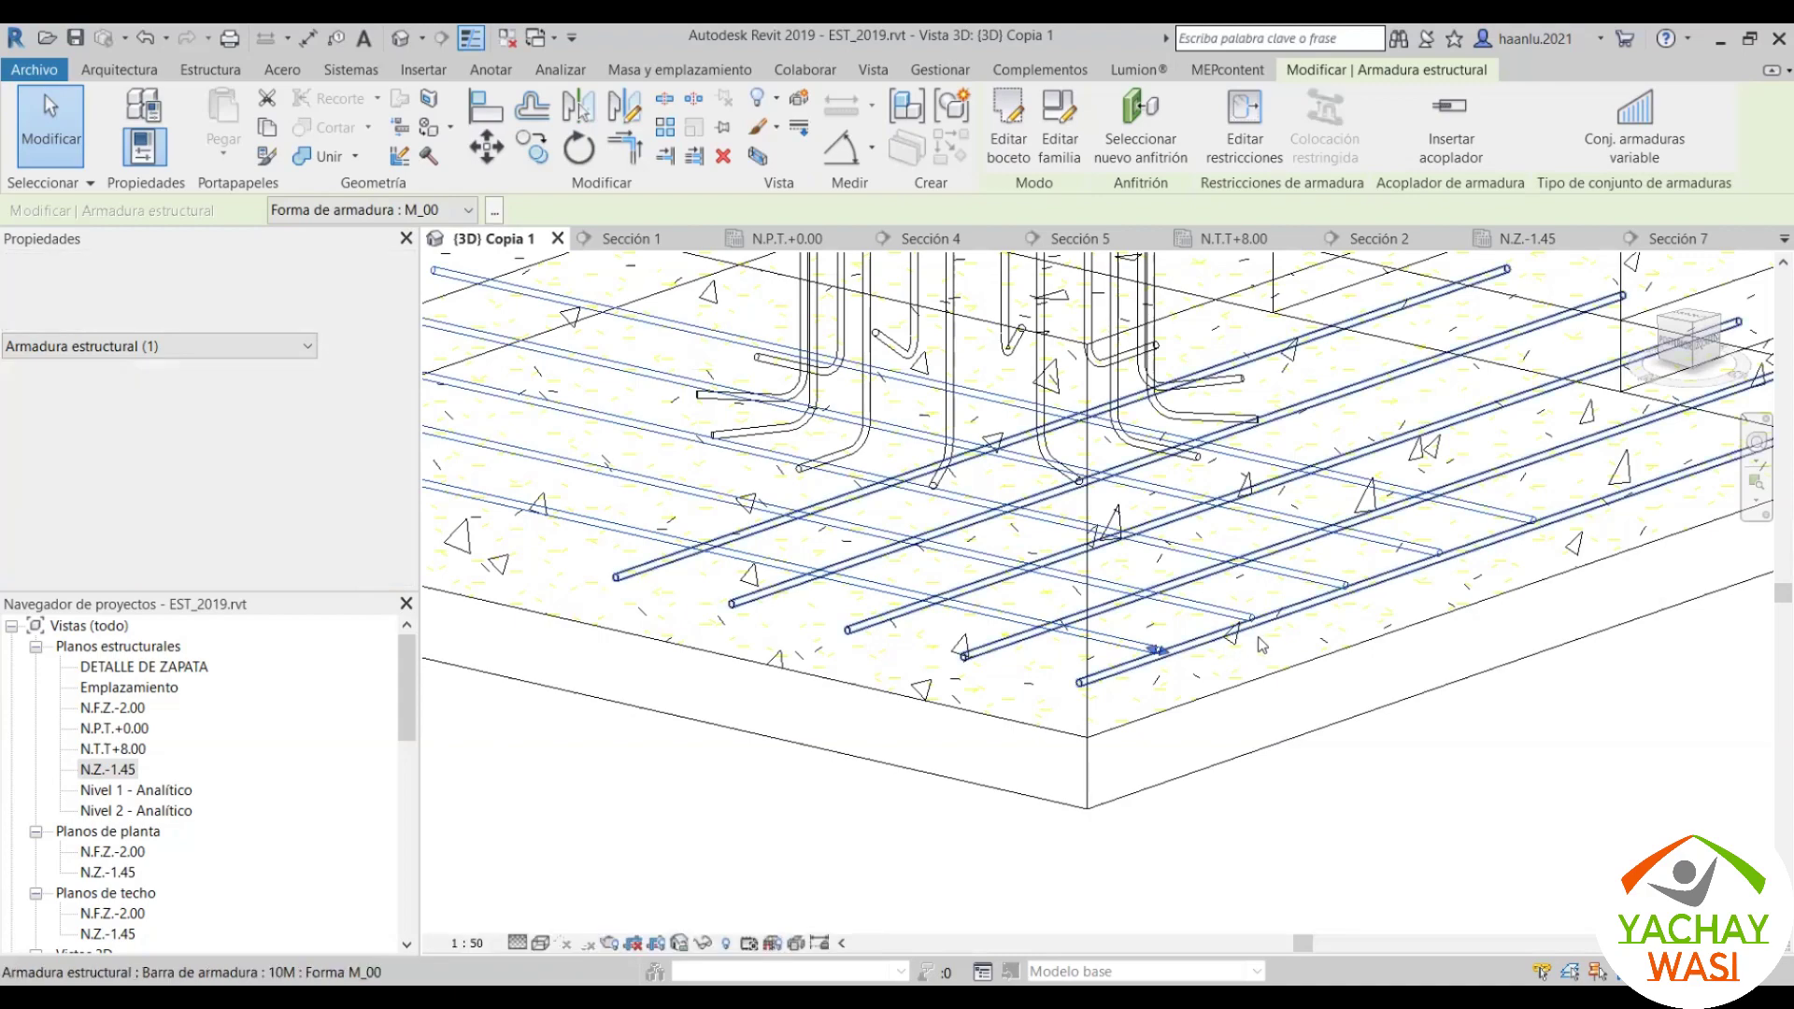
Step: Set the 3D view's visual style to Colores coherentes
{"action": "scroll", "coordinate": [1226, 636], "scroll_direction": "down", "scroll_amount": 5}
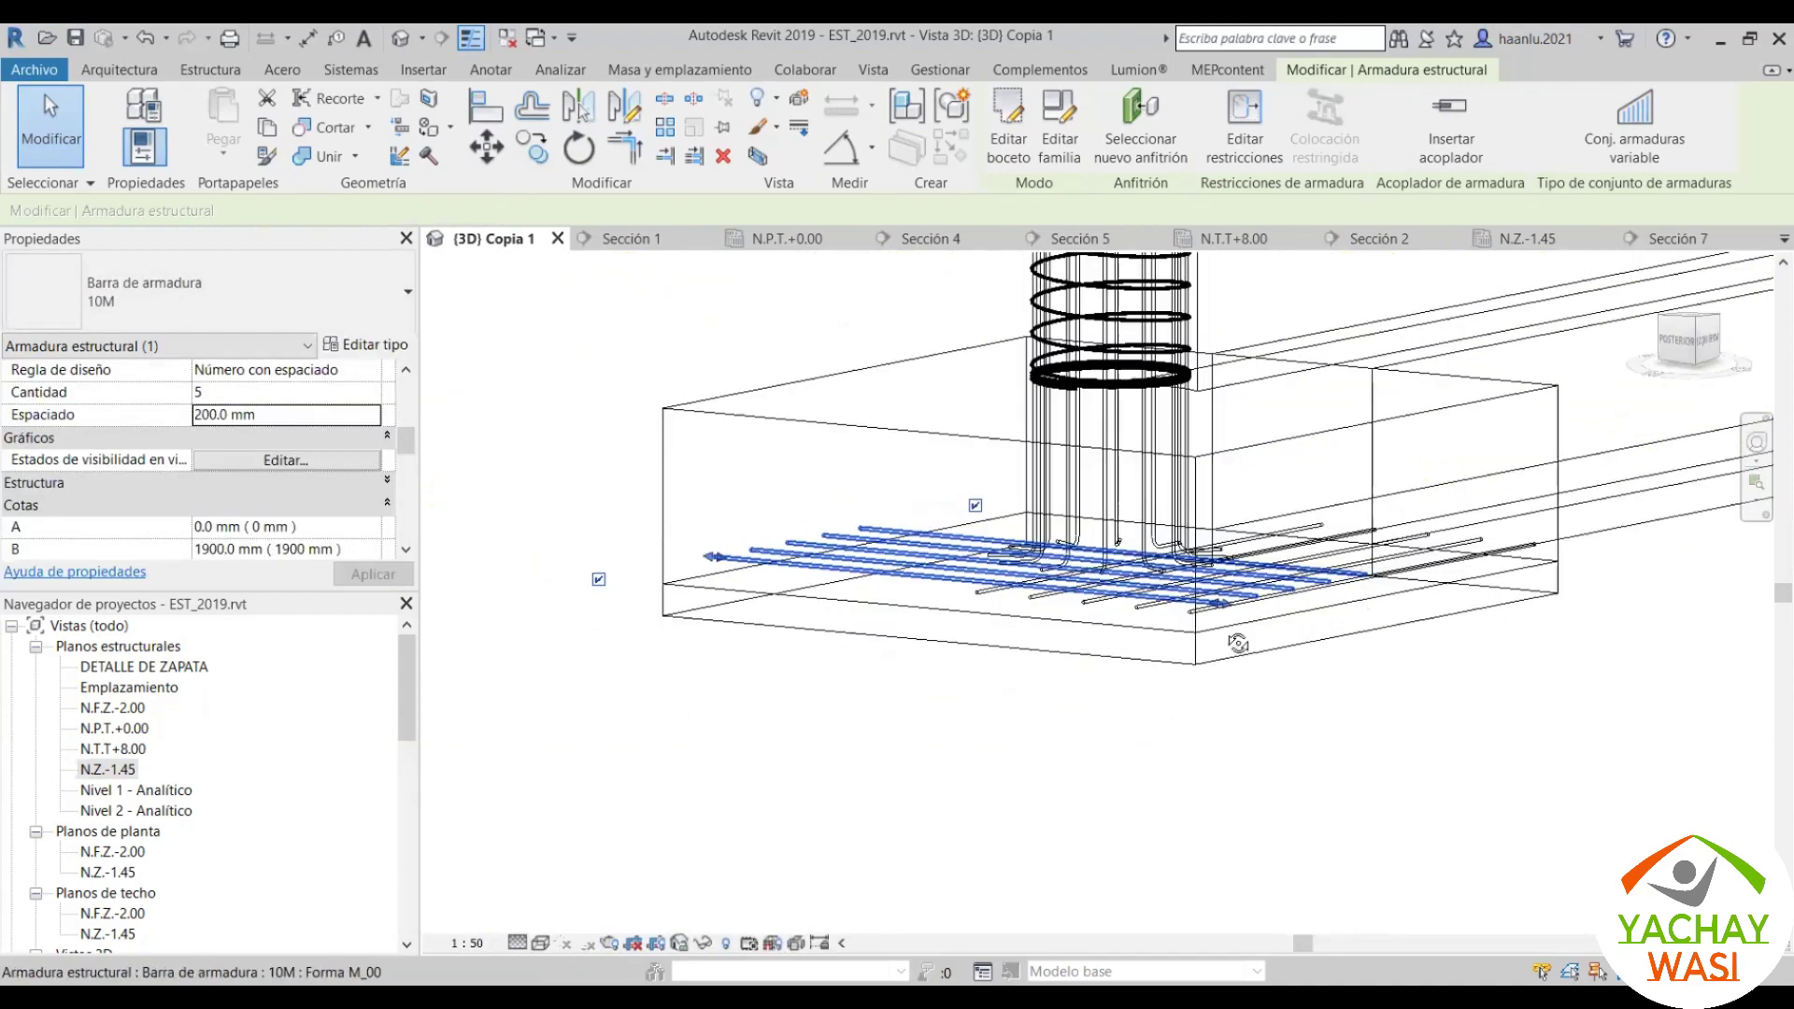
{"action": "left_click", "coordinate": [540, 944]}
{"action": "left_click", "coordinate": [556, 871]}
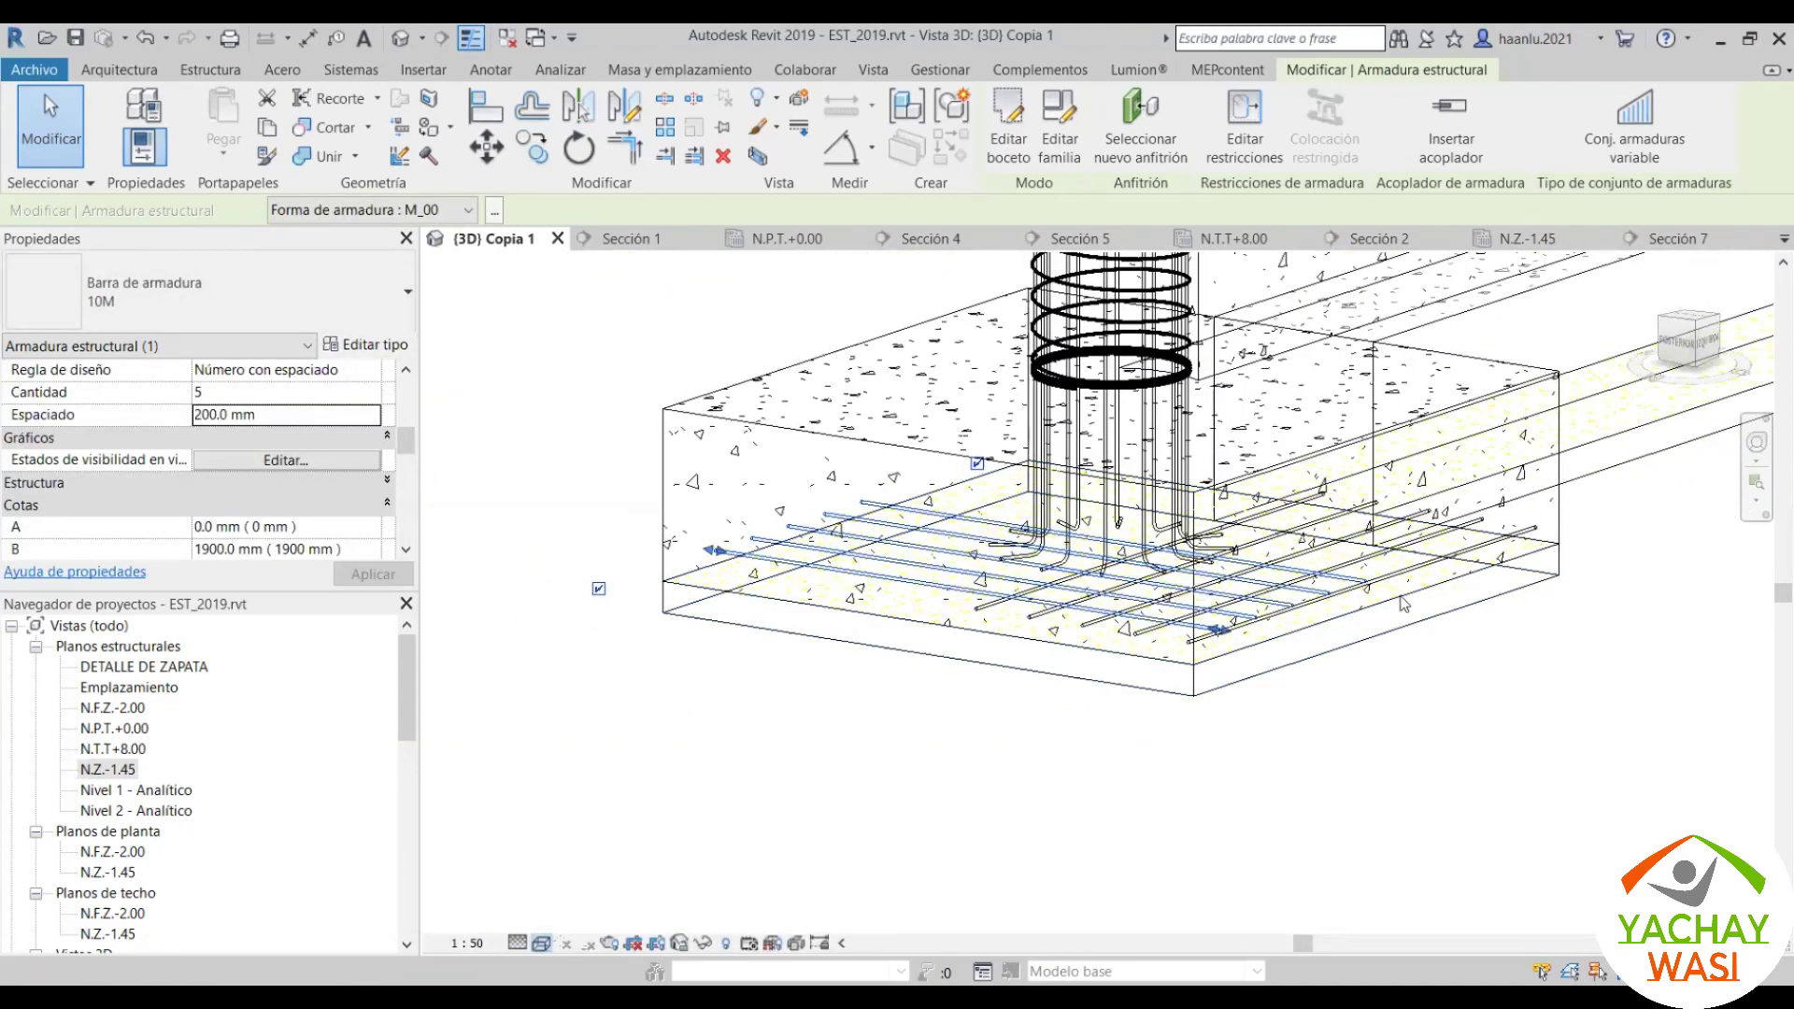
{"action": "left_click", "coordinate": [540, 944]}
{"action": "left_click", "coordinate": [616, 872]}
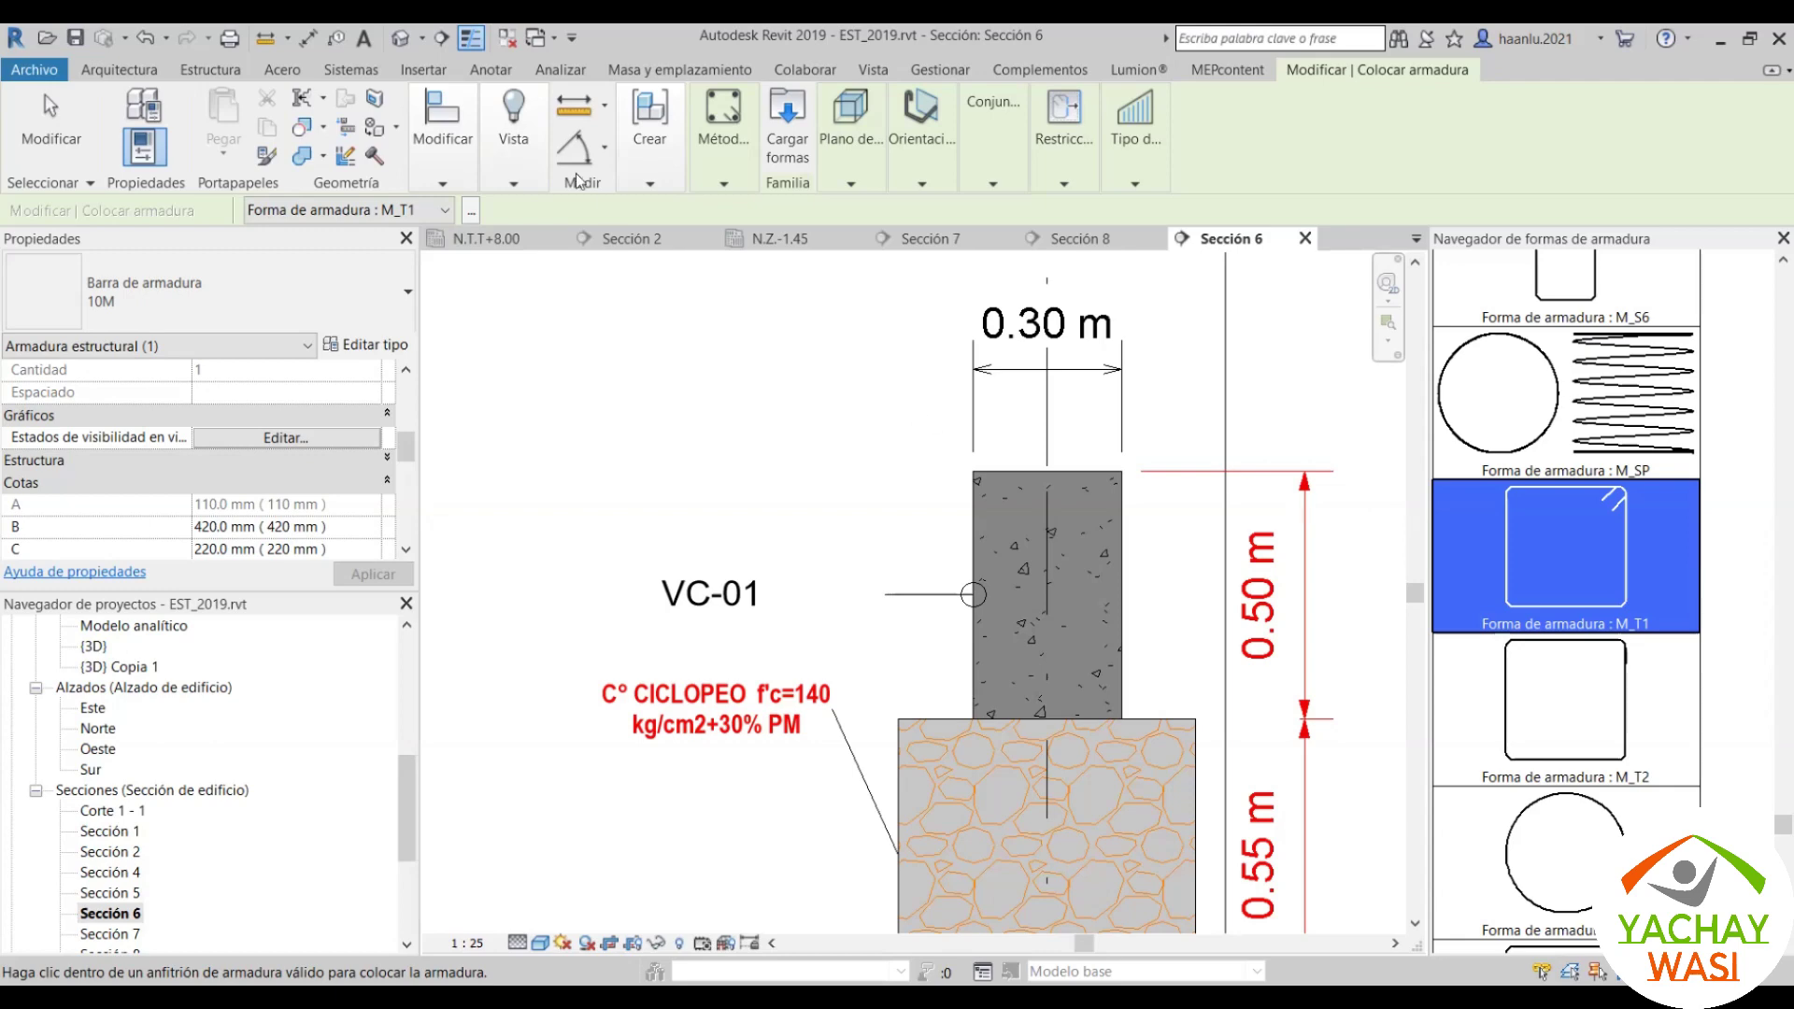
{"action": "key", "text": "Escape"}
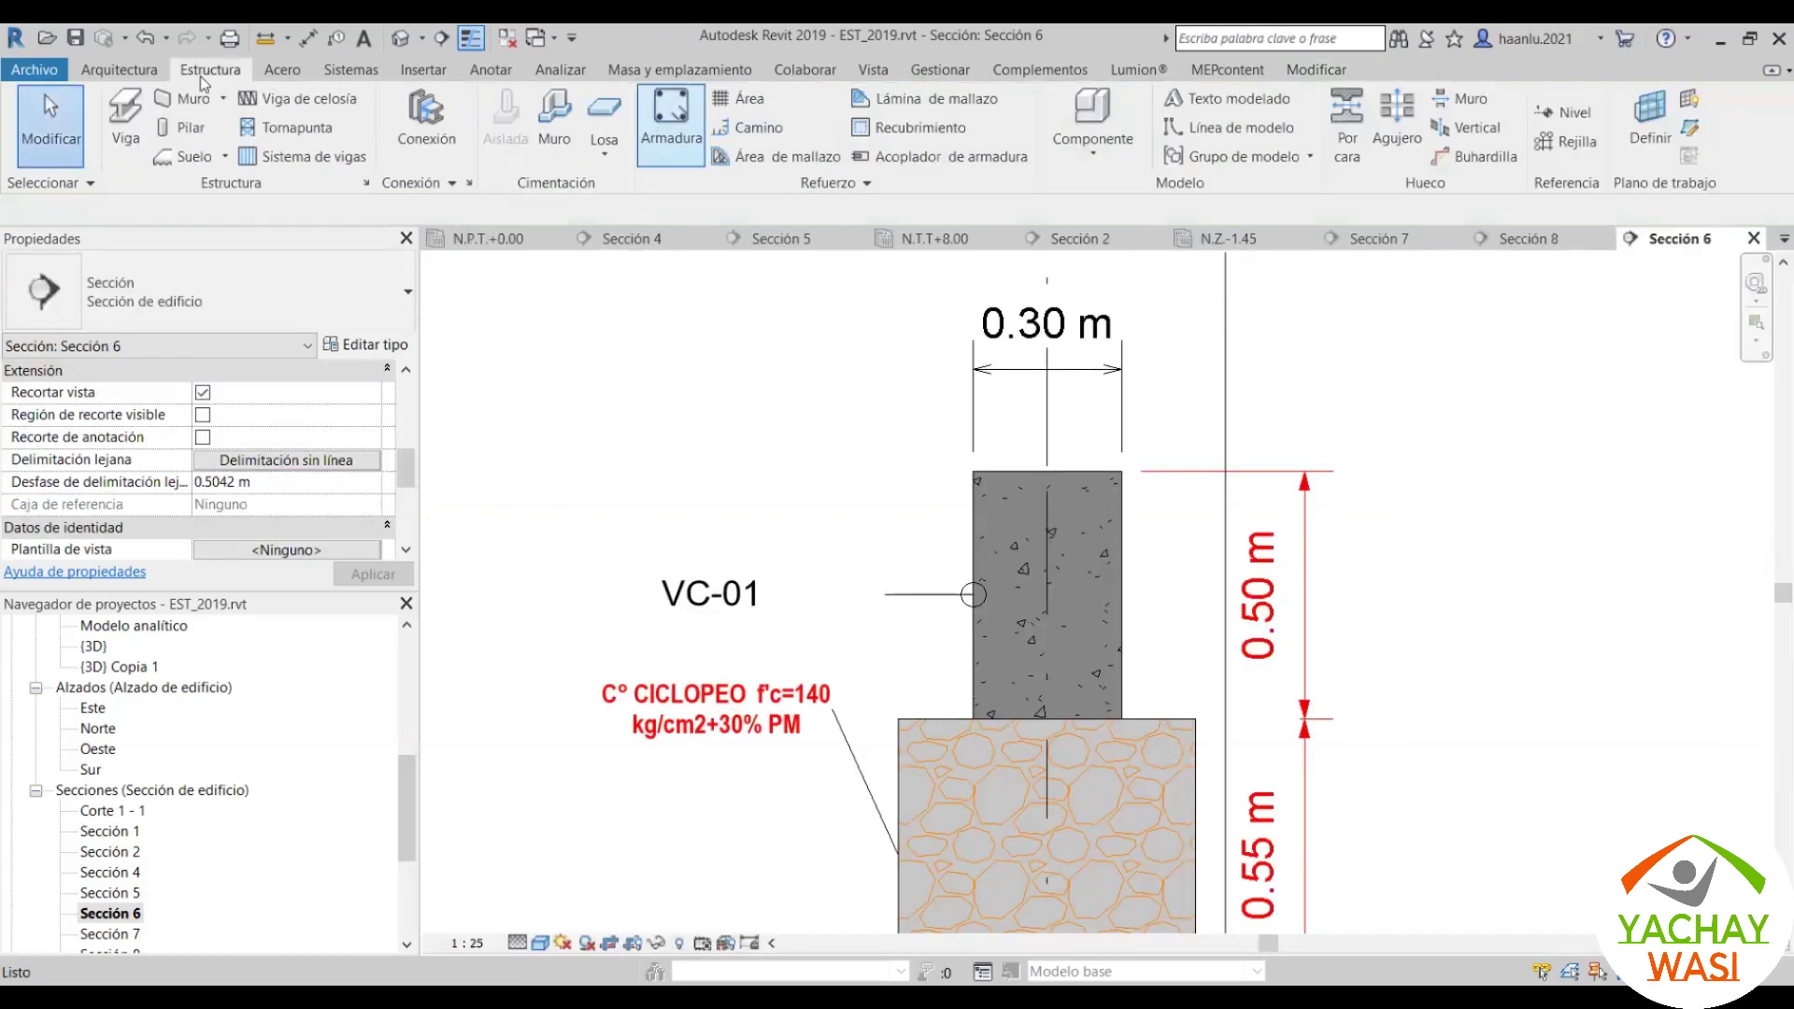
{"action": "left_click", "coordinate": [683, 134]}
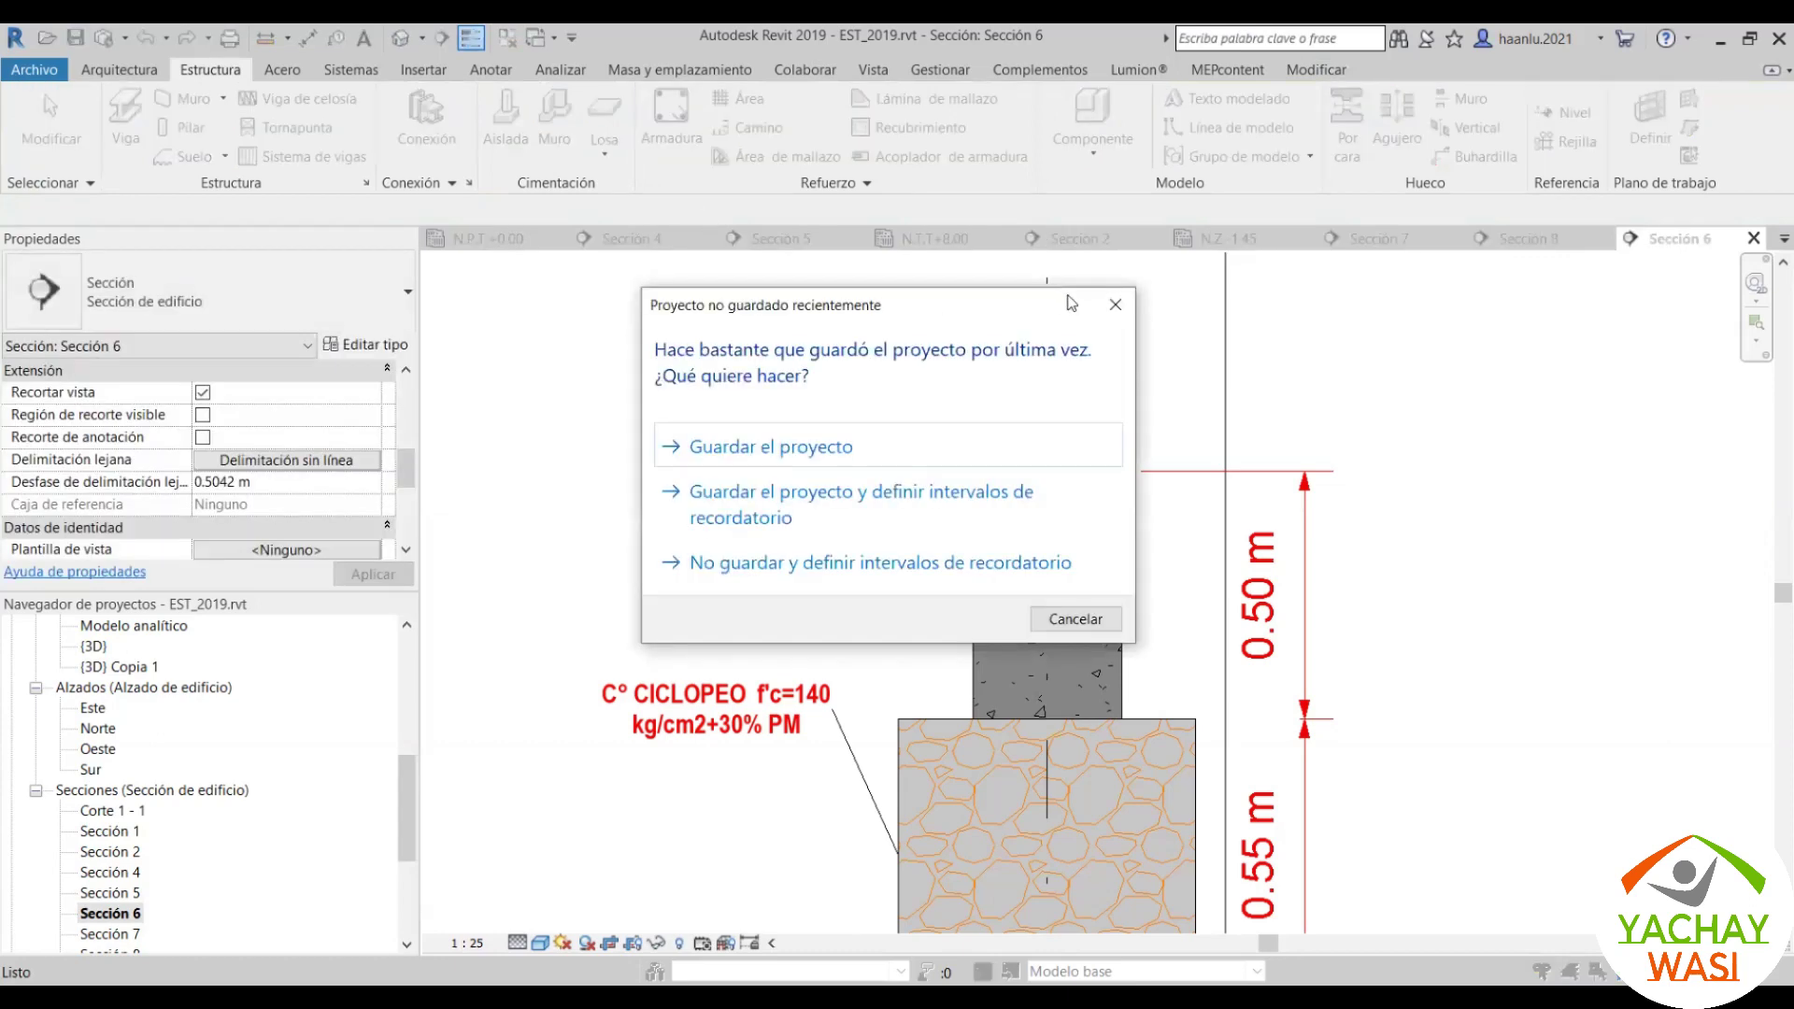
{"action": "left_click", "coordinate": [1109, 305]}
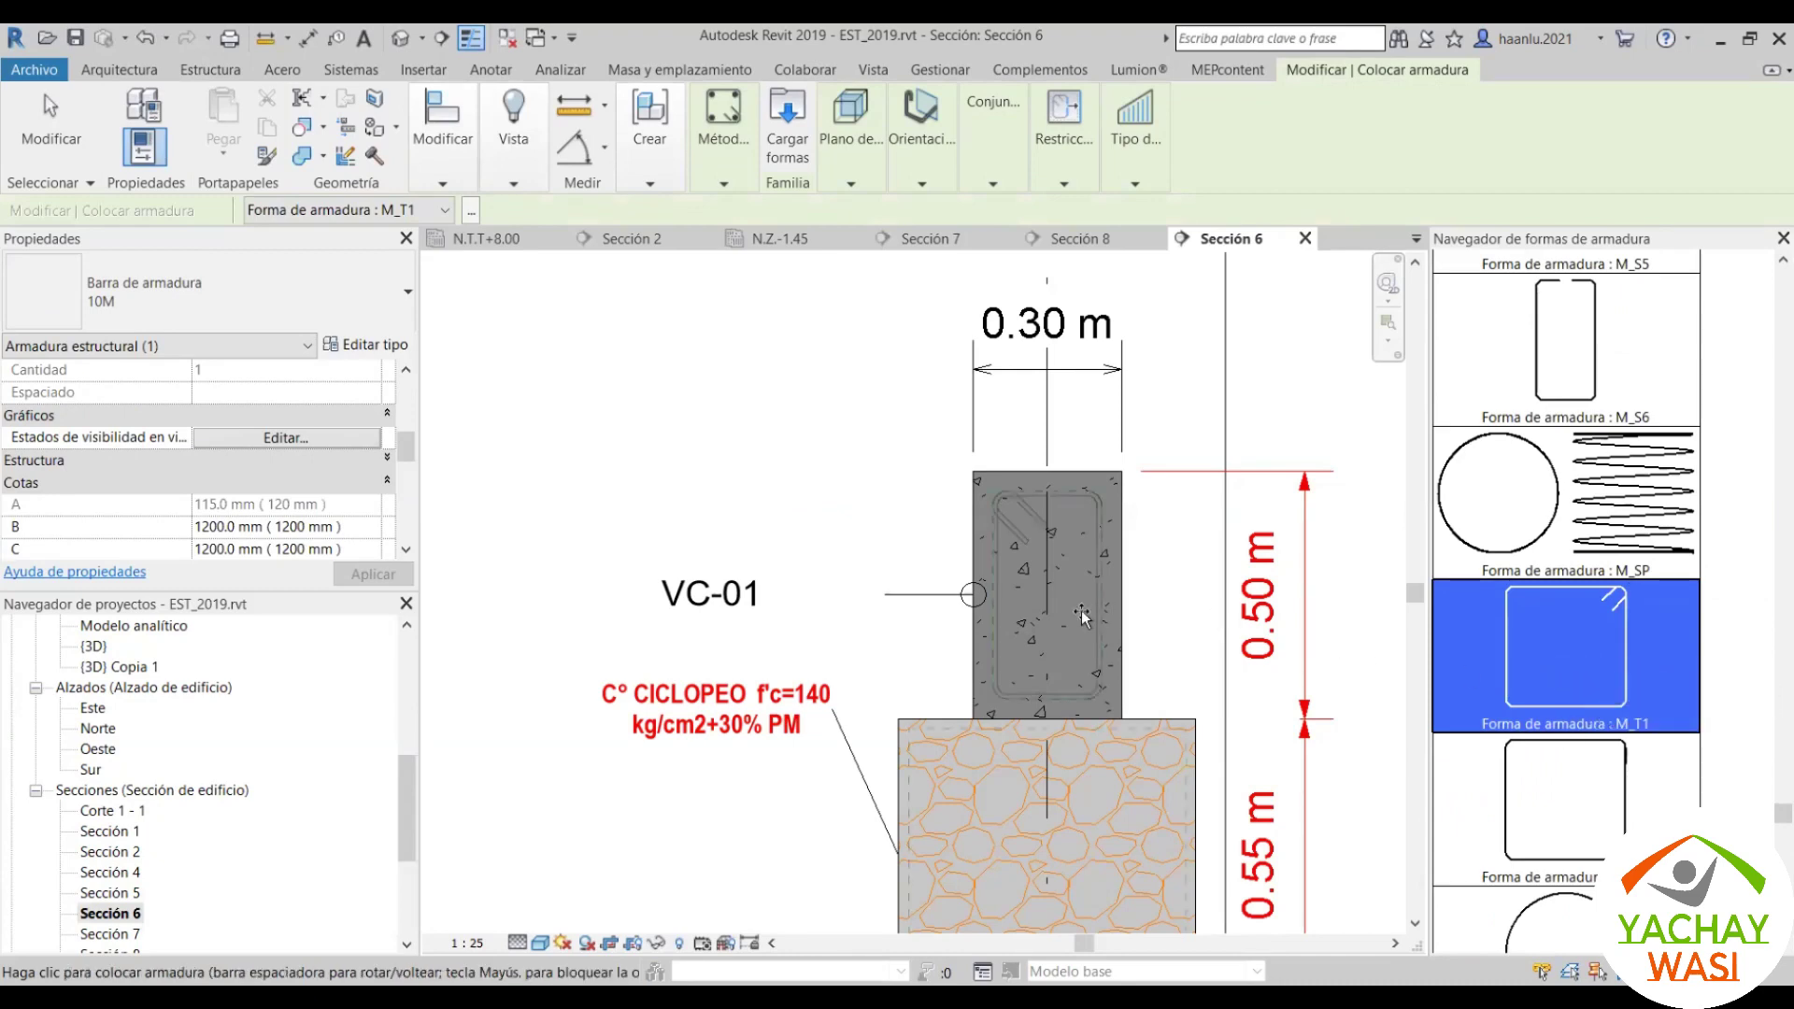
{"action": "scroll", "coordinate": [1057, 602], "scroll_direction": "up", "scroll_amount": 2}
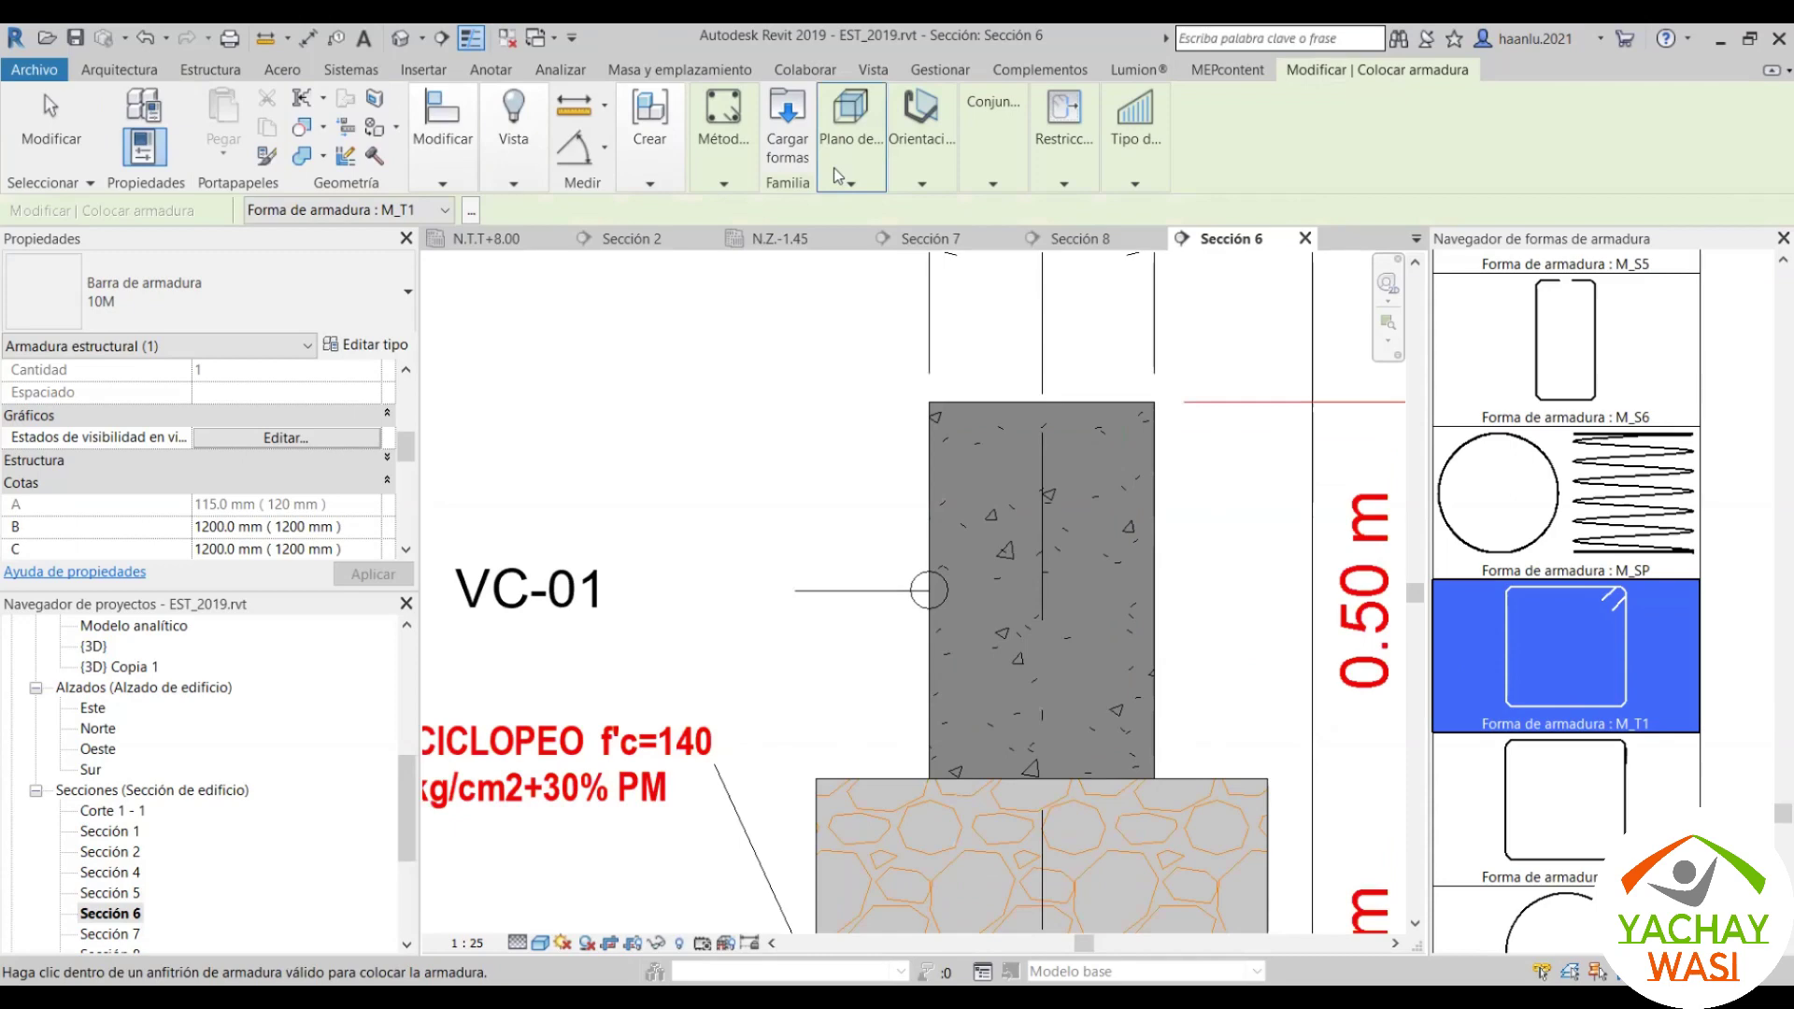
Step: Try the rebar Plano de colocación and Orientación options, including parallel to cover
{"action": "left_click", "coordinate": [848, 169]}
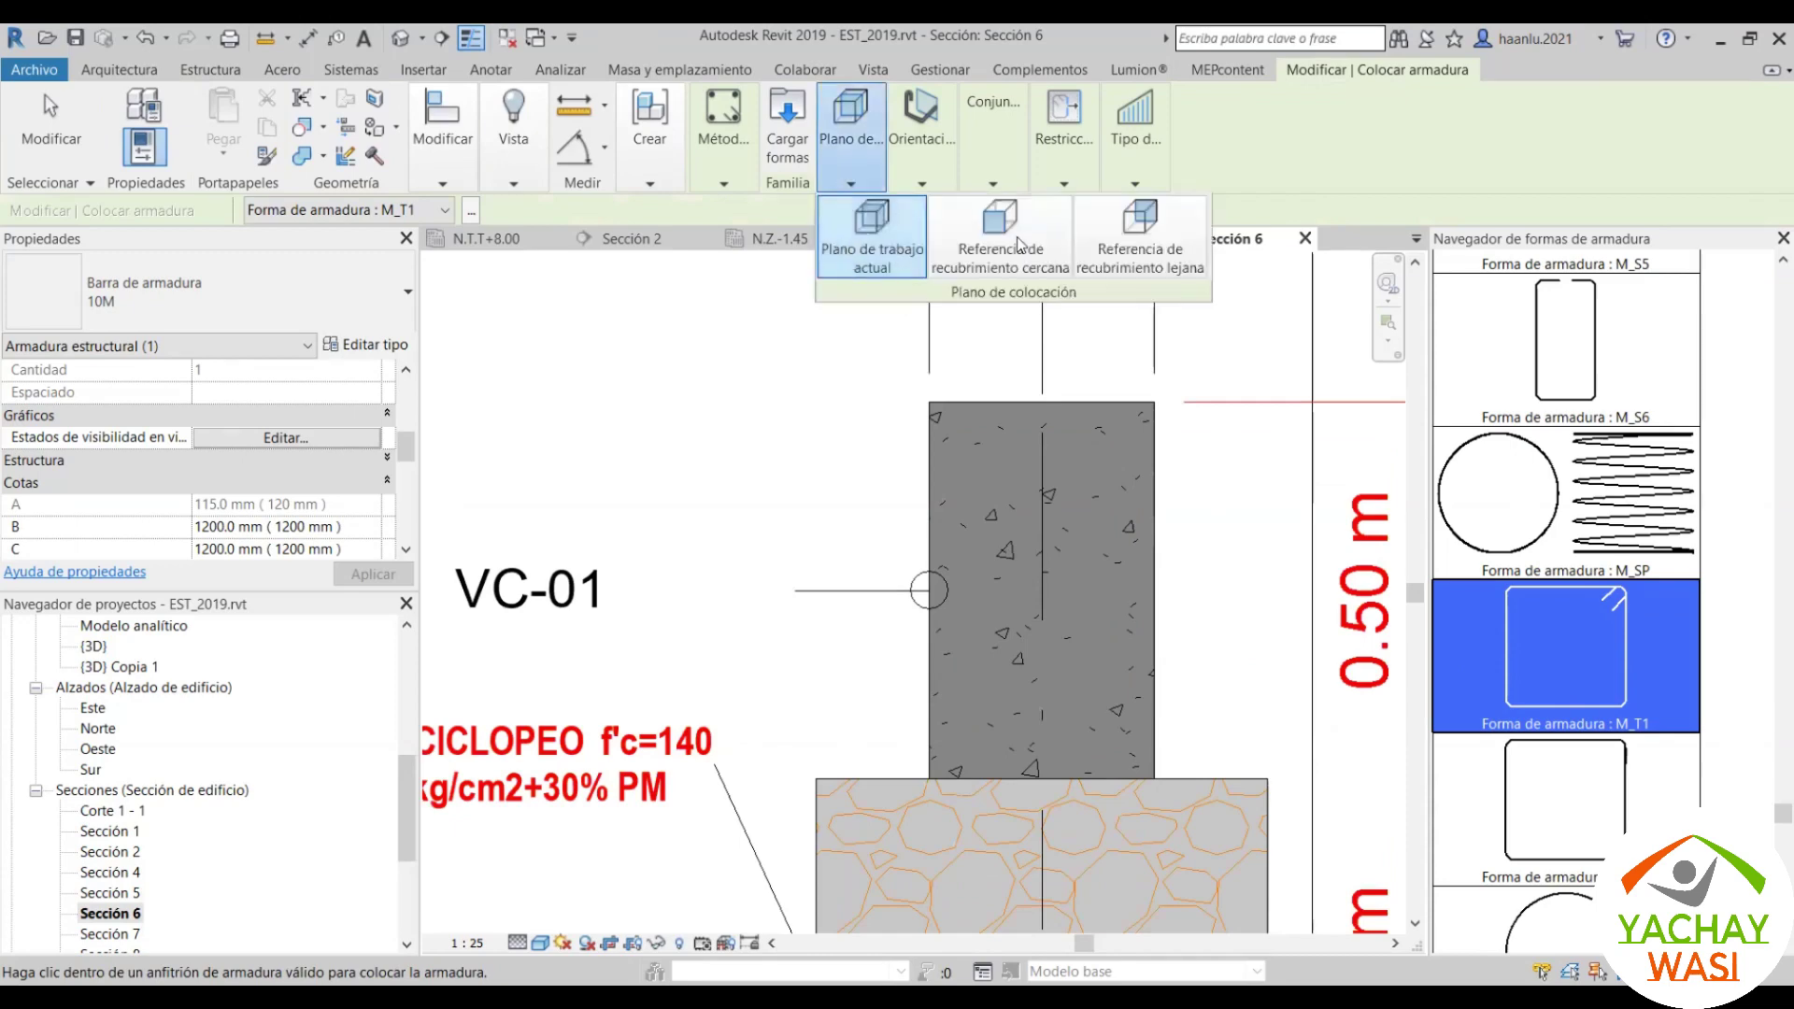
{"action": "left_click", "coordinate": [1131, 238]}
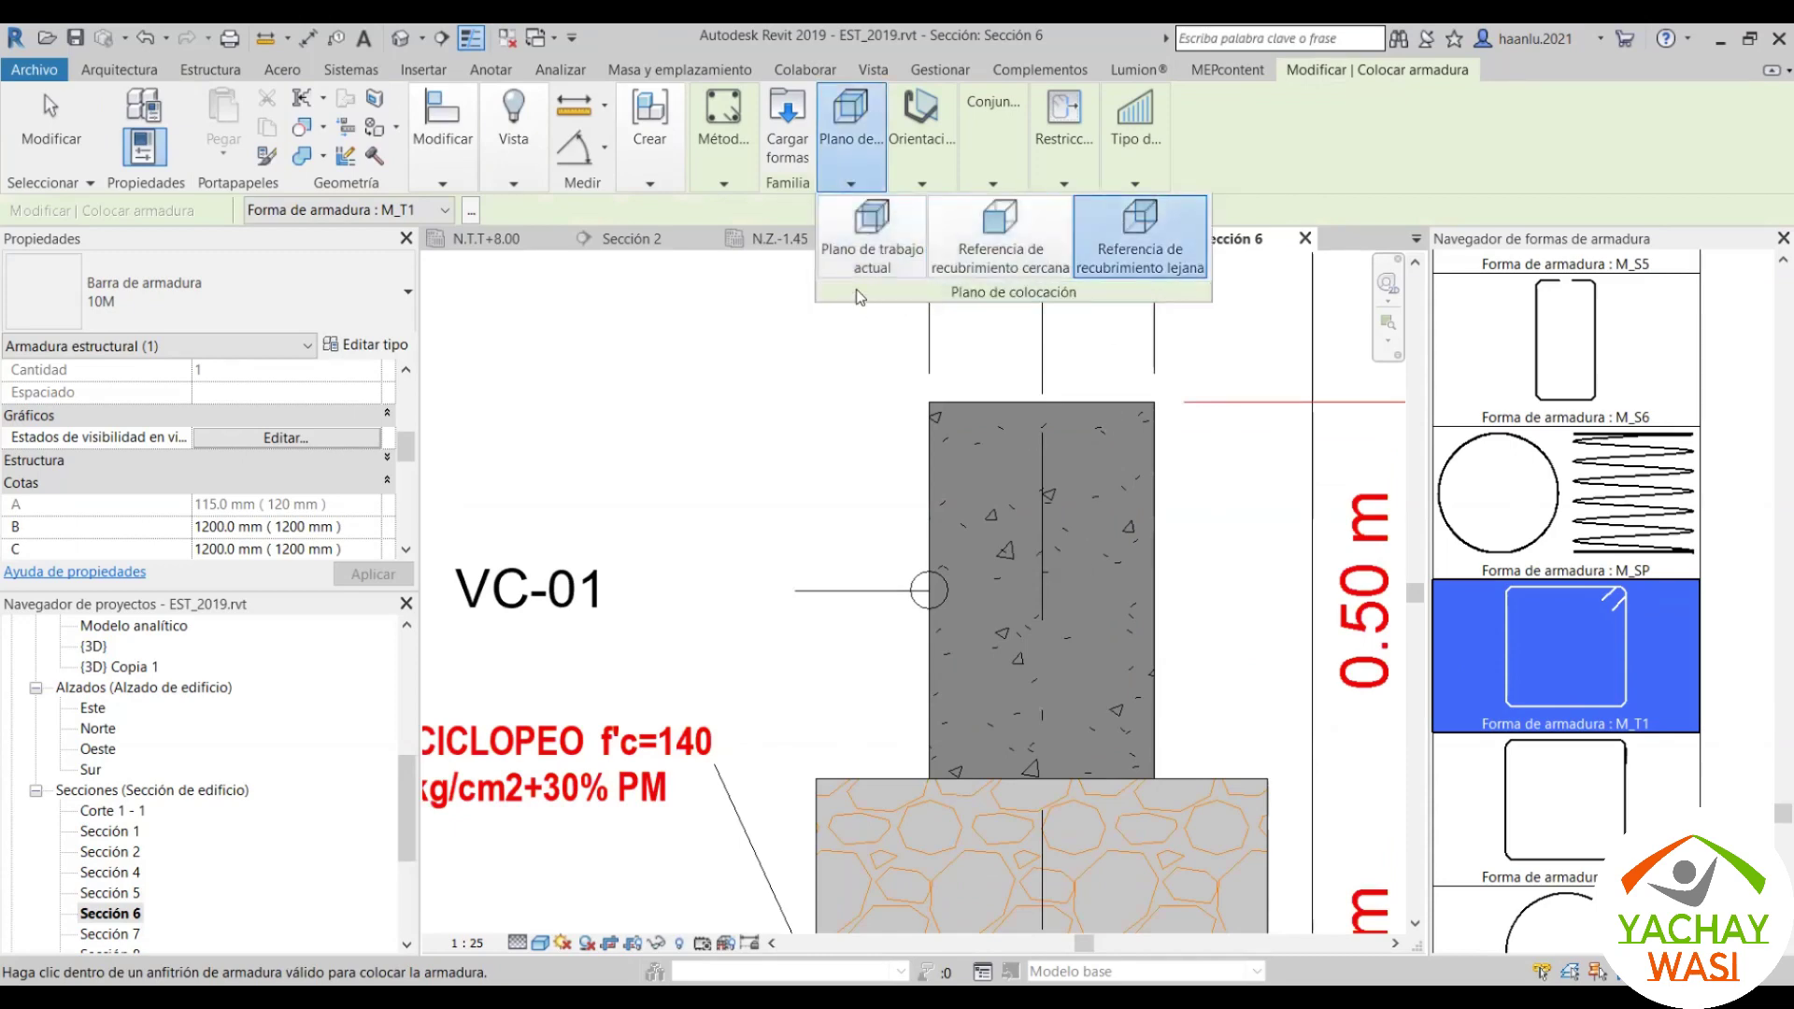
{"action": "left_click", "coordinate": [856, 250]}
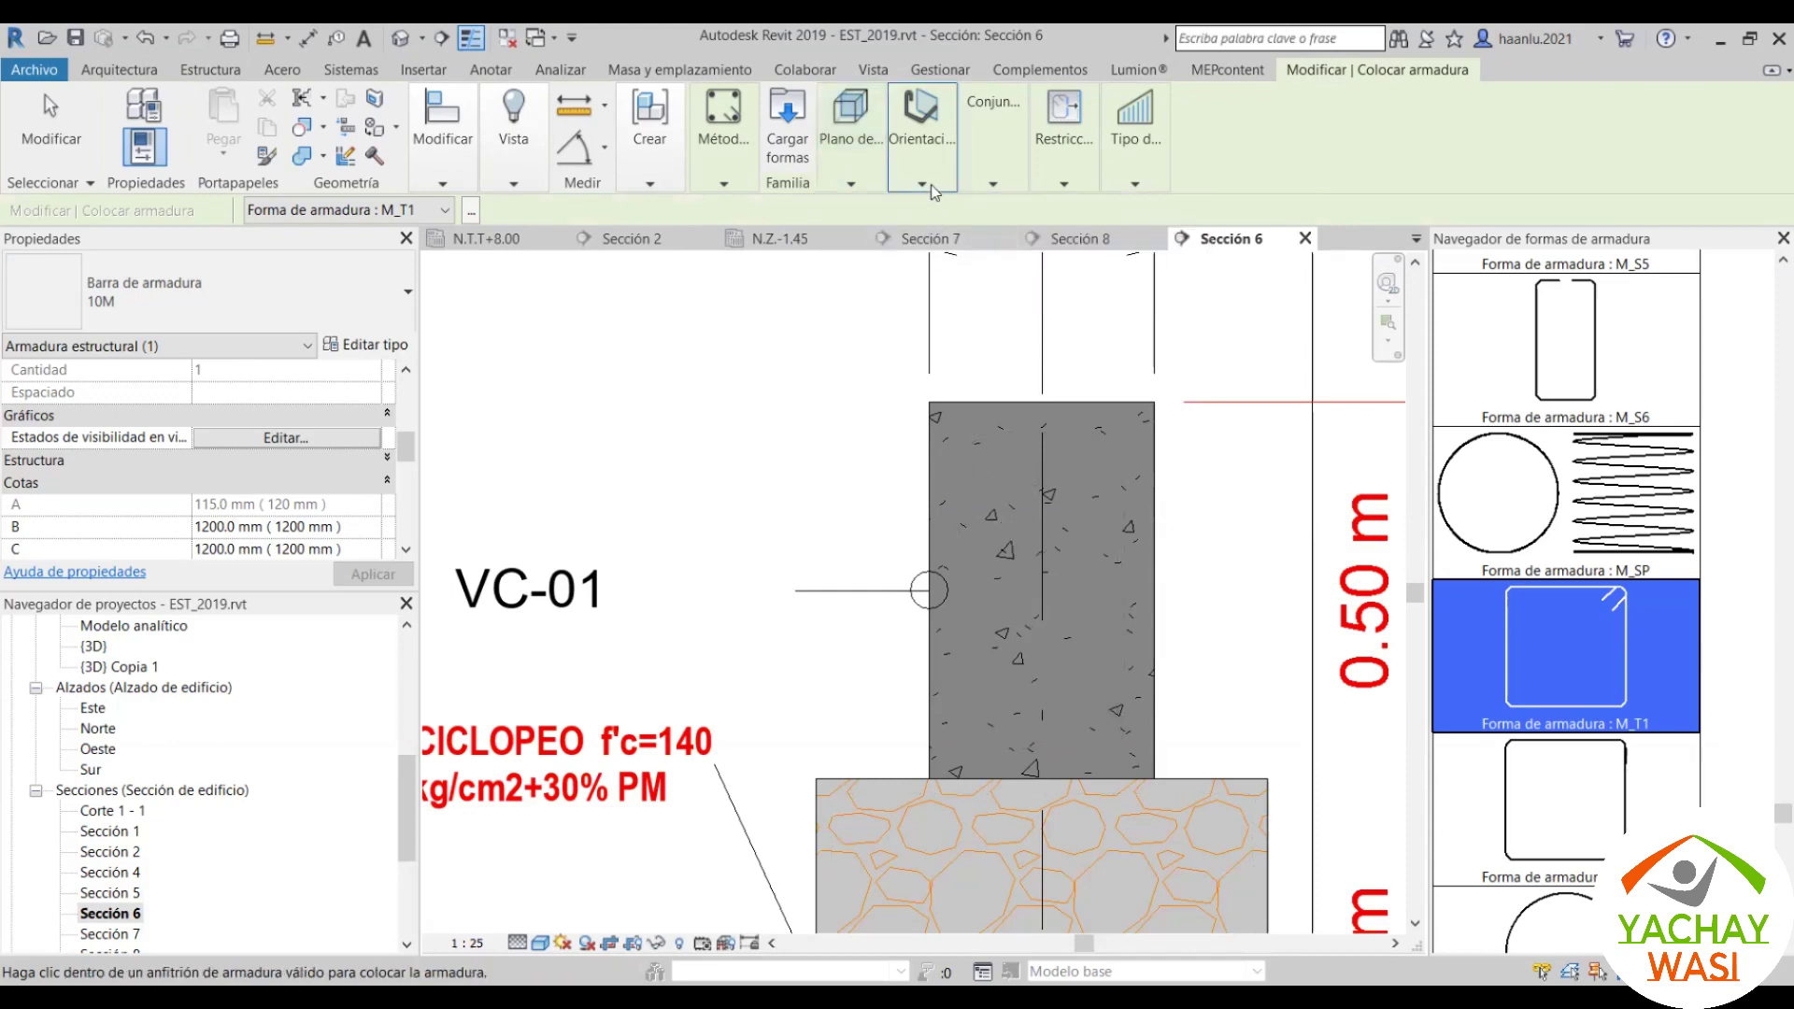
{"action": "left_click", "coordinate": [921, 150]}
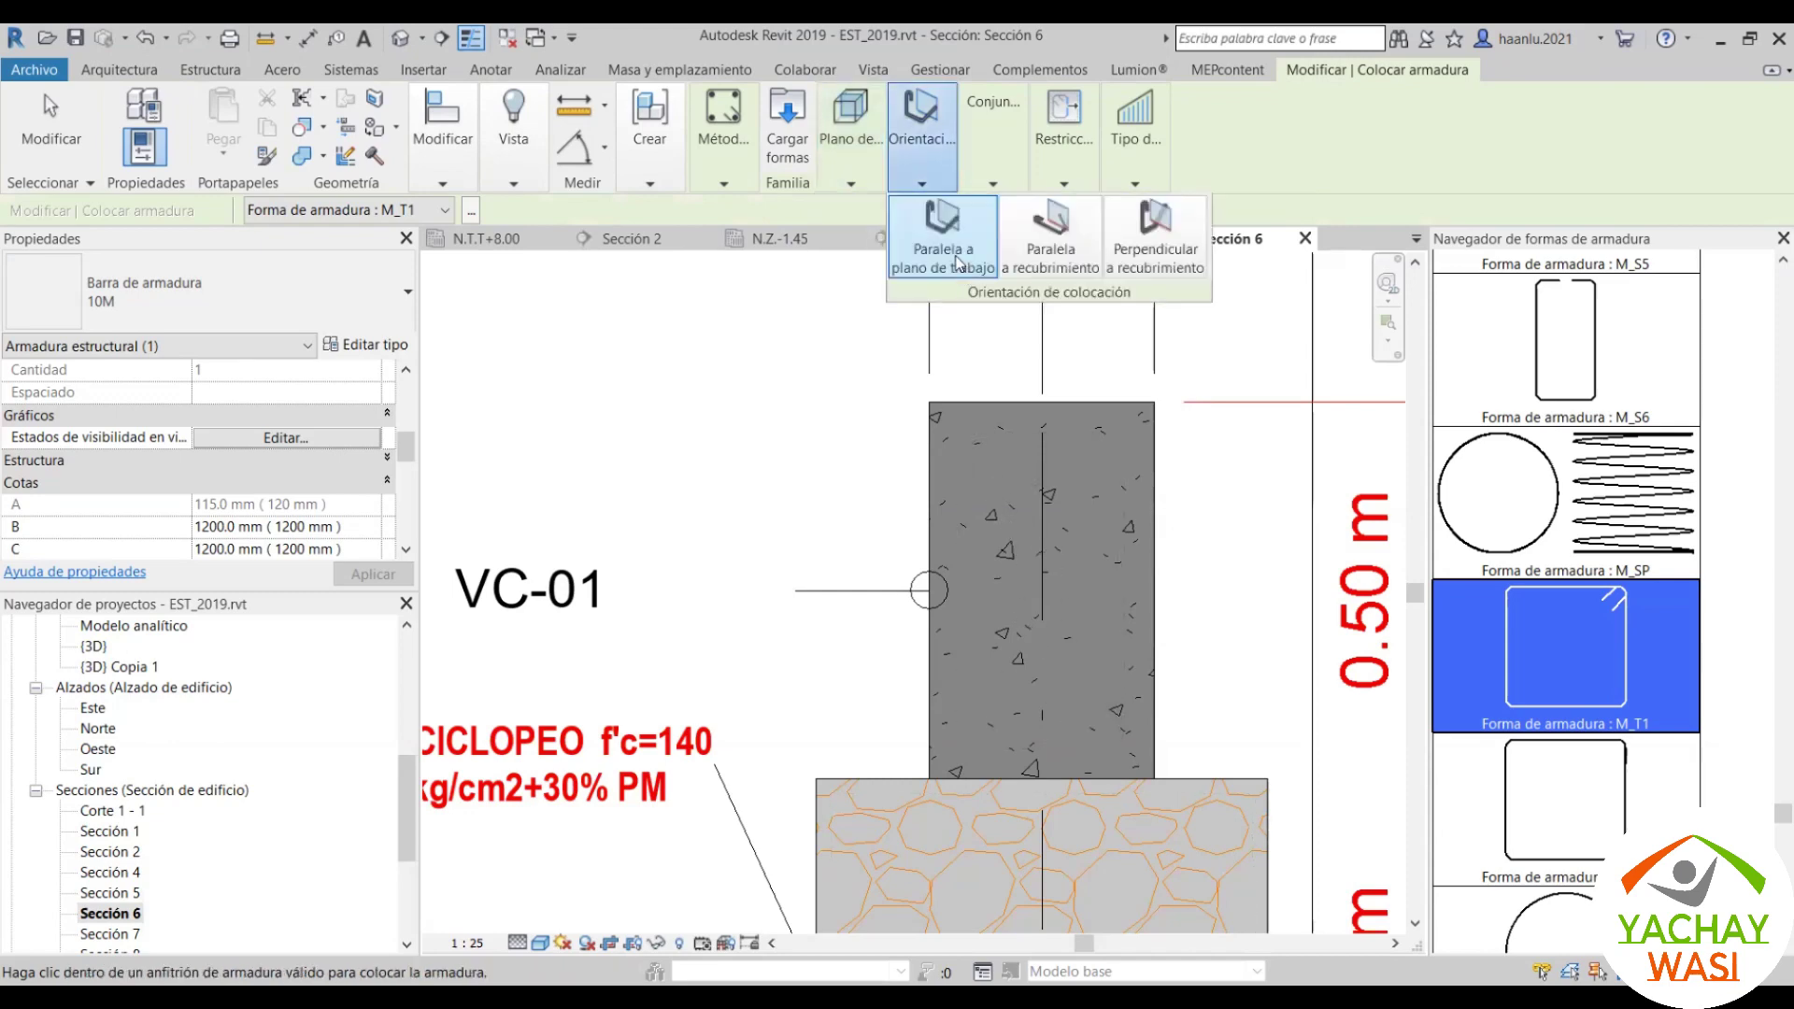
{"action": "left_click", "coordinate": [957, 263]}
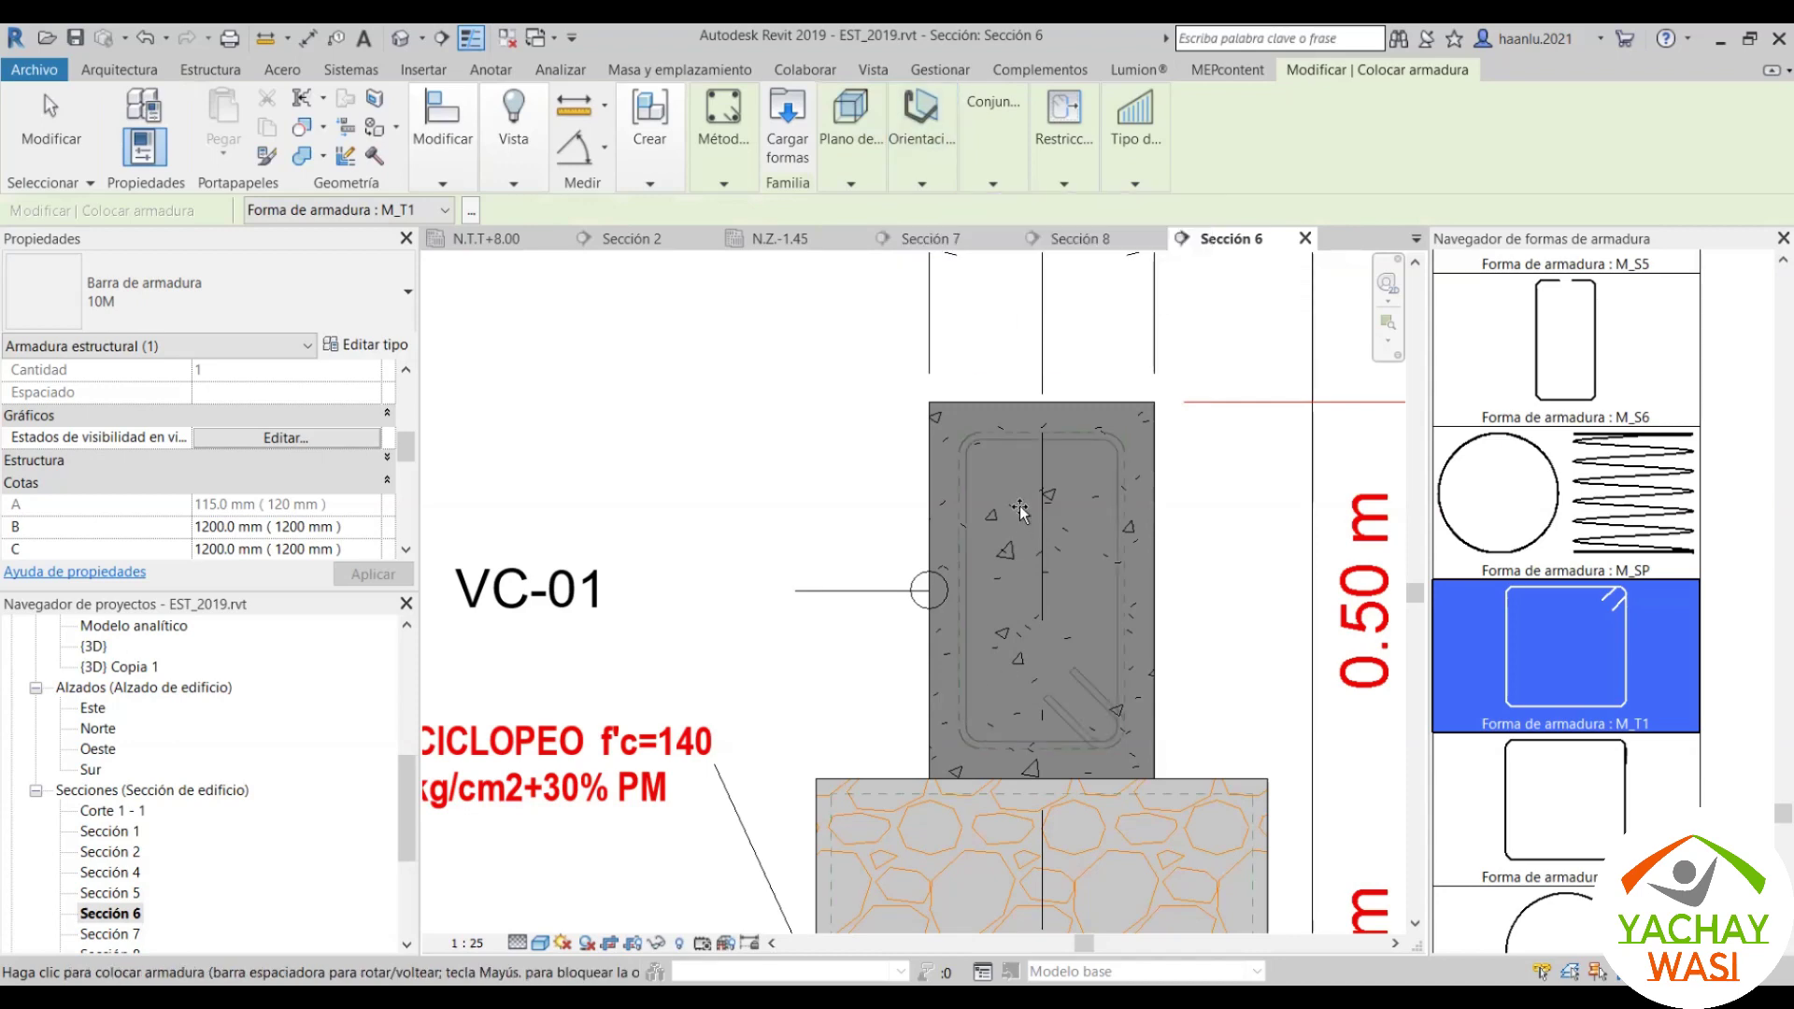
{"action": "left_click", "coordinate": [921, 182]}
{"action": "left_click", "coordinate": [1059, 260]}
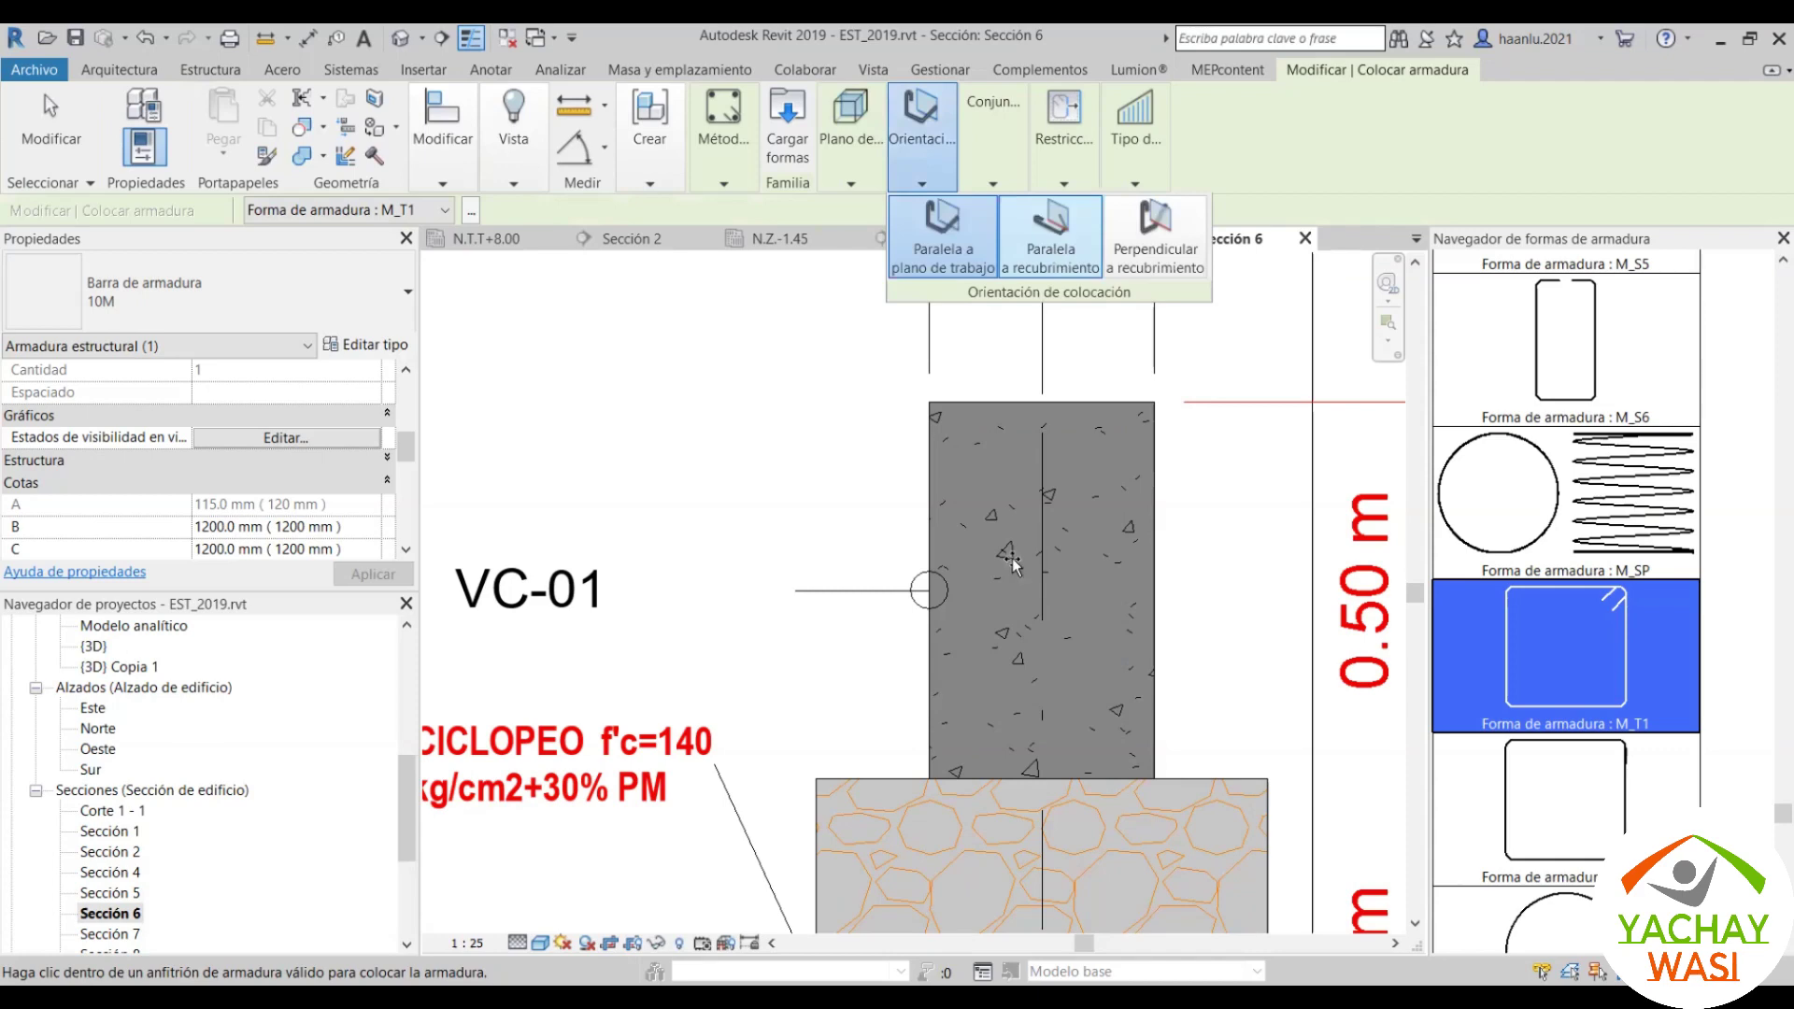
{"action": "scroll", "coordinate": [992, 523], "scroll_direction": "up", "scroll_amount": 1}
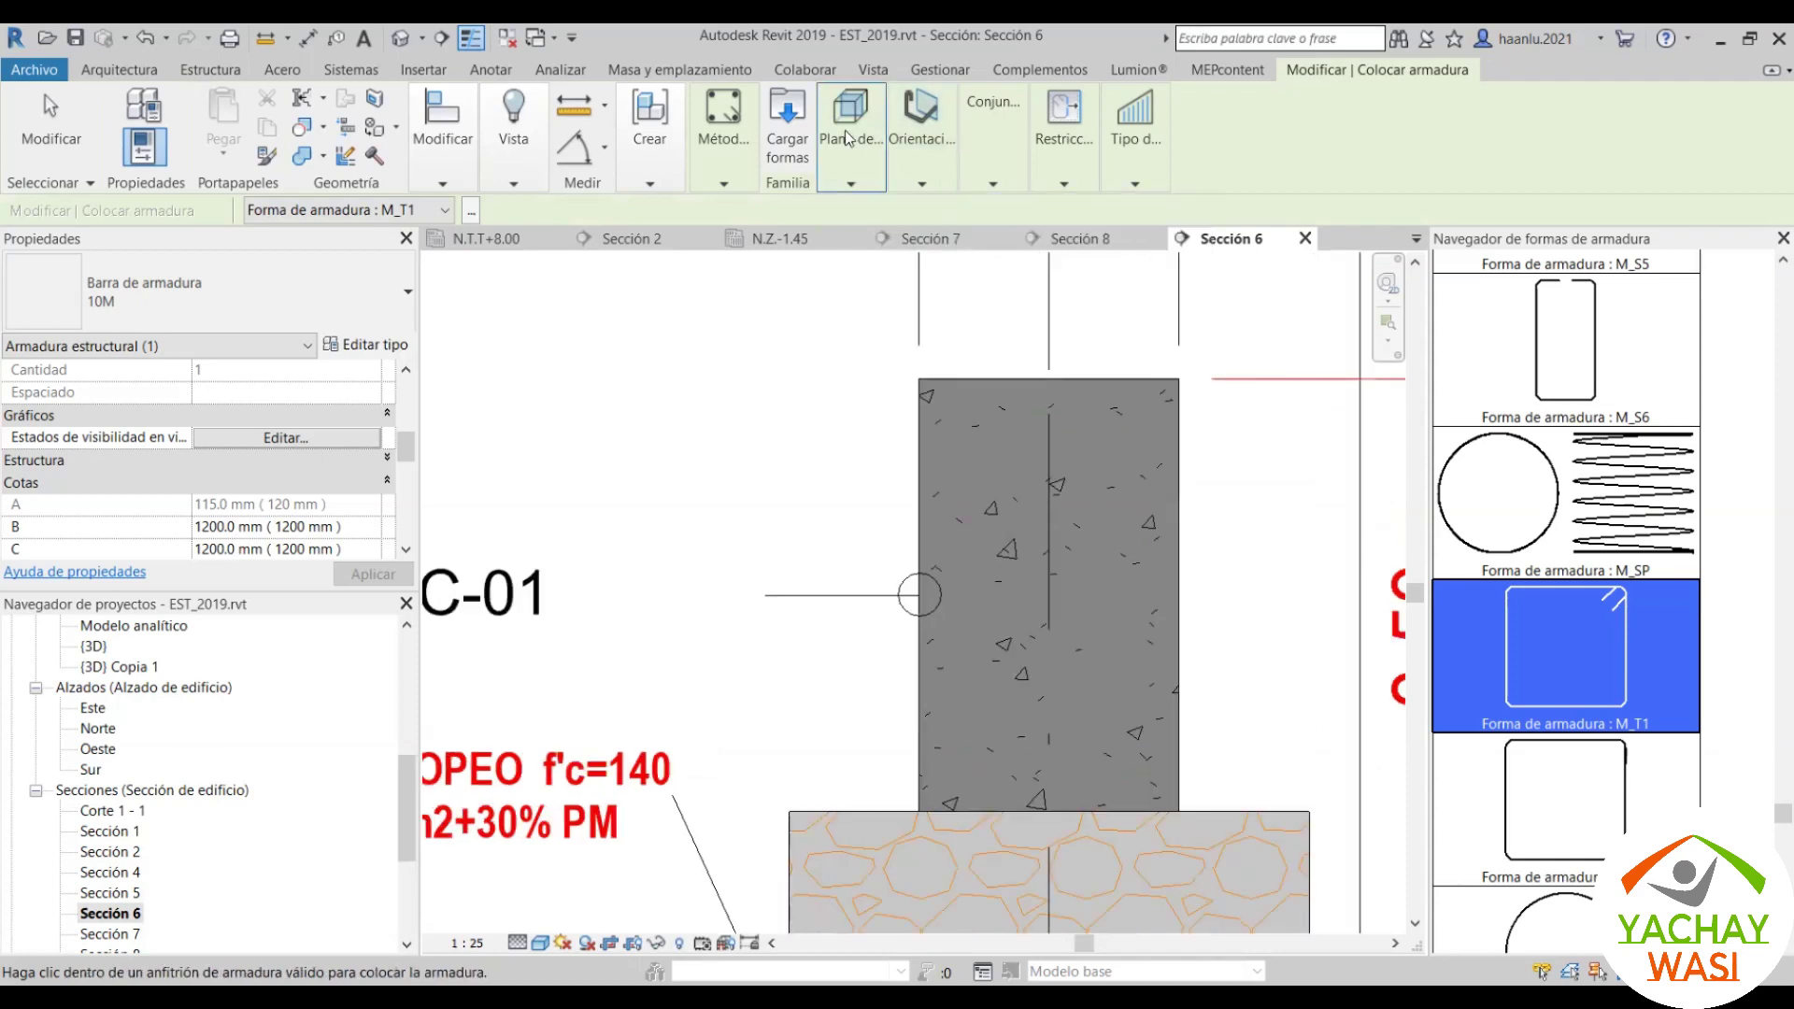
{"action": "left_click", "coordinate": [949, 185]}
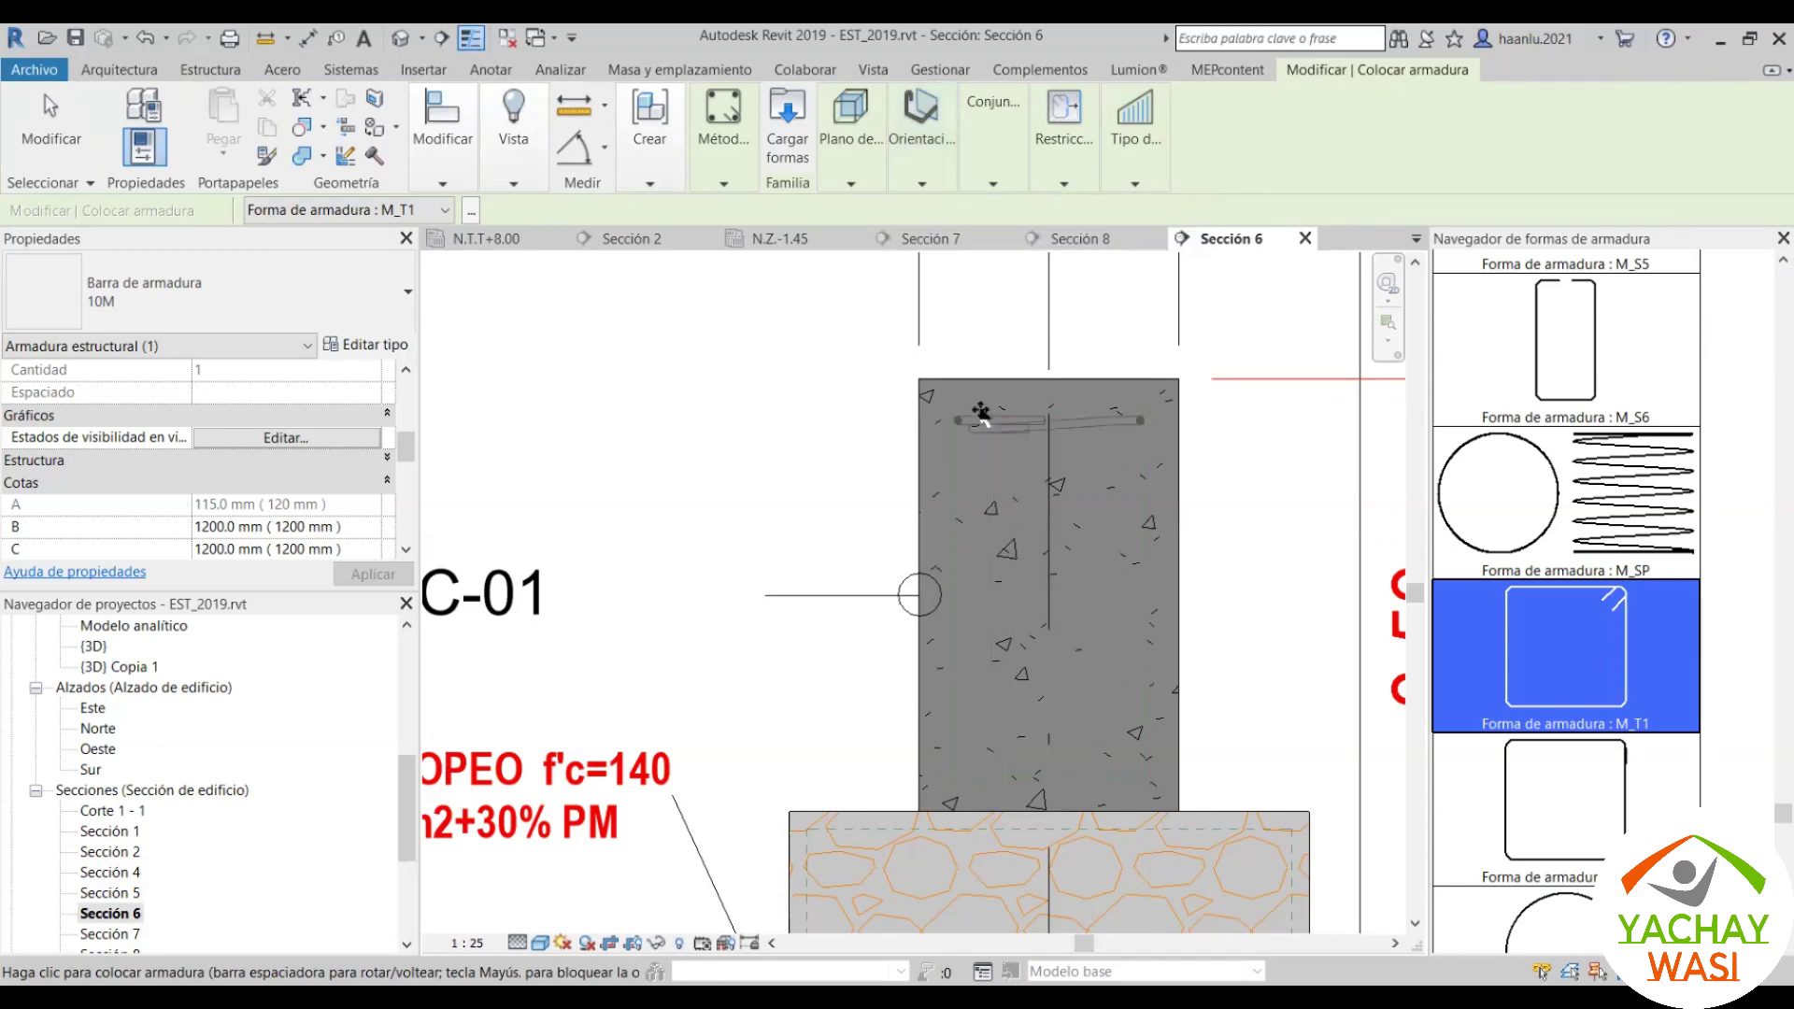
{"action": "key", "text": "space"}
{"action": "key", "text": "space"}
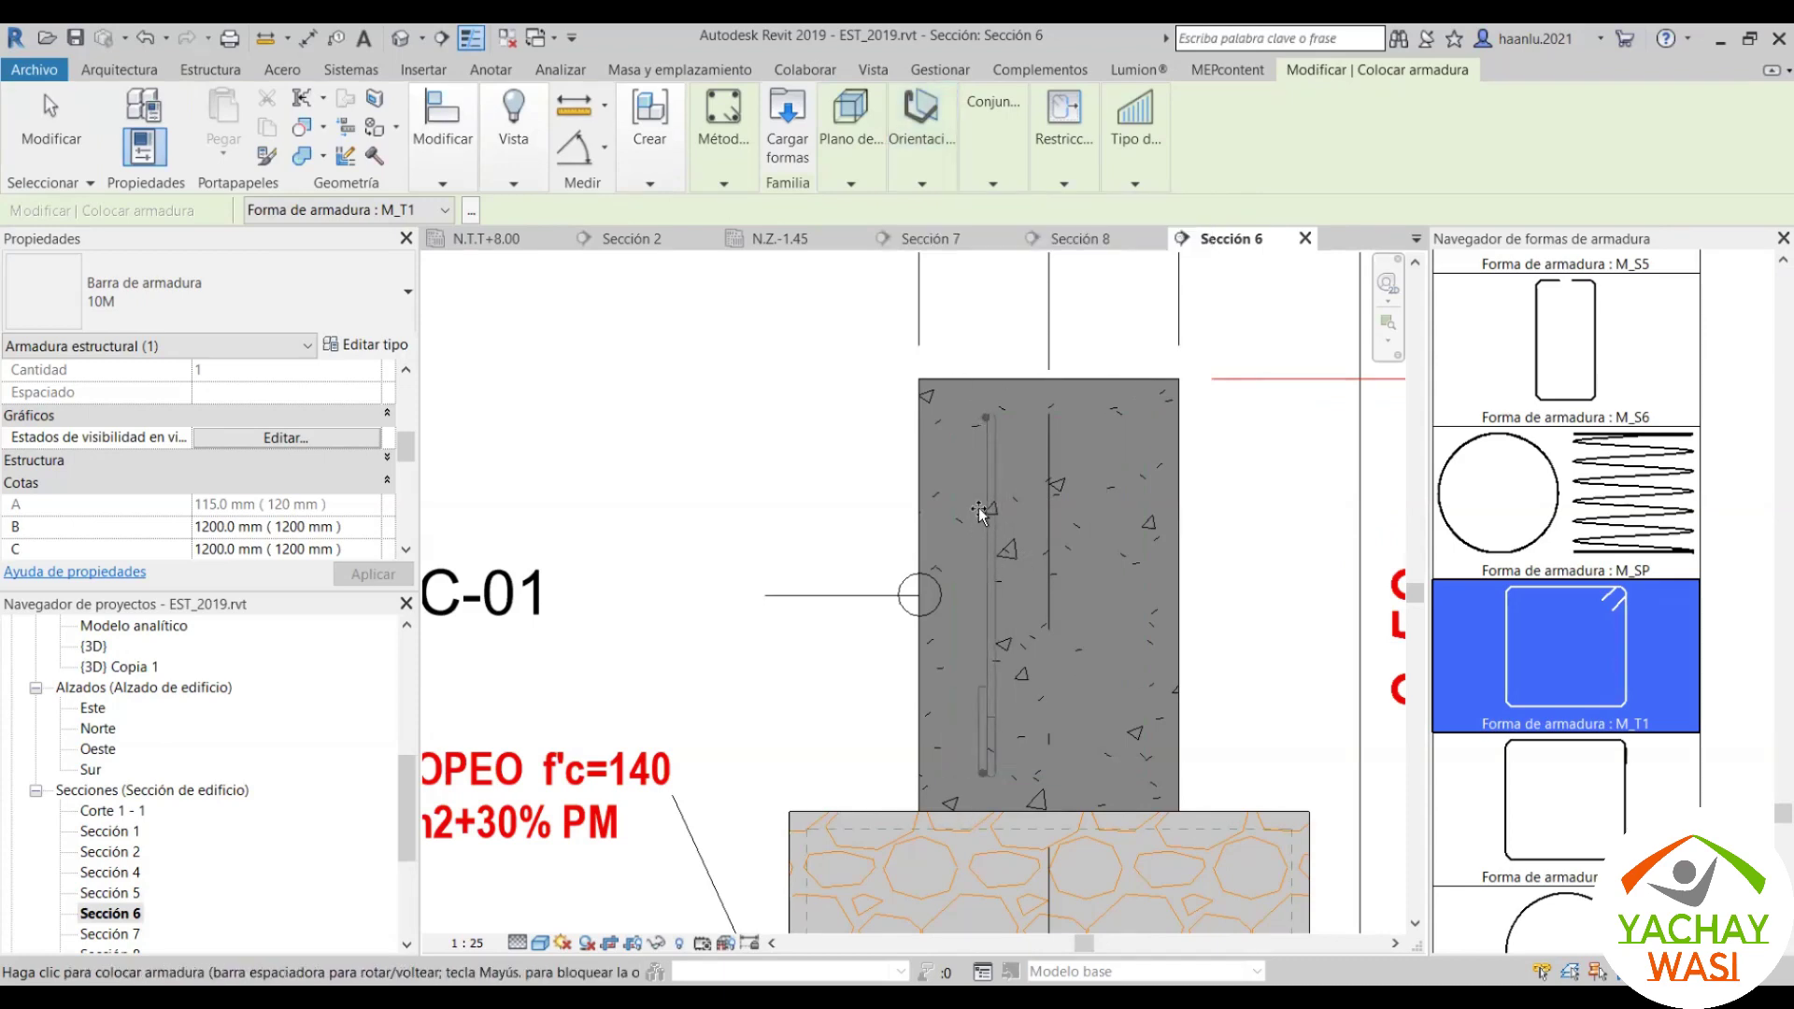
Step: With orientation Perpendicular a recubrimiento, place the M_T1 stirrup inside the VC-01 section
{"action": "left_click", "coordinate": [920, 182]}
{"action": "left_click", "coordinate": [1156, 250]}
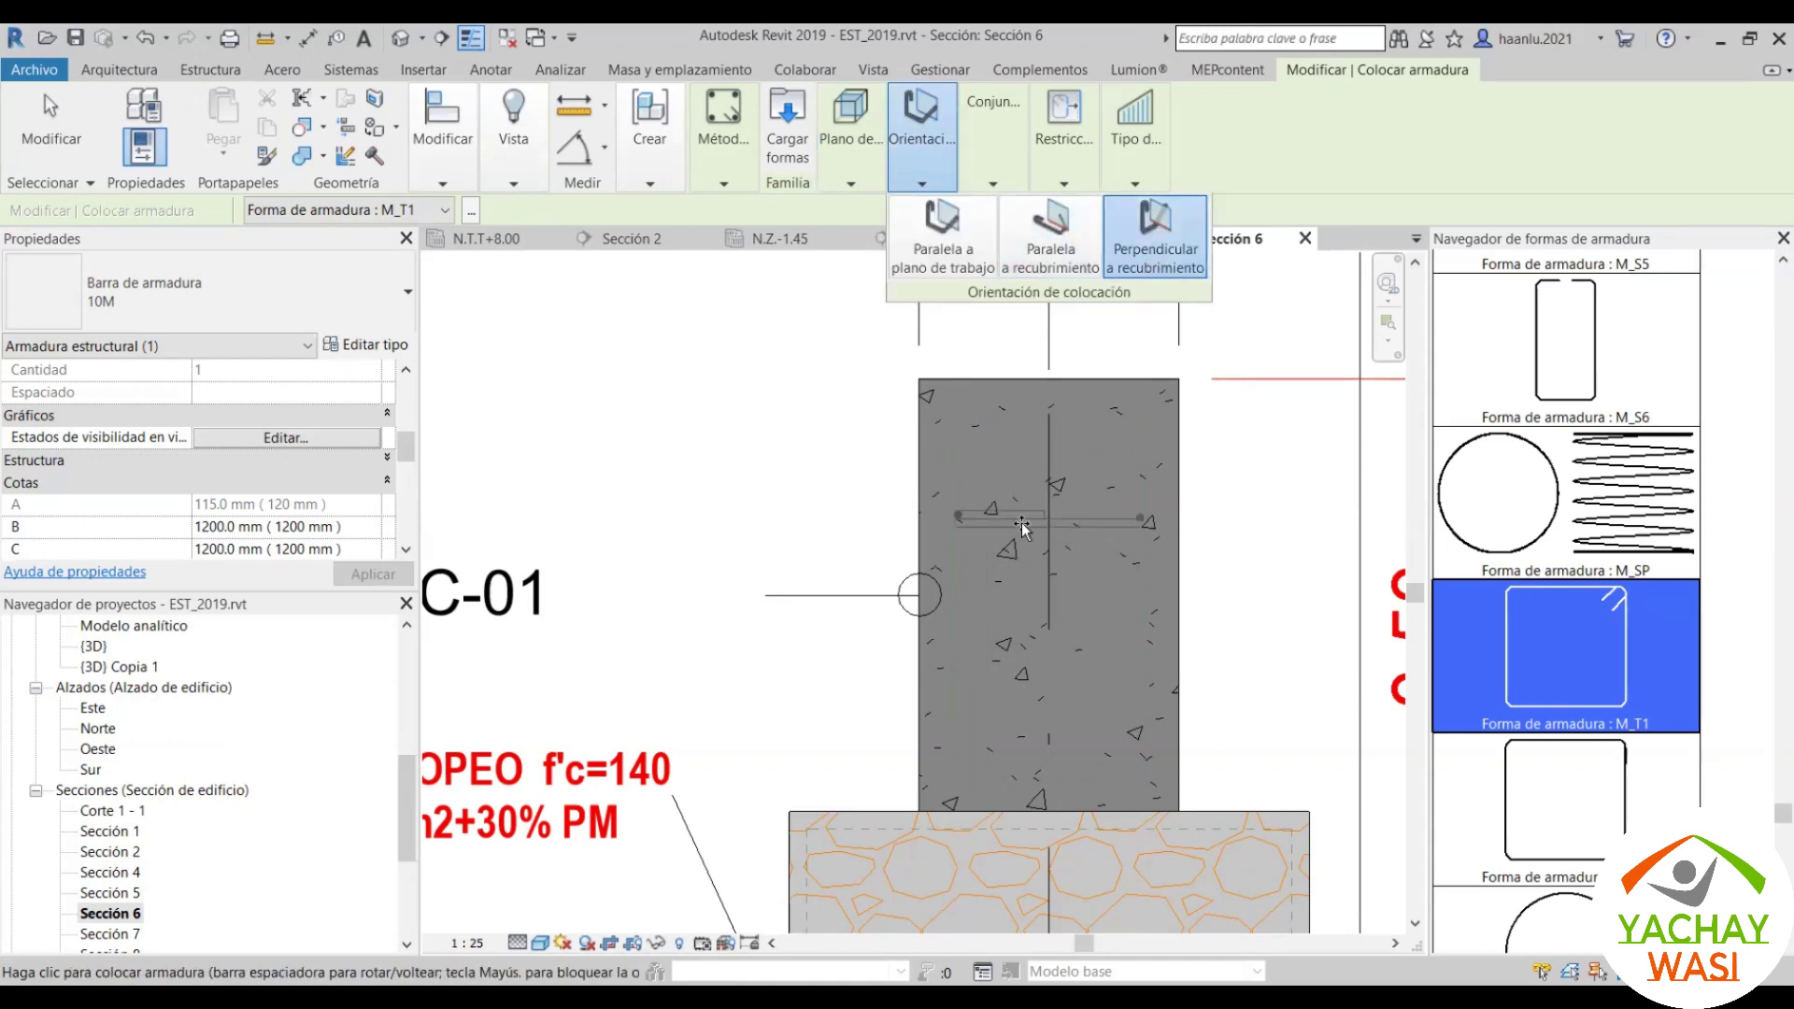
{"action": "scroll", "coordinate": [1018, 523], "scroll_direction": "up", "scroll_amount": 2}
{"action": "scroll", "coordinate": [1007, 452], "scroll_direction": "down", "scroll_amount": 2}
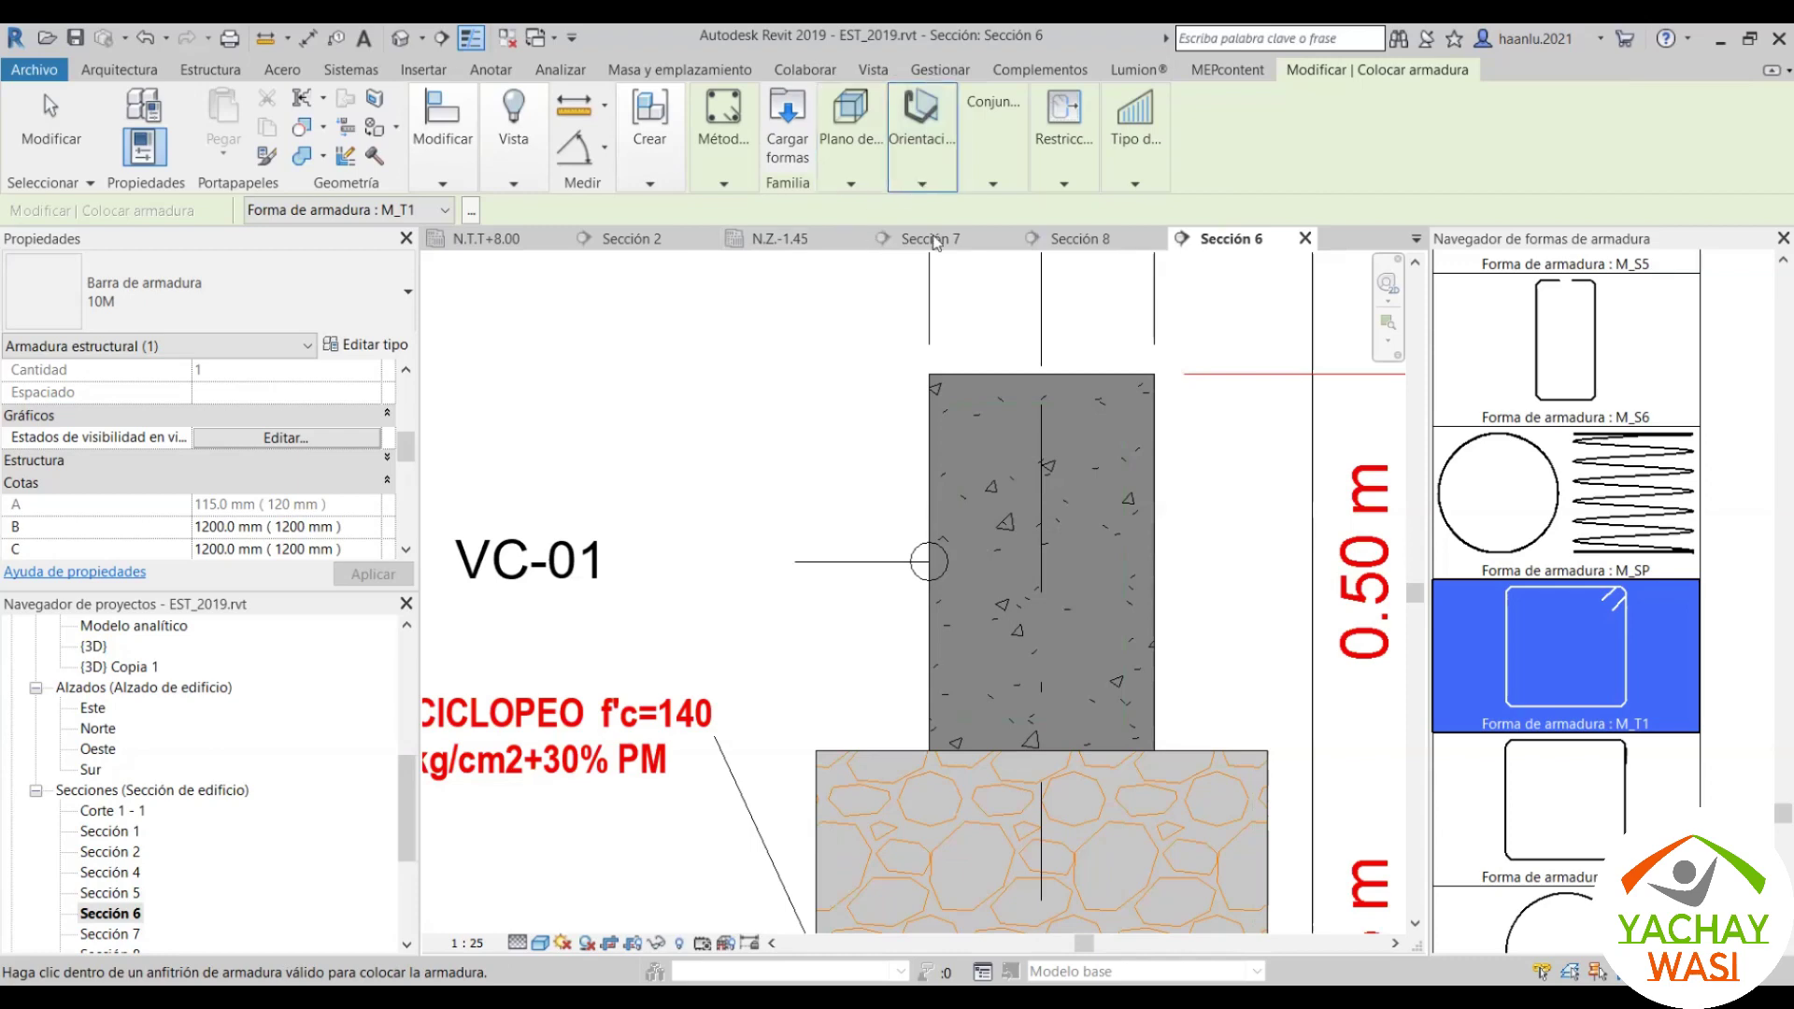
{"action": "scroll", "coordinate": [994, 504], "scroll_direction": "up", "scroll_amount": 4}
{"action": "scroll", "coordinate": [972, 453], "scroll_direction": "down", "scroll_amount": 2}
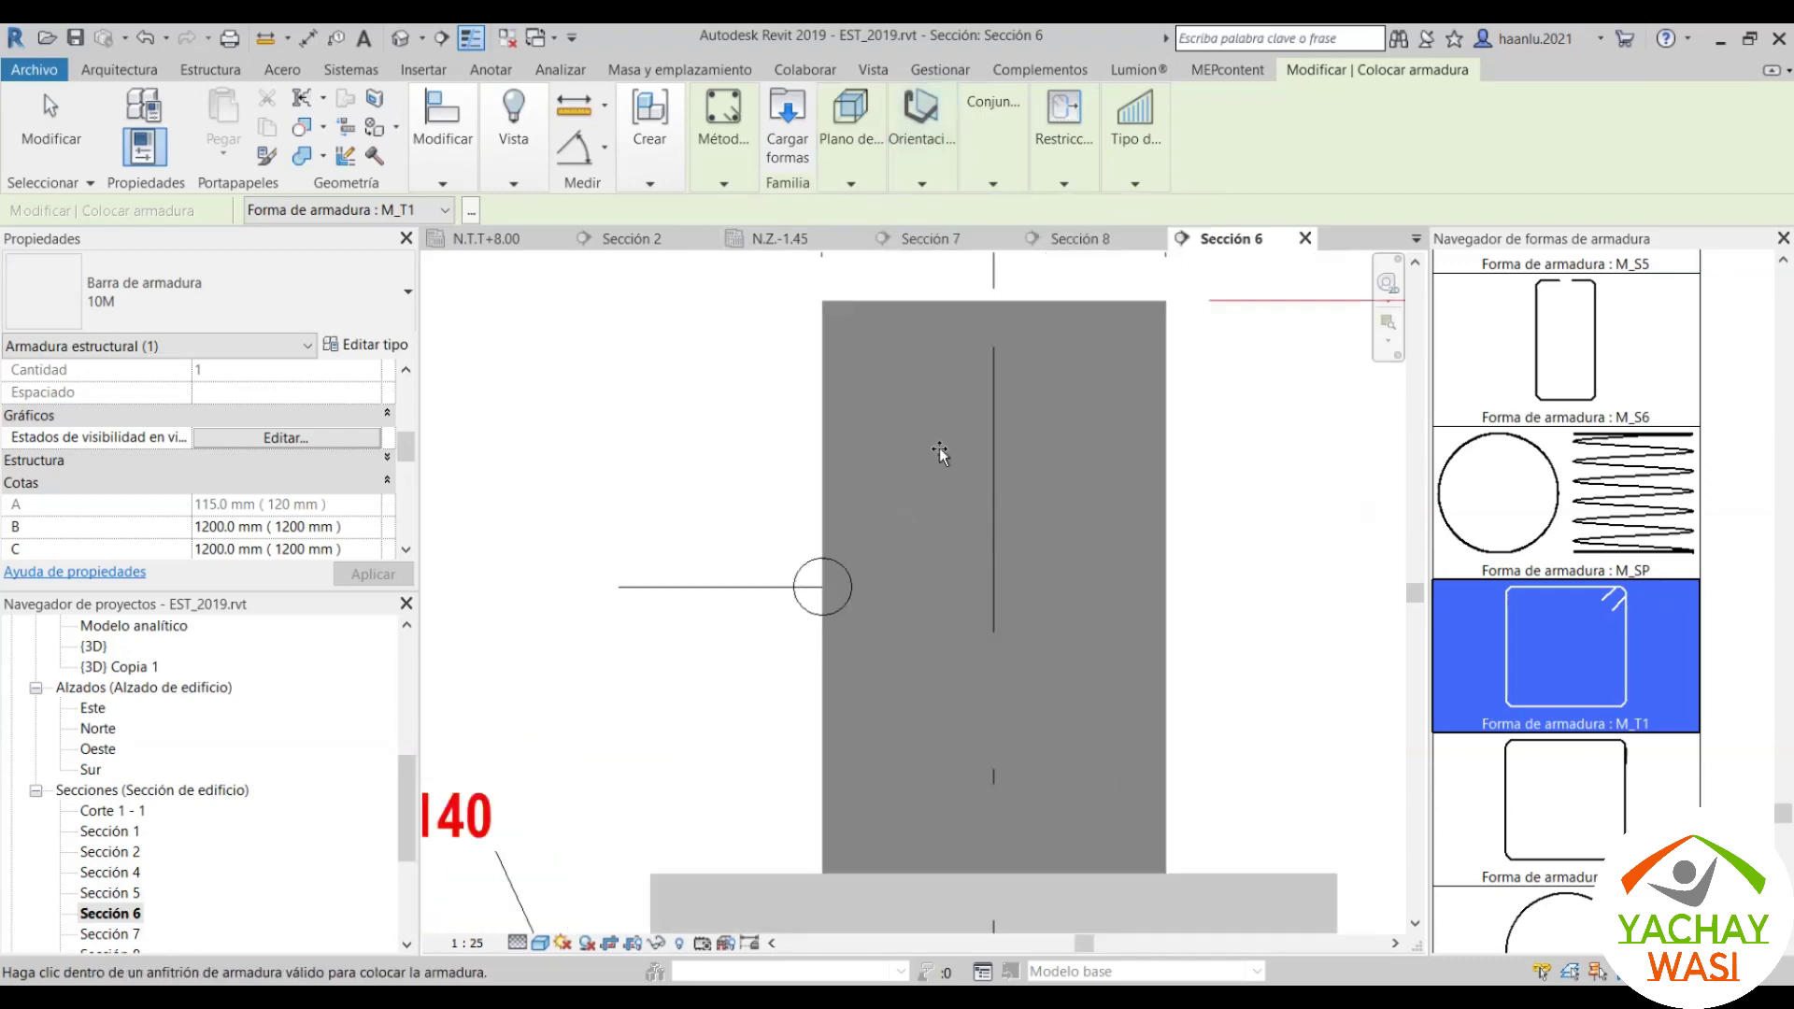
{"action": "left_click", "coordinate": [951, 470]}
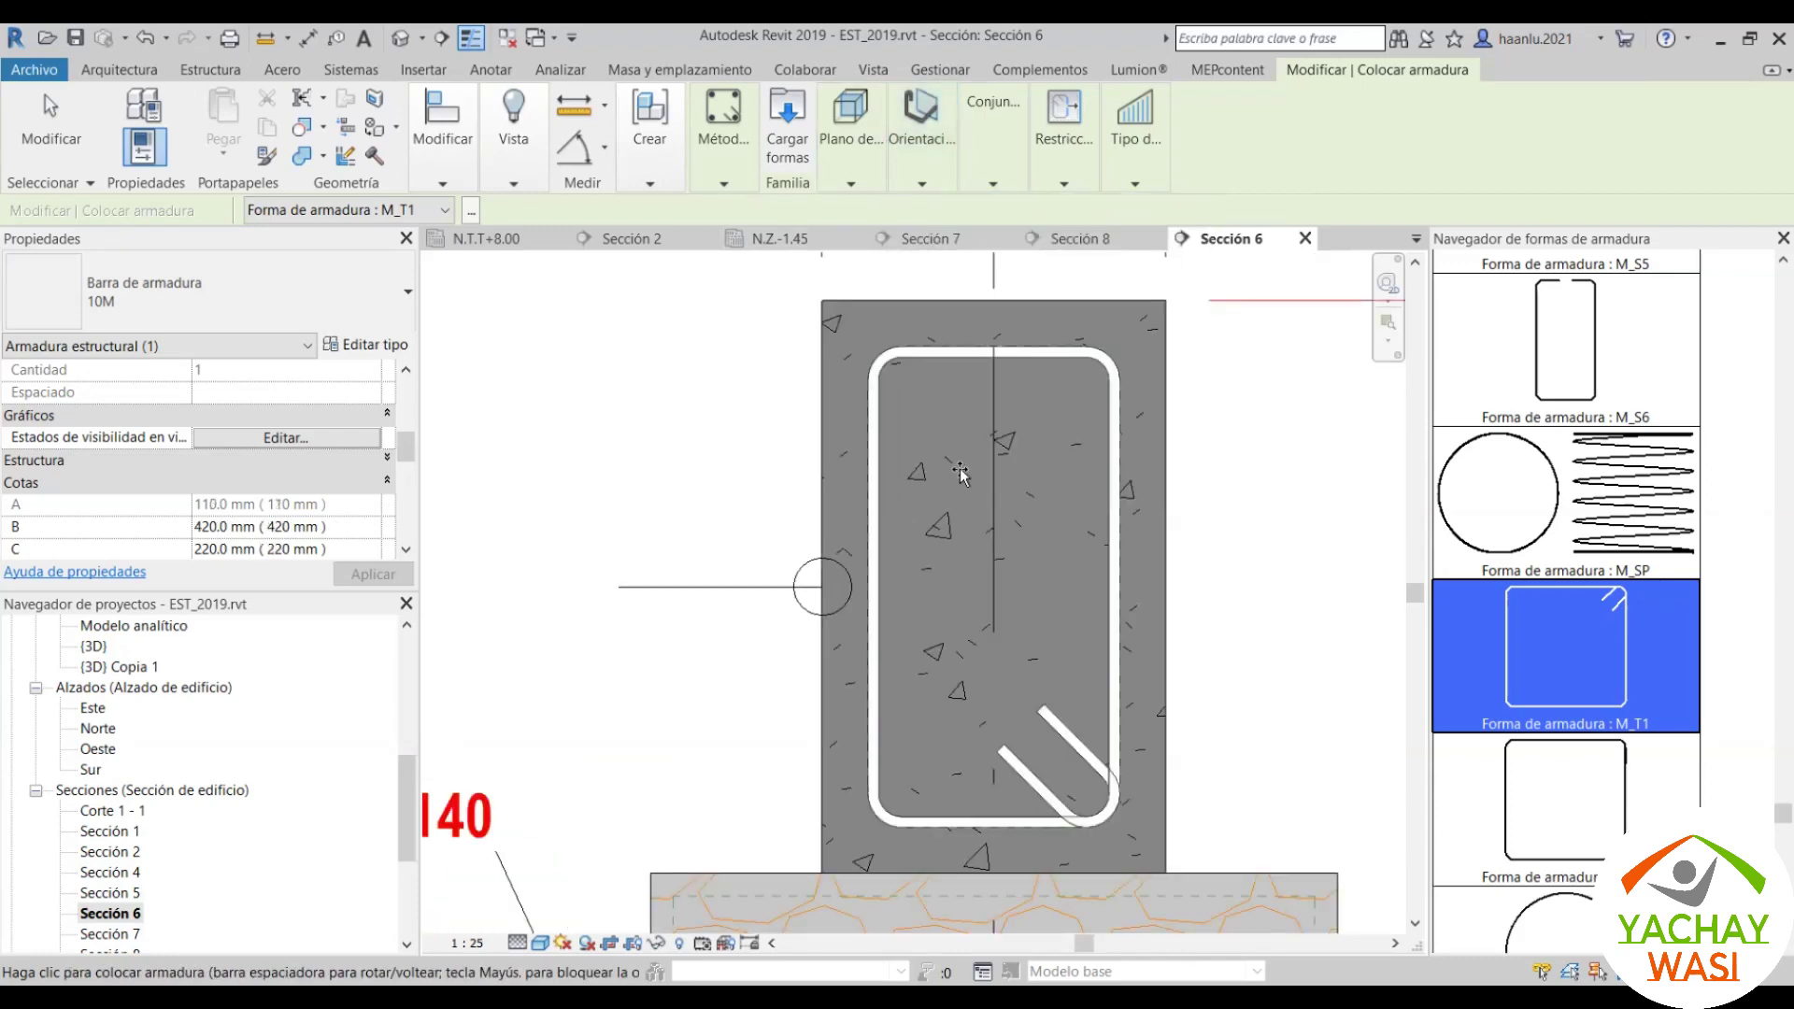
{"action": "key", "text": "Escape"}
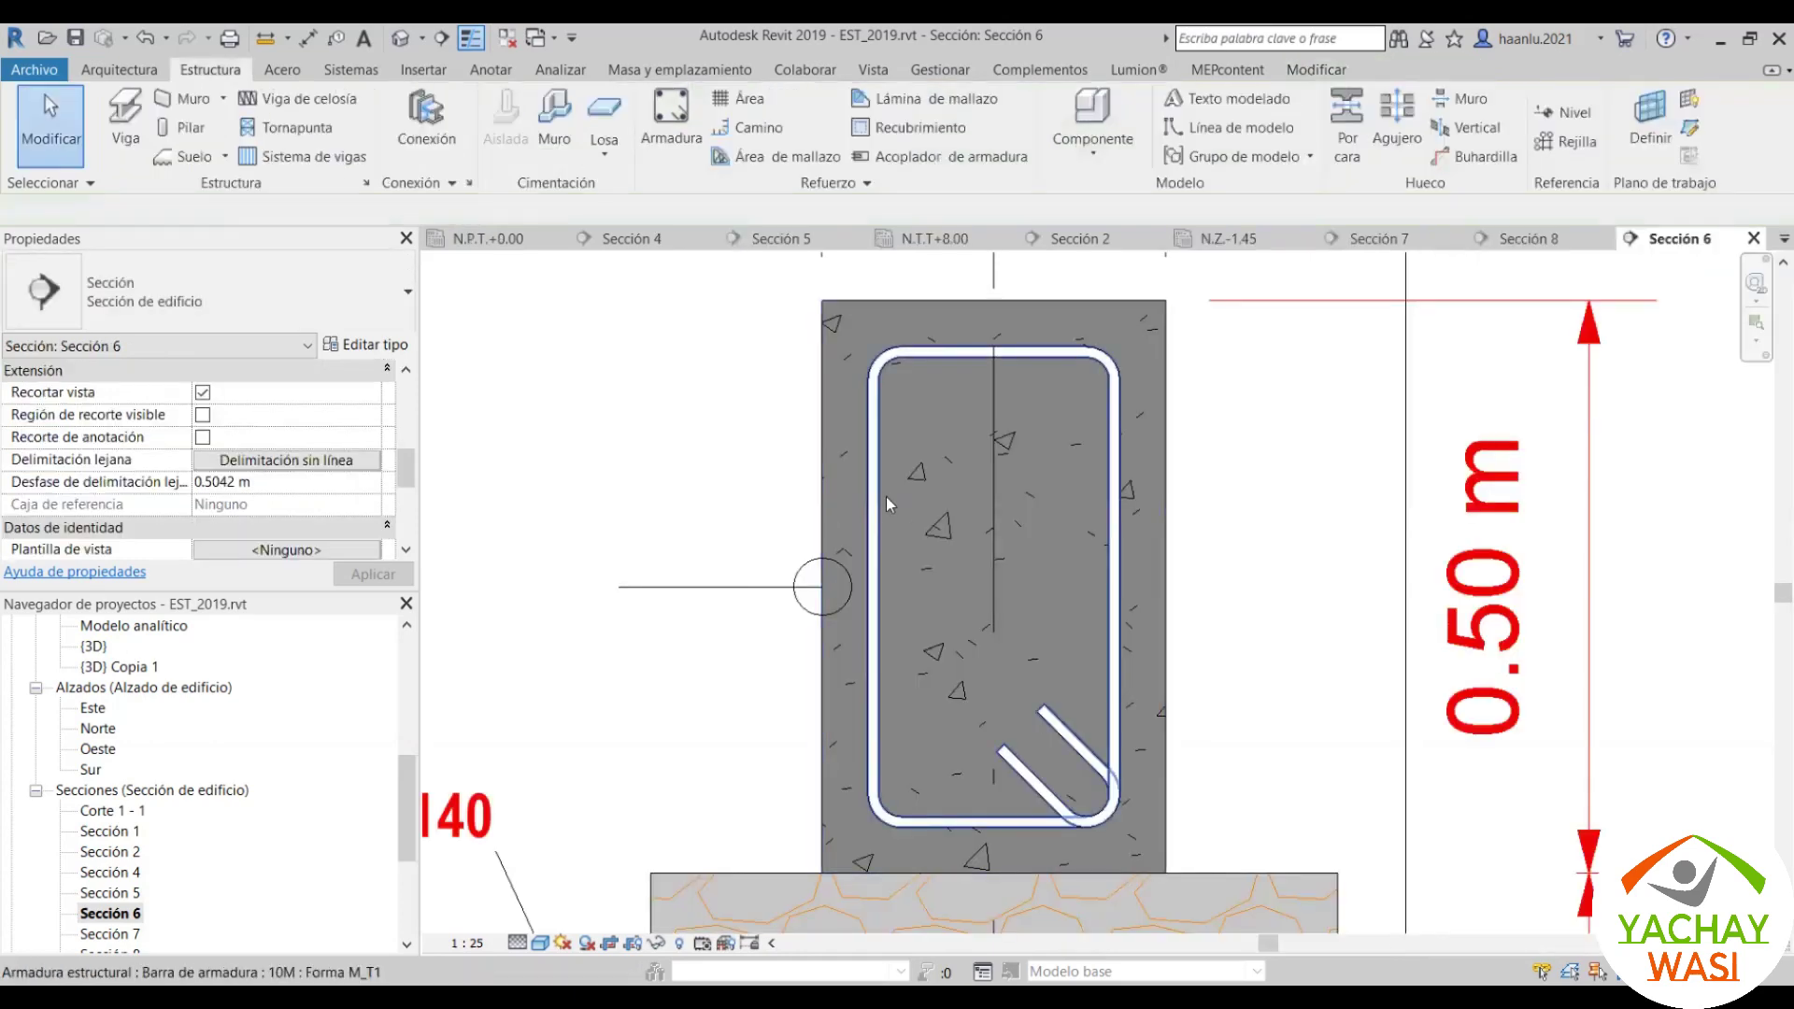
Step: Make the VC-01 tie a 16M bar, then zoom out and call up the Sección 2 line's menu
{"action": "left_click", "coordinate": [853, 450]}
{"action": "left_click", "coordinate": [233, 295]}
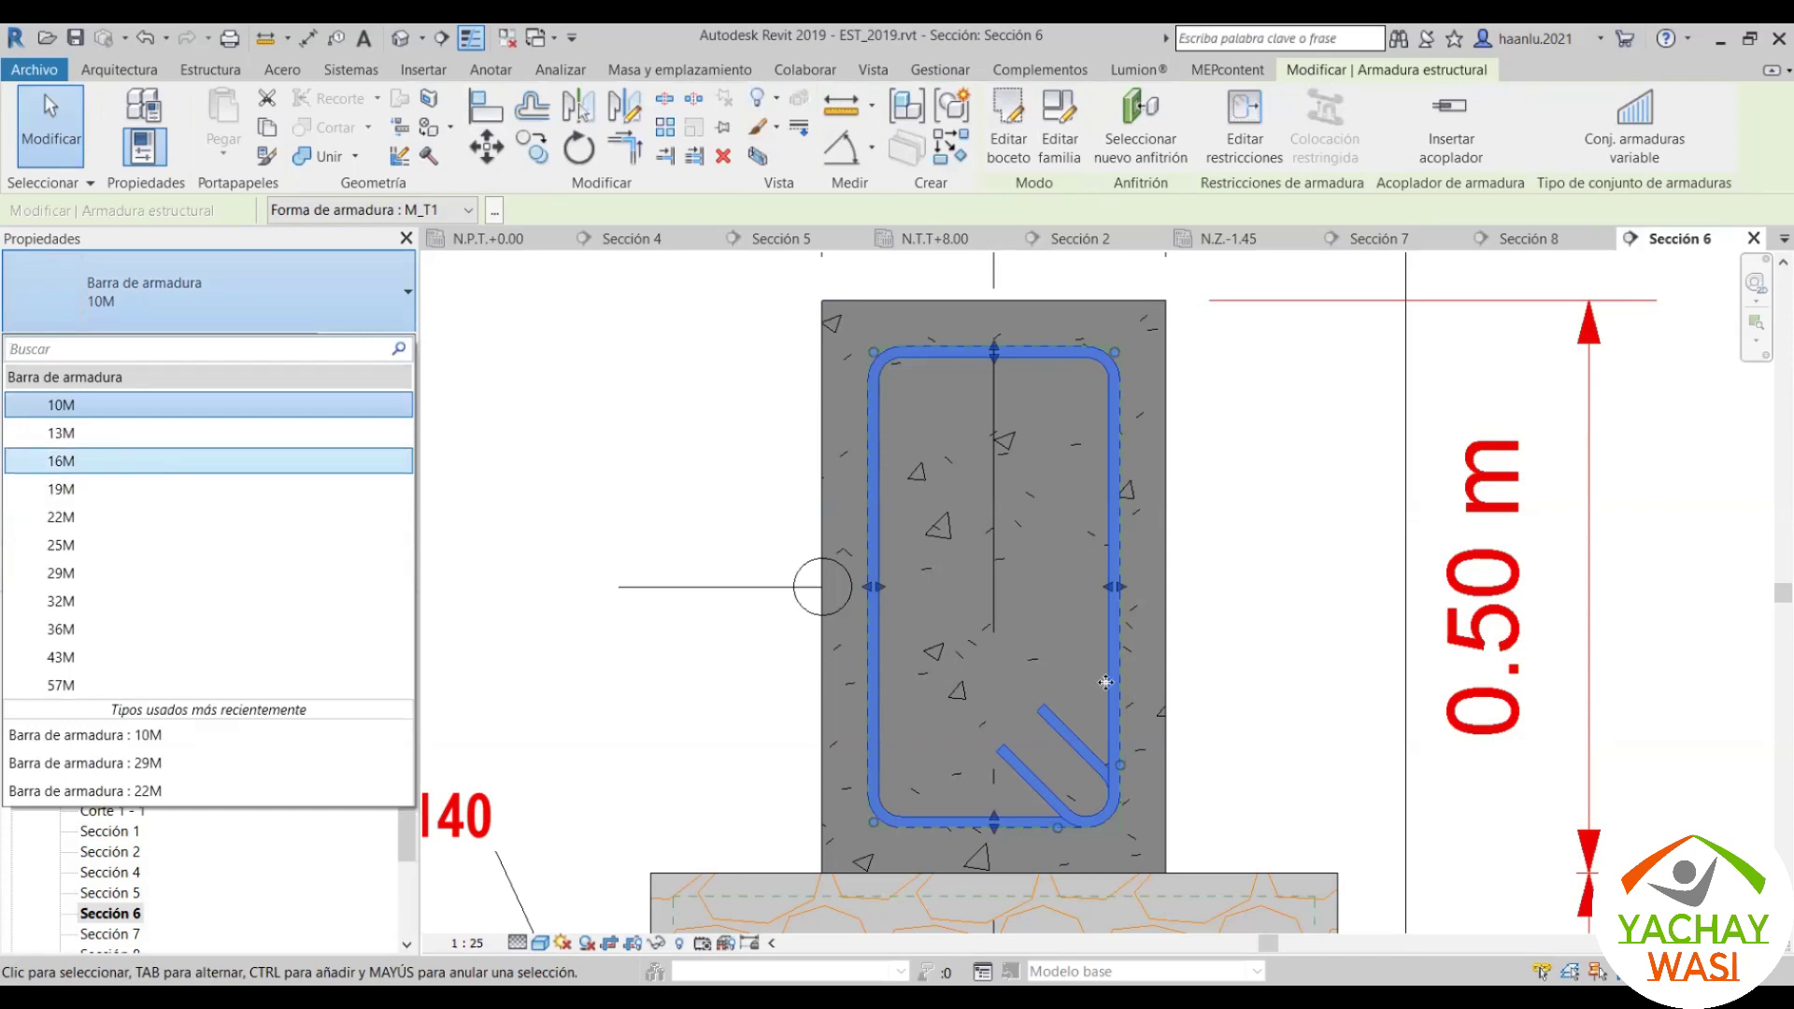
{"action": "key", "text": "Escape"}
{"action": "key", "text": "Escape"}
{"action": "scroll", "coordinate": [994, 561], "scroll_direction": "down", "scroll_amount": 2}
{"action": "scroll", "coordinate": [983, 514], "scroll_direction": "up", "scroll_amount": 2}
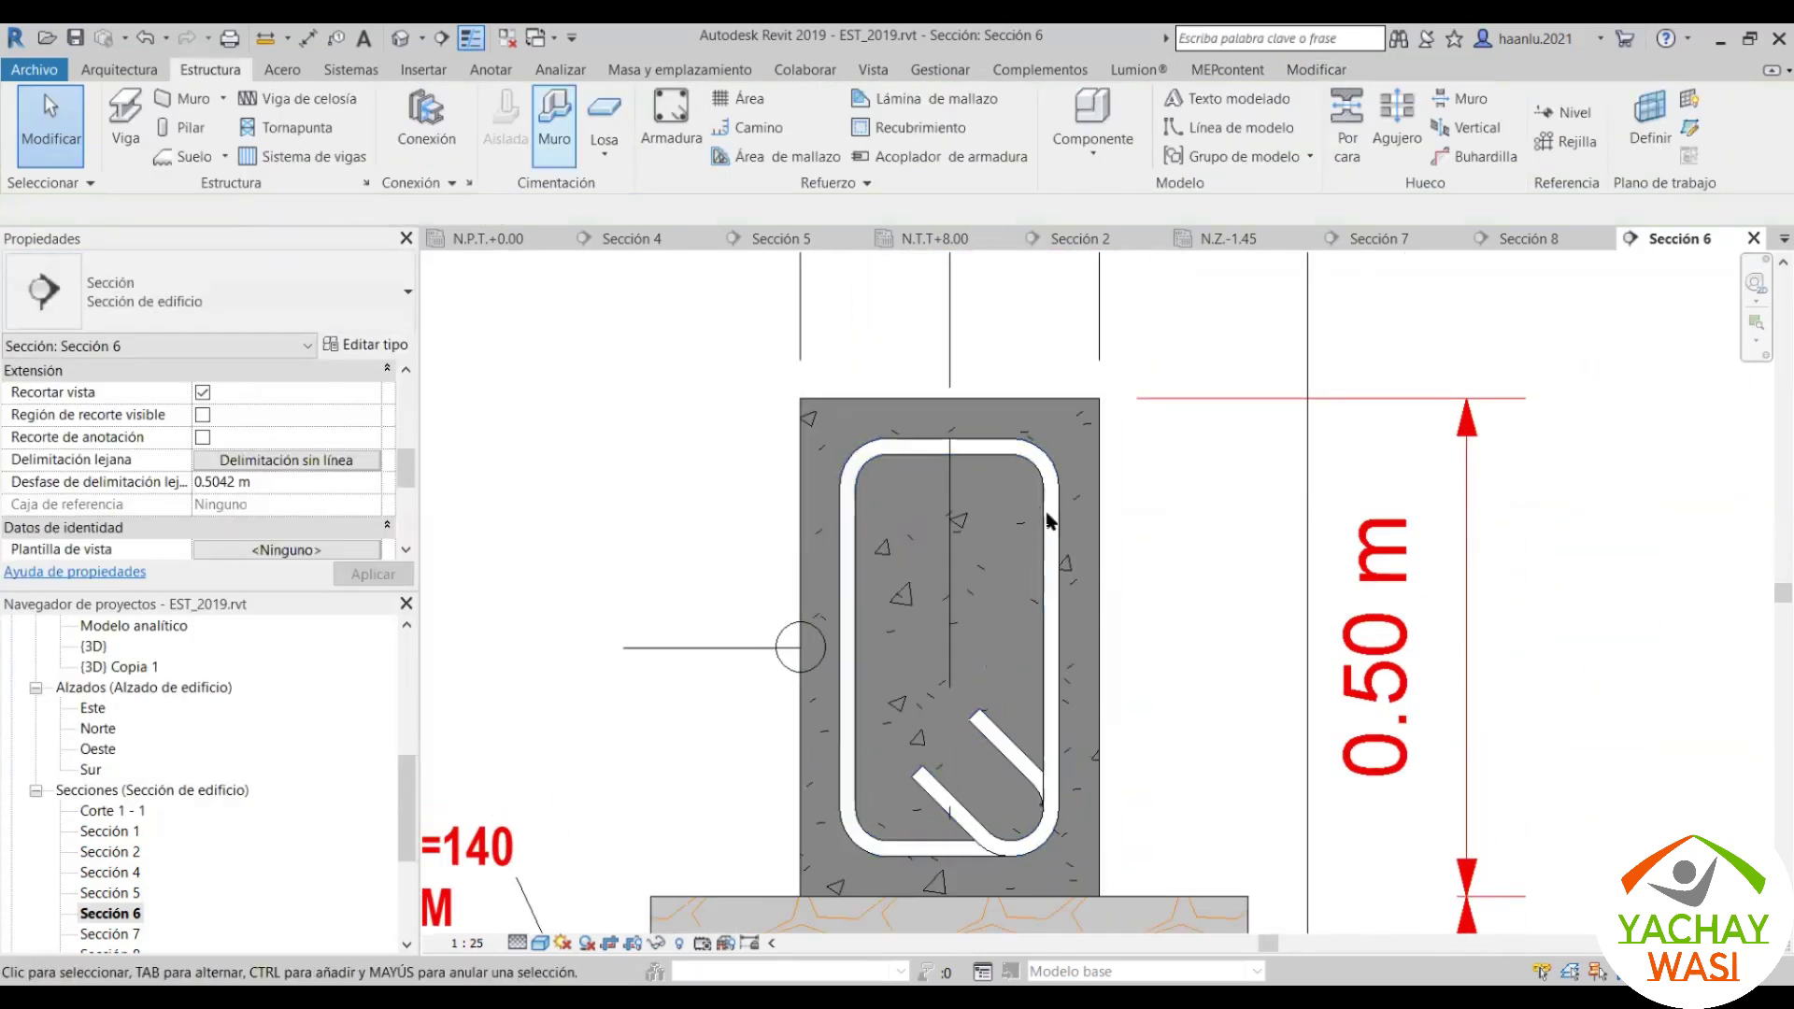
{"action": "scroll", "coordinate": [1005, 478], "scroll_direction": "down", "scroll_amount": 5}
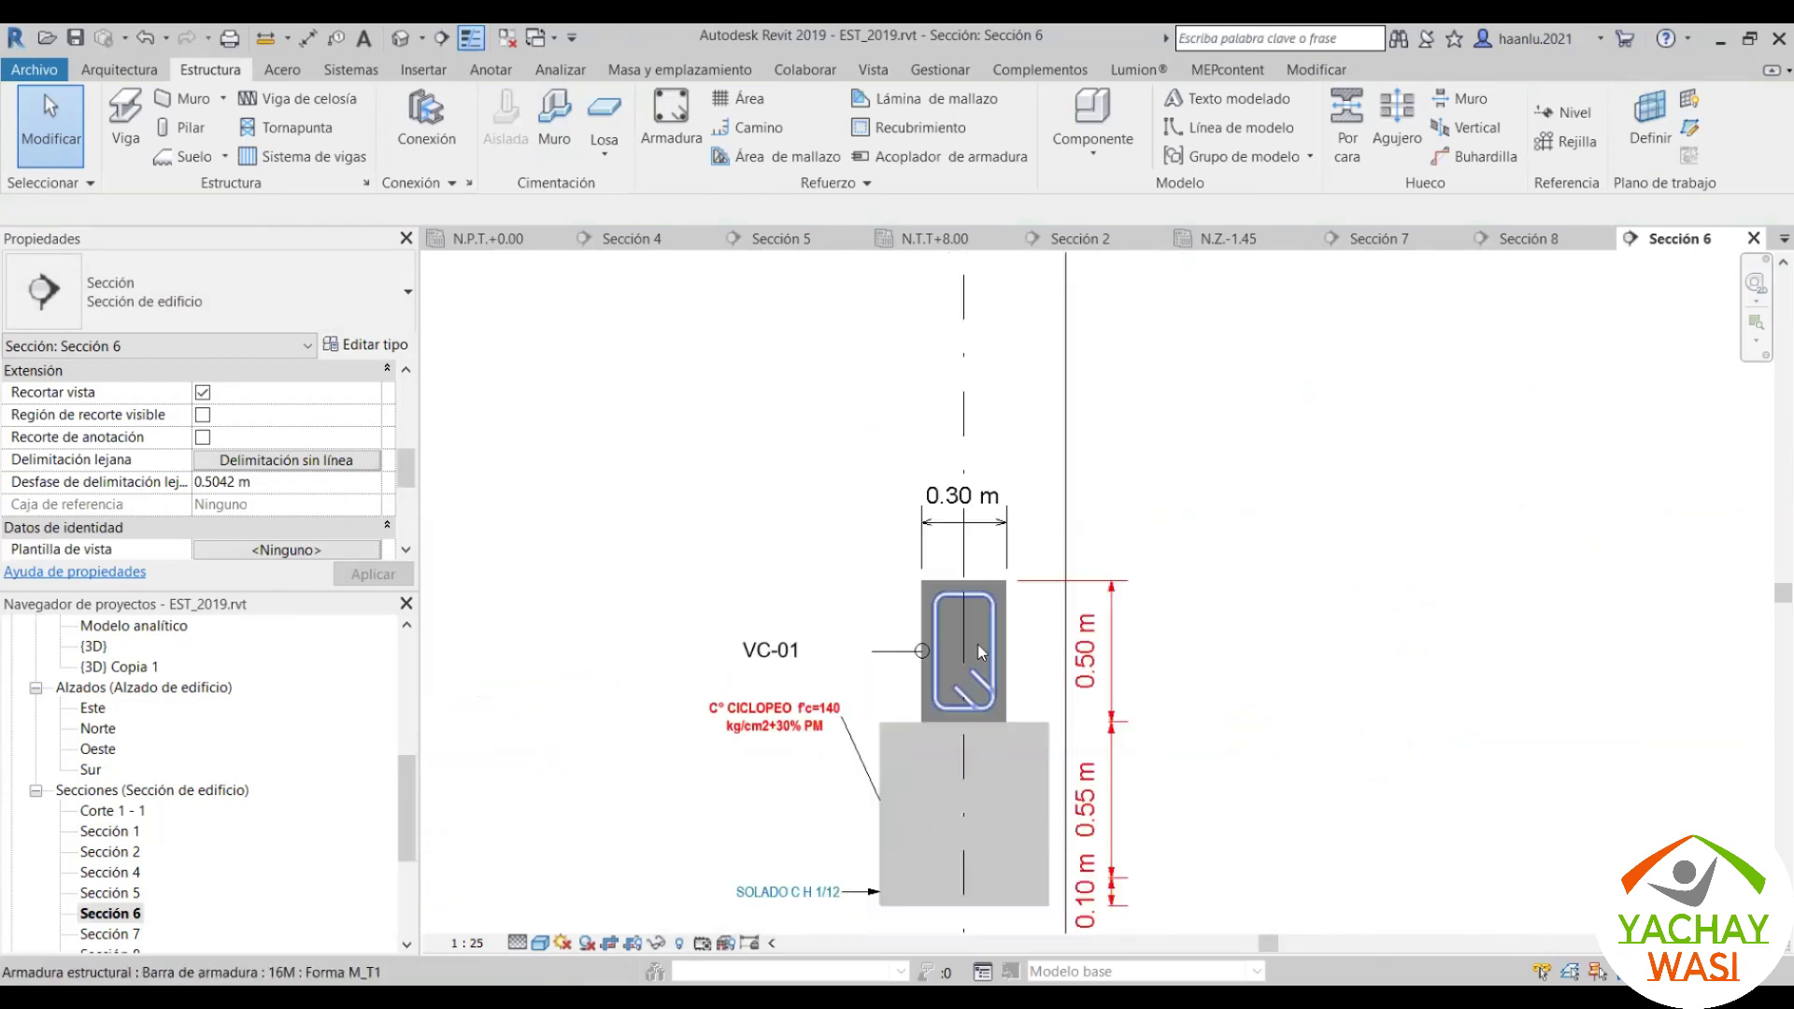
{"action": "scroll", "coordinate": [978, 652], "scroll_direction": "down", "scroll_amount": 2}
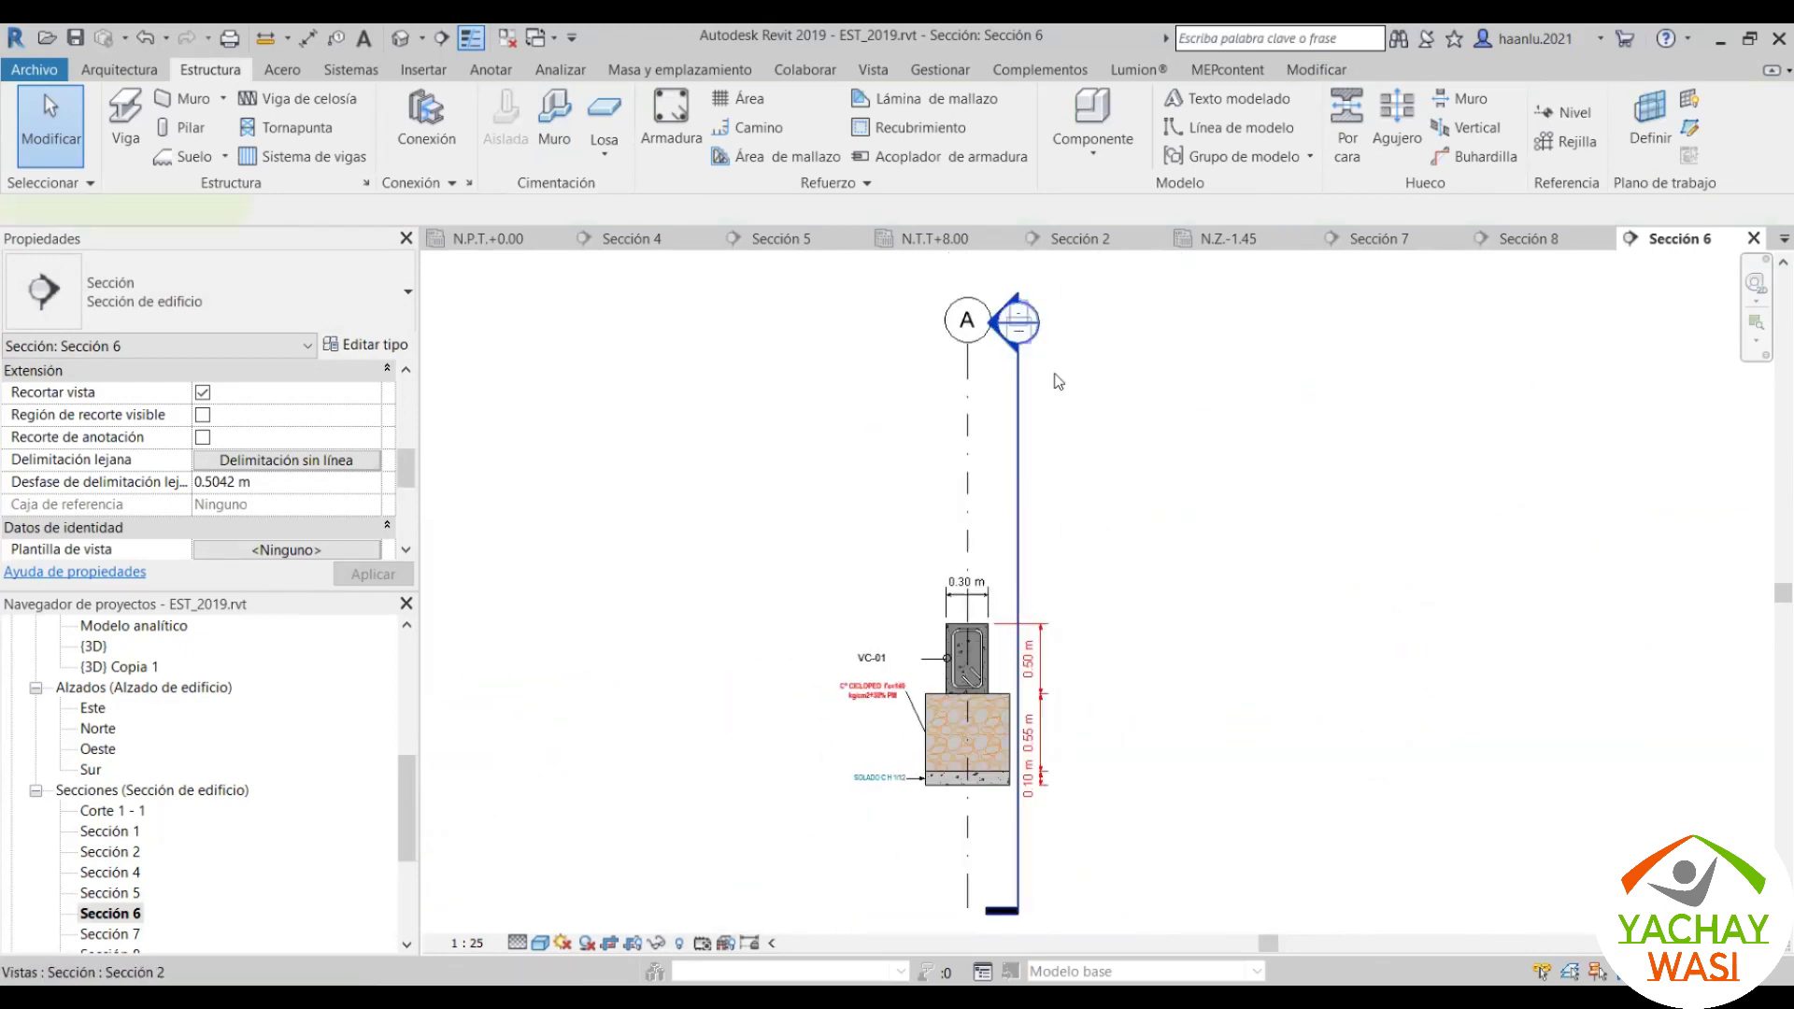
{"action": "right_click", "coordinate": [1019, 590]}
Step: Open Sección 2 in wireframe and bring the beam and column into view
{"action": "left_click", "coordinate": [1074, 180]}
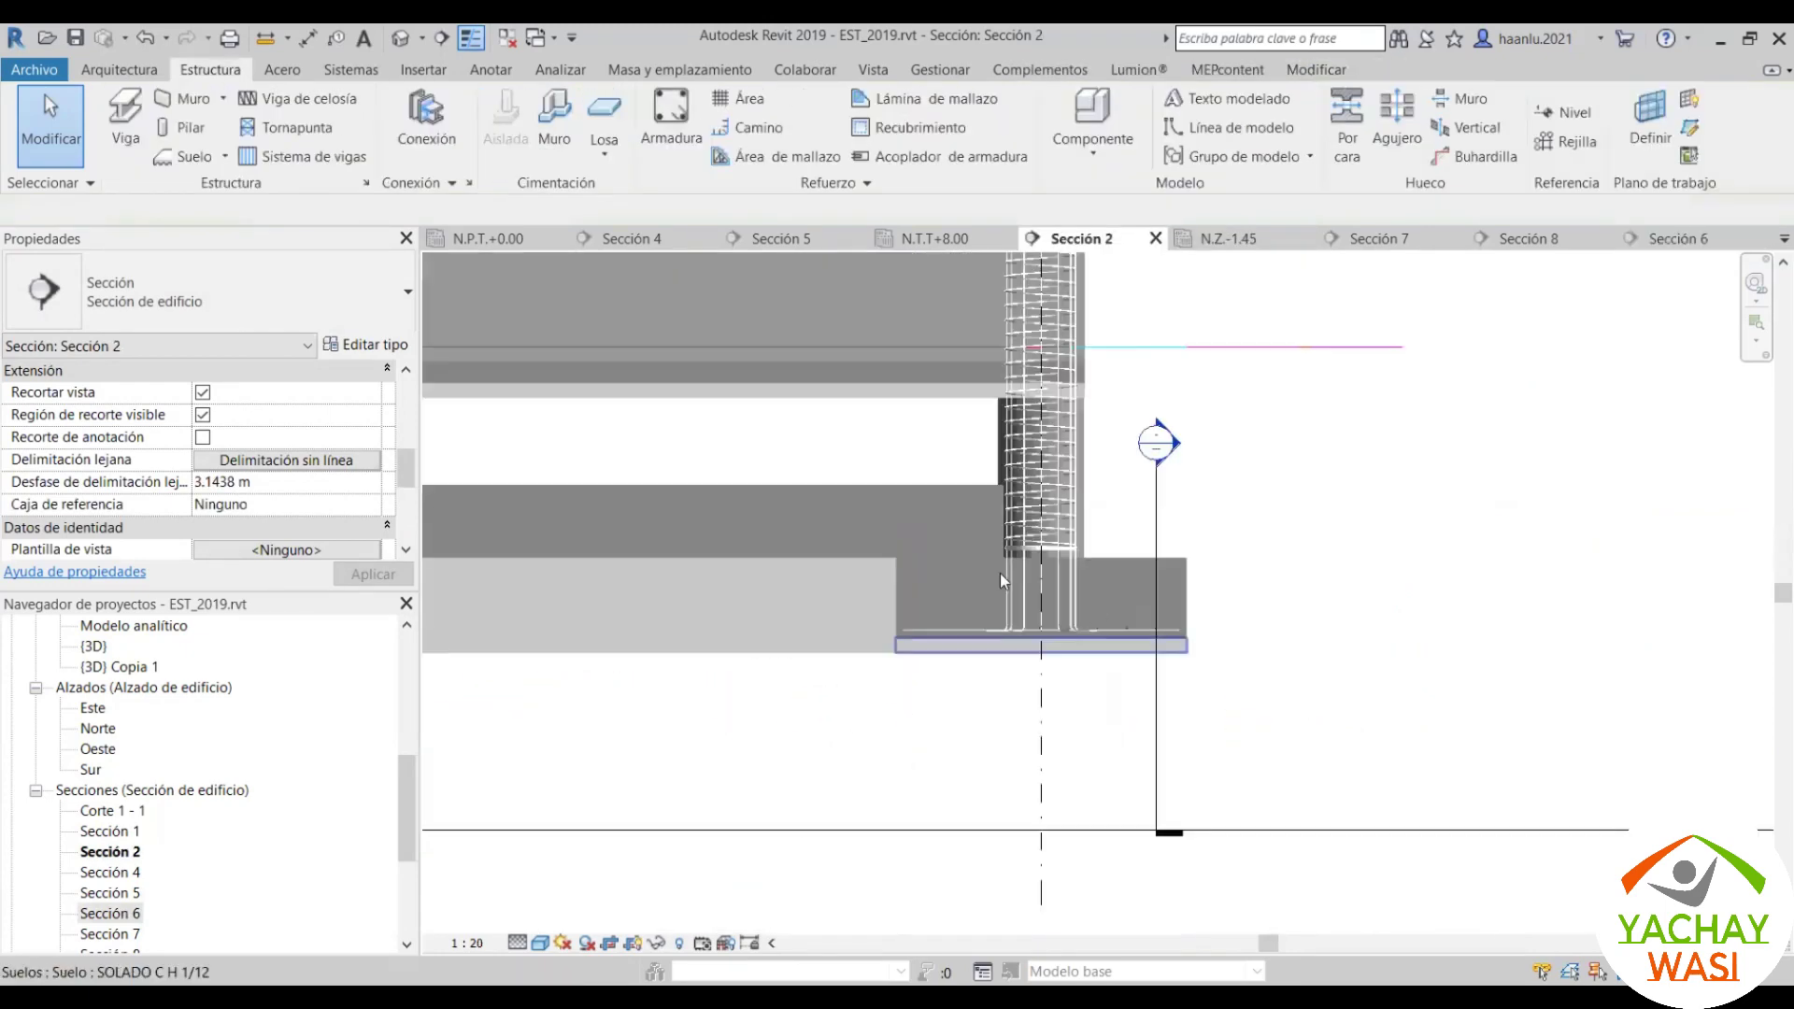
{"action": "scroll", "coordinate": [1238, 524], "scroll_direction": "up", "scroll_amount": 4}
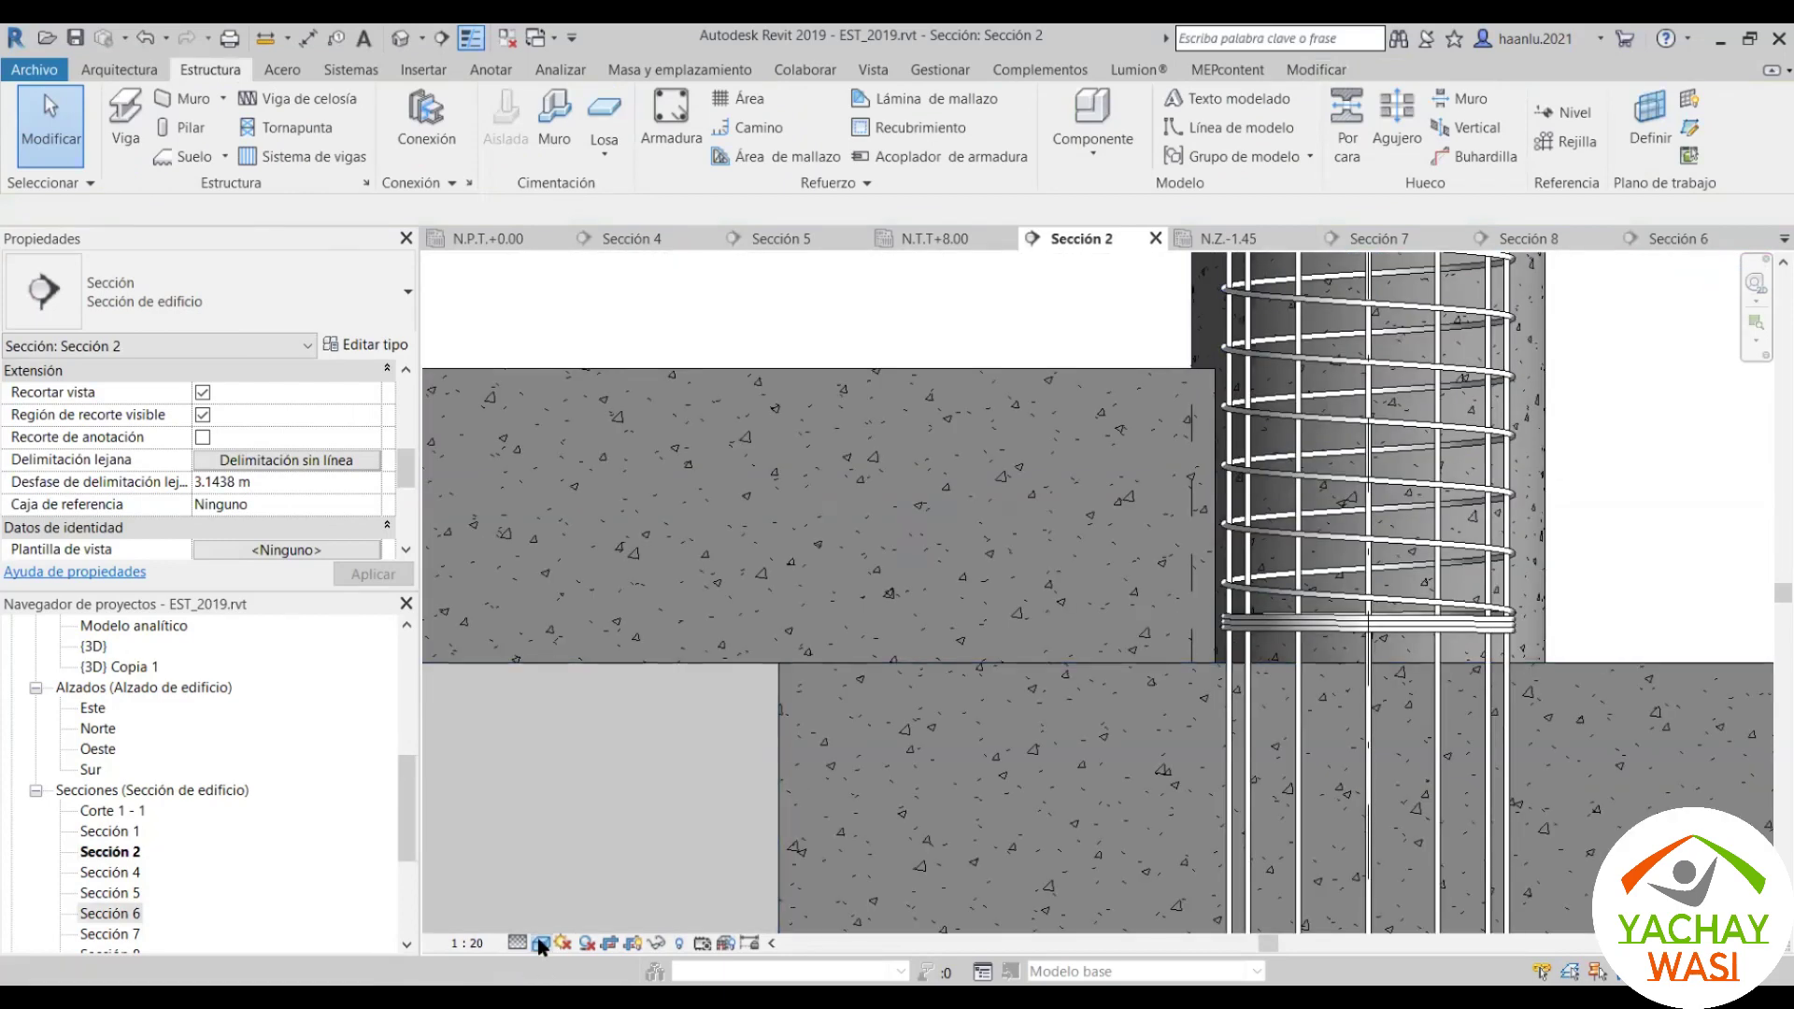
{"action": "left_click", "coordinate": [540, 943]}
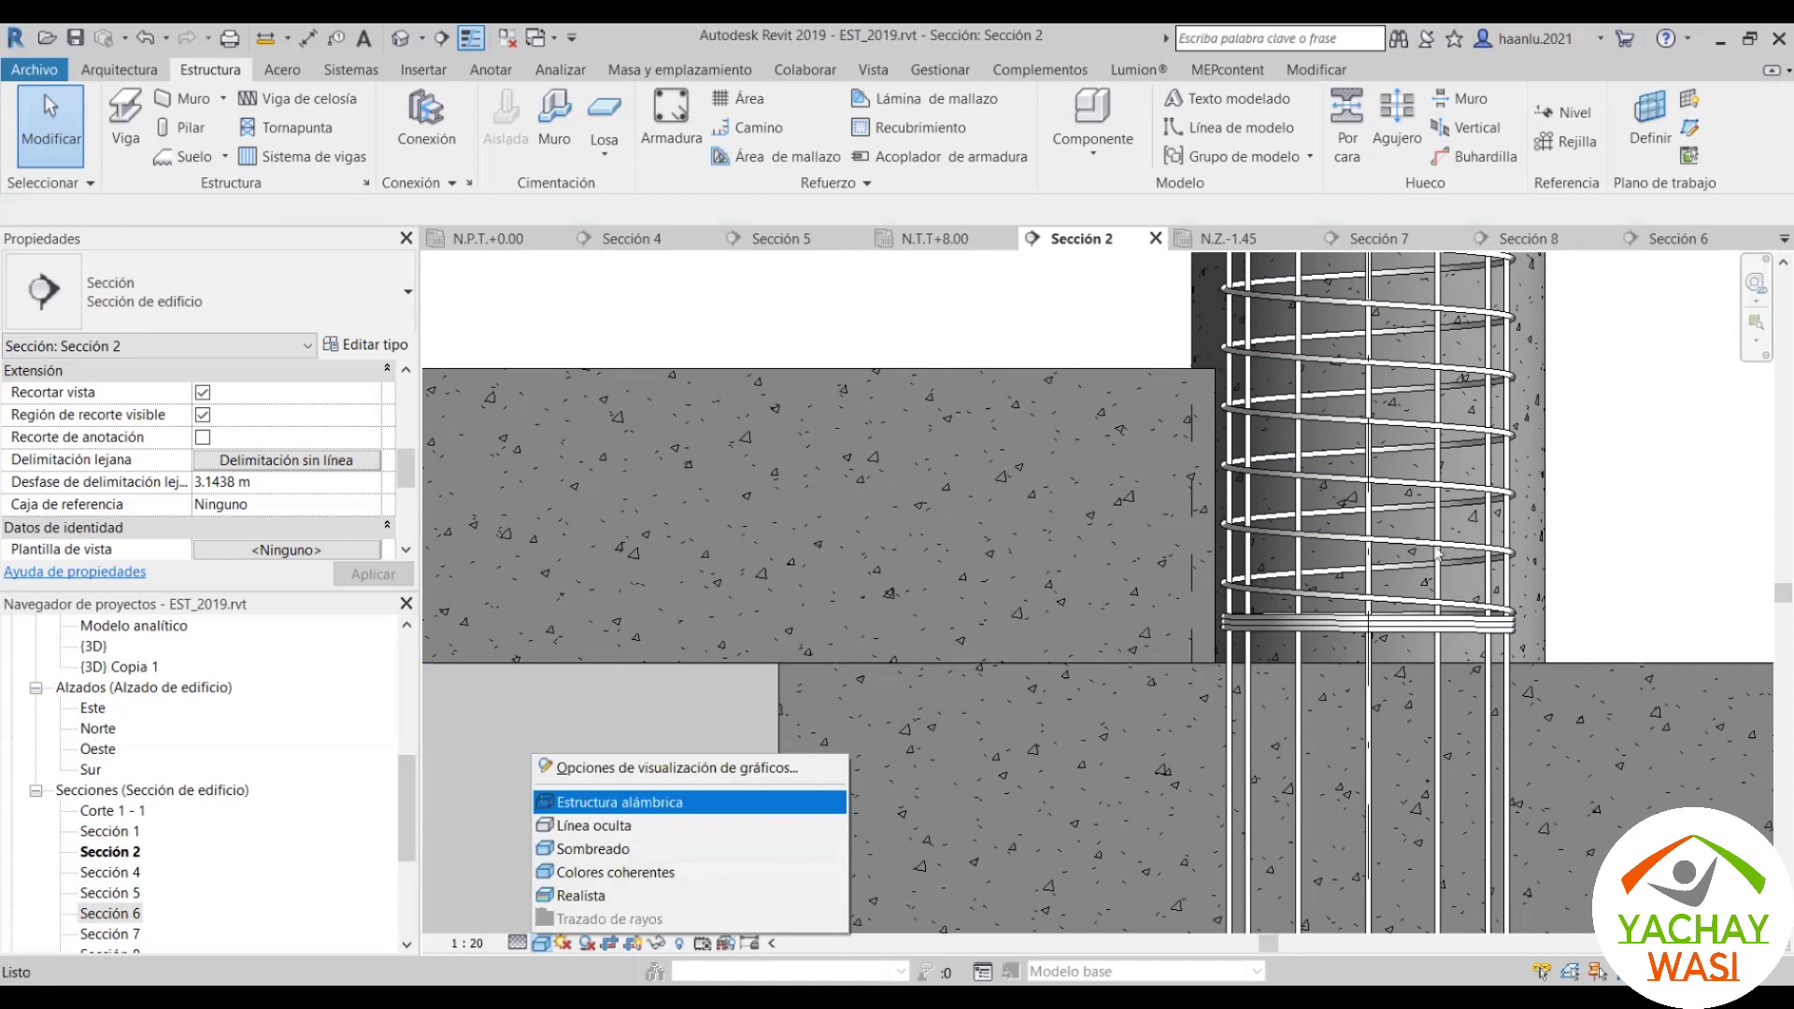
{"action": "key", "text": "Return"}
{"action": "scroll", "coordinate": [1444, 552], "scroll_direction": "down", "scroll_amount": 5}
{"action": "mouse_move", "coordinate": [1443, 551]}
{"action": "middle_mouse_down"}
{"action": "mouse_move", "coordinate": [1409, 520]}
{"action": "mouse_move", "coordinate": [1588, 533]}
{"action": "middle_mouse_up"}
{"action": "scroll", "coordinate": [981, 520], "scroll_direction": "up", "scroll_amount": 3}
{"action": "scroll", "coordinate": [1121, 579], "scroll_direction": "up", "scroll_amount": 3}
{"action": "scroll", "coordinate": [1155, 619], "scroll_direction": "up", "scroll_amount": 2}
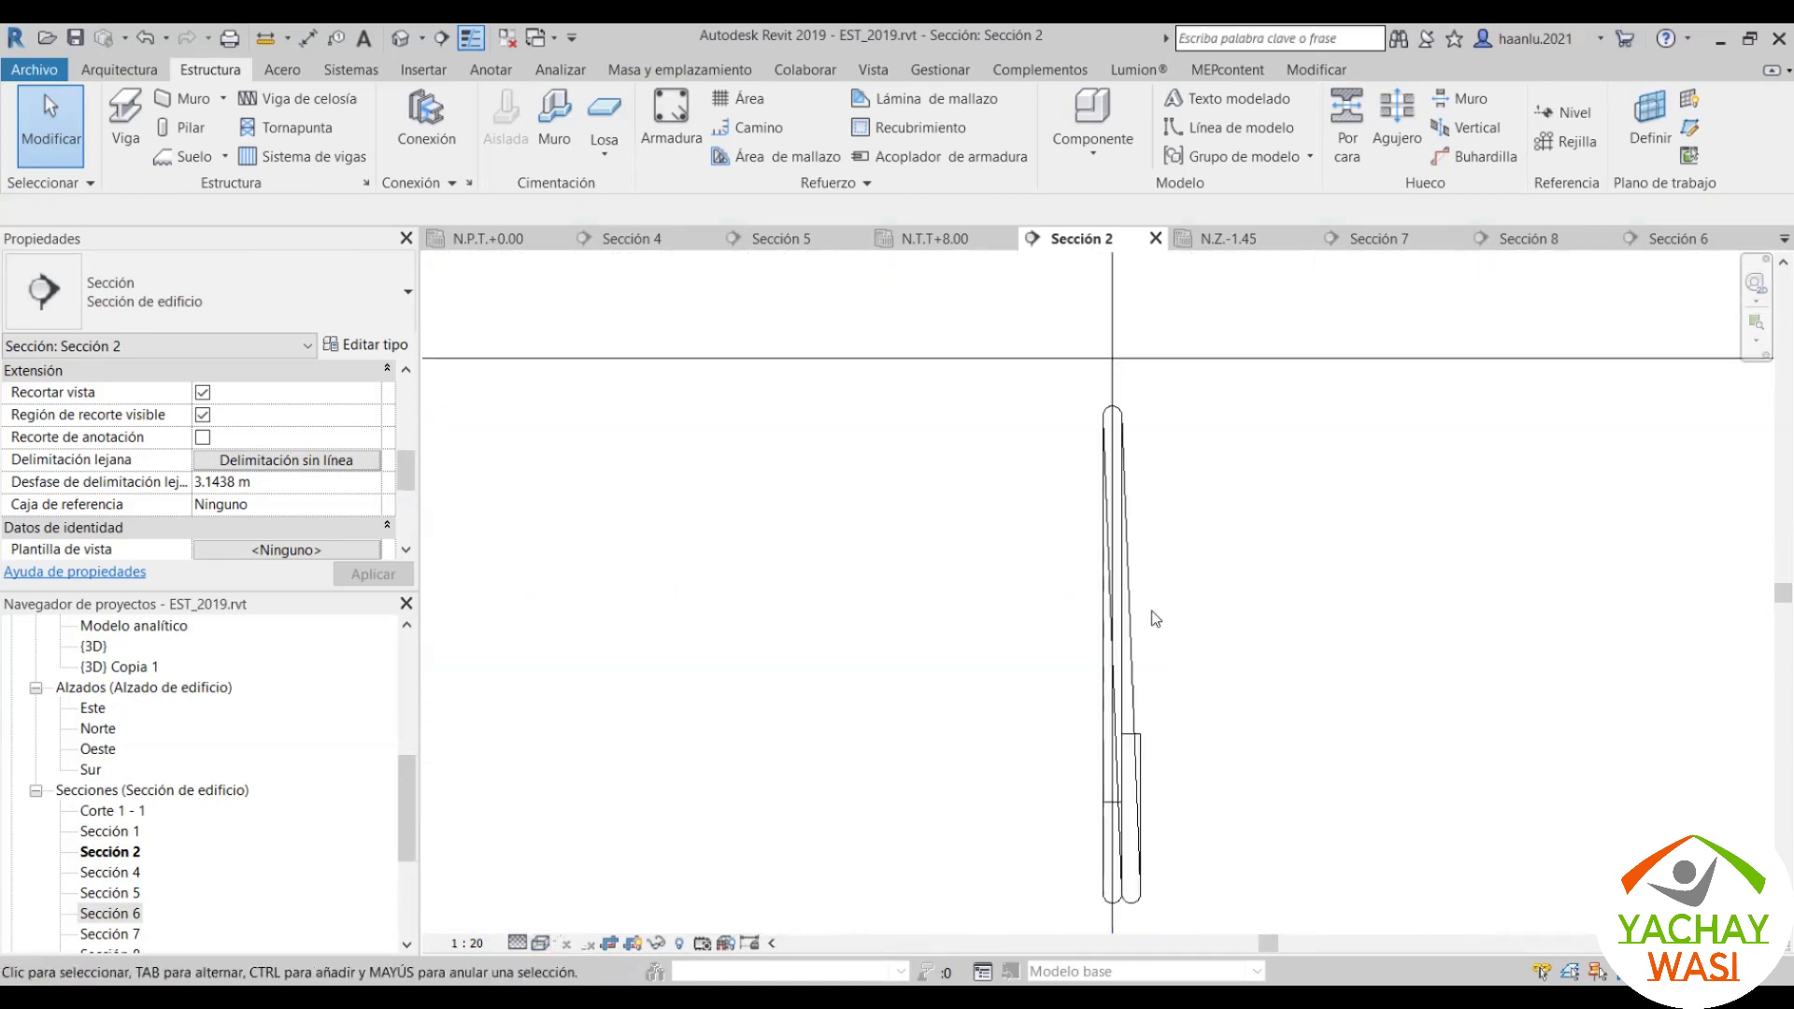
Step: Set Sección 2 to Medio detail level and shaded visual style
{"action": "left_click", "coordinate": [1135, 622]}
{"action": "scroll", "coordinate": [893, 350], "scroll_direction": "down", "scroll_amount": 2}
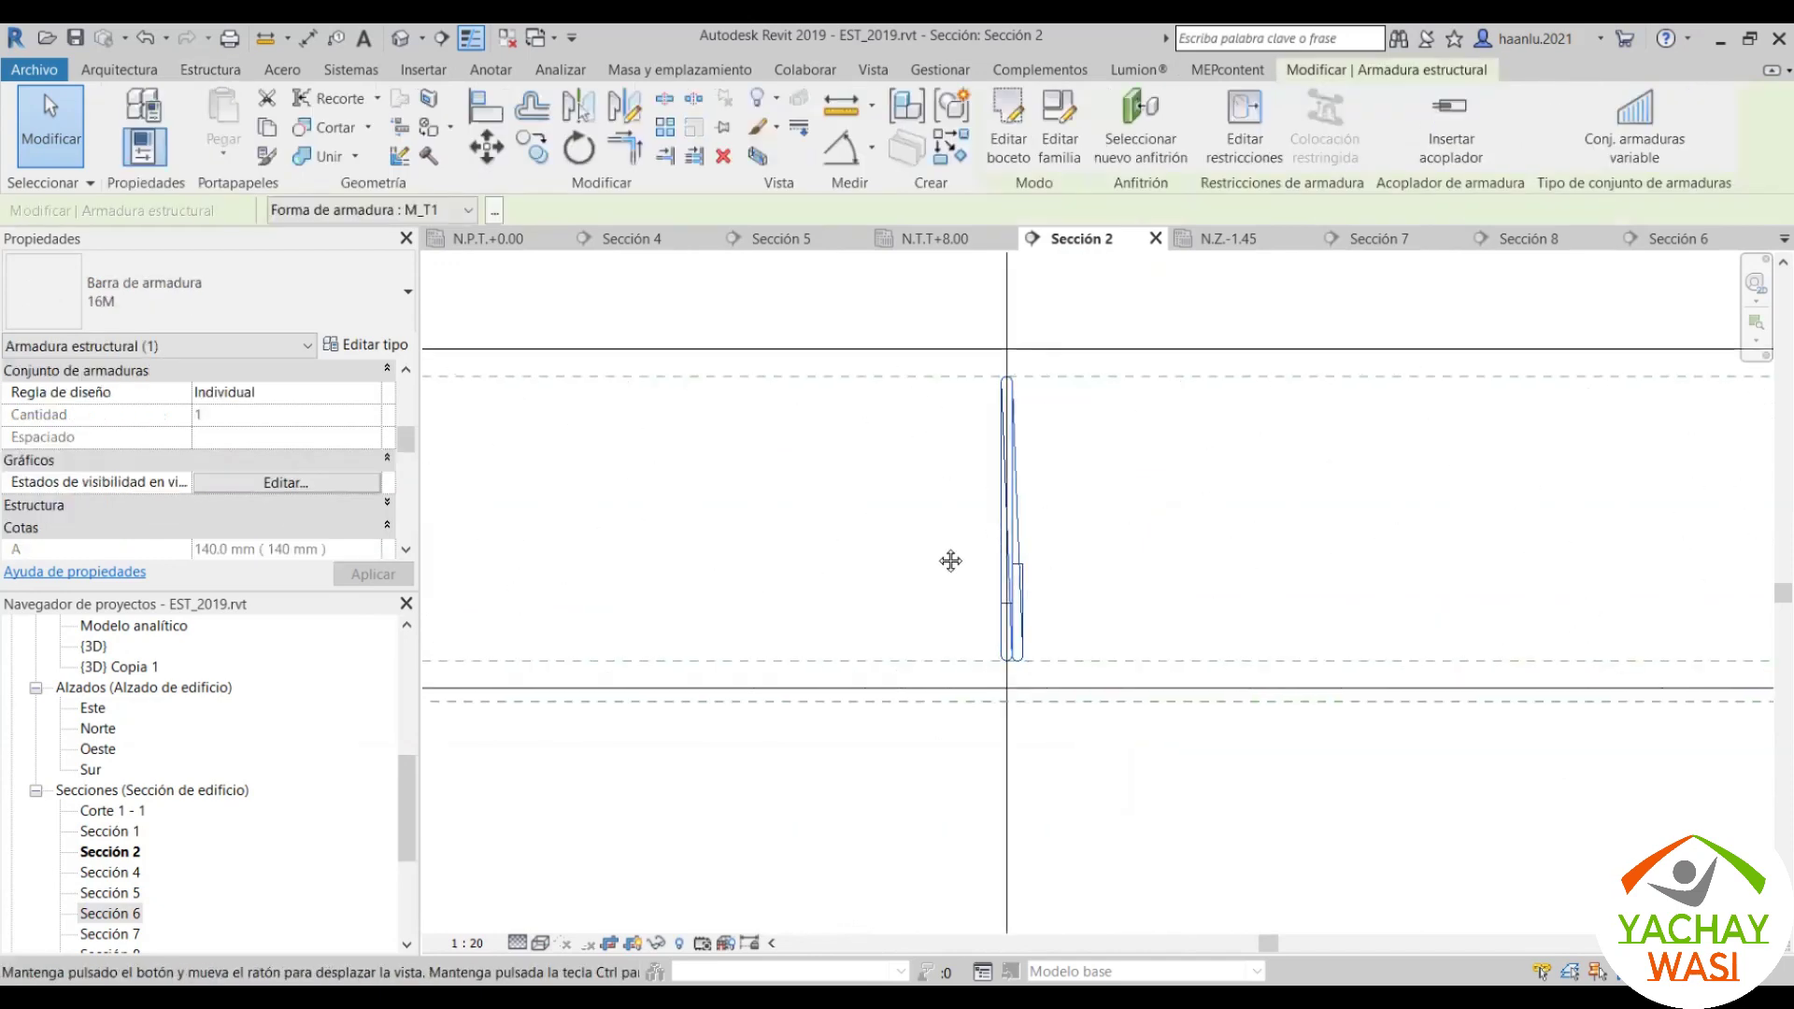
{"action": "middle_click_drag", "start_coordinate": [950, 560], "coordinate": [933, 552]}
{"action": "scroll", "coordinate": [1242, 531], "scroll_direction": "down", "scroll_amount": 2}
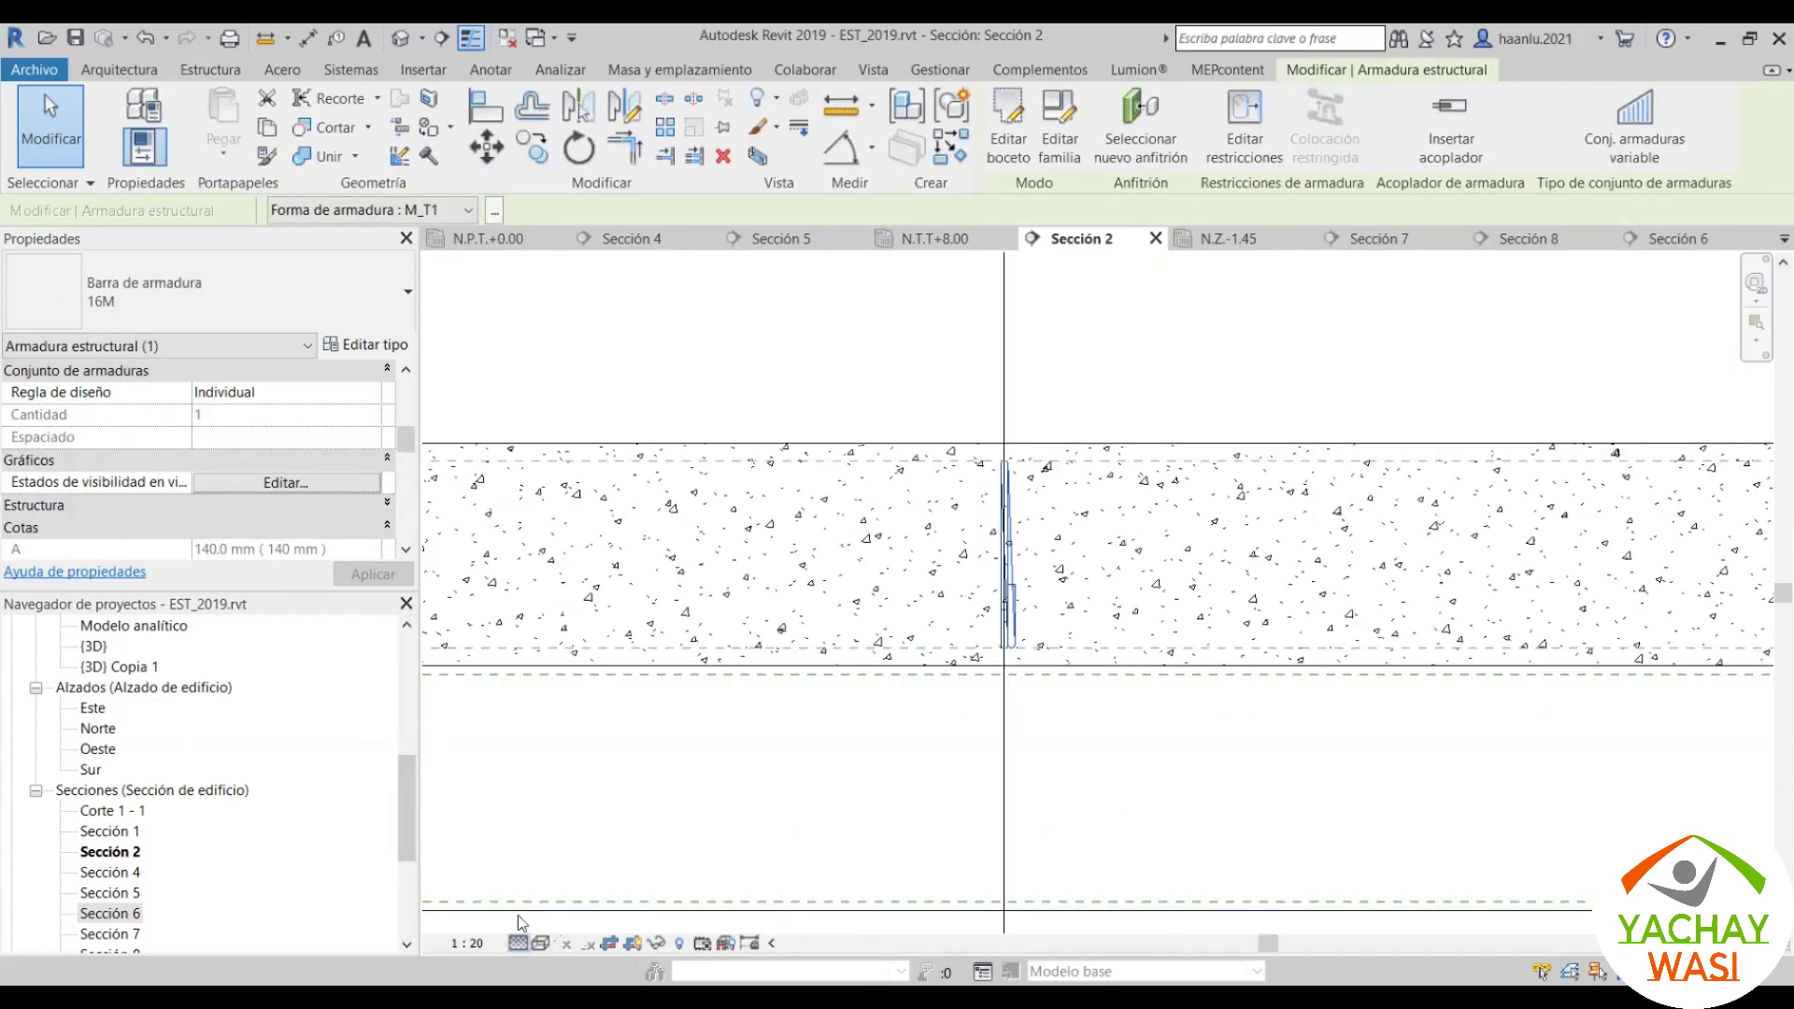
{"action": "left_click", "coordinate": [537, 893]}
{"action": "key", "text": "Escape"}
{"action": "scroll", "coordinate": [979, 574], "scroll_direction": "up", "scroll_amount": 2}
{"action": "scroll", "coordinate": [981, 468], "scroll_direction": "up", "scroll_amount": 2}
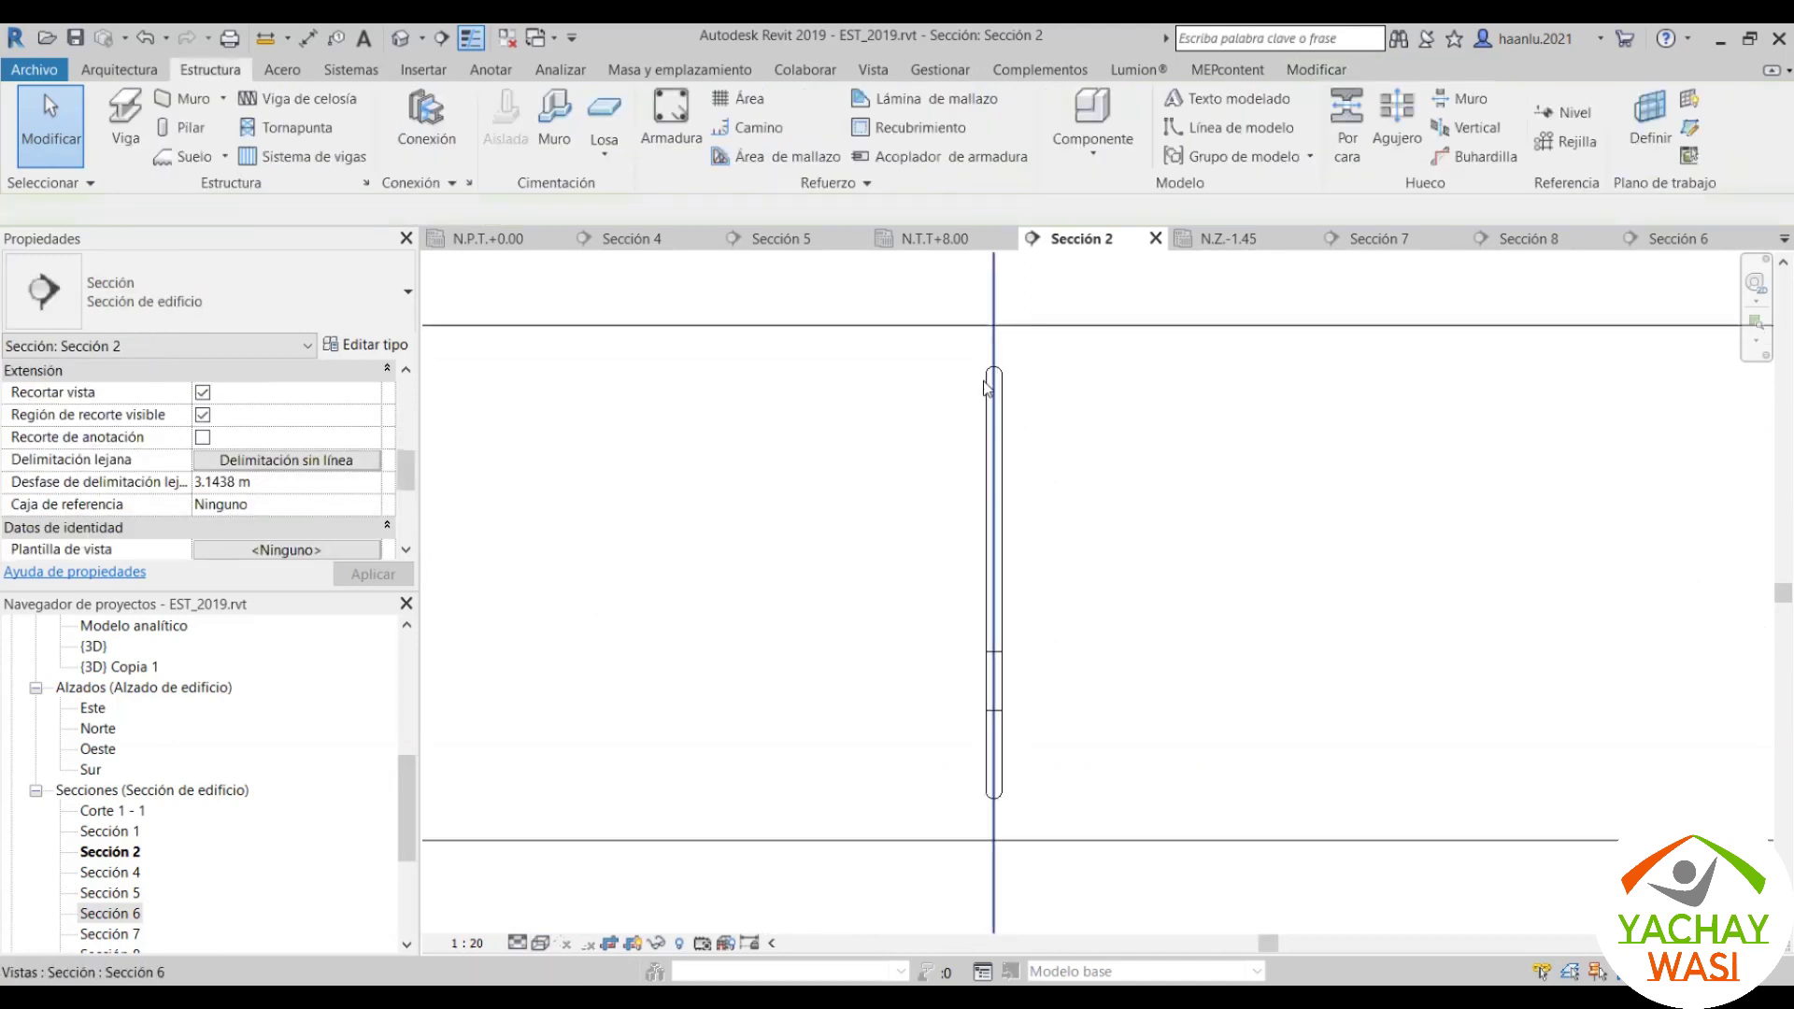
{"action": "scroll", "coordinate": [982, 346], "scroll_direction": "down", "scroll_amount": 2}
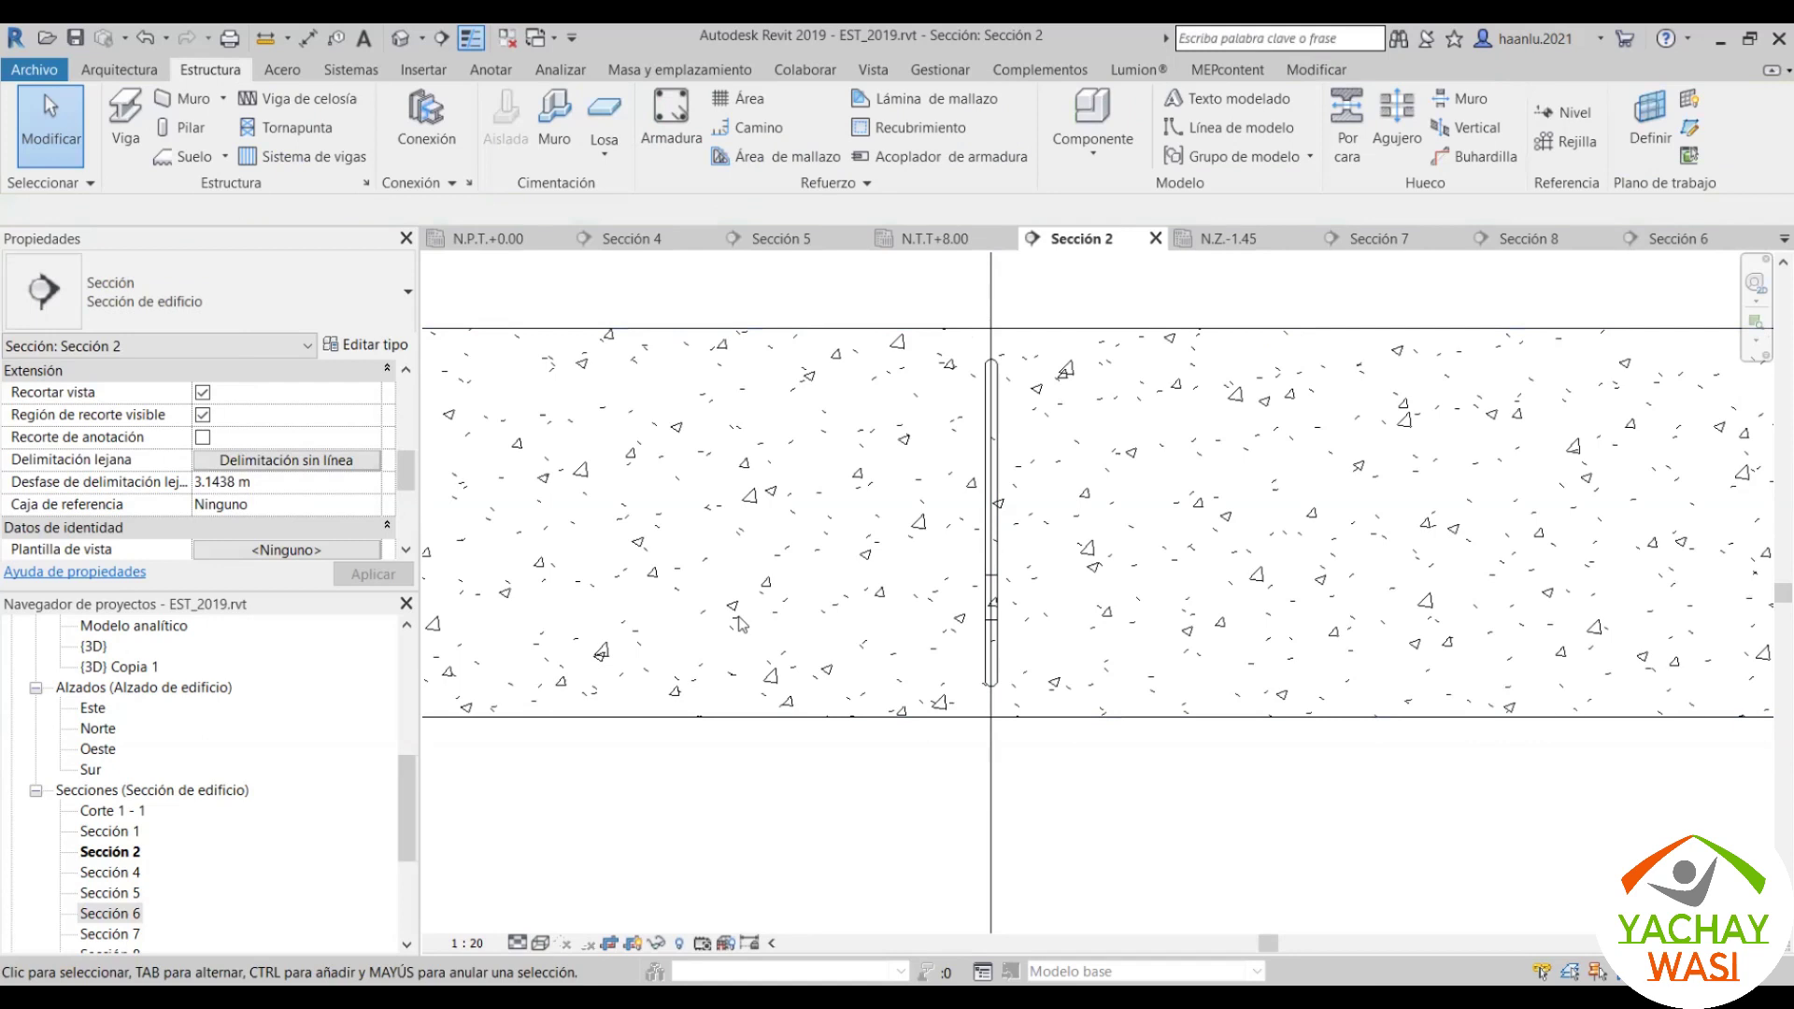
{"action": "left_click", "coordinate": [589, 859]}
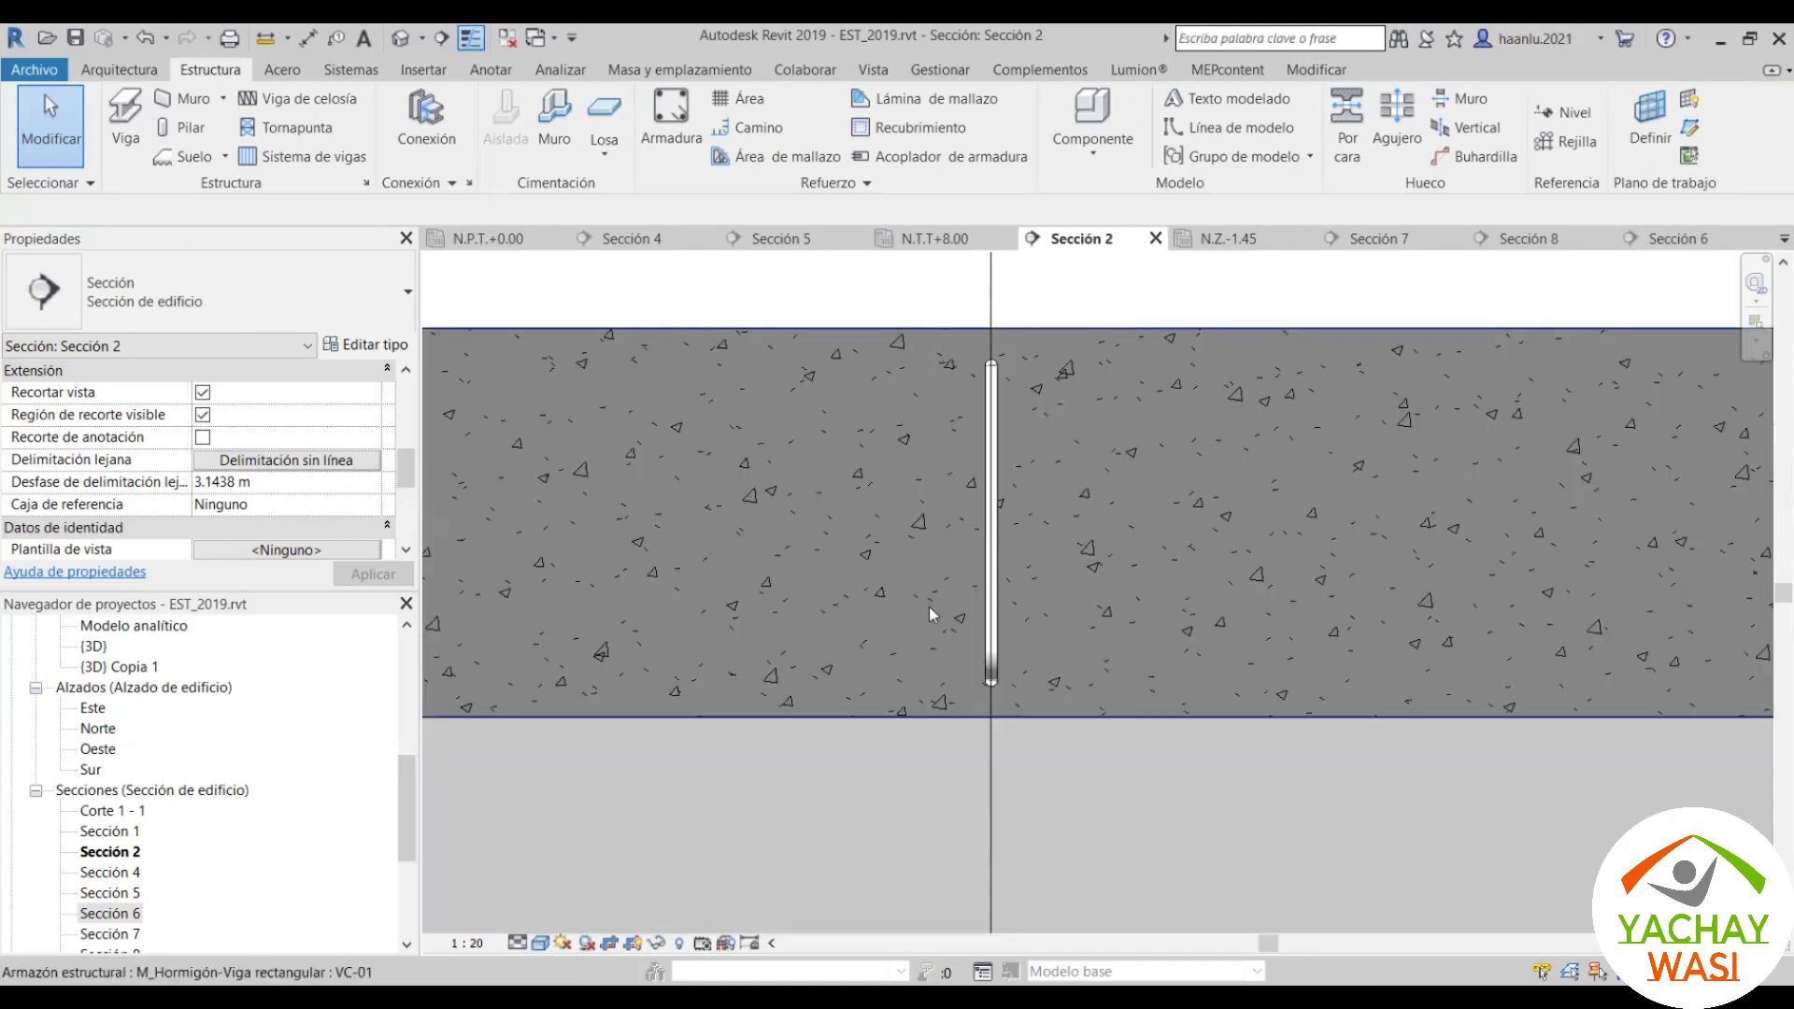
{"action": "scroll", "coordinate": [1366, 715], "scroll_direction": "up", "scroll_amount": 2}
{"action": "scroll", "coordinate": [1268, 692], "scroll_direction": "up", "scroll_amount": 2}
{"action": "scroll", "coordinate": [1321, 635], "scroll_direction": "up", "scroll_amount": 2}
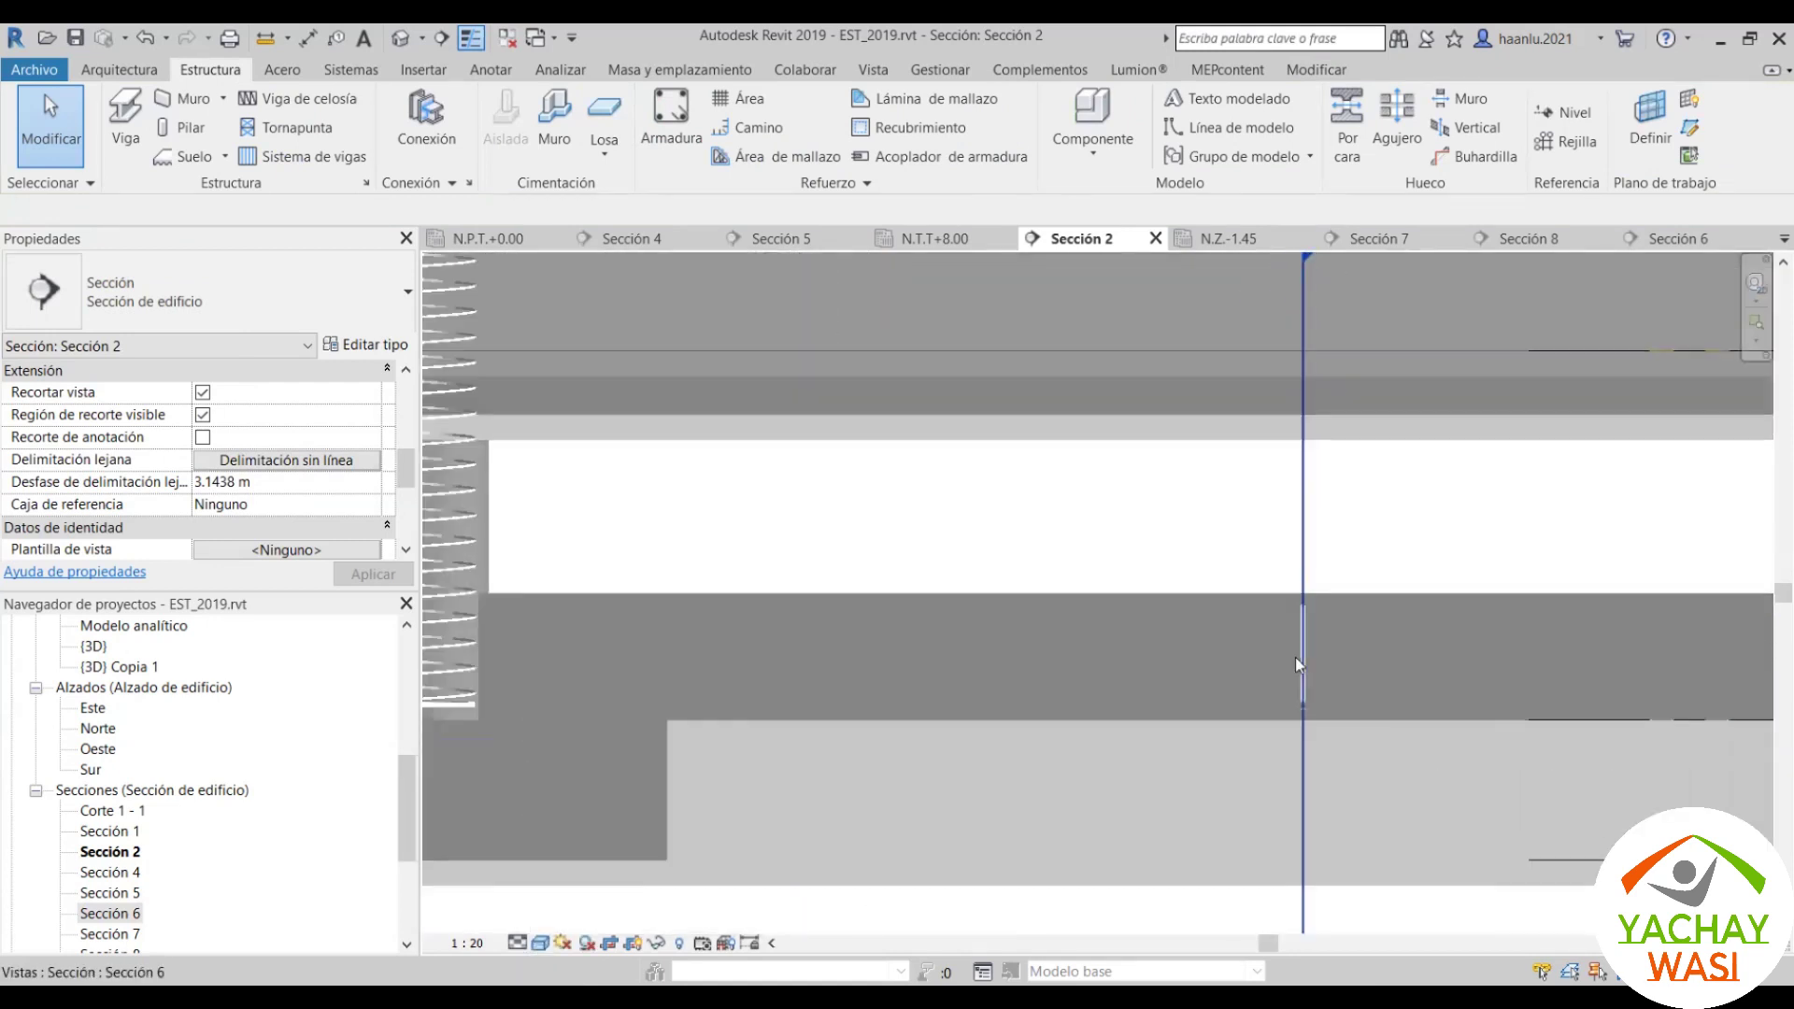
{"action": "scroll", "coordinate": [1295, 658], "scroll_direction": "down", "scroll_amount": 2}
{"action": "scroll", "coordinate": [910, 653], "scroll_direction": "up", "scroll_amount": 2}
{"action": "scroll", "coordinate": [1366, 660], "scroll_direction": "down", "scroll_amount": 1}
{"action": "scroll", "coordinate": [1366, 660], "scroll_direction": "up", "scroll_amount": 2}
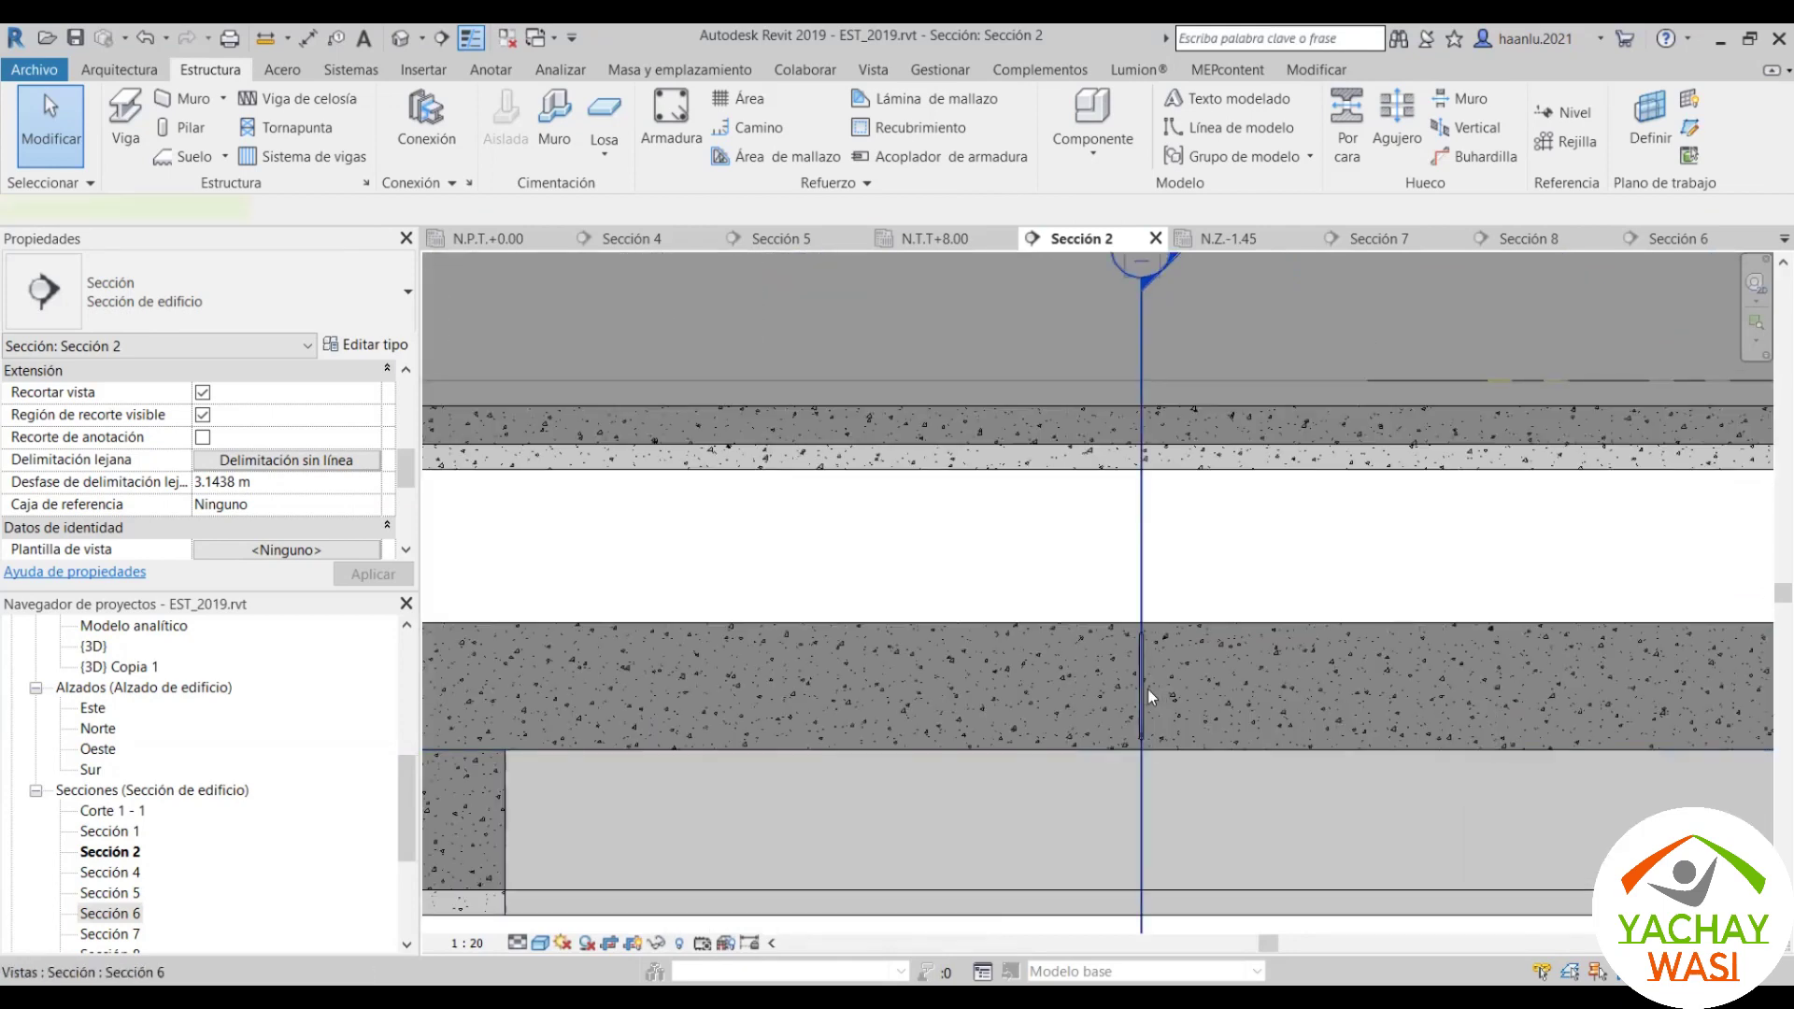
Step: Move the 16M bar with MV into beam VC-01 beside the column
{"action": "left_click", "coordinate": [1141, 566]}
{"action": "key", "text": "Escape"}
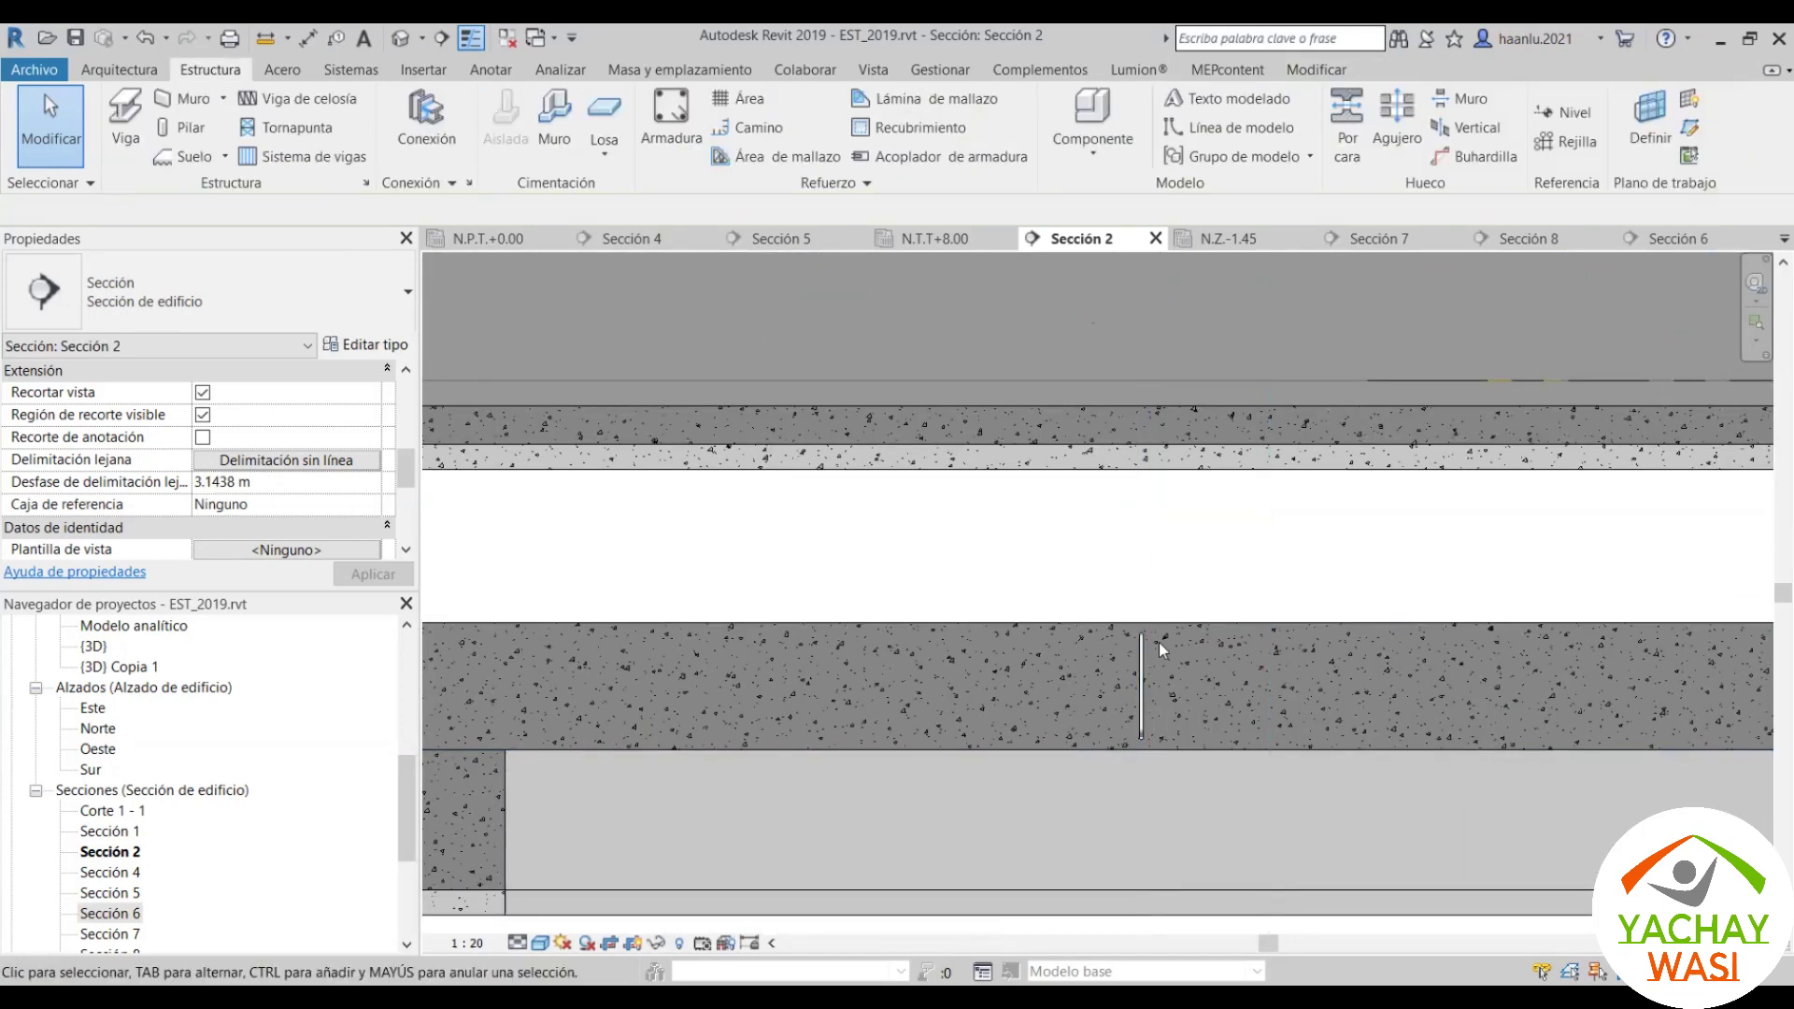
{"action": "left_click", "coordinate": [1151, 683]}
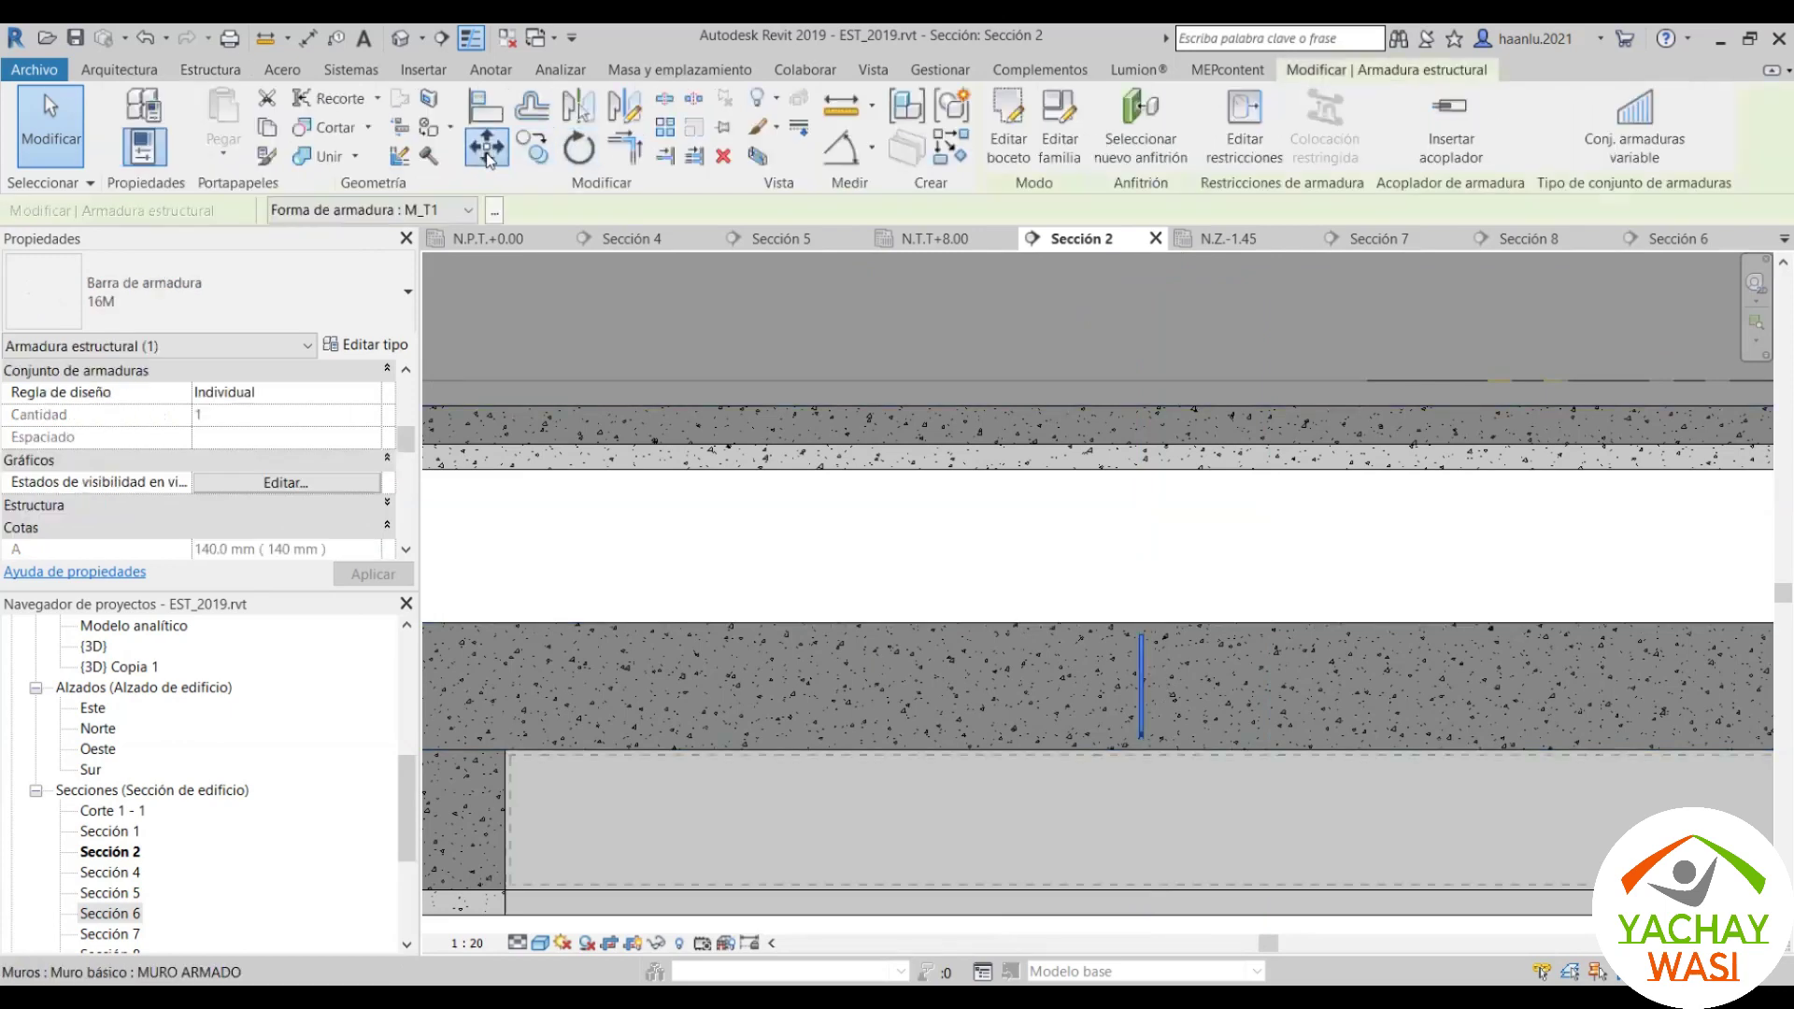
{"action": "scroll", "coordinate": [1139, 696], "scroll_direction": "up", "scroll_amount": 2}
{"action": "key", "text": "m"}
{"action": "key", "text": "v"}
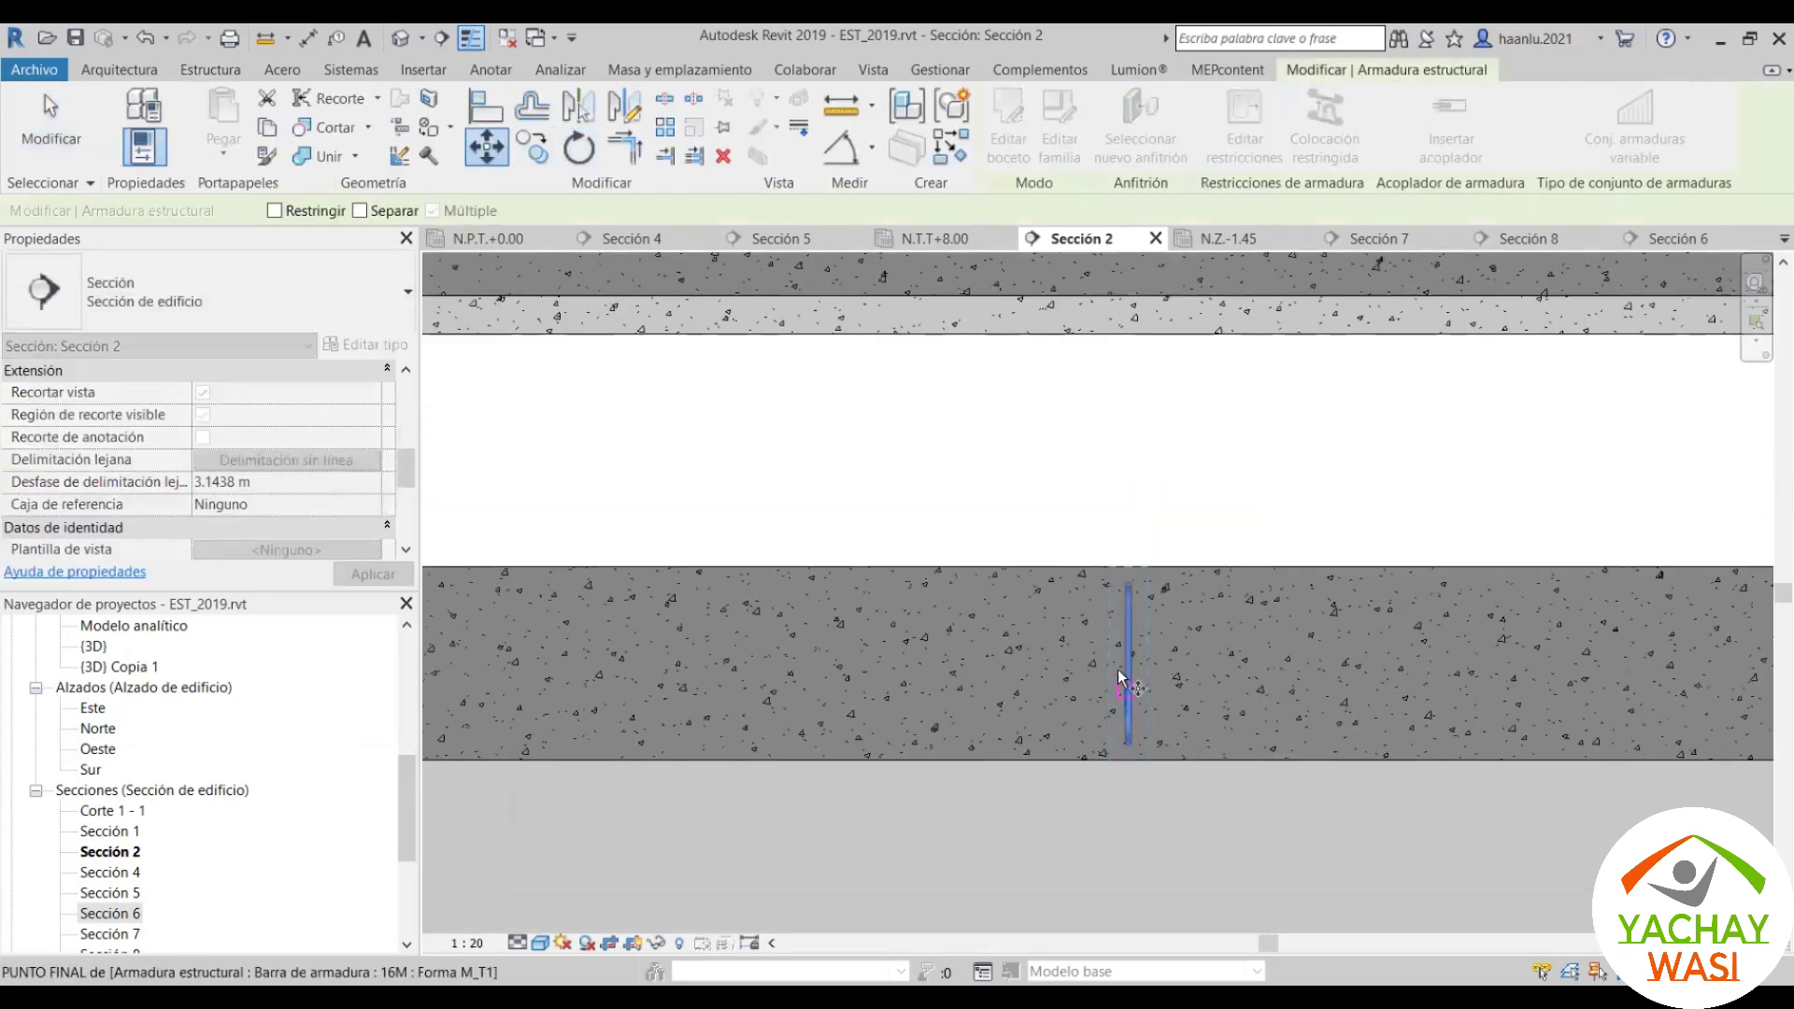
{"action": "scroll", "coordinate": [1127, 666], "scroll_direction": "up", "scroll_amount": 2}
{"action": "left_click", "coordinate": [1127, 662]}
{"action": "scroll", "coordinate": [1130, 654], "scroll_direction": "down", "scroll_amount": 2}
{"action": "scroll", "coordinate": [1153, 613], "scroll_direction": "down", "scroll_amount": 2}
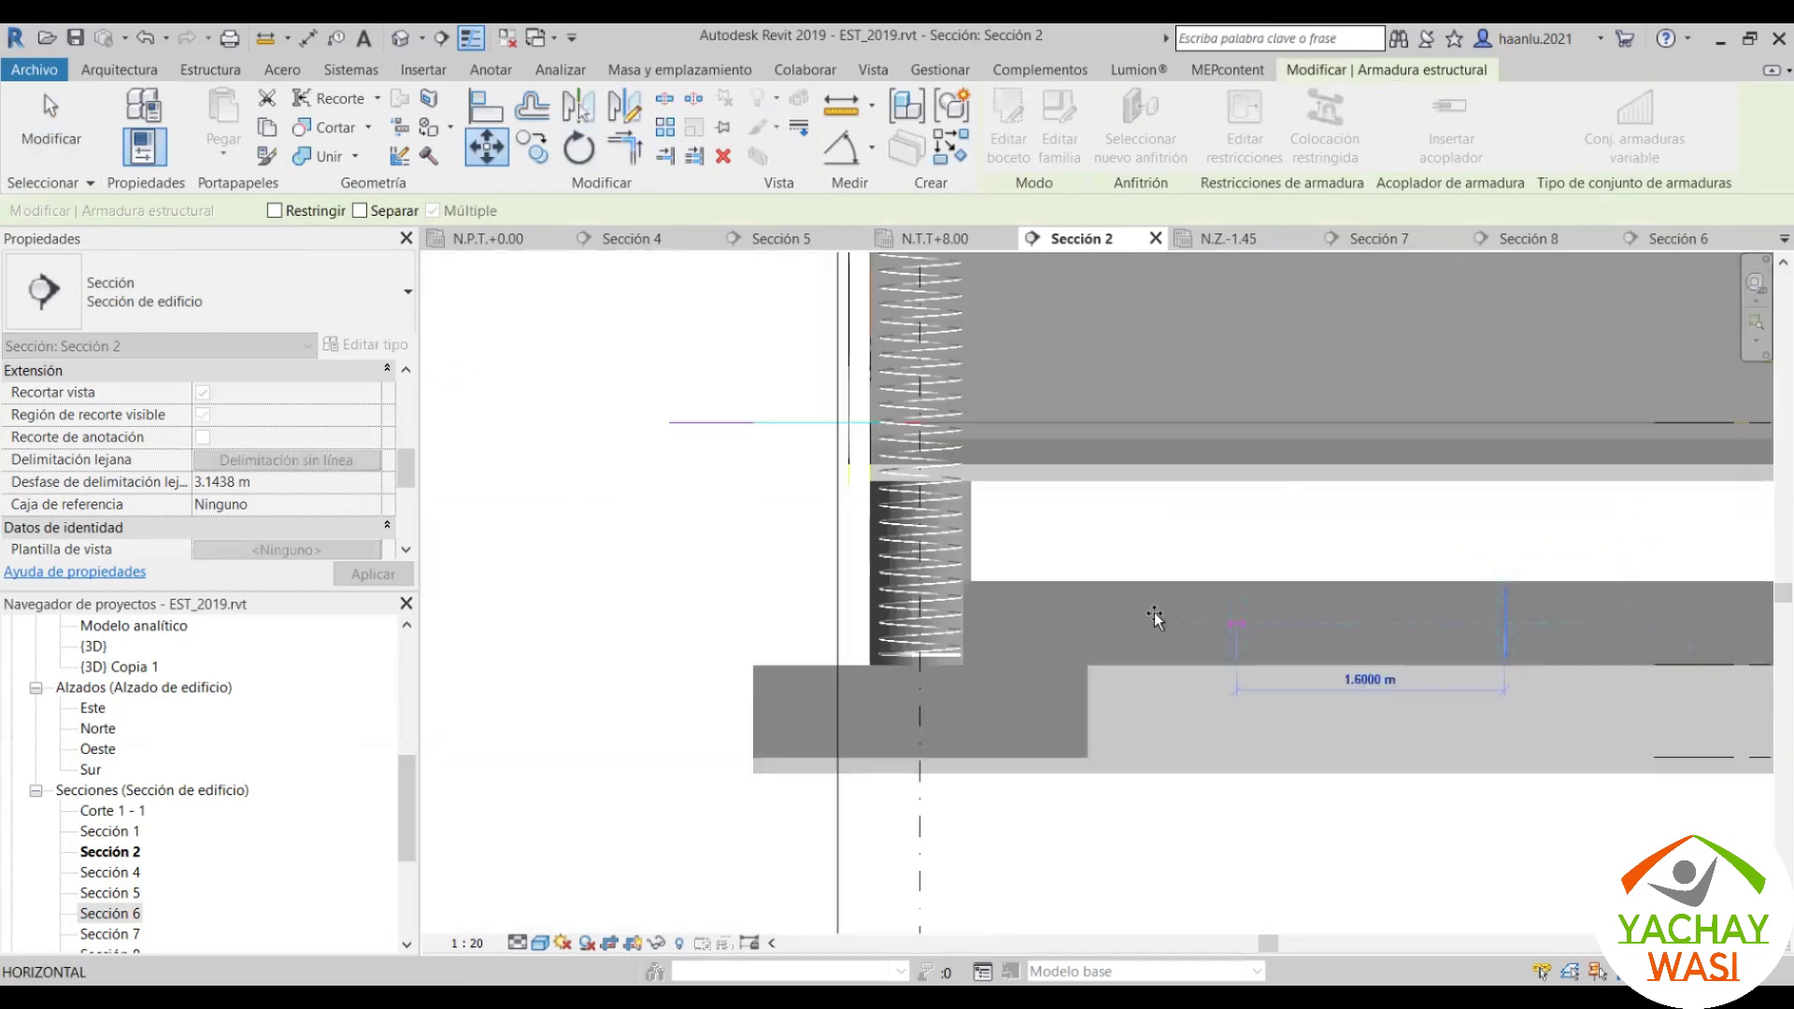
{"action": "scroll", "coordinate": [1028, 617], "scroll_direction": "down", "scroll_amount": 2}
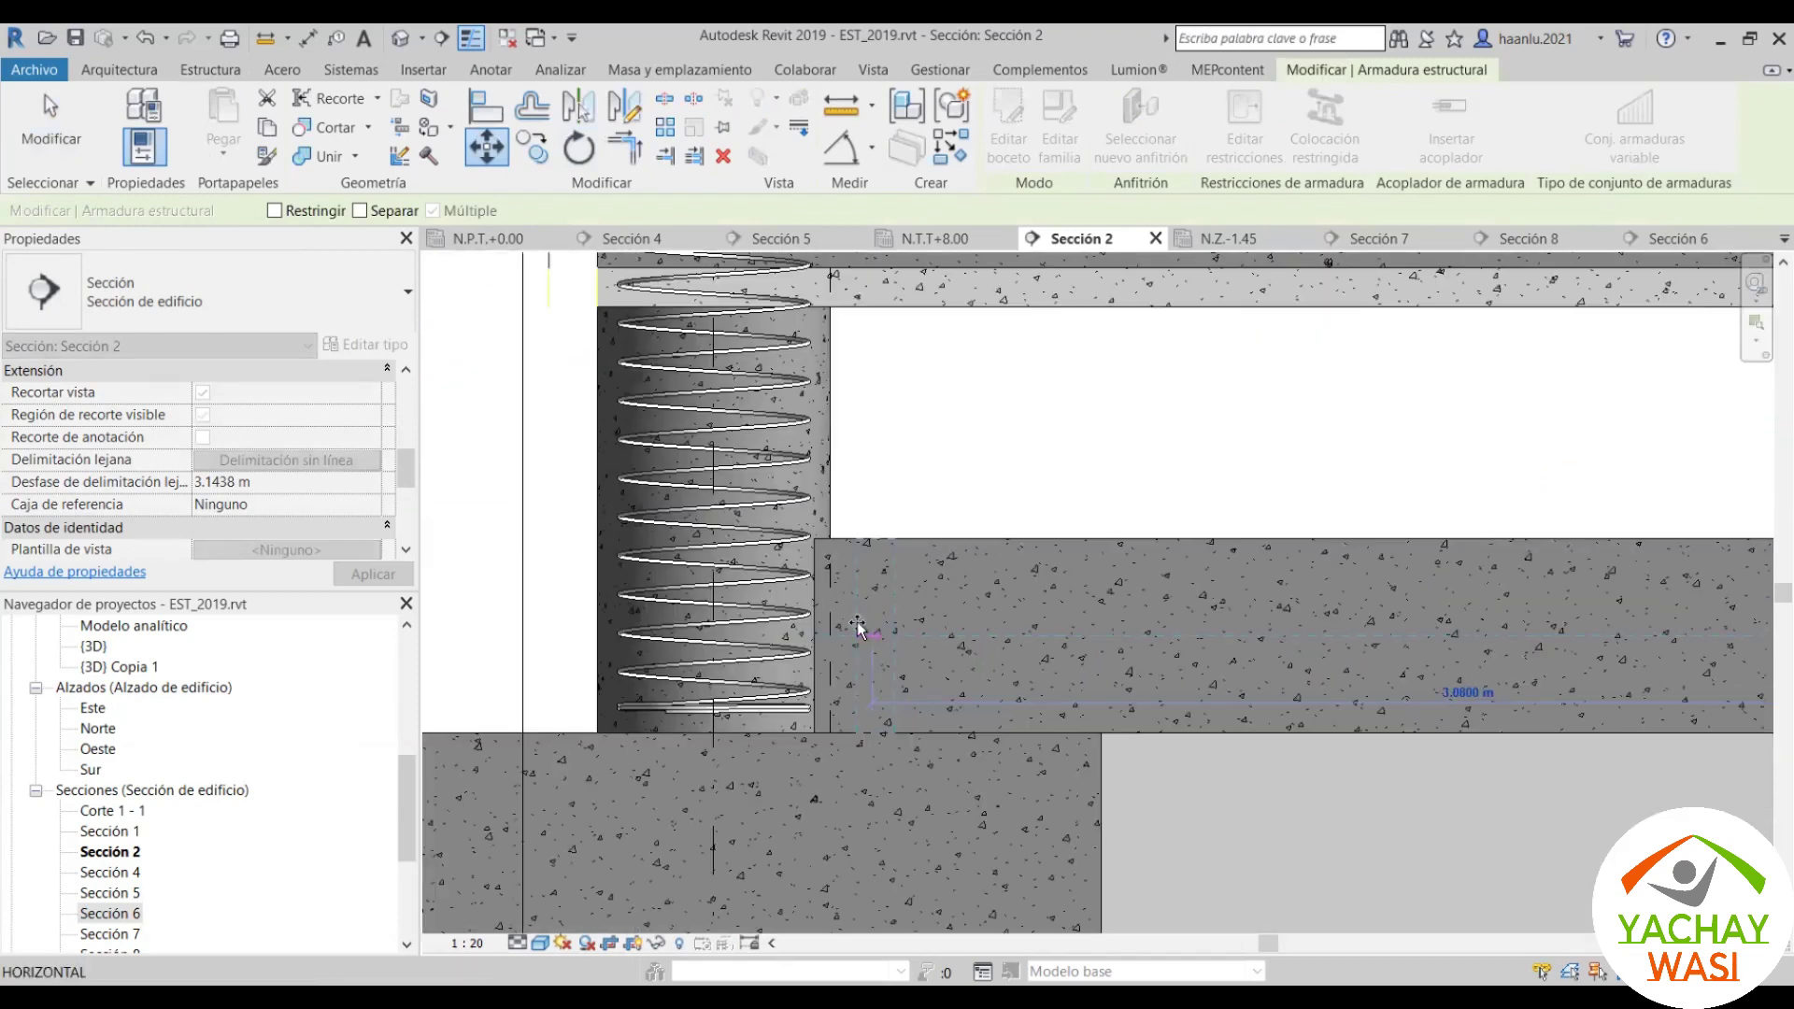
{"action": "left_click", "coordinate": [857, 628]}
{"action": "scroll", "coordinate": [857, 624], "scroll_direction": "up", "scroll_amount": 2}
{"action": "scroll", "coordinate": [857, 623], "scroll_direction": "up", "scroll_amount": 1}
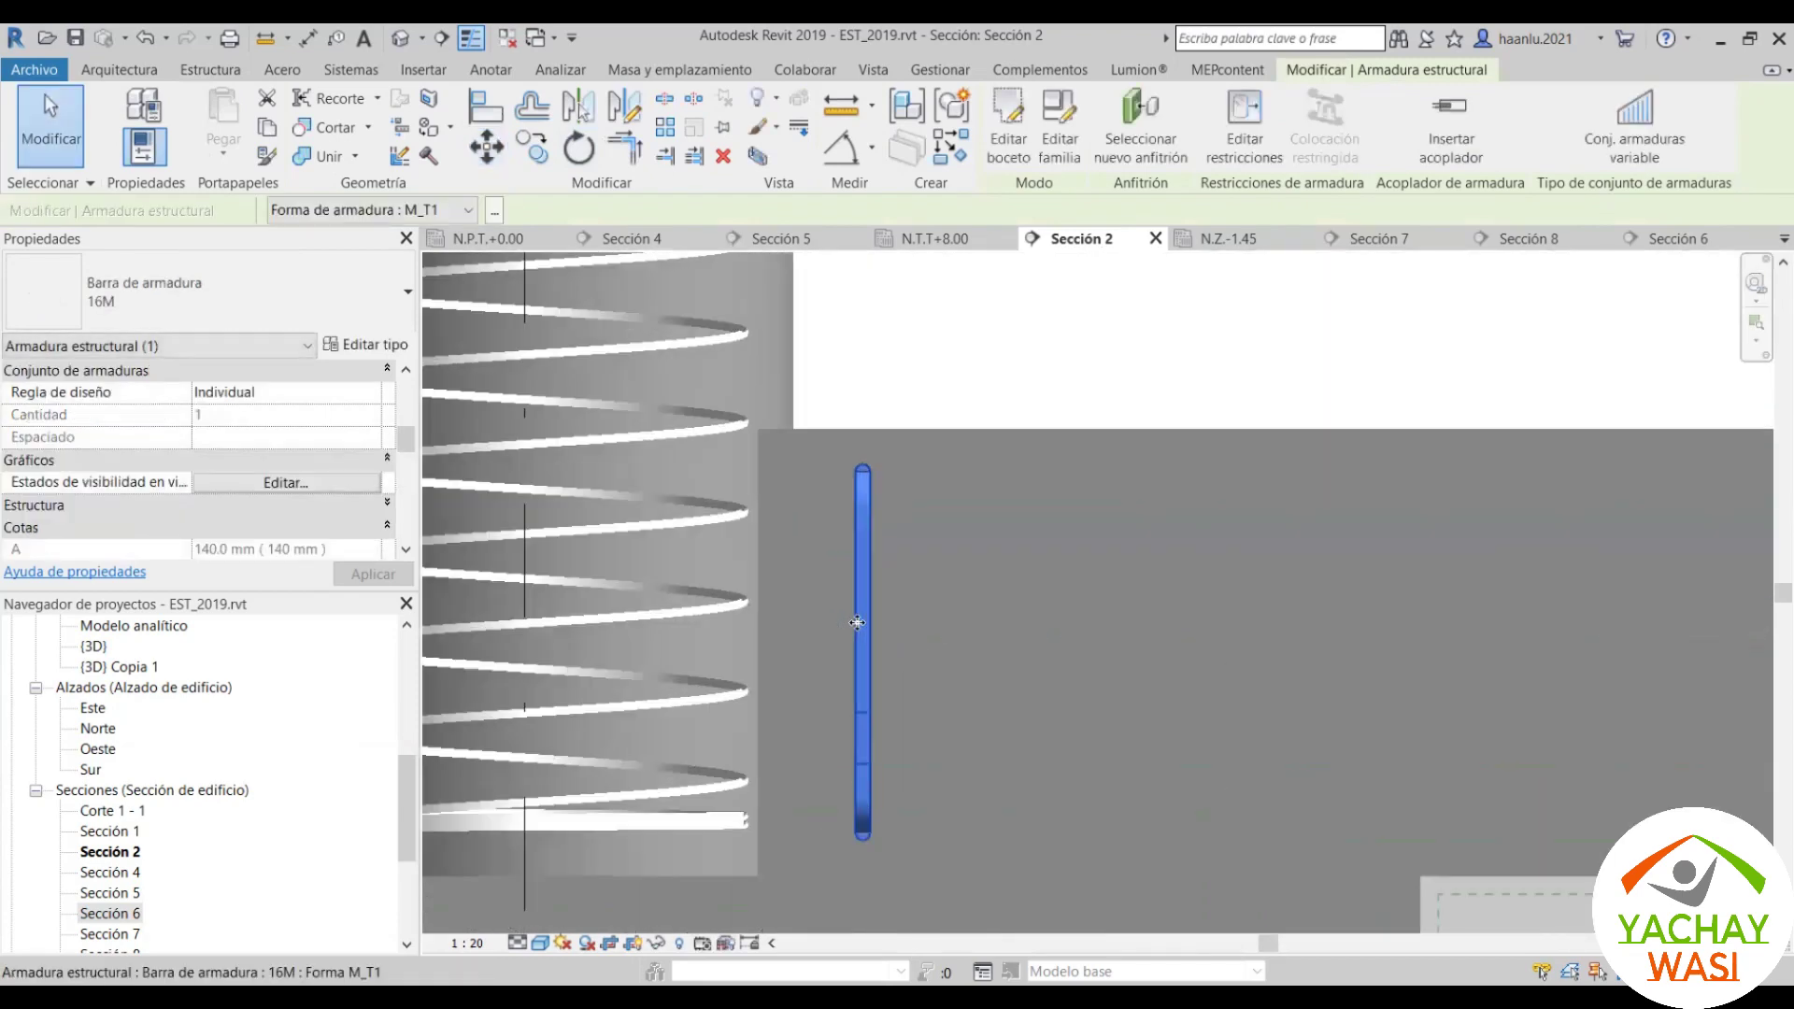
{"action": "key", "text": "Escape"}
{"action": "scroll", "coordinate": [873, 606], "scroll_direction": "down", "scroll_amount": 2}
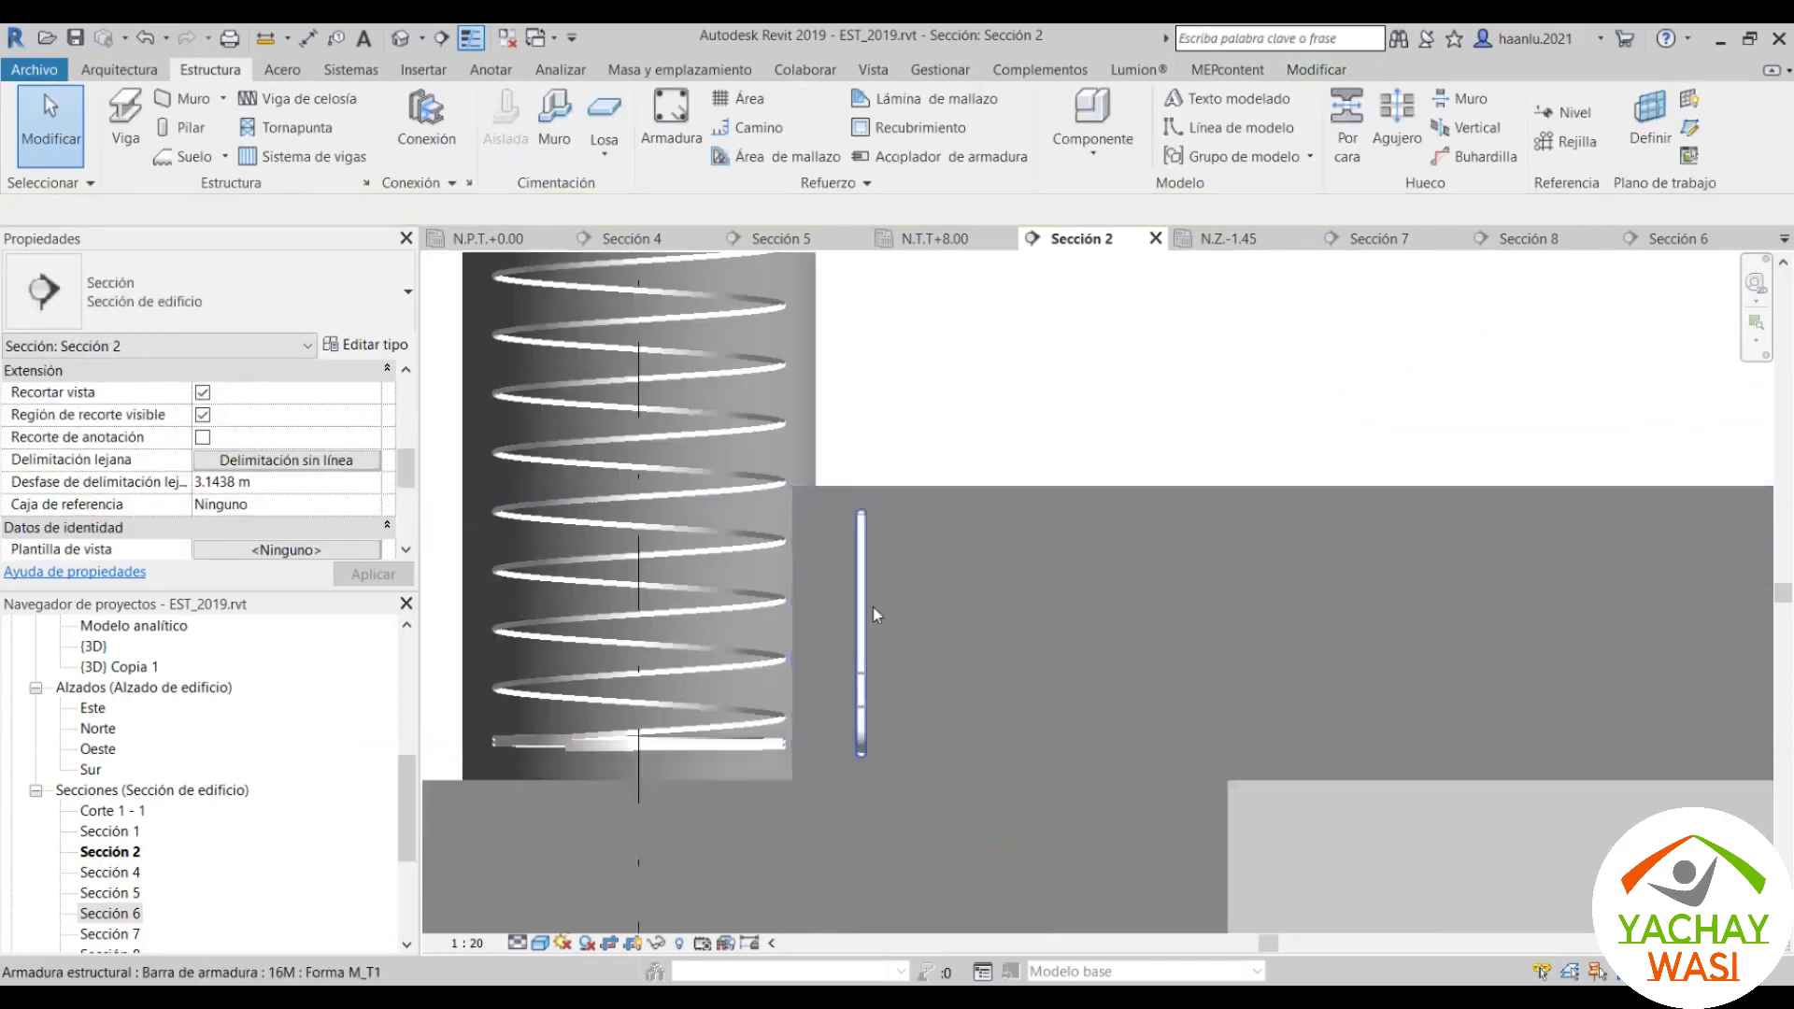
{"action": "left_click", "coordinate": [872, 609]}
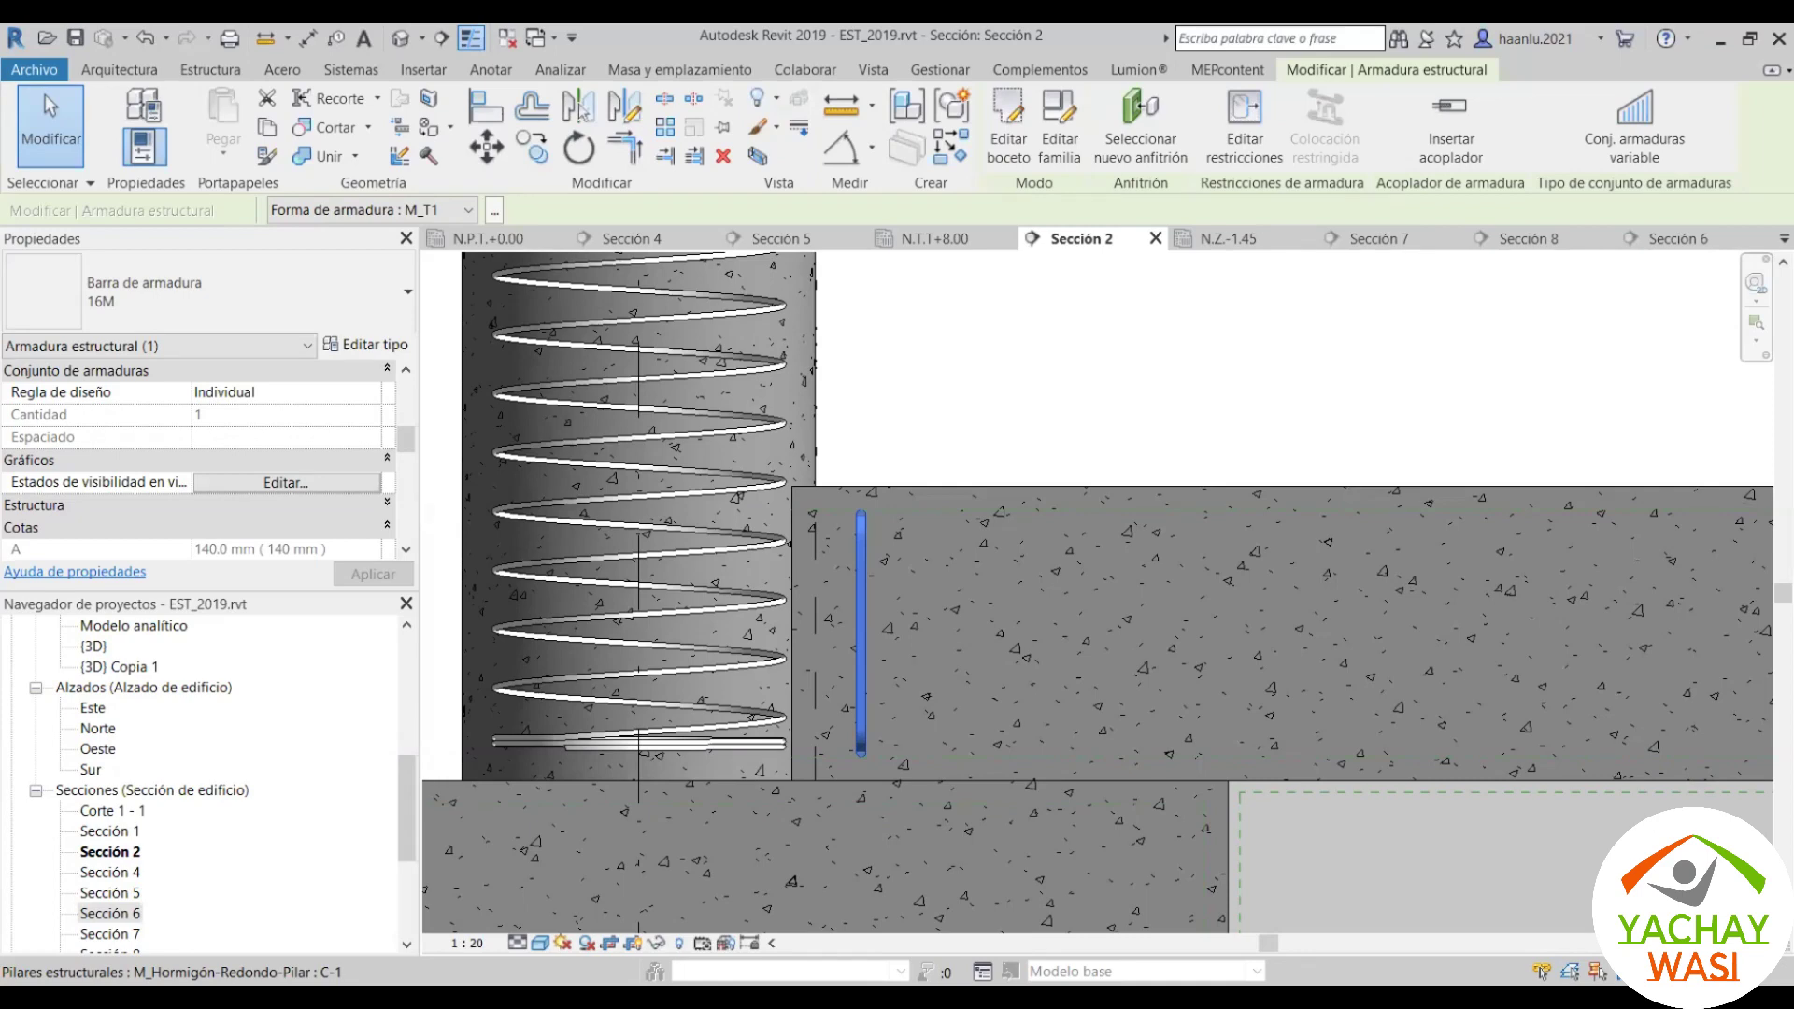
{"action": "scroll", "coordinate": [888, 542], "scroll_direction": "up", "scroll_amount": 2}
Step: Copy the 16M bar 0.1 m to the right with the CO command
{"action": "key", "text": "m"}
{"action": "key", "text": "v"}
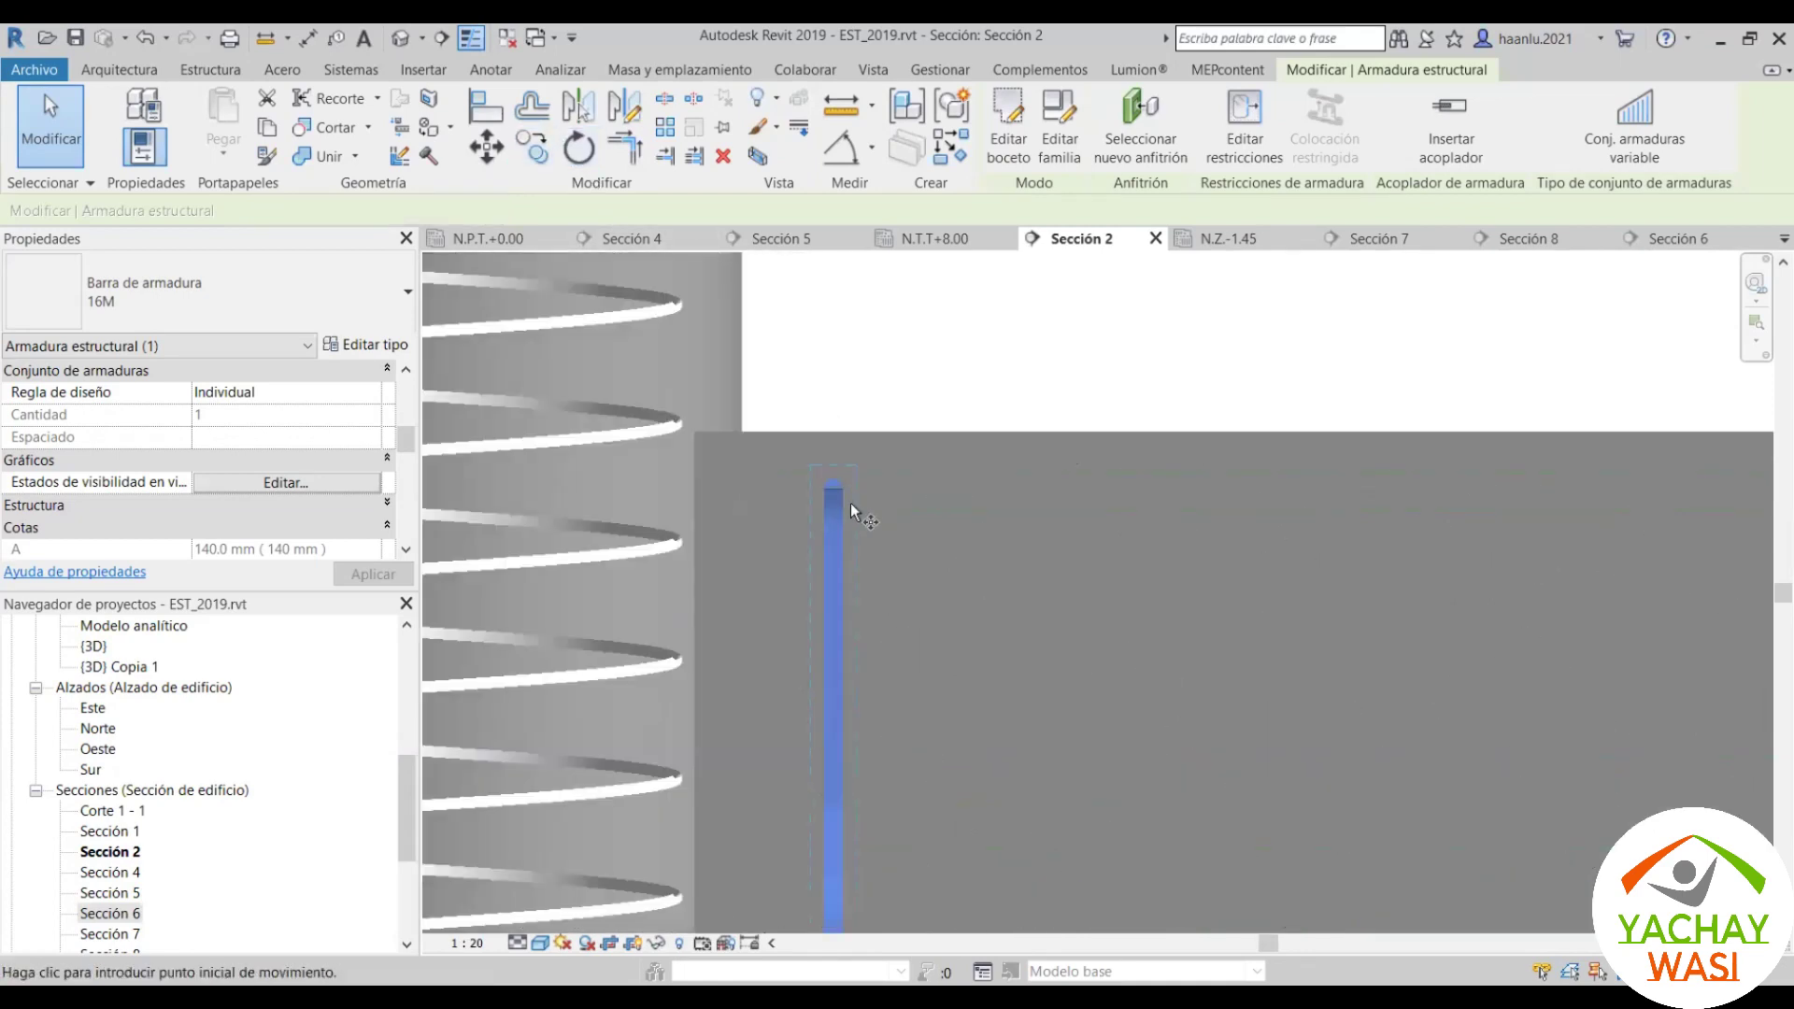
{"action": "scroll", "coordinate": [846, 504], "scroll_direction": "up", "scroll_amount": 2}
{"action": "key", "text": "c"}
{"action": "key", "text": "o"}
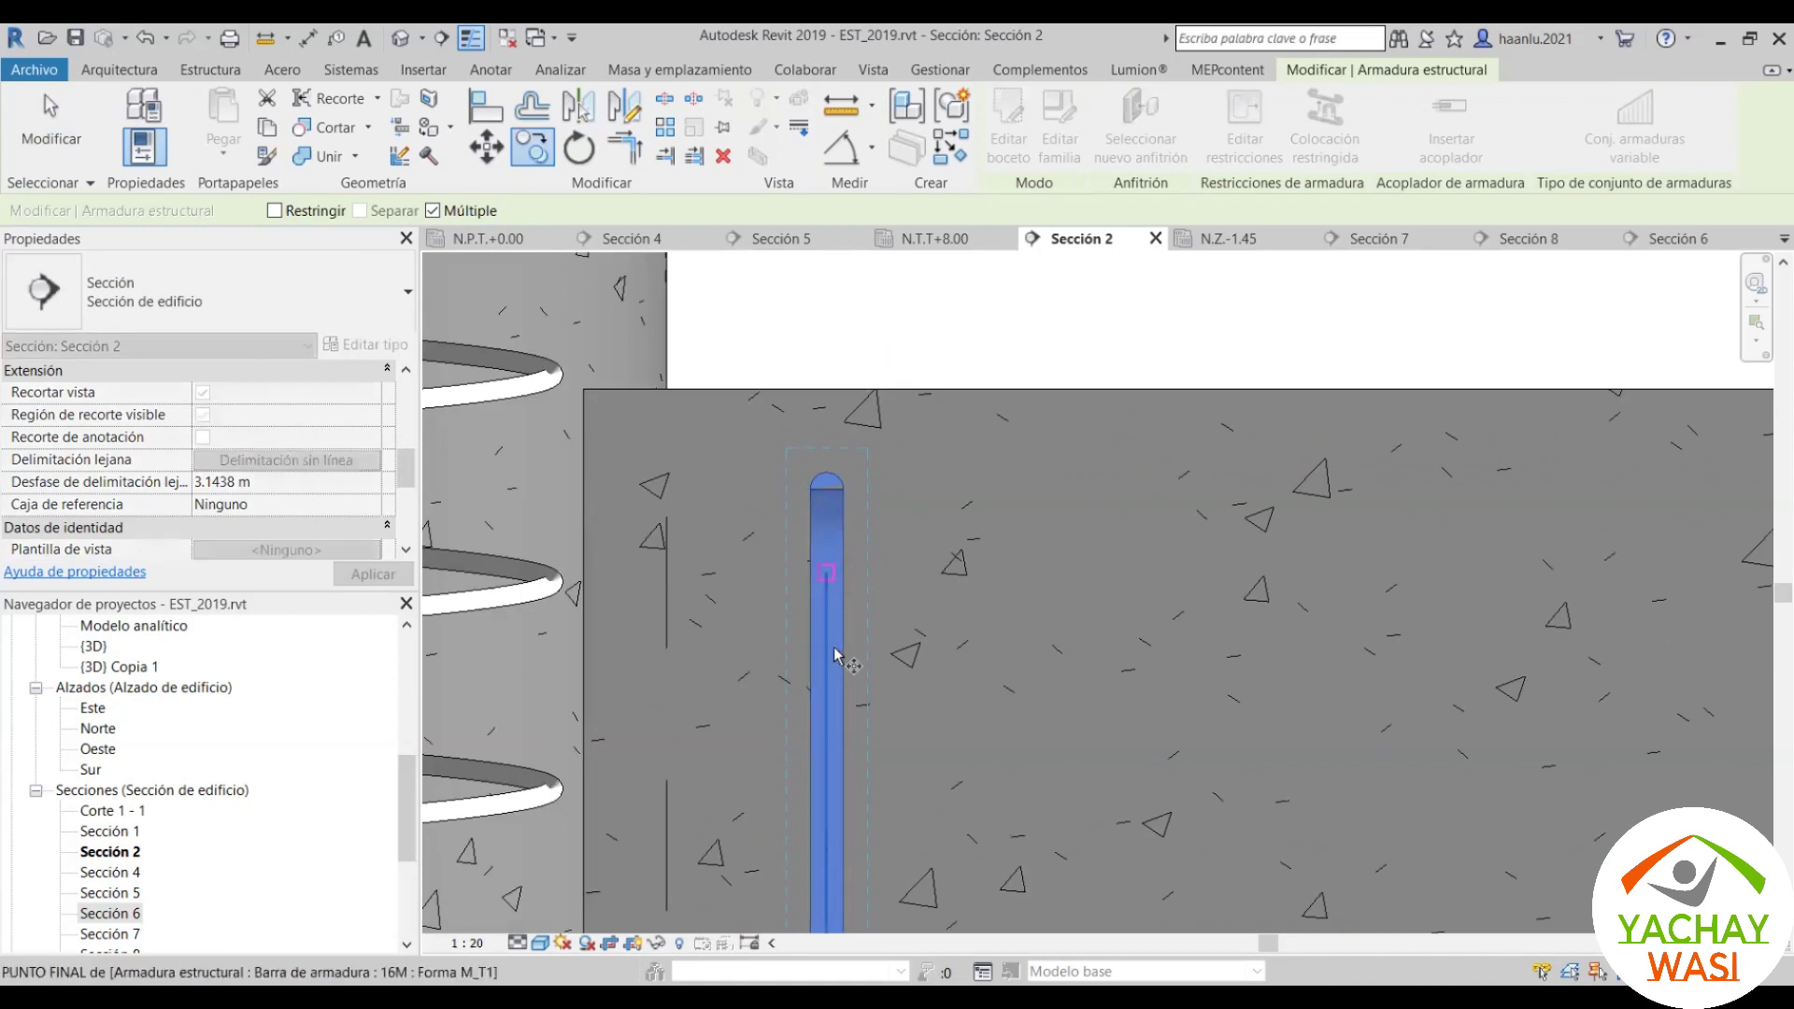
{"action": "left_click", "coordinate": [836, 653]}
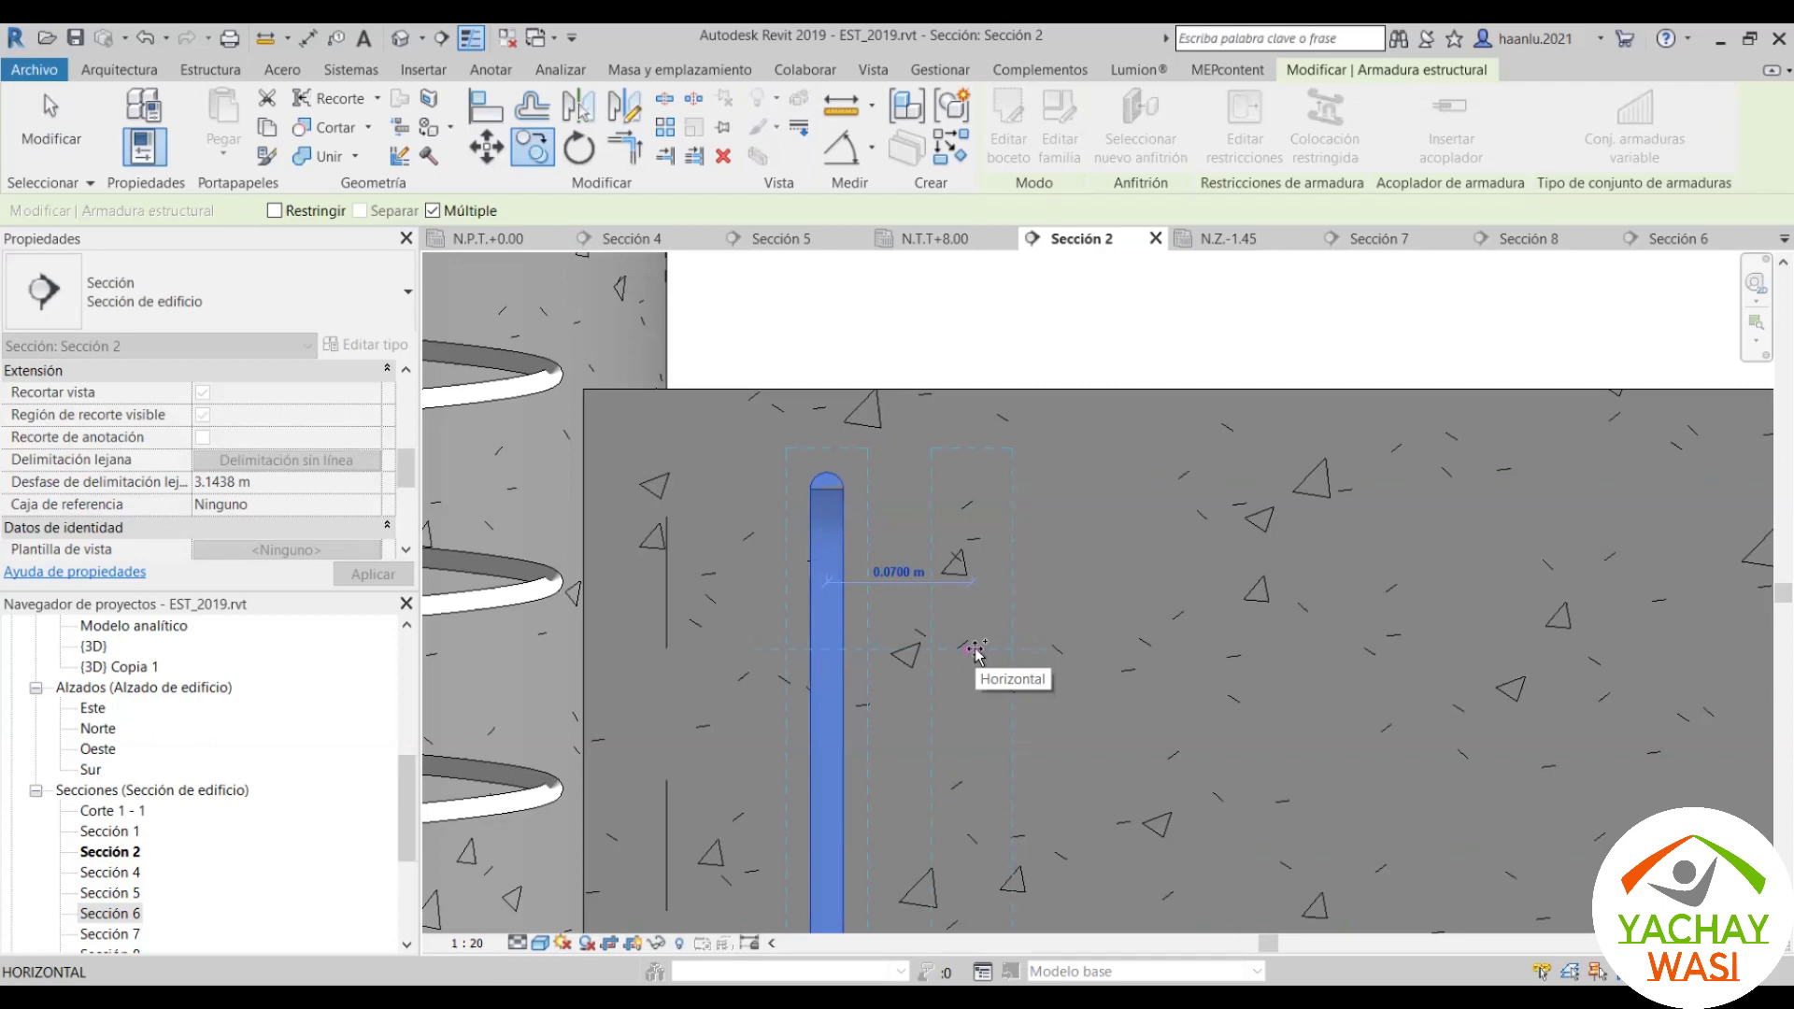
{"action": "type", "text": "0.1"}
{"action": "key", "text": "Return"}
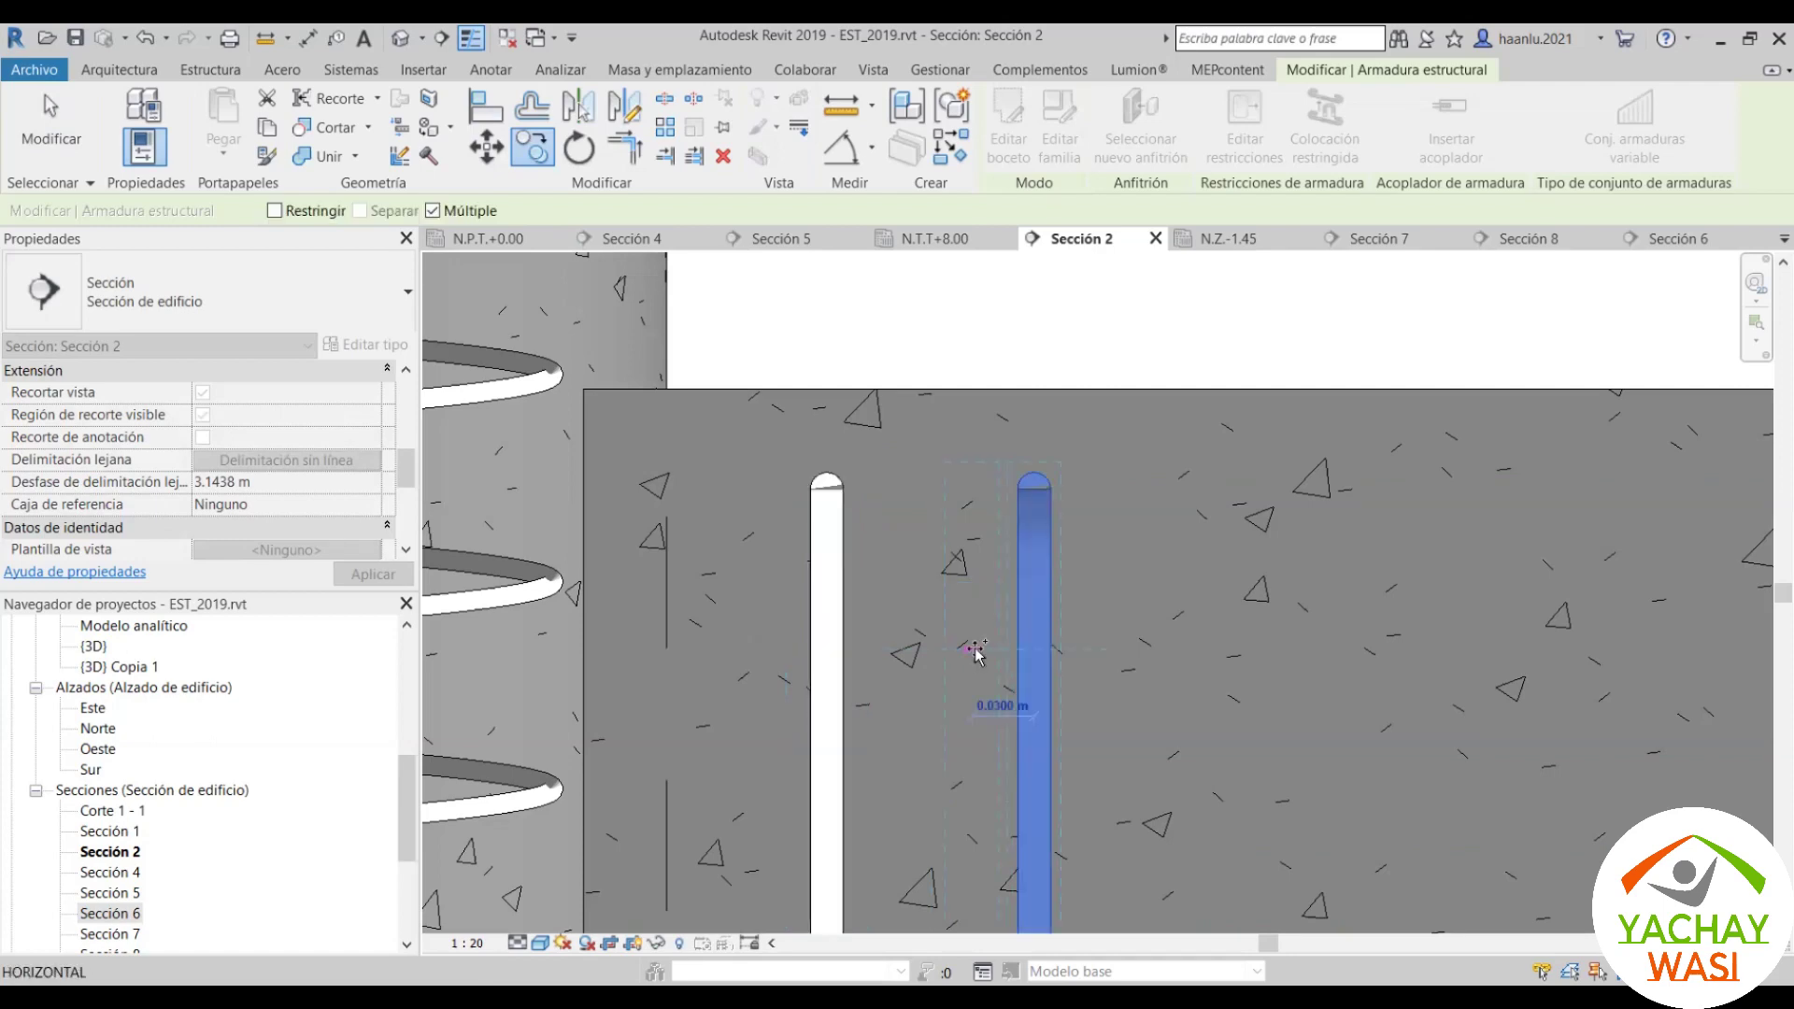
{"action": "scroll", "coordinate": [865, 657], "scroll_direction": "down", "scroll_amount": 3}
{"action": "key", "text": "Escape"}
{"action": "key", "text": "Escape"}
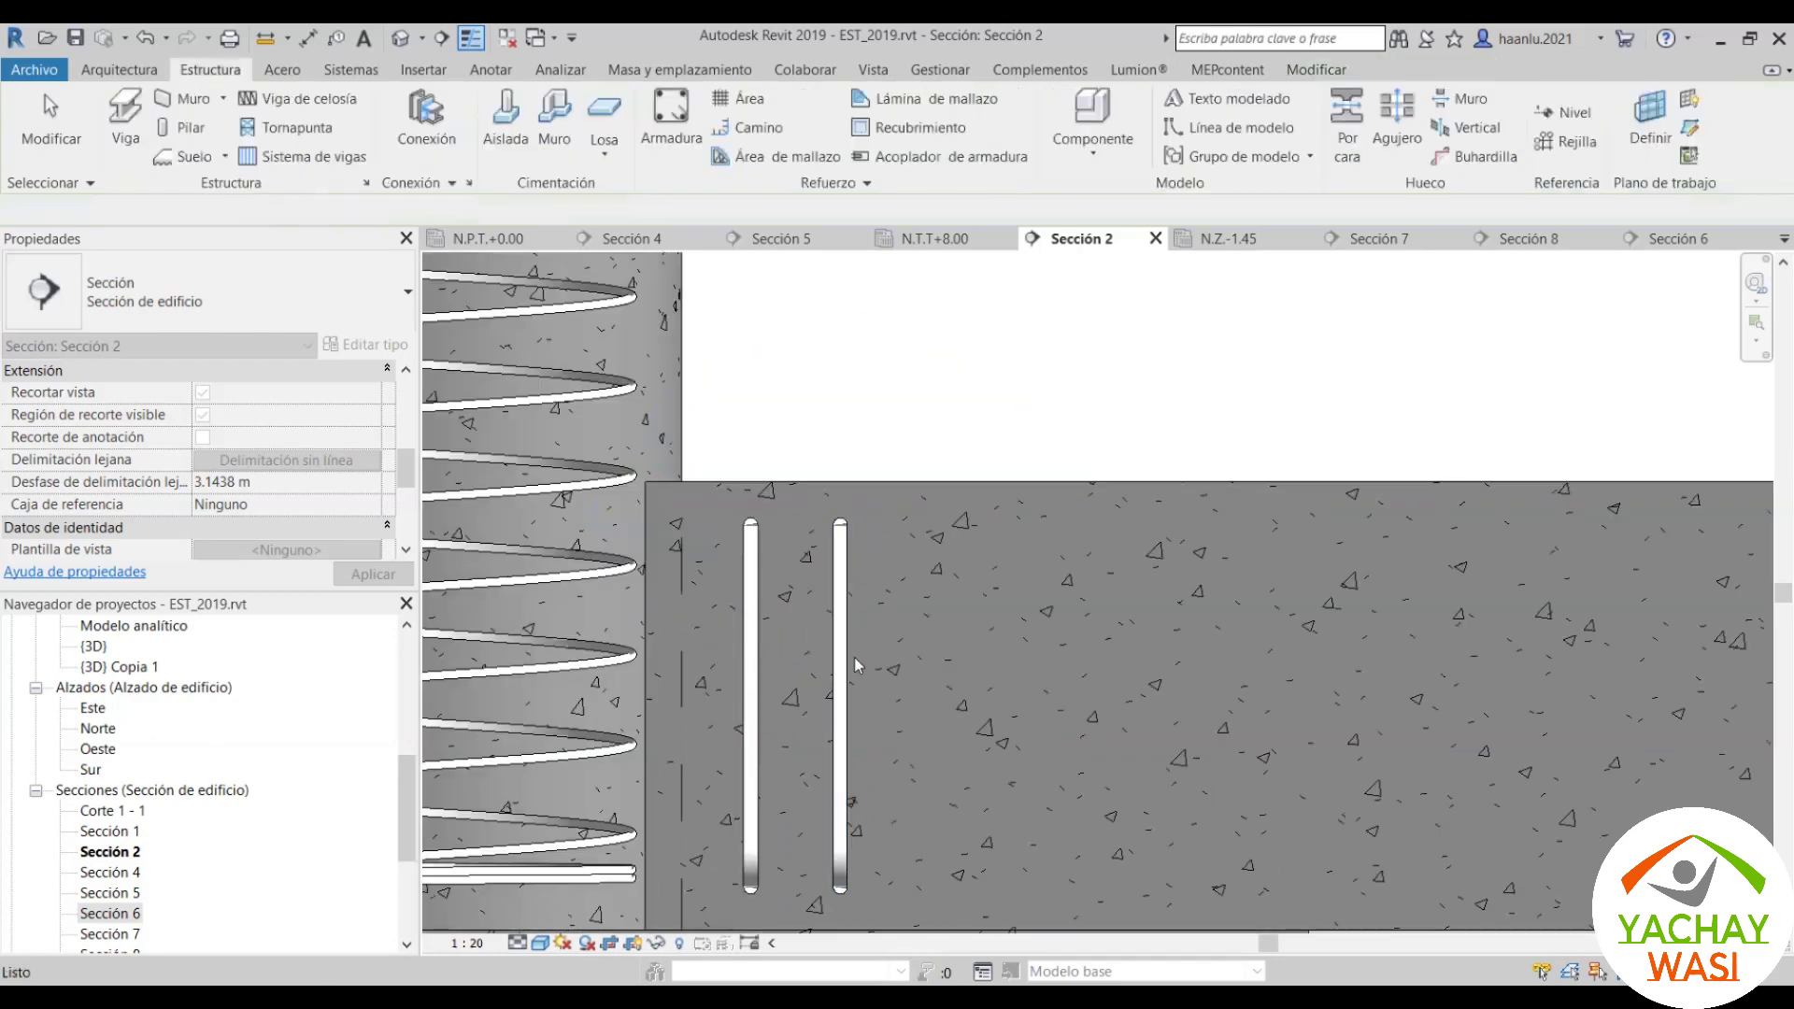
{"action": "left_click", "coordinate": [853, 657]}
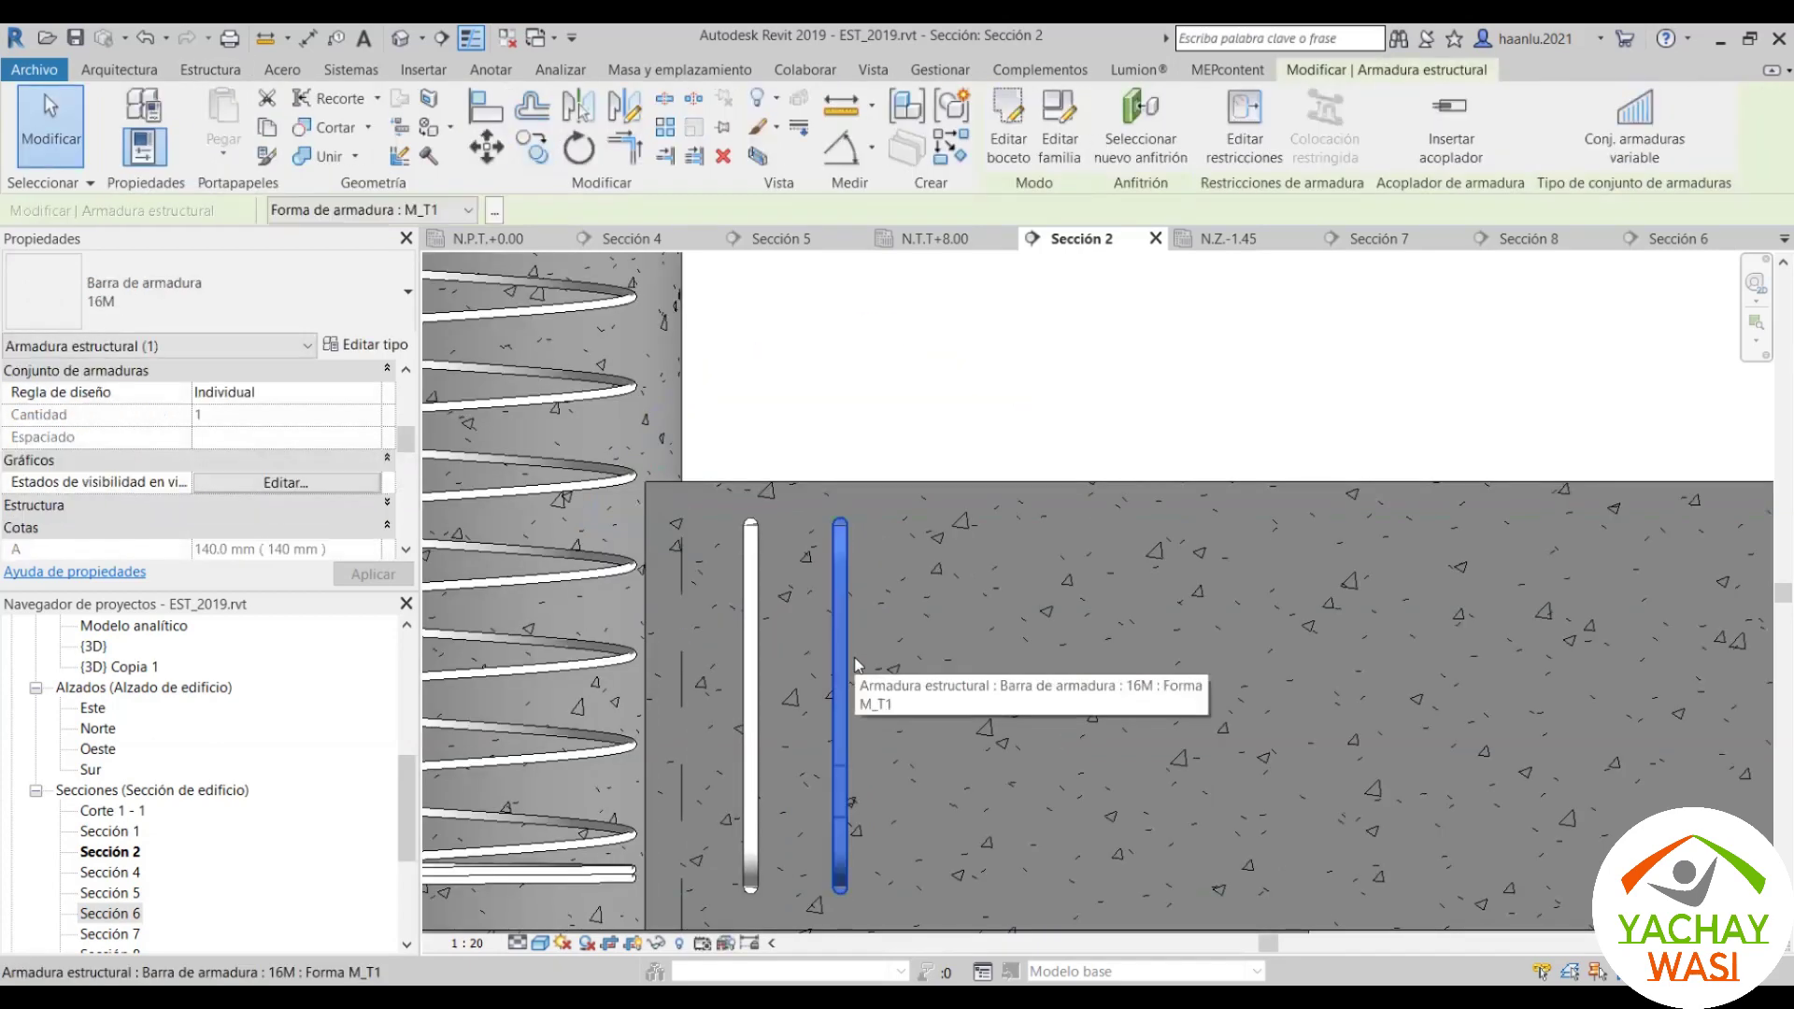
Step: Make the copied bar a Número con espaciado set of 10 bars at 100 mm
{"action": "left_click", "coordinate": [373, 396]}
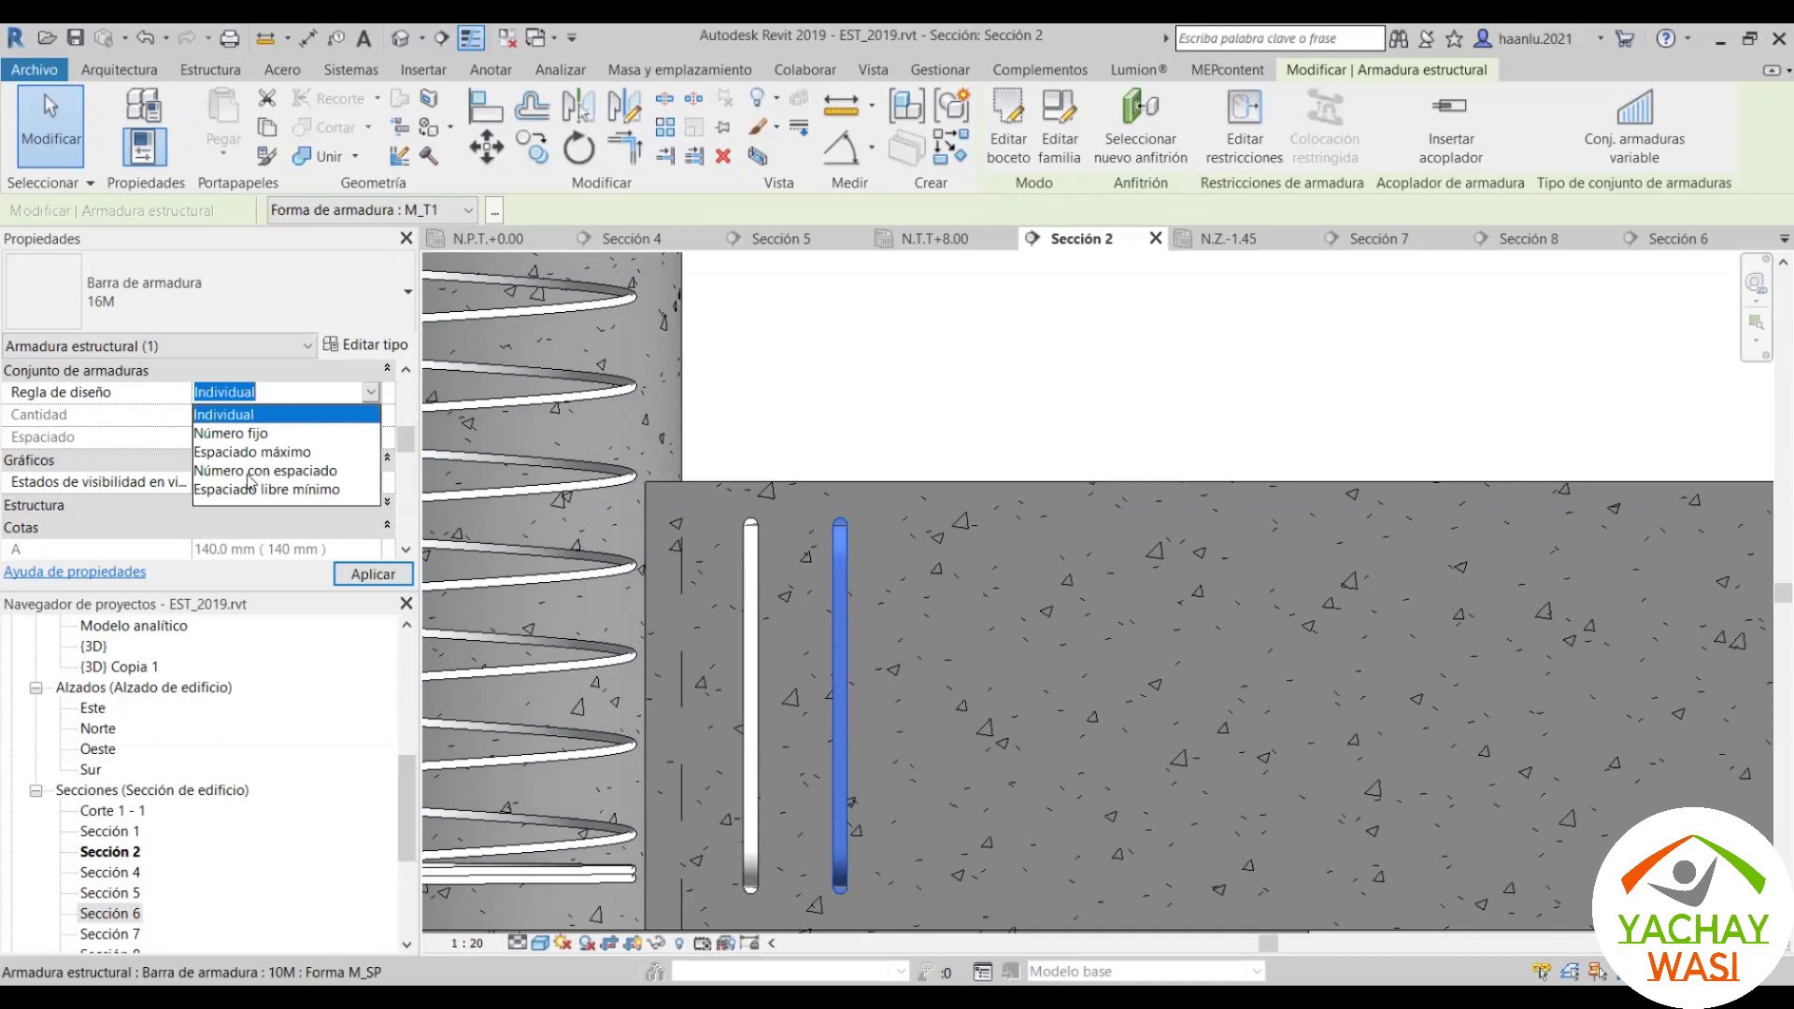
{"action": "left_click", "coordinate": [249, 471]}
{"action": "left_click", "coordinate": [249, 414]}
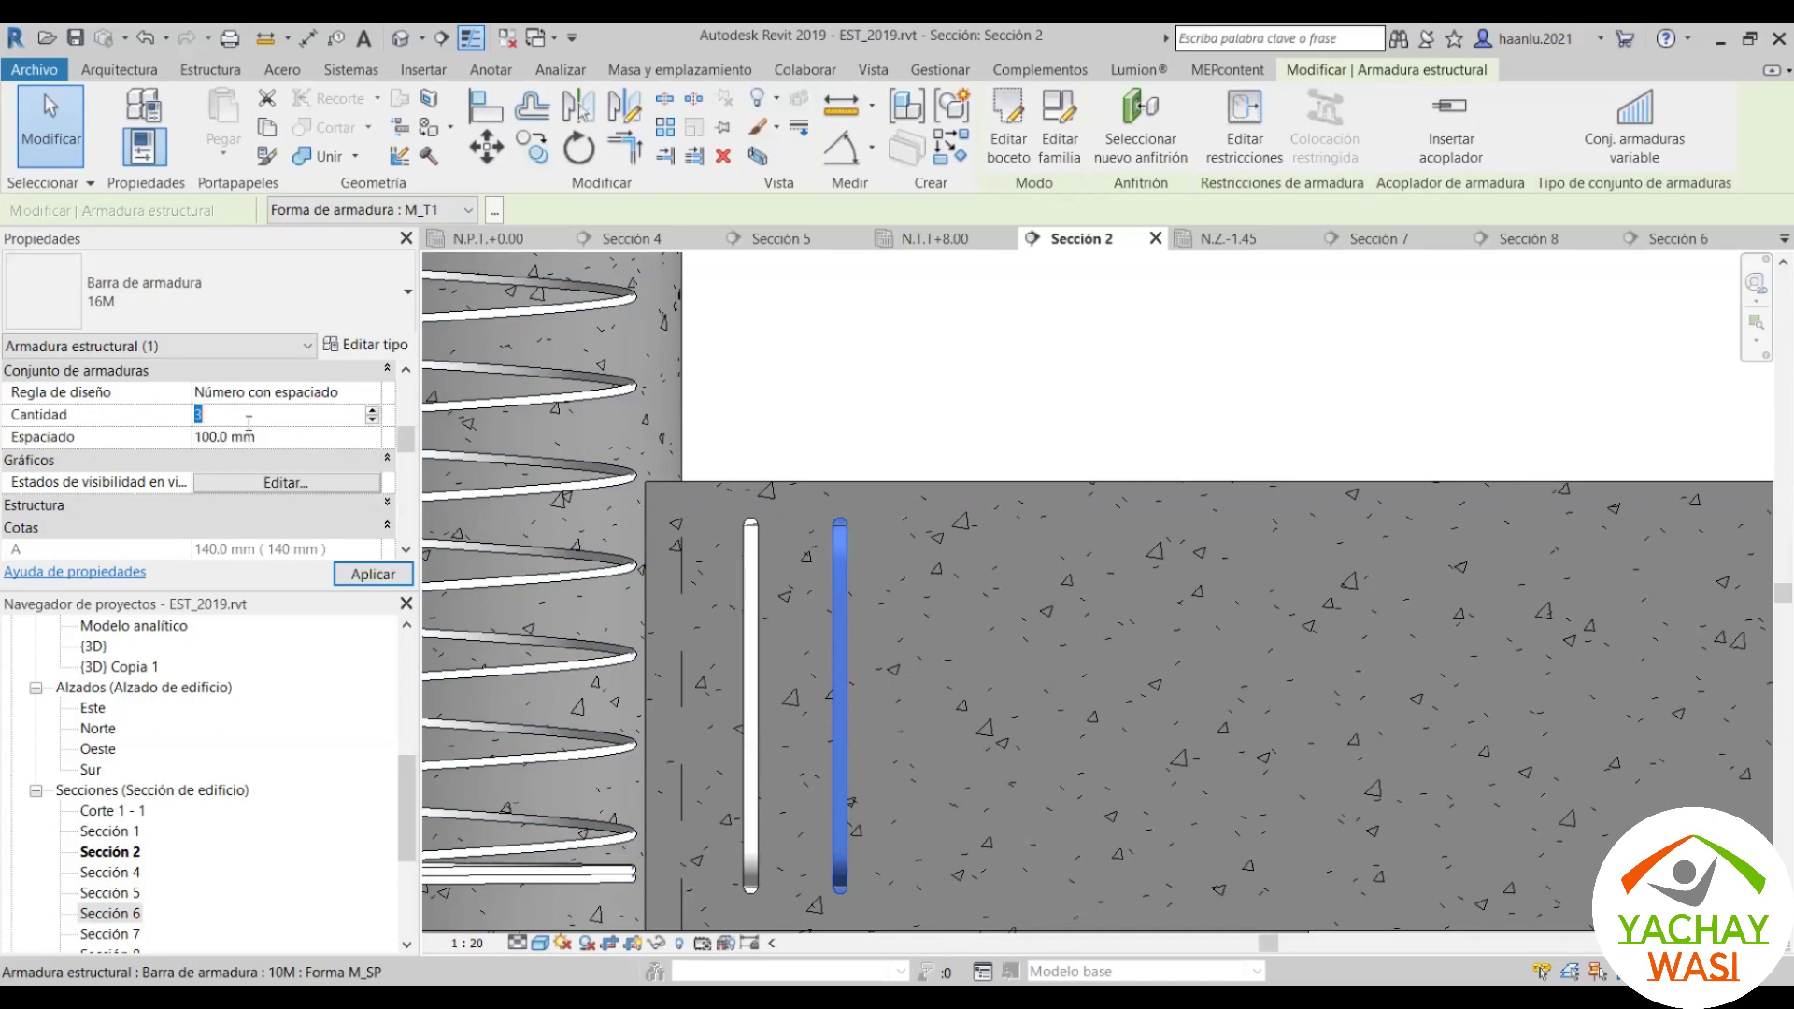
{"action": "type", "text": "10"}
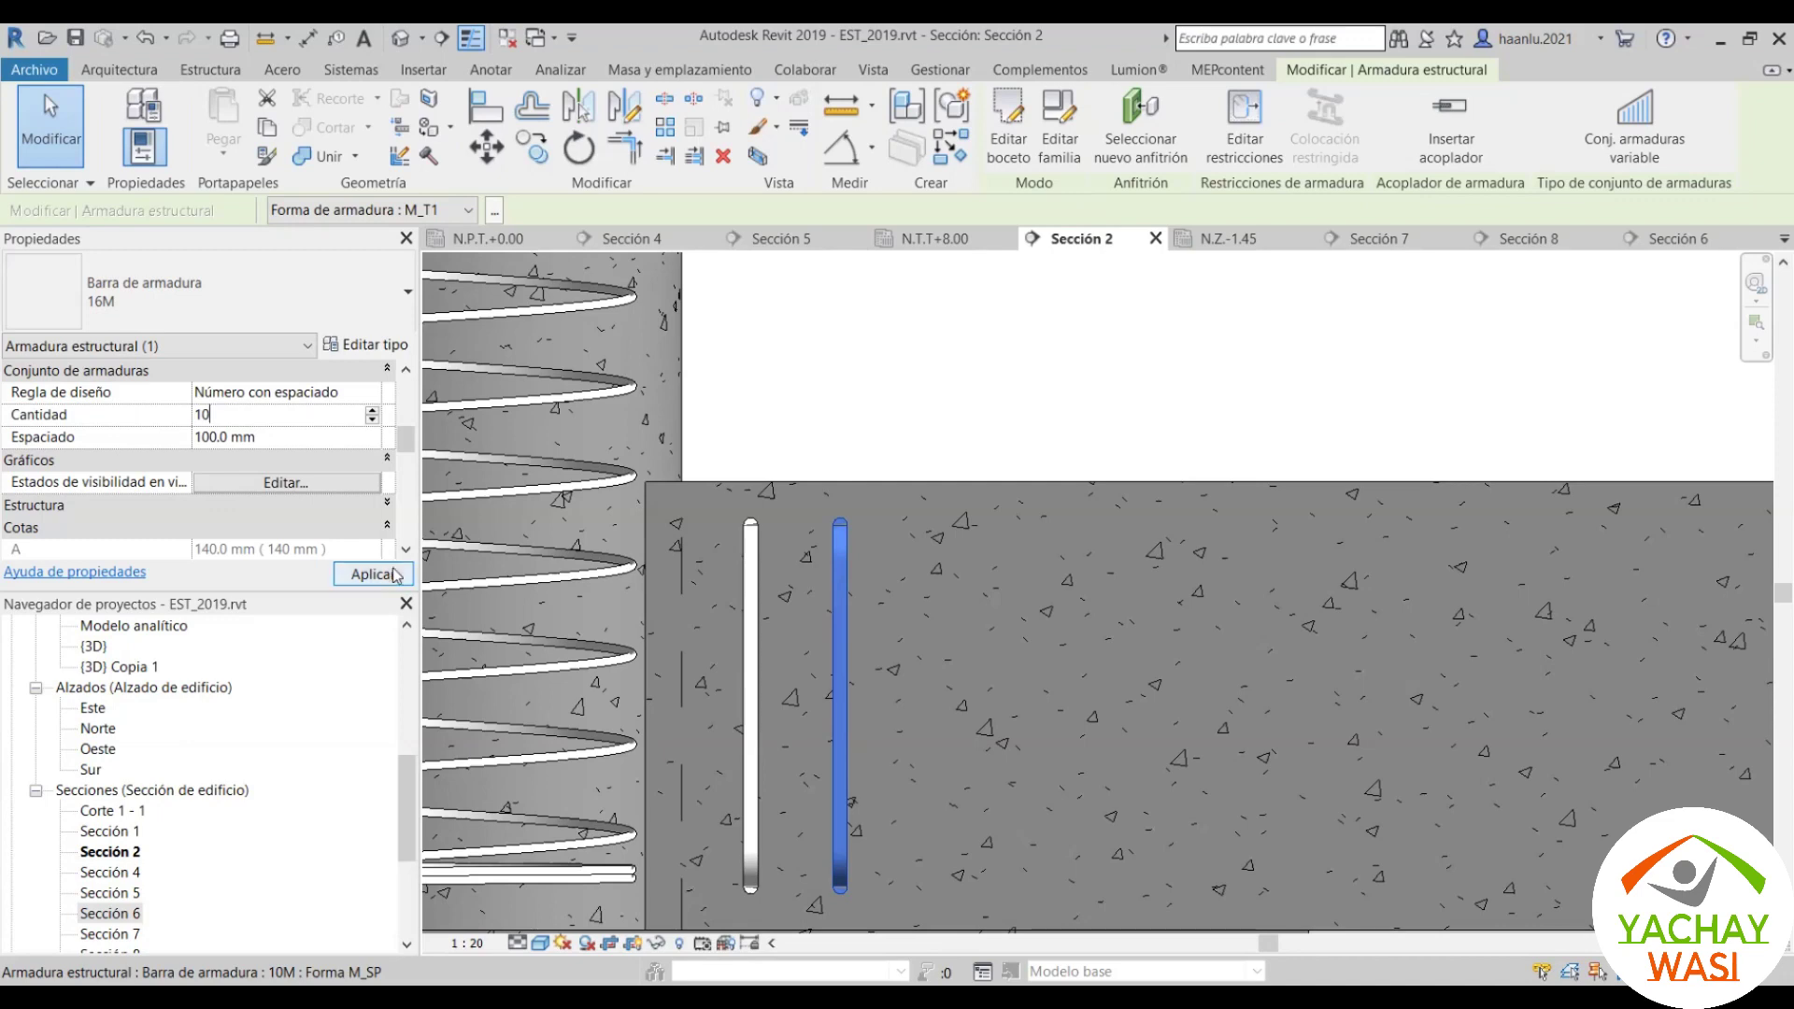
{"action": "left_click", "coordinate": [399, 579]}
{"action": "scroll", "coordinate": [739, 579], "scroll_direction": "down", "scroll_amount": 2}
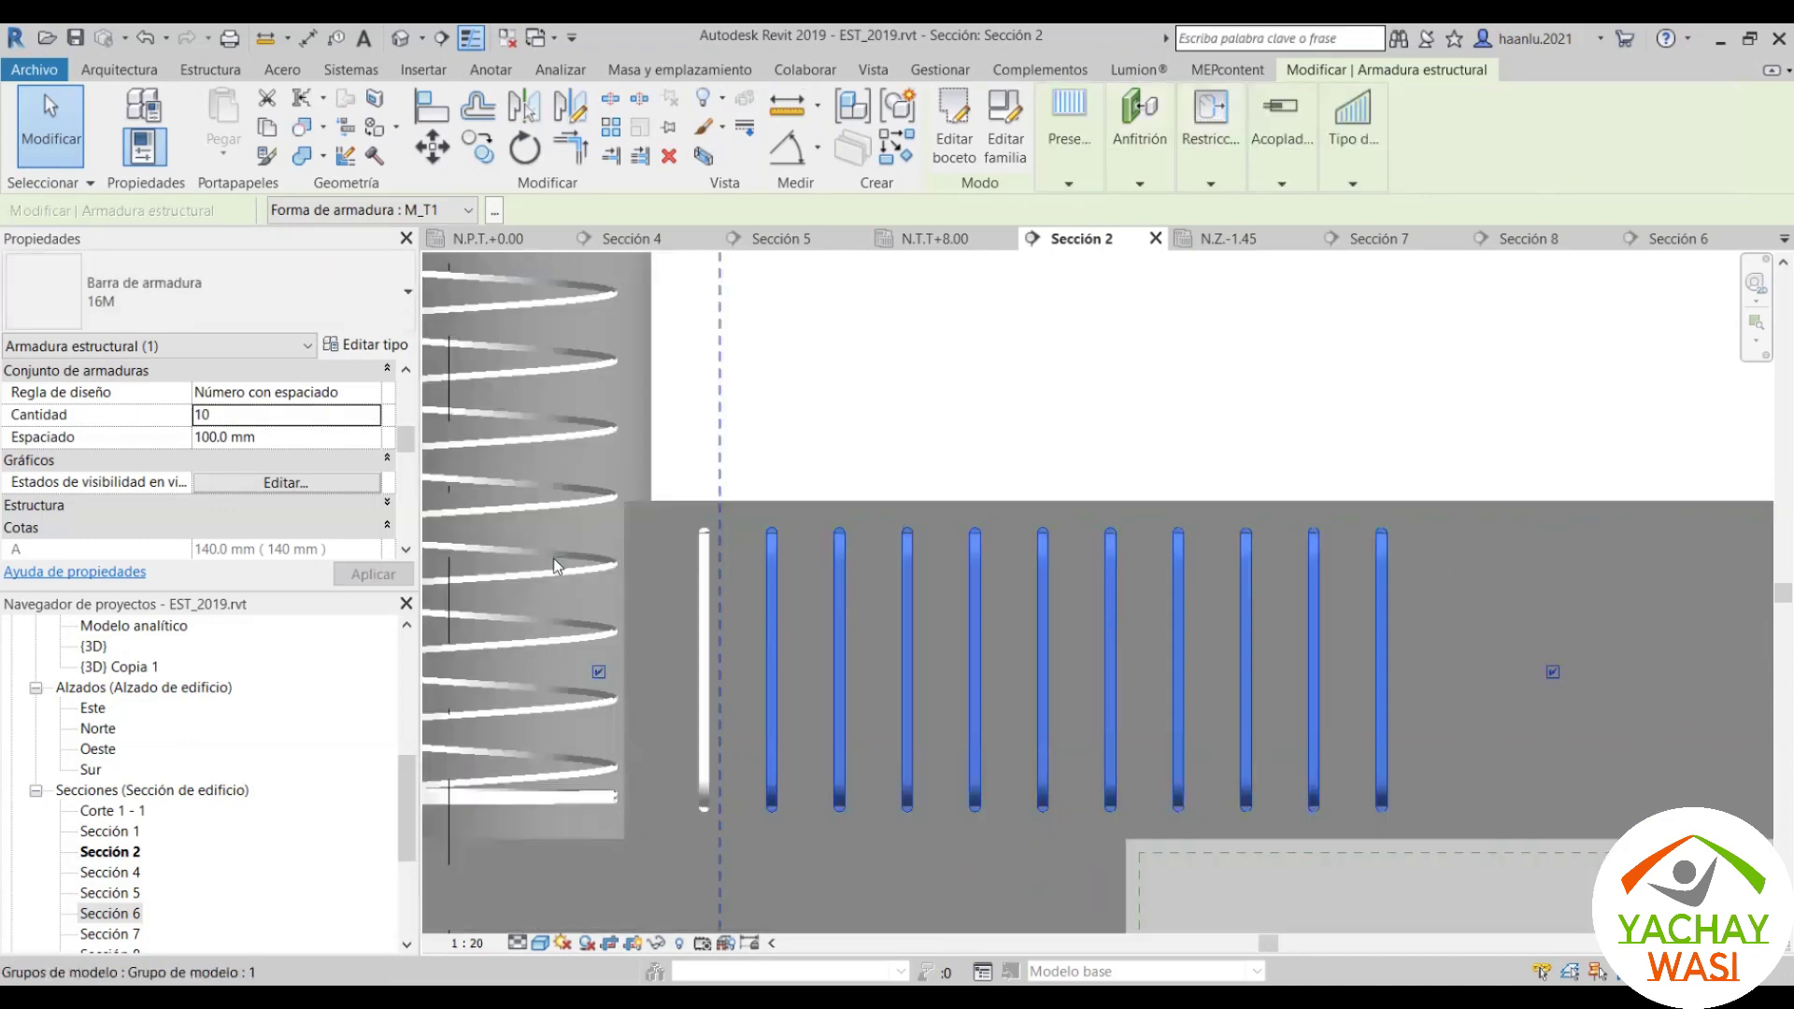
{"action": "scroll", "coordinate": [739, 579], "scroll_direction": "down", "scroll_amount": 3}
{"action": "scroll", "coordinate": [739, 580], "scroll_direction": "up", "scroll_amount": 3}
{"action": "scroll", "coordinate": [681, 561], "scroll_direction": "down", "scroll_amount": 1}
{"action": "scroll", "coordinate": [674, 574], "scroll_direction": "up", "scroll_amount": 3}
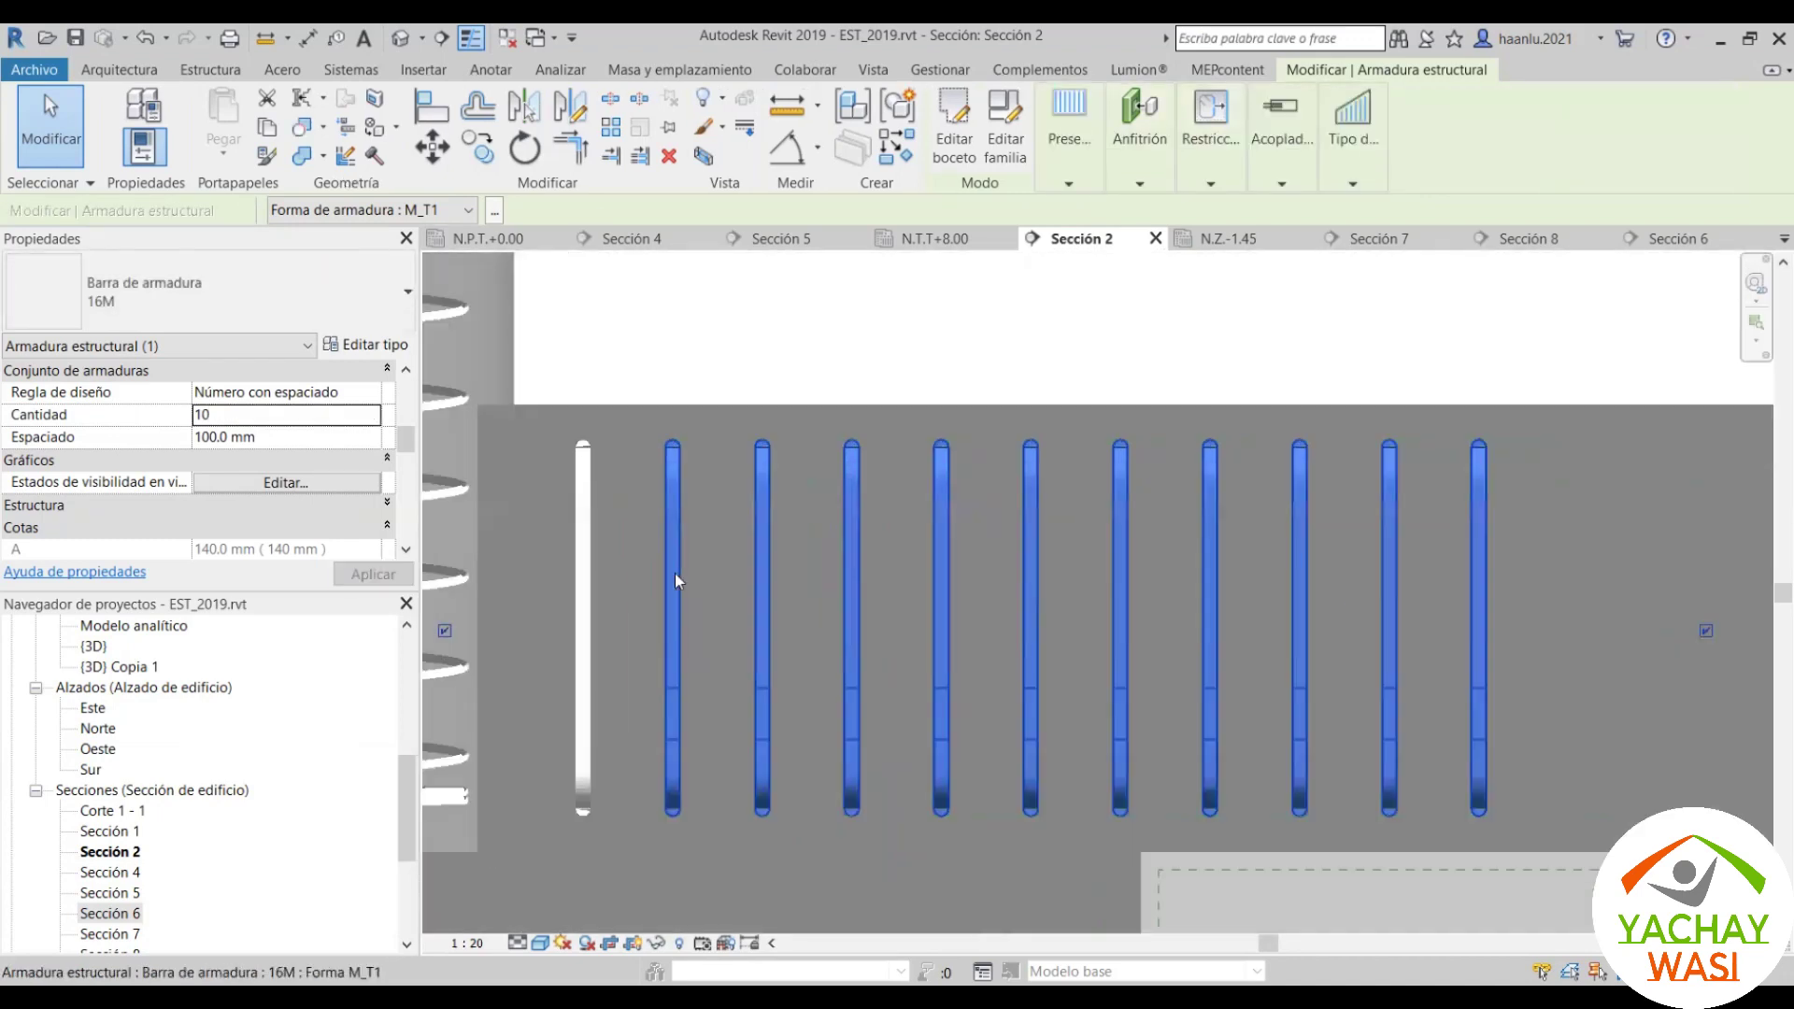
{"action": "key", "text": "Escape"}
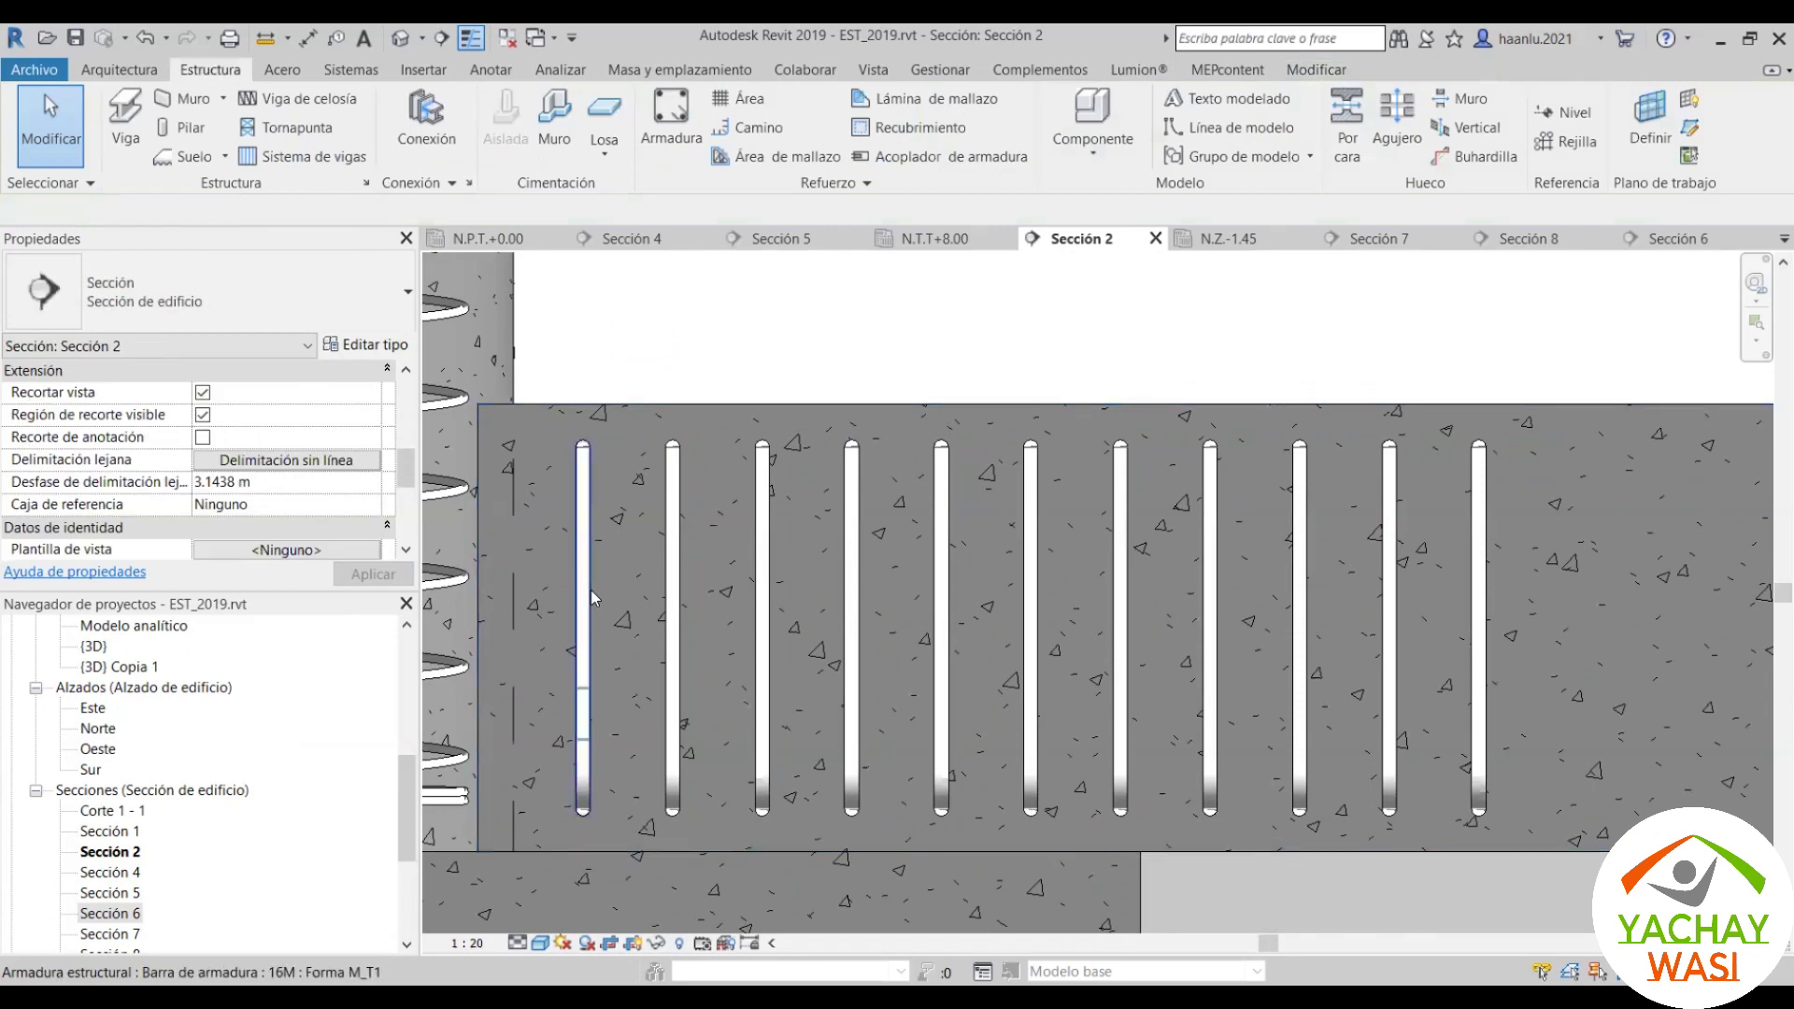
Step: Copy the 10-stirrup set 1.35 m along beam VC-01 from the bar's midpoint
{"action": "left_click", "coordinate": [692, 599]}
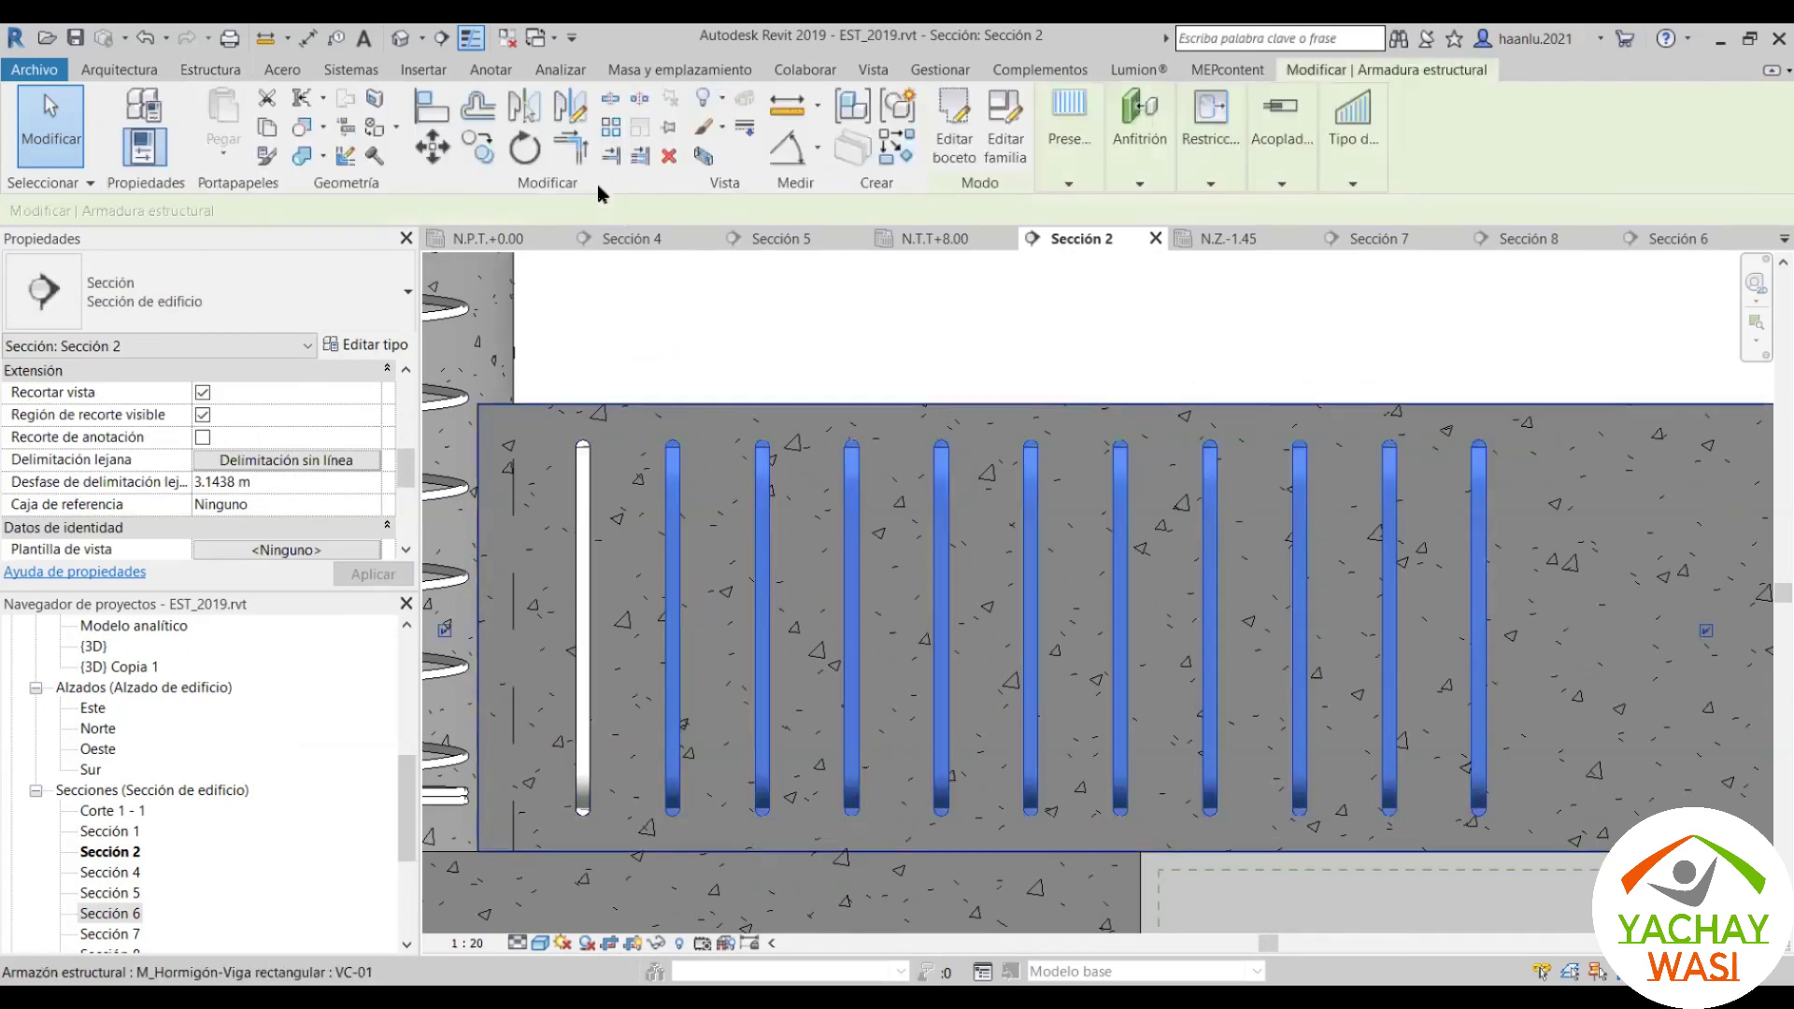
{"action": "scroll", "coordinate": [659, 643], "scroll_direction": "up", "scroll_amount": 2}
{"action": "left_click", "coordinate": [653, 633]}
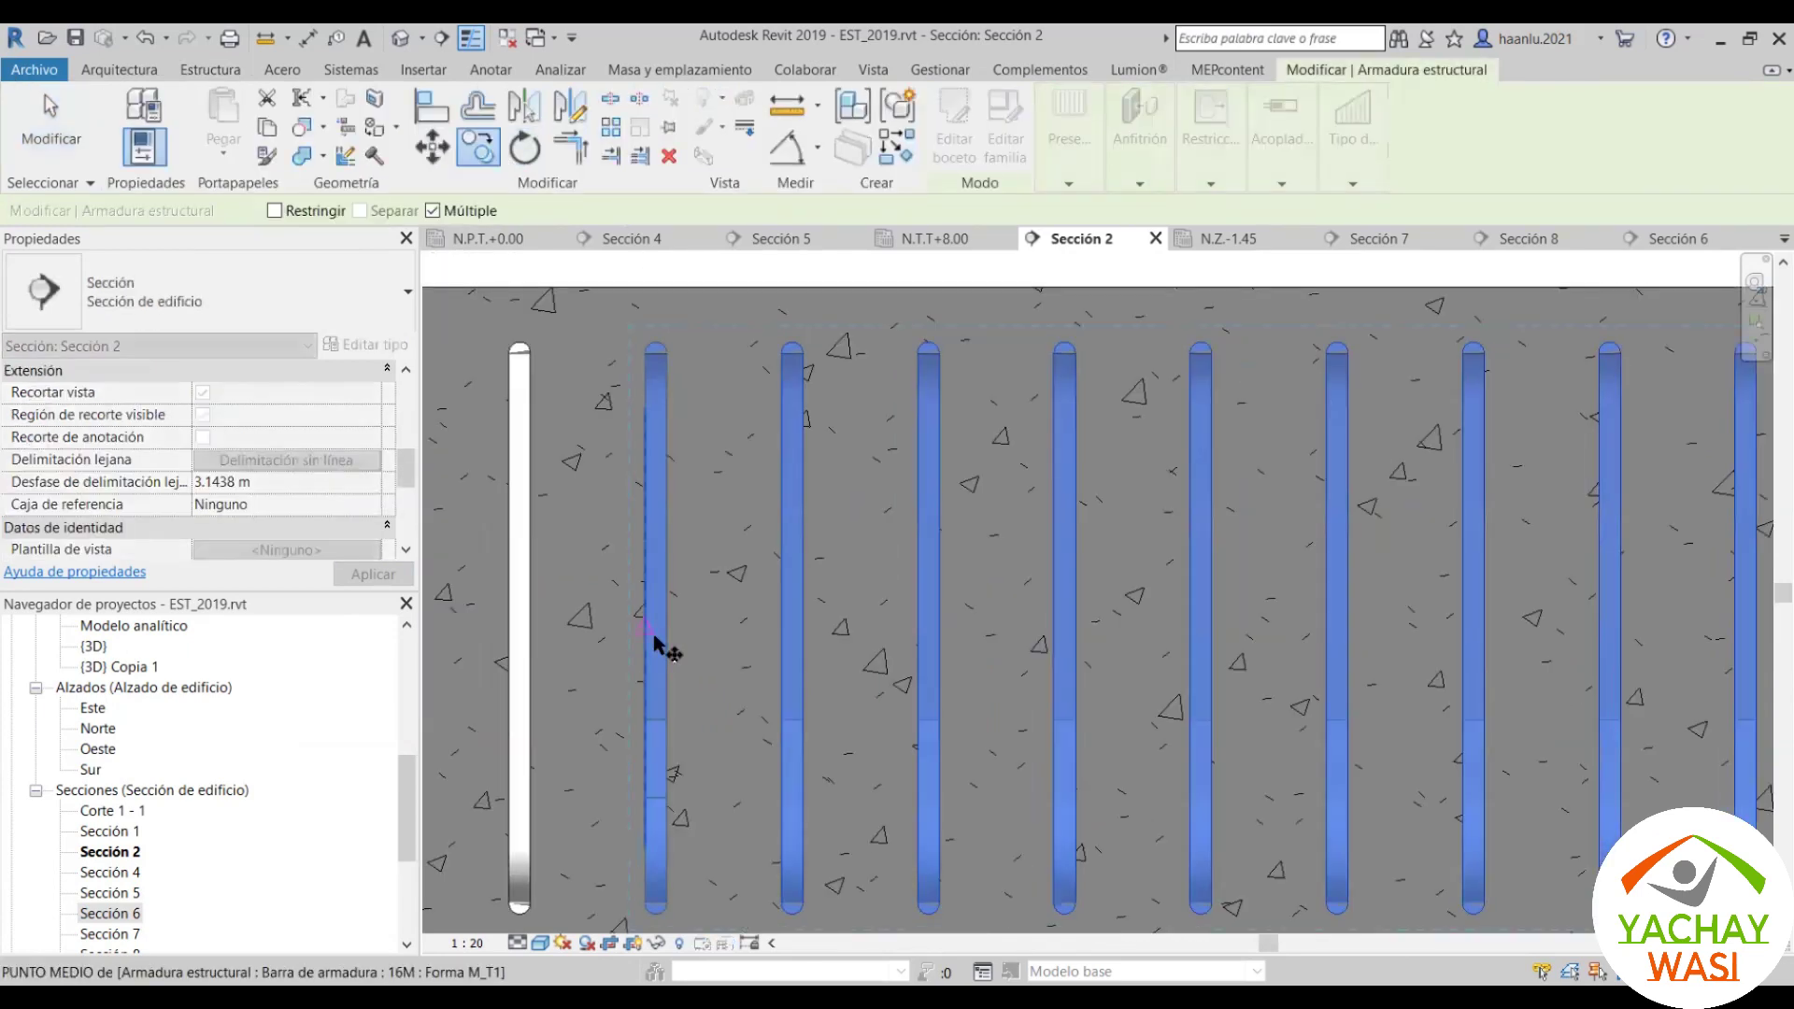
{"action": "scroll", "coordinate": [551, 617], "scroll_direction": "down", "scroll_amount": 3}
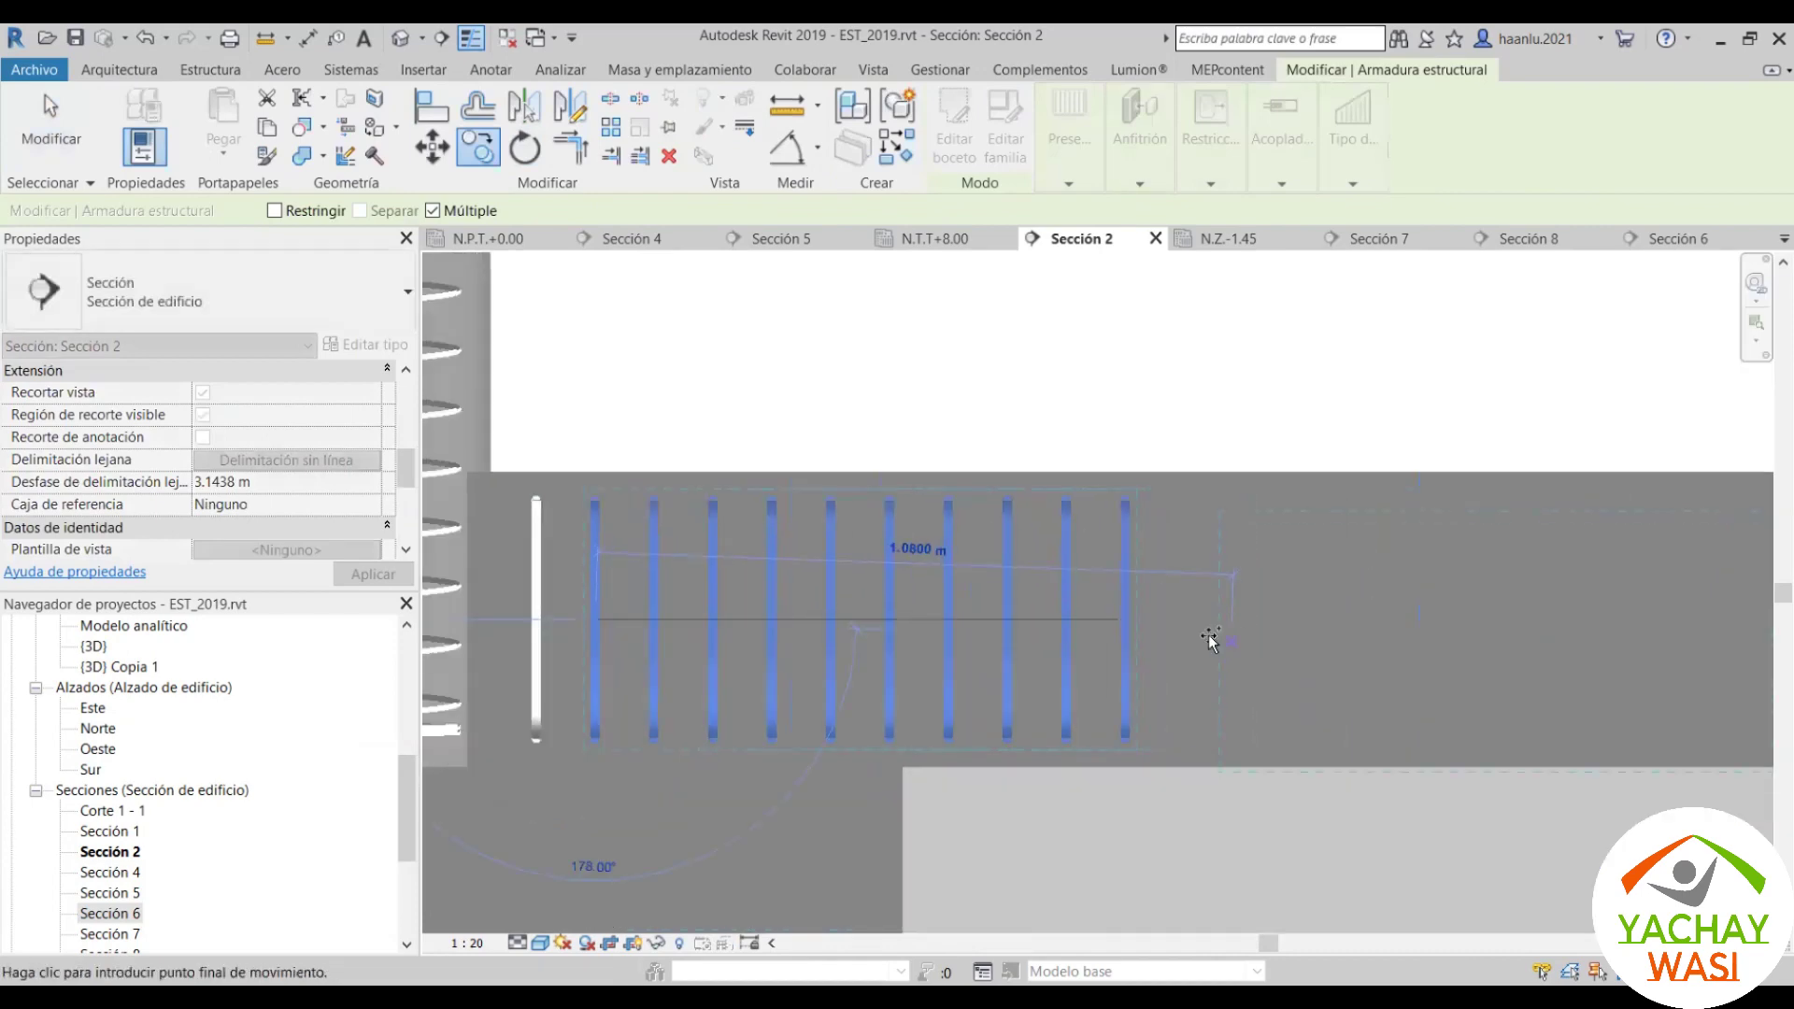
{"action": "scroll", "coordinate": [1109, 608], "scroll_direction": "up", "scroll_amount": 3}
{"action": "scroll", "coordinate": [1060, 619], "scroll_direction": "up", "scroll_amount": 2}
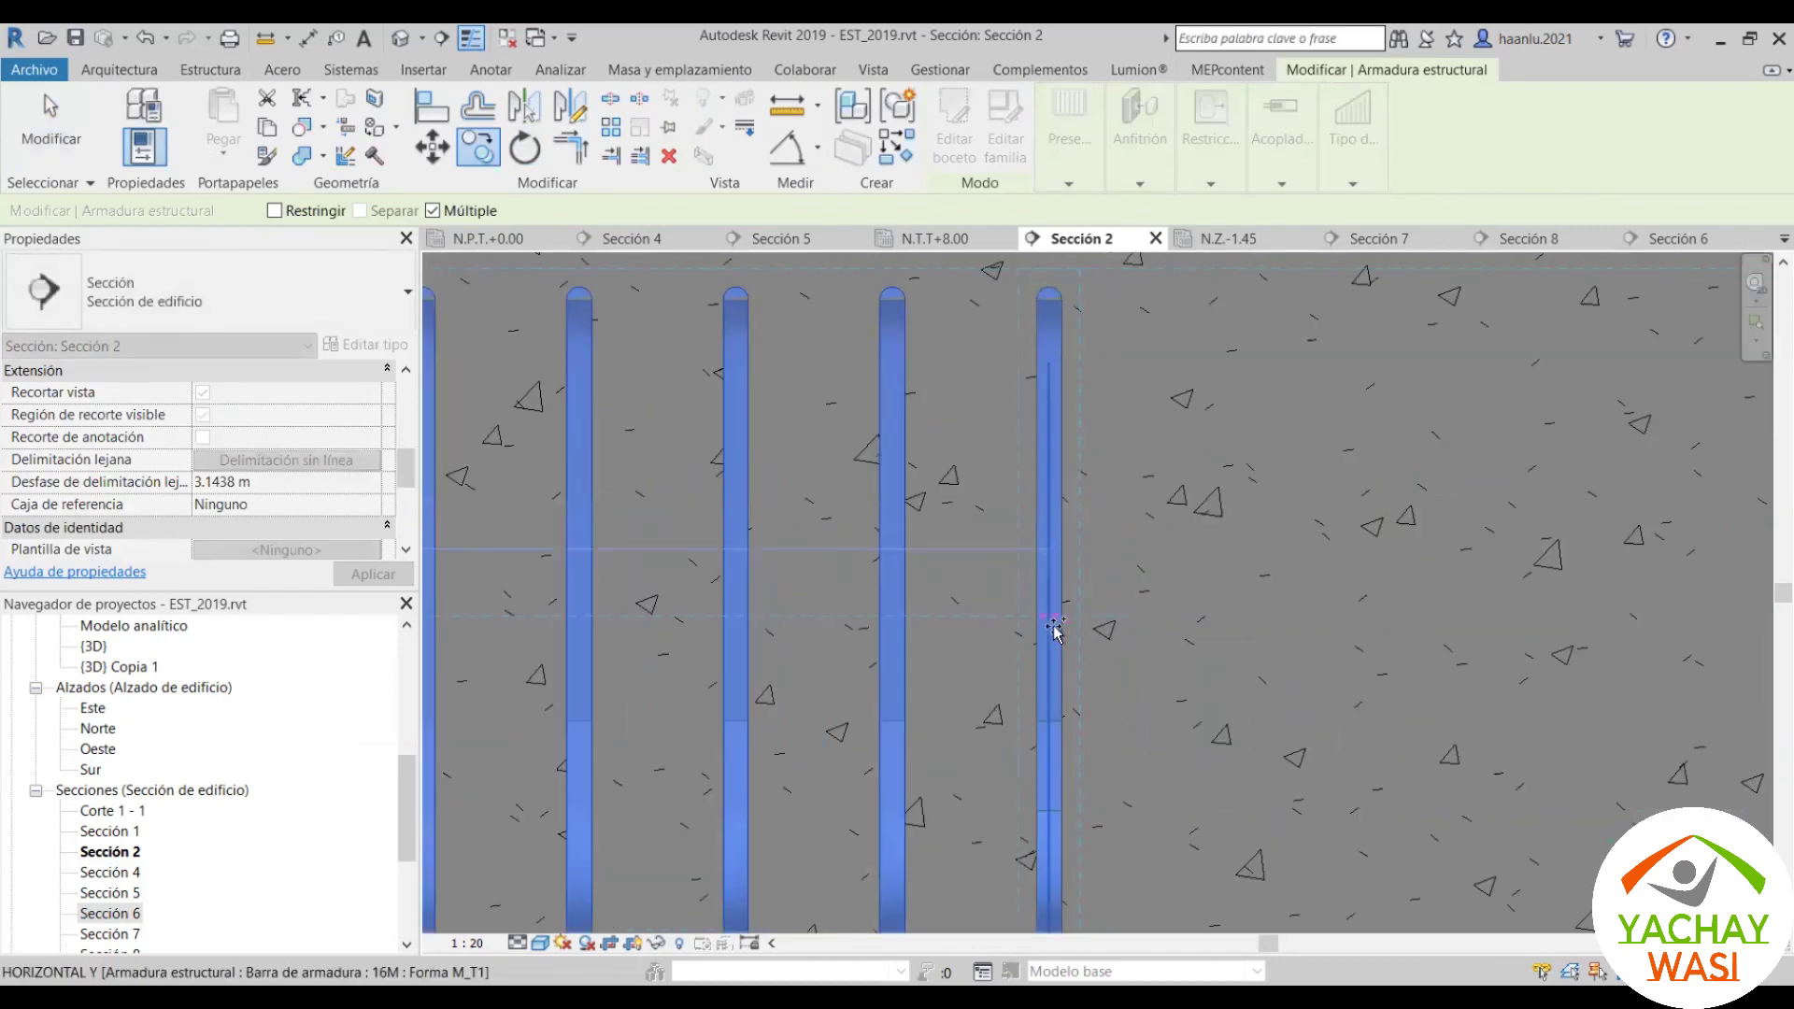
{"action": "scroll", "coordinate": [1054, 628], "scroll_direction": "down", "scroll_amount": 2}
{"action": "scroll", "coordinate": [1054, 628], "scroll_direction": "down", "scroll_amount": 2}
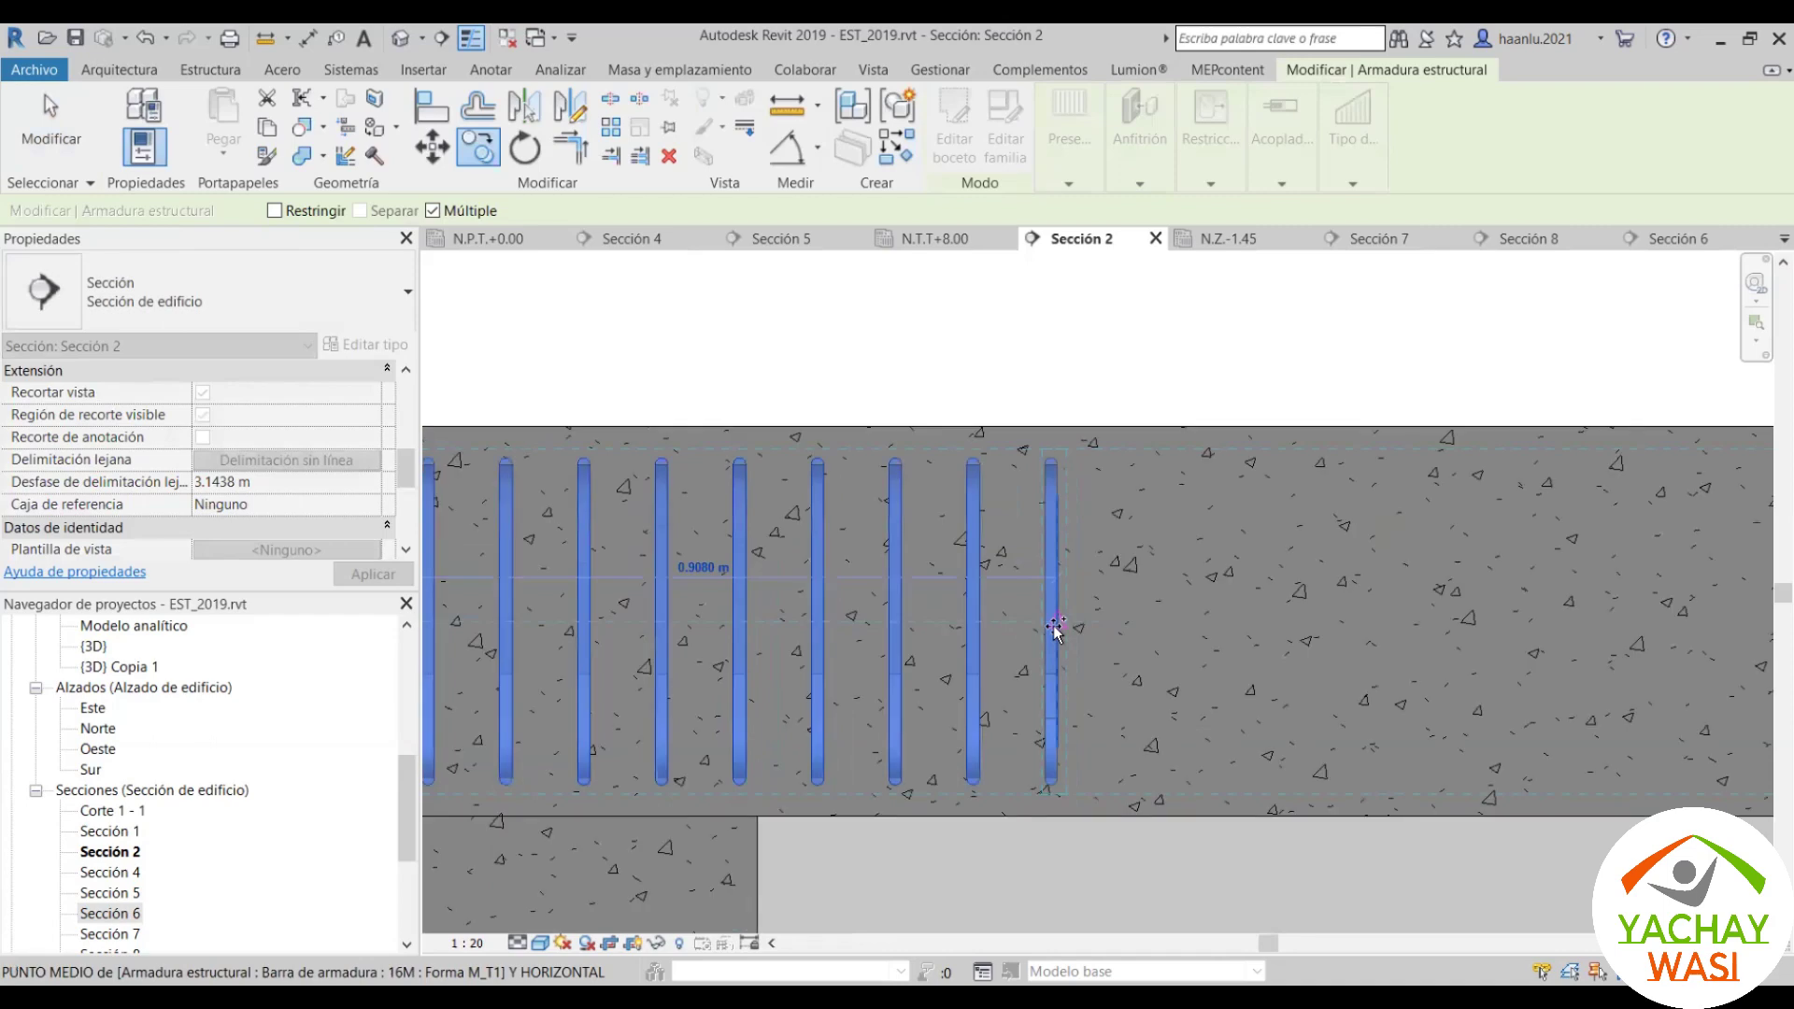
{"action": "type", "text": "1.35"}
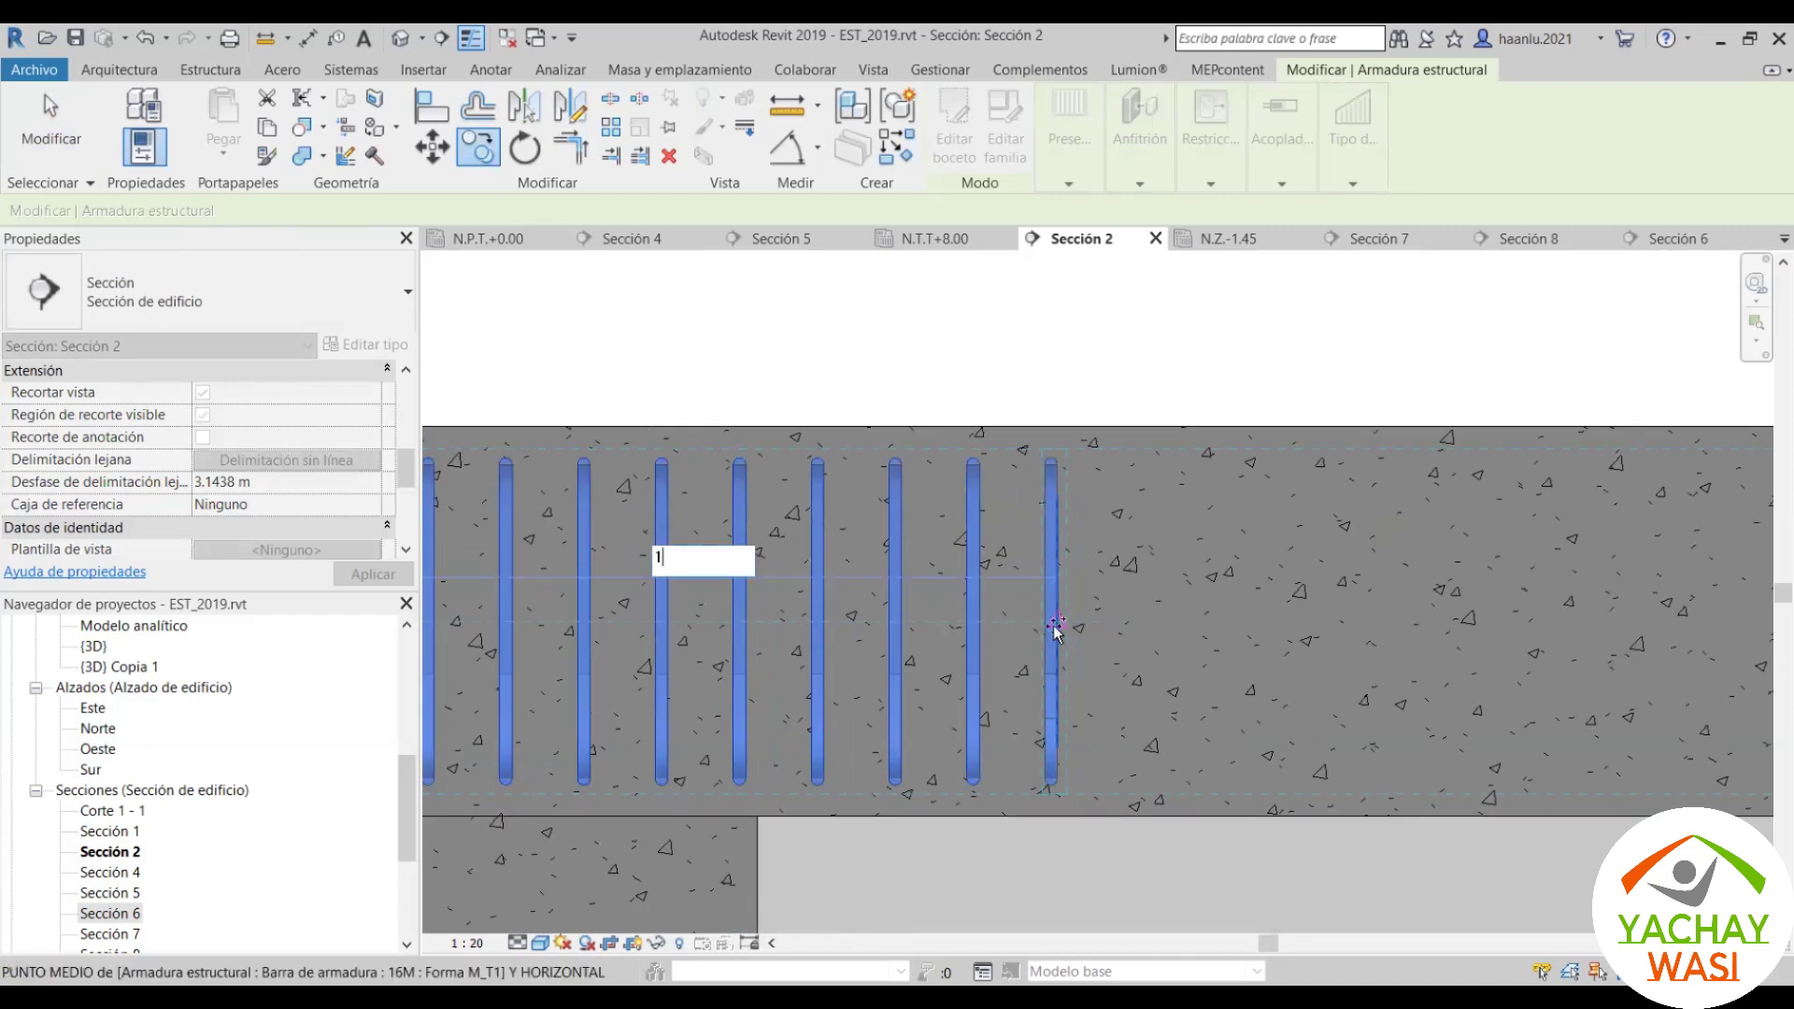
{"action": "key", "text": "Return"}
{"action": "key", "text": "Escape"}
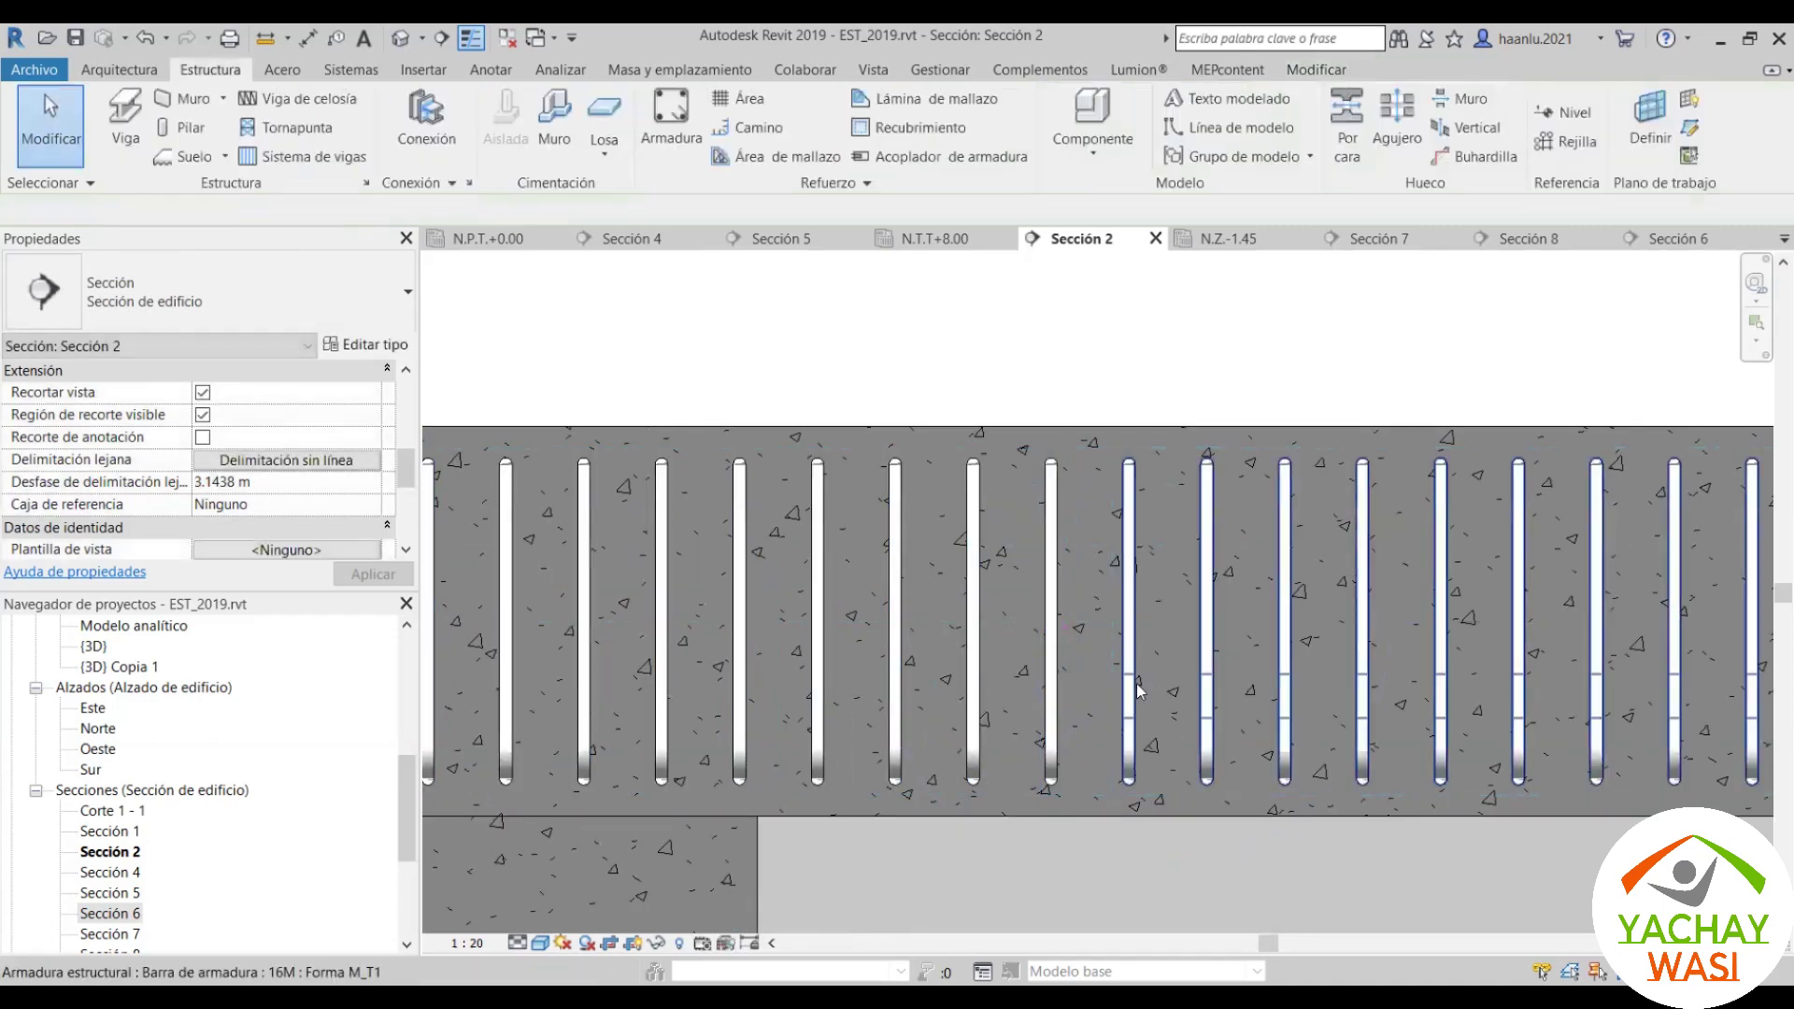
{"action": "left_click", "coordinate": [281, 414]}
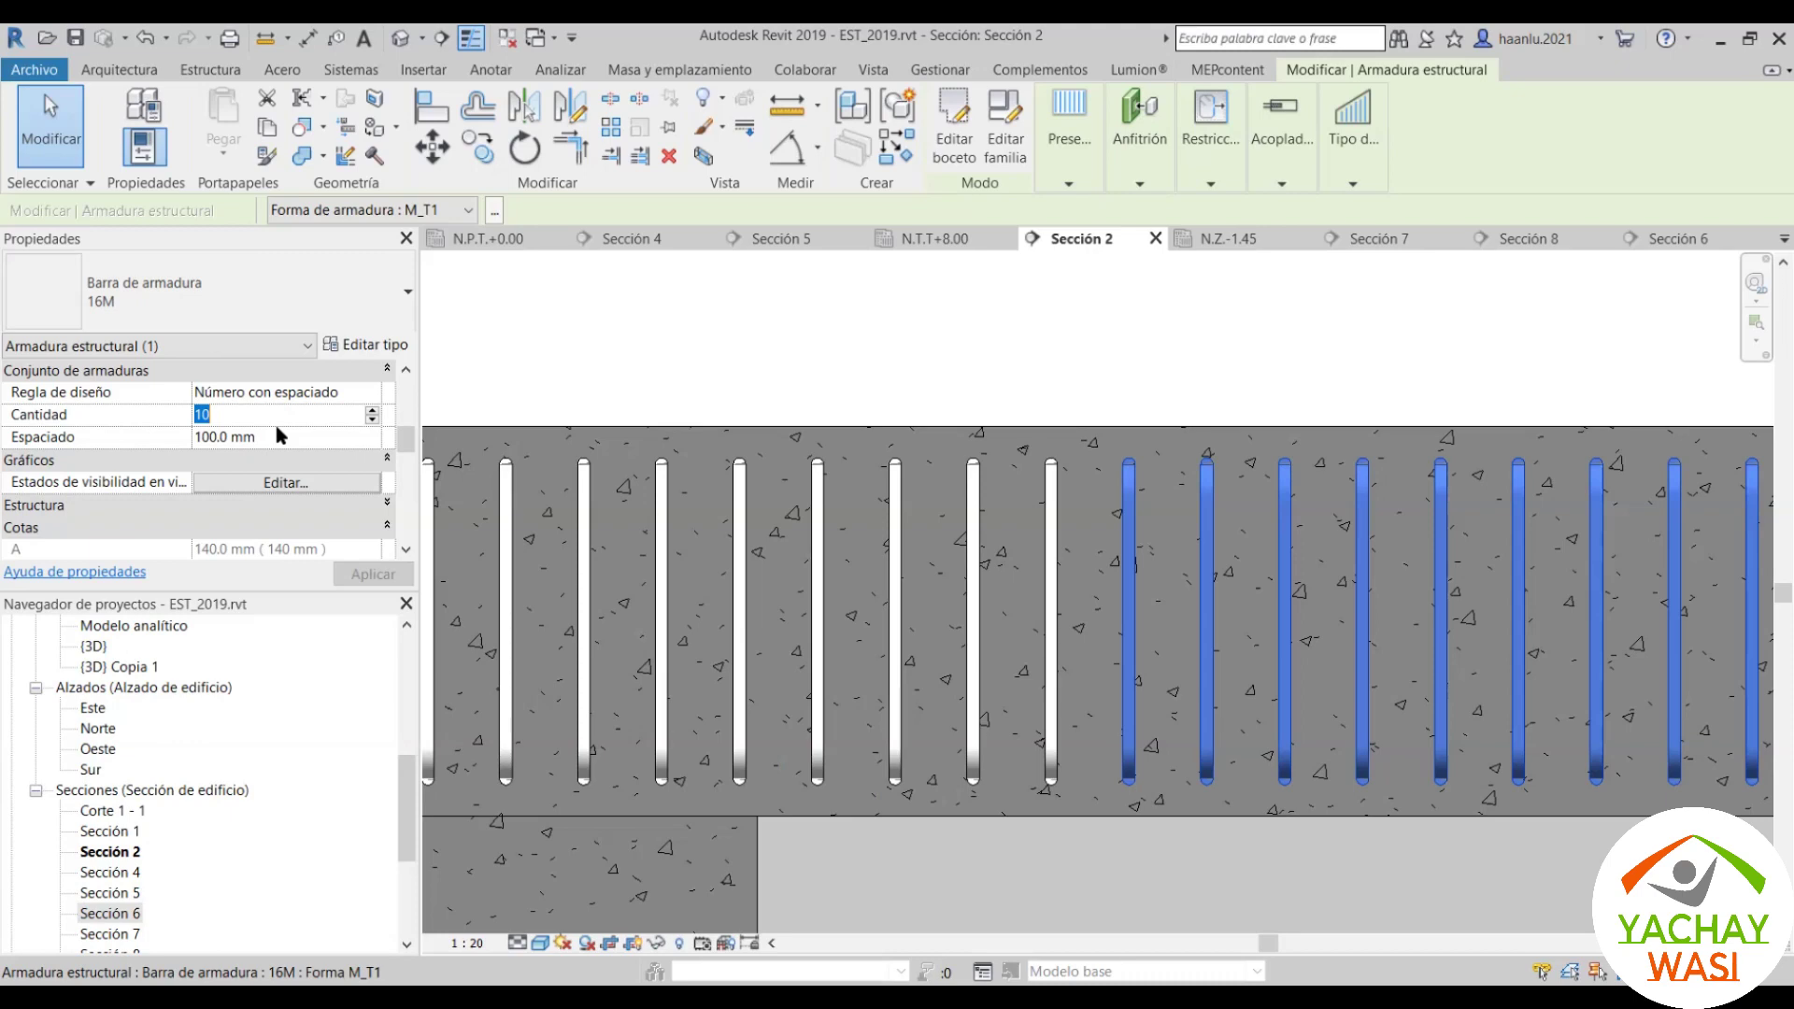
Step: Set the copied stirrup set to 2 bars at 250 mm spacing
{"action": "type", "text": "2"}
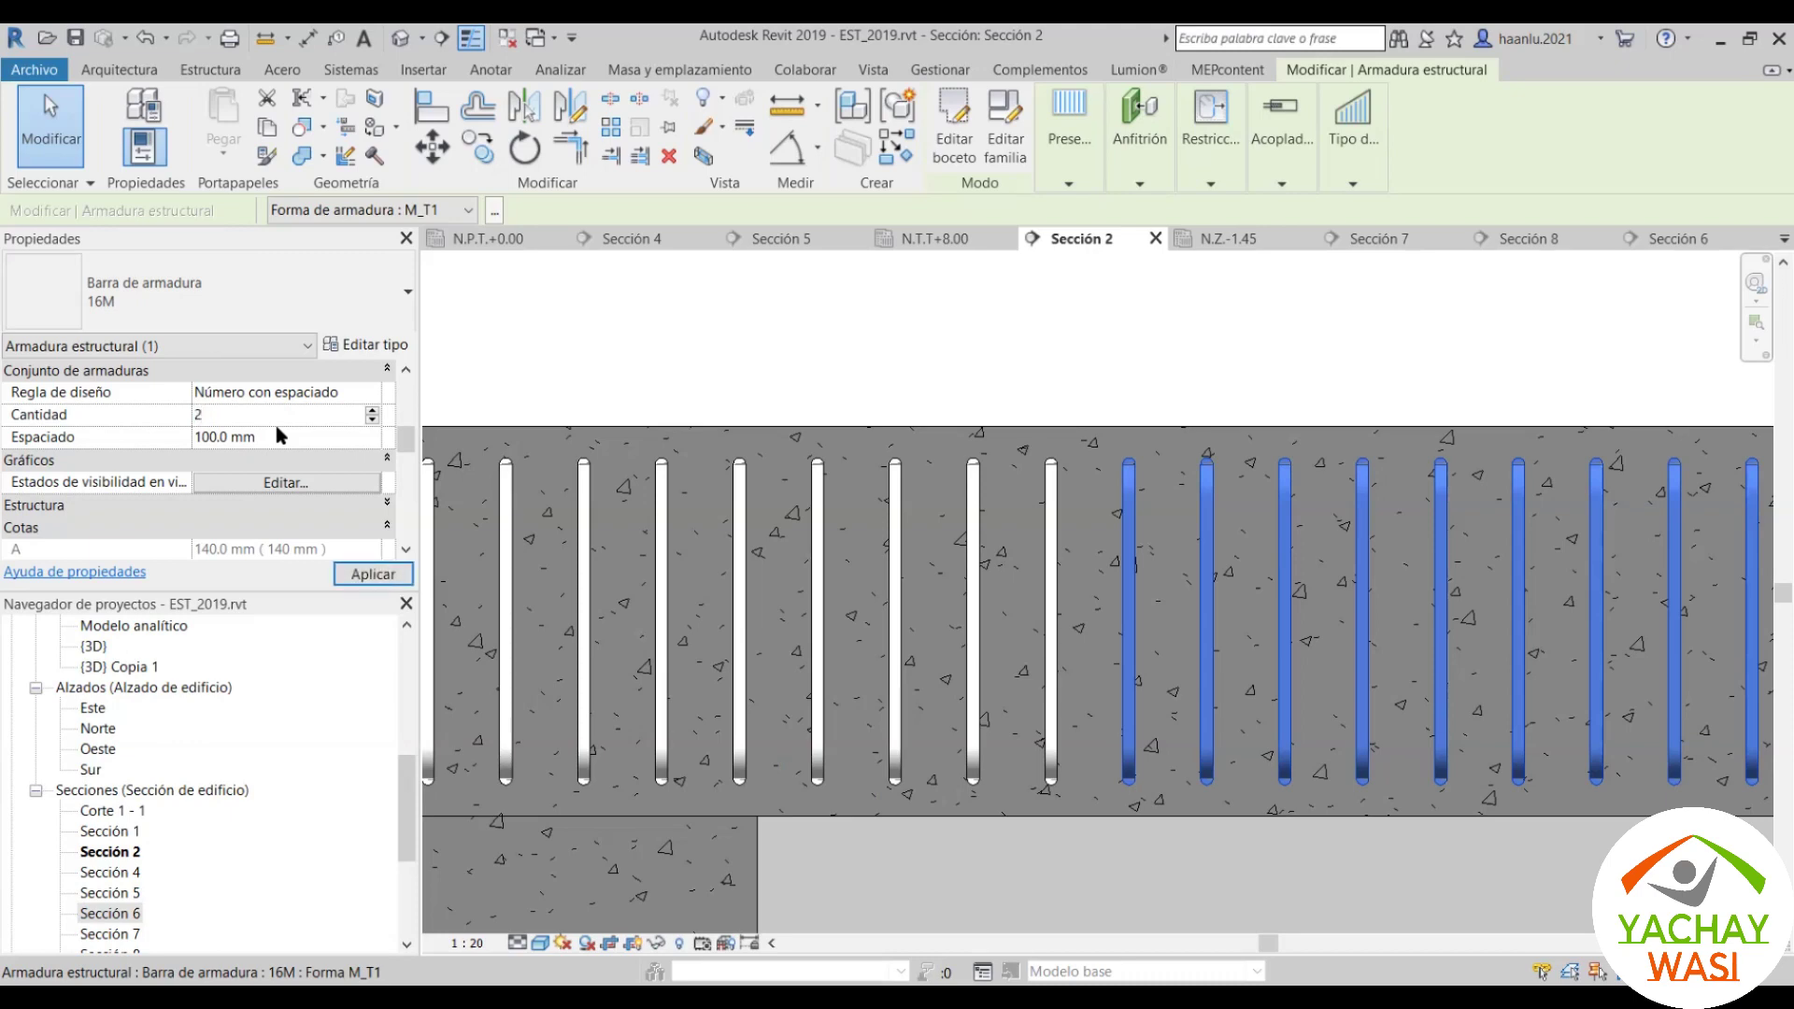
{"action": "key", "text": "BackSpace"}
{"action": "left_click", "coordinate": [1001, 400]}
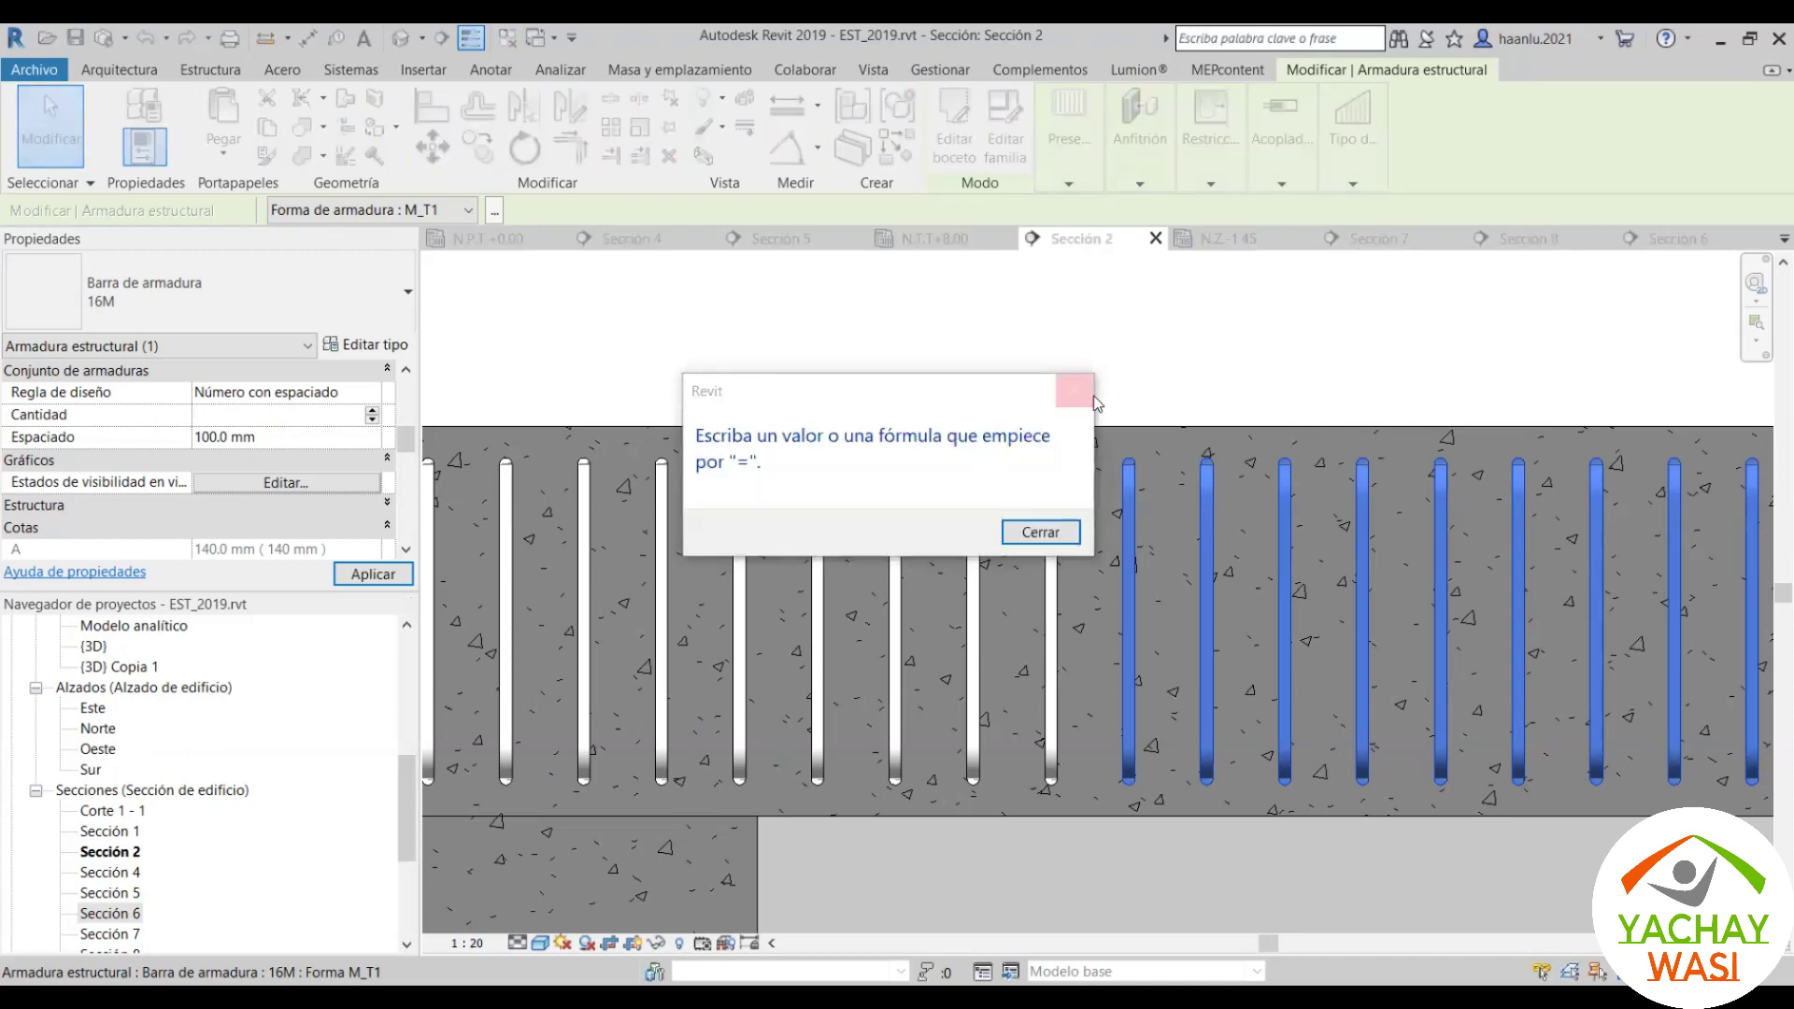
{"action": "key", "text": "Return"}
{"action": "left_click", "coordinate": [949, 392]}
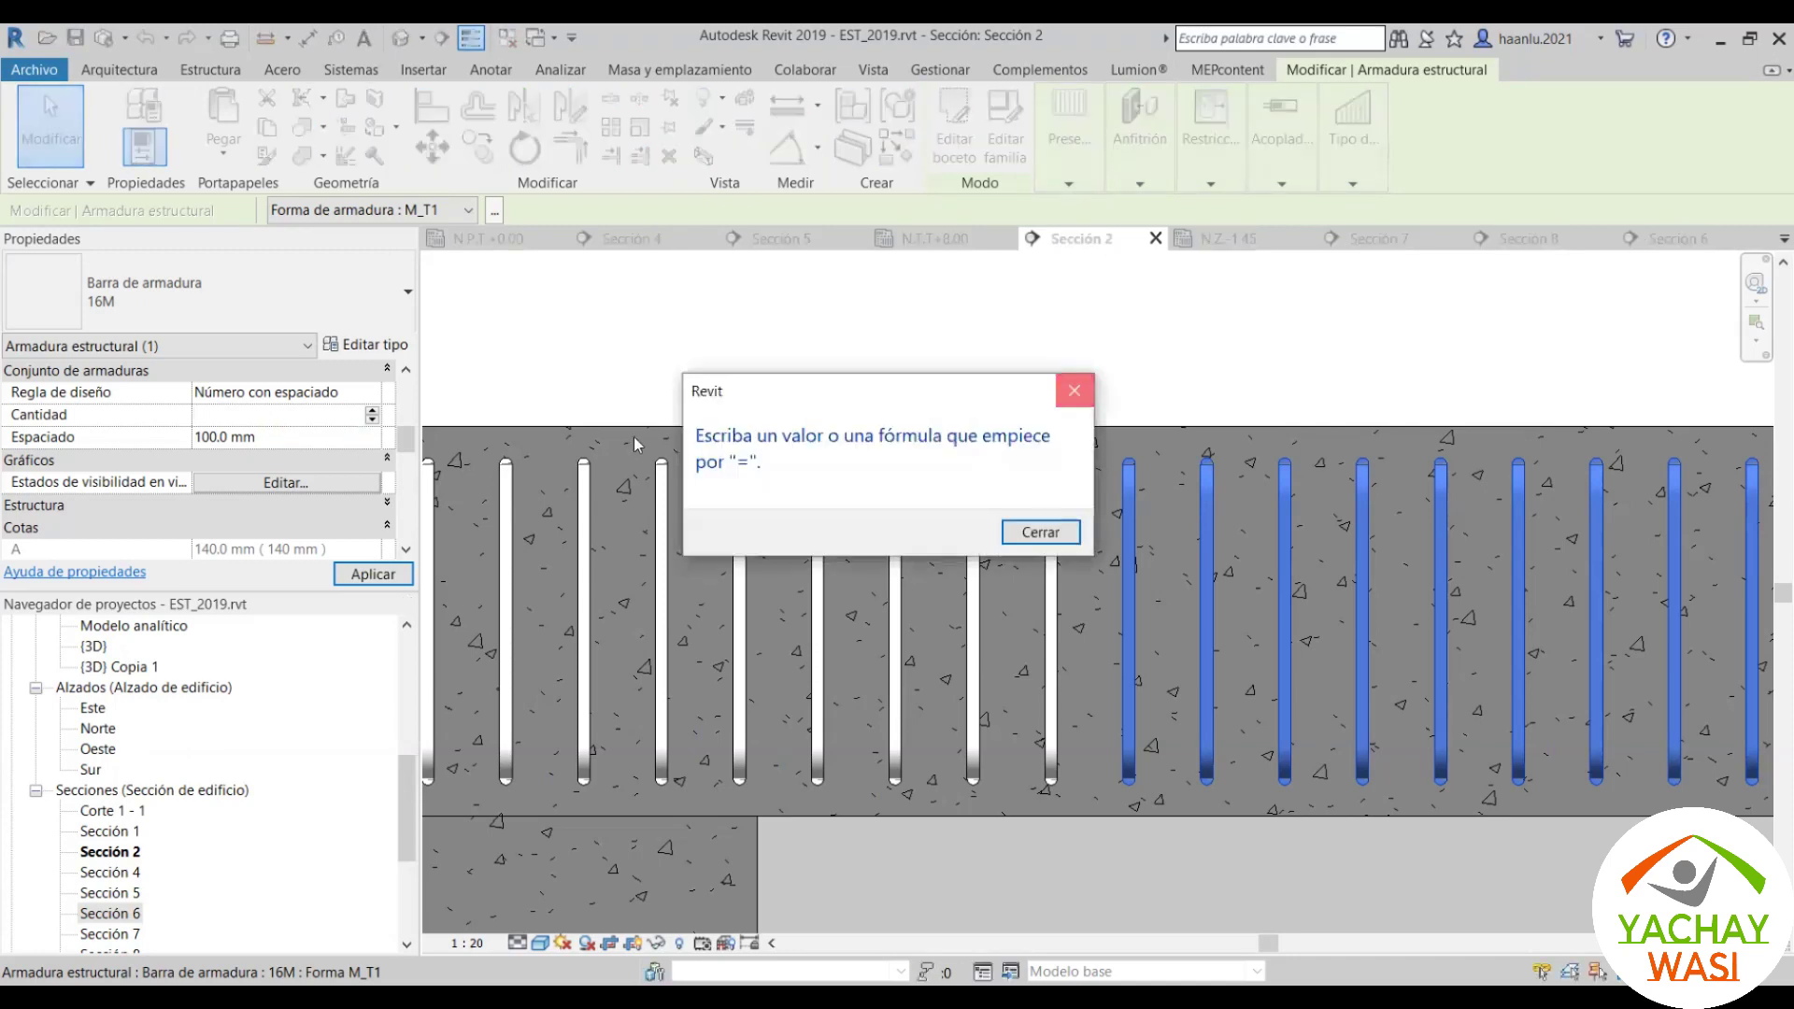
{"action": "type", "text": "2"}
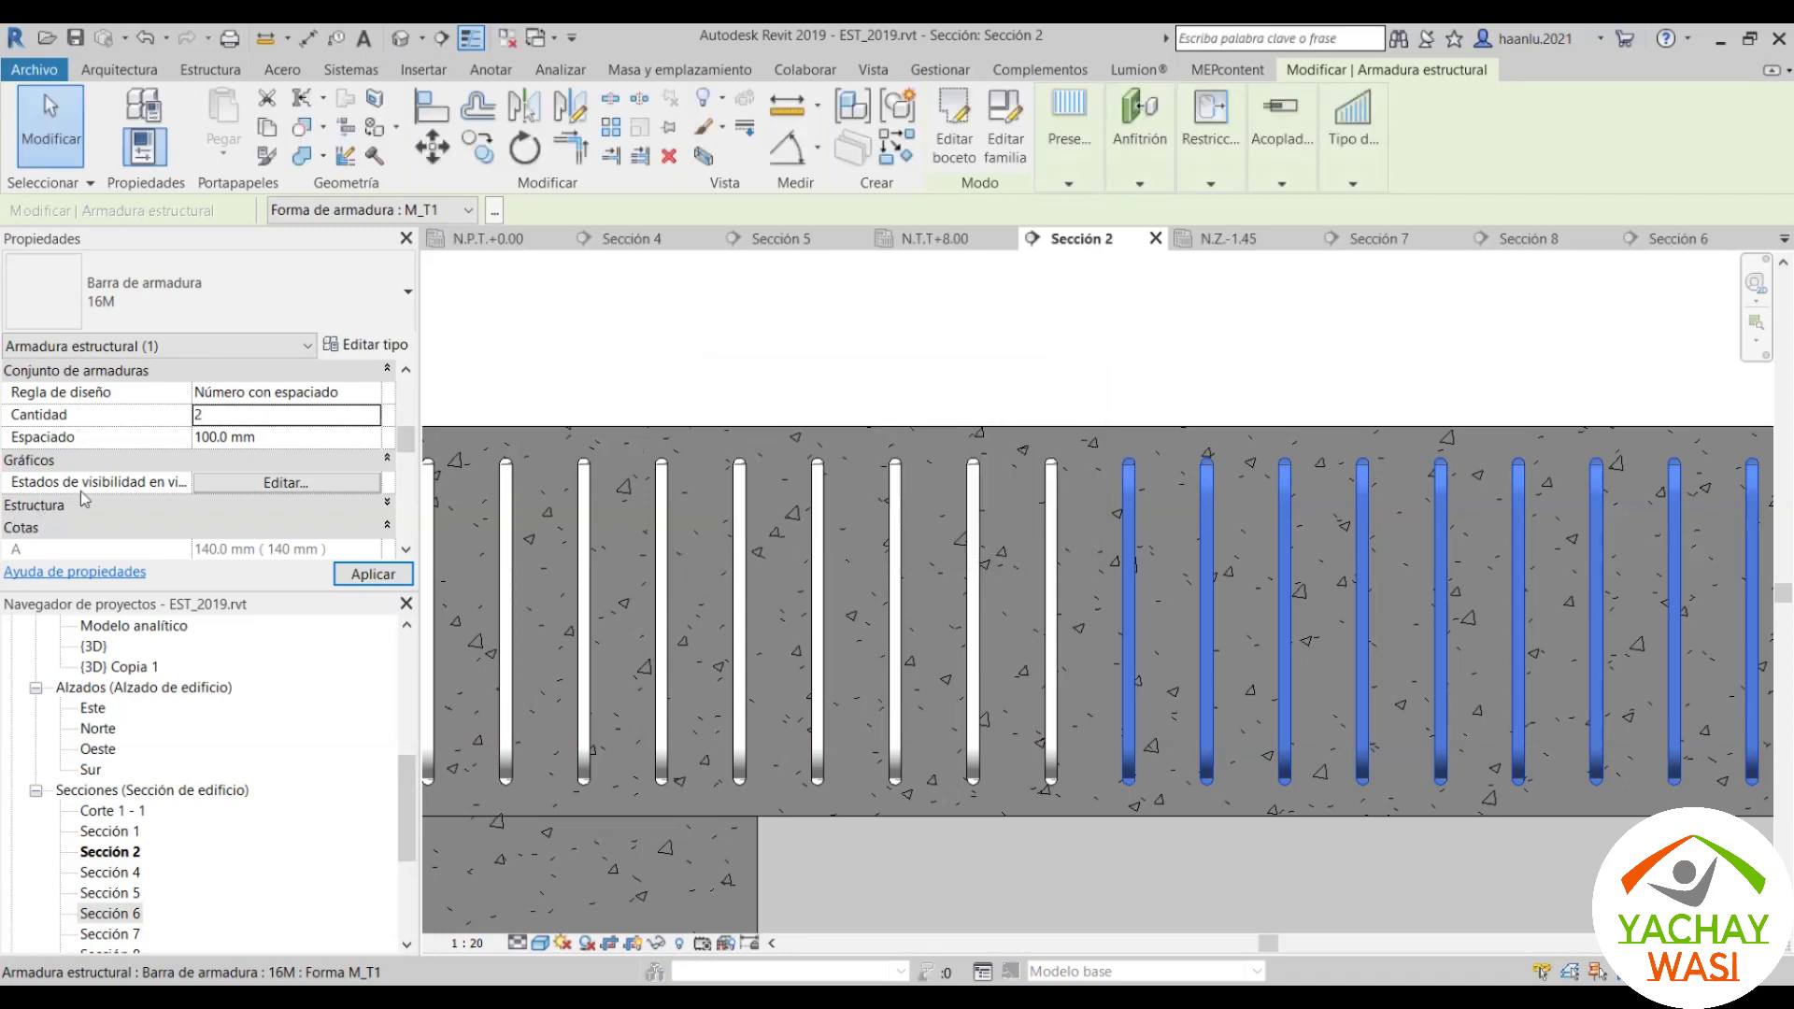
{"action": "left_click", "coordinate": [361, 432]}
{"action": "type", "text": "25"}
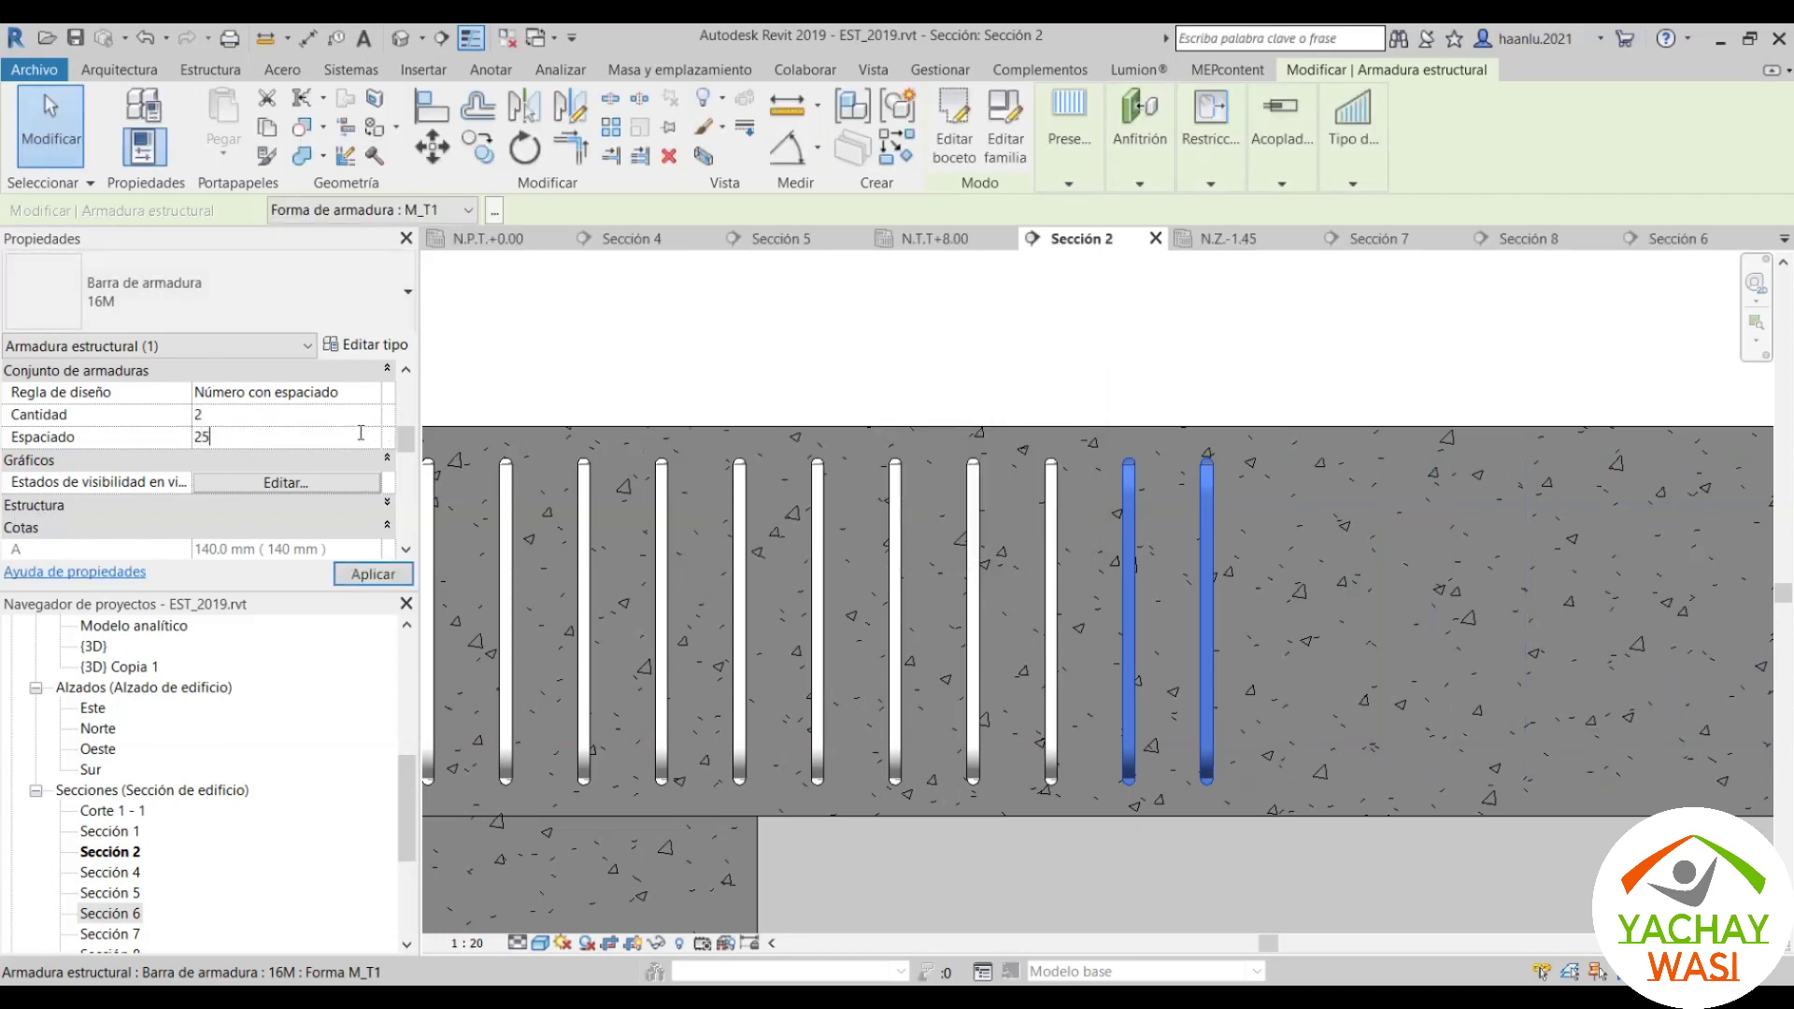
{"action": "key", "text": "Return"}
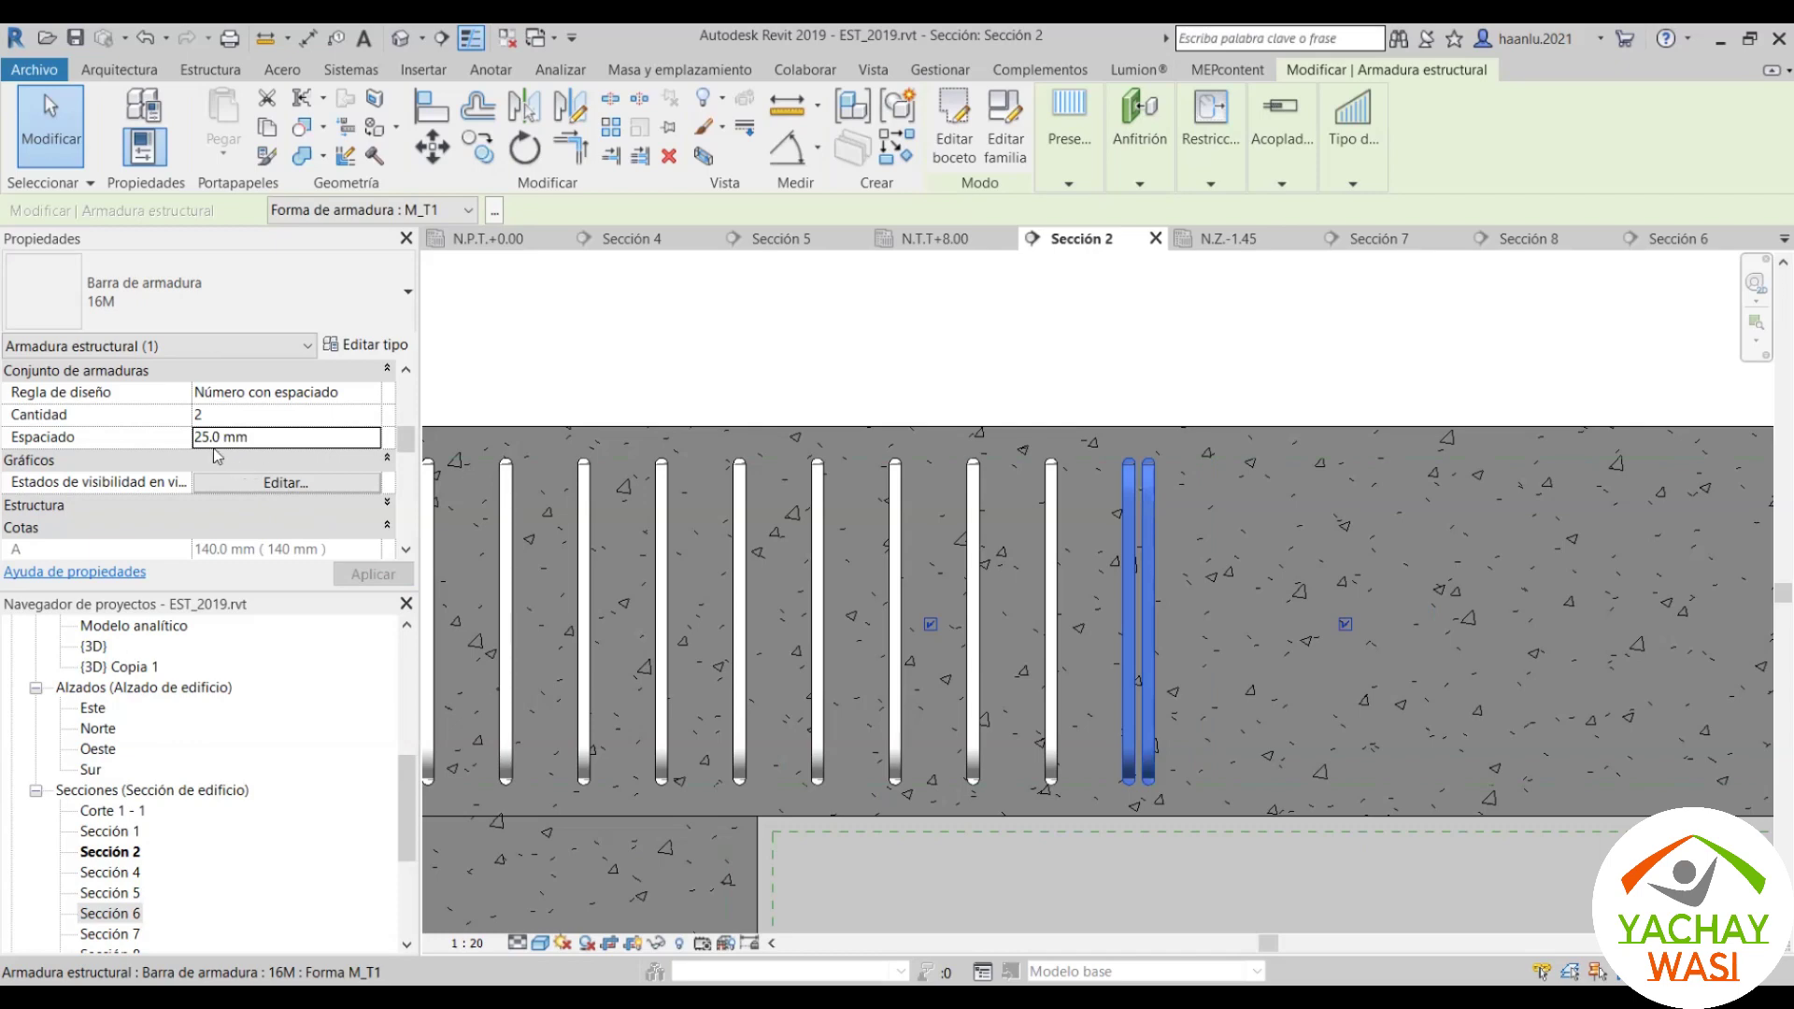
{"action": "left_click", "coordinate": [213, 442]}
{"action": "type", "text": "250"}
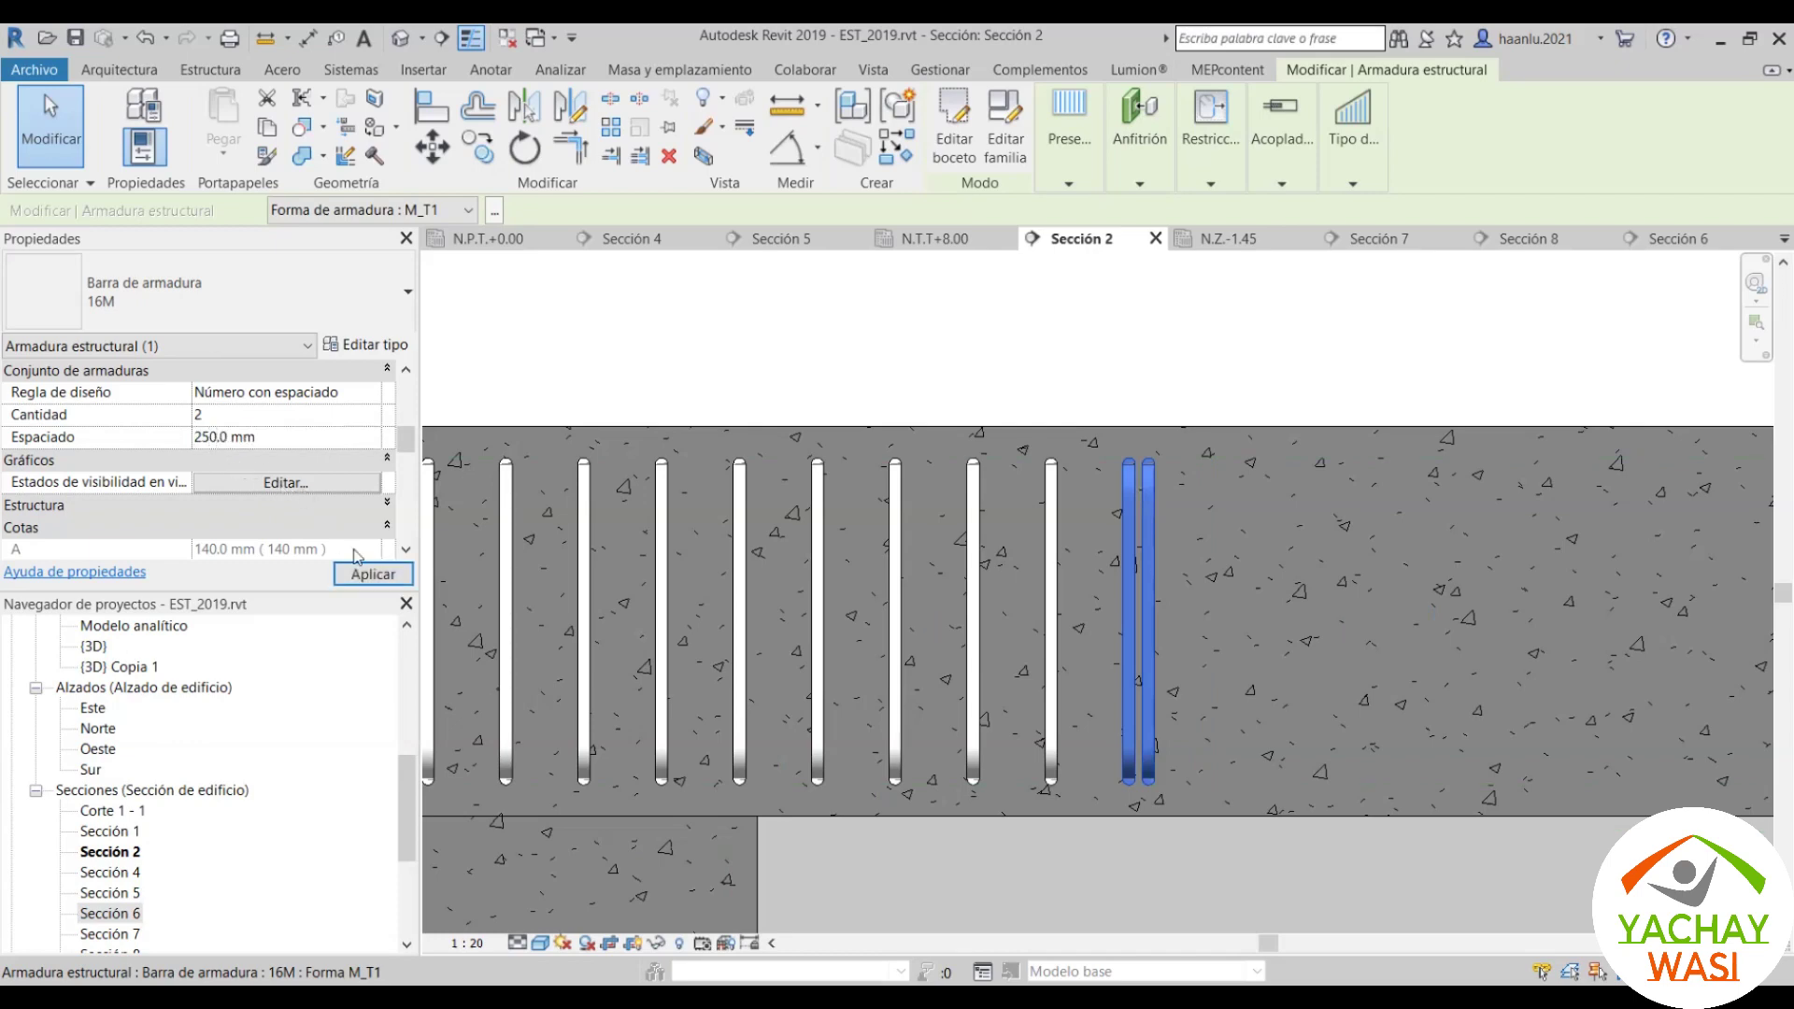
{"action": "left_click", "coordinate": [358, 572]}
{"action": "scroll", "coordinate": [990, 602], "scroll_direction": "down", "scroll_amount": 1}
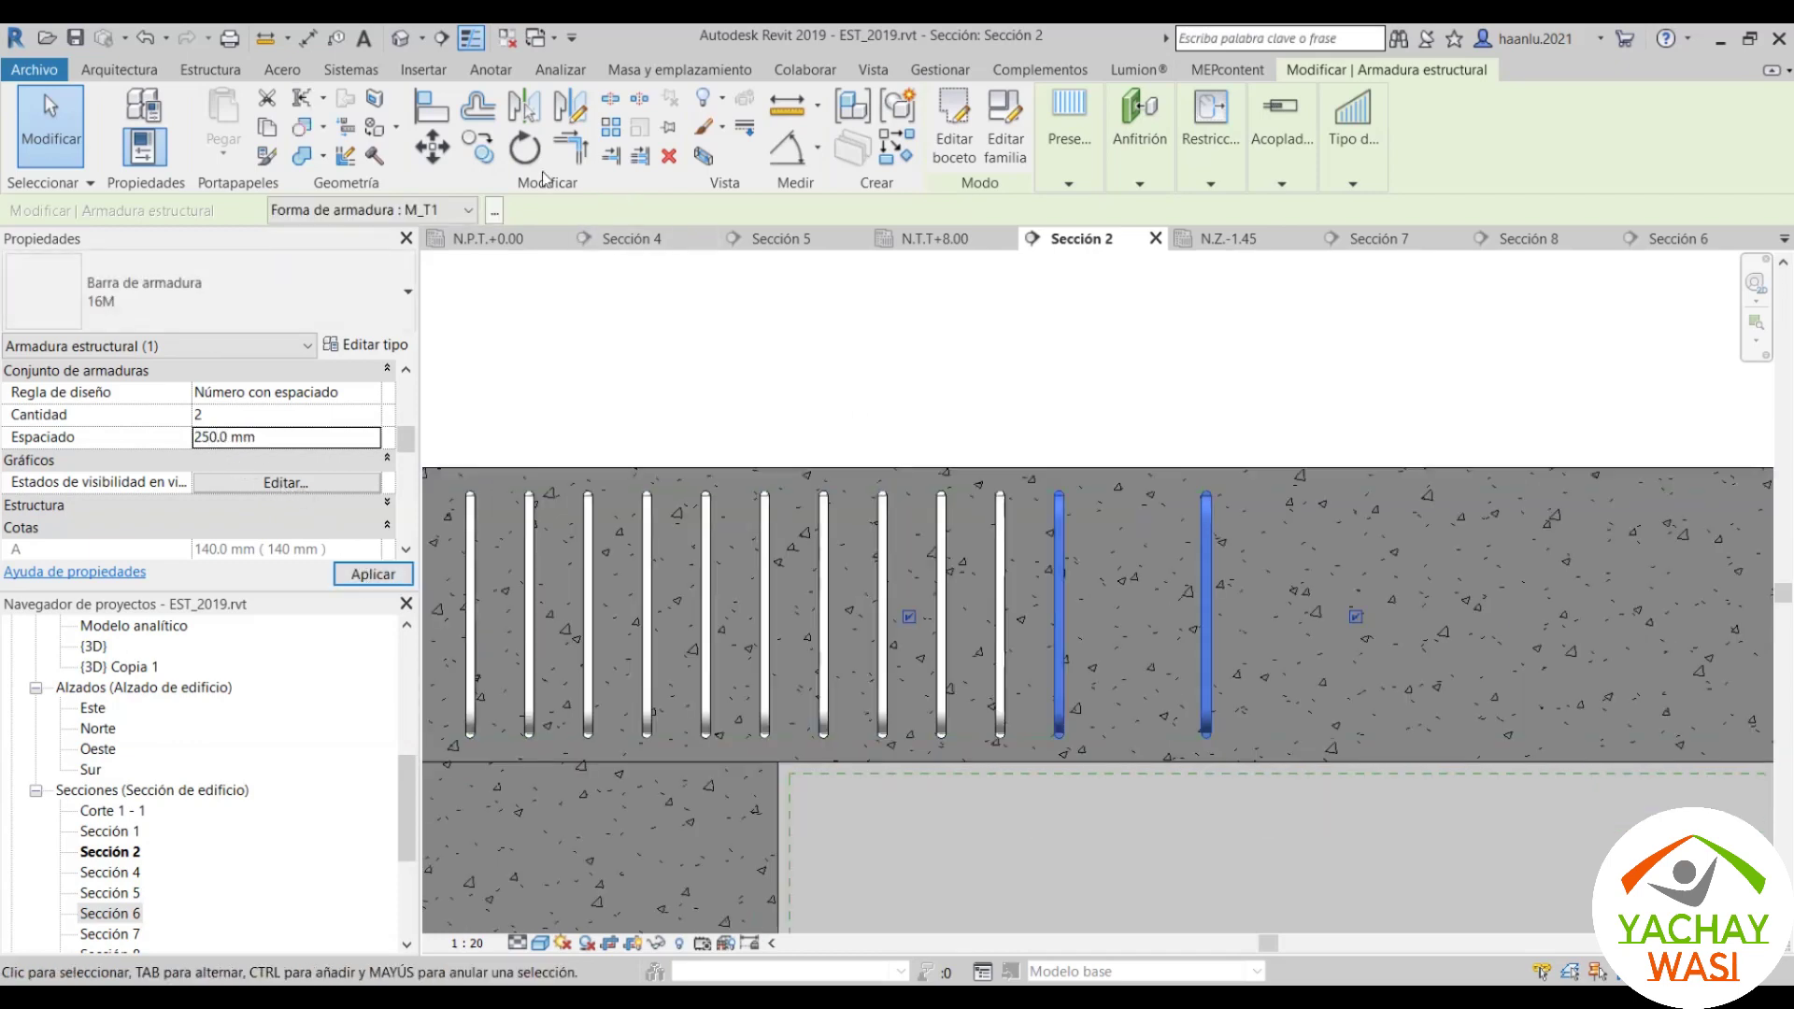
Step: Move the two stirrups 0.15 m to the right along the beam
{"action": "left_click", "coordinate": [432, 147]}
{"action": "scroll", "coordinate": [1075, 645], "scroll_direction": "up", "scroll_amount": 1}
{"action": "scroll", "coordinate": [1022, 662], "scroll_direction": "up", "scroll_amount": 1}
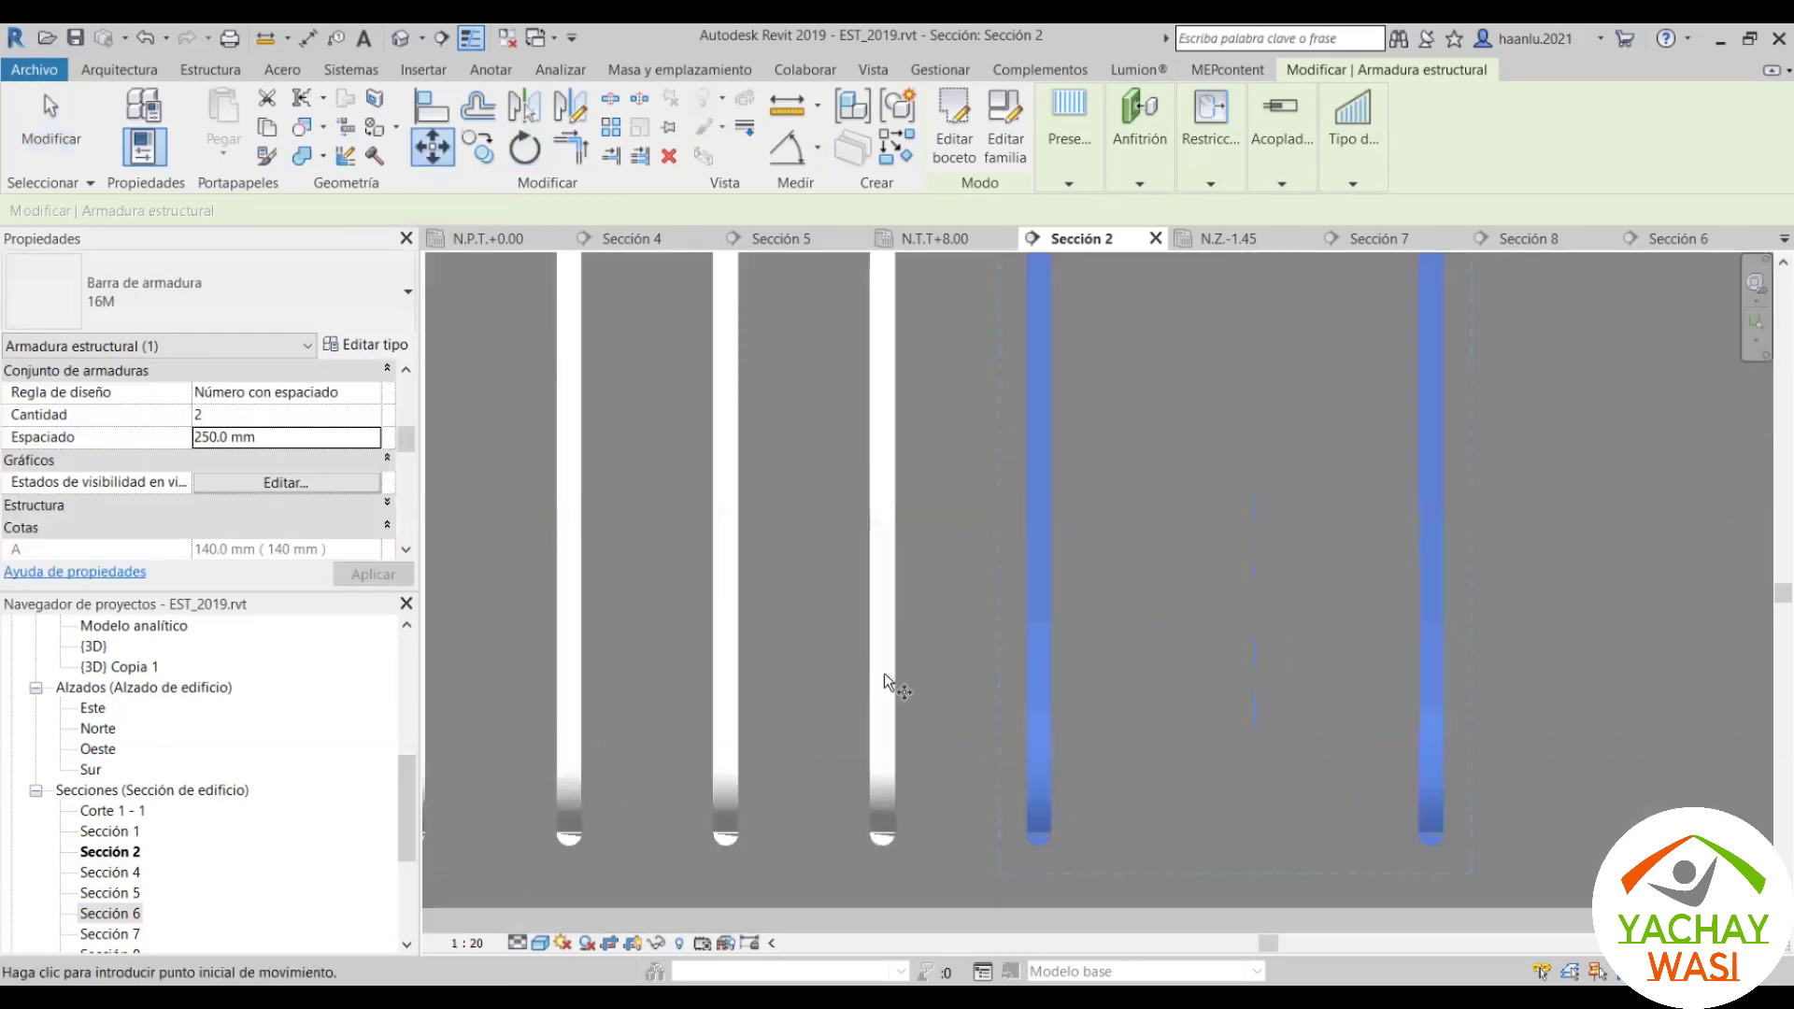
{"action": "left_click", "coordinate": [884, 673]}
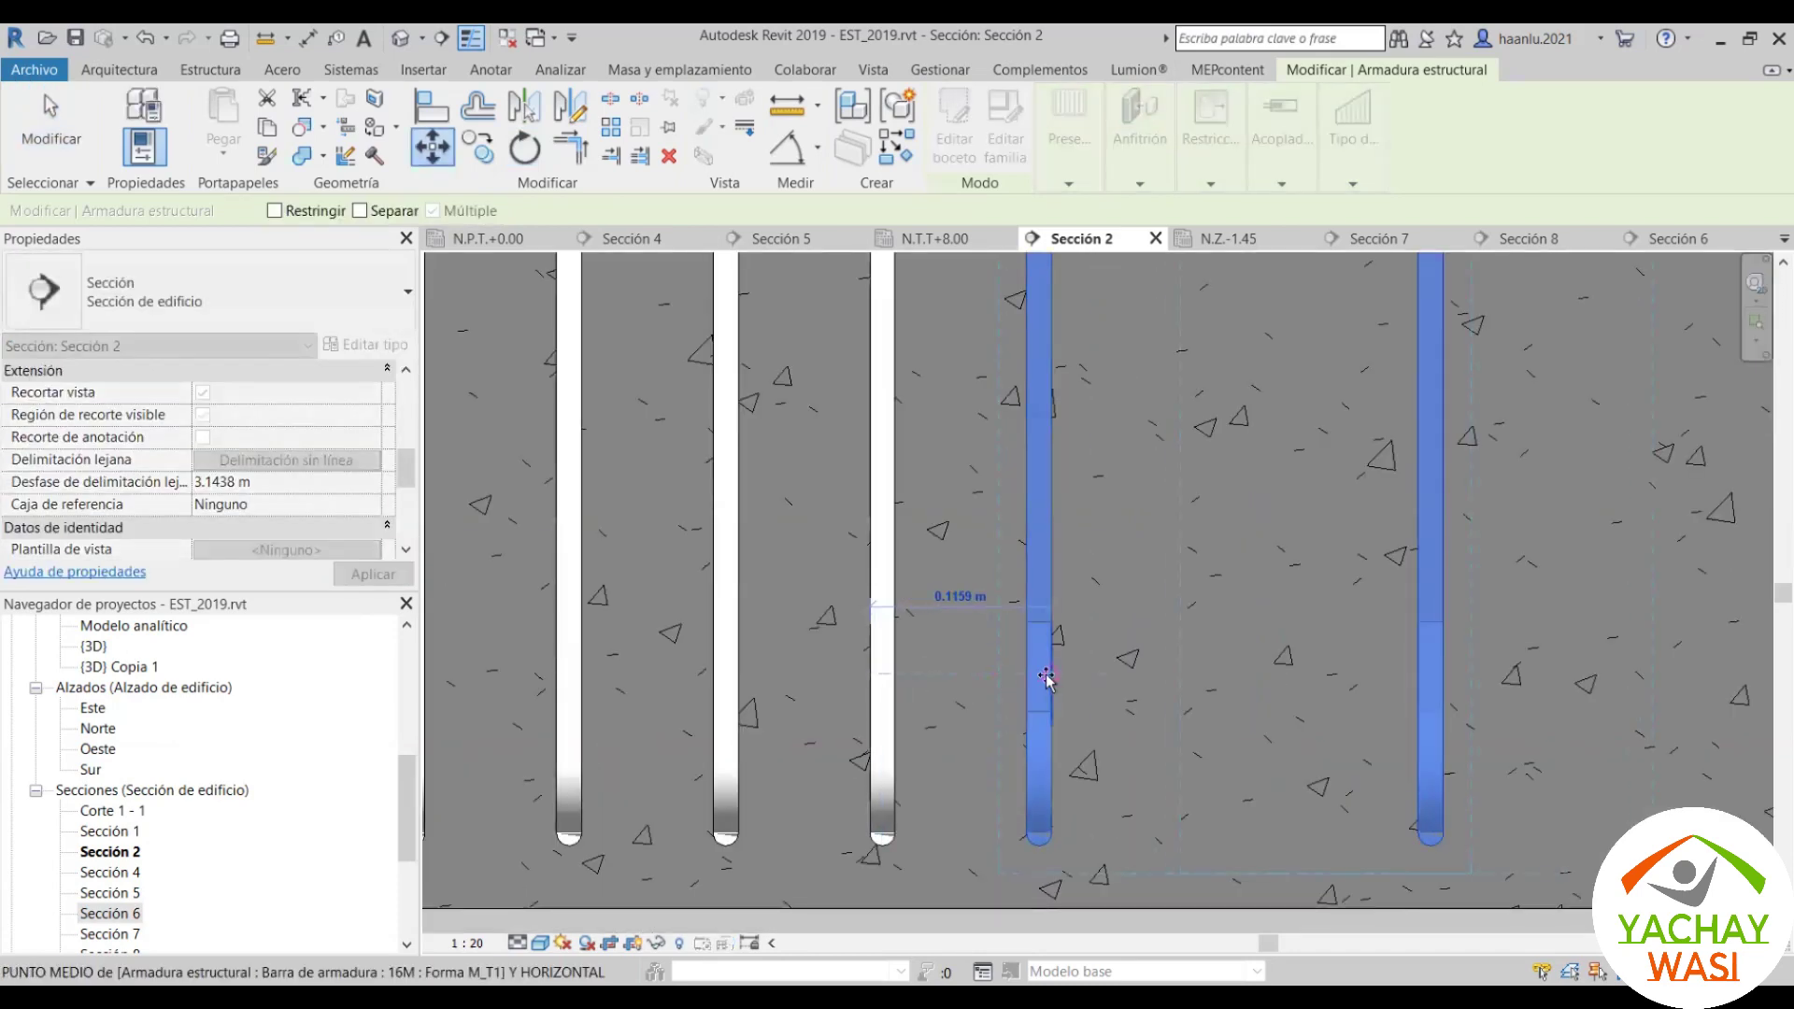
{"action": "type", "text": "0.1"}
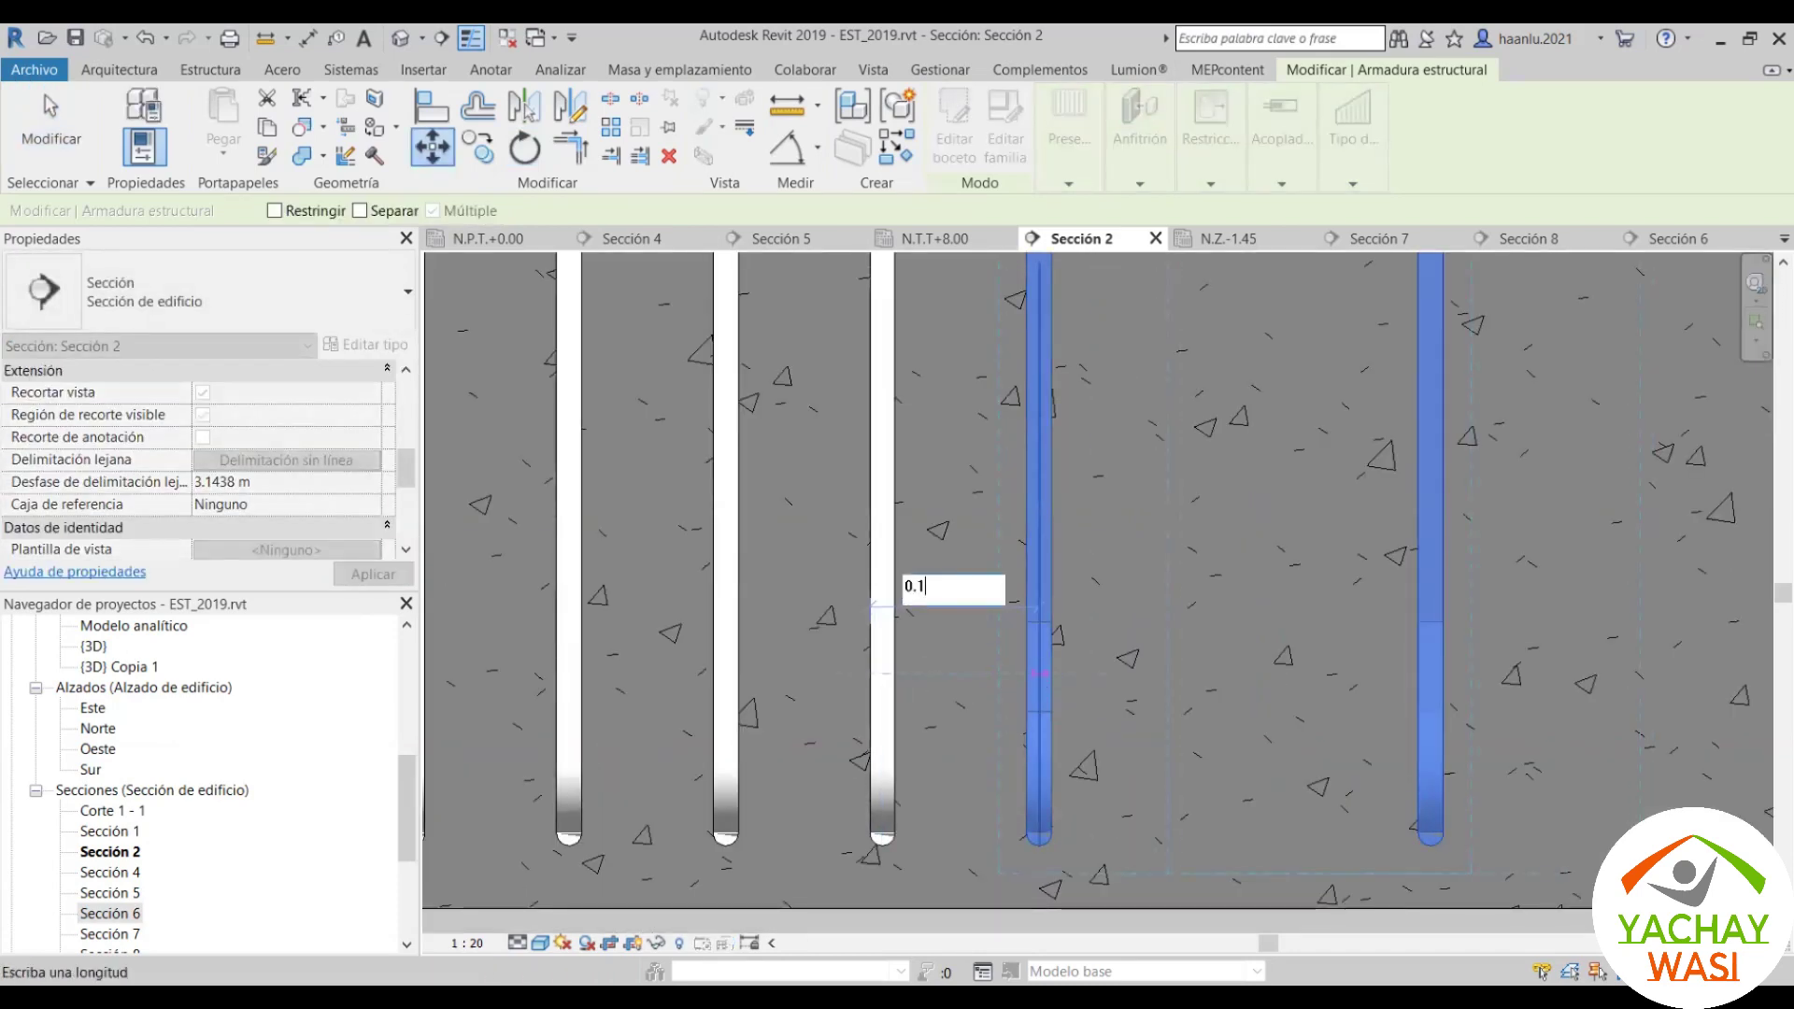
{"action": "type", "text": "5"}
{"action": "key", "text": "Return"}
{"action": "scroll", "coordinate": [901, 646], "scroll_direction": "down", "scroll_amount": 3}
{"action": "scroll", "coordinate": [901, 646], "scroll_direction": "down", "scroll_amount": 2}
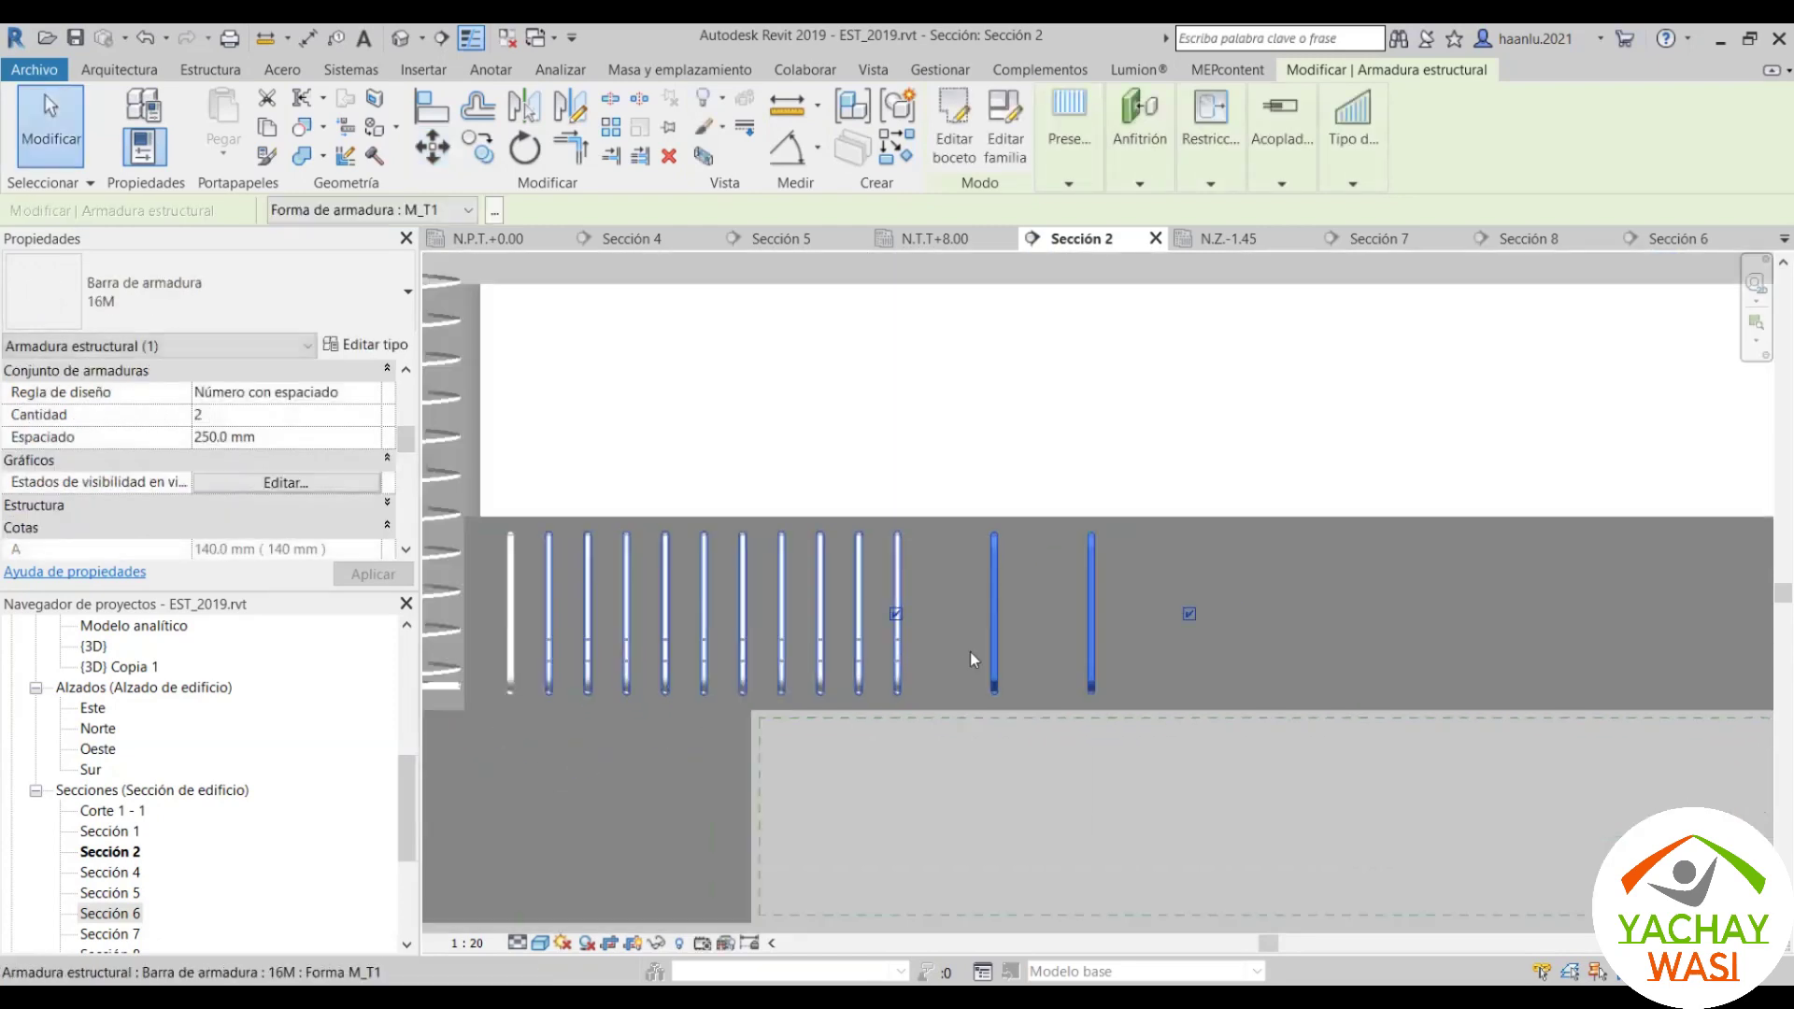
{"action": "scroll", "coordinate": [970, 652], "scroll_direction": "down", "scroll_amount": 2}
Step: Increase the stirrup set to 5 bars and clear the selection
{"action": "double_click", "coordinate": [267, 414]}
{"action": "type", "text": "3"}
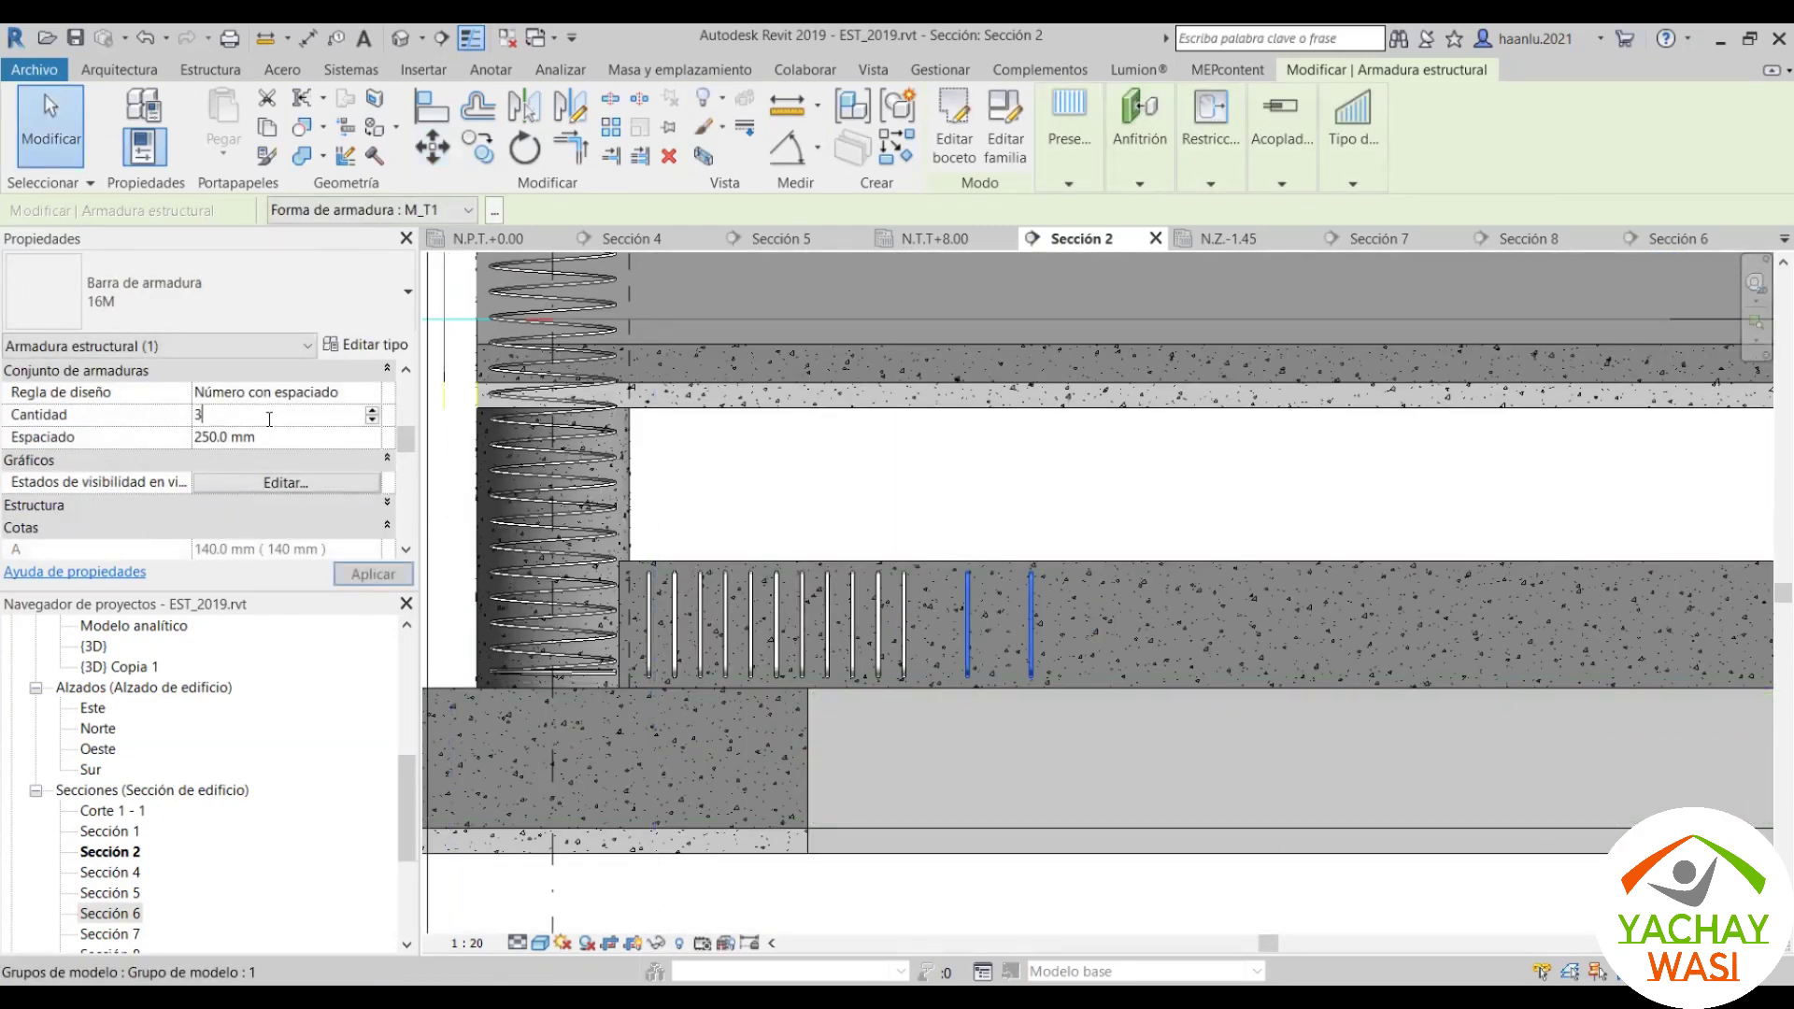
{"action": "left_click", "coordinate": [351, 419]}
{"action": "type", "text": "5"}
{"action": "left_click", "coordinate": [372, 574]}
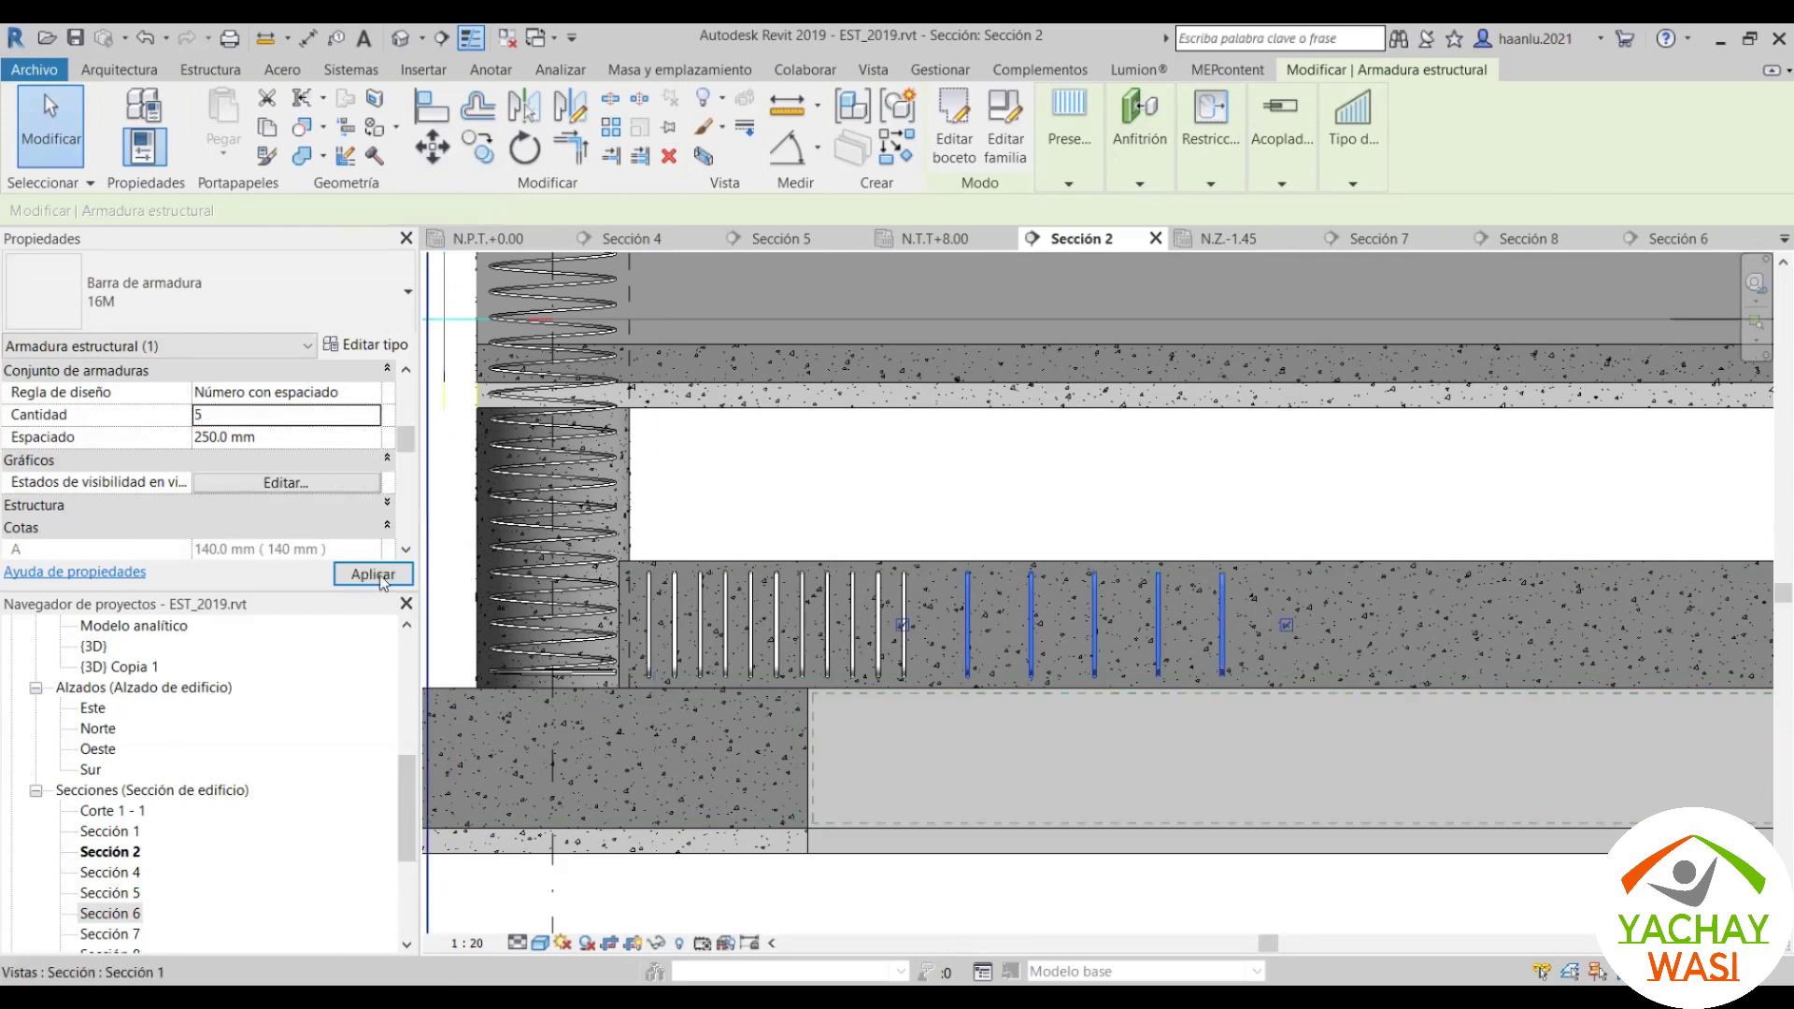
{"action": "scroll", "coordinate": [936, 570], "scroll_direction": "down", "scroll_amount": 2}
{"action": "key", "text": "Escape"}
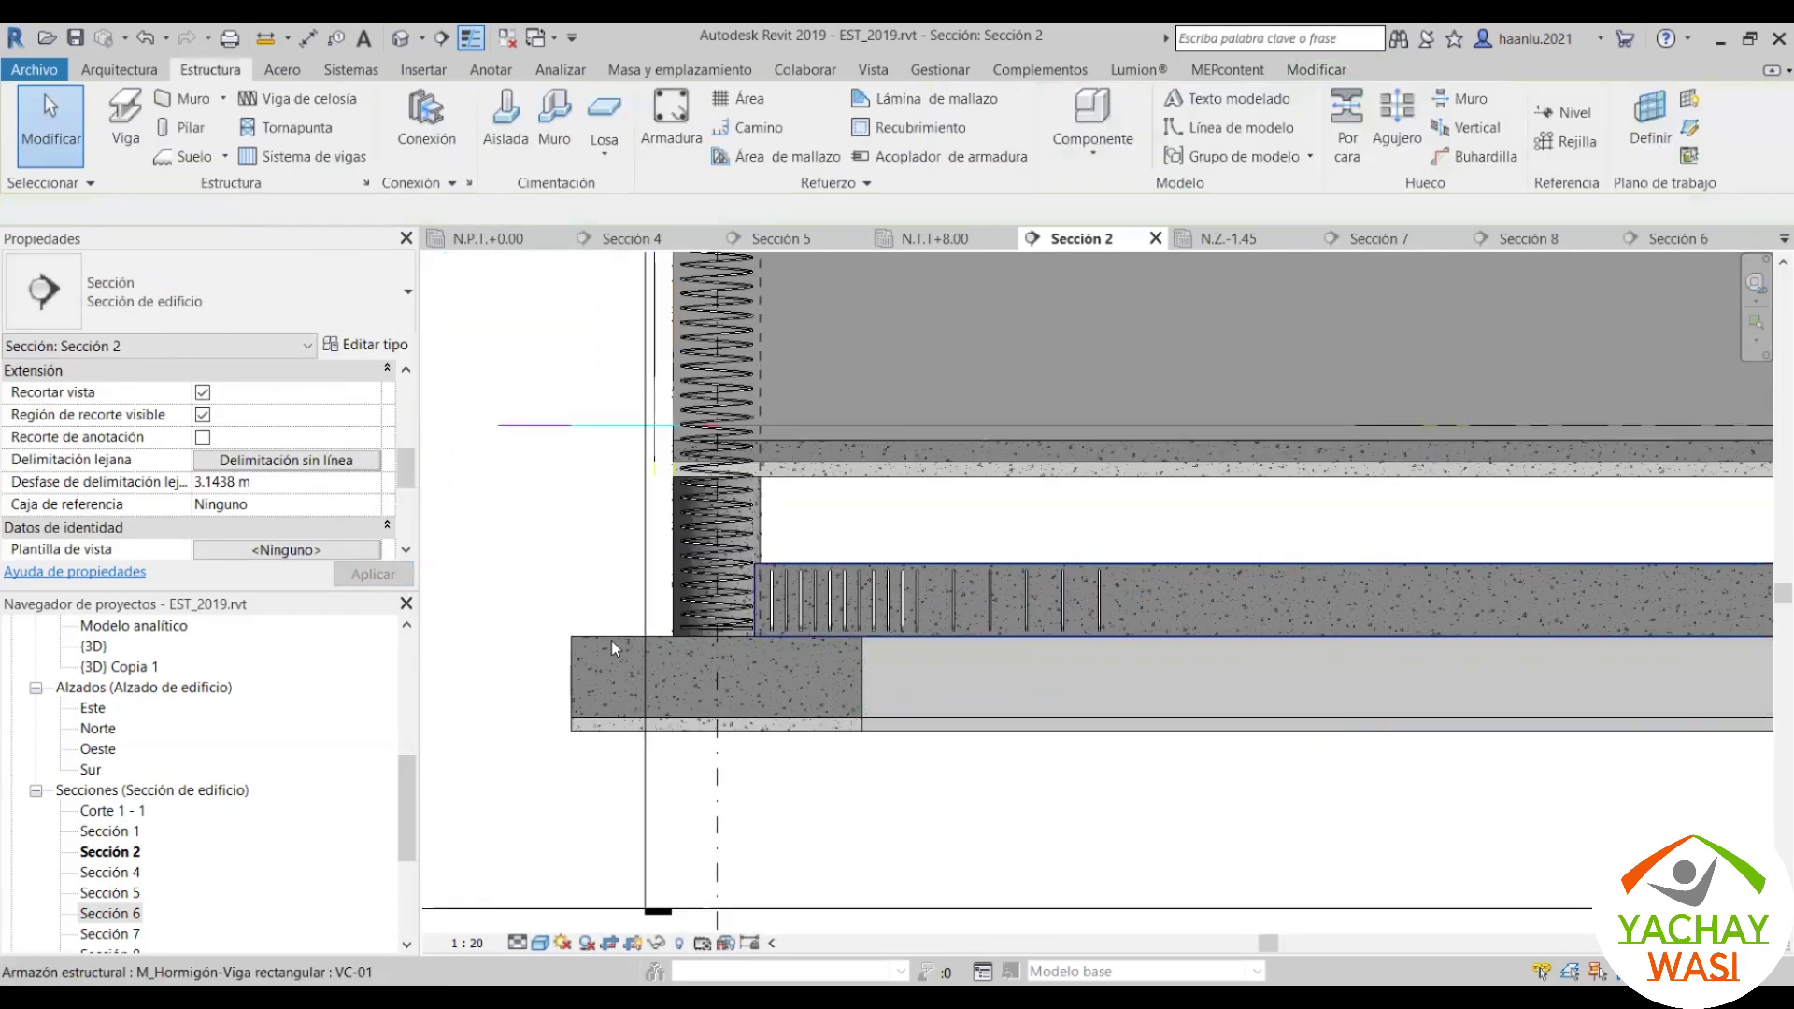
{"action": "scroll", "coordinate": [727, 604], "scroll_direction": "up", "scroll_amount": 3}
Step: Mirror both stirrup sets across a vertical axis at beam VC-01's midpoint, then select the mirrored set
{"action": "left_click", "coordinate": [755, 615]}
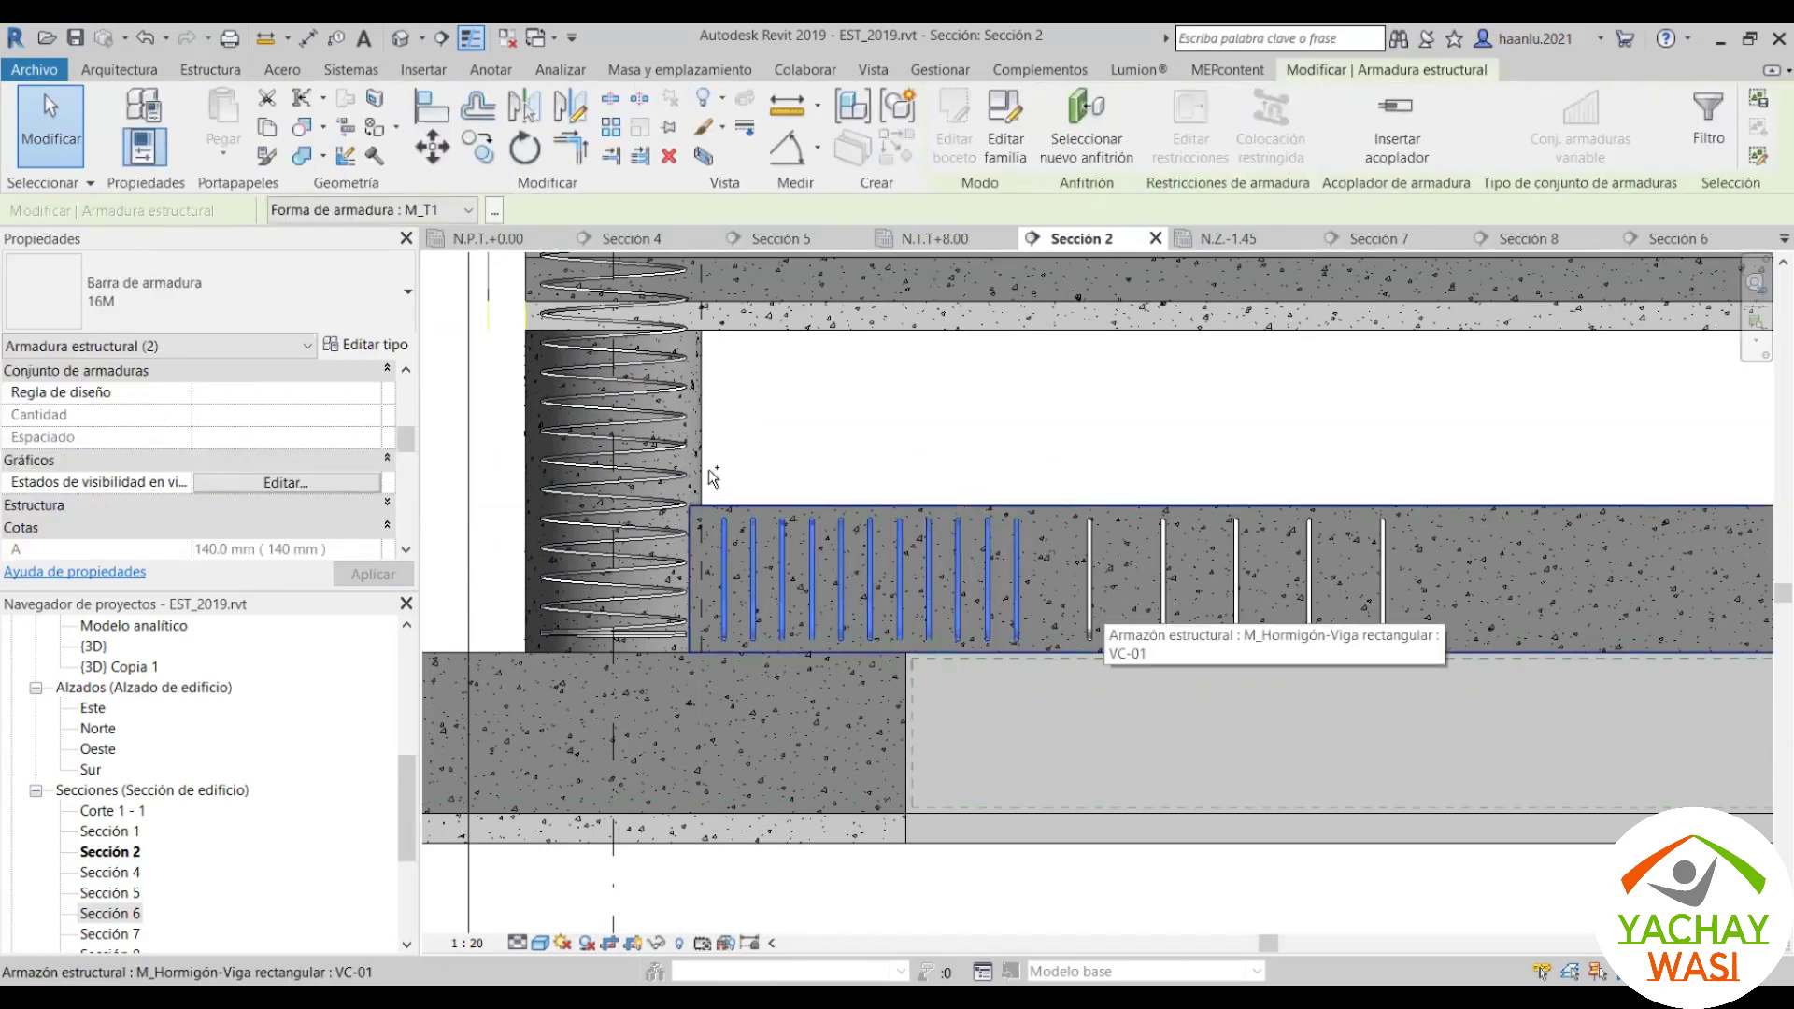
{"action": "left_click", "coordinate": [1103, 612], "text": "ctrl"}
{"action": "scroll", "coordinate": [1102, 612], "scroll_direction": "down", "scroll_amount": 2}
{"action": "left_click", "coordinate": [565, 114]}
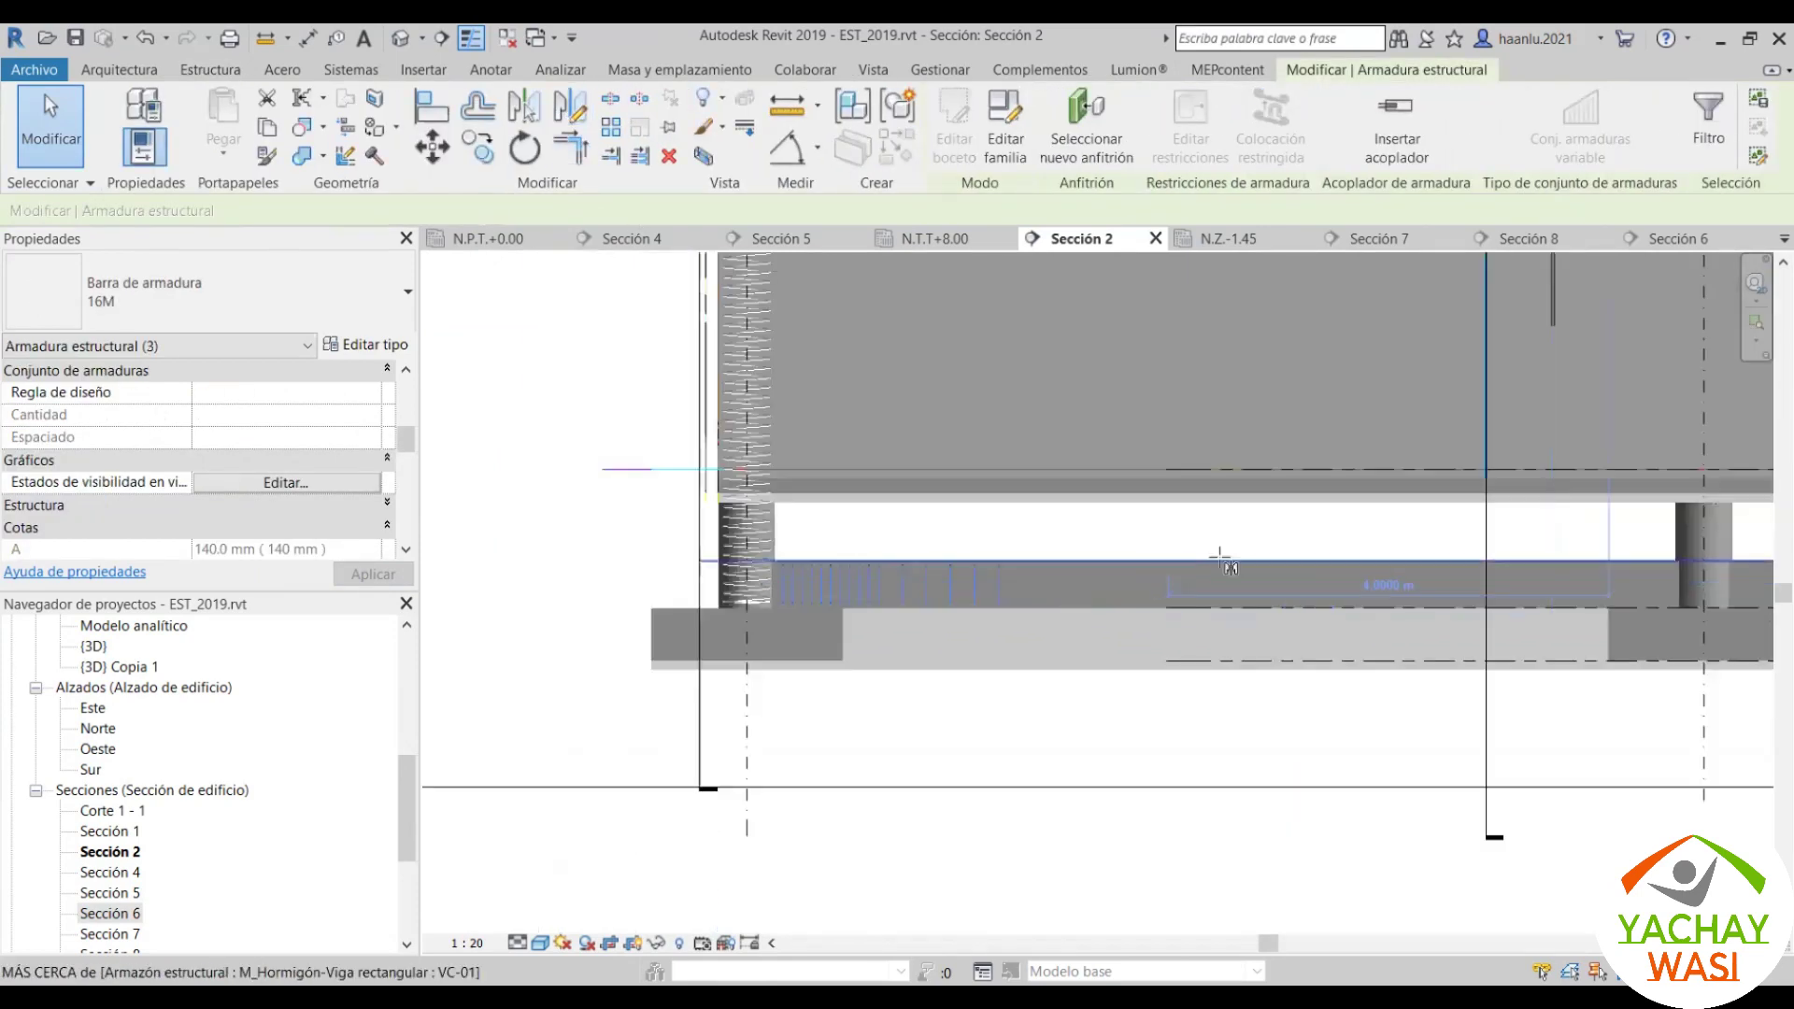
{"action": "scroll", "coordinate": [1112, 566], "scroll_direction": "down", "scroll_amount": 4}
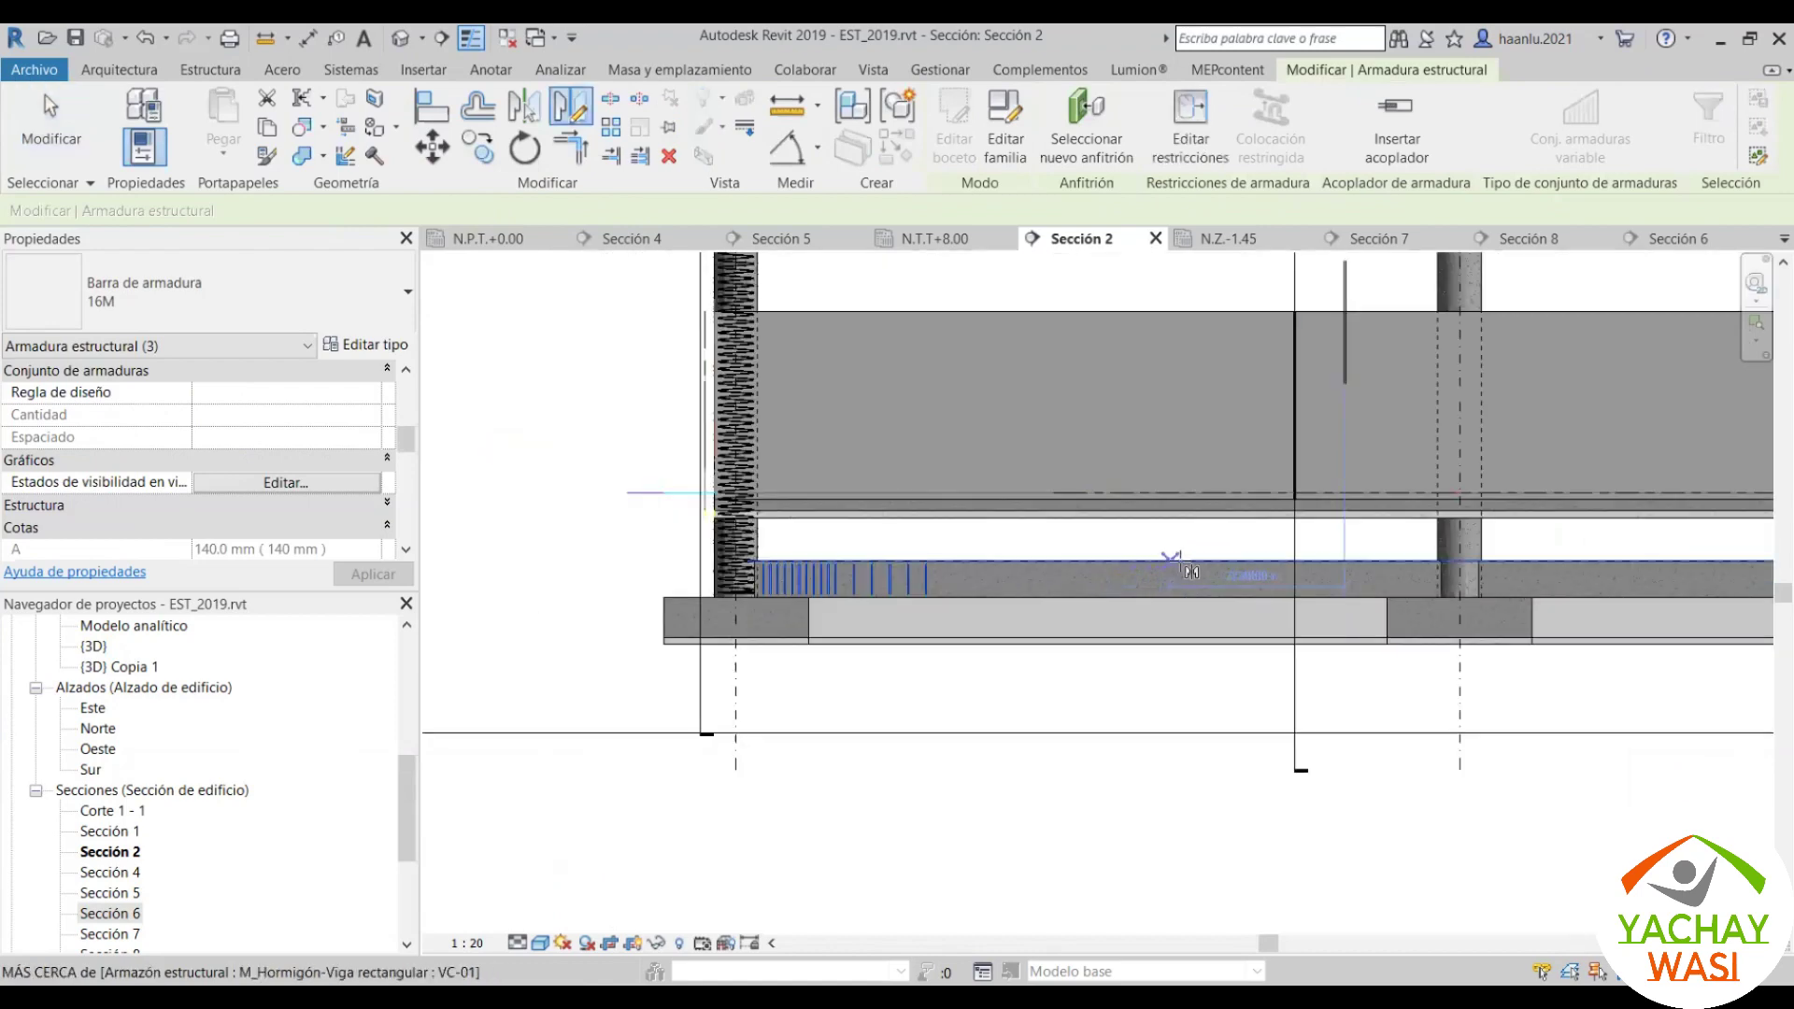
{"action": "left_click", "coordinate": [1098, 561]}
{"action": "left_click", "coordinate": [1097, 618]}
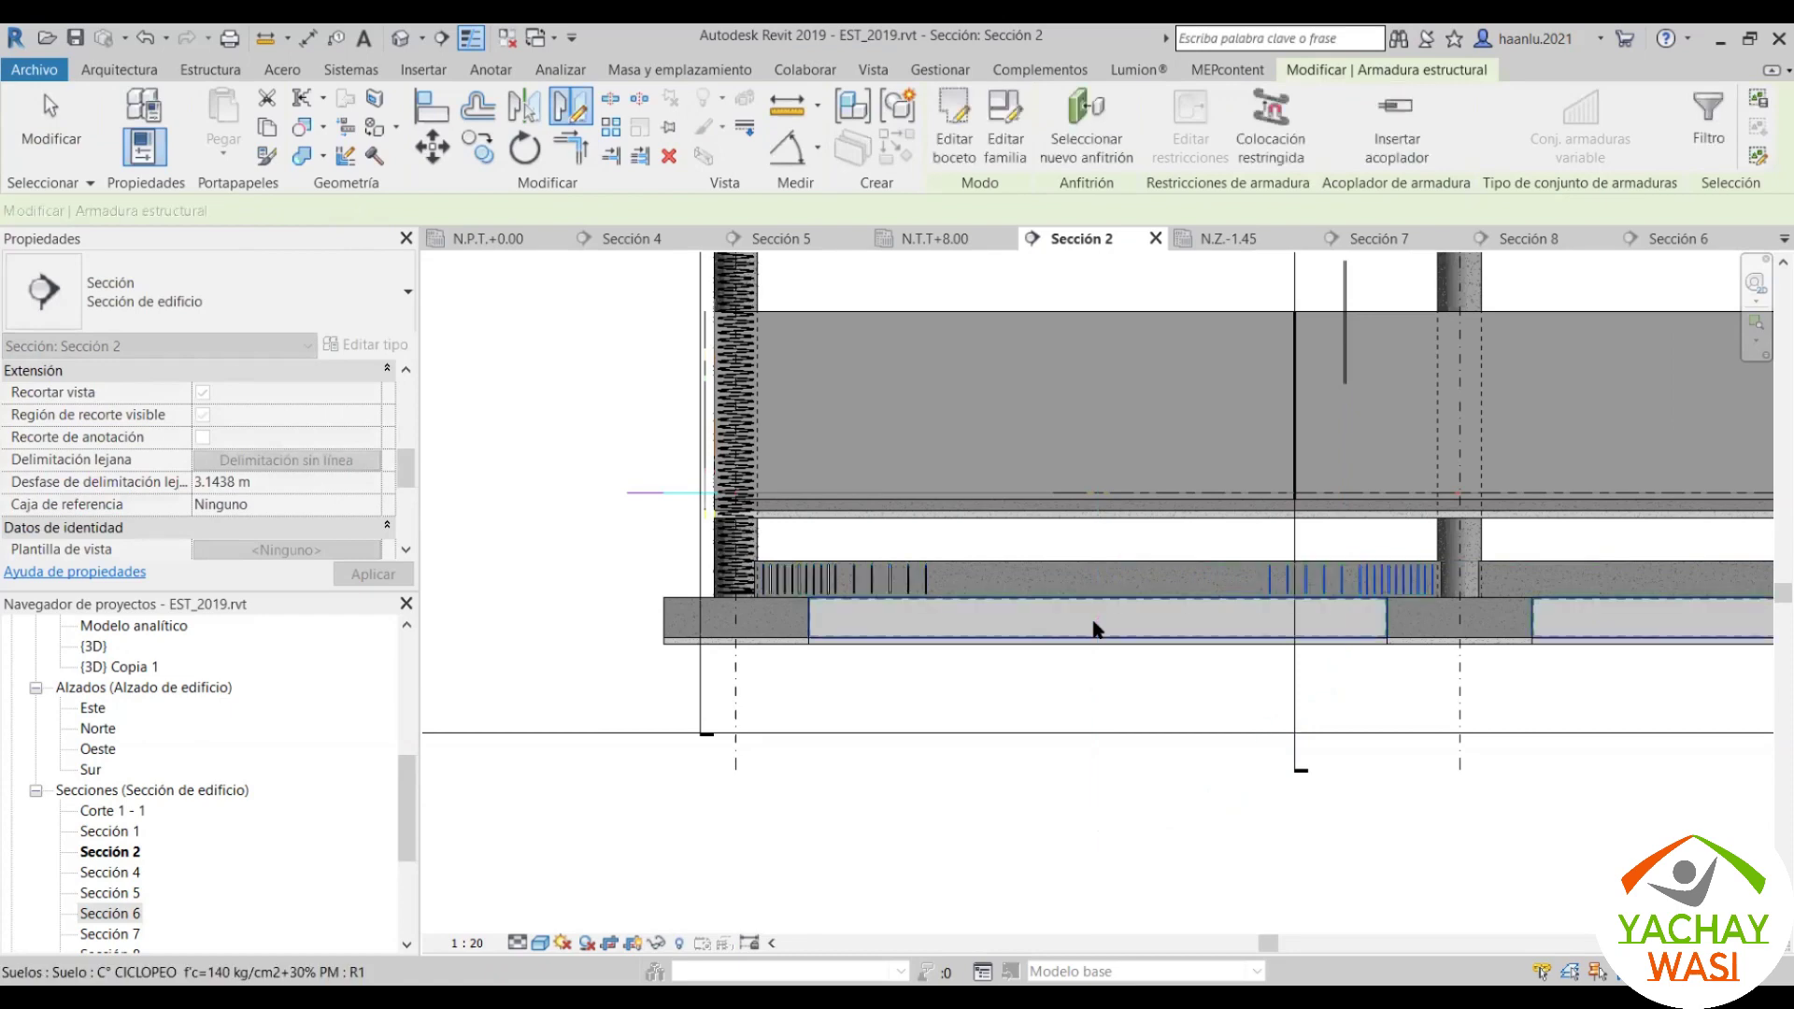
{"action": "scroll", "coordinate": [1177, 585], "scroll_direction": "up", "scroll_amount": 2}
{"action": "key", "text": "Escape"}
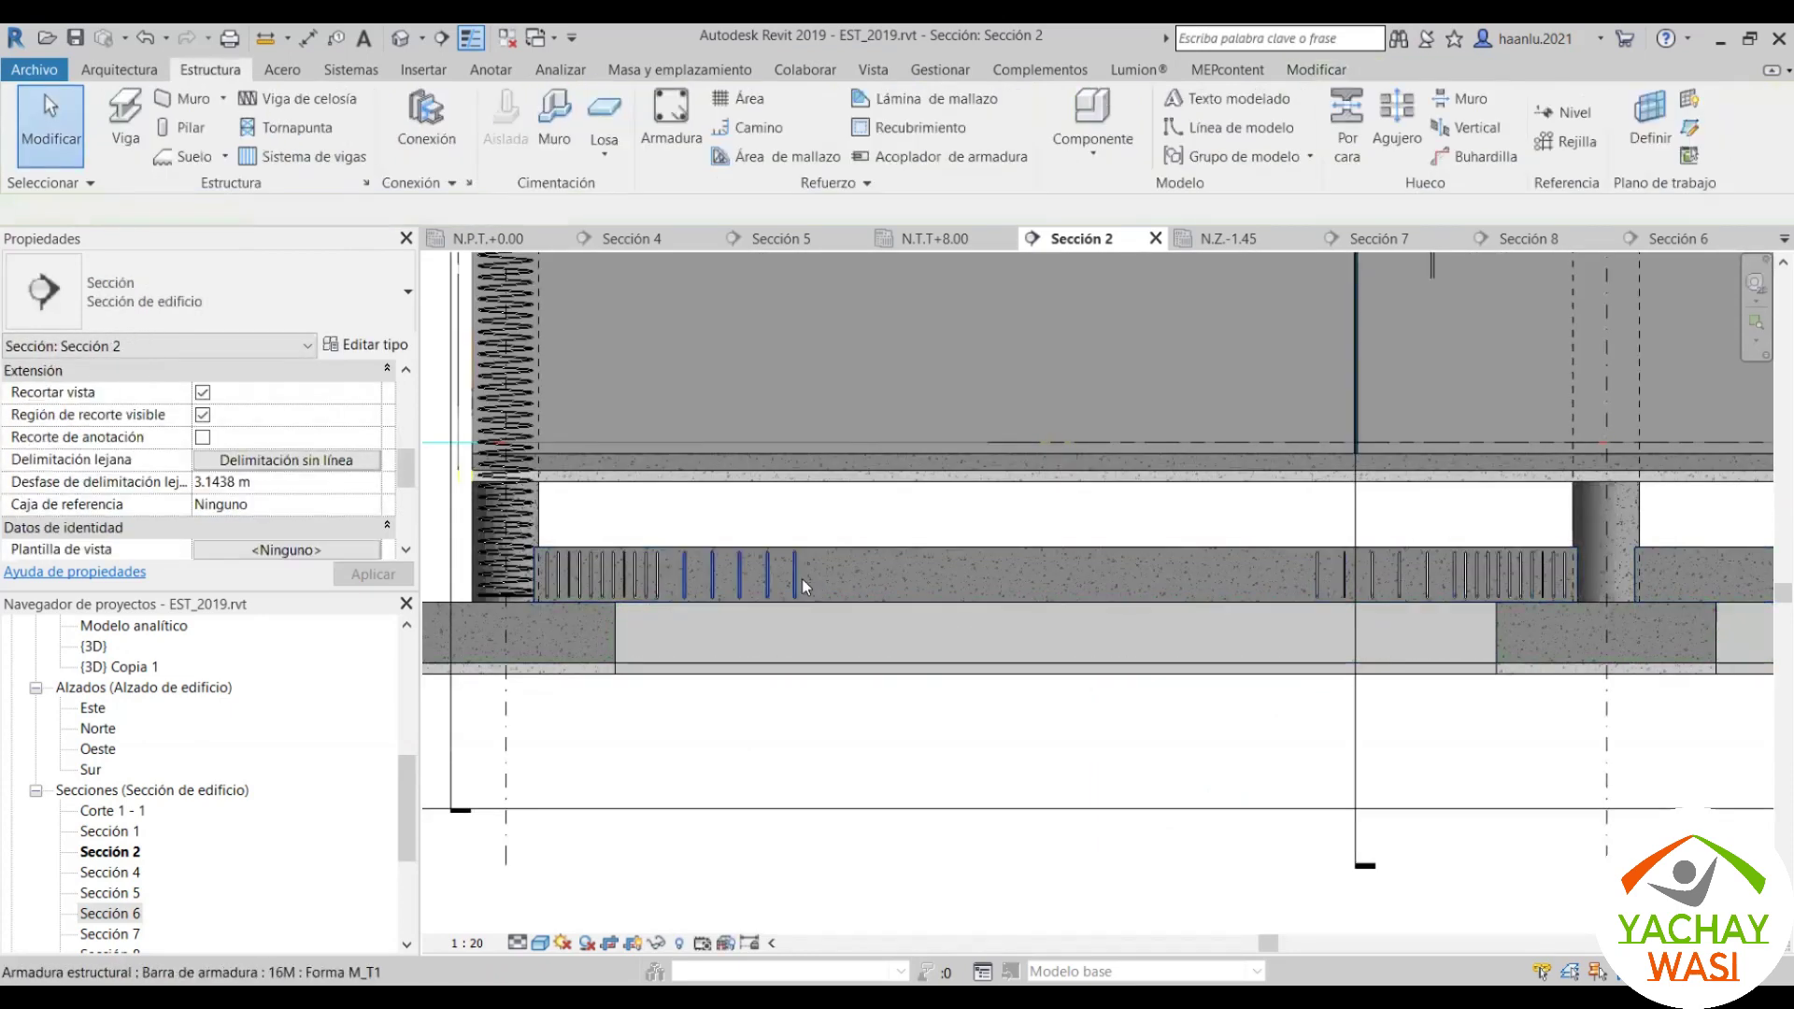
{"action": "left_click", "coordinate": [1316, 581]}
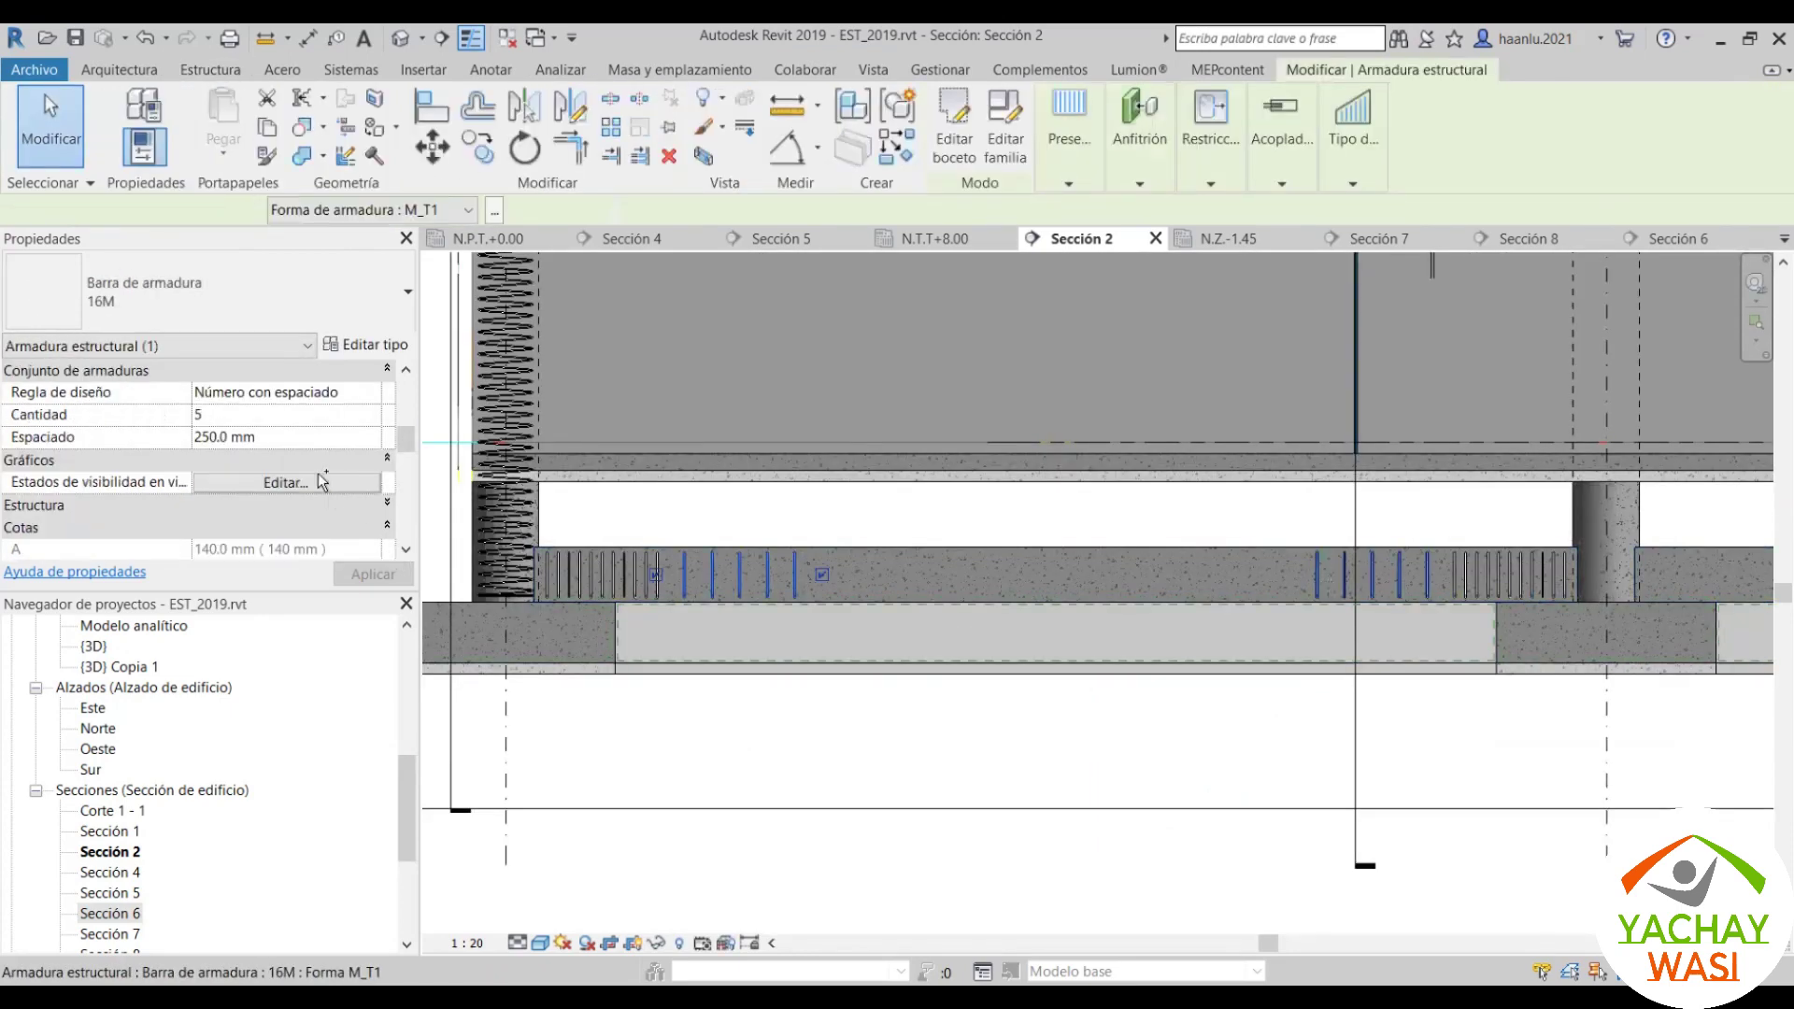
{"action": "left_click", "coordinate": [318, 414]}
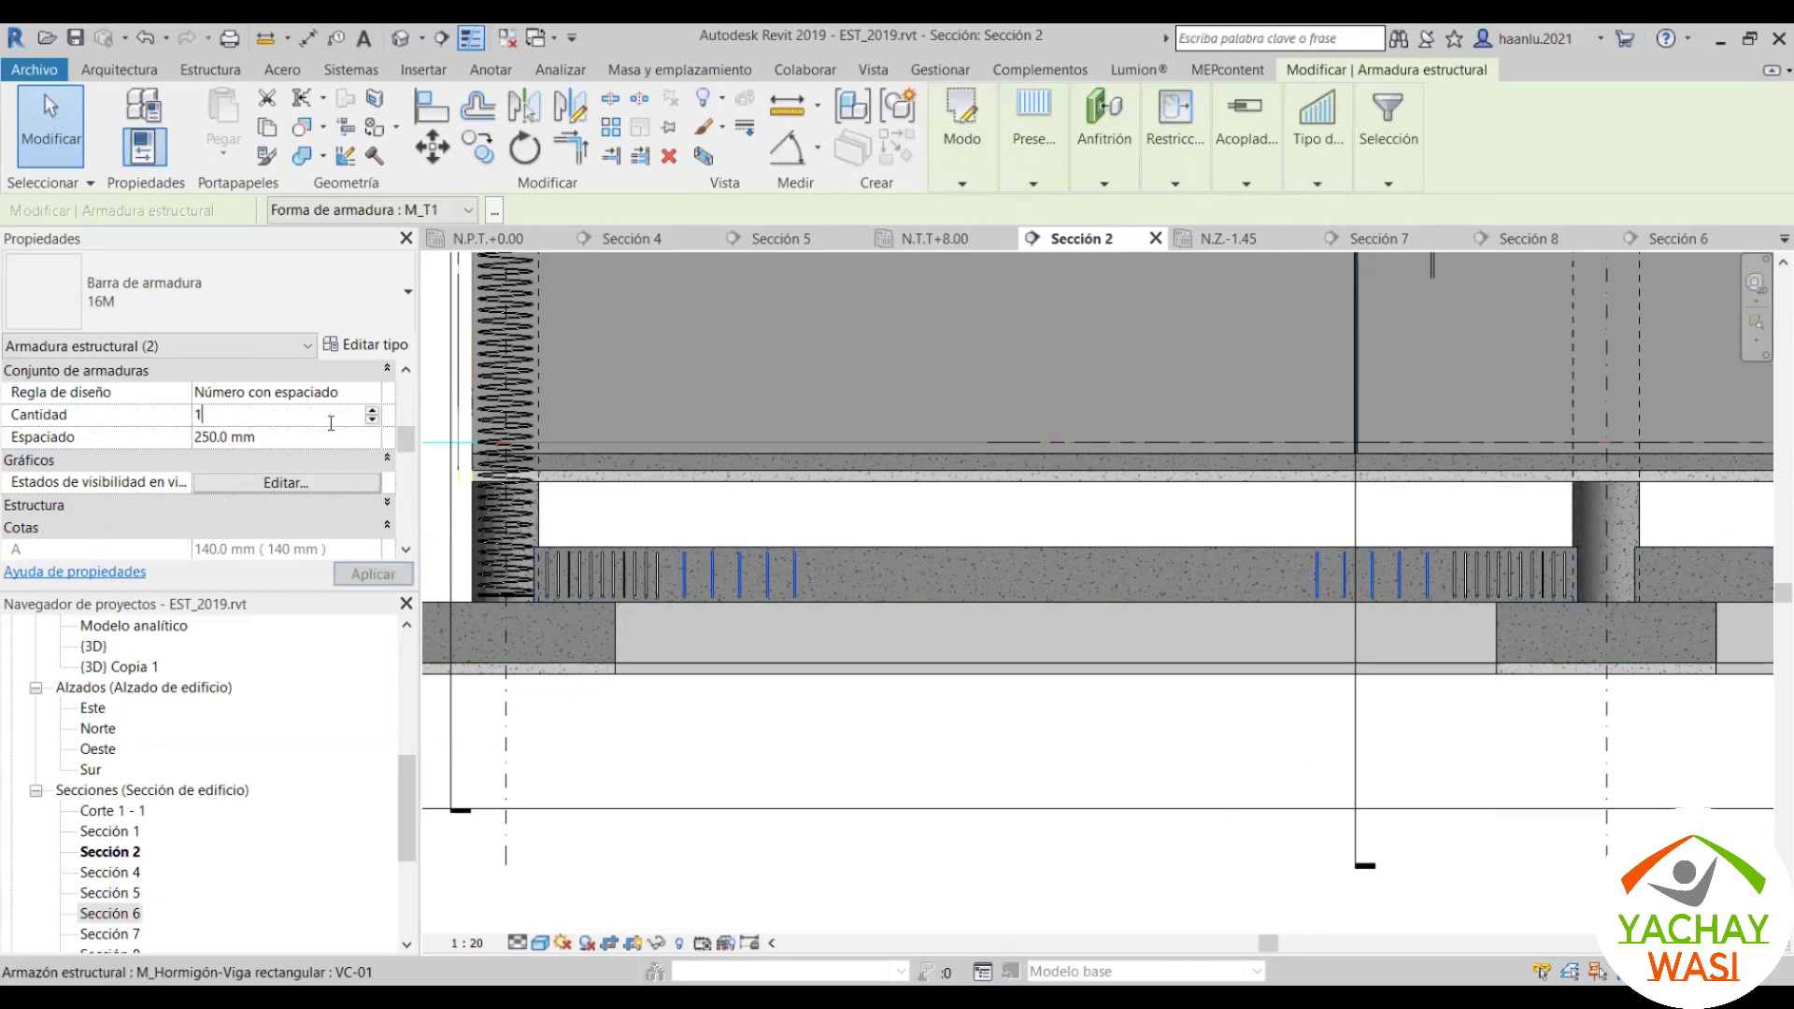
Step: Set both central stirrup sets of VC-01 to 14 bars at 250 mm spacing
{"action": "type", "text": "10"}
{"action": "left_click", "coordinate": [373, 574]}
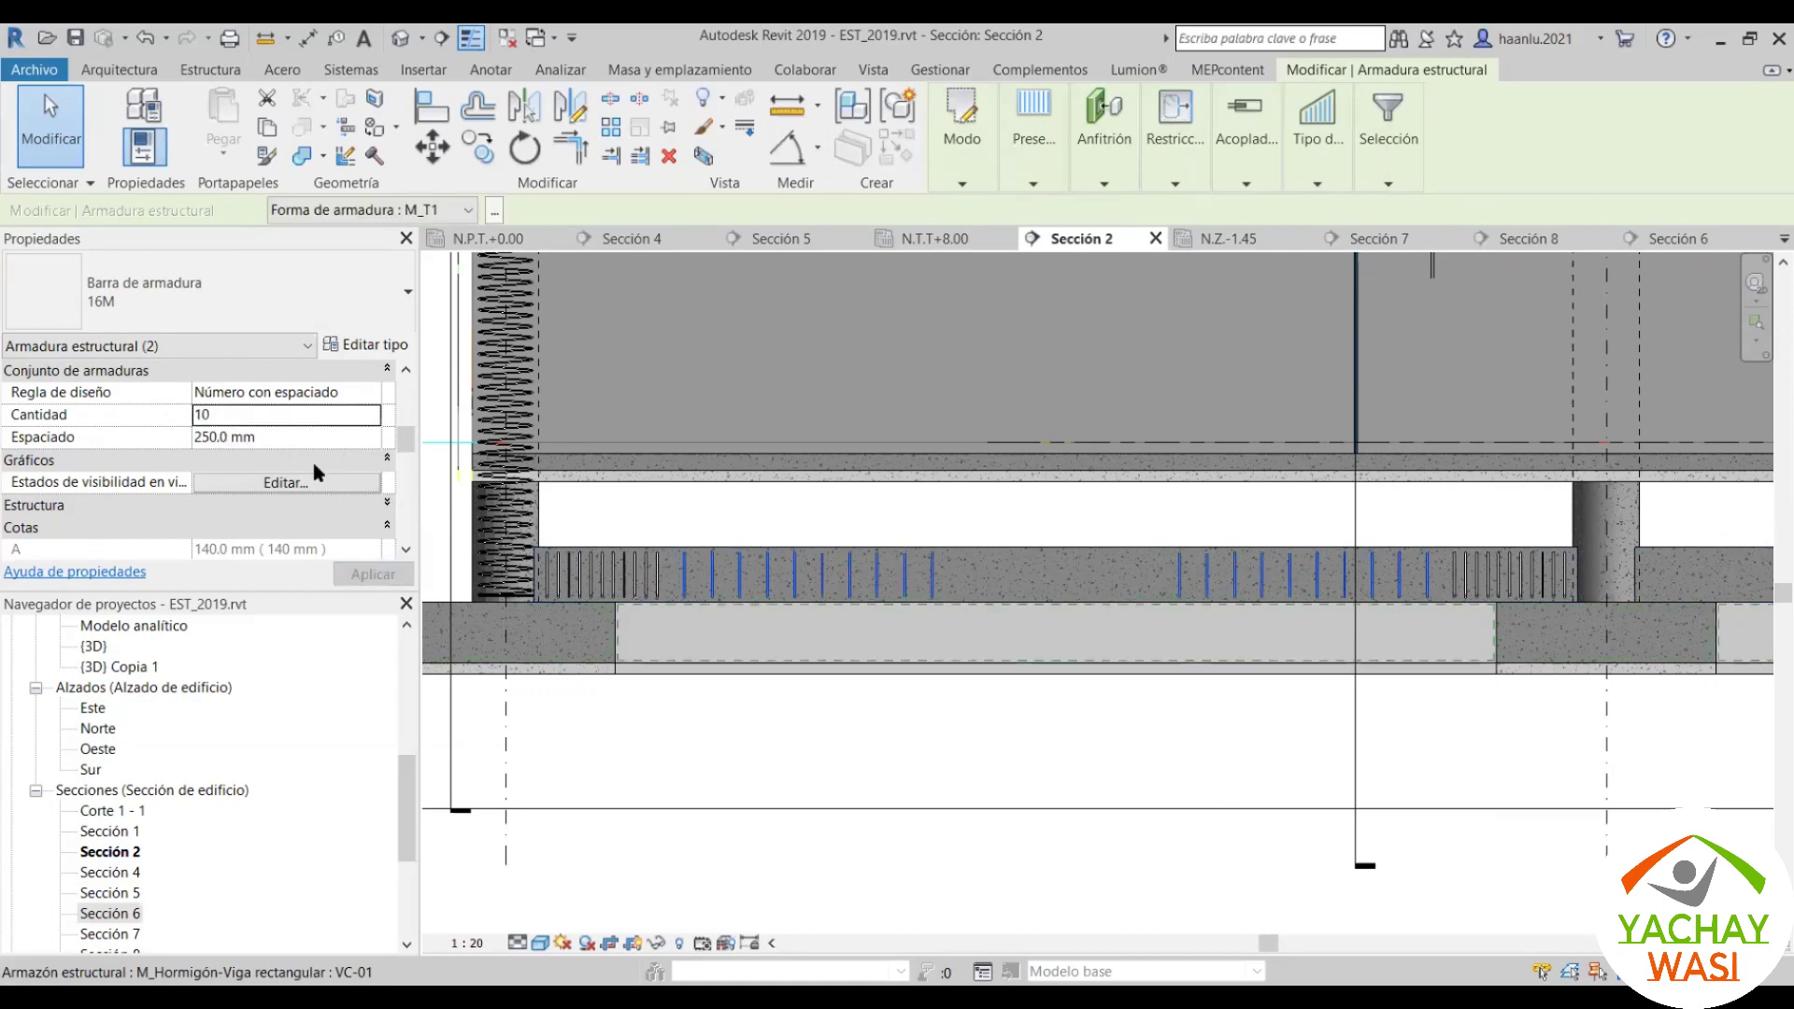
{"action": "left_click", "coordinate": [307, 414]}
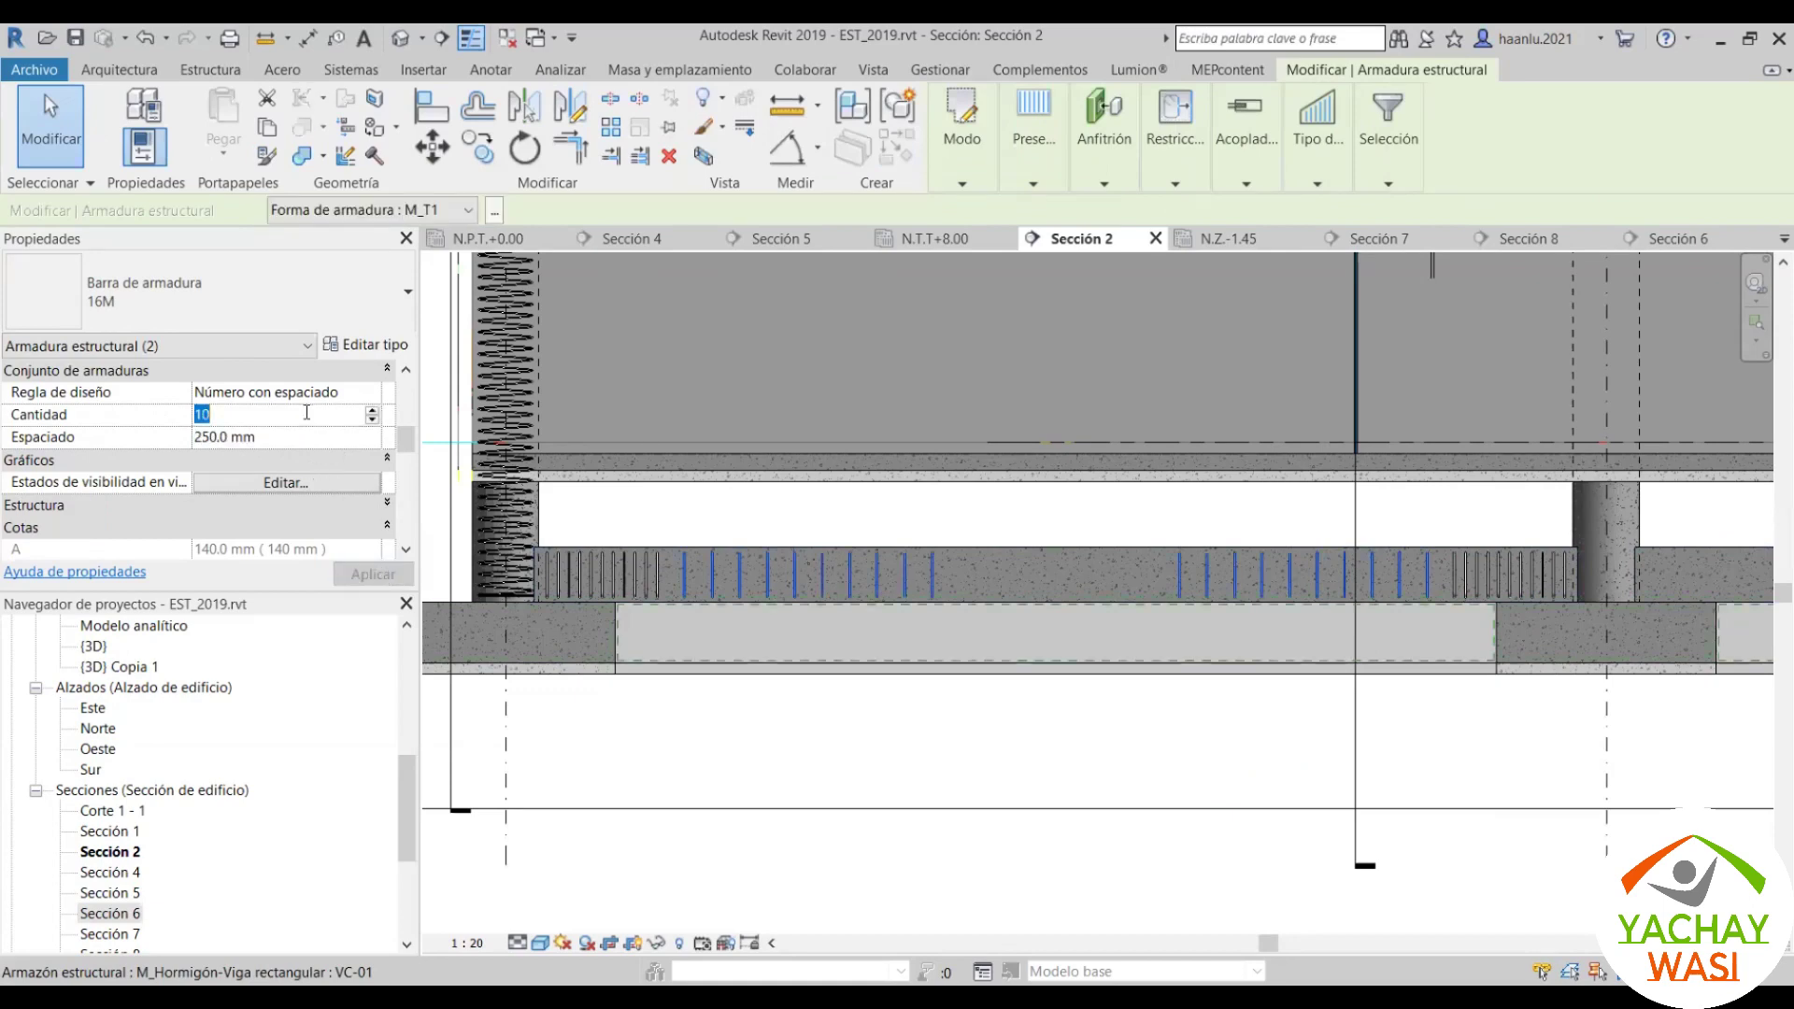
{"action": "type", "text": "15"}
{"action": "left_click", "coordinate": [362, 573]}
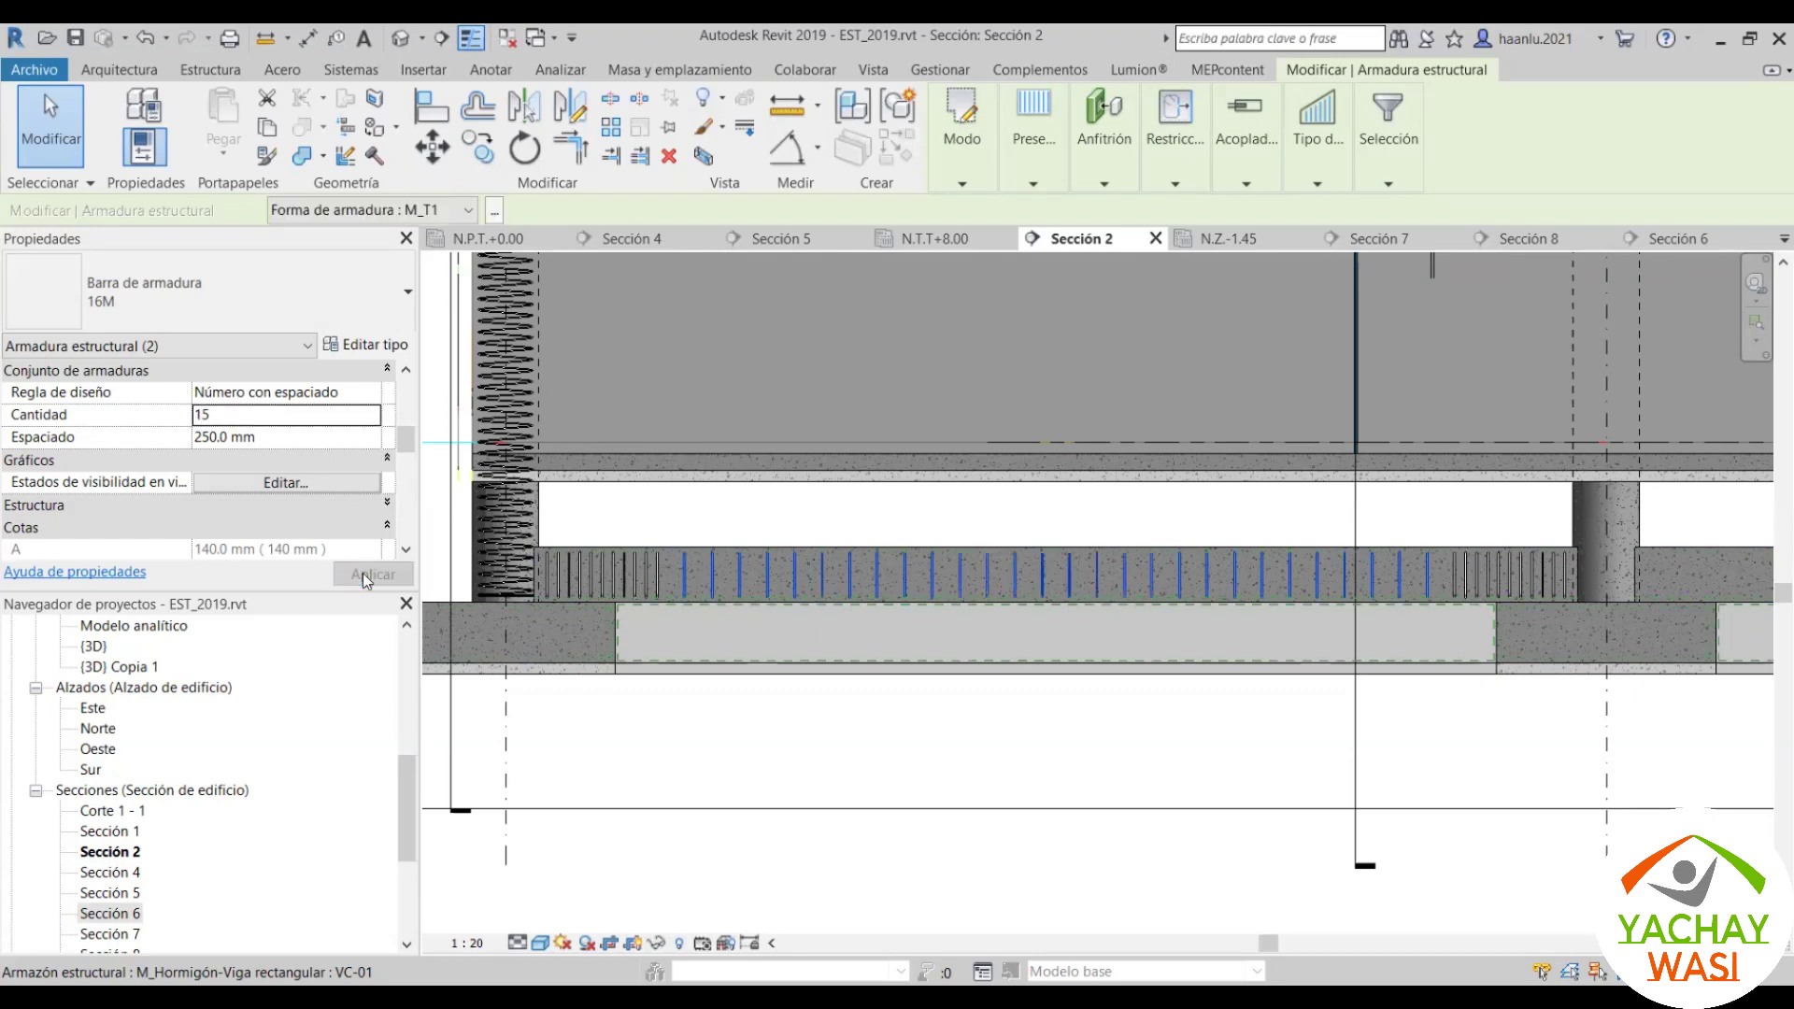
{"action": "double_click", "coordinate": [263, 421]}
{"action": "type", "text": "14"}
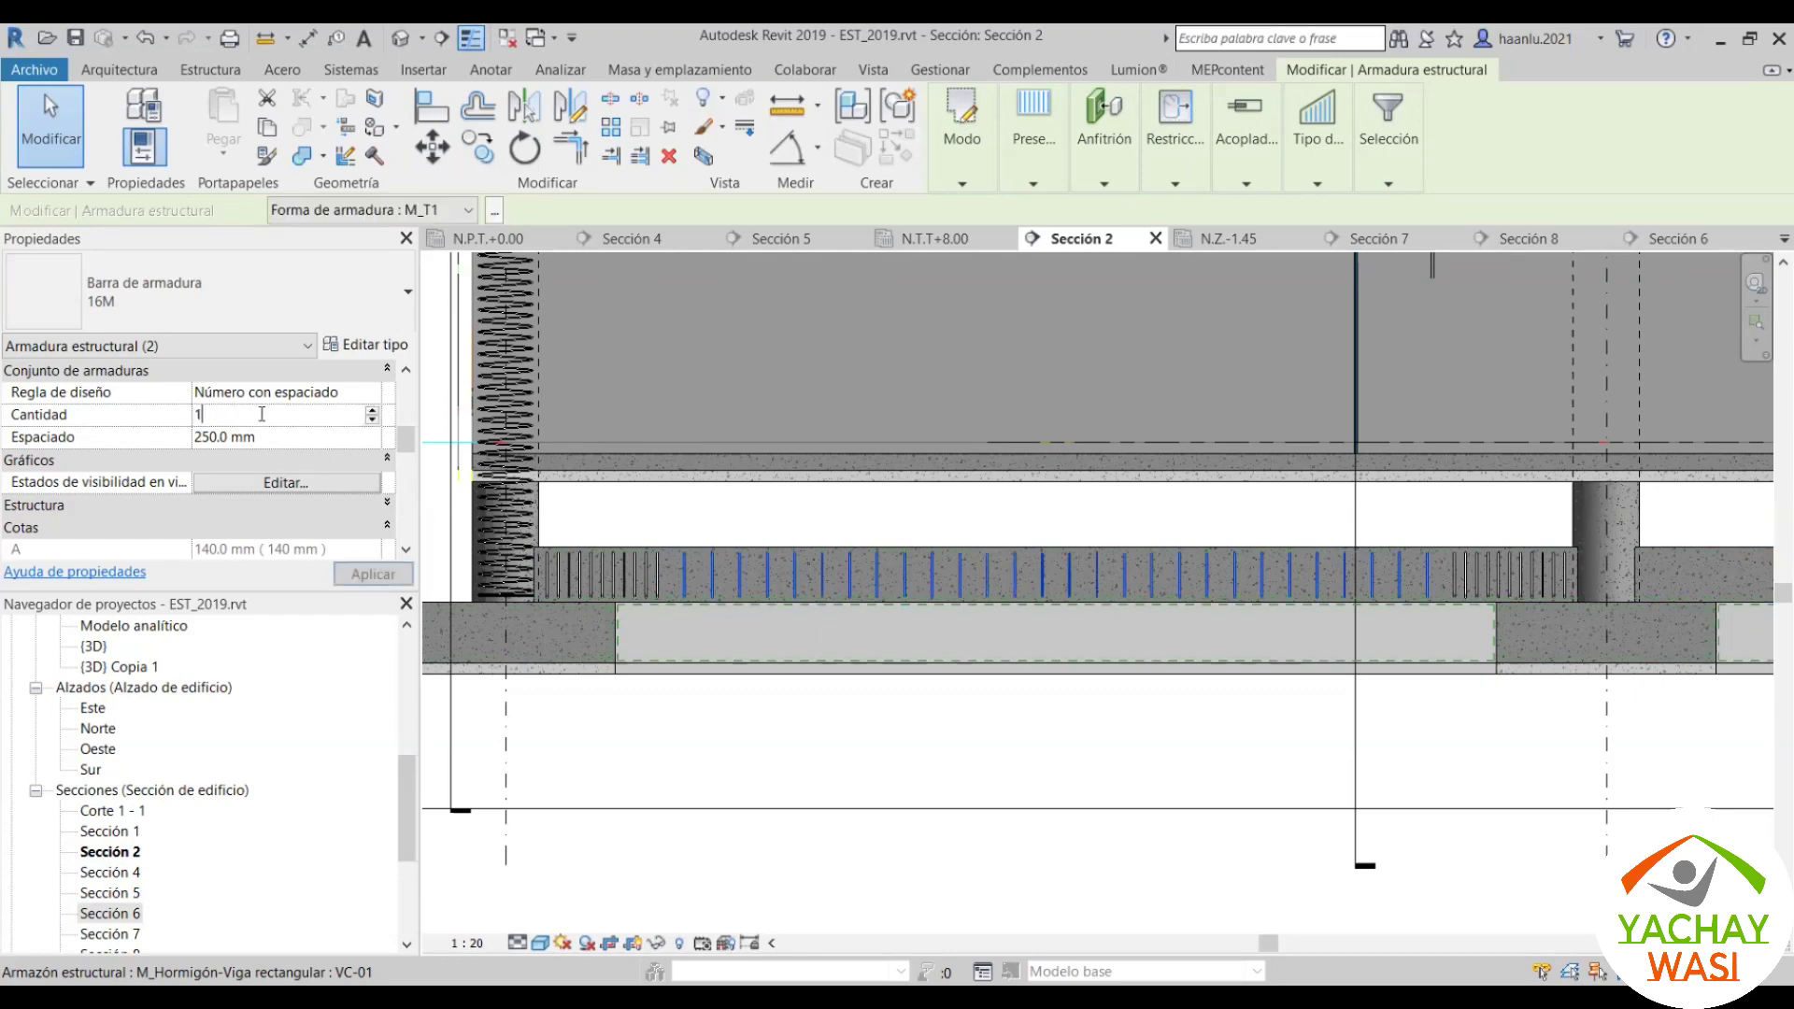
{"action": "left_click", "coordinate": [360, 576]}
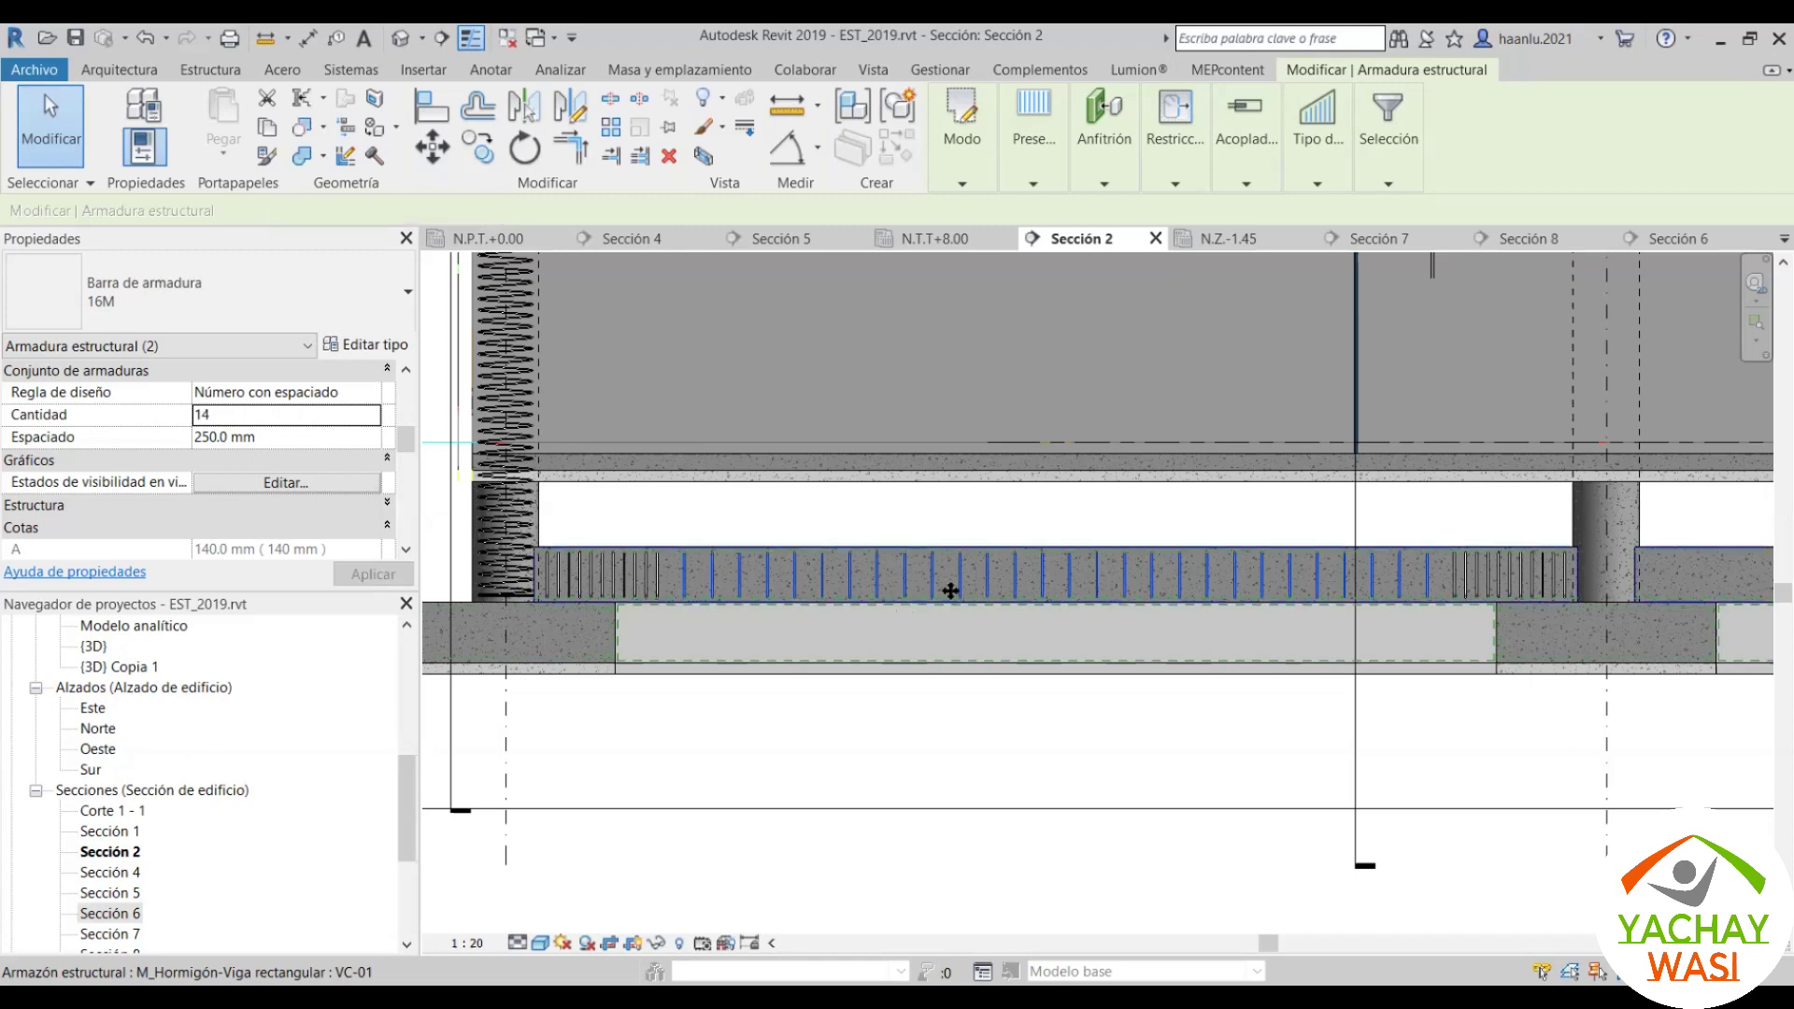
{"action": "key", "text": "Escape"}
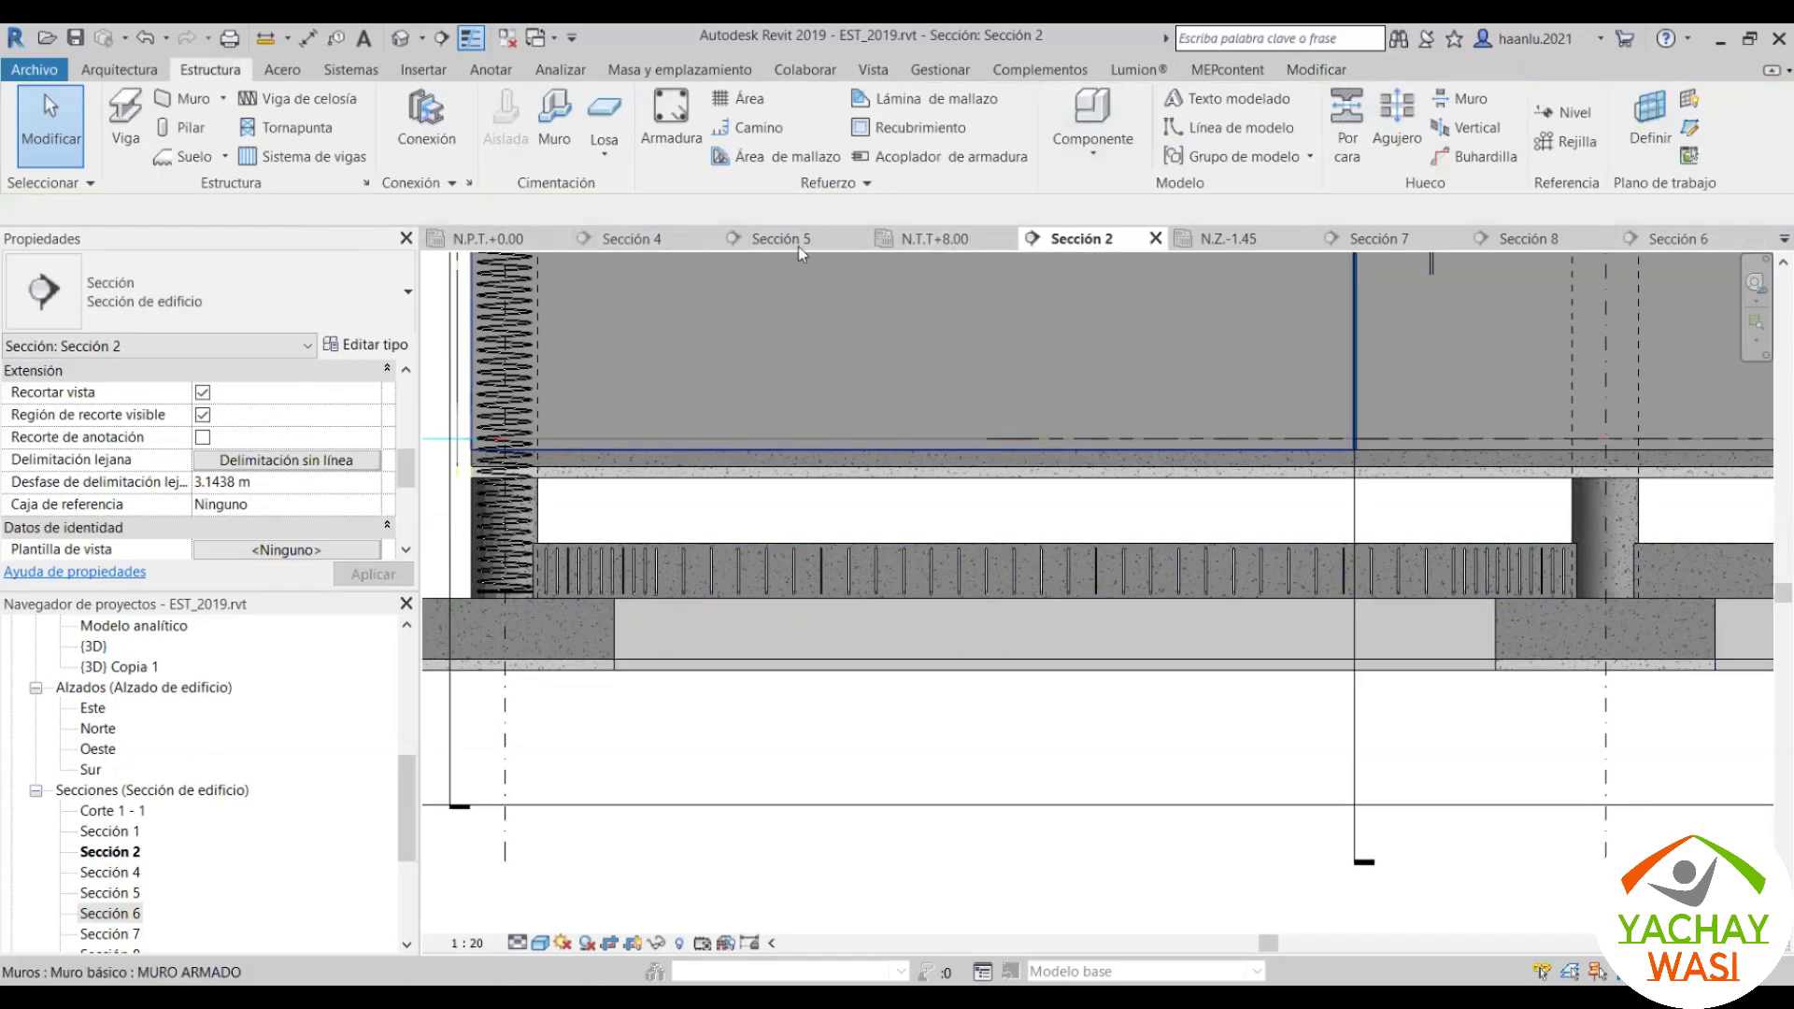
Step: Open the {3D} Copia 1 view and orbit to see the whole structure
{"action": "left_click", "coordinate": [1784, 239]}
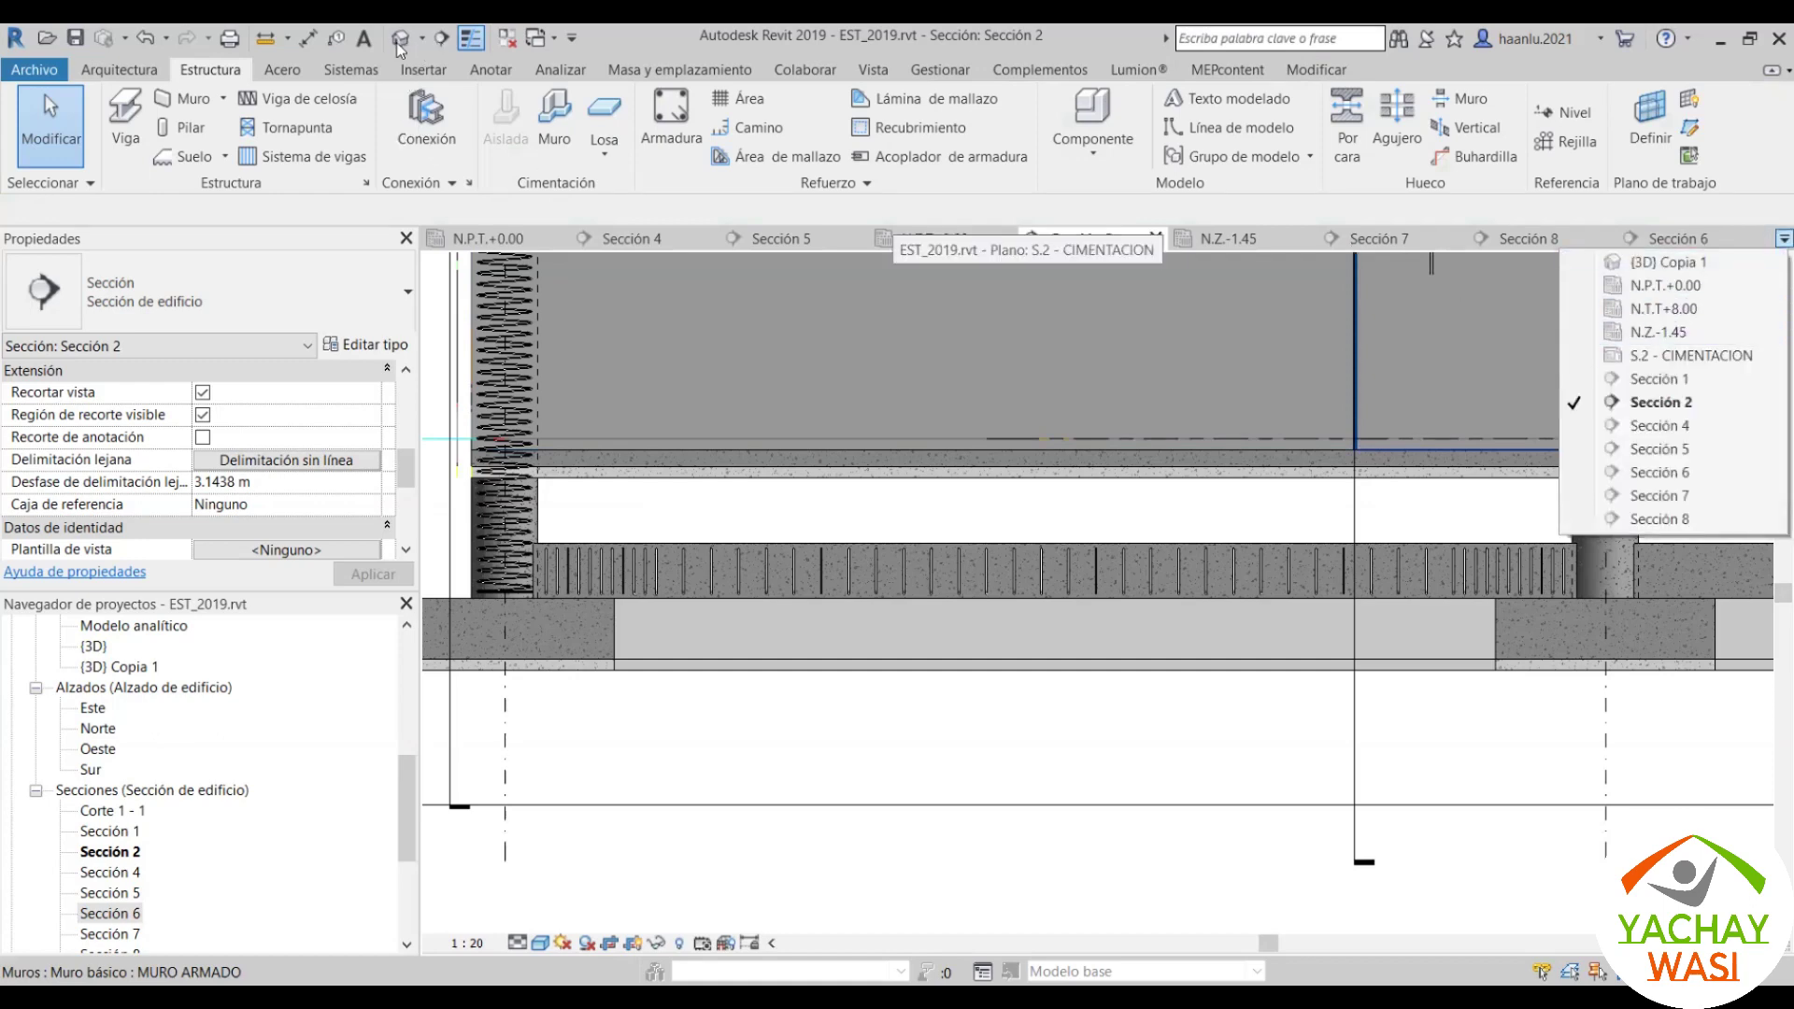
{"action": "left_click", "coordinate": [513, 44]}
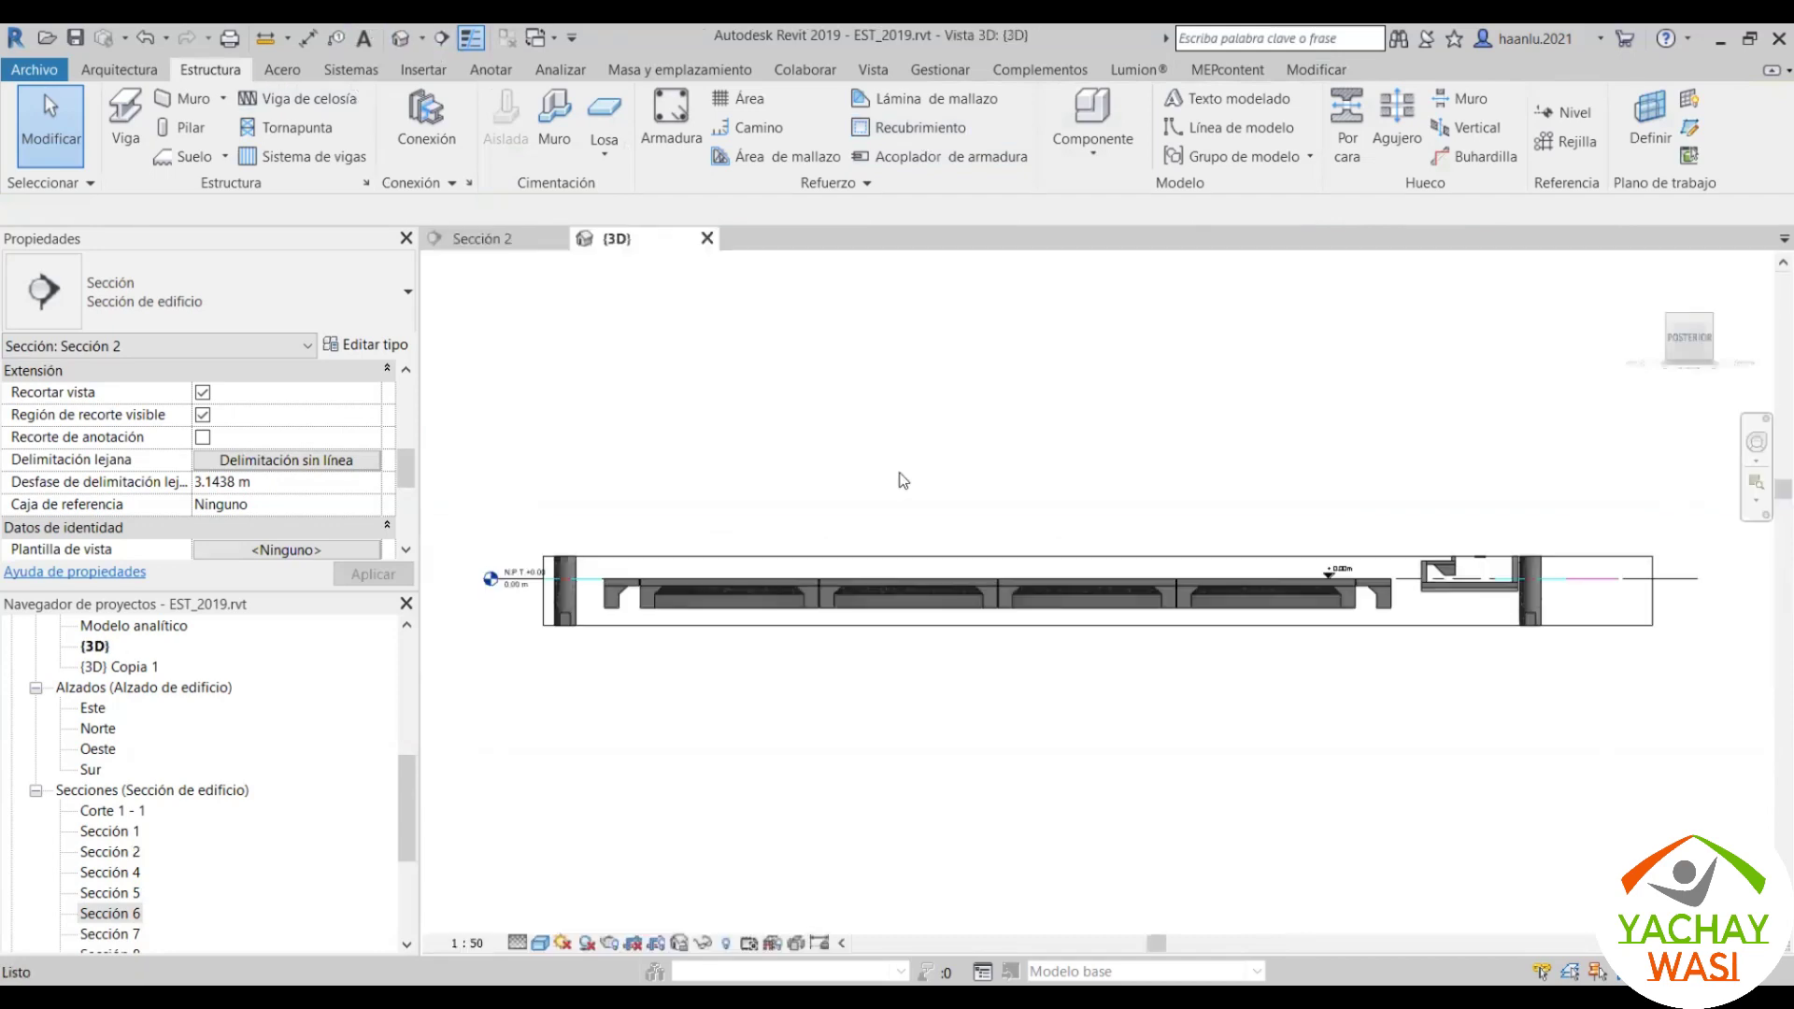
{"action": "double_click", "coordinate": [126, 667]}
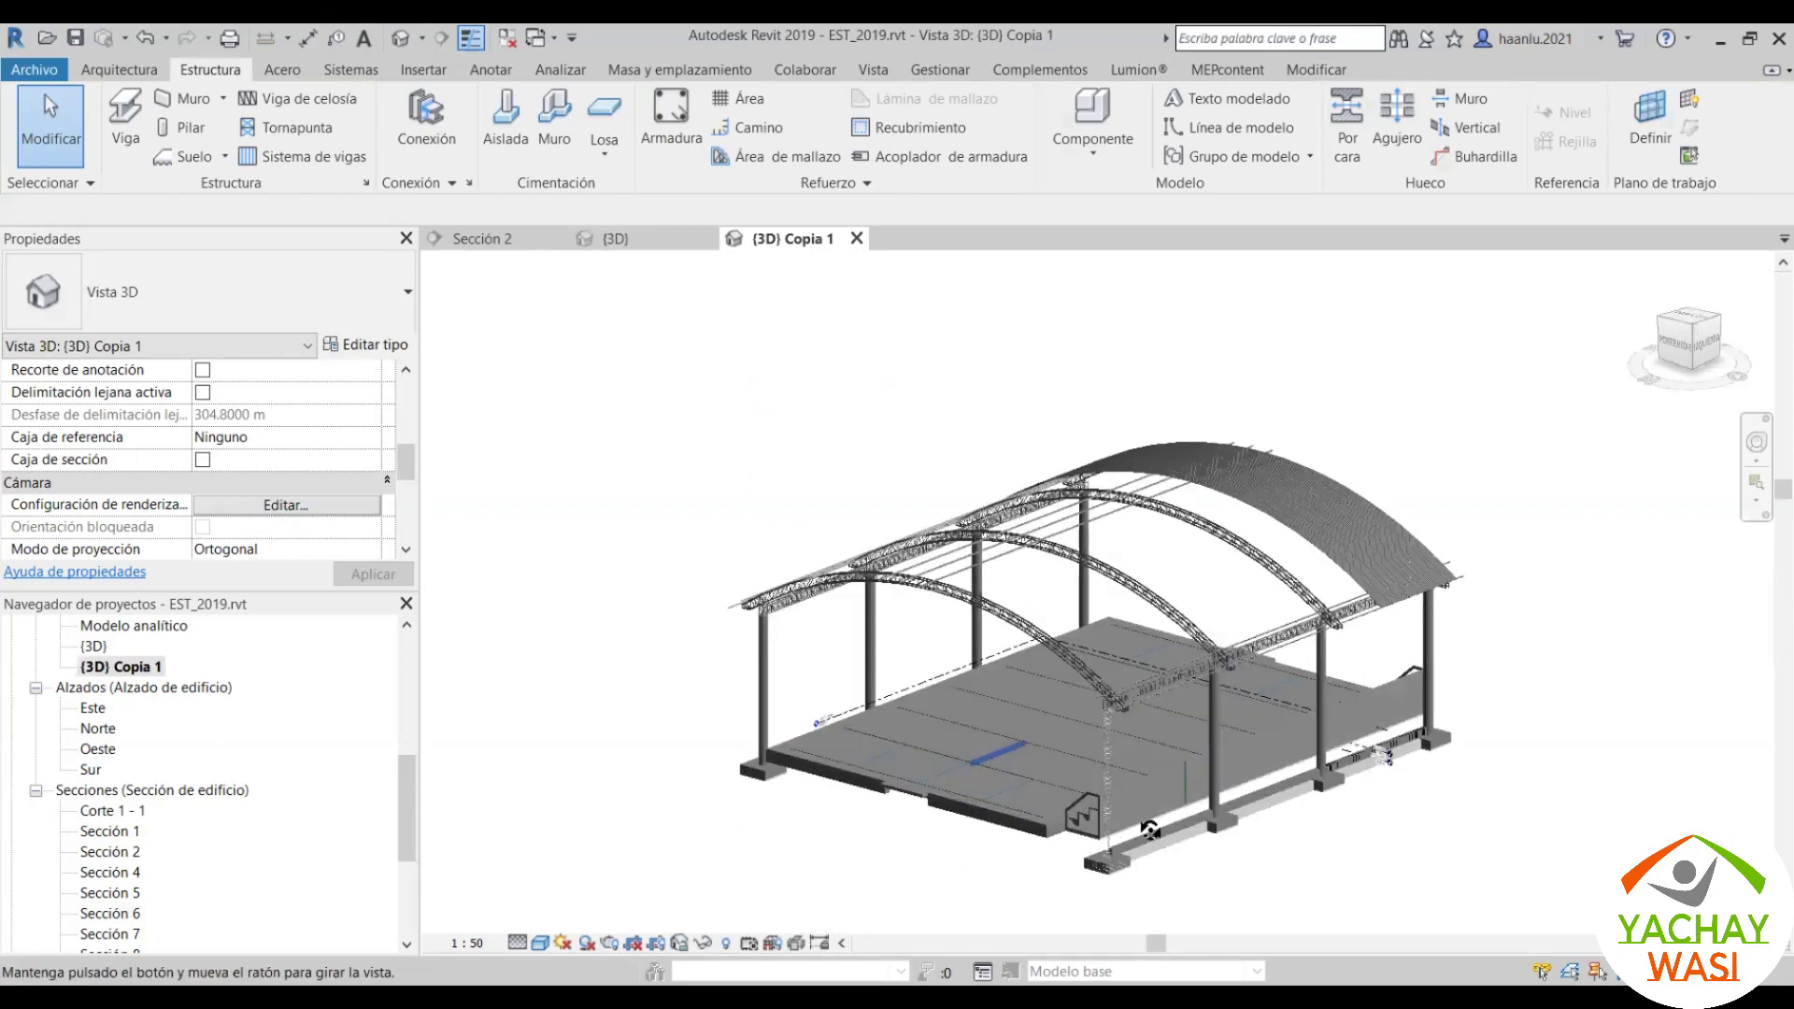
{"action": "middle_click_drag", "start_coordinate": [1023, 768], "coordinate": [998, 822], "text": "shift"}
{"action": "scroll", "coordinate": [1175, 824], "scroll_direction": "up", "scroll_amount": 5}
{"action": "scroll", "coordinate": [1175, 824], "scroll_direction": "up", "scroll_amount": 5}
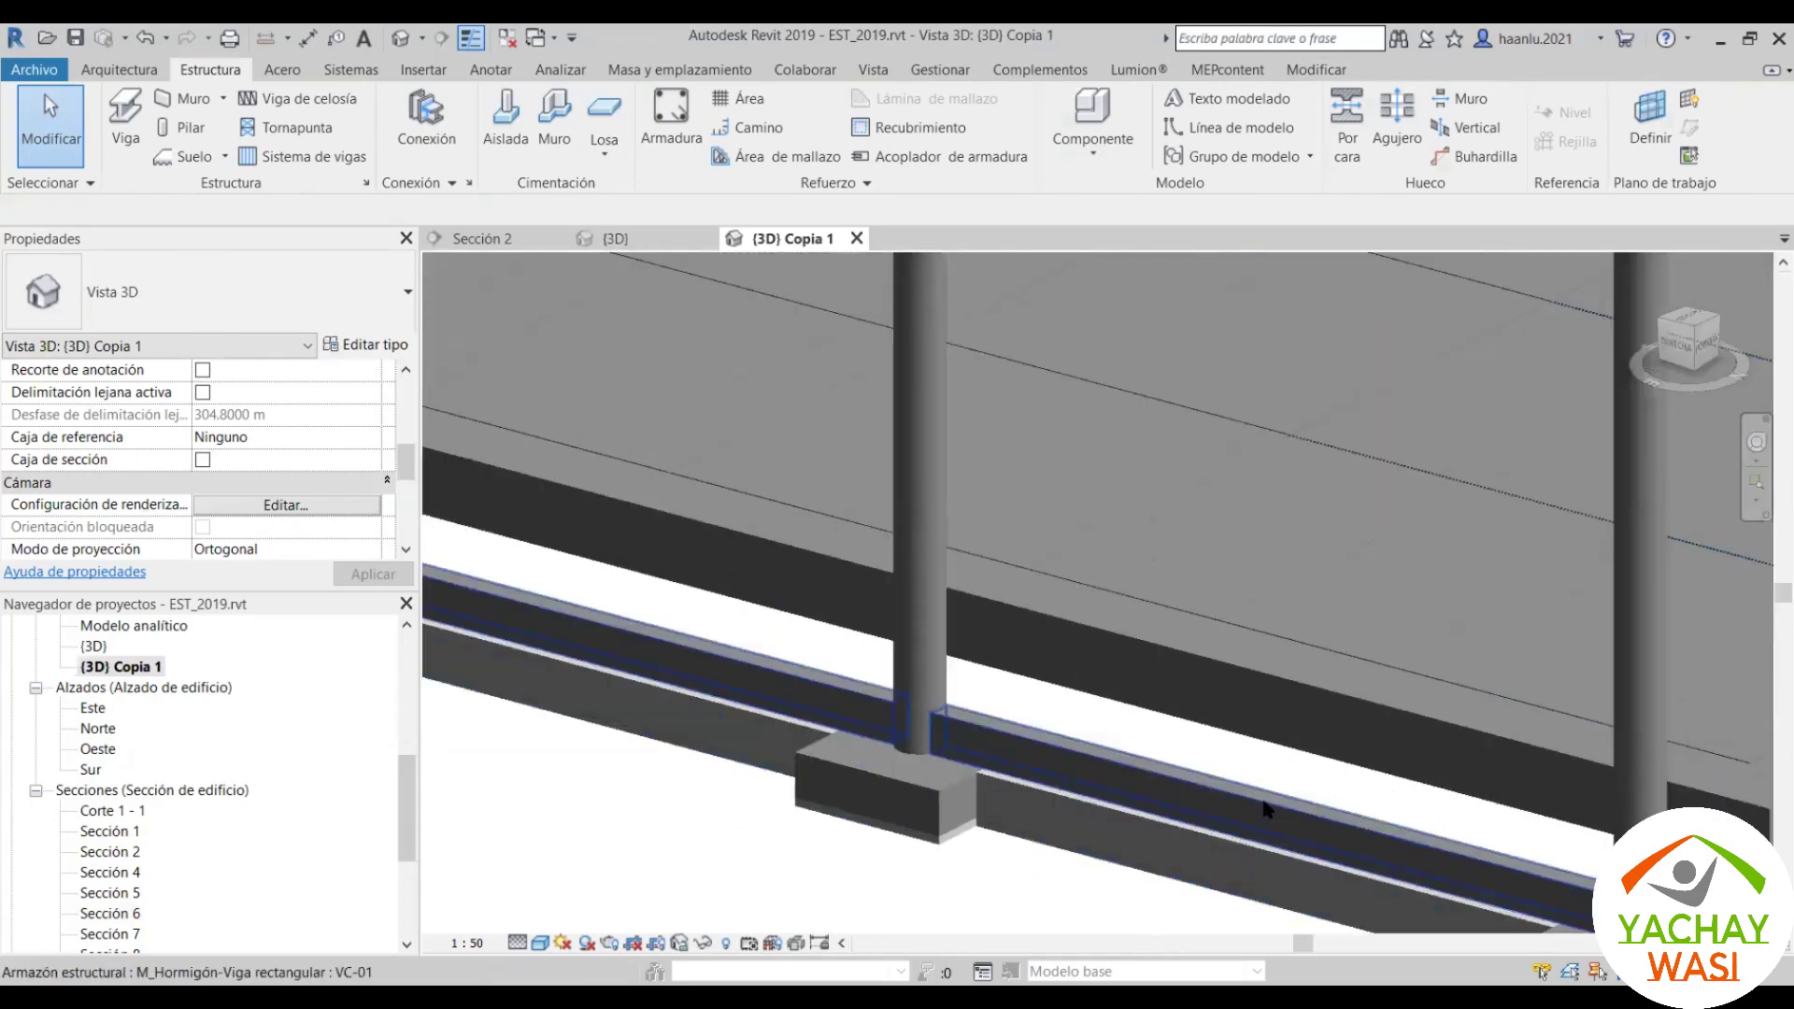
{"action": "scroll", "coordinate": [1265, 813], "scroll_direction": "up", "scroll_amount": 3}
Step: Select beam VC-01 and zoom in along it toward its stirrups
{"action": "left_click", "coordinate": [1265, 813]}
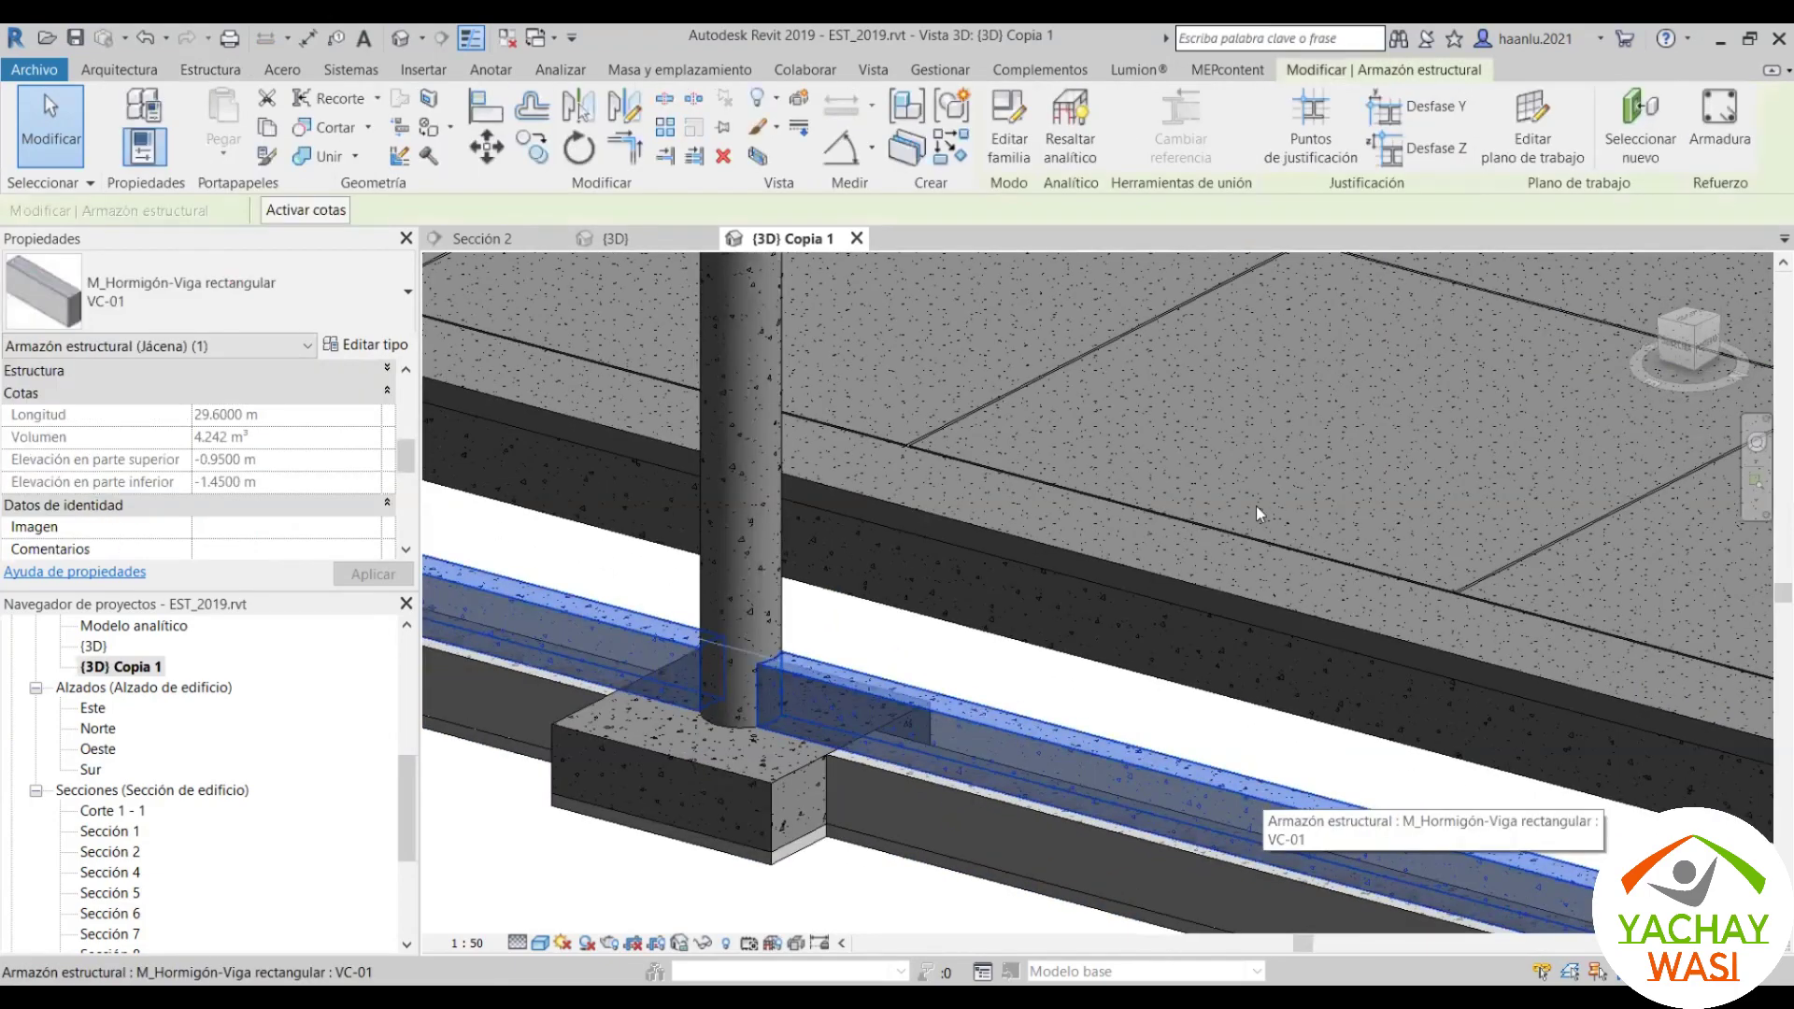
{"action": "scroll", "coordinate": [842, 557], "scroll_direction": "down", "scroll_amount": 10}
{"action": "middle_click_drag", "start_coordinate": [842, 557], "coordinate": [897, 787], "text": "shift"}
{"action": "scroll", "coordinate": [1004, 798], "scroll_direction": "up", "scroll_amount": 3}
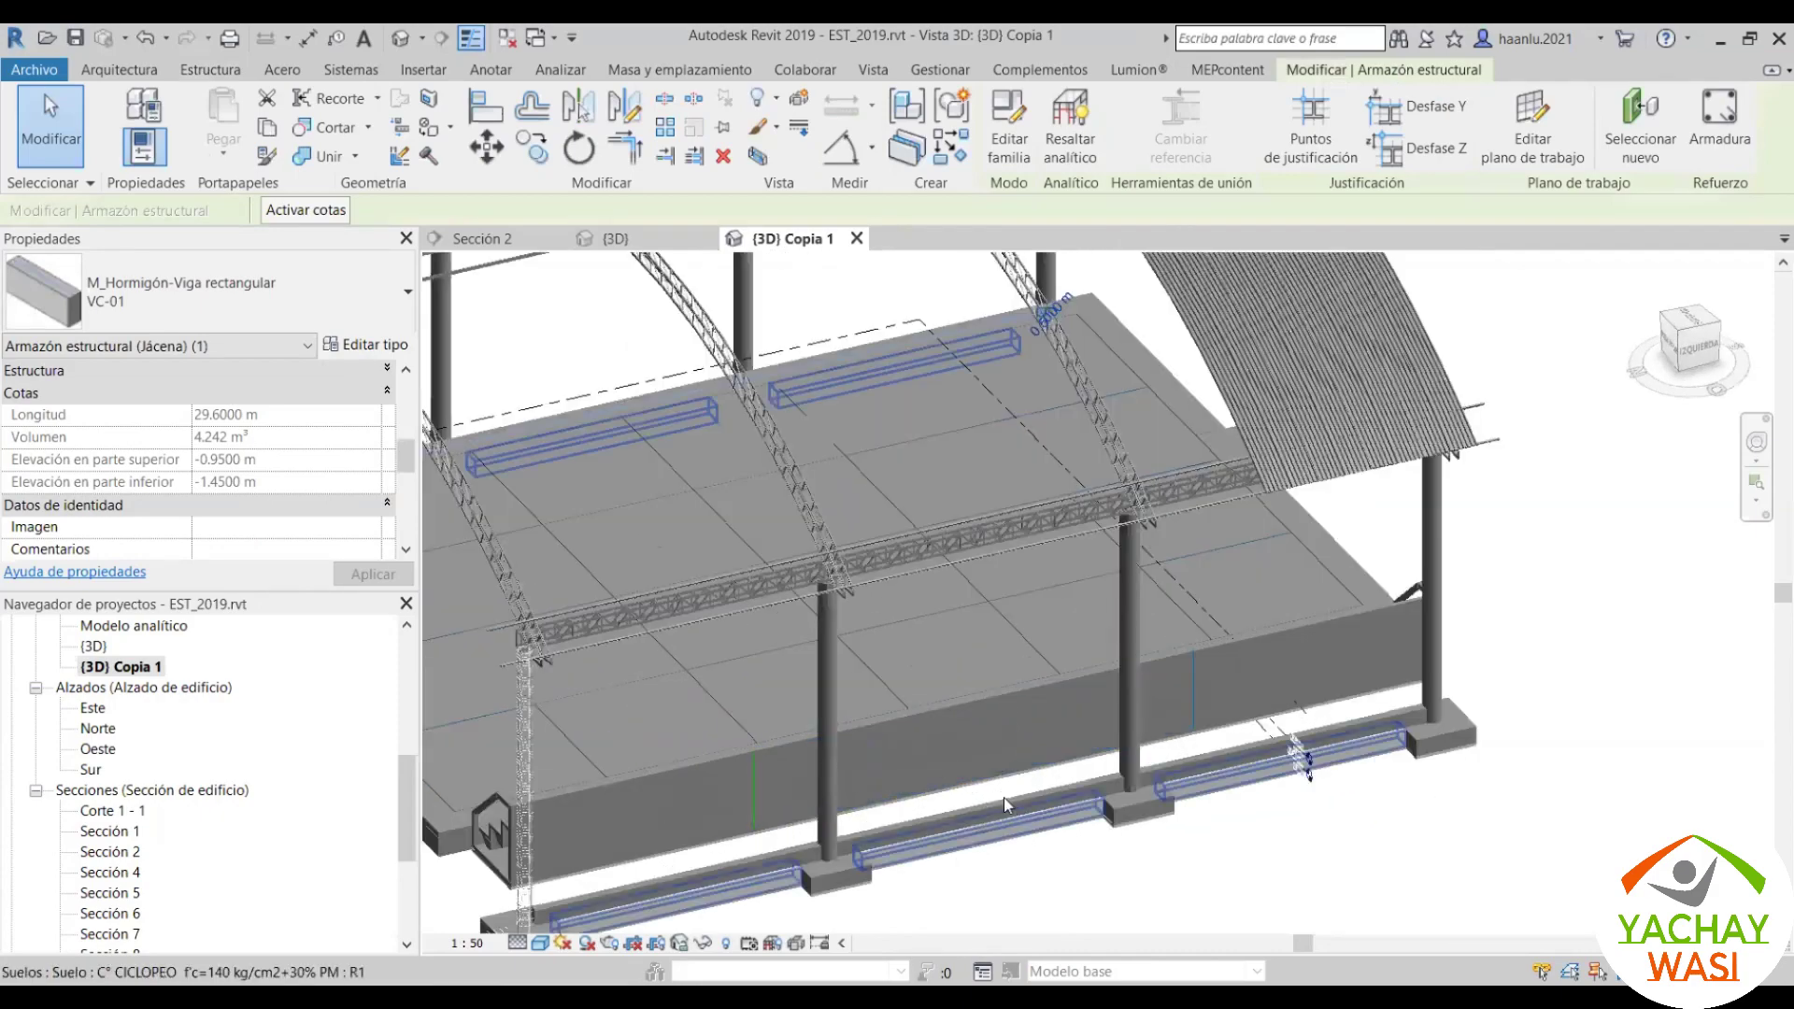
{"action": "scroll", "coordinate": [1004, 798], "scroll_direction": "up", "scroll_amount": 4}
{"action": "mouse_move", "coordinate": [1111, 701]}
{"action": "middle_mouse_down"}
{"action": "mouse_move", "coordinate": [1145, 681]}
{"action": "mouse_move", "coordinate": [1041, 587]}
{"action": "middle_mouse_up"}
{"action": "scroll", "coordinate": [1145, 680], "scroll_direction": "up", "scroll_amount": 2}
{"action": "scroll", "coordinate": [1042, 586], "scroll_direction": "up", "scroll_amount": 2}
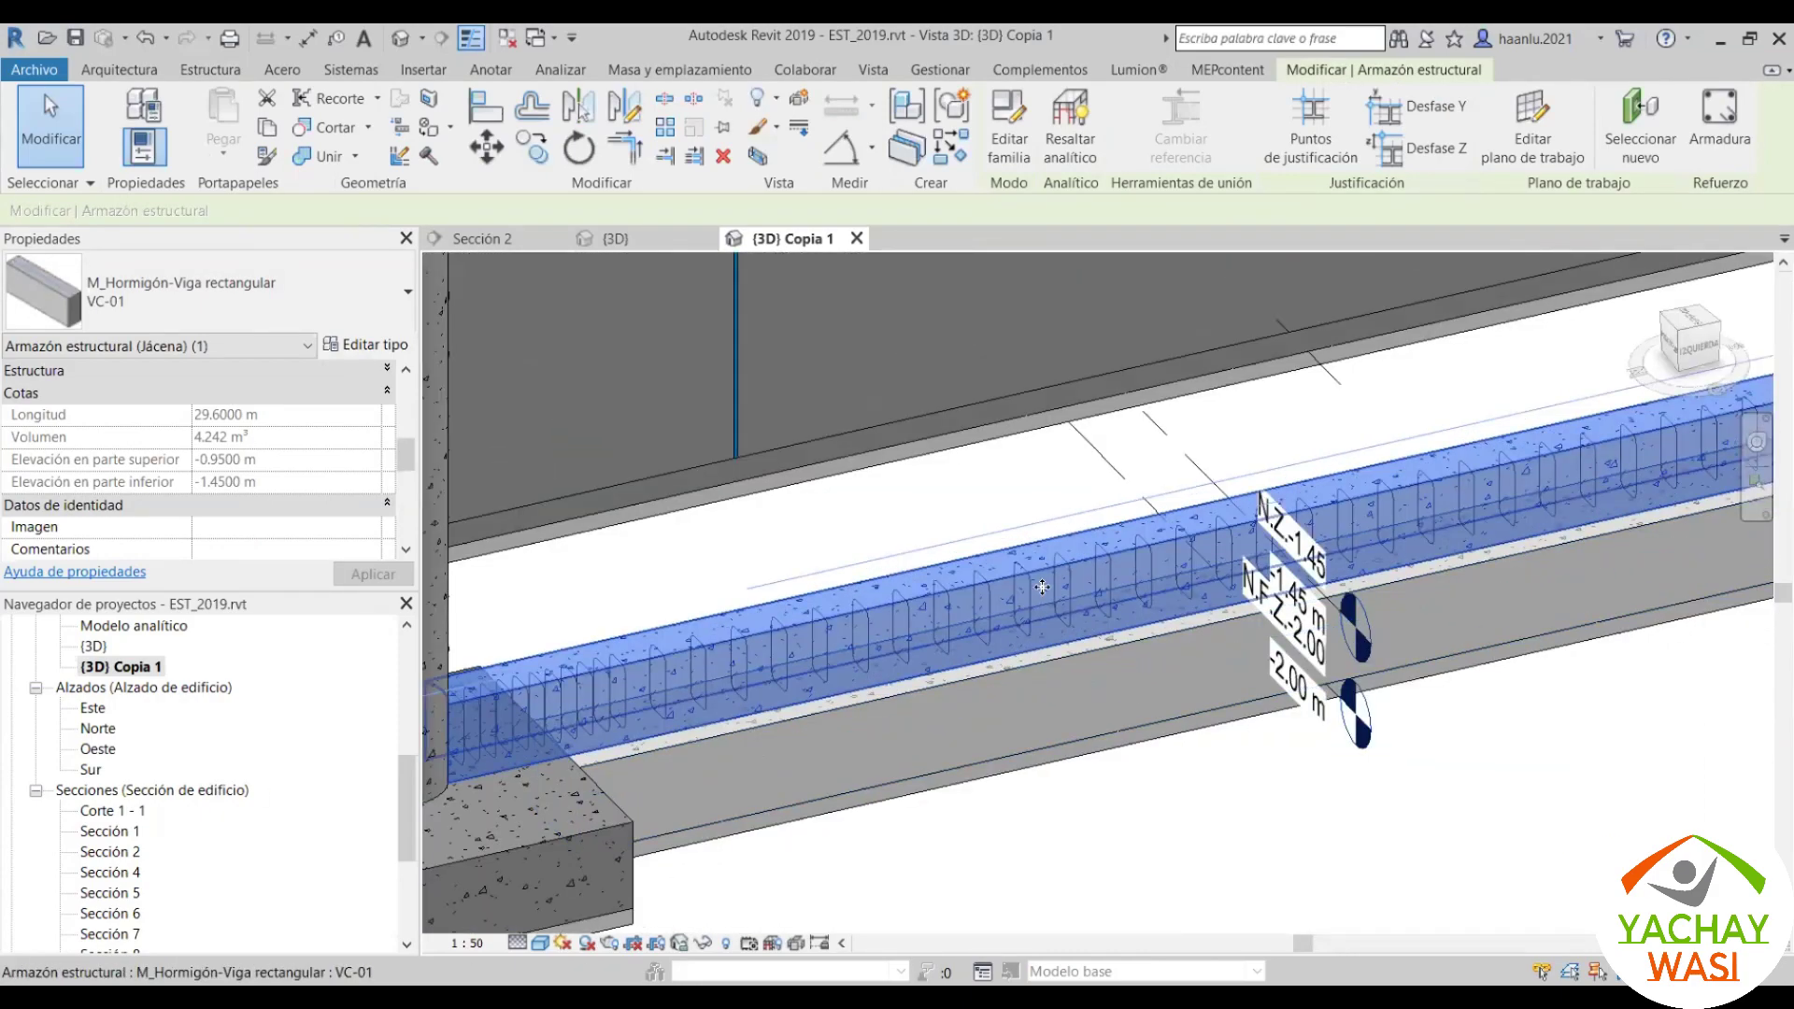
{"action": "scroll", "coordinate": [1041, 586], "scroll_direction": "up", "scroll_amount": 1}
{"action": "key", "text": "Escape"}
{"action": "scroll", "coordinate": [1040, 586], "scroll_direction": "up", "scroll_amount": 2}
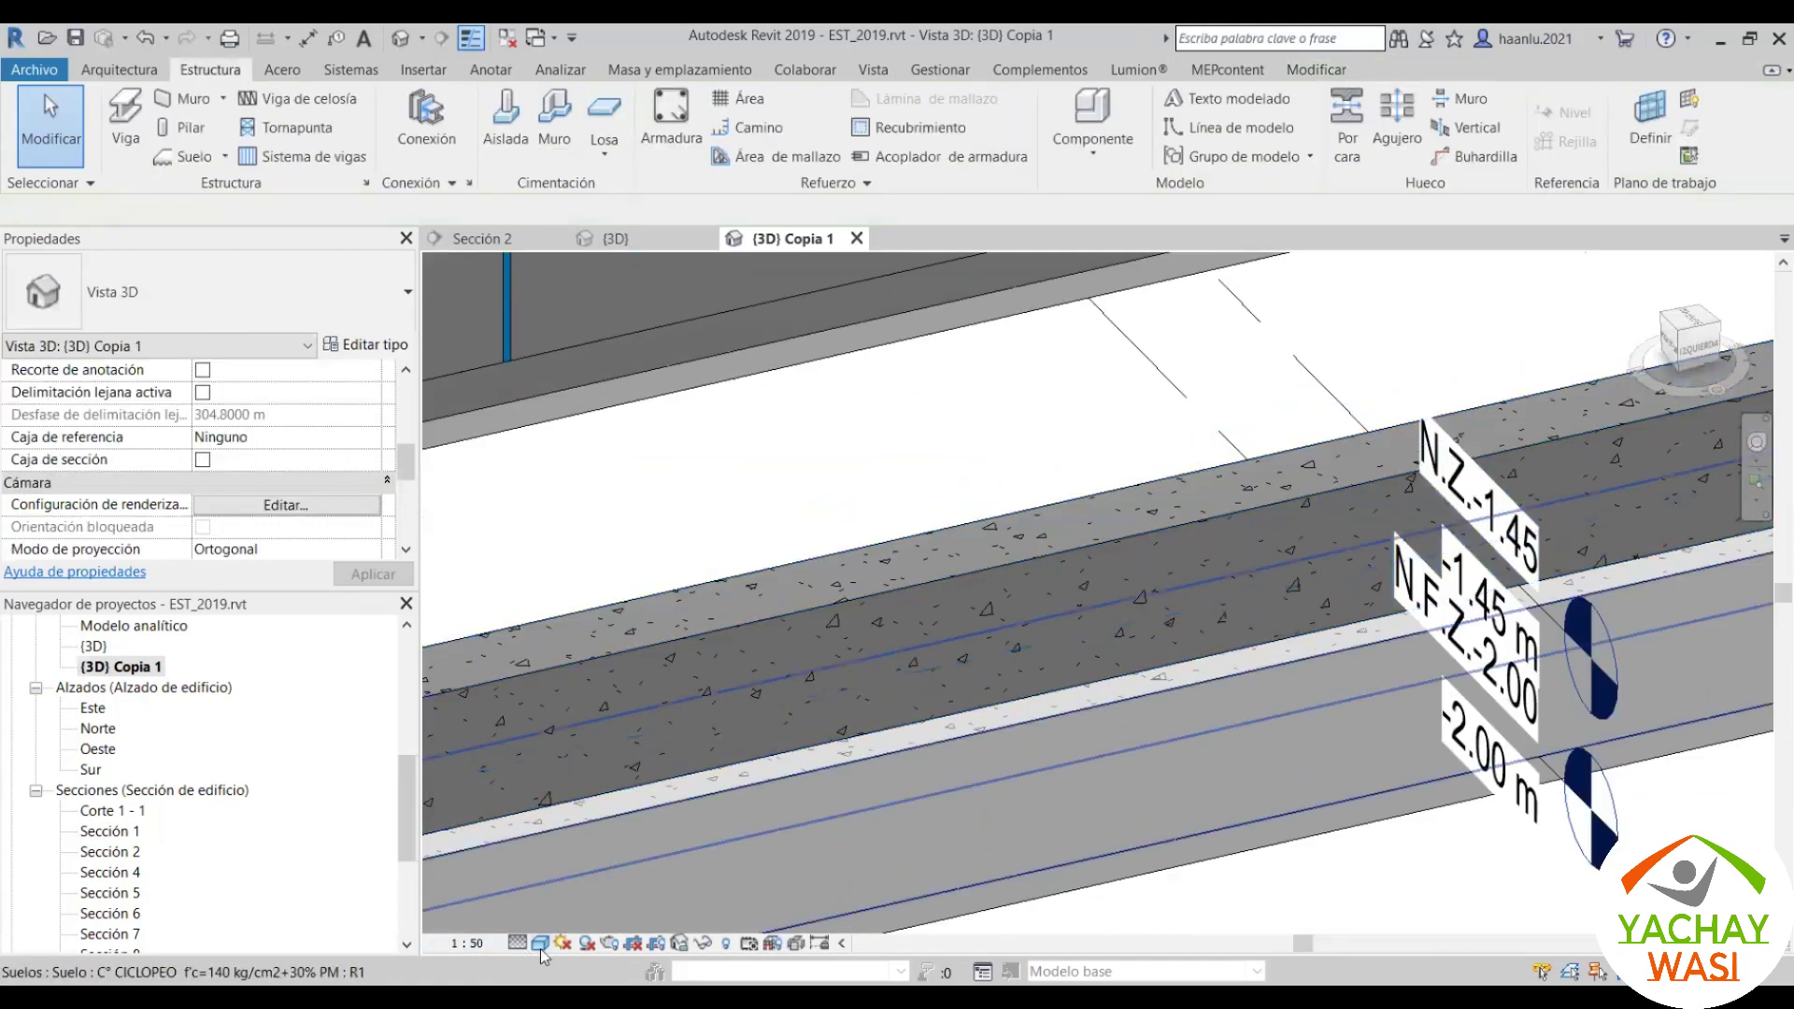
Step: Switch the {3D} Copia 1 visual style to wireframe (Estructura alámbrica)
{"action": "left_click", "coordinate": [540, 943]}
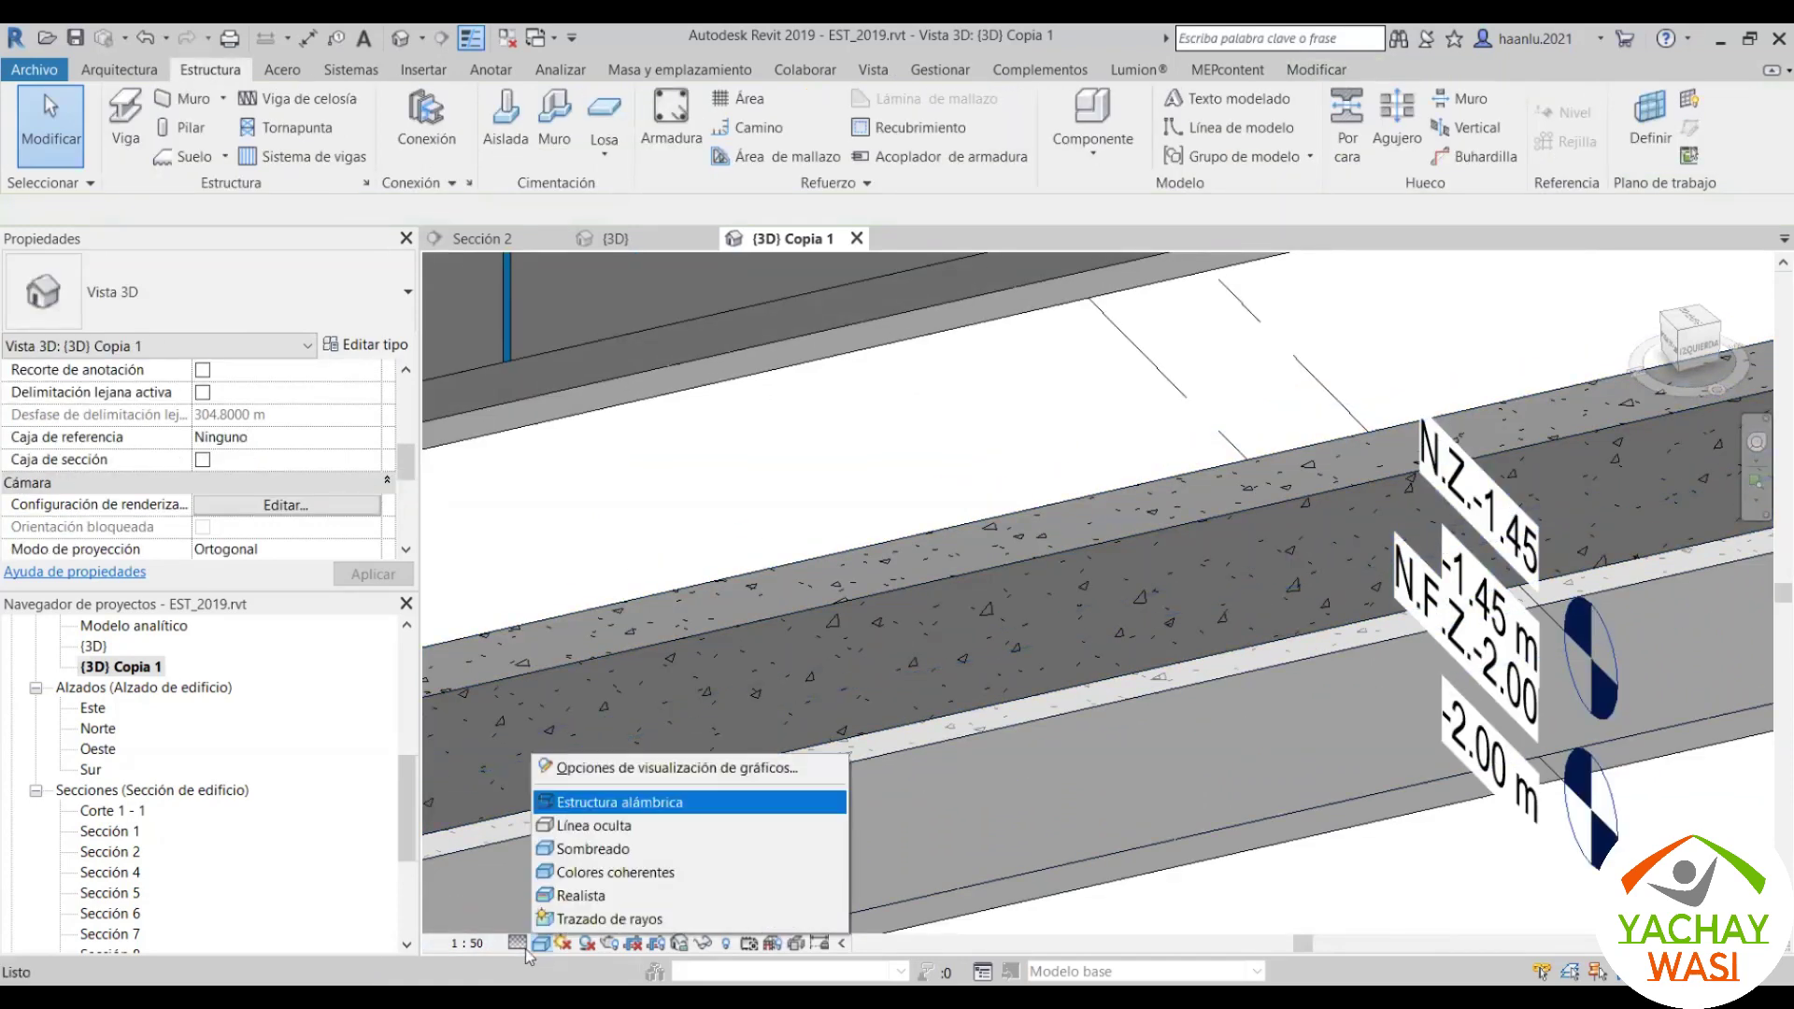
{"action": "left_click", "coordinate": [538, 946]}
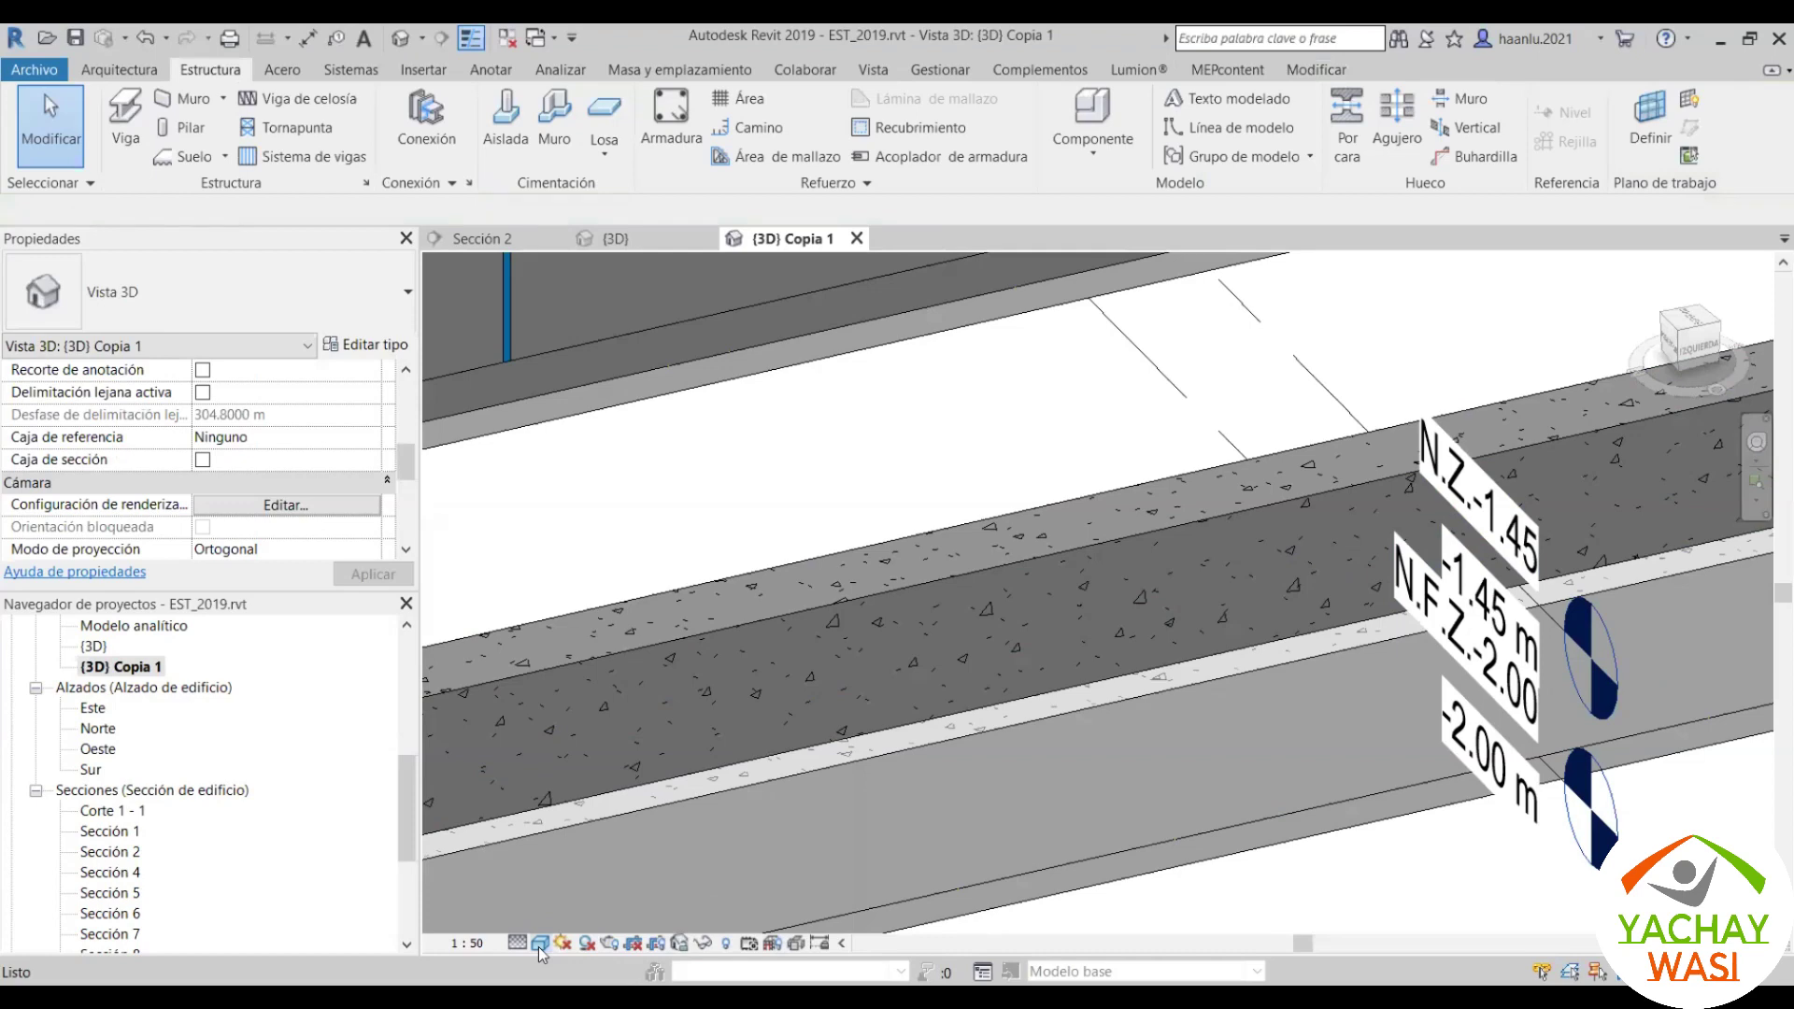
{"action": "left_click", "coordinate": [539, 945]}
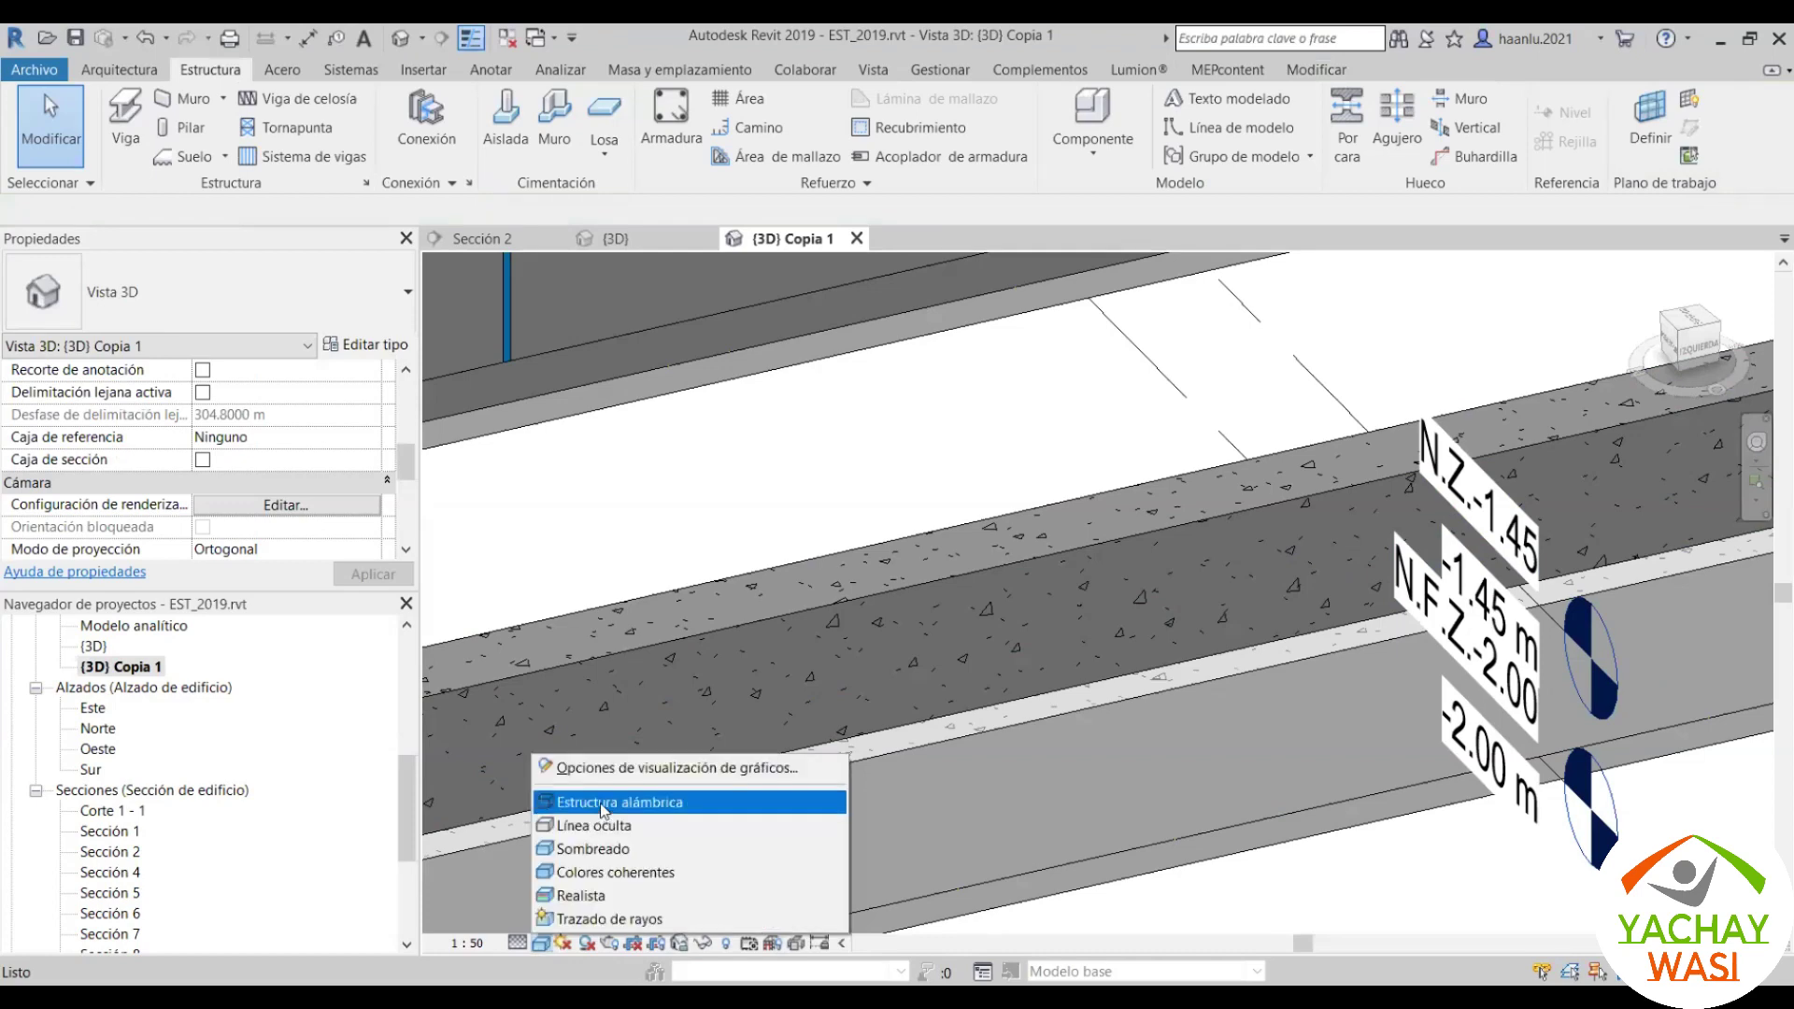
{"action": "left_click", "coordinate": [602, 805]}
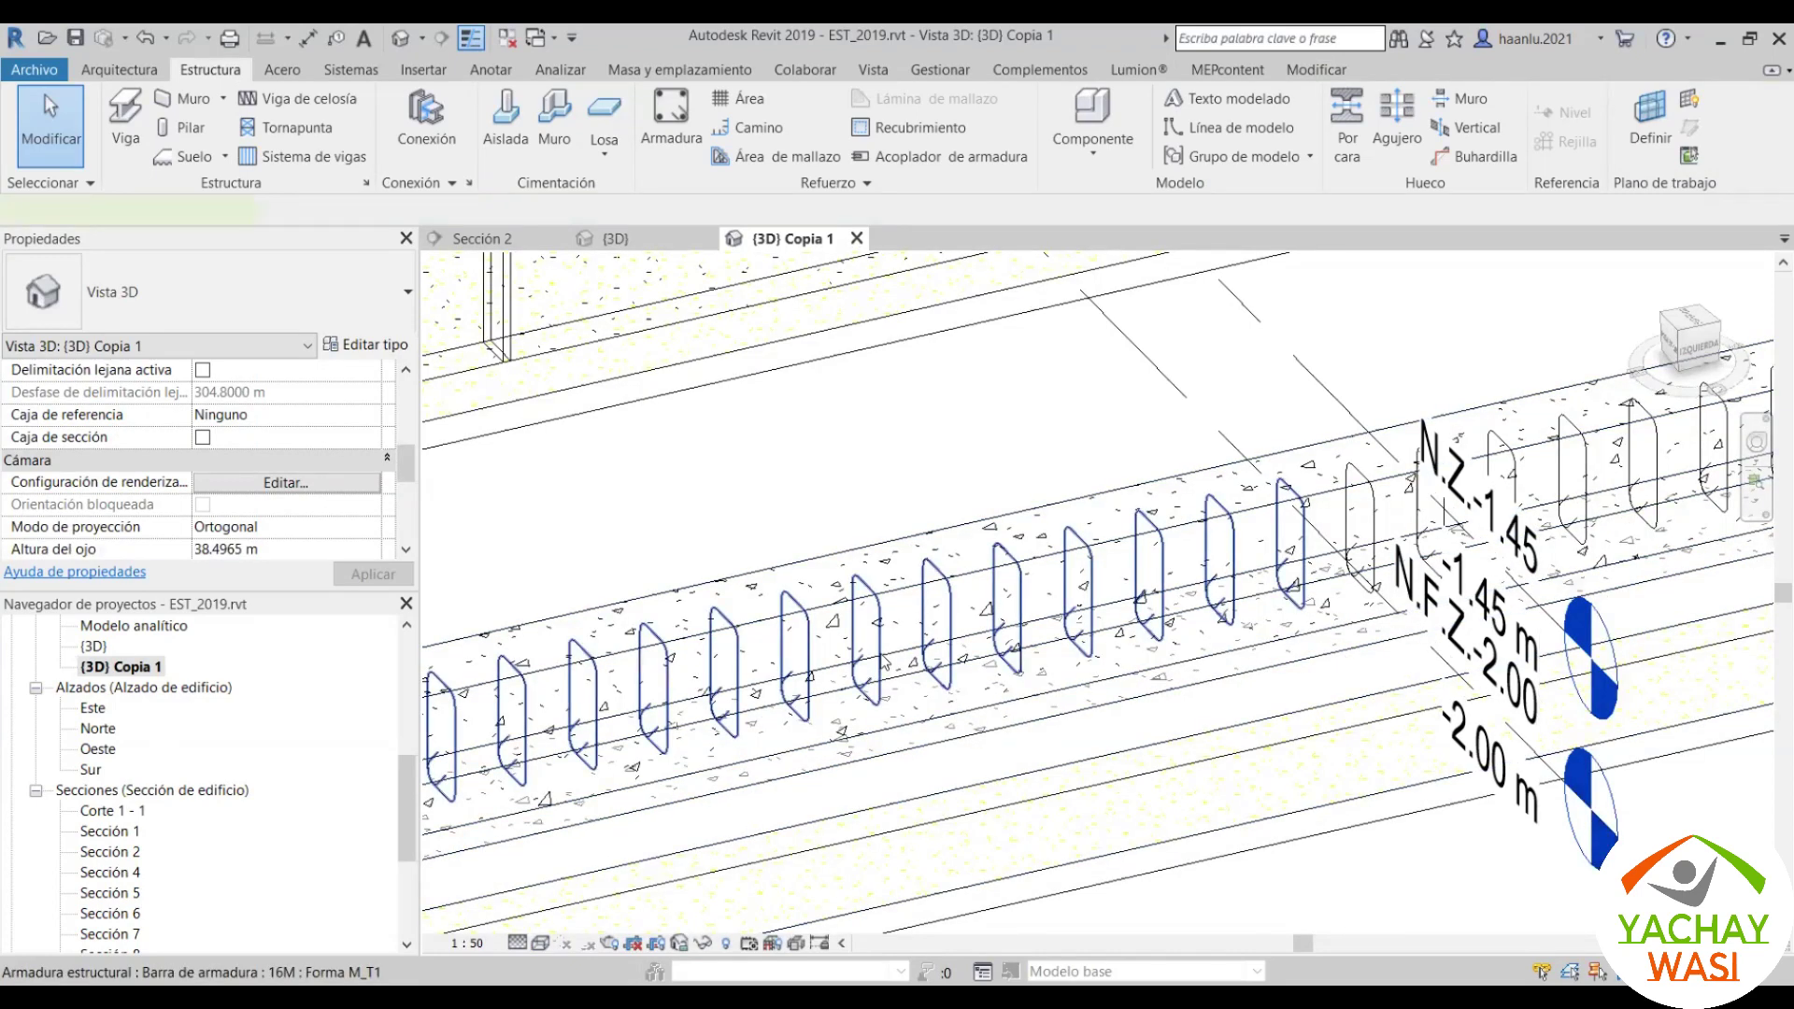
Step: Make all stirrup instances display unobscured and solid in {3D} Copia 1
{"action": "right_click", "coordinate": [883, 661]}
{"action": "left_click", "coordinate": [1429, 344]}
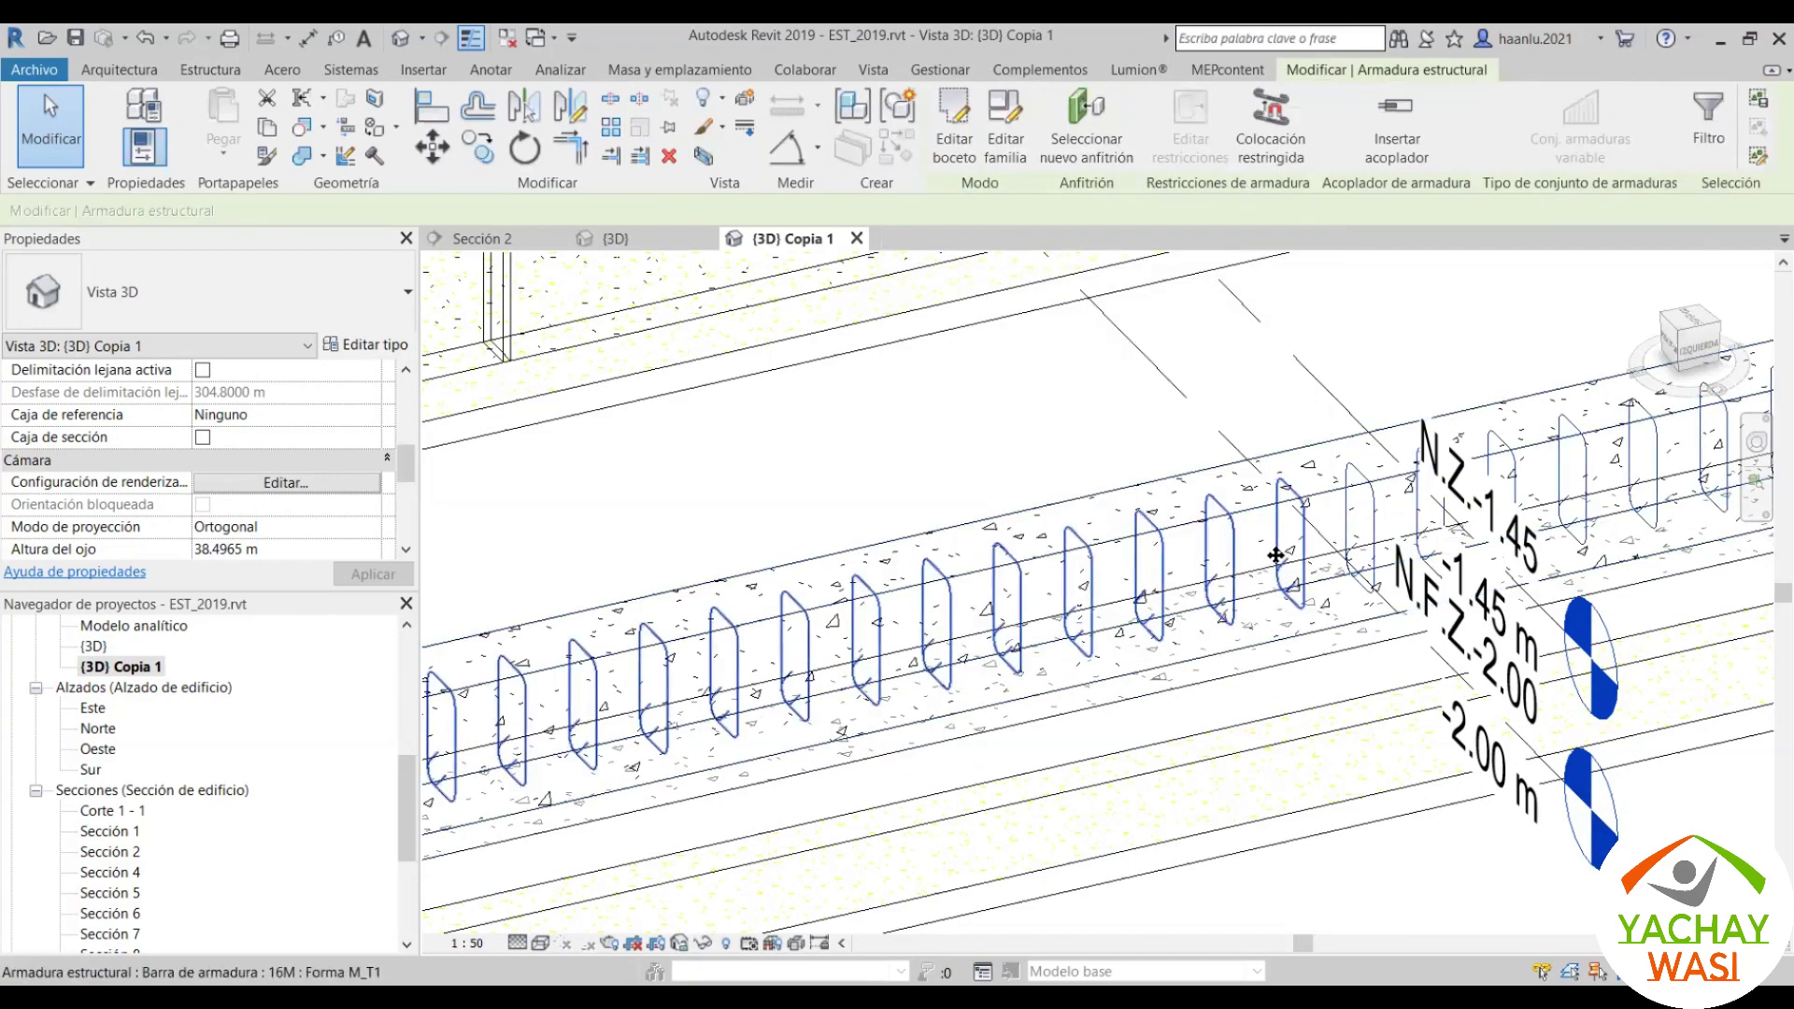
{"action": "scroll", "coordinate": [1275, 555], "scroll_direction": "down", "scroll_amount": 5}
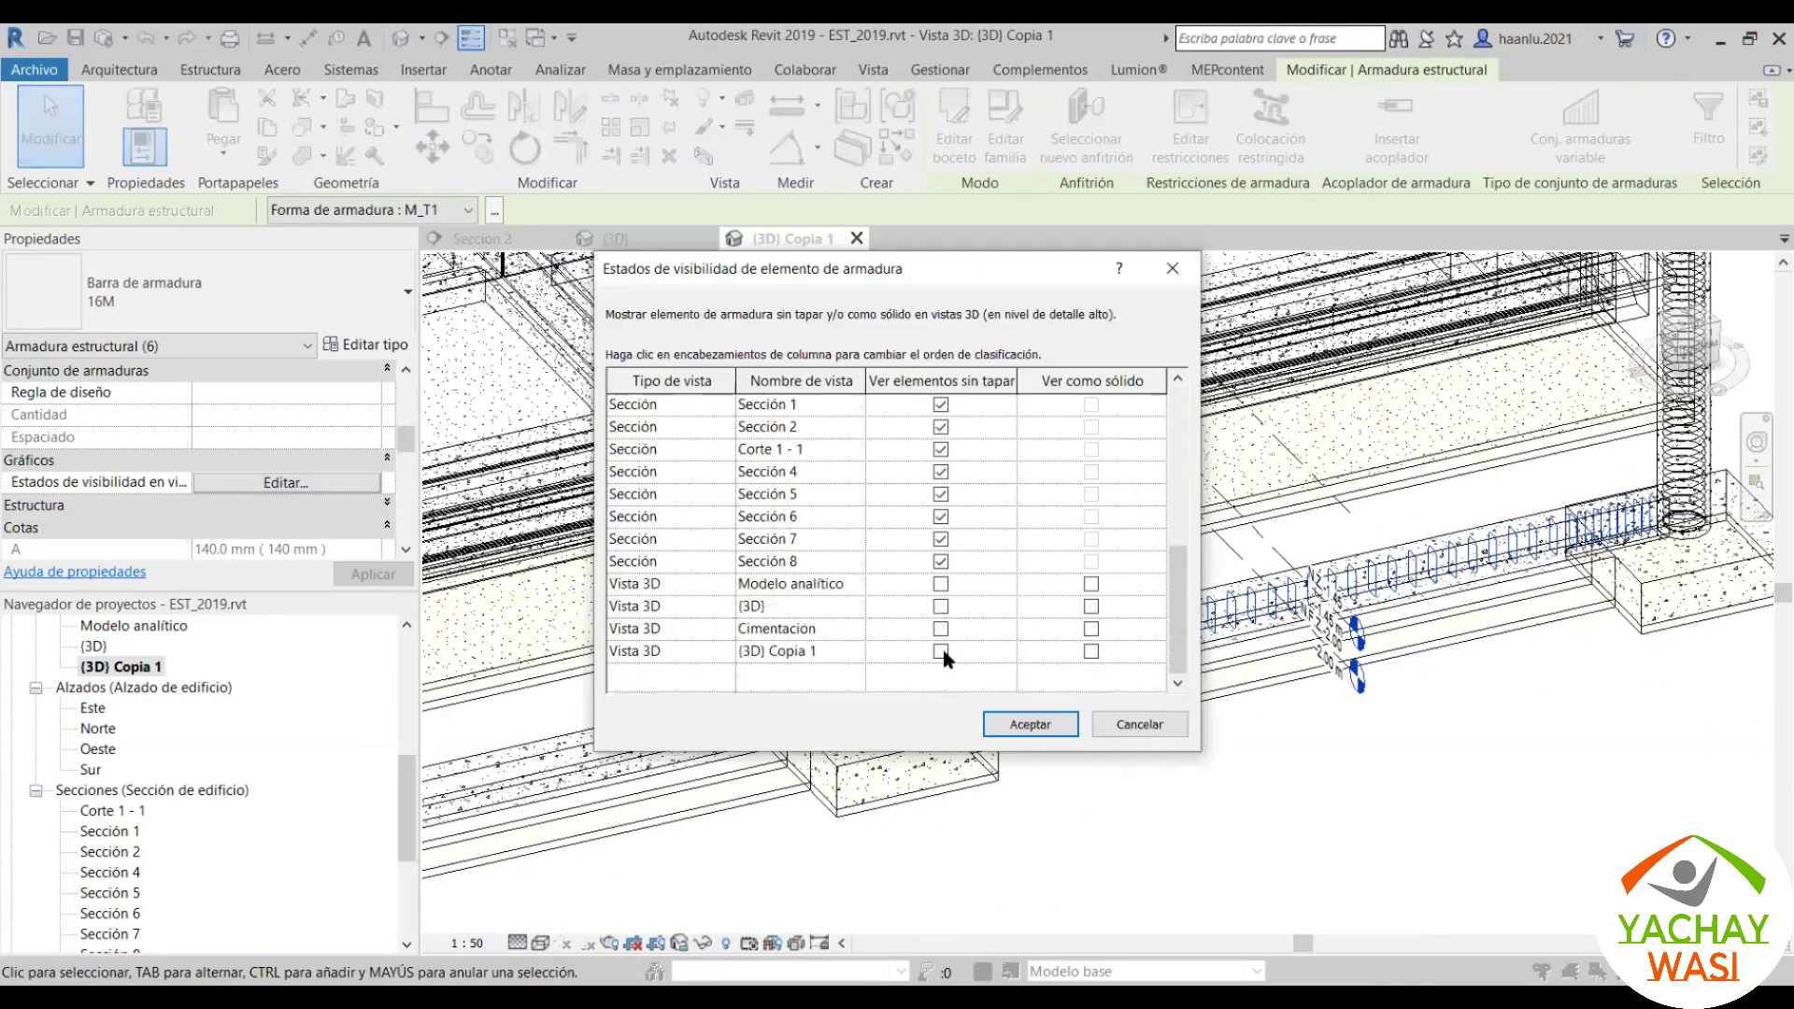
{"action": "left_click", "coordinate": [940, 651]}
{"action": "left_click", "coordinate": [1090, 651]}
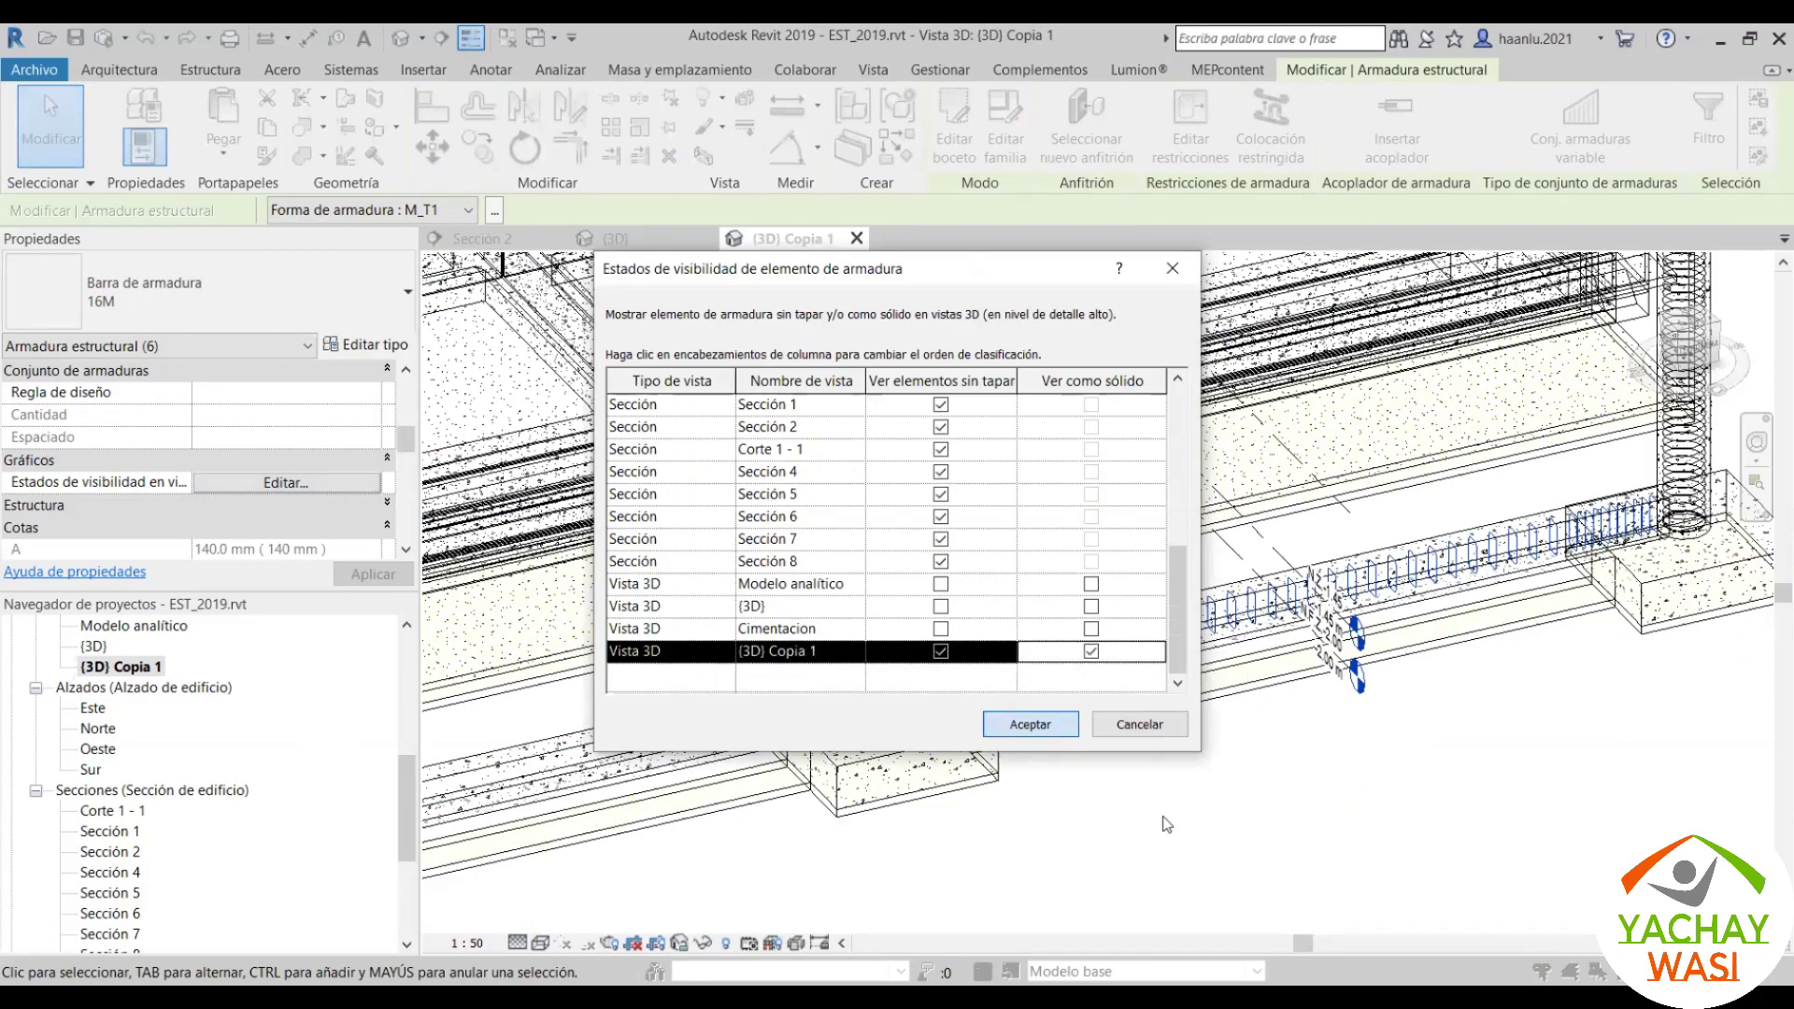
{"action": "key", "text": "Return"}
{"action": "key", "text": "Escape"}
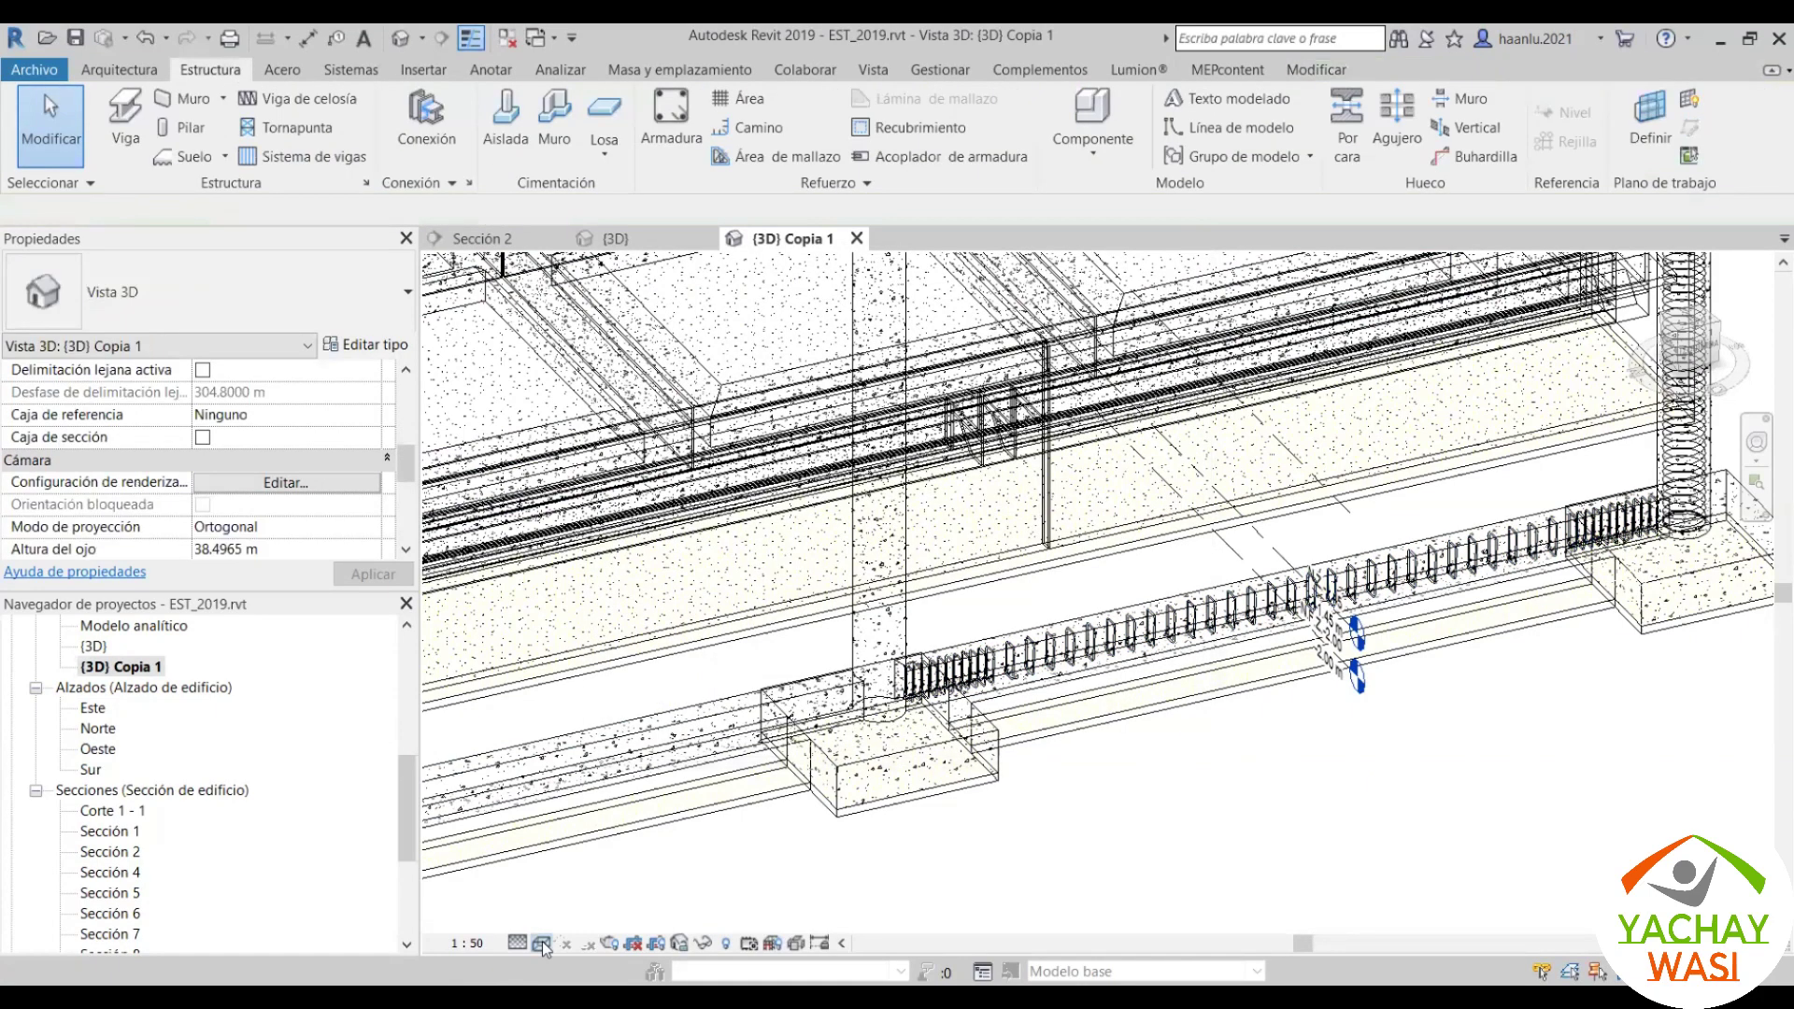
Step: Switch the view to shaded and orbit around the beam, columns, footings and slab
{"action": "key", "text": "s"}
{"action": "key", "text": "d"}
{"action": "scroll", "coordinate": [1407, 604], "scroll_direction": "up", "scroll_amount": 2}
{"action": "scroll", "coordinate": [1465, 486], "scroll_direction": "up", "scroll_amount": 2}
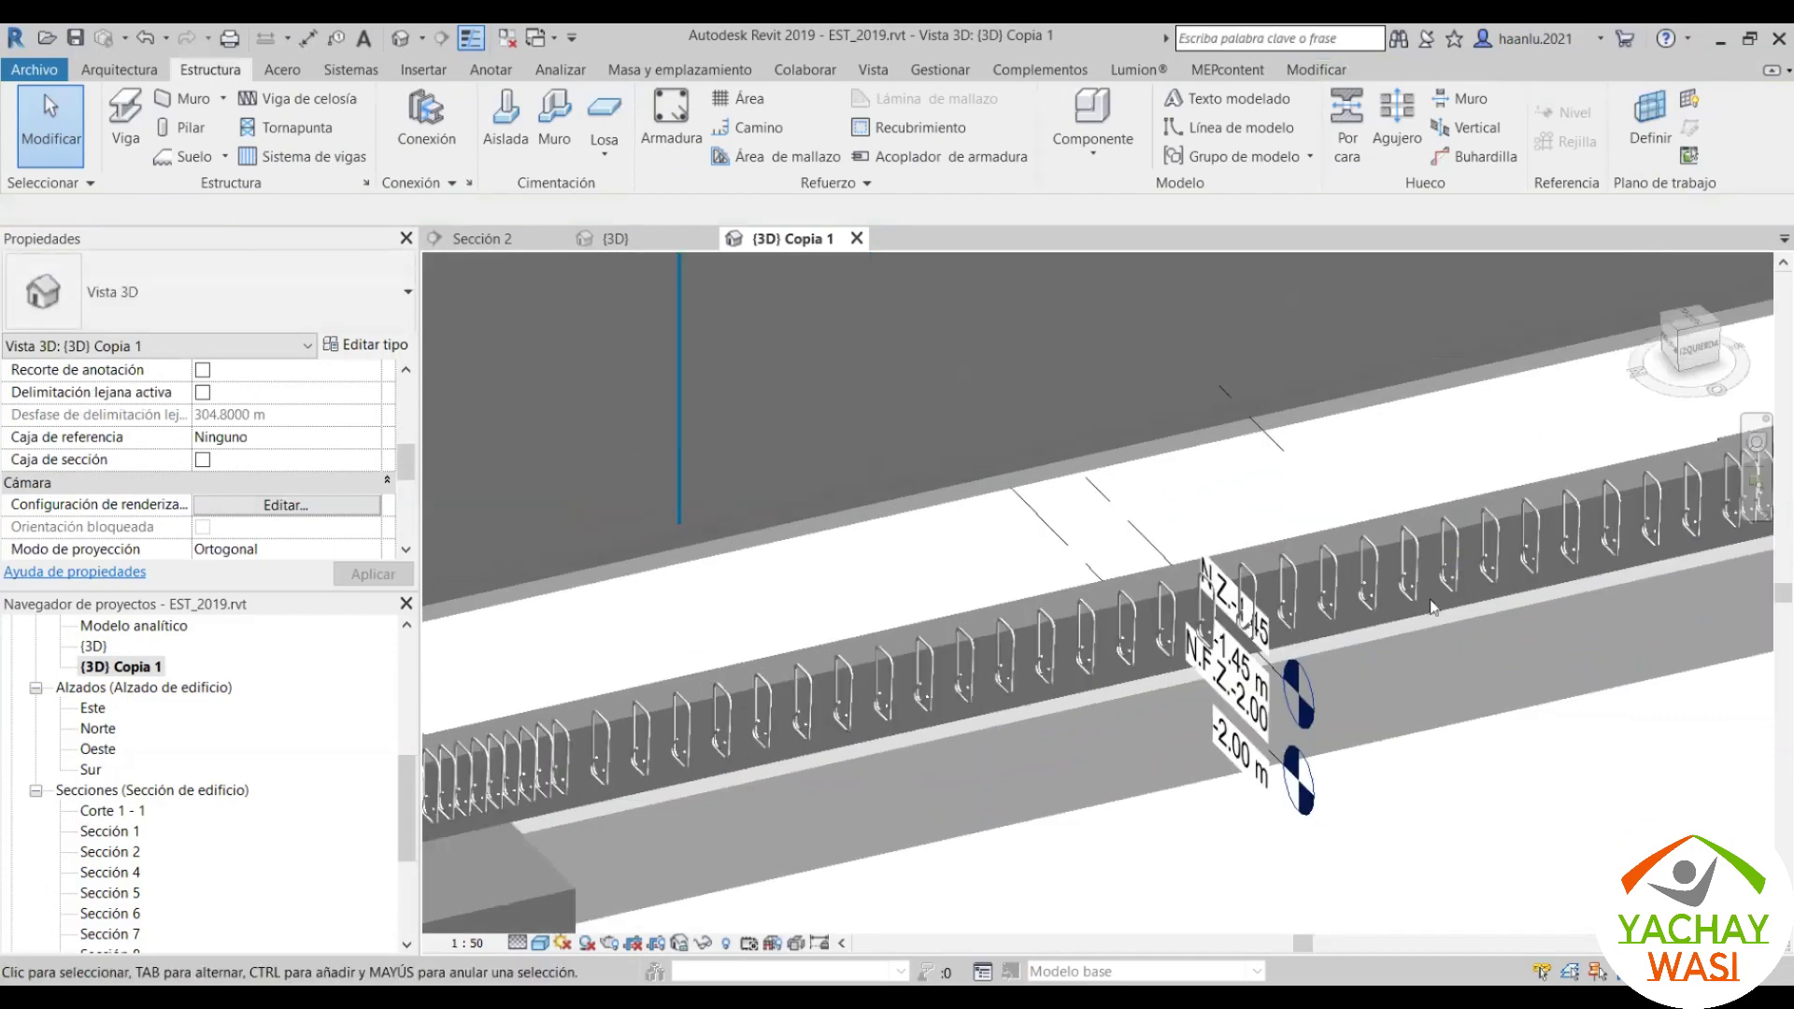
{"action": "scroll", "coordinate": [1371, 619], "scroll_direction": "up", "scroll_amount": 1}
{"action": "scroll", "coordinate": [1371, 619], "scroll_direction": "down", "scroll_amount": 4}
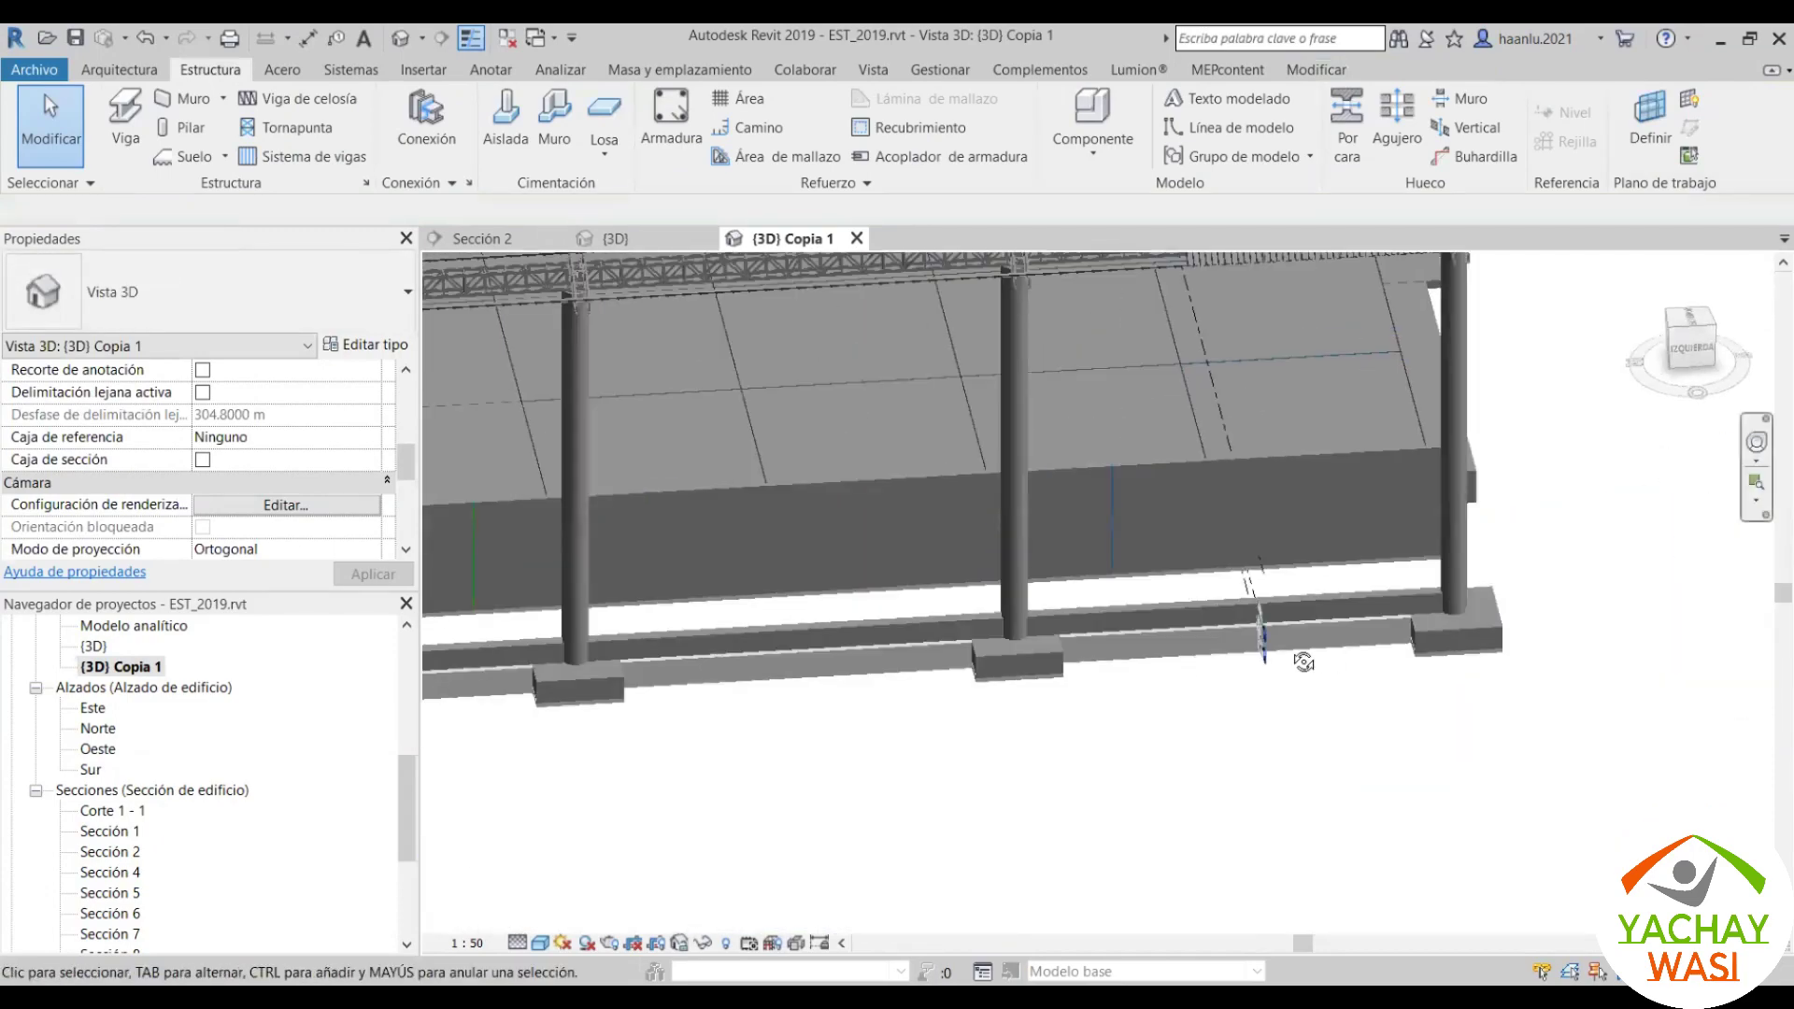
{"action": "middle_click_drag", "start_coordinate": [1371, 619], "coordinate": [707, 642], "text": "shift"}
{"action": "scroll", "coordinate": [707, 641], "scroll_direction": "up", "scroll_amount": 2}
{"action": "scroll", "coordinate": [707, 608], "scroll_direction": "up", "scroll_amount": 2}
{"action": "scroll", "coordinate": [707, 558], "scroll_direction": "up", "scroll_amount": 2}
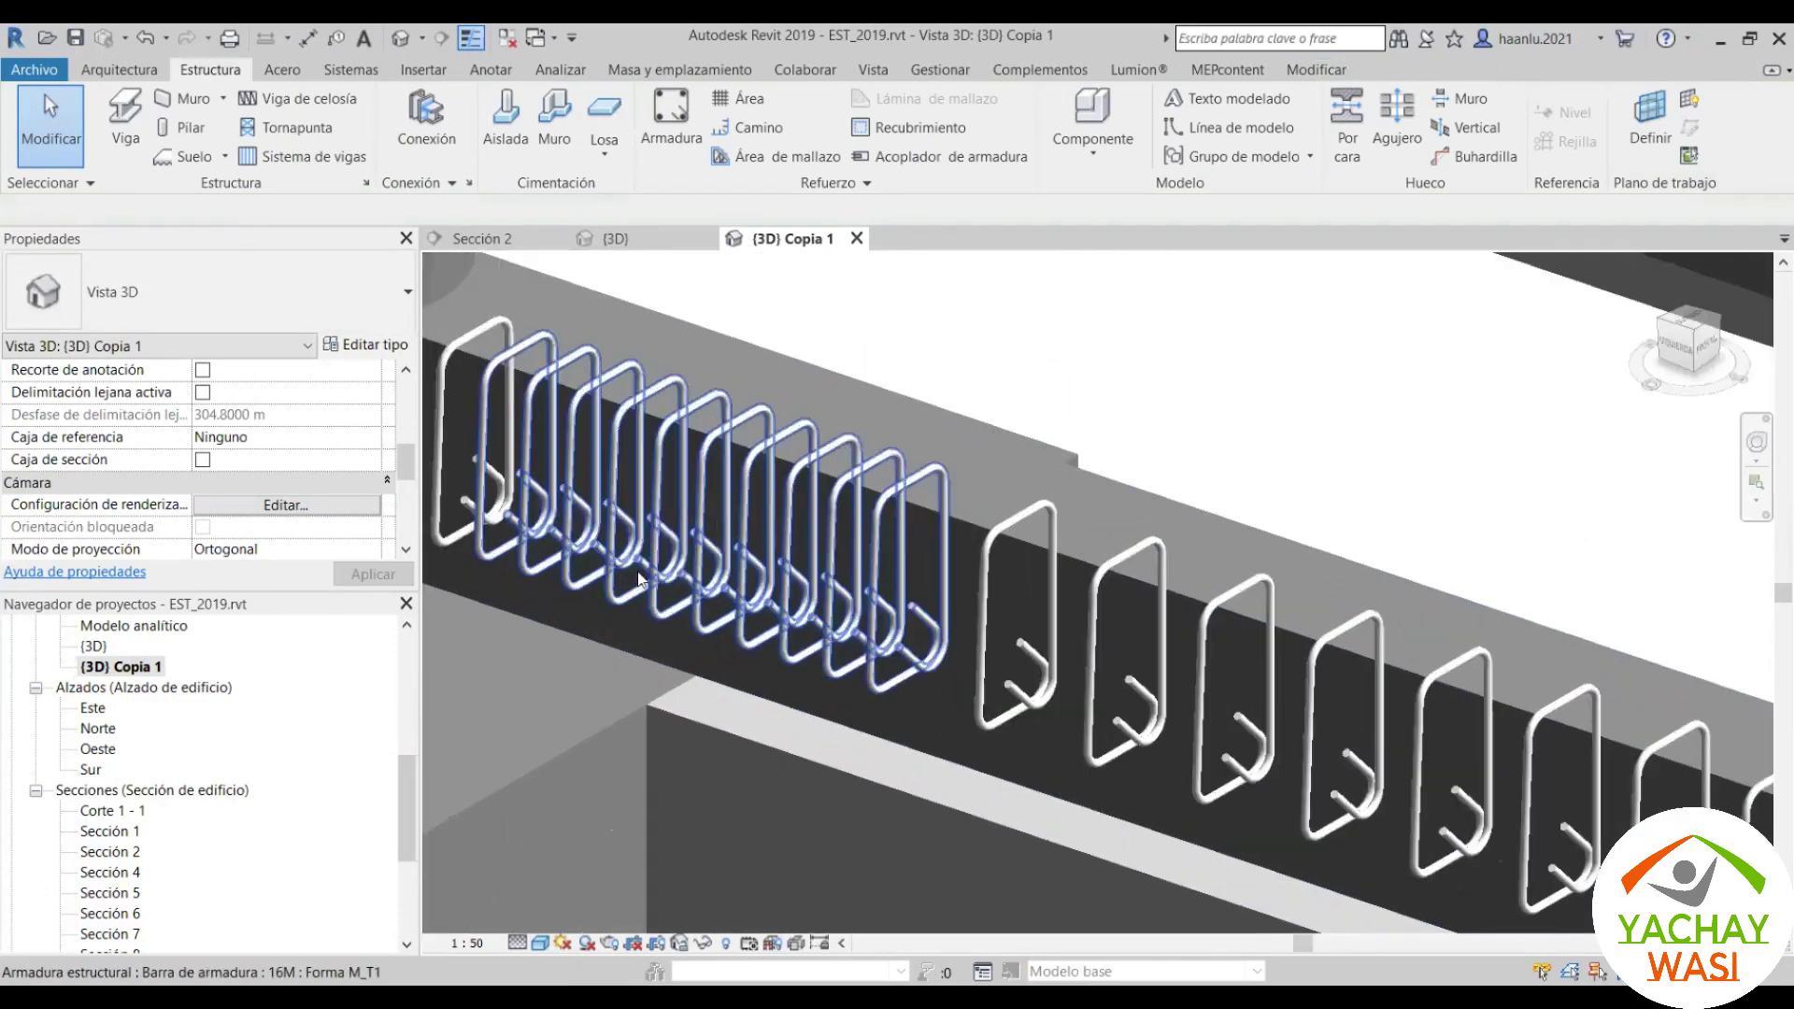
{"action": "scroll", "coordinate": [707, 557], "scroll_direction": "down", "scroll_amount": 2}
{"action": "scroll", "coordinate": [720, 523], "scroll_direction": "down", "scroll_amount": 2}
{"action": "middle_click_drag", "start_coordinate": [720, 523], "coordinate": [1022, 829], "text": "shift"}
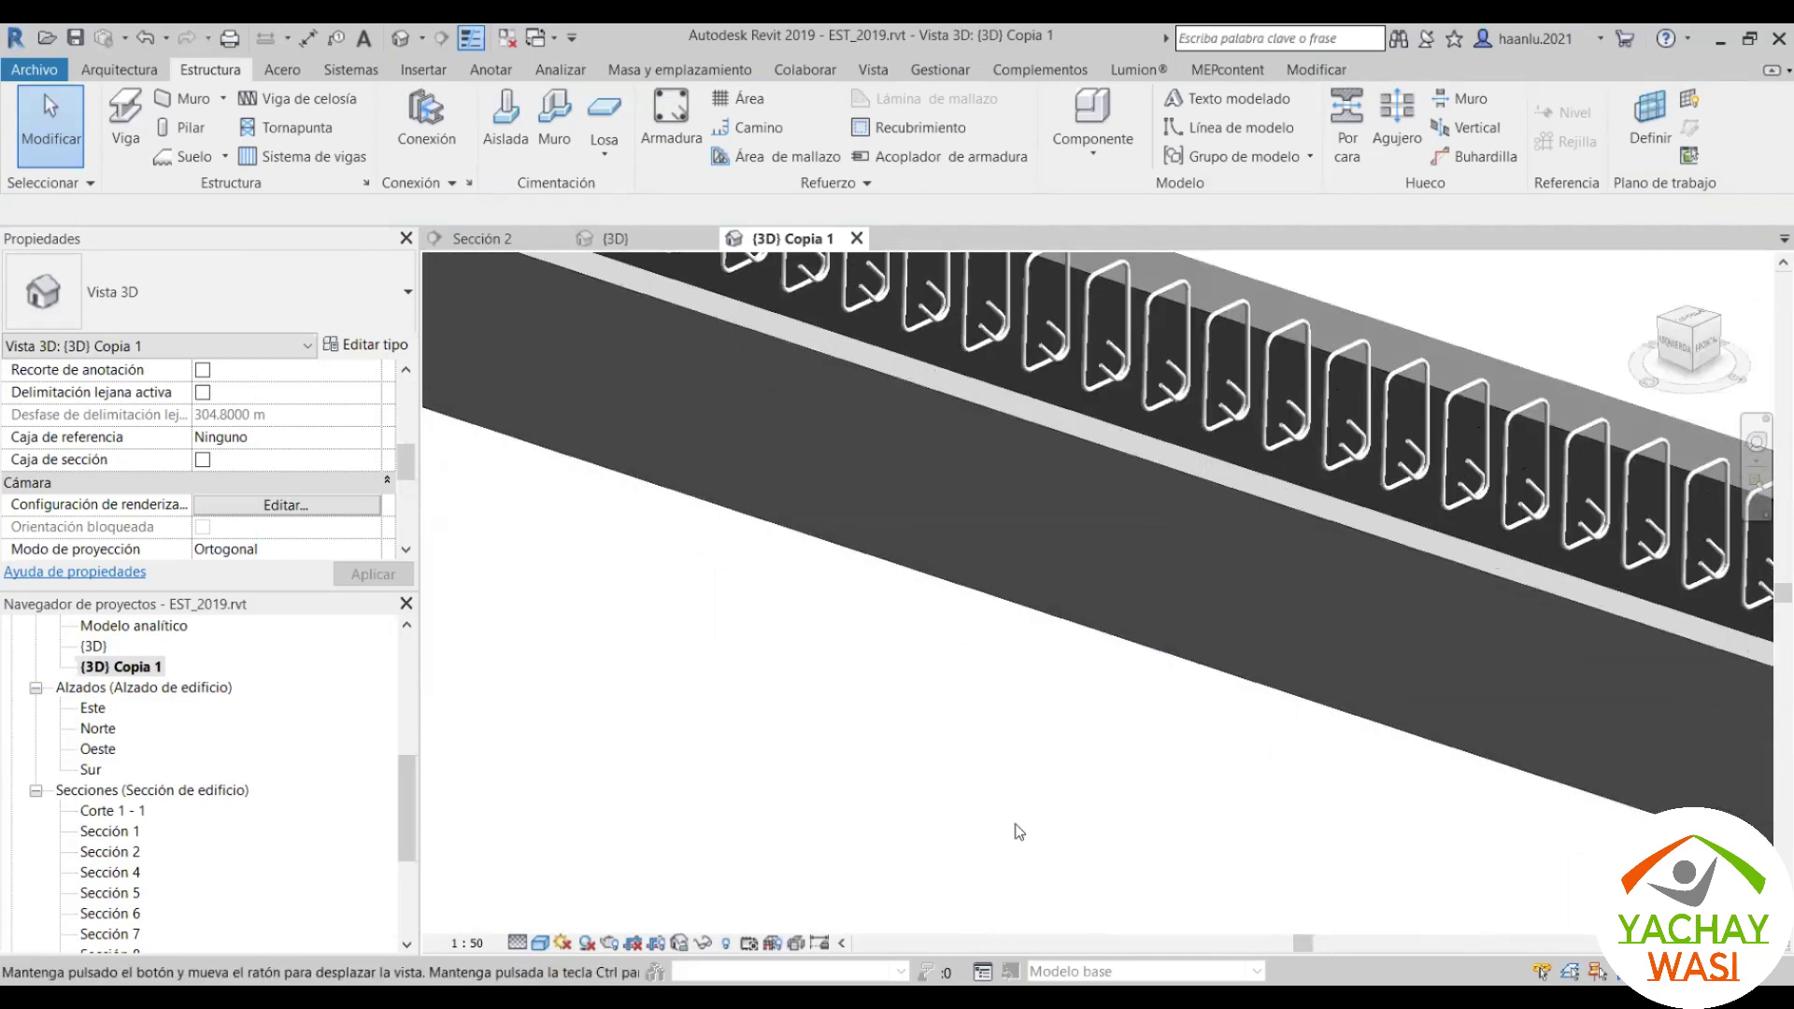
{"action": "scroll", "coordinate": [995, 696], "scroll_direction": "up", "scroll_amount": 2}
{"action": "scroll", "coordinate": [995, 696], "scroll_direction": "down", "scroll_amount": 3}
{"action": "scroll", "coordinate": [934, 635], "scroll_direction": "up", "scroll_amount": 1}
{"action": "scroll", "coordinate": [916, 598], "scroll_direction": "up", "scroll_amount": 1}
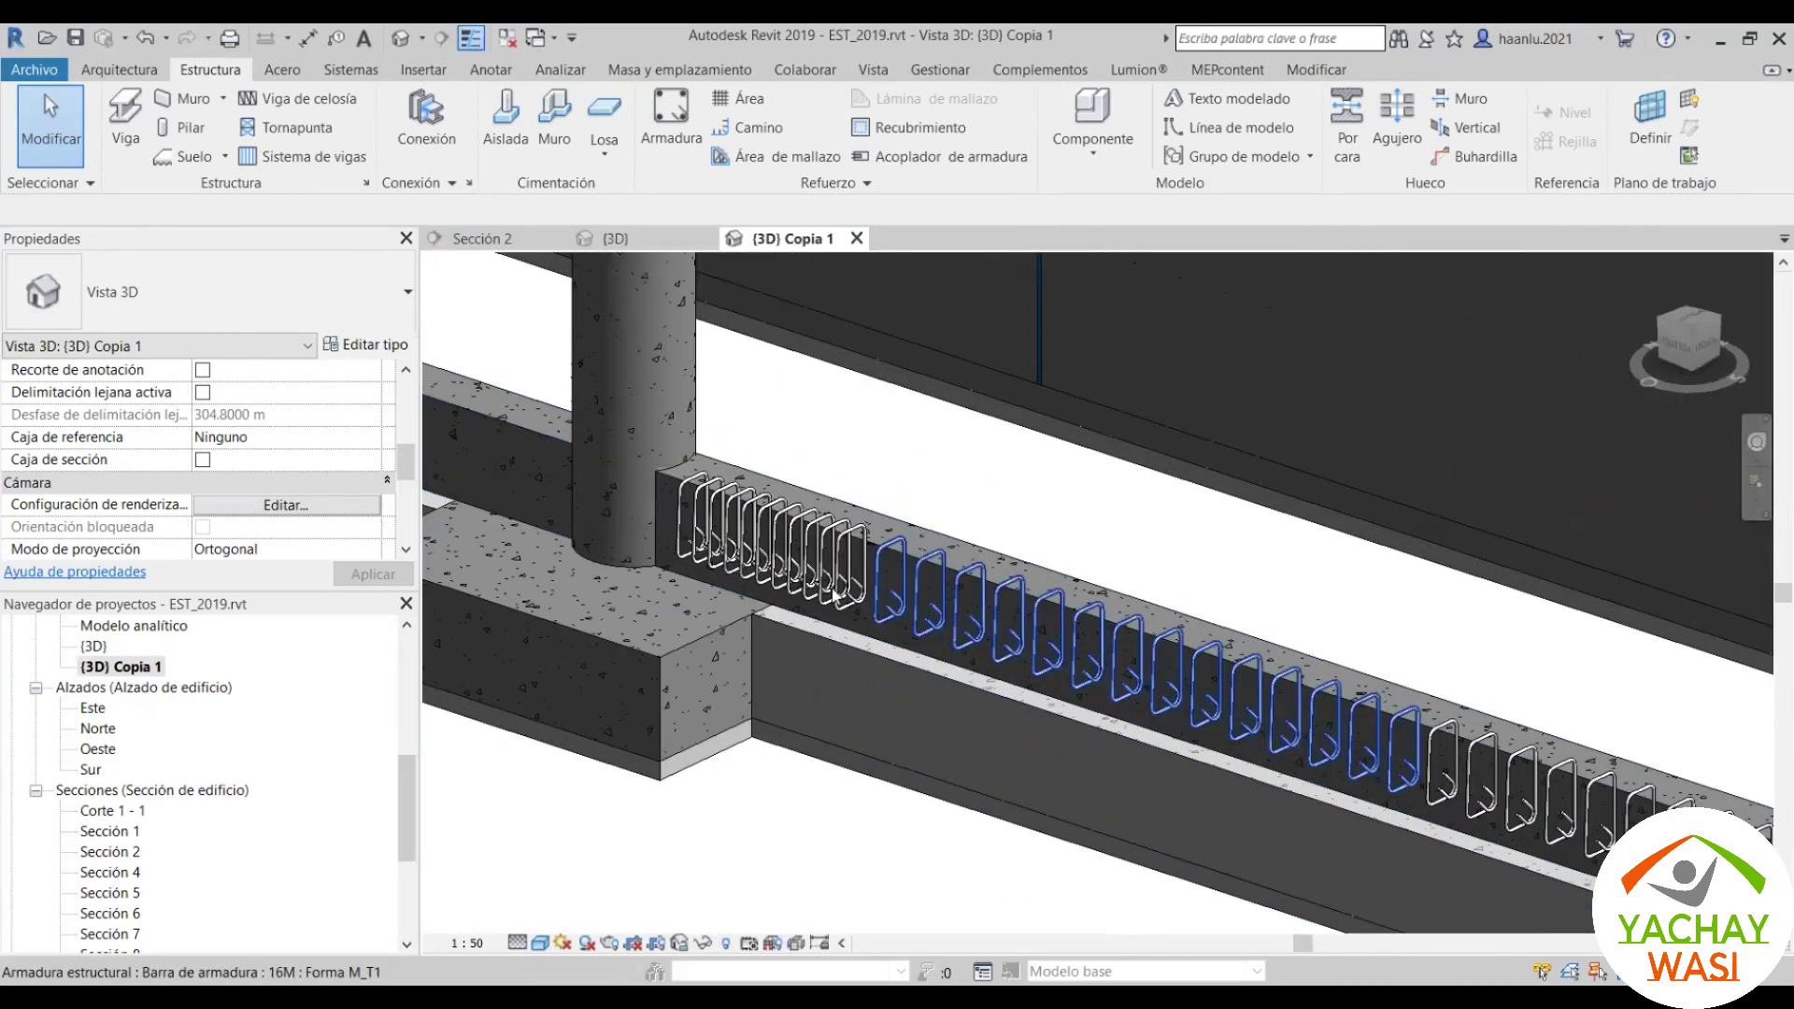
{"action": "scroll", "coordinate": [907, 577], "scroll_direction": "up", "scroll_amount": 1}
{"action": "scroll", "coordinate": [907, 576], "scroll_direction": "down", "scroll_amount": 3}
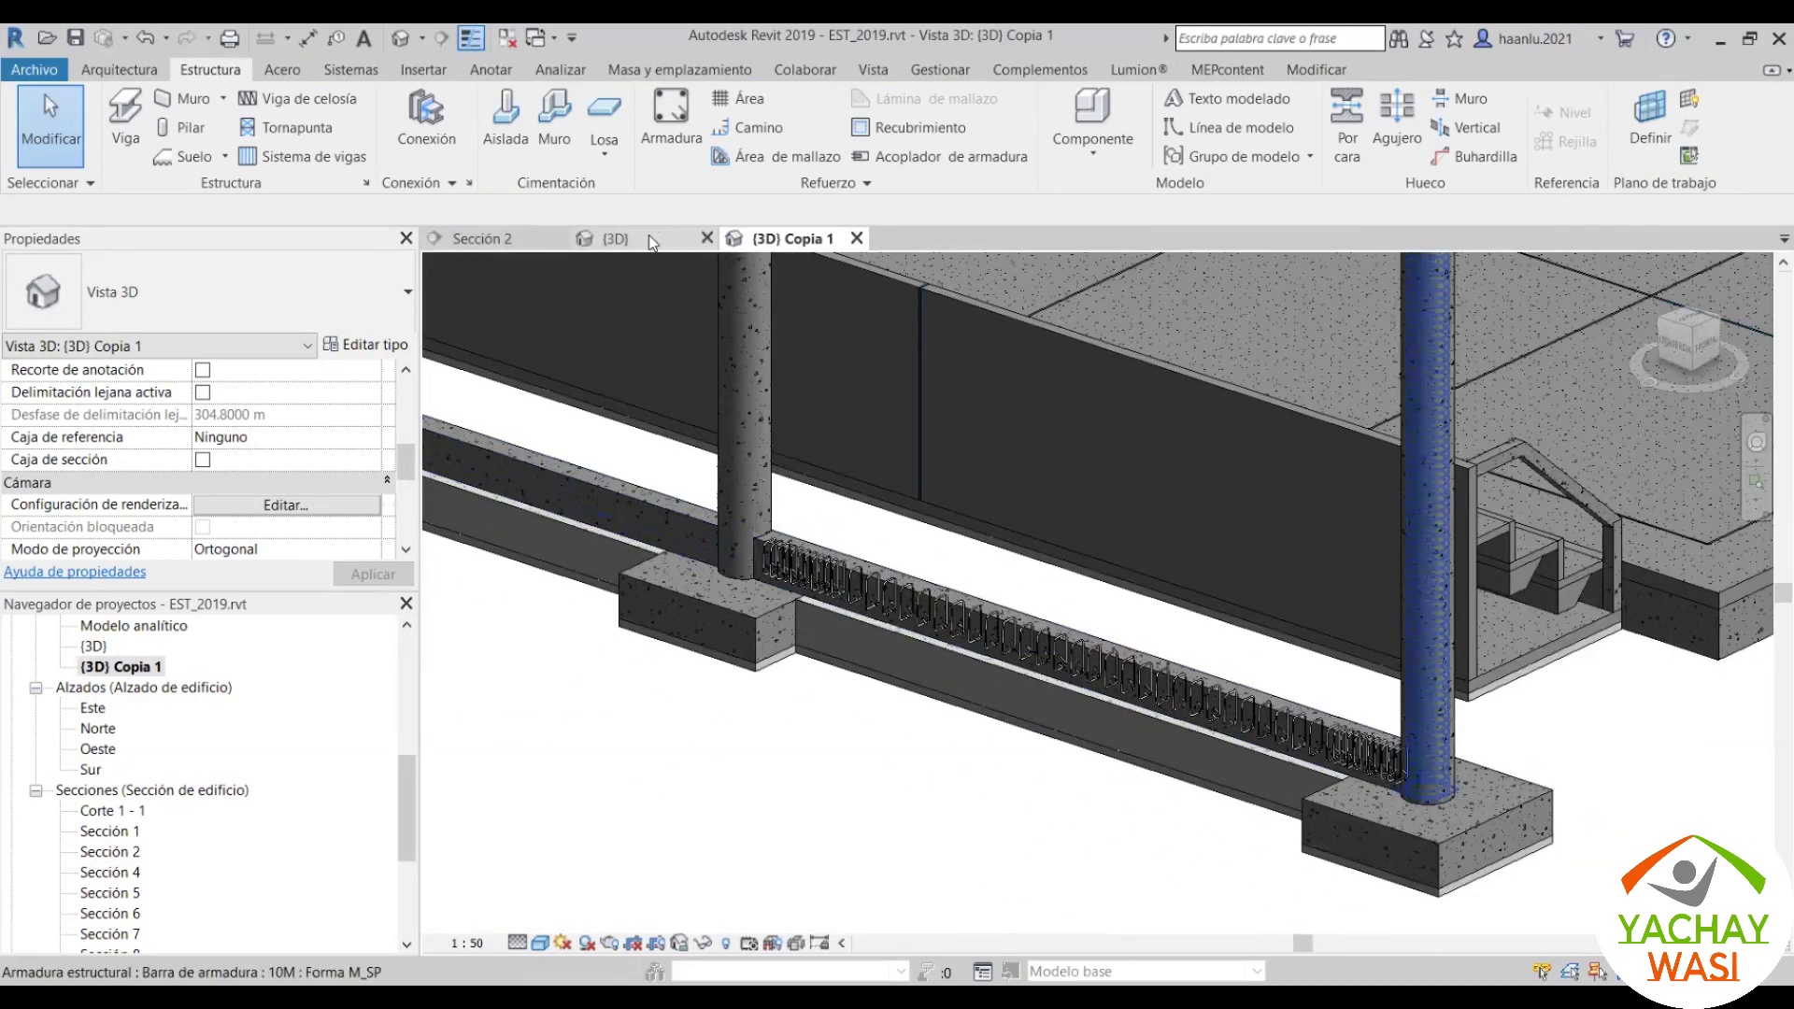
{"action": "scroll", "coordinate": [785, 642], "scroll_direction": "up", "scroll_amount": 1}
{"action": "scroll", "coordinate": [770, 571], "scroll_direction": "up", "scroll_amount": 2}
{"action": "scroll", "coordinate": [992, 546], "scroll_direction": "up", "scroll_amount": 1}
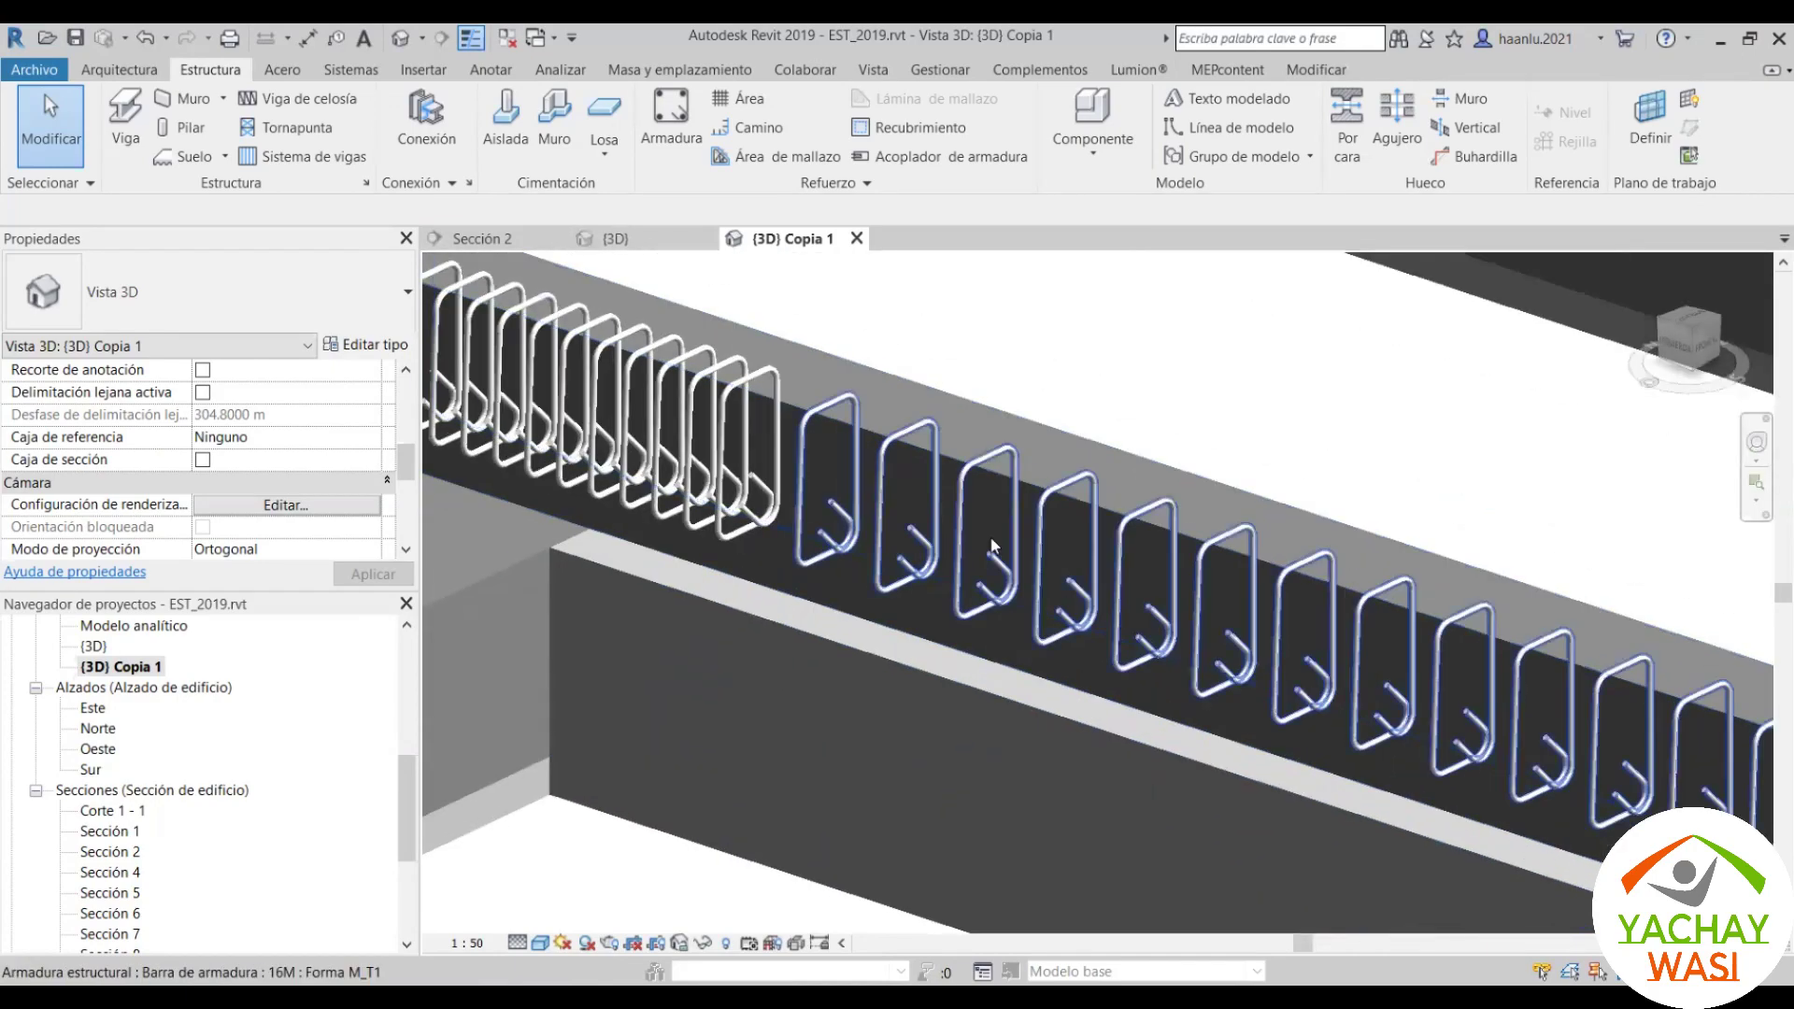
Step: Inspect the stirrups, then return to the Sección 2 view
{"action": "left_click", "coordinate": [971, 545]}
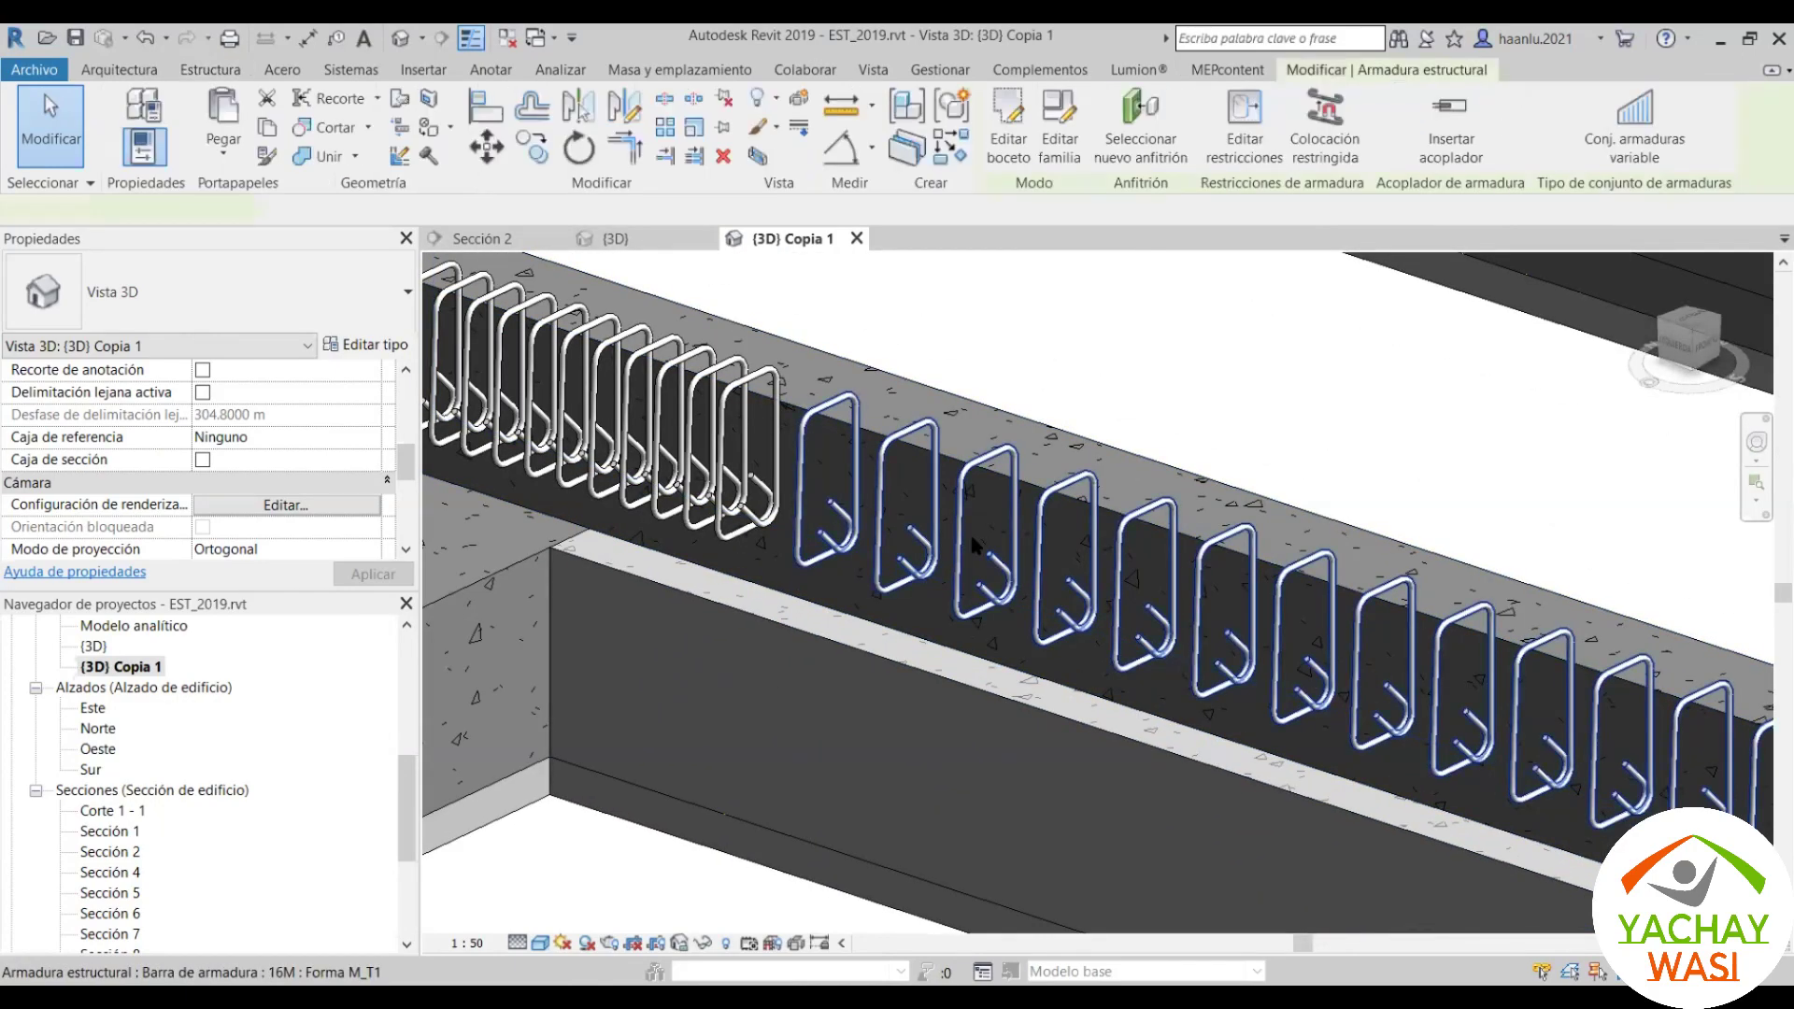
{"action": "scroll", "coordinate": [971, 545], "scroll_direction": "down", "scroll_amount": 2}
{"action": "left_click", "coordinate": [635, 281]}
{"action": "left_click", "coordinate": [612, 238]}
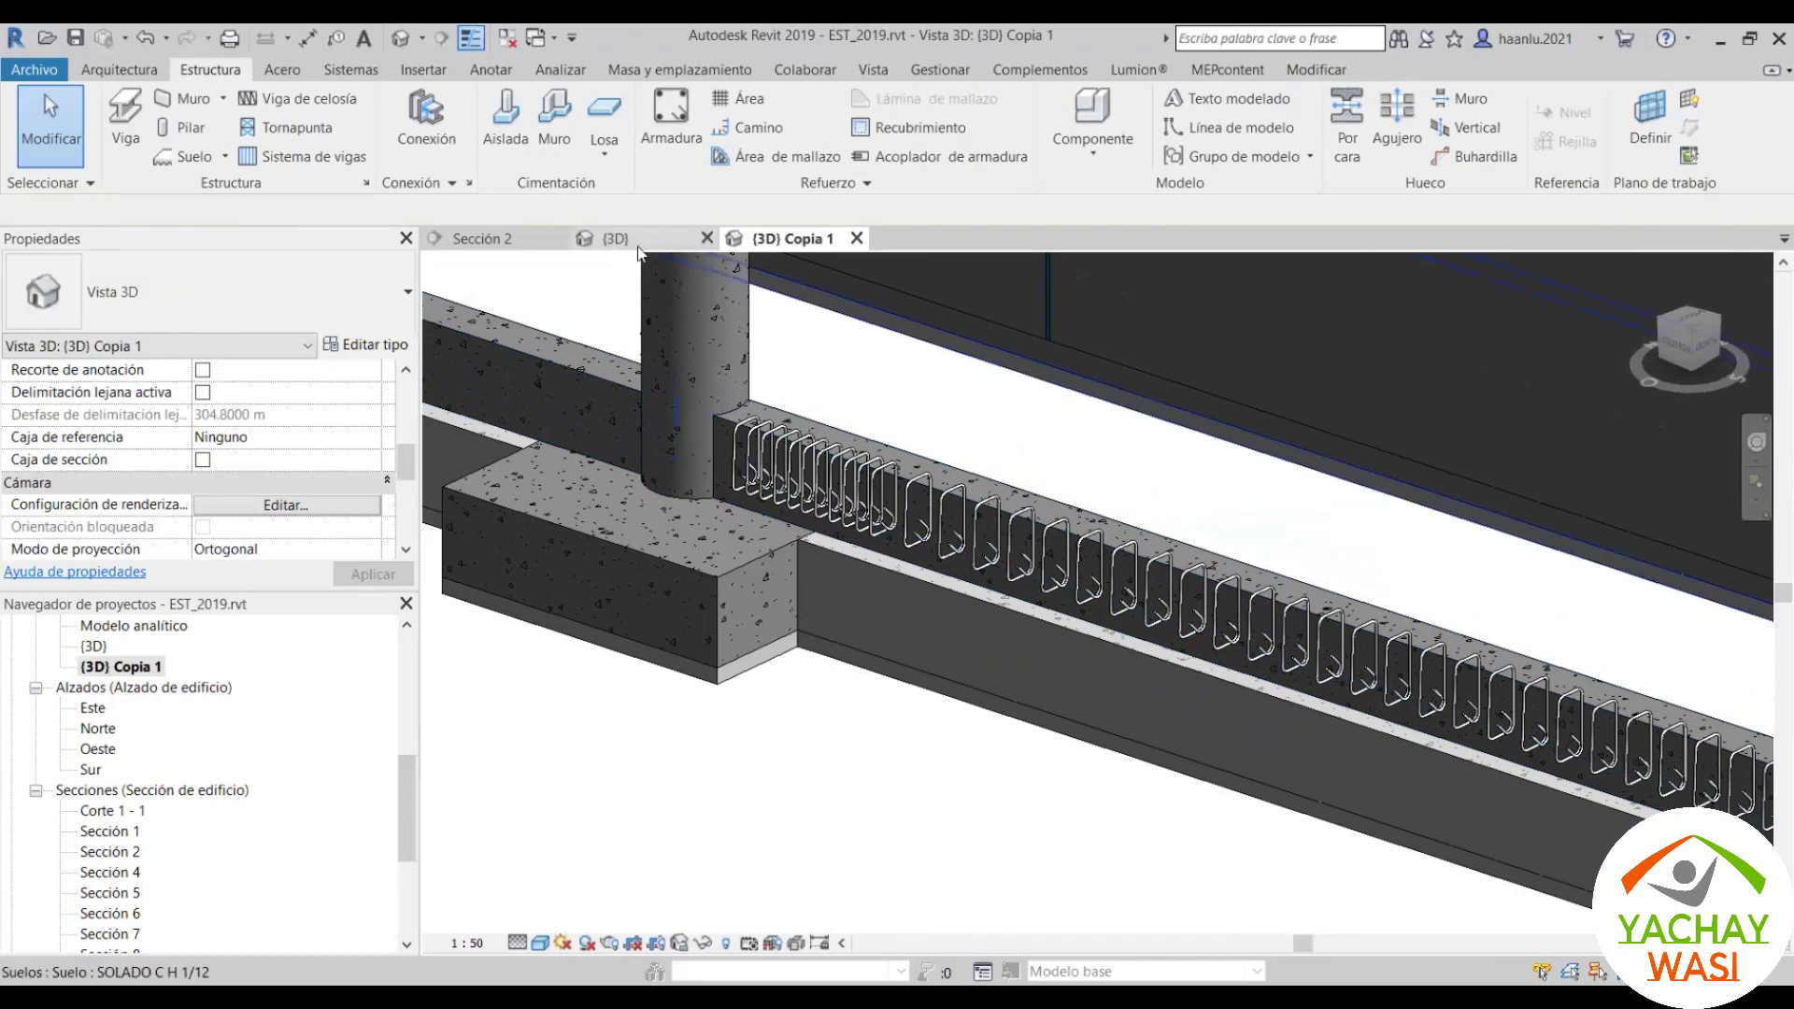
{"action": "left_click", "coordinate": [486, 240]}
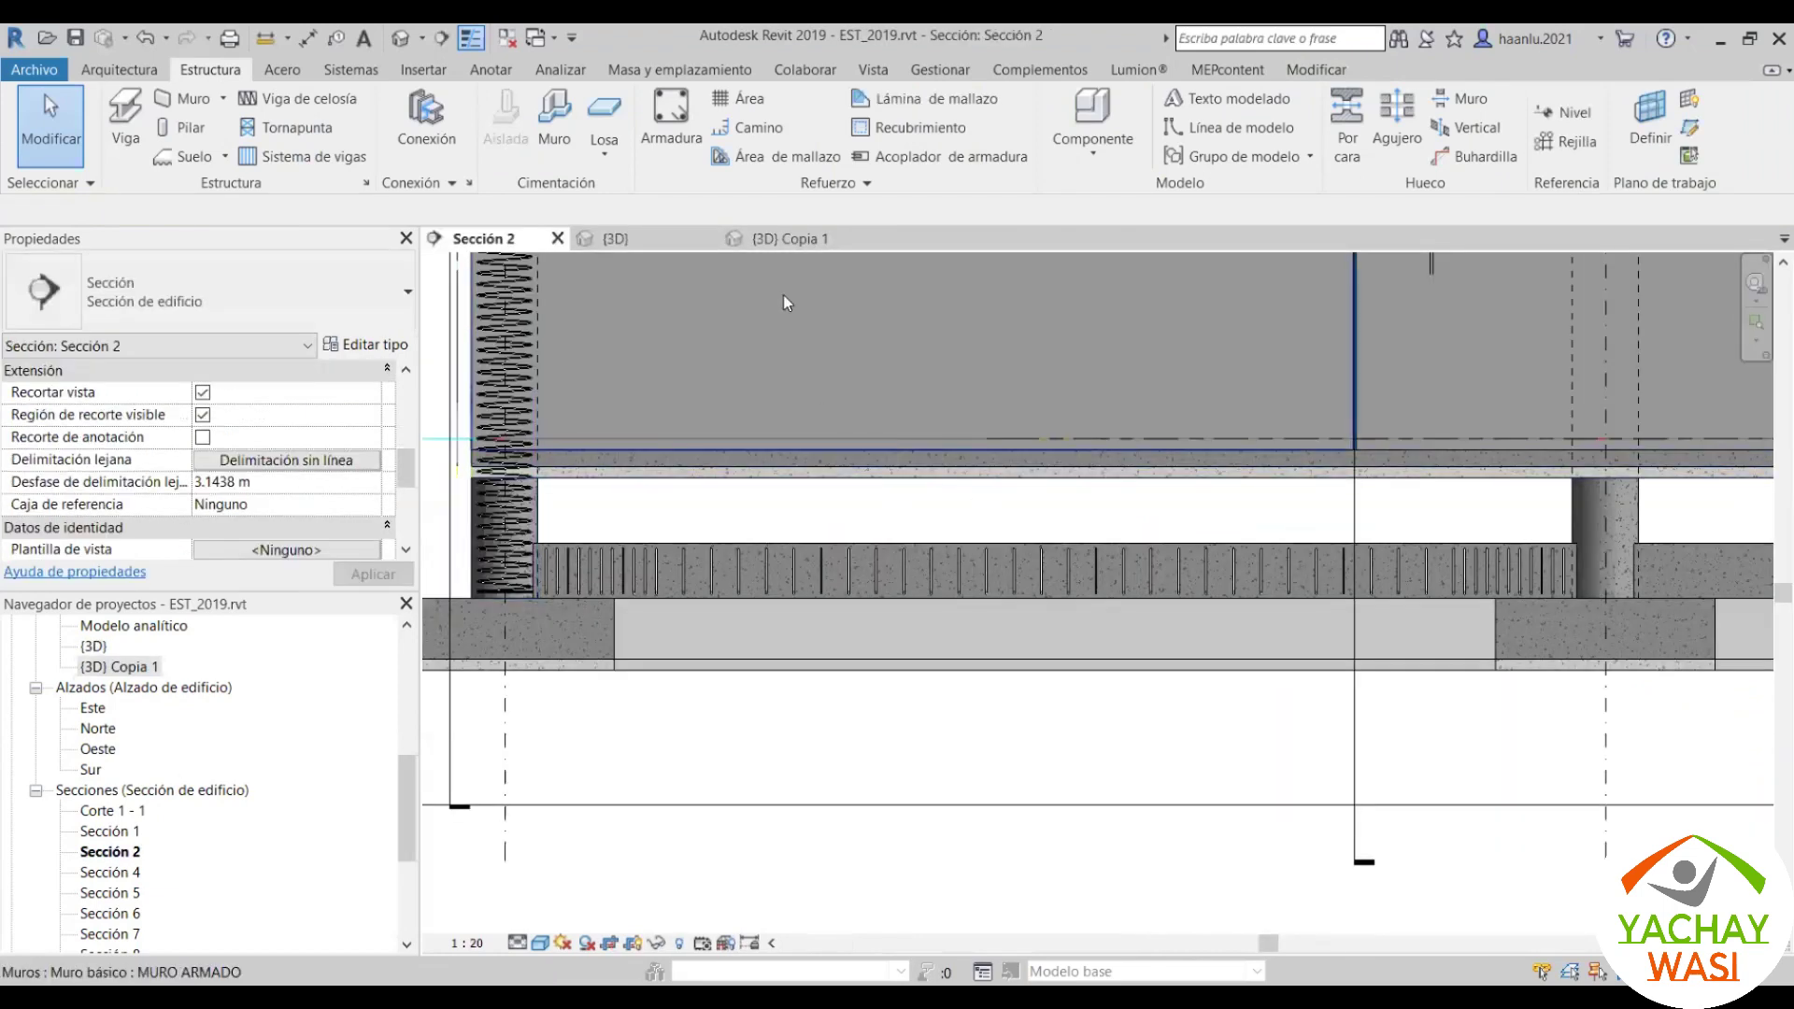
Step: Open the Sección 4 section view of beam VC-01
{"action": "scroll", "coordinate": [1215, 673], "scroll_direction": "down", "scroll_amount": 2}
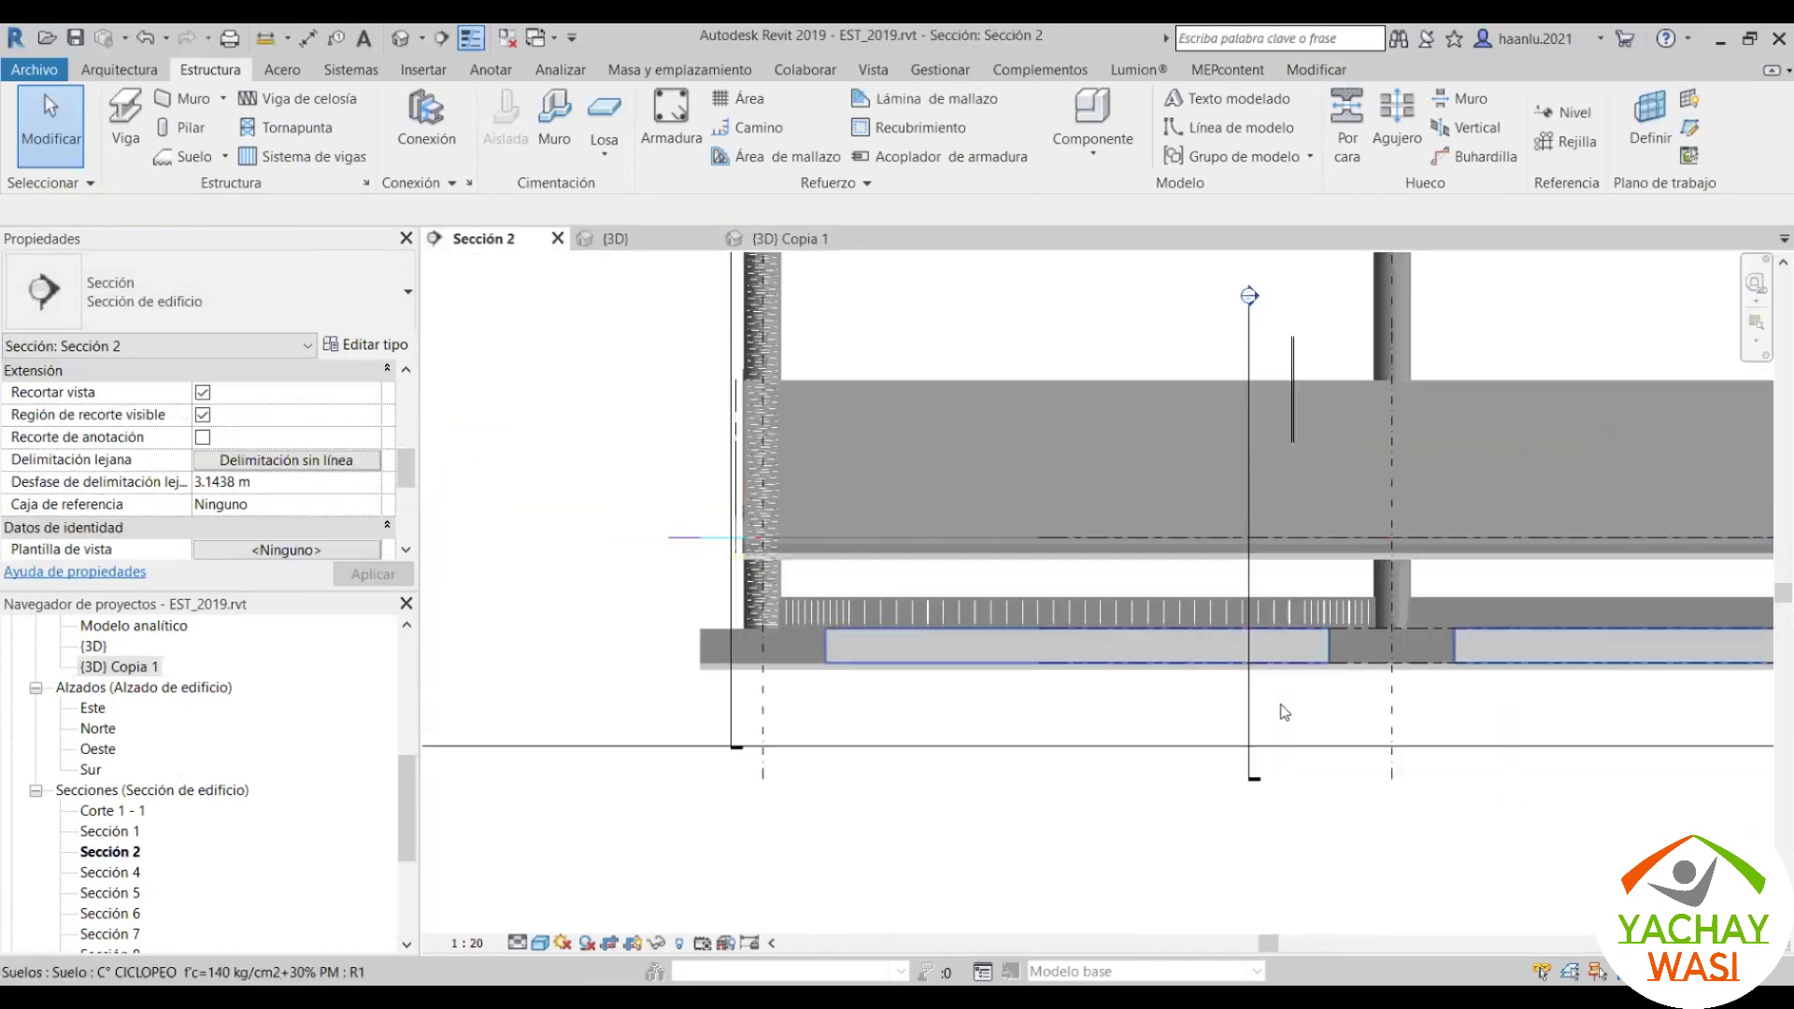
{"action": "double_click", "coordinate": [1252, 394]}
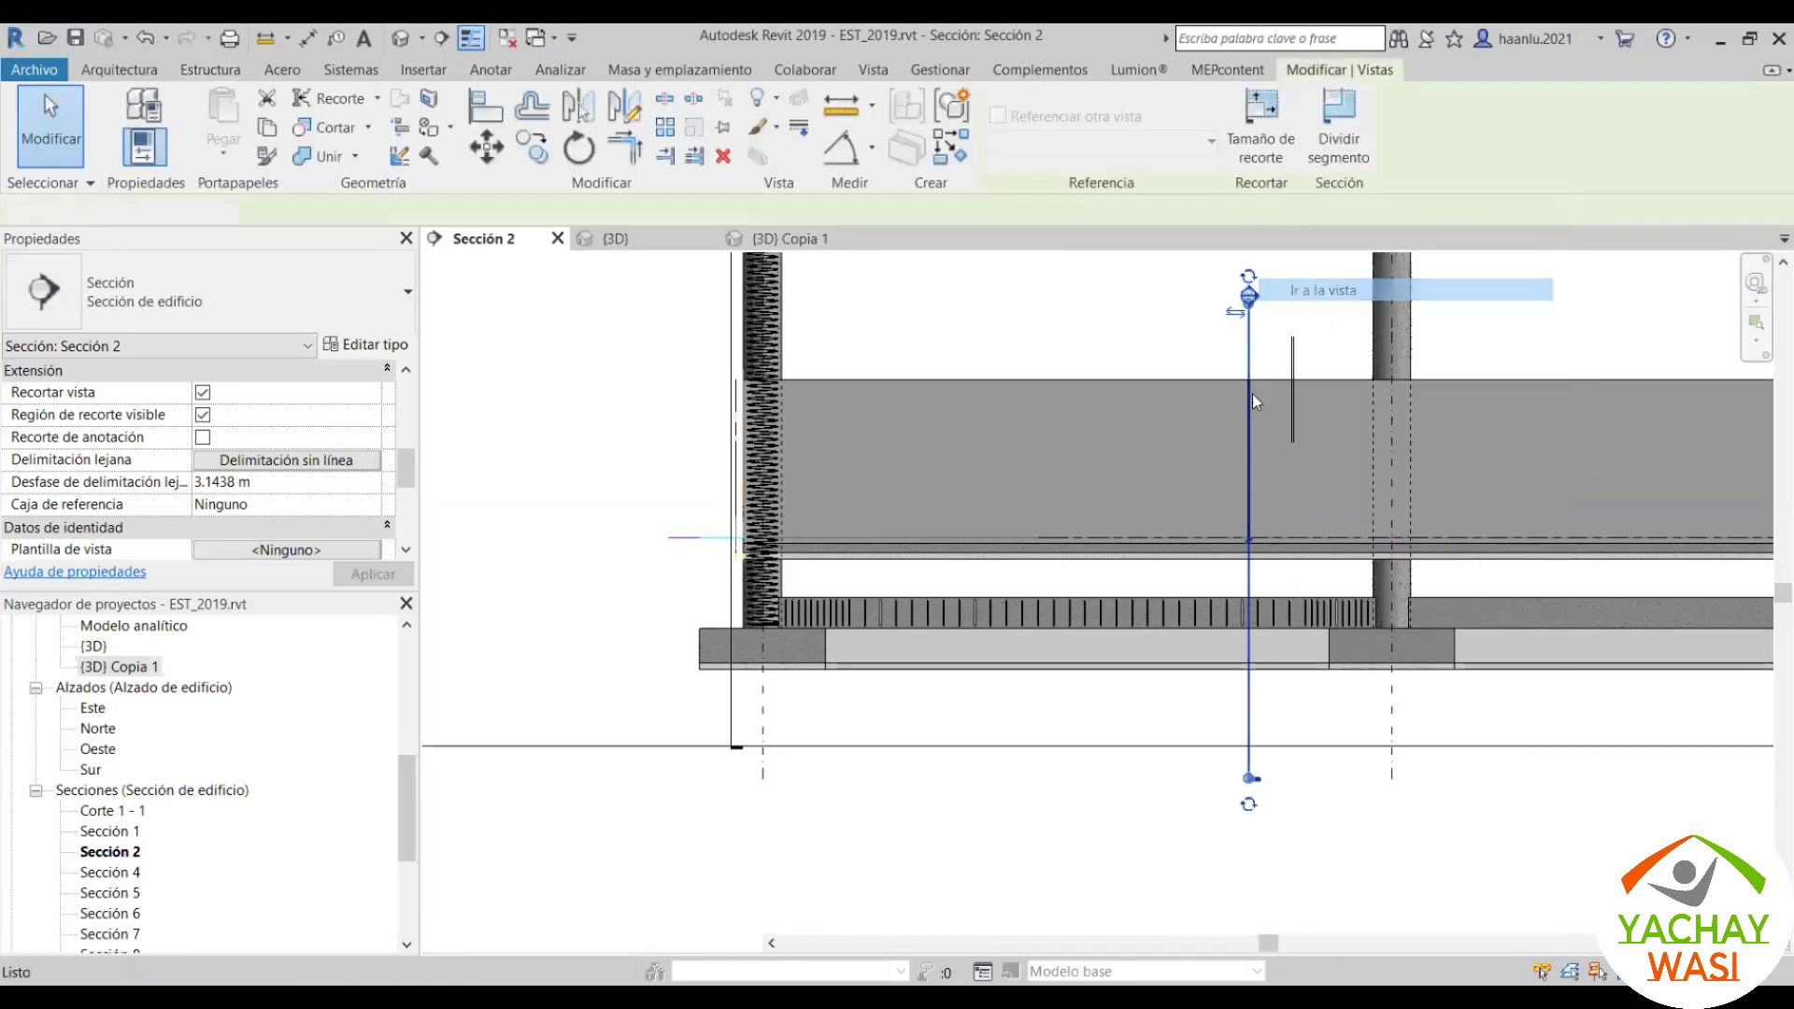
{"action": "scroll", "coordinate": [556, 726], "scroll_direction": "up", "scroll_amount": 2}
{"action": "scroll", "coordinate": [556, 726], "scroll_direction": "up", "scroll_amount": 3}
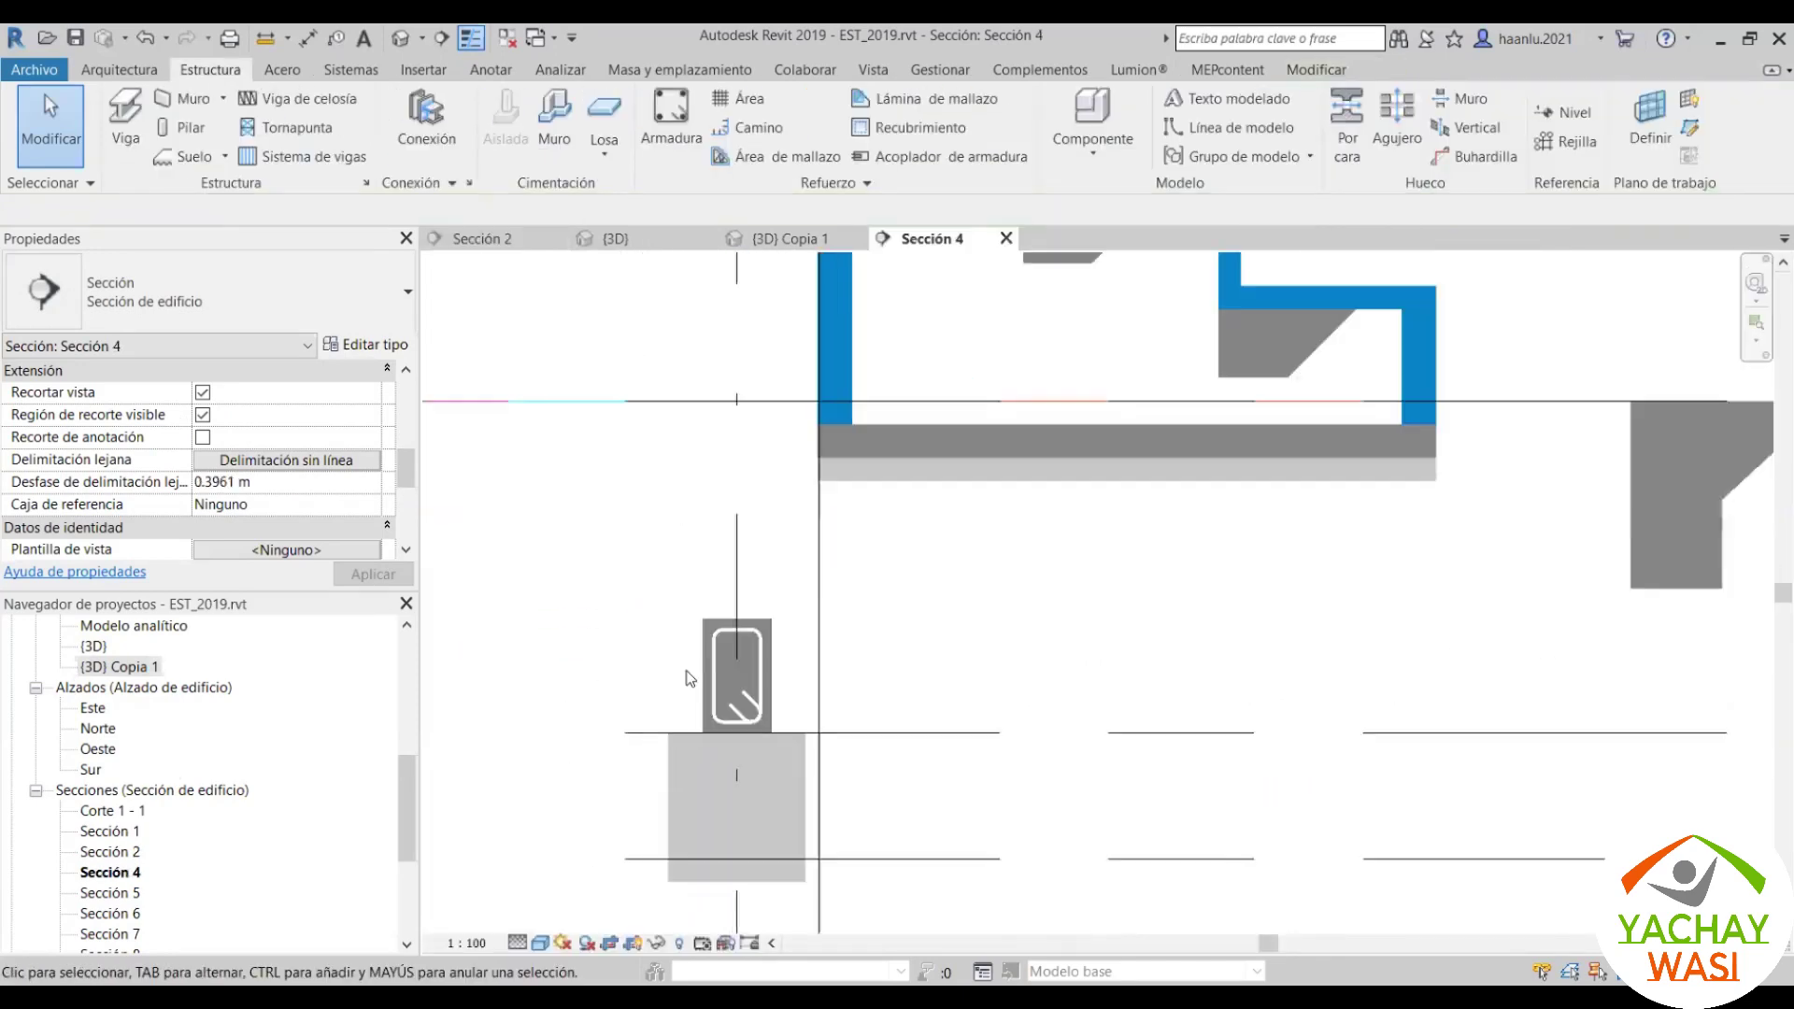
{"action": "scroll", "coordinate": [747, 426], "scroll_direction": "up", "scroll_amount": 2}
{"action": "scroll", "coordinate": [747, 426], "scroll_direction": "up", "scroll_amount": 2}
Step: Place three 10M M_00 longitudinal bars parallel to cover along the stirrup's left side
{"action": "left_click", "coordinate": [670, 117]}
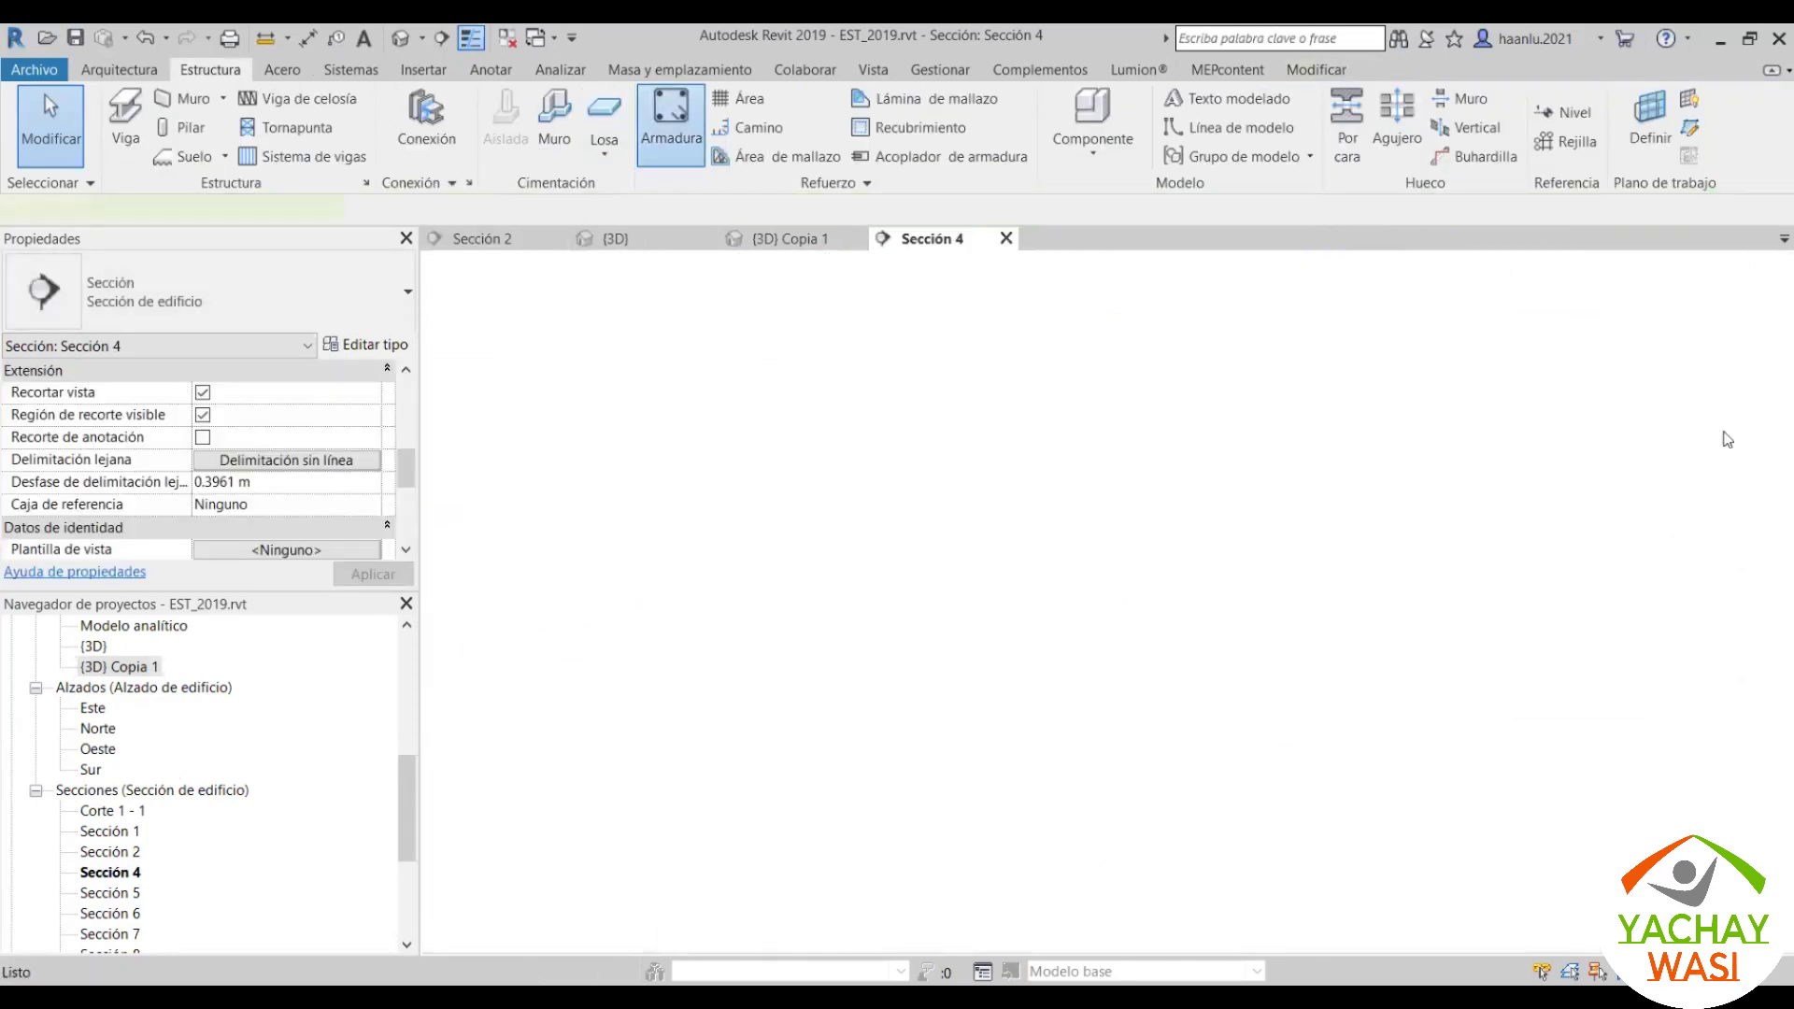
{"action": "scroll", "coordinate": [1765, 710], "scroll_direction": "up", "scroll_amount": 1}
{"action": "left_click_drag", "start_coordinate": [1779, 797], "coordinate": [1782, 271]}
{"action": "left_click", "coordinate": [1579, 775]}
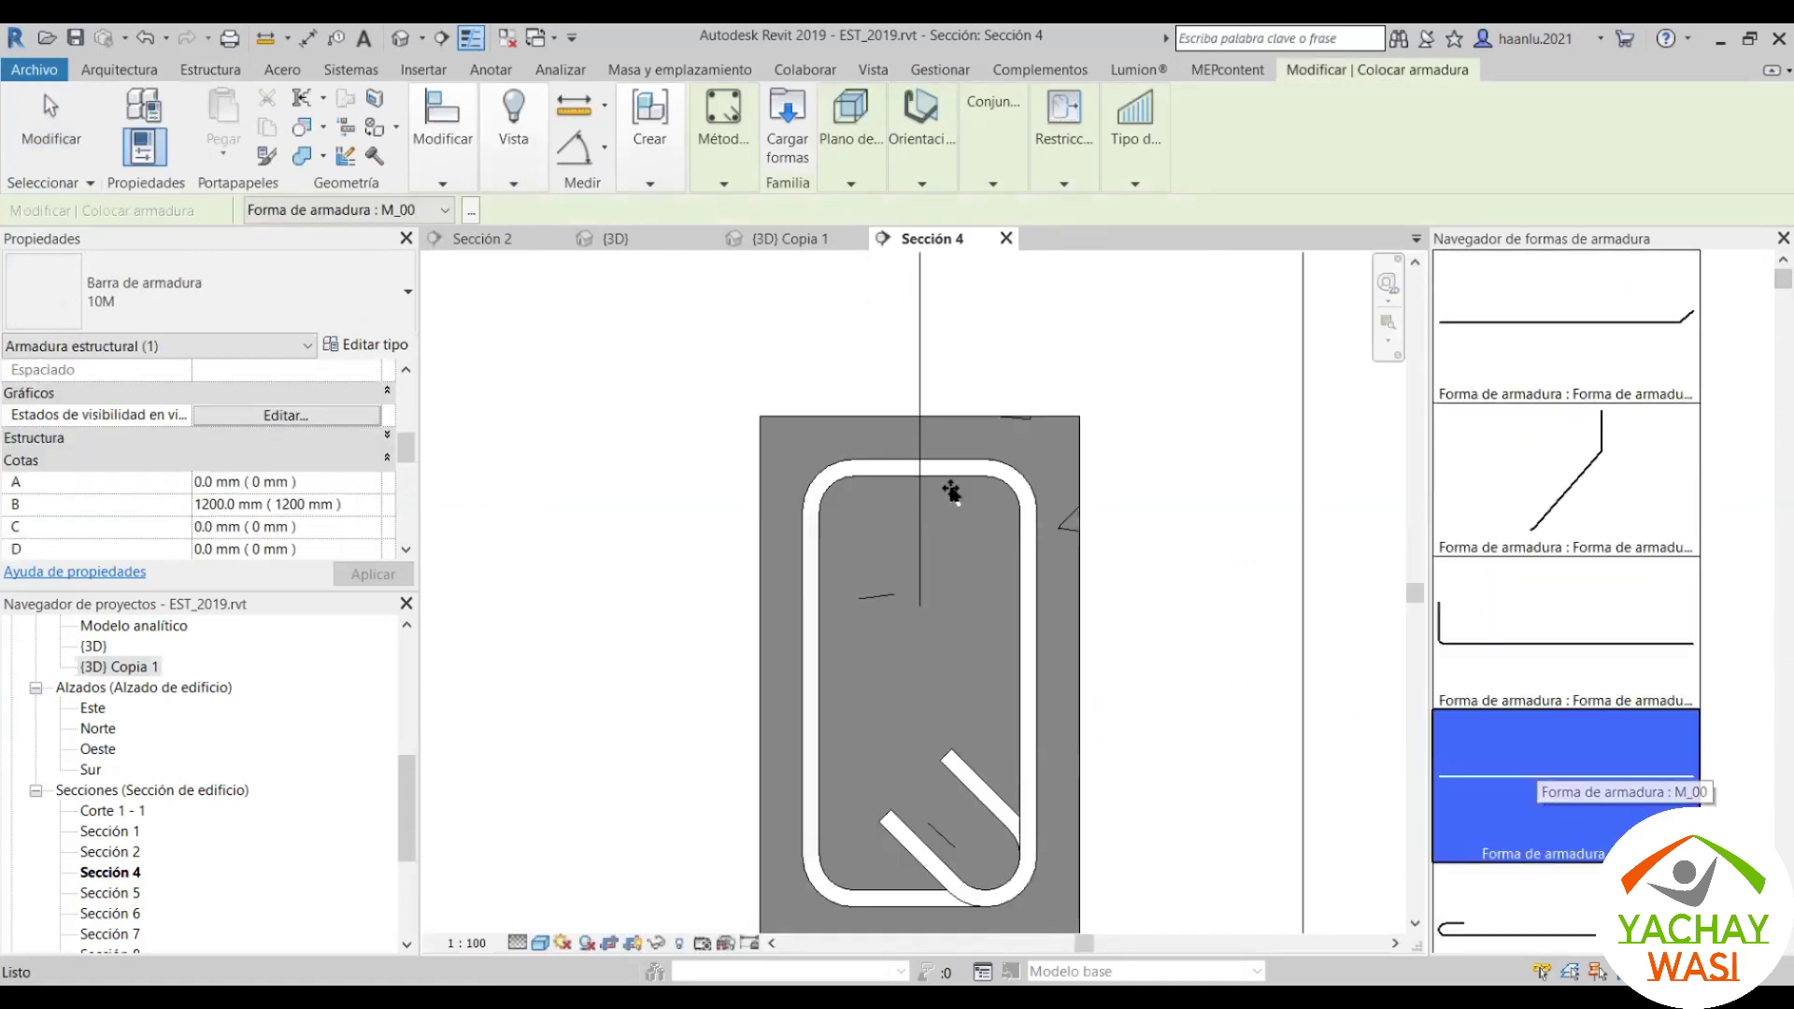
{"action": "left_click", "coordinate": [922, 173]}
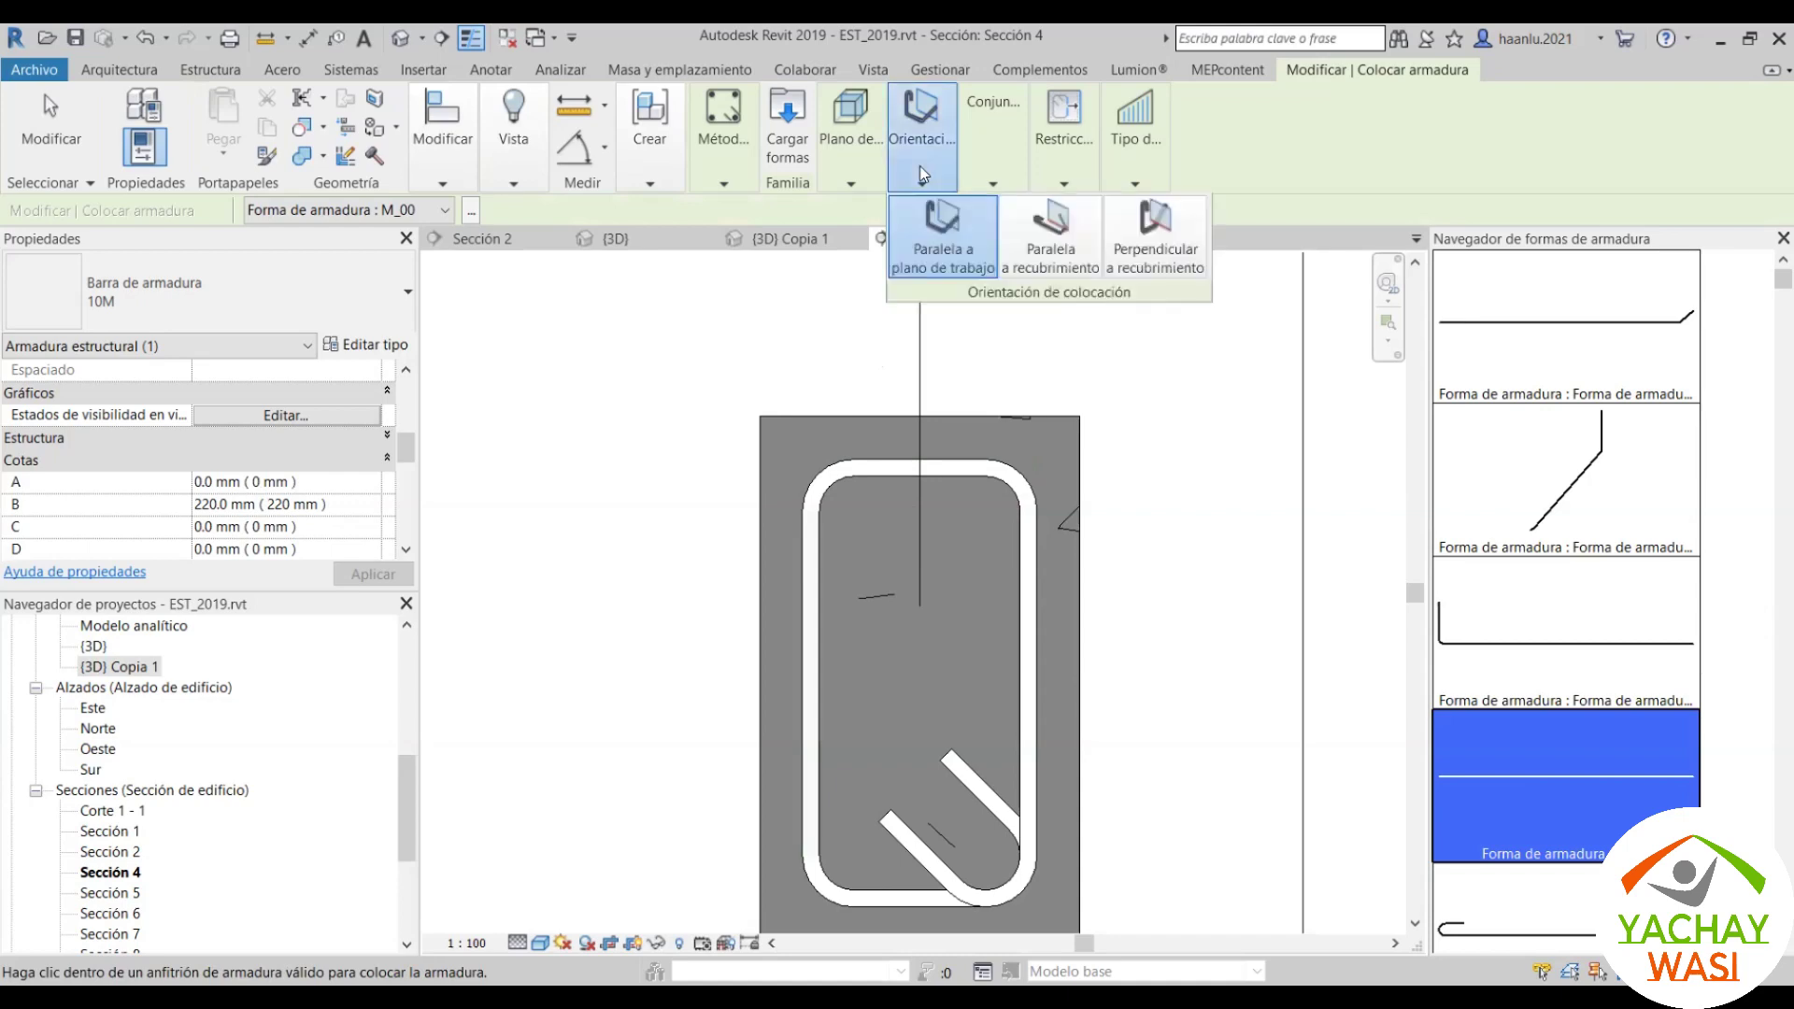
{"action": "left_click", "coordinate": [1005, 241]}
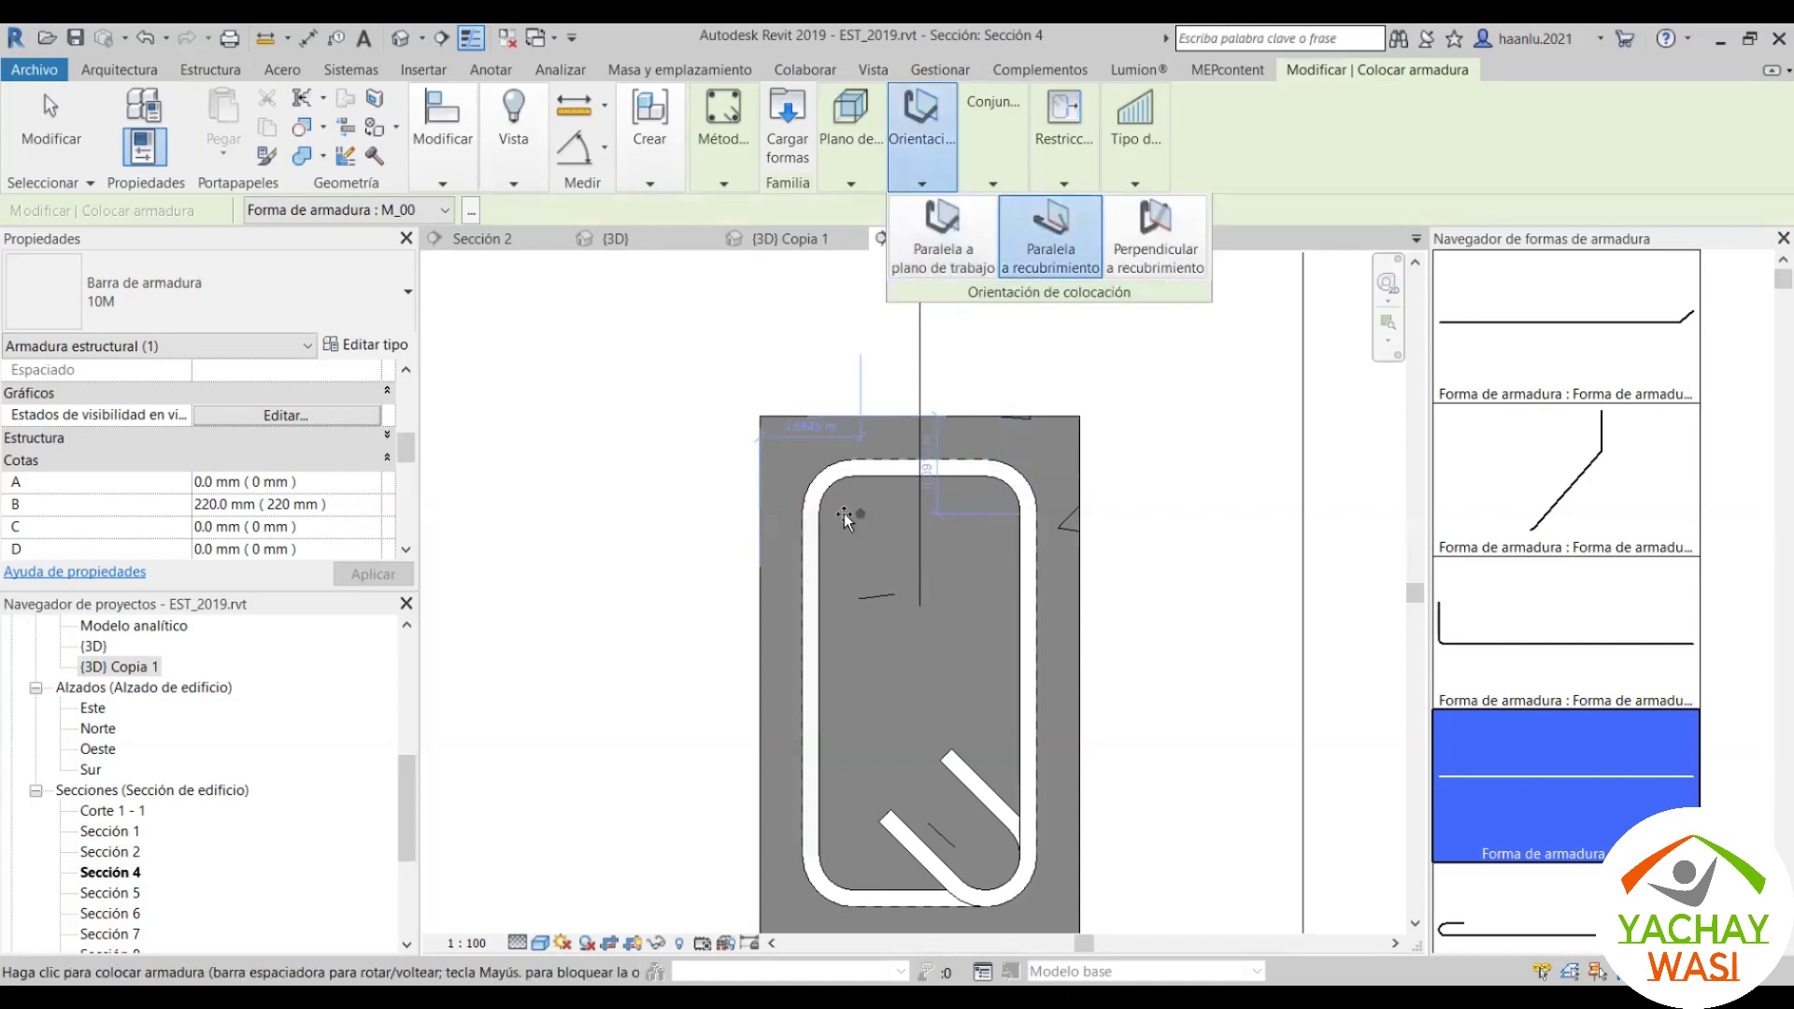
{"action": "scroll", "coordinate": [839, 513], "scroll_direction": "up", "scroll_amount": 3}
{"action": "scroll", "coordinate": [815, 463], "scroll_direction": "up", "scroll_amount": 2}
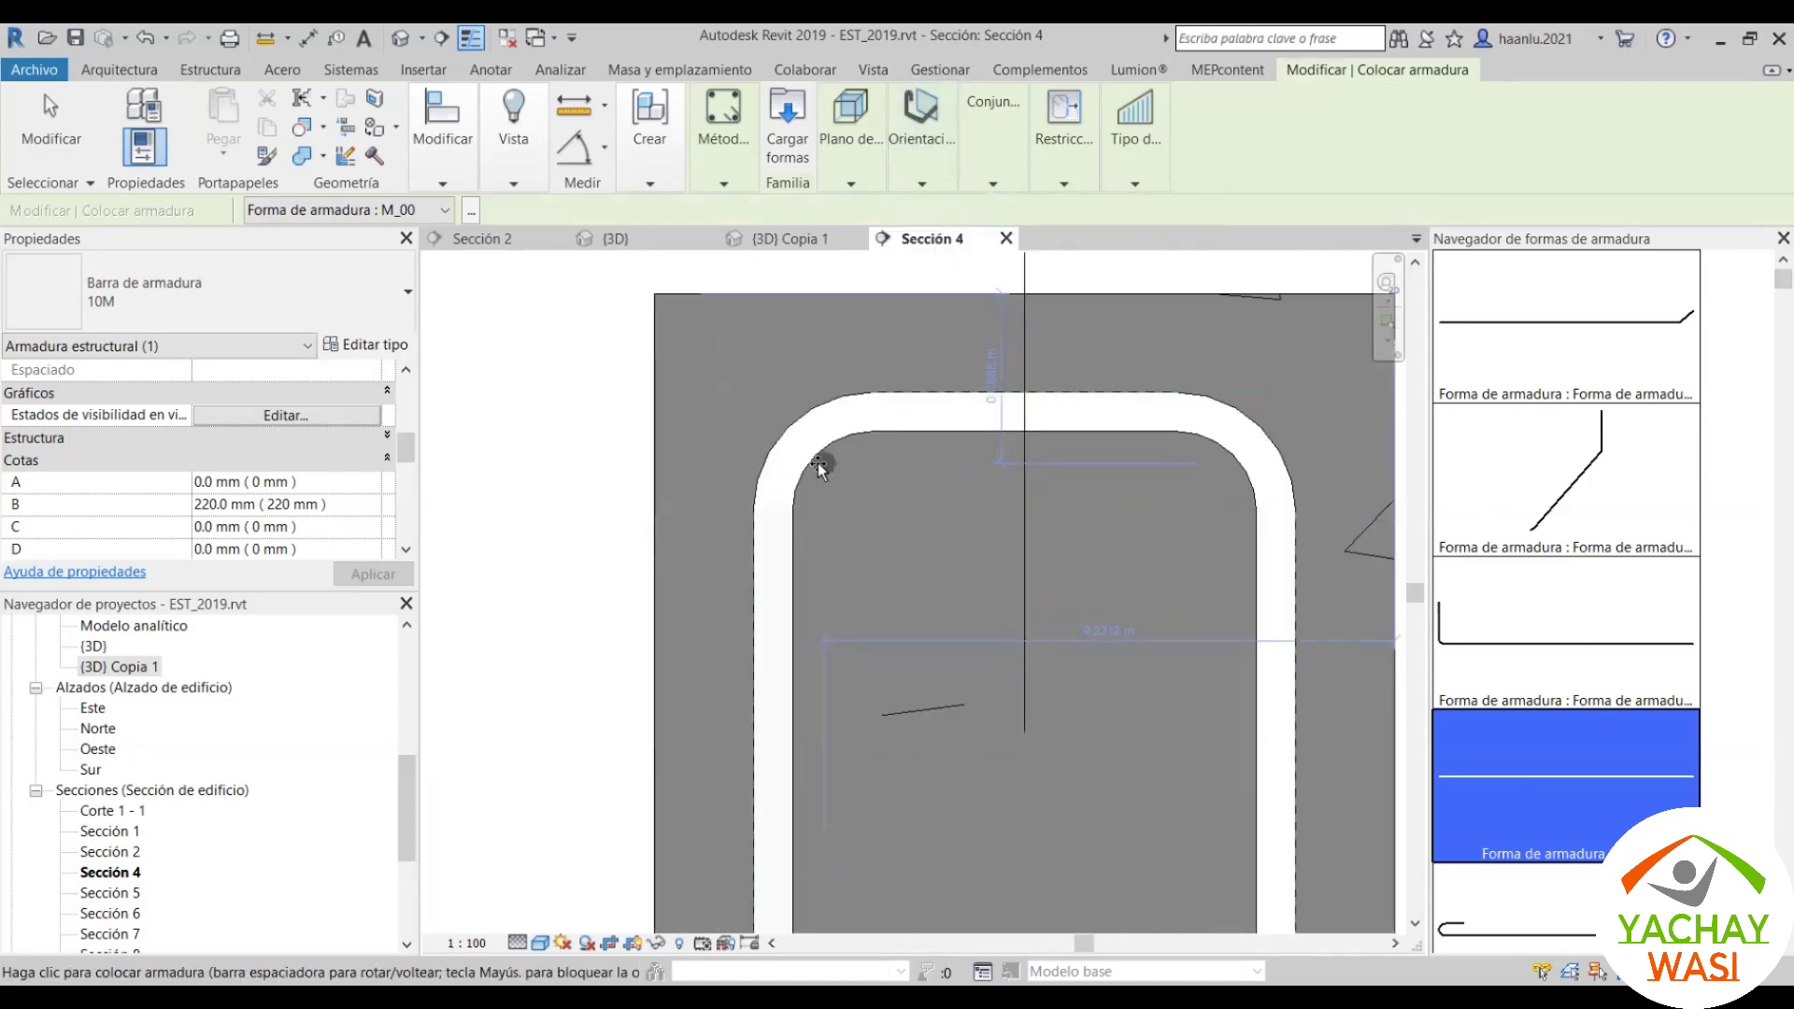
{"action": "scroll", "coordinate": [822, 523], "scroll_direction": "down", "scroll_amount": 2}
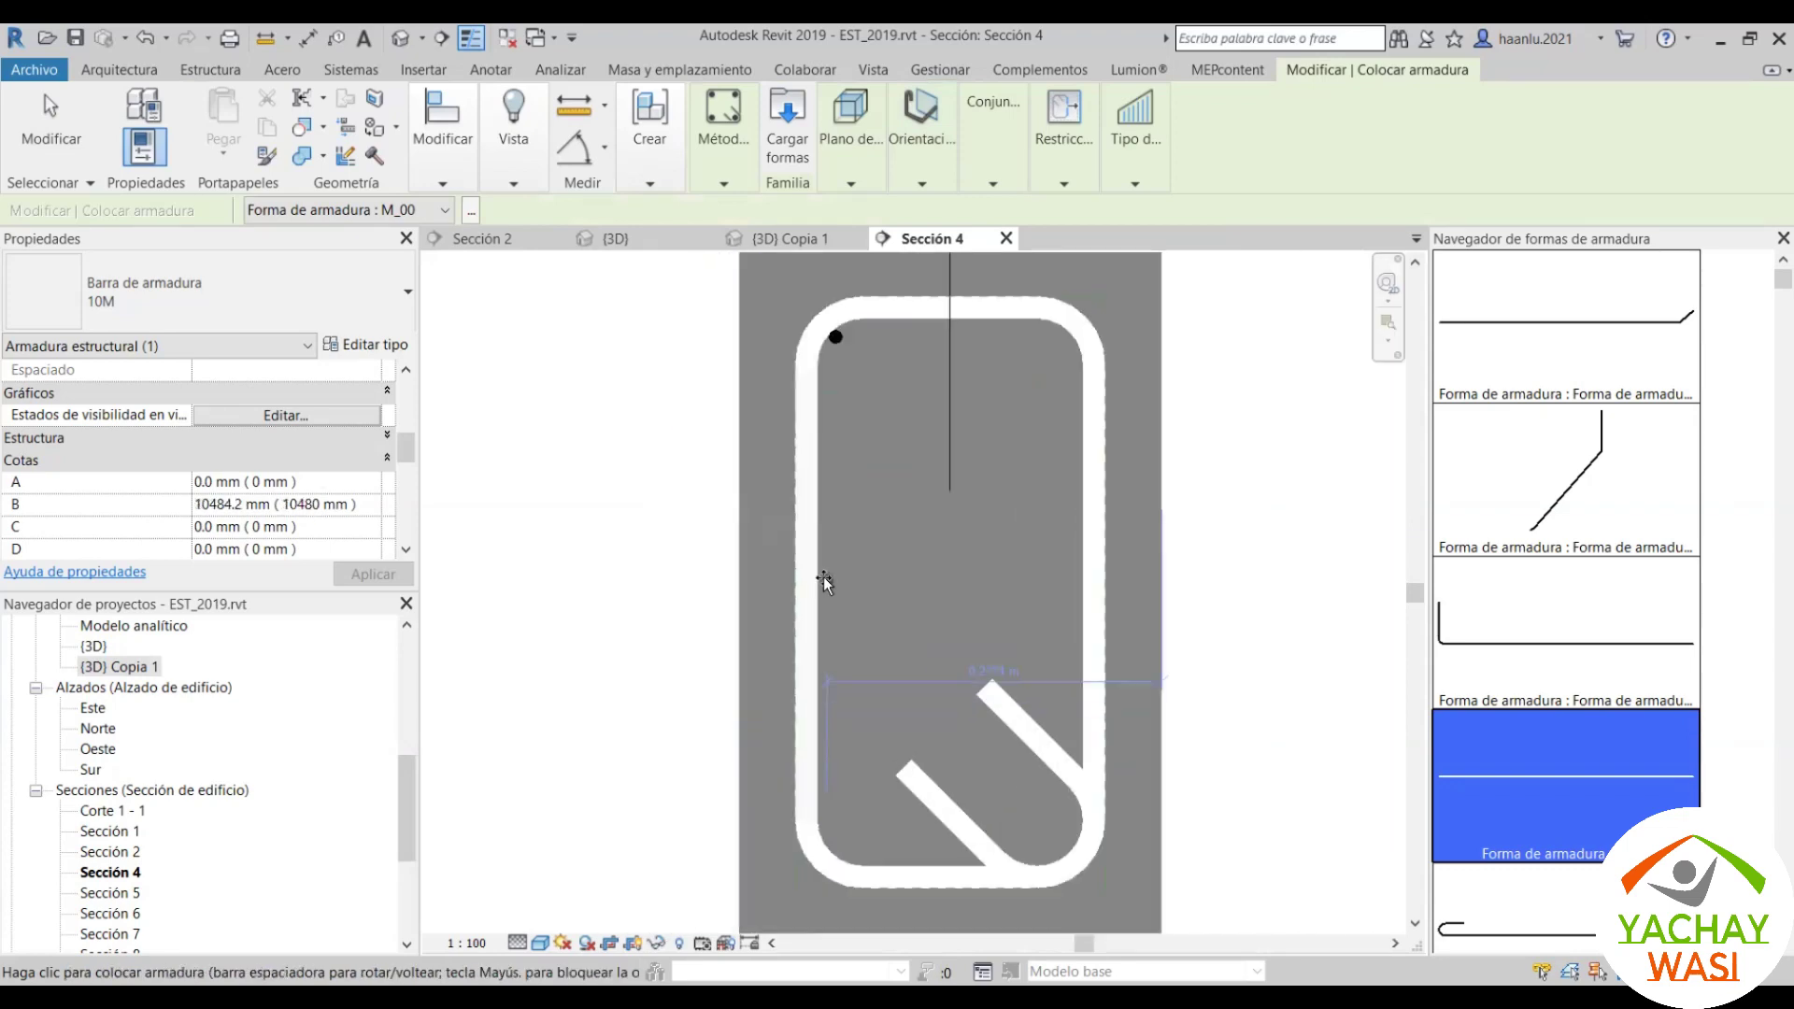
{"action": "middle_click_drag", "start_coordinate": [842, 806], "coordinate": [841, 707]}
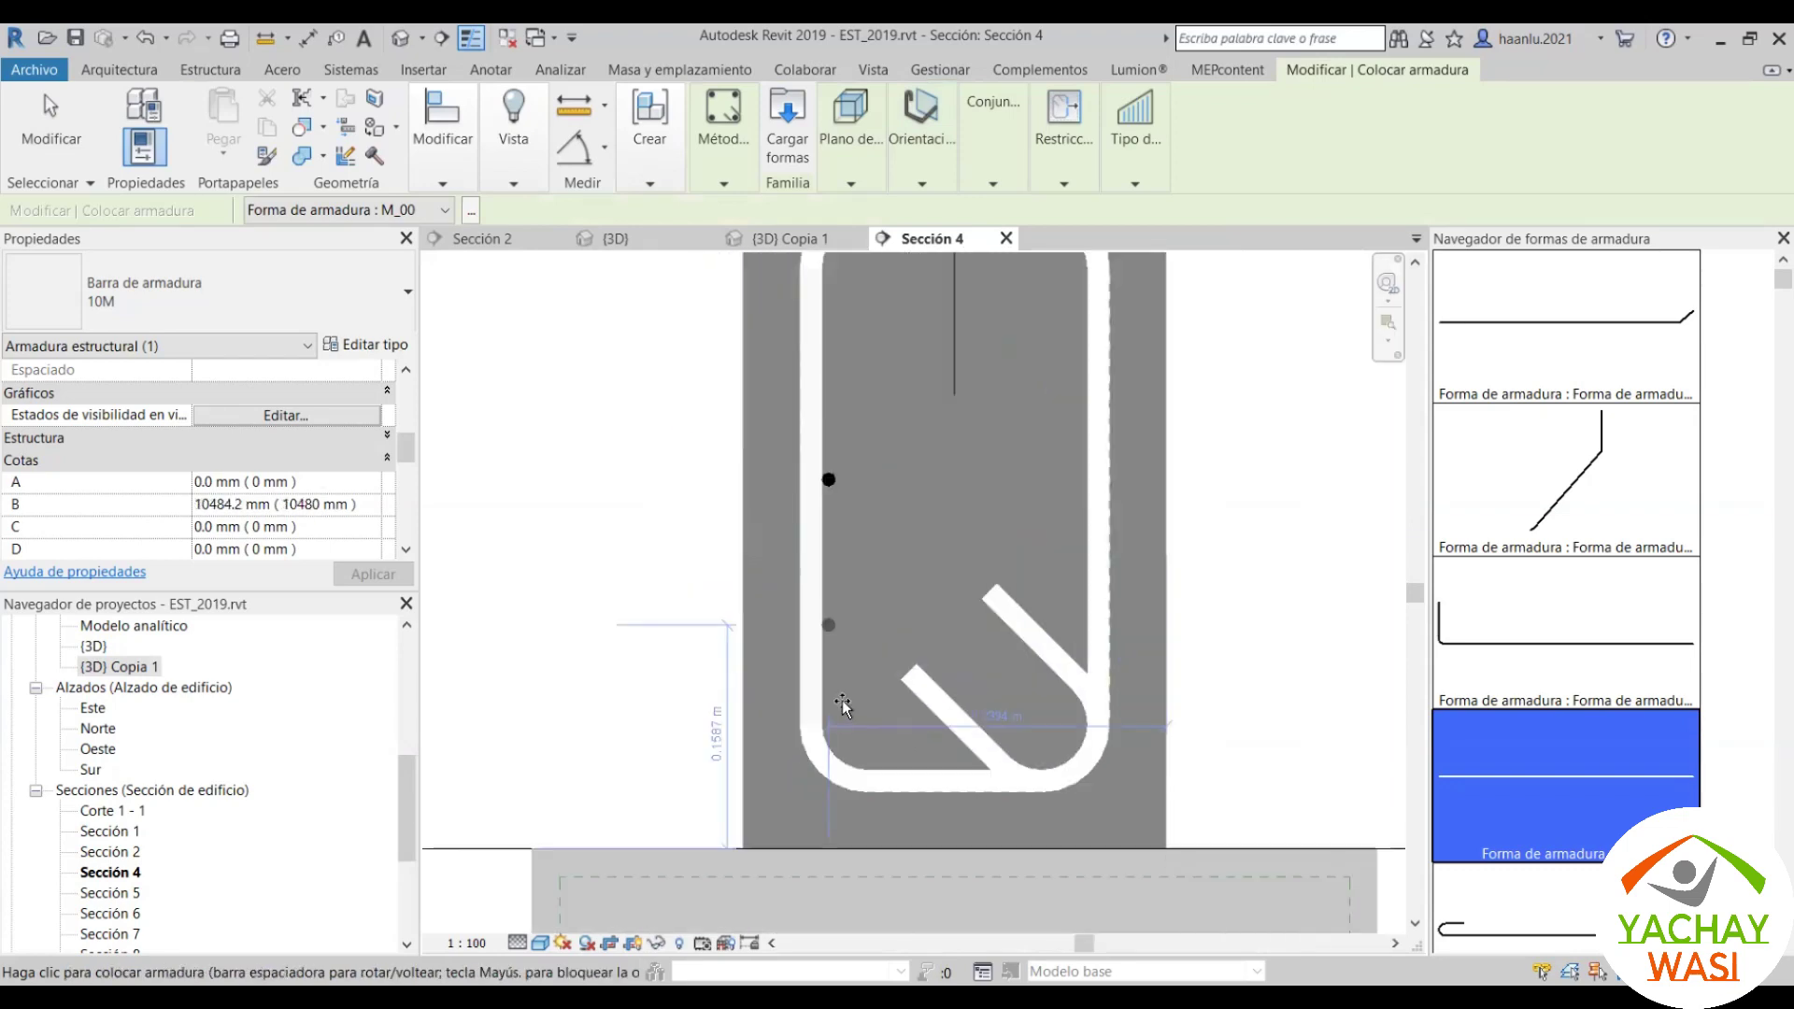
{"action": "scroll", "coordinate": [832, 740], "scroll_direction": "up", "scroll_amount": 2}
{"action": "scroll", "coordinate": [831, 743], "scroll_direction": "up", "scroll_amount": 2}
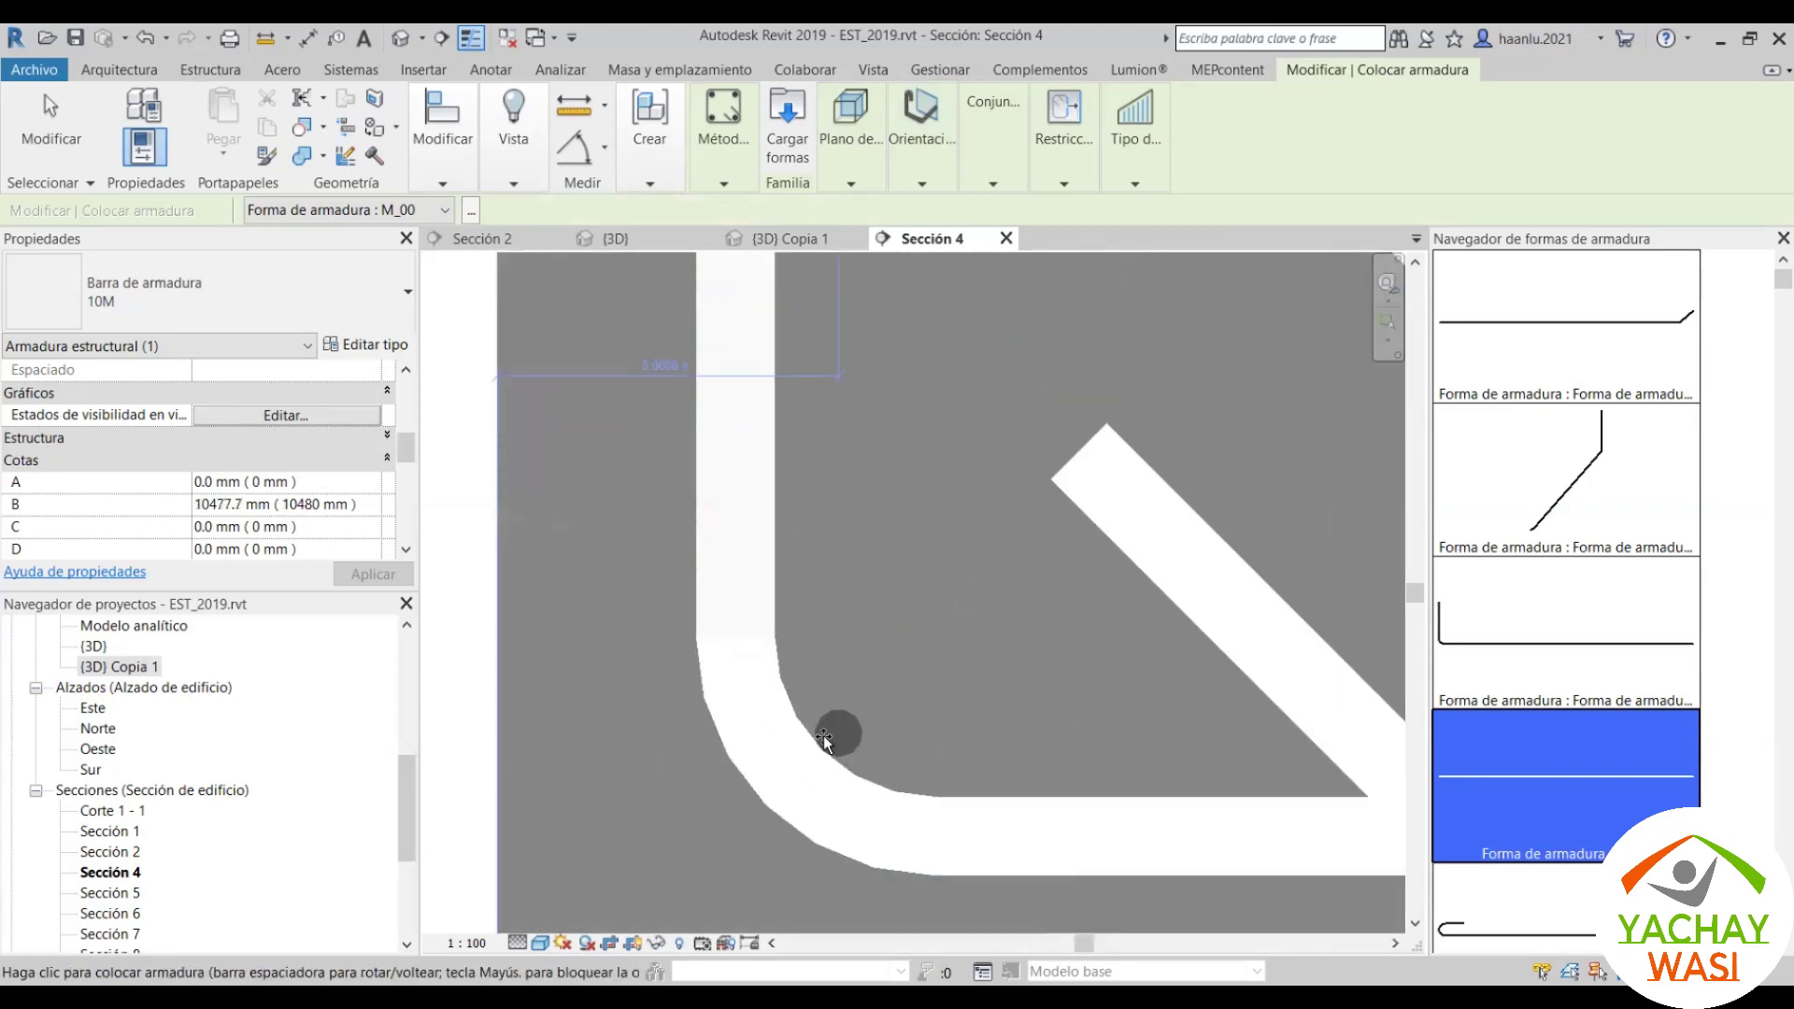
{"action": "scroll", "coordinate": [832, 742], "scroll_direction": "down", "scroll_amount": 5}
{"action": "scroll", "coordinate": [831, 561], "scroll_direction": "down", "scroll_amount": 1}
{"action": "scroll", "coordinate": [835, 569], "scroll_direction": "up", "scroll_amount": 1}
{"action": "key", "text": "Escape"}
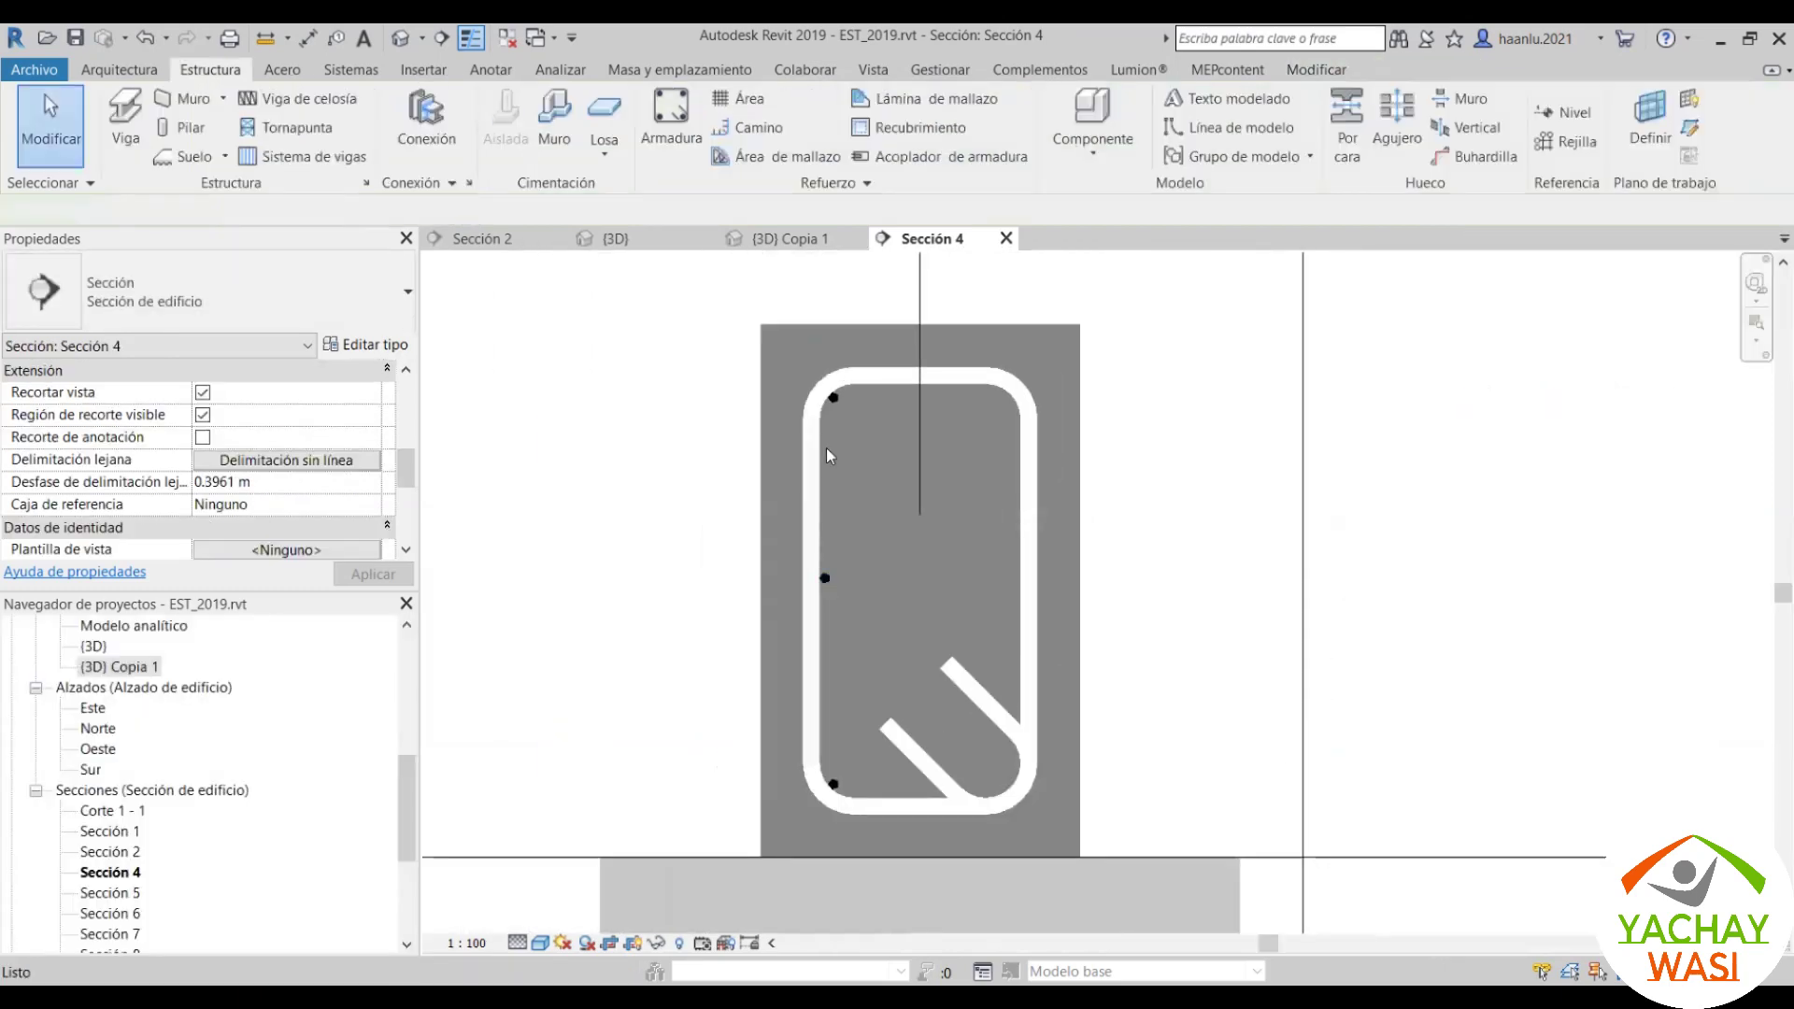
Step: Mirror-copy the three left bars to the right side across the beam's centre line
{"action": "left_click", "coordinate": [843, 576]}
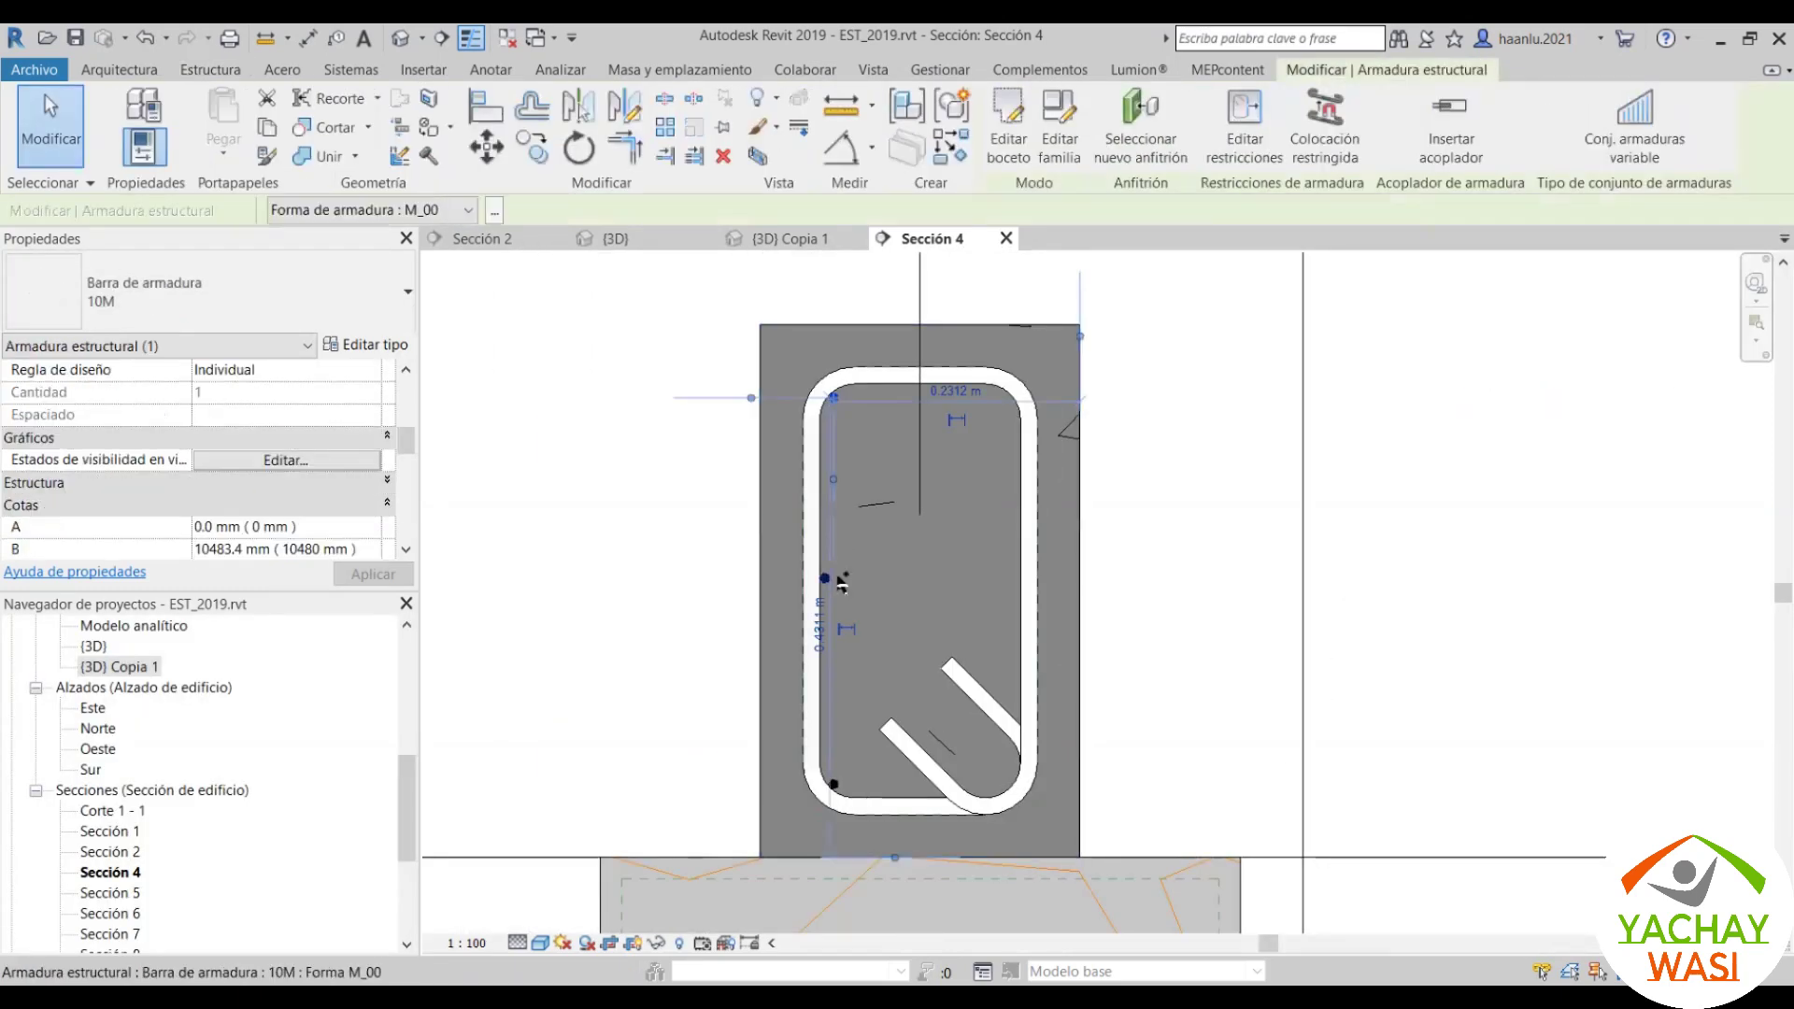
{"action": "left_click", "coordinate": [840, 781], "text": "ctrl"}
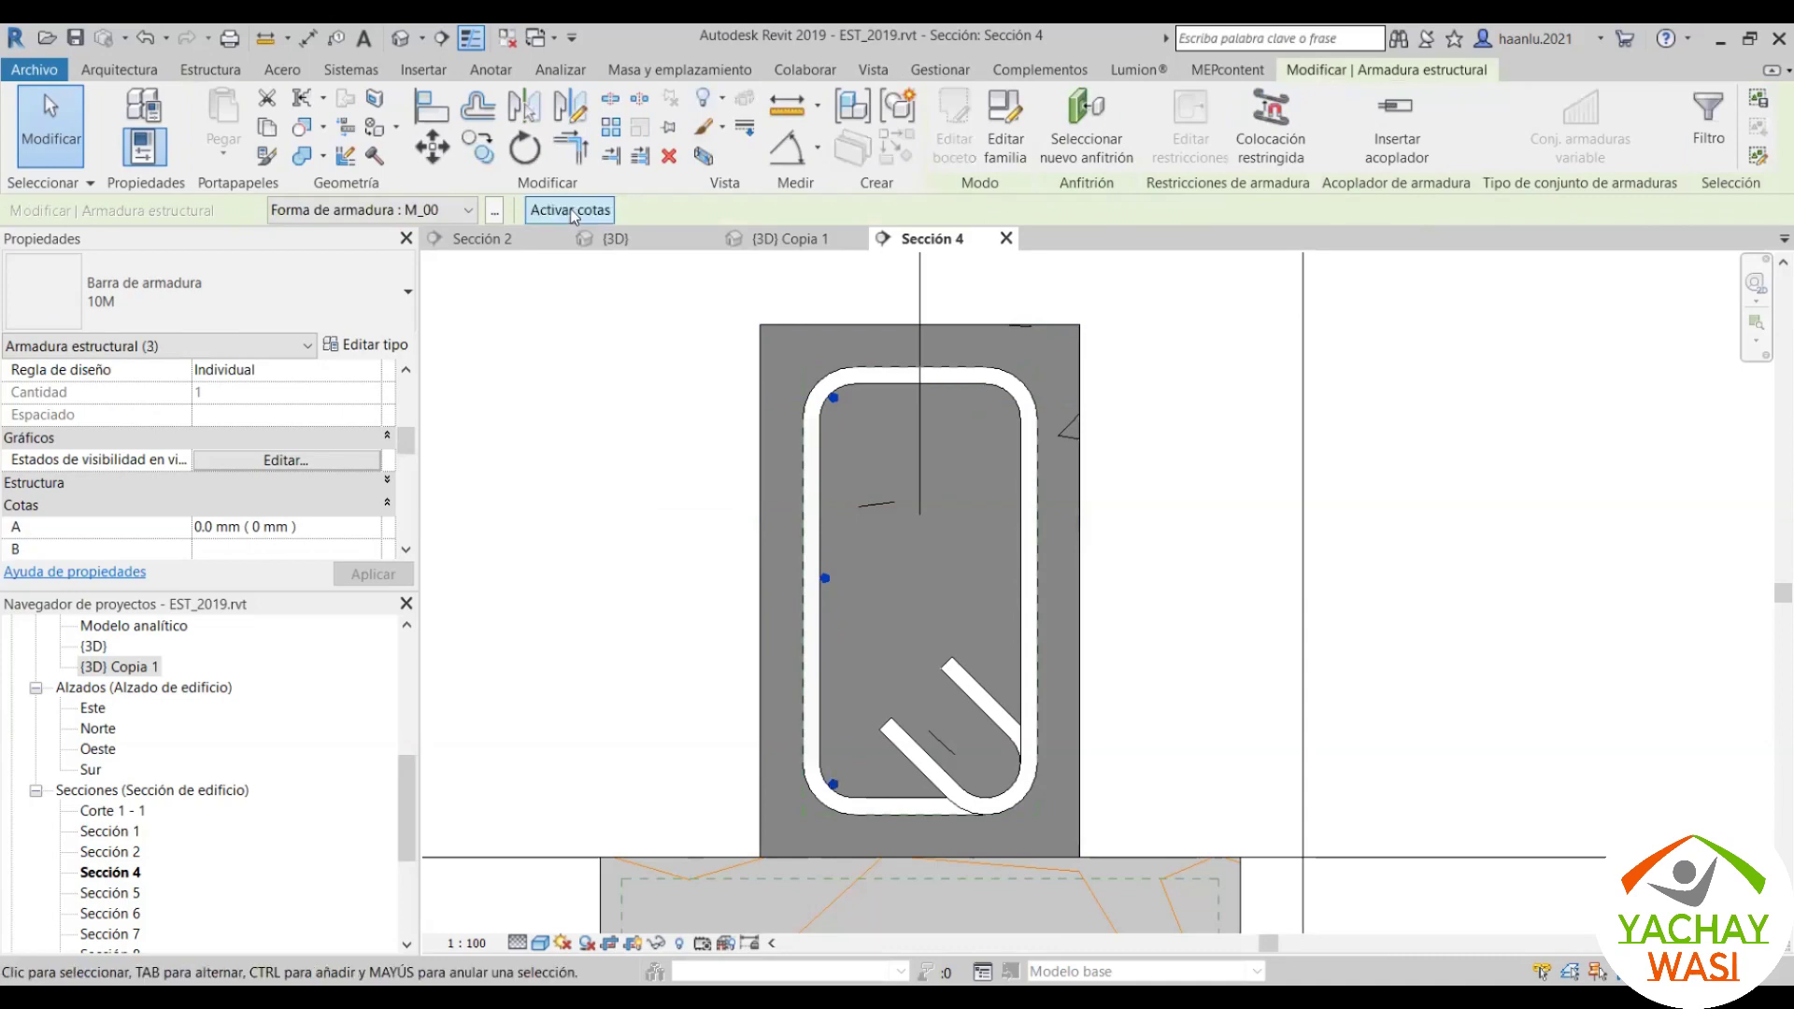
{"action": "left_click", "coordinate": [535, 122]}
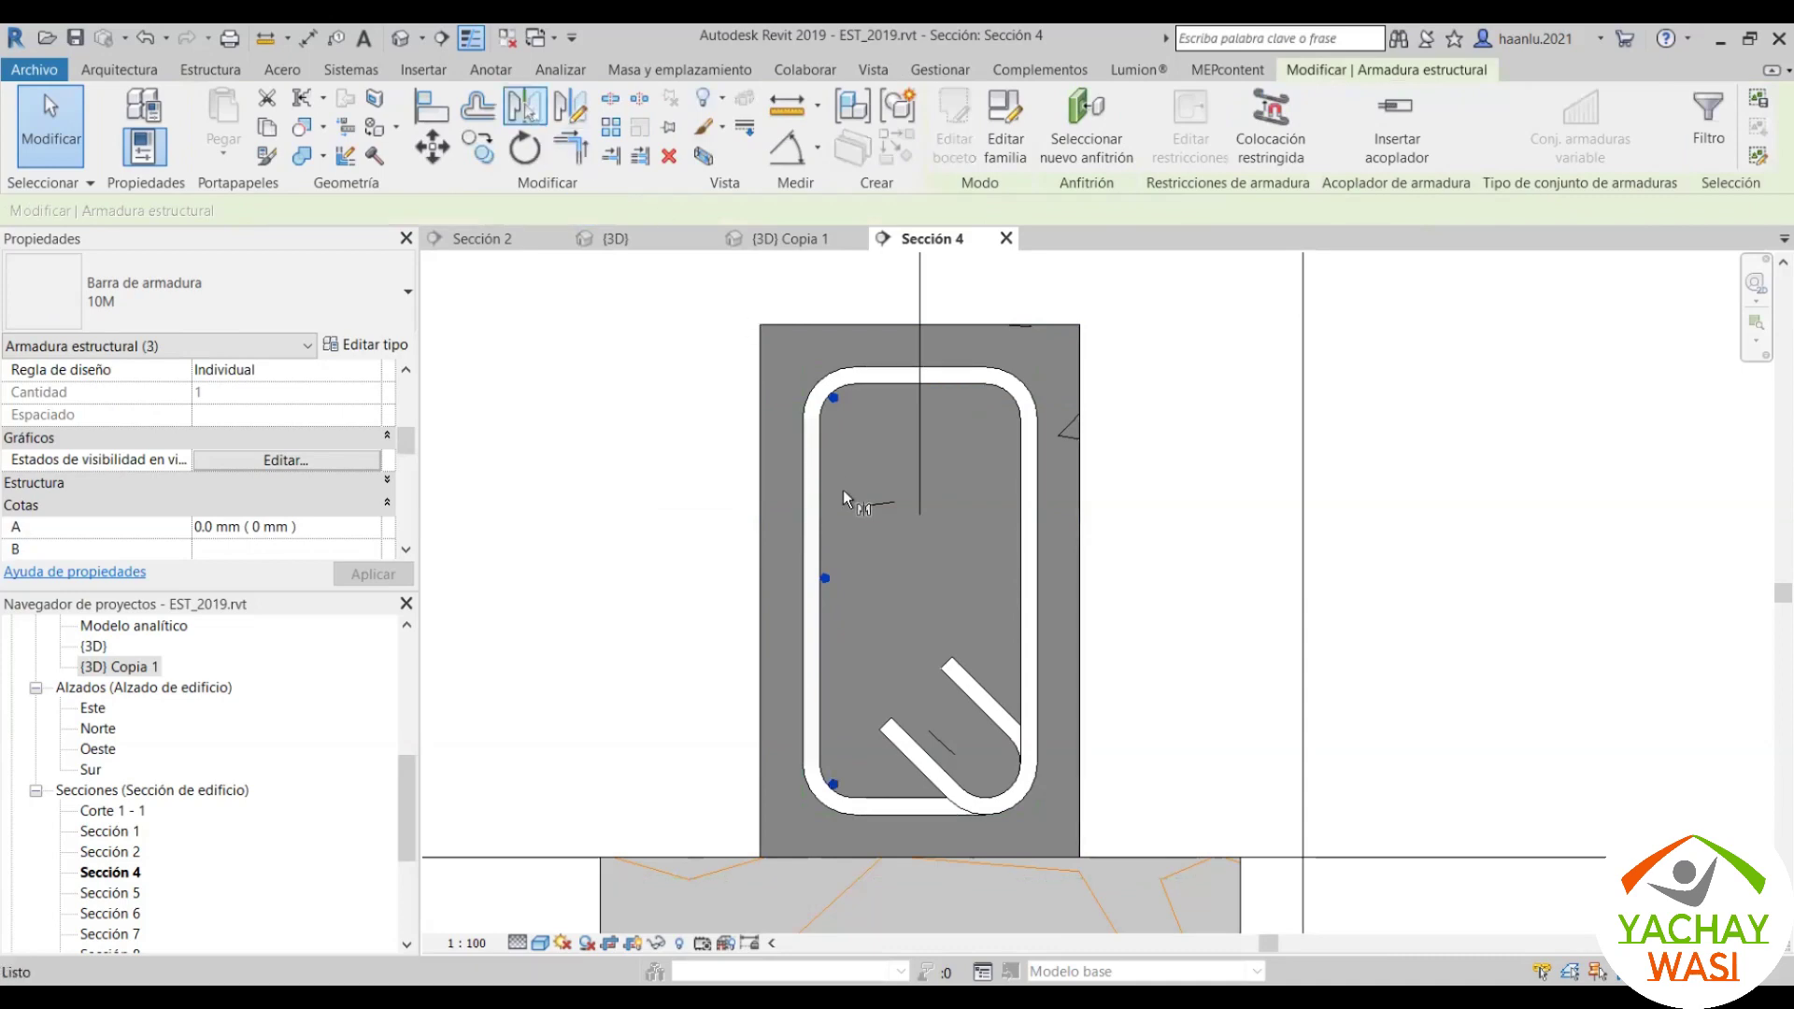
{"action": "left_click", "coordinate": [932, 619]}
{"action": "key", "text": "Escape"}
Step: Close the {3D} view and show (3D) Copia 1 in wireframe
{"action": "left_click", "coordinate": [614, 238]}
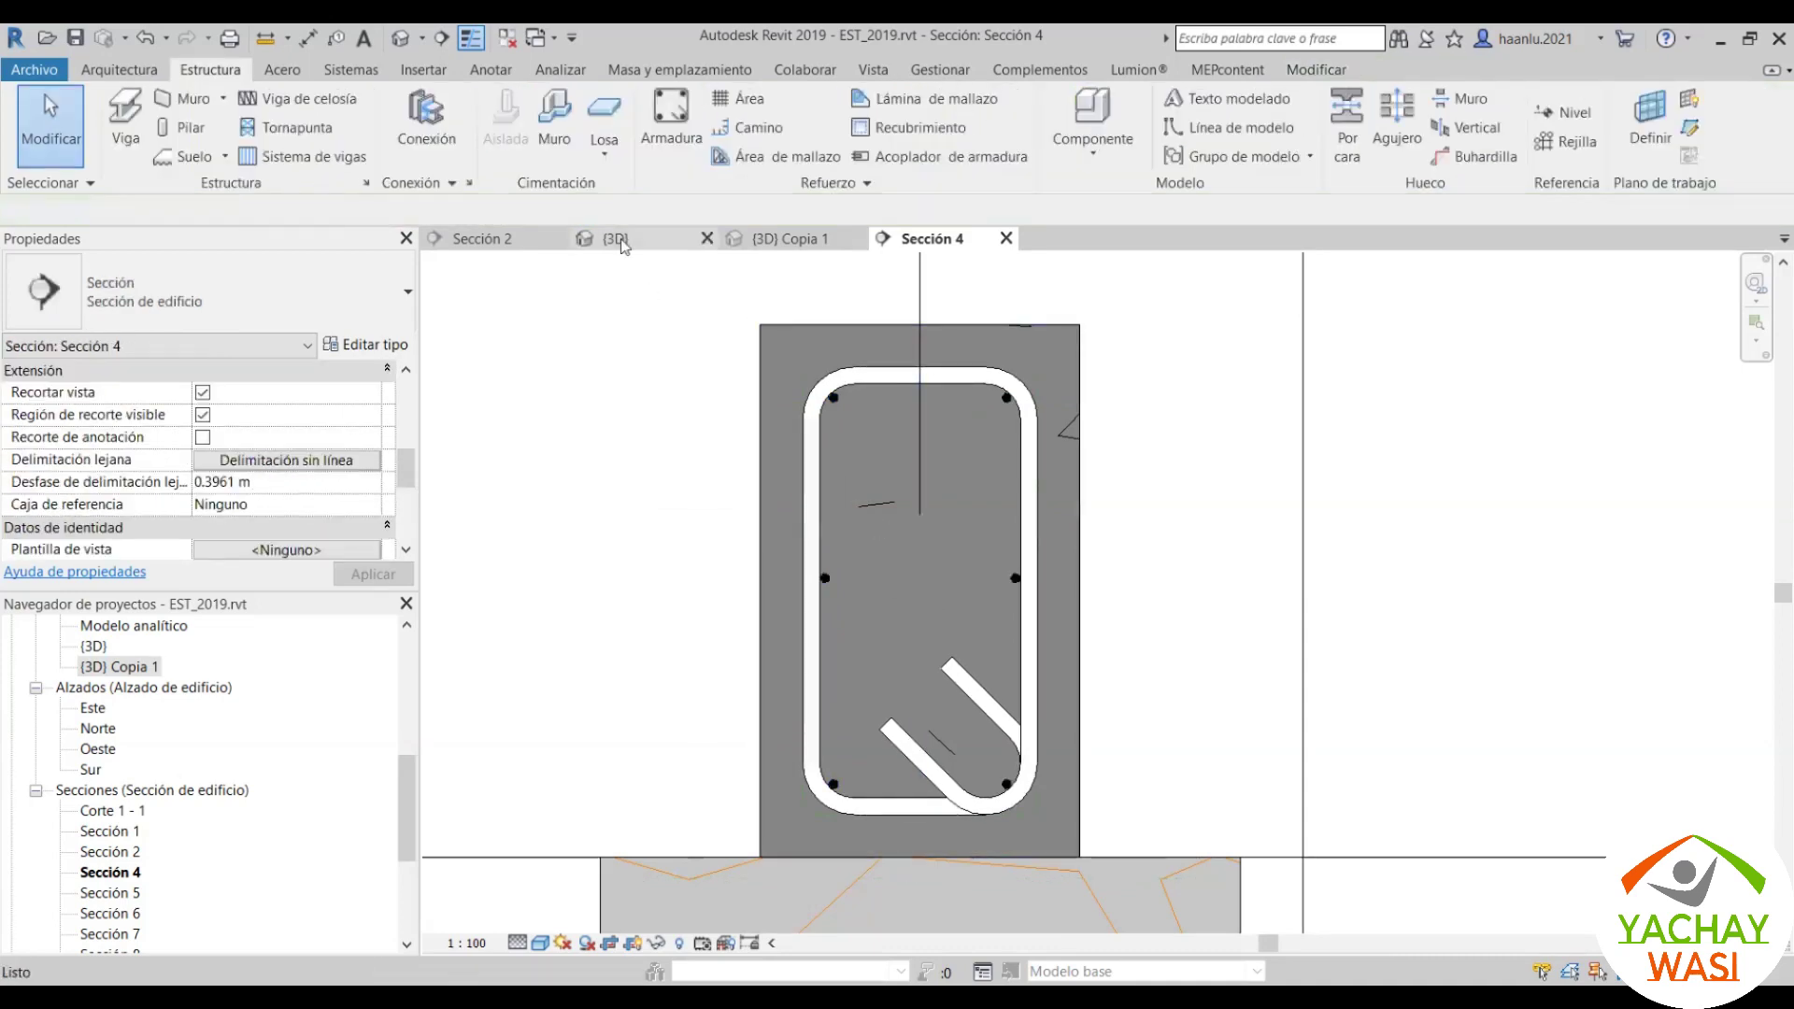
{"action": "left_click", "coordinate": [708, 238]}
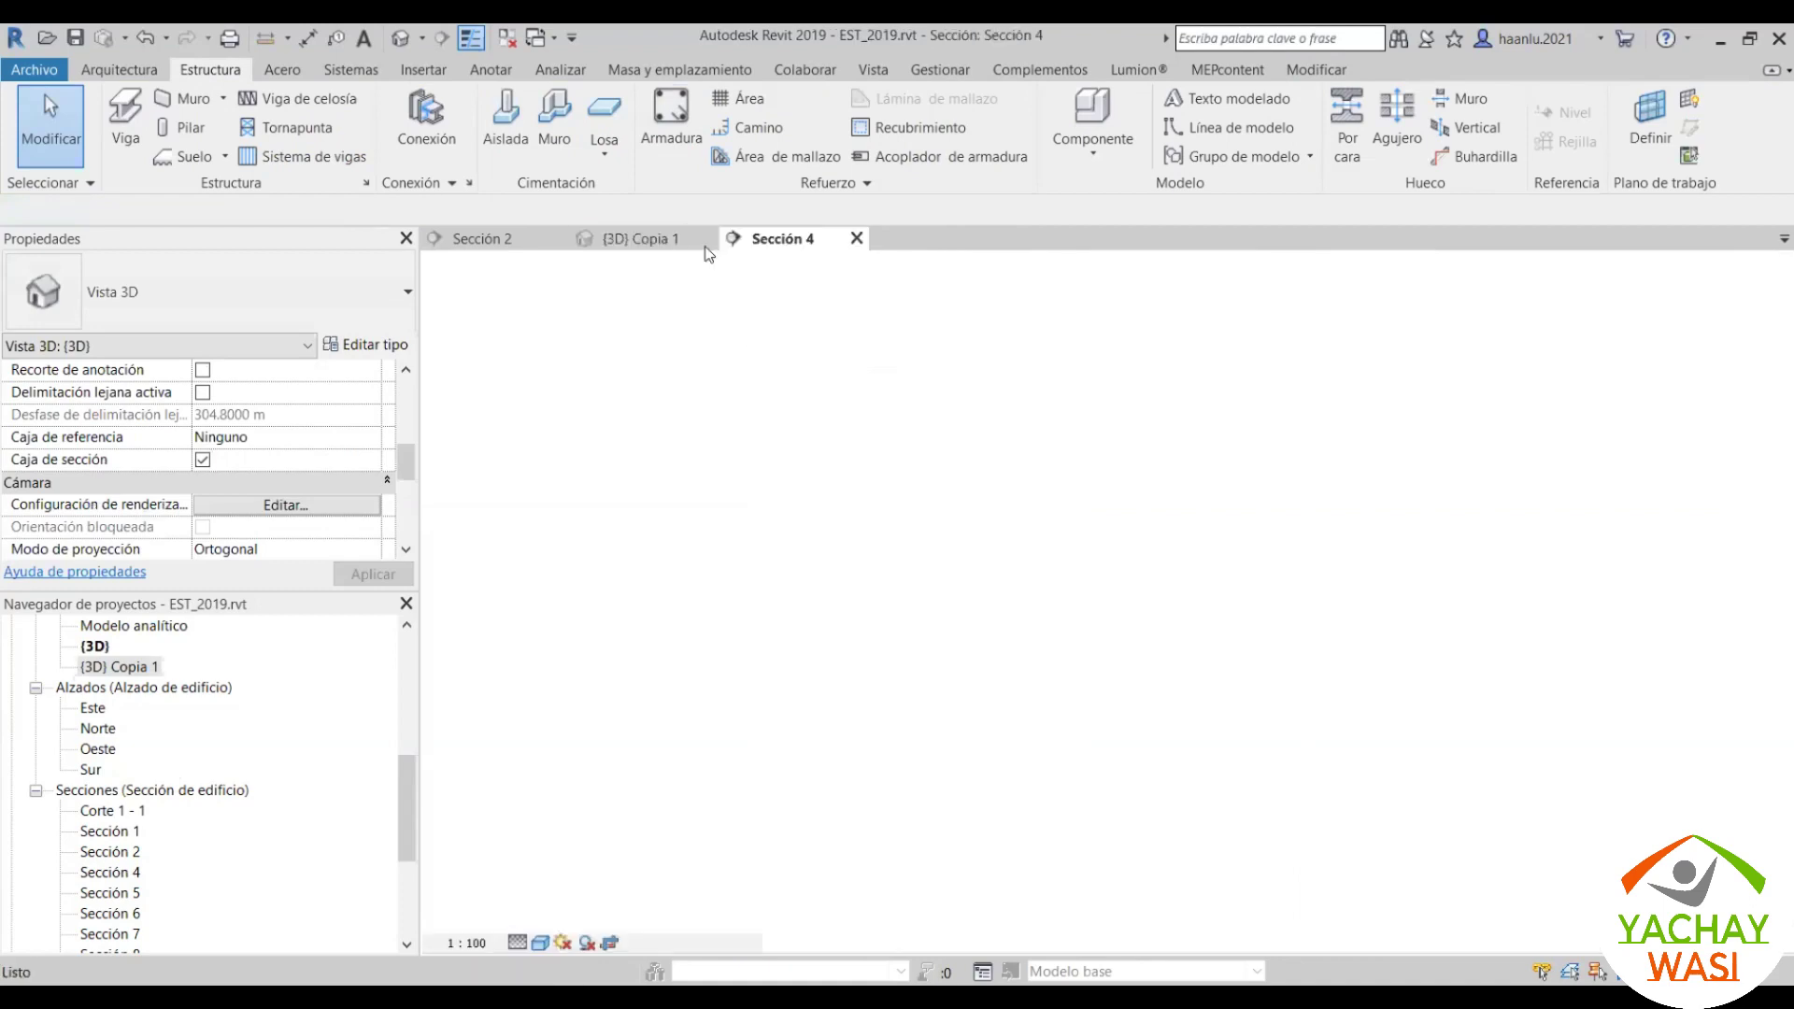
{"action": "left_click", "coordinate": [645, 241]}
{"action": "scroll", "coordinate": [700, 781], "scroll_direction": "up", "scroll_amount": 5}
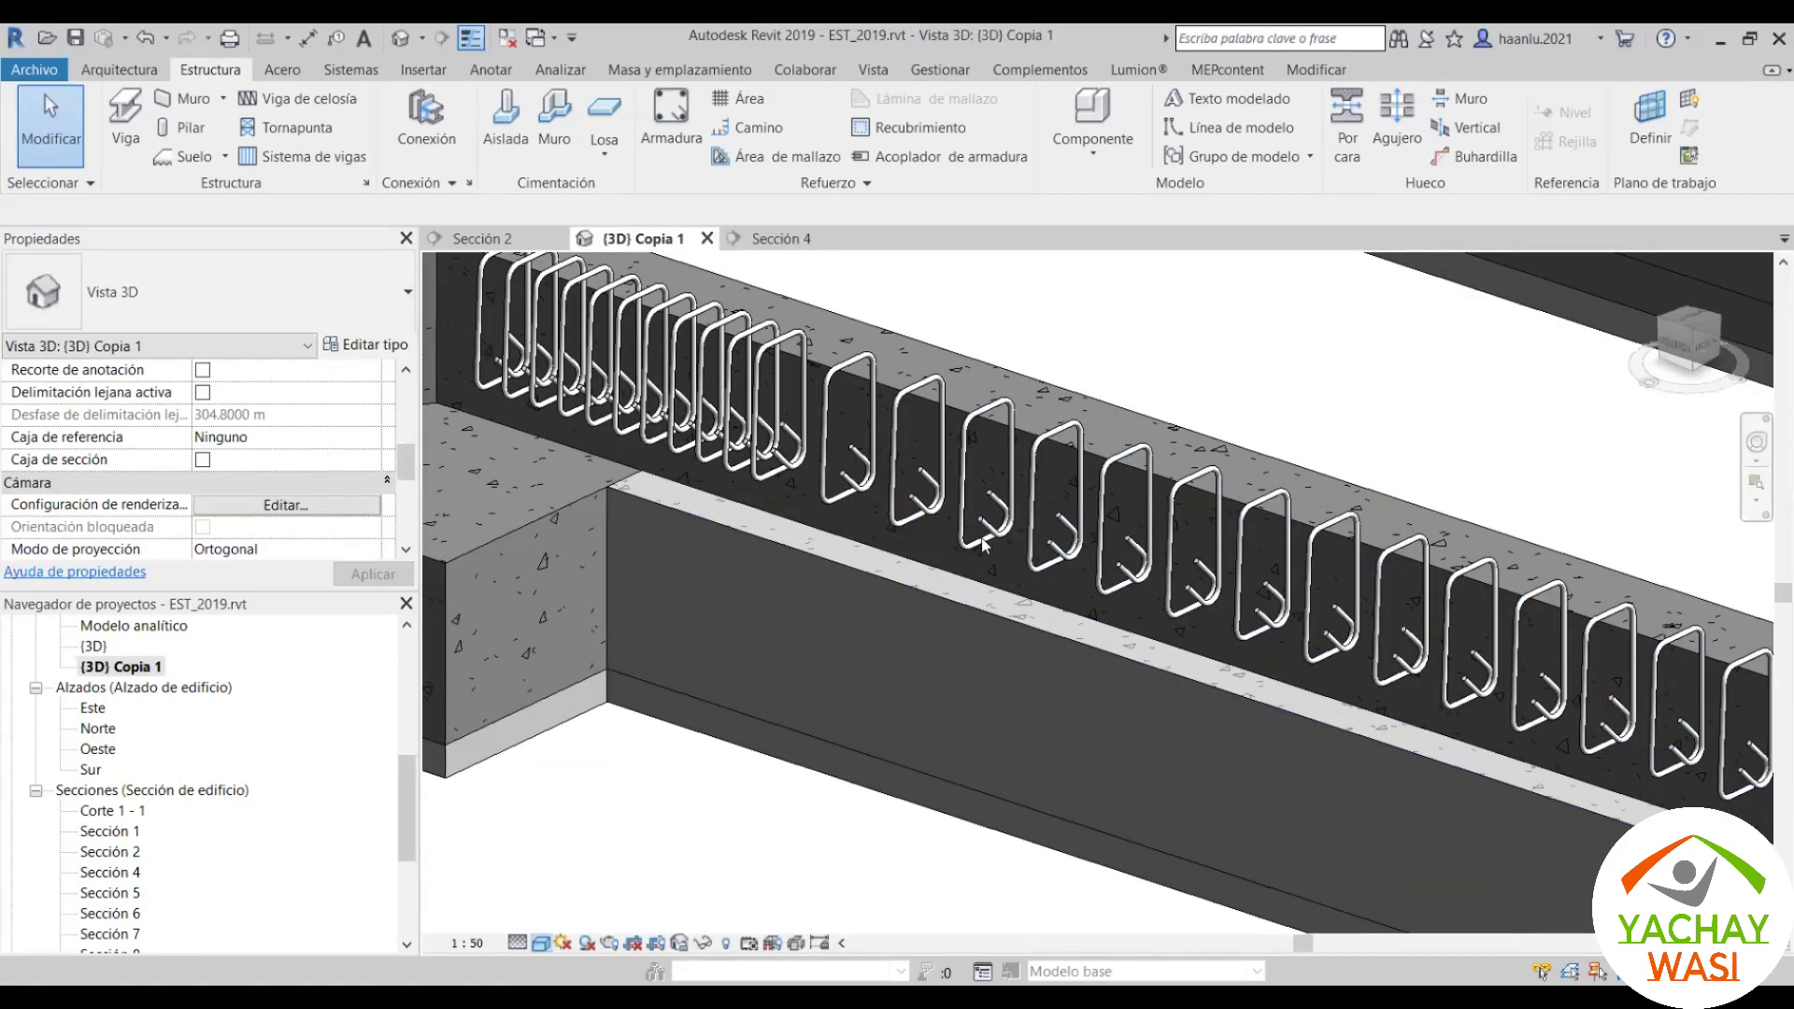
{"action": "key", "text": "w"}
{"action": "key", "text": "f"}
{"action": "scroll", "coordinate": [944, 540], "scroll_direction": "up", "scroll_amount": 2}
Step: Select all instances of the longitudinal bar and set them to view as solid in (3D) Copia 1
{"action": "left_click", "coordinate": [1168, 604]}
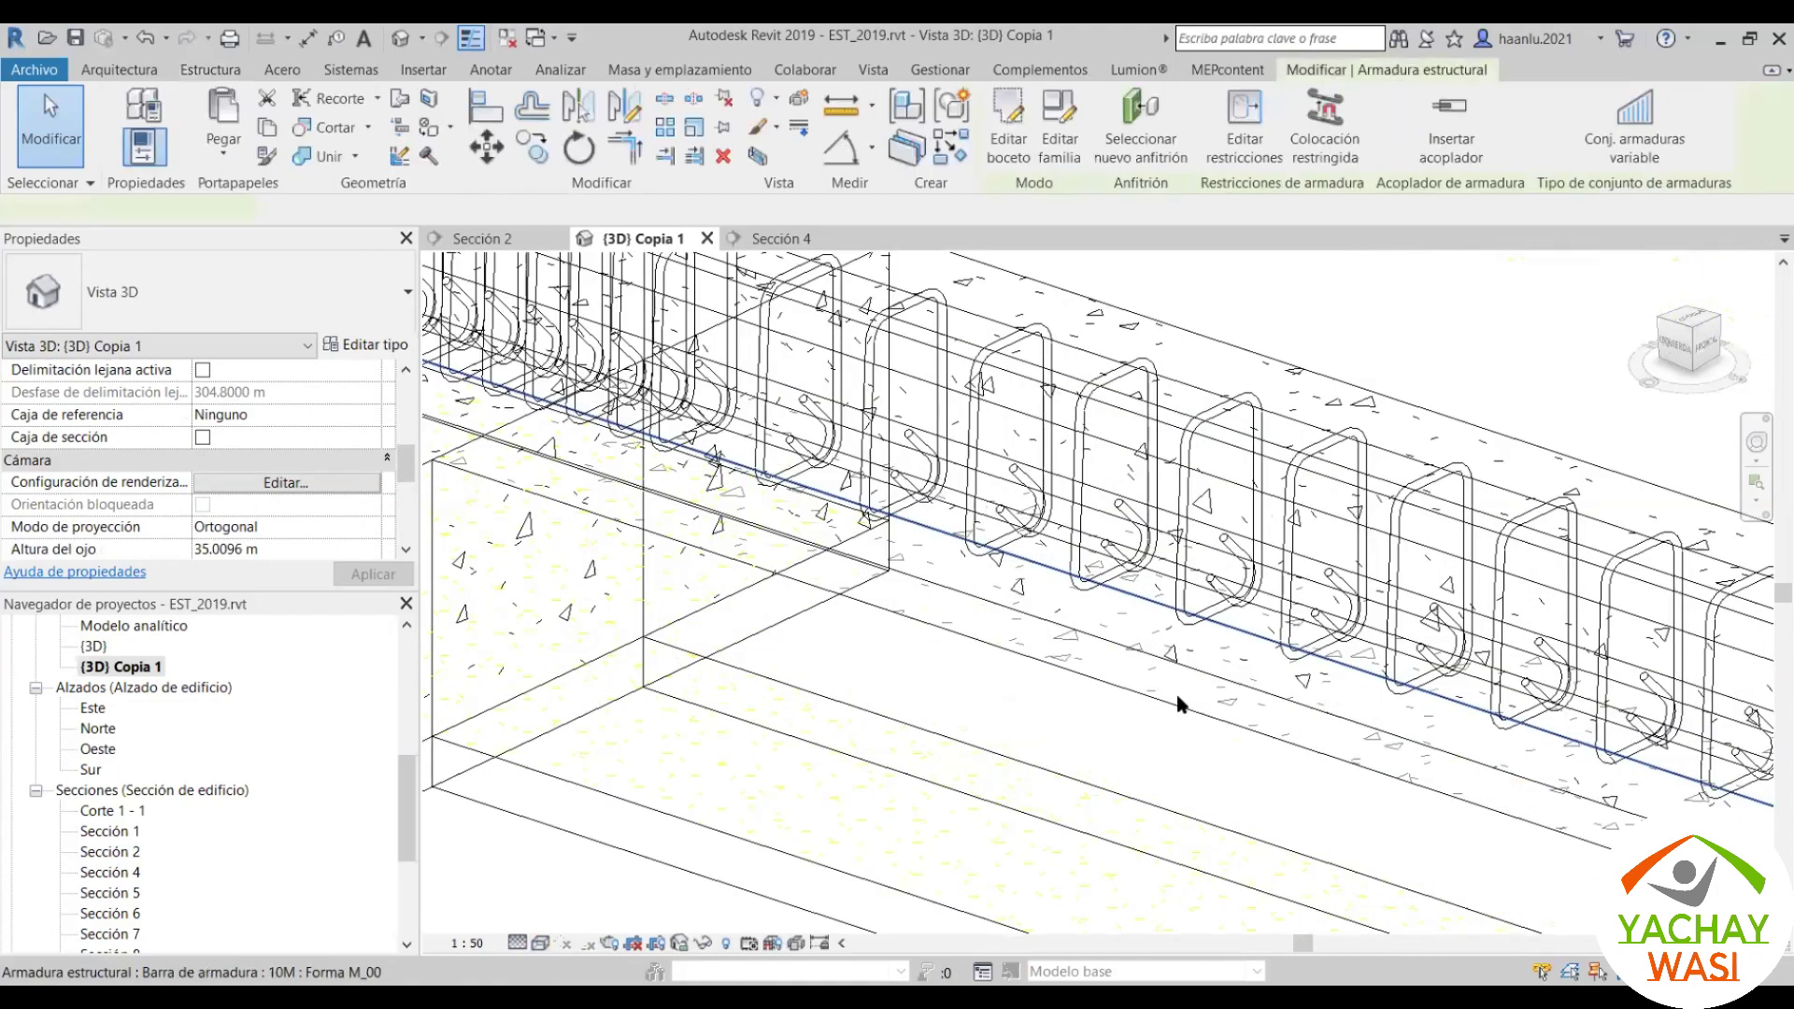
{"action": "right_click", "coordinate": [1256, 675]}
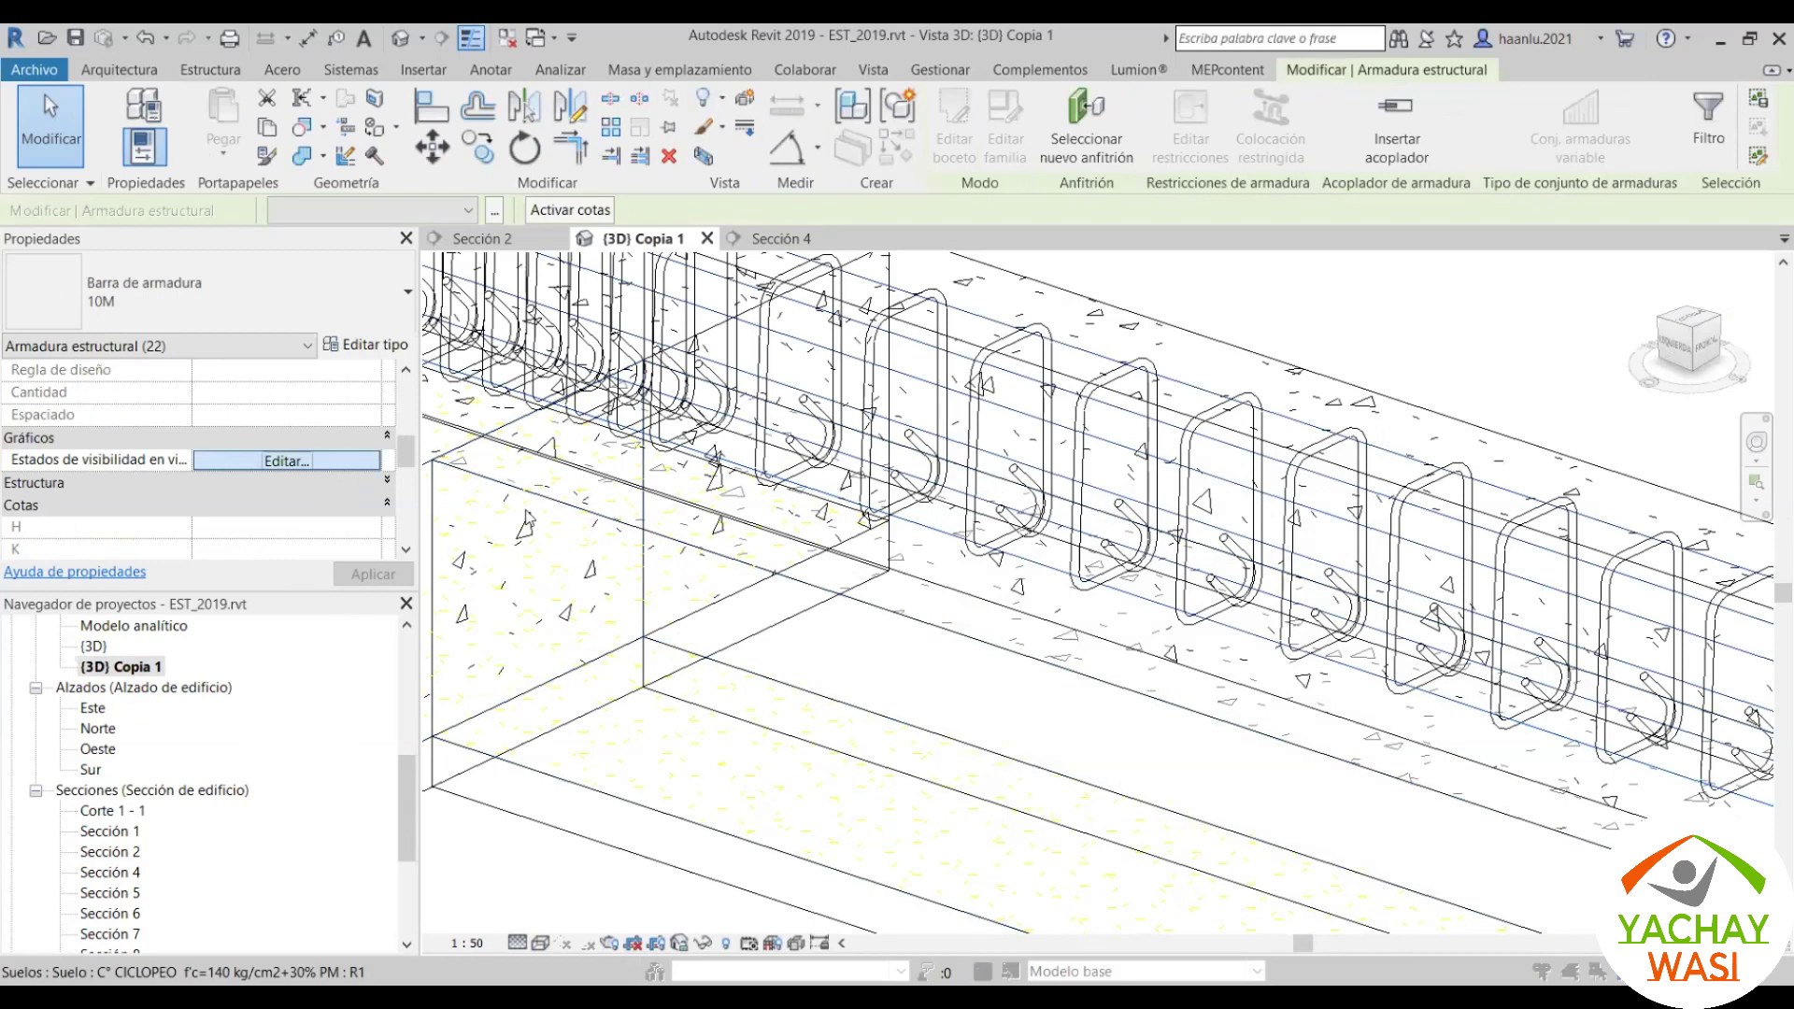
{"action": "scroll", "coordinate": [940, 607], "scroll_direction": "down", "scroll_amount": 1}
{"action": "left_click", "coordinate": [940, 651]}
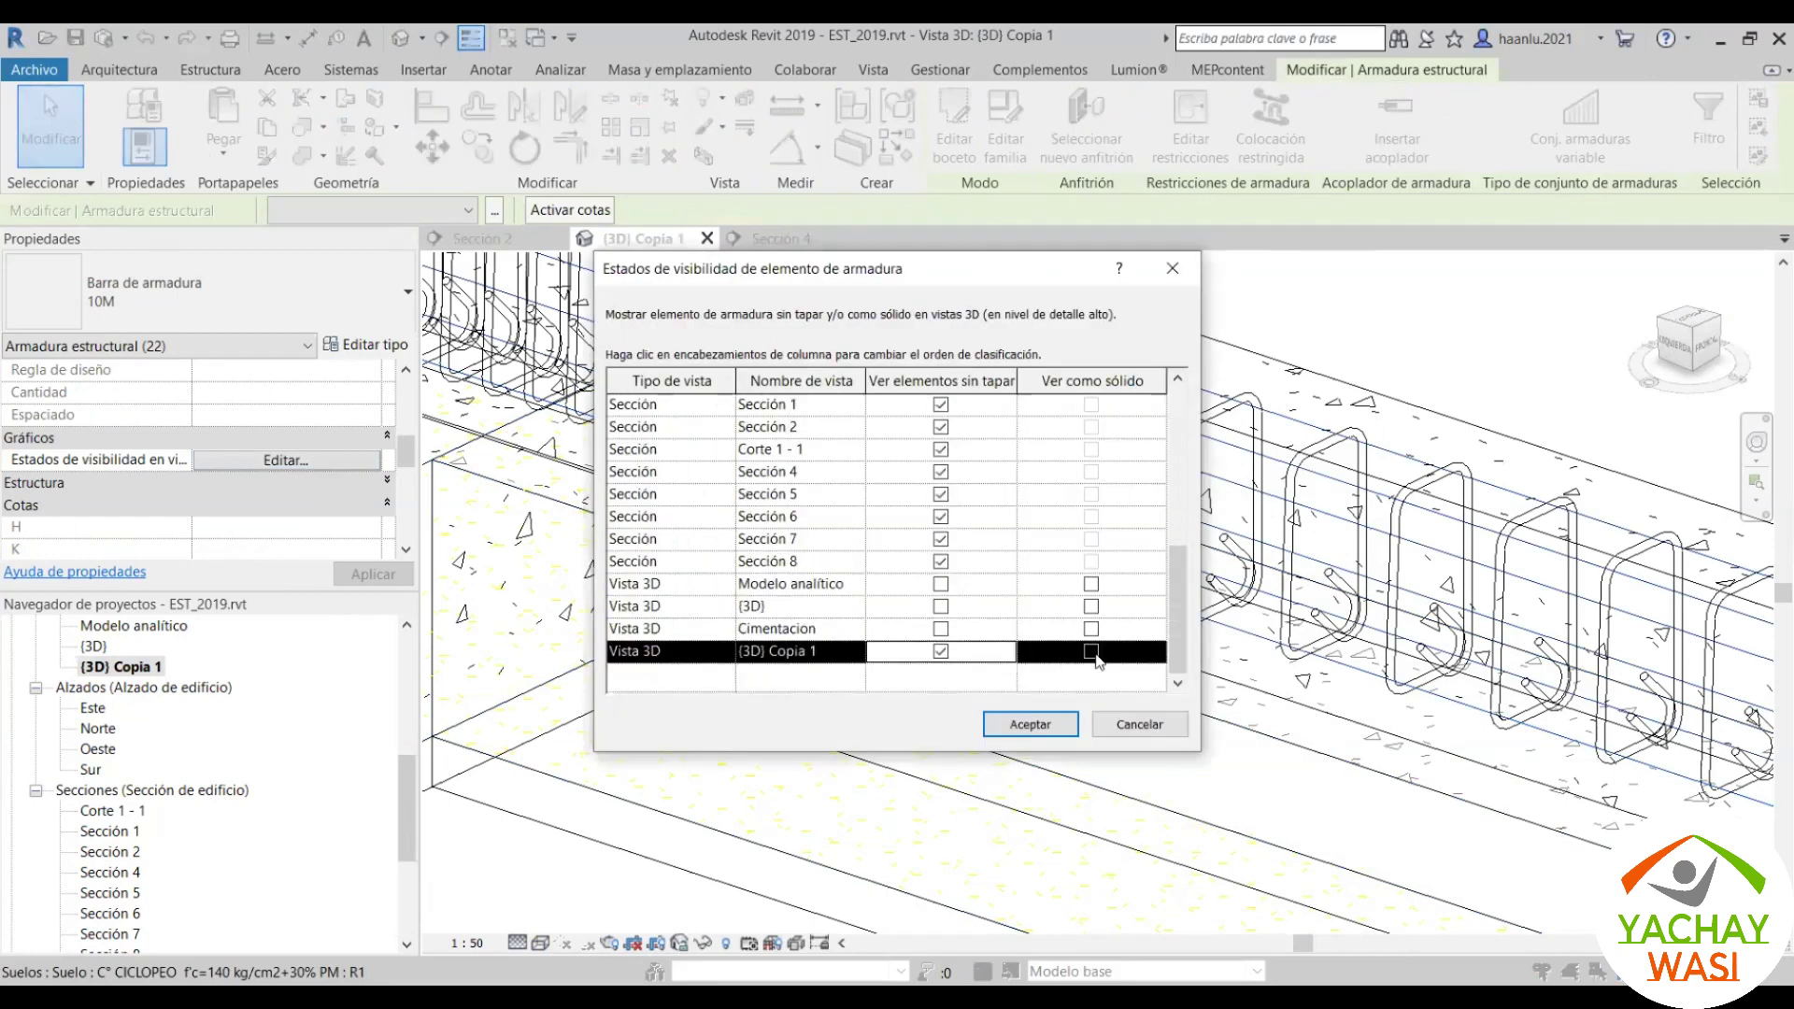
{"action": "left_click", "coordinate": [1091, 651]}
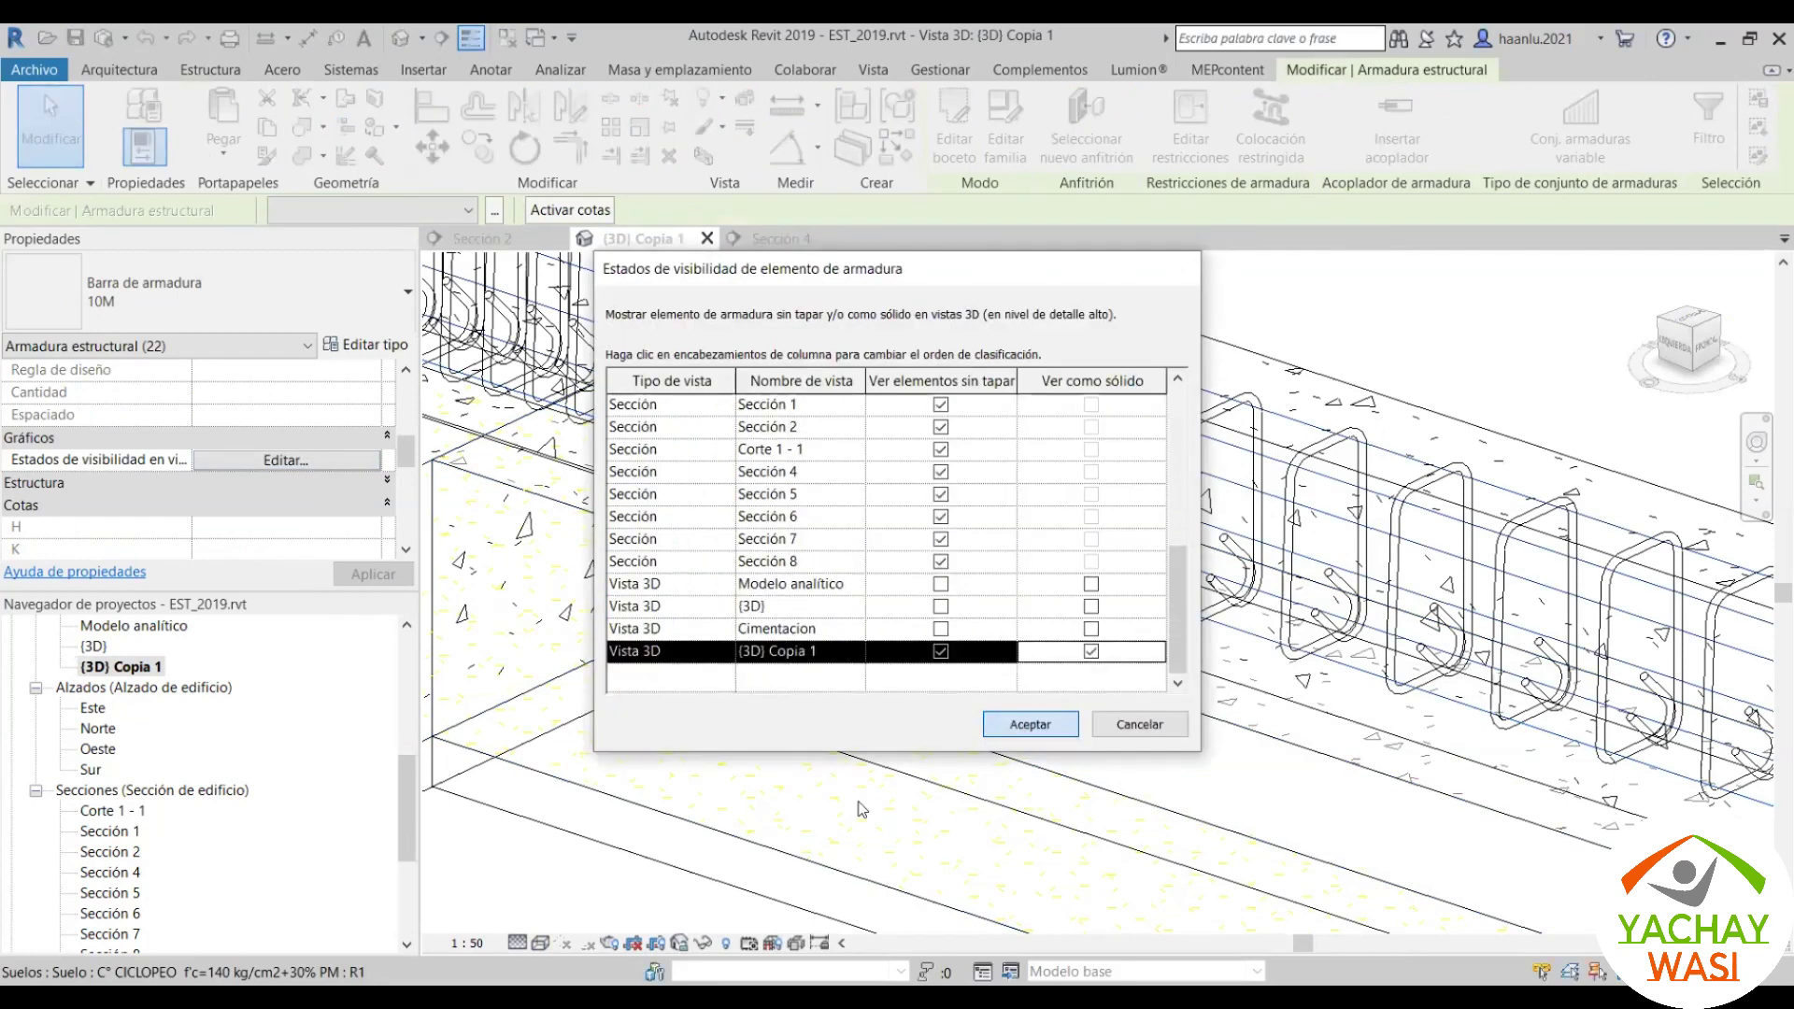
{"action": "key", "text": "Return"}
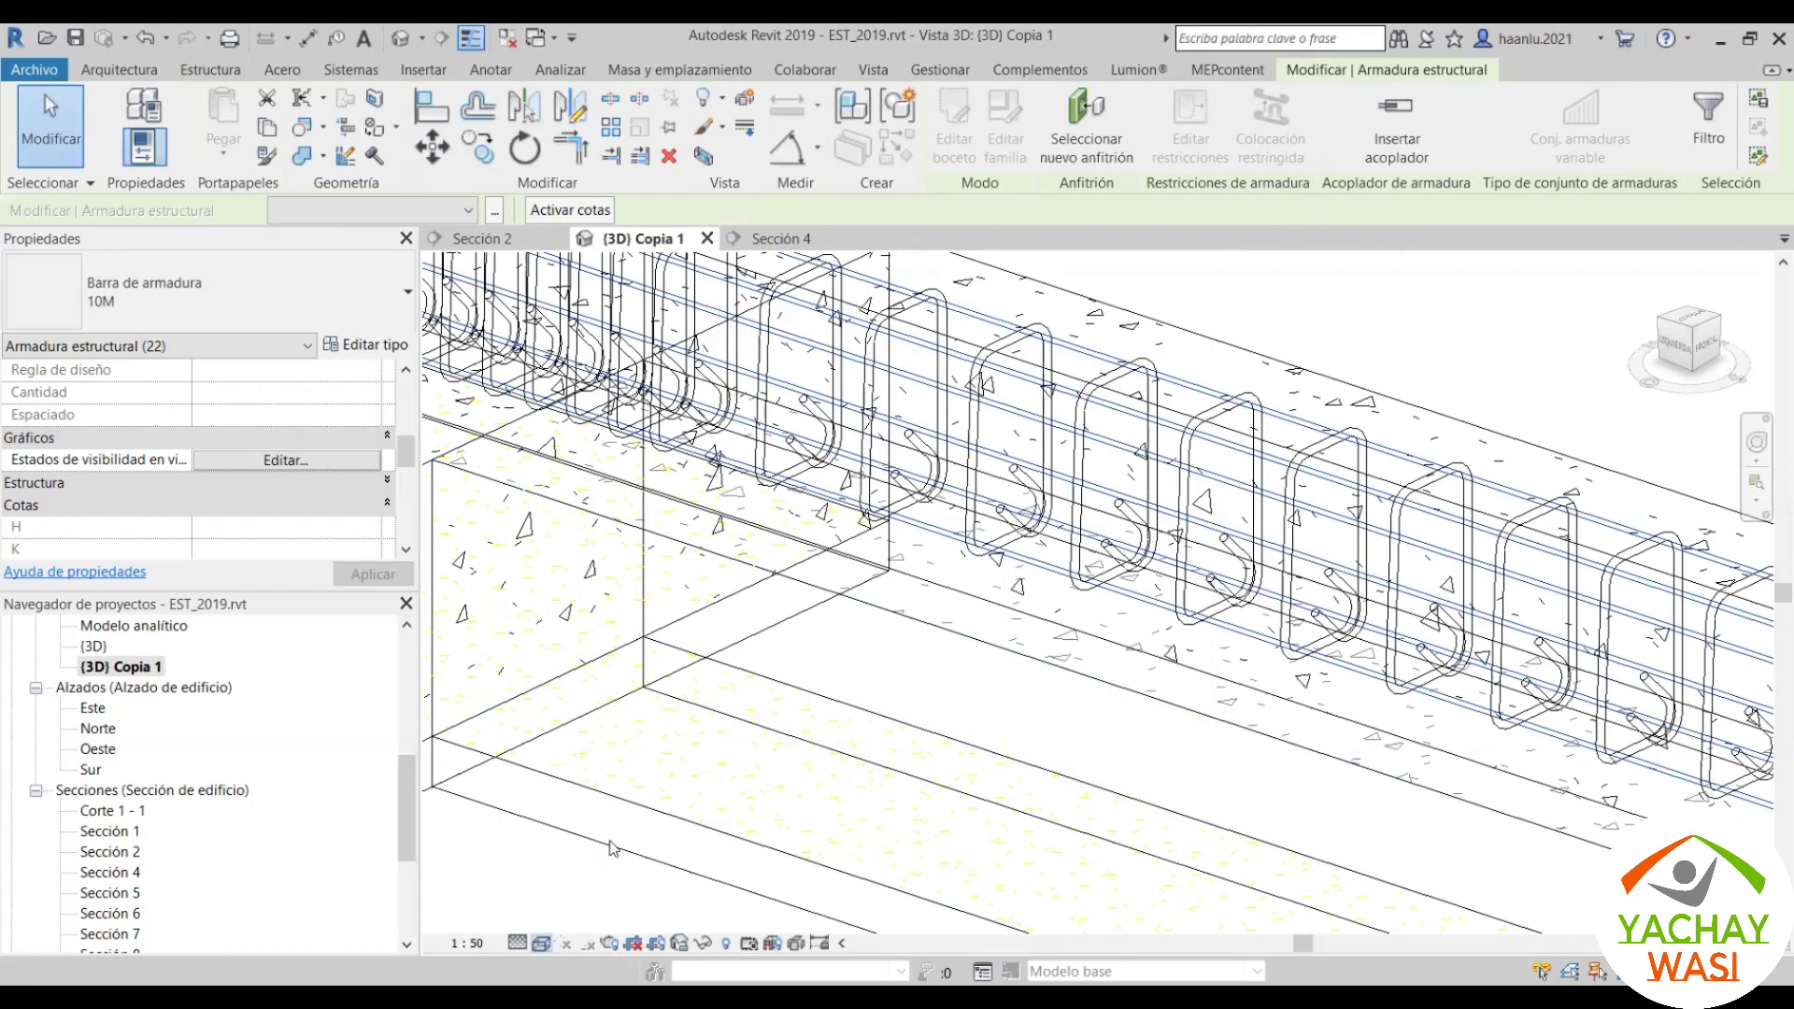
Step: Return the view to shaded display and pan to the column and footing
{"action": "key", "text": "Escape"}
{"action": "scroll", "coordinate": [1108, 654], "scroll_direction": "down", "scroll_amount": 5}
{"action": "scroll", "coordinate": [1283, 693], "scroll_direction": "up", "scroll_amount": 3}
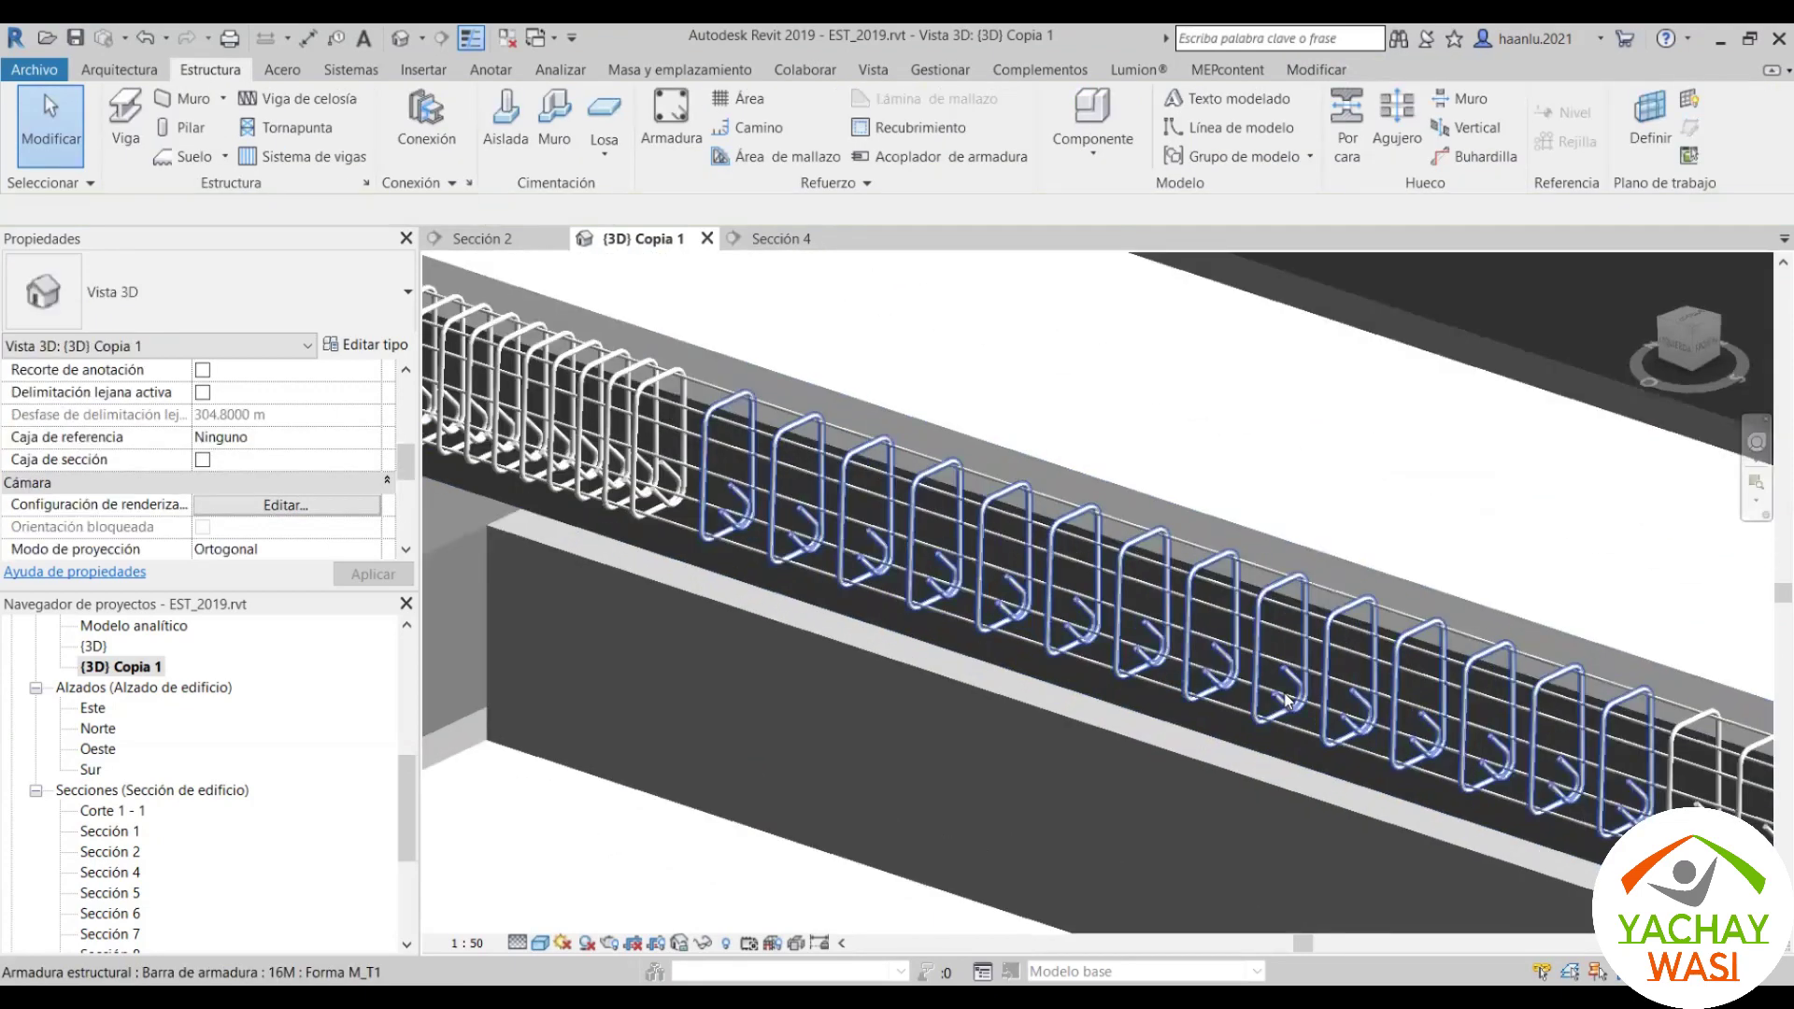
{"action": "scroll", "coordinate": [1214, 691], "scroll_direction": "up", "scroll_amount": 3}
{"action": "scroll", "coordinate": [1156, 690], "scroll_direction": "up", "scroll_amount": 1}
{"action": "scroll", "coordinate": [1155, 689], "scroll_direction": "down", "scroll_amount": 3}
{"action": "scroll", "coordinate": [1155, 690], "scroll_direction": "down", "scroll_amount": 2}
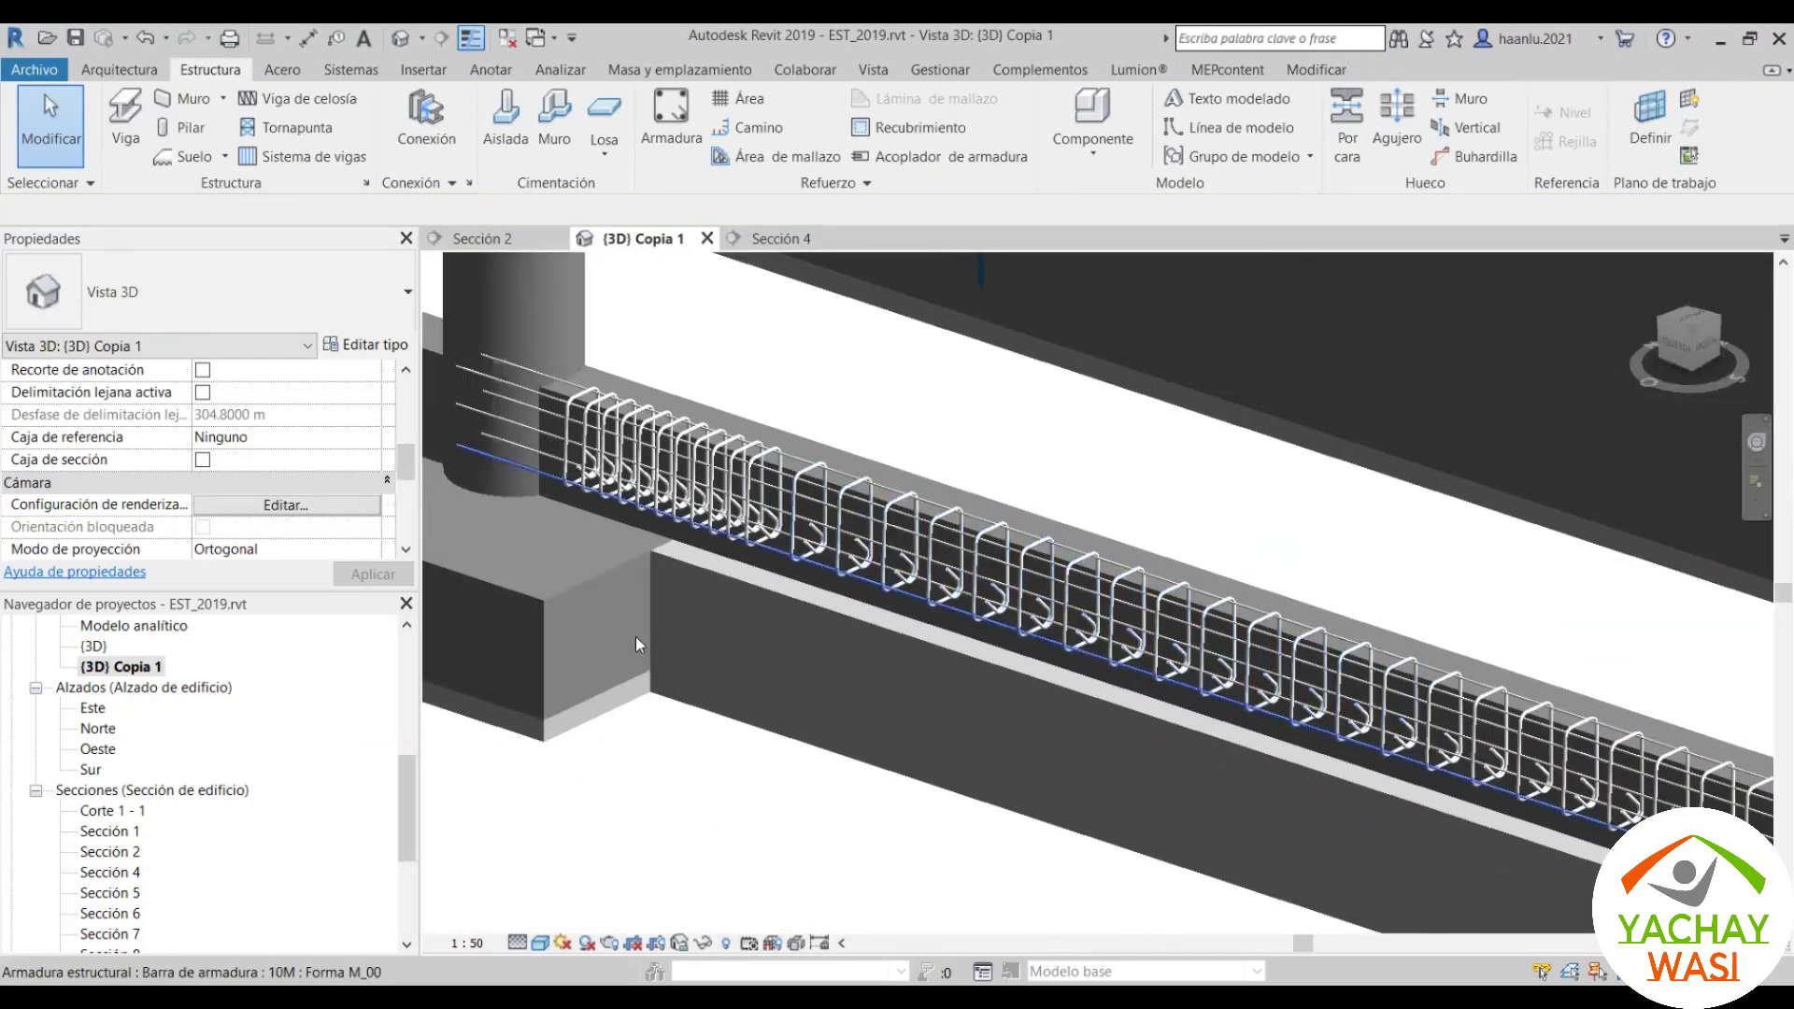
{"action": "scroll", "coordinate": [1455, 566], "scroll_direction": "up", "scroll_amount": 2}
{"action": "middle_click_drag", "start_coordinate": [1456, 566], "coordinate": [439, 579]}
{"action": "scroll", "coordinate": [1248, 574], "scroll_direction": "up", "scroll_amount": 3}
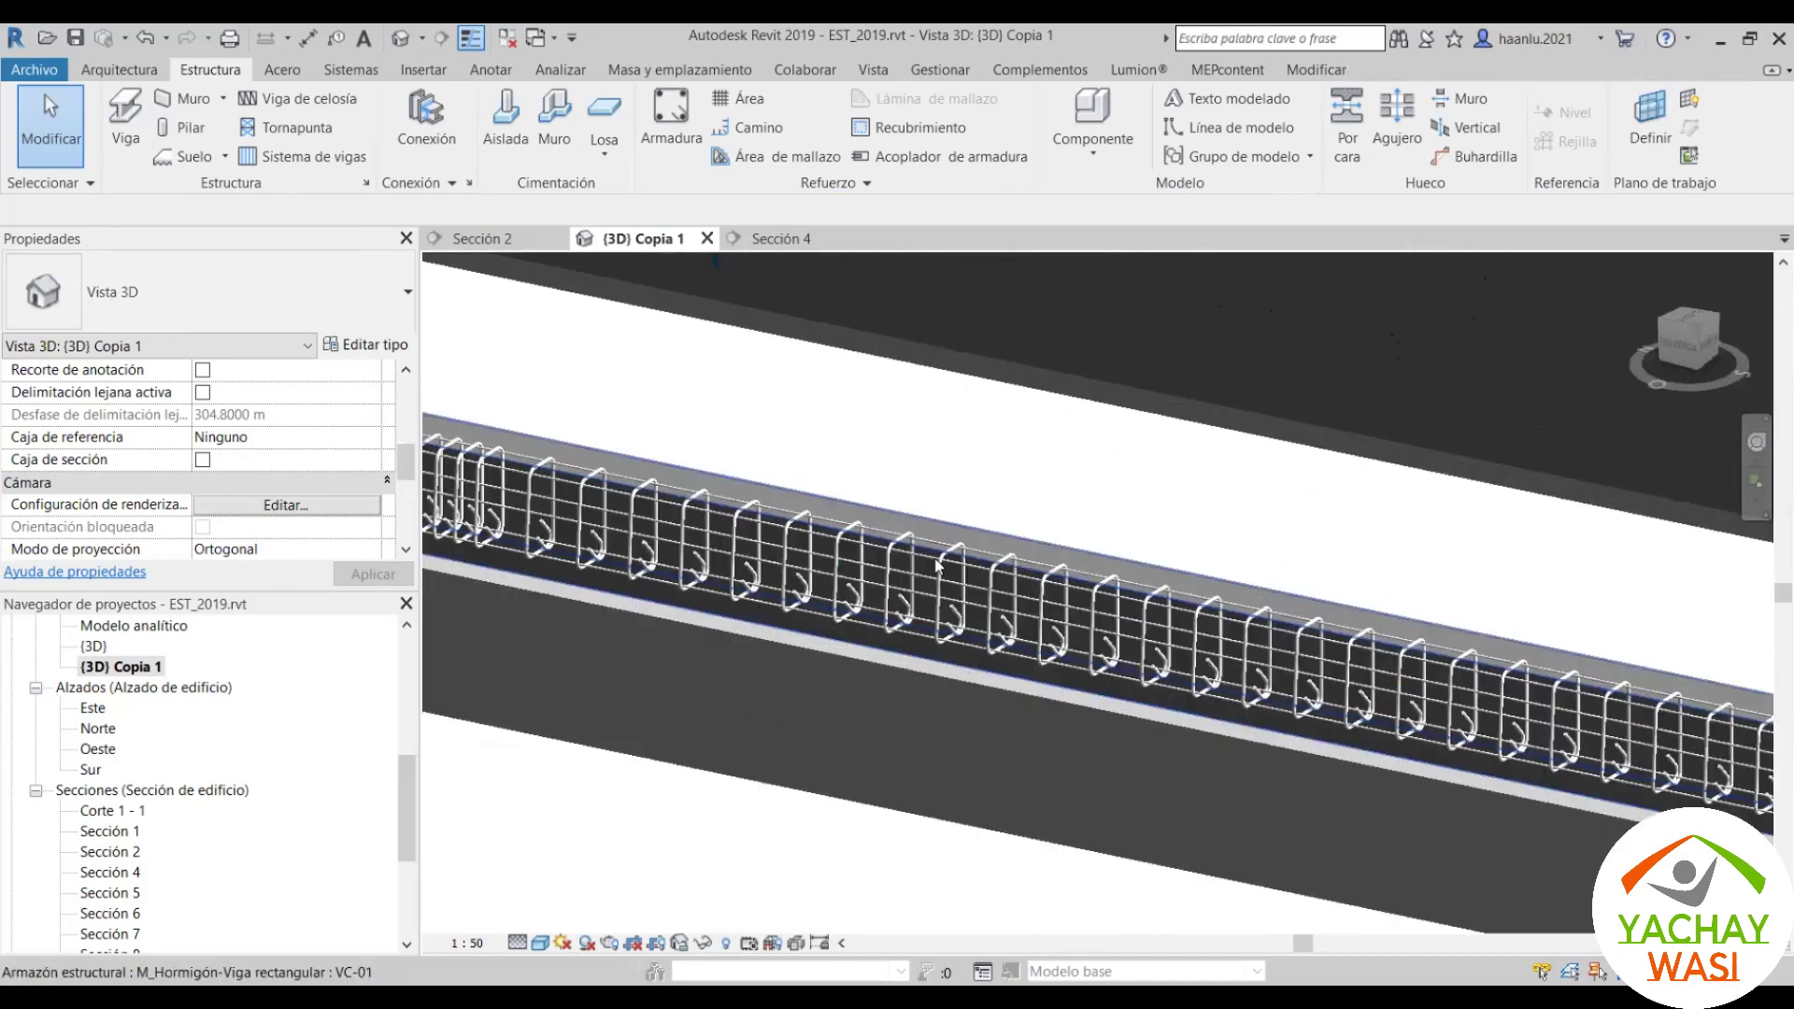
{"action": "scroll", "coordinate": [1247, 575], "scroll_direction": "up", "scroll_amount": 1}
{"action": "scroll", "coordinate": [1247, 574], "scroll_direction": "up", "scroll_amount": 1}
{"action": "scroll", "coordinate": [1247, 575], "scroll_direction": "down", "scroll_amount": 2}
{"action": "scroll", "coordinate": [1247, 574], "scroll_direction": "down", "scroll_amount": 2}
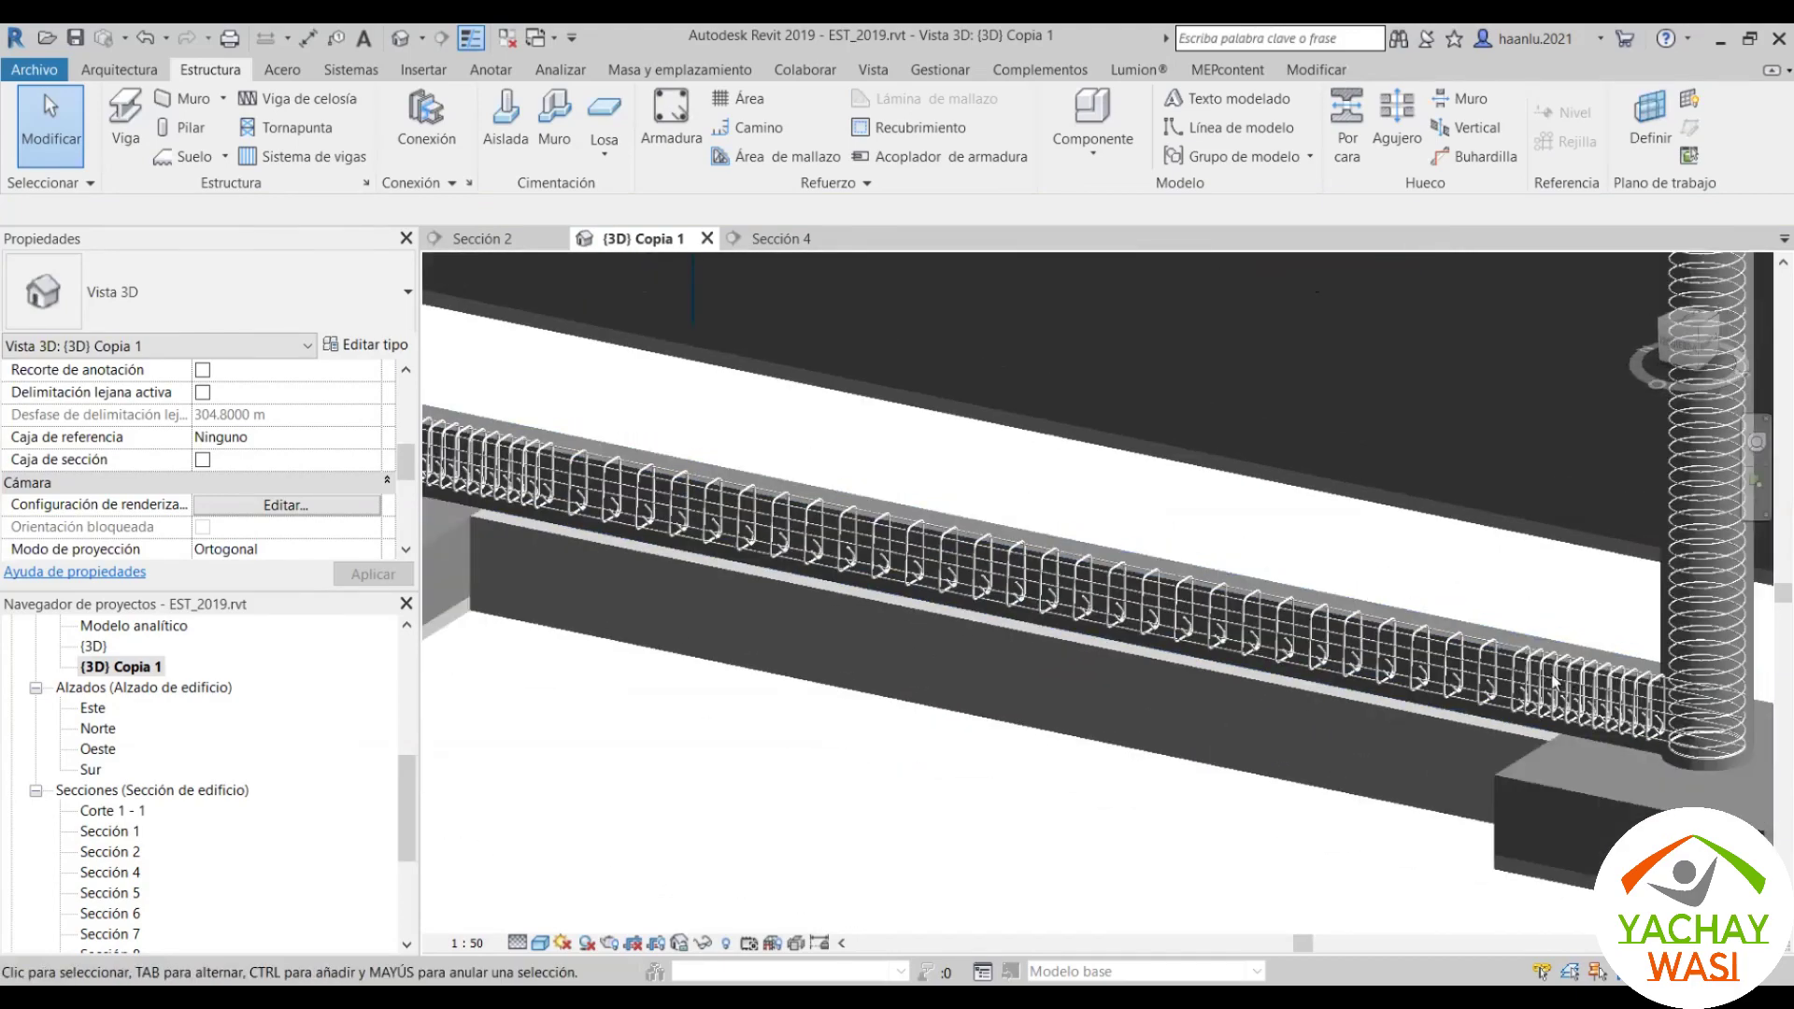
{"action": "scroll", "coordinate": [1432, 542], "scroll_direction": "up", "scroll_amount": 5}
{"action": "scroll", "coordinate": [1419, 564], "scroll_direction": "down", "scroll_amount": 1}
Step: Select a longitudinal beam bar and orbit to the beam side with level tags
{"action": "left_click", "coordinate": [1141, 565]}
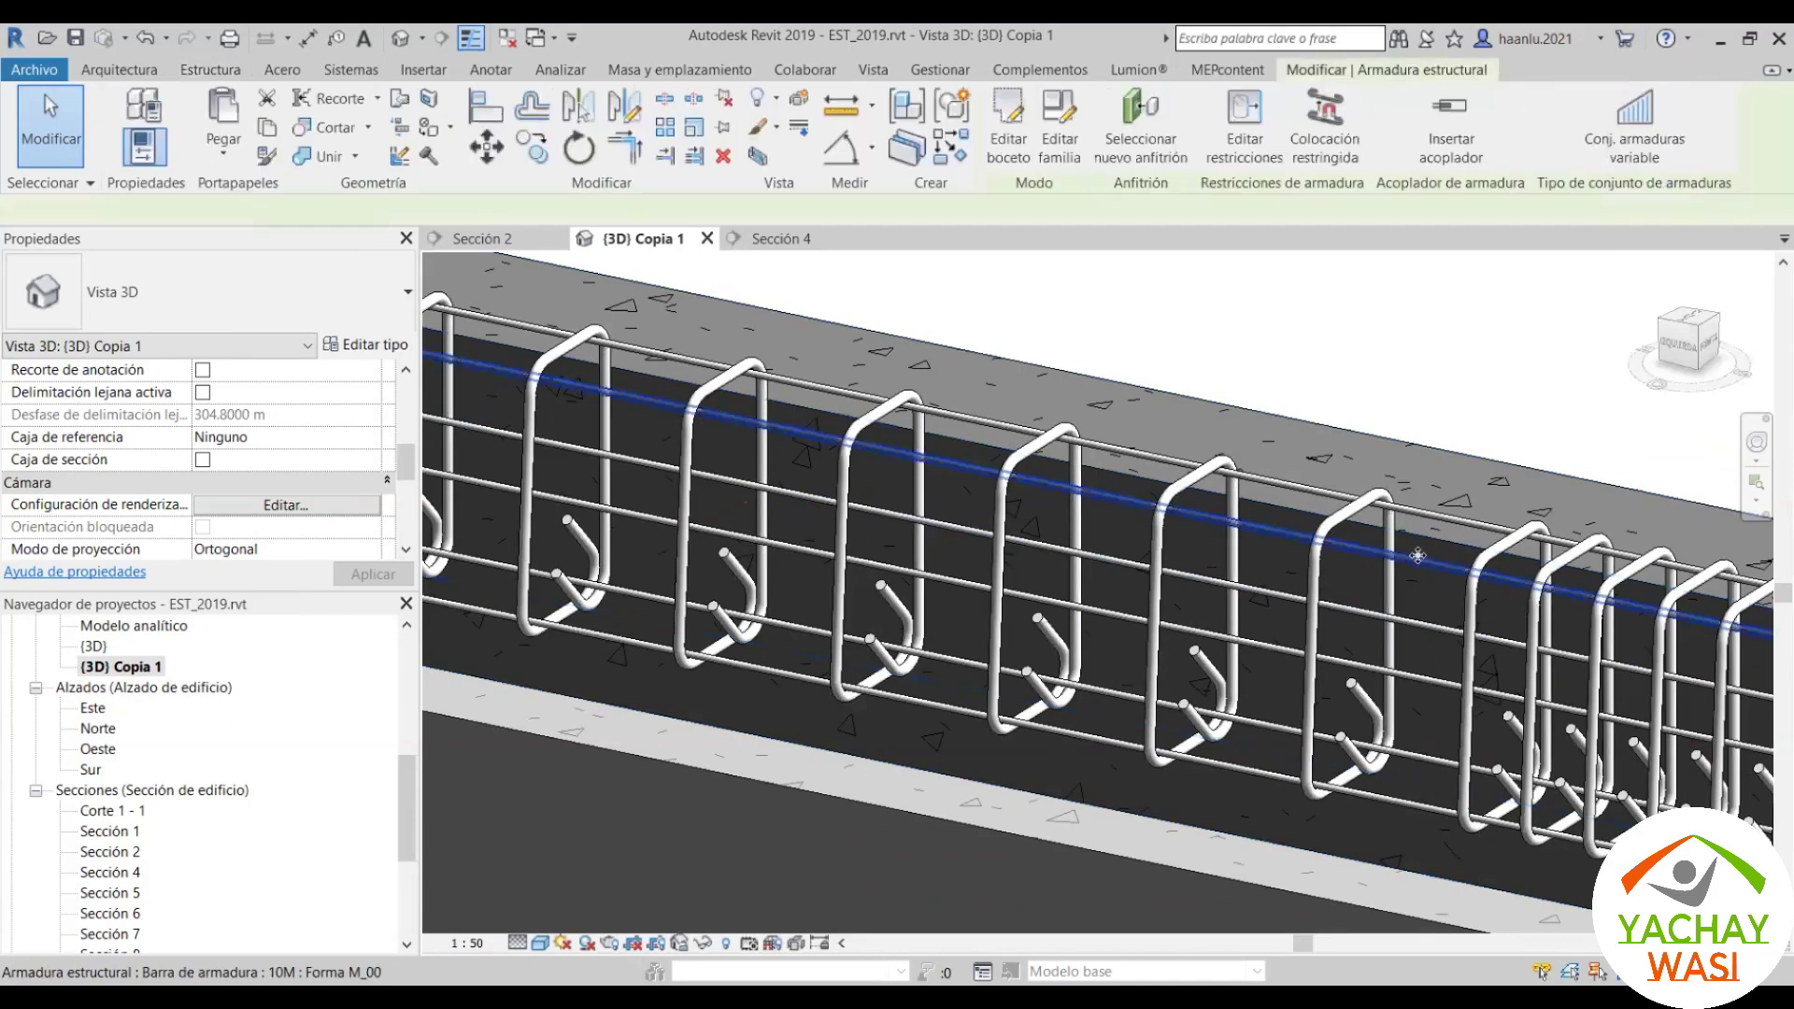
{"action": "scroll", "coordinate": [1142, 565], "scroll_direction": "down", "scroll_amount": 2}
{"action": "mouse_move", "coordinate": [1142, 565]}
{"action": "middle_mouse_down", "text": "shift"}
{"action": "mouse_move", "coordinate": [1164, 524]}
{"action": "mouse_move", "coordinate": [1401, 520]}
{"action": "middle_mouse_up", "text": "shift"}
{"action": "scroll", "coordinate": [1401, 520], "scroll_direction": "up", "scroll_amount": 3}
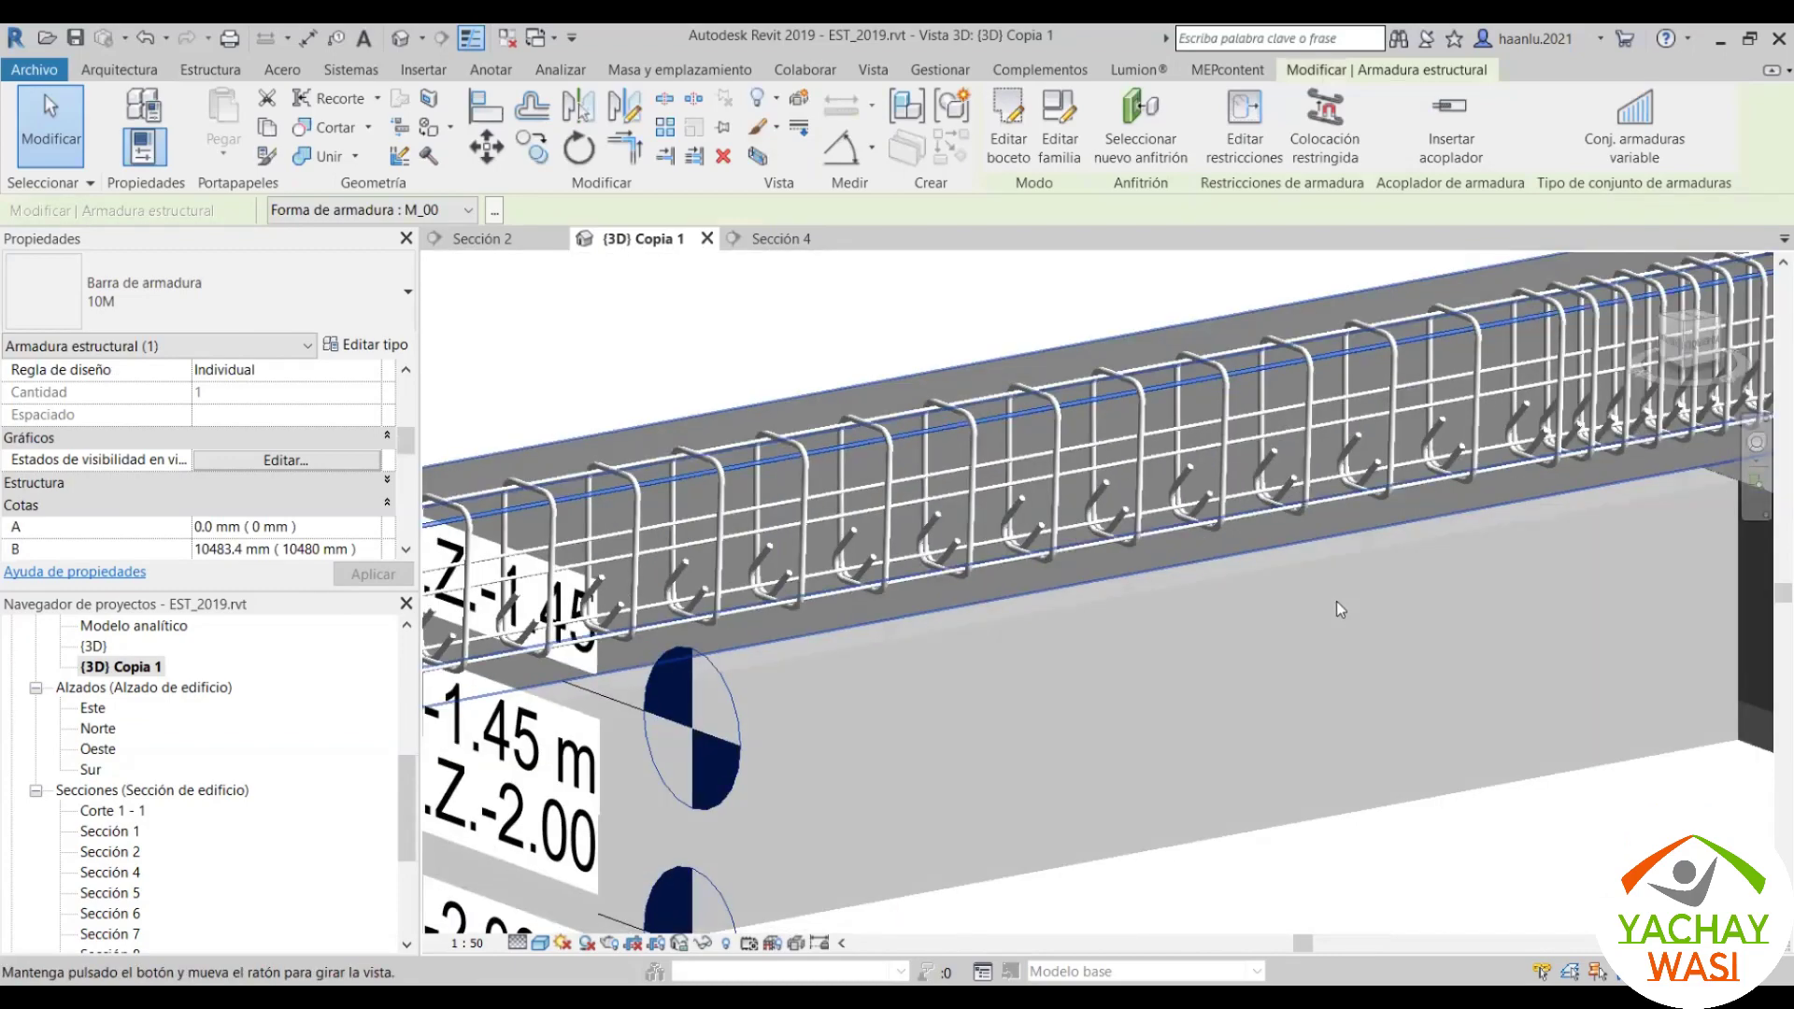
{"action": "scroll", "coordinate": [1336, 602], "scroll_direction": "up", "scroll_amount": 2}
{"action": "scroll", "coordinate": [1335, 586], "scroll_direction": "down", "scroll_amount": 4}
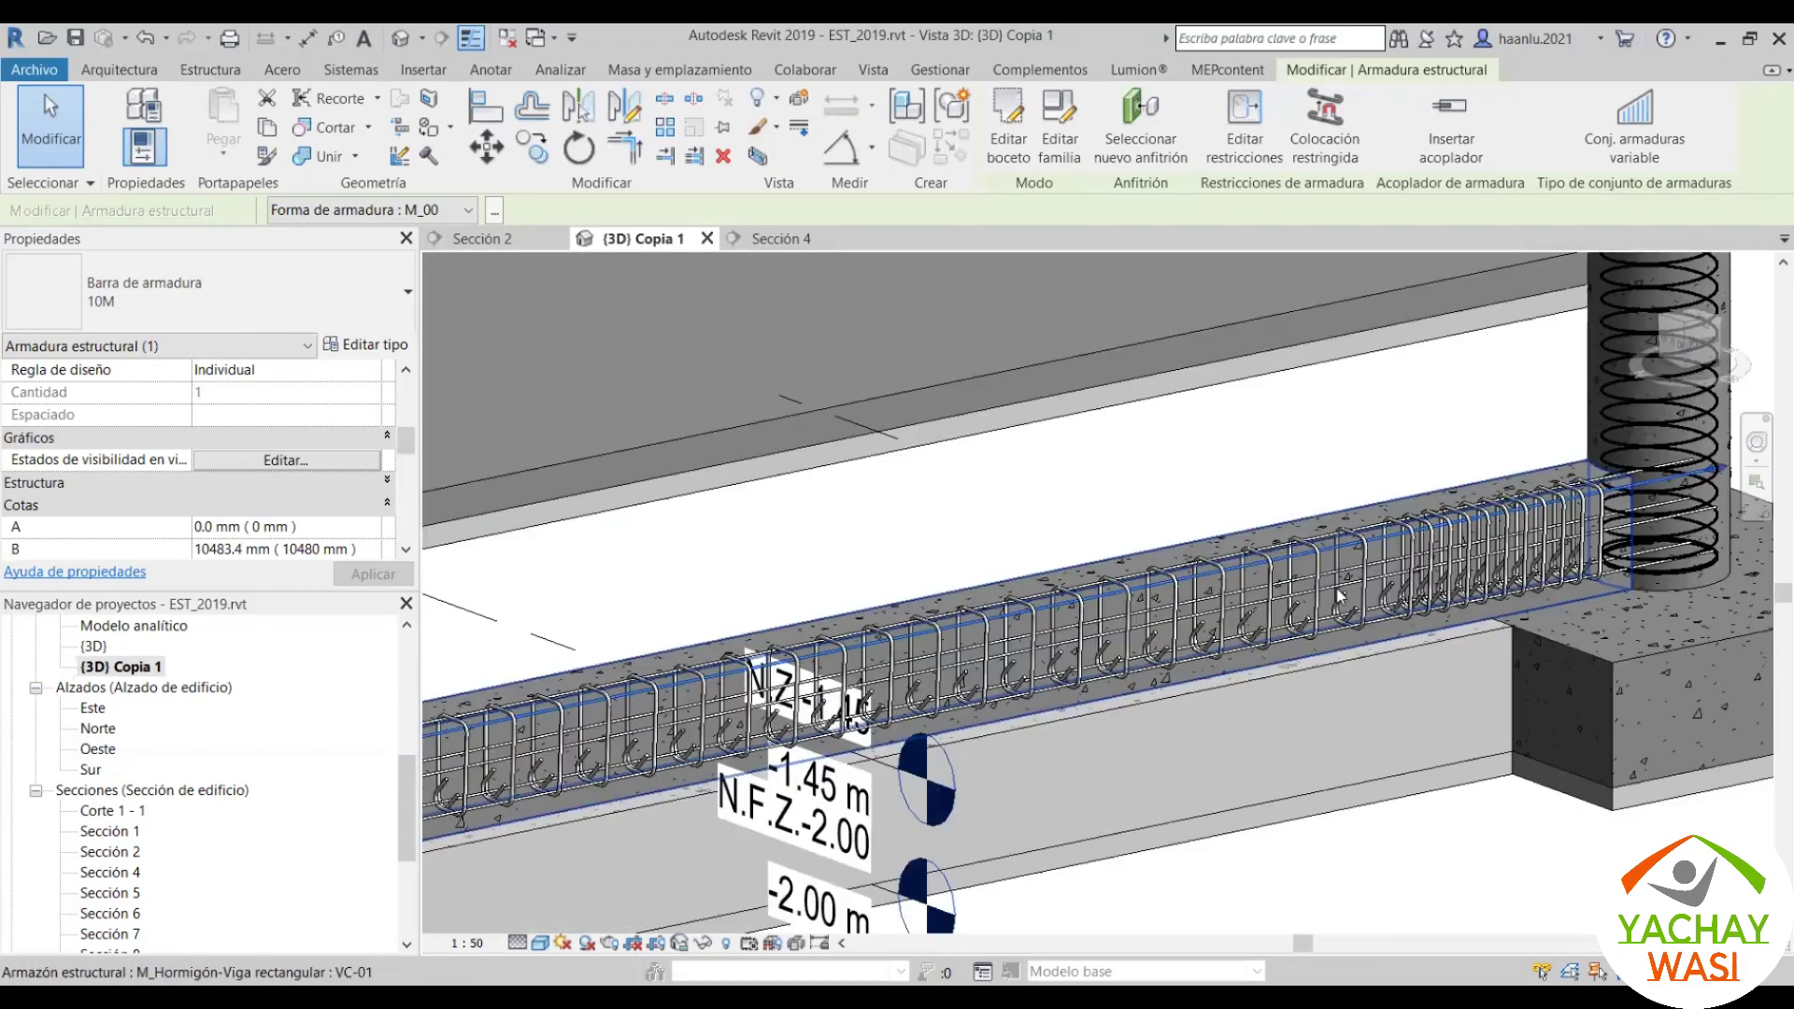
{"action": "scroll", "coordinate": [1294, 525], "scroll_direction": "up", "scroll_amount": 3}
{"action": "scroll", "coordinate": [1294, 525], "scroll_direction": "down", "scroll_amount": 2}
{"action": "scroll", "coordinate": [1294, 525], "scroll_direction": "down", "scroll_amount": 2}
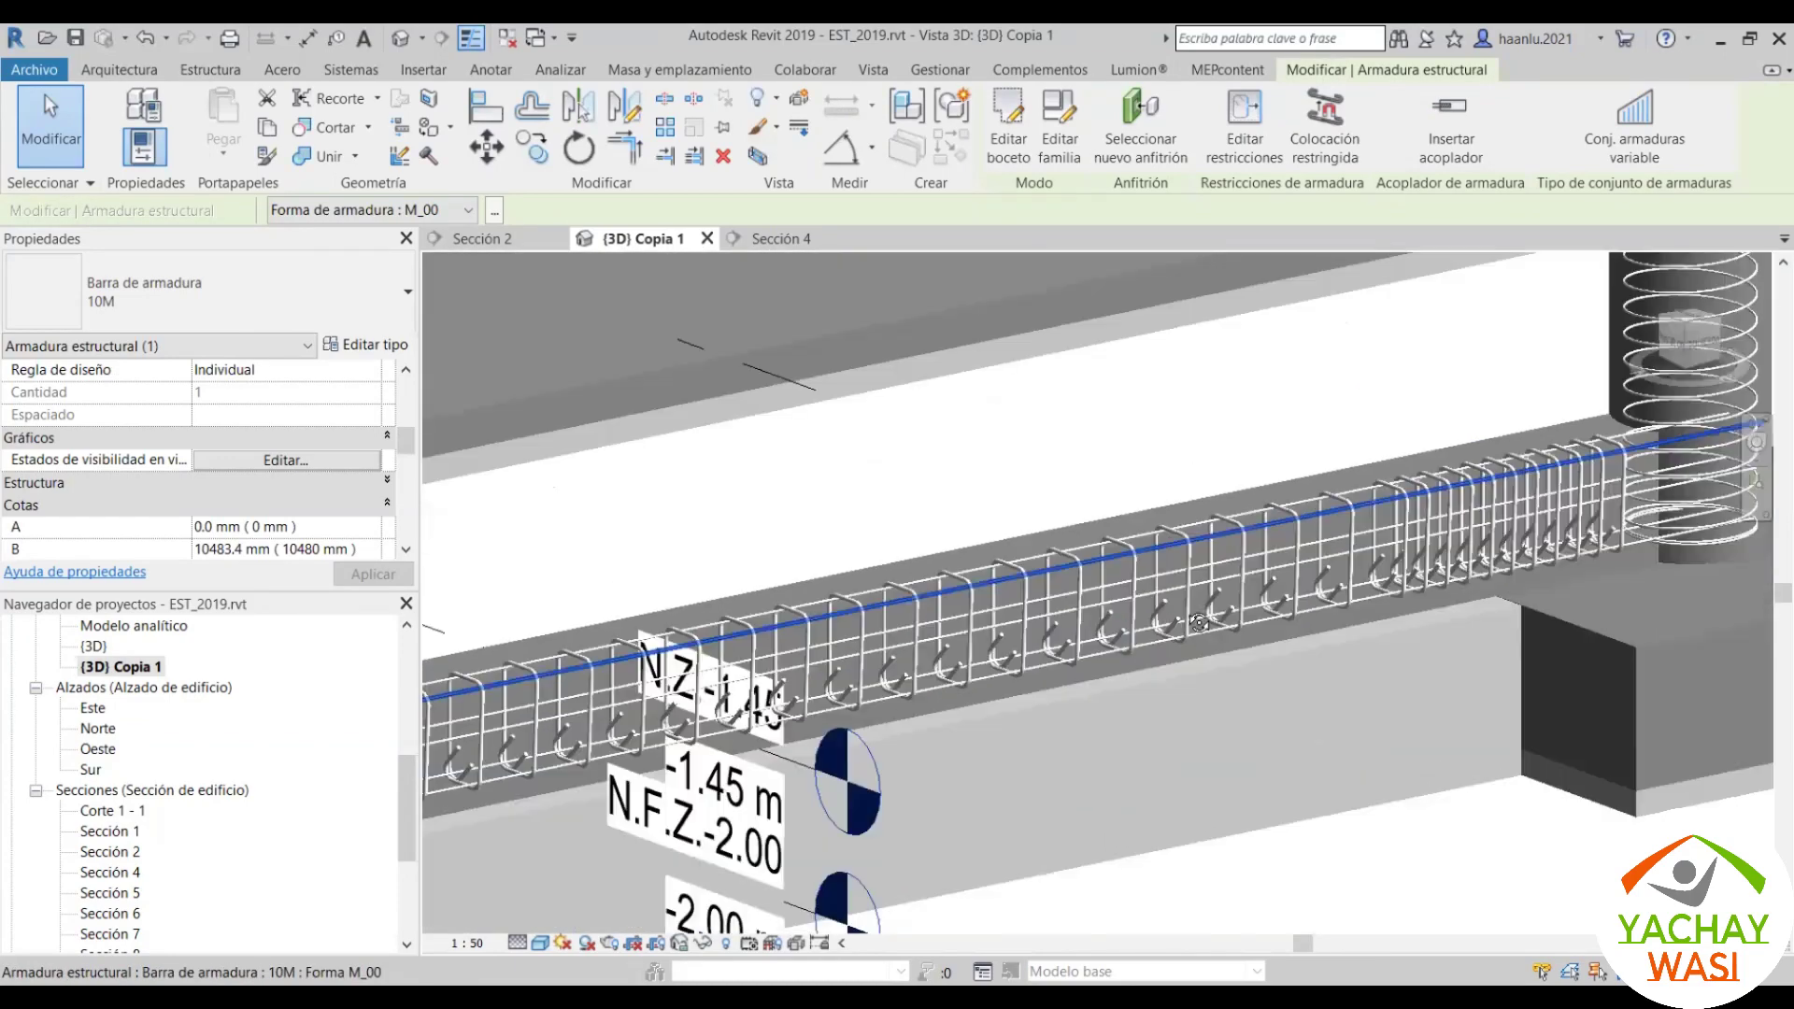
{"action": "mouse_move", "coordinate": [1294, 525]}
{"action": "middle_mouse_down", "text": "shift"}
{"action": "mouse_move", "coordinate": [1411, 632]}
{"action": "mouse_move", "coordinate": [1392, 593]}
{"action": "middle_mouse_up", "text": "shift"}
{"action": "scroll", "coordinate": [1410, 631], "scroll_direction": "down", "scroll_amount": 2}
Step: Check the 16M column bar set, clear the selection, and zoom out
{"action": "left_click", "coordinate": [1401, 617]}
{"action": "scroll", "coordinate": [1392, 593], "scroll_direction": "up", "scroll_amount": 2}
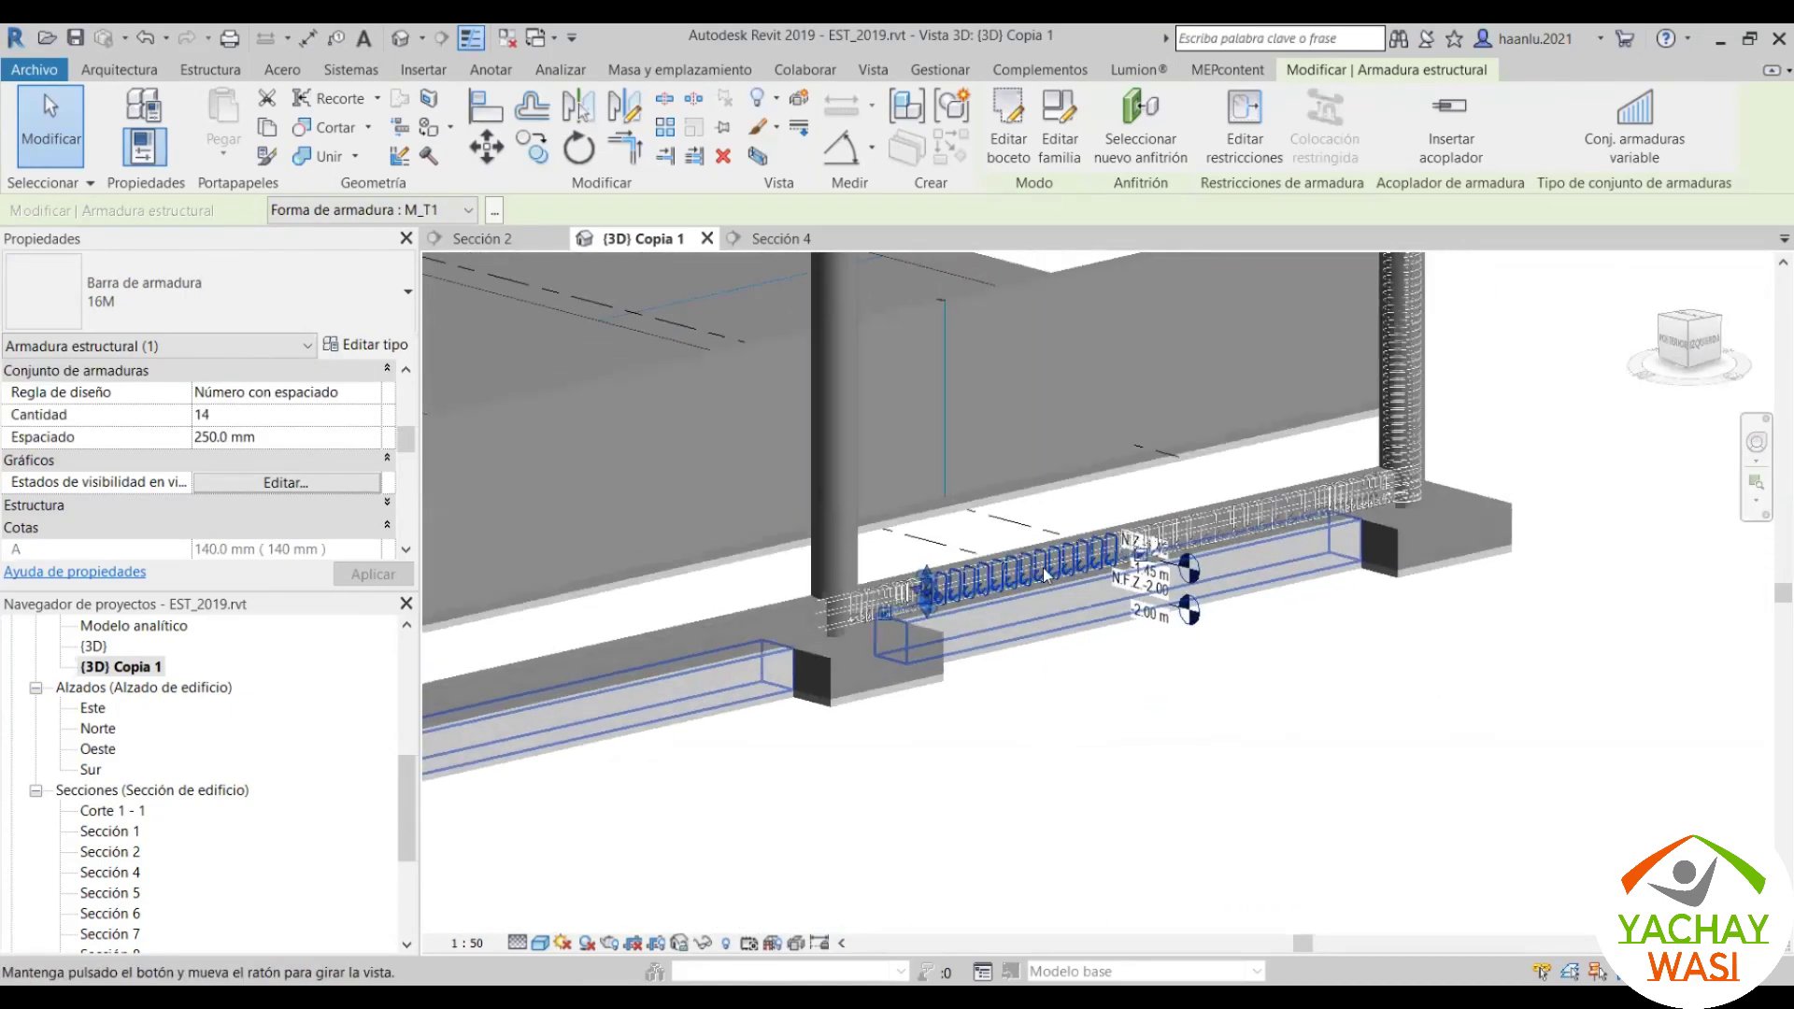
{"action": "scroll", "coordinate": [1214, 598], "scroll_direction": "up", "scroll_amount": 4}
{"action": "key", "text": "Escape"}
{"action": "scroll", "coordinate": [1156, 603], "scroll_direction": "down", "scroll_amount": 1}
{"action": "scroll", "coordinate": [1156, 603], "scroll_direction": "down", "scroll_amount": 2}
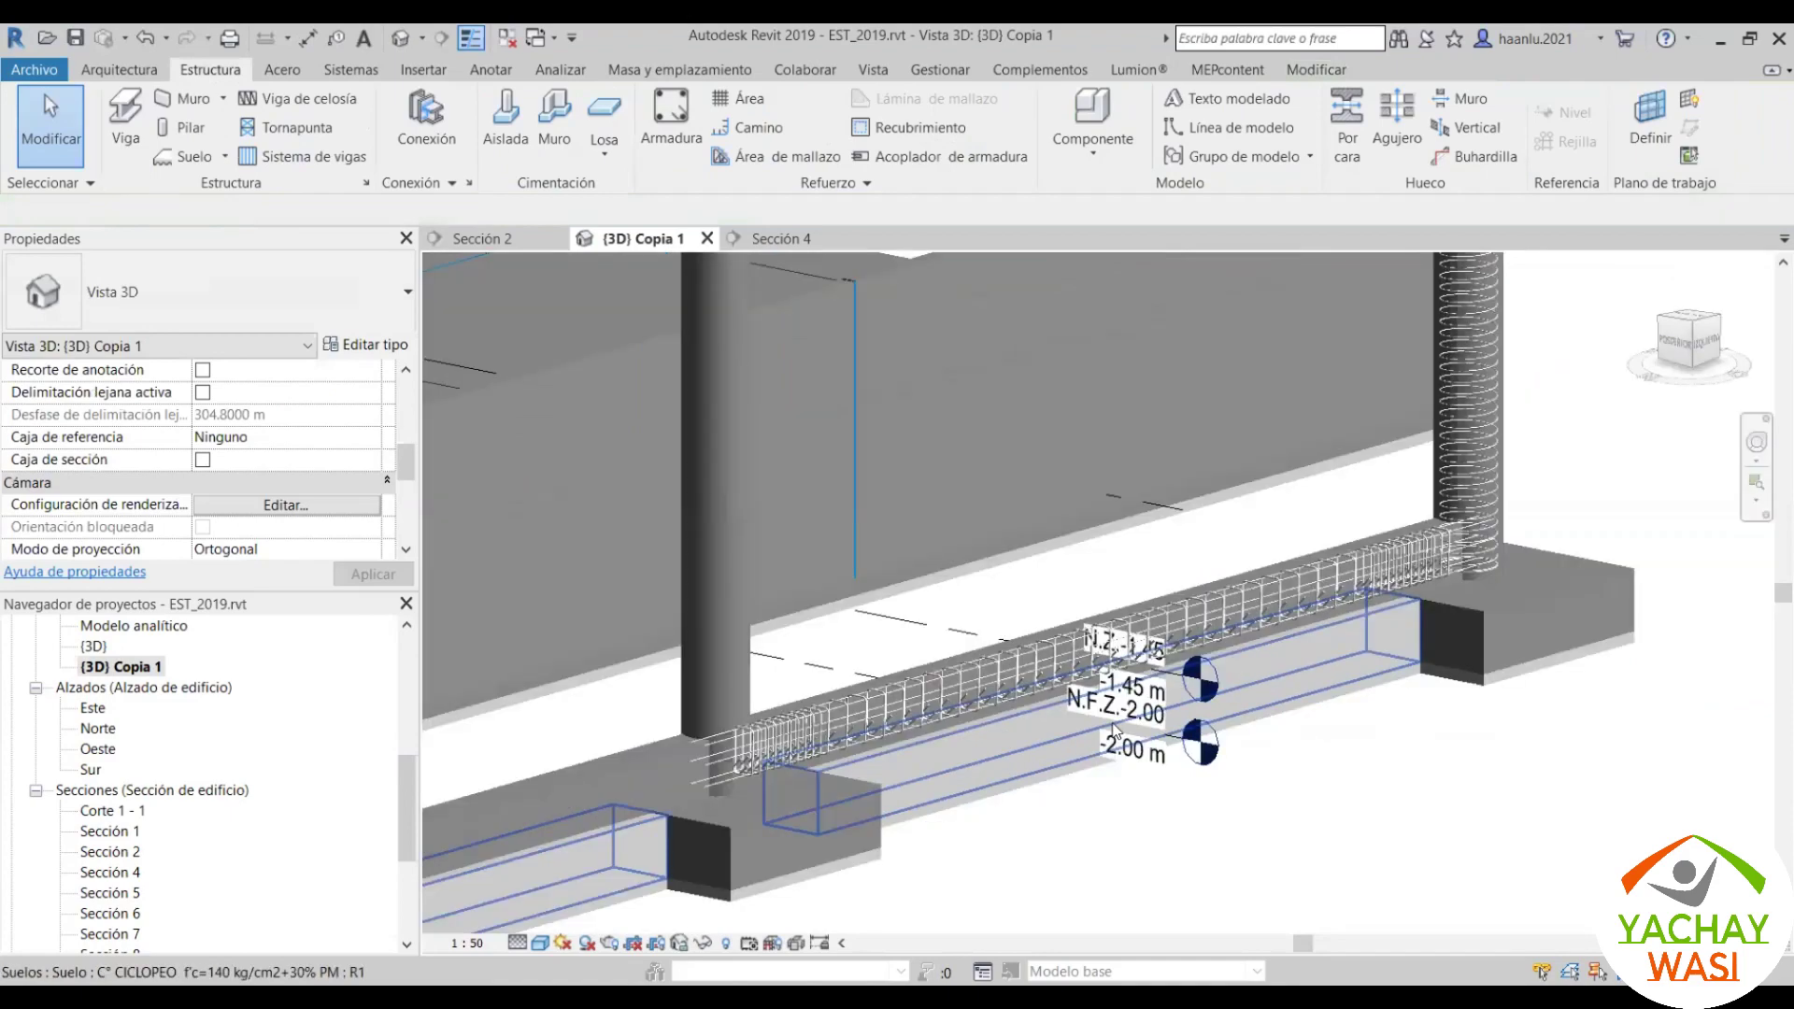
{"action": "scroll", "coordinate": [1155, 604], "scroll_direction": "down", "scroll_amount": 2}
{"action": "scroll", "coordinate": [1156, 604], "scroll_direction": "down", "scroll_amount": 1}
{"action": "scroll", "coordinate": [1156, 603], "scroll_direction": "down", "scroll_amount": 2}
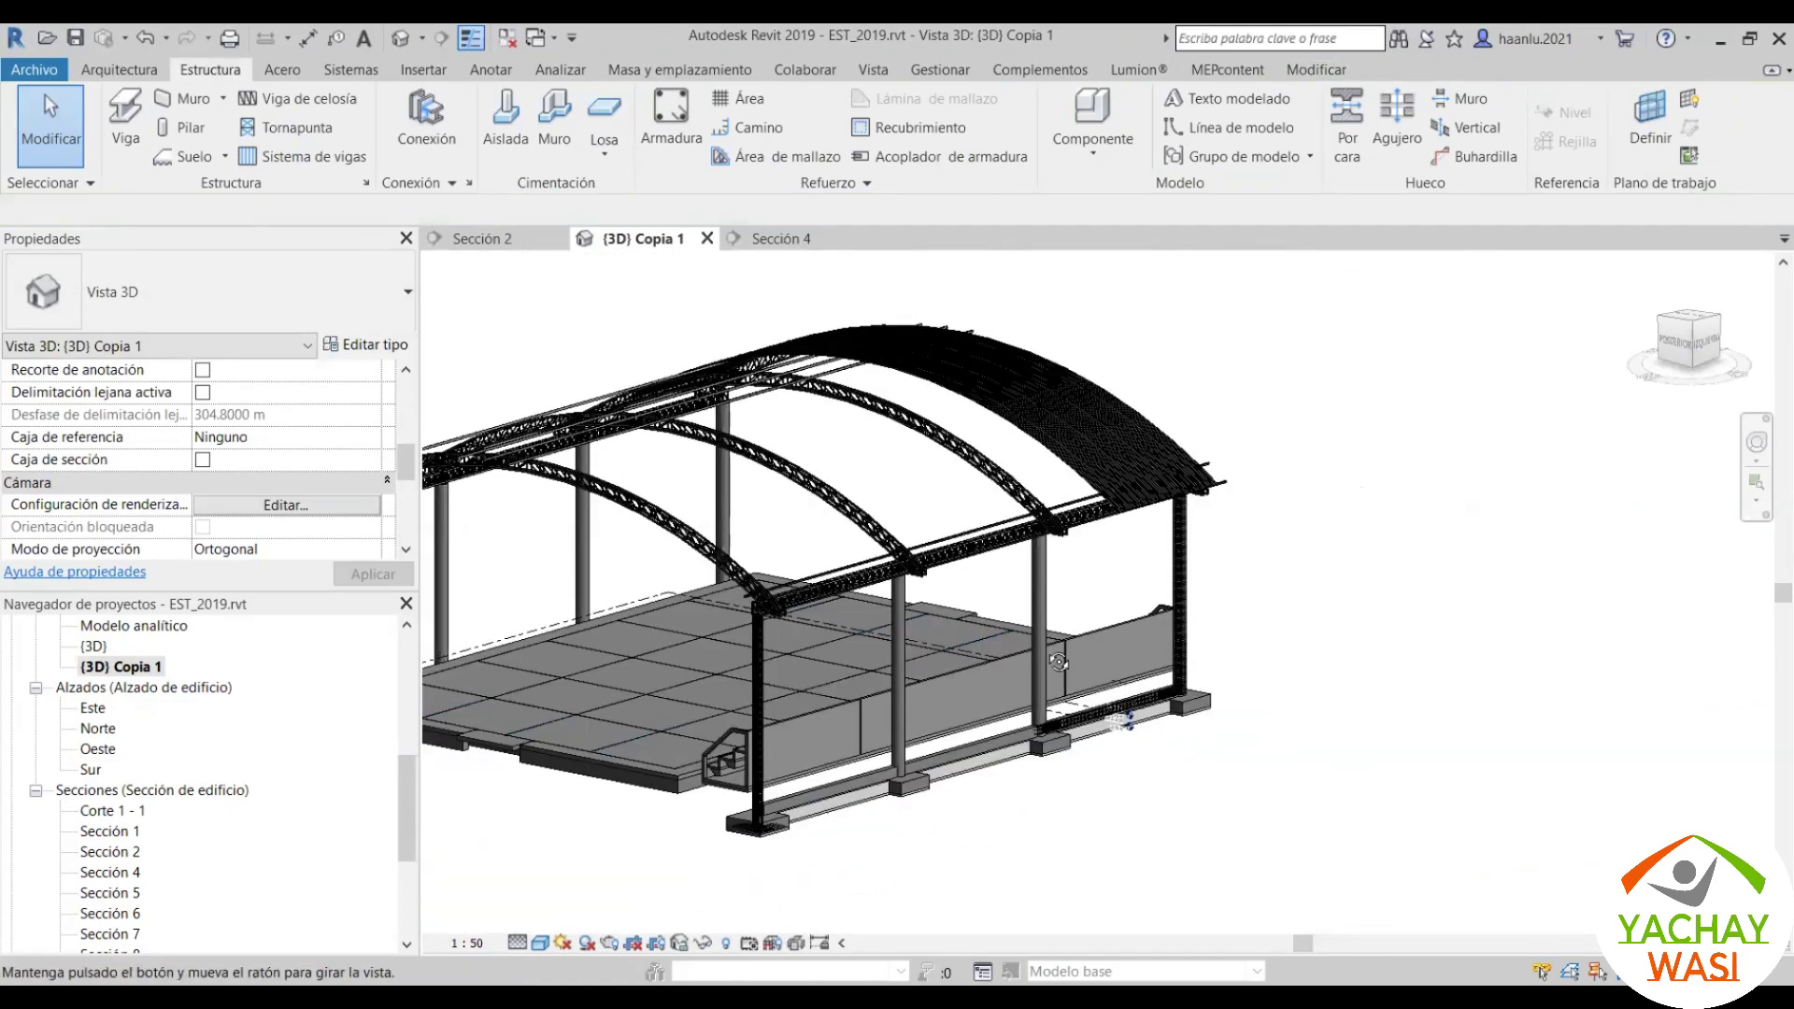
{"action": "middle_click_drag", "start_coordinate": [964, 615], "coordinate": [732, 661], "text": "shift"}
{"action": "scroll", "coordinate": [959, 615], "scroll_direction": "up", "scroll_amount": 1}
{"action": "scroll", "coordinate": [958, 615], "scroll_direction": "up", "scroll_amount": 1}
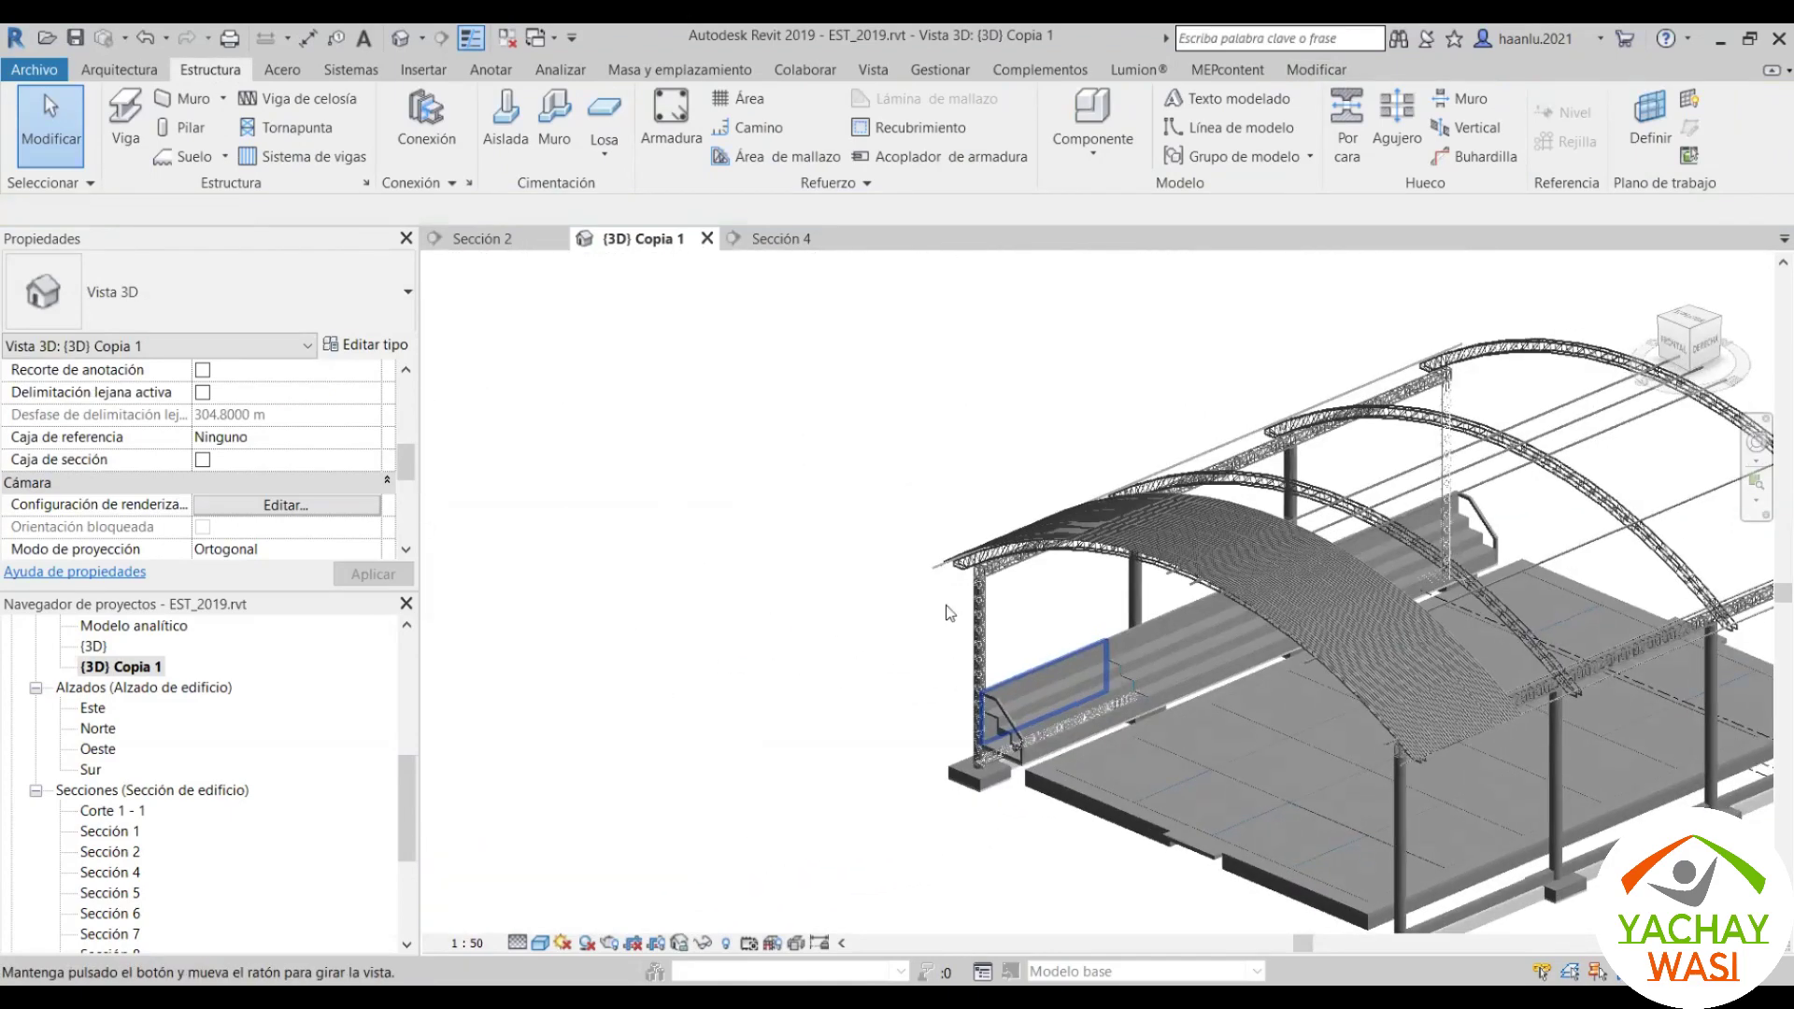
{"action": "scroll", "coordinate": [971, 626], "scroll_direction": "up", "scroll_amount": 2}
{"action": "scroll", "coordinate": [978, 632], "scroll_direction": "up", "scroll_amount": 3}
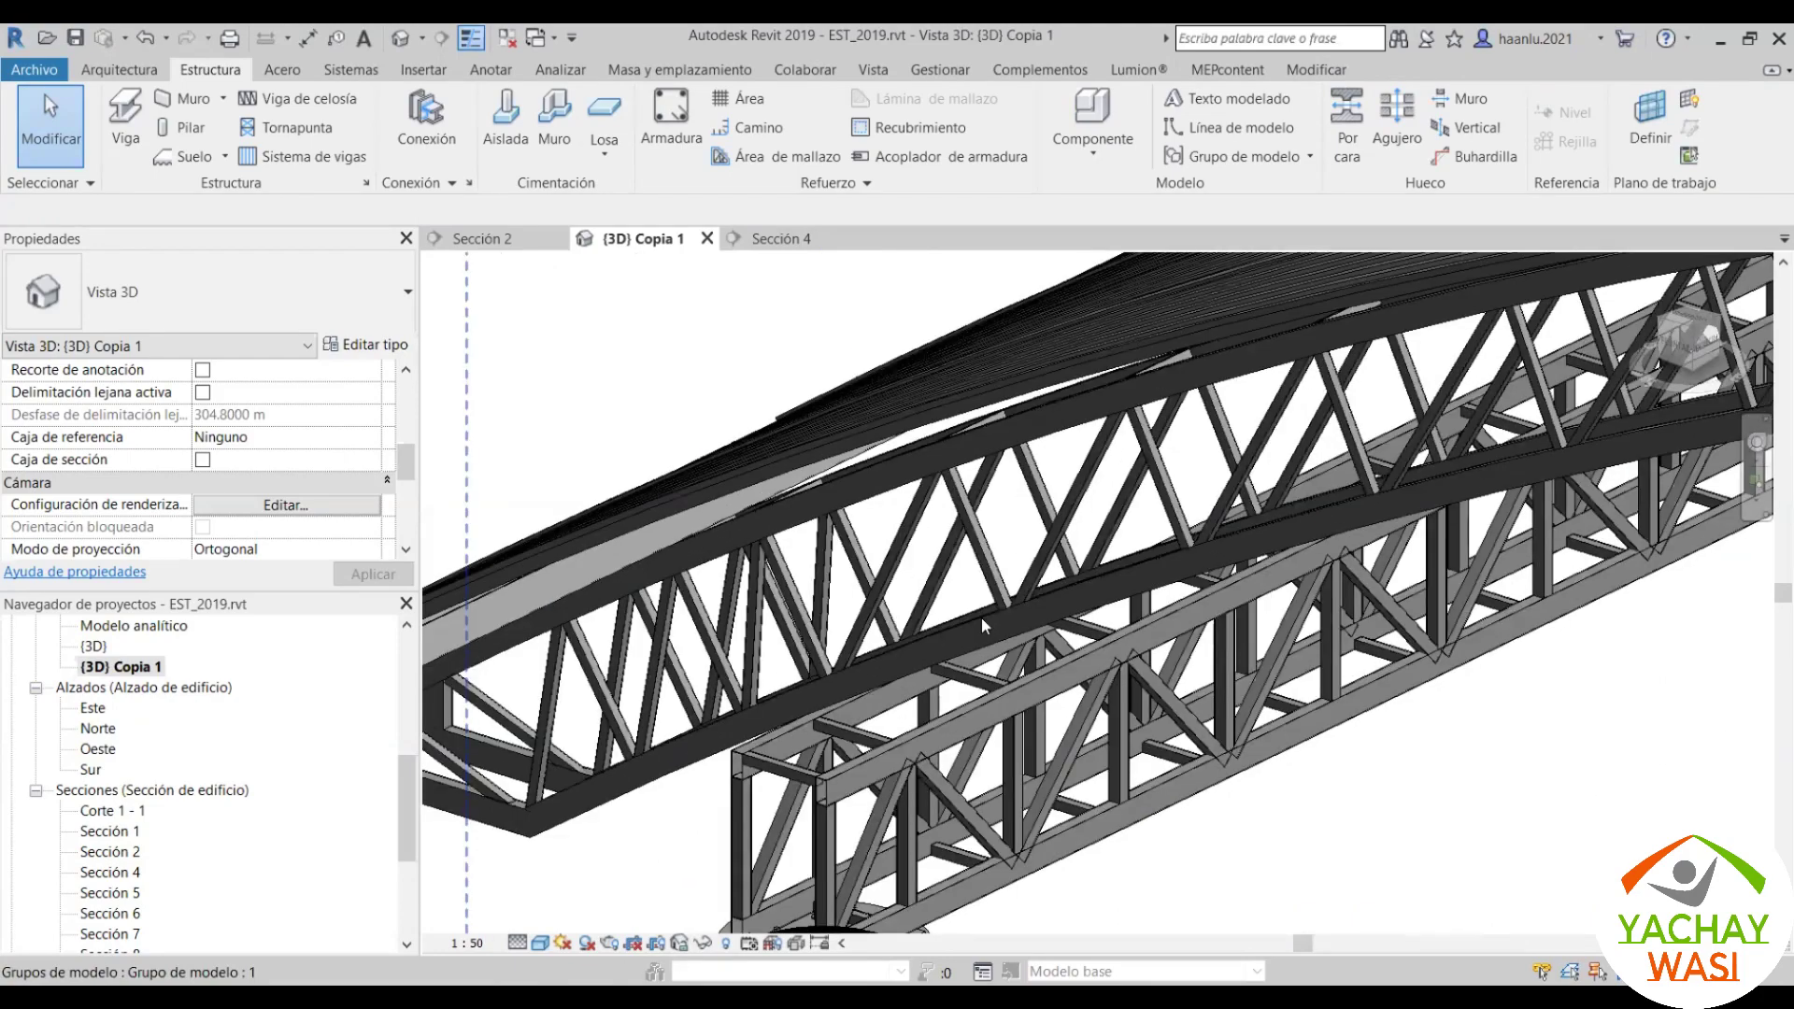
{"action": "scroll", "coordinate": [1045, 647], "scroll_direction": "down", "scroll_amount": 2}
{"action": "scroll", "coordinate": [915, 446], "scroll_direction": "down", "scroll_amount": 2}
{"action": "scroll", "coordinate": [920, 425], "scroll_direction": "up", "scroll_amount": 2}
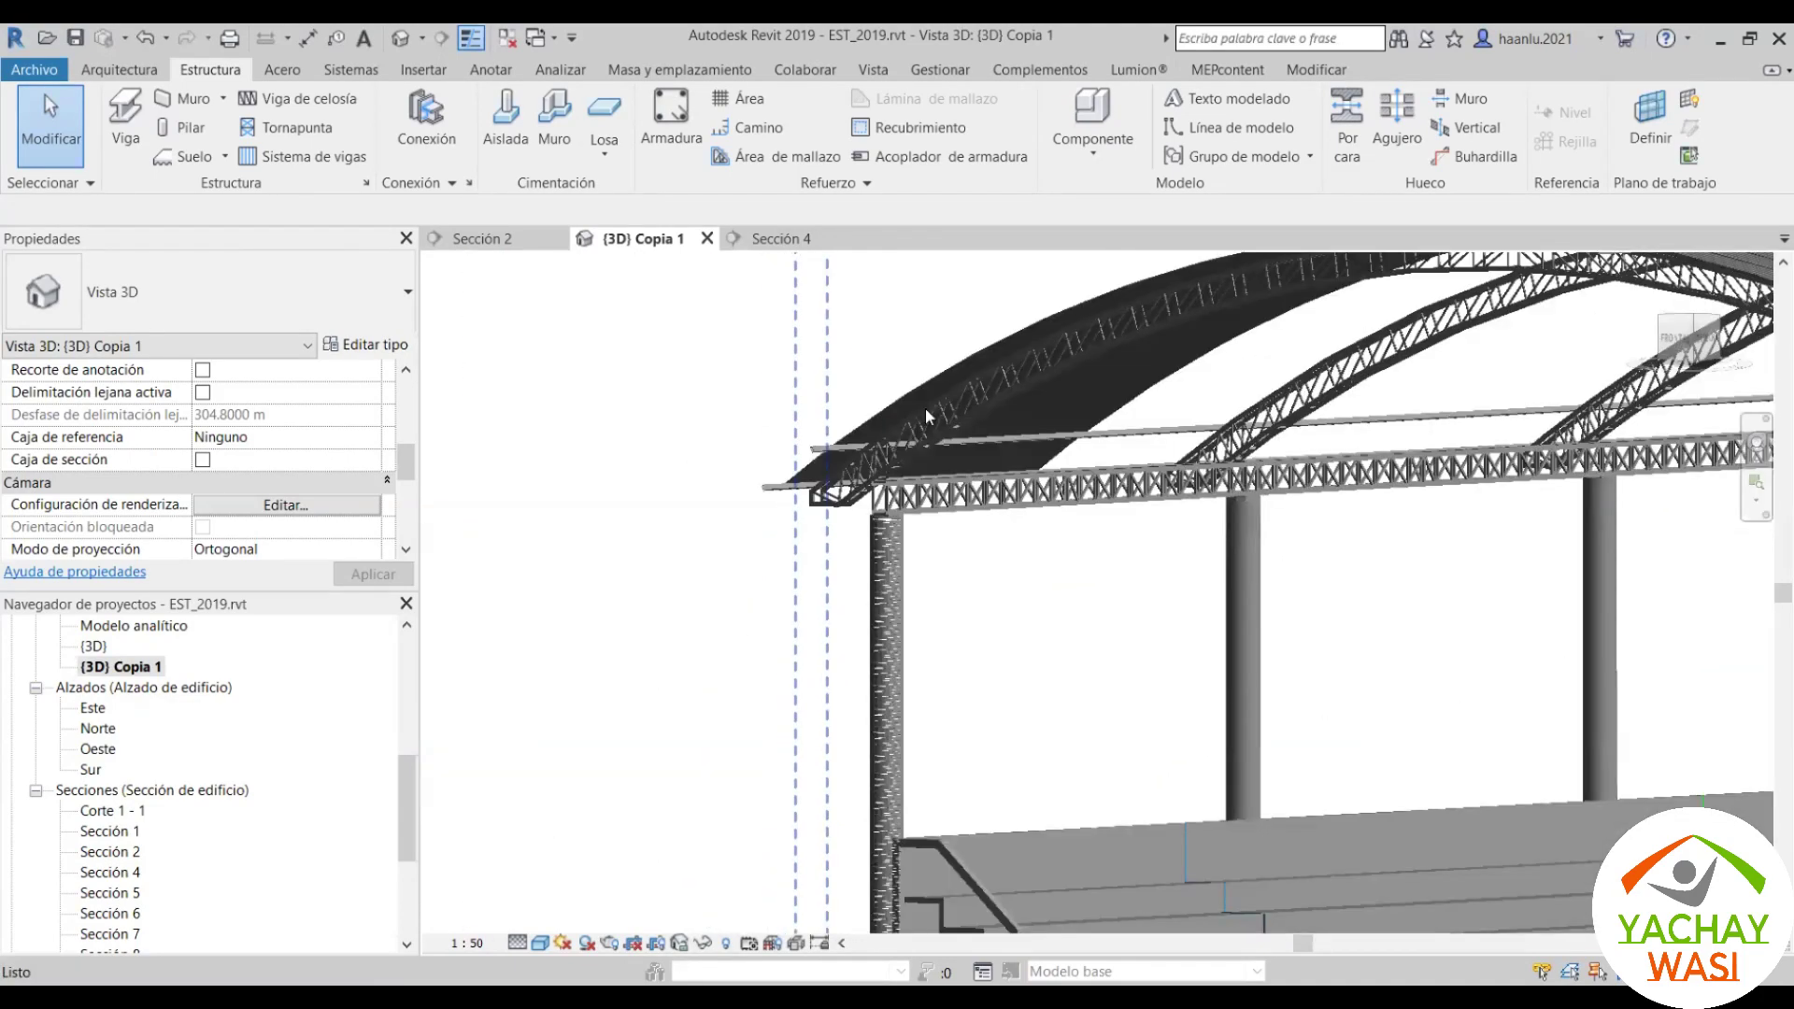
{"action": "scroll", "coordinate": [928, 434], "scroll_direction": "up", "scroll_amount": 3}
{"action": "scroll", "coordinate": [944, 549], "scroll_direction": "up", "scroll_amount": 1}
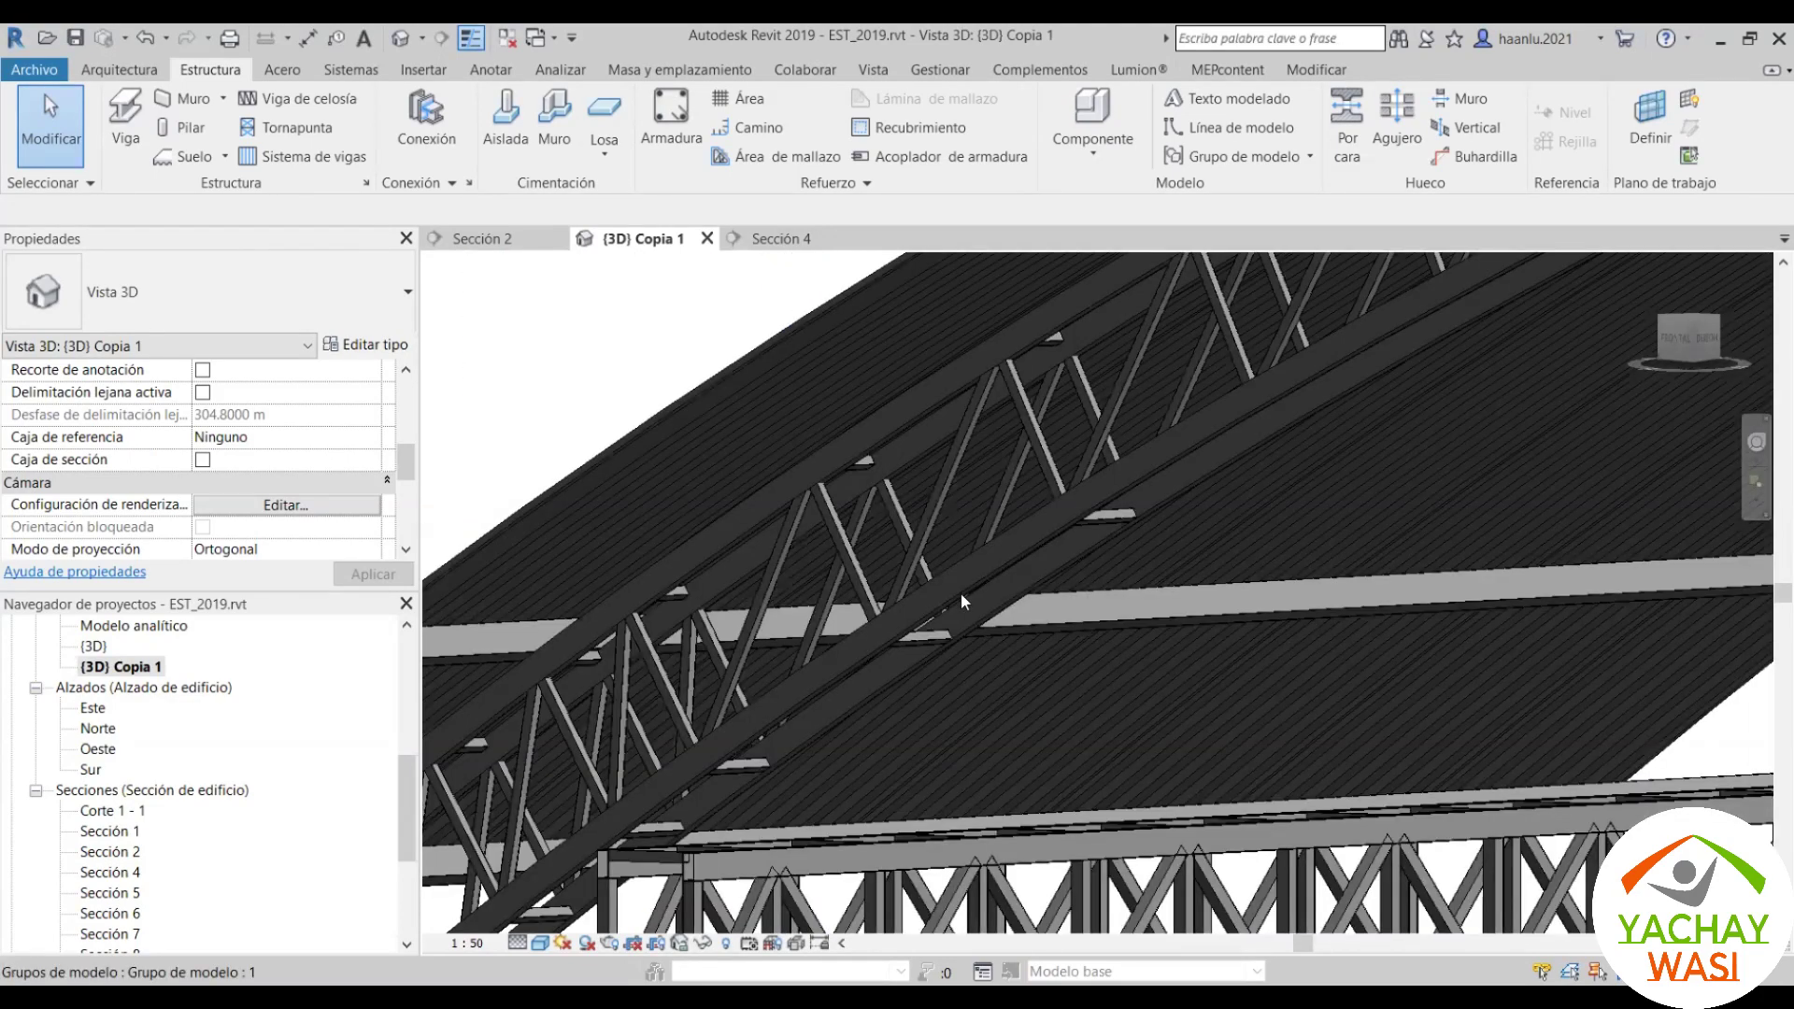
{"action": "left_click", "coordinate": [961, 593]}
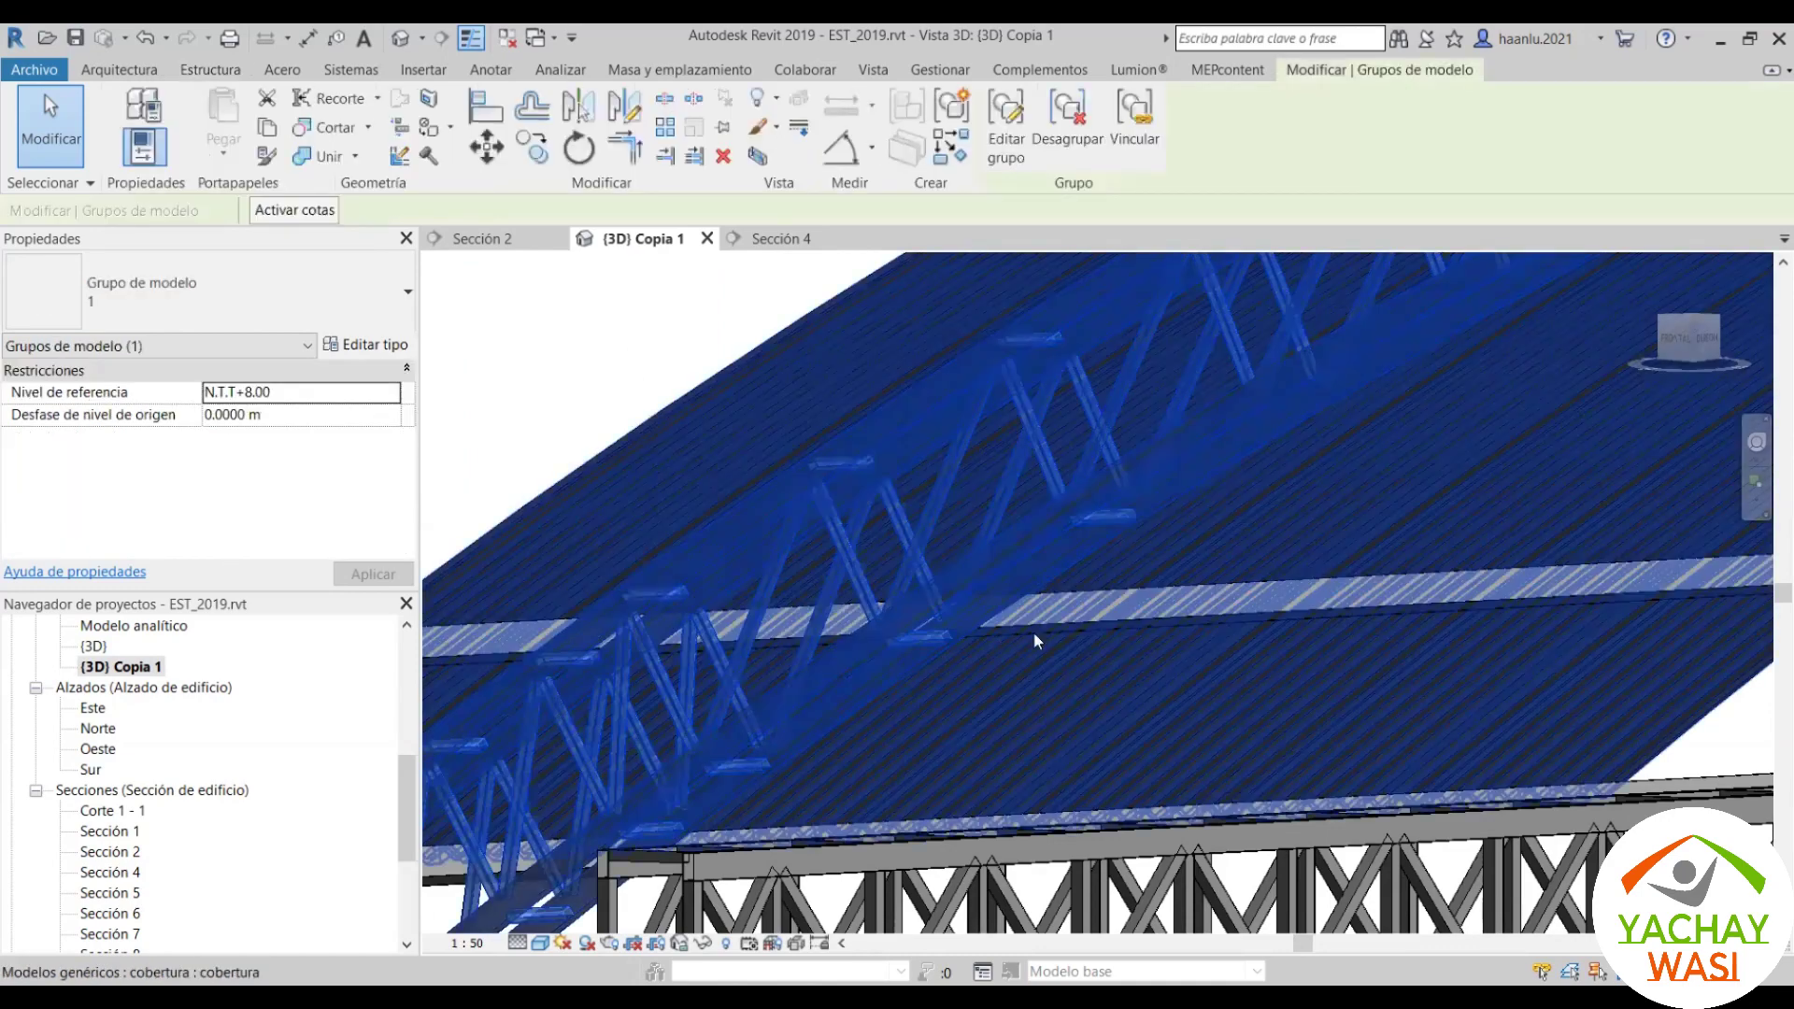
{"action": "scroll", "coordinate": [917, 710], "scroll_direction": "down", "scroll_amount": 3}
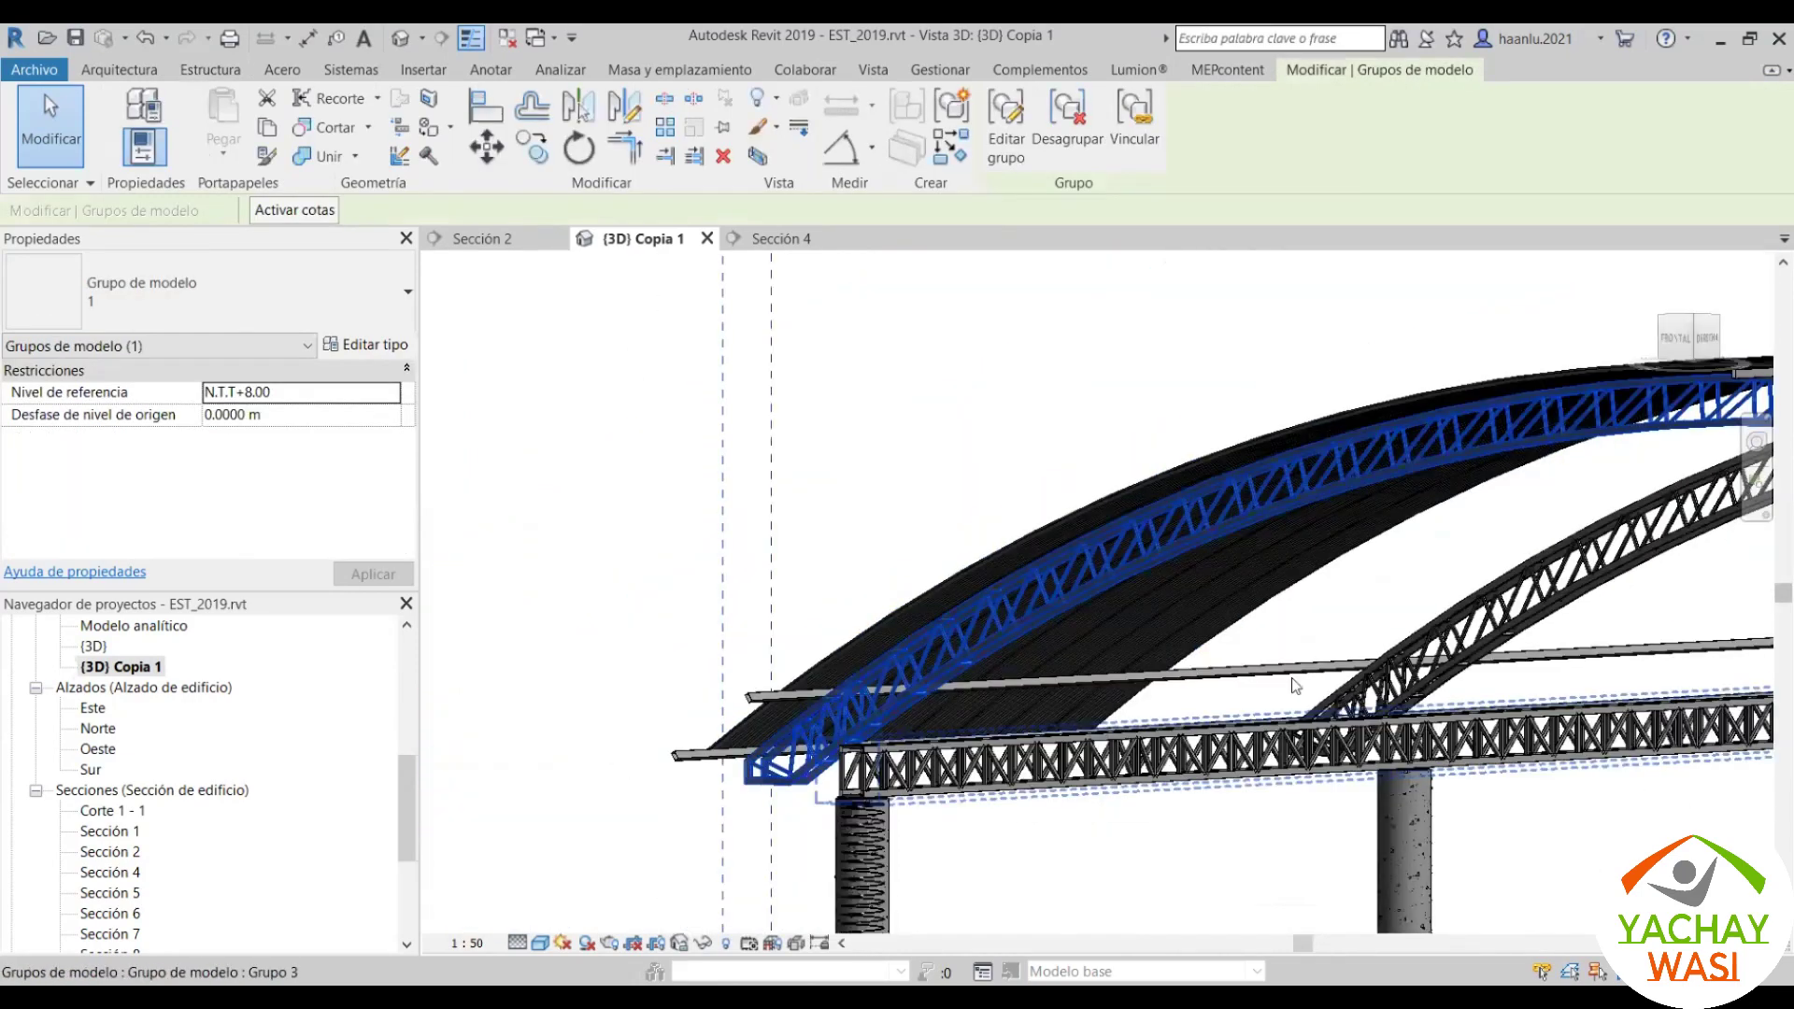
{"action": "left_click", "coordinate": [1091, 590]}
{"action": "right_click", "coordinate": [1087, 581]}
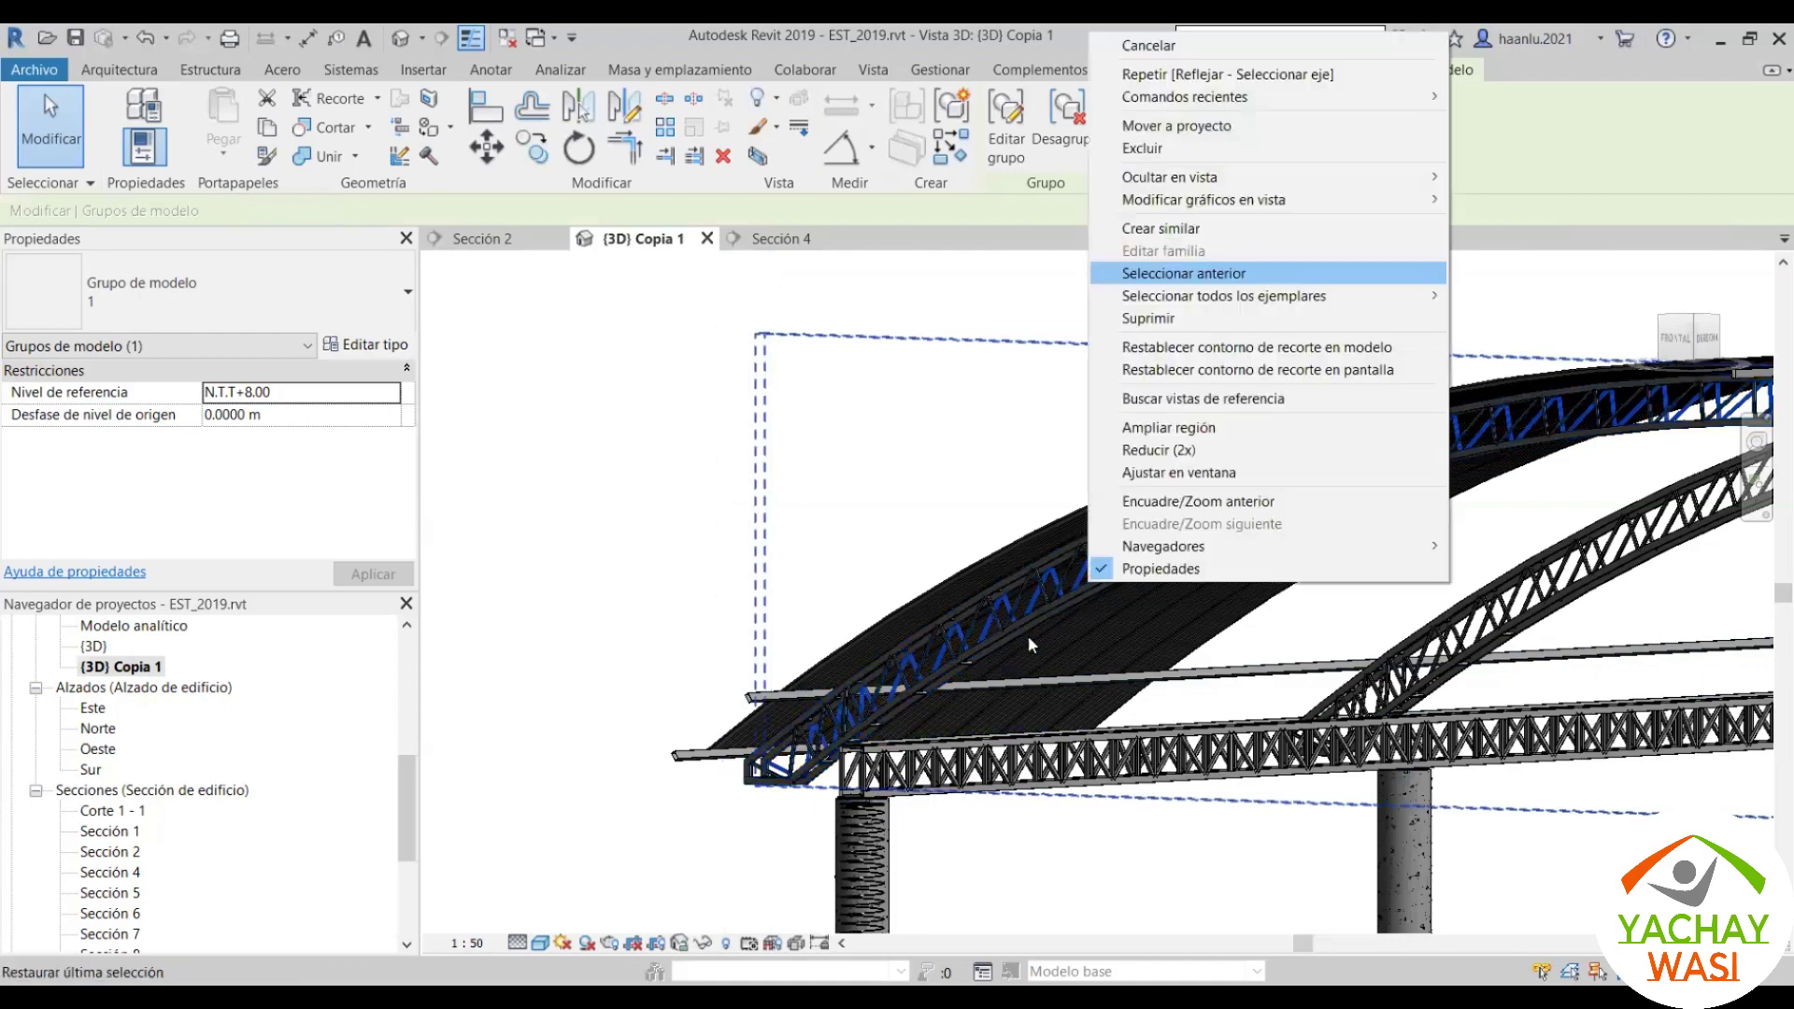
{"action": "key", "text": "Escape"}
{"action": "scroll", "coordinate": [1003, 650], "scroll_direction": "up", "scroll_amount": 2}
{"action": "key", "text": "Escape"}
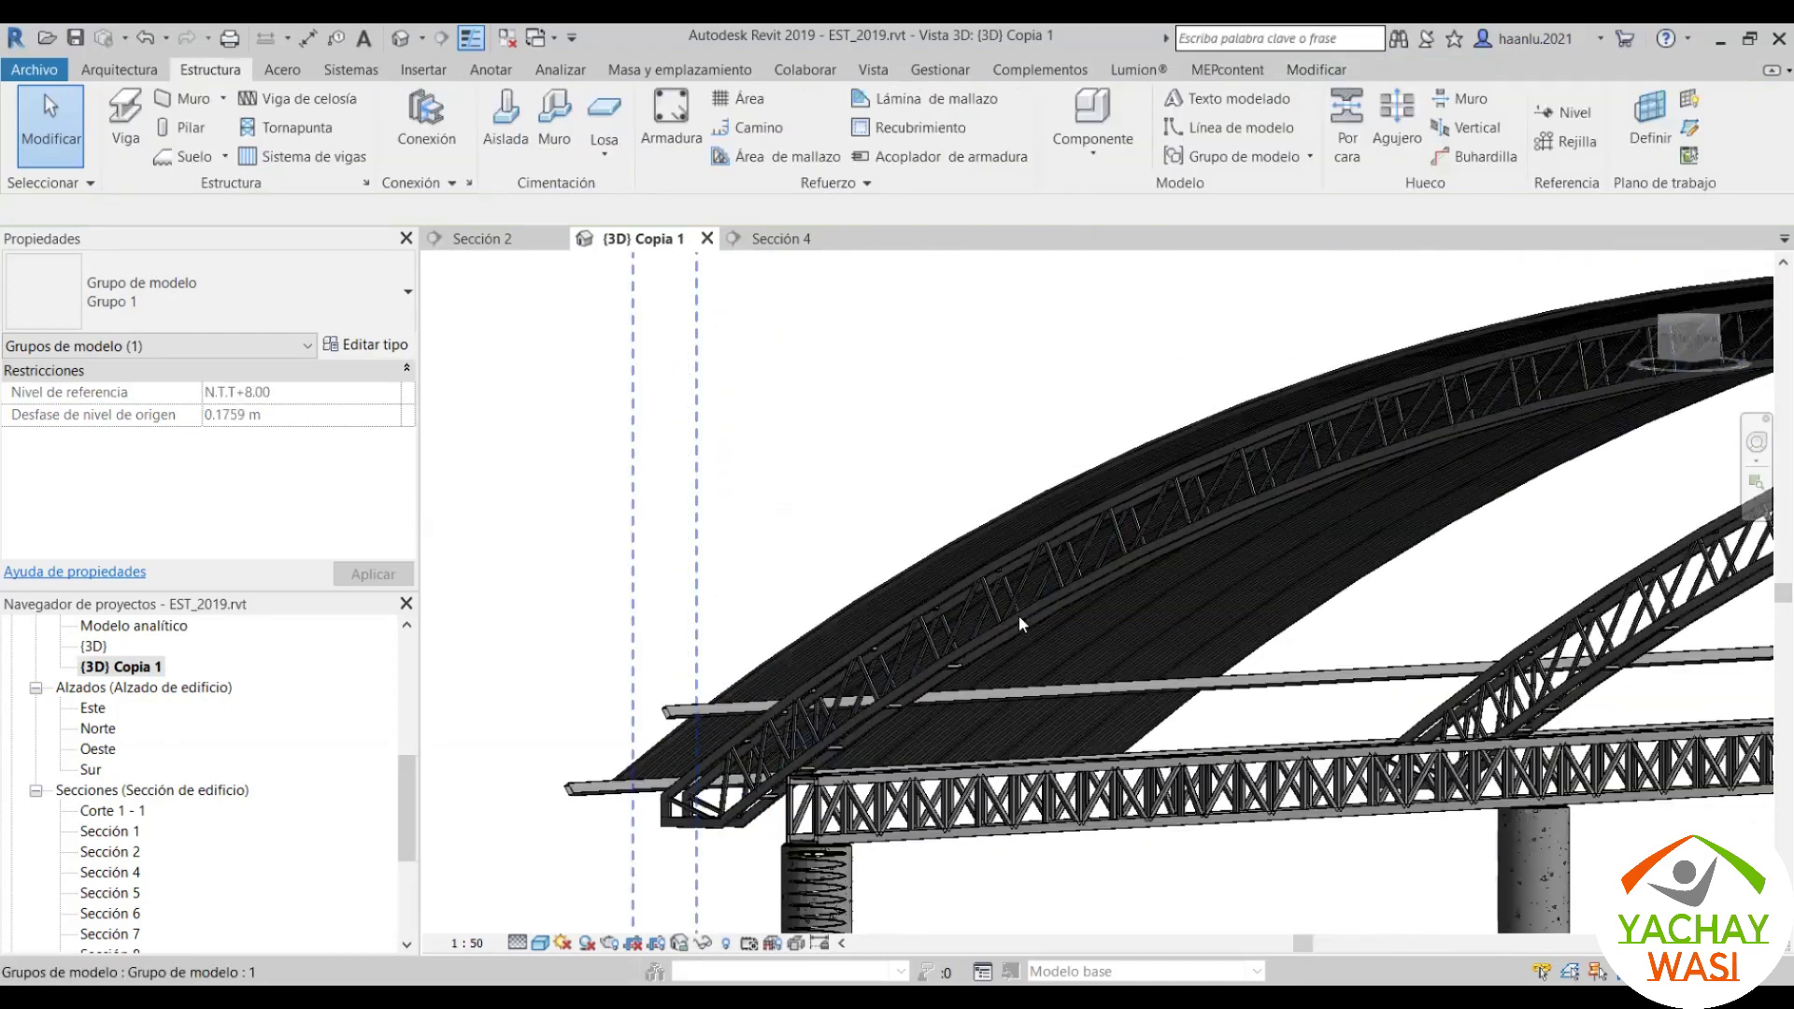
Step: Give all four arched roof truss groups a solid fill override in blue RGB 000-128-192
{"action": "left_click", "coordinate": [1020, 615]}
{"action": "right_click", "coordinate": [1020, 615]}
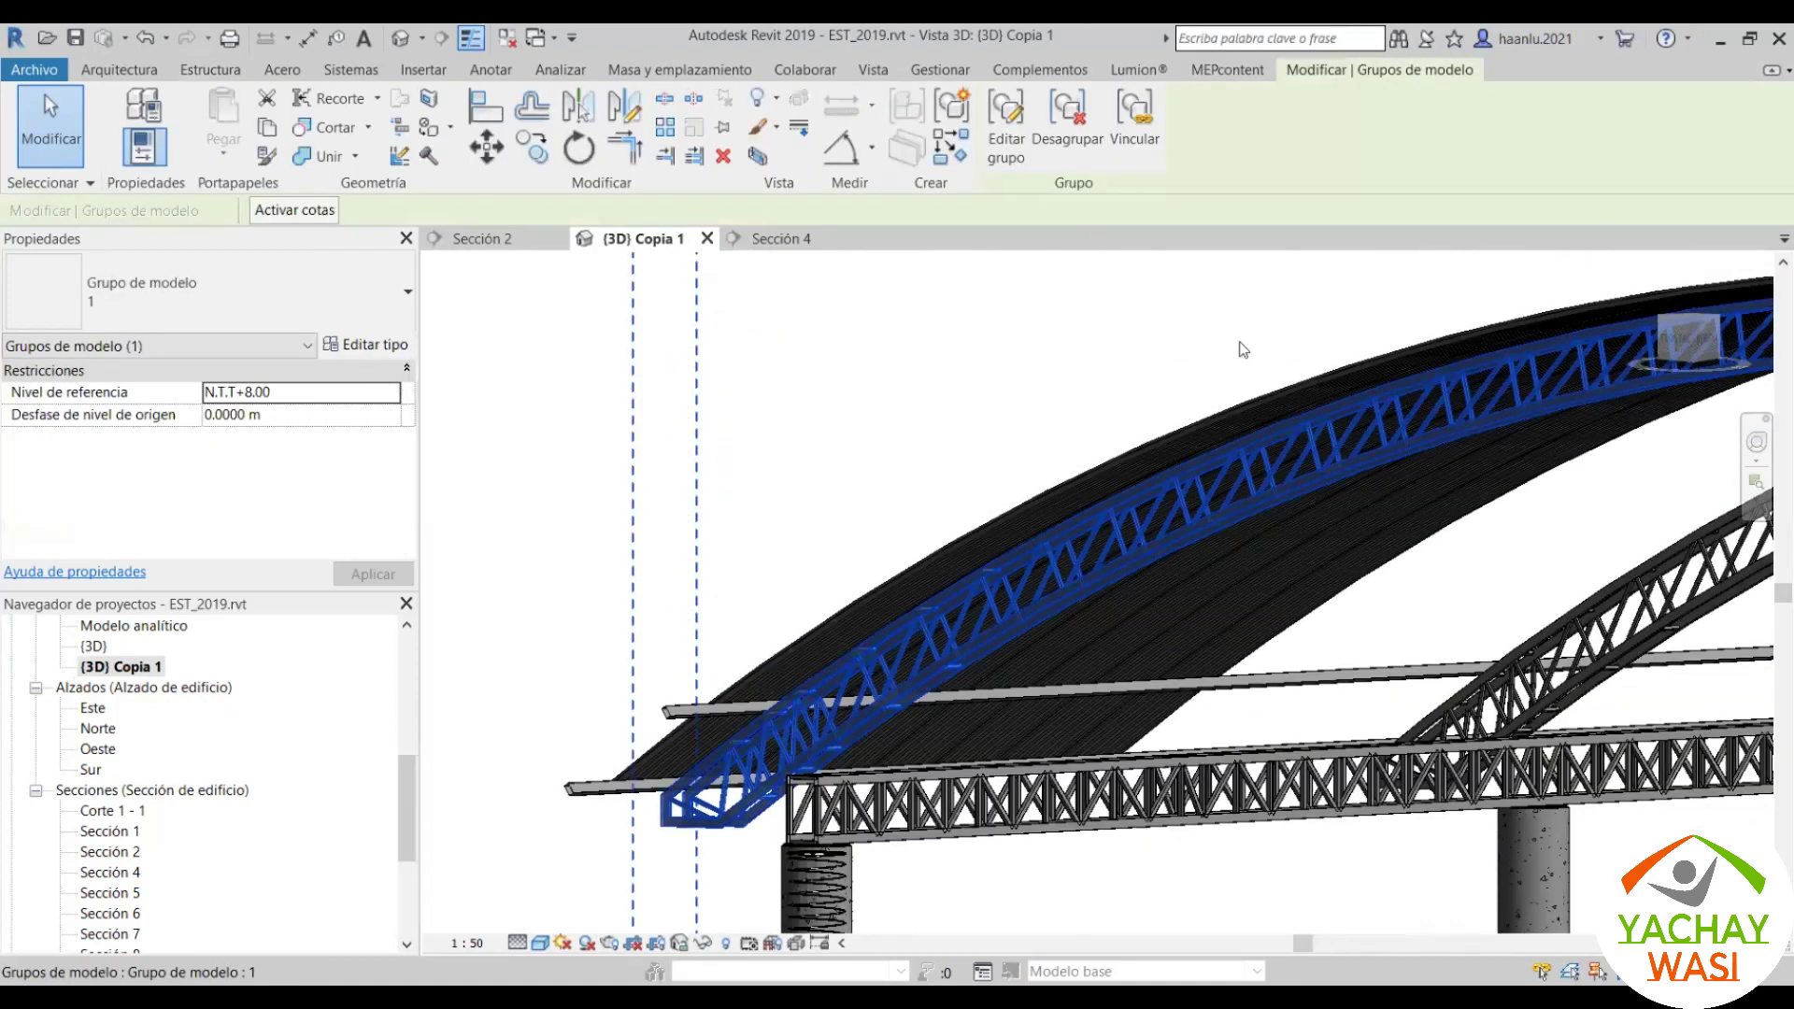
{"action": "left_click", "coordinate": [1409, 350]}
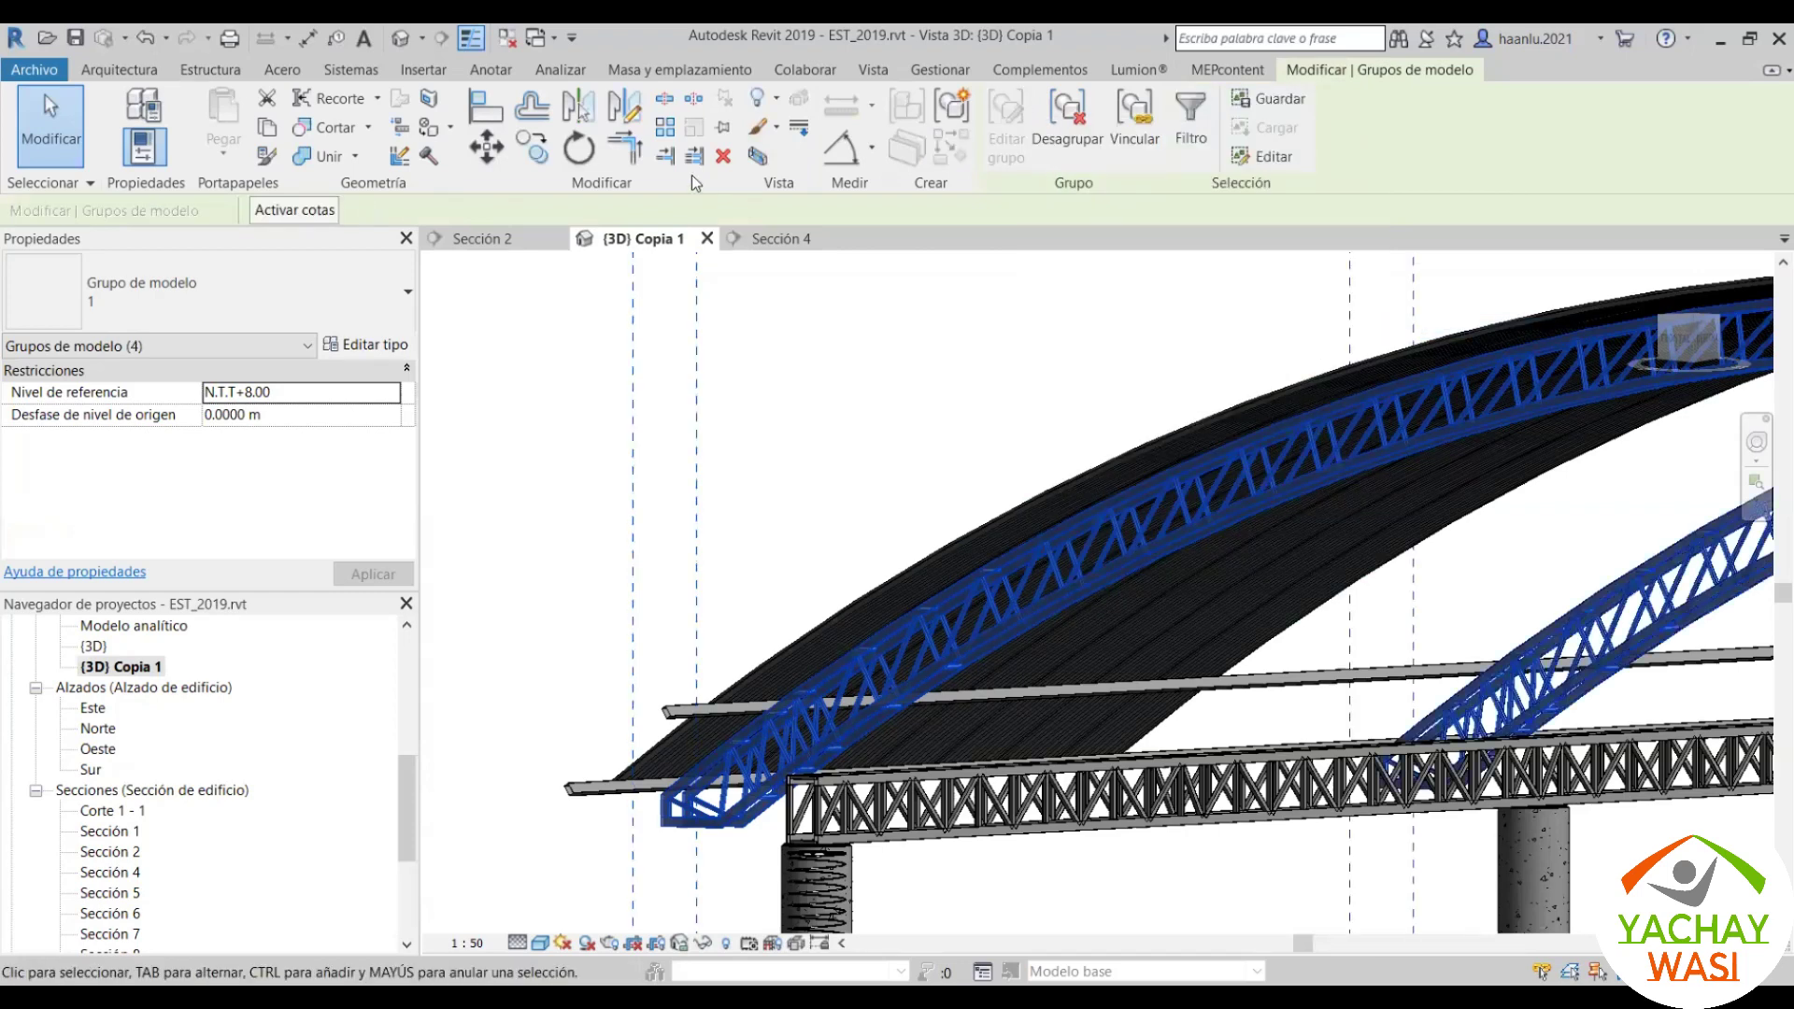
{"action": "left_click", "coordinate": [757, 131]}
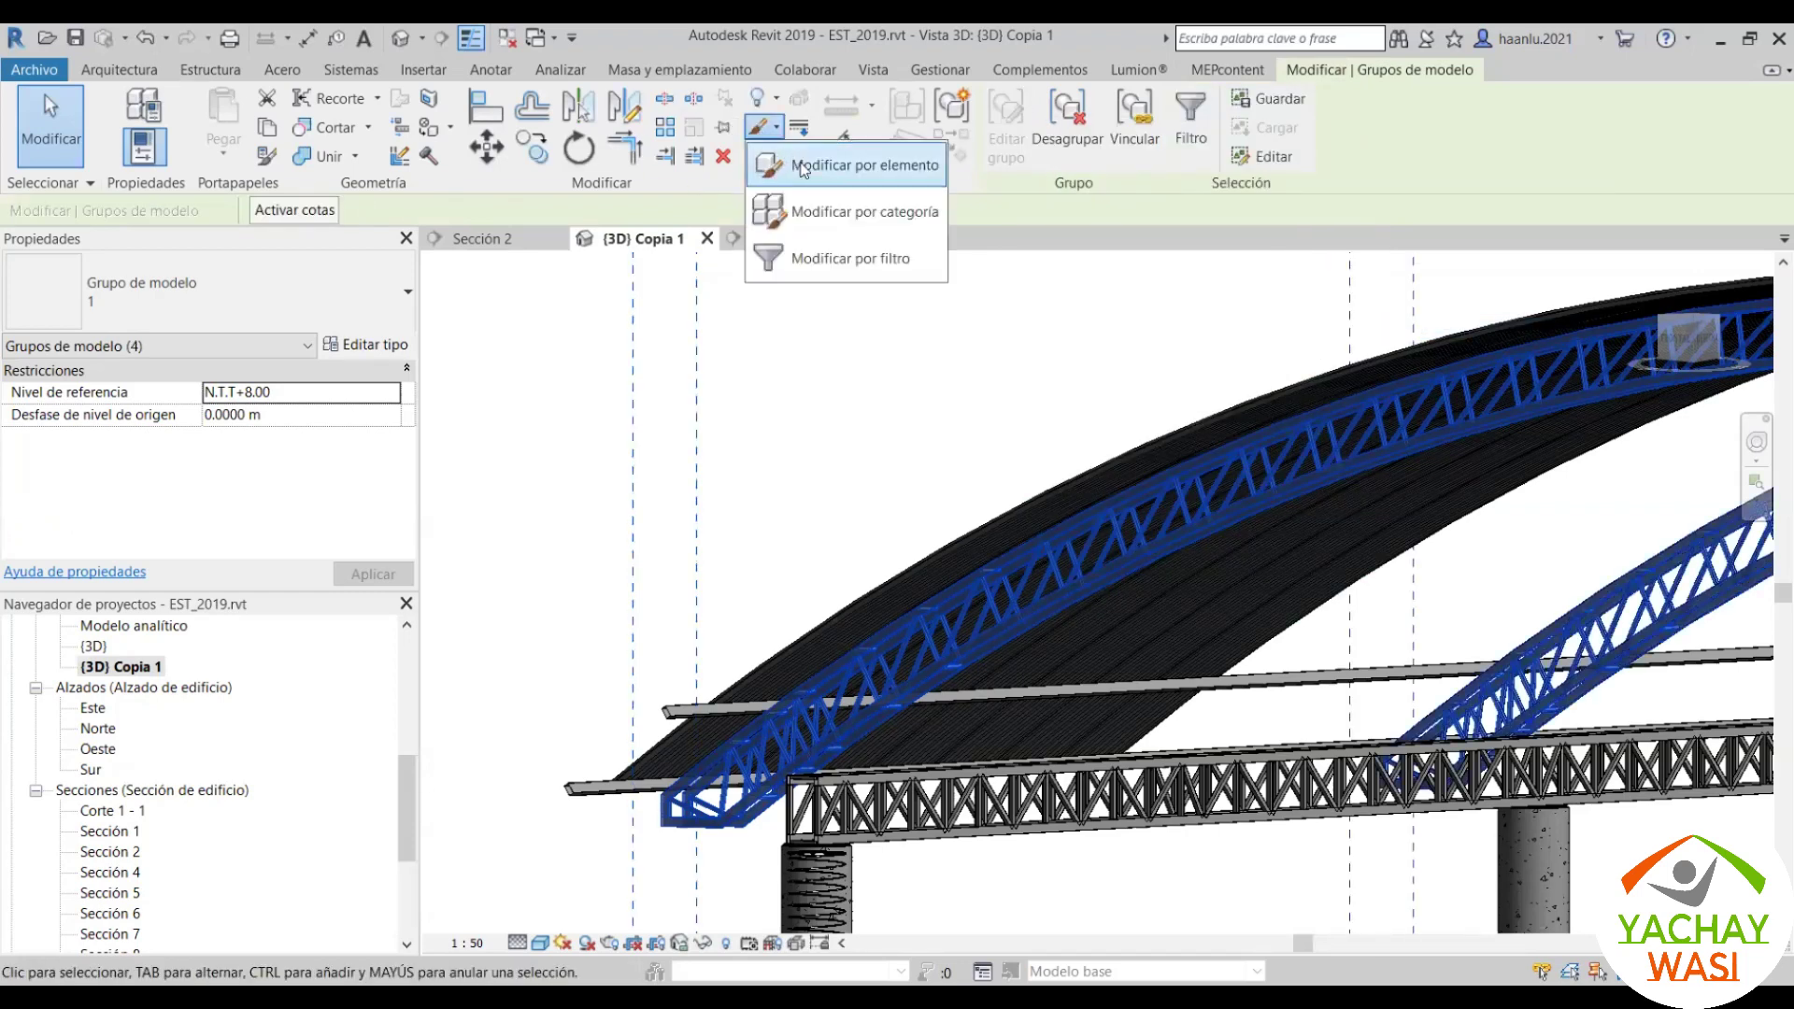
{"action": "left_click", "coordinate": [801, 168]}
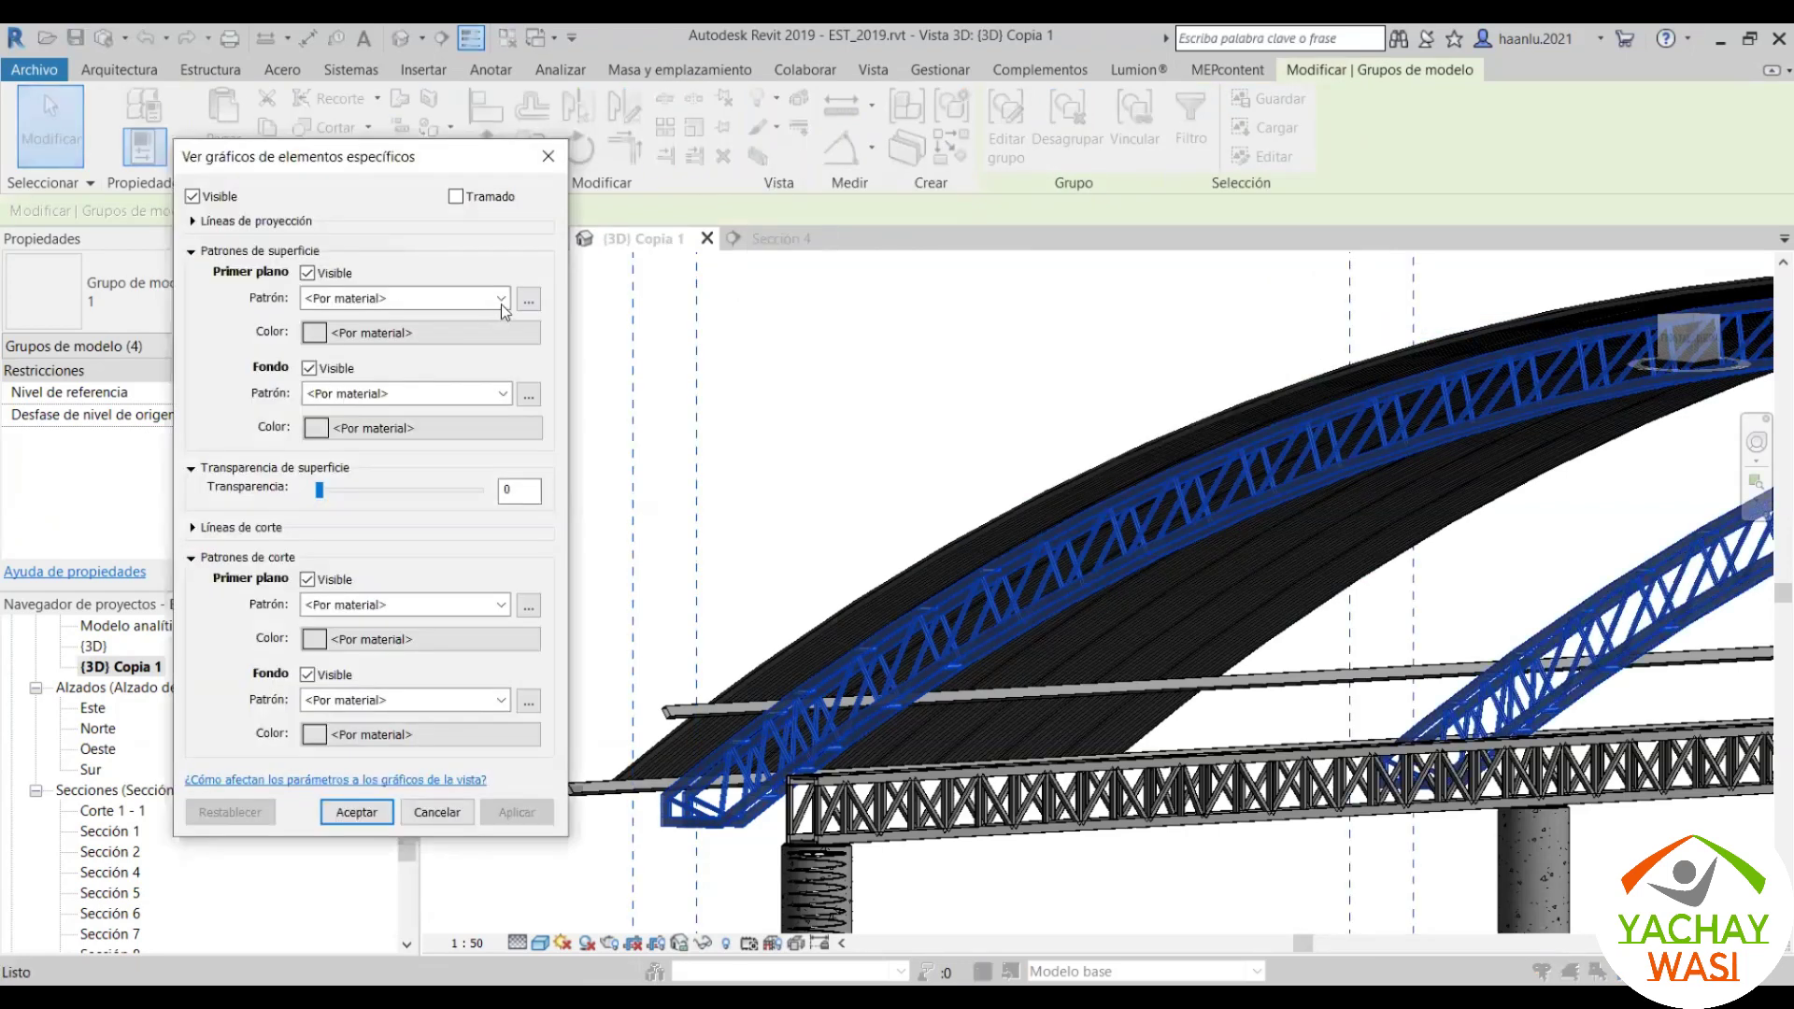
{"action": "left_click", "coordinate": [501, 299]}
{"action": "left_click", "coordinate": [378, 335]}
{"action": "left_click", "coordinate": [383, 334]}
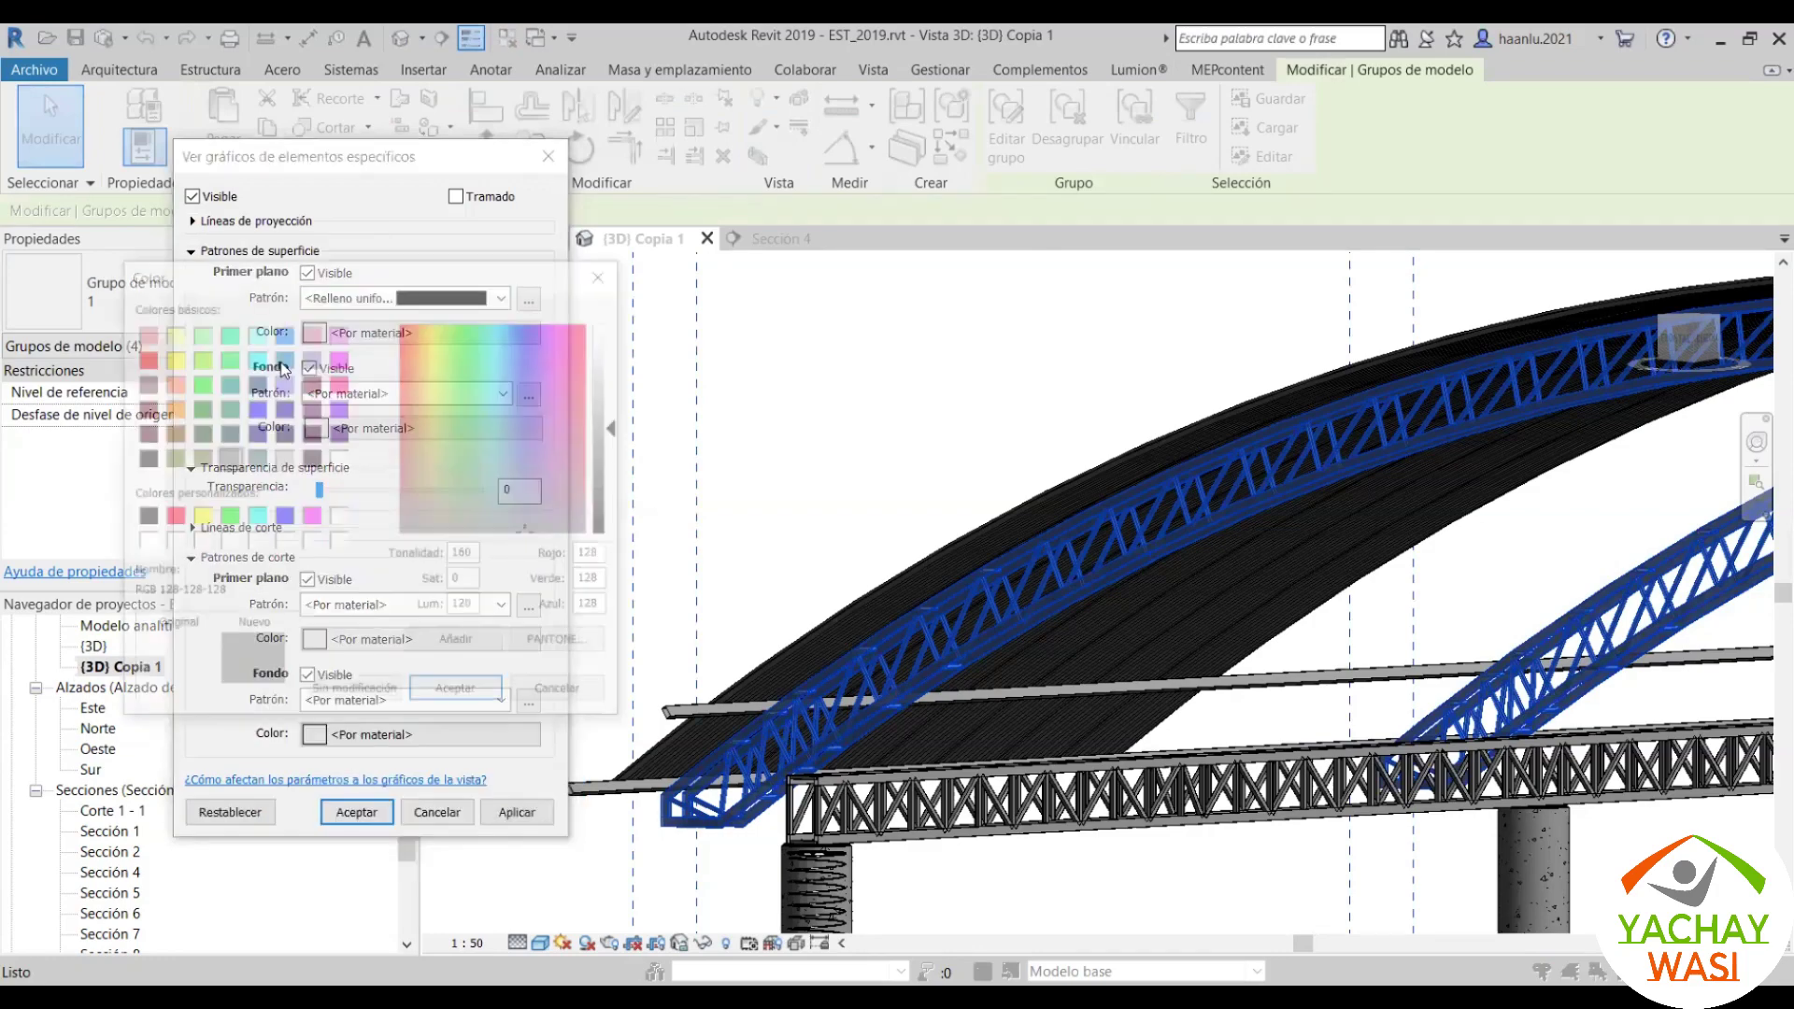
{"action": "key", "text": "Return"}
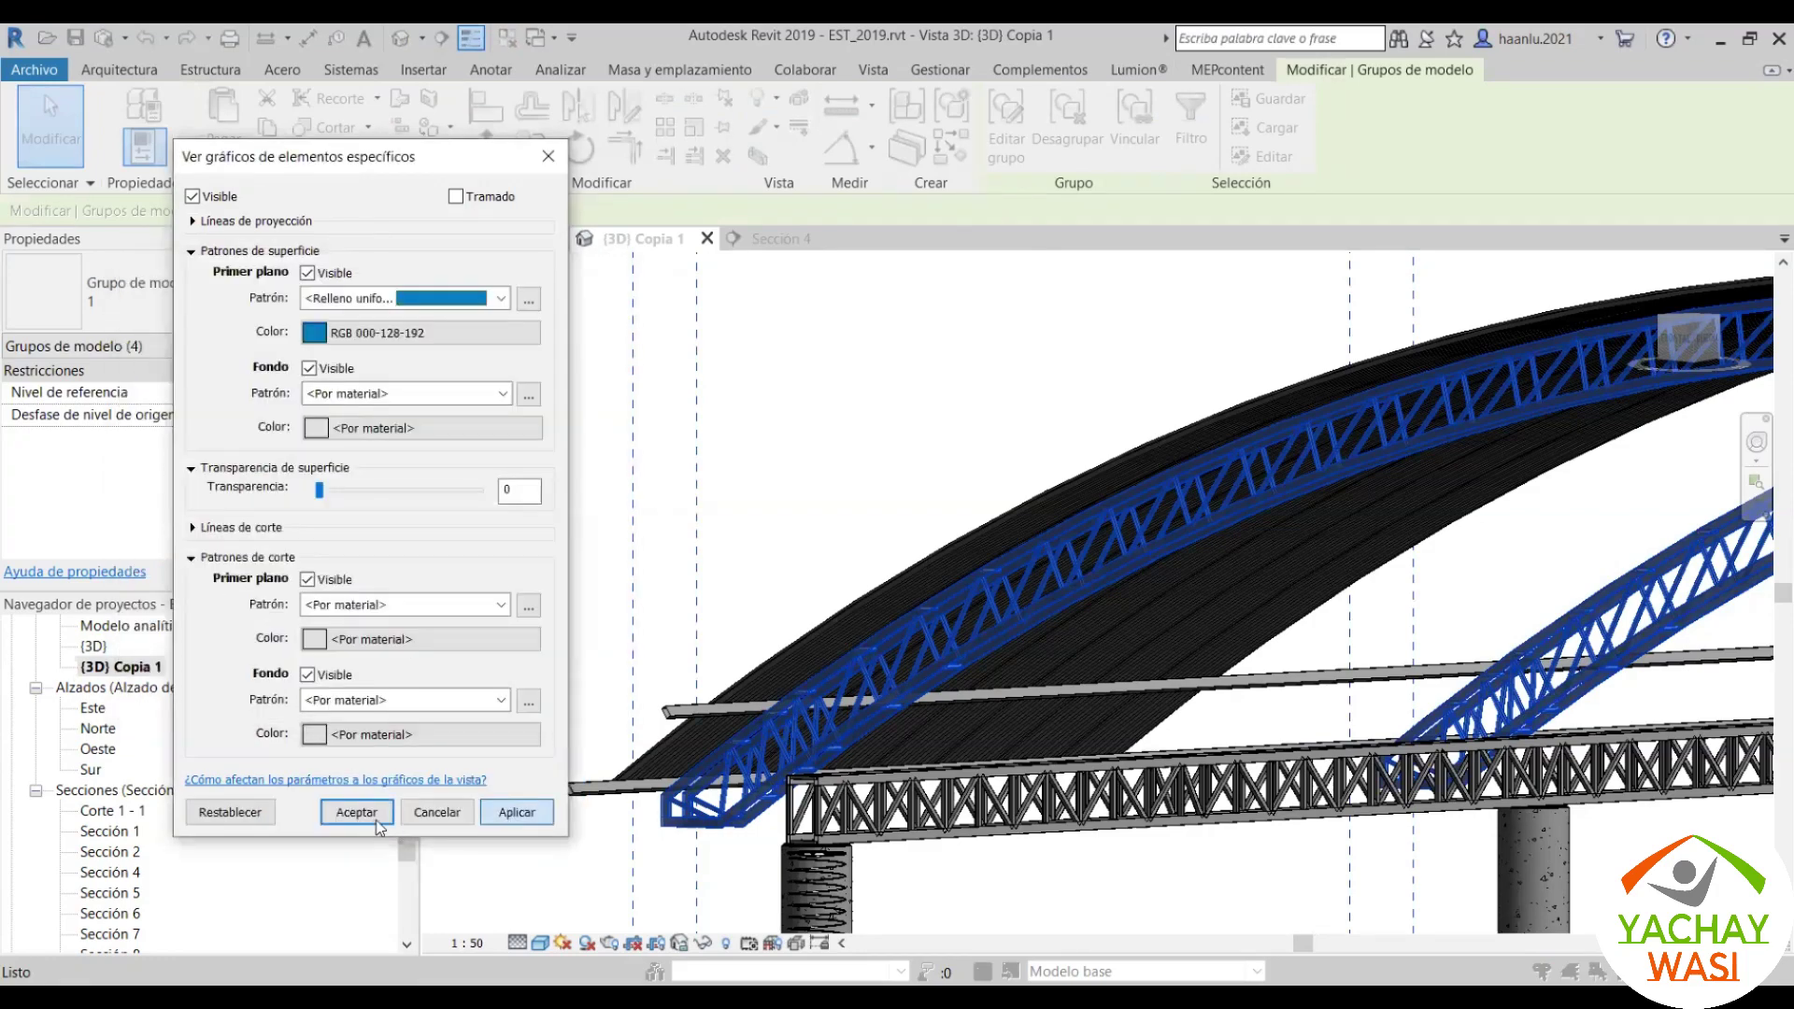
{"action": "left_click", "coordinate": [416, 819]}
{"action": "left_click", "coordinate": [774, 546]}
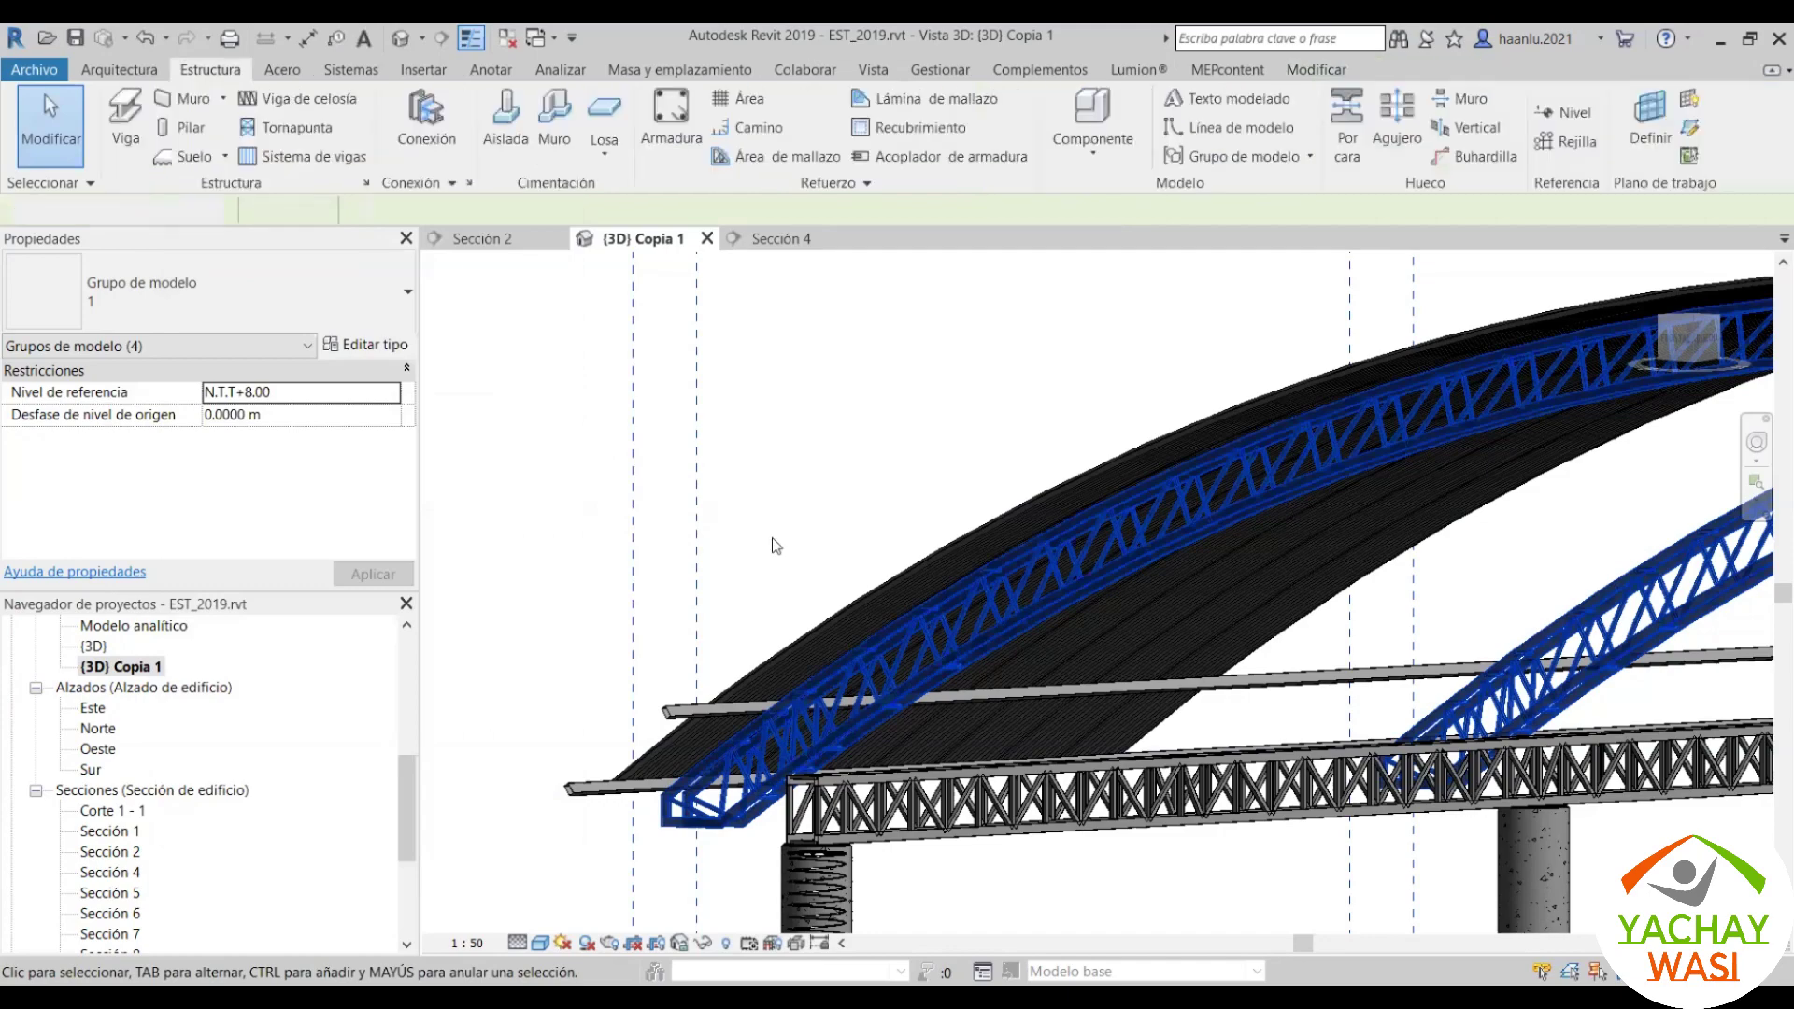
Step: Orbit the model and select all instances of the horizontal beam truss group
{"action": "scroll", "coordinate": [764, 441], "scroll_direction": "down", "scroll_amount": 2}
{"action": "mouse_move", "coordinate": [899, 470]}
{"action": "middle_mouse_down", "text": "shift"}
{"action": "mouse_move", "coordinate": [1050, 644]}
{"action": "mouse_move", "coordinate": [919, 626]}
{"action": "middle_mouse_up", "text": "shift"}
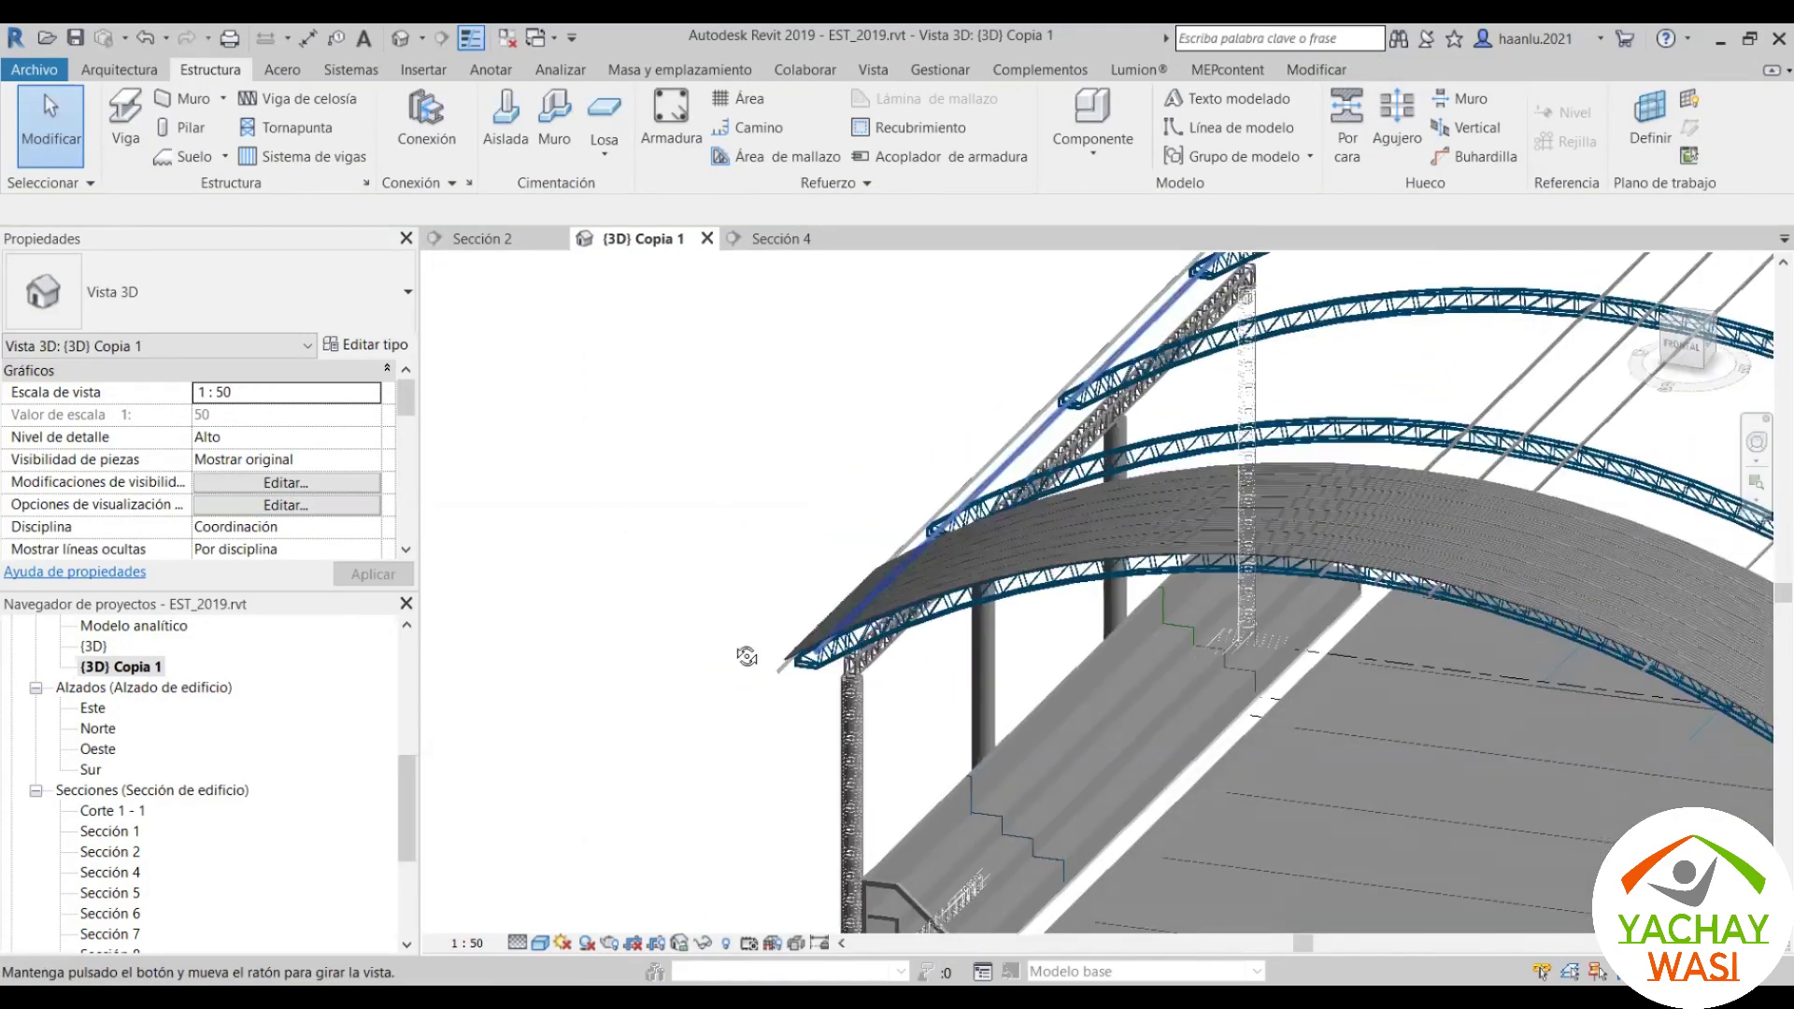
{"action": "scroll", "coordinate": [918, 626], "scroll_direction": "up", "scroll_amount": 1}
{"action": "scroll", "coordinate": [942, 552], "scroll_direction": "up", "scroll_amount": 2}
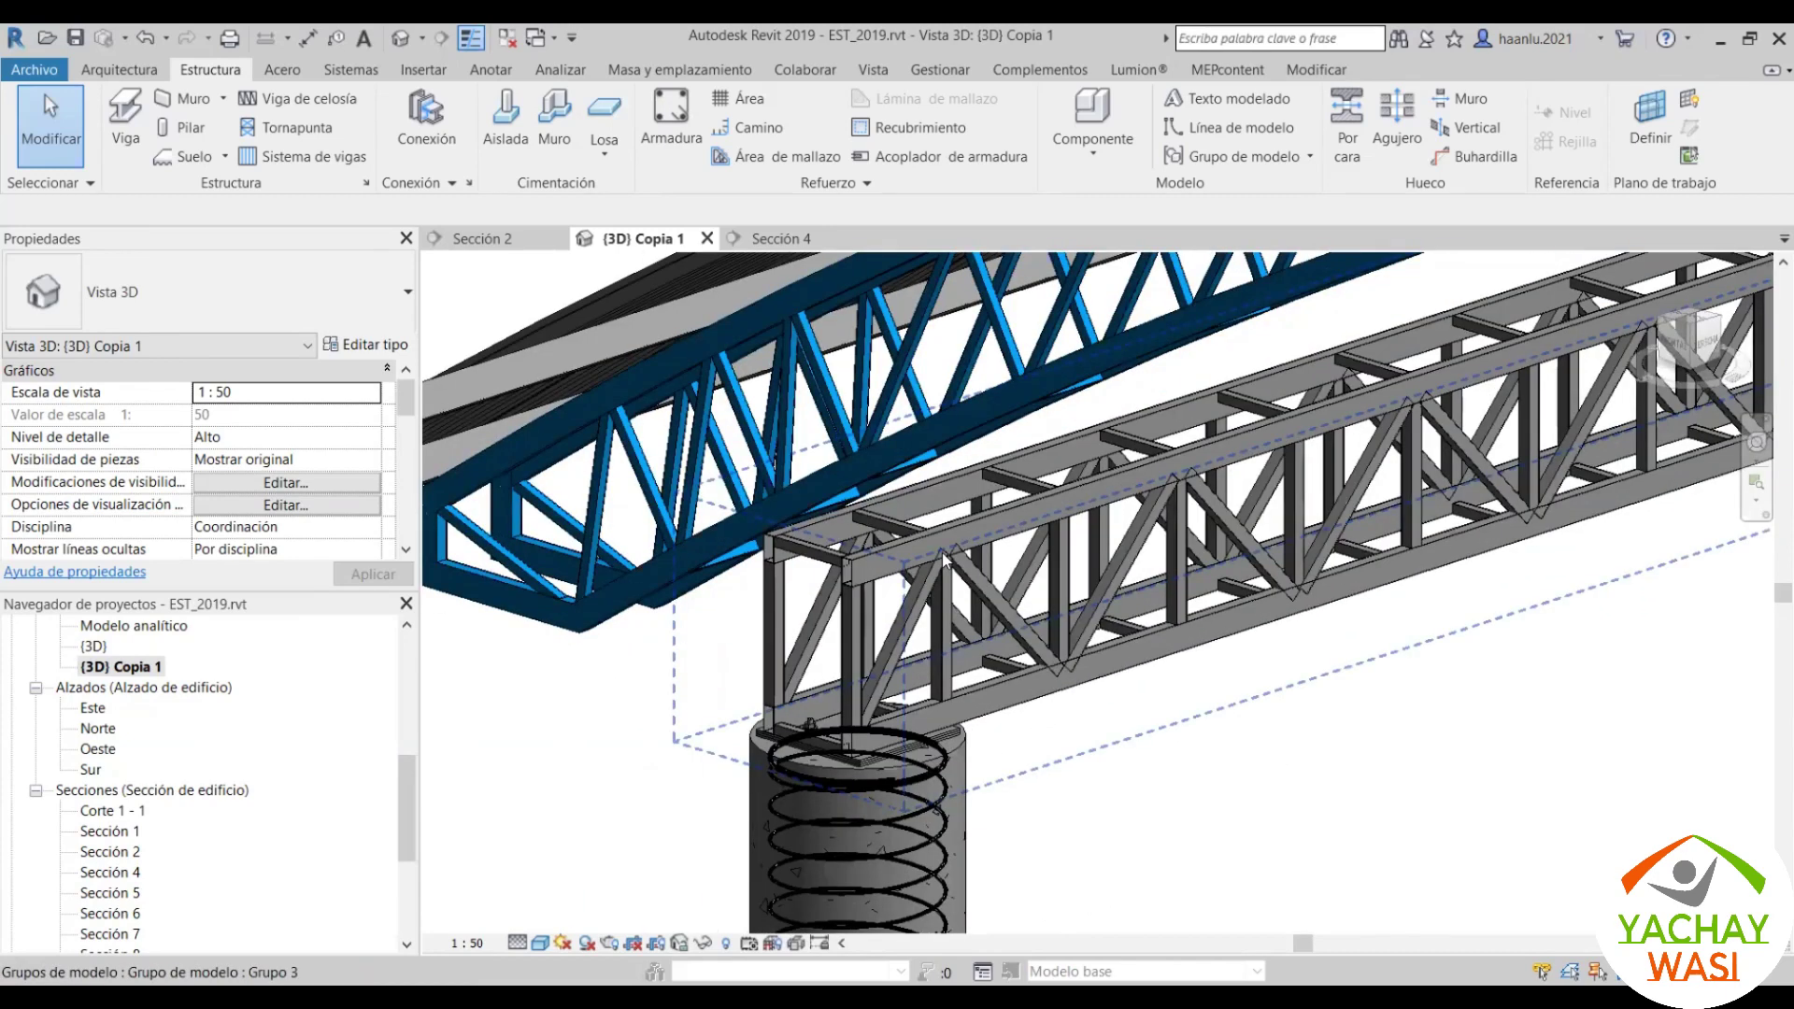
{"action": "left_click", "coordinate": [942, 552]}
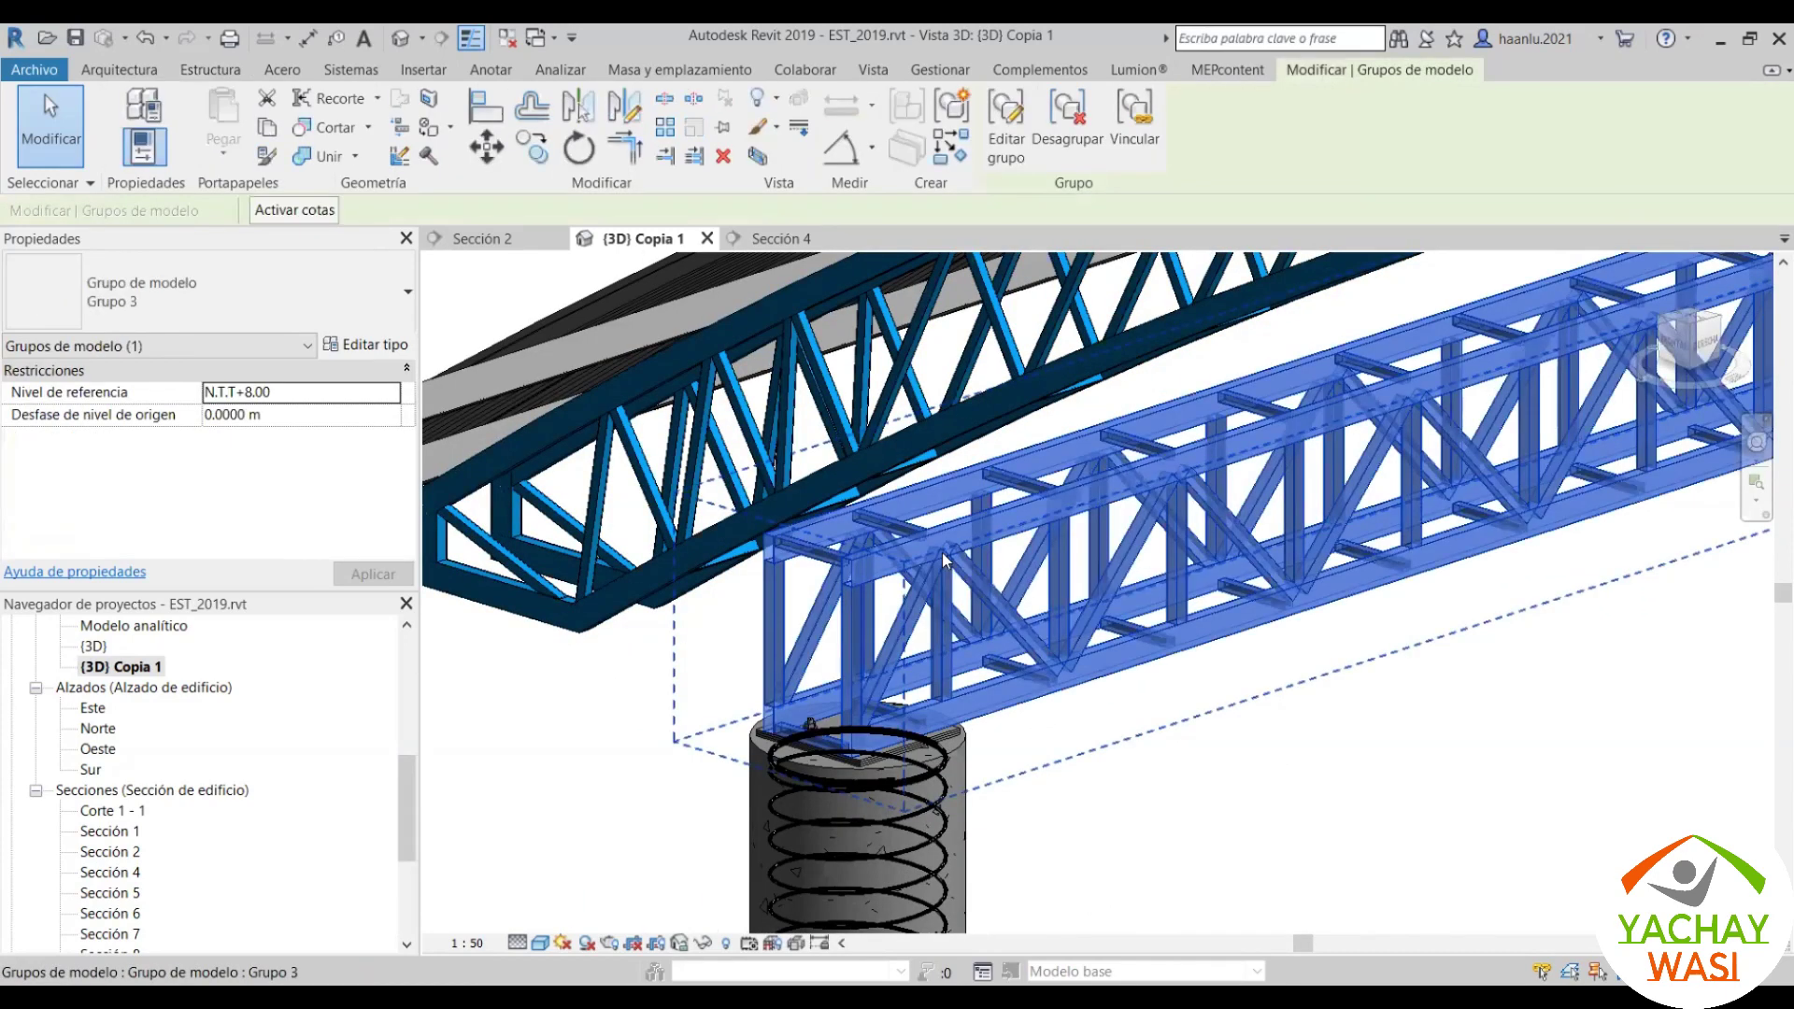
{"action": "right_click", "coordinate": [943, 558]}
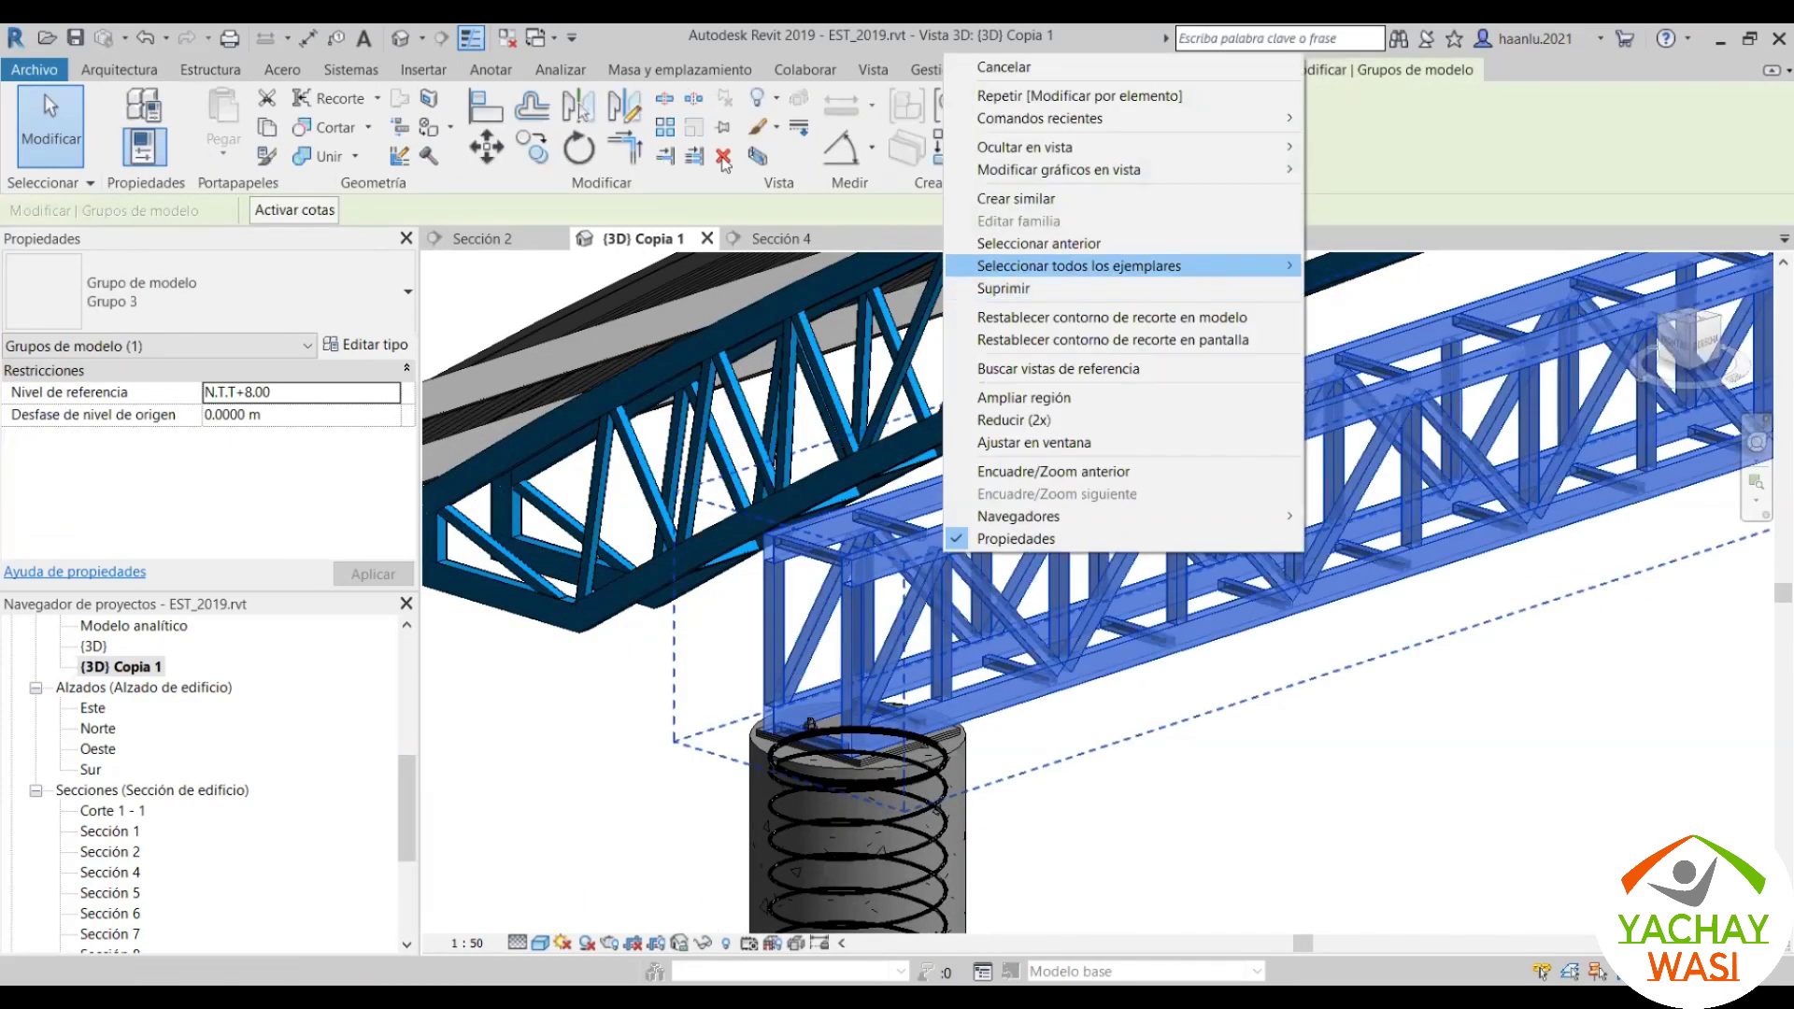
{"action": "key", "text": "s"}
{"action": "key", "text": "a"}
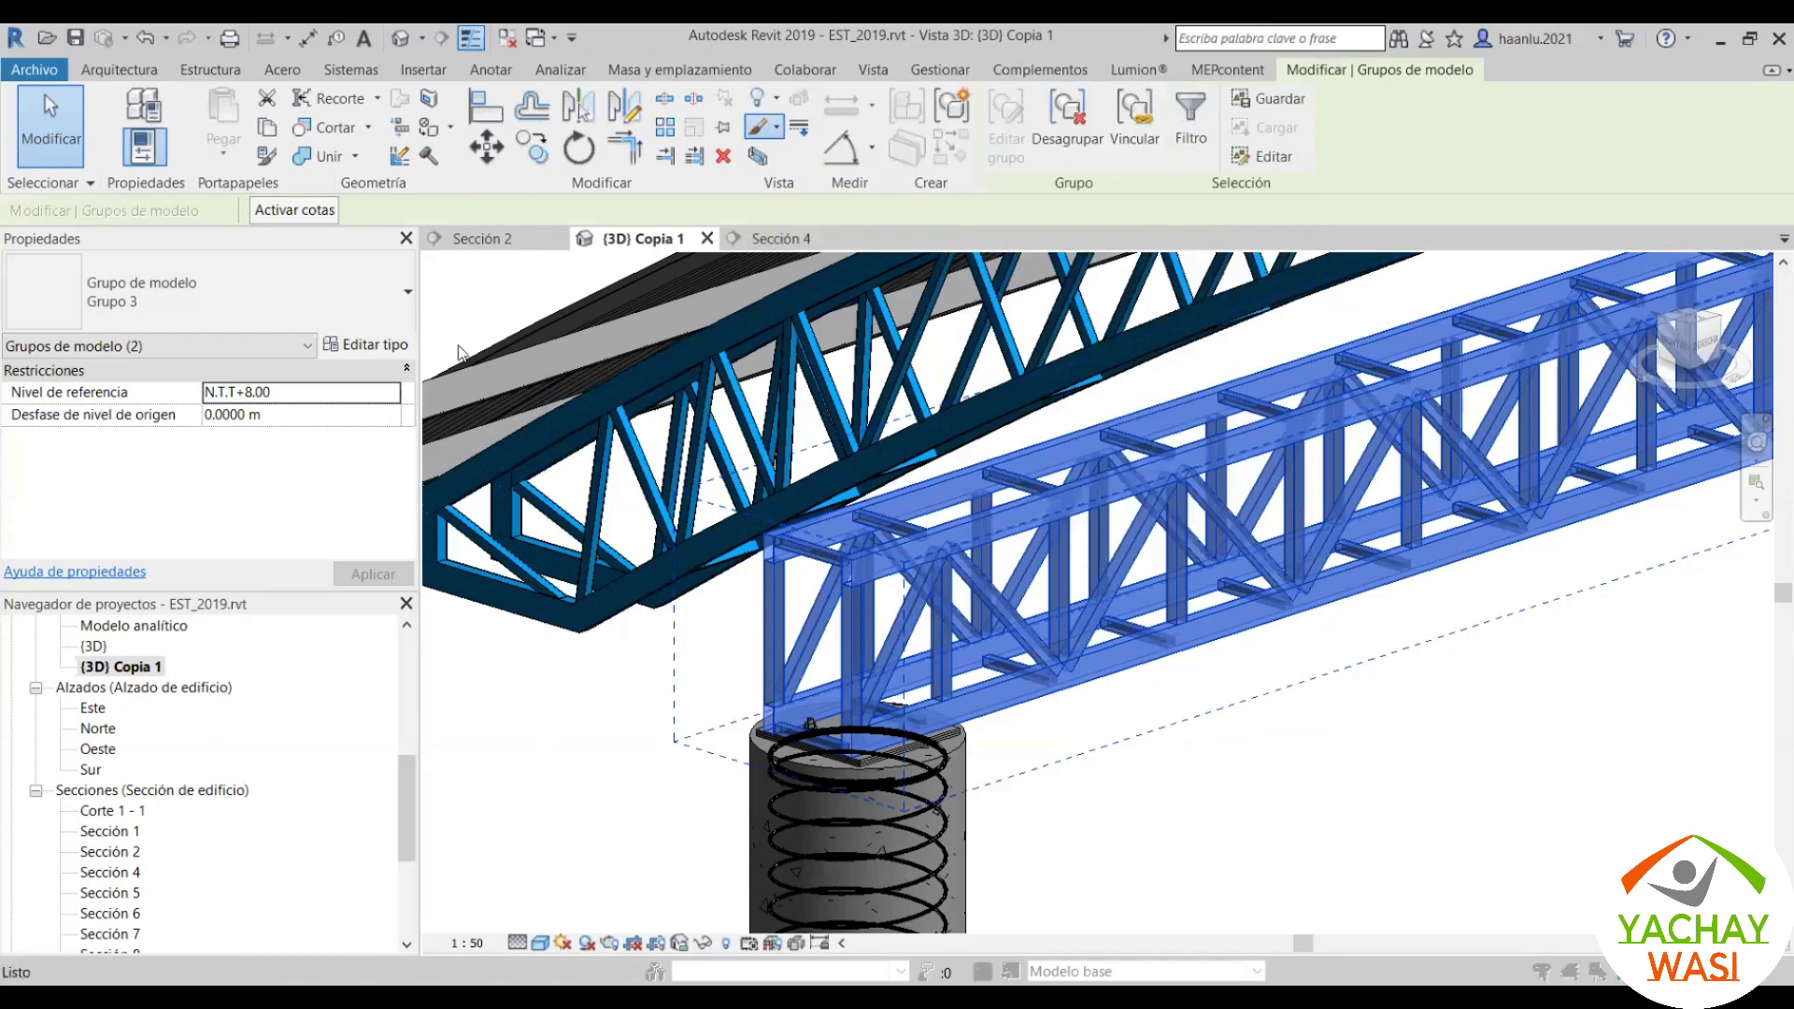
Step: Override the beam trusses' surface with solid fill in green RGB 000-128-000
{"action": "key", "text": "o"}
{"action": "key", "text": "g"}
{"action": "left_click", "coordinate": [490, 299]}
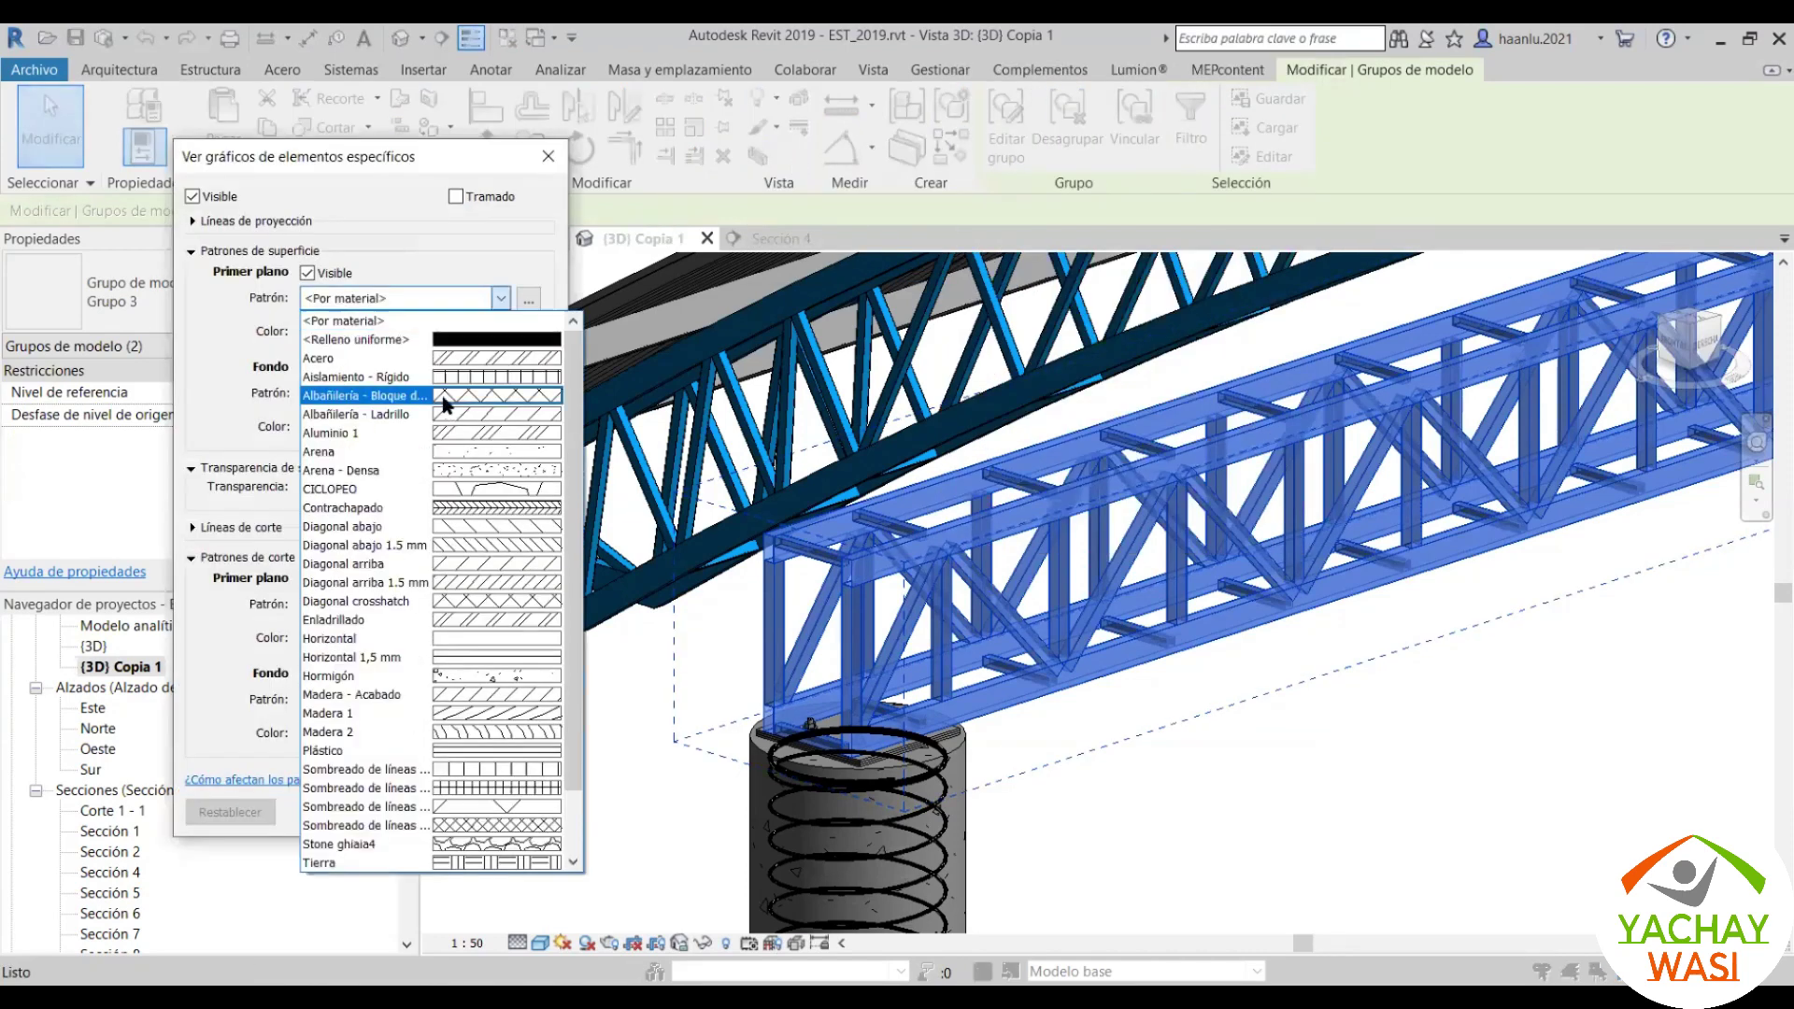
{"action": "left_click", "coordinate": [475, 341]}
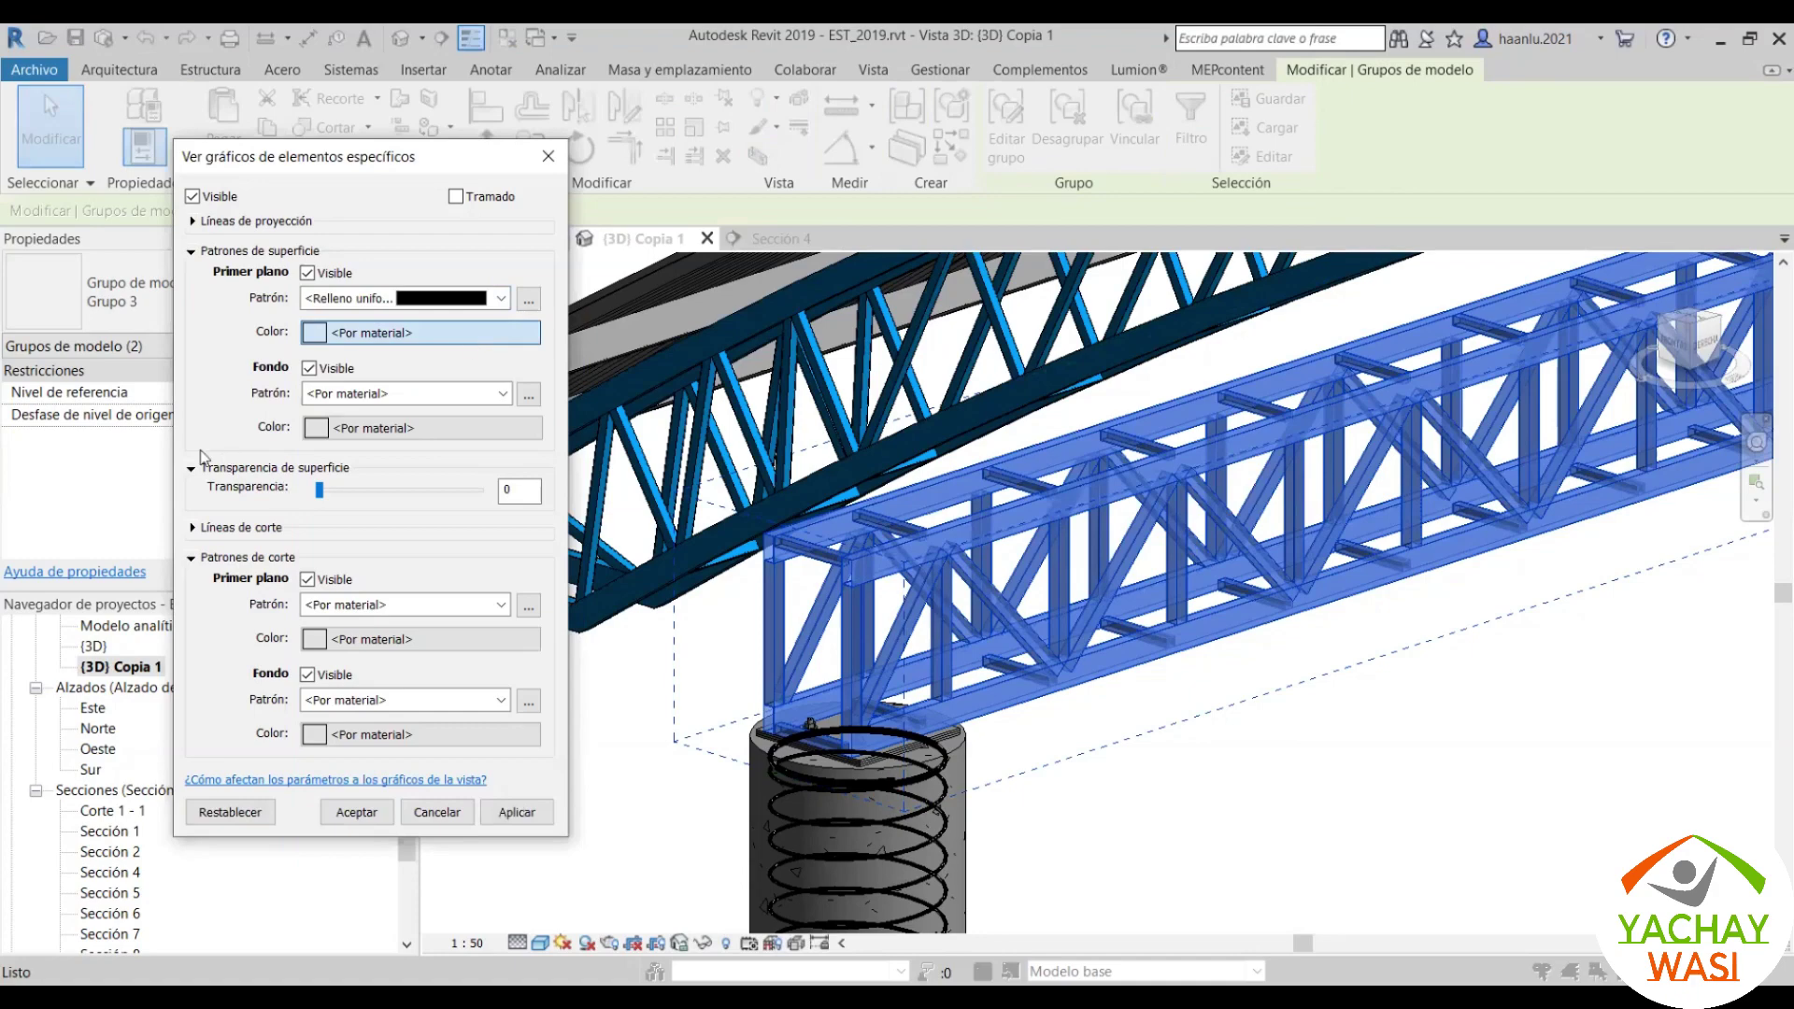
{"action": "left_click", "coordinate": [420, 332]}
{"action": "left_click", "coordinate": [198, 407]}
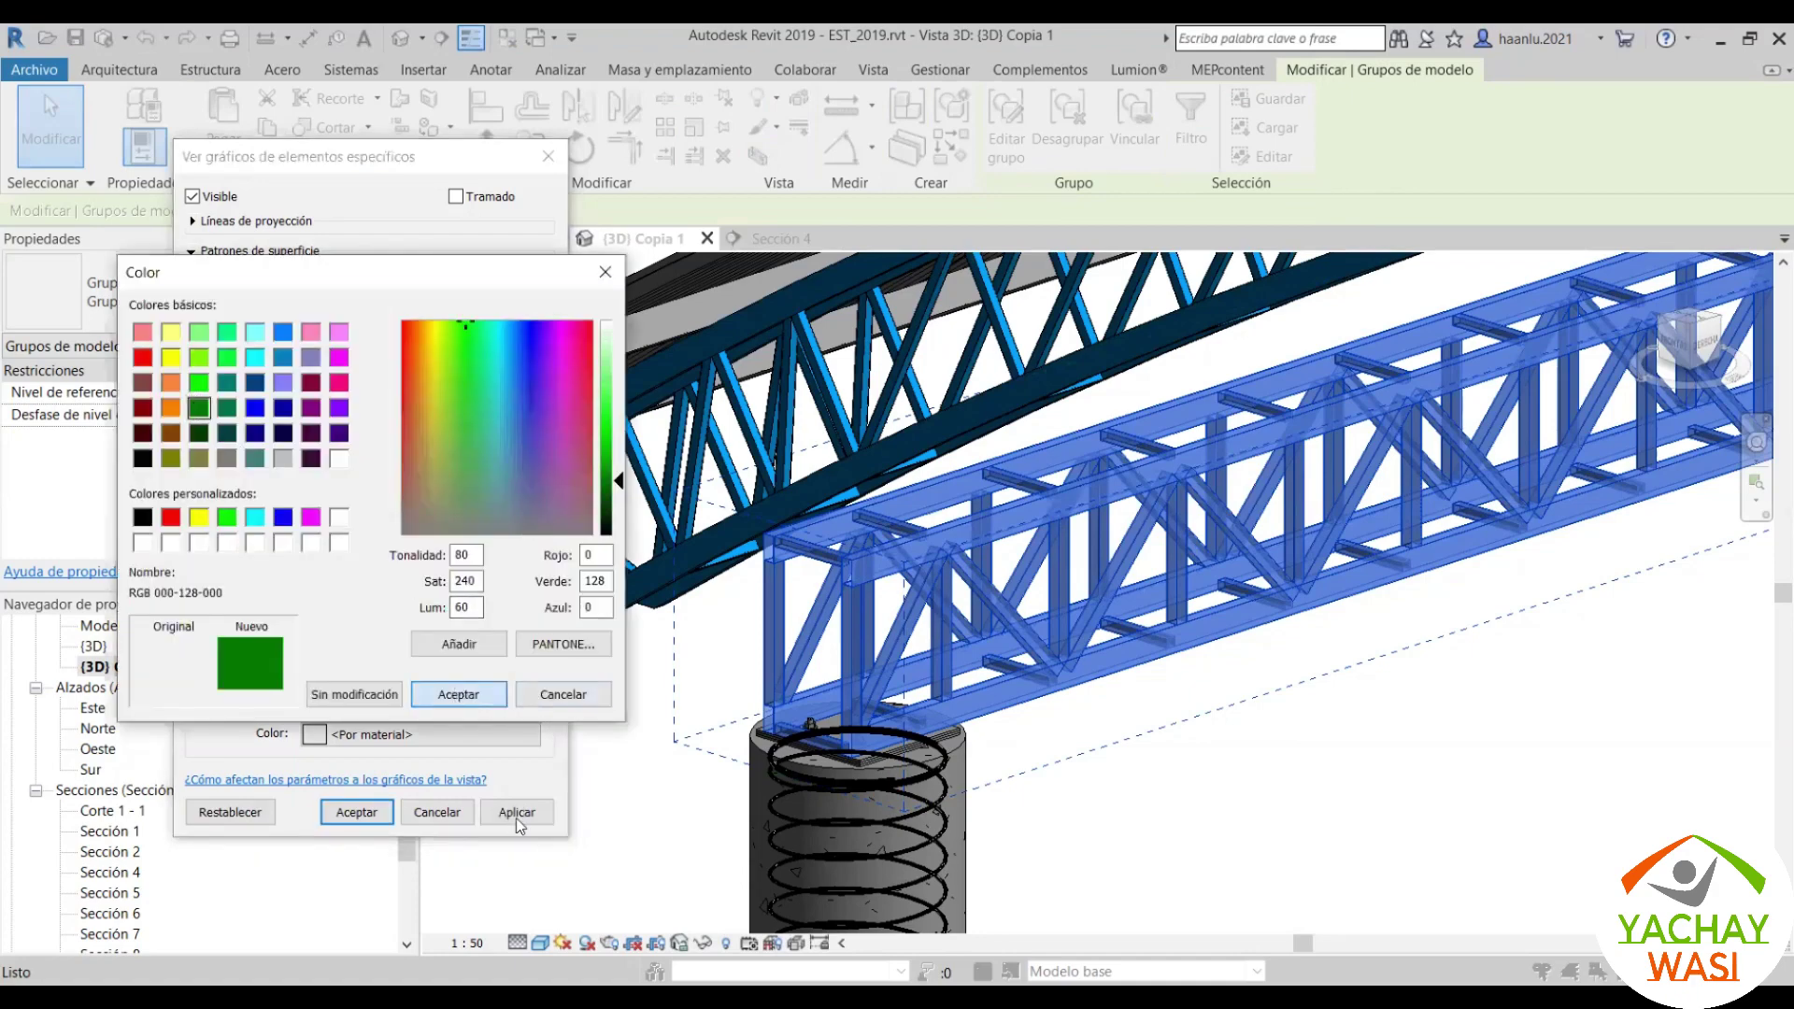
{"action": "key", "text": "Return"}
{"action": "left_click", "coordinate": [356, 812]}
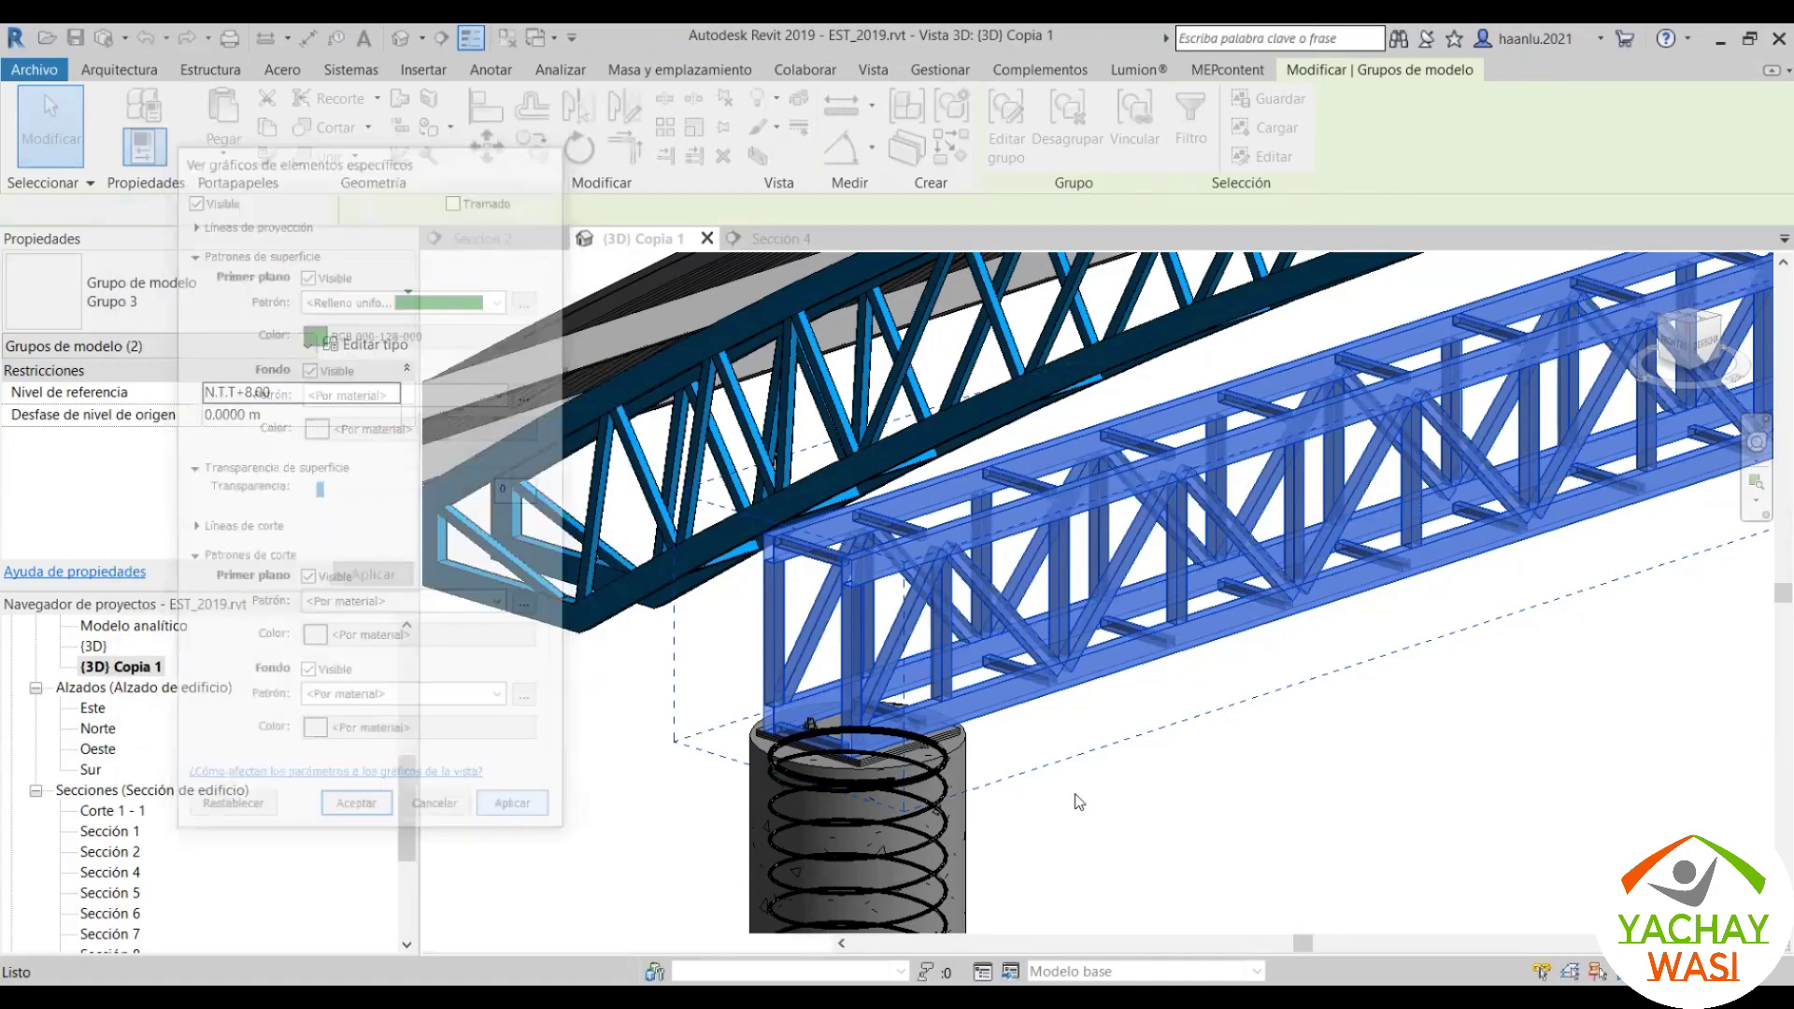
{"action": "left_click", "coordinate": [1079, 801]}
{"action": "scroll", "coordinate": [625, 673], "scroll_direction": "down", "scroll_amount": 3}
{"action": "scroll", "coordinate": [625, 673], "scroll_direction": "down", "scroll_amount": 3}
{"action": "scroll", "coordinate": [625, 672], "scroll_direction": "down", "scroll_amount": 3}
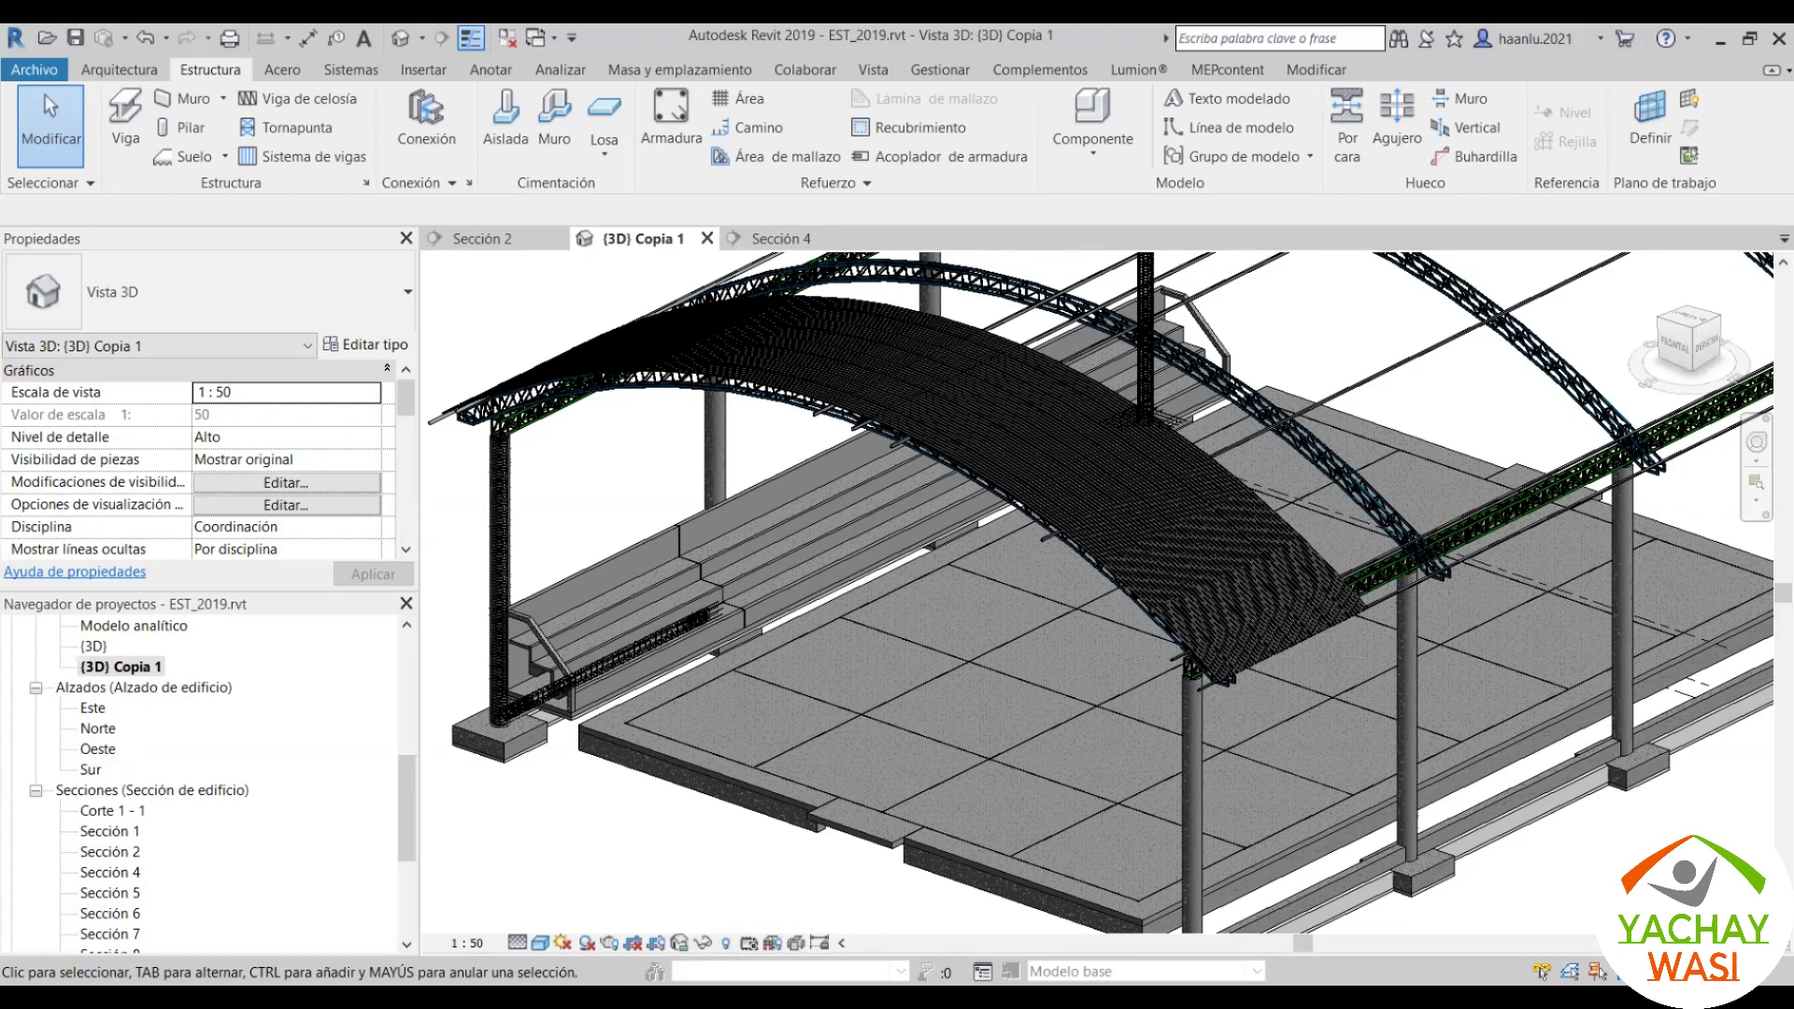
Step: Open the N.P.T.+0.00 plan and duplicate it with details as N.P.T.+0.00 Copia 1
{"action": "scroll", "coordinate": [122, 692], "scroll_direction": "up", "scroll_amount": 2}
{"action": "scroll", "coordinate": [121, 692], "scroll_direction": "up", "scroll_amount": 3}
{"action": "scroll", "coordinate": [122, 692], "scroll_direction": "up", "scroll_amount": 2}
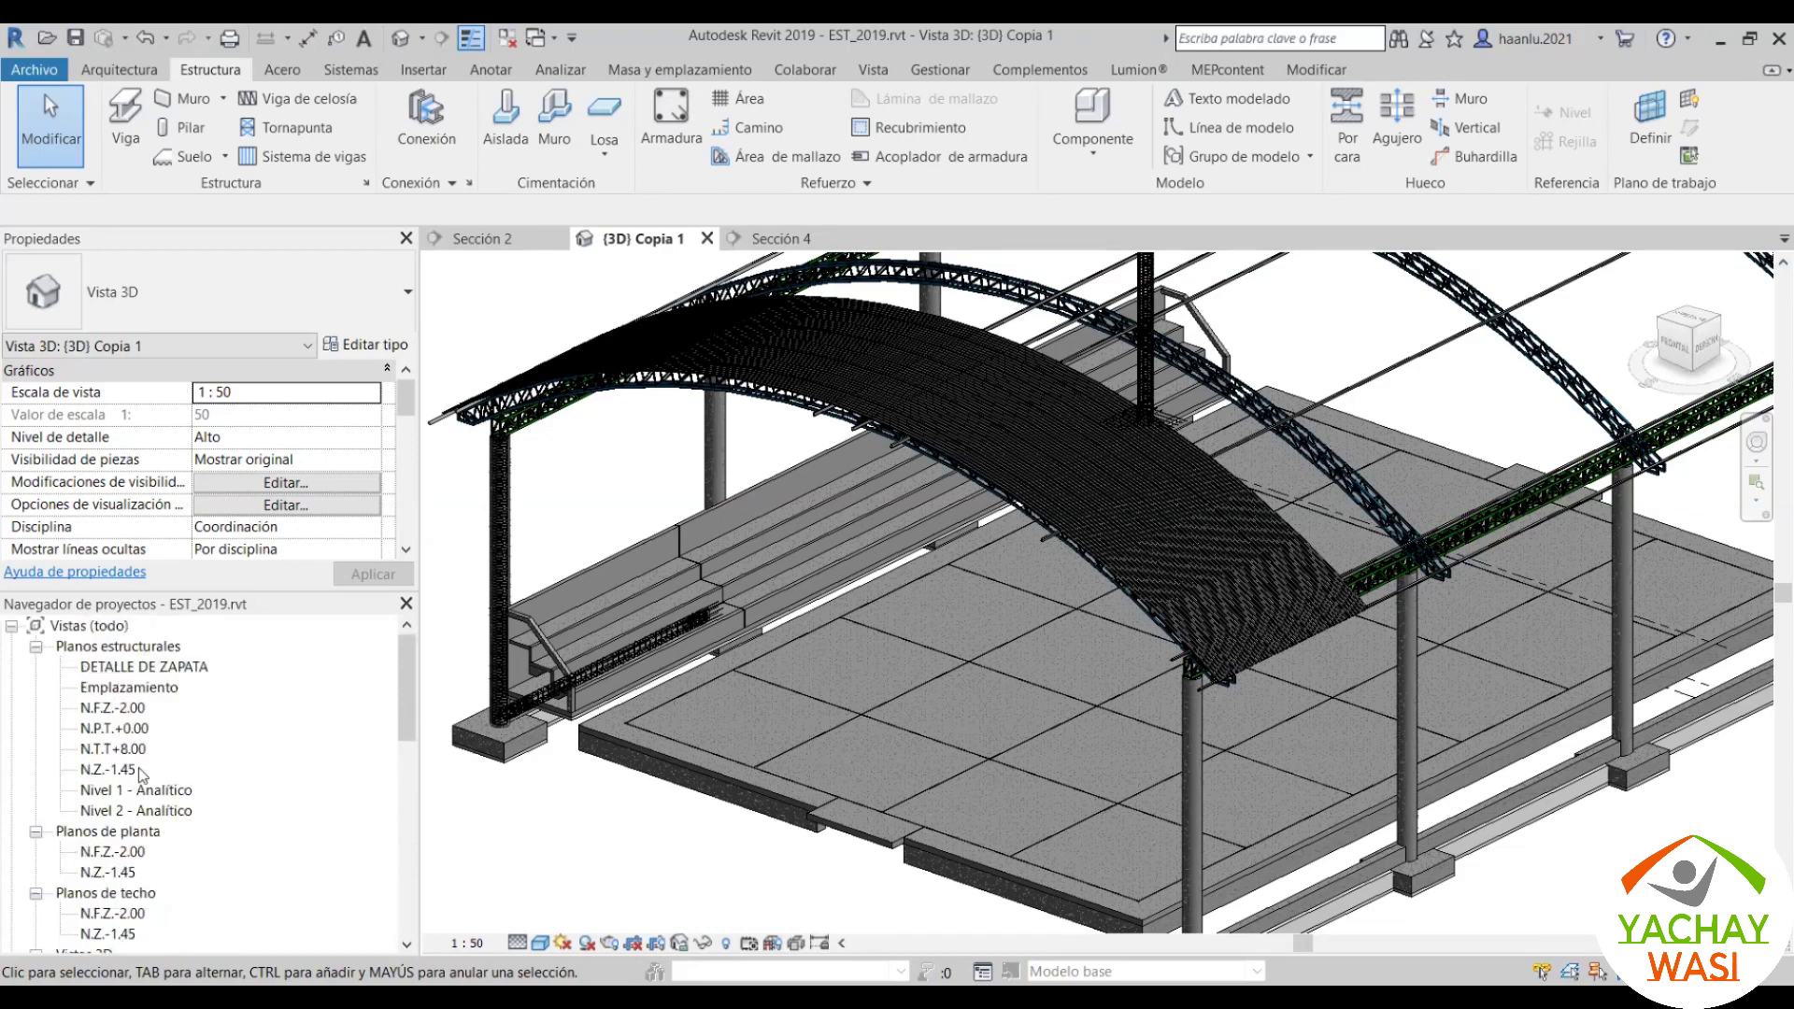
{"action": "double_click", "coordinate": [136, 730]}
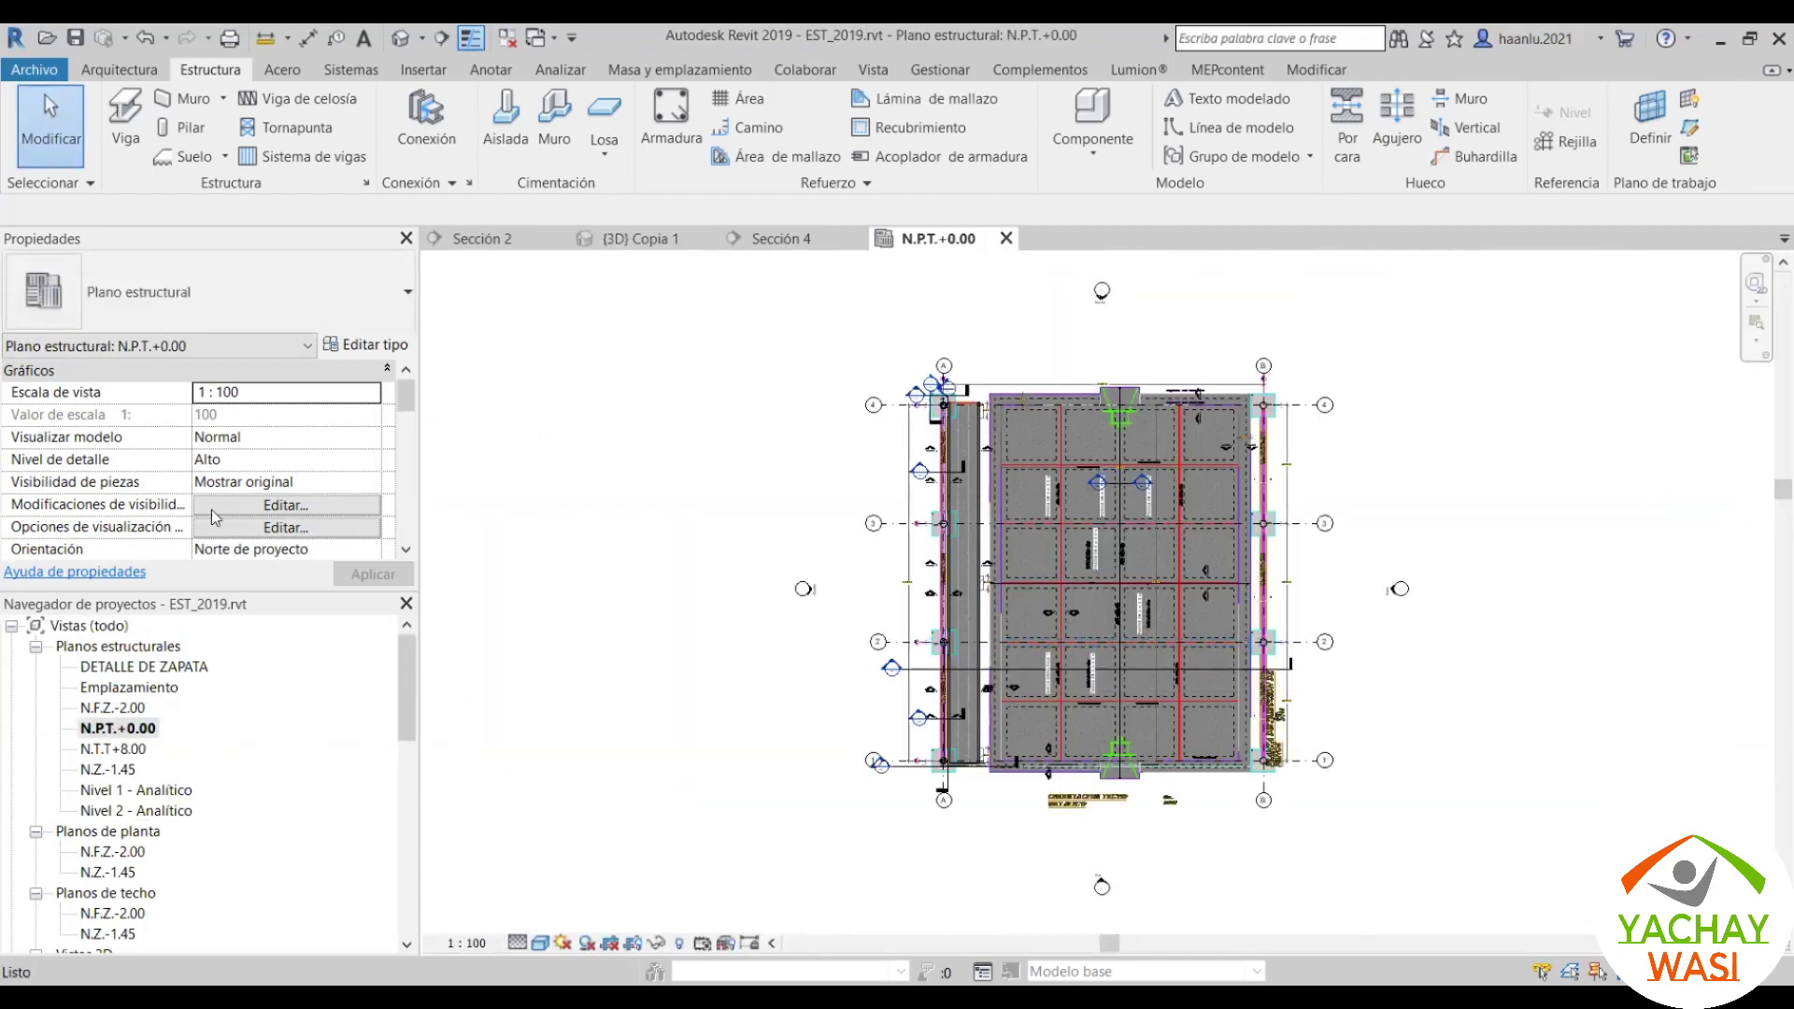
{"action": "right_click", "coordinate": [114, 728]}
{"action": "mouse_move", "coordinate": [183, 422]}
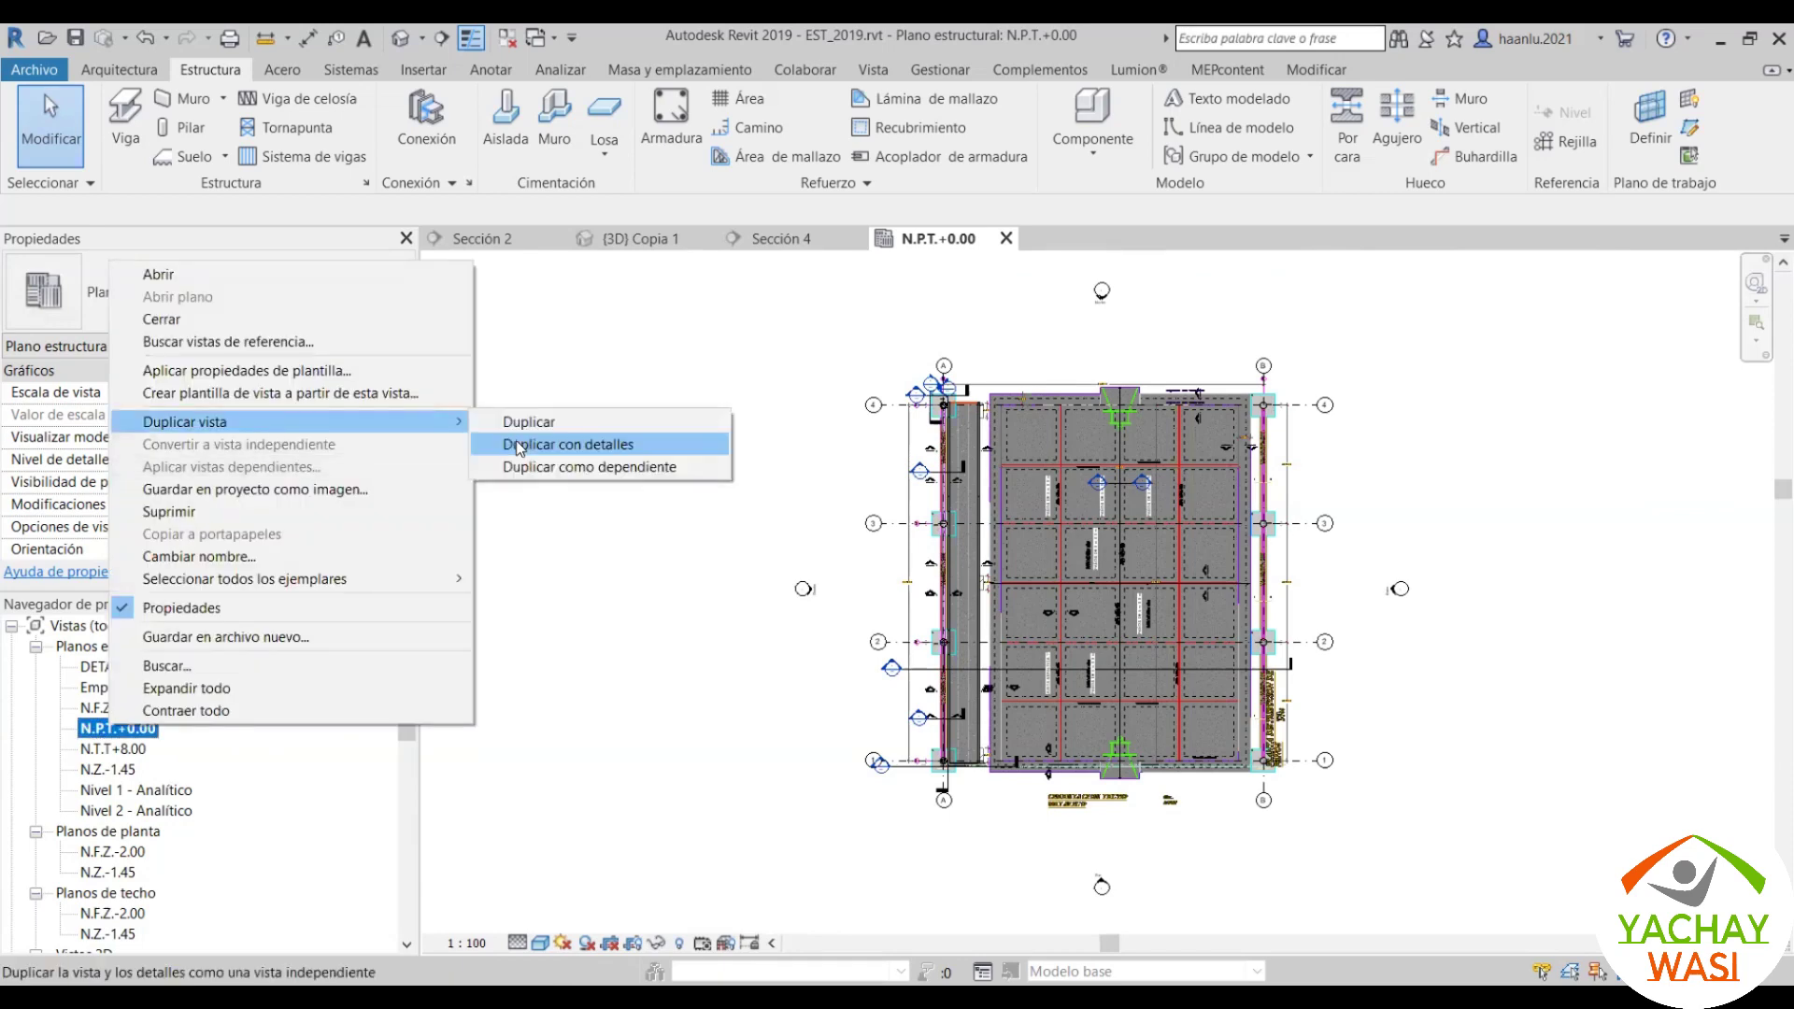
{"action": "left_click", "coordinate": [519, 448]}
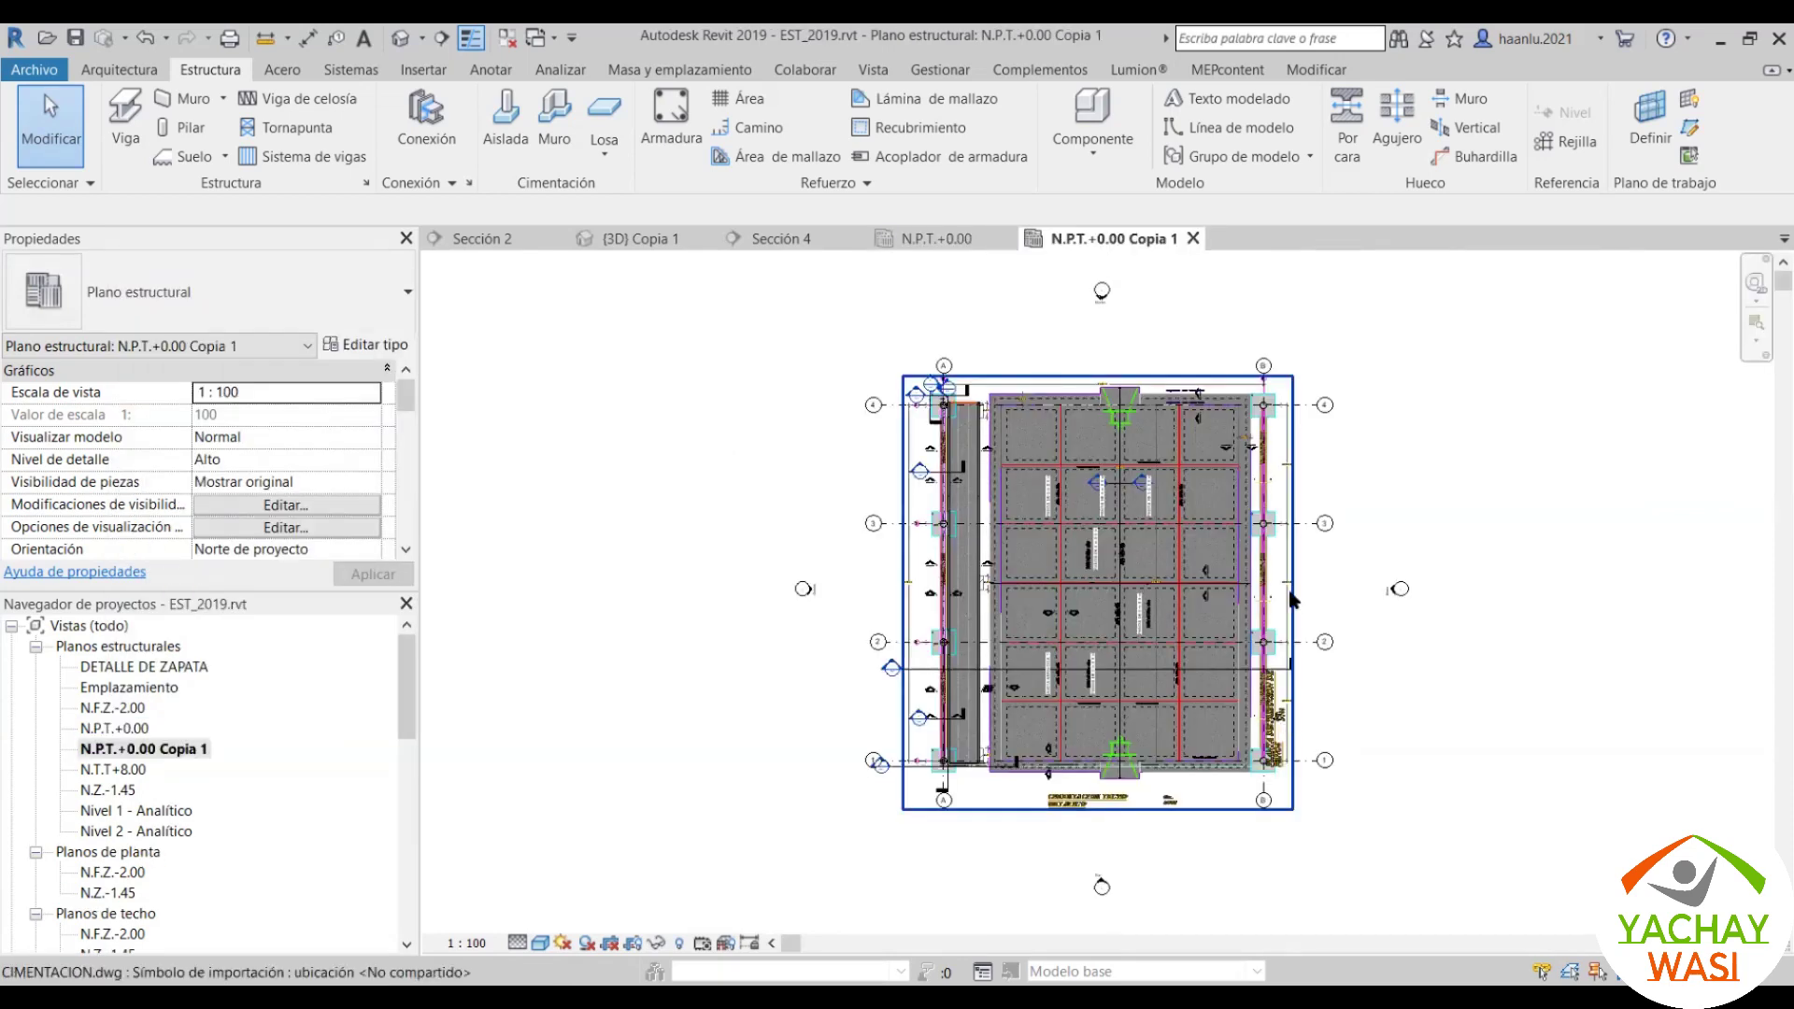
Step: Pull the crop region's right edge inward toward the slab
{"action": "scroll", "coordinate": [1252, 509], "scroll_direction": "up", "scroll_amount": 2}
{"action": "scroll", "coordinate": [1252, 509], "scroll_direction": "up", "scroll_amount": 3}
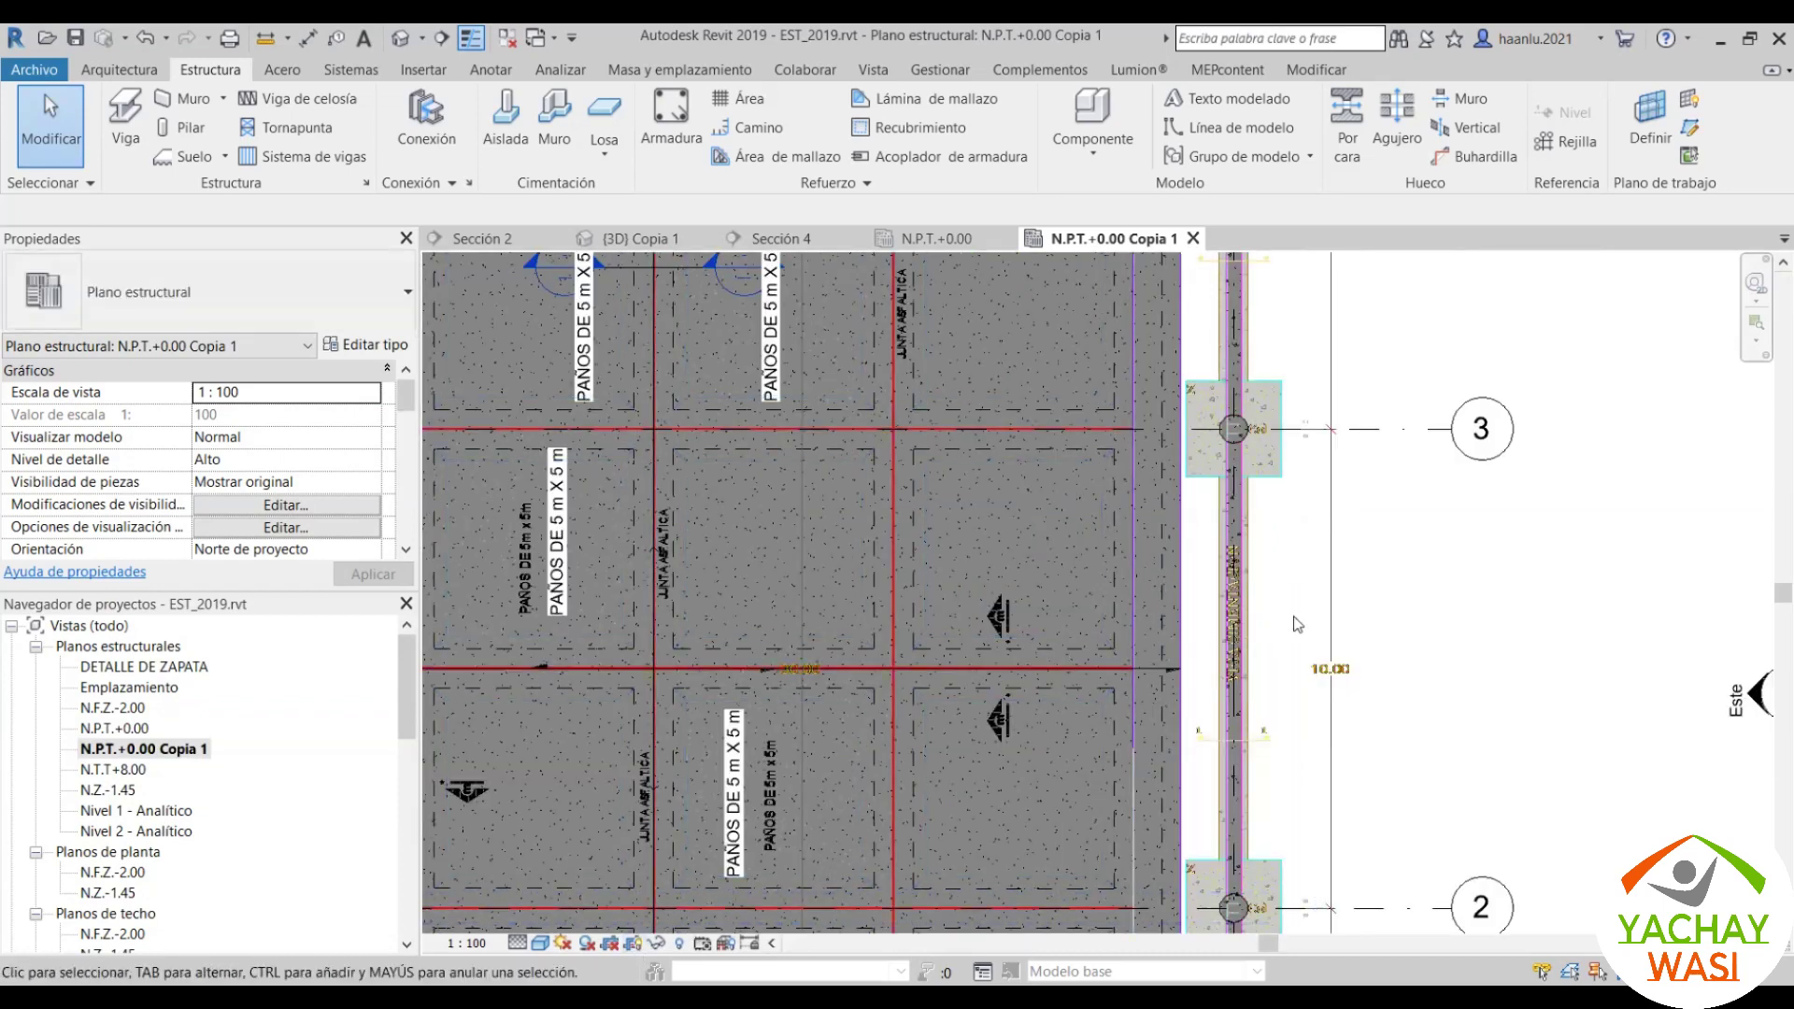
{"action": "scroll", "coordinate": [1289, 609], "scroll_direction": "down", "scroll_amount": 2}
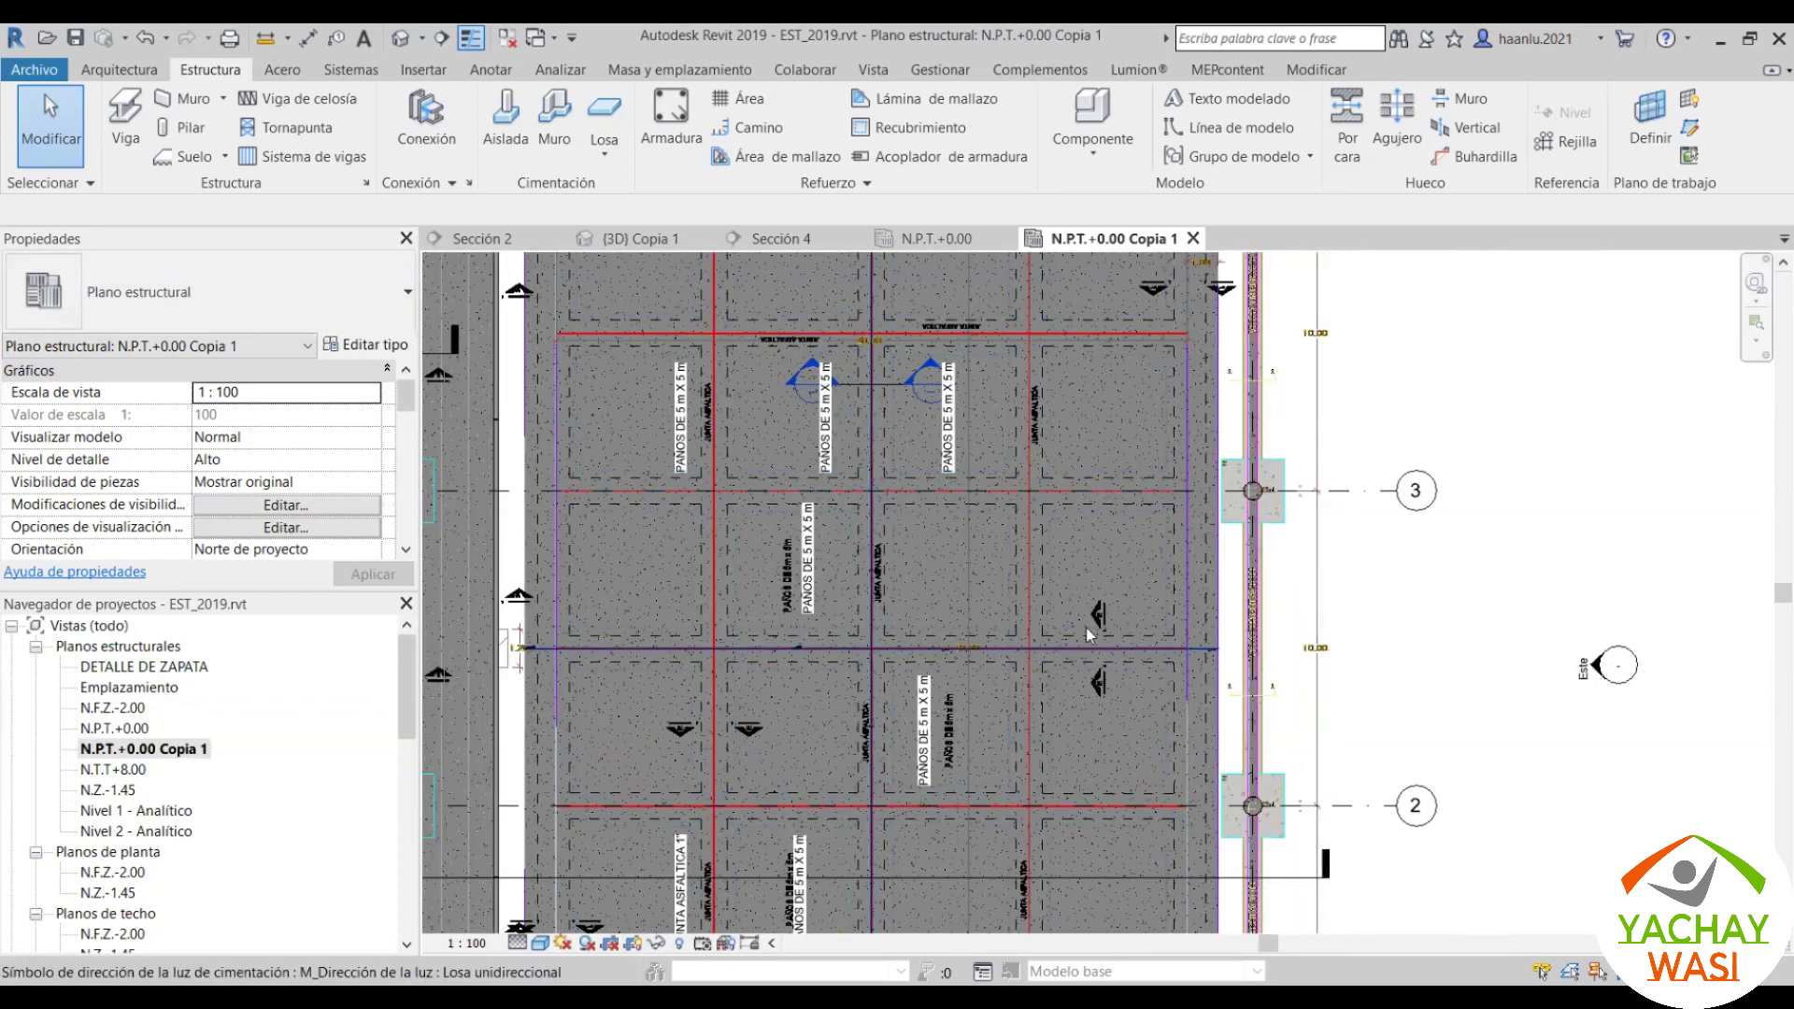
{"action": "scroll", "coordinate": [1085, 627], "scroll_direction": "down", "scroll_amount": 5}
{"action": "left_click", "coordinate": [1363, 689]}
{"action": "left_click_drag", "start_coordinate": [1370, 689], "coordinate": [1148, 682]}
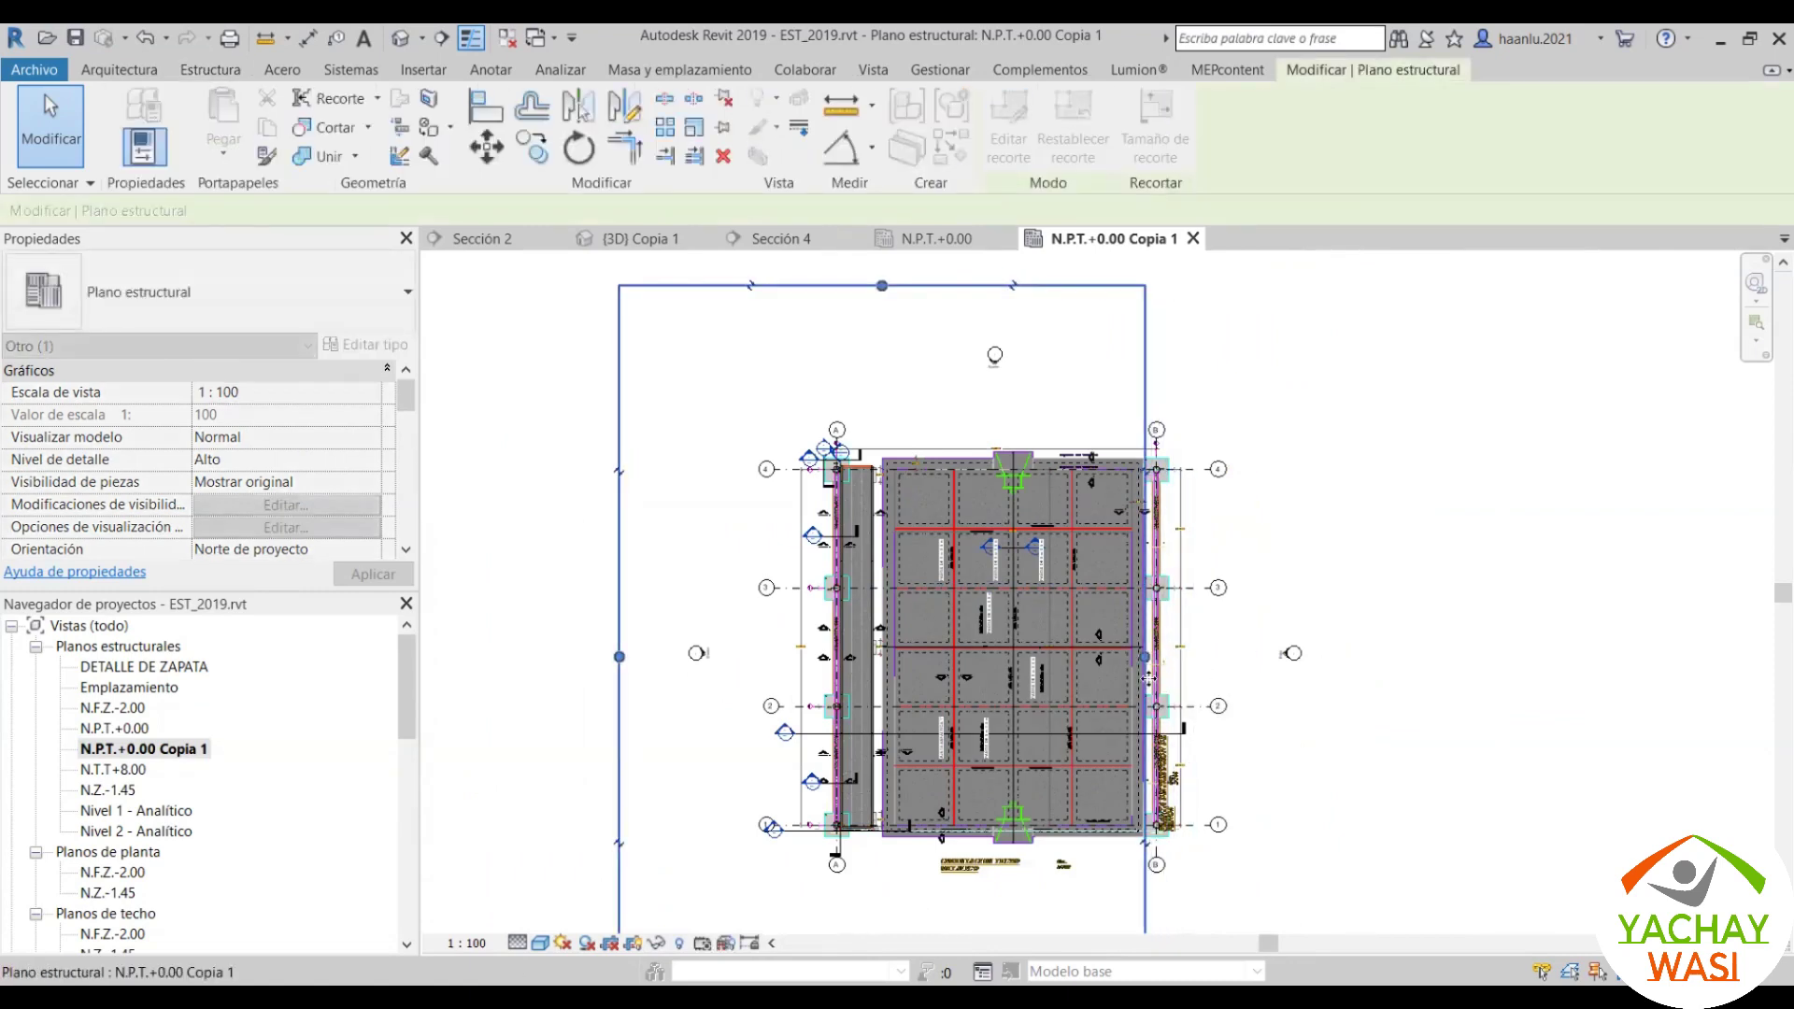
{"action": "scroll", "coordinate": [1145, 672], "scroll_direction": "up", "scroll_amount": 2}
{"action": "scroll", "coordinate": [1135, 622], "scroll_direction": "up", "scroll_amount": 4}
{"action": "scroll", "coordinate": [1136, 635], "scroll_direction": "up", "scroll_amount": 2}
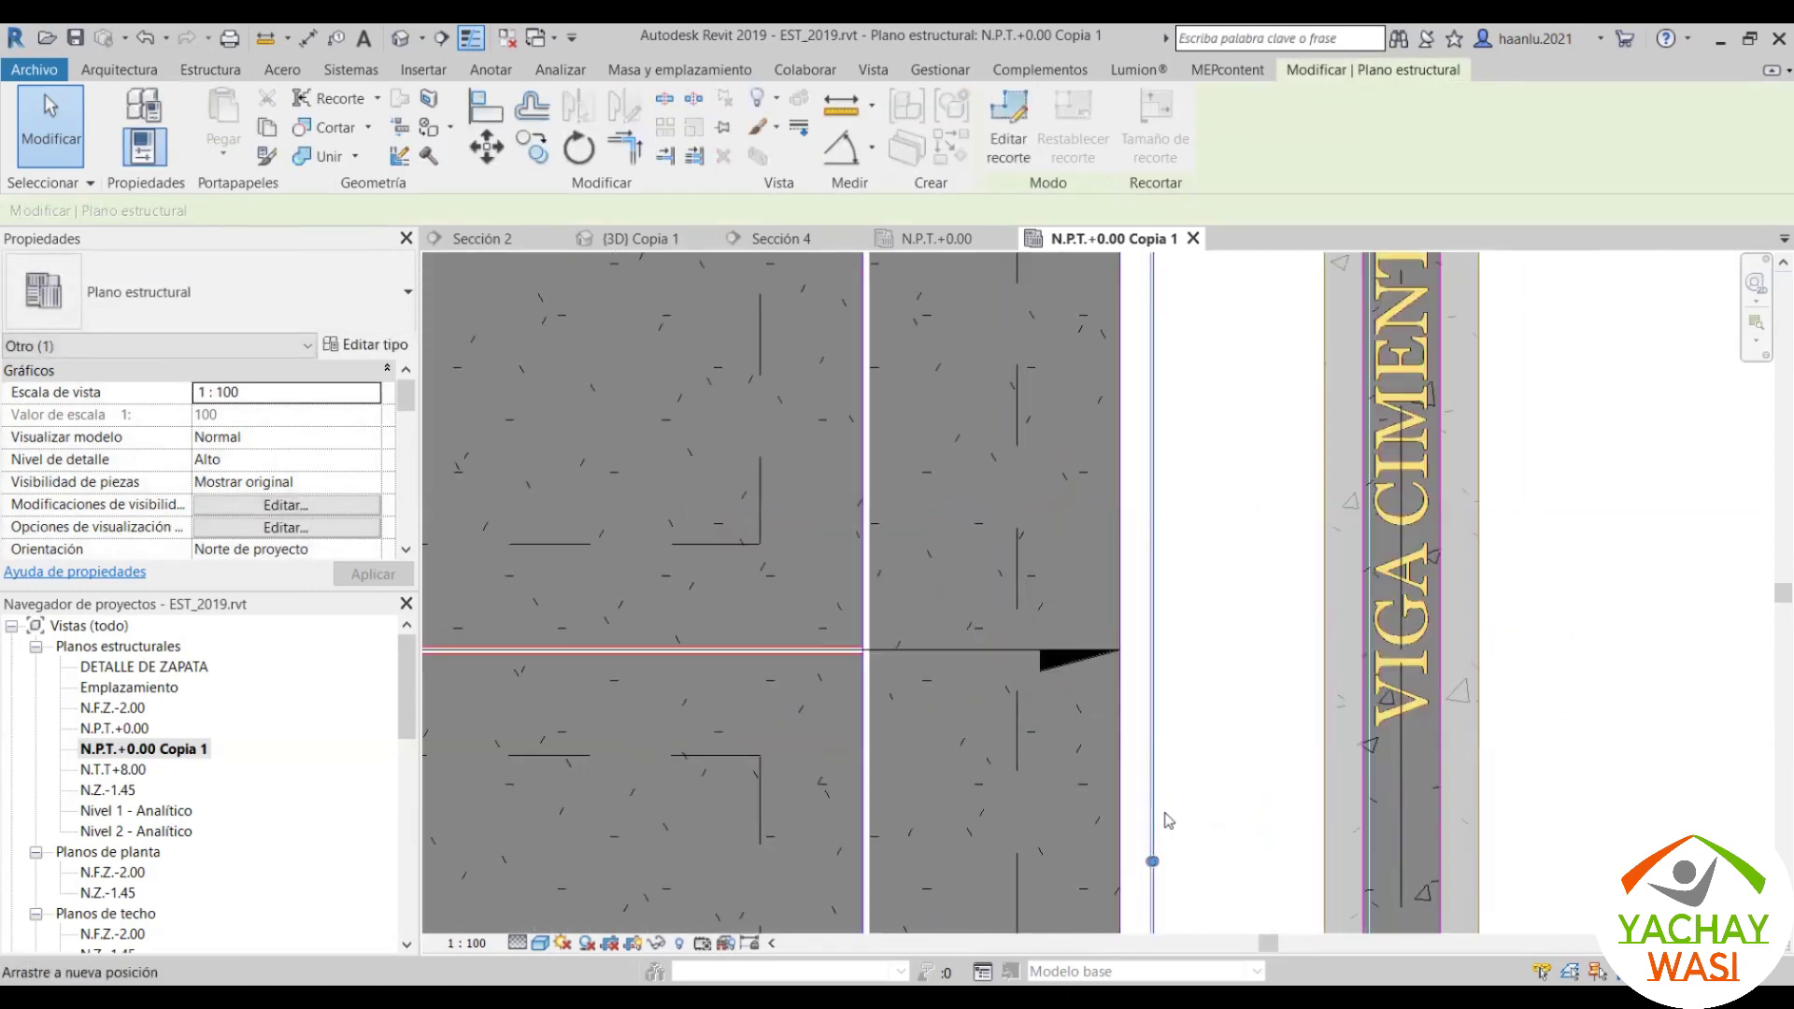
{"action": "left_click_drag", "start_coordinate": [1154, 861], "coordinate": [1126, 857]}
Step: Bring the crop region's left edge inward and turn Crop View on
{"action": "scroll", "coordinate": [1271, 724], "scroll_direction": "down", "scroll_amount": 3}
{"action": "scroll", "coordinate": [1214, 654], "scroll_direction": "down", "scroll_amount": 3}
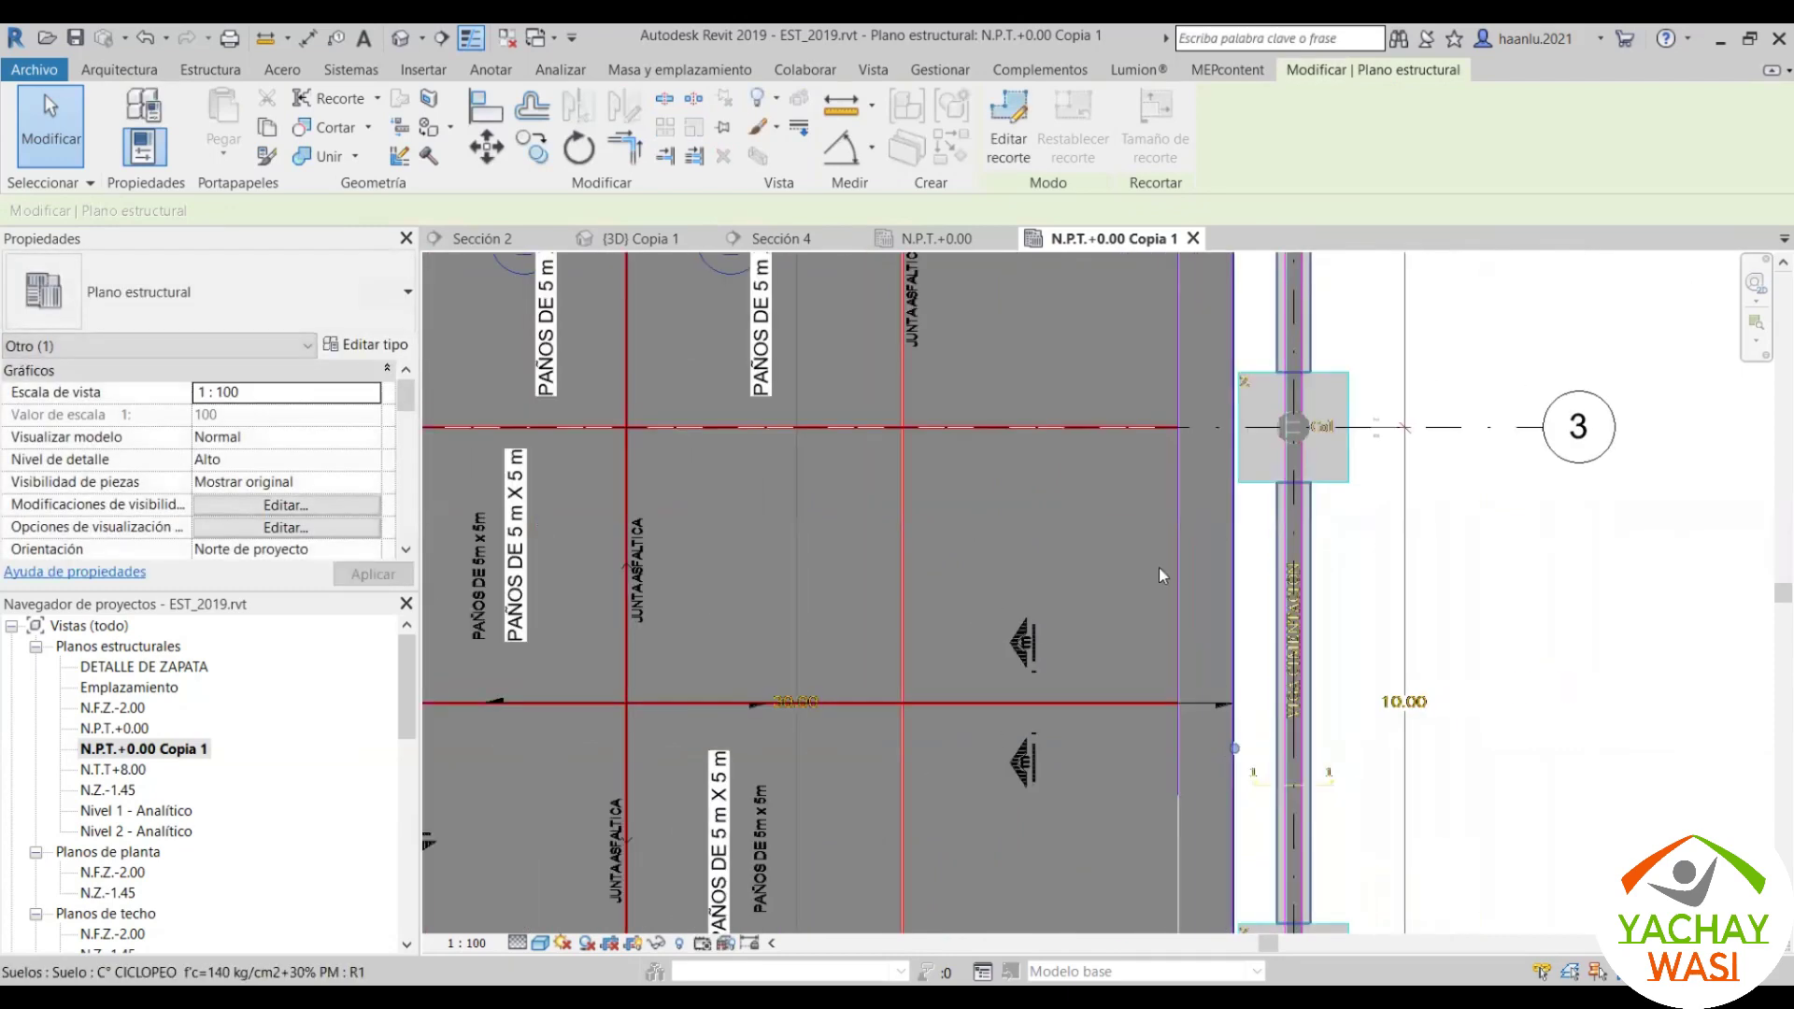
{"action": "scroll", "coordinate": [1158, 568], "scroll_direction": "down", "scroll_amount": 3}
{"action": "scroll", "coordinate": [703, 674], "scroll_direction": "up", "scroll_amount": 2}
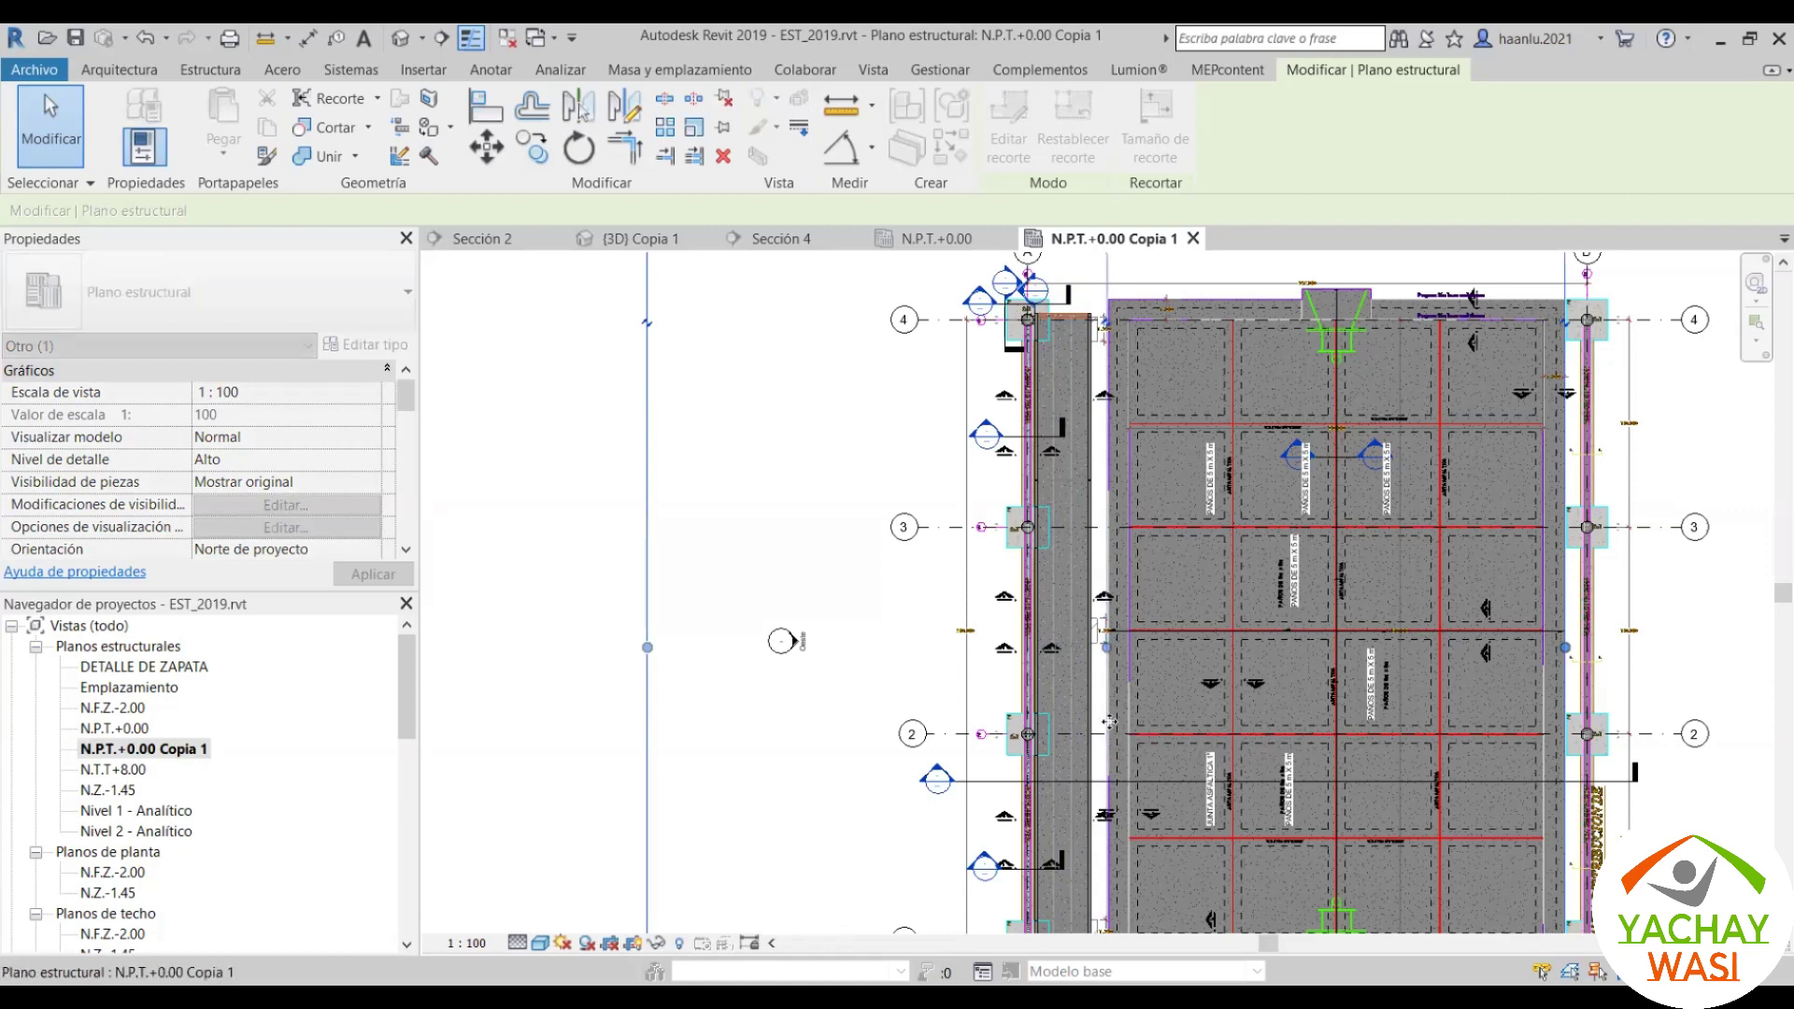
{"action": "left_click_drag", "start_coordinate": [1108, 726], "coordinate": [1108, 726]}
{"action": "scroll", "coordinate": [1102, 691], "scroll_direction": "down", "scroll_amount": 2}
{"action": "scroll", "coordinate": [972, 764], "scroll_direction": "down", "scroll_amount": 2}
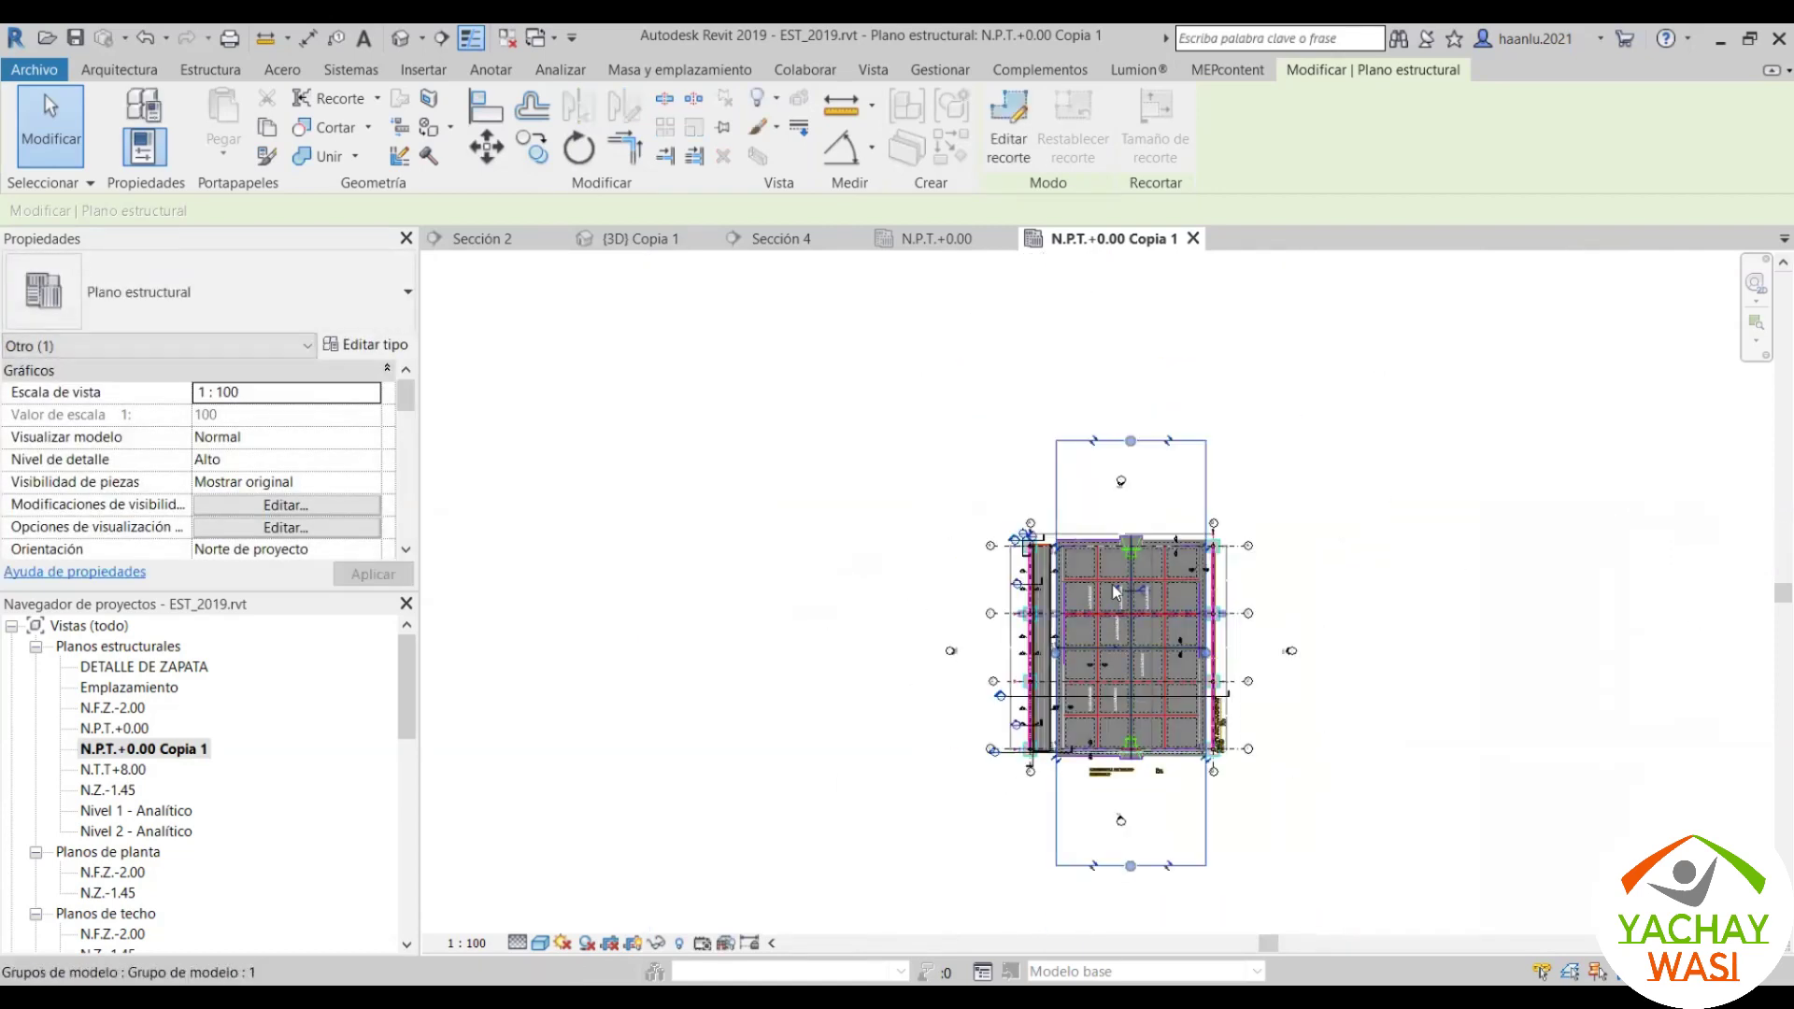
{"action": "scroll", "coordinate": [1070, 815], "scroll_direction": "up", "scroll_amount": 2}
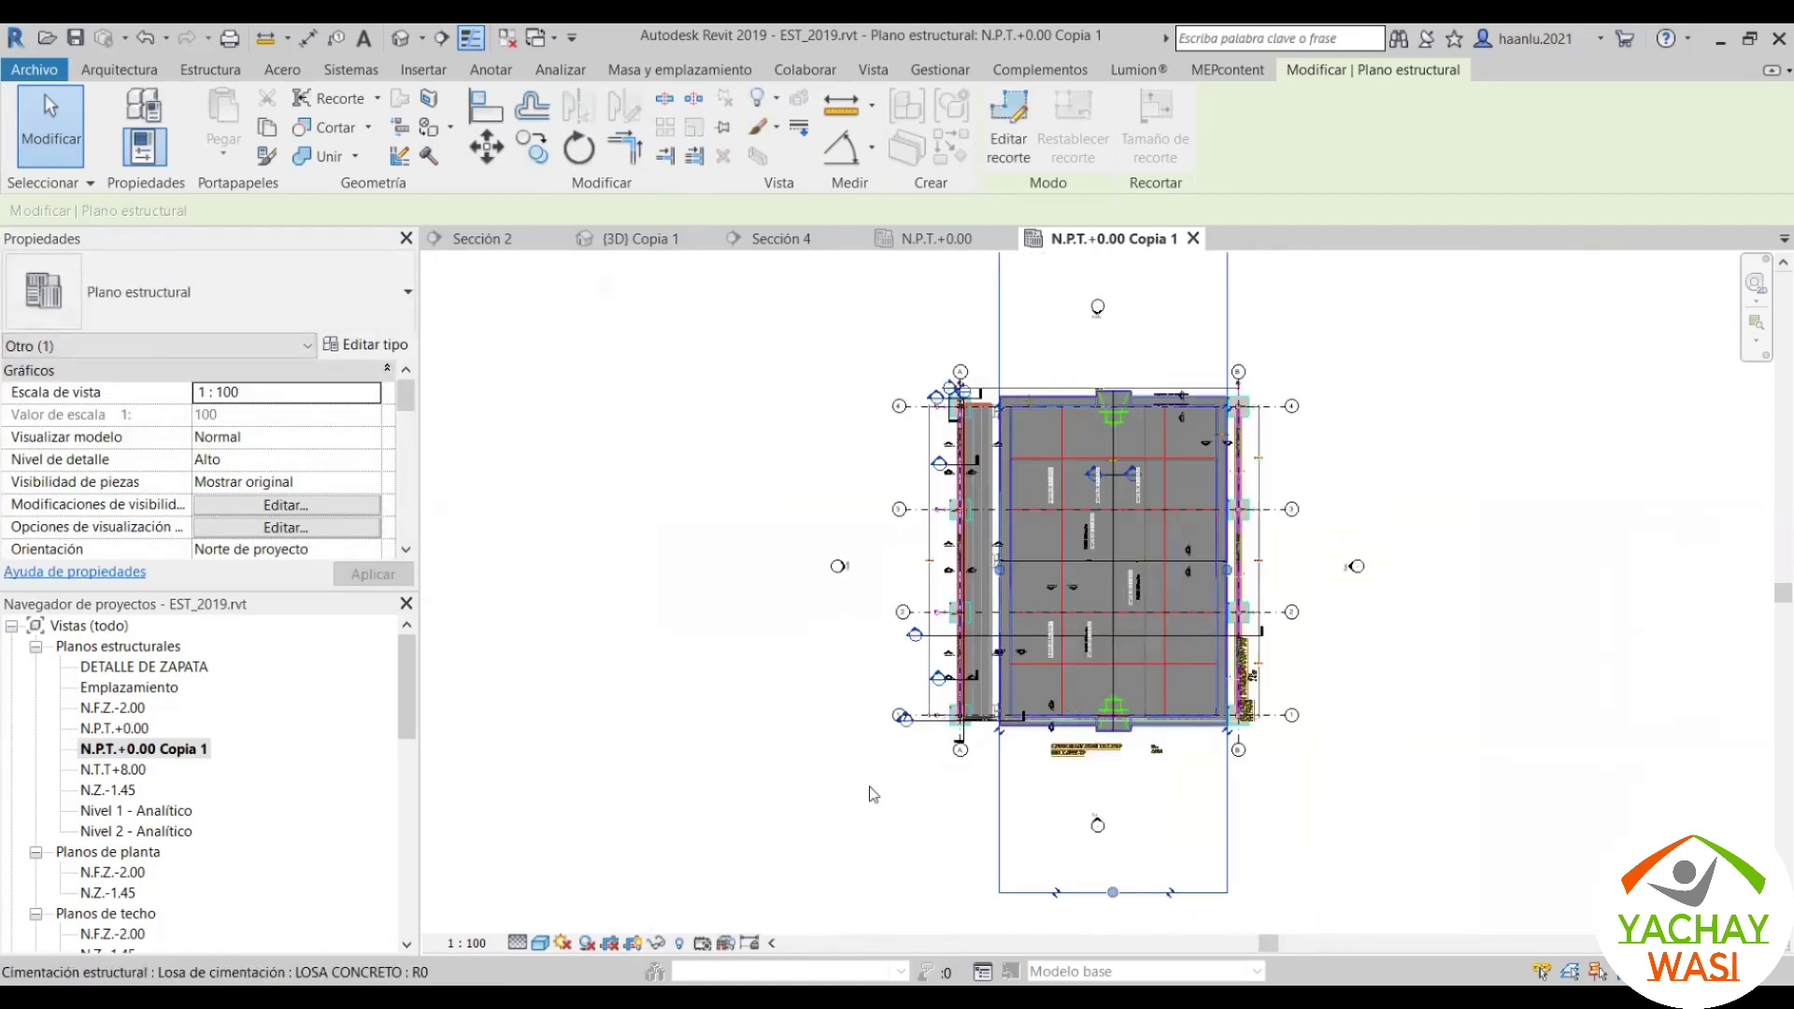
{"action": "key", "text": "Escape"}
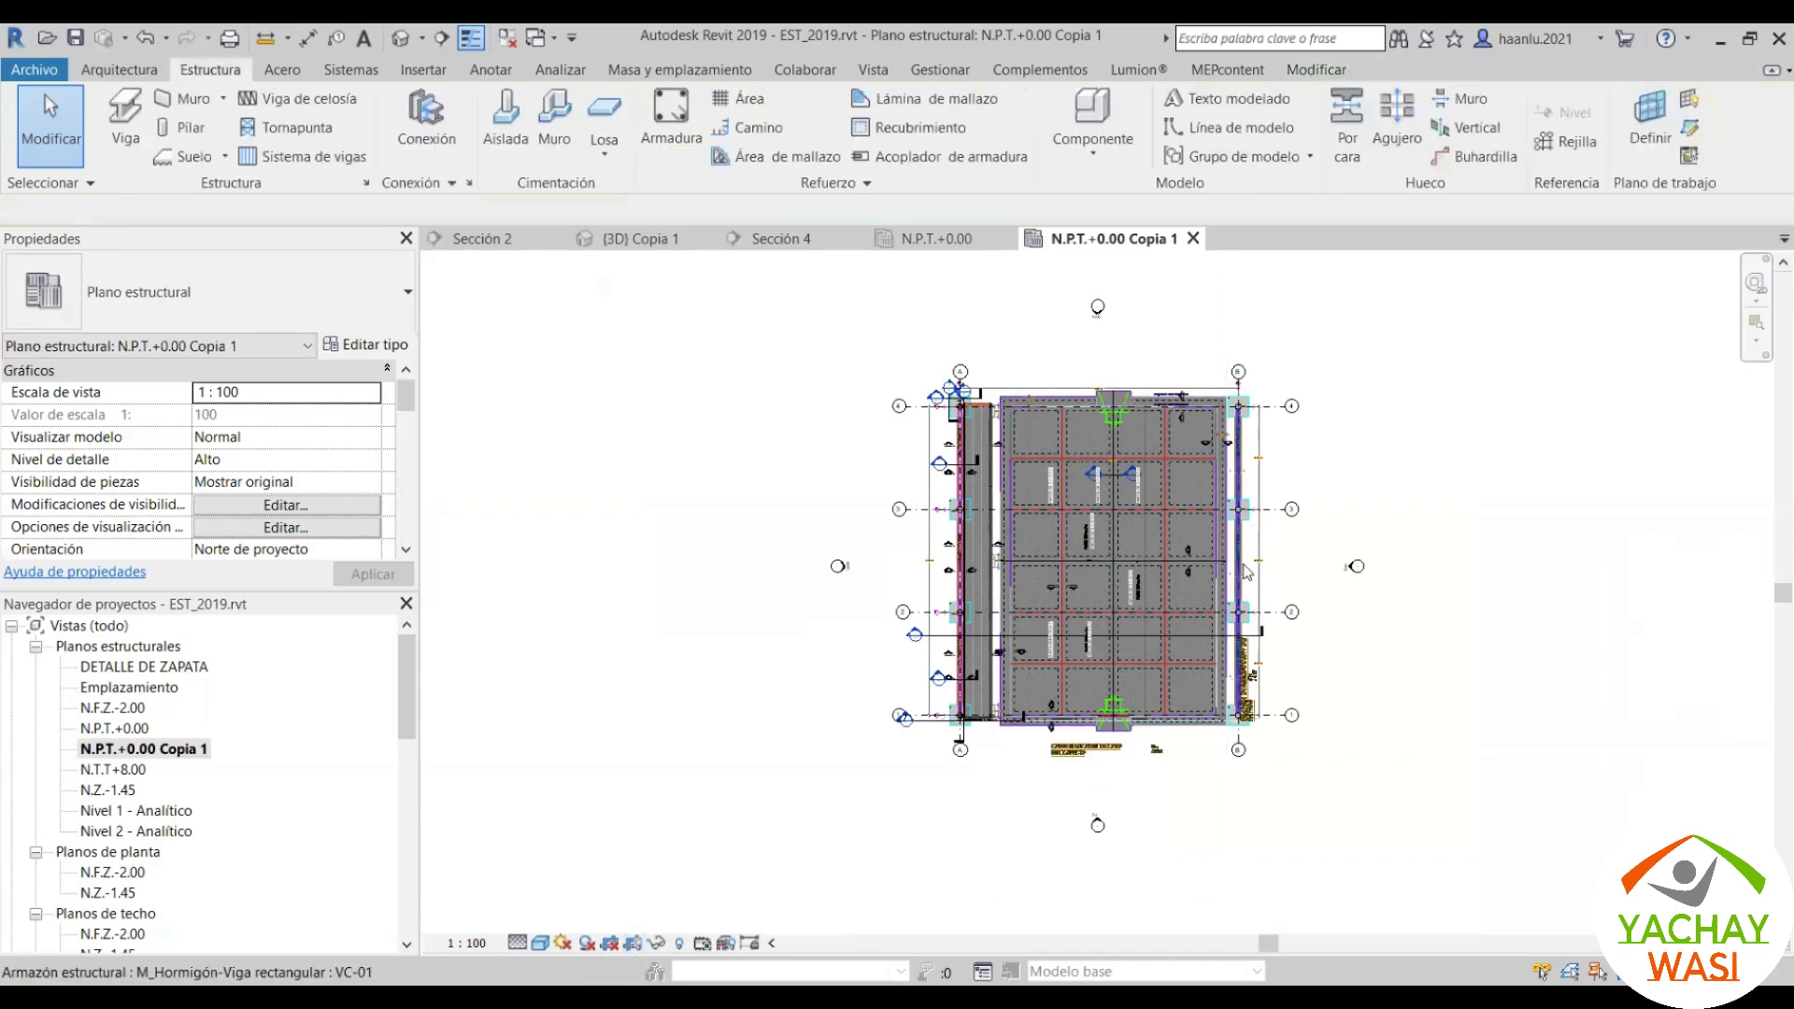
{"action": "scroll", "coordinate": [893, 796], "scroll_direction": "up", "scroll_amount": 1}
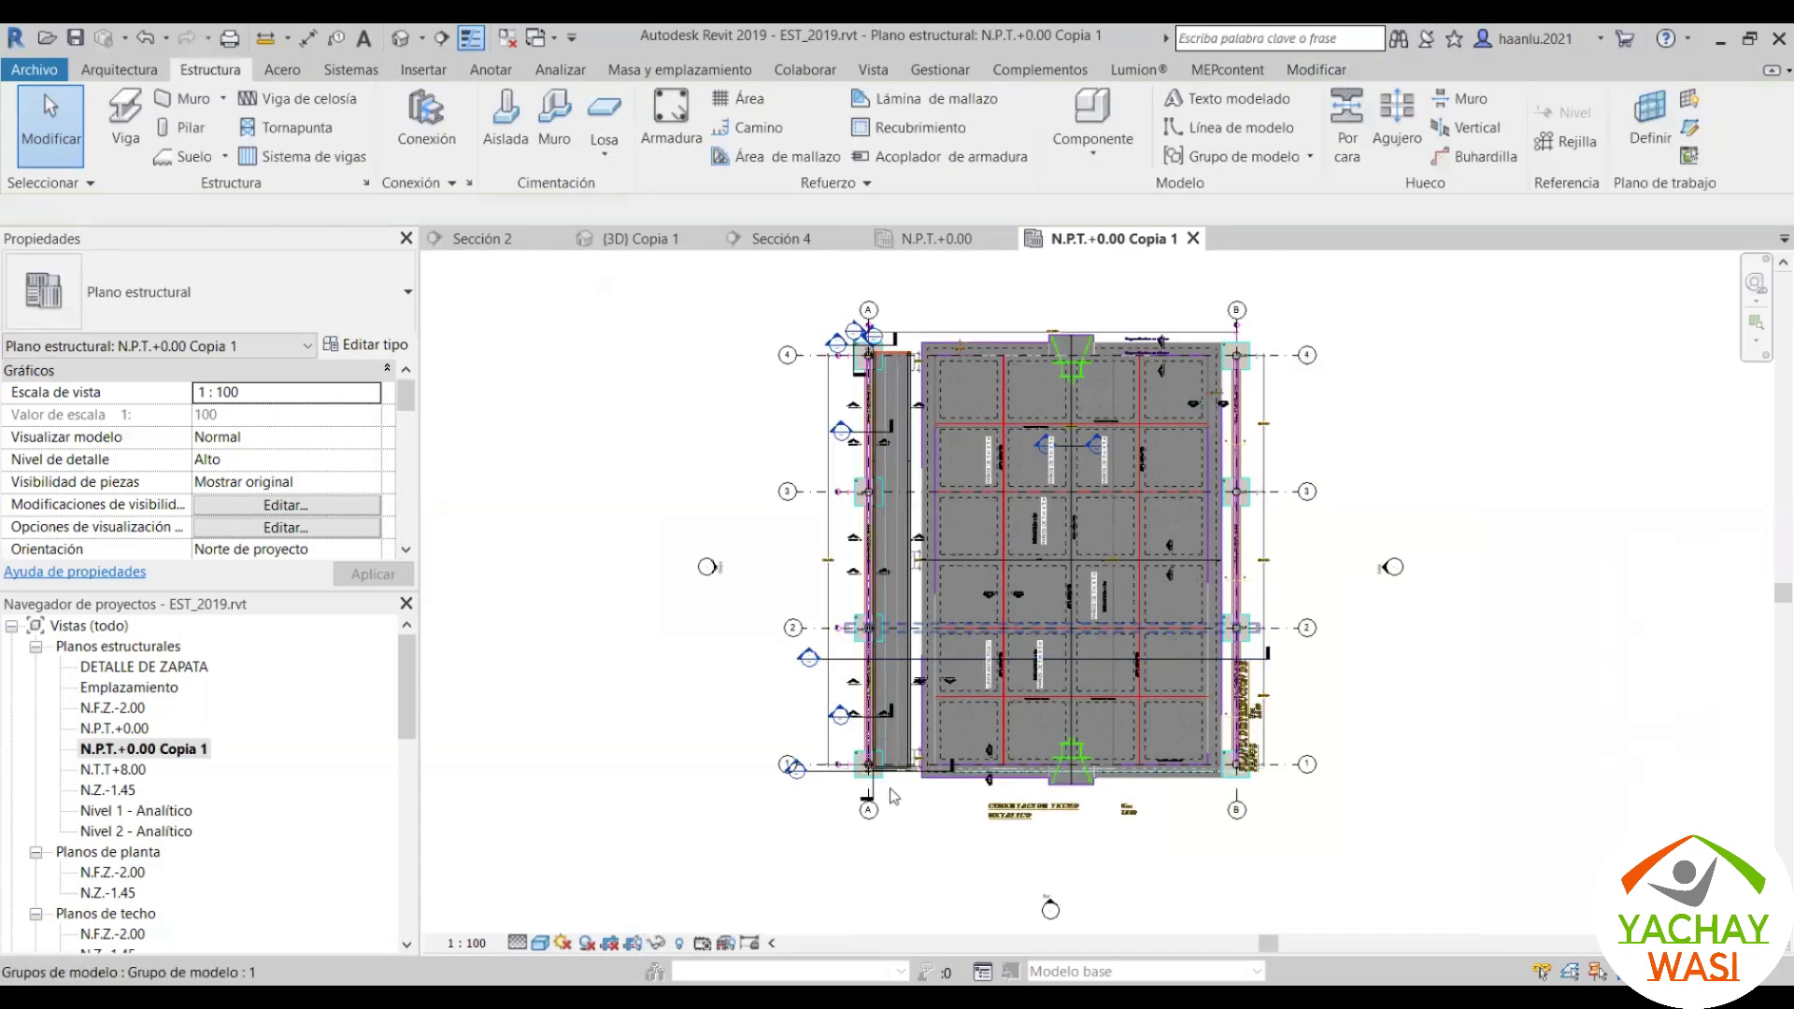
{"action": "left_click", "coordinate": [609, 943]}
Step: Select the narrow foundation slab strip and then the main LOSA CONCRETO slab to inspect them
{"action": "scroll", "coordinate": [931, 579], "scroll_direction": "up", "scroll_amount": 1}
{"action": "scroll", "coordinate": [916, 575], "scroll_direction": "up", "scroll_amount": 2}
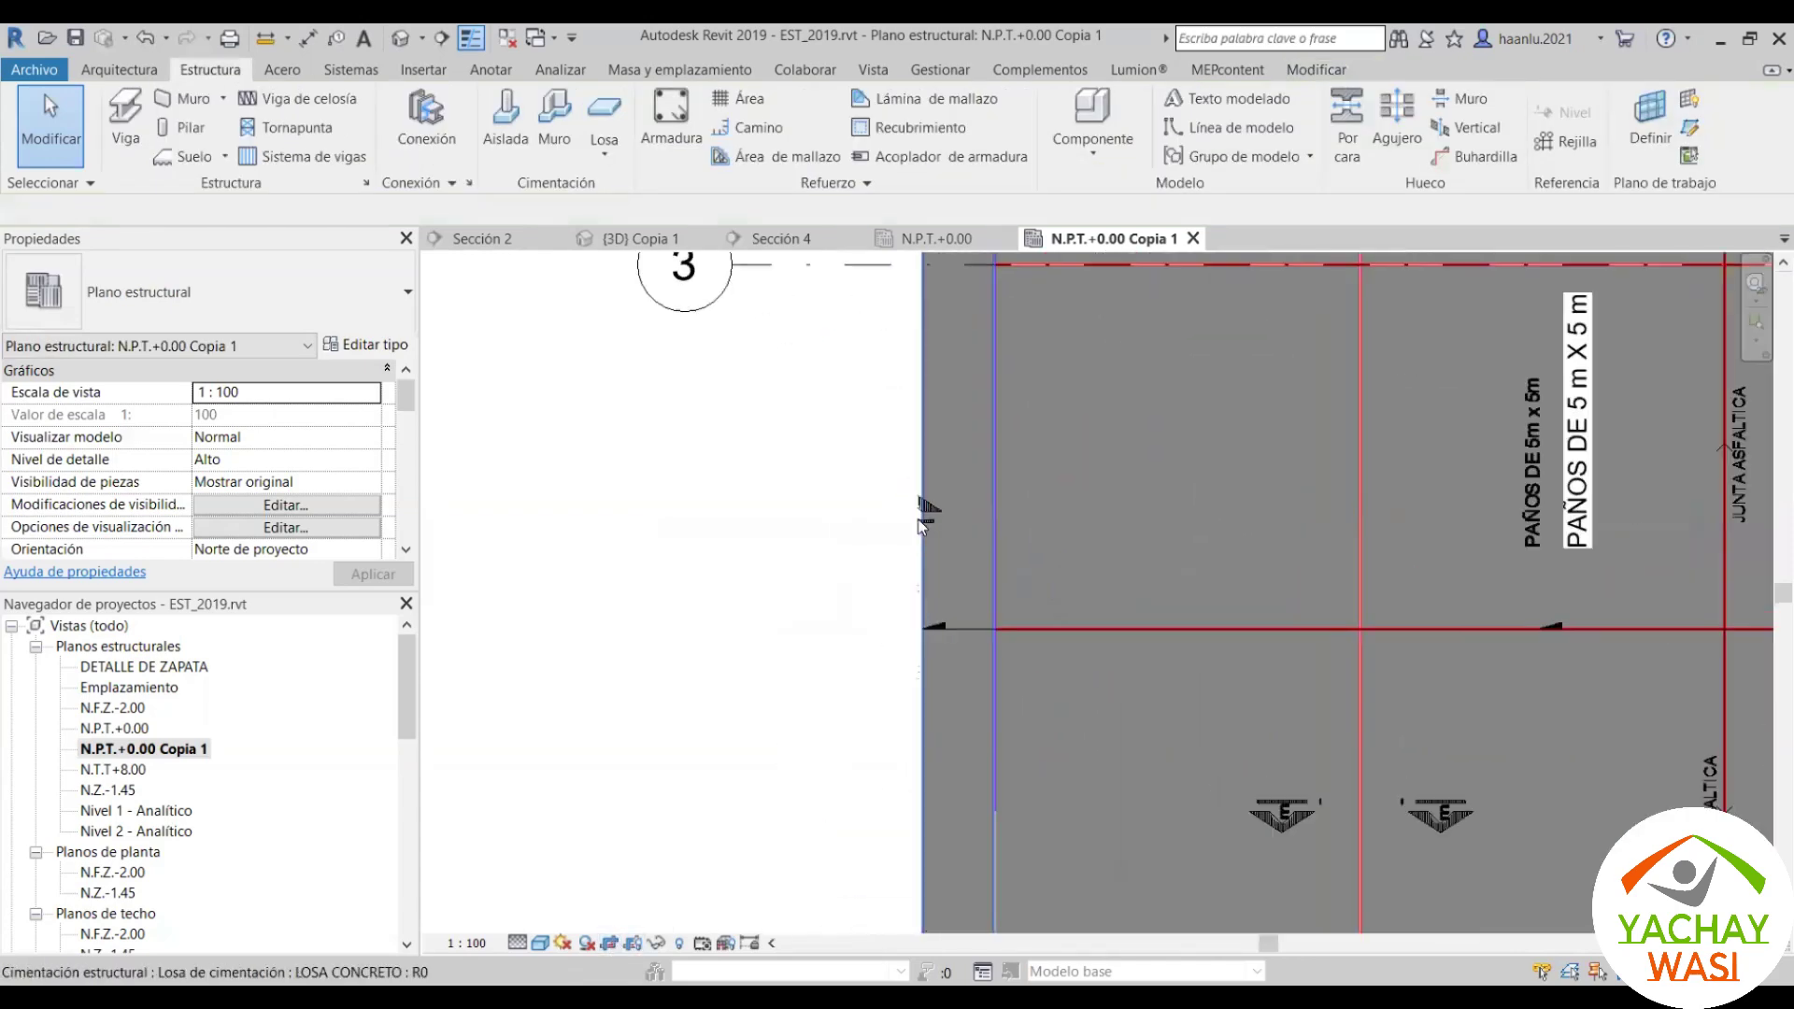
{"action": "scroll", "coordinate": [887, 570], "scroll_direction": "up", "scroll_amount": 1}
{"action": "scroll", "coordinate": [869, 565], "scroll_direction": "up", "scroll_amount": 1}
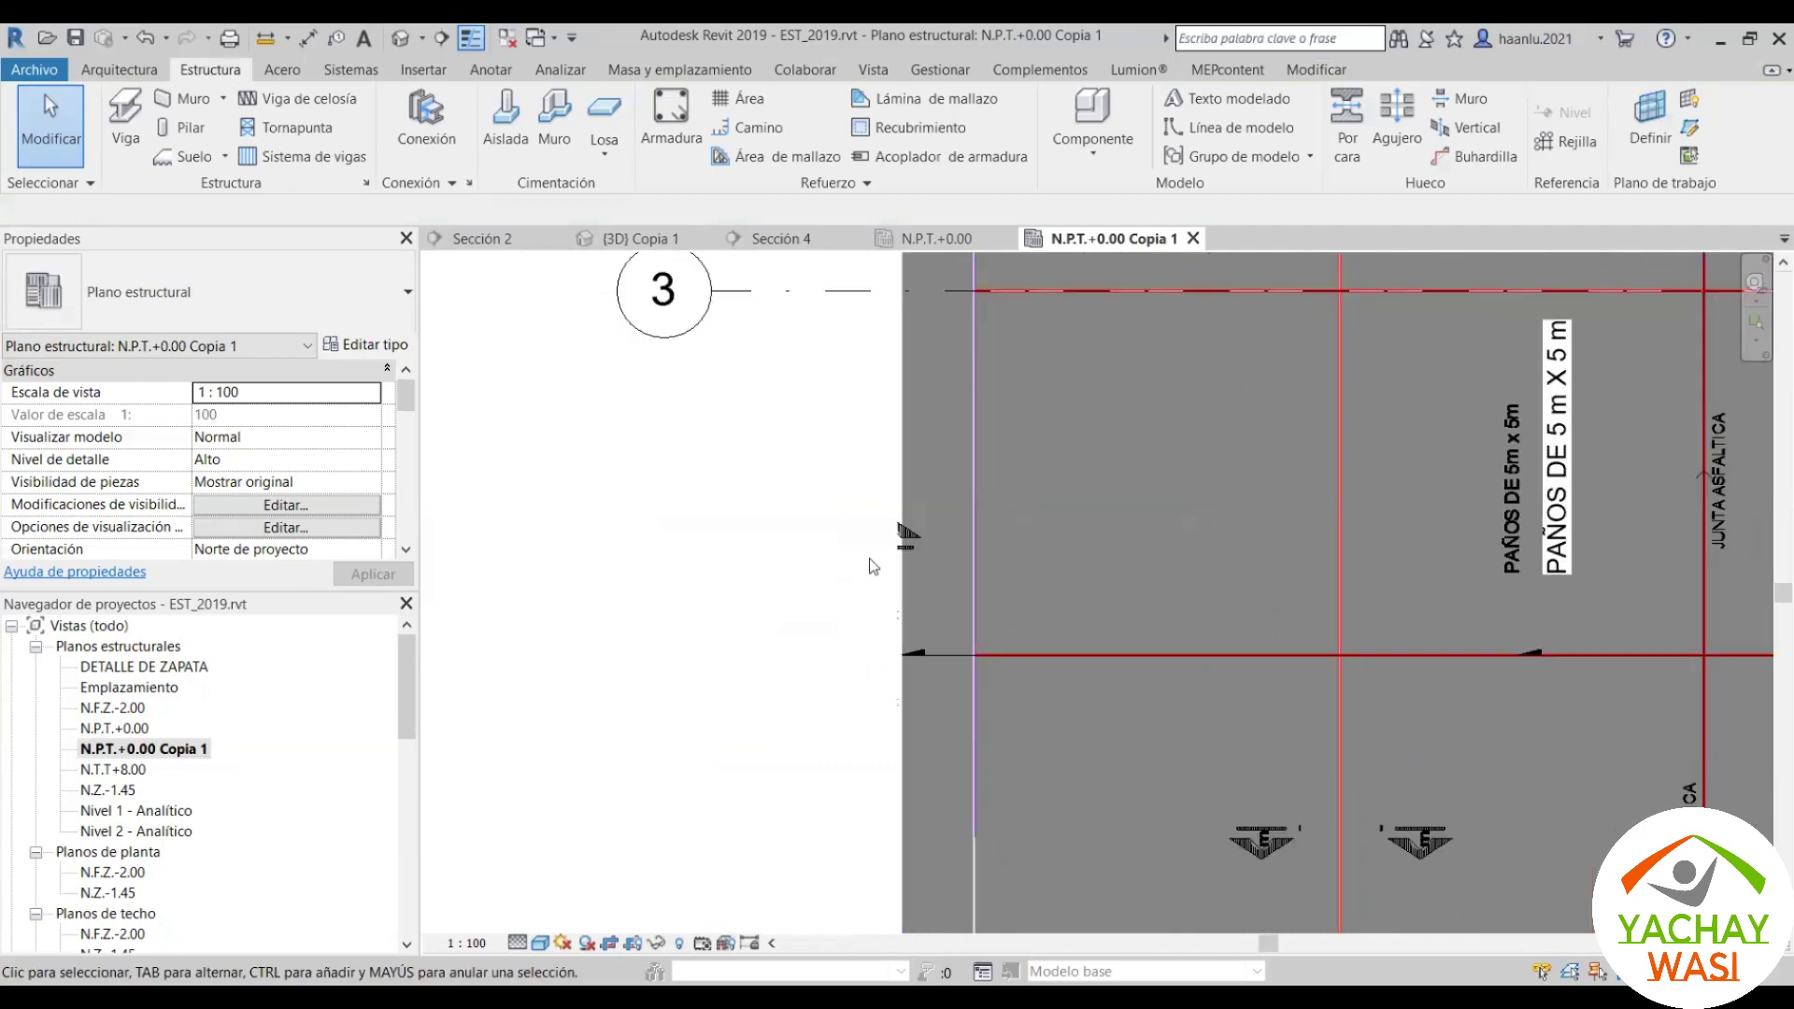
{"action": "left_click", "coordinate": [922, 548]}
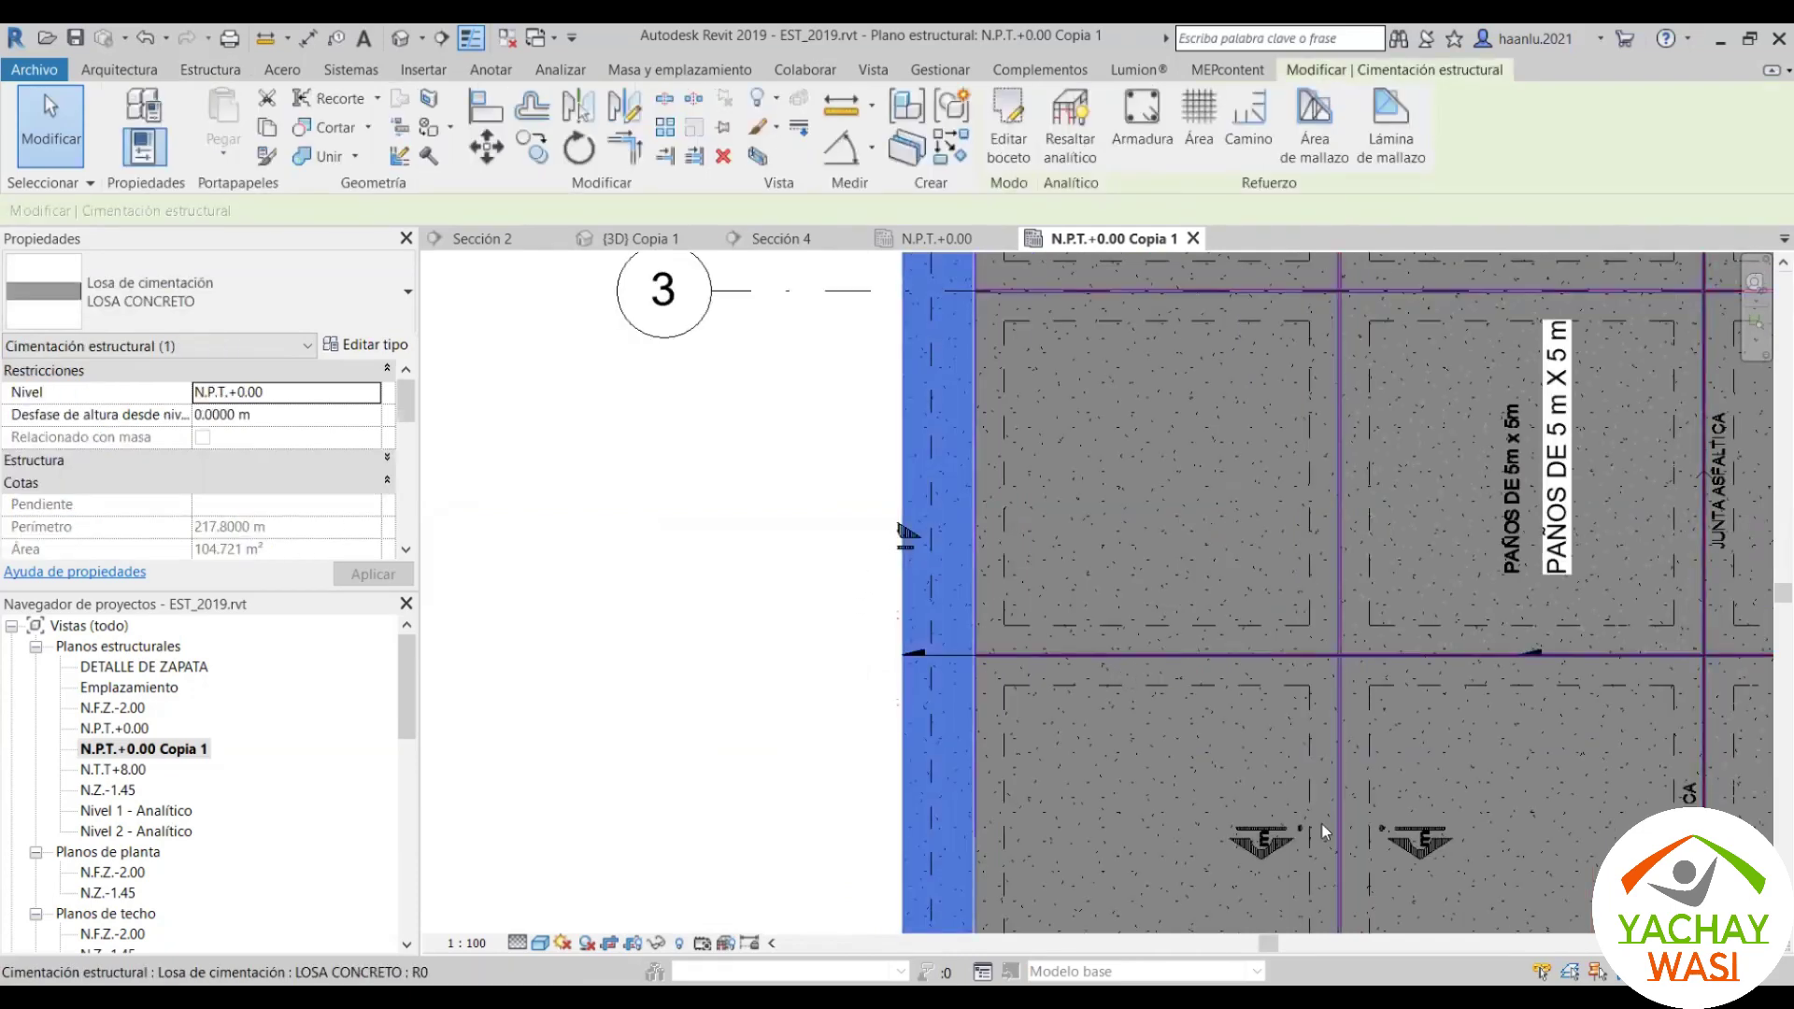
{"action": "key", "text": "Escape"}
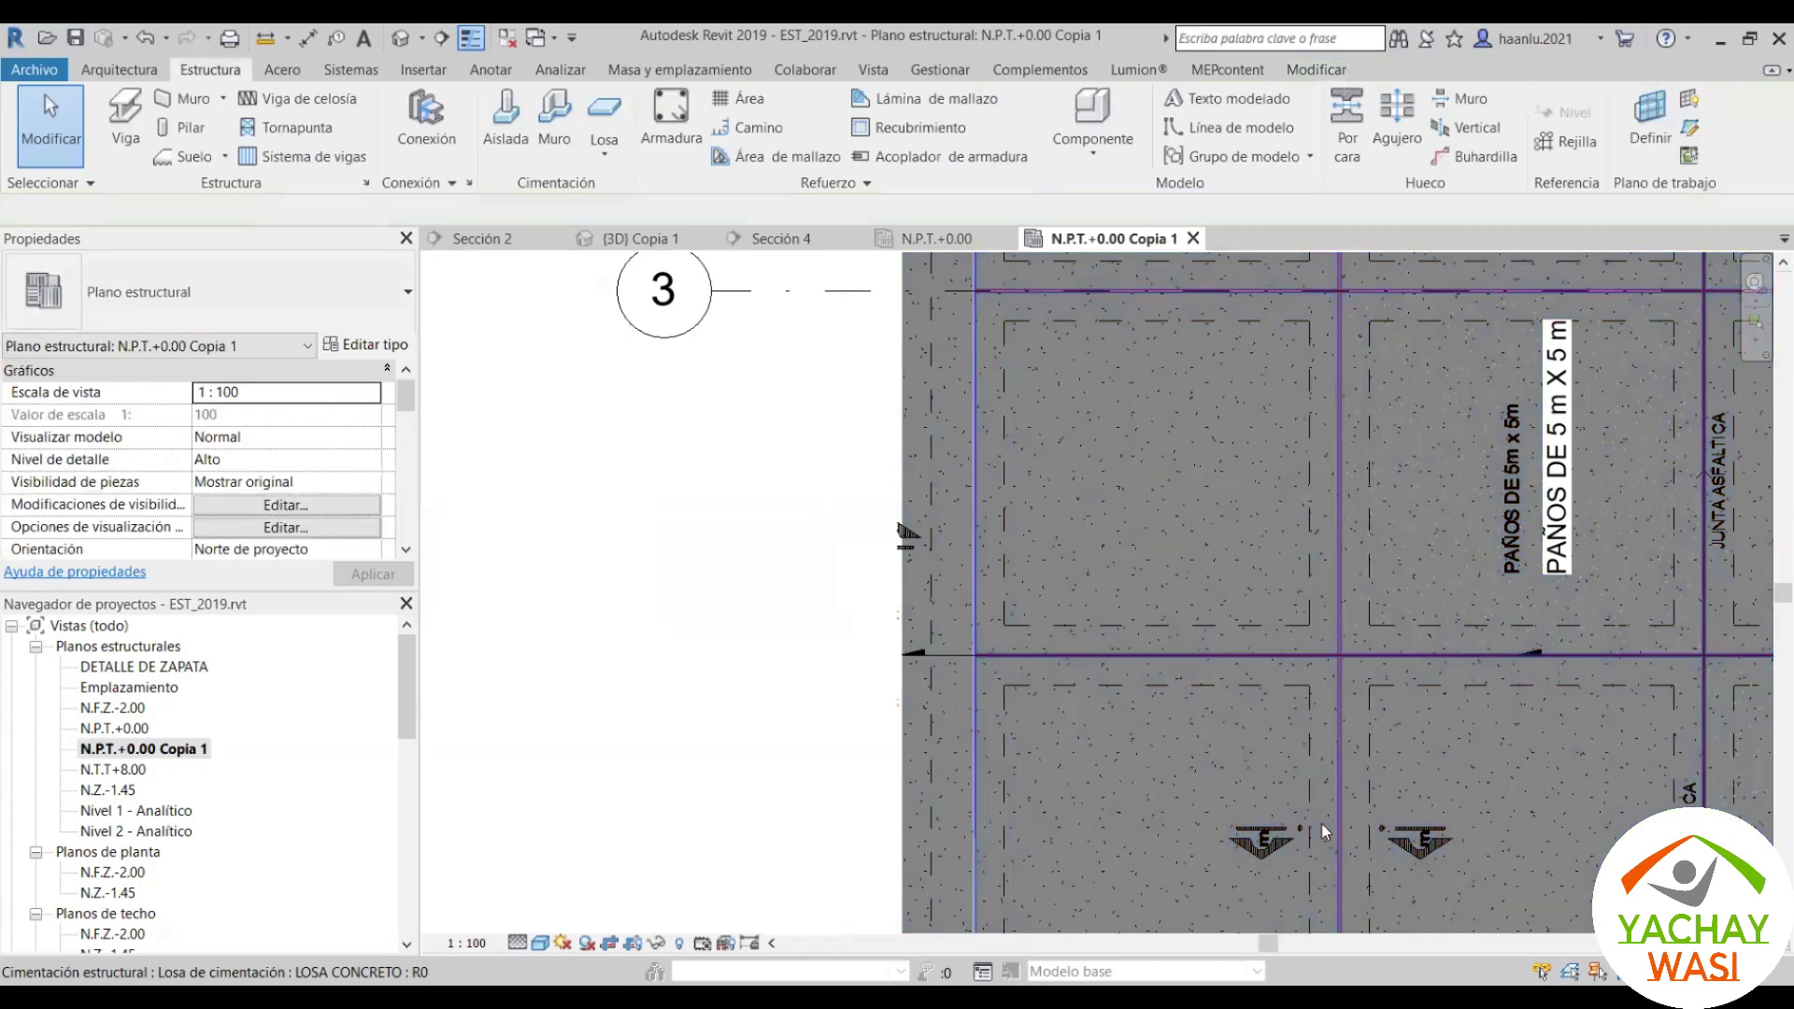
{"action": "left_click", "coordinate": [1321, 822]}
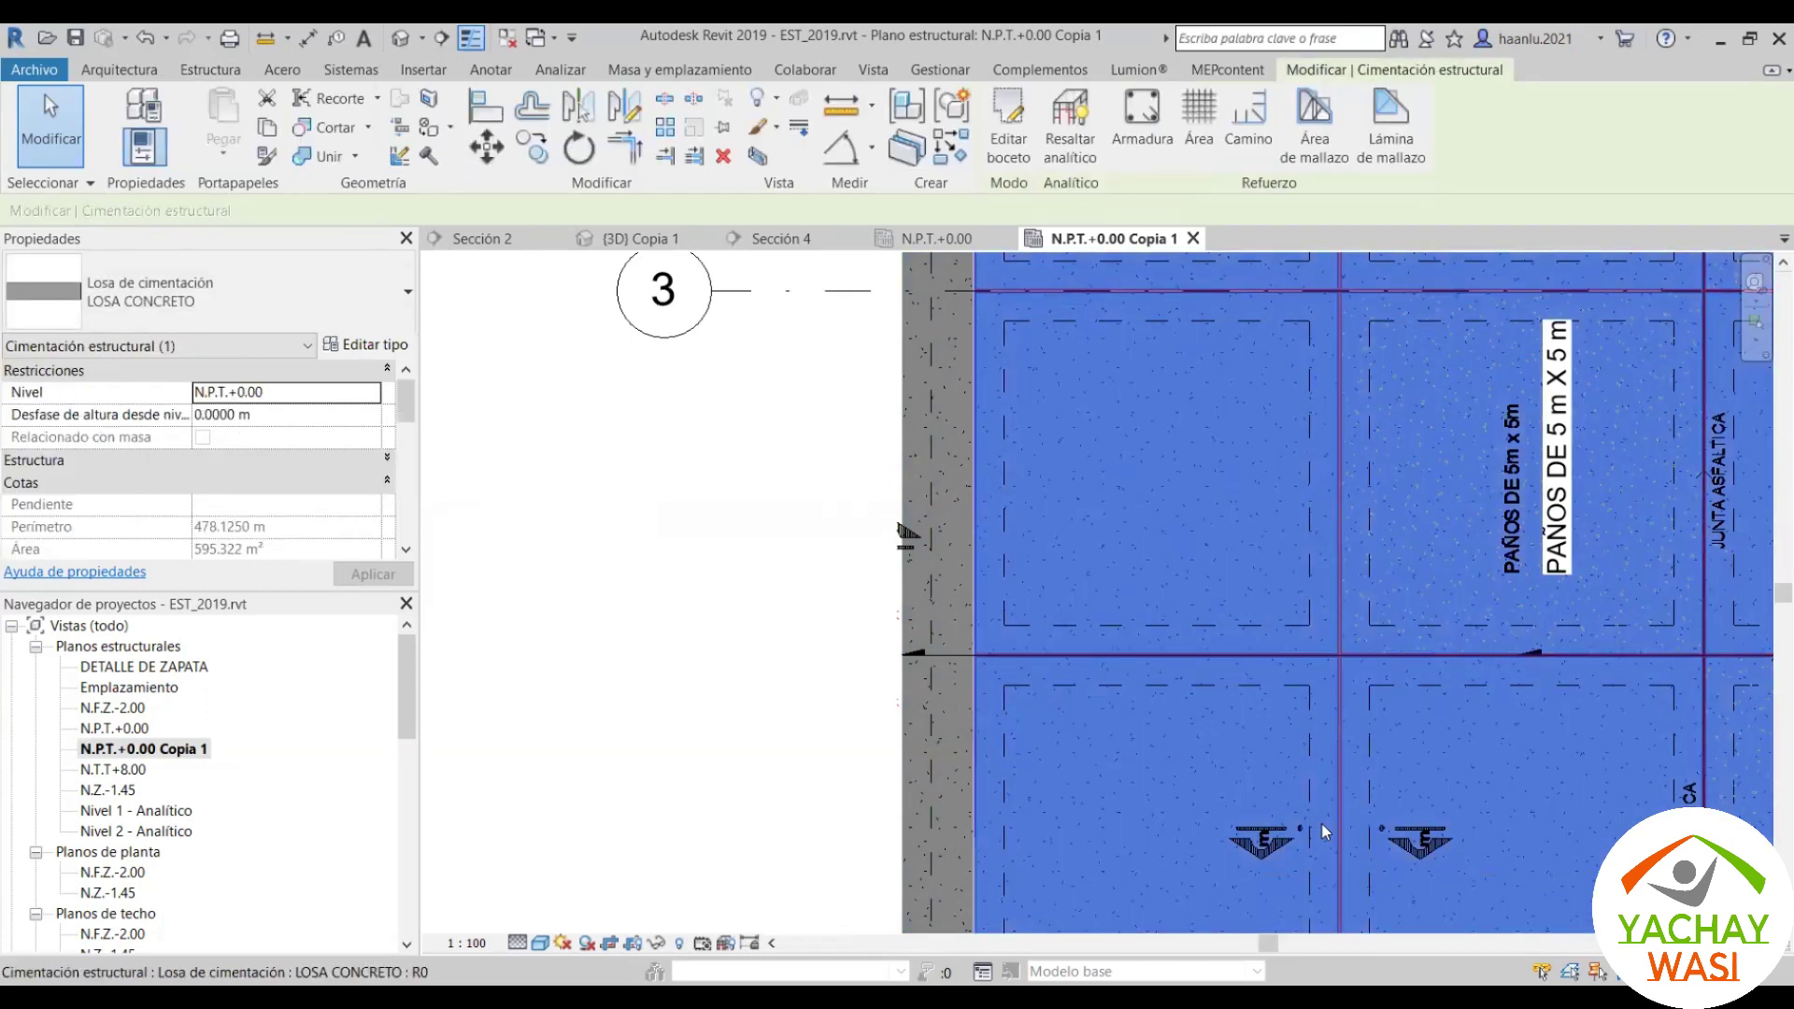
Step: Select the linked CIMENTACION.dwg drawing to check it, then clear the selection
{"action": "scroll", "coordinate": [1121, 607], "scroll_direction": "down", "scroll_amount": 3}
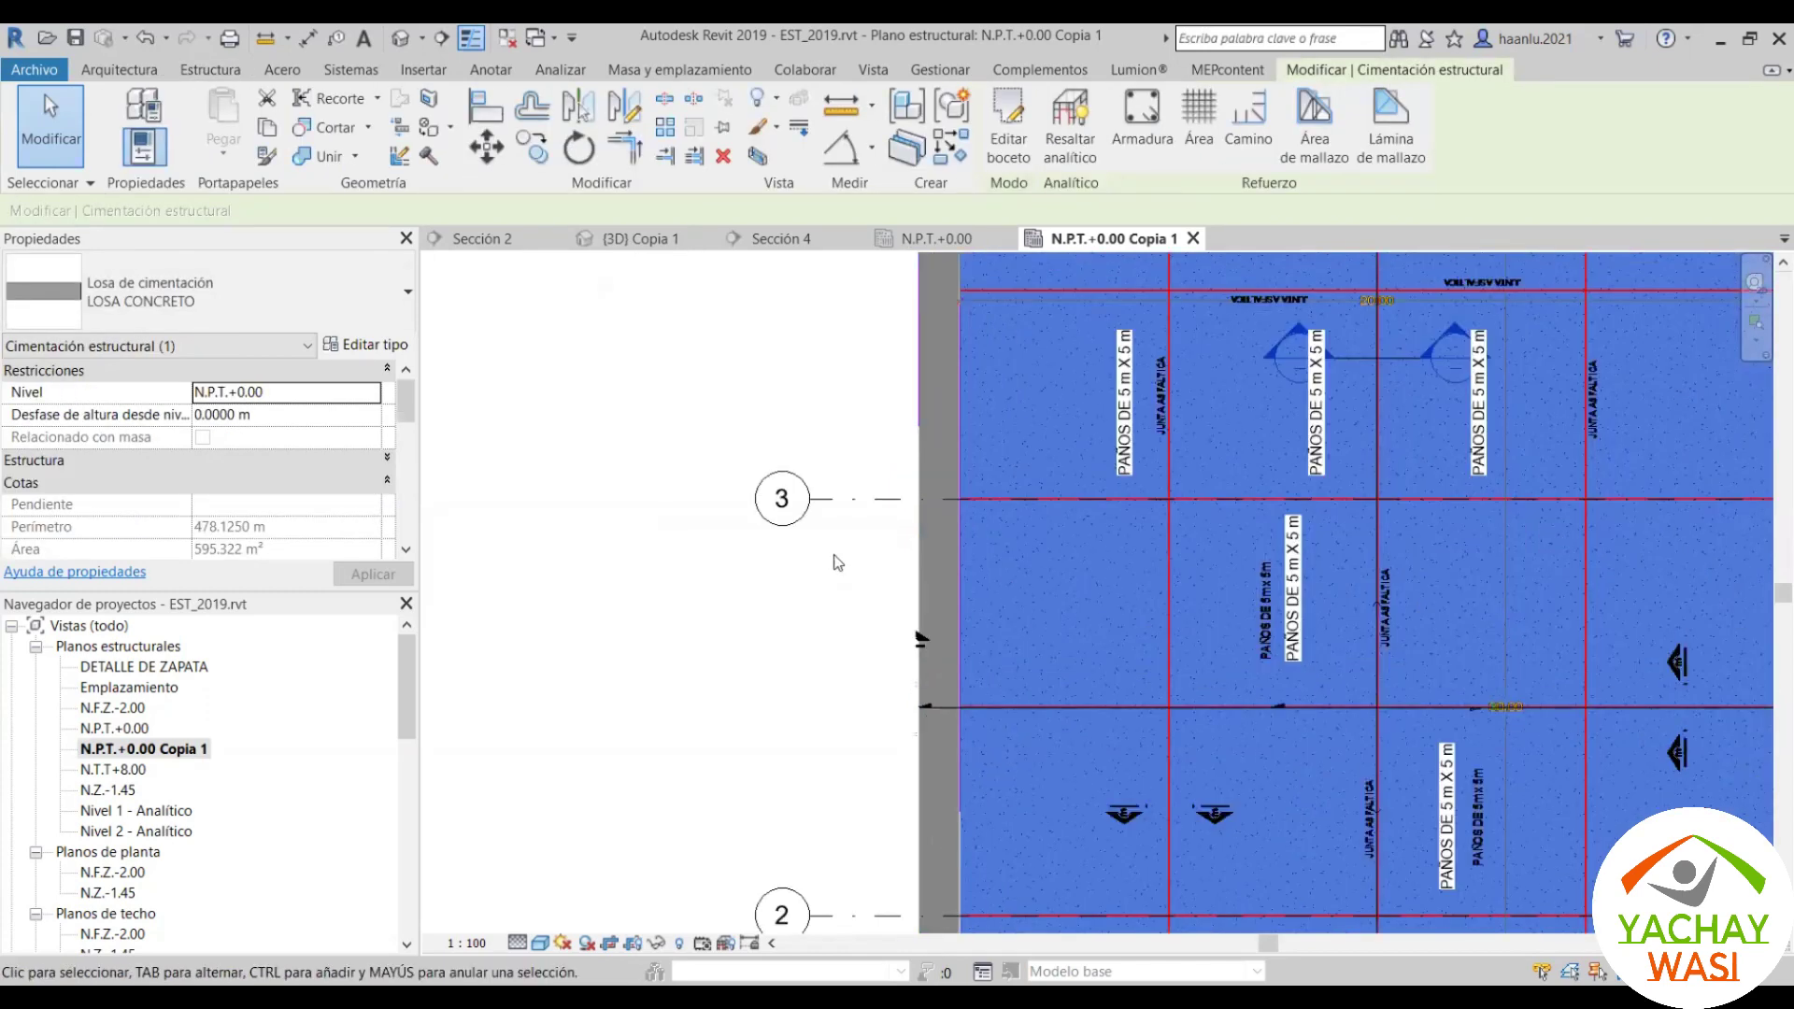
{"action": "scroll", "coordinate": [935, 420], "scroll_direction": "down", "scroll_amount": 3}
{"action": "scroll", "coordinate": [930, 378], "scroll_direction": "up", "scroll_amount": 5}
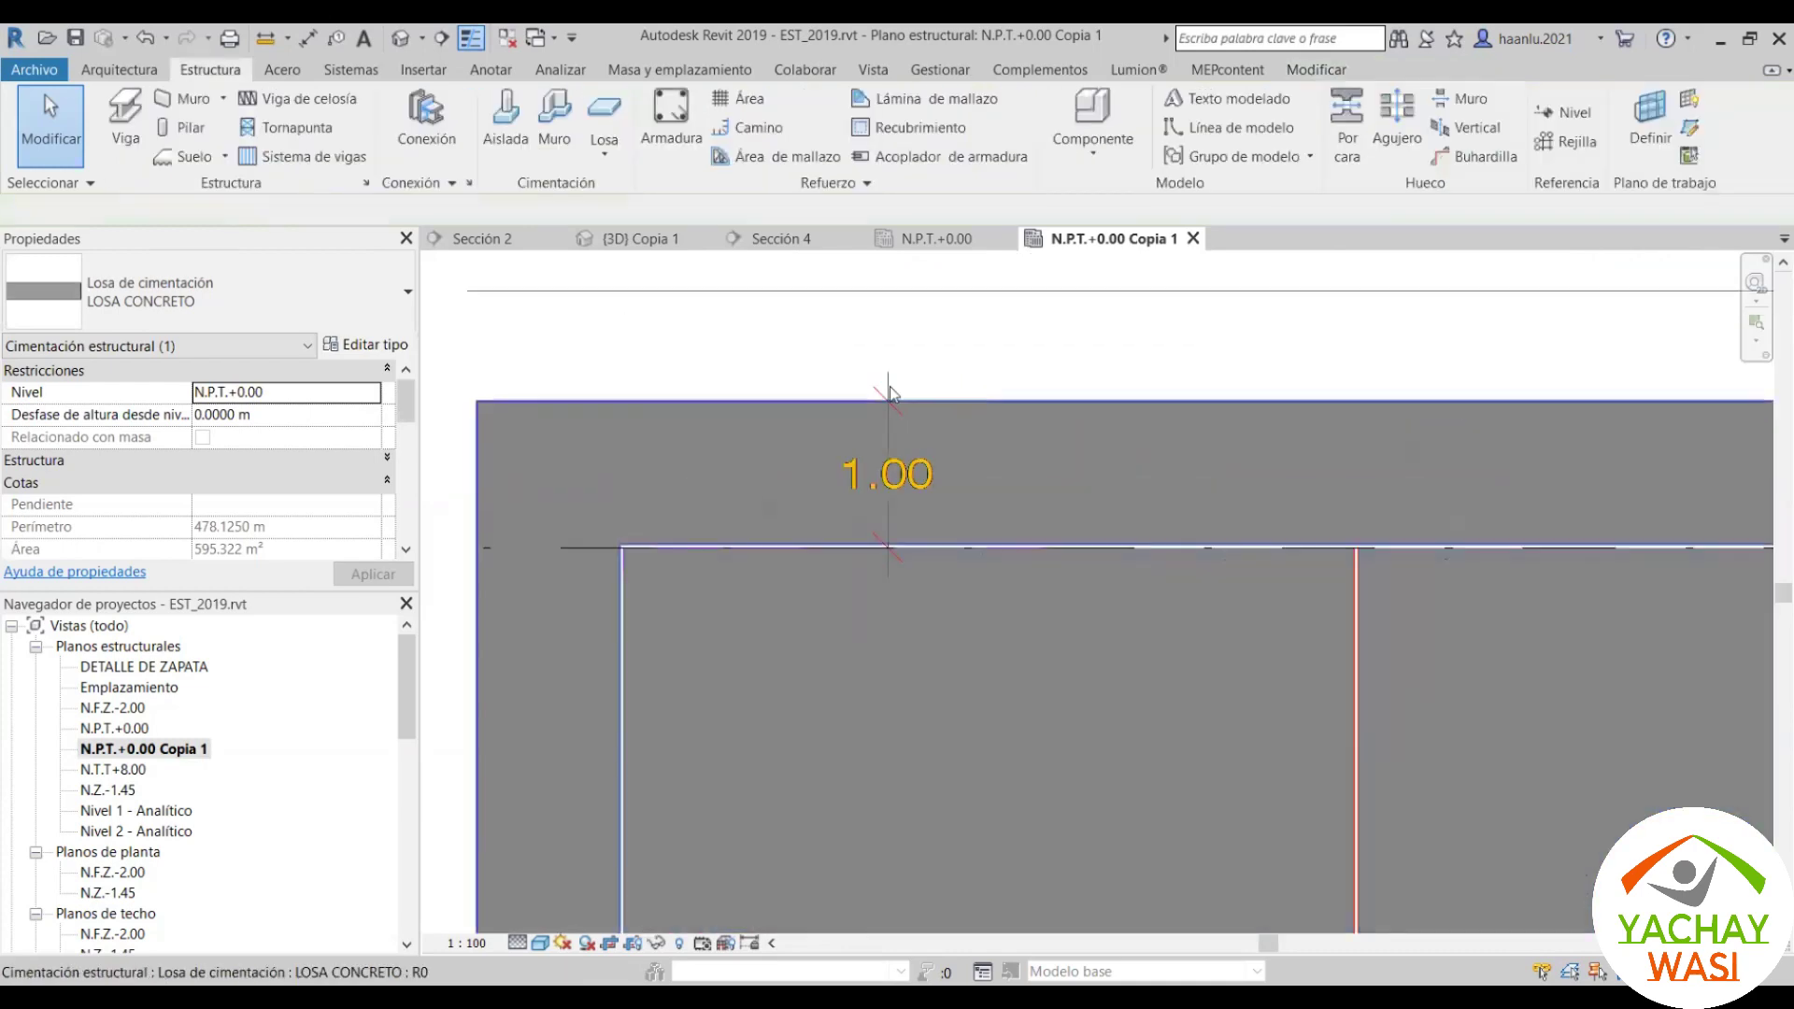
{"action": "left_click", "coordinate": [886, 385]}
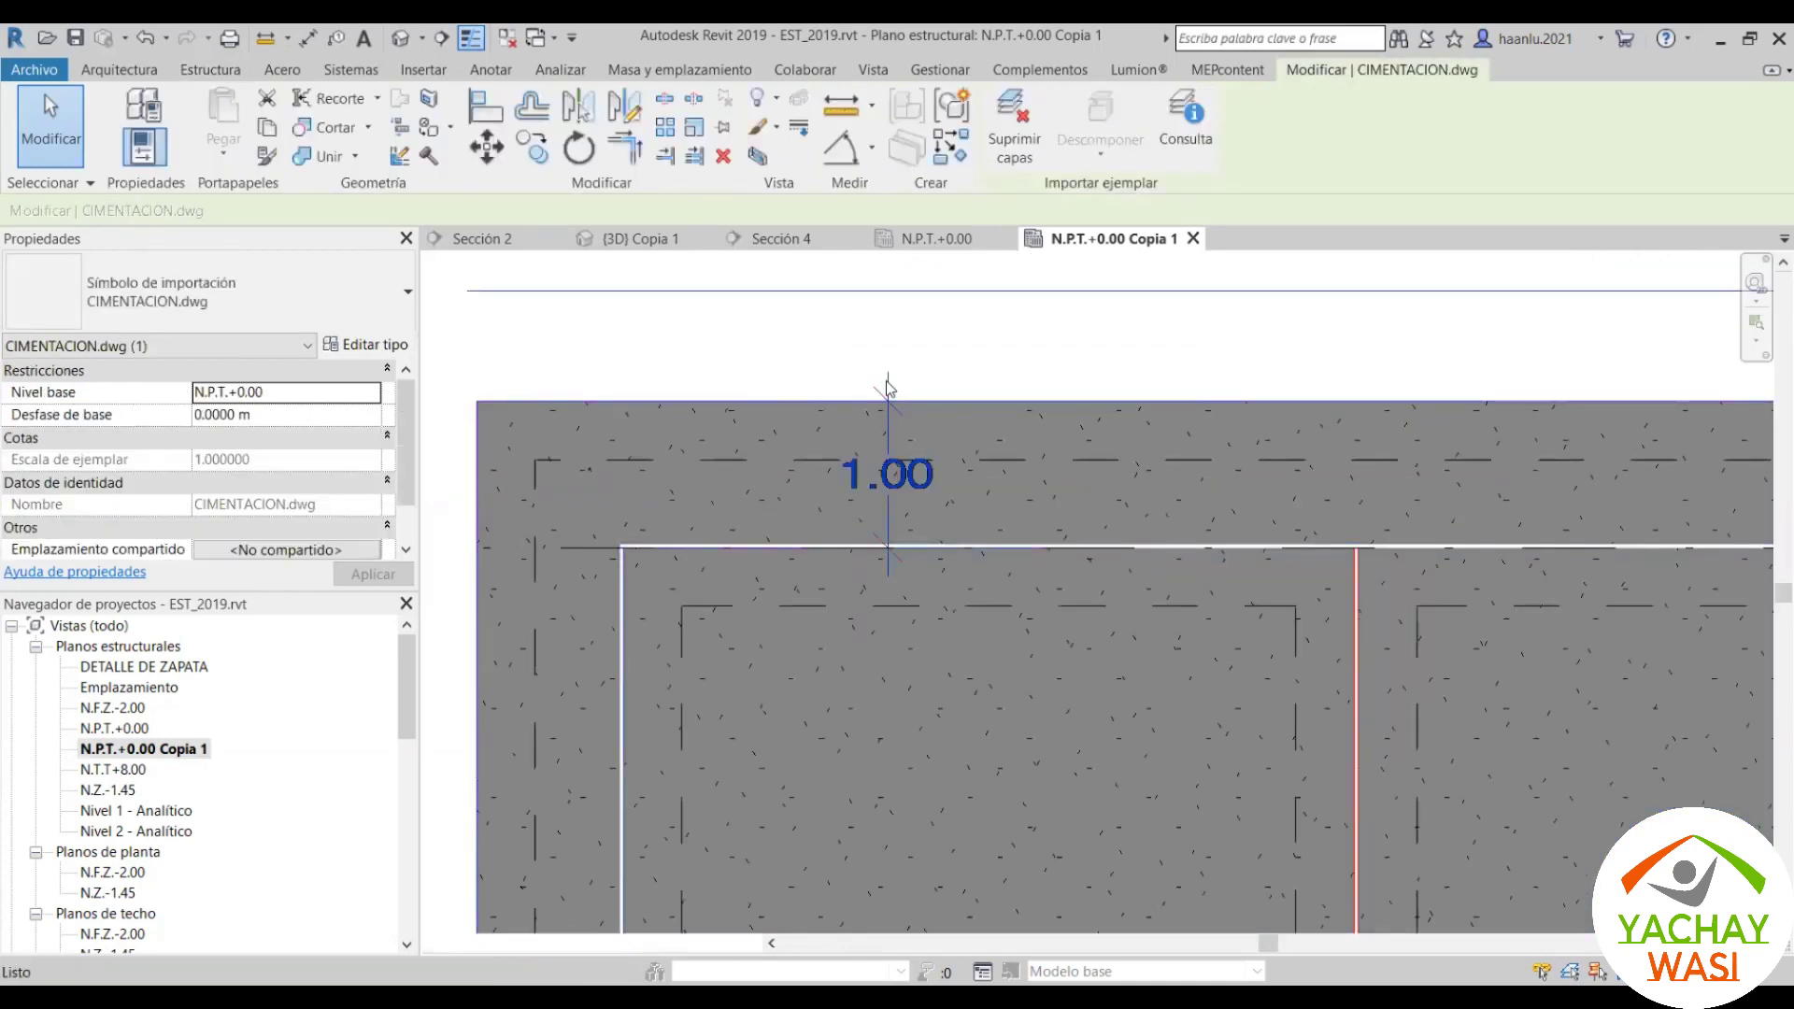
{"action": "key", "text": "Escape"}
{"action": "scroll", "coordinate": [887, 385], "scroll_direction": "down", "scroll_amount": 3}
{"action": "scroll", "coordinate": [1052, 384], "scroll_direction": "down", "scroll_amount": 2}
{"action": "scroll", "coordinate": [1052, 384], "scroll_direction": "up", "scroll_amount": 2}
{"action": "scroll", "coordinate": [1033, 383], "scroll_direction": "up", "scroll_amount": 2}
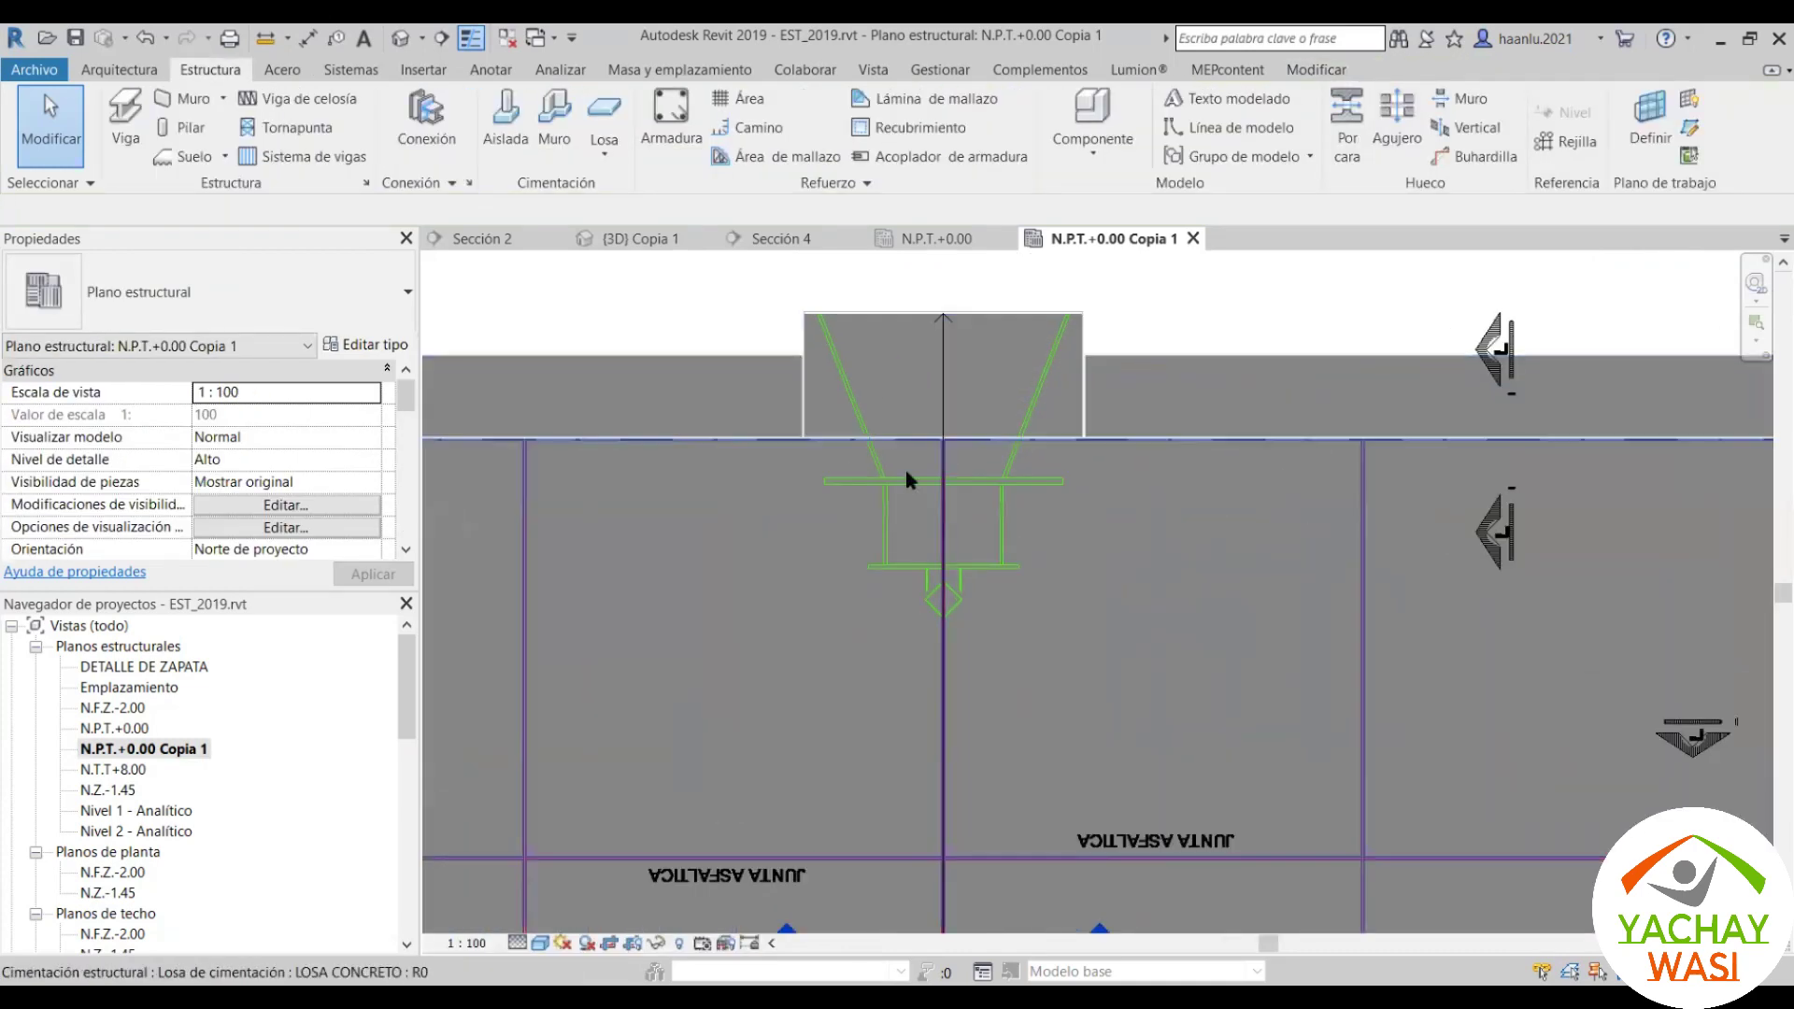
{"action": "key", "text": "v"}
{"action": "key", "text": "g"}
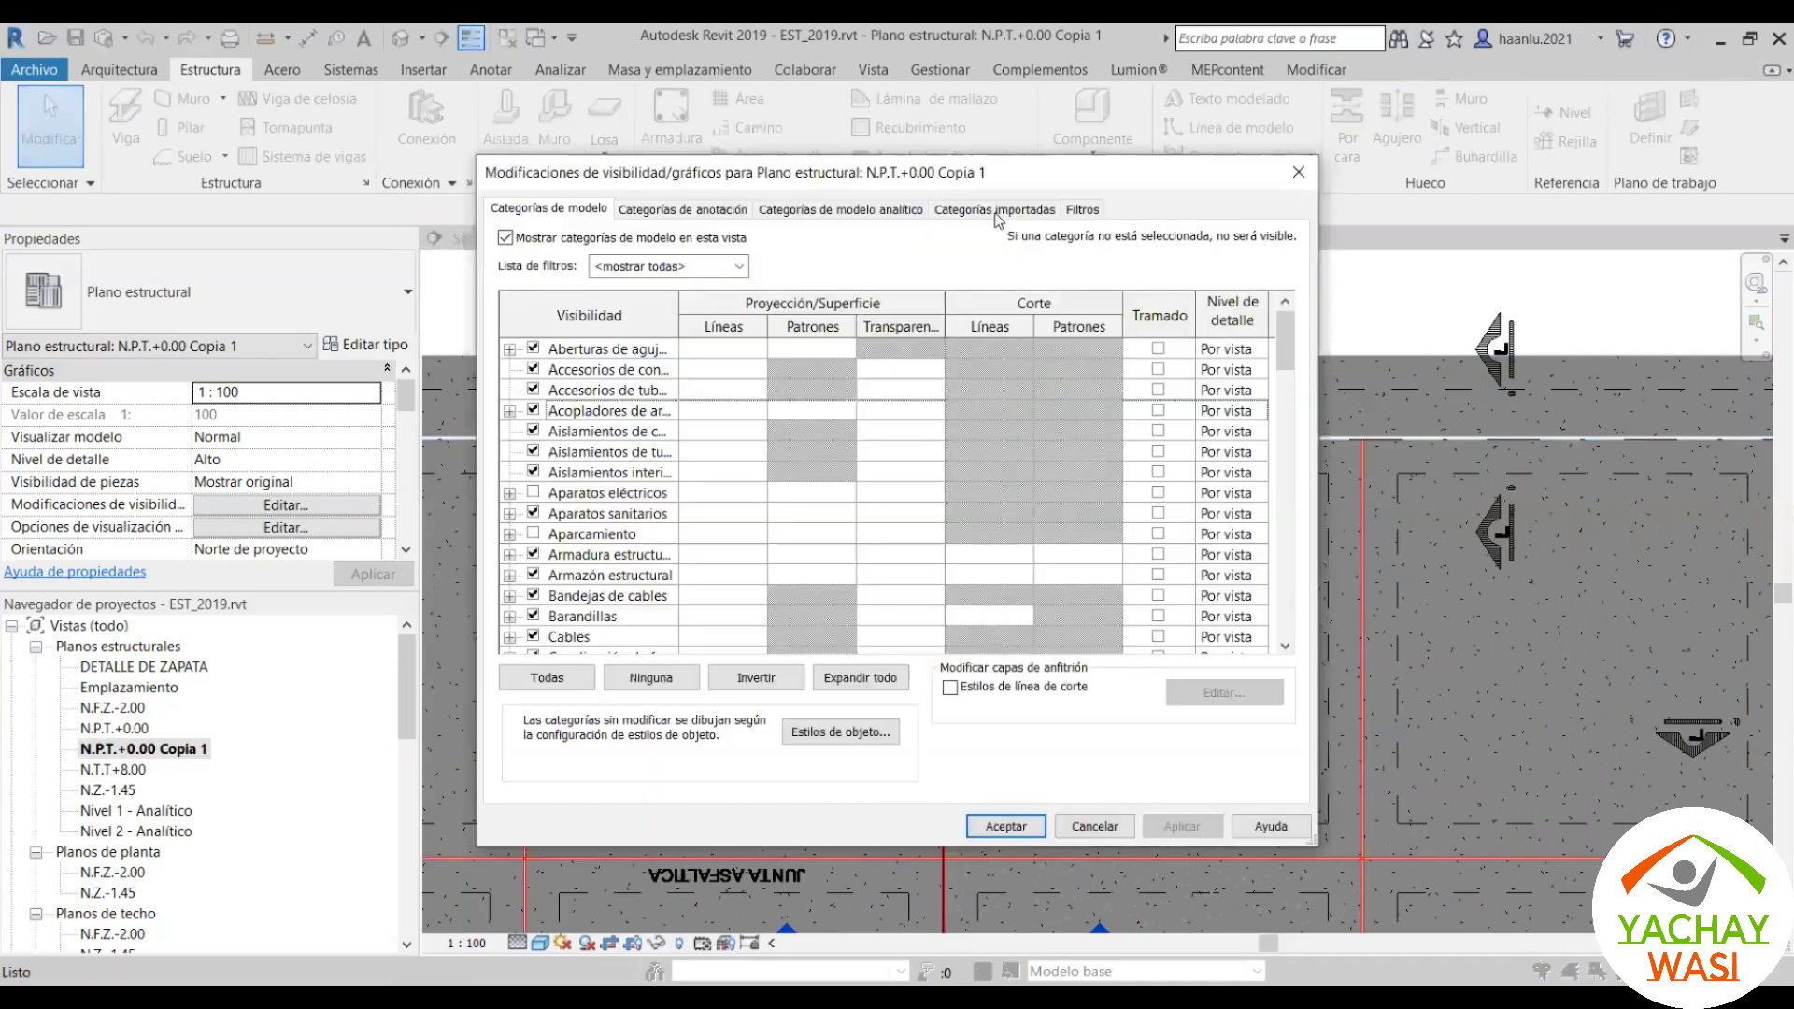
{"action": "left_click", "coordinate": [994, 210]}
{"action": "left_click", "coordinate": [533, 313]}
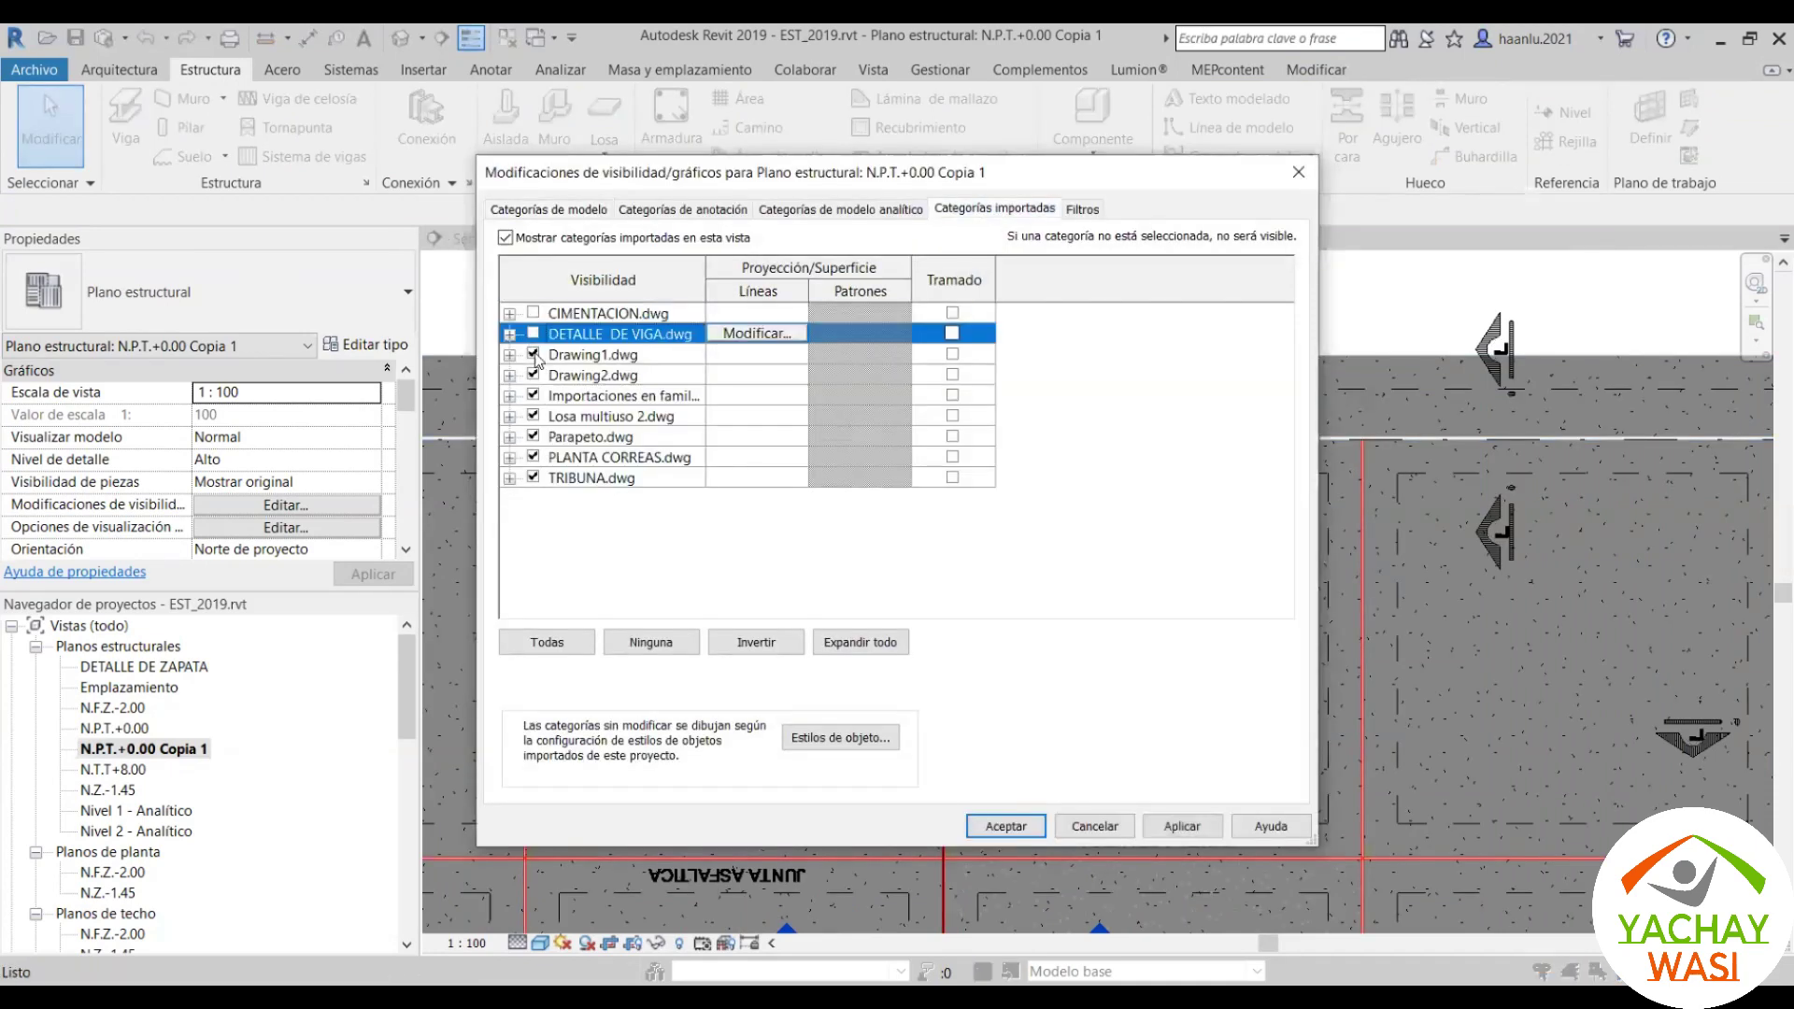
{"action": "left_click", "coordinate": [533, 355]}
{"action": "left_click", "coordinate": [534, 396]}
{"action": "left_click", "coordinate": [534, 436]}
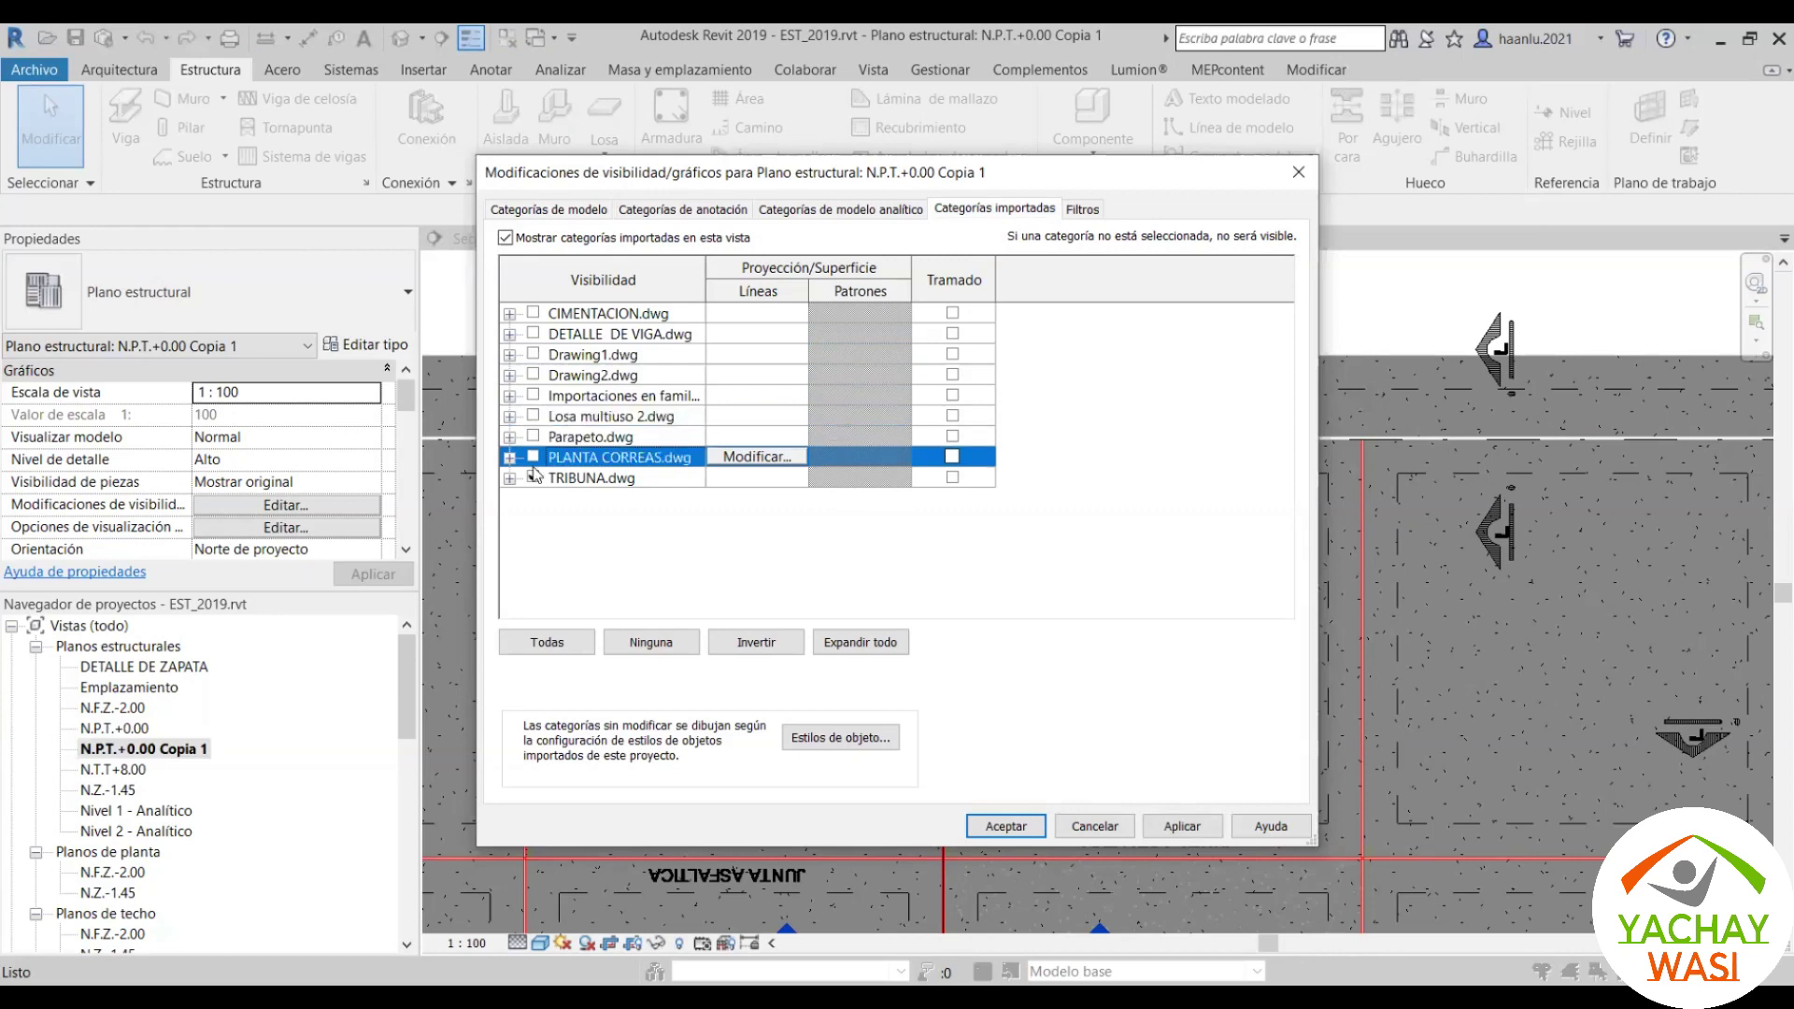
{"action": "left_click", "coordinate": [533, 478]}
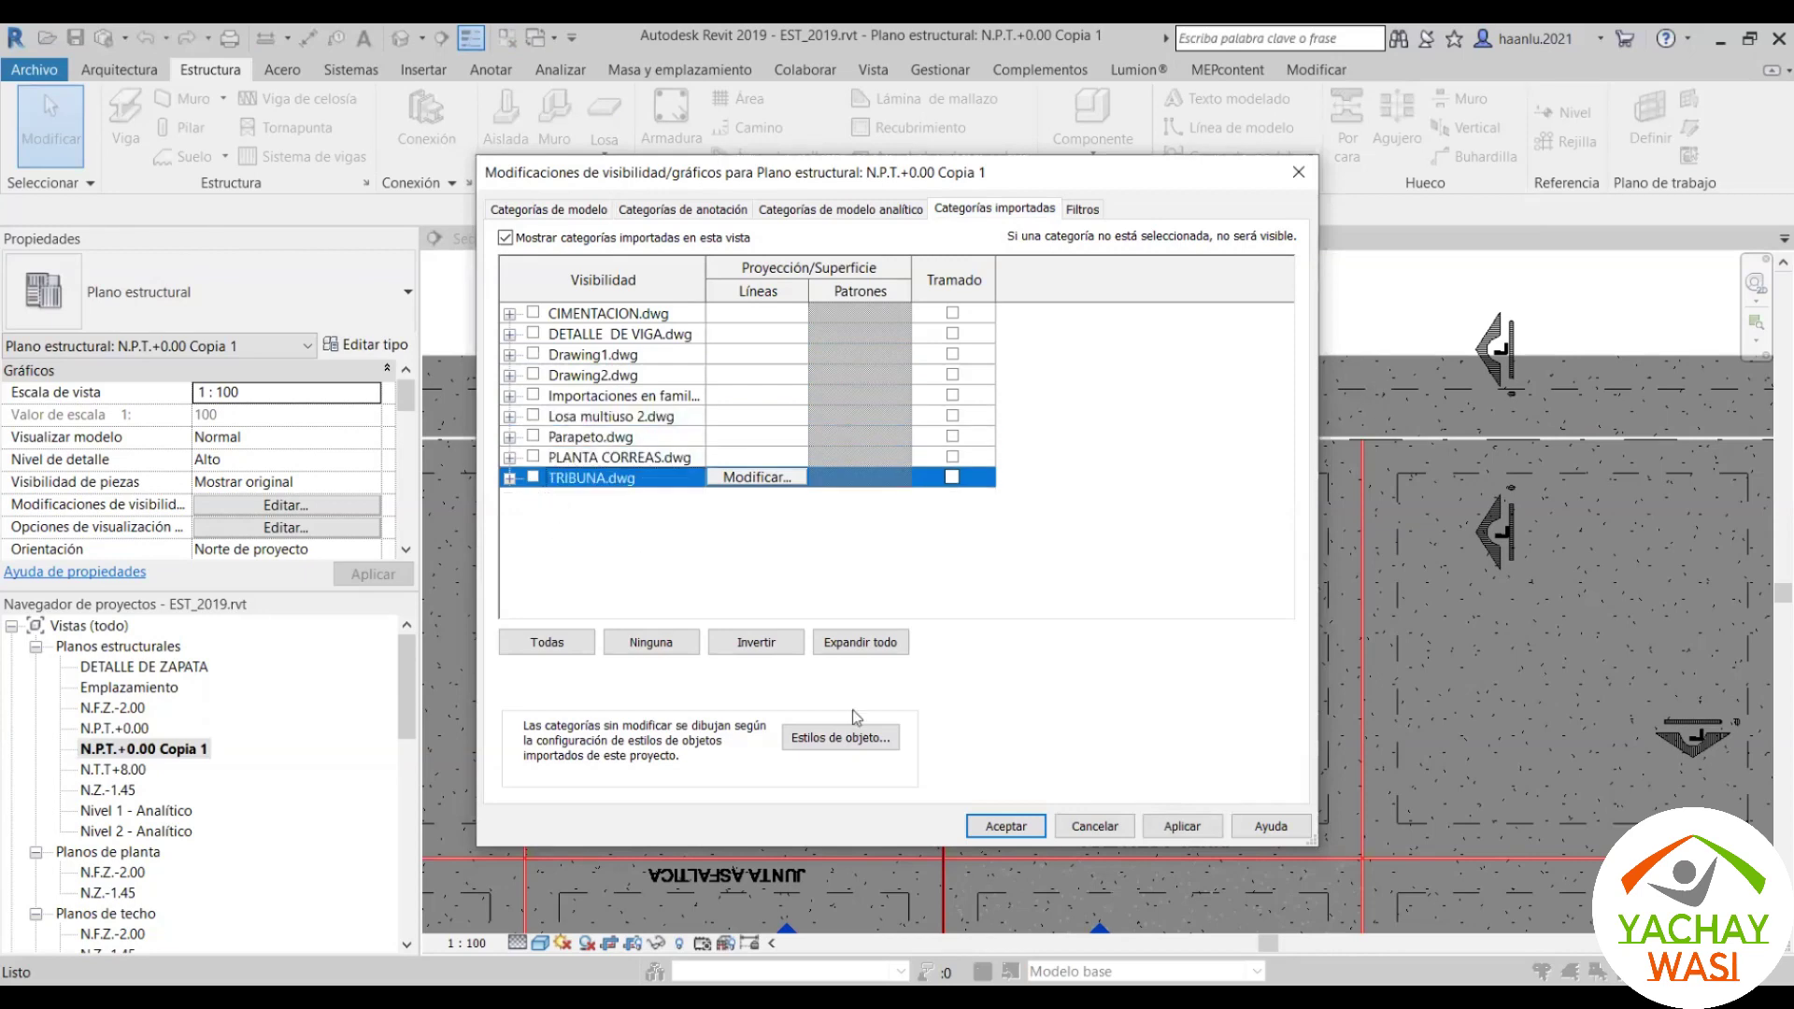
{"action": "left_click", "coordinate": [1158, 826]}
{"action": "key", "text": "Return"}
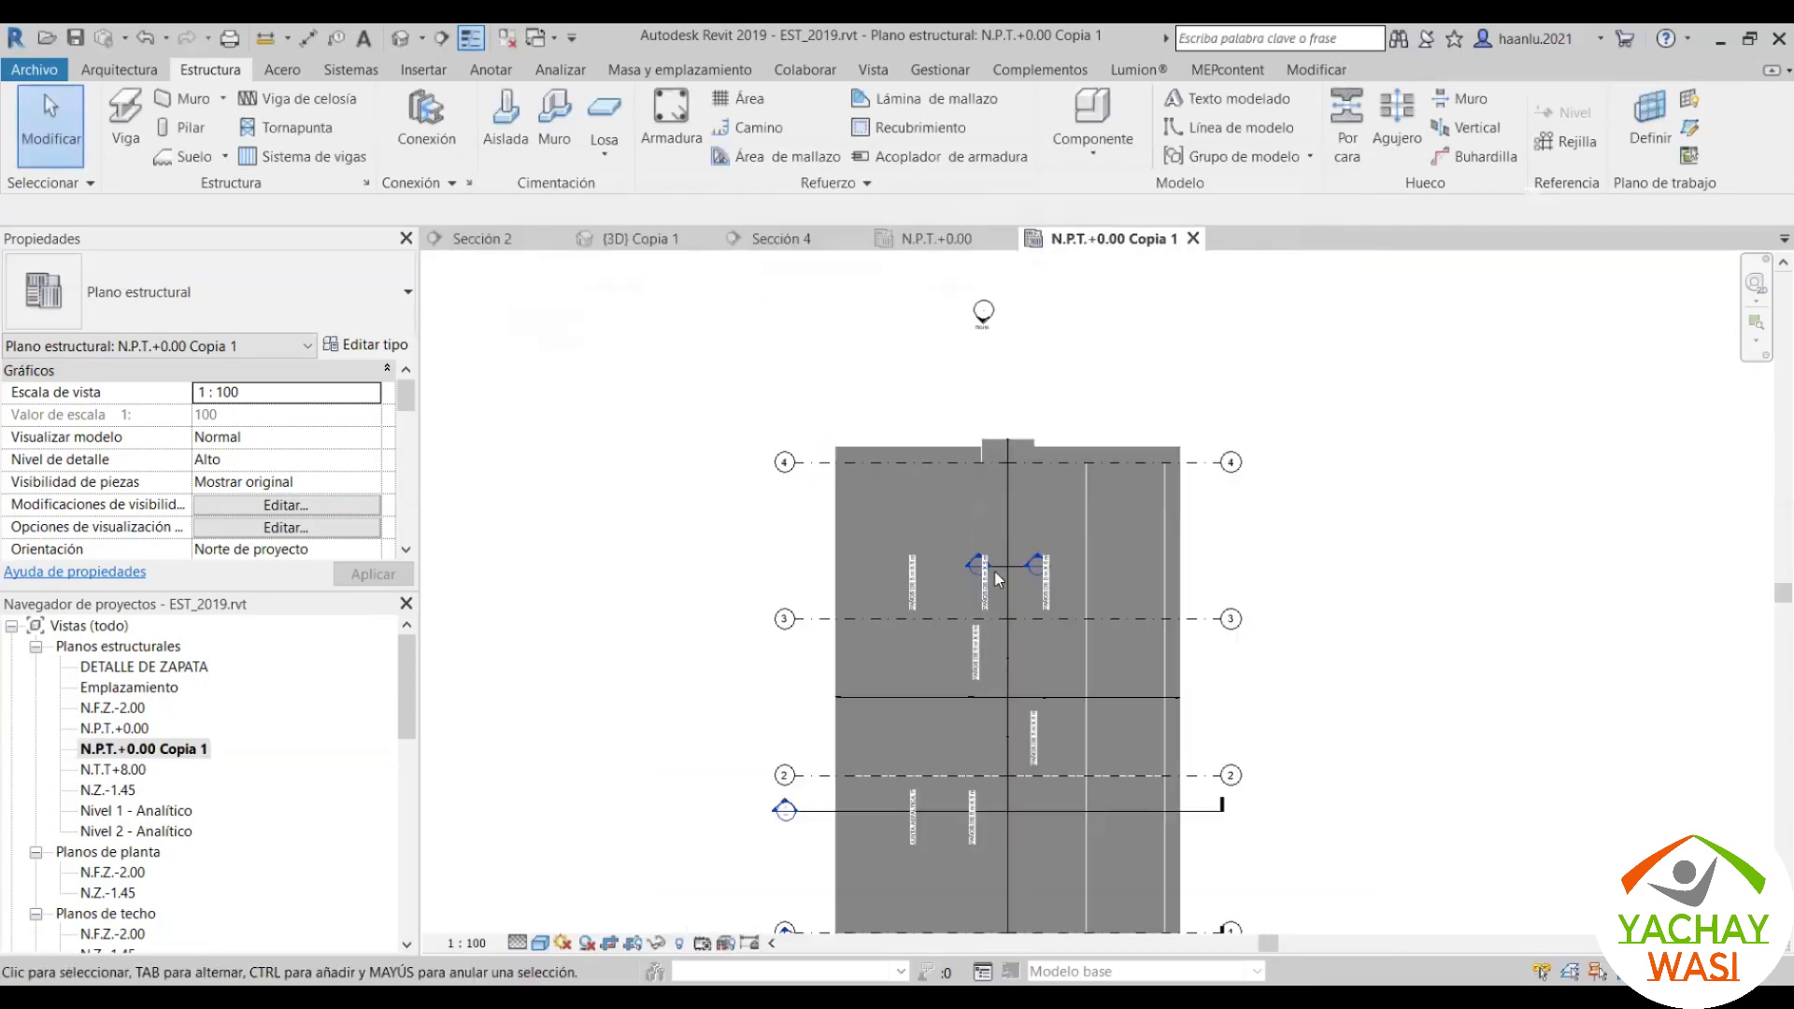
{"action": "scroll", "coordinate": [1028, 542], "scroll_direction": "up", "scroll_amount": 3}
{"action": "scroll", "coordinate": [1083, 509], "scroll_direction": "up", "scroll_amount": 2}
{"action": "left_click", "coordinate": [1102, 497]}
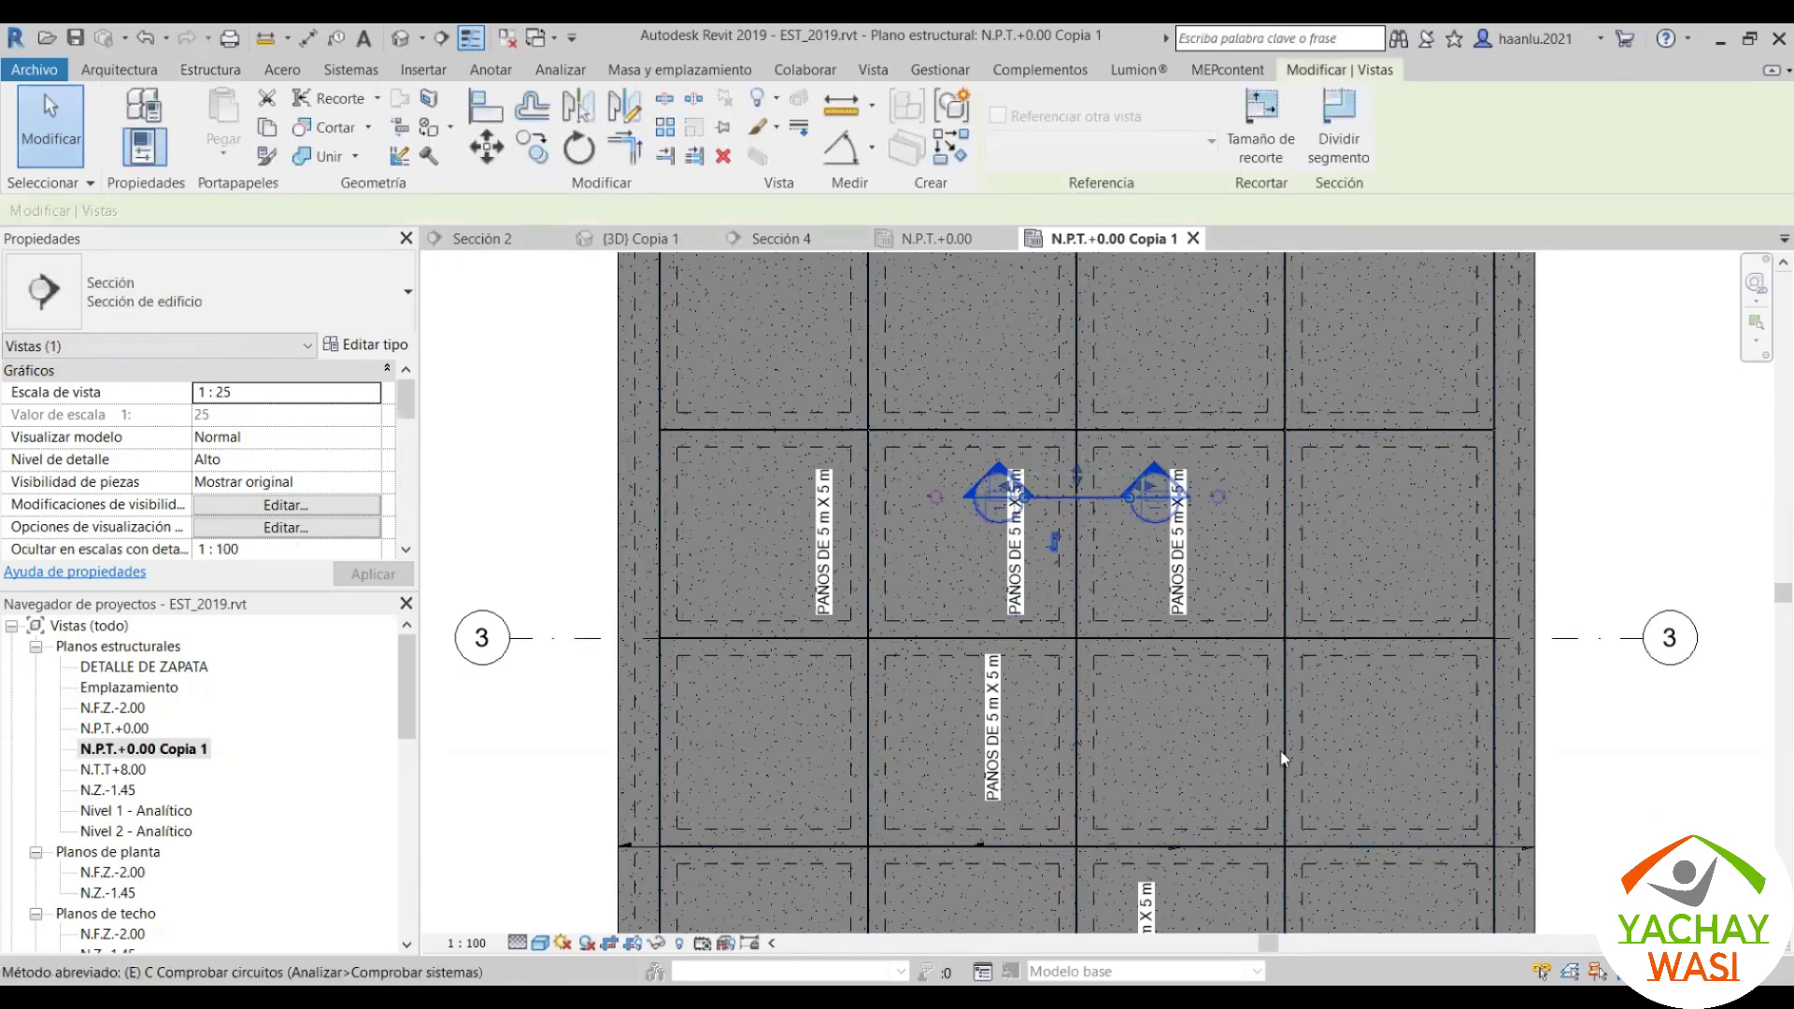
{"action": "key", "text": "Escape"}
{"action": "scroll", "coordinate": [1173, 455], "scroll_direction": "down", "scroll_amount": 5}
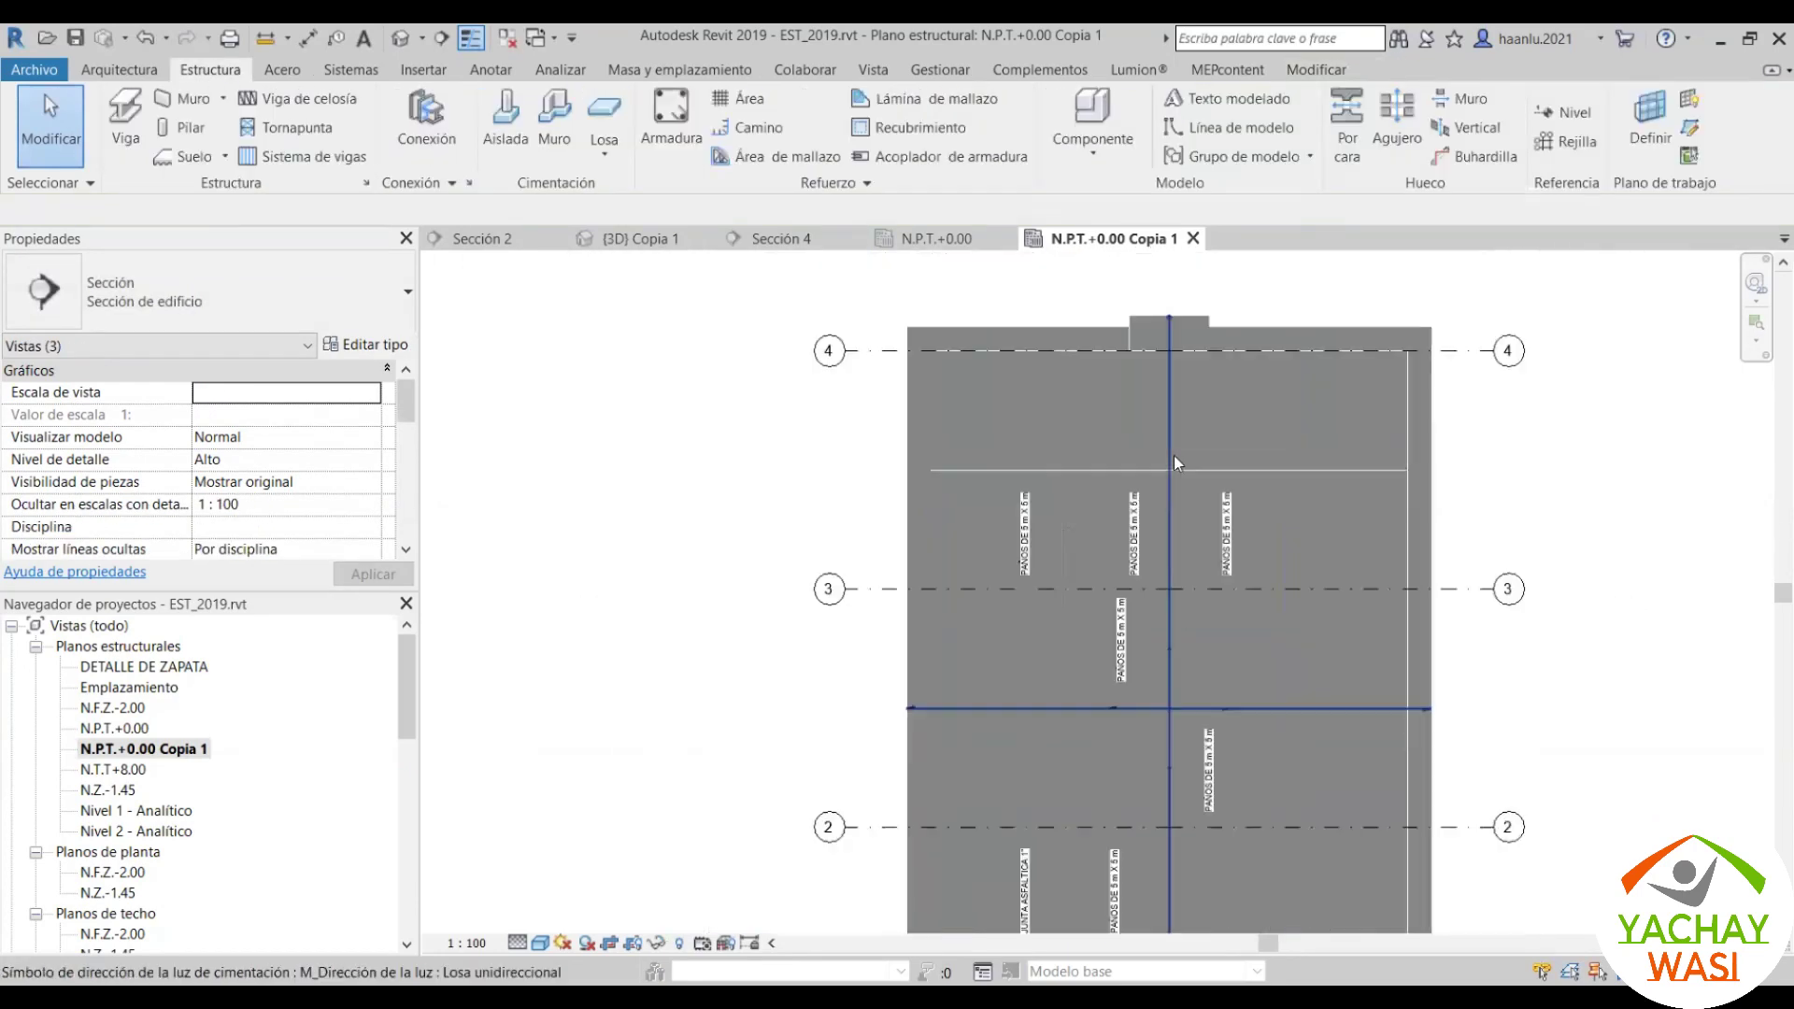
{"action": "scroll", "coordinate": [1209, 649], "scroll_direction": "down", "scroll_amount": 2}
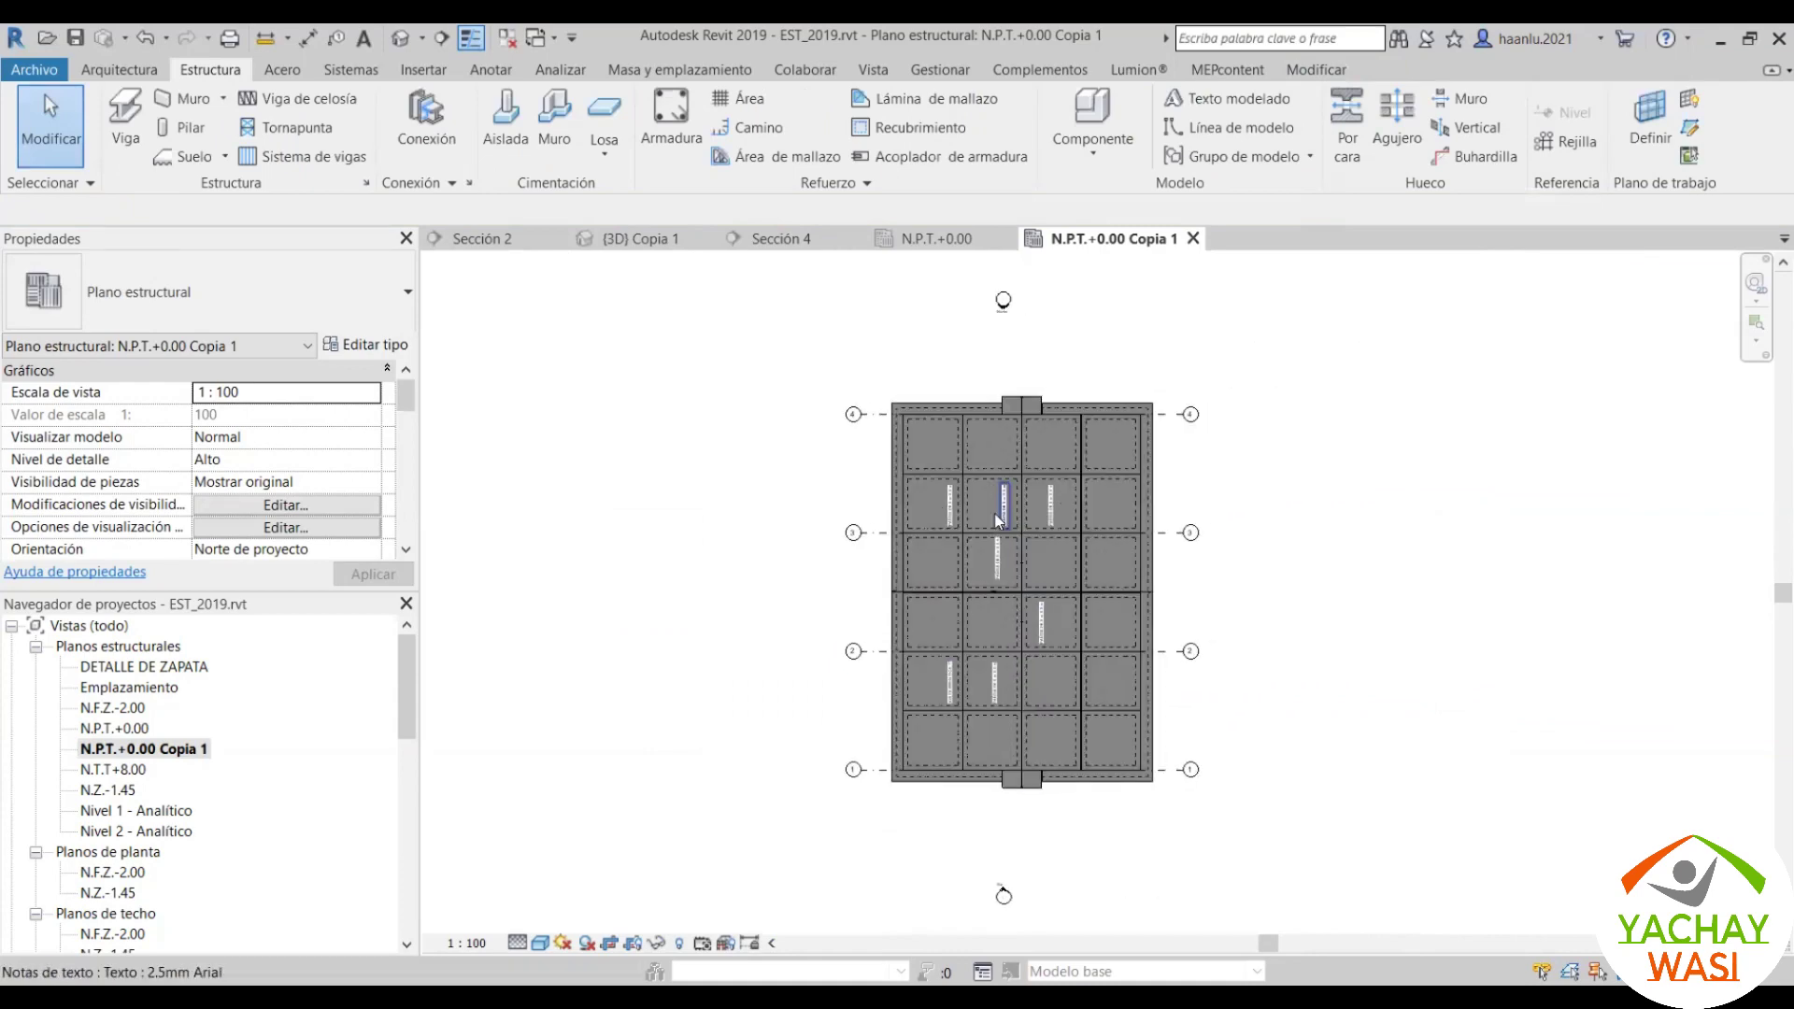
{"action": "scroll", "coordinate": [1093, 561], "scroll_direction": "up", "scroll_amount": 3}
{"action": "scroll", "coordinate": [1080, 512], "scroll_direction": "down", "scroll_amount": 1}
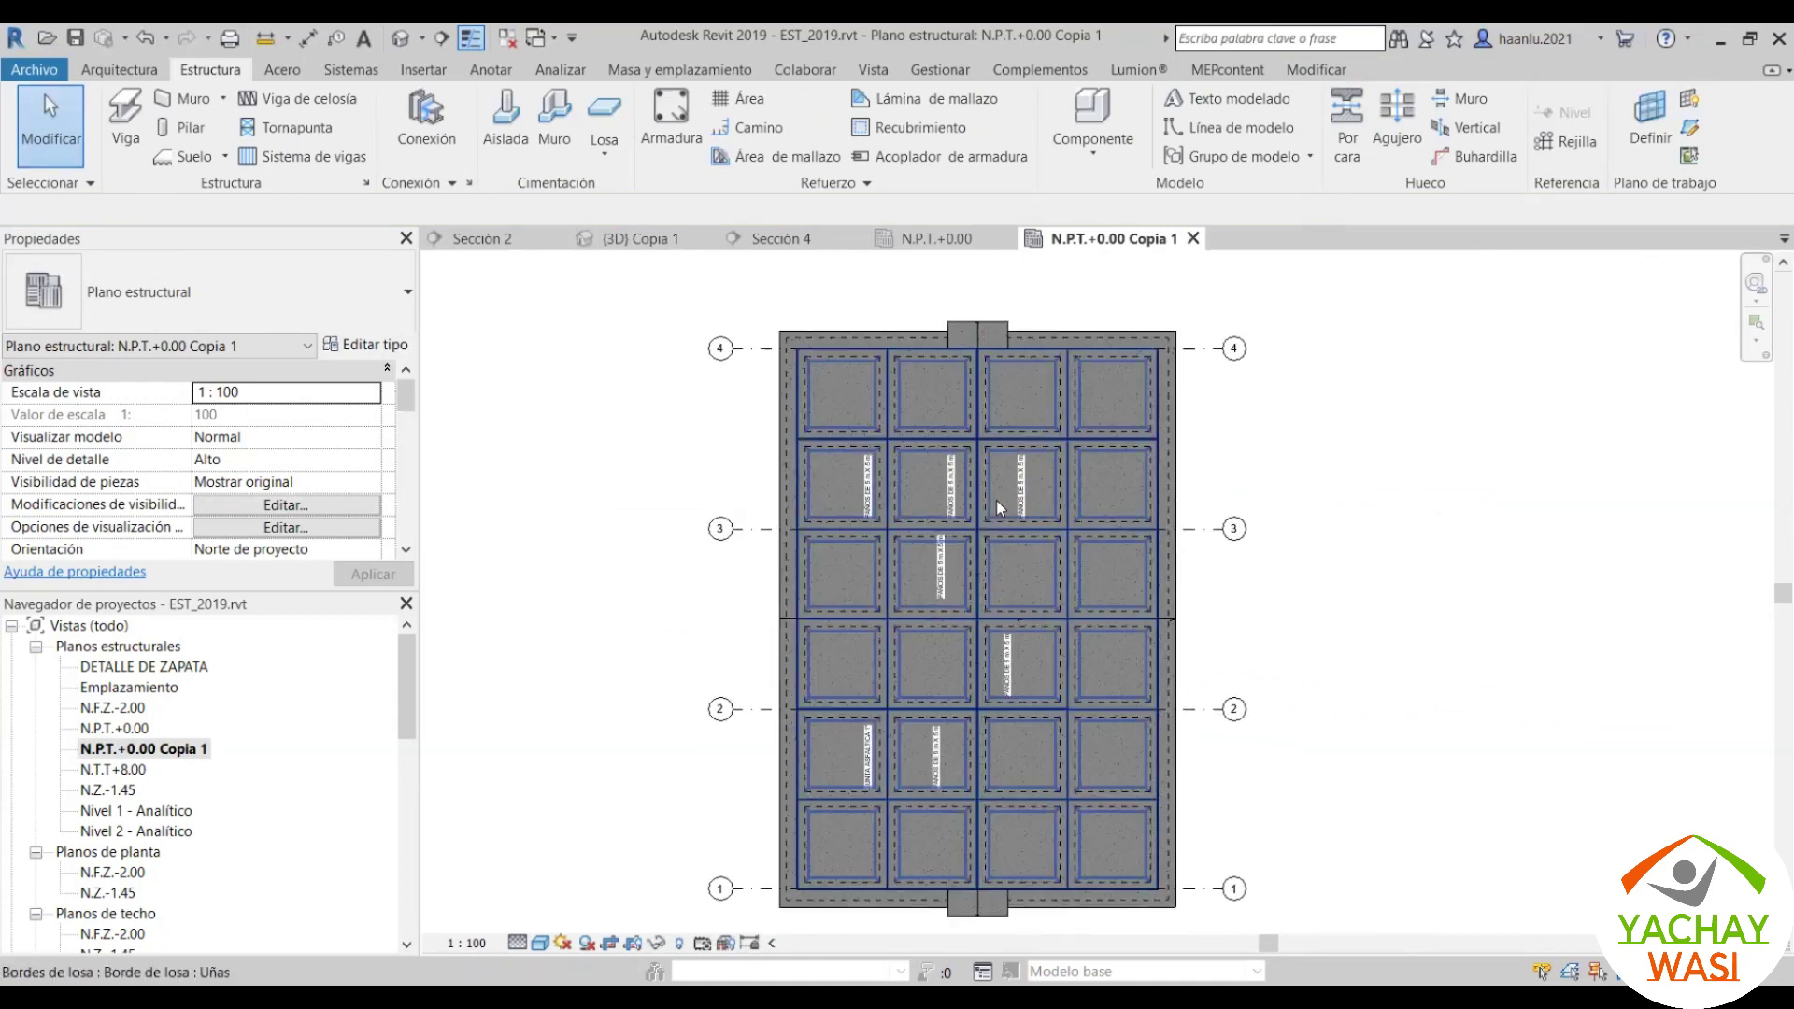
{"action": "scroll", "coordinate": [975, 484], "scroll_direction": "down", "scroll_amount": 1}
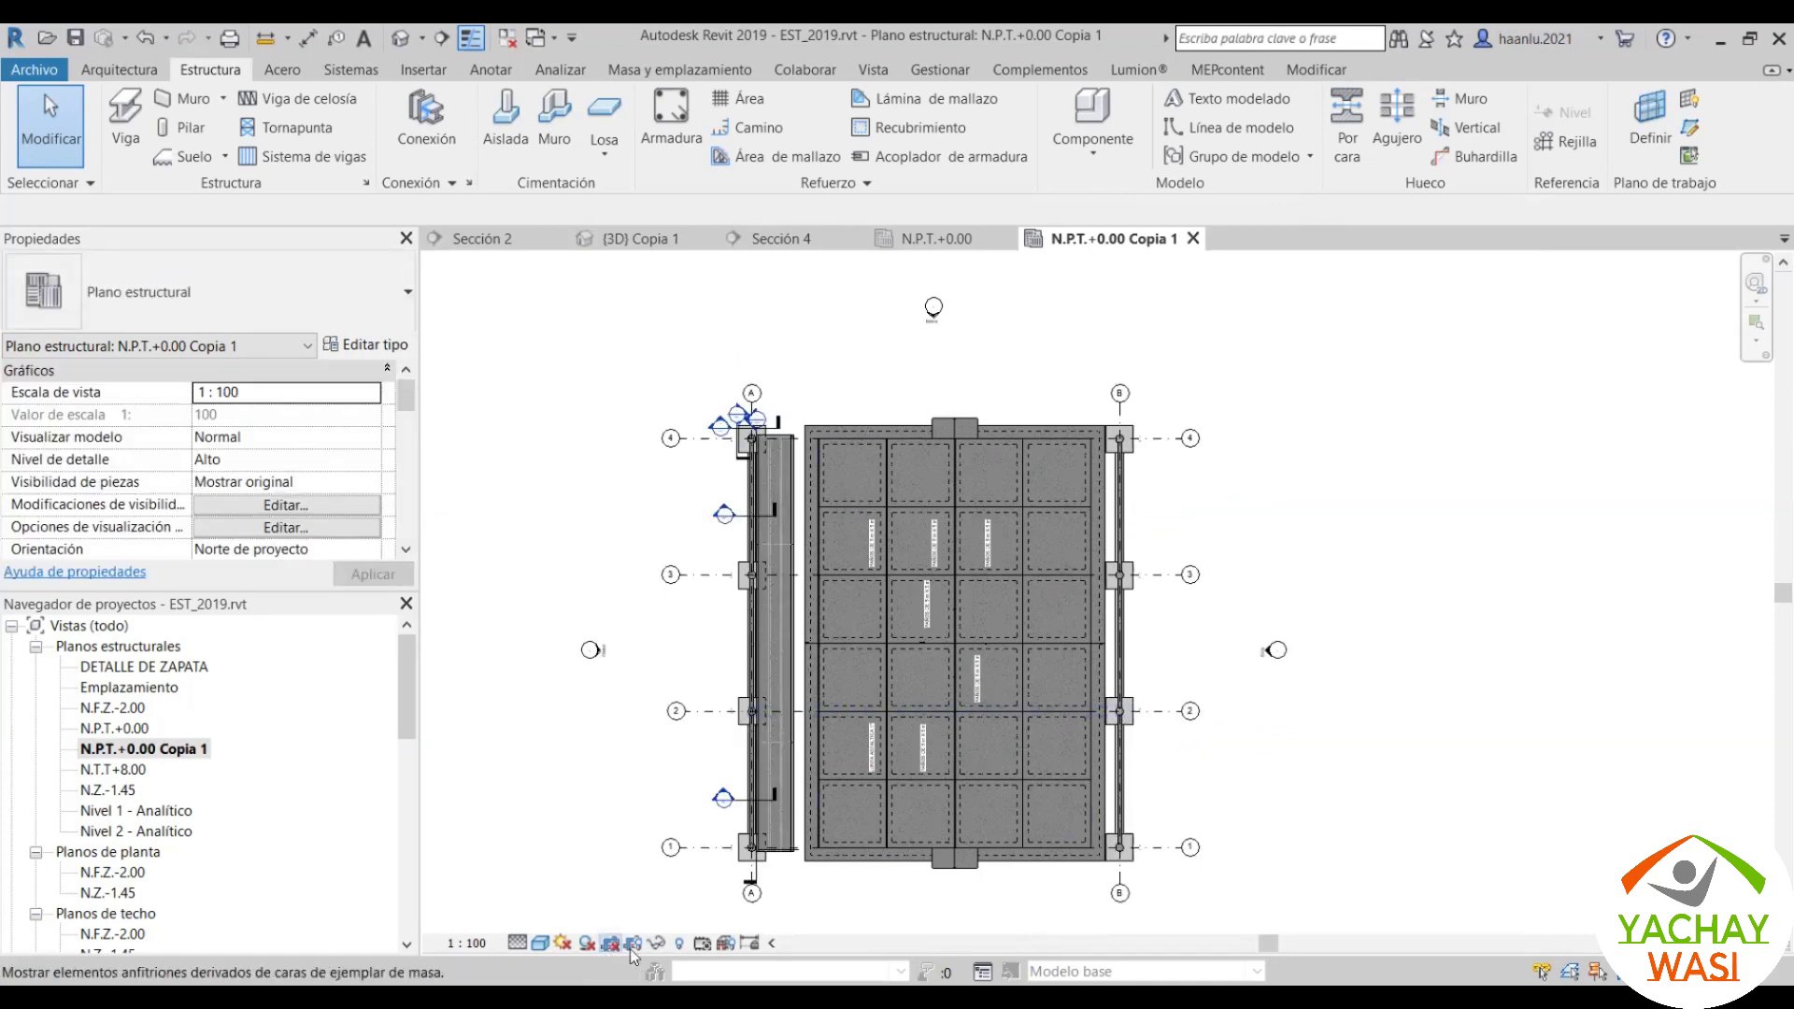
Step: Show the crop region and rotate it 90° so the plan lies landscape
{"action": "left_click", "coordinate": [646, 945]}
{"action": "left_click", "coordinate": [647, 949]}
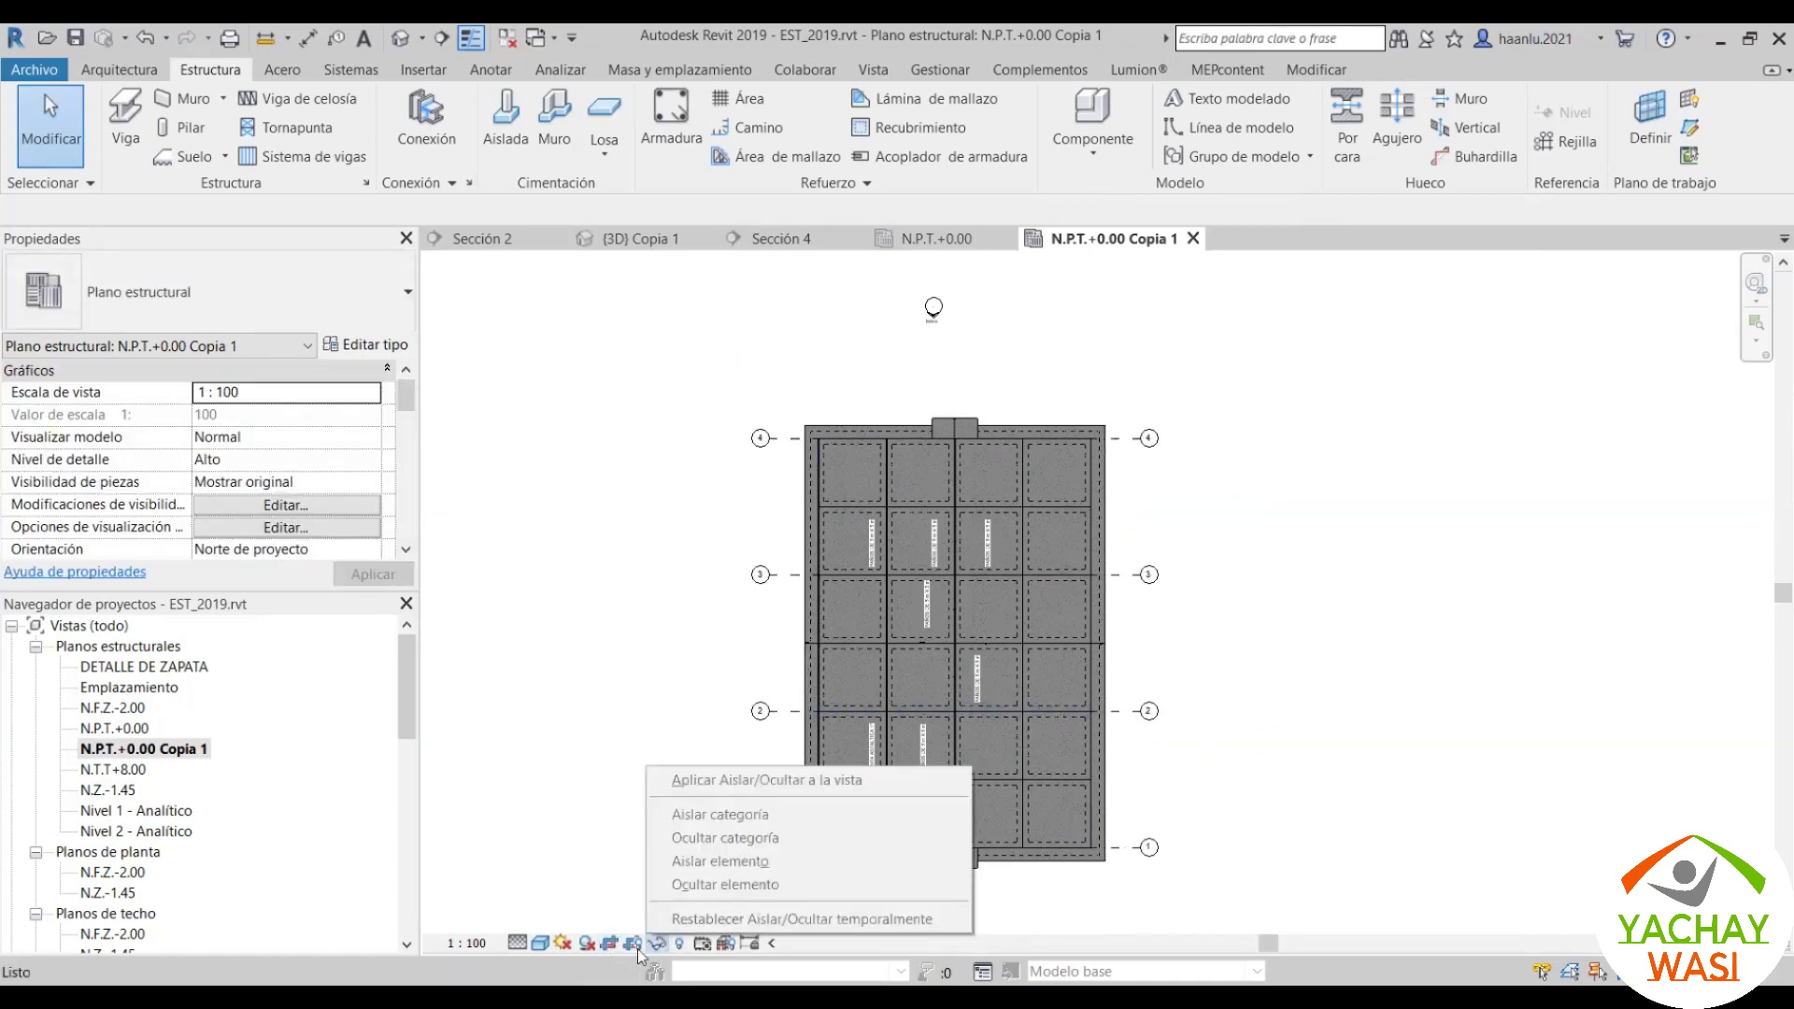
{"action": "left_click", "coordinate": [738, 776]}
{"action": "left_click", "coordinate": [1106, 444]}
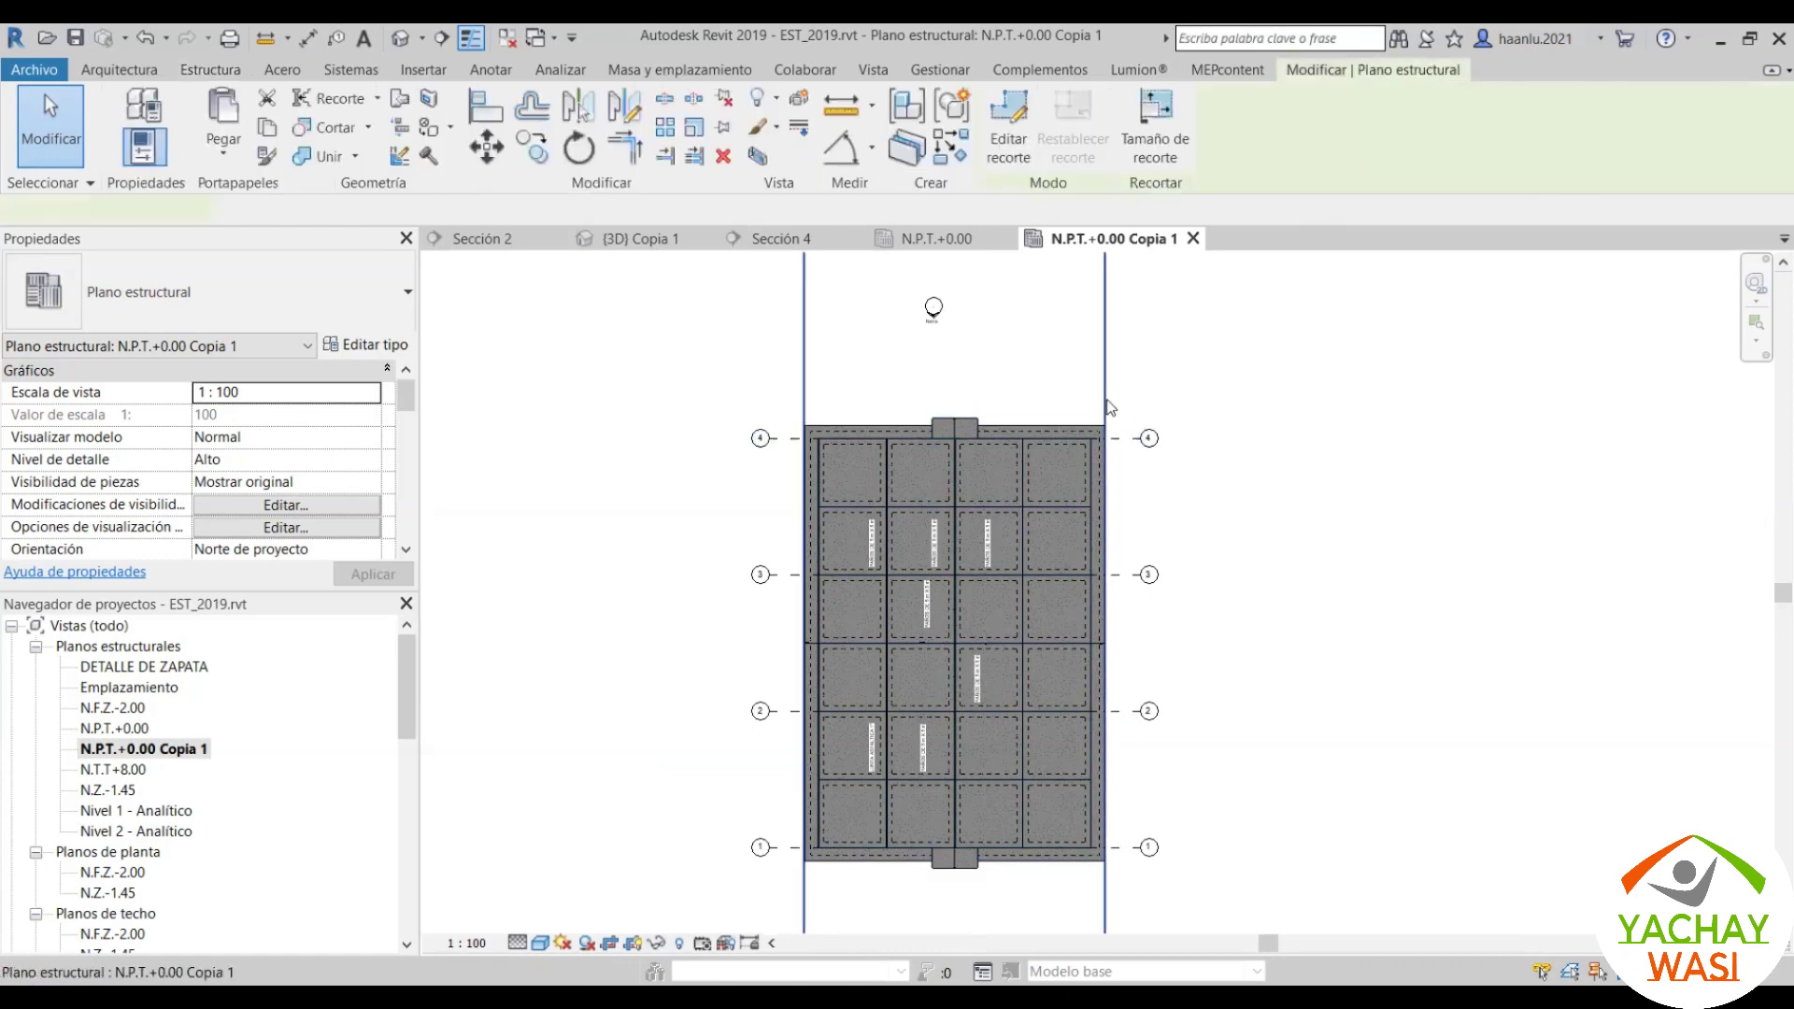
{"action": "left_click", "coordinate": [572, 153]}
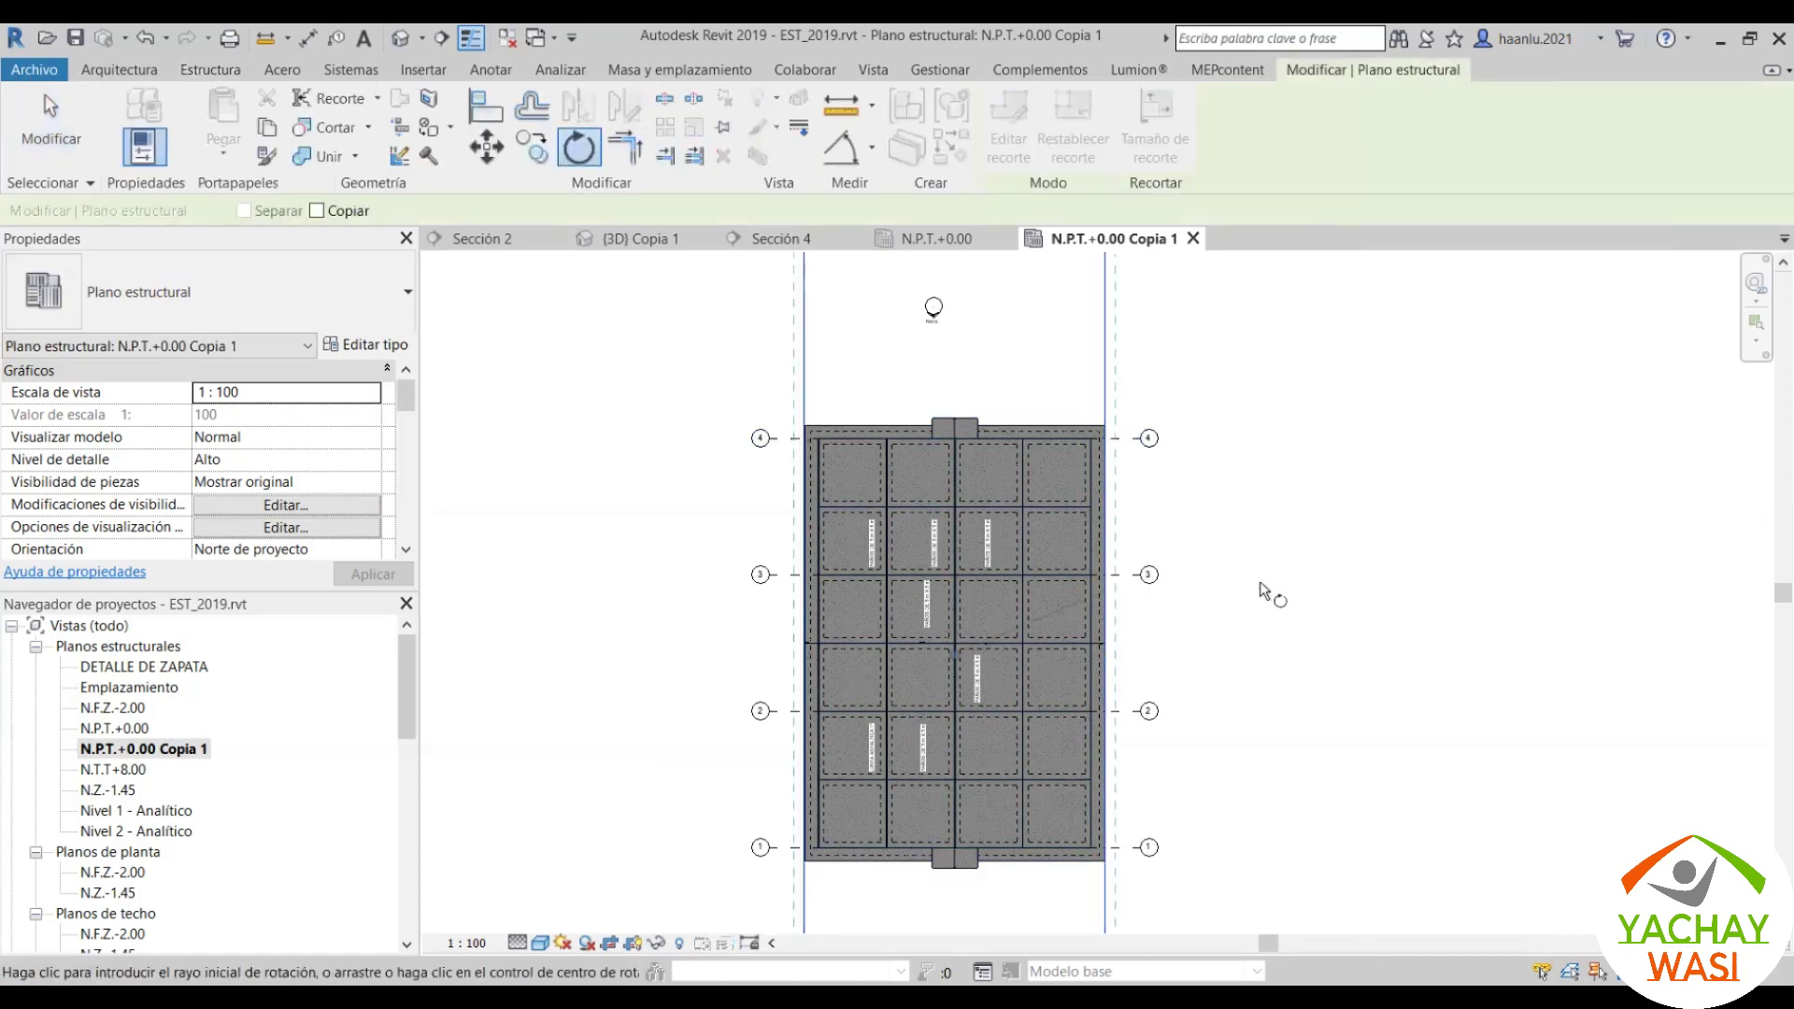
{"action": "left_click", "coordinate": [1224, 657]}
{"action": "scroll", "coordinate": [1154, 492], "scroll_direction": "down", "scroll_amount": 2}
{"action": "left_click", "coordinate": [1023, 815]}
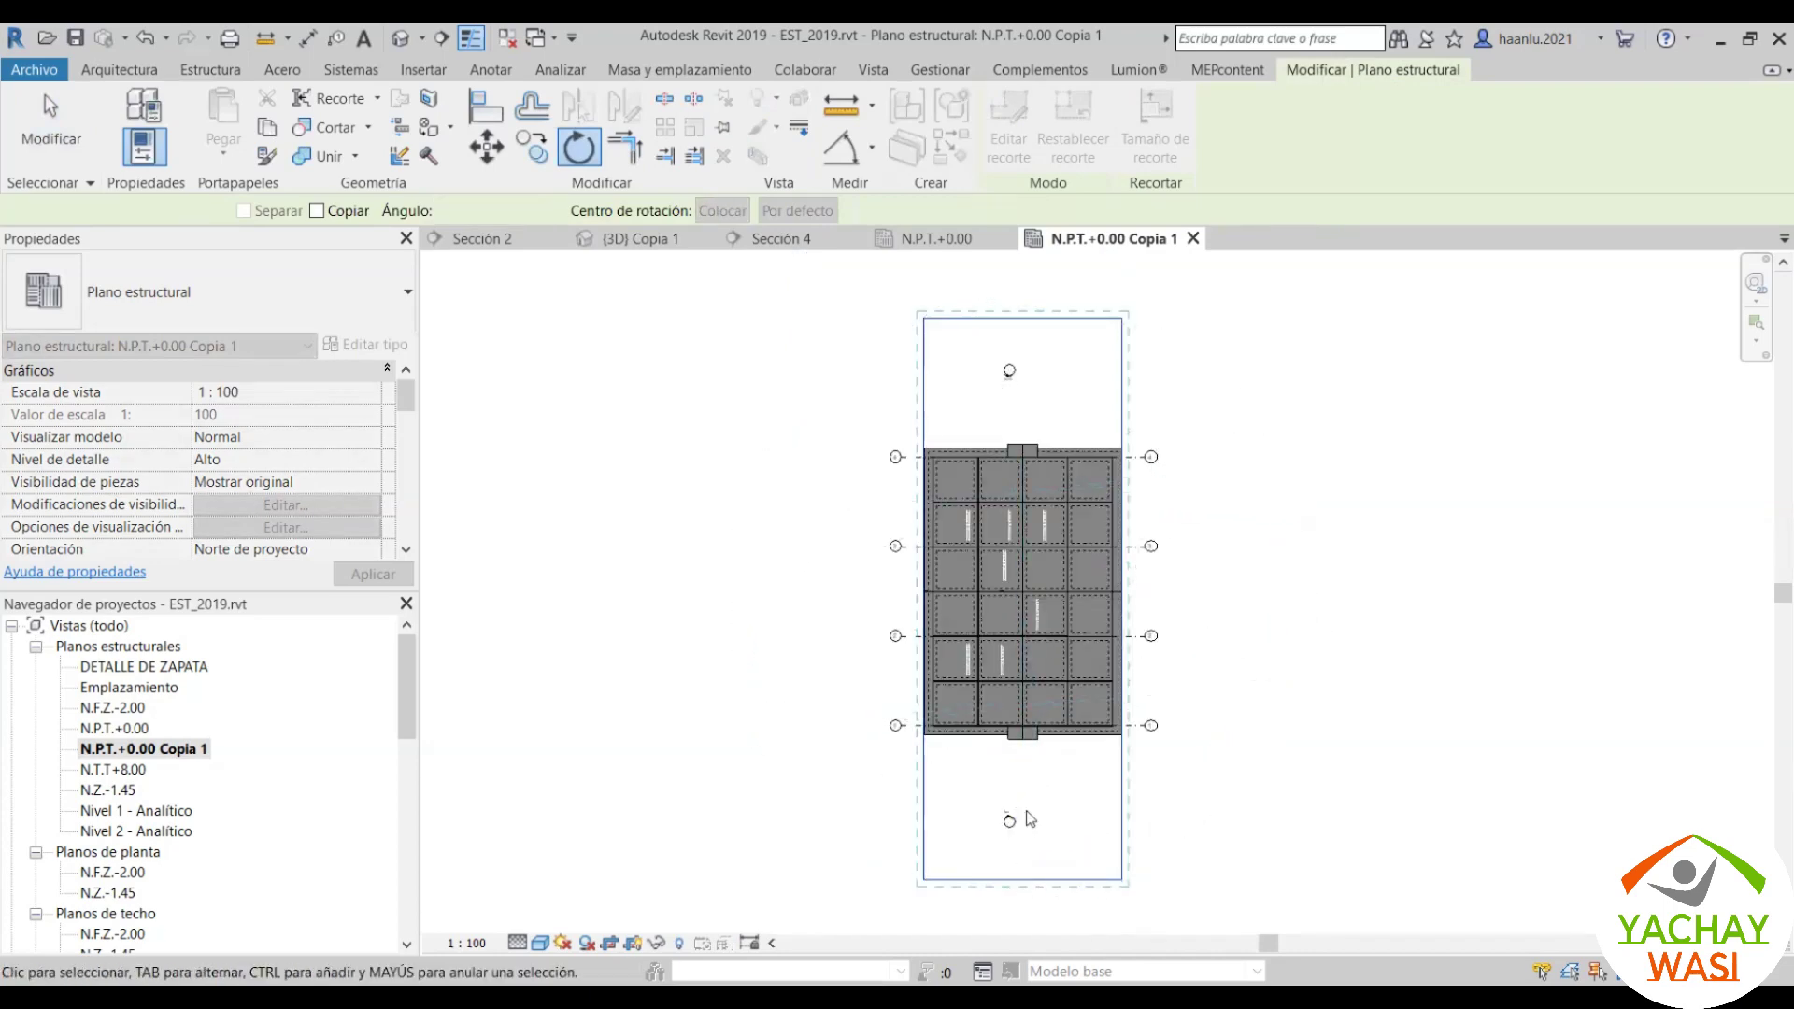
{"action": "left_click", "coordinate": [914, 801]}
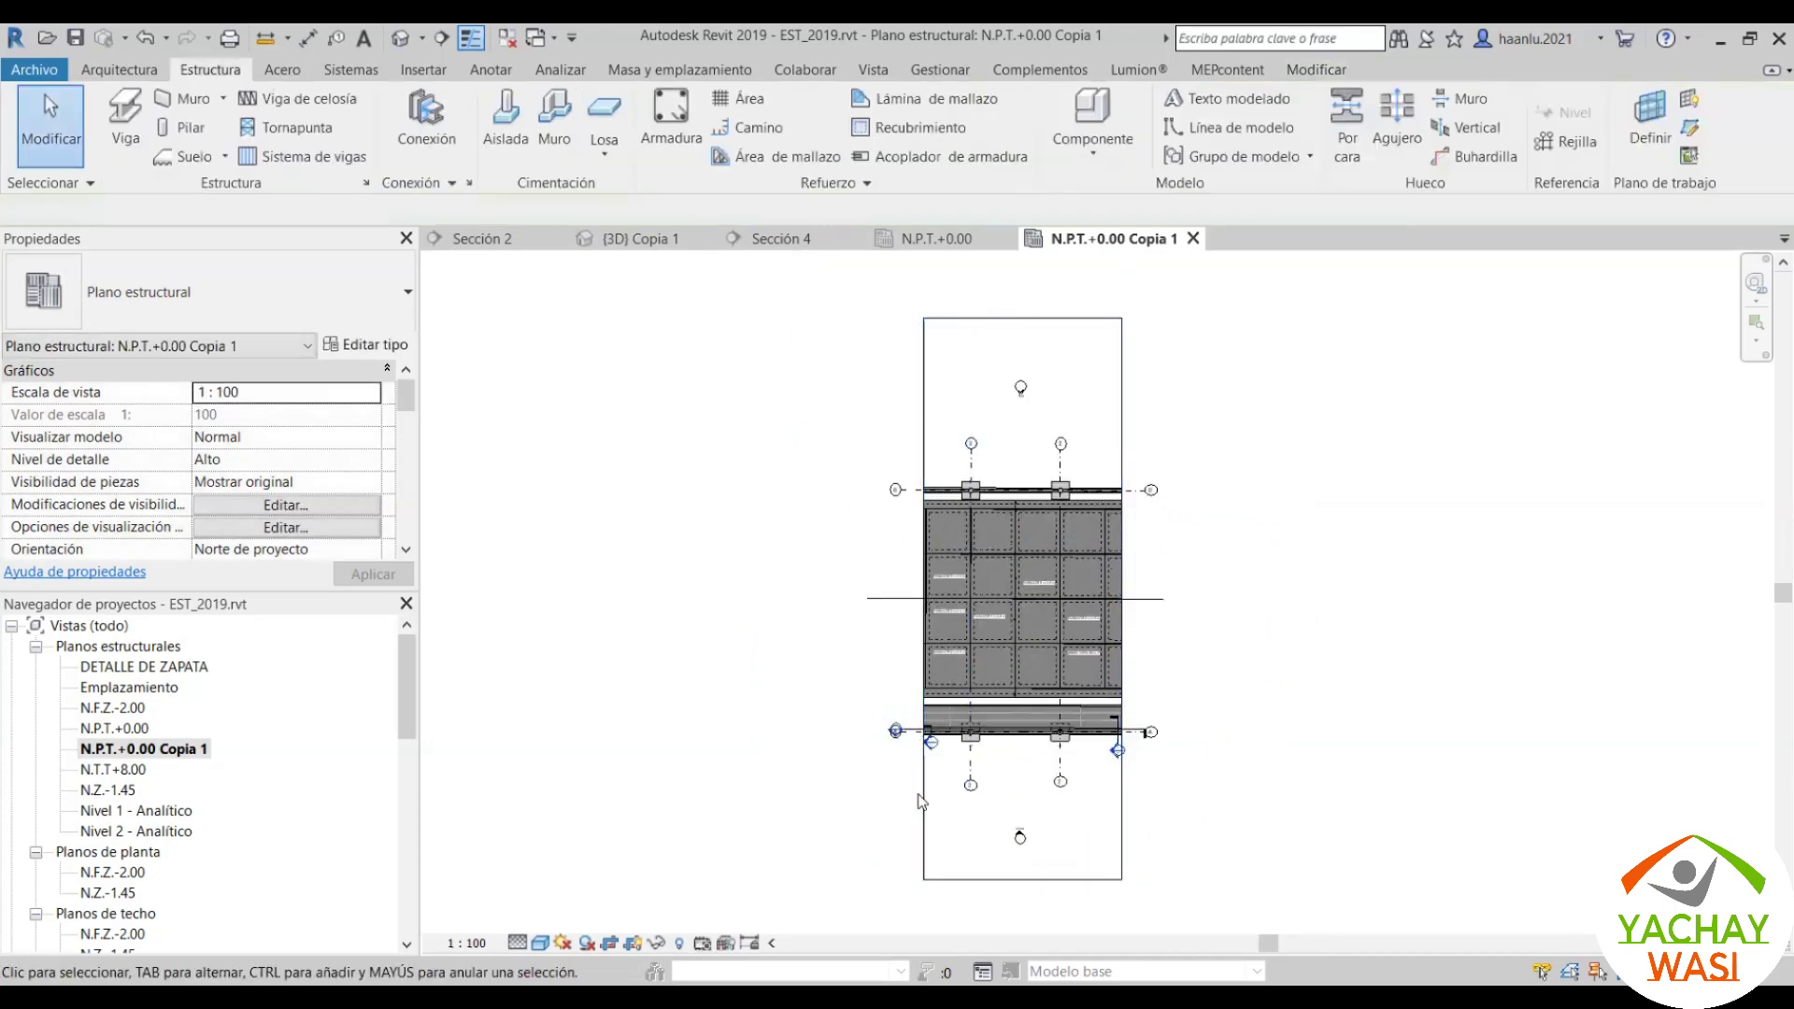
Step: Widen the crop left and right and pull its bottom edge up to the slab
{"action": "left_click", "coordinate": [923, 785]}
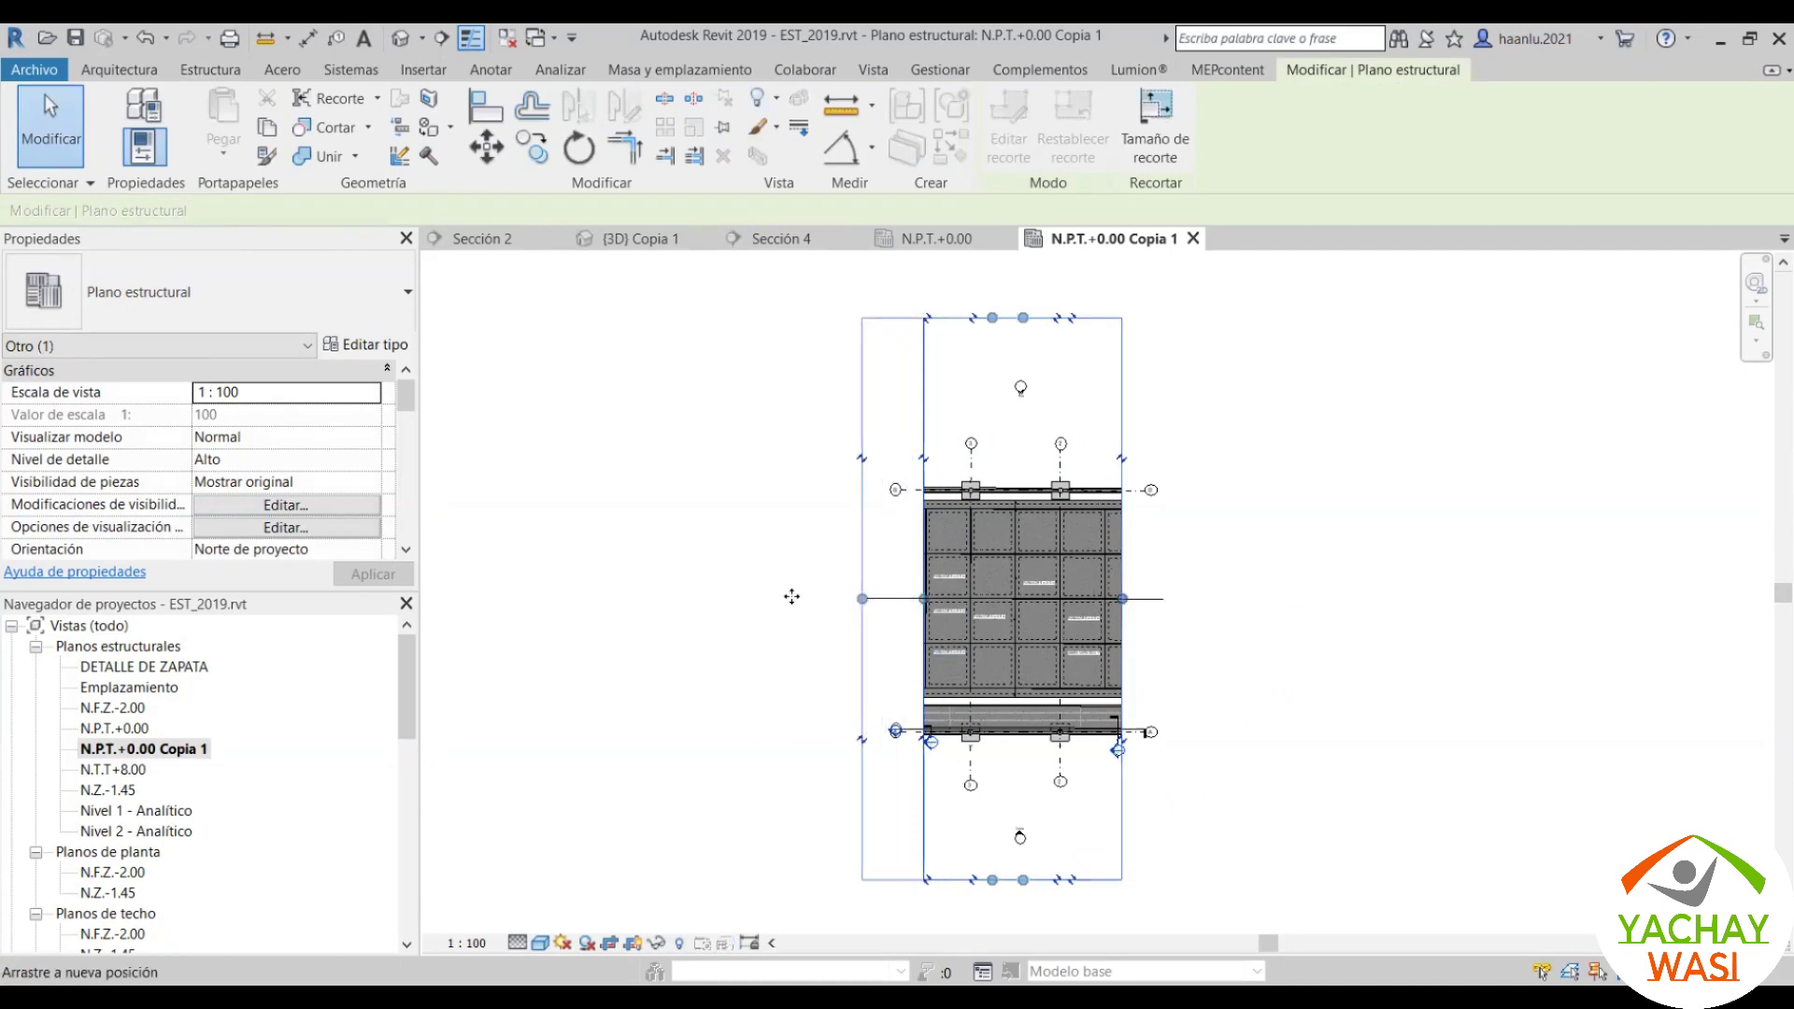
{"action": "left_click_drag", "start_coordinate": [925, 601], "coordinate": [787, 601]}
{"action": "scroll", "coordinate": [1029, 585], "scroll_direction": "up", "scroll_amount": 1}
{"action": "left_click_drag", "start_coordinate": [1138, 603], "coordinate": [1290, 604]}
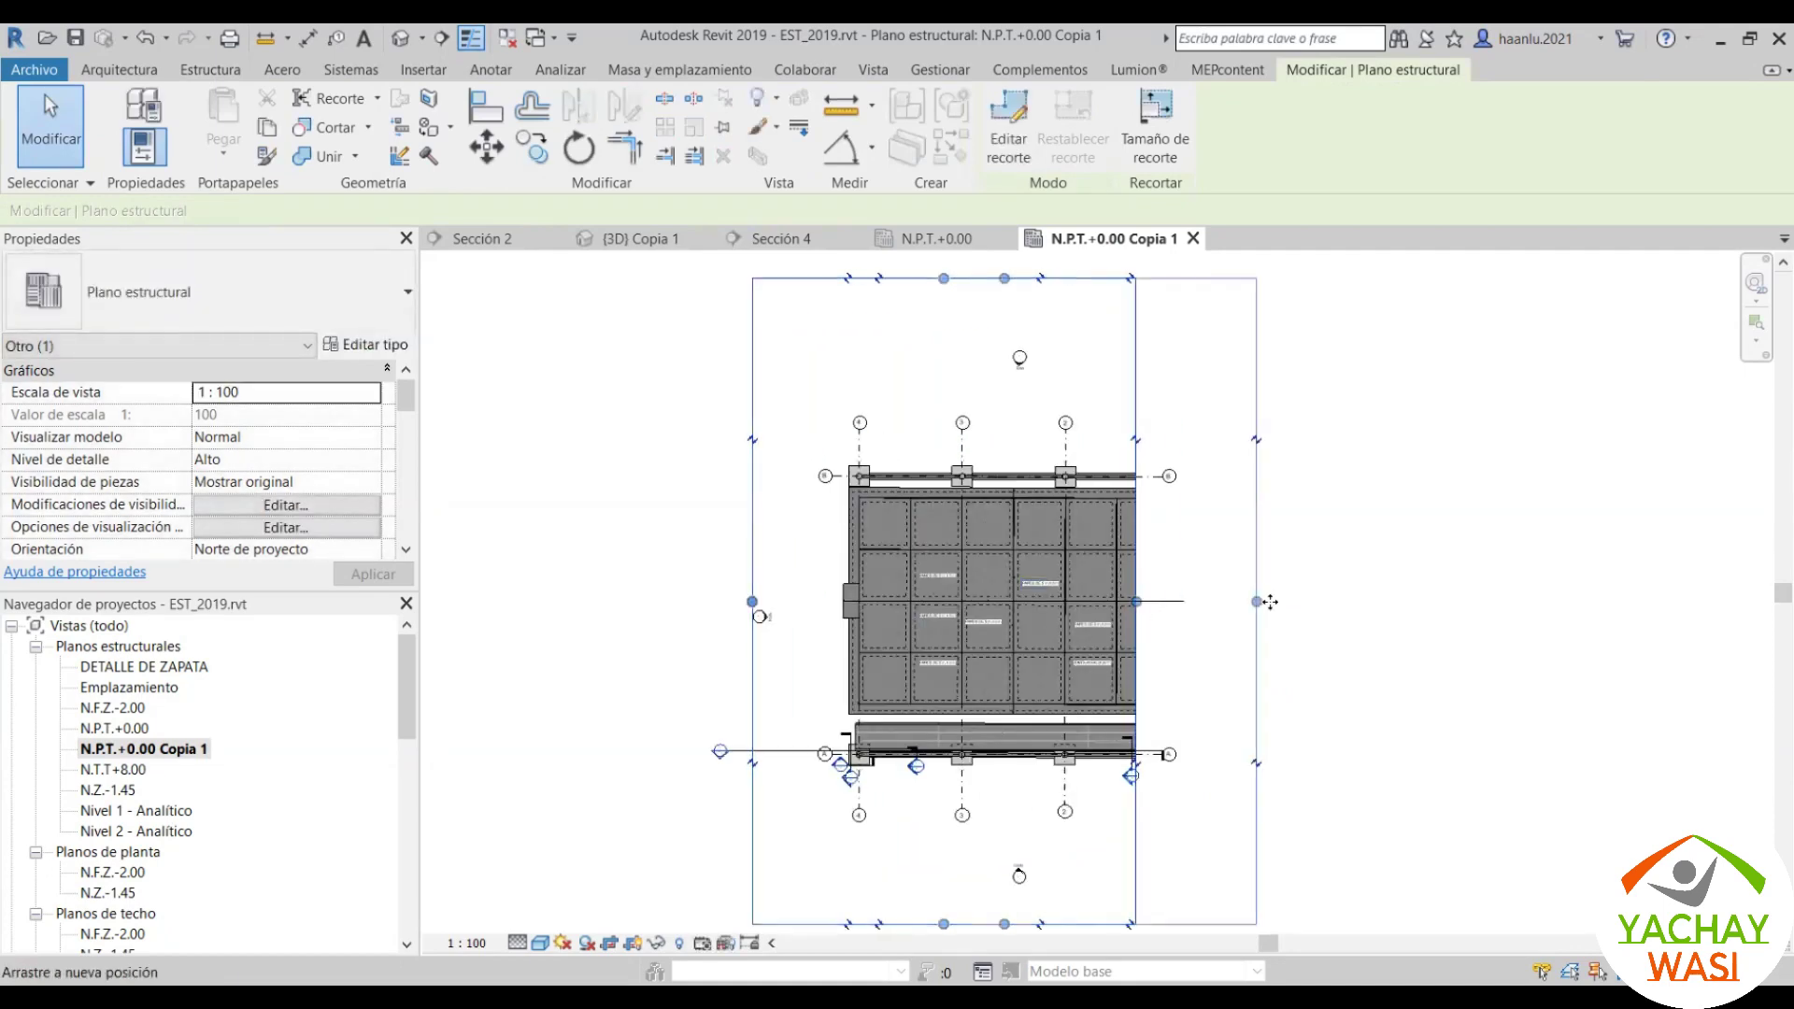
{"action": "scroll", "coordinate": [1035, 801], "scroll_direction": "down", "scroll_amount": 1}
{"action": "left_click_drag", "start_coordinate": [1036, 801], "coordinate": [1042, 656]}
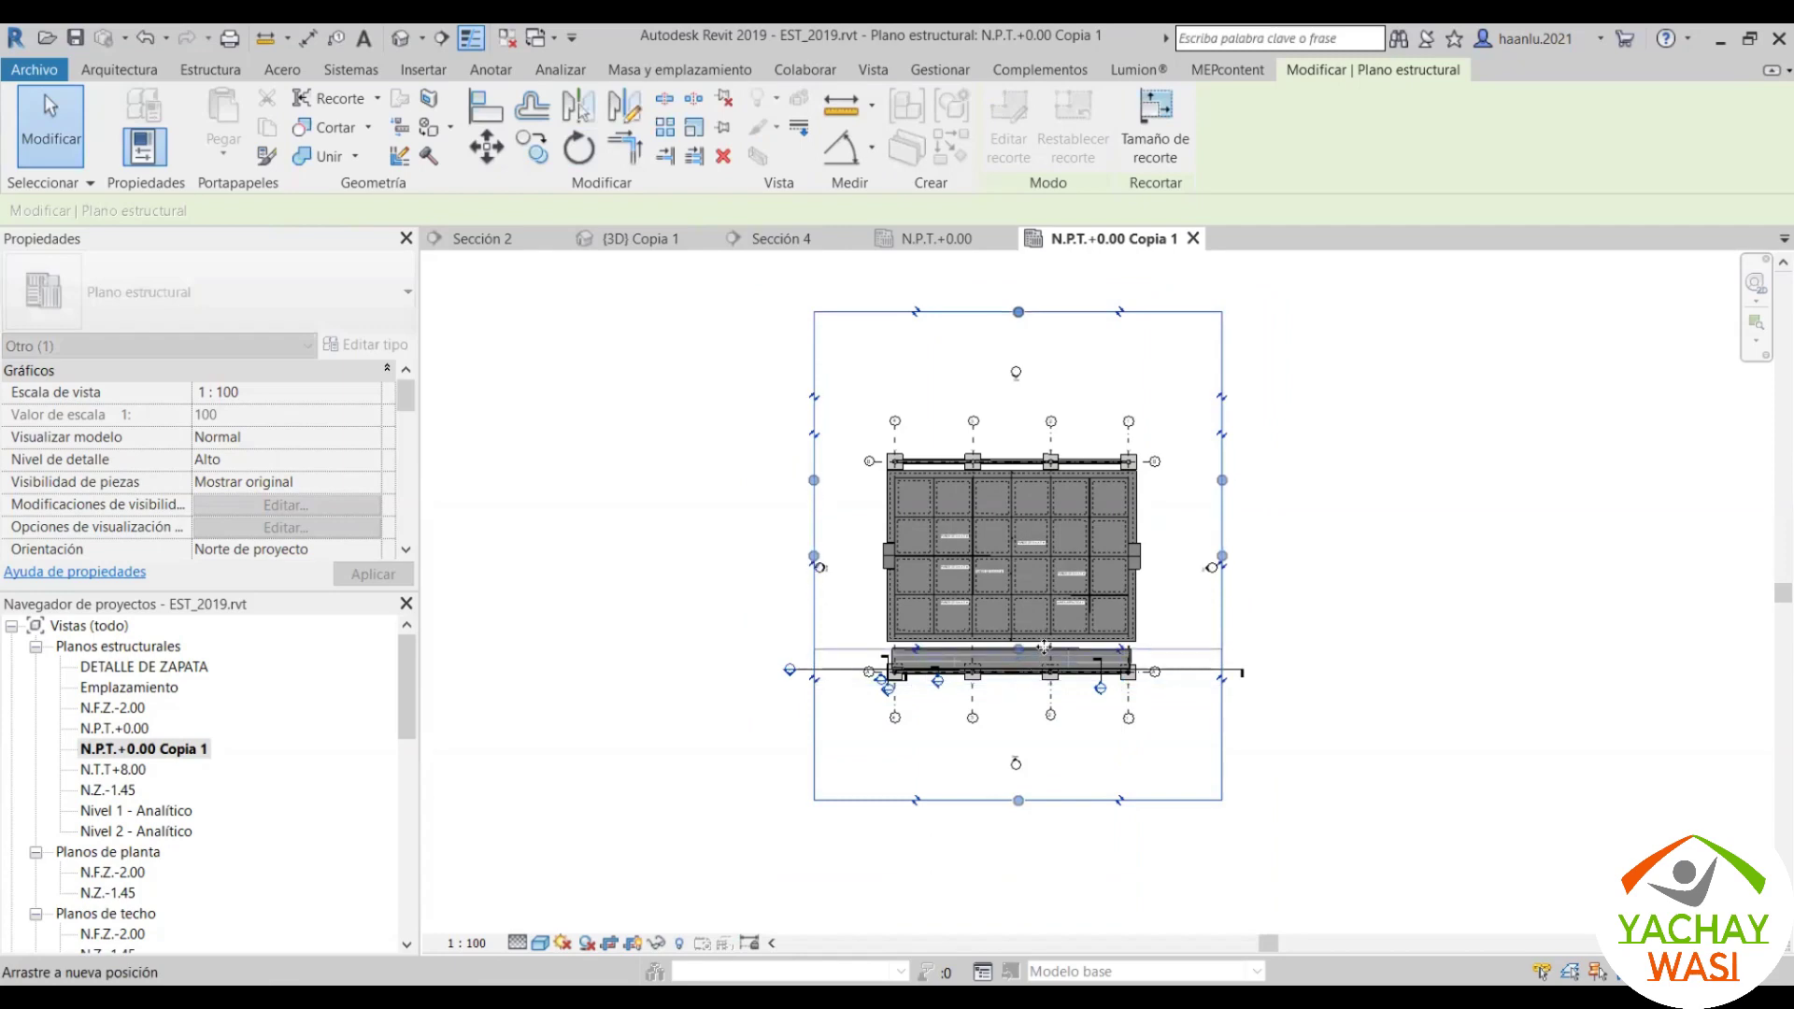
{"action": "left_click_drag", "start_coordinate": [1043, 656], "coordinate": [1042, 649]}
{"action": "scroll", "coordinate": [1004, 532], "scroll_direction": "up", "scroll_amount": 1}
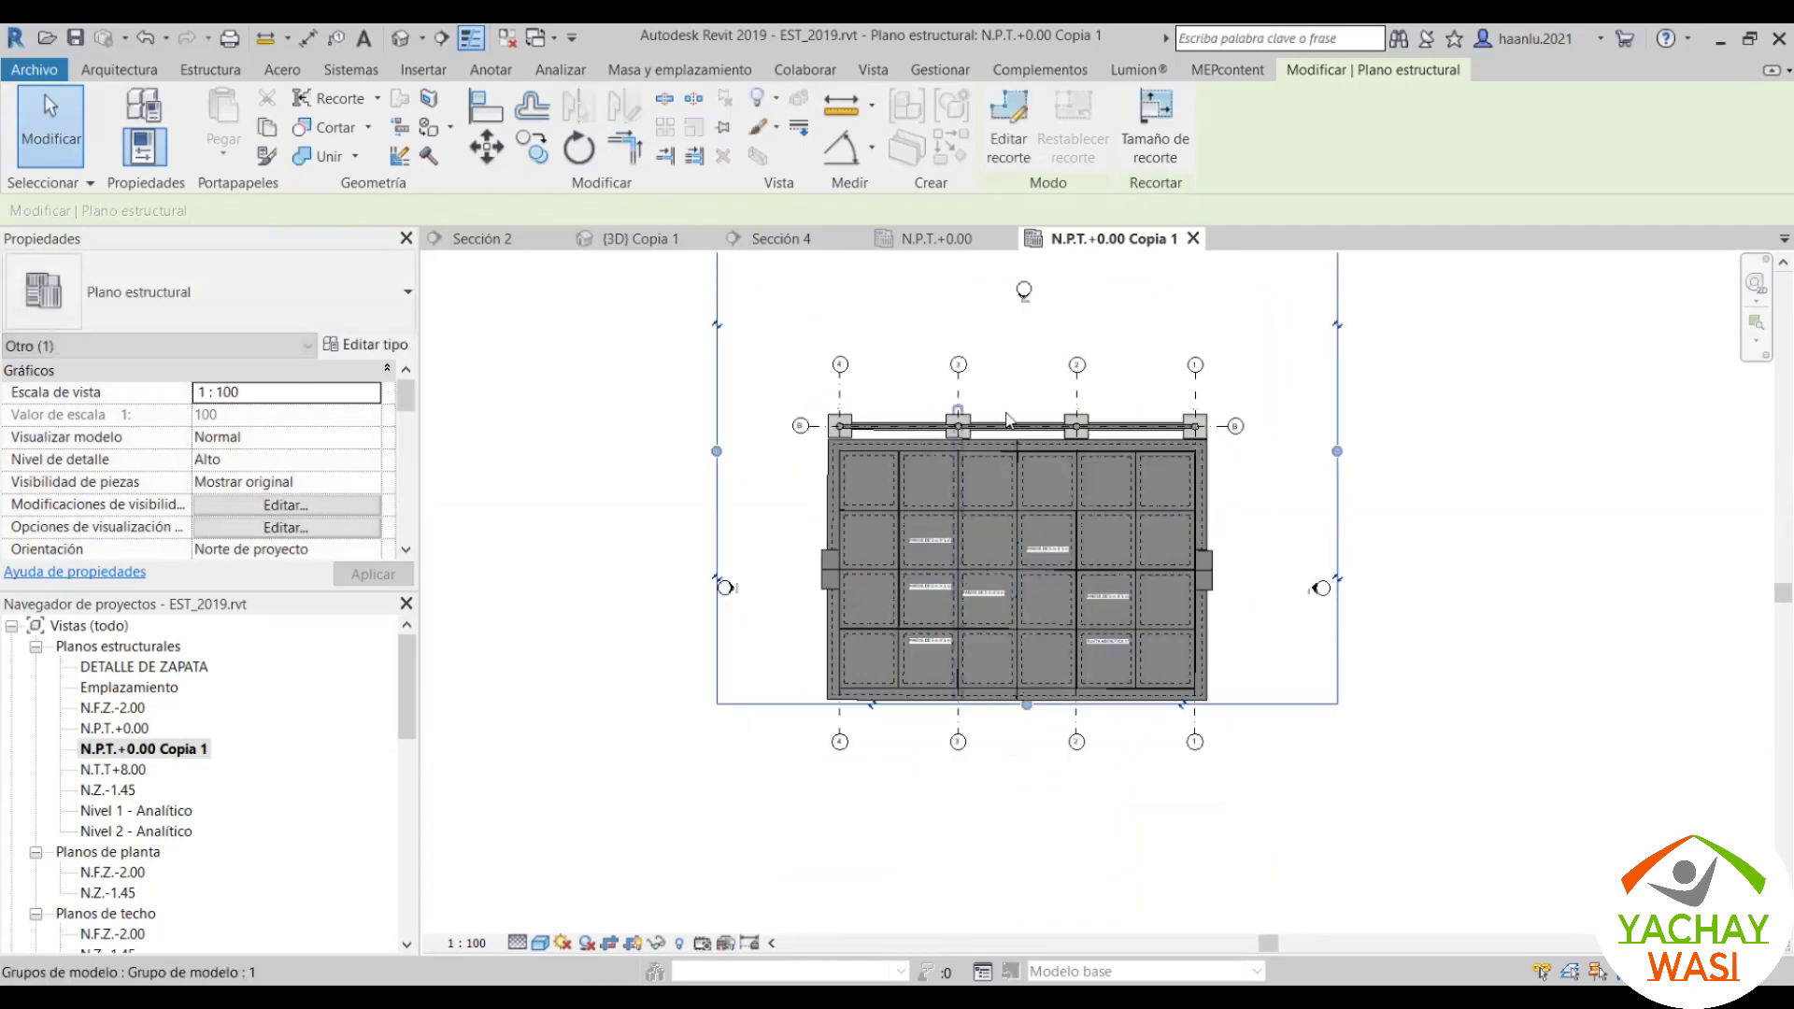
Step: Tighten the left and right crop edges to the slab, zoom to fit, and hide the crop region
{"action": "scroll", "coordinate": [1013, 439], "scroll_direction": "down", "scroll_amount": 1}
{"action": "scroll", "coordinate": [1000, 474], "scroll_direction": "up", "scroll_amount": 2}
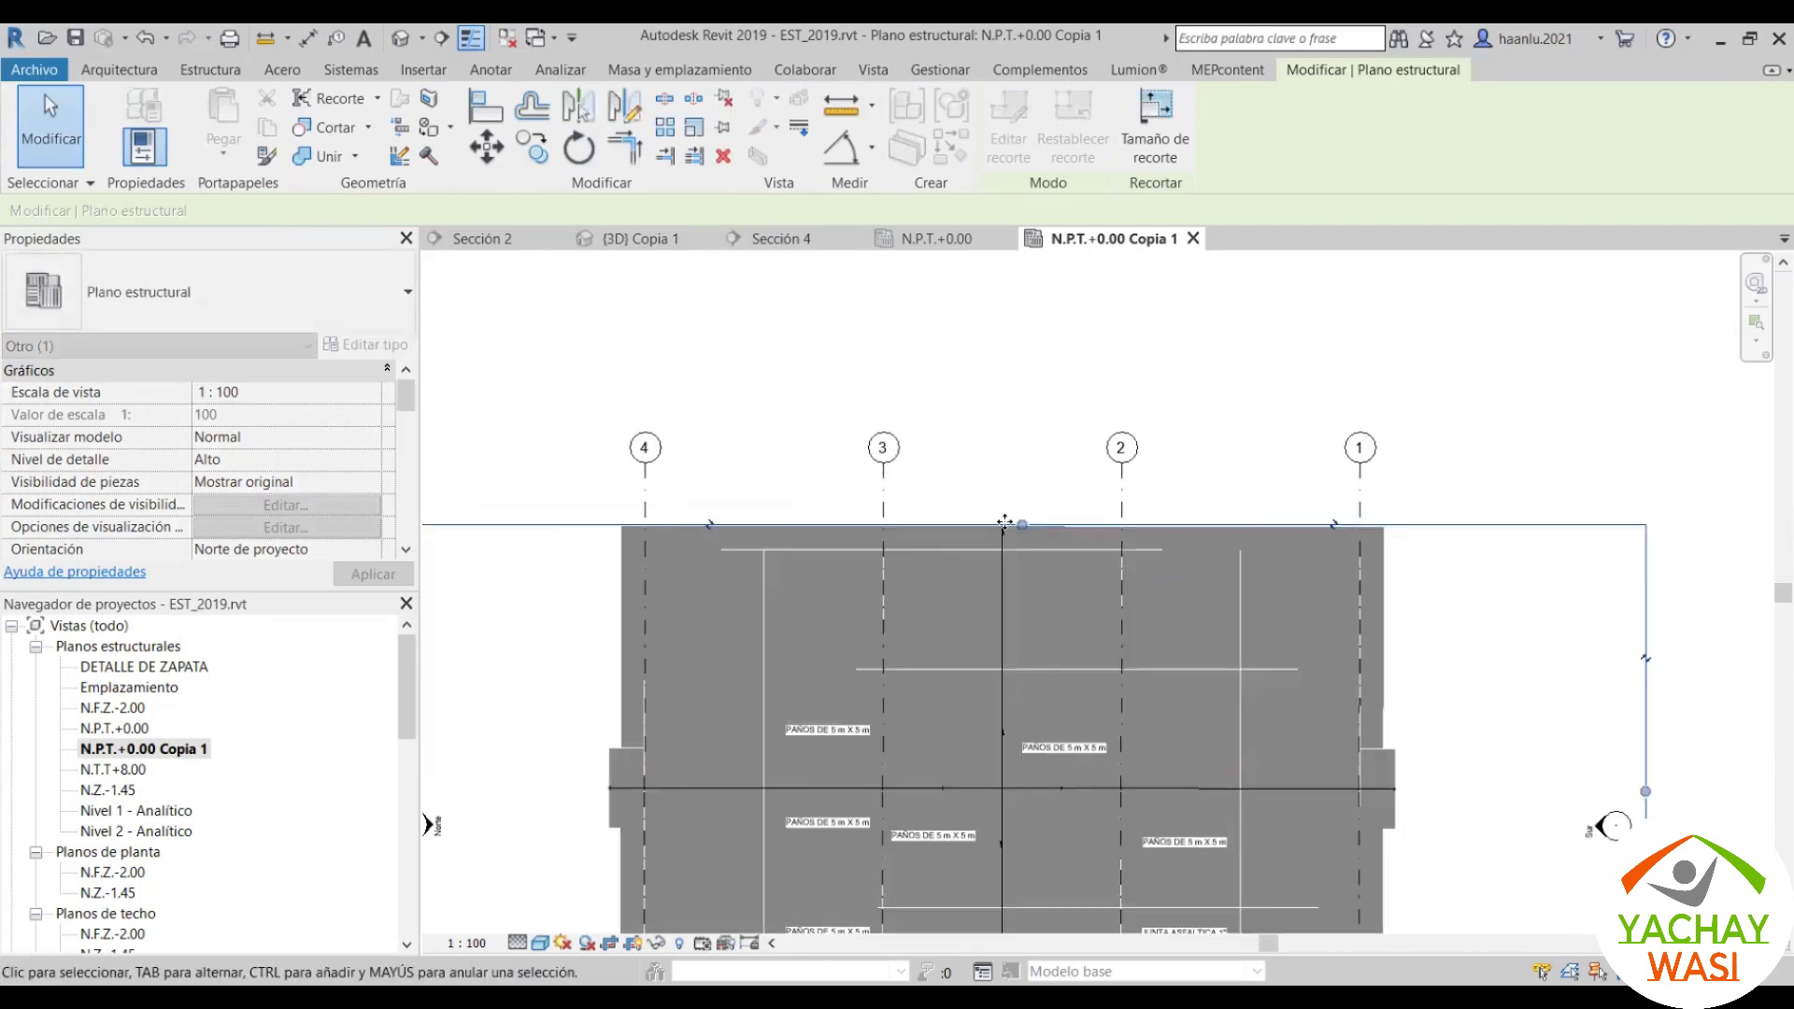
{"action": "scroll", "coordinate": [981, 561], "scroll_direction": "up", "scroll_amount": 2}
{"action": "scroll", "coordinate": [943, 588], "scroll_direction": "down", "scroll_amount": 3}
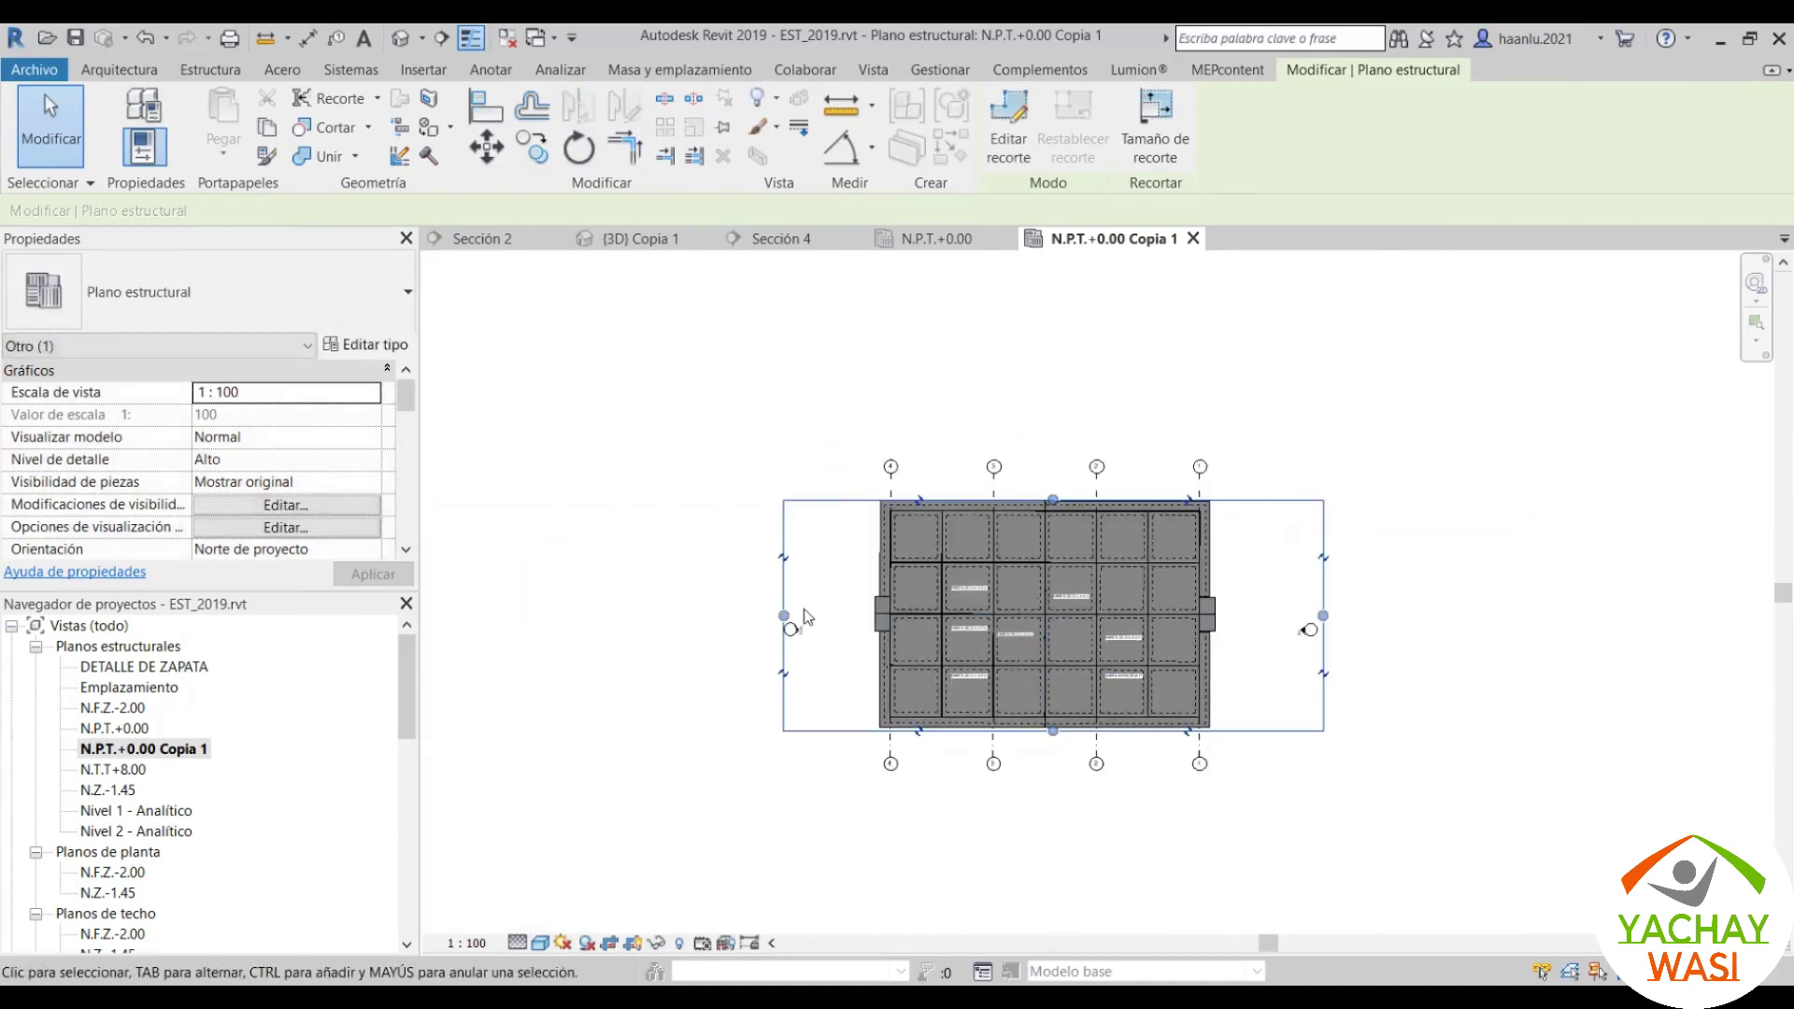
{"action": "left_click_drag", "start_coordinate": [783, 616], "coordinate": [865, 615]}
{"action": "scroll", "coordinate": [1269, 632], "scroll_direction": "up", "scroll_amount": 1}
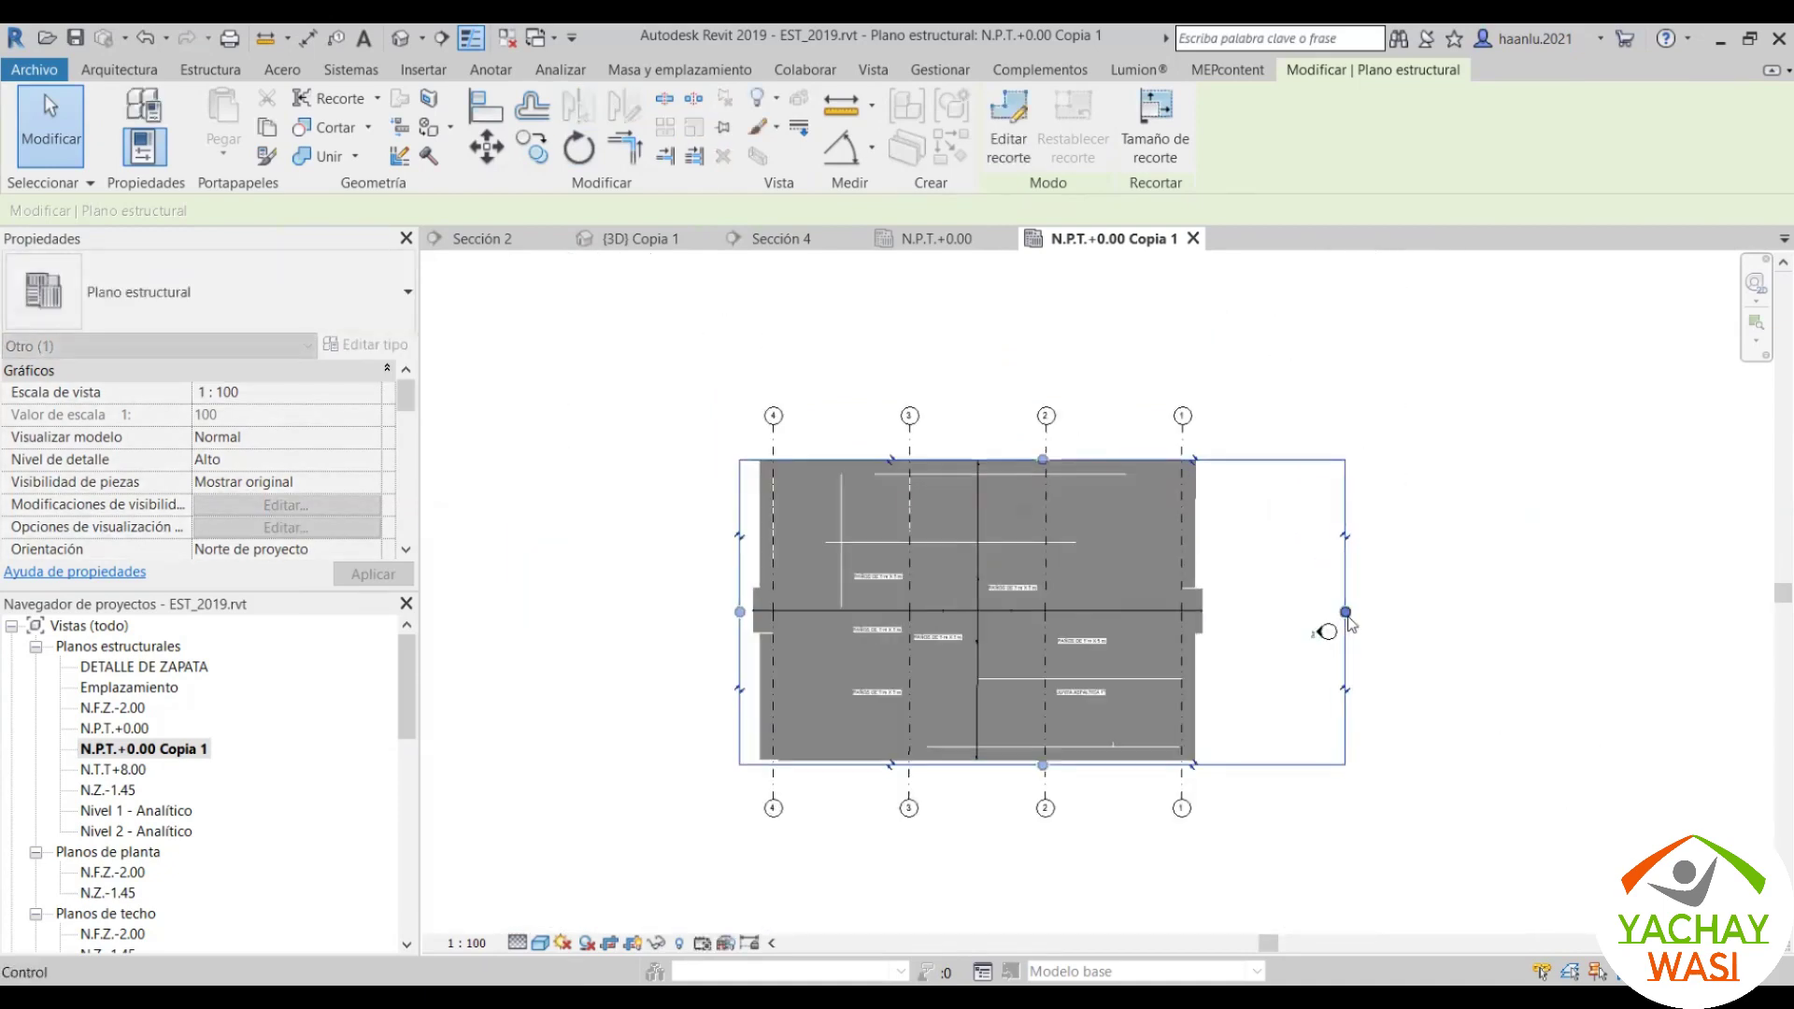
{"action": "left_click_drag", "start_coordinate": [1340, 612], "coordinate": [1209, 612]}
{"action": "left_click", "coordinate": [1486, 643]}
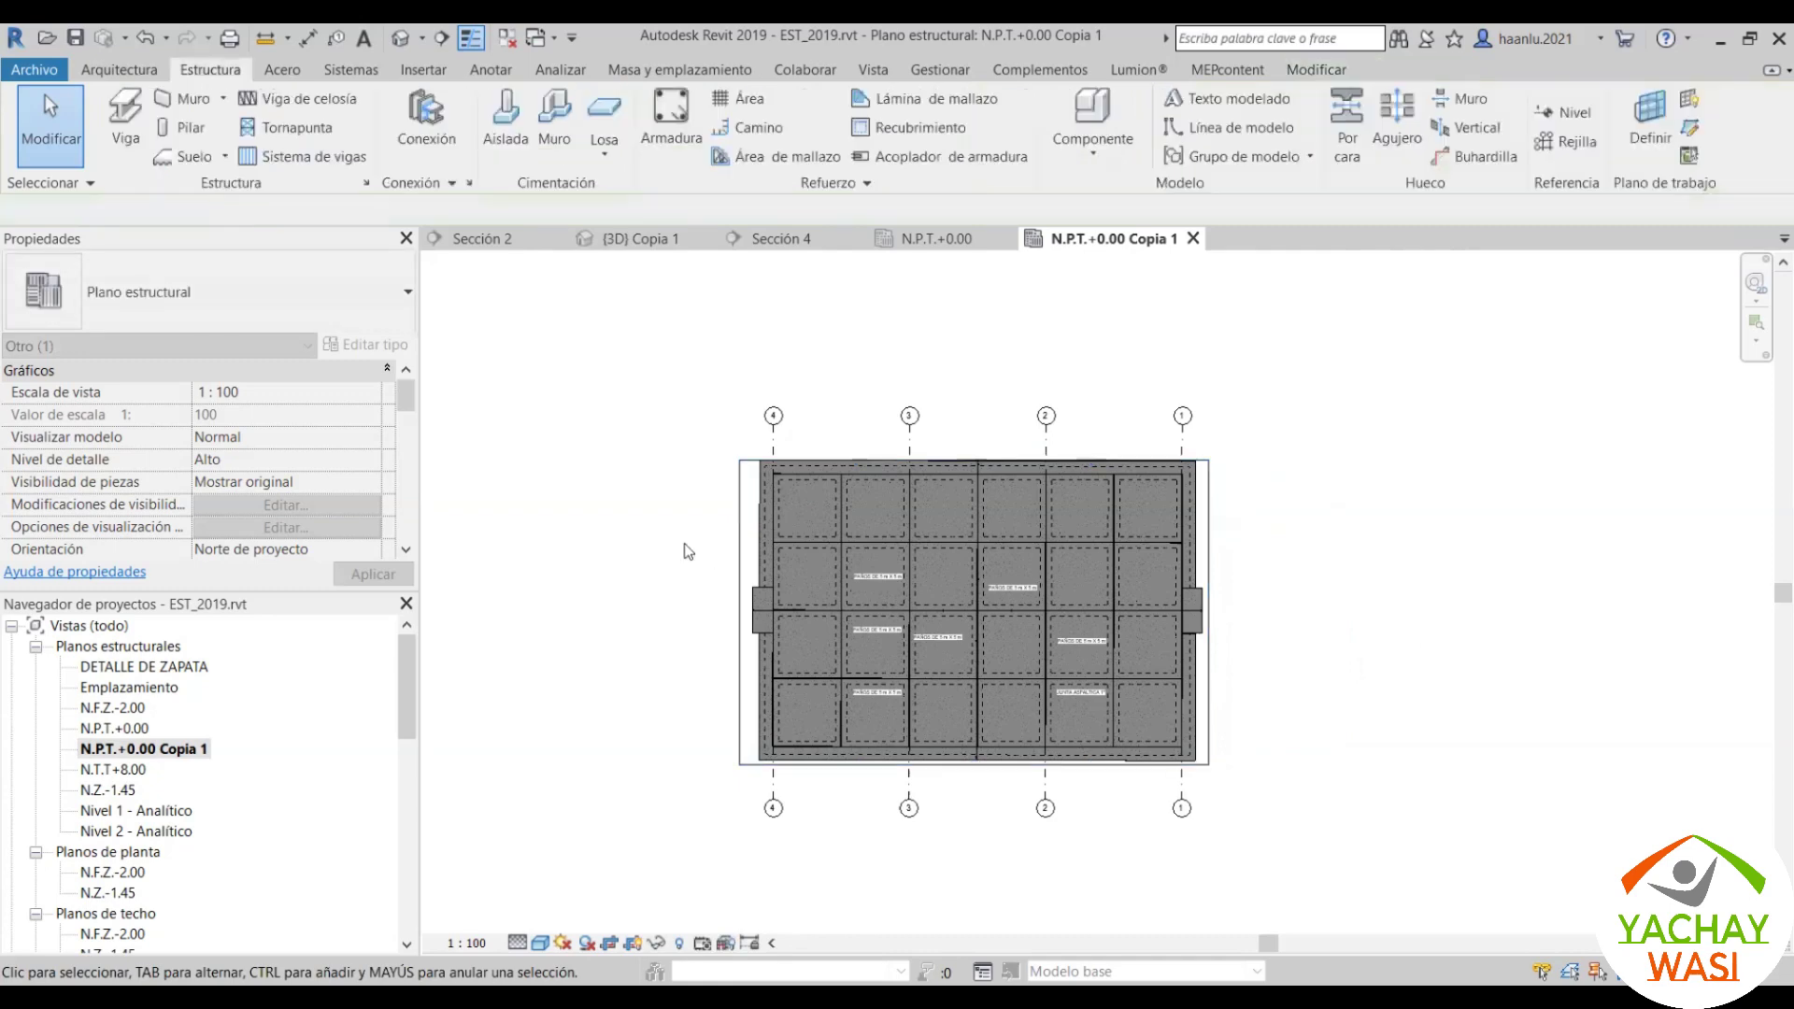
{"action": "key", "text": "z"}
{"action": "key", "text": "f"}
{"action": "left_click", "coordinate": [632, 944]}
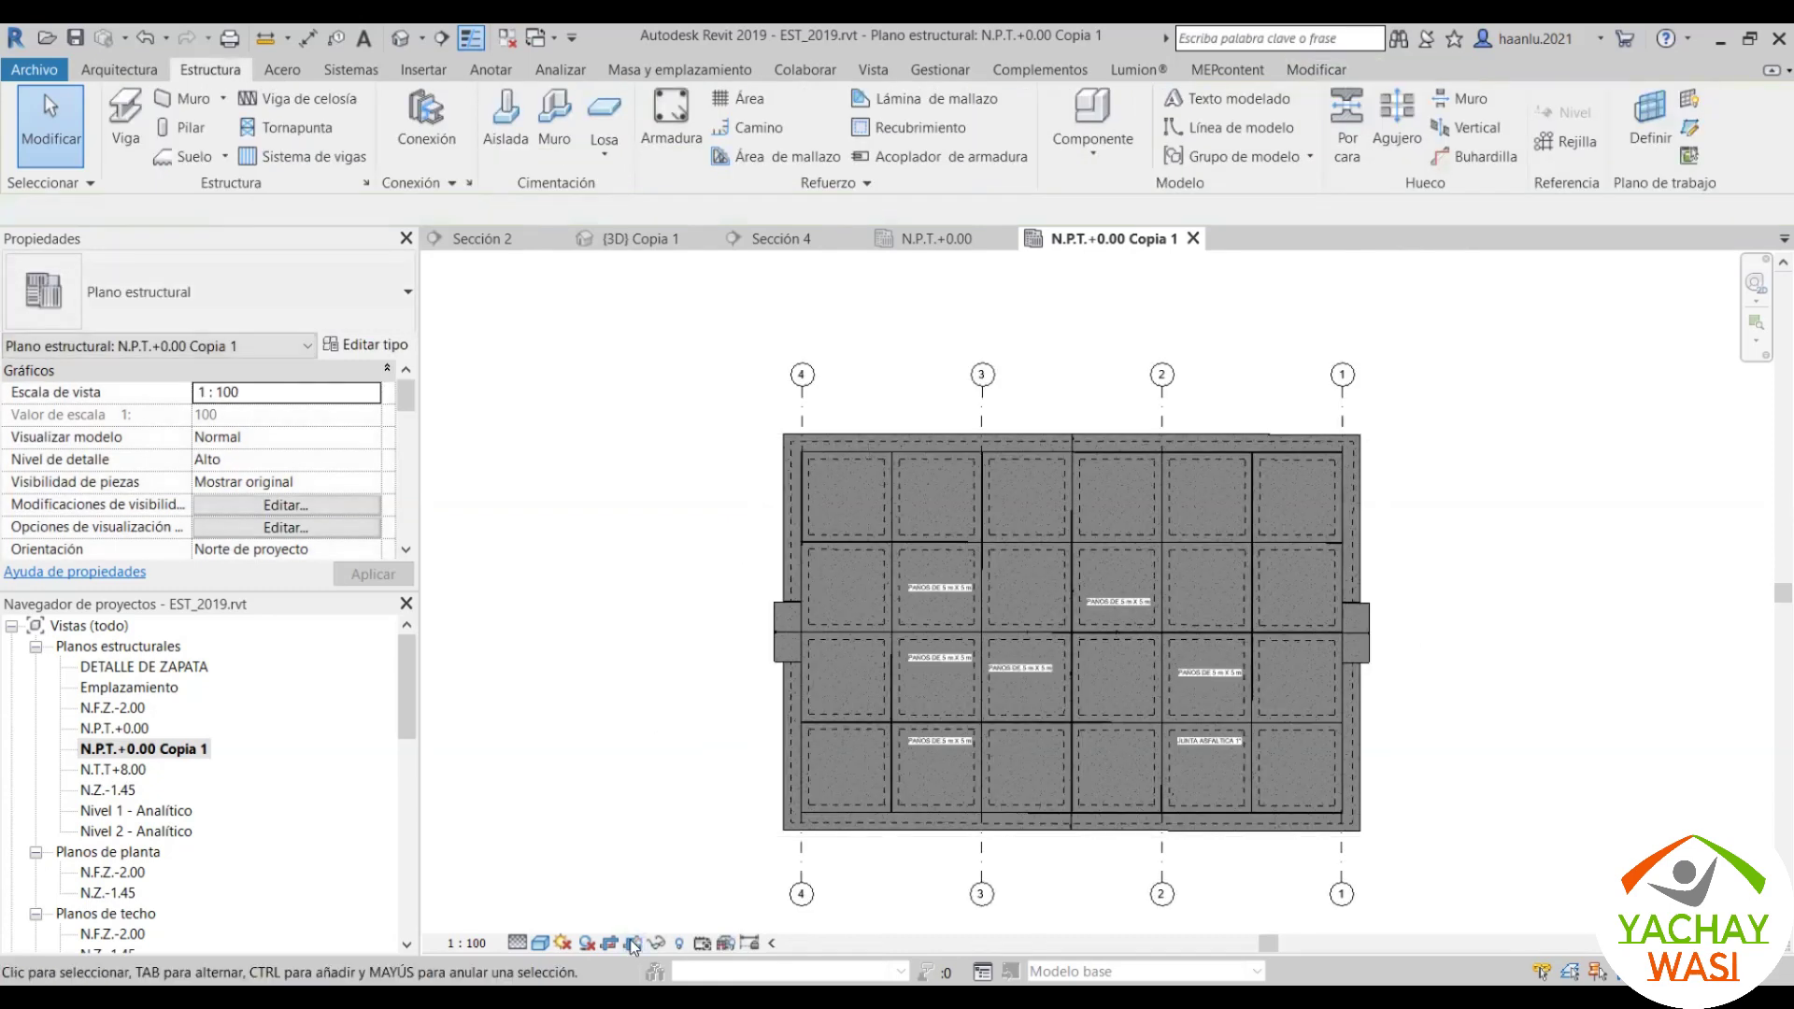
Step: Open sheet S.2 - CIMENTACION and select the N.P.T.+0.00 Copia 1 plan in the browser
{"action": "scroll", "coordinate": [210, 755], "scroll_direction": "down", "scroll_amount": 3}
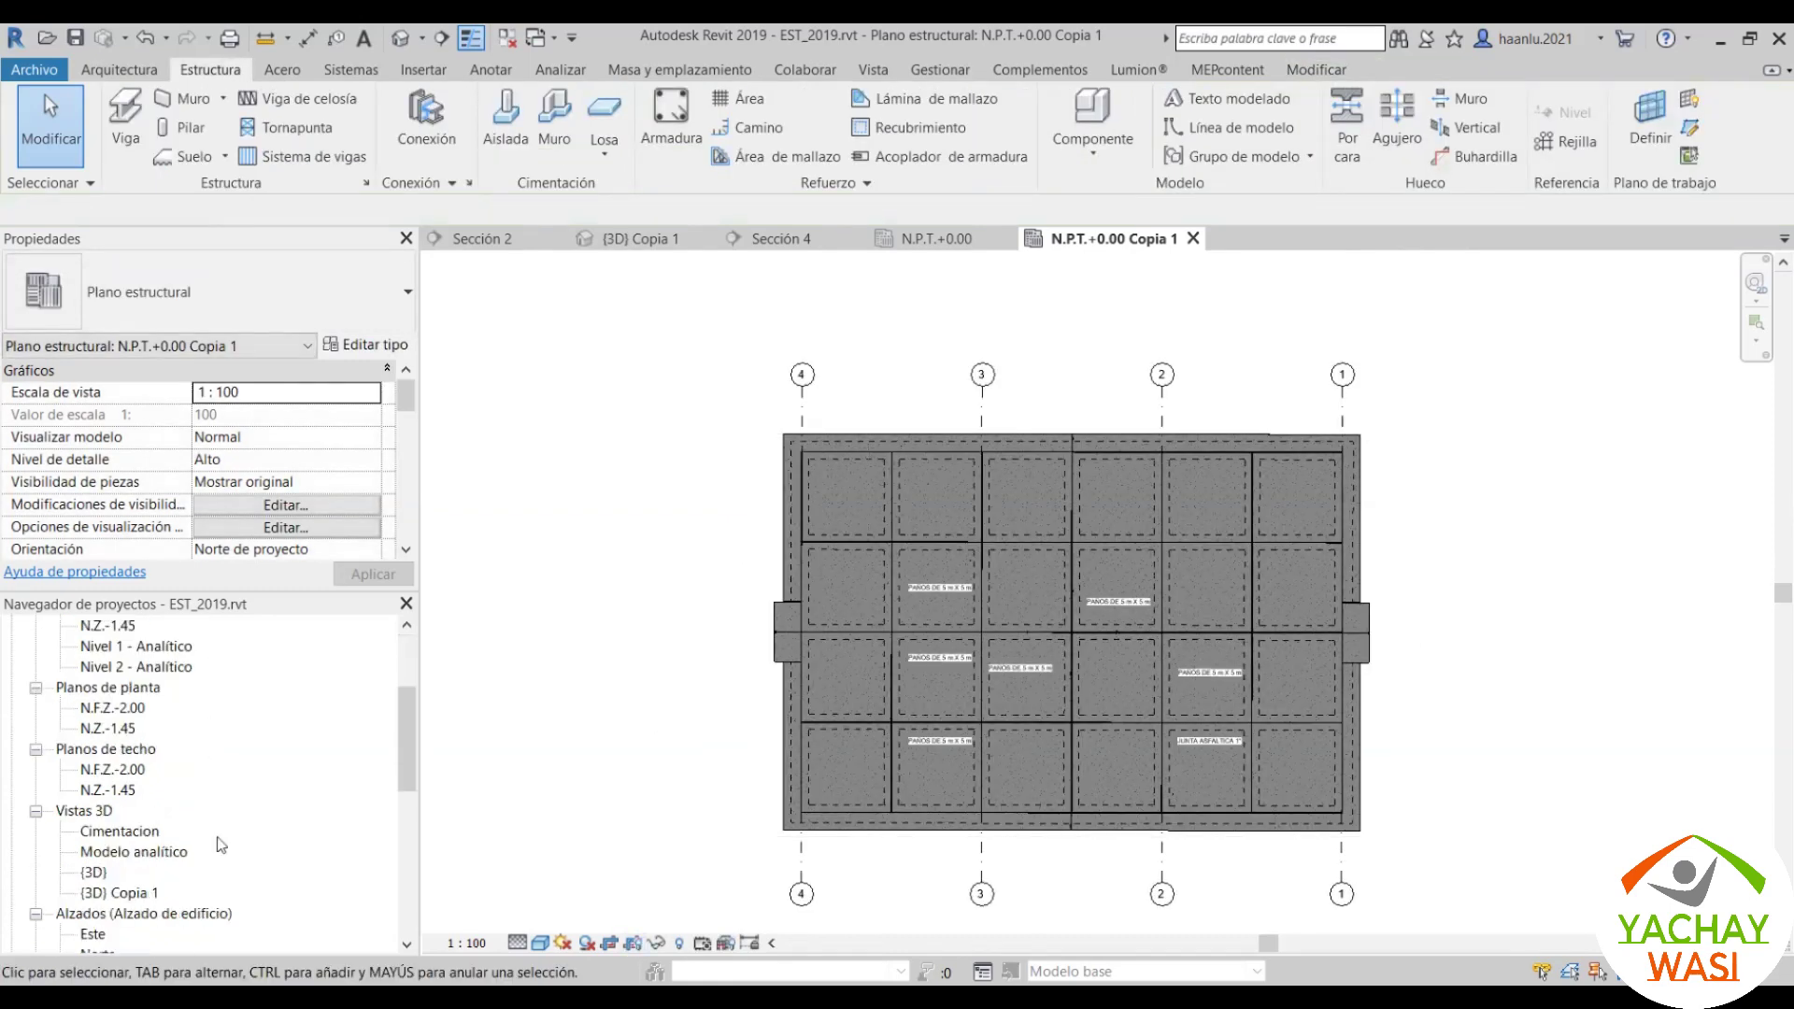
{"action": "scroll", "coordinate": [215, 803], "scroll_direction": "down", "scroll_amount": 2}
{"action": "scroll", "coordinate": [222, 860], "scroll_direction": "down", "scroll_amount": 4}
{"action": "double_click", "coordinate": [136, 872]}
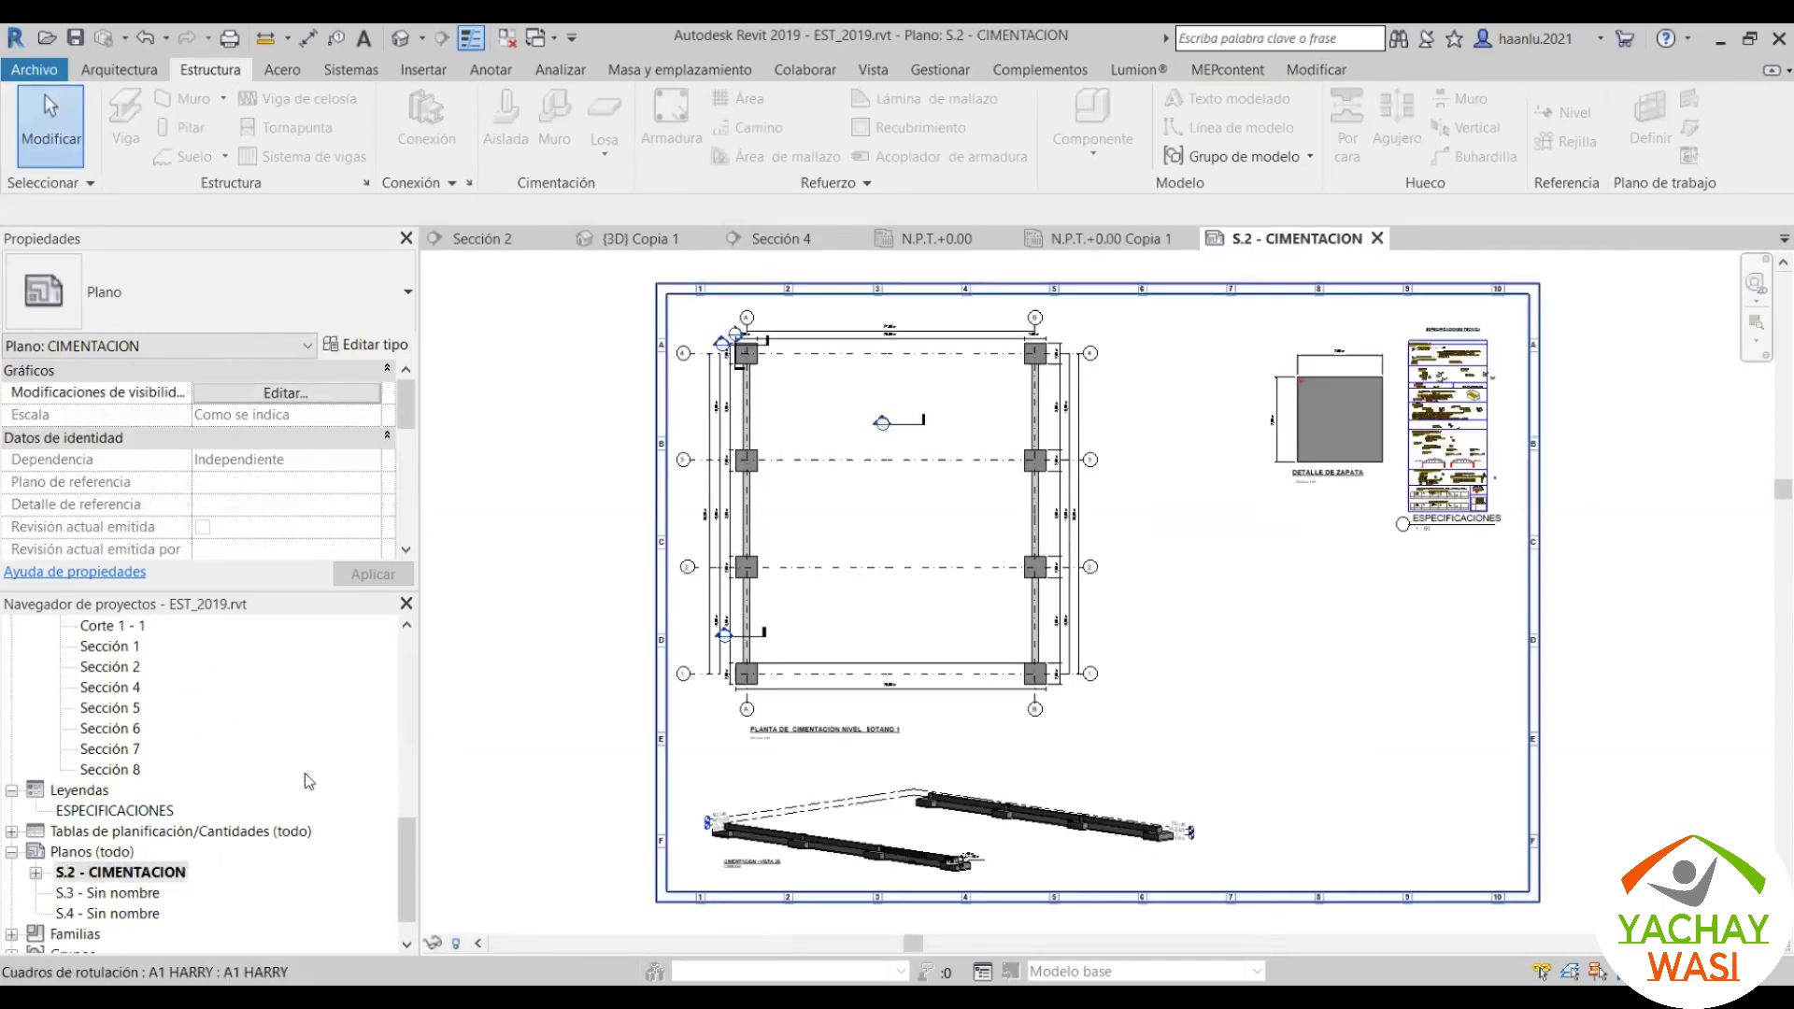
{"action": "scroll", "coordinate": [290, 752], "scroll_direction": "up", "scroll_amount": 3}
{"action": "scroll", "coordinate": [271, 733], "scroll_direction": "up", "scroll_amount": 5}
{"action": "scroll", "coordinate": [207, 747], "scroll_direction": "up", "scroll_amount": 2}
{"action": "scroll", "coordinate": [186, 738], "scroll_direction": "up", "scroll_amount": 1}
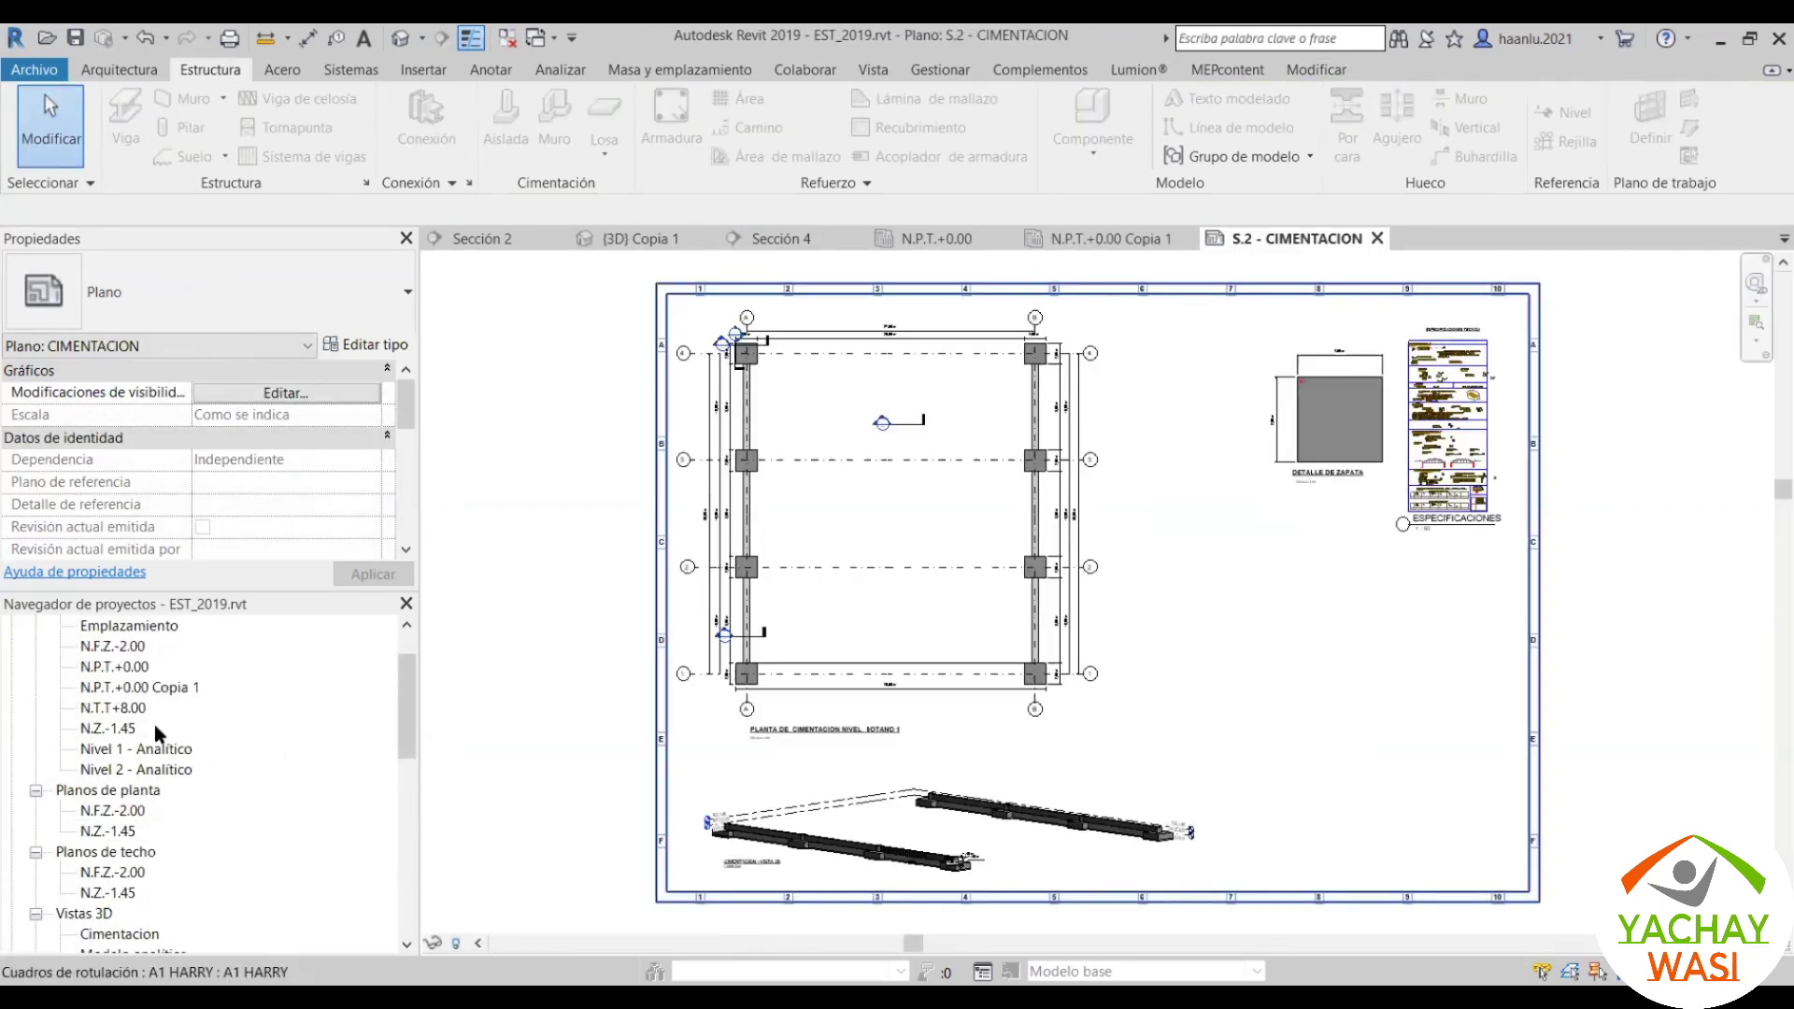
{"action": "left_click", "coordinate": [107, 688]}
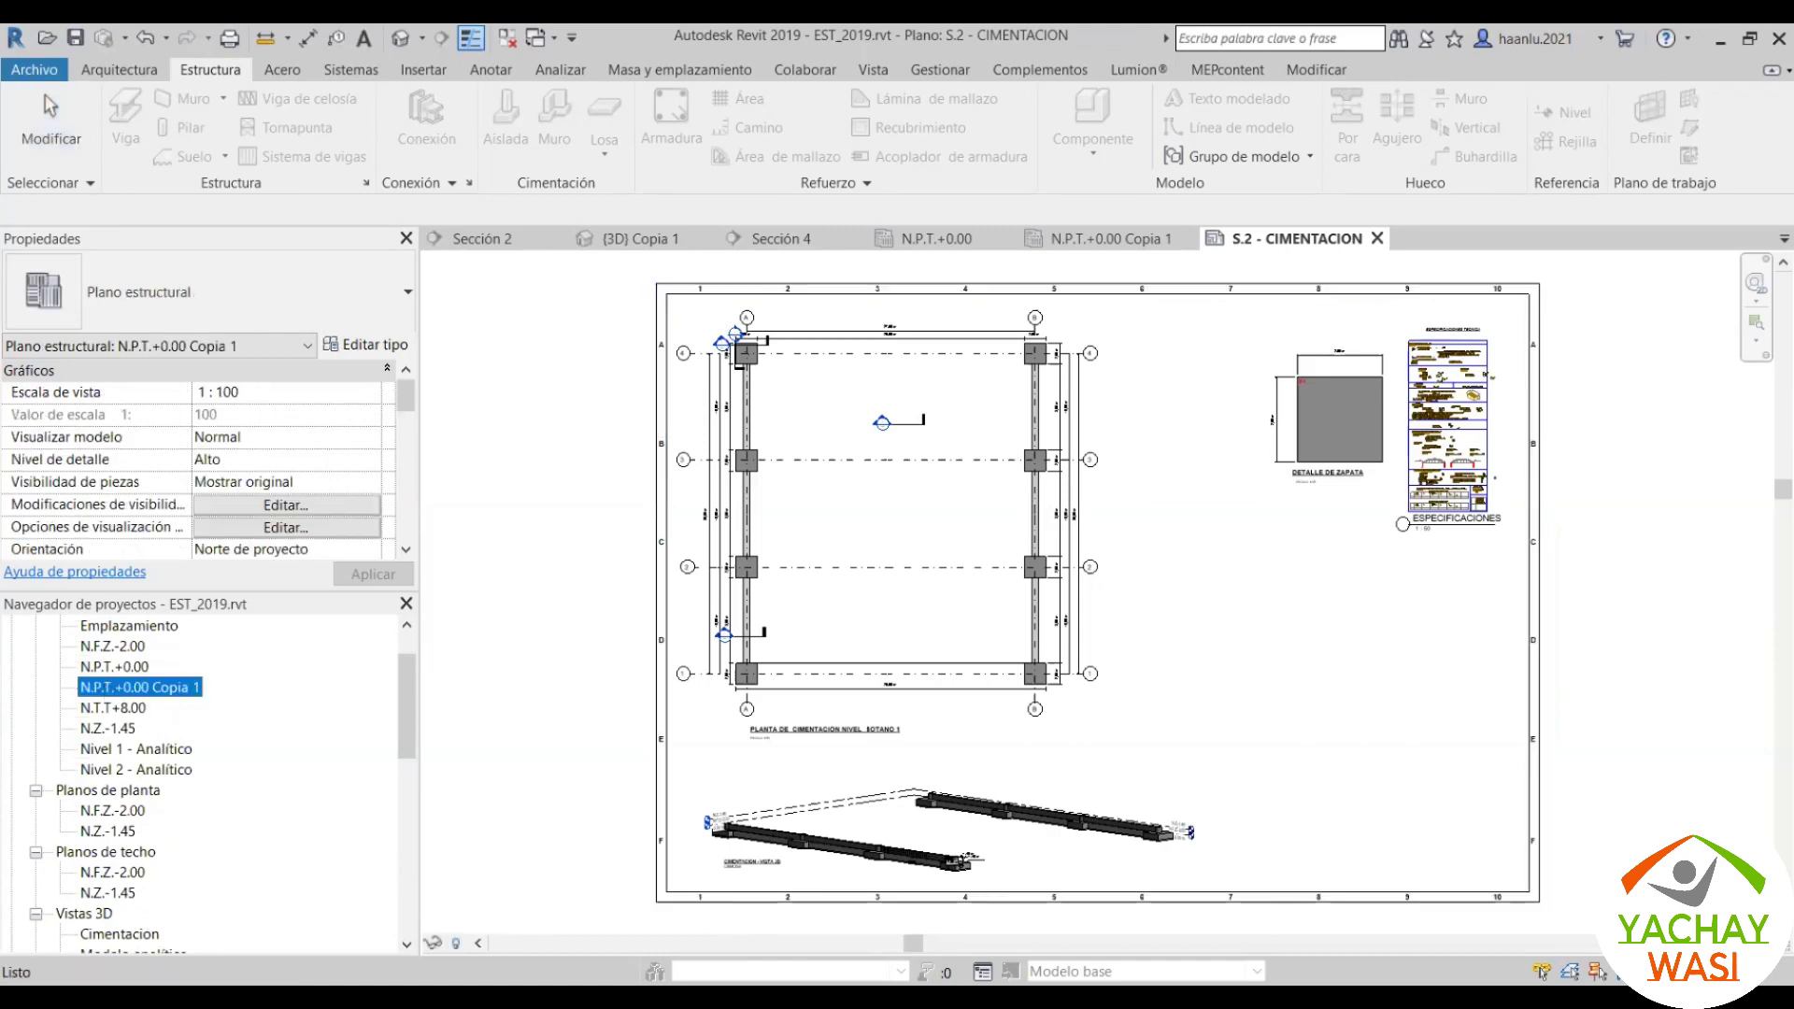
Step: Move the DETALLE DE ZAPATA and ESPECIFICACIONES viewports onto the foundation plan area
{"action": "left_click", "coordinate": [1355, 436]}
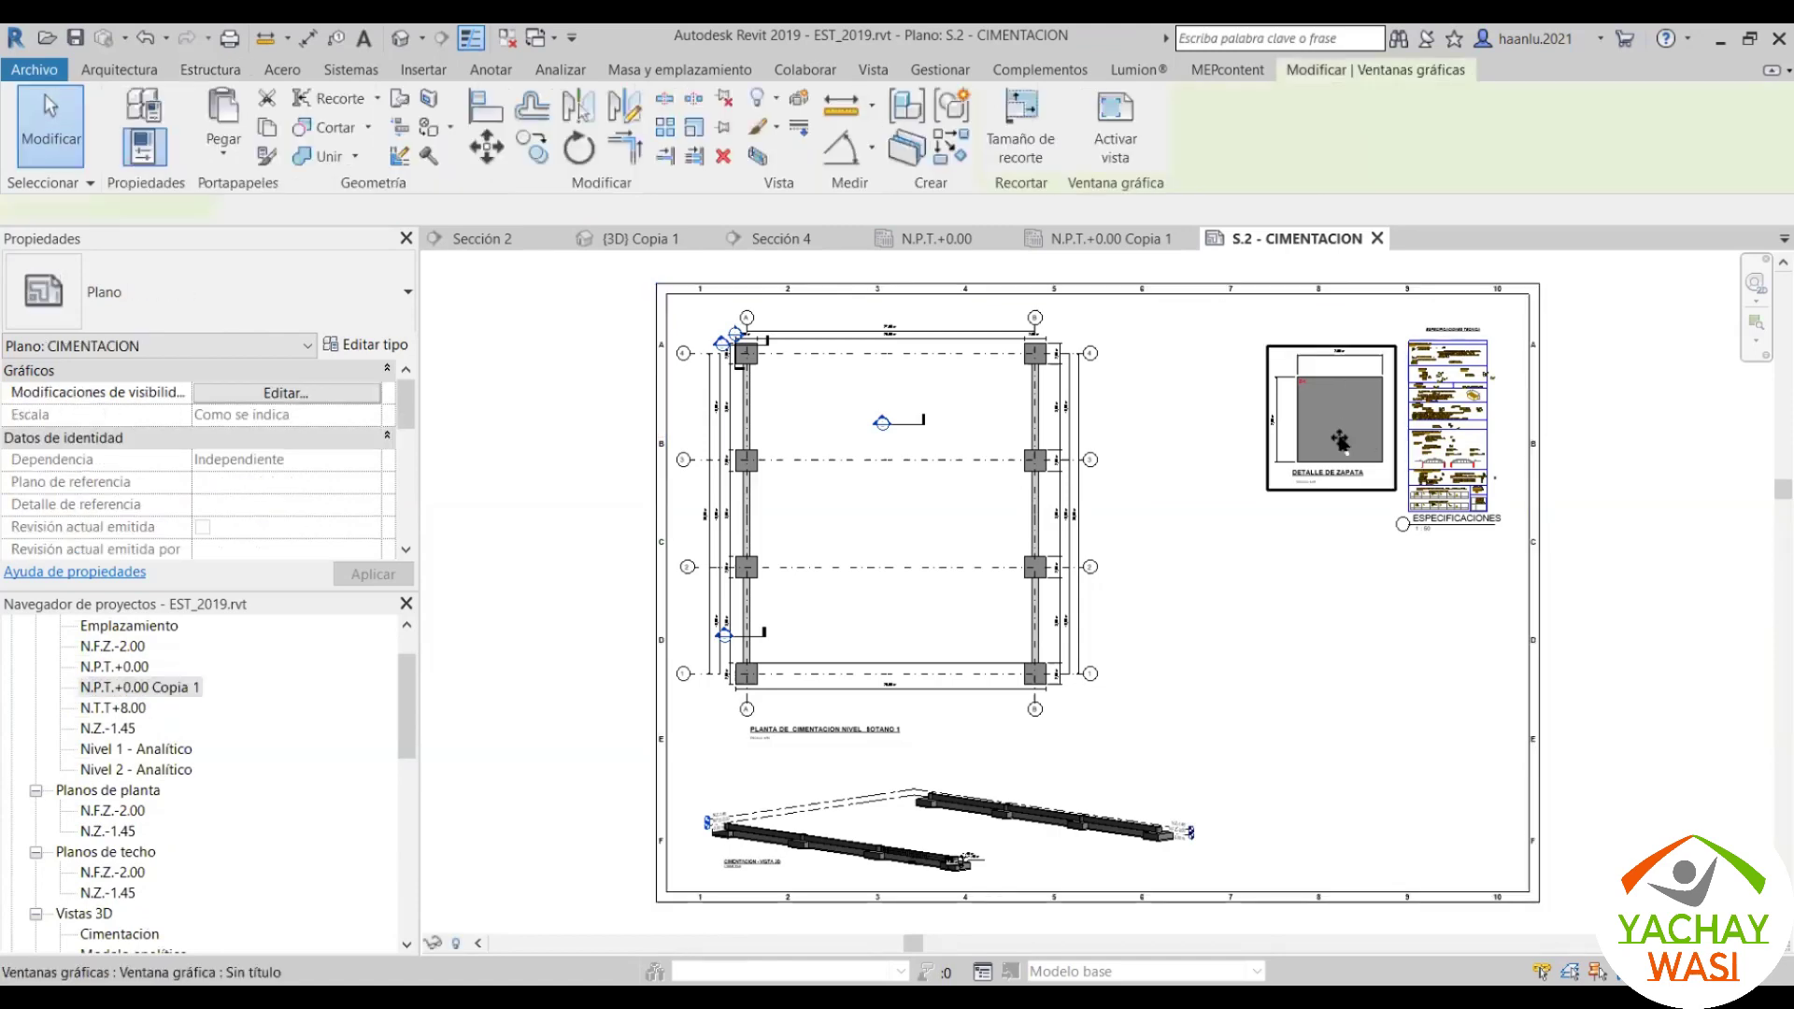
{"action": "left_click_drag", "start_coordinate": [1340, 439], "coordinate": [923, 581]}
{"action": "left_click", "coordinate": [1449, 432]}
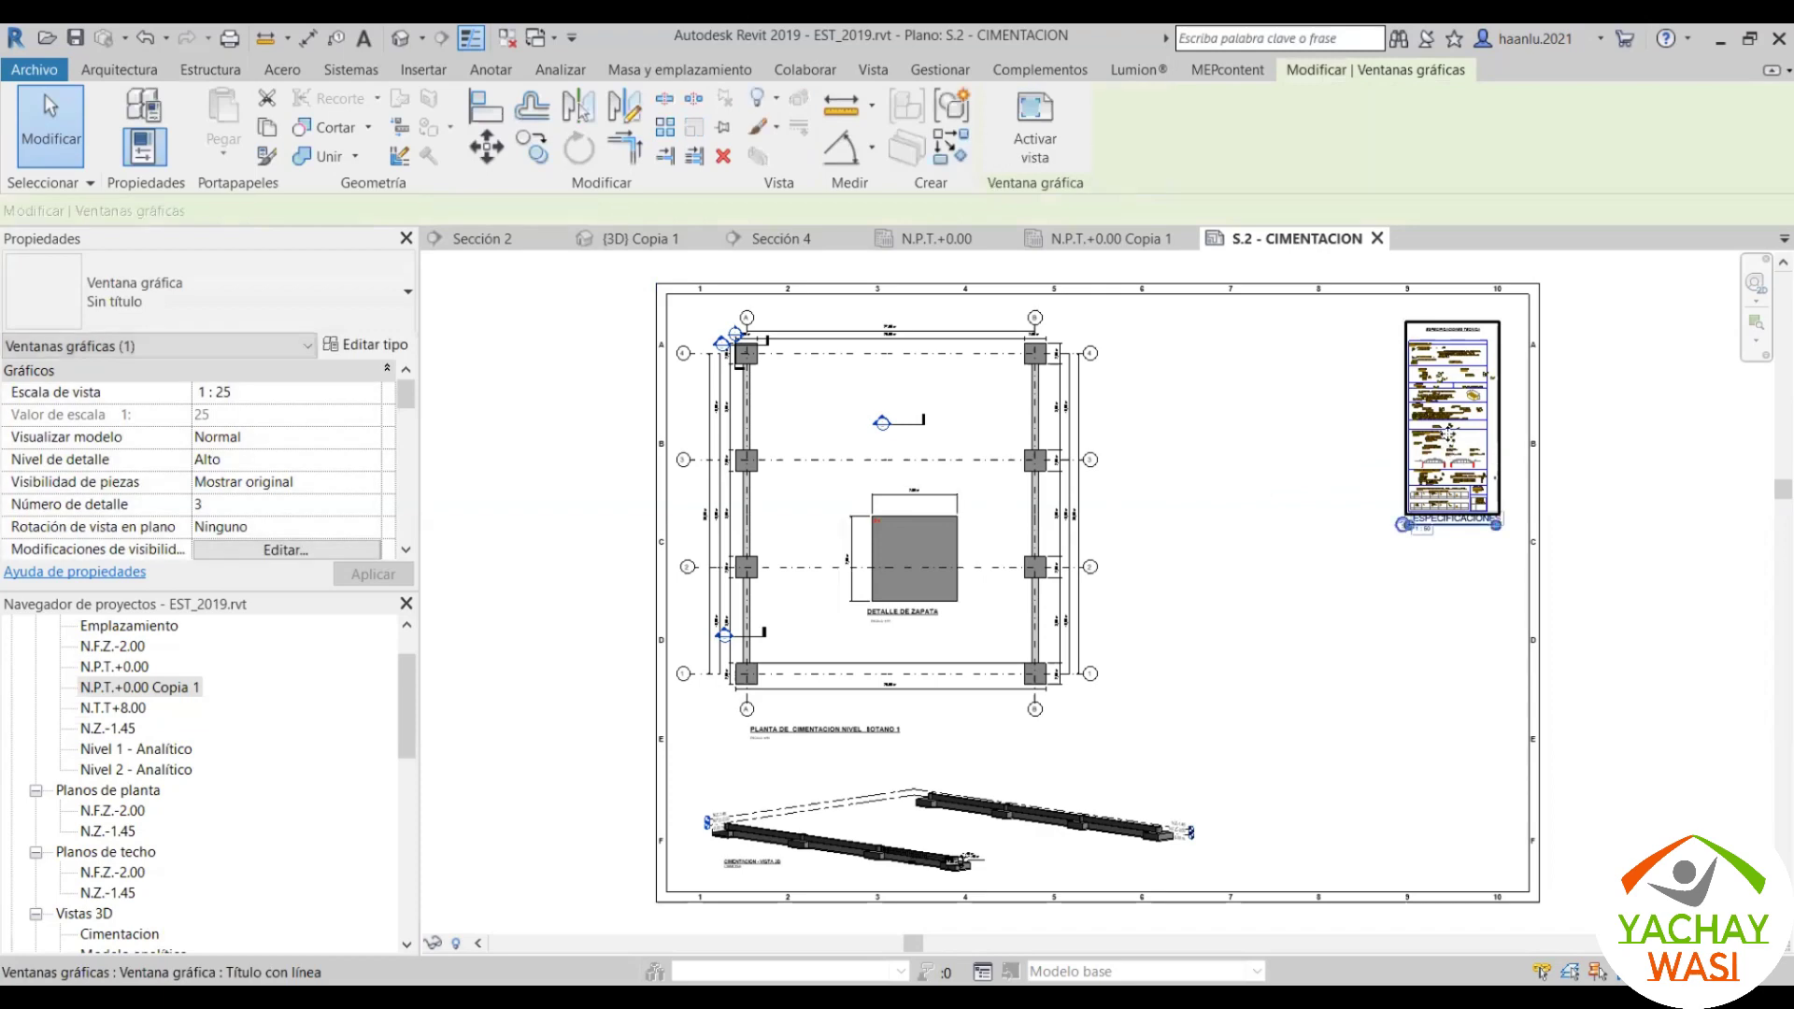
{"action": "left_click_drag", "start_coordinate": [1449, 431], "coordinate": [1150, 695]}
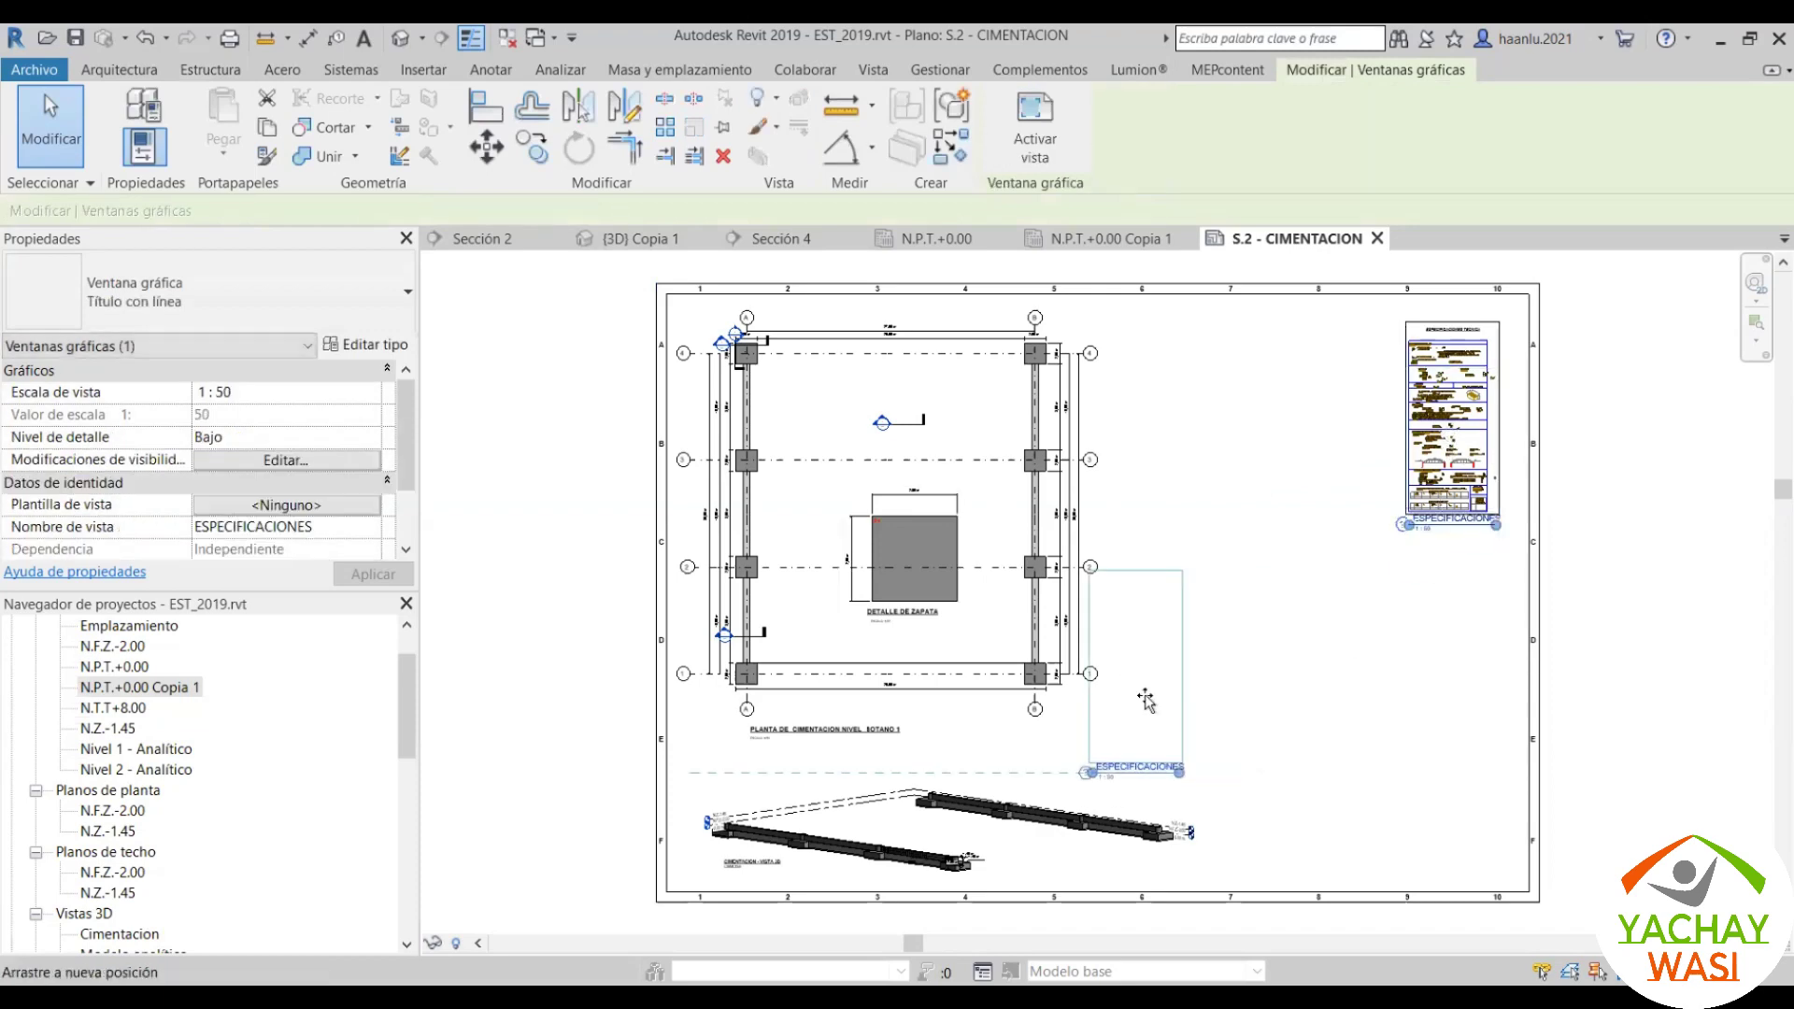
{"action": "left_click", "coordinate": [155, 689]}
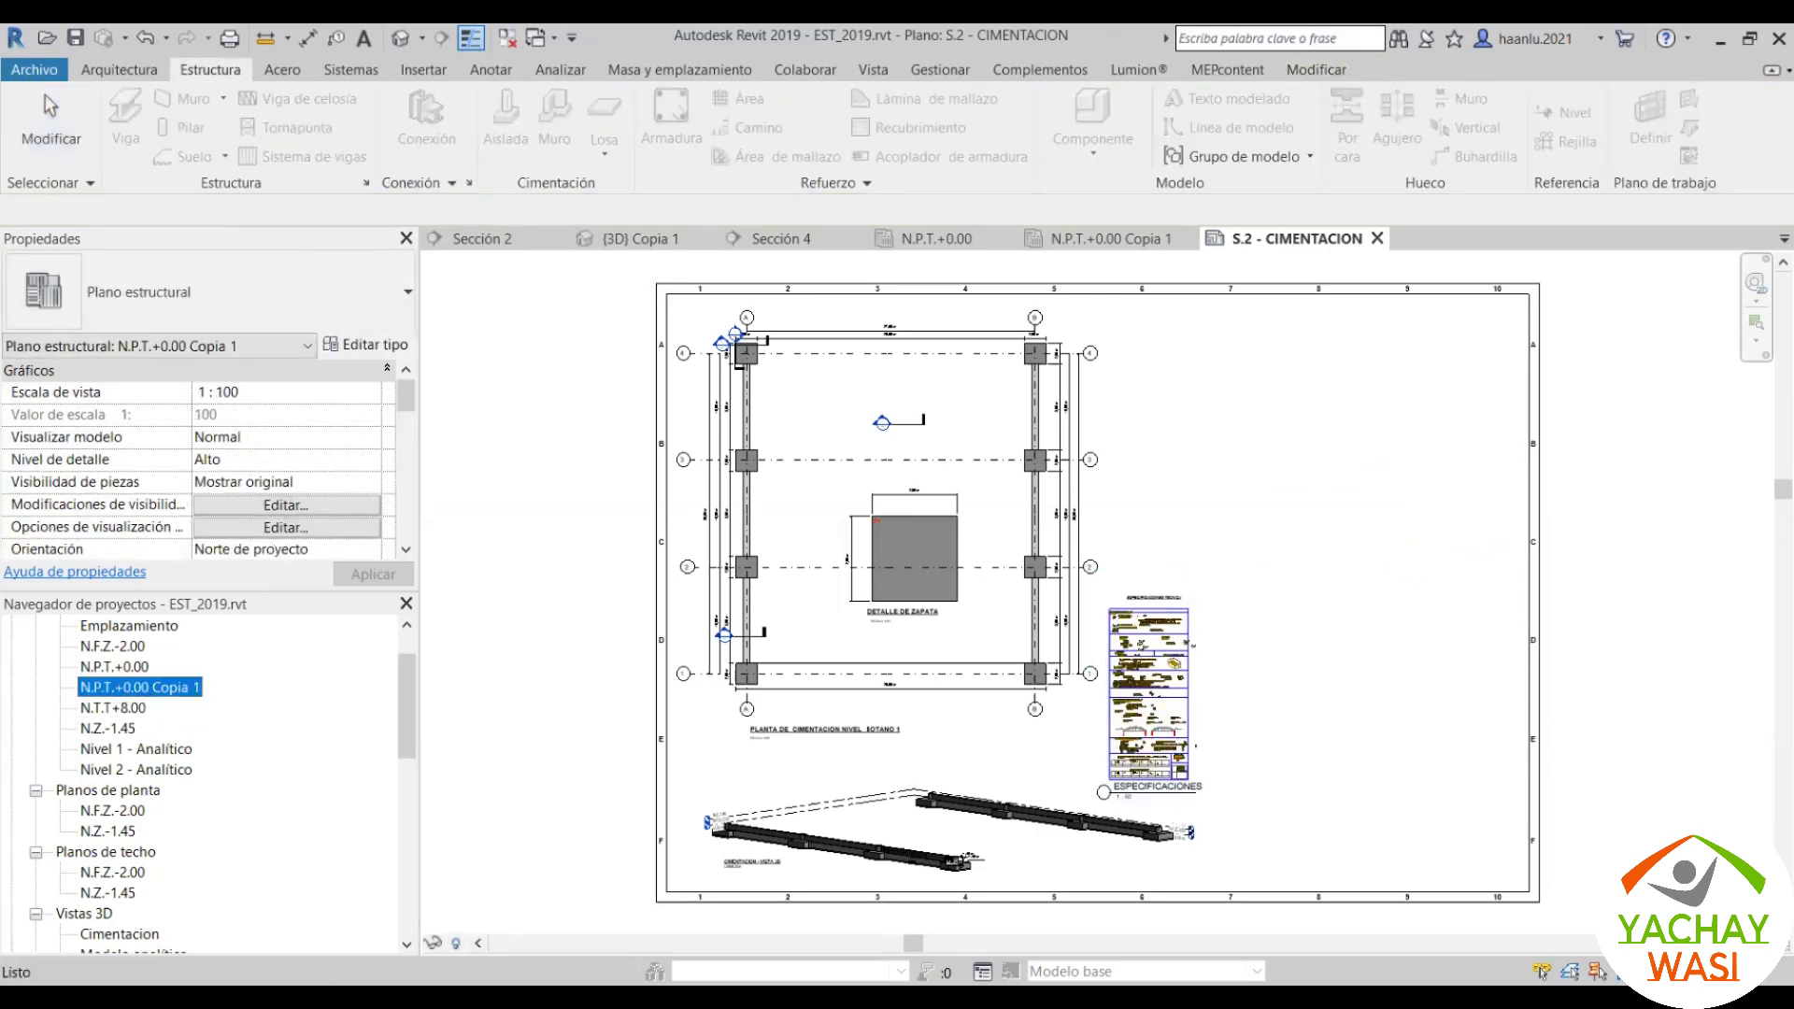
Step: Place the N.P.T.+0.00 Copia 1 plan at the sheet's upper right and nudge it up
{"action": "left_click_drag", "start_coordinate": [1269, 473], "coordinate": [1327, 472]}
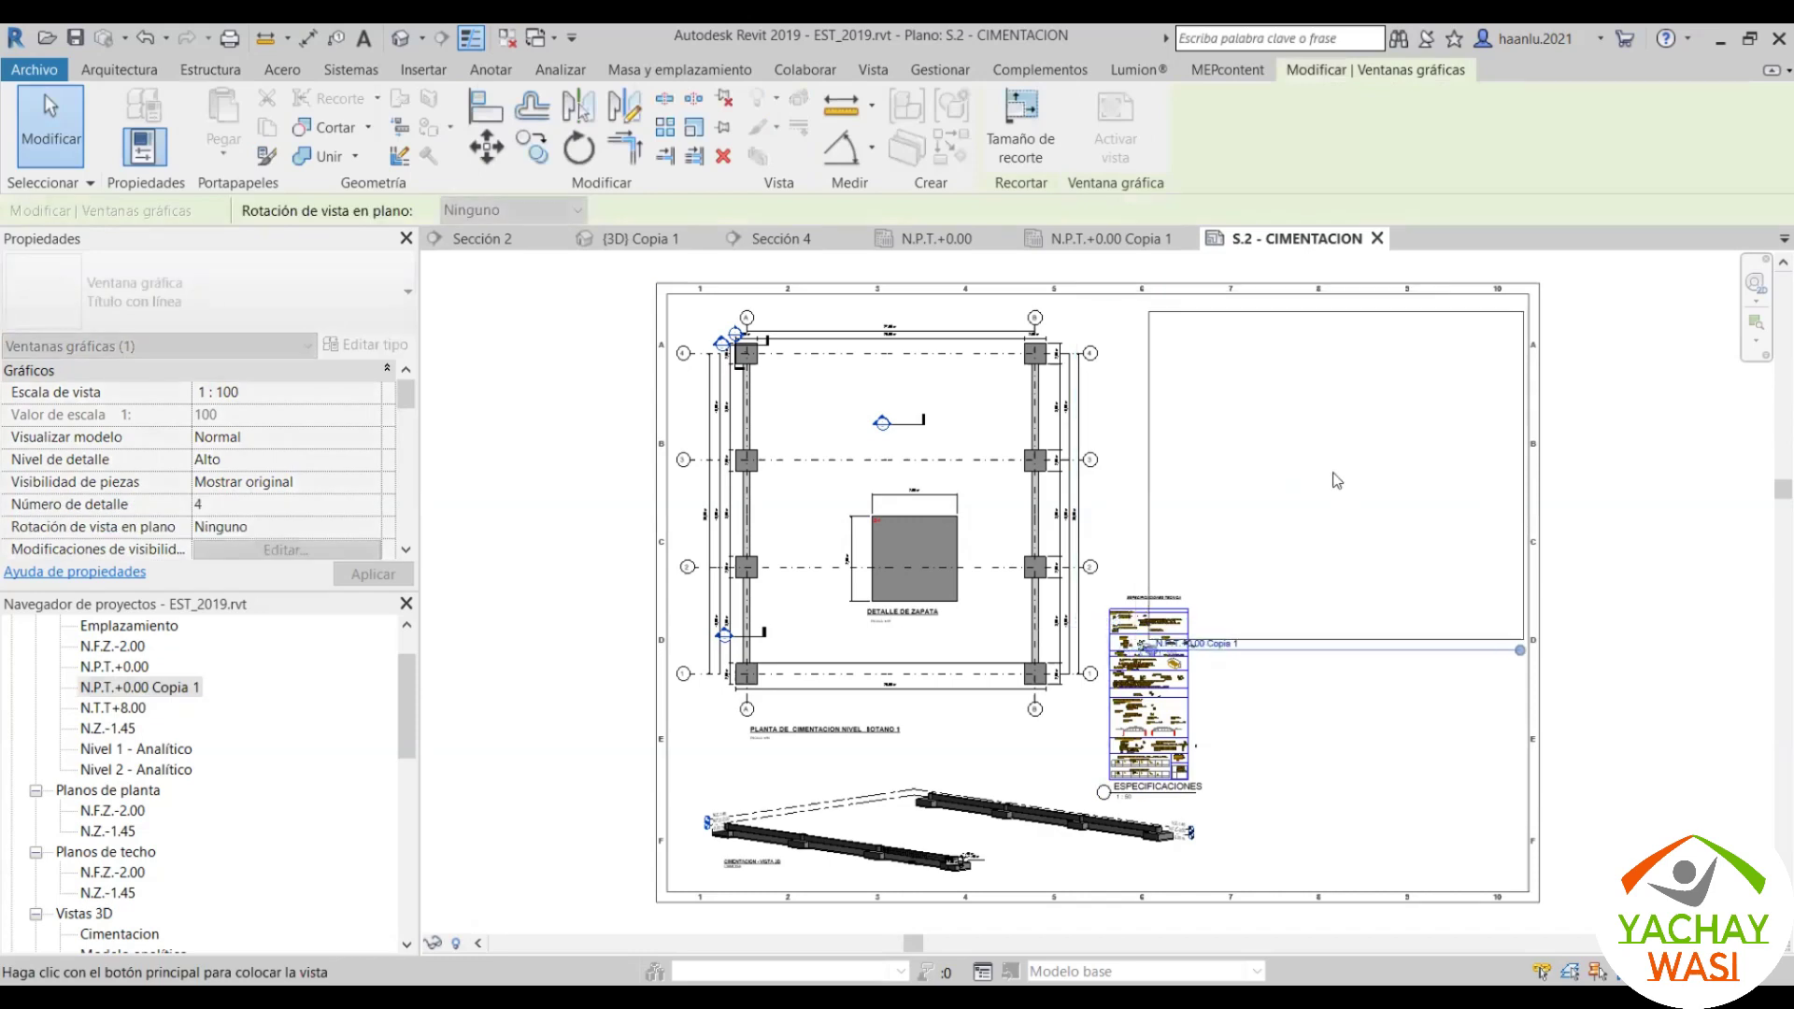
{"action": "left_click", "coordinate": [1331, 469]}
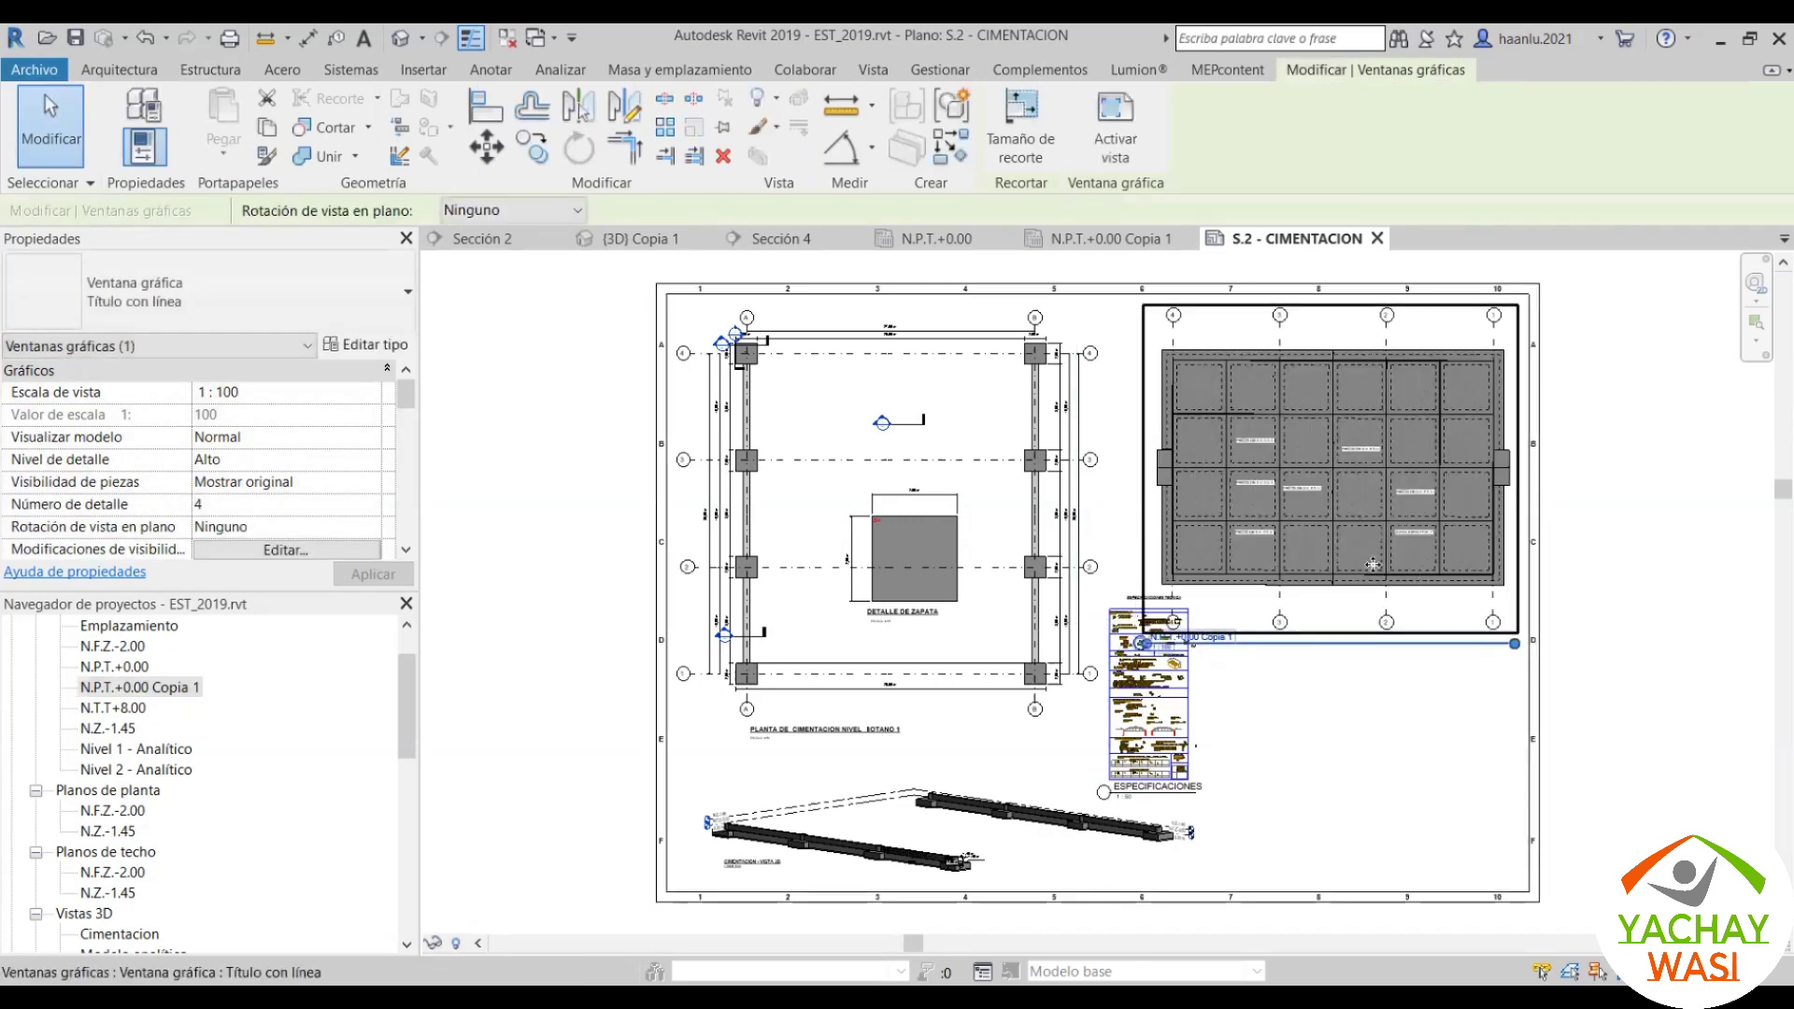
{"action": "left_click", "coordinate": [193, 322]}
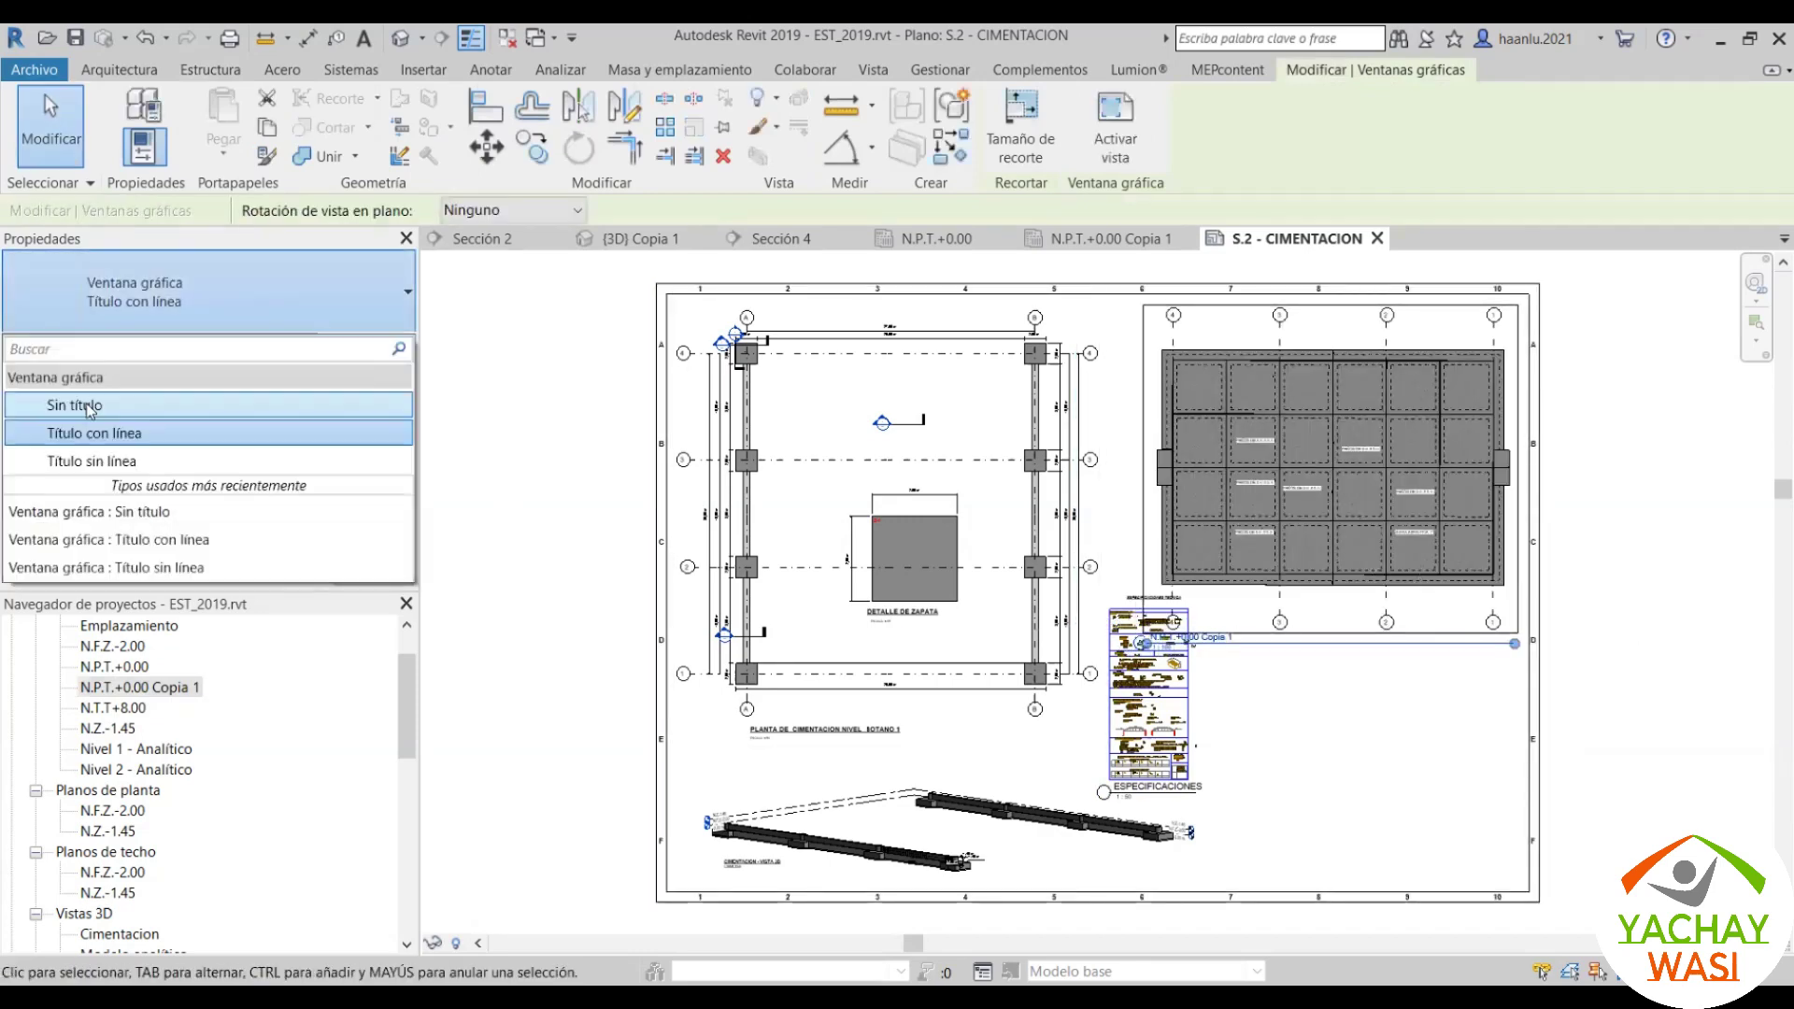
{"action": "left_click", "coordinate": [1675, 682]}
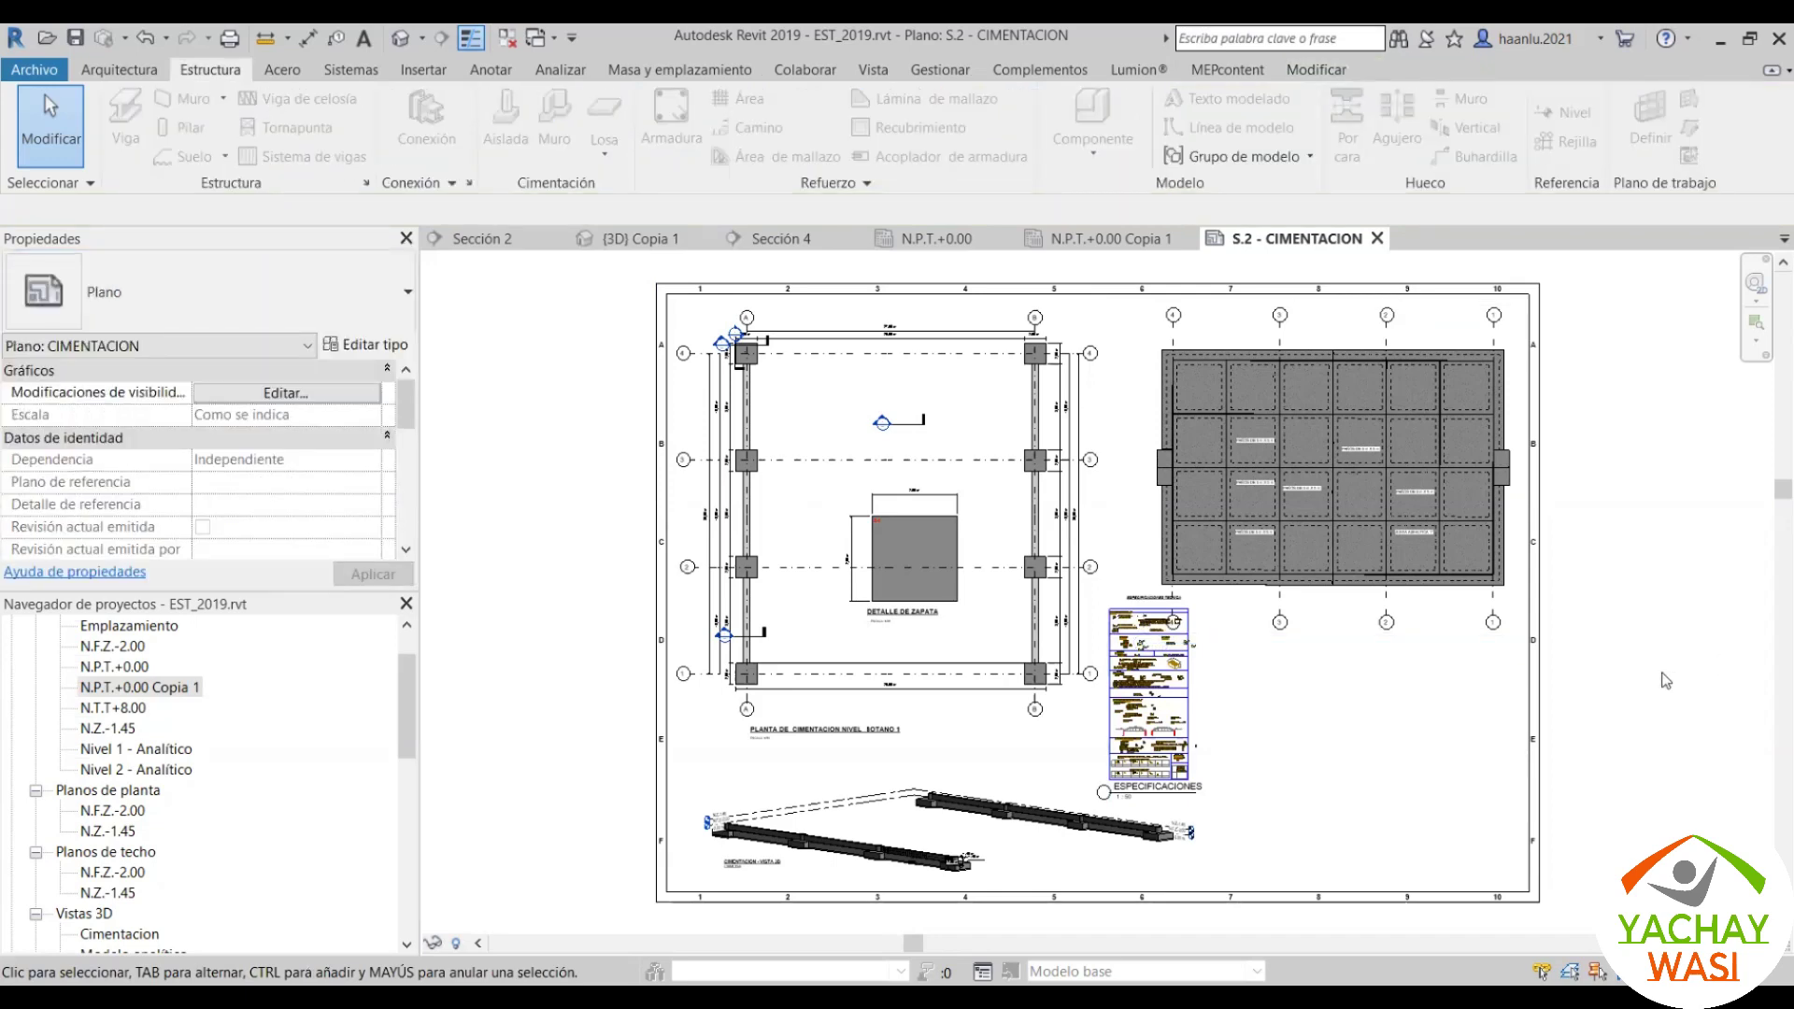
{"action": "scroll", "coordinate": [1378, 485], "scroll_direction": "up", "scroll_amount": 2}
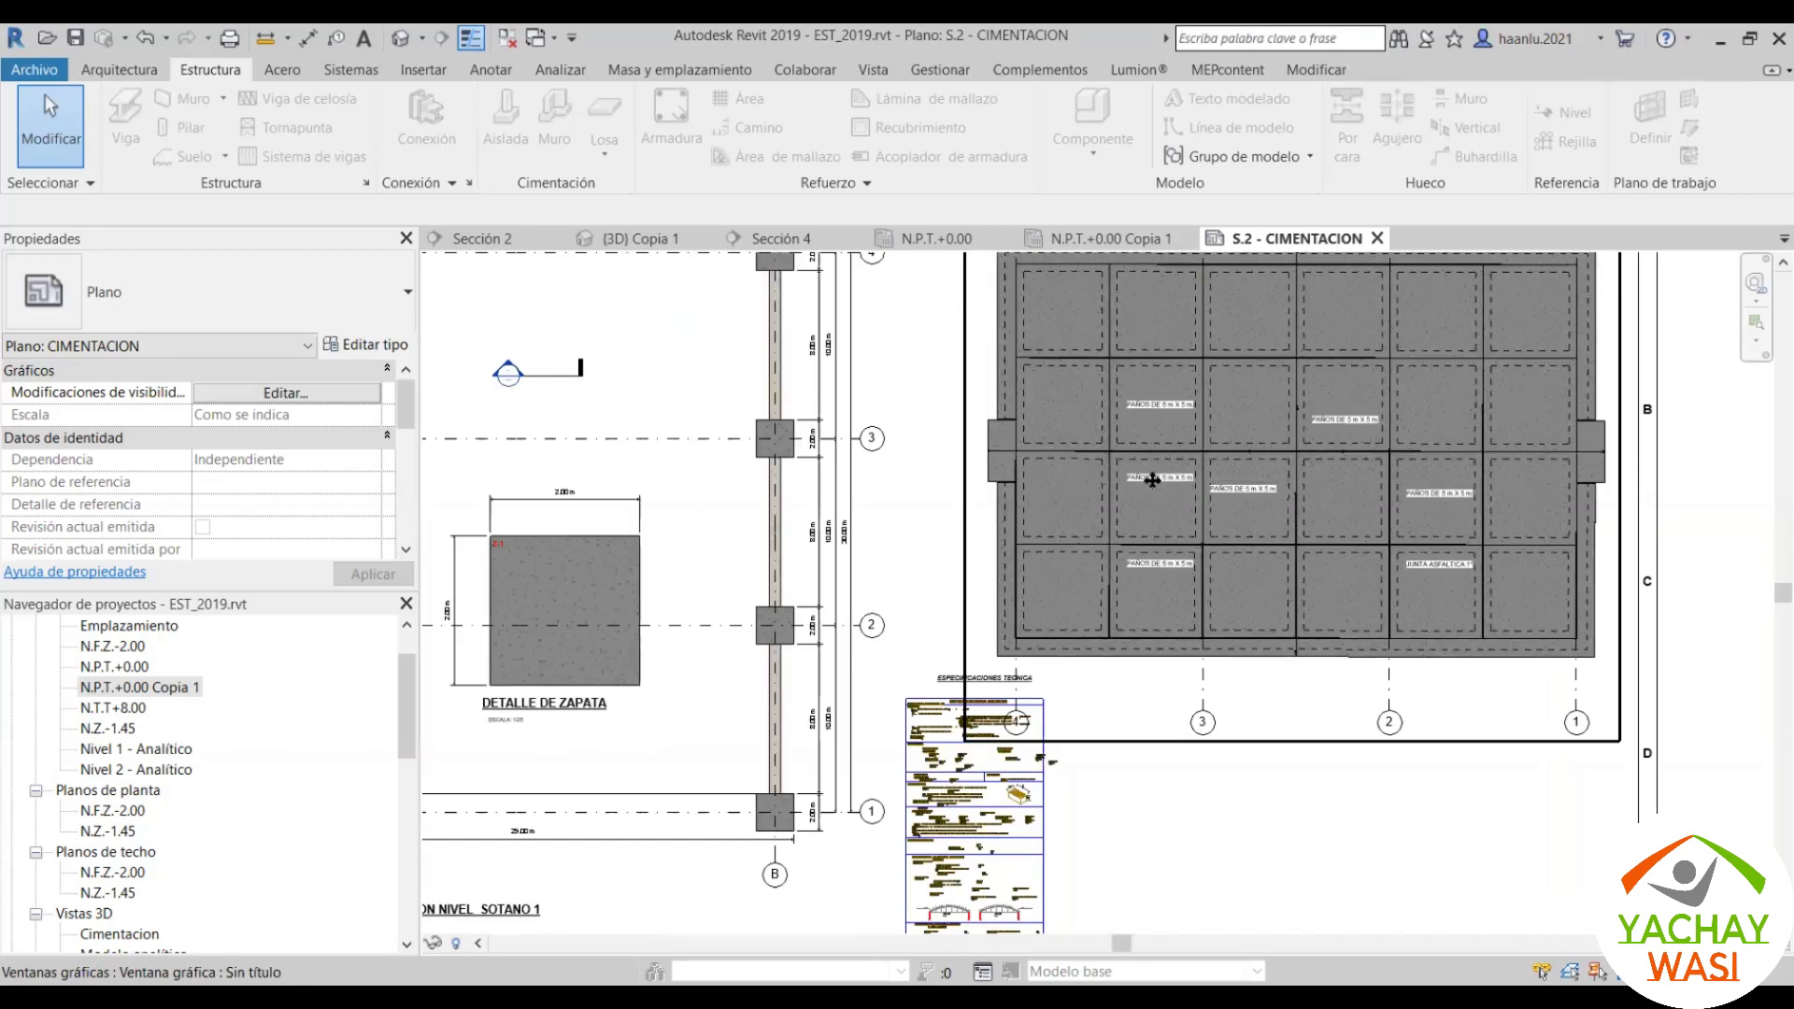
{"action": "left_click", "coordinate": [1182, 465]}
{"action": "key", "text": "z"}
{"action": "key", "text": "f"}
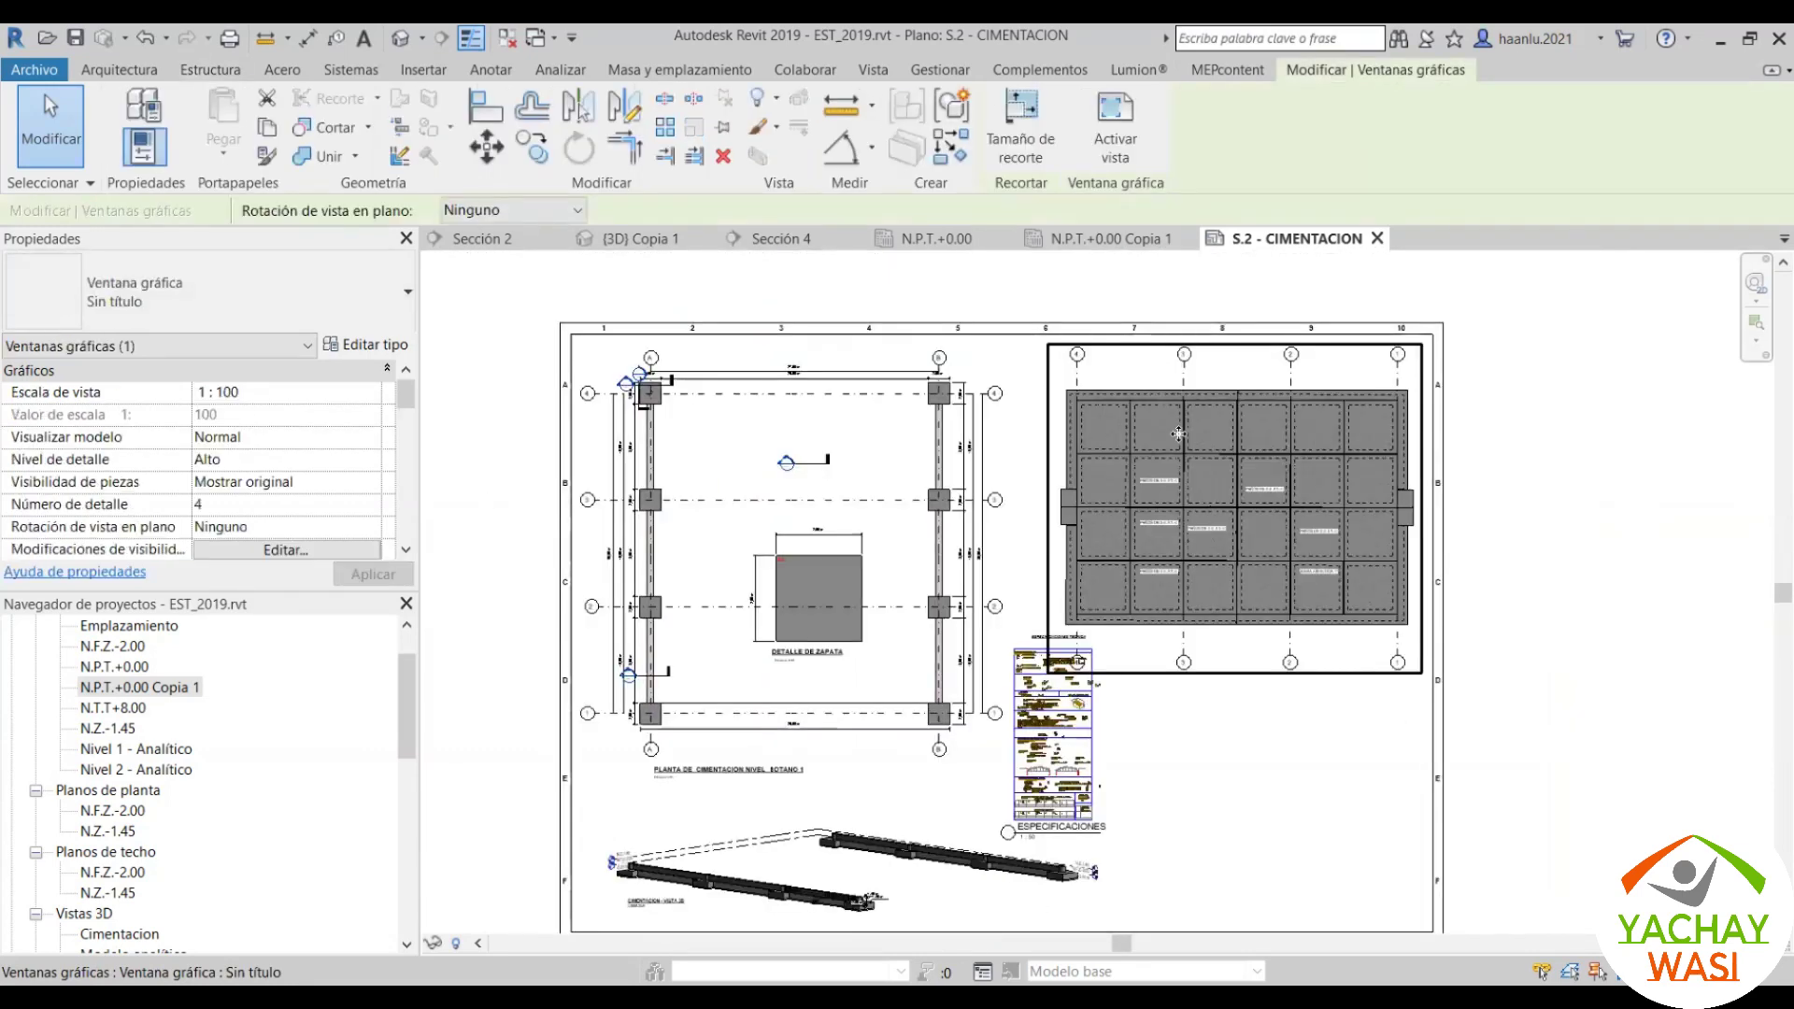
{"action": "key", "text": "Up"}
{"action": "key", "text": "Up"}
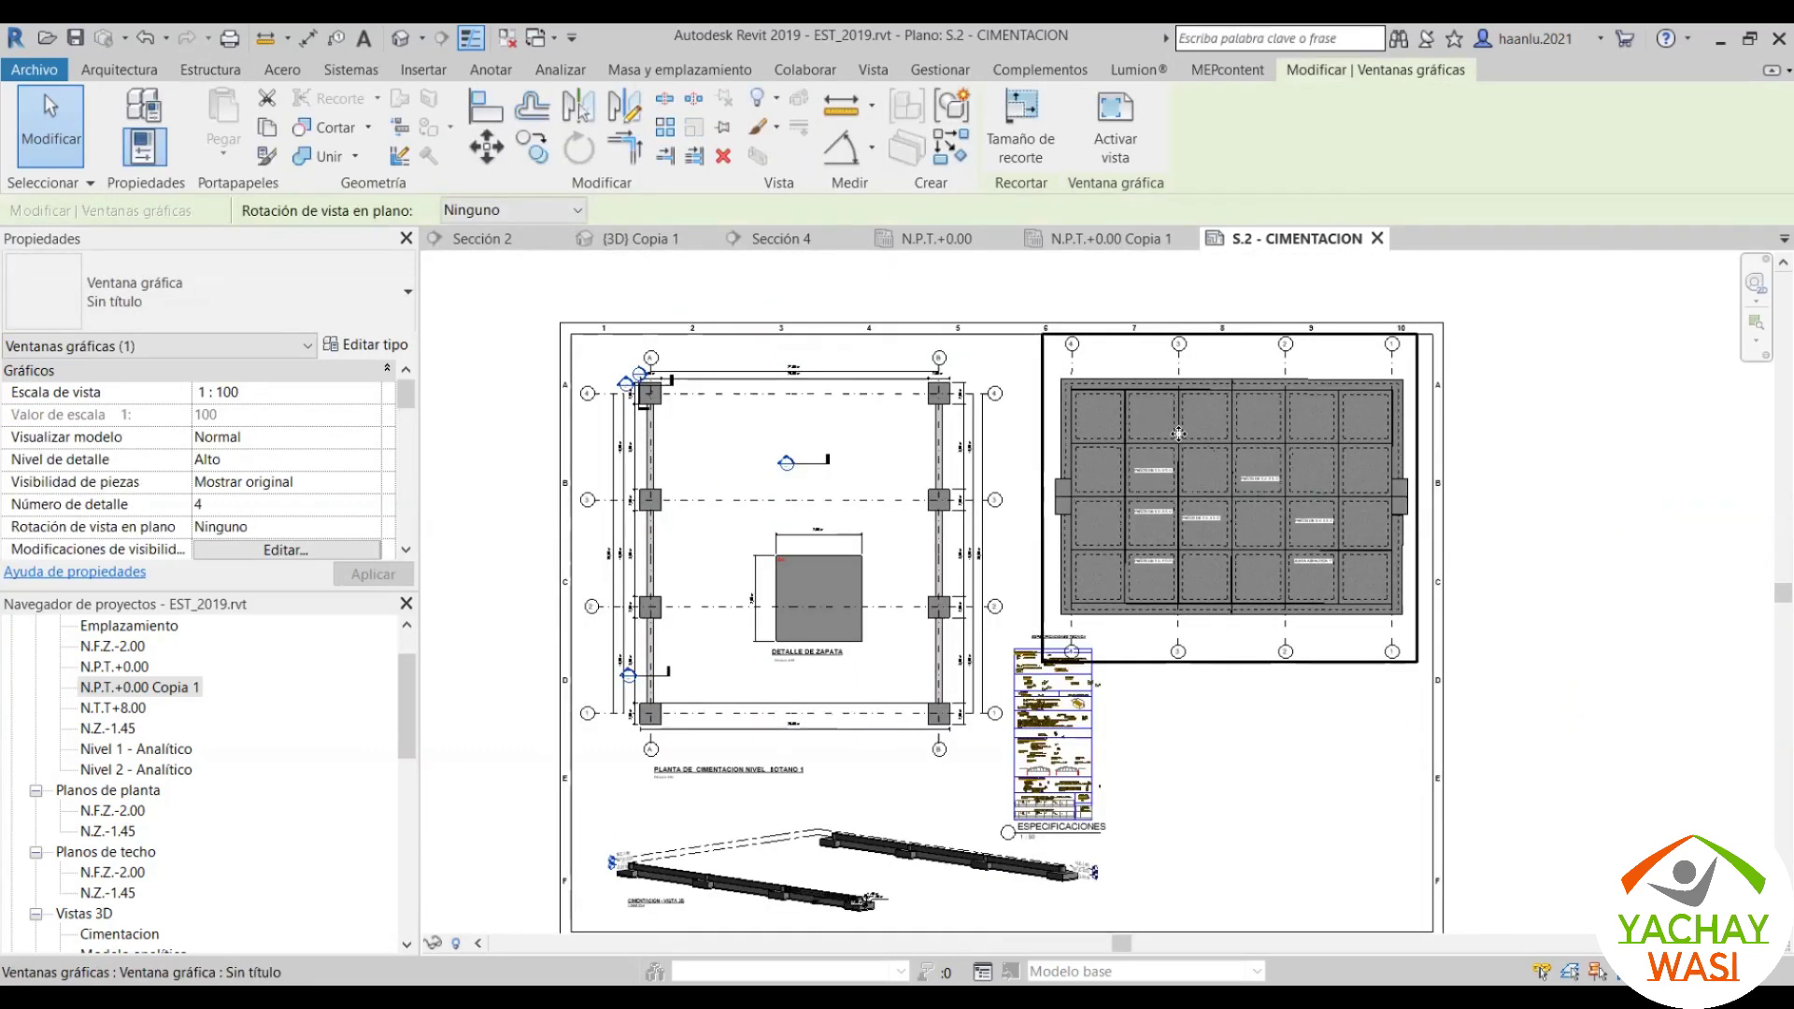
{"action": "left_click", "coordinate": [1504, 522]}
Step: Save the project and close every view except the S.2 - CIMENTACION sheet
{"action": "scroll", "coordinate": [1505, 521], "scroll_direction": "down", "scroll_amount": 1}
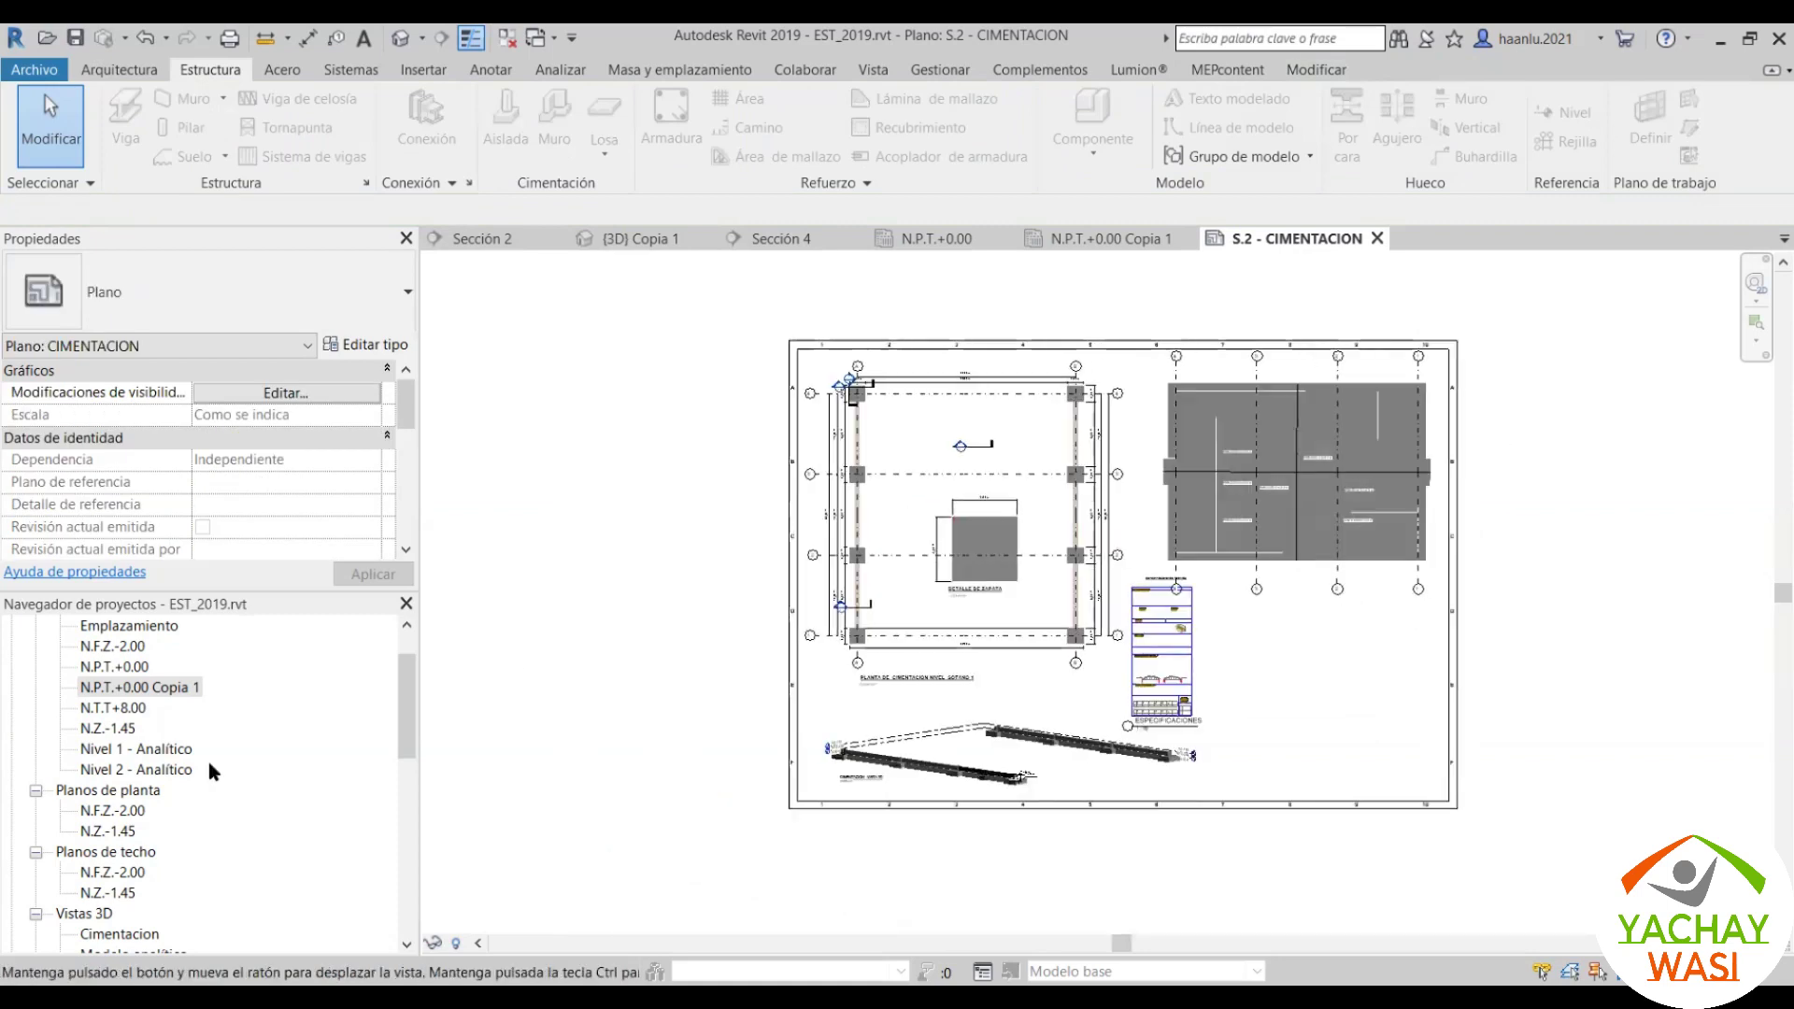
{"action": "middle_click_drag", "start_coordinate": [1505, 521], "coordinate": [1378, 515]}
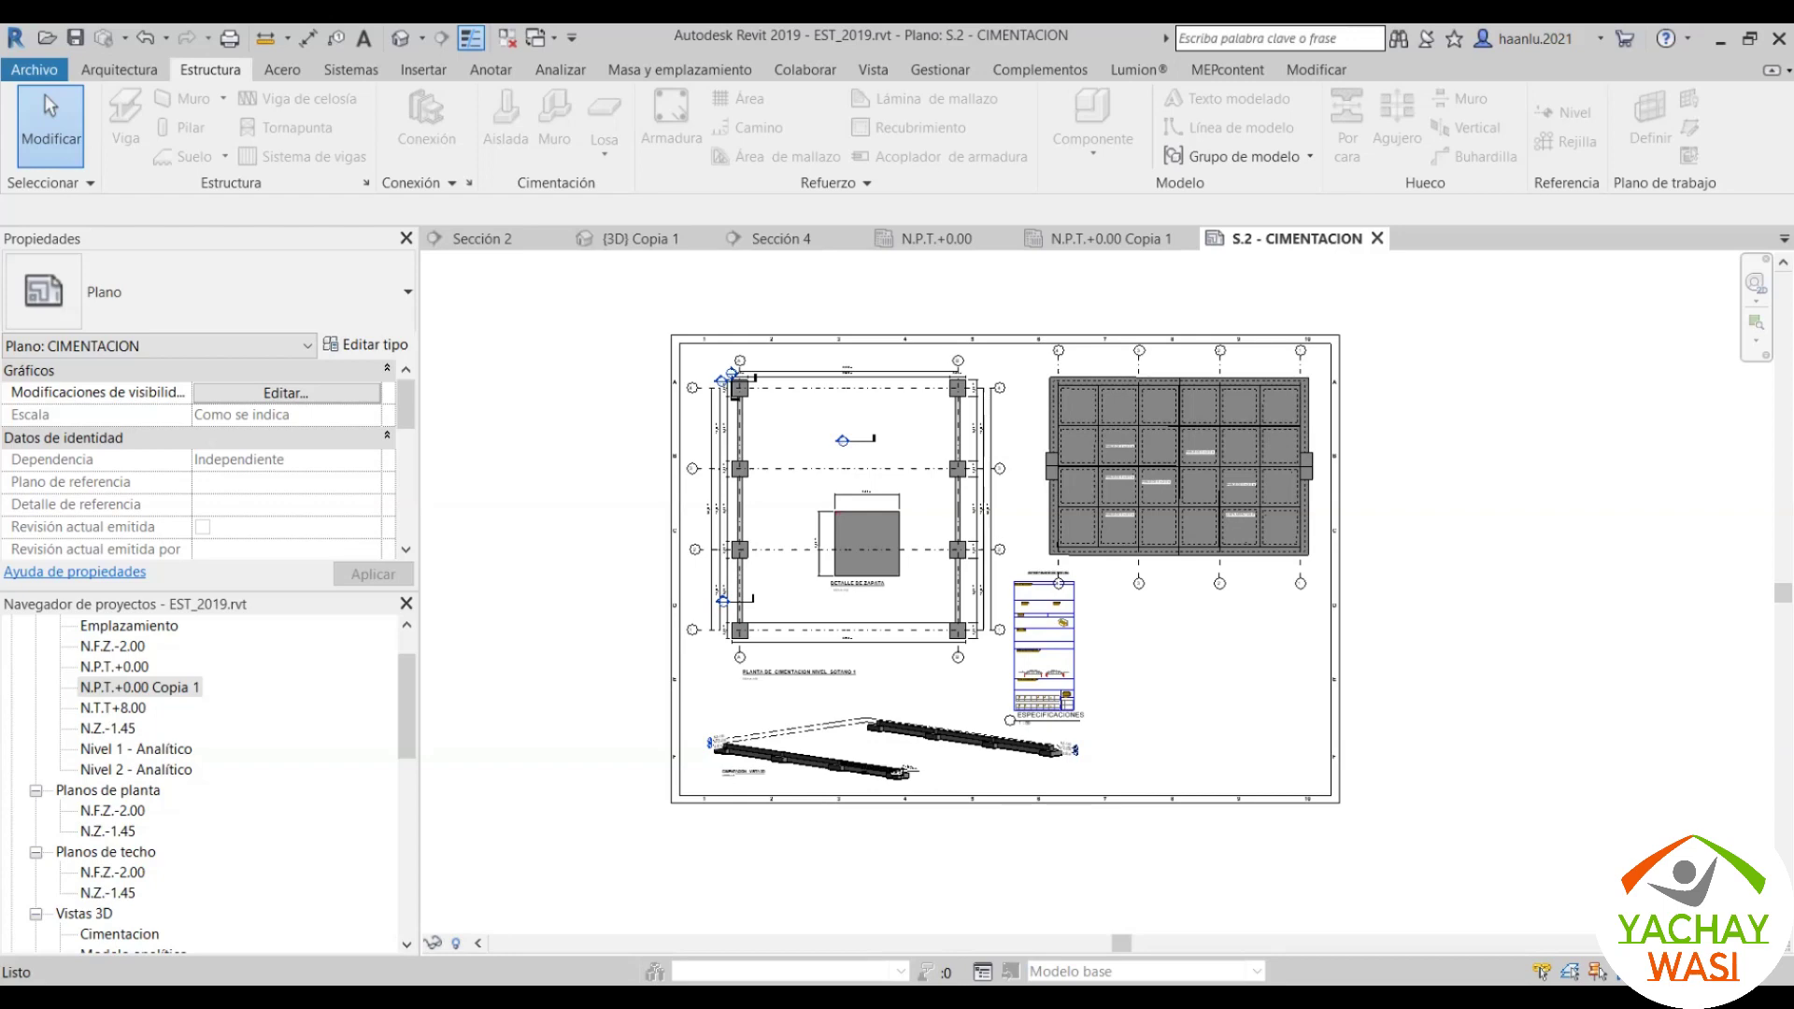
{"action": "scroll", "coordinate": [903, 431], "scroll_direction": "up", "scroll_amount": 1}
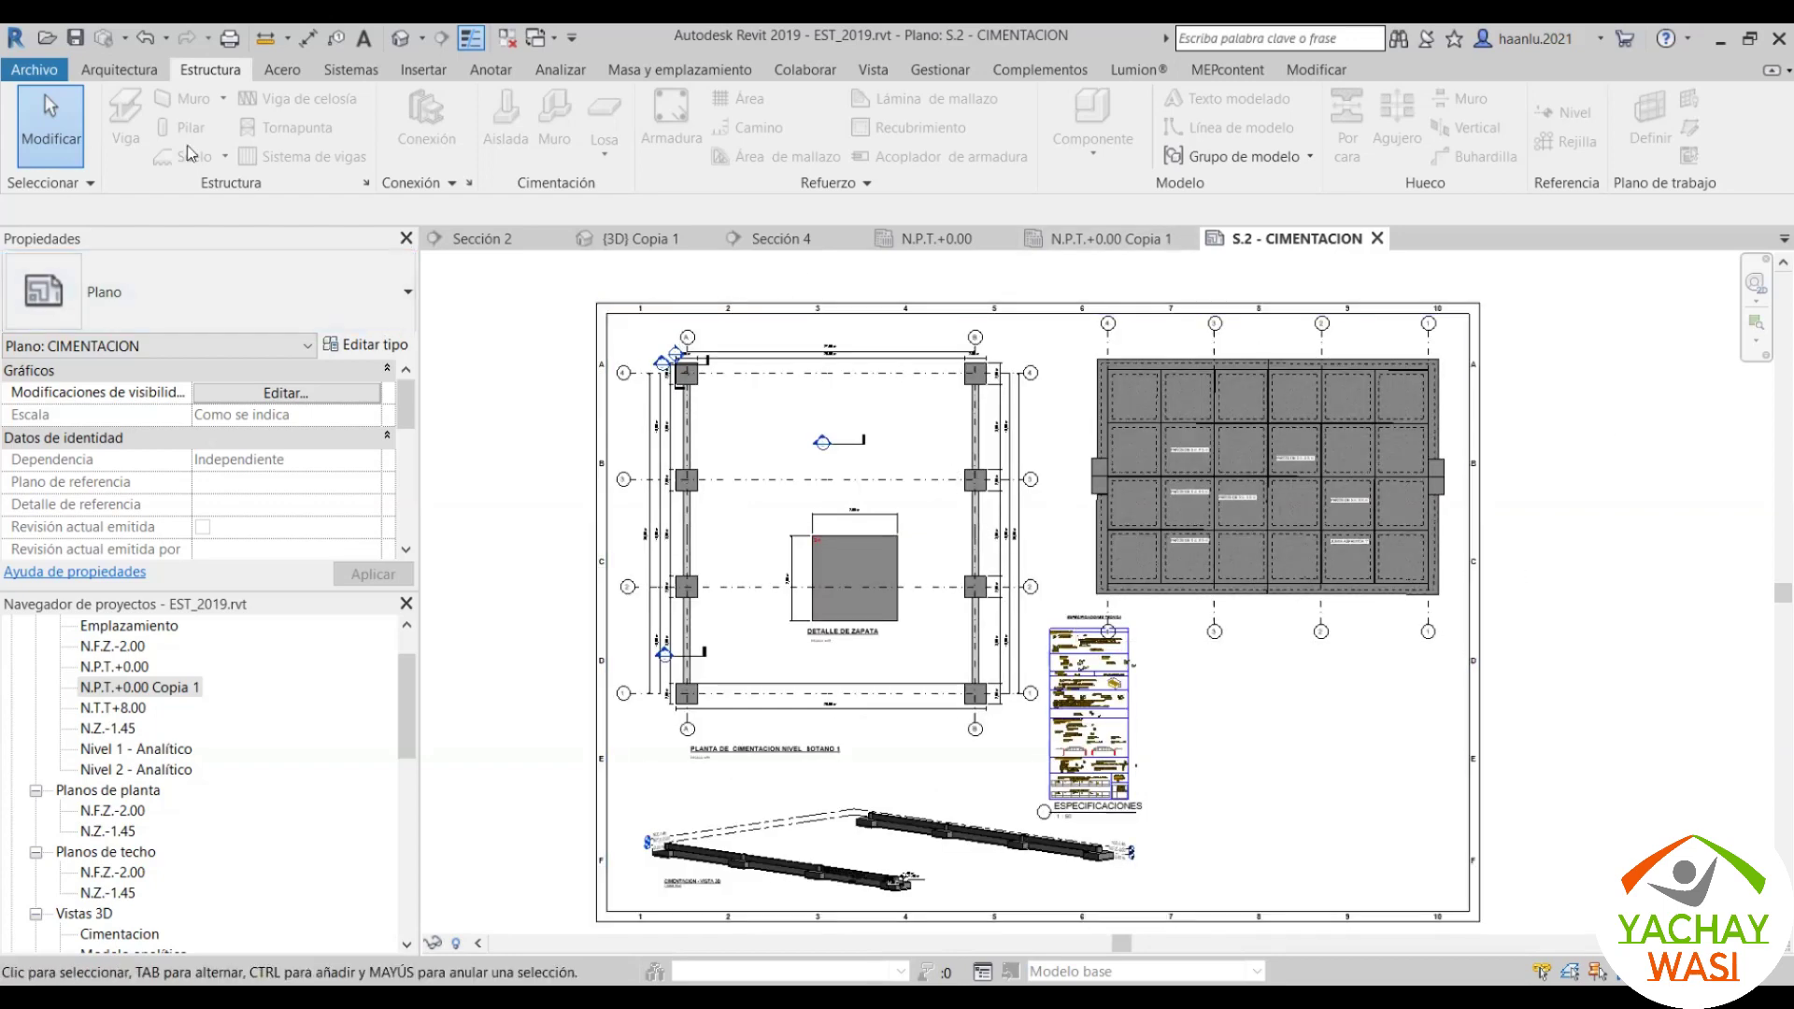
{"action": "left_click", "coordinate": [75, 38]}
{"action": "left_click", "coordinate": [507, 40]}
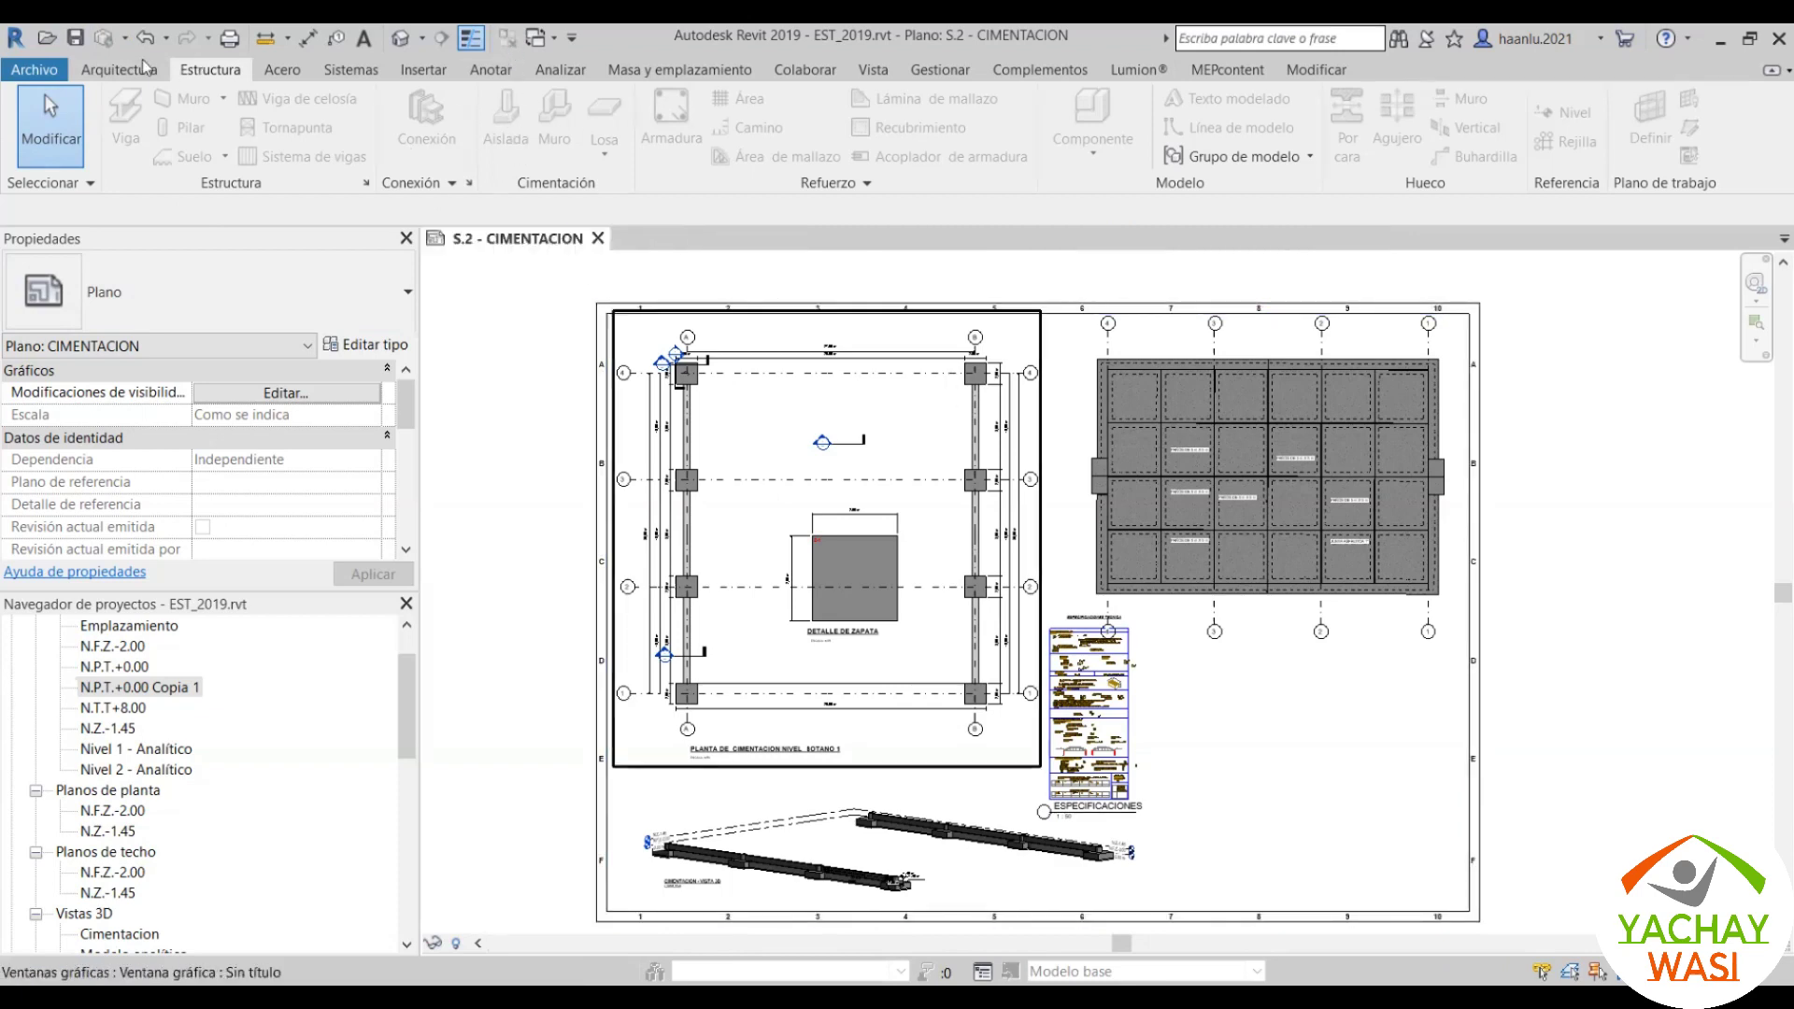
Step: Close the S.2 - CIMENTACION sheet, then open and close a recent project's view
{"action": "left_click", "coordinate": [597, 239]}
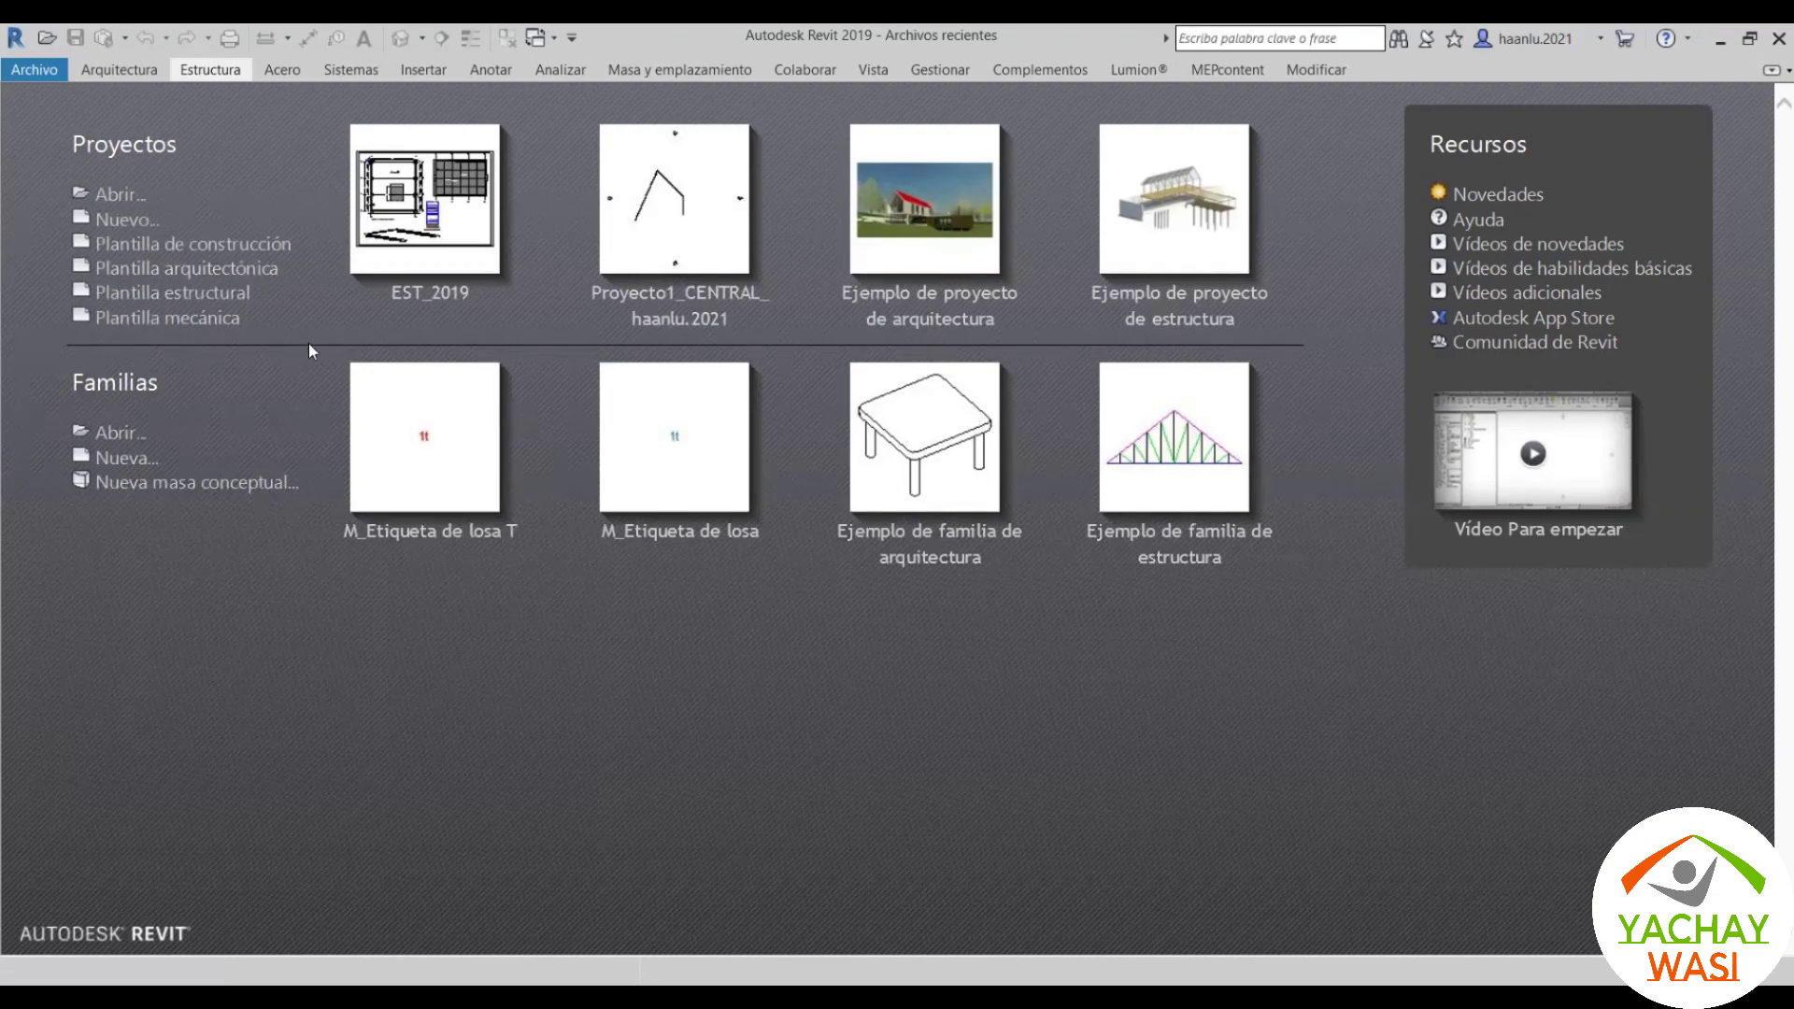
{"action": "left_click", "coordinate": [161, 271]}
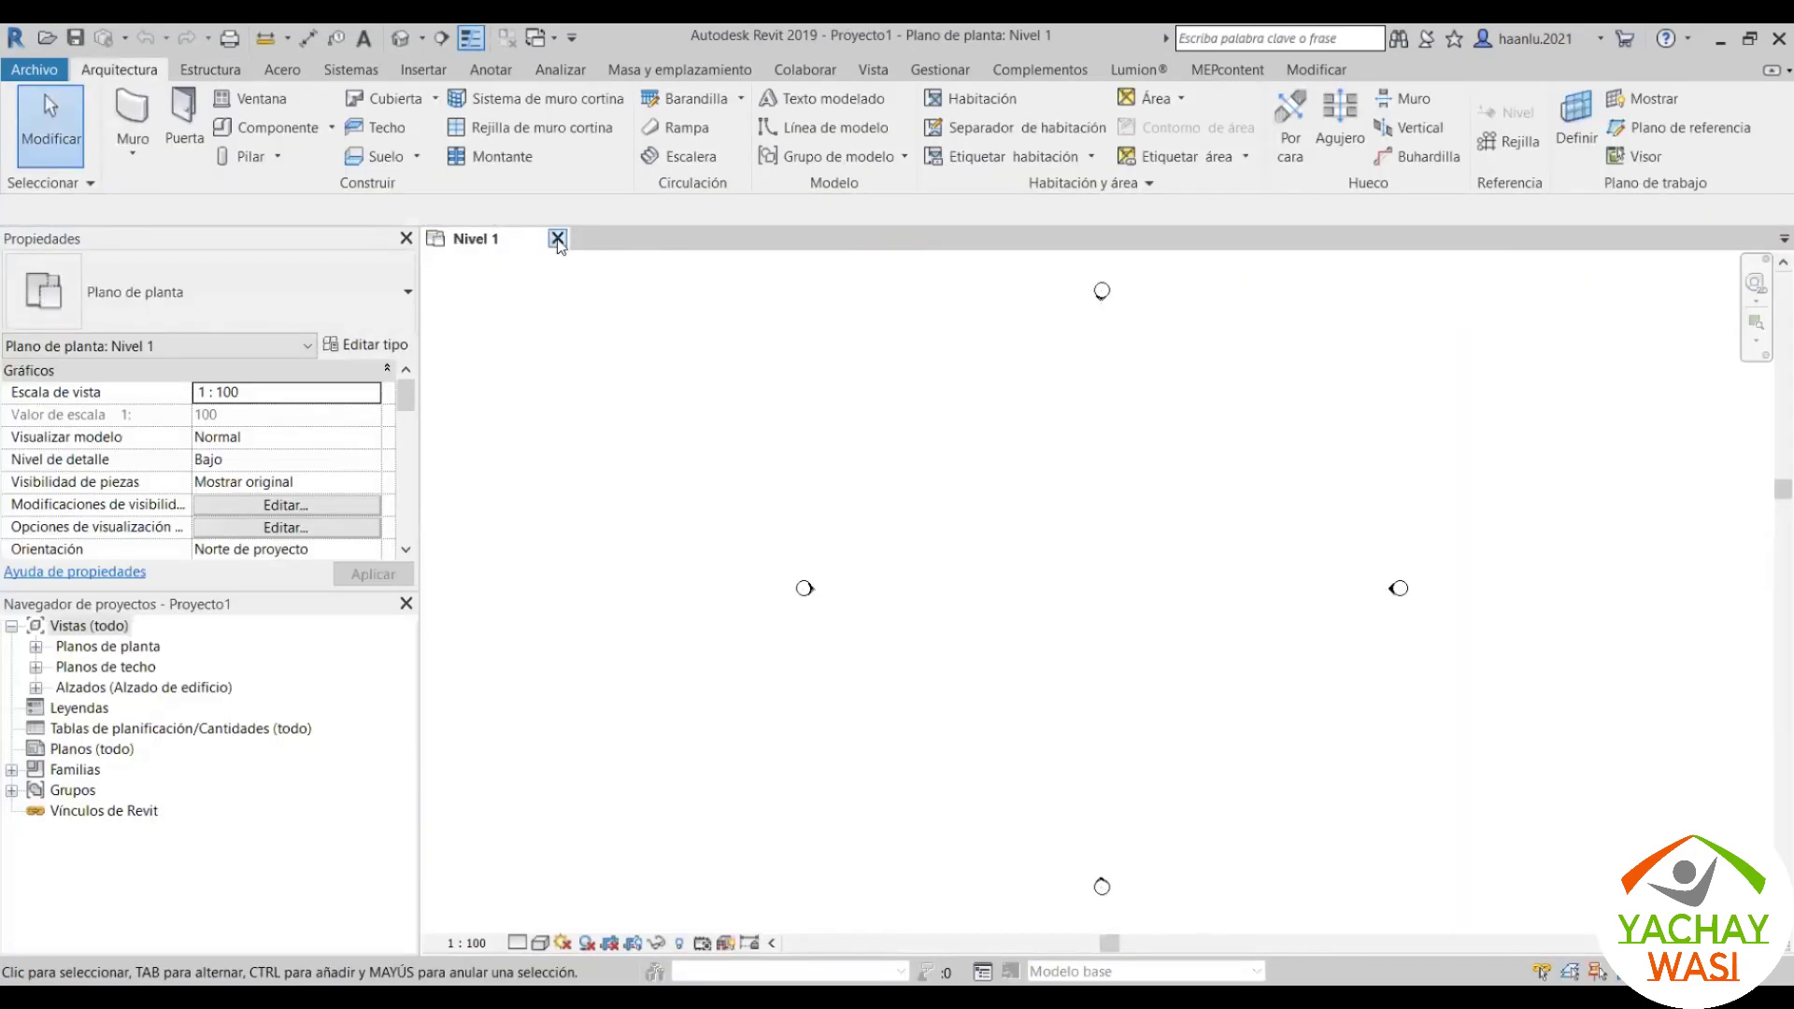
{"action": "left_click", "coordinate": [558, 238]}
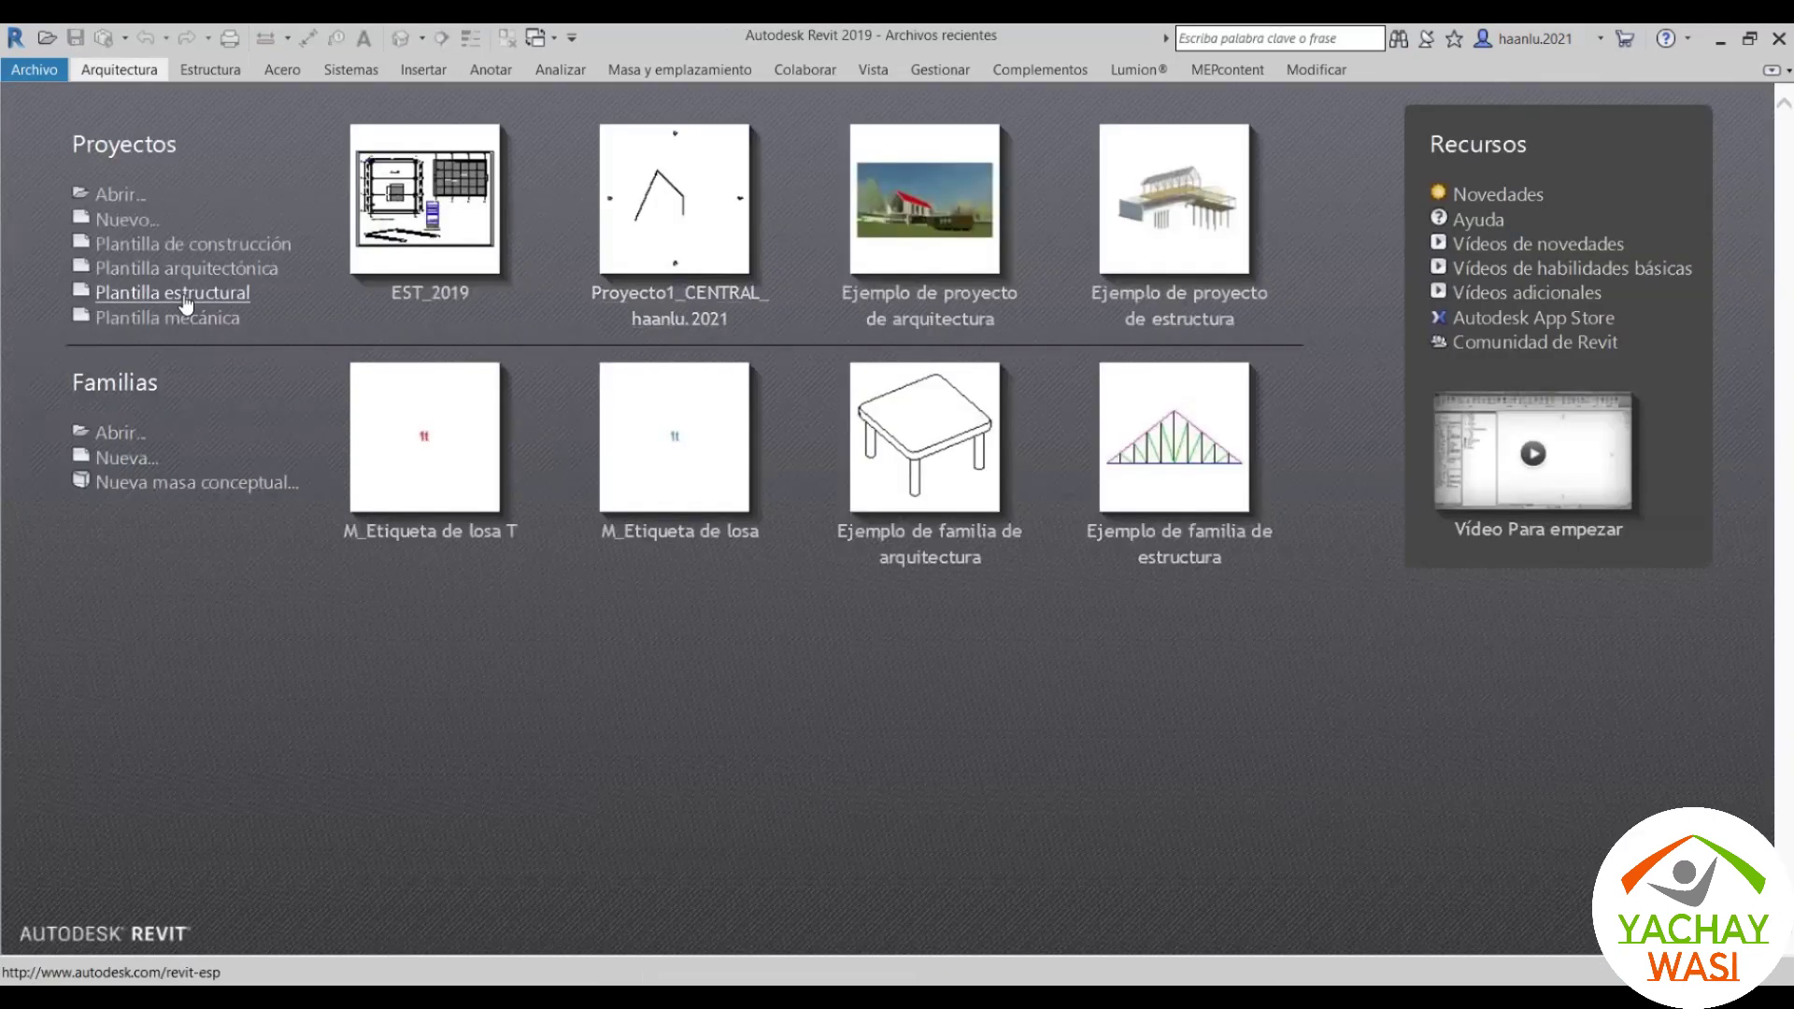
{"action": "mouse_move", "coordinate": [172, 292]}
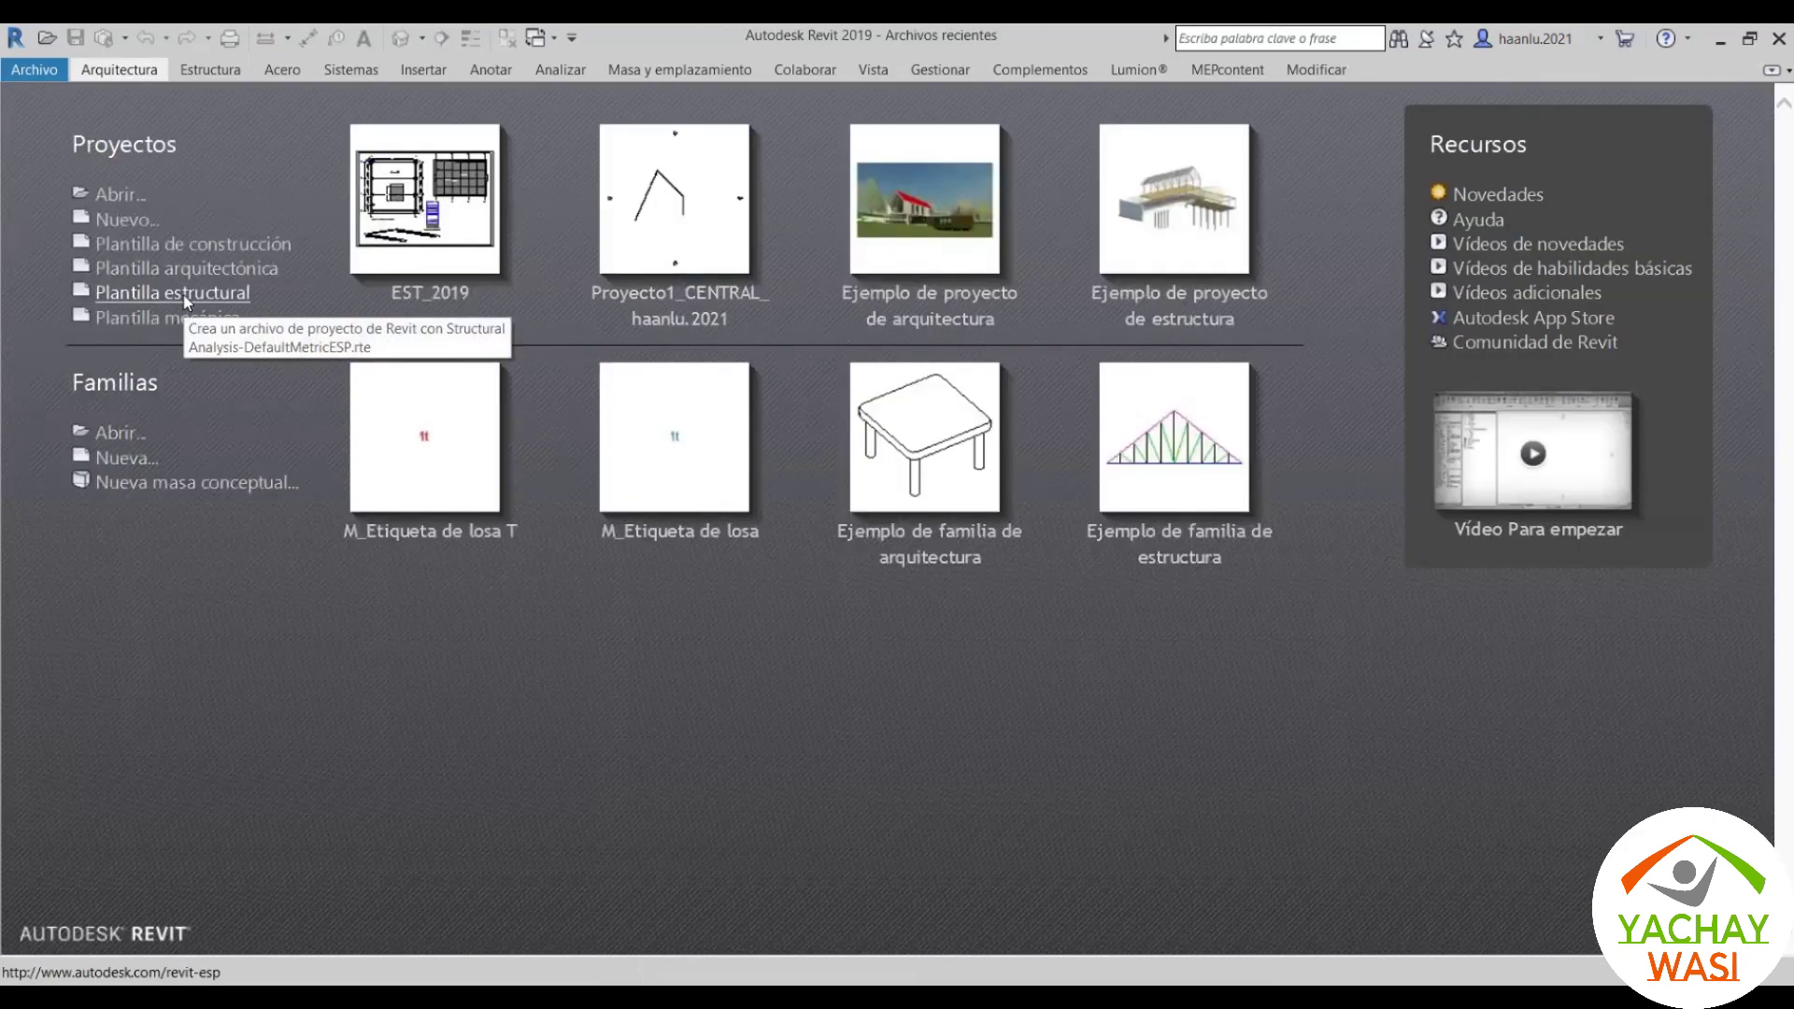
Step: Create a new project from the Plantilla arquitectónica template and centre its Nivel 1 plan
{"action": "key", "text": "ctrl+n"}
{"action": "left_click", "coordinate": [913, 472]}
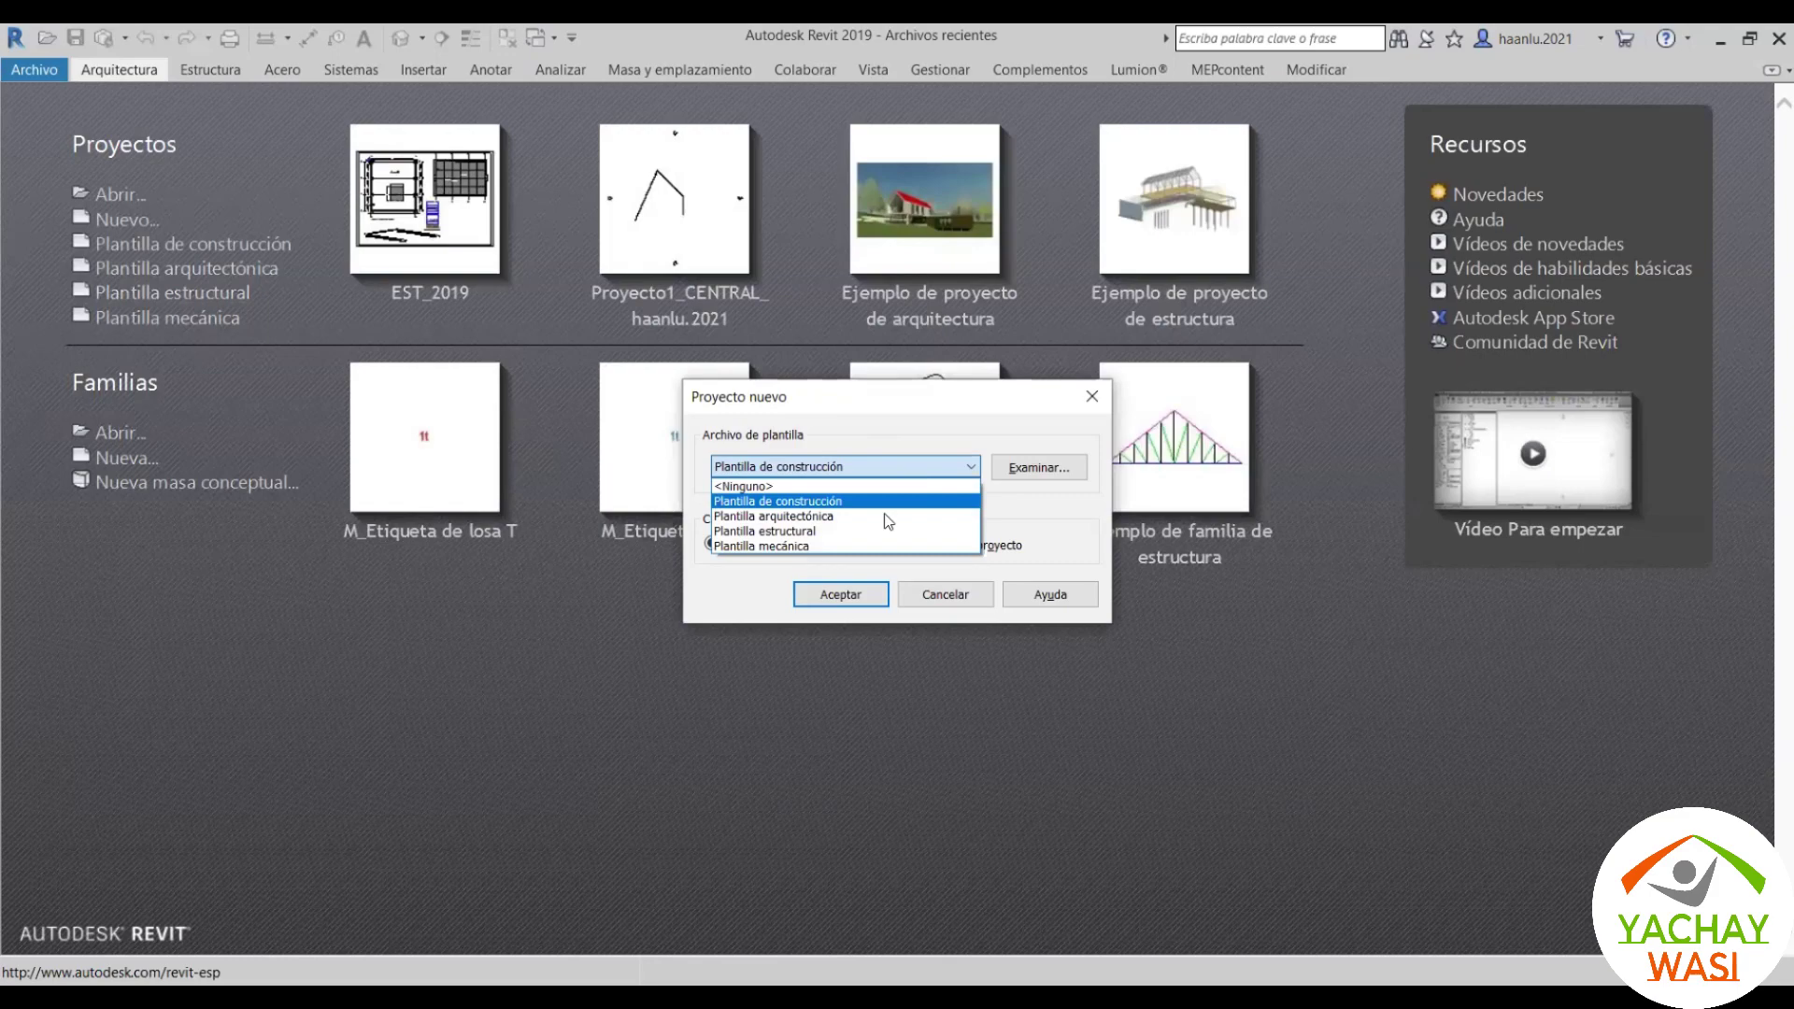
{"action": "left_click", "coordinate": [781, 517]}
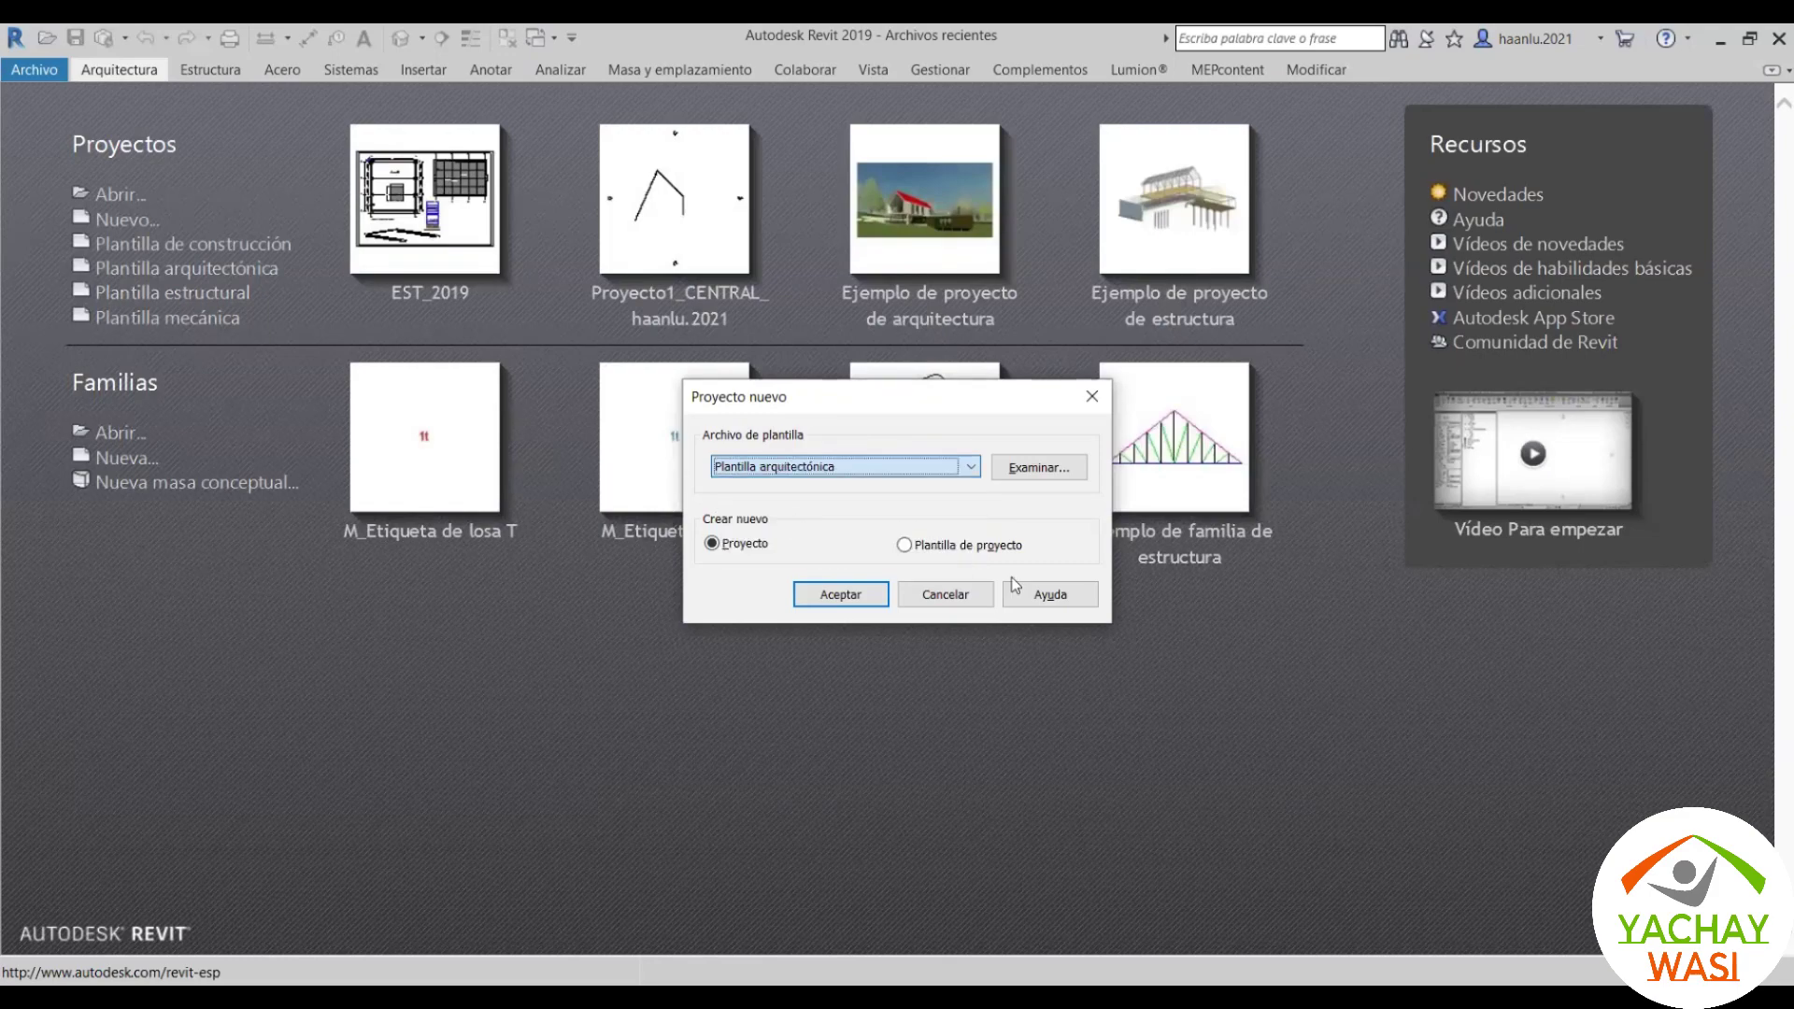
{"action": "left_click", "coordinate": [849, 602]}
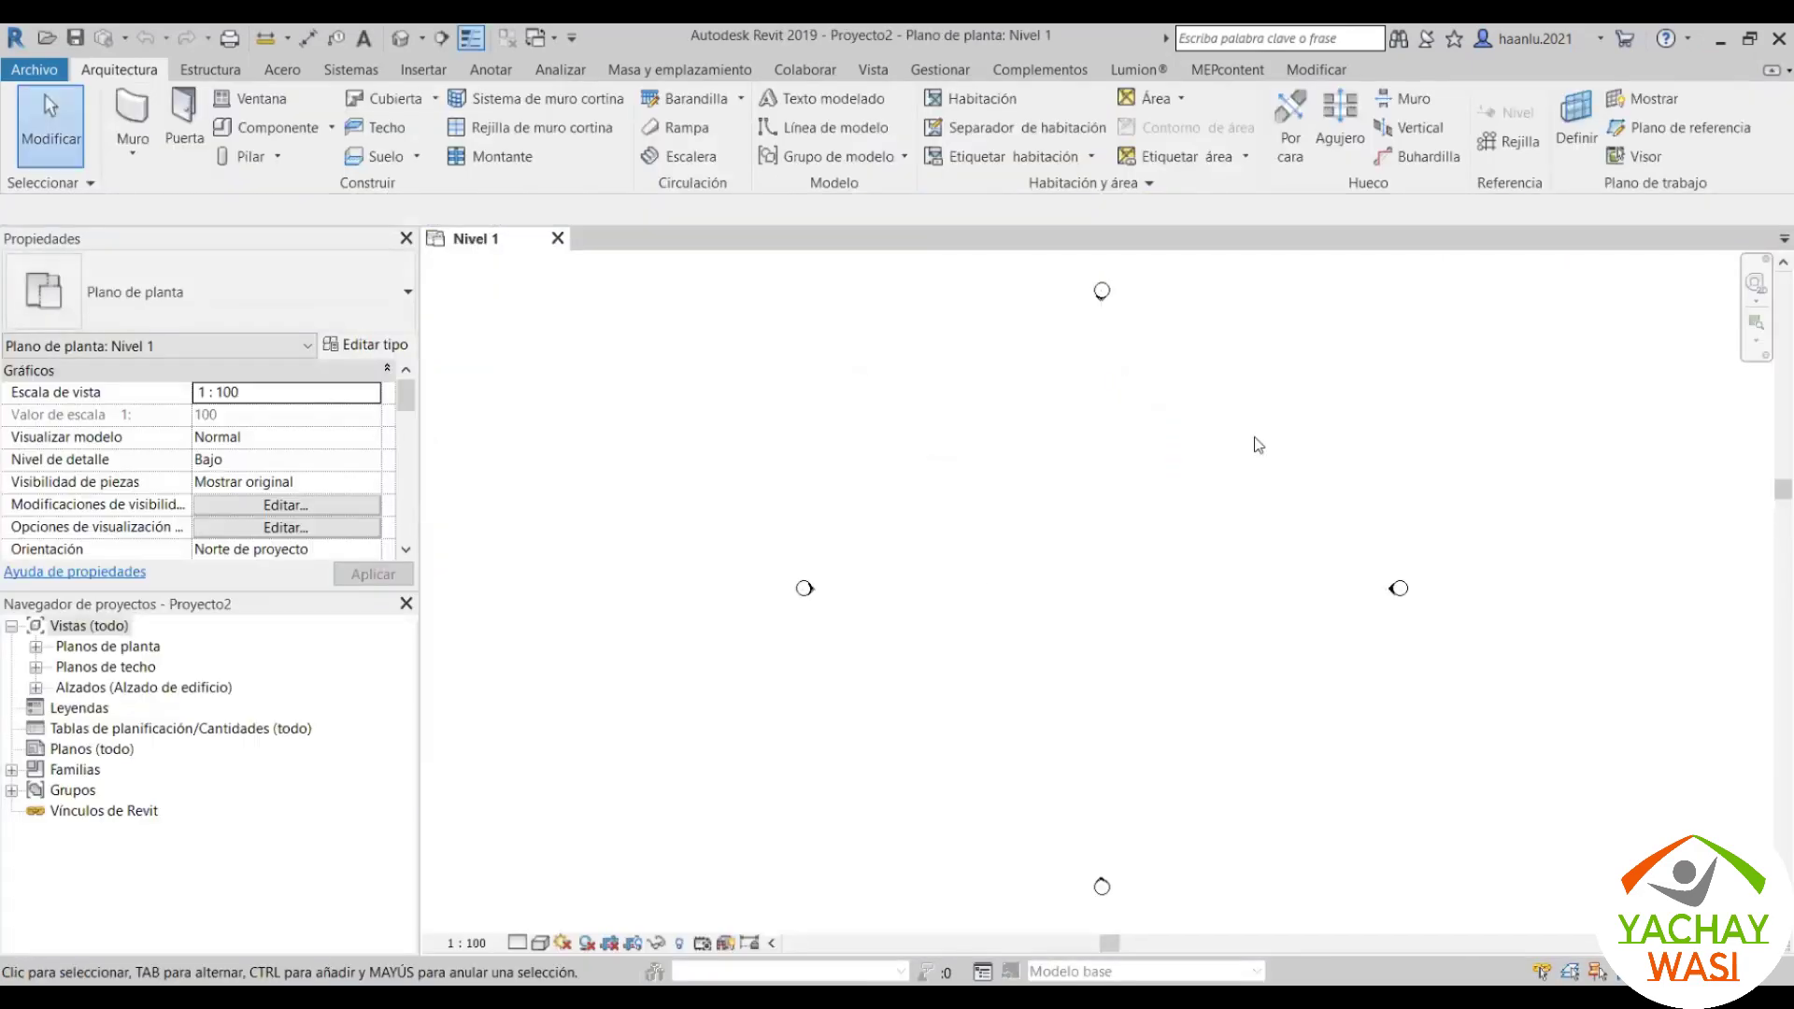
{"action": "scroll", "coordinate": [793, 486], "scroll_direction": "down", "scroll_amount": 3}
{"action": "mouse_move", "coordinate": [793, 486]}
{"action": "middle_mouse_down"}
{"action": "mouse_move", "coordinate": [910, 578]}
{"action": "mouse_move", "coordinate": [745, 582]}
{"action": "mouse_move", "coordinate": [952, 573]}
{"action": "mouse_move", "coordinate": [873, 553]}
{"action": "middle_mouse_up"}
{"action": "scroll", "coordinate": [805, 590], "scroll_direction": "up", "scroll_amount": 2}
{"action": "scroll", "coordinate": [804, 591], "scroll_direction": "up", "scroll_amount": 1}
{"action": "scroll", "coordinate": [1004, 546], "scroll_direction": "down", "scroll_amount": 1}
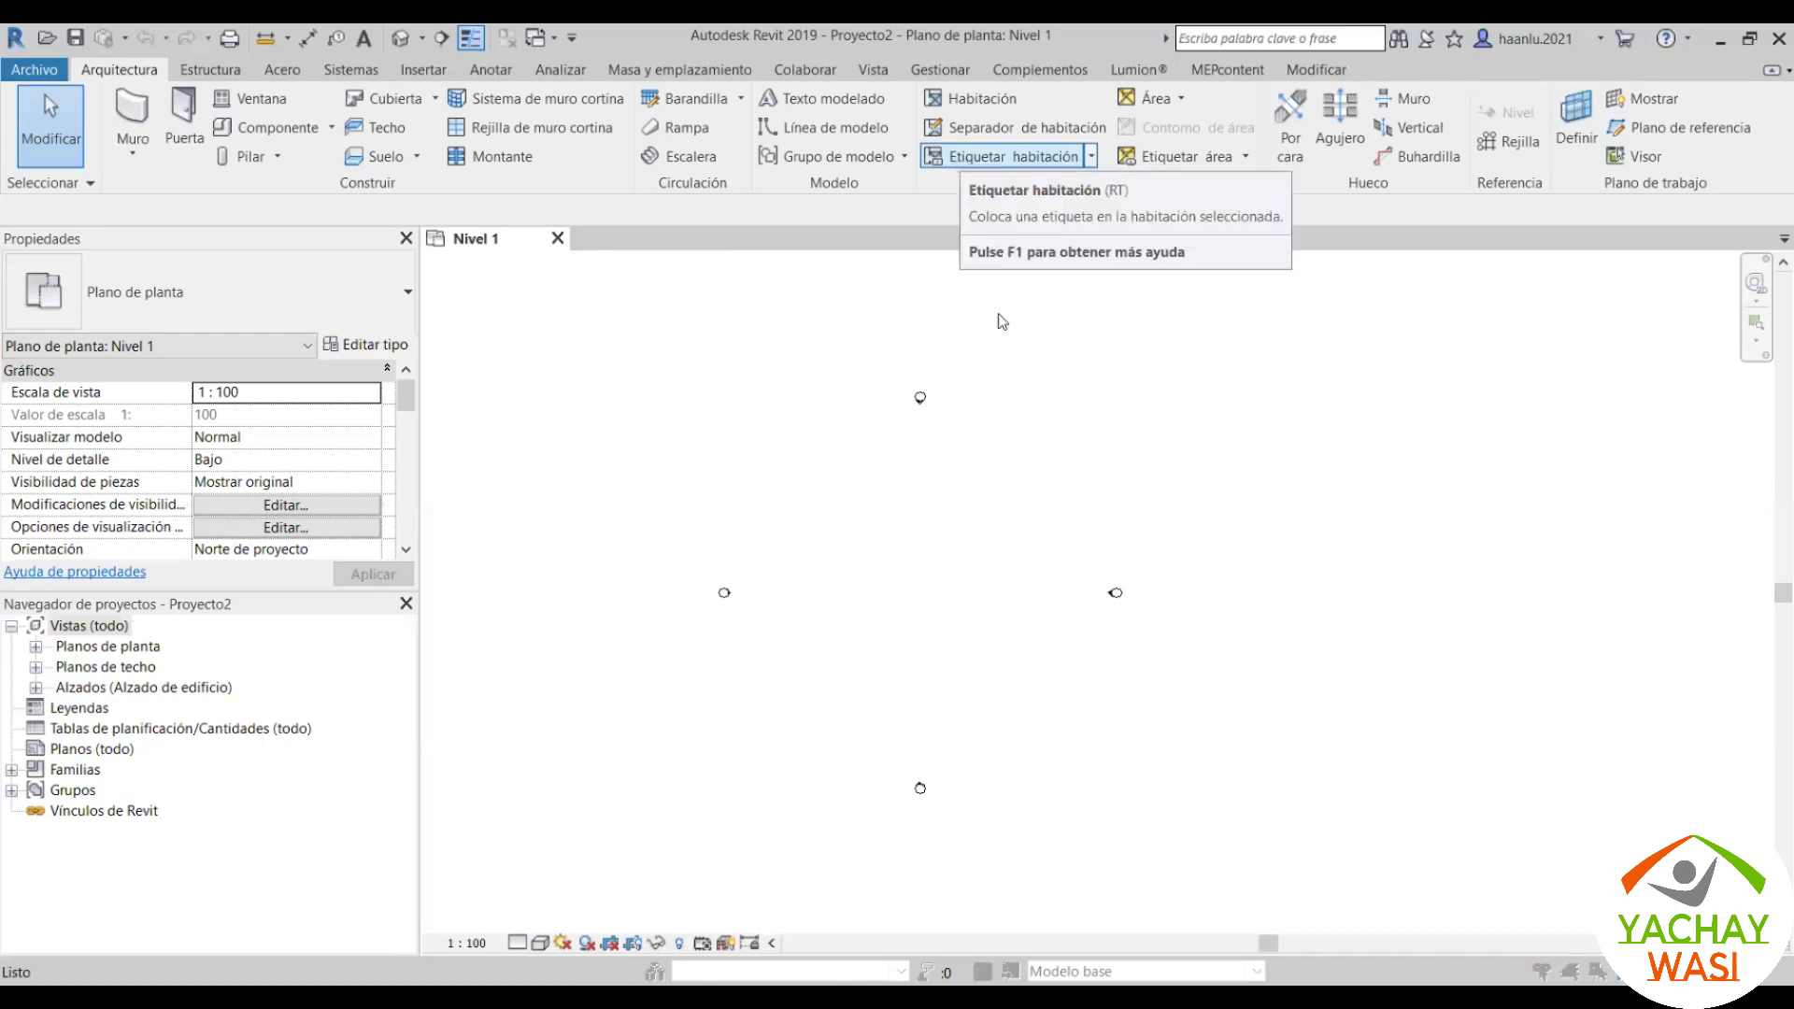
Step: Via UN, set Longitud to Metros, 2 decimal places, with the m symbol
{"action": "key", "text": "u"}
{"action": "key", "text": "n"}
{"action": "left_click", "coordinate": [935, 353]}
{"action": "left_click", "coordinate": [960, 387]}
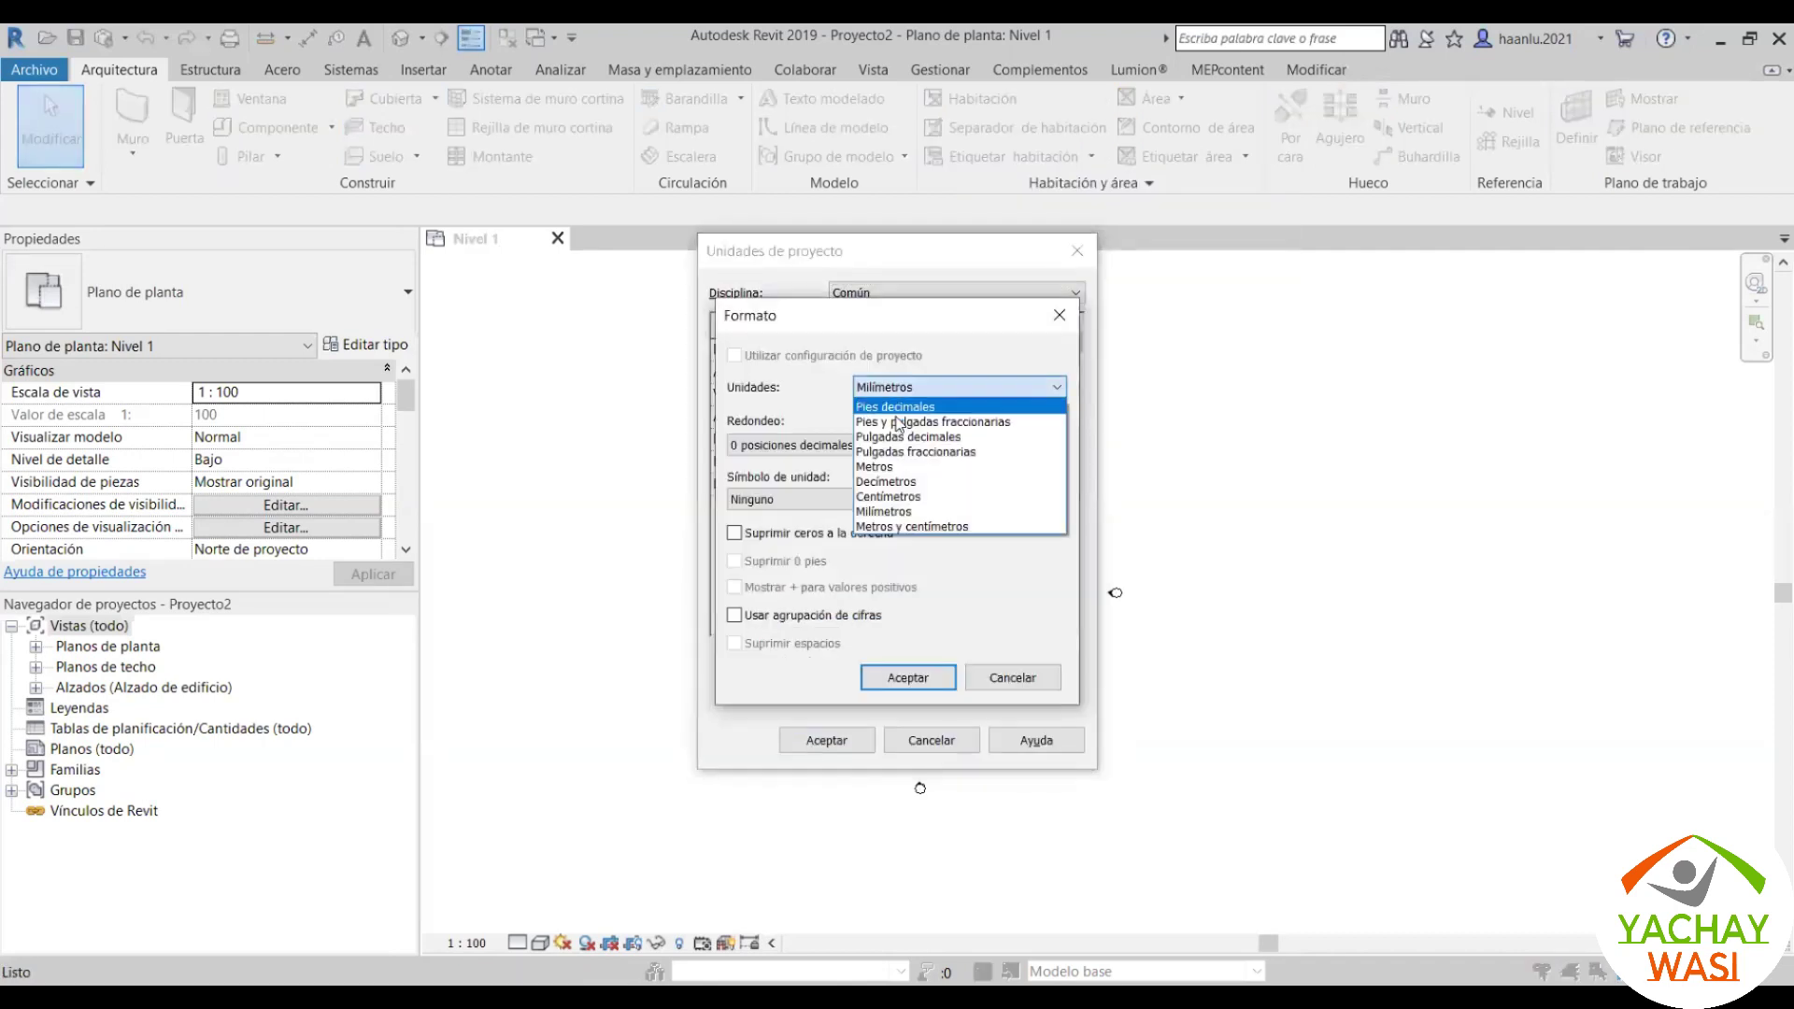
{"action": "left_click", "coordinate": [867, 467]}
{"action": "left_click", "coordinate": [799, 445]}
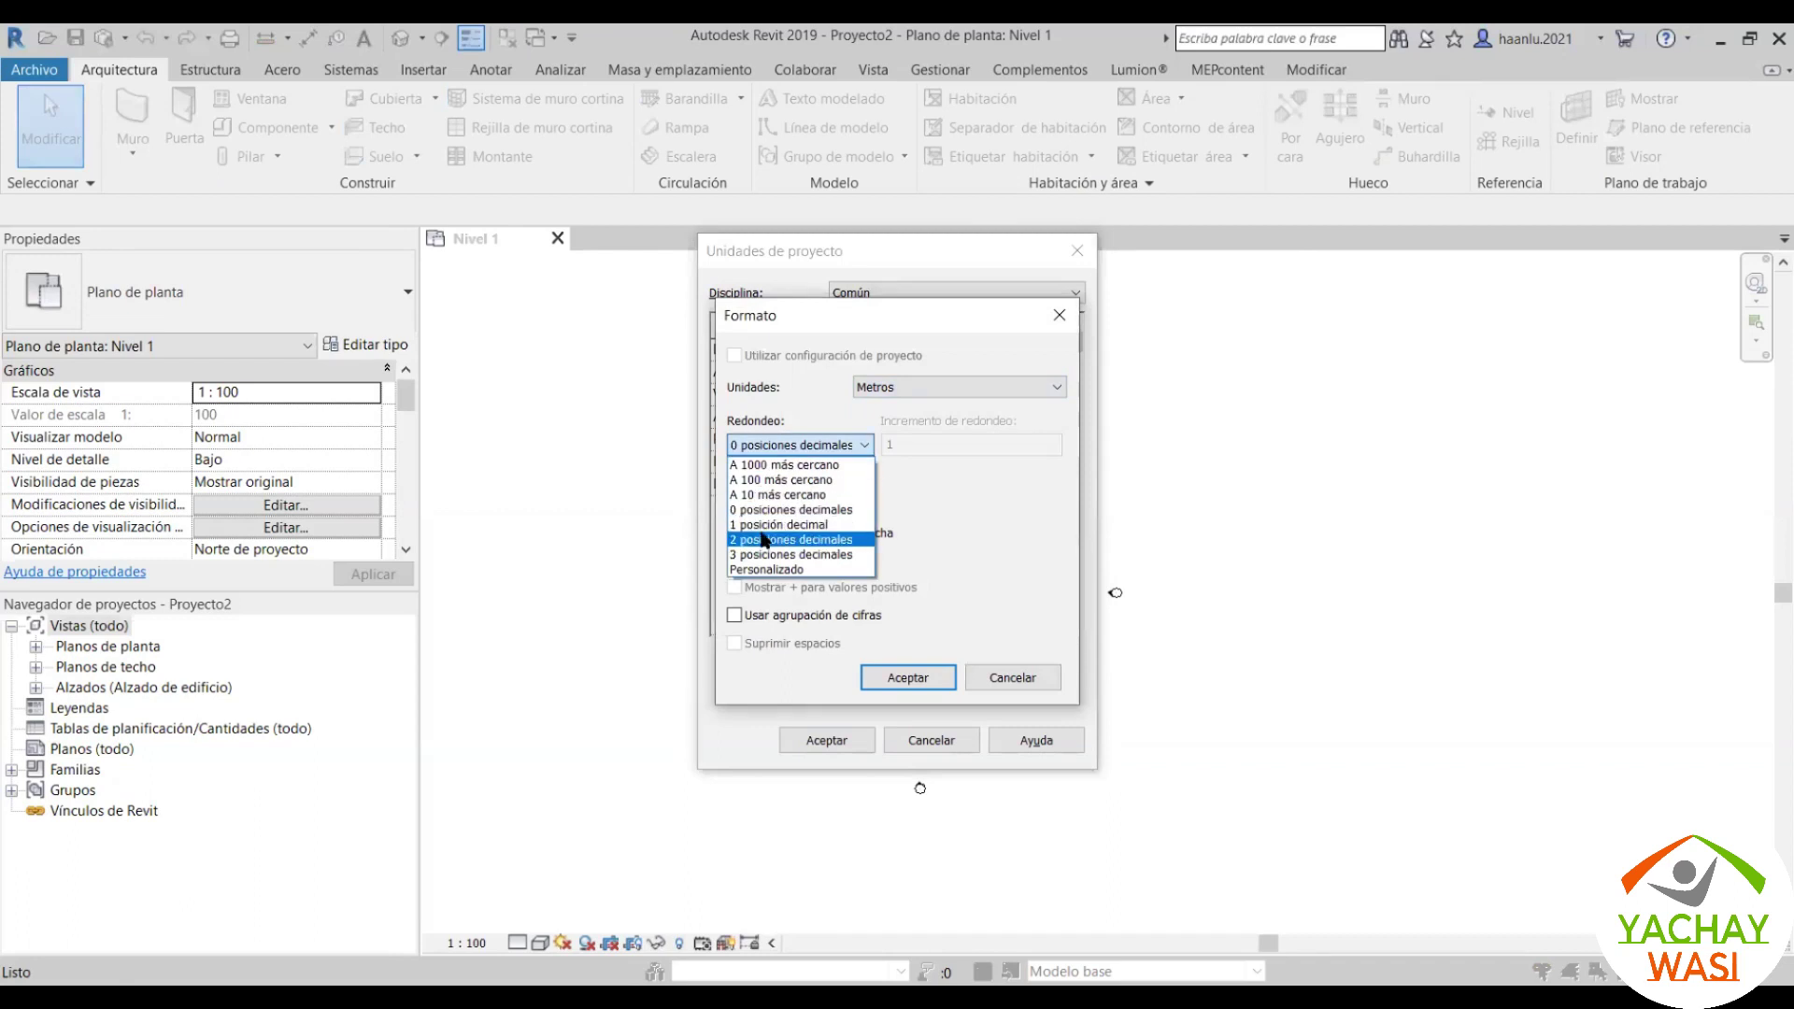
{"action": "left_click", "coordinate": [764, 540]}
{"action": "left_click", "coordinate": [823, 502]}
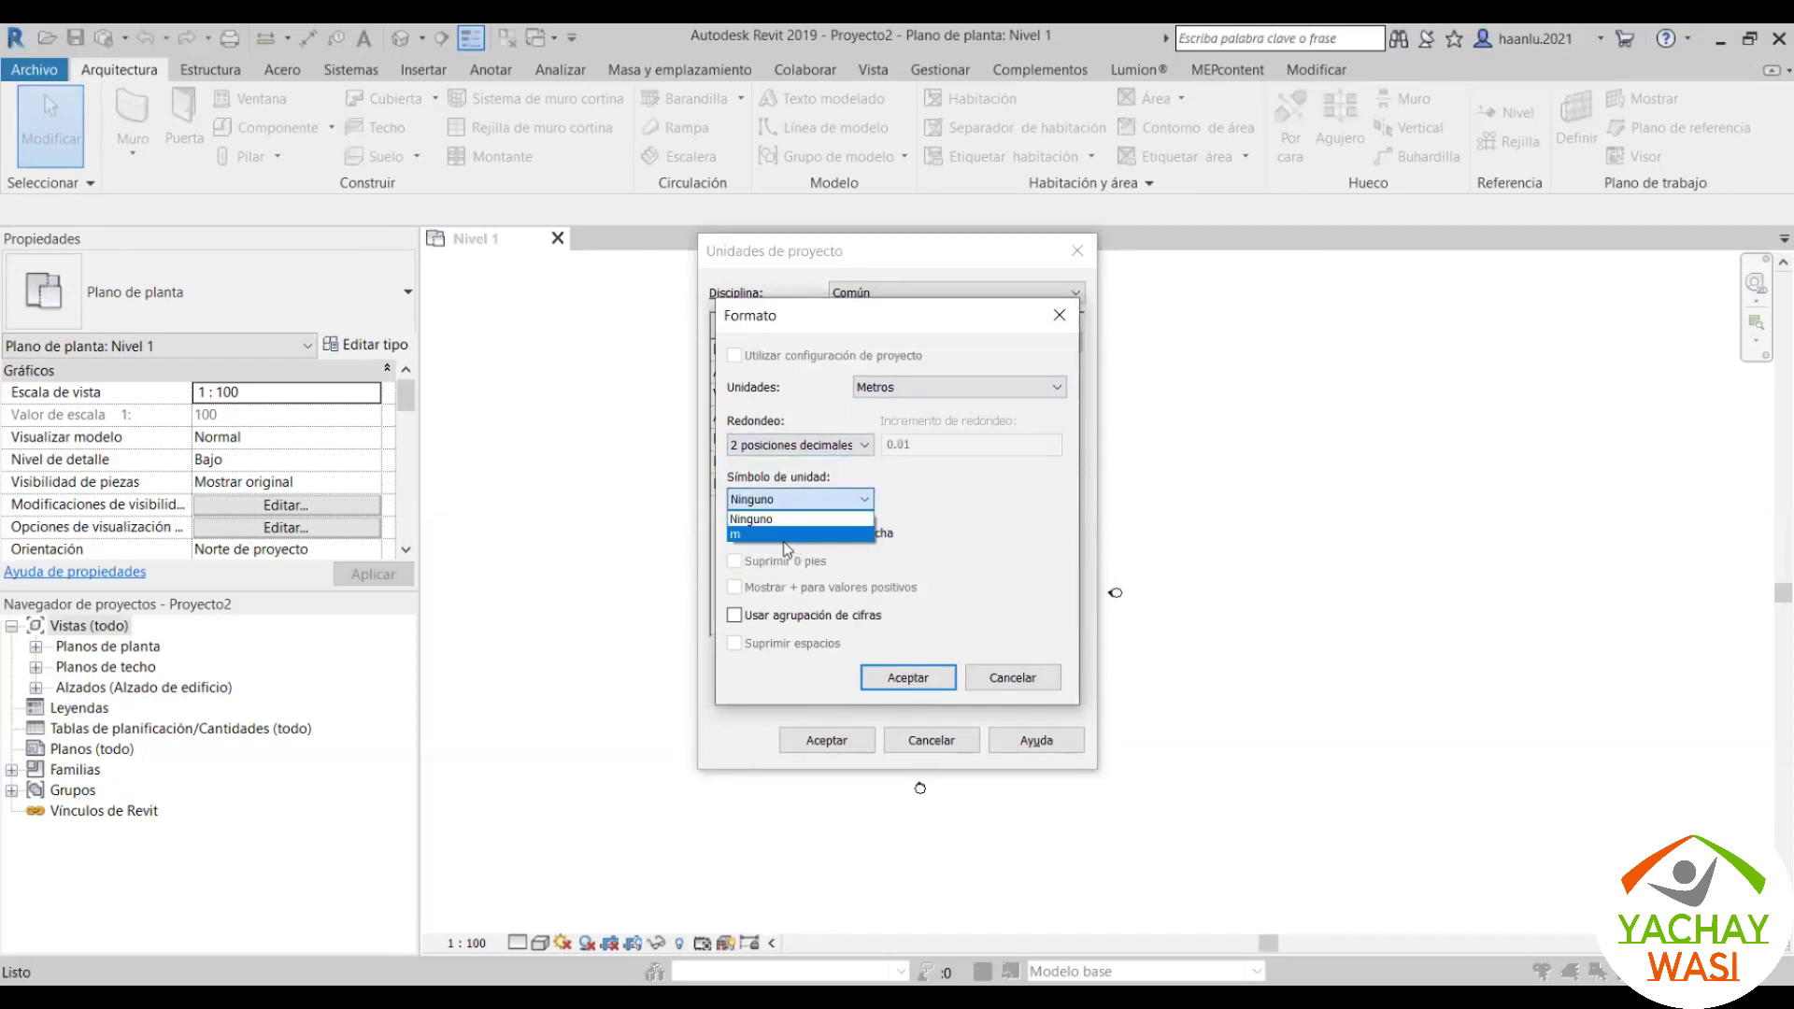
{"action": "left_click", "coordinate": [777, 537]}
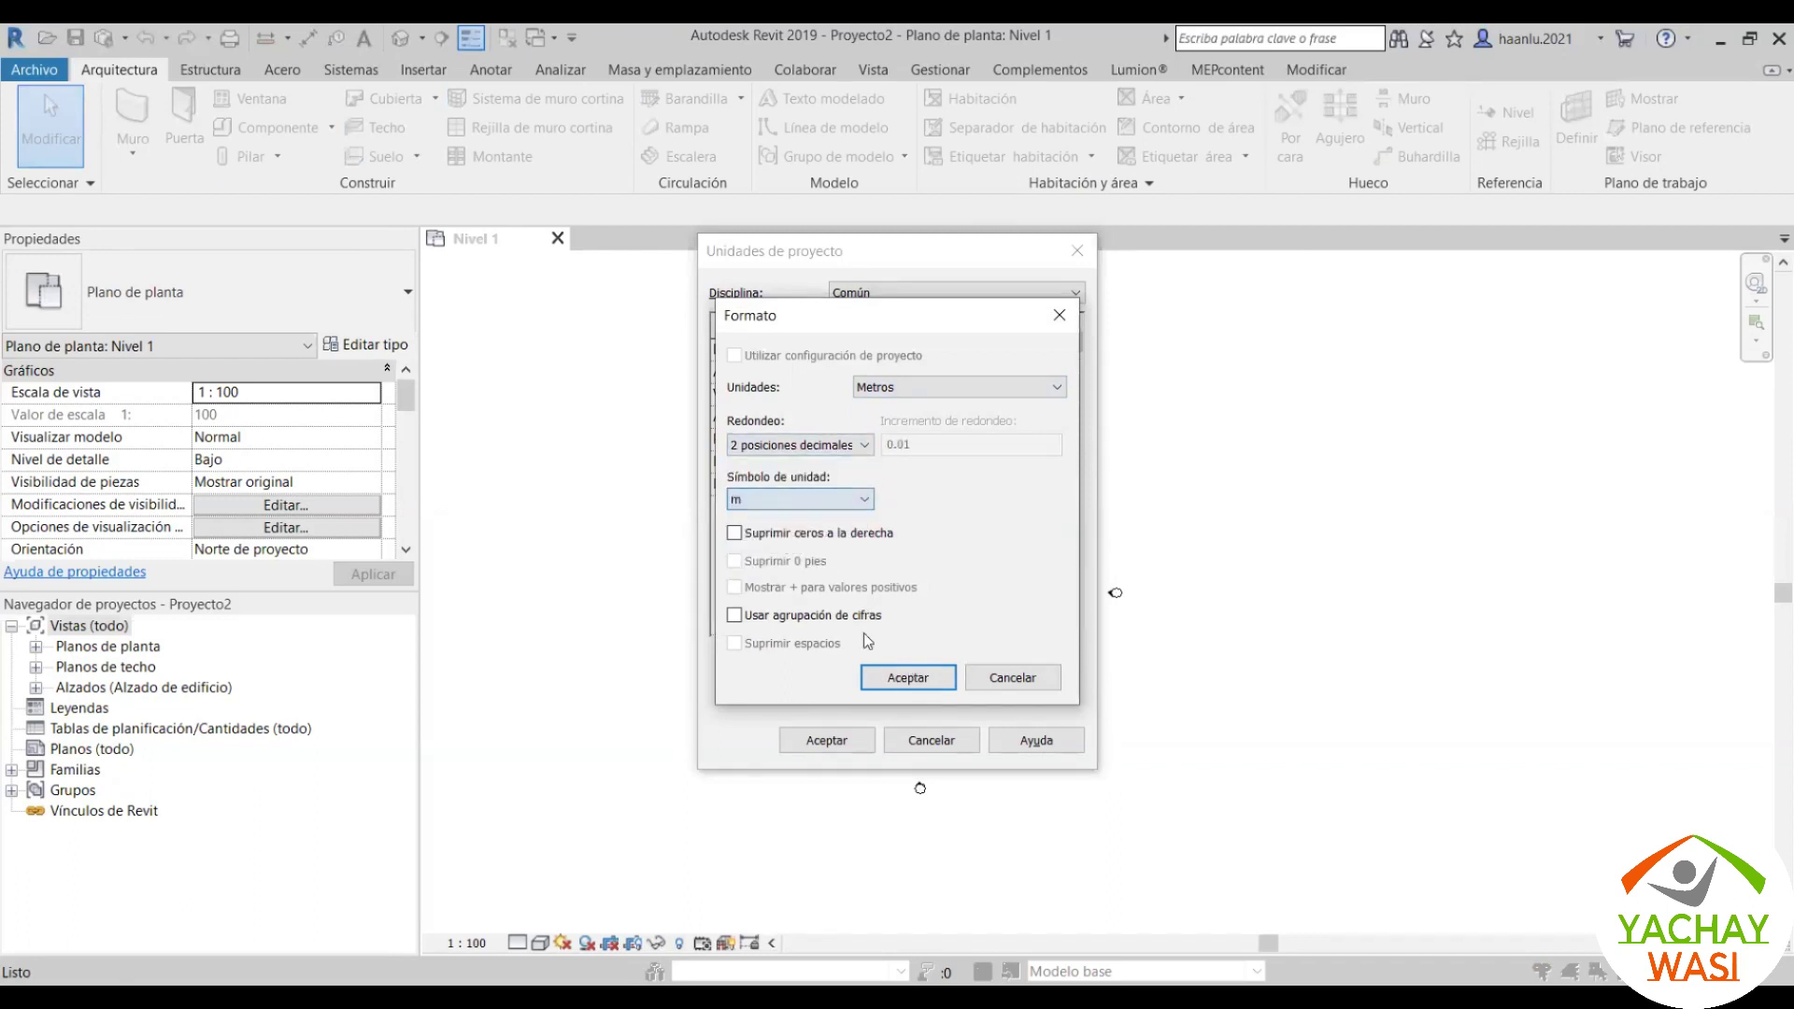
{"action": "left_click", "coordinate": [824, 744]}
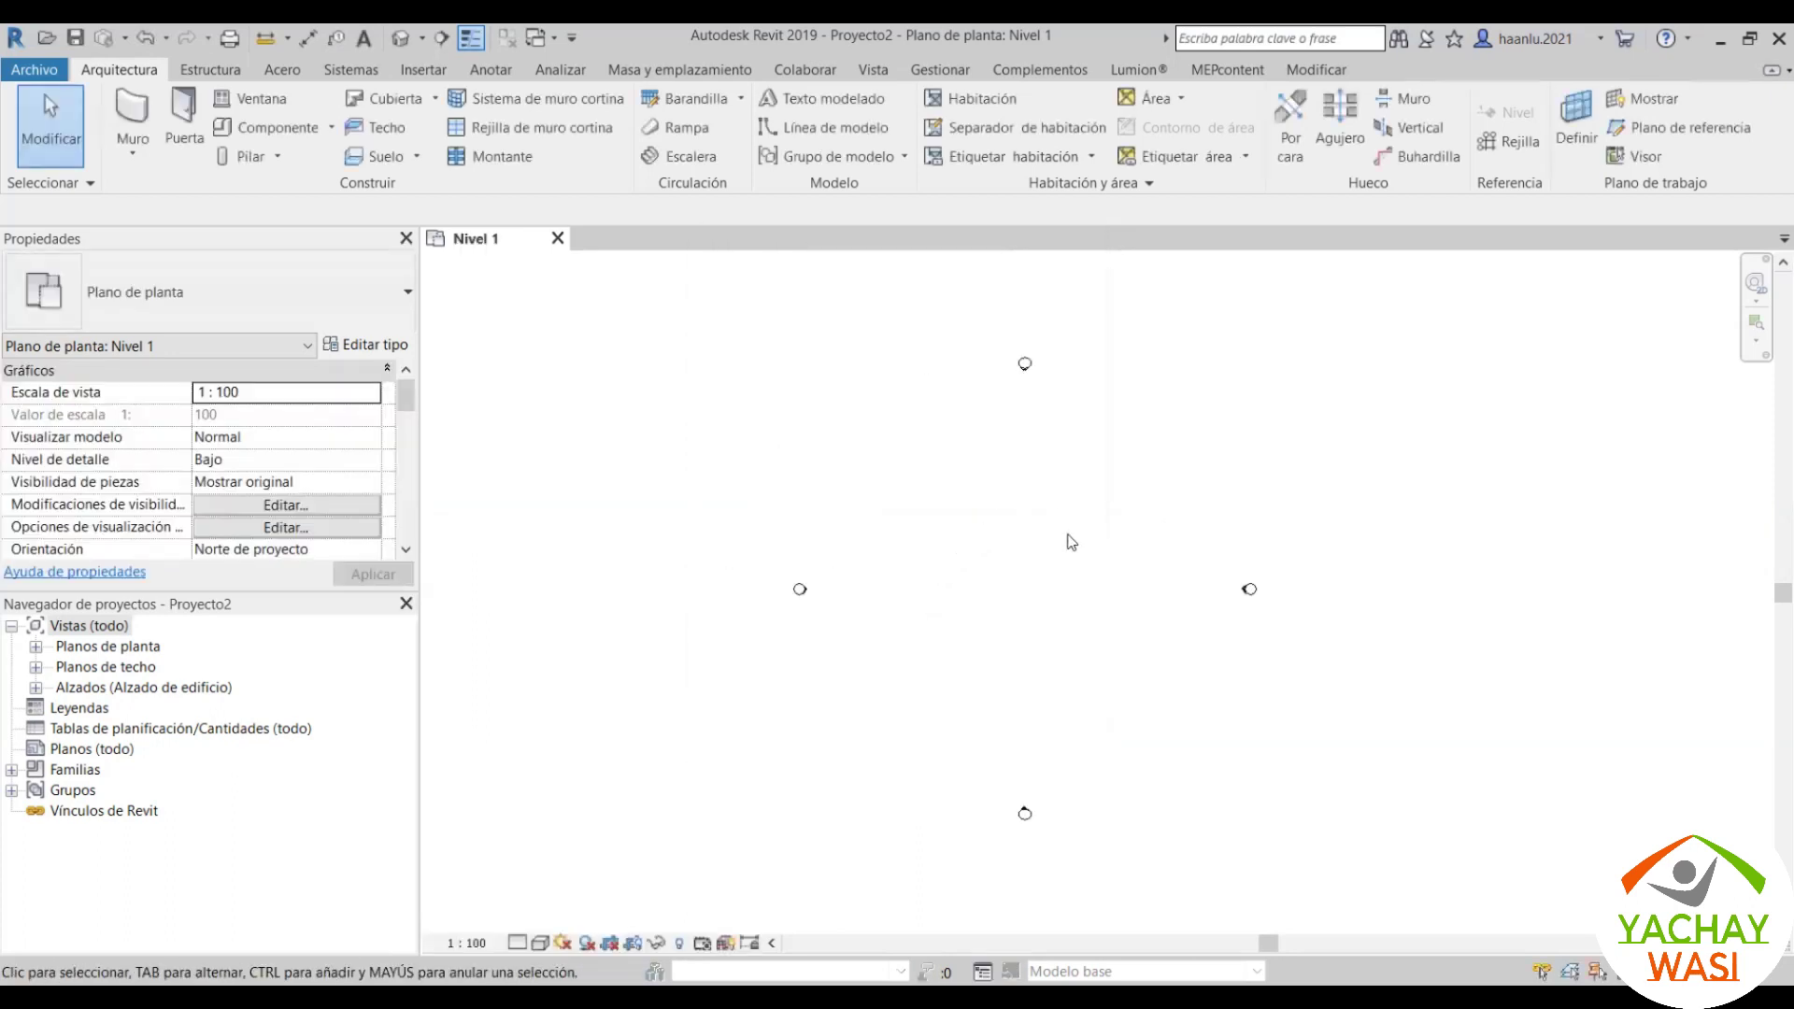
{"action": "scroll", "coordinate": [1071, 542], "scroll_direction": "up", "scroll_amount": 1}
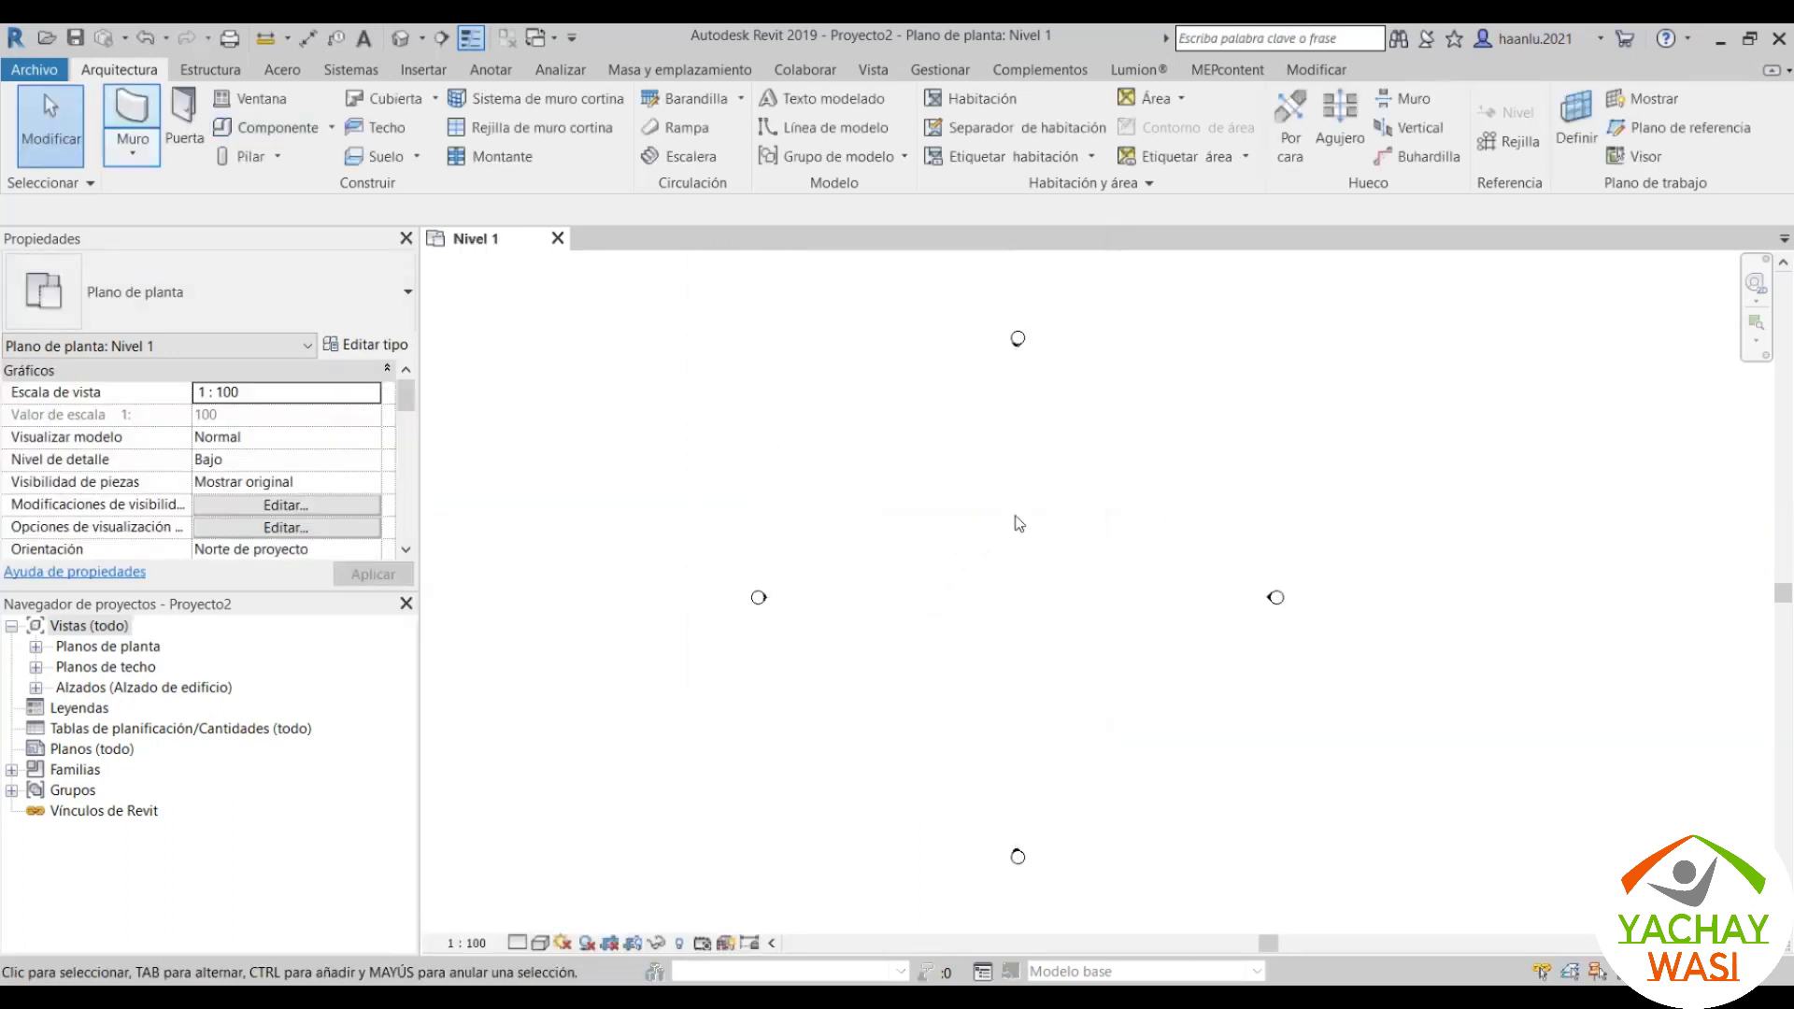
{"action": "scroll", "coordinate": [1009, 565], "scroll_direction": "down", "scroll_amount": 2}
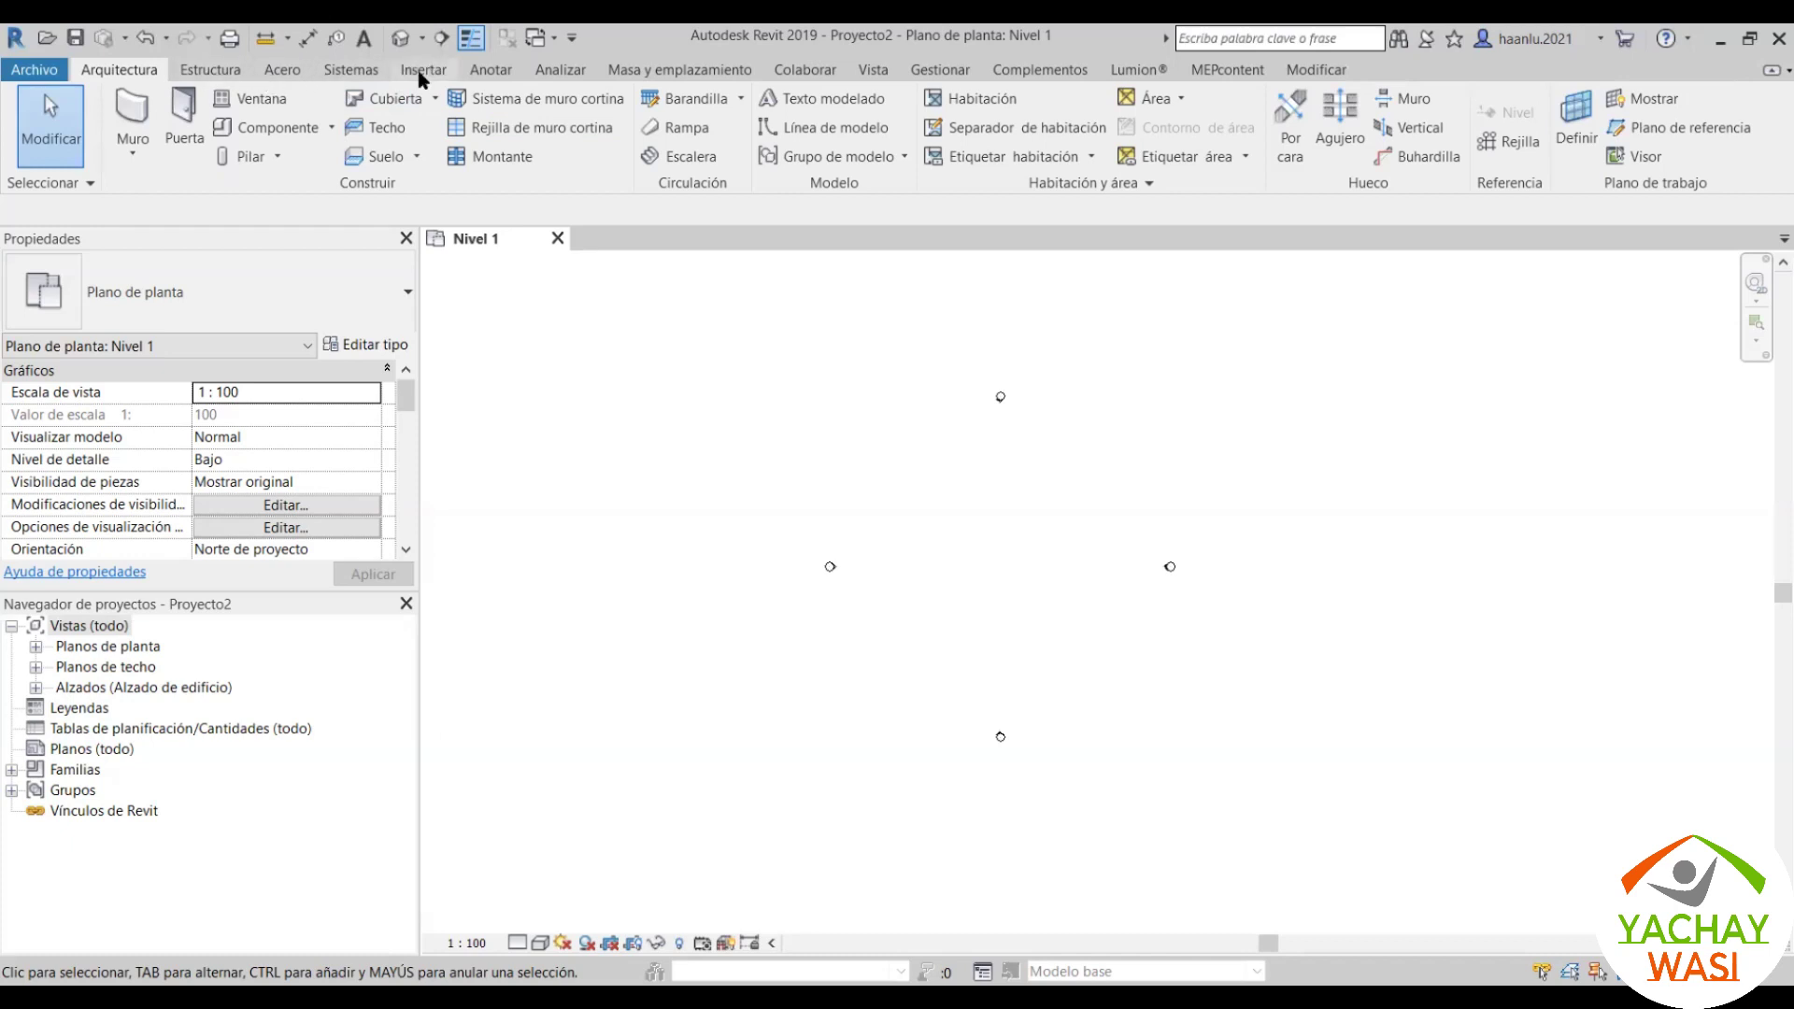
Step: Start Vincular Revit and browse to D:\...\Curso\proyecto de estructura
{"action": "left_click", "coordinate": [418, 75]}
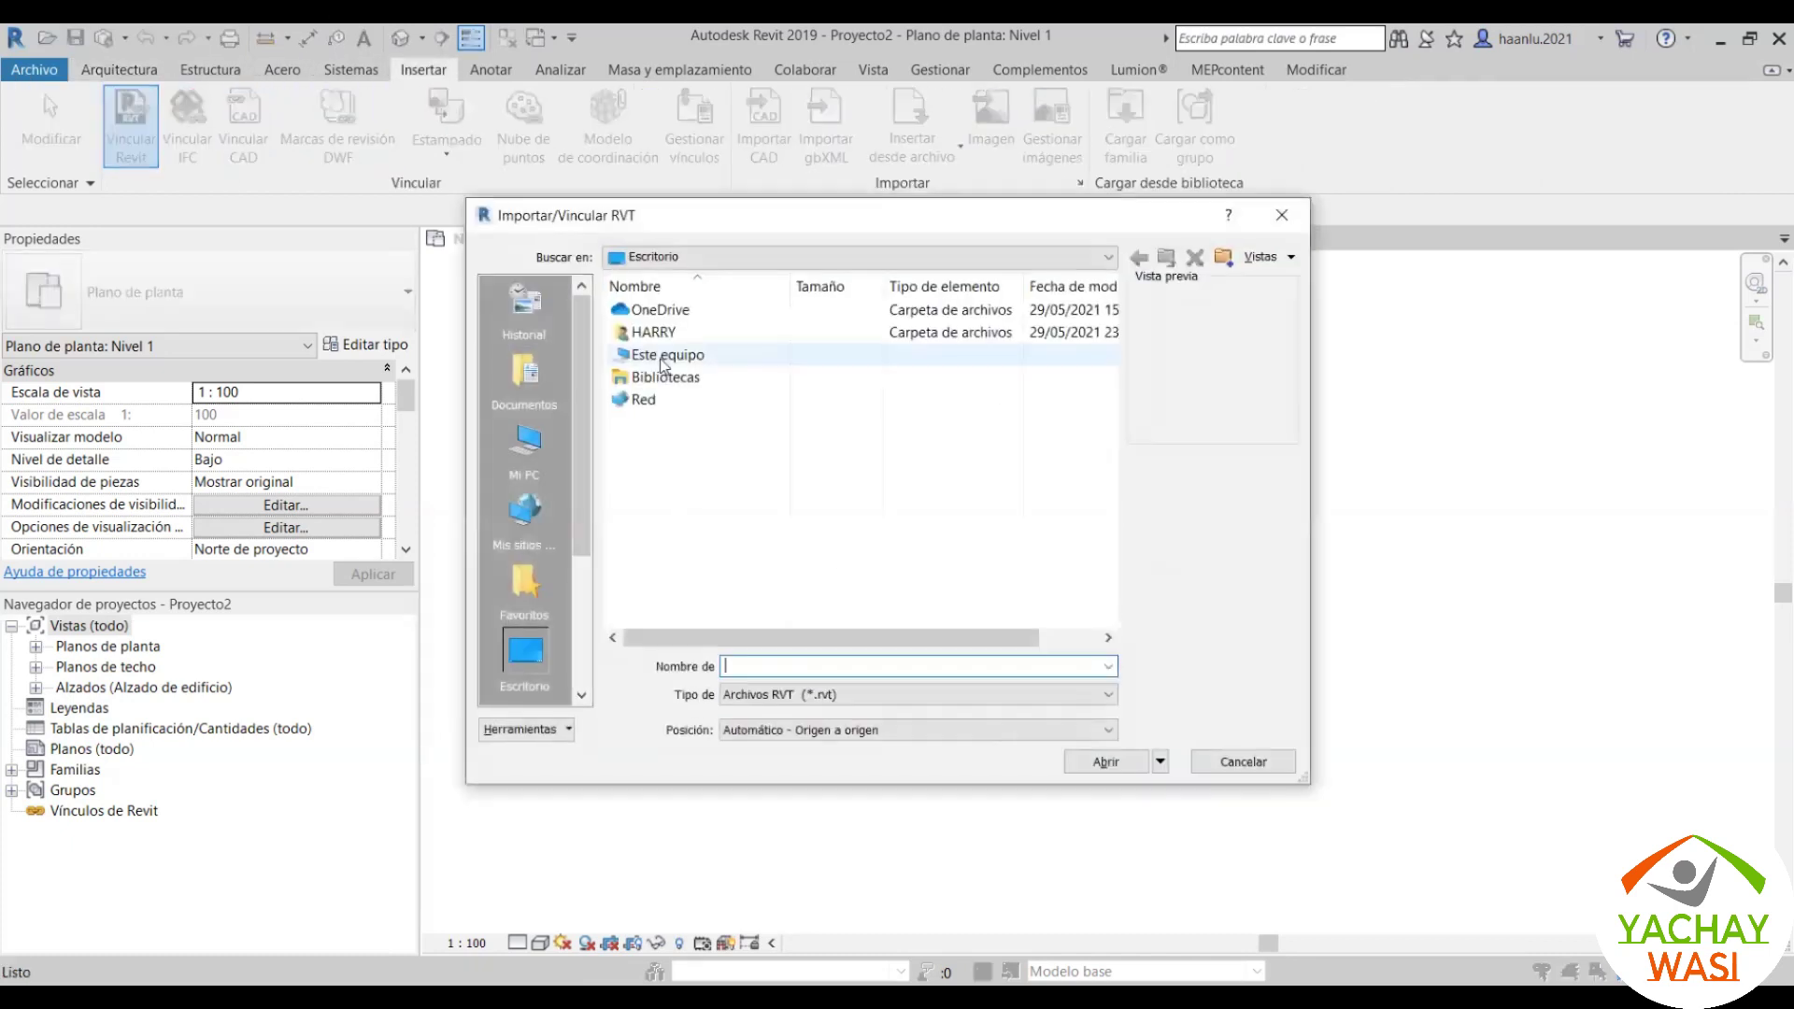
{"action": "double_click", "coordinate": [660, 357]}
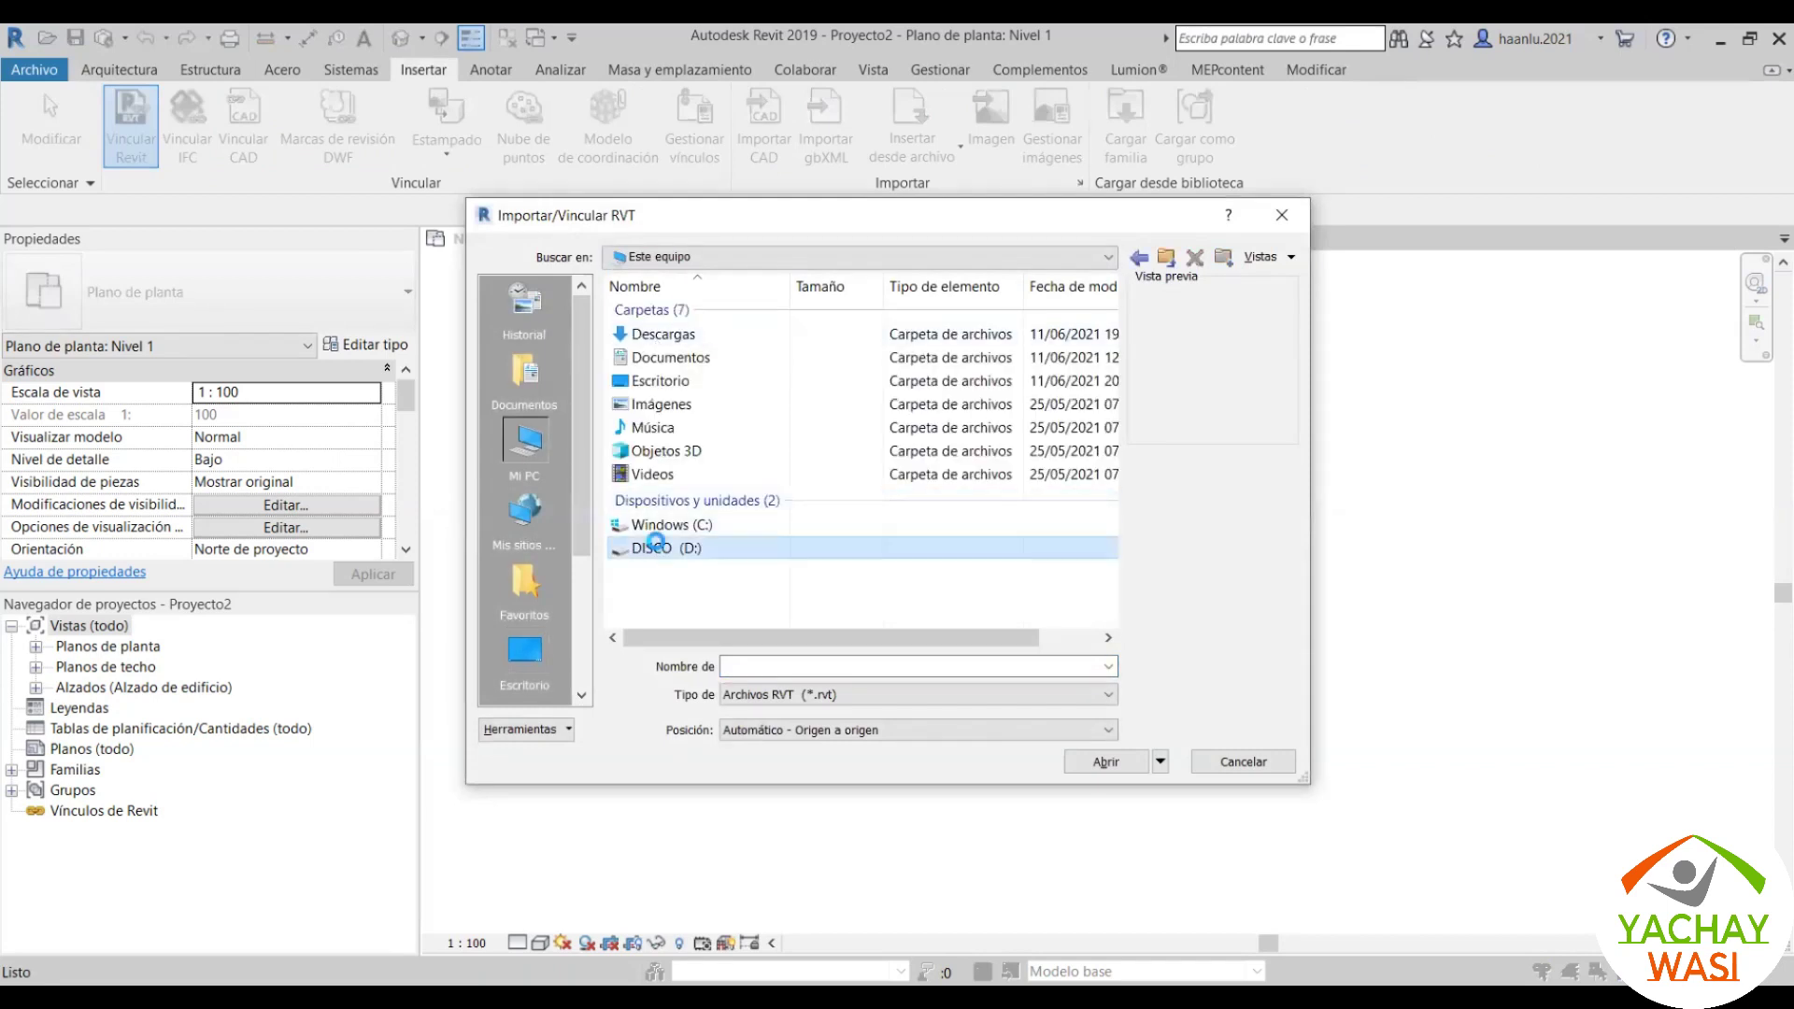
{"action": "double_click", "coordinate": [654, 549]}
{"action": "double_click", "coordinate": [654, 327]}
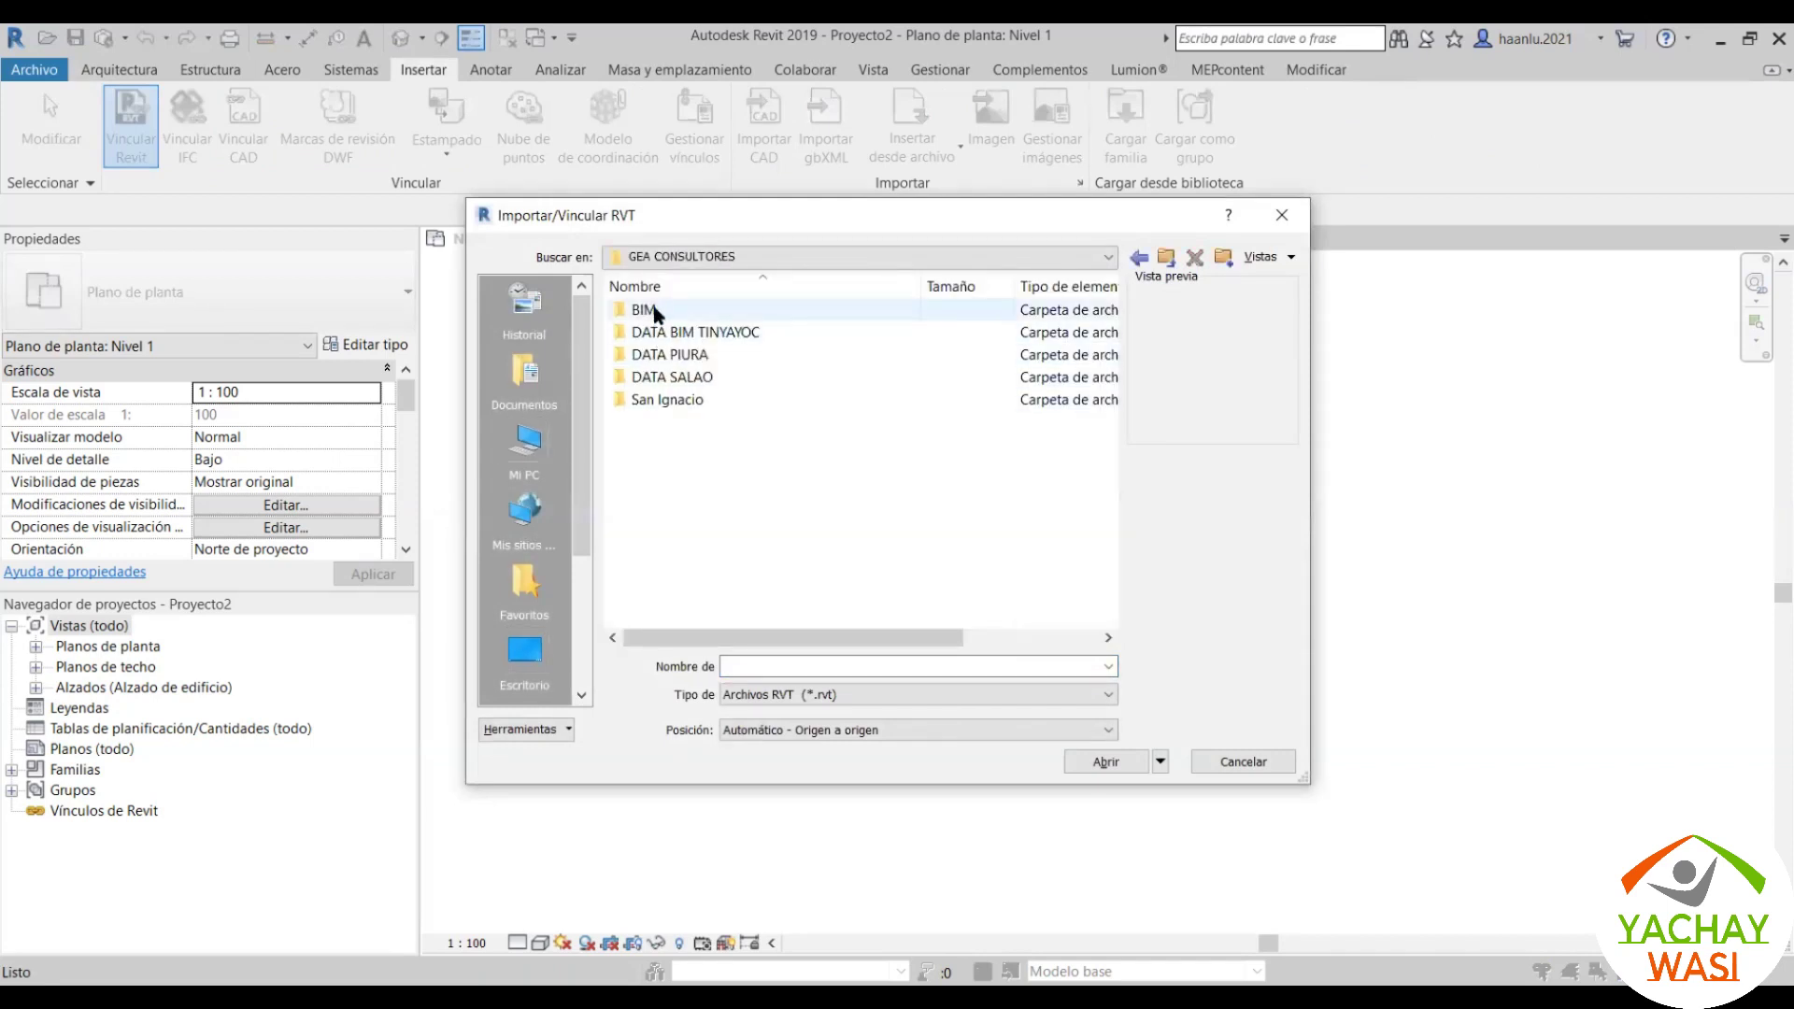
{"action": "left_click", "coordinate": [658, 310]}
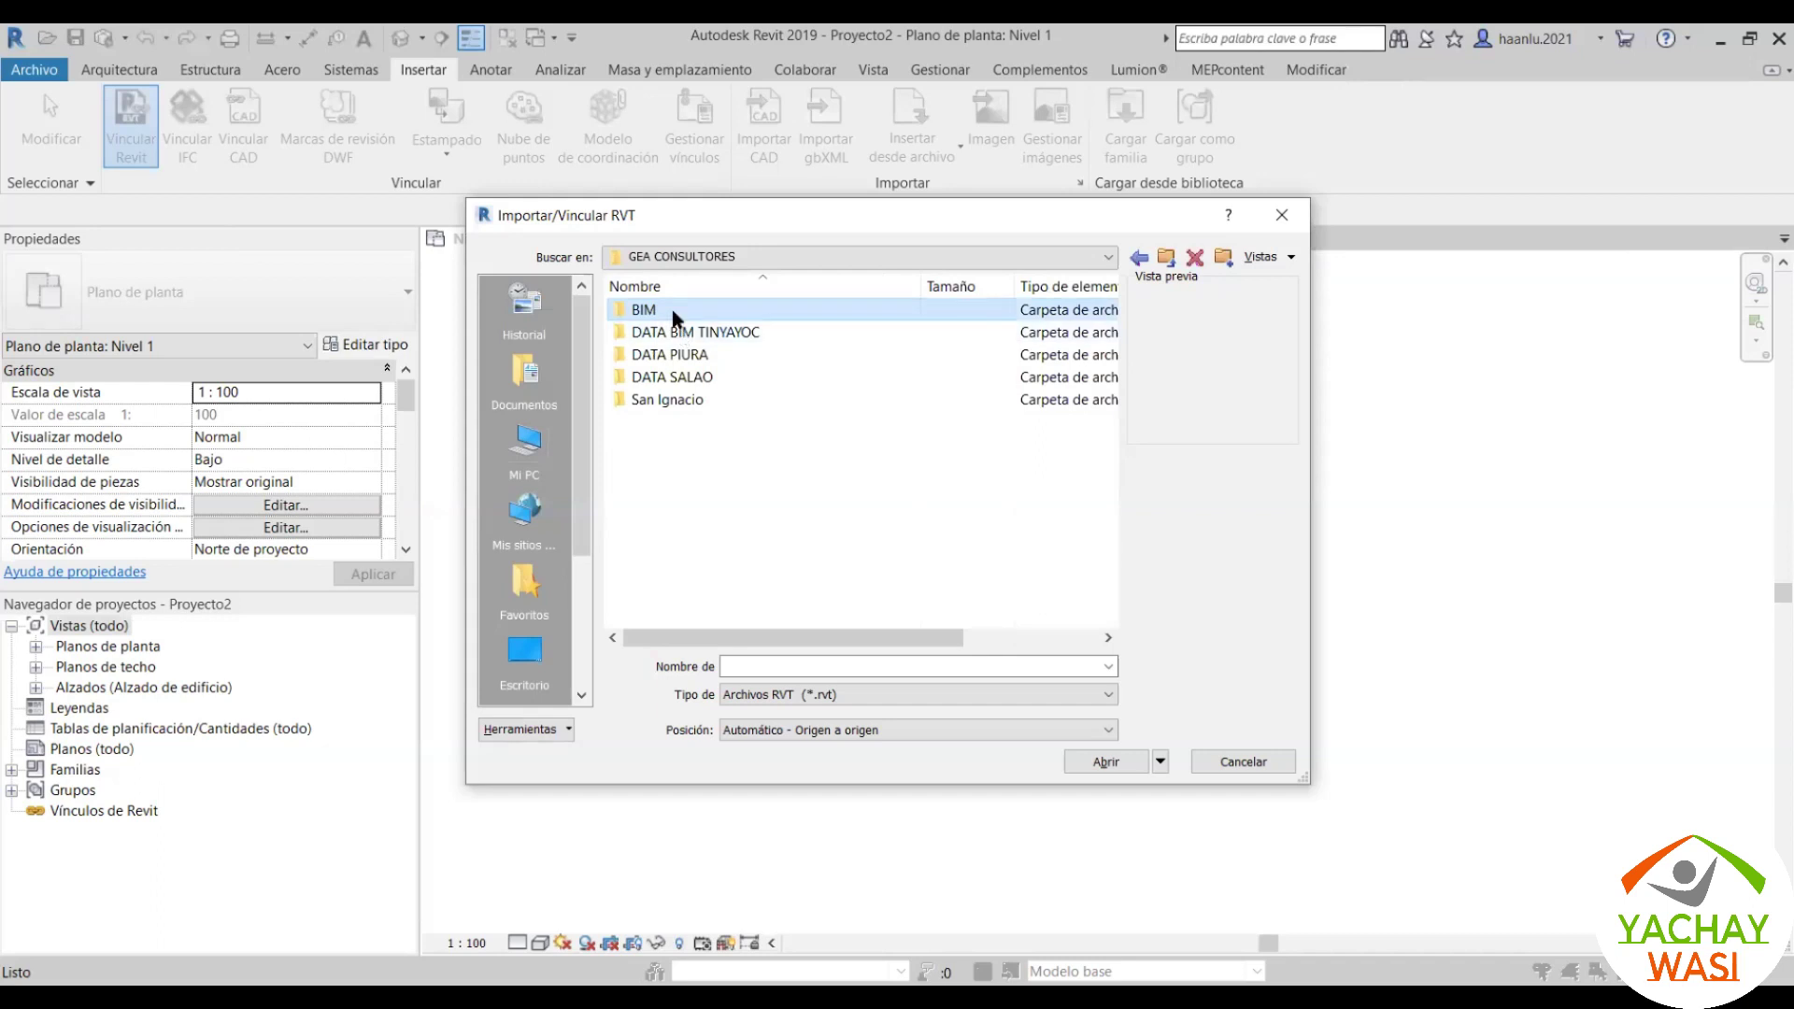
{"action": "double_click", "coordinate": [674, 312]}
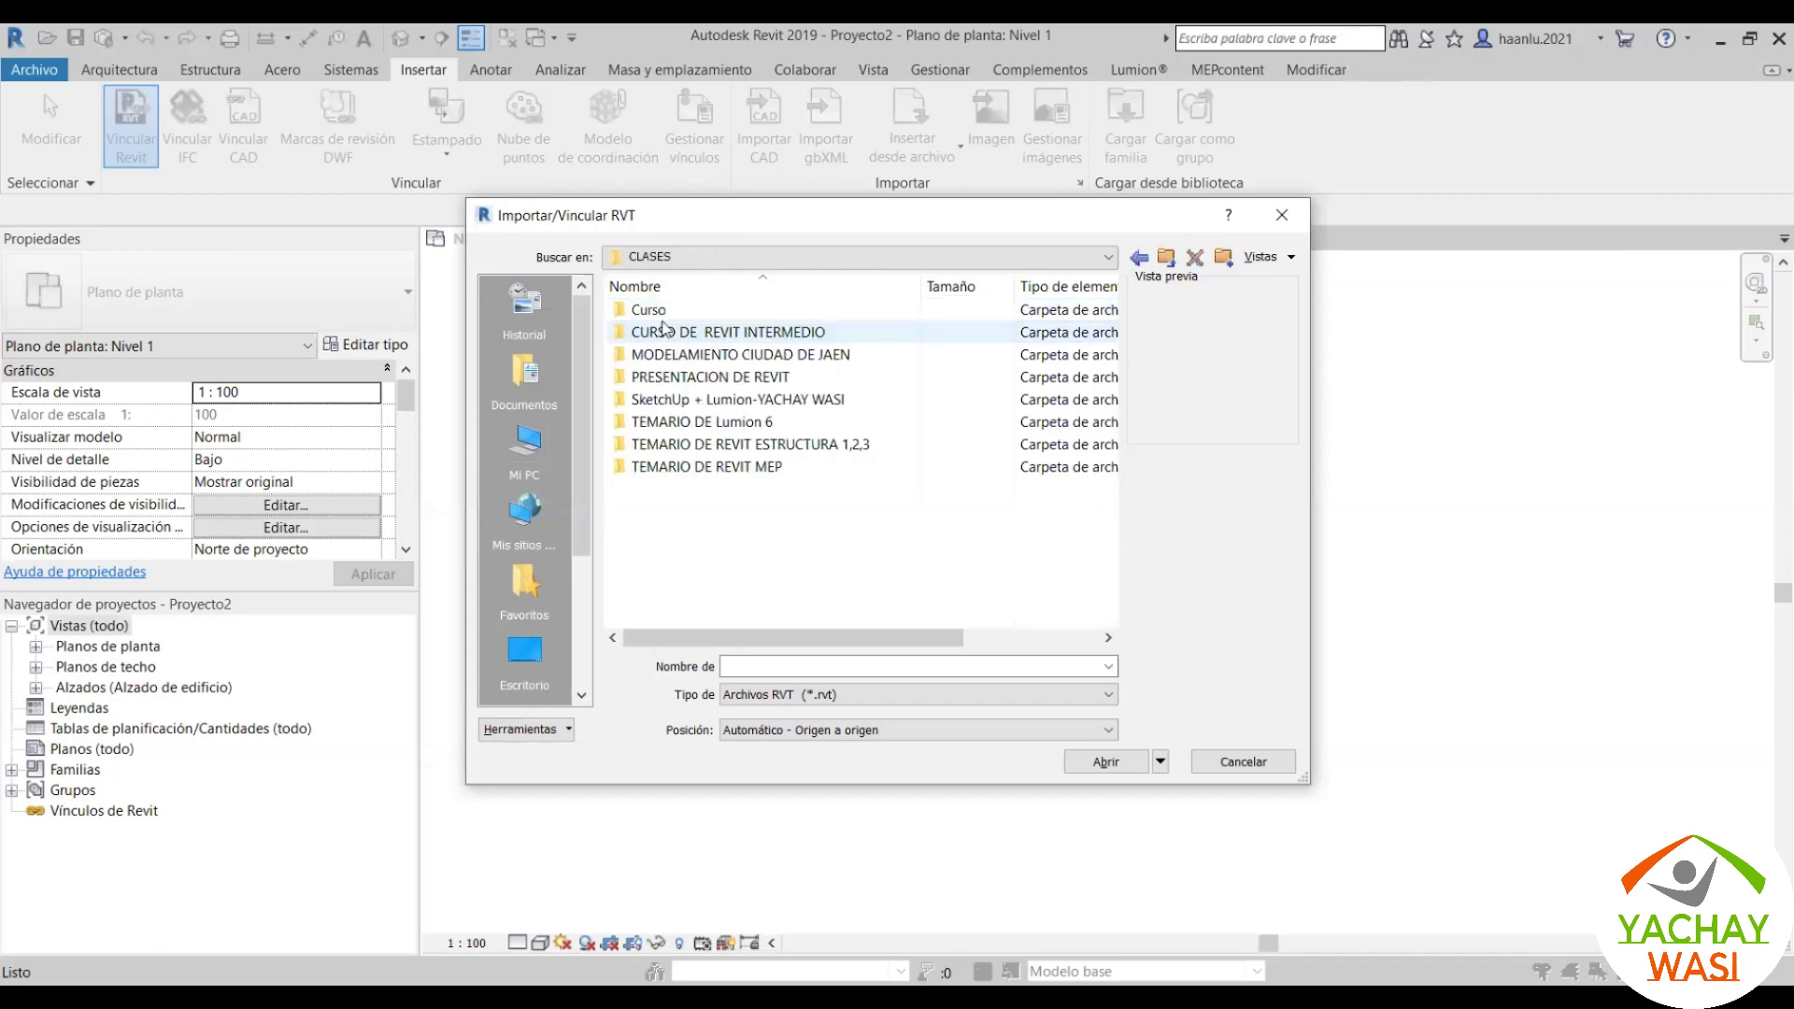
{"action": "double_click", "coordinate": [670, 313]}
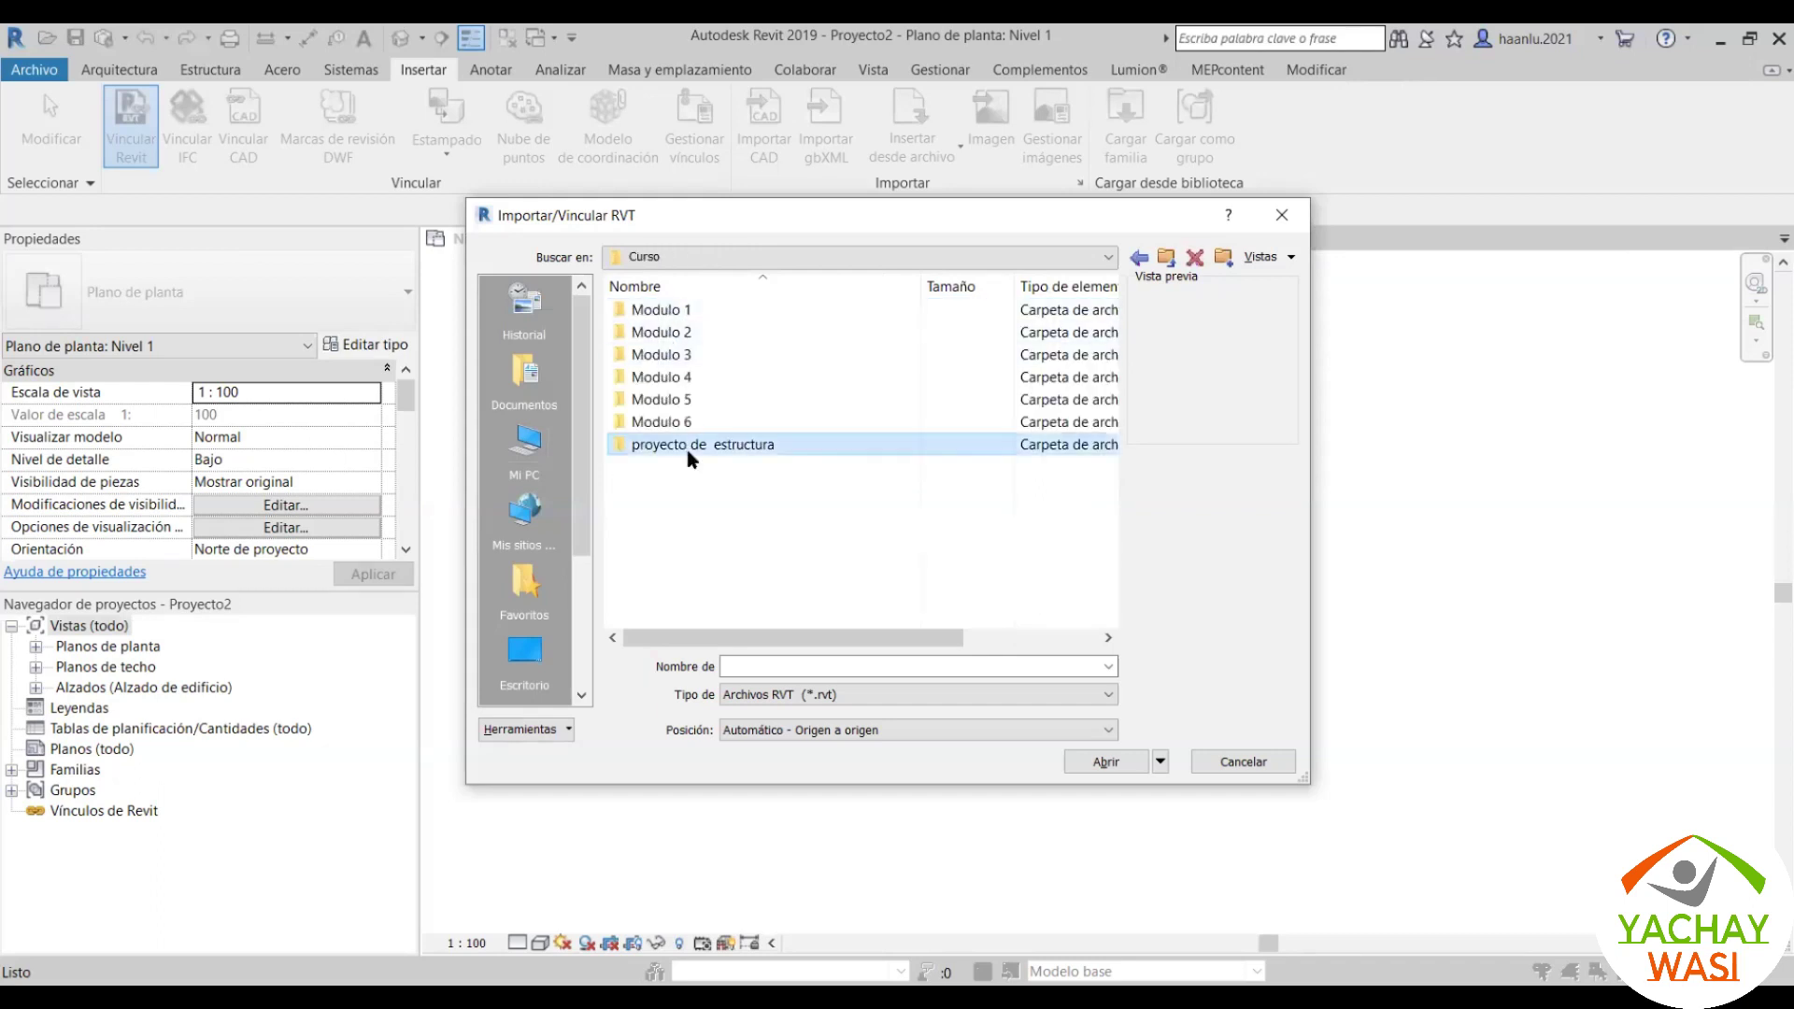
{"action": "double_click", "coordinate": [669, 443]}
Step: Link EST_2019.rvt using Automático - Origen a origen positioning
{"action": "left_click", "coordinate": [669, 397]}
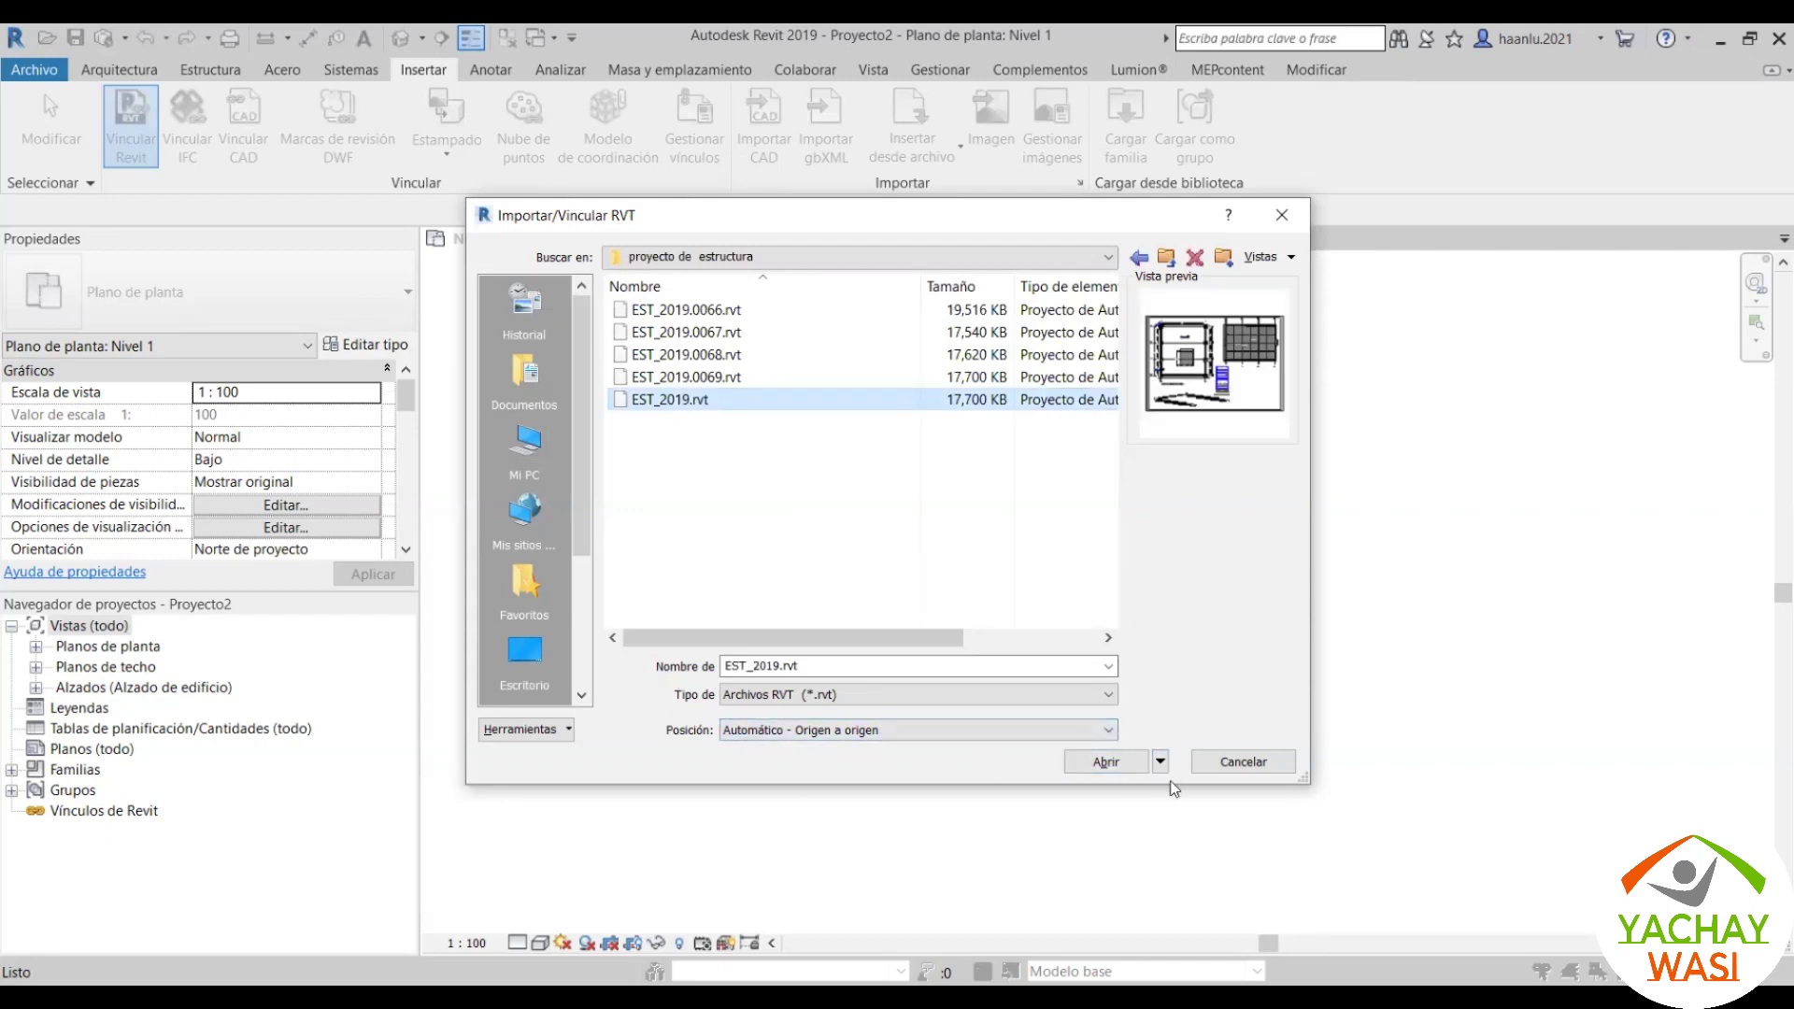
{"action": "left_click", "coordinate": [1086, 731]}
{"action": "left_click", "coordinate": [1091, 732]}
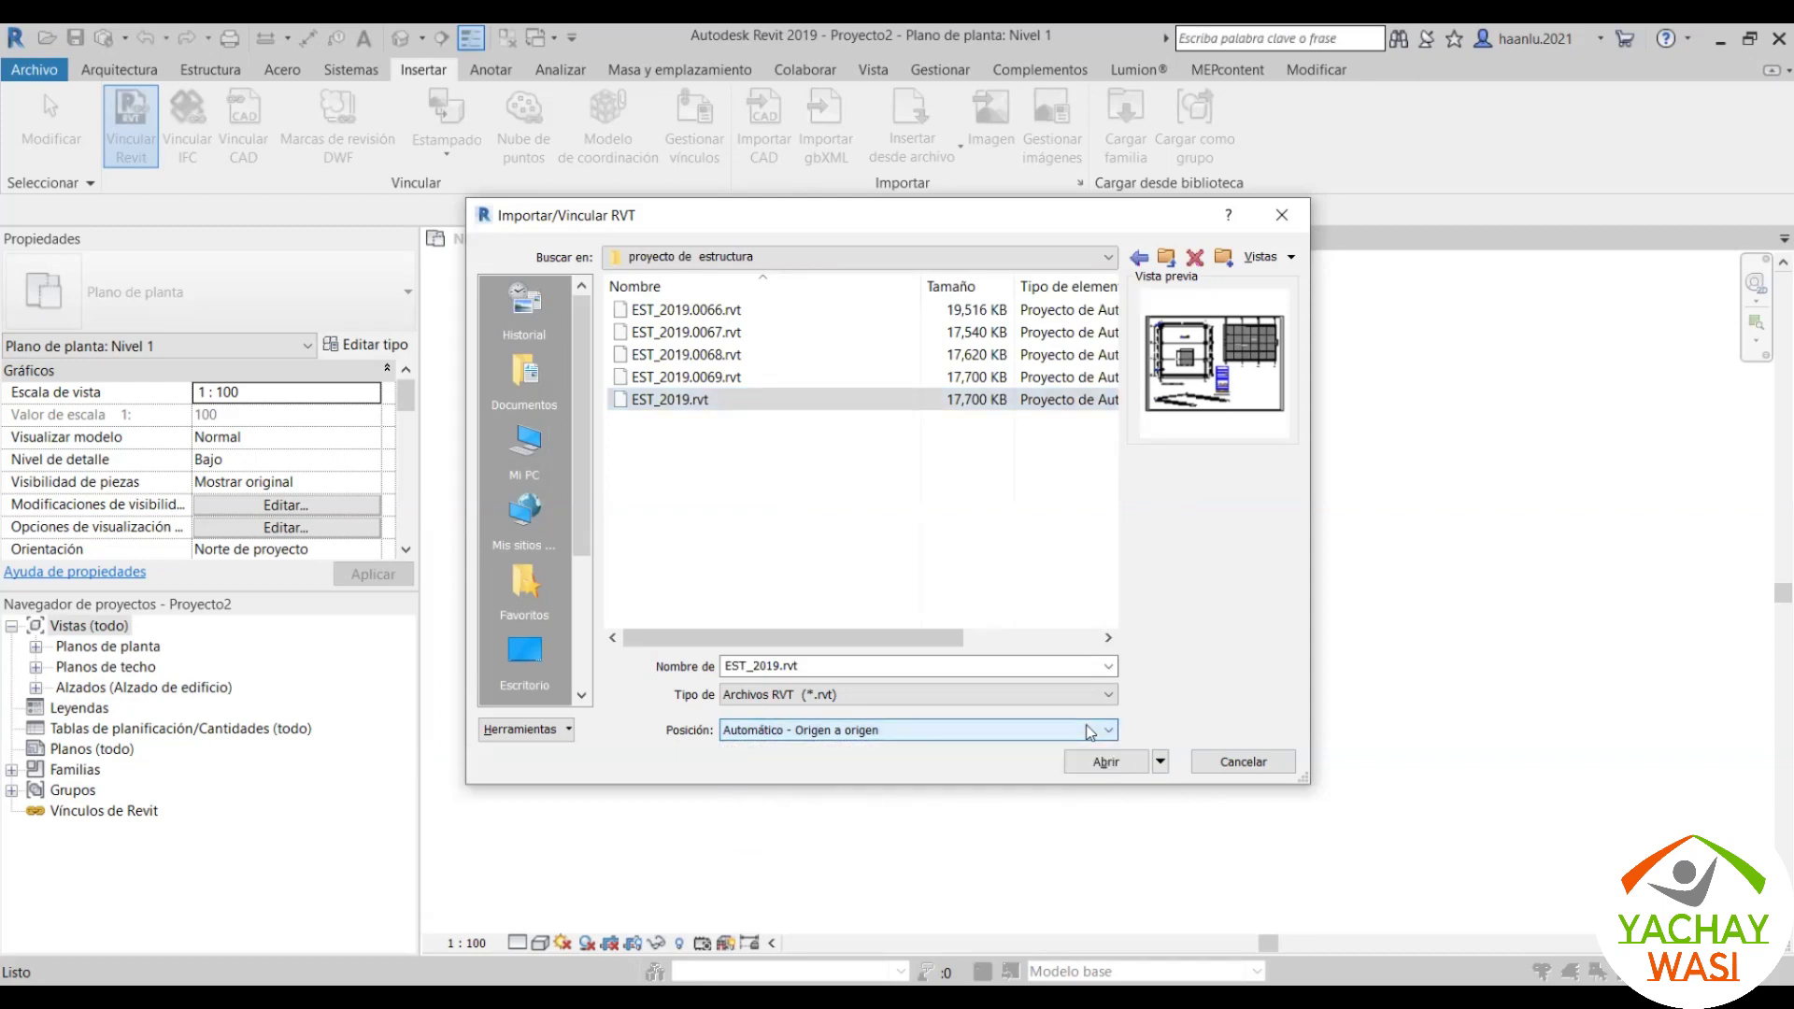
{"action": "left_click", "coordinate": [1105, 762]}
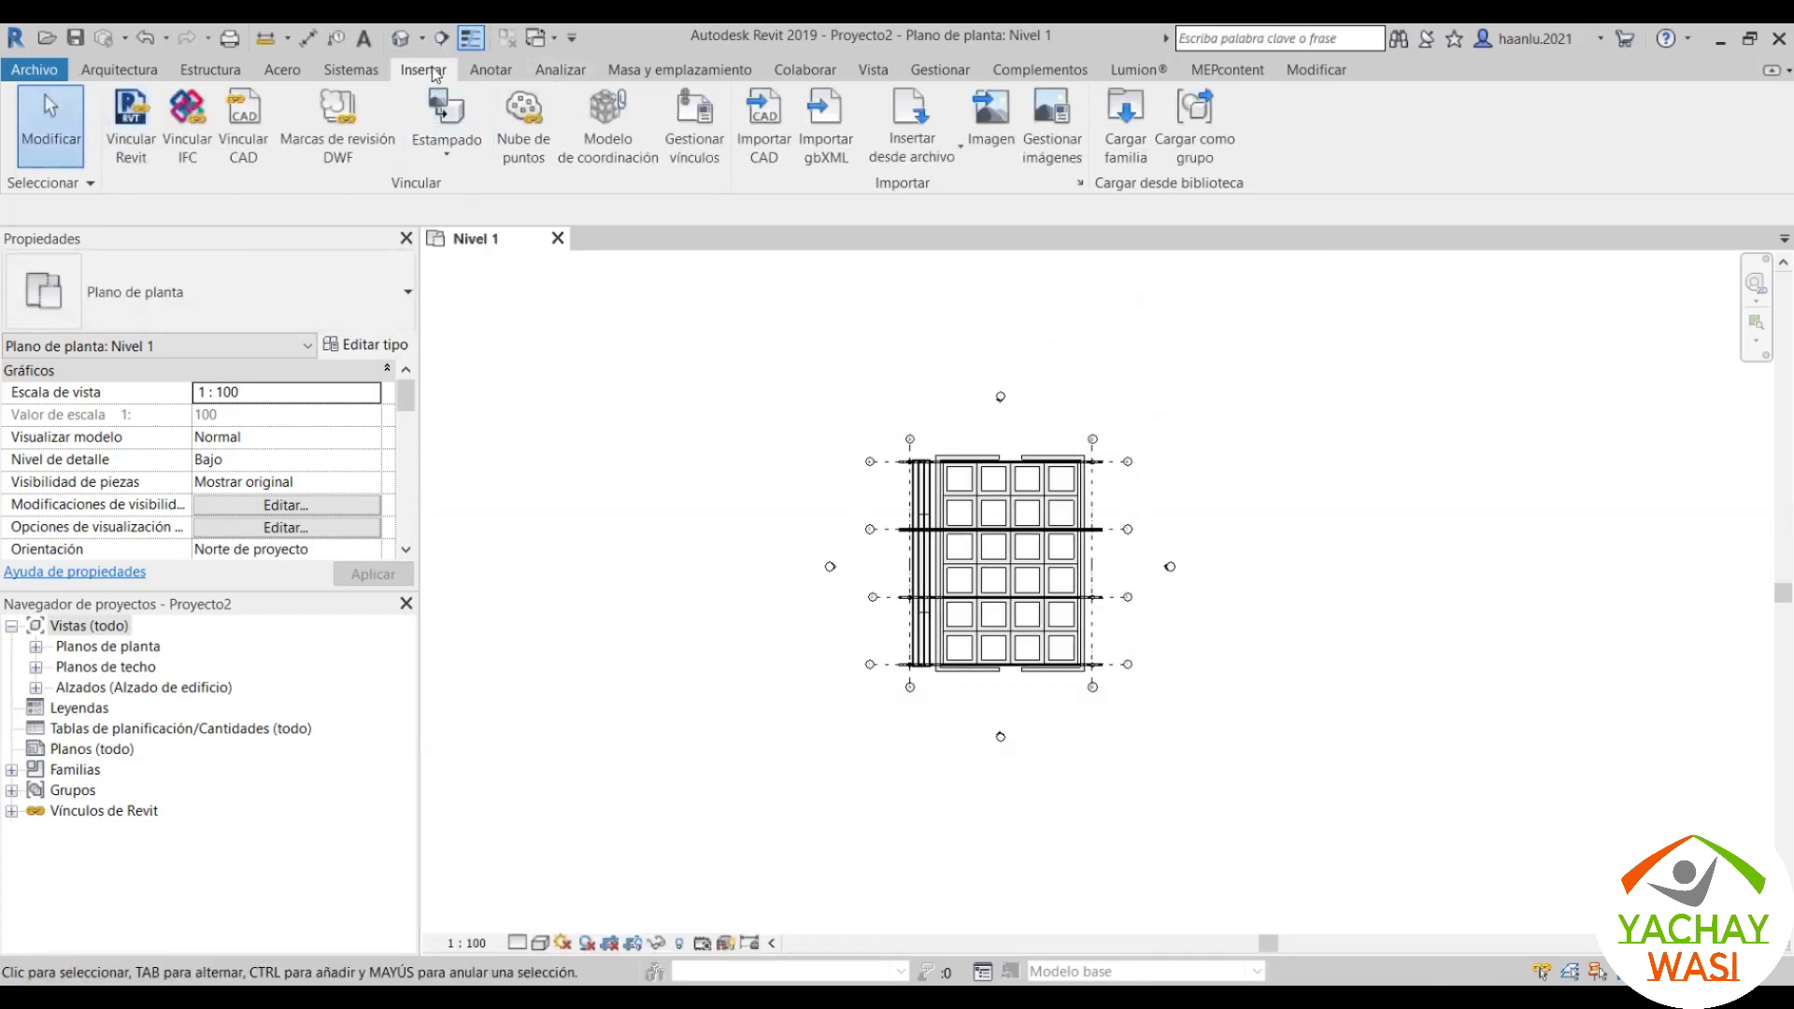
{"action": "left_click", "coordinate": [400, 37]}
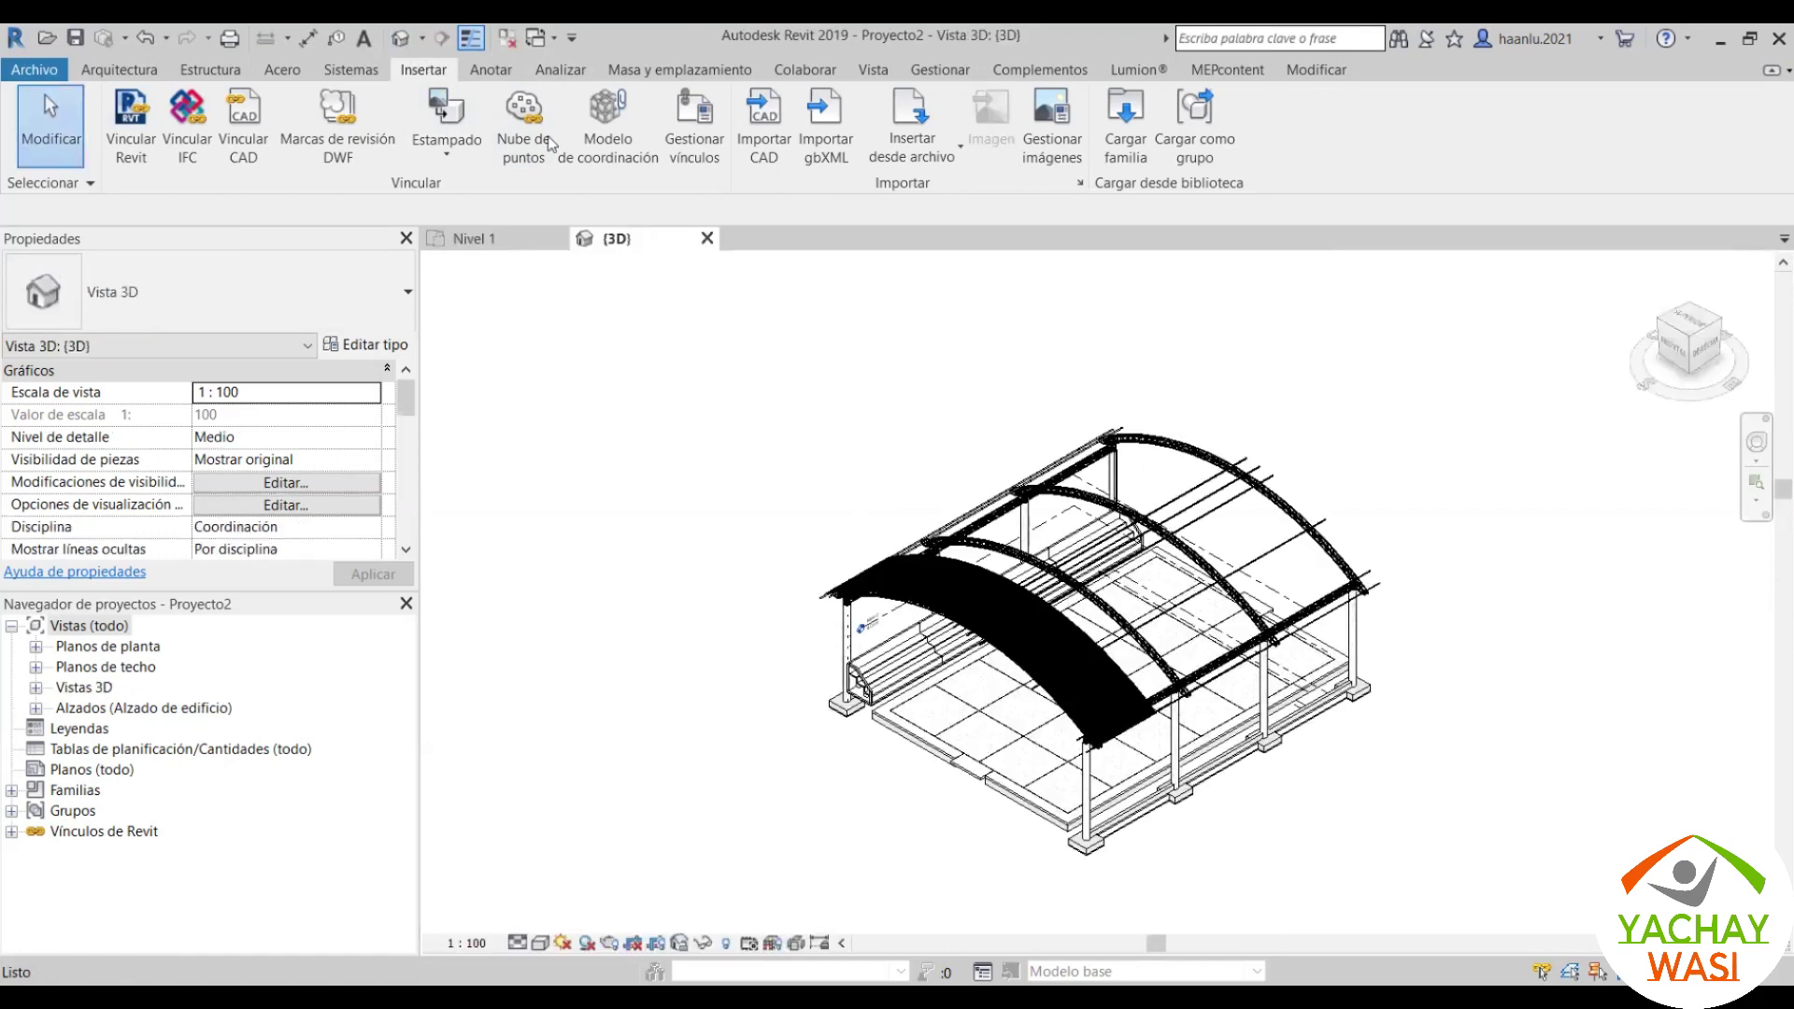
{"action": "scroll", "coordinate": [972, 642], "scroll_direction": "up", "scroll_amount": 2}
{"action": "scroll", "coordinate": [962, 624], "scroll_direction": "down", "scroll_amount": 2}
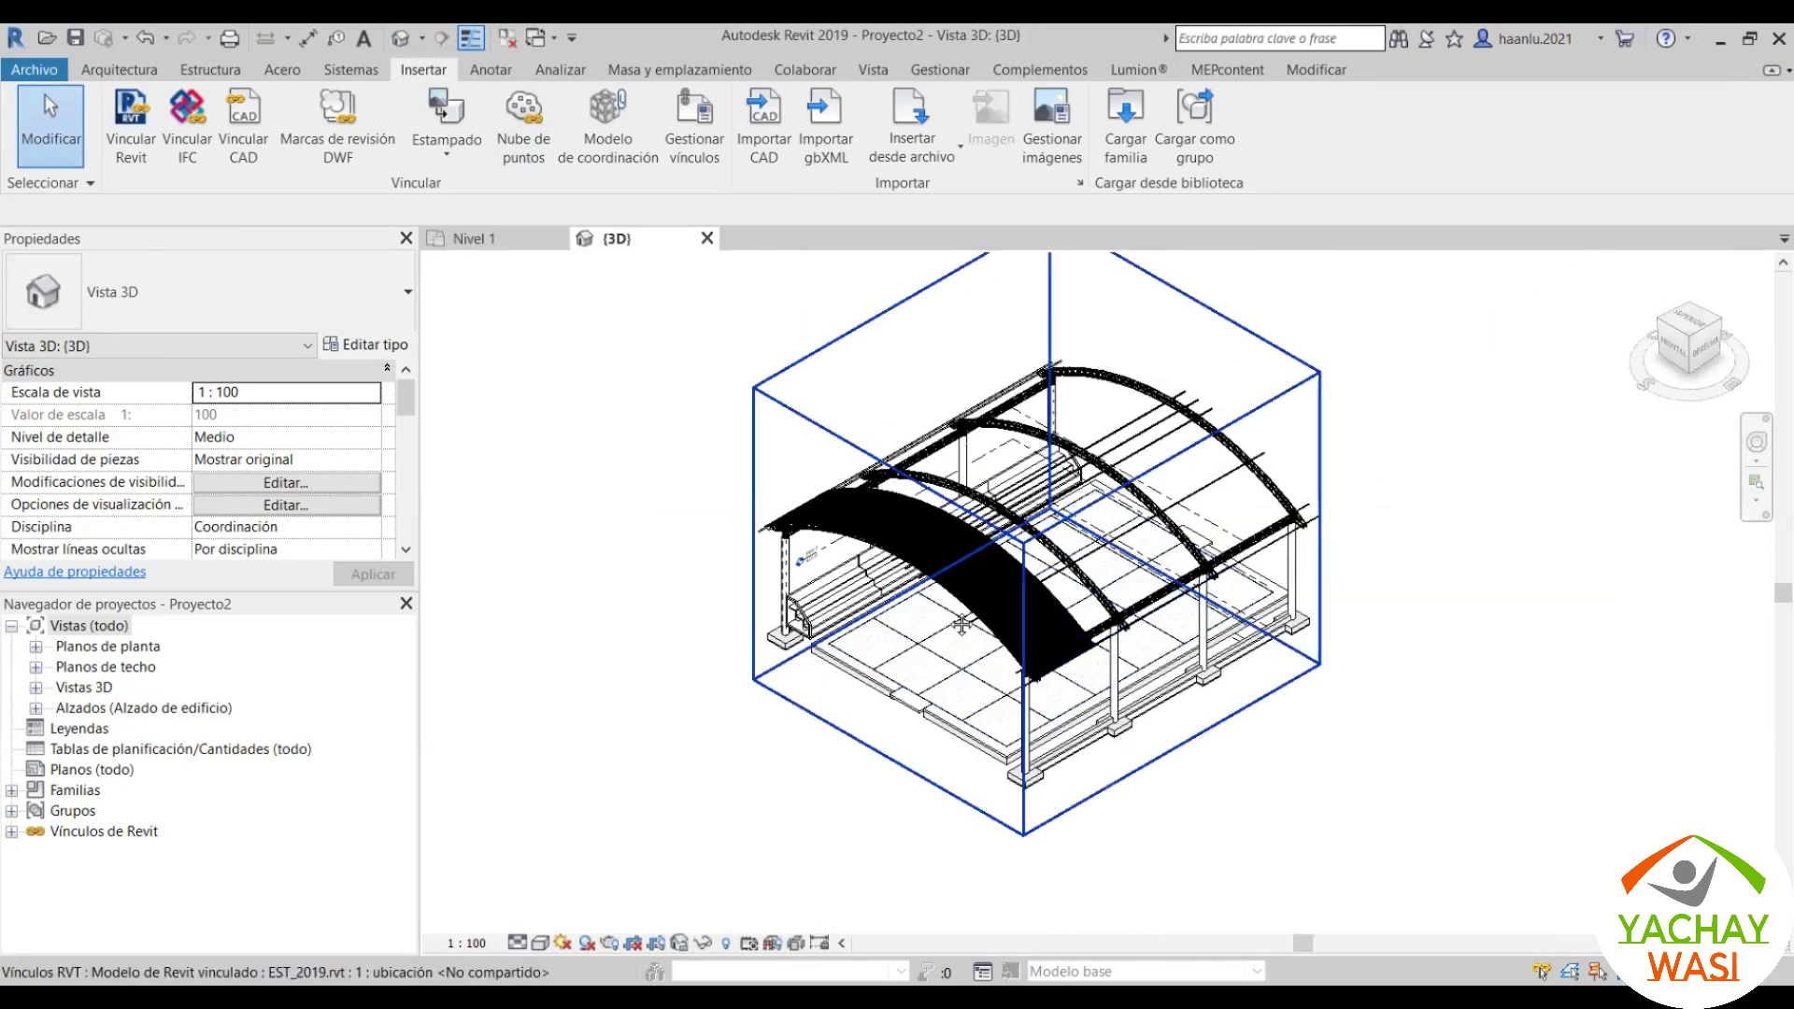
{"action": "middle_click_drag", "start_coordinate": [962, 624], "coordinate": [1082, 542], "text": "shift"}
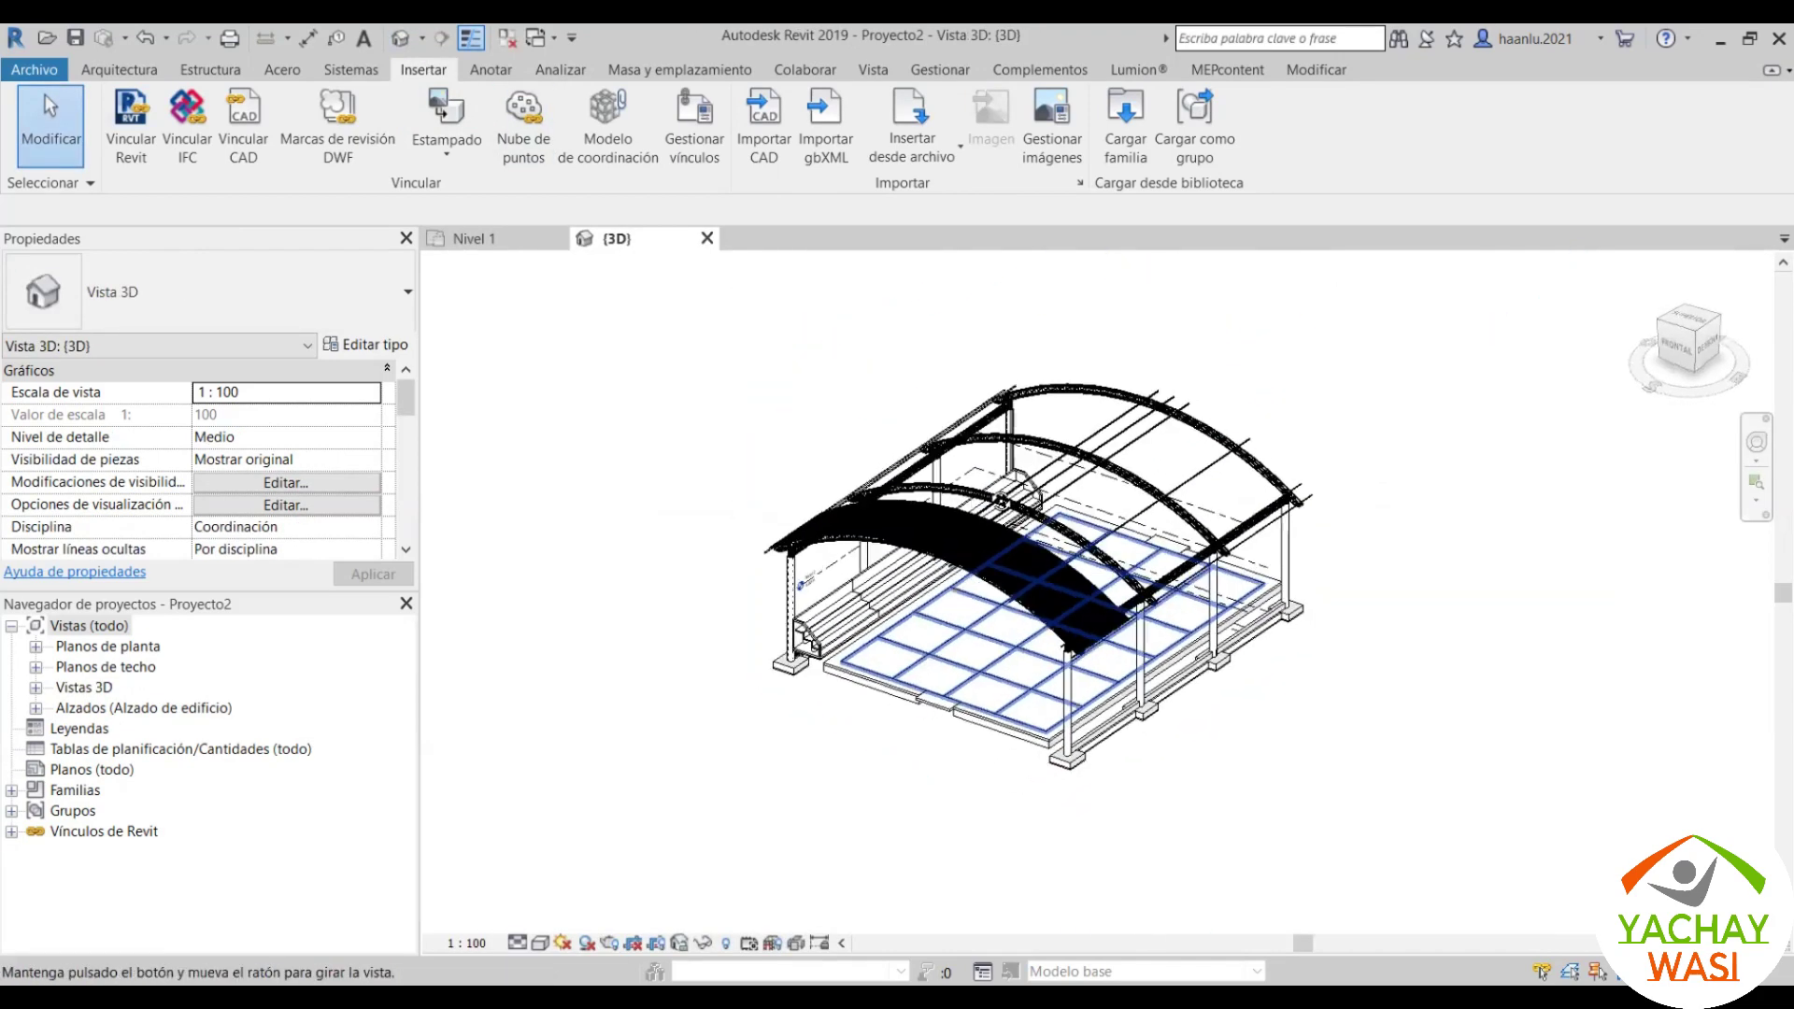
{"action": "left_click", "coordinate": [1061, 543]}
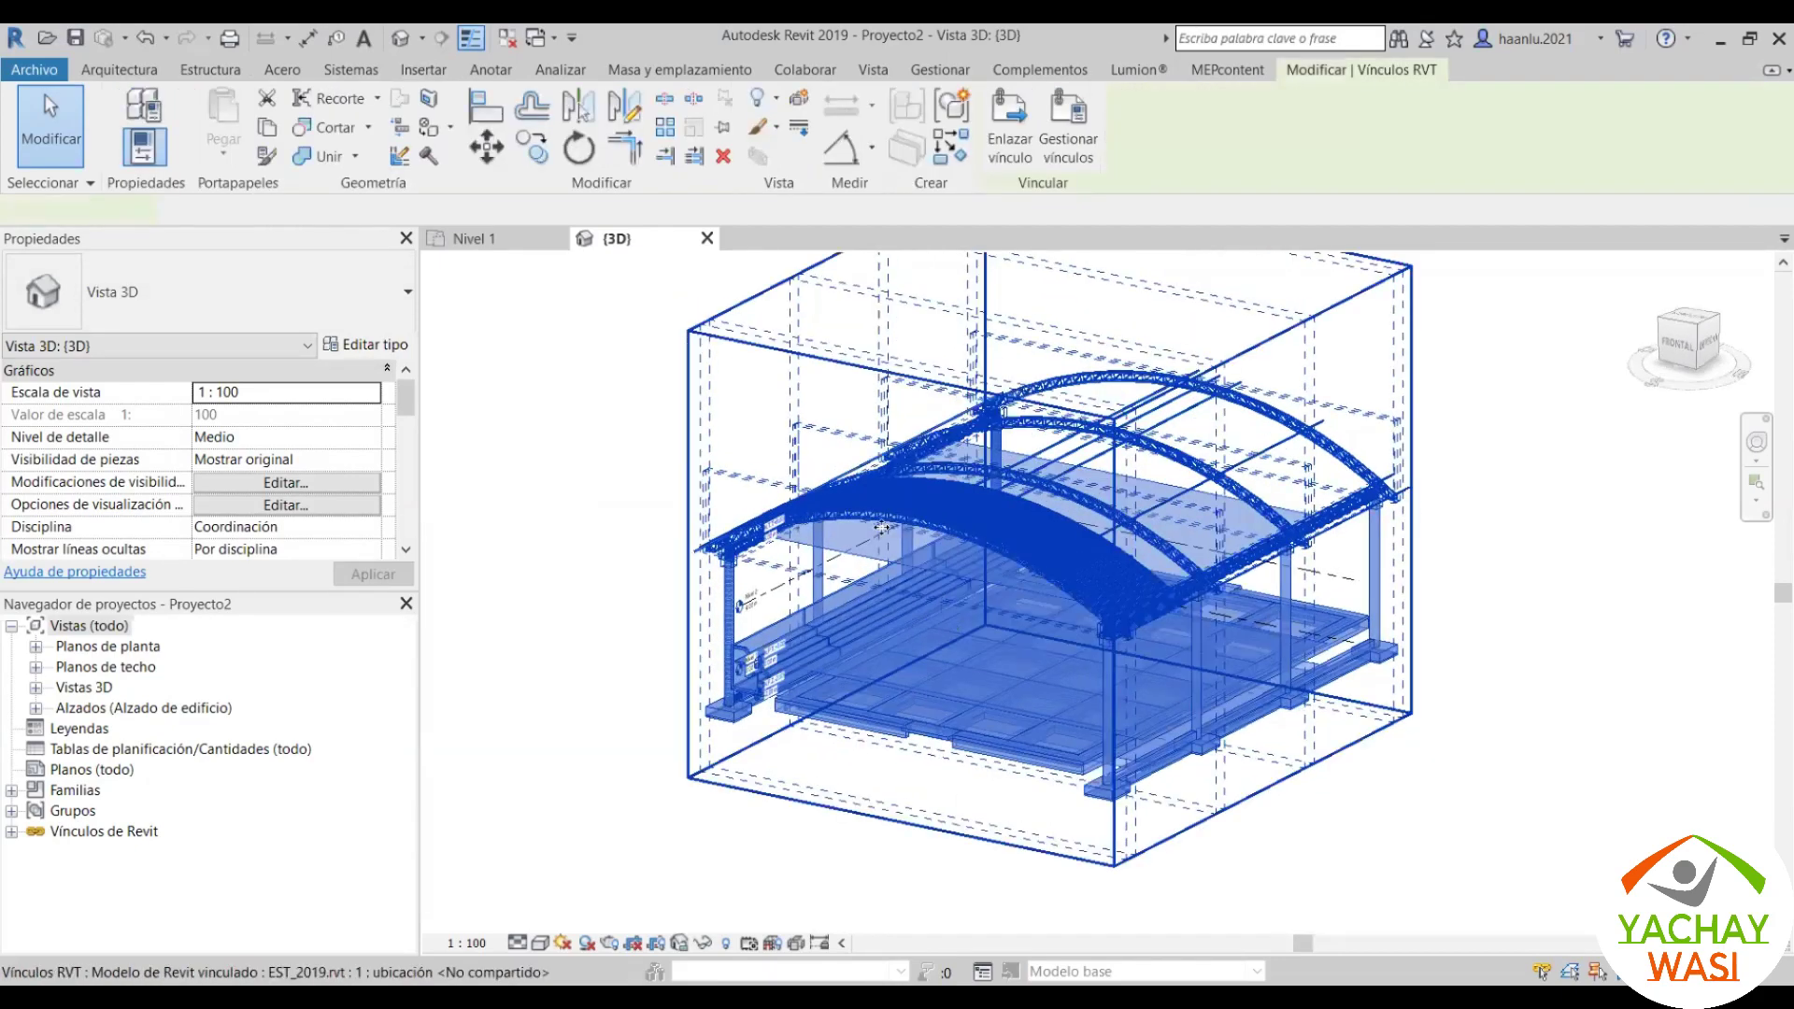
{"action": "scroll", "coordinate": [943, 624], "scroll_direction": "up", "scroll_amount": 2}
{"action": "scroll", "coordinate": [929, 634], "scroll_direction": "up", "scroll_amount": 1}
{"action": "scroll", "coordinate": [929, 635], "scroll_direction": "down", "scroll_amount": 2}
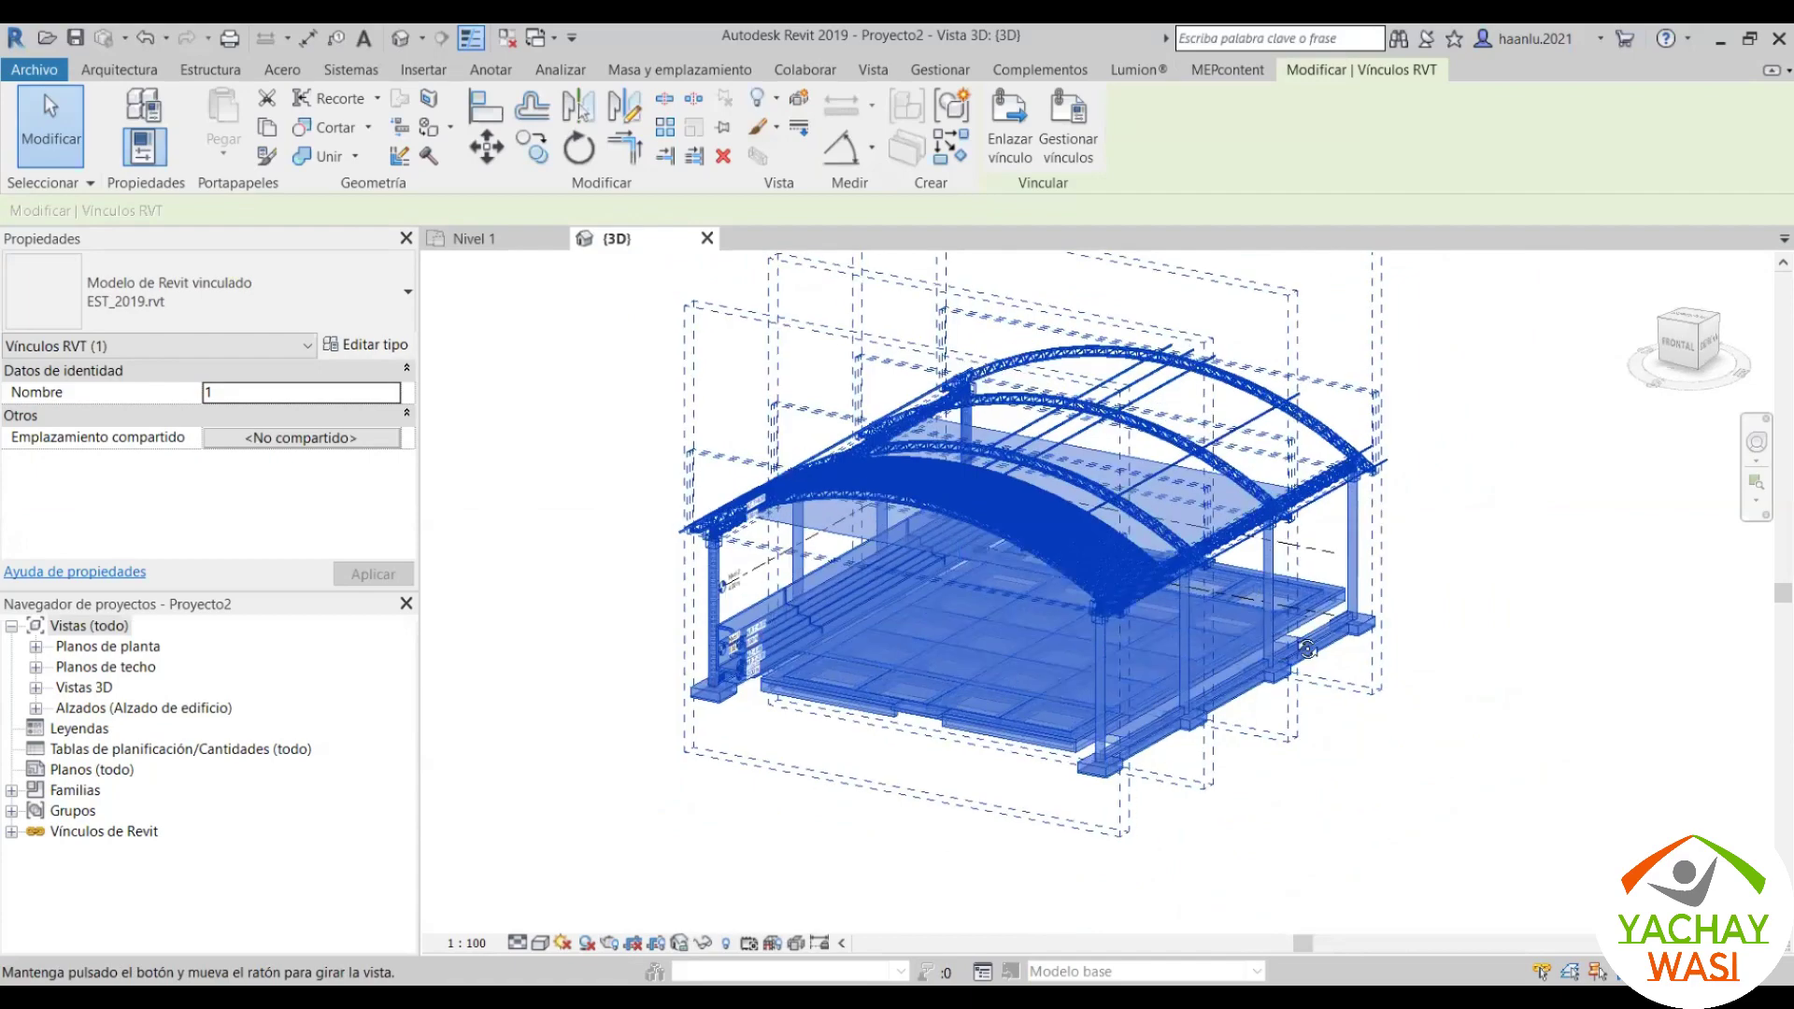
{"action": "mouse_move", "coordinate": [929, 634]}
{"action": "middle_mouse_down", "text": "shift"}
{"action": "mouse_move", "coordinate": [1354, 656]}
{"action": "mouse_move", "coordinate": [1033, 574]}
{"action": "middle_mouse_up", "text": "shift"}
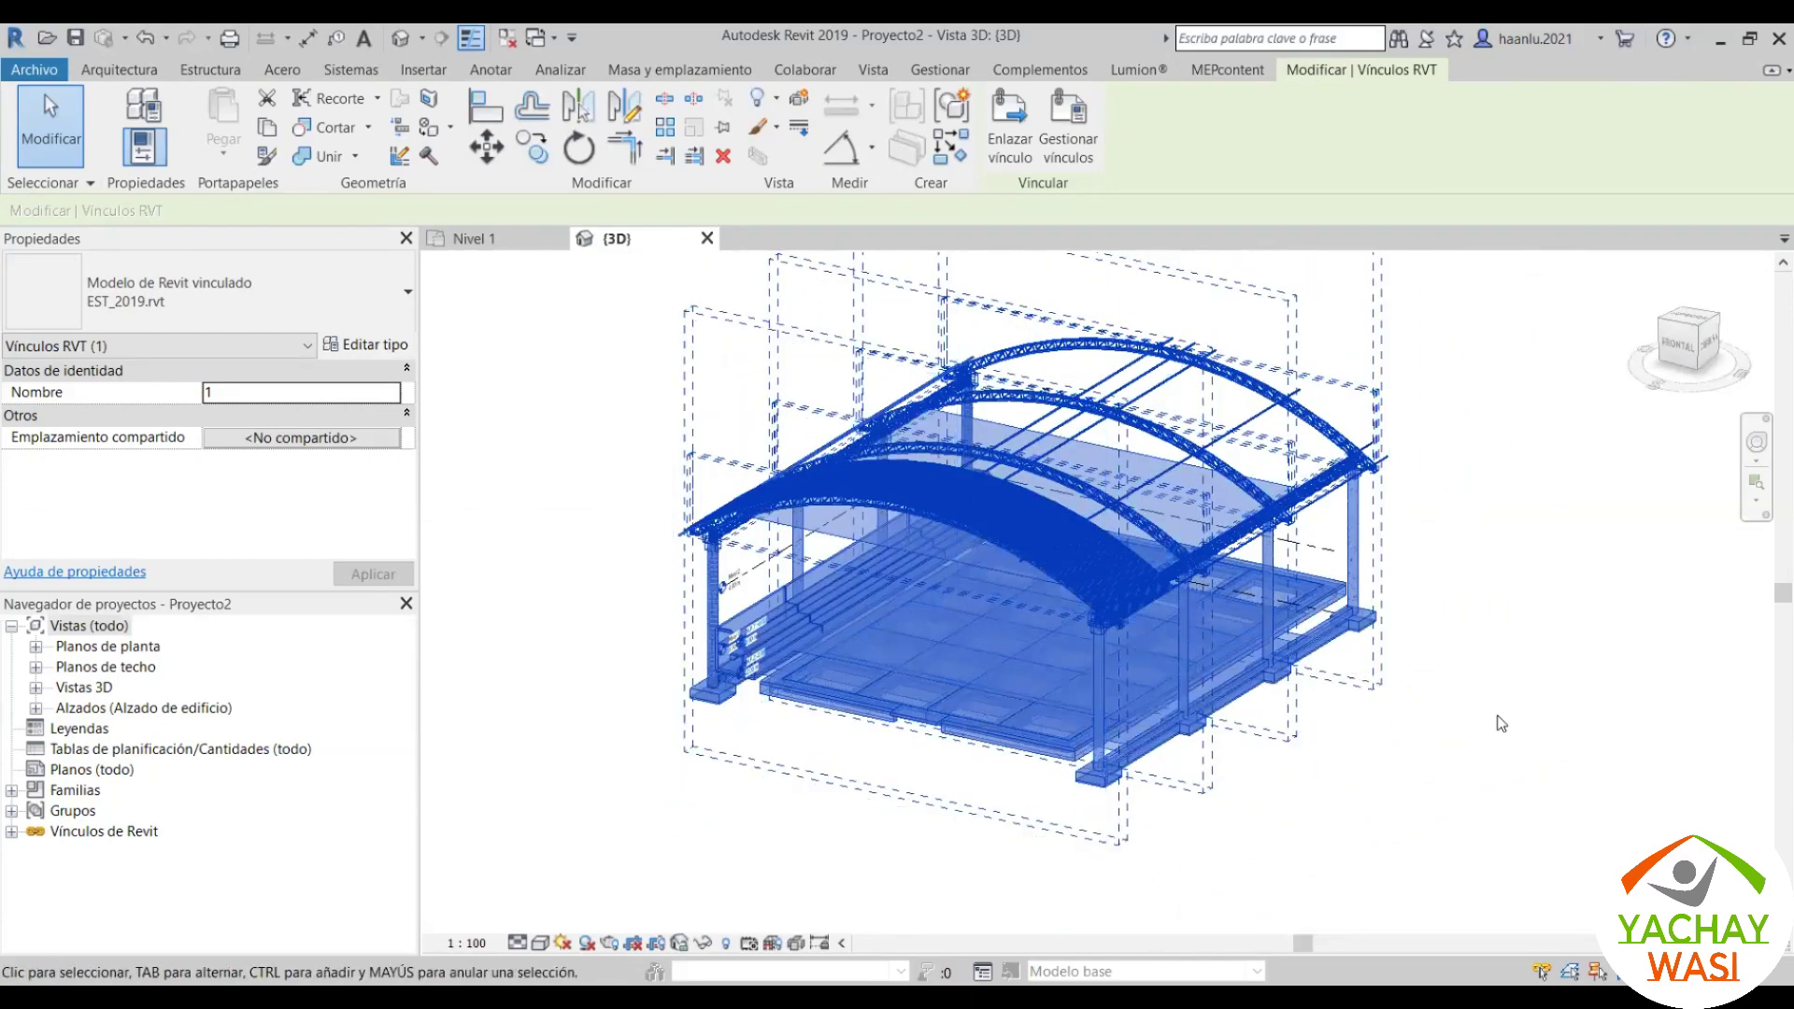
{"action": "left_click", "coordinate": [1562, 768]}
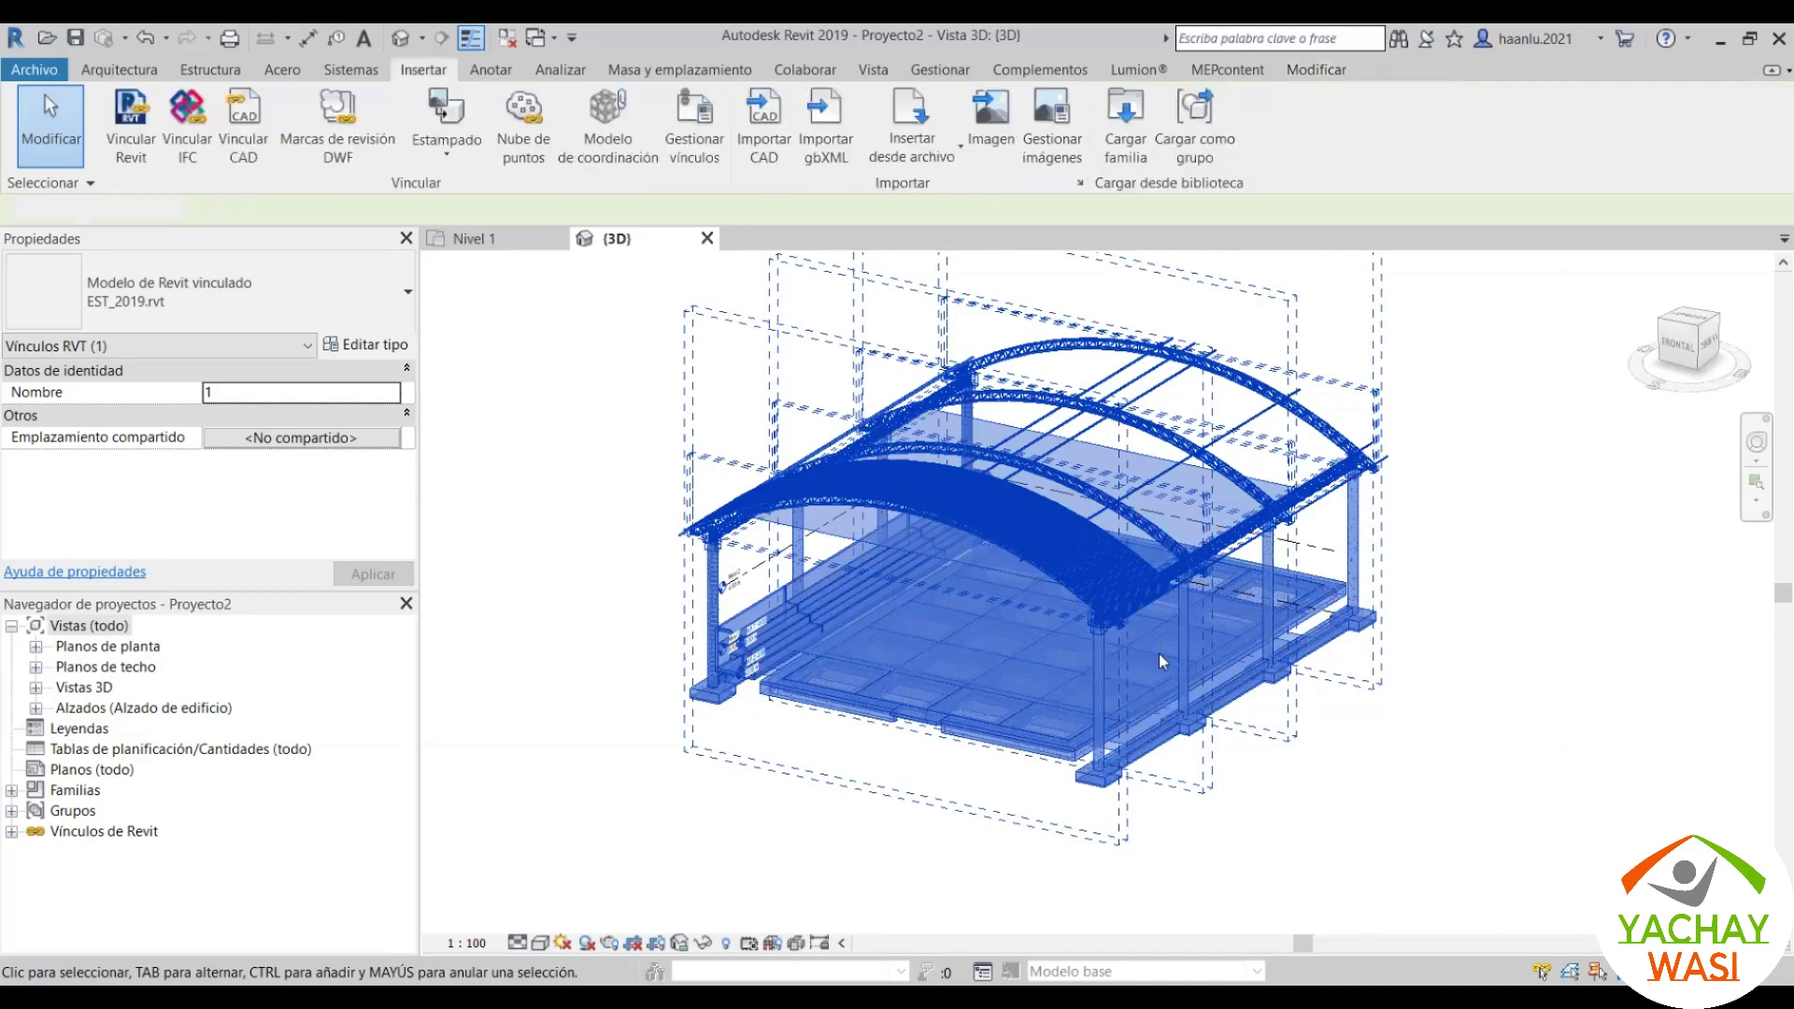
{"action": "left_click", "coordinate": [1136, 645]}
{"action": "middle_click_drag", "start_coordinate": [1136, 659], "coordinate": [1391, 766], "text": "shift"}
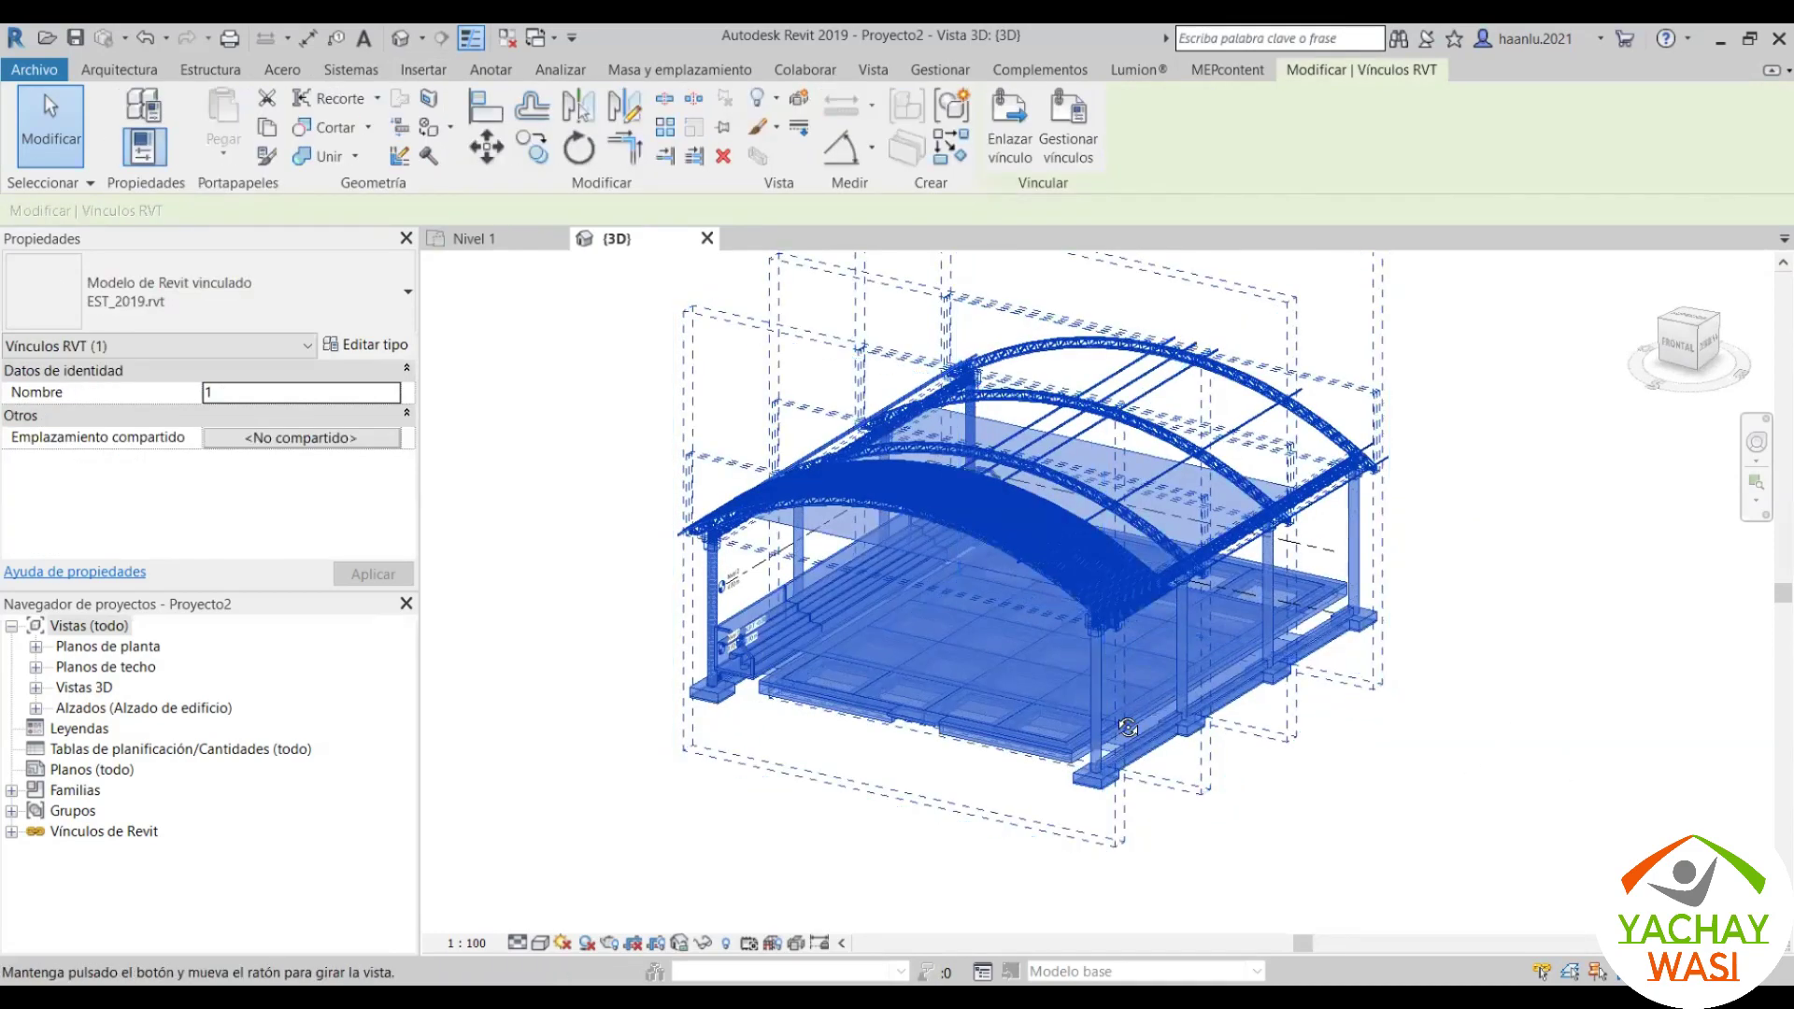
{"action": "key", "text": "Escape"}
{"action": "scroll", "coordinate": [981, 560], "scroll_direction": "up", "scroll_amount": 3}
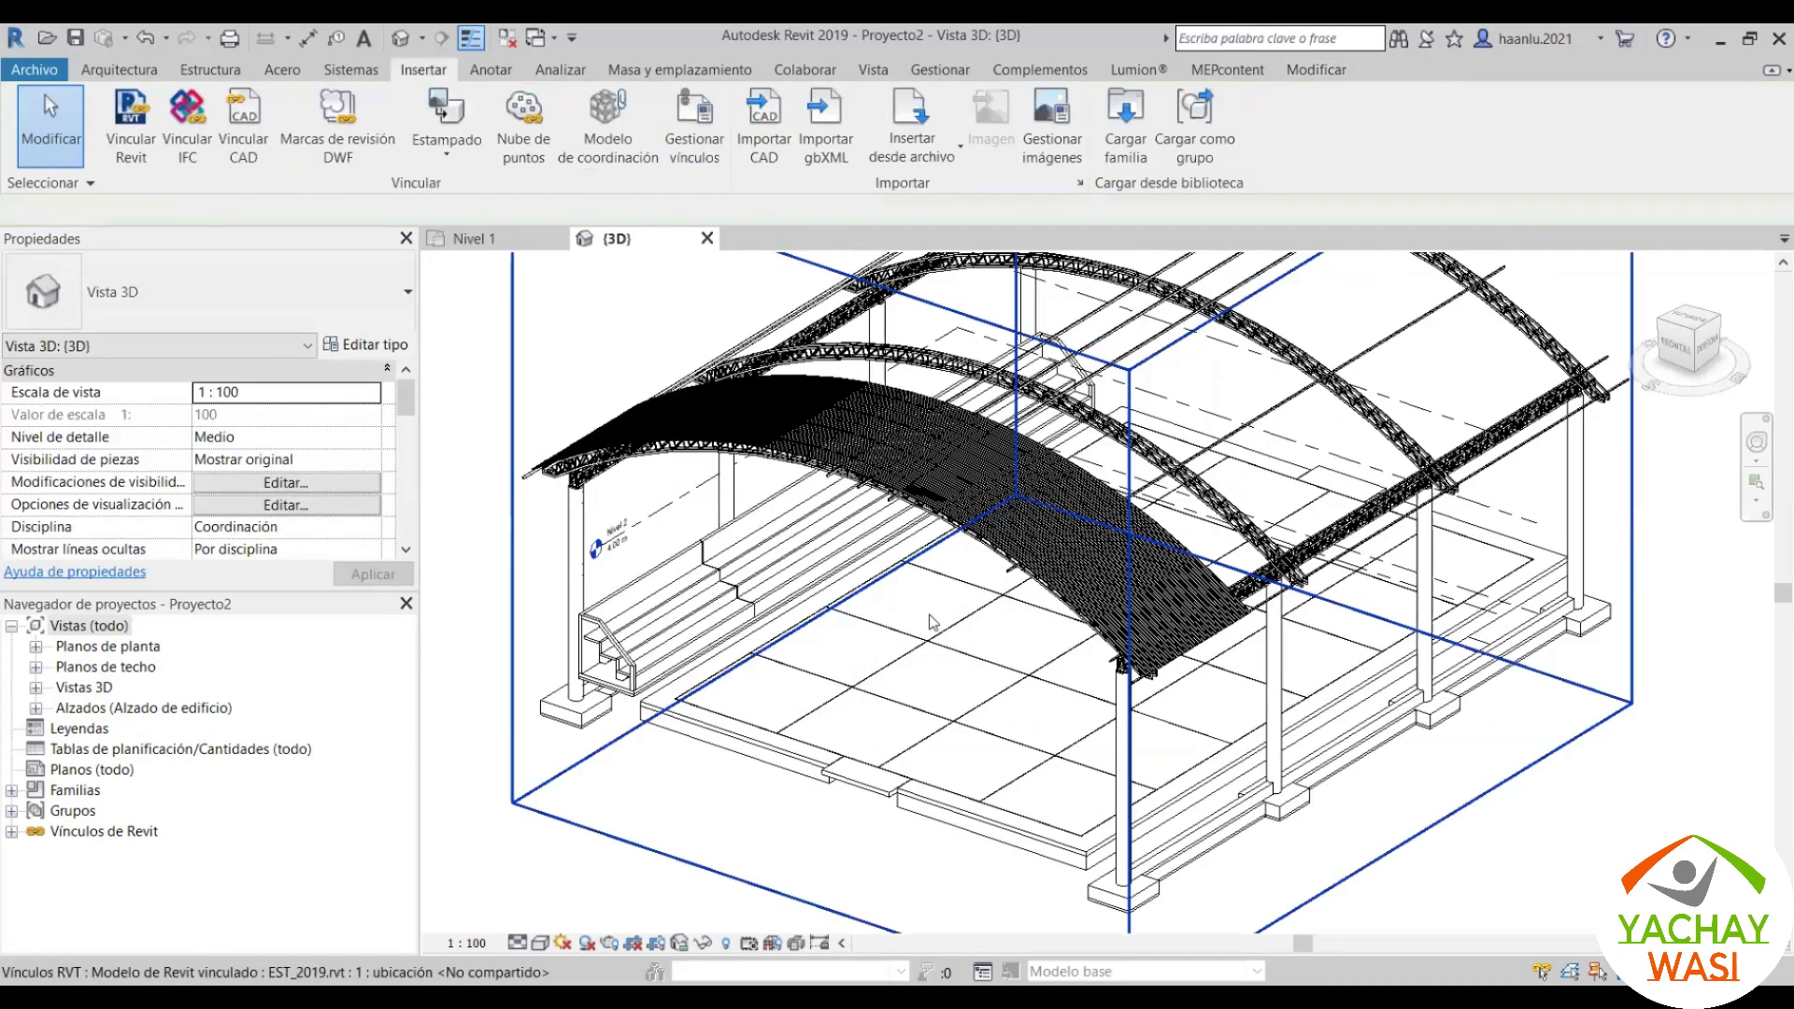
{"action": "scroll", "coordinate": [981, 561], "scroll_direction": "up", "scroll_amount": 2}
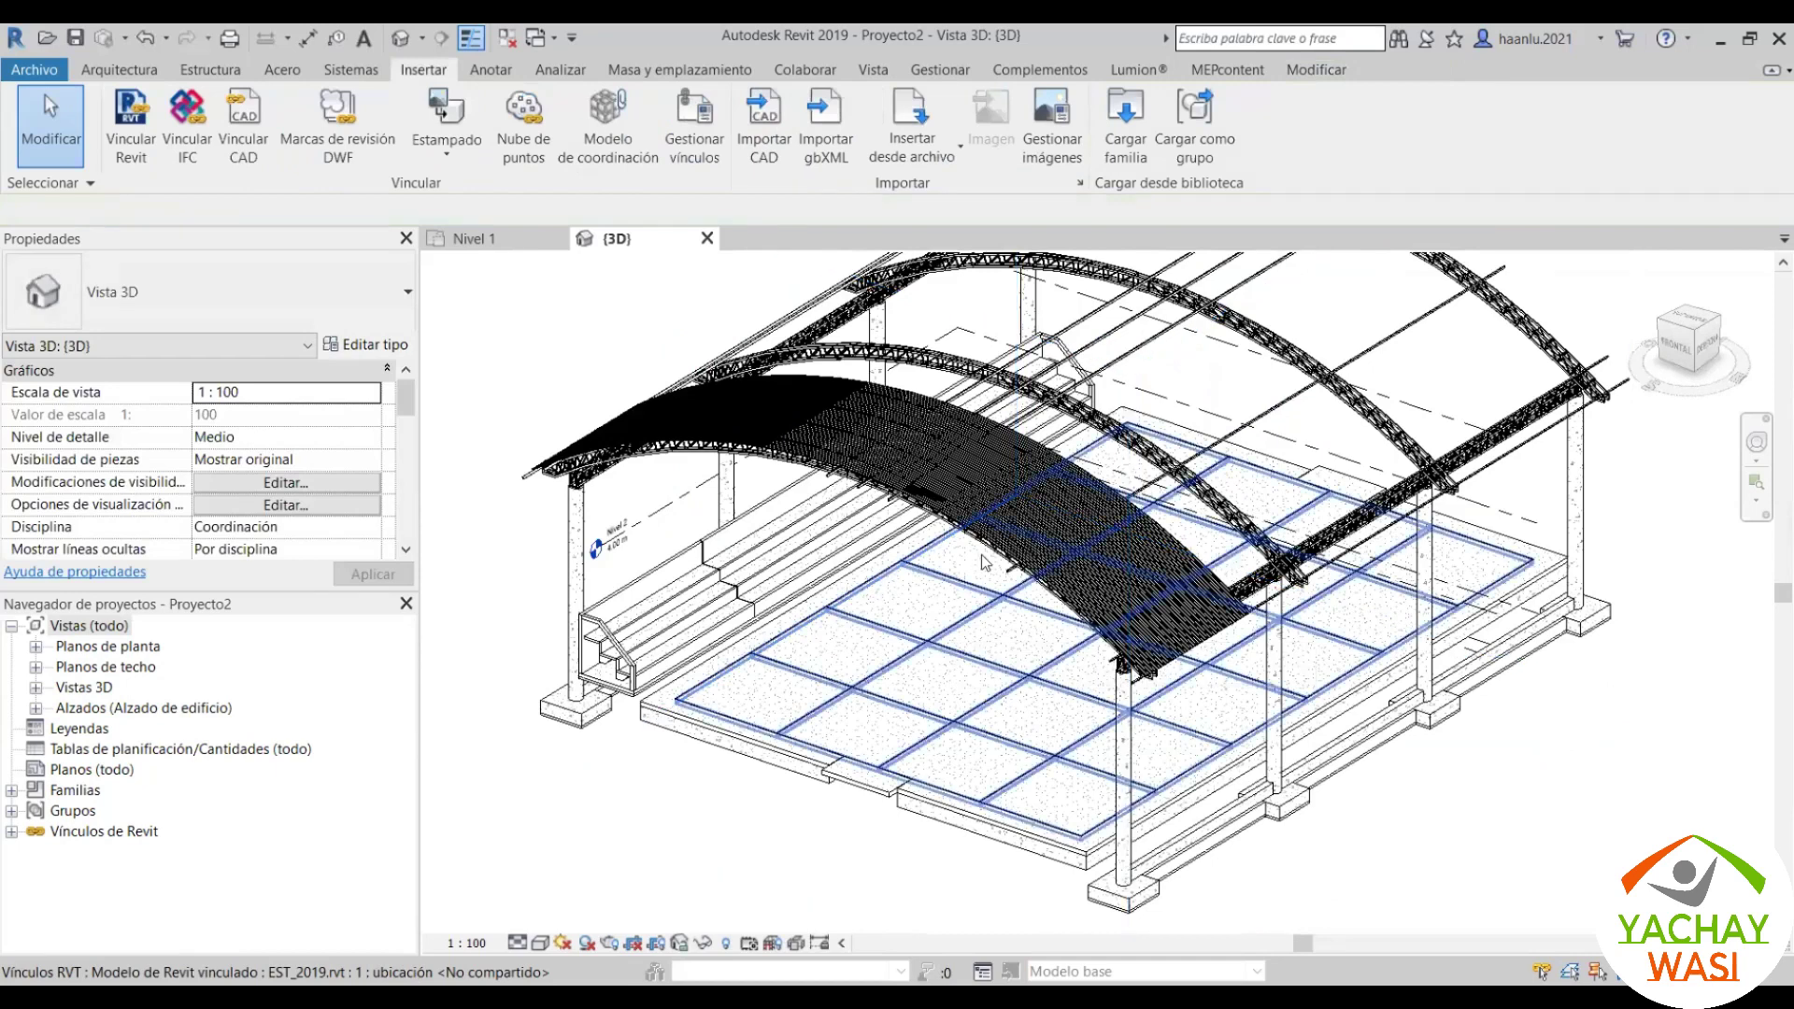
{"action": "left_click", "coordinate": [1061, 540]}
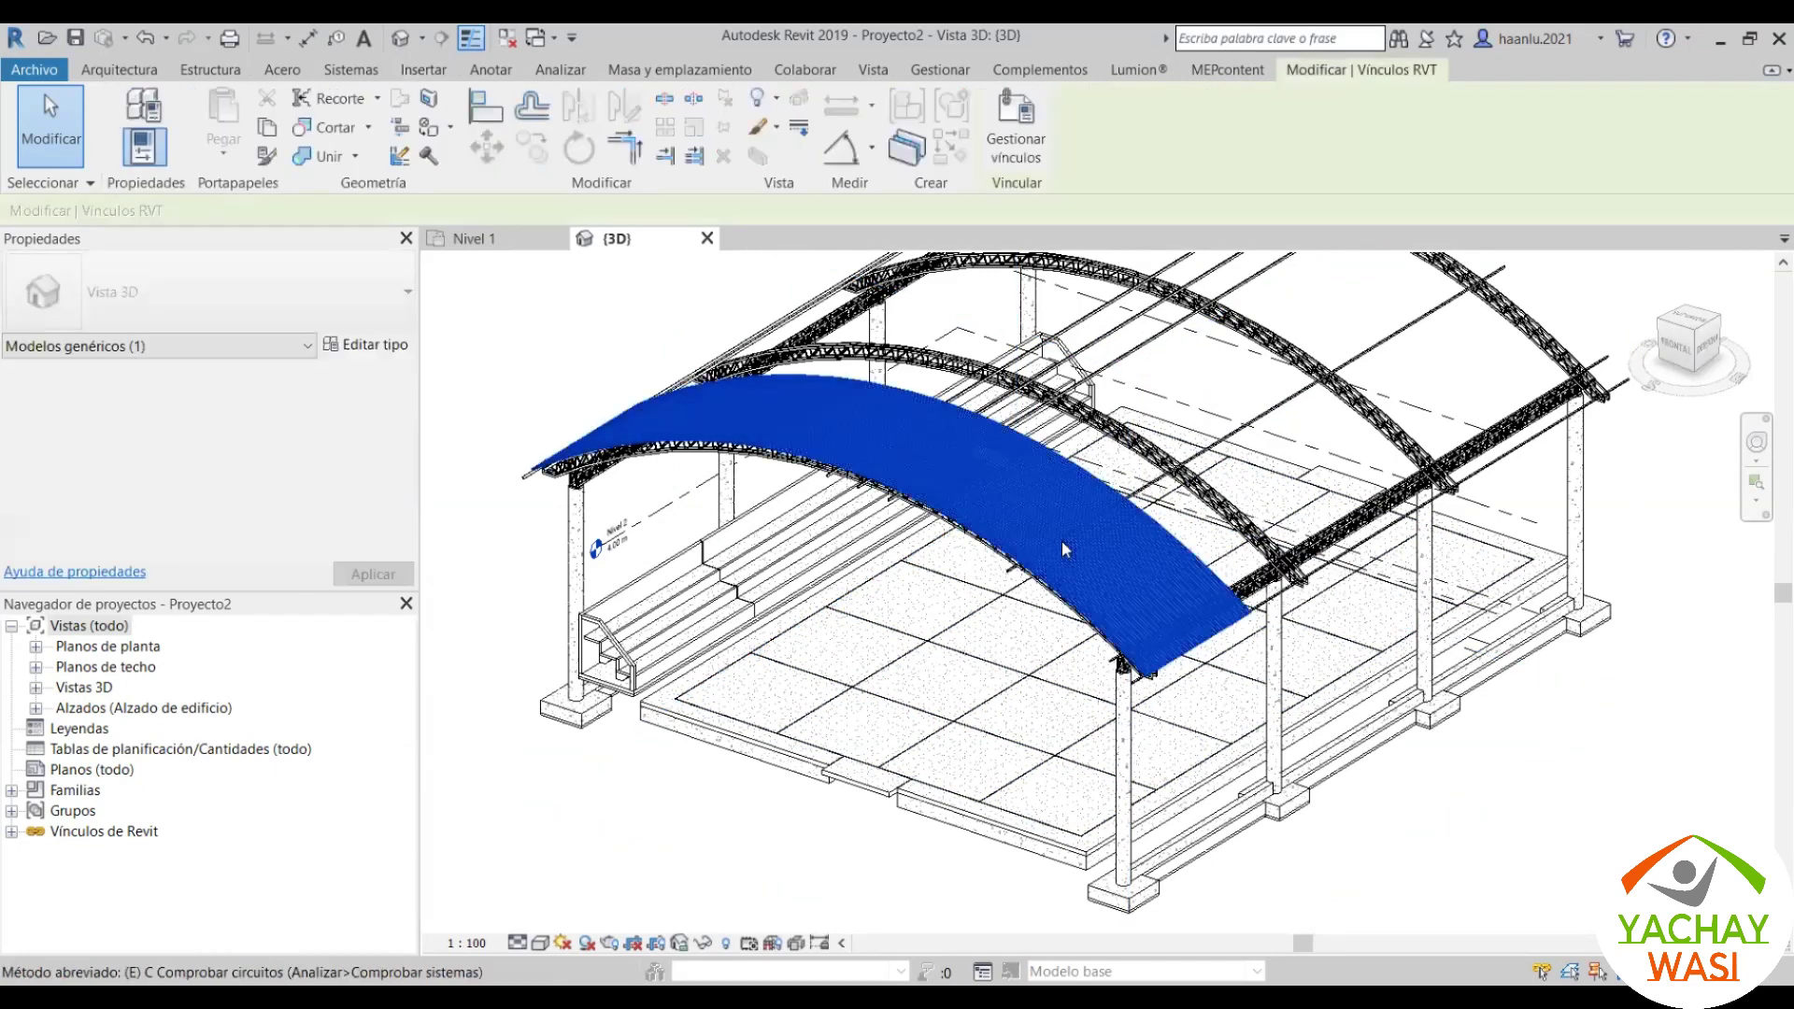
{"action": "key", "text": "Escape"}
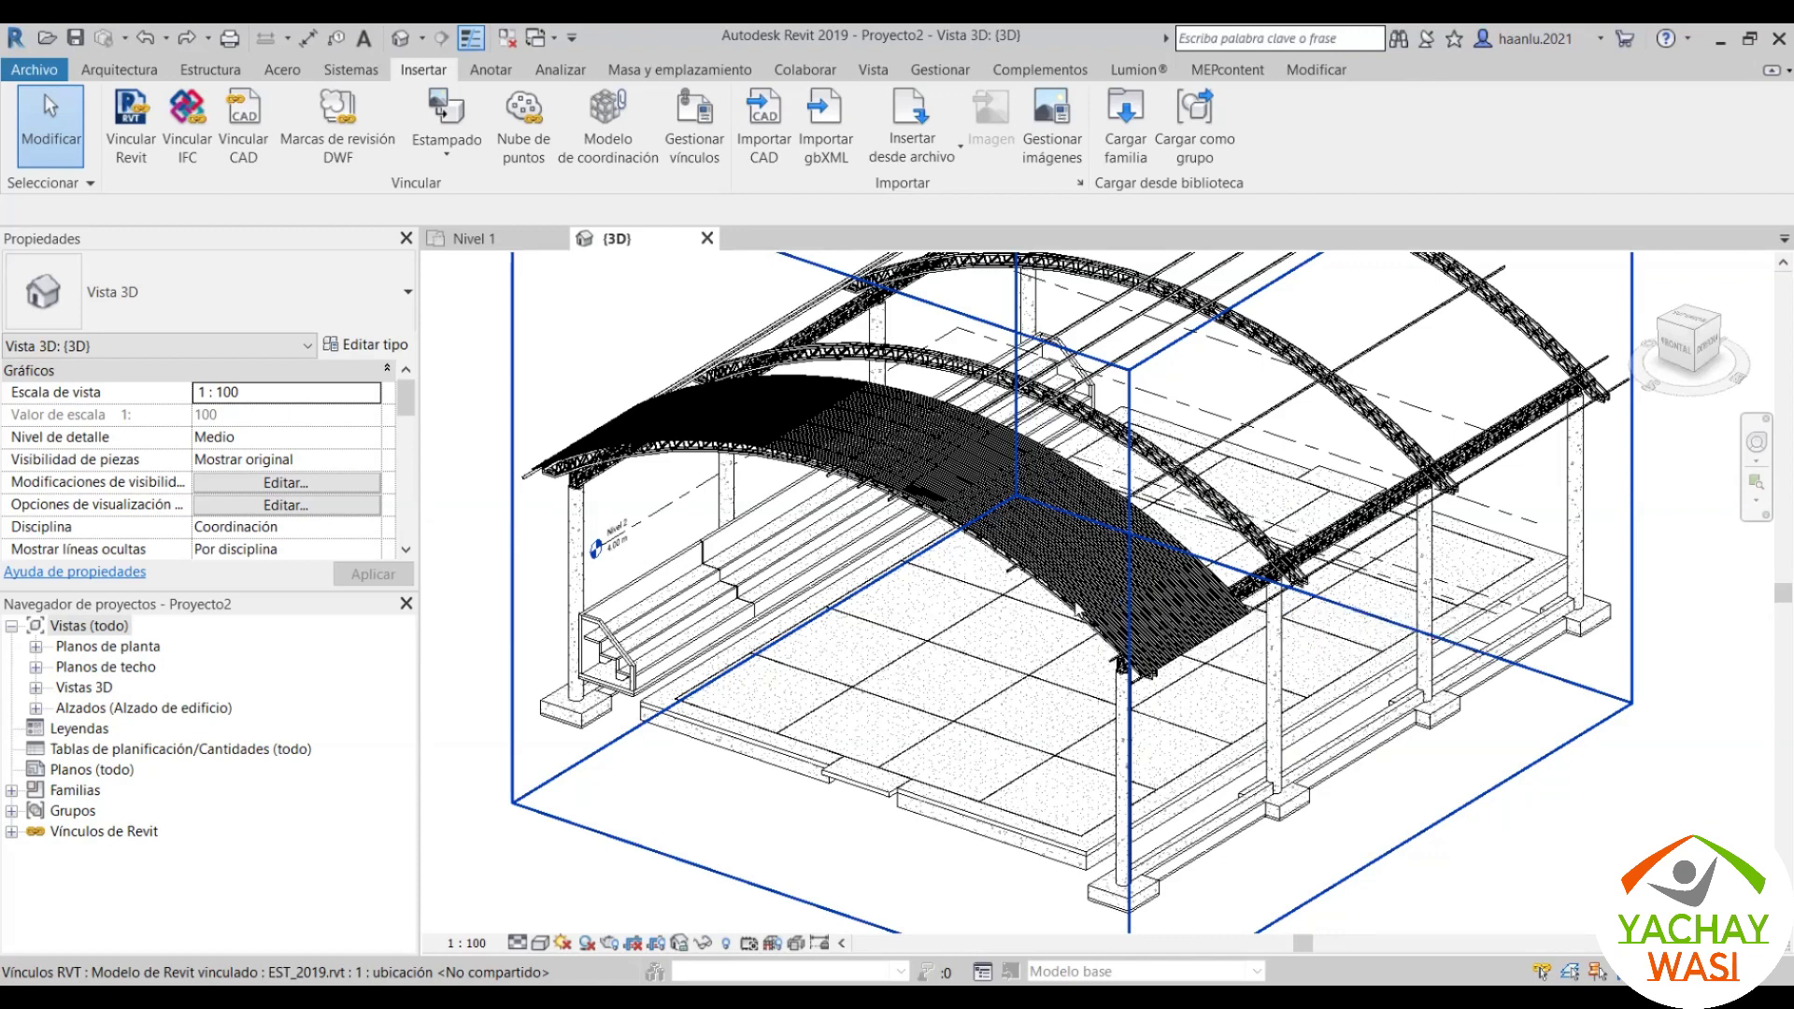
{"action": "left_click", "coordinate": [1076, 609]}
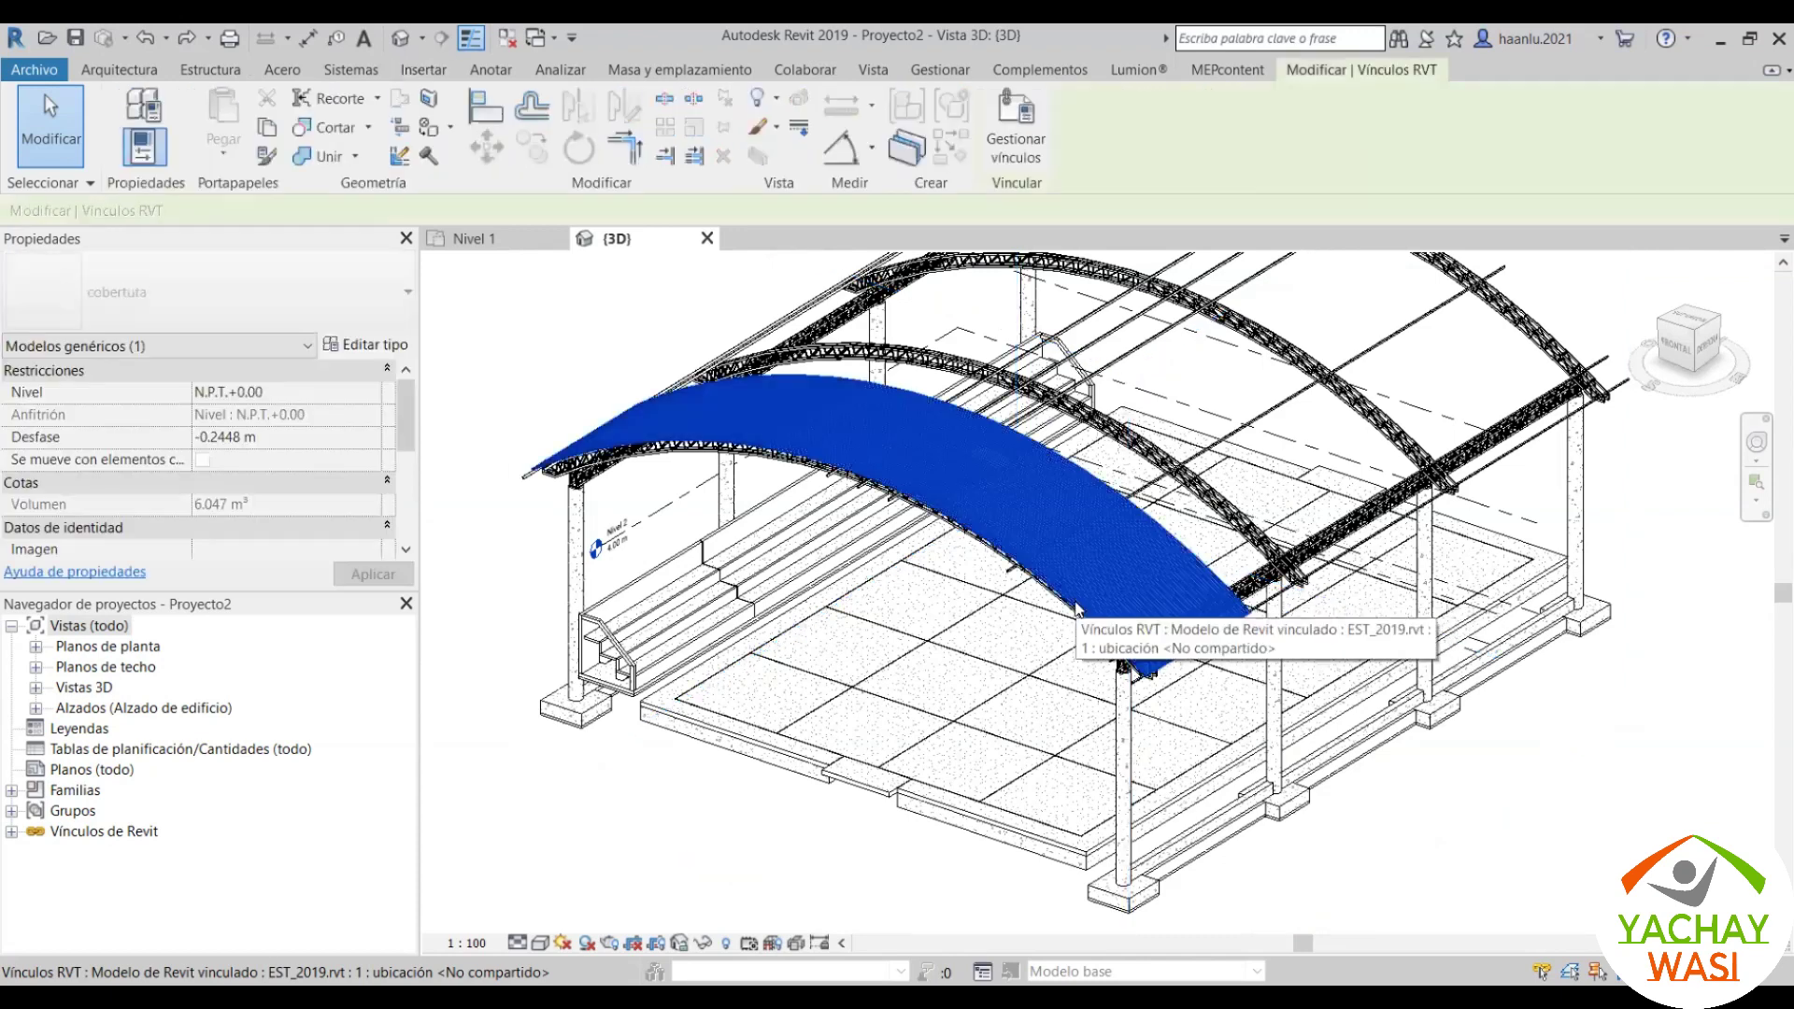
{"action": "key", "text": "Delete"}
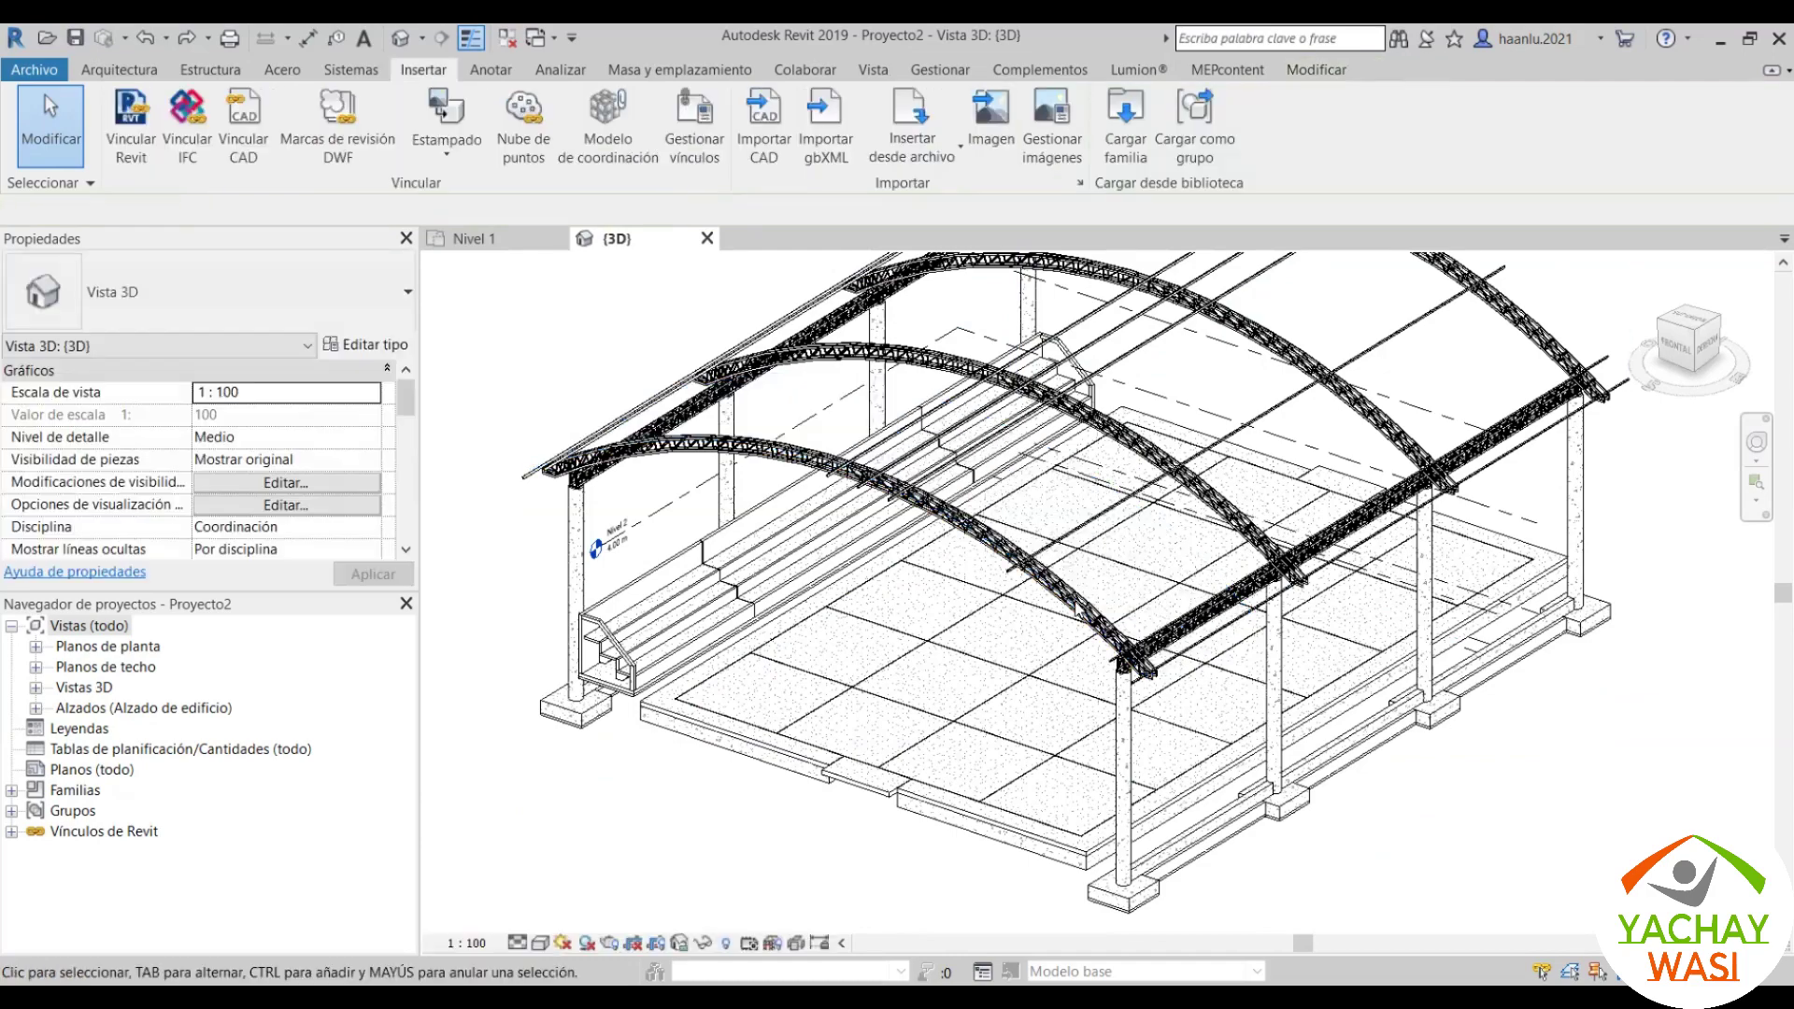
{"action": "key", "text": "ctrl+z"}
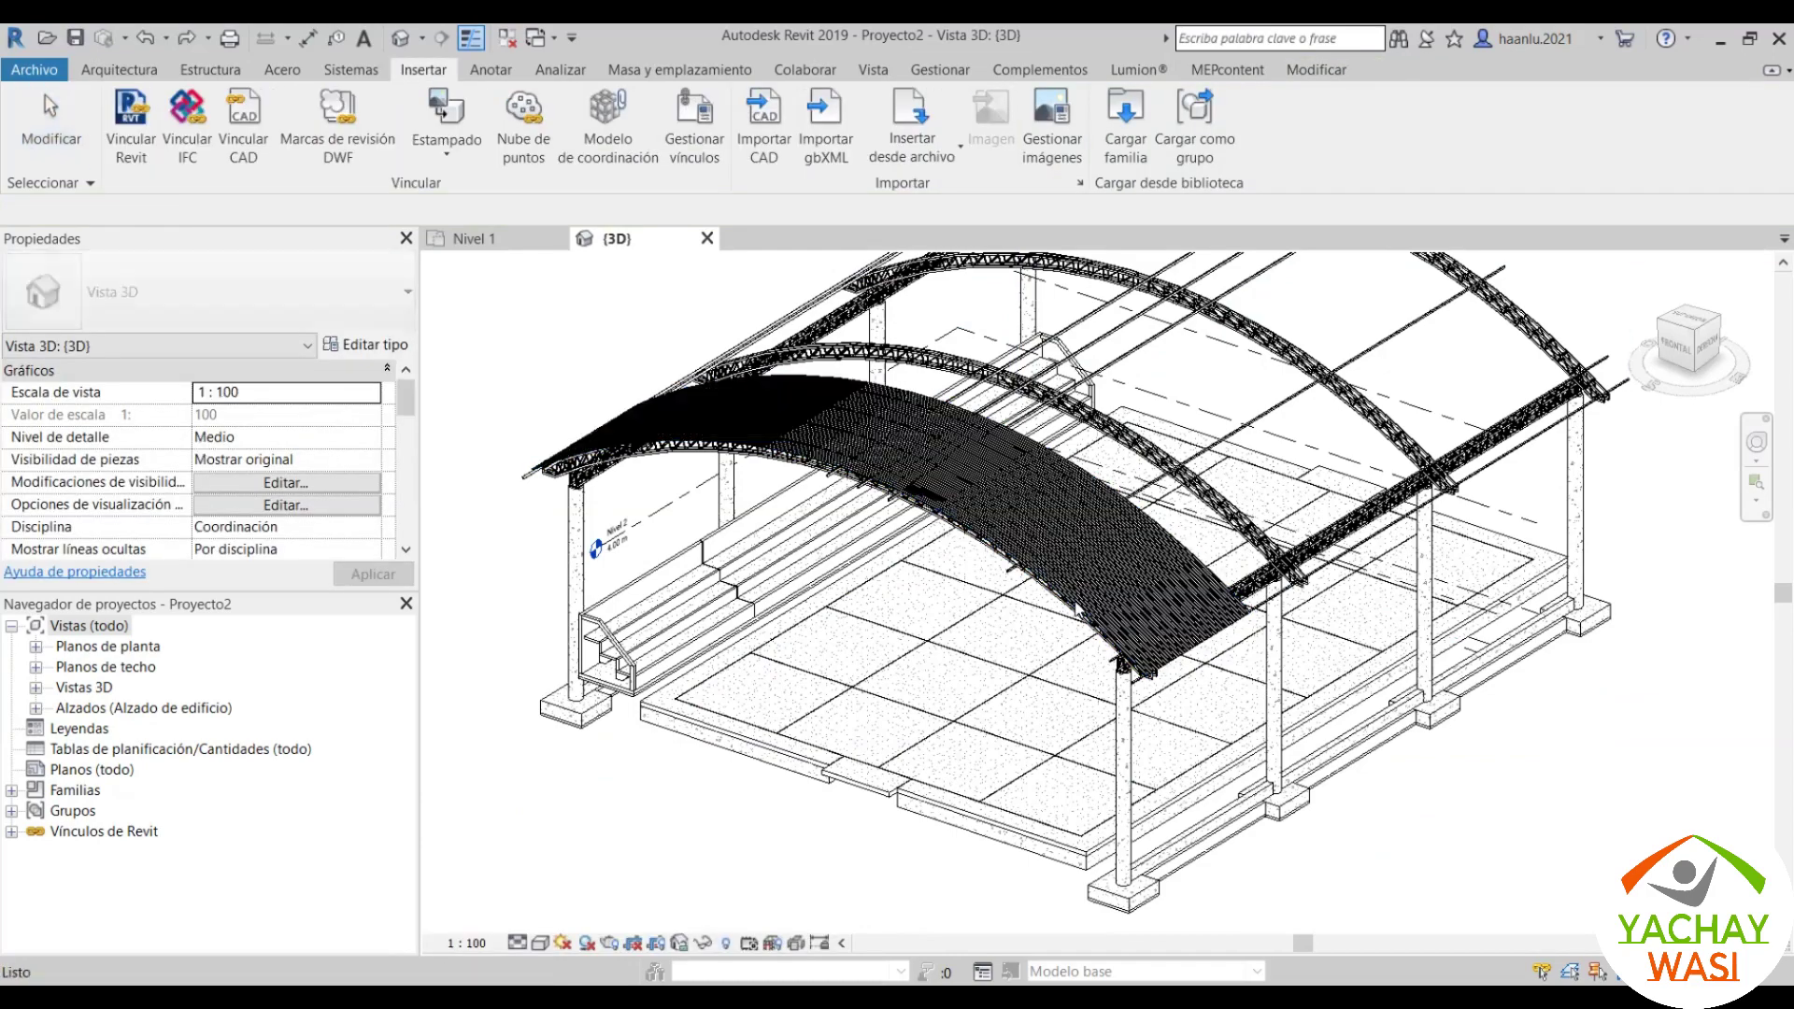
{"action": "scroll", "coordinate": [624, 674], "scroll_direction": "up", "scroll_amount": 2}
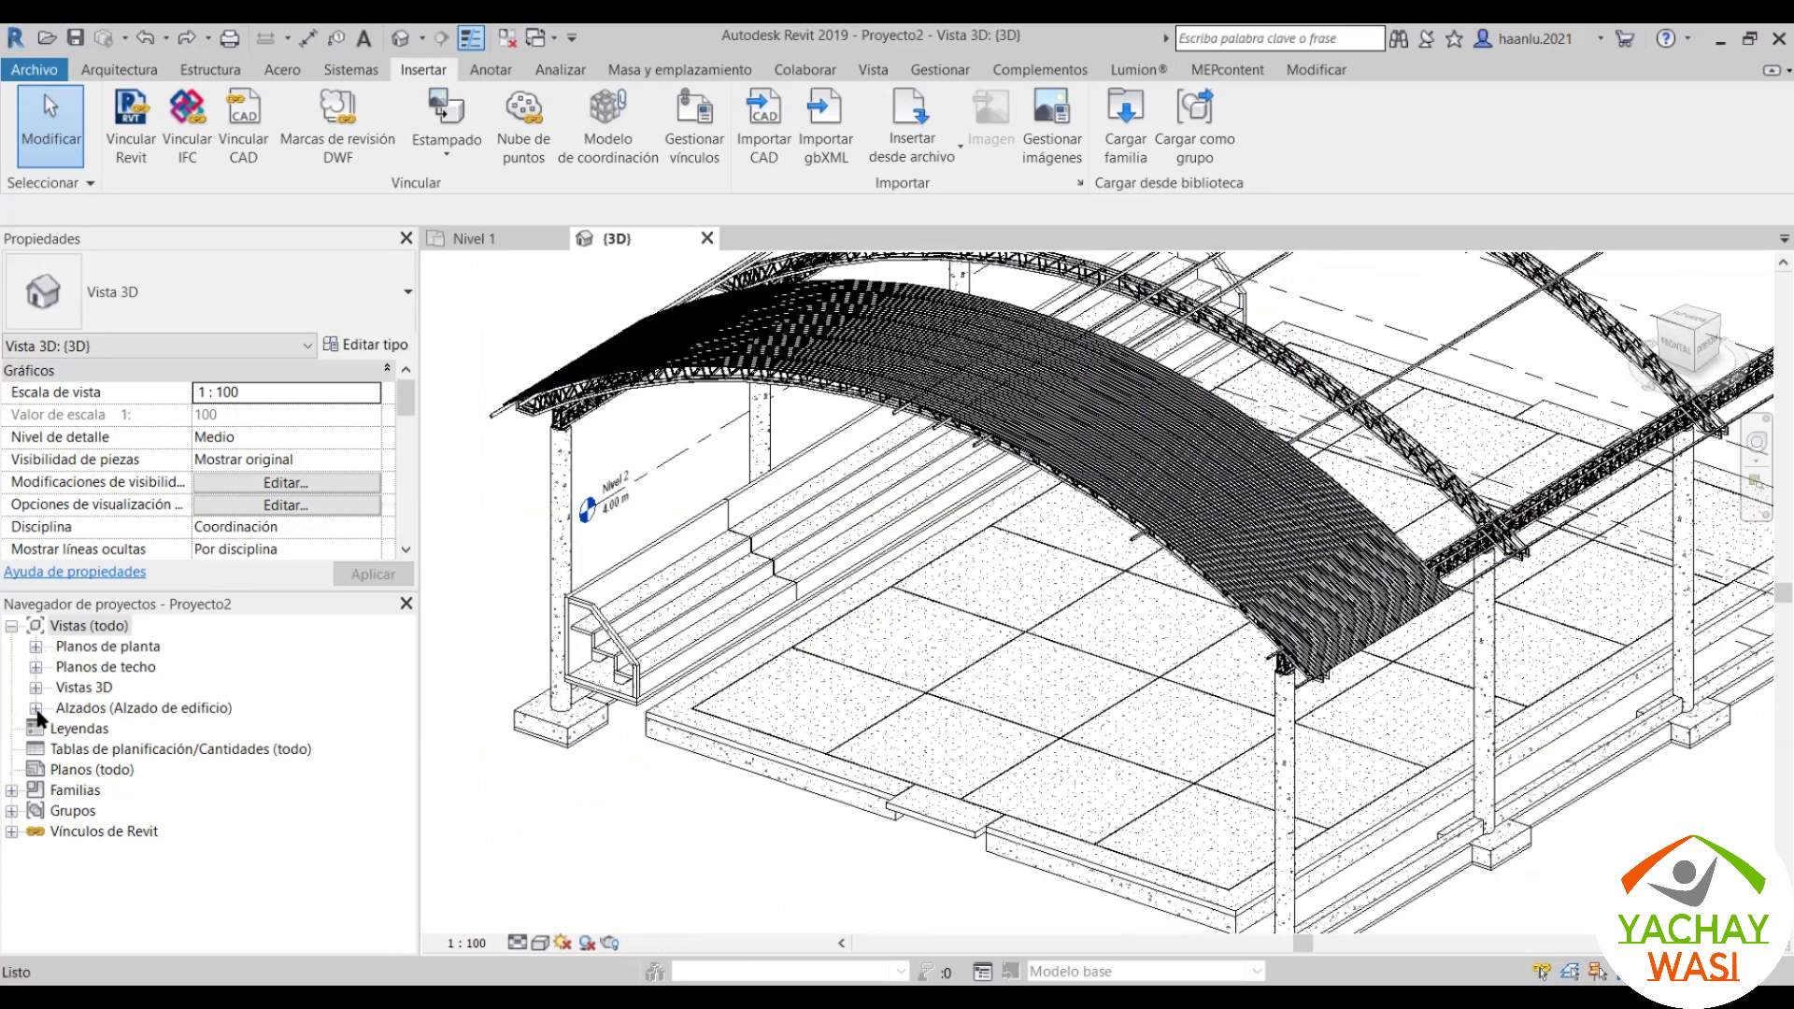
{"action": "left_click", "coordinate": [35, 707]}
Step: Open the Norte elevation and set its view scale to 1:50
{"action": "double_click", "coordinate": [105, 750]}
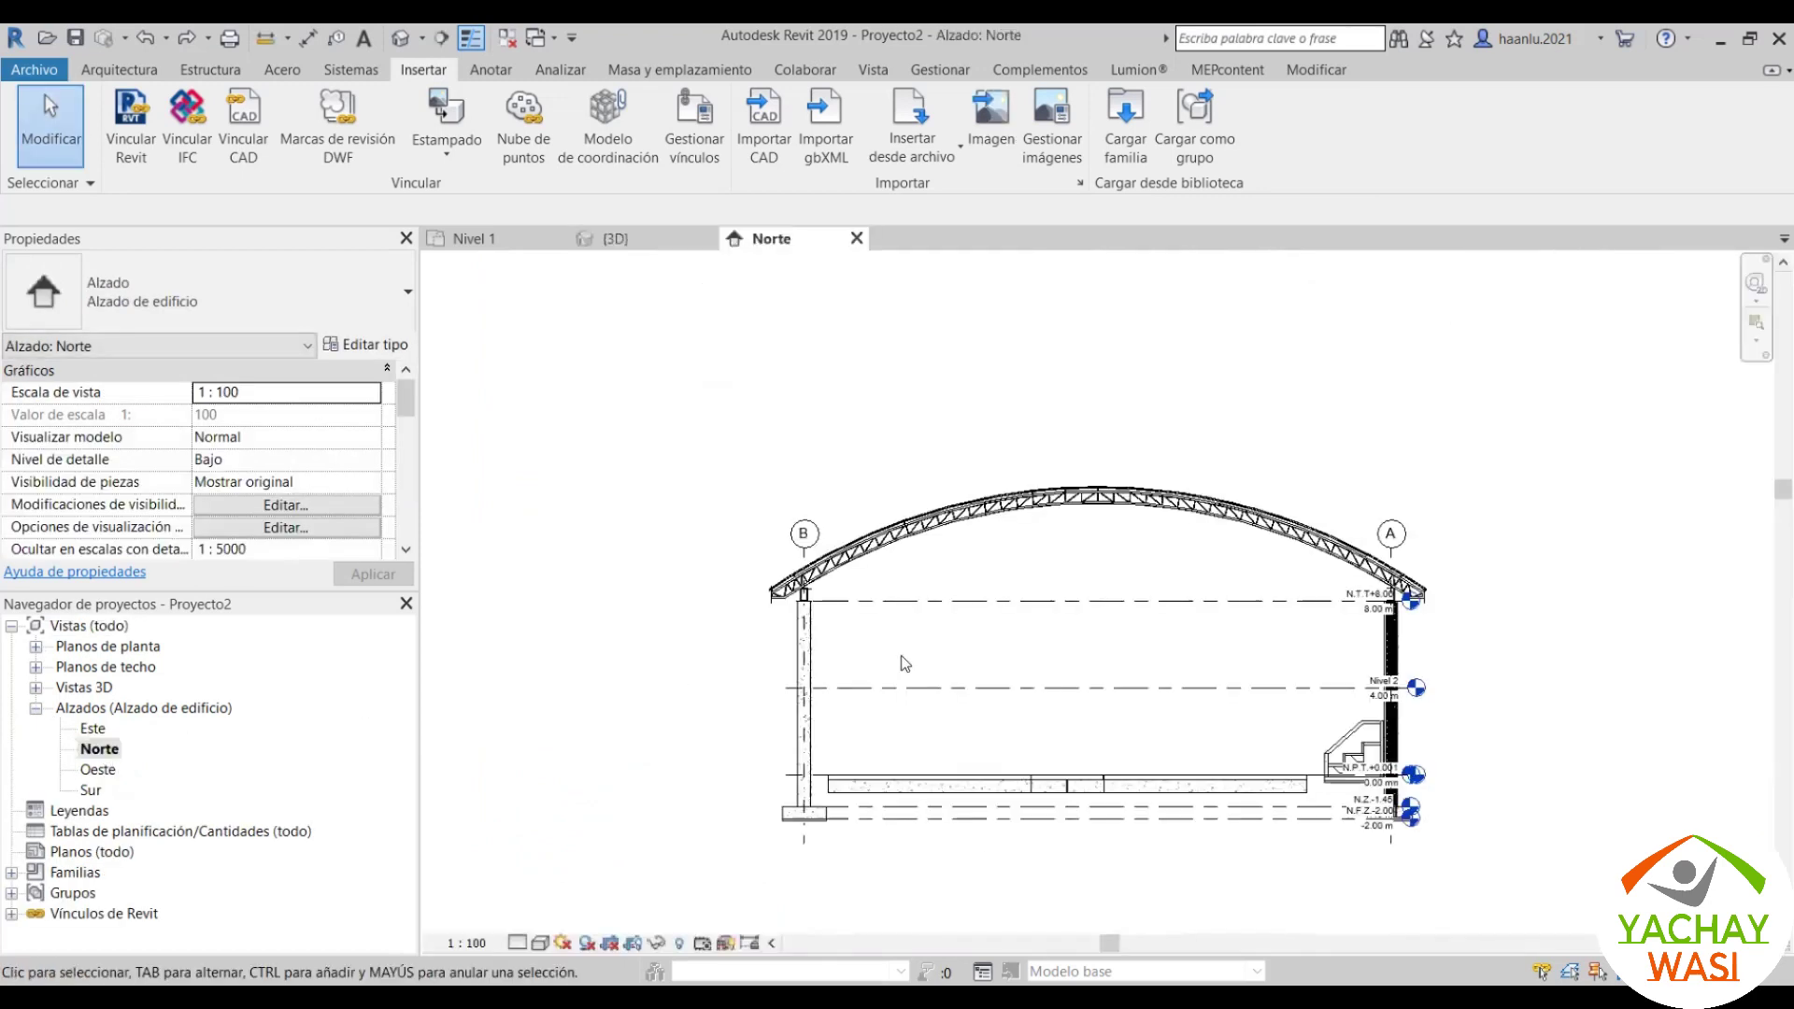
{"action": "scroll", "coordinate": [1369, 811], "scroll_direction": "up", "scroll_amount": 4}
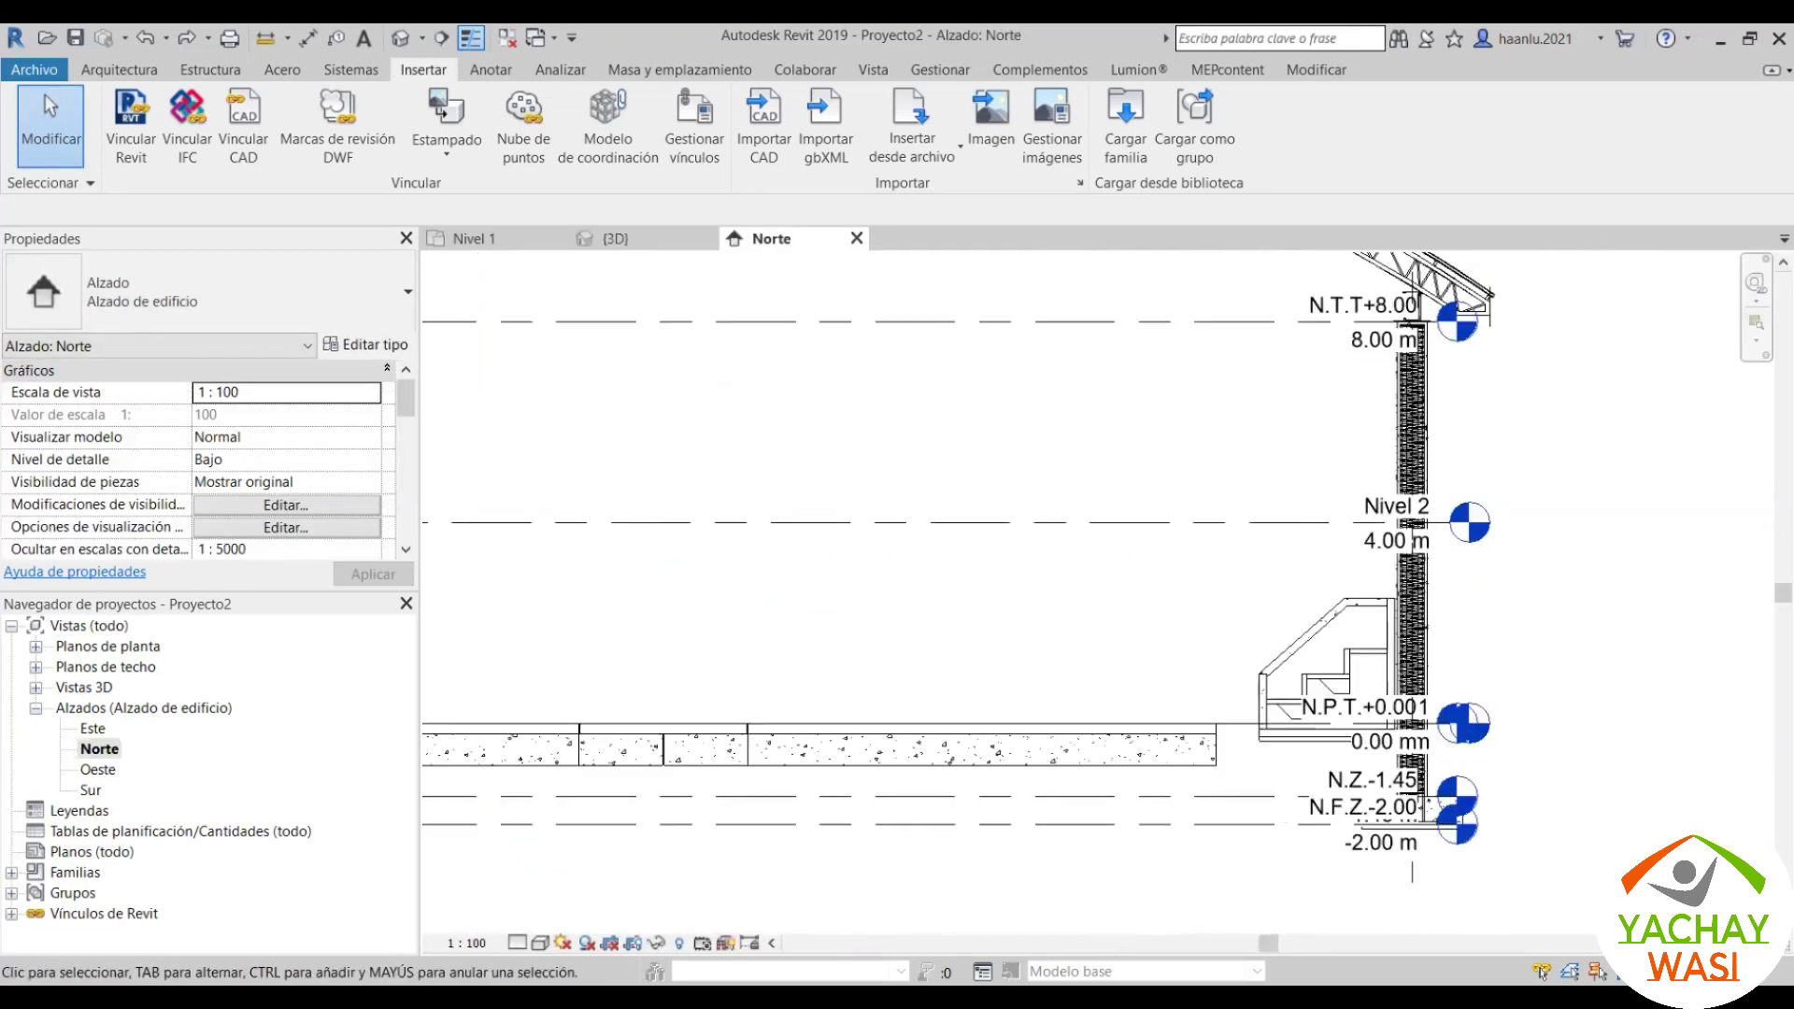
{"action": "left_click", "coordinate": [473, 944]}
{"action": "left_click", "coordinate": [481, 785]}
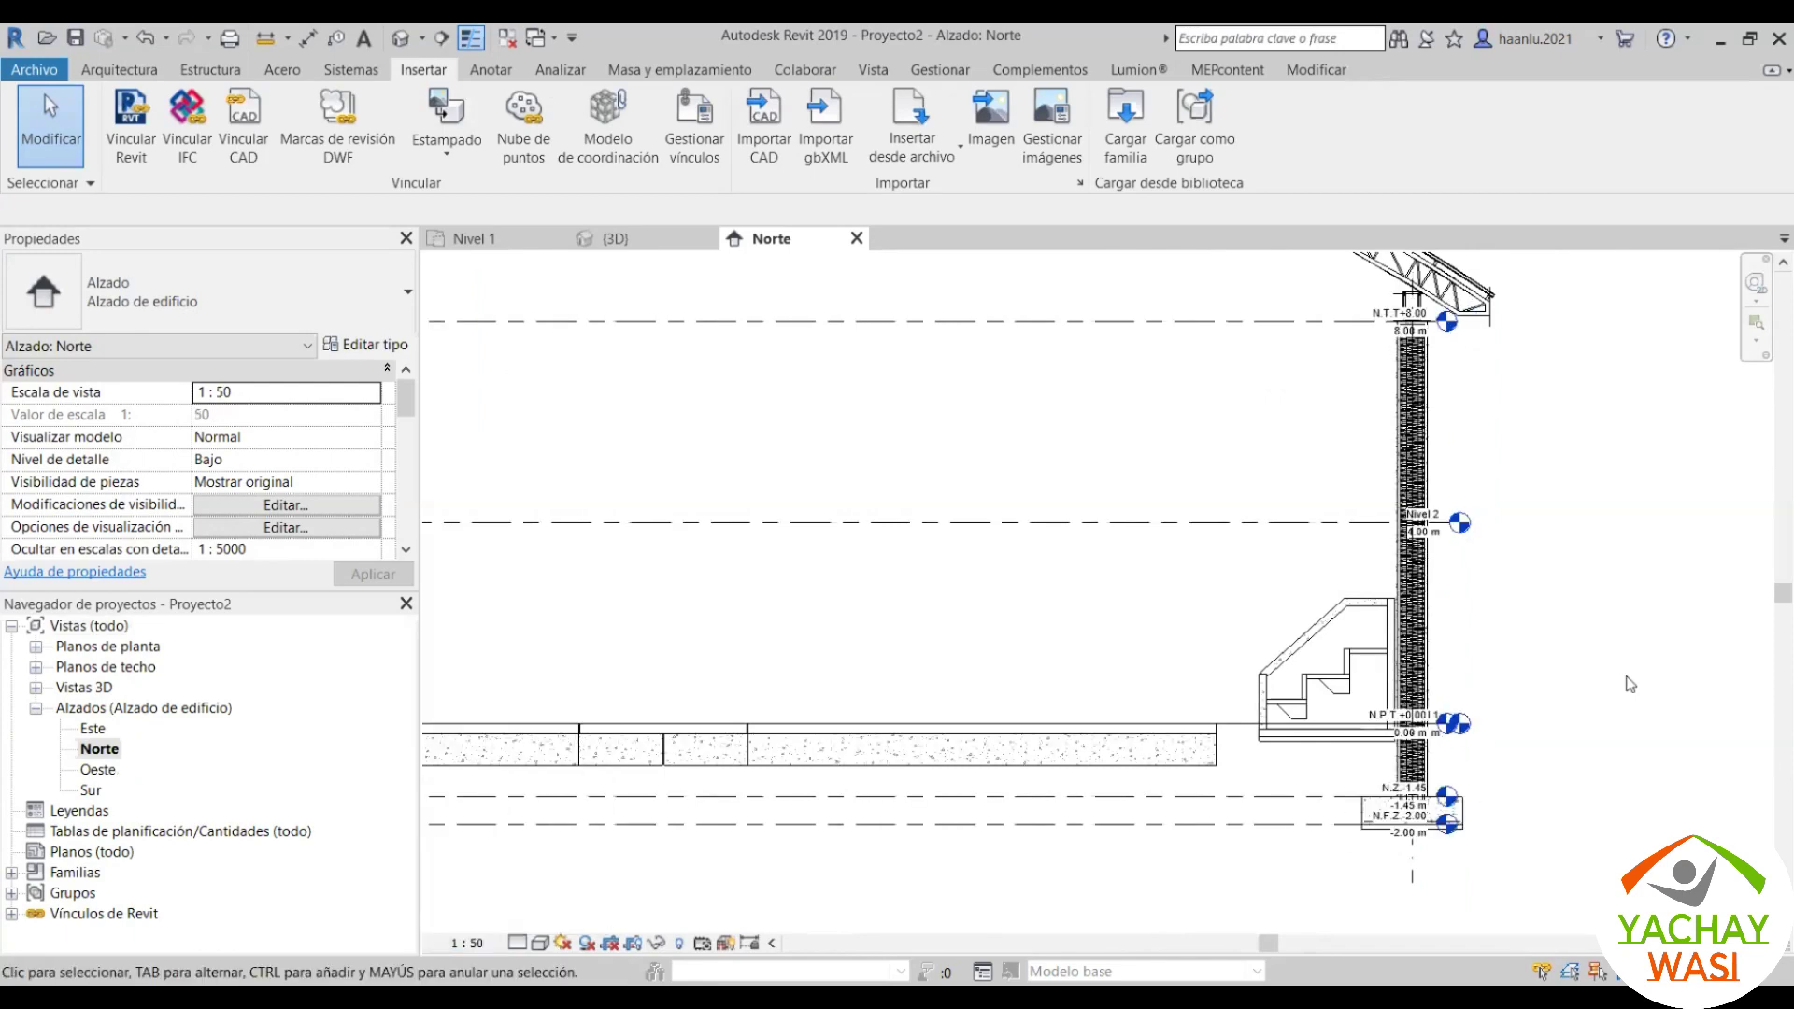
{"action": "scroll", "coordinate": [1443, 753], "scroll_direction": "down", "scroll_amount": 2}
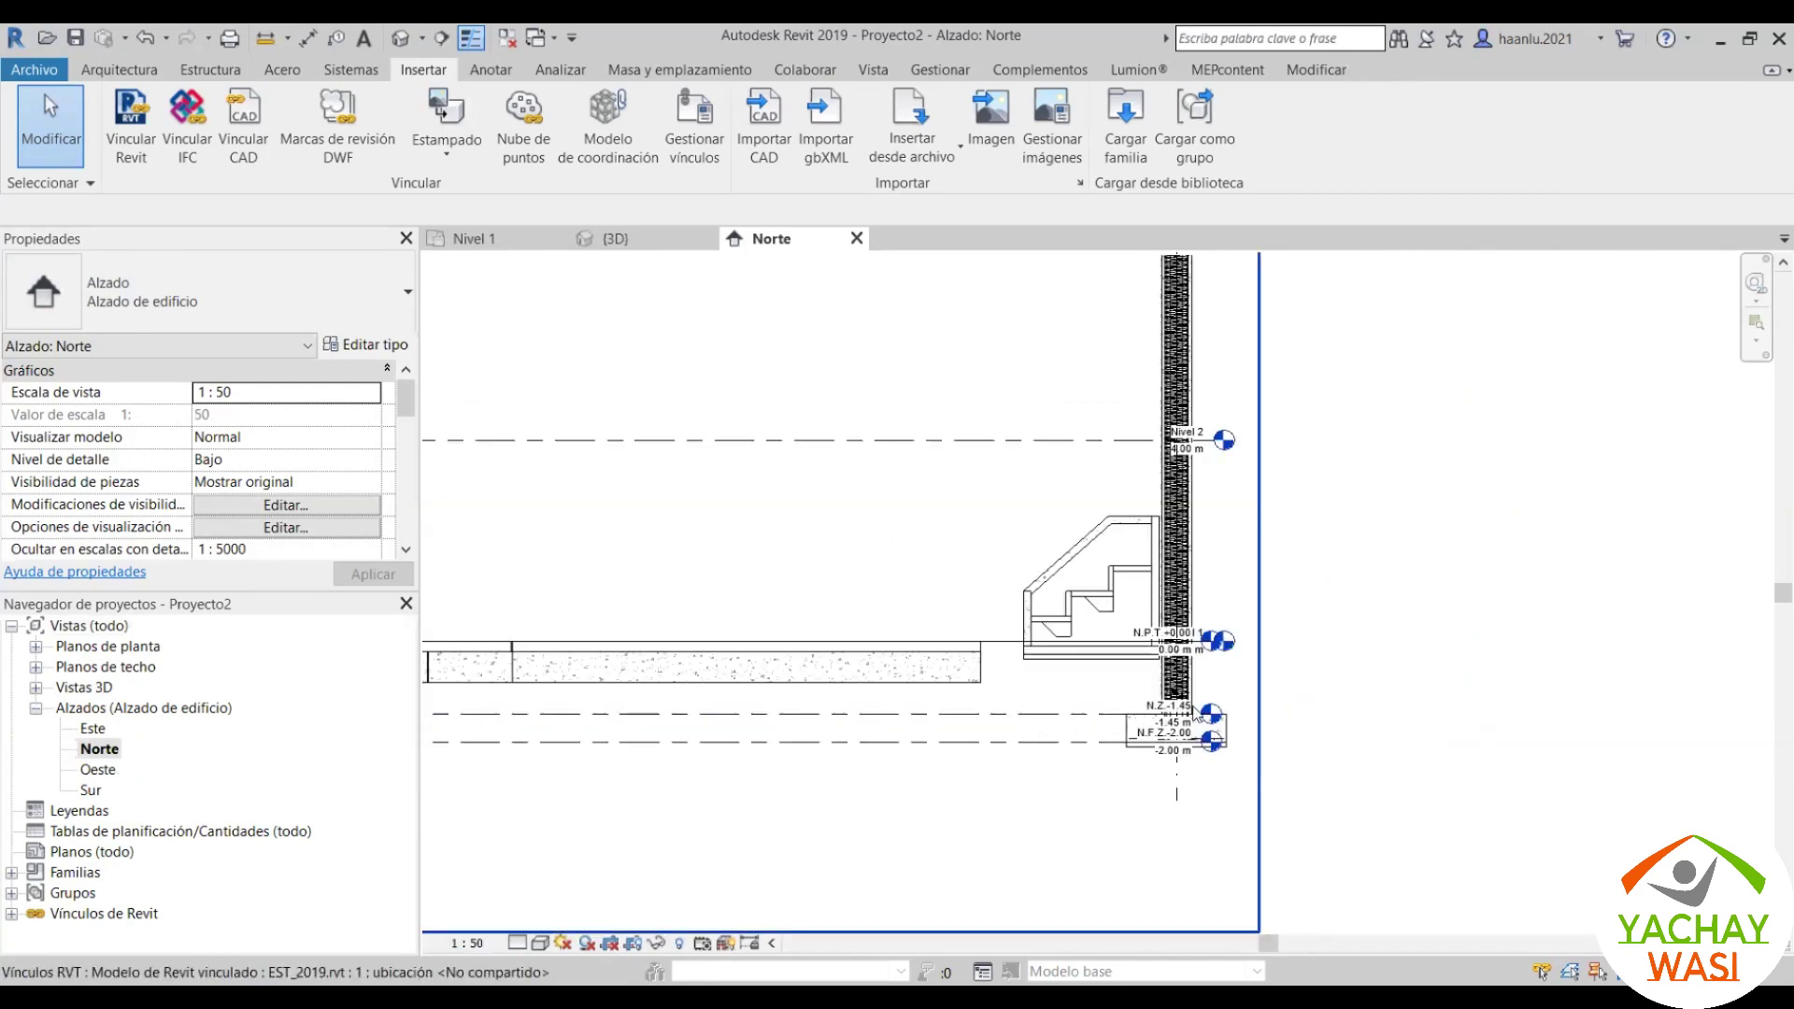
{"action": "scroll", "coordinate": [1235, 650], "scroll_direction": "up", "scroll_amount": 2}
{"action": "scroll", "coordinate": [1235, 649], "scroll_direction": "up", "scroll_amount": 3}
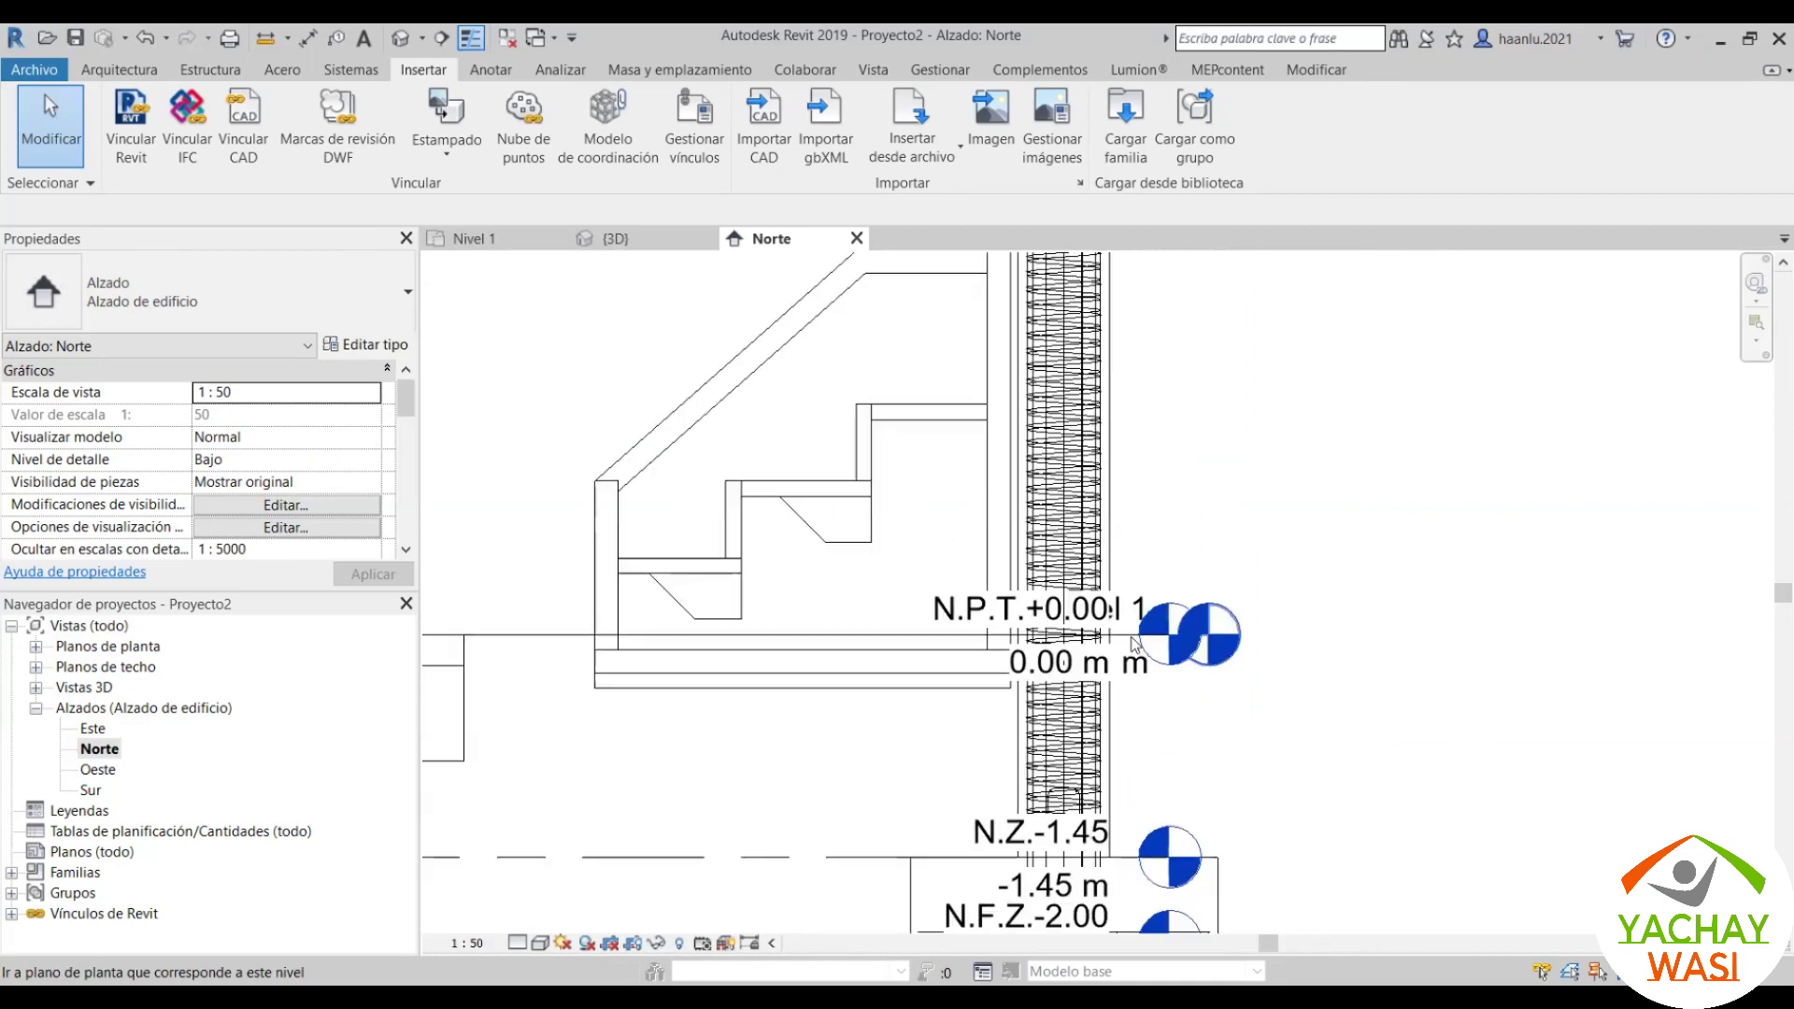
Step: Drag the Nivel 1 and Nivel 2 level heads to the right
{"action": "left_click", "coordinate": [1128, 642]}
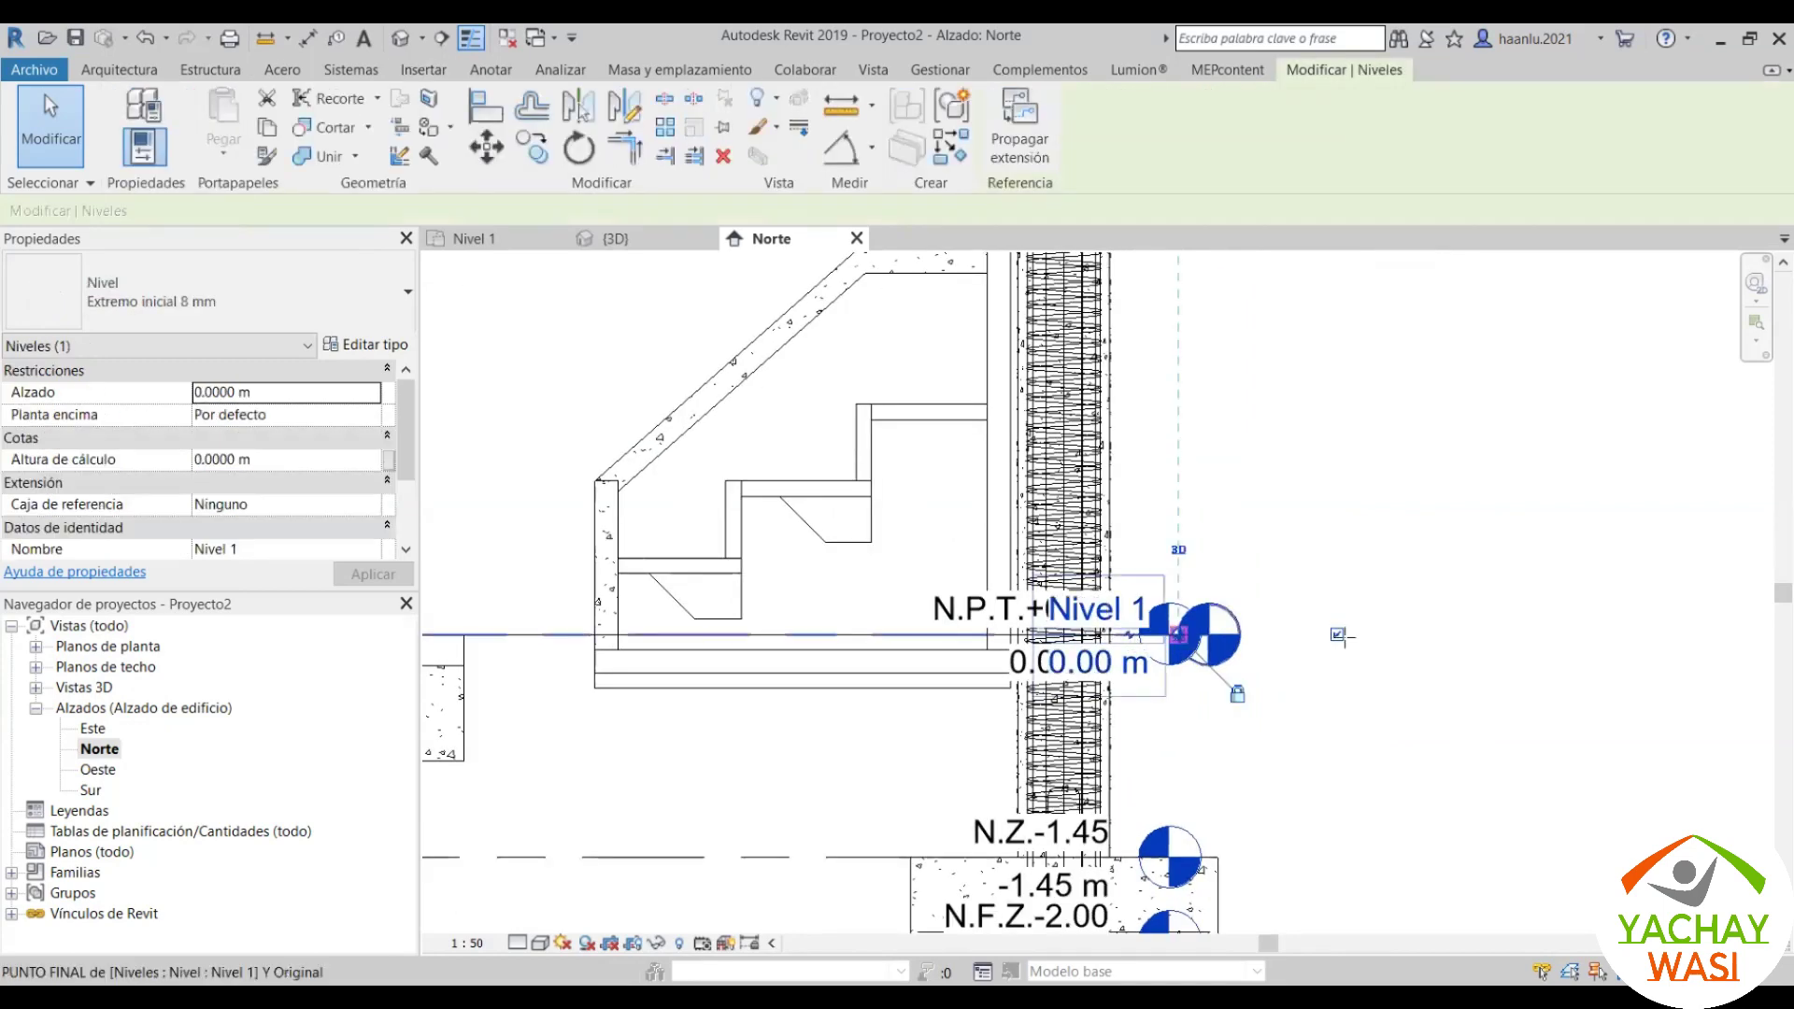
{"action": "left_click_drag", "start_coordinate": [1129, 643], "coordinate": [1316, 637]}
{"action": "scroll", "coordinate": [1316, 638], "scroll_direction": "down", "scroll_amount": 4}
{"action": "scroll", "coordinate": [1312, 673], "scroll_direction": "down", "scroll_amount": 3}
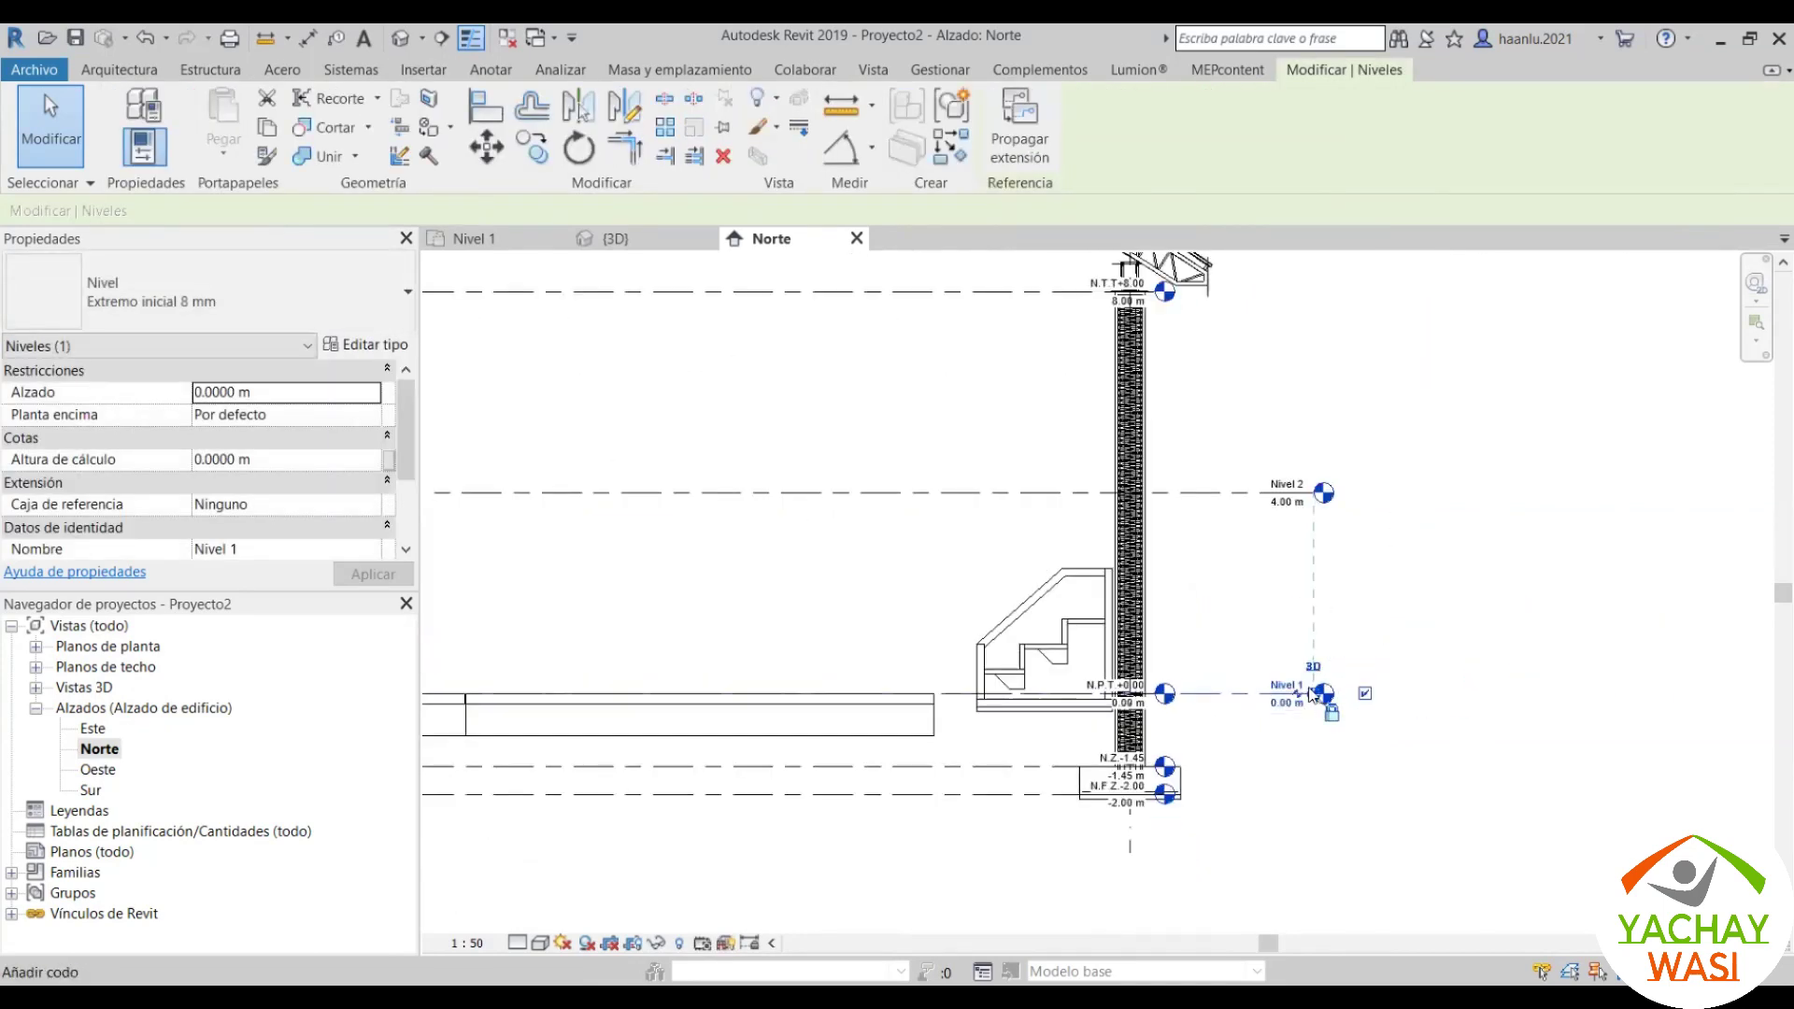
{"action": "scroll", "coordinate": [1308, 701], "scroll_direction": "up", "scroll_amount": 3}
{"action": "left_click_drag", "start_coordinate": [1311, 707], "coordinate": [1511, 707]}
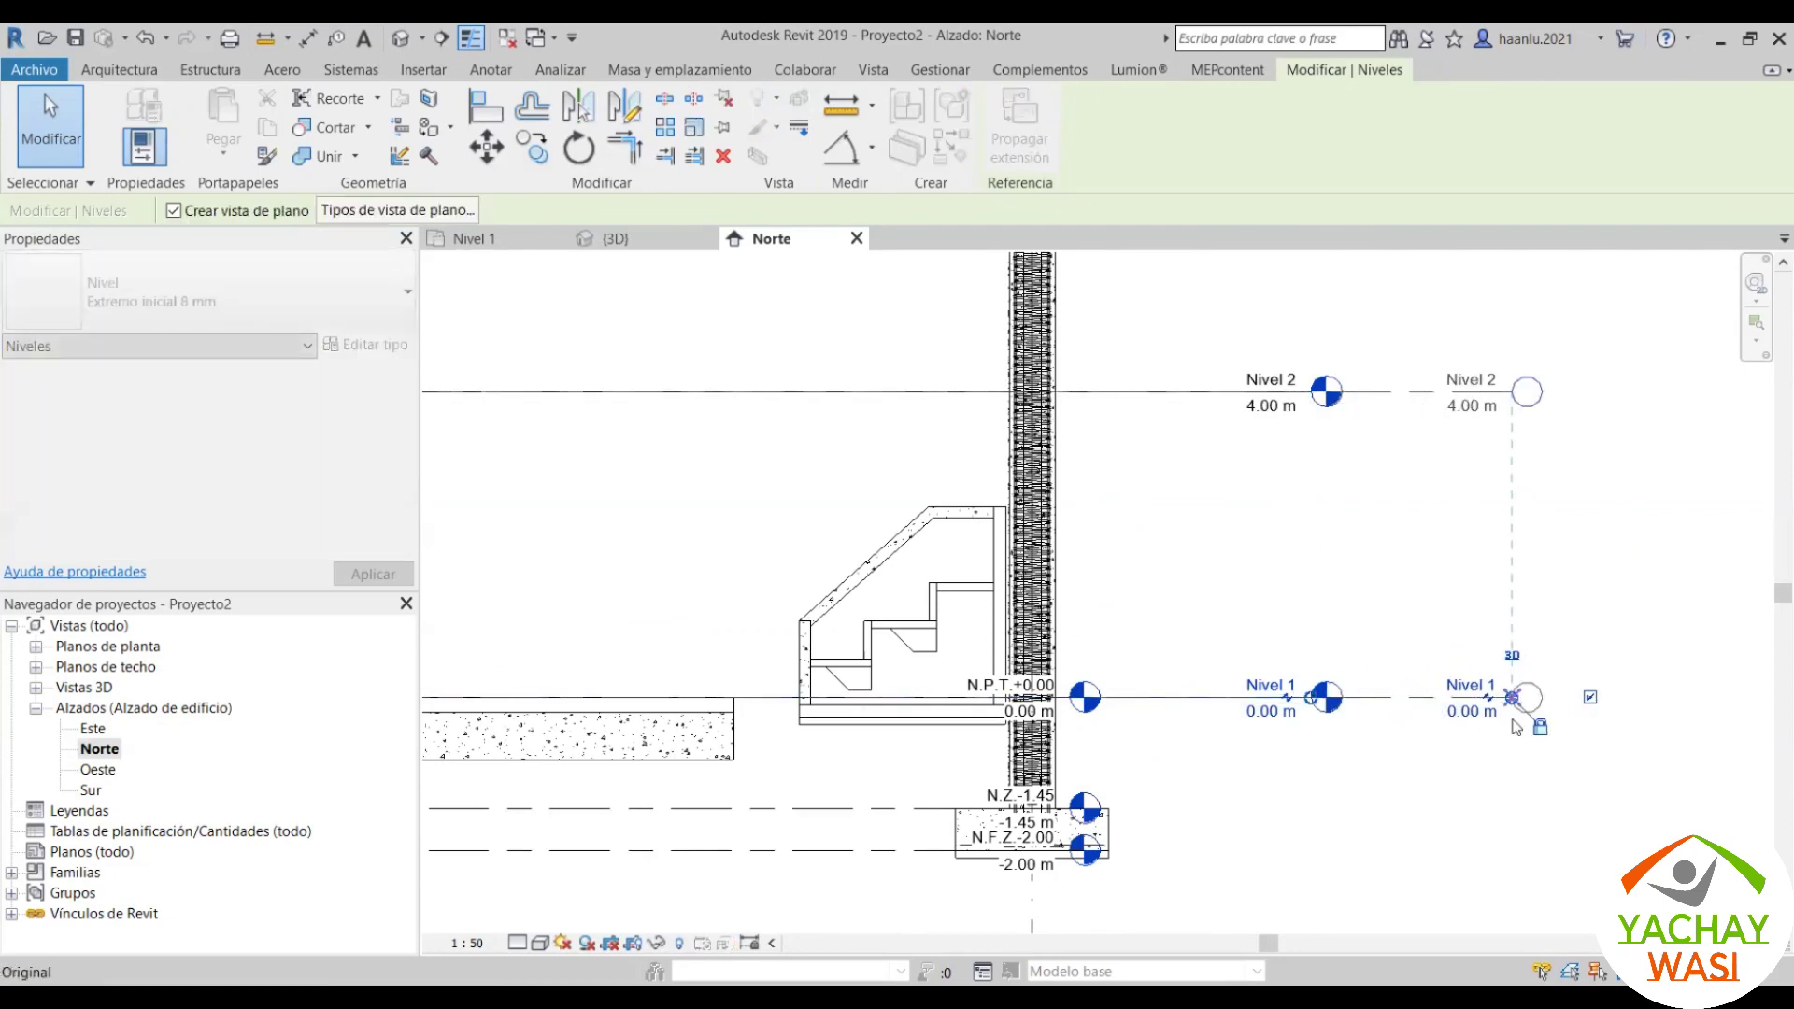
{"action": "left_click", "coordinate": [1429, 714]}
{"action": "scroll", "coordinate": [1430, 715], "scroll_direction": "up", "scroll_amount": 2}
{"action": "scroll", "coordinate": [1457, 691], "scroll_direction": "up", "scroll_amount": 1}
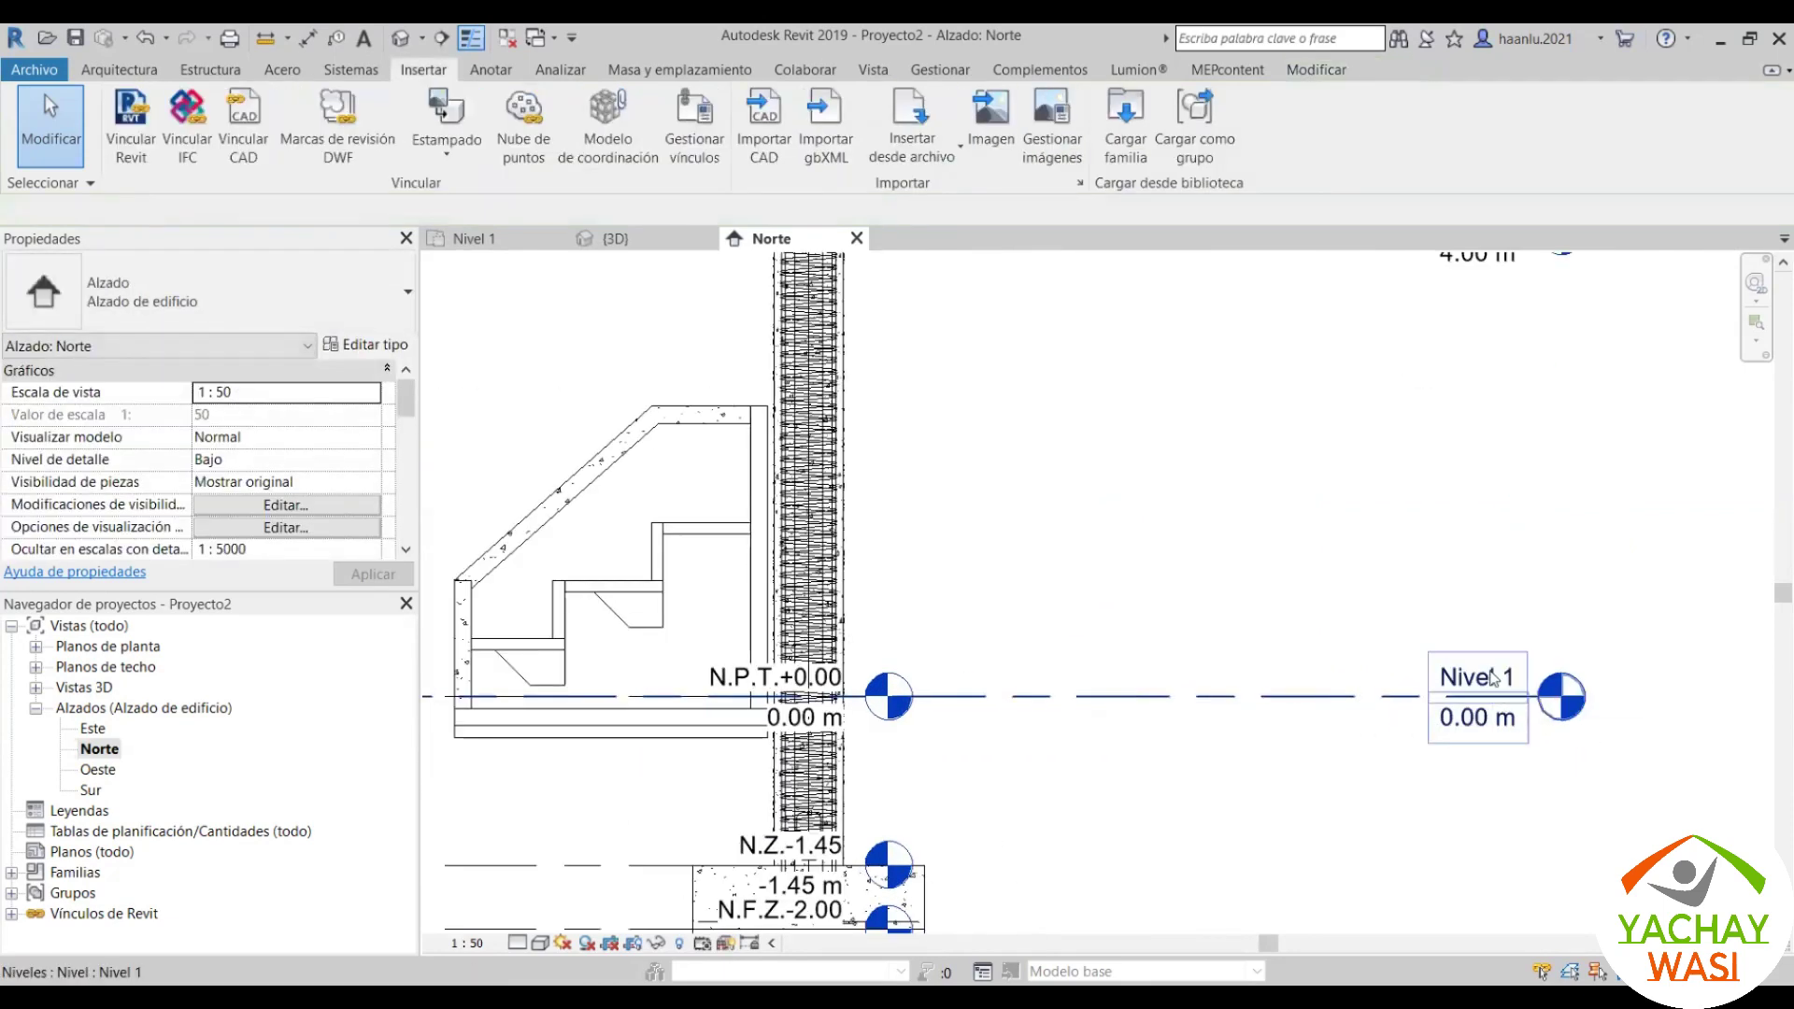
Step: Rename level Nivel 1 to N.P.T.+0.00, renaming its matching views too
{"action": "left_click", "coordinate": [1486, 674]}
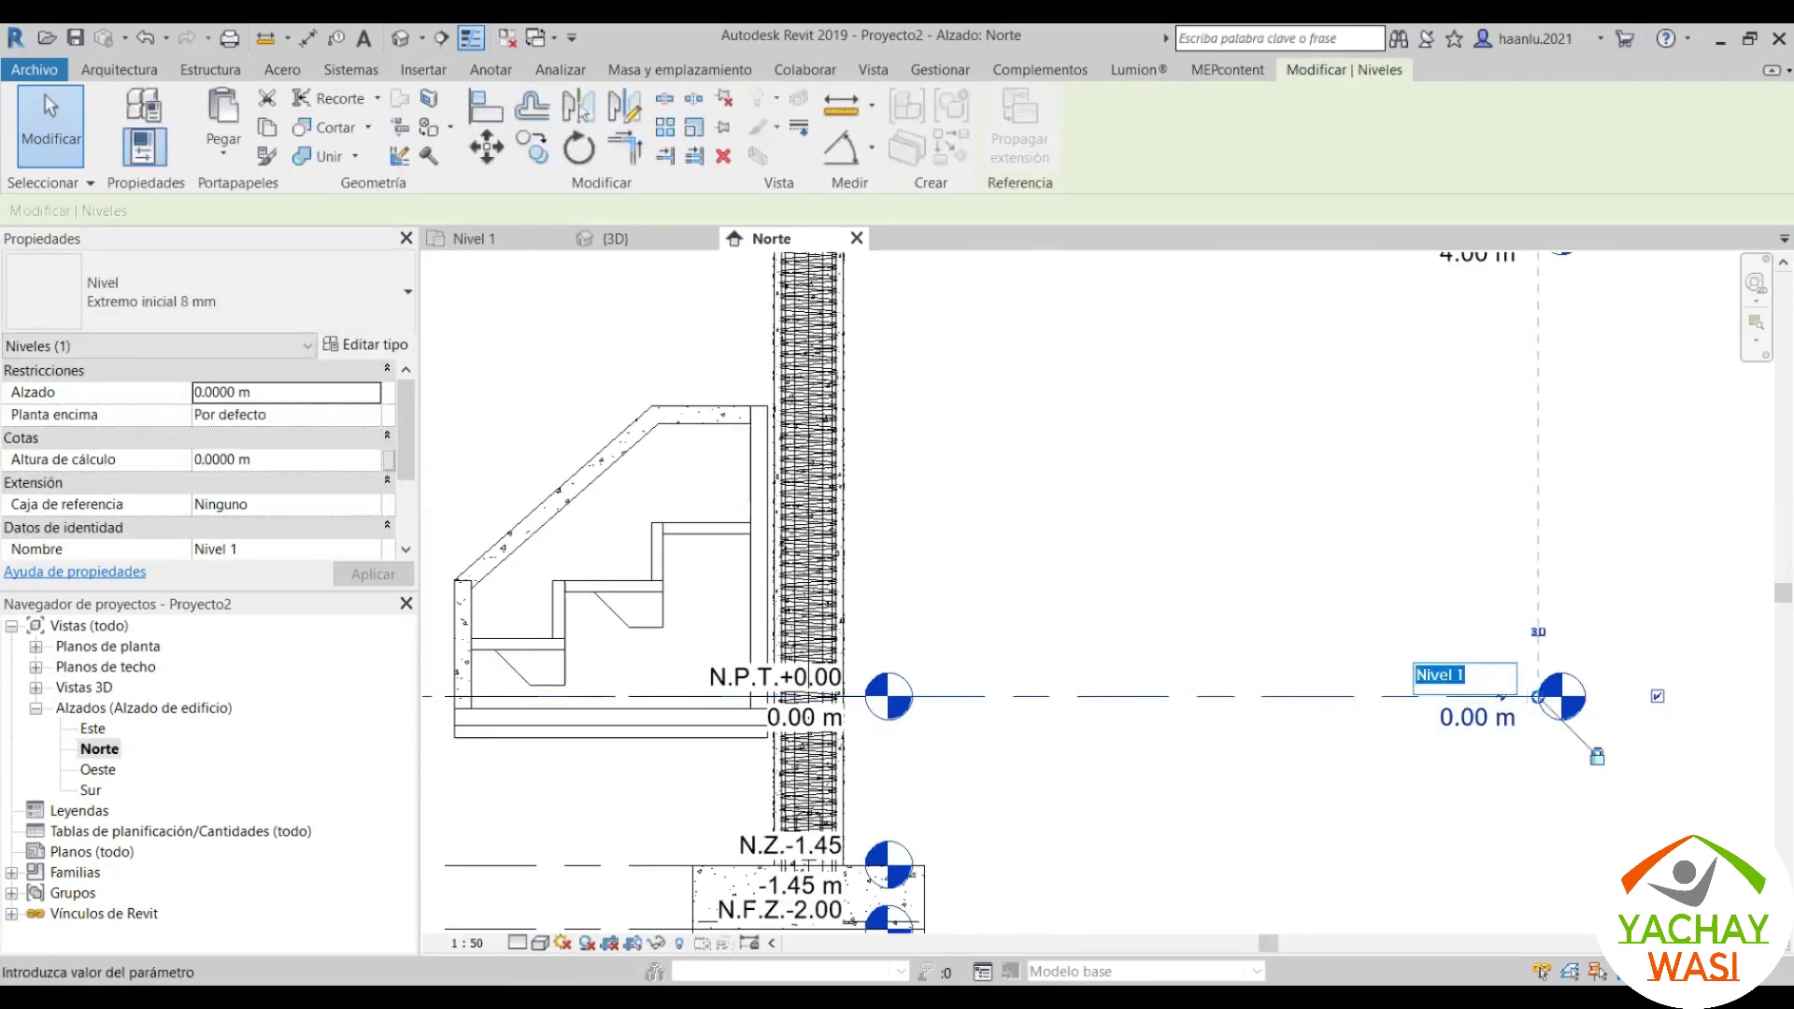
{"action": "type", "text": "N.P.T.+0.00"}
{"action": "left_click", "coordinate": [948, 581]}
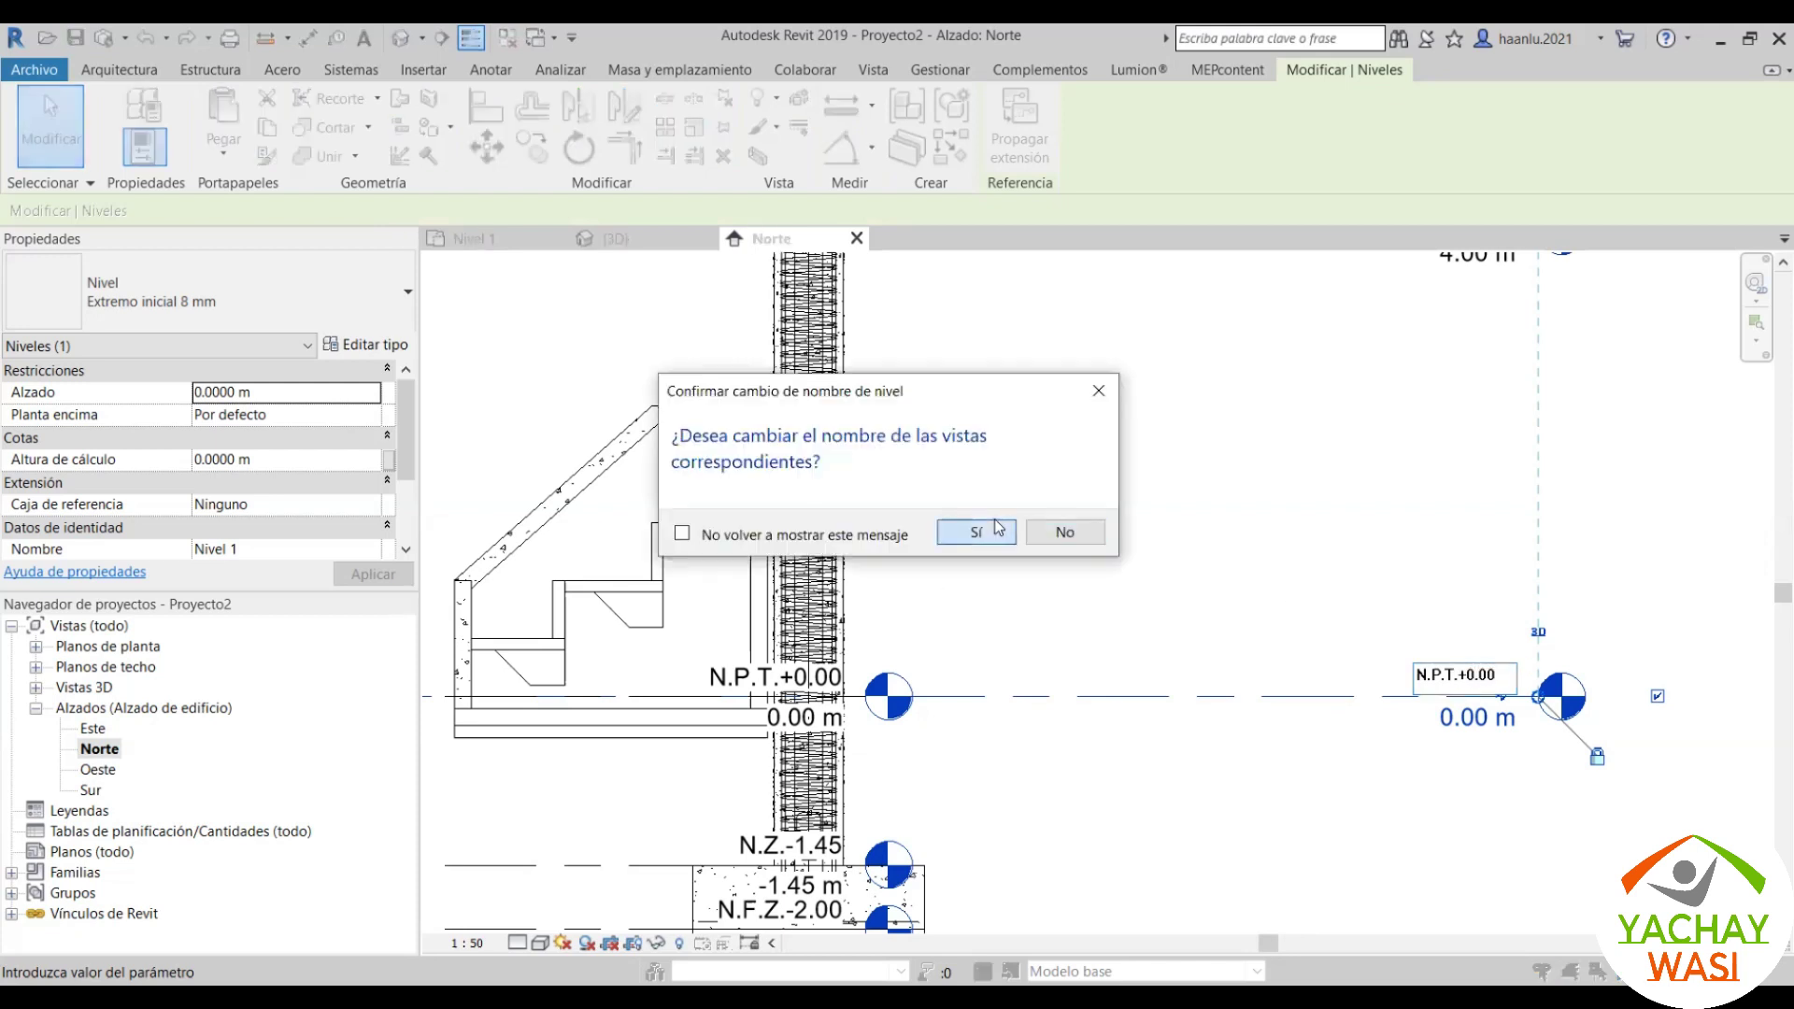
{"action": "left_click", "coordinate": [976, 532]}
{"action": "scroll", "coordinate": [1220, 659], "scroll_direction": "down", "scroll_amount": 3}
Step: Rename level Nivel 2 to N.T.T+8.00, renaming its matching views too
{"action": "scroll", "coordinate": [990, 420], "scroll_direction": "up", "scroll_amount": 4}
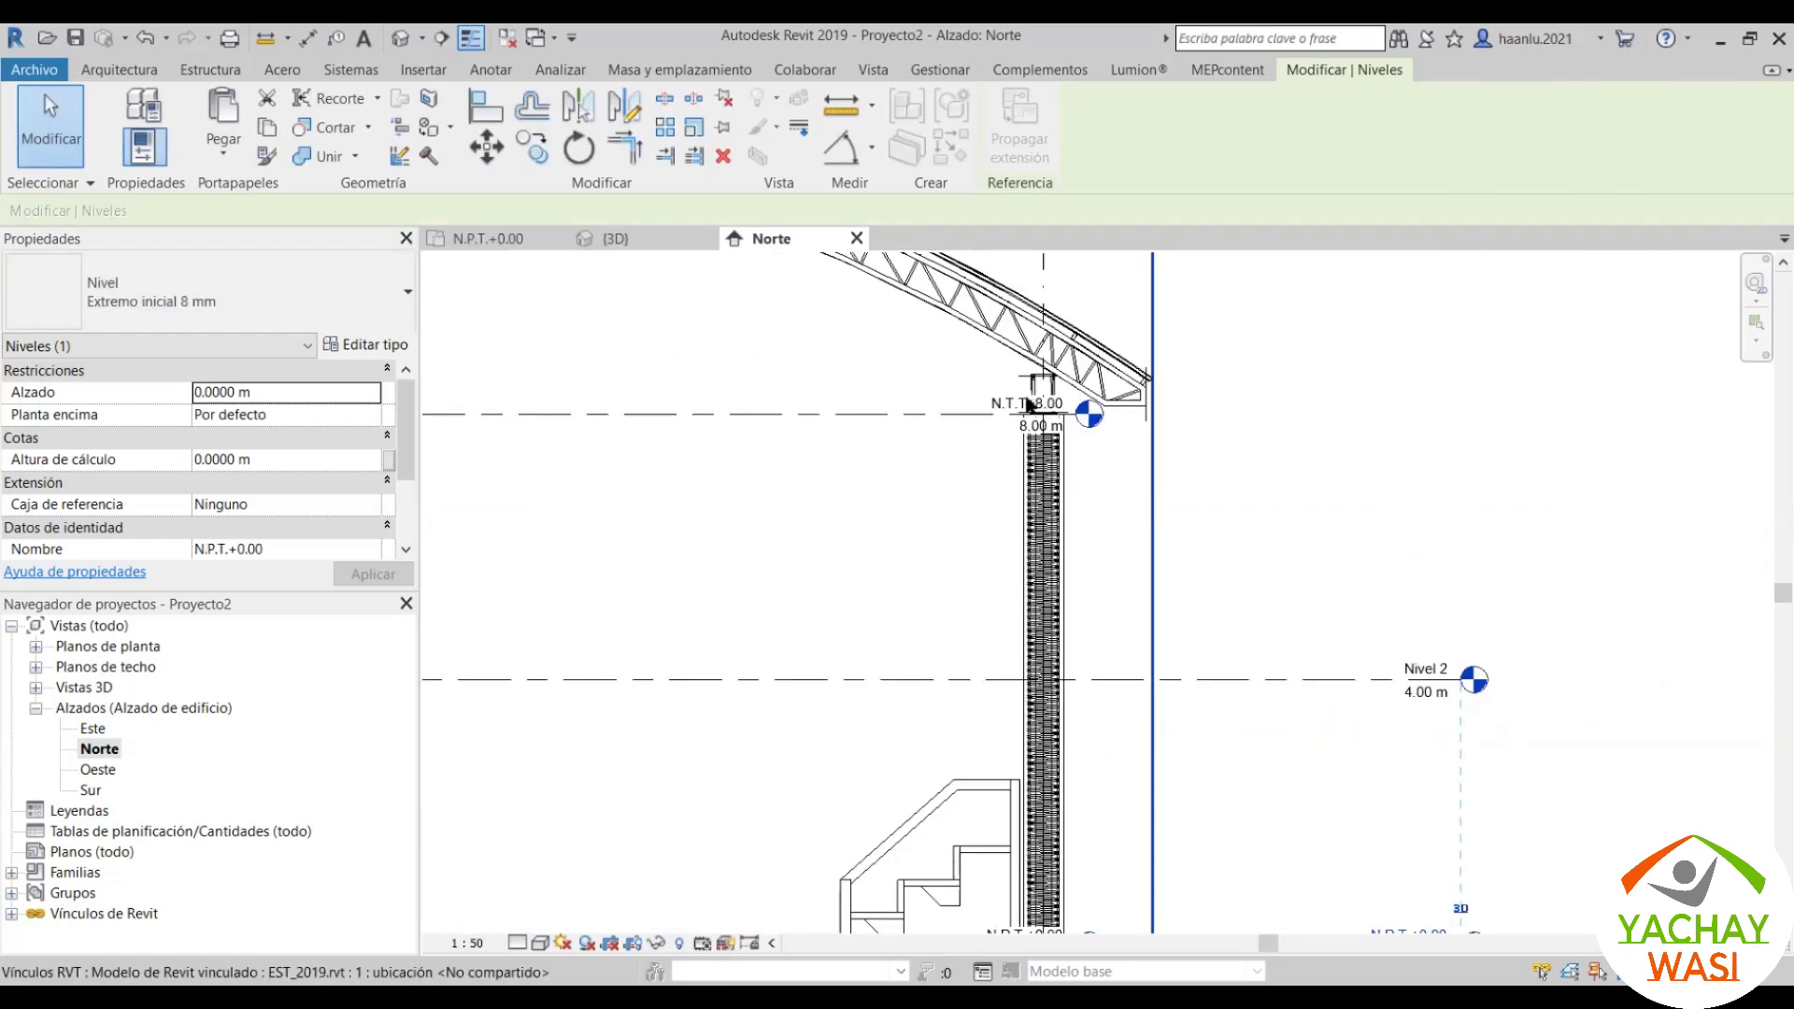
{"action": "scroll", "coordinate": [991, 425], "scroll_direction": "up", "scroll_amount": 3}
{"action": "scroll", "coordinate": [955, 423], "scroll_direction": "down", "scroll_amount": 2}
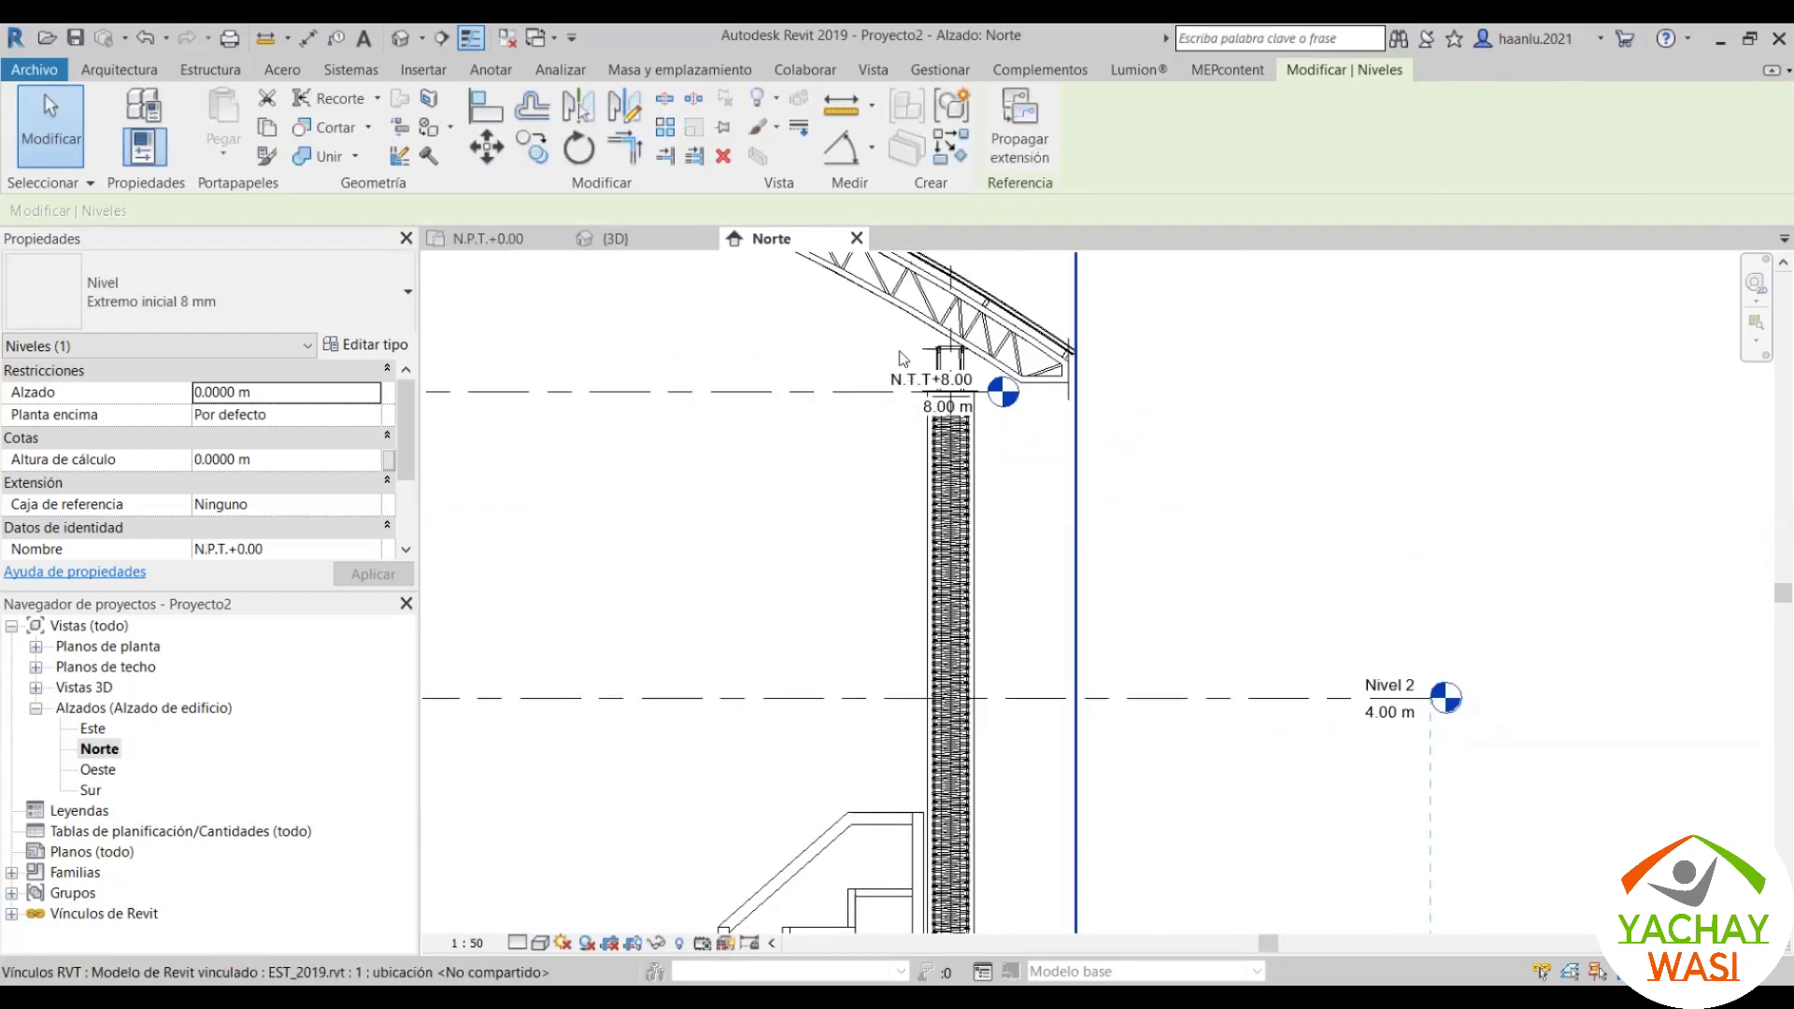
{"action": "scroll", "coordinate": [944, 425], "scroll_direction": "up", "scroll_amount": 1}
{"action": "left_click", "coordinate": [1428, 785]}
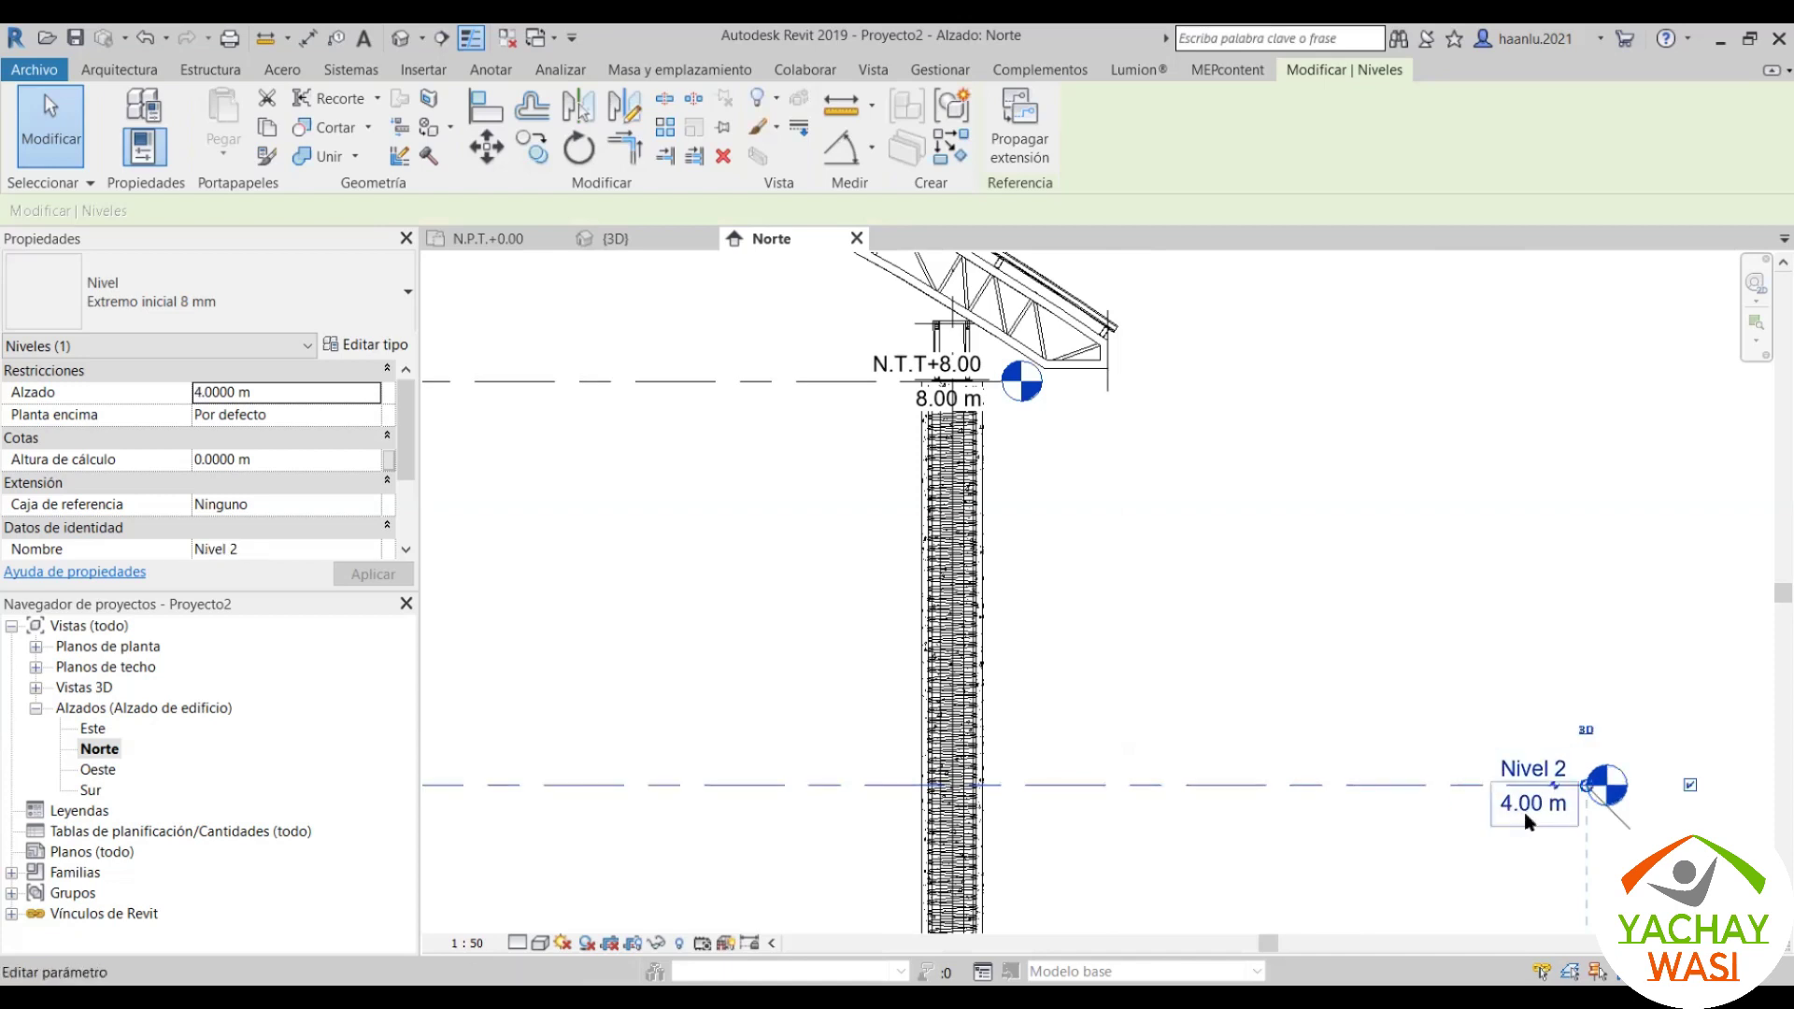
{"action": "left_click", "coordinate": [1530, 766]}
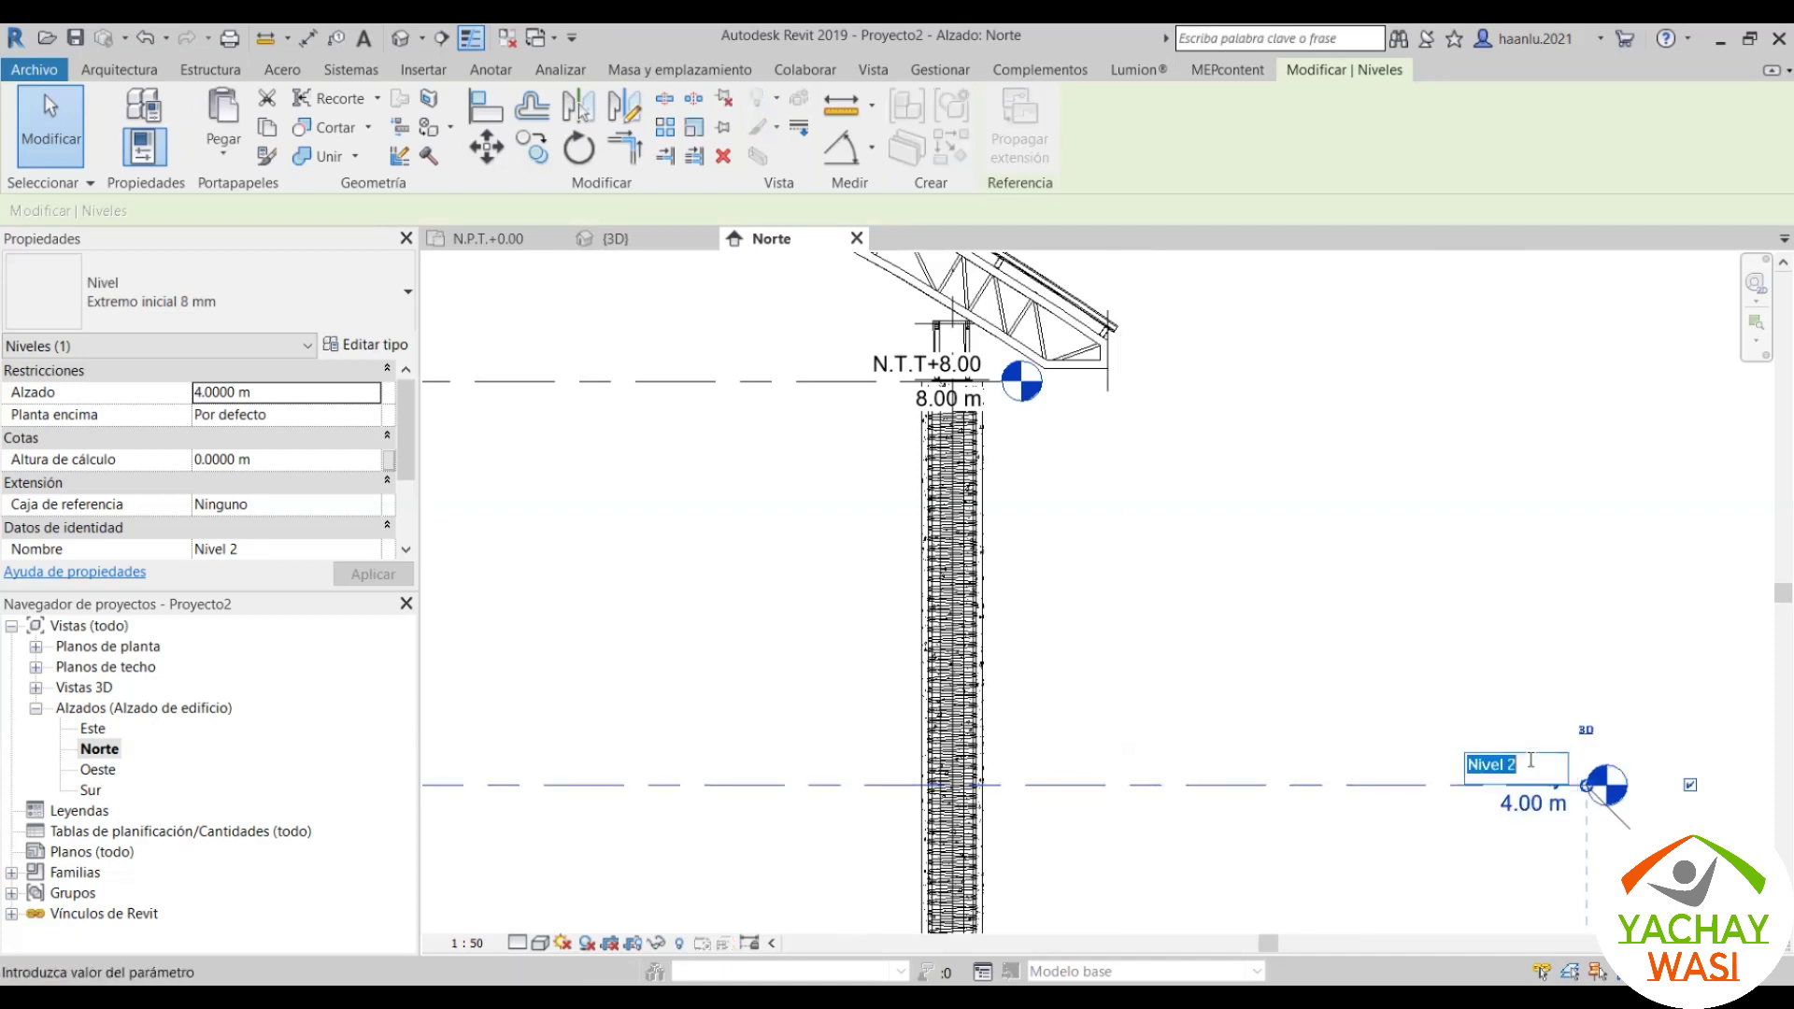
{"action": "type", "text": "N"}
{"action": "type", "text": "+8.00"}
{"action": "key", "text": "Return"}
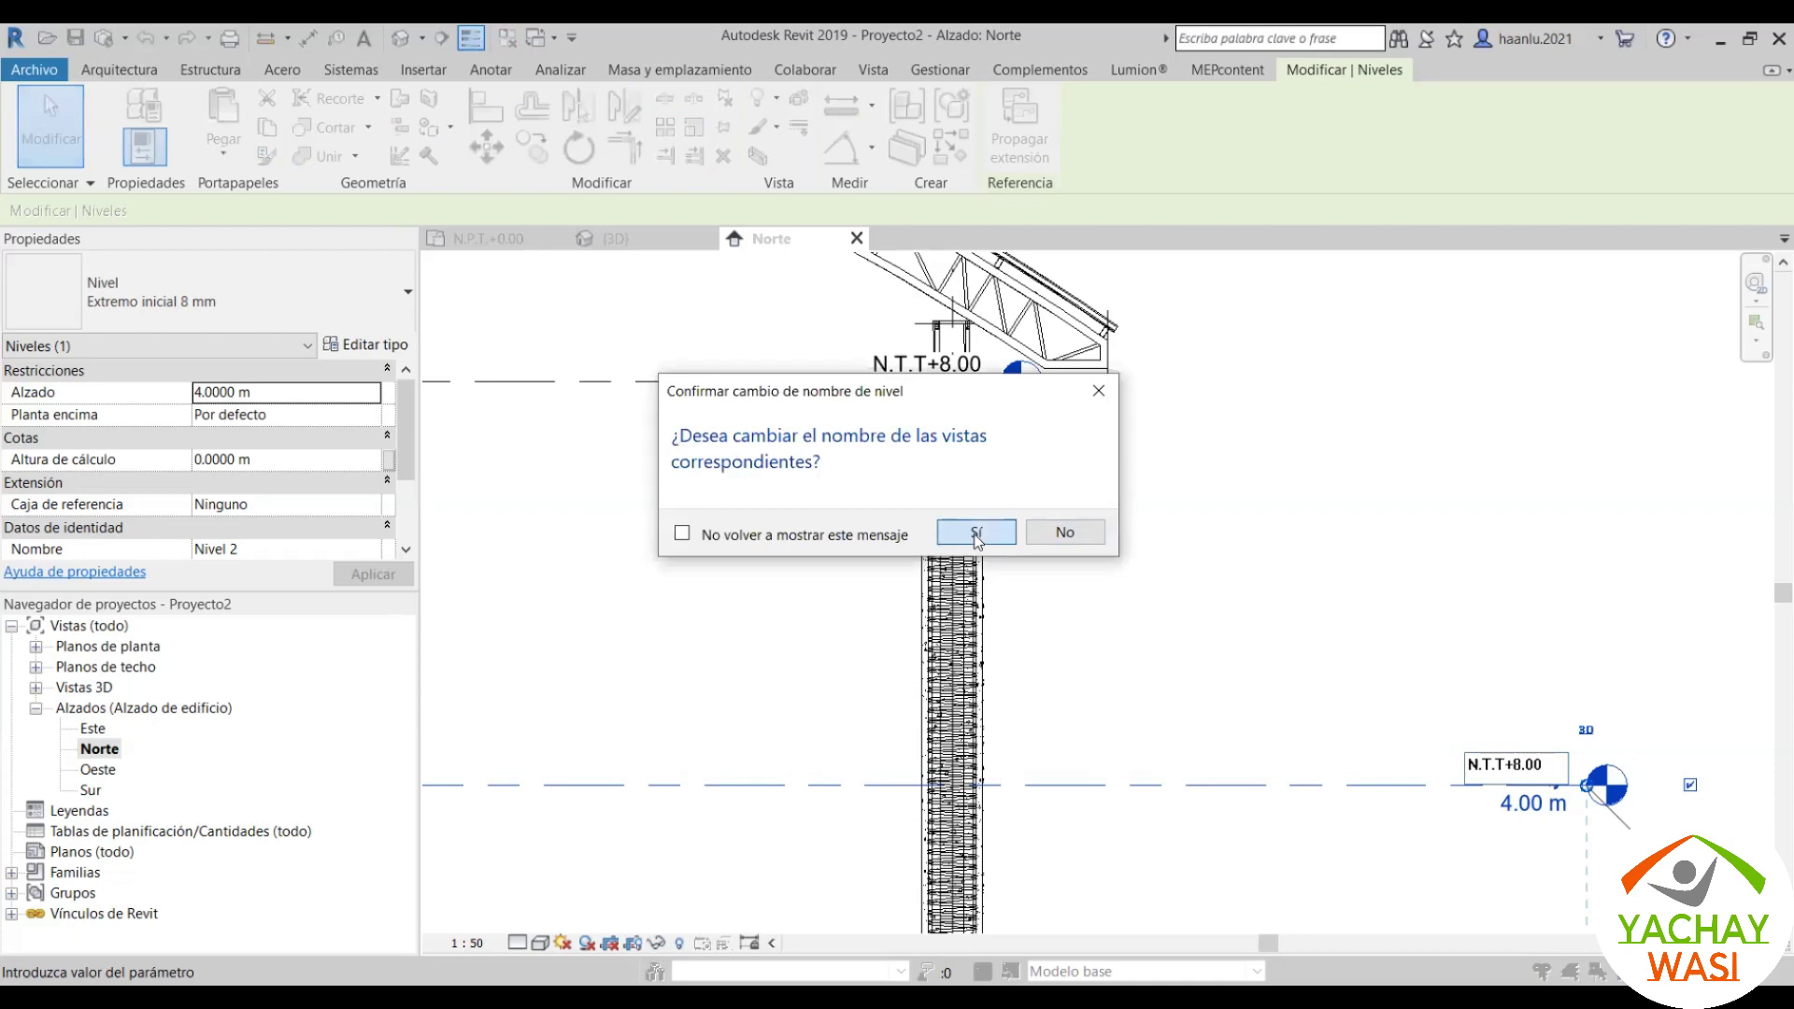
{"action": "left_click", "coordinate": [1070, 534]}
{"action": "scroll", "coordinate": [1215, 607], "scroll_direction": "down", "scroll_amount": 3}
{"action": "left_click", "coordinate": [1253, 607]}
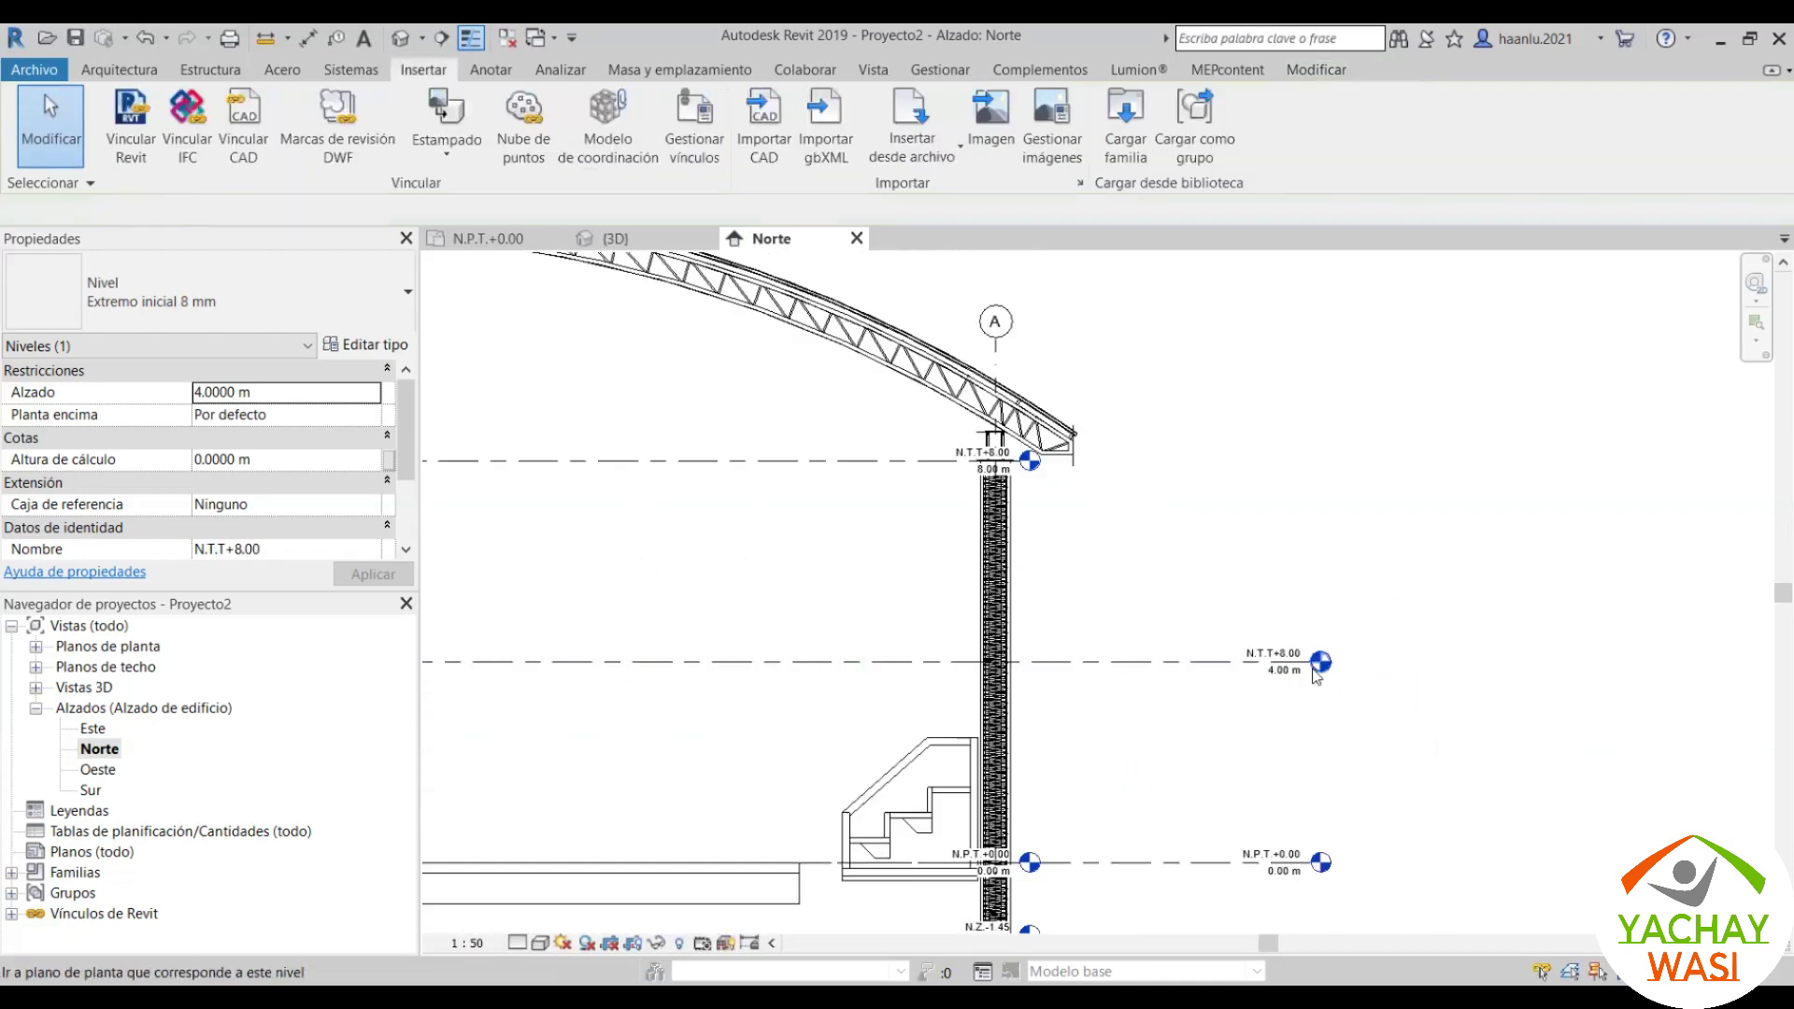
Step: Raise the N.T.T+8.00 level's elevation from 4 m to 8 m
{"action": "scroll", "coordinate": [1383, 570], "scroll_direction": "up", "scroll_amount": 4}
{"action": "scroll", "coordinate": [1422, 551], "scroll_direction": "down", "scroll_amount": 4}
{"action": "scroll", "coordinate": [1338, 565], "scroll_direction": "up", "scroll_amount": 2}
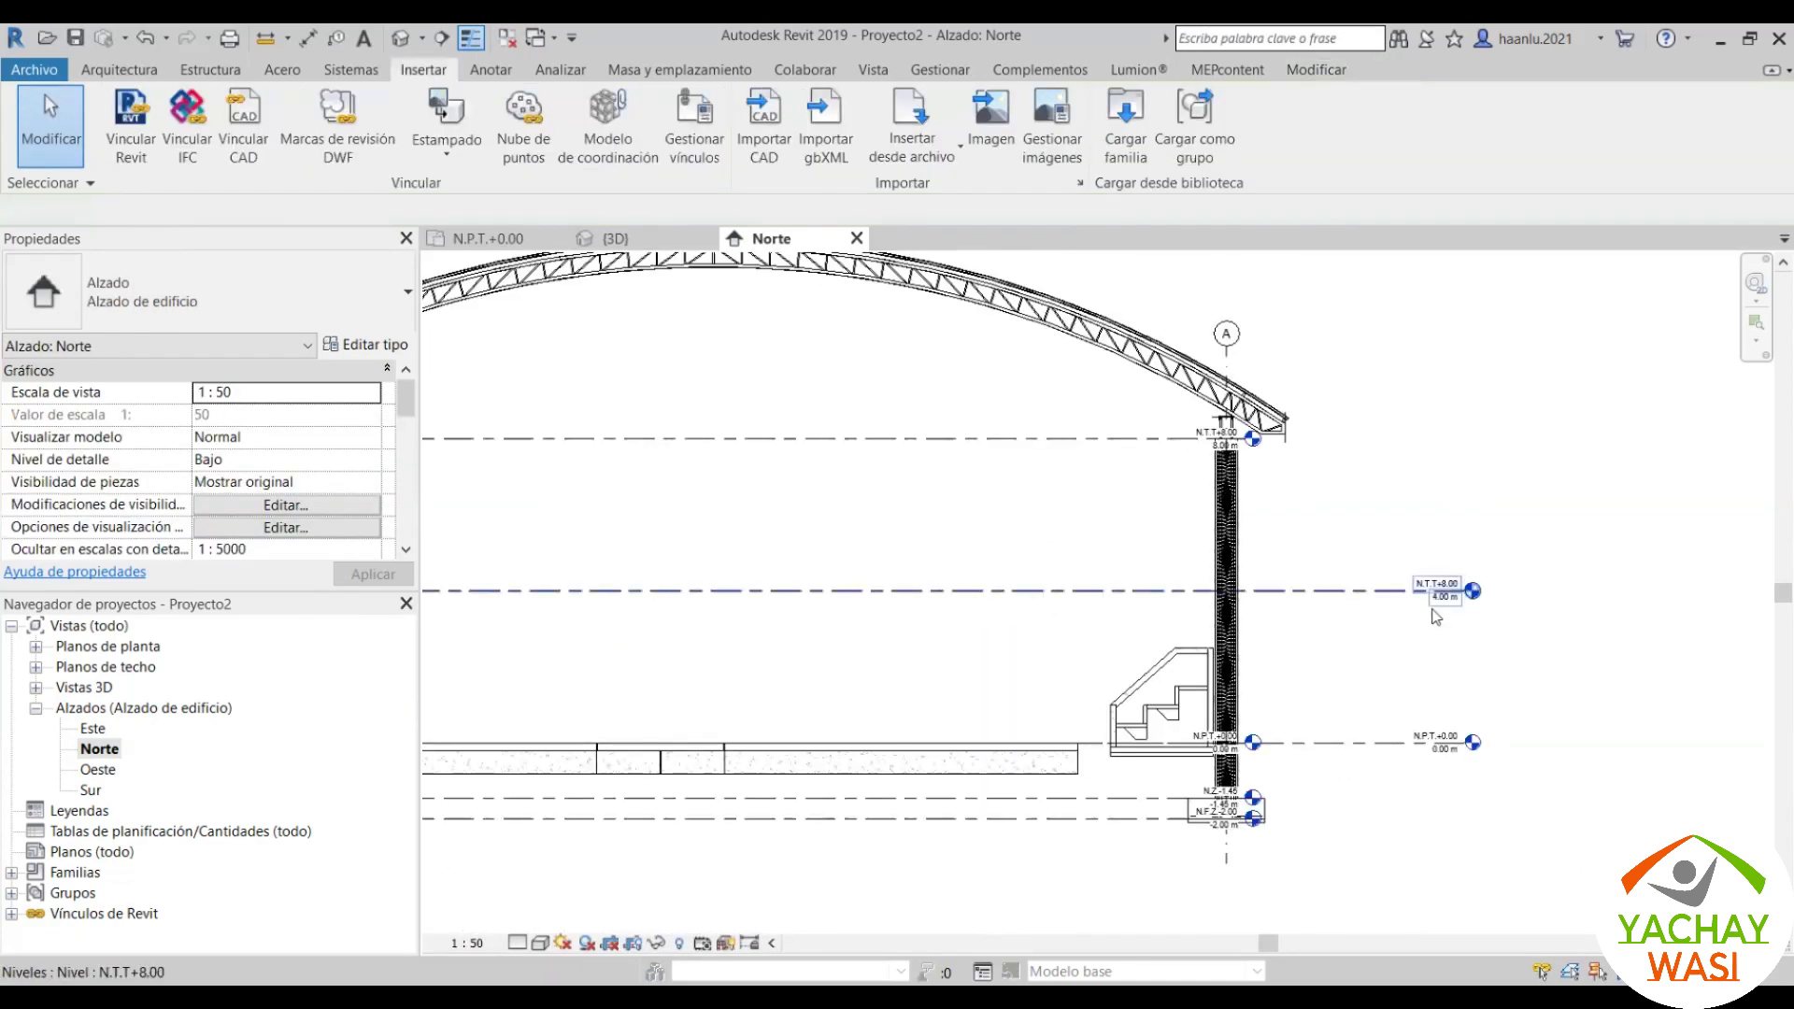
{"action": "scroll", "coordinate": [1338, 565], "scroll_direction": "up", "scroll_amount": 2}
{"action": "left_click", "coordinate": [1364, 567]}
{"action": "left_click", "coordinate": [1443, 589]}
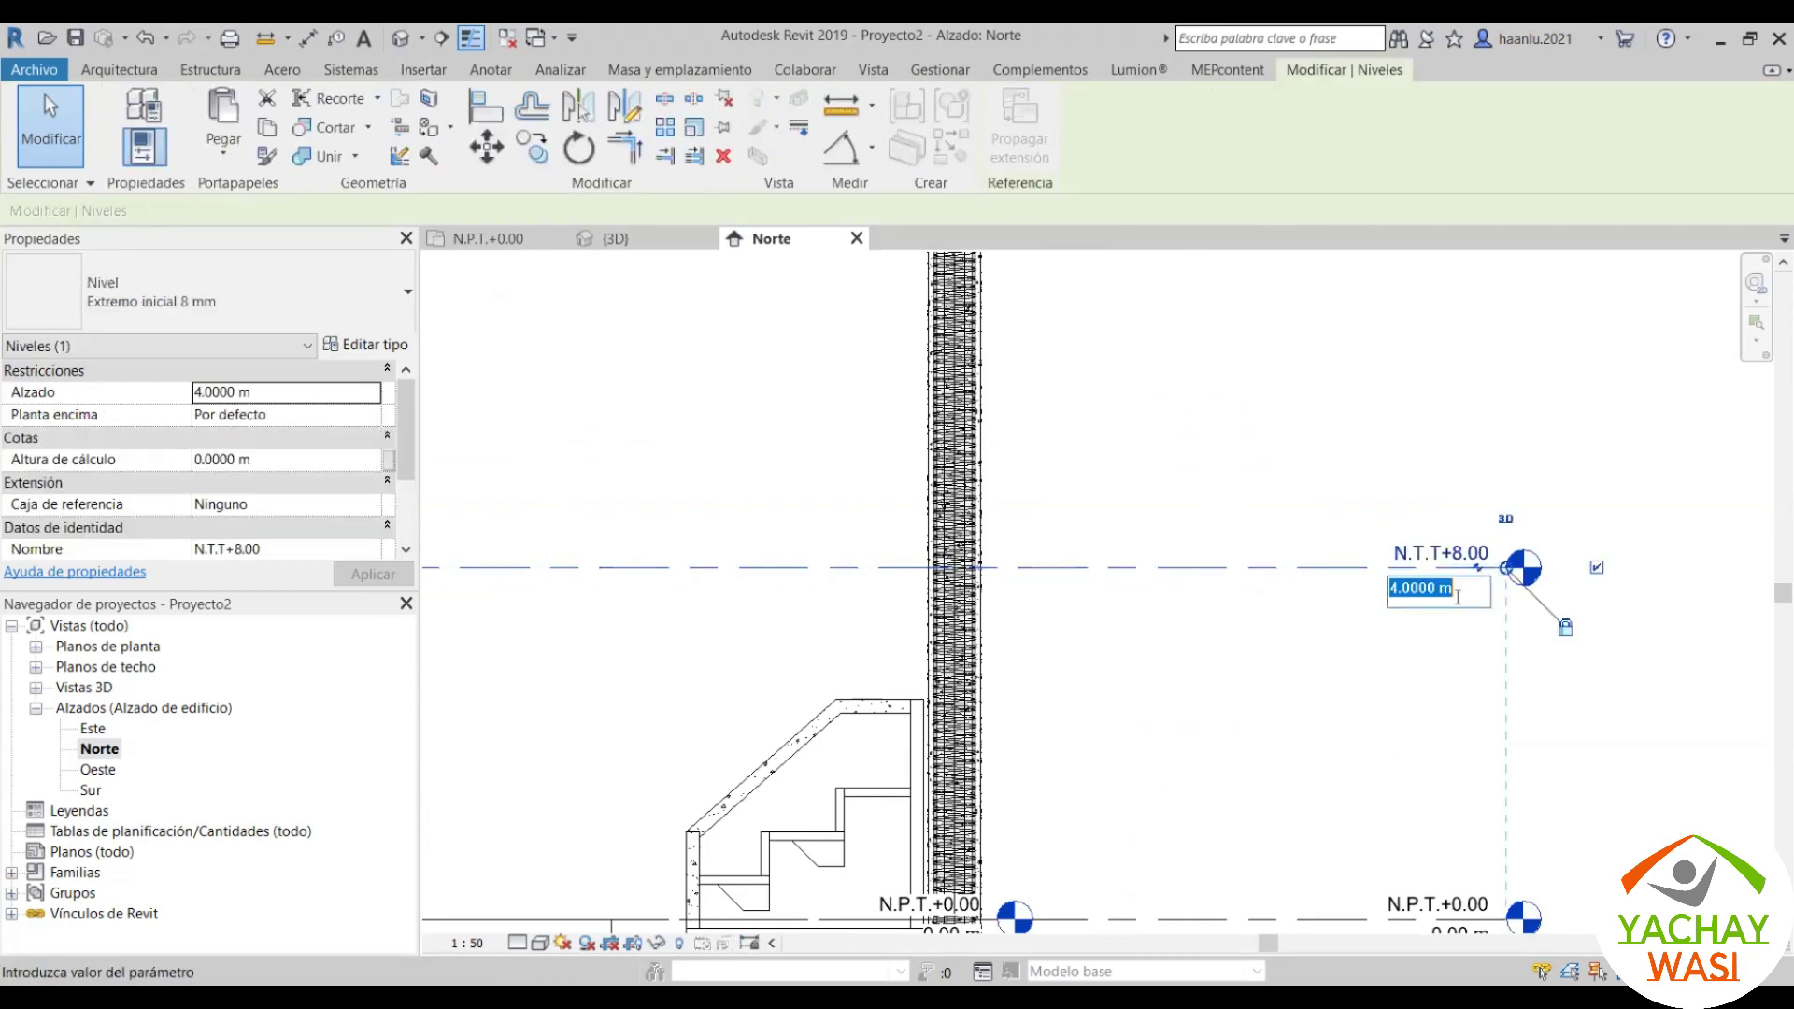
{"action": "type", "text": "8"}
{"action": "key", "text": "Return"}
Step: Set the Norte elevation's detail level to Fine (Alto)
{"action": "scroll", "coordinate": [1338, 731], "scroll_direction": "down", "scroll_amount": 3}
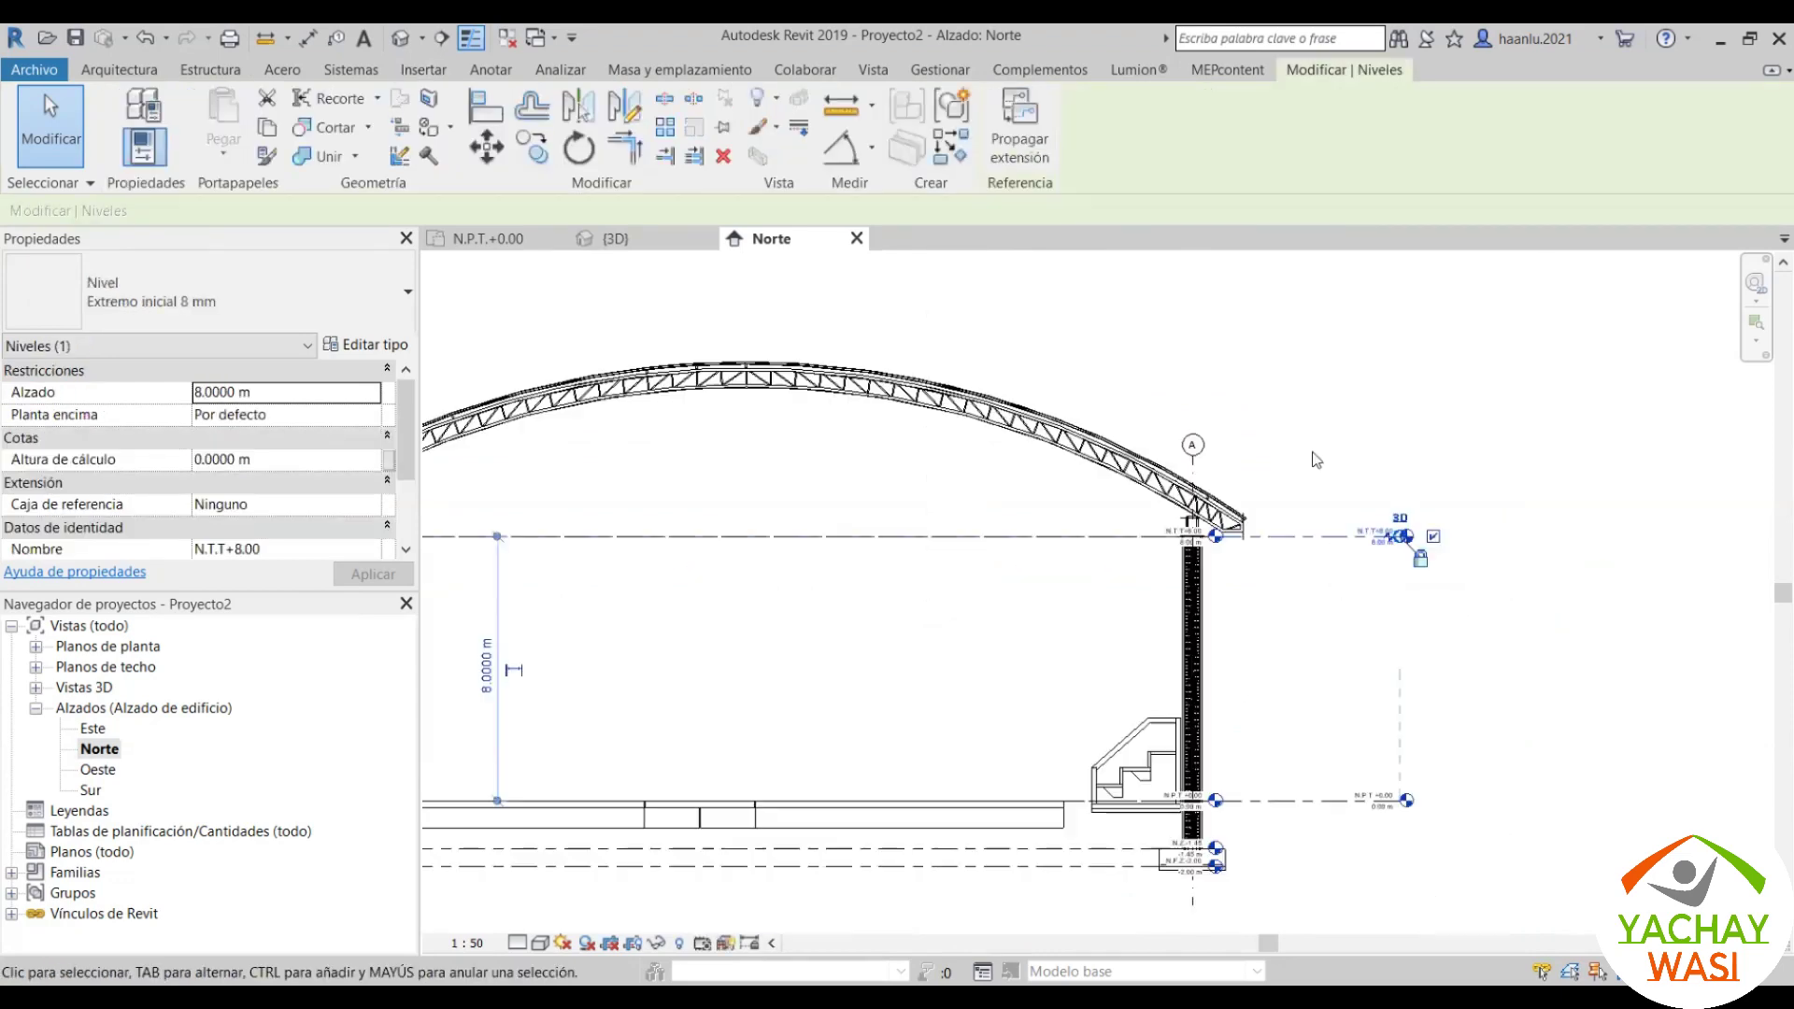
{"action": "scroll", "coordinate": [1354, 551], "scroll_direction": "up", "scroll_amount": 2}
{"action": "scroll", "coordinate": [1168, 523], "scroll_direction": "up", "scroll_amount": 2}
{"action": "scroll", "coordinate": [1168, 523], "scroll_direction": "down", "scroll_amount": 1}
{"action": "scroll", "coordinate": [1250, 486], "scroll_direction": "down", "scroll_amount": 3}
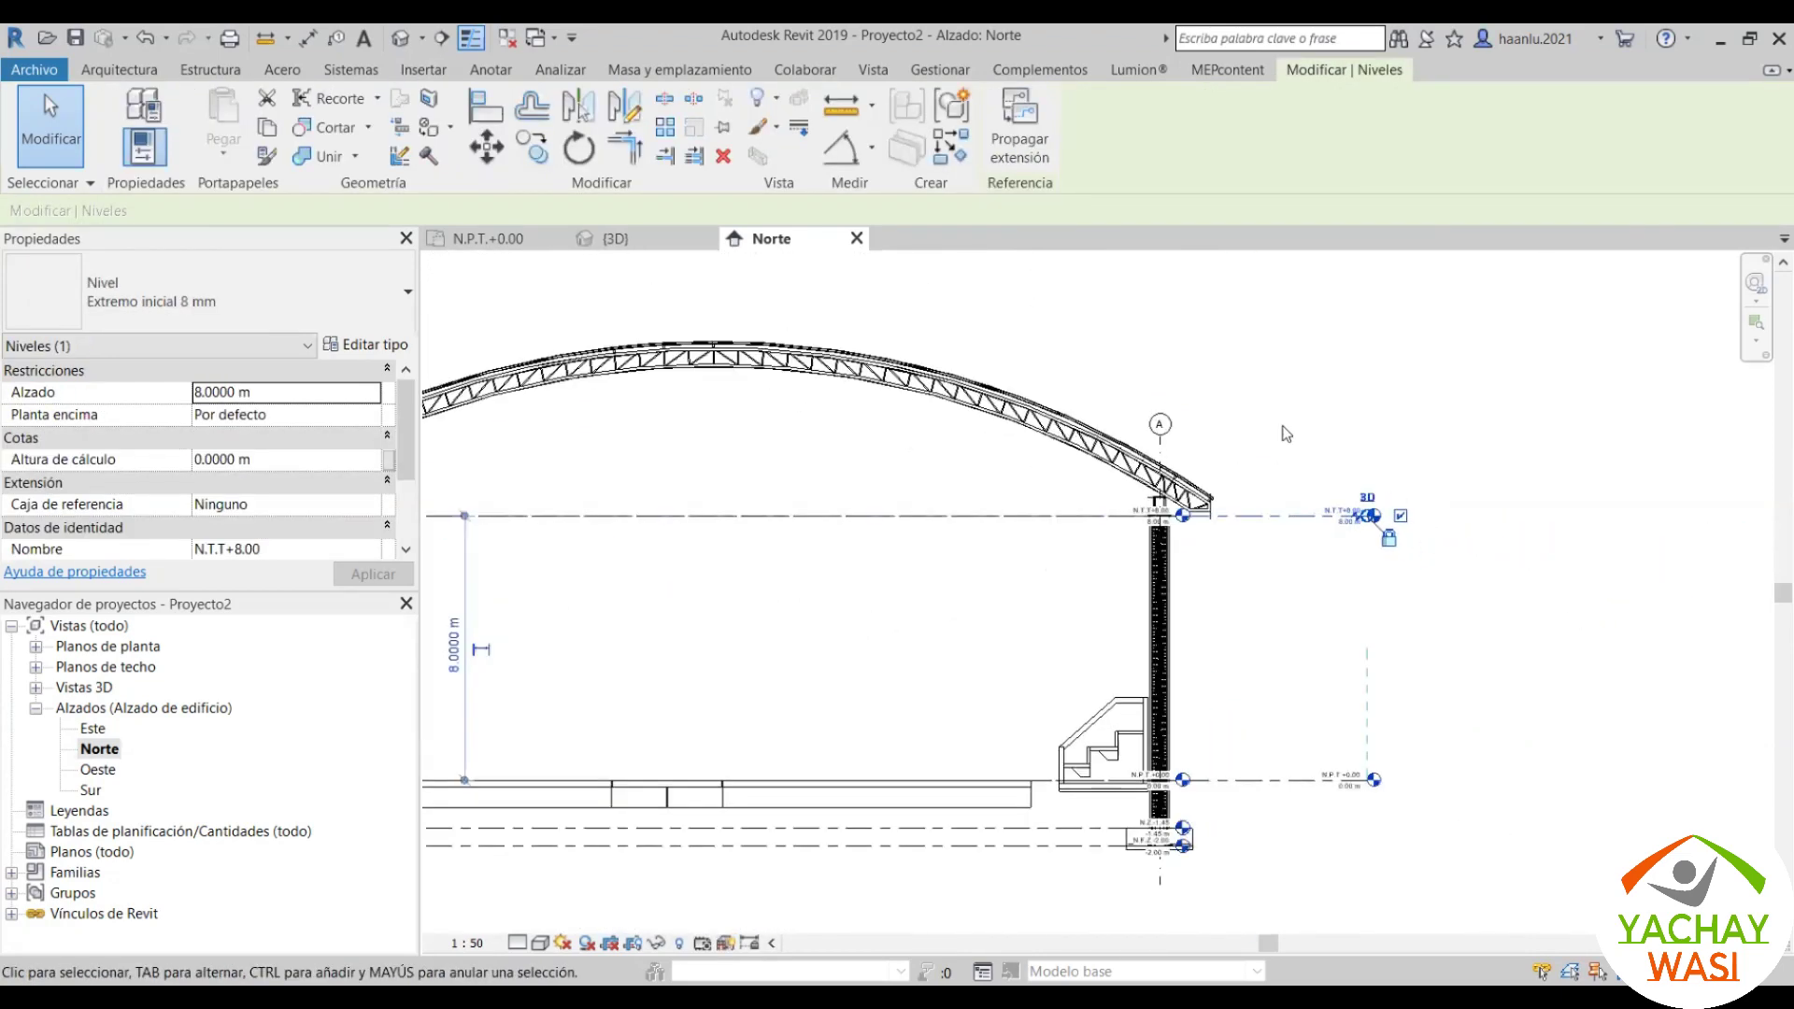
{"action": "key", "text": "Escape"}
{"action": "scroll", "coordinate": [1168, 561], "scroll_direction": "down", "scroll_amount": 2}
{"action": "left_click", "coordinate": [516, 943]}
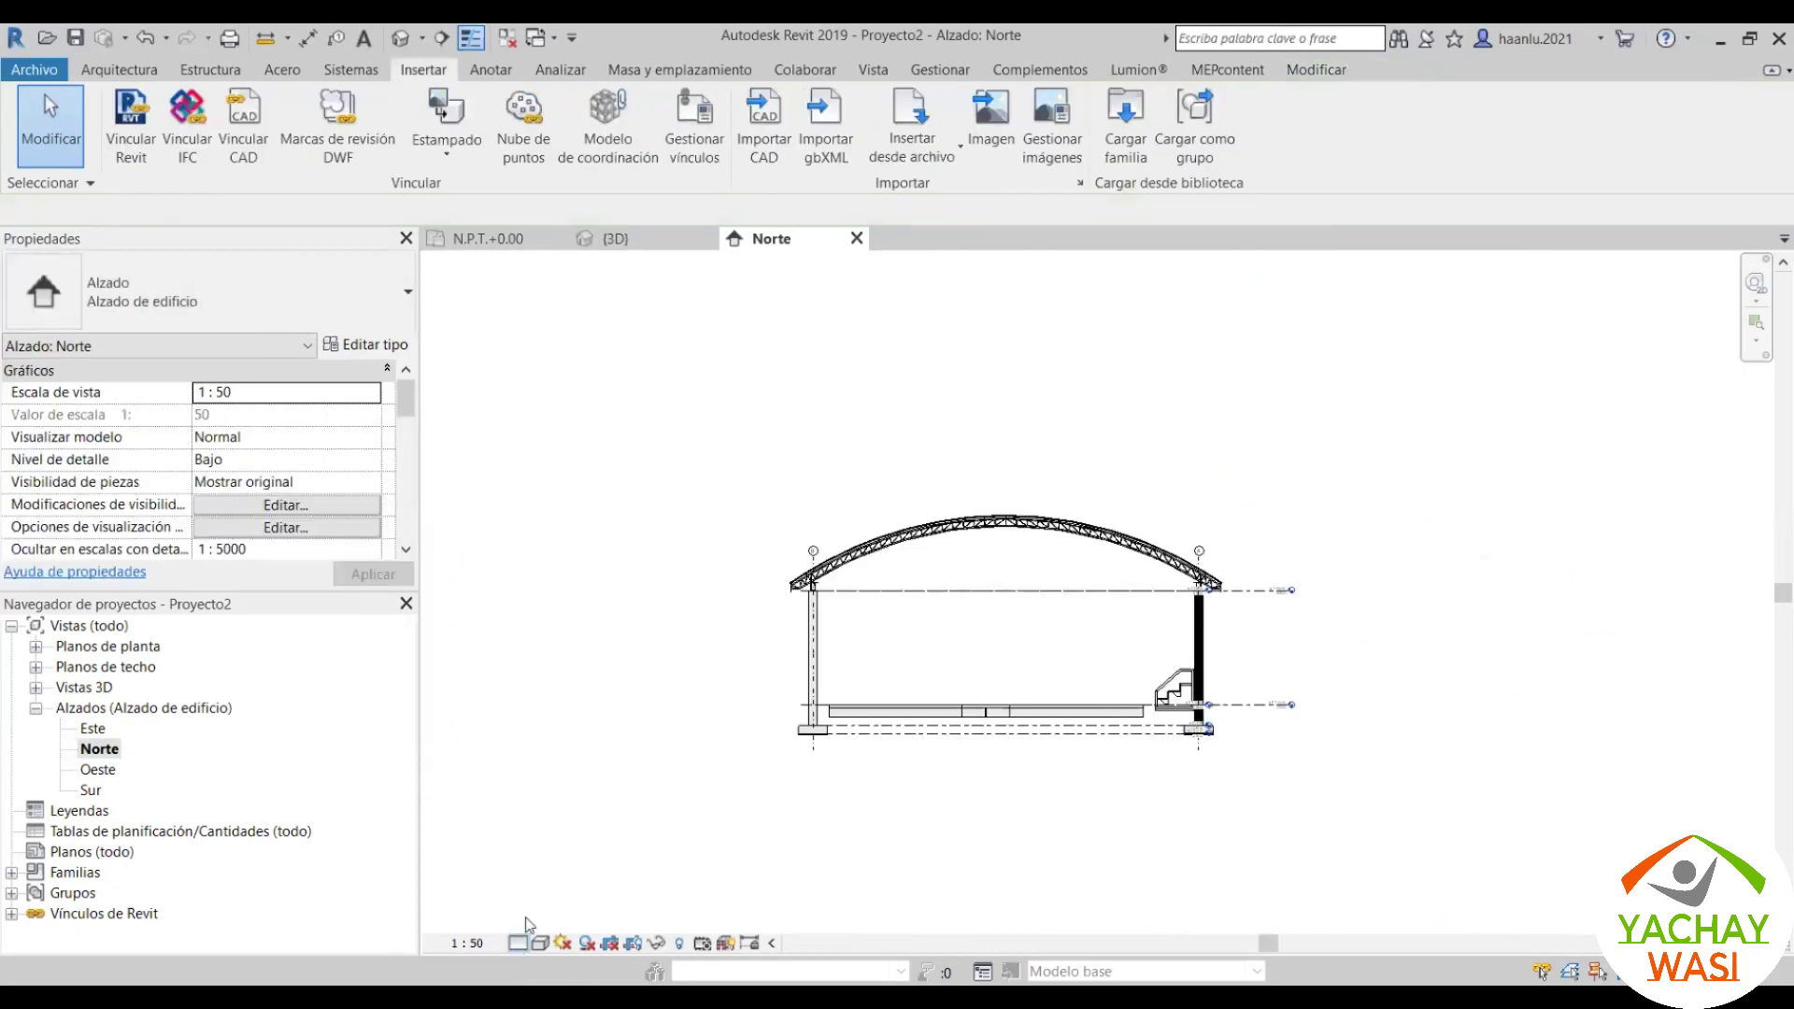
{"action": "scroll", "coordinate": [983, 667], "scroll_direction": "up", "scroll_amount": 4}
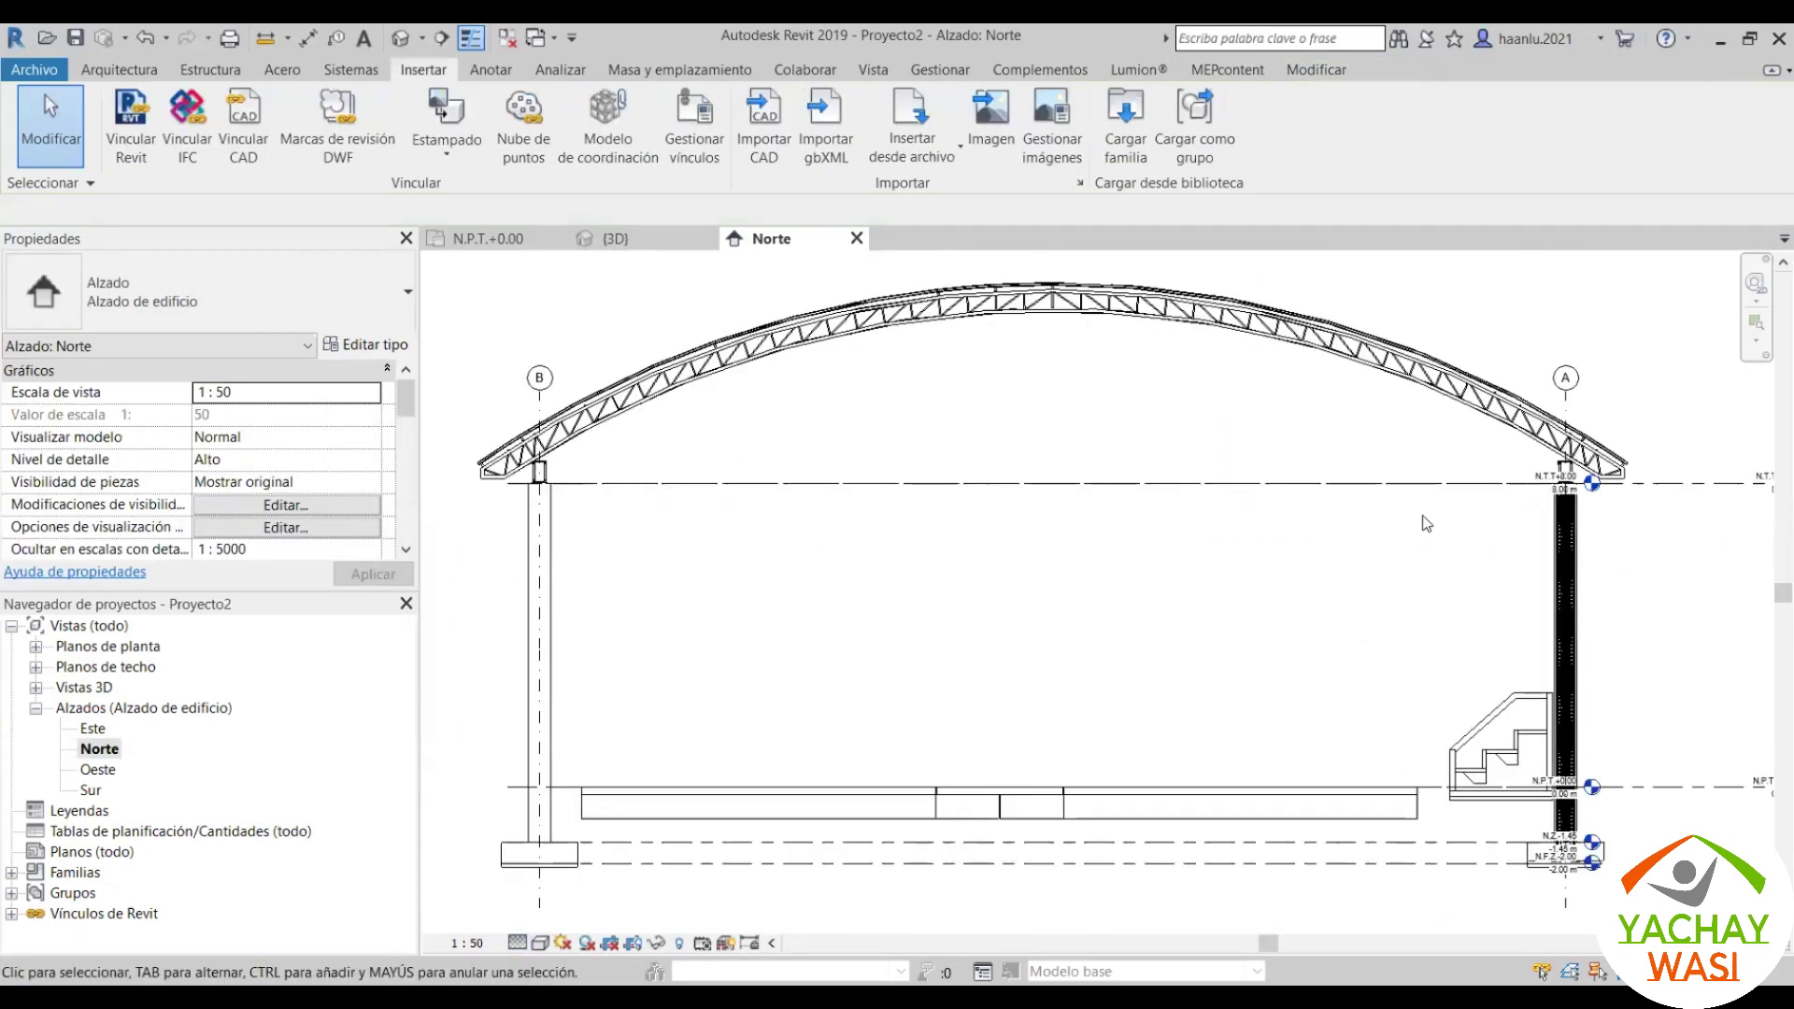
{"action": "scroll", "coordinate": [1355, 551], "scroll_direction": "down", "scroll_amount": 1}
{"action": "scroll", "coordinate": [1354, 551], "scroll_direction": "down", "scroll_amount": 1}
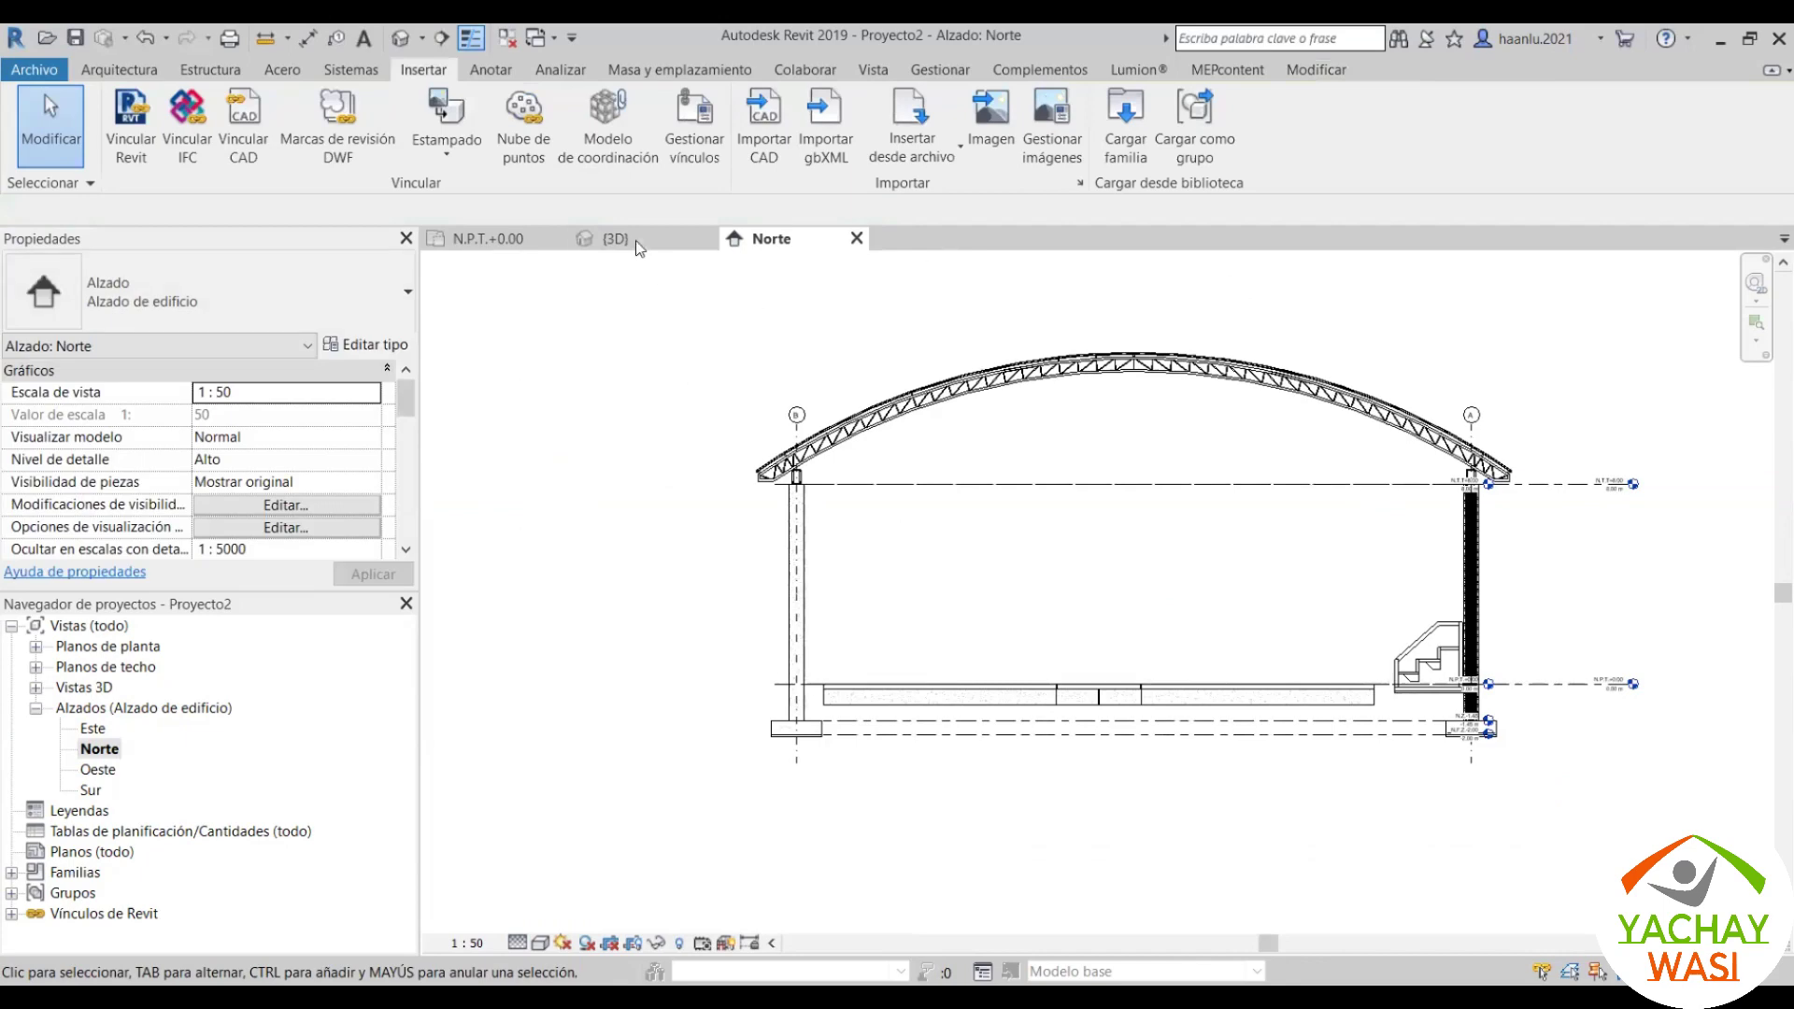
Step: Set the {3D} view's discipline to Arquitectura and orbit to view the canopy and court slab
{"action": "left_click", "coordinate": [612, 238]}
{"action": "left_click", "coordinate": [371, 527]}
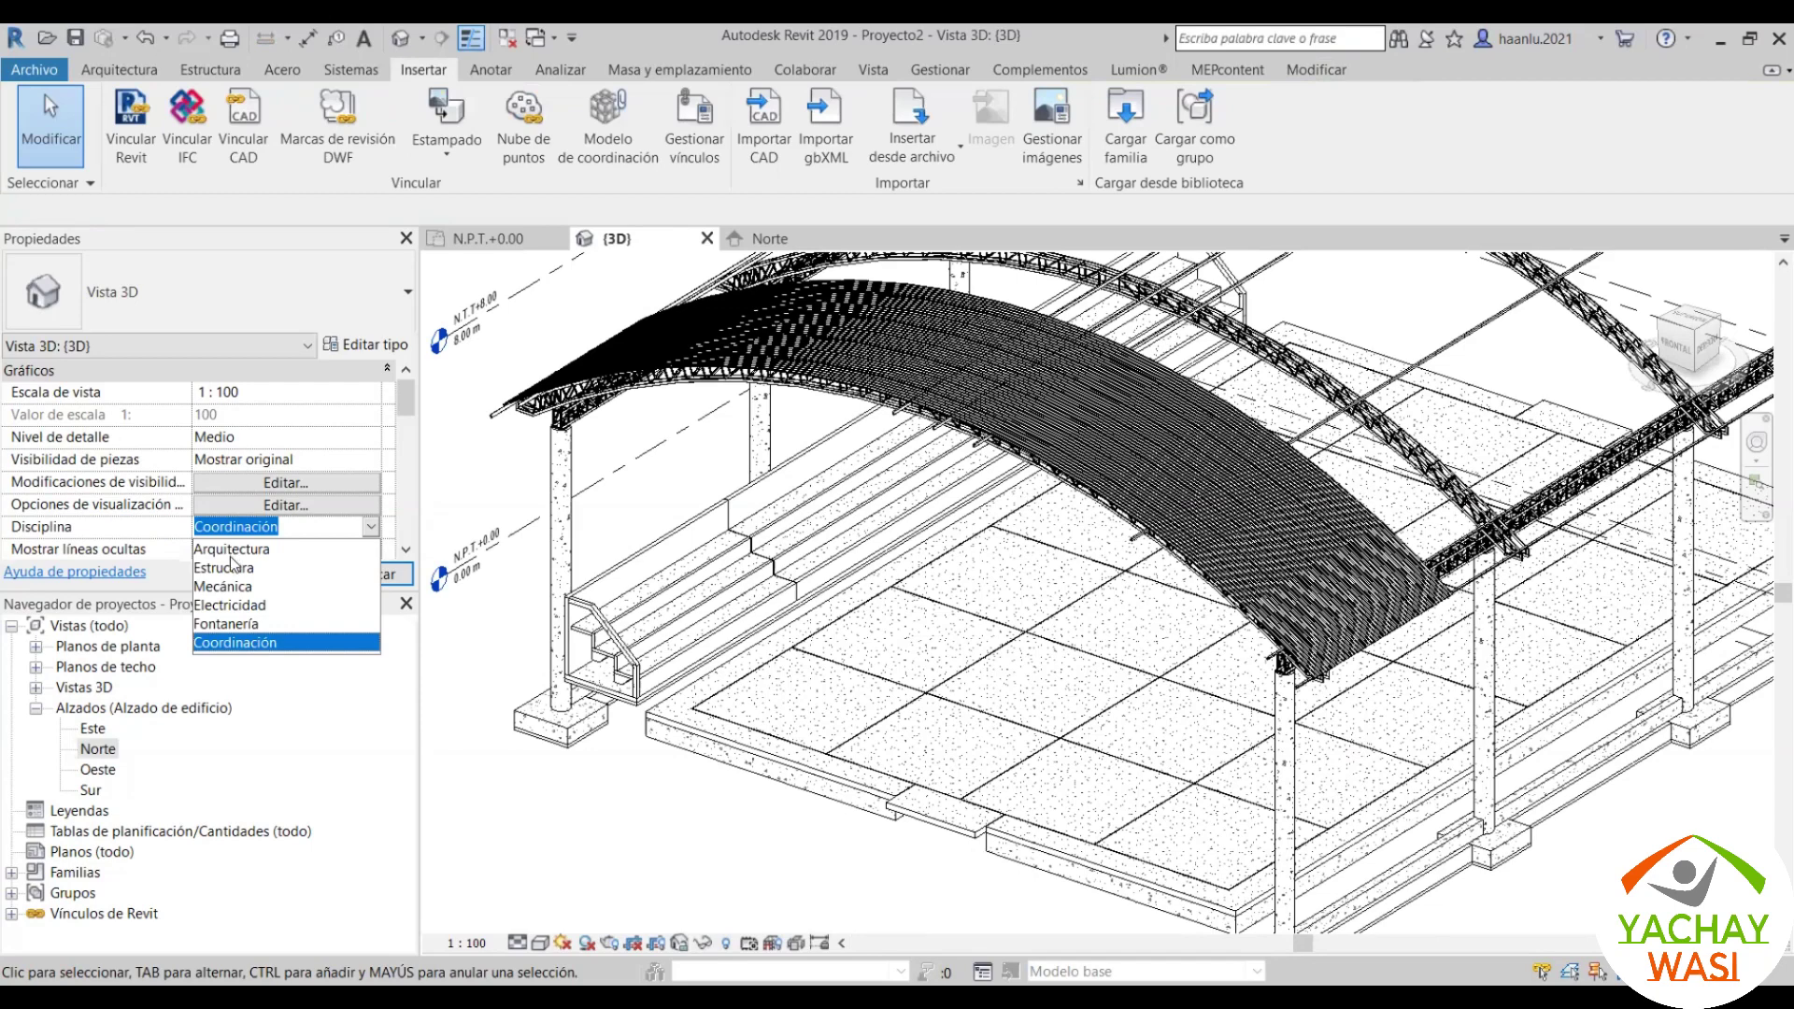
{"action": "left_click", "coordinate": [231, 551]}
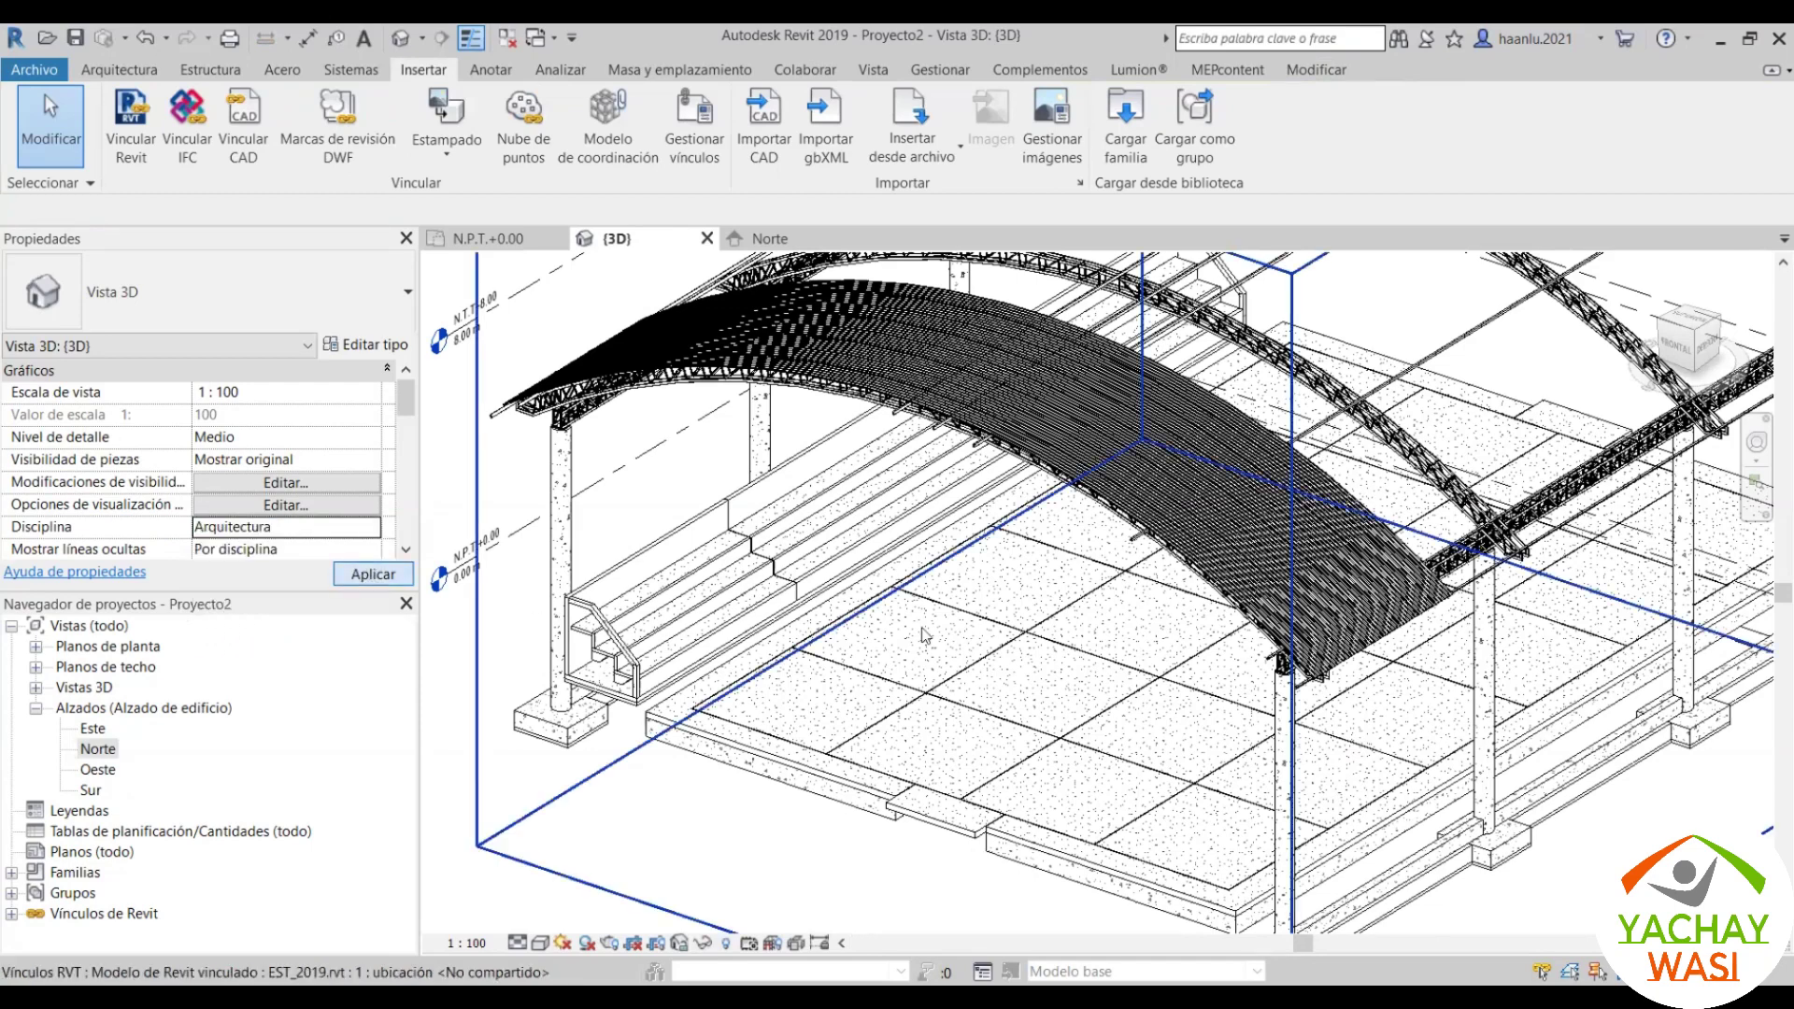
{"action": "scroll", "coordinate": [883, 691], "scroll_direction": "down", "scroll_amount": 2}
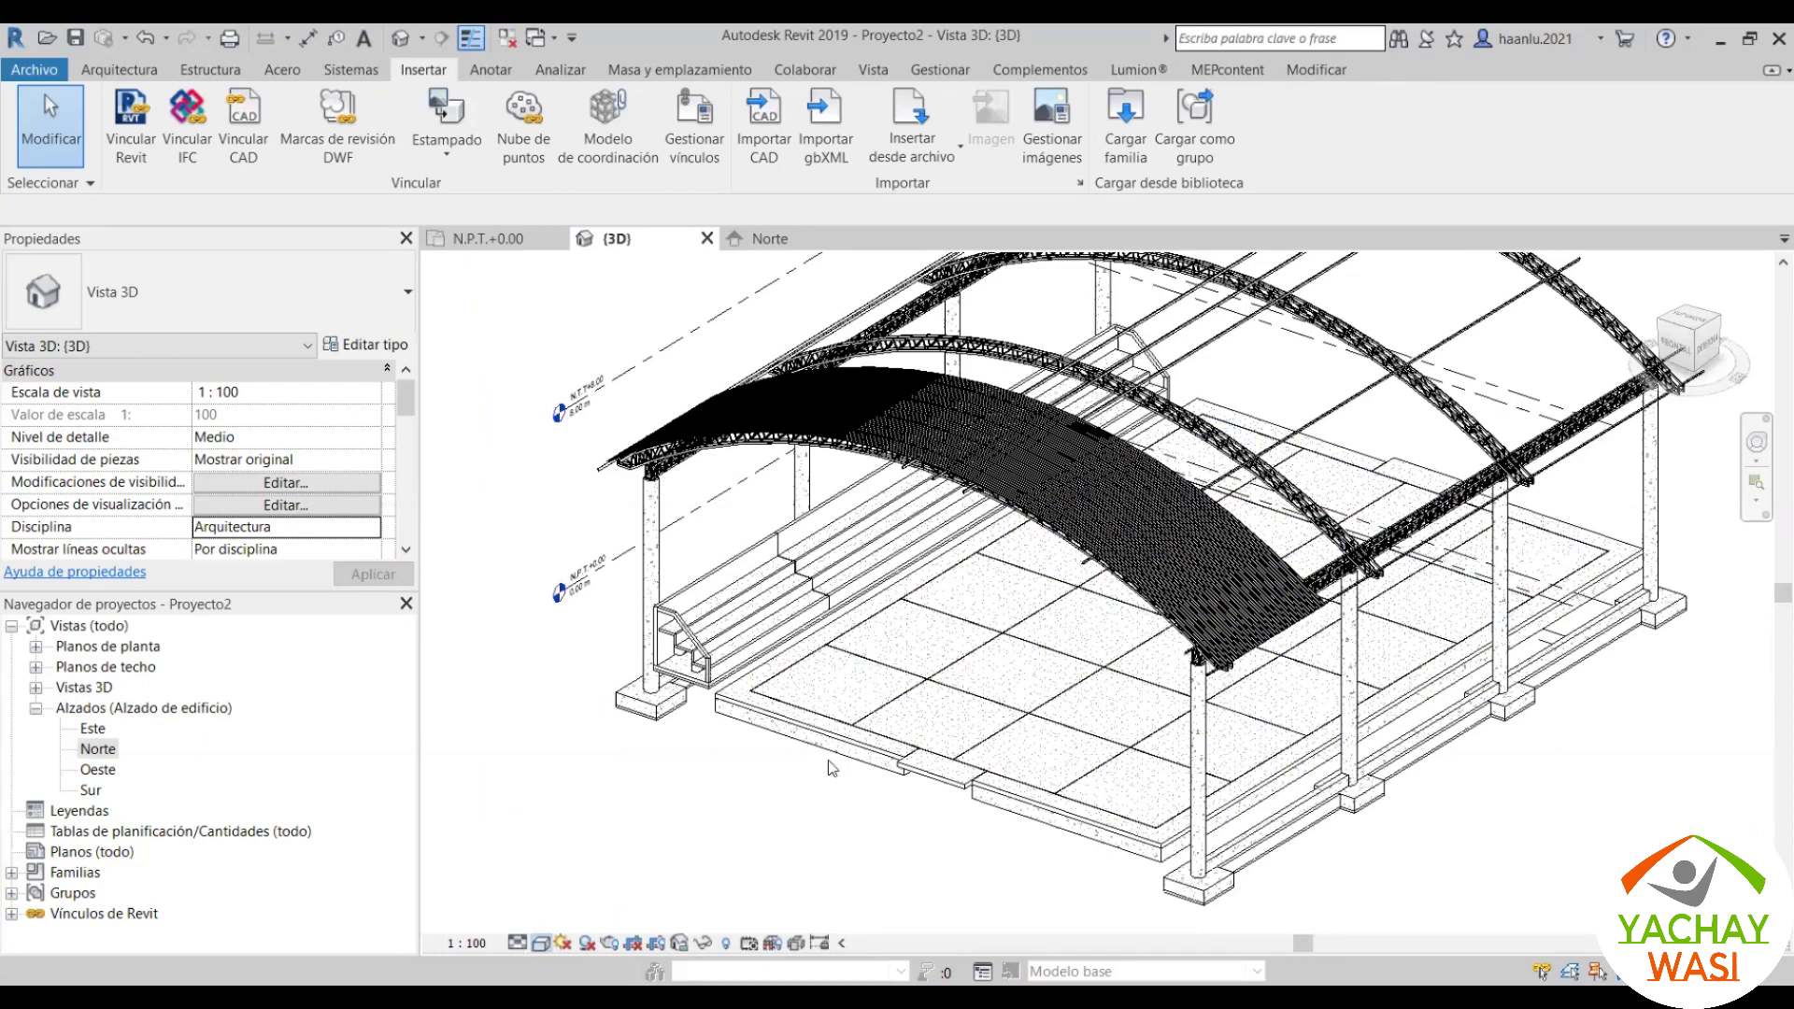
{"action": "mouse_move", "coordinate": [943, 644]}
{"action": "middle_mouse_down", "text": "shift"}
{"action": "mouse_move", "coordinate": [982, 628]}
{"action": "mouse_move", "coordinate": [680, 293]}
{"action": "middle_mouse_up", "text": "shift"}
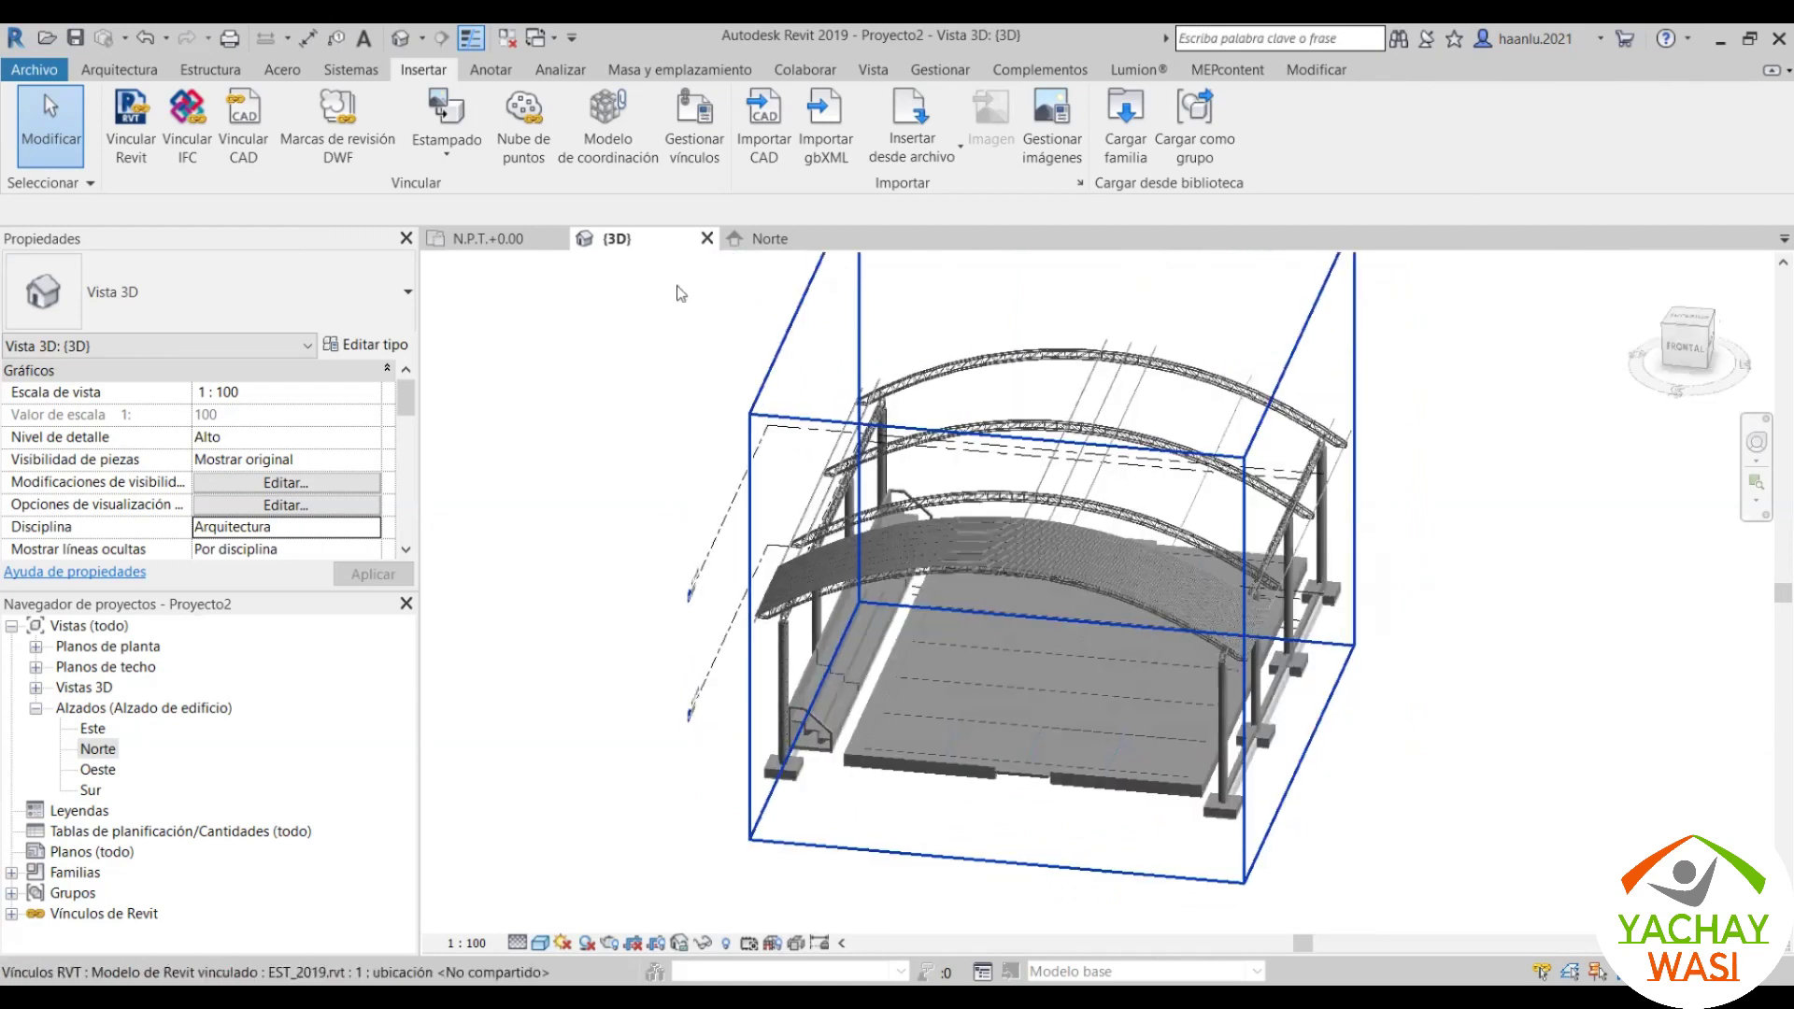
{"action": "scroll", "coordinate": [1009, 701], "scroll_direction": "up", "scroll_amount": 1}
{"action": "scroll", "coordinate": [1009, 700], "scroll_direction": "up", "scroll_amount": 2}
{"action": "scroll", "coordinate": [1009, 701], "scroll_direction": "up", "scroll_amount": 1}
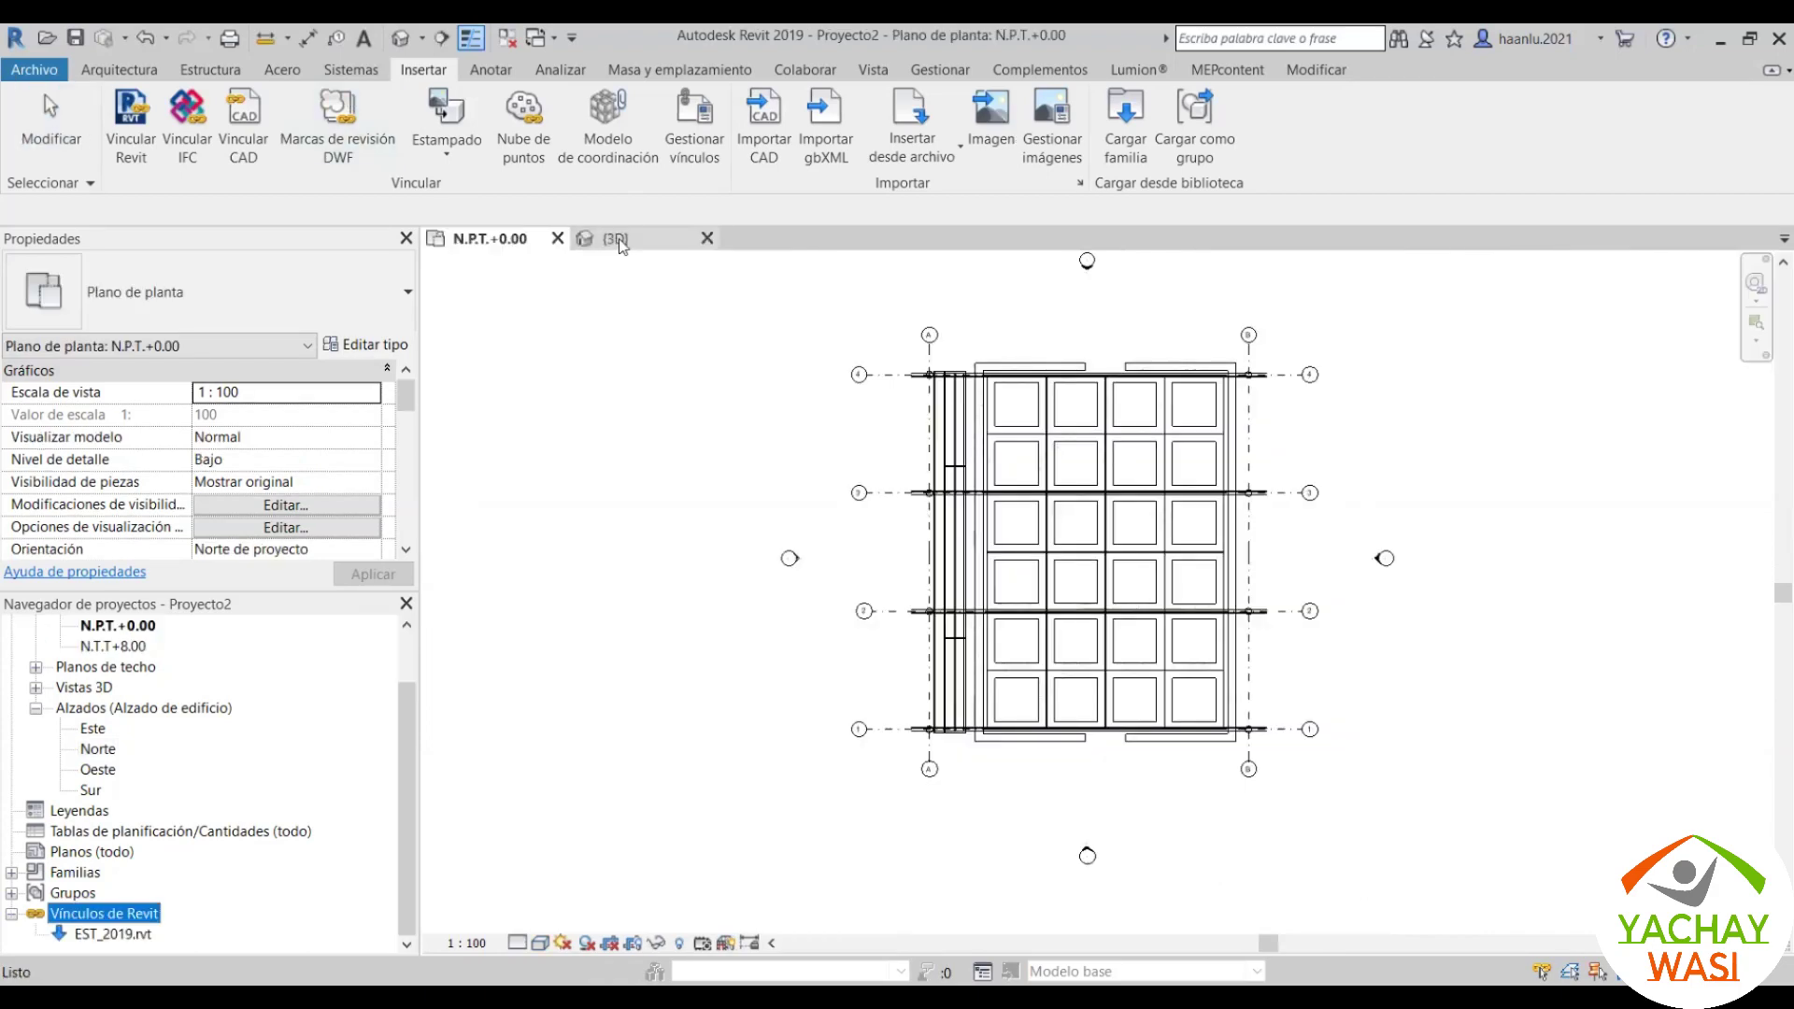
Step: Orbit and zoom the {3D} view in on the bleacher end and floor slab
{"action": "left_click", "coordinate": [617, 239]}
{"action": "scroll", "coordinate": [918, 705], "scroll_direction": "down", "scroll_amount": 10}
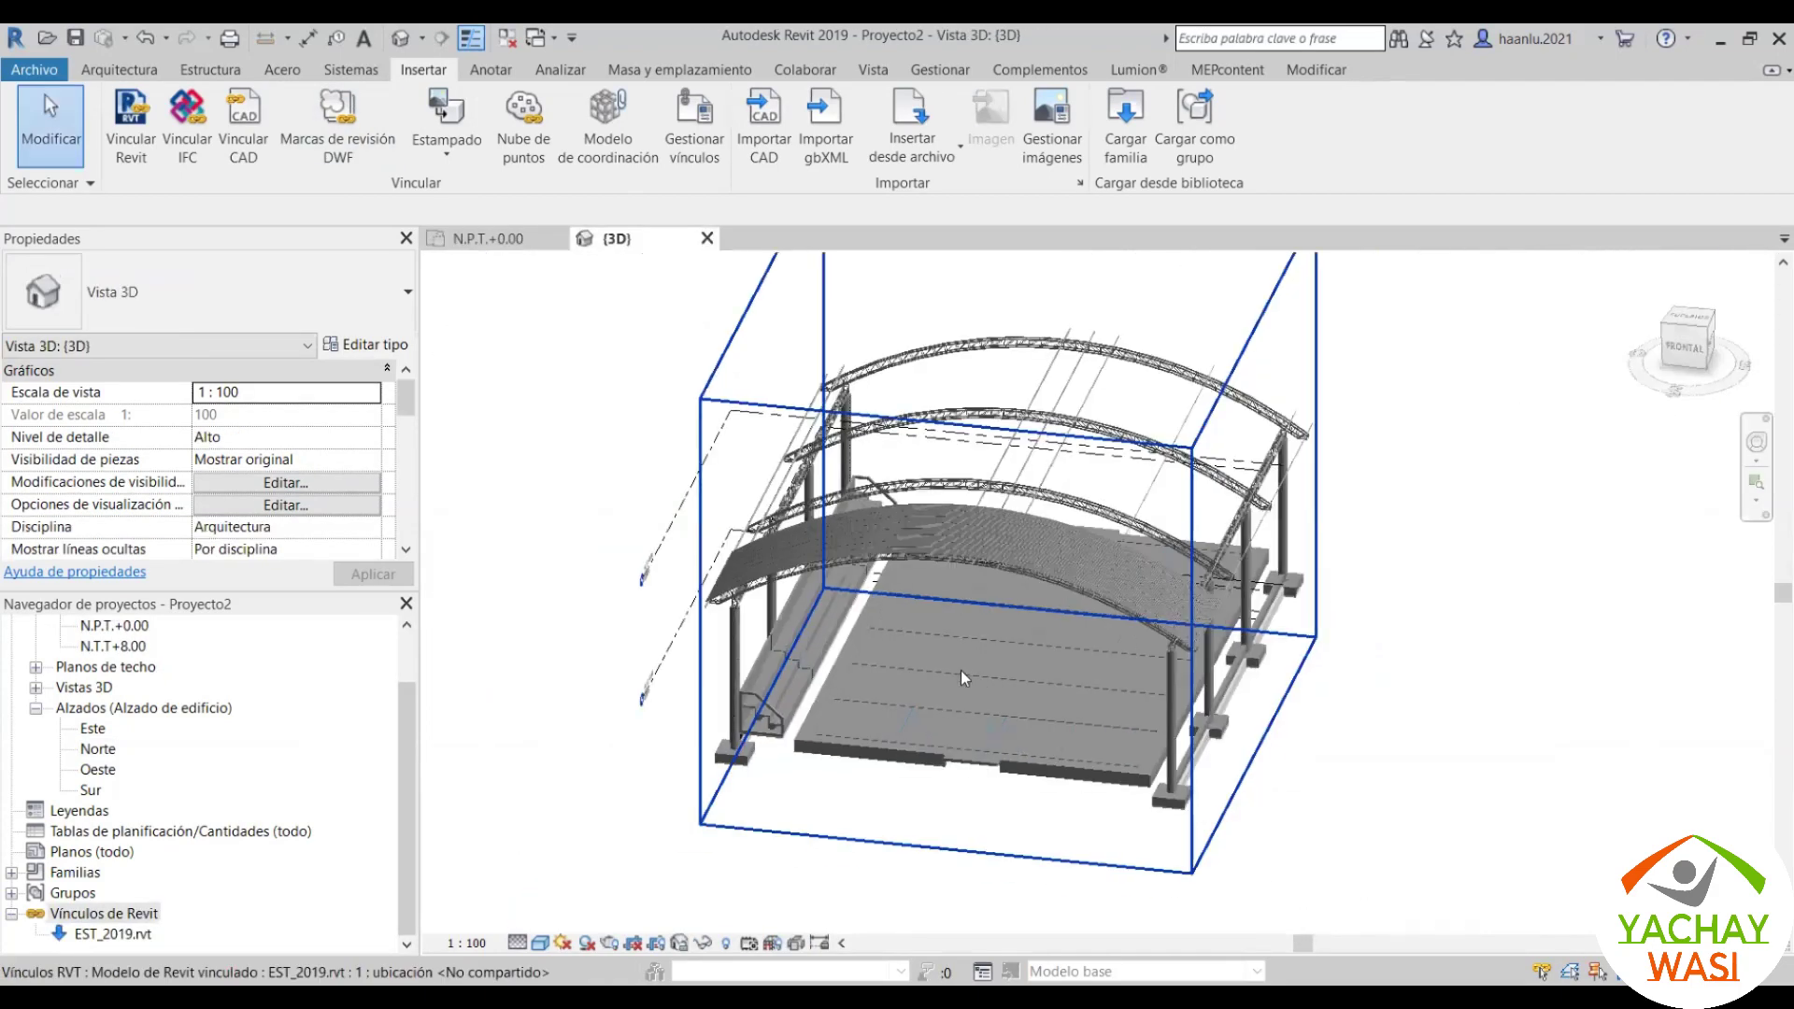
{"action": "middle_click_drag", "start_coordinate": [960, 670], "coordinate": [858, 597], "text": "shift"}
{"action": "scroll", "coordinate": [857, 598], "scroll_direction": "up", "scroll_amount": 2}
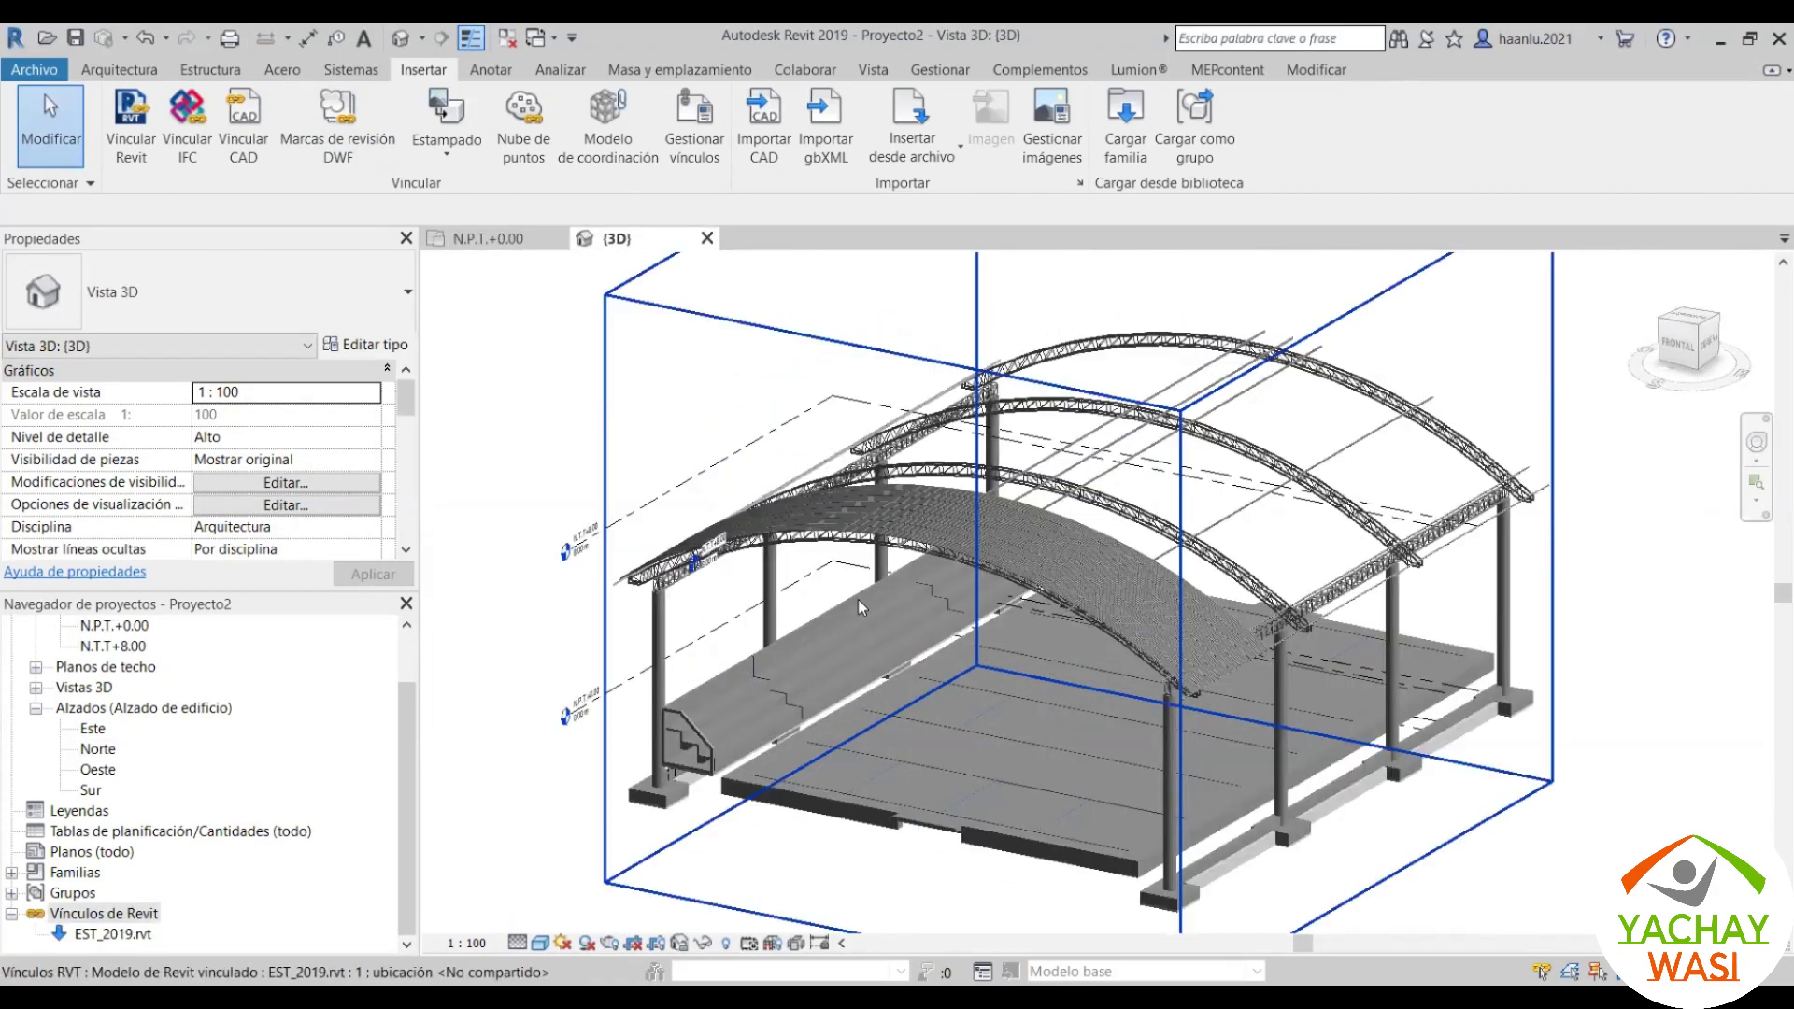
{"action": "scroll", "coordinate": [857, 598], "scroll_direction": "up", "scroll_amount": 1}
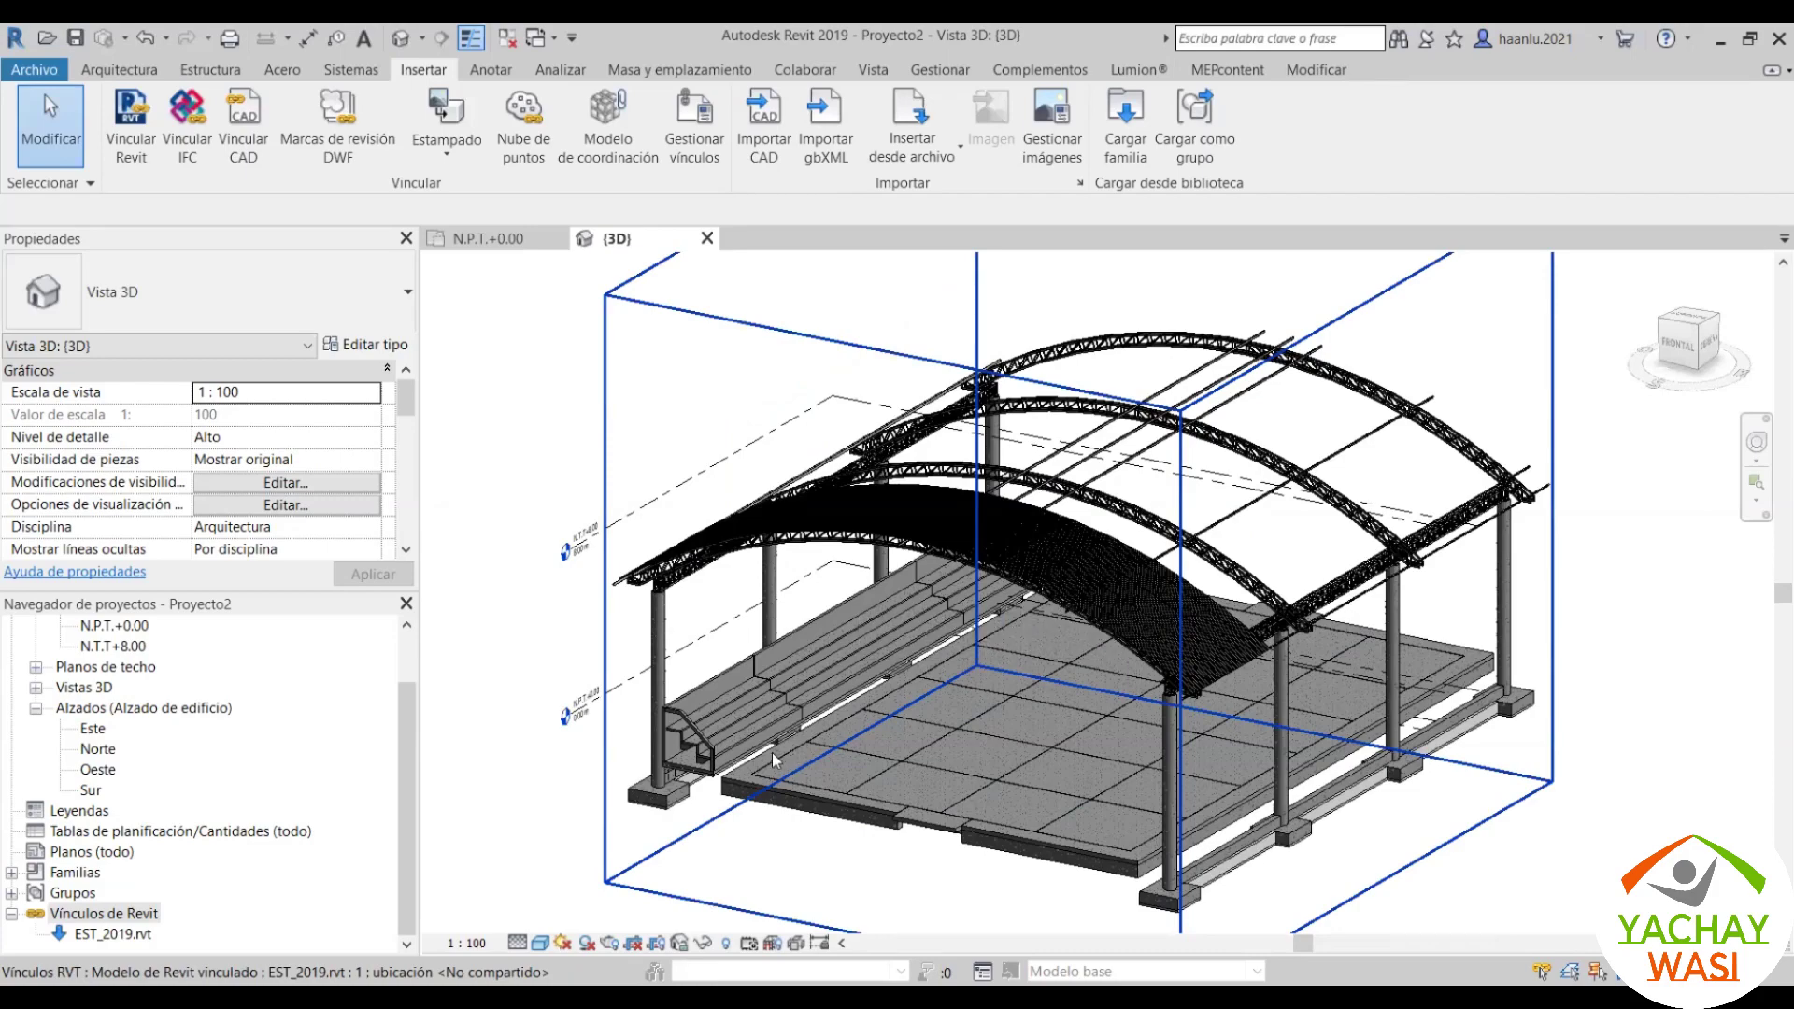
{"action": "scroll", "coordinate": [771, 753], "scroll_direction": "up", "scroll_amount": 3}
{"action": "scroll", "coordinate": [751, 693], "scroll_direction": "up", "scroll_amount": 3}
{"action": "scroll", "coordinate": [710, 657], "scroll_direction": "up", "scroll_amount": 3}
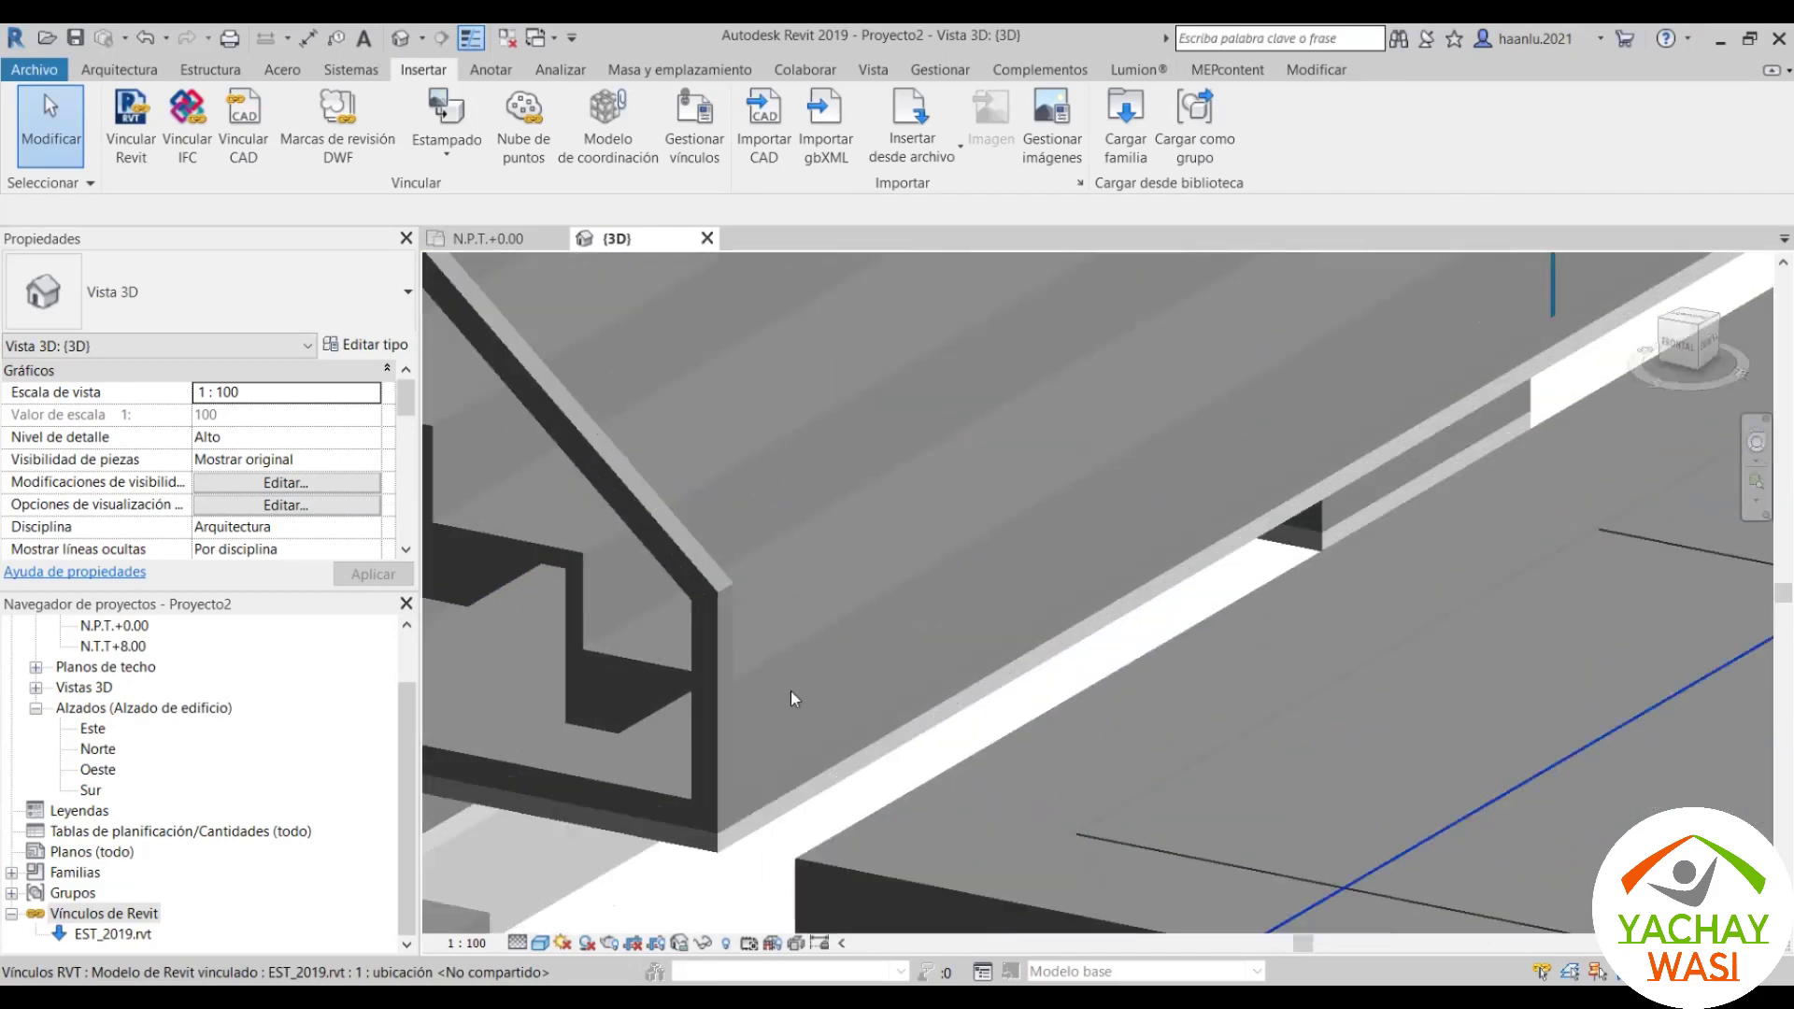
{"action": "scroll", "coordinate": [790, 691], "scroll_direction": "up", "scroll_amount": 1}
{"action": "scroll", "coordinate": [873, 652], "scroll_direction": "down", "scroll_amount": 3}
{"action": "scroll", "coordinate": [843, 649], "scroll_direction": "down", "scroll_amount": 2}
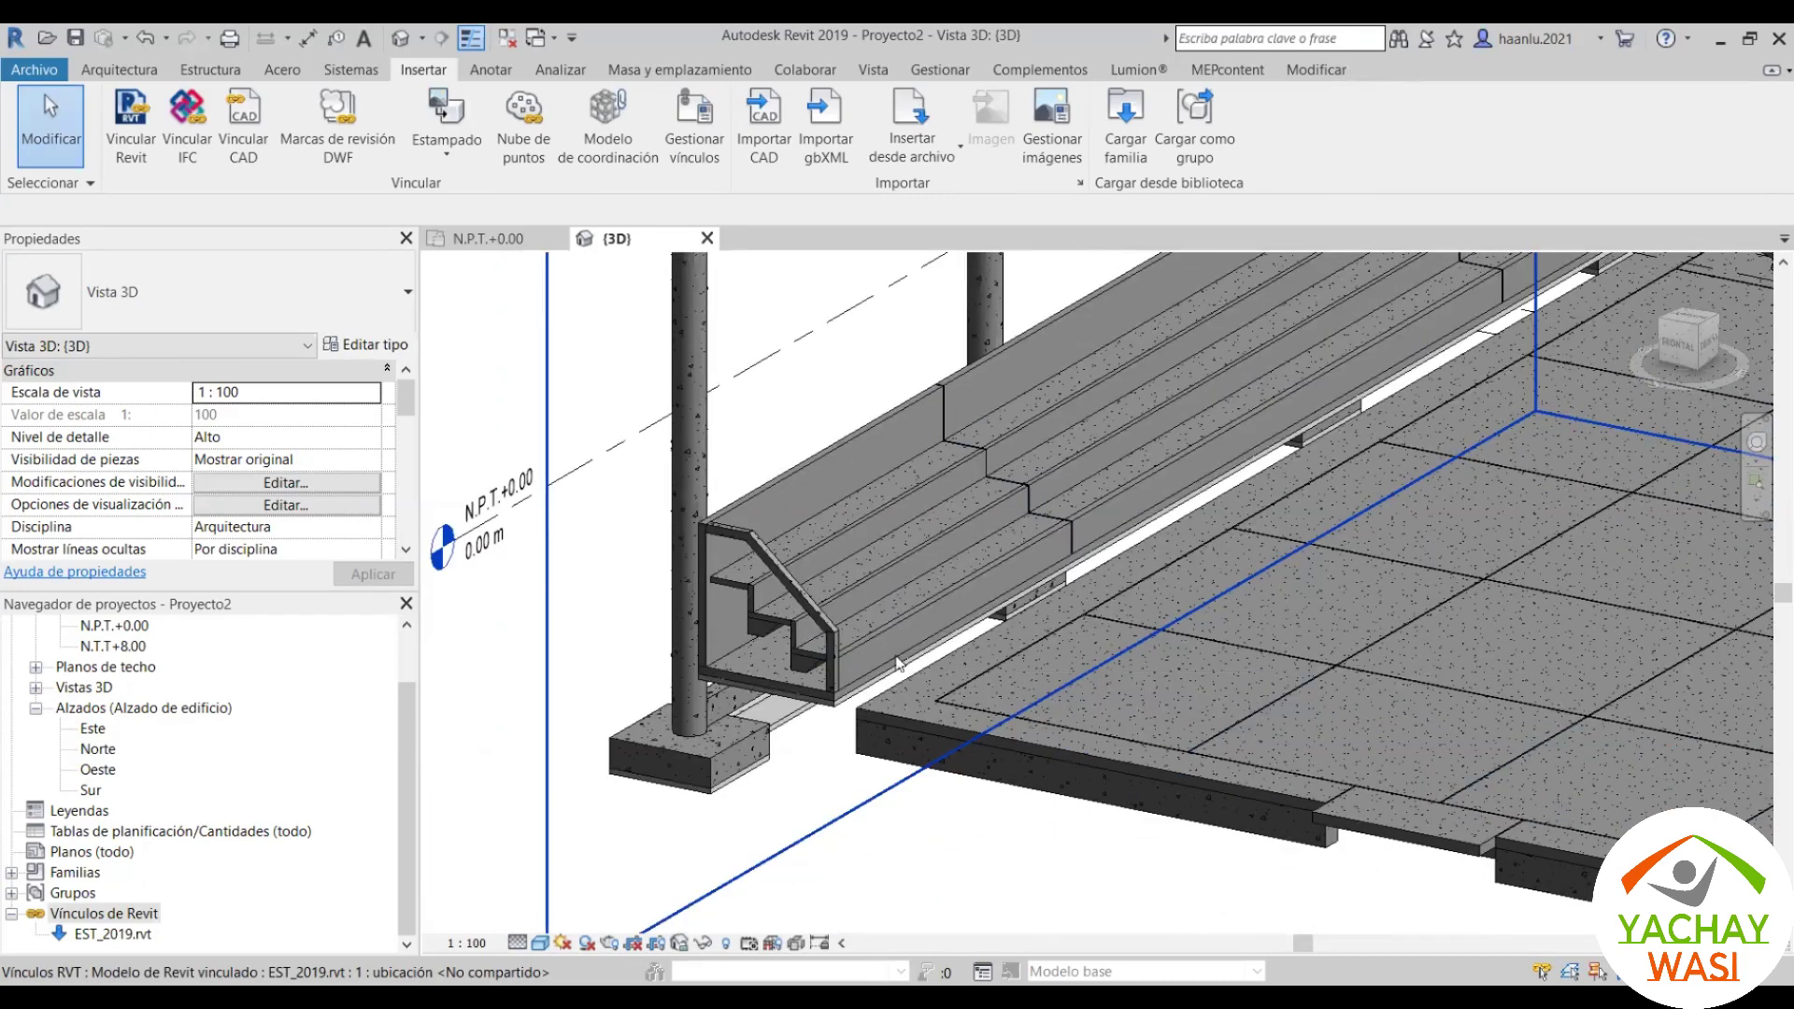
{"action": "scroll", "coordinate": [907, 630], "scroll_direction": "down", "scroll_amount": 3}
{"action": "scroll", "coordinate": [975, 649], "scroll_direction": "down", "scroll_amount": 2}
{"action": "scroll", "coordinate": [975, 649], "scroll_direction": "down", "scroll_amount": 2}
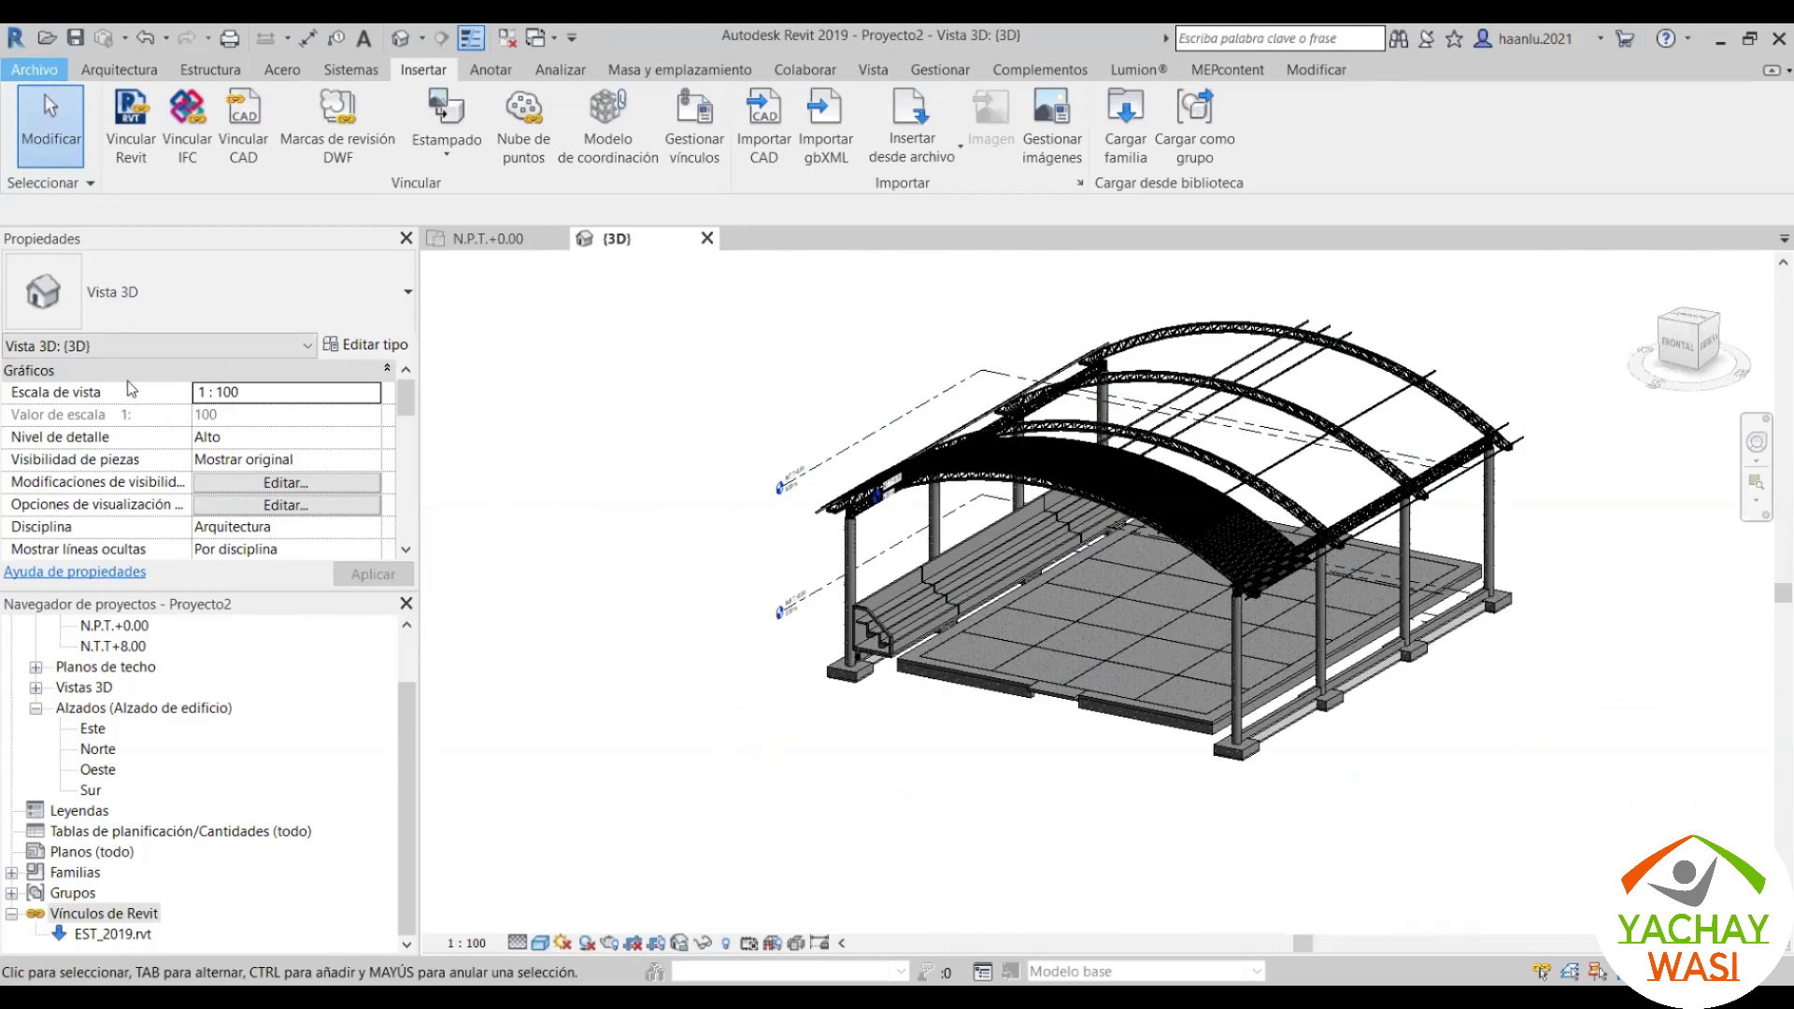
{"action": "left_click", "coordinate": [43, 71]}
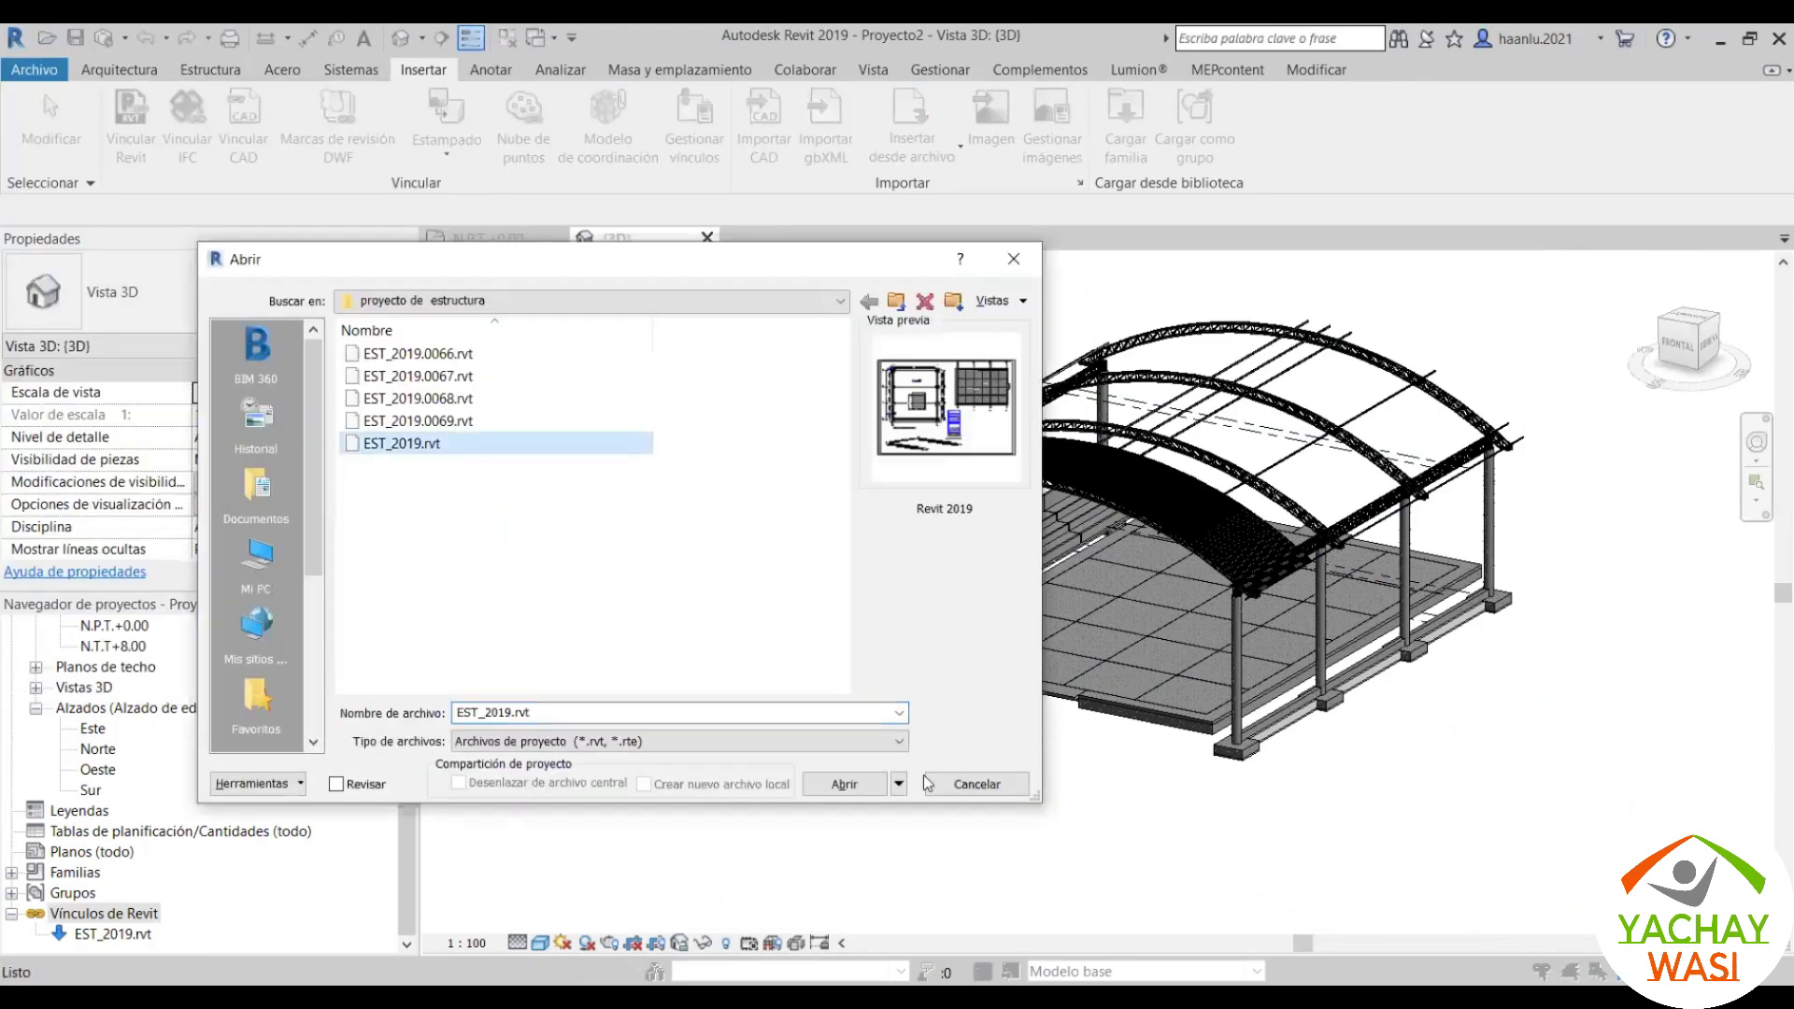
Step: Open EST_2019.rvt, agreeing to unload it as a link from Proyecto2
{"action": "left_click", "coordinate": [845, 785]}
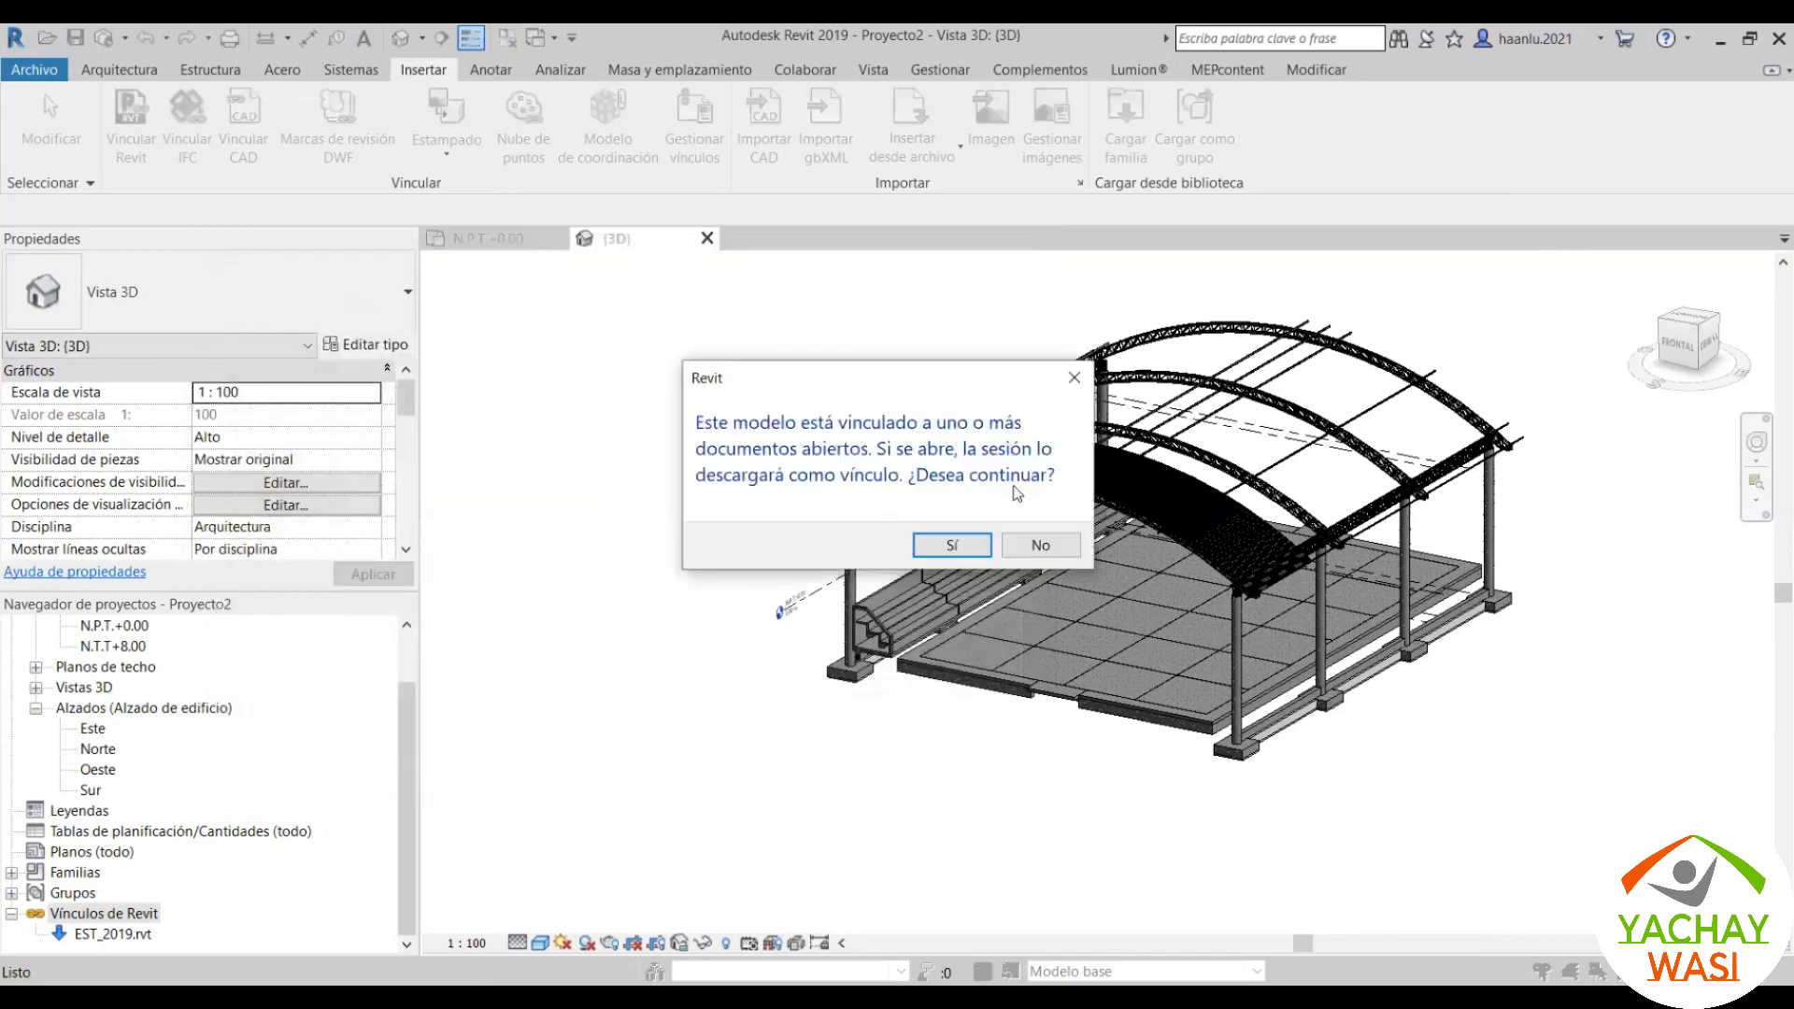
{"action": "left_click", "coordinate": [942, 552]}
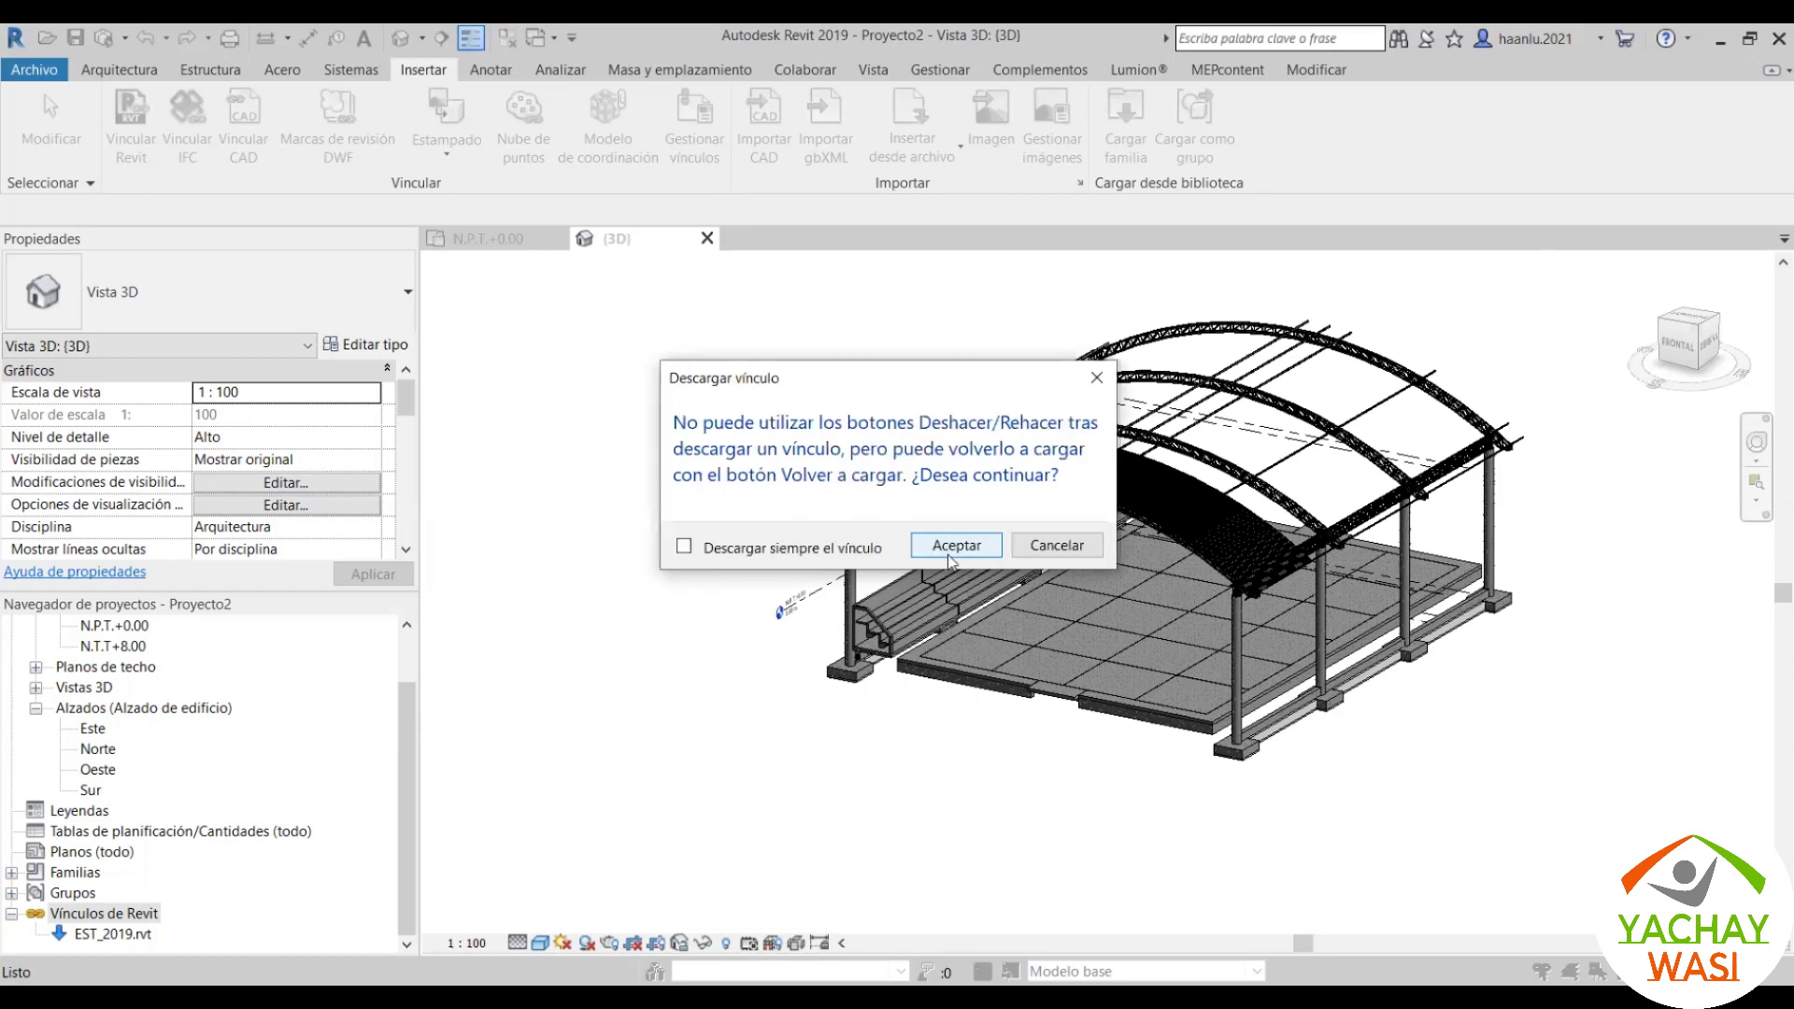
{"action": "left_click", "coordinate": [950, 559]}
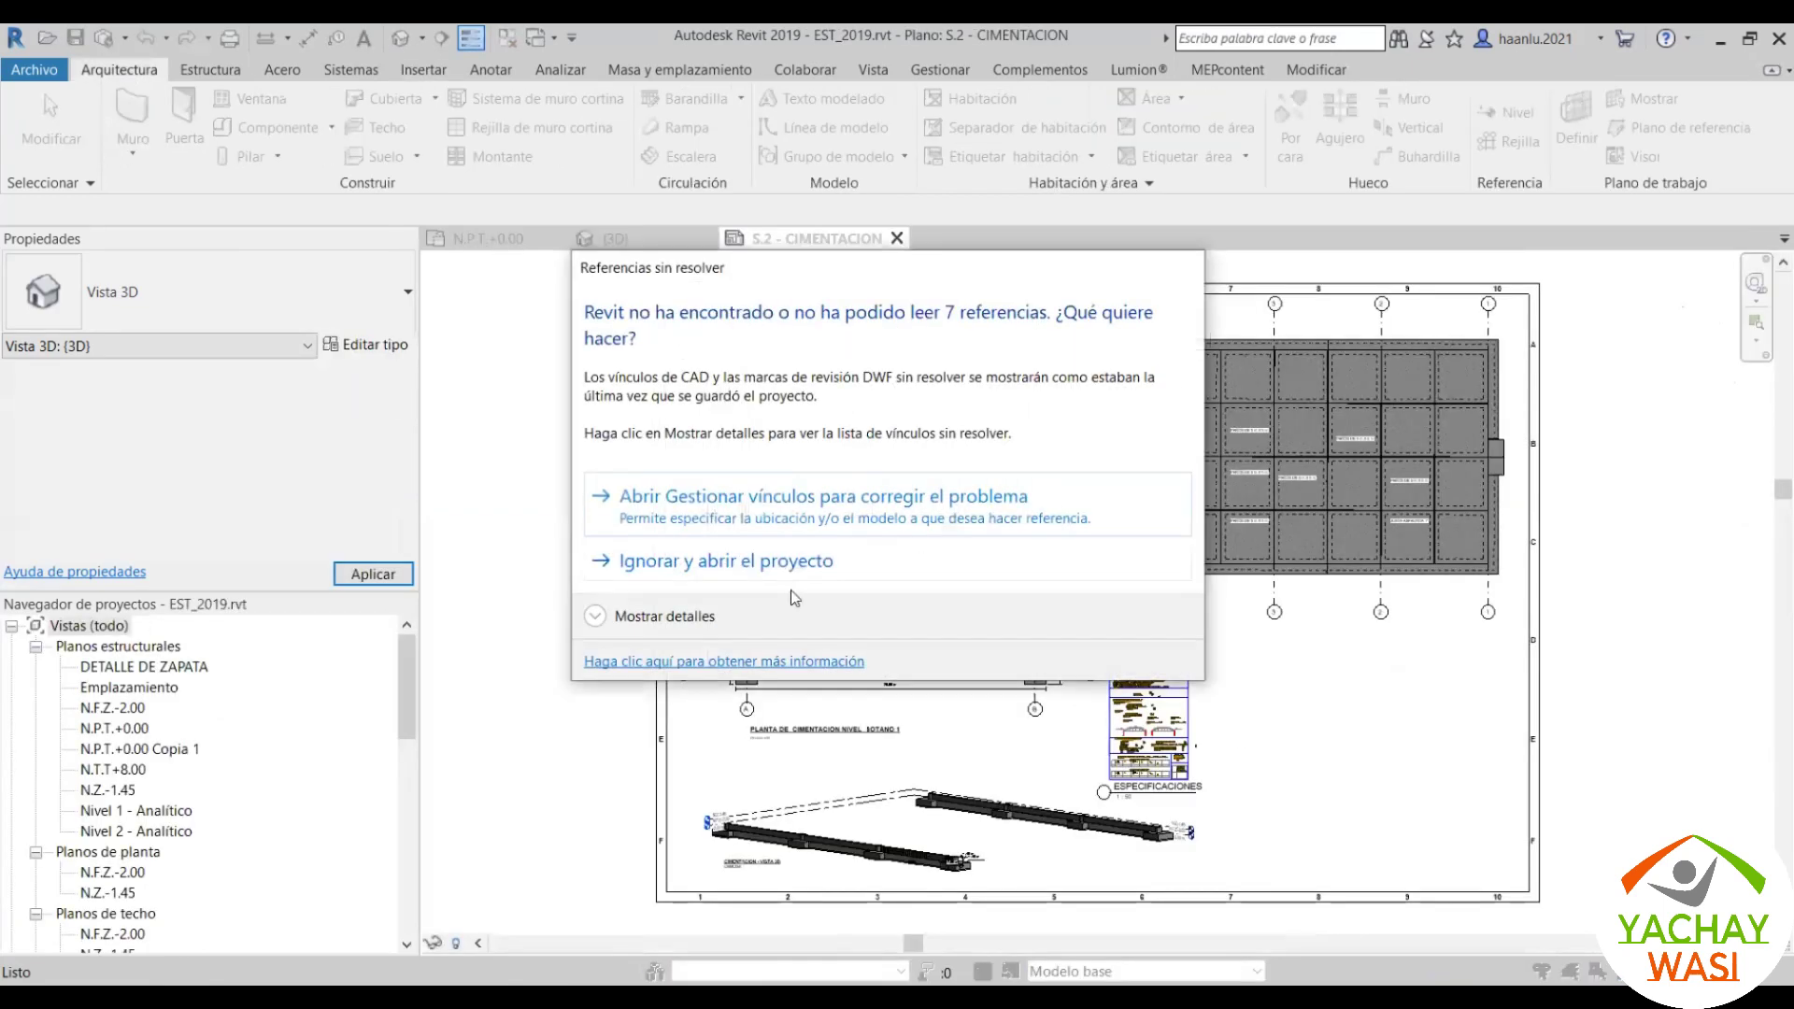
Step: Ignore the missing references to open EST_2019 and flip between the open view tabs
{"action": "left_click", "coordinate": [792, 562]}
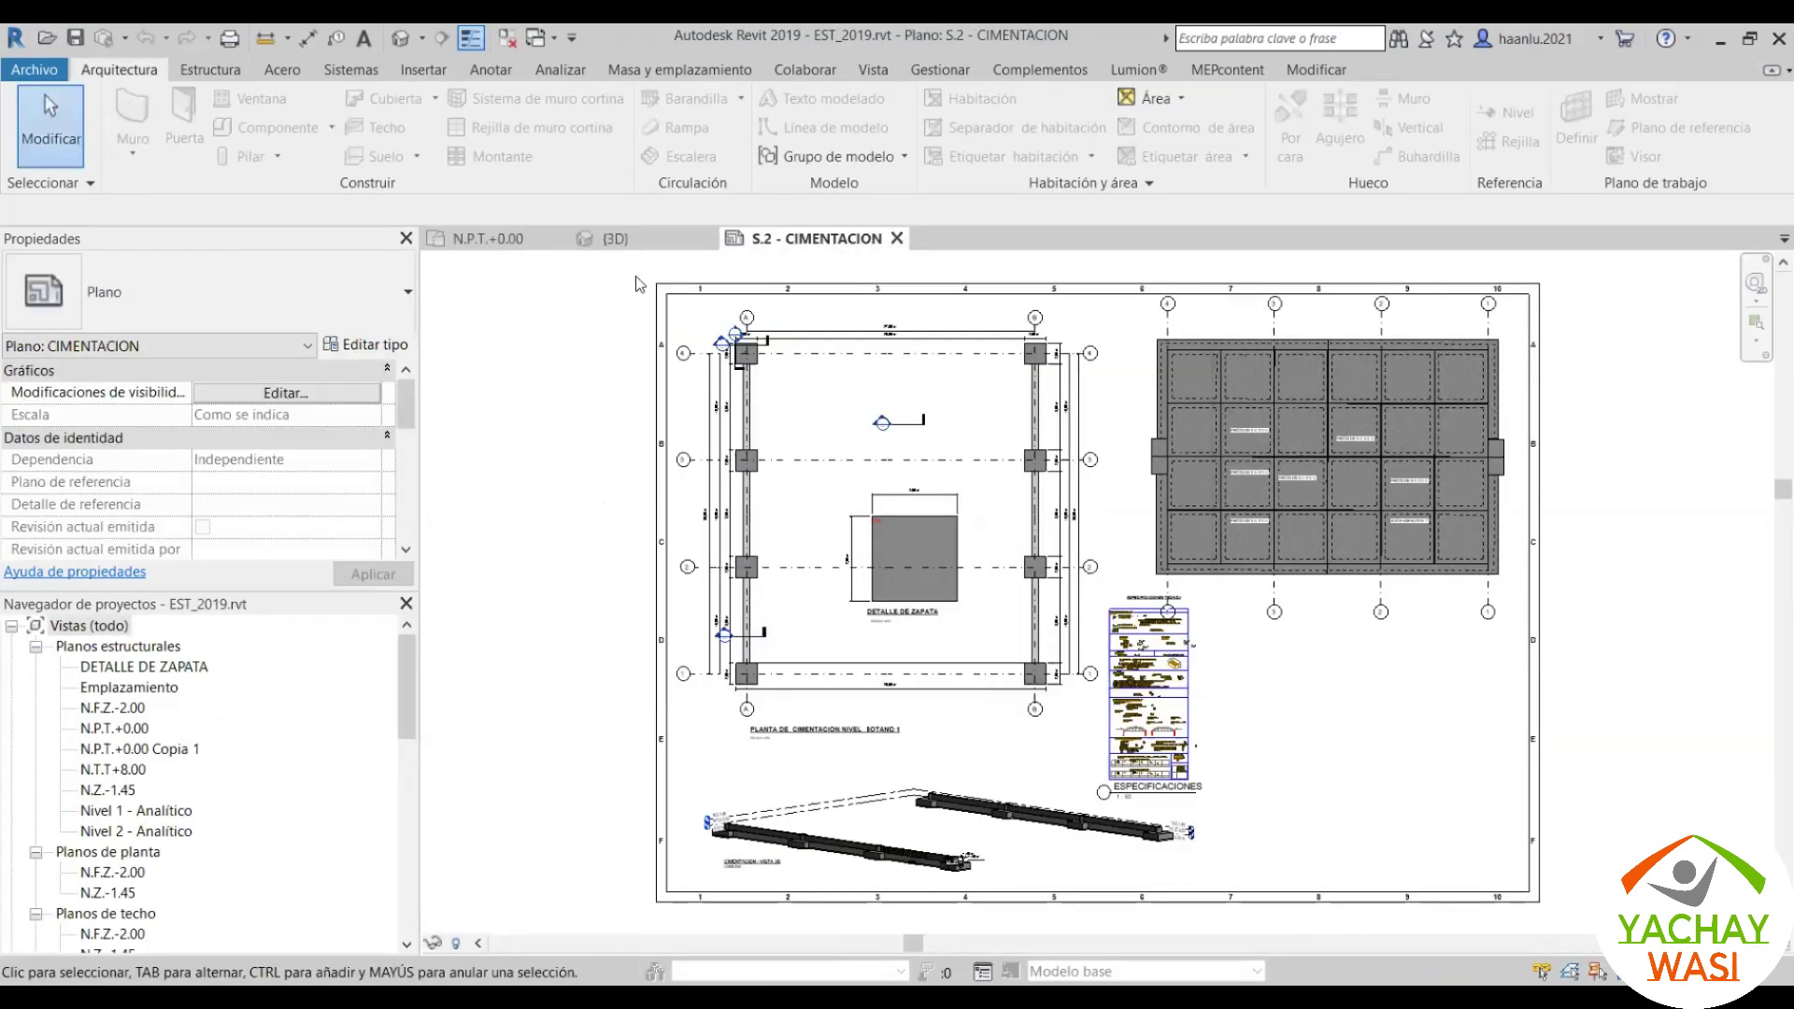
{"action": "left_click", "coordinate": [491, 245]}
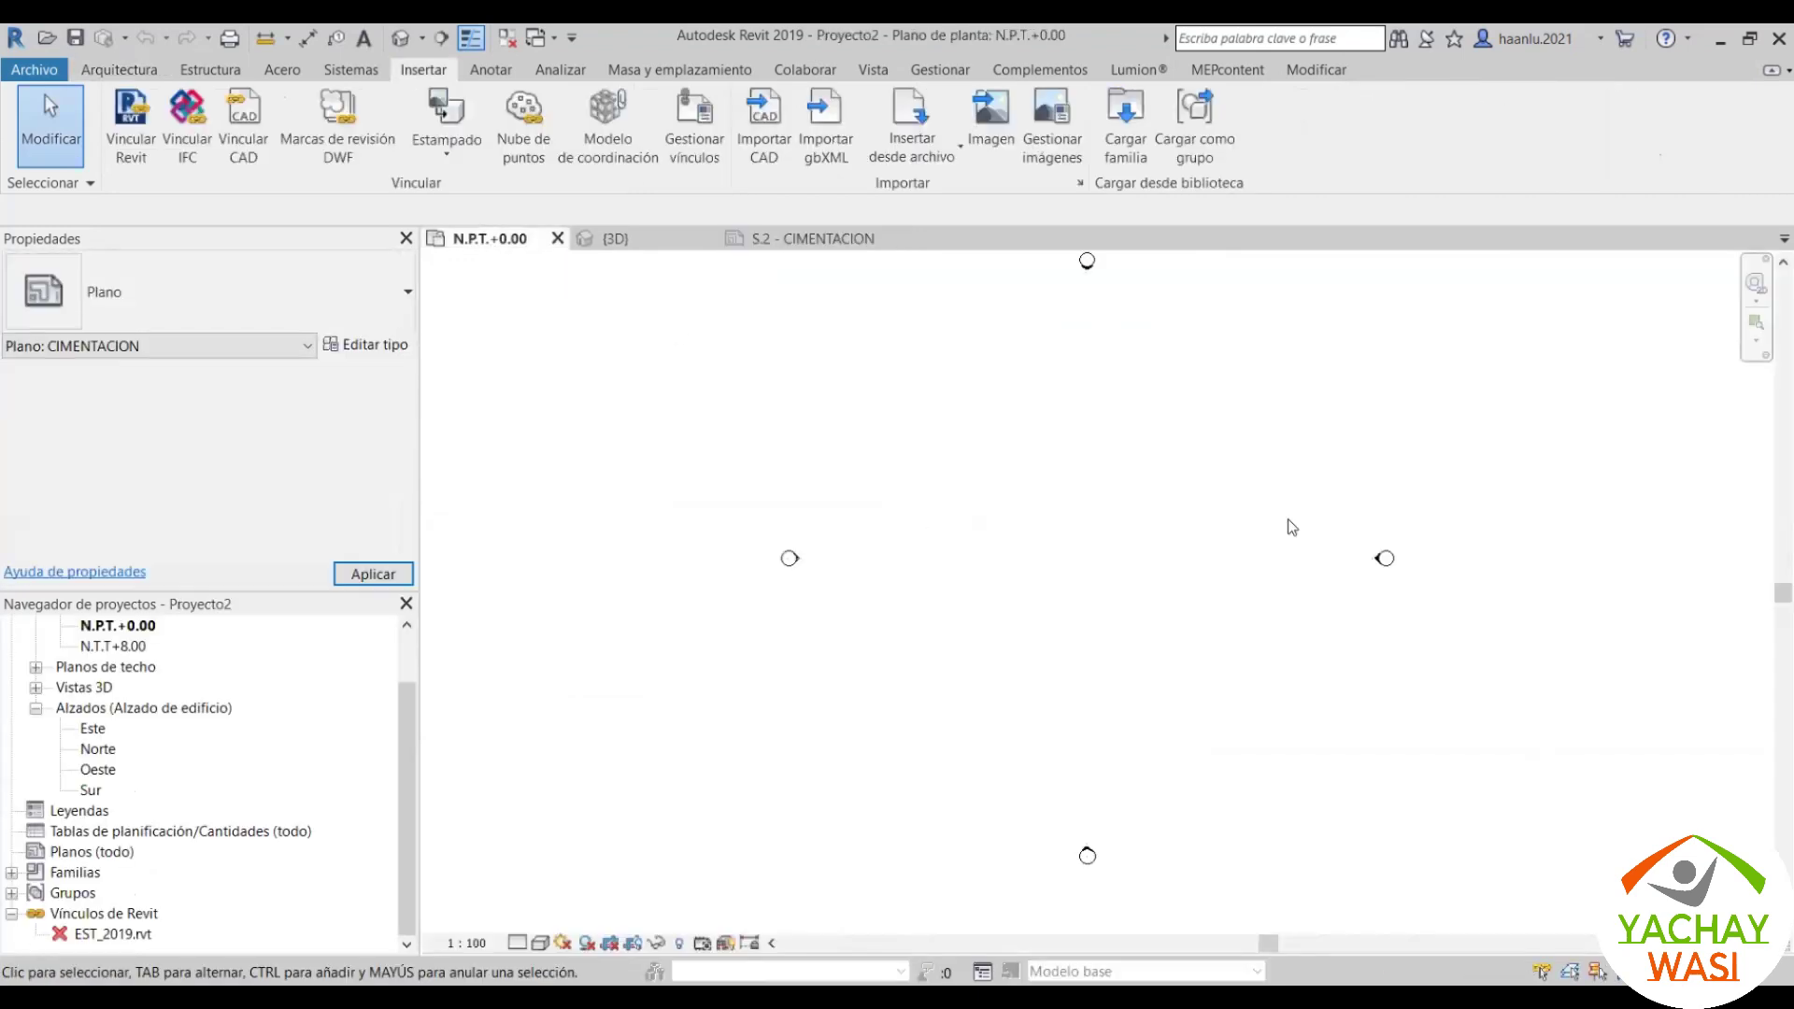
{"action": "left_click", "coordinate": [612, 238]}
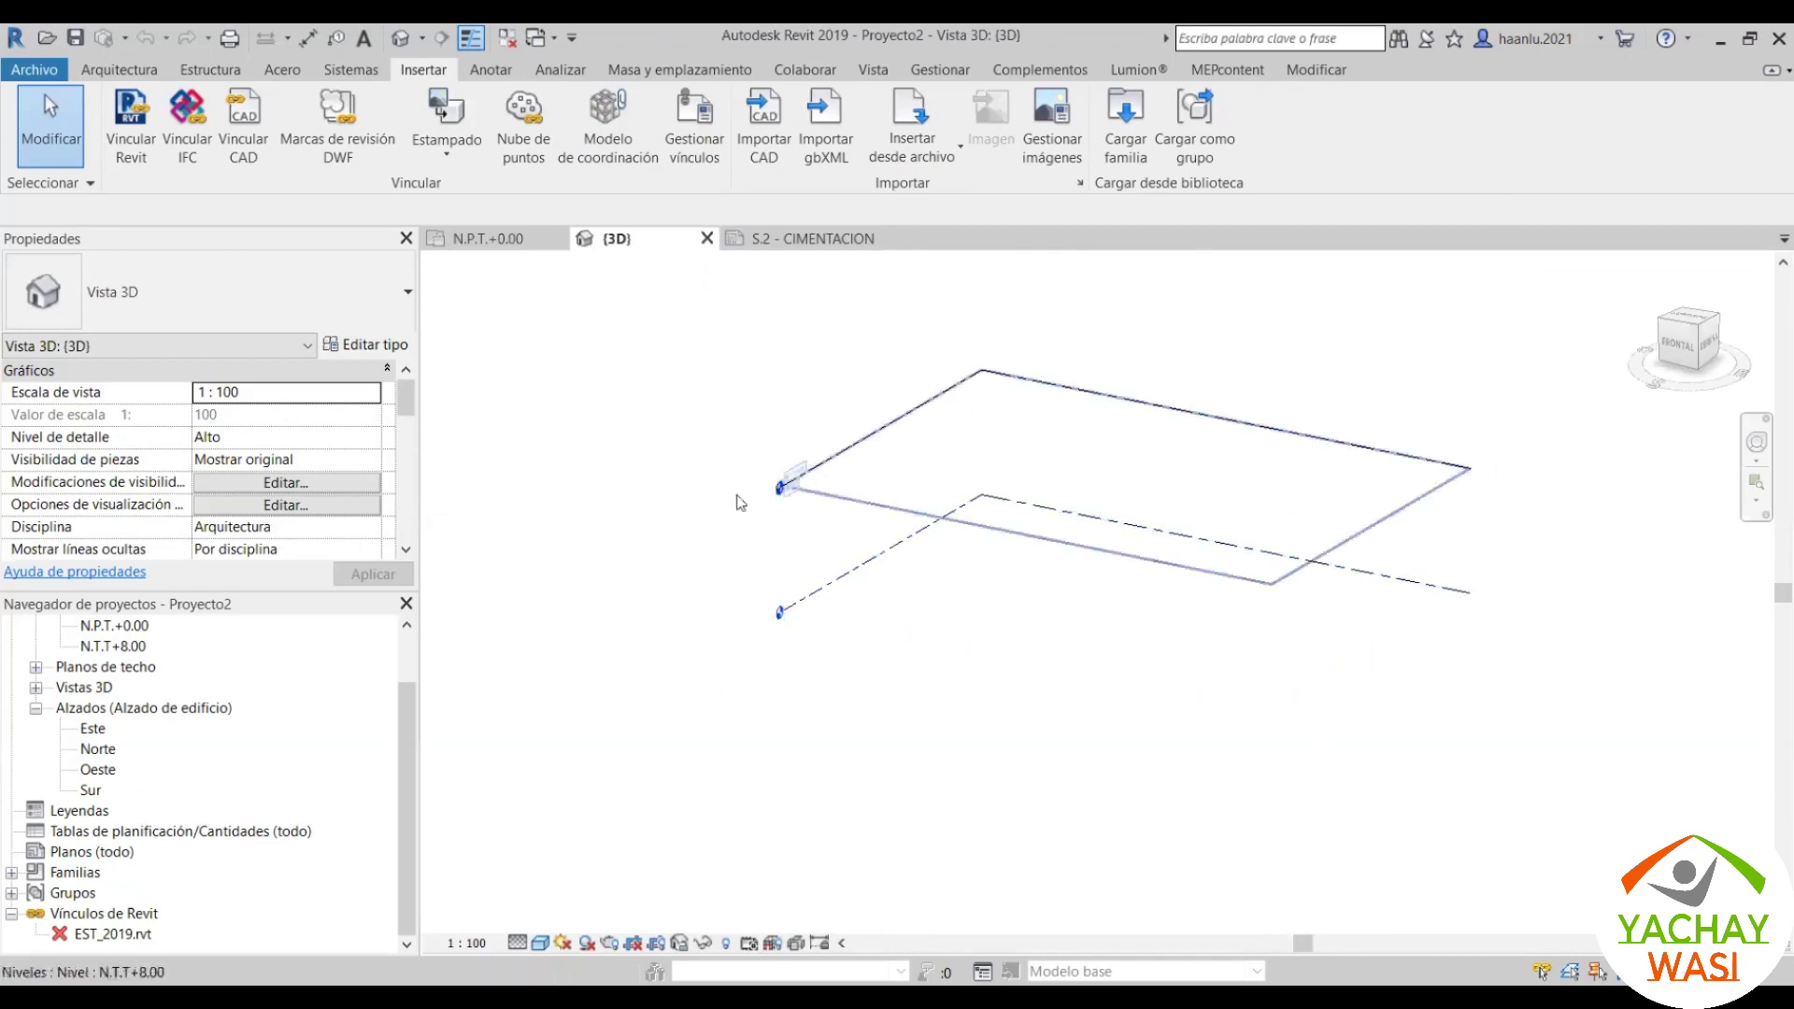
{"action": "left_click", "coordinate": [822, 239]}
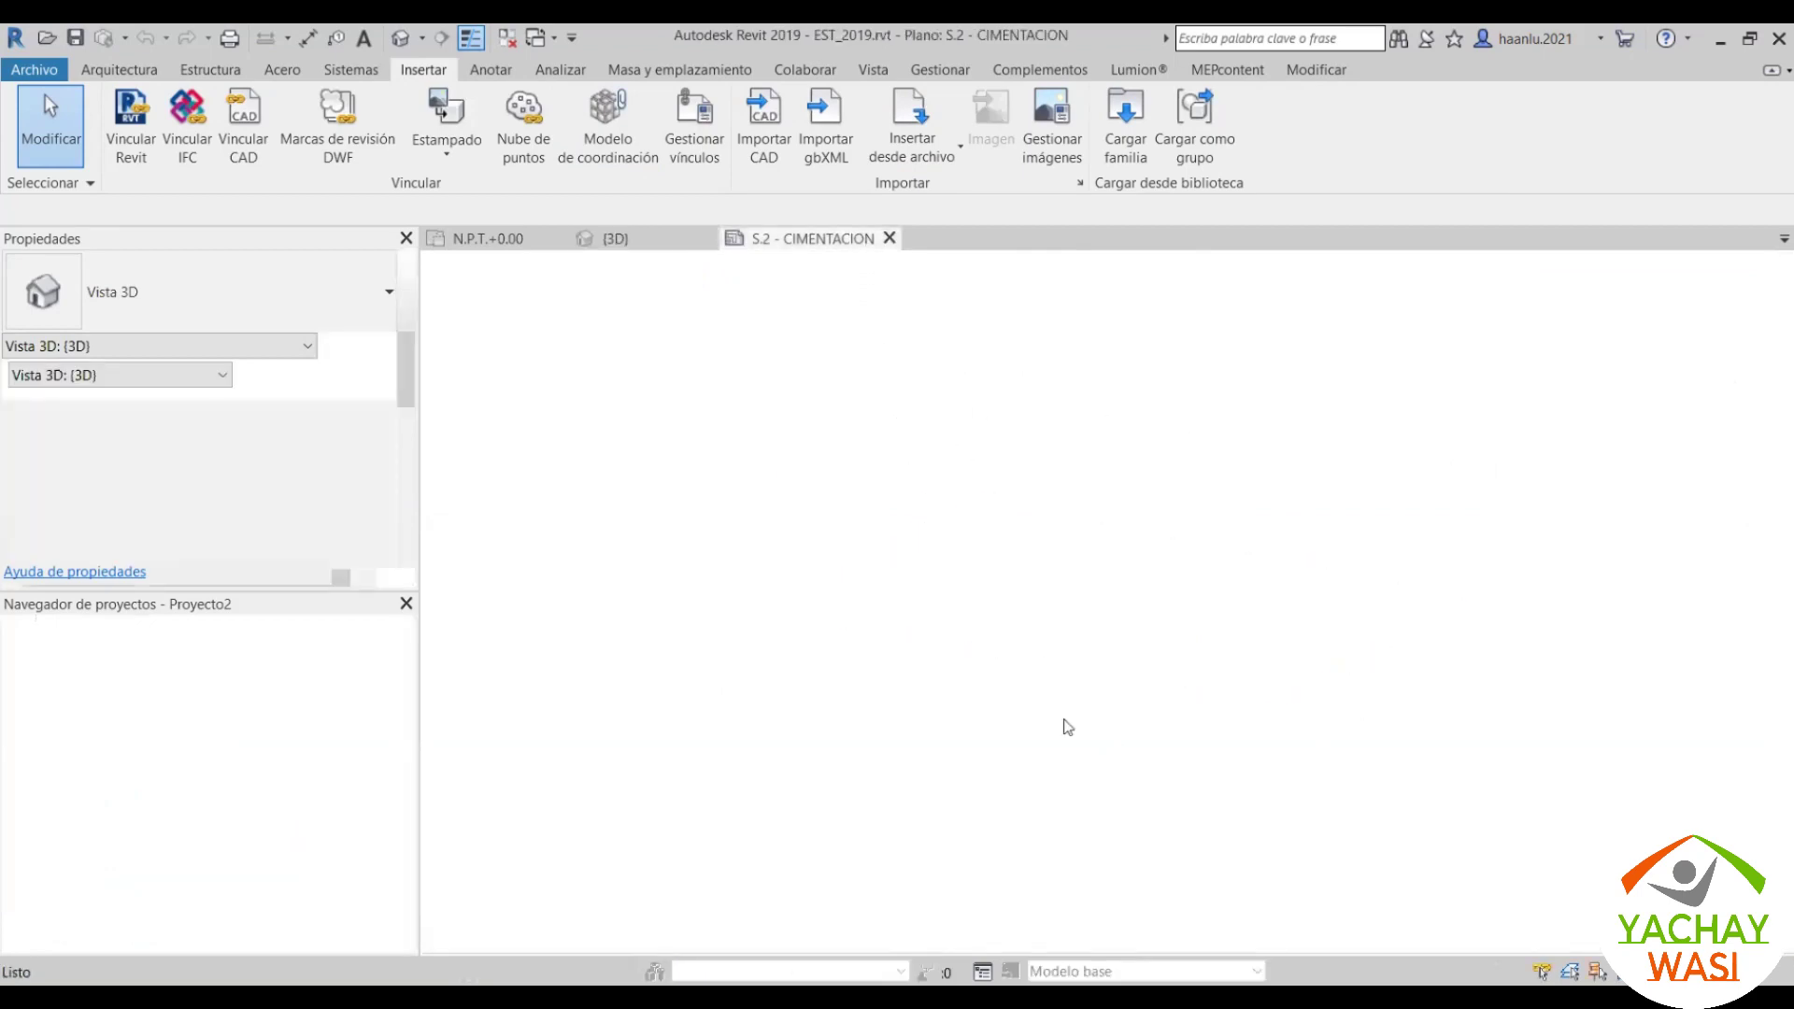
Step: Orbit EST_2019's foundation slab in its 3D view, then close its 3D and S.2 tabs
{"action": "left_click", "coordinate": [400, 38]}
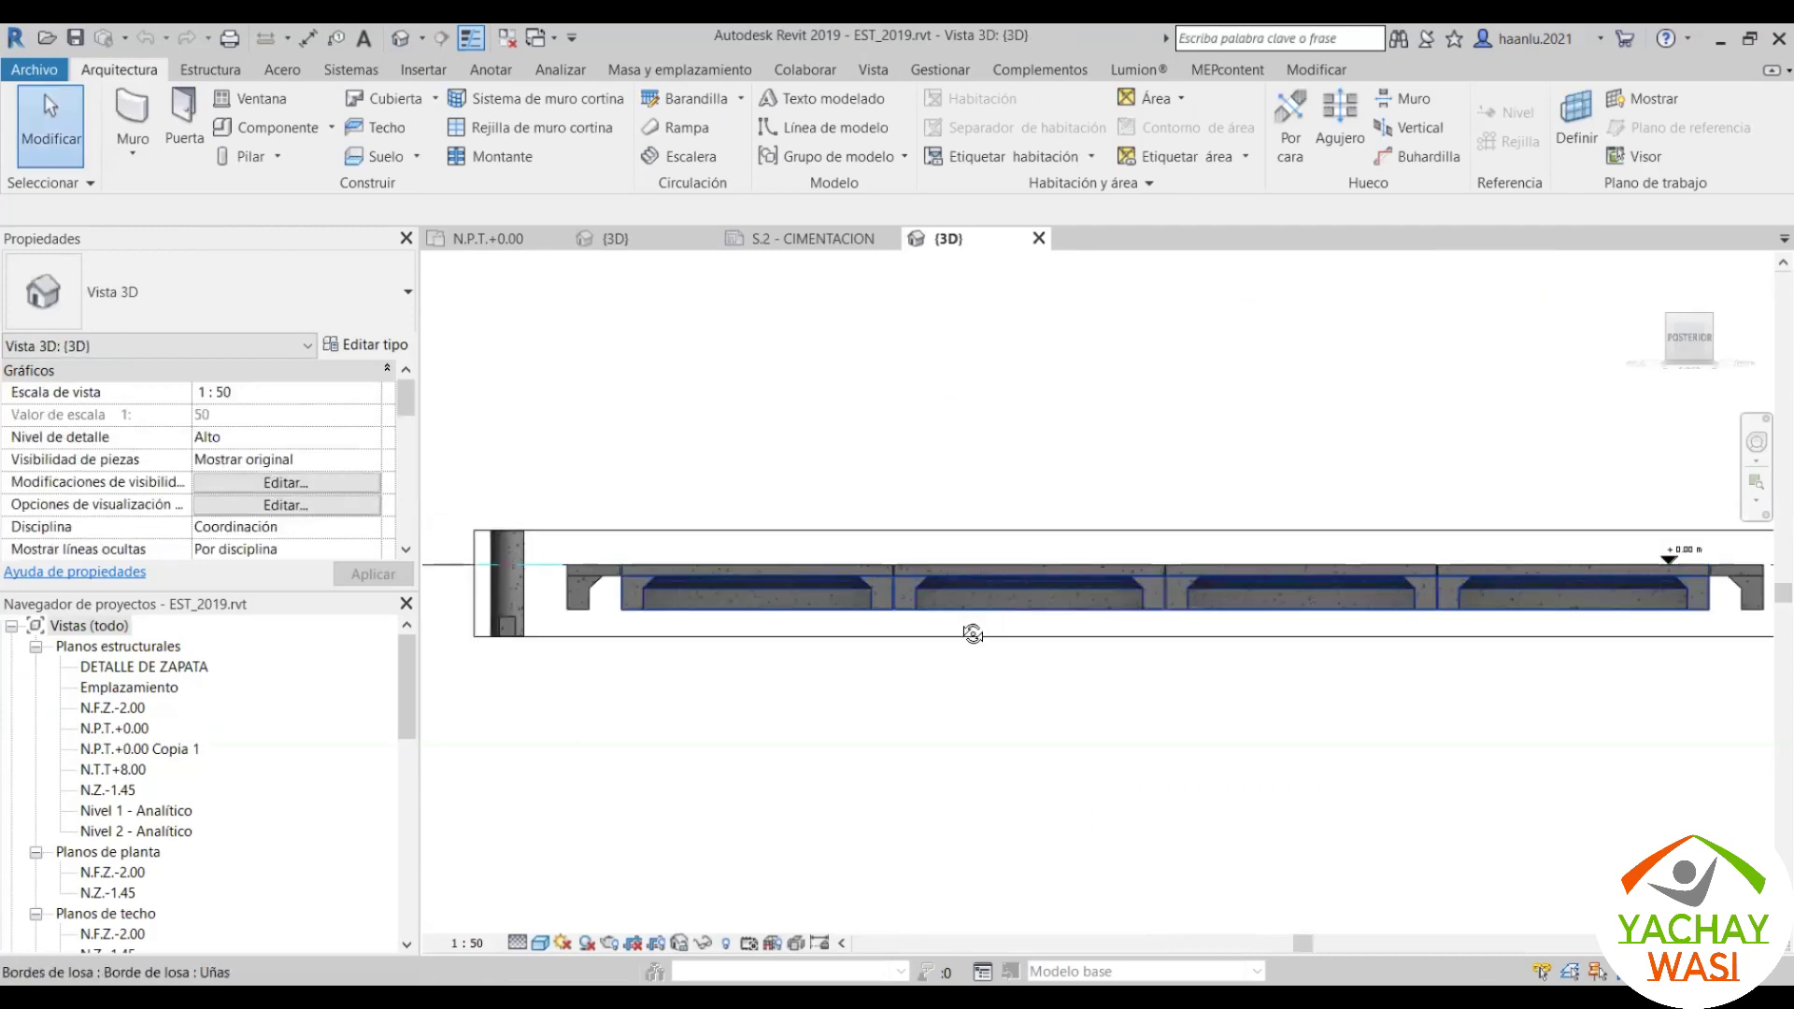
{"action": "mouse_move", "coordinate": [972, 633]}
{"action": "middle_mouse_down", "text": "shift"}
{"action": "mouse_move", "coordinate": [884, 744]}
{"action": "mouse_move", "coordinate": [464, 490]}
{"action": "middle_mouse_up", "text": "shift"}
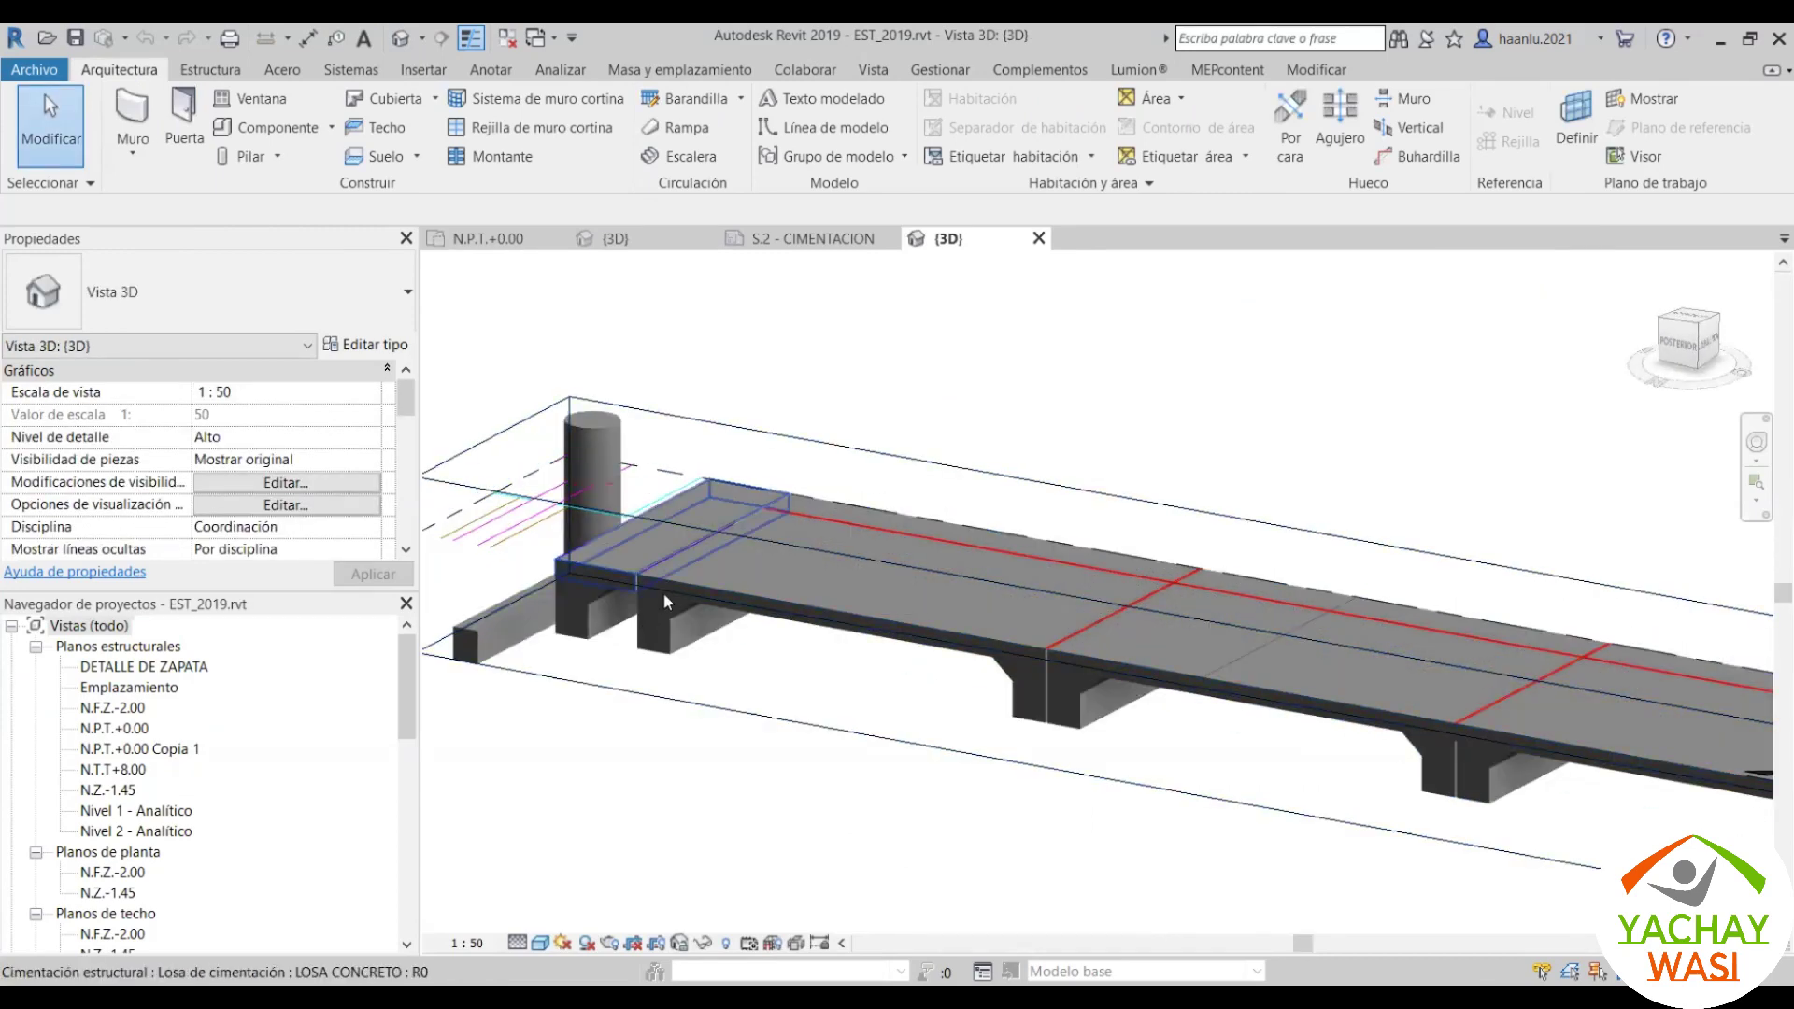
{"action": "scroll", "coordinate": [663, 591], "scroll_direction": "up", "scroll_amount": 3}
{"action": "scroll", "coordinate": [1037, 289], "scroll_direction": "down", "scroll_amount": 2}
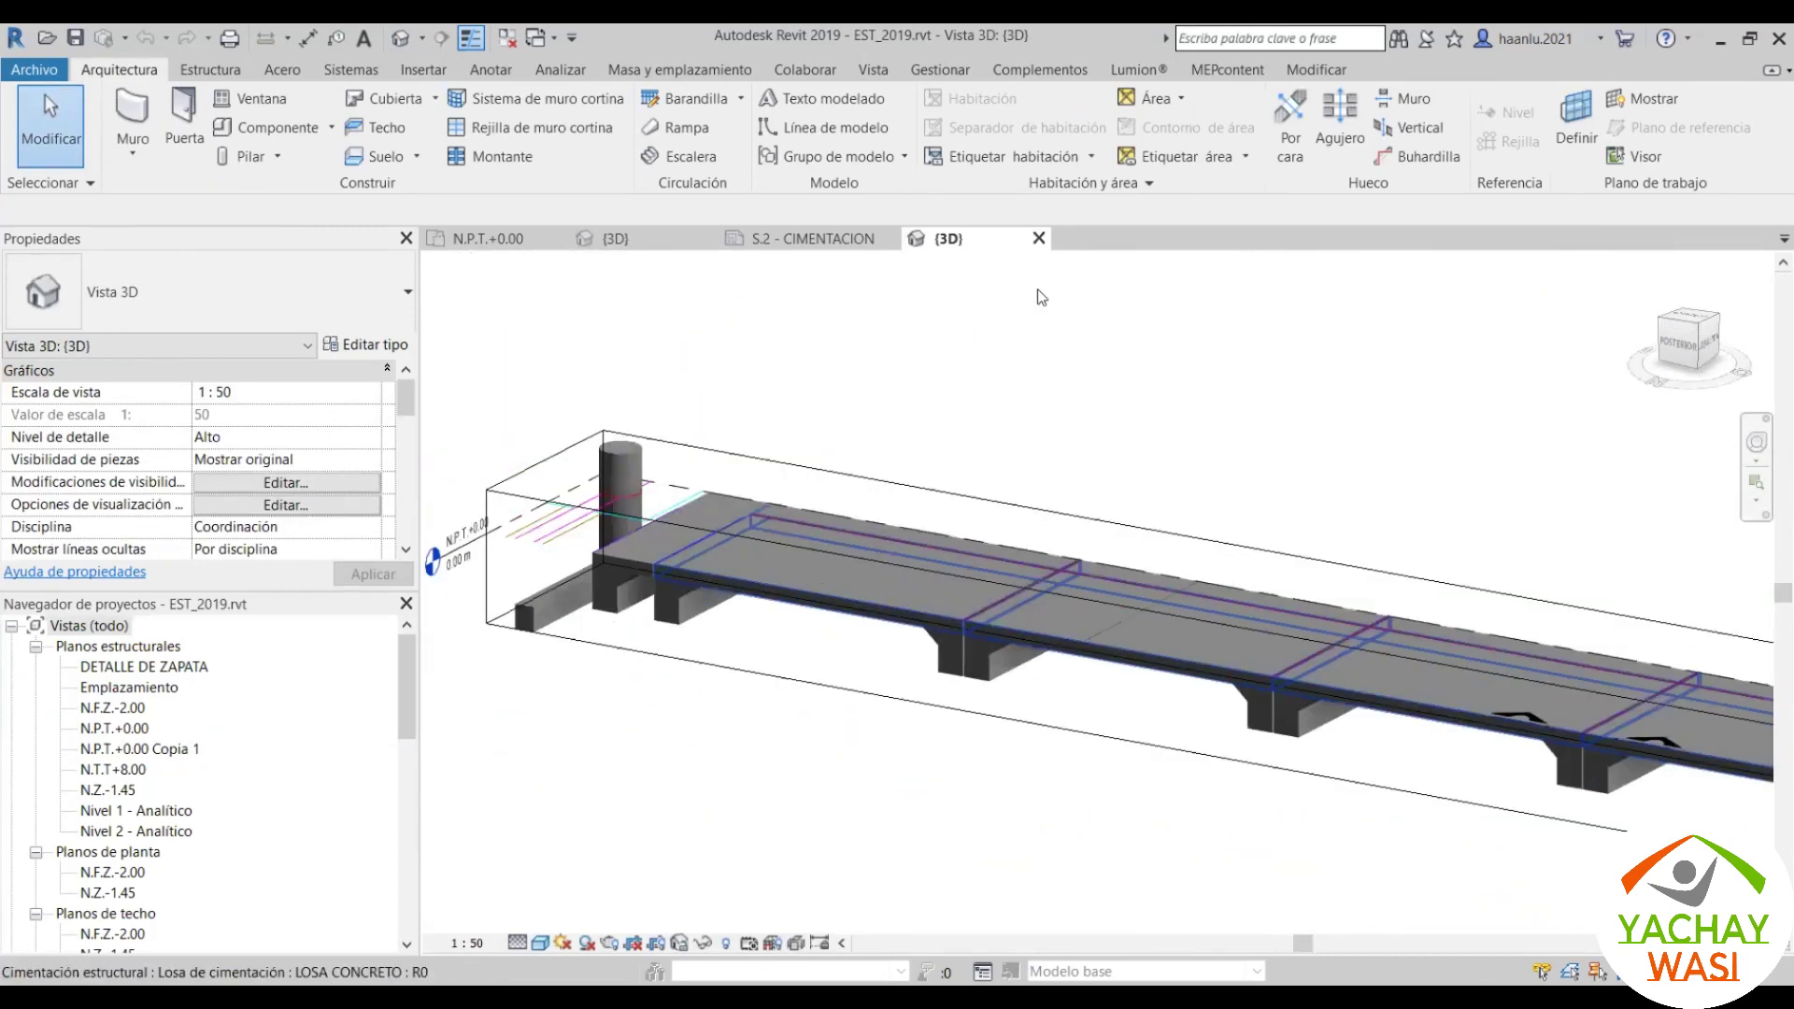
{"action": "left_click", "coordinate": [1038, 238]}
{"action": "left_click", "coordinate": [893, 239]}
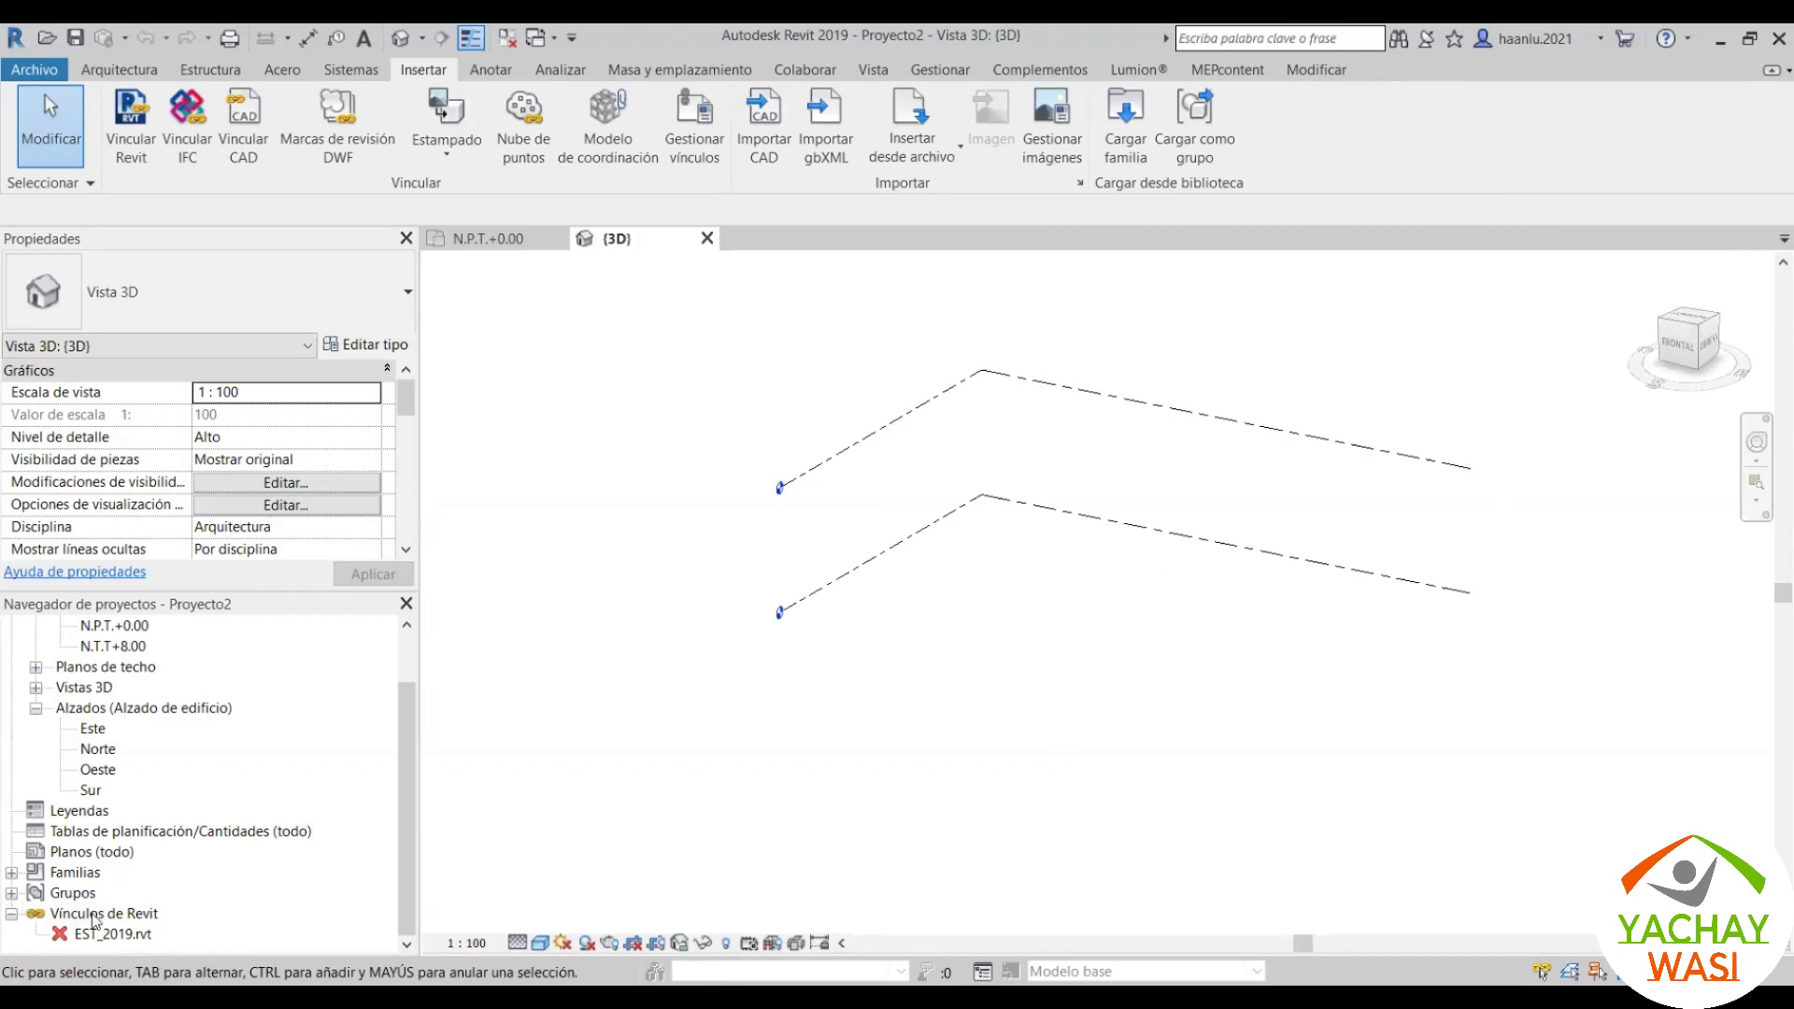
Step: Unload the EST_2019.rvt link from its Project Browser context menu, leaving only level lines
{"action": "left_click", "coordinate": [110, 936]}
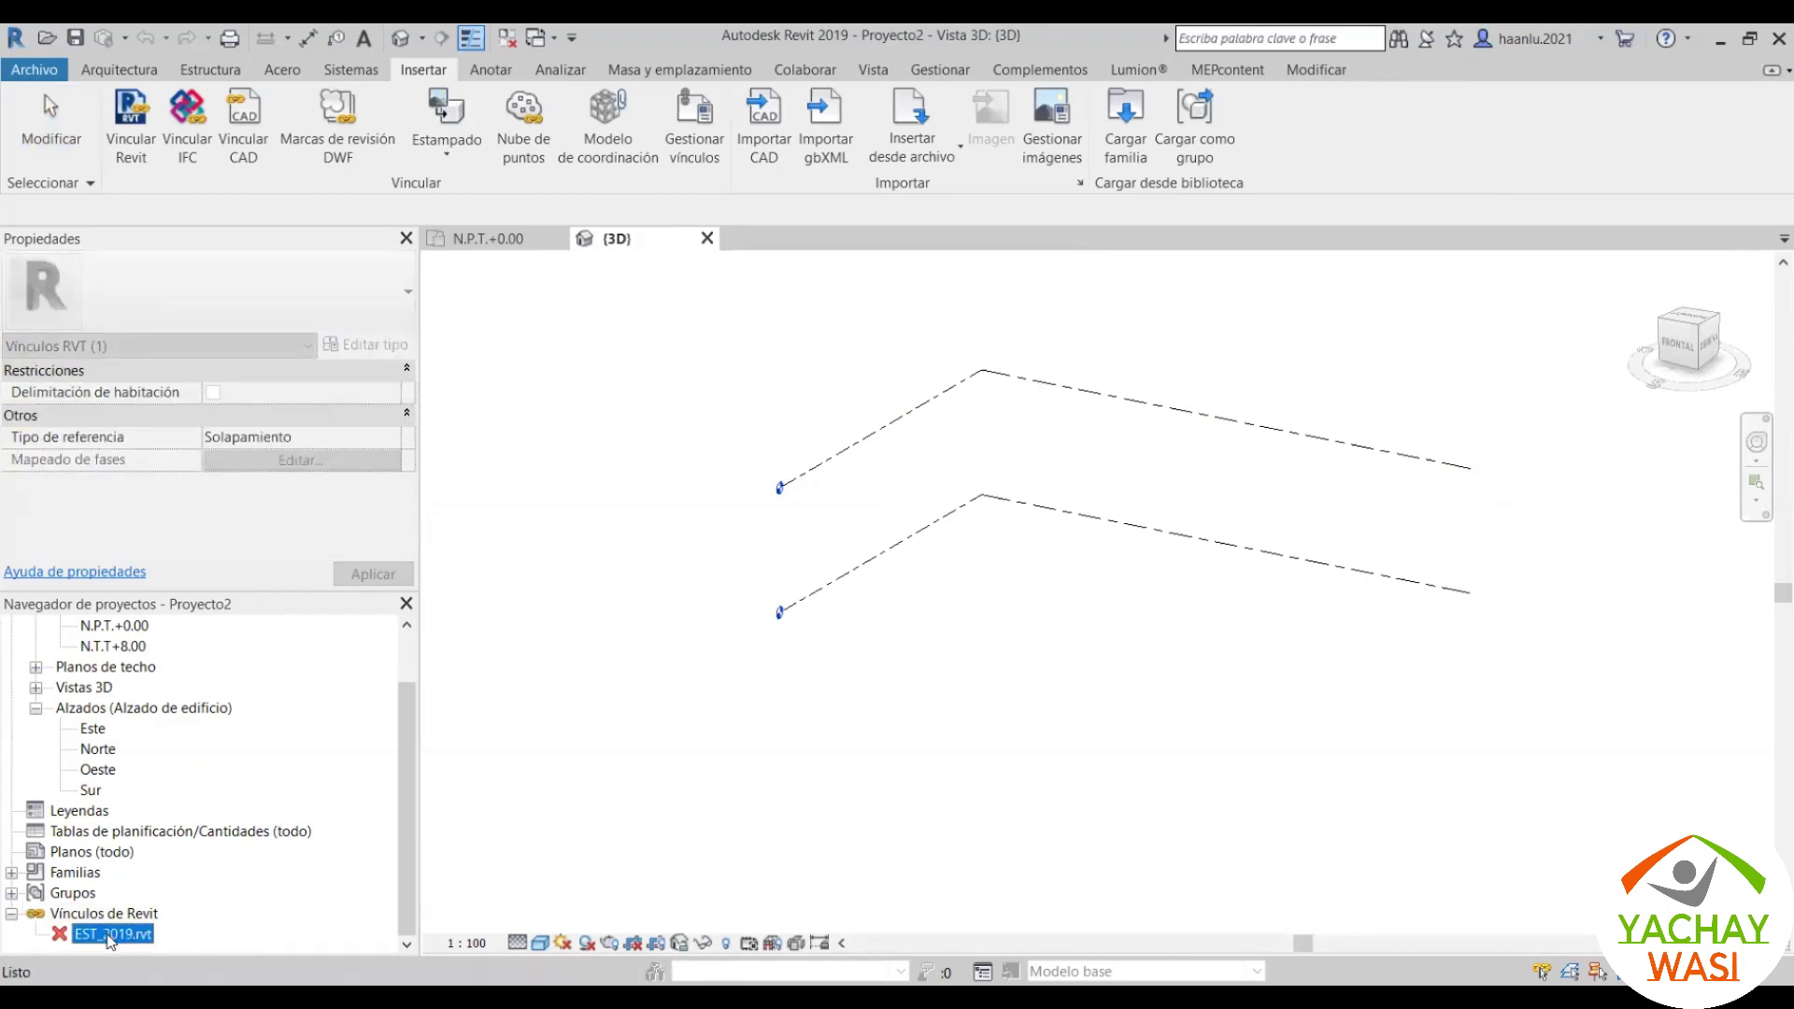
{"action": "right_click", "coordinate": [106, 934]}
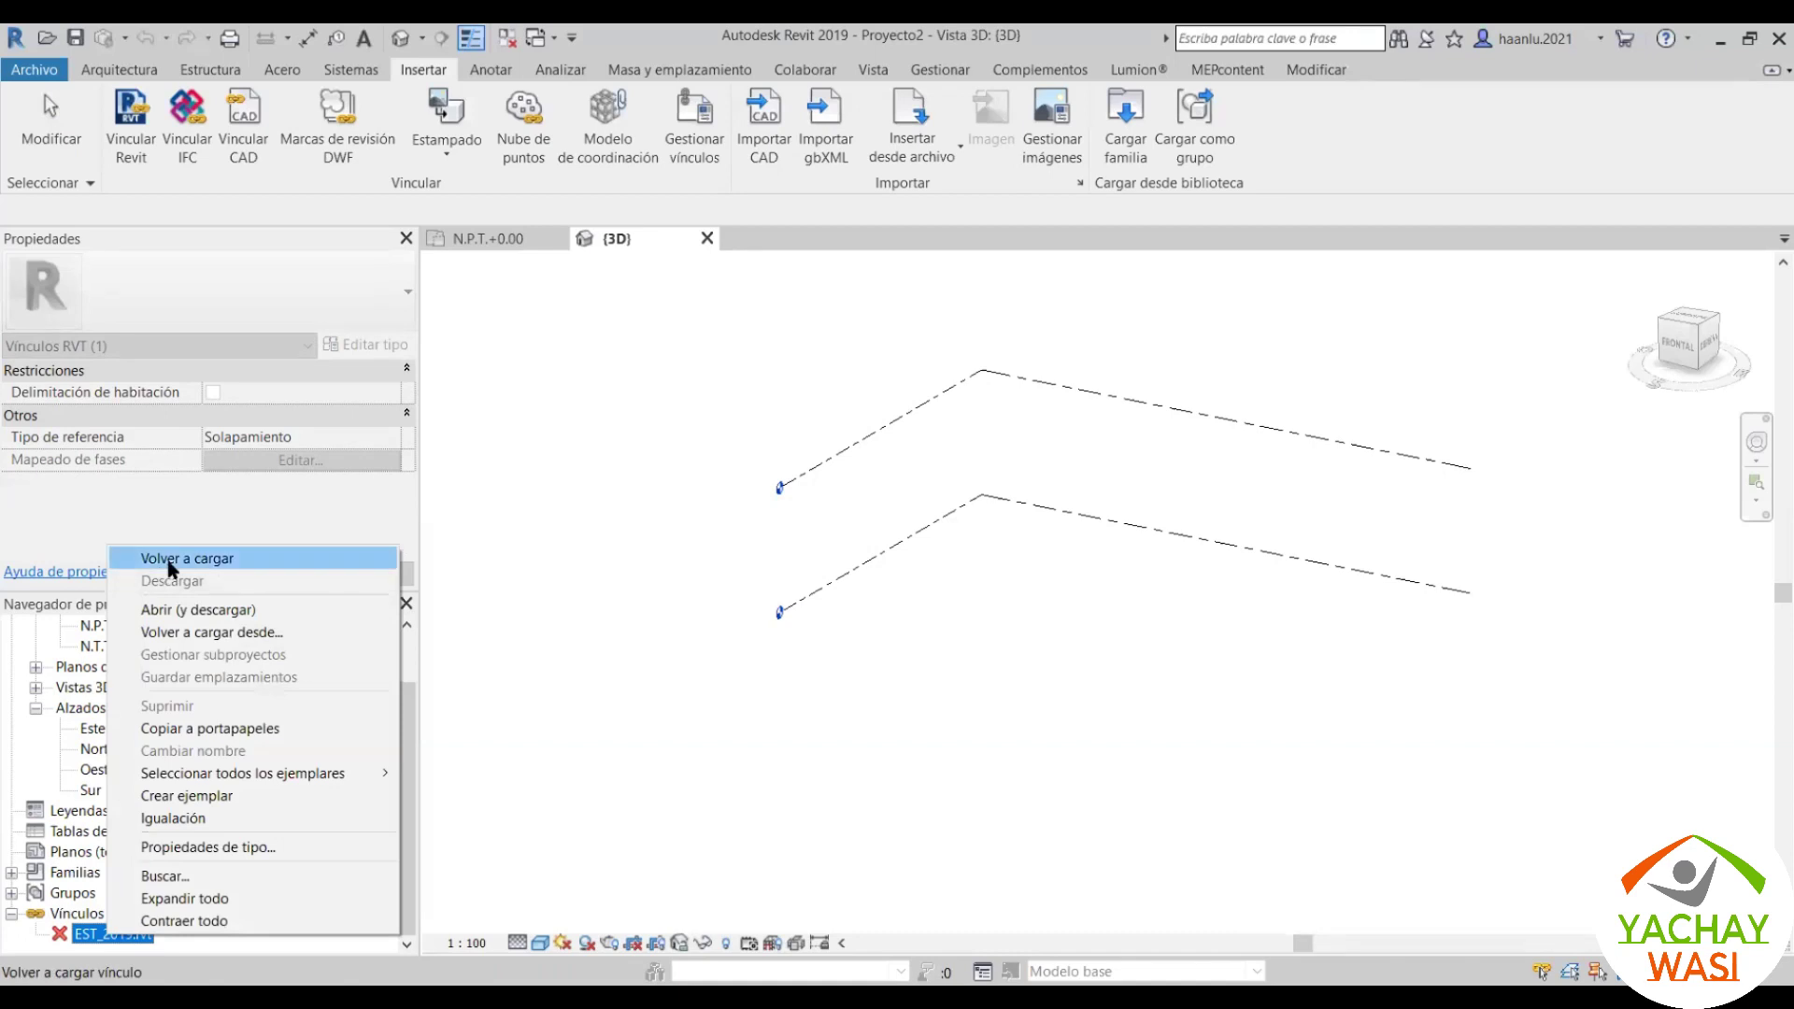
{"action": "left_click", "coordinate": [170, 561]}
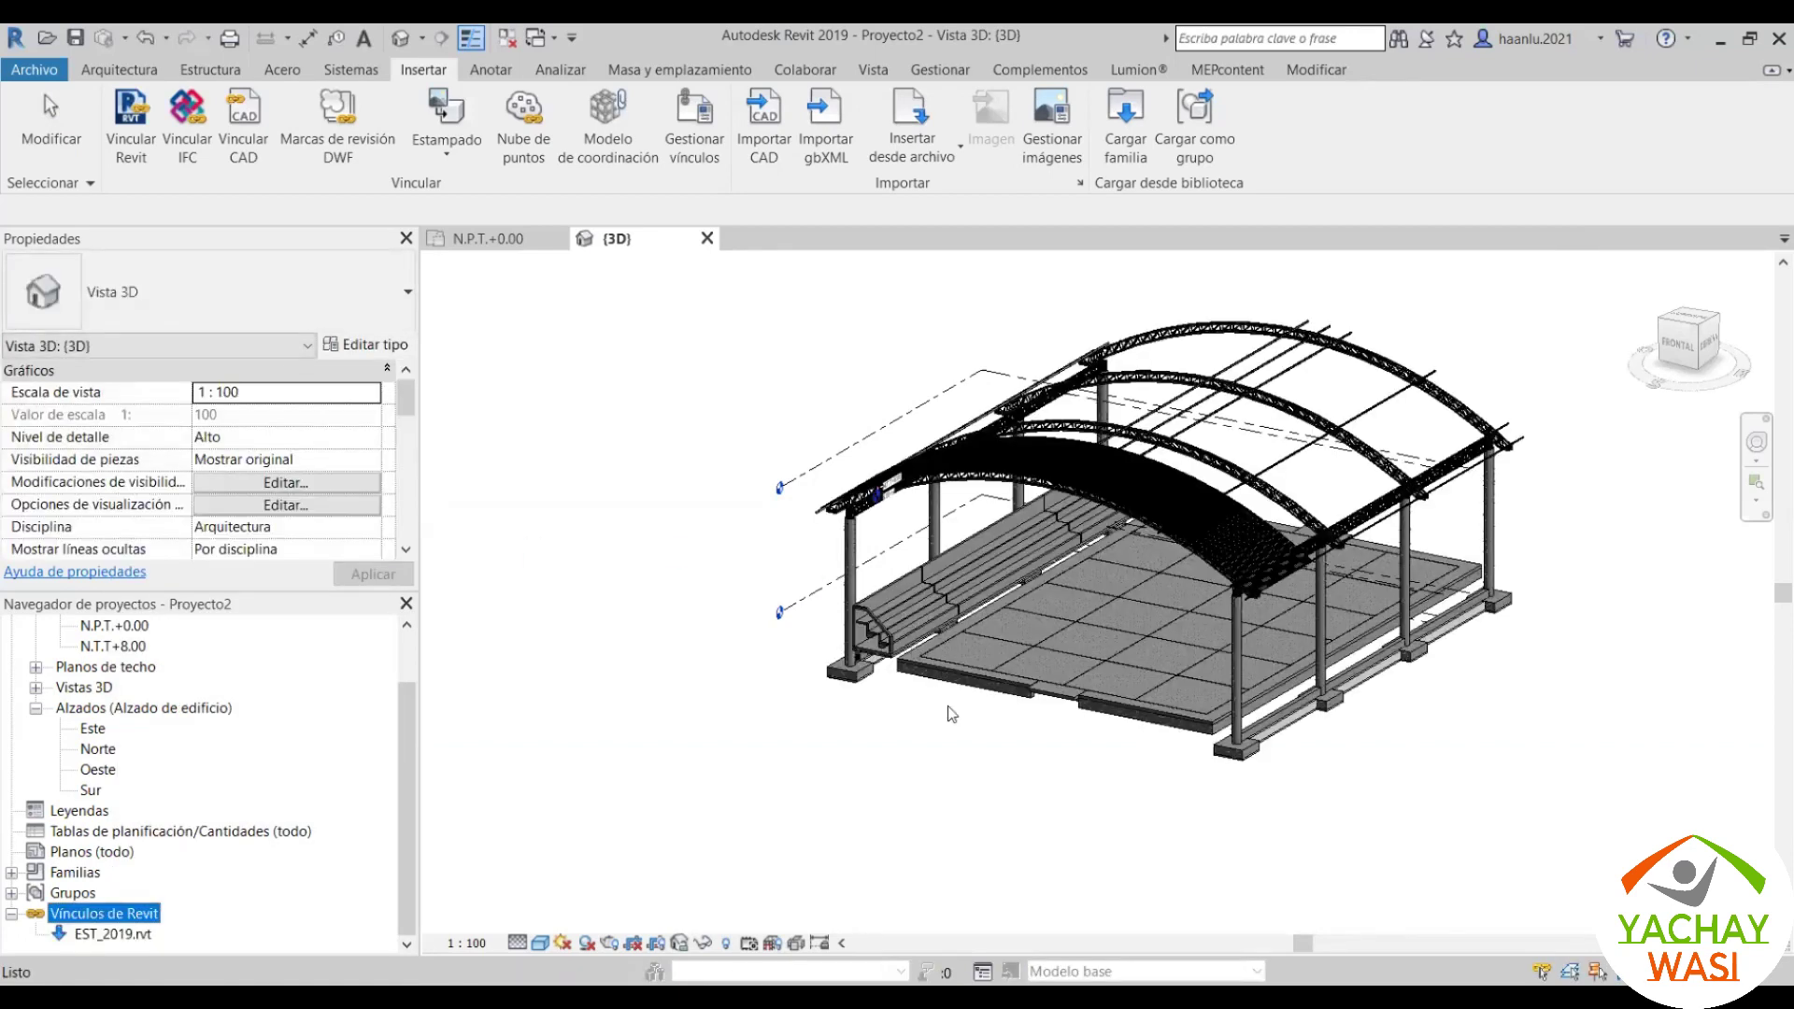
{"action": "scroll", "coordinate": [1068, 659], "scroll_direction": "up", "scroll_amount": 1}
{"action": "scroll", "coordinate": [1069, 682], "scroll_direction": "up", "scroll_amount": 1}
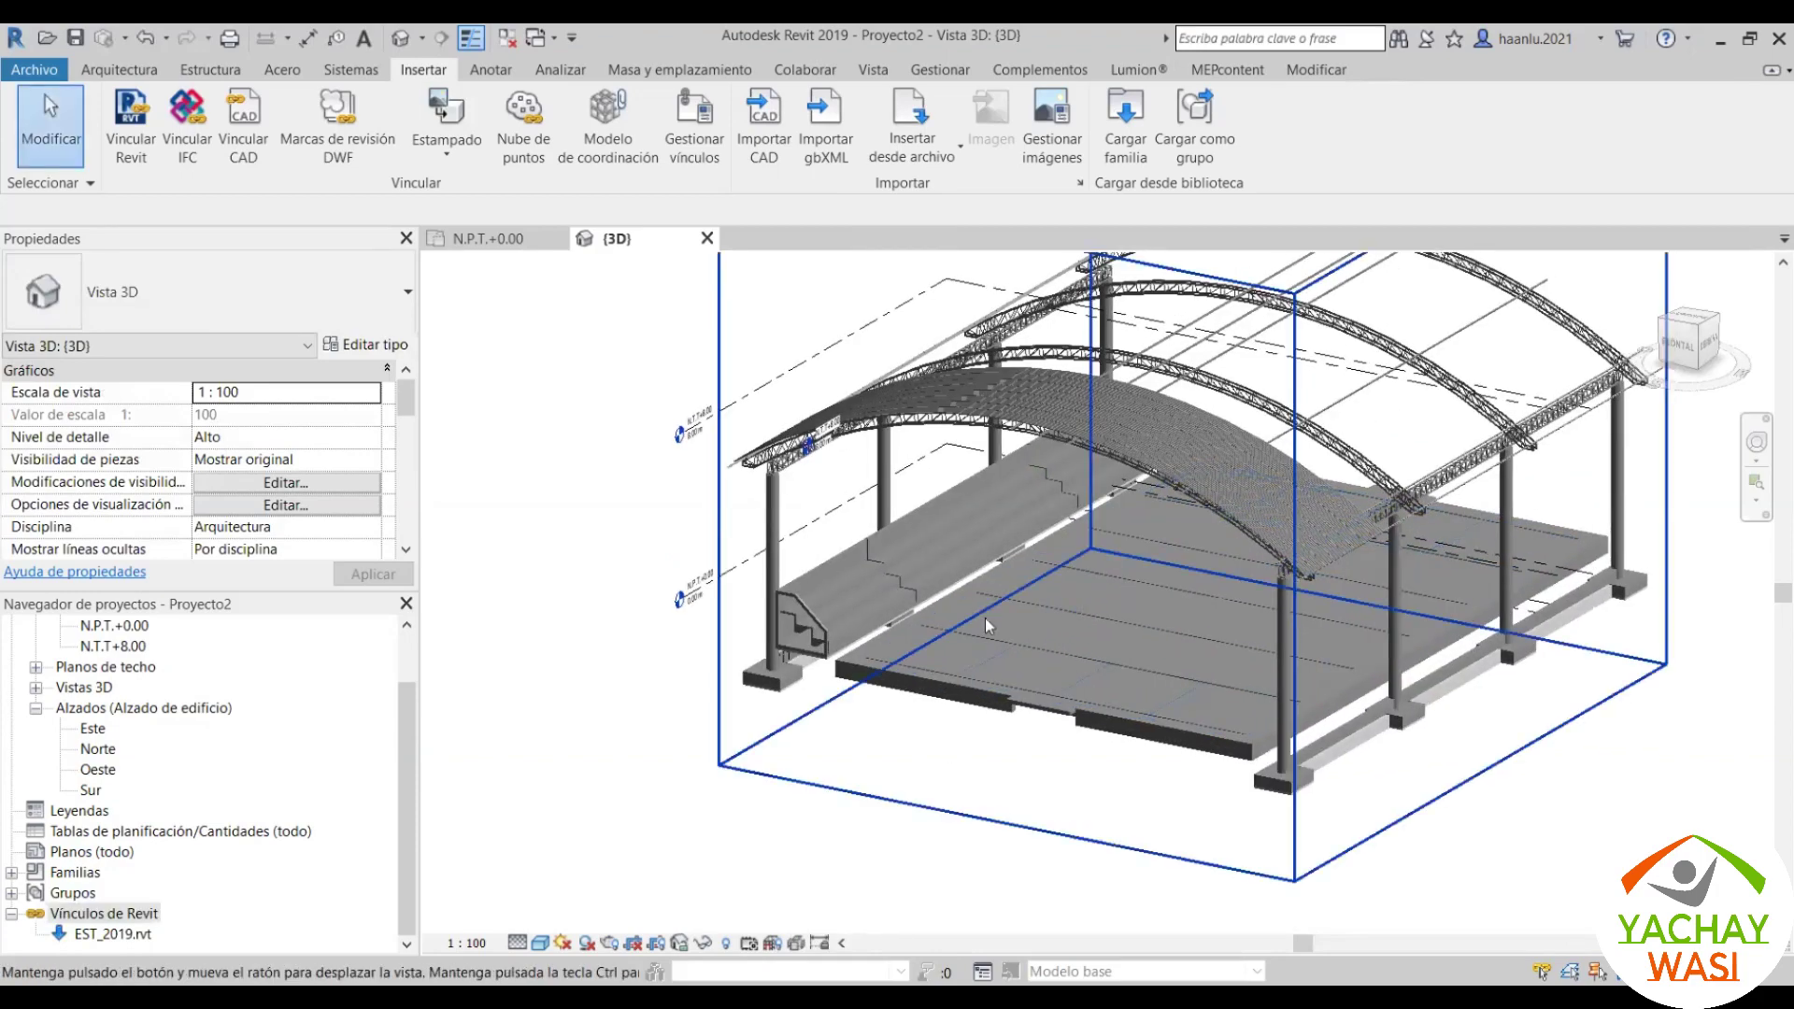
{"action": "scroll", "coordinate": [1071, 715], "scroll_direction": "up", "scroll_amount": 2}
{"action": "left_click", "coordinate": [1084, 710]}
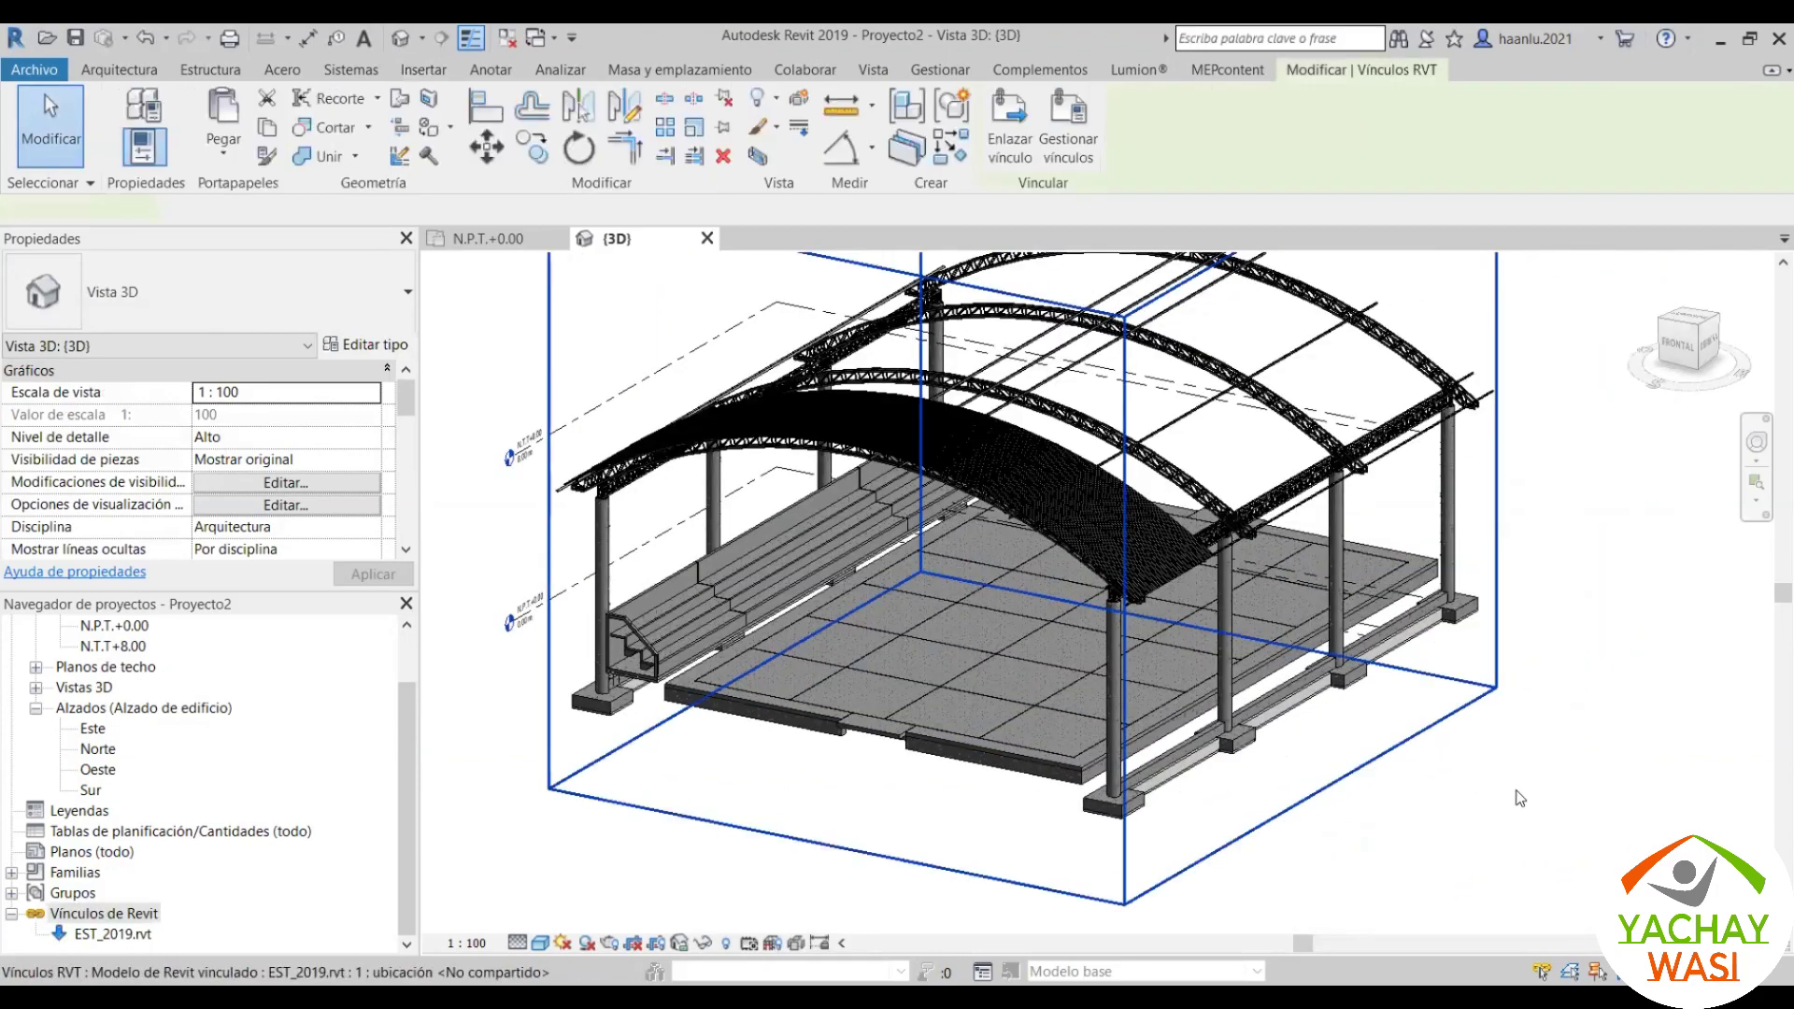
{"action": "key", "text": "Escape"}
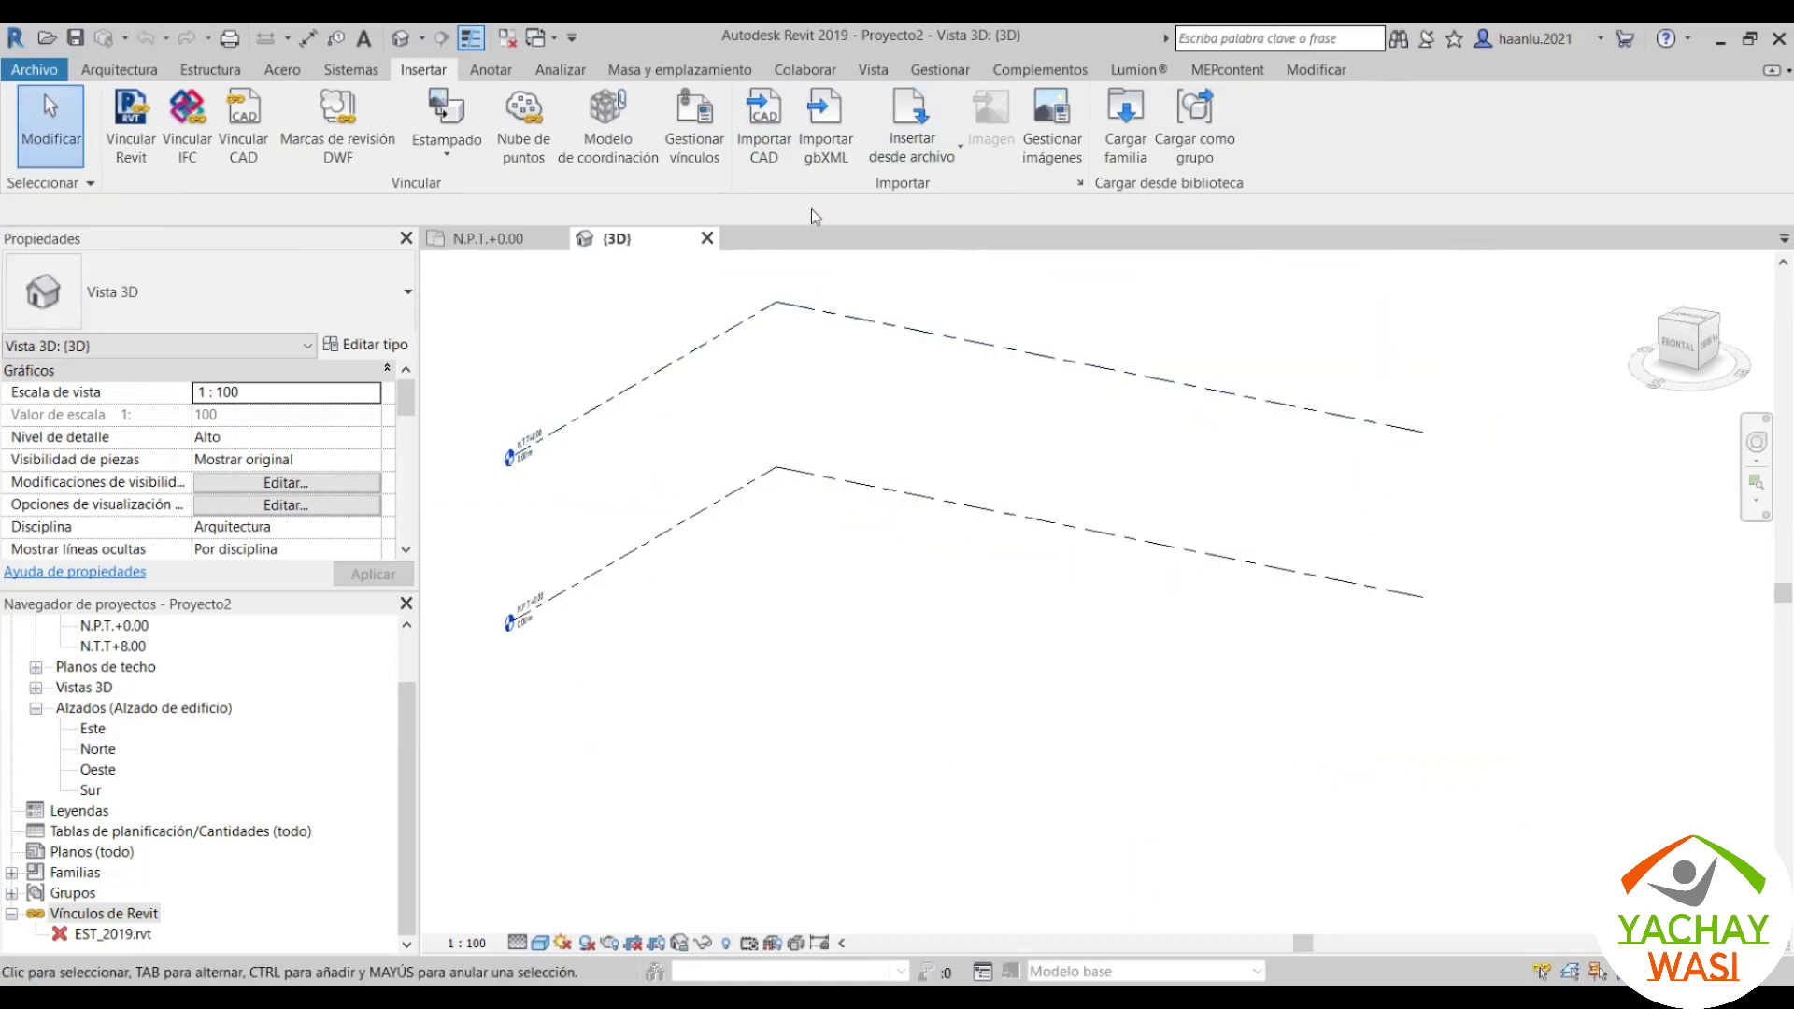
Step: Check the Revit Links tab in Visibility/Graphics, then try reloading from Manage Links
{"action": "key", "text": "v"}
{"action": "key", "text": "v"}
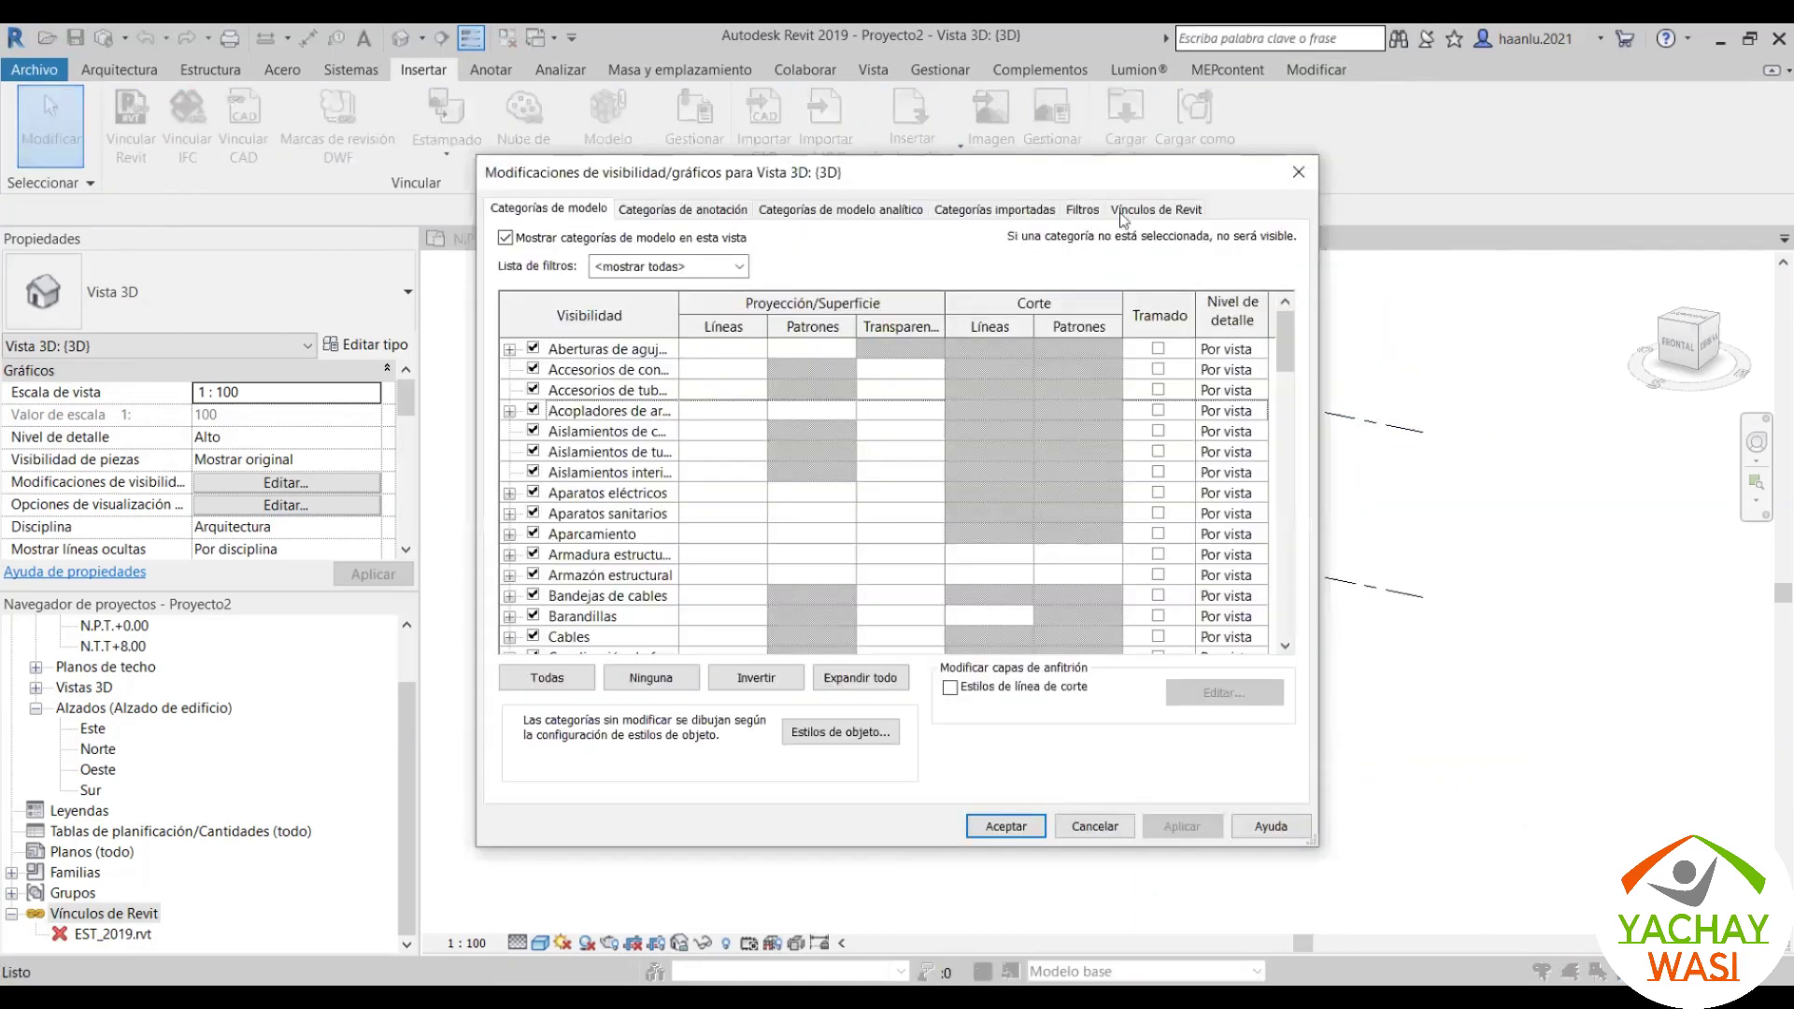
{"action": "left_click", "coordinate": [1155, 207]}
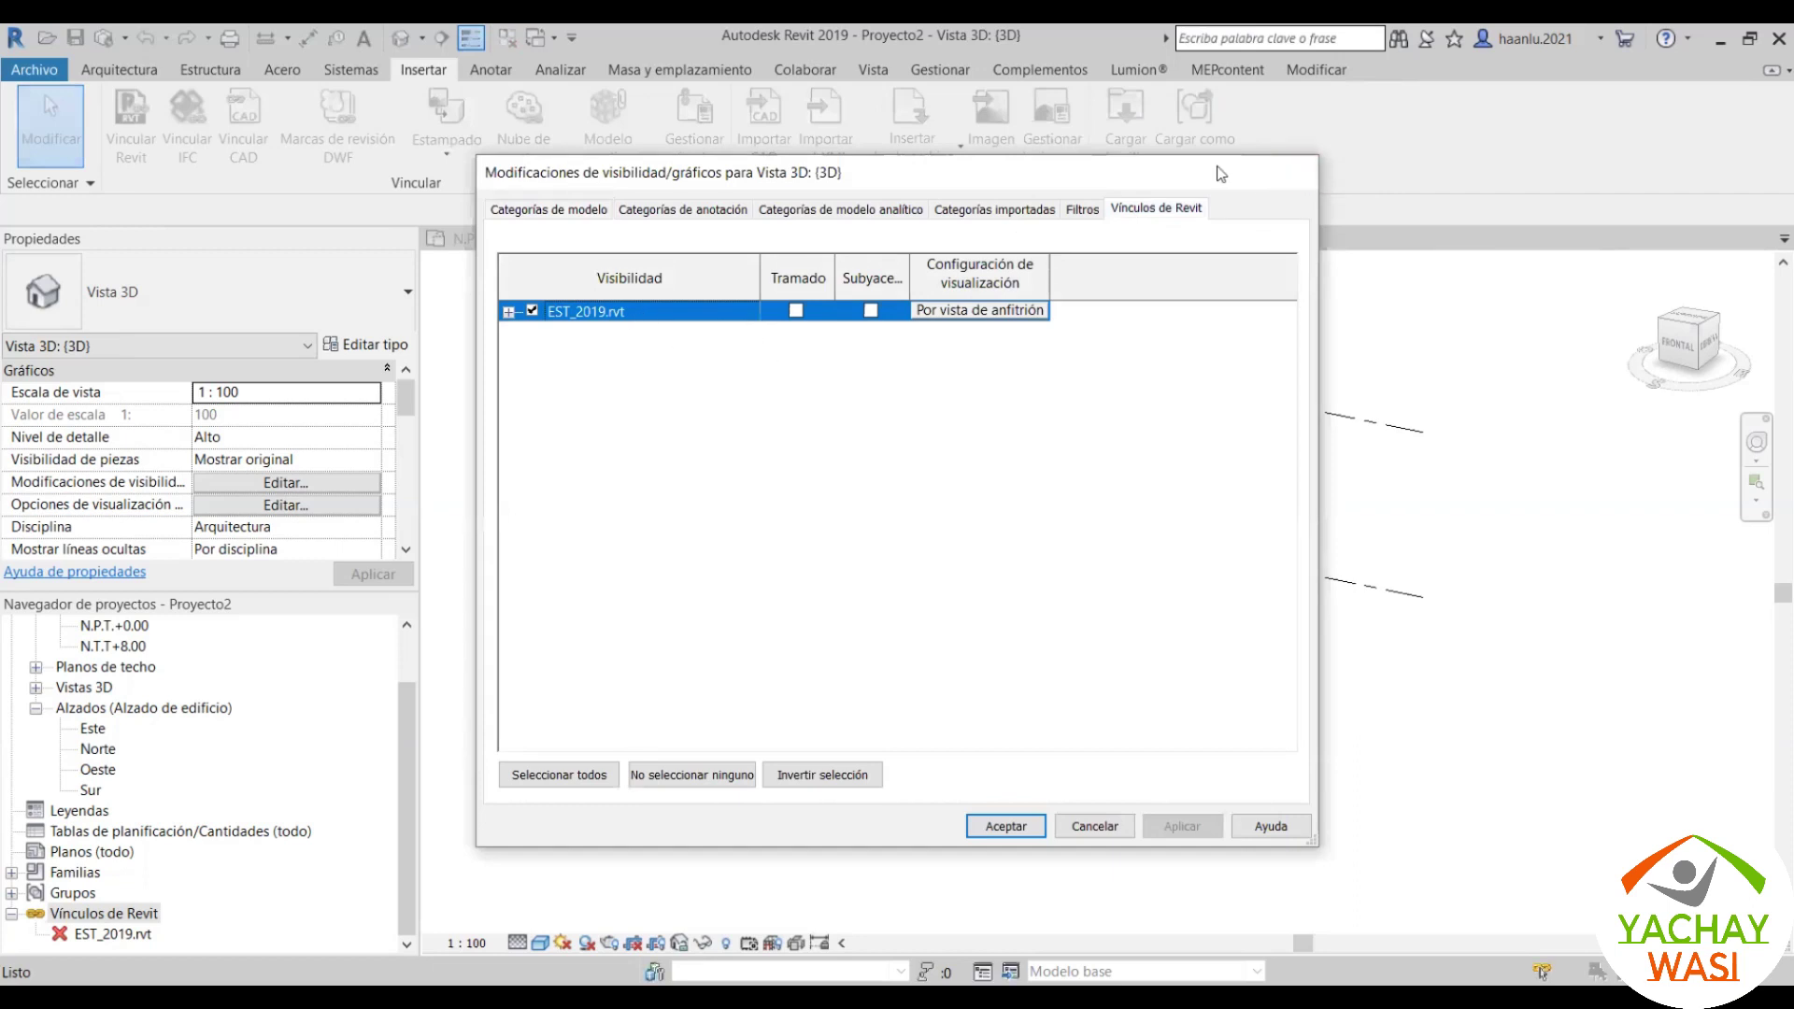
{"action": "key", "text": "Return"}
{"action": "left_click", "coordinate": [940, 69]}
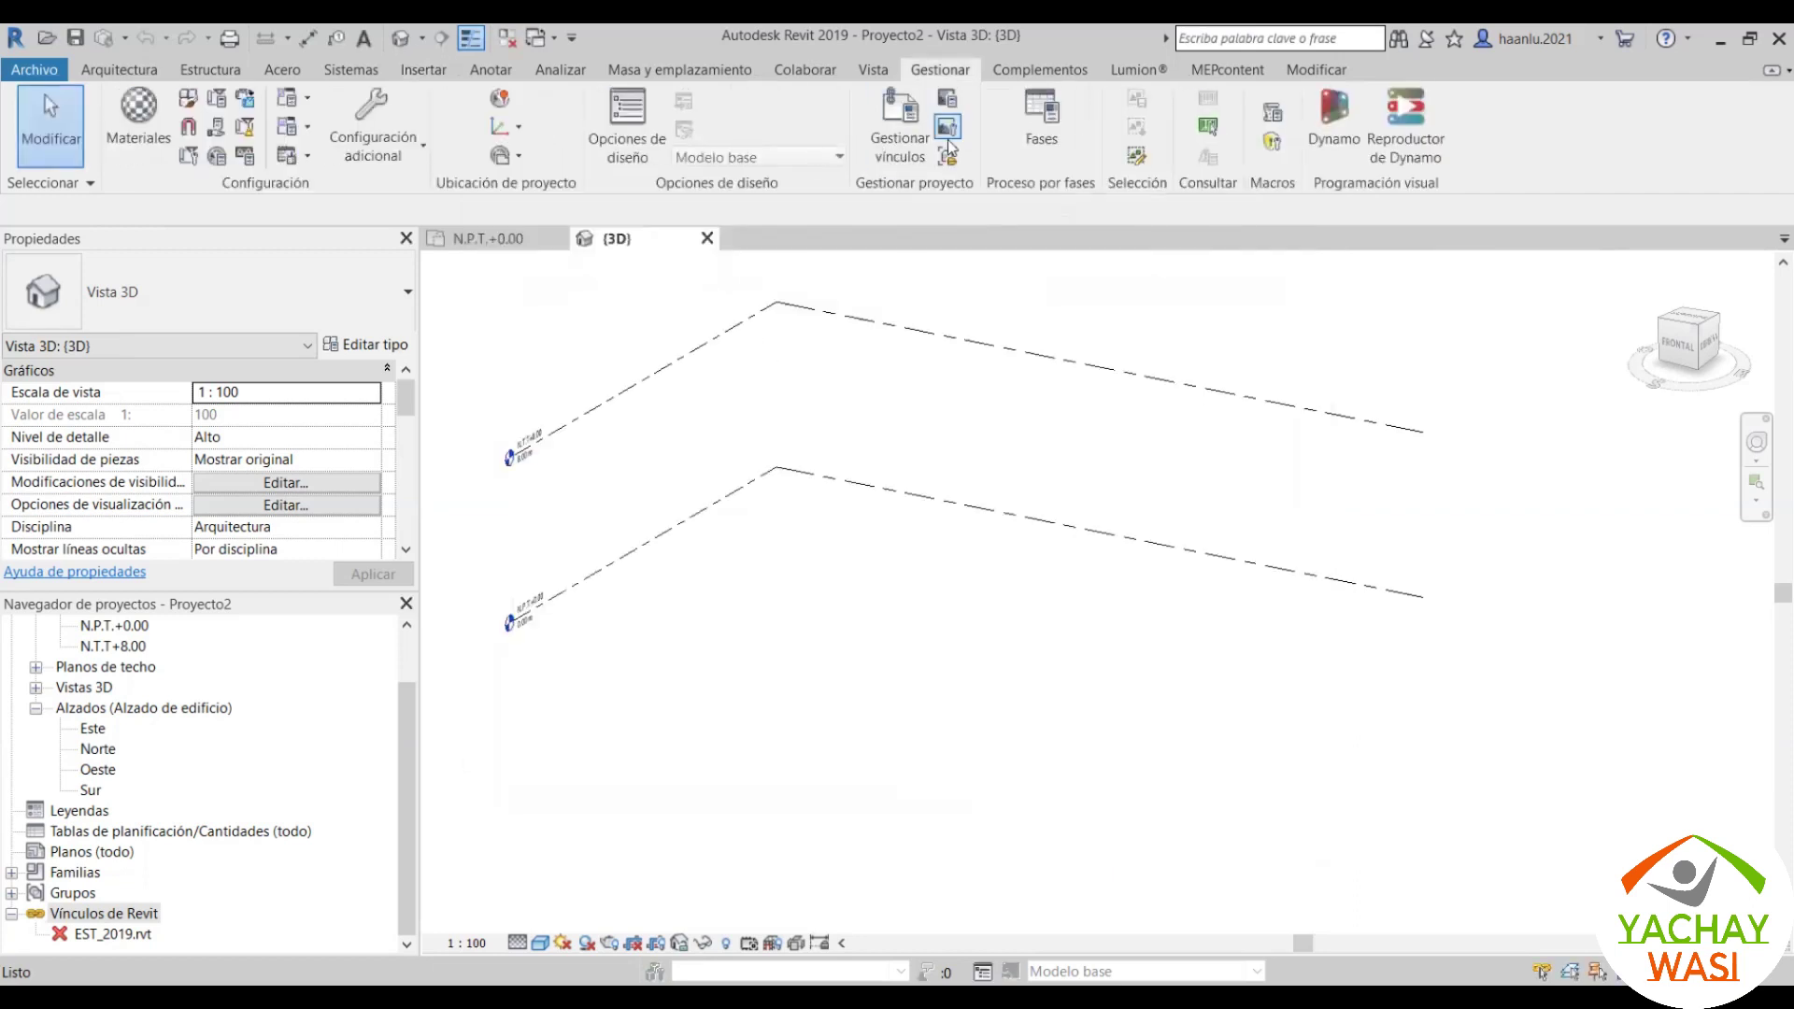
{"action": "left_click", "coordinate": [883, 152]}
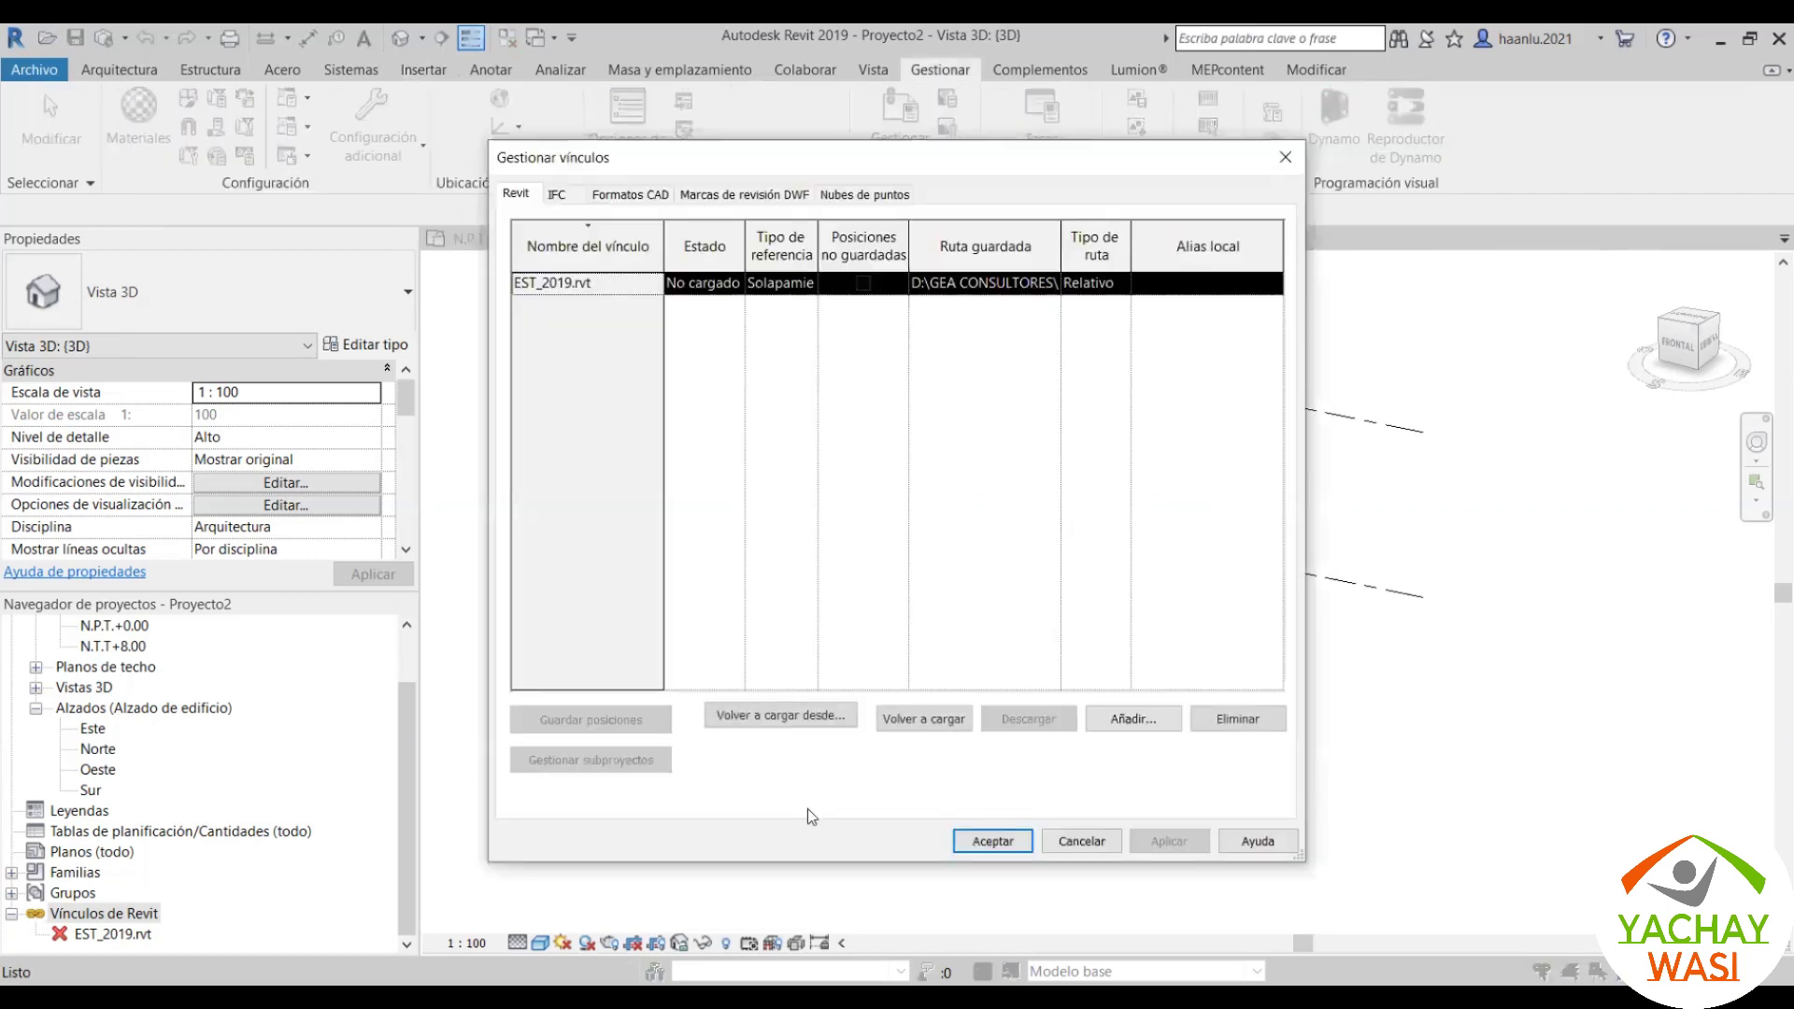
{"action": "left_click", "coordinate": [885, 720]}
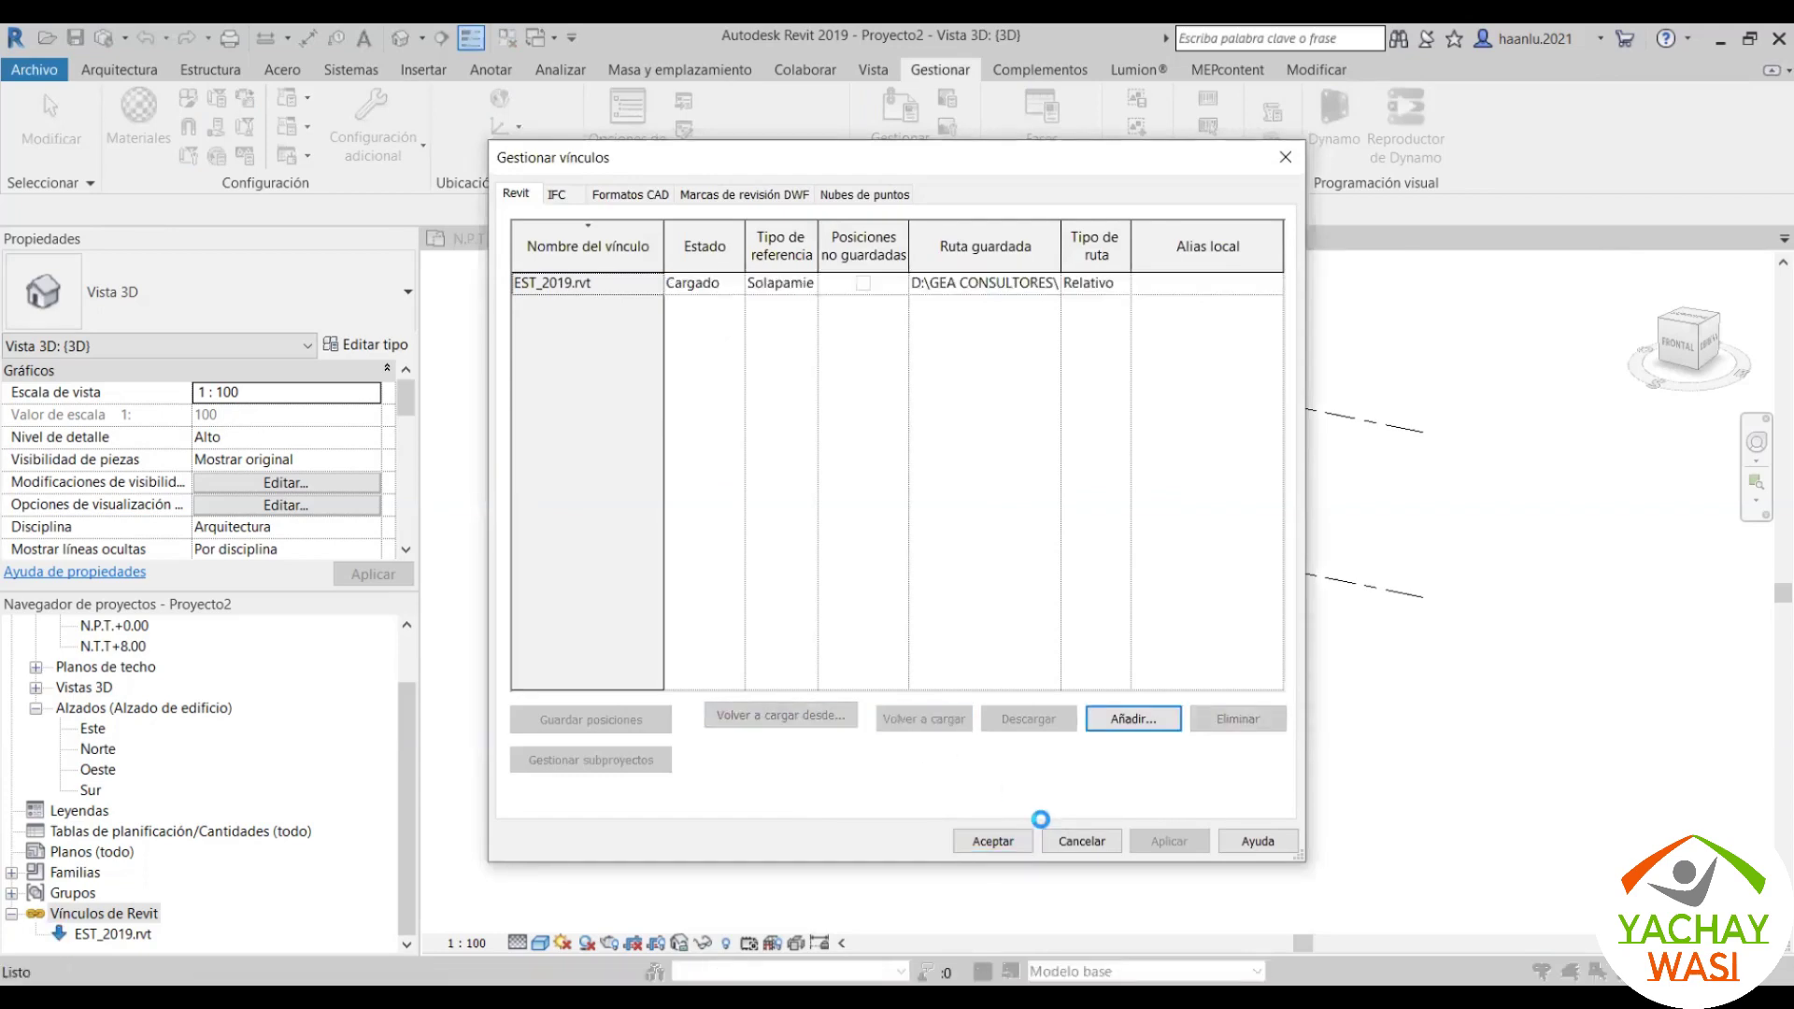
{"action": "key", "text": "Return"}
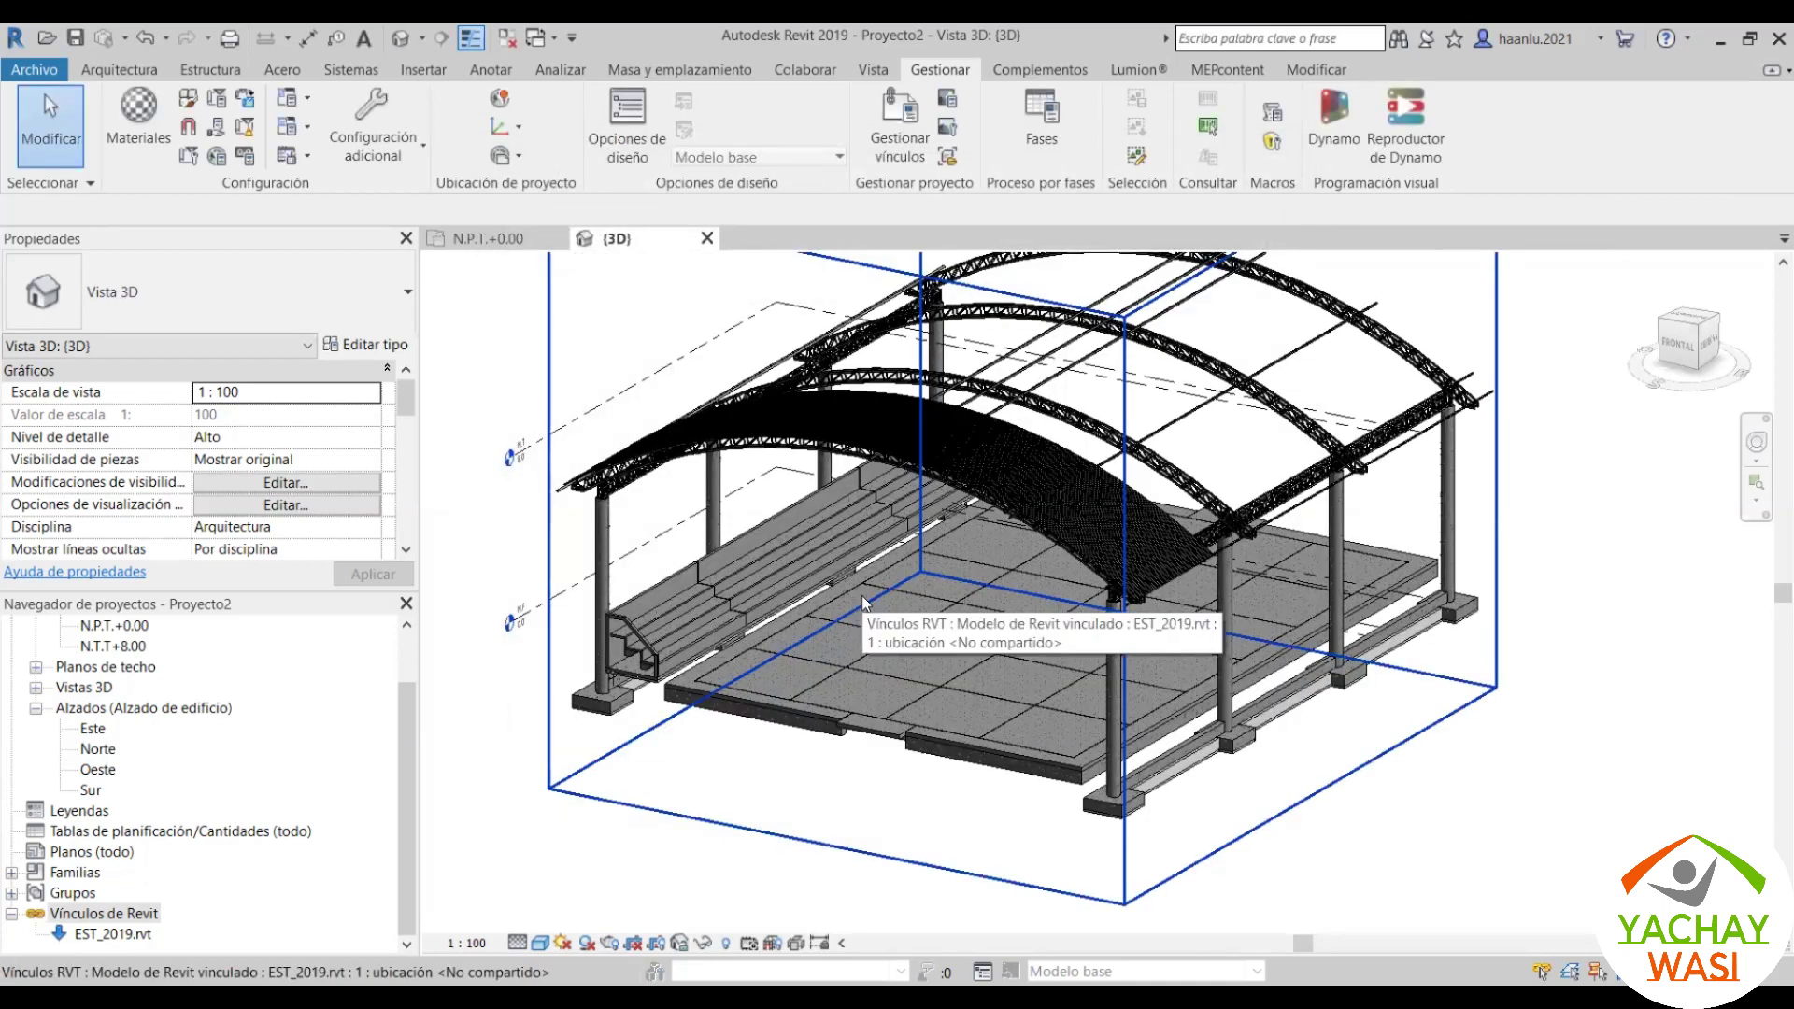
Step: Select EST_2019.rvt in Manage Links, reload it and confirm with Aceptar
{"action": "left_click", "coordinate": [897, 160]}
{"action": "left_click", "coordinate": [549, 290]}
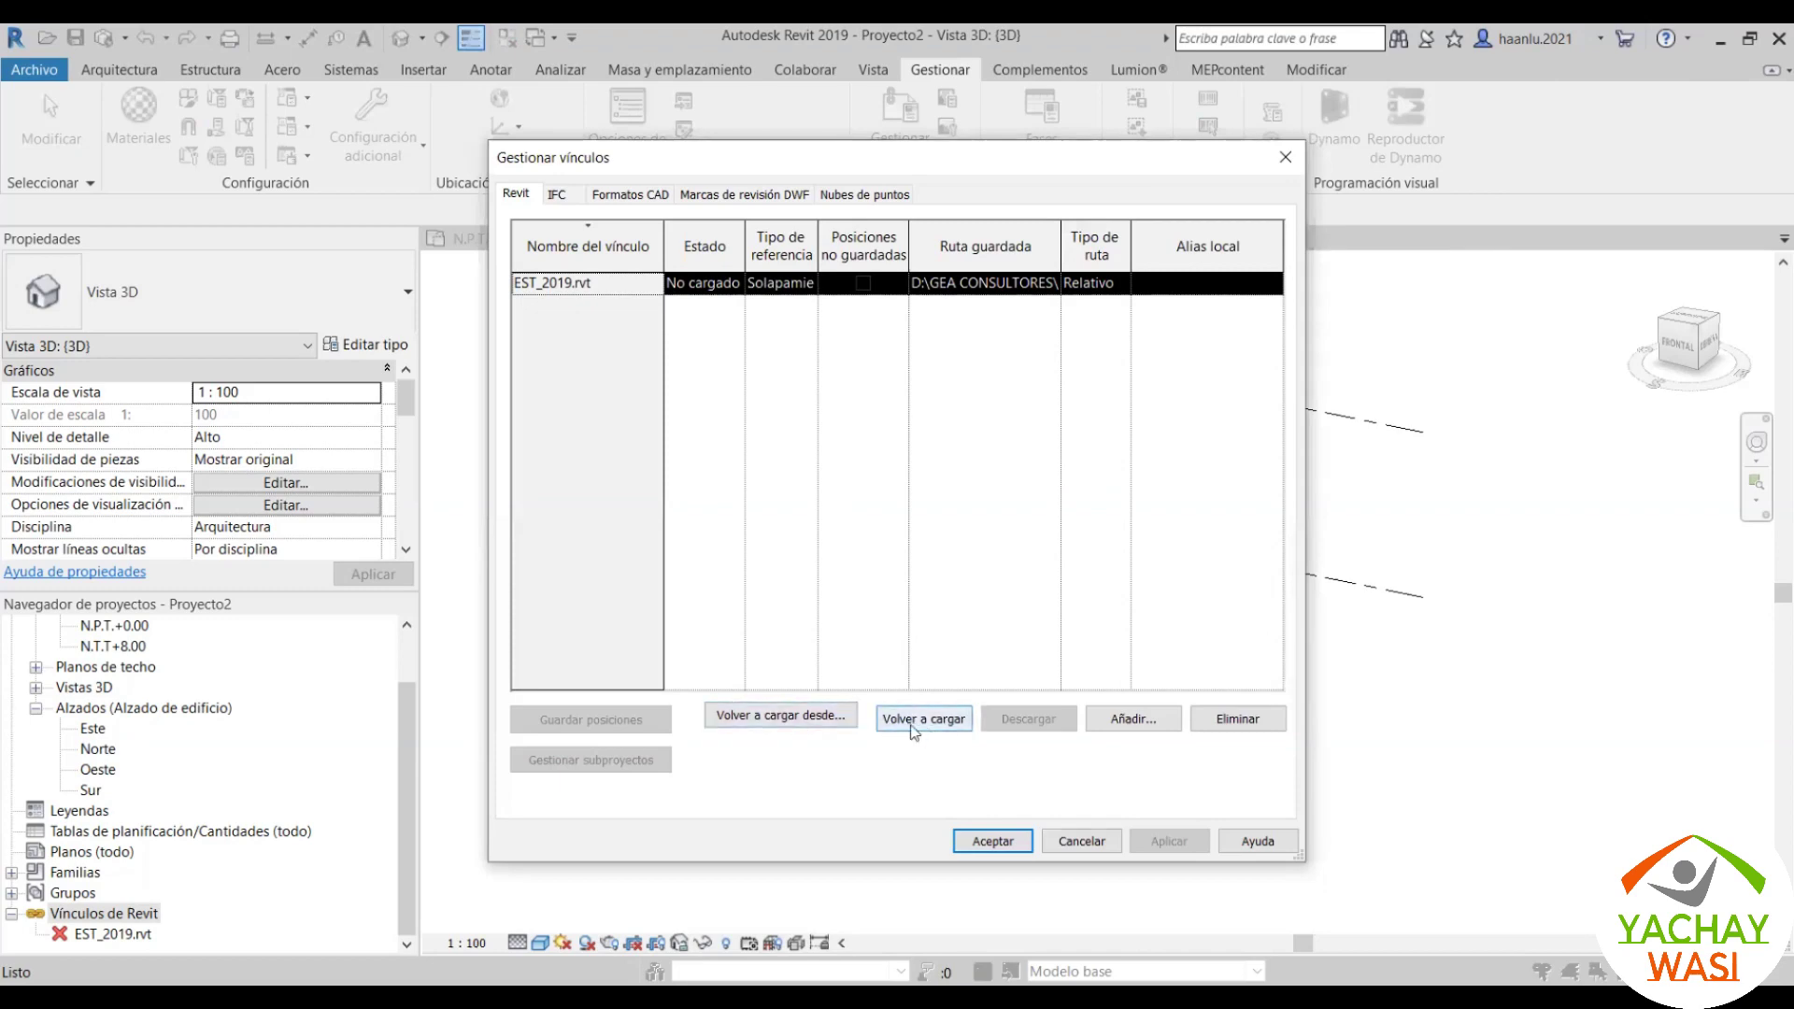
{"action": "left_click", "coordinate": [913, 728]}
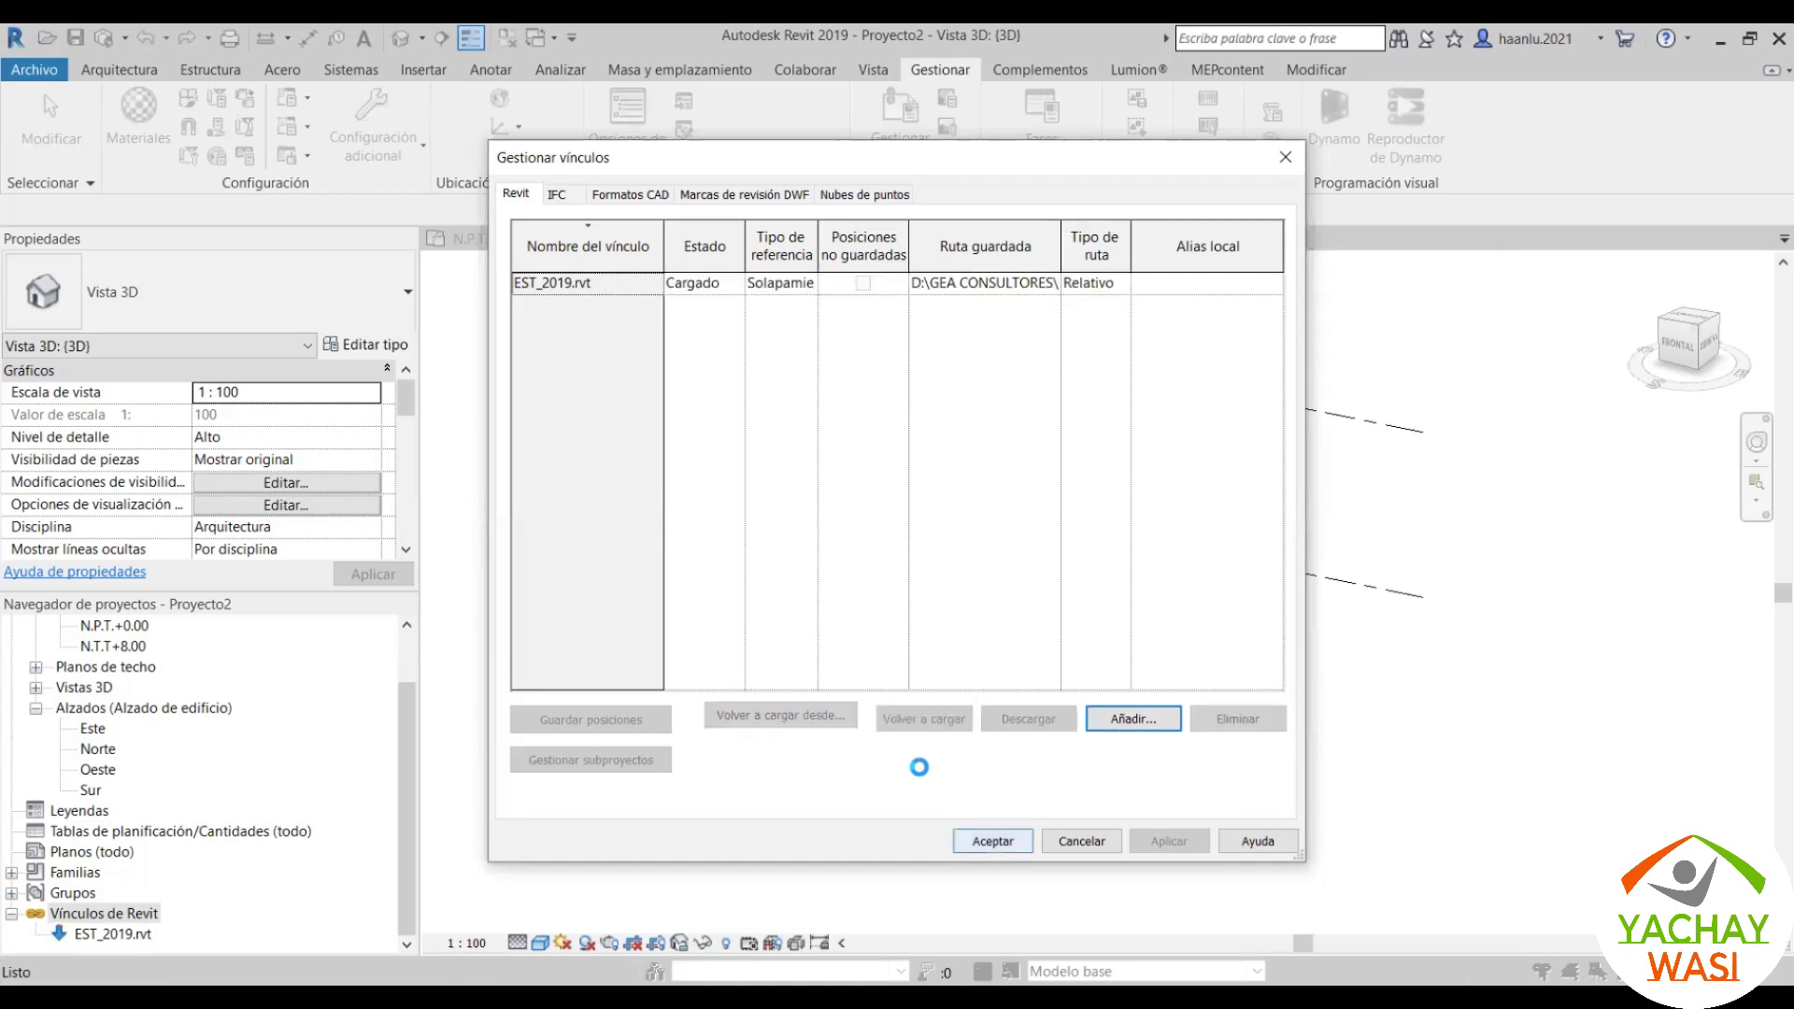
{"action": "left_click", "coordinate": [992, 840]}
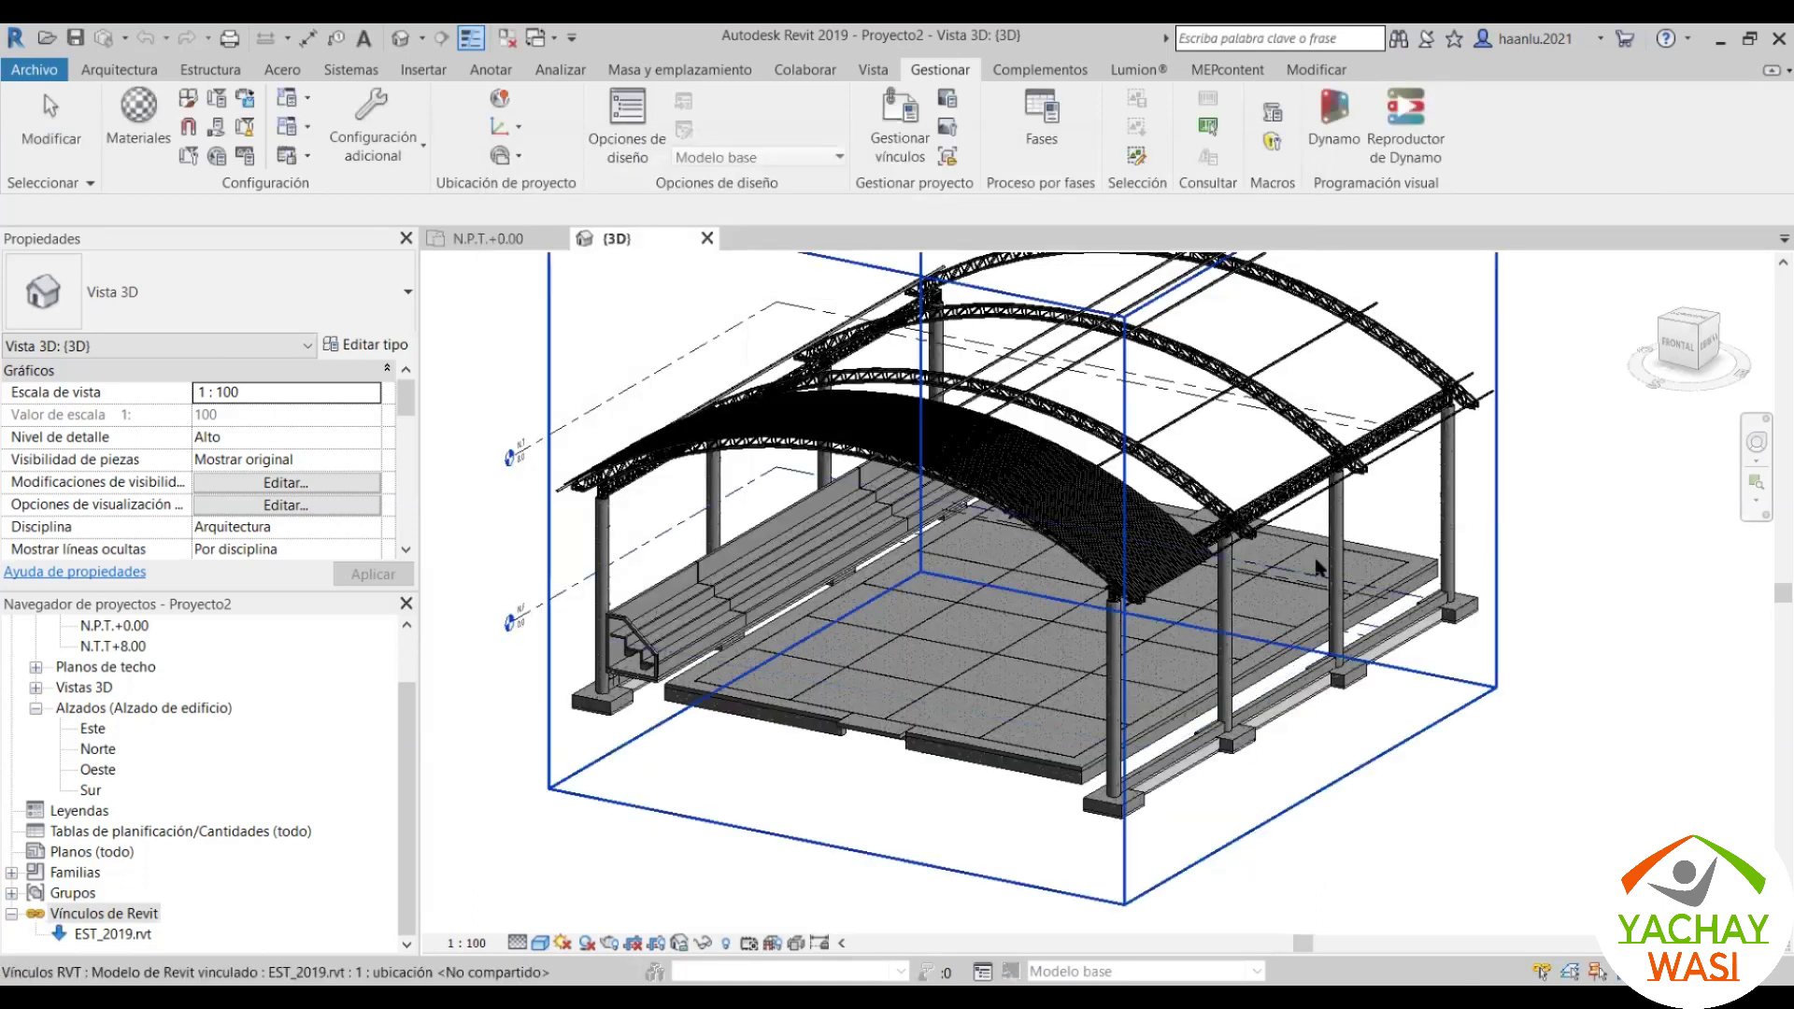
{"action": "left_click", "coordinate": [497, 238]}
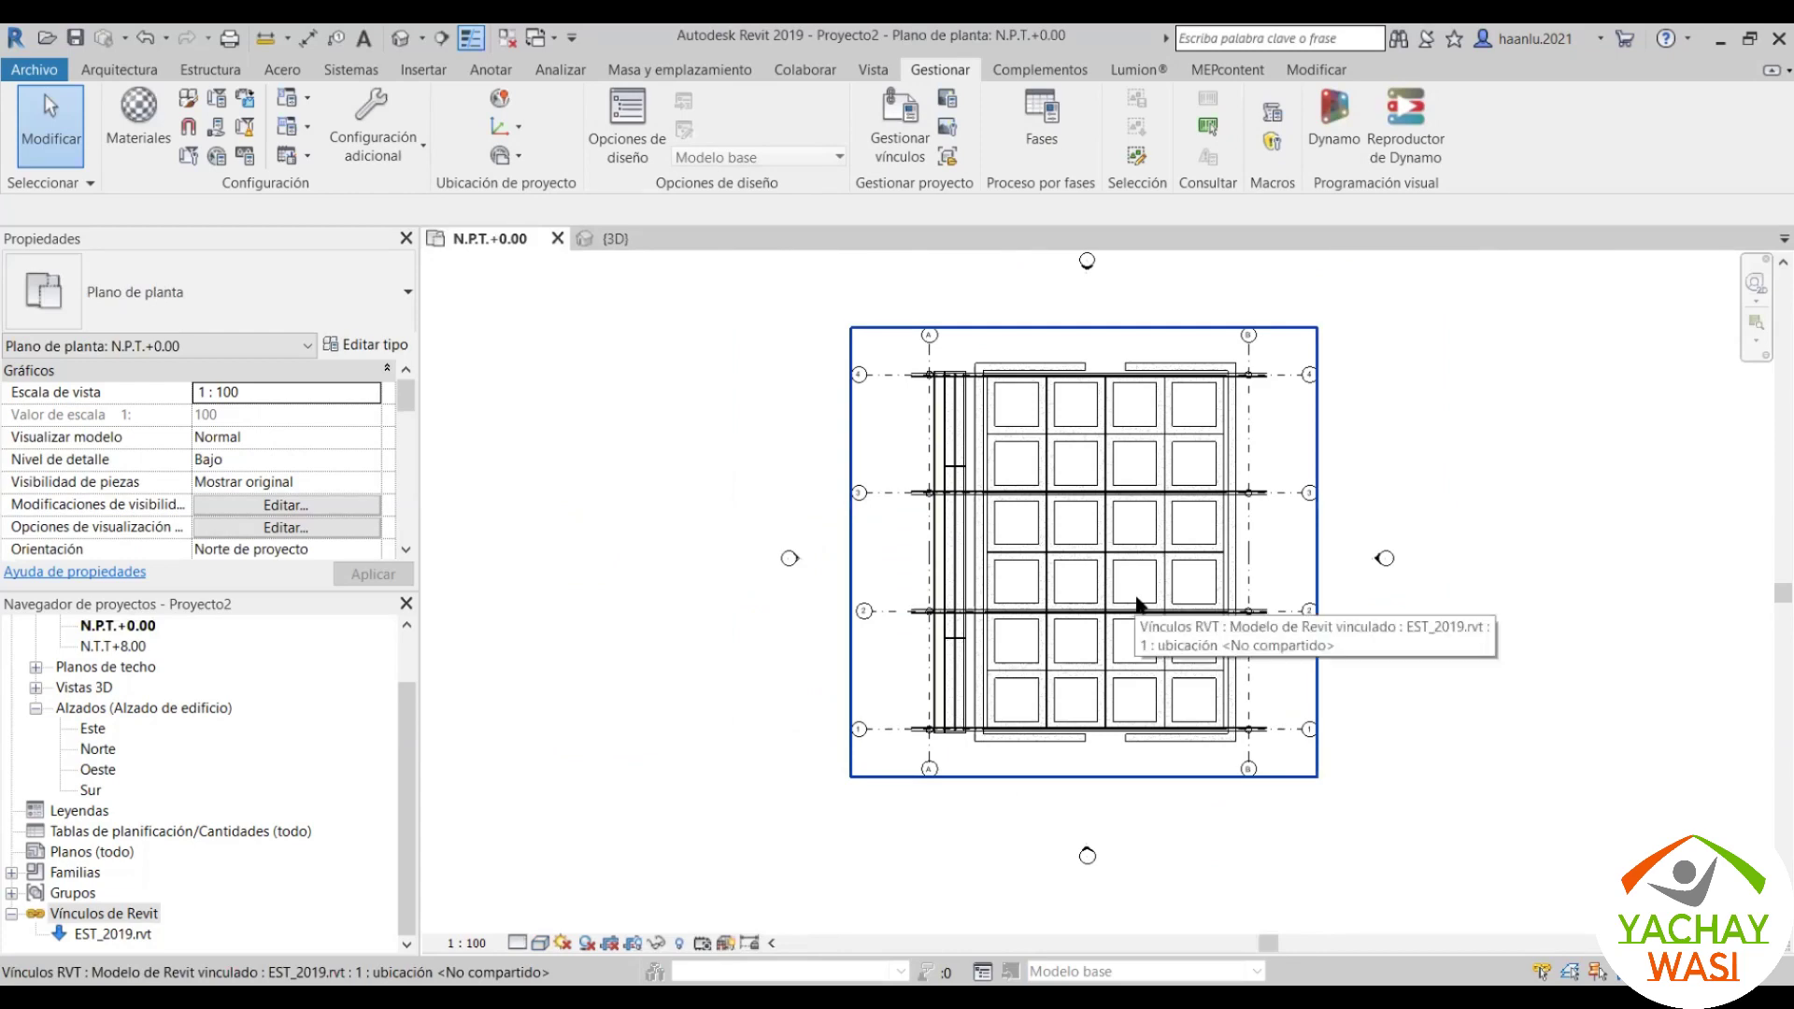
{"action": "scroll", "coordinate": [981, 589], "scroll_direction": "up", "scroll_amount": 2}
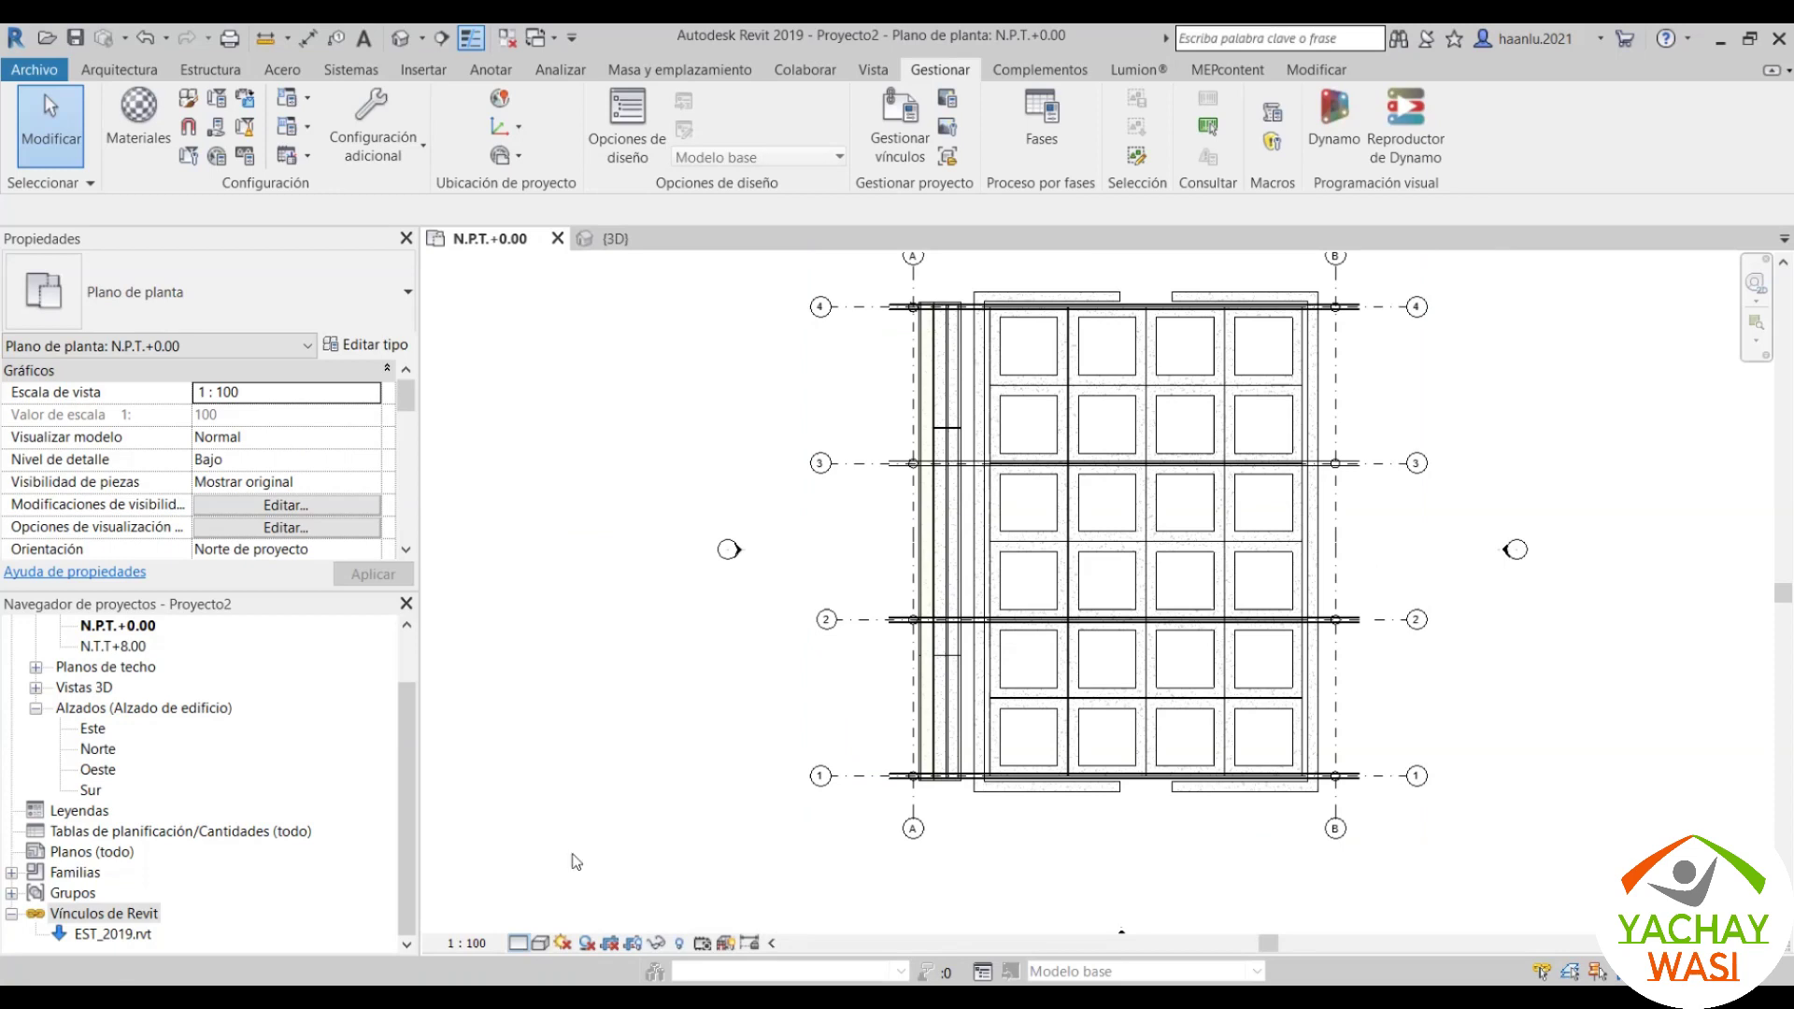
{"action": "middle_click_drag", "start_coordinate": [1084, 569], "coordinate": [890, 594]}
{"action": "scroll", "coordinate": [125, 657], "scroll_direction": "up", "scroll_amount": 1}
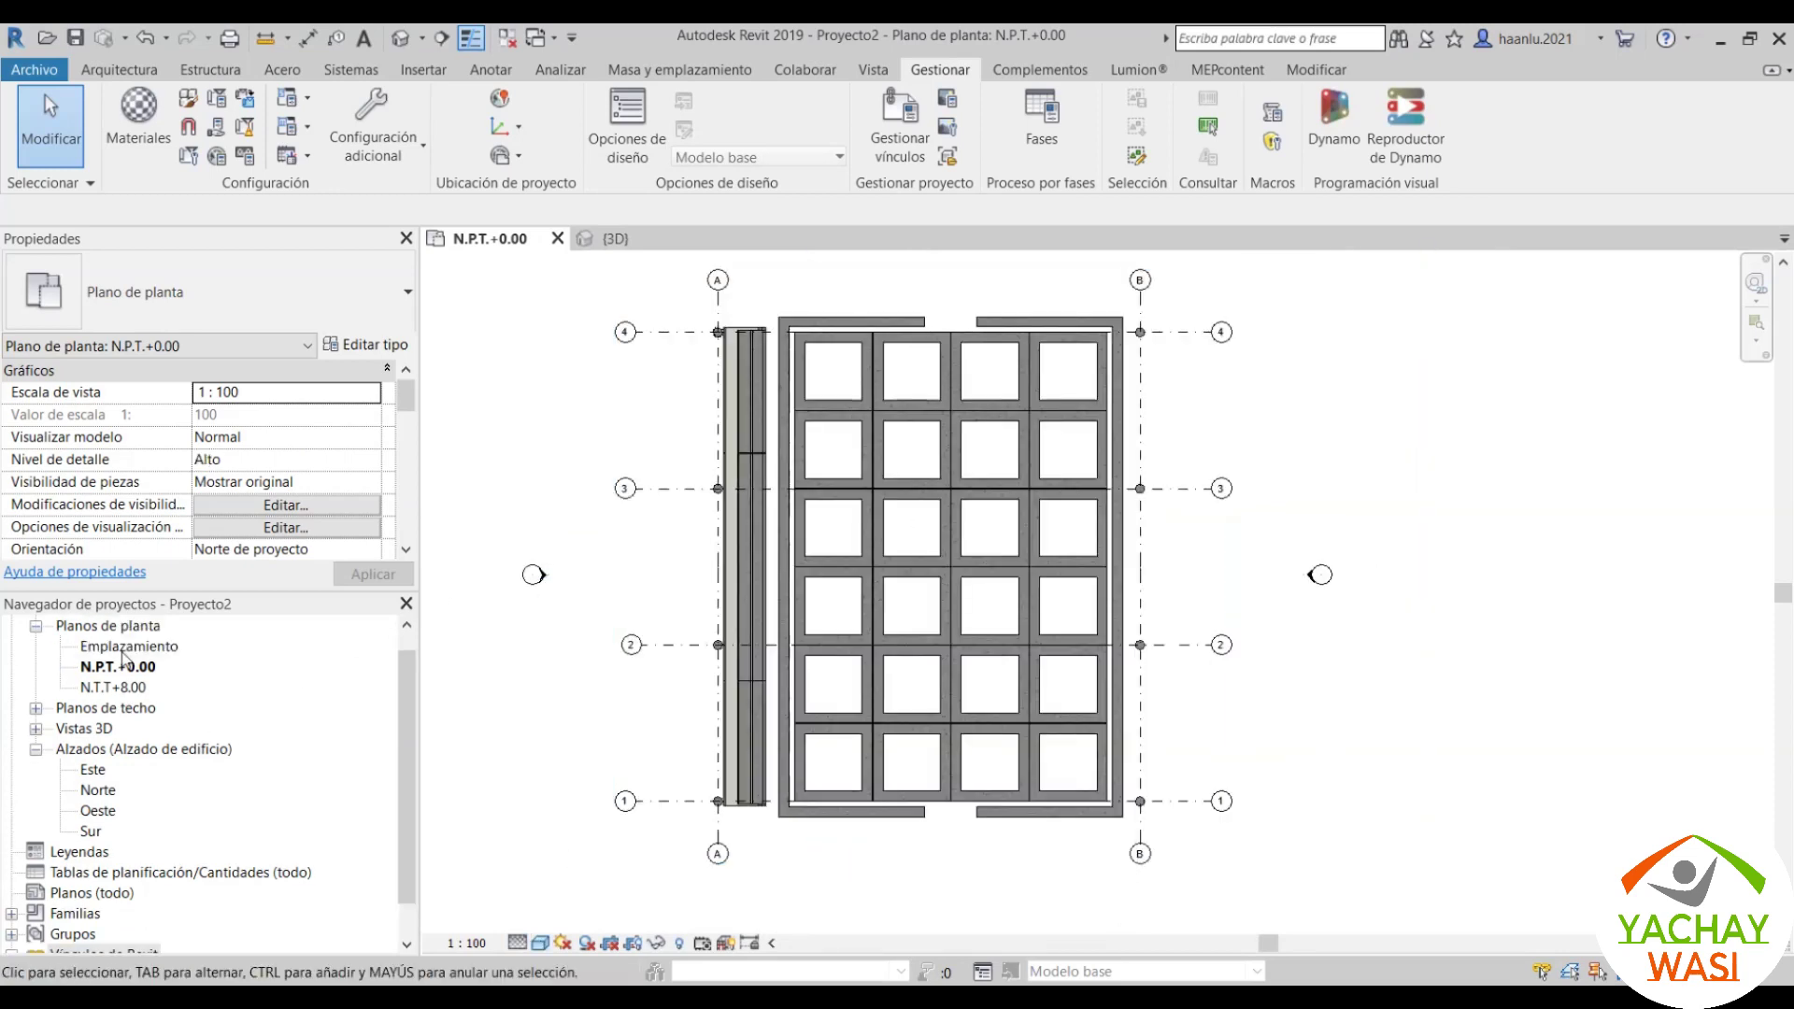
{"action": "scroll", "coordinate": [125, 657], "scroll_direction": "up", "scroll_amount": 1}
{"action": "scroll", "coordinate": [306, 502], "scroll_direction": "down", "scroll_amount": 3}
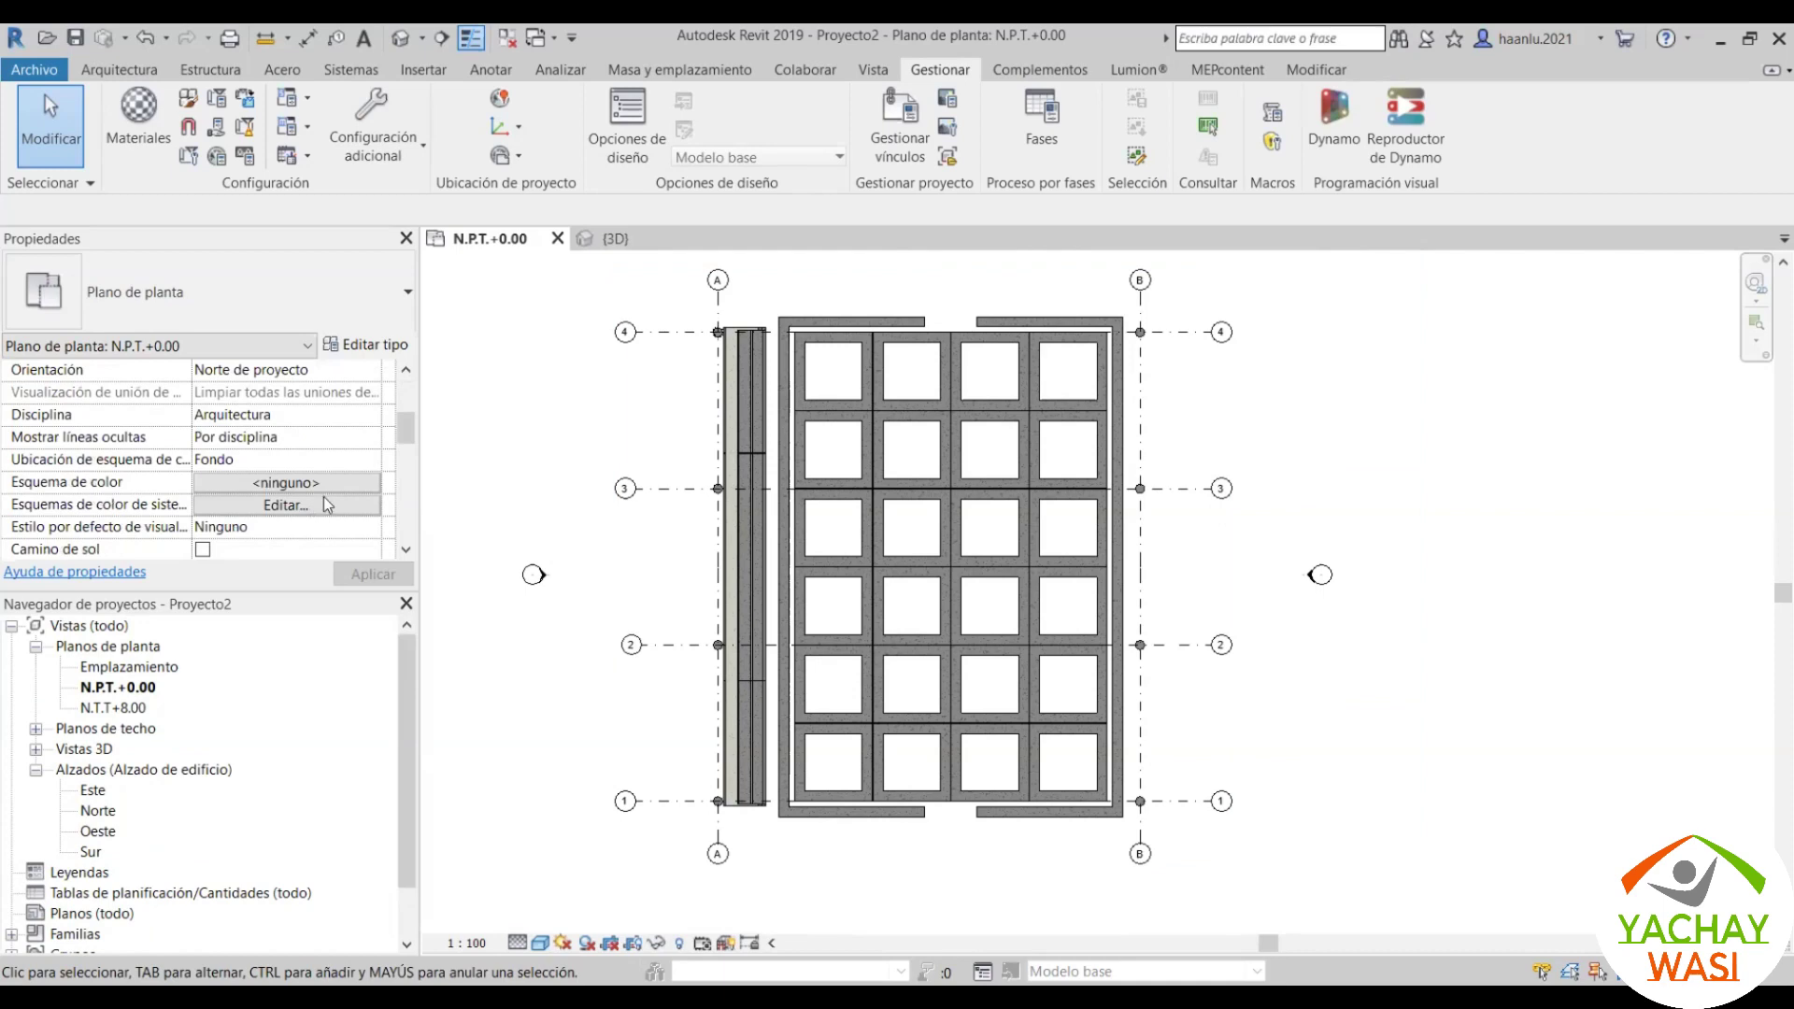
{"action": "scroll", "coordinate": [325, 500], "scroll_direction": "down", "scroll_amount": 1}
{"action": "left_click", "coordinate": [374, 462]}
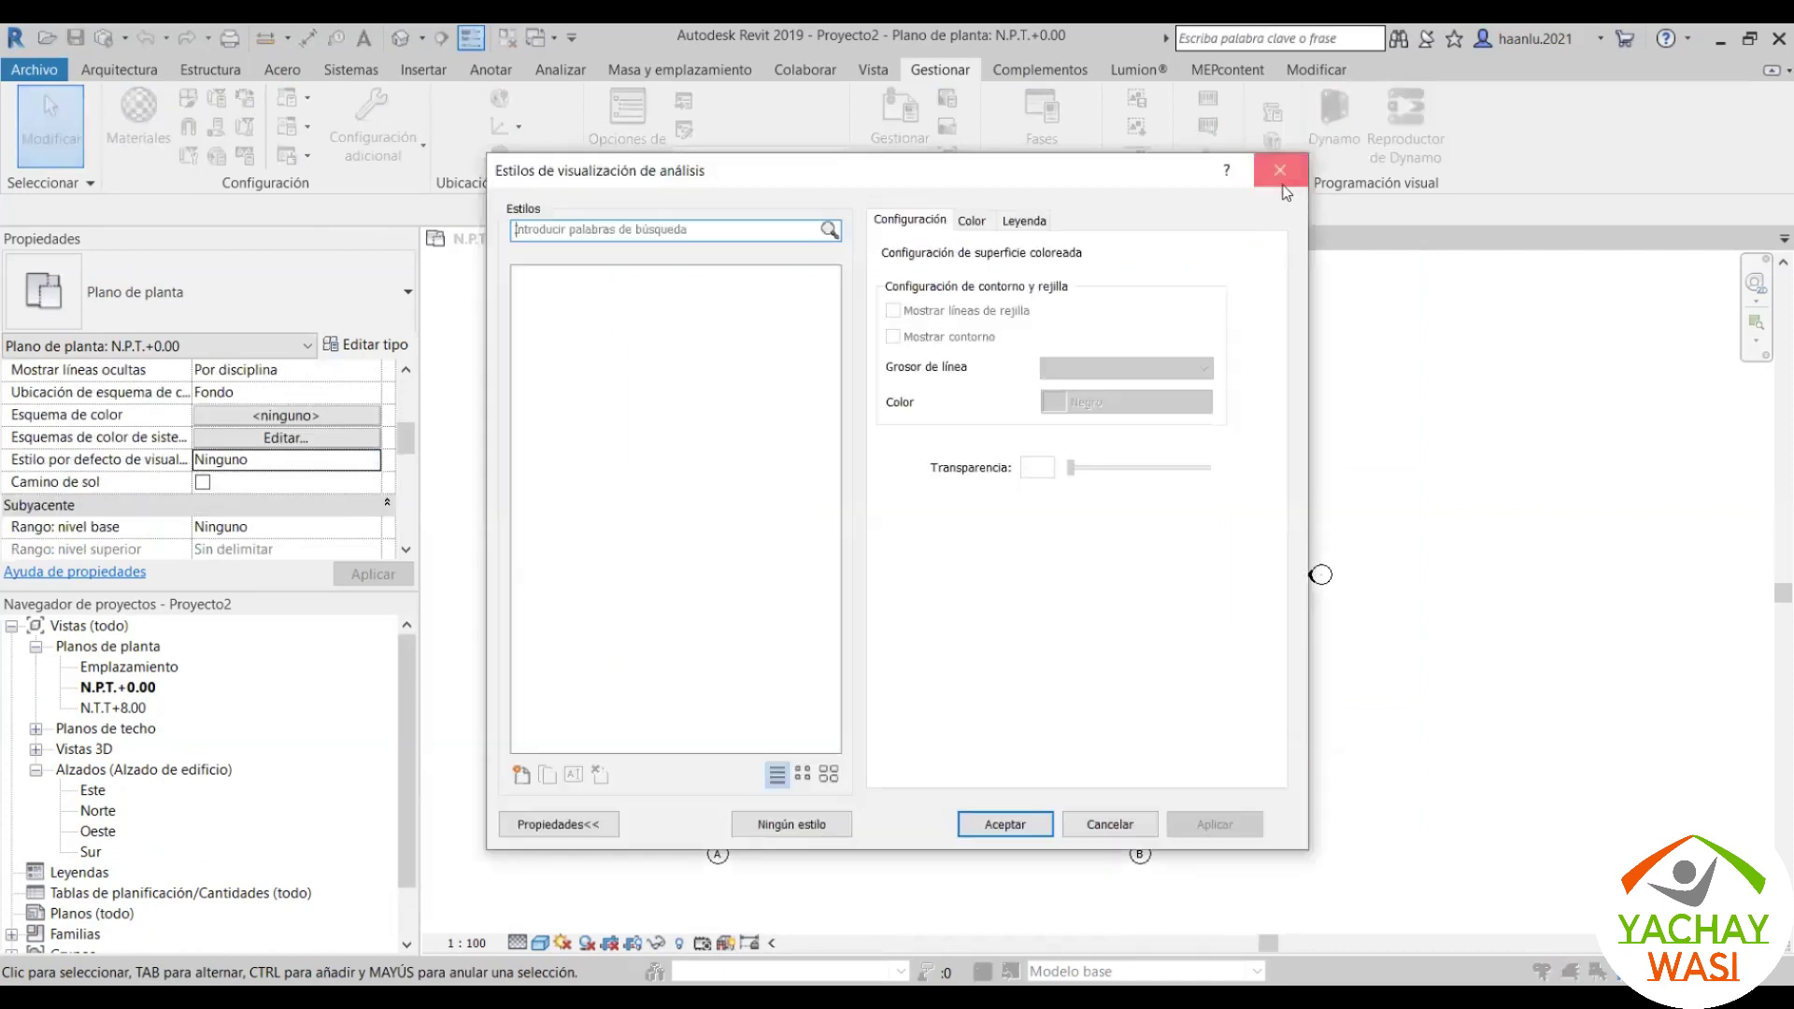
{"action": "left_click", "coordinate": [1282, 183]}
{"action": "scroll", "coordinate": [313, 432], "scroll_direction": "up", "scroll_amount": 1}
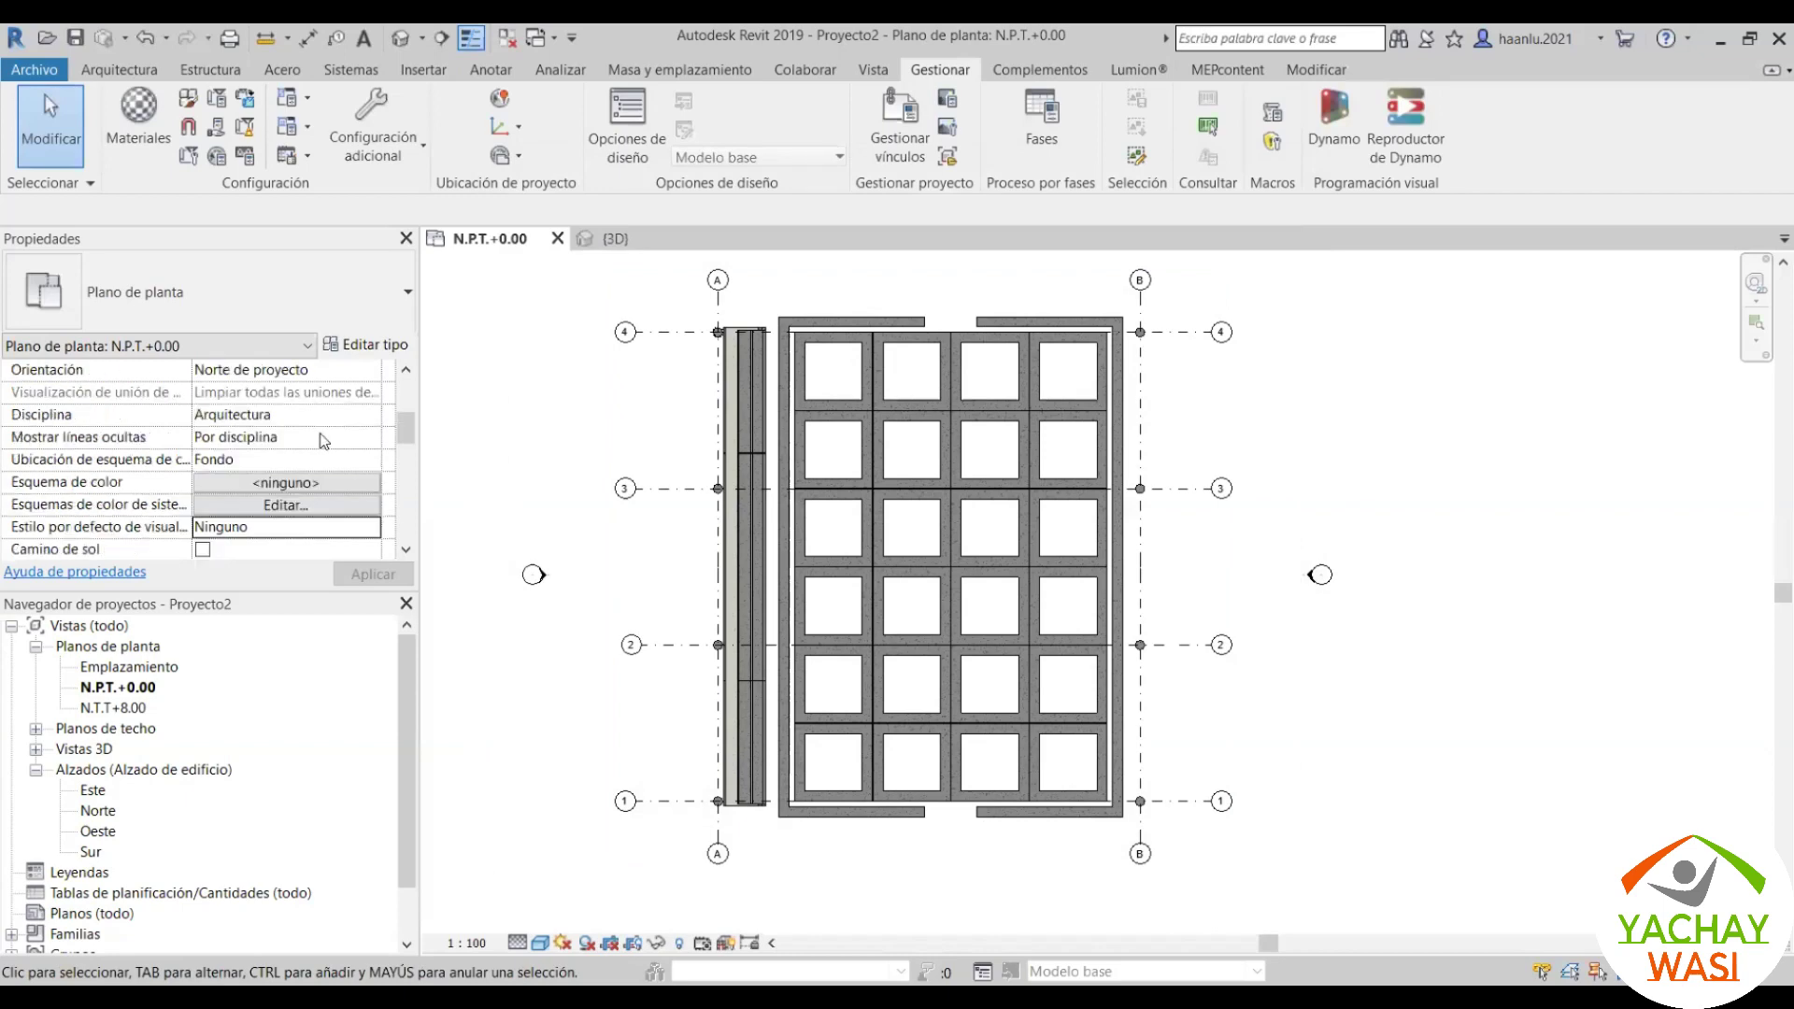
{"action": "scroll", "coordinate": [322, 439], "scroll_direction": "down", "scroll_amount": 2}
{"action": "scroll", "coordinate": [322, 439], "scroll_direction": "down", "scroll_amount": 2}
{"action": "left_click", "coordinate": [377, 396]}
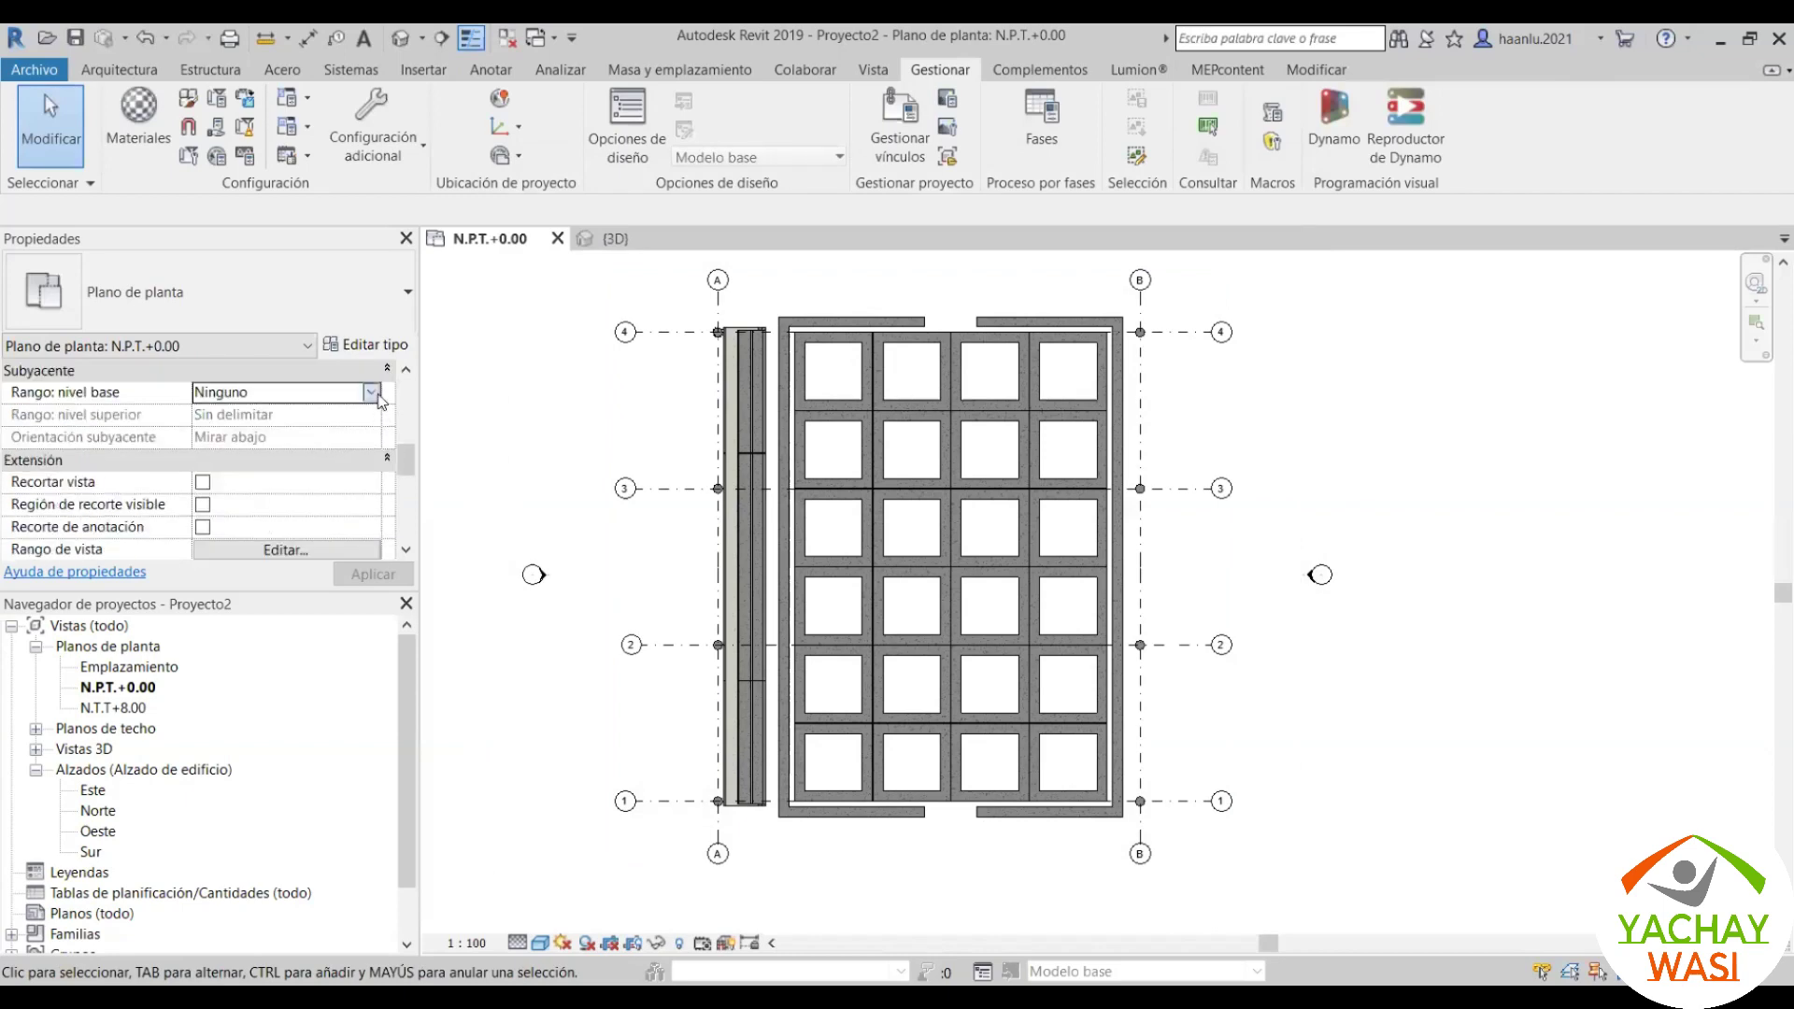
{"action": "left_click", "coordinate": [238, 437]}
{"action": "left_click", "coordinate": [373, 574]}
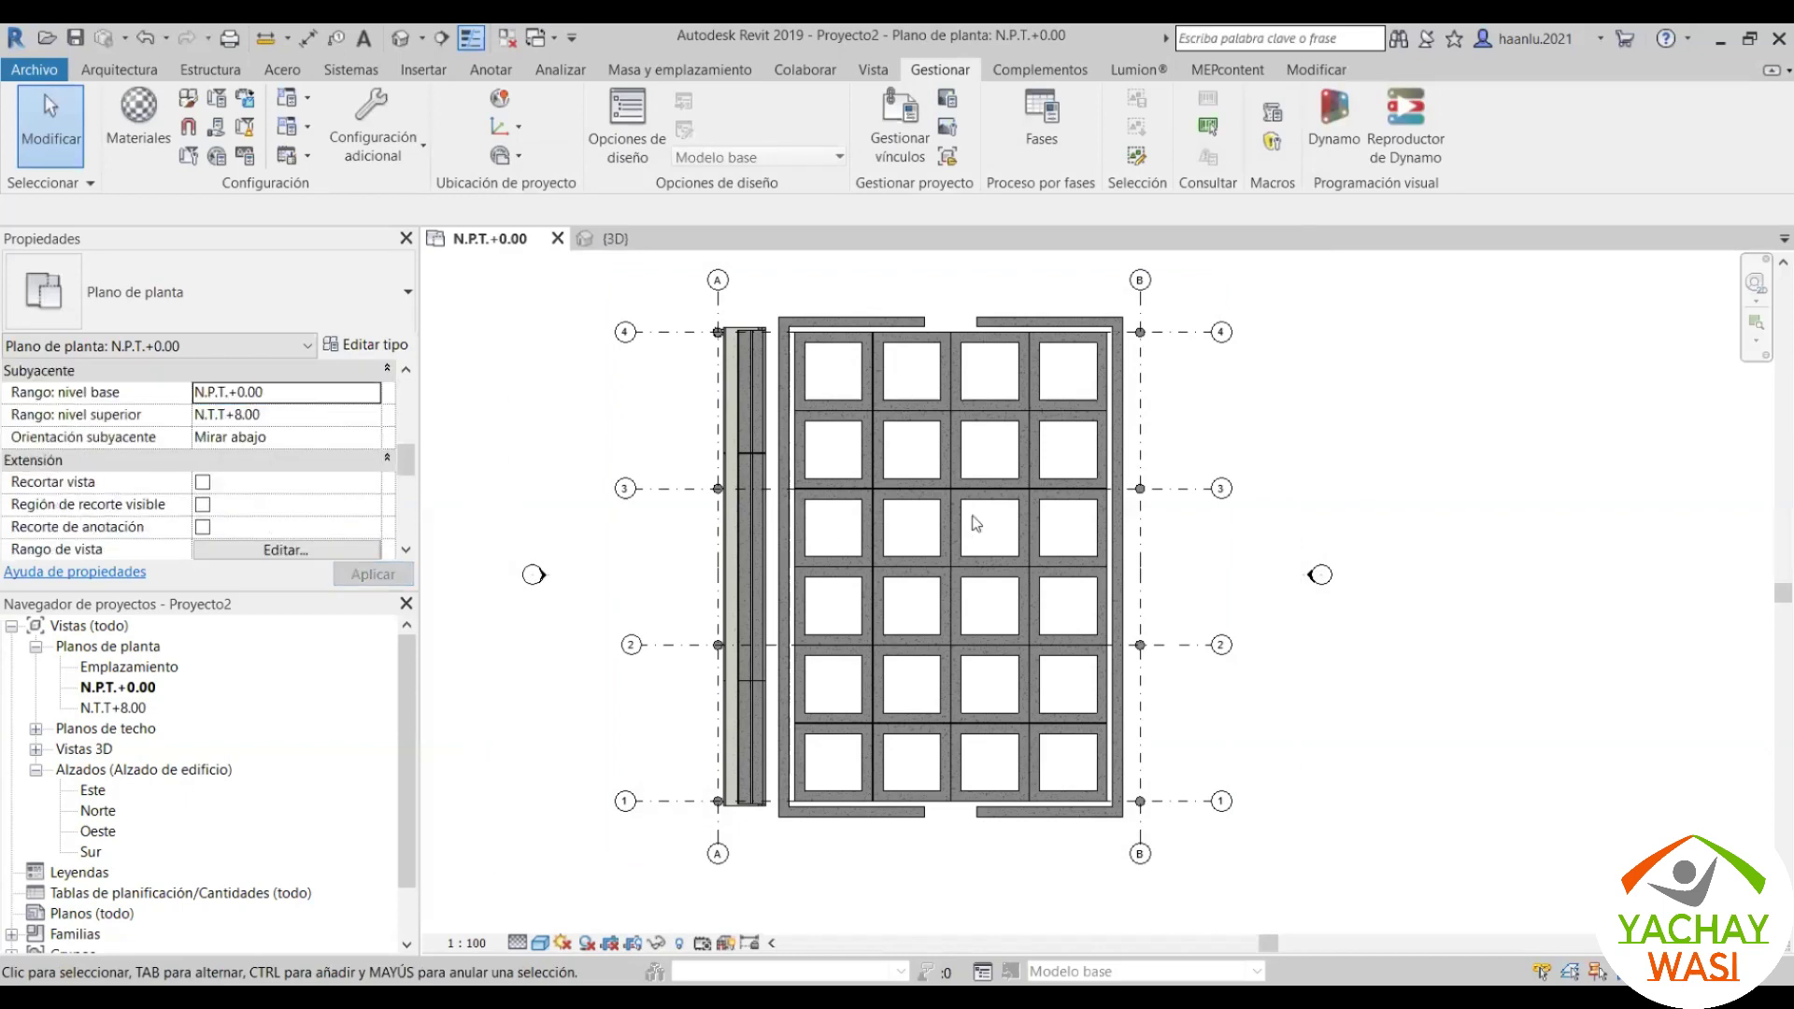
{"action": "left_click", "coordinate": [368, 418]}
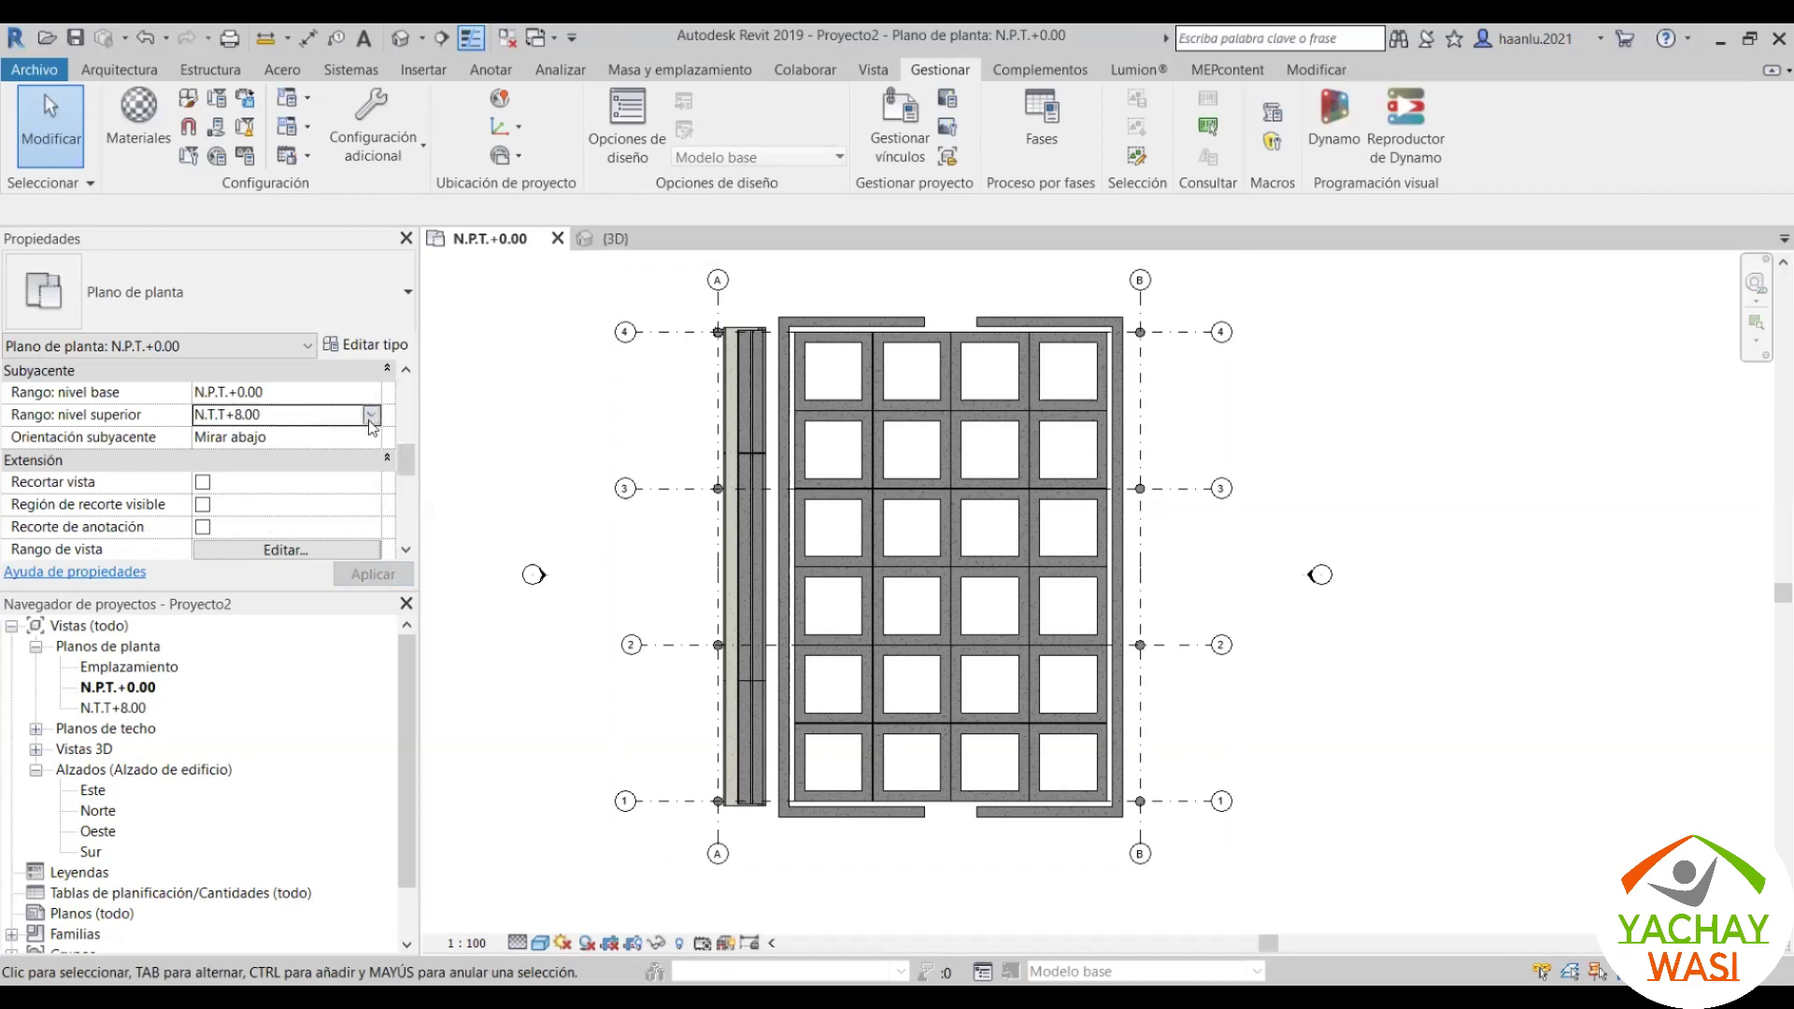
{"action": "left_click", "coordinate": [374, 439]}
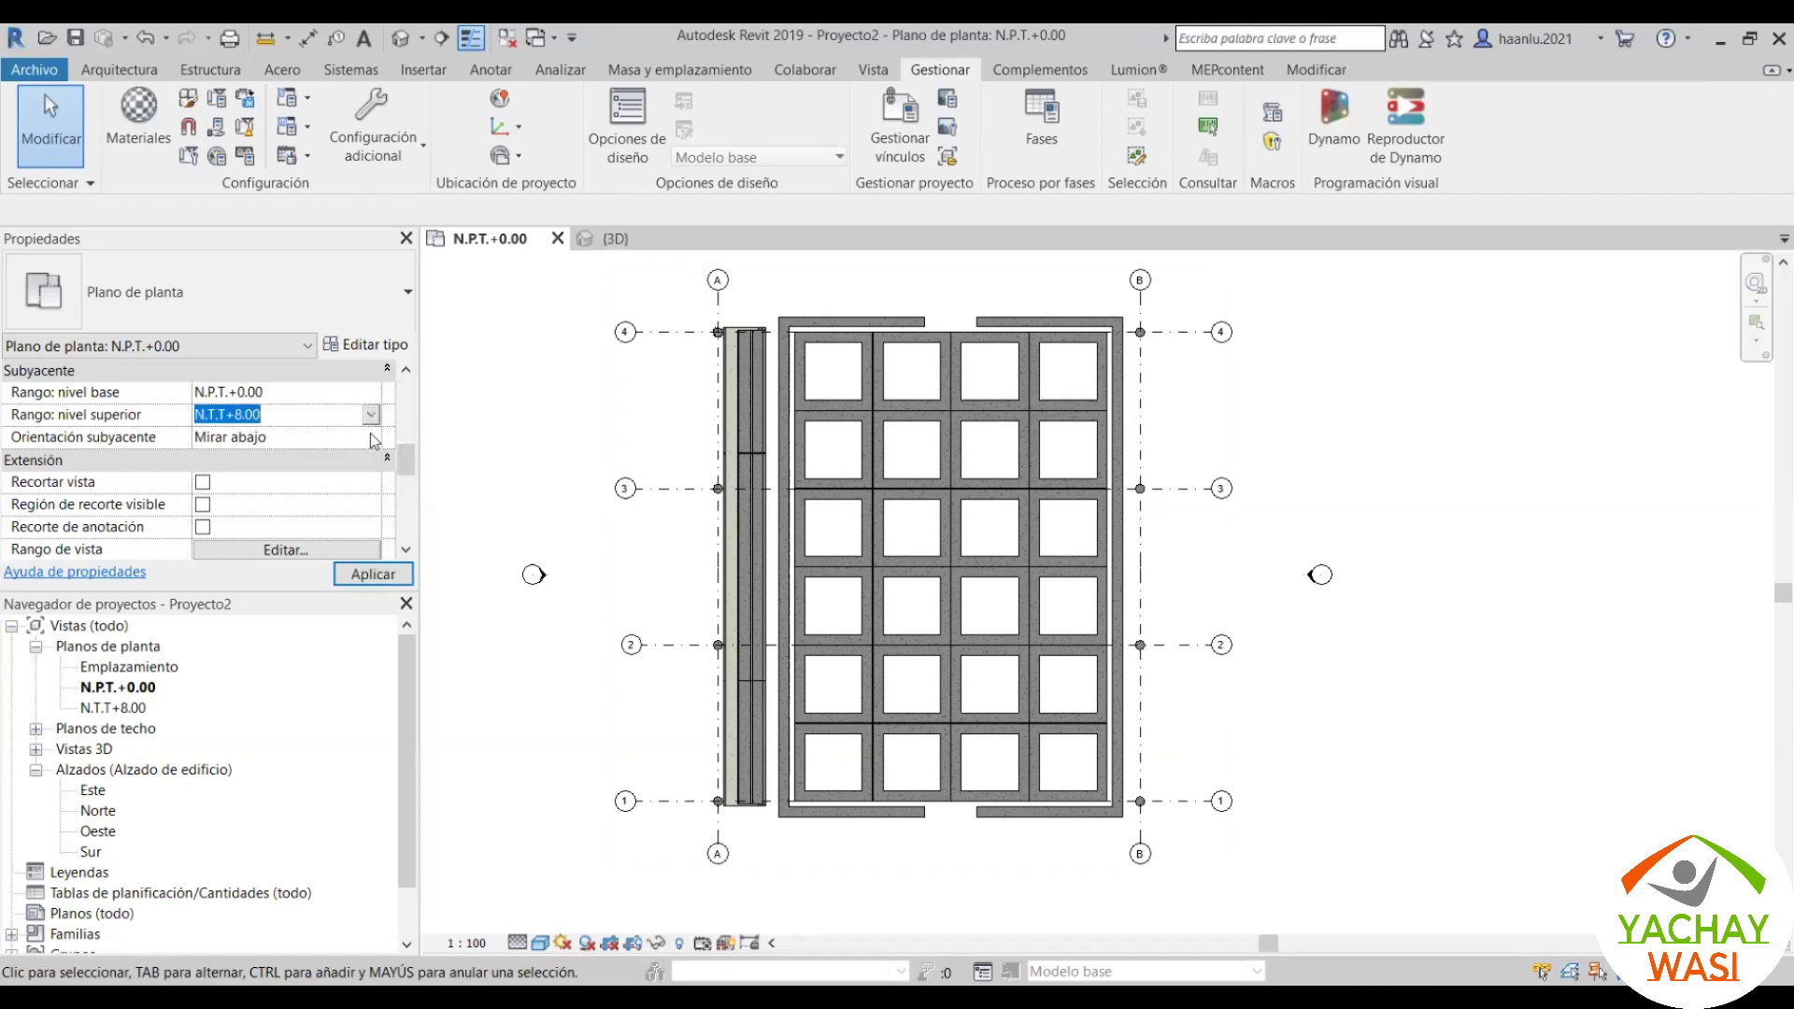
{"action": "key", "text": "Down"}
{"action": "left_click", "coordinate": [374, 574]}
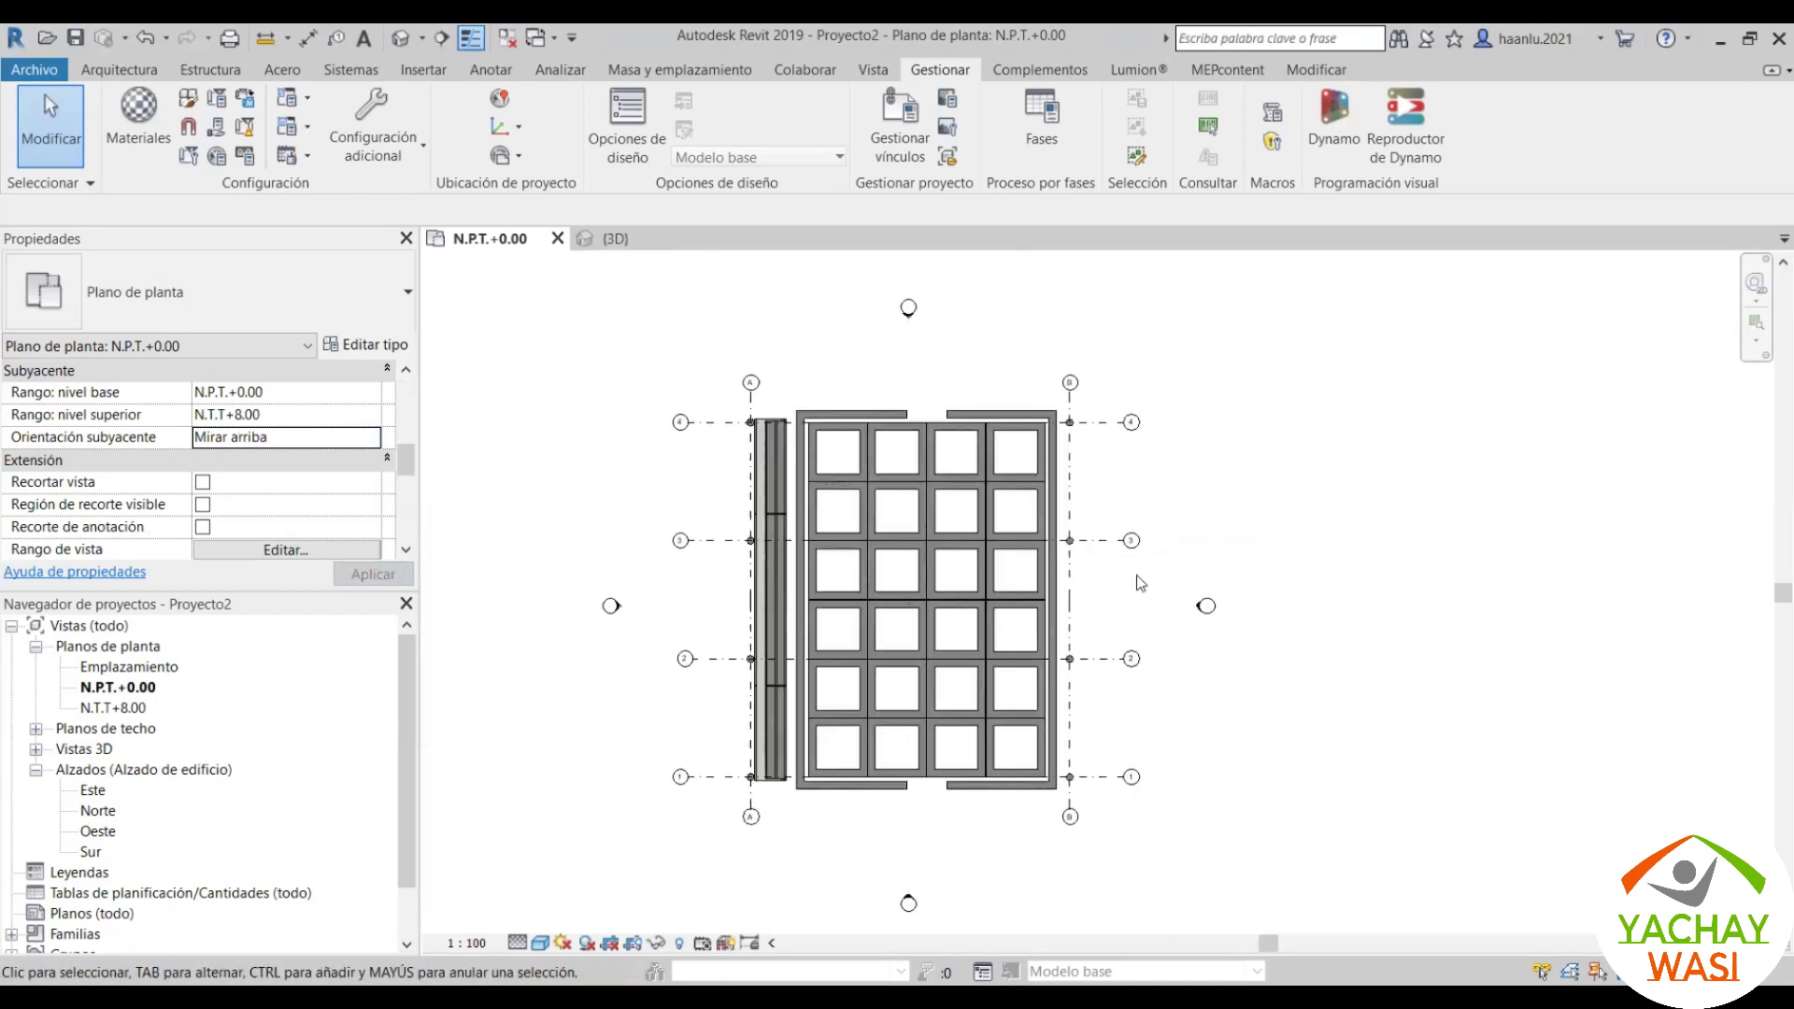
{"action": "middle_click_drag", "start_coordinate": [1136, 575], "coordinate": [1082, 620]}
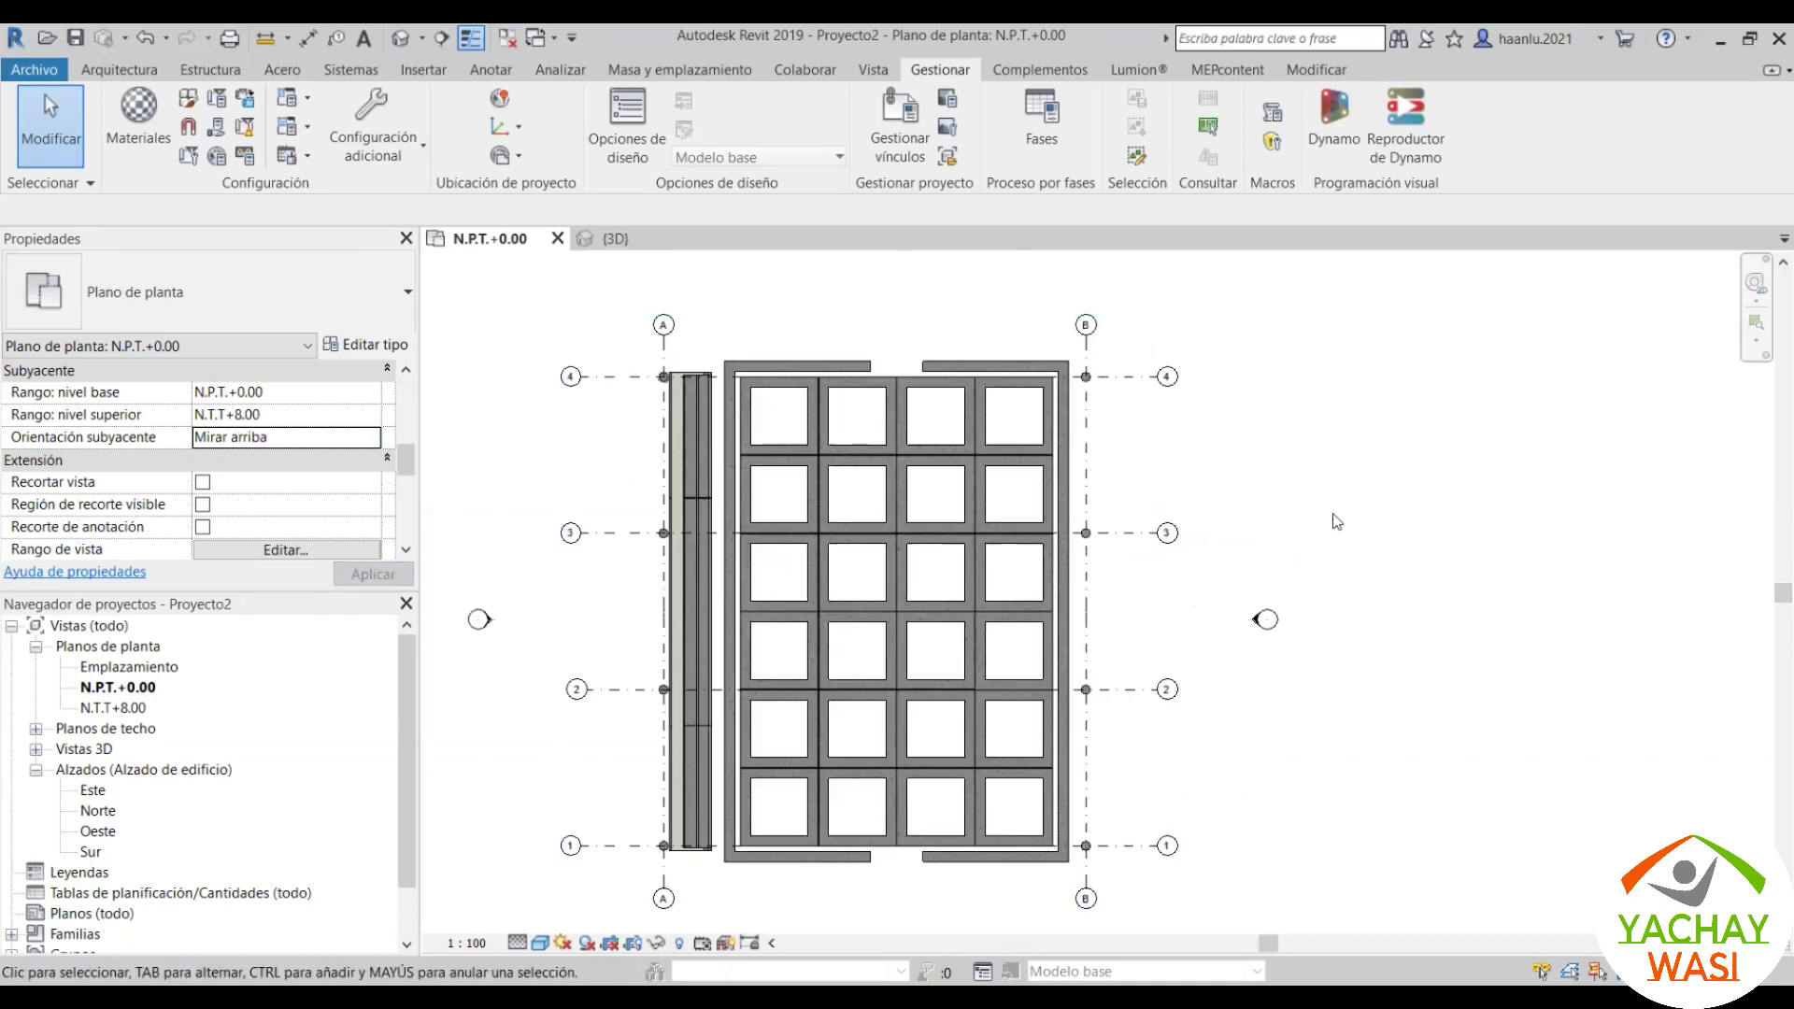
{"action": "scroll", "coordinate": [381, 470], "scroll_direction": "up", "scroll_amount": 3}
{"action": "scroll", "coordinate": [381, 470], "scroll_direction": "up", "scroll_amount": 3}
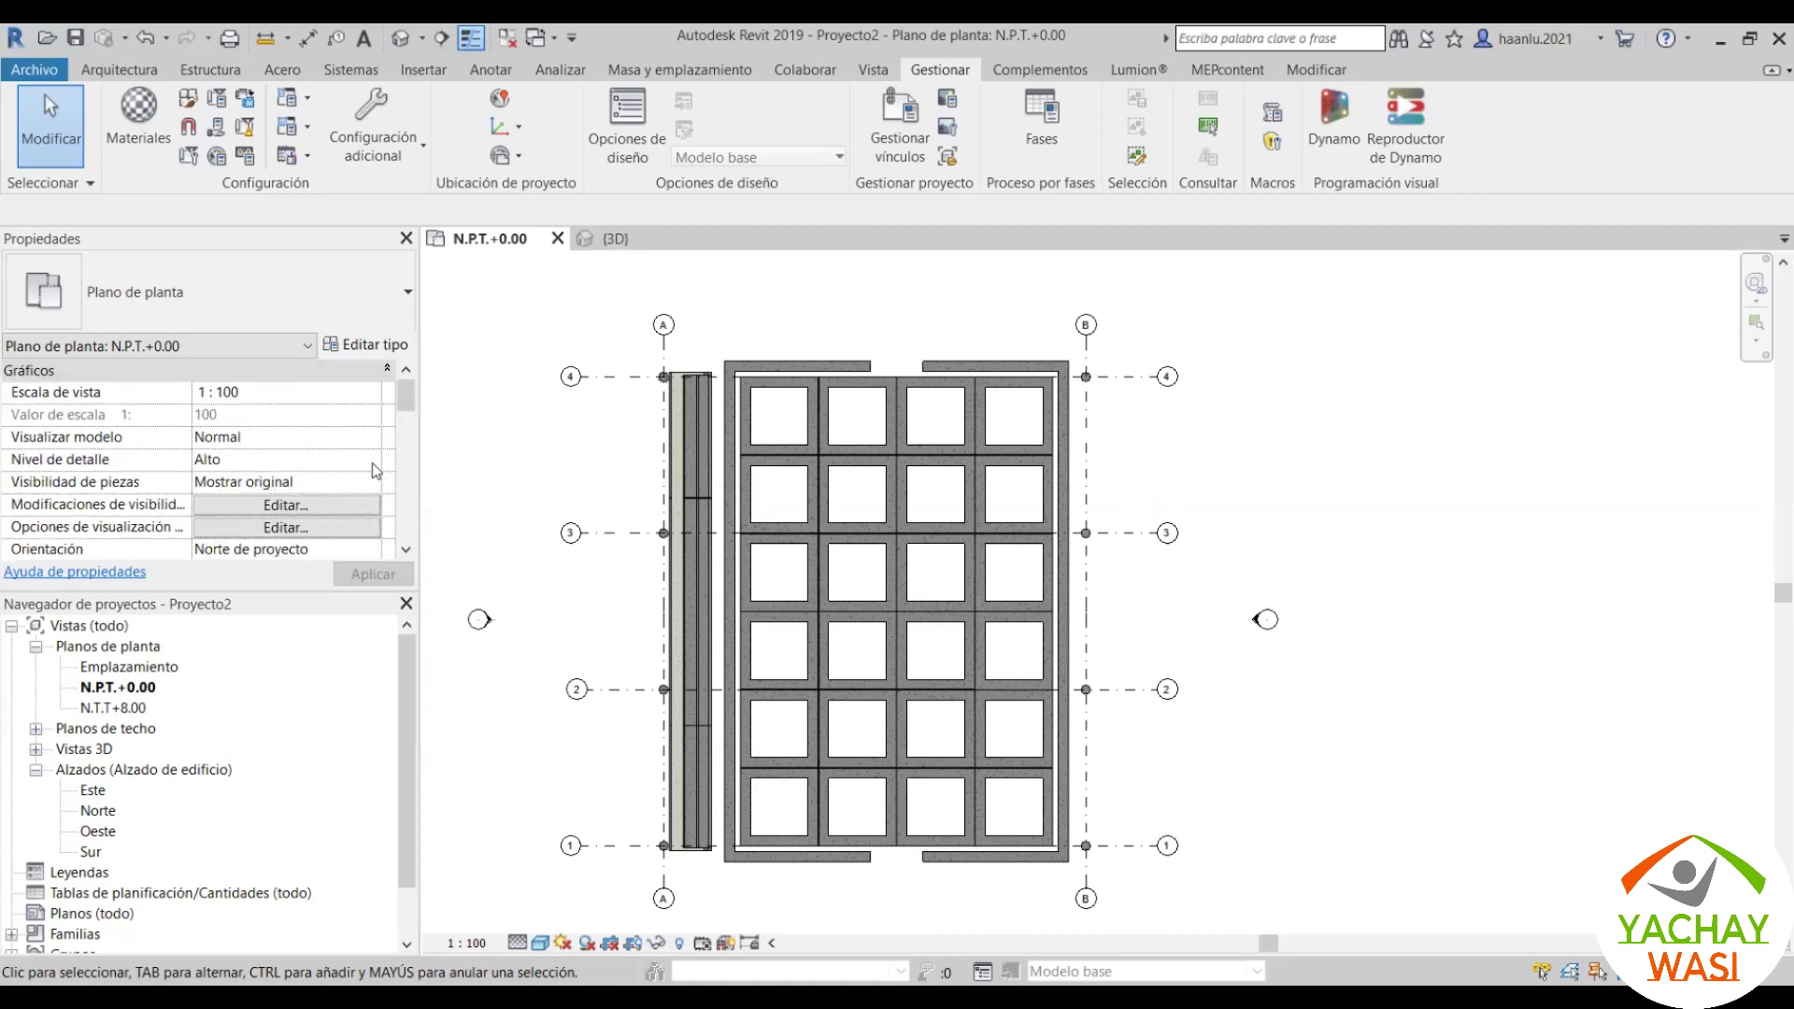
{"action": "scroll", "coordinate": [376, 470], "scroll_direction": "down", "scroll_amount": 2}
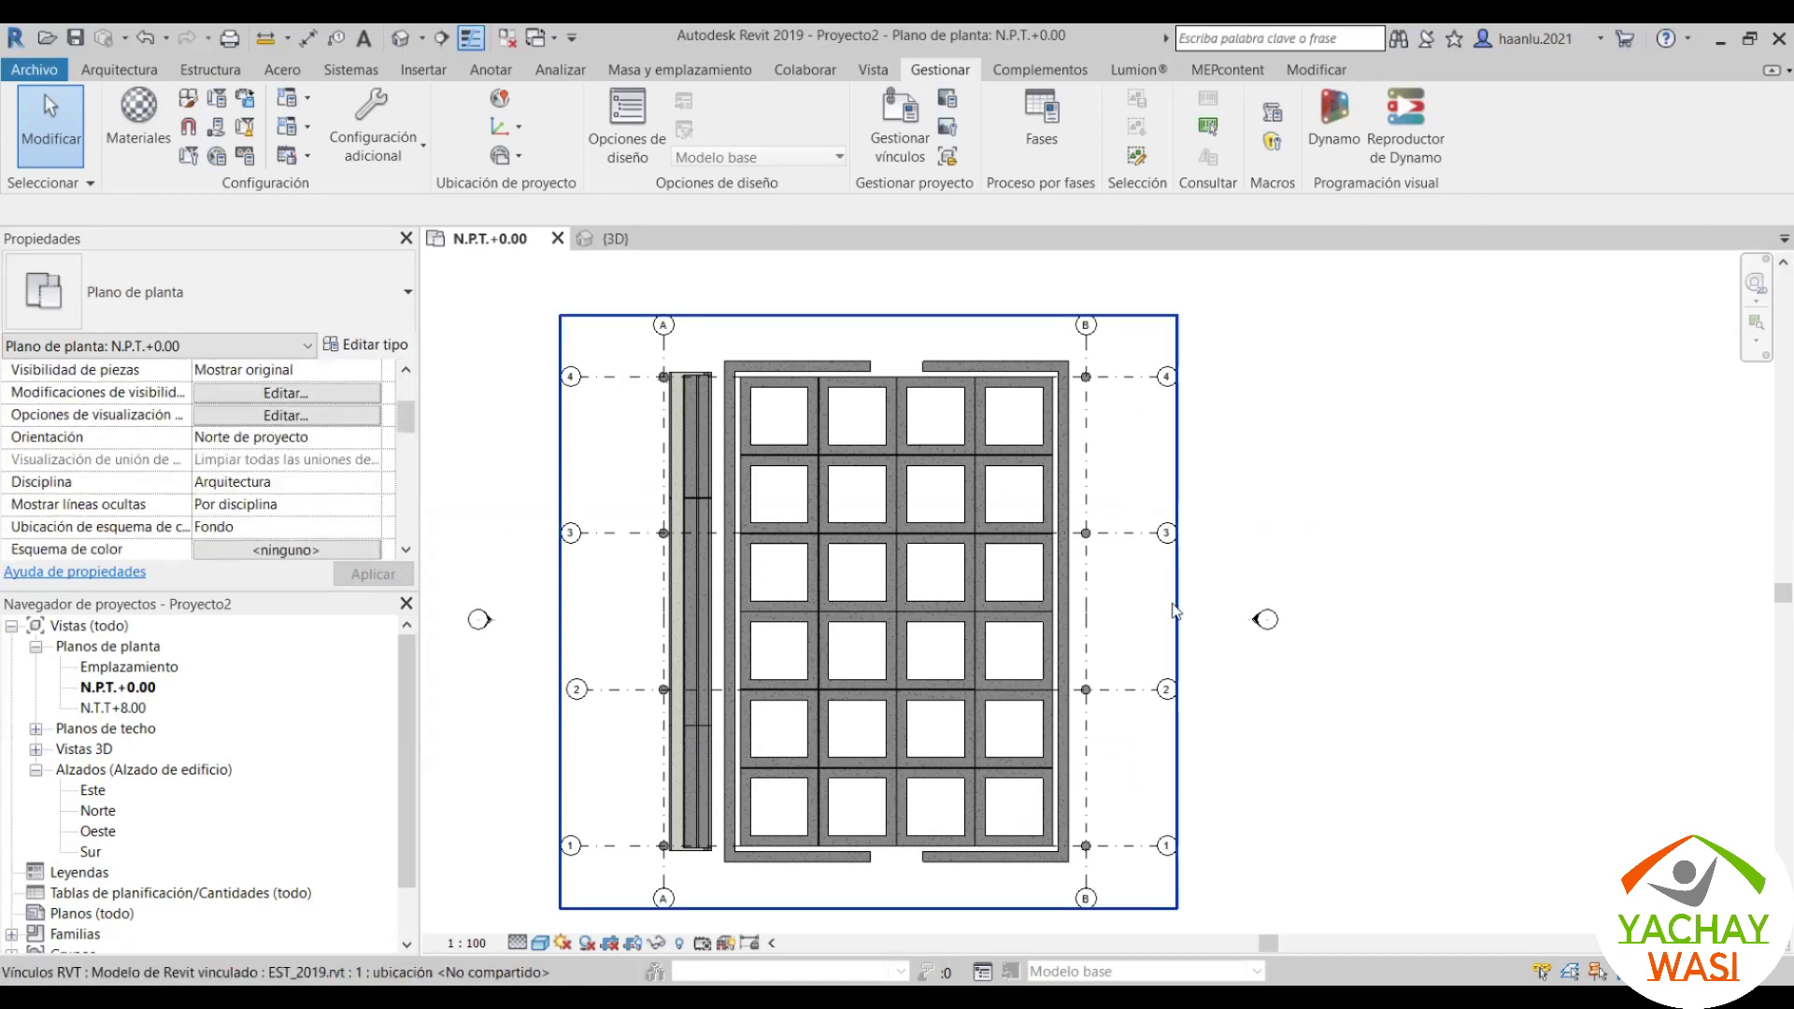
{"action": "scroll", "coordinate": [796, 414], "scroll_direction": "up", "scroll_amount": 2}
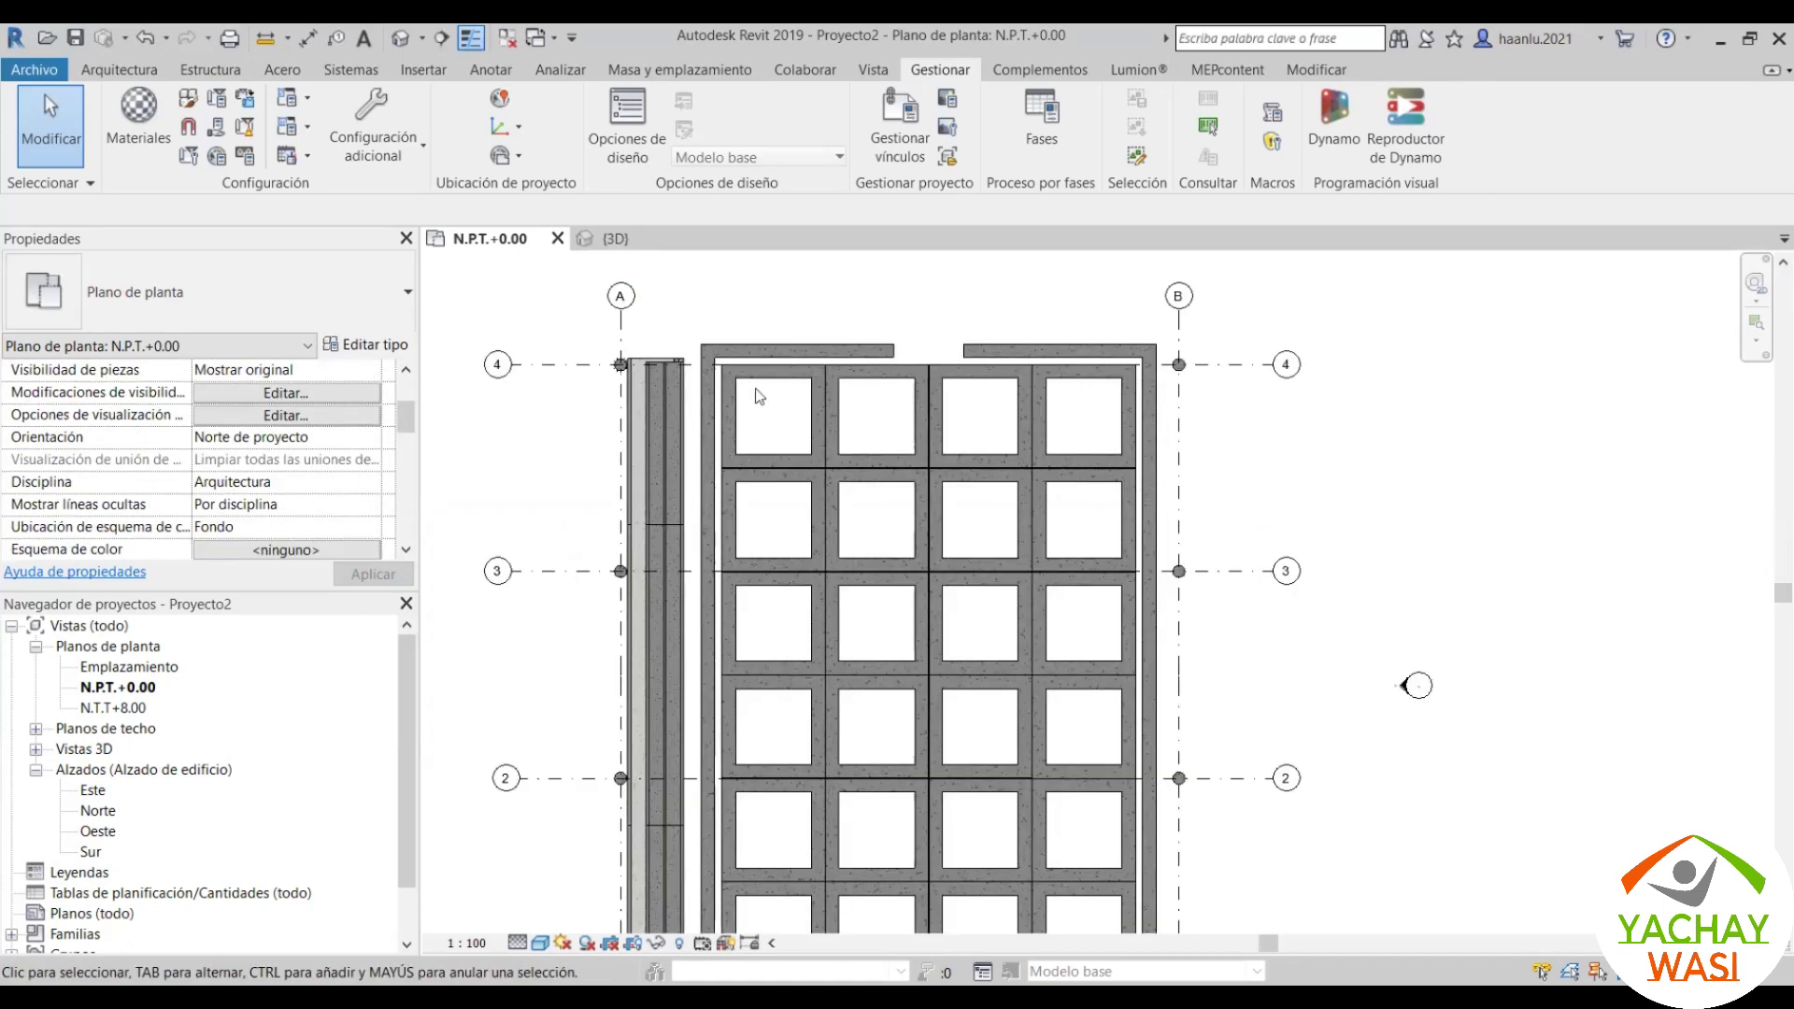
{"action": "scroll", "coordinate": [759, 396], "scroll_direction": "up", "scroll_amount": 1}
{"action": "scroll", "coordinate": [768, 384], "scroll_direction": "down", "scroll_amount": 2}
{"action": "scroll", "coordinate": [768, 383], "scroll_direction": "up", "scroll_amount": 1}
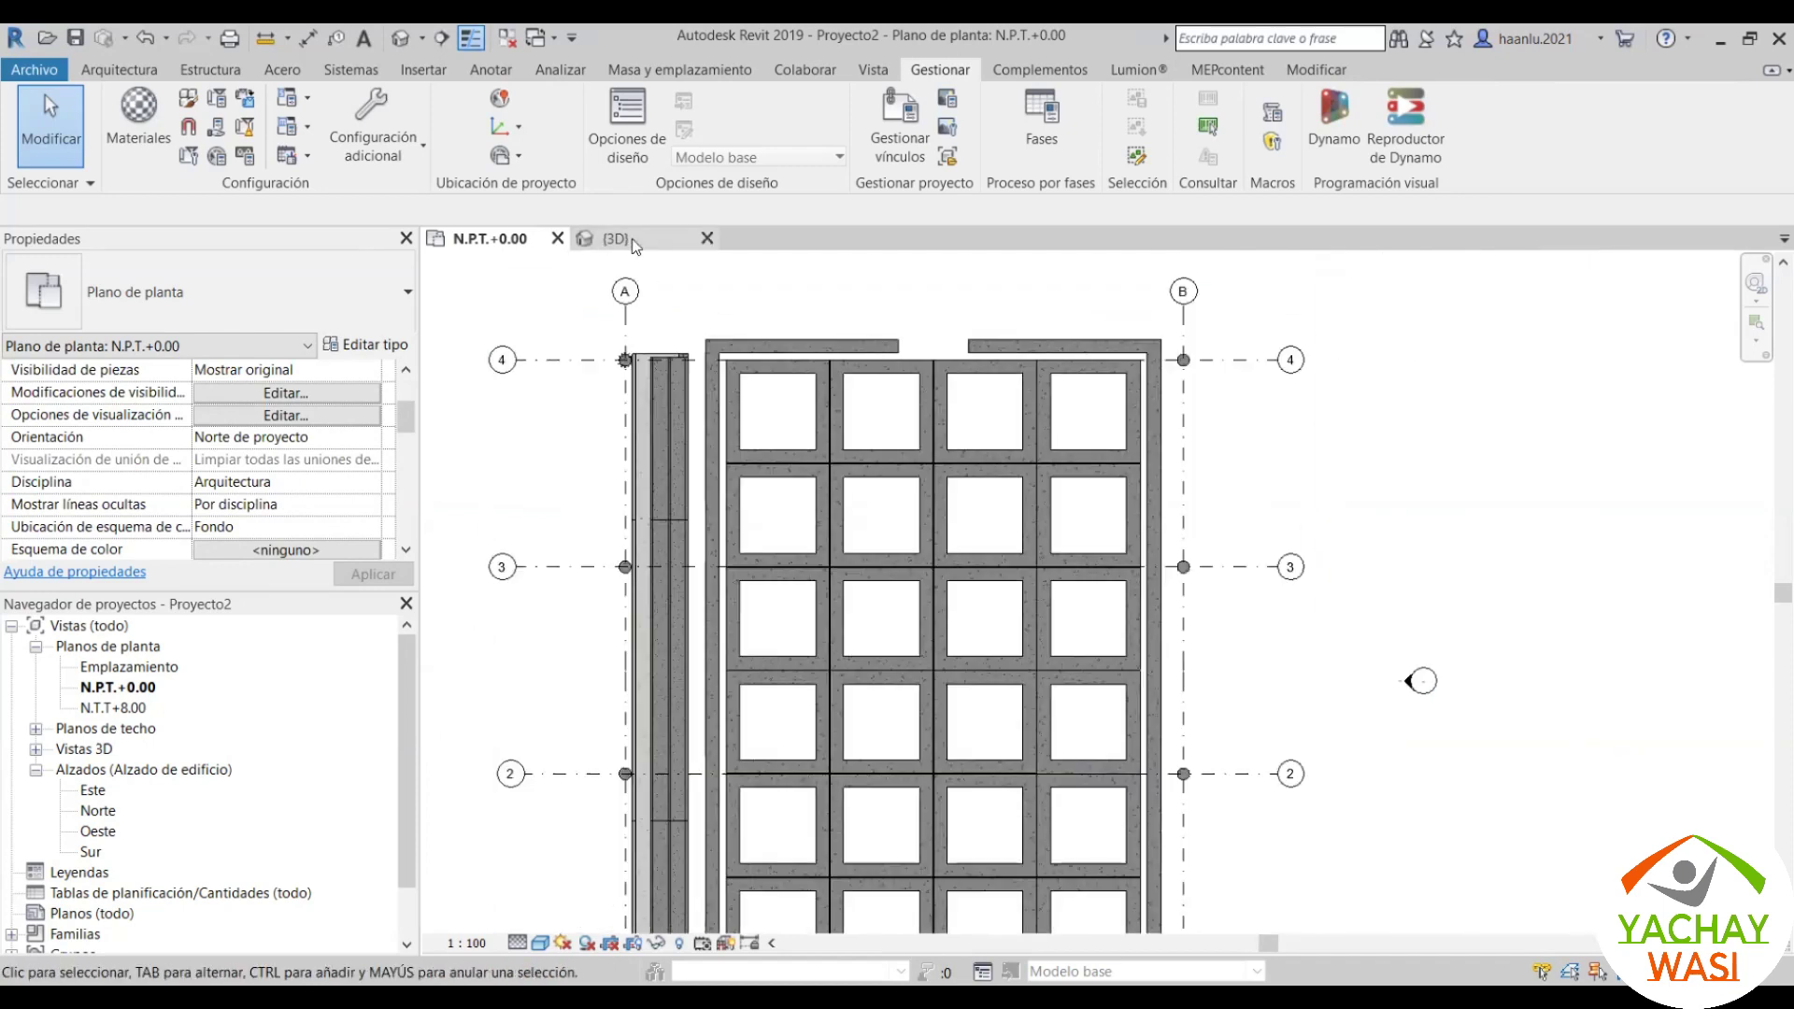
{"action": "scroll", "coordinate": [786, 379], "scroll_direction": "down", "scroll_amount": 2}
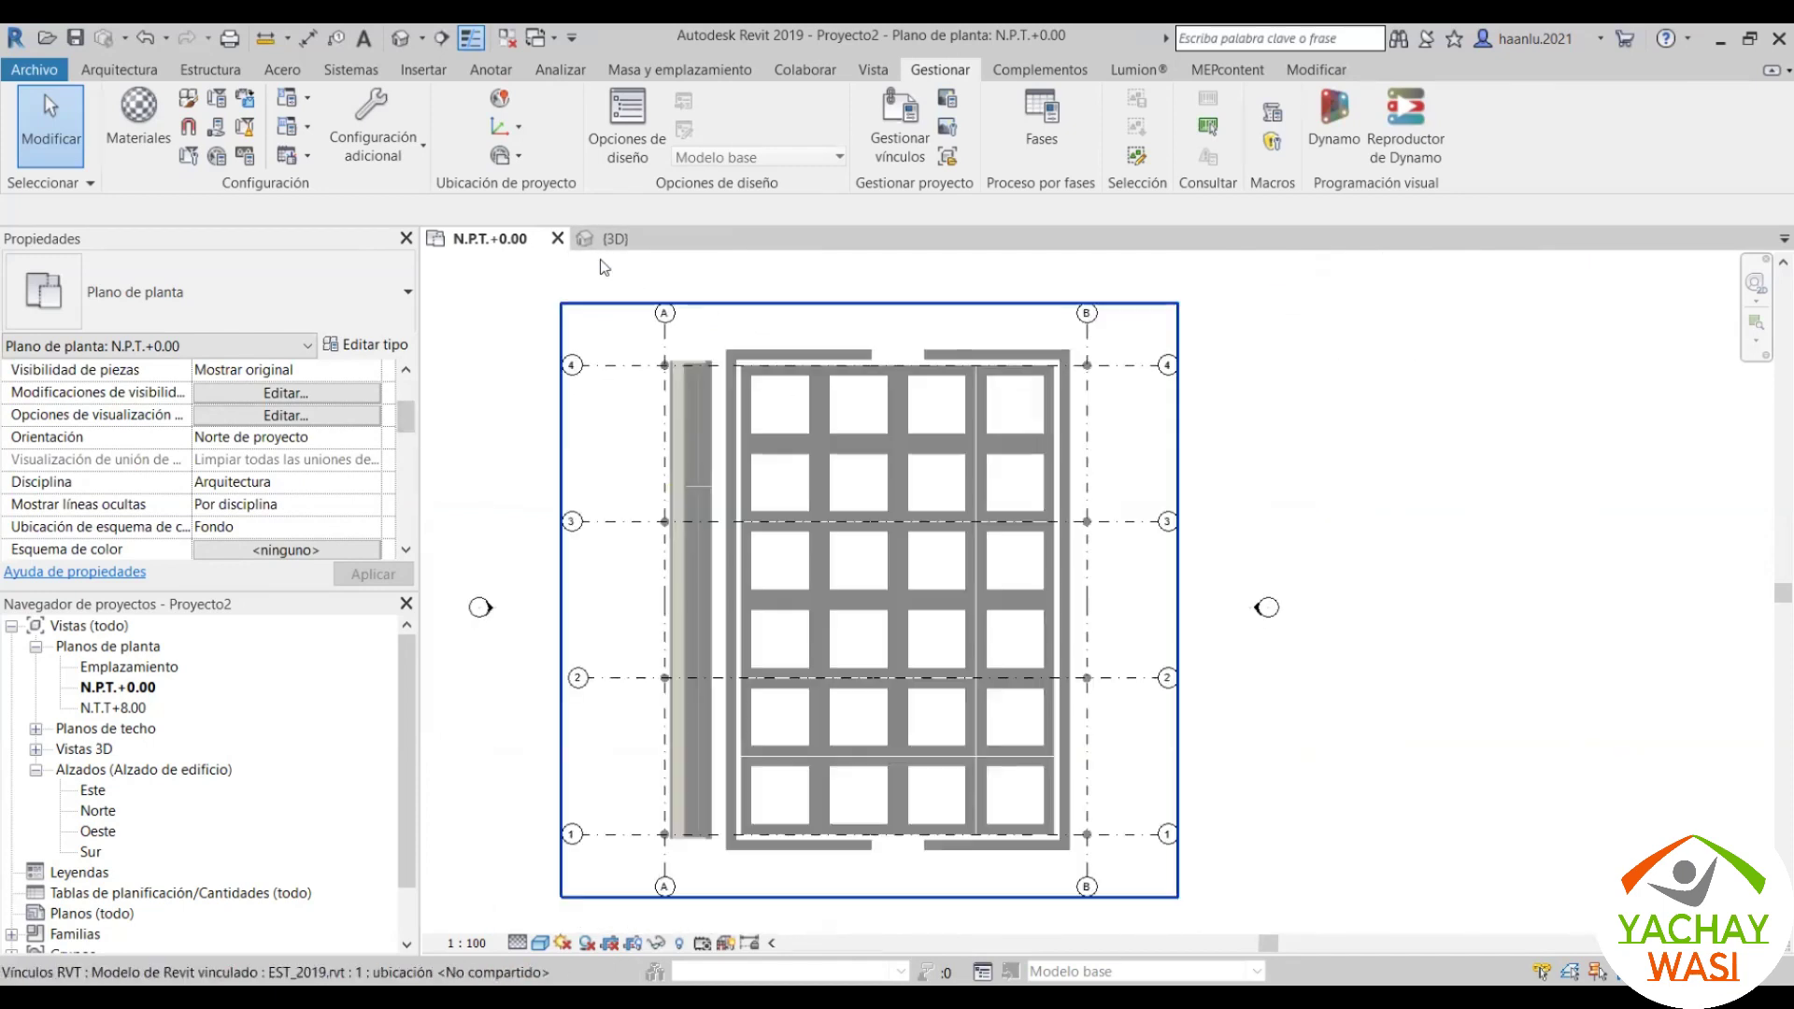
{"action": "scroll", "coordinate": [340, 524], "scroll_direction": "down", "scroll_amount": 2}
{"action": "scroll", "coordinate": [394, 439], "scroll_direction": "down", "scroll_amount": 1}
{"action": "scroll", "coordinate": [316, 472], "scroll_direction": "up", "scroll_amount": 5}
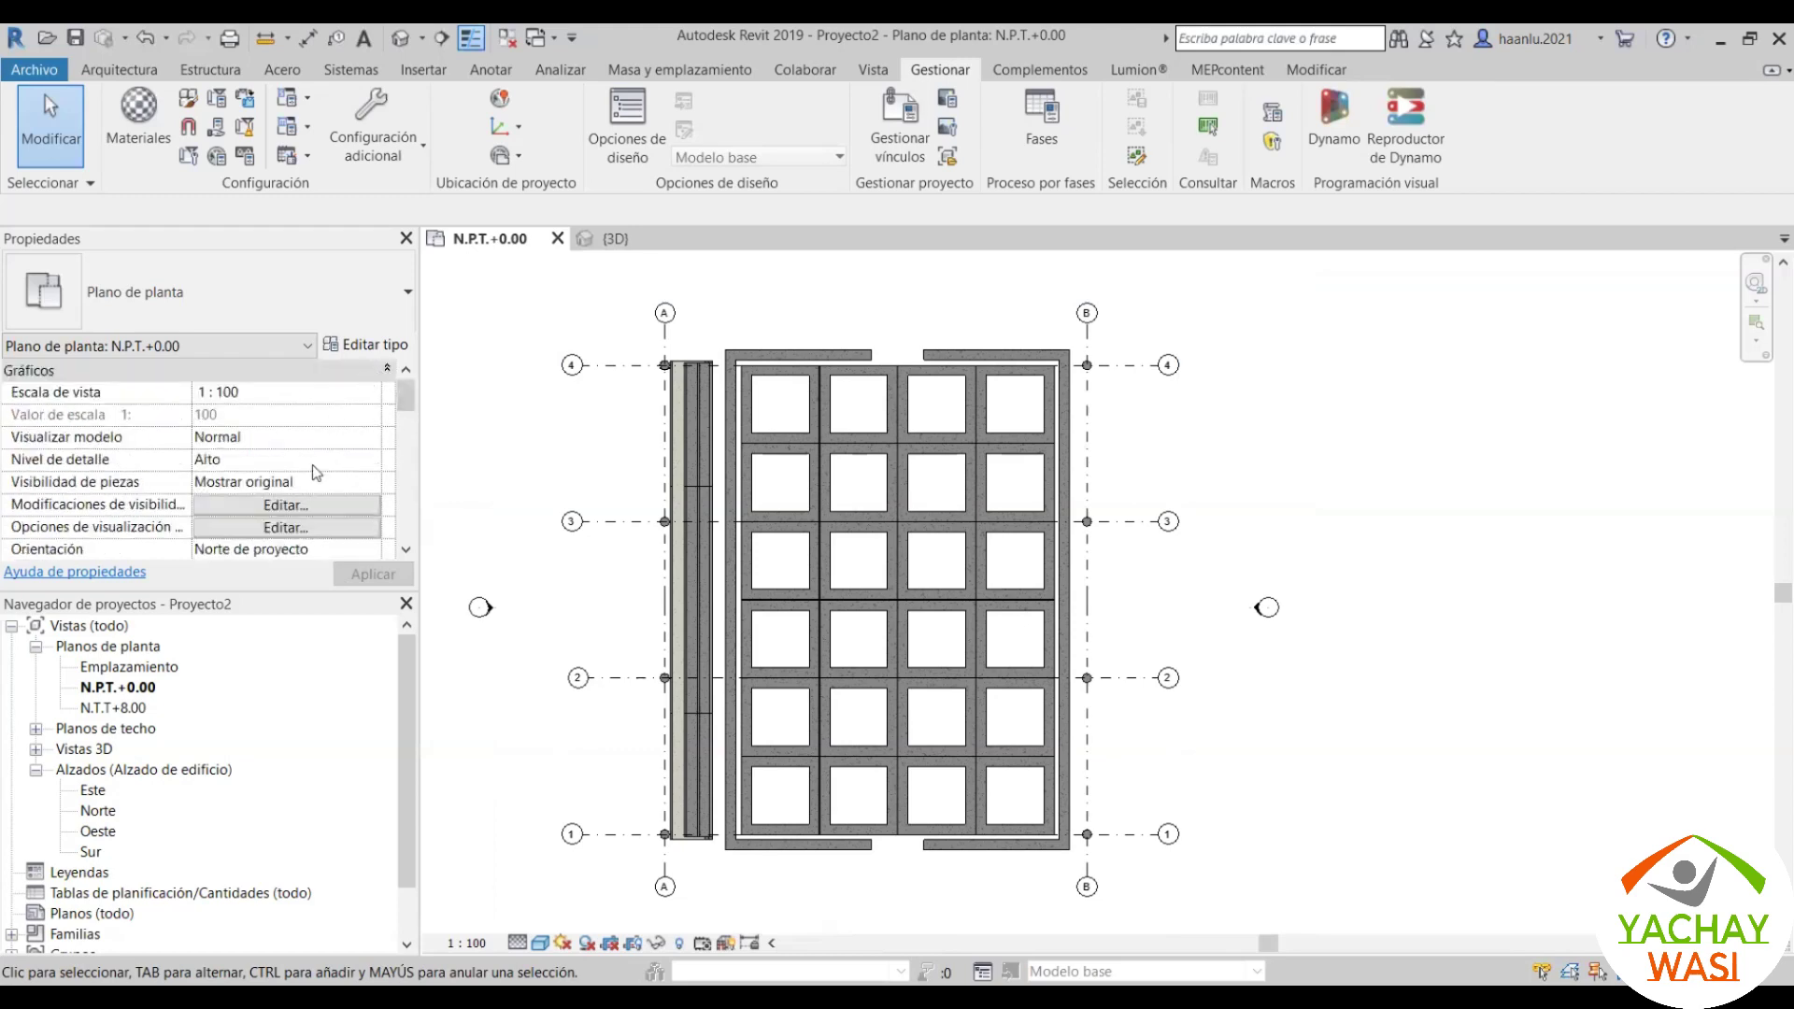
{"action": "left_click", "coordinate": [305, 507]}
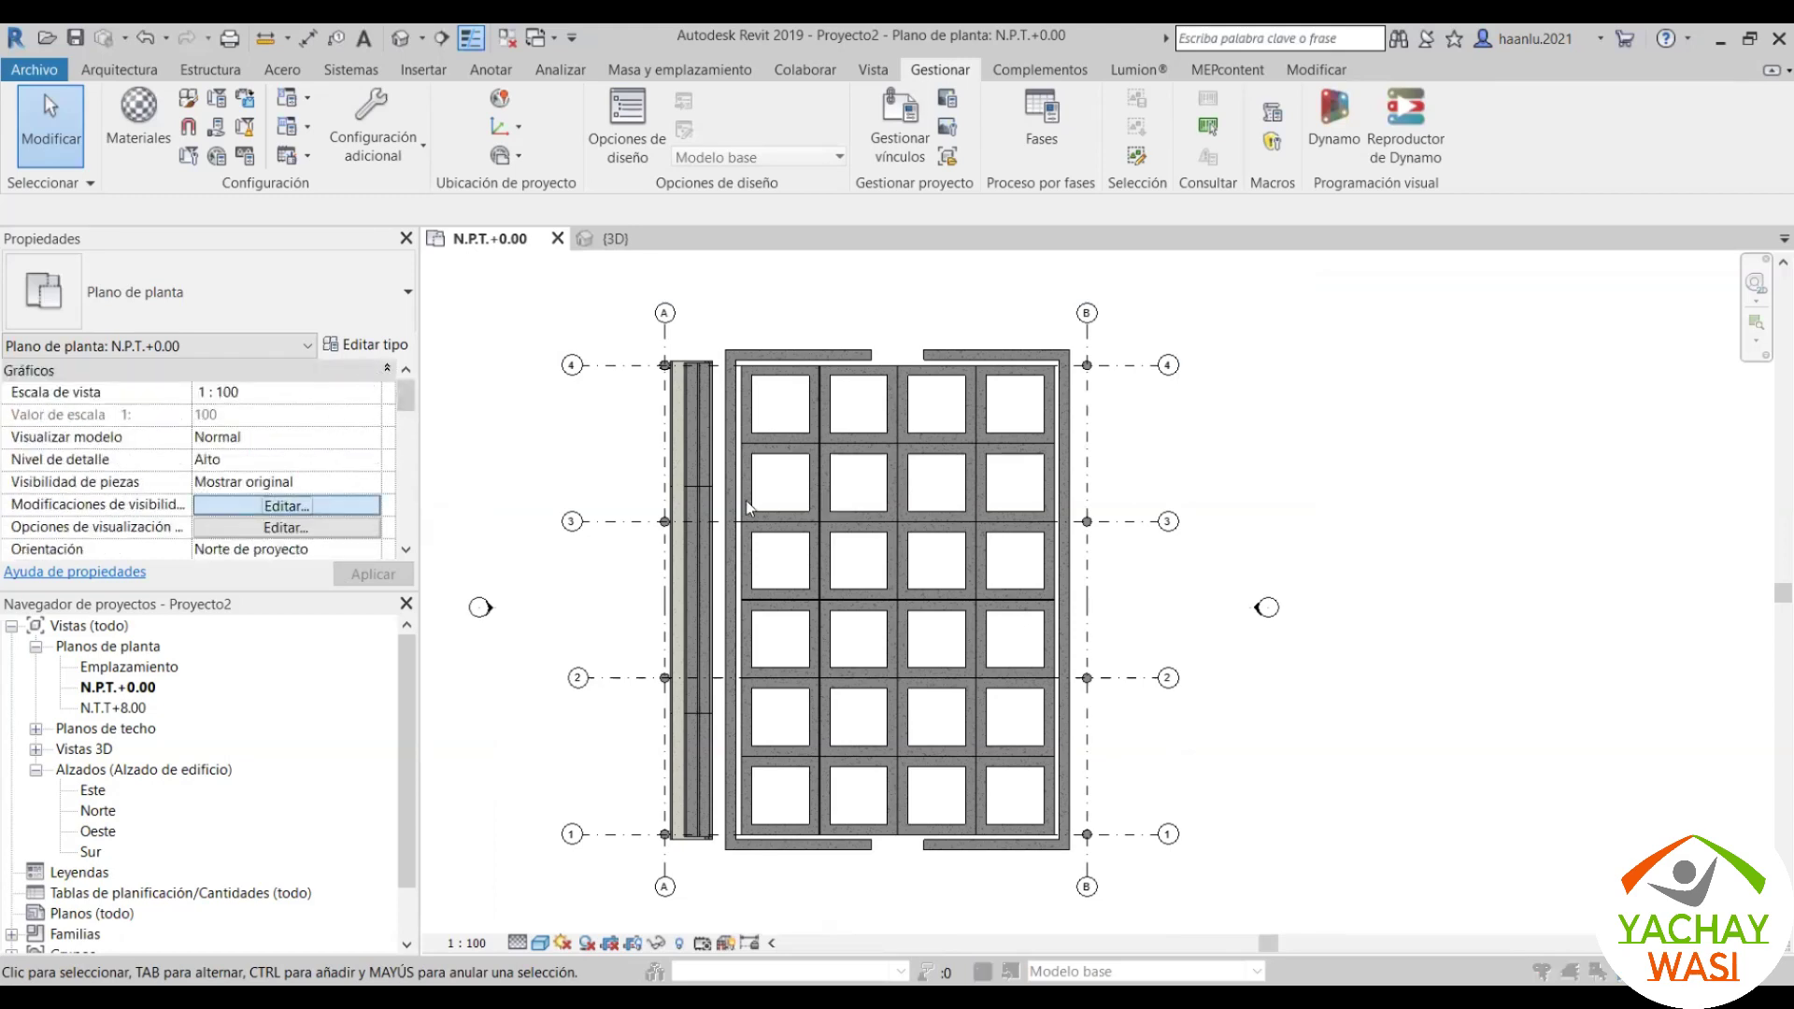
{"action": "scroll", "coordinate": [682, 524], "scroll_direction": "down", "scroll_amount": 3}
{"action": "scroll", "coordinate": [681, 524], "scroll_direction": "down", "scroll_amount": 3}
{"action": "scroll", "coordinate": [672, 596], "scroll_direction": "down", "scroll_amount": 4}
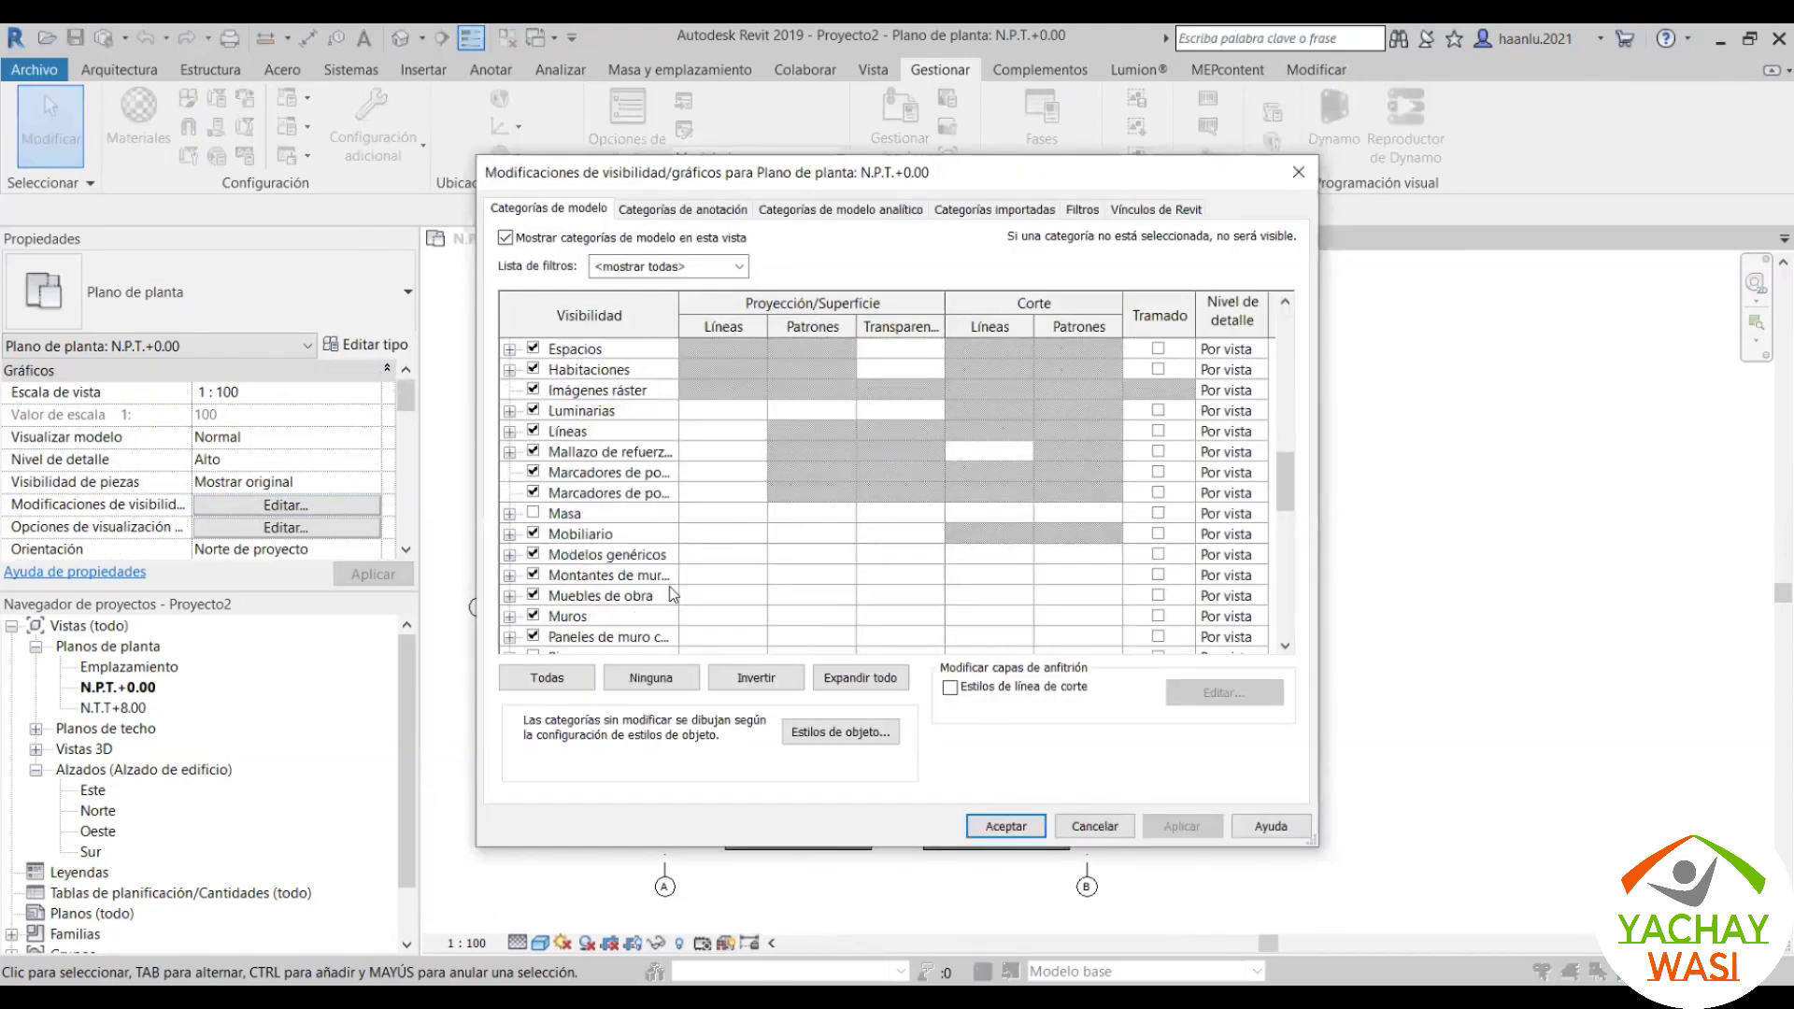
{"action": "scroll", "coordinate": [643, 587], "scroll_direction": "down", "scroll_amount": 3}
{"action": "scroll", "coordinate": [643, 587], "scroll_direction": "down", "scroll_amount": 2}
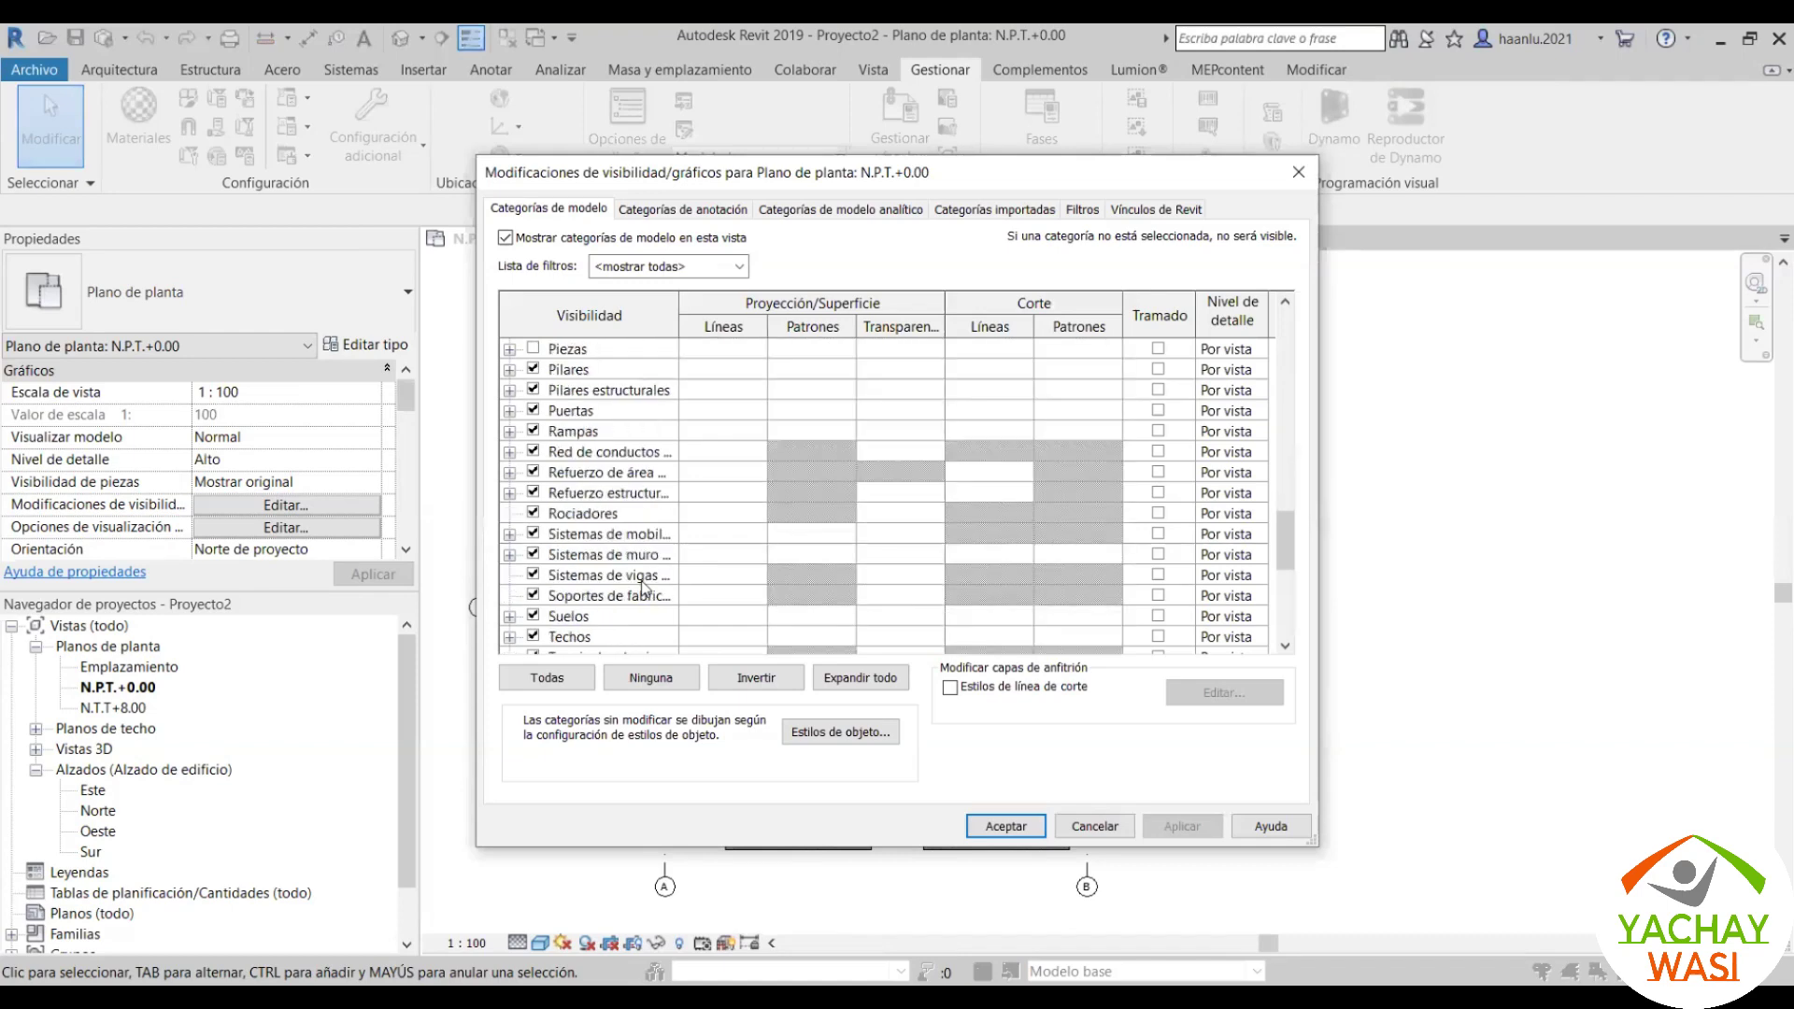
{"action": "scroll", "coordinate": [643, 587], "scroll_direction": "down", "scroll_amount": 1}
{"action": "scroll", "coordinate": [643, 587], "scroll_direction": "down", "scroll_amount": 2}
{"action": "scroll", "coordinate": [643, 587], "scroll_direction": "down", "scroll_amount": 1}
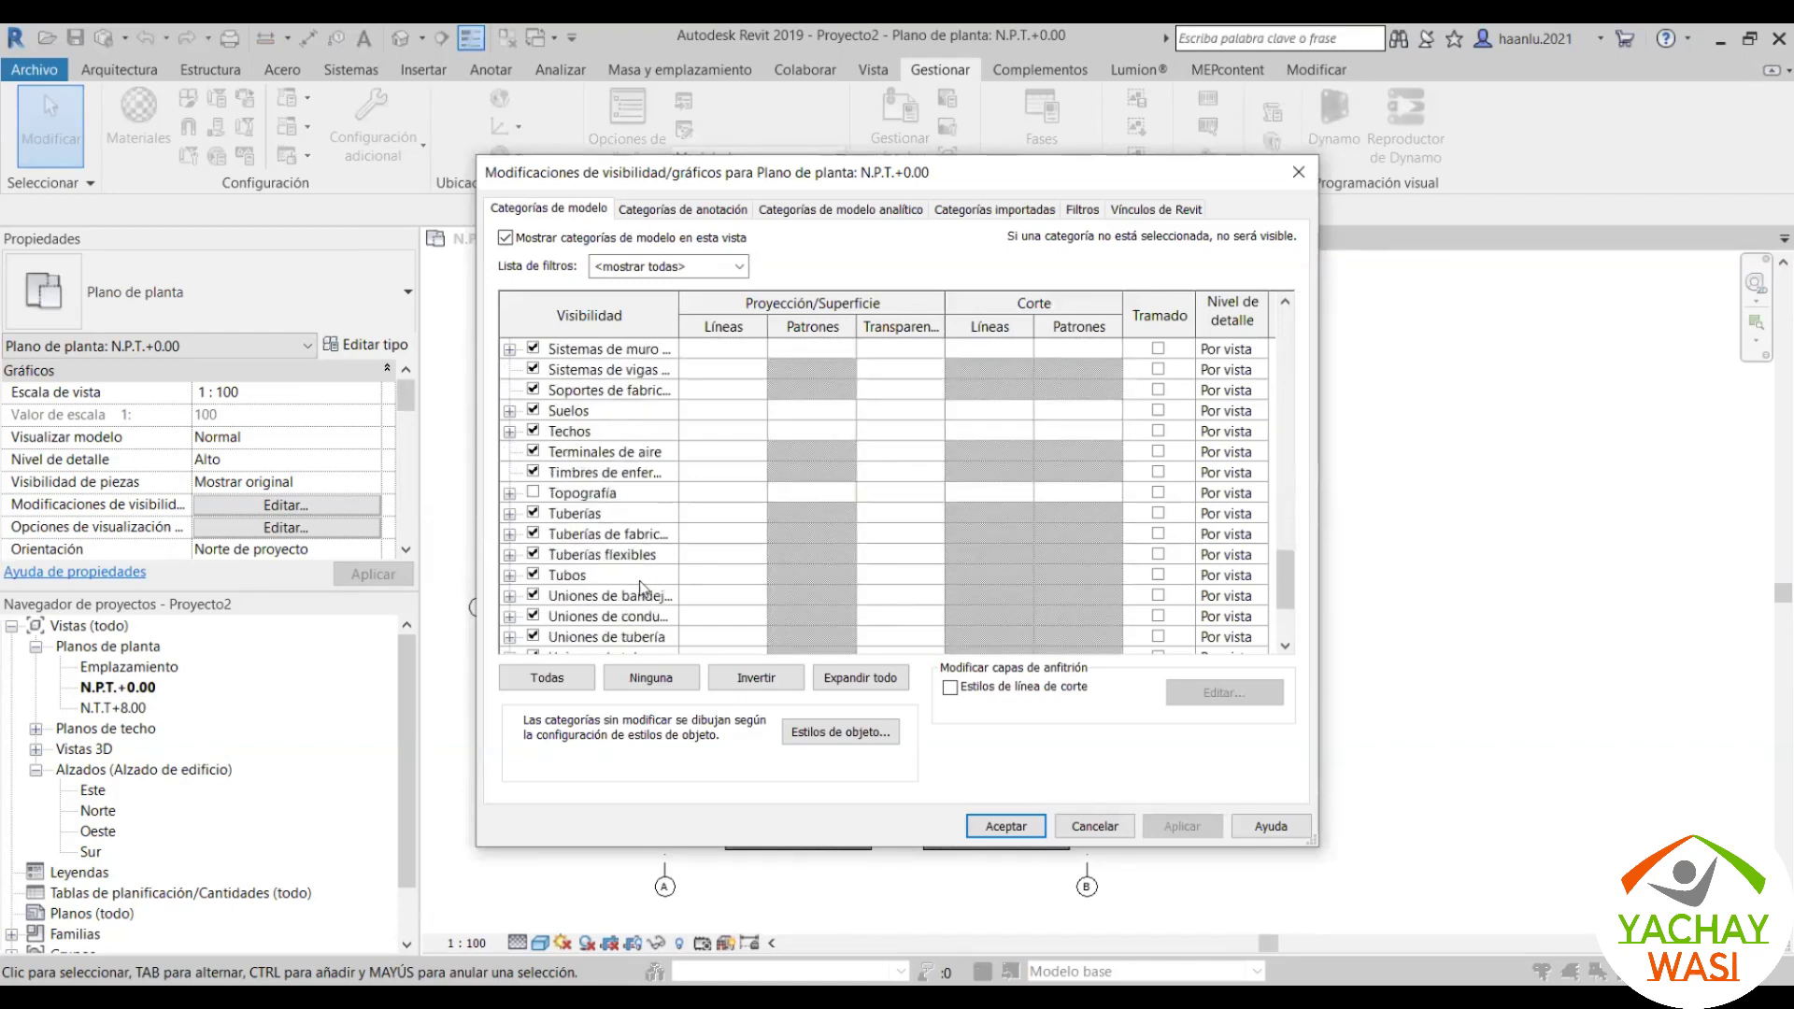
{"action": "scroll", "coordinate": [643, 587], "scroll_direction": "down", "scroll_amount": 1}
{"action": "scroll", "coordinate": [643, 587], "scroll_direction": "down", "scroll_amount": 1}
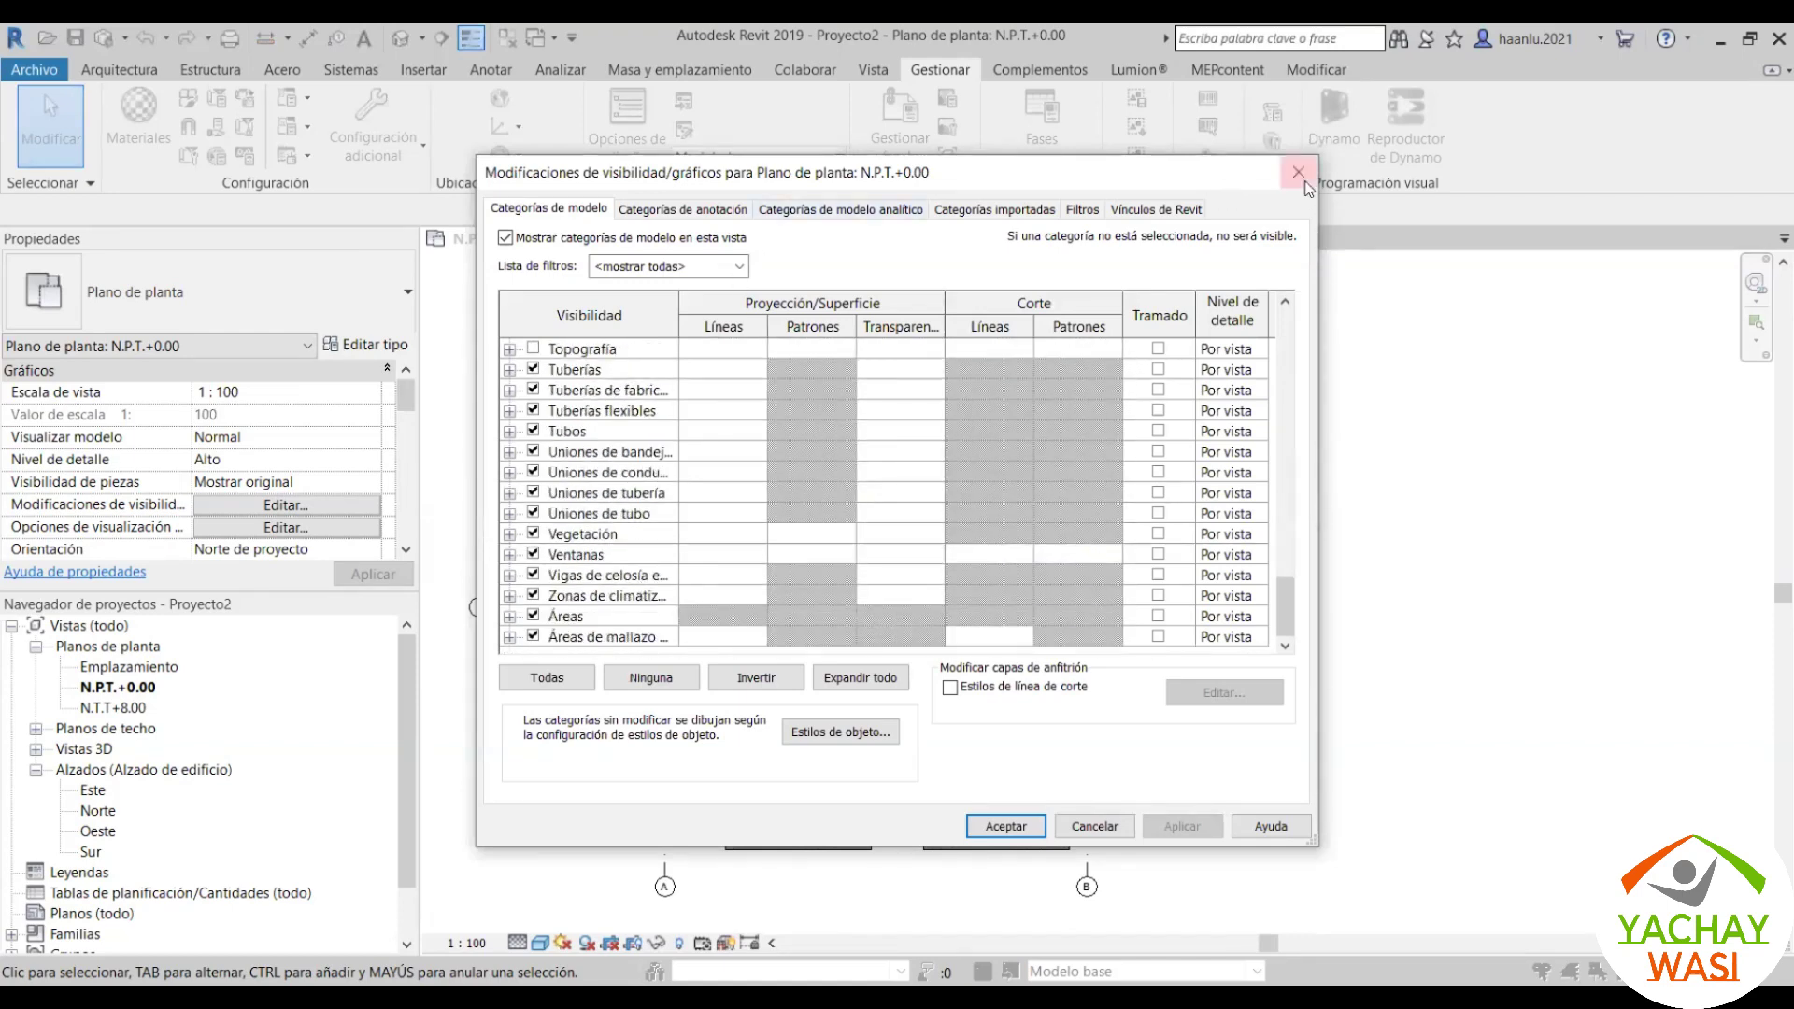
{"action": "key", "text": "Escape"}
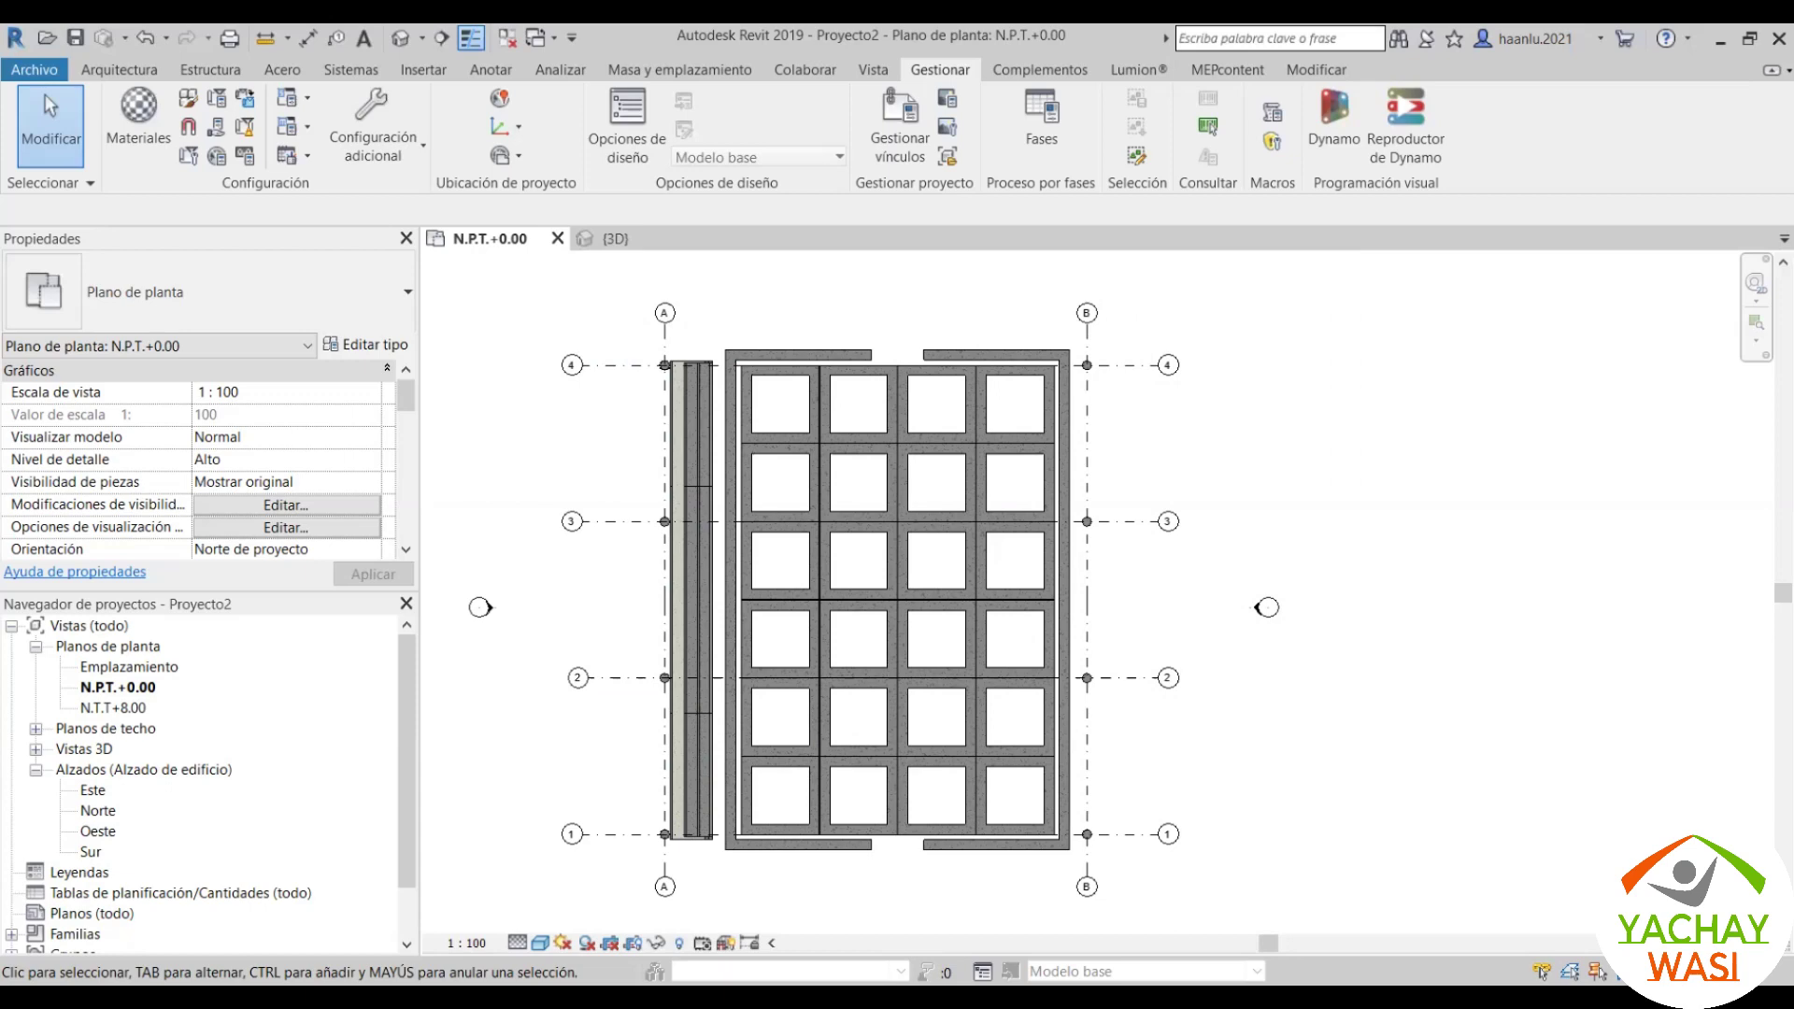
Step: Link AR.dwg in metro units with Manual - Origen positioning, placing it beside the structure
{"action": "left_click", "coordinate": [424, 69]}
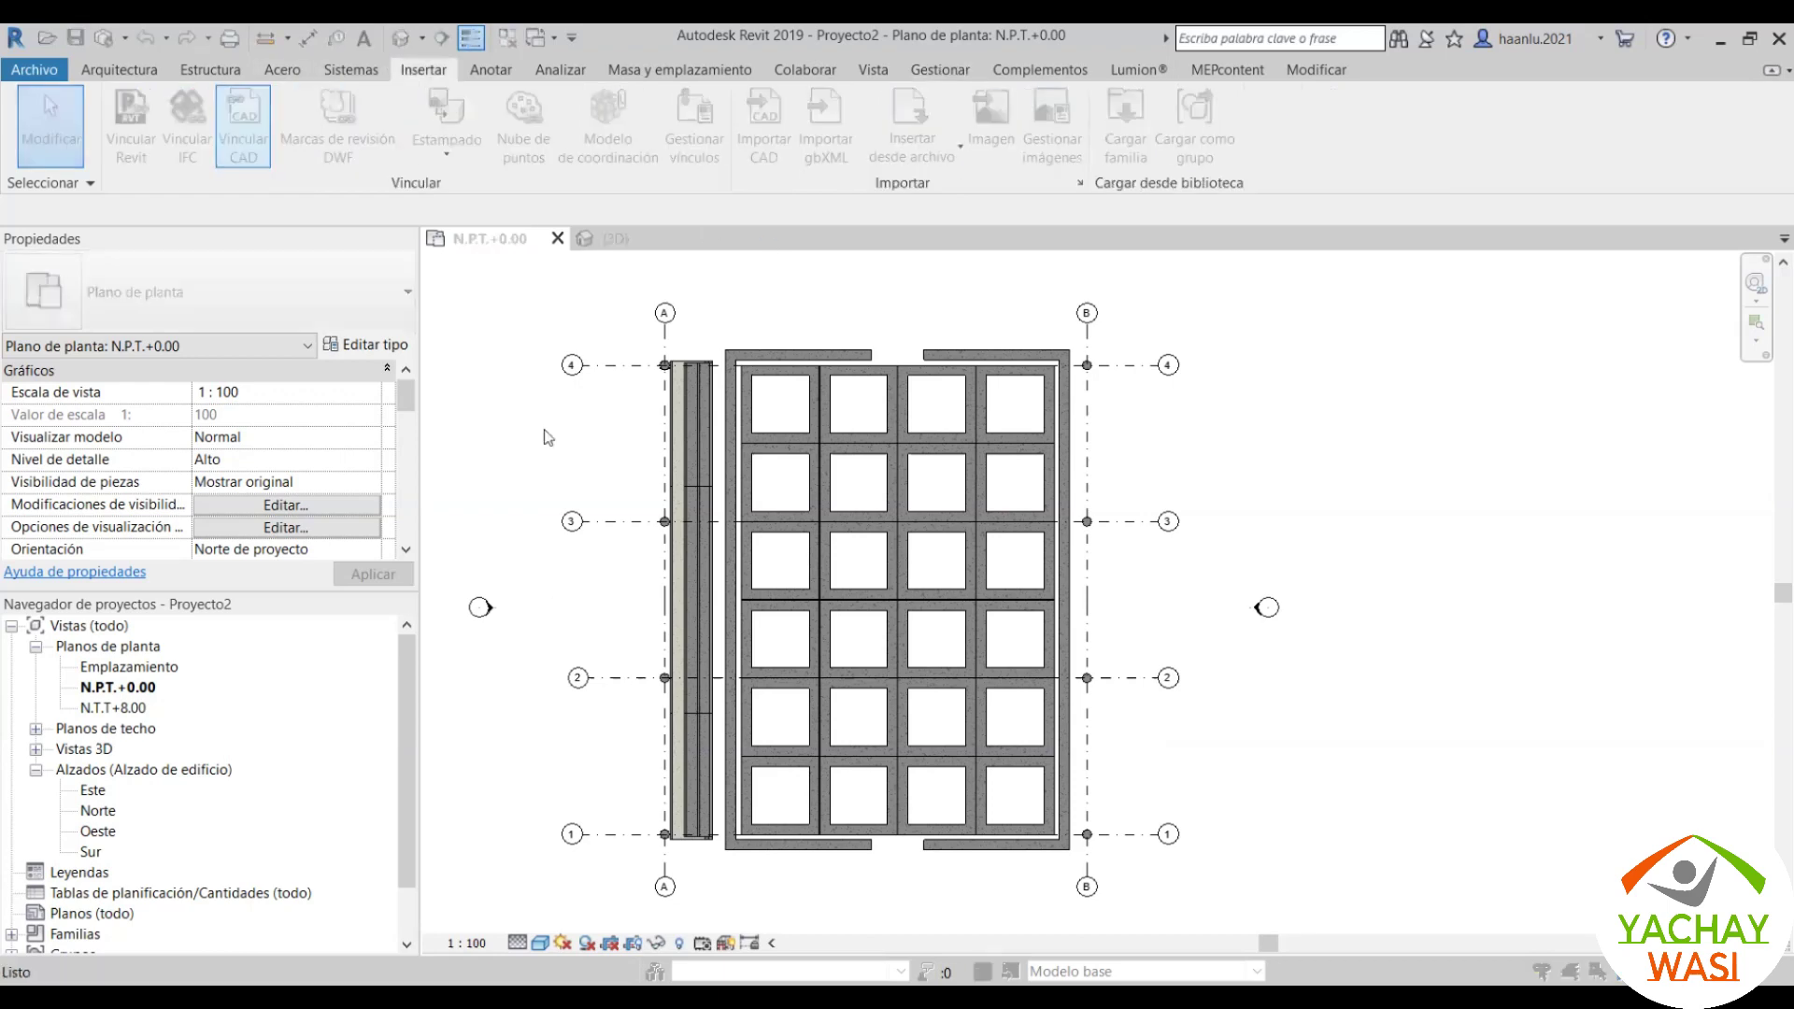
{"action": "left_click", "coordinate": [576, 387]}
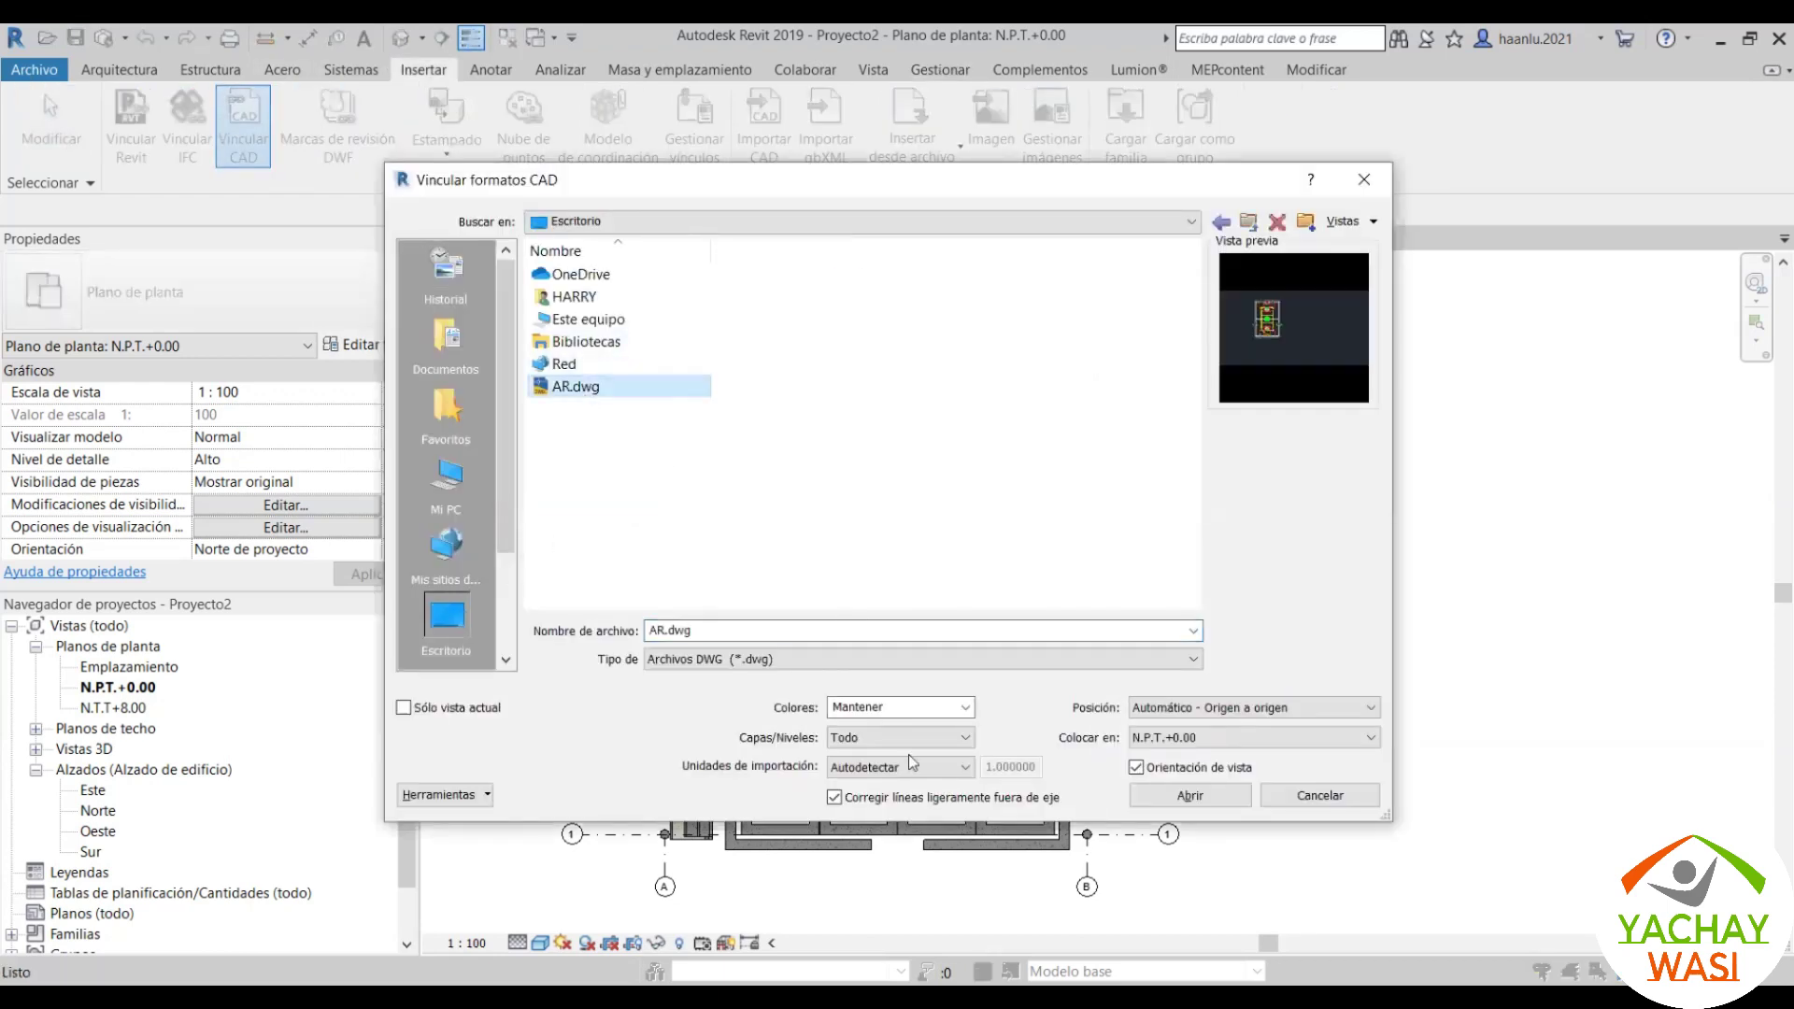
{"action": "left_click", "coordinate": [897, 767]}
{"action": "left_click", "coordinate": [859, 825]}
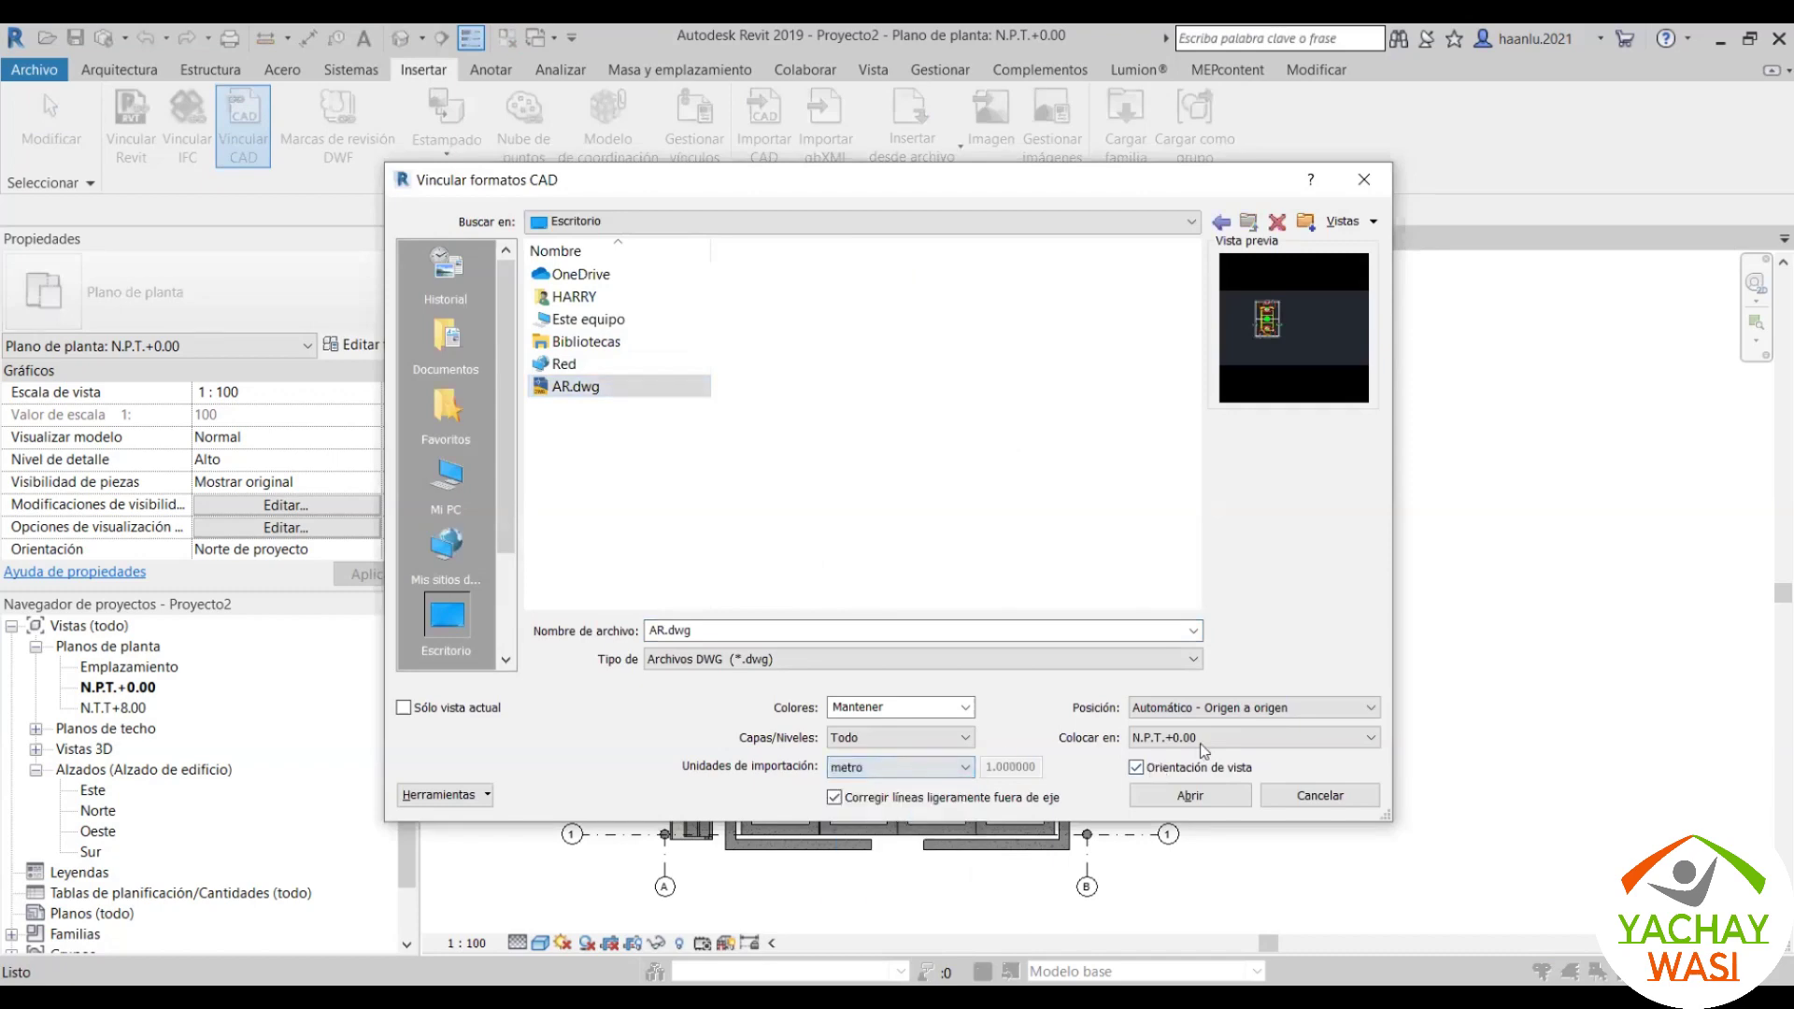
{"action": "left_click", "coordinate": [1289, 707]}
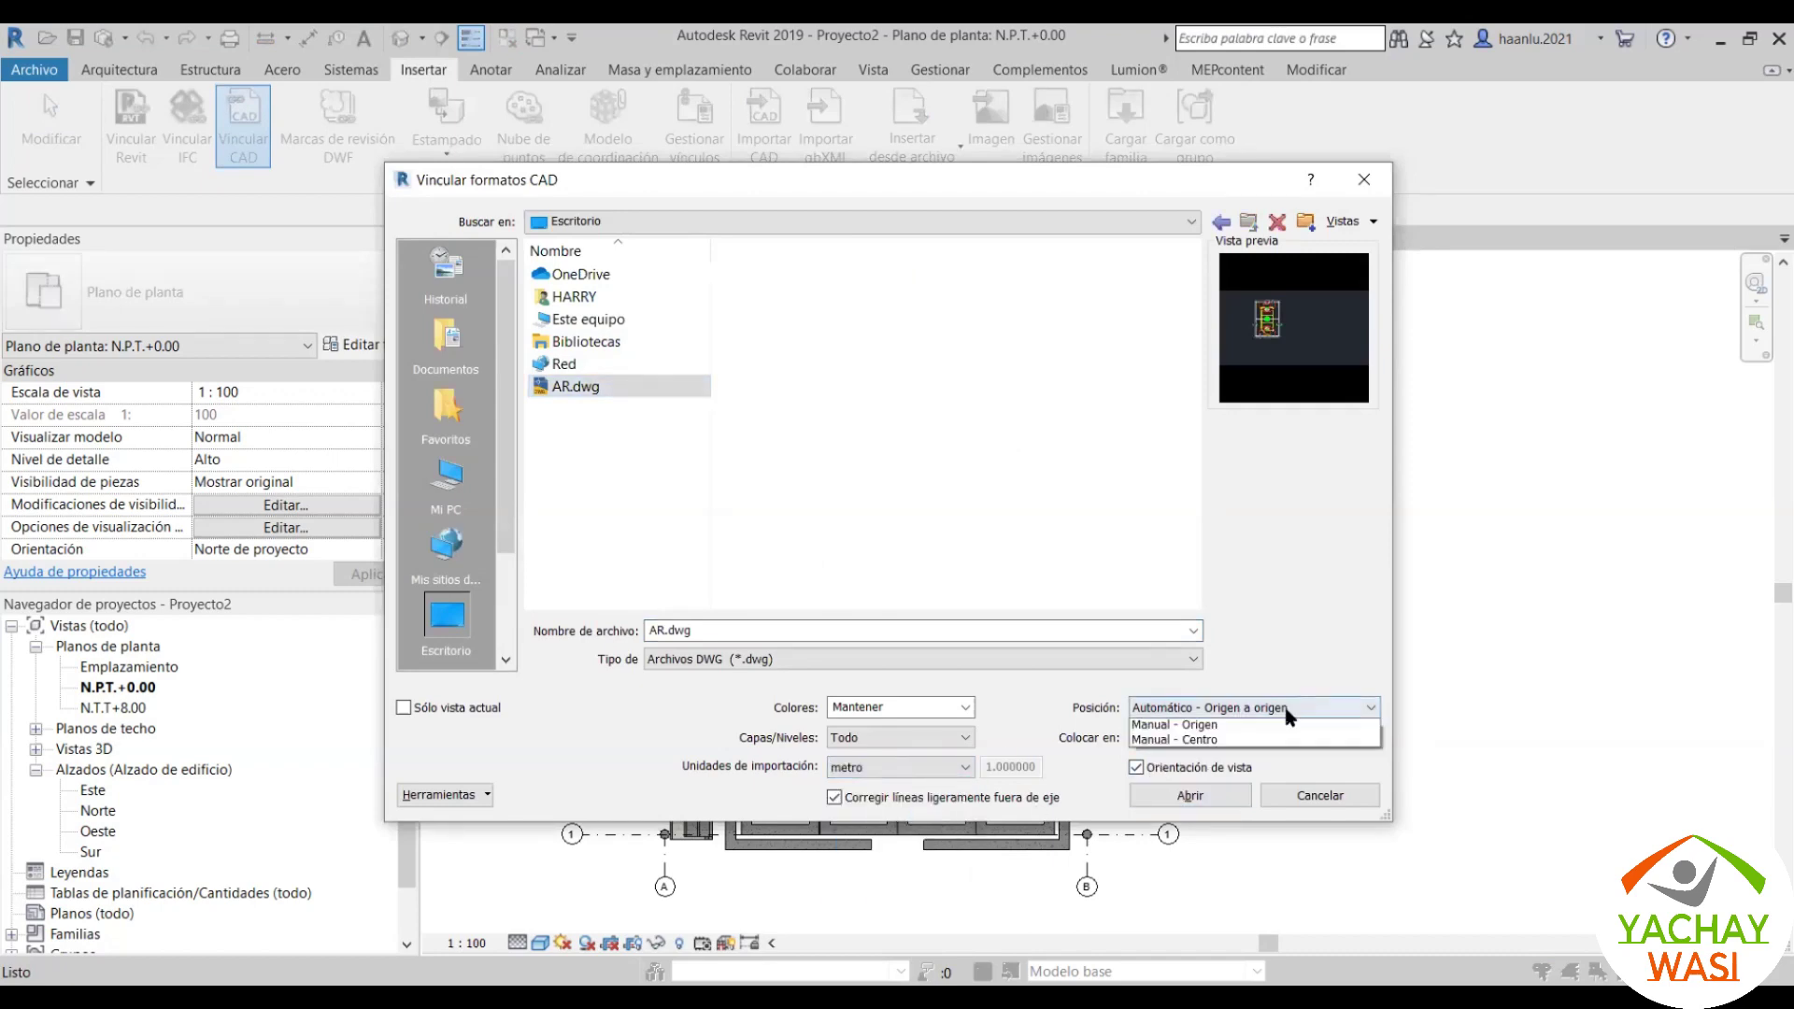
{"action": "left_click", "coordinate": [1210, 783]}
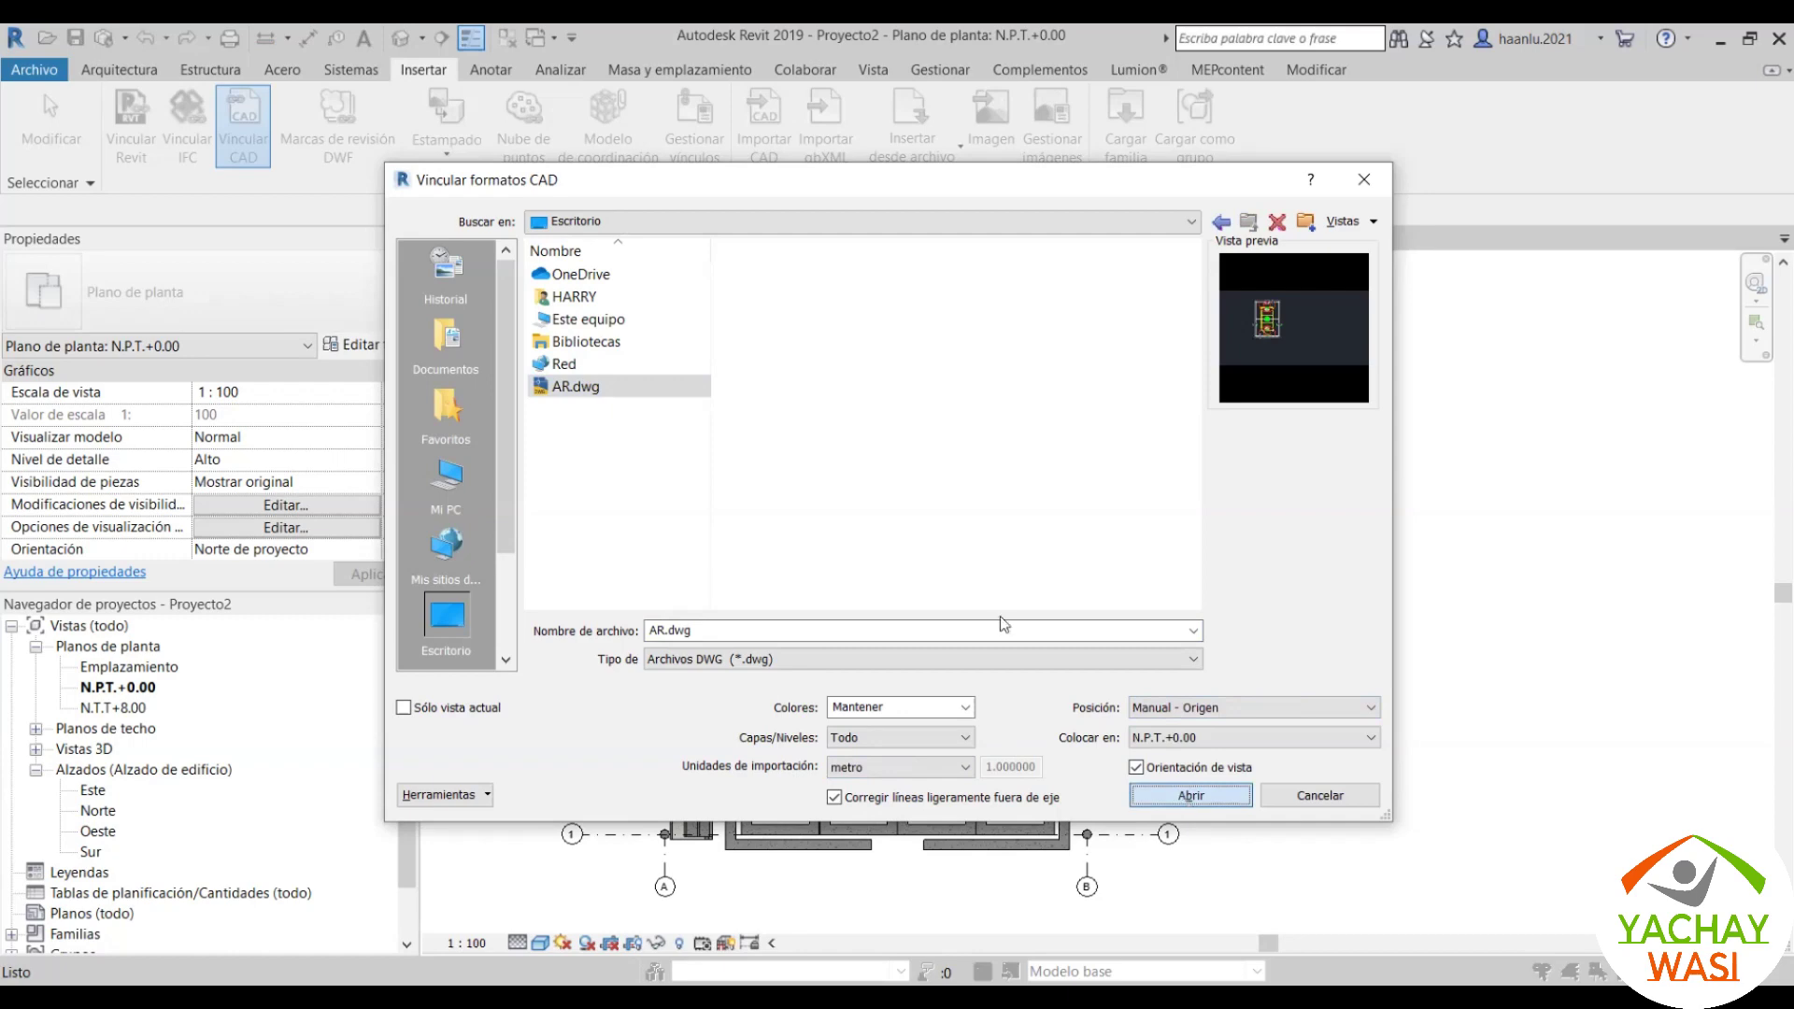
{"action": "key", "text": "Return"}
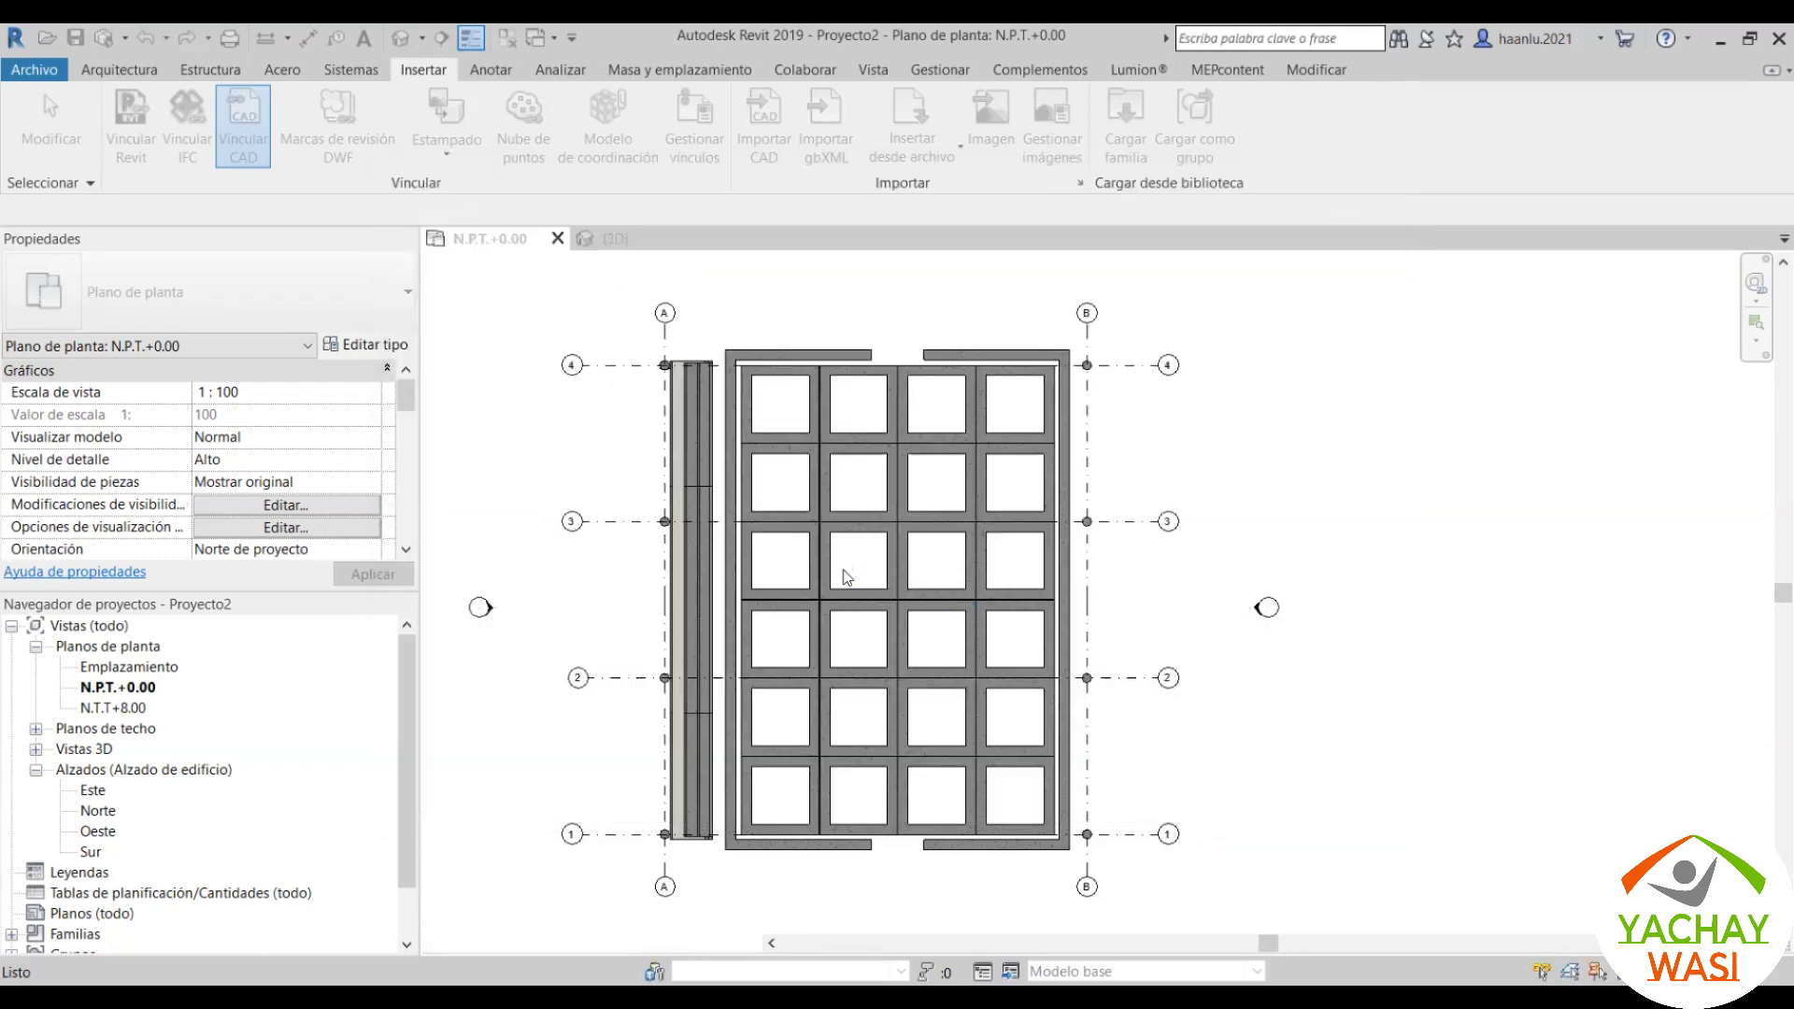
{"action": "scroll", "coordinate": [859, 493], "scroll_direction": "down", "scroll_amount": 1}
{"action": "scroll", "coordinate": [859, 493], "scroll_direction": "down", "scroll_amount": 1}
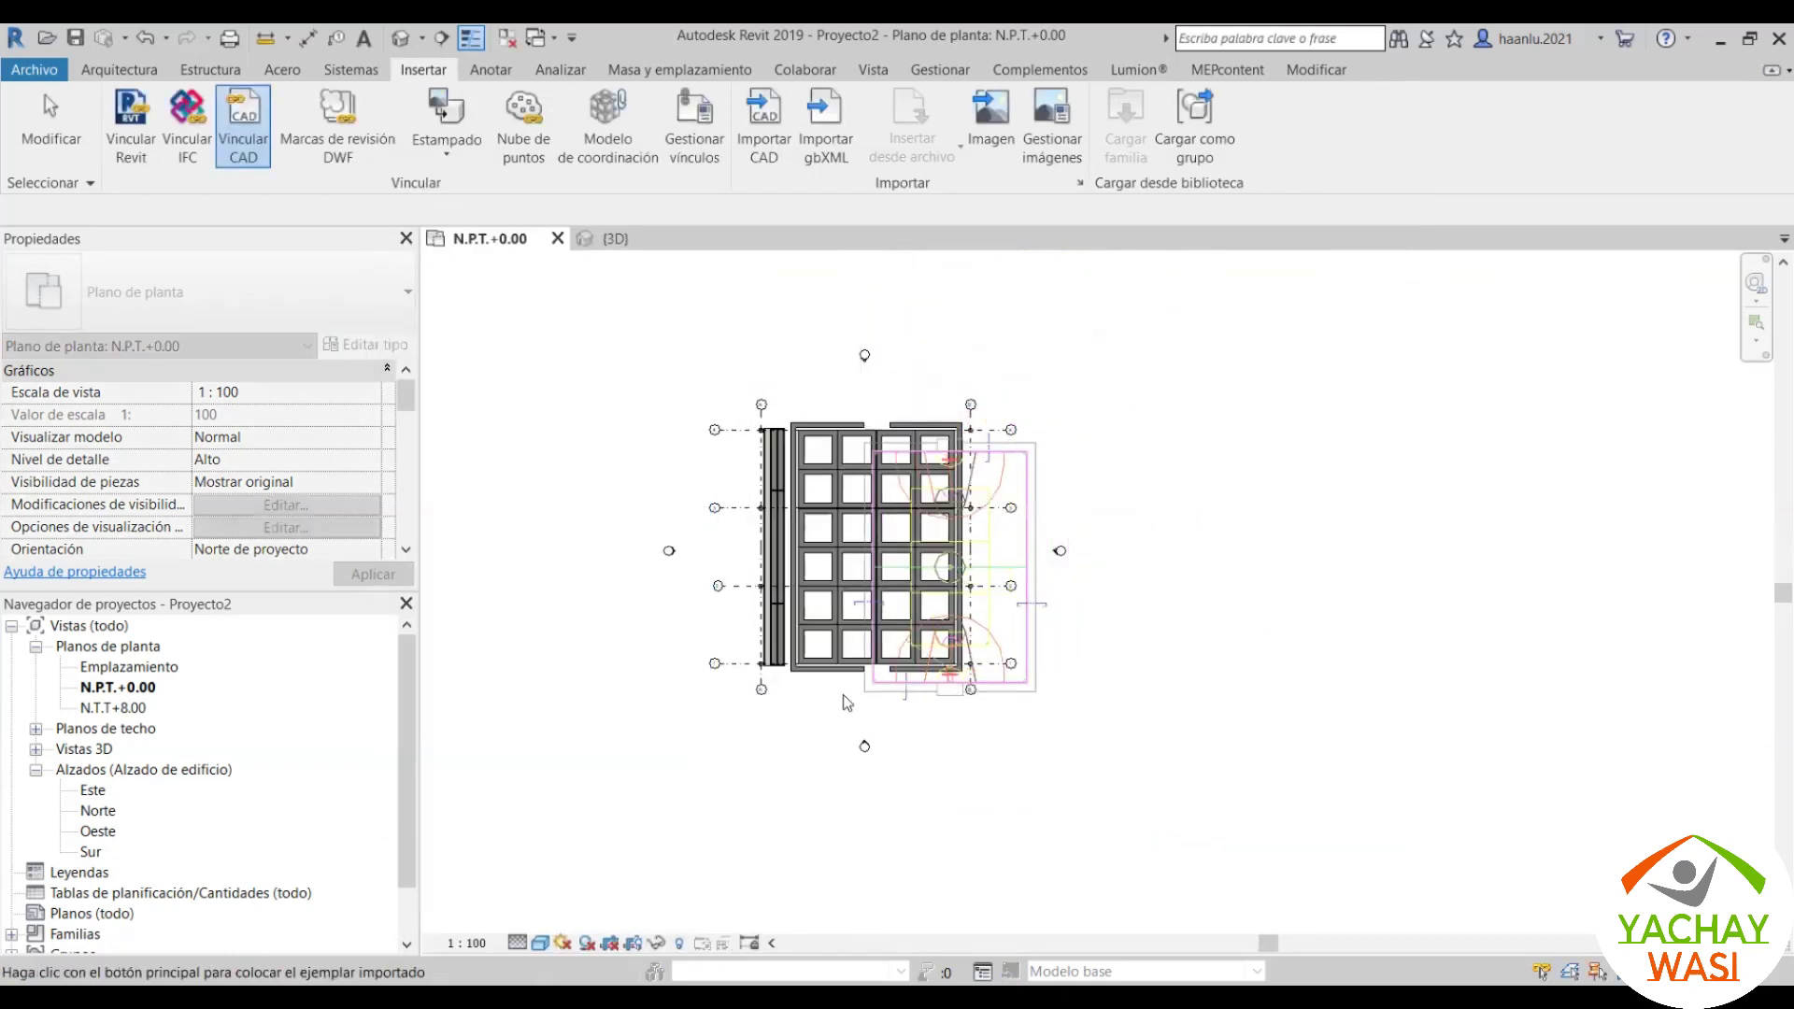
{"action": "left_click", "coordinate": [1047, 693]}
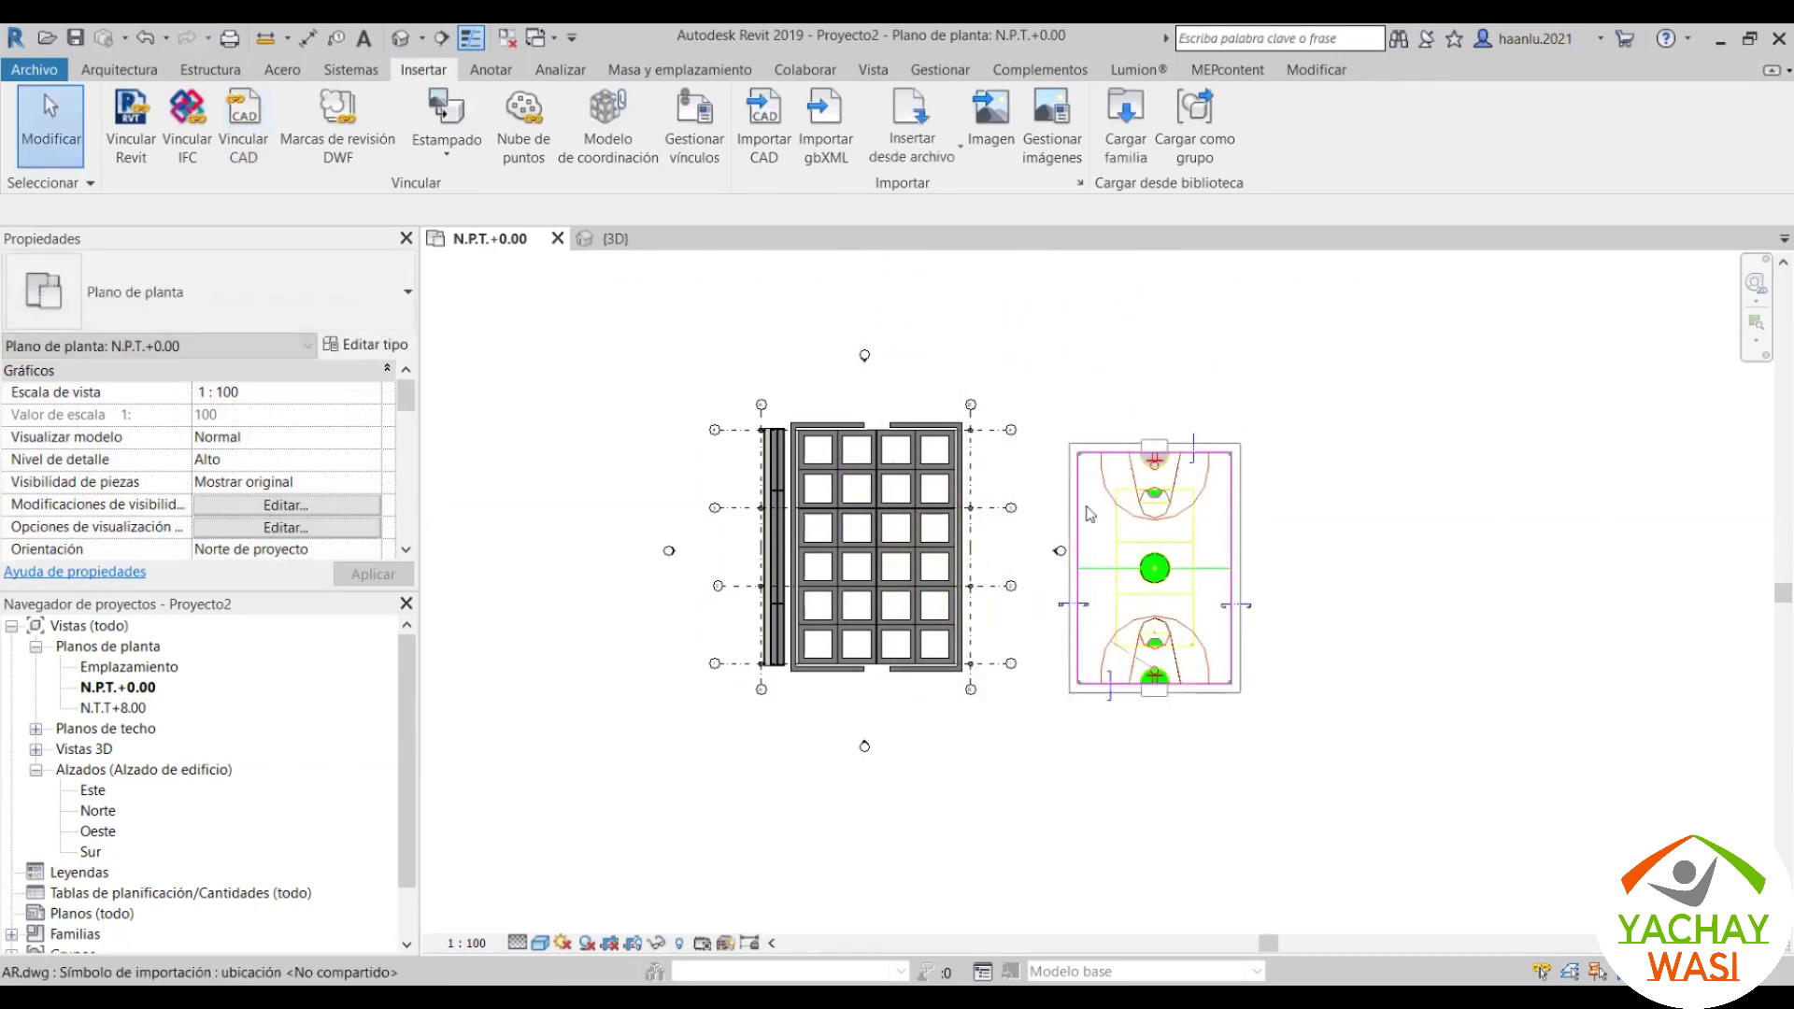
{"action": "scroll", "coordinate": [1089, 513], "scroll_direction": "up", "scroll_amount": 3}
{"action": "scroll", "coordinate": [1090, 514], "scroll_direction": "up", "scroll_amount": 1}
Step: Move the court drawing so its top-left corner lands on the structure's corner
{"action": "left_click", "coordinate": [1089, 514]}
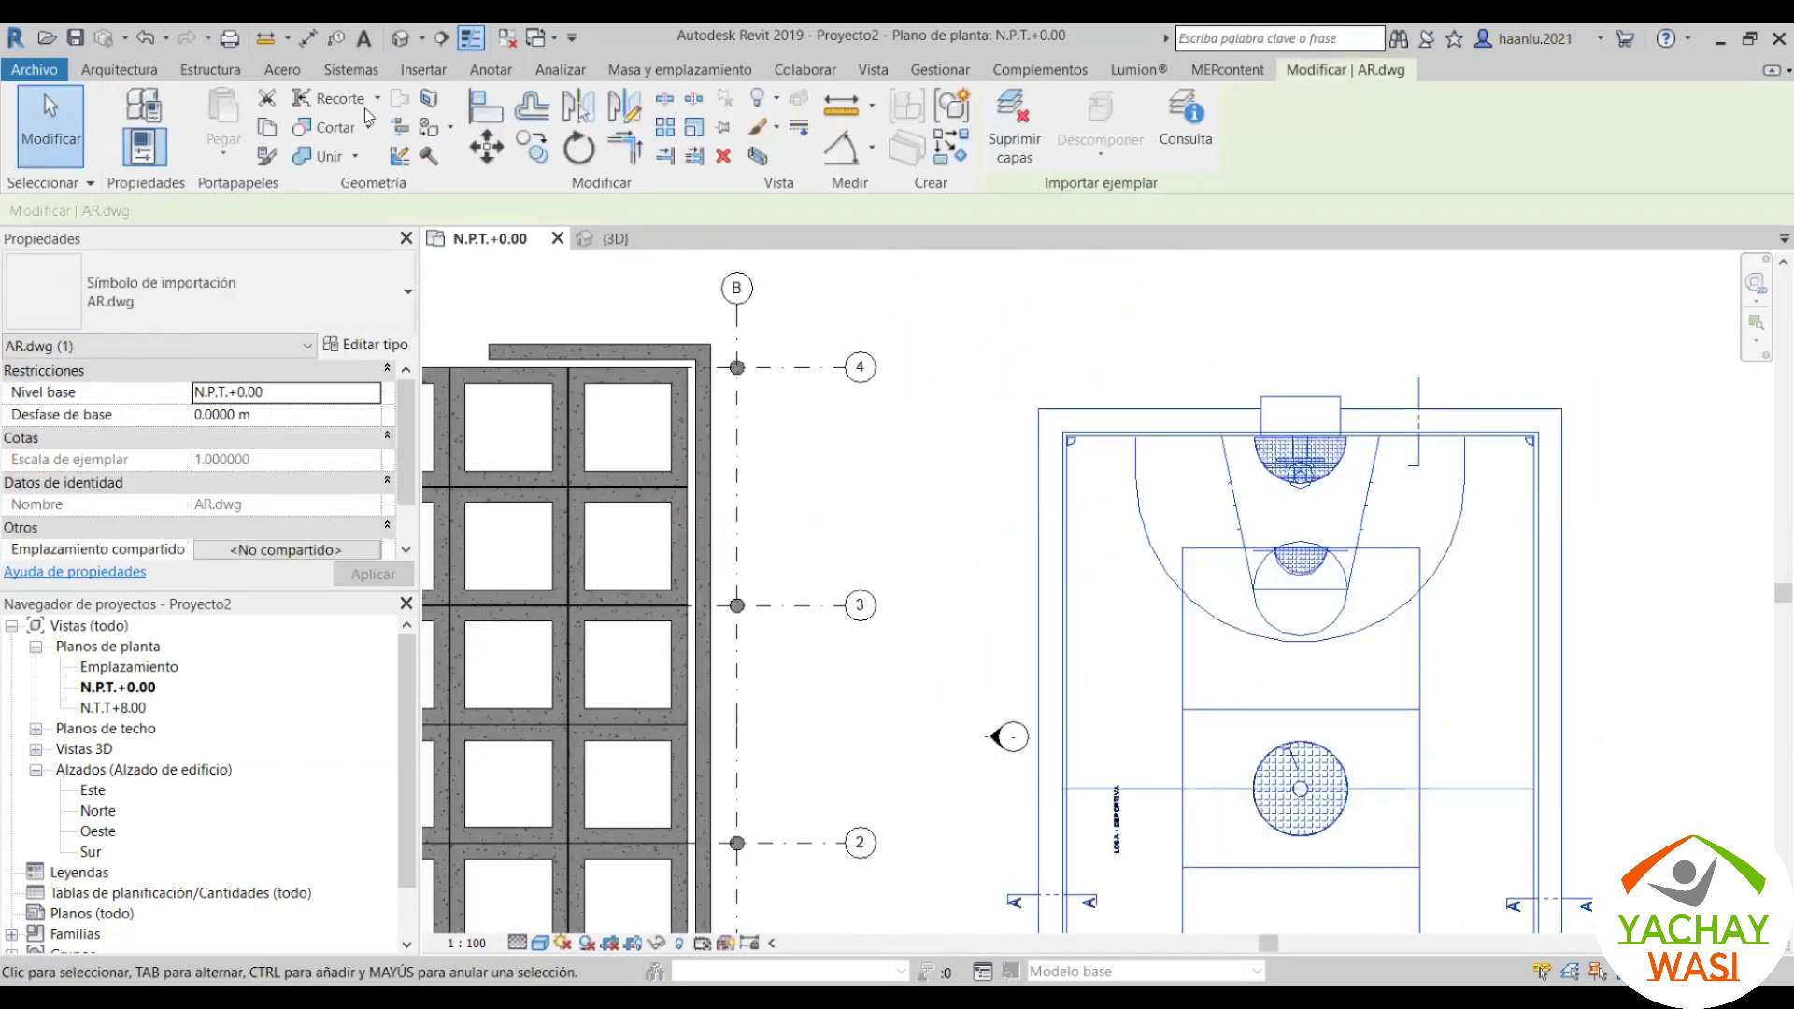
{"action": "left_click", "coordinate": [485, 146]}
{"action": "scroll", "coordinate": [1029, 419], "scroll_direction": "up", "scroll_amount": 3}
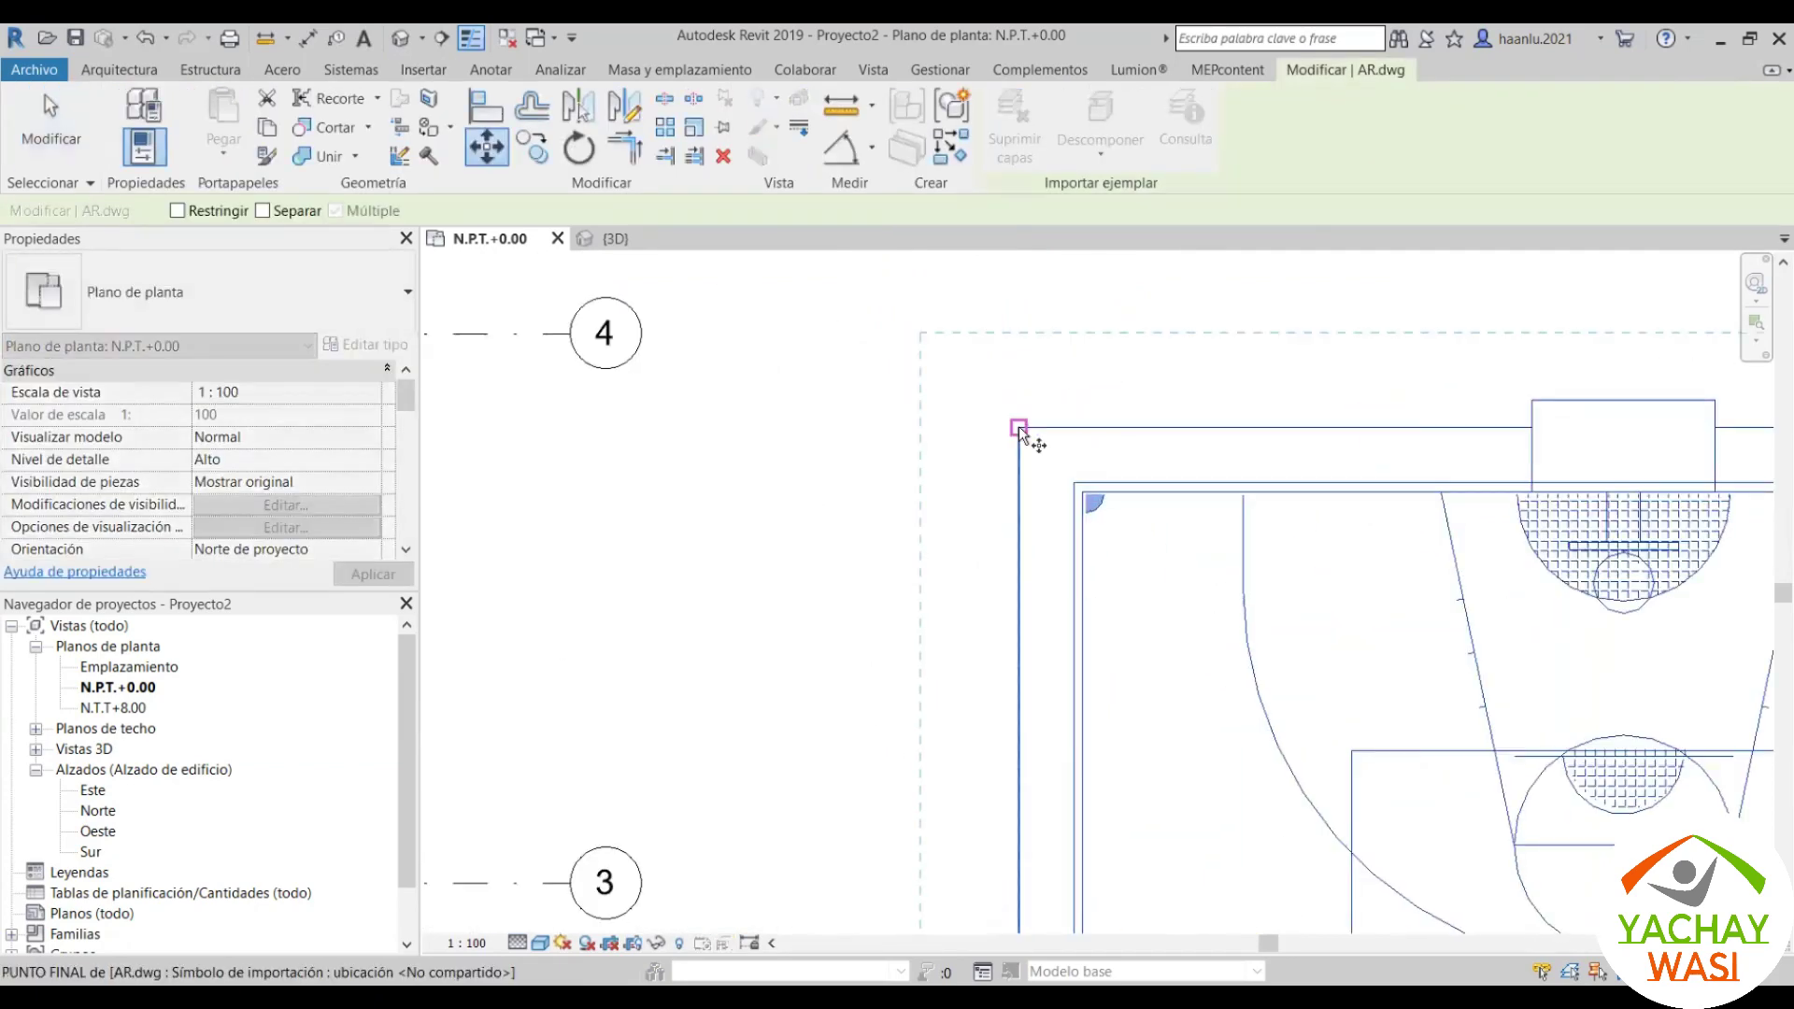
{"action": "left_click", "coordinate": [1018, 426]}
{"action": "scroll", "coordinate": [939, 480], "scroll_direction": "down", "scroll_amount": 4}
{"action": "scroll", "coordinate": [652, 455], "scroll_direction": "up", "scroll_amount": 2}
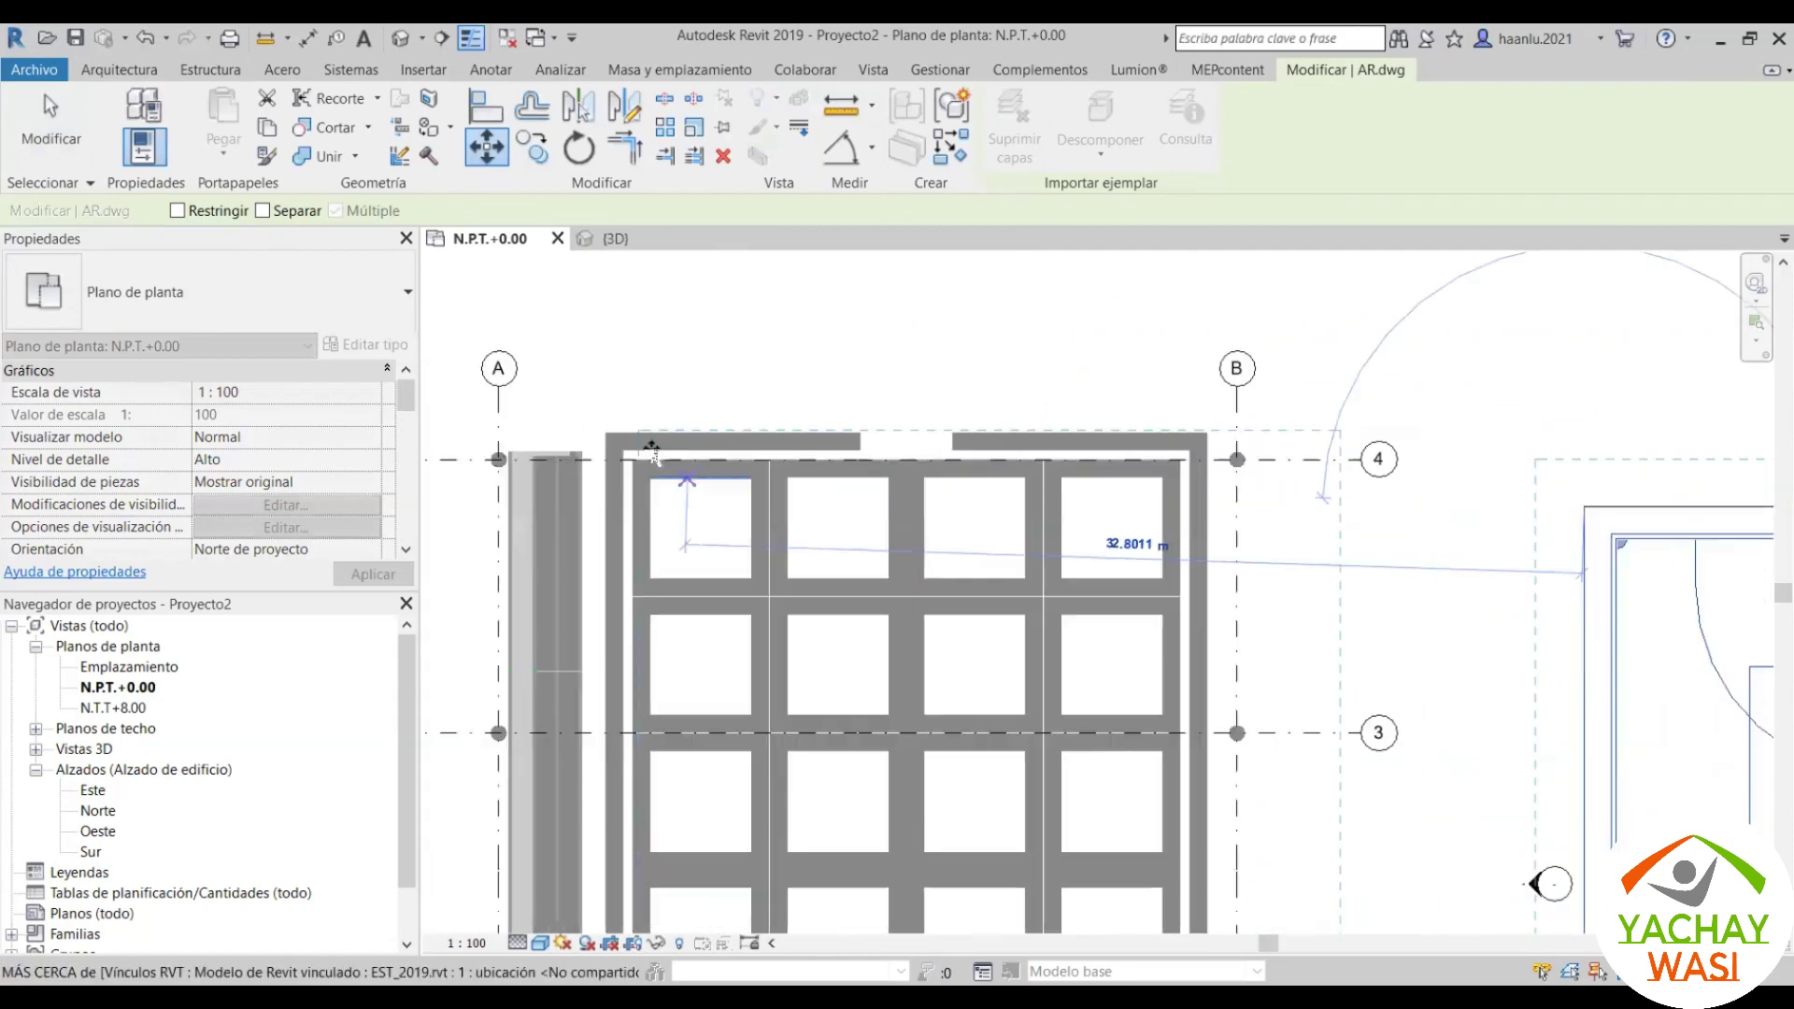
{"action": "scroll", "coordinate": [652, 455], "scroll_direction": "up", "scroll_amount": 3}
{"action": "scroll", "coordinate": [579, 411], "scroll_direction": "up", "scroll_amount": 1}
{"action": "left_click", "coordinate": [551, 395]}
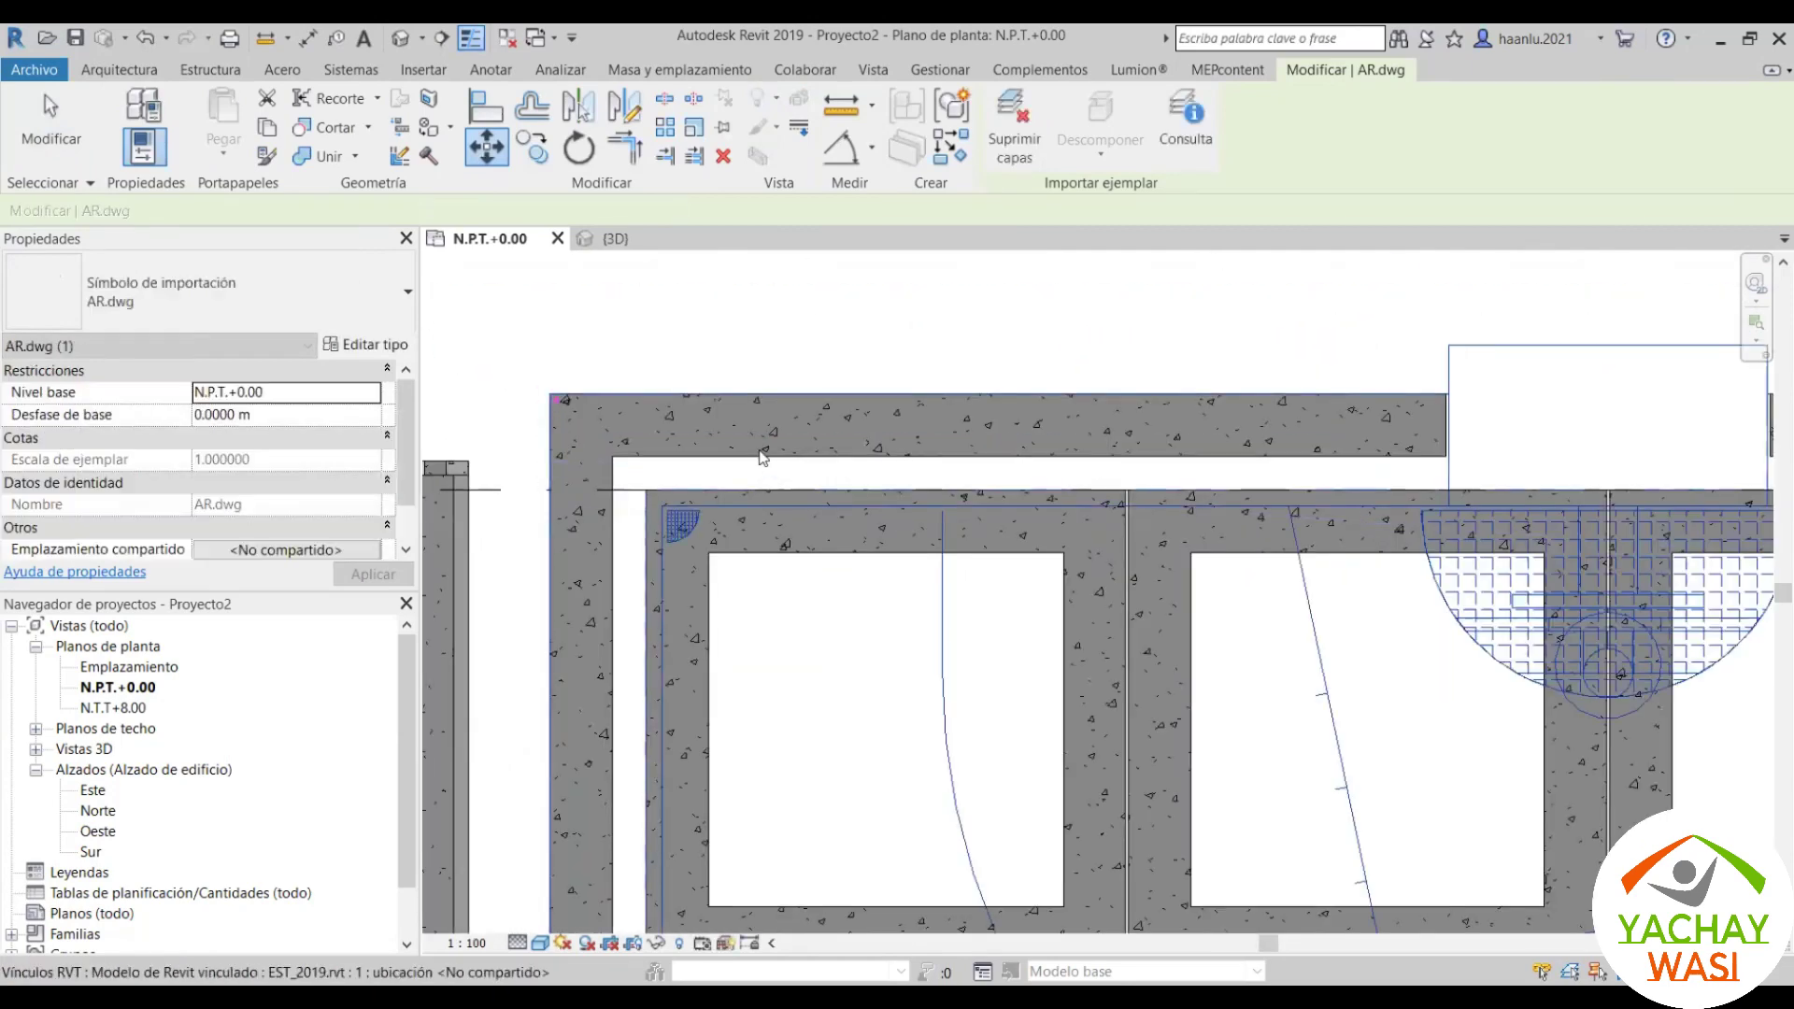
{"action": "scroll", "coordinate": [764, 456], "scroll_direction": "down", "scroll_amount": 3}
{"action": "scroll", "coordinate": [692, 376], "scroll_direction": "down", "scroll_amount": 2}
{"action": "key", "text": "Escape"}
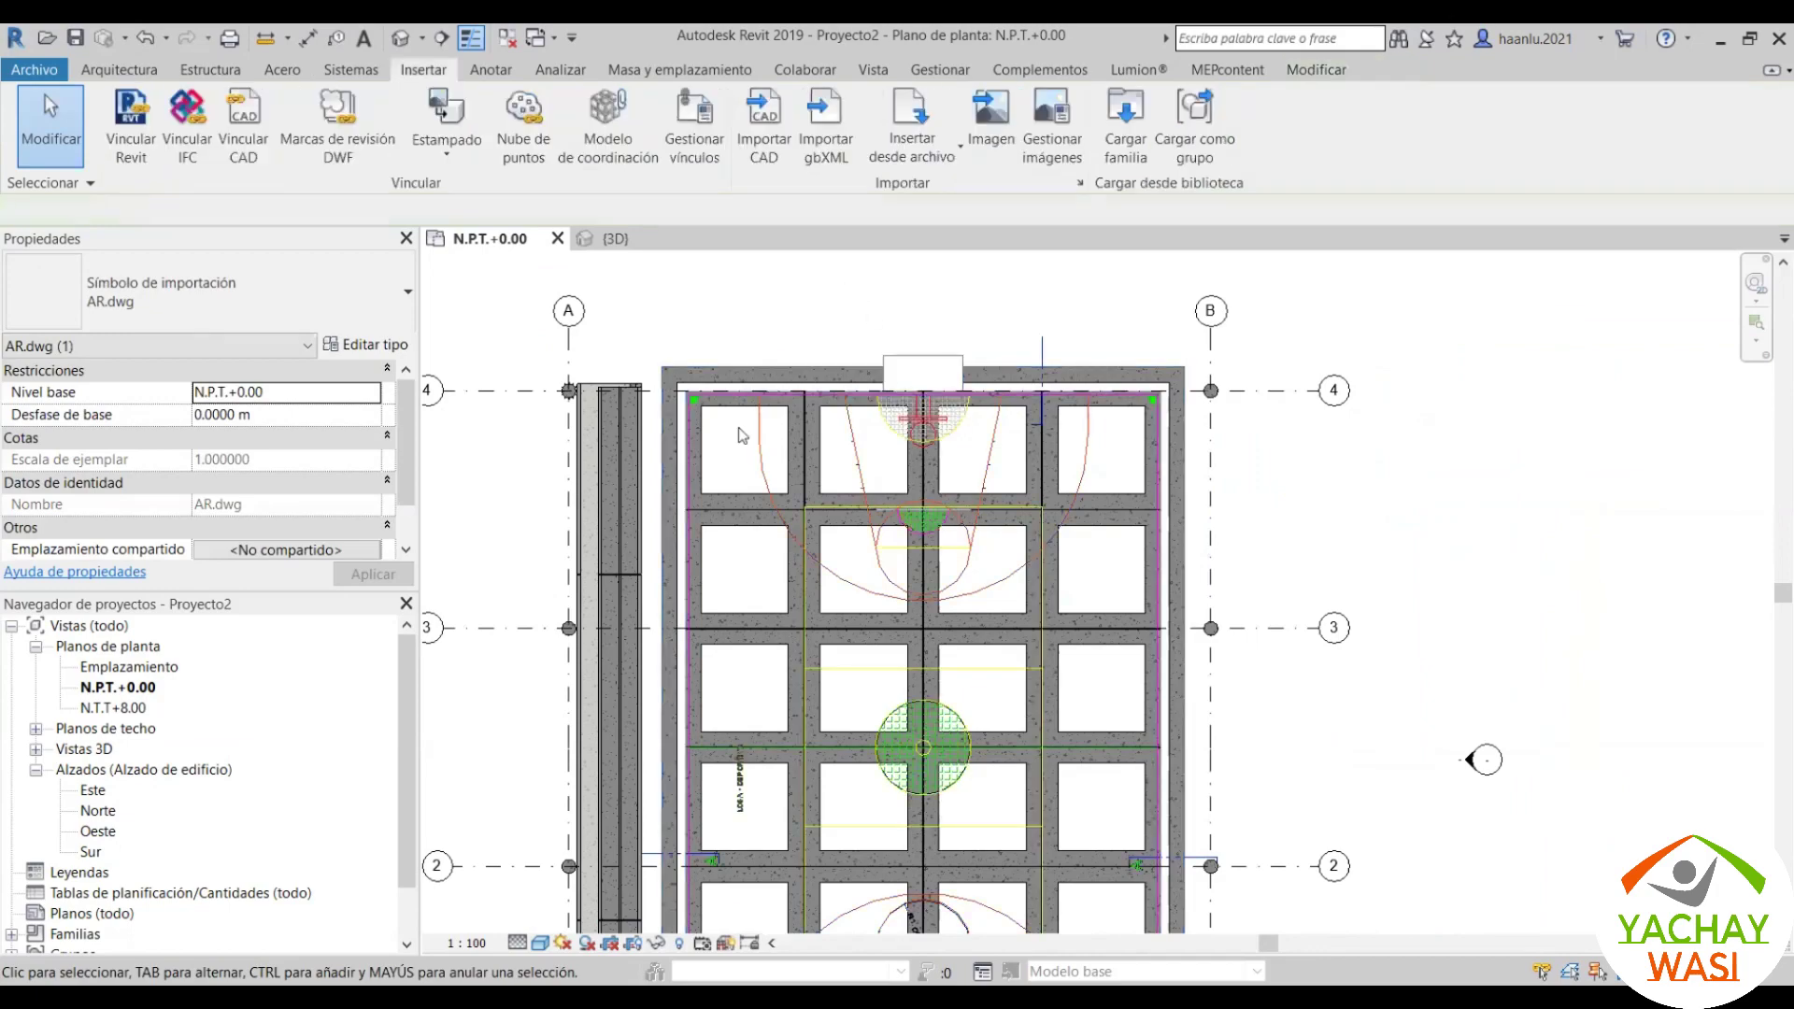
{"action": "key", "text": "Escape"}
Step: Reselect the linked court drawing and switch to the 3D view
{"action": "scroll", "coordinate": [701, 495], "scroll_direction": "up", "scroll_amount": 2}
{"action": "scroll", "coordinate": [701, 495], "scroll_direction": "up", "scroll_amount": 2}
{"action": "scroll", "coordinate": [701, 495], "scroll_direction": "up", "scroll_amount": 1}
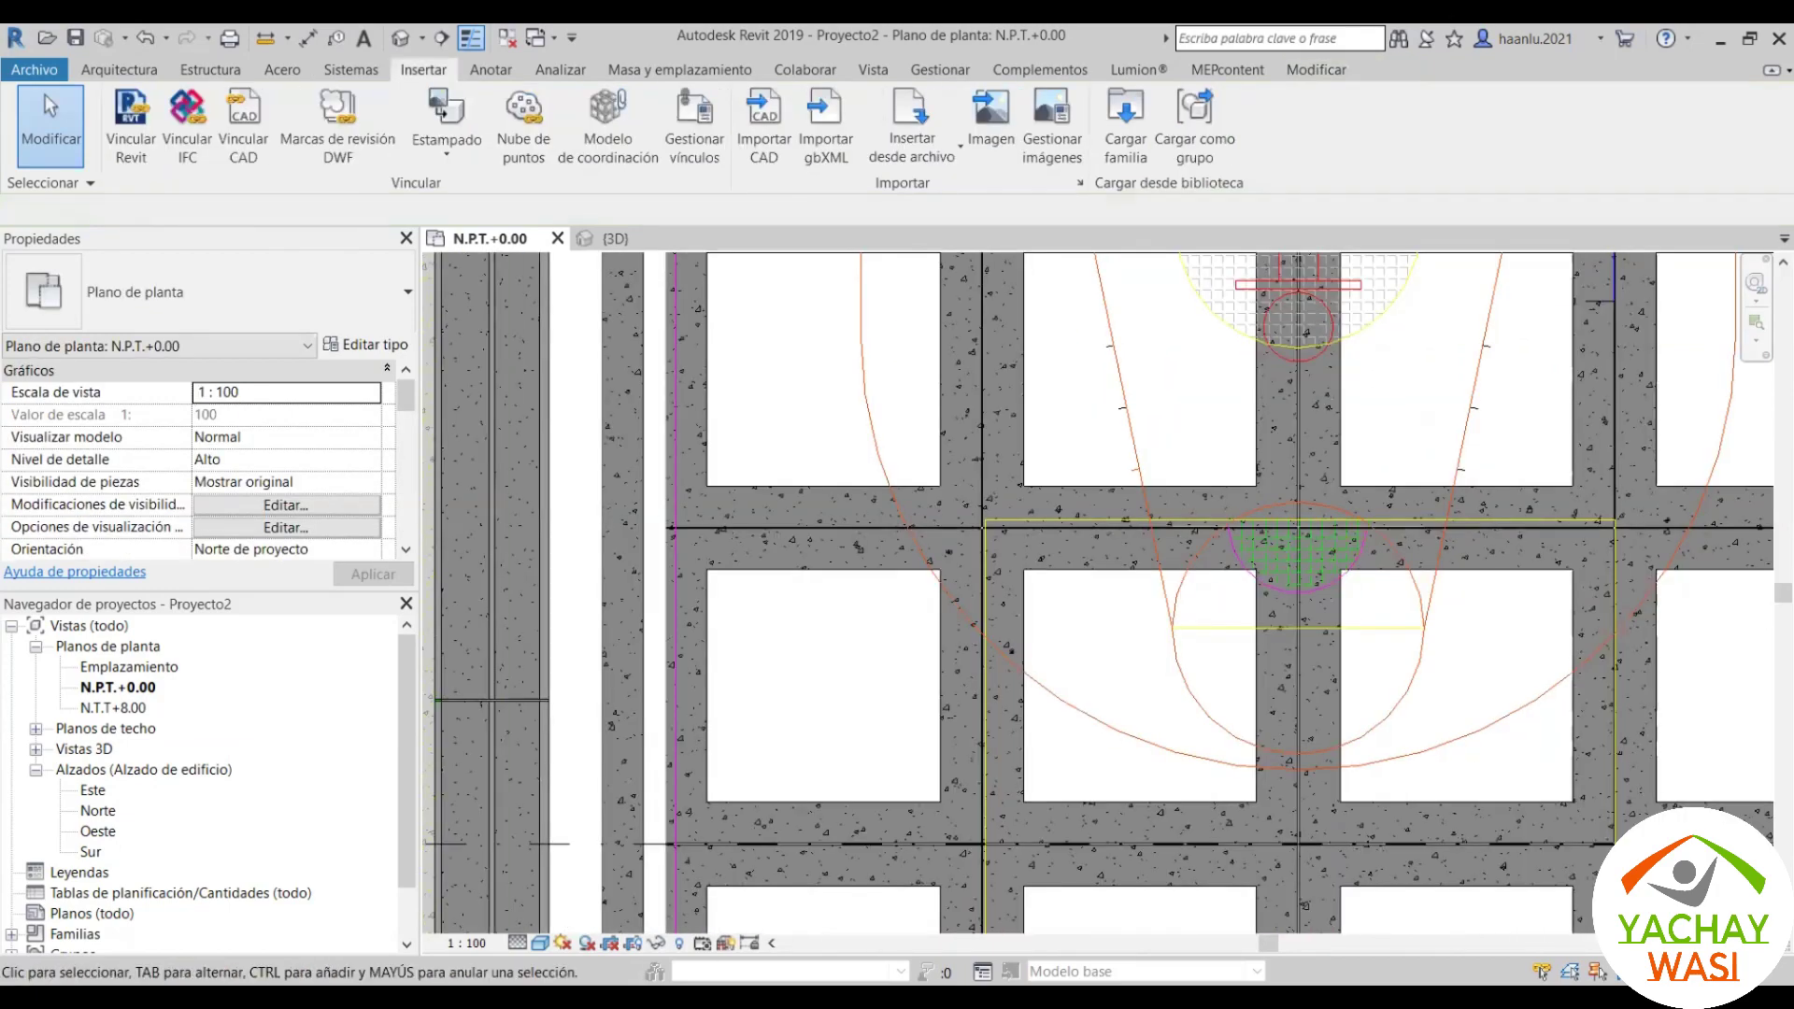
{"action": "scroll", "coordinate": [963, 607], "scroll_direction": "down", "scroll_amount": 4}
{"action": "scroll", "coordinate": [966, 574], "scroll_direction": "down", "scroll_amount": 1}
{"action": "scroll", "coordinate": [1009, 552], "scroll_direction": "up", "scroll_amount": 4}
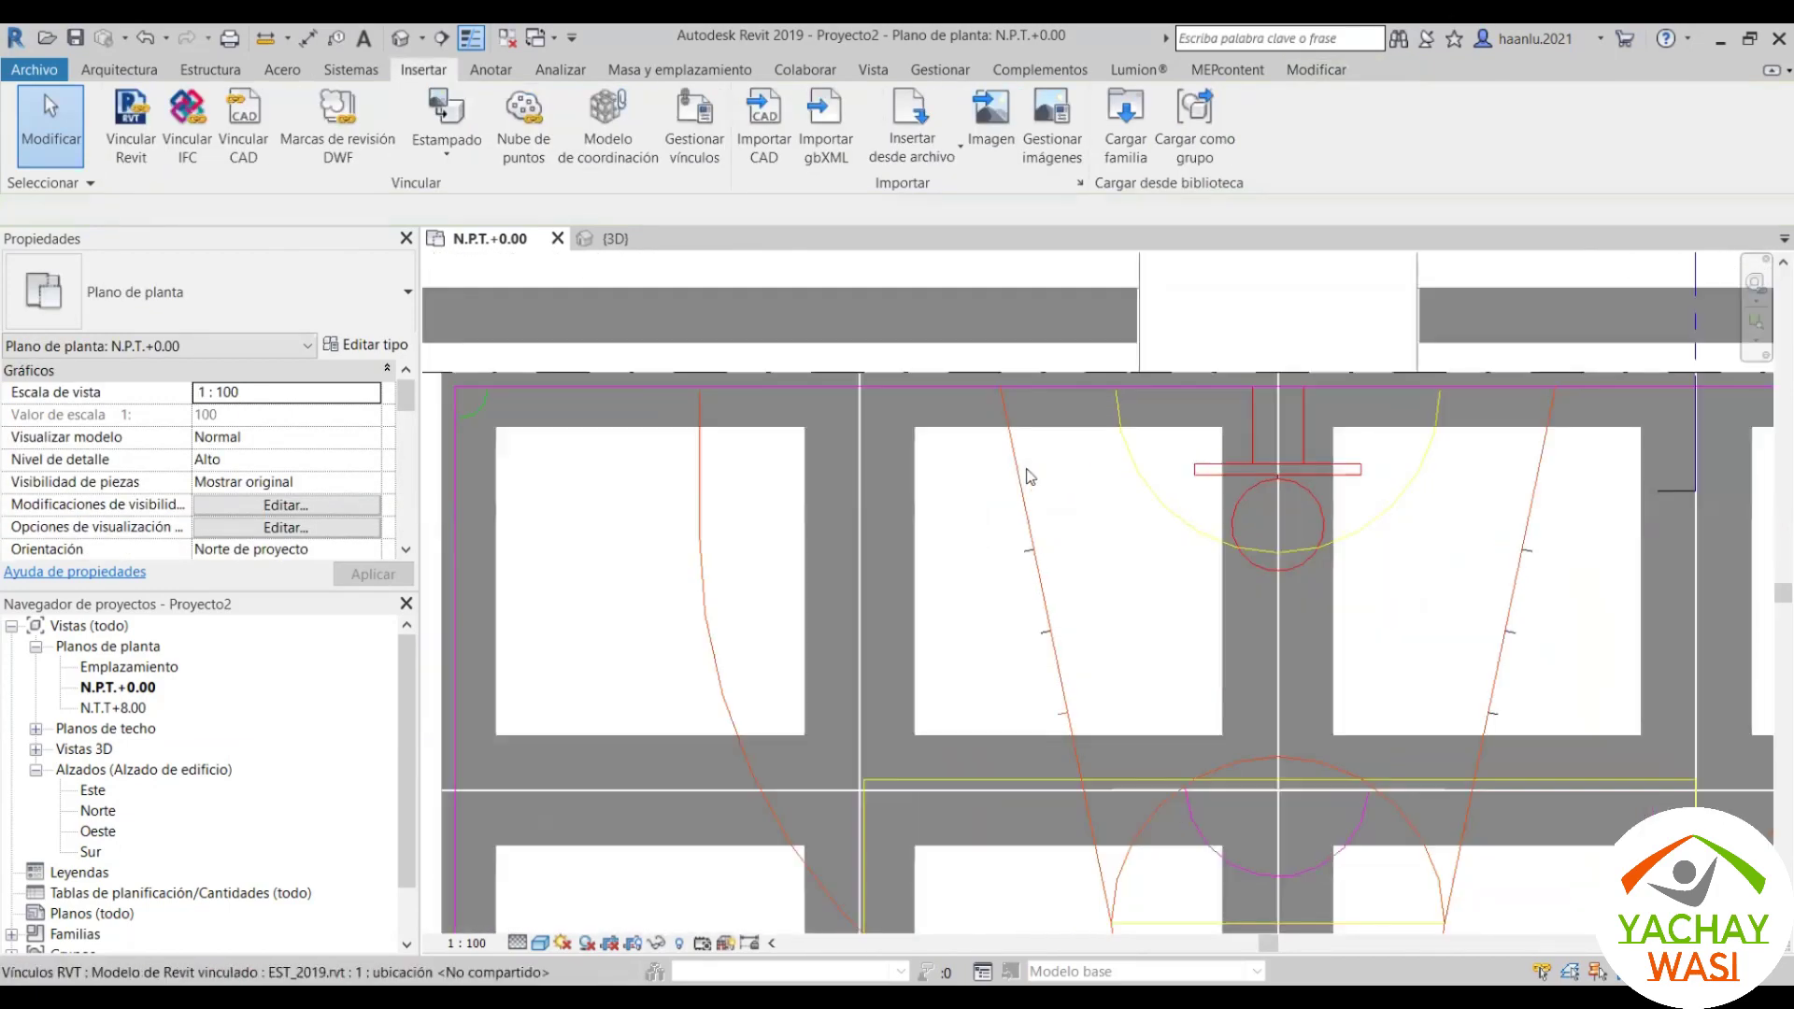
{"action": "scroll", "coordinate": [1033, 524], "scroll_direction": "up", "scroll_amount": 2}
{"action": "left_click", "coordinate": [1032, 525]}
{"action": "scroll", "coordinate": [1027, 542], "scroll_direction": "down", "scroll_amount": 3}
{"action": "scroll", "coordinate": [1028, 560], "scroll_direction": "down", "scroll_amount": 2}
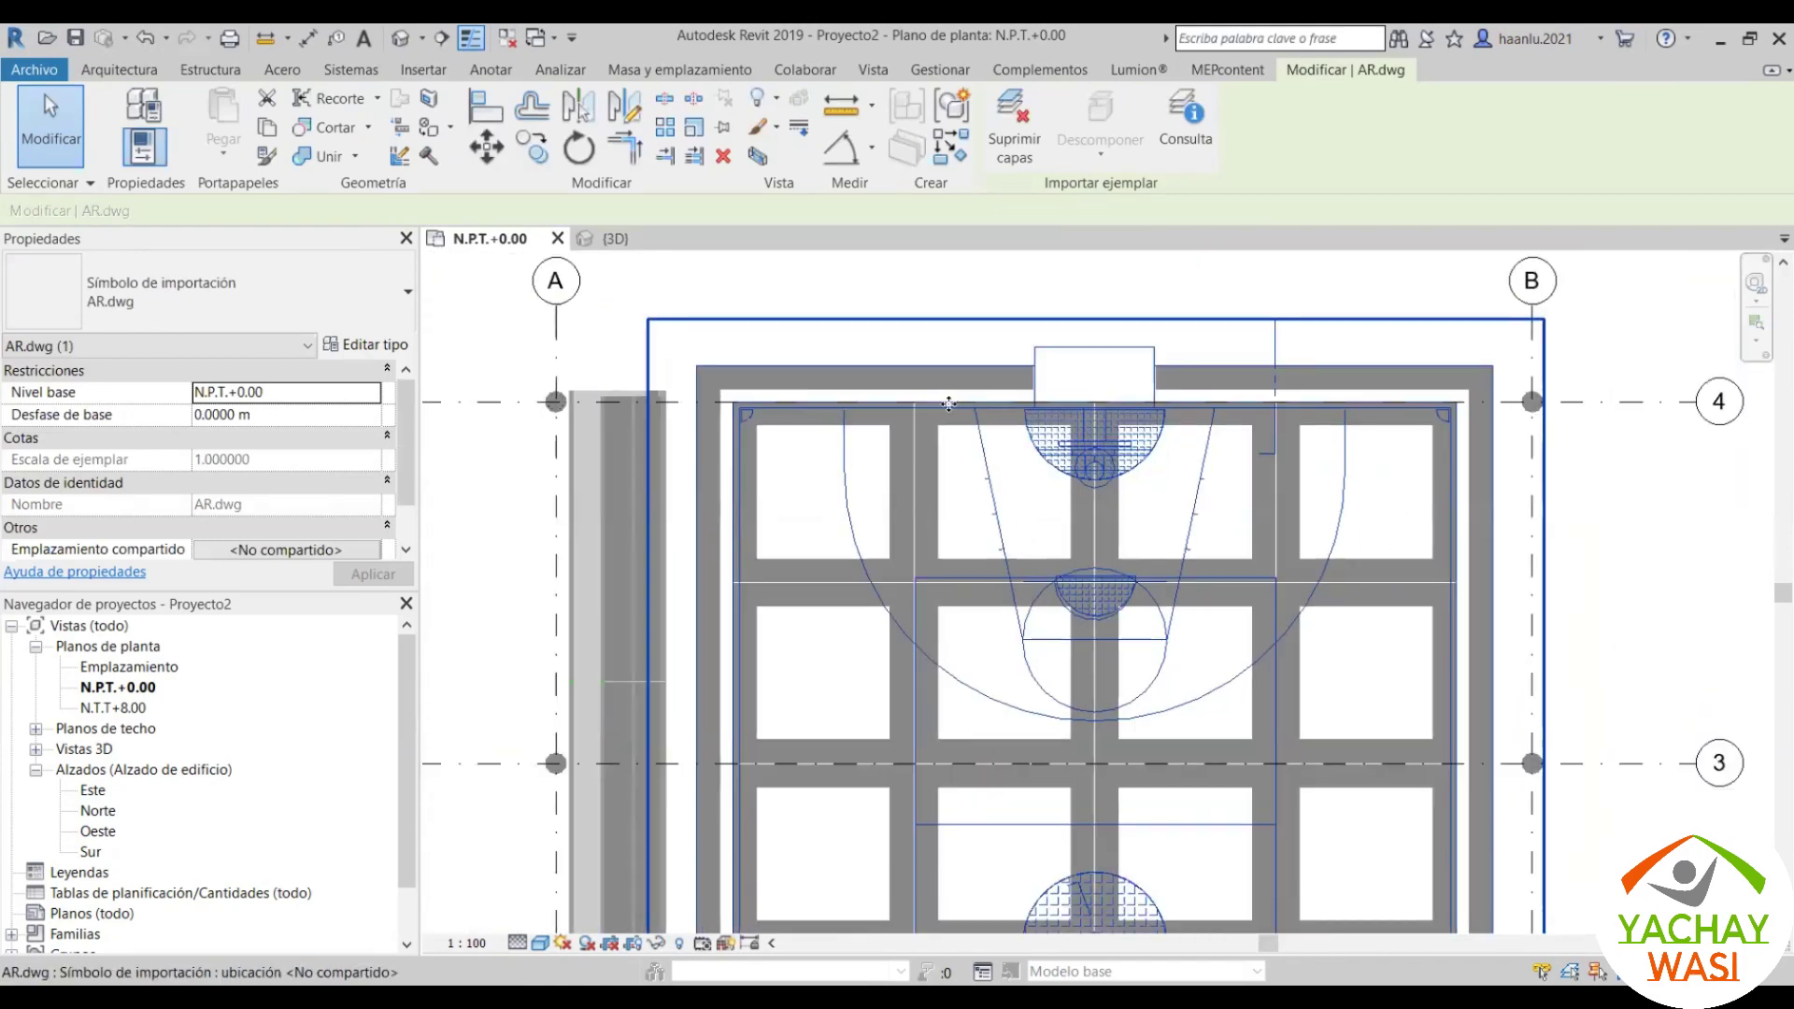
{"action": "scroll", "coordinate": [1018, 607], "scroll_direction": "down", "scroll_amount": 2}
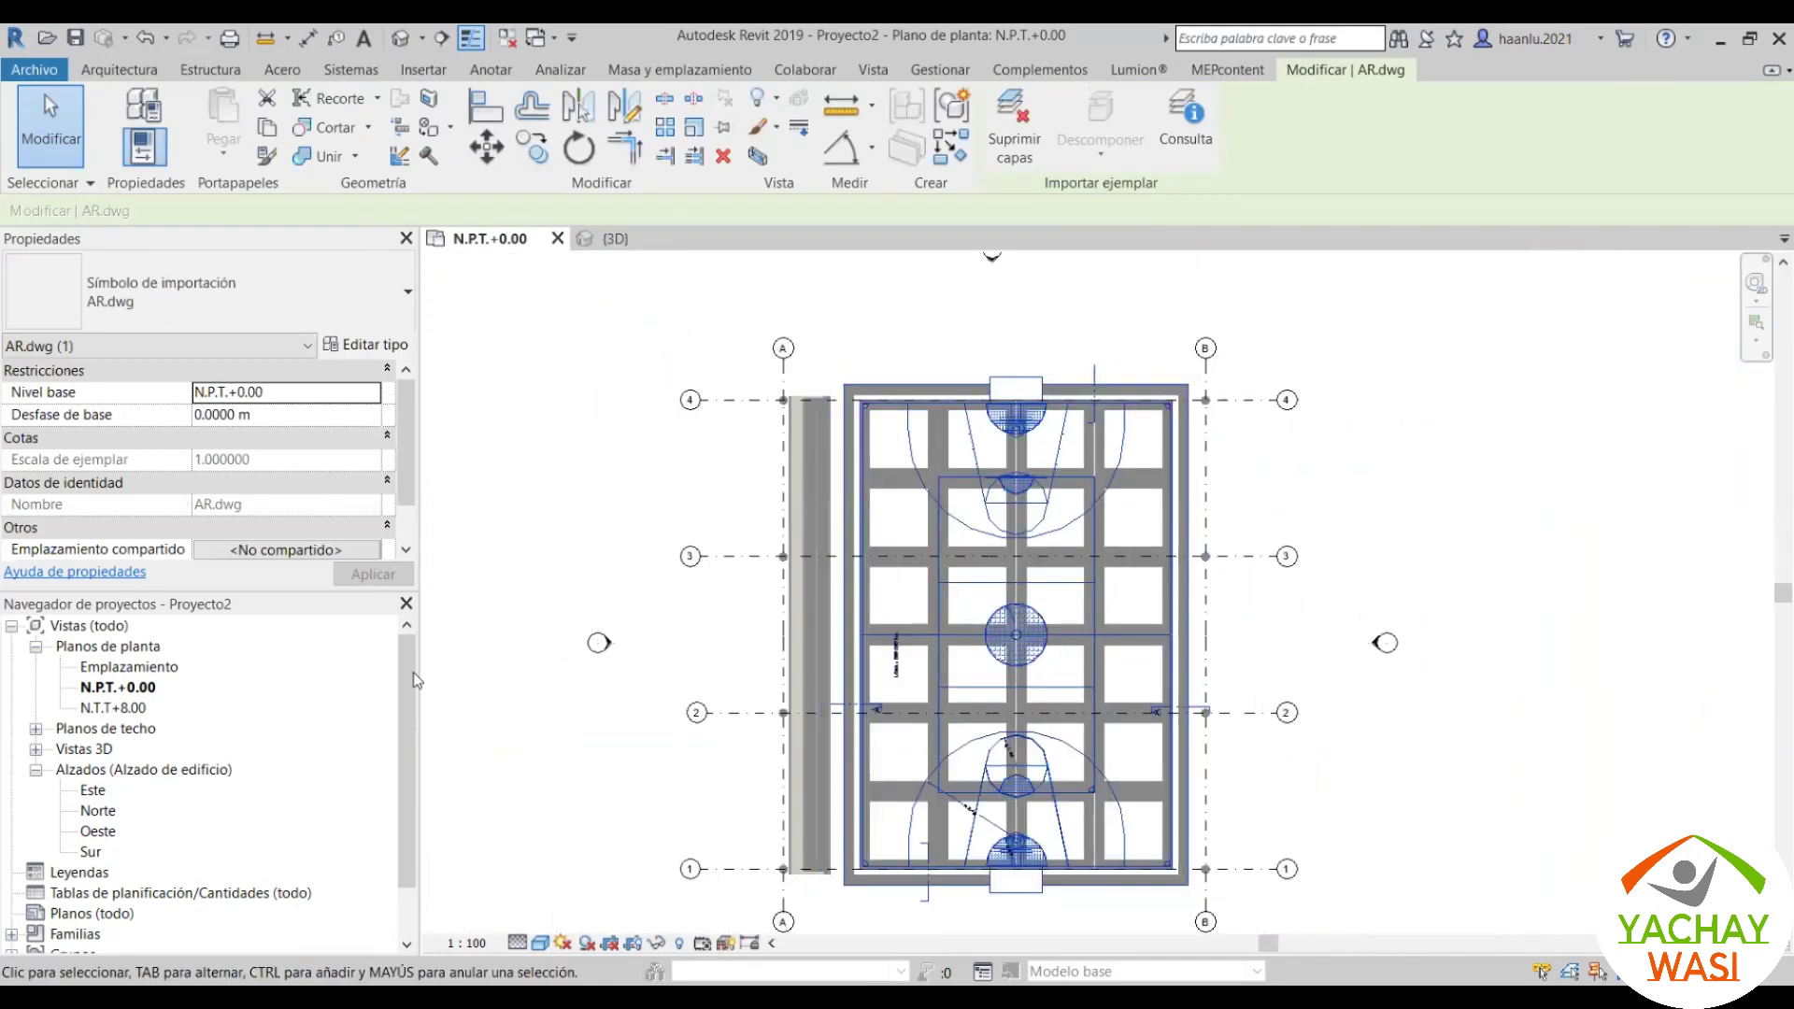
{"action": "left_click", "coordinate": [609, 238]}
Step: Zoom in on the court markings over the slab in 3D, then go back to the N.P.T.+0.00 plan
{"action": "scroll", "coordinate": [1062, 693], "scroll_direction": "up", "scroll_amount": 2}
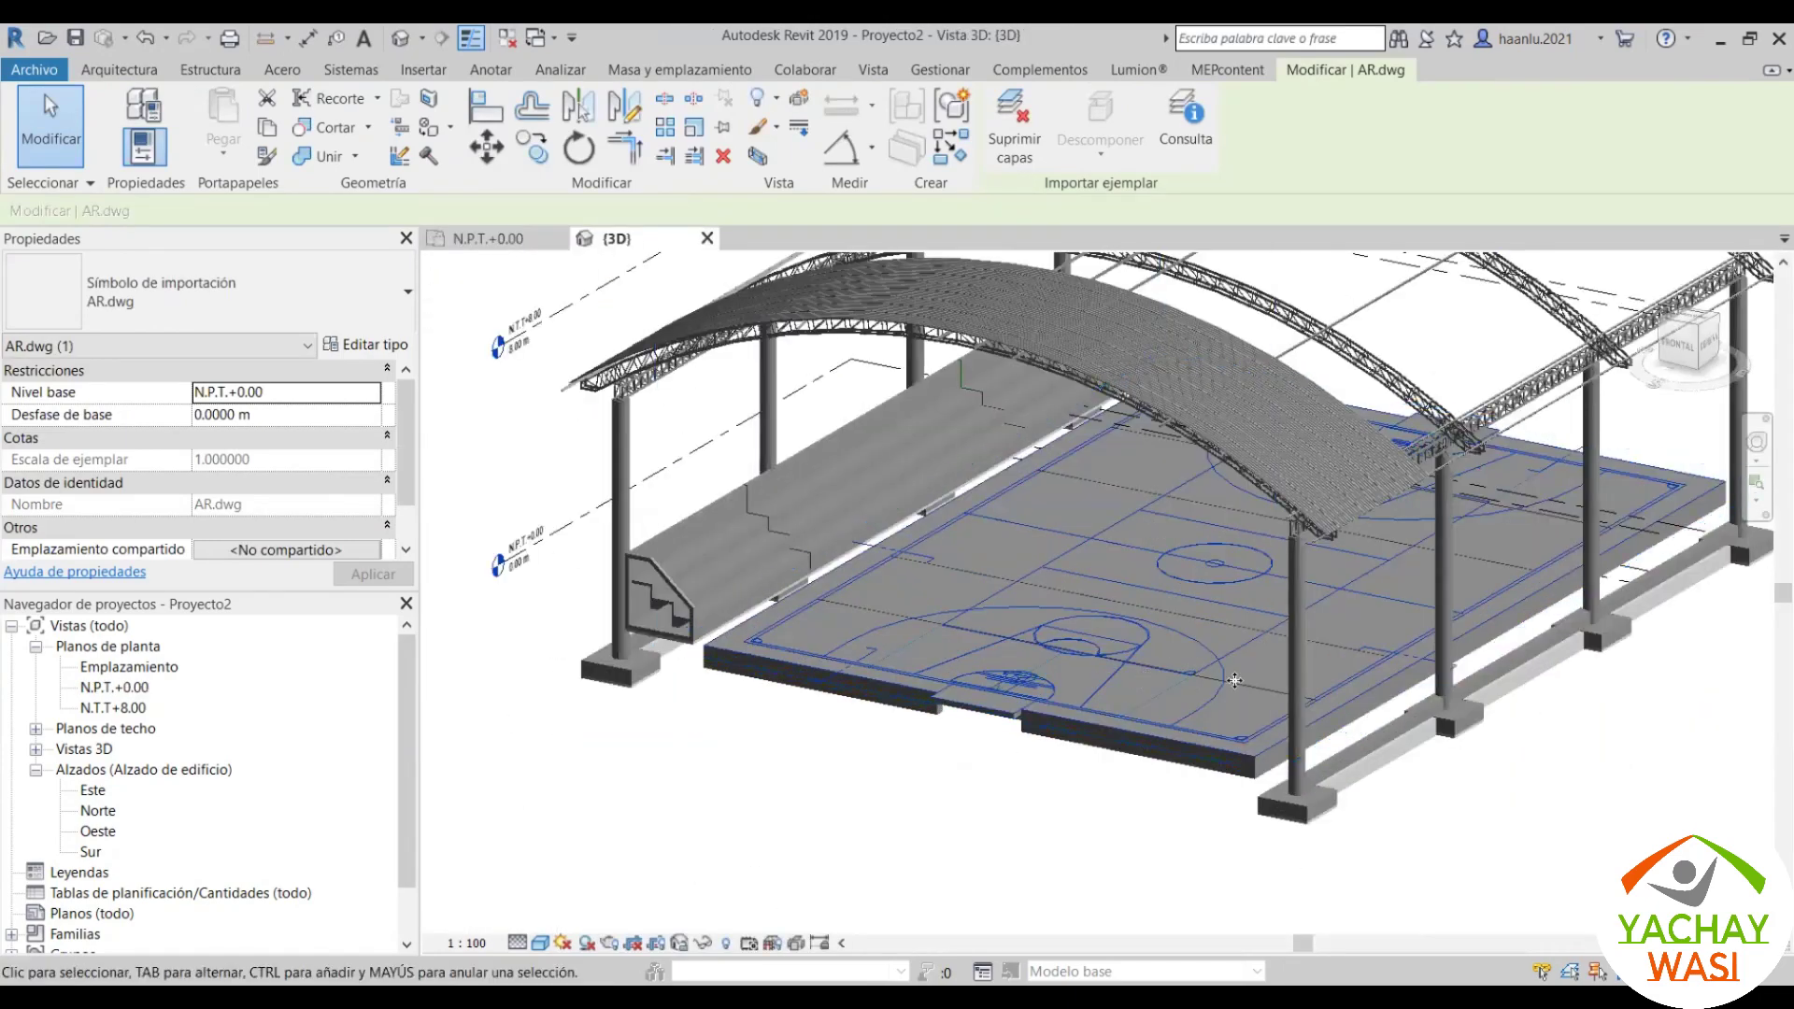
{"action": "scroll", "coordinate": [1401, 731], "scroll_direction": "up", "scroll_amount": 3}
{"action": "scroll", "coordinate": [1402, 730], "scroll_direction": "up", "scroll_amount": 2}
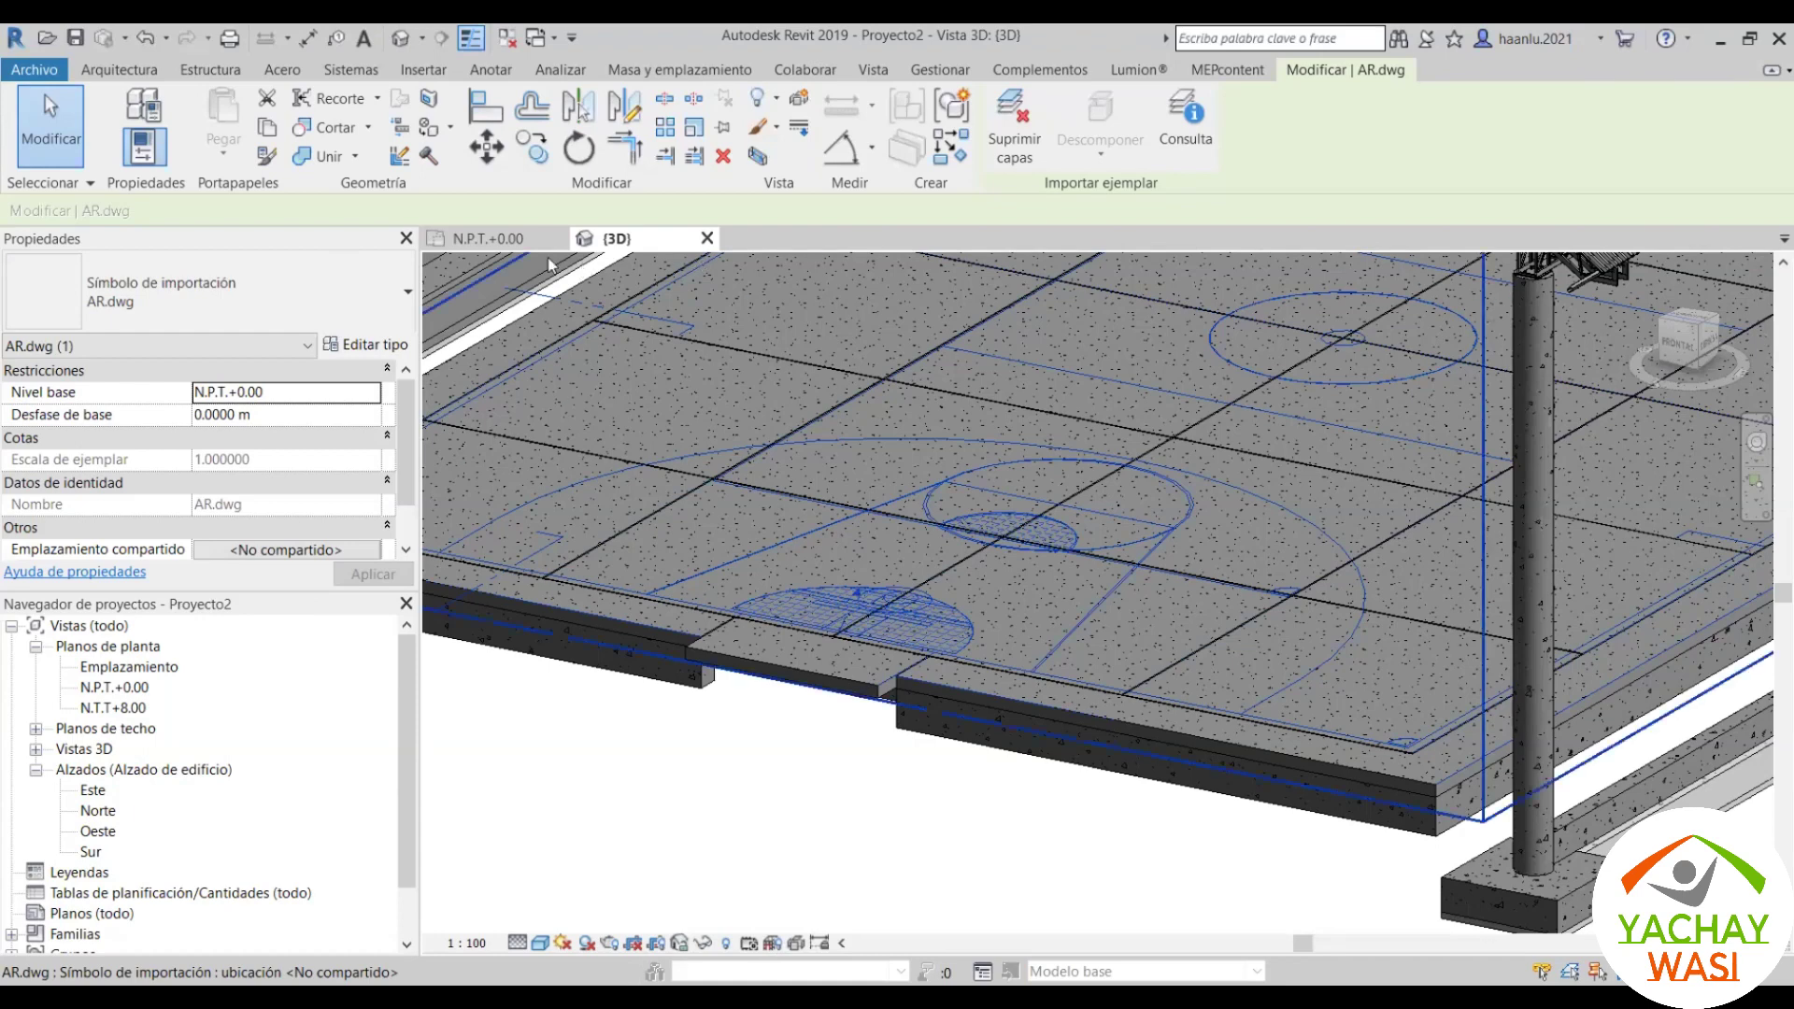
{"action": "left_click", "coordinate": [481, 236]}
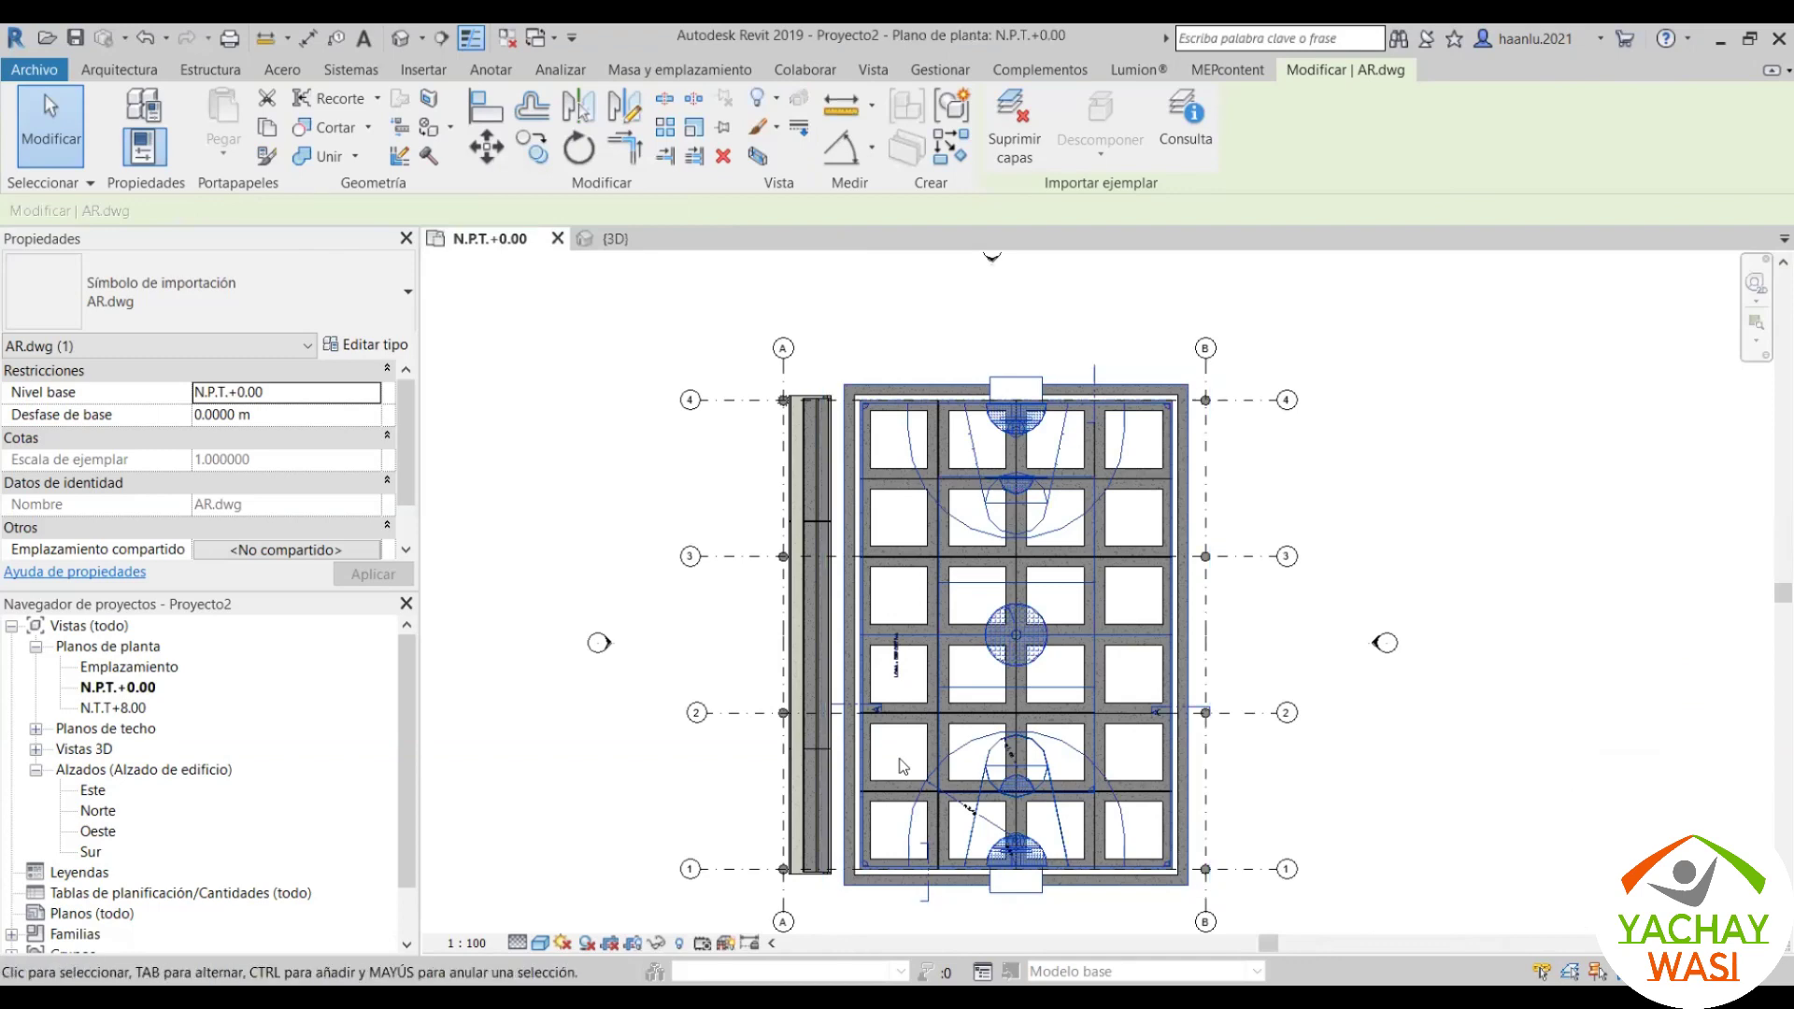
Step: Clear the selection and zoom and pan the plan to the court's R3.46 arc area
{"action": "scroll", "coordinate": [903, 766], "scroll_direction": "up", "scroll_amount": 3}
{"action": "scroll", "coordinate": [898, 598], "scroll_direction": "up", "scroll_amount": 3}
{"action": "scroll", "coordinate": [898, 598], "scroll_direction": "up", "scroll_amount": 3}
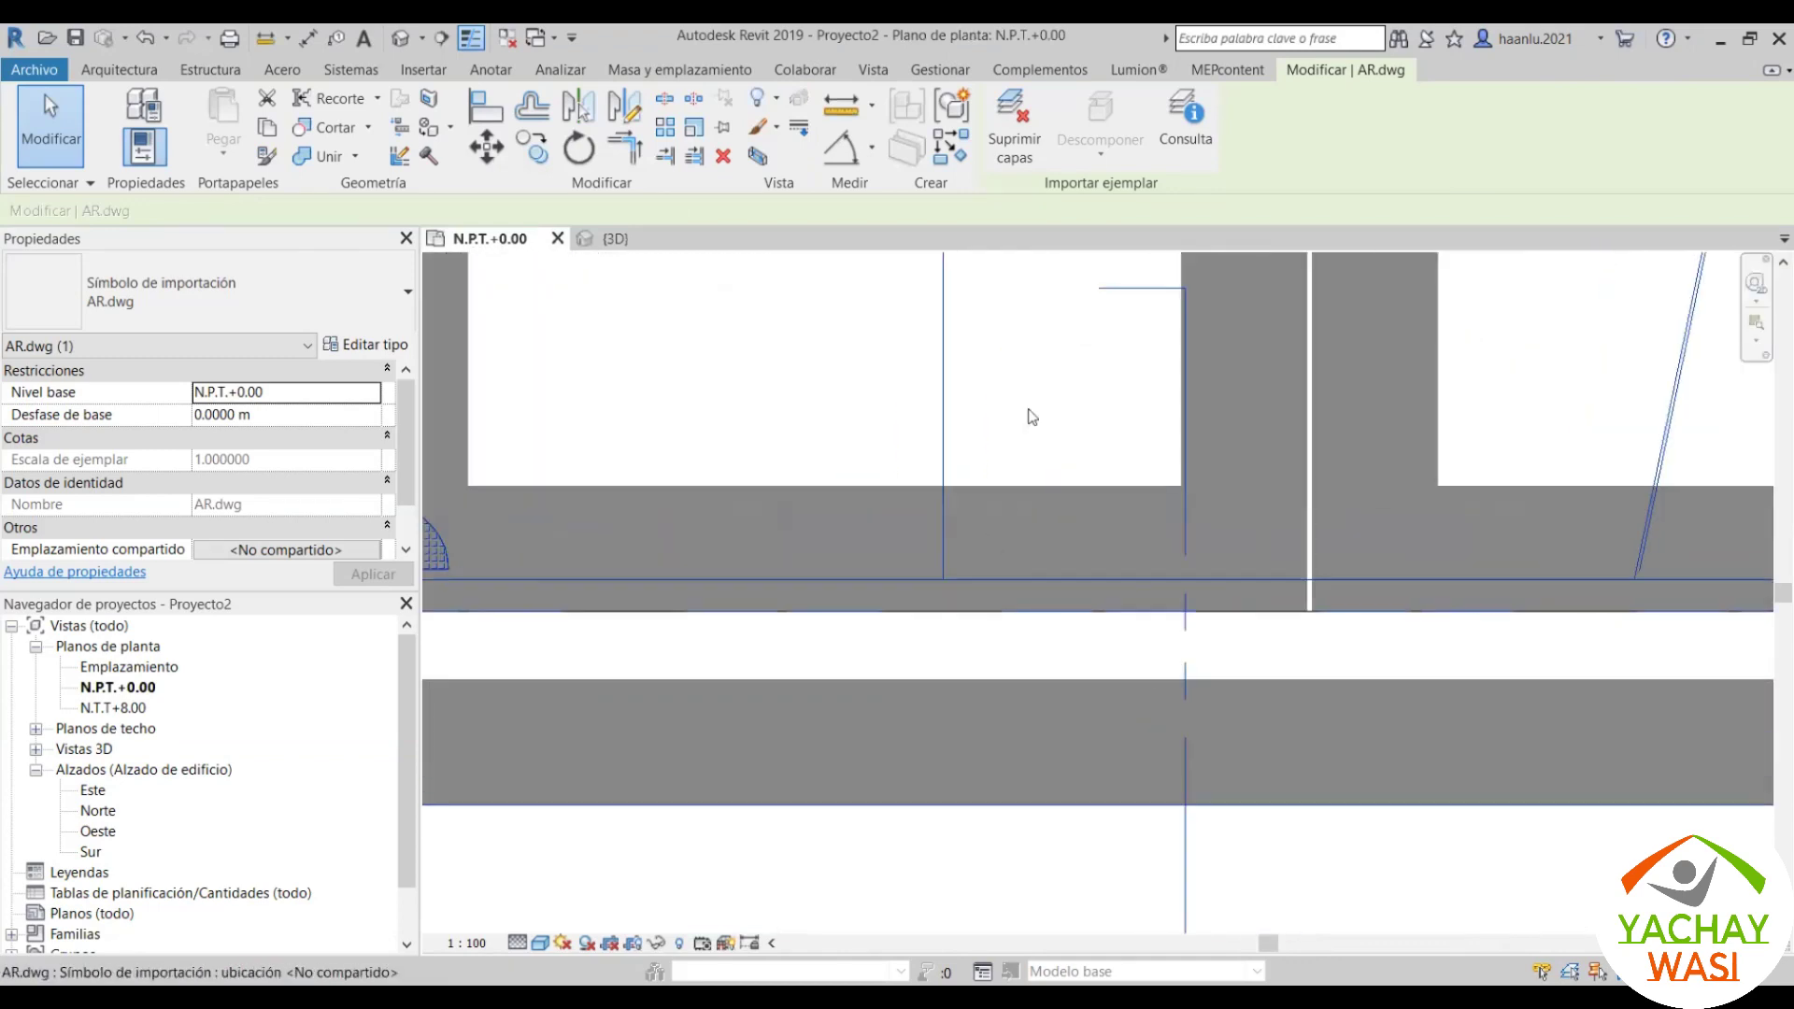
{"action": "key", "text": "Escape"}
{"action": "scroll", "coordinate": [852, 689], "scroll_direction": "down", "scroll_amount": 2}
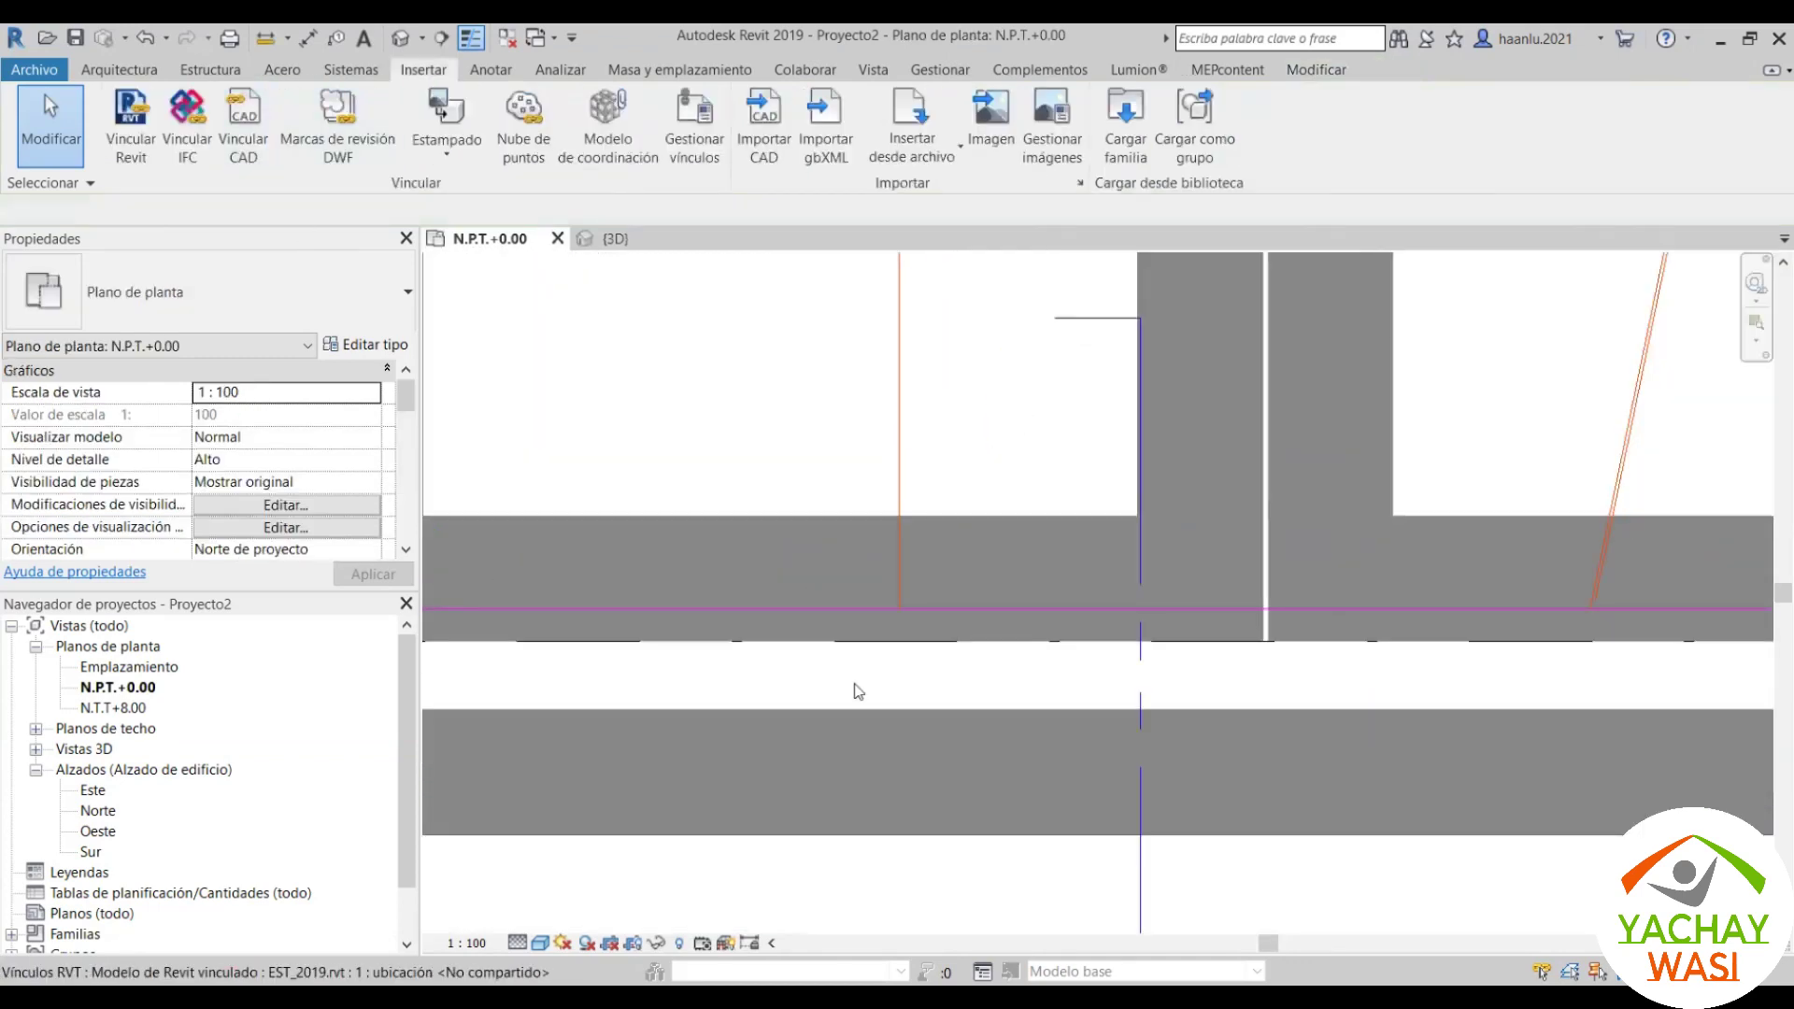
{"action": "scroll", "coordinate": [853, 688], "scroll_direction": "down", "scroll_amount": 2}
{"action": "scroll", "coordinate": [853, 689], "scroll_direction": "down", "scroll_amount": 2}
{"action": "scroll", "coordinate": [853, 689], "scroll_direction": "down", "scroll_amount": 1}
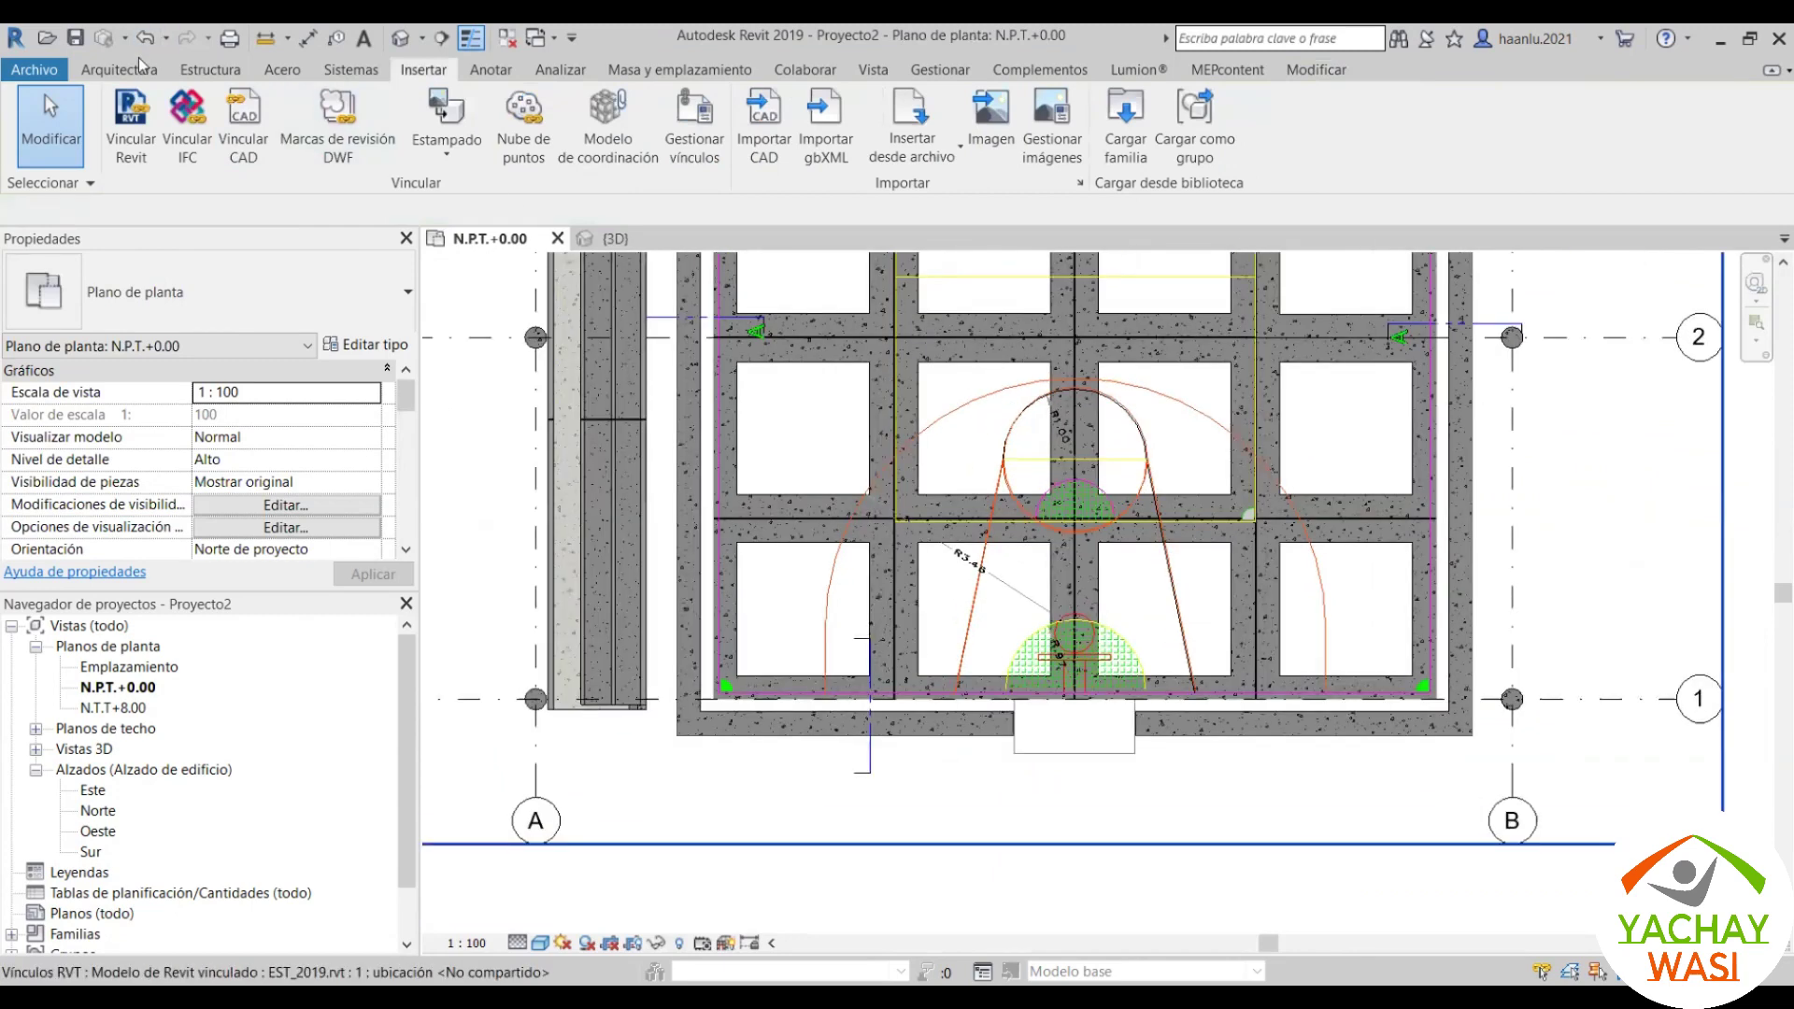
{"action": "scroll", "coordinate": [900, 613], "scroll_direction": "up", "scroll_amount": 1}
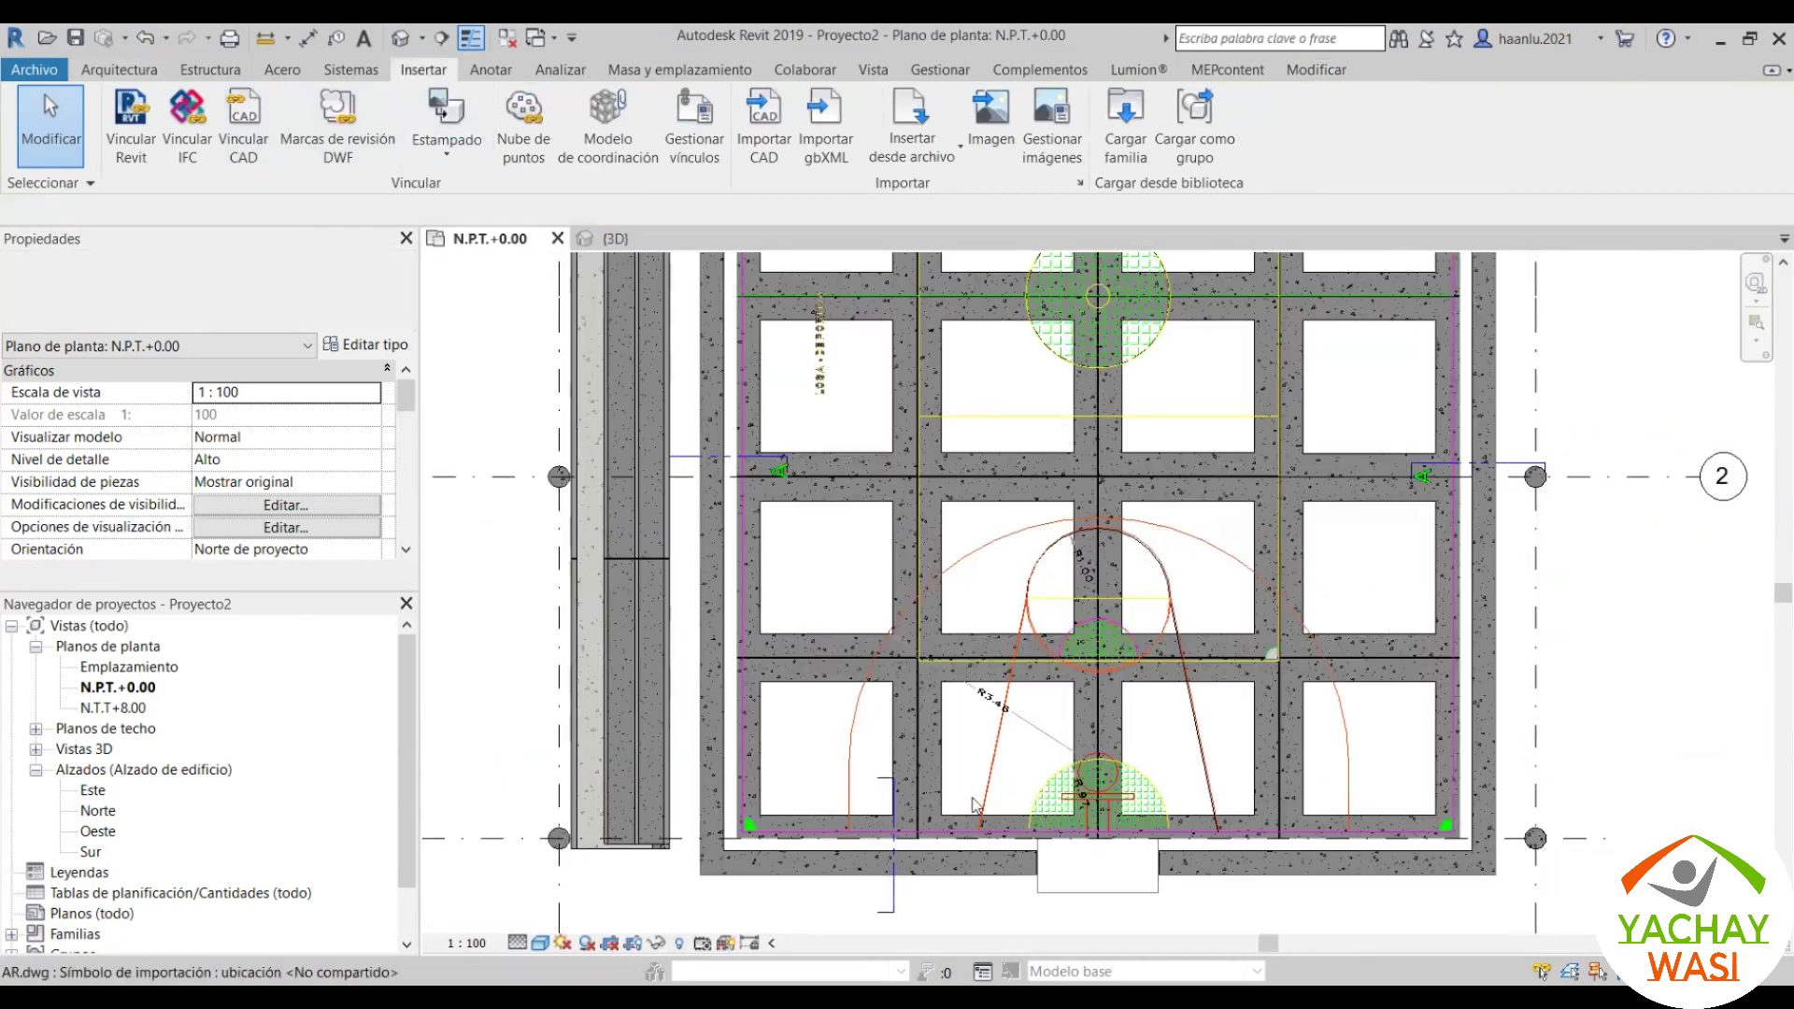
{"action": "scroll", "coordinate": [900, 613], "scroll_direction": "up", "scroll_amount": 1}
{"action": "middle_click_drag", "start_coordinate": [900, 613], "coordinate": [934, 393]}
{"action": "scroll", "coordinate": [847, 546], "scroll_direction": "up", "scroll_amount": 2}
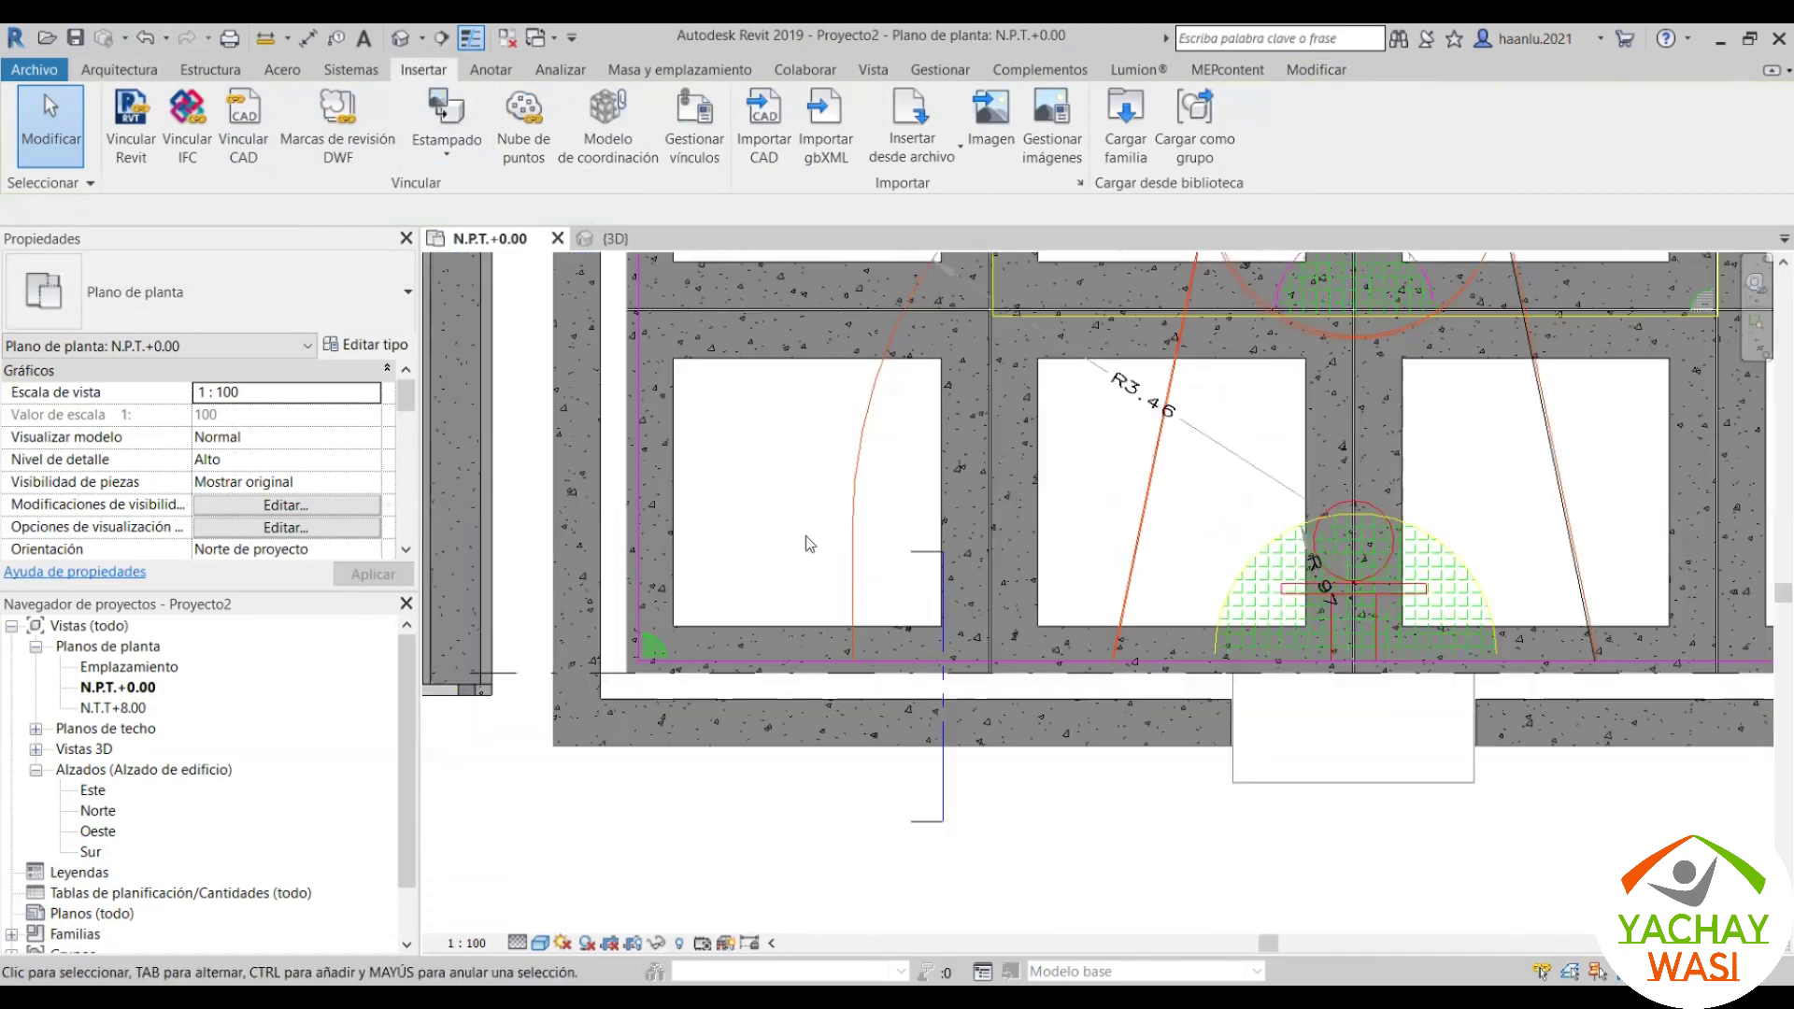
{"action": "scroll", "coordinate": [846, 546], "scroll_direction": "up", "scroll_amount": 2}
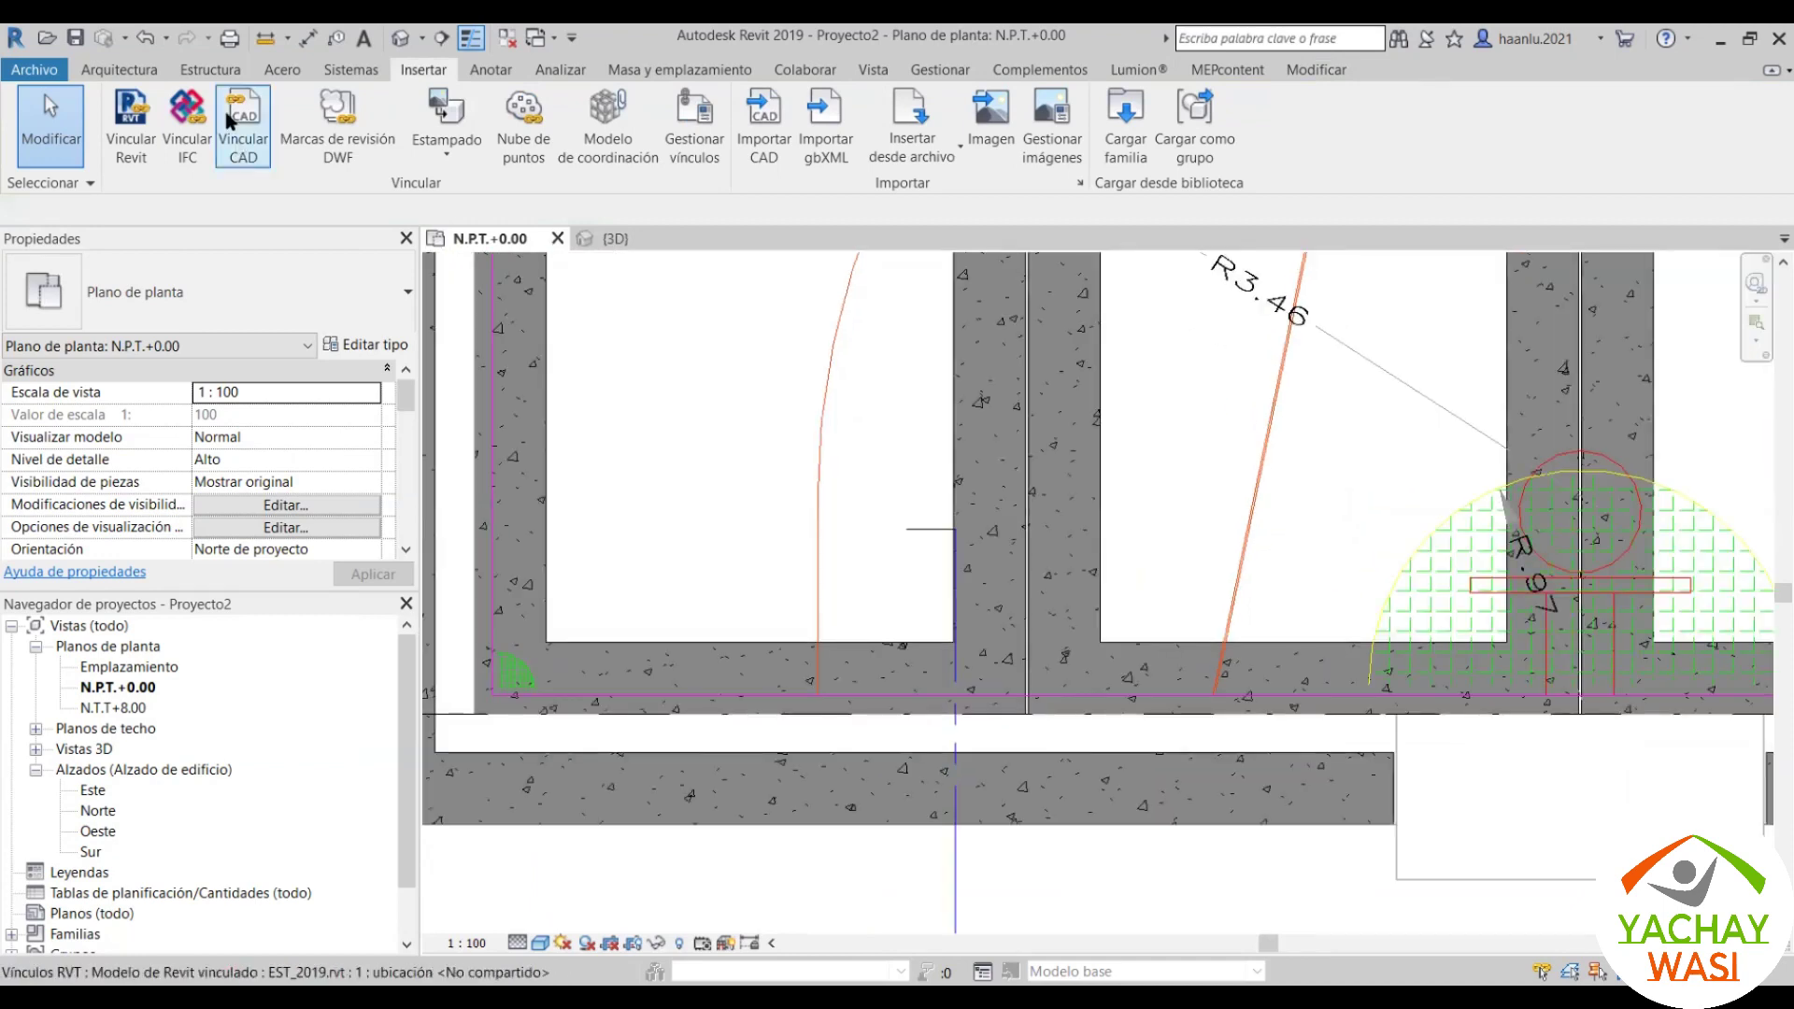
{"action": "scroll", "coordinate": [168, 70], "scroll_direction": "up", "scroll_amount": 1}
{"action": "scroll", "coordinate": [169, 70], "scroll_direction": "up", "scroll_amount": 1}
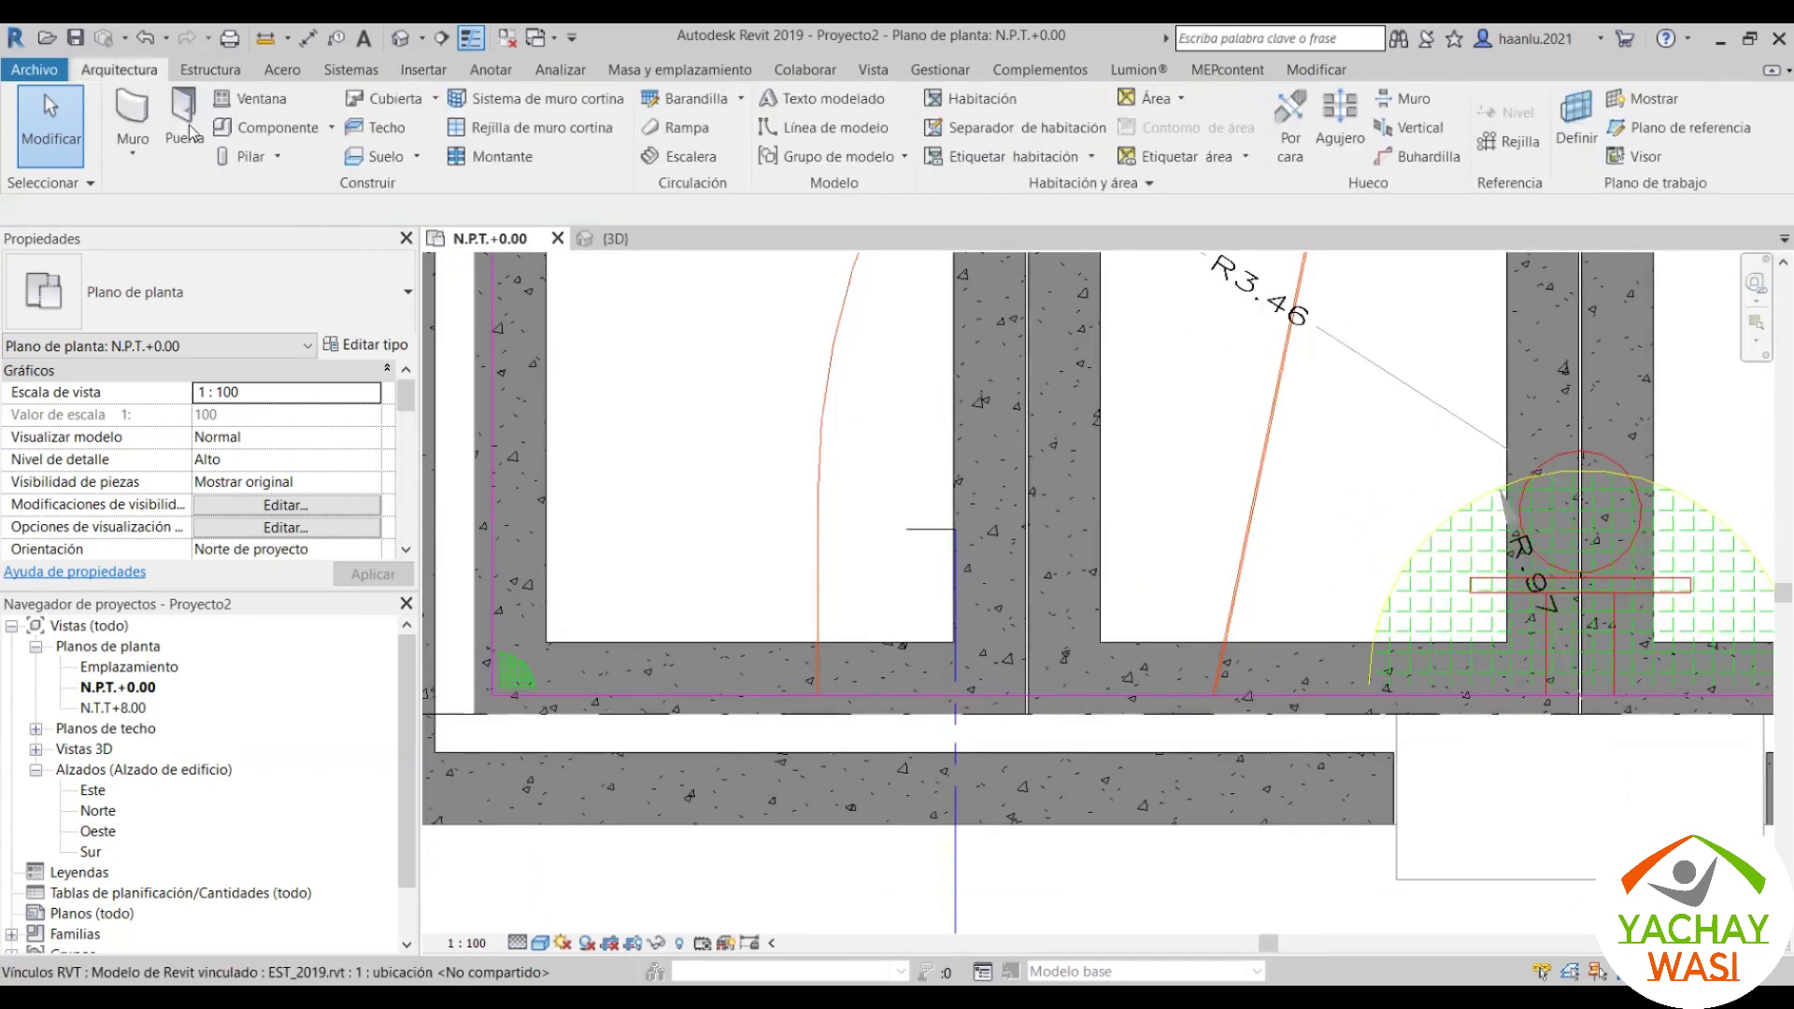
Step: Start an architectural floor, duplicate Genérico 150 mm as COLOR NARANJA, and open its structure
{"action": "left_click", "coordinate": [417, 157]}
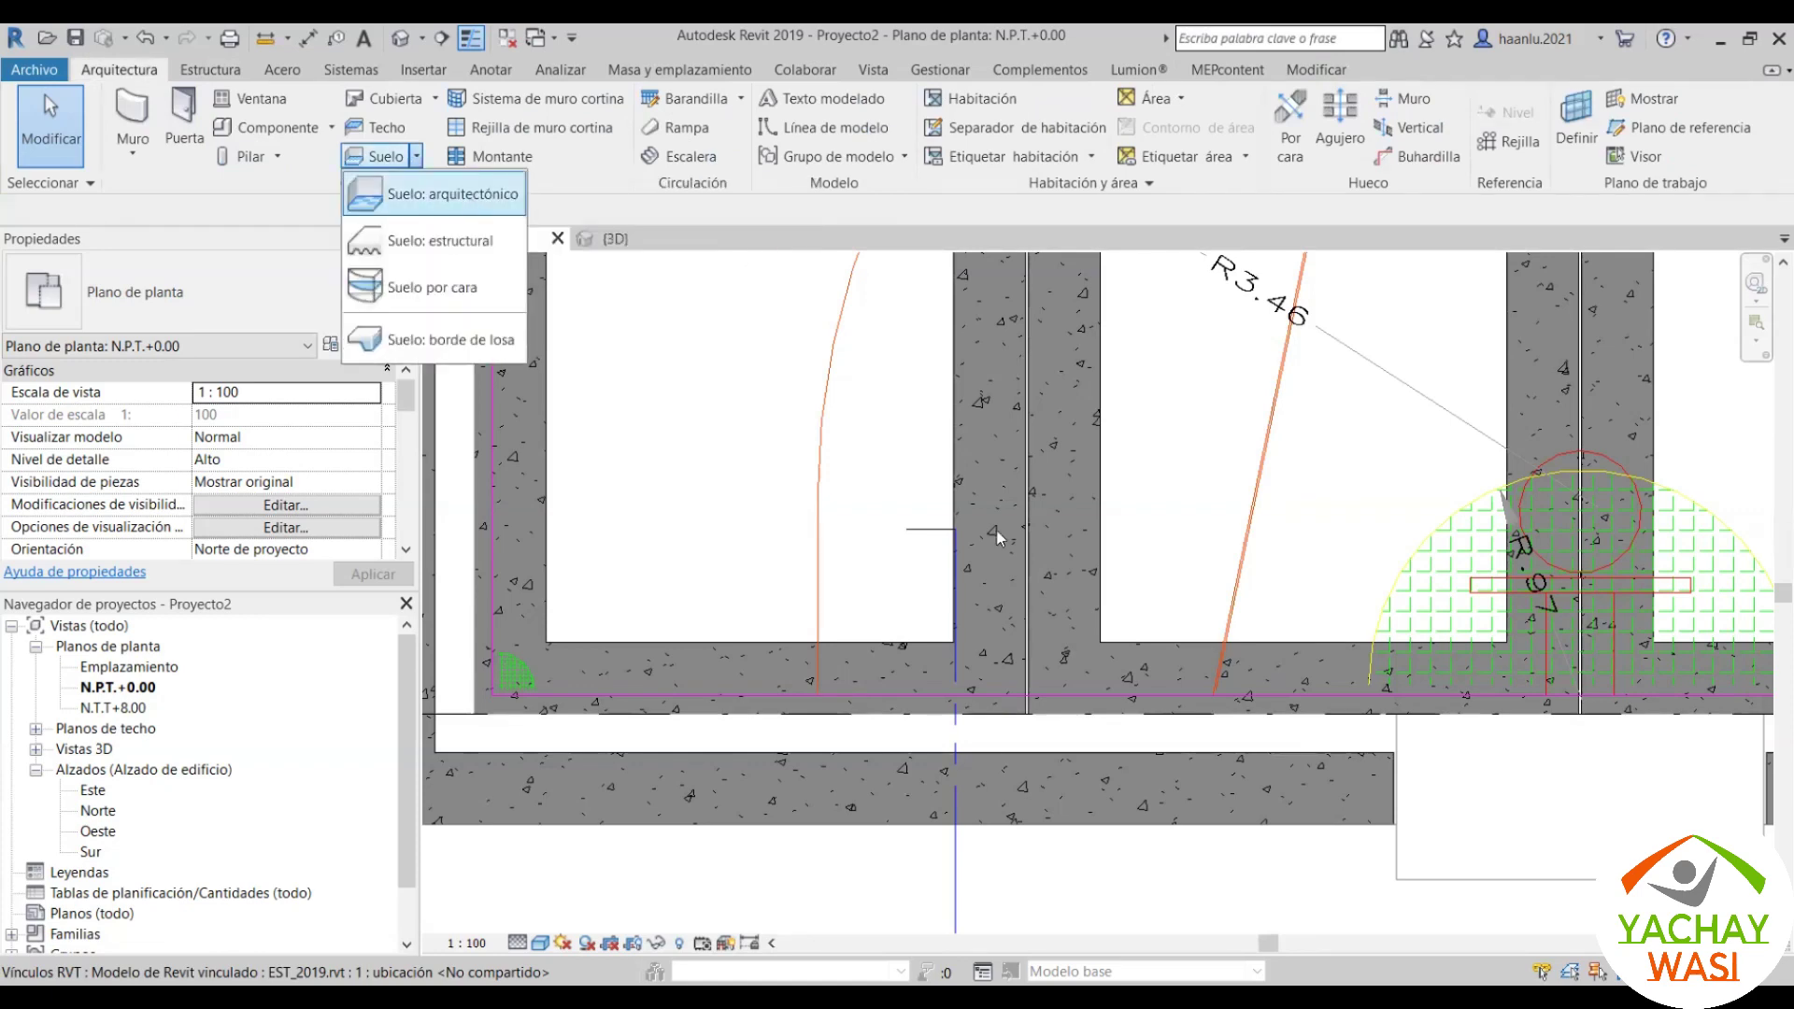
{"action": "key", "text": "Escape"}
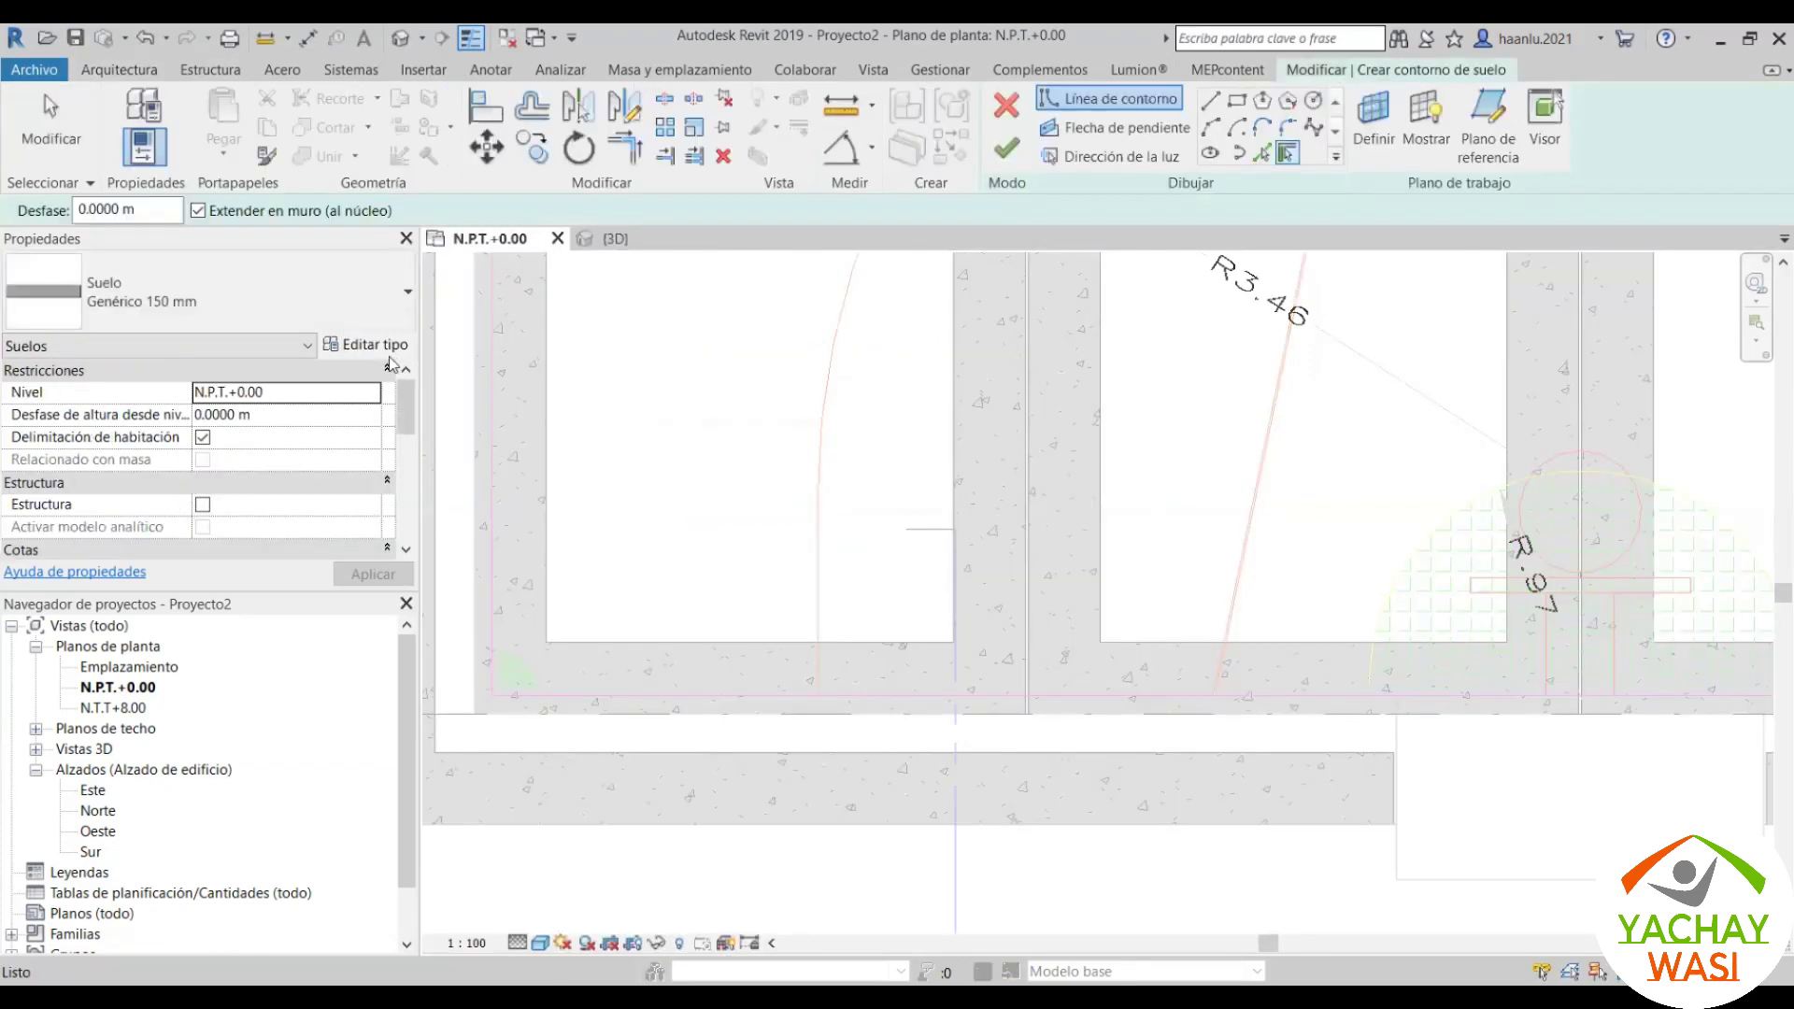
{"action": "left_click", "coordinate": [367, 344]}
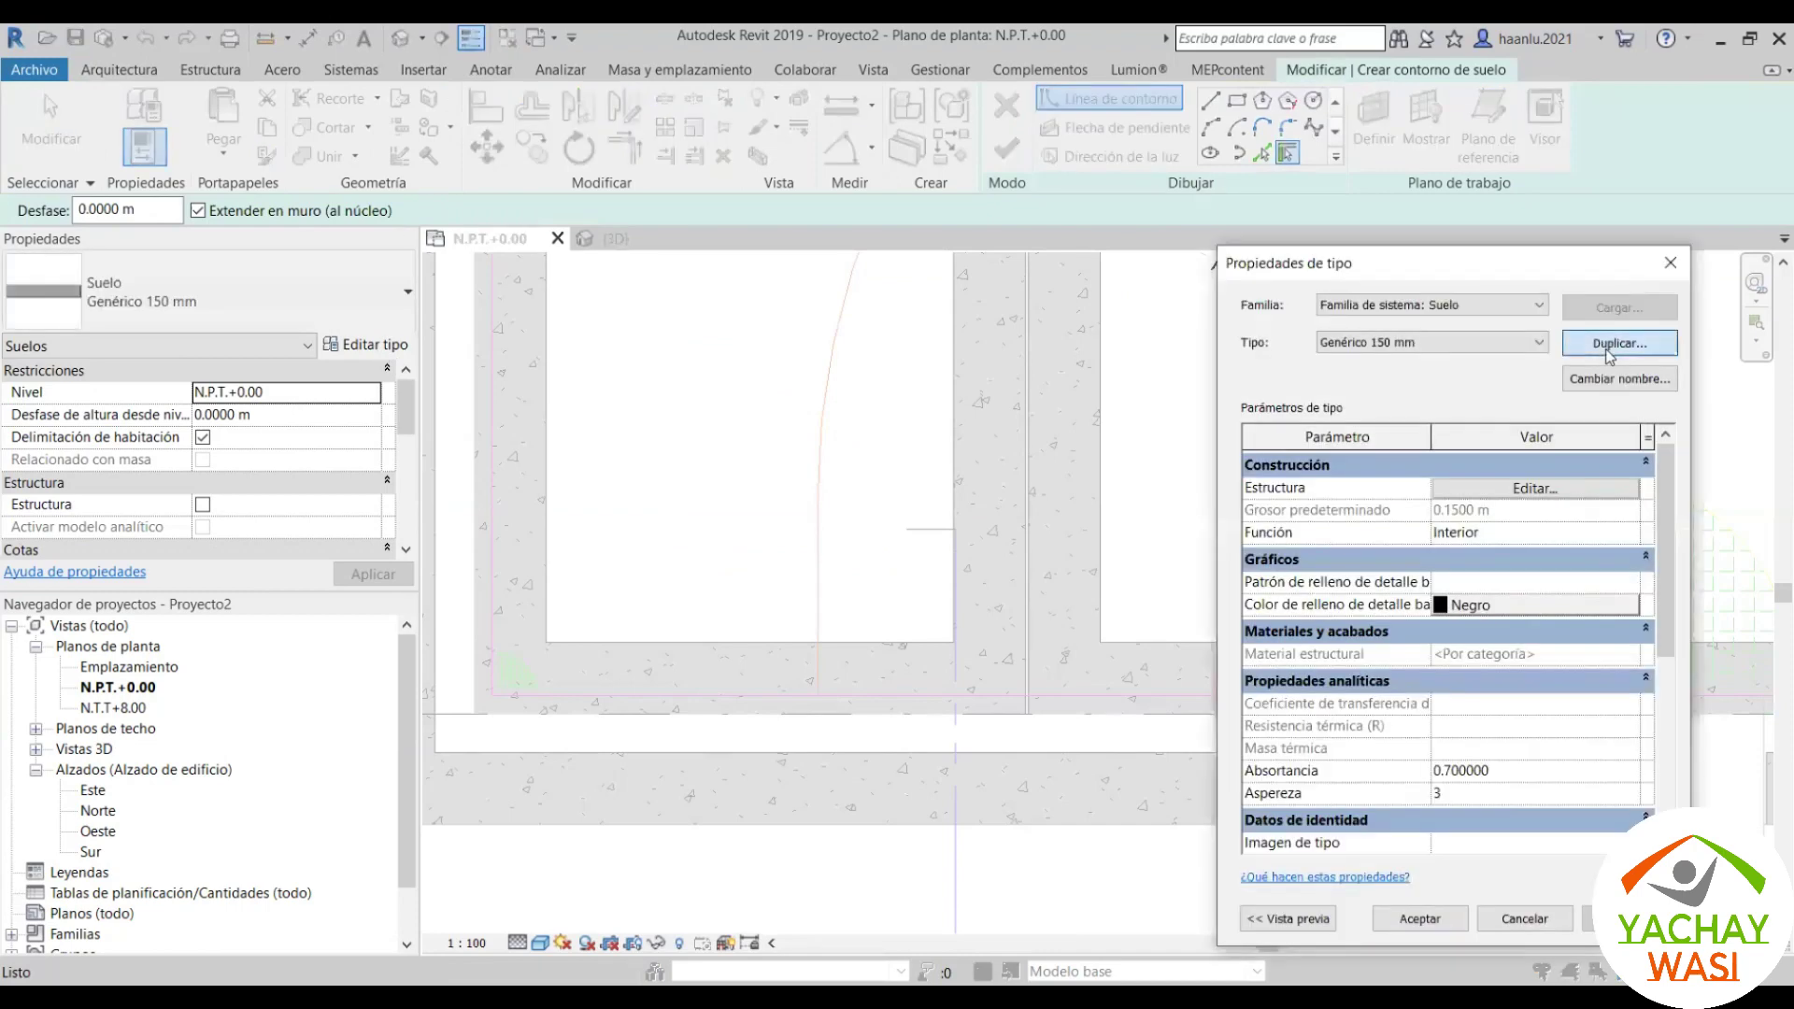
{"action": "left_click", "coordinate": [1605, 346]}
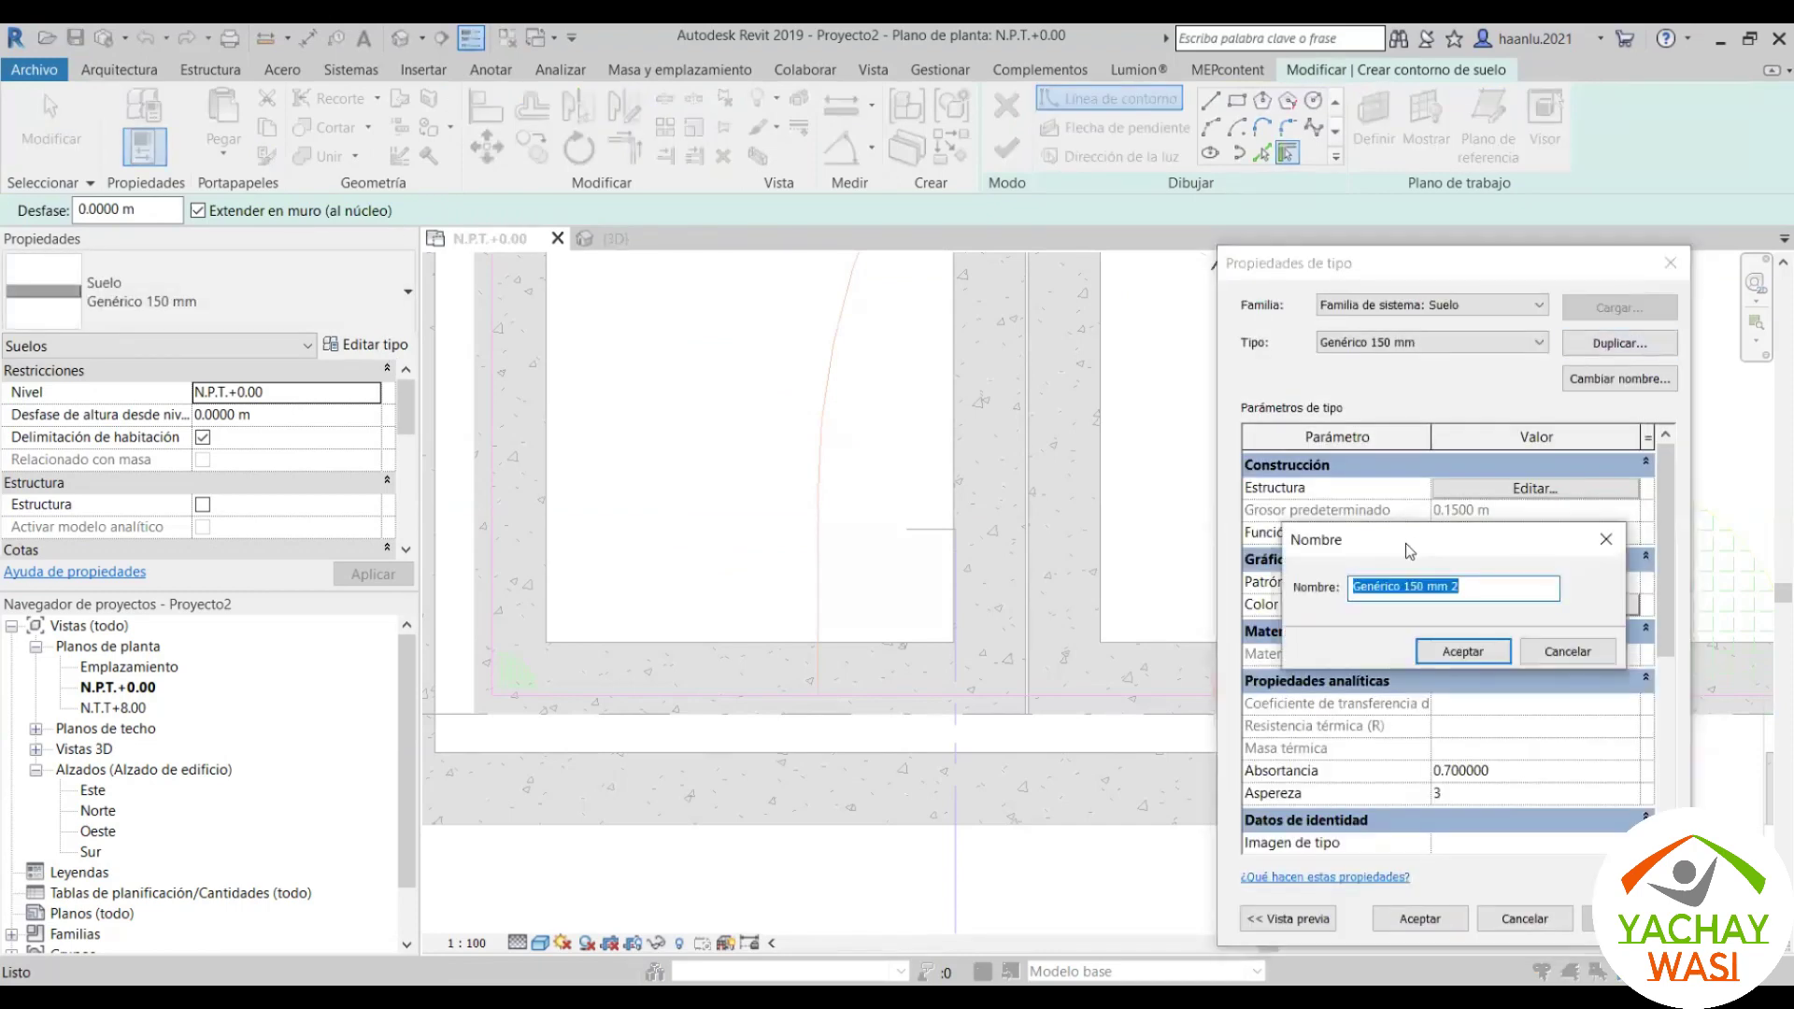
{"action": "type", "text": "COLOR"}
{"action": "key", "text": "Return"}
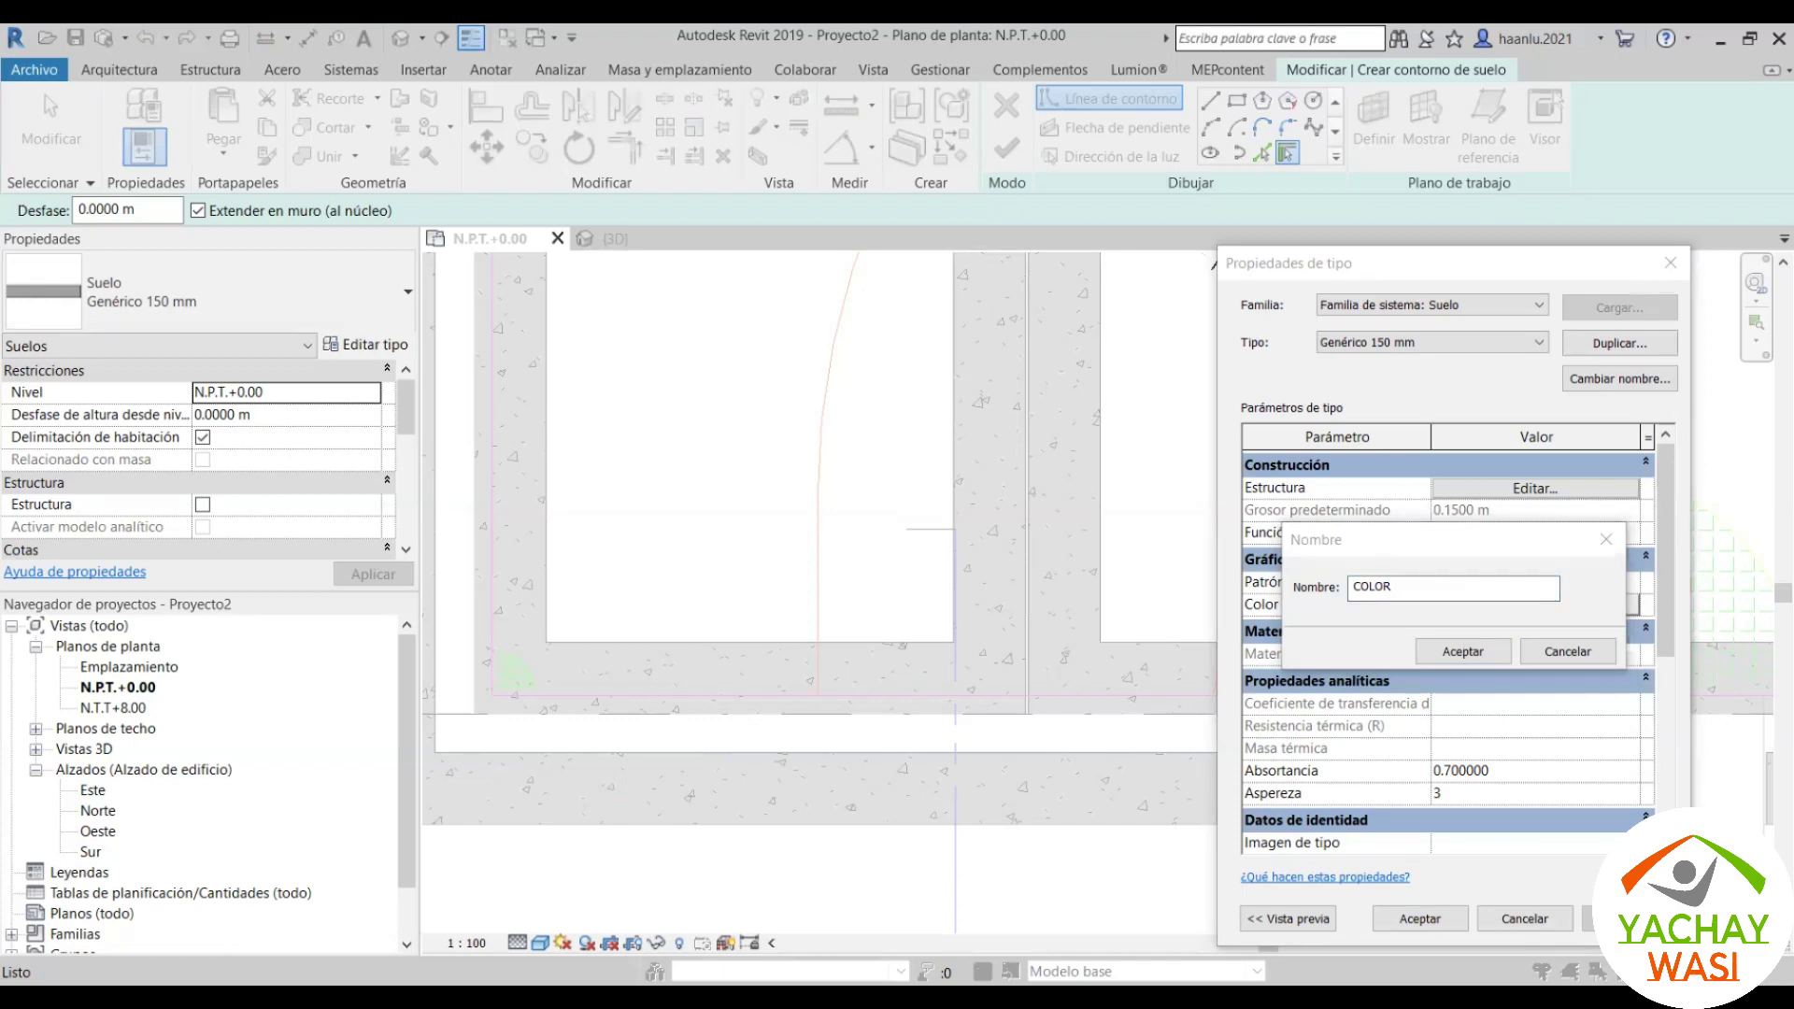
{"action": "type", "text": "NARANJA"}
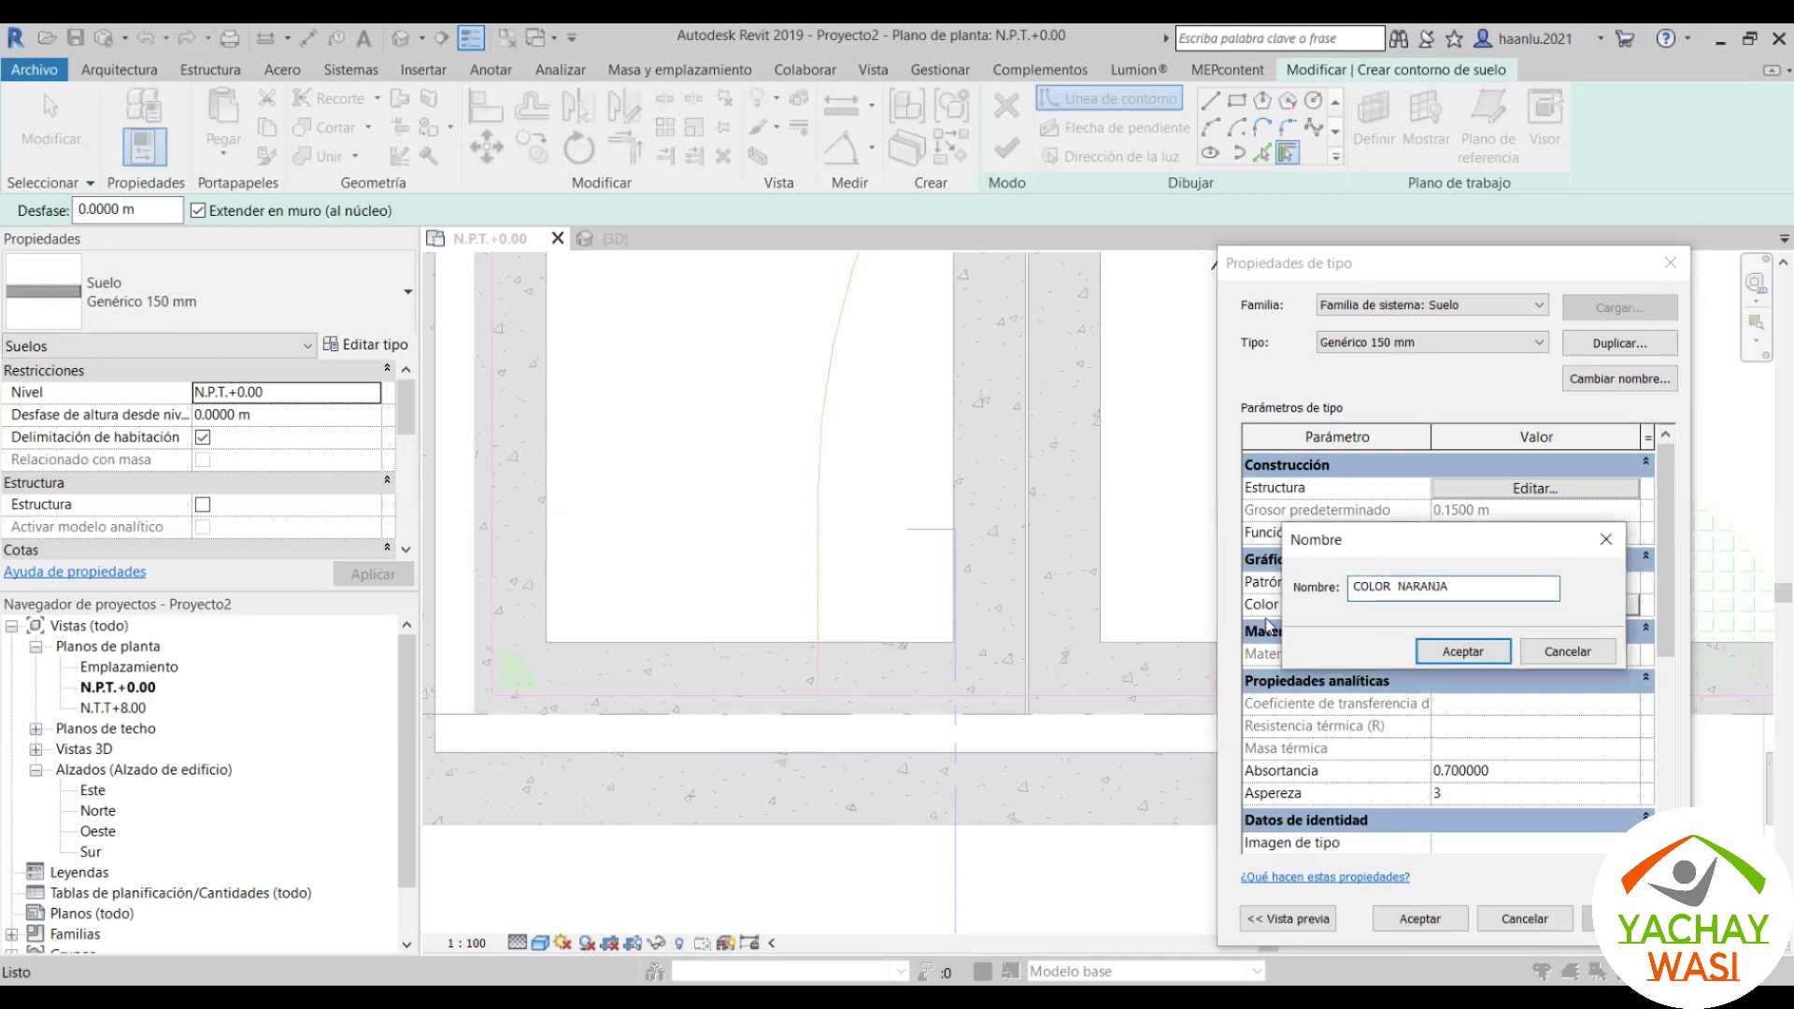
{"action": "left_click", "coordinate": [1480, 659]}
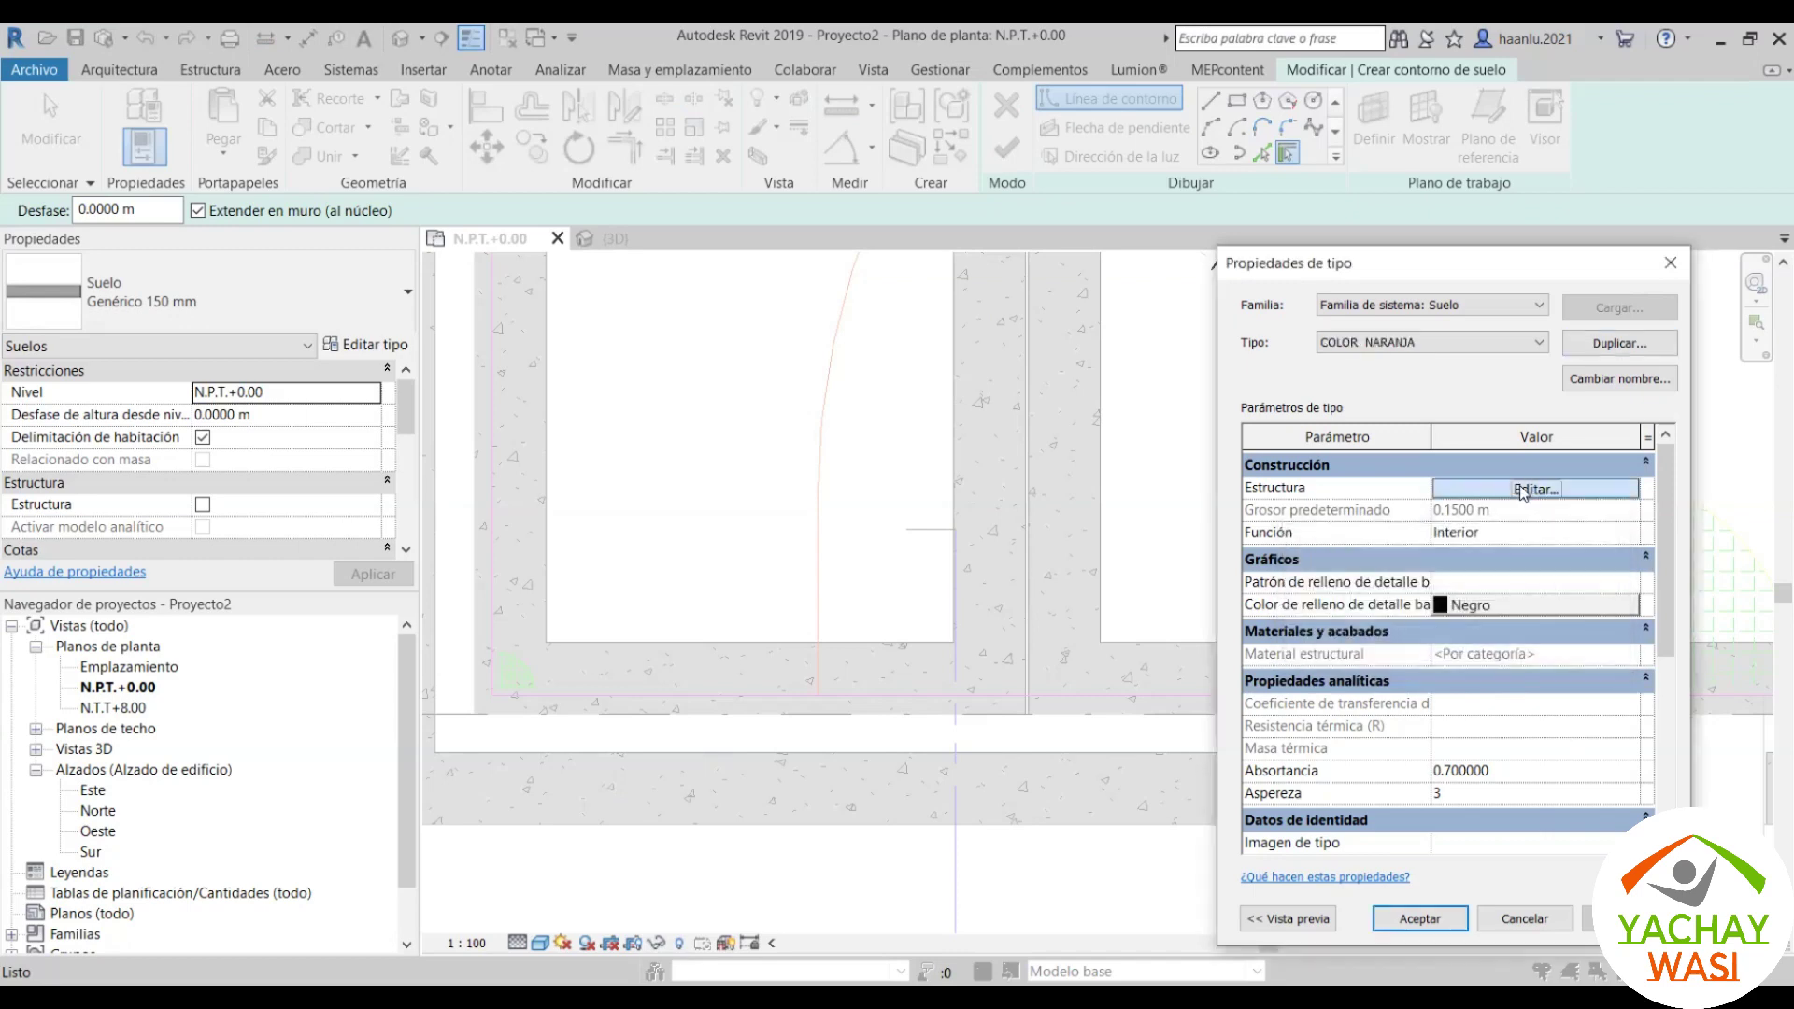
{"action": "left_click", "coordinate": [1523, 487]}
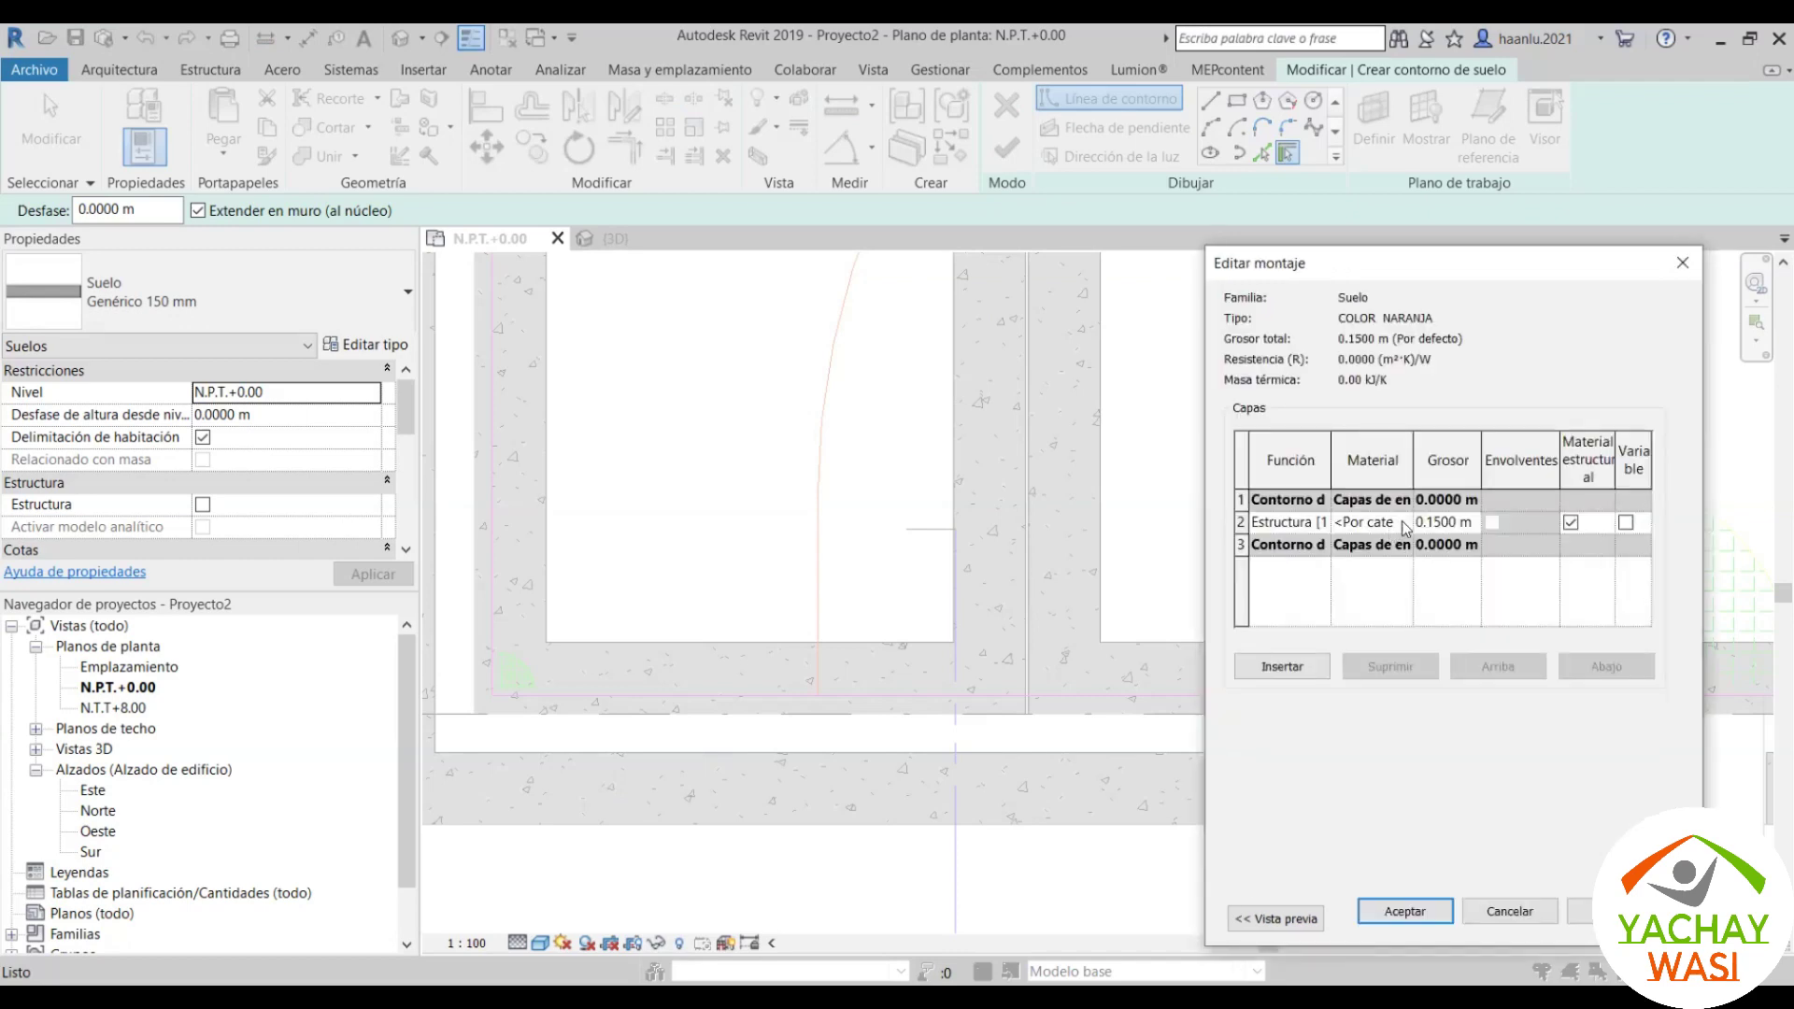
Step: Set the layer thickness to 0.0050 m and duplicate the parking-line Pintura material as NARANJA
{"action": "left_click", "coordinate": [1471, 523]}
{"action": "type", "text": "0."}
{"action": "left_click", "coordinate": [1406, 527]}
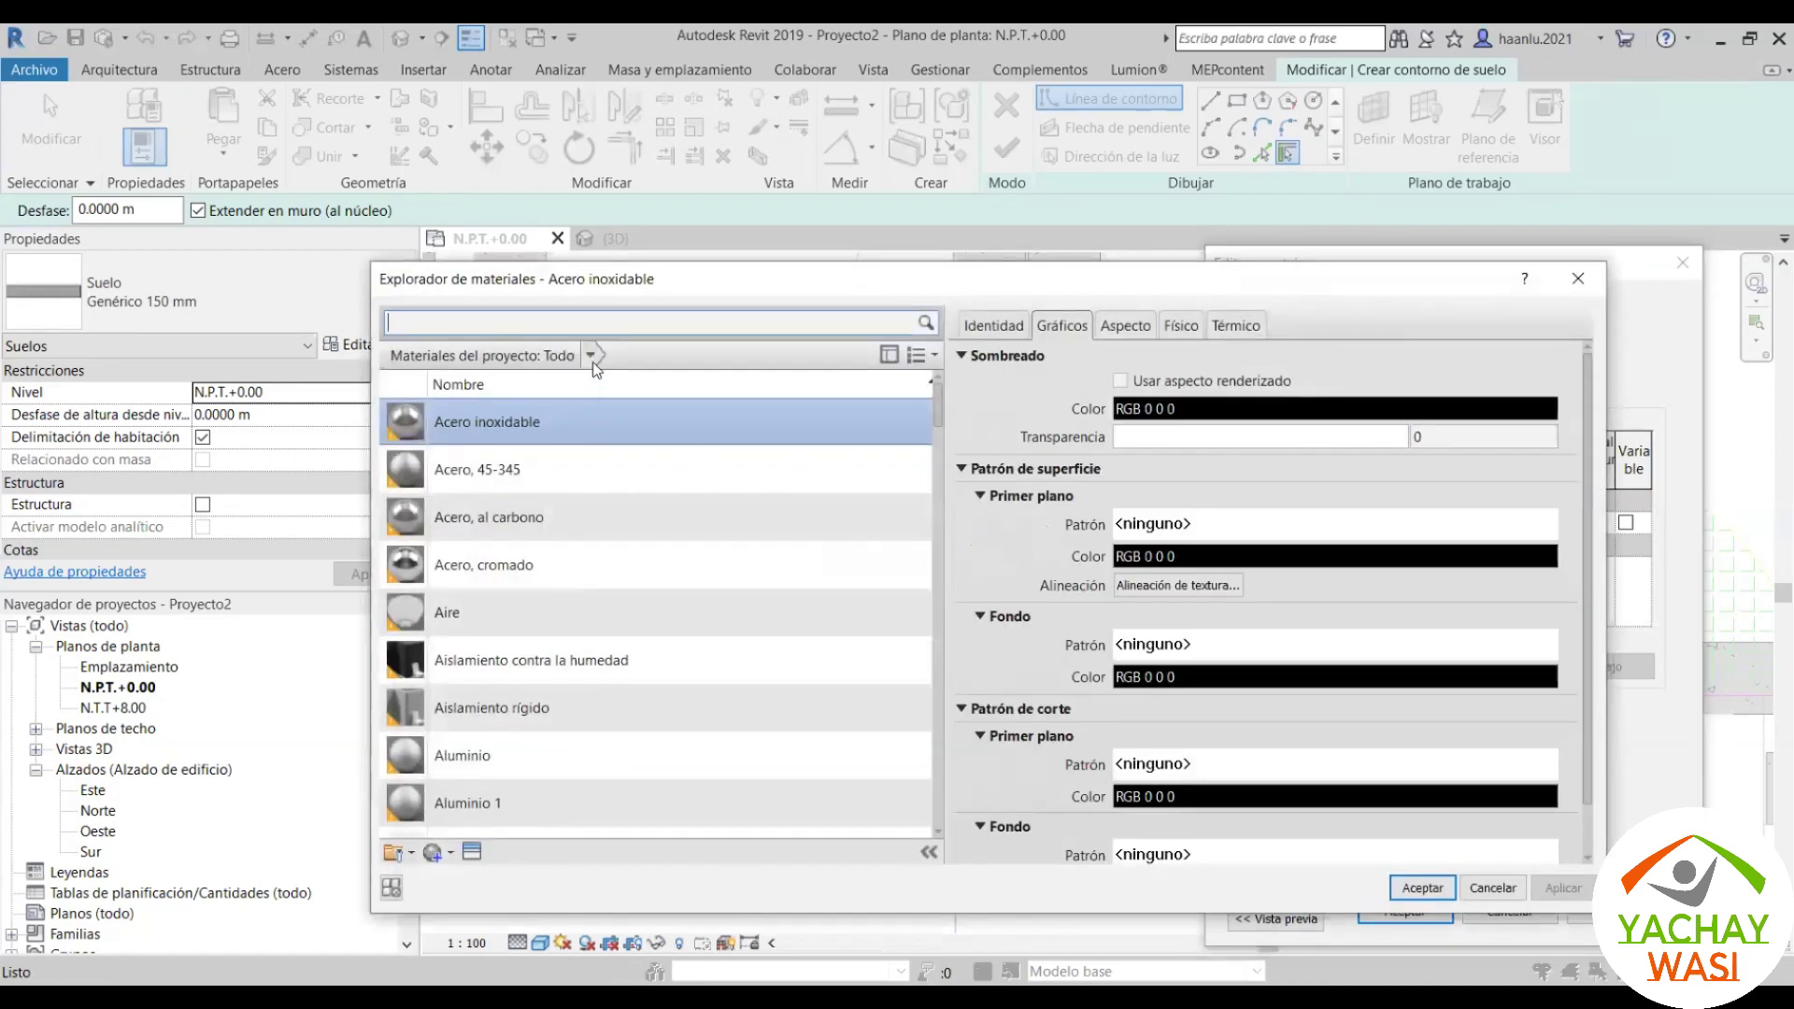
{"action": "left_click", "coordinate": [590, 356]}
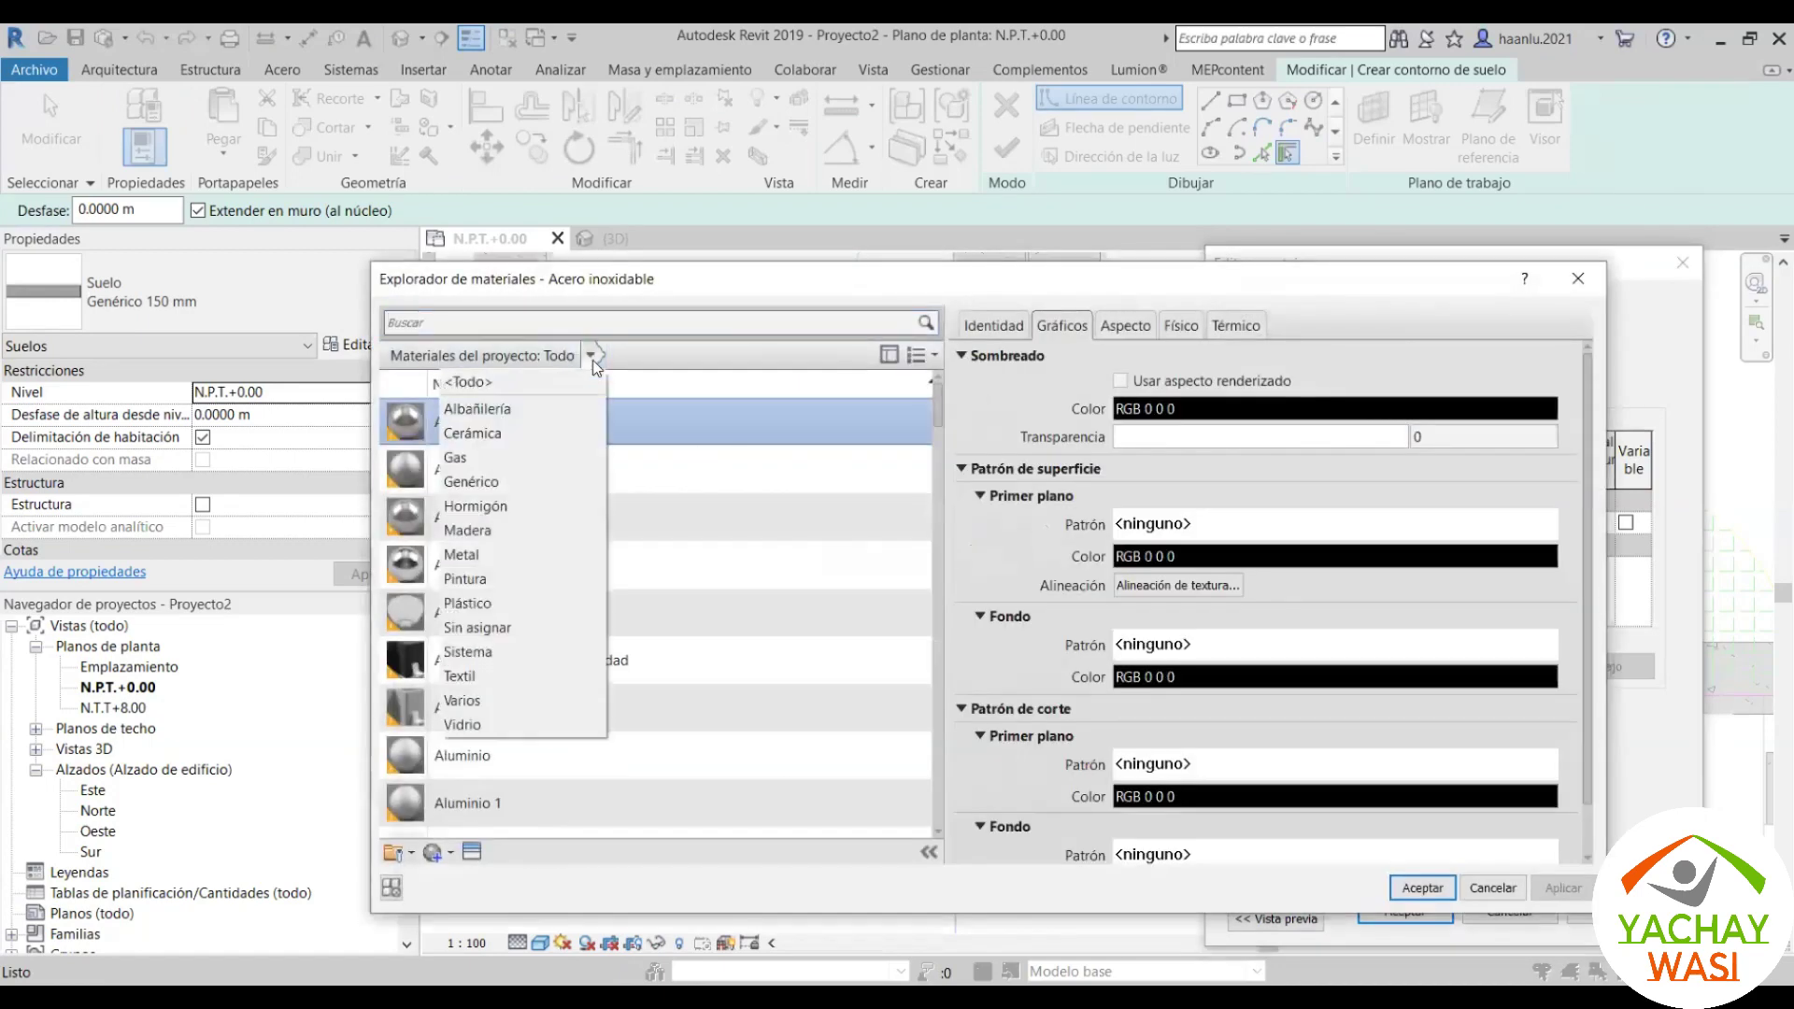
{"action": "left_click", "coordinate": [479, 580]}
{"action": "right_click", "coordinate": [468, 425]}
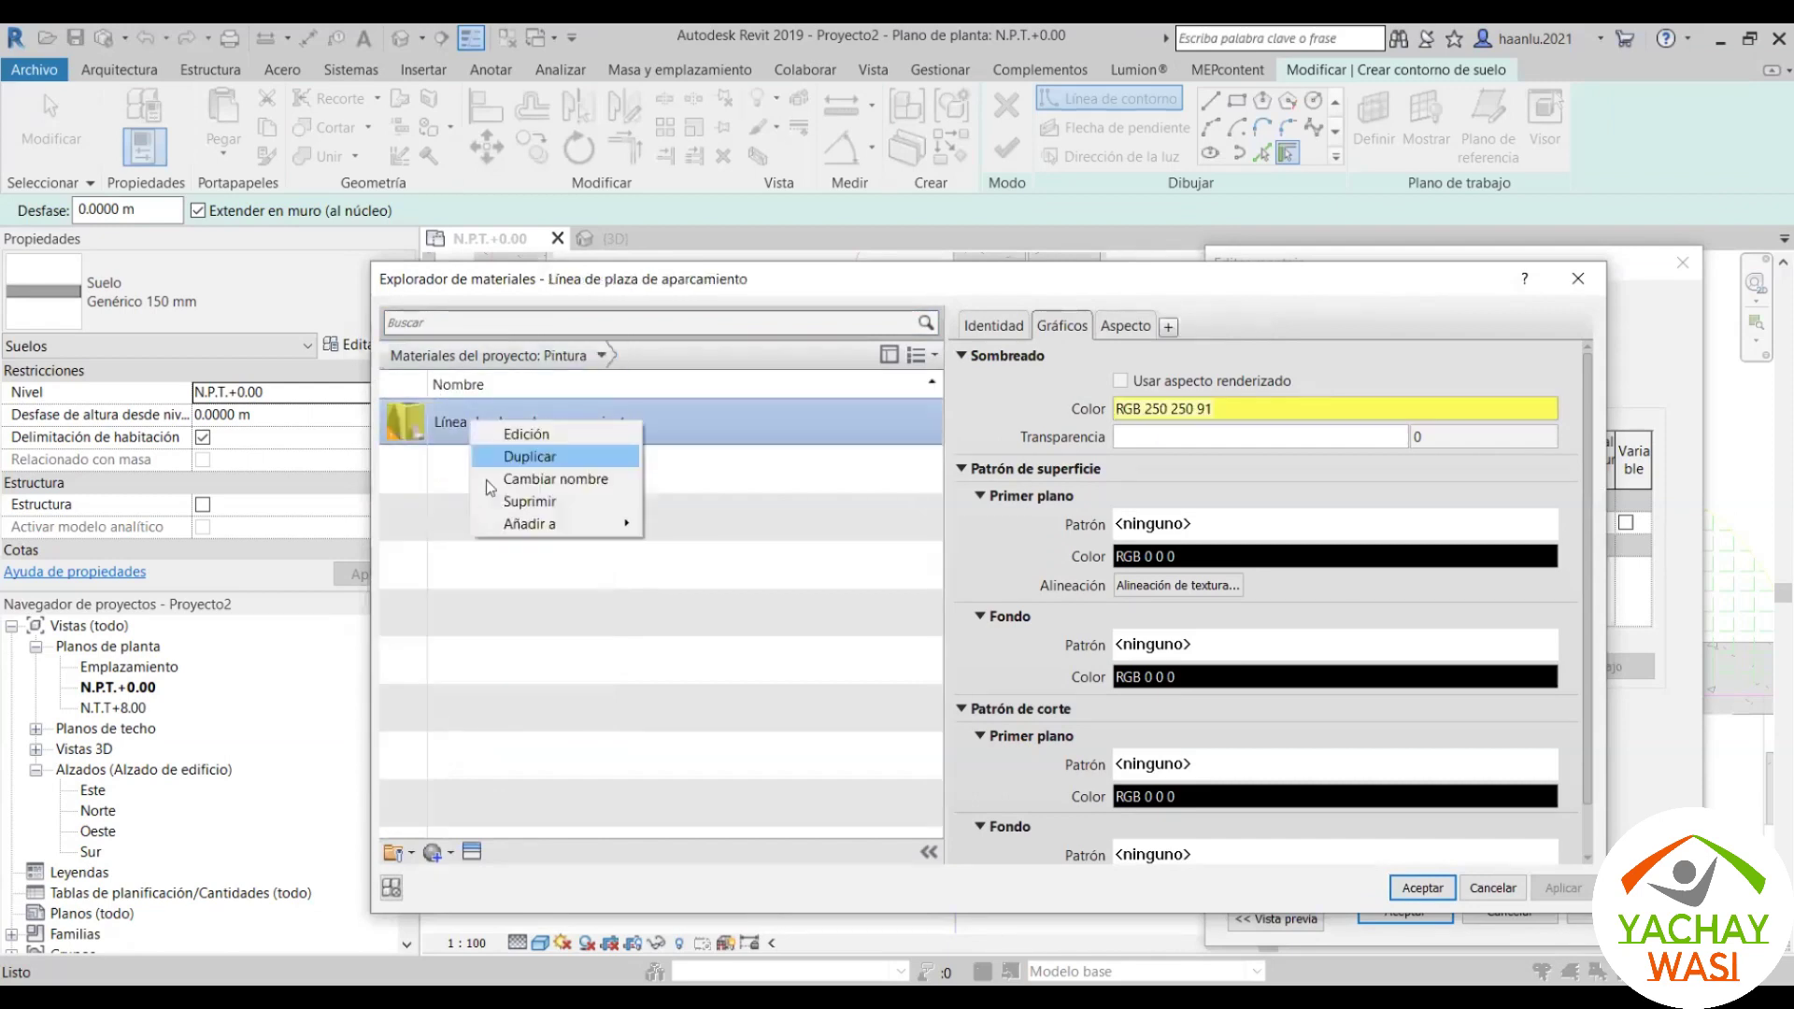
{"action": "left_click", "coordinate": [530, 458]}
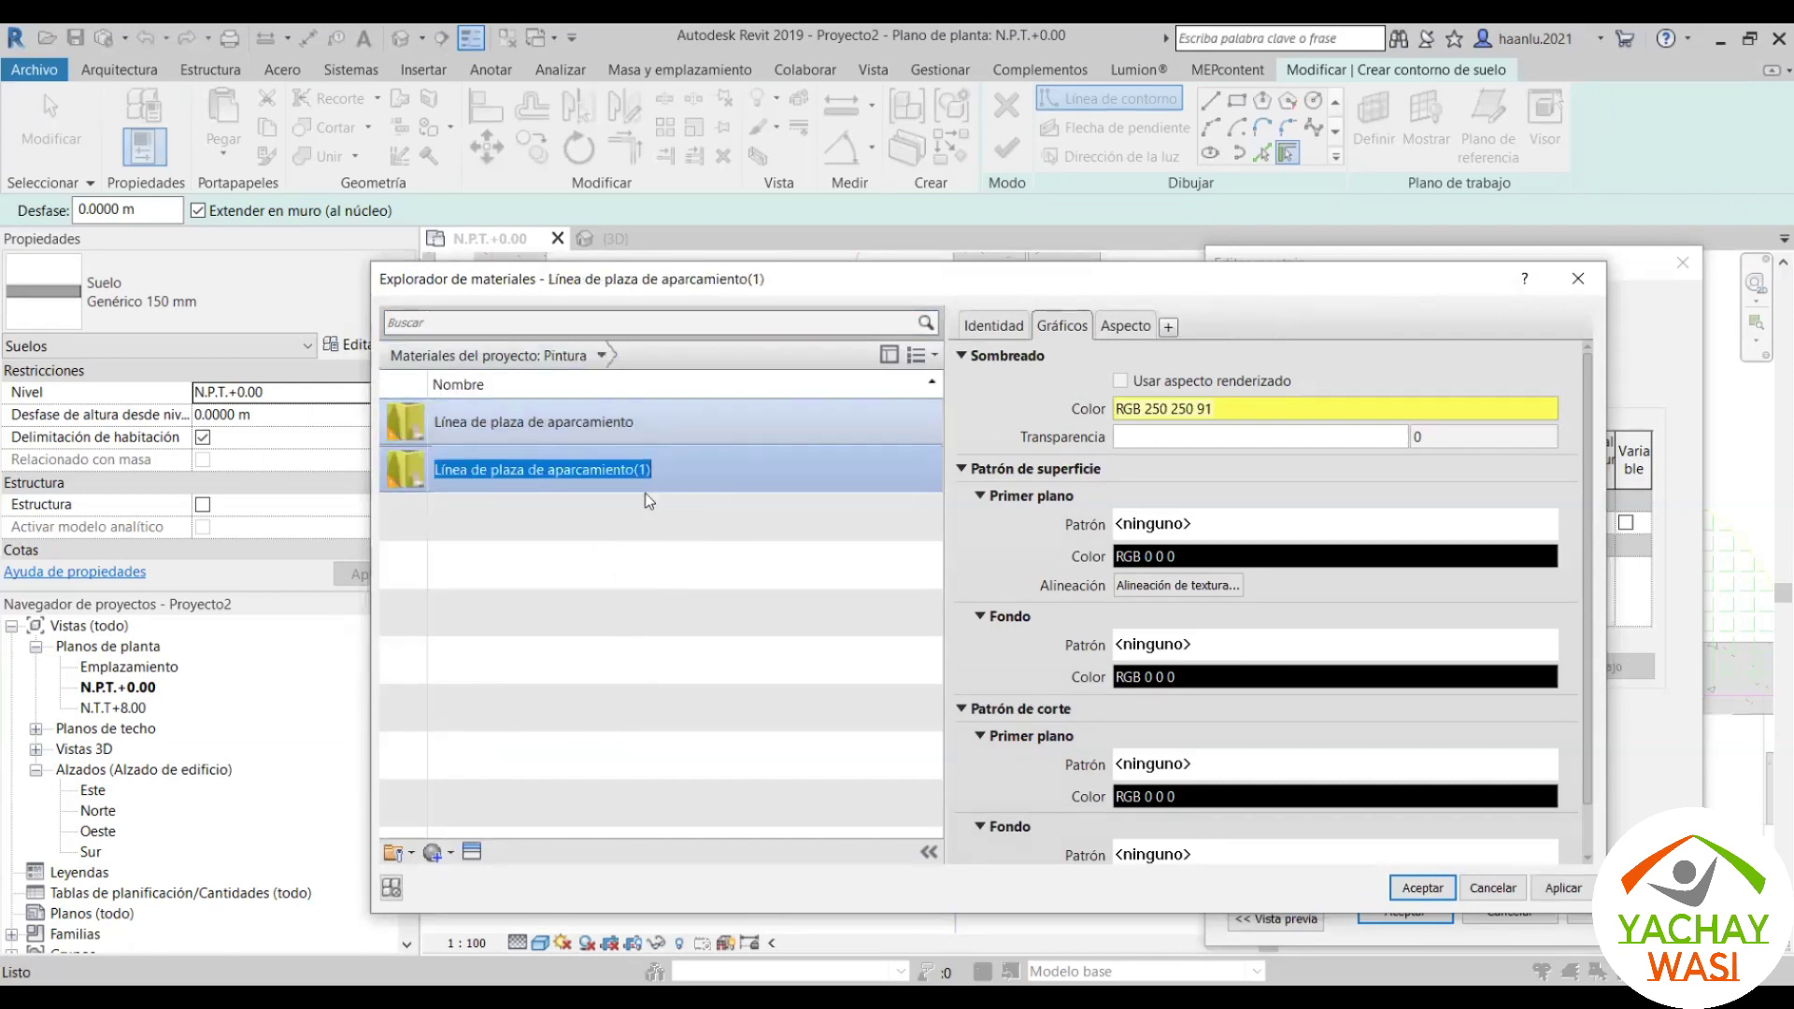
{"action": "type", "text": "NARANJA"}
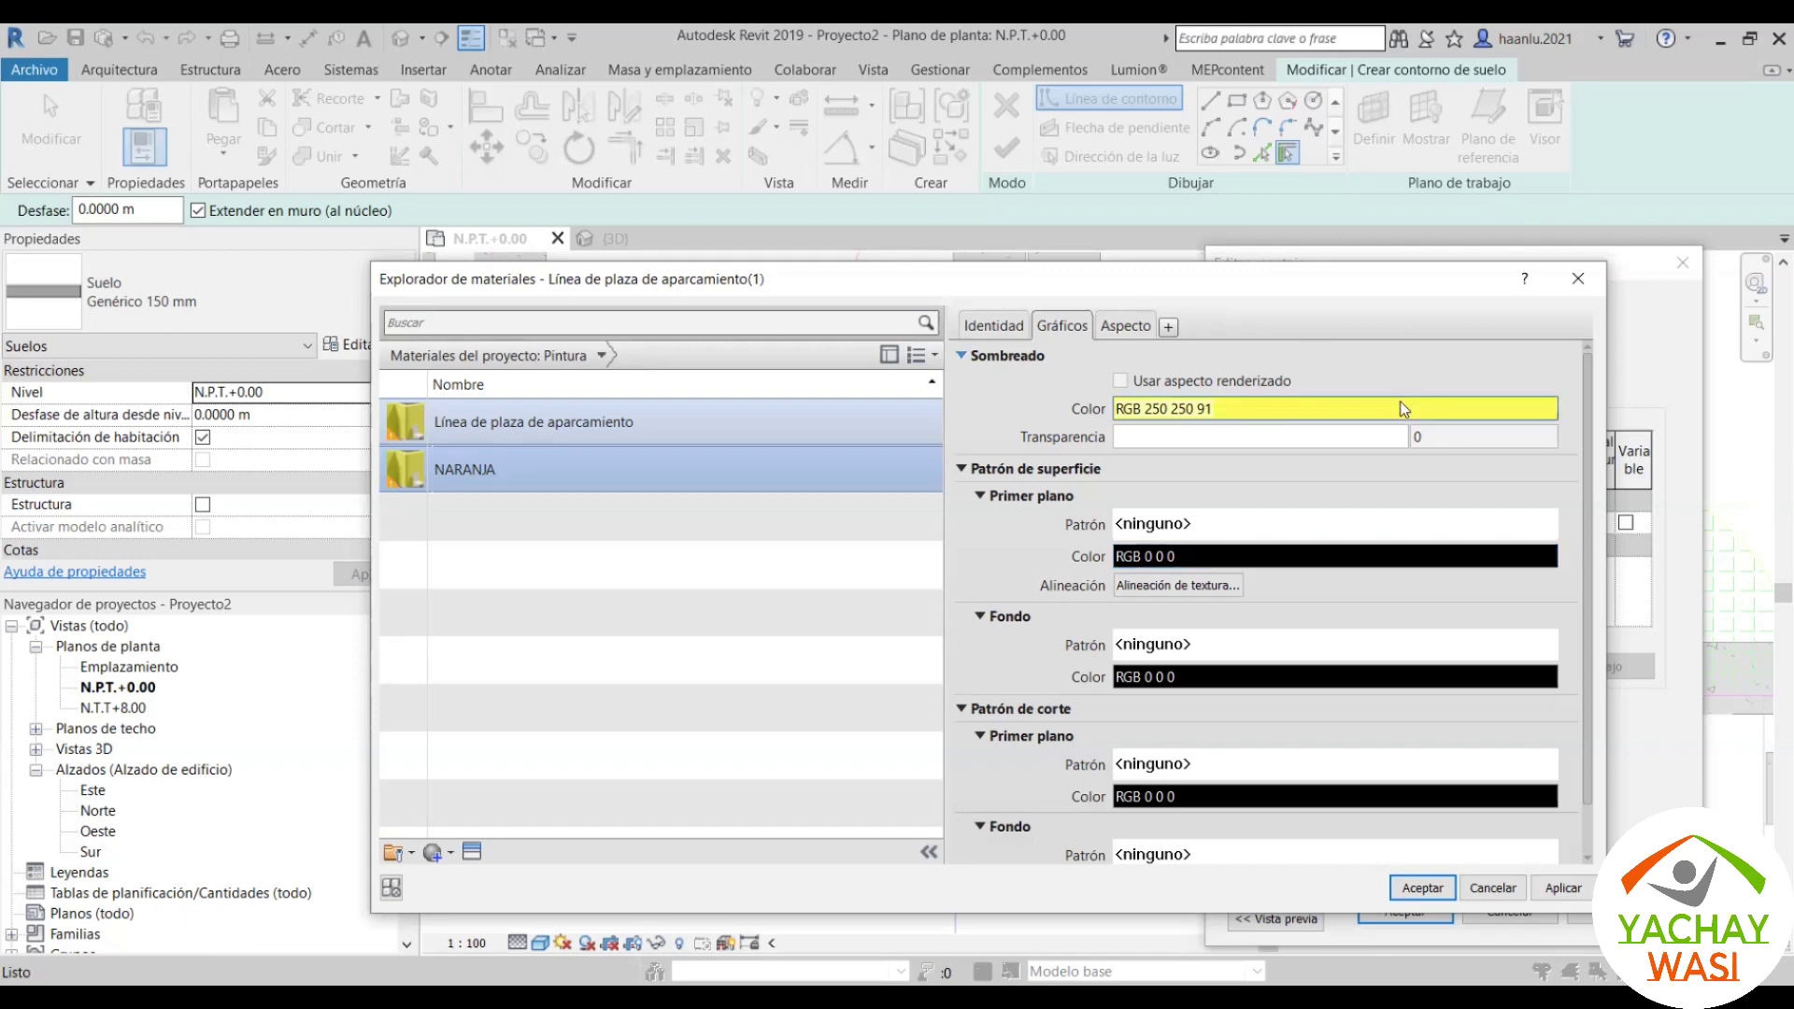
Step: Make NARANJA's shading, surface and cut pattern colours orange, and accept all dialogs
{"action": "left_click", "coordinate": [788, 507]}
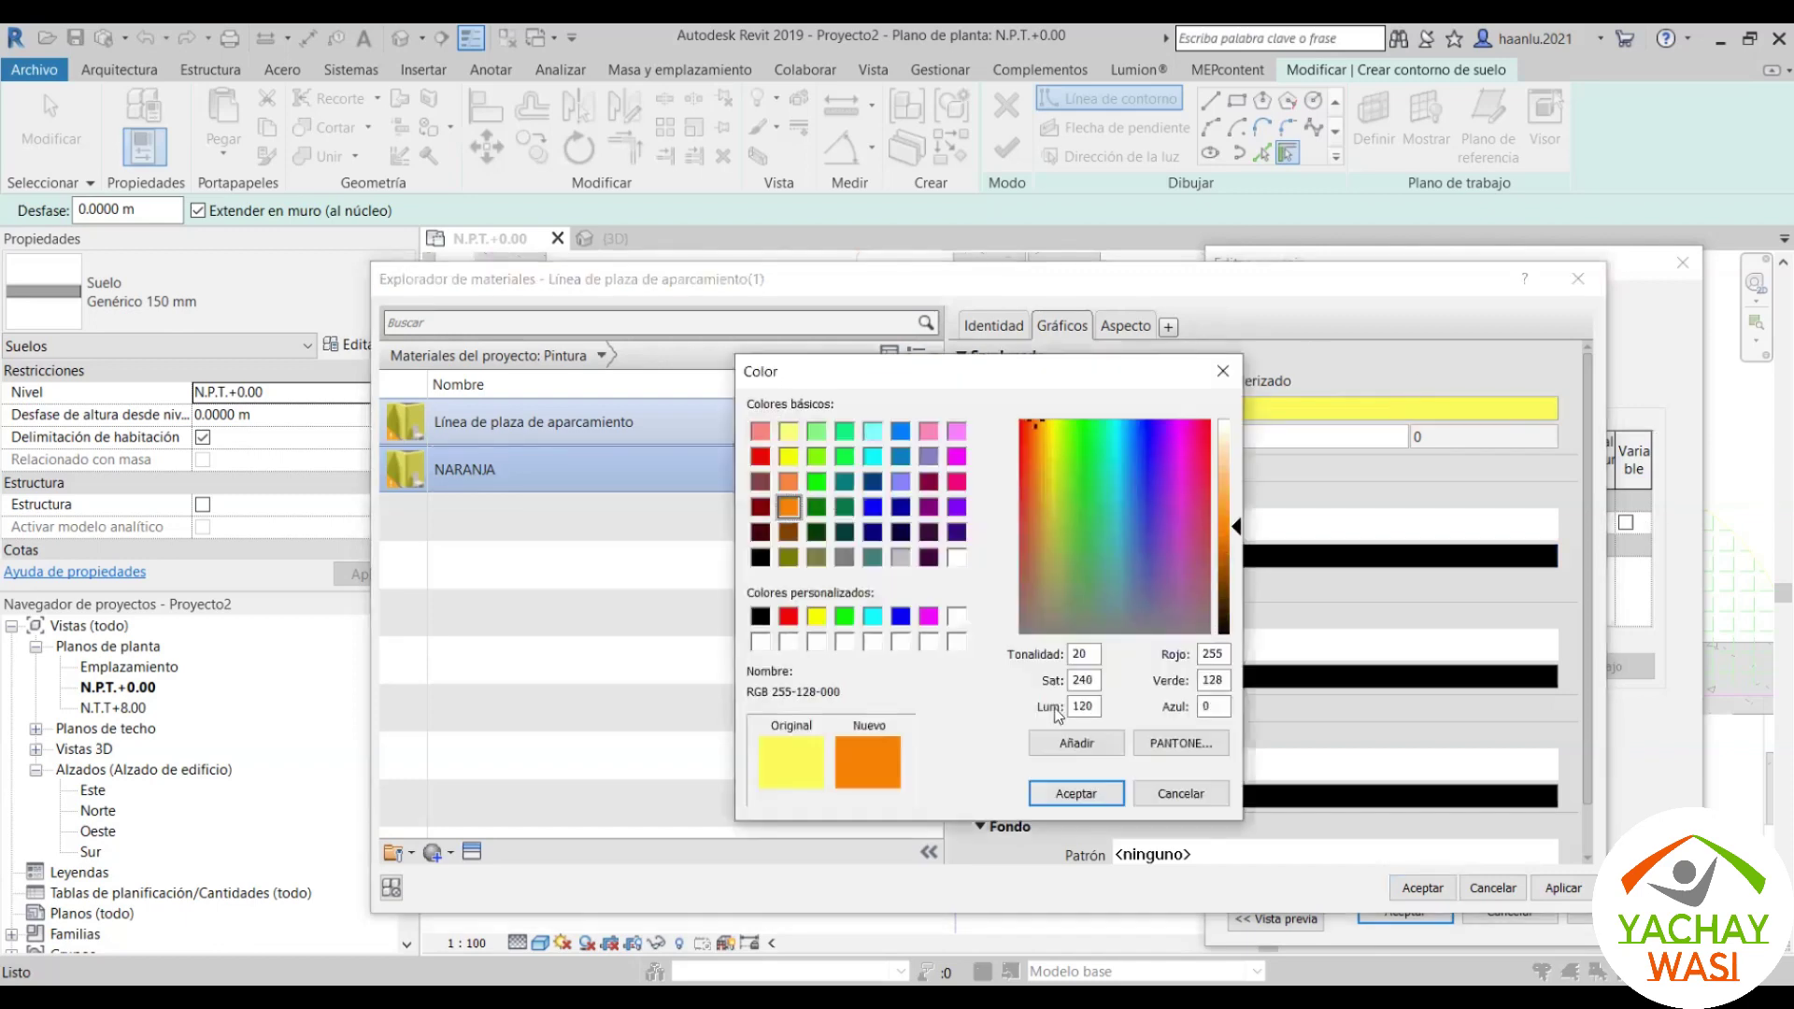
{"action": "left_click", "coordinate": [1062, 795]}
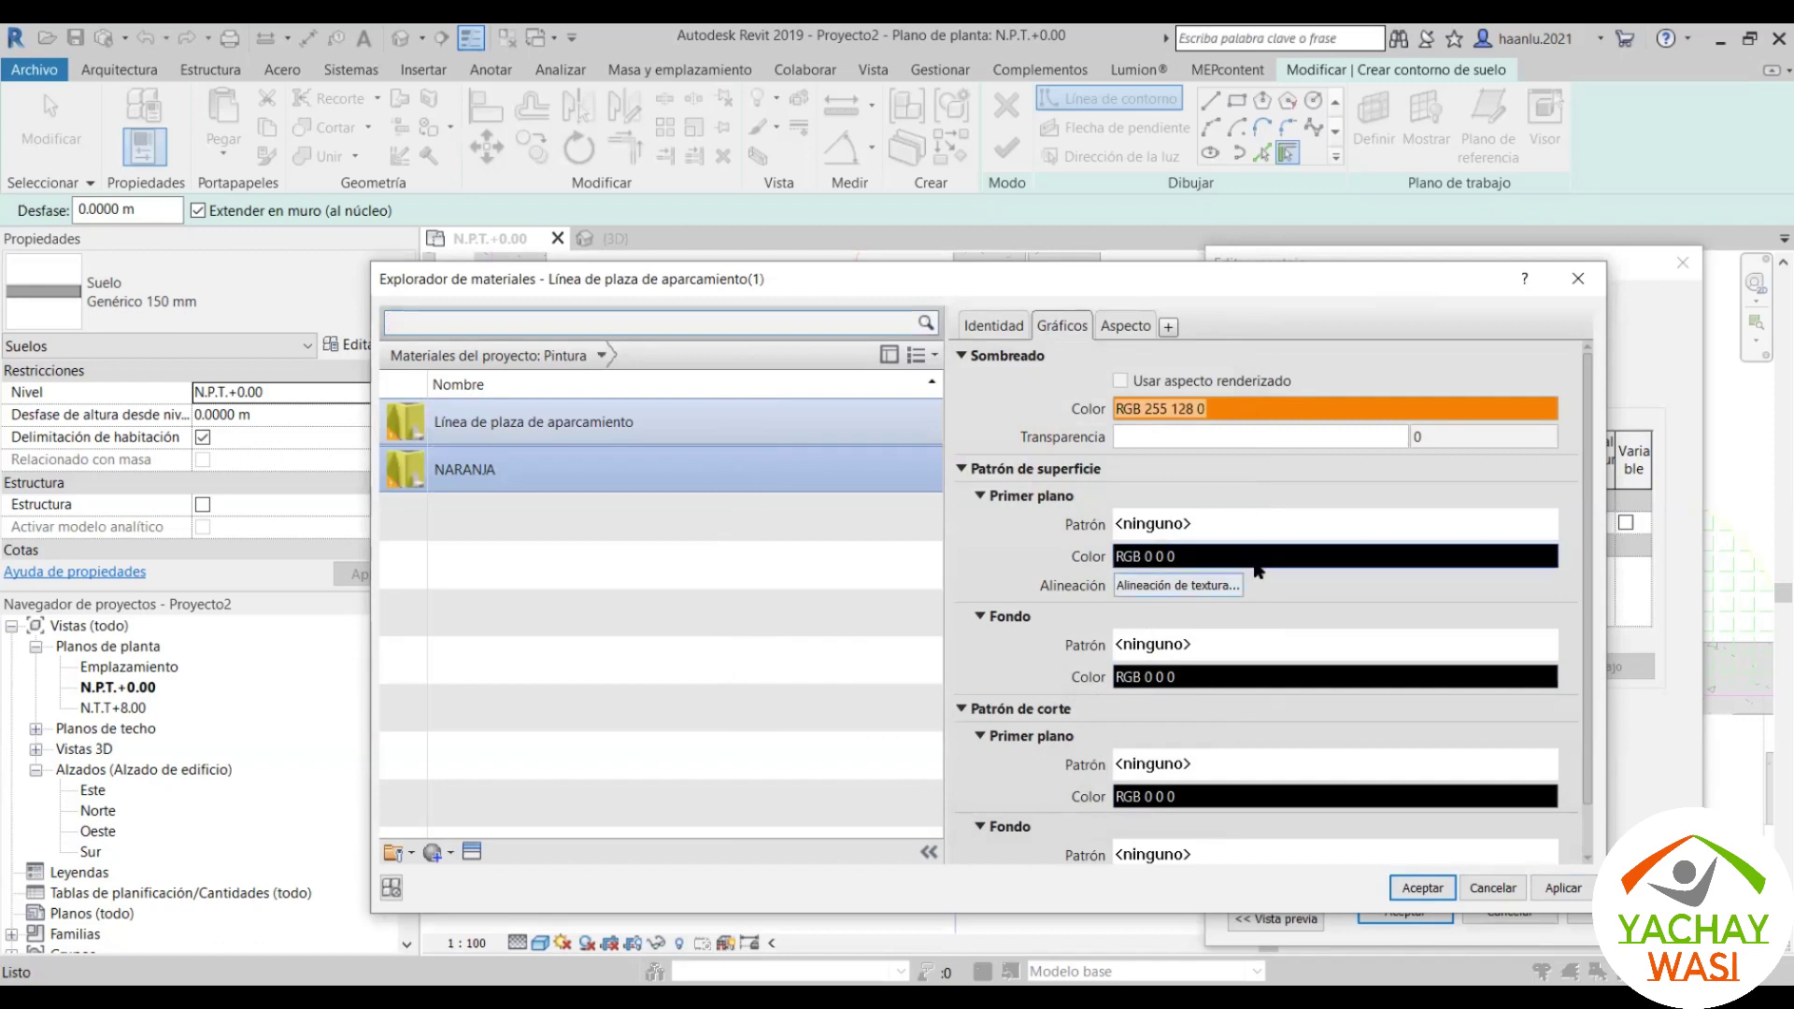
{"action": "left_click", "coordinate": [1334, 556]}
{"action": "left_click", "coordinate": [788, 506]}
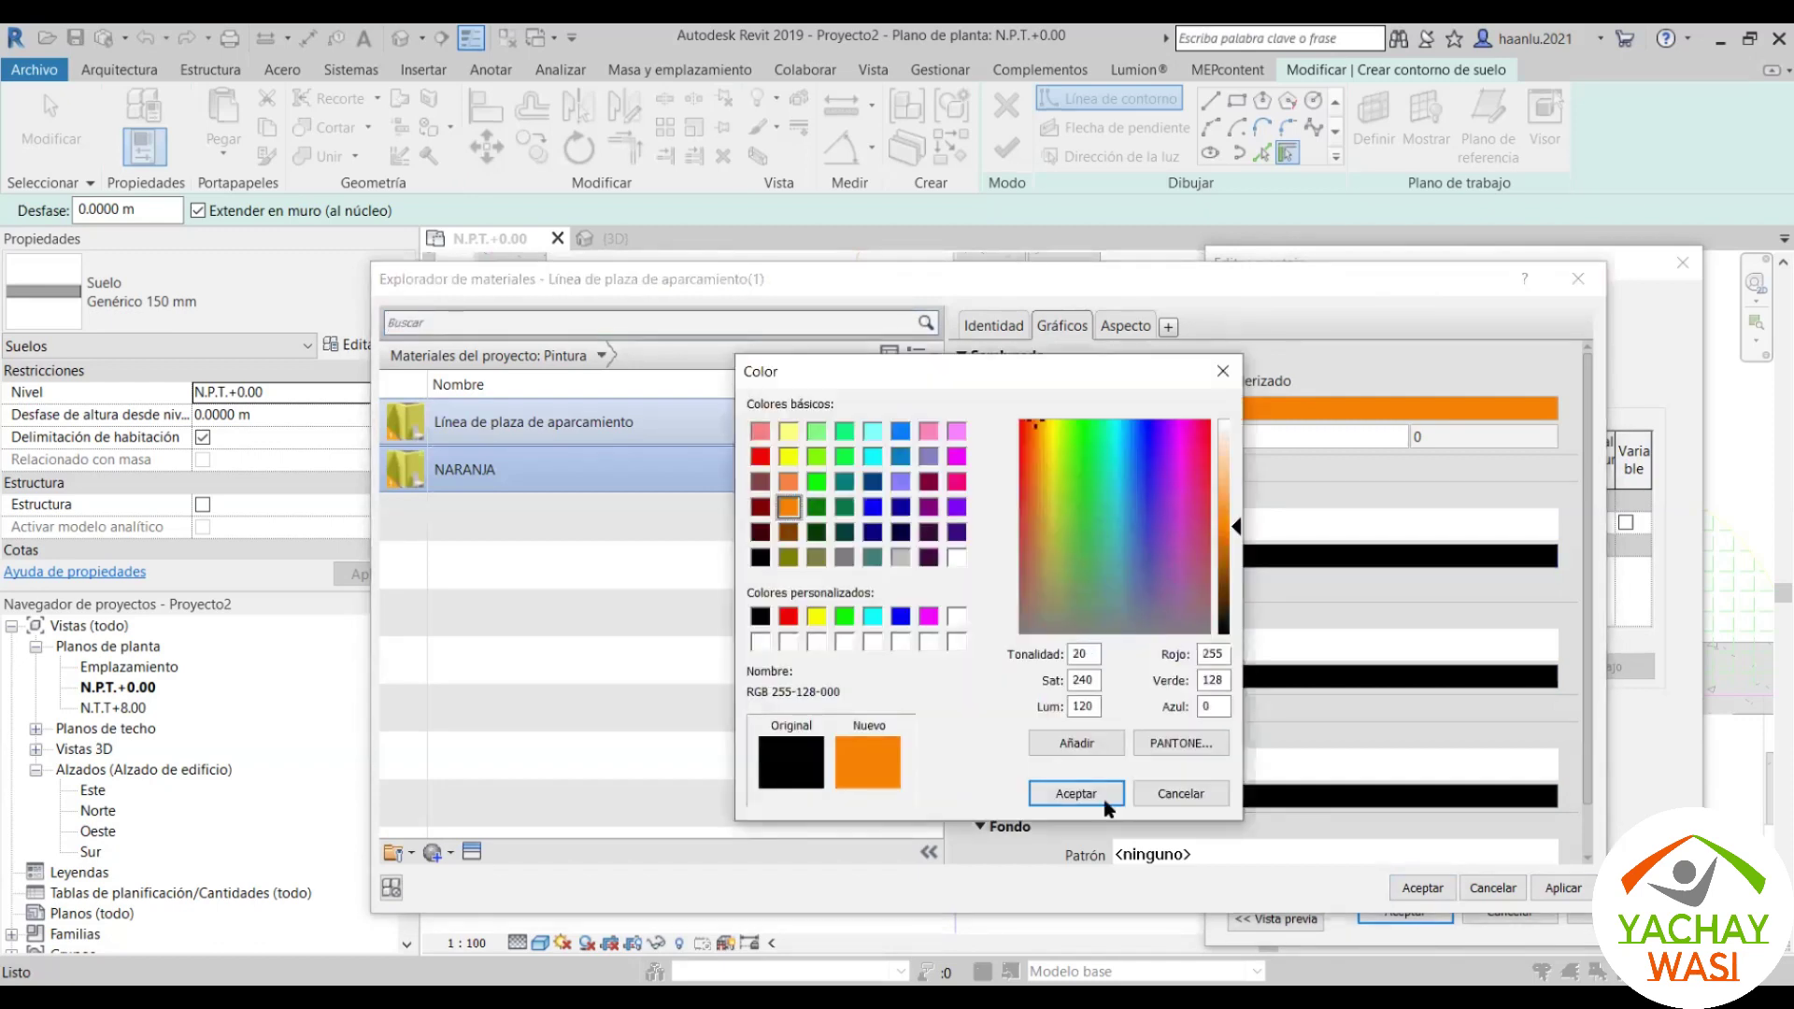
{"action": "key", "text": "Return"}
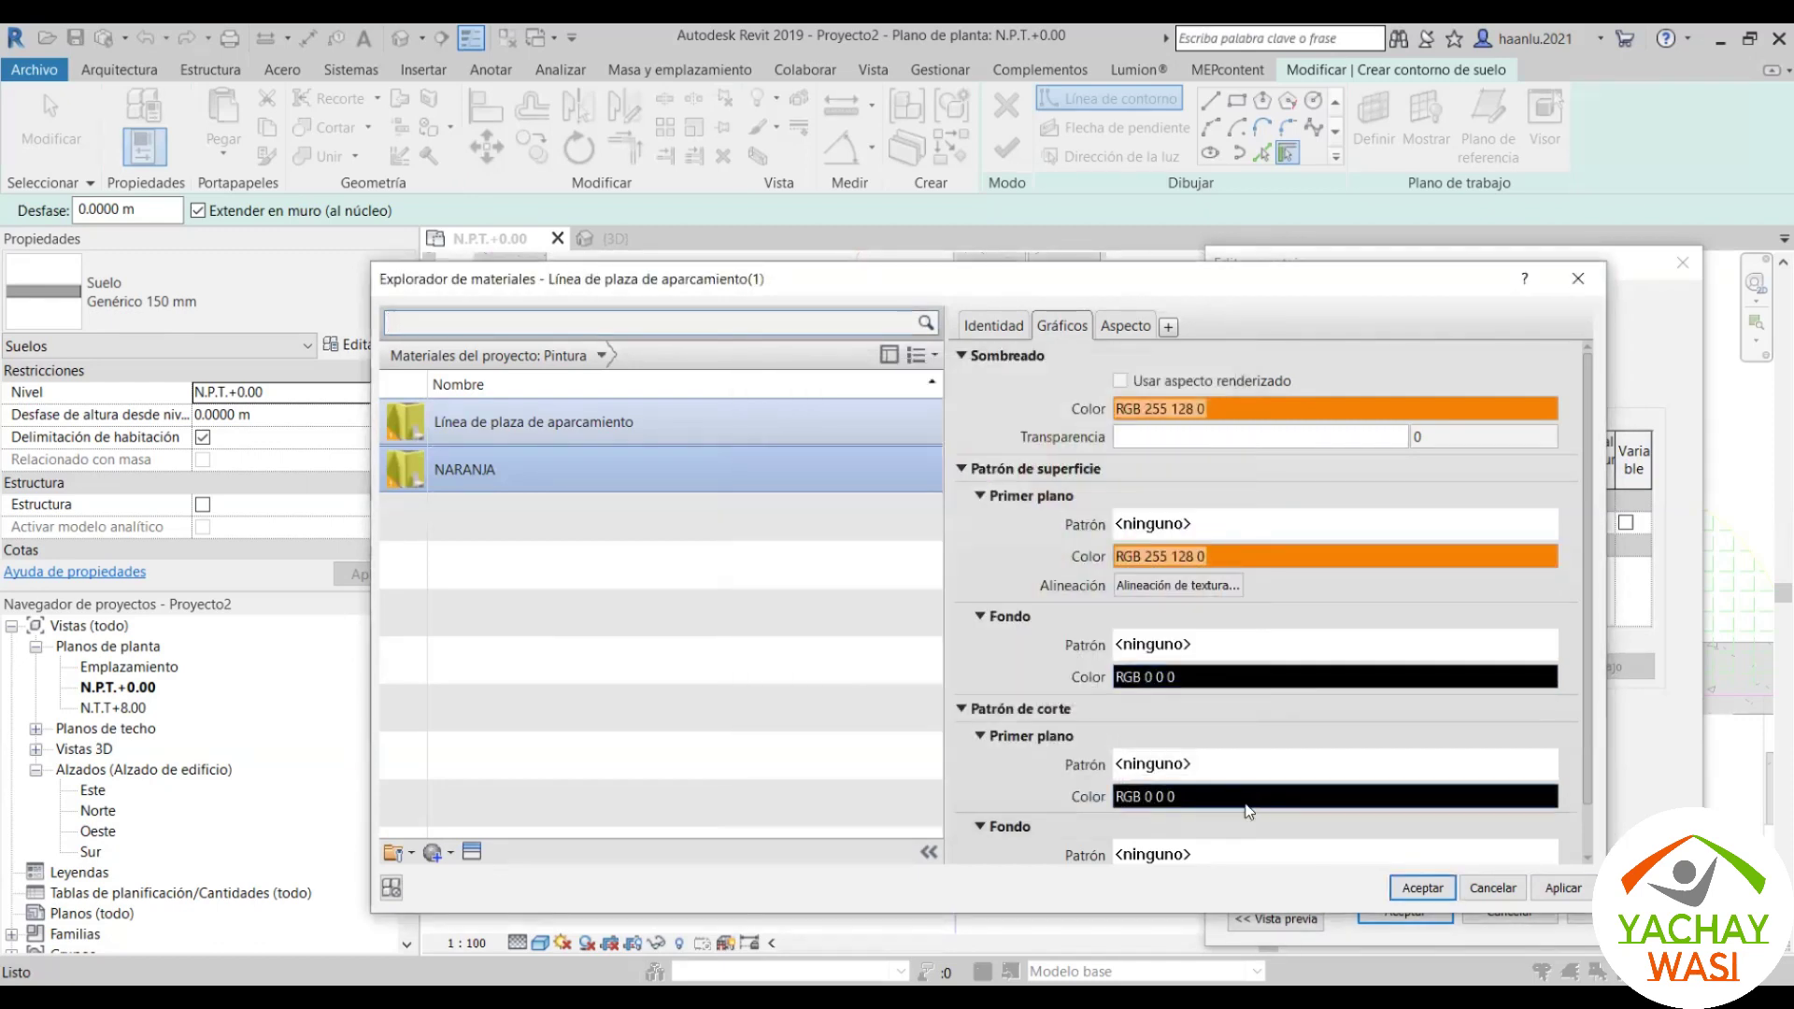
{"action": "left_click", "coordinate": [1148, 796]}
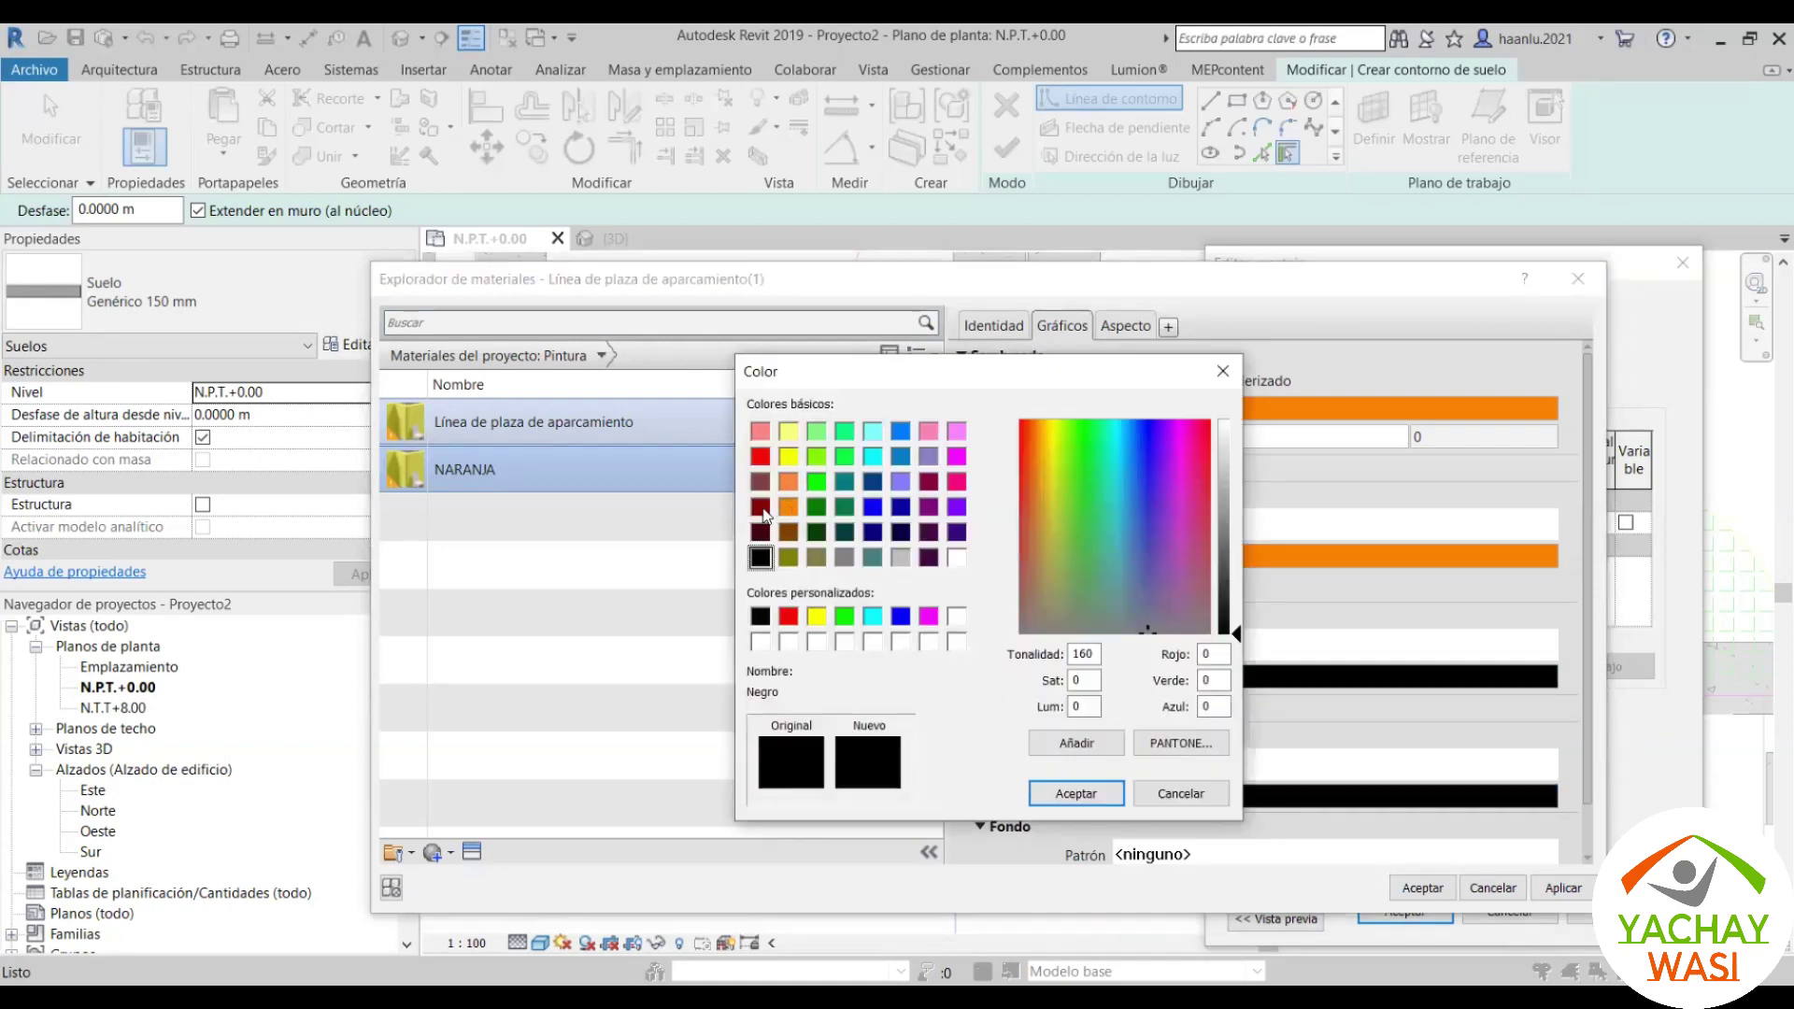
{"action": "left_click", "coordinate": [789, 509]}
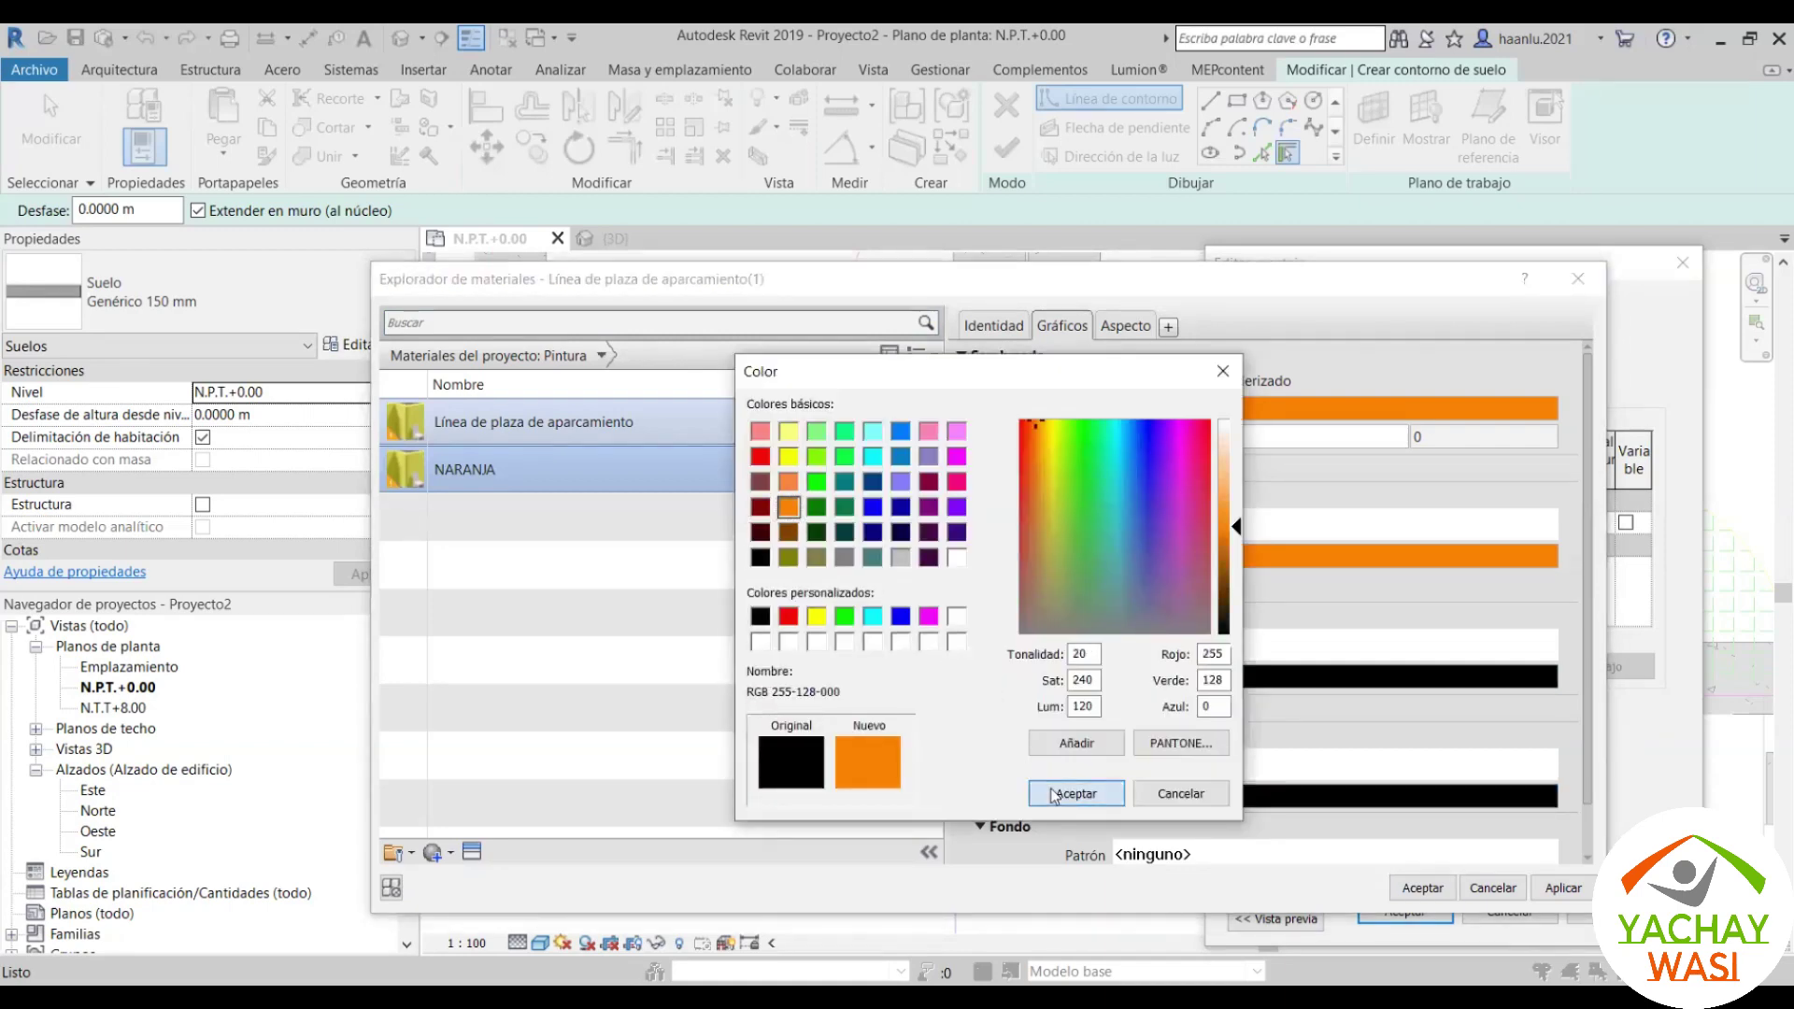
{"action": "left_click", "coordinate": [1056, 796]}
{"action": "key", "text": "Return"}
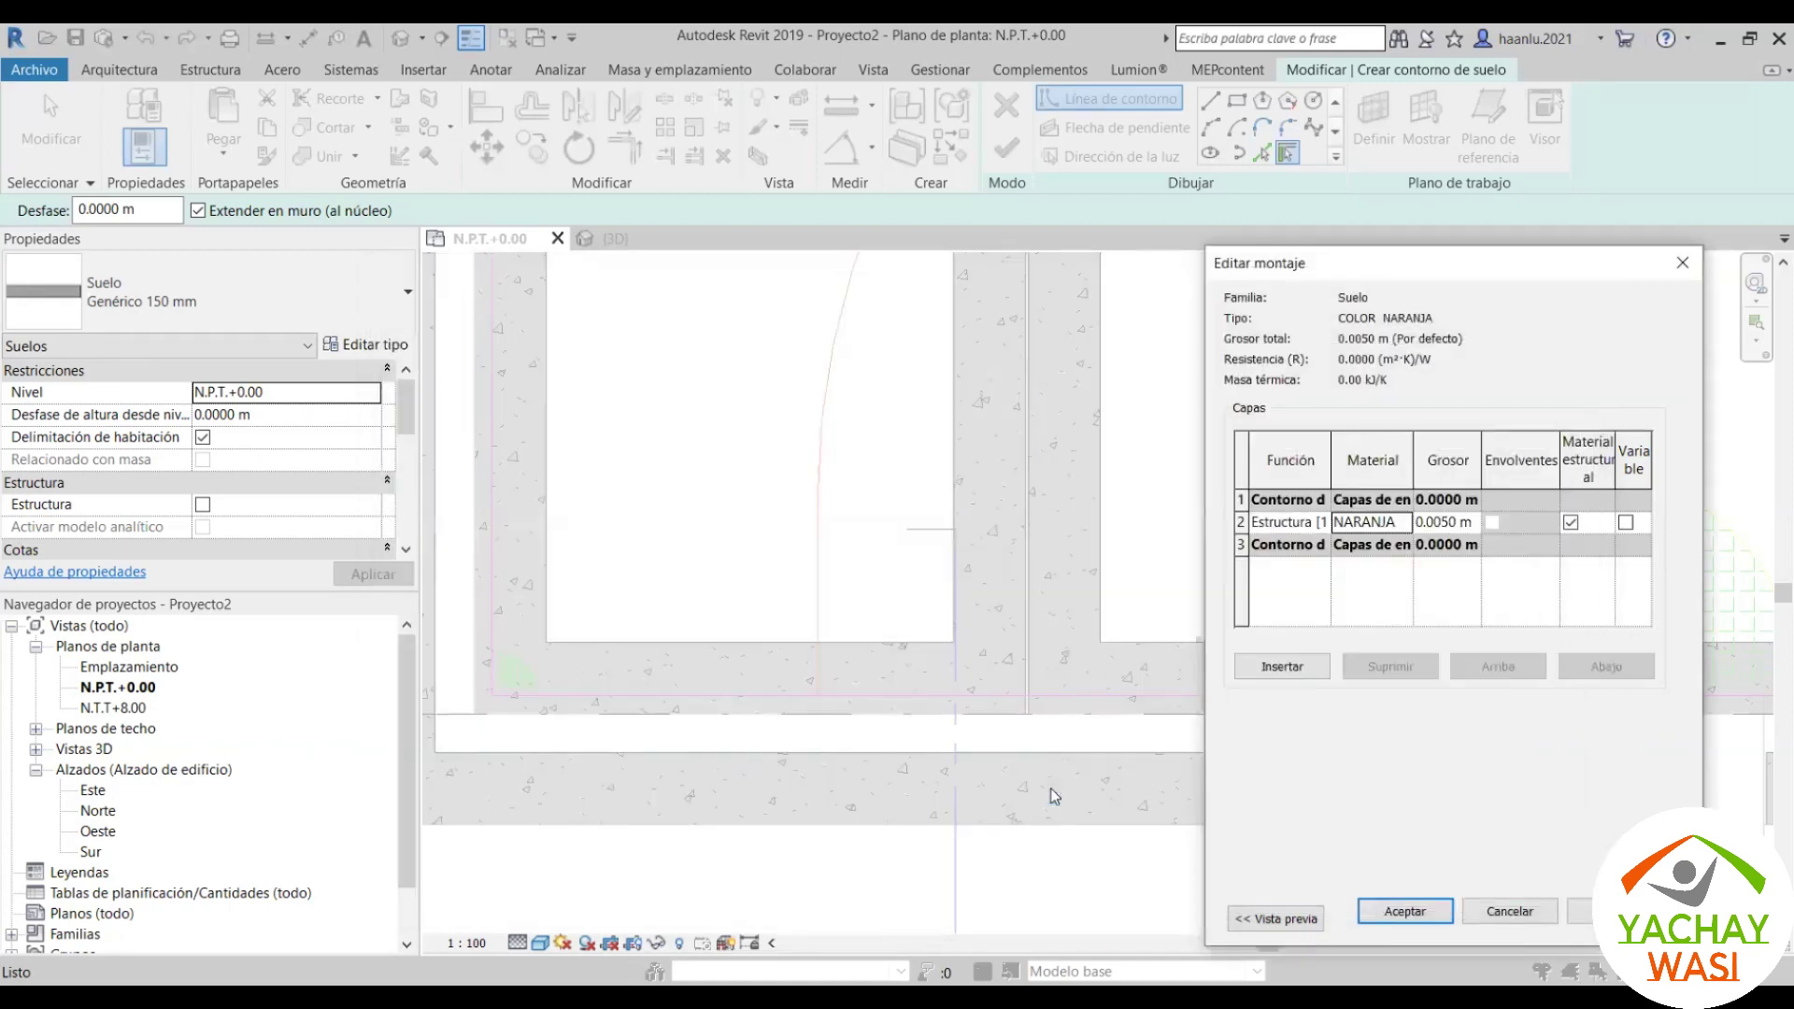
{"action": "key", "text": "Return"}
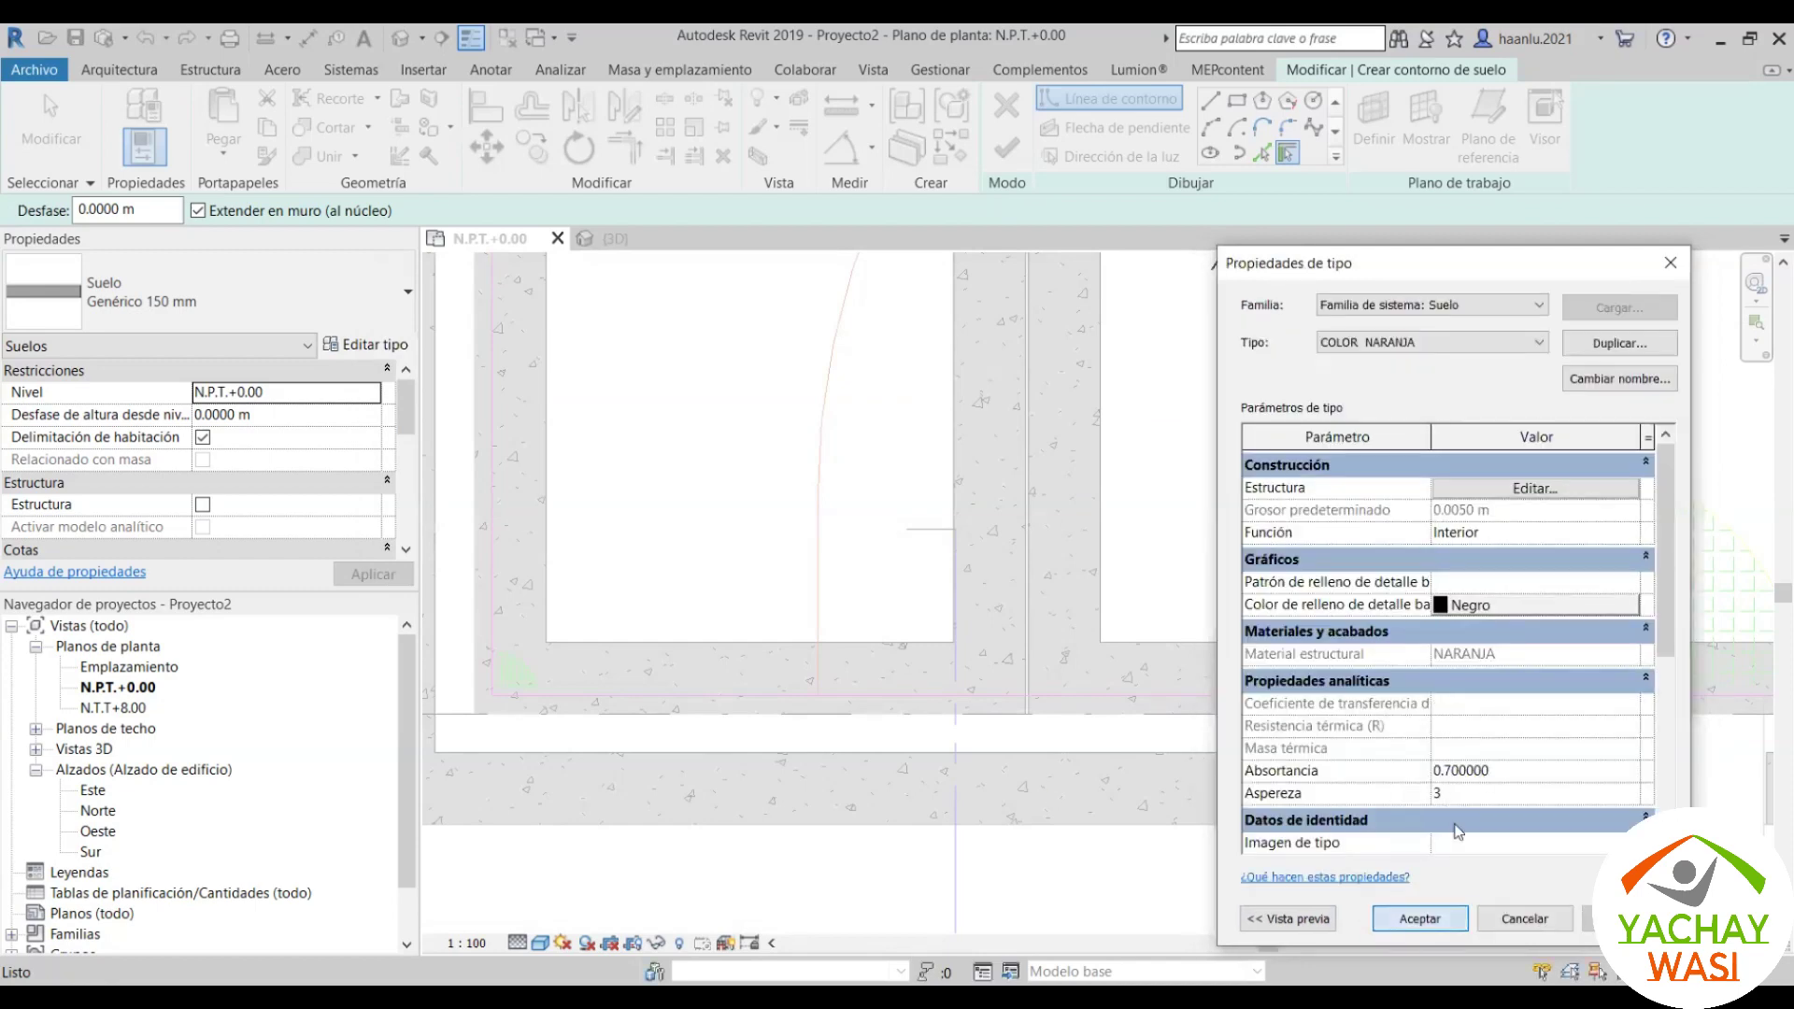
{"action": "key", "text": "Return"}
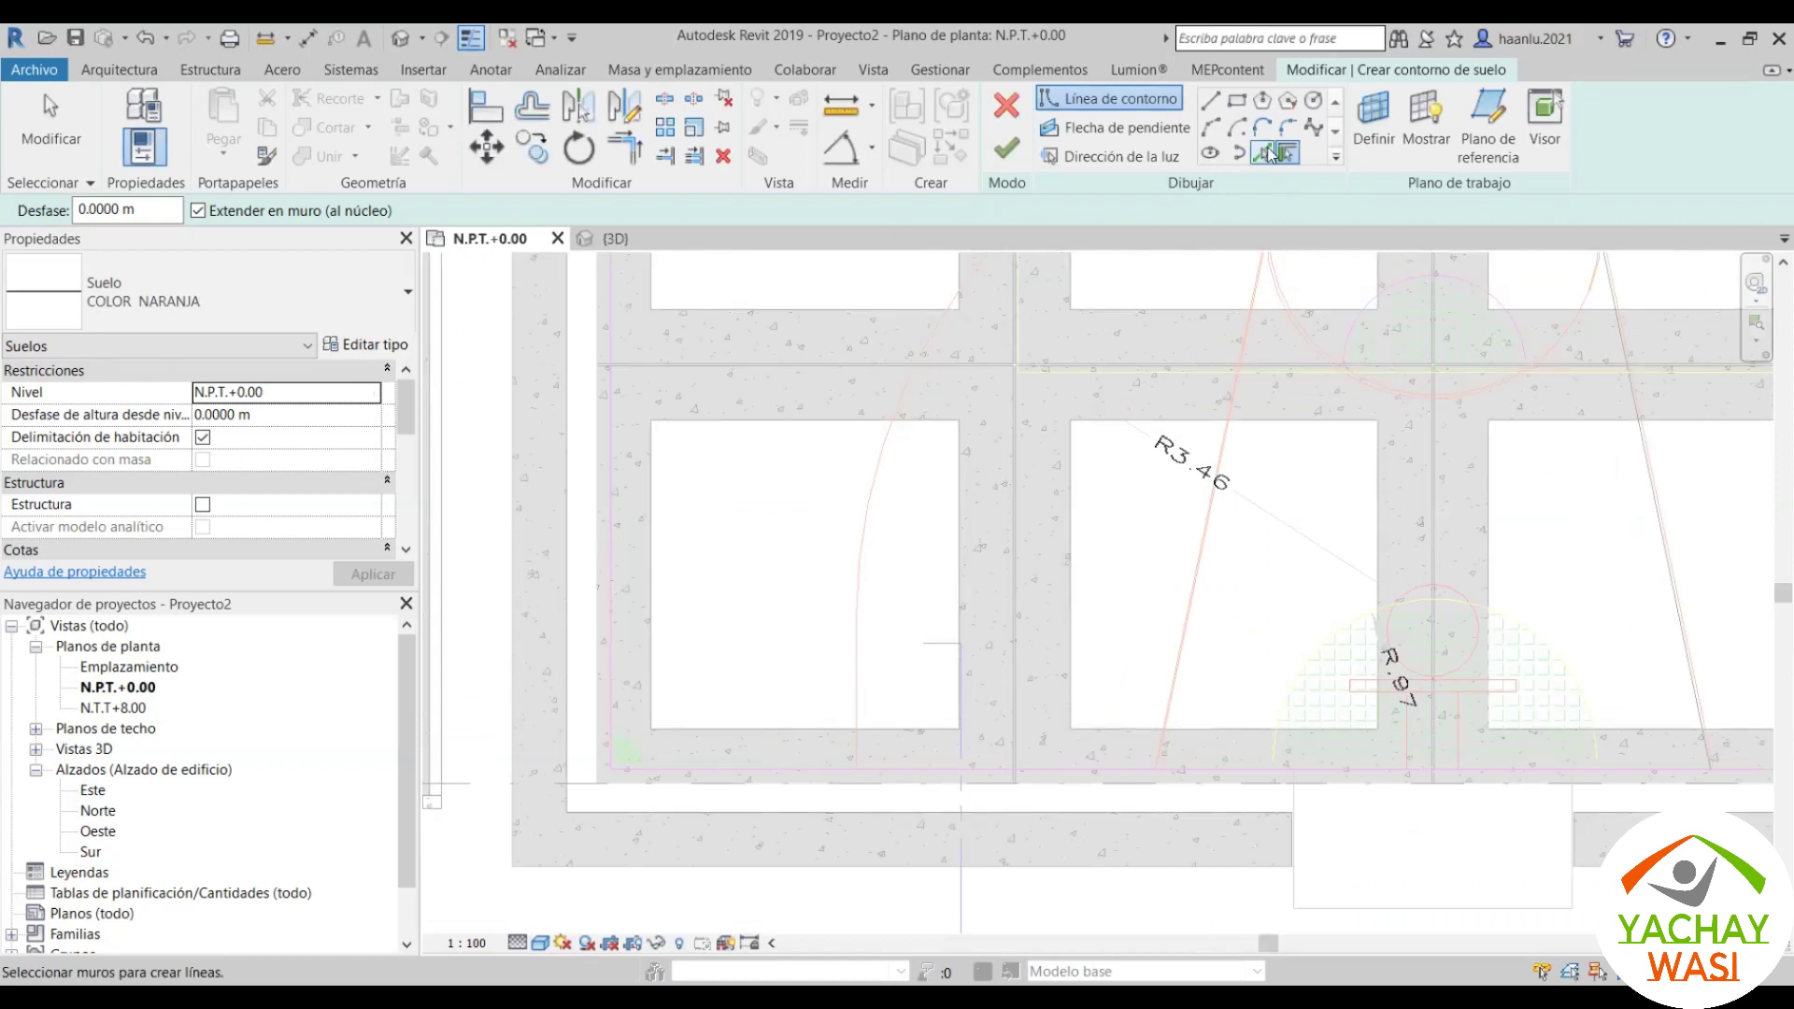
Step: Trace a linked court line and the three-point arc as floor boundary lines
{"action": "left_click", "coordinate": [1261, 153]}
{"action": "scroll", "coordinate": [849, 629], "scroll_direction": "up", "scroll_amount": 2}
{"action": "left_click", "coordinate": [841, 710]}
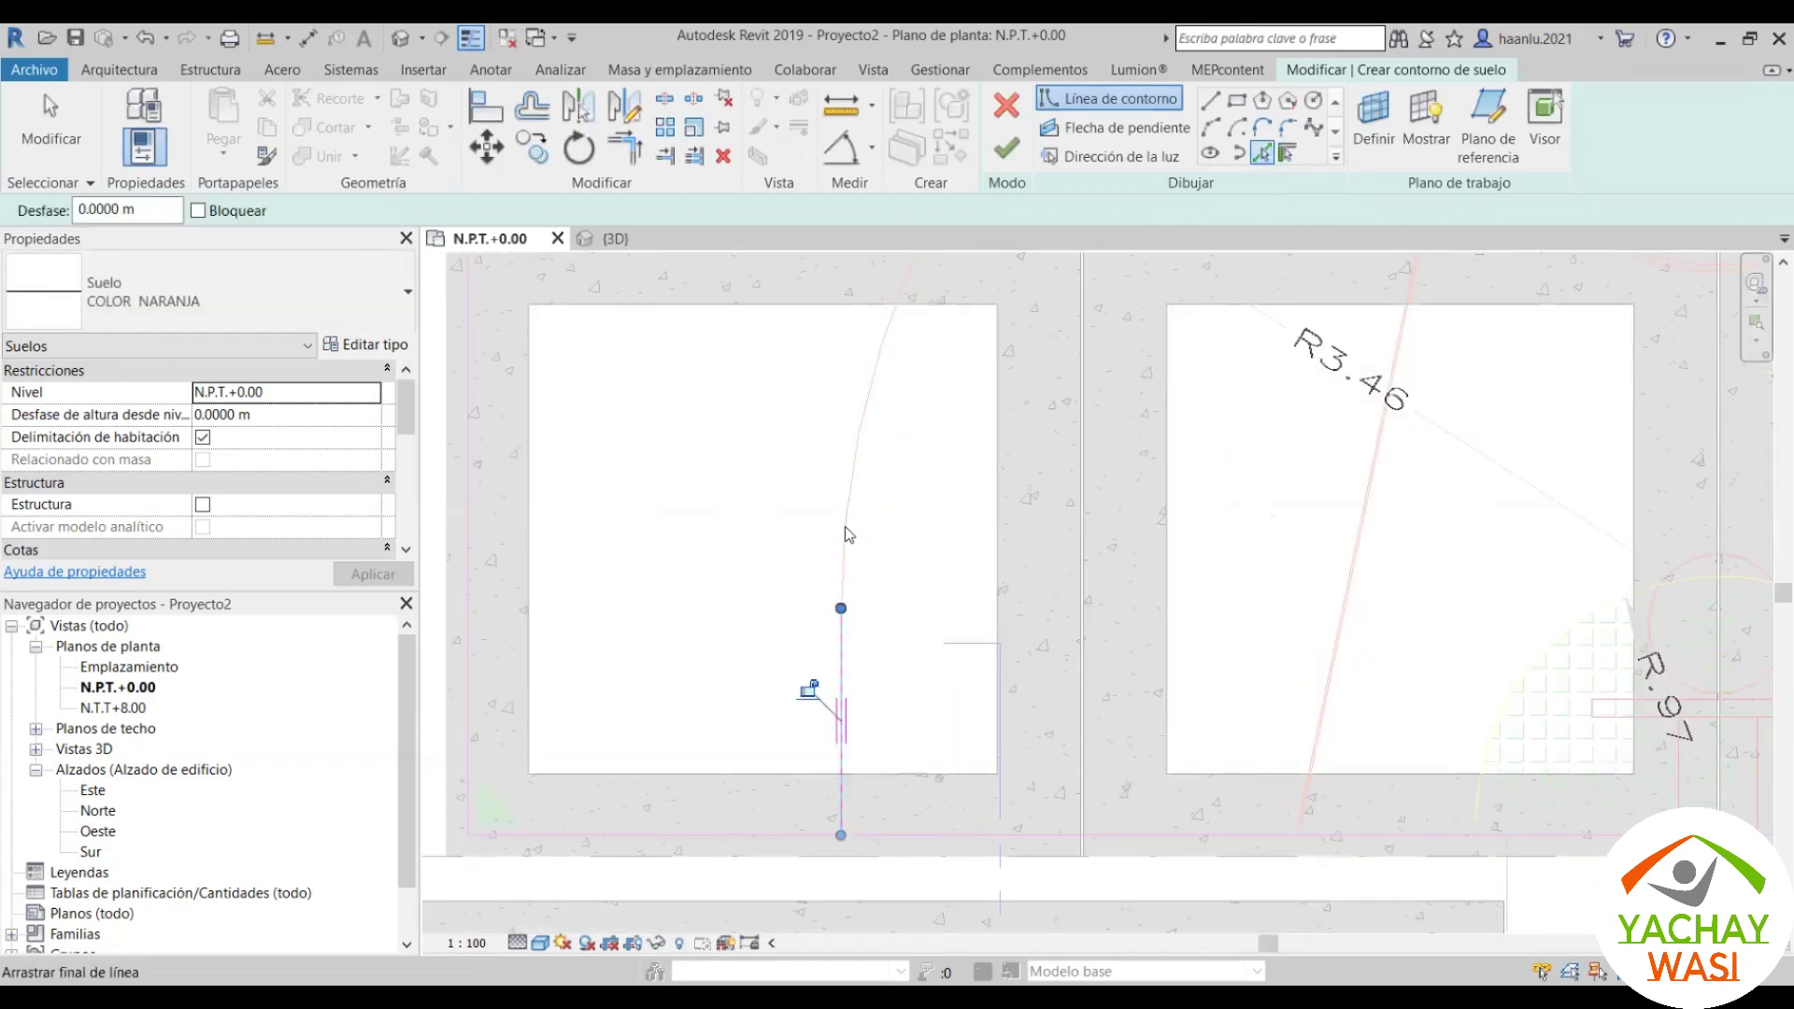
{"action": "left_click", "coordinate": [841, 607]}
{"action": "scroll", "coordinate": [831, 626], "scroll_direction": "down", "scroll_amount": 2}
{"action": "scroll", "coordinate": [813, 589], "scroll_direction": "down", "scroll_amount": 2}
{"action": "scroll", "coordinate": [822, 542], "scroll_direction": "down", "scroll_amount": 2}
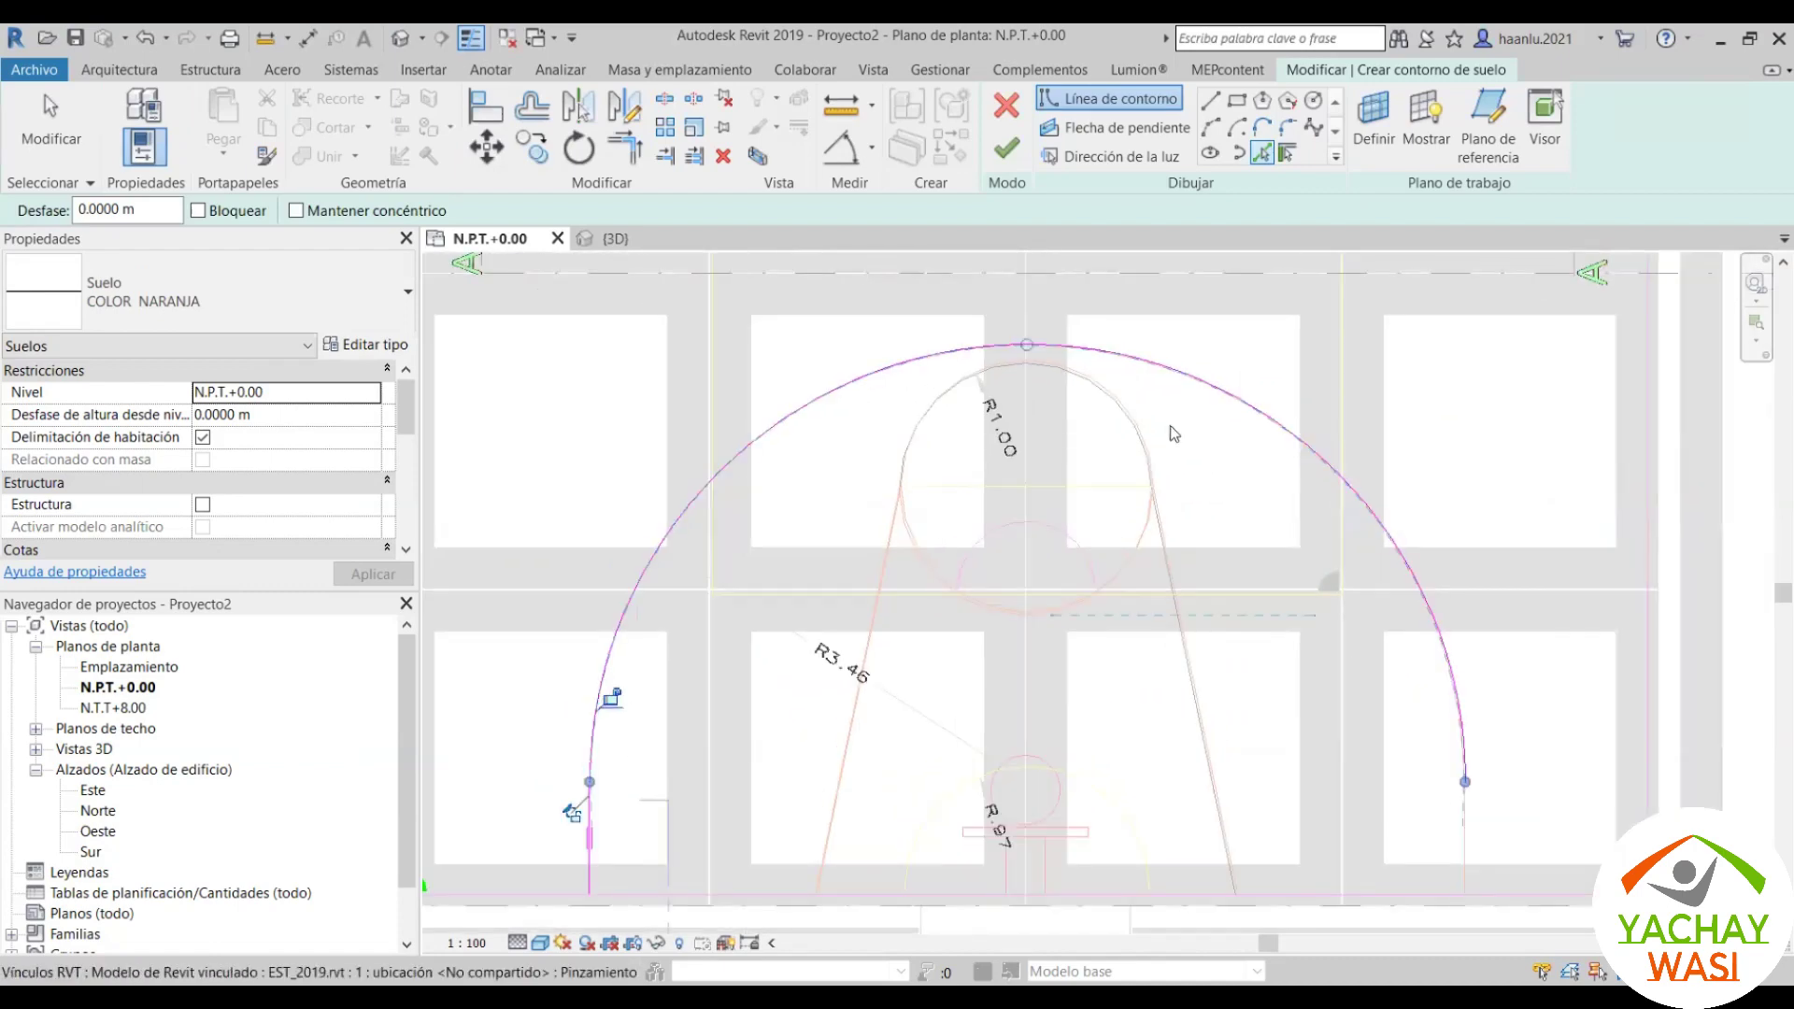
{"action": "scroll", "coordinate": [1175, 434], "scroll_direction": "down", "scroll_amount": 2}
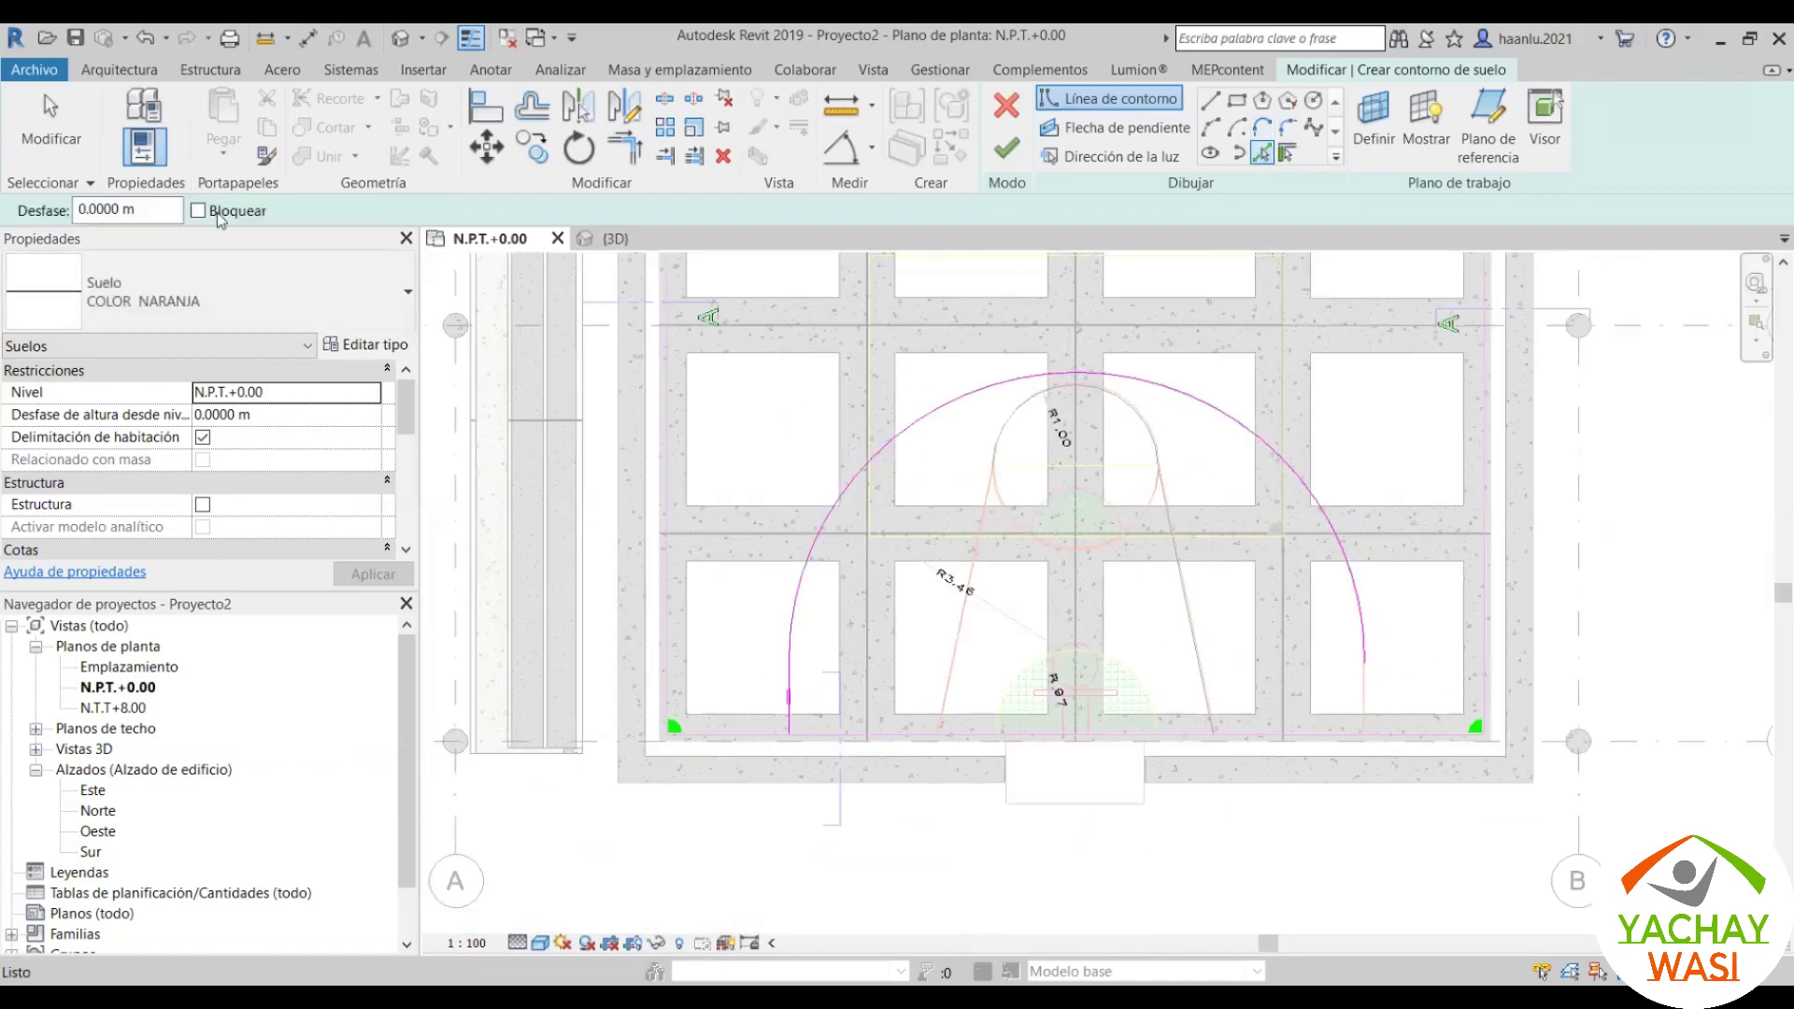
Step: Set the boundary offset to 0.025 m and trace the arc again with that offset
{"action": "triple_click", "coordinate": [145, 210]}
{"action": "type", "text": "0.02"}
{"action": "key", "text": "Return"}
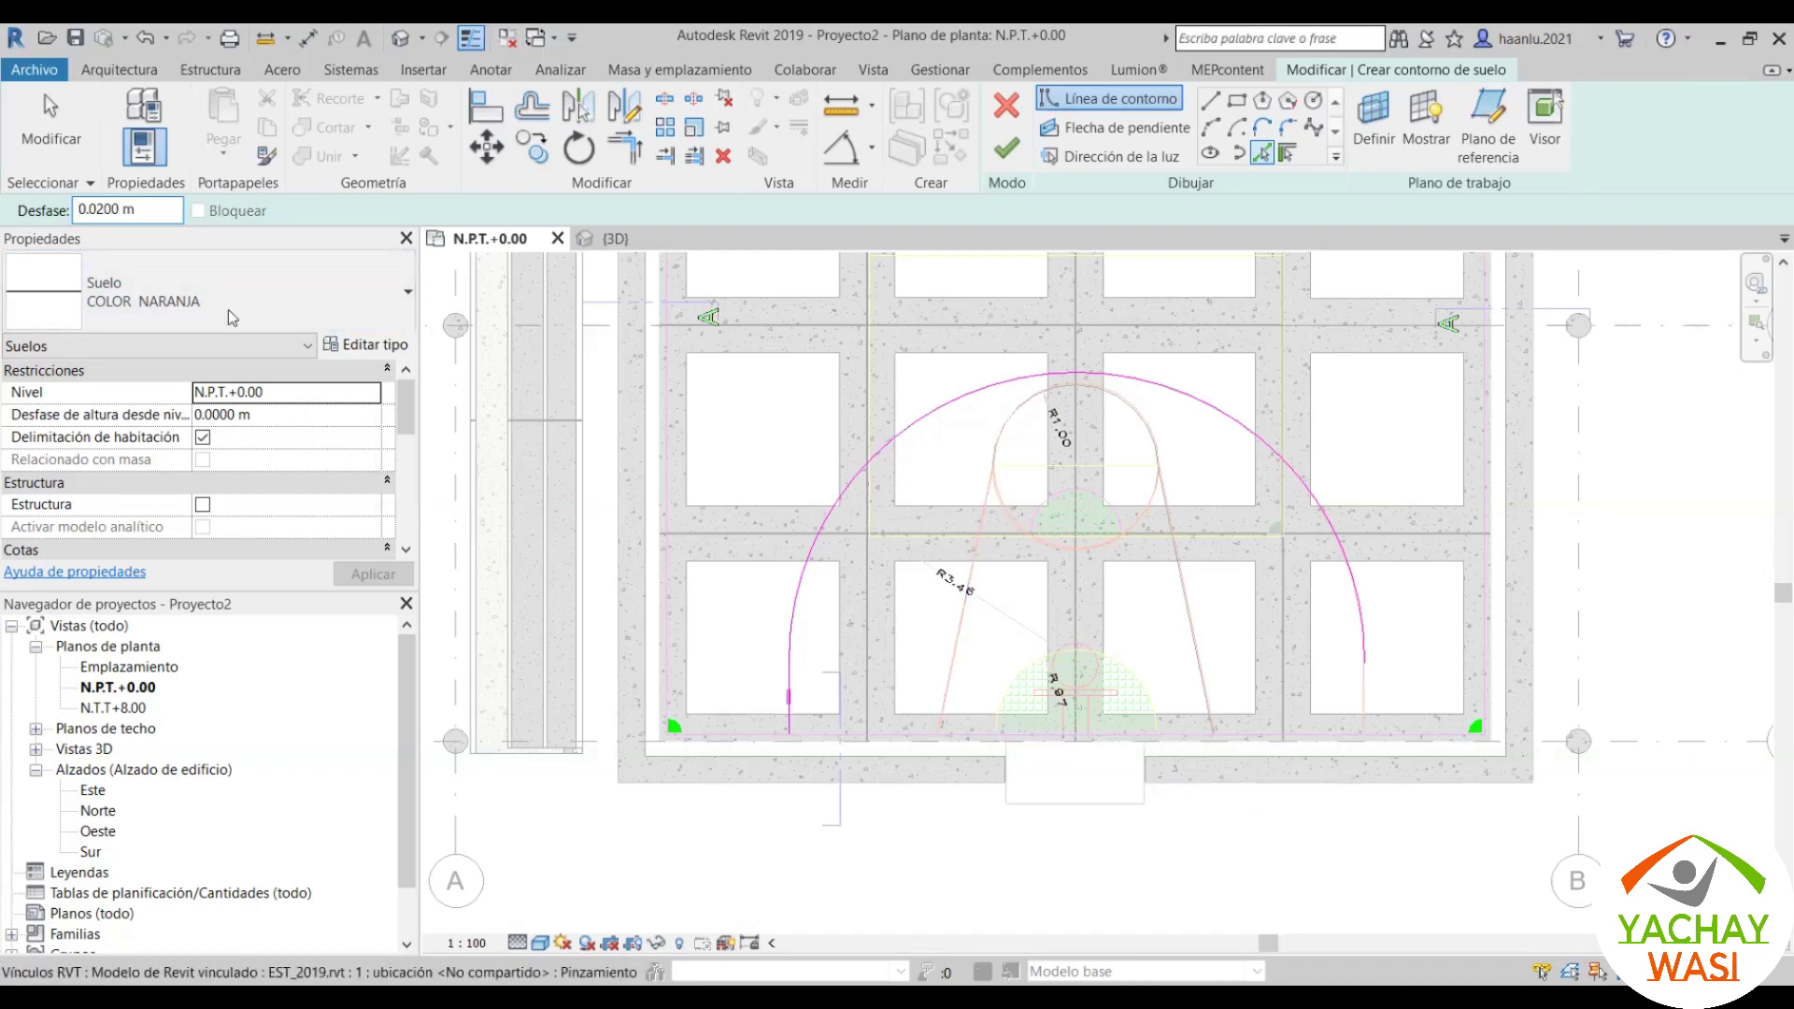
{"action": "left_click", "coordinate": [104, 210]}
{"action": "type", "text": "5"}
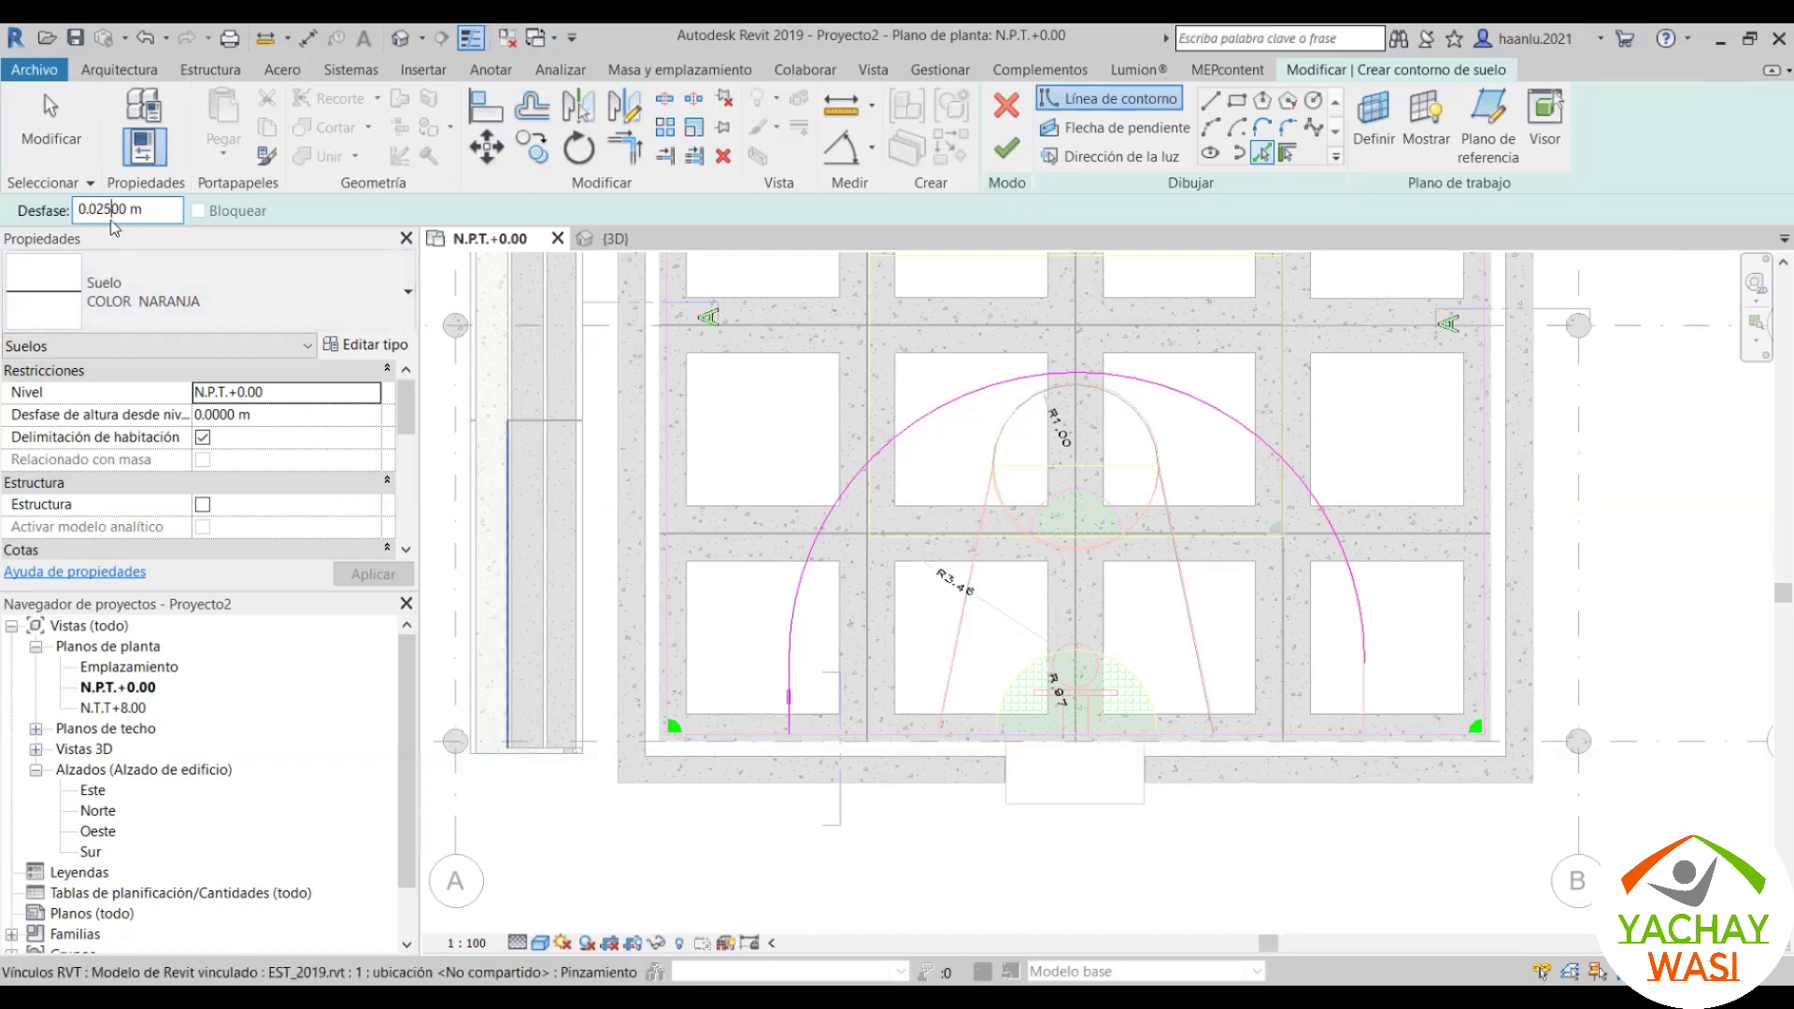
{"action": "scroll", "coordinate": [794, 671], "scroll_direction": "up", "scroll_amount": 2}
{"action": "scroll", "coordinate": [794, 671], "scroll_direction": "up", "scroll_amount": 3}
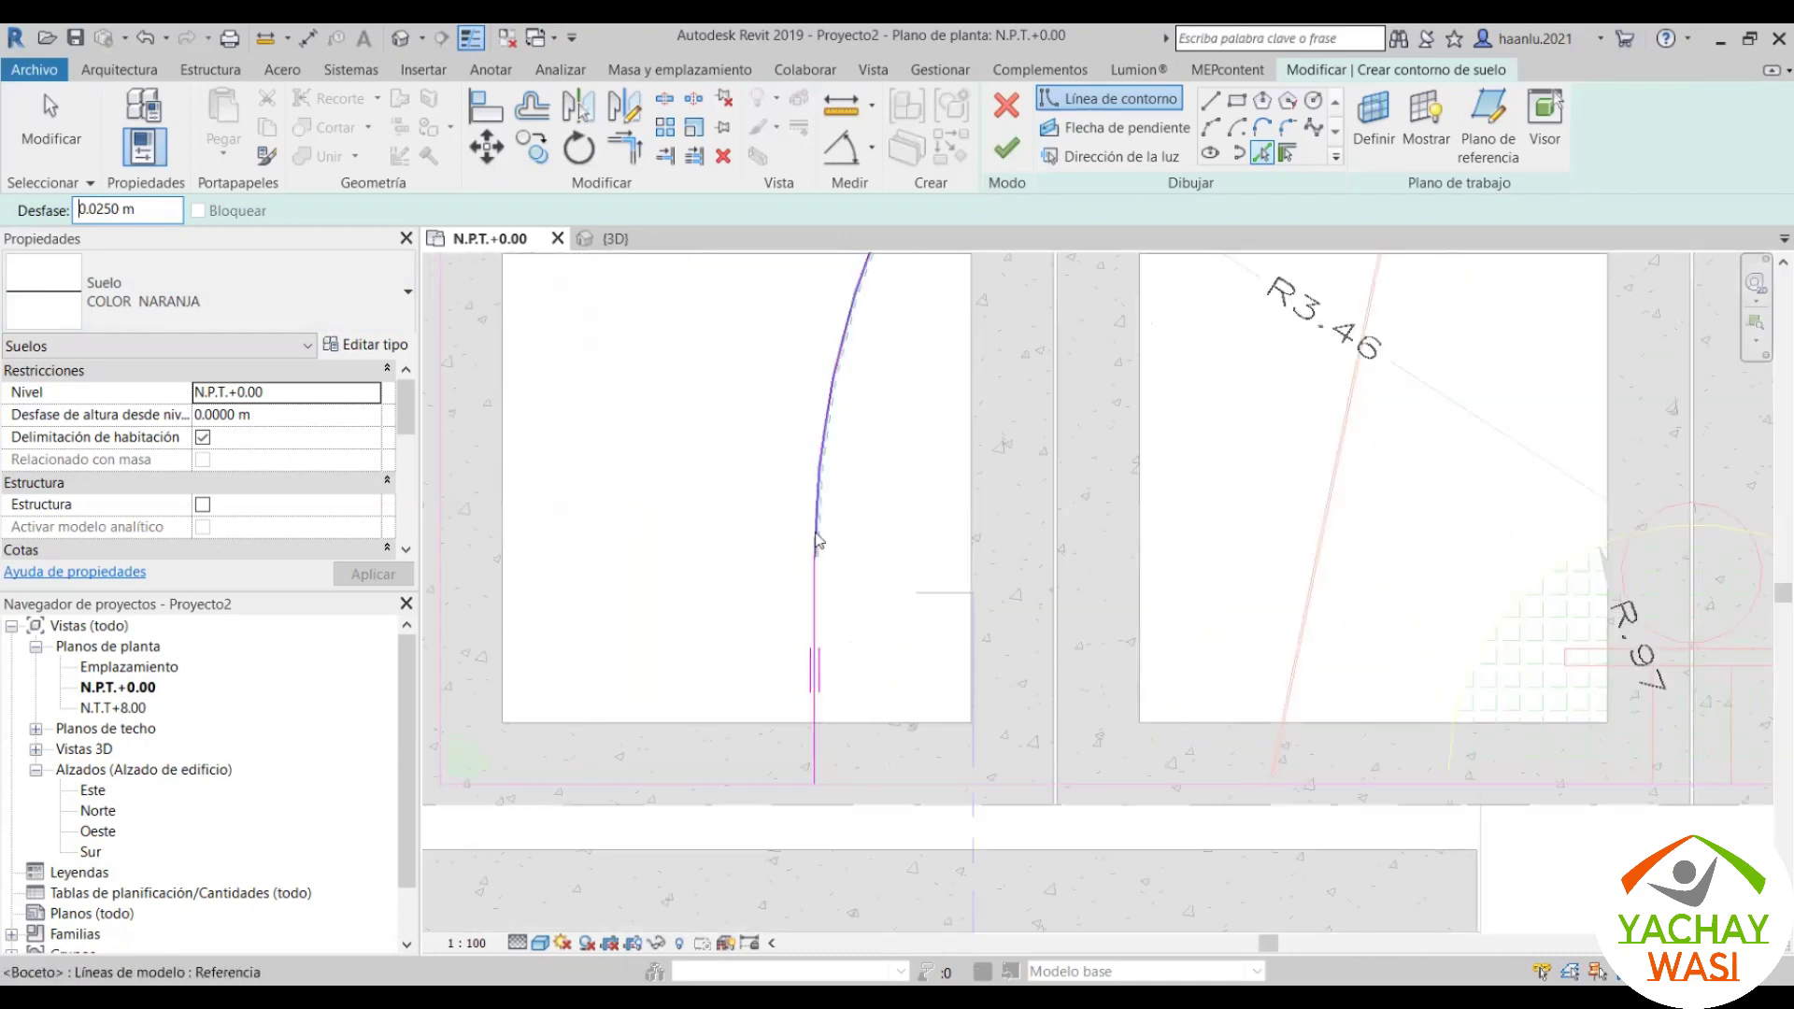
{"action": "scroll", "coordinate": [811, 560], "scroll_direction": "up", "scroll_amount": 2}
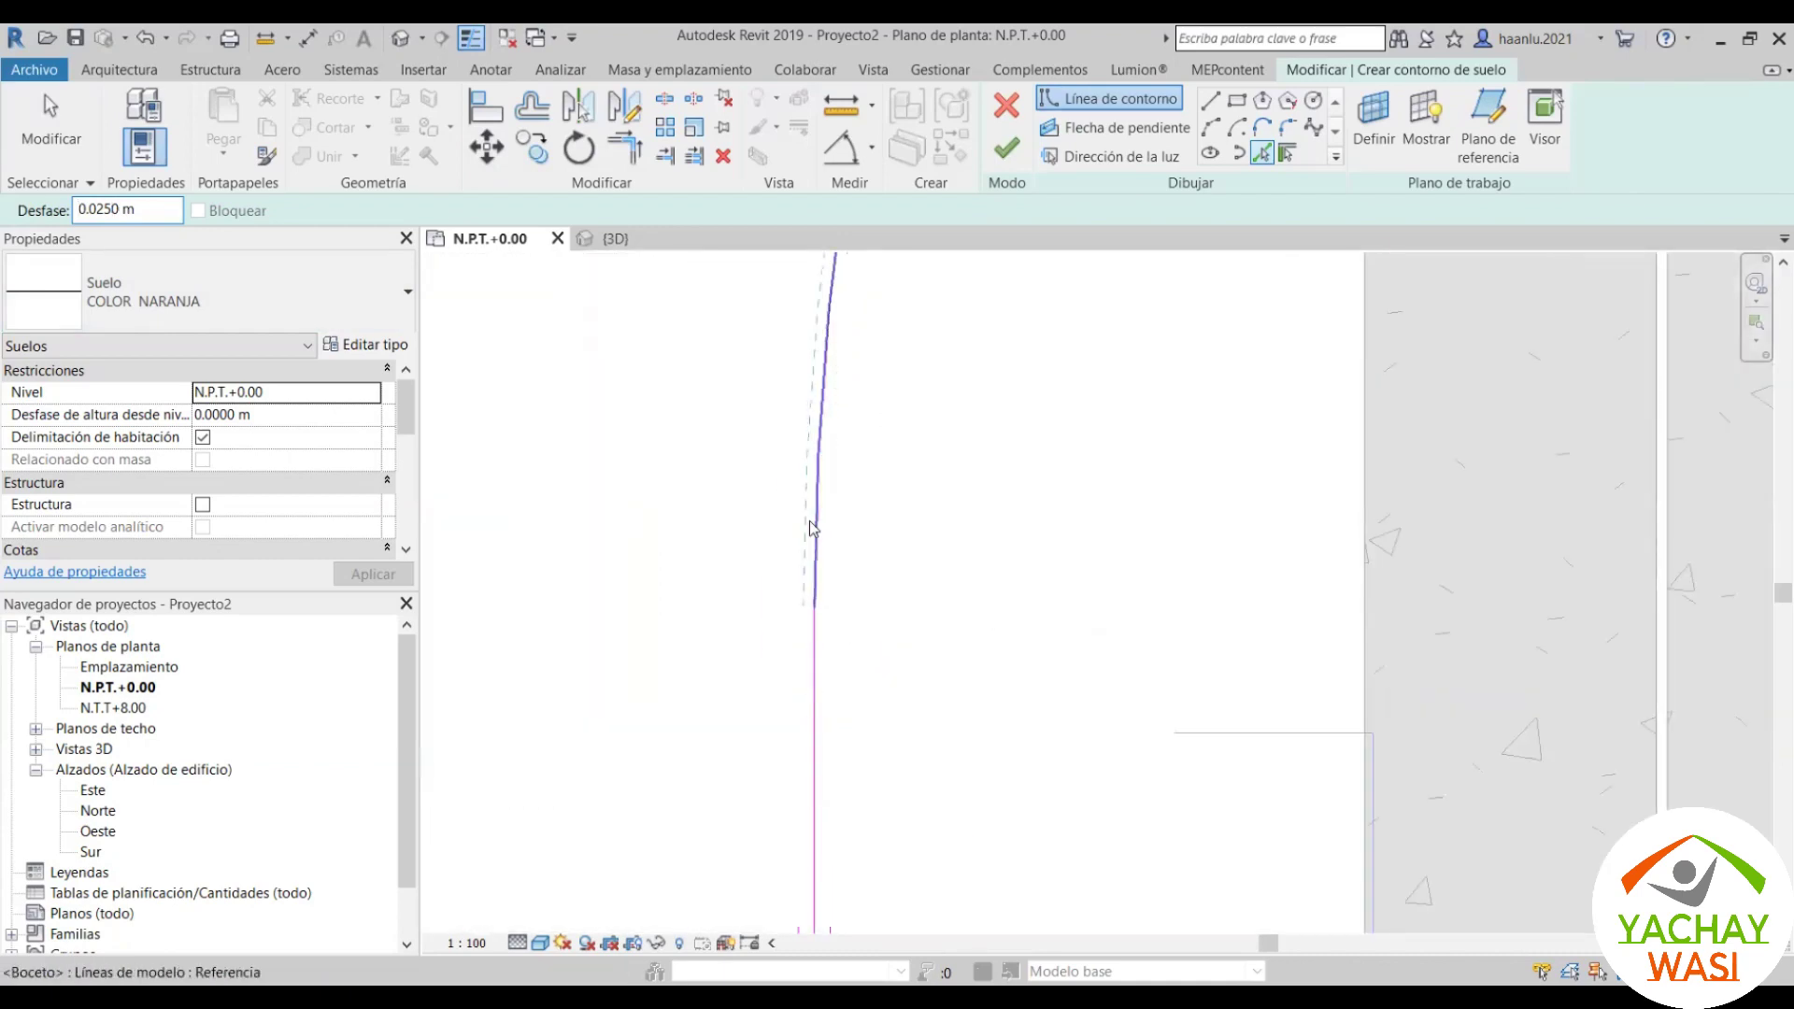
{"action": "left_click", "coordinate": [811, 529]}
{"action": "scroll", "coordinate": [832, 421], "scroll_direction": "down", "scroll_amount": 1}
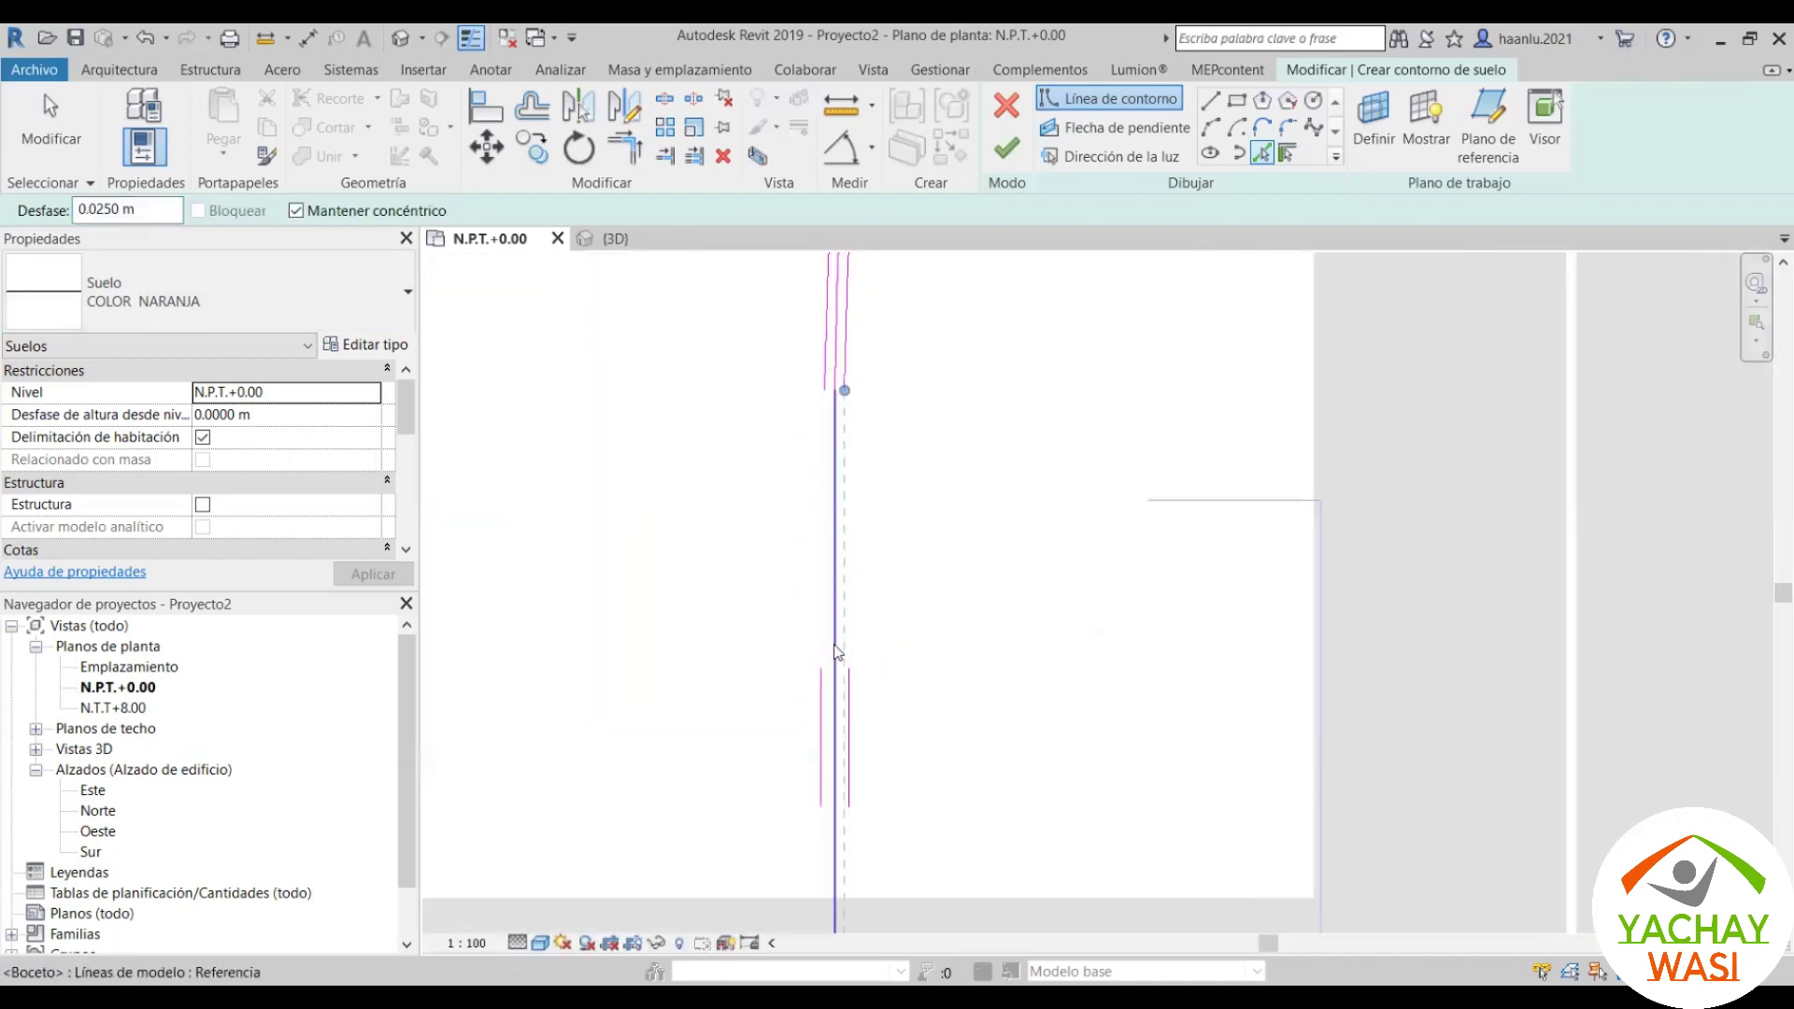
{"action": "left_click", "coordinate": [836, 653]}
{"action": "scroll", "coordinate": [812, 654], "scroll_direction": "down", "scroll_amount": 2}
{"action": "scroll", "coordinate": [843, 321], "scroll_direction": "down", "scroll_amount": 3}
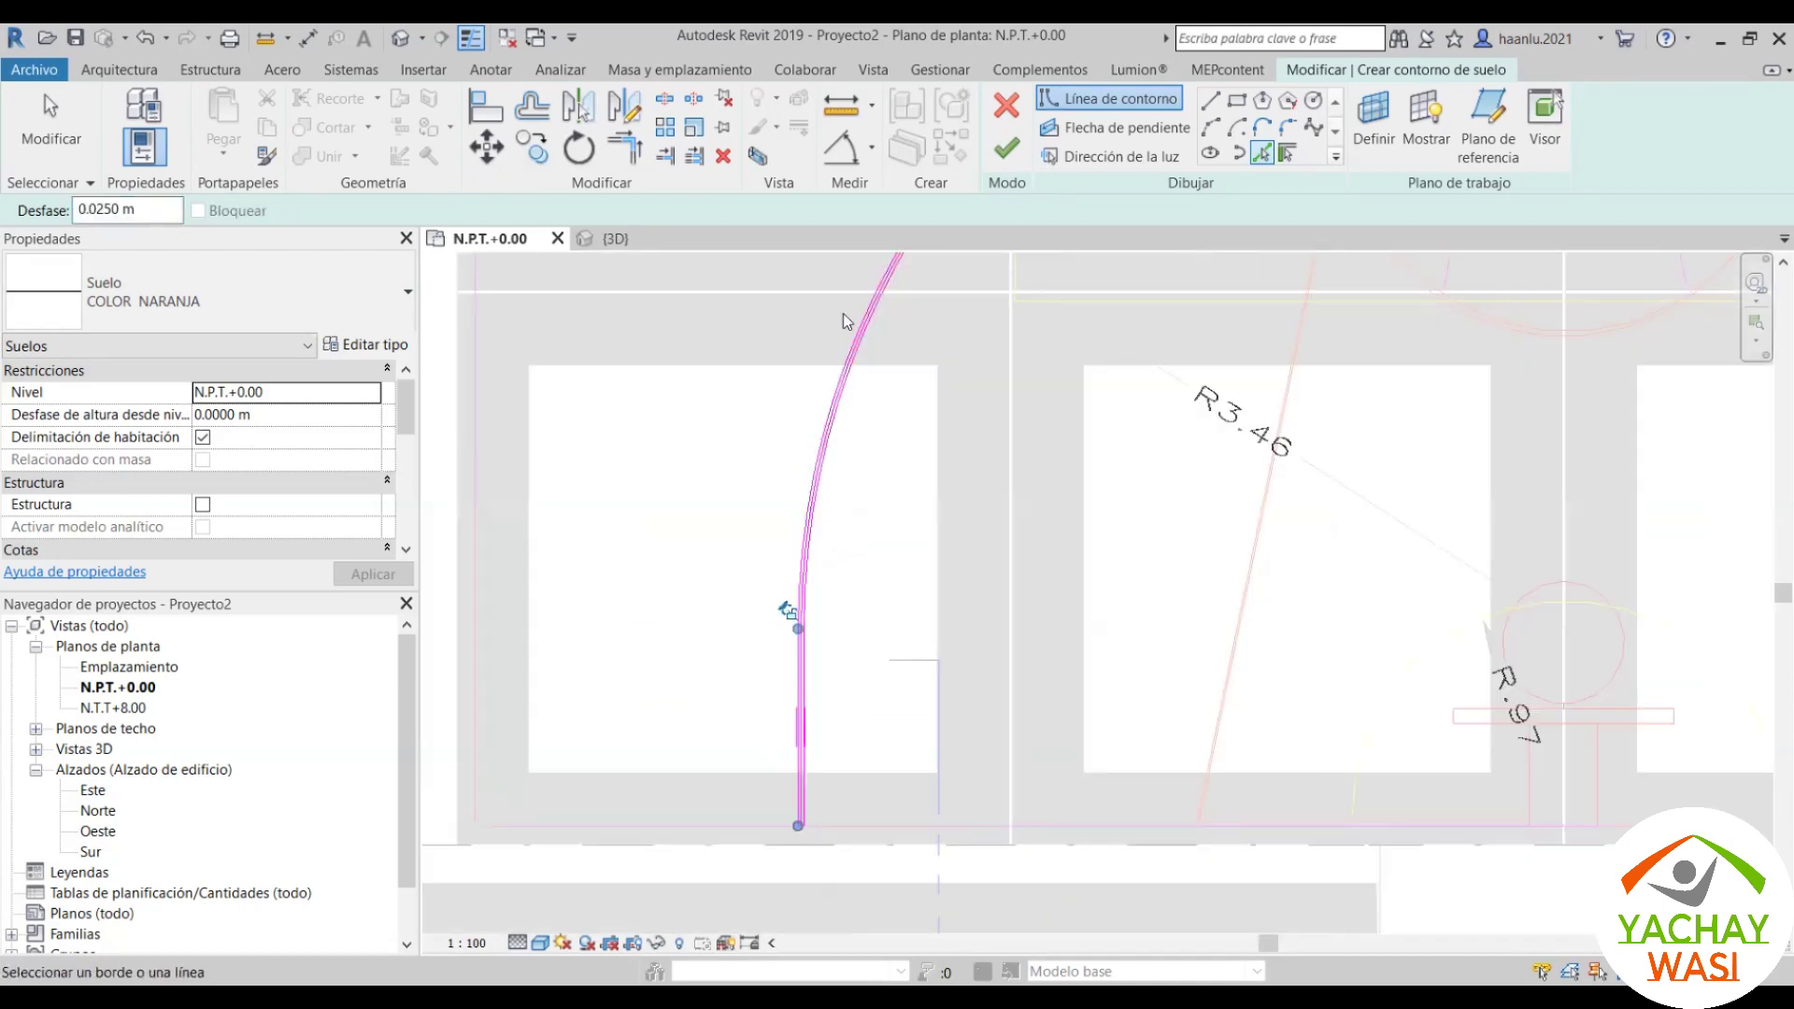
{"action": "scroll", "coordinate": [843, 322], "scroll_direction": "down", "scroll_amount": 3}
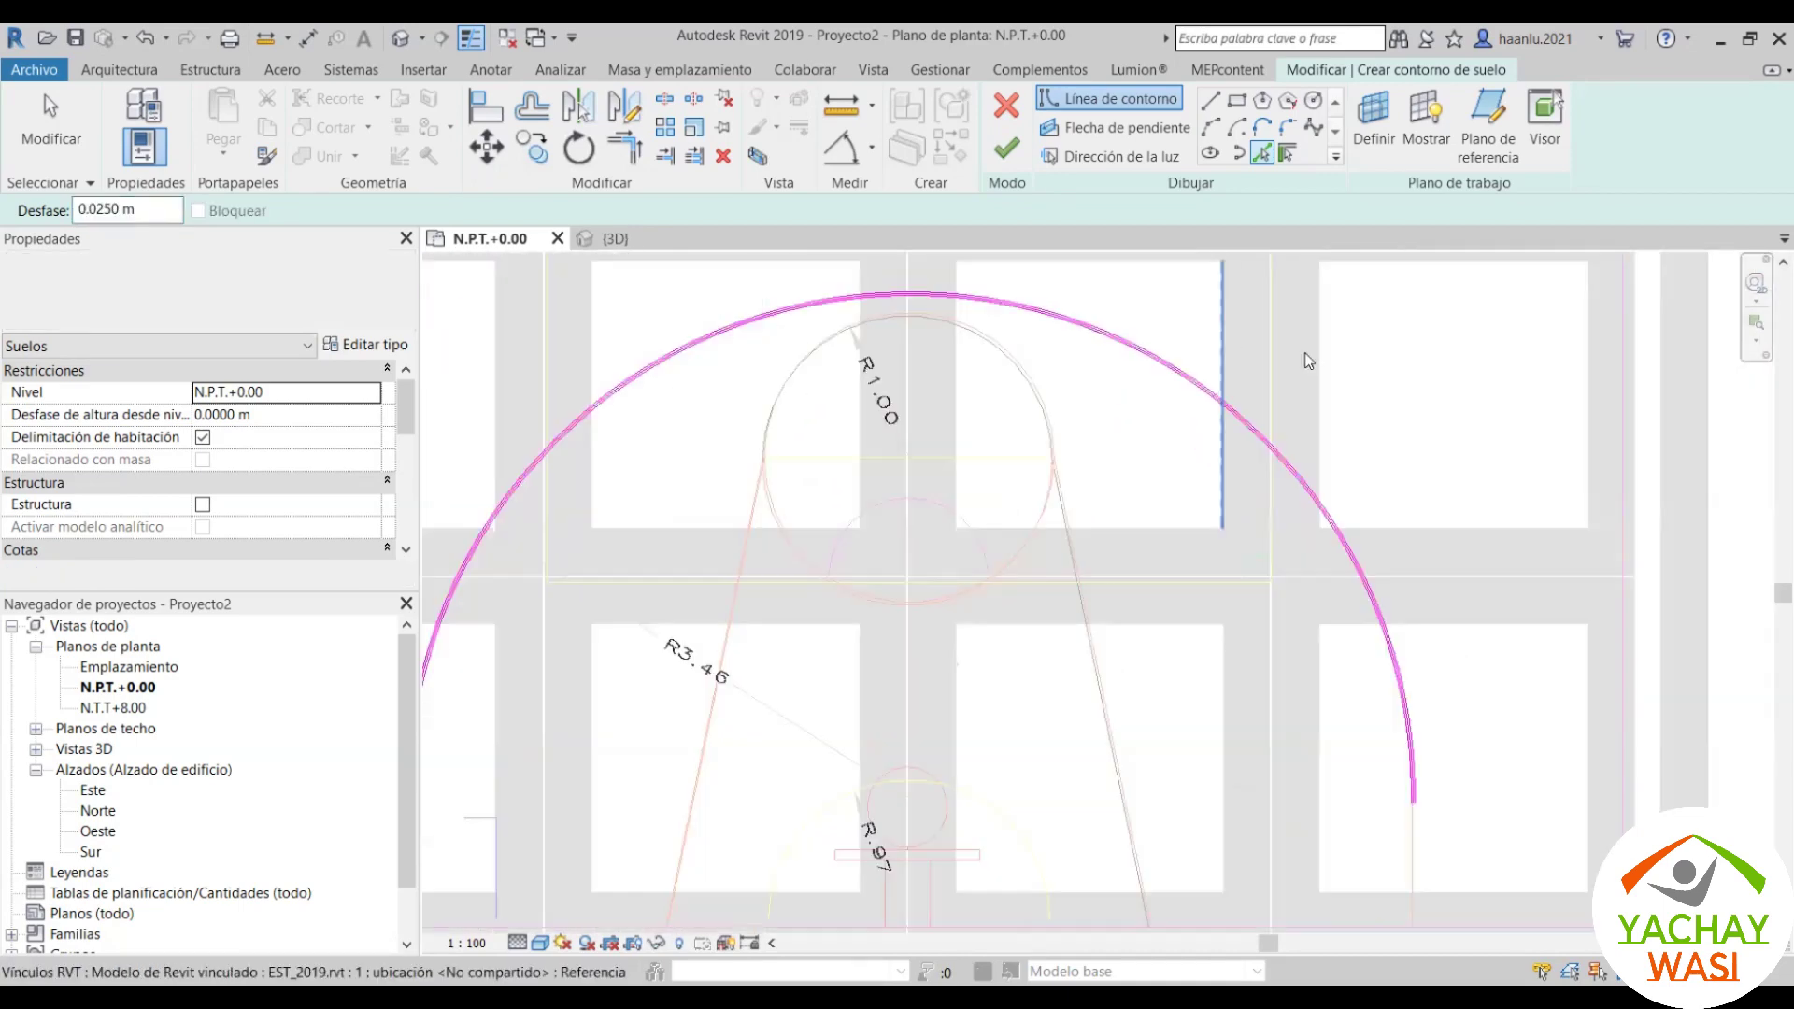
{"action": "scroll", "coordinate": [1308, 360], "scroll_direction": "down", "scroll_amount": 2}
Step: Draw a straight line from the arc's left end to the slab edge, deleting the stray short line
{"action": "scroll", "coordinate": [835, 561], "scroll_direction": "up", "scroll_amount": 3}
{"action": "key", "text": "l"}
{"action": "key", "text": "i"}
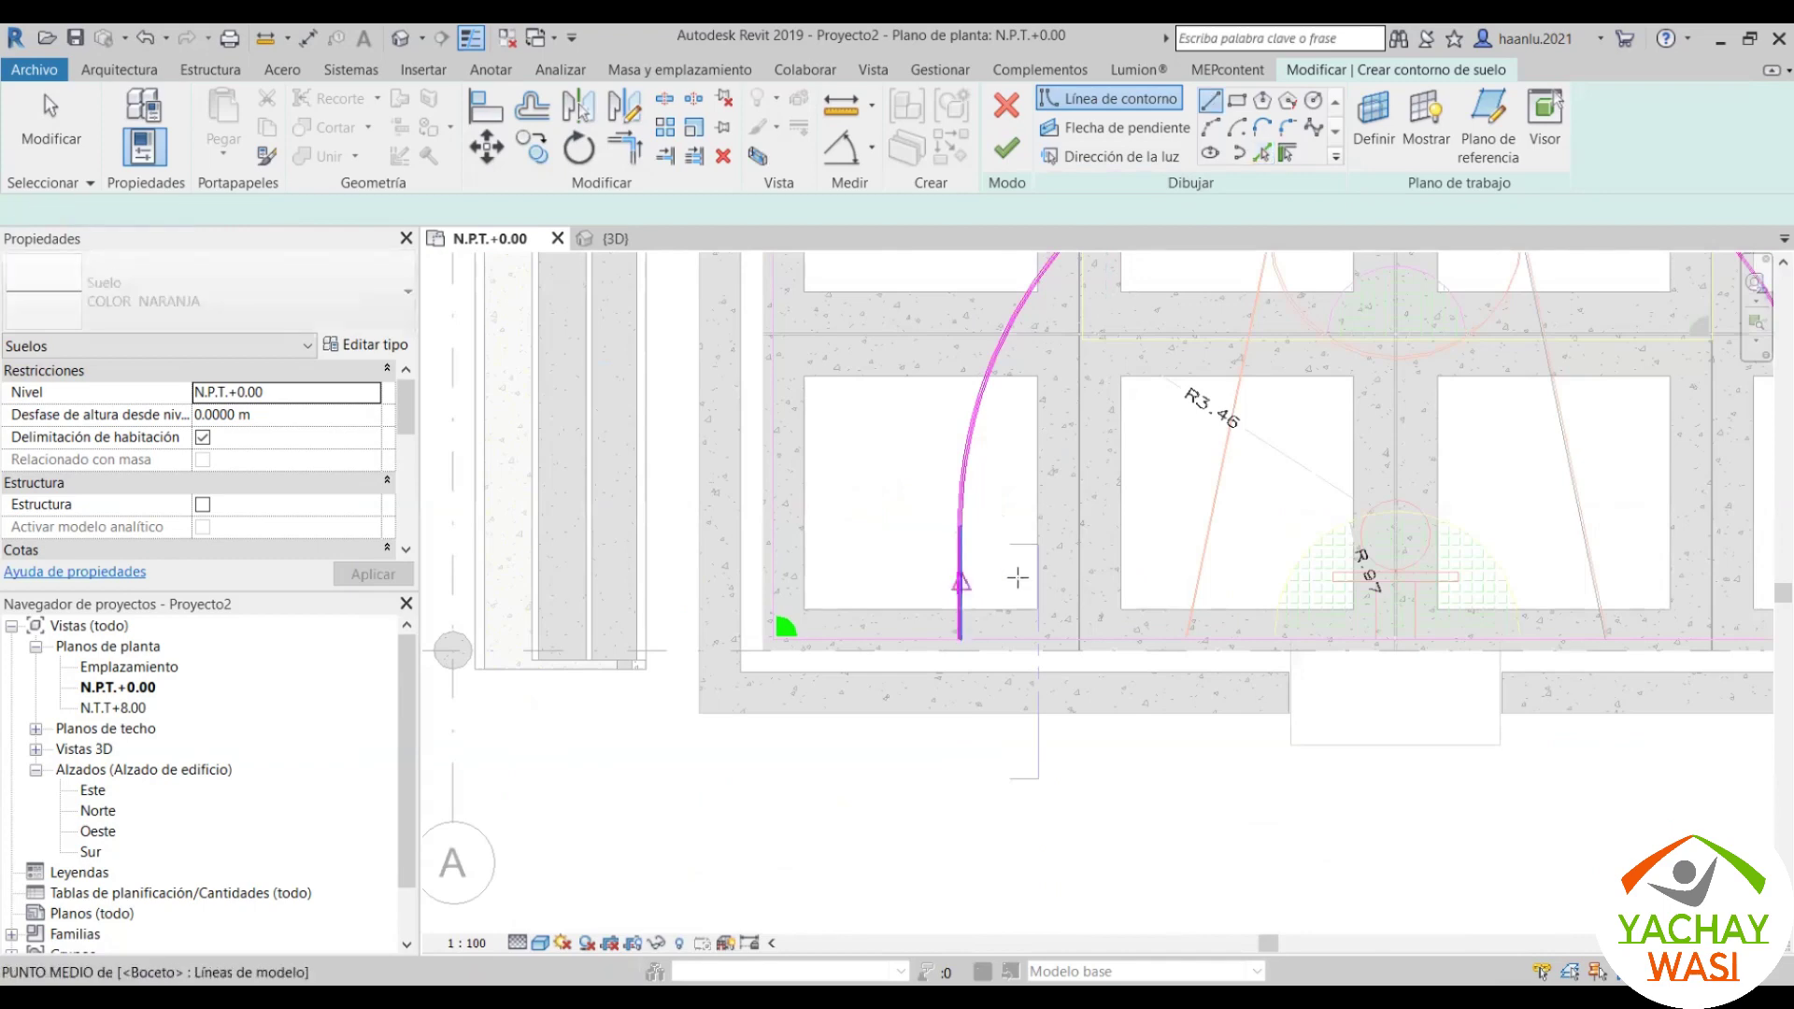
{"action": "scroll", "coordinate": [949, 648], "scroll_direction": "up", "scroll_amount": 3}
{"action": "scroll", "coordinate": [877, 601], "scroll_direction": "up", "scroll_amount": 3}
{"action": "left_click", "coordinate": [819, 607]}
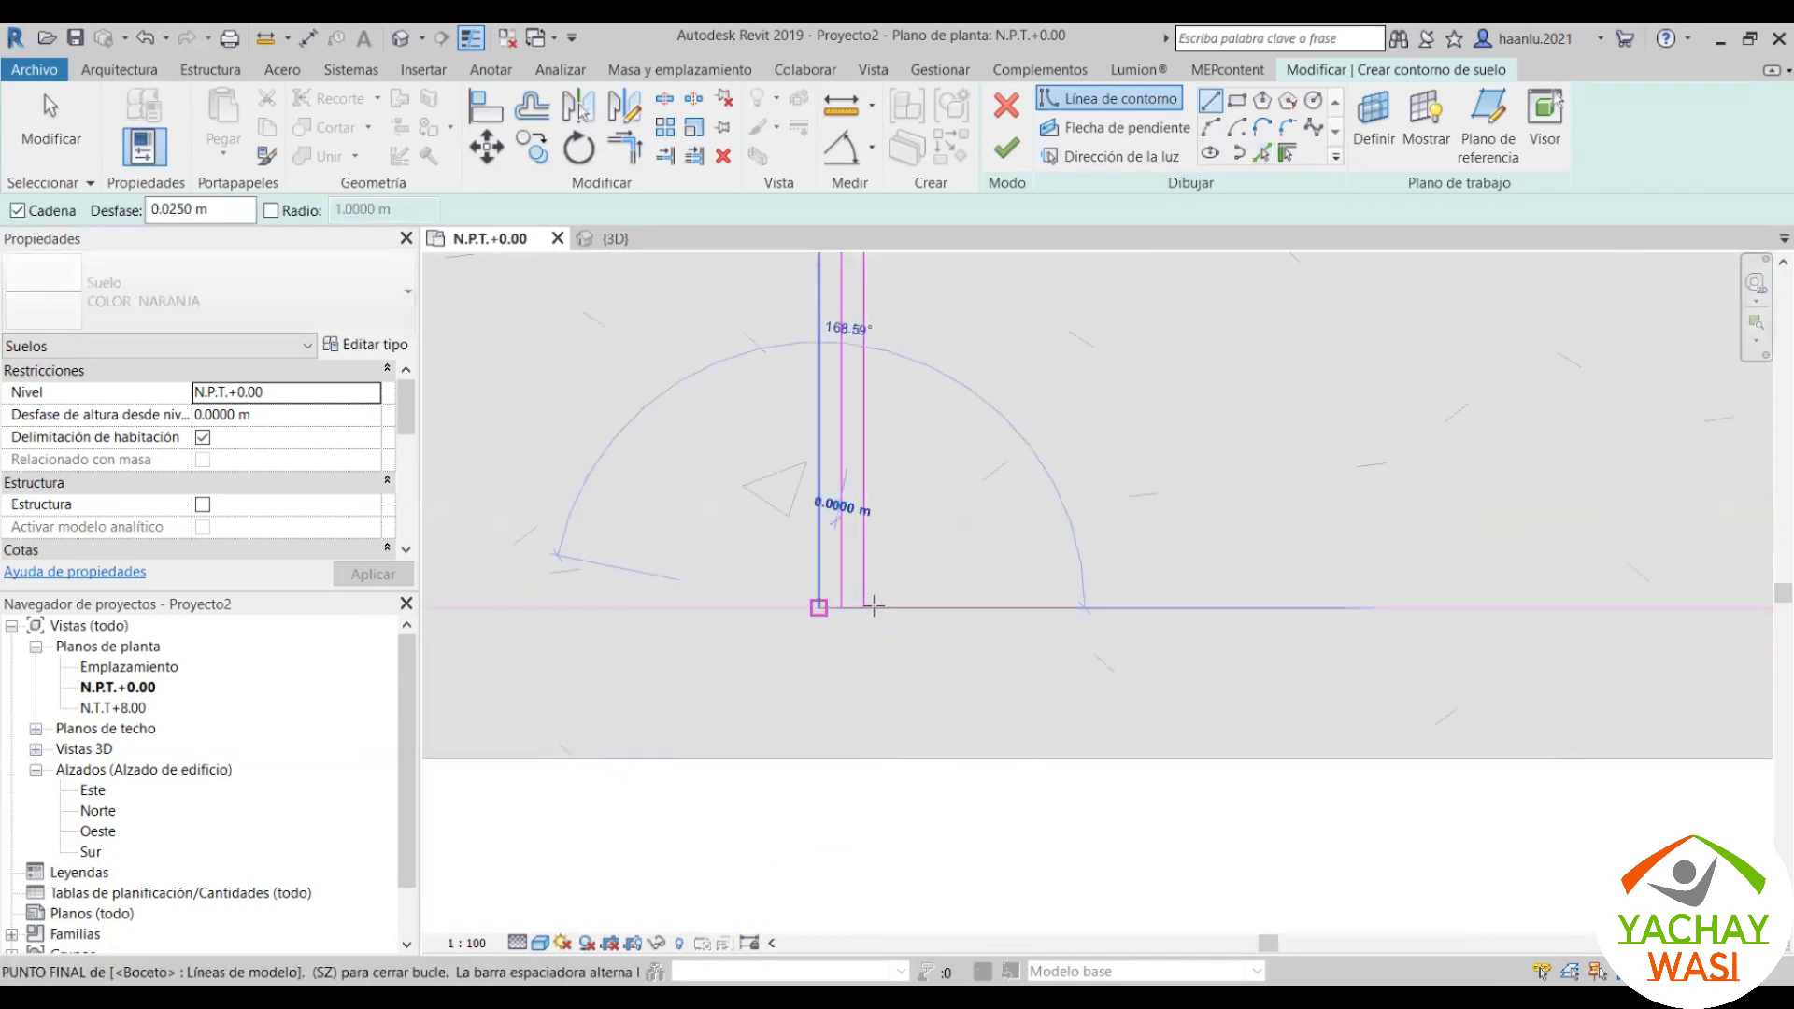
{"action": "key", "text": "Escape"}
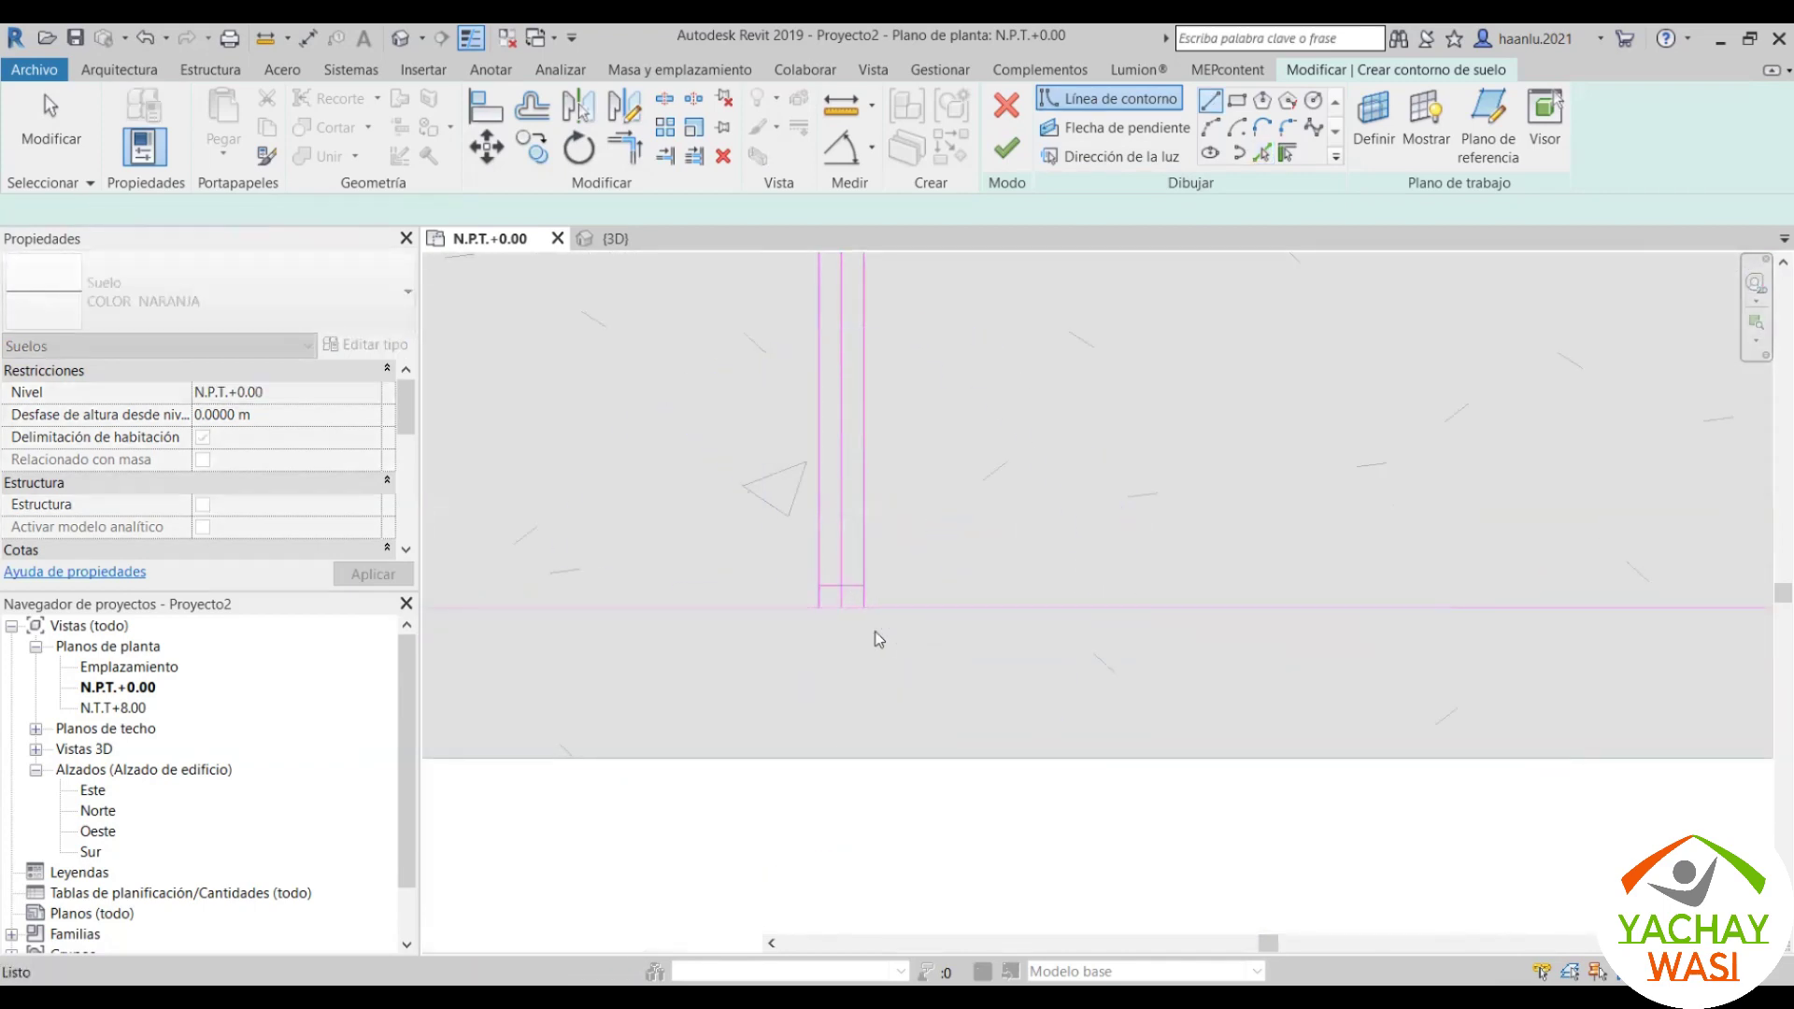
{"action": "key", "text": "Escape"}
{"action": "scroll", "coordinate": [850, 593], "scroll_direction": "up", "scroll_amount": 2}
{"action": "key", "text": "Delete"}
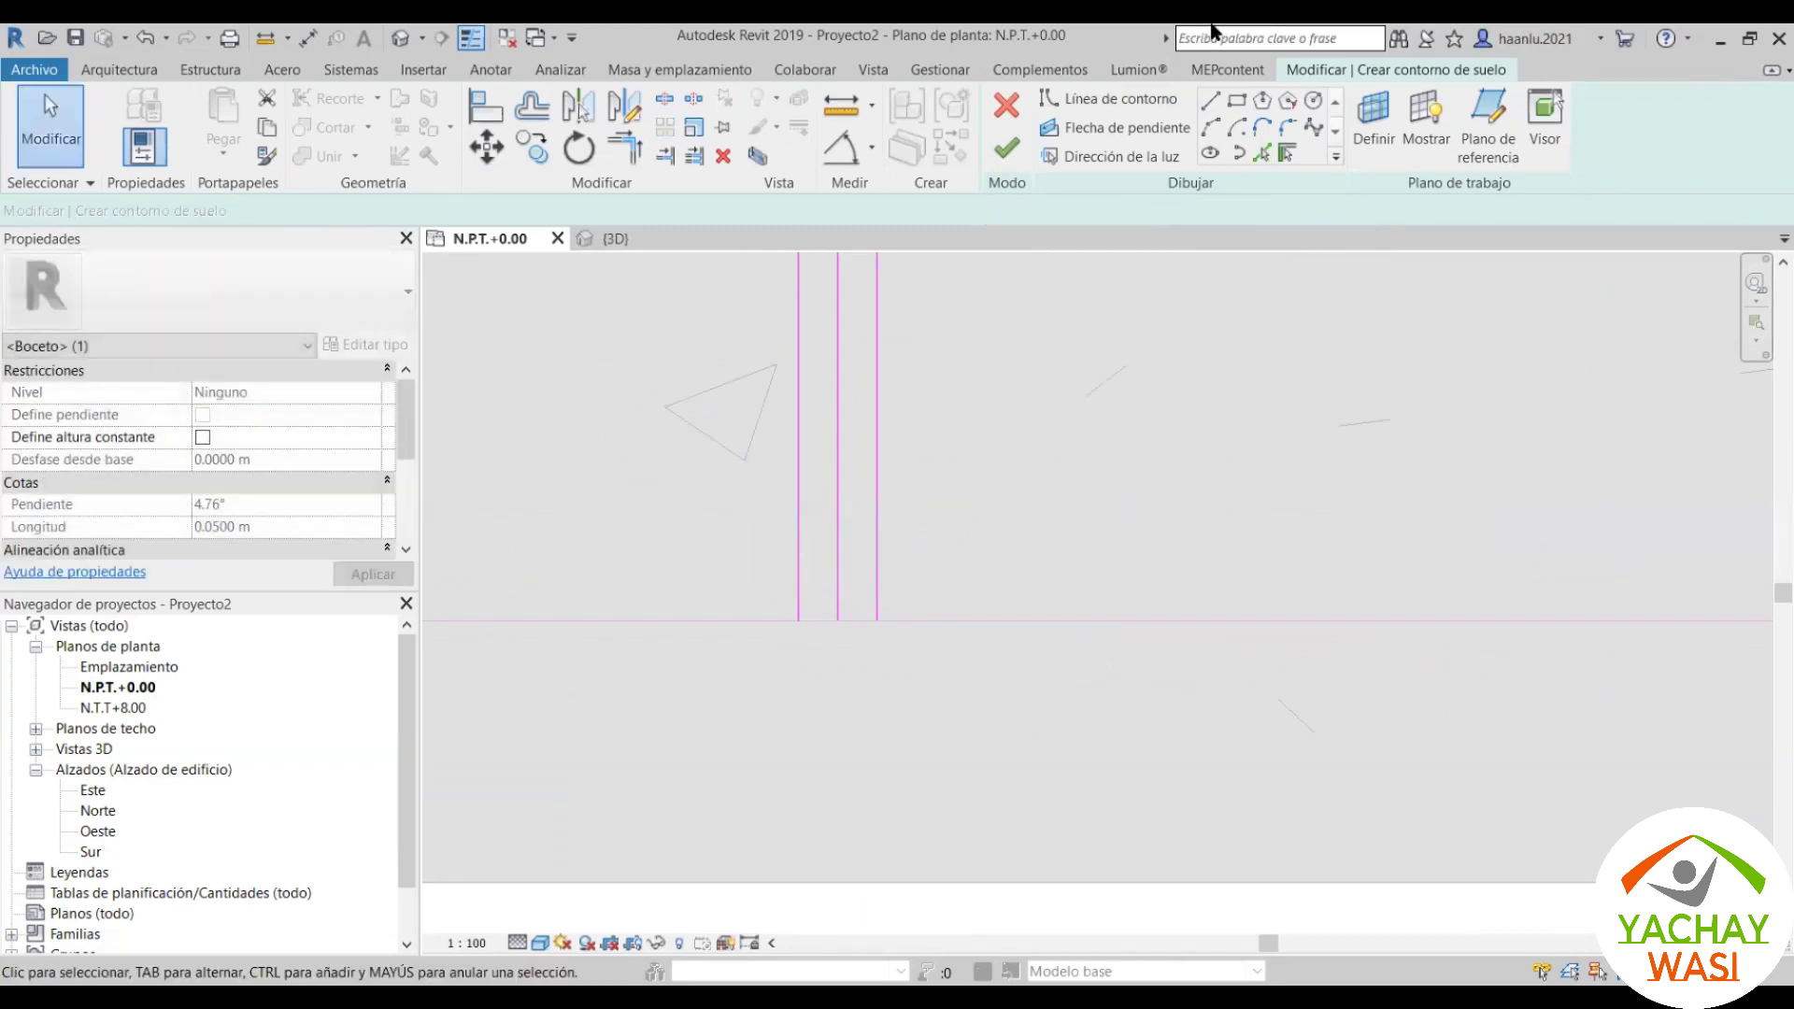
Step: Delete the extra middle vertical sketch line from the stripe outline
{"action": "left_click", "coordinate": [1262, 152]}
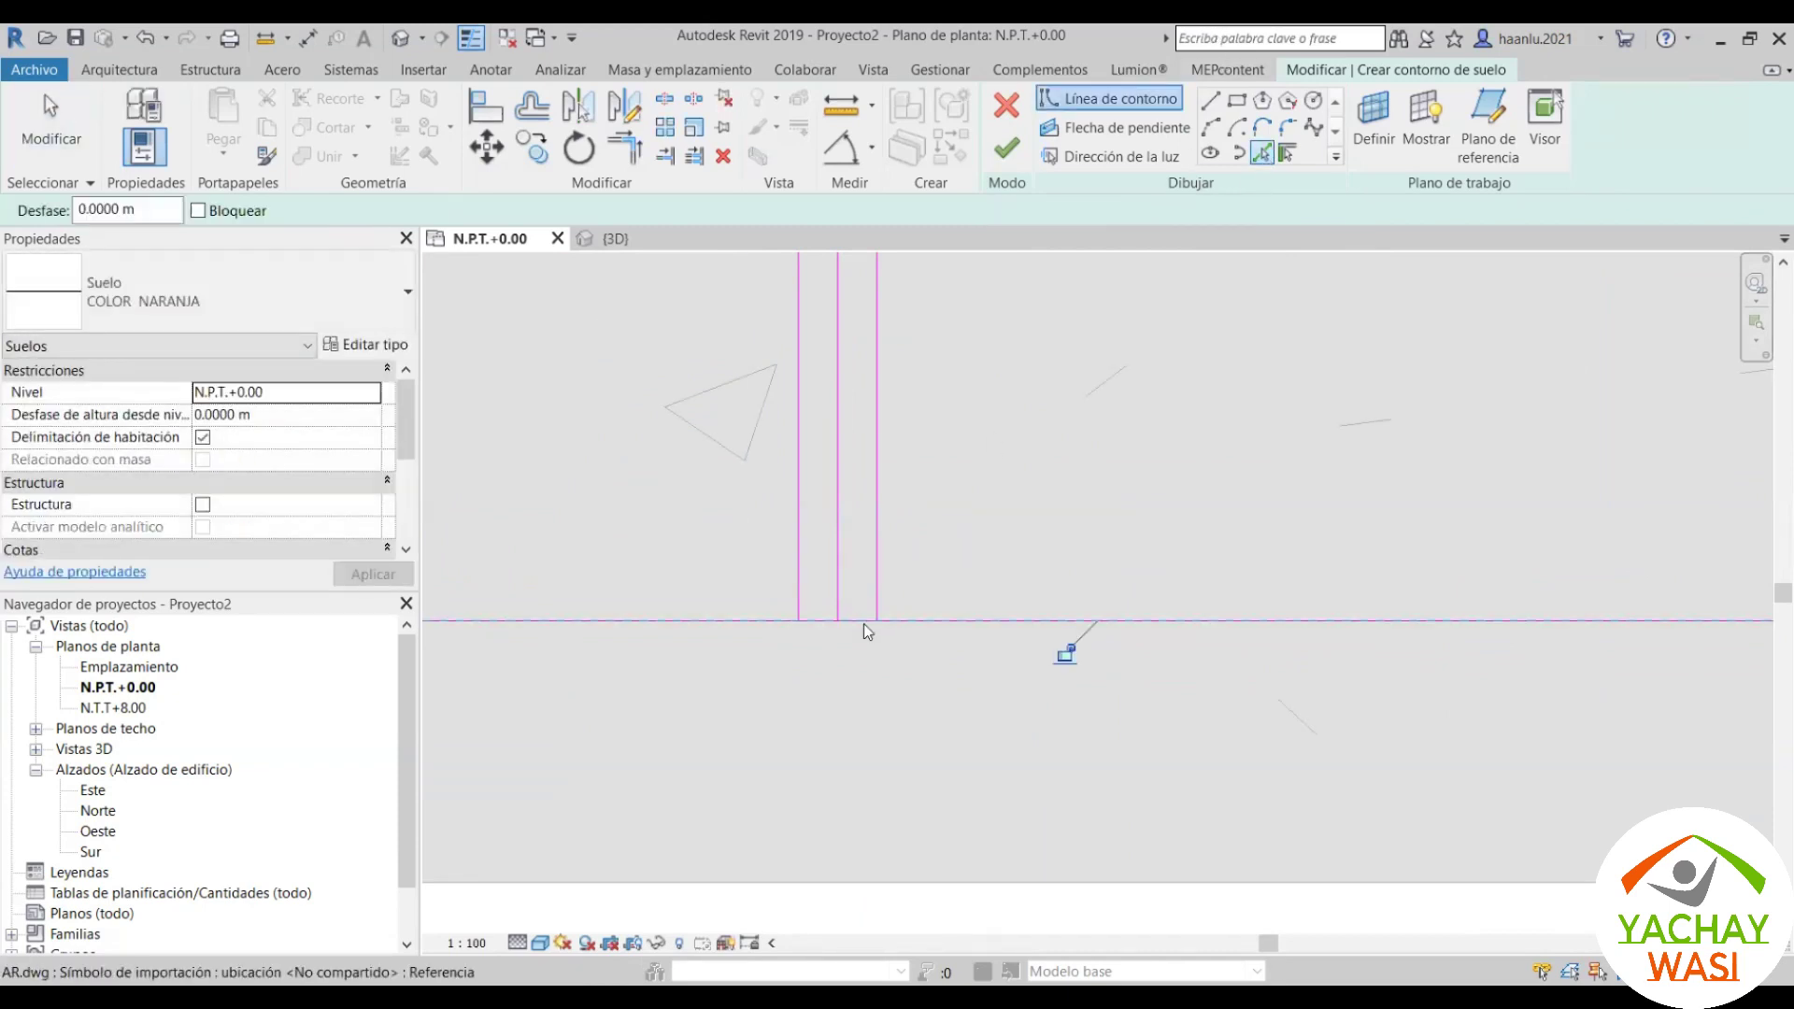
{"action": "key", "text": "Escape"}
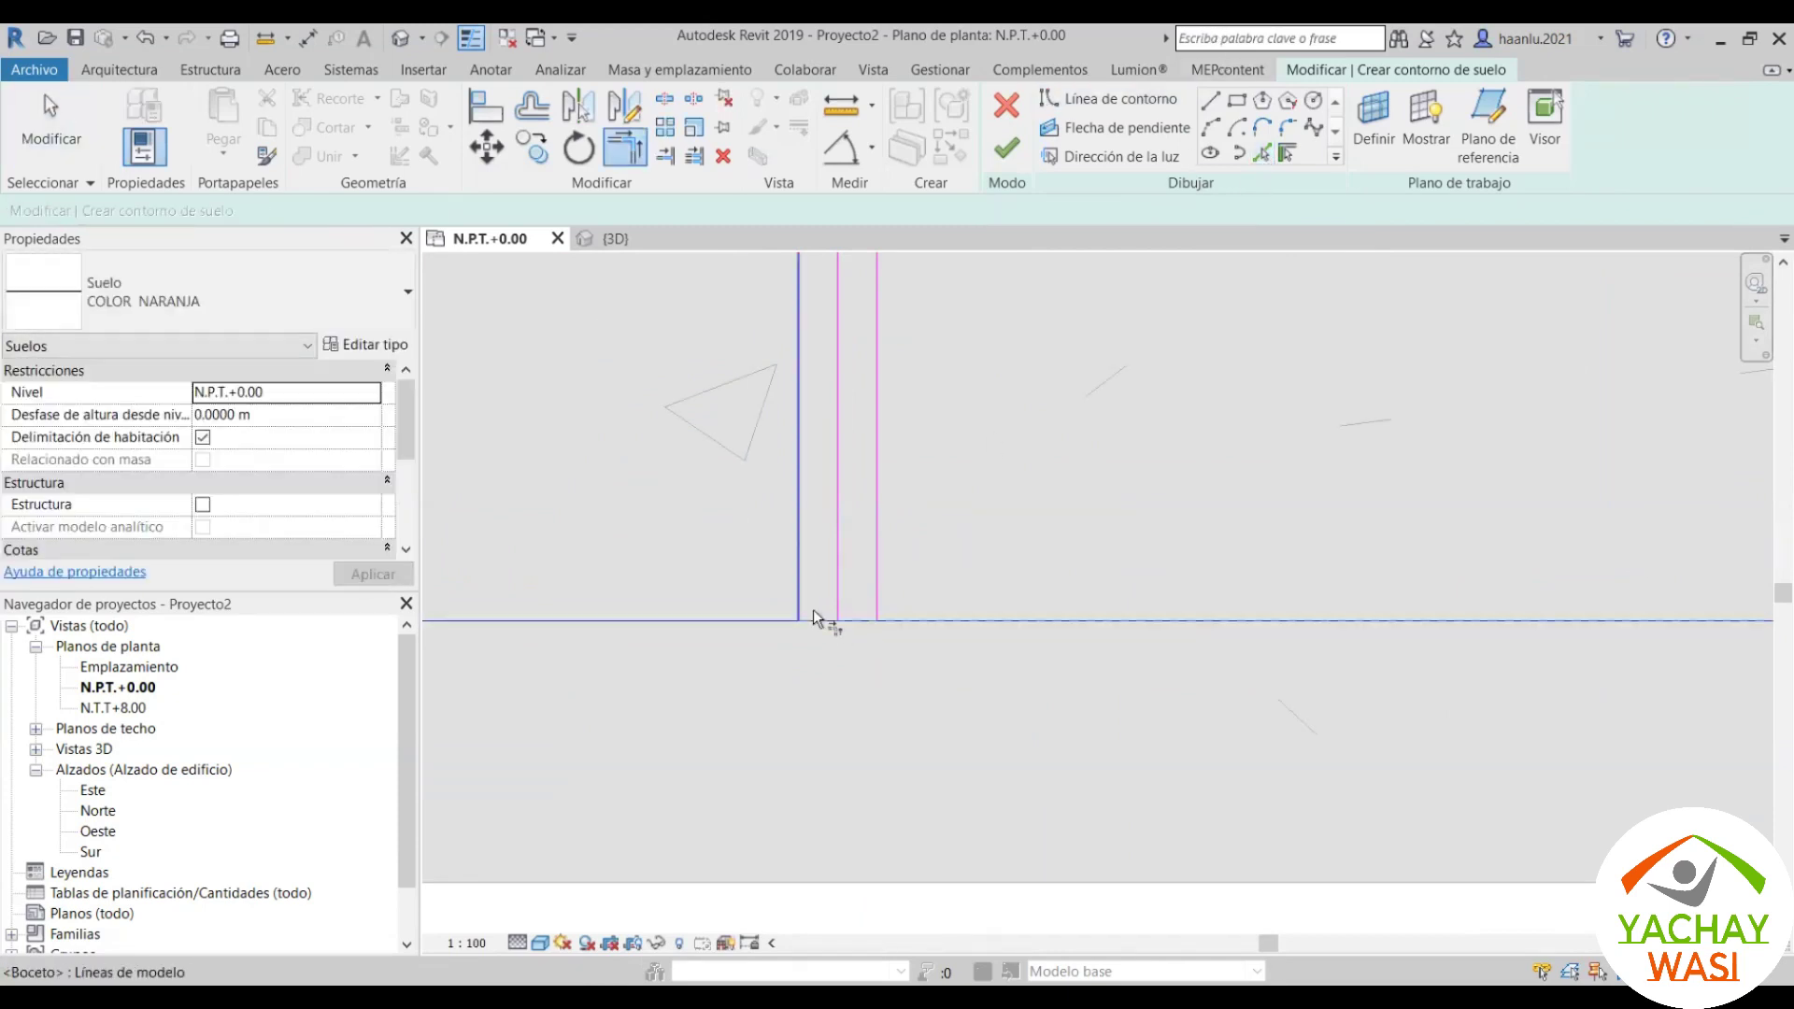
{"action": "key", "text": "Escape"}
{"action": "left_click", "coordinate": [838, 612]}
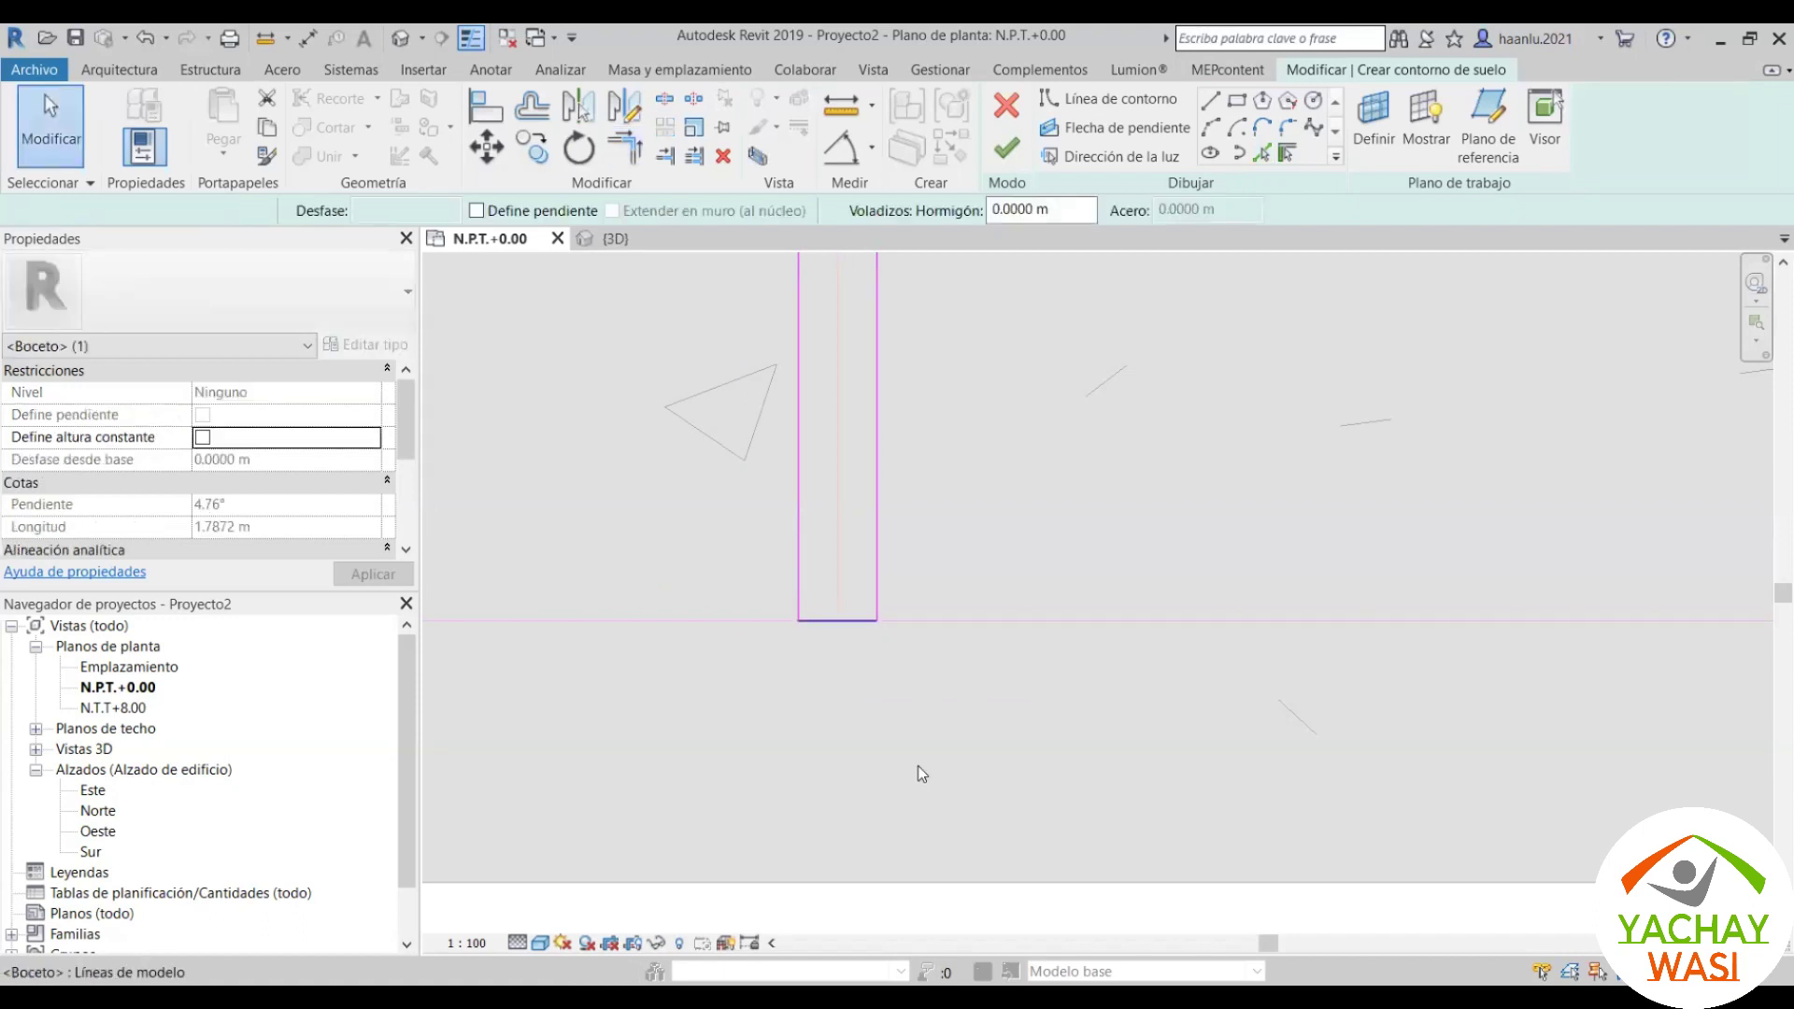
{"action": "left_click", "coordinate": [917, 765]}
{"action": "scroll", "coordinate": [921, 673], "scroll_direction": "down", "scroll_amount": 10}
{"action": "scroll", "coordinate": [923, 595], "scroll_direction": "up", "scroll_amount": 5}
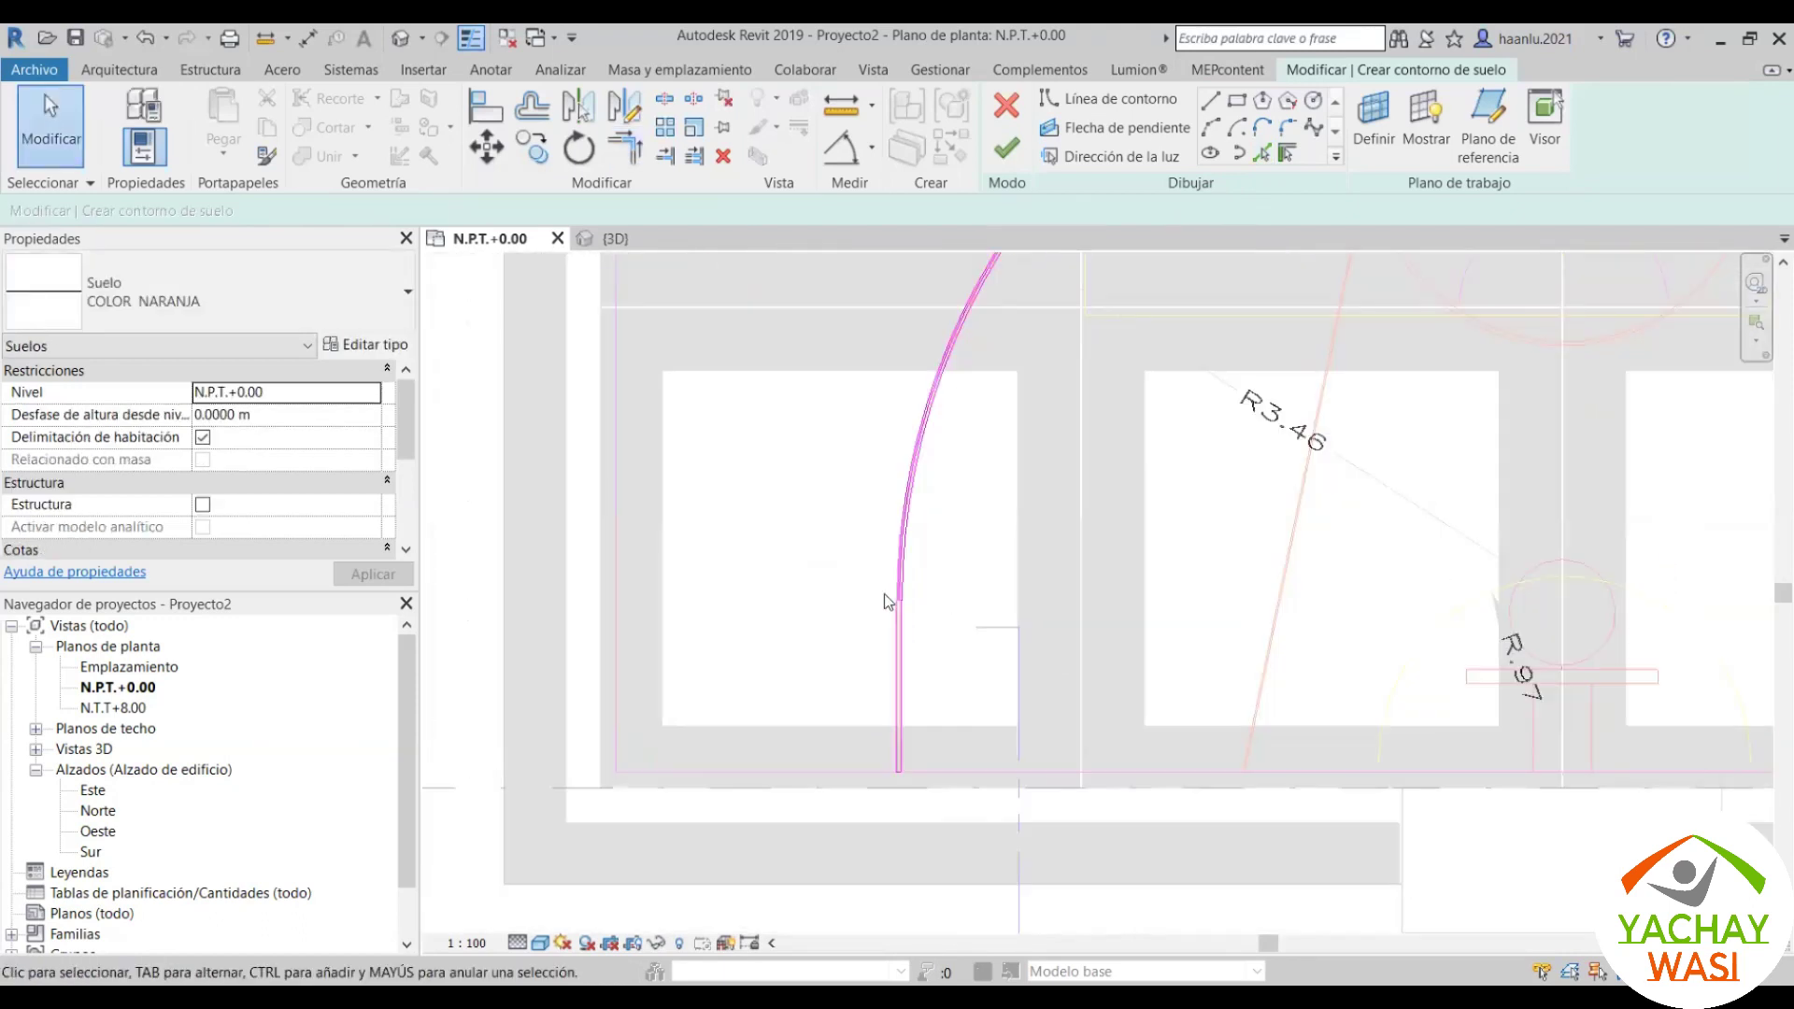
{"action": "scroll", "coordinate": [940, 579], "scroll_direction": "up", "scroll_amount": 5}
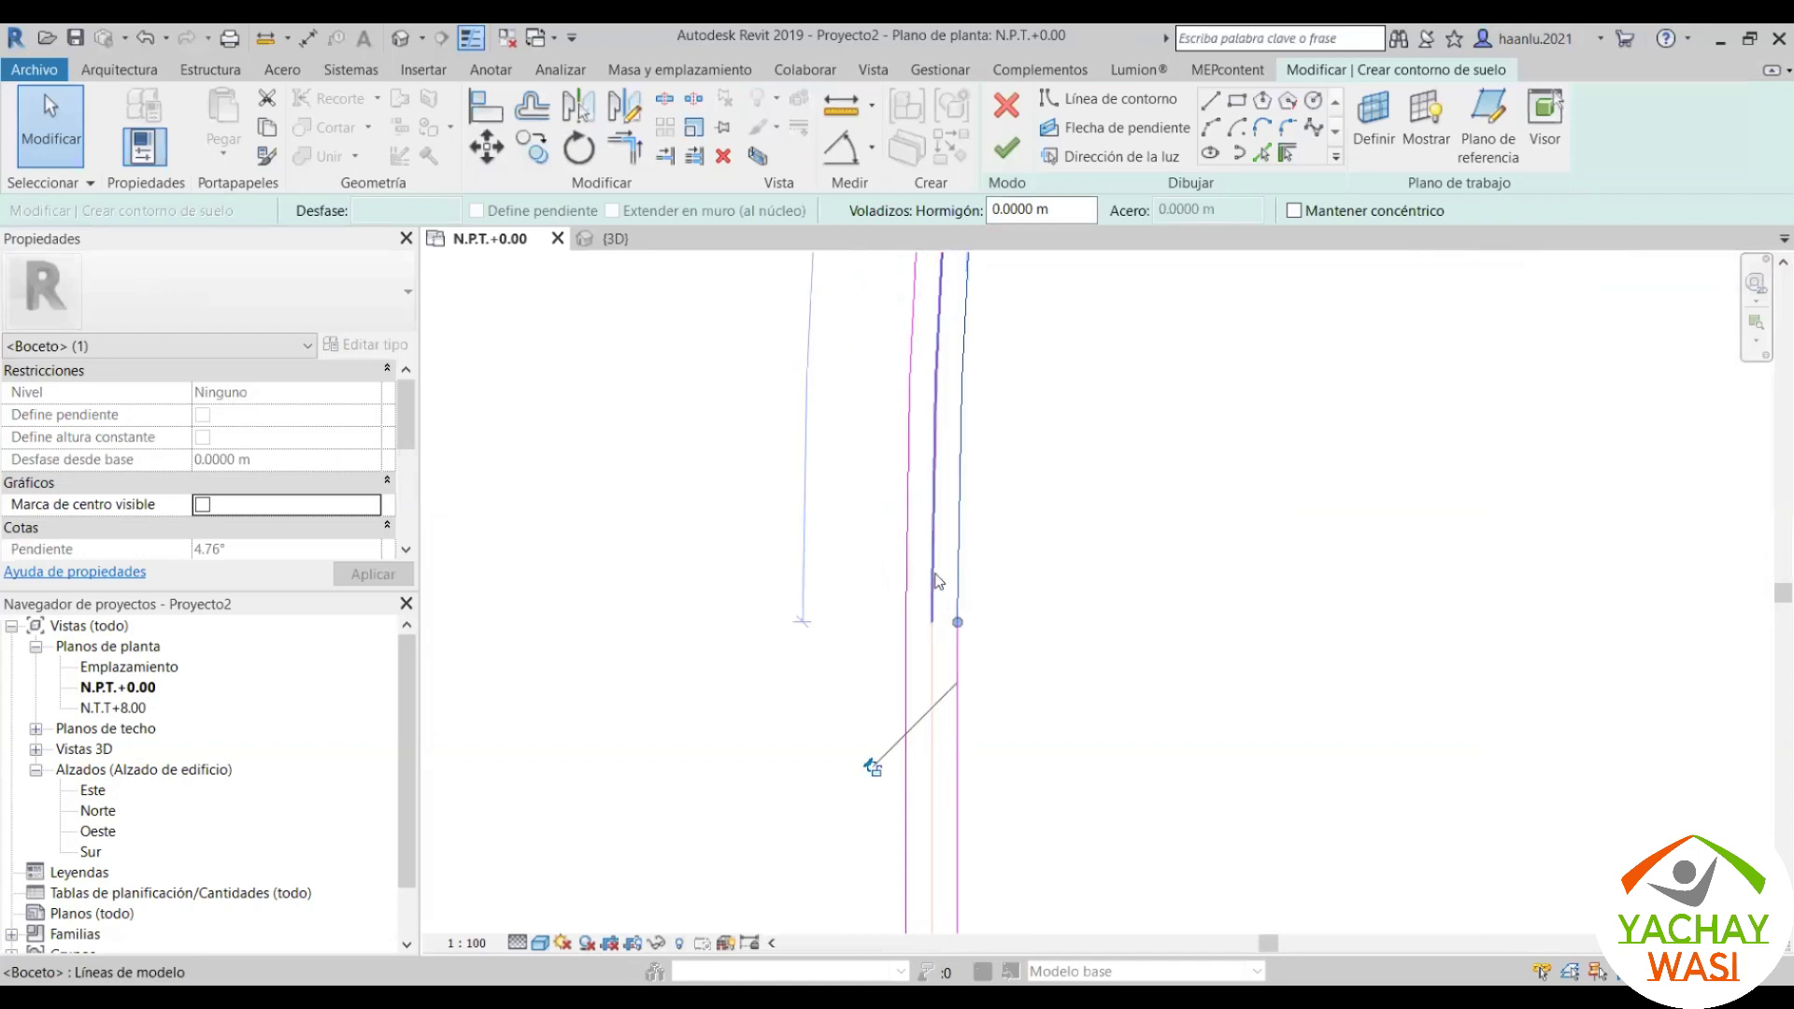
{"action": "key", "text": "Escape"}
{"action": "key", "text": "Escape"}
{"action": "scroll", "coordinate": [661, 555], "scroll_direction": "up", "scroll_amount": 3}
{"action": "scroll", "coordinate": [662, 555], "scroll_direction": "down", "scroll_amount": 3}
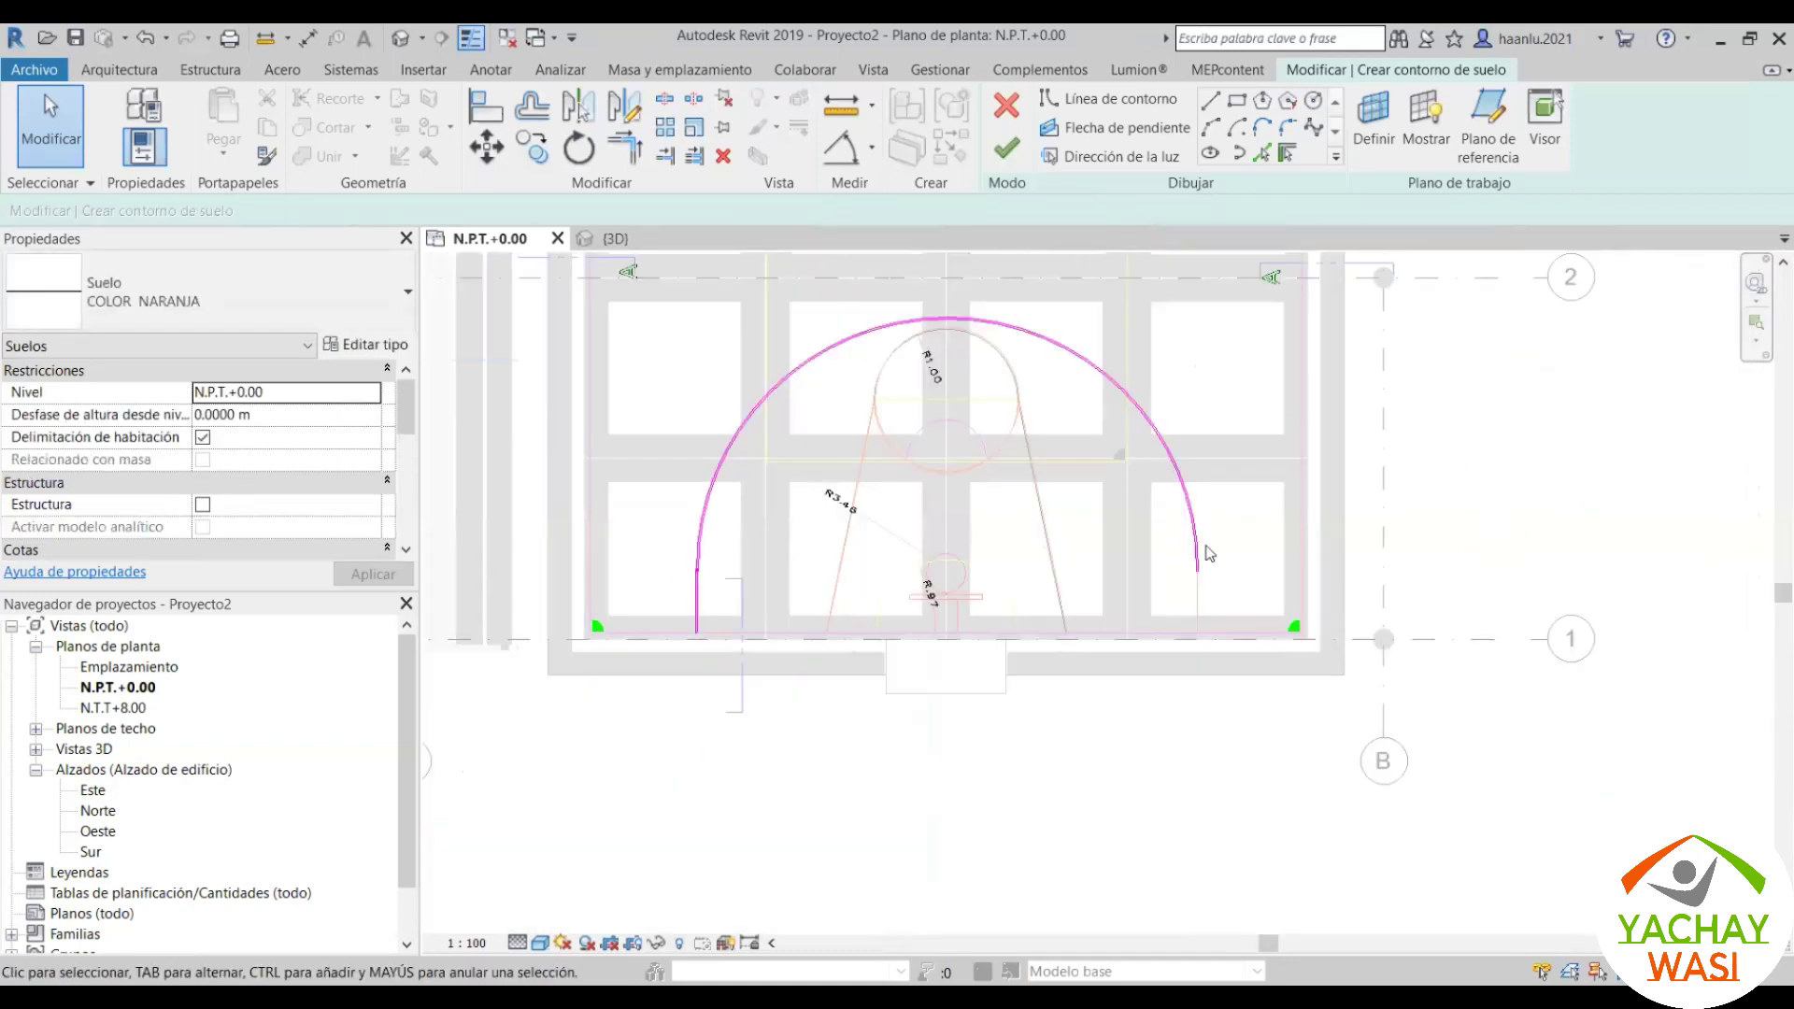
{"action": "scroll", "coordinate": [1231, 287], "scroll_direction": "up", "scroll_amount": 3}
Step: Pick the right-end line with a 0.025 offset to add a boundary line
{"action": "key", "text": "p"}
{"action": "key", "text": "l"}
{"action": "scroll", "coordinate": [1167, 733], "scroll_direction": "up", "scroll_amount": 2}
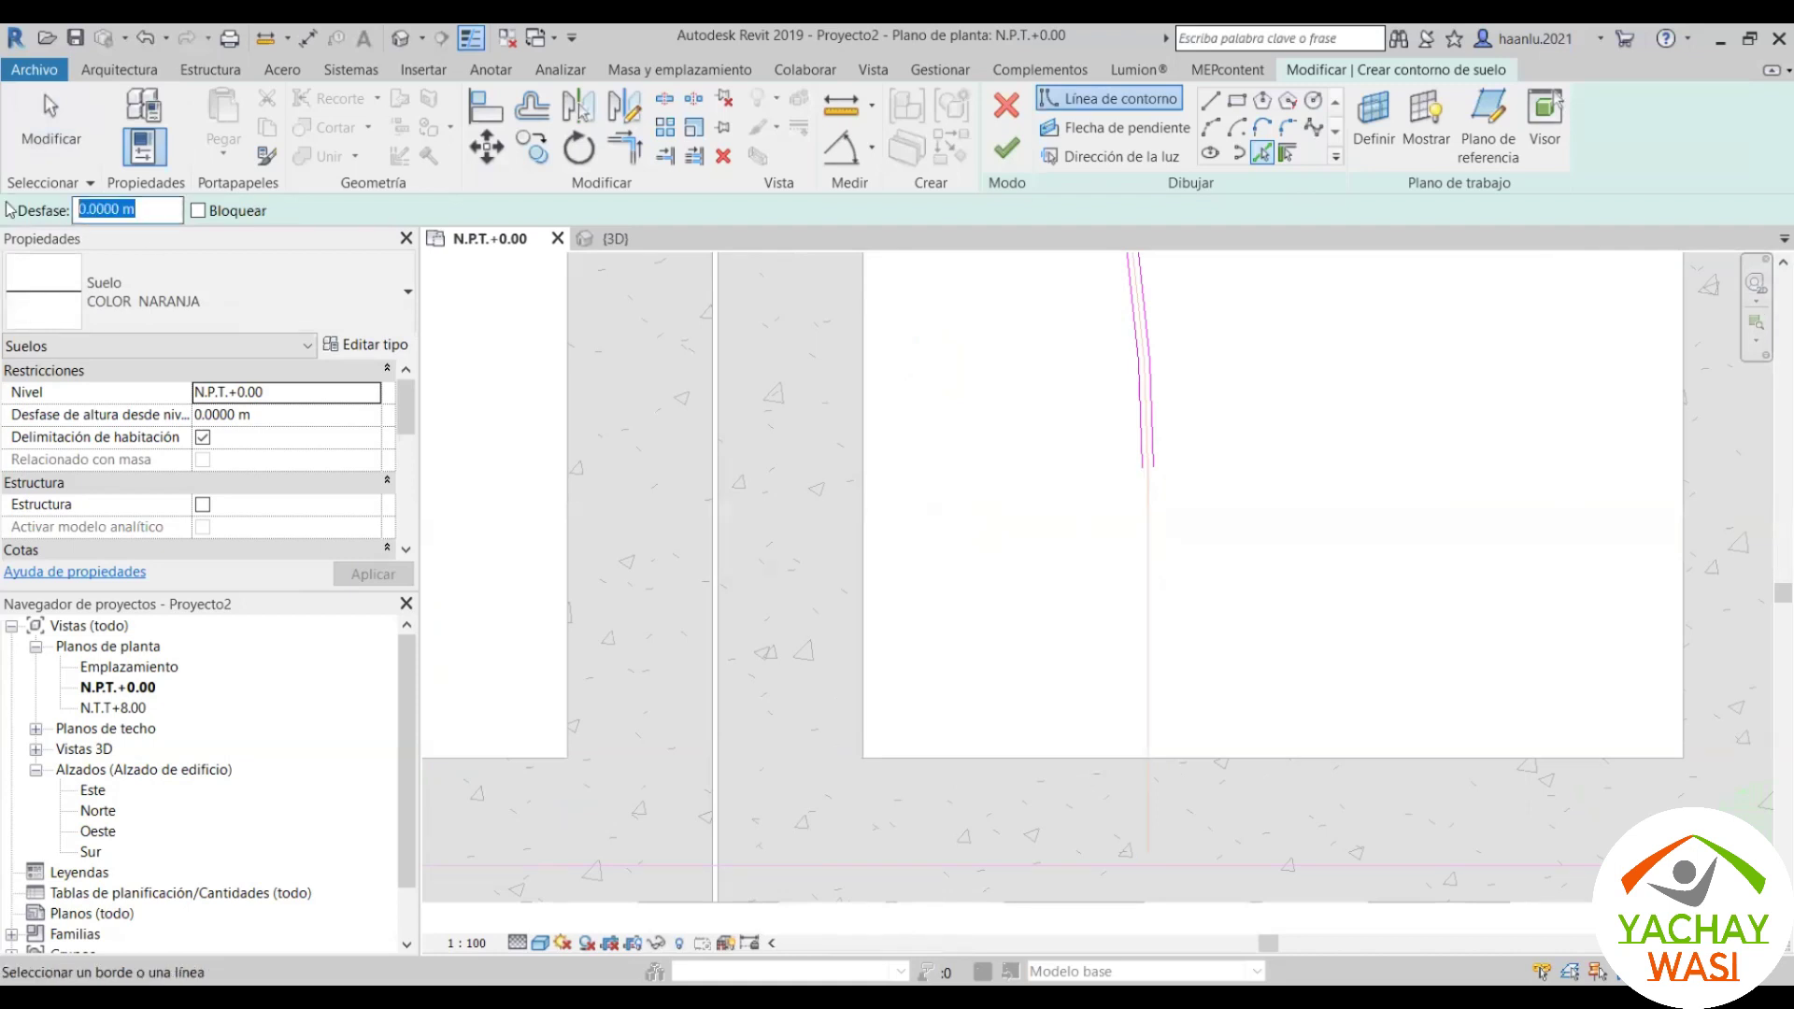
{"action": "type", "text": "25"}
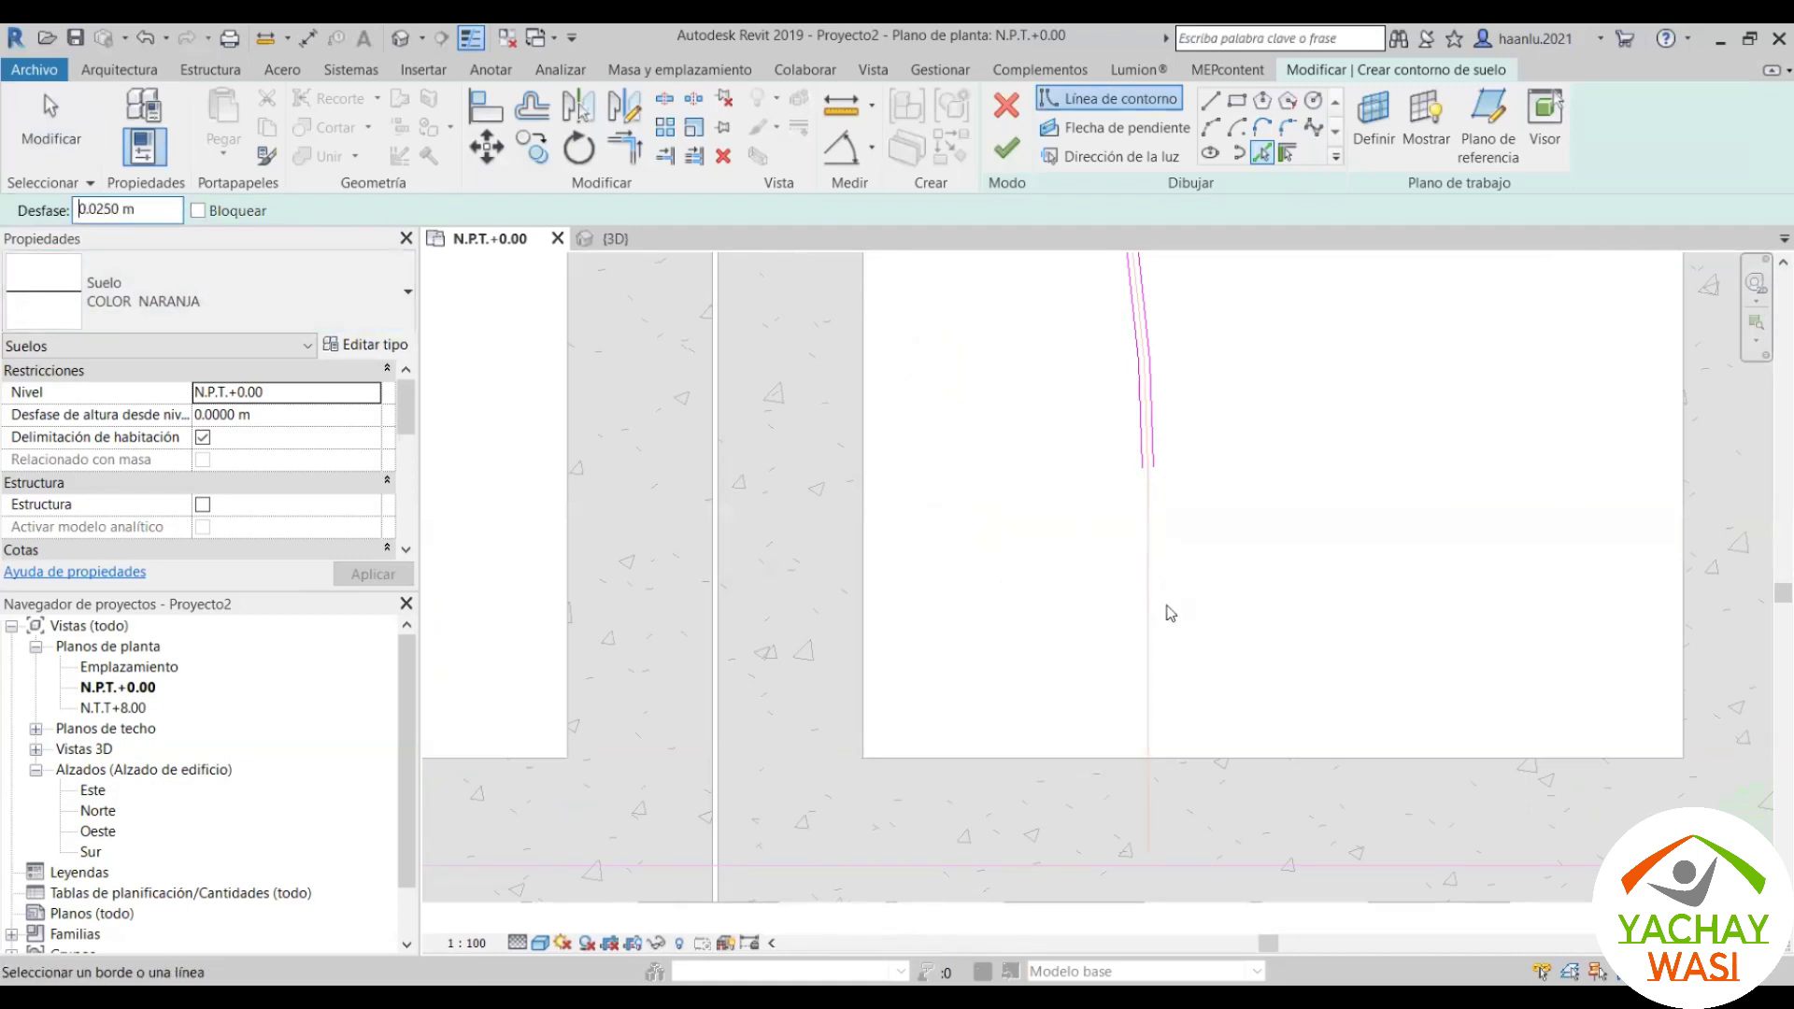
{"action": "left_click", "coordinate": [1149, 608]}
{"action": "scroll", "coordinate": [1153, 603], "scroll_direction": "up", "scroll_amount": 1}
{"action": "scroll", "coordinate": [1154, 603], "scroll_direction": "up", "scroll_amount": 1}
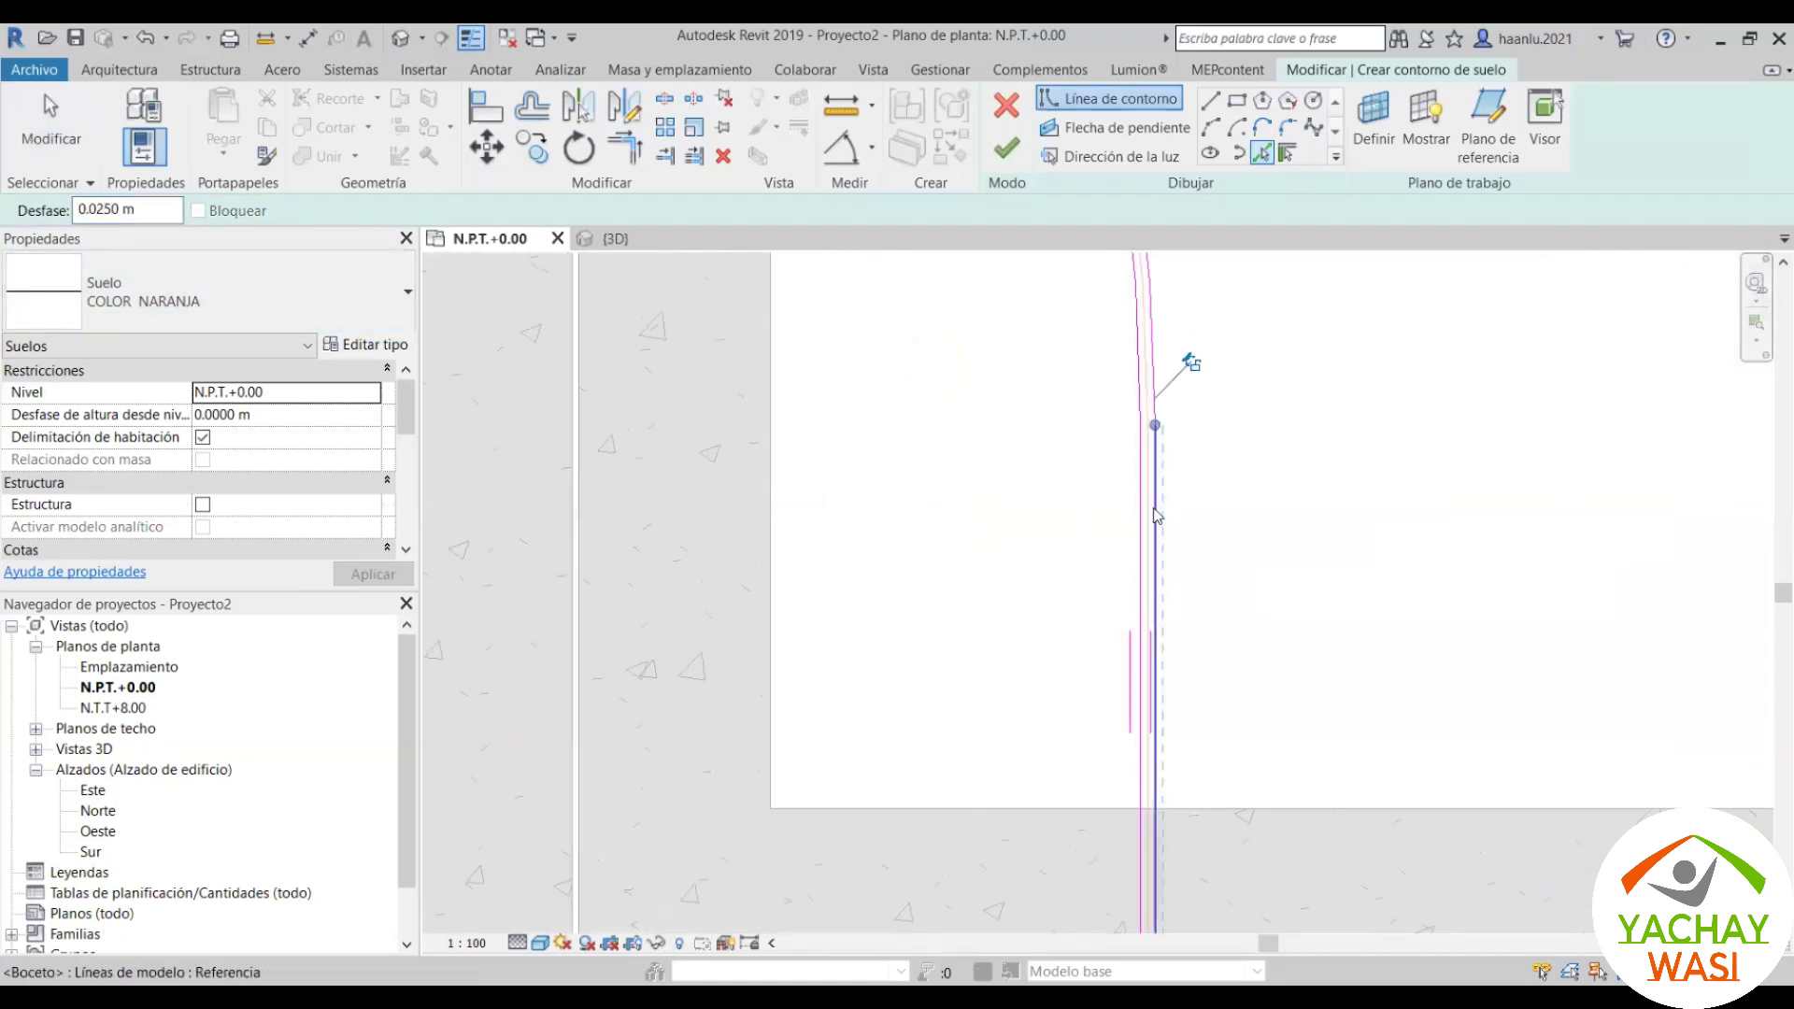
{"action": "scroll", "coordinate": [1139, 470], "scroll_direction": "down", "scroll_amount": 3}
Step: Draw the short closing line at the stripe's lower end and finish the floor sketch
{"action": "key", "text": "l"}
{"action": "key", "text": "i"}
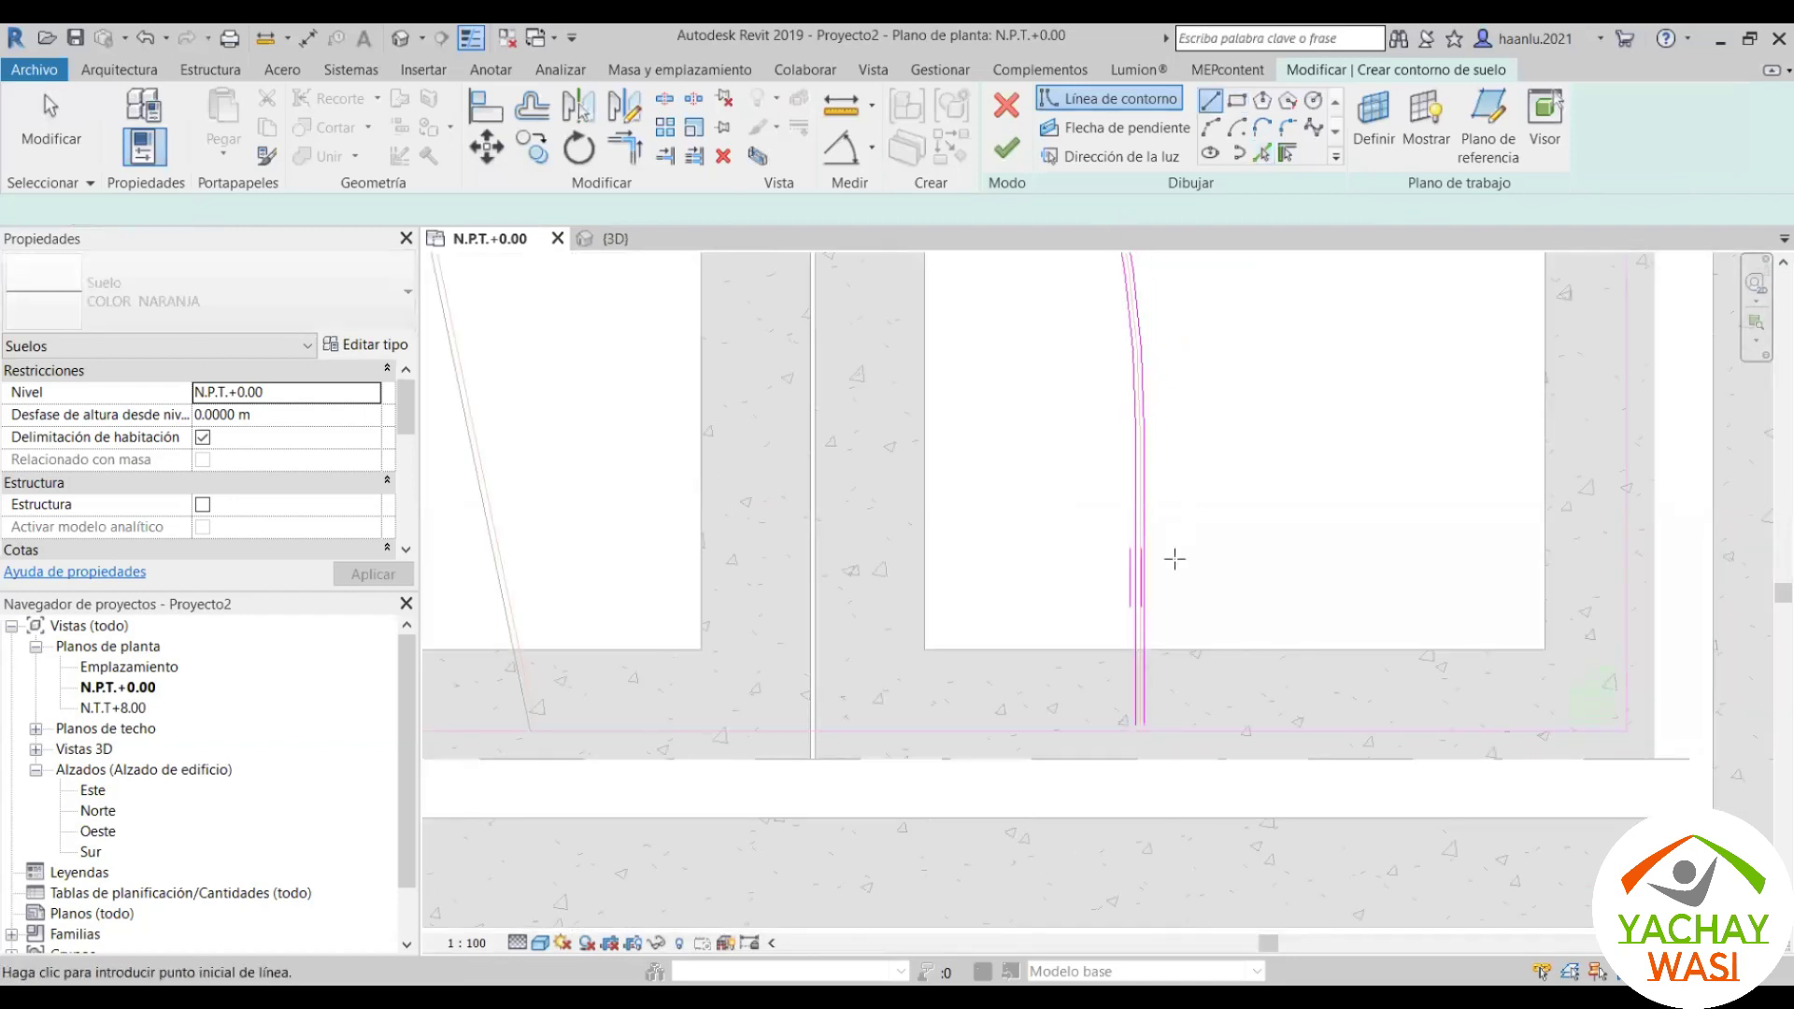
{"action": "scroll", "coordinate": [1158, 607], "scroll_direction": "up", "scroll_amount": 3}
{"action": "scroll", "coordinate": [1157, 641], "scroll_direction": "up", "scroll_amount": 2}
{"action": "left_click", "coordinate": [1156, 657]}
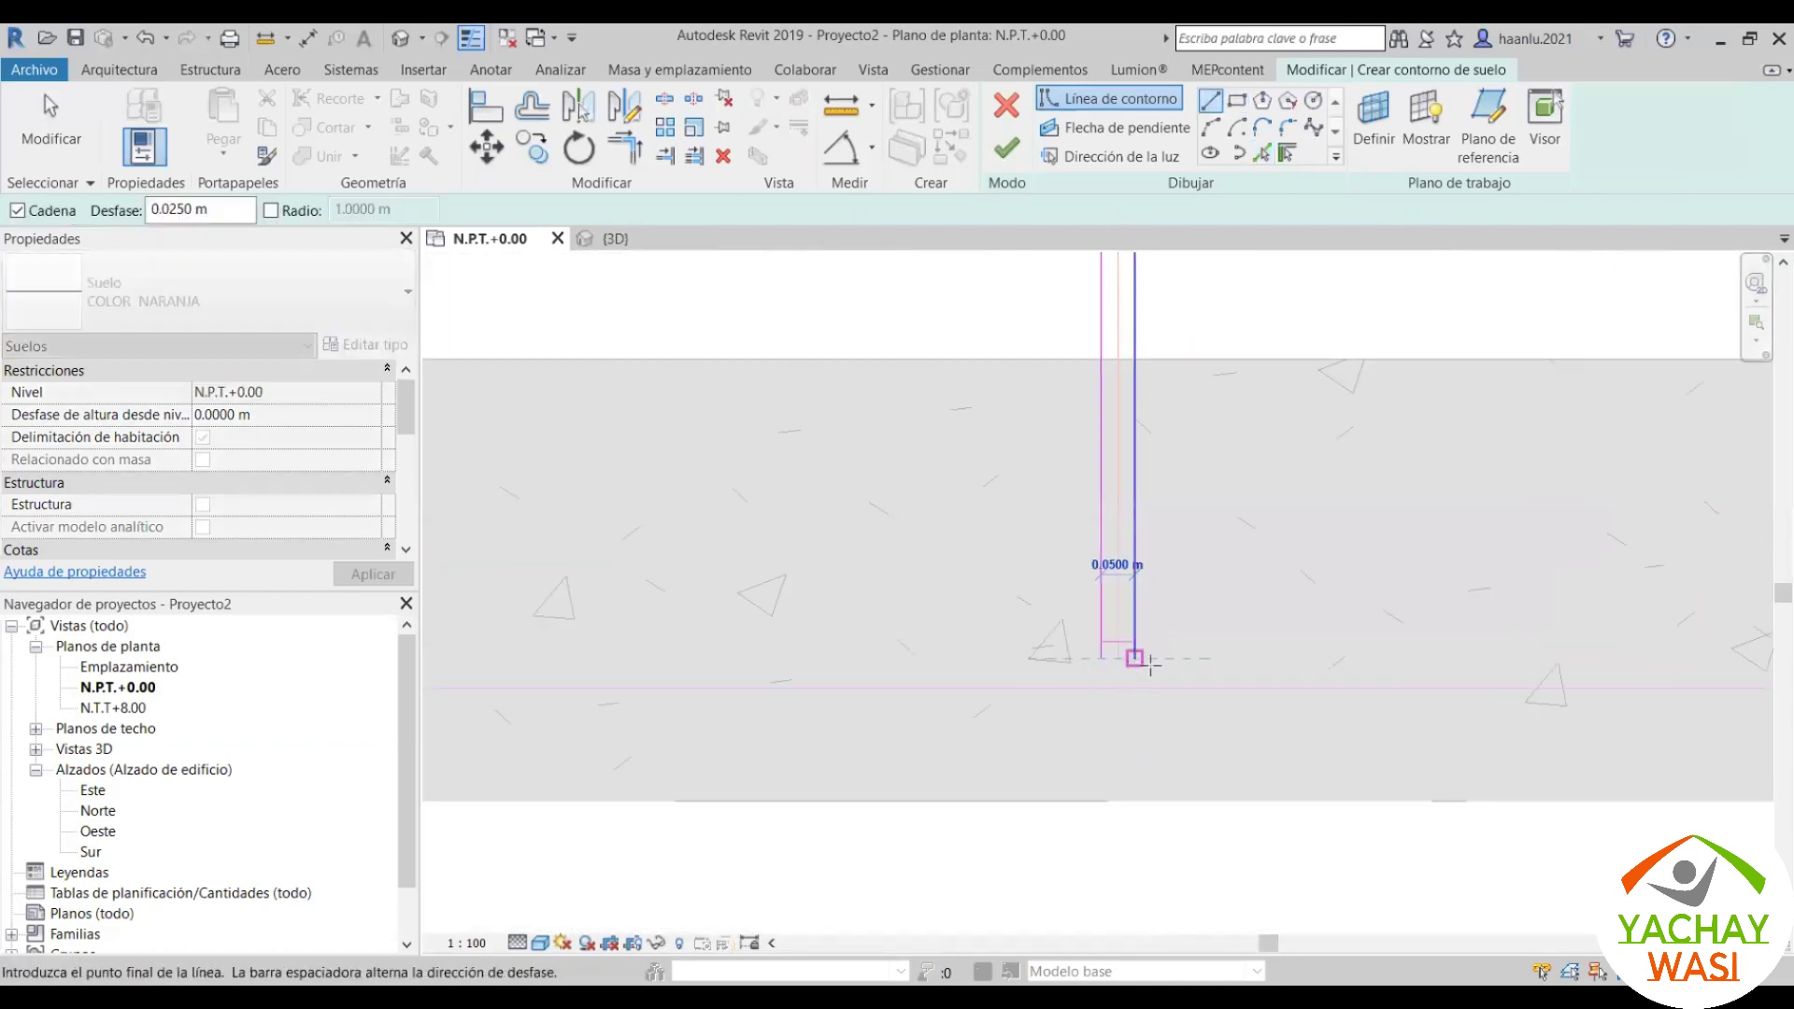
{"action": "key", "text": "Escape"}
{"action": "scroll", "coordinate": [1155, 673], "scroll_direction": "up", "scroll_amount": 3}
{"action": "key", "text": "Escape"}
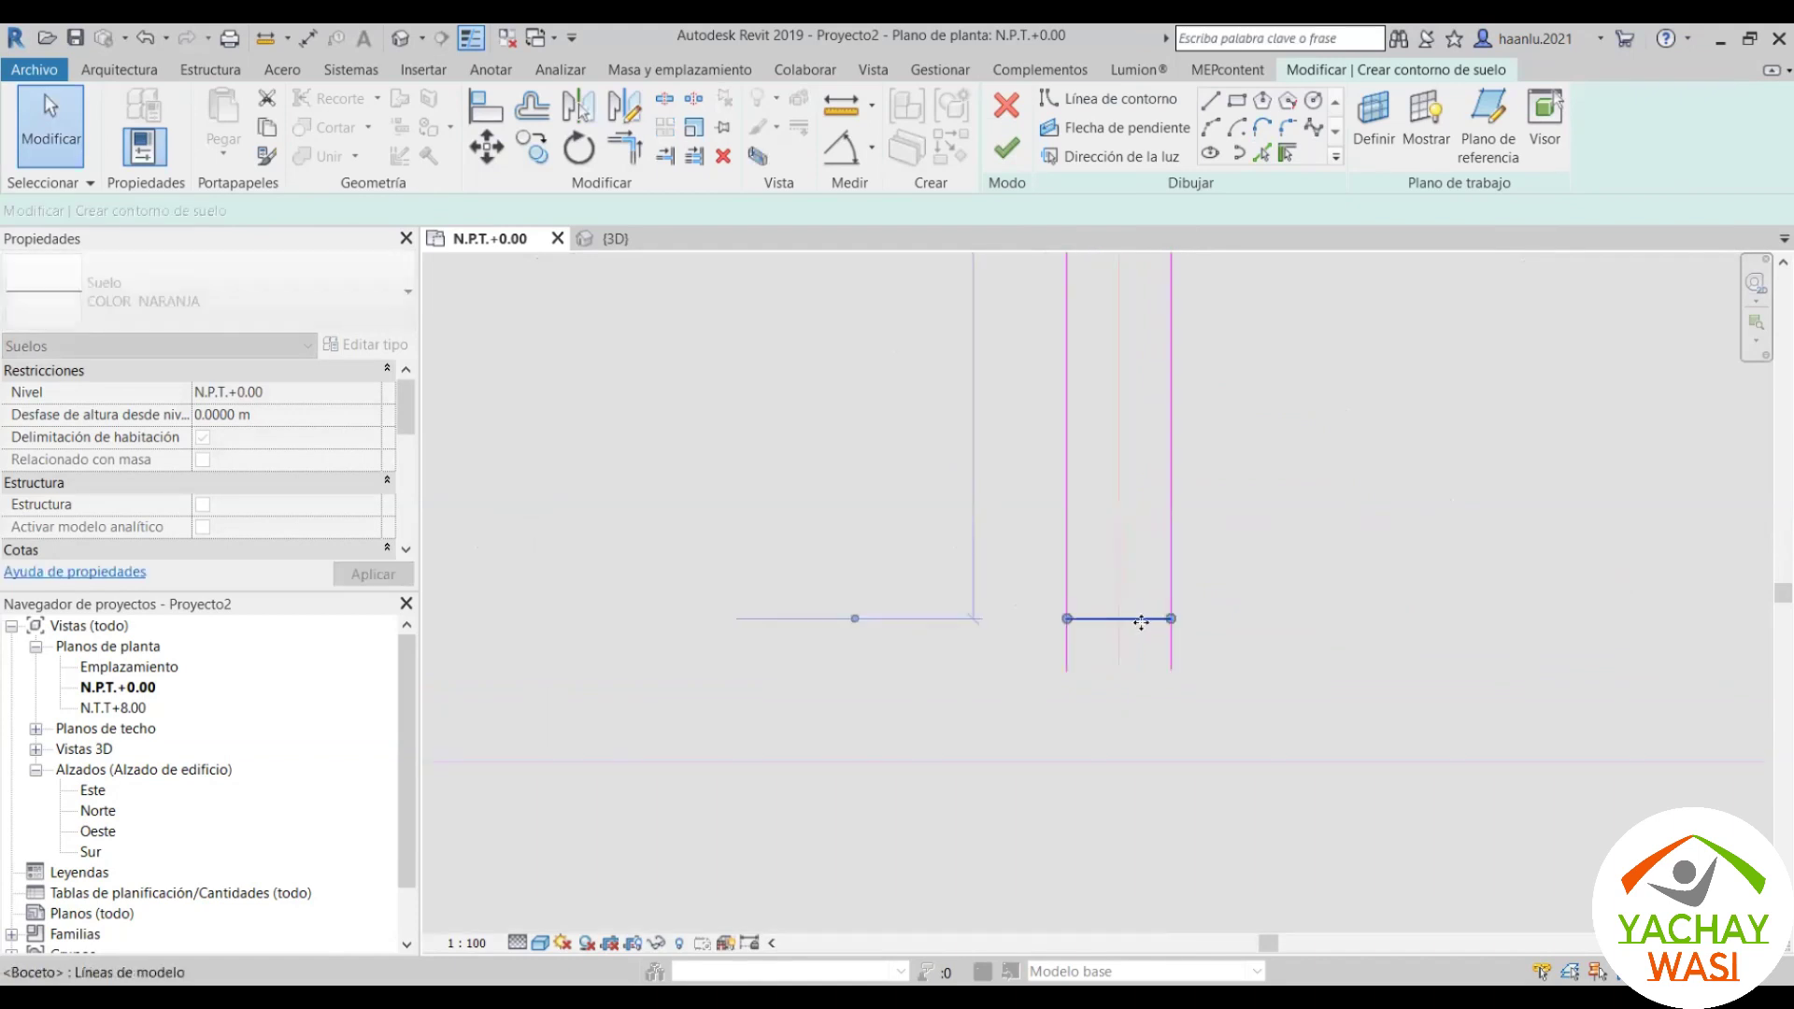
{"action": "left_click", "coordinate": [1138, 618]}
{"action": "left_click", "coordinate": [1004, 150]}
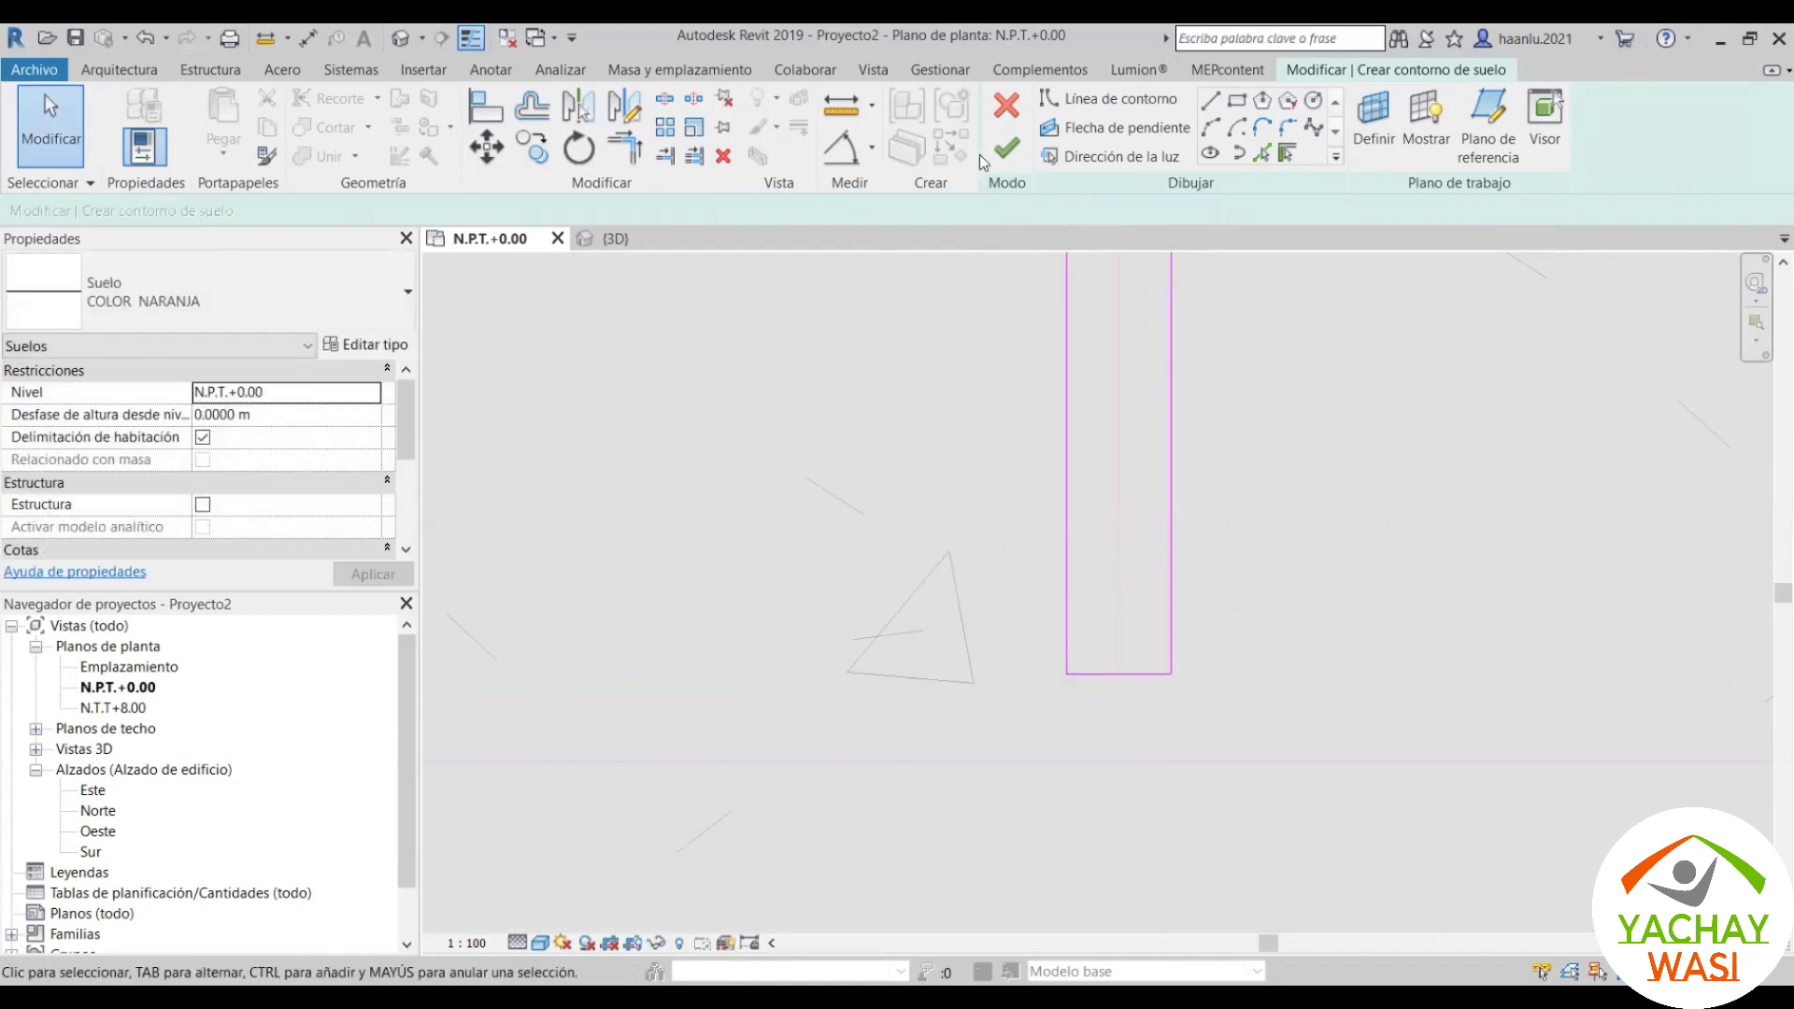
Step: In the {3D} view, set the orange stripe's height offset to 0.005
{"action": "key", "text": "Escape"}
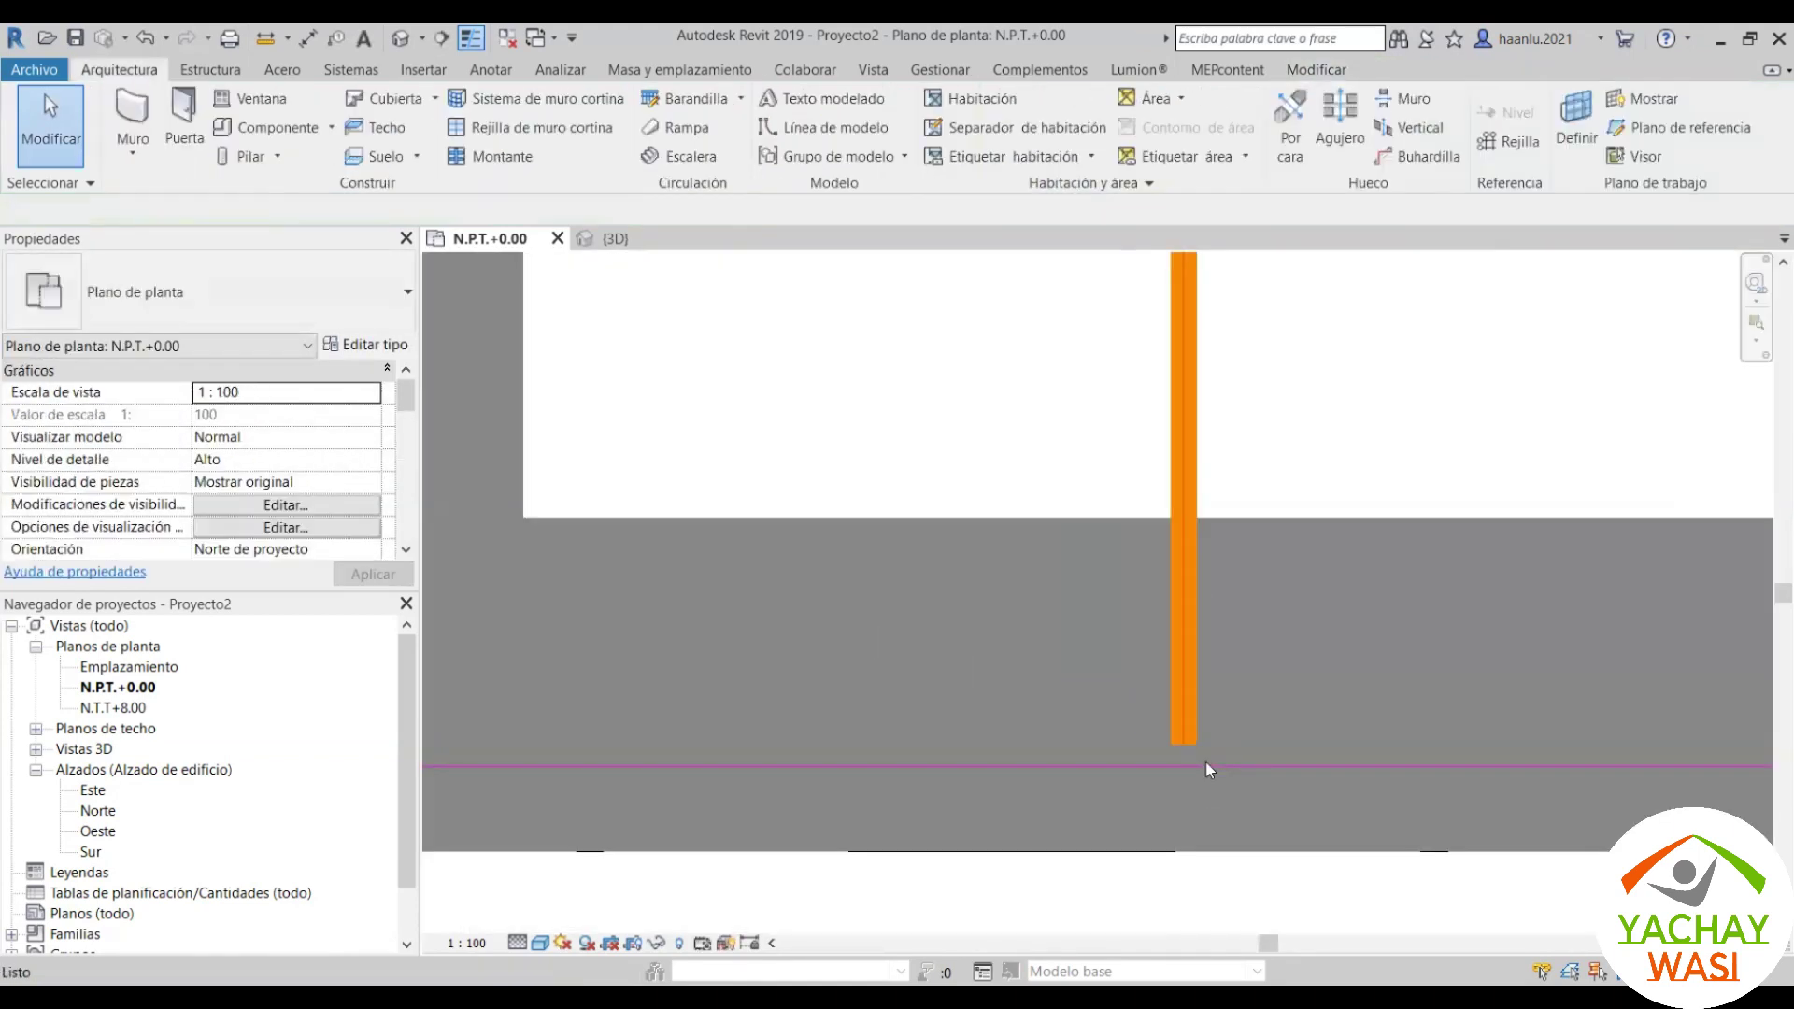
{"action": "scroll", "coordinate": [1201, 770], "scroll_direction": "down", "scroll_amount": 5}
{"action": "left_click", "coordinate": [612, 238]}
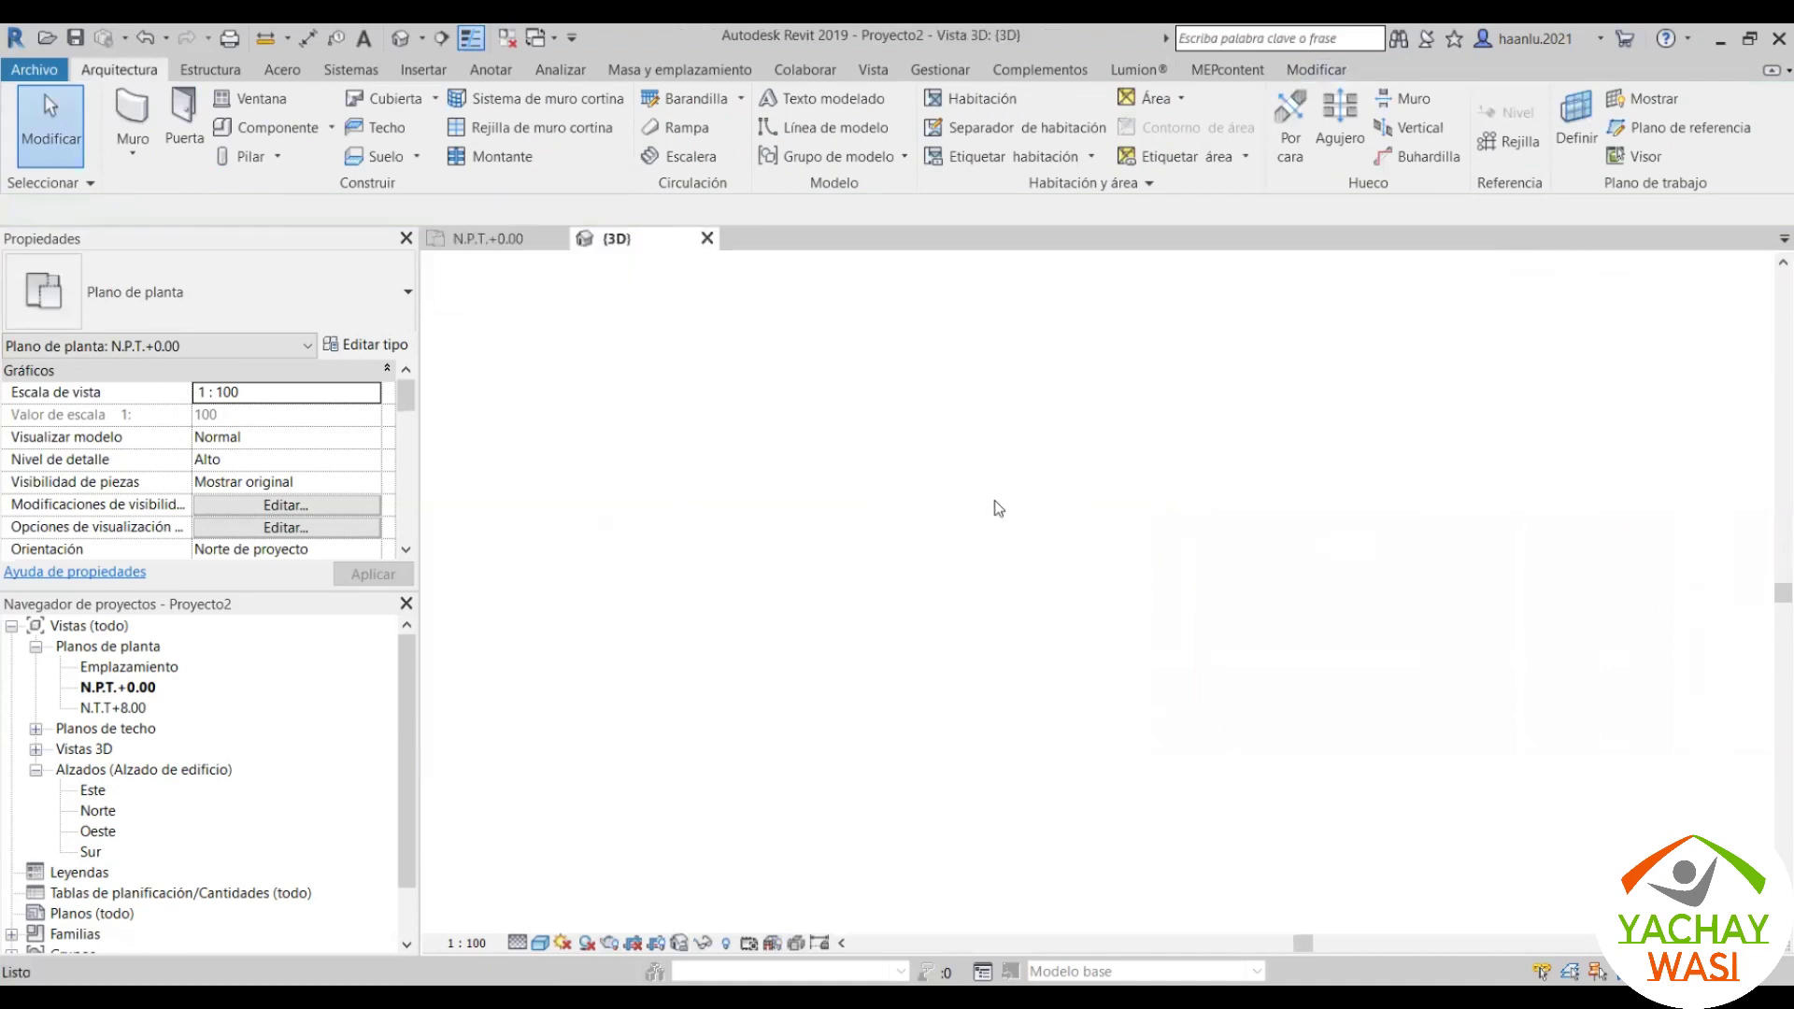
{"action": "scroll", "coordinate": [1155, 652], "scroll_direction": "down", "scroll_amount": 3}
{"action": "scroll", "coordinate": [973, 586], "scroll_direction": "up", "scroll_amount": 2}
{"action": "scroll", "coordinate": [1025, 687], "scroll_direction": "up", "scroll_amount": 3}
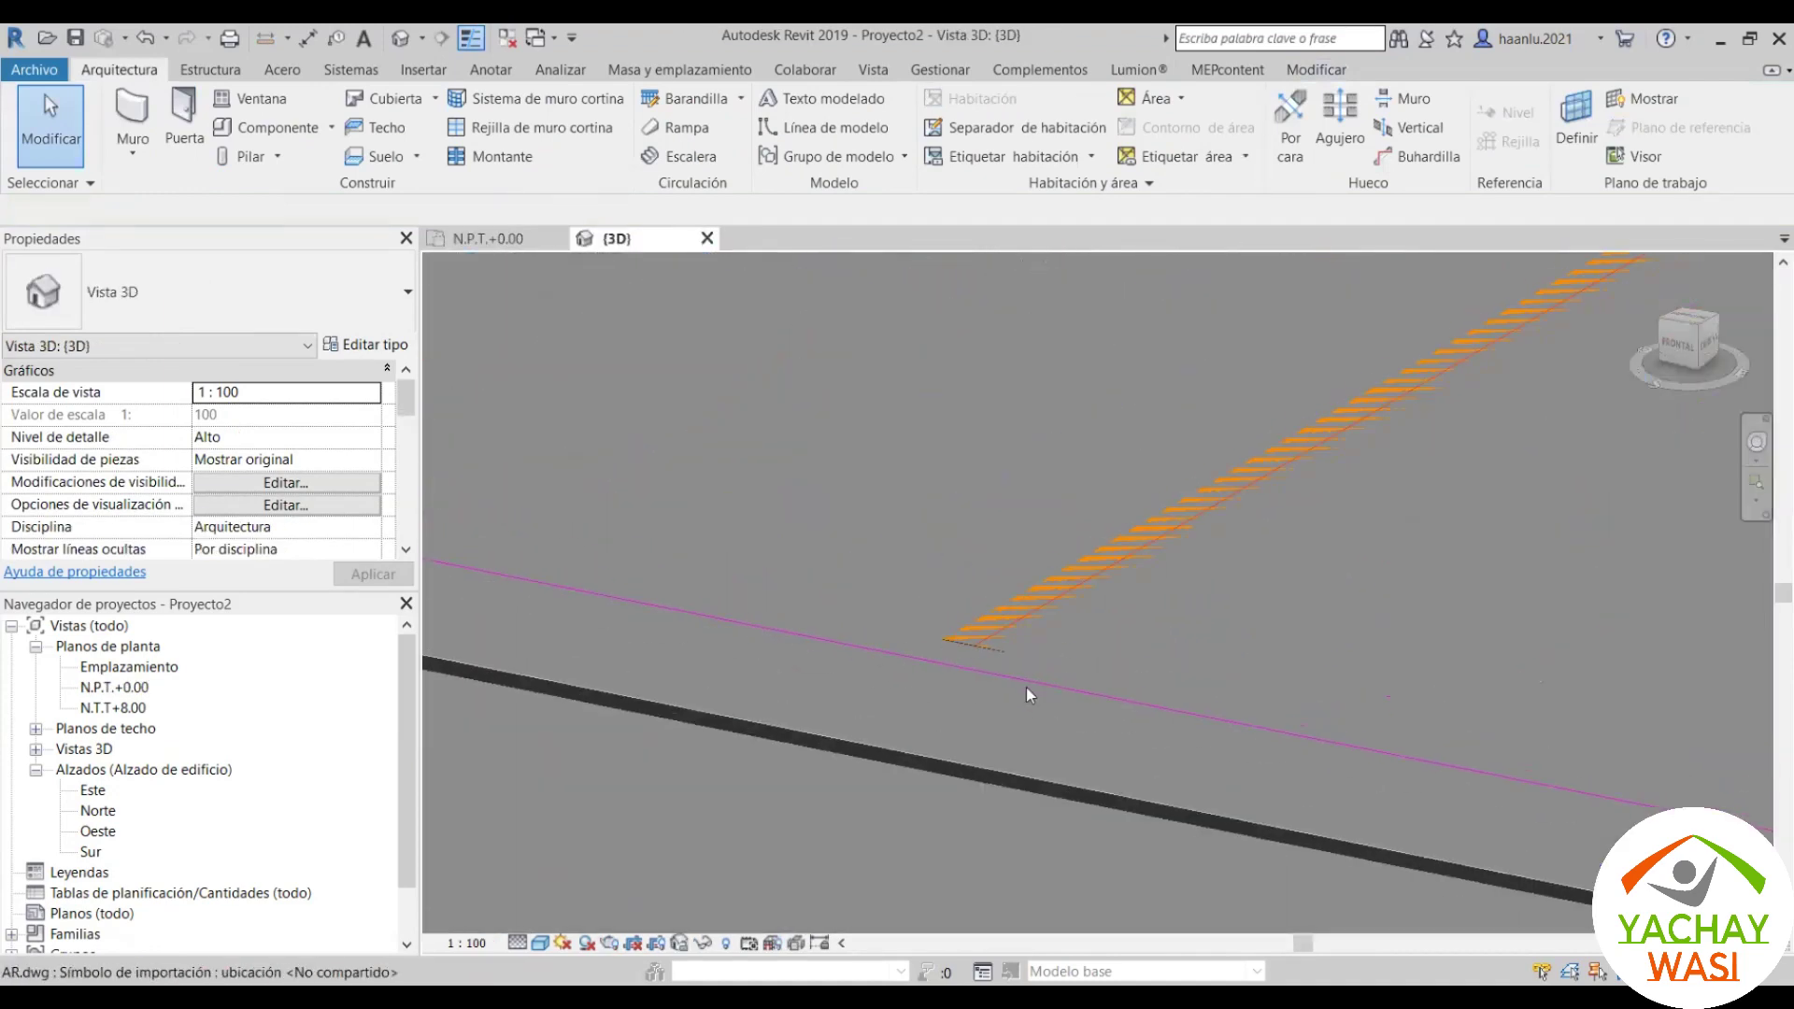
{"action": "scroll", "coordinate": [1011, 638], "scroll_direction": "up", "scroll_amount": 2}
{"action": "left_click", "coordinate": [1006, 625]}
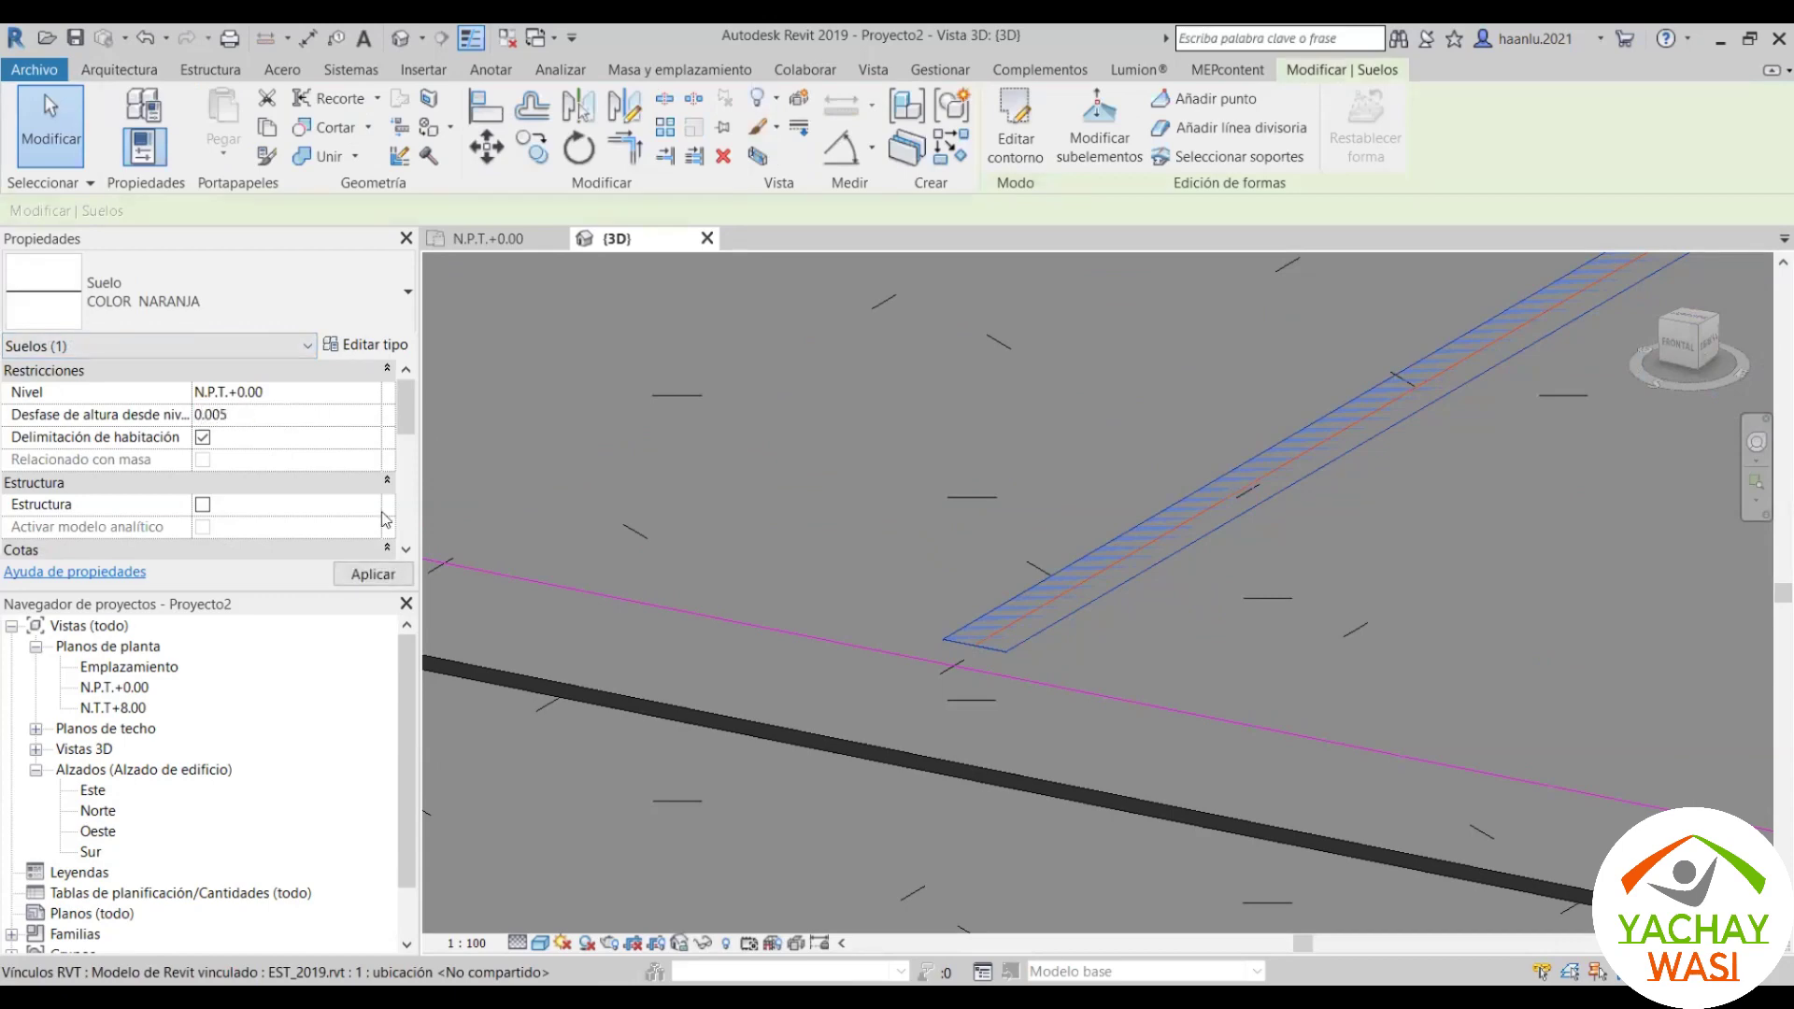
{"action": "left_click", "coordinate": [397, 582]}
{"action": "left_click", "coordinate": [1138, 692]}
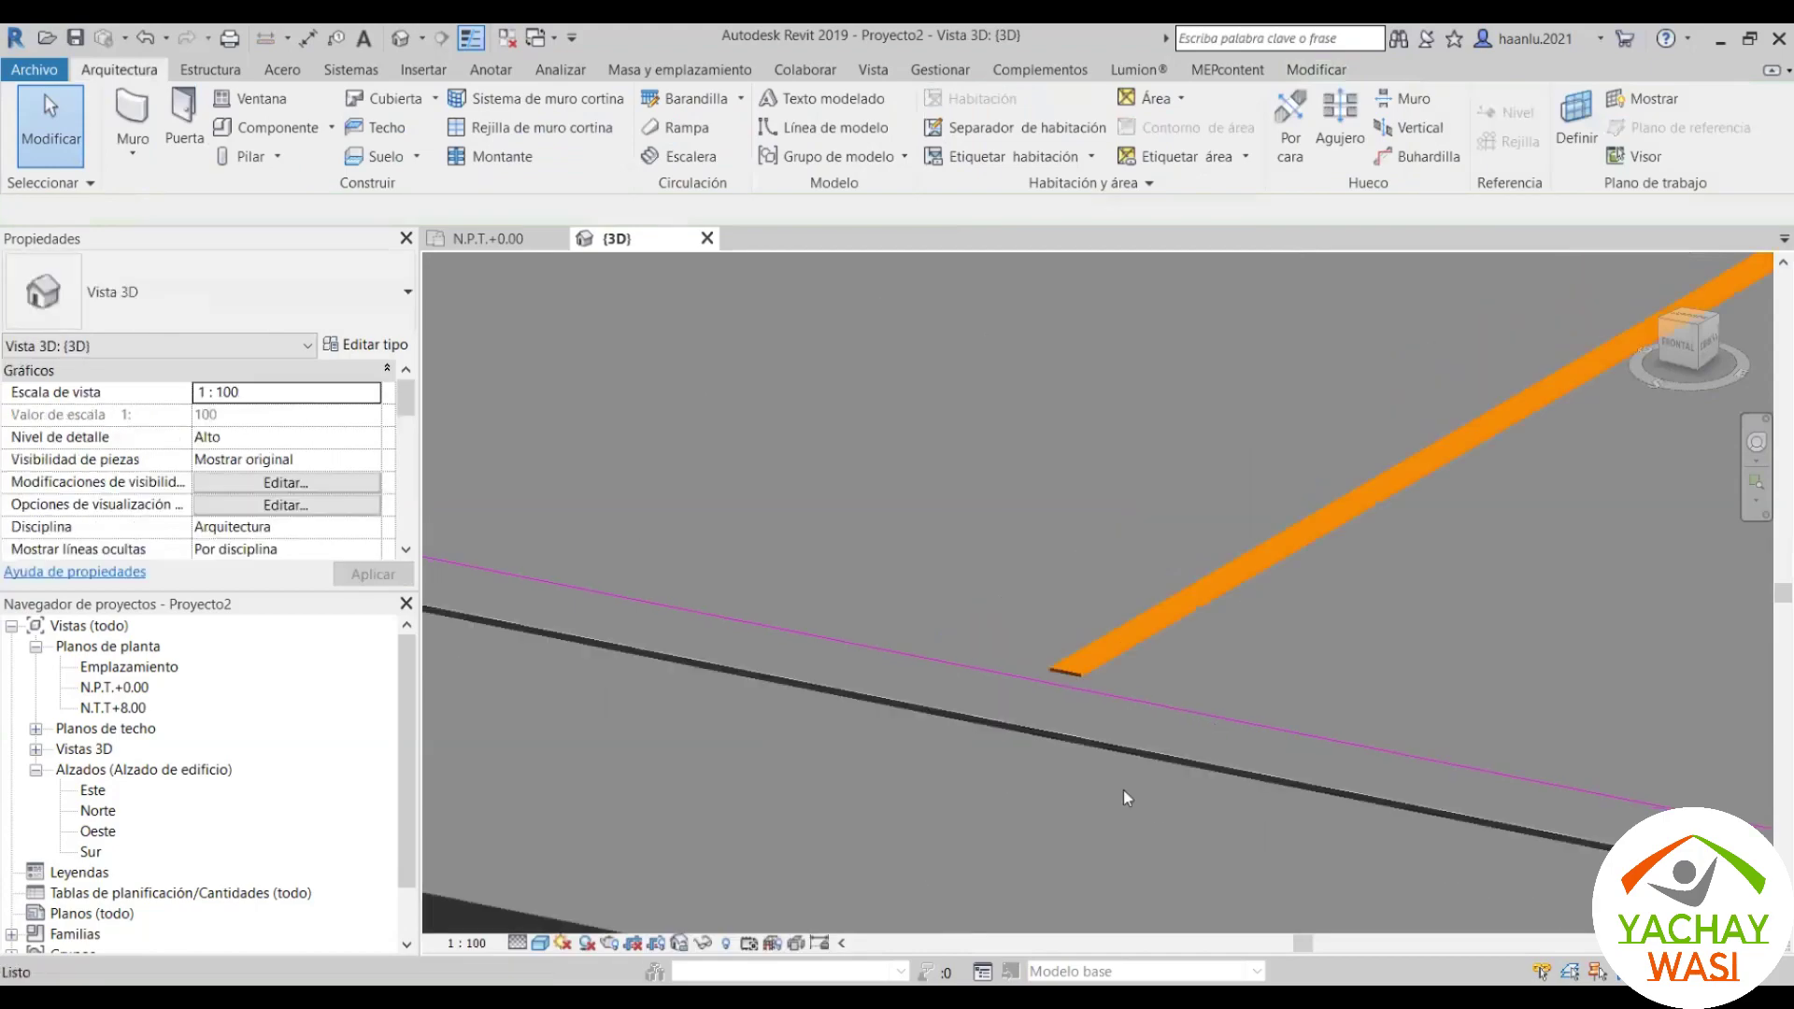
{"action": "scroll", "coordinate": [1124, 815], "scroll_direction": "up", "scroll_amount": 3}
{"action": "scroll", "coordinate": [1125, 815], "scroll_direction": "down", "scroll_amount": 5}
Step: Orbit the 3D view around the court to inspect the stripe along the arc
{"action": "mouse_move", "coordinate": [1074, 815]}
{"action": "middle_mouse_down", "text": "shift"}
{"action": "mouse_move", "coordinate": [1068, 728]}
{"action": "mouse_move", "coordinate": [1276, 621]}
{"action": "mouse_move", "coordinate": [1057, 607]}
{"action": "mouse_move", "coordinate": [1196, 674]}
{"action": "mouse_move", "coordinate": [1232, 581]}
{"action": "middle_mouse_up", "text": "shift"}
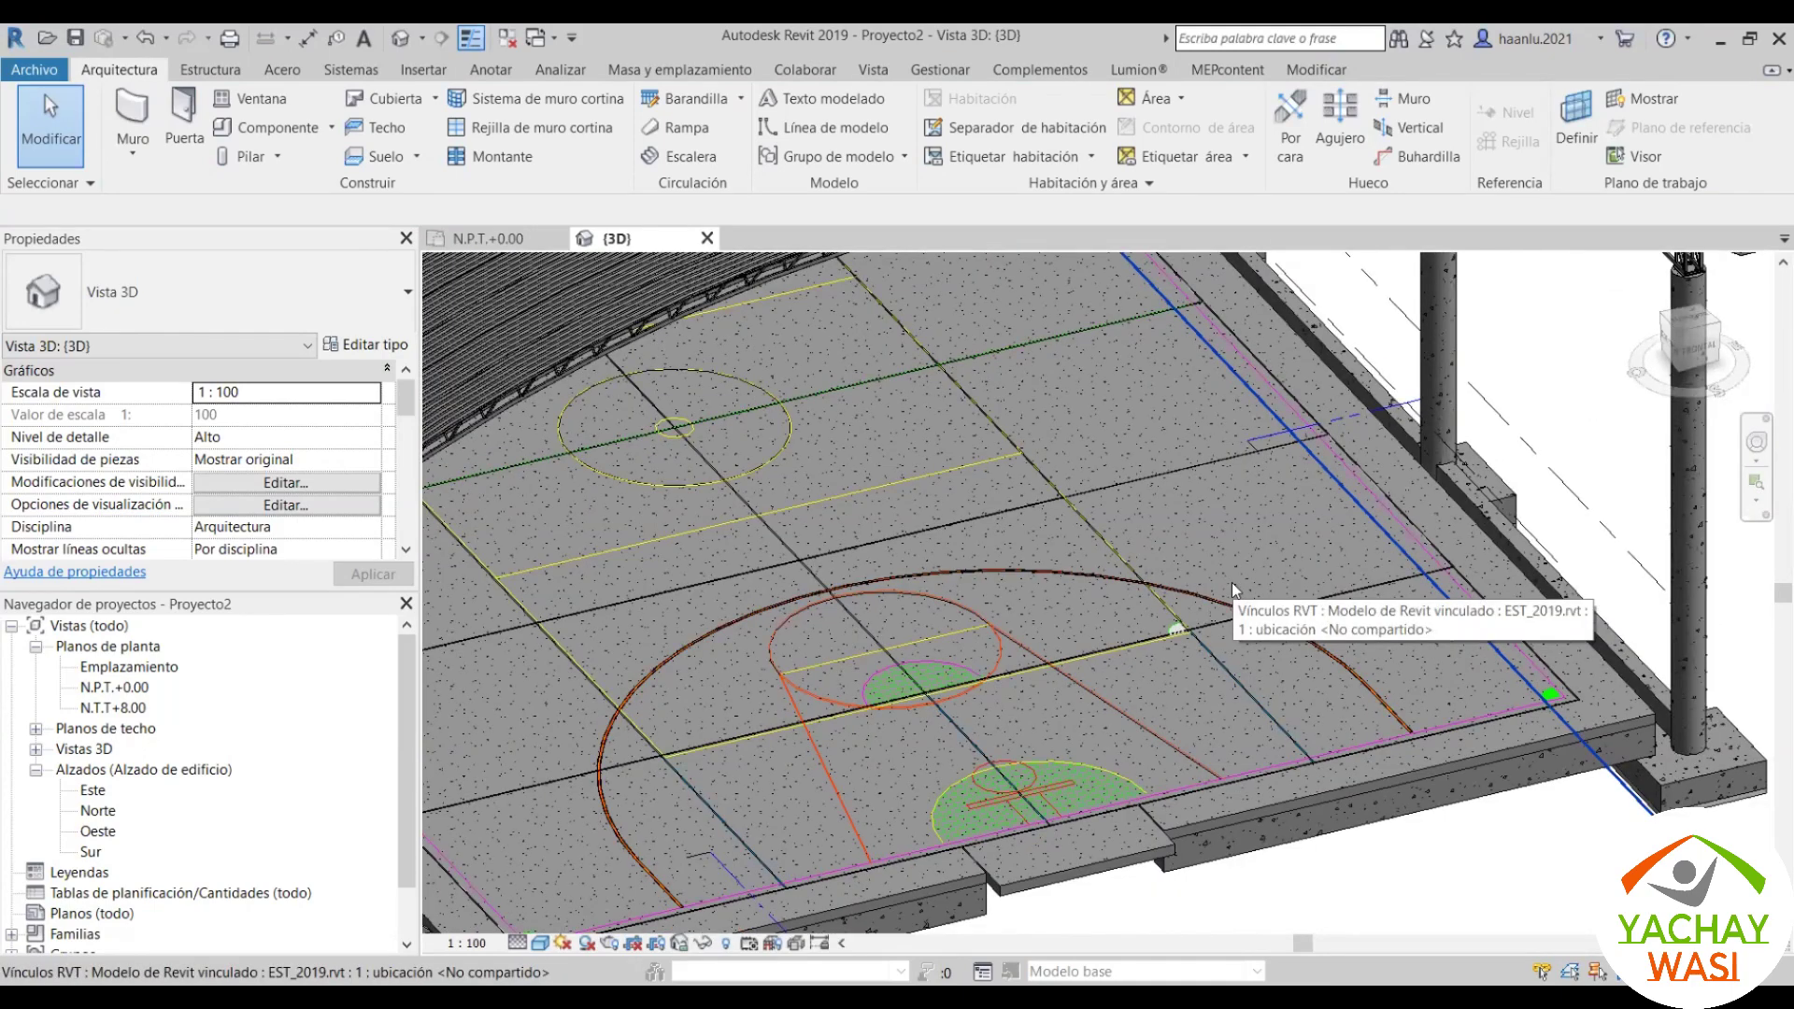
{"action": "scroll", "coordinate": [1181, 653], "scroll_direction": "up", "scroll_amount": 5}
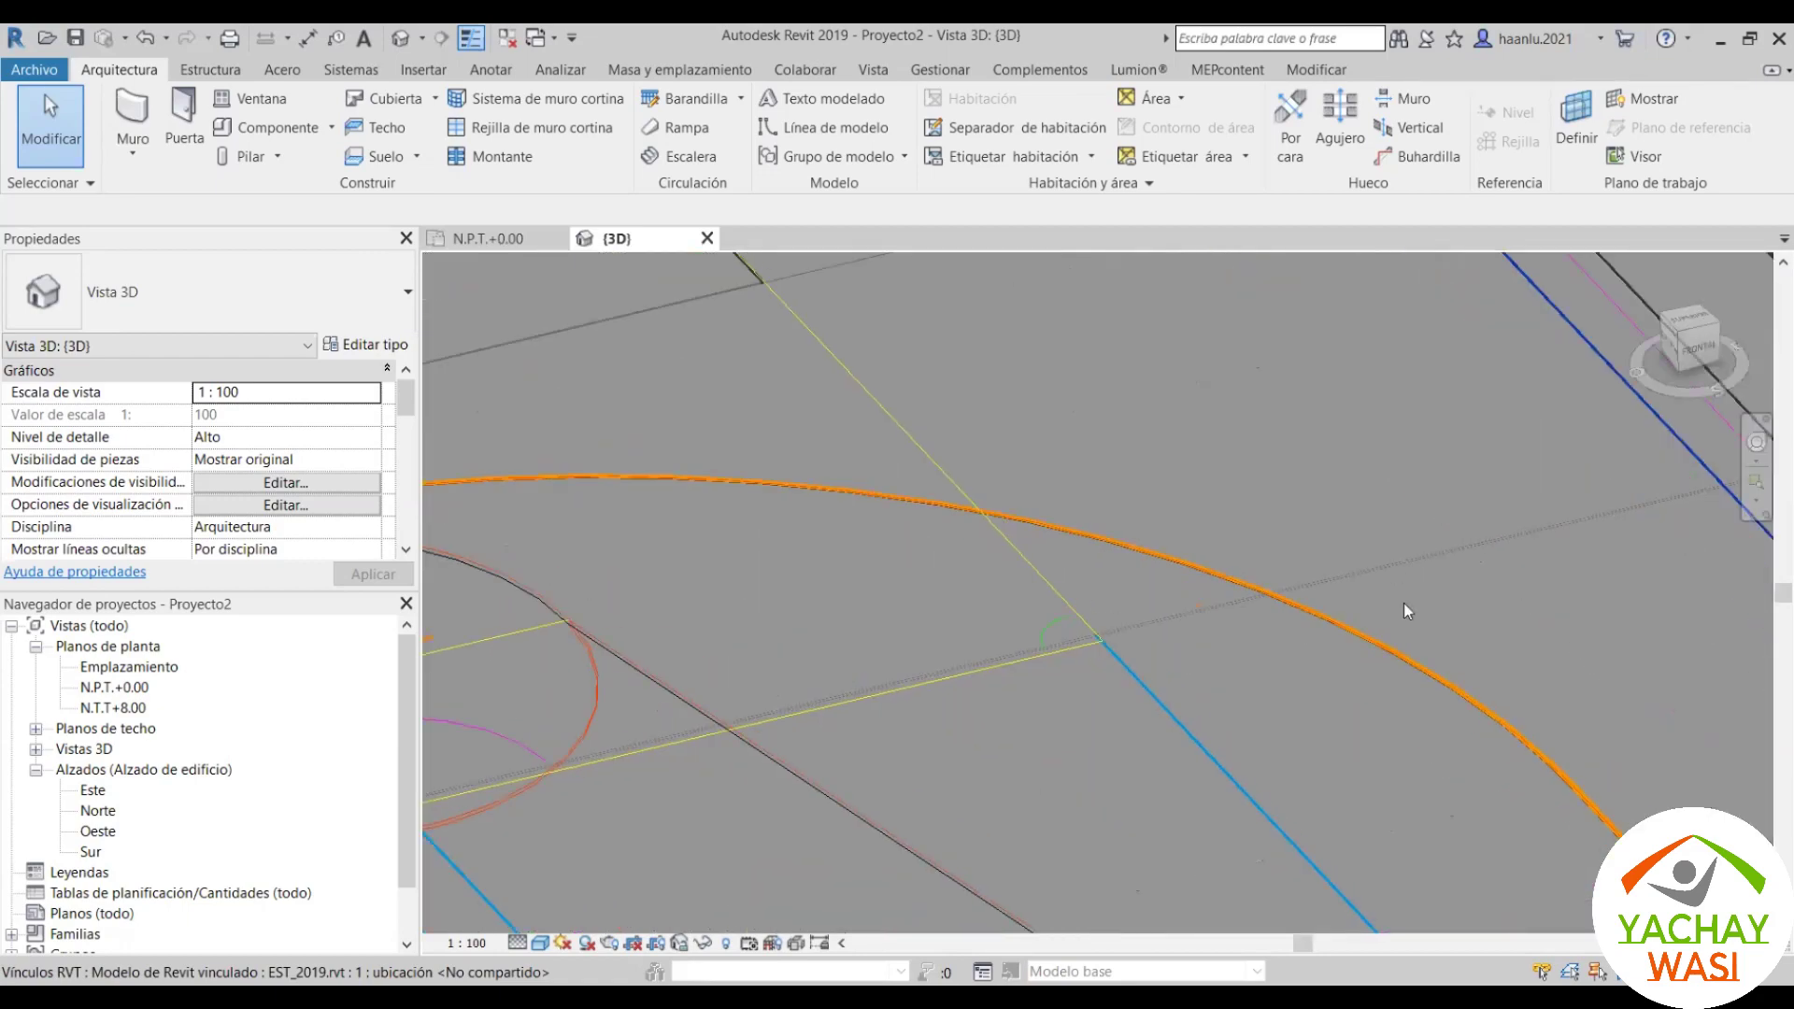
{"action": "scroll", "coordinate": [1404, 602], "scroll_direction": "down", "scroll_amount": 5}
{"action": "middle_click_drag", "start_coordinate": [1403, 602], "coordinate": [1107, 607], "text": "shift"}
{"action": "scroll", "coordinate": [1114, 547], "scroll_direction": "down", "scroll_amount": 3}
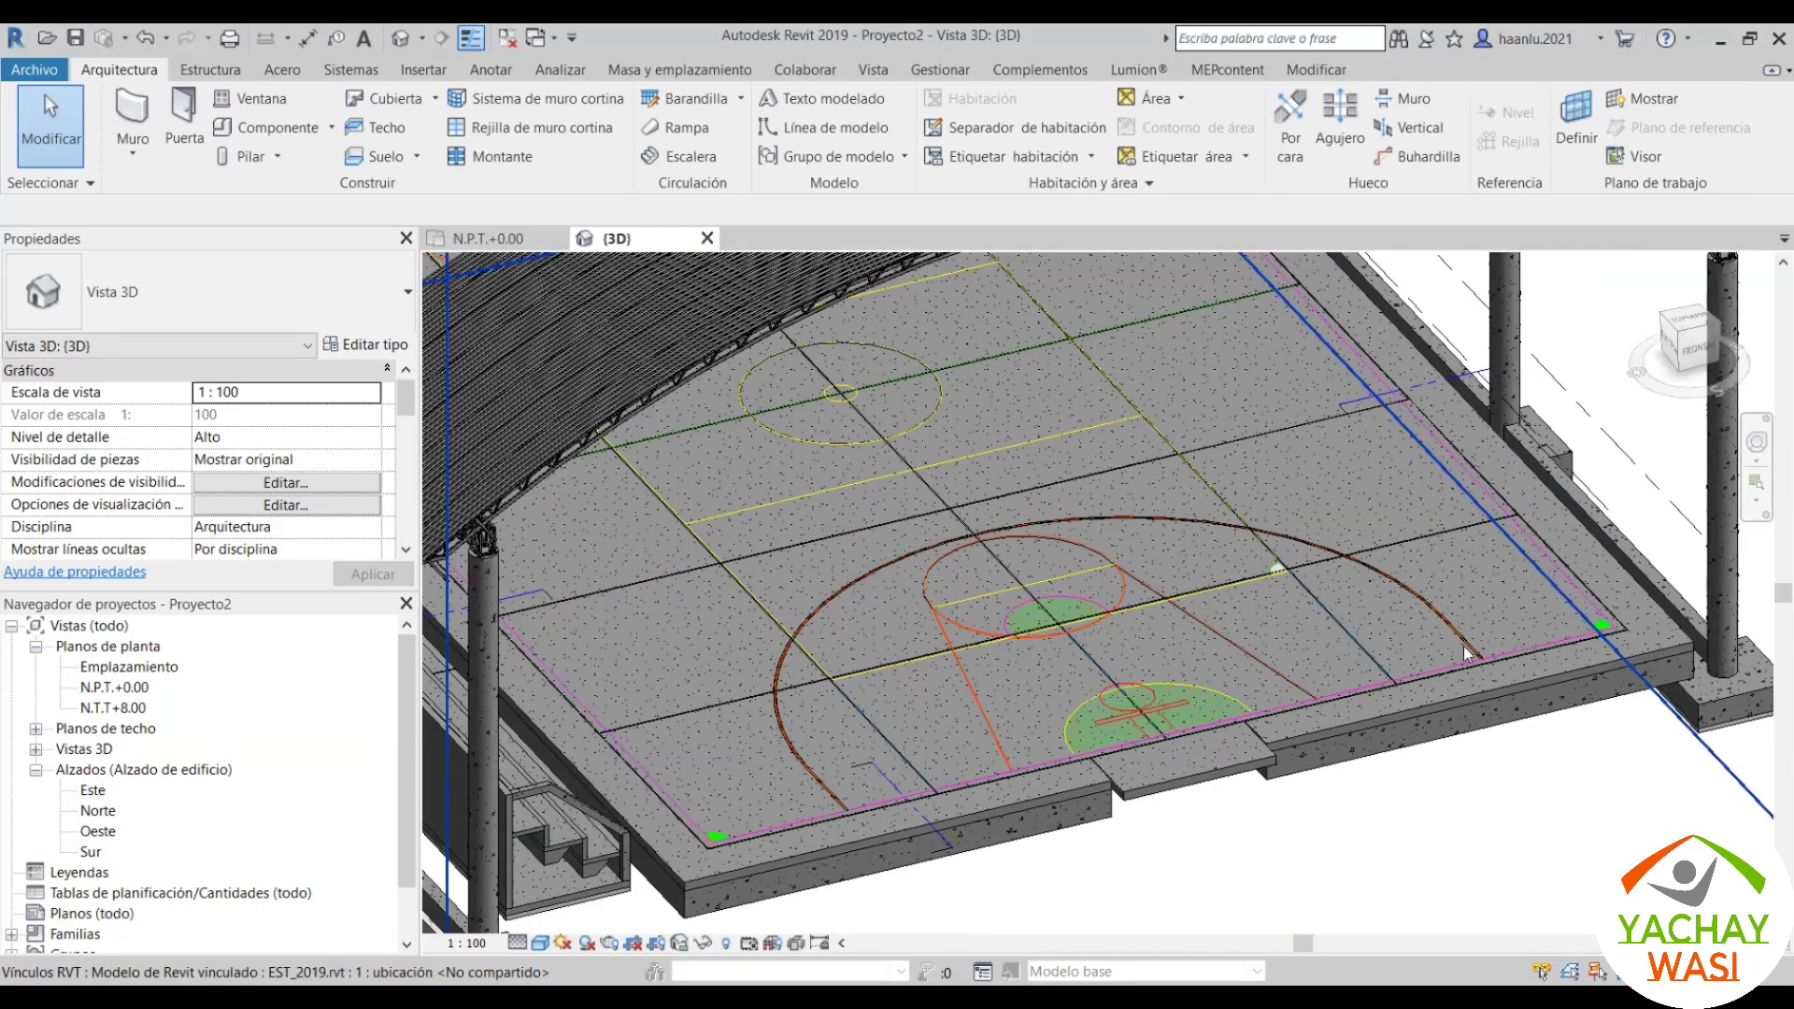
{"action": "mouse_move", "coordinate": [1114, 546]}
{"action": "middle_mouse_down", "text": "shift"}
{"action": "mouse_move", "coordinate": [865, 587]}
{"action": "mouse_move", "coordinate": [1054, 548]}
{"action": "middle_mouse_up", "text": "shift"}
{"action": "scroll", "coordinate": [1054, 547], "scroll_direction": "up", "scroll_amount": 5}
{"action": "scroll", "coordinate": [798, 598], "scroll_direction": "down", "scroll_amount": 5}
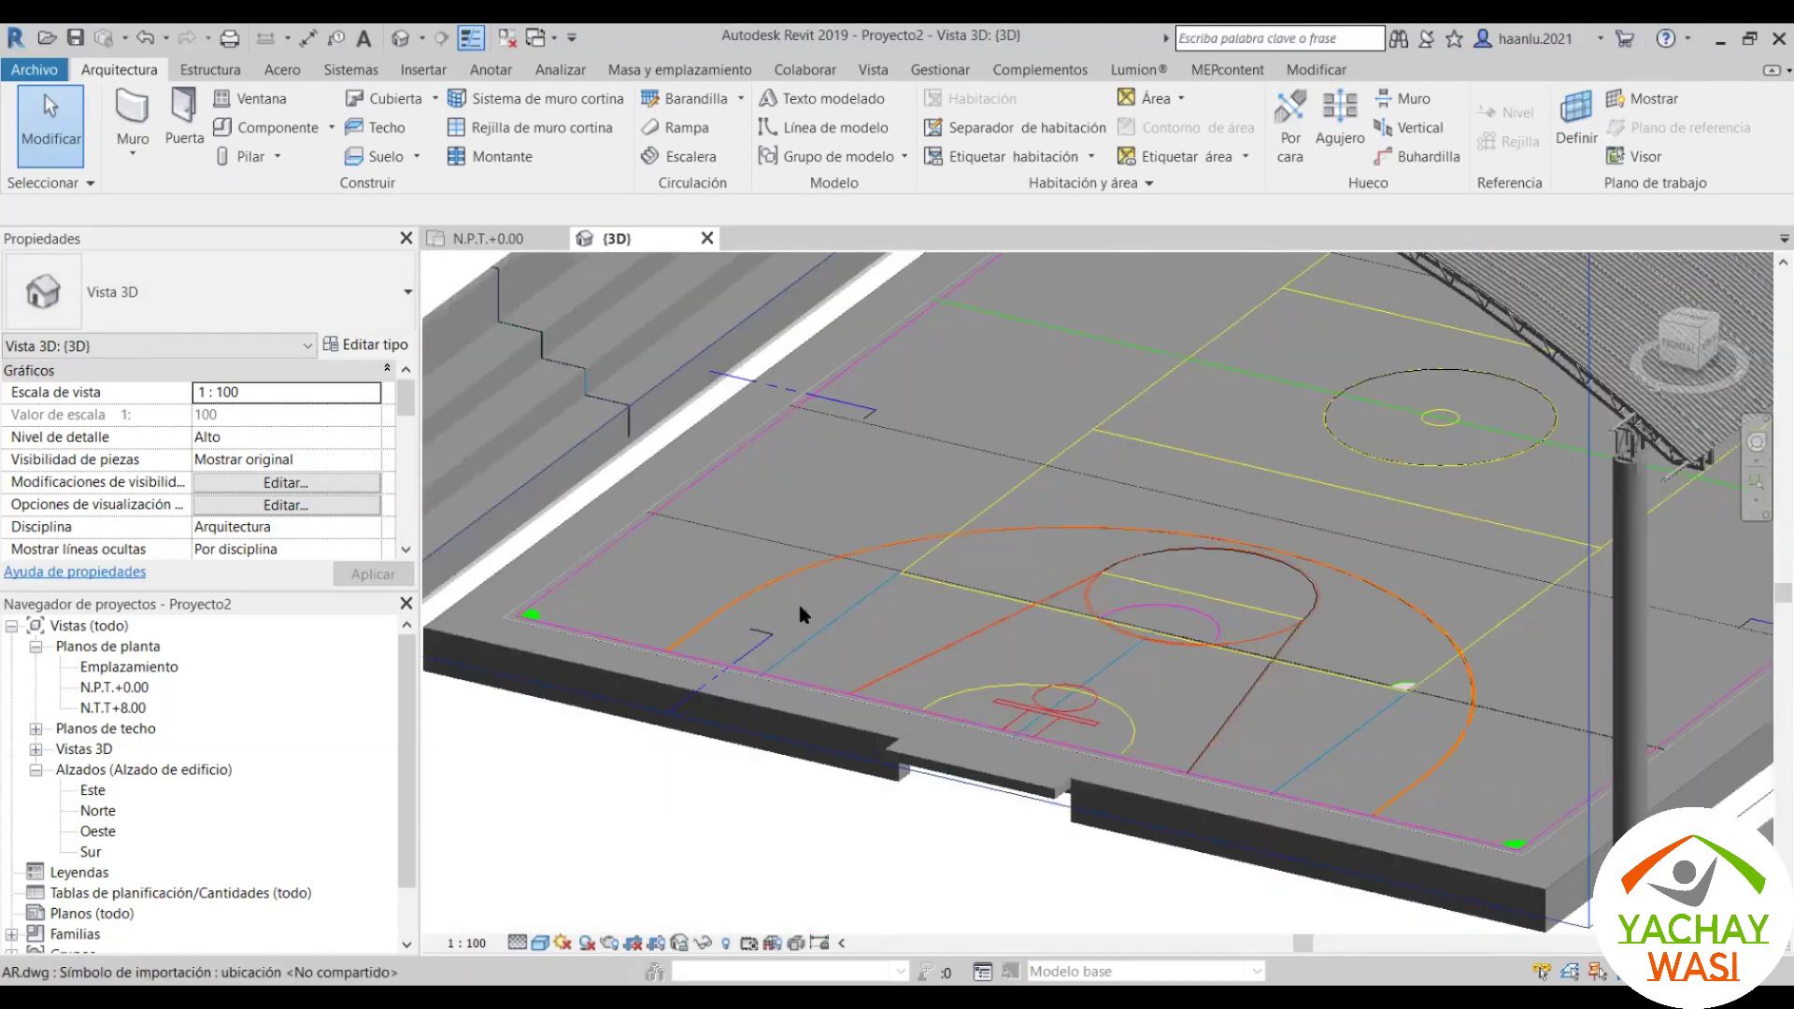
{"action": "scroll", "coordinate": [818, 580], "scroll_direction": "up", "scroll_amount": 2}
{"action": "scroll", "coordinate": [816, 573], "scroll_direction": "up", "scroll_amount": 2}
{"action": "scroll", "coordinate": [816, 573], "scroll_direction": "up", "scroll_amount": 2}
{"action": "middle_click_drag", "start_coordinate": [1238, 444], "coordinate": [1230, 329], "text": "shift"}
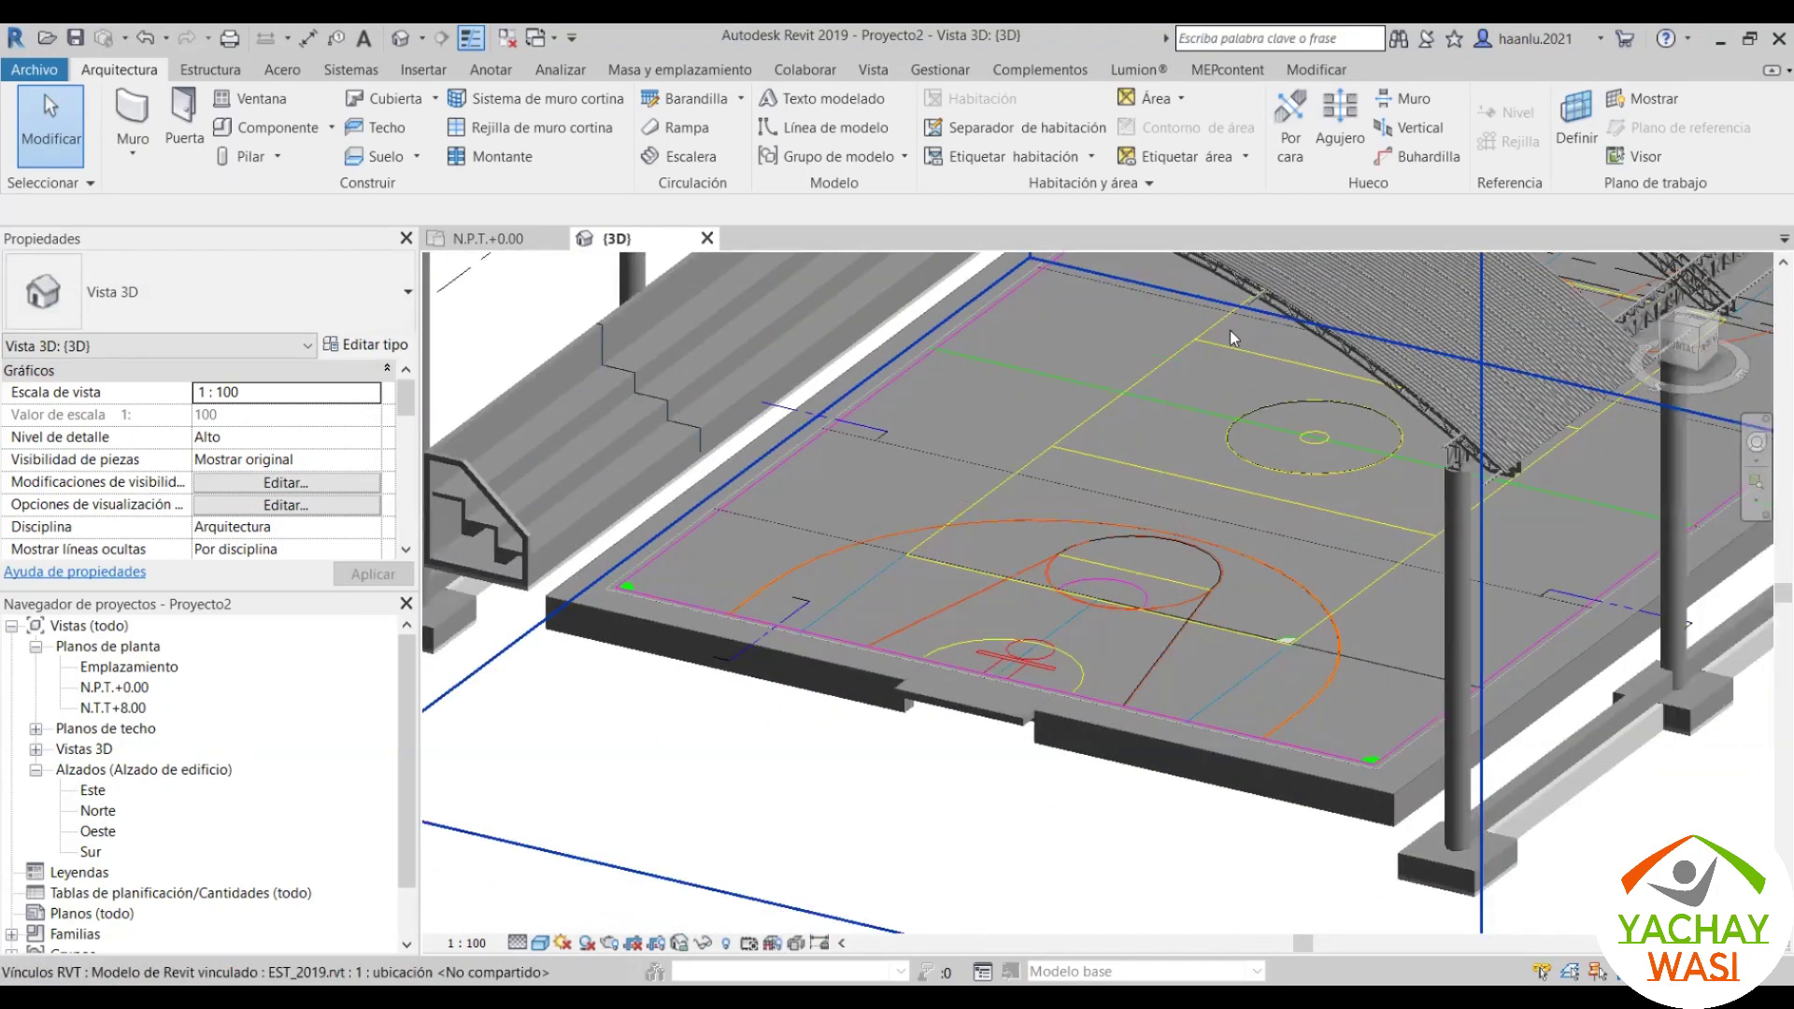
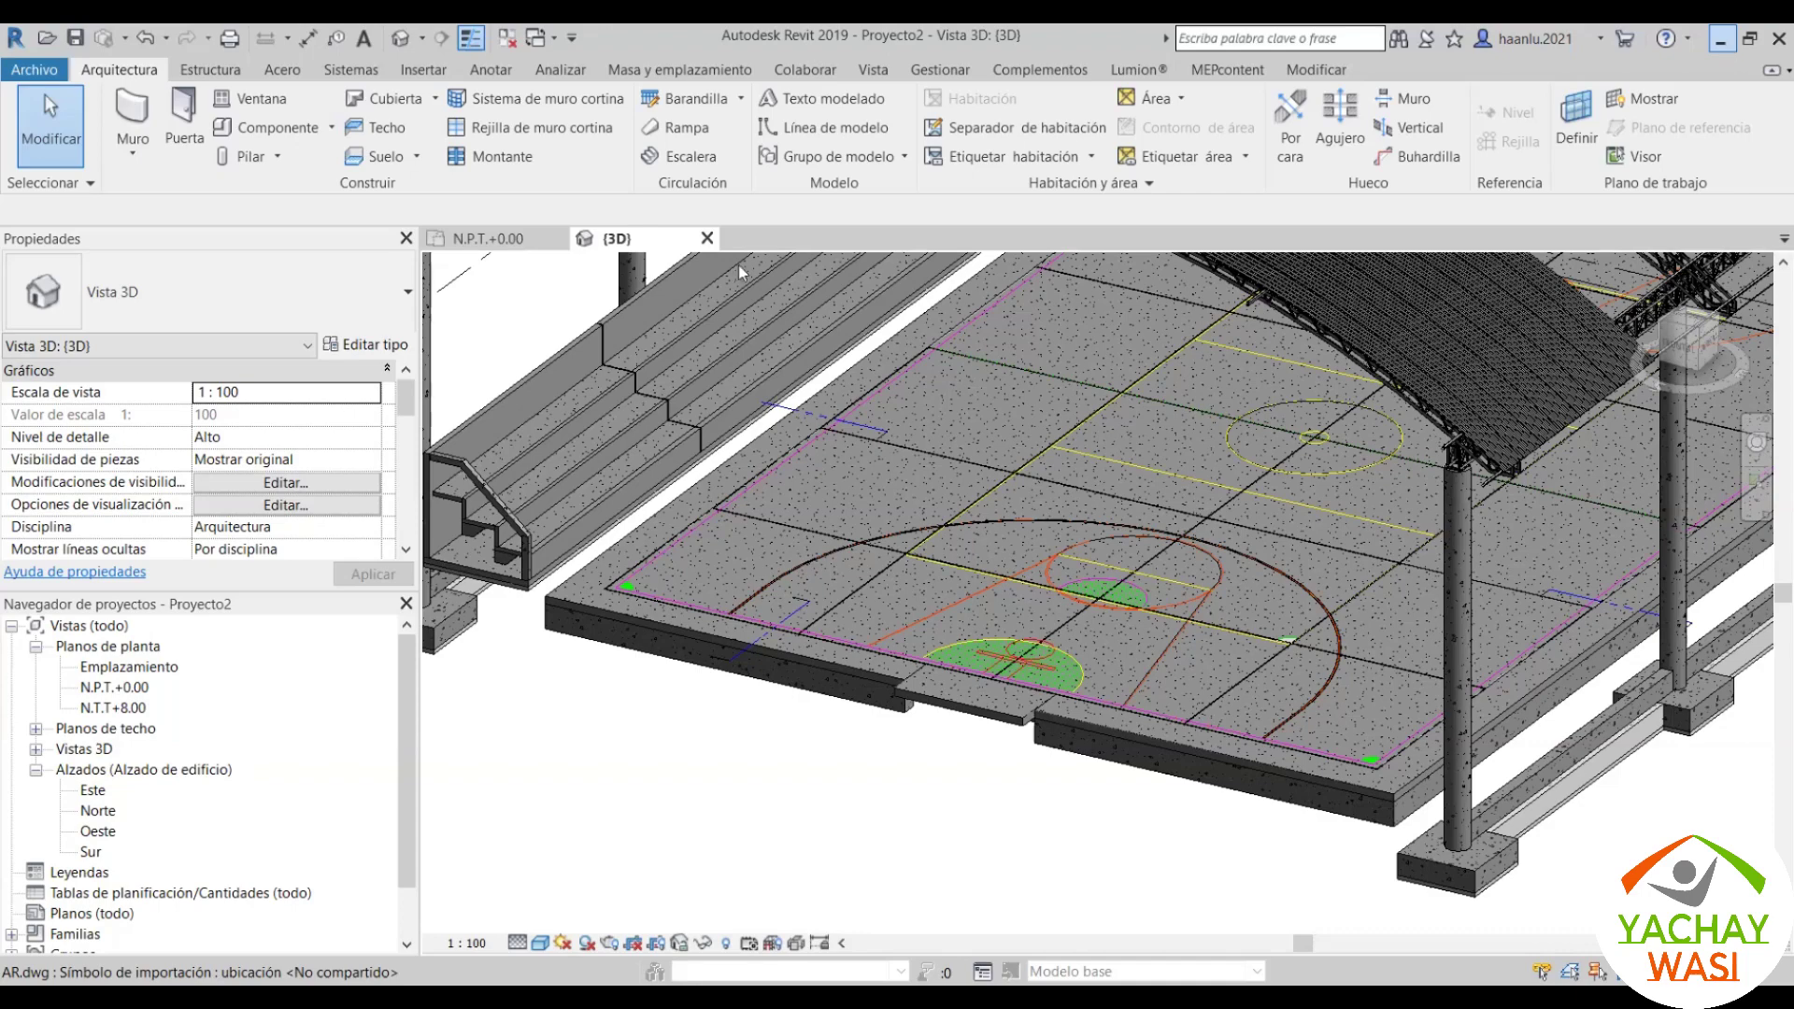
Step: Switch to the N.P.T.+0.00 plan and zoom to the orange arc at the slab joint
{"action": "left_click", "coordinate": [504, 239]}
{"action": "scroll", "coordinate": [1198, 727], "scroll_direction": "down", "scroll_amount": 5}
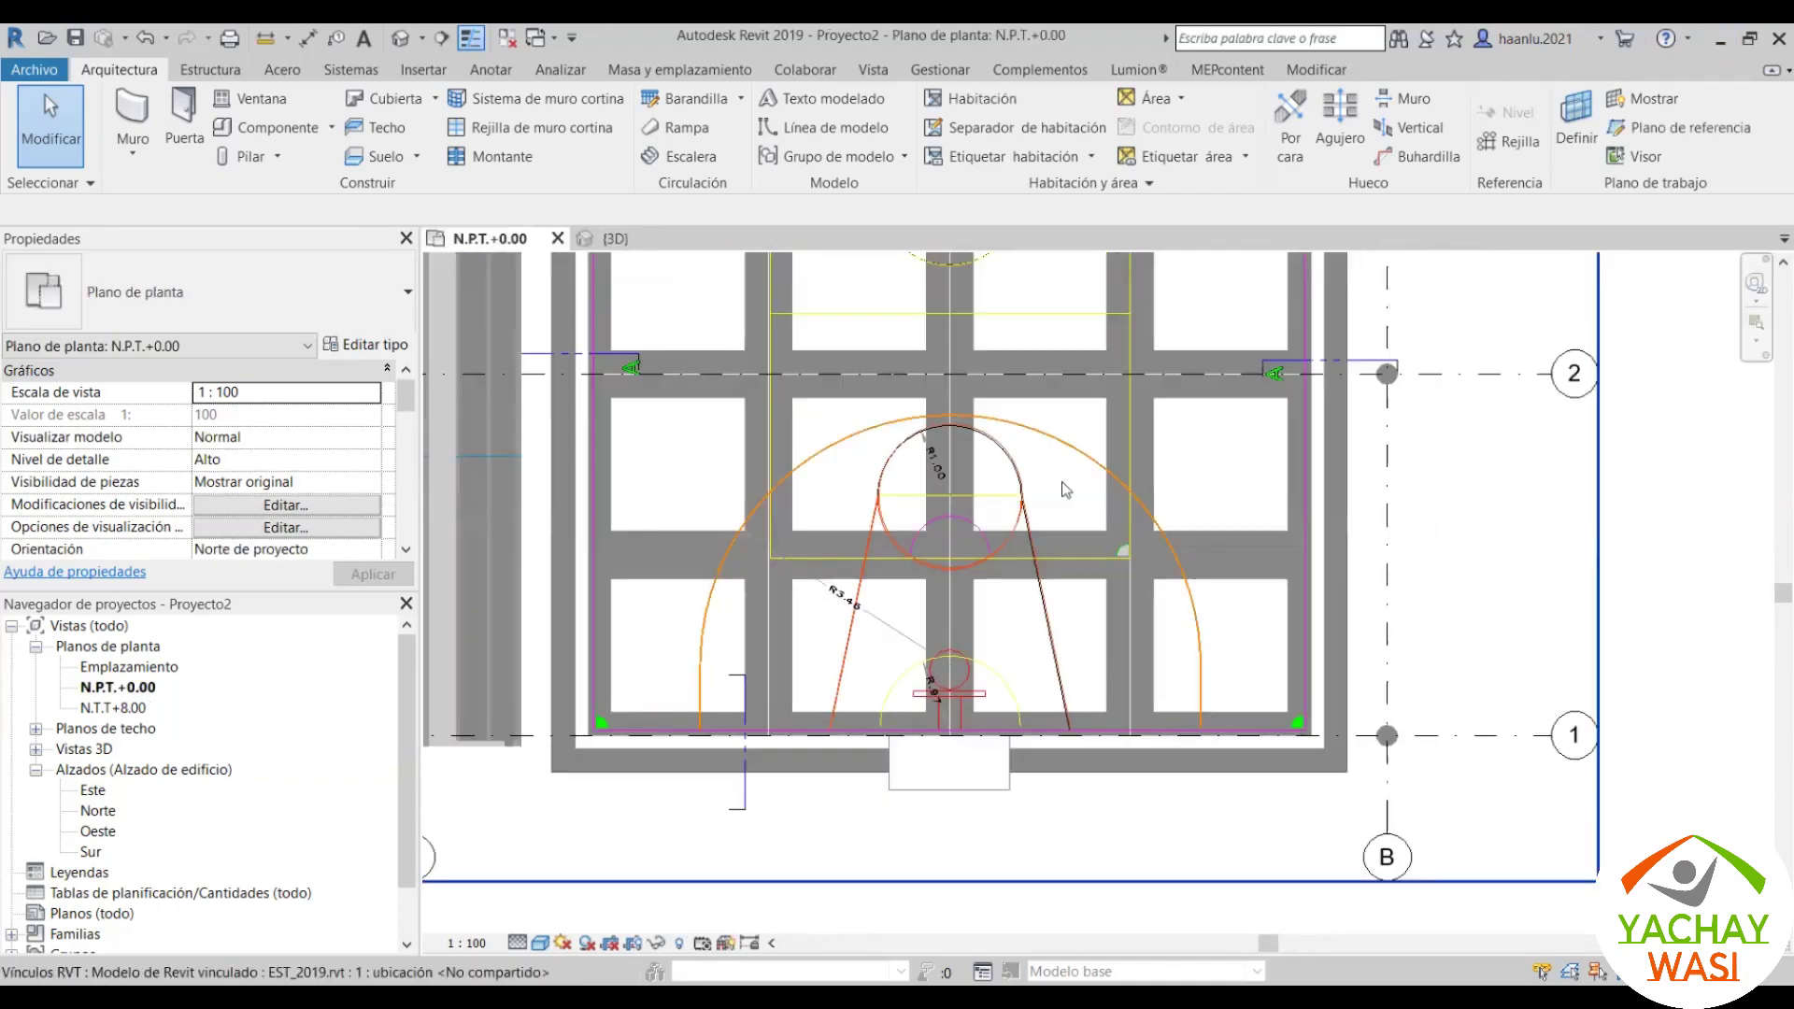
{"action": "scroll", "coordinate": [904, 618], "scroll_direction": "up", "scroll_amount": 3}
{"action": "scroll", "coordinate": [904, 619], "scroll_direction": "down", "scroll_amount": 2}
{"action": "scroll", "coordinate": [904, 618], "scroll_direction": "up", "scroll_amount": 2}
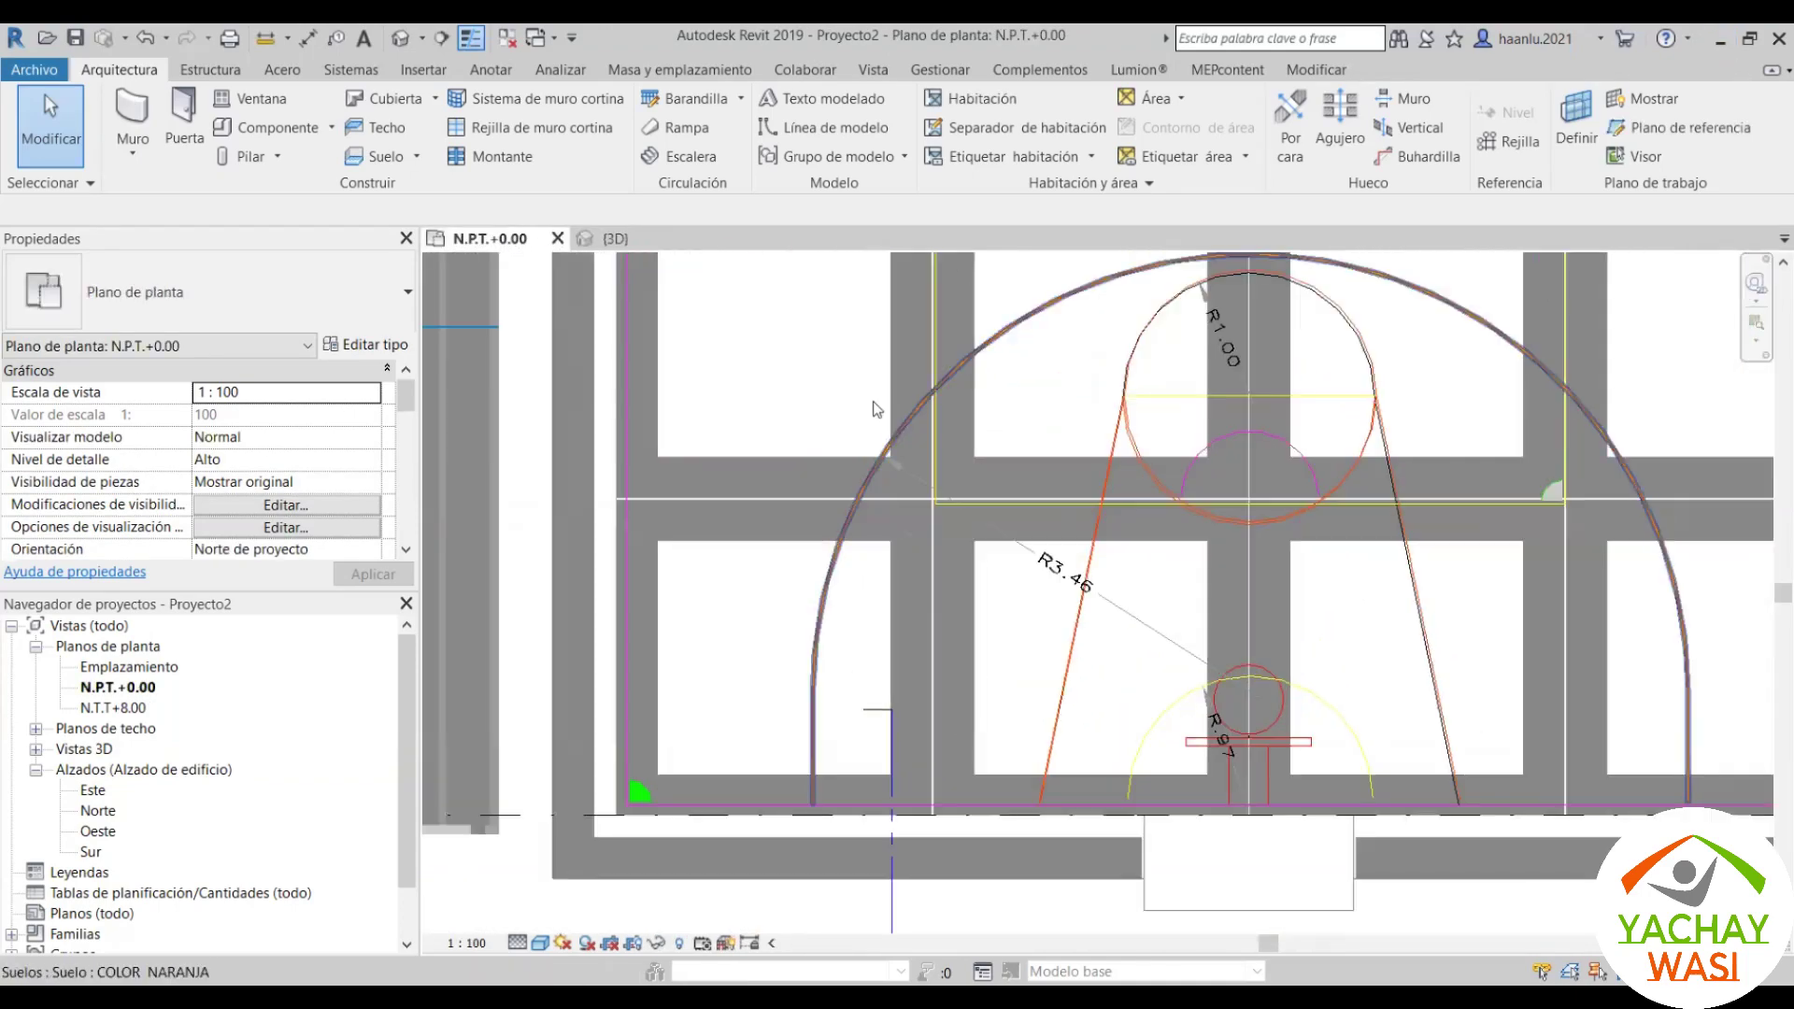
{"action": "scroll", "coordinate": [904, 619], "scroll_direction": "up", "scroll_amount": 3}
{"action": "scroll", "coordinate": [801, 822], "scroll_direction": "down", "scroll_amount": 3}
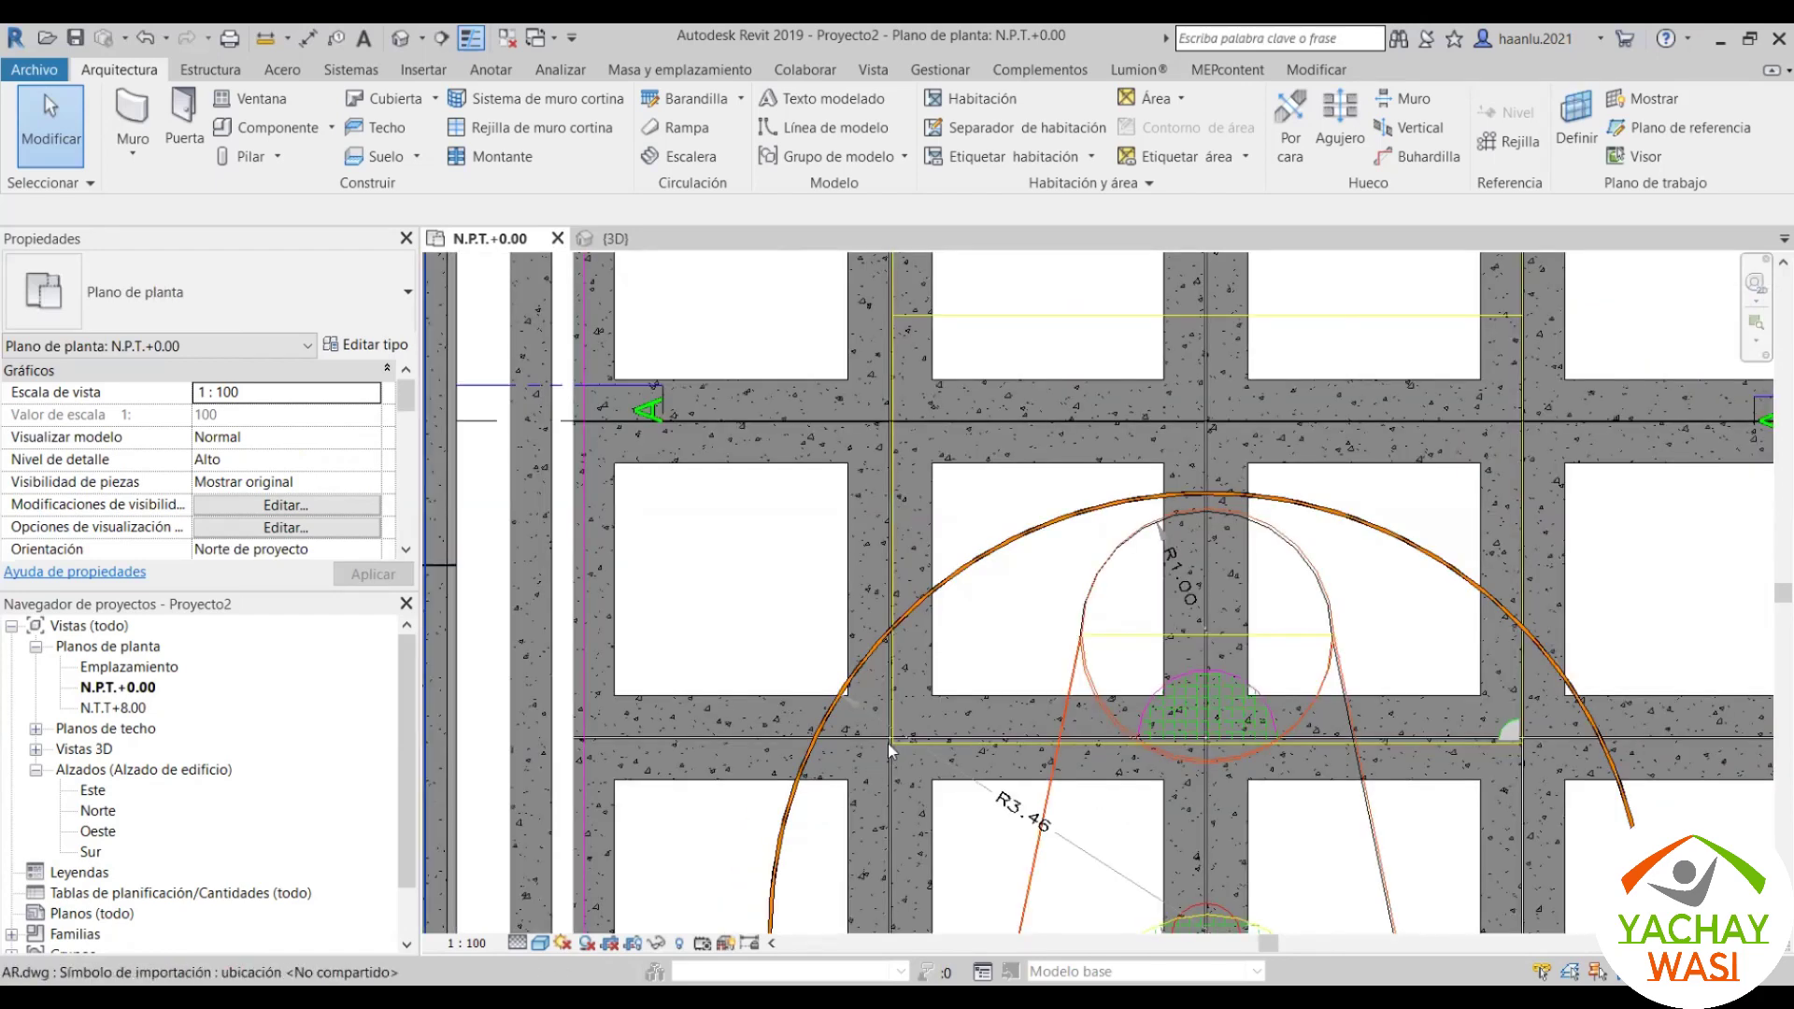
{"action": "scroll", "coordinate": [887, 744], "scroll_direction": "up", "scroll_amount": 3}
{"action": "scroll", "coordinate": [895, 673], "scroll_direction": "up", "scroll_amount": 2}
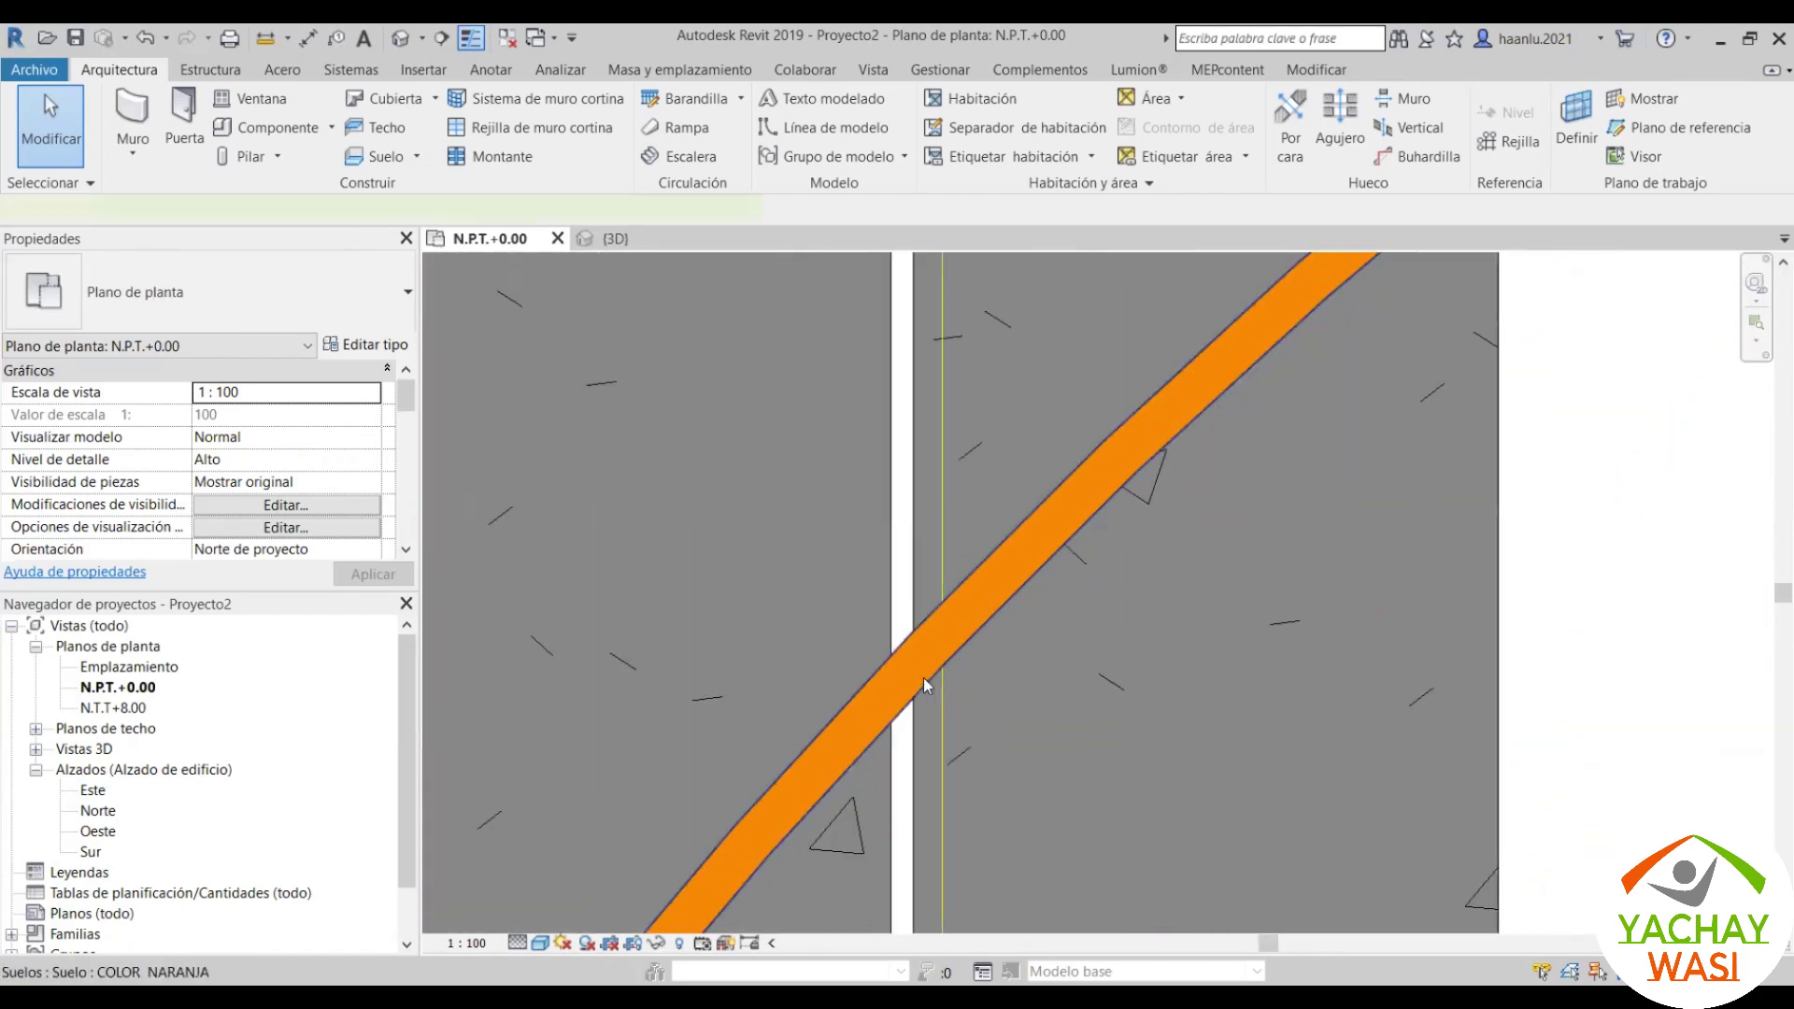
Step: Select the COLOR NARANJA court-line floor where it crosses the joint
{"action": "left_click", "coordinate": [888, 679]}
{"action": "scroll", "coordinate": [850, 629], "scroll_direction": "down", "scroll_amount": 2}
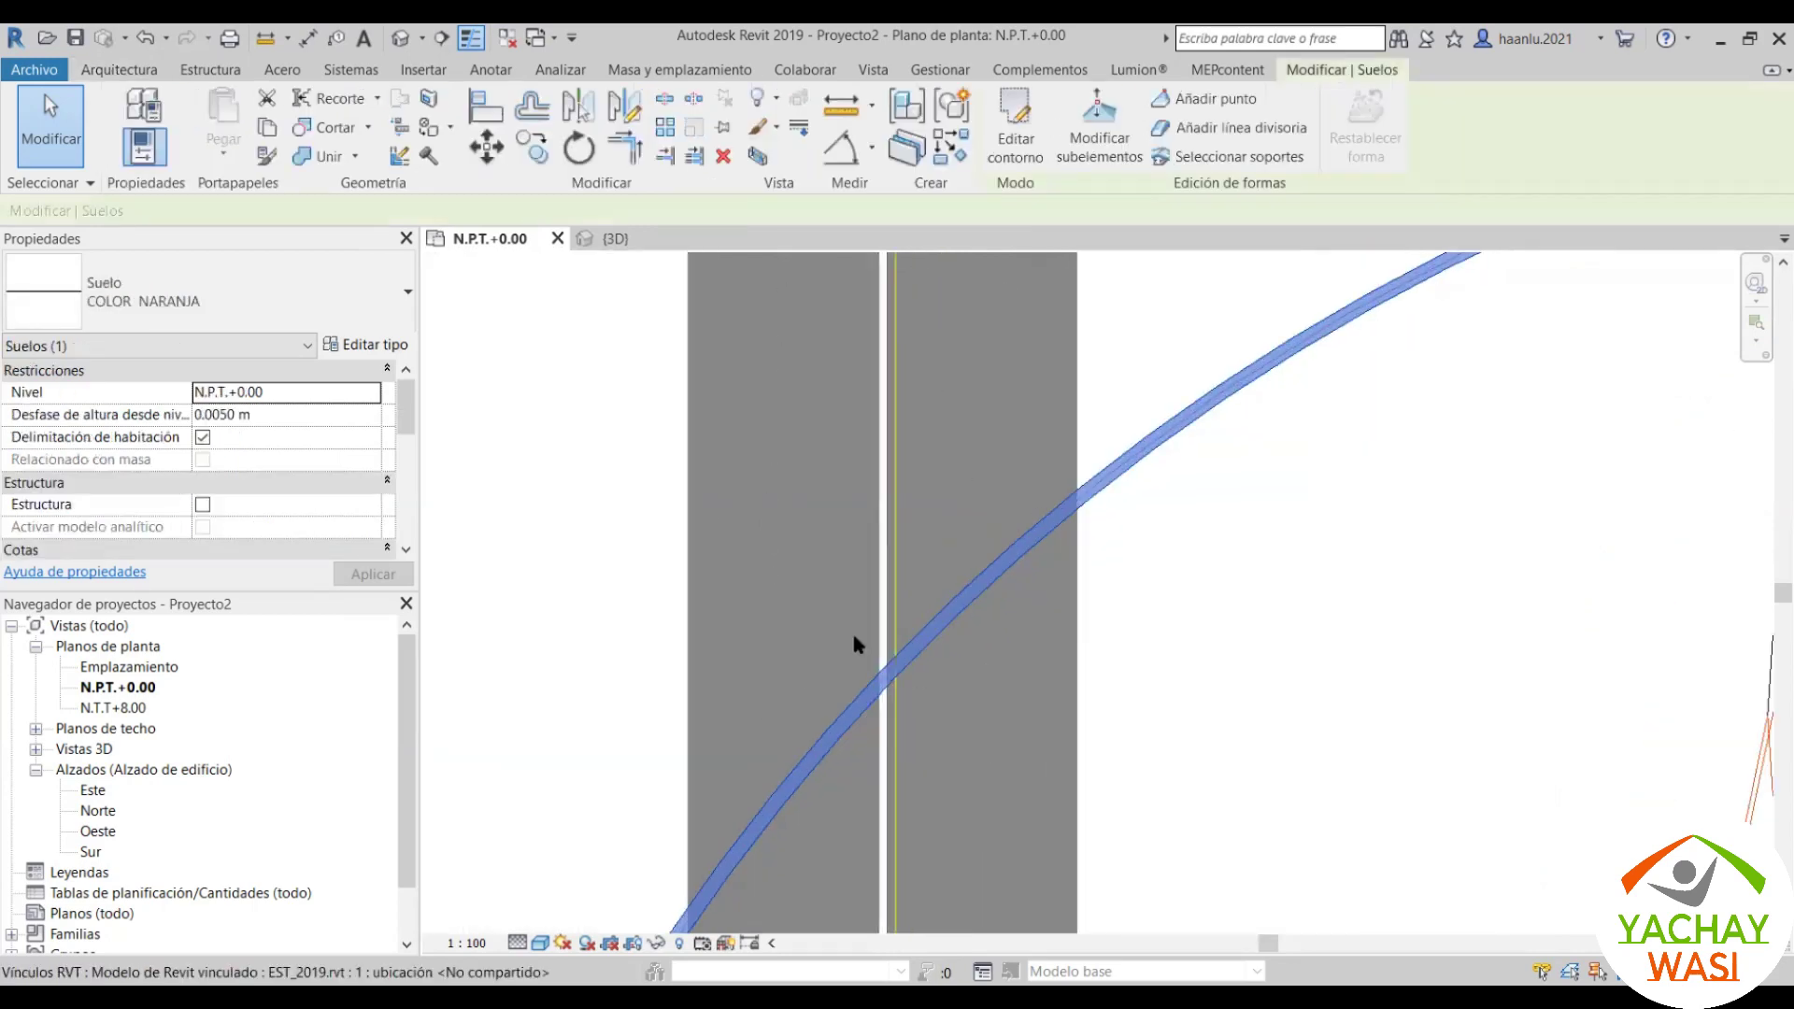
{"action": "scroll", "coordinate": [850, 632], "scroll_direction": "down", "scroll_amount": 3}
{"action": "scroll", "coordinate": [850, 629], "scroll_direction": "up", "scroll_amount": 3}
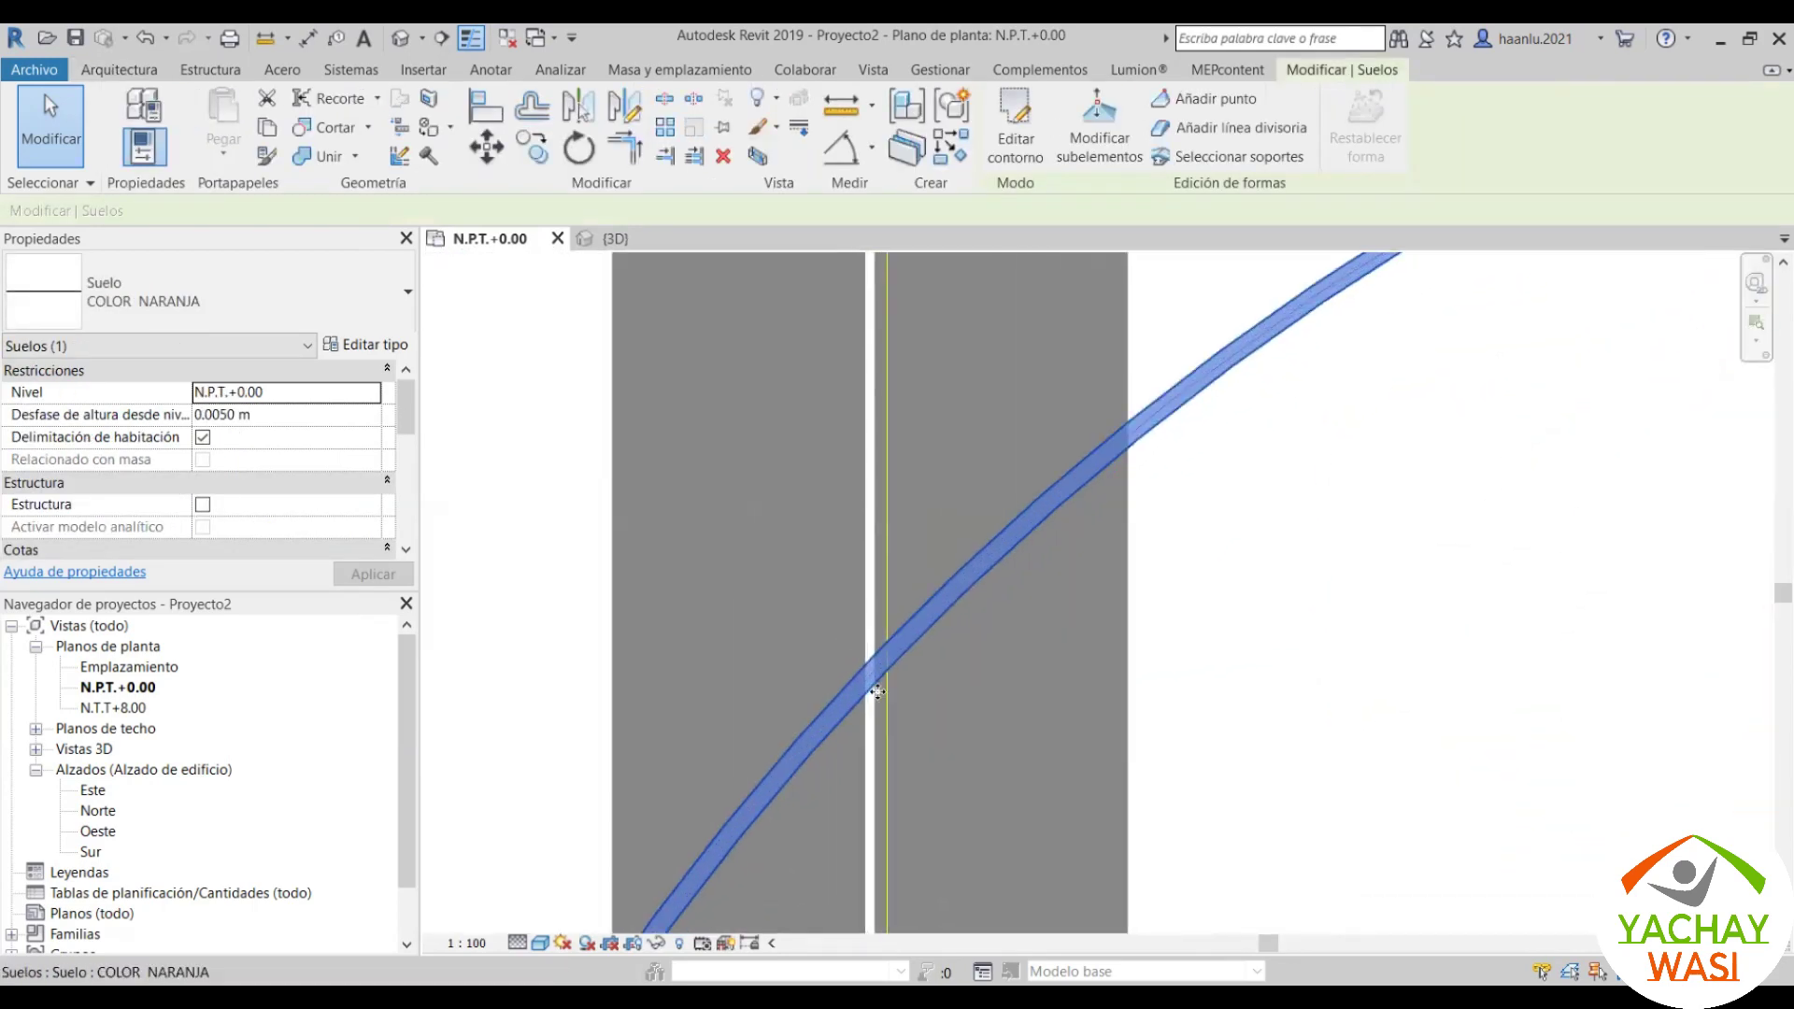
{"action": "scroll", "coordinate": [850, 630], "scroll_direction": "up", "scroll_amount": 2}
Step: In the COLOR NARANJA floor's outline, draw two short boundary lines across the strip at the joint
{"action": "left_click", "coordinate": [1016, 131]}
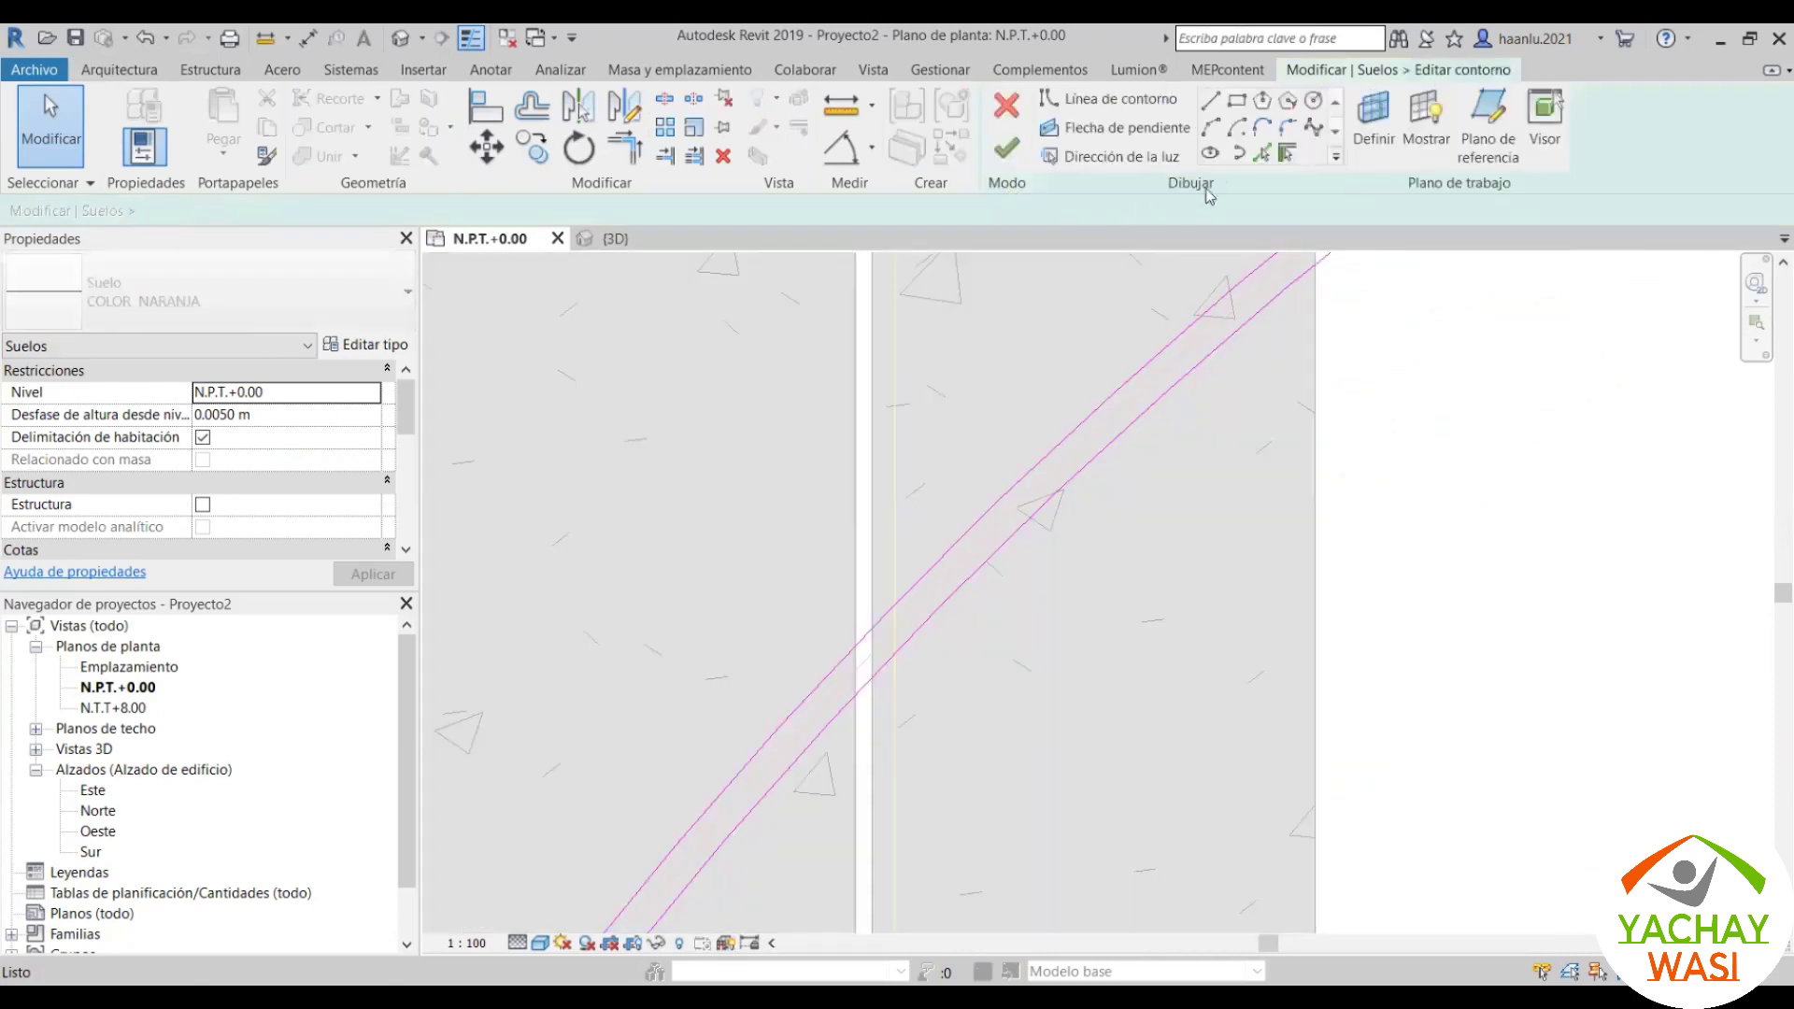
{"action": "scroll", "coordinate": [915, 630], "scroll_direction": "up", "scroll_amount": 2}
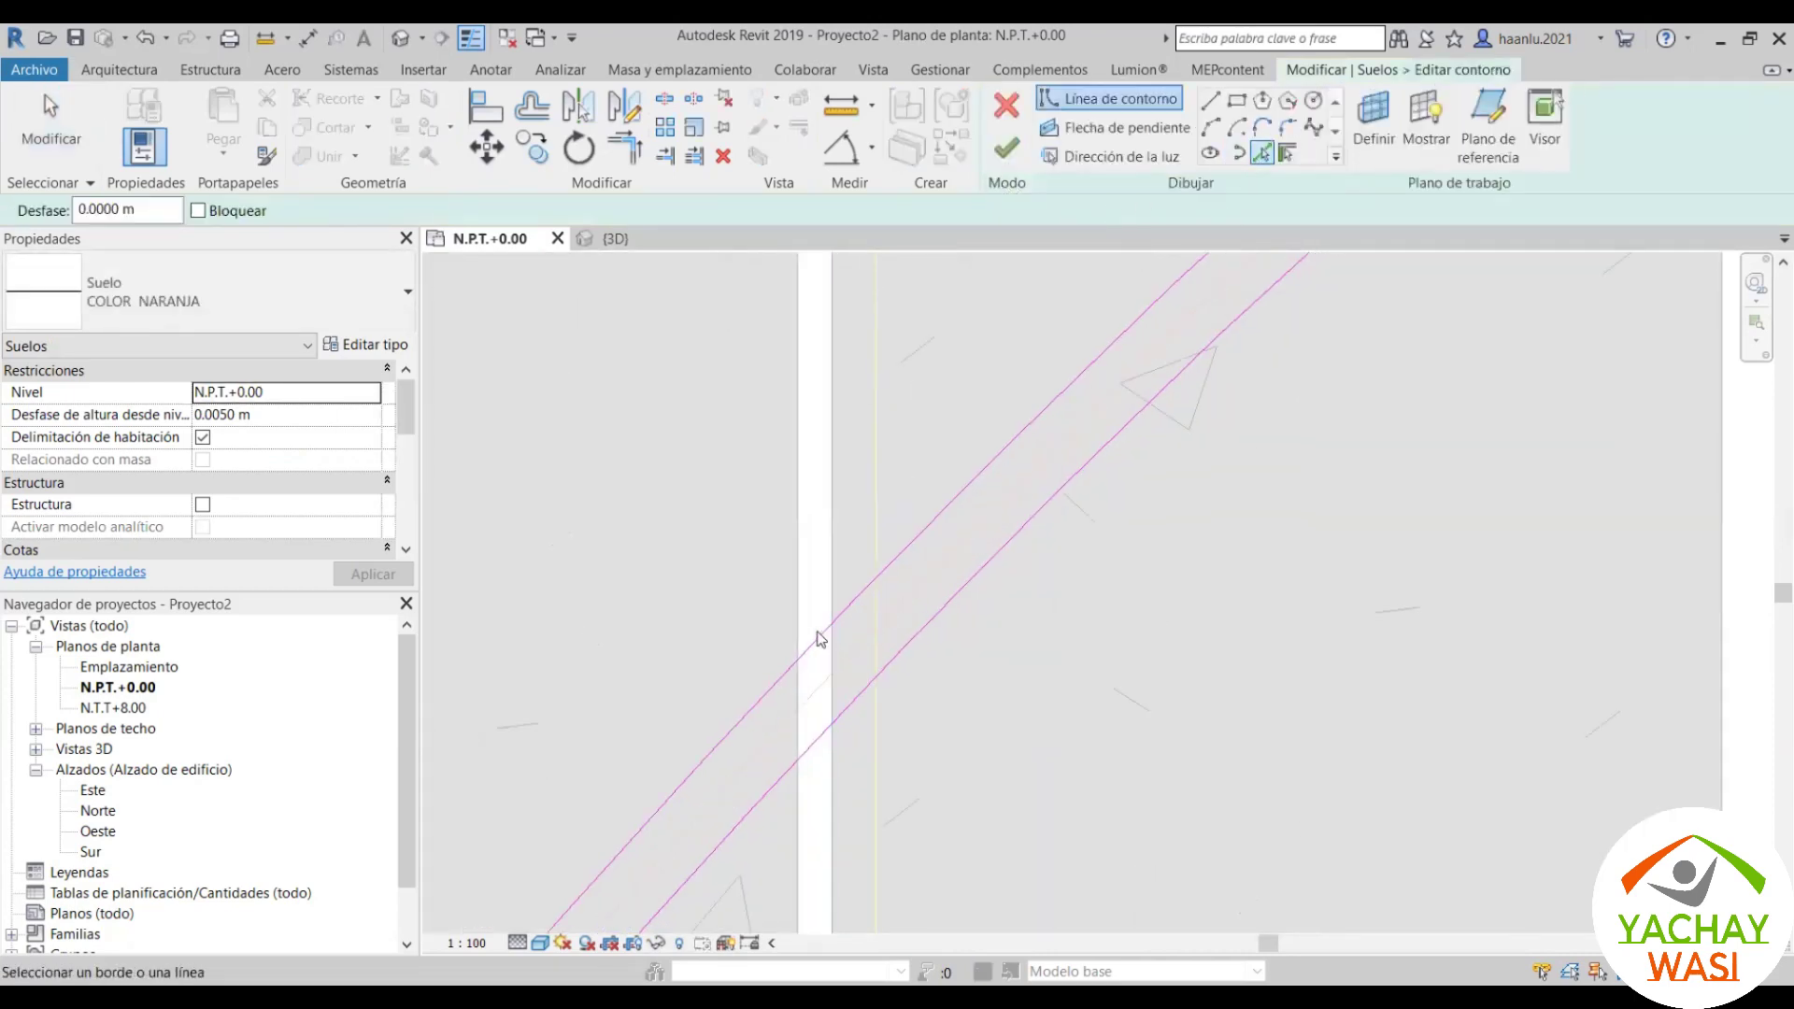
{"action": "left_click", "coordinate": [1210, 100]}
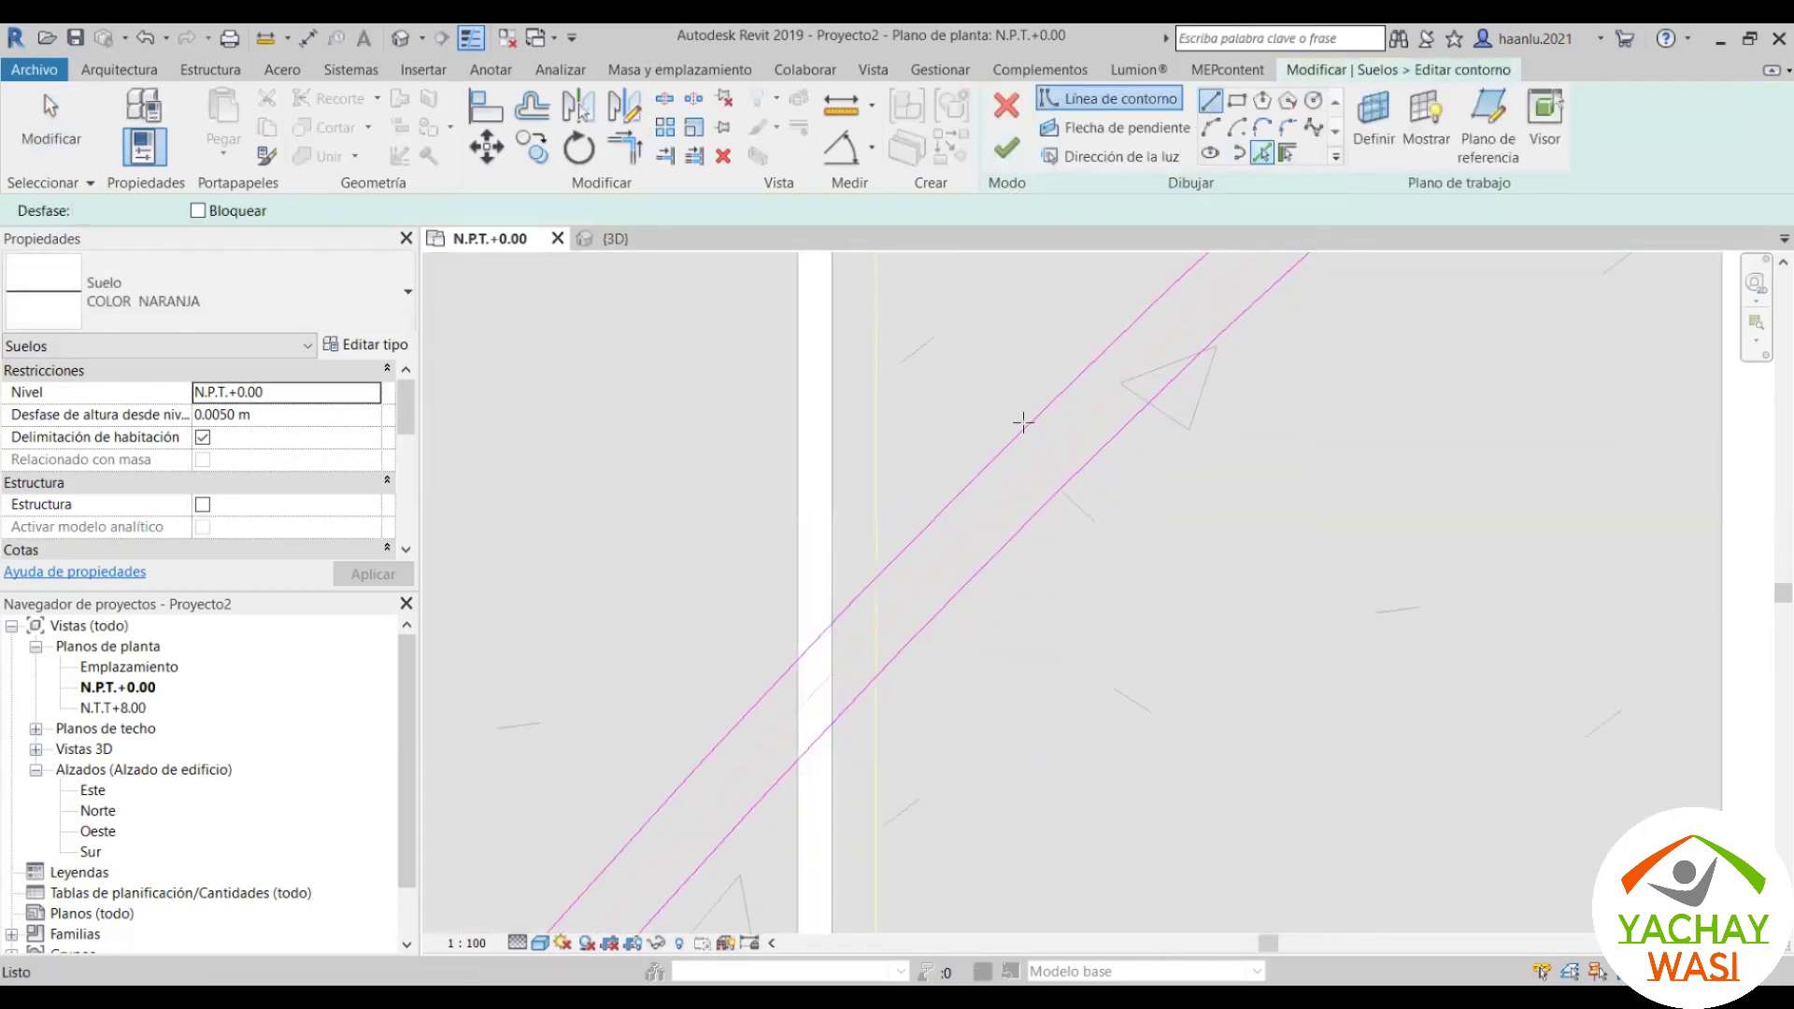
{"action": "left_click", "coordinate": [875, 576]}
{"action": "left_click", "coordinate": [875, 669]}
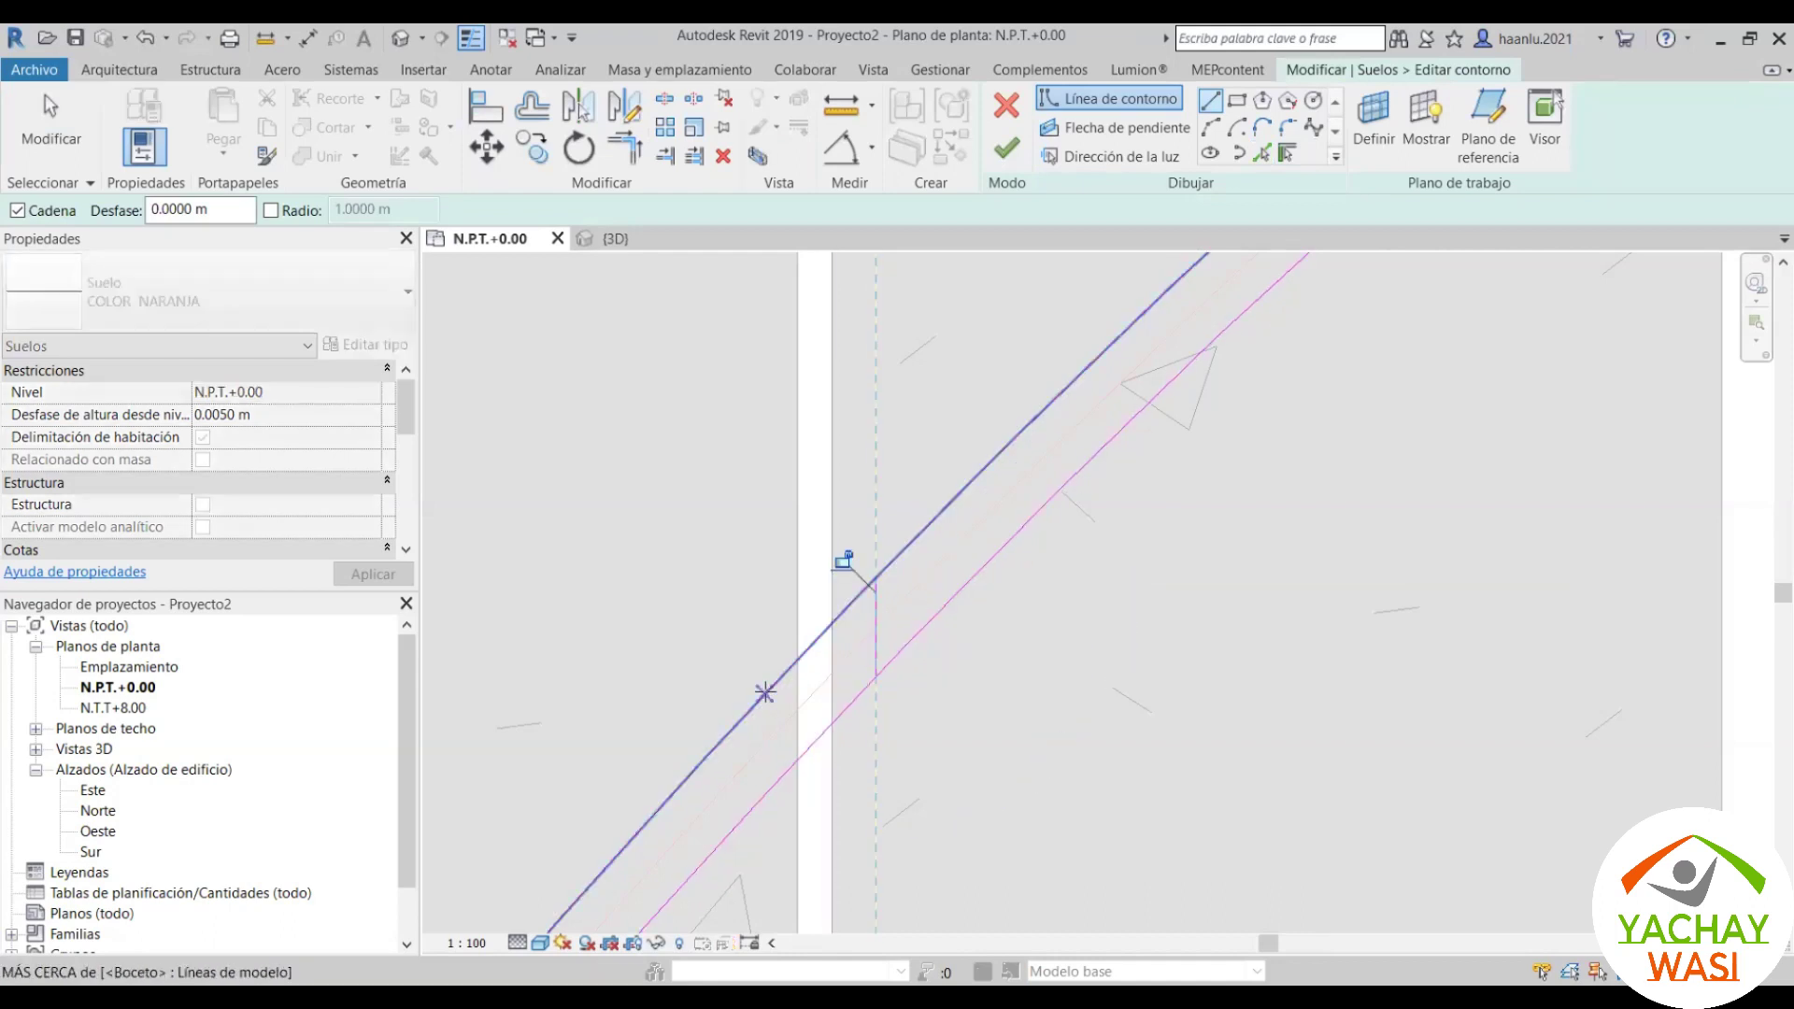
{"action": "left_click", "coordinate": [765, 792]}
{"action": "key", "text": "Escape"}
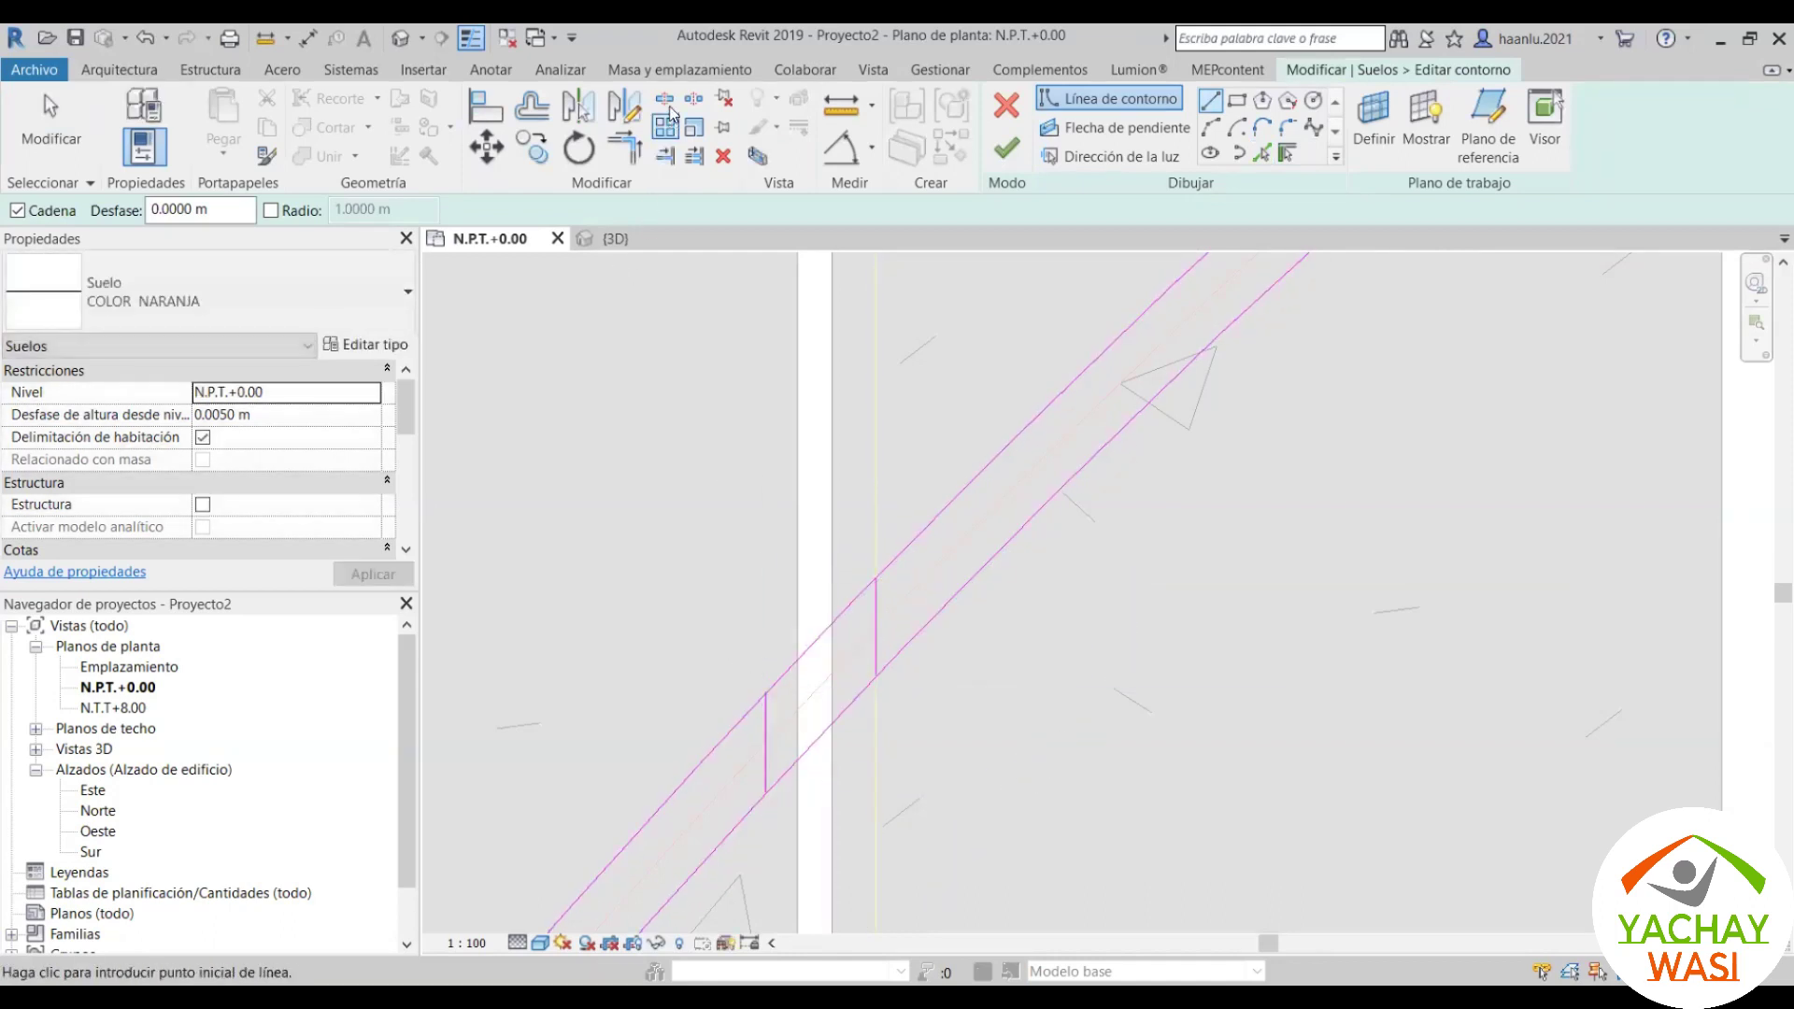
Step: Split both strip edges with Suprimir segmento interno and finish the sketch
{"action": "left_click", "coordinate": [664, 98]}
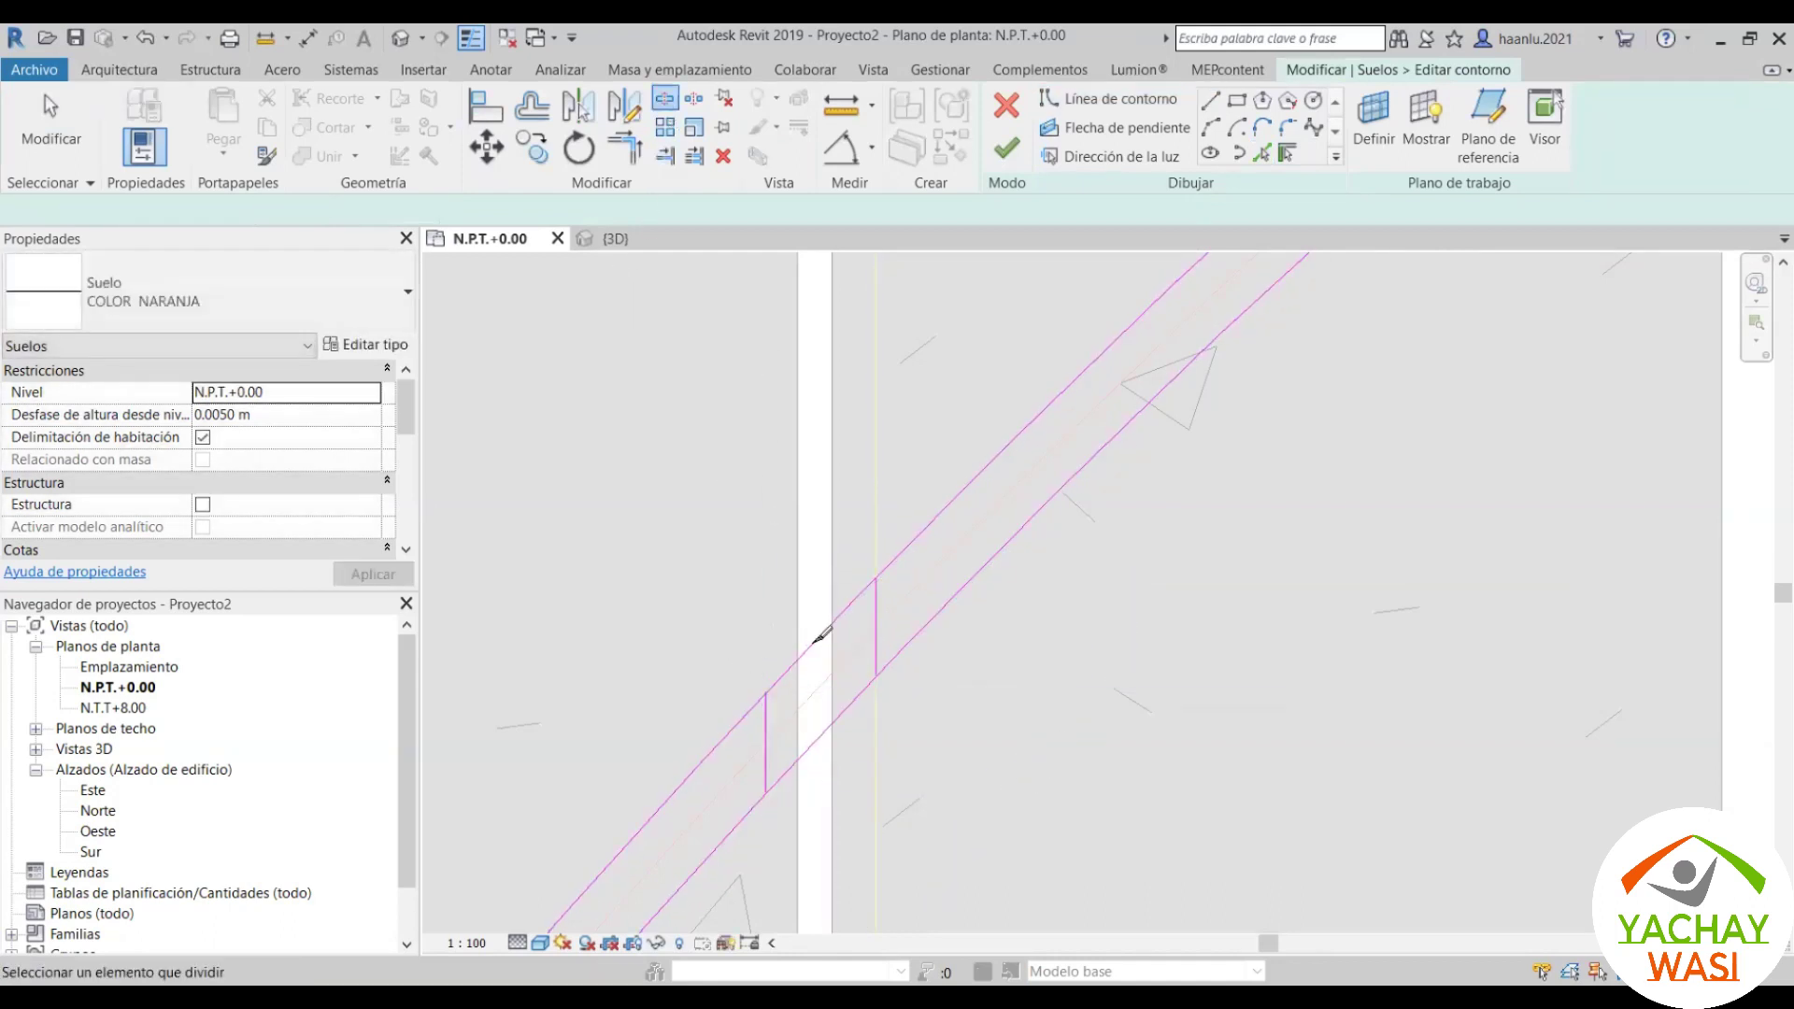
{"action": "left_click", "coordinate": [825, 736]}
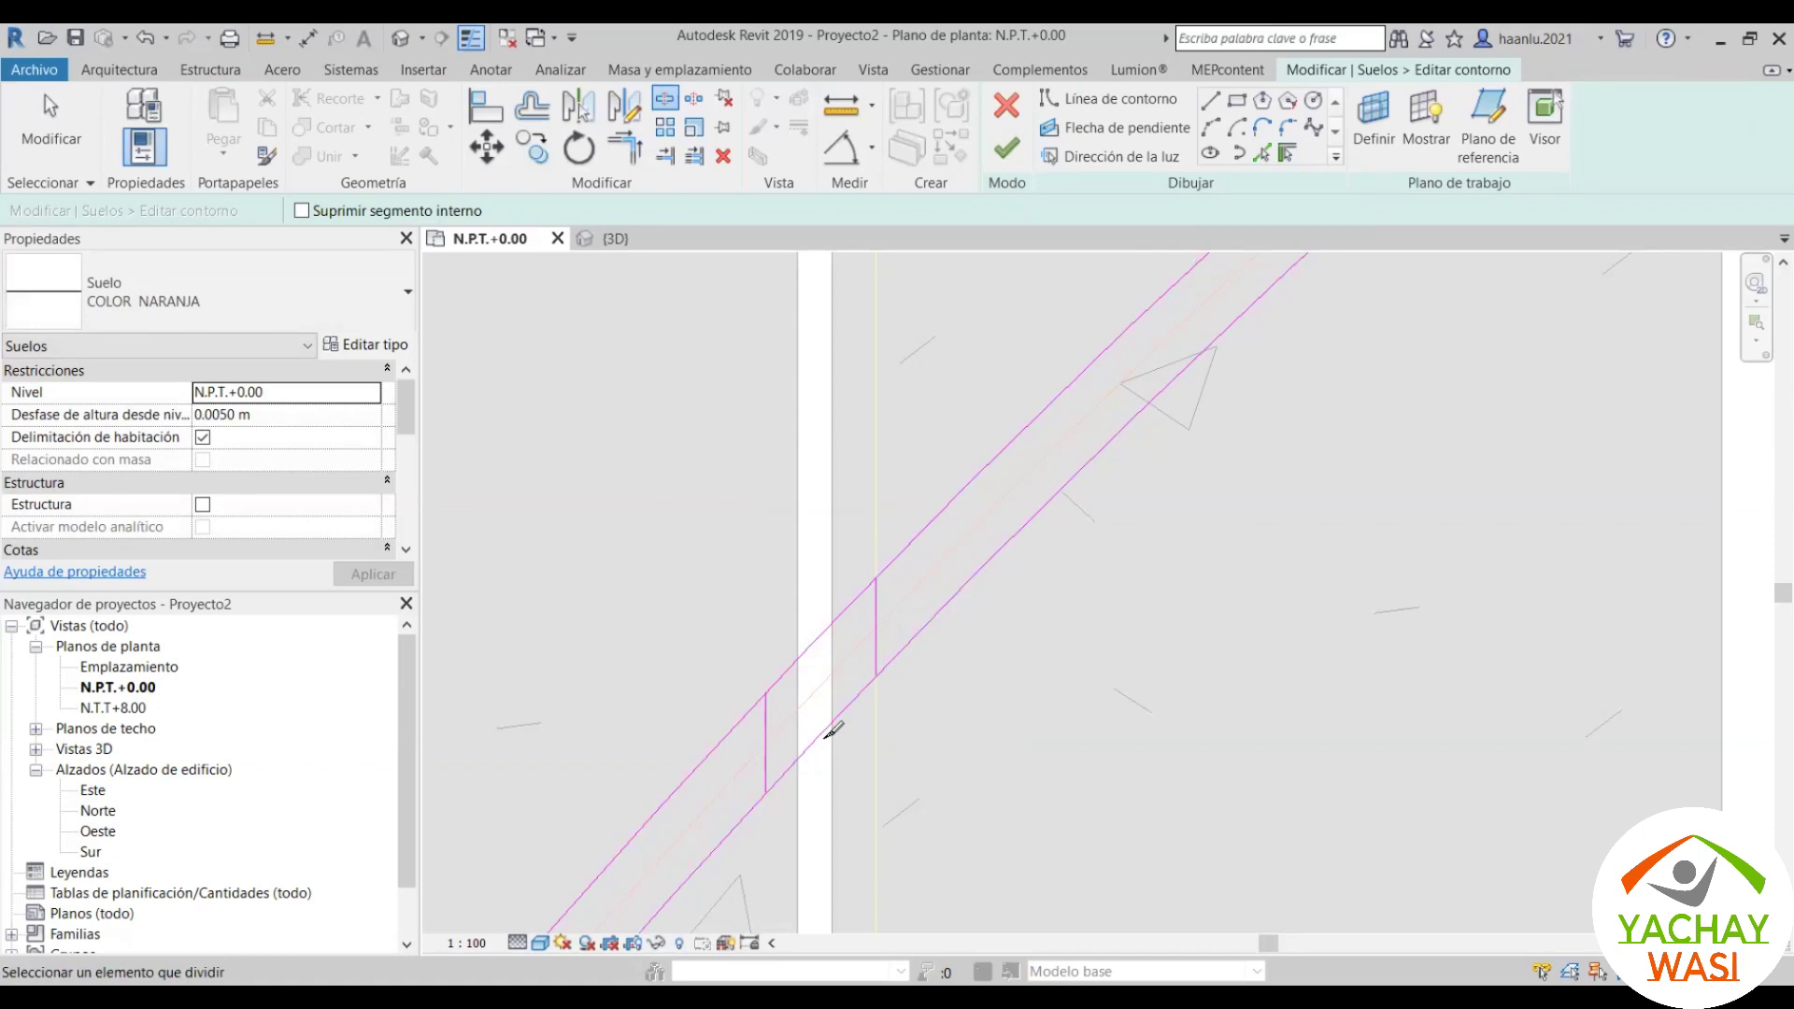
{"action": "left_click", "coordinate": [745, 724]}
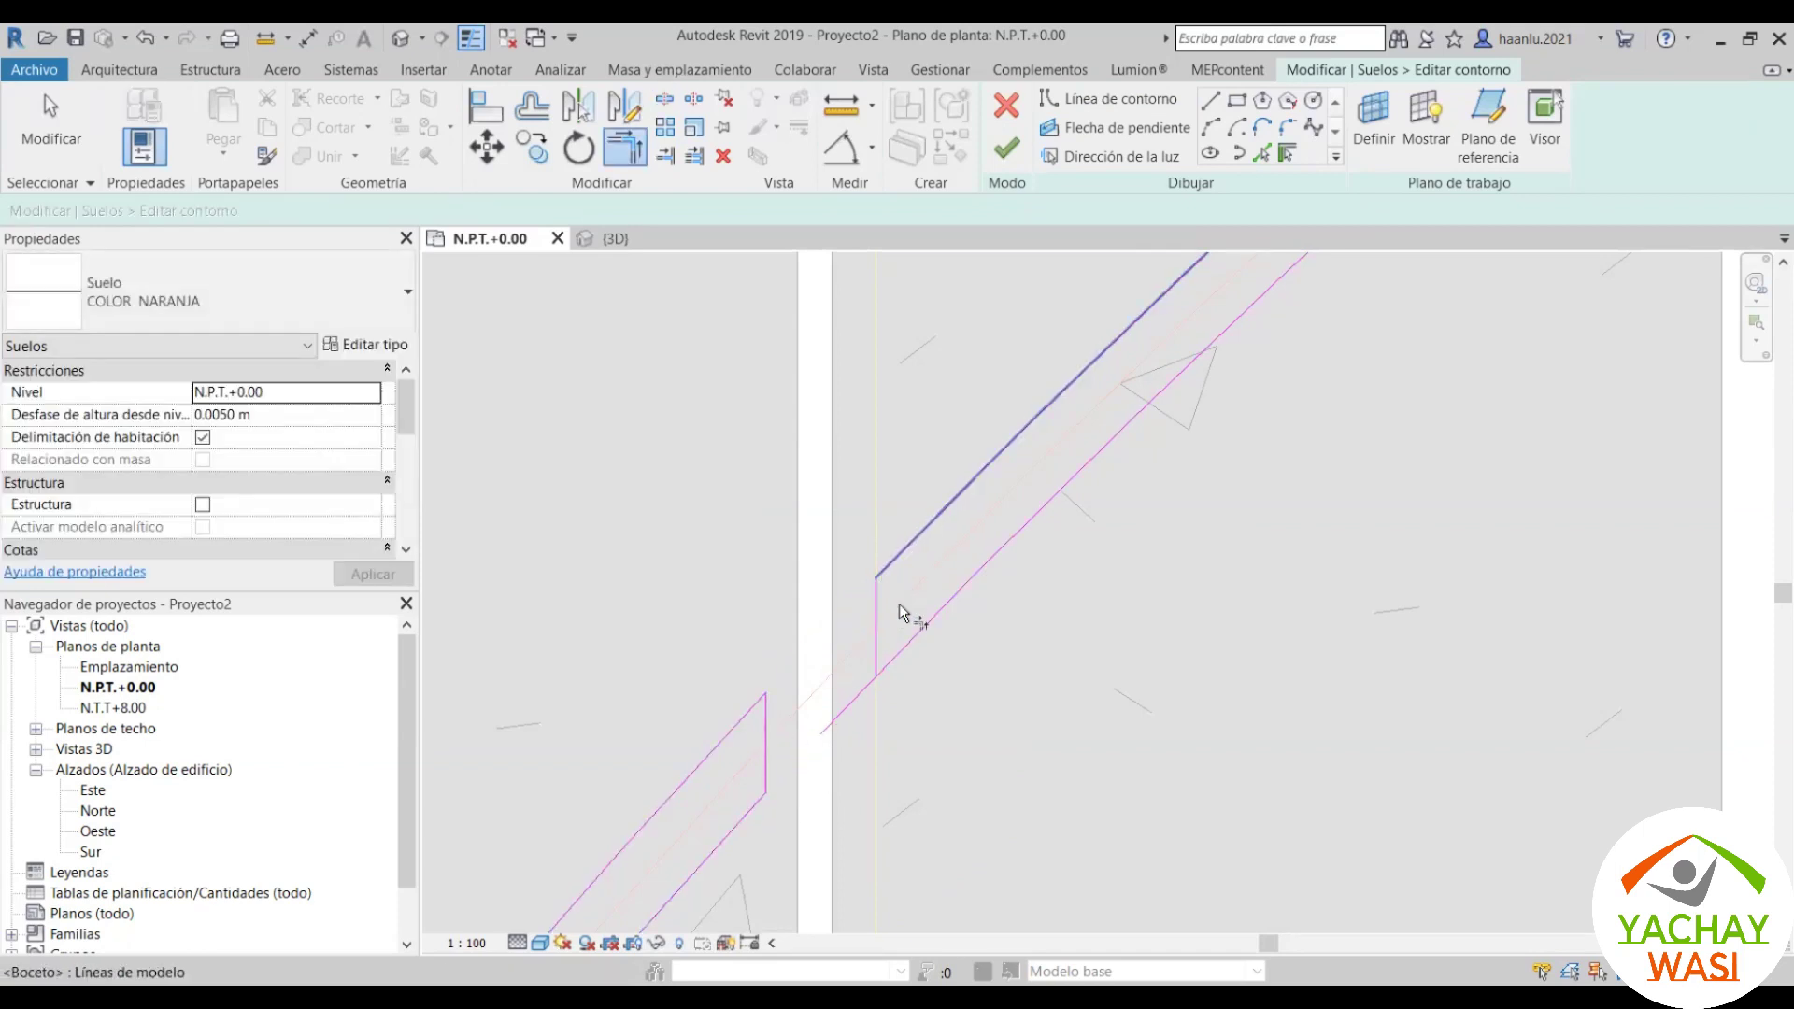
{"action": "left_click", "coordinate": [1007, 150]}
{"action": "scroll", "coordinate": [854, 760], "scroll_direction": "up", "scroll_amount": 5}
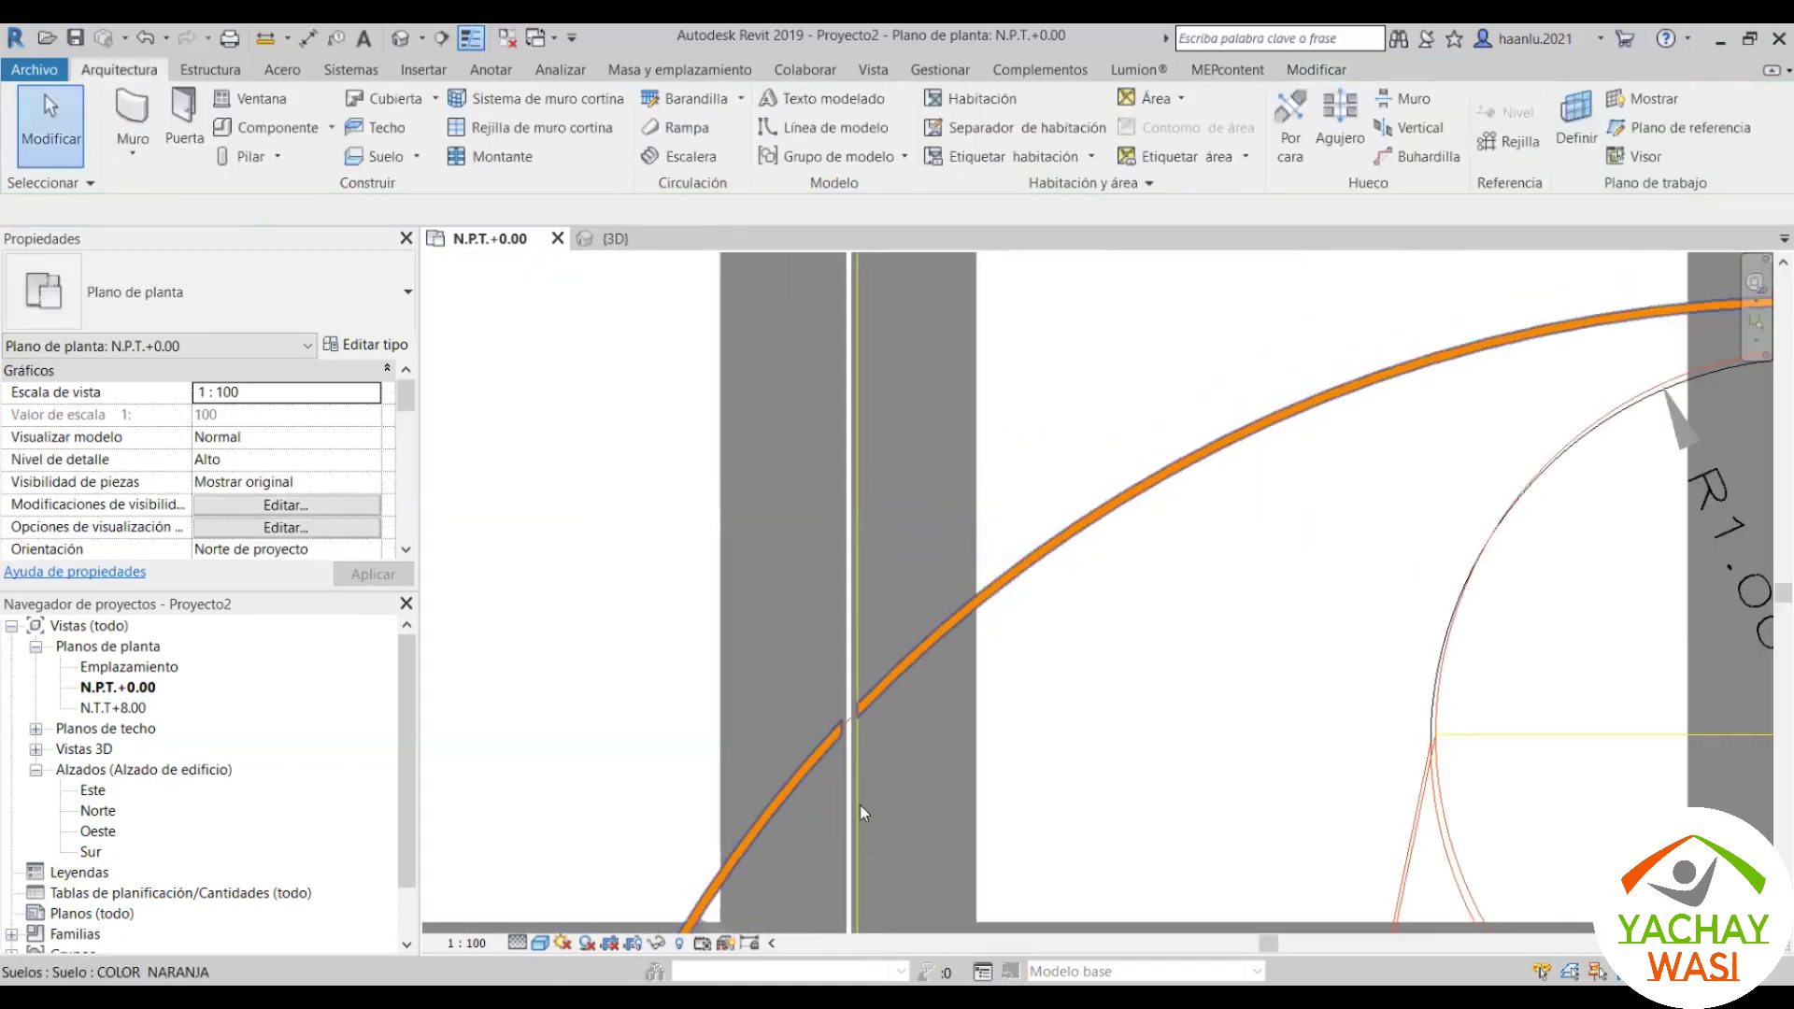
Step: Switch to the {3D} view and zoom in to check the split orange court line
{"action": "scroll", "coordinate": [859, 805], "scroll_direction": "down", "scroll_amount": 2}
{"action": "scroll", "coordinate": [822, 294], "scroll_direction": "down", "scroll_amount": 2}
{"action": "scroll", "coordinate": [747, 266], "scroll_direction": "down", "scroll_amount": 2}
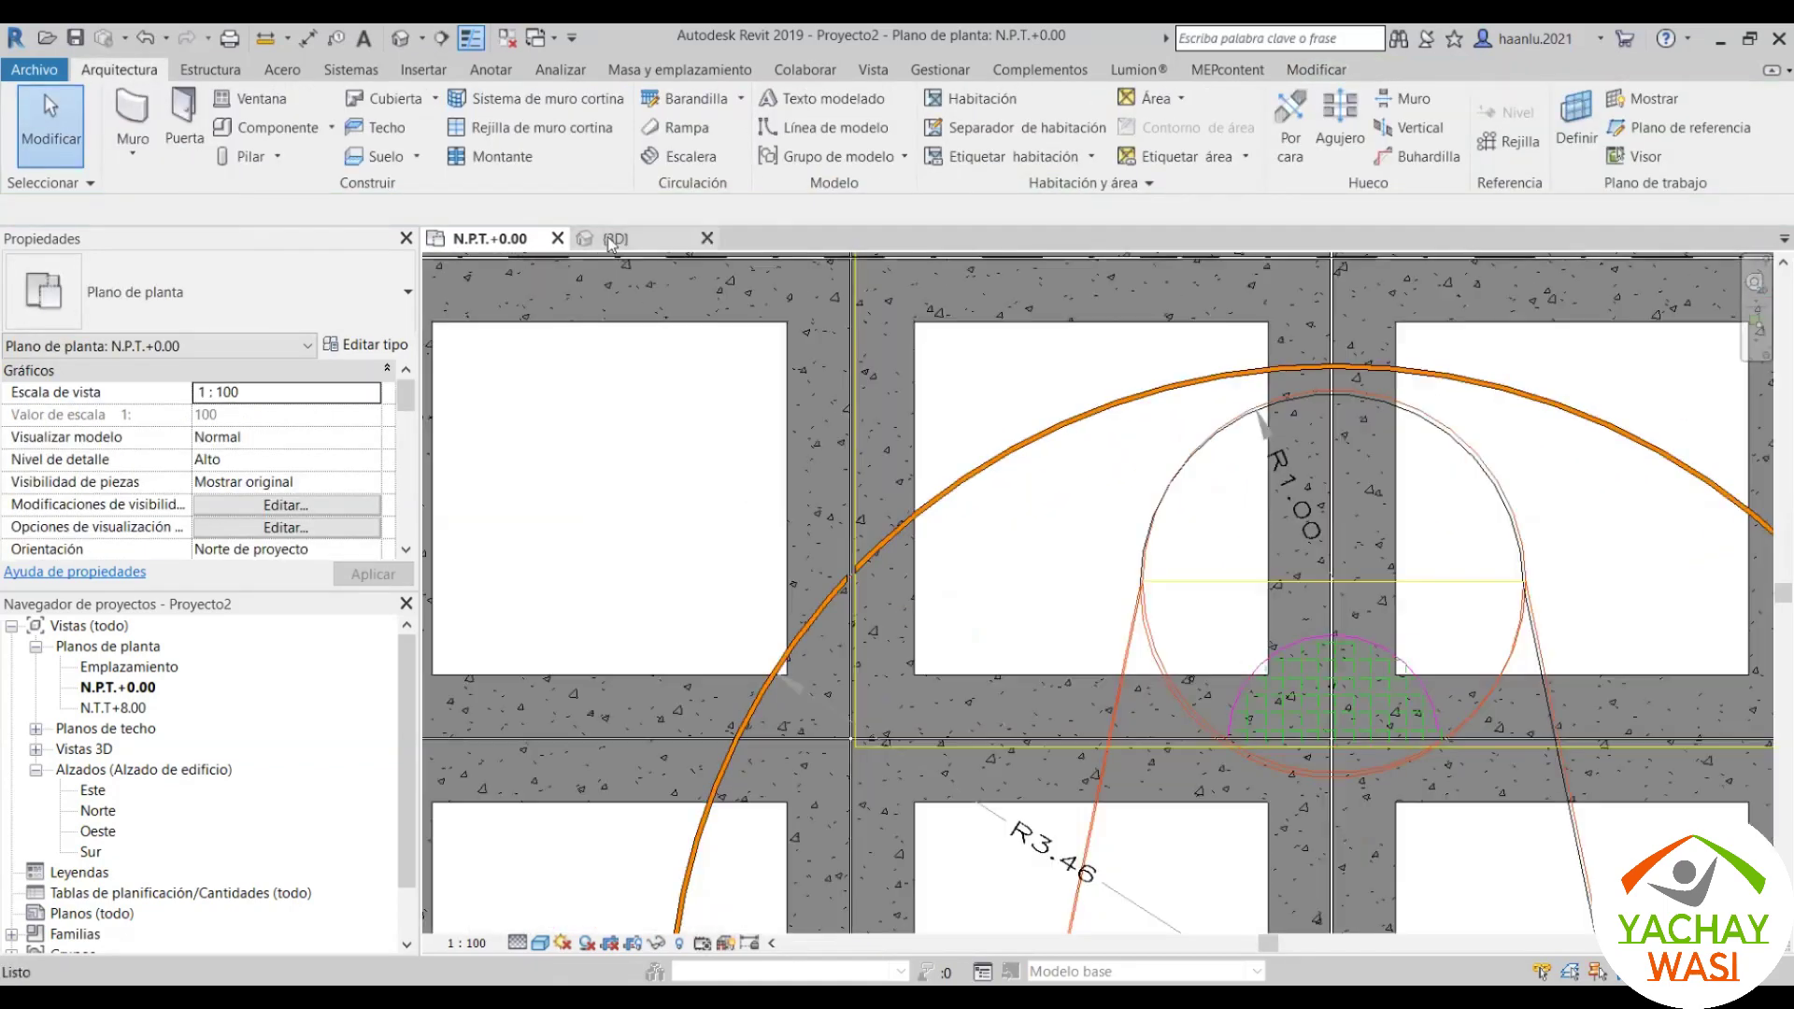
{"action": "left_click", "coordinate": [609, 238]}
{"action": "scroll", "coordinate": [981, 490], "scroll_direction": "up", "scroll_amount": 3}
{"action": "scroll", "coordinate": [1002, 497], "scroll_direction": "up", "scroll_amount": 3}
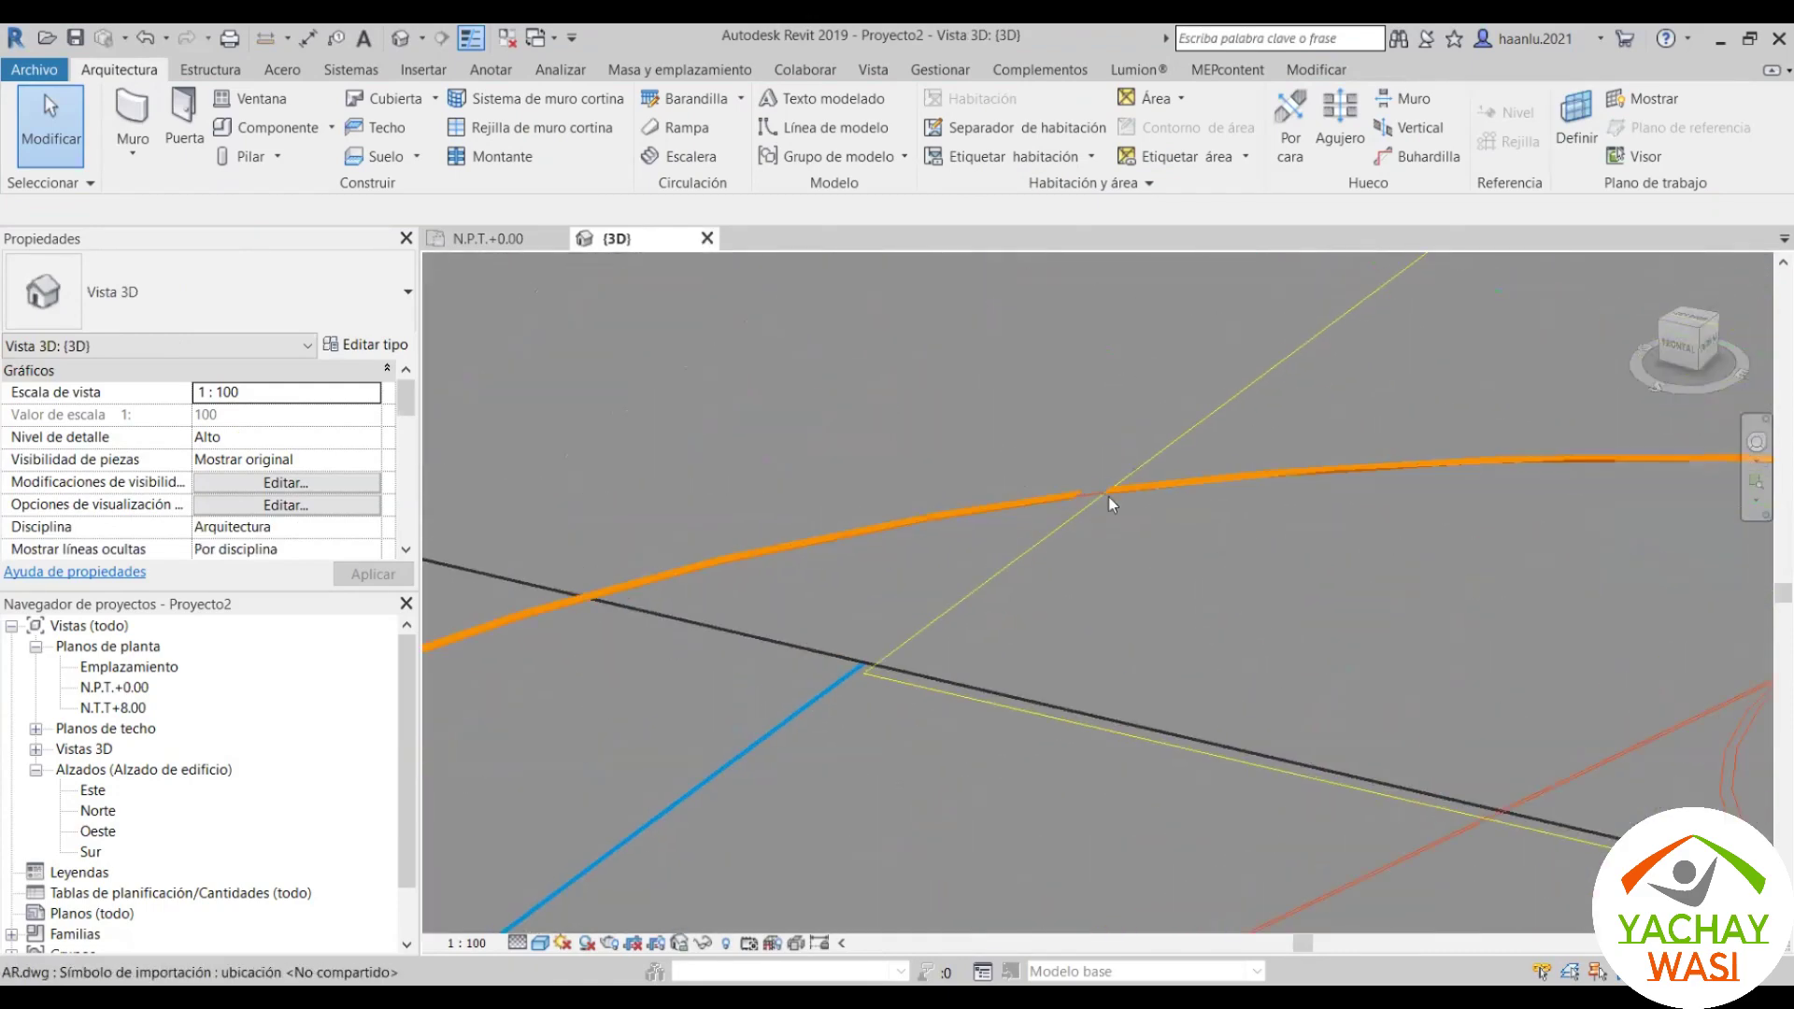
{"action": "scroll", "coordinate": [835, 497], "scroll_direction": "down", "scroll_amount": 5}
{"action": "scroll", "coordinate": [1037, 356], "scroll_direction": "up", "scroll_amount": 2}
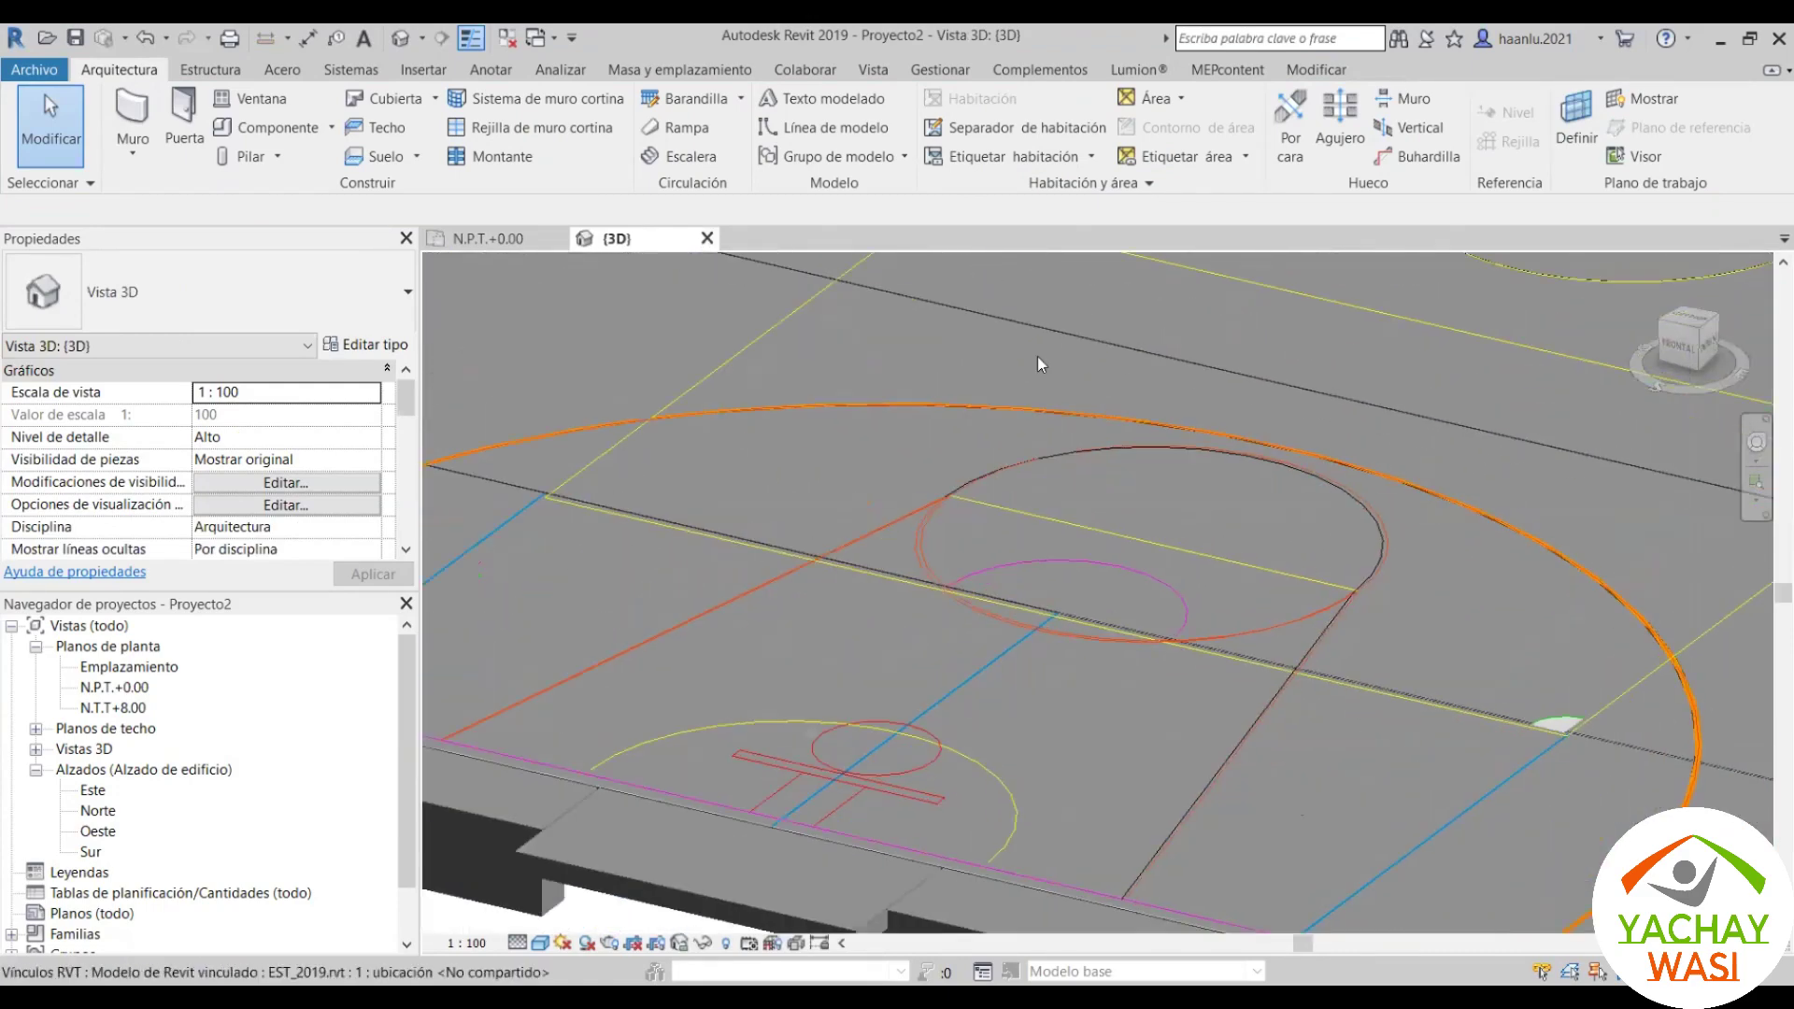
{"action": "scroll", "coordinate": [1215, 467], "scroll_direction": "up", "scroll_amount": 1}
{"action": "scroll", "coordinate": [1426, 584], "scroll_direction": "up", "scroll_amount": 3}
{"action": "scroll", "coordinate": [1426, 583], "scroll_direction": "down", "scroll_amount": 1}
{"action": "scroll", "coordinate": [1476, 541], "scroll_direction": "down", "scroll_amount": 1}
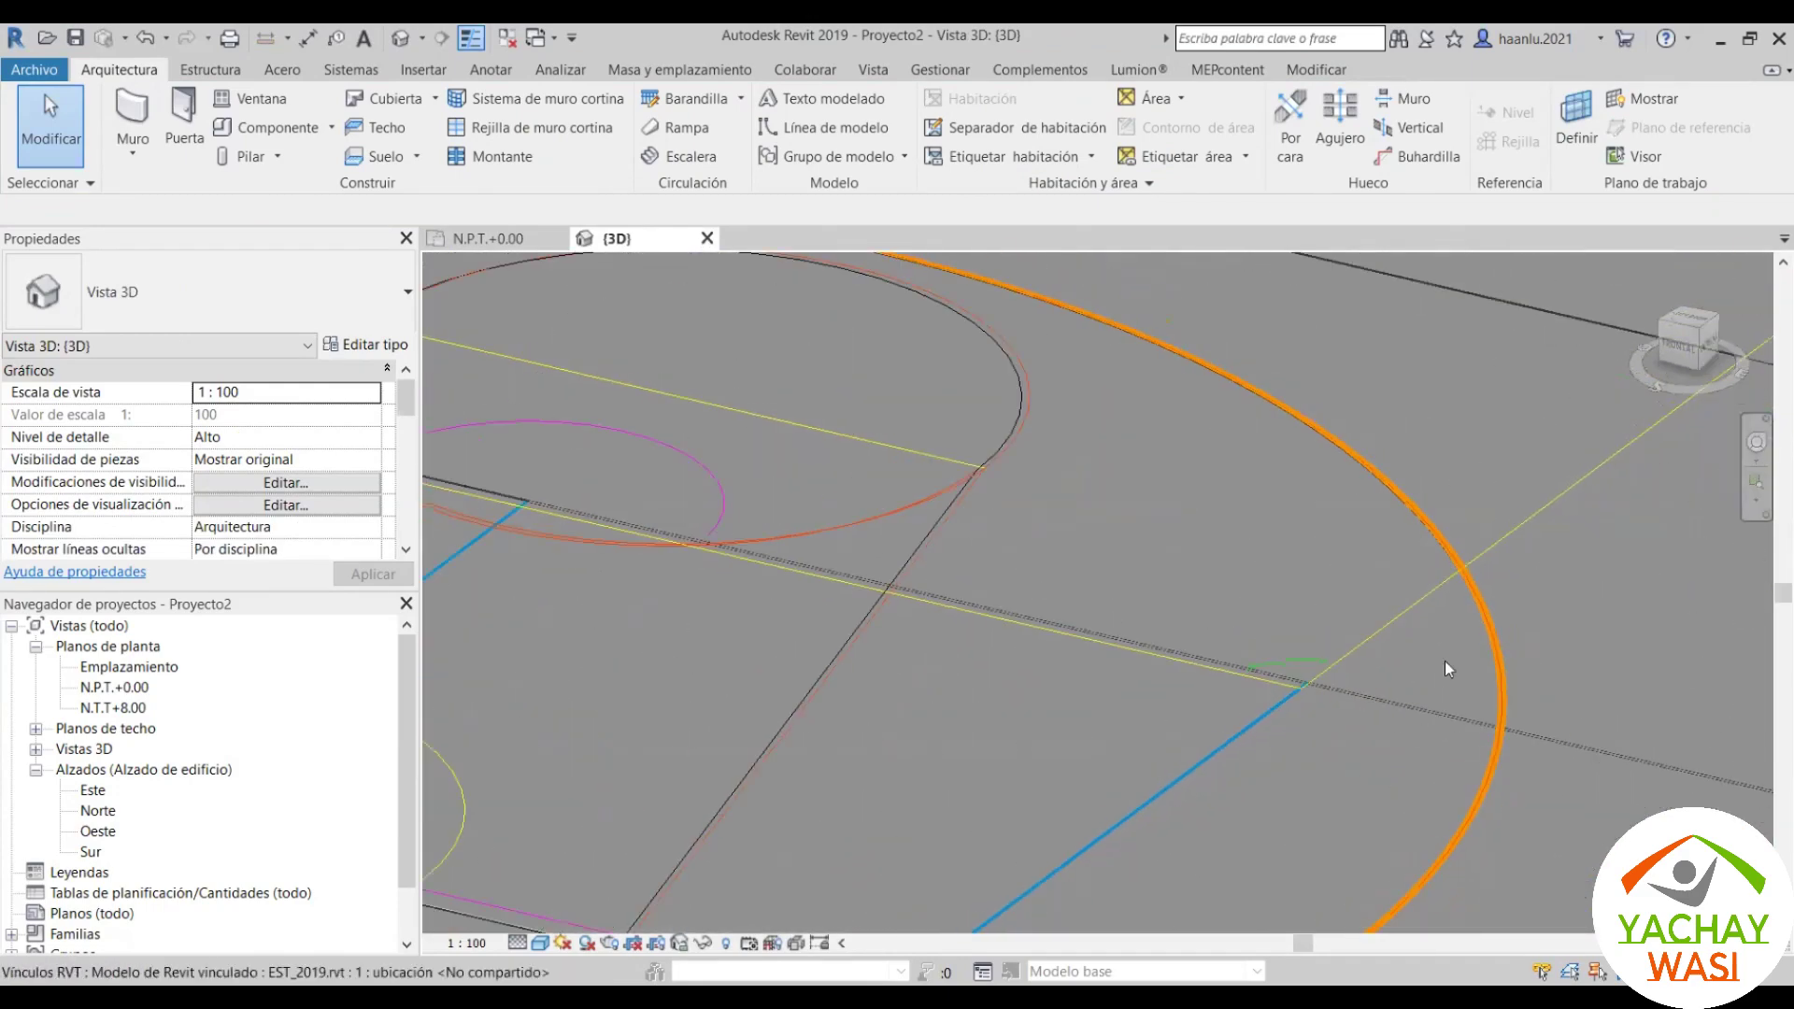
{"action": "scroll", "coordinate": [1444, 660], "scroll_direction": "down", "scroll_amount": 1}
{"action": "scroll", "coordinate": [1502, 630], "scroll_direction": "up", "scroll_amount": 2}
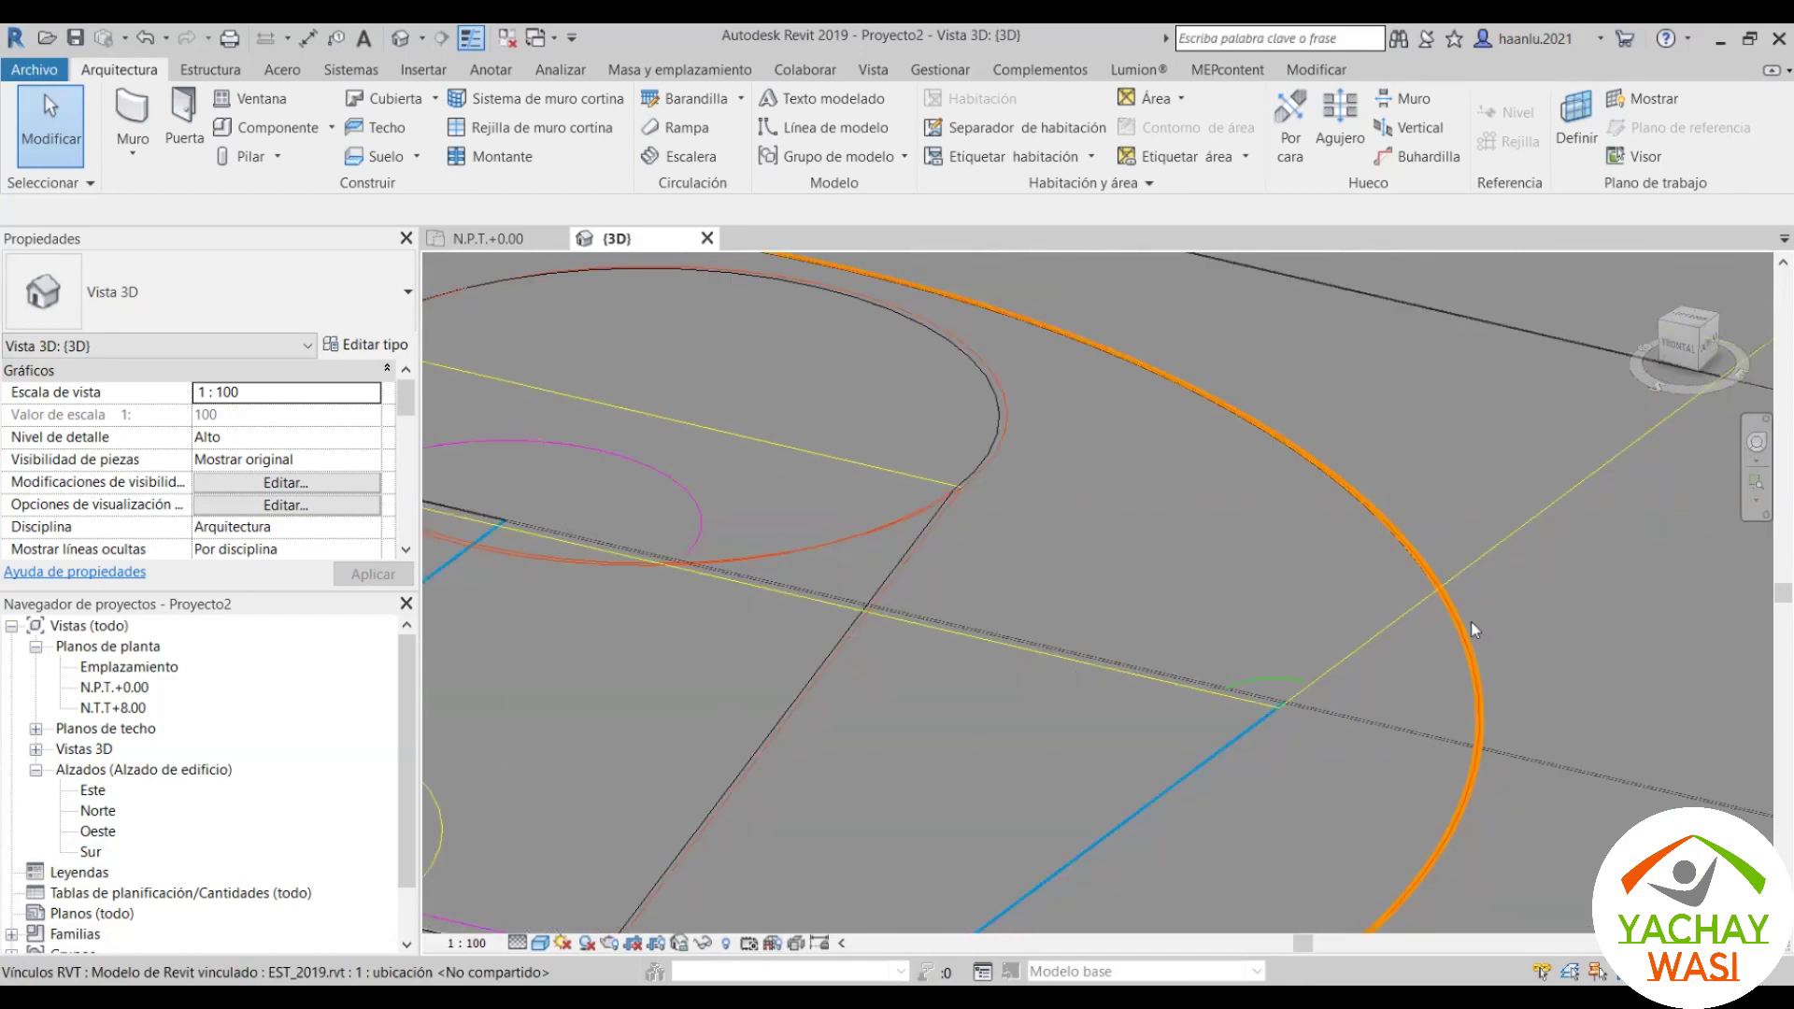
{"action": "scroll", "coordinate": [1470, 620], "scroll_direction": "down", "scroll_amount": 2}
{"action": "scroll", "coordinate": [1276, 452], "scroll_direction": "up", "scroll_amount": 2}
{"action": "scroll", "coordinate": [1200, 507], "scroll_direction": "down", "scroll_amount": 2}
{"action": "scroll", "coordinate": [1199, 507], "scroll_direction": "down", "scroll_amount": 3}
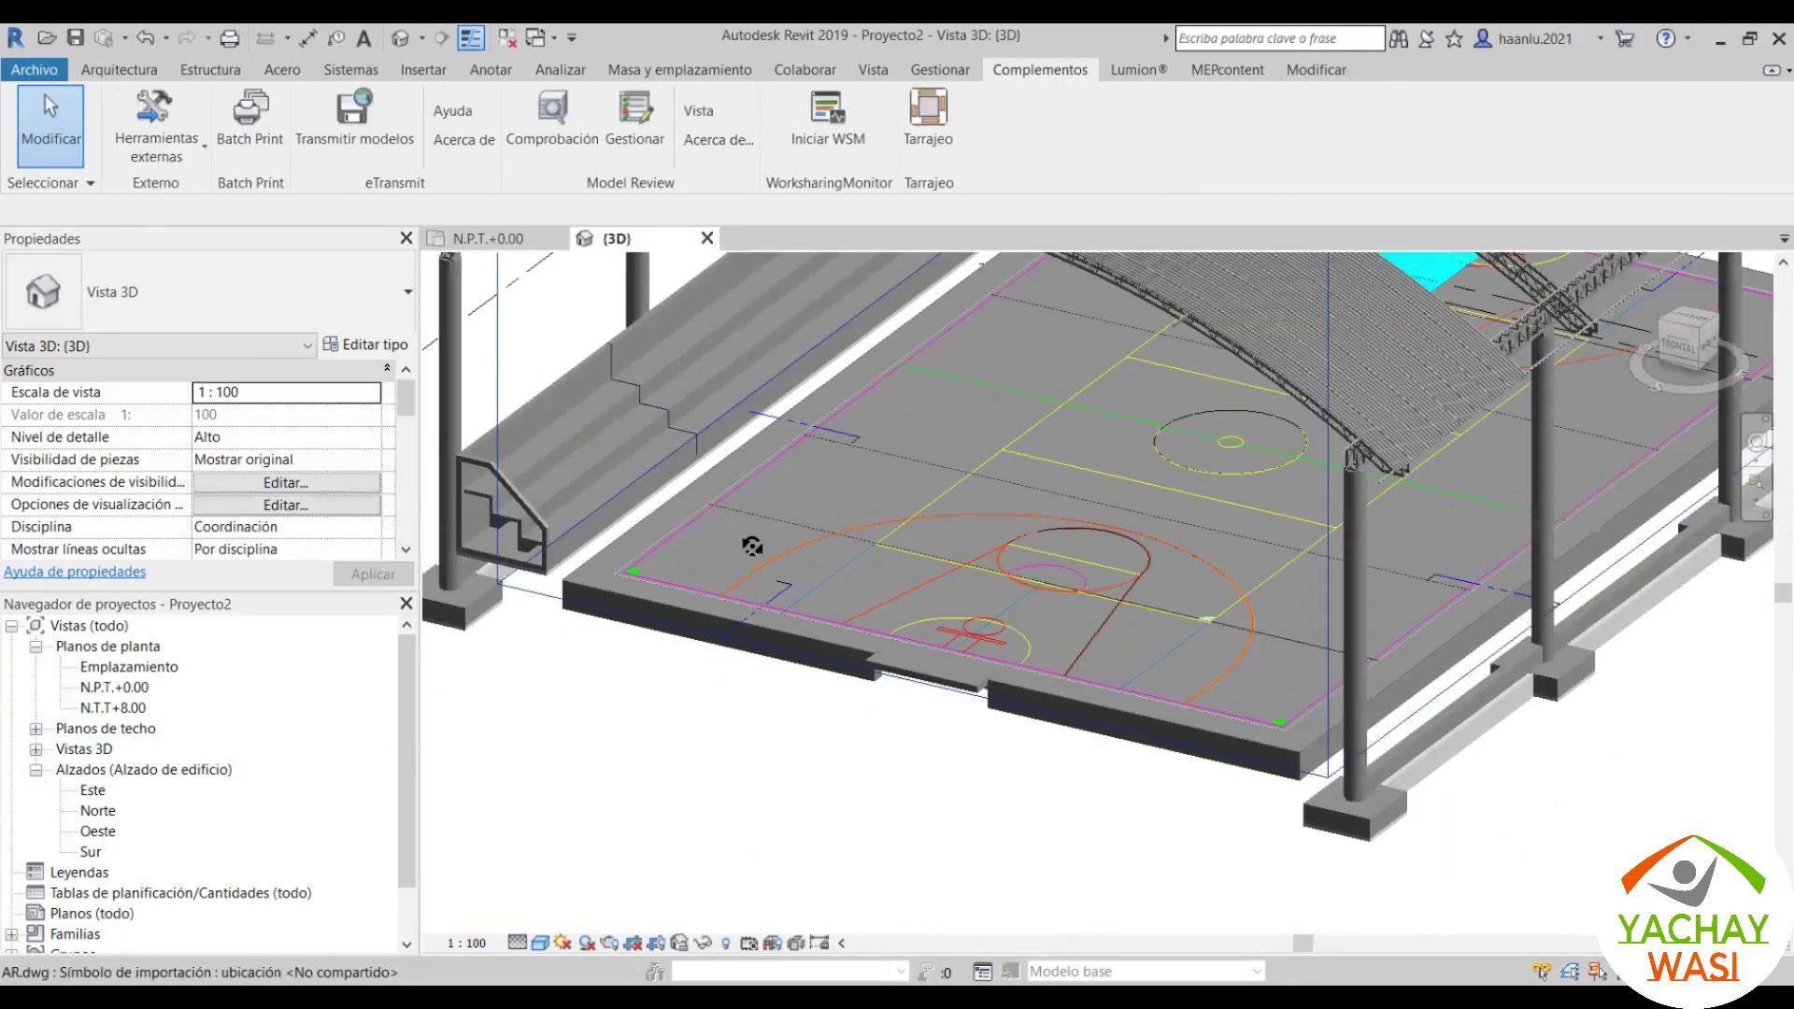
{"action": "scroll", "coordinate": [869, 742], "scroll_direction": "down", "scroll_amount": 2}
{"action": "scroll", "coordinate": [869, 742], "scroll_direction": "up", "scroll_amount": 1}
{"action": "scroll", "coordinate": [830, 745], "scroll_direction": "up", "scroll_amount": 1}
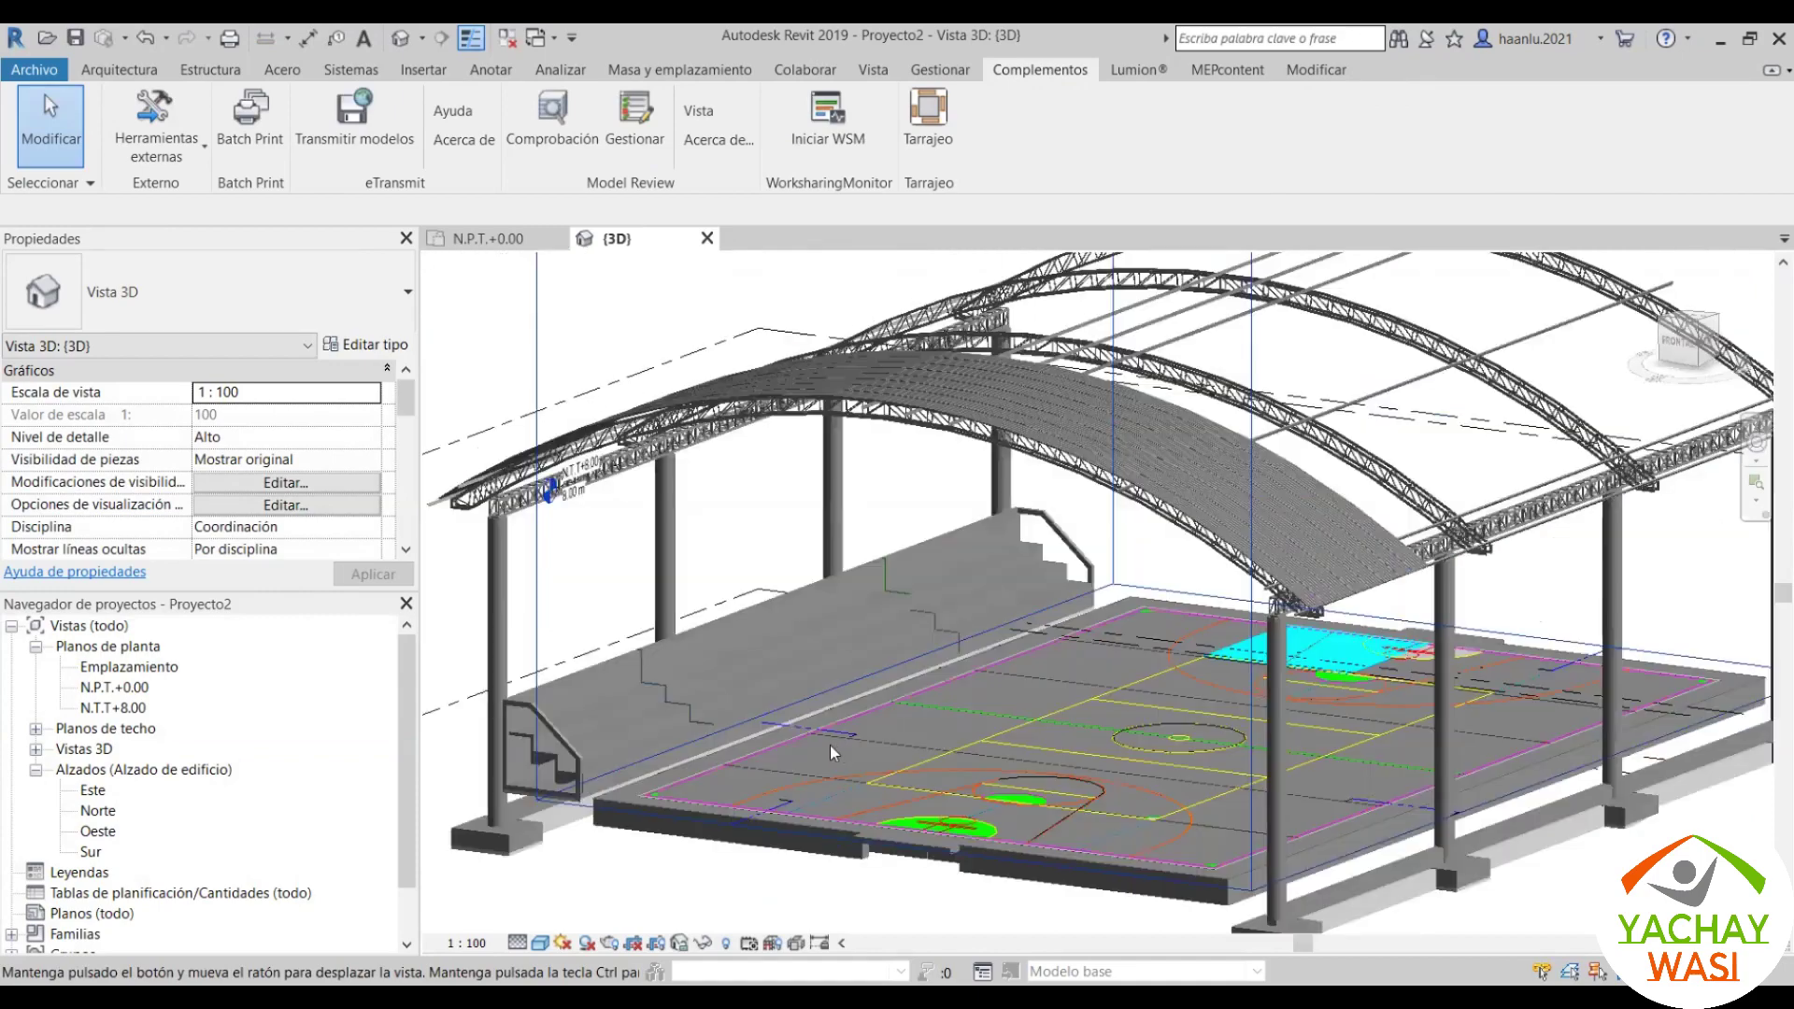
{"action": "scroll", "coordinate": [814, 749], "scroll_direction": "up", "scroll_amount": 1}
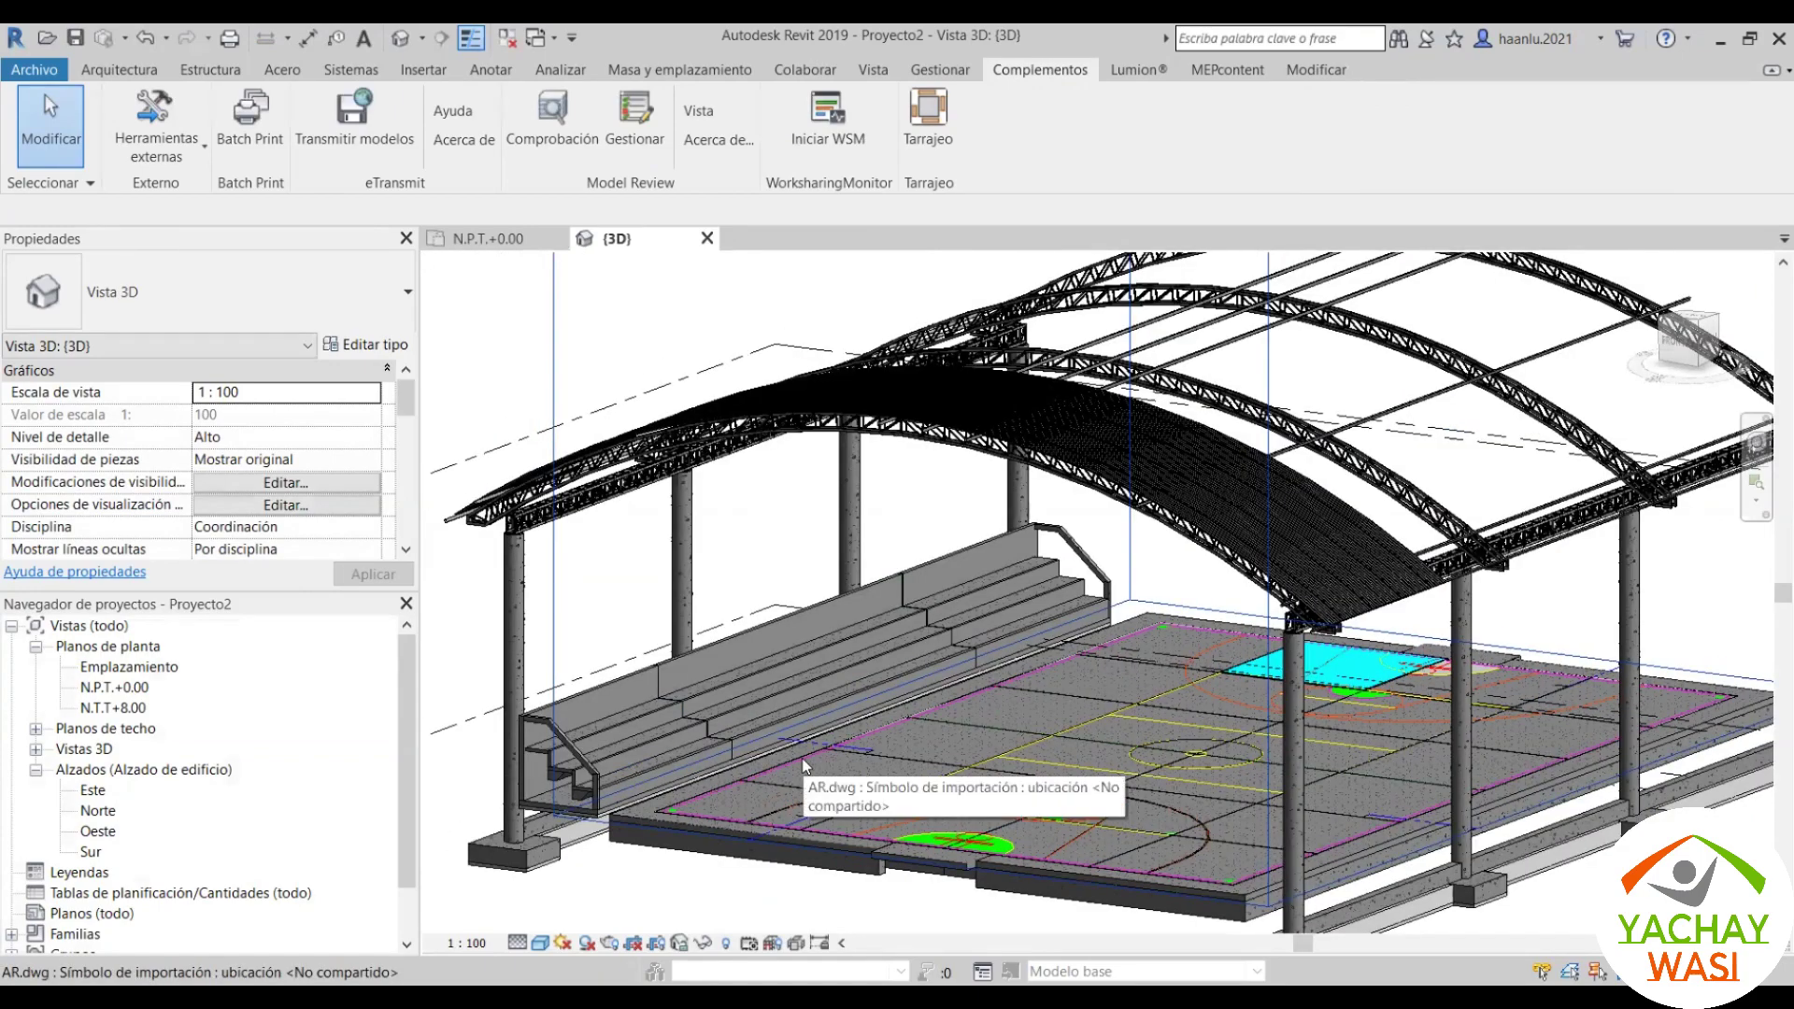
{"action": "scroll", "coordinate": [852, 636], "scroll_direction": "down", "scroll_amount": 3}
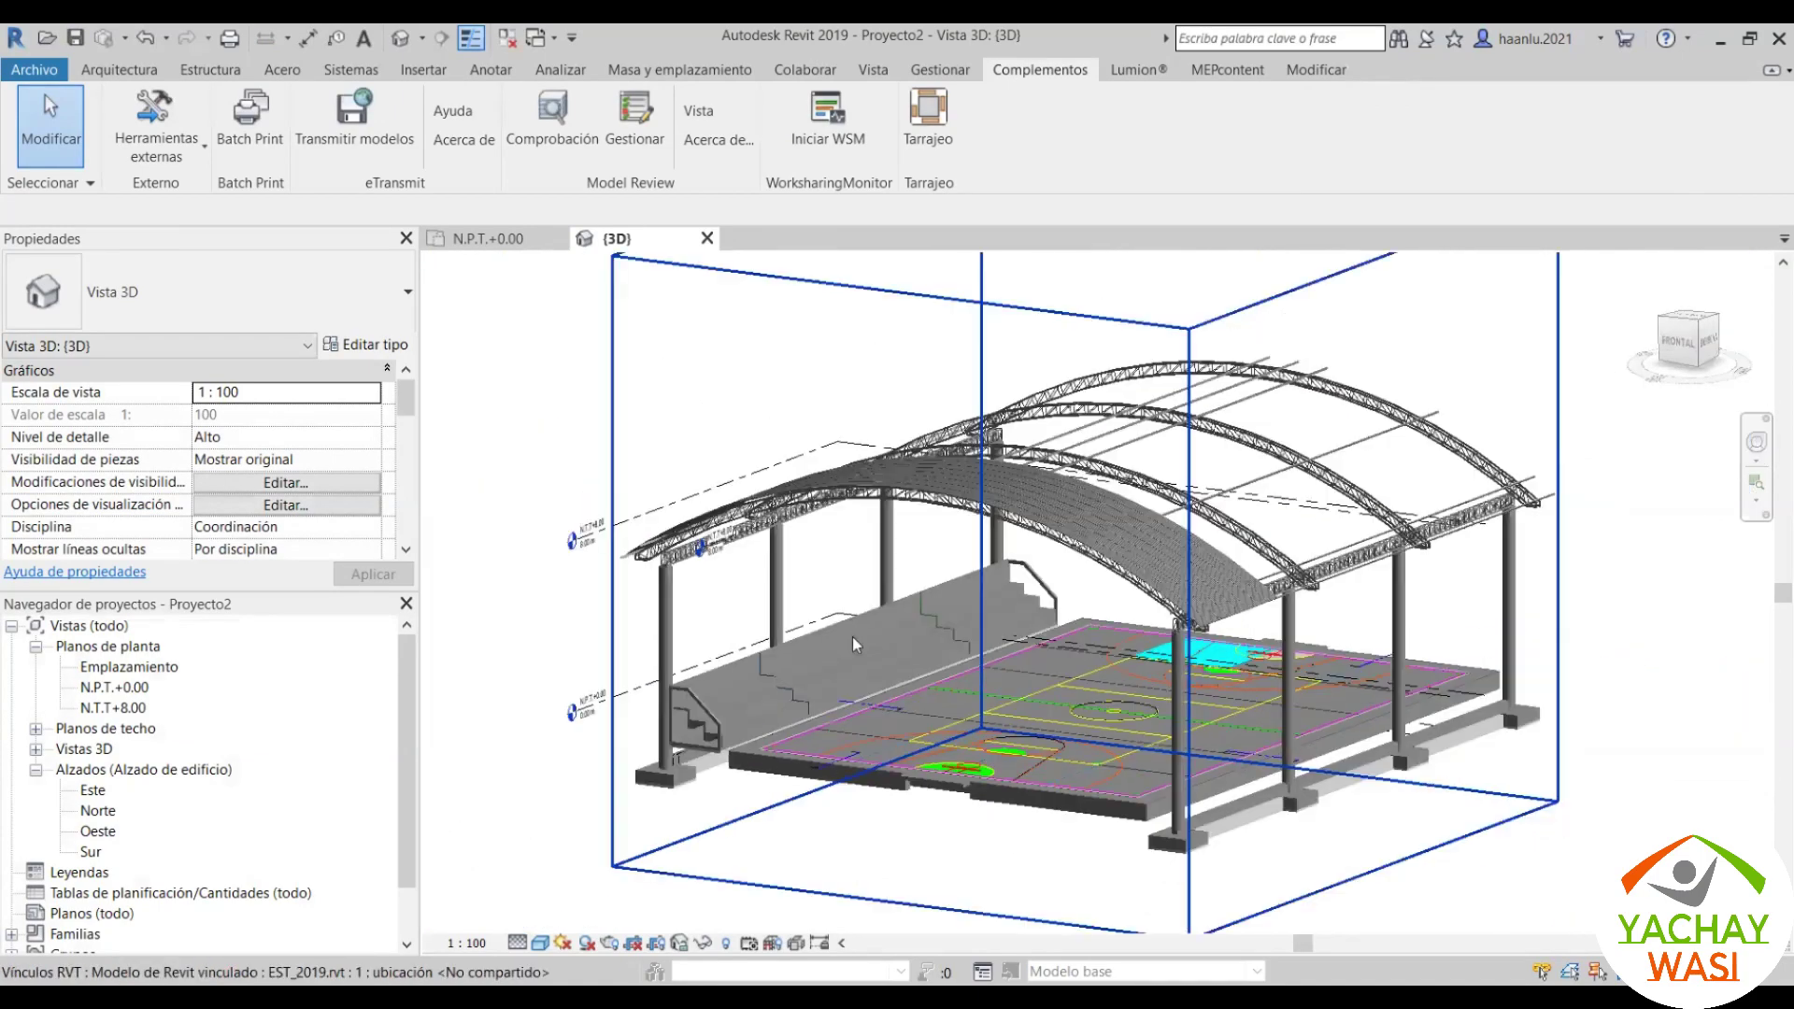
Step: Orbit and zoom the 3D view onto the bleachers and their end column
{"action": "mouse_move", "coordinate": [832, 712]}
{"action": "middle_mouse_down", "text": "shift"}
{"action": "mouse_move", "coordinate": [832, 747]}
{"action": "mouse_move", "coordinate": [820, 736]}
{"action": "middle_mouse_up", "text": "shift"}
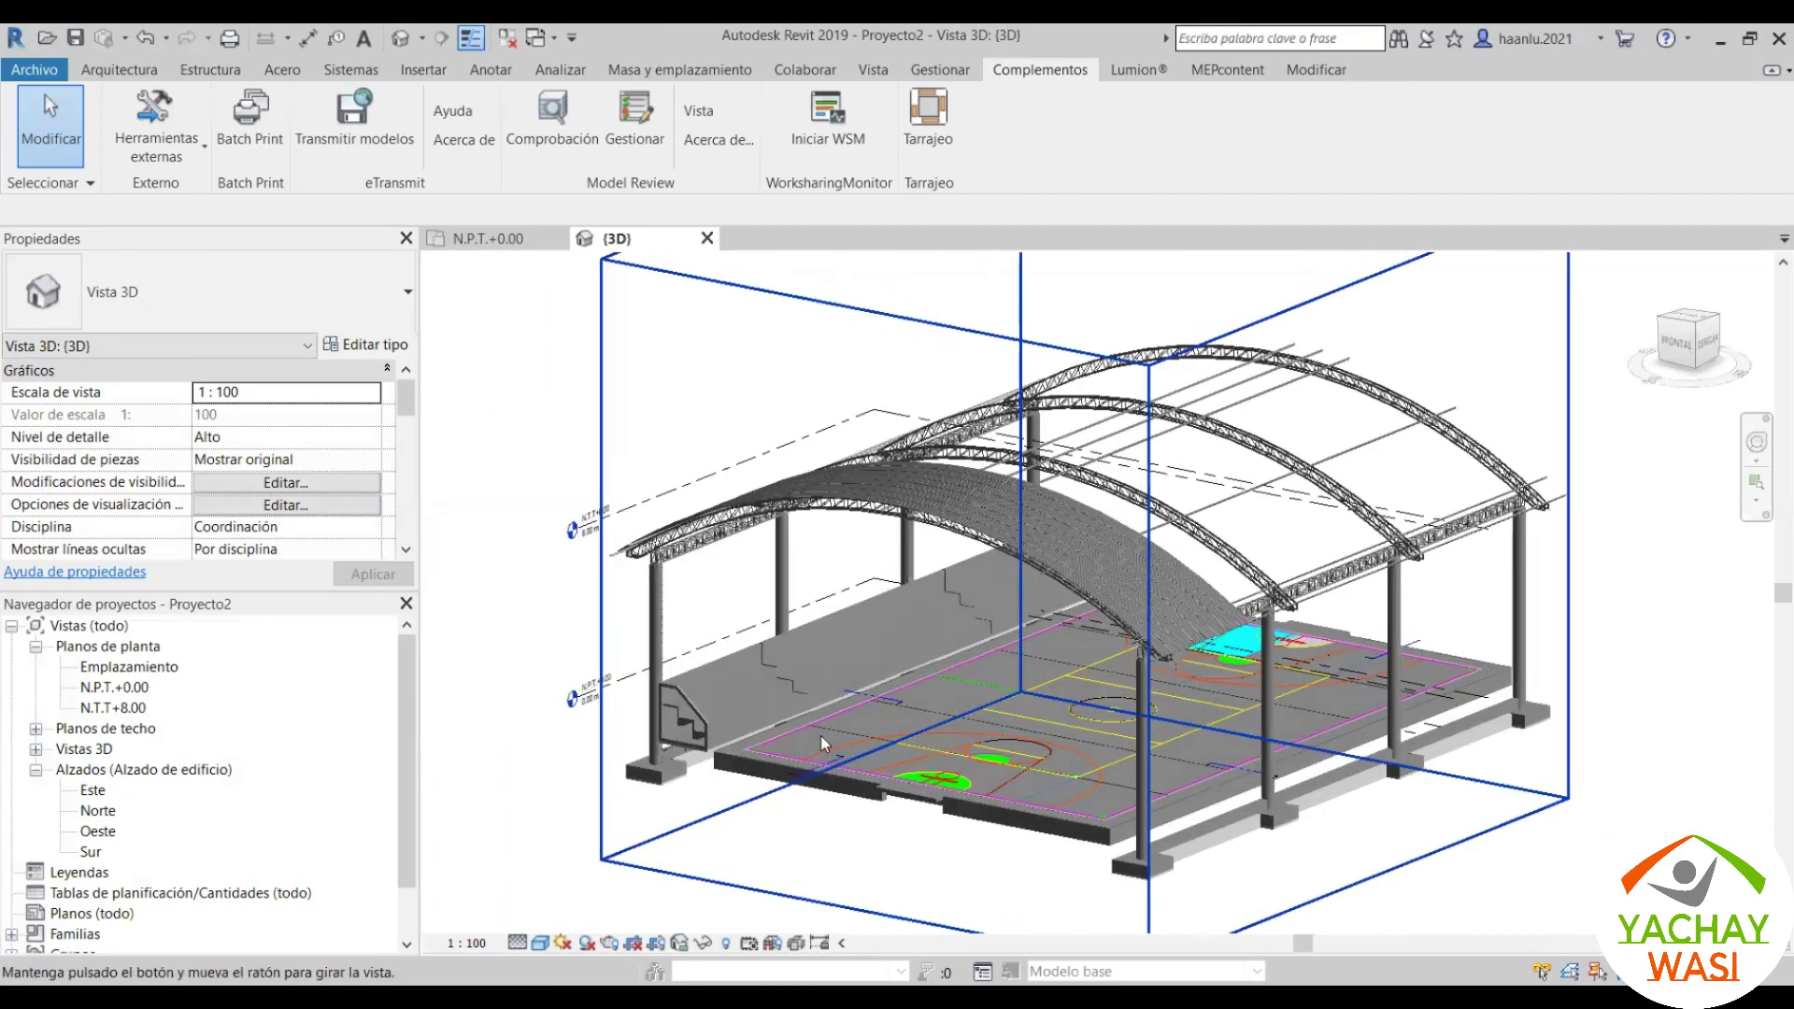
{"action": "scroll", "coordinate": [795, 733], "scroll_direction": "up", "scroll_amount": 4}
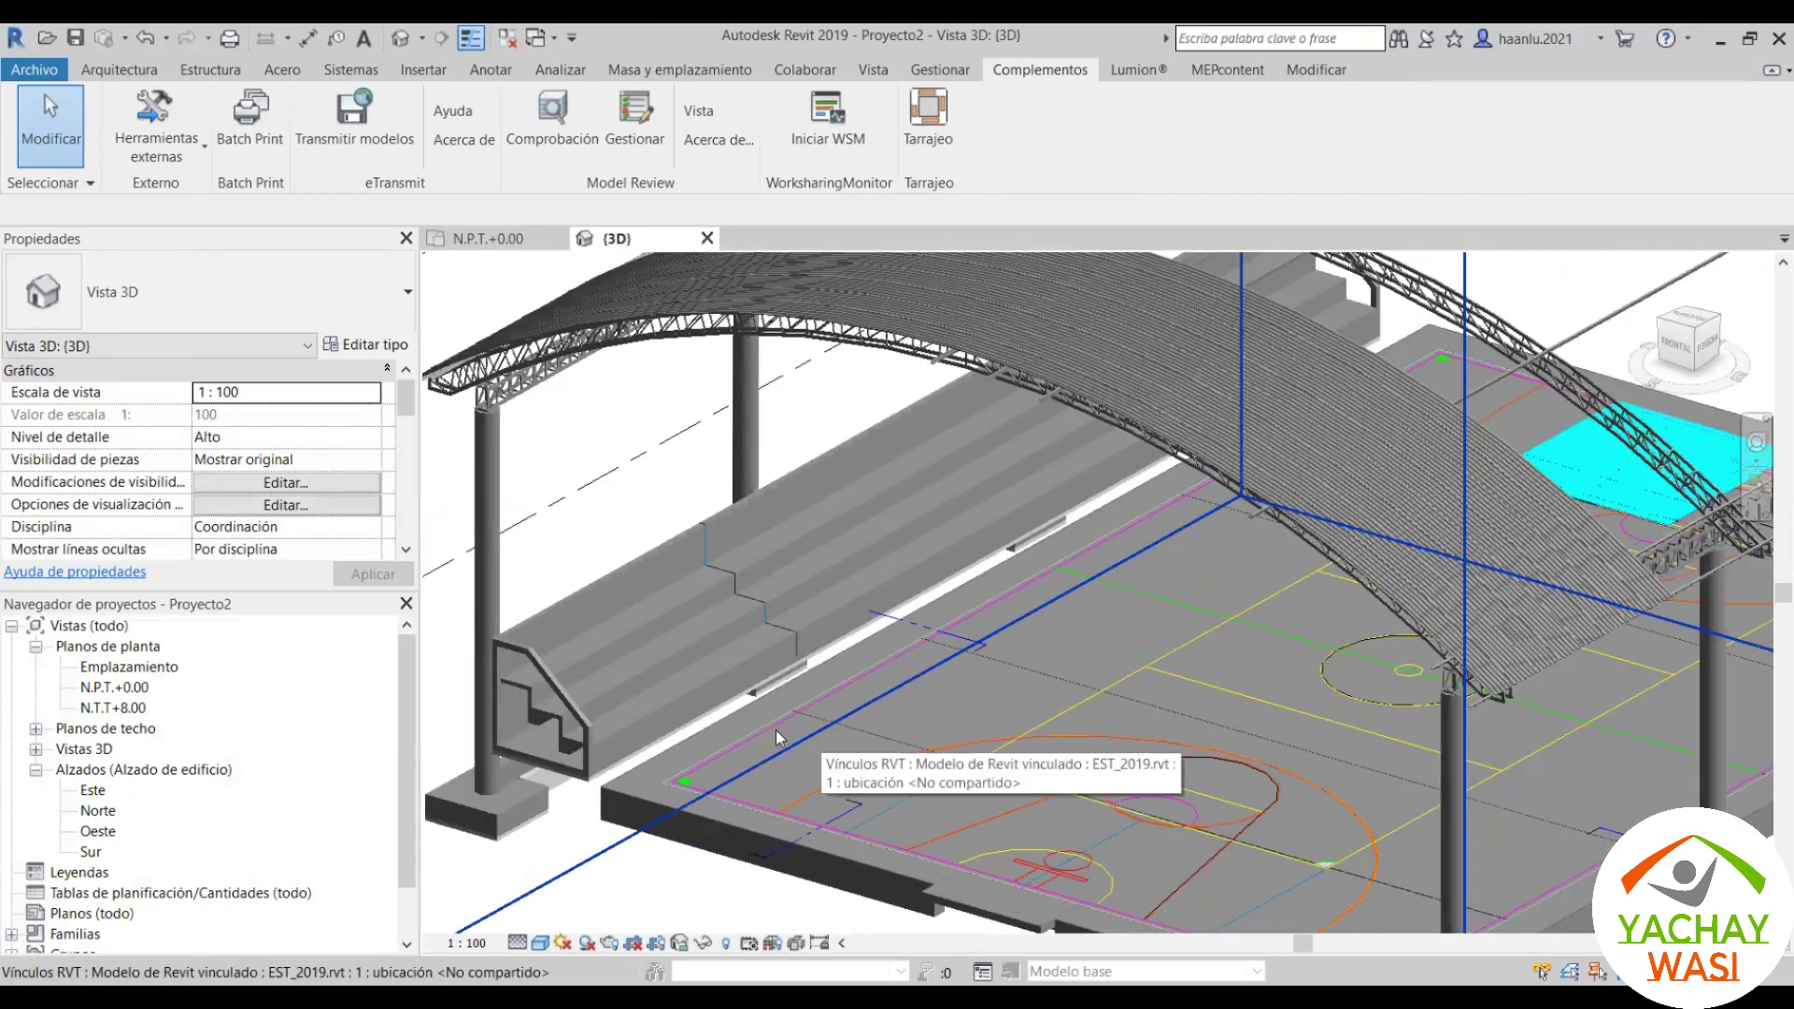
{"action": "scroll", "coordinate": [775, 731], "scroll_direction": "down", "scroll_amount": 3}
{"action": "scroll", "coordinate": [759, 671], "scroll_direction": "down", "scroll_amount": 2}
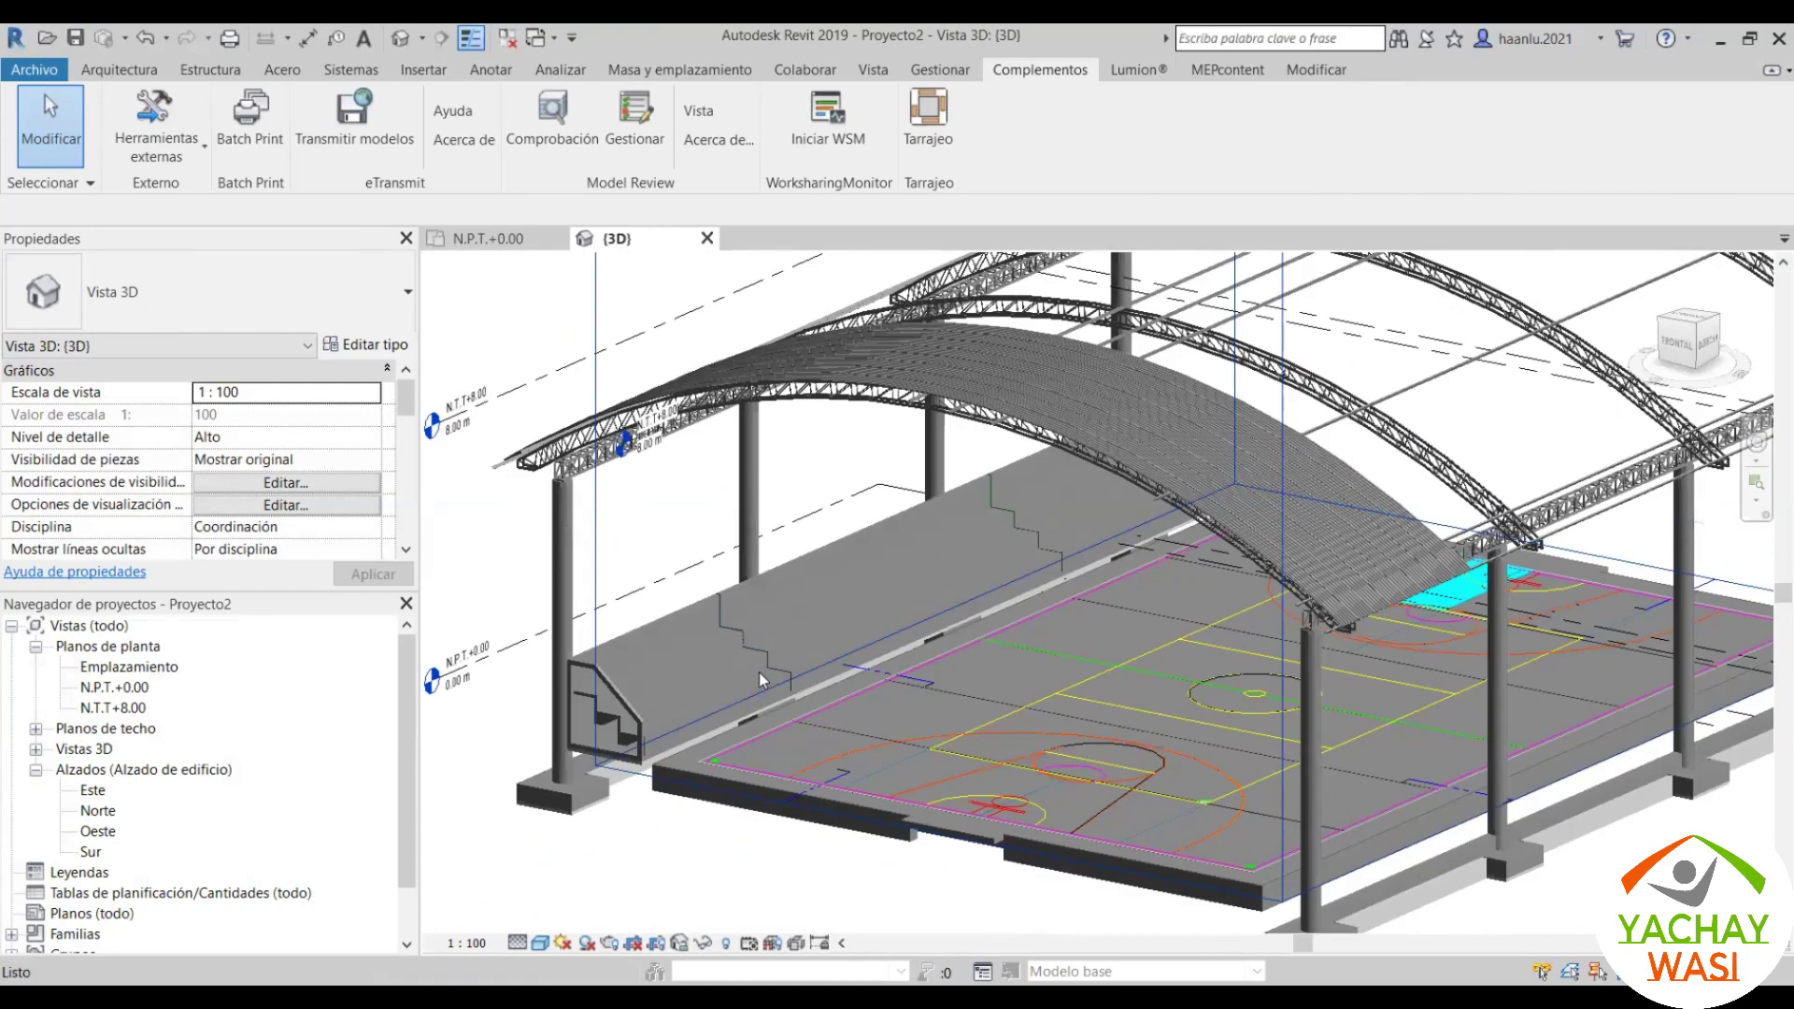
{"action": "middle_click_drag", "start_coordinate": [758, 671], "coordinate": [669, 680], "text": "shift"}
{"action": "scroll", "coordinate": [669, 680], "scroll_direction": "up", "scroll_amount": 2}
{"action": "scroll", "coordinate": [744, 568], "scroll_direction": "up", "scroll_amount": 2}
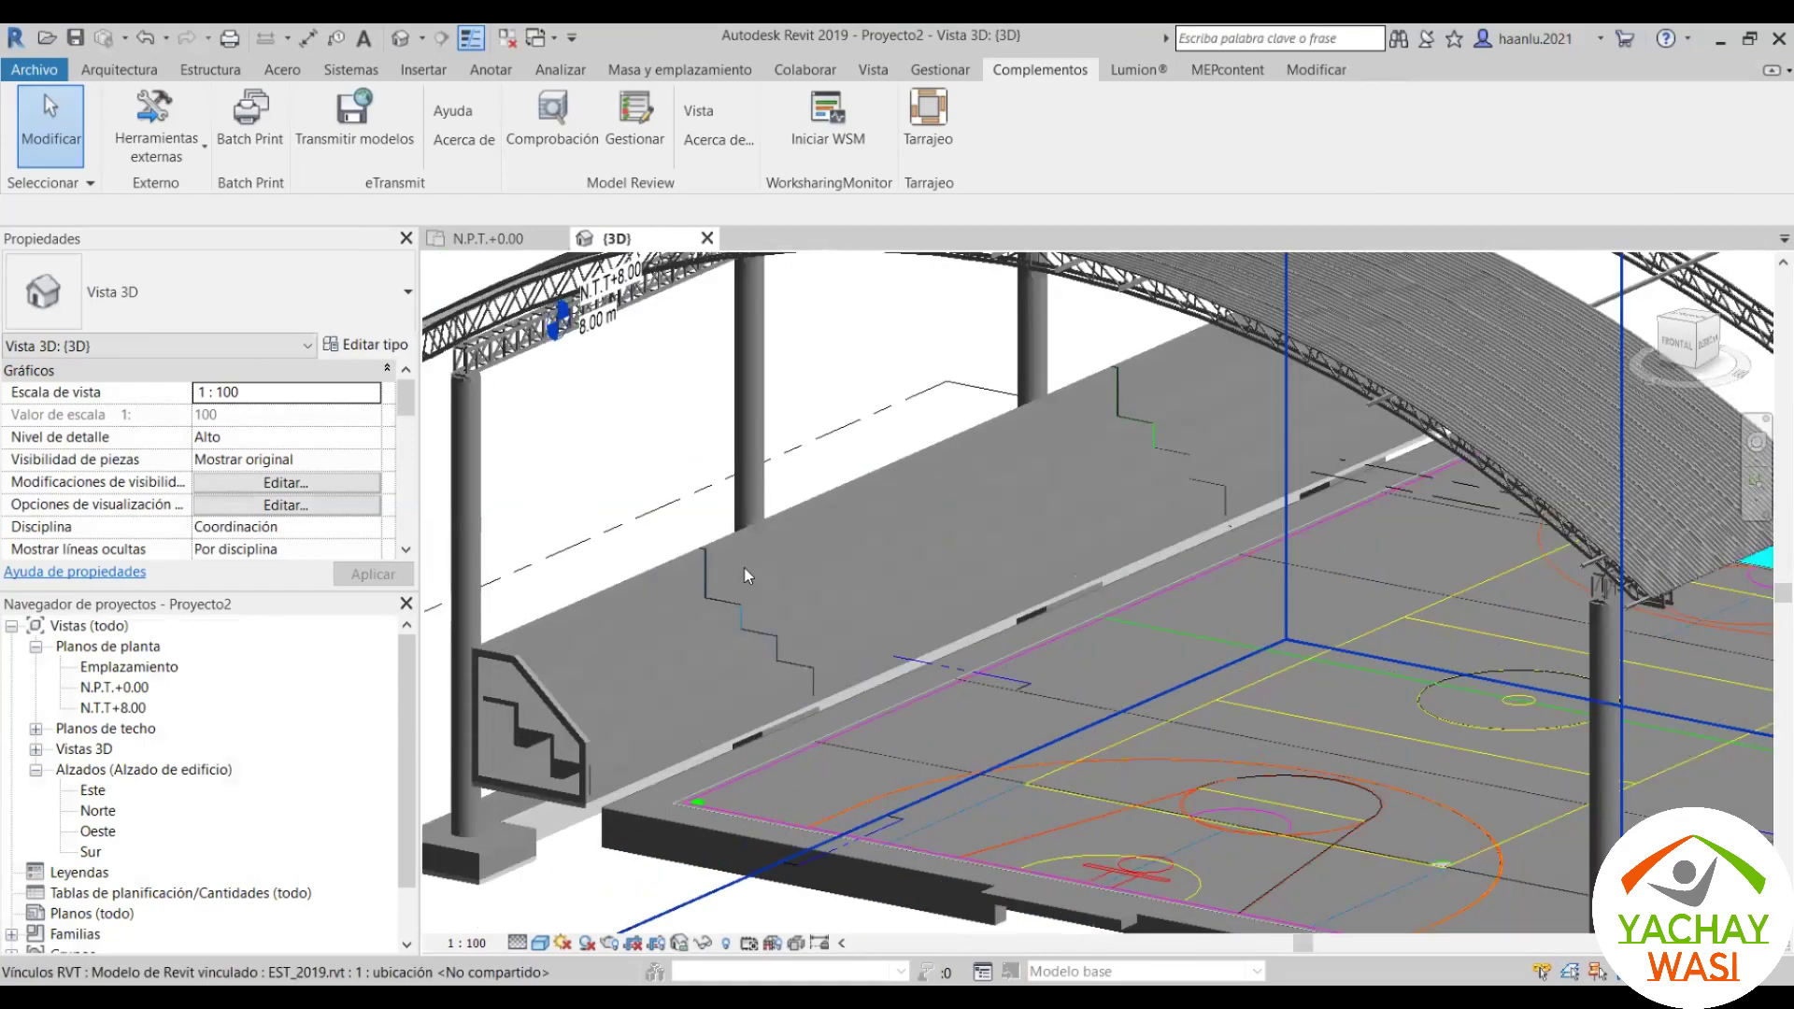
{"action": "scroll", "coordinate": [726, 565], "scroll_direction": "up", "scroll_amount": 2}
{"action": "middle_click_drag", "start_coordinate": [726, 565], "coordinate": [683, 583]}
{"action": "scroll", "coordinate": [683, 583], "scroll_direction": "down", "scroll_amount": 4}
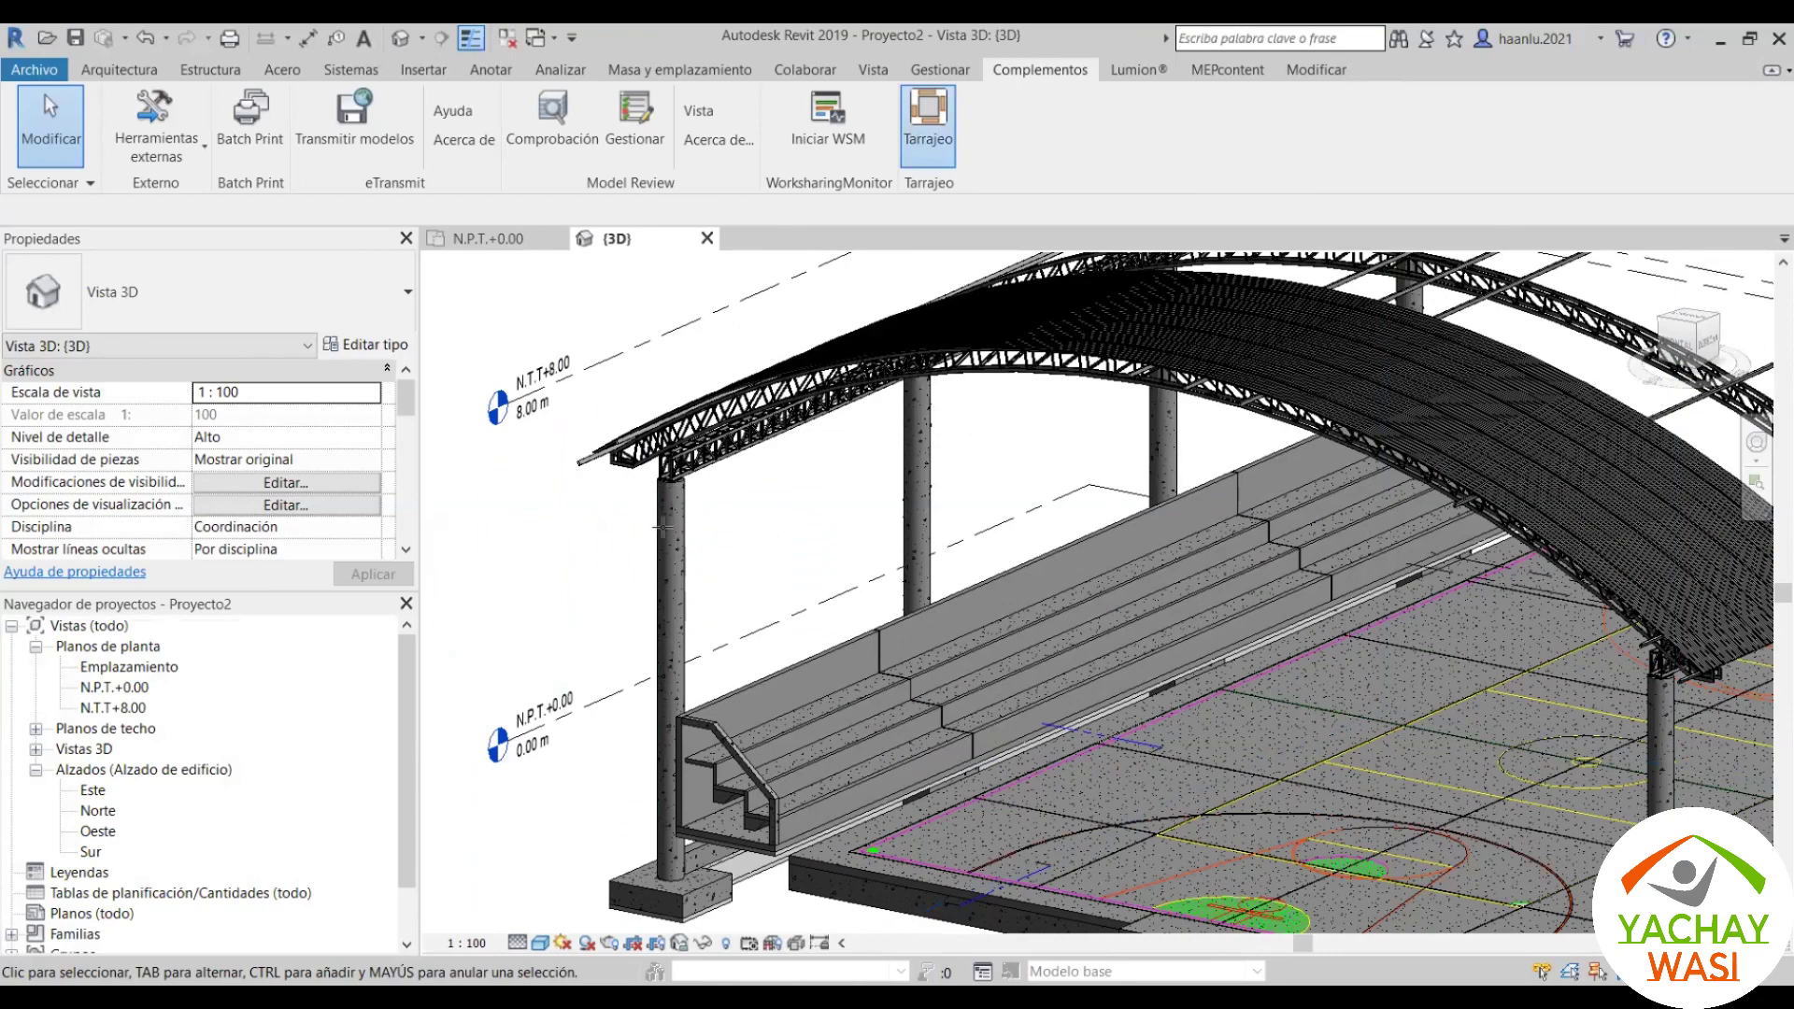
Step: Apply TARRAJEO EXTERIOR plaster to the left end column
{"action": "scroll", "coordinate": [662, 523], "scroll_direction": "up", "scroll_amount": 3}
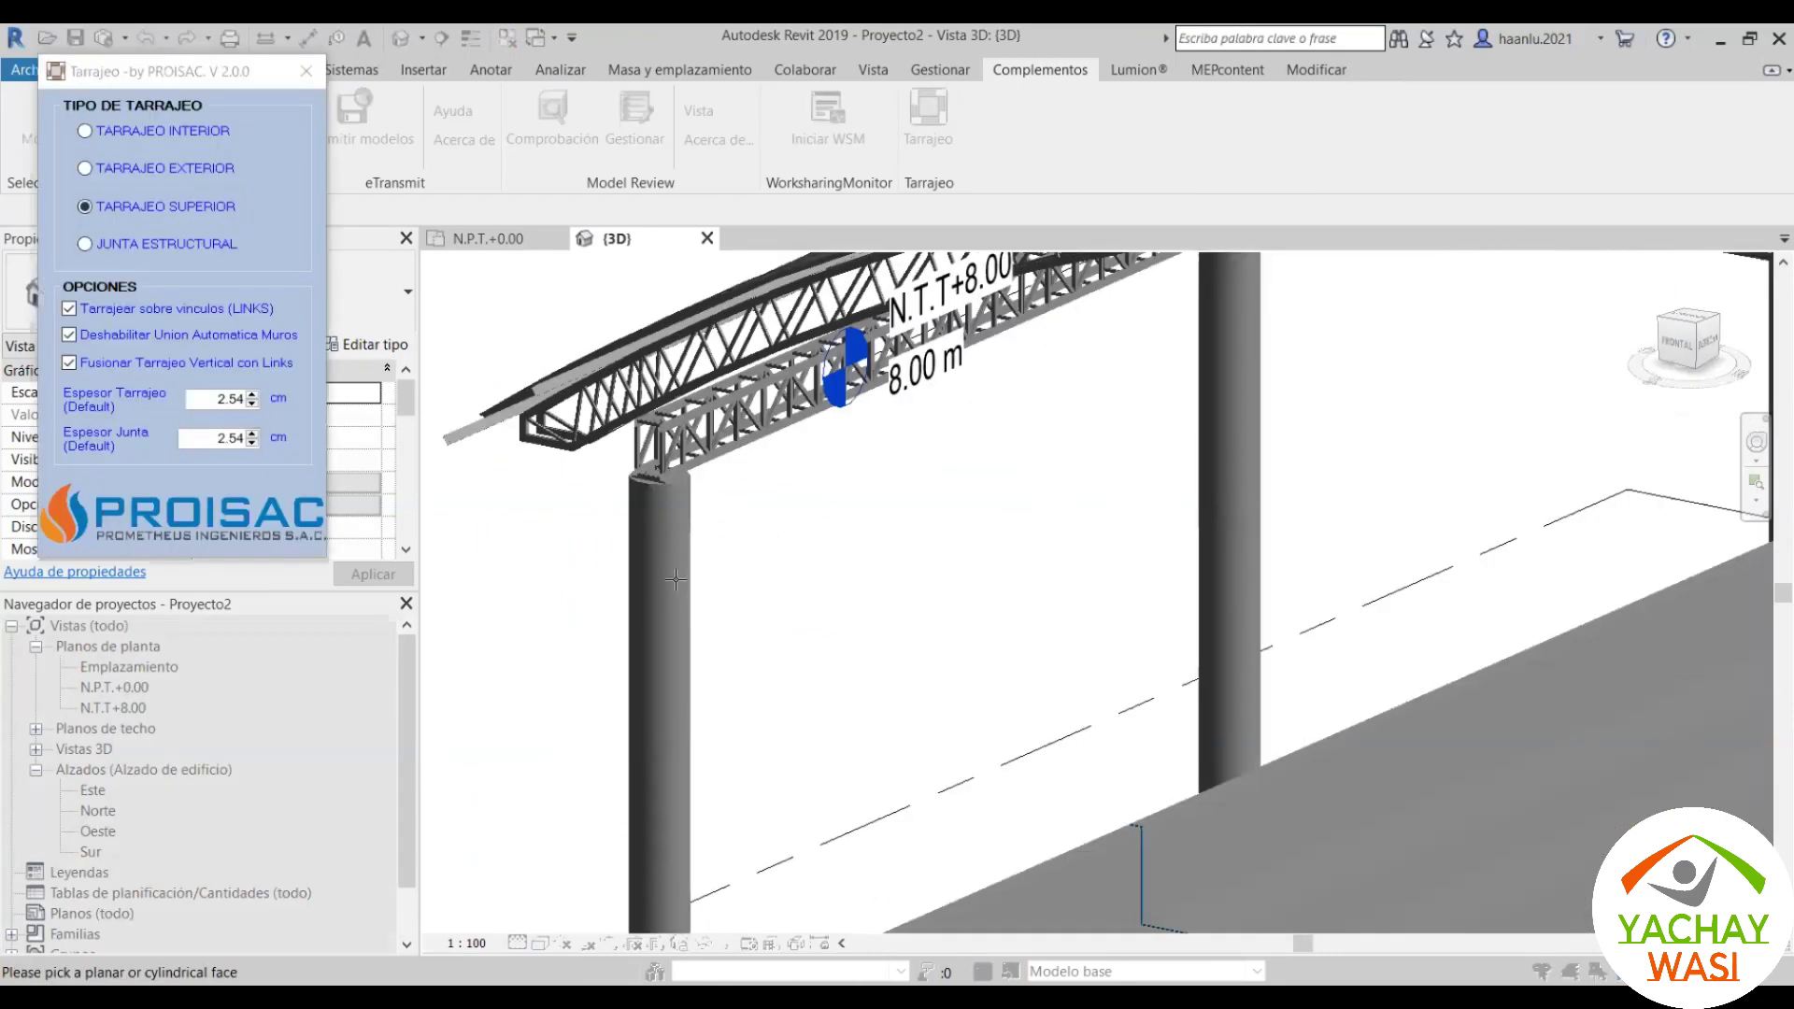
{"action": "left_click", "coordinate": [90, 171]}
{"action": "left_click", "coordinate": [299, 84]}
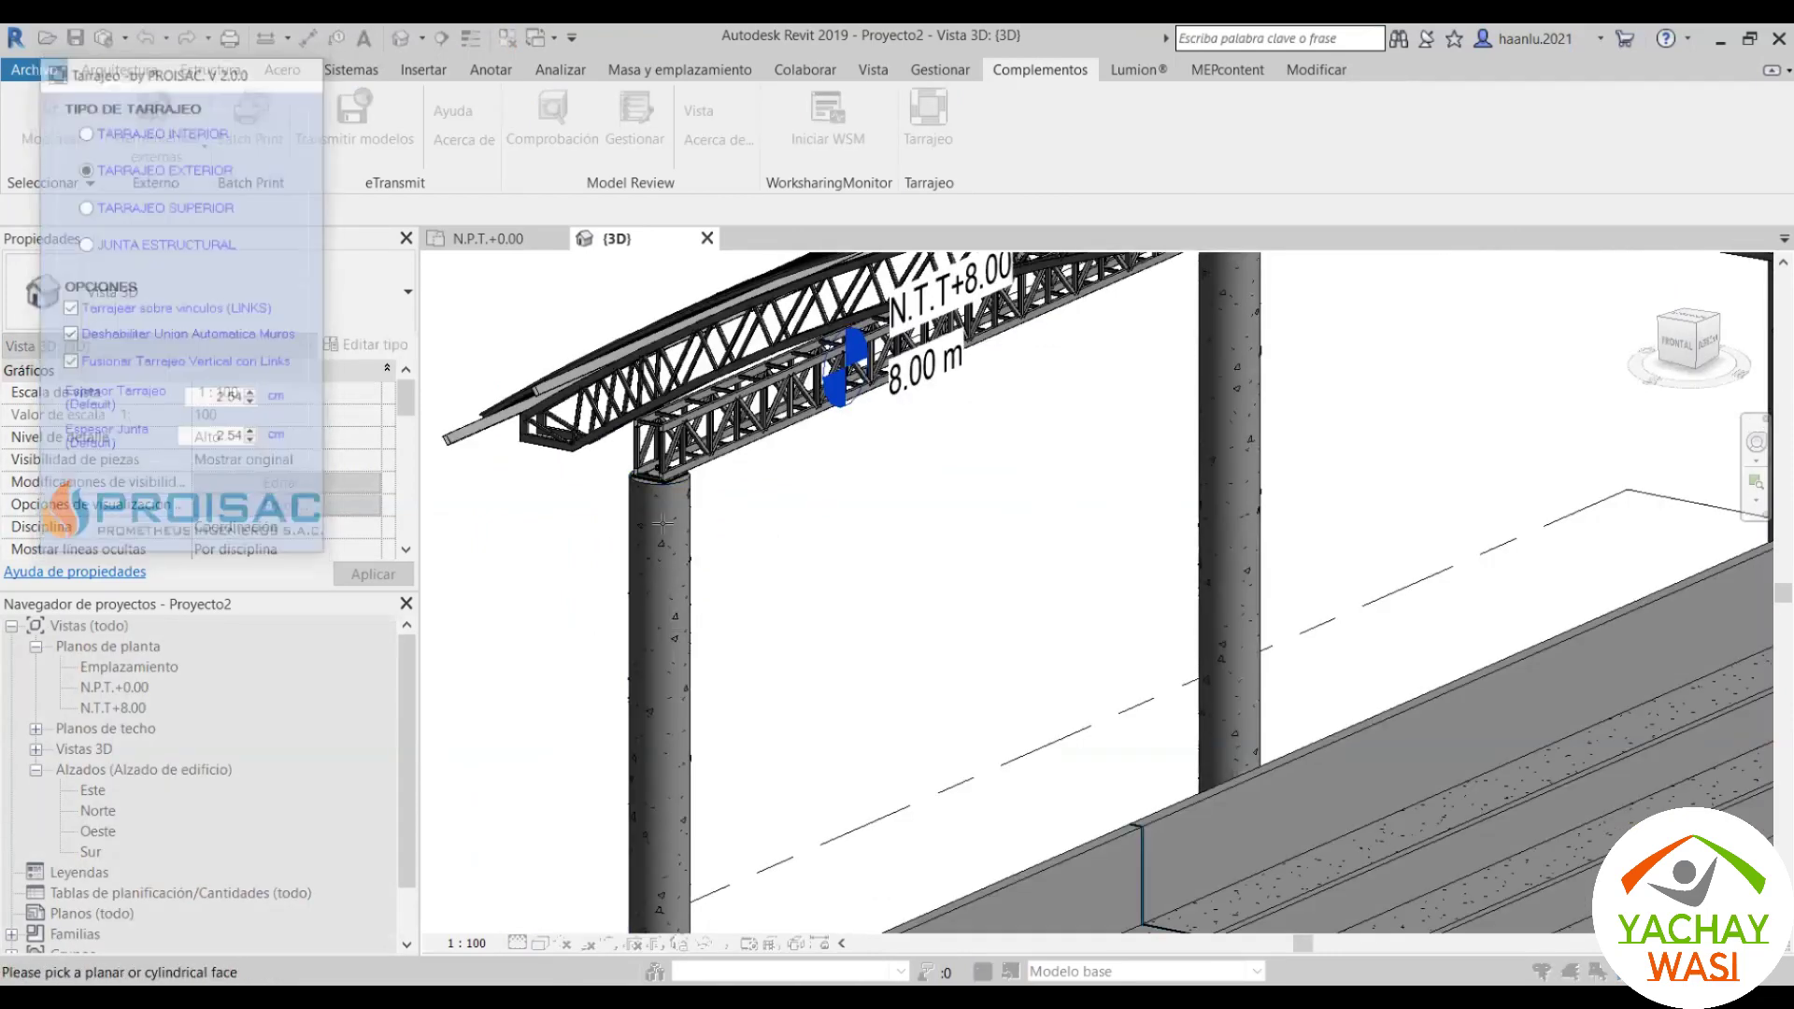
{"action": "scroll", "coordinate": [654, 518], "scroll_direction": "up", "scroll_amount": 3}
{"action": "left_click", "coordinate": [687, 528]}
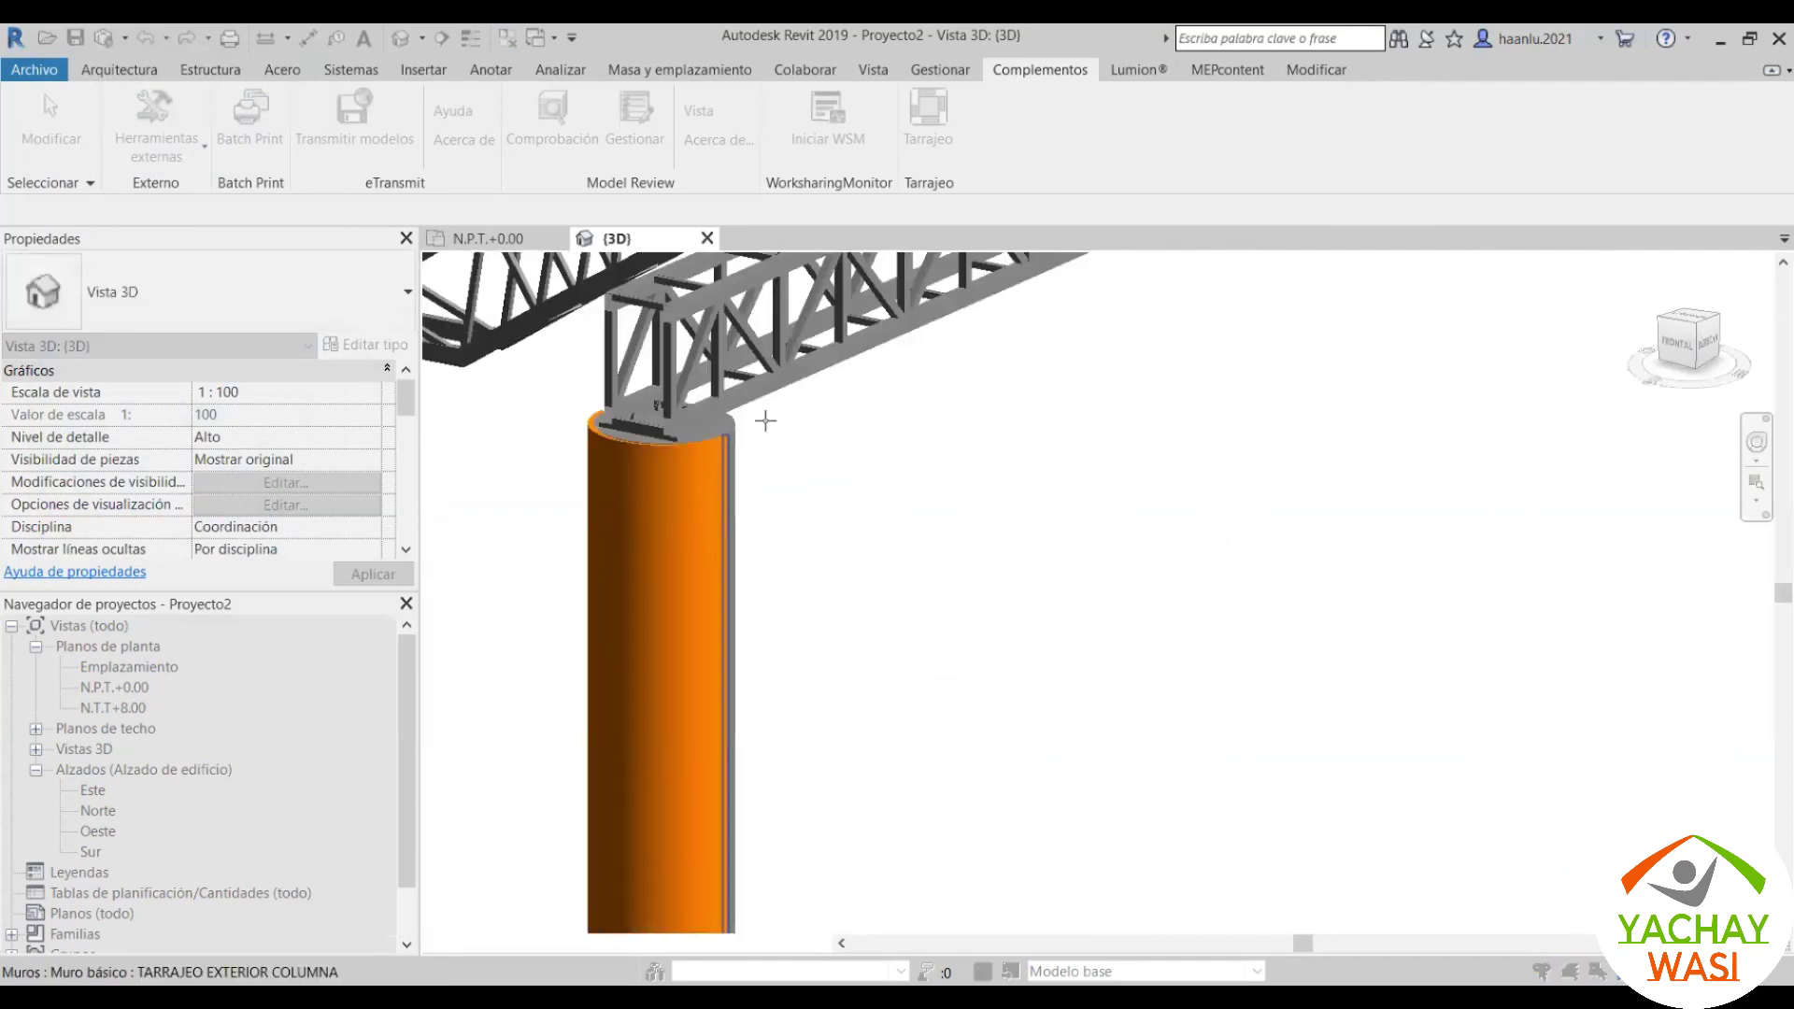
Step: Place the copied TARRAJEO EXTERIOR MURO plaster wall on the bleachers' end wall and select it
{"action": "scroll", "coordinate": [721, 477], "scroll_direction": "up", "scroll_amount": 3}
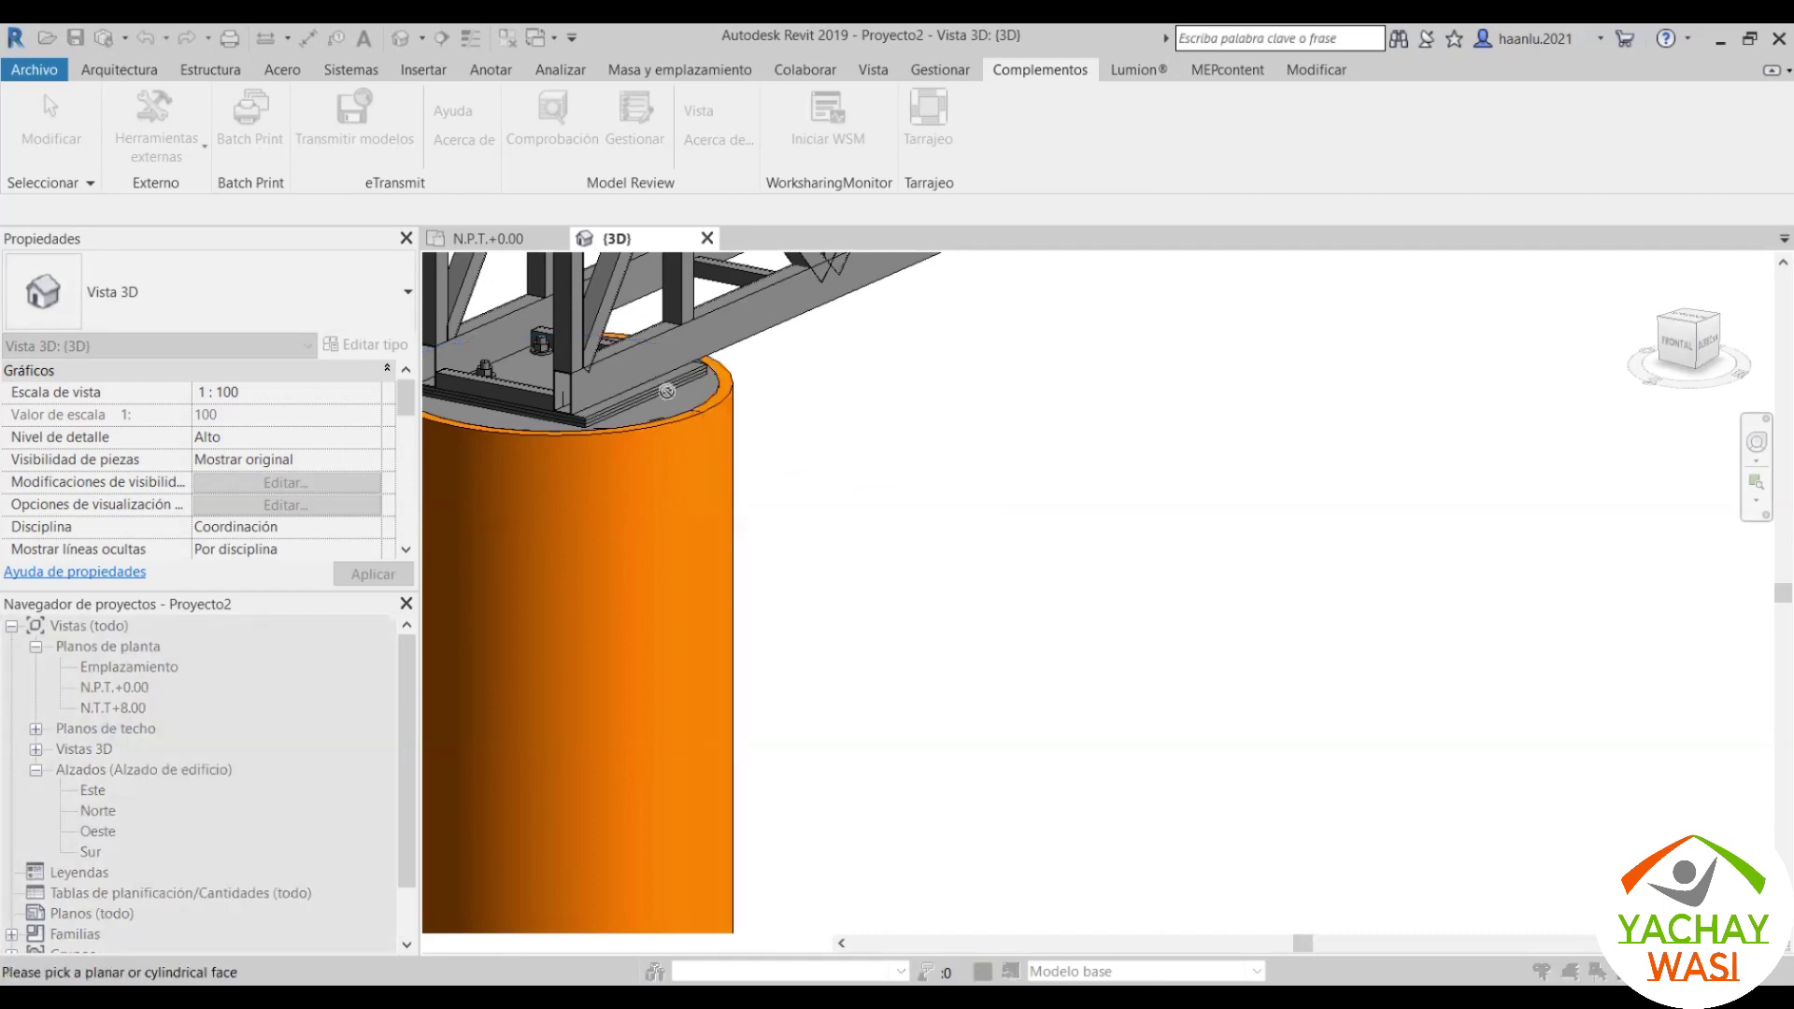
{"action": "scroll", "coordinate": [633, 372], "scroll_direction": "down", "scroll_amount": 3}
{"action": "scroll", "coordinate": [634, 372], "scroll_direction": "down", "scroll_amount": 3}
{"action": "scroll", "coordinate": [633, 371], "scroll_direction": "down", "scroll_amount": 3}
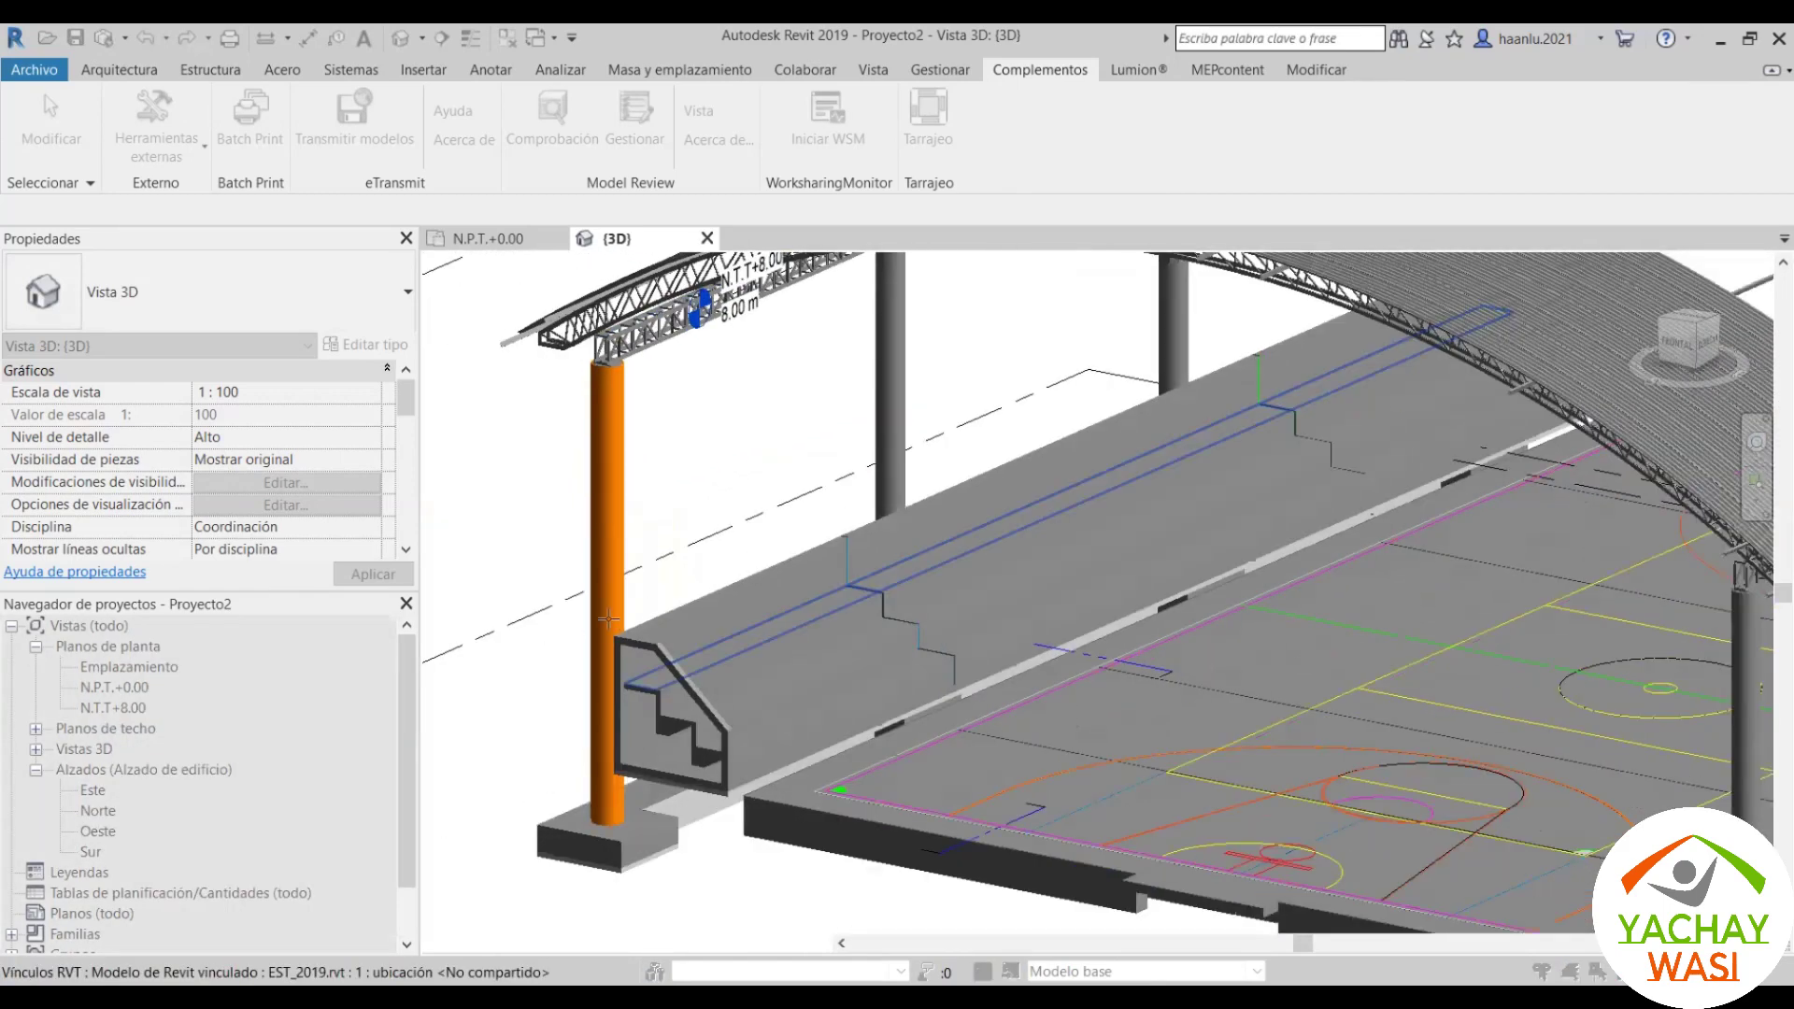
{"action": "scroll", "coordinate": [728, 673], "scroll_direction": "up", "scroll_amount": 3}
{"action": "scroll", "coordinate": [448, 463], "scroll_direction": "up", "scroll_amount": 3}
{"action": "scroll", "coordinate": [447, 463], "scroll_direction": "up", "scroll_amount": 2}
{"action": "scroll", "coordinate": [569, 497], "scroll_direction": "up", "scroll_amount": 1}
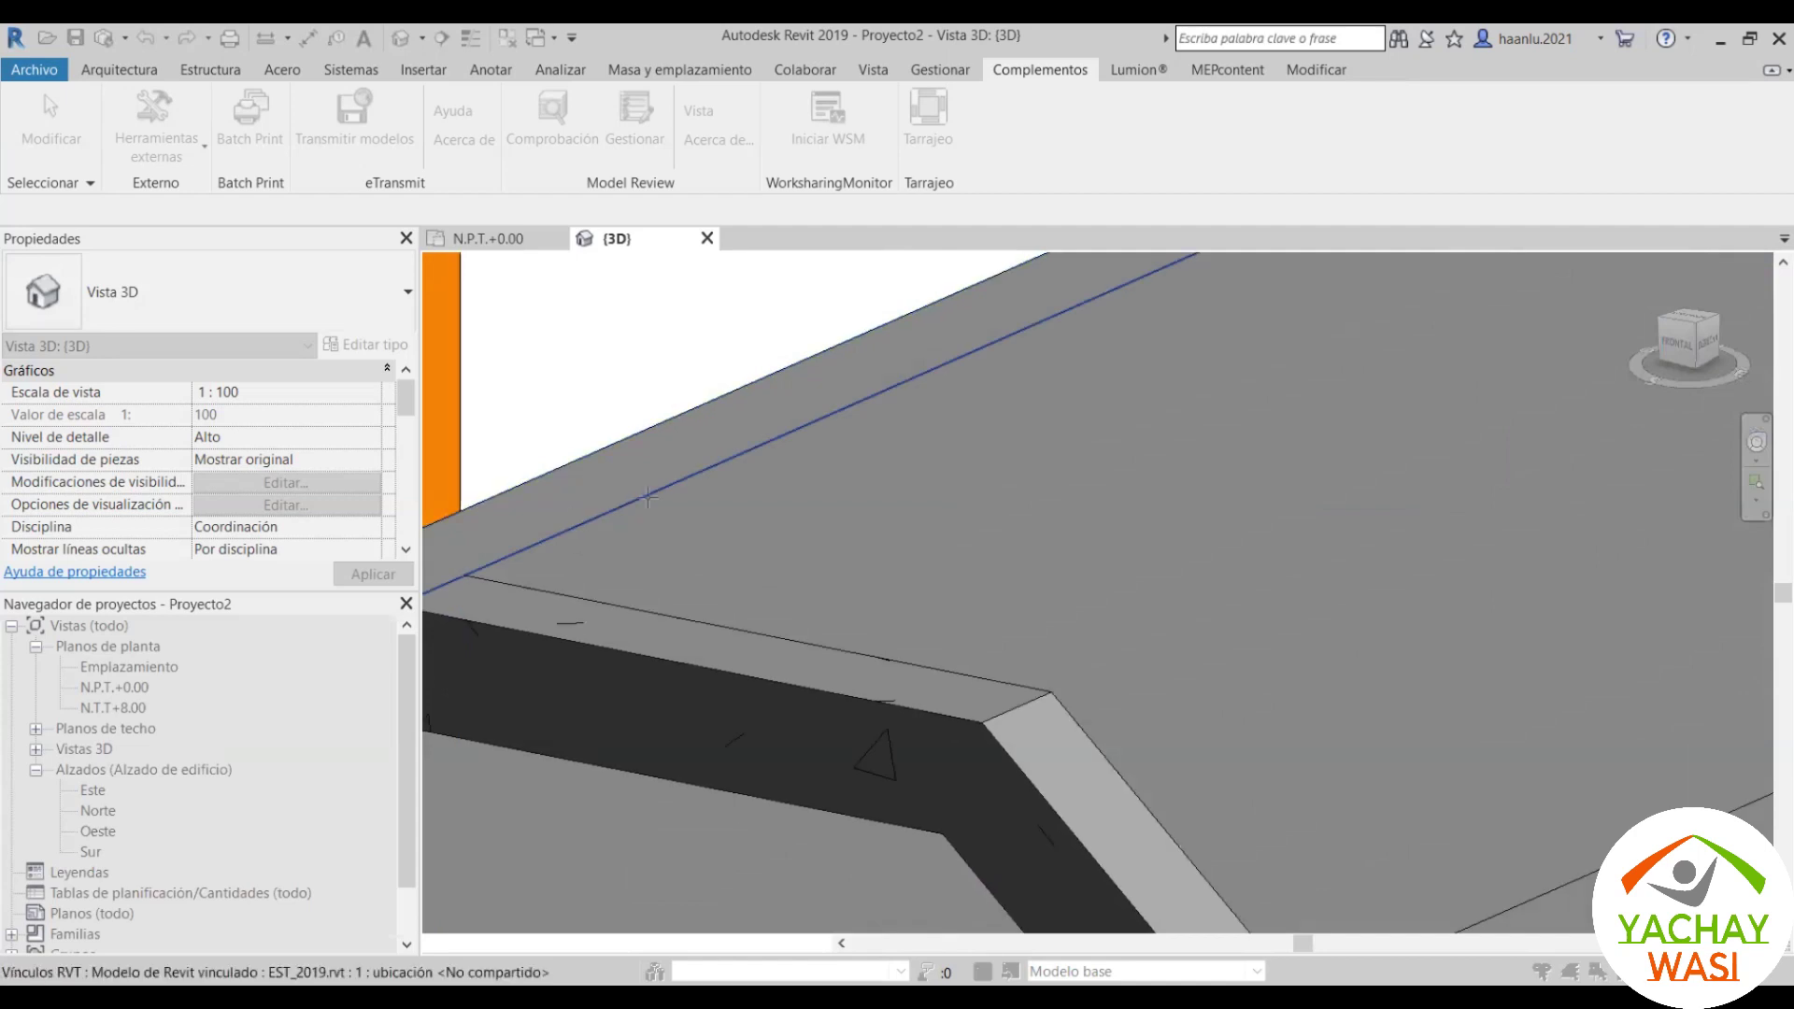
{"action": "left_click", "coordinate": [679, 518]}
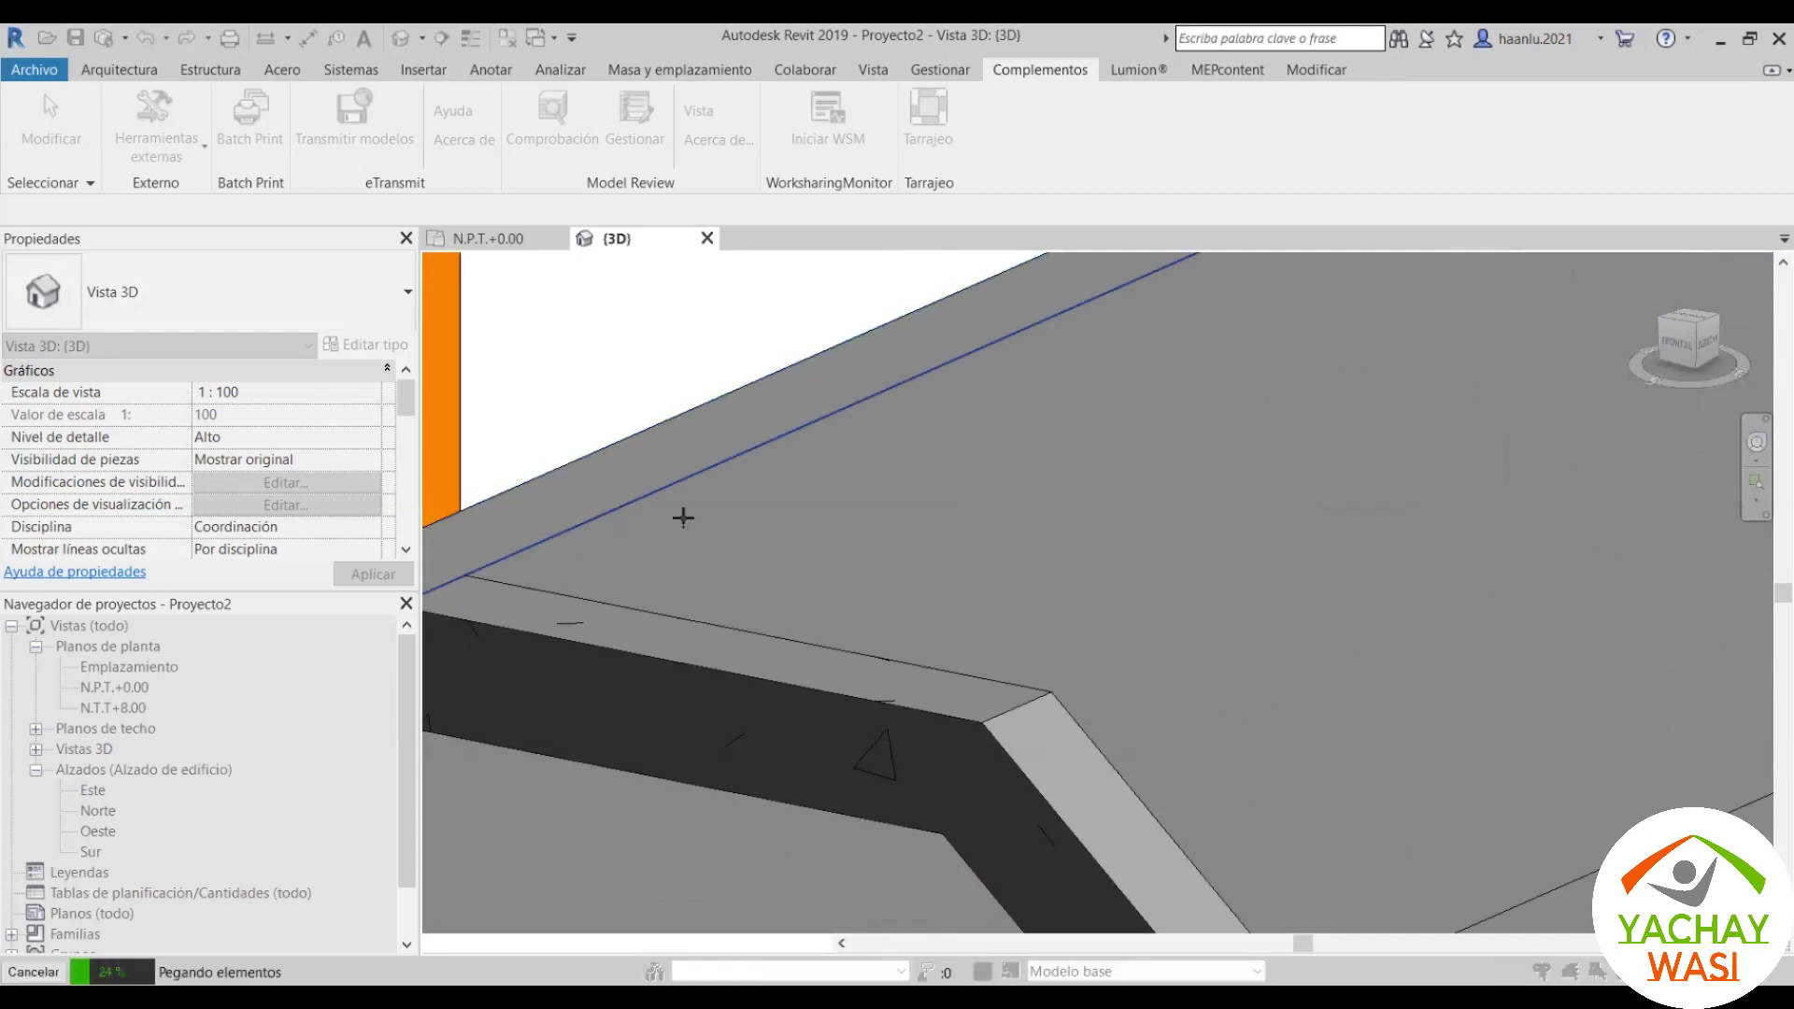
{"action": "scroll", "coordinate": [683, 519], "scroll_direction": "down", "scroll_amount": 3}
{"action": "scroll", "coordinate": [1097, 411], "scroll_direction": "down", "scroll_amount": 2}
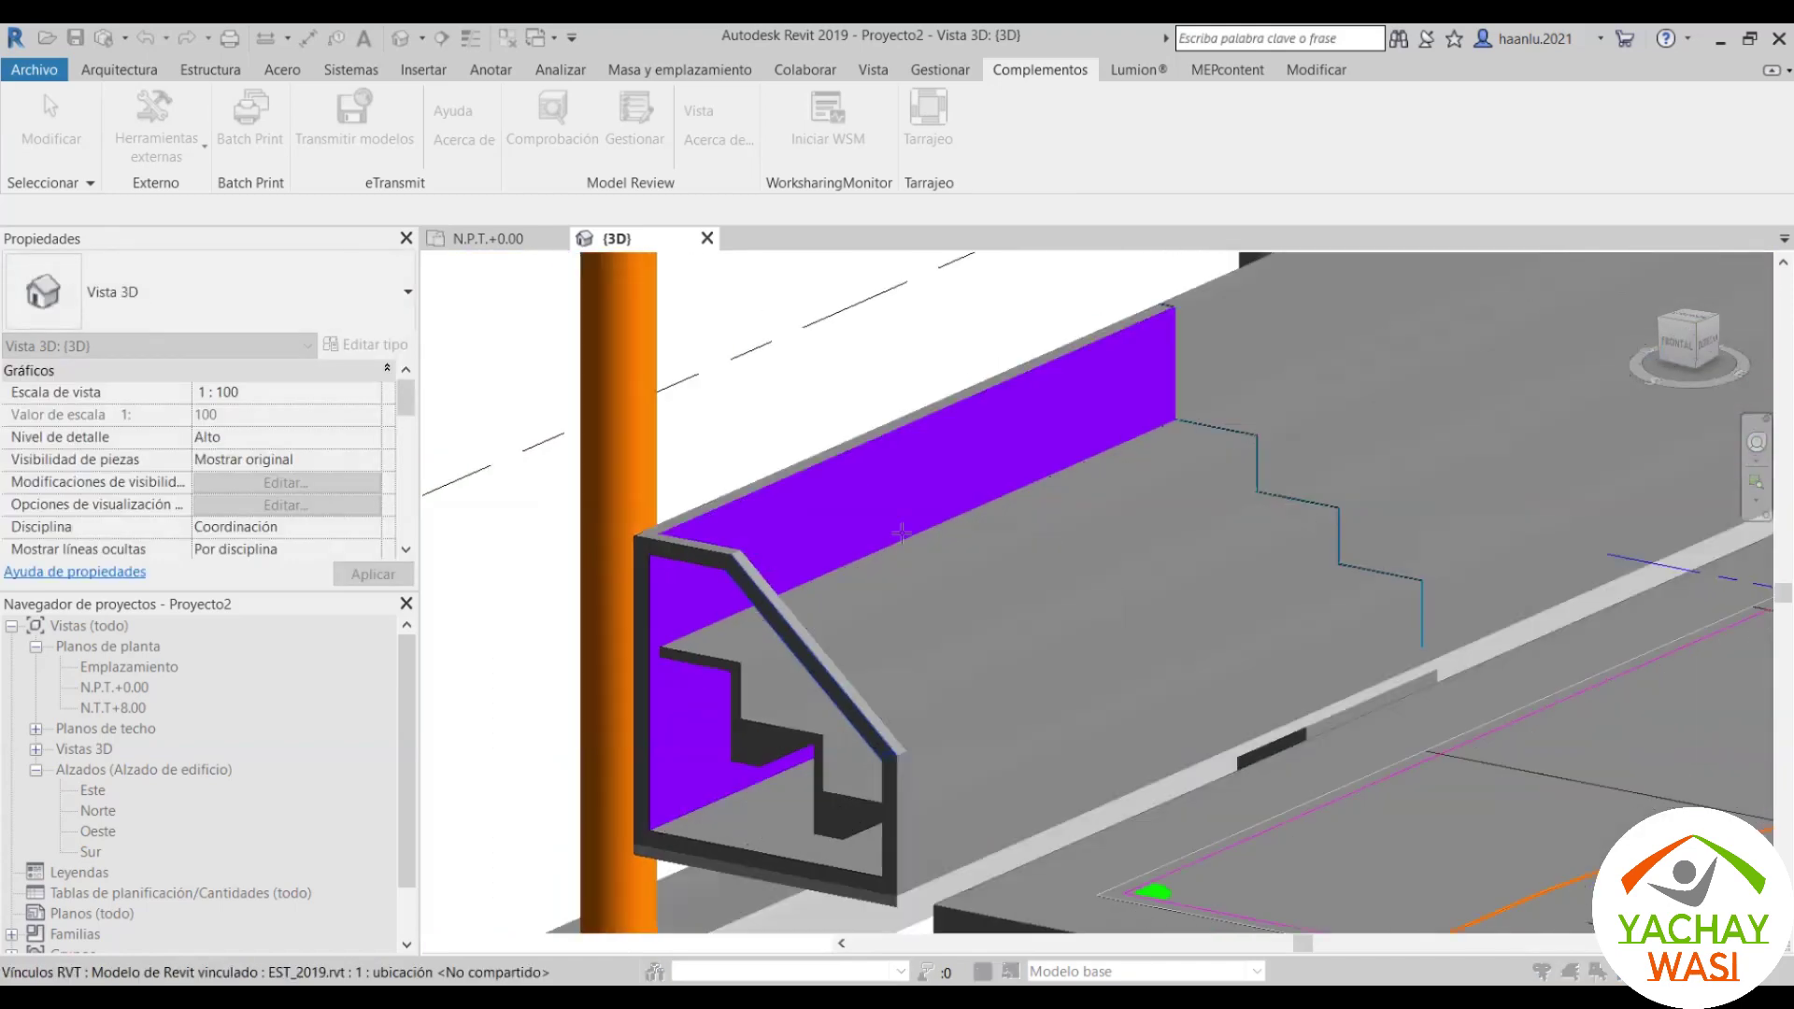
{"action": "scroll", "coordinate": [840, 521], "scroll_direction": "down", "scroll_amount": 2}
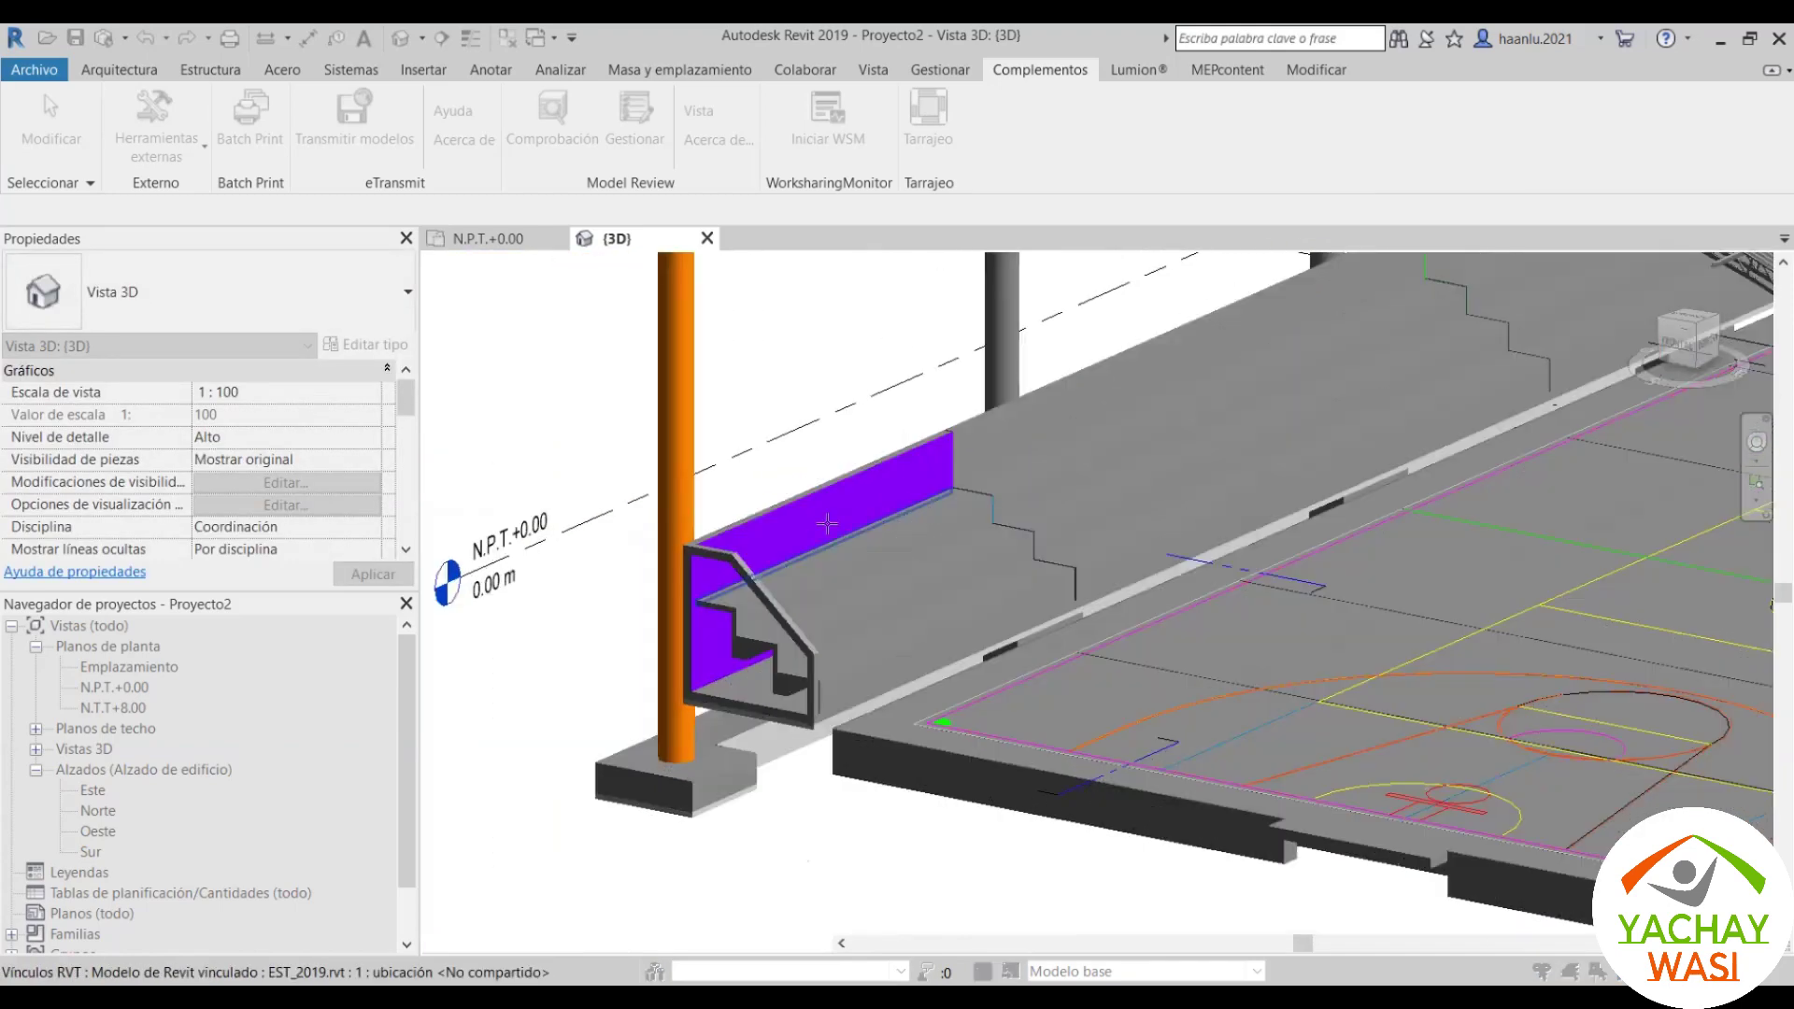
{"action": "scroll", "coordinate": [826, 528], "scroll_direction": "up", "scroll_amount": 3}
{"action": "left_click", "coordinate": [802, 518]}
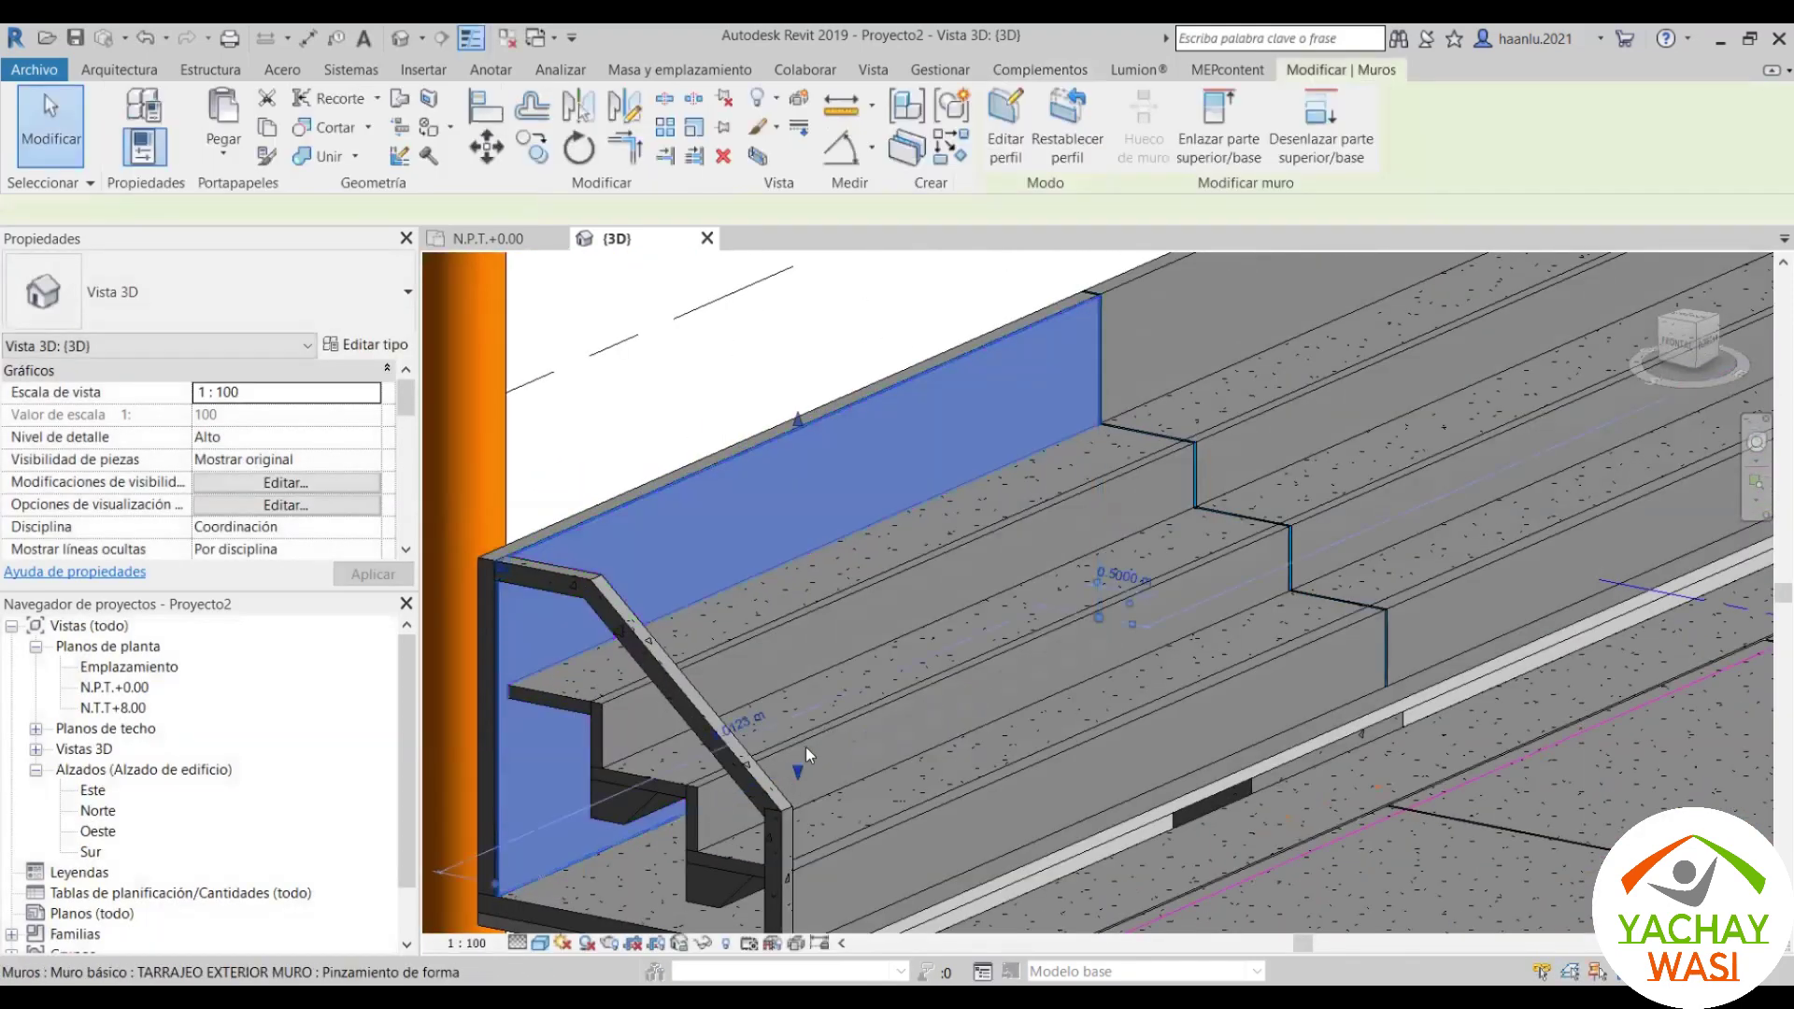